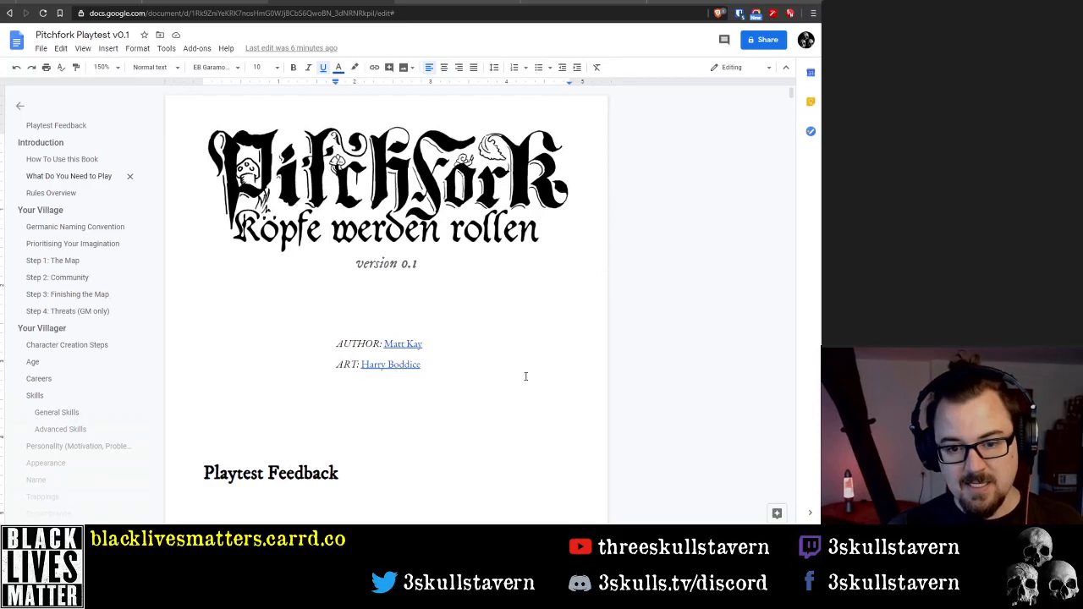
drag(415, 346, 439, 346)
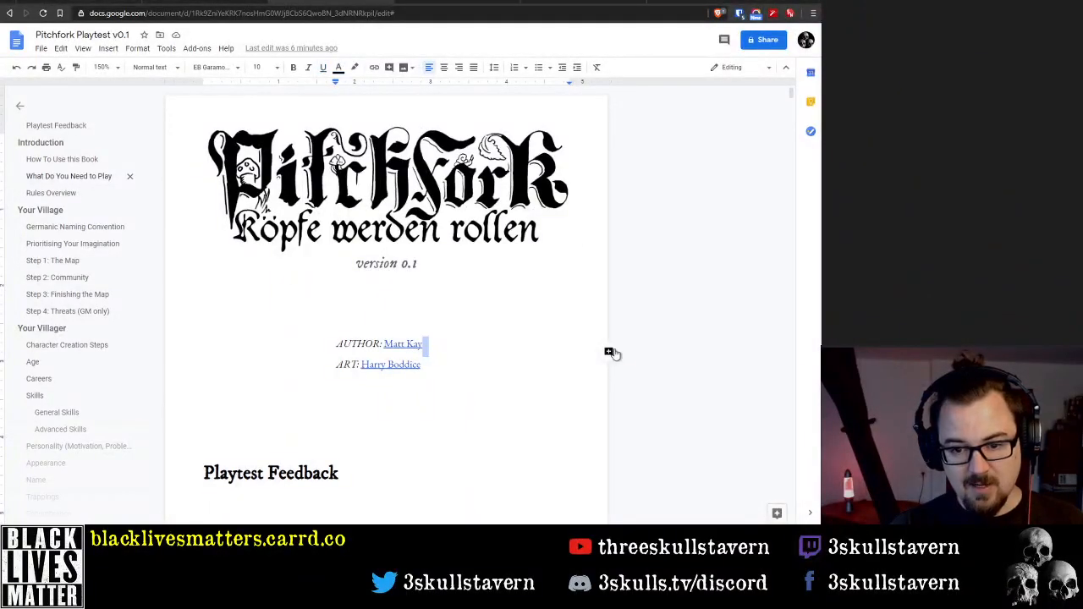
click(611, 353)
click(674, 415)
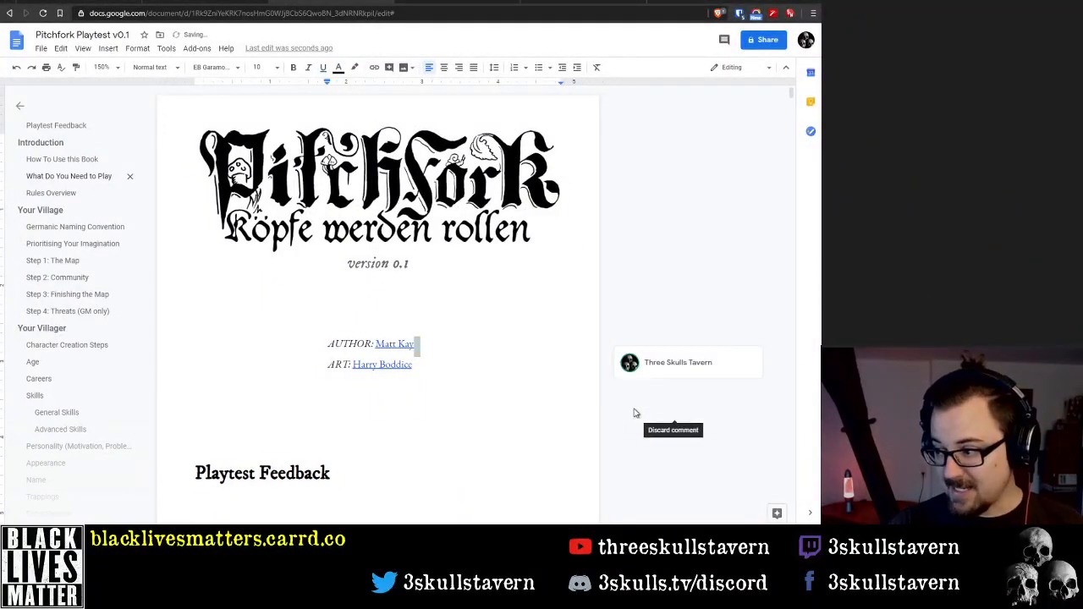
click(494, 353)
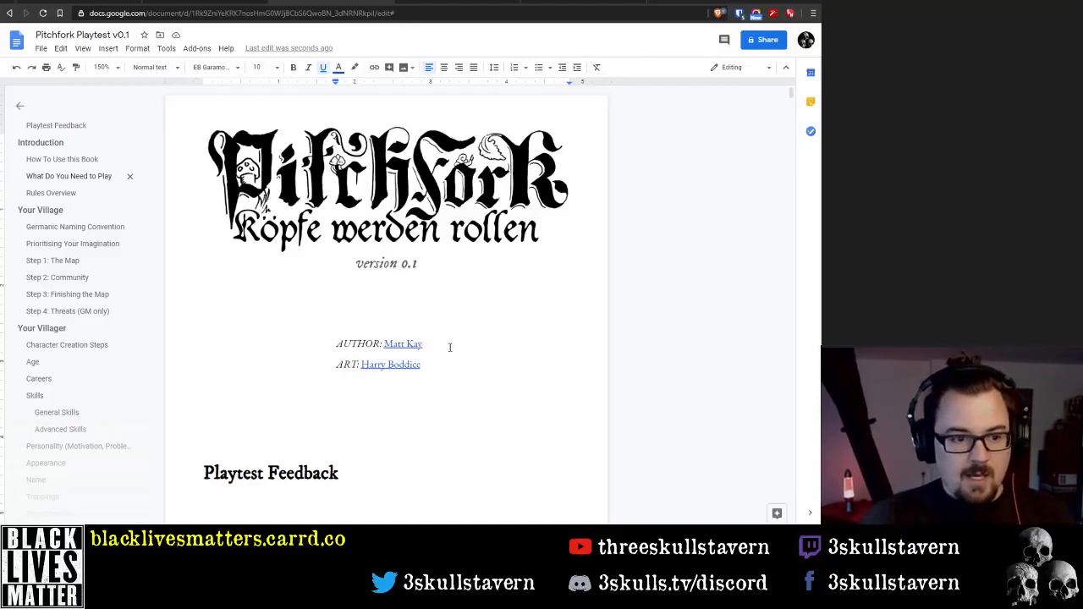
Look over the title page, the empty Playtest Feedback section and the opening of the Introduction
scroll(444, 349, down, 2)
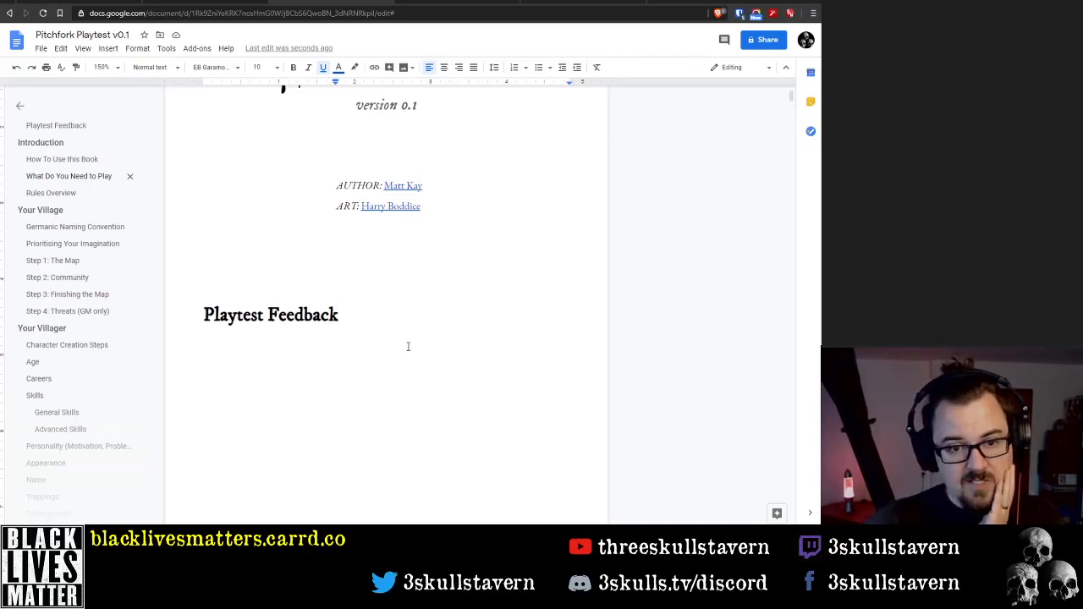
scroll(394, 336, down, 1)
scroll(392, 339, up, 3)
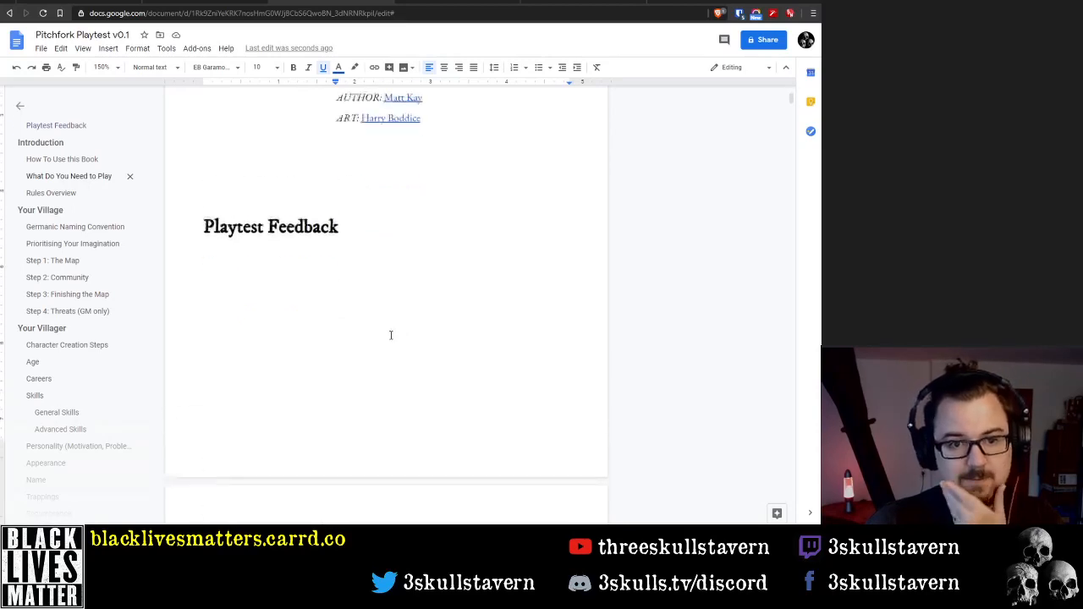
scroll(390, 340, down, 3)
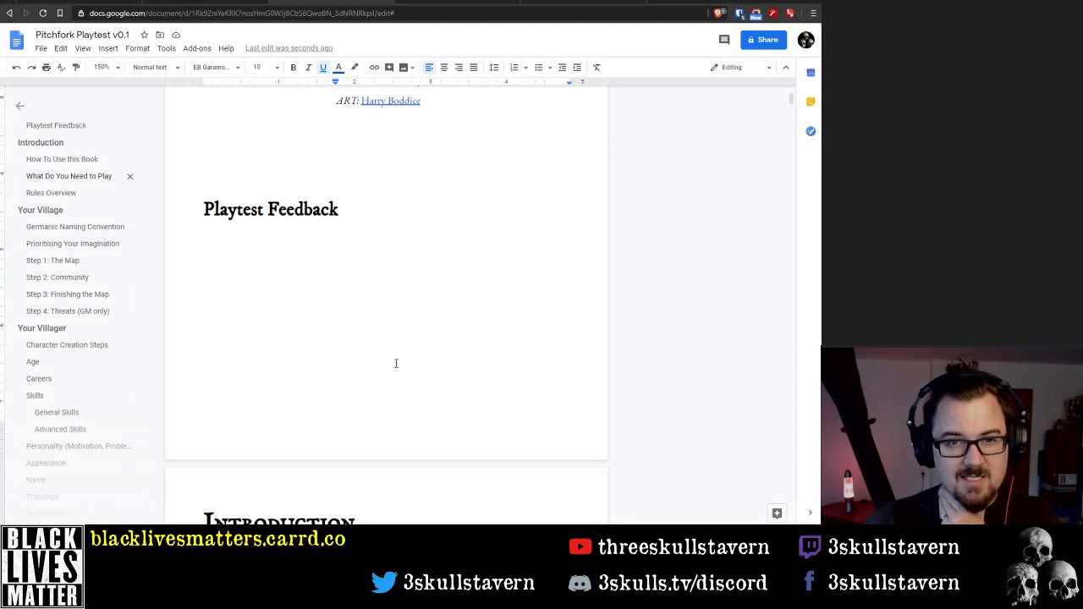
scroll(401, 363, down, 2)
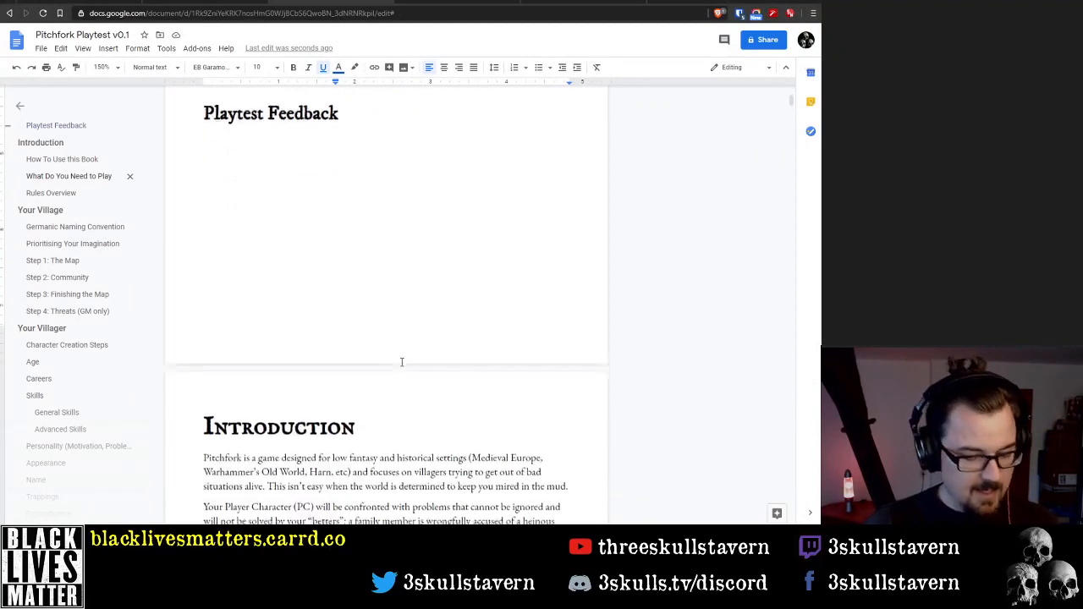
scroll(397, 356, up, 1)
scroll(395, 352, down, 2)
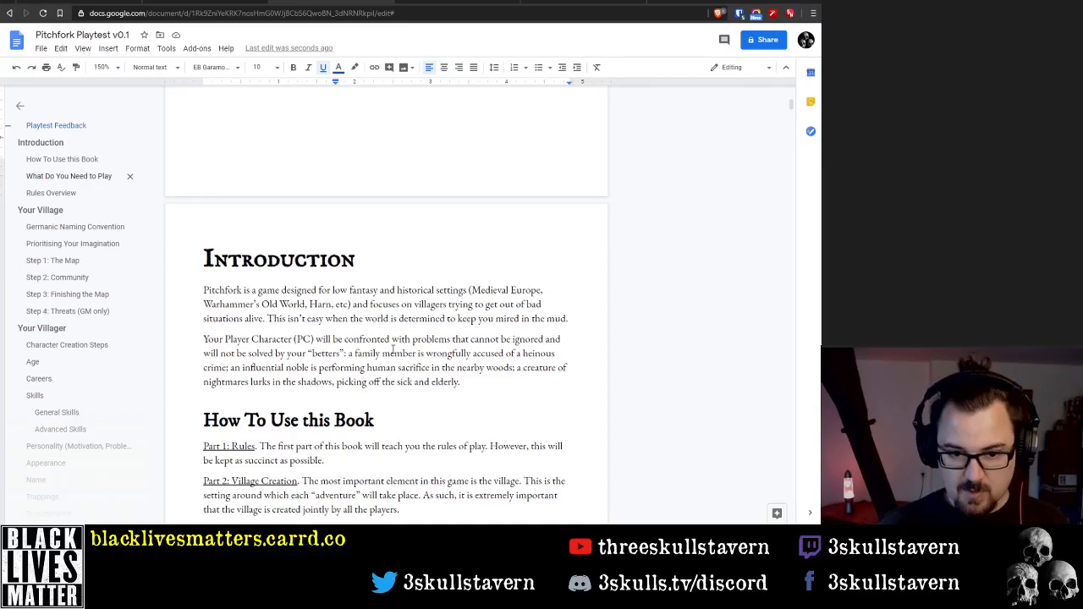
scroll(541, 237, down, 1)
scroll(449, 243, up, 4)
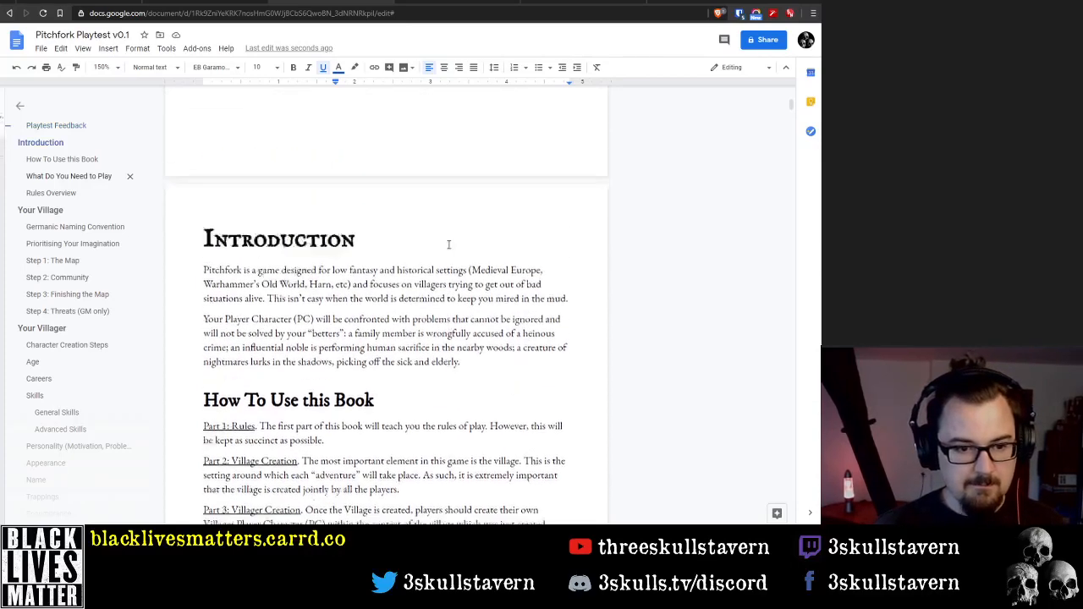
Under the Playtest Feedback heading, write "This is a playtest document and as such assumes that the groups"
scroll(448, 245, up, 1)
click(366, 289)
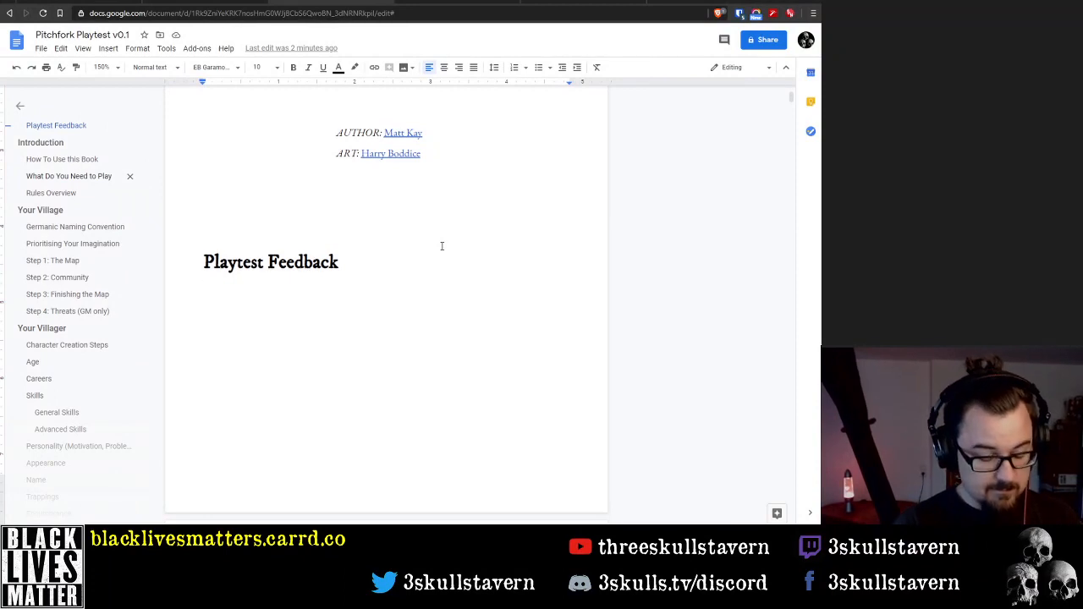
text(This is a )
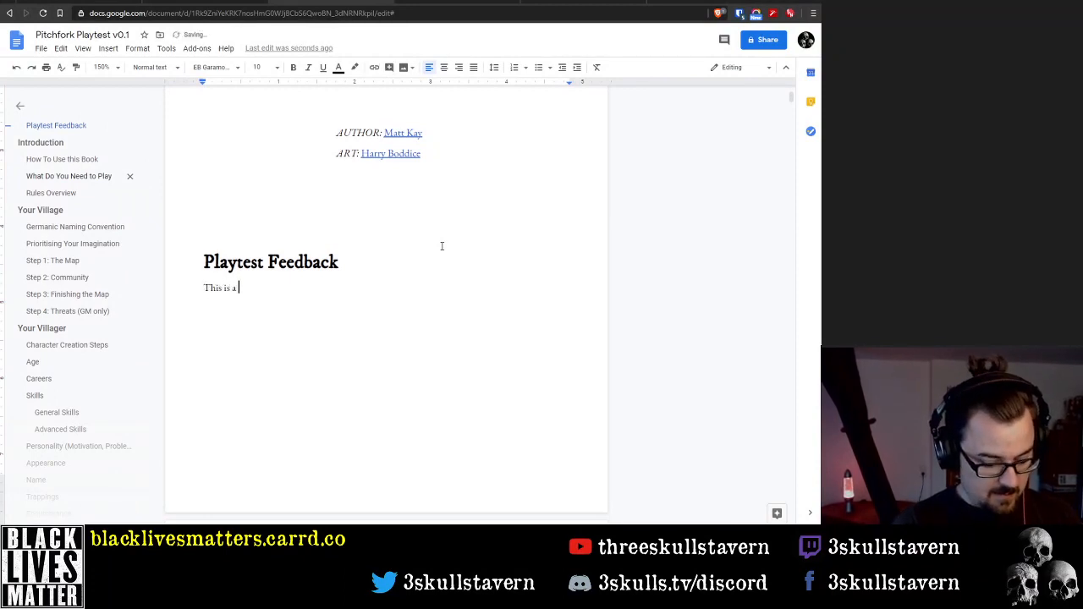
text(playtest )
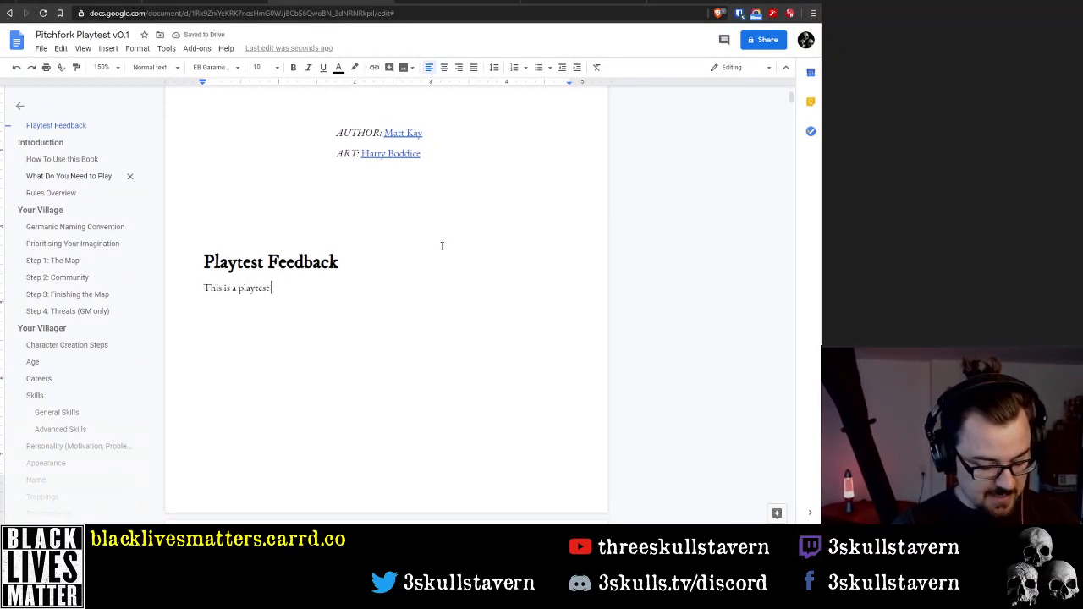
text(document )
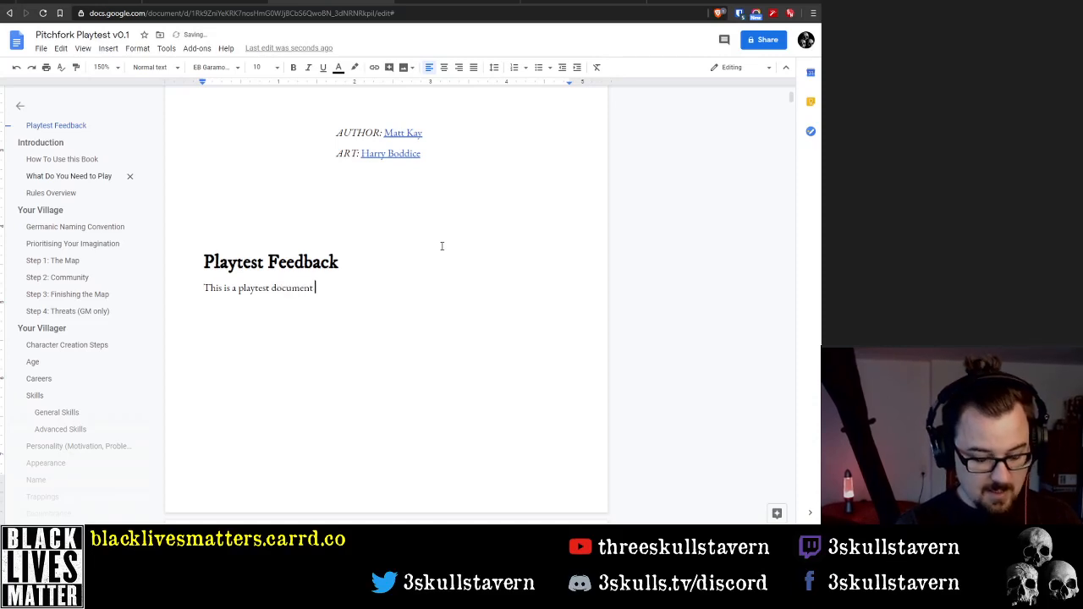
text(and as such )
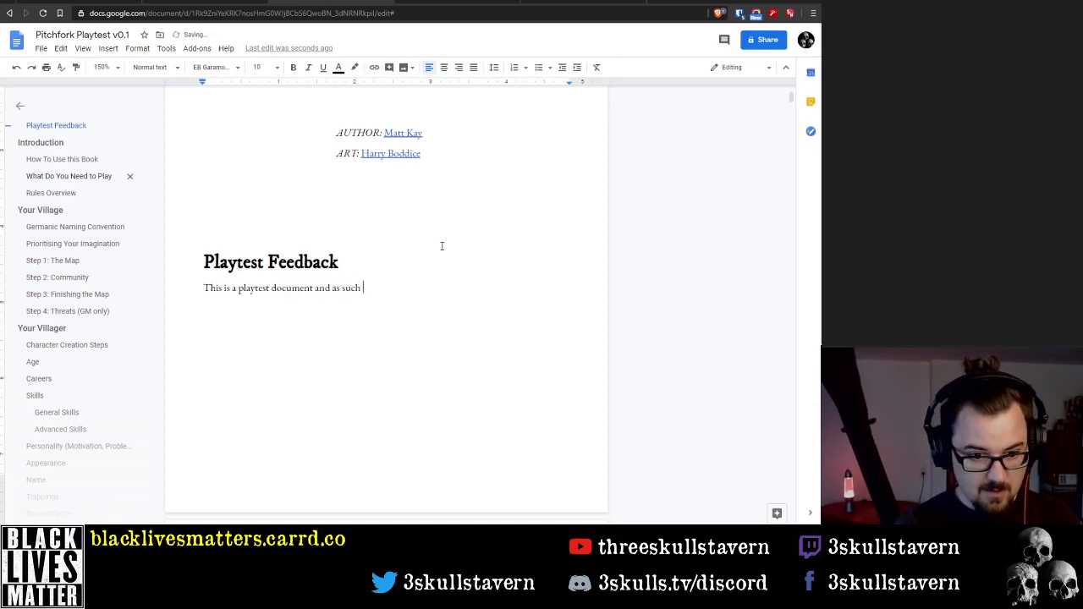
text(assumes that )
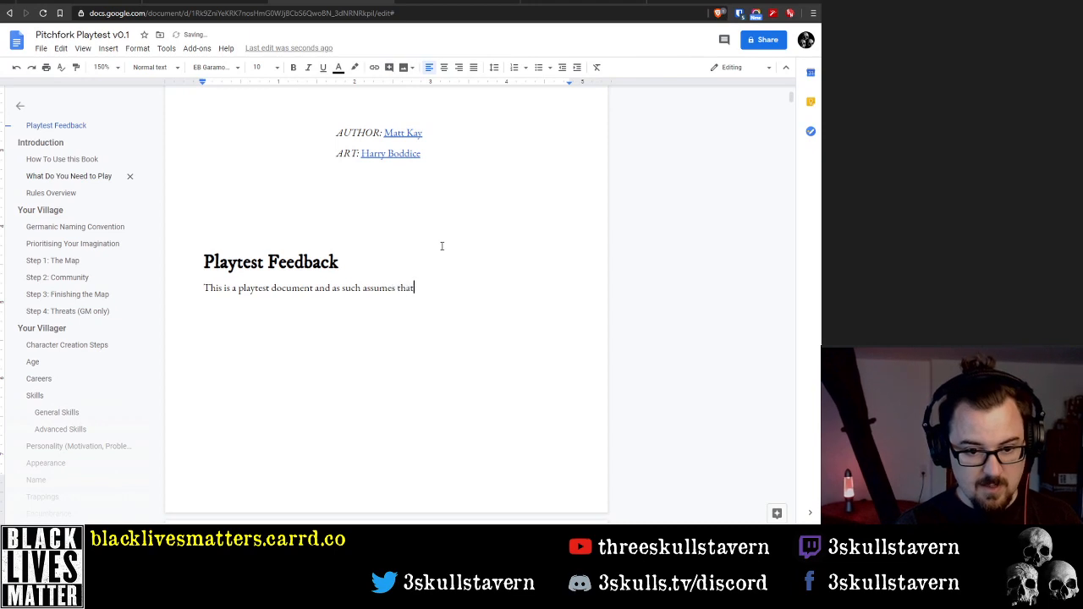
text(the groups )
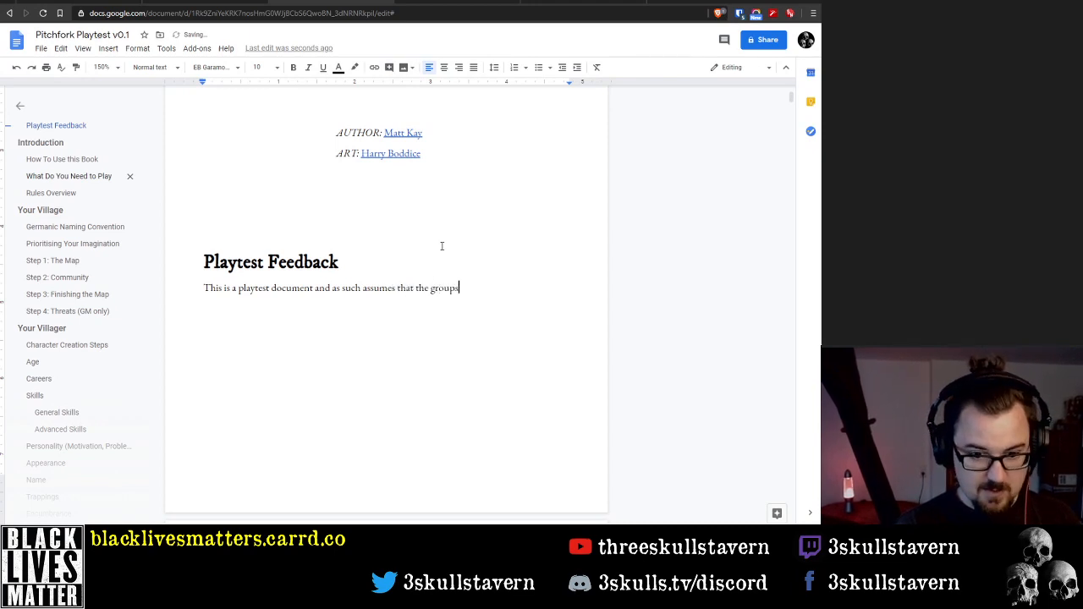
text(playing th)
Continue the Playtest Feedback sentence with "trying this game out are experienced roleplayers"
key(ctrl+BackSpace)
key(ctrl+BackSpace)
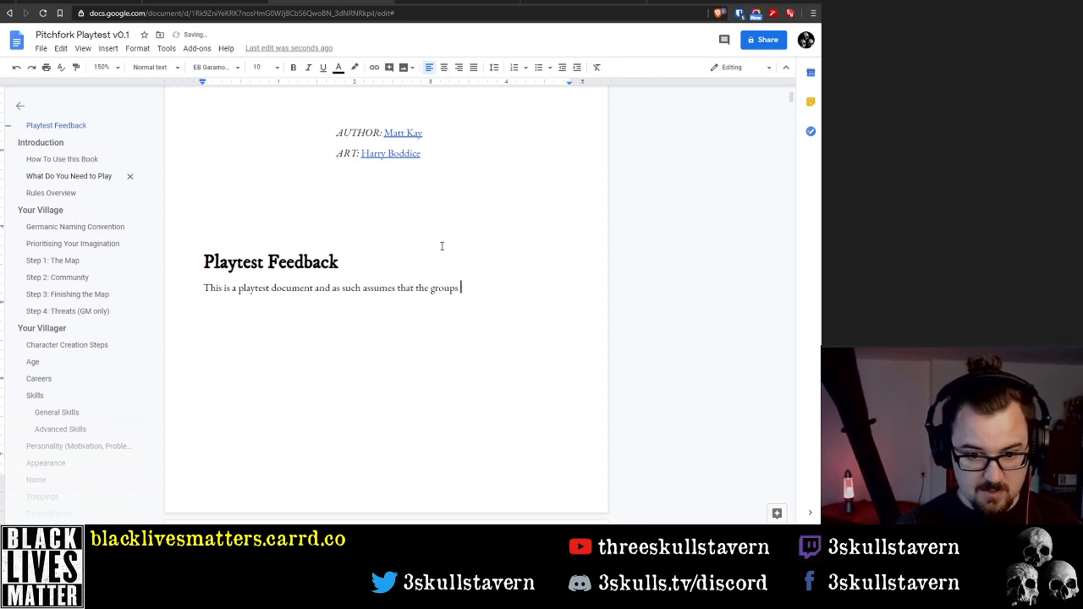
text(trying this )
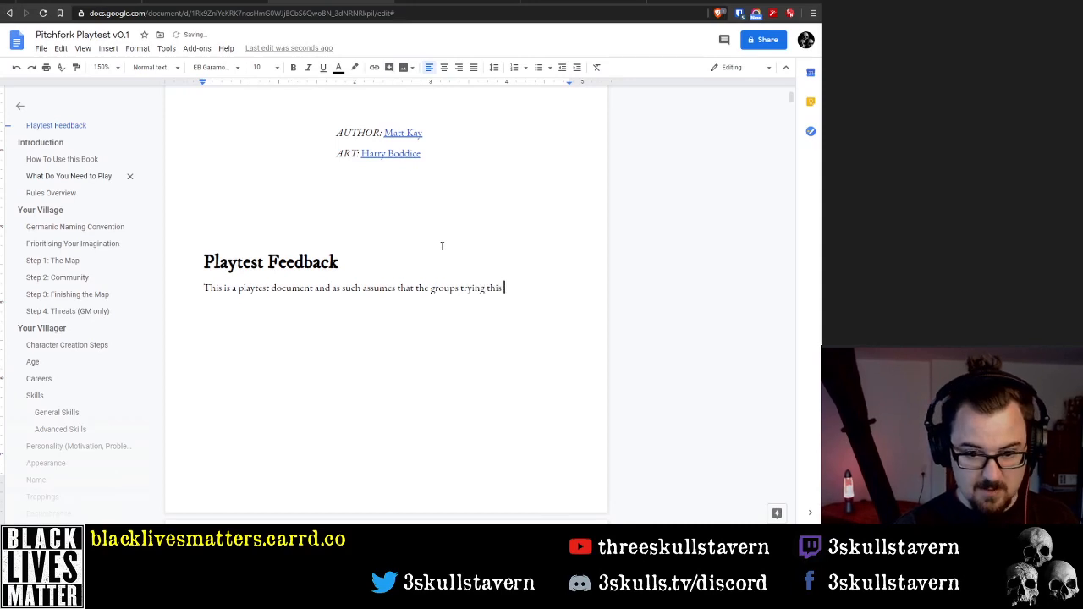
text(game out ar)
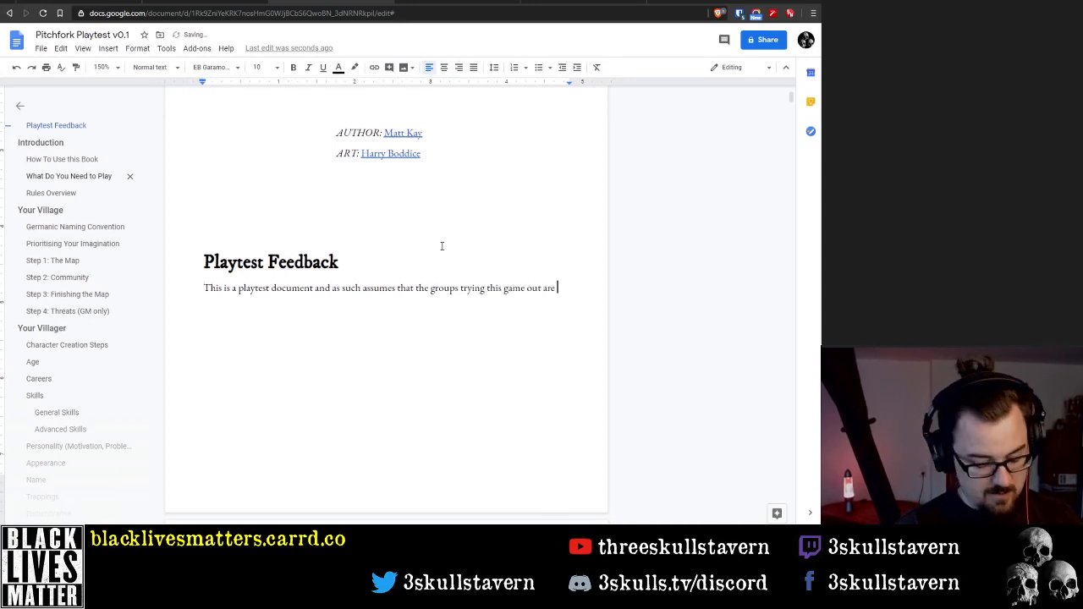
text(experience)
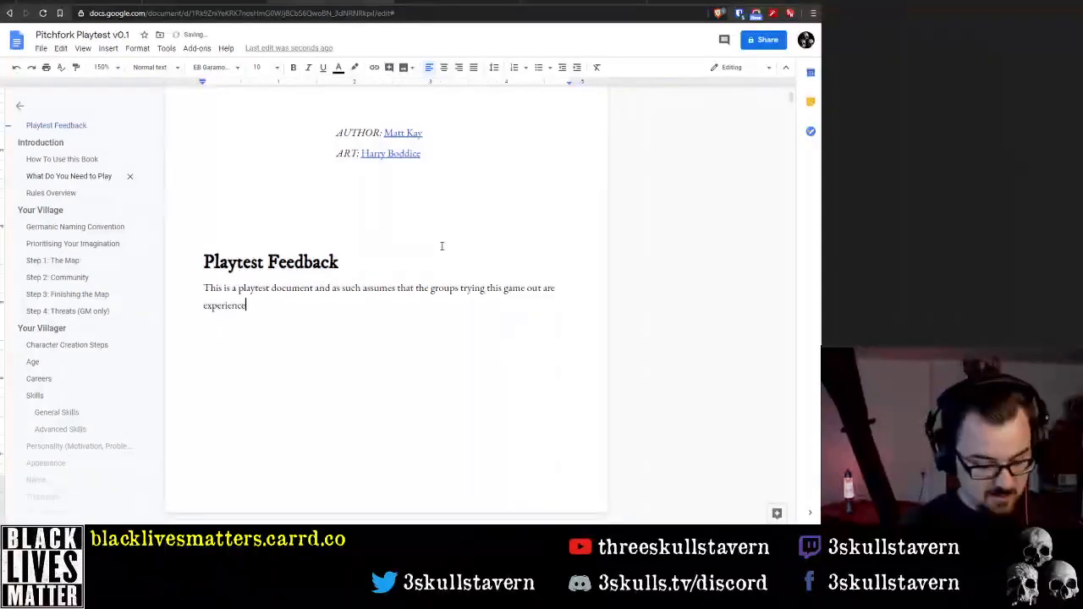
text(d roleplayers )
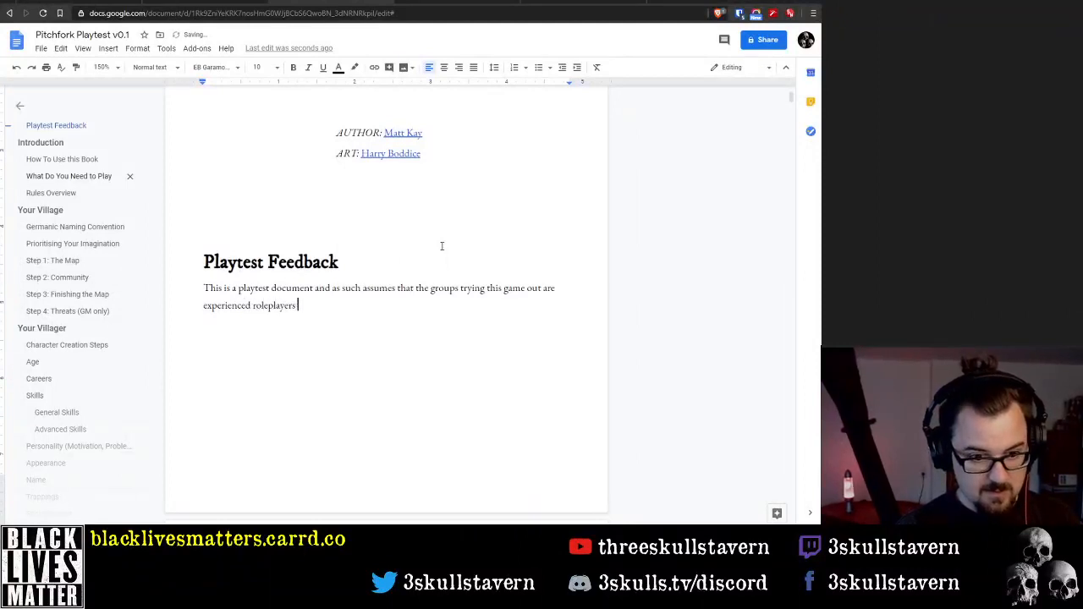
text((or at the)
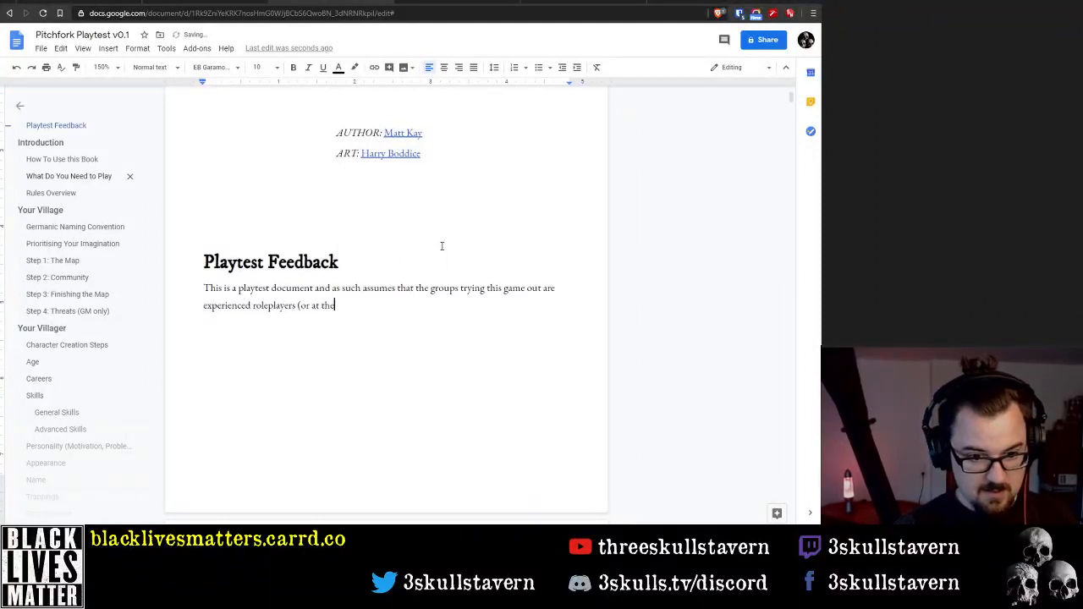
text( very least, the)
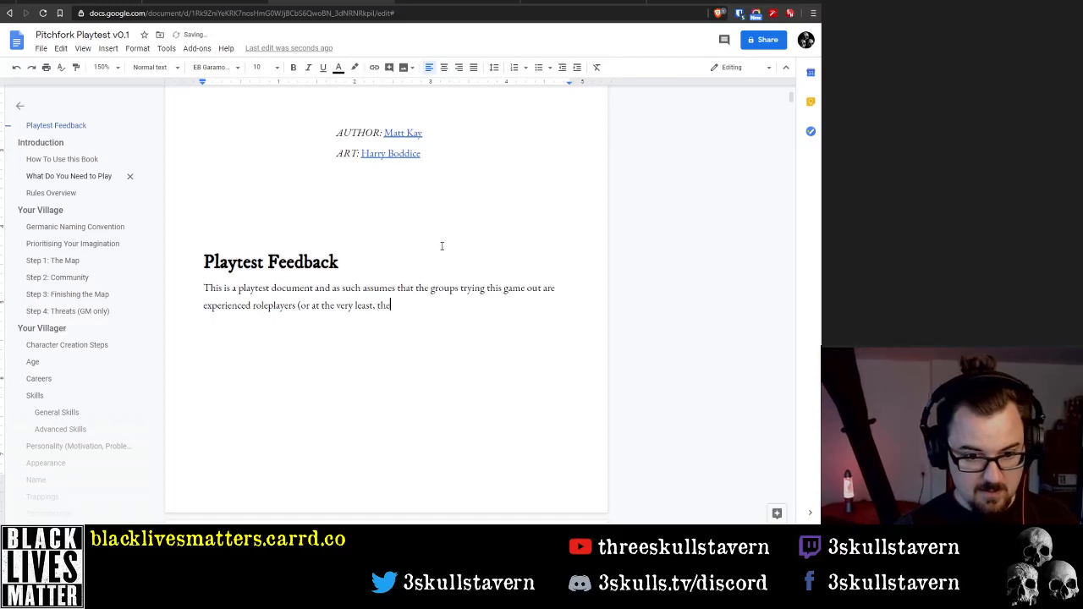
text( GM))
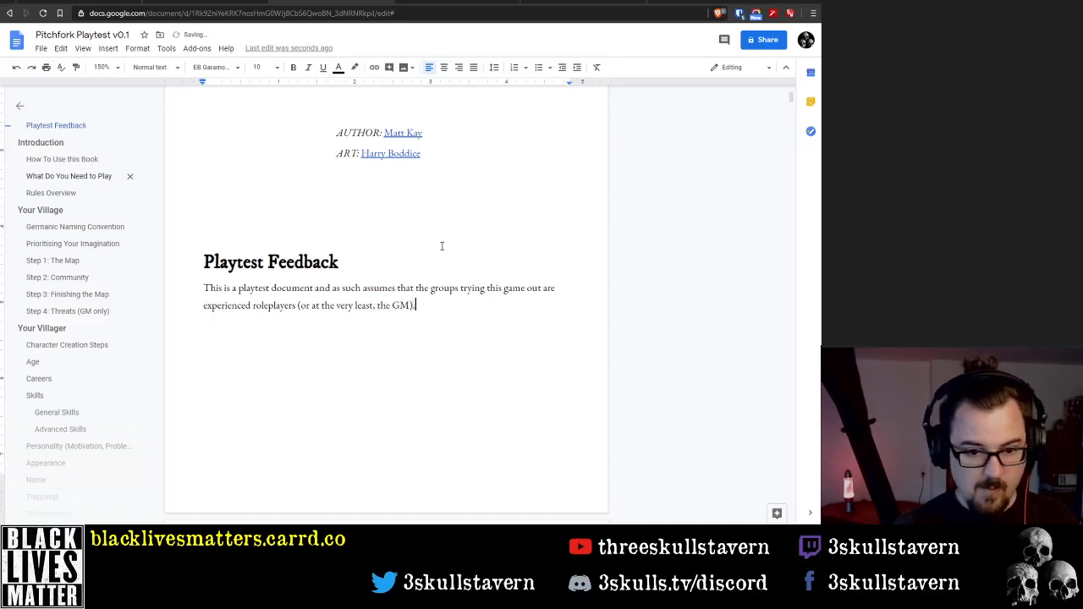
text(. As suc)
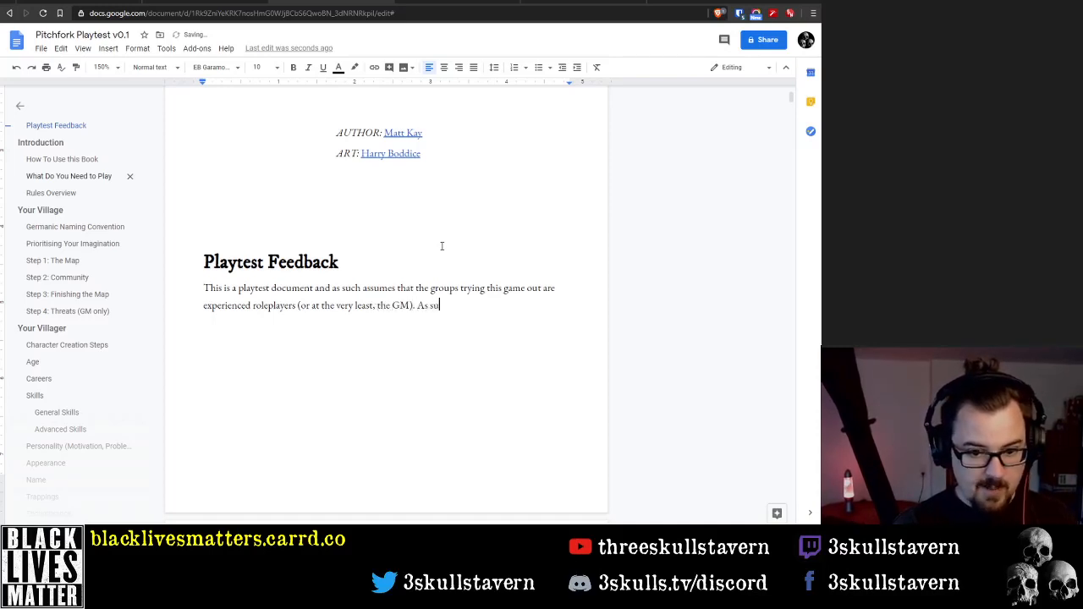
End the sentence with "(or at the very least, the GM)." and begin the following one with "This means"
key(BackSpace)
key(BackSpace)
key(BackSpace)
key(BackSpace)
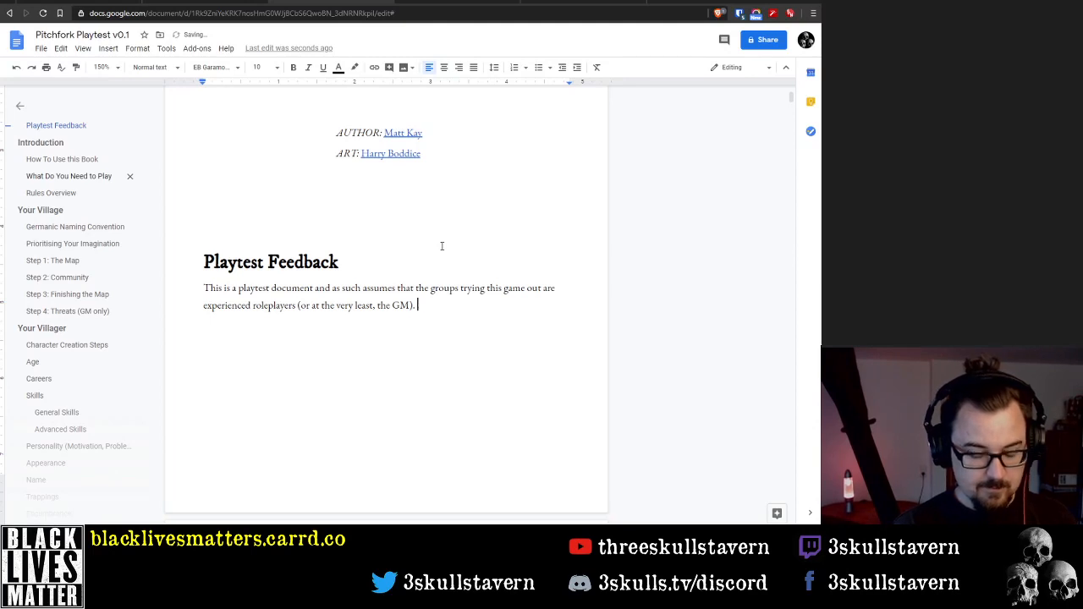
text(This means there wu)
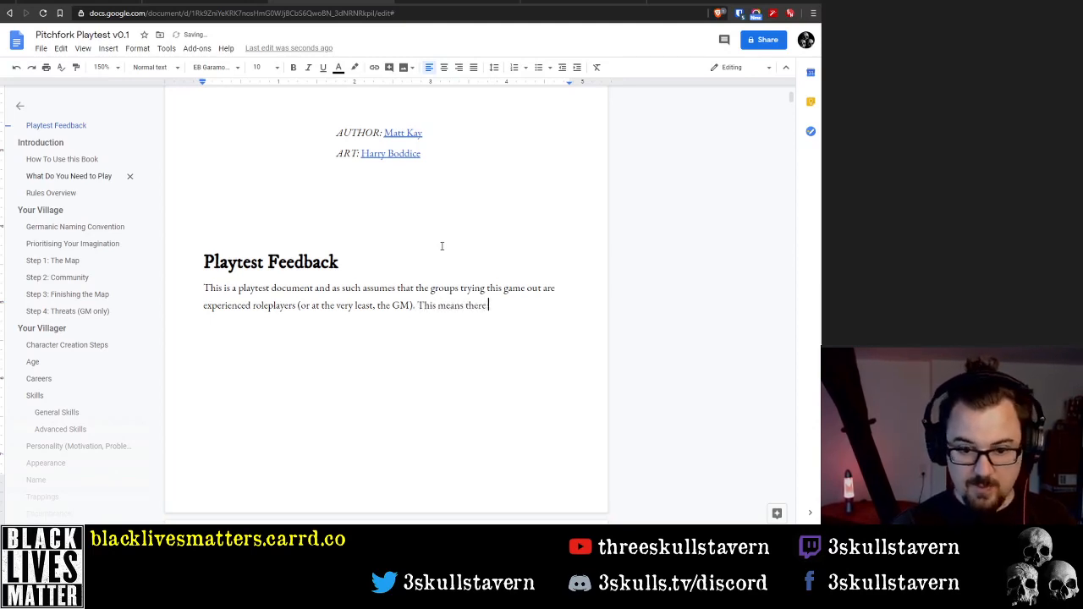
key(BackSpace)
key(BackSpace)
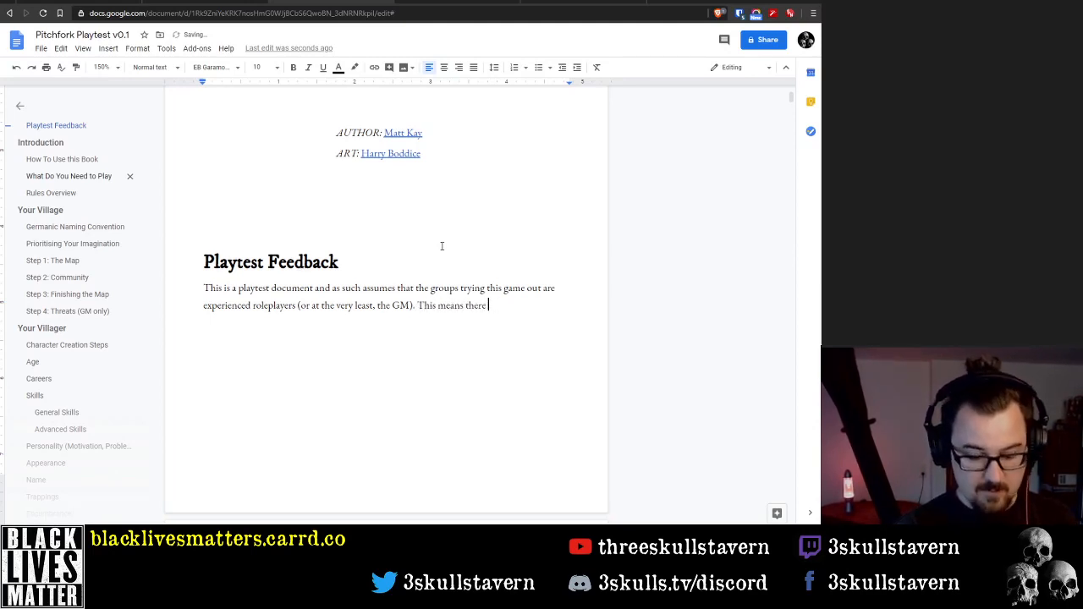
text(won't be )
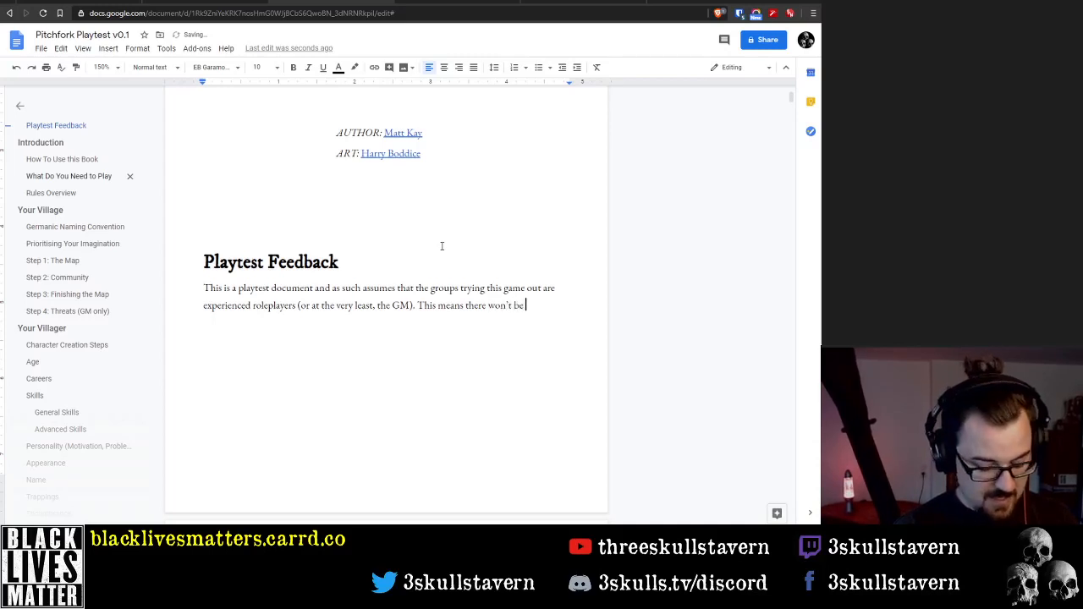
text(a sectio)
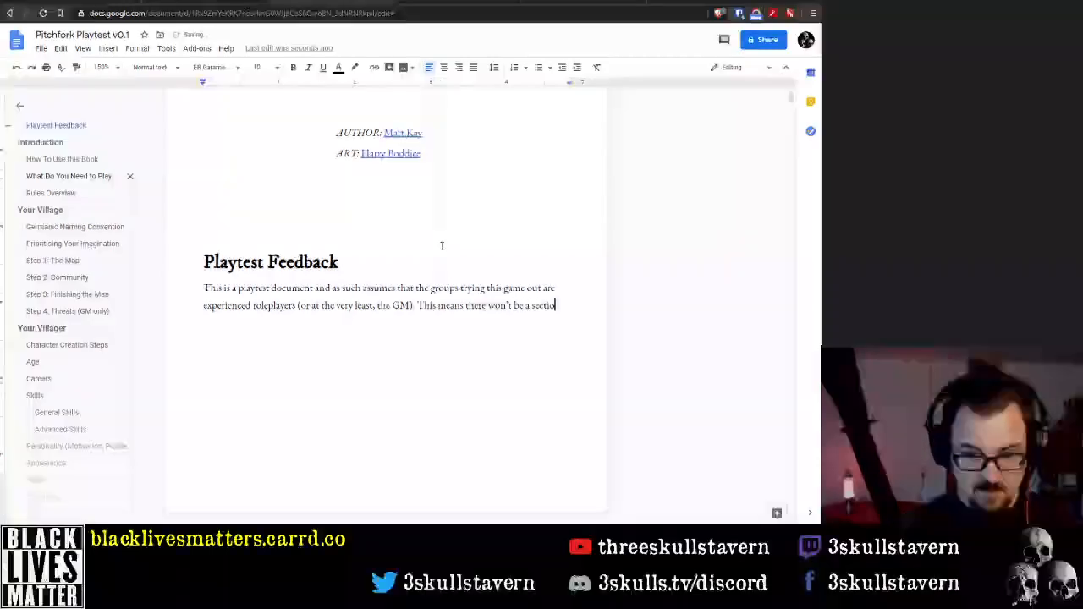
key(BackSpace)
key(BackSpace)
key(BackSpace)
key(BackSpace)
key(BackSpace)
key(BackSpace)
key(BackSpace)
key(BackSpace)
key(BackSpace)
key(BackSpace)
key(BackSpace)
key(BackSpace)
key(BackSpace)
key(BackSpace)
key(BackSpace)
key(BackSpace)
key(BackSpace)
key(BackSpace)
key(BackSpace)
key(BackSpace)
Rewrite the wording after "This means" as "you won't find sections on how to roleplay,"
text(you)
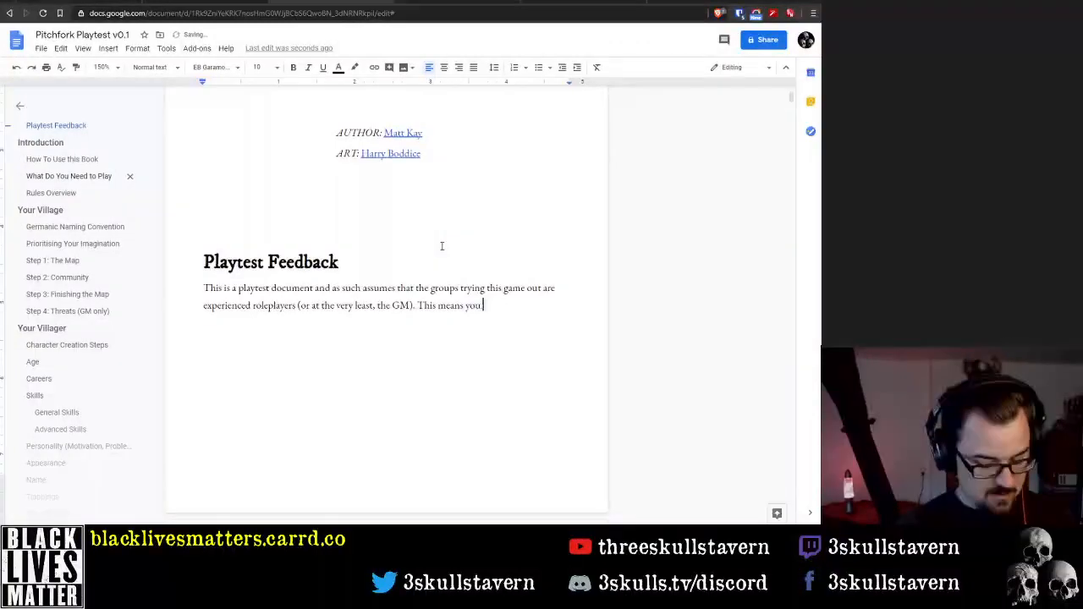
text( won't fin)
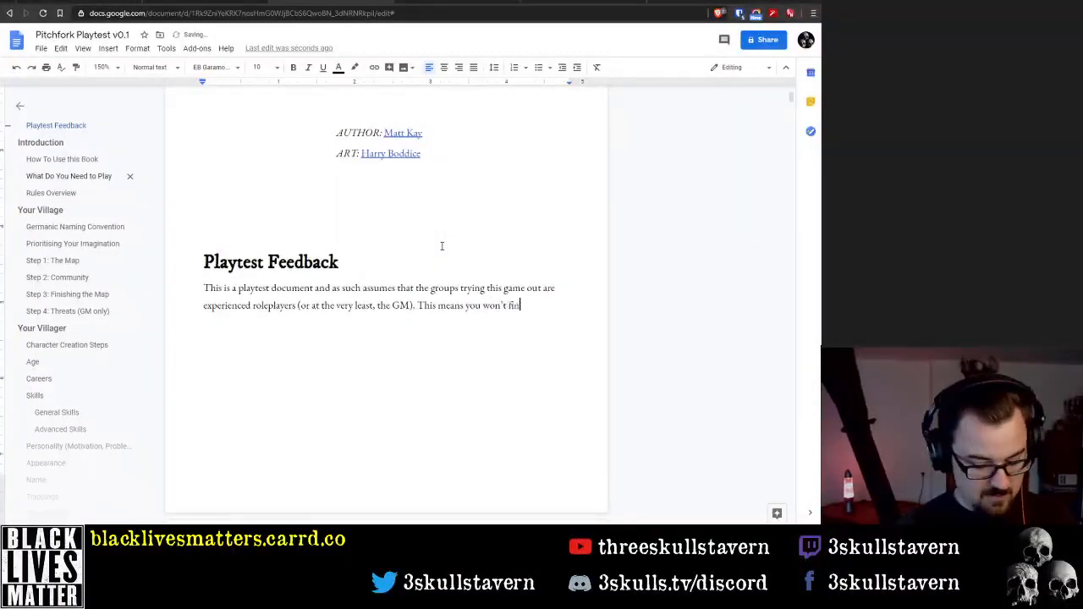
text(d sections on ")
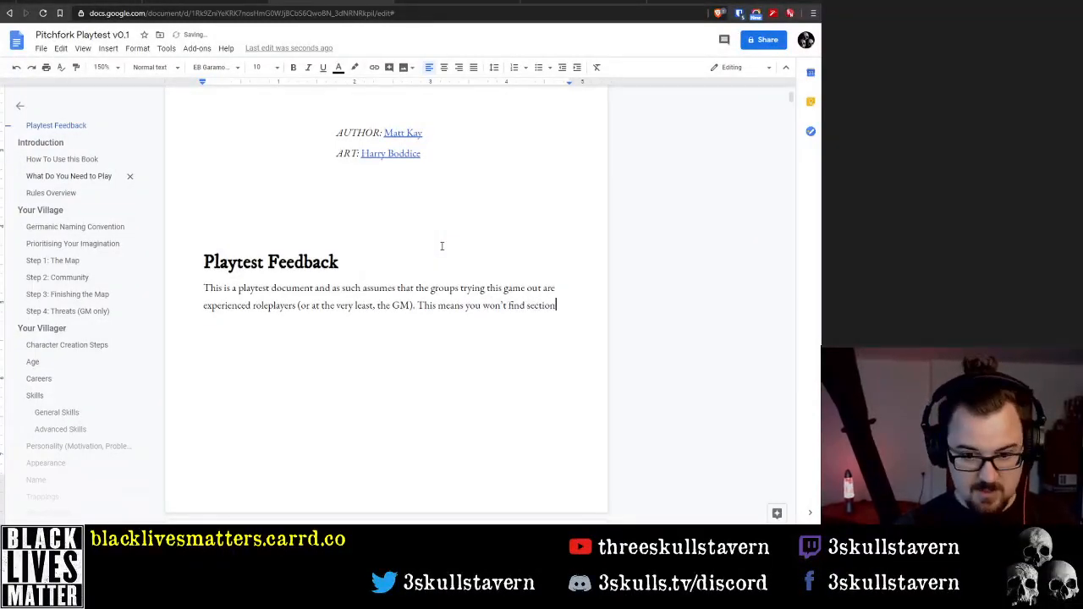
key(BackSpace)
text(how)
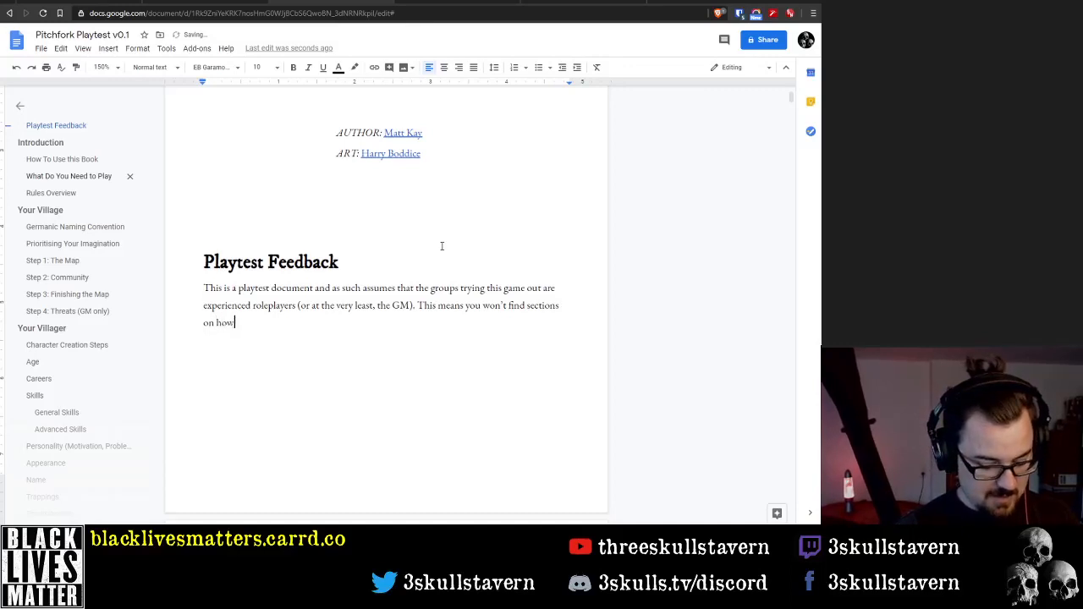
text( to roleplay,)
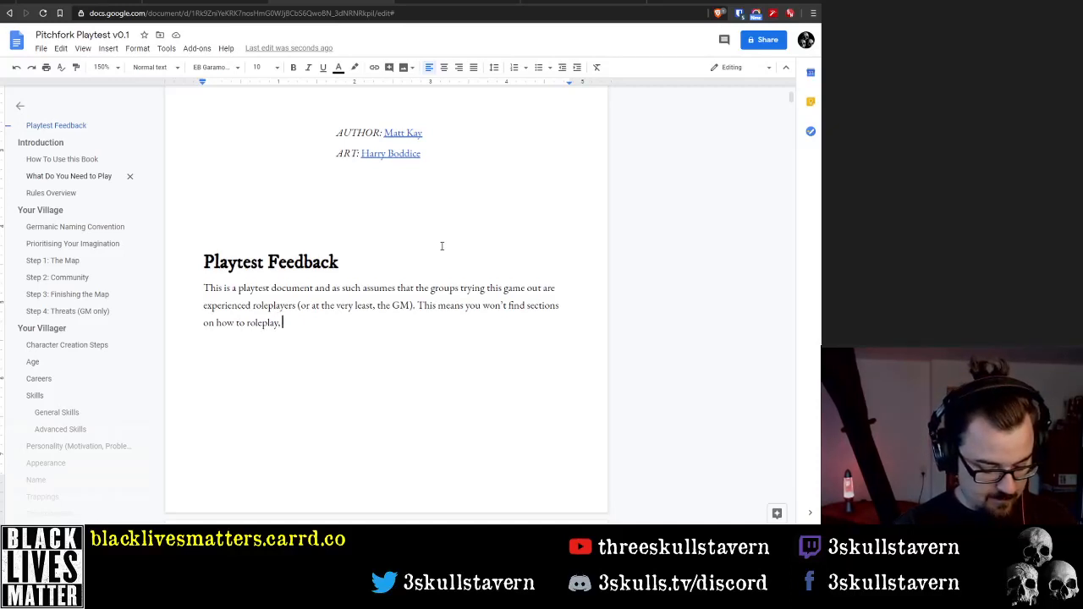
text(dice)
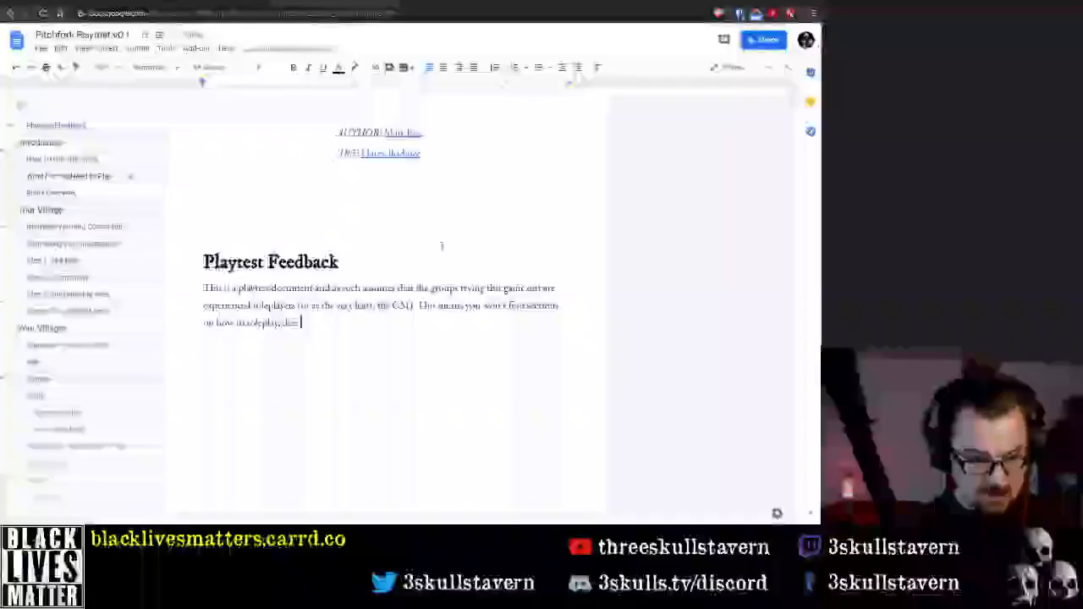
key(BackSpace)
key(BackSpace)
key(BackSpace)
key(BackSpace)
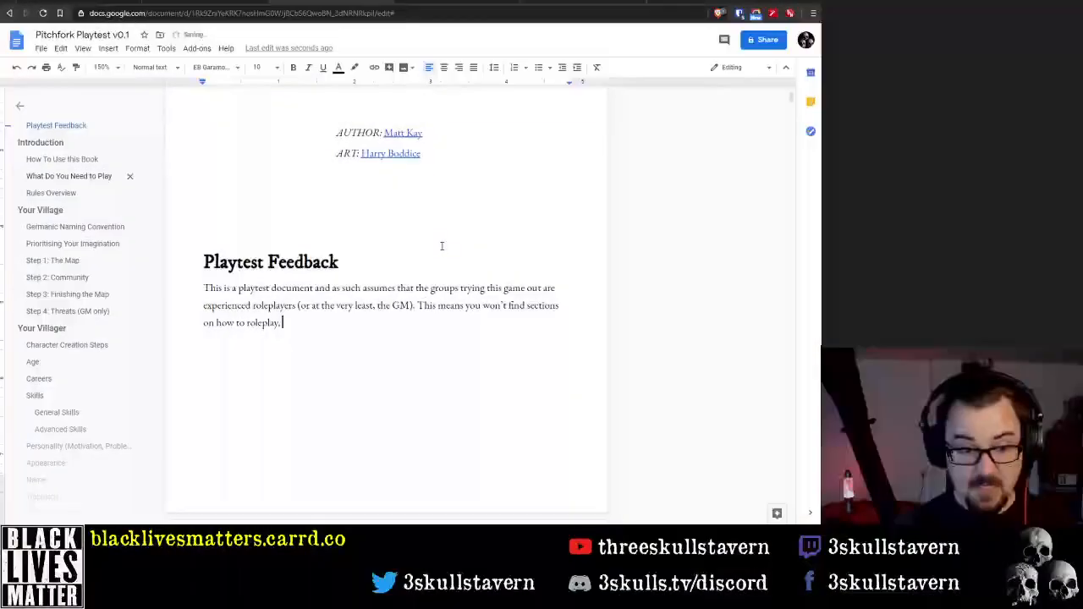
Complete the sentence with "a glossary of common roleplaying terms, etc." and start a new paragraph below it
text(glossary)
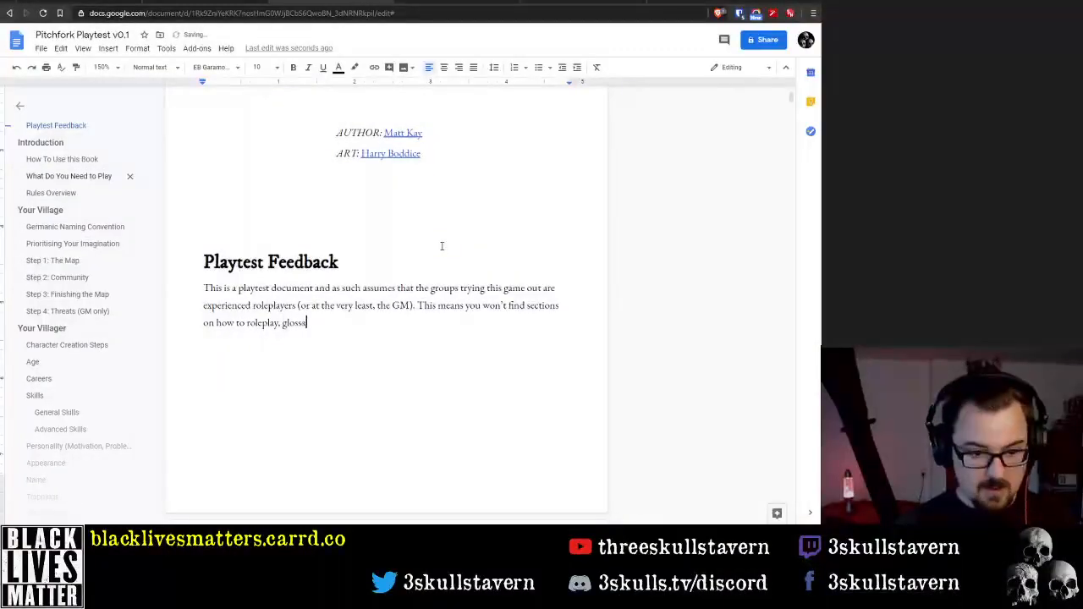
key(ctrl+Left)
text(a)
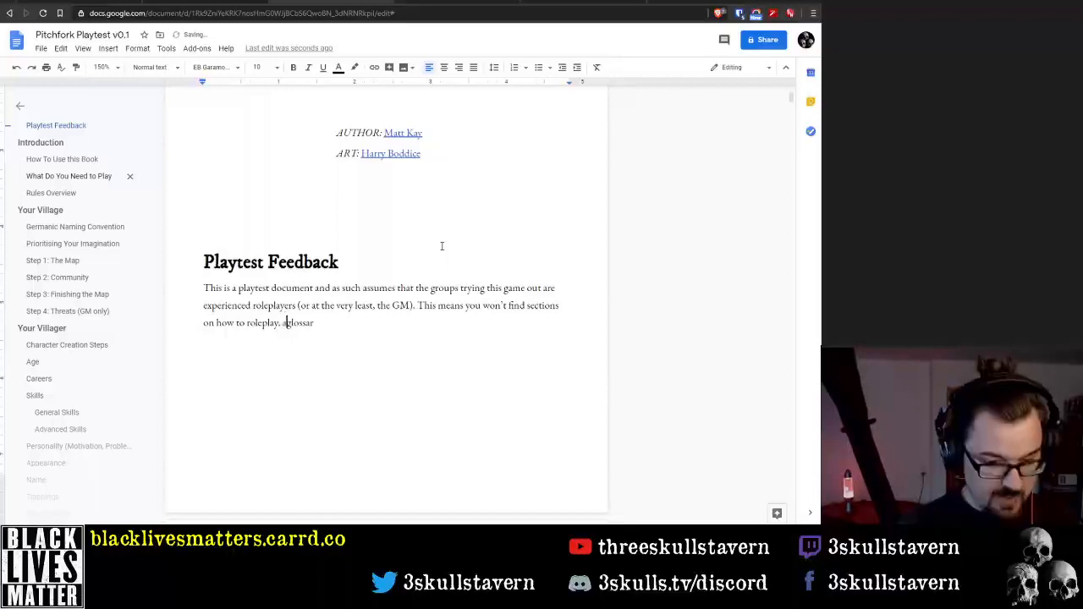
key(End)
text(of comm)
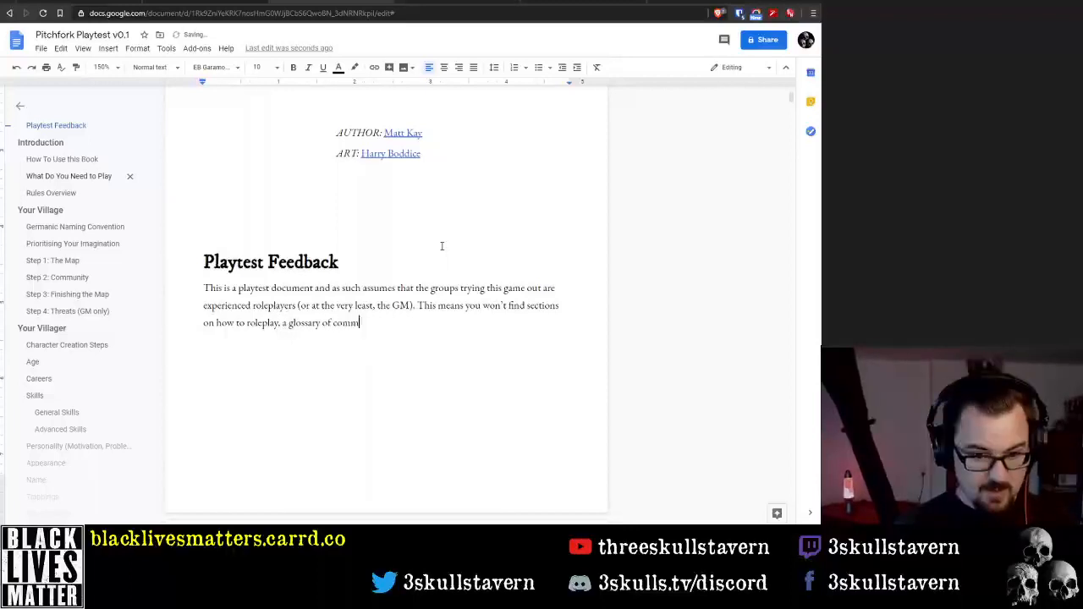
text(on roleplay)
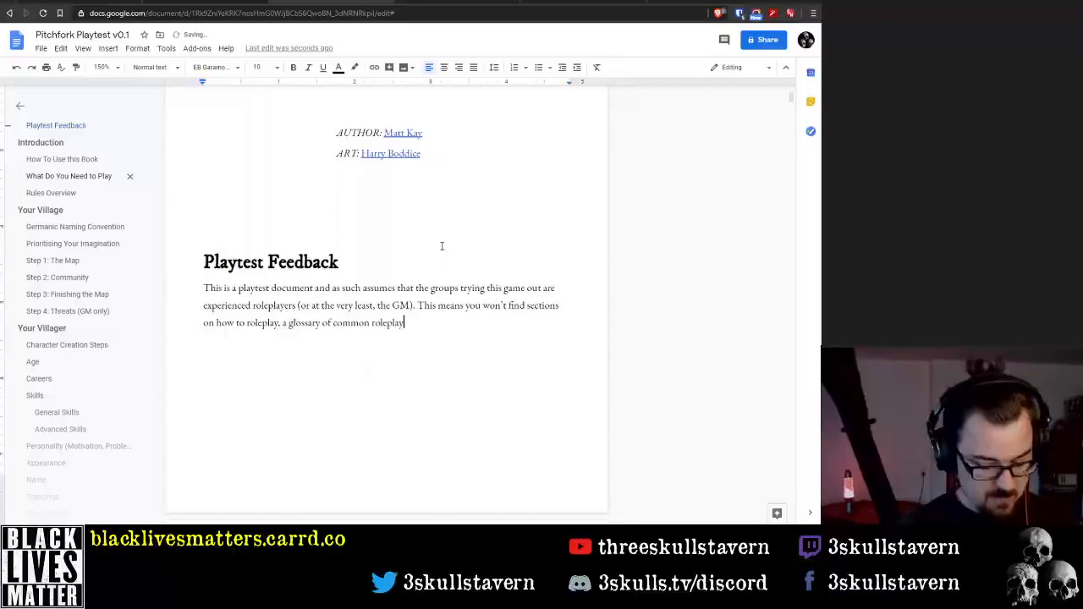
text(ing terms, etc.)
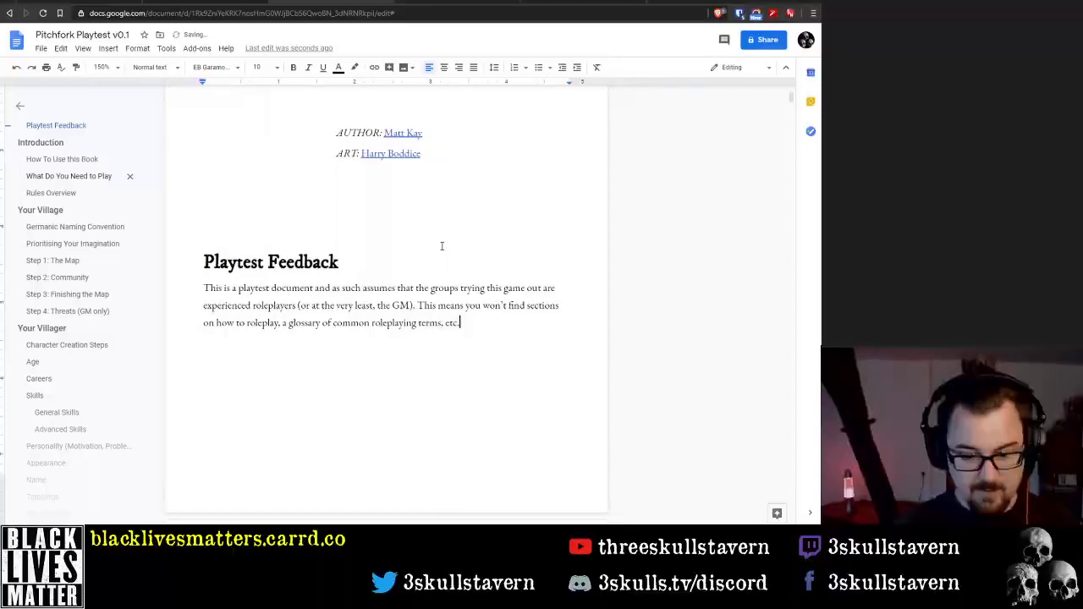
key(Return)
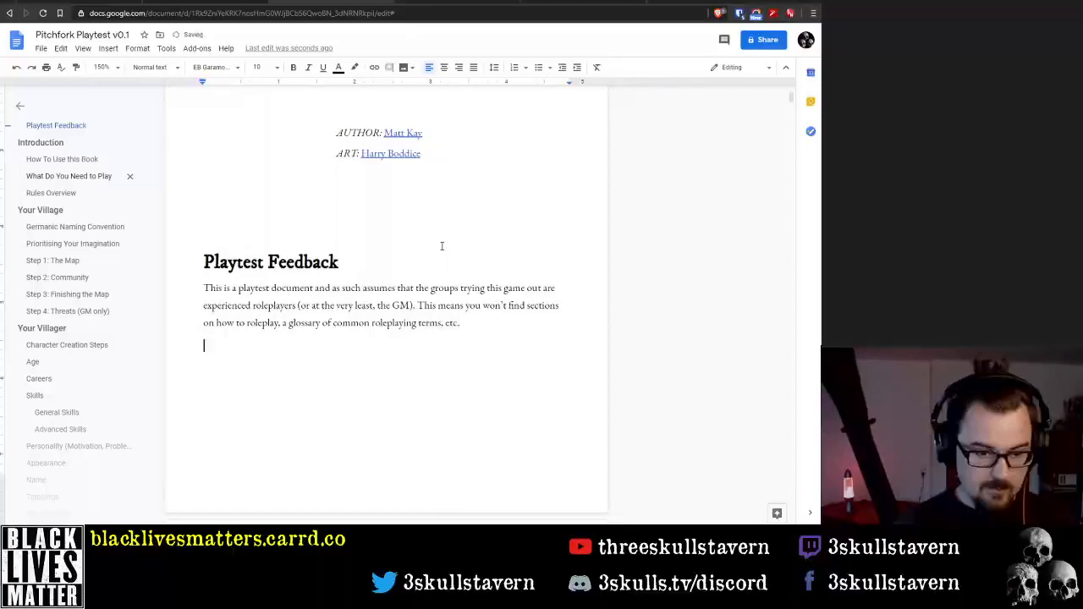
text(In ad)
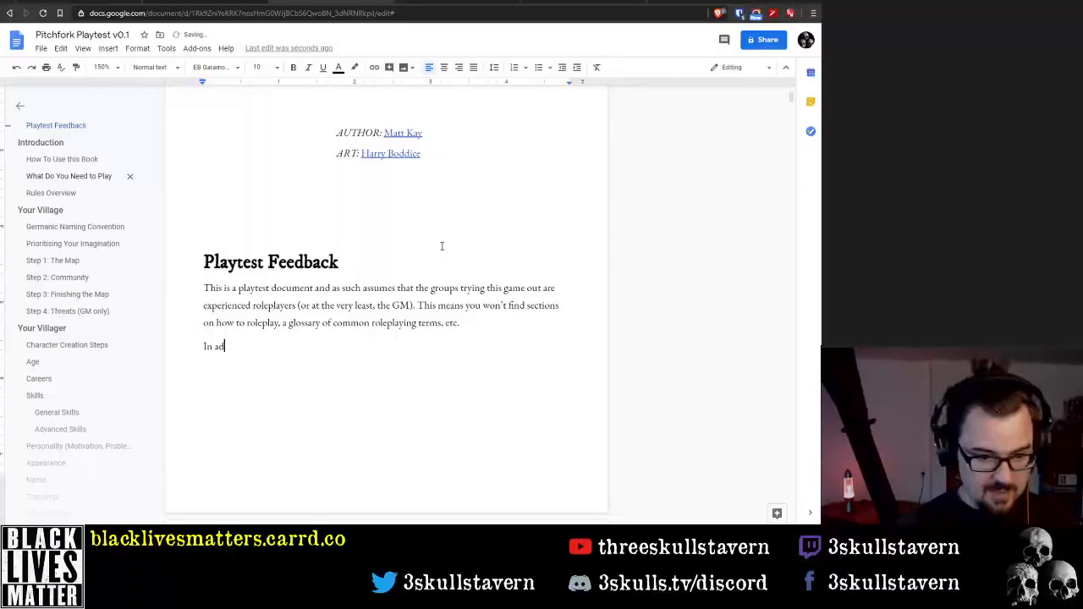
Begin the second Playtest Feedback paragraph with "In addition, the rules have been written in a concise way, to"
text(dition, the)
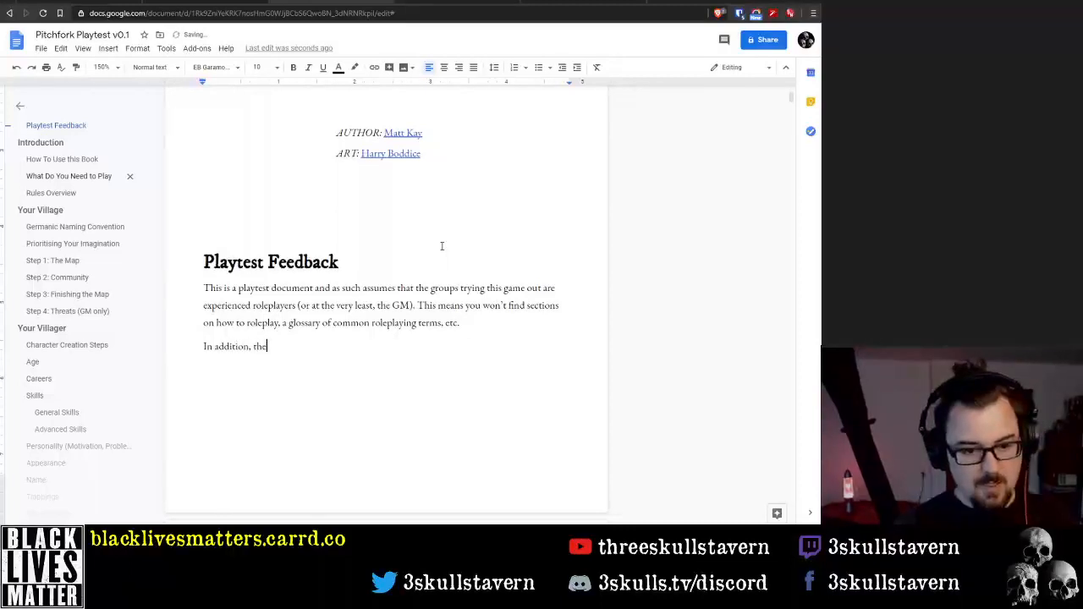
key(BackSpace)
key(BackSpace)
key(BackSpace)
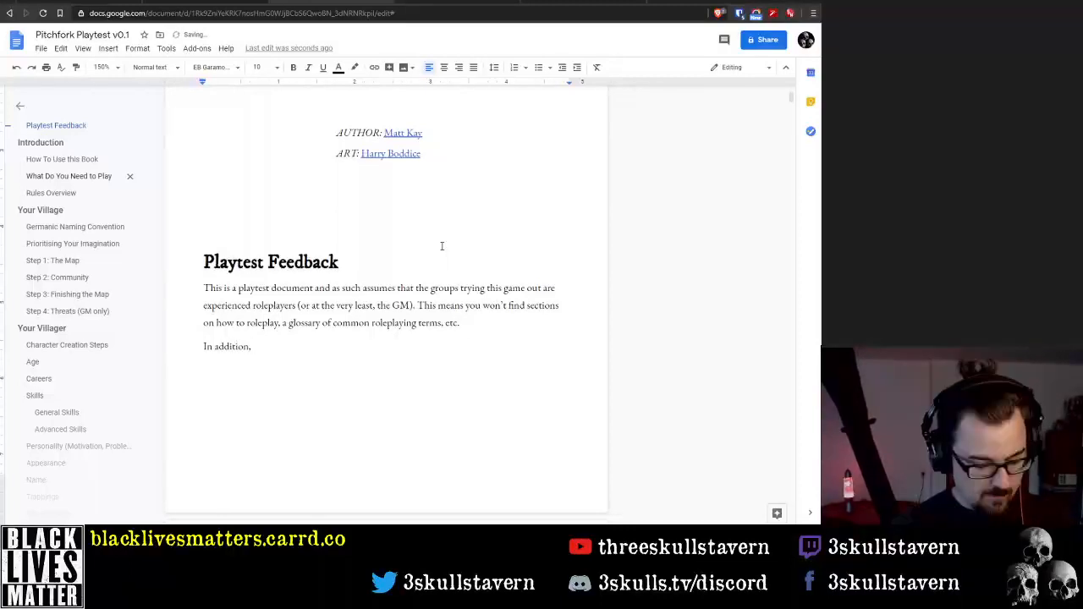
text(the rules are)
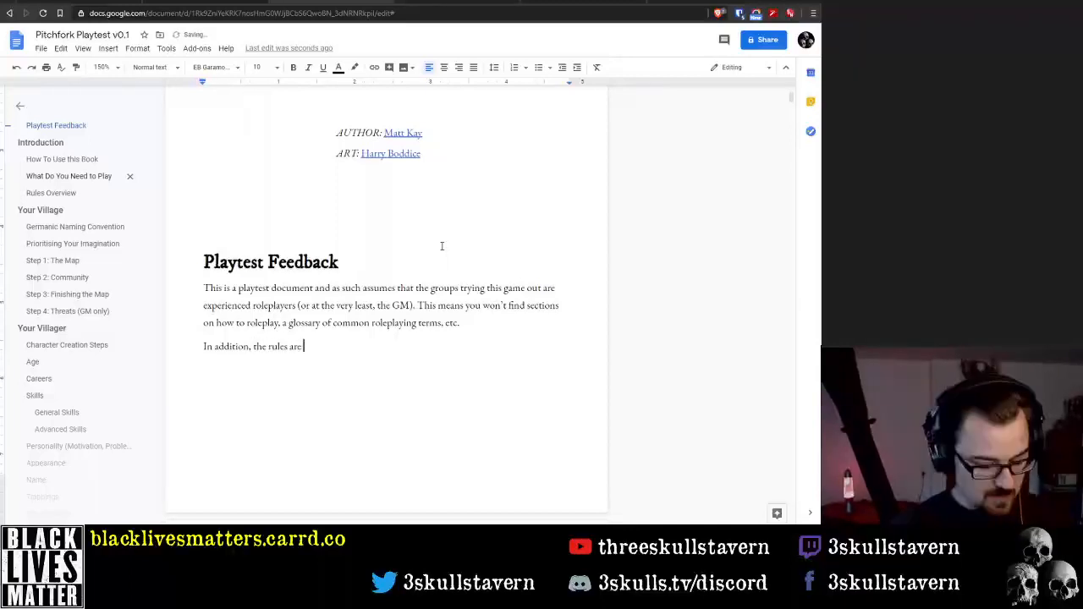
key(BackSpace)
key(BackSpace)
key(BackSpace)
text(have bee)
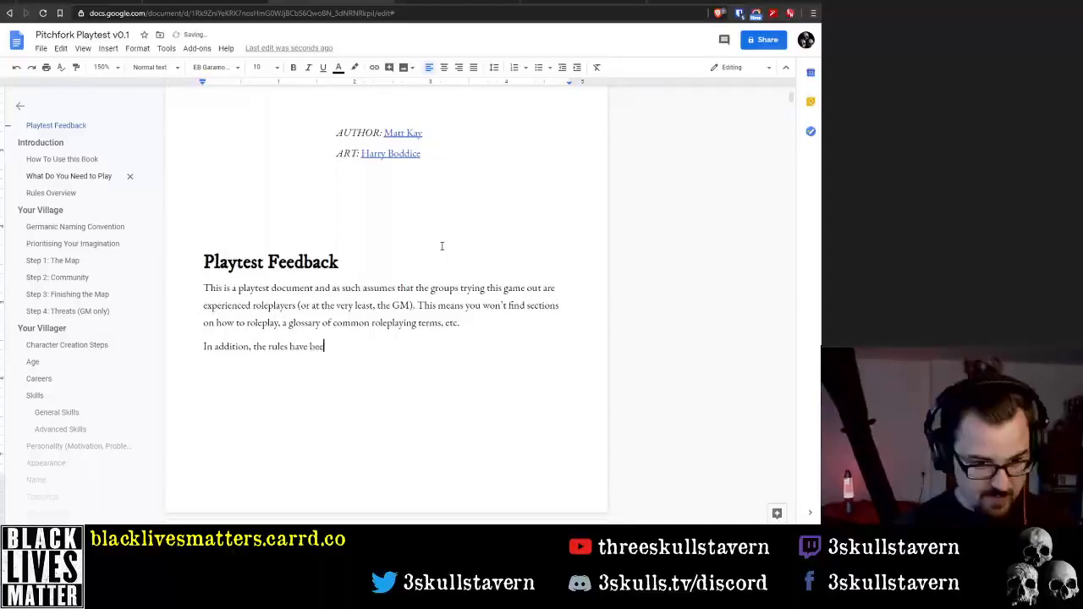
text(n written in a co)
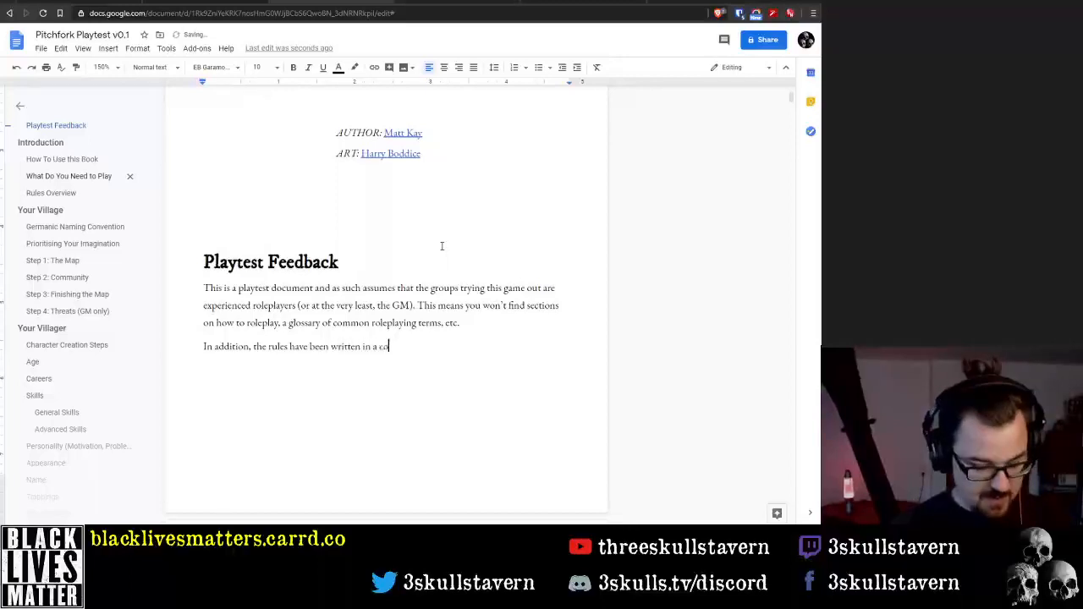
text(ncise way, to)
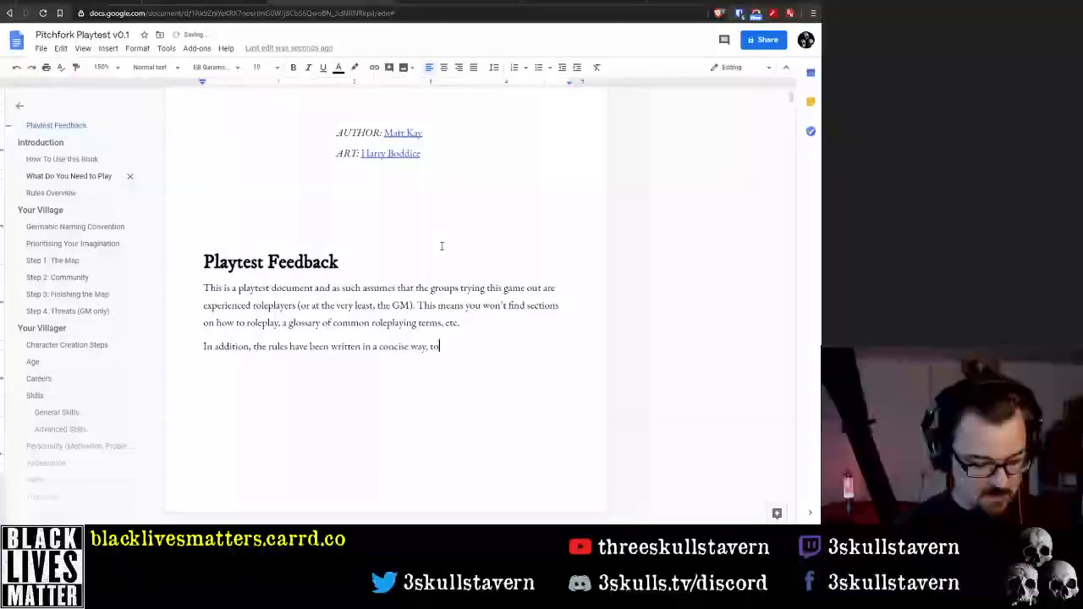
text( emphas)
key(BackSpace)
key(BackSpace)
key(BackSpace)
key(BackSpace)
key(BackSpace)
key(BackSpace)
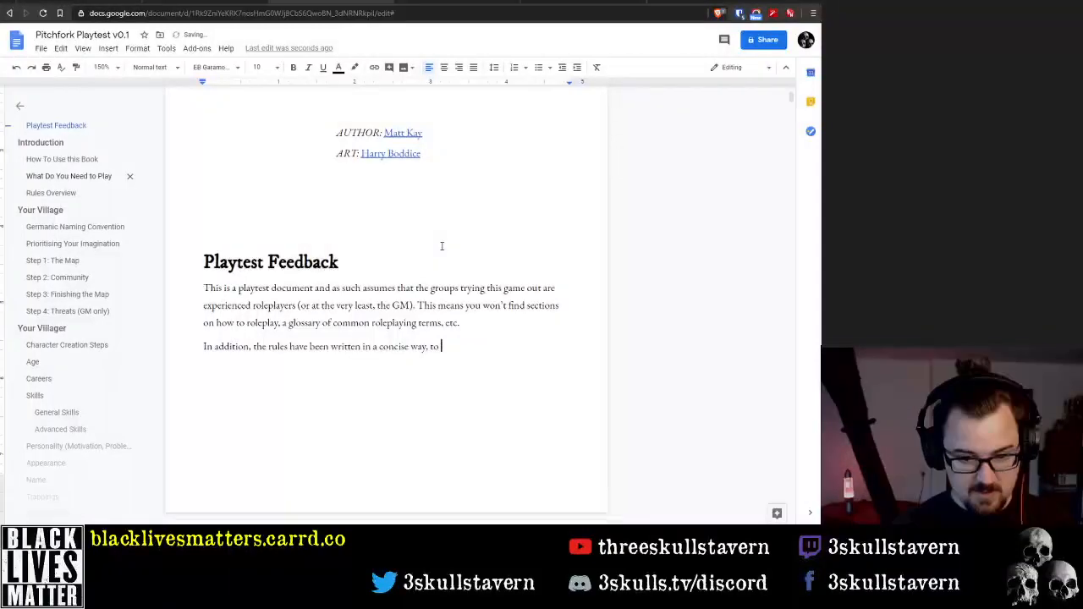
Continue the second paragraph's sentence with "keep the page count short"
text(keep the pa)
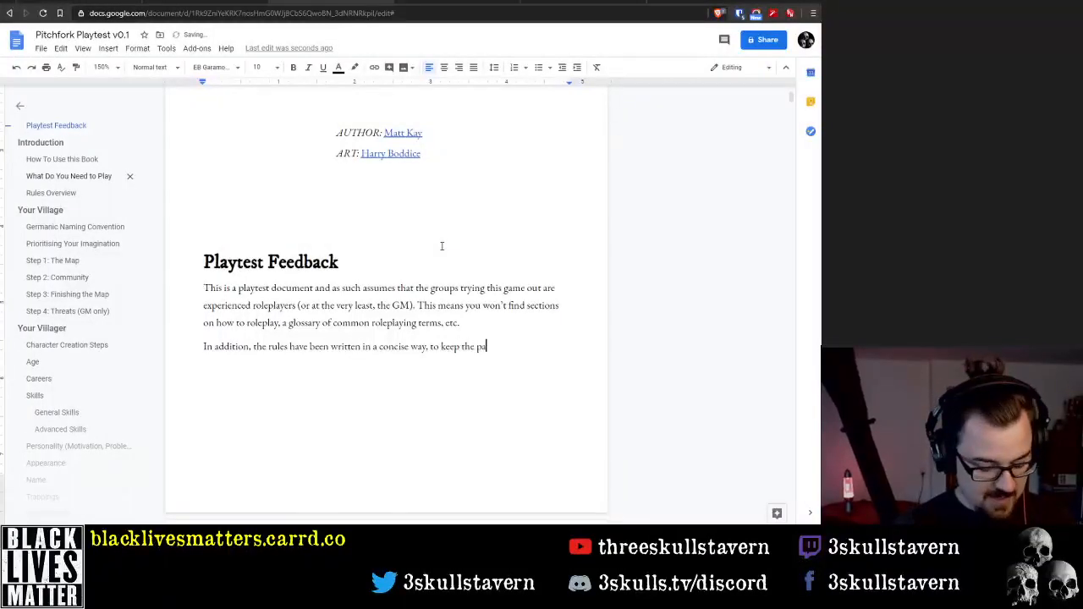
text(ge count short and )
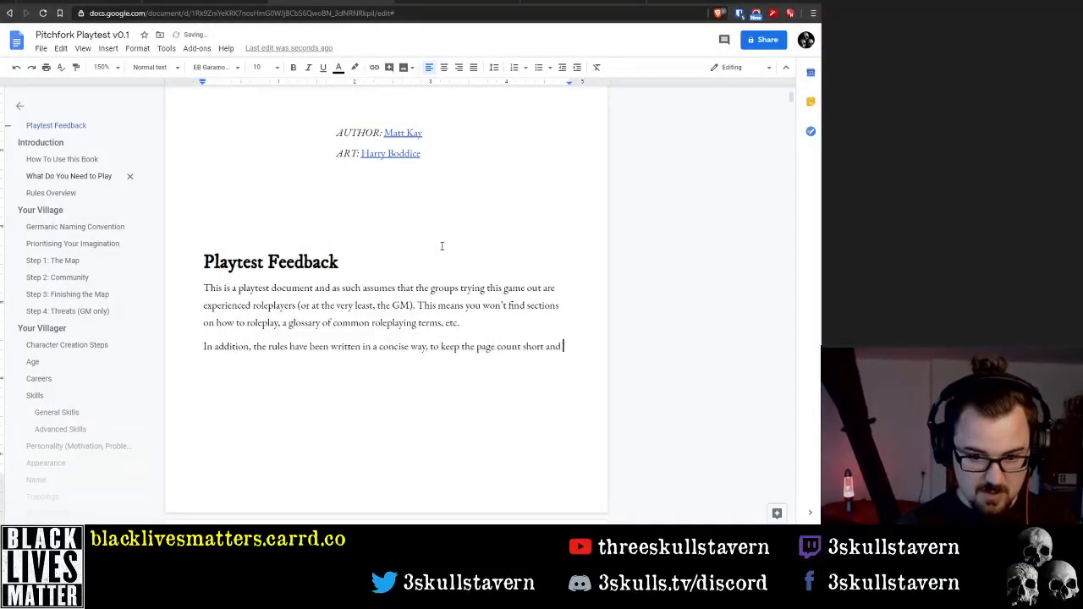
text(in the interest)
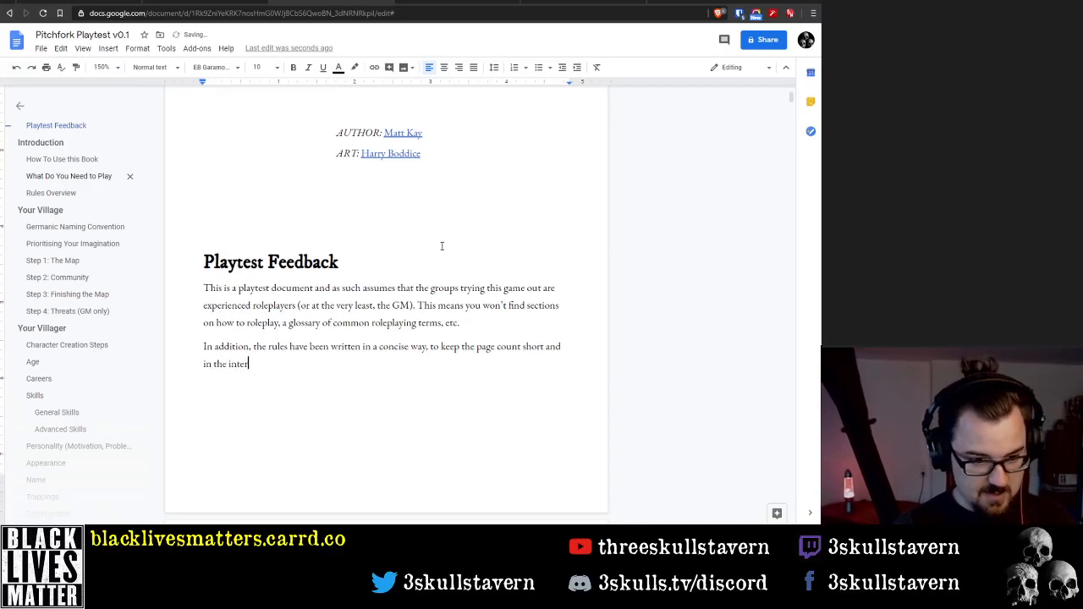
key(ctrl+BackSpace)
key(ctrl+BackSpace)
key(ctrl+BackSpace)
key(ctrl+BackSpace)
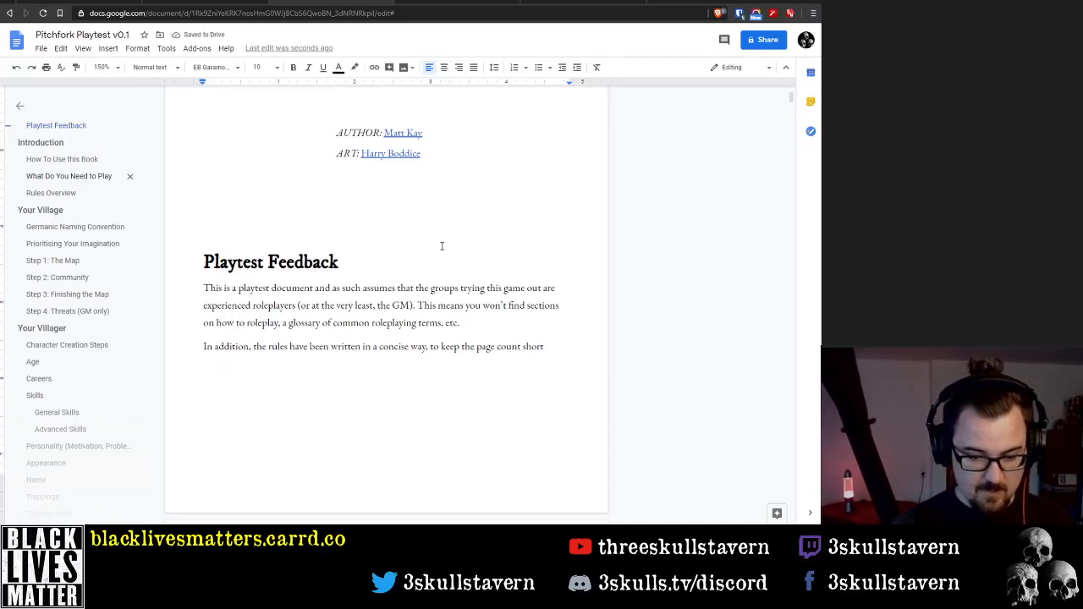
key(BackSpace)
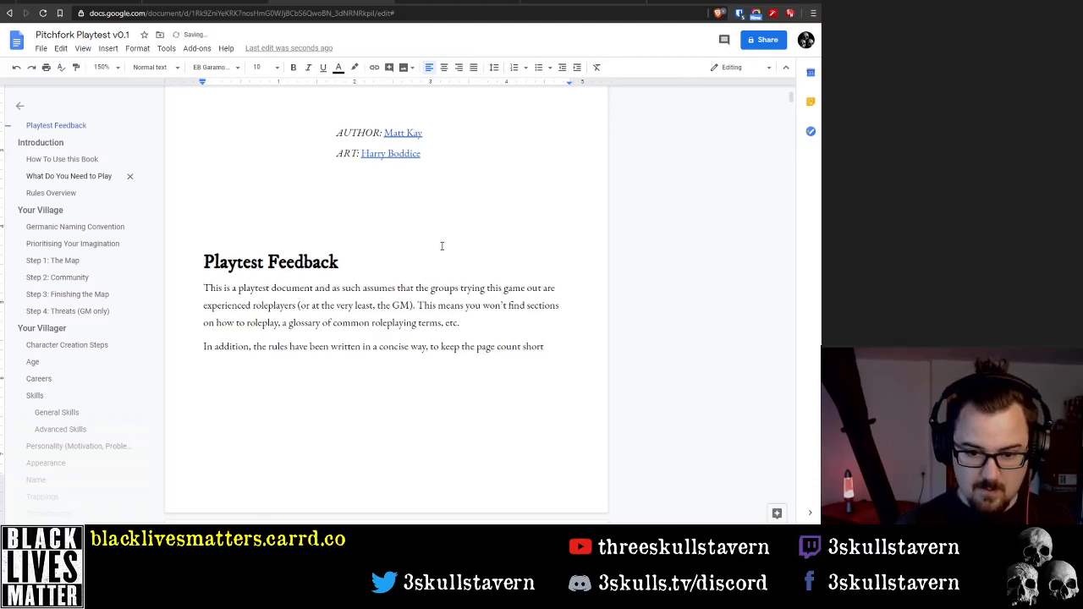
Extend the sentence about the short page count with "and impart the necessary"
text(an)
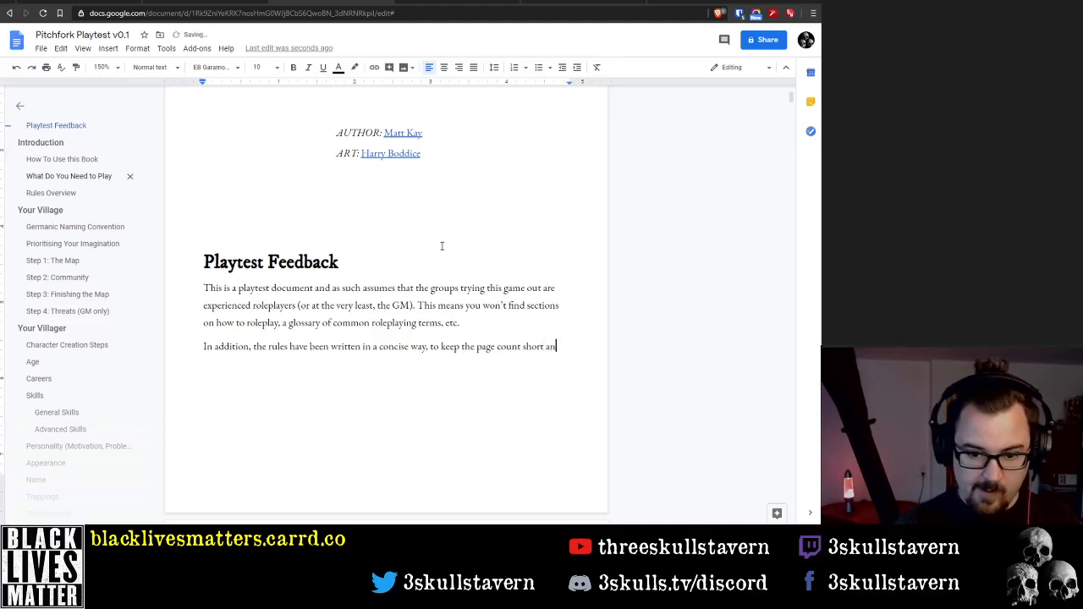
text(d implart)
key(BackSpace)
key(BackSpace)
key(BackSpace)
key(BackSpace)
key(BackSpace)
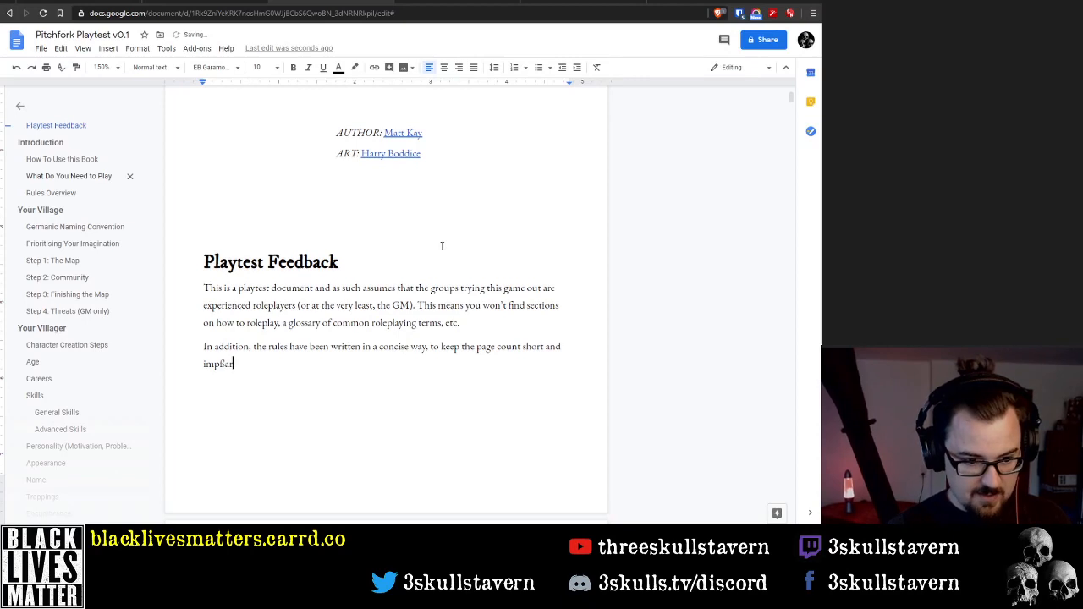
text(art the ne)
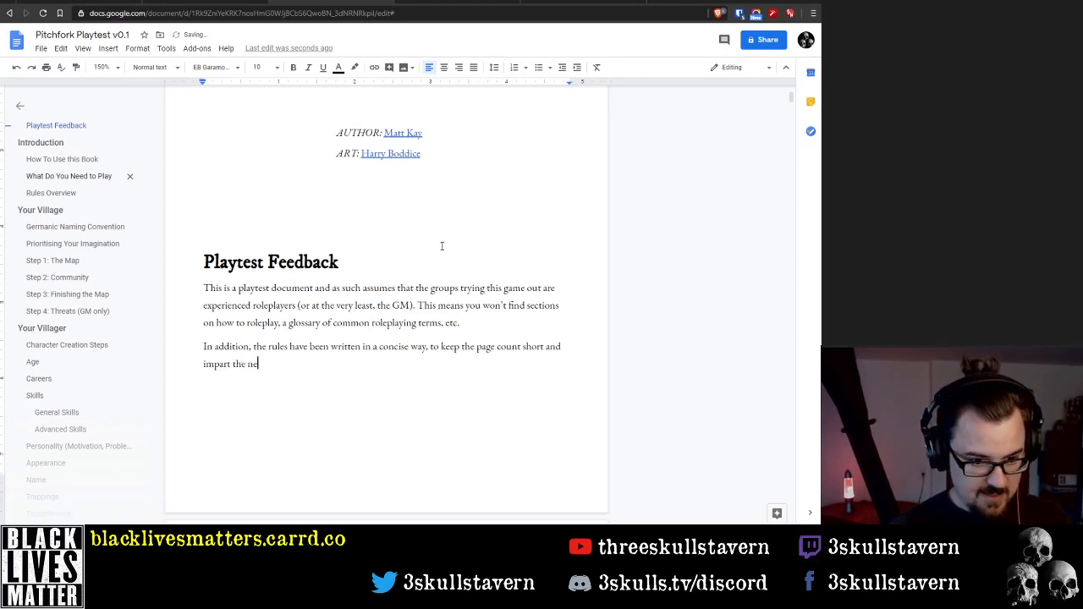
text(cess)
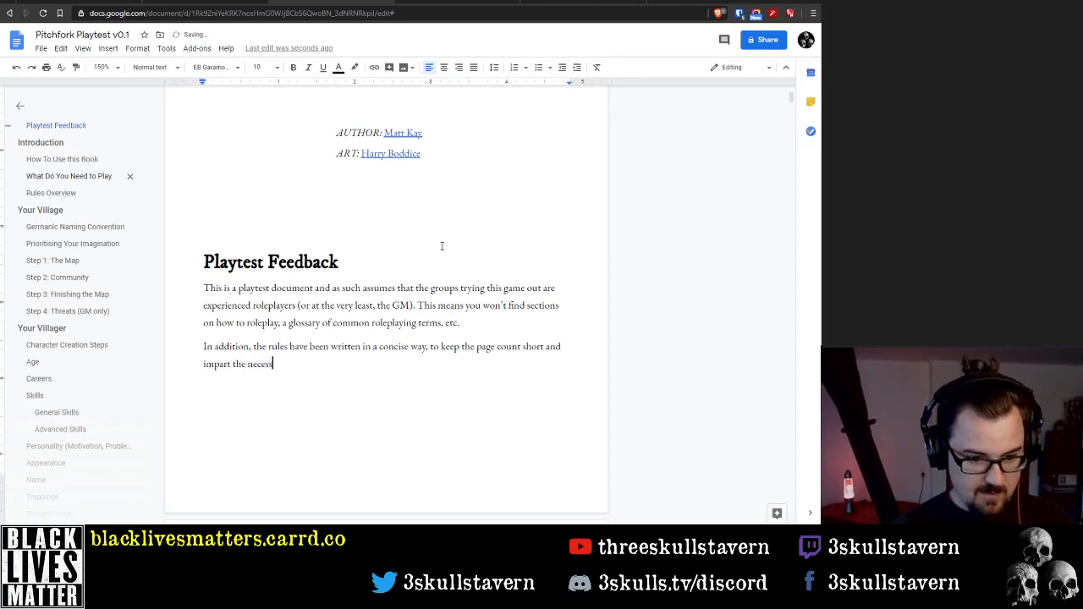
text(ary infor)
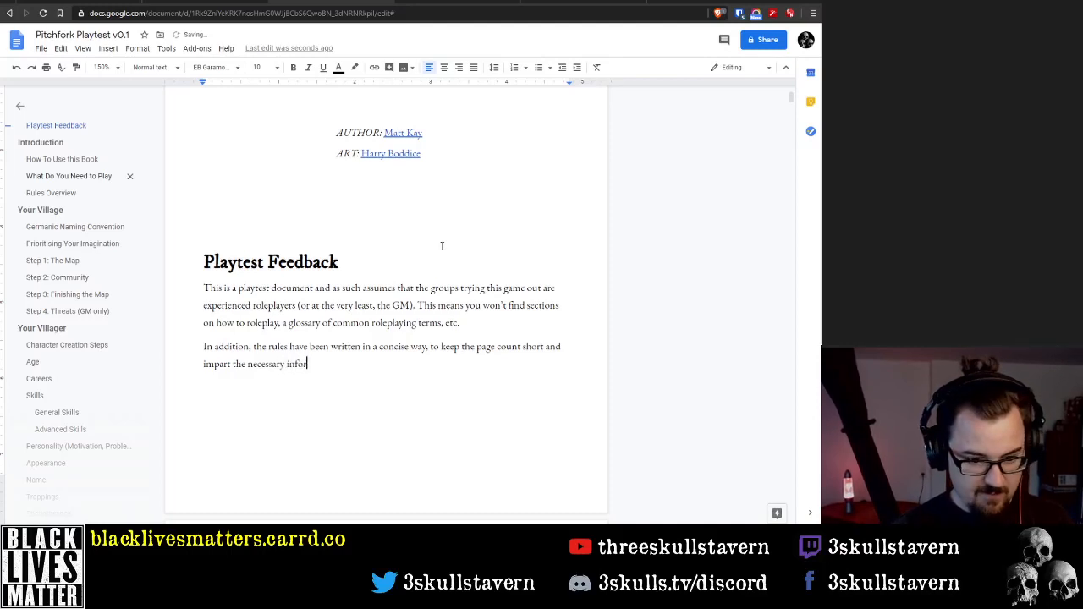
text(mation in as )
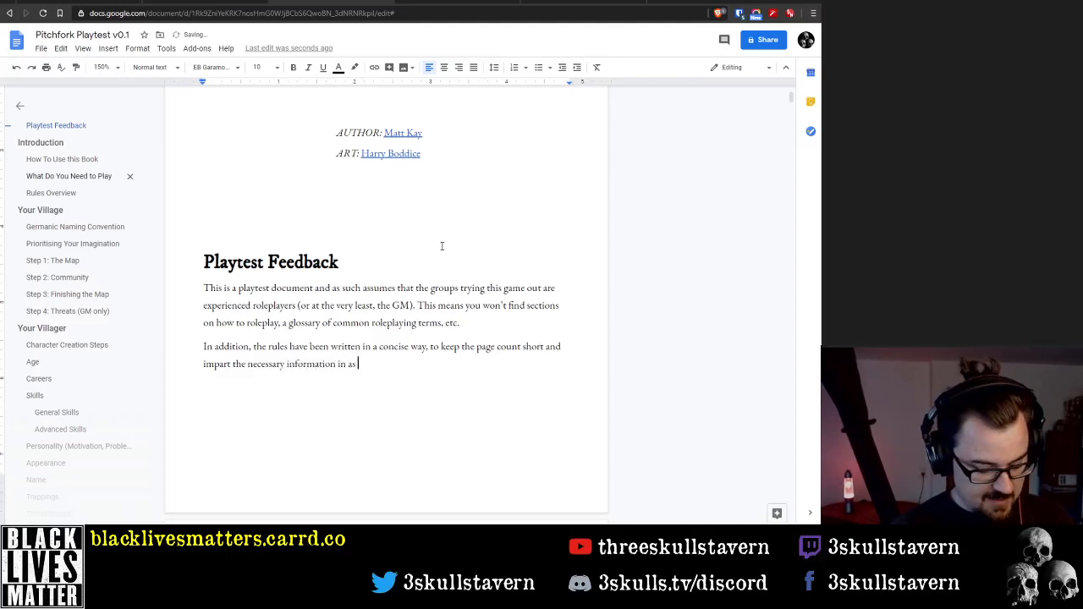
text(efficient wa)
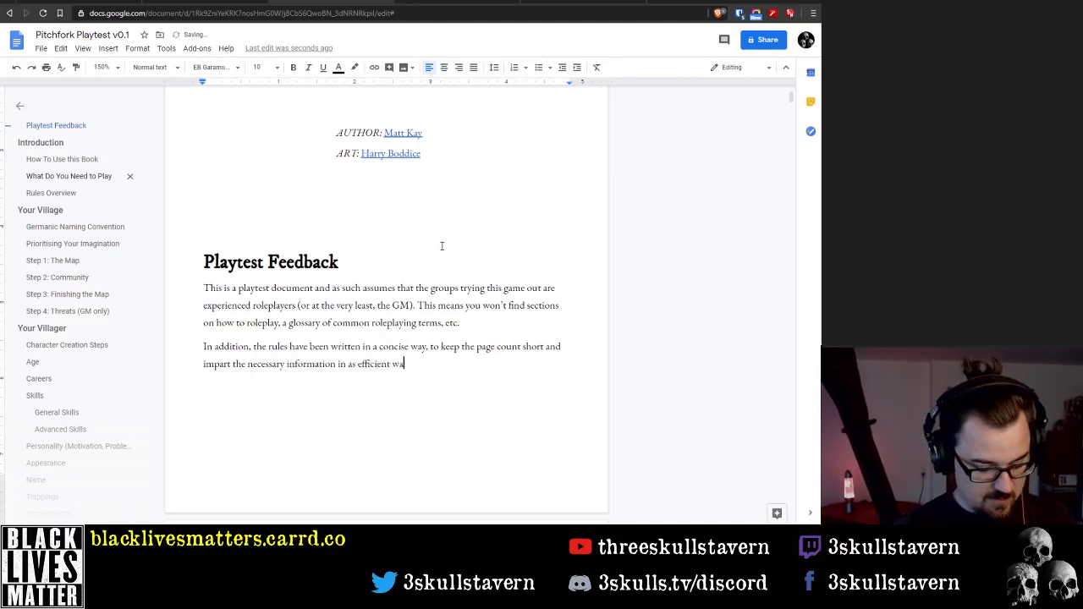
text(y as possibl)
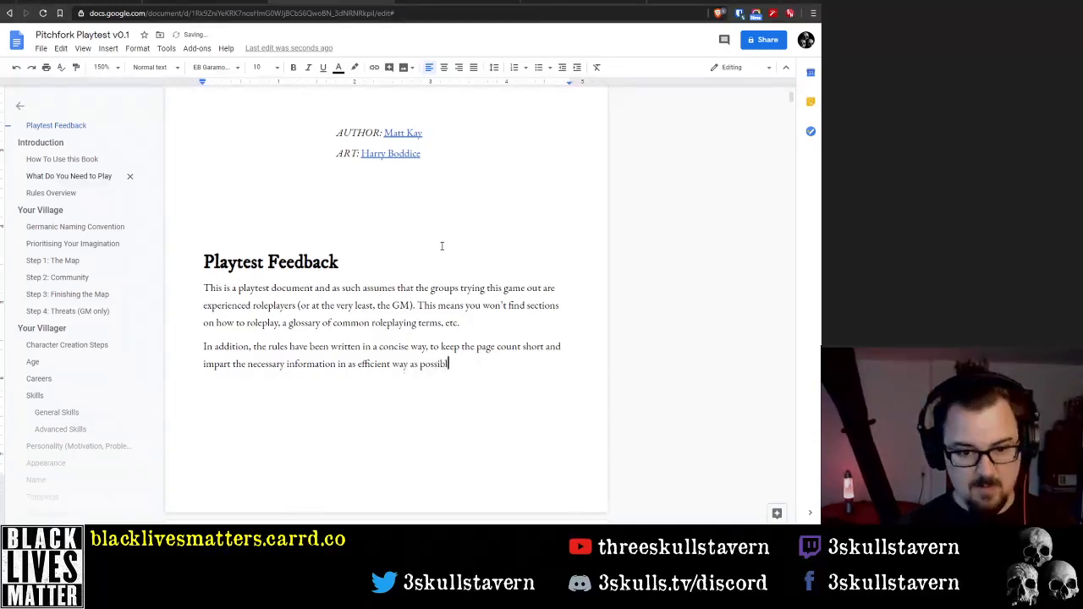
text(e.)
End the second paragraph with "information in as efficient way as possible." and start a new paragraph
key(Return)
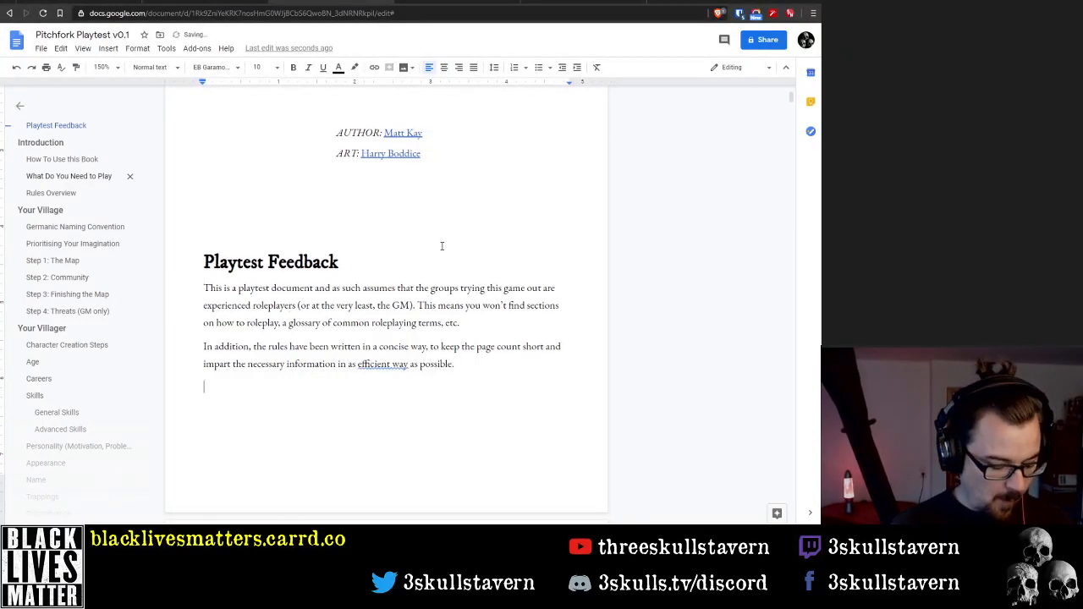
Begin the third Playtest Feedback paragraph with the placeholder text "Blurb here about how to give feedback"
text(Blurb here)
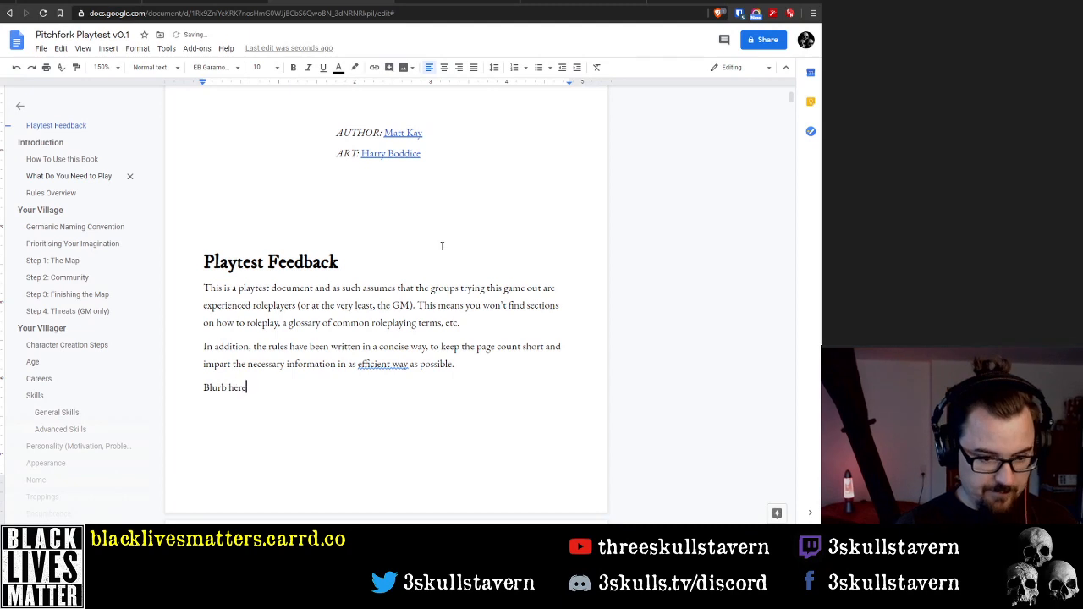
text( about h)
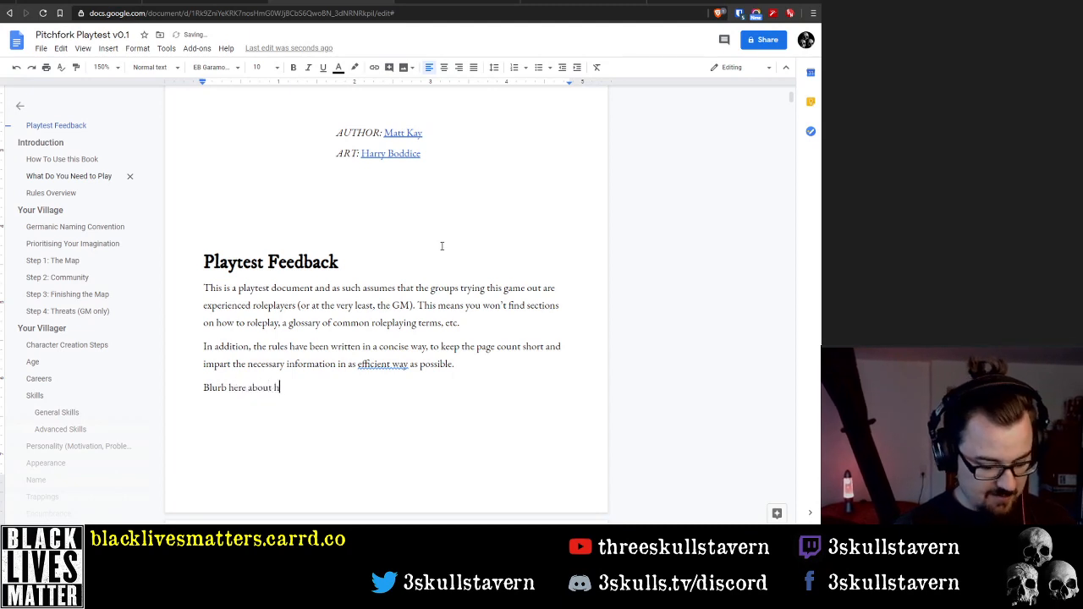
text(ow to give feed)
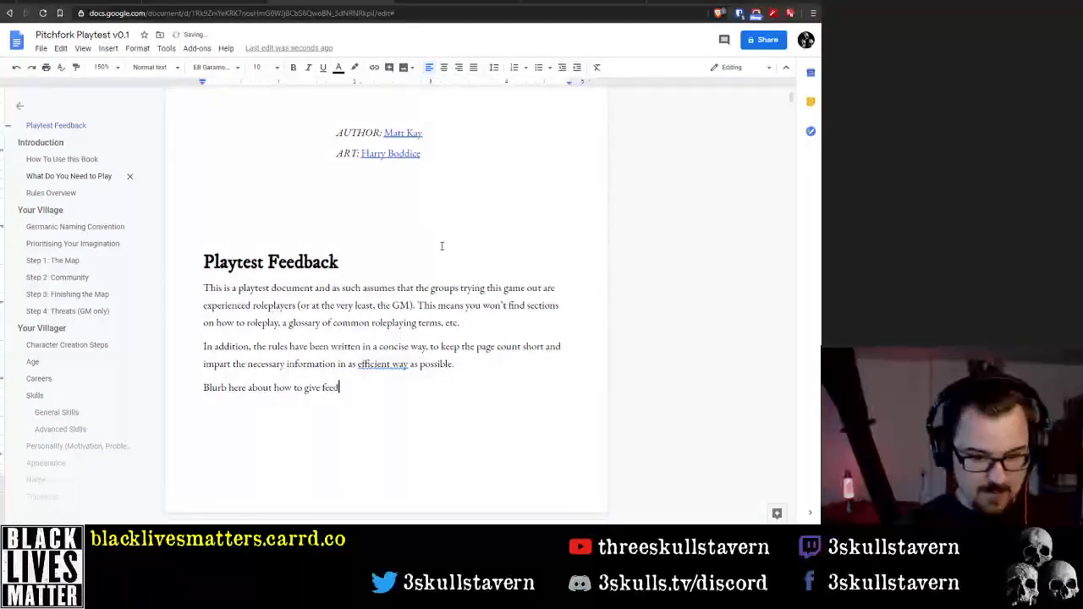
text(back (e)
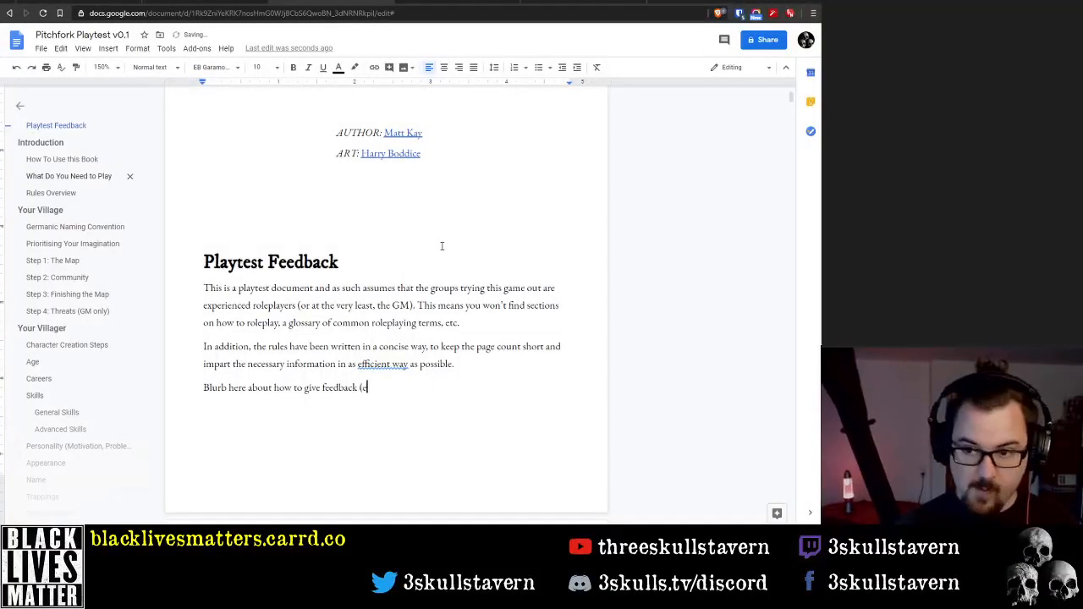
text(ither in the c)
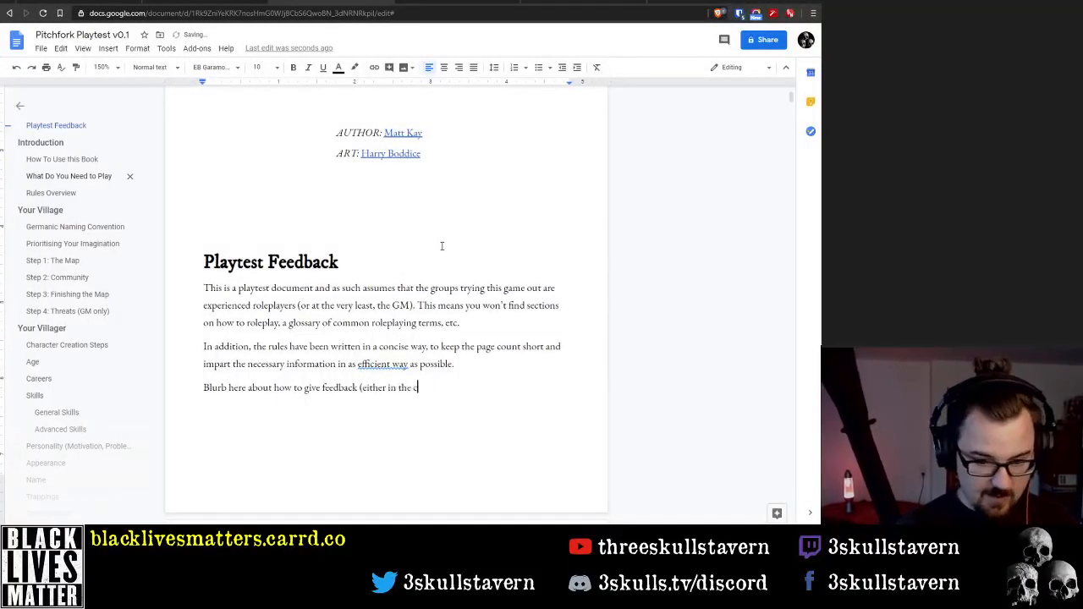
text(o)
Continue the placeholder sentence with the parenthetical "(either in this doc as comments, or"
key(BackSpace)
key(BackSpace)
key(BackSpace)
key(BackSpace)
text(is do)
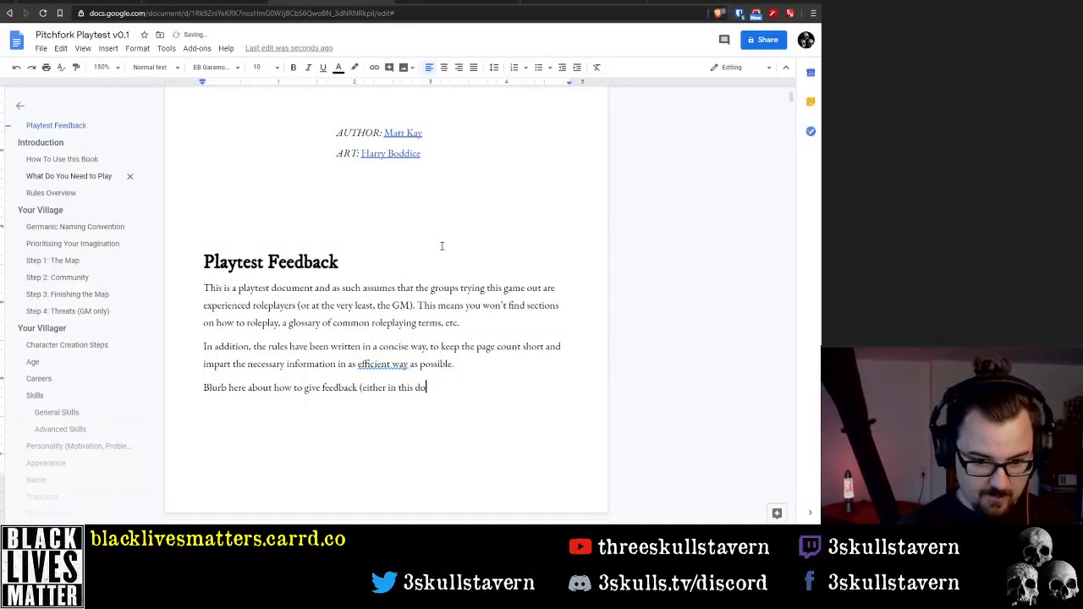
text(c as comments)
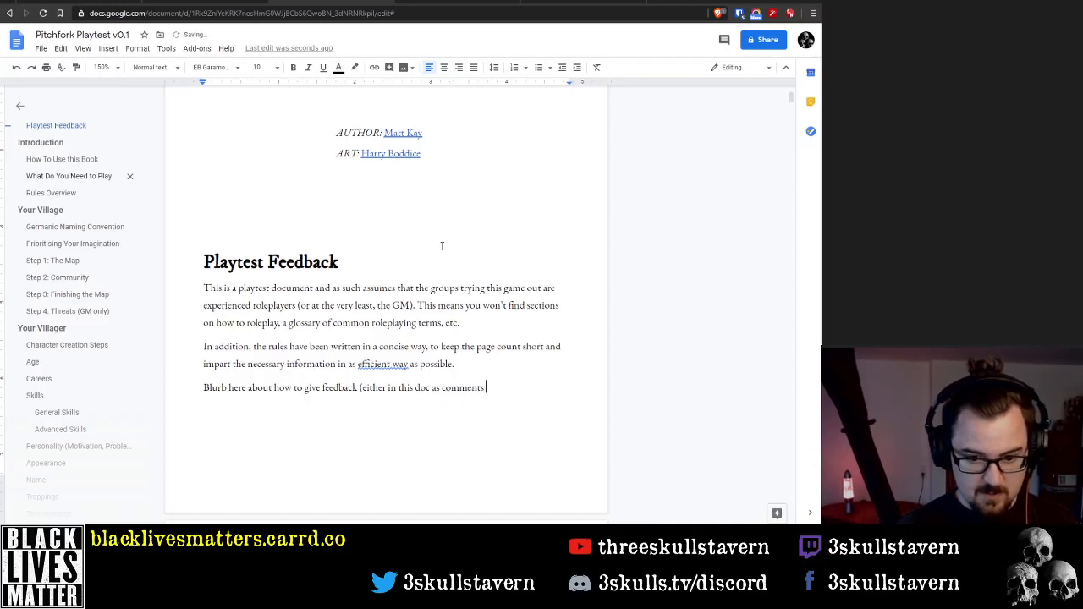
key(BackSpace)
text(, or )
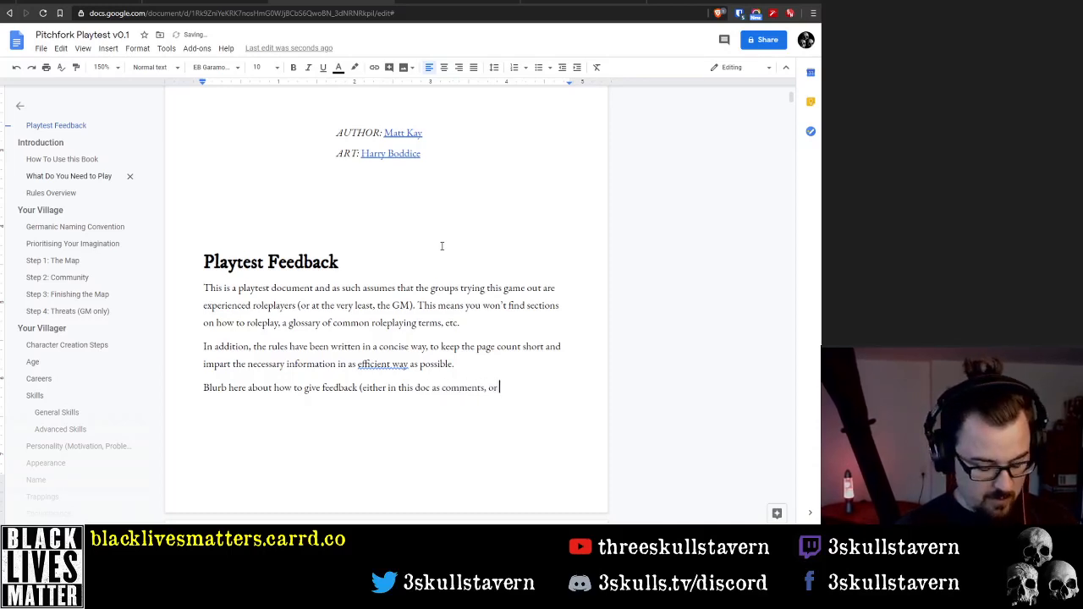
text(via a Google)
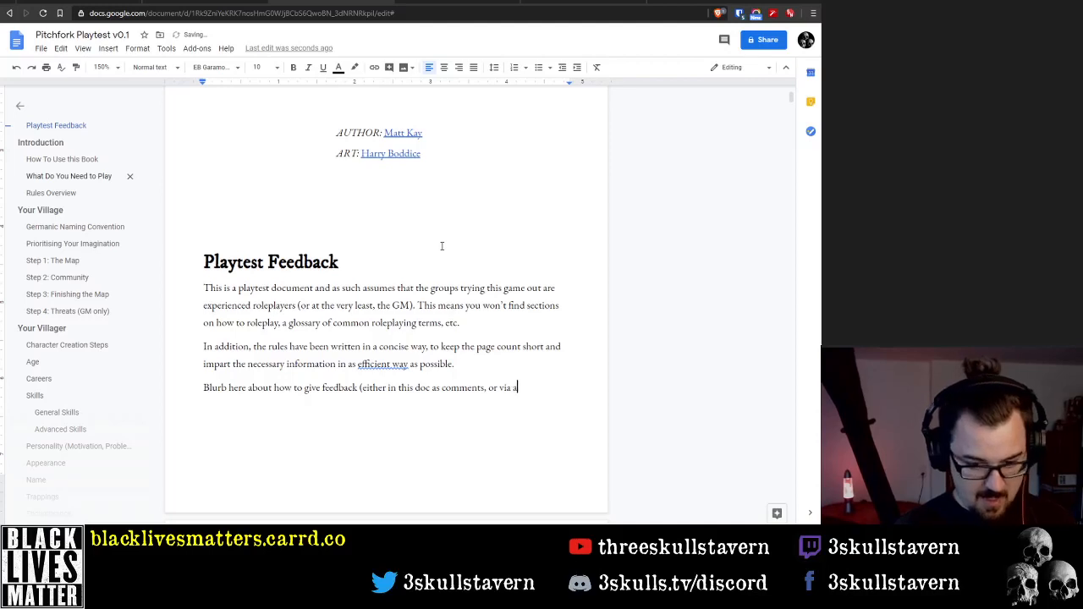
Complete the placeholder's parenthetical with "via a Google Form)."
key(BackSpace)
key(BackSpace)
key(BackSpace)
text(gle )
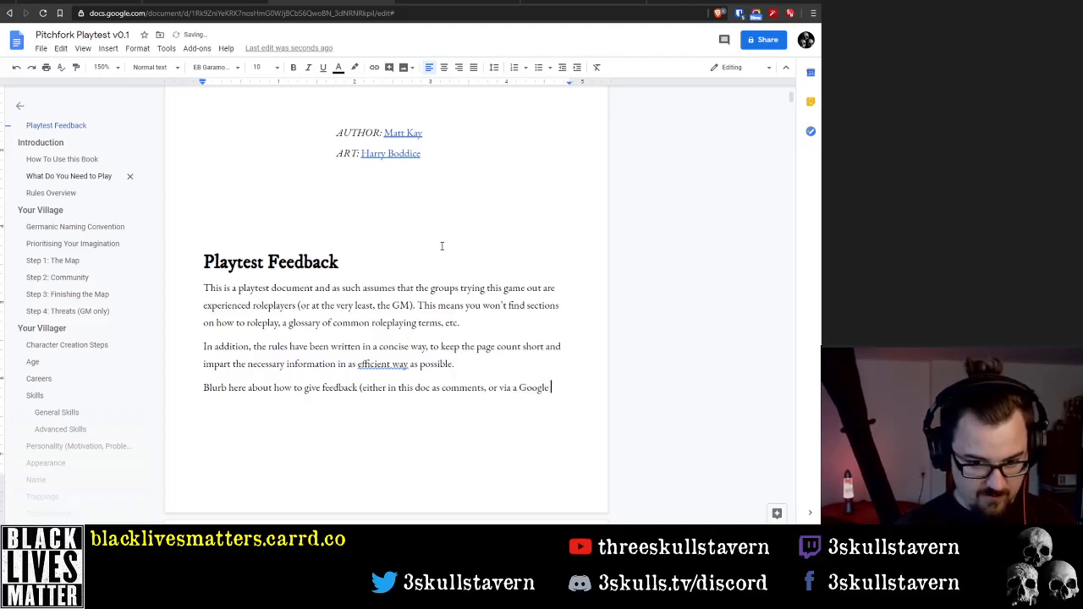
text(Forms folrm)
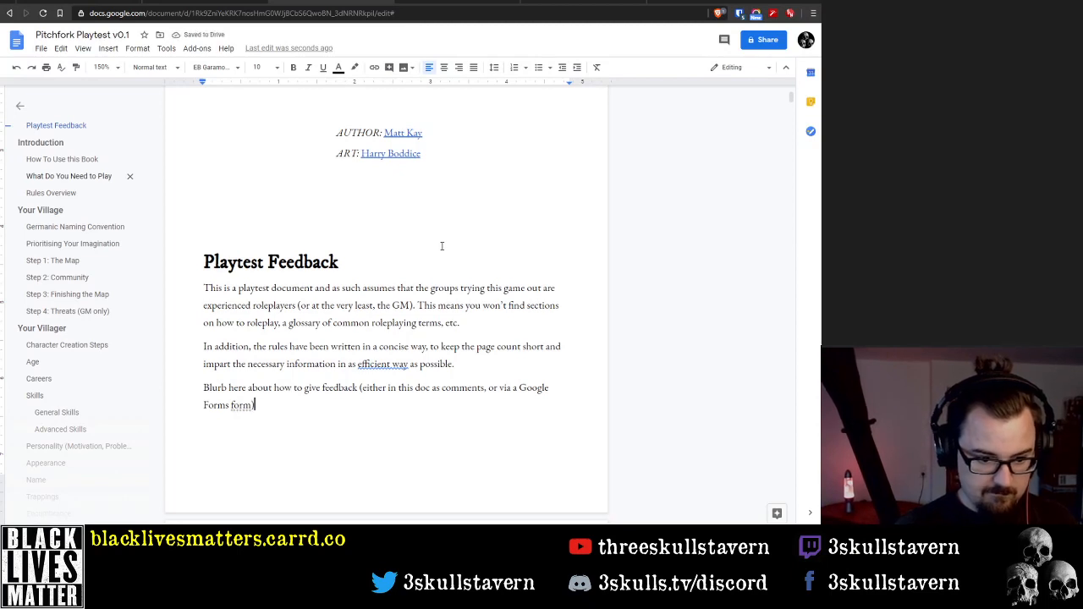
text())
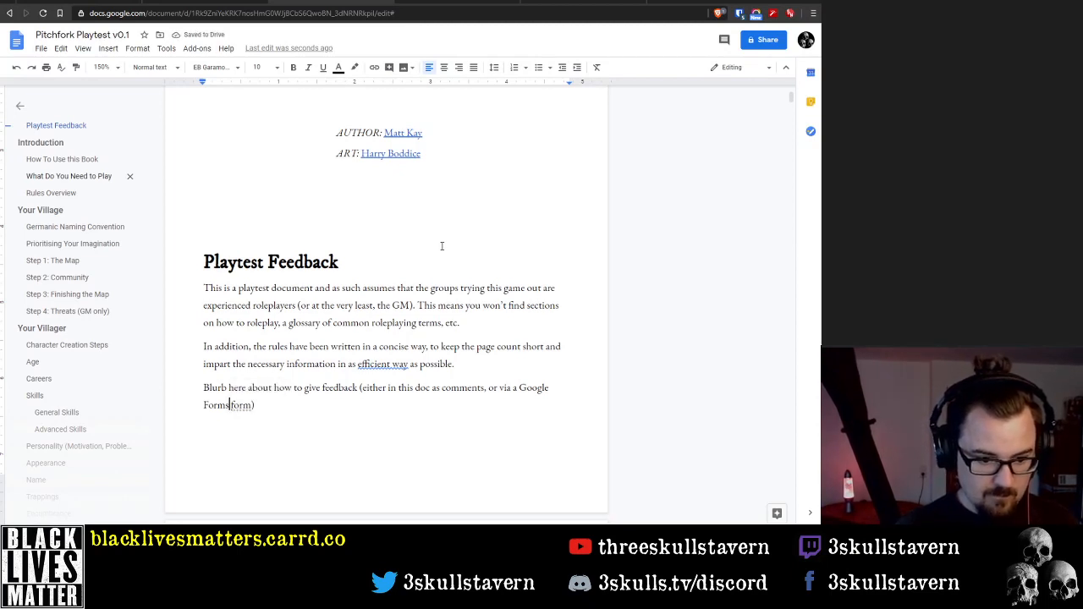
key(BackSpace)
key(BackSpace)
key(ctrl+shift+Right)
key(BackSpace)
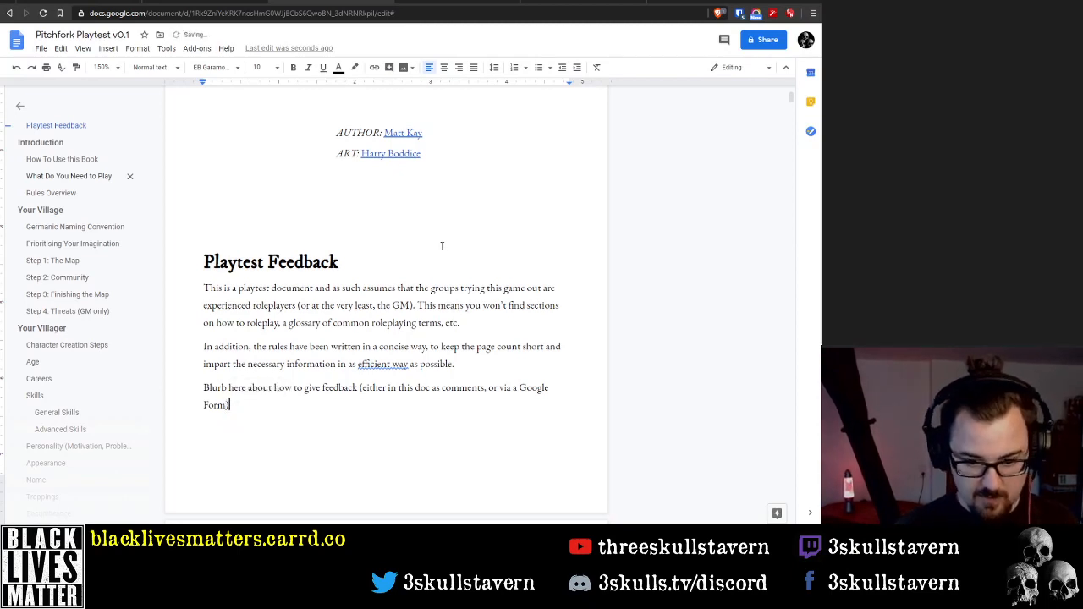
Italicise the whole feedback placeholder line and highlight it in yellow
key(shift+Up)
key(shift+Up)
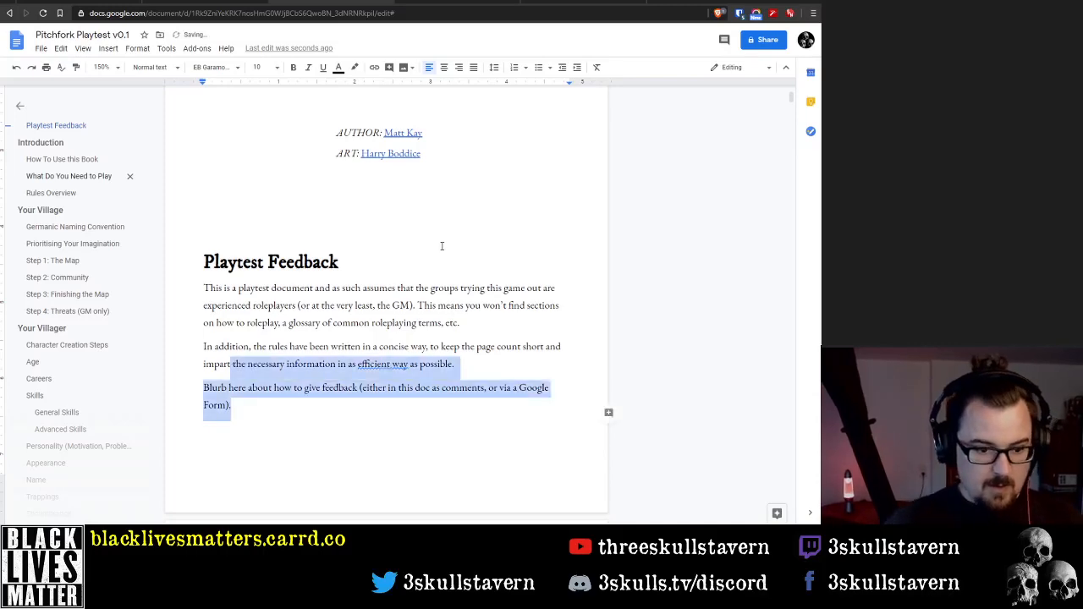
key(shift+Down)
key(shift+Home)
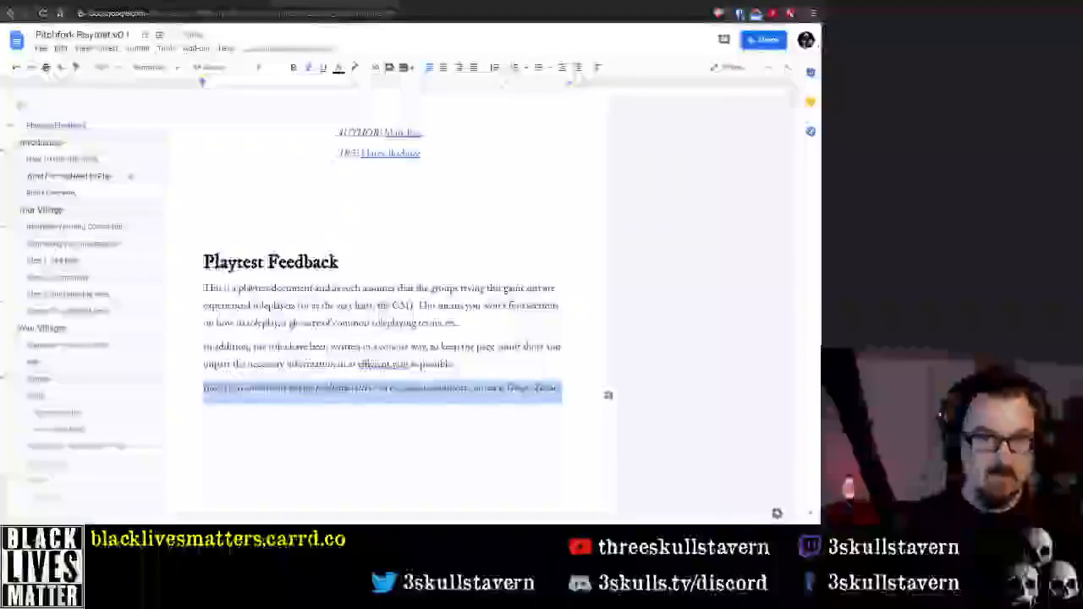
click(354, 68)
click(395, 118)
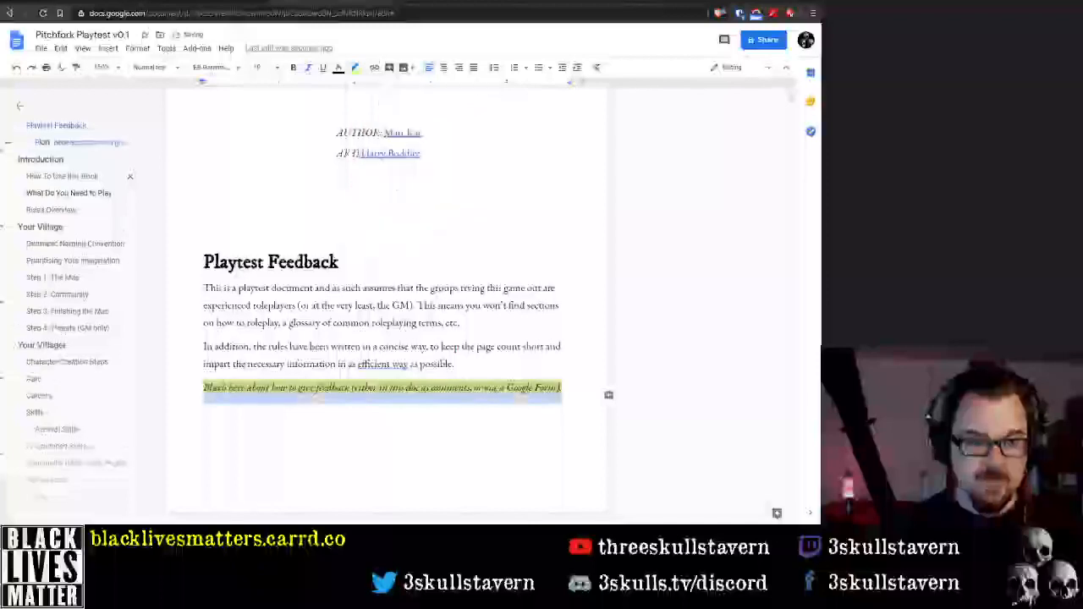
click(283, 412)
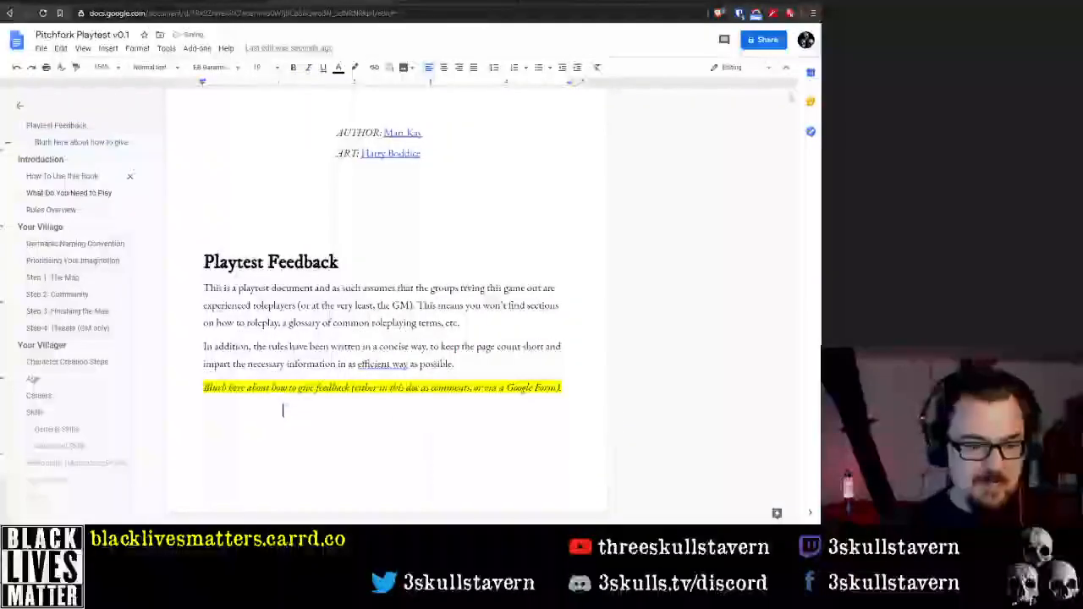
Read through the Introduction, How To Use this Book and What Do You Need to Play sections, up to Rules Overview
scroll(432, 423, down, 3)
scroll(390, 339, down, 2)
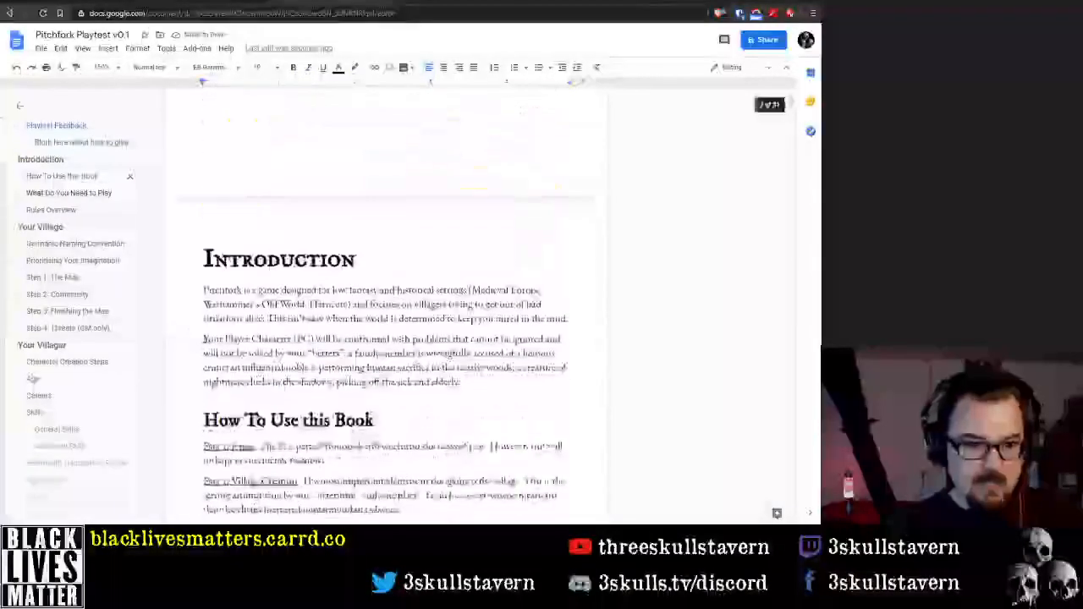
scroll(389, 339, down, 1)
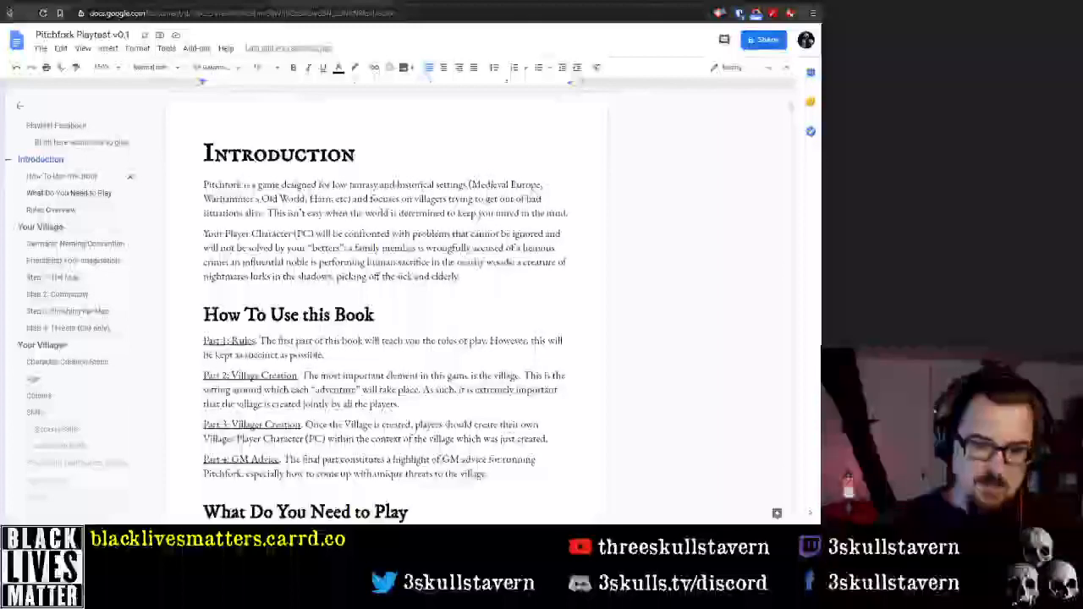
scroll(385, 304, down, 3)
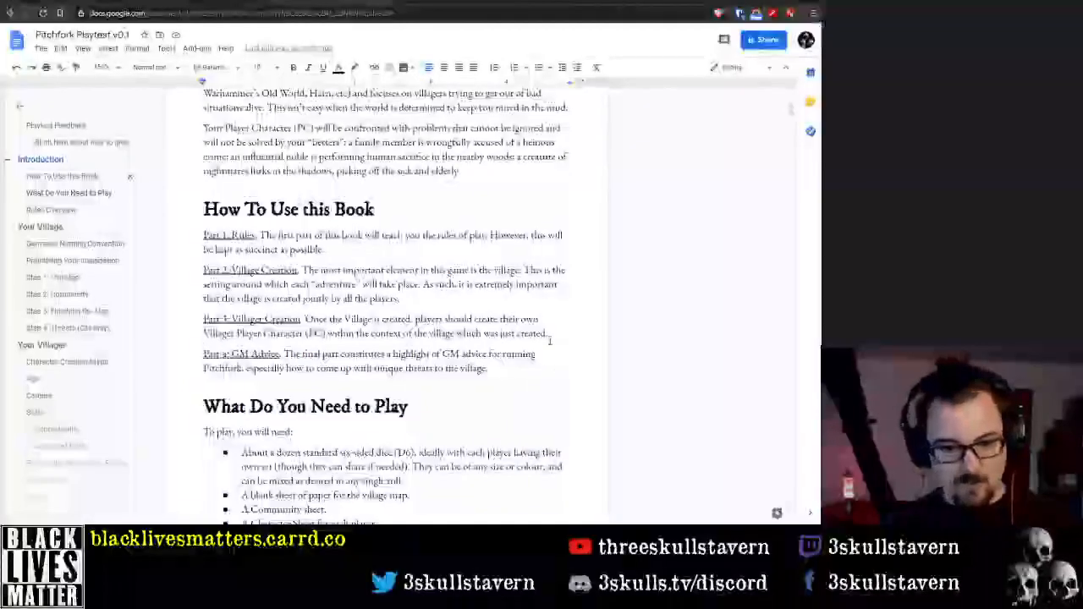
scroll(525, 356, down, 3)
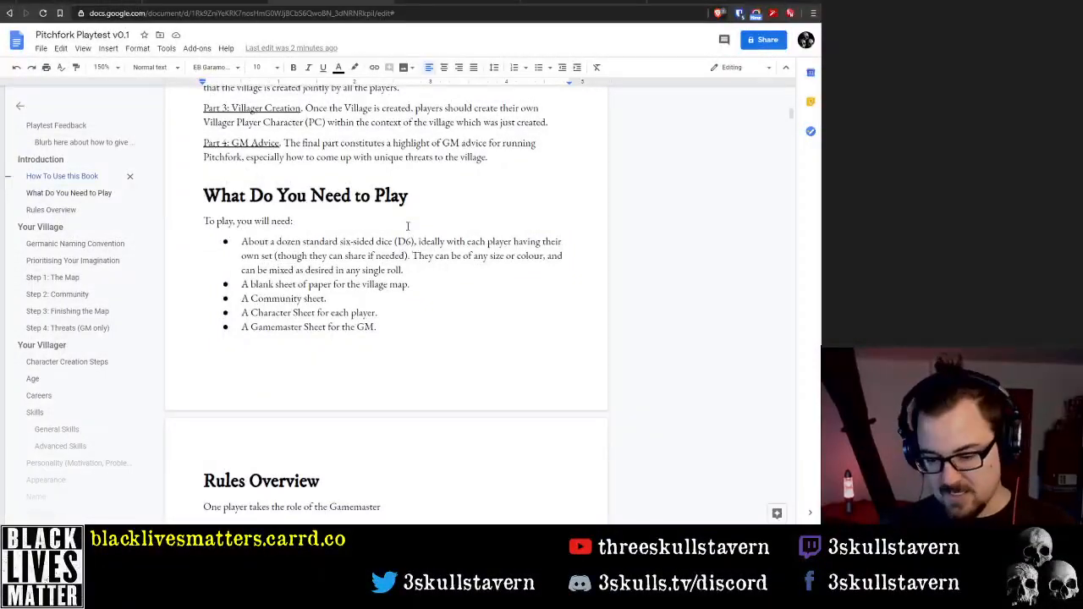
scroll(407, 226, down, 3)
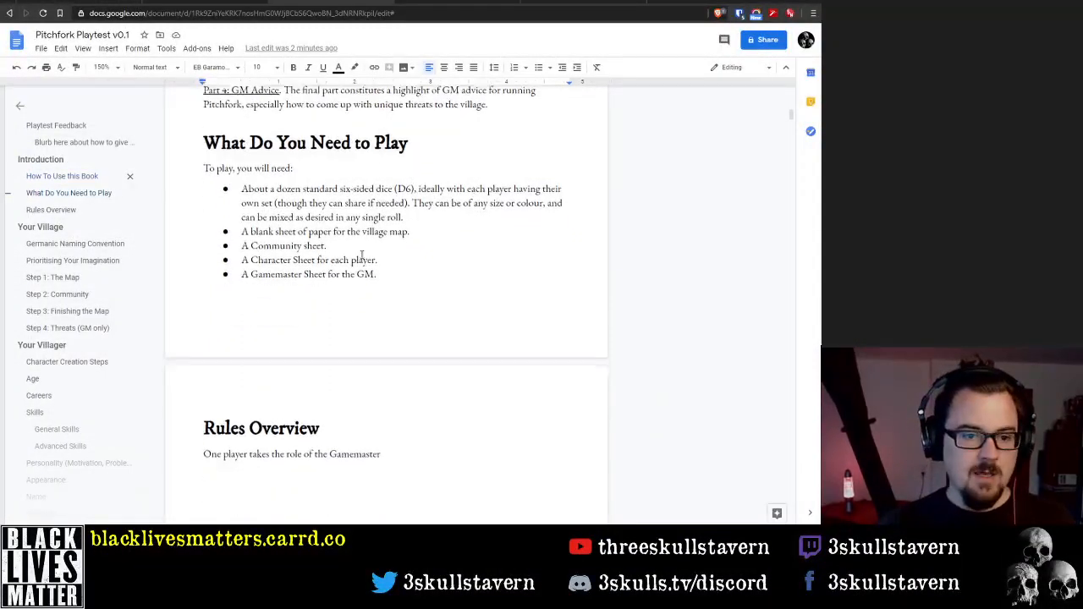
scroll(371, 253, up, 3)
scroll(370, 252, up, 5)
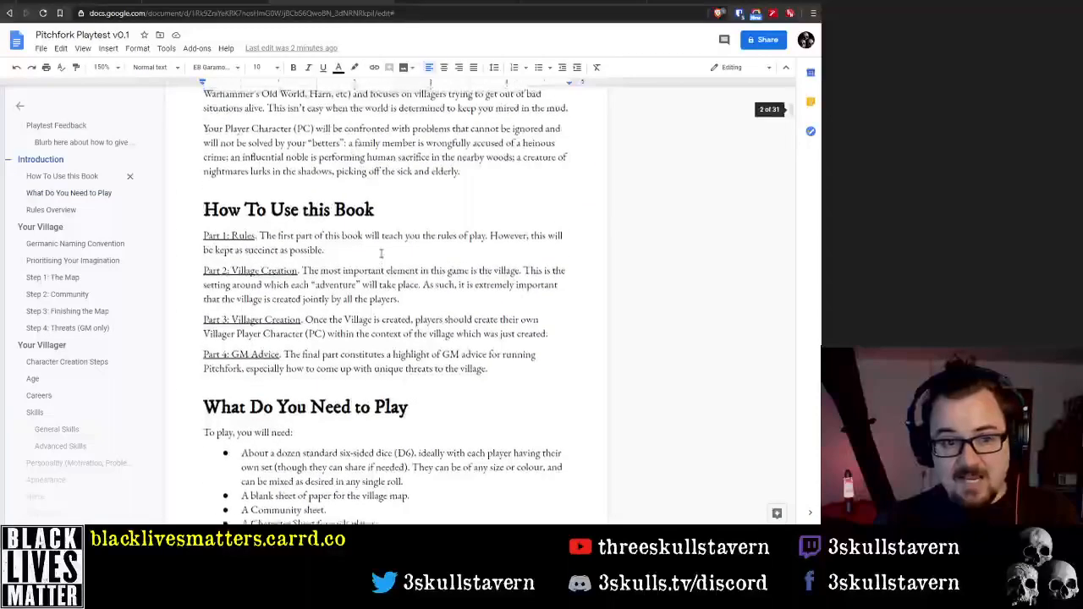
scroll(371, 237, down, 3)
scroll(367, 245, down, 6)
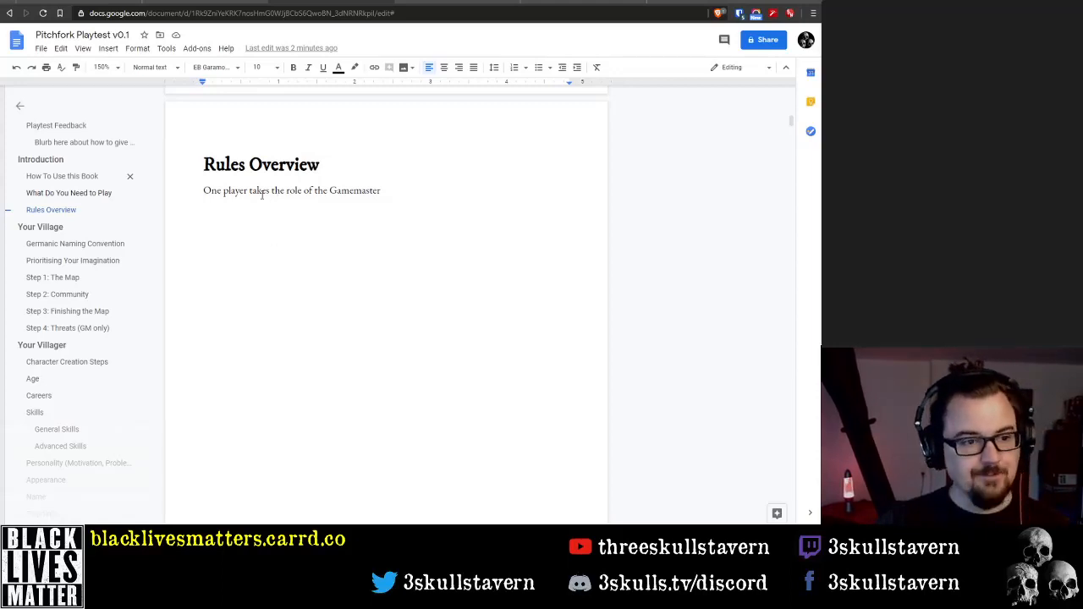
Look over the Your Village chapter and the opening of the Your Villager chapter
scroll(341, 290, down, 2)
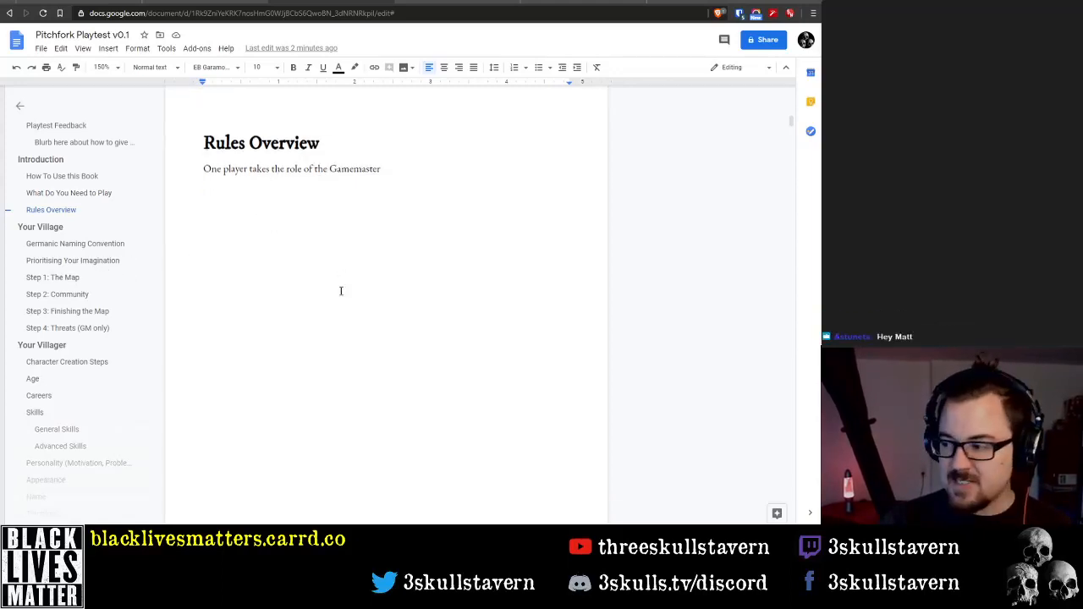
scroll(342, 288, down, 4)
scroll(341, 286, down, 1)
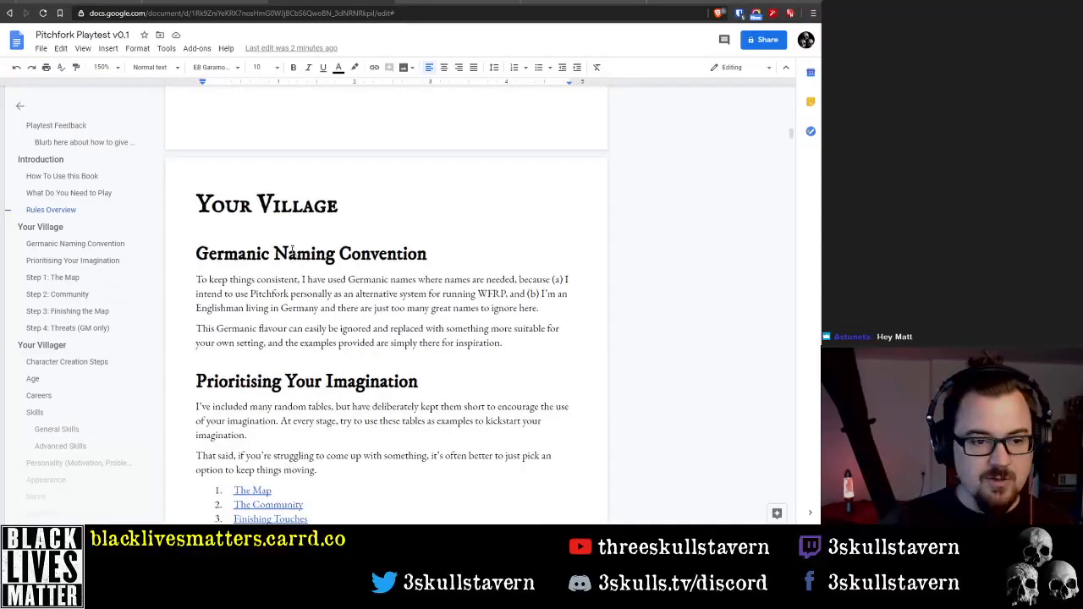
scroll(289, 251, down, 20)
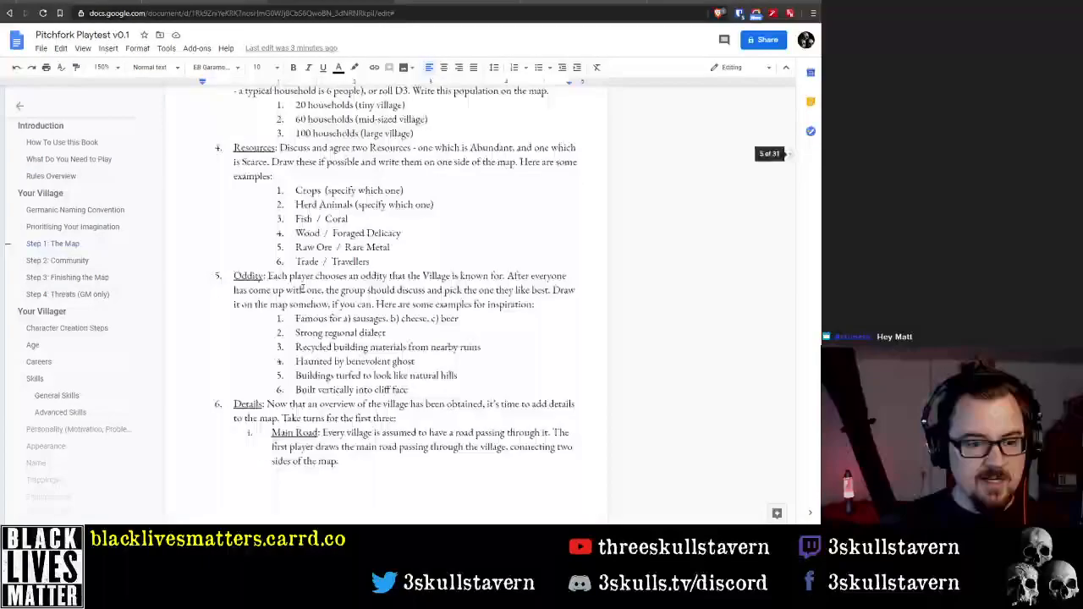
scroll(340, 295, down, 20)
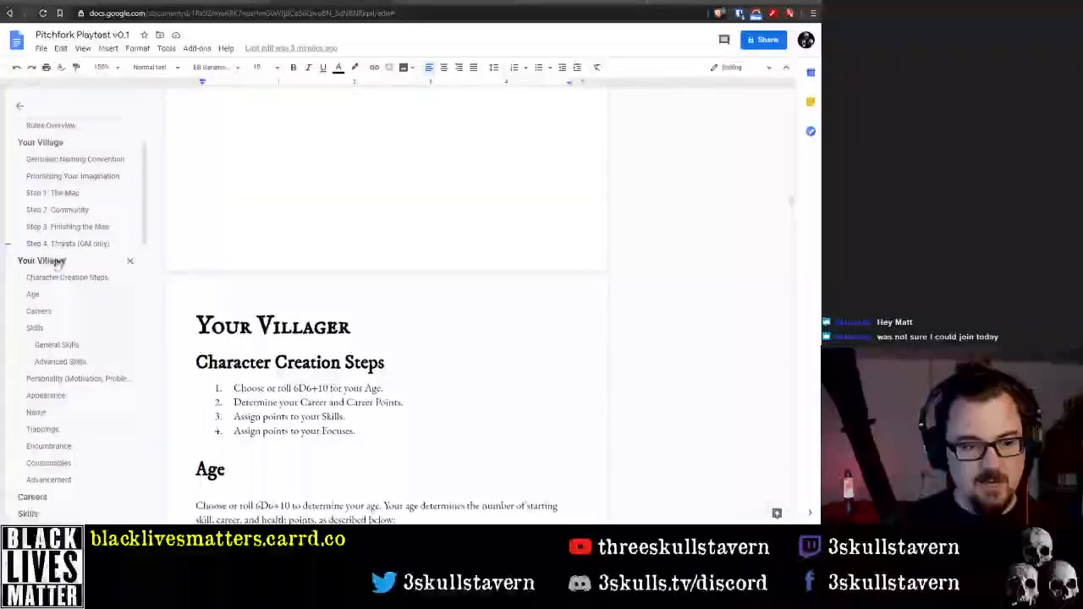
scroll(57, 264, down, 4)
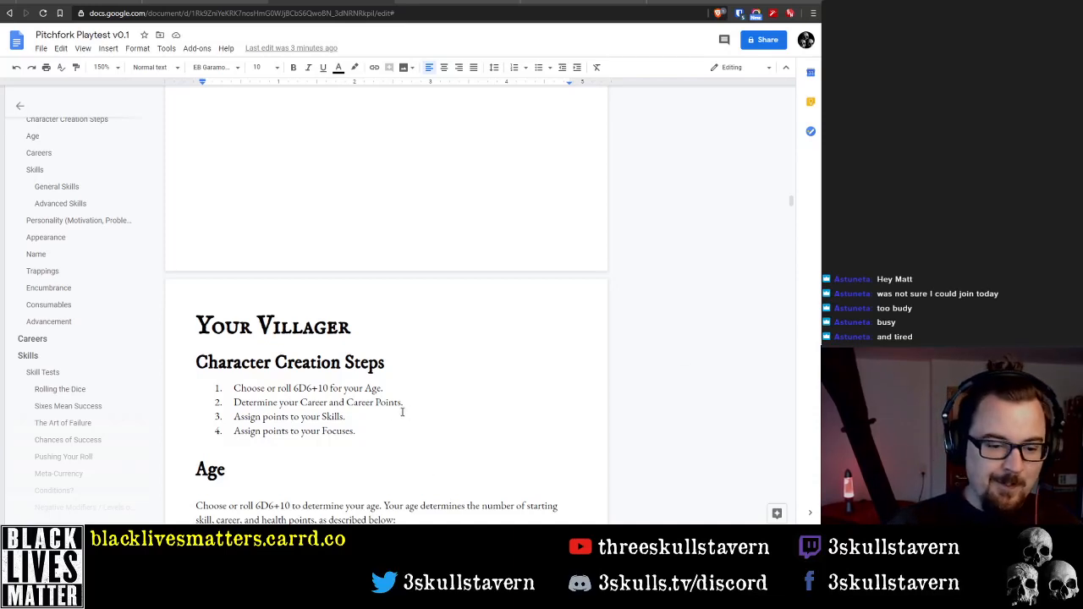
scroll(377, 418, down, 2)
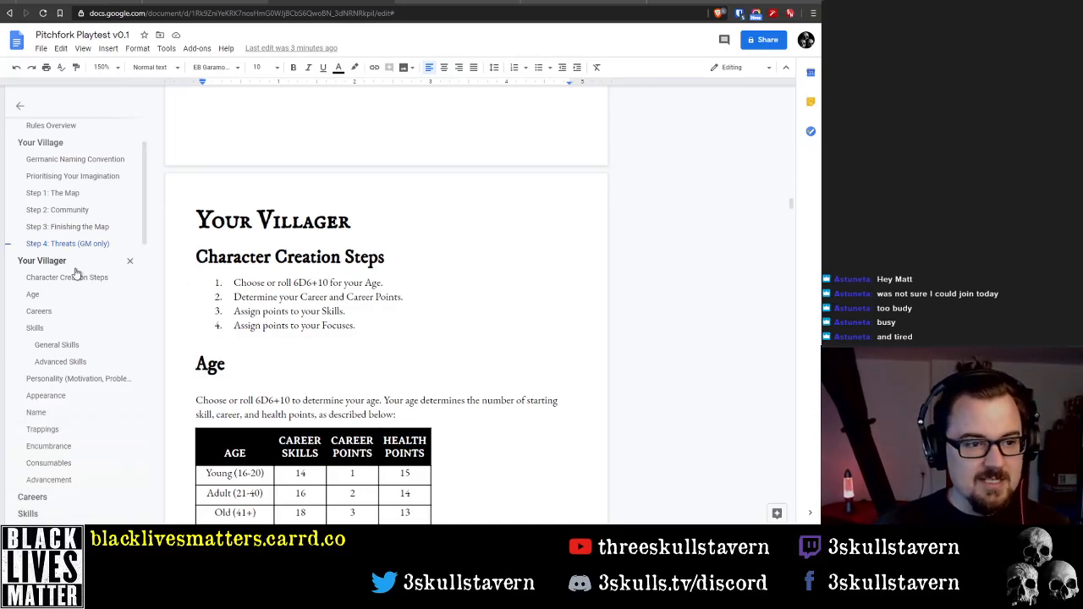
Review the headings in the document outline and go to the Rules Overview section
scroll(75, 277, down, 1)
scroll(85, 311, up, 2)
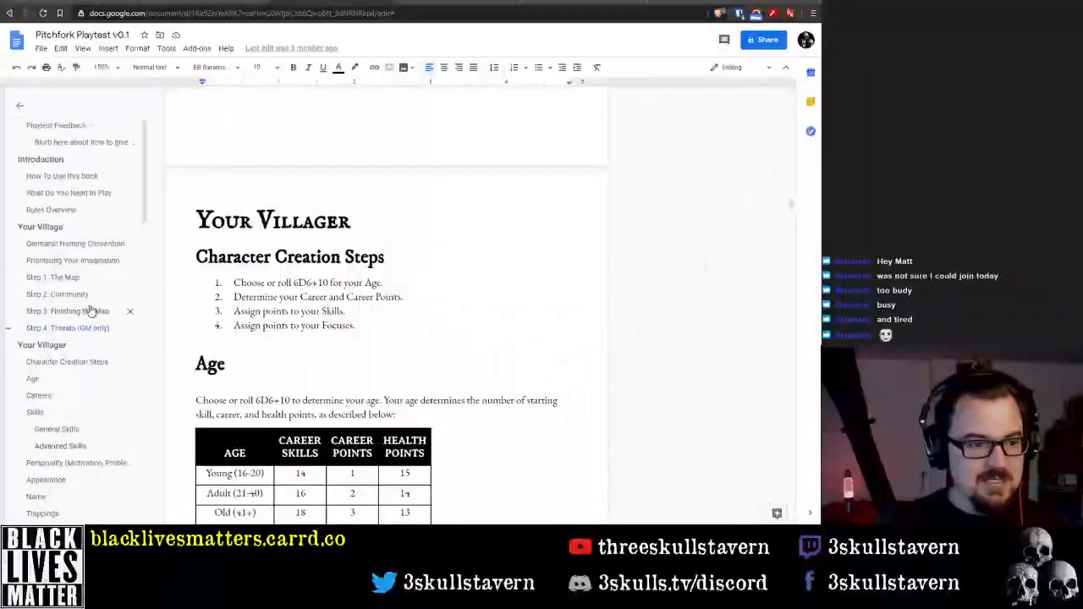
scroll(84, 310, down, 5)
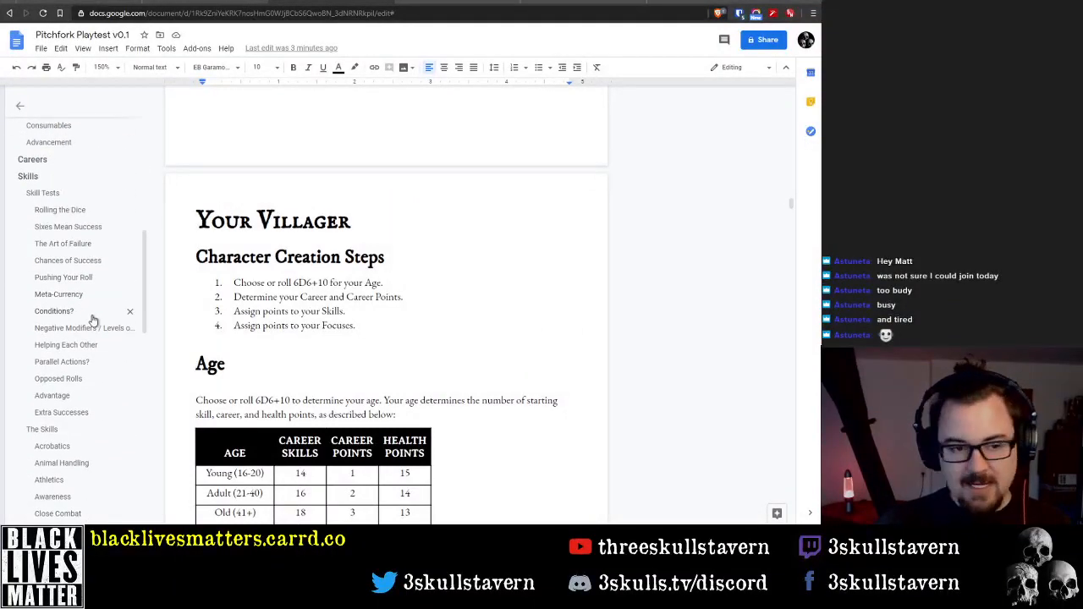
scroll(93, 320, down, 8)
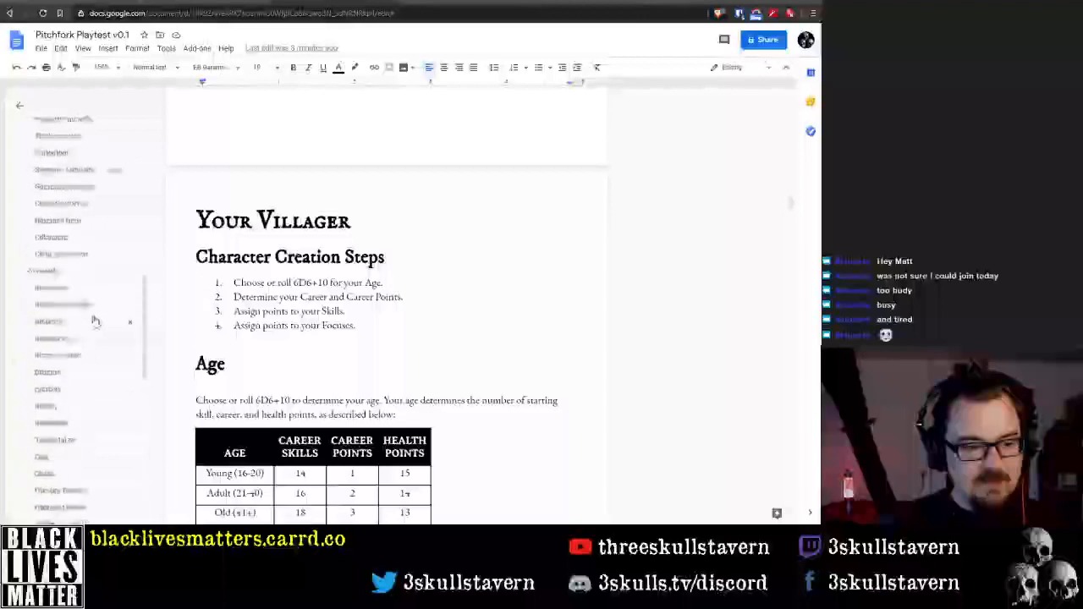
scroll(93, 320, up, 12)
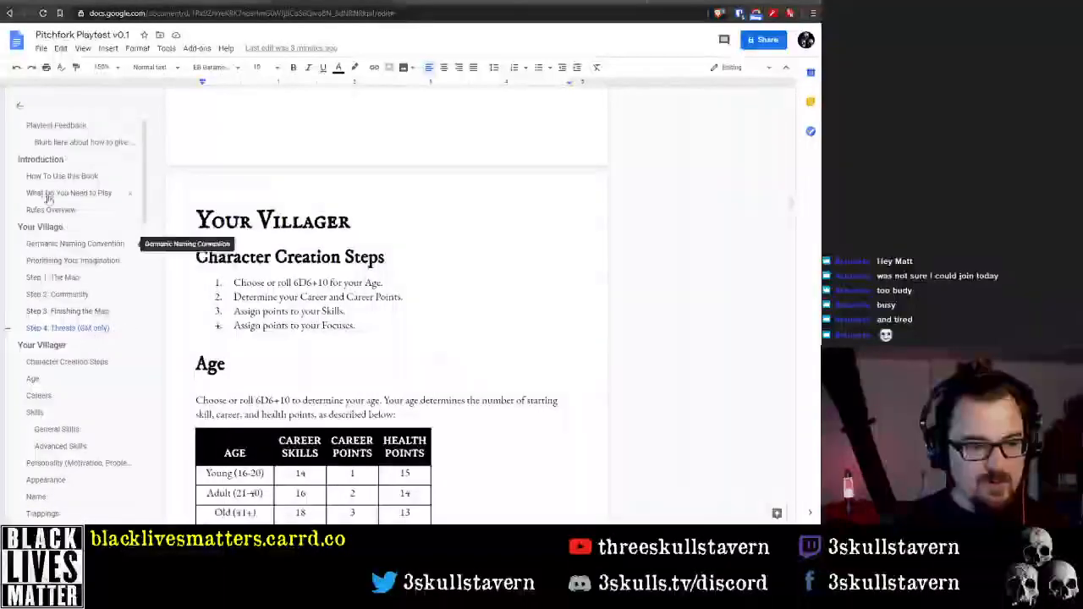
click(63, 210)
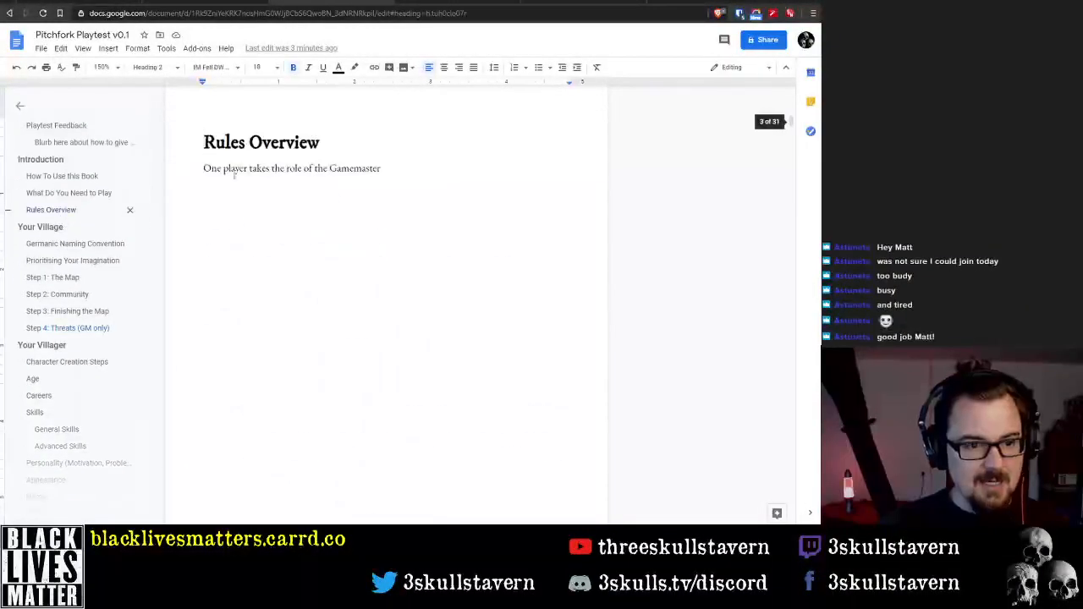
Turn the Rules Overview heading into a Heading 1 and reword it as 'Part 1: The Rules'
click(152, 67)
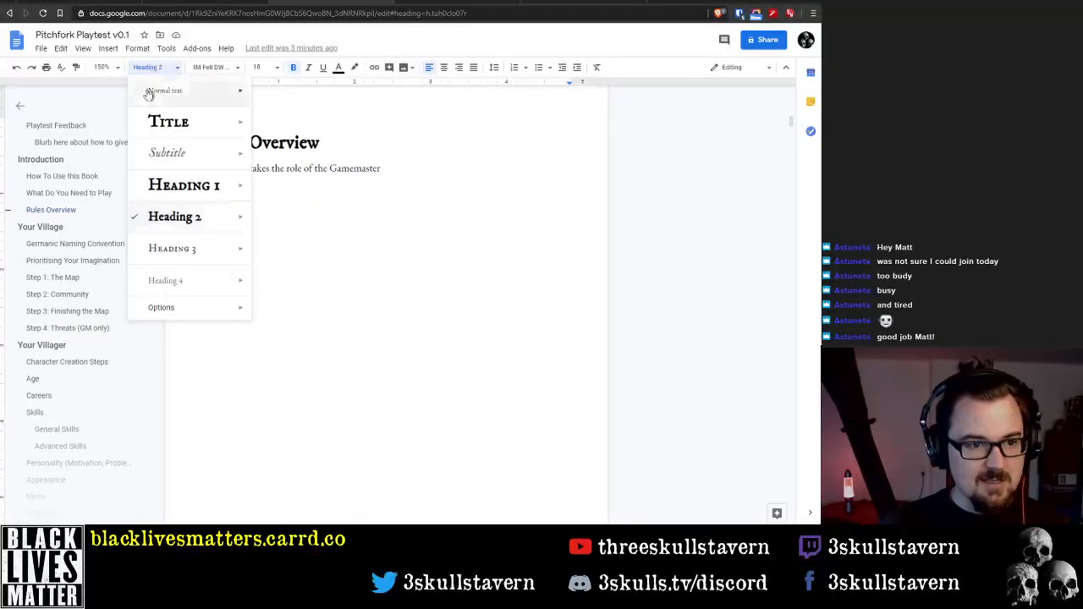
click(153, 194)
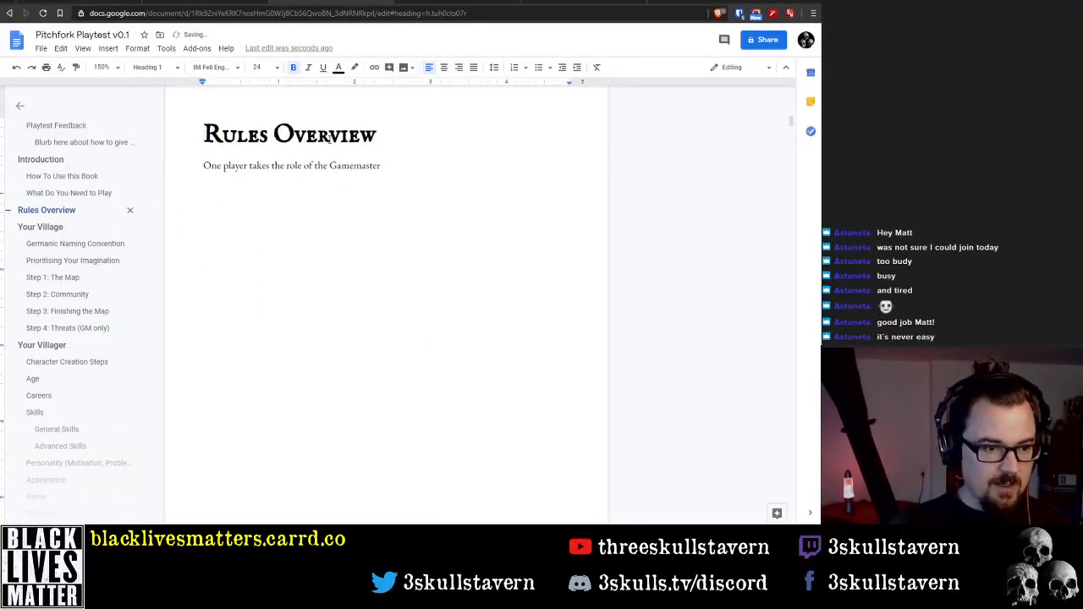
text(Part I: )
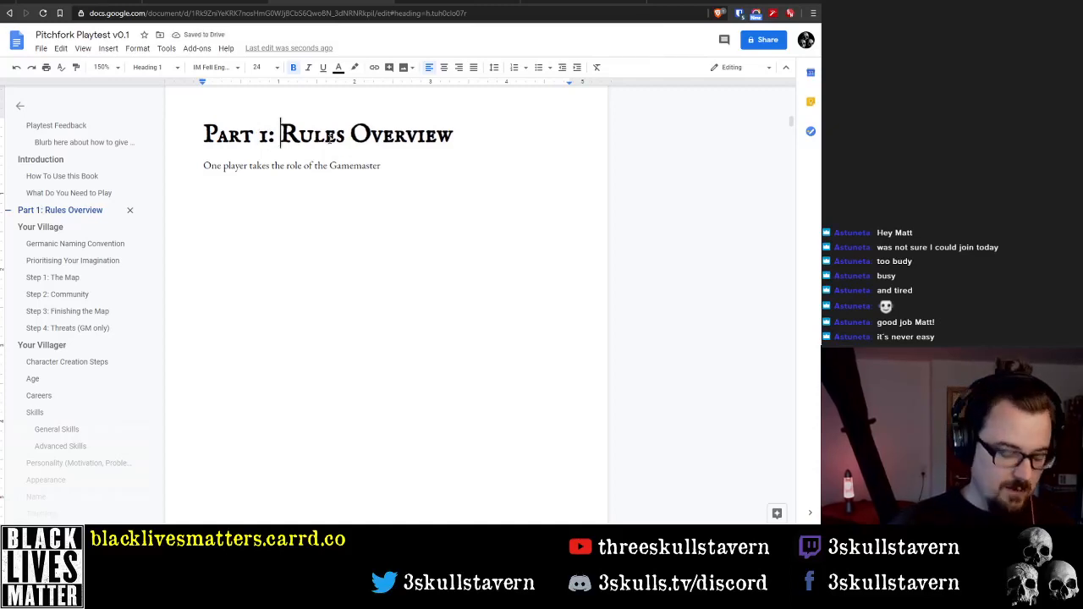
text(The)
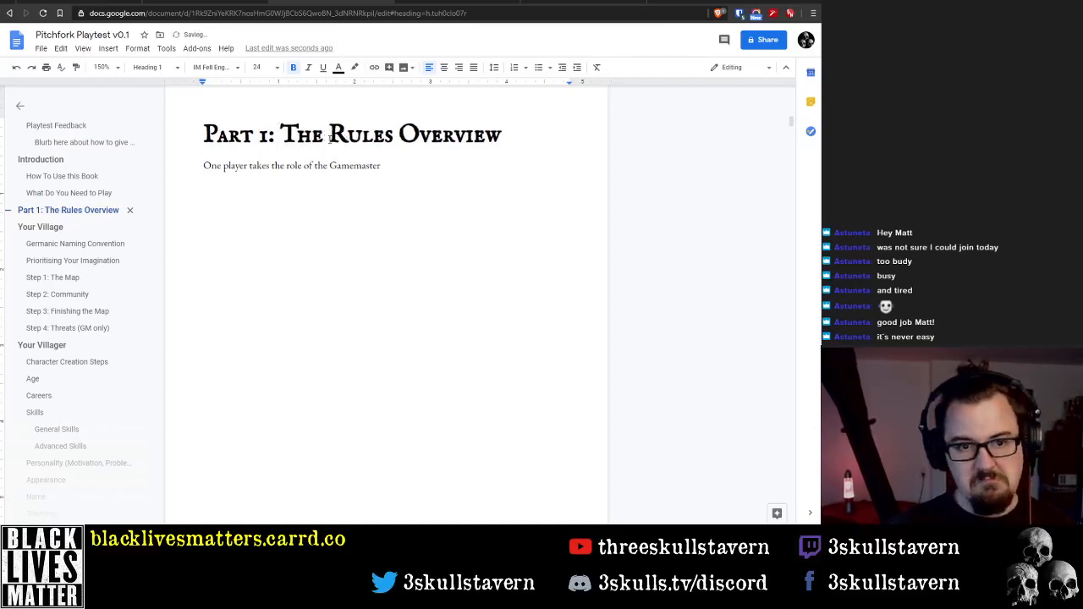
key(ctrl+Right)
key(shift+End)
key(BackSpace)
key(BackSpace)
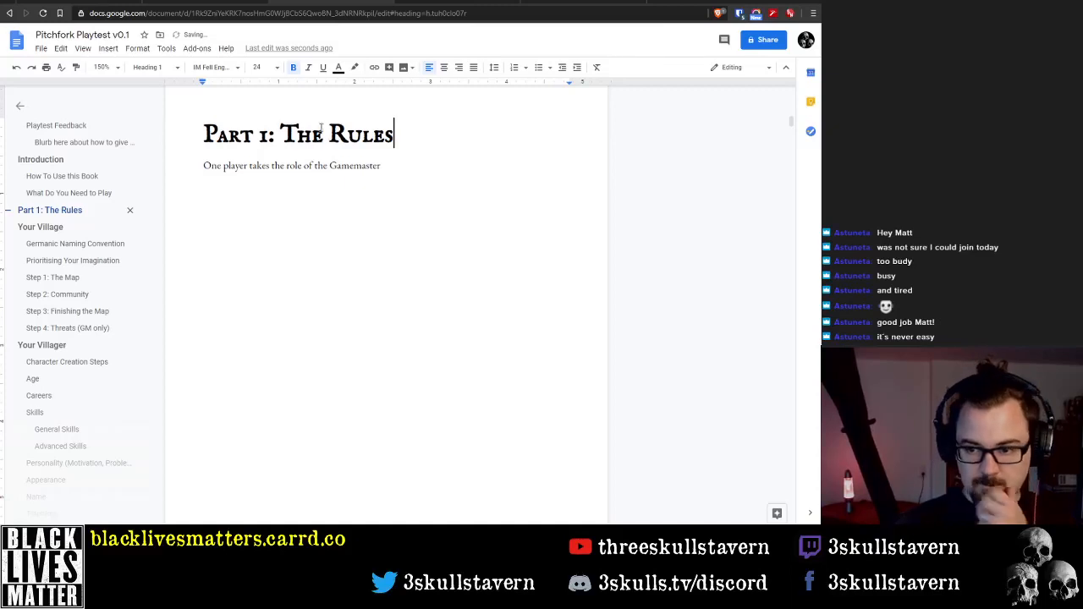
Replace the Gamemaster sentence under Part 1 with 'Rules Overview' styled as Heading 2
click(385, 165)
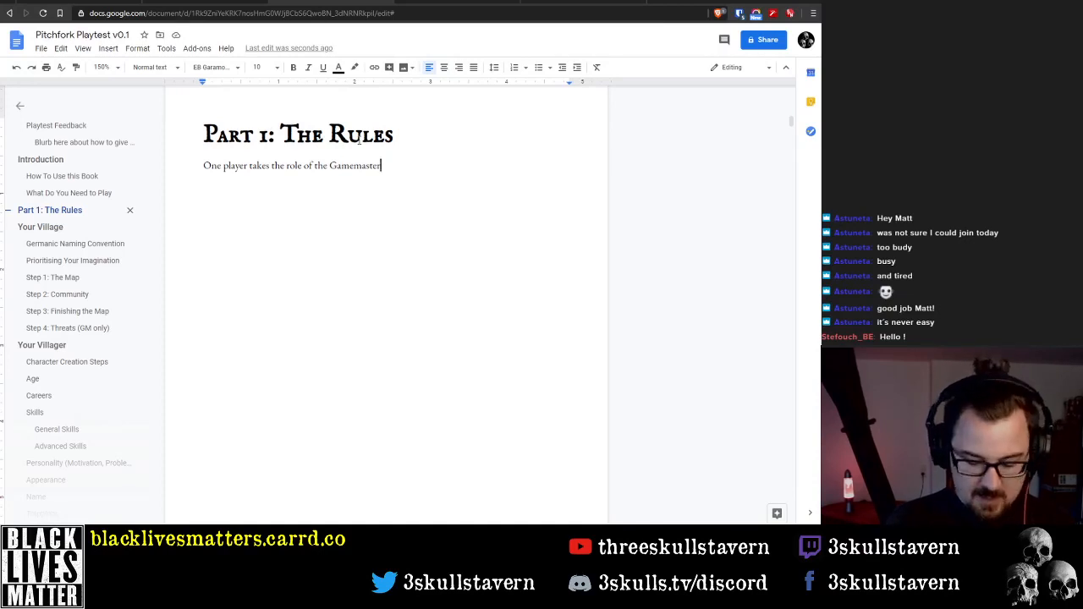
key(Home)
key(shift+End)
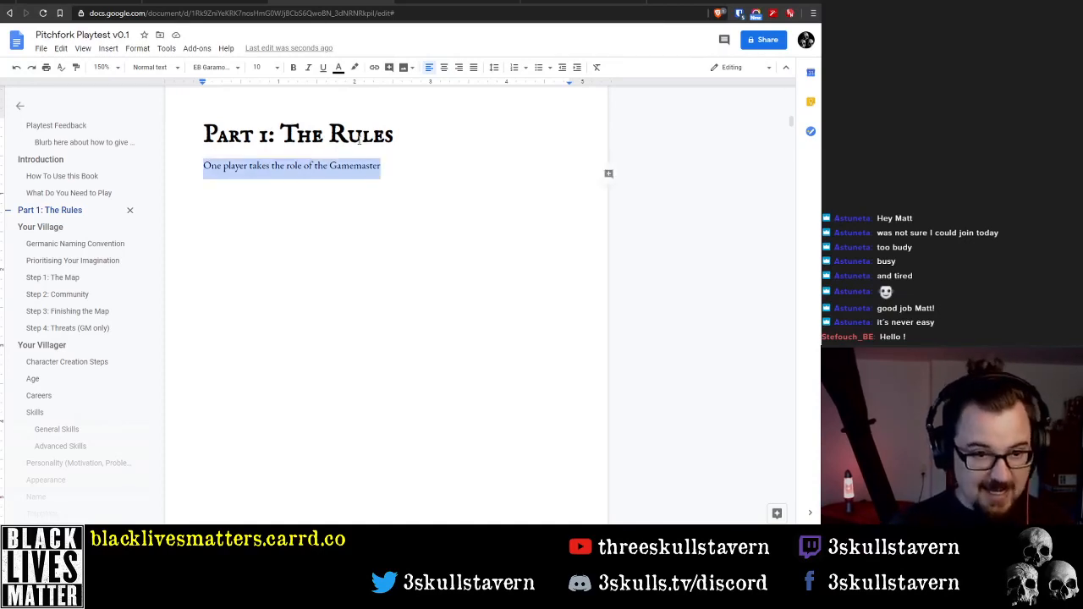
key(BackSpace)
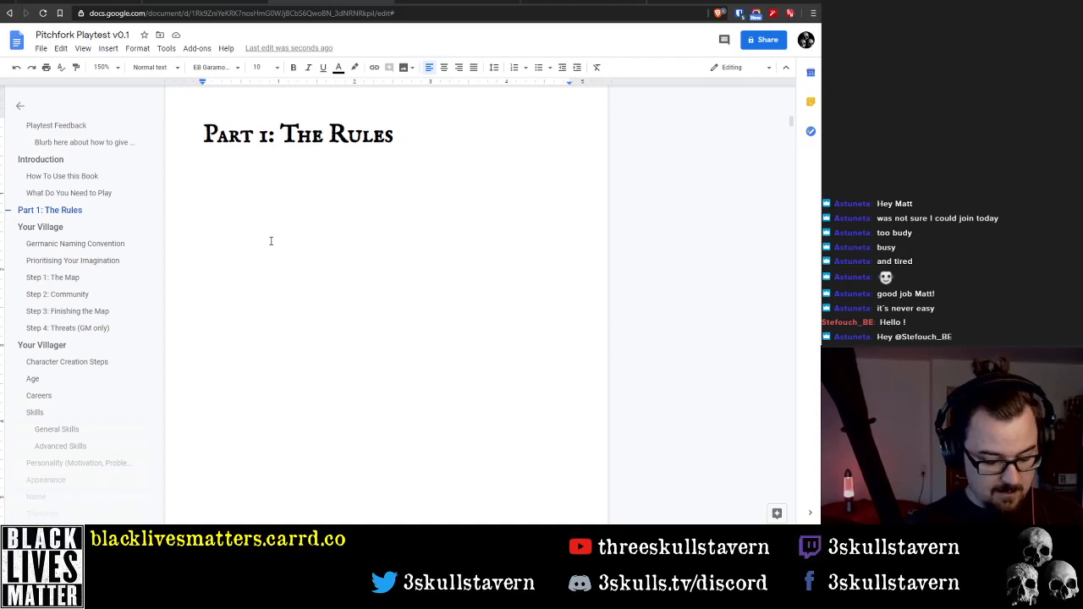
text(Rules Overview)
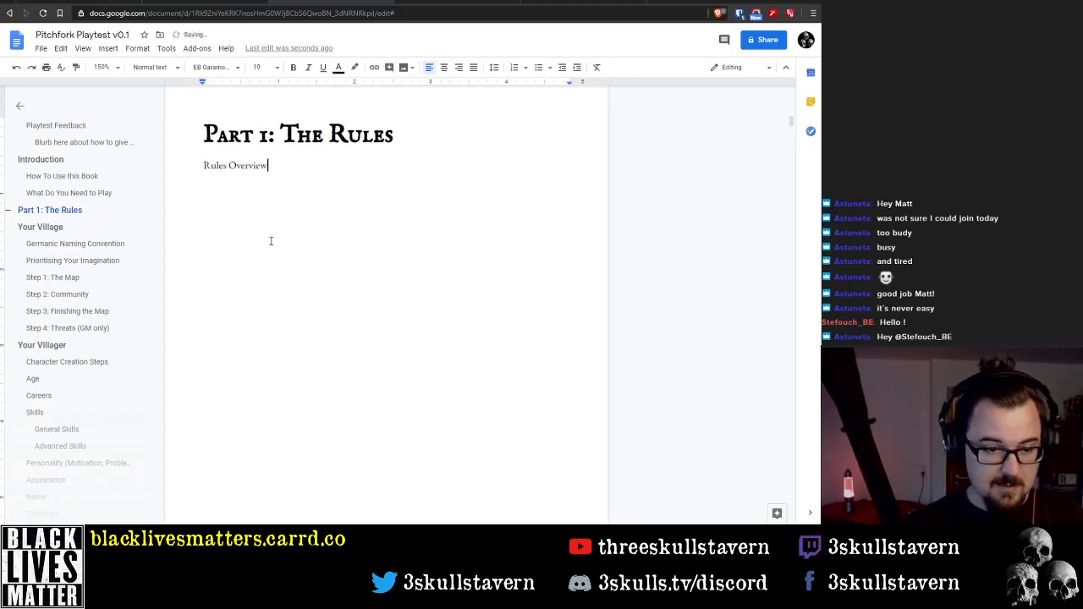
click(157, 68)
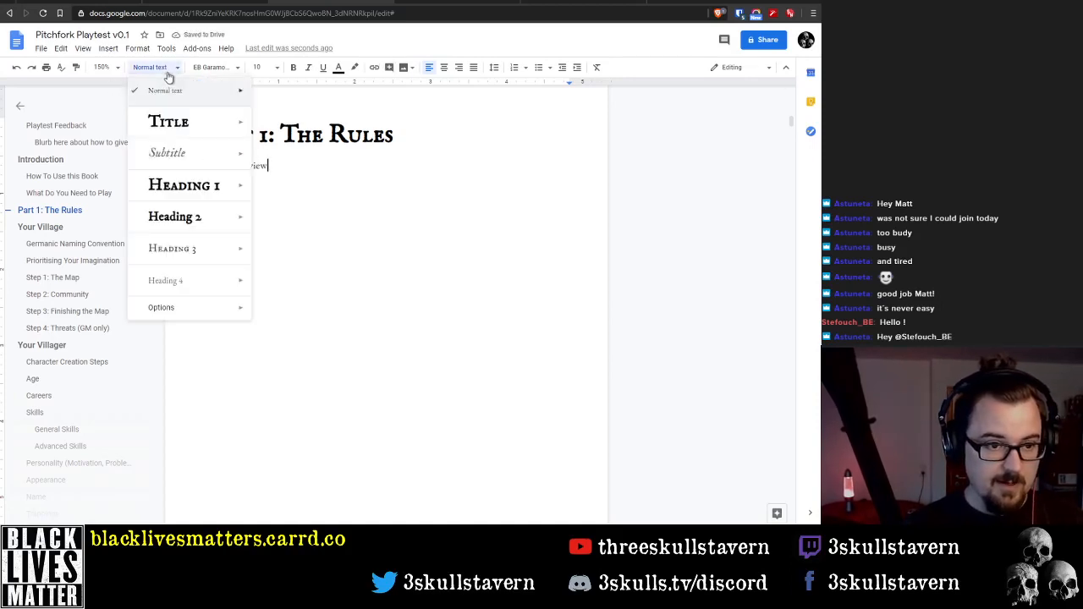
click(182, 217)
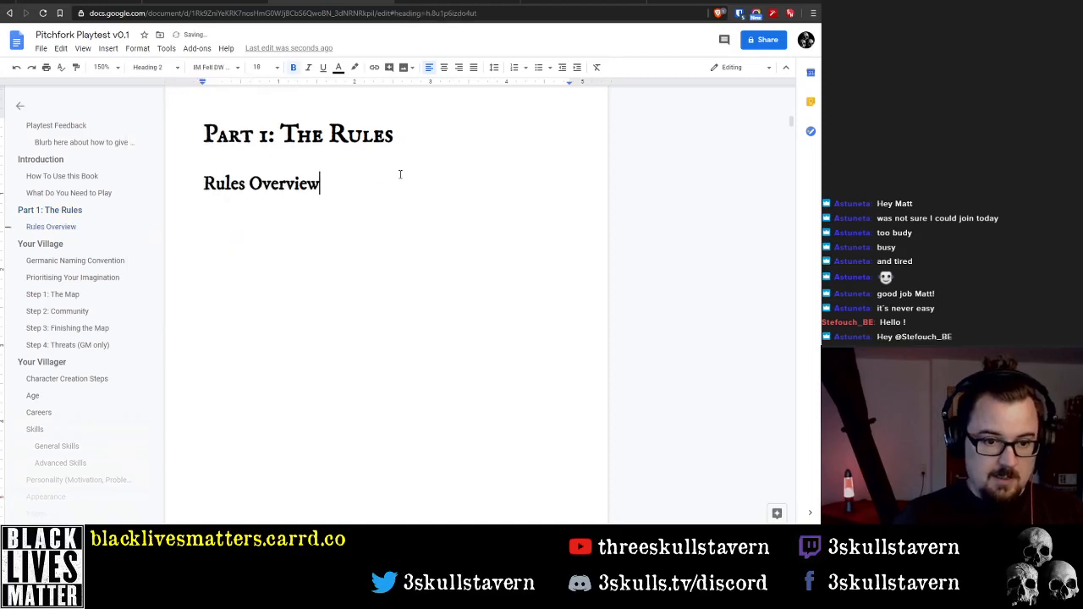
Remove the space before the Rules Overview heading and start a normal-text line directly beneath it
key(ctrl+shift+Left)
key(ctrl+shift+Left)
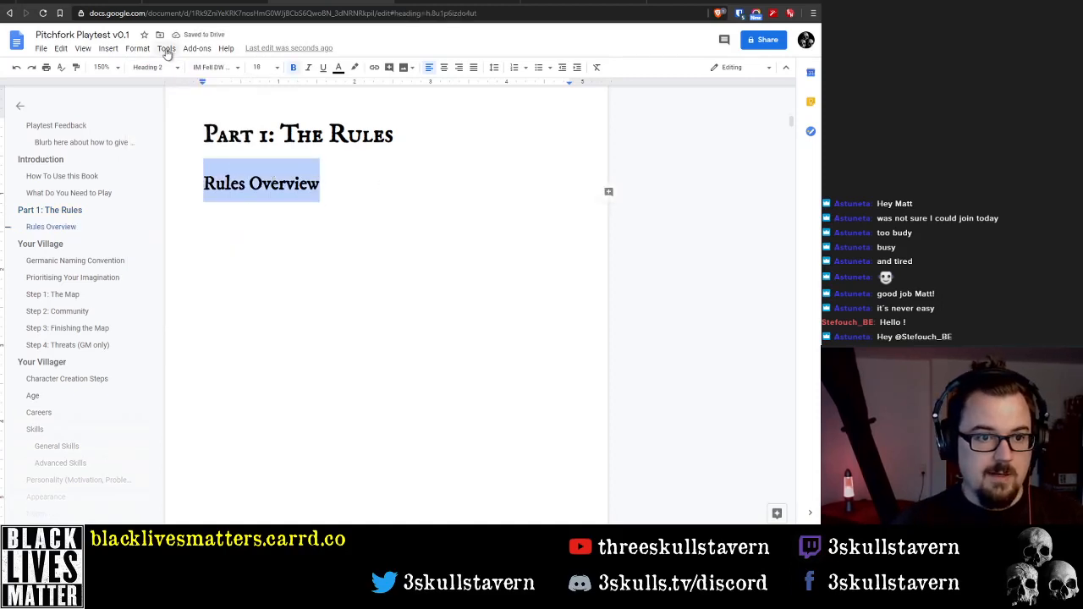
click(137, 49)
mouse_move(225, 120)
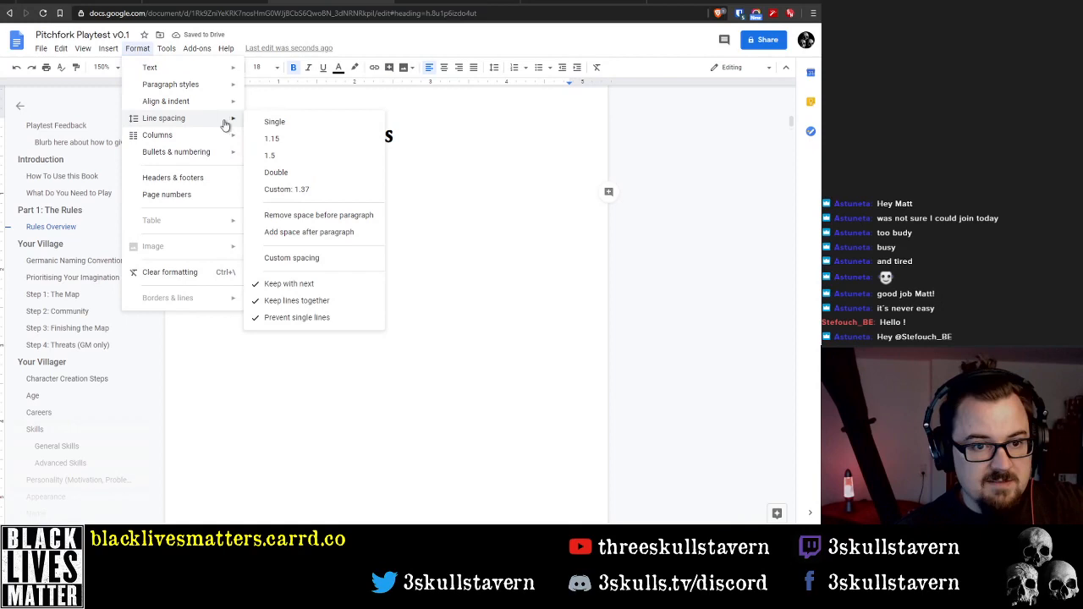
click(298, 214)
click(275, 194)
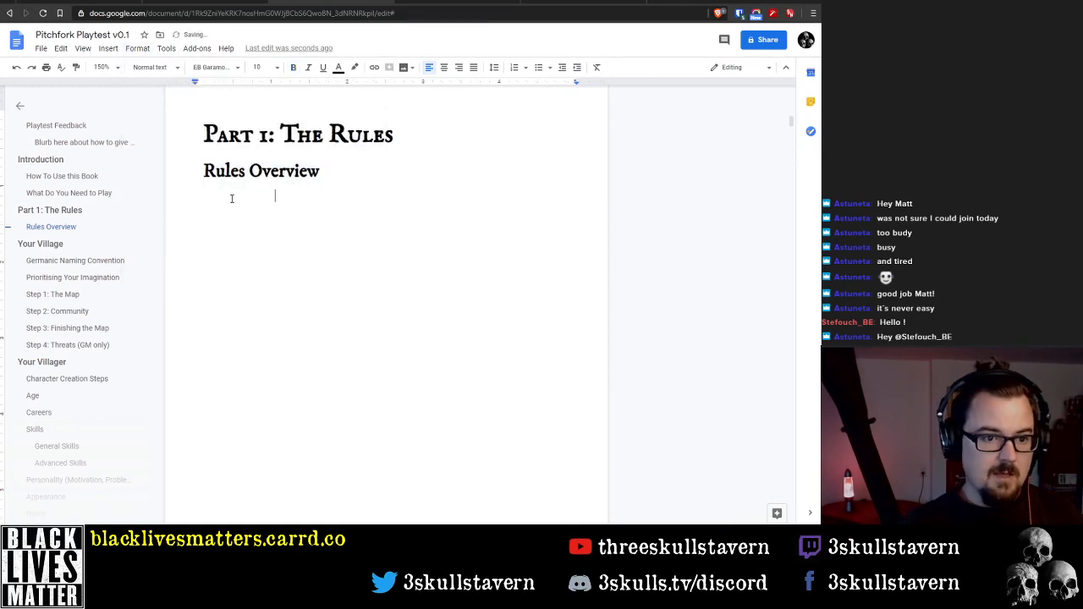
click(347, 170)
key(shift+Right)
key(Delete)
key(Return)
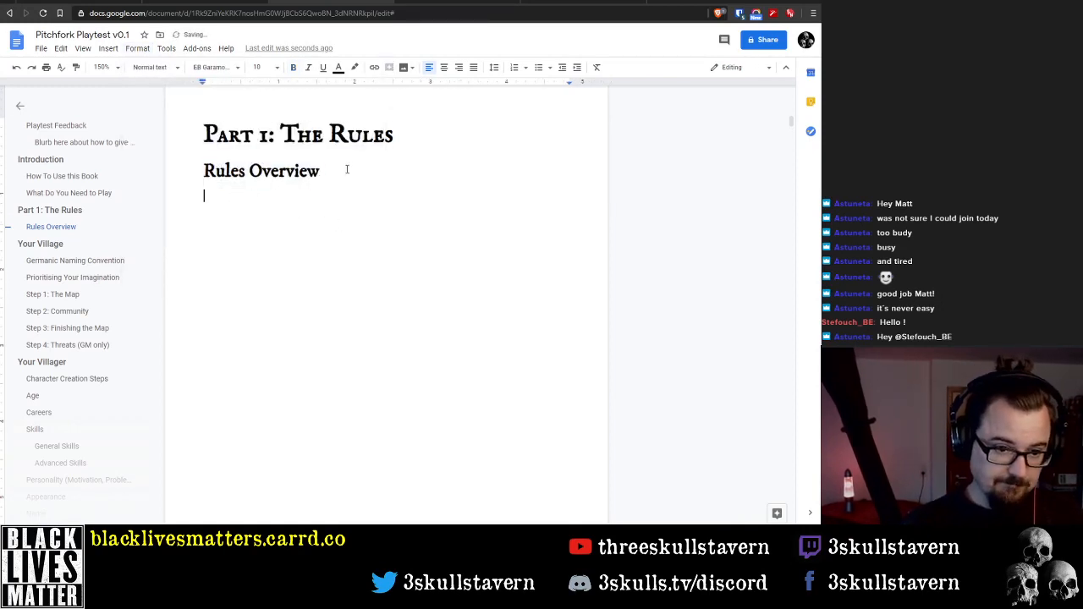
Open the Rules Overview text with 'Pitchfork uses the Year Zero Engine by Free League Publishing at its core.'
text(P)
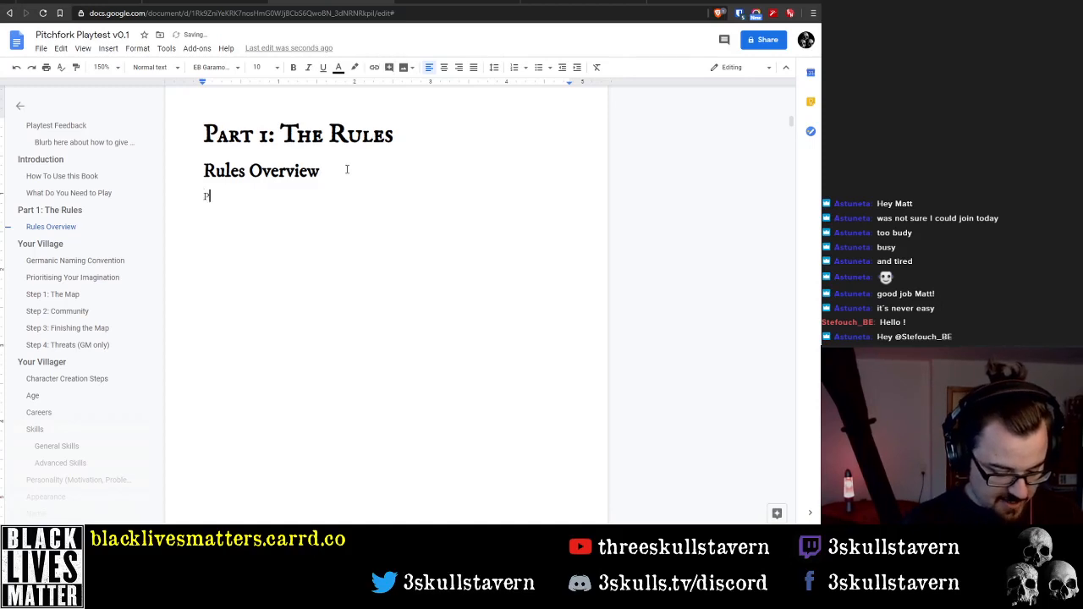
text(itchfork us)
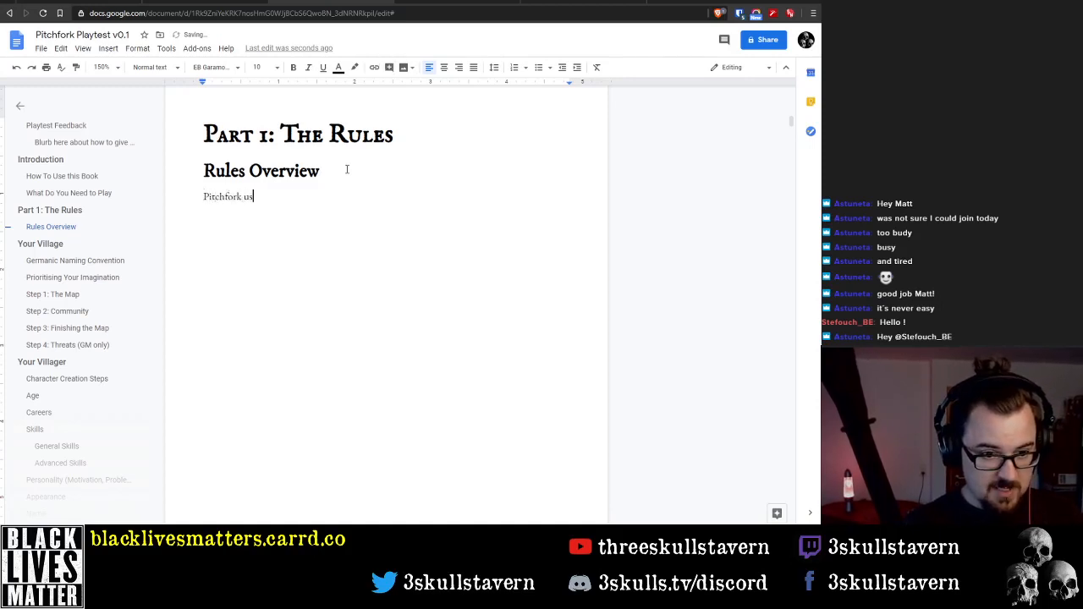
text(es the)
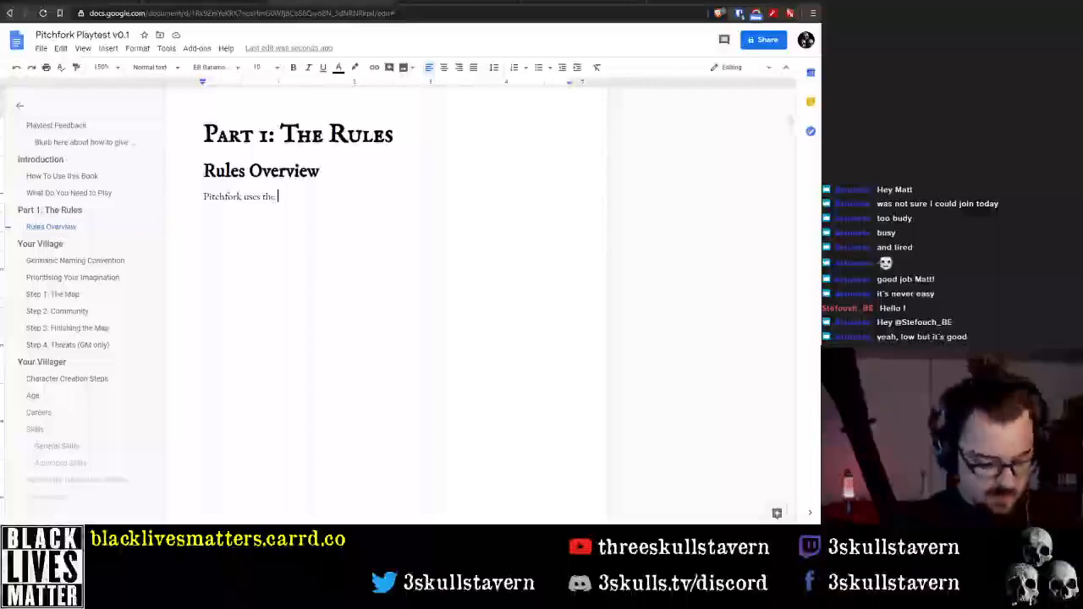
text(Year Zero Engi)
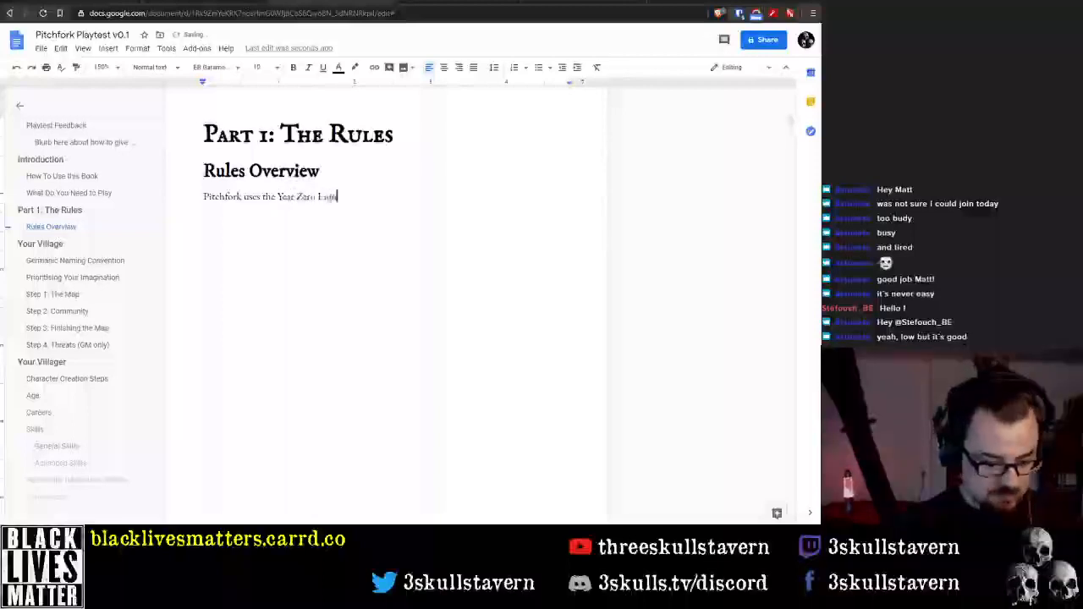
text(ne for the )
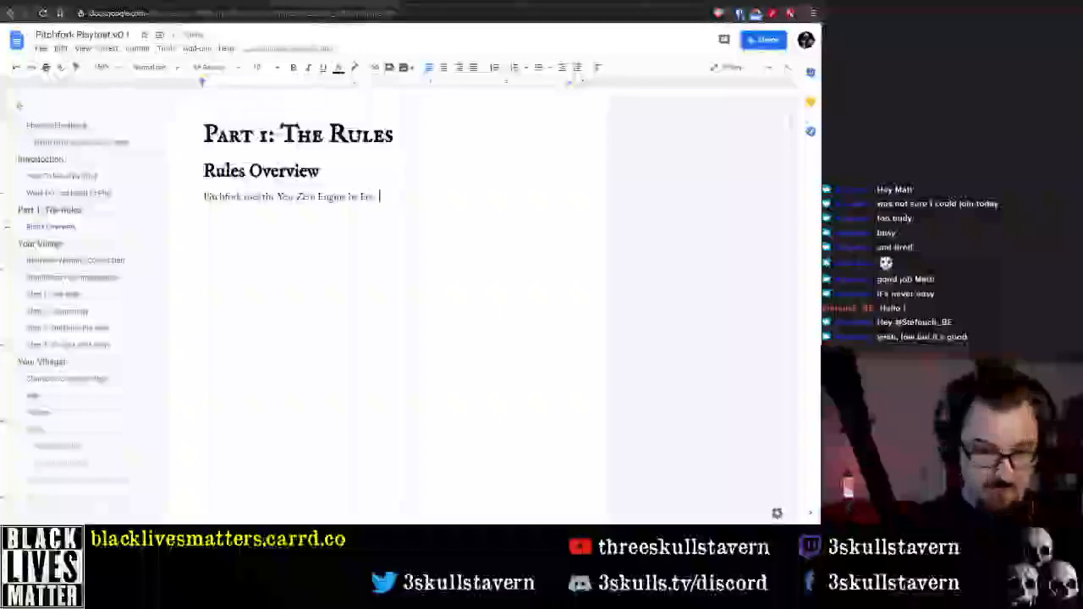
text(e League)
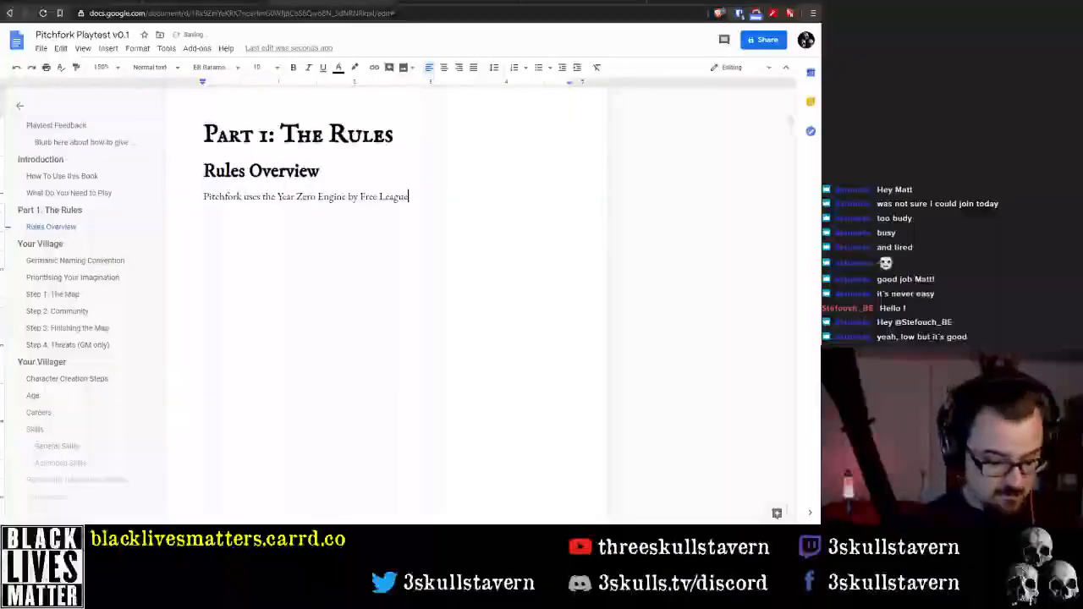
key(BackSpace)
key(BackSpace)
key(BackSpace)
text(gue,)
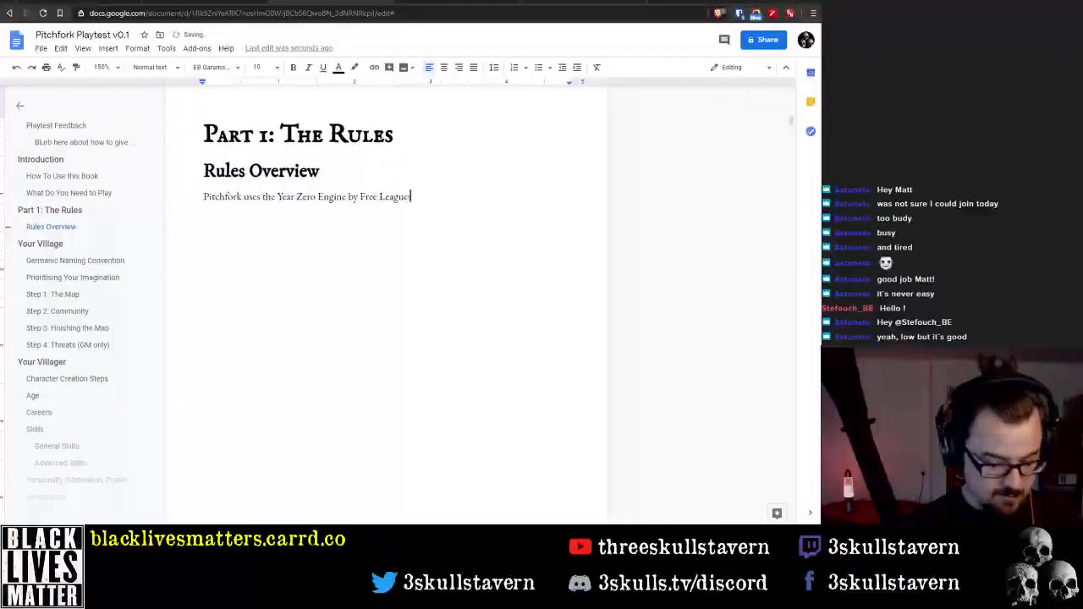
text(Publishing as)
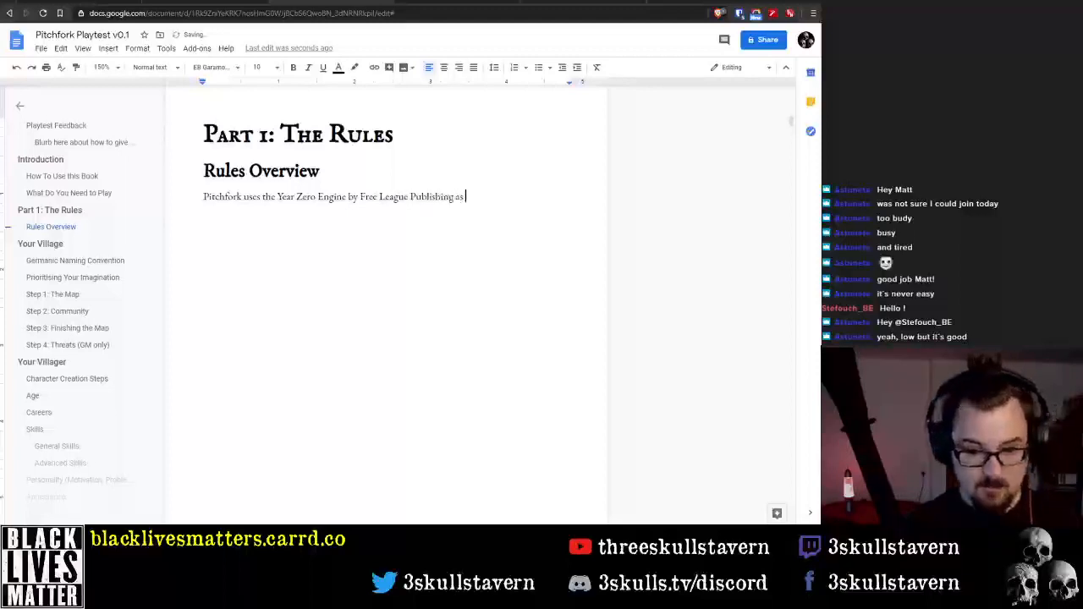
text( it)
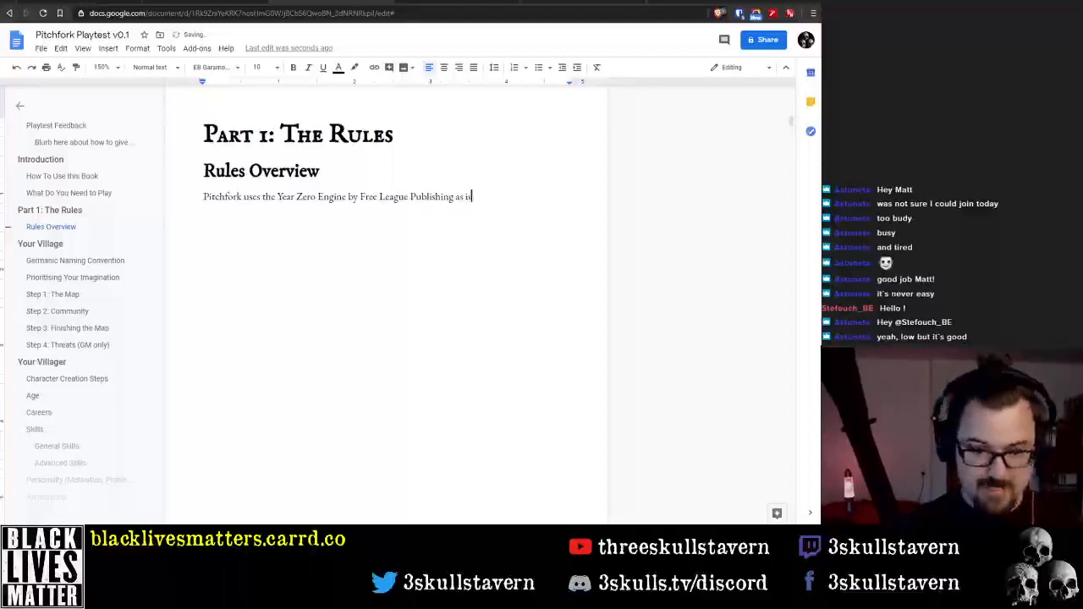
key(BackSpace)
key(BackSpace)
key(BackSpace)
key(BackSpace)
text(t its core)
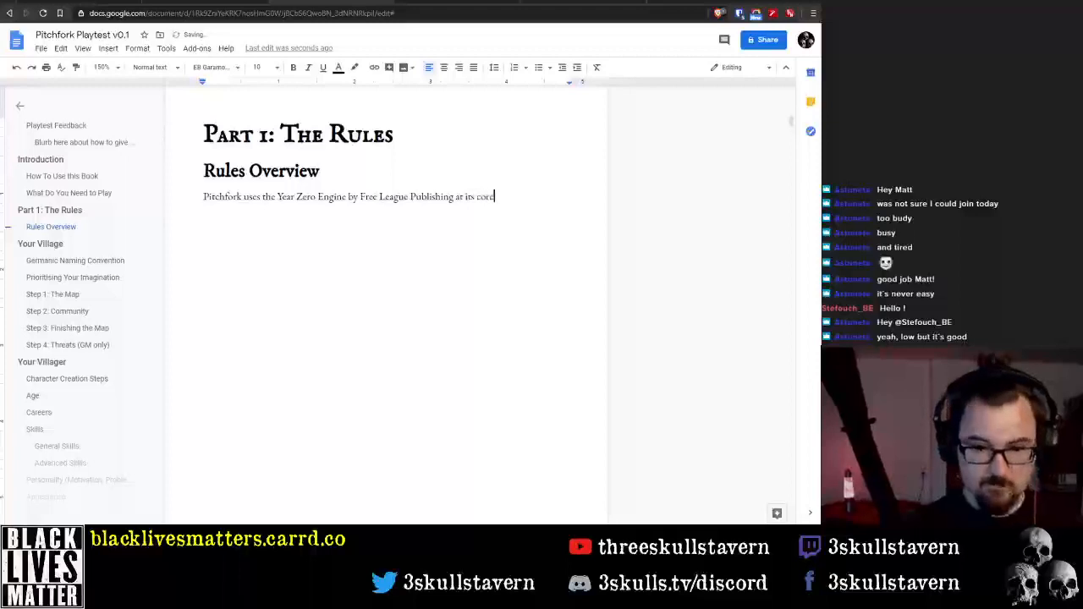
text(. However, b)
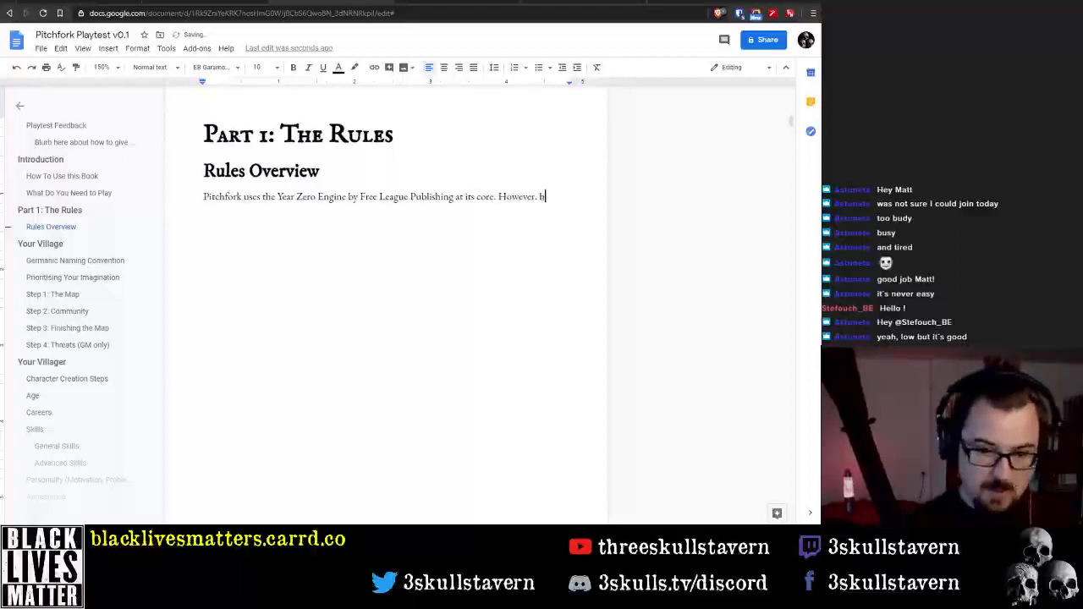
Continue the paragraph with 'However, there are many changes to this engine to accommodate the goals of the game:' and start a new line
key(BackSpace)
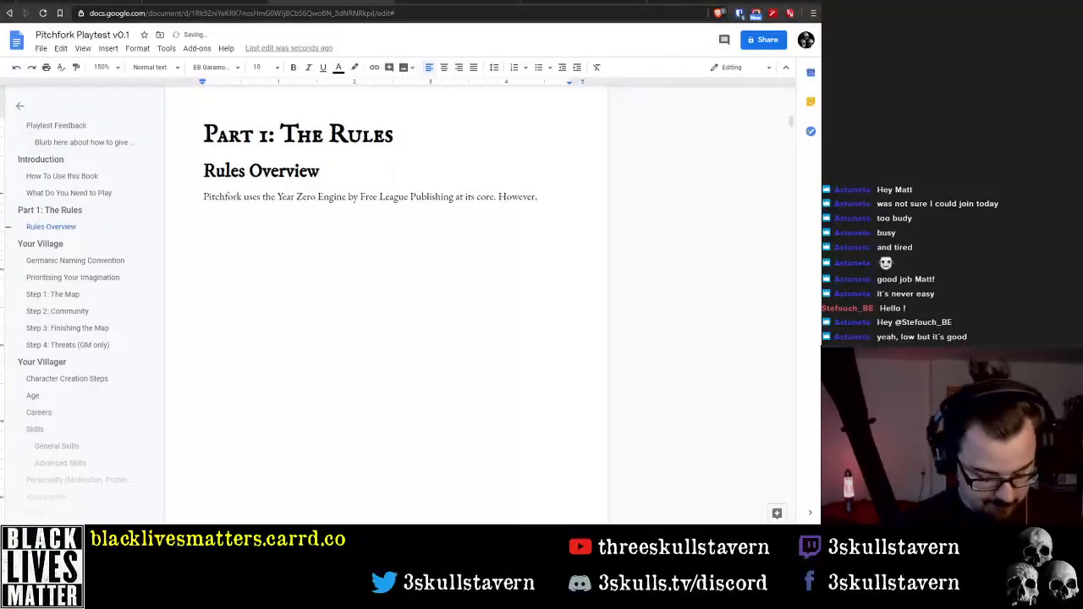
text(there are many c)
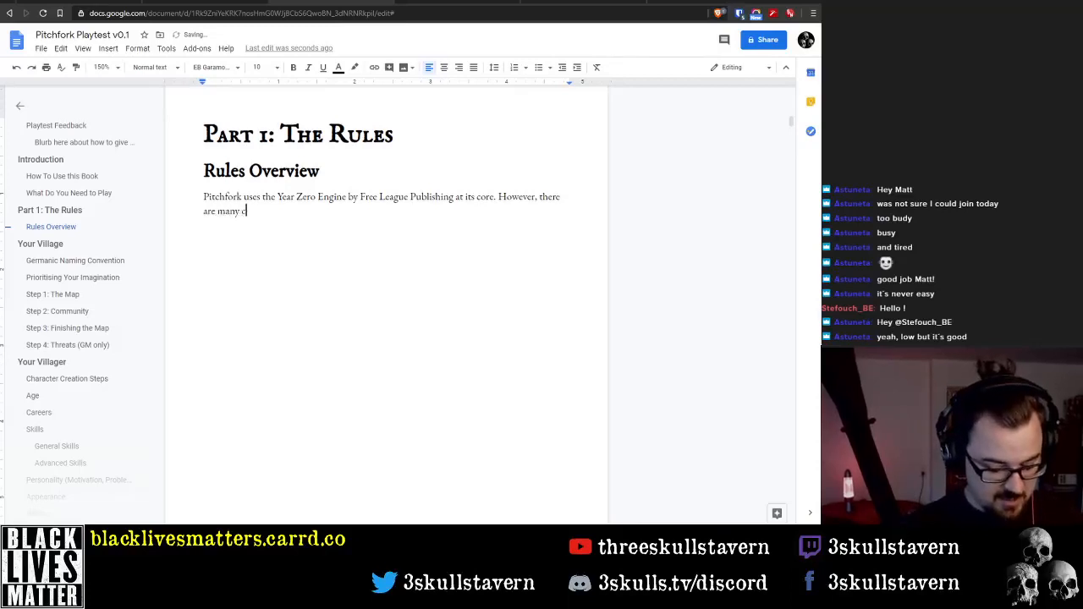
text(hanges to the core)
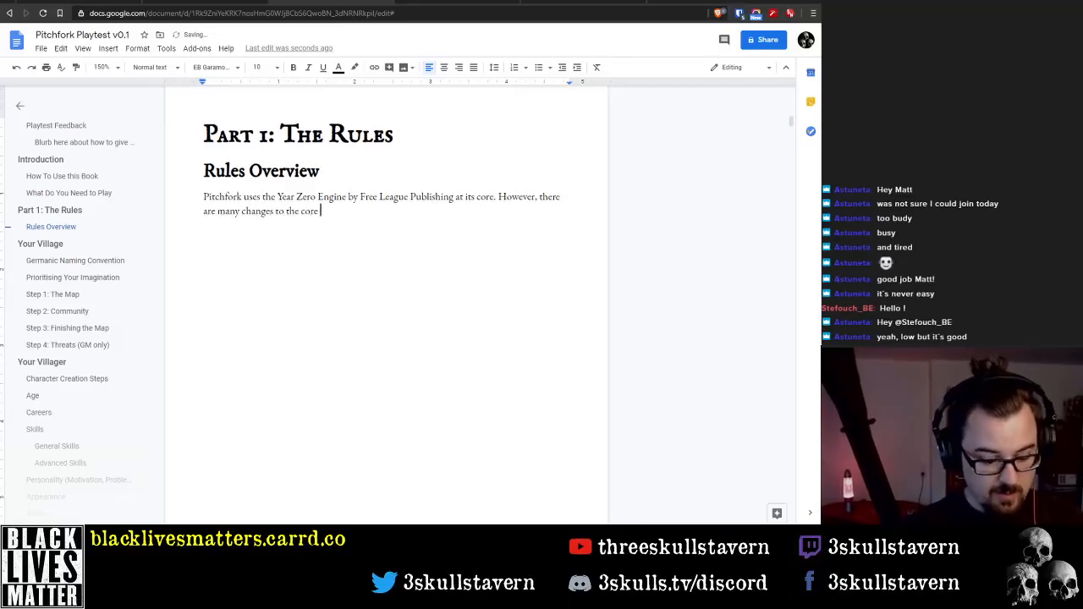
key(ctrl+BackSpace)
key(ctrl+BackSpace)
text(this )
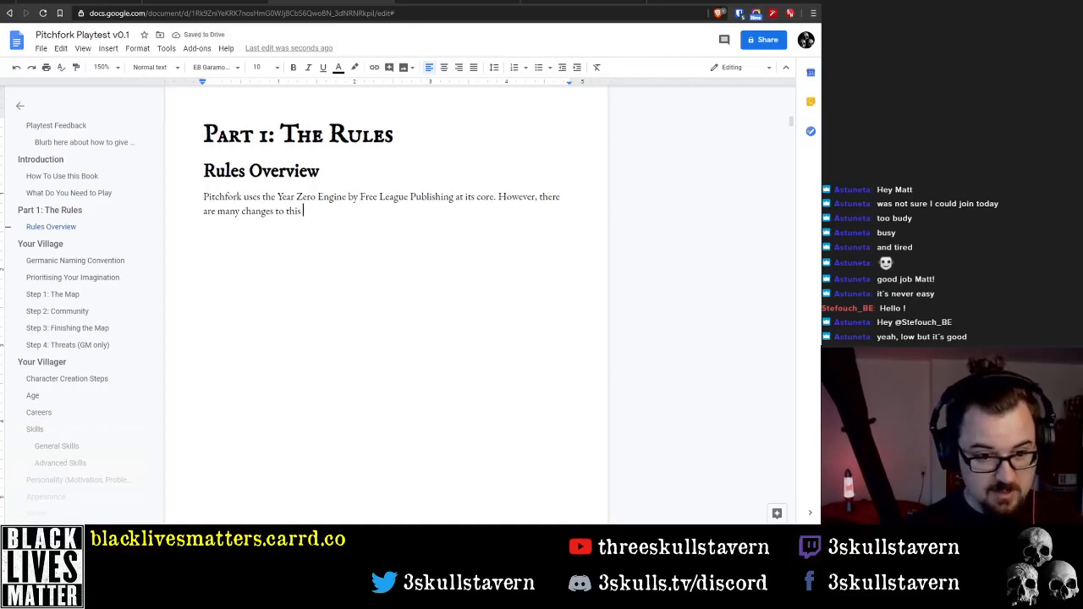
text(engine to acco)
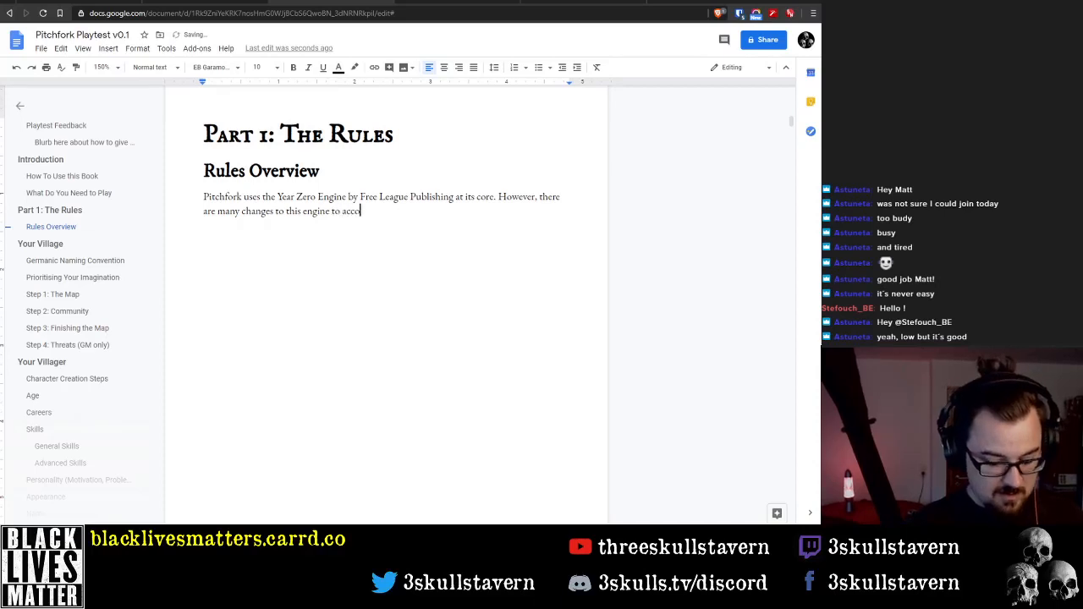
text(mmodate the)
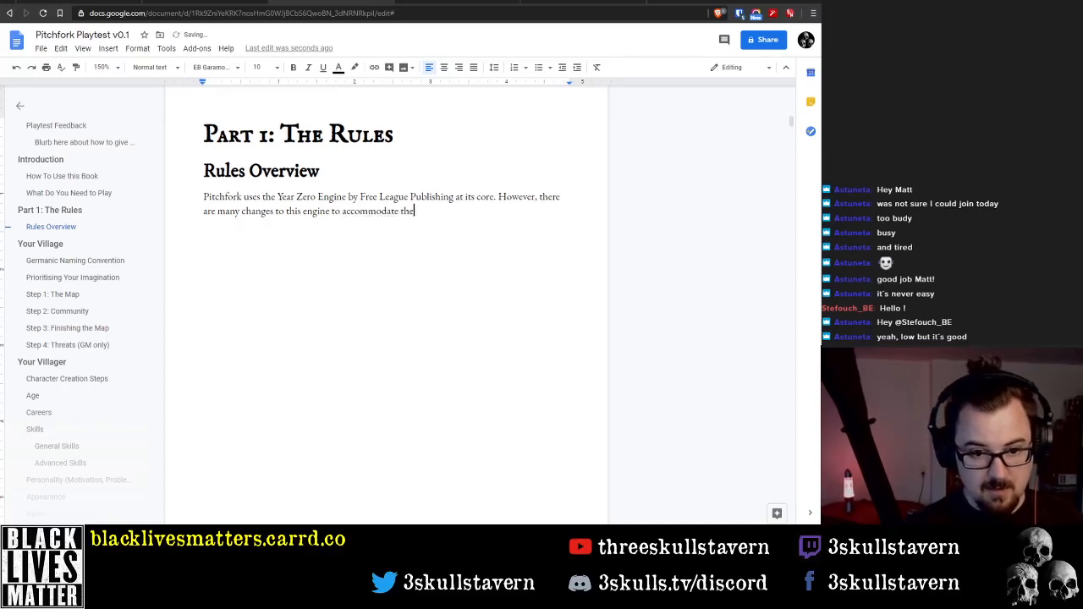
text( fo)
key(BackSpace)
key(BackSpace)
text(goals of)
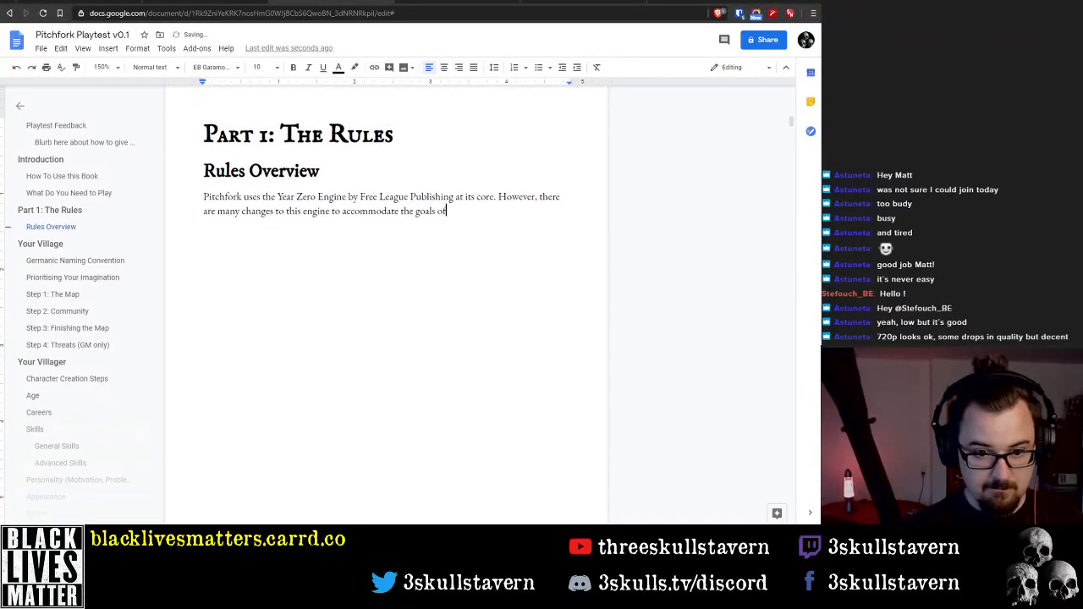
text( the game.)
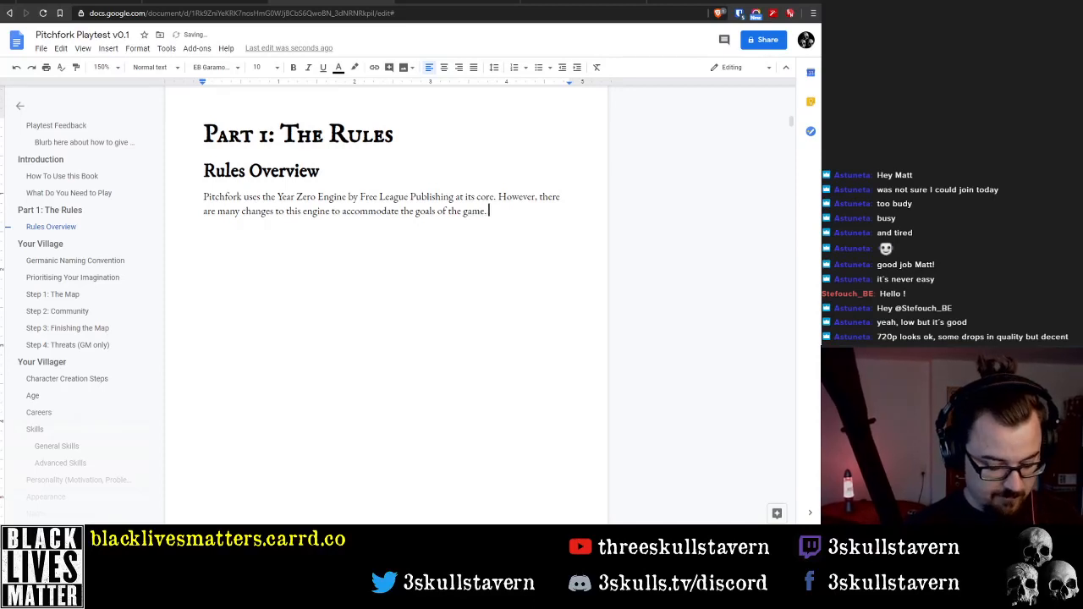
key(Return)
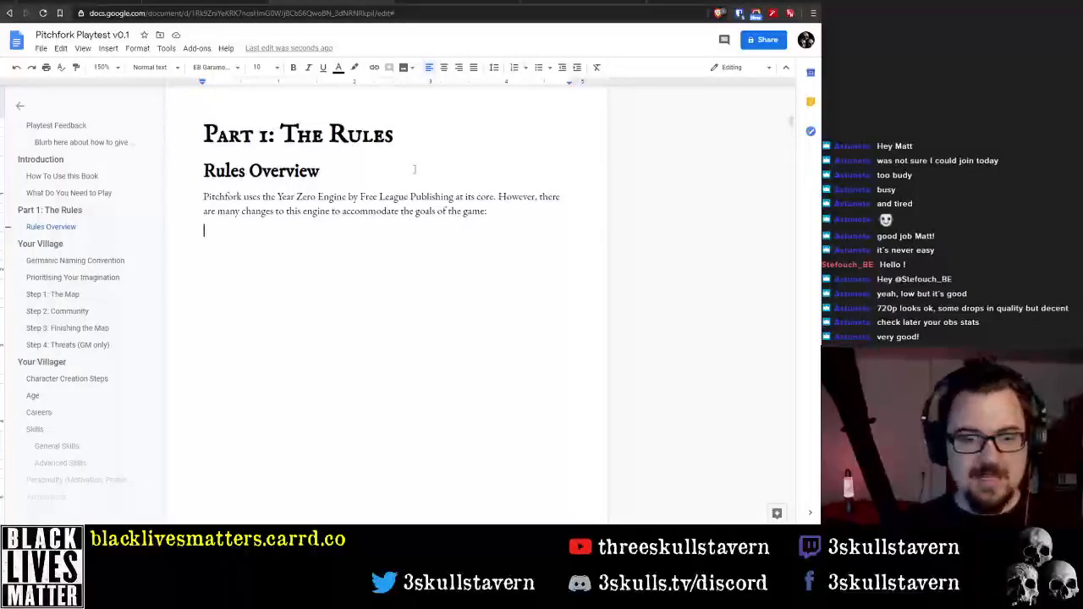
Start a bulleted list under the Rules Overview paragraph with the item 'Attributes and Talents have been removed'
click(538, 69)
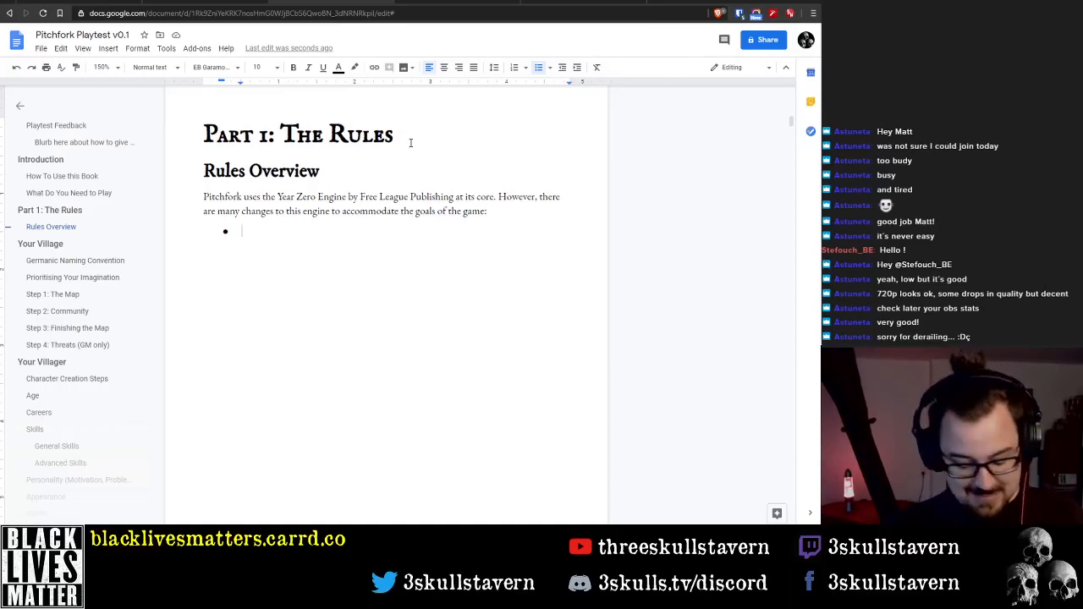
text(Attributes)
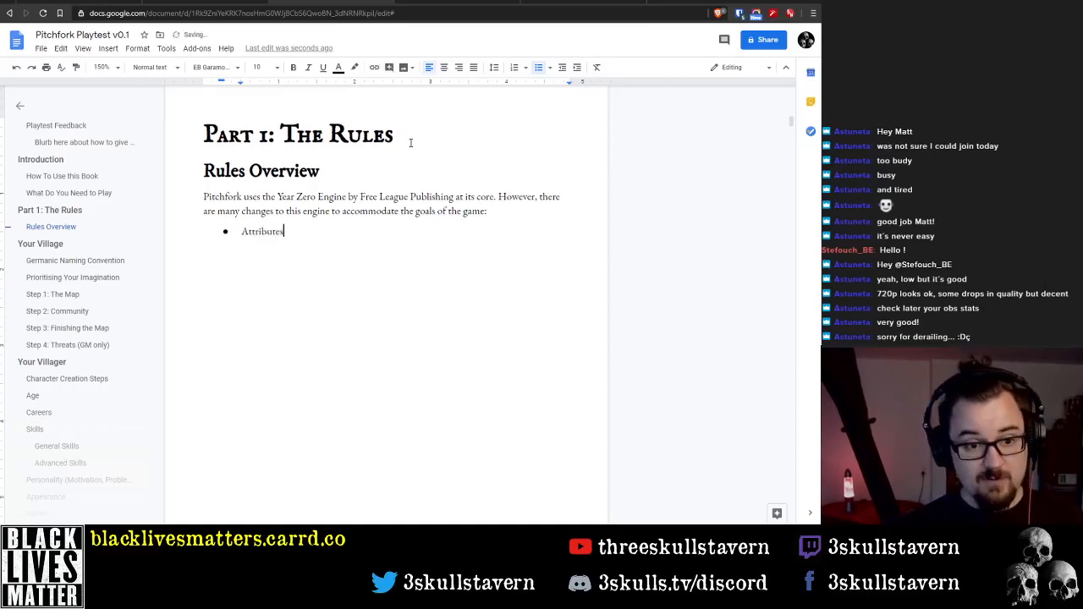
text( have been removed)
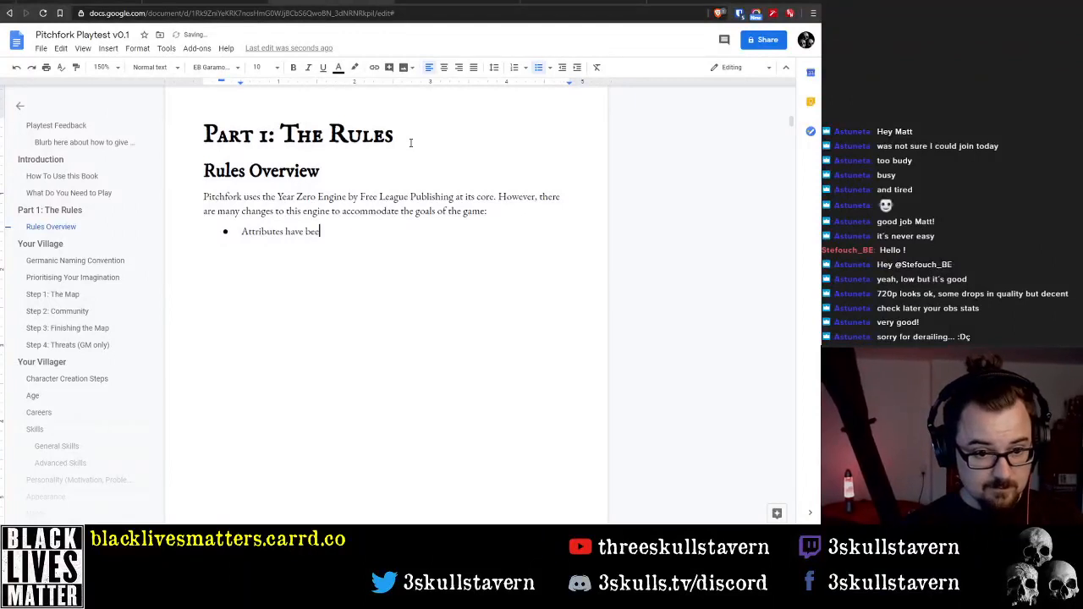
key(ctrl+Left)
key(ctrl+Left)
key(ctrl+Left)
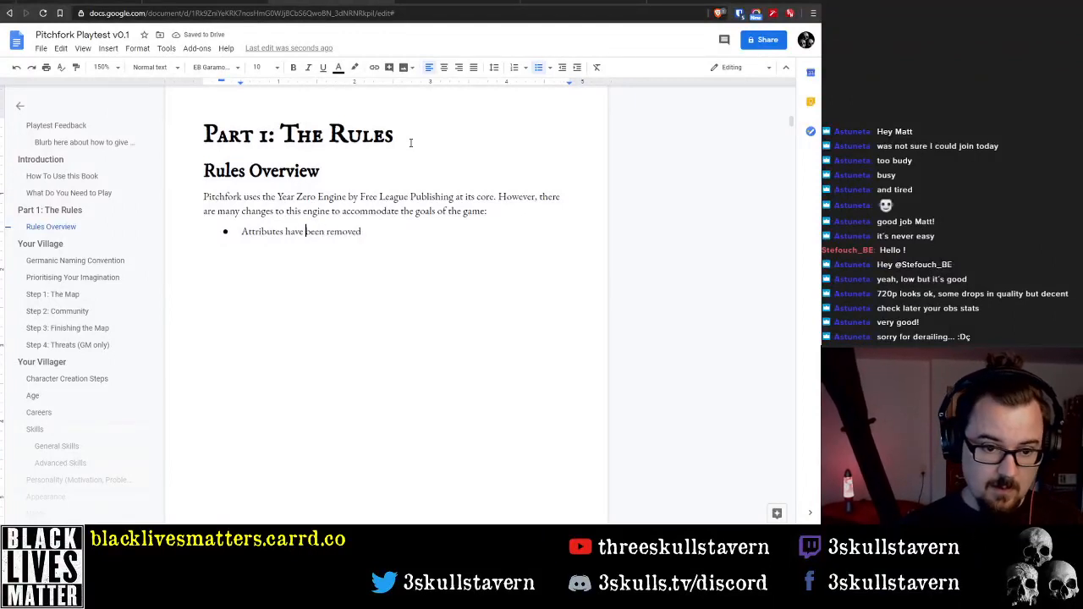
text(and Talents)
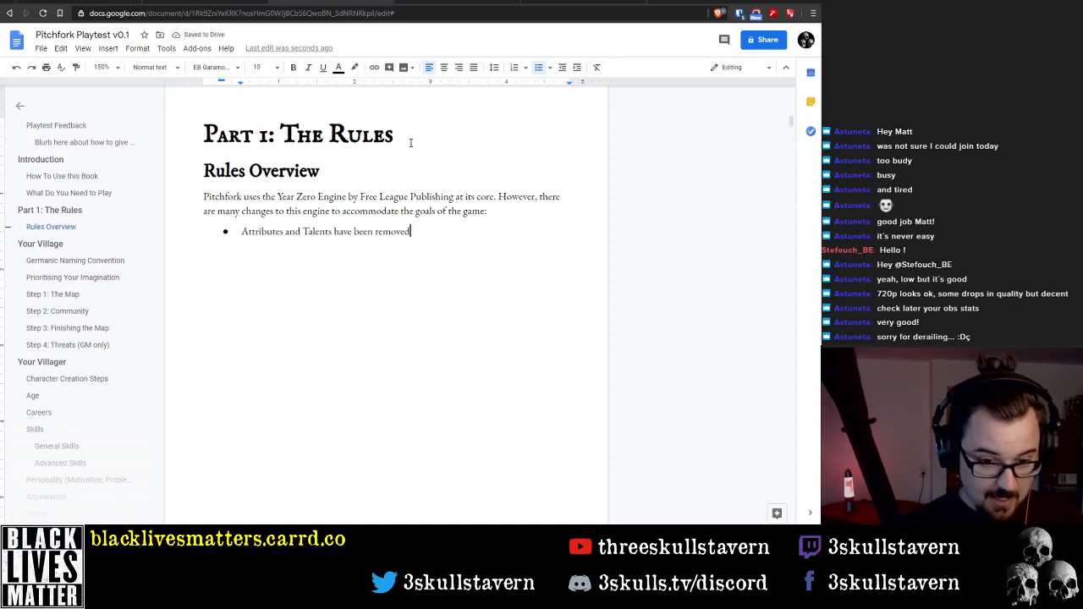
Insert 'Pitchfork only uses Skills' at the start of the bullet, ahead of 'Attributes and Talents'
key(Home)
text(Skill)
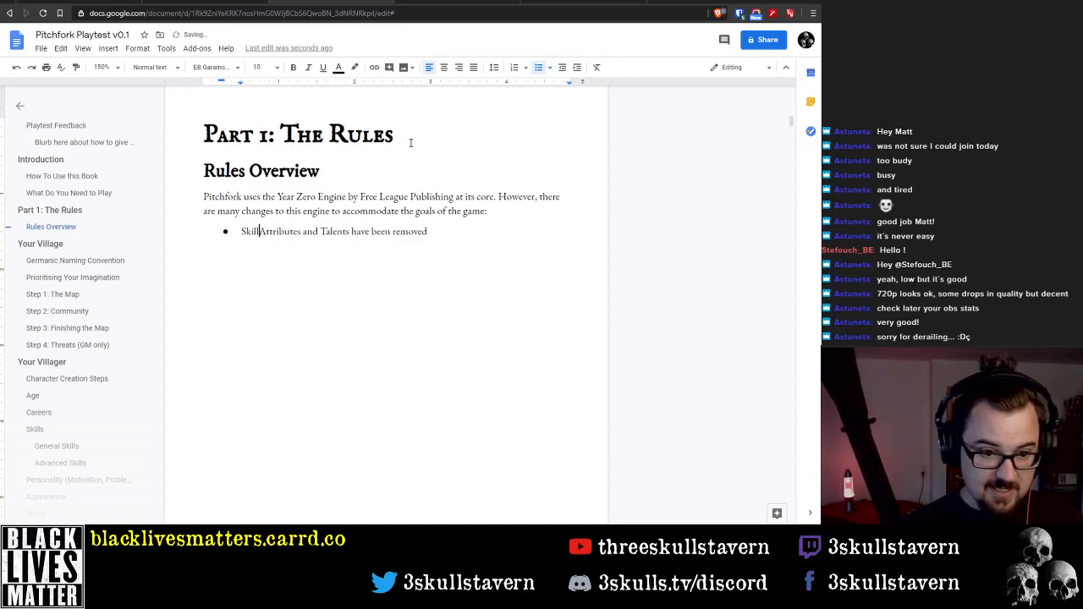
key(BackSpace)
key(BackSpace)
key(BackSpace)
key(BackSpace)
key(BackSpace)
text(Pitc)
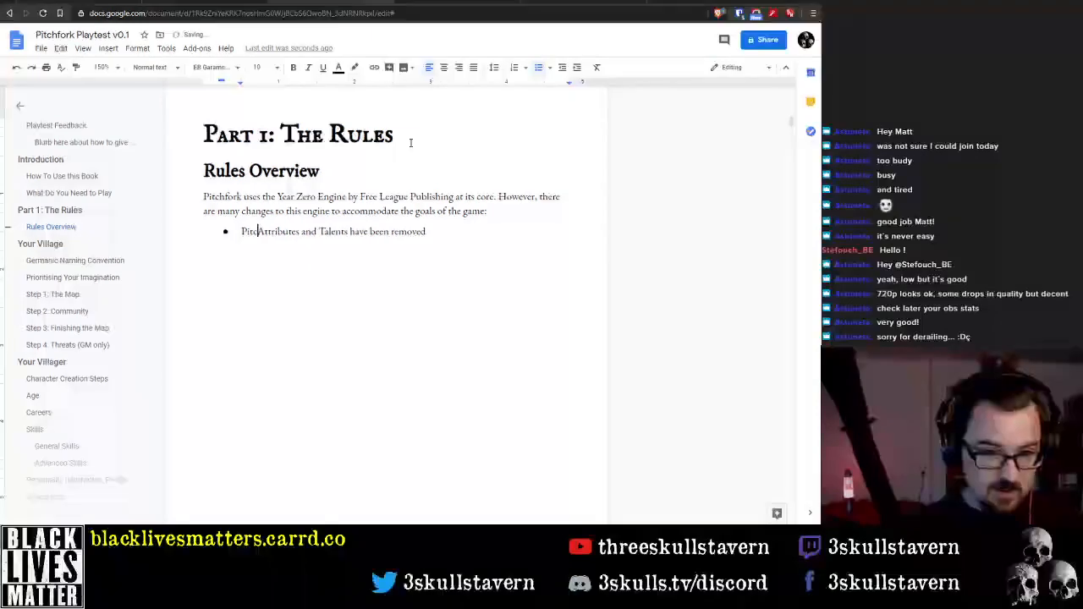
text(hfork us)
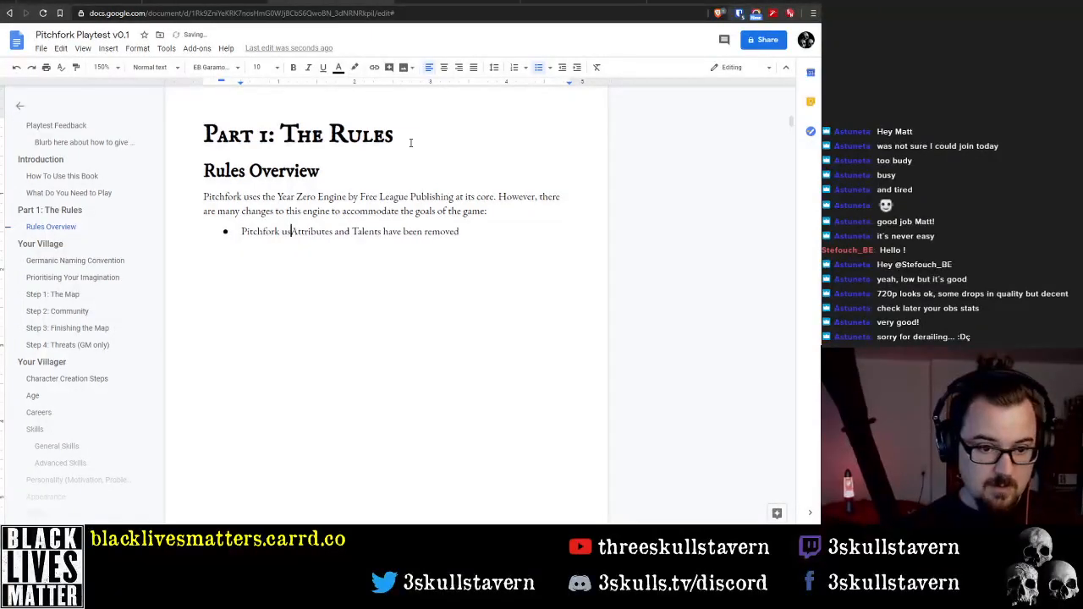
key(BackSpace)
key(BackSpace)
text(only uses )
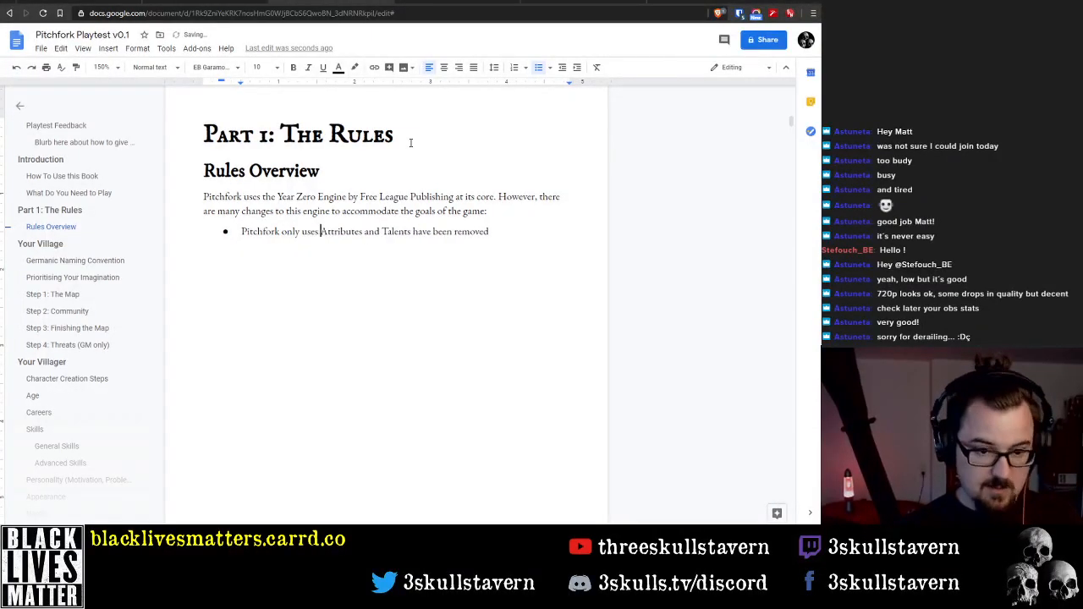
text(Skills )
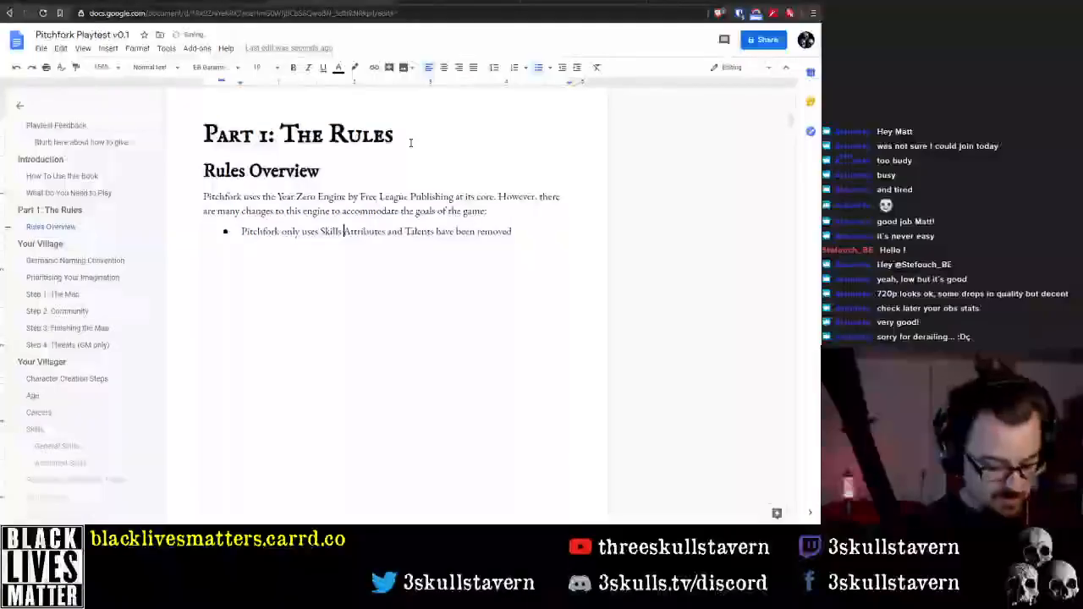
text(from a)
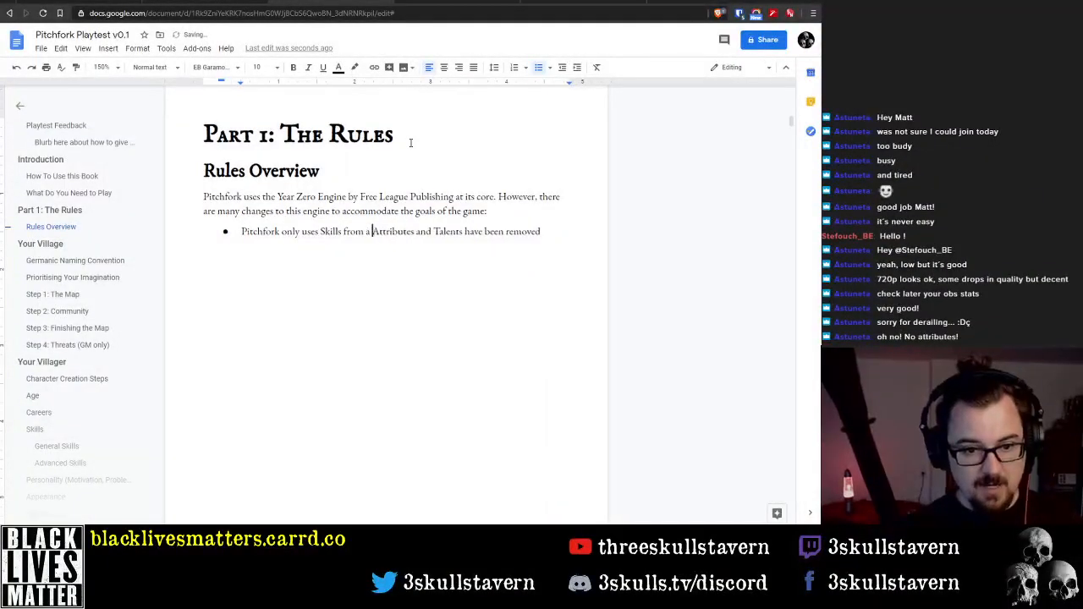
key(BackSpace)
key(BackSpace)
key(BackSpace)
key(BackSpace)
key(BackSpace)
key(BackSpace)
key(BackSpace)
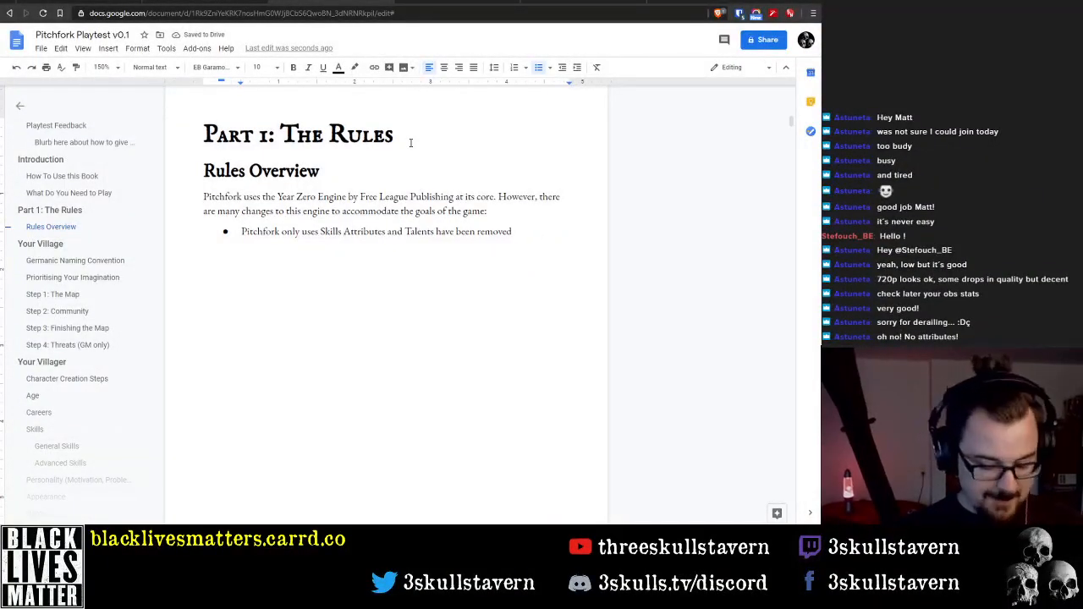
Reword the bullet's opening to 'Pitchfork is primarily based on Skills -' and end the sentence with a period
key(ctrl+Left)
key(ctrl+Left)
key(ctrl+shift+Left)
key(BackSpace)
text(is p)
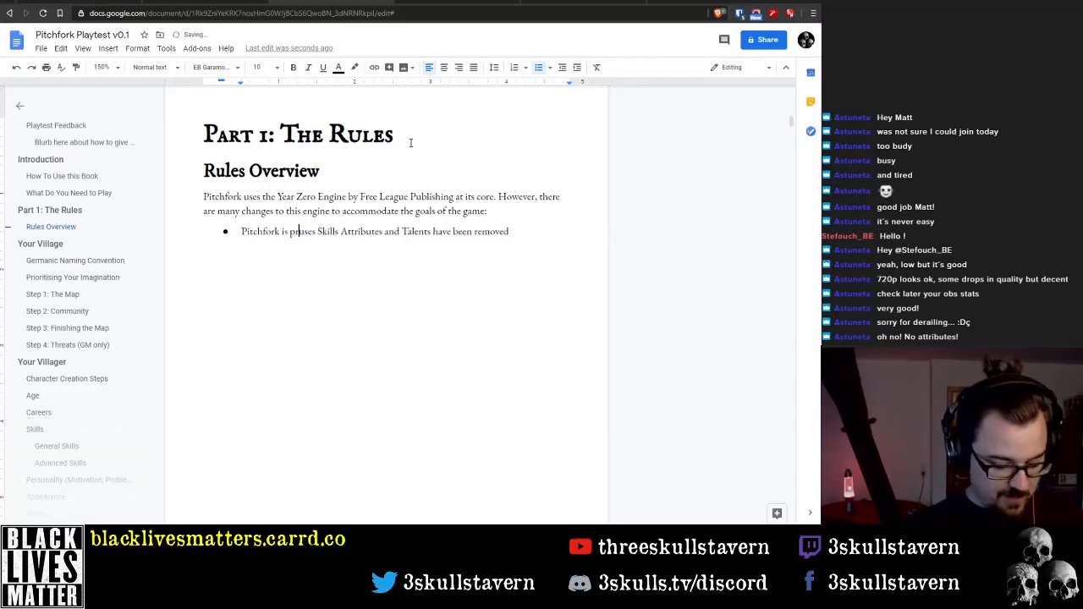
text(rimarily based on)
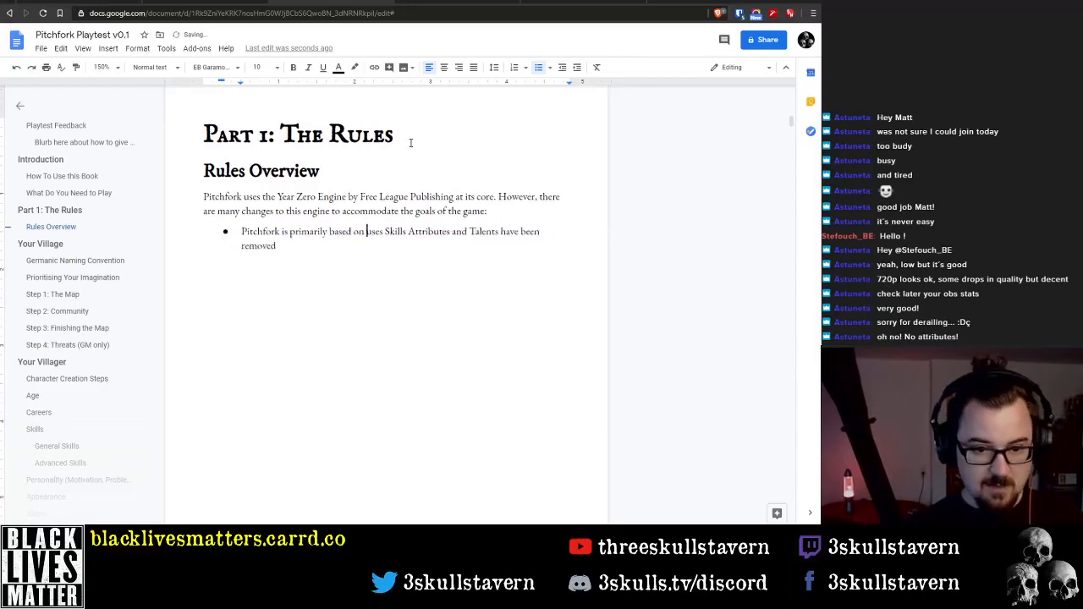
key(ctrl+shift+Right)
key(BackSpace)
key(ctrl+Right)
text(-)
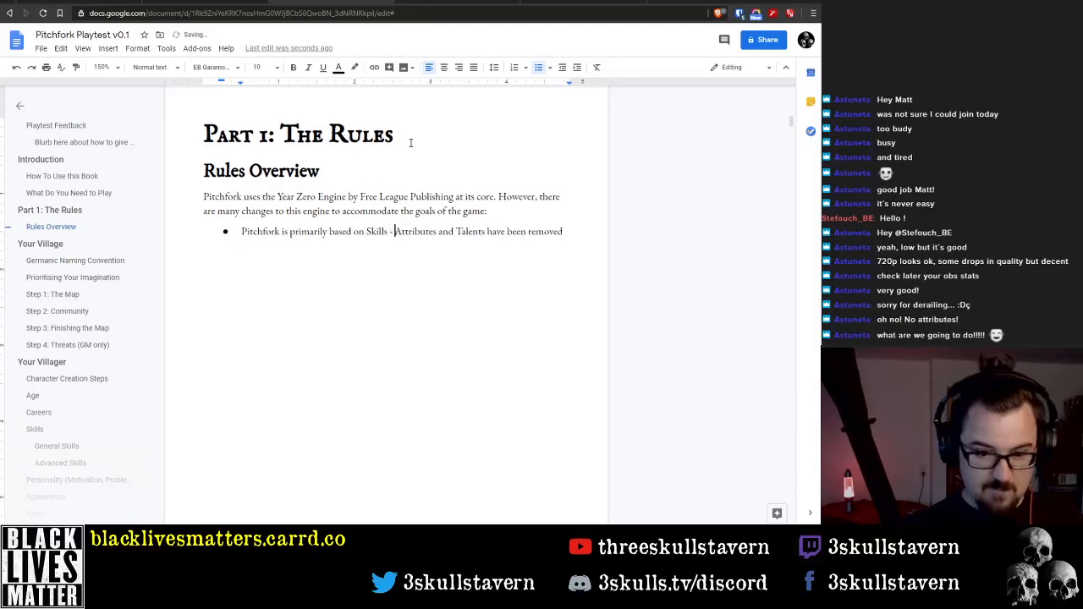
key(End)
text(.)
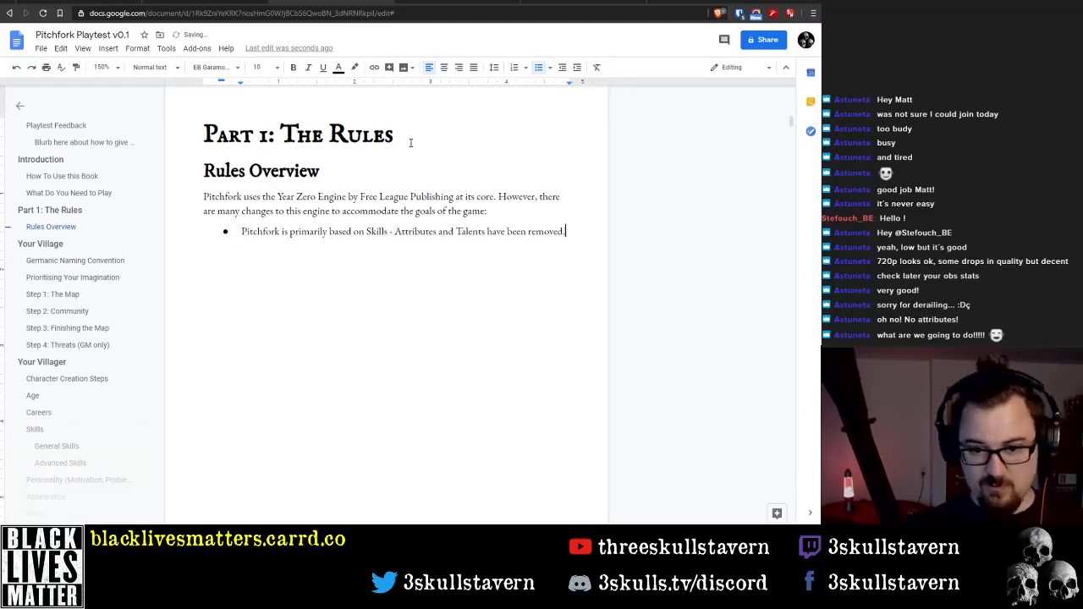
Add a second bullet reading 'Coriolis style Darkness Points used for pushing.'
key(Return)
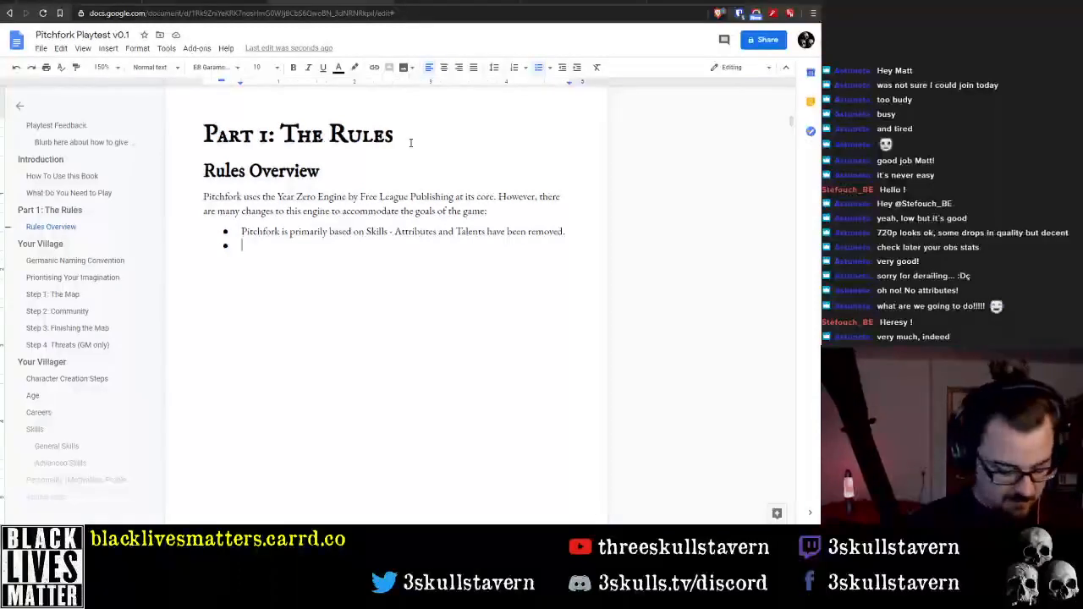
text(Coriolis )
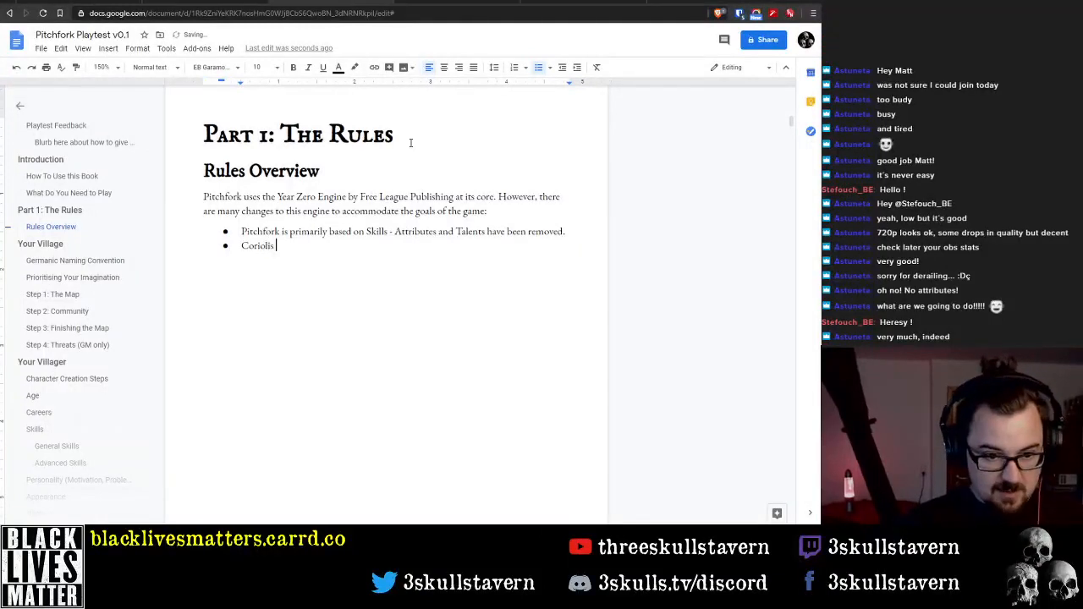
text(style)
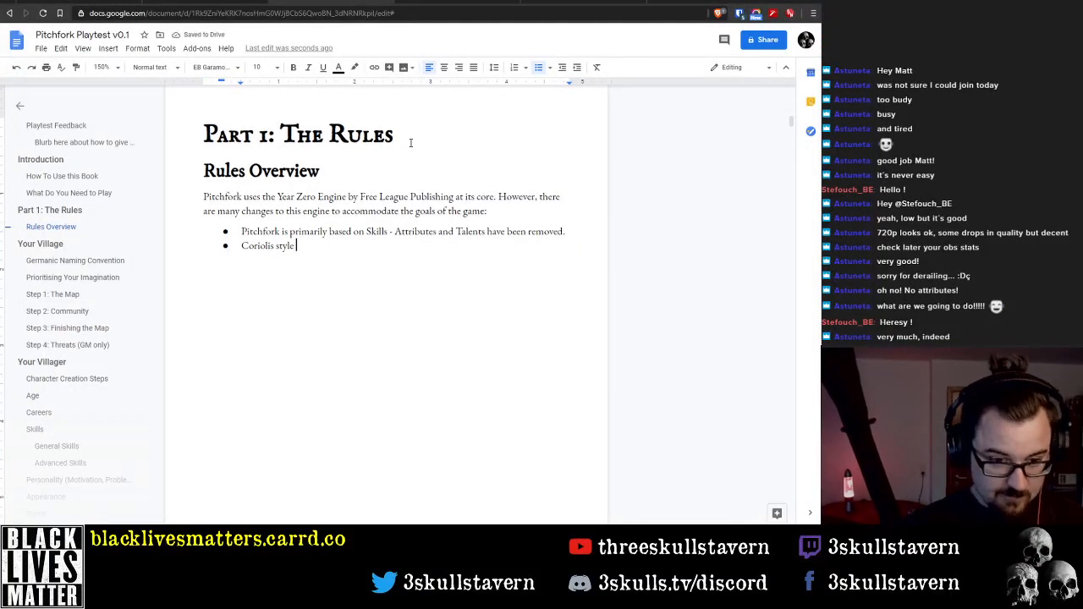
key(shift+Home)
key(End)
text(D)
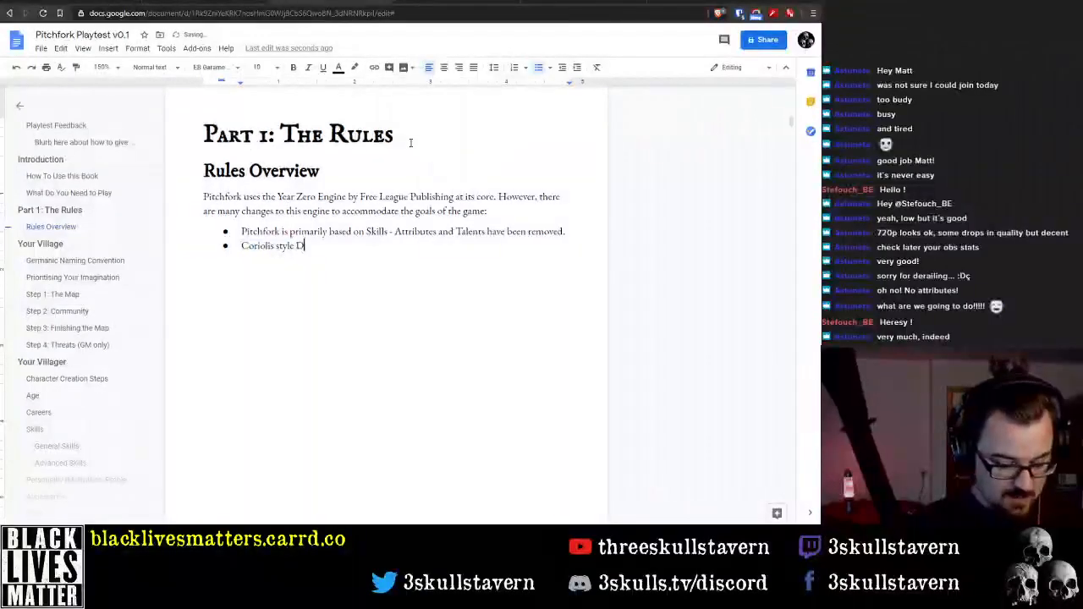
text(arkness Point)
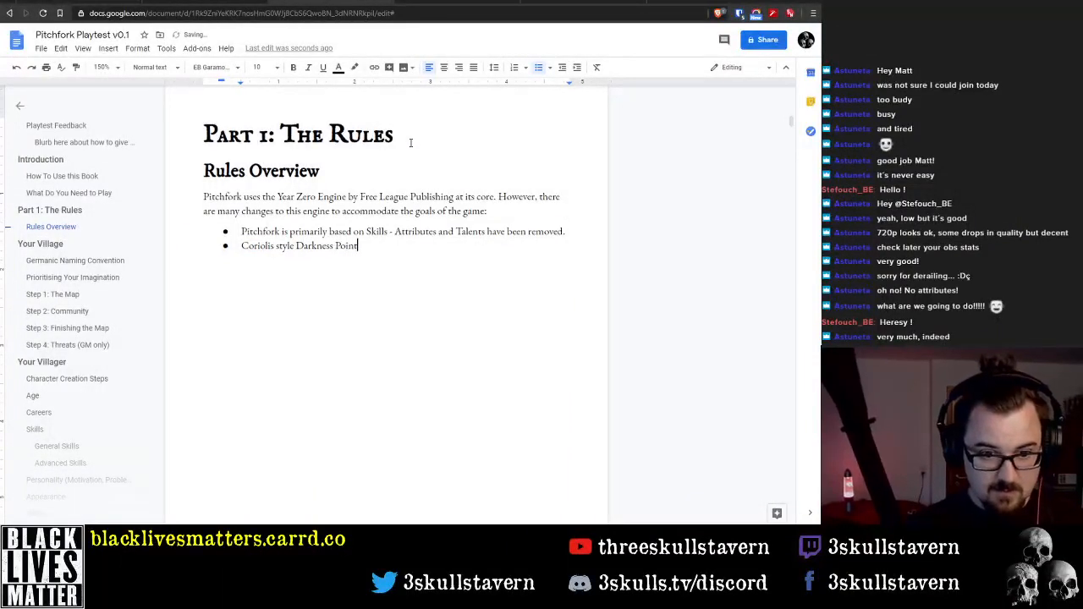
text(s used for p)
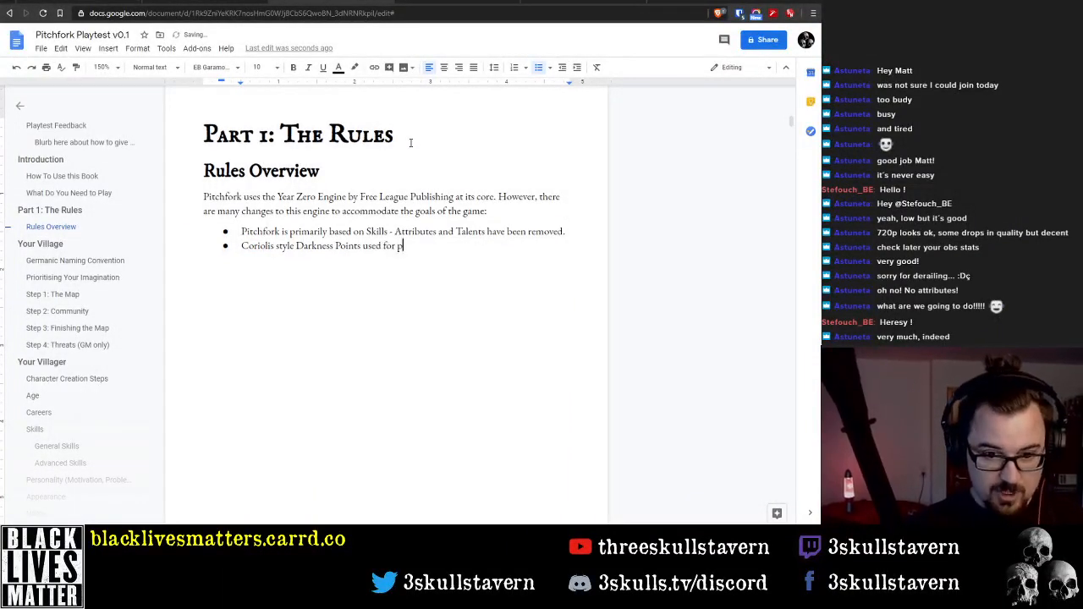
text(ushing)
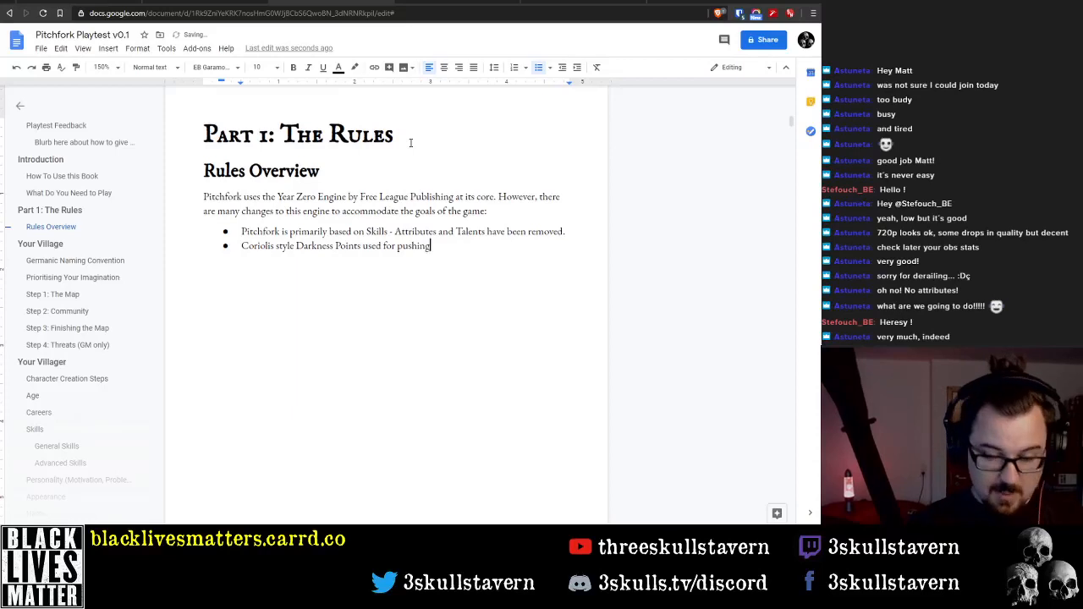
text(.)
Add a third bullet reading 'Extra dice can be obtained through help, gear, and advantage'
key(Return)
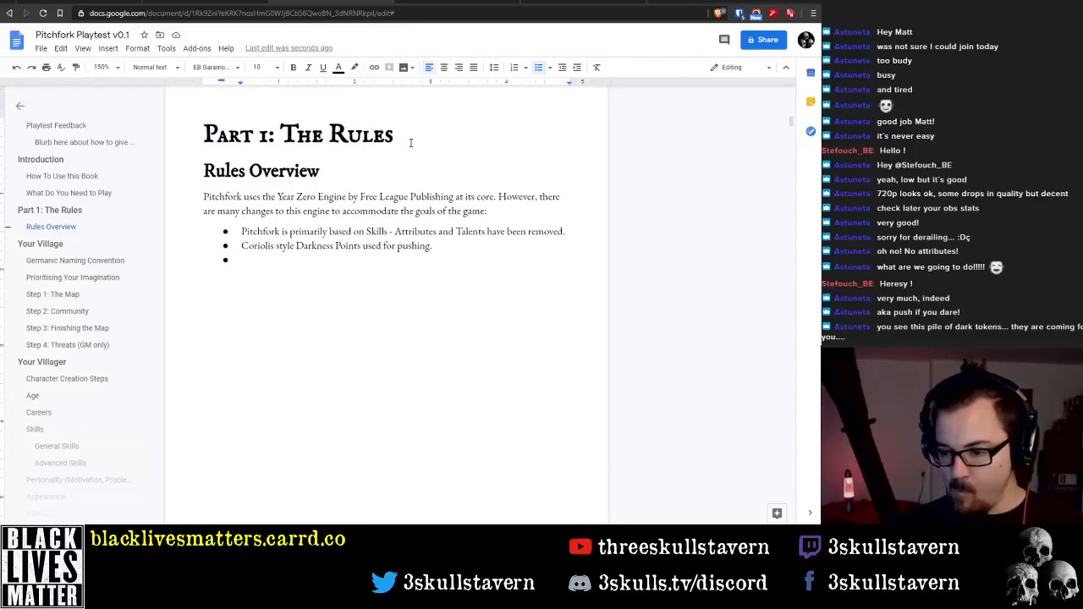
text(Extra)
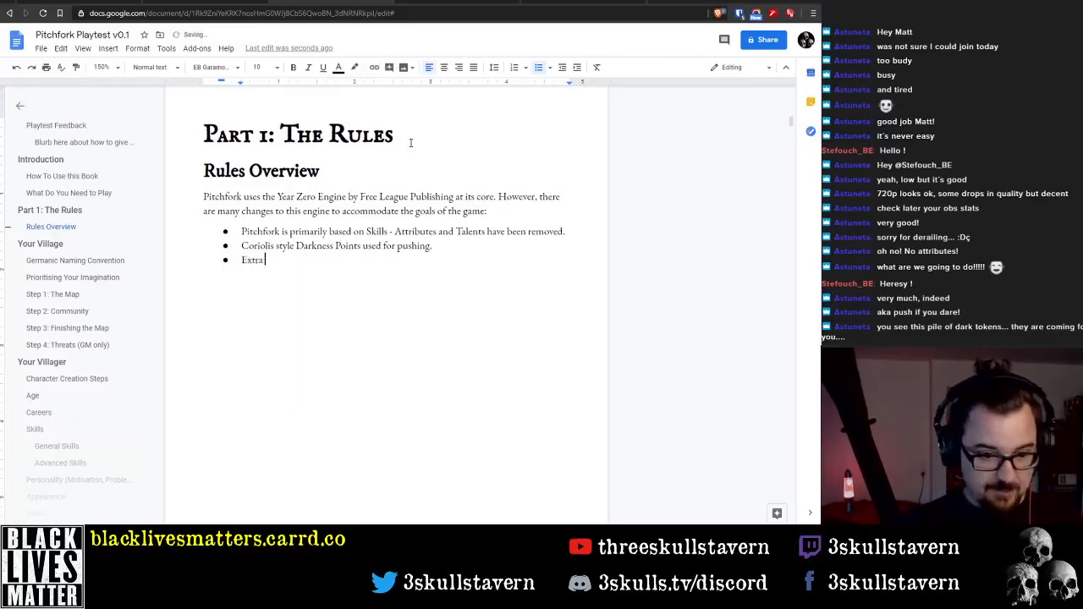
text( dice can bve)
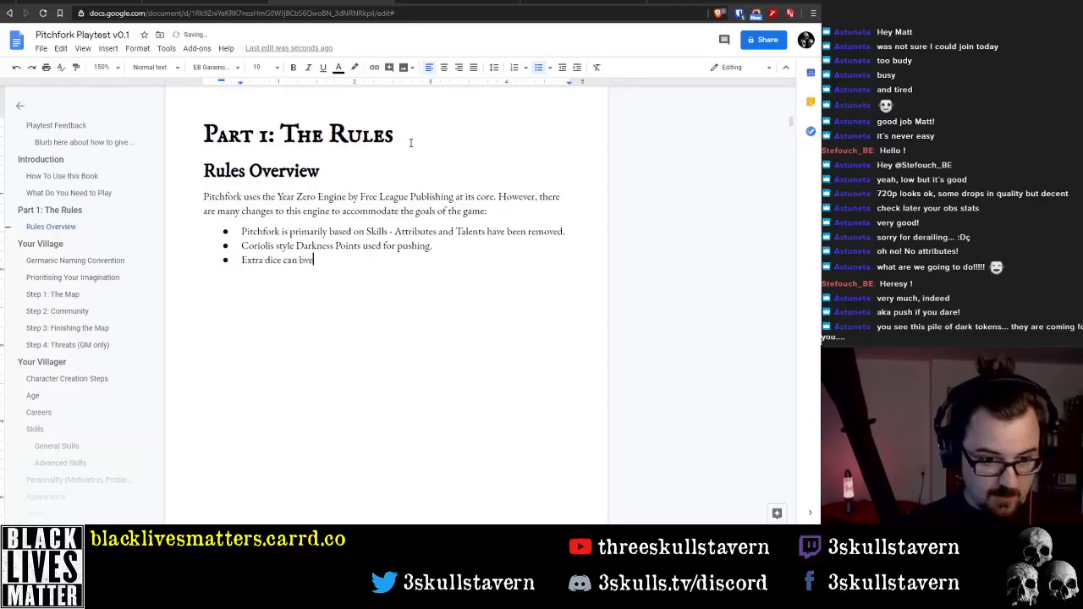
key(BackSpace)
key(BackSpace)
text(e o)
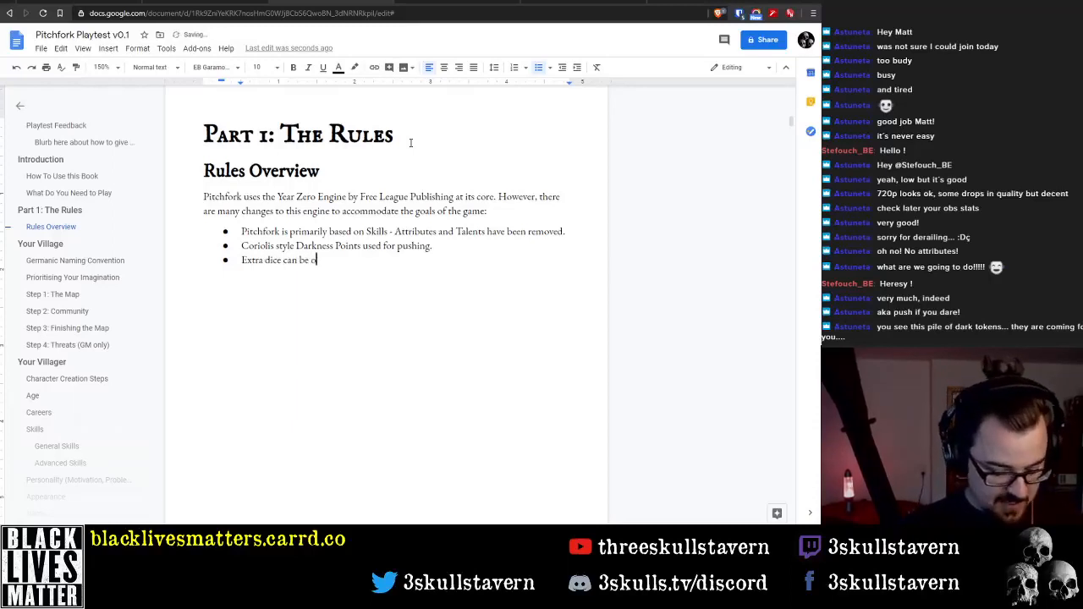
text(btained)
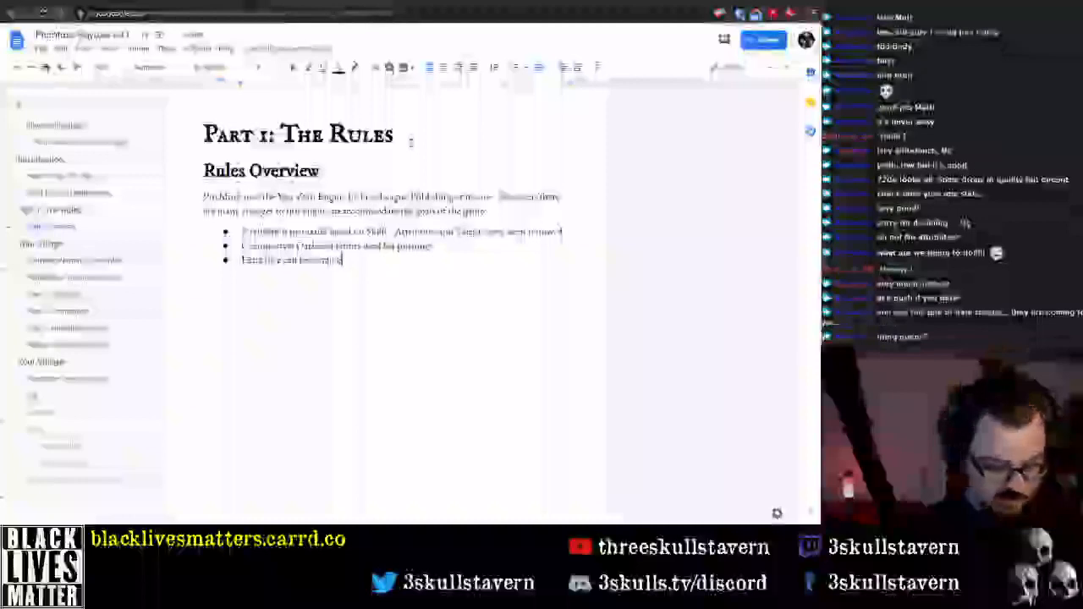
text( through narr)
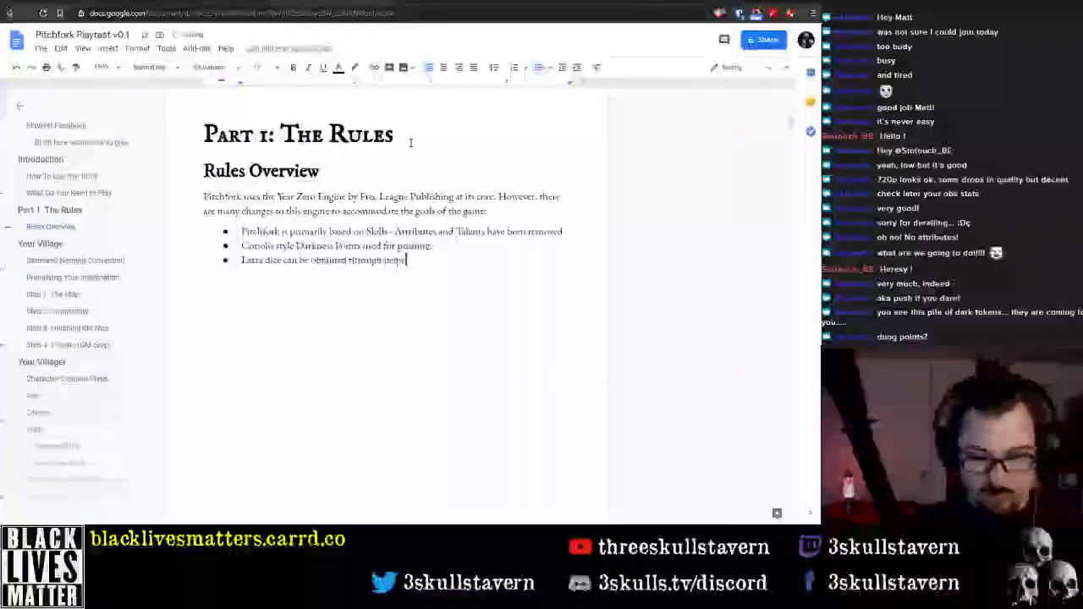
key(BackSpace)
key(BackSpace)
key(BackSpace)
key(BackSpace)
text(help, poss)
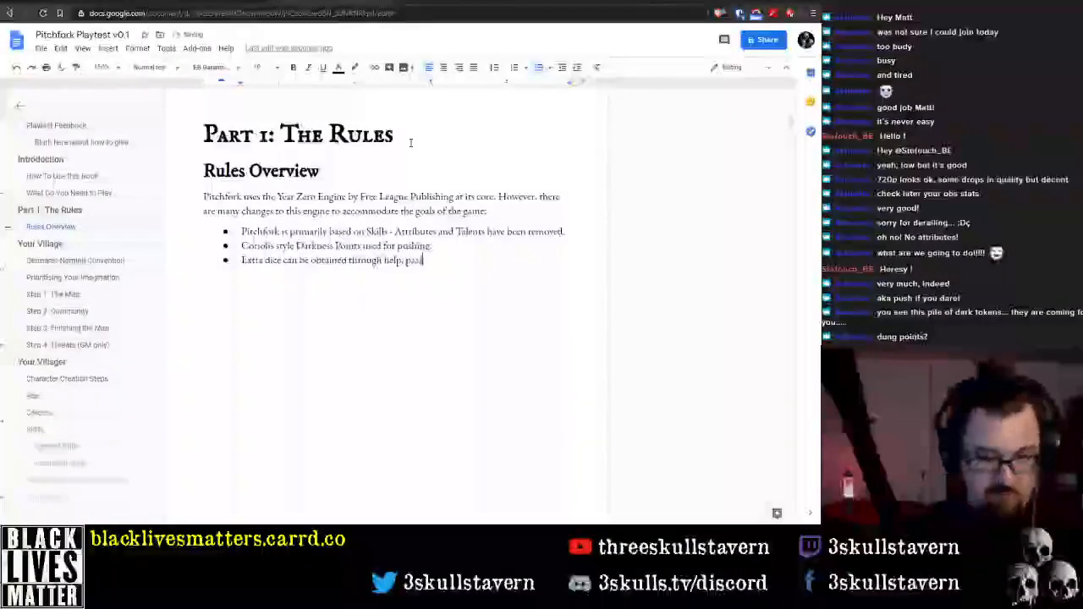
key(BackSpace)
key(BackSpace)
key(BackSpace)
key(BackSpace)
text(gear, and adva)
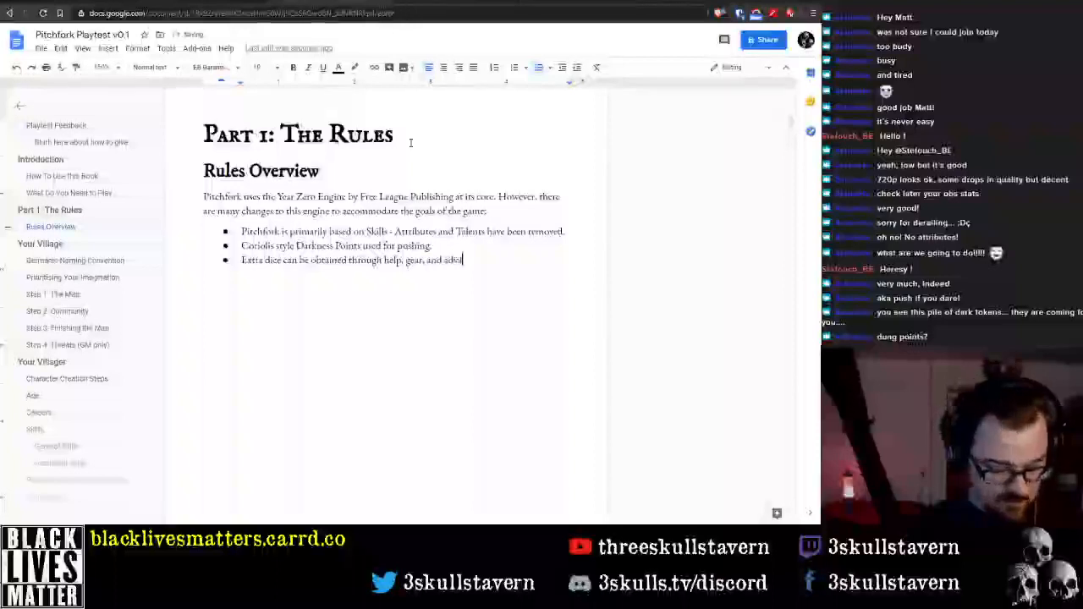
text(ntage)
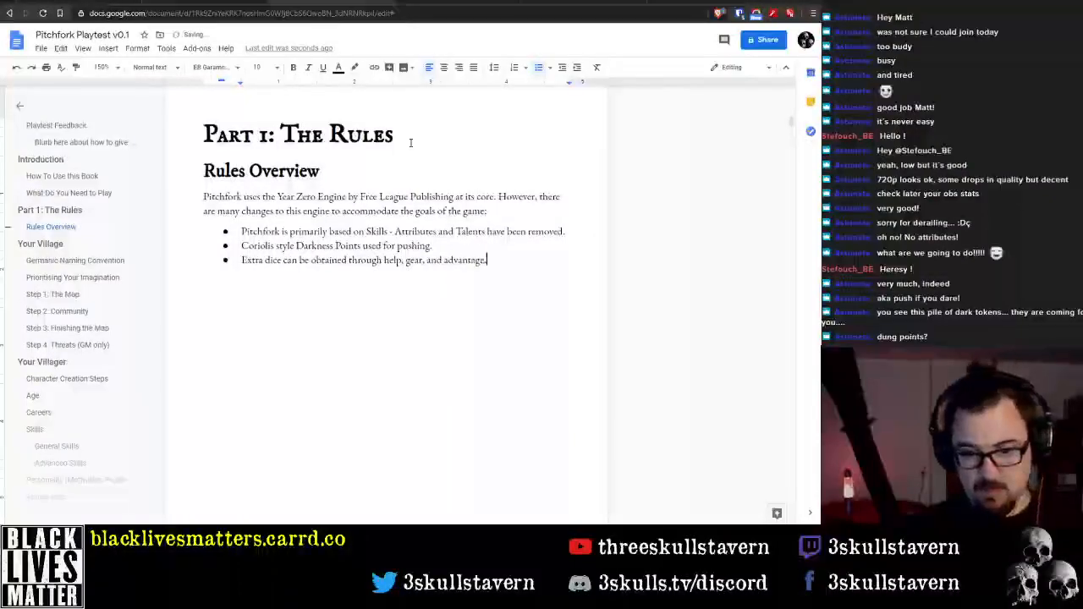
Complete the extra dice bullet with ', though these are all capped.'
text(, though t)
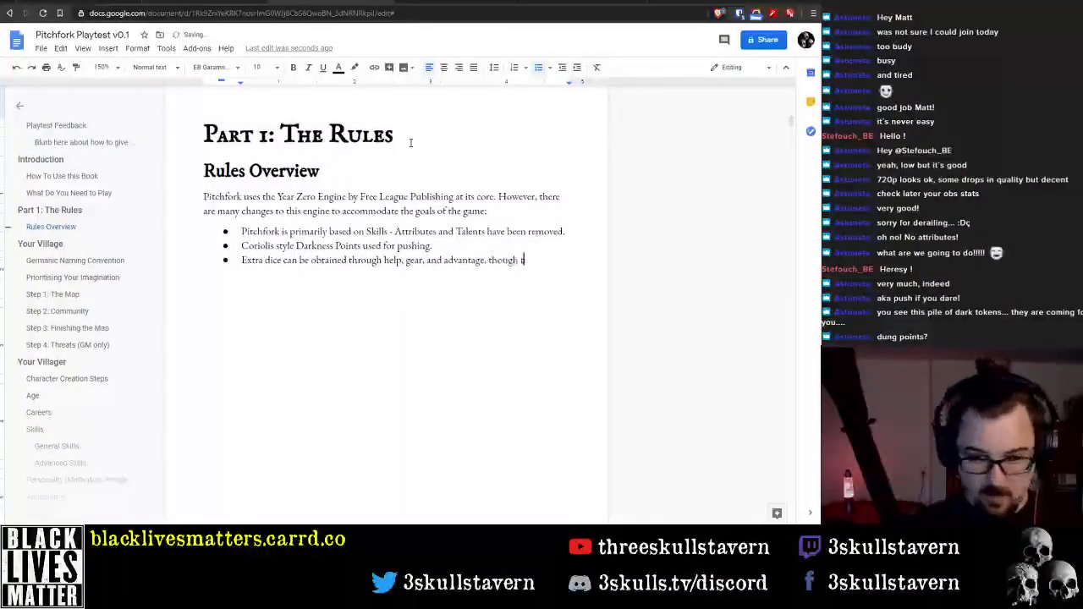
text(hese are all capp)
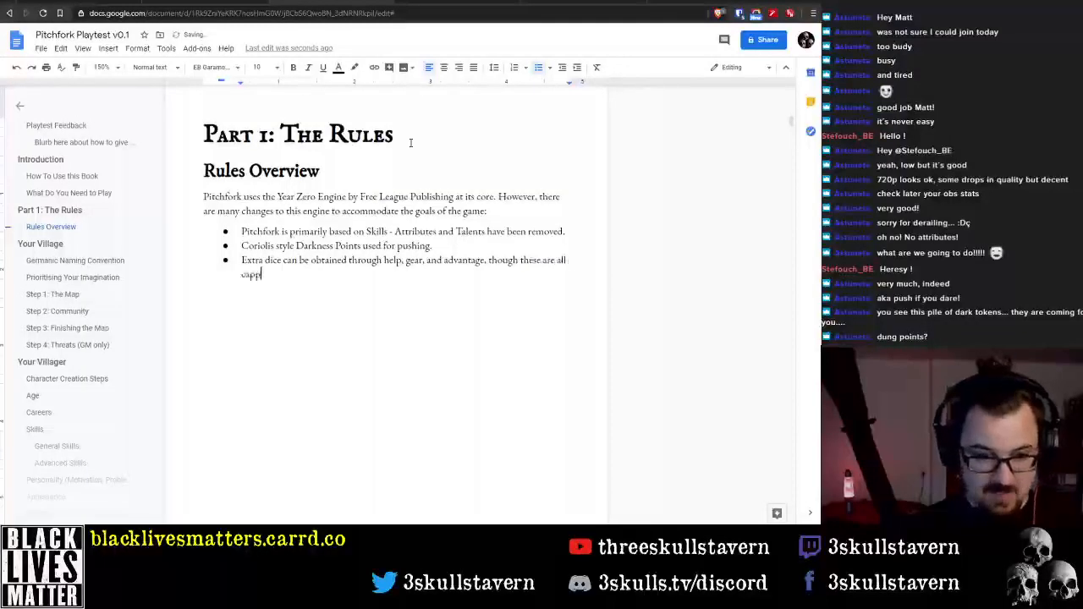
text(ed.)
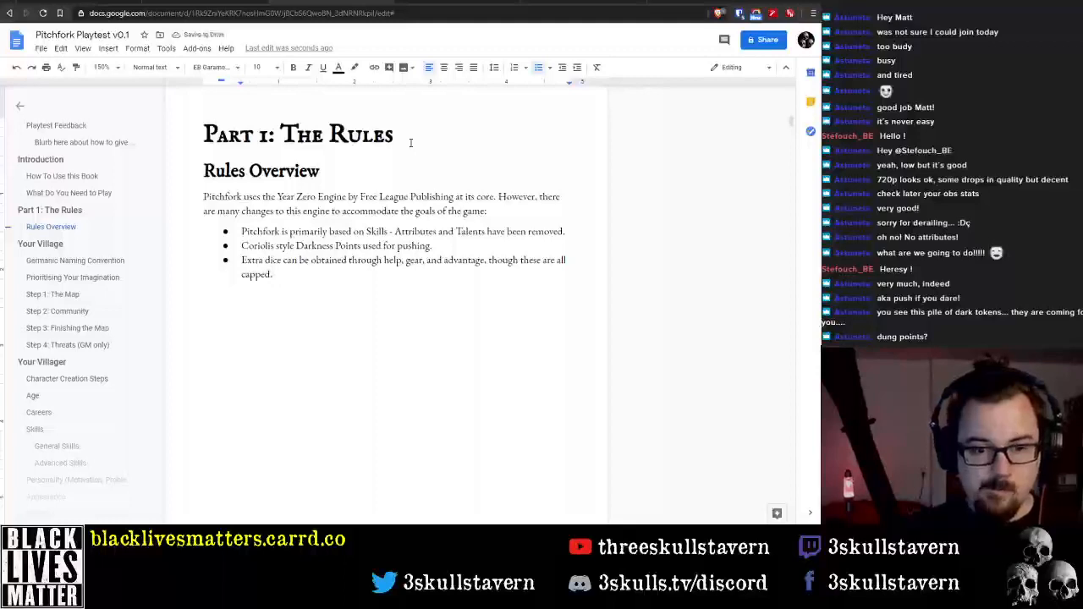
Replace ', though these are all capped.' at the end of the extra dice bullet with a period and start a fourth bullet
key(ctrl+shift+Left)
key(ctrl+shift+Left)
key(ctrl+shift+Left)
key(ctrl+shift+Left)
key(ctrl+shift+Left)
key(ctrl+shift+Left)
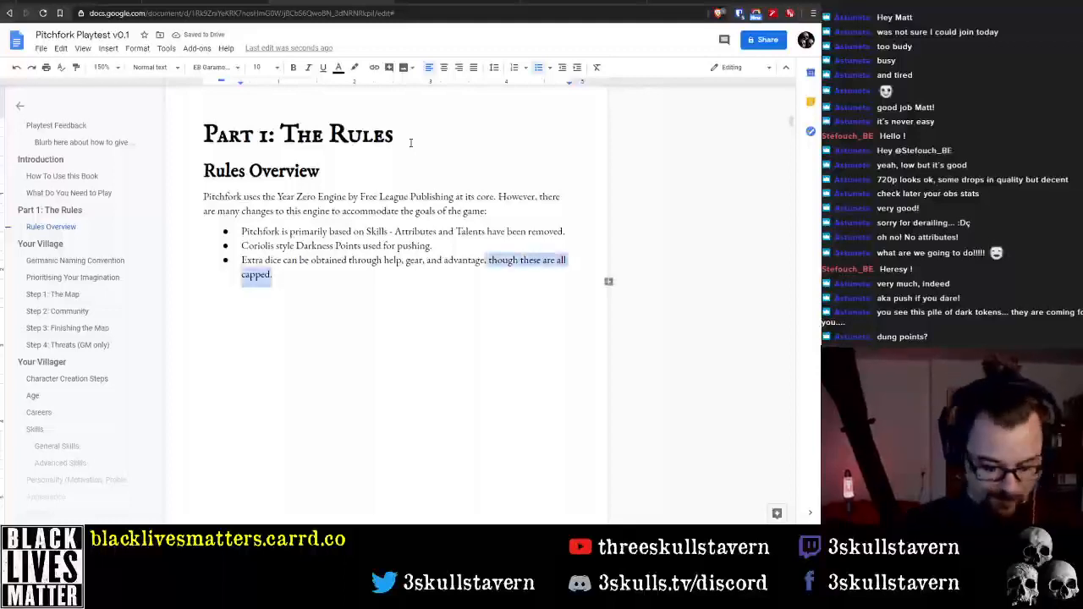
text(.)
key(Return)
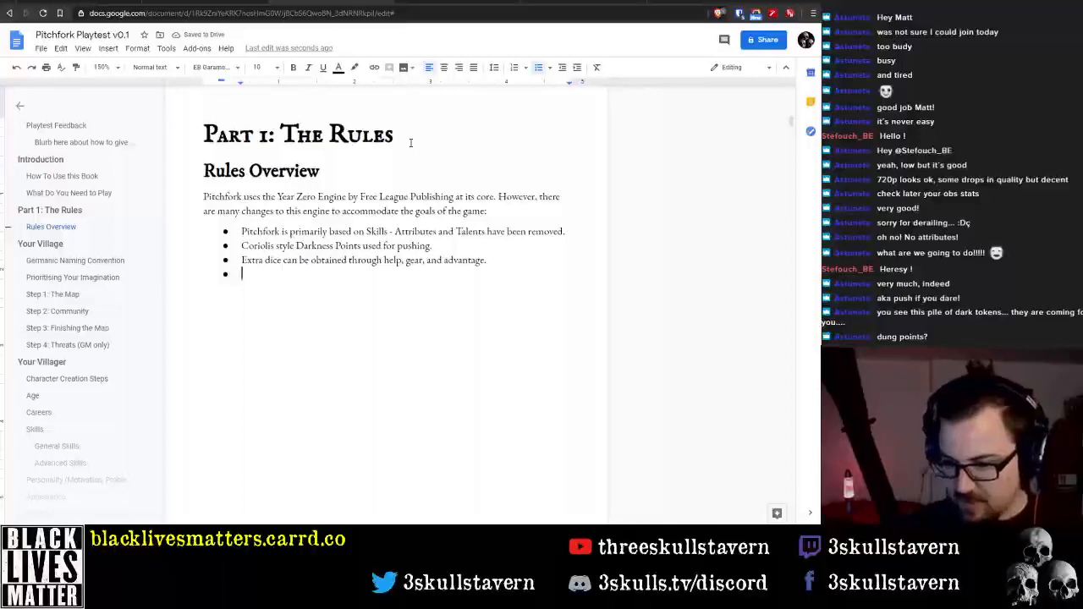
Reorder the sources in the extra dice bullet to read 'Gear, help, and advantage.'
key(Up)
key(ctrl+Right)
key(ctrl+Right)
key(ctrl+Right)
key(ctrl+Right)
key(ctrl+Right)
key(ctrl+Right)
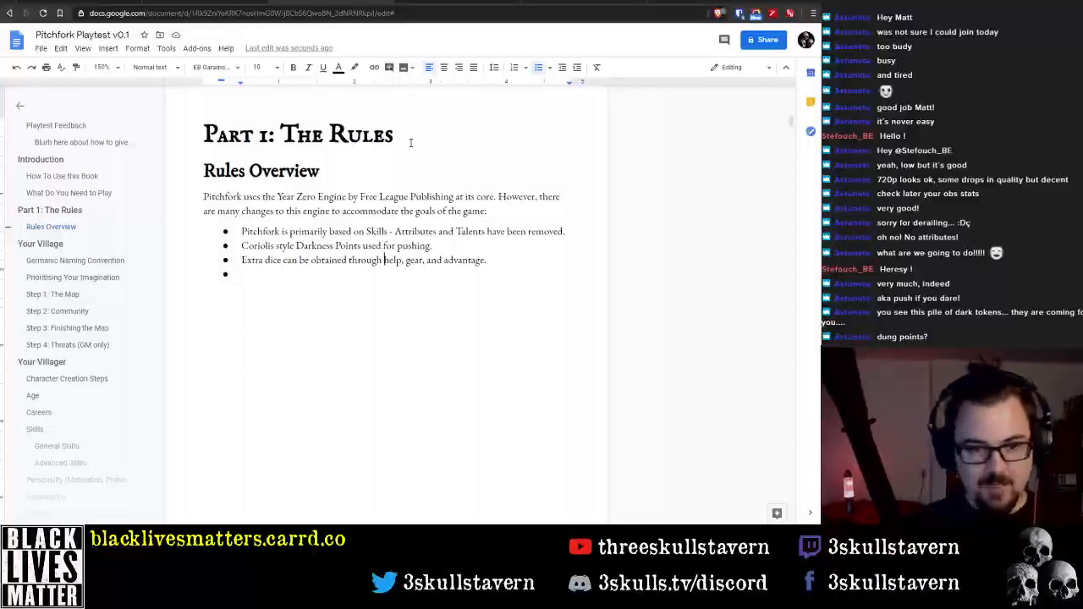
text(Gear)
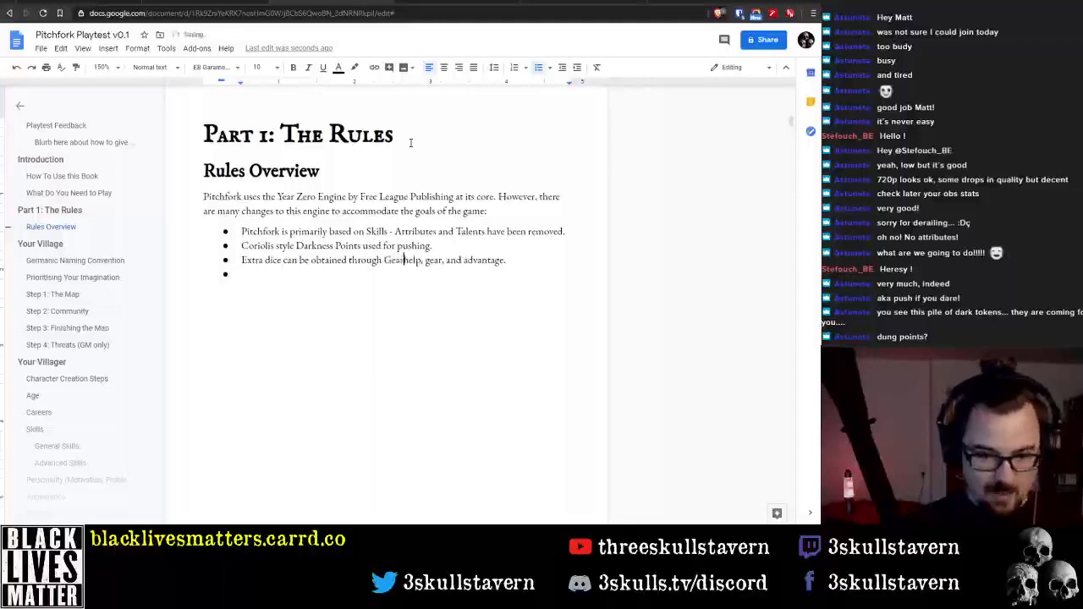
key(Delete)
key(Delete)
key(Delete)
key(Delete)
key(Delete)
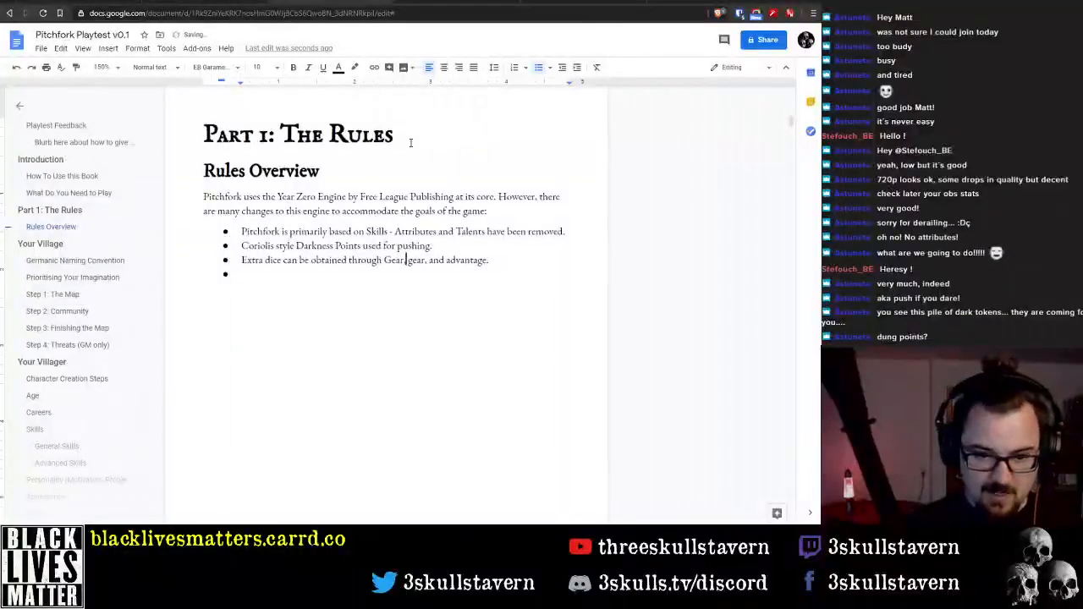
key(ctrl+shift+Right)
text(, help)
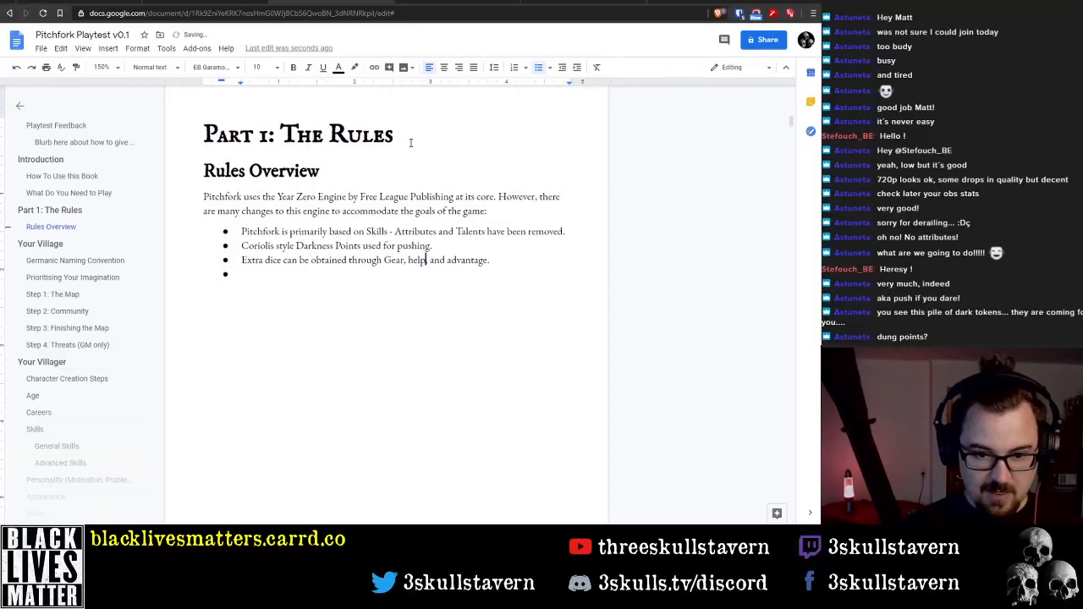
key(Down)
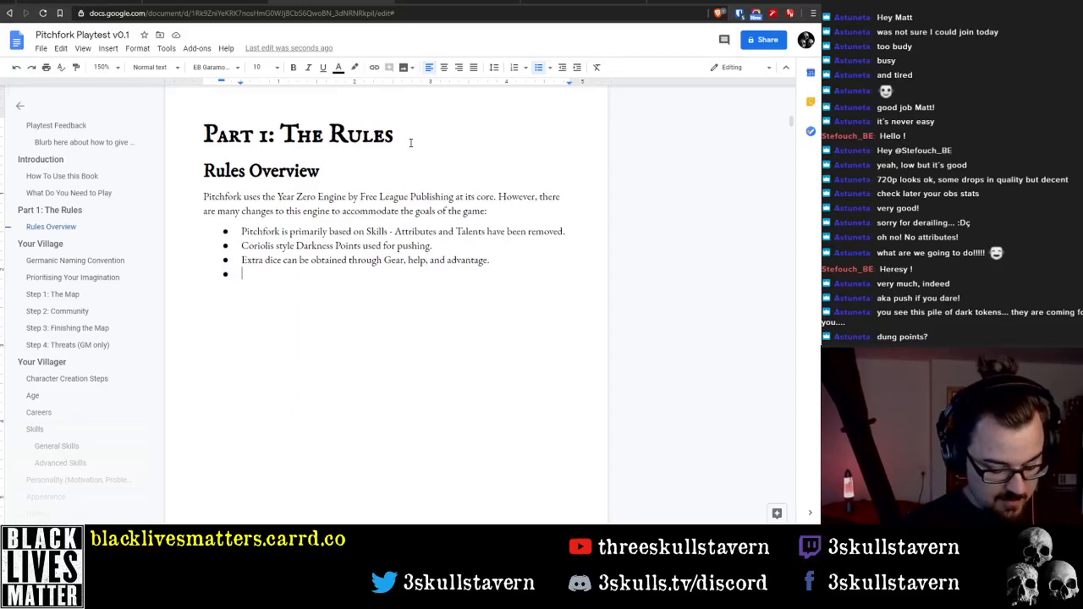
Begin the empty fourth bullet with 'Difficulty as in Vaesen'
text(Difficulty u)
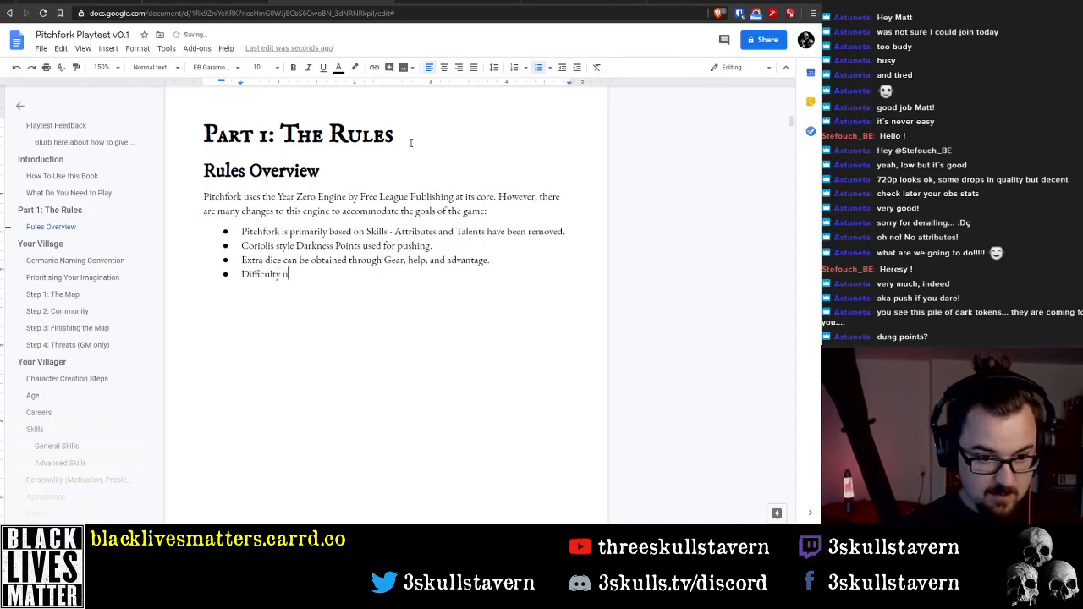
key(BackSpace)
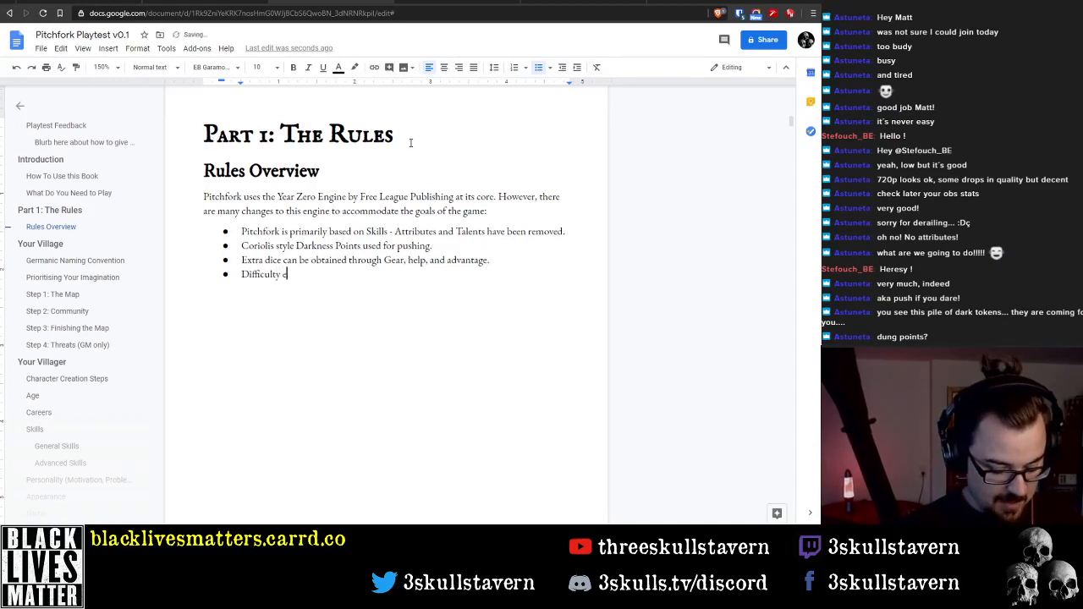
text(emula)
key(BackSpace)
key(BackSpace)
key(BackSpace)
key(BackSpace)
key(BackSpace)
text(as i)
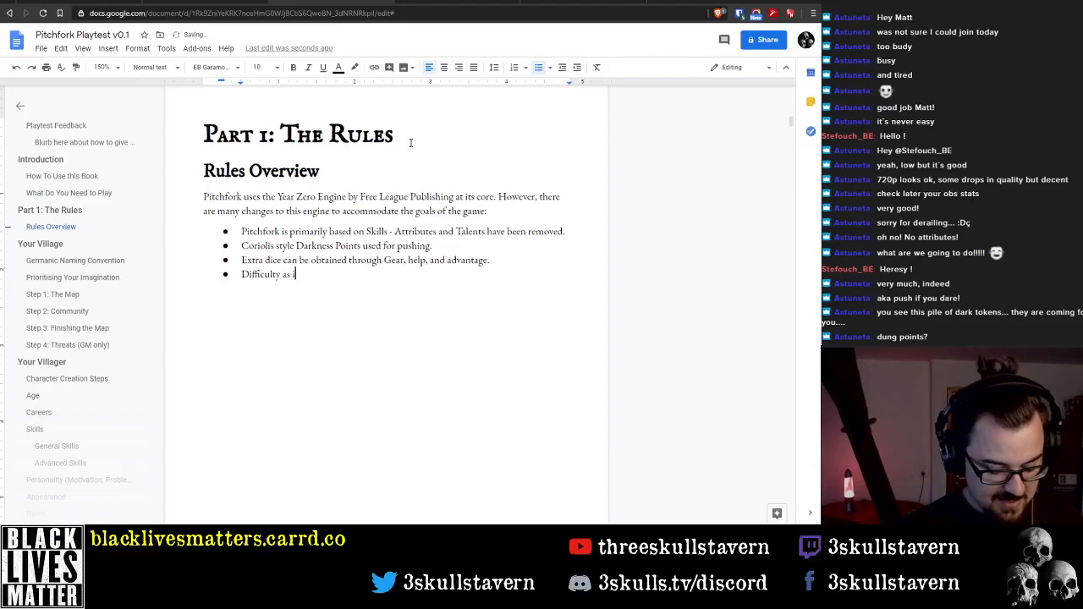
text(n Vaesen, )
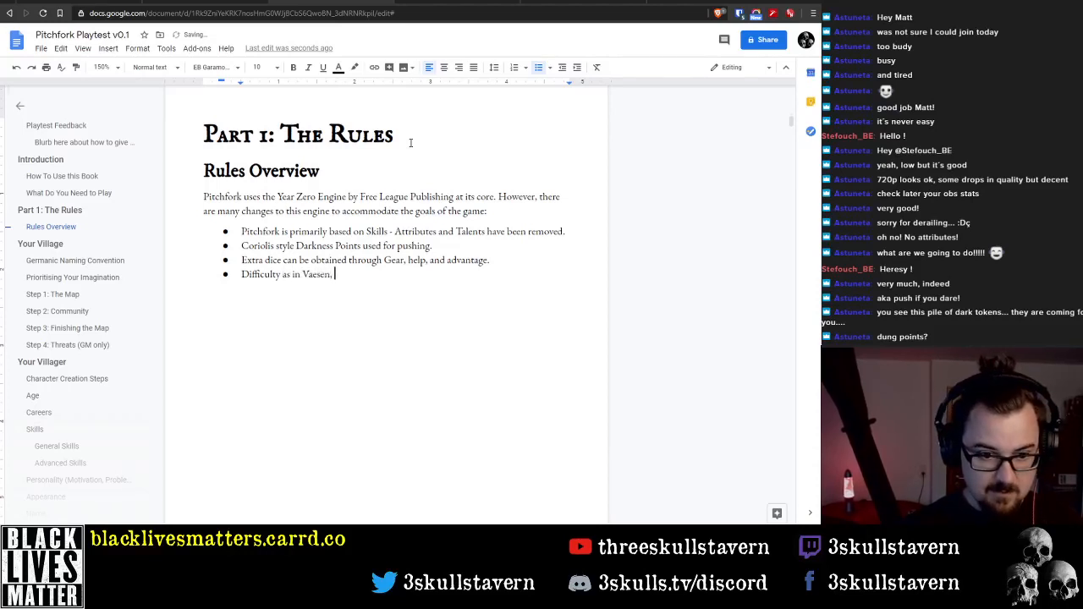
text(where )
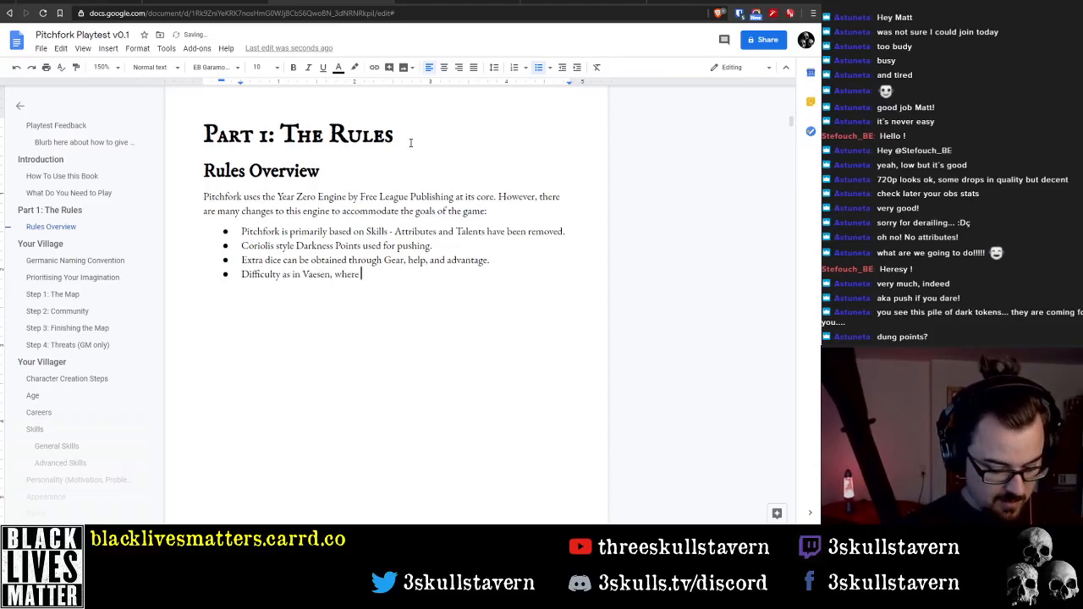
text(additional succ)
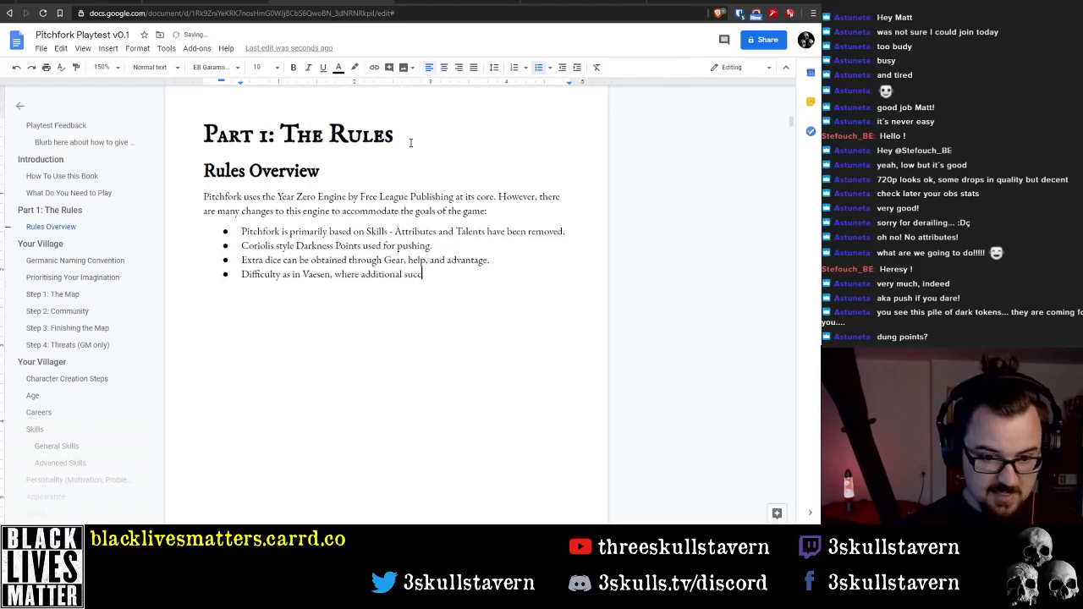
text(esses may be re)
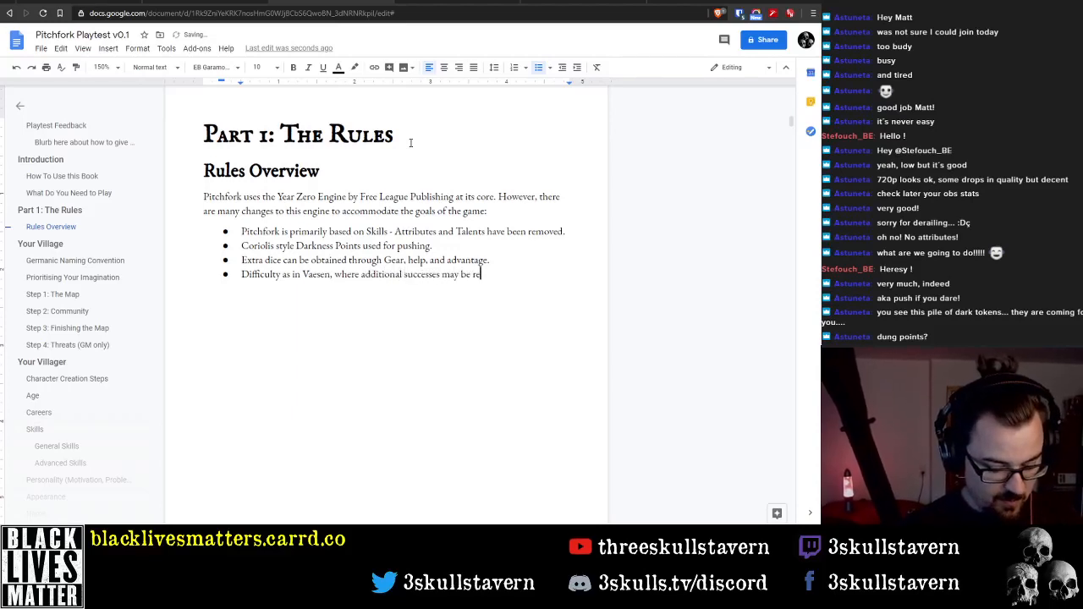
text(quired)
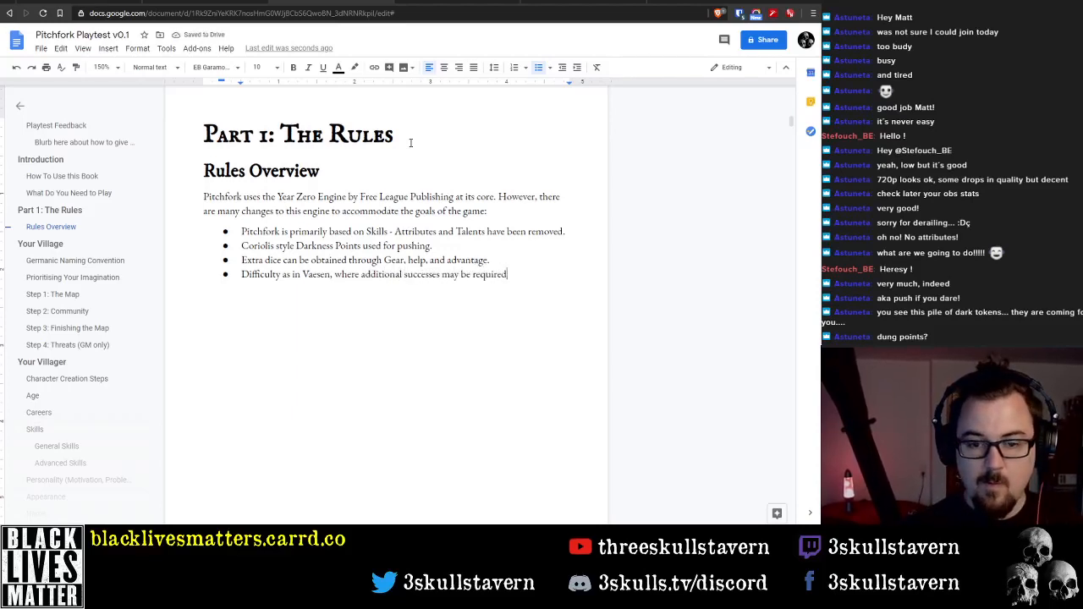
text( to proceed)
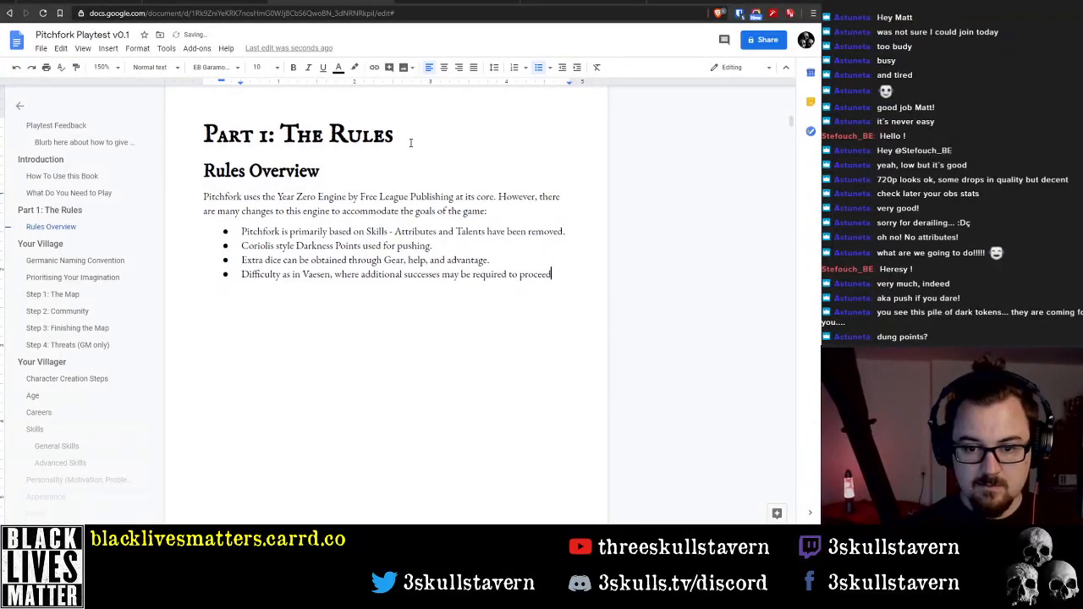
text(.)
Complete the Difficulty bullet with ', where additional successes may be required to proceed.' and start a fifth bullet
key(Return)
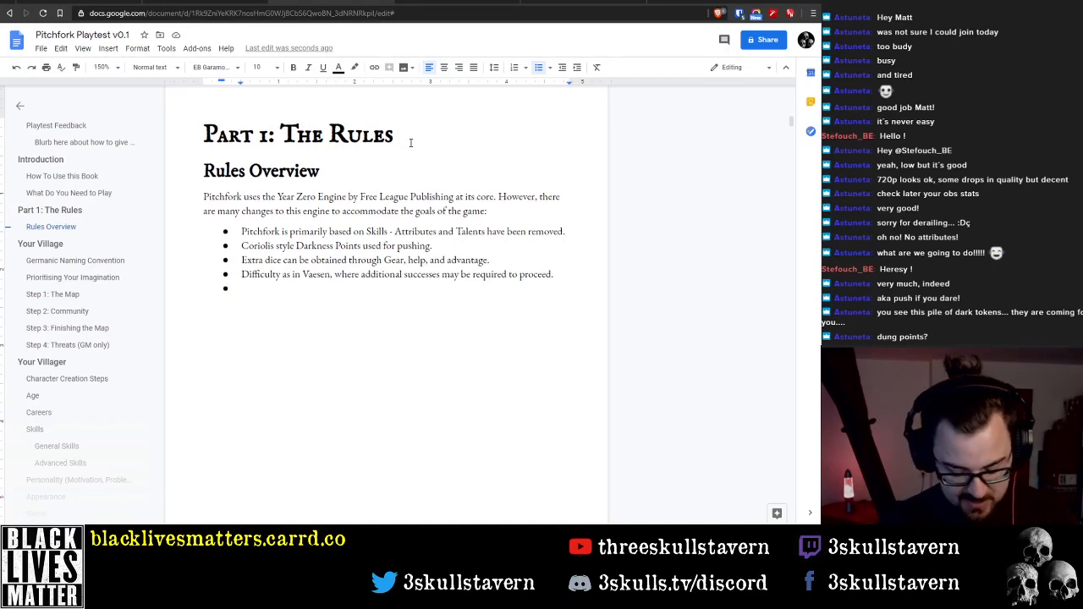
Write 'Career-focused - each PC will have at least one Career,' in the fifth bullet
text(Car)
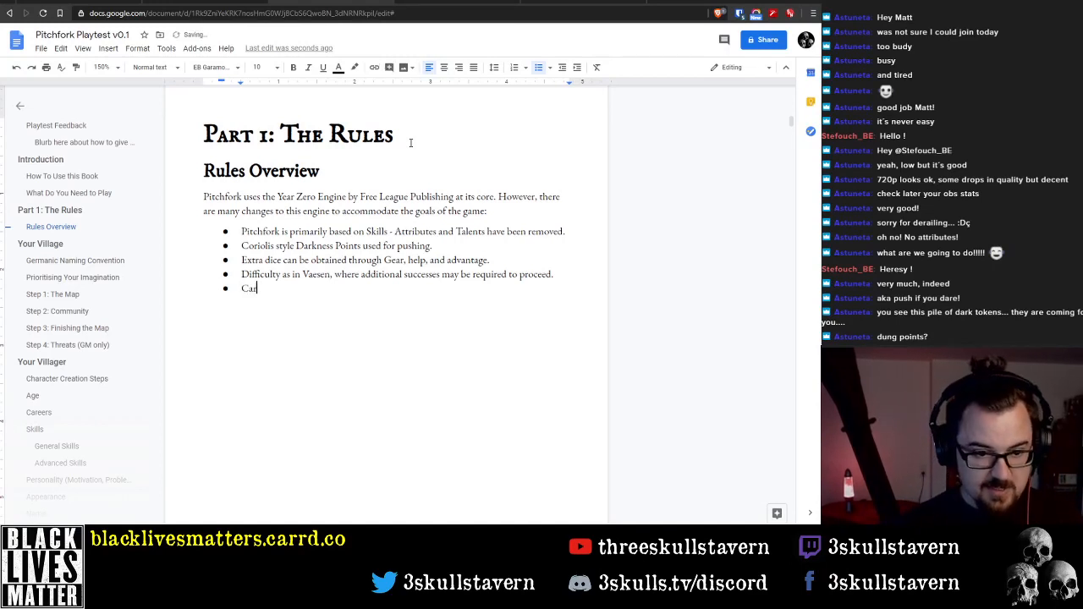
text(eer-focuses)
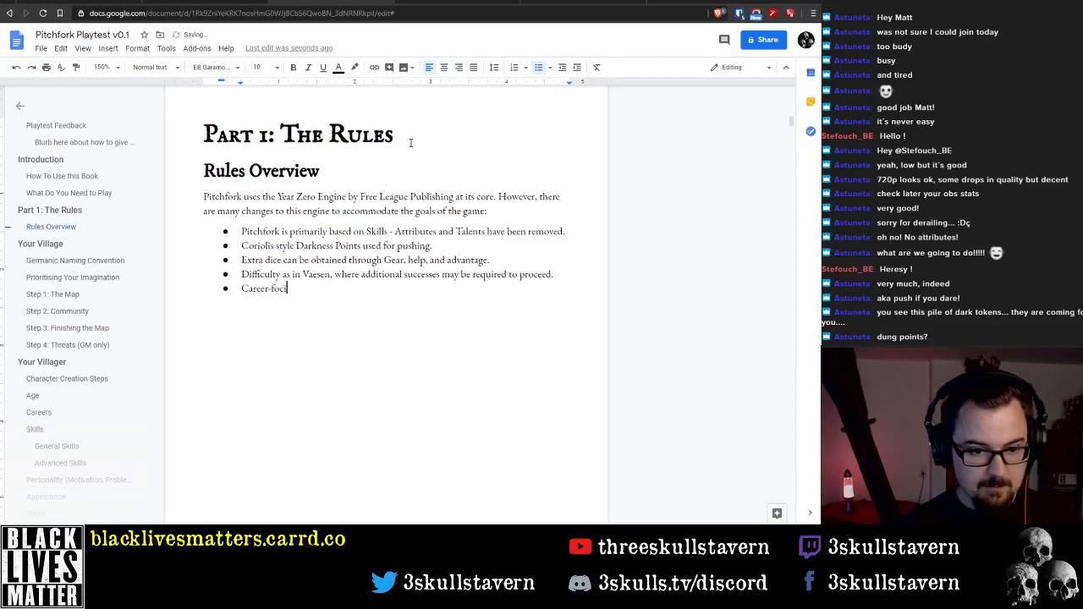
key(BackSpace)
key(BackSpace)
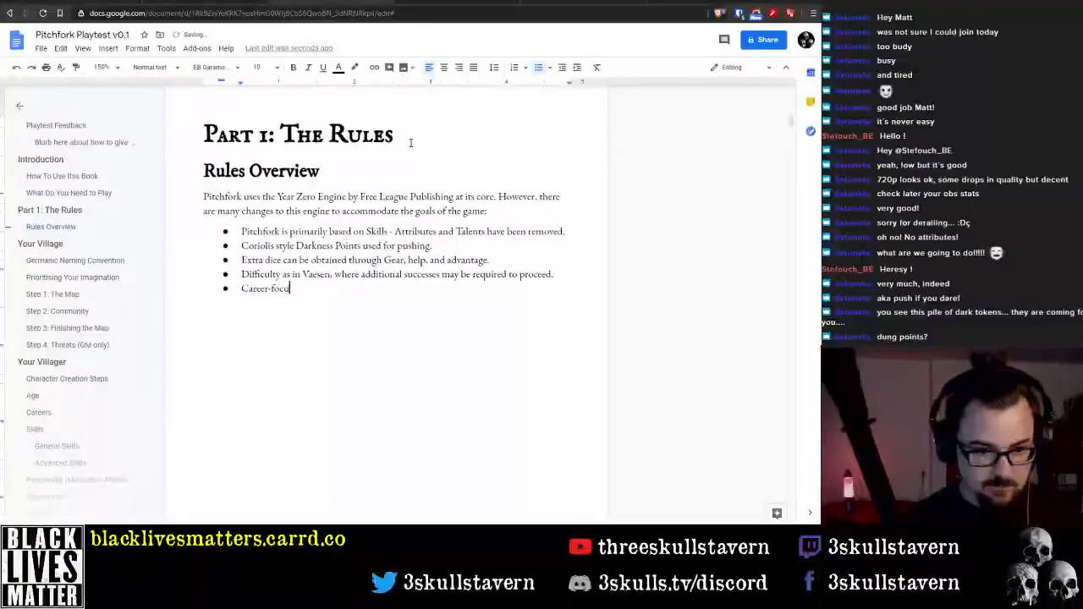
text(ed -)
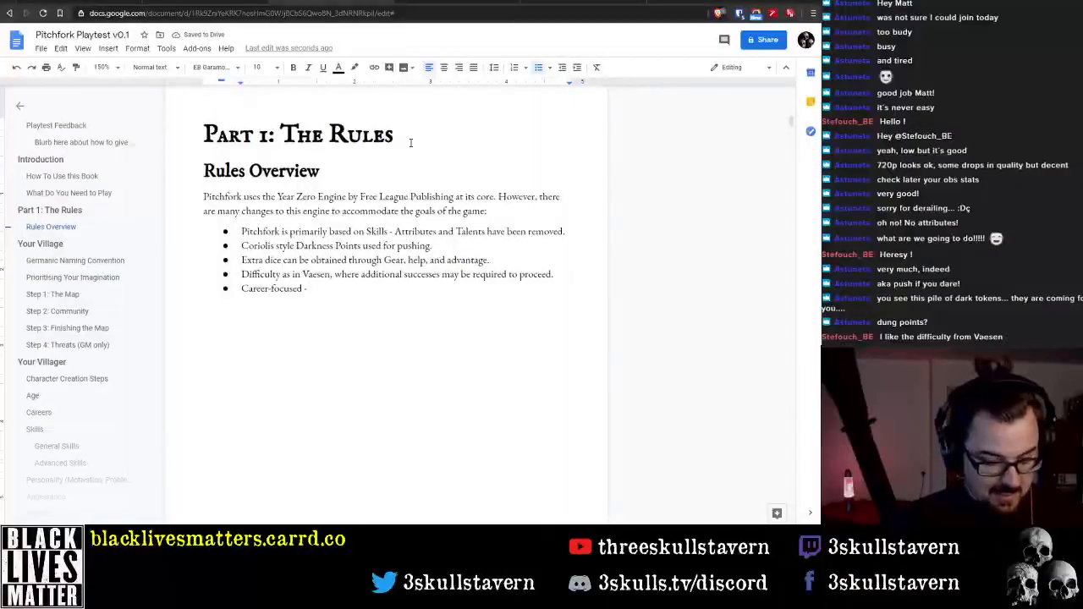
text( each)
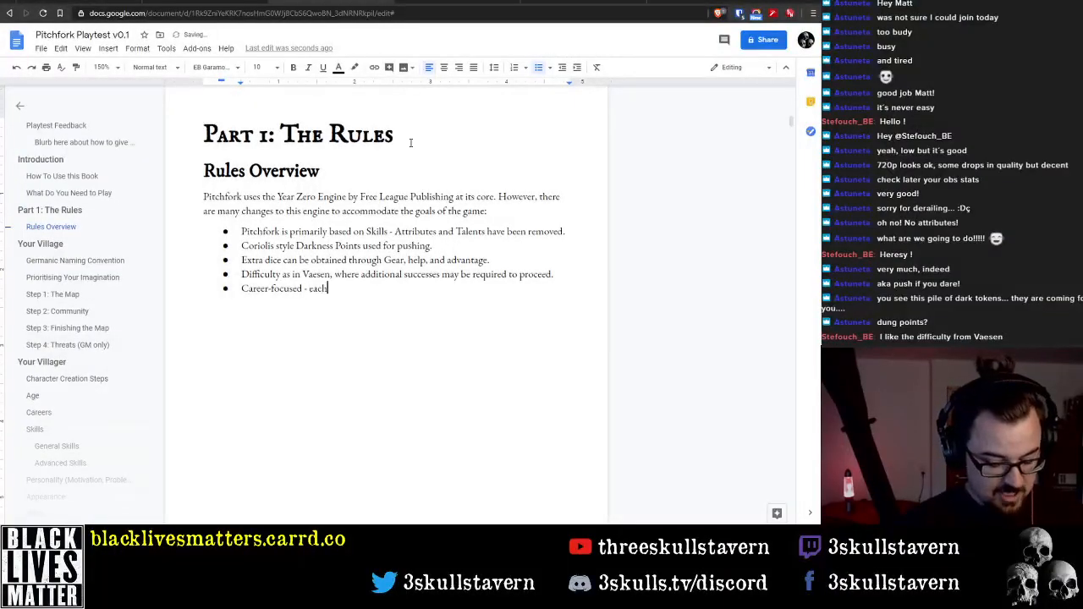
text( PC will h)
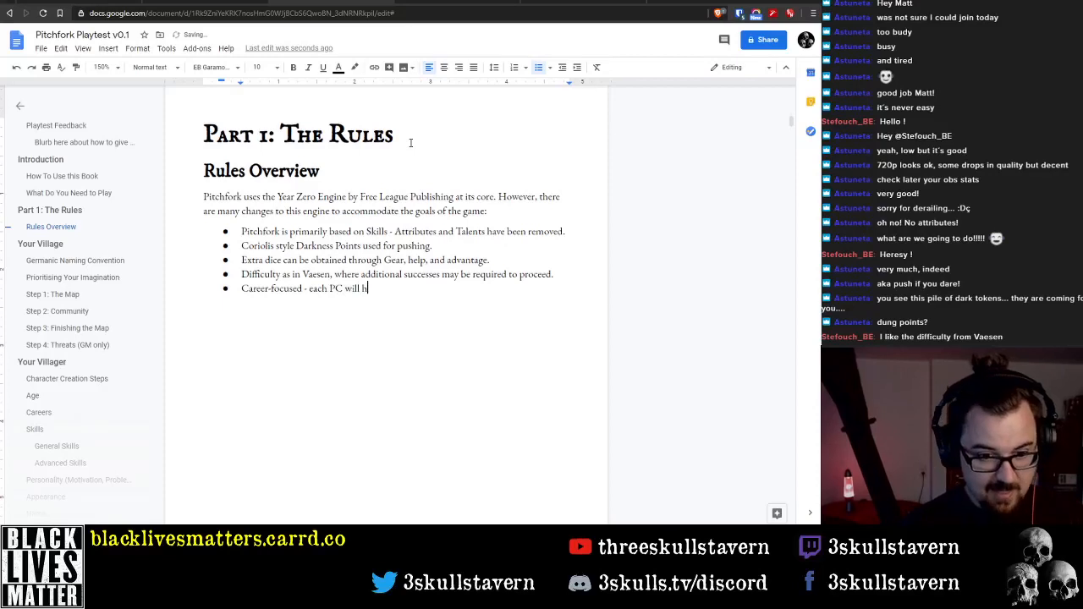
text(ave a)
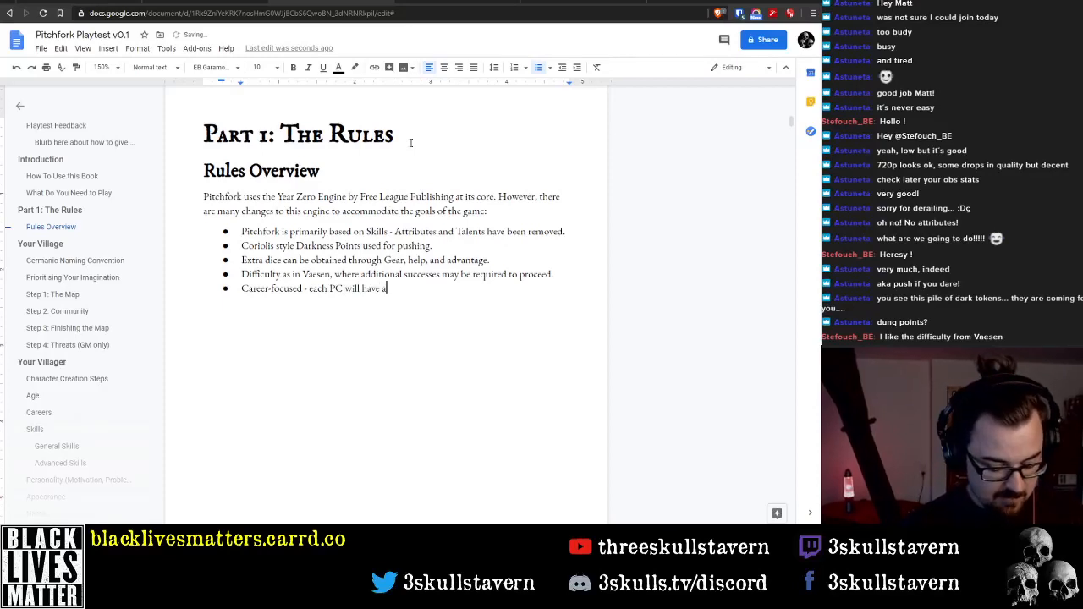
text(t least on)
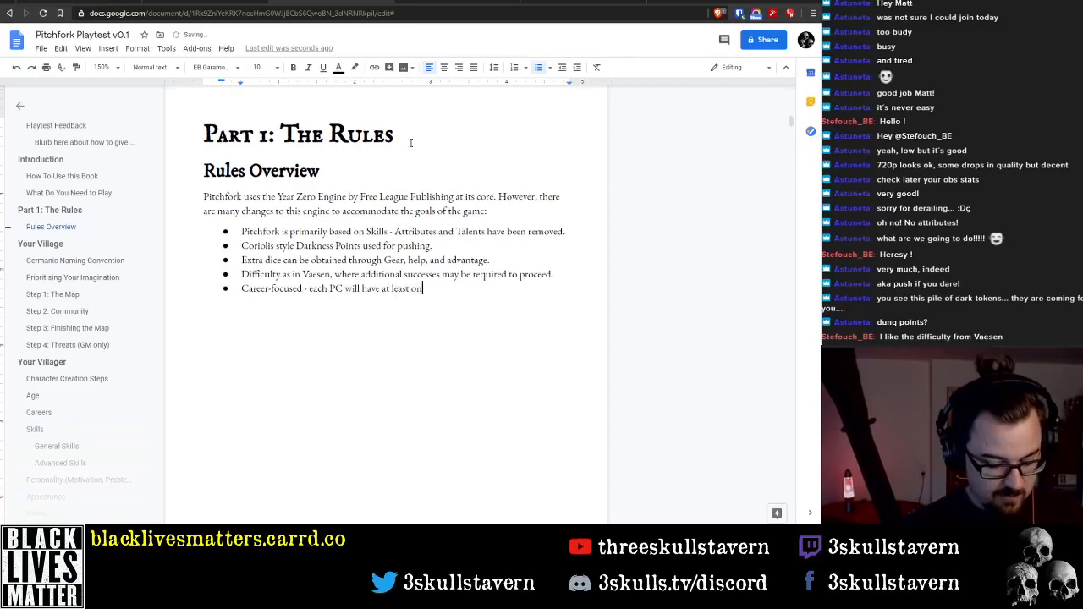
text(e Car)
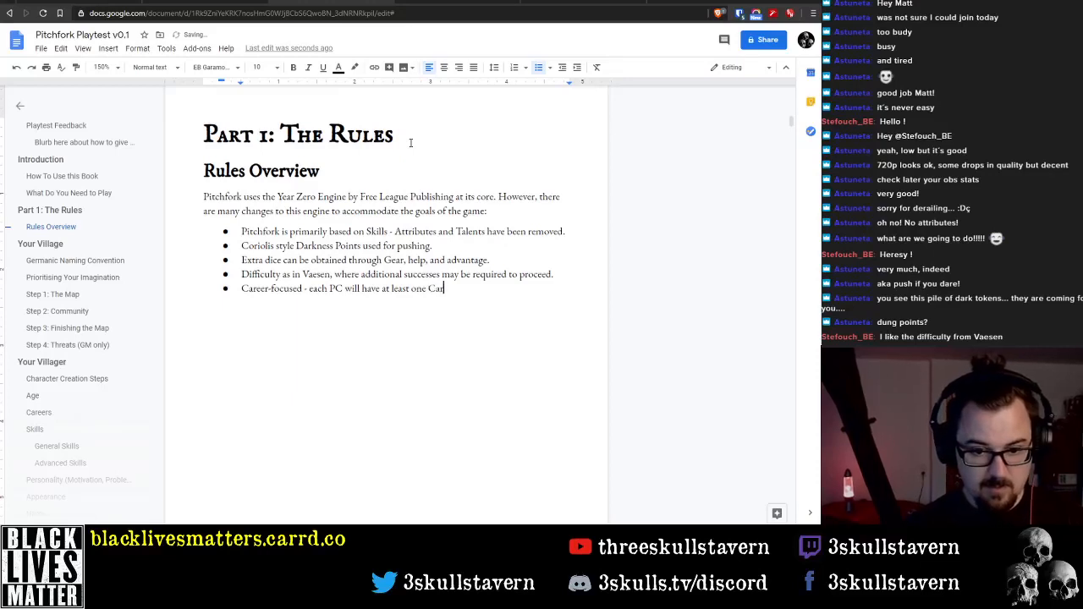
text(eer, )
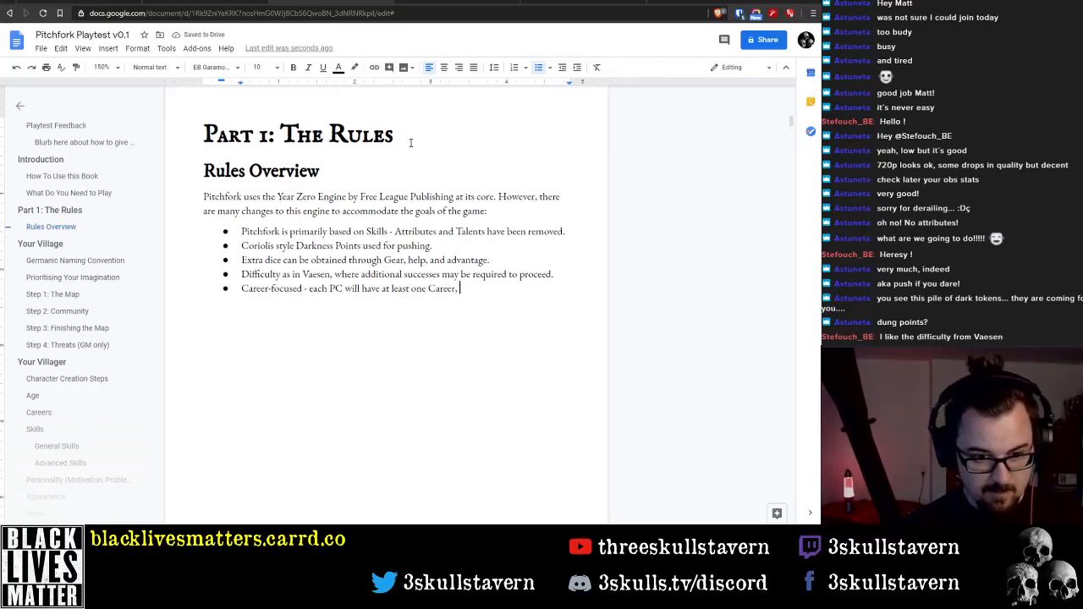
text(which)
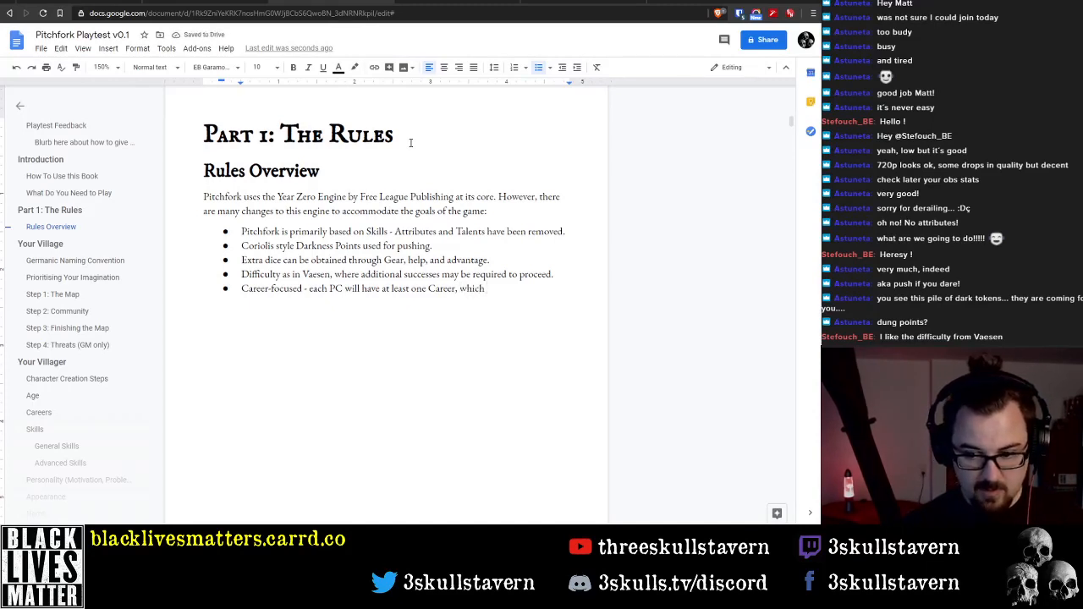
text( will)
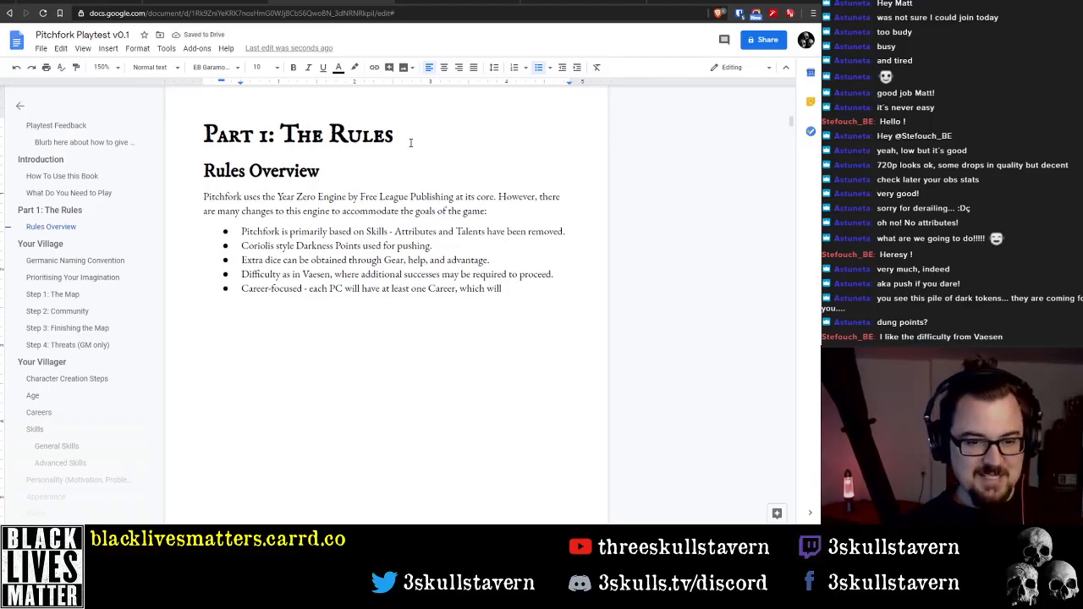
Finish the Career-focused sentence with 'which are ranked 1-3.'
key(BackSpace)
key(BackSpace)
key(BackSpace)
key(BackSpace)
key(BackSpace)
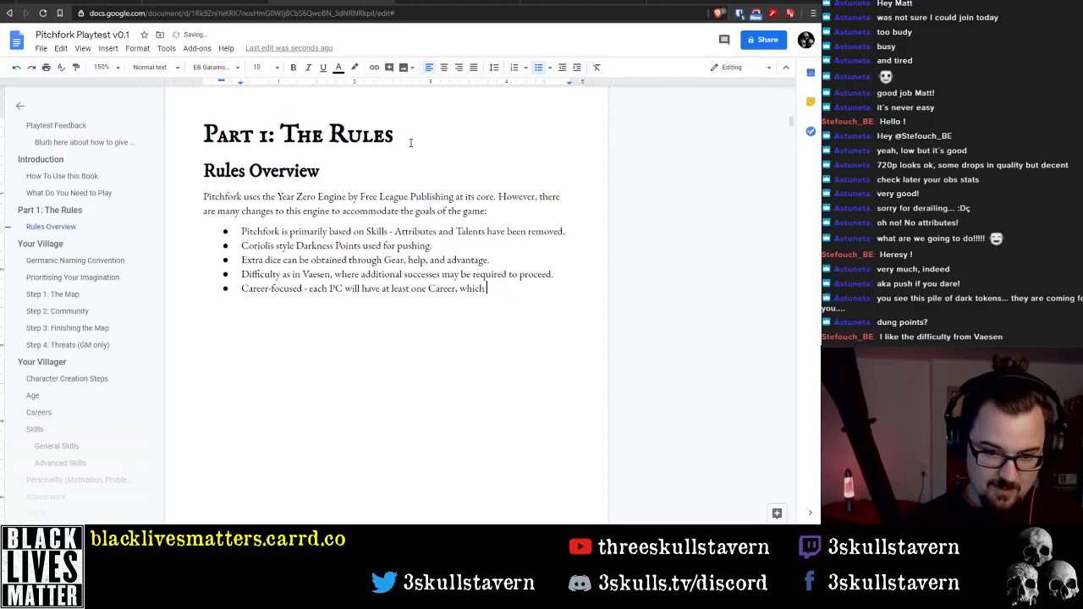
text(are ranked 1-3.0)
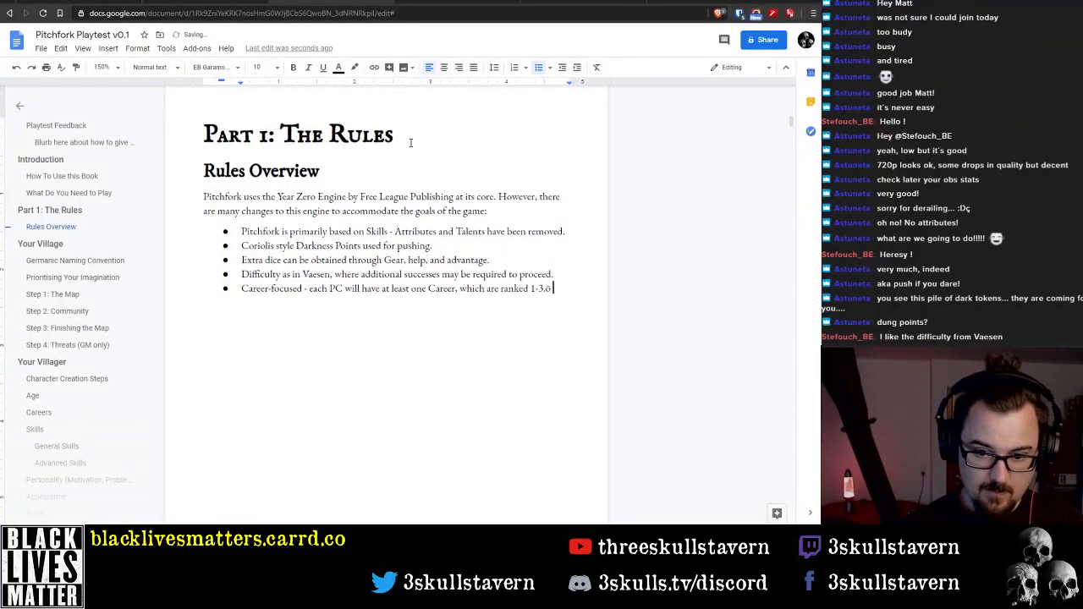
key(BackSpace)
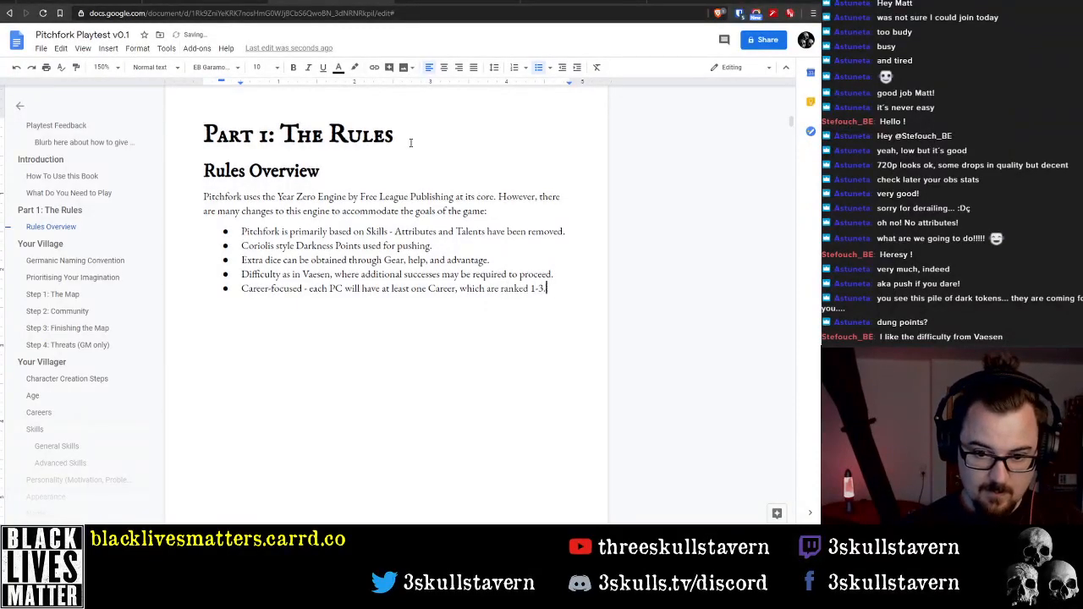
Add 'These ranks indicate specialist skill and can be used to add pips to a dice pool.' to the Career-focused bullet
text(These ranks )
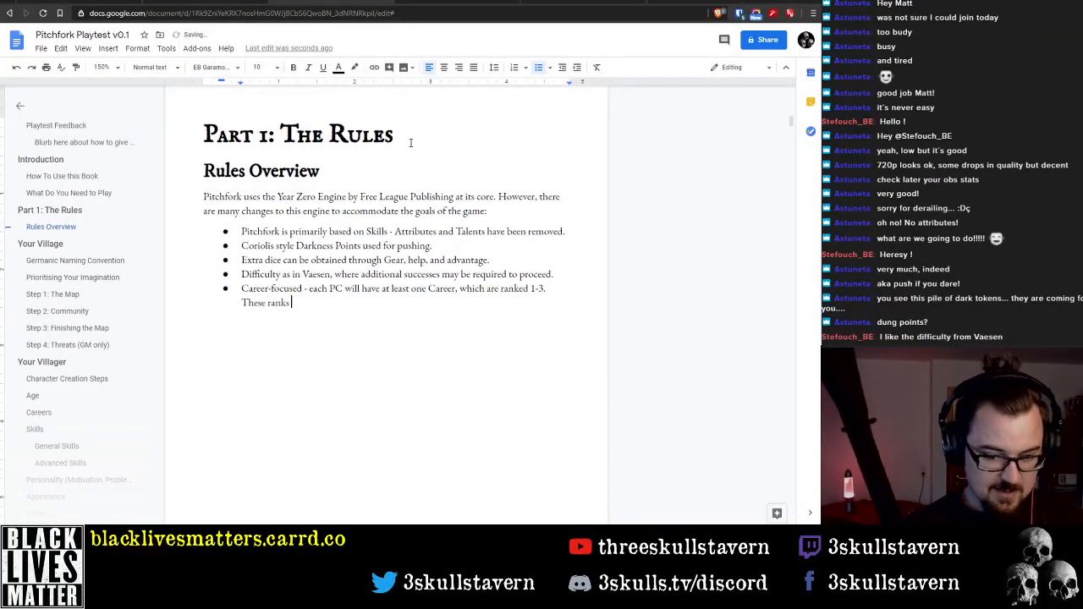
text(indicate spe)
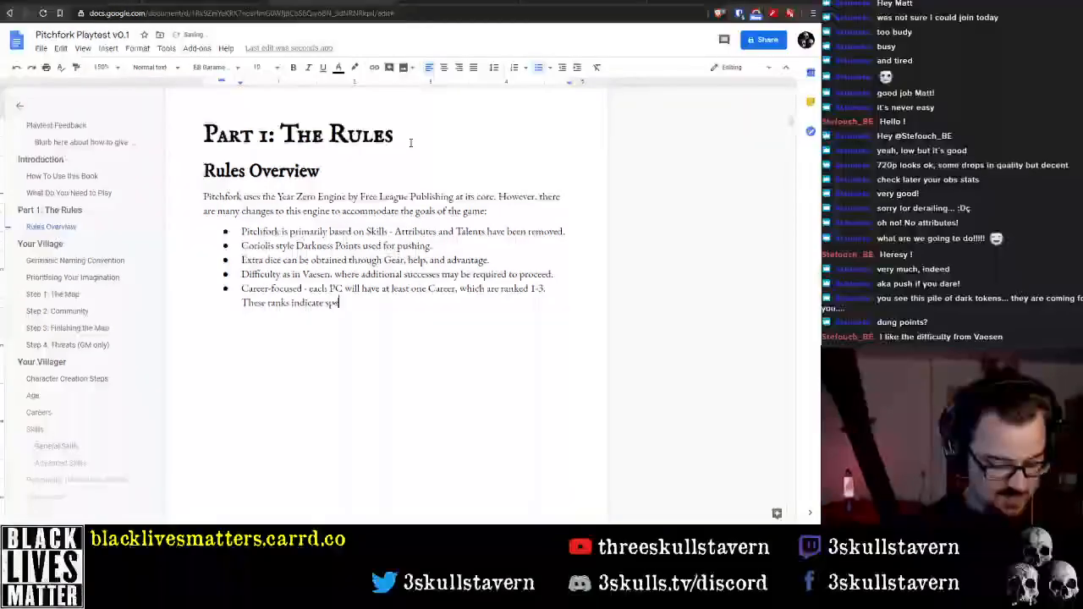
text(cialist )
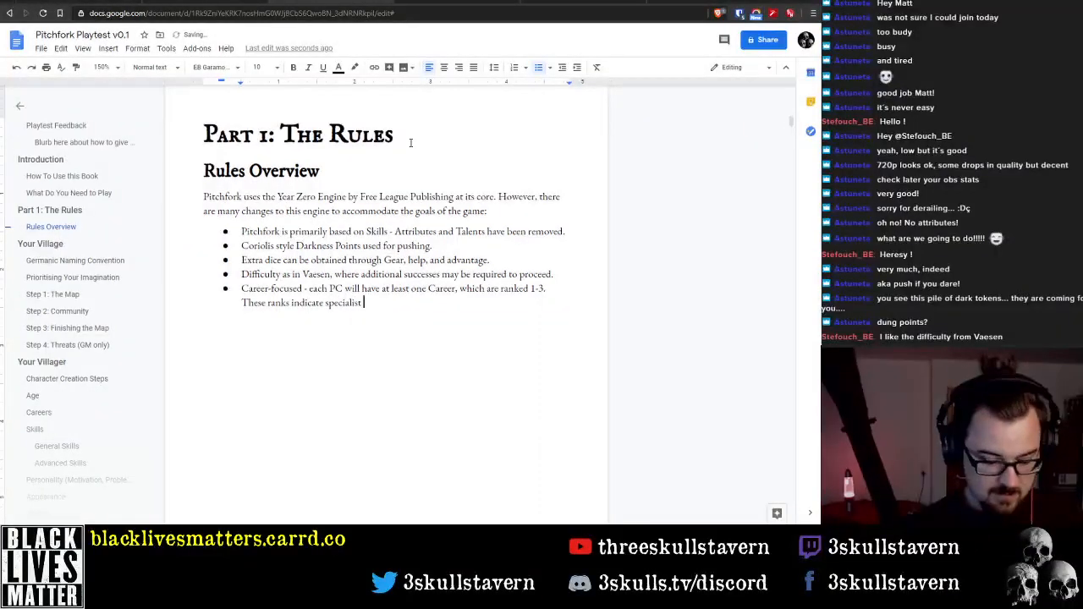
text(skill and can b)
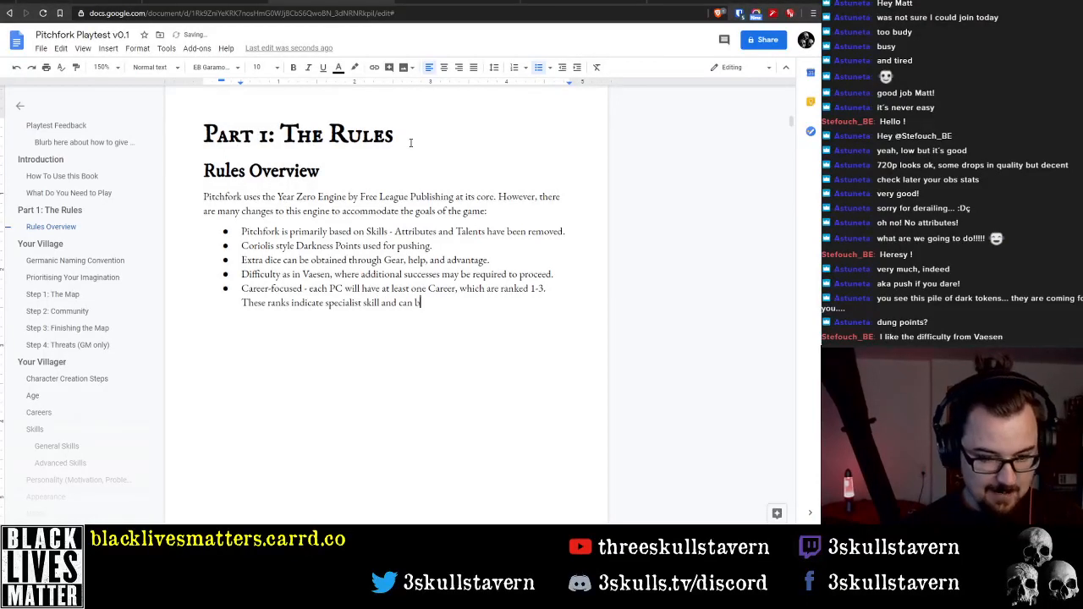
text(e used to add)
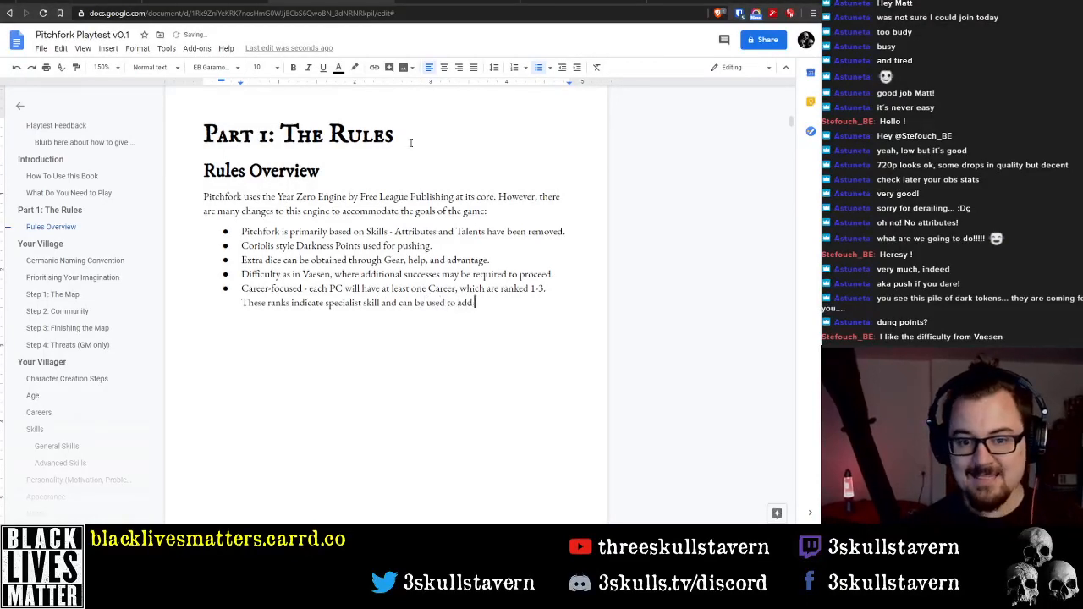
text( pips to )
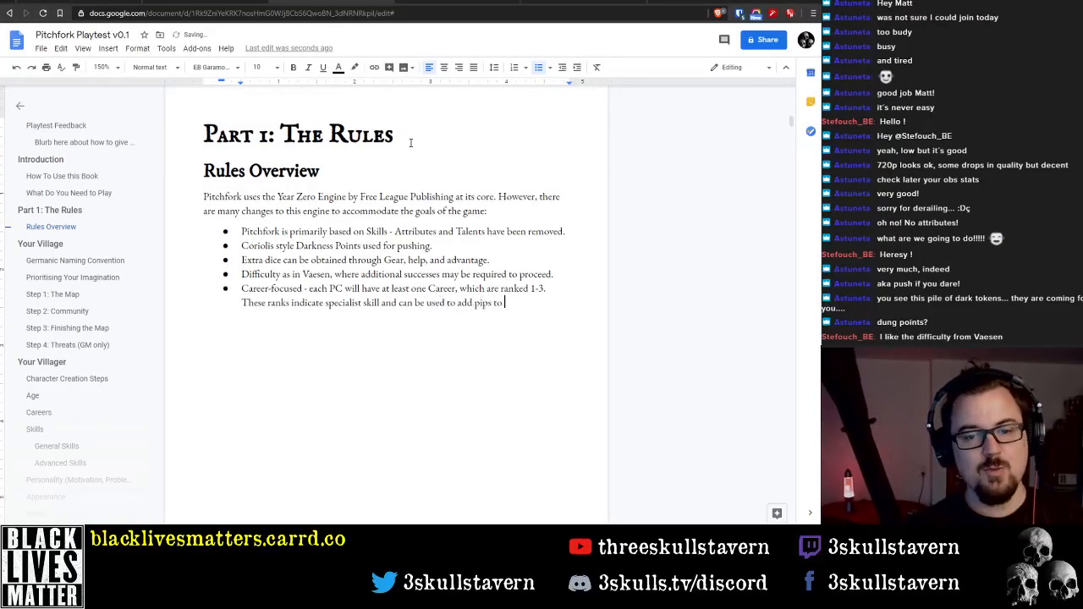
text(a dice pool)
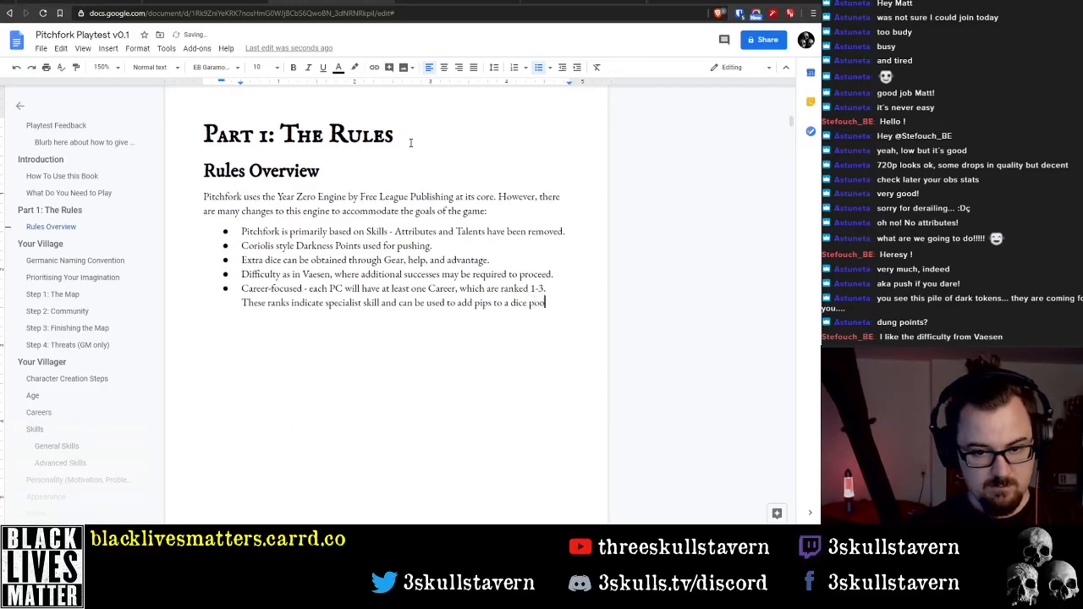
text(.)
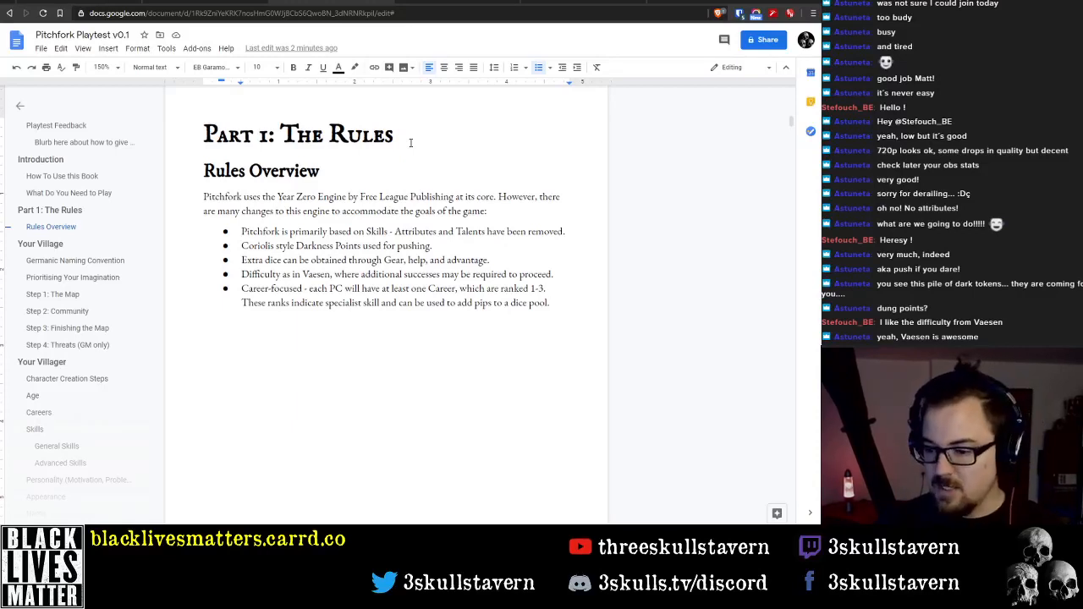
Start a sixth bullet below the Career-focused one reading 'Careers will have a number of linked skills,'
key(Return)
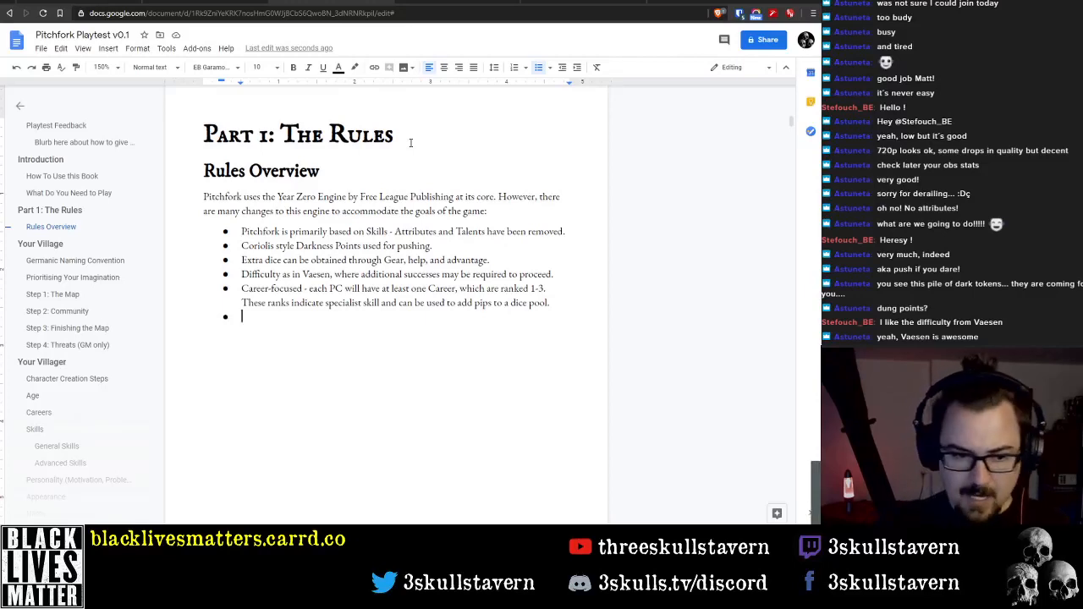
text(Careers )
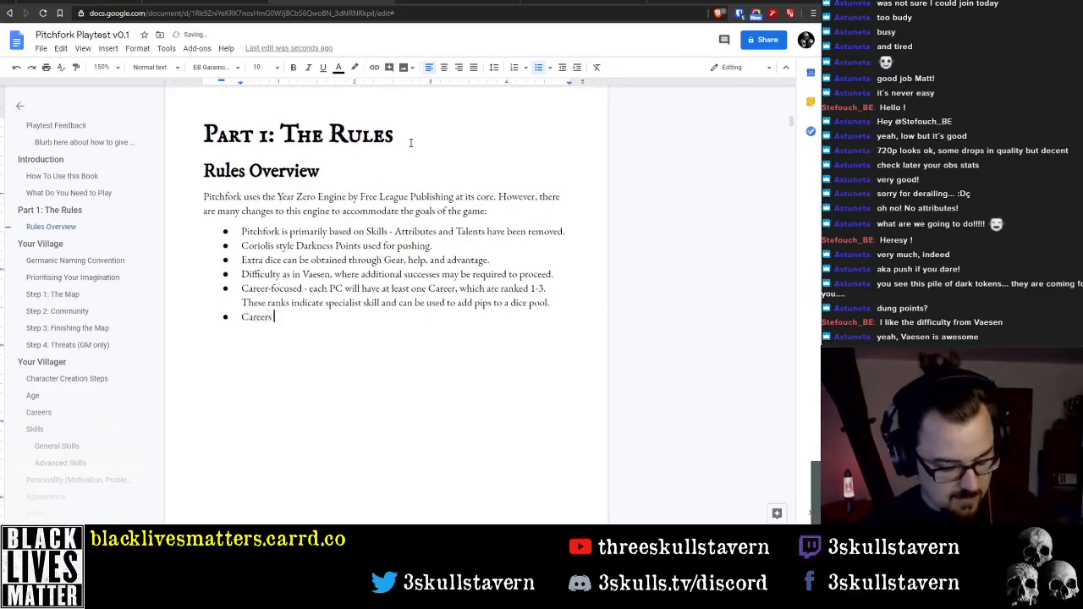
text(wil)
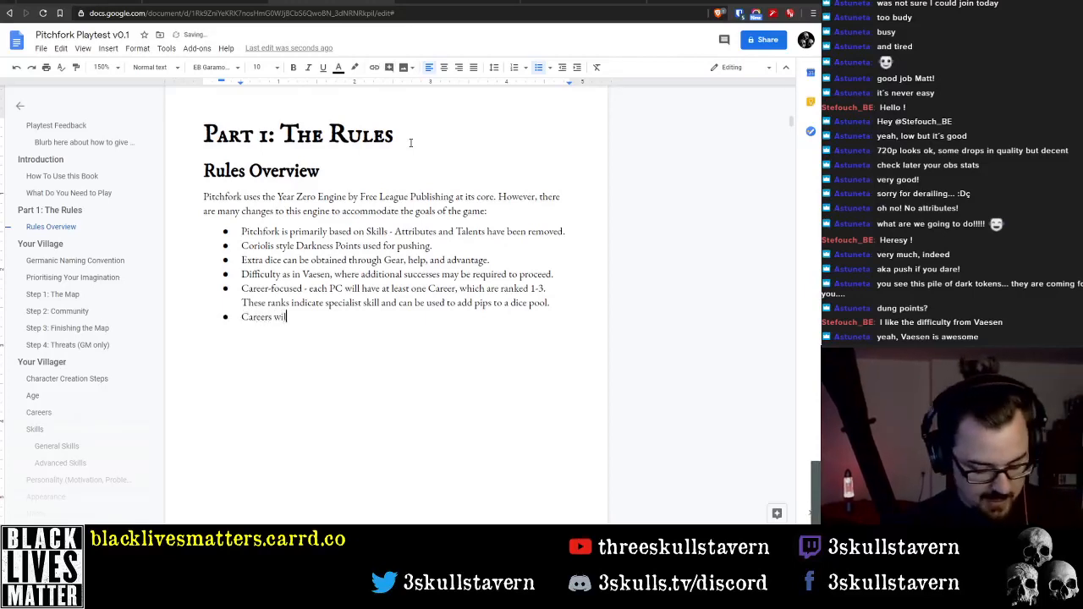
text(l have a number of)
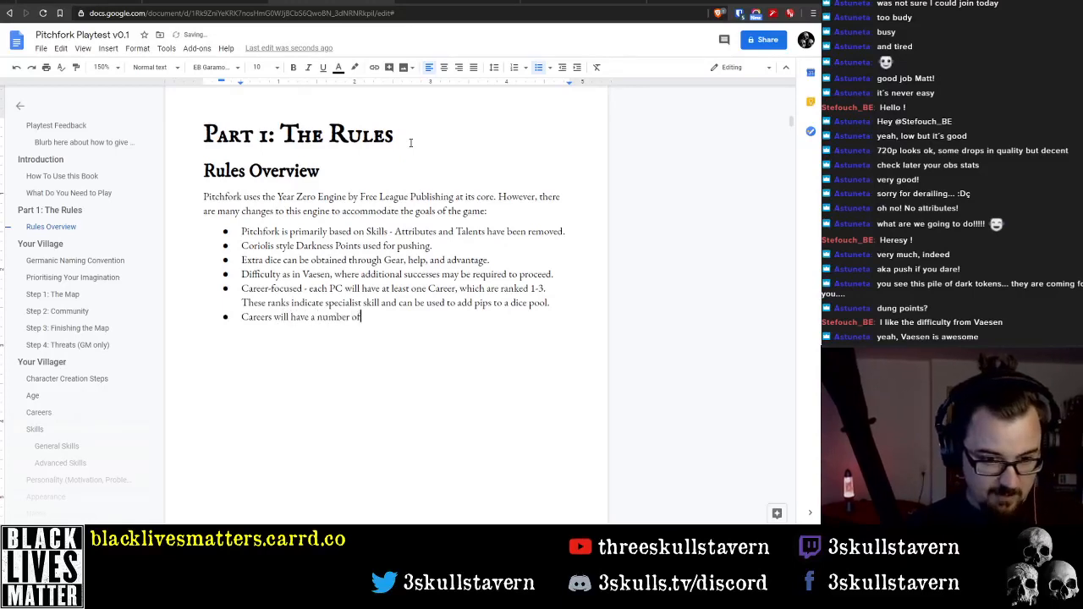
text( skills )
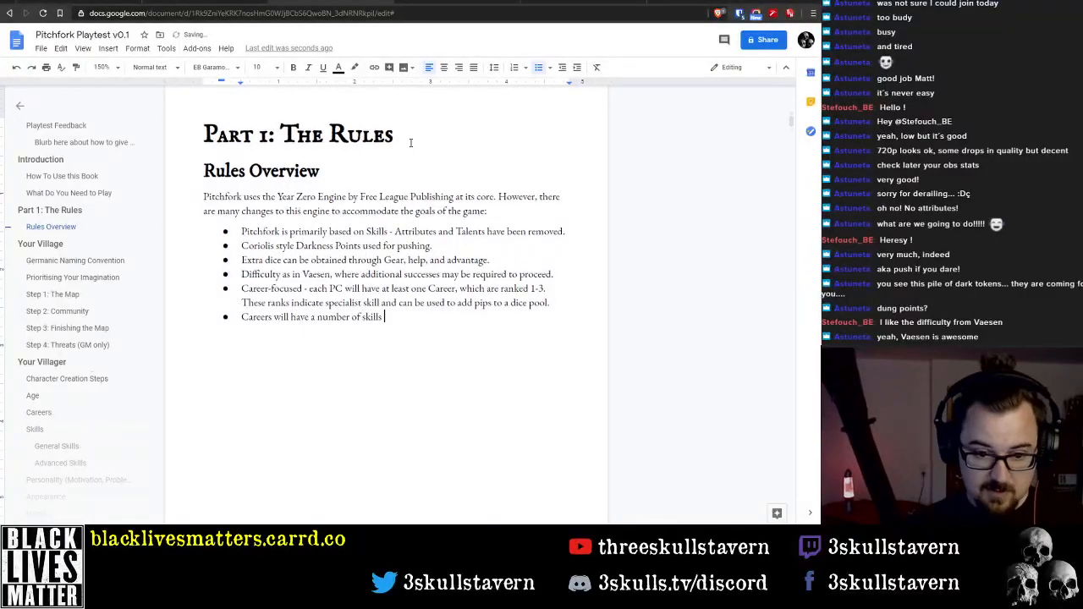
text(linked)
key(ctrl+BackSpace)
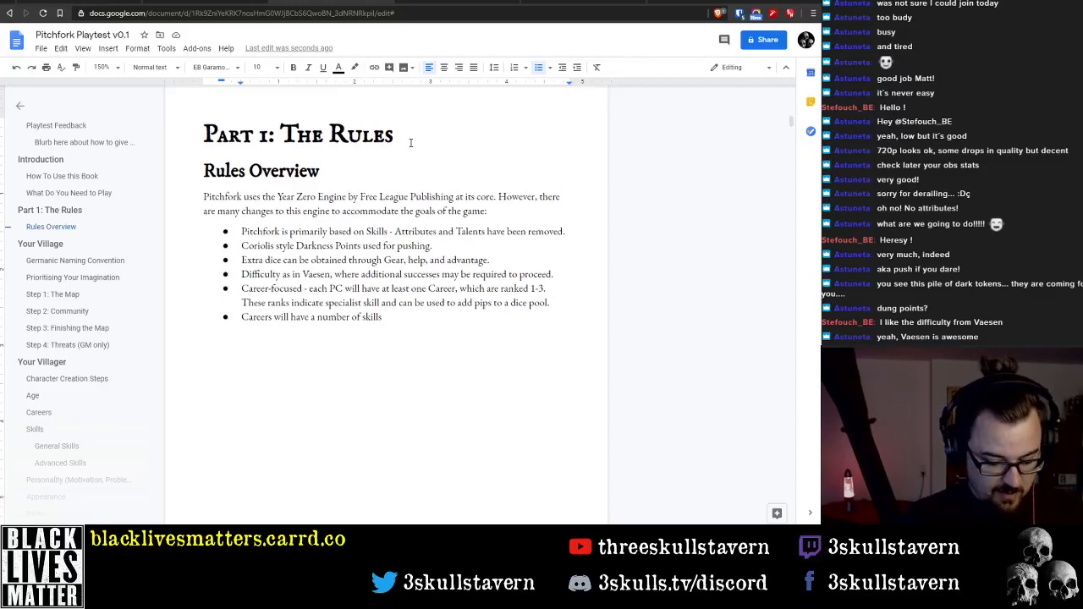
key(ctrl+Left)
text(linked)
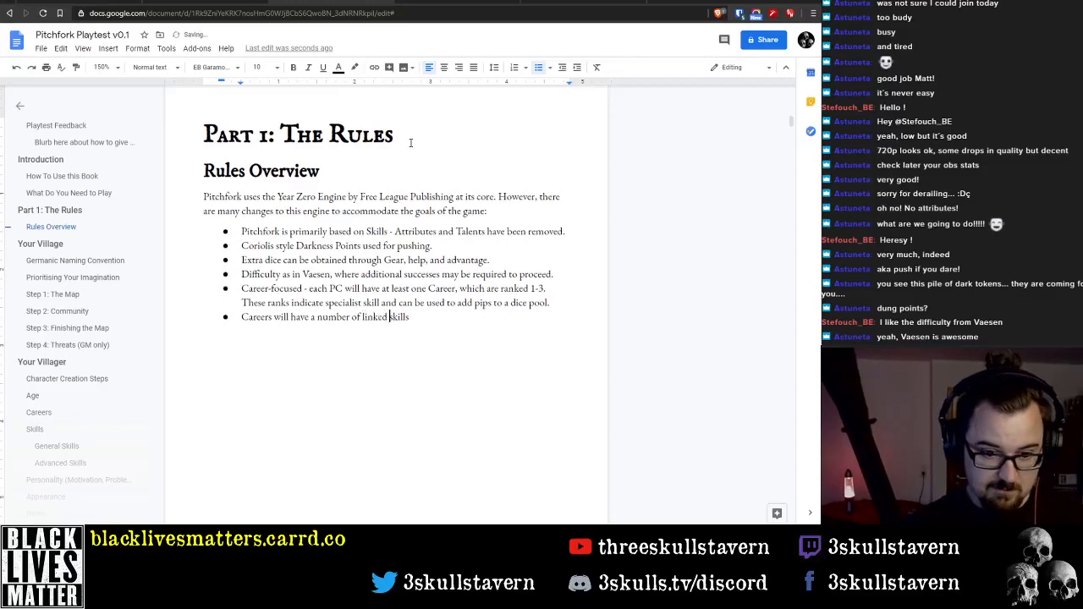
key(End)
text(,)
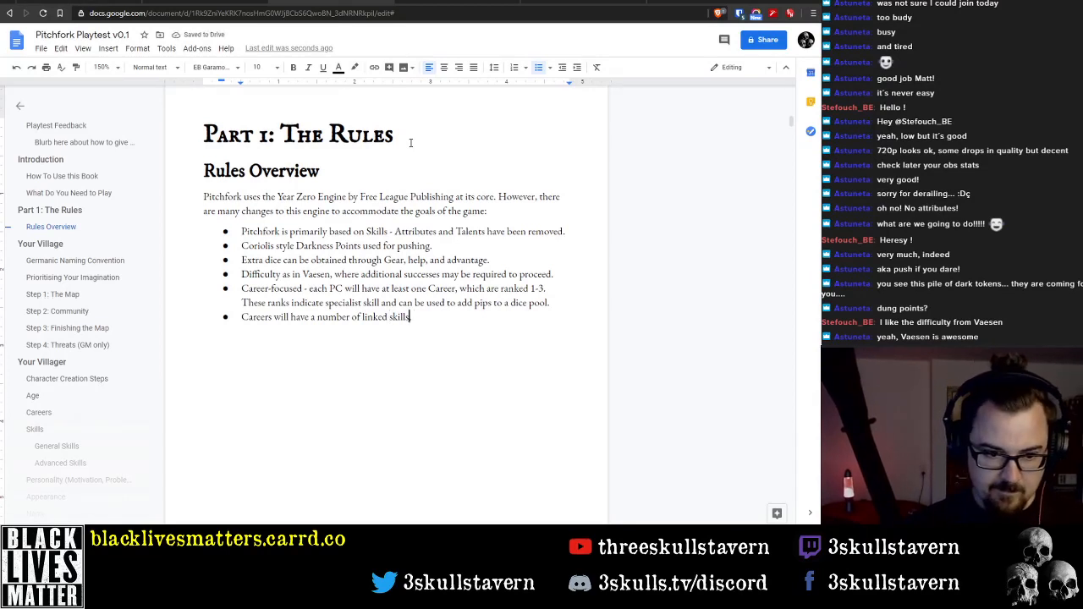
Insert 'Key Skill, a' before 'number of linked skills' in the Careers bullet
key(ctrl+Left)
key(ctrl+Left)
key(ctrl+Left)
key(ctrl+Left)
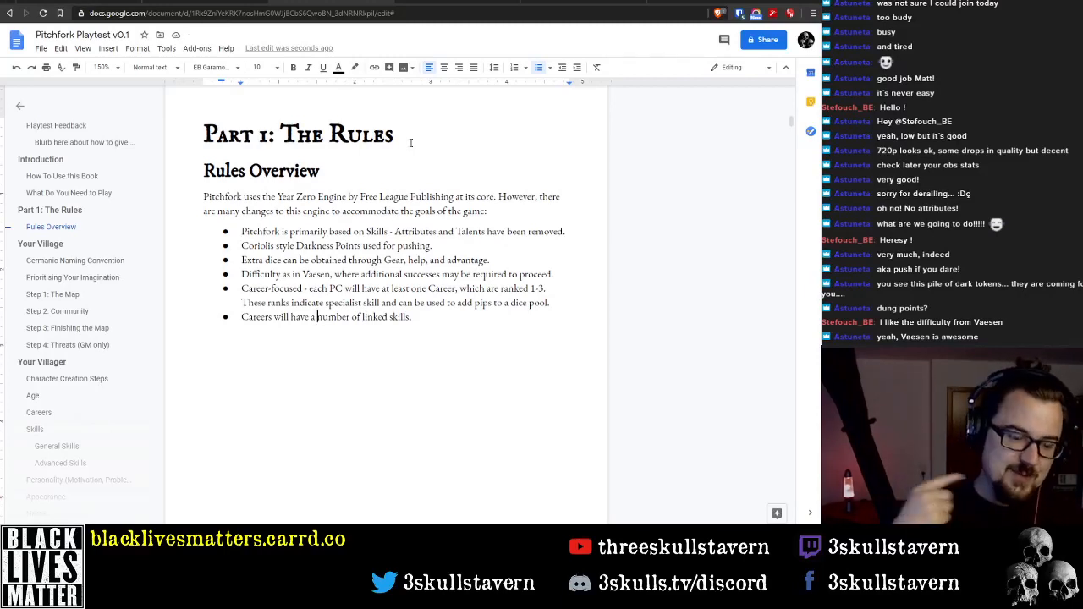
text(Key Skill)
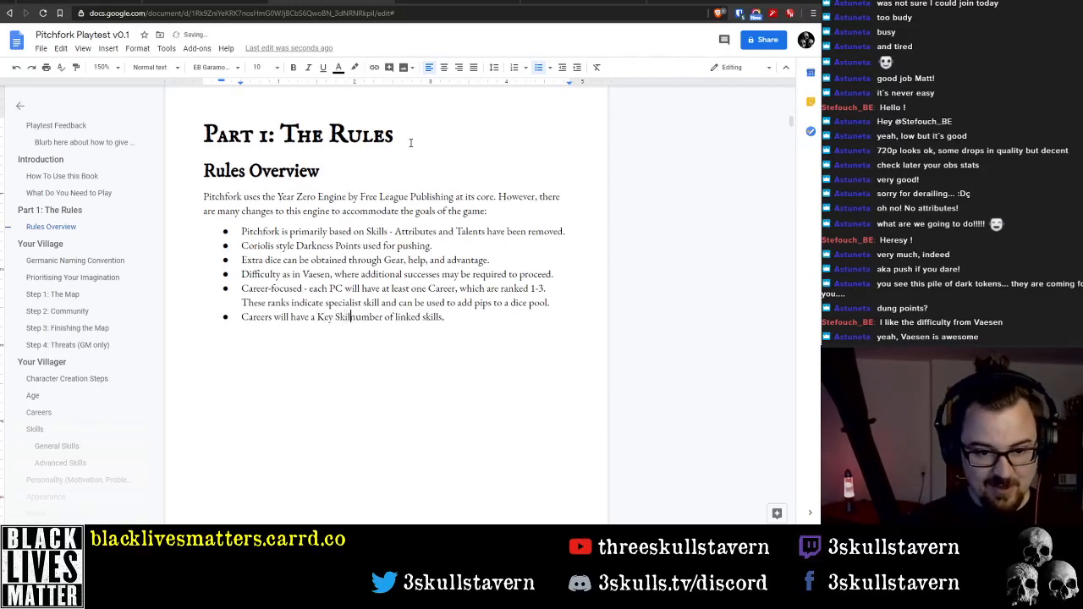
key(BackSpace)
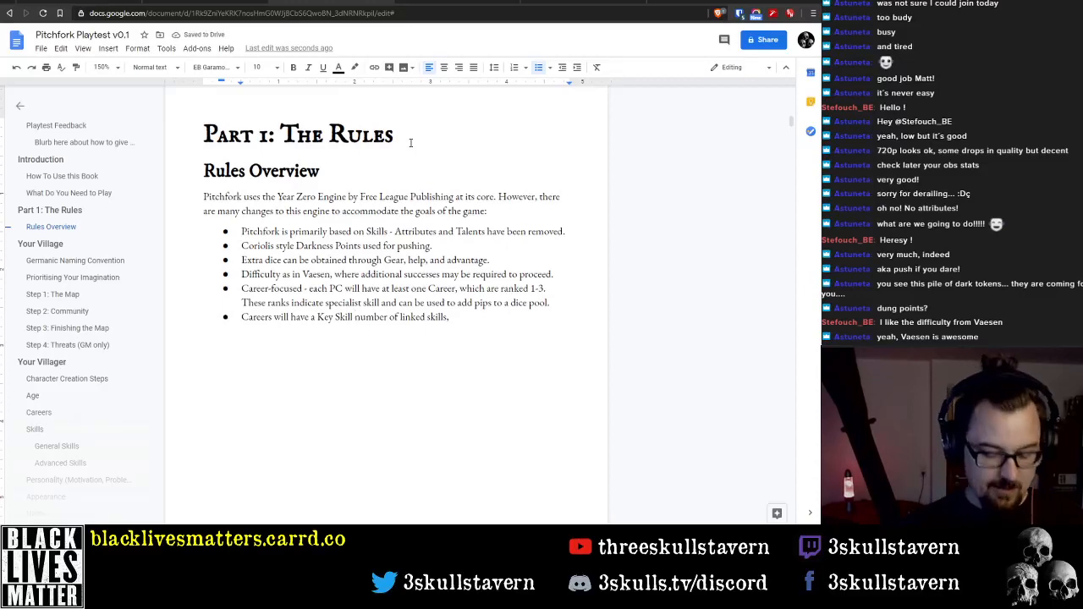
text(, a)
Reword 'number of linked skills' in the Careers bullet to 'handful of other linked skills'
key(ctrl+Right)
key(ctrl+Right)
key(ctrl+Right)
key(ctrl+Left)
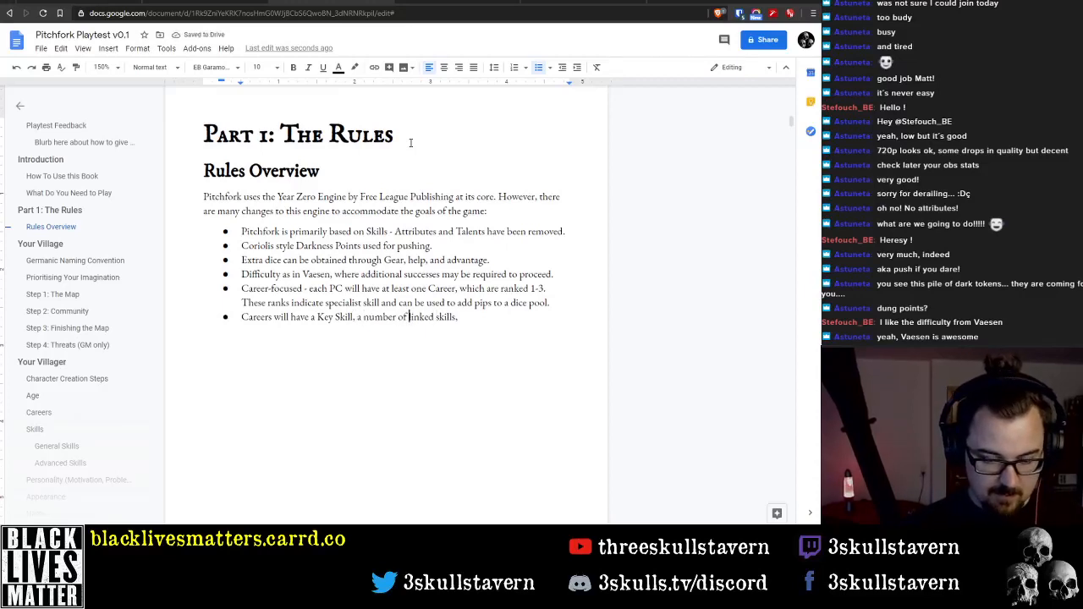
key(ctrl+shift+Left)
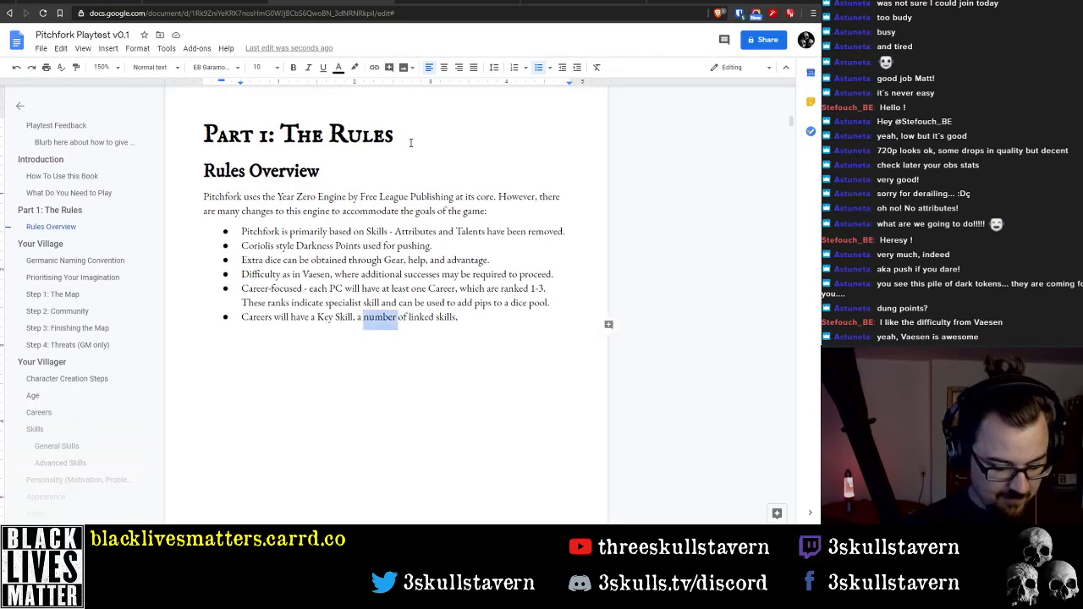
text(handful )
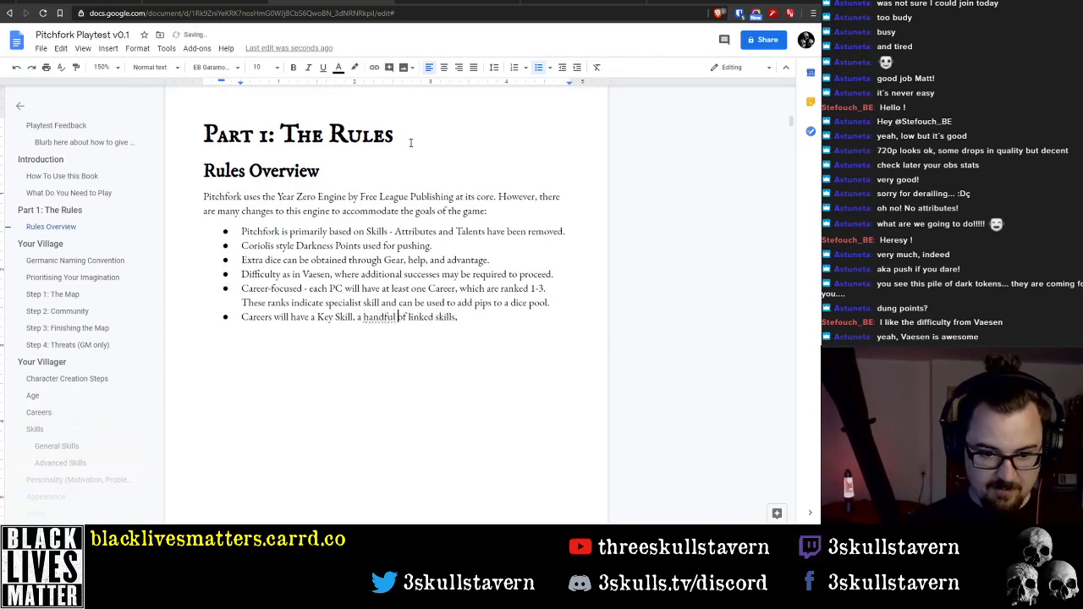
text(of other)
Finish the Careers bullet by adding 'Career Tags, and Trappings.' at its end
key(End)
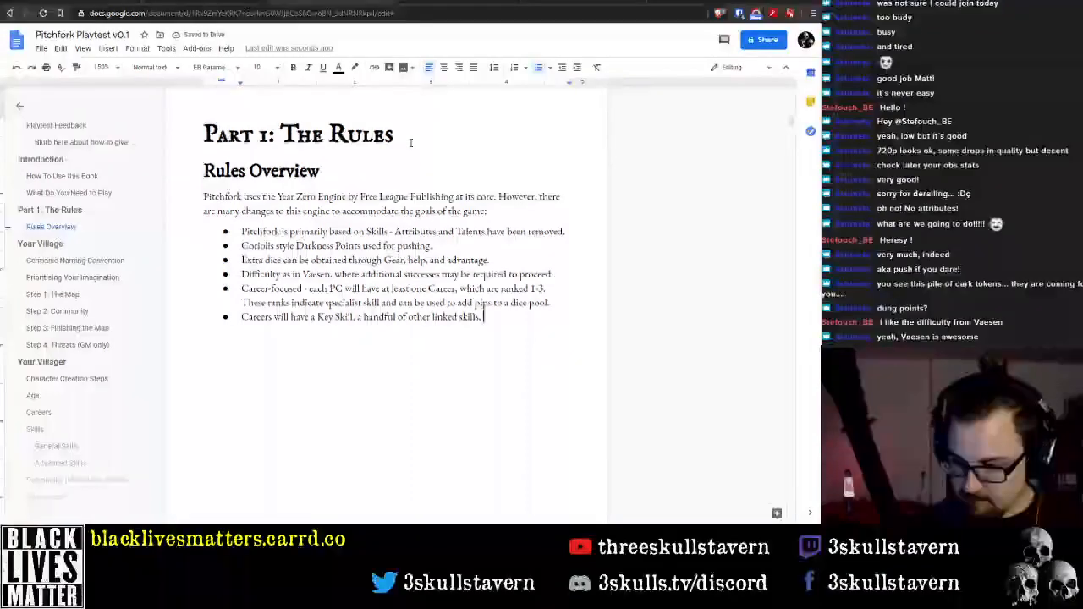
text(Career)
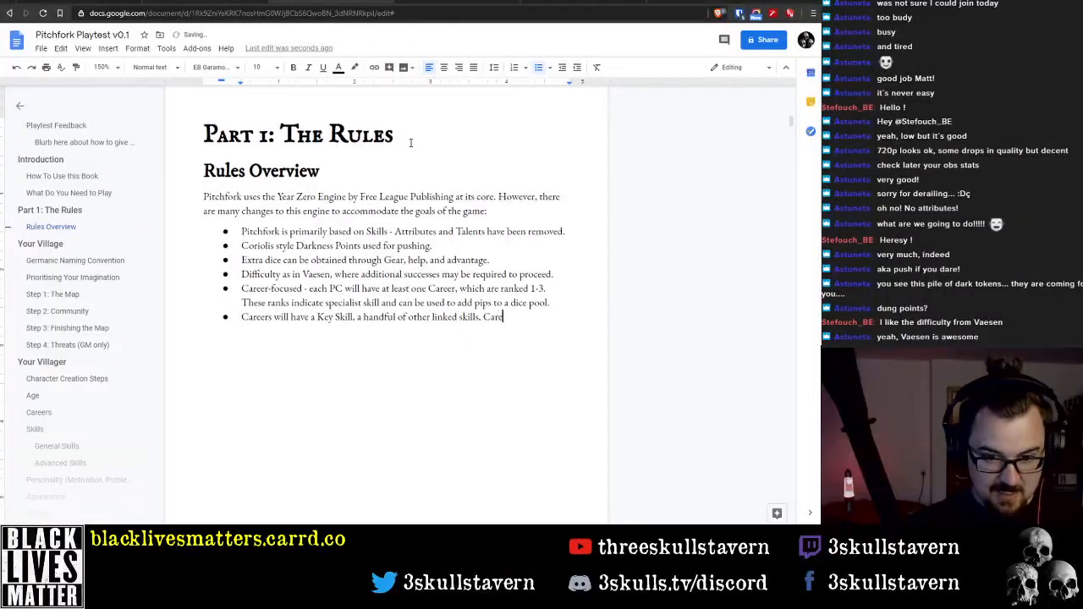
text( Tags, and Car)
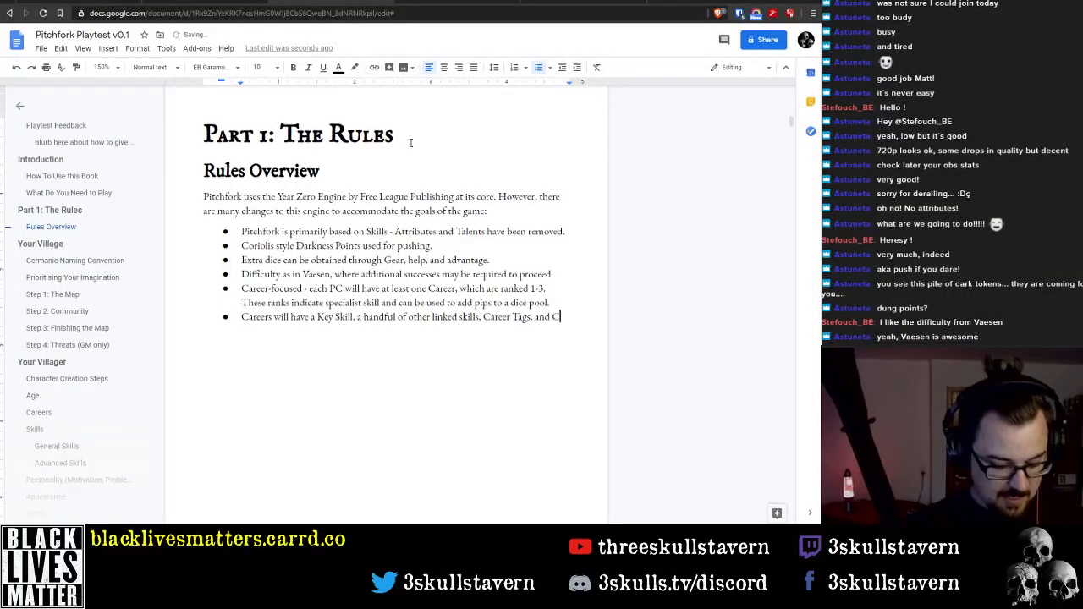
key(BackSpace)
key(BackSpace)
key(BackSpace)
text(Trappings.)
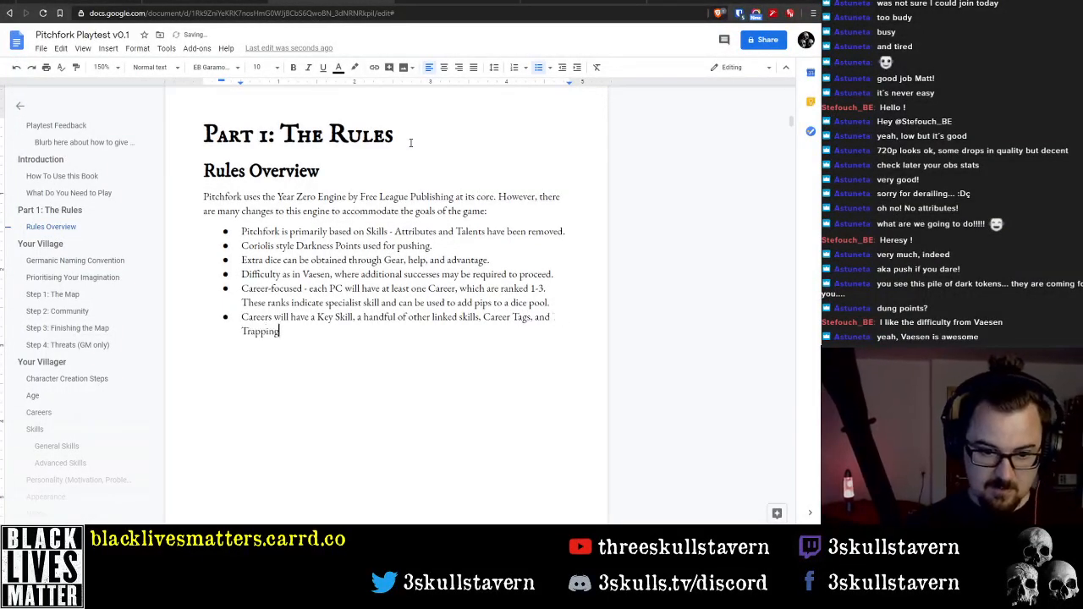
Change 'linked skills' in the Careers bullet to 'linked Career Skills', with a capital S
key(ctrl+Left)
key(ctrl+Left)
key(ctrl+Left)
key(ctrl+Left)
key(ctrl+Left)
key(ctrl+Left)
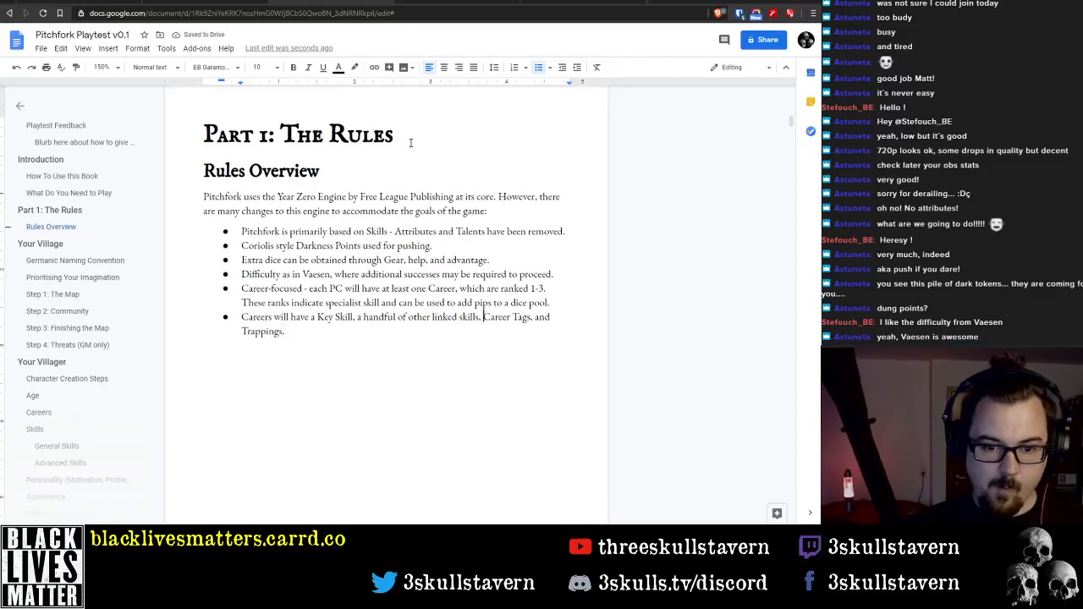
text(Career)
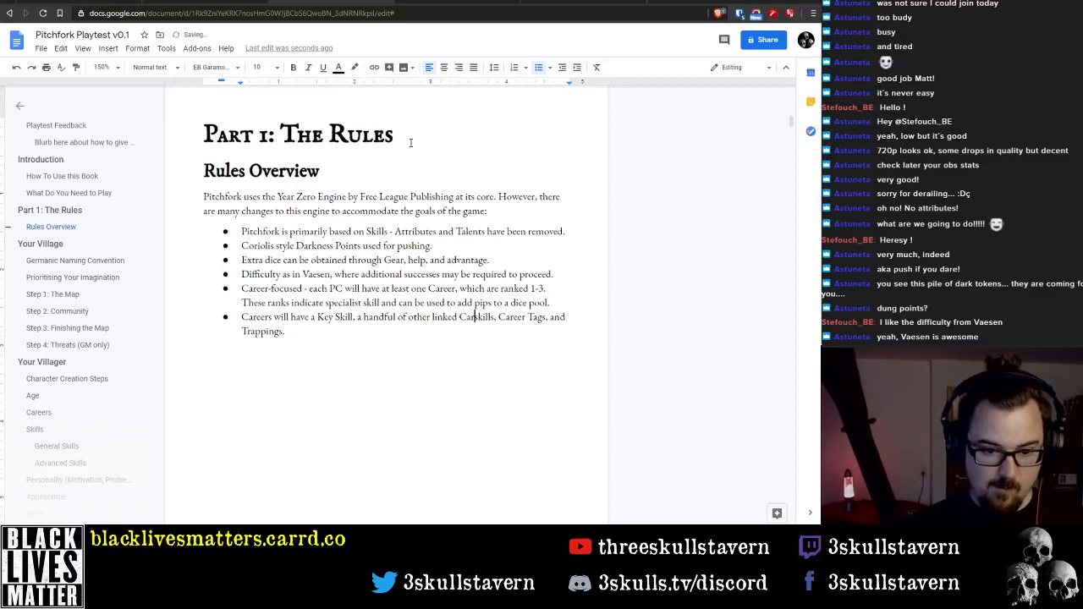
key(Delete)
text(S)
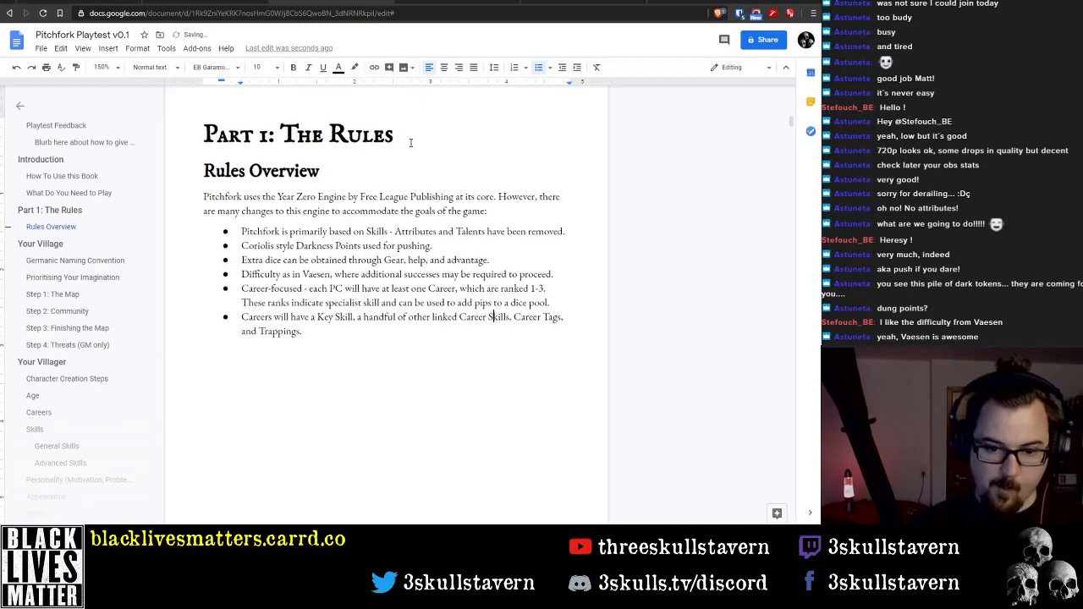
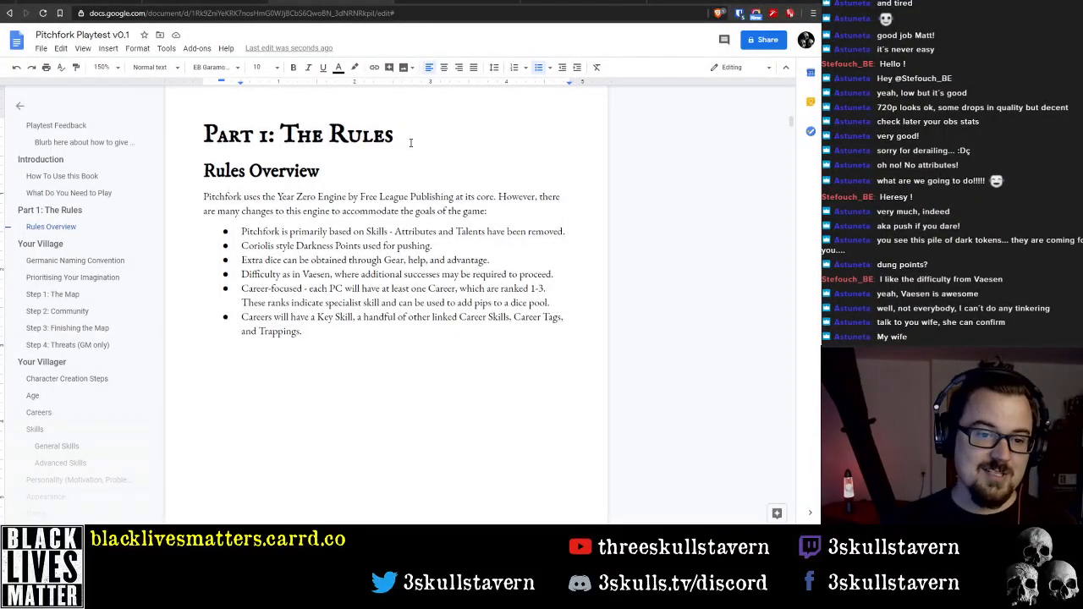
Add a sub-bullet under the first Rules Overview bullet beginning 'As a result, there are a much bigger number'
key(Up)
key(Up)
key(Up)
key(Up)
key(Up)
key(Up)
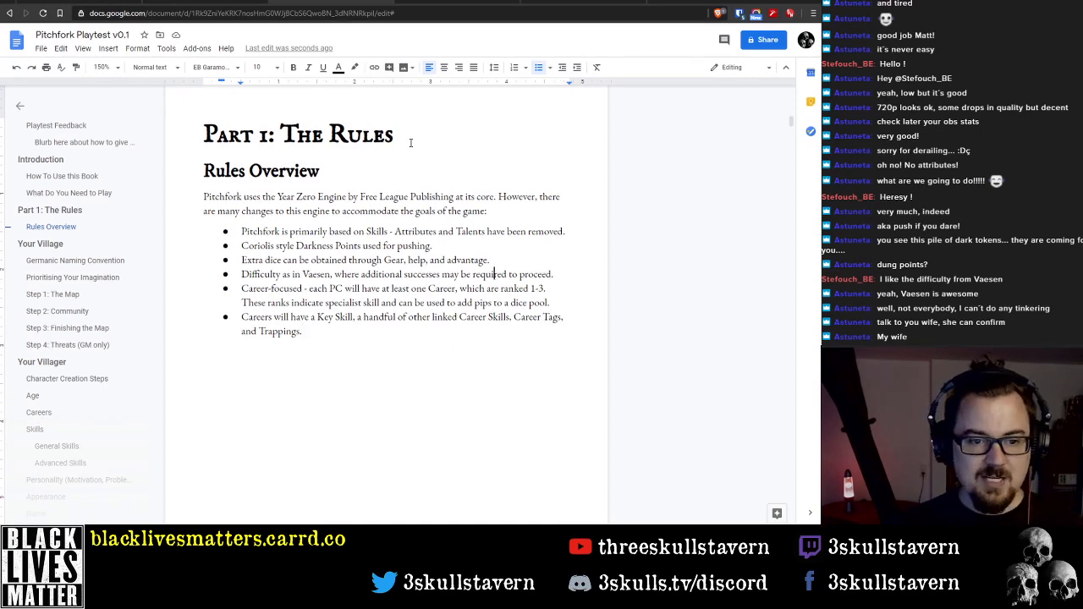
key(Delete)
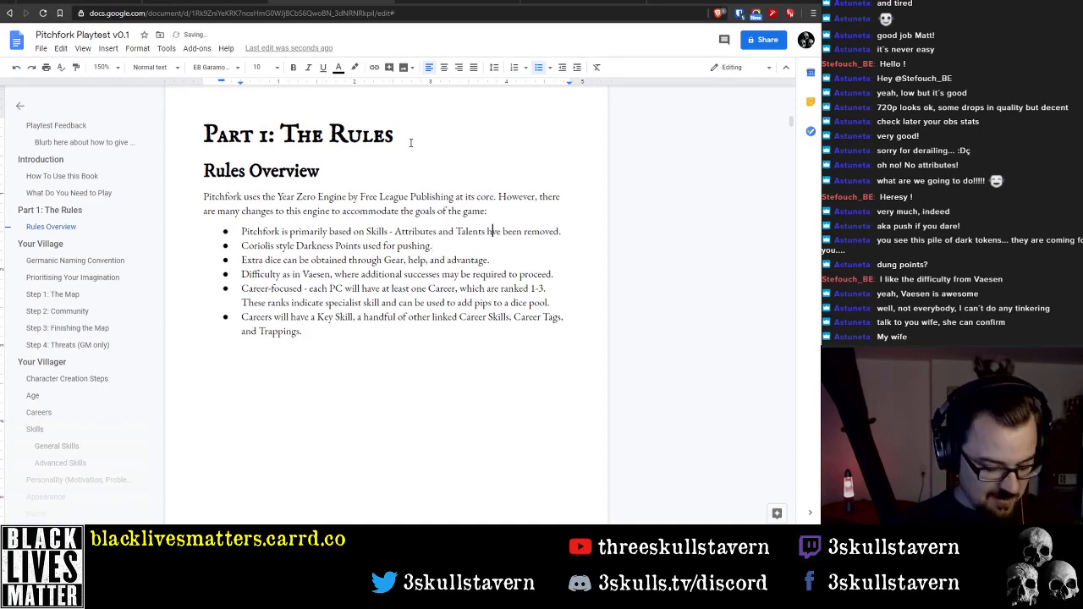
text(a)
key(End)
key(Return)
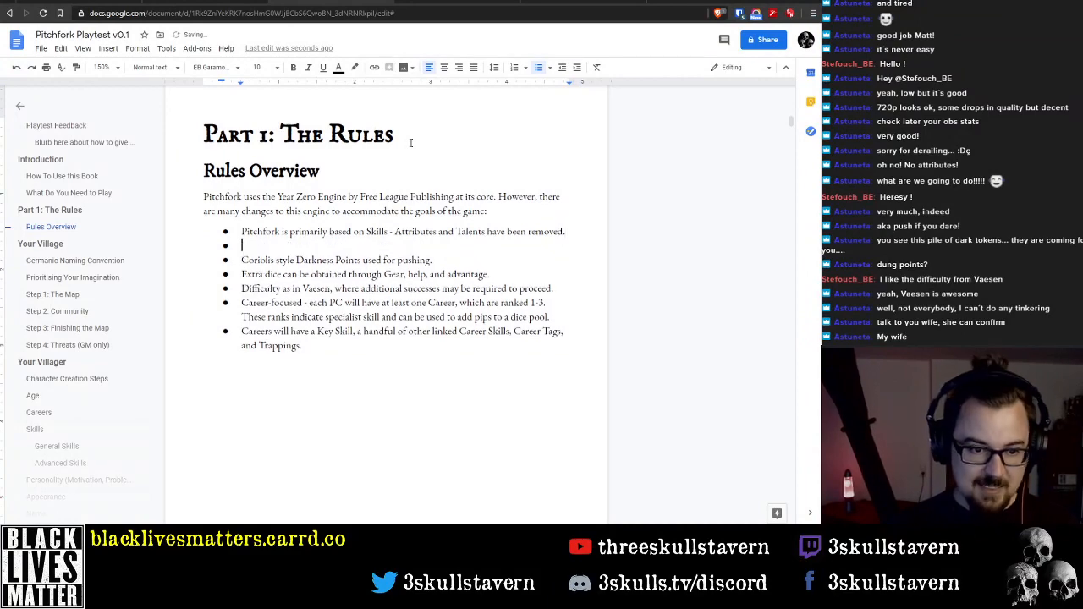
key(Tab)
text(A)
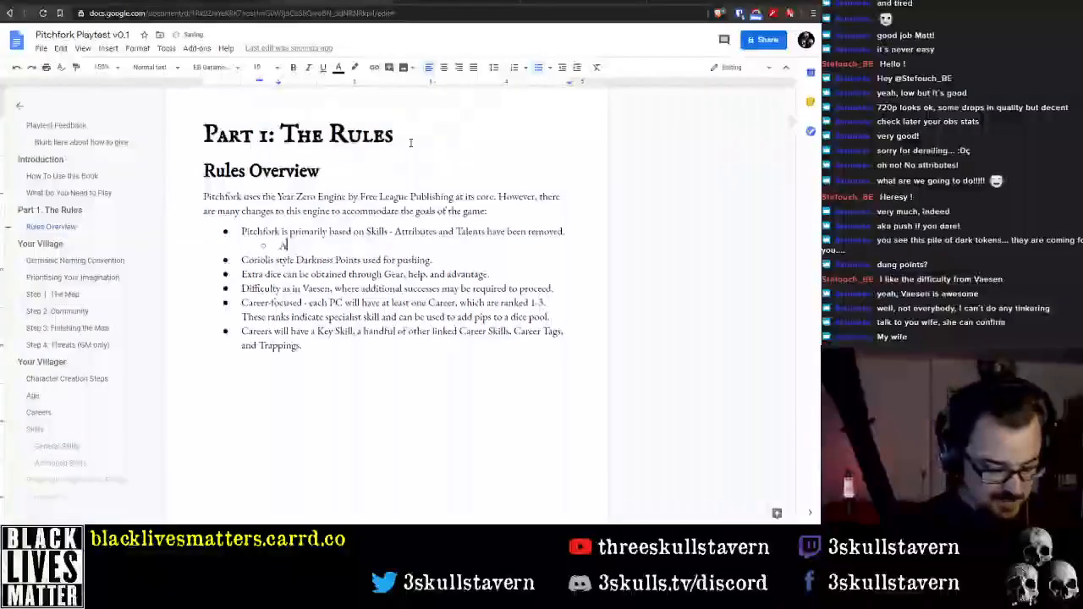
text(s a result, there a)
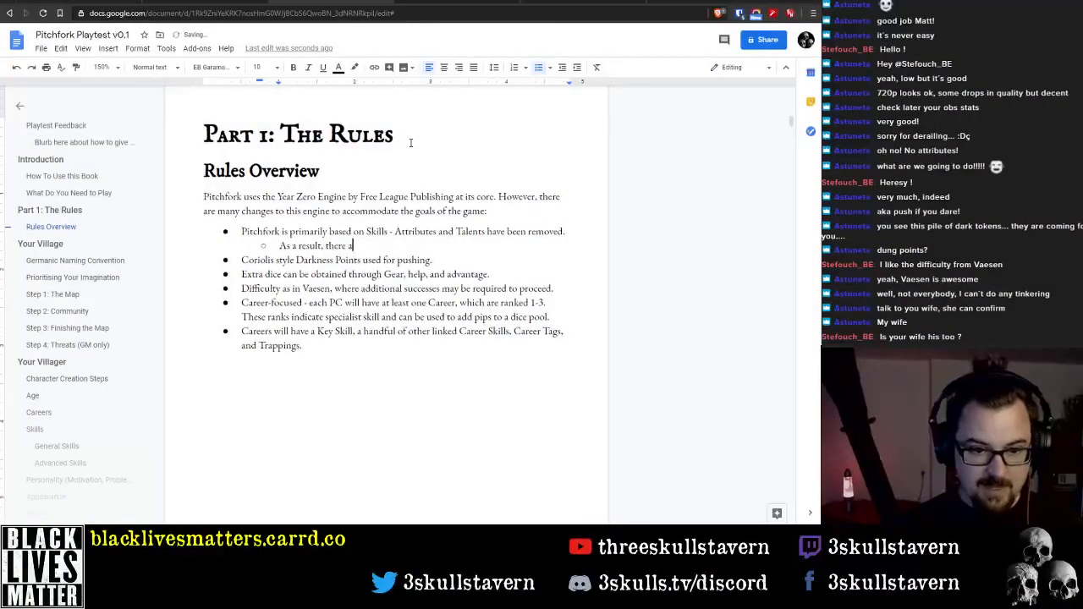
text(re a much bigger number)
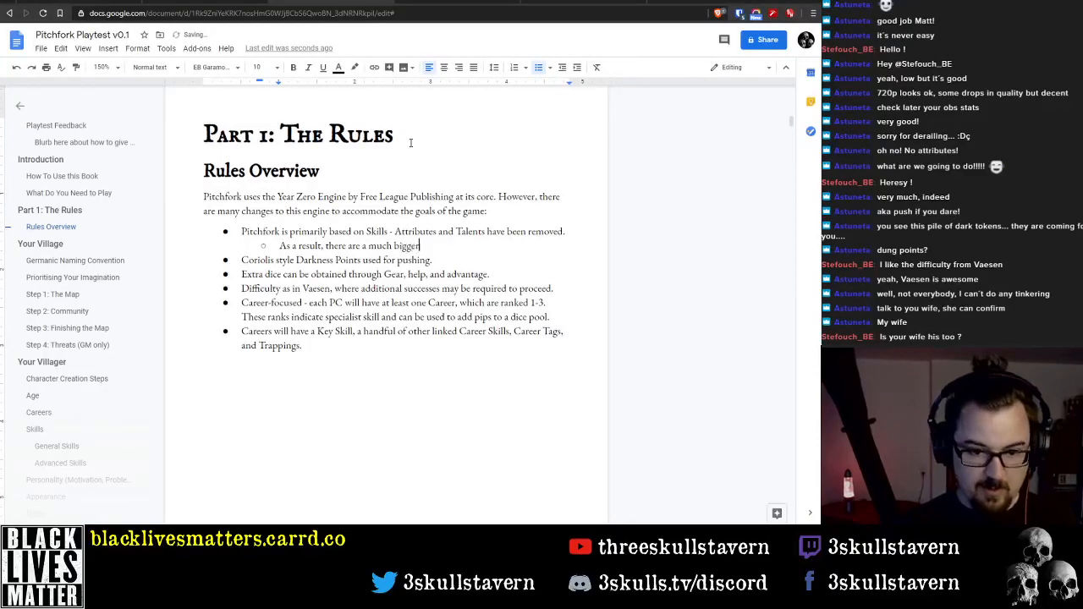
Replace 'bigger' with 'larger' in the new sub-bullet about the number of Skills
key(ctrl+Left)
key(ctrl+Left)
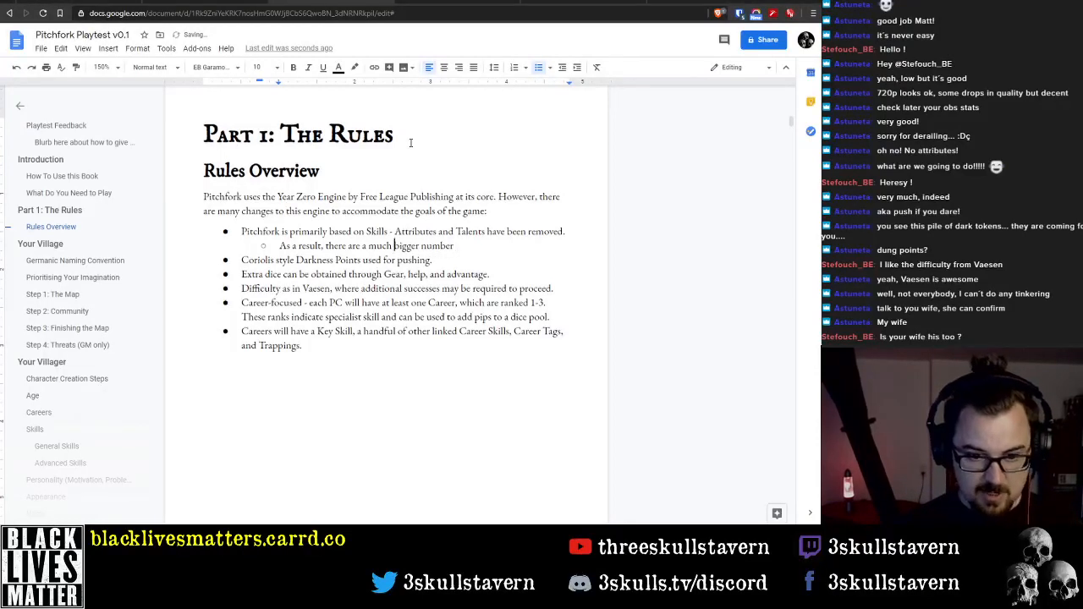
key(ctrl+shift+Right)
text(larger)
key(End)
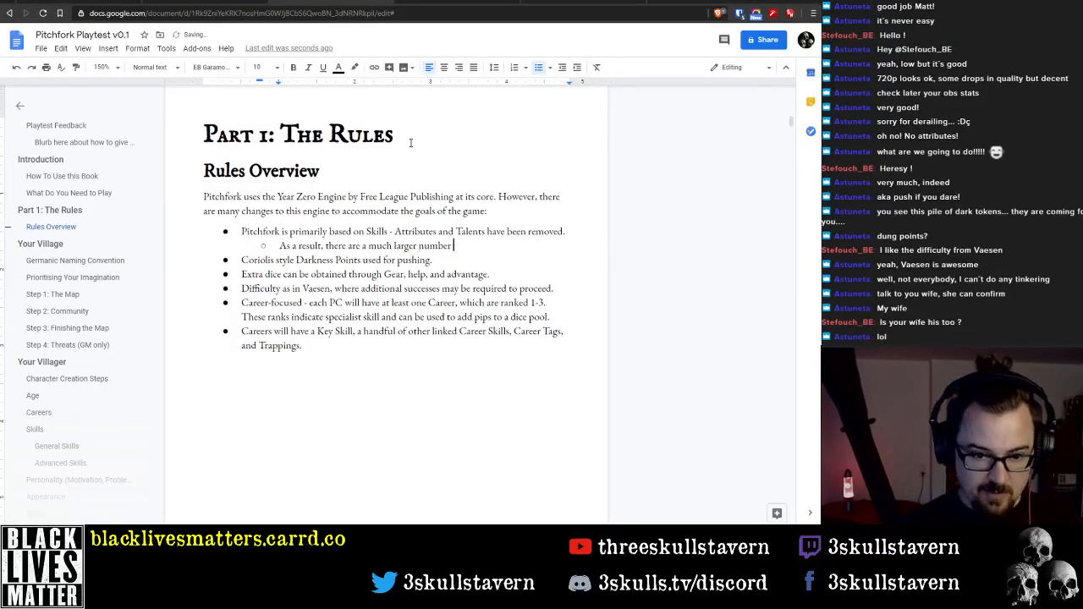
Complete the sub-bullet with 'of Skills than usually found in a YZE game.'
text(of Skills tha)
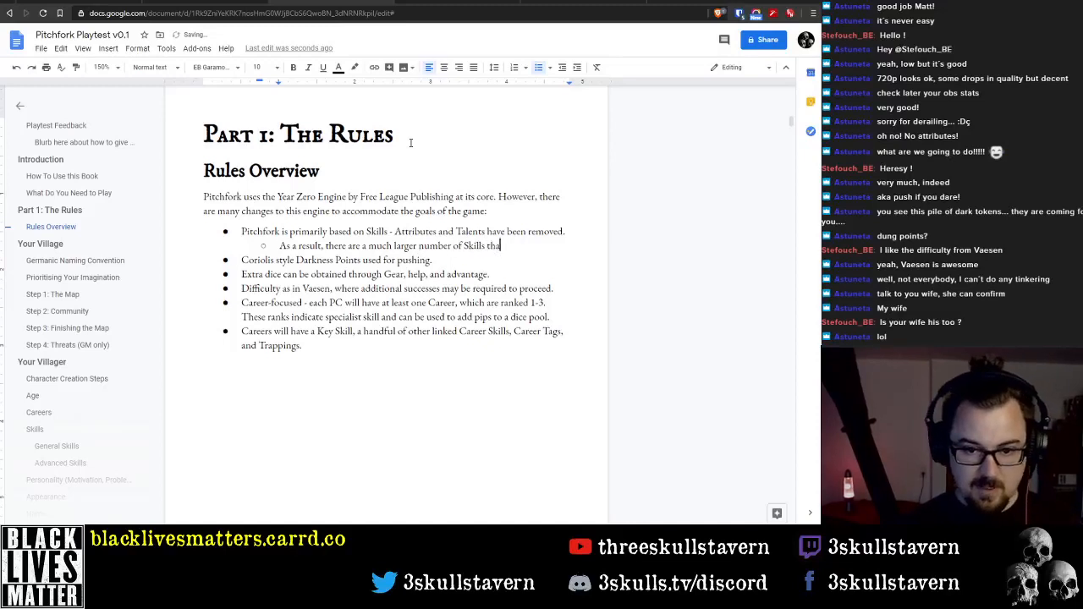
text(n usually found in a)
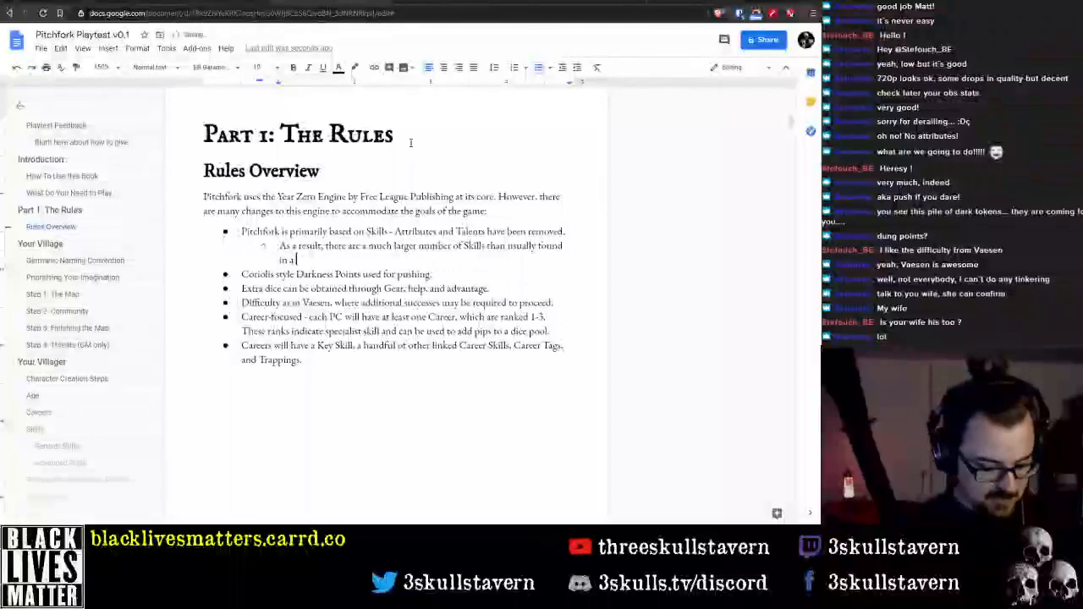
text( YZE game.)
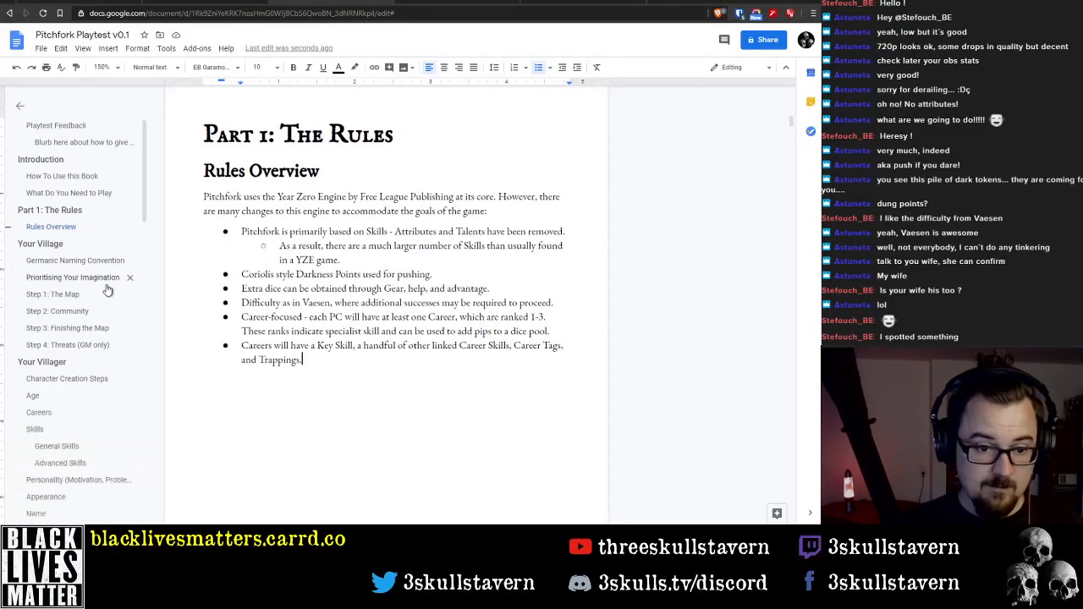
Nest the Careers bullet under the Career-focused bullet and add an empty bullet below it
key(Tab)
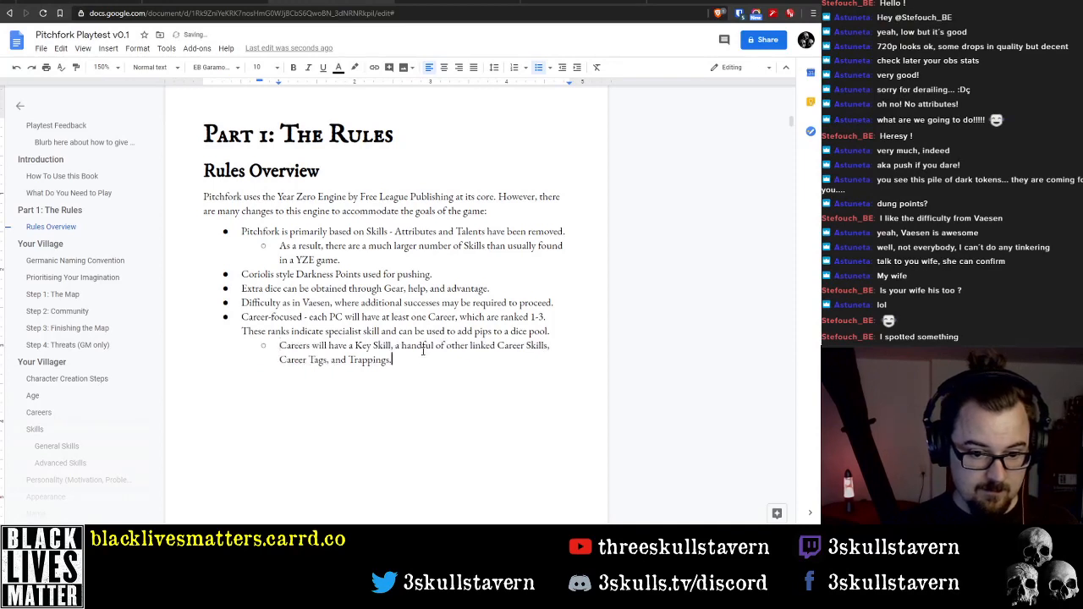
key(Return)
text(Career)
key(BackSpace)
key(BackSpace)
key(BackSpace)
key(BackSpace)
key(BackSpace)
key(BackSpace)
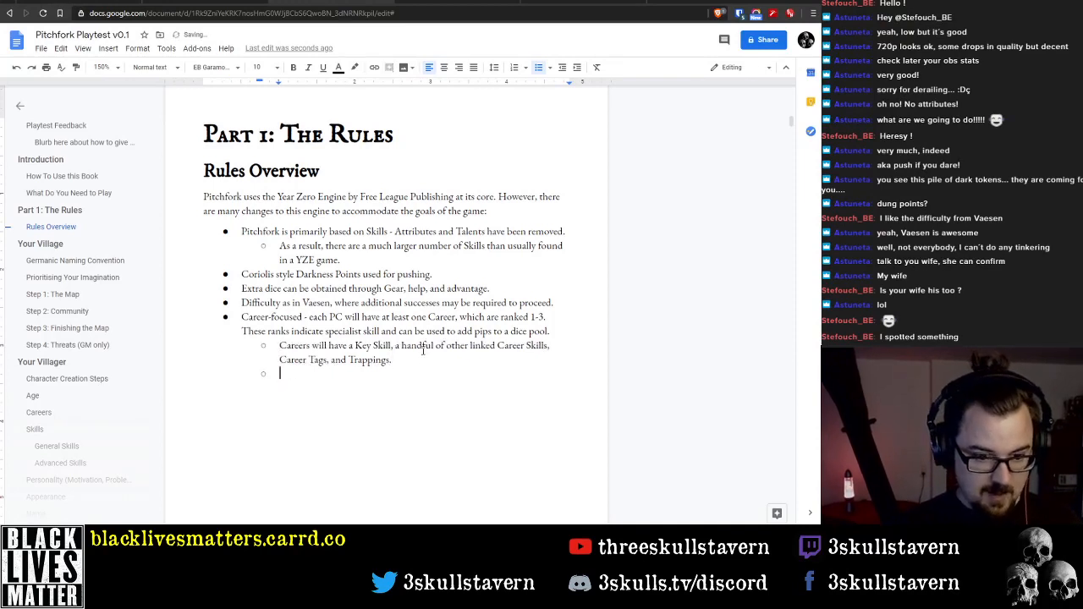
text(To advance i)
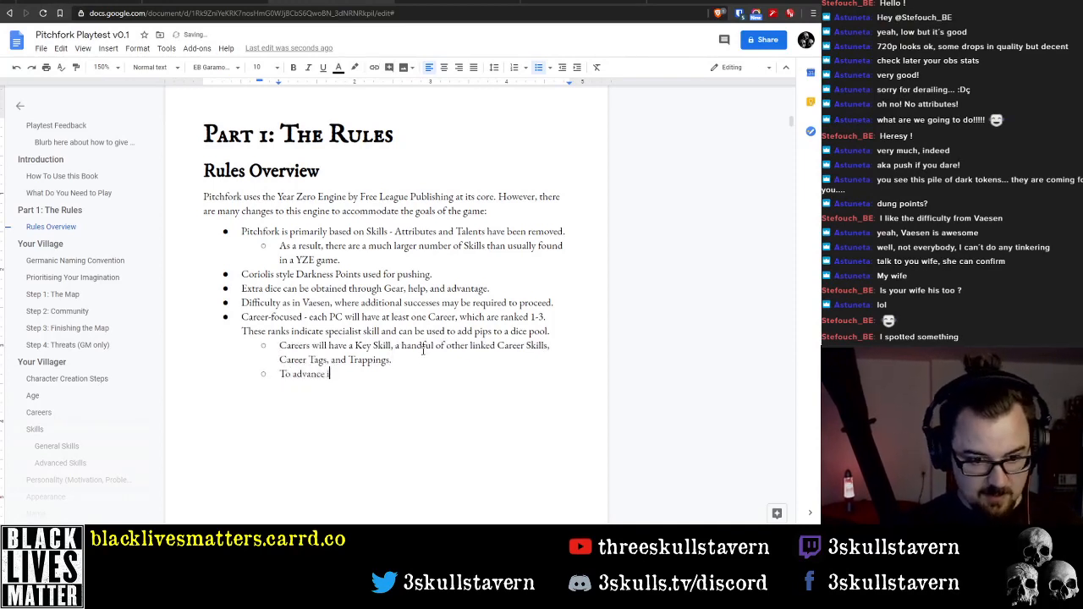
key(BackSpace)
key(BackSpace)
key(BackSpace)
key(BackSpace)
key(BackSpace)
key(BackSpace)
key(BackSpace)
key(BackSpace)
key(BackSpace)
key(BackSpace)
key(BackSpace)
key(BackSpace)
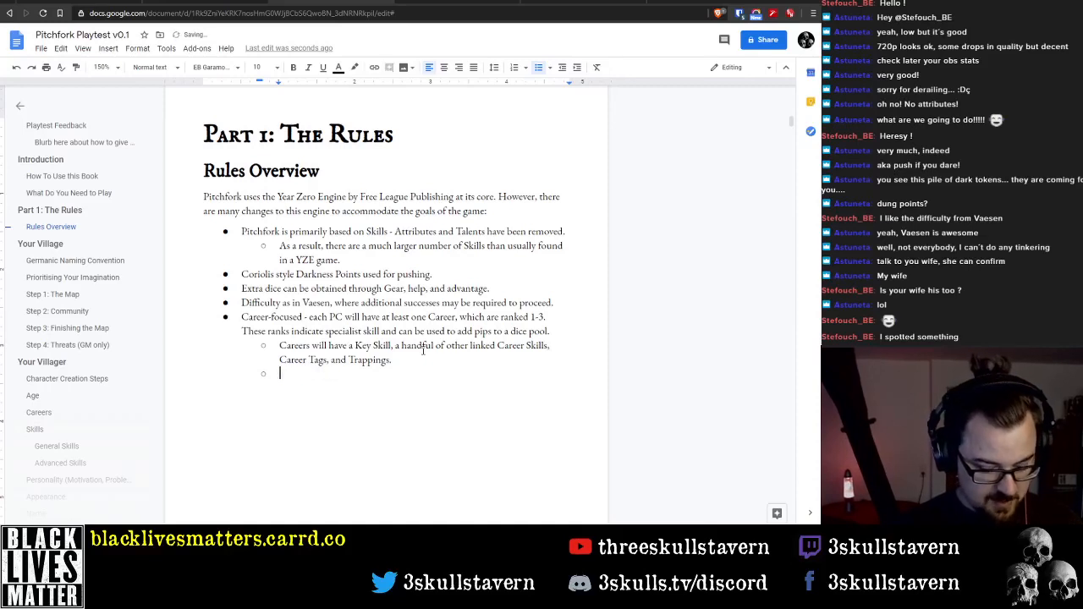
text(After charac)
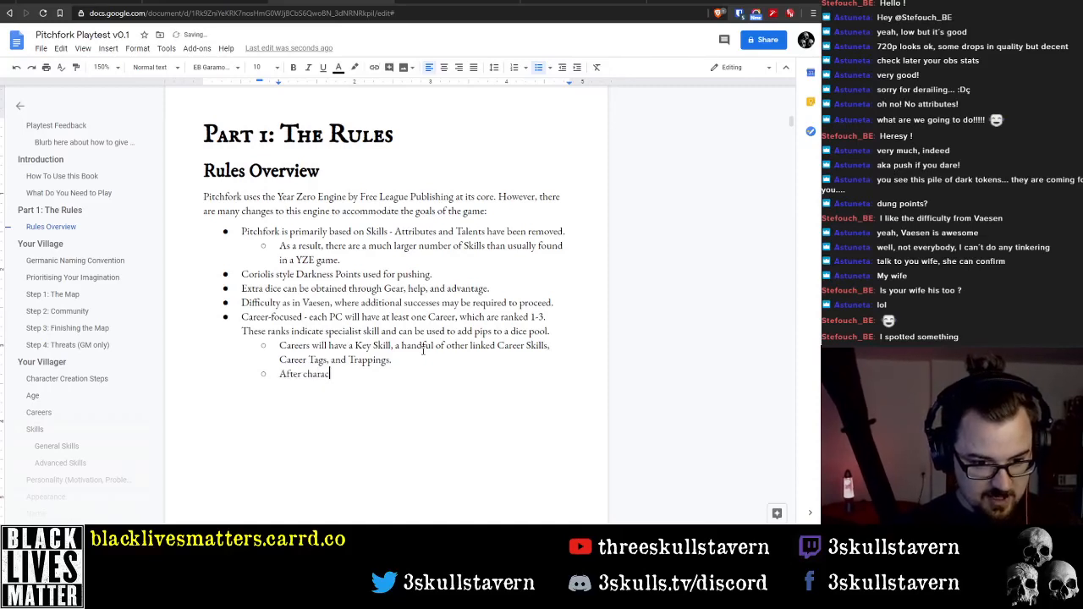
text(ter creatuib)
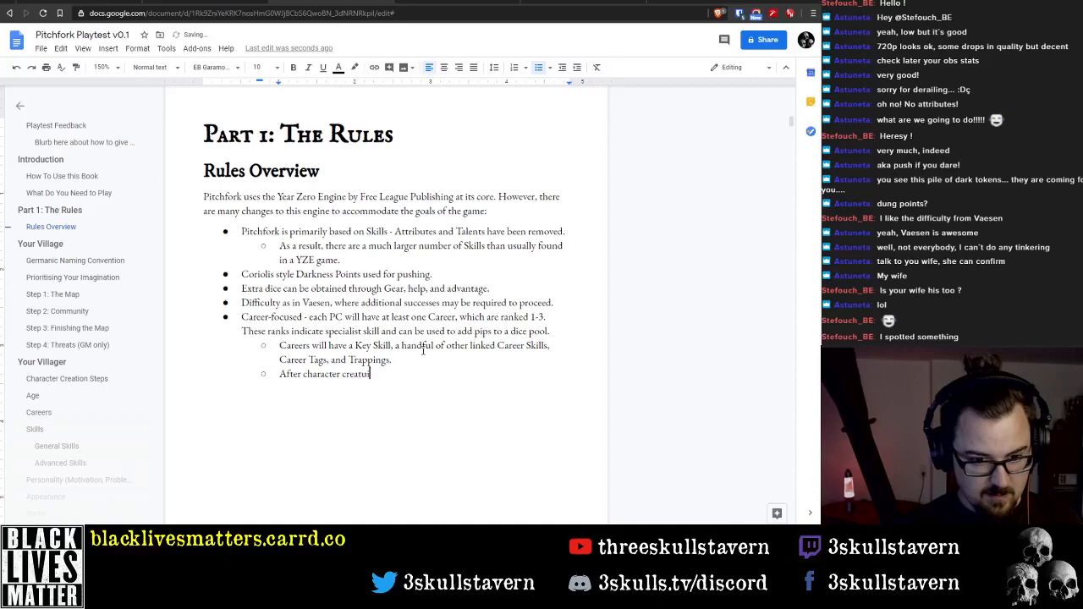
key(BackSpace)
key(BackSpace)
key(BackSpace)
text(ion, a)
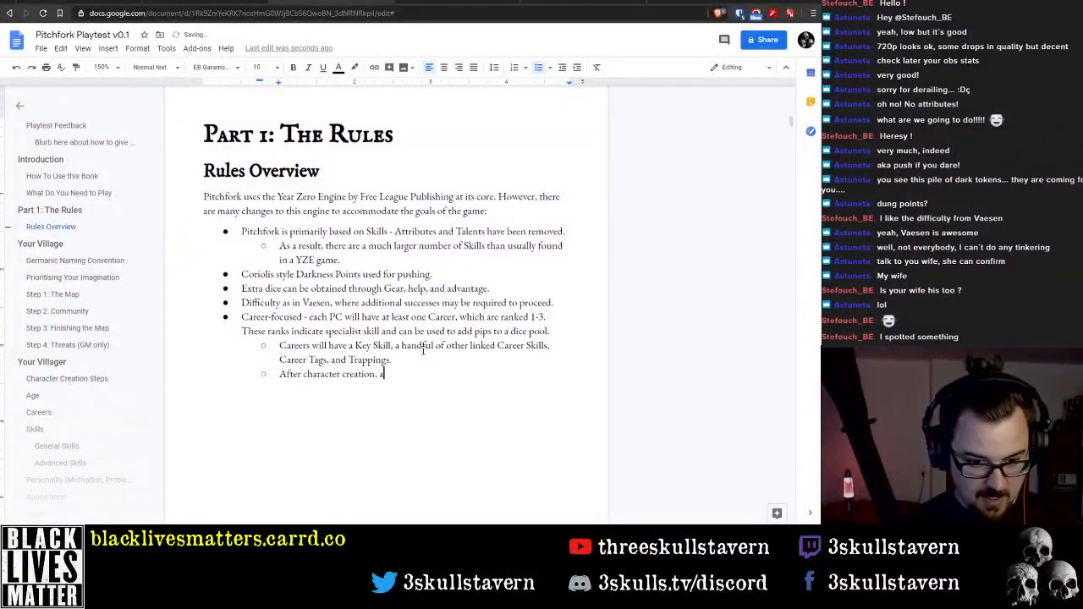
key(BackSpace)
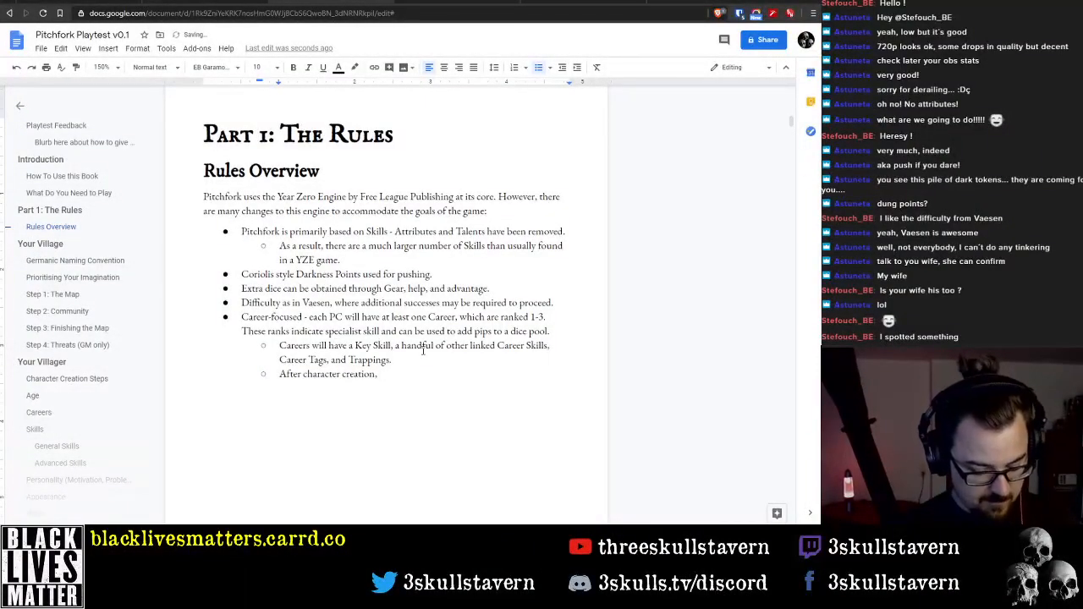
text(advancing into )
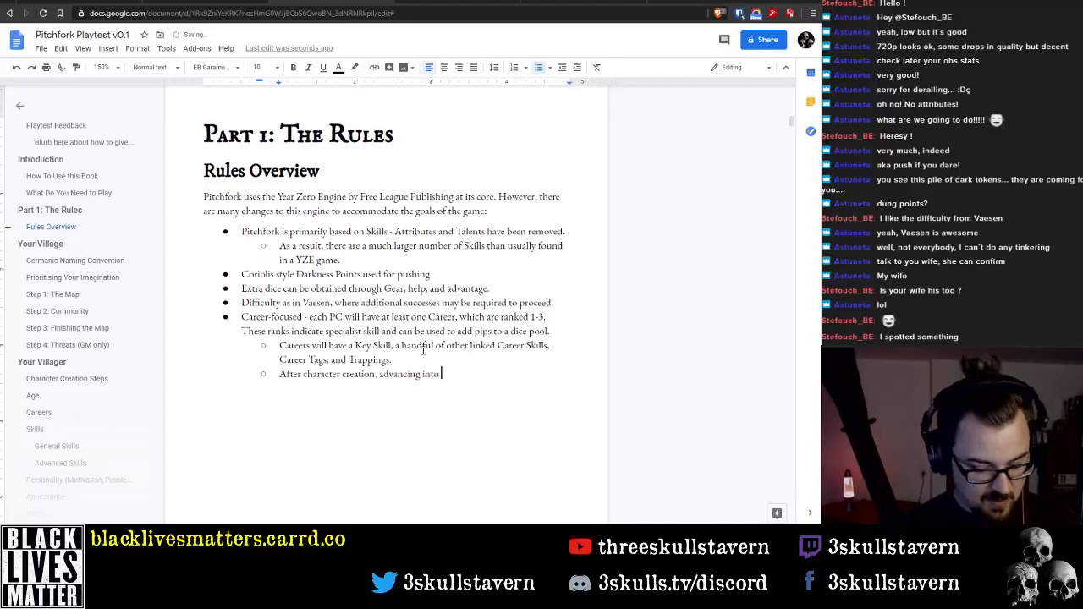
text(highe)
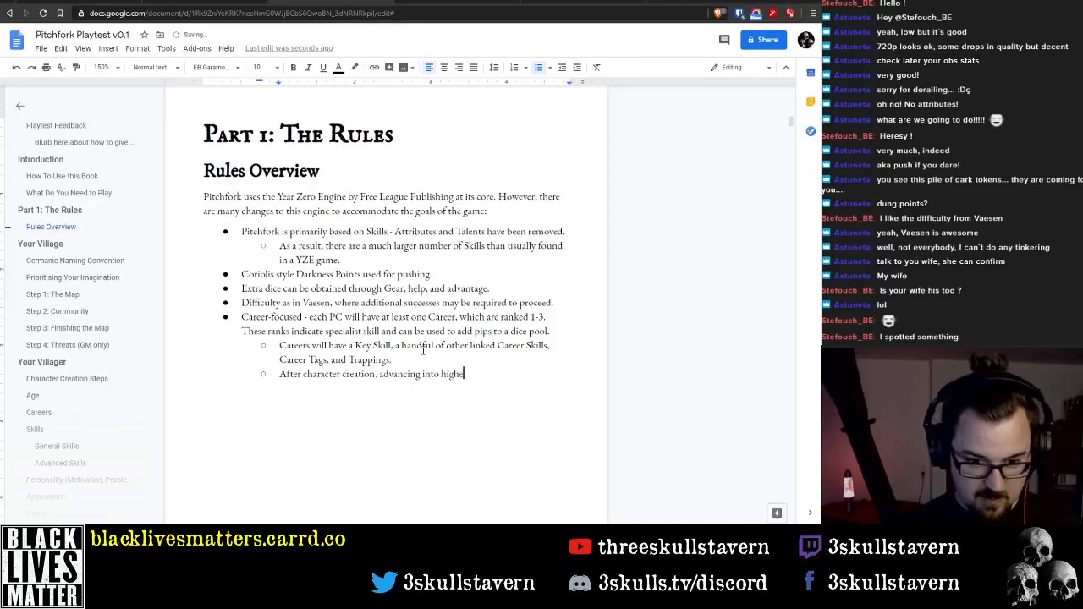
text(r Career ra)
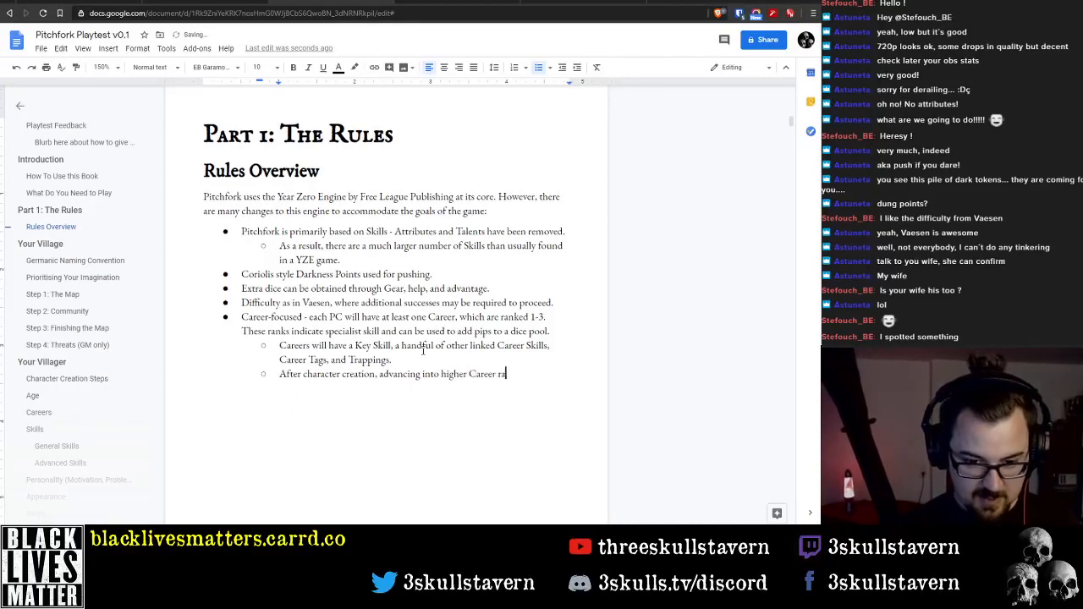
text(nks will )
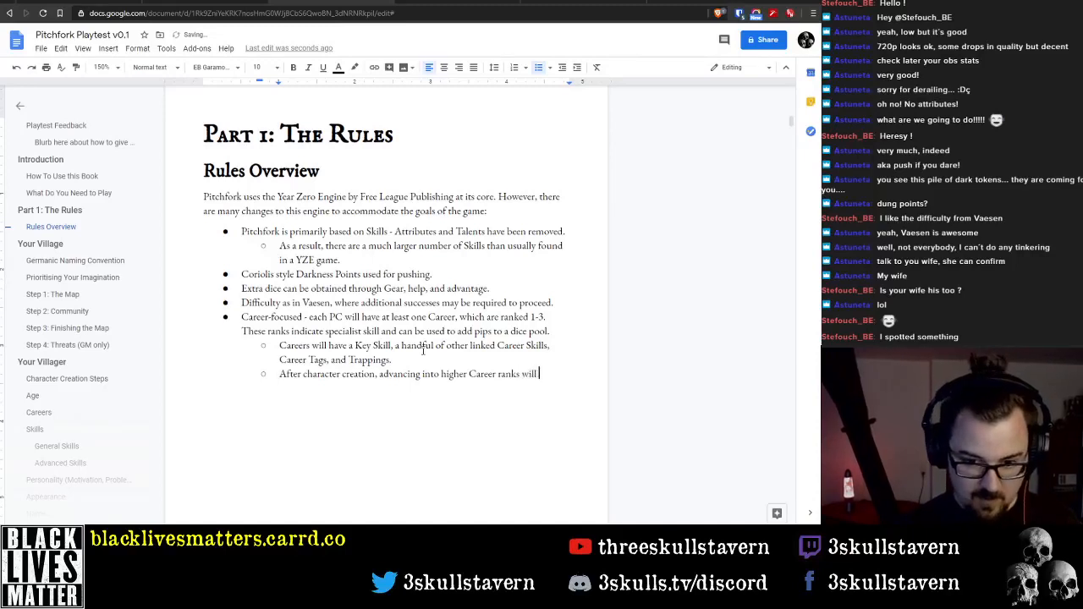
text(have)
key(shift+Home)
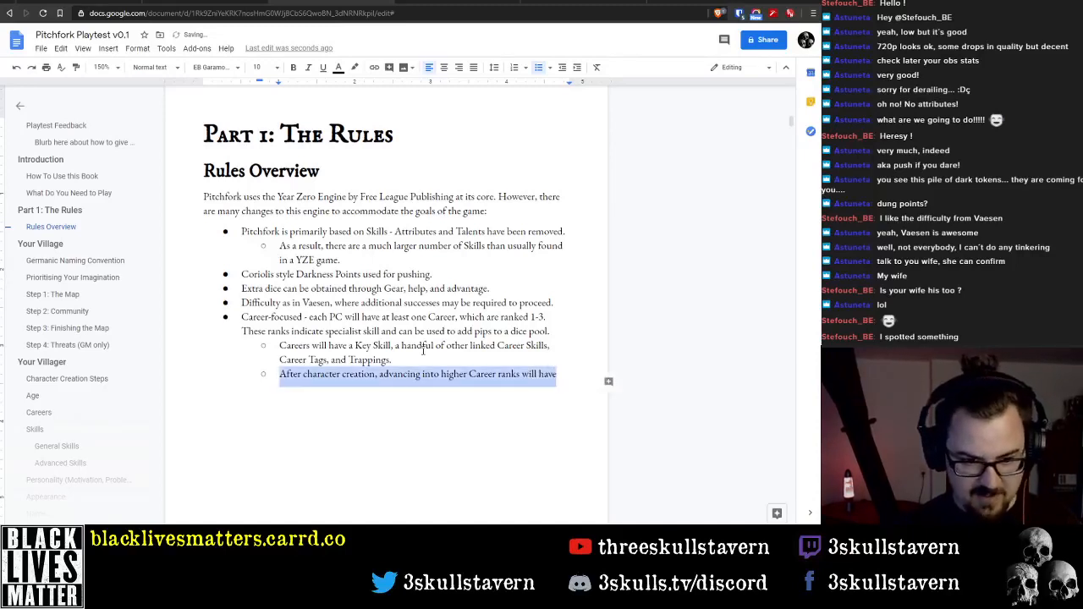
key(BackSpace)
Promote the empty bullet to the main list level and write 'Trauma will be split between physical and mental.'
key(shift+Tab)
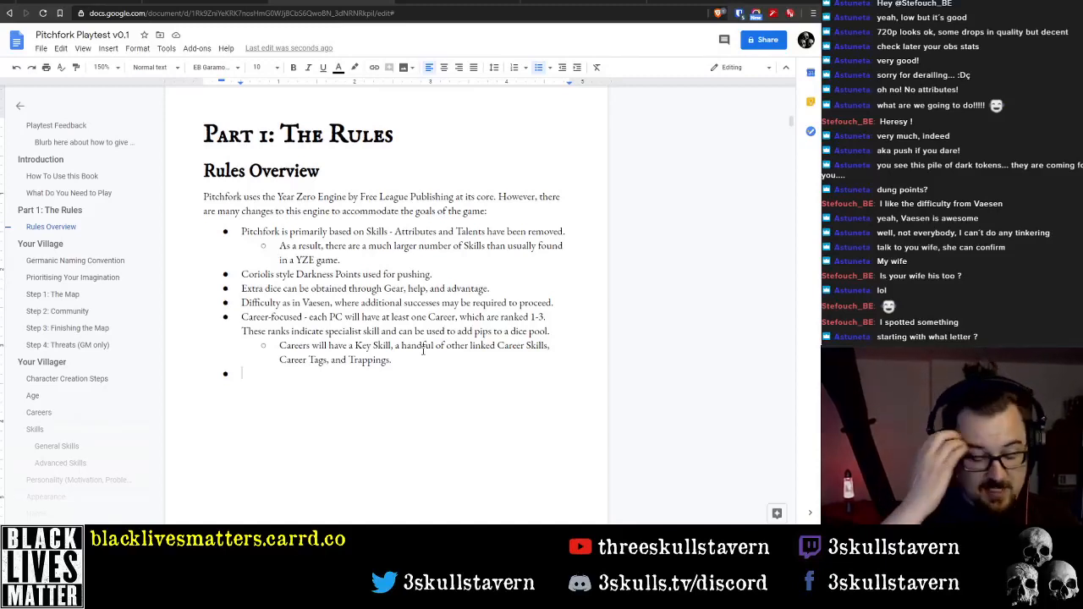
text(Trauma )
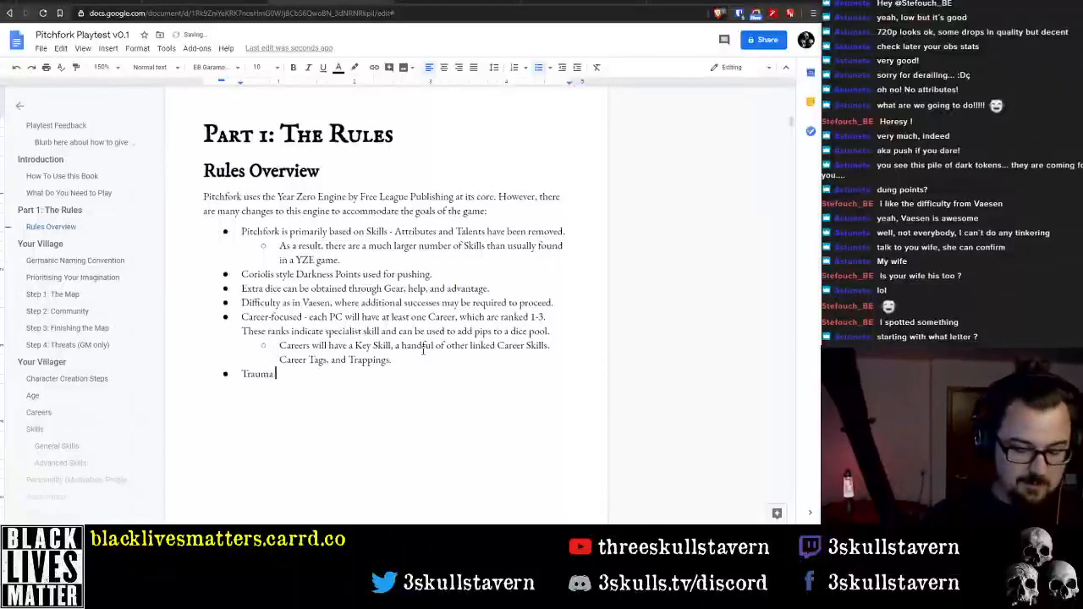
text(will )
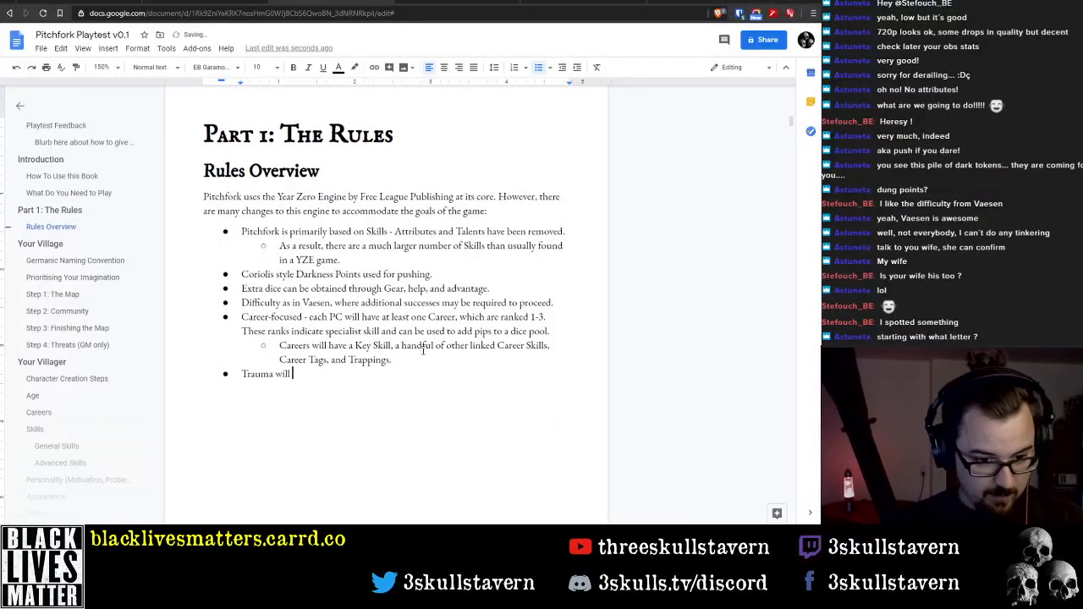
text(be split betw)
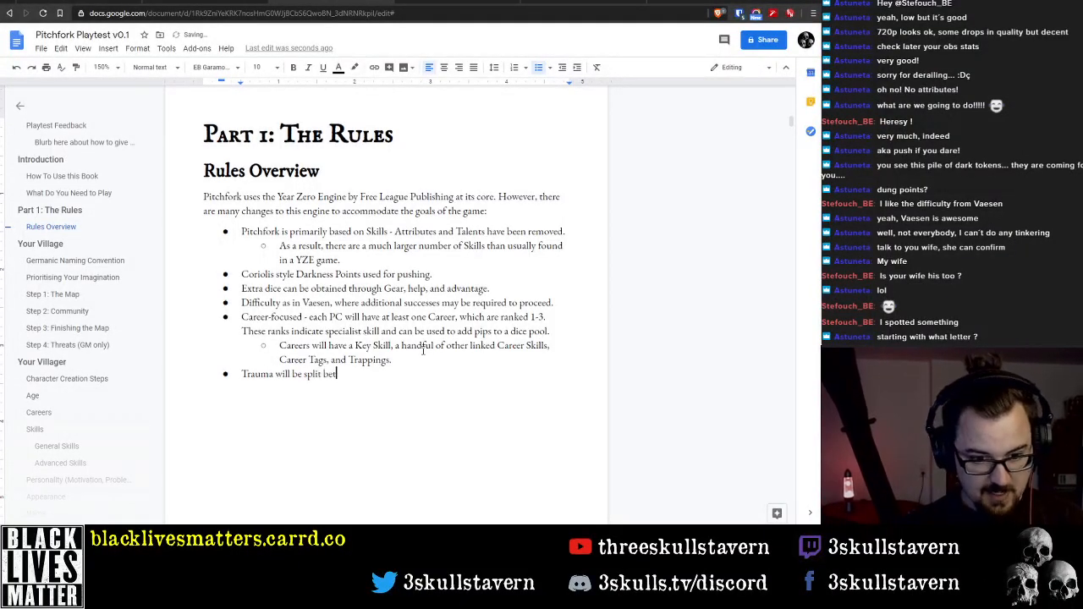
key(BackSpace)
key(BackSpace)
text(er)
key(BackSpace)
key(BackSpace)
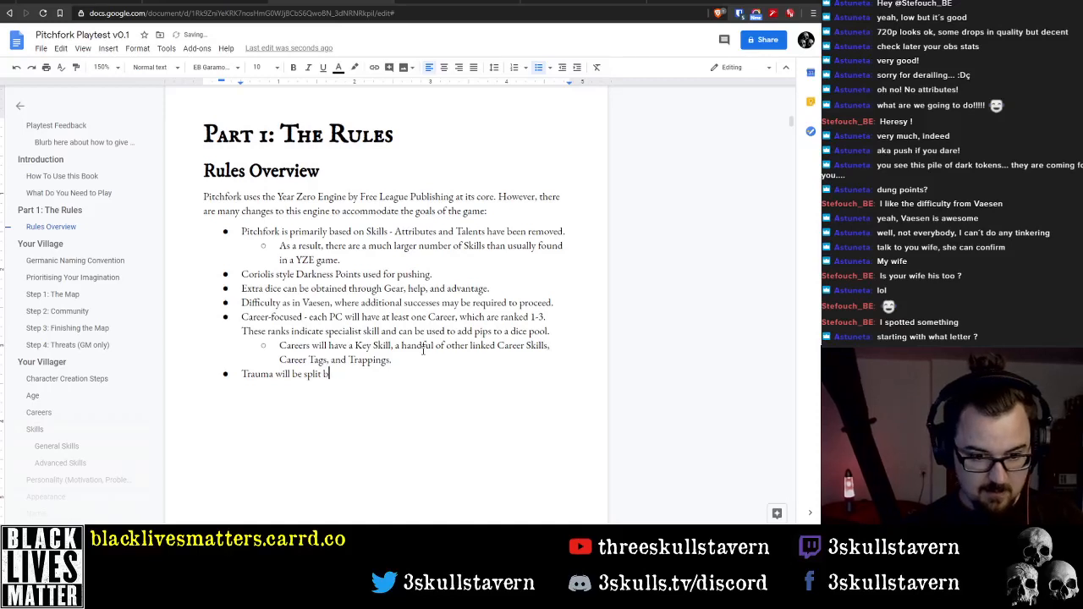
text(etween ph)
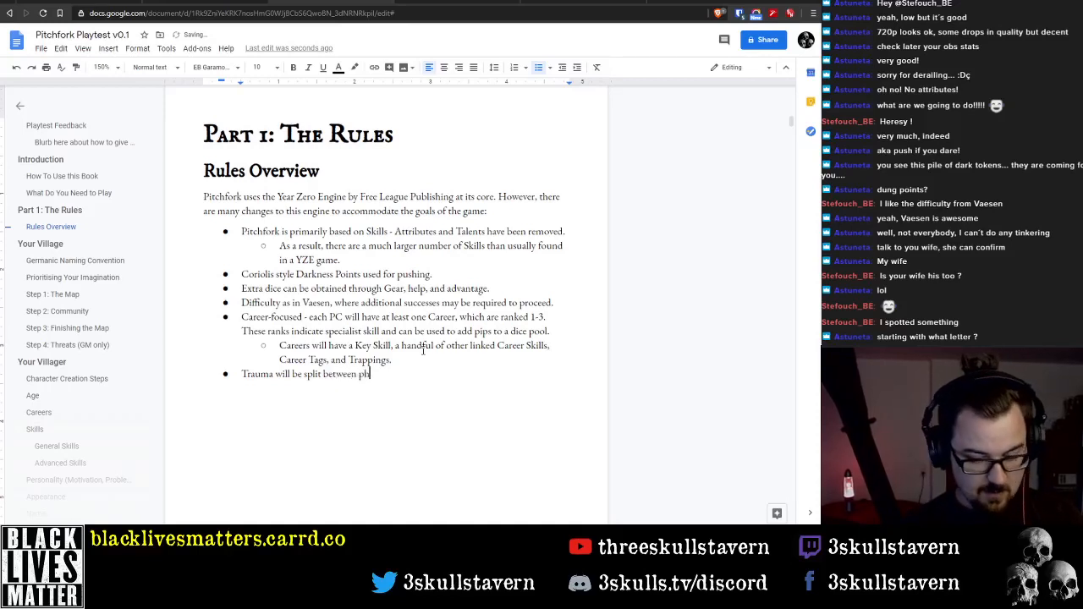
text(ysical a)
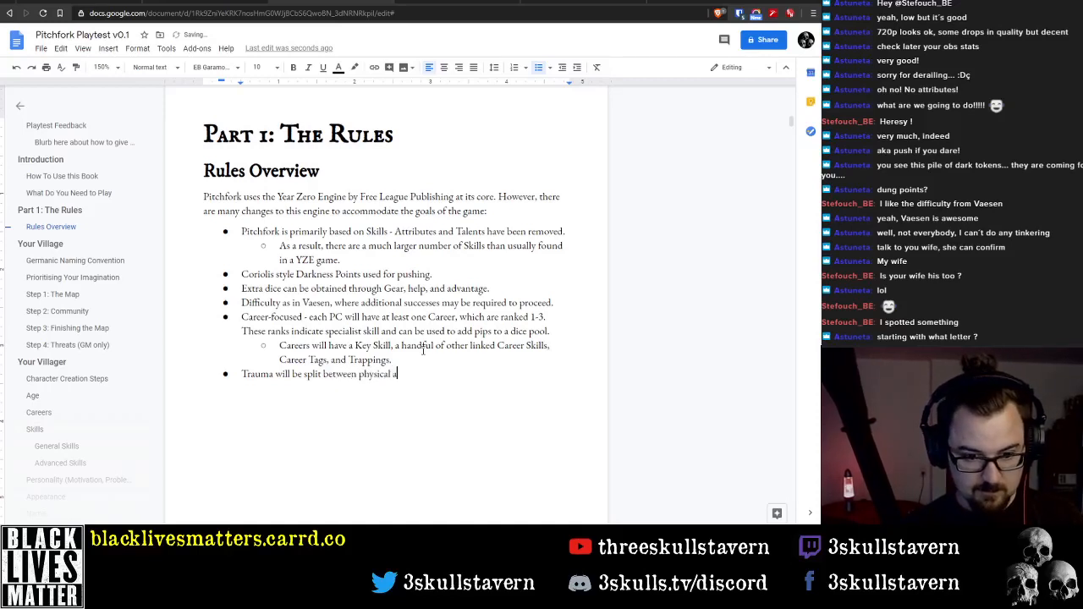
text(nd mental)
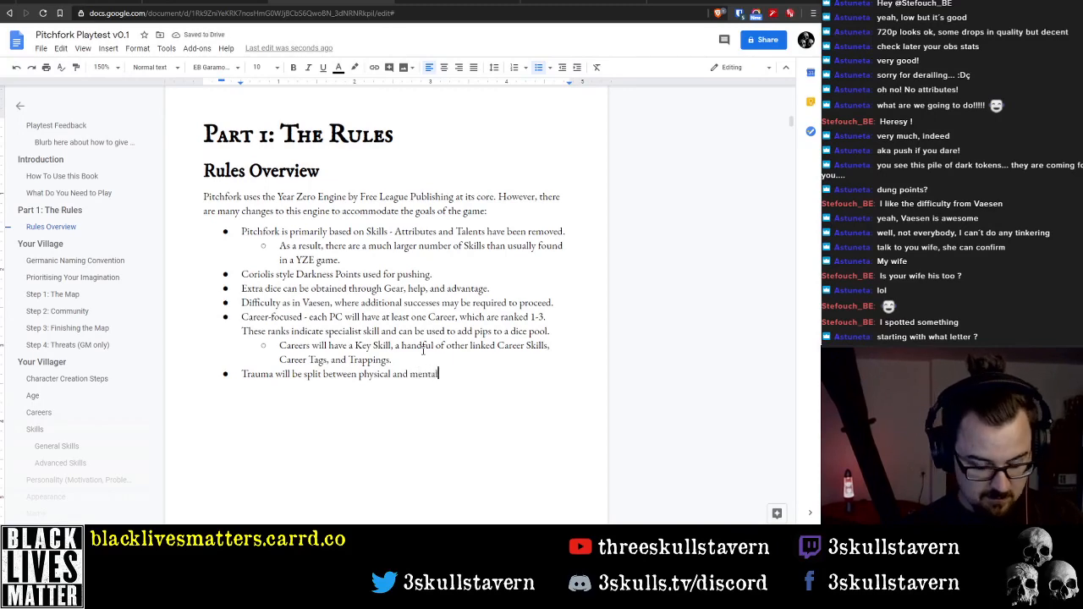
text(.)
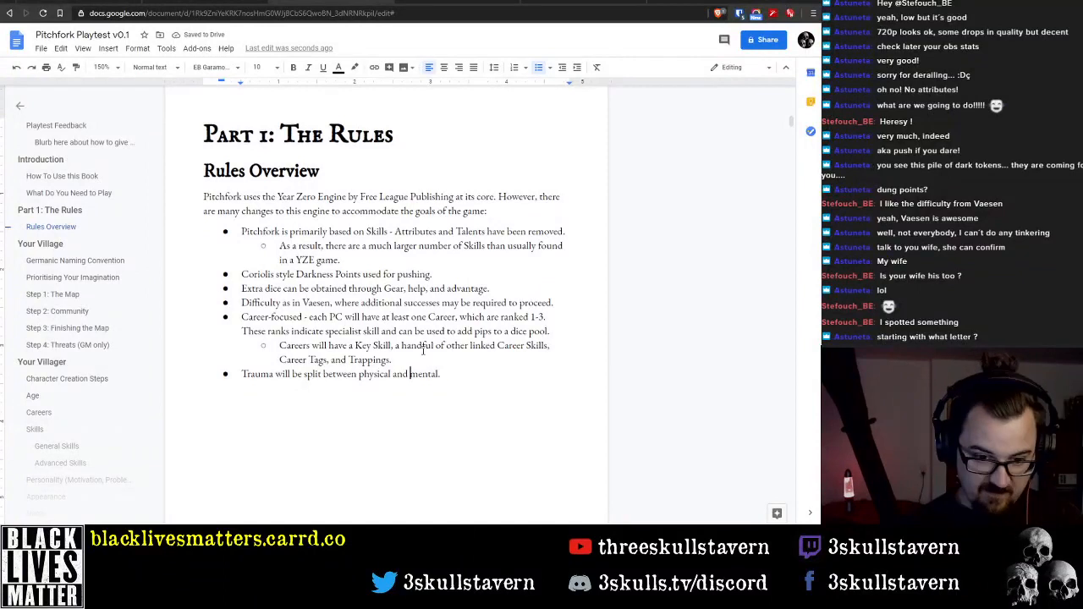
text(()
text(Vitality)
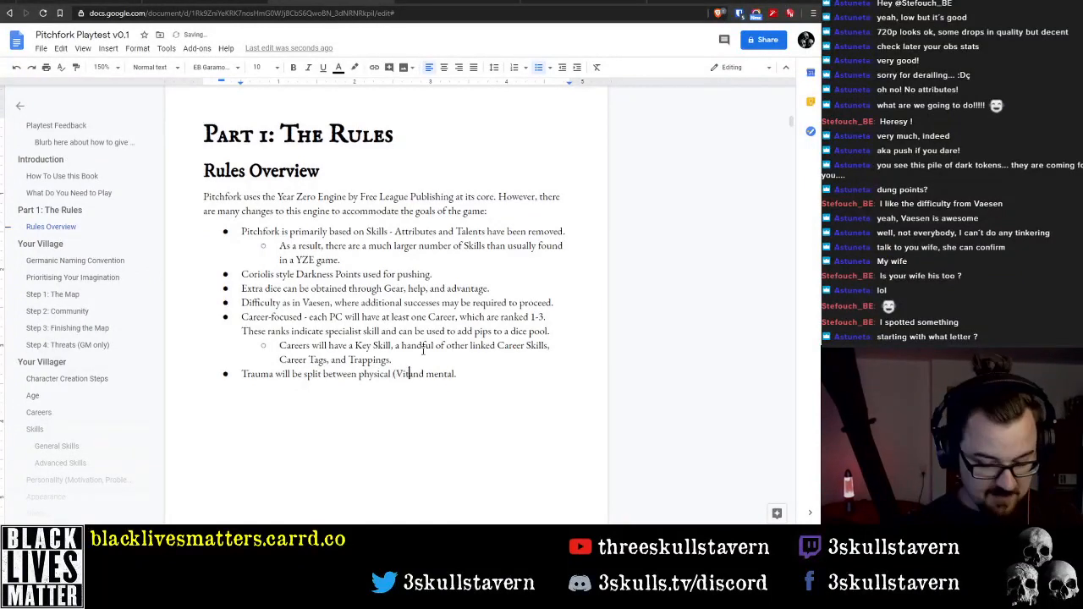
text())
Insert '(Vitality)' after 'physical' in the Trauma bullet
key(End)
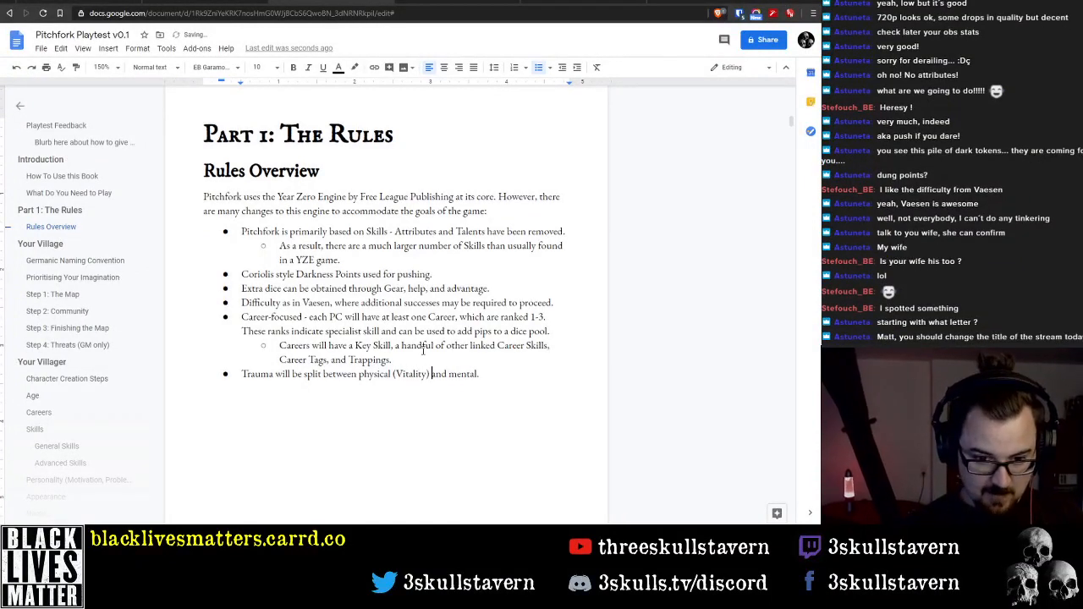
Insert '(Stability)' after 'mental' in the Trauma bullet and add the sentence 'These act as Skills which can also be rolled.'
text((Stabi)
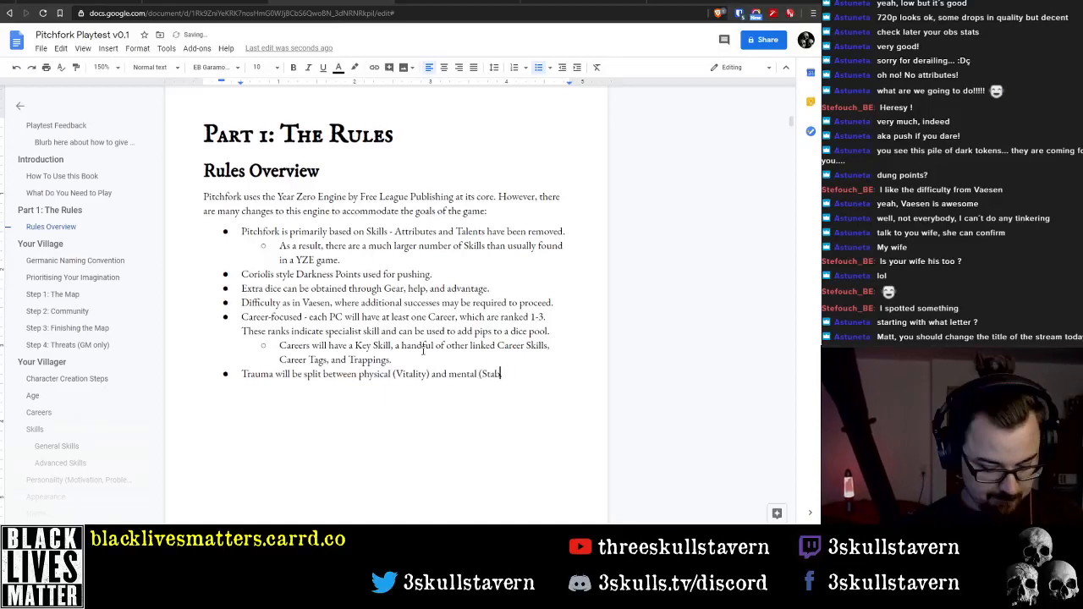
text(lity). Th)
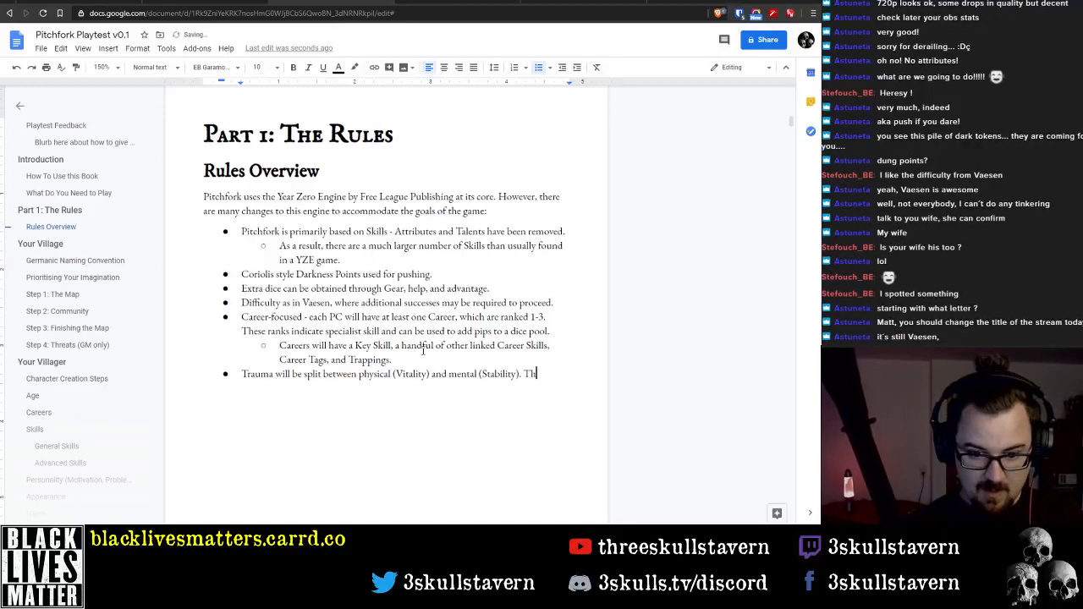
text(ese act as)
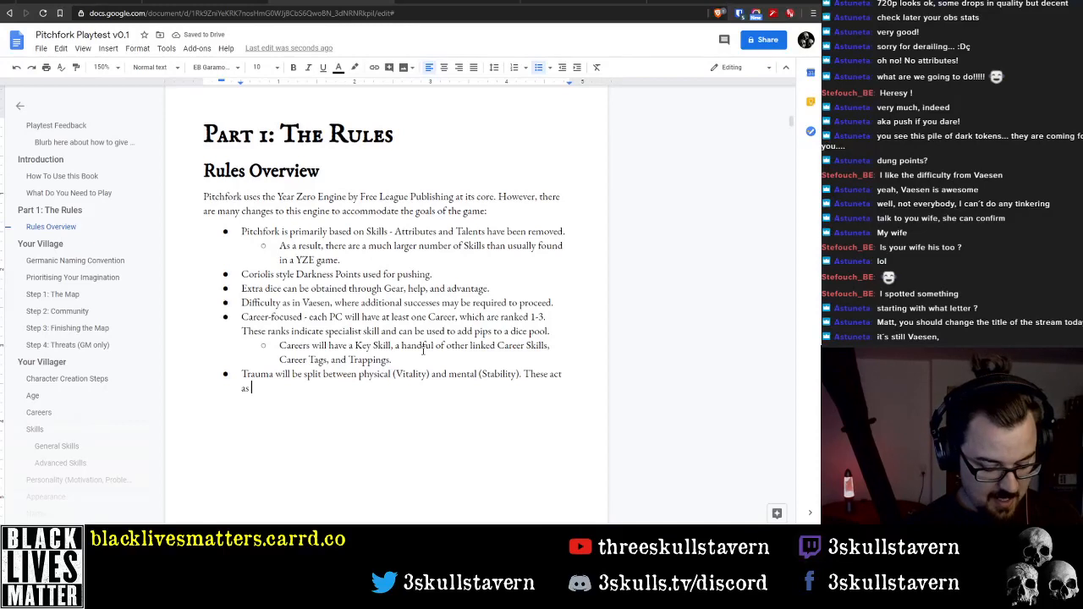
text( Skills)
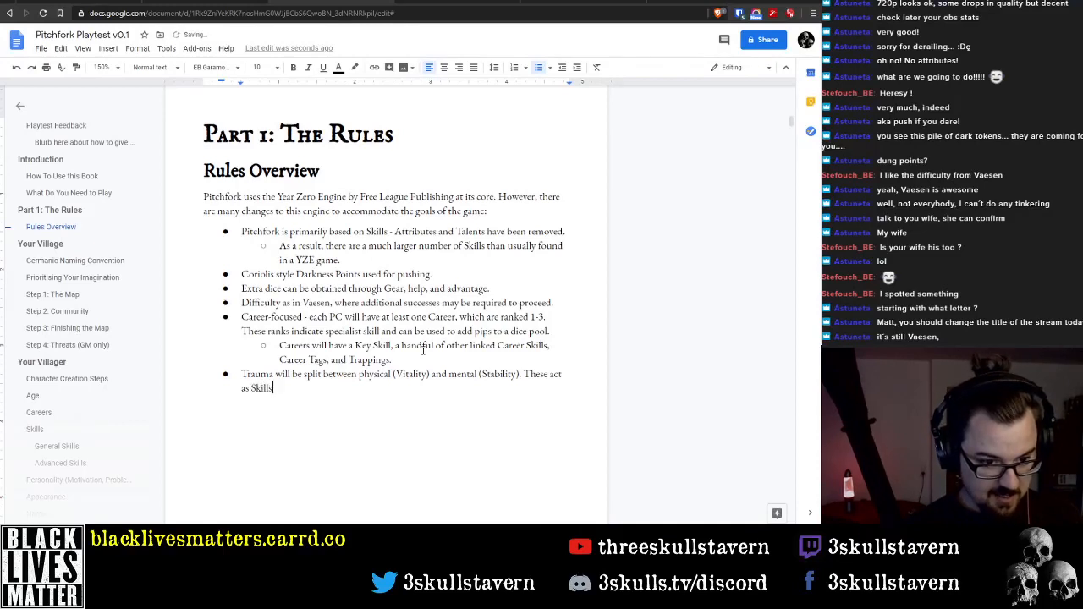
text( which can )
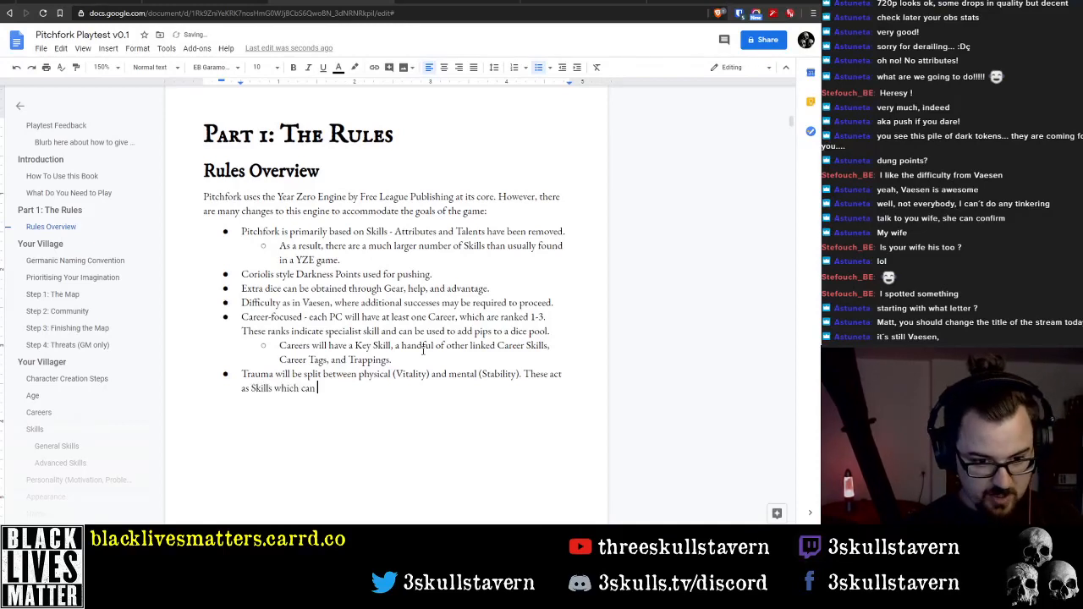
text(also be rolled.)
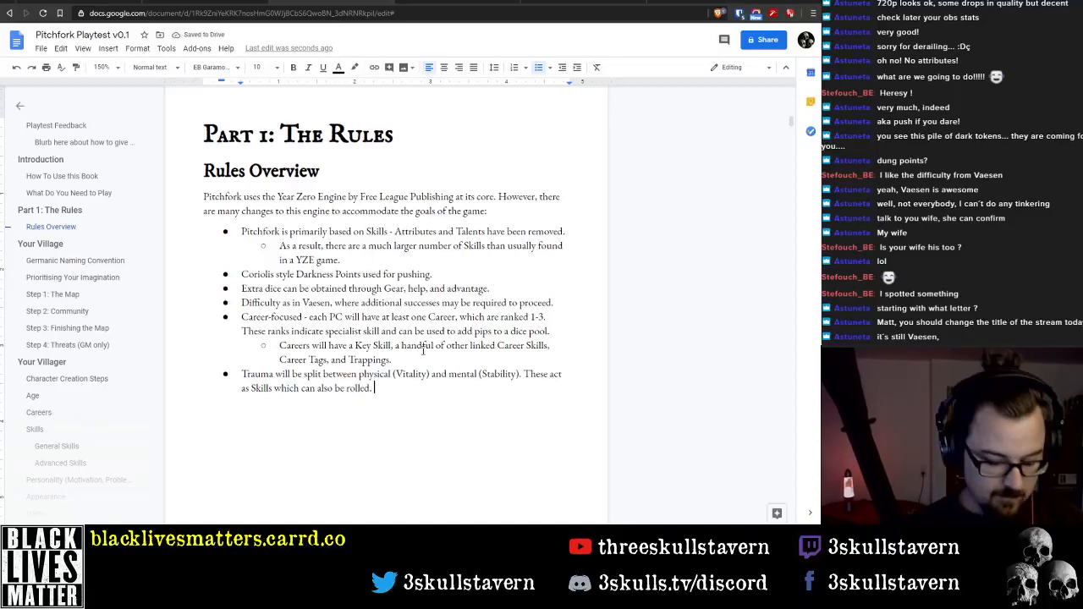
key(BackSpace)
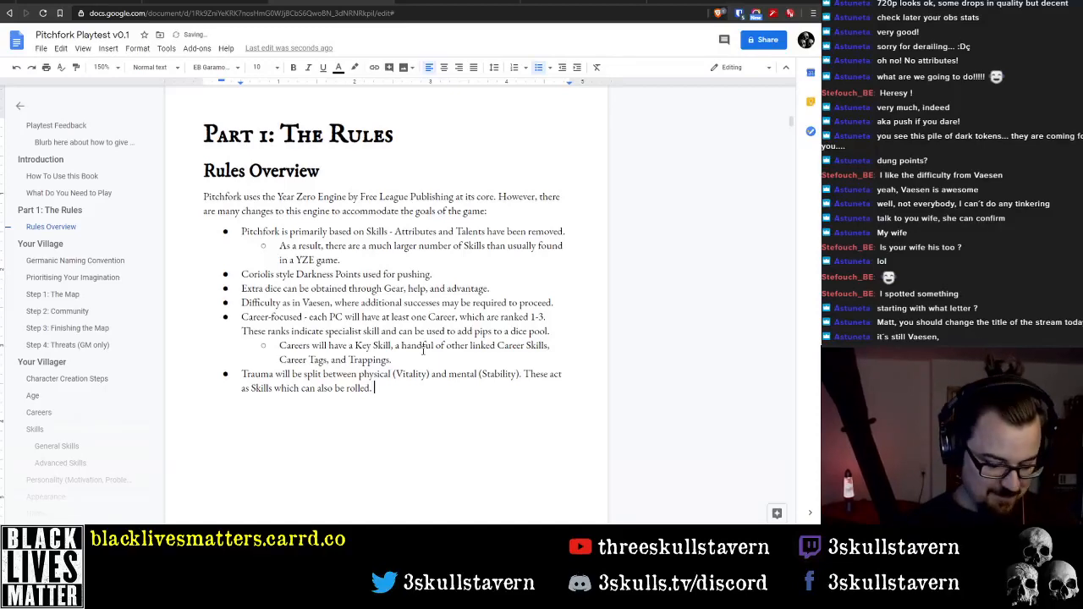
text(As a resu)
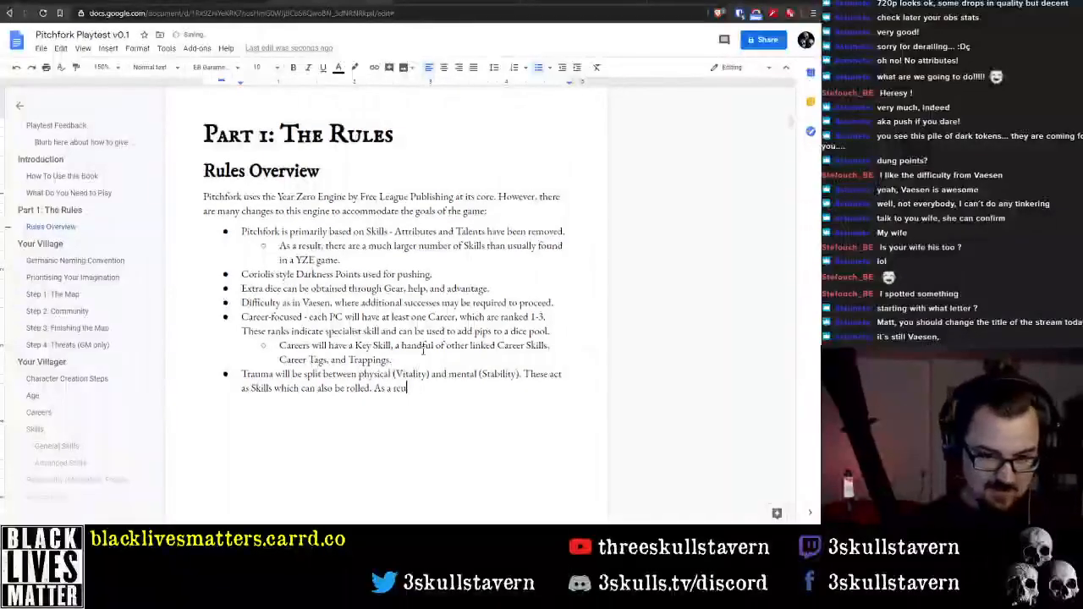
text(lt, these)
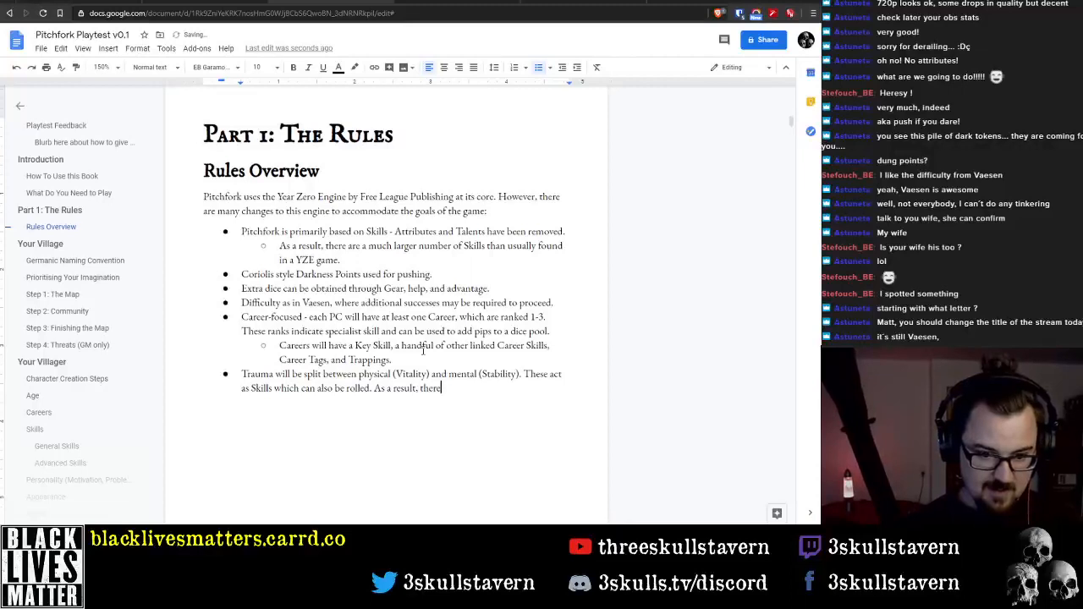
text( are )
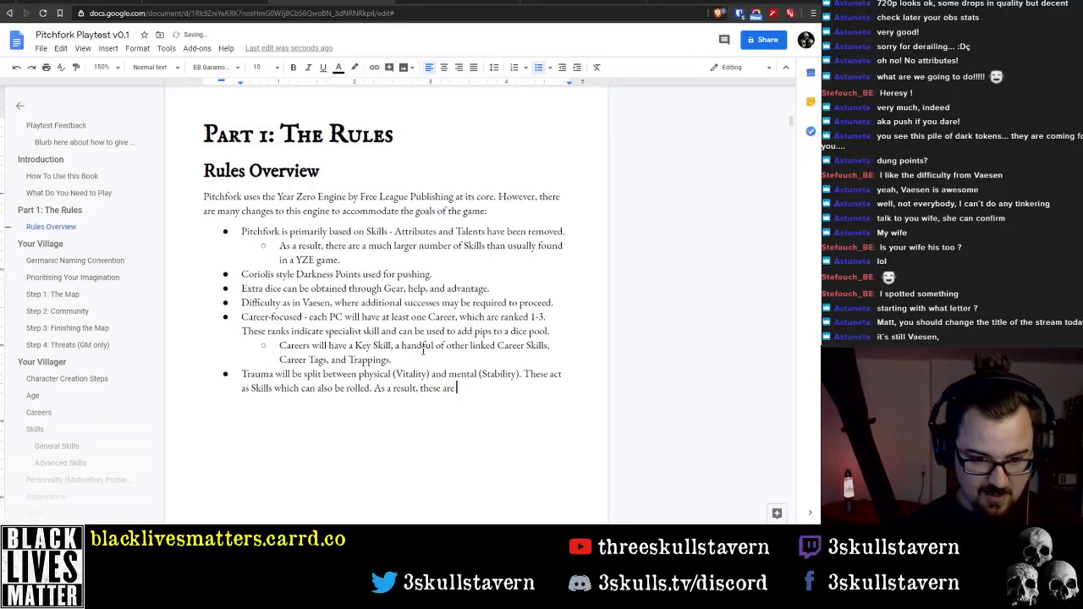
text(higher than)
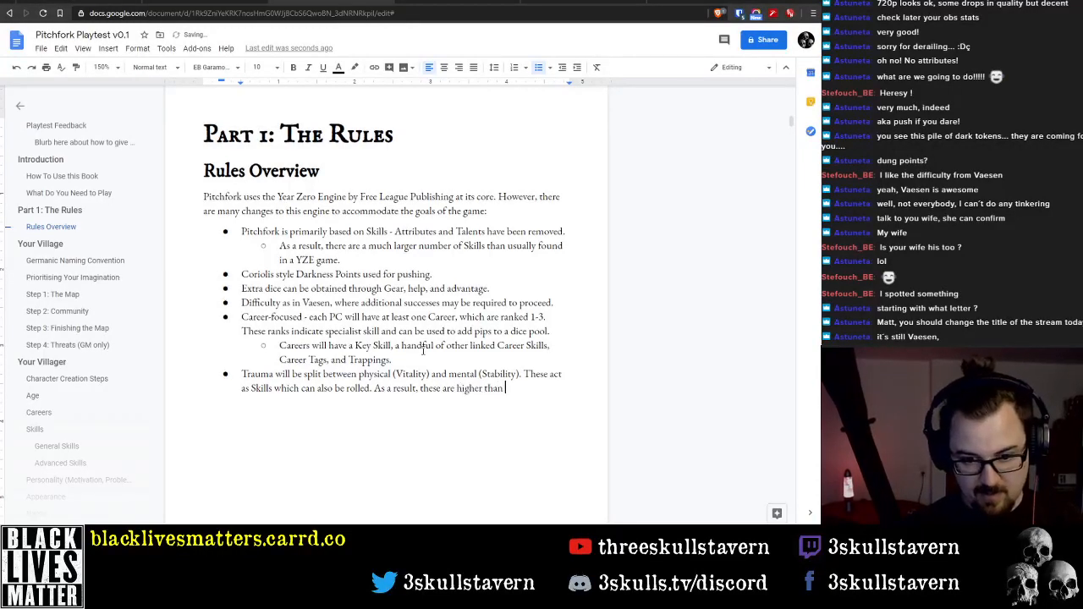
key(ctrl+BackSpace)
key(ctrl+BackSpace)
key(ctrl+BackSpace)
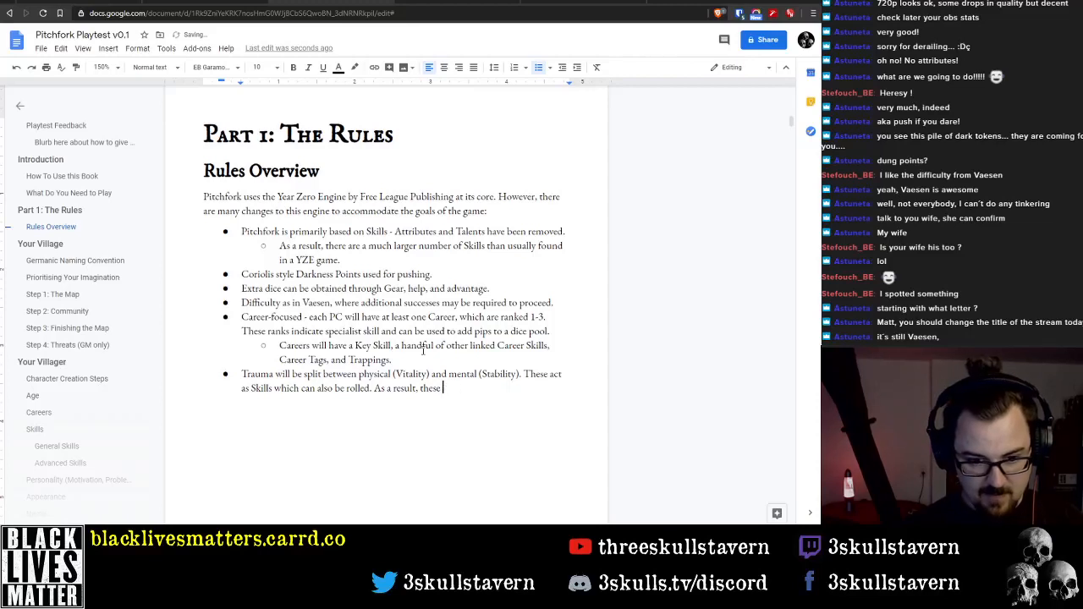
text(are)
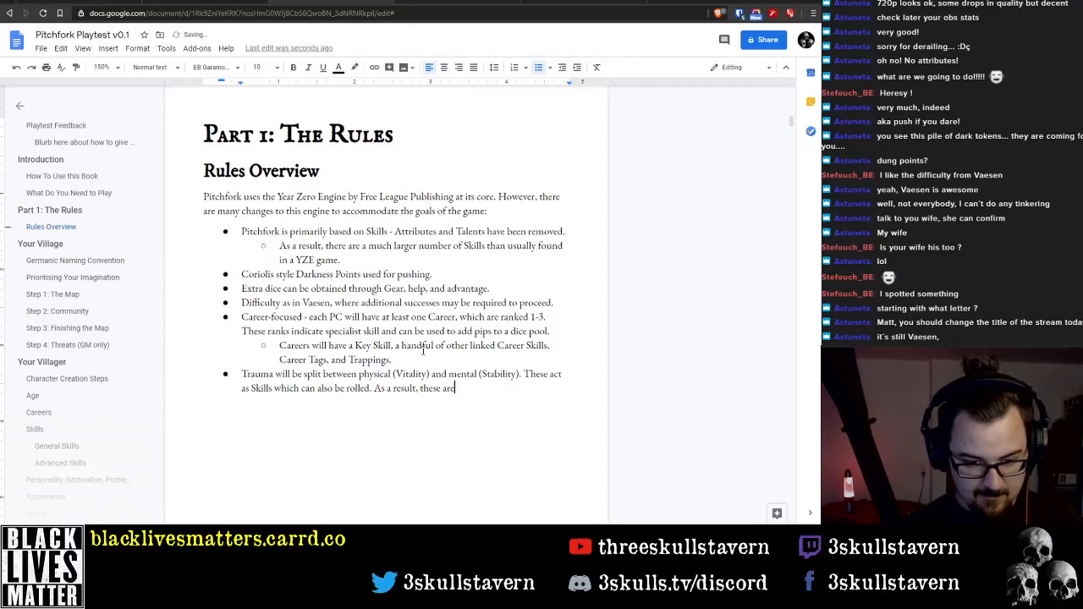
key(ctrl+BackSpace)
key(ctrl+BackSpace)
key(ctrl+BackSpace)
key(ctrl+BackSpace)
key(ctrl+BackSpace)
key(ctrl+BackSpace)
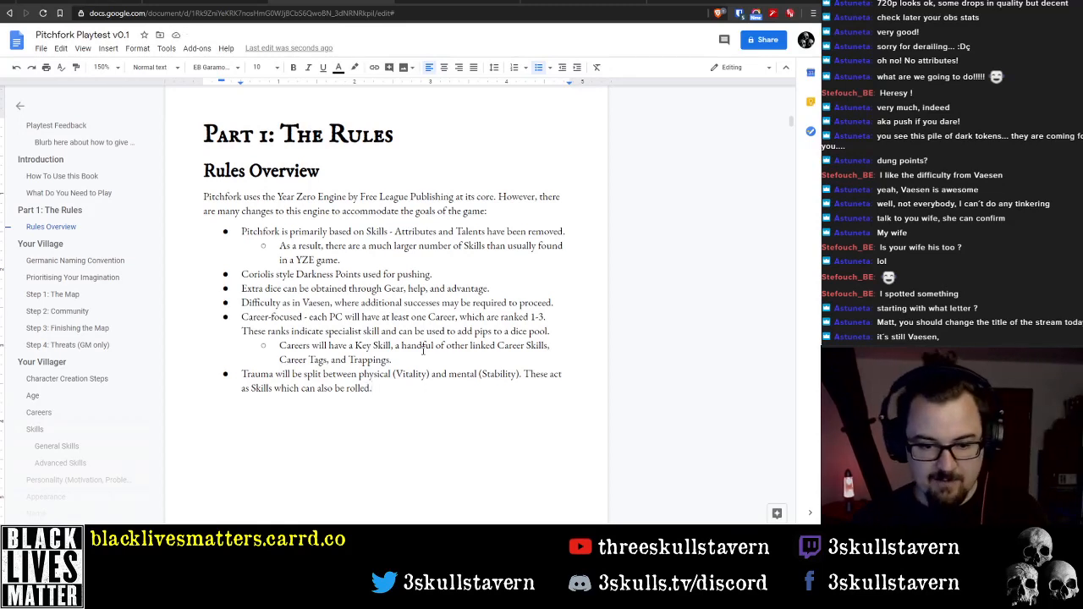
Add the sentence 'The sum of these two Trauma values will be ~14.' to the end of the Trauma bullet
text(The)
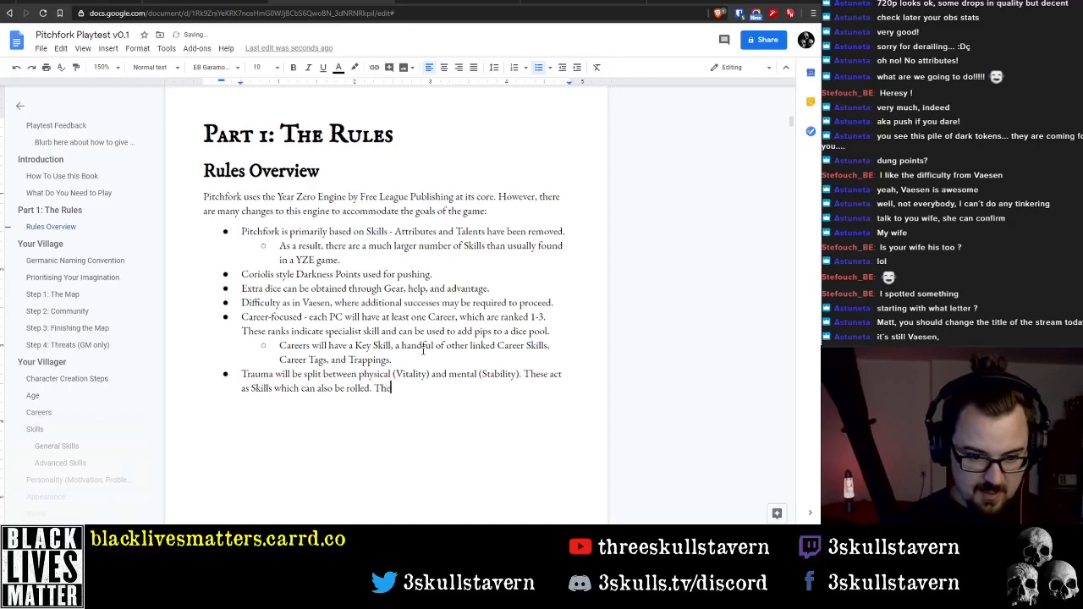
text( sum of these )
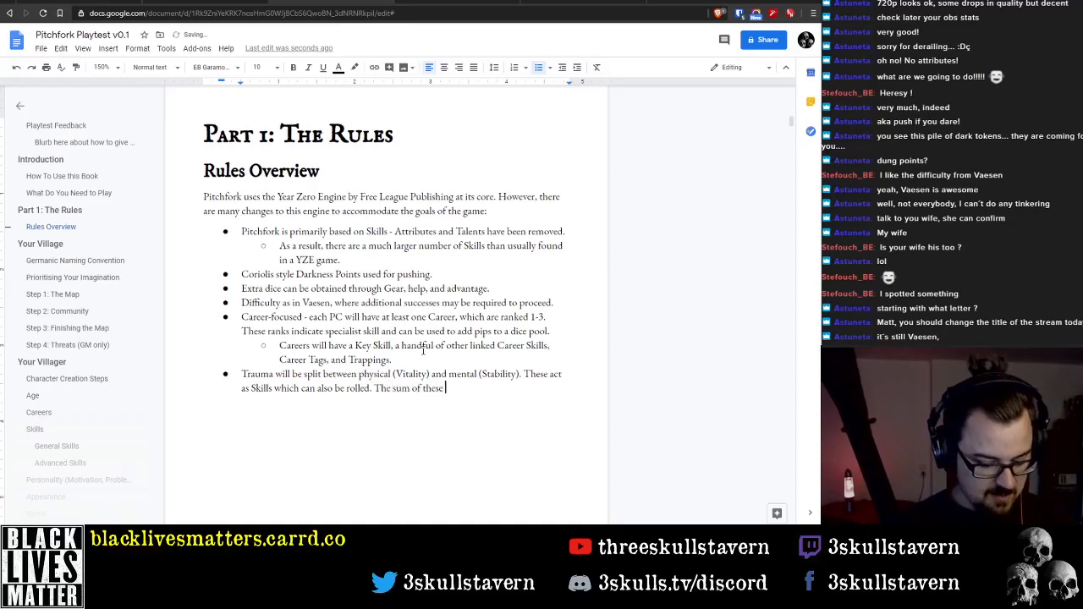
text(2)
key(BackSpace)
text(two)
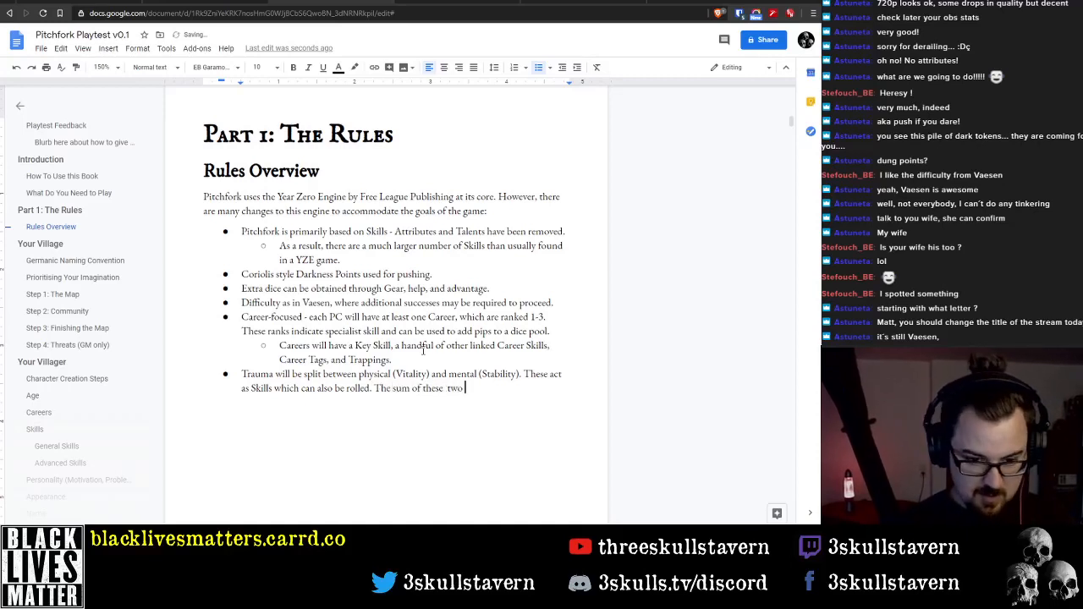
text( Trauma val)
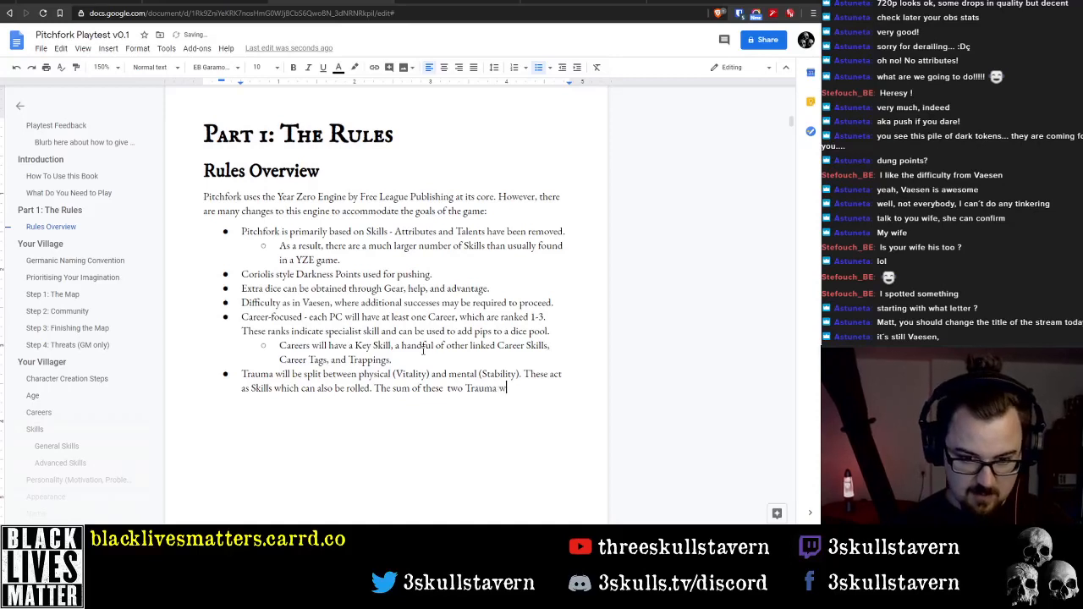
text(ues wil)
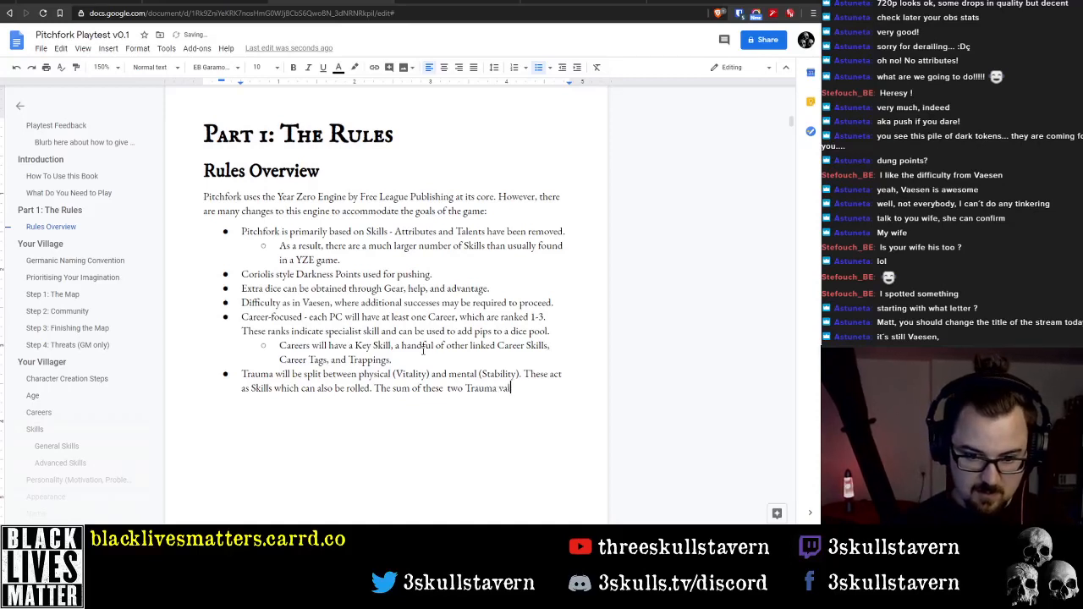
text(l be )
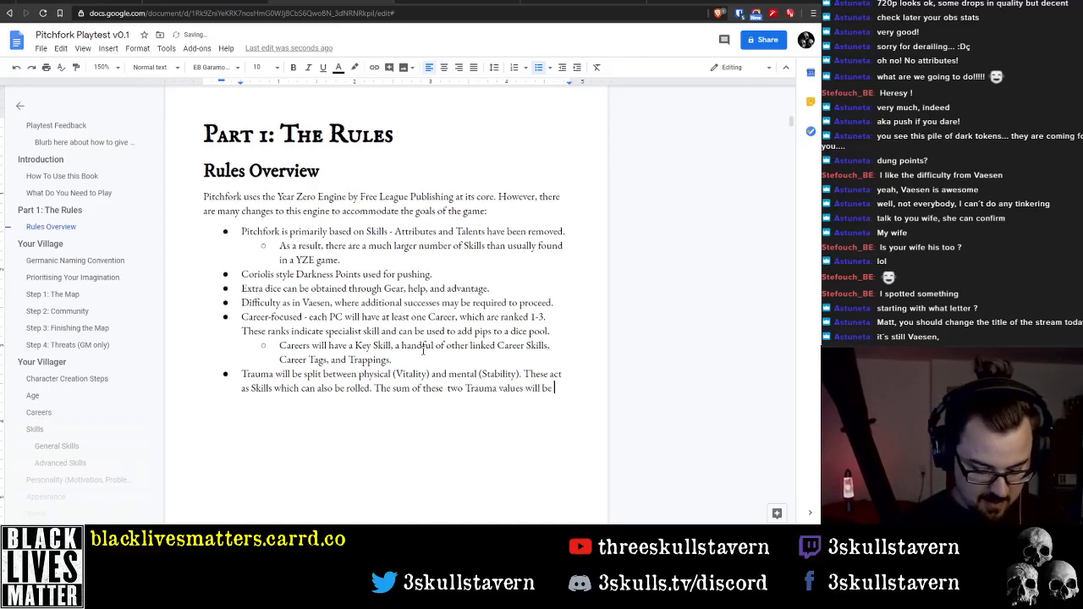
text(~1)
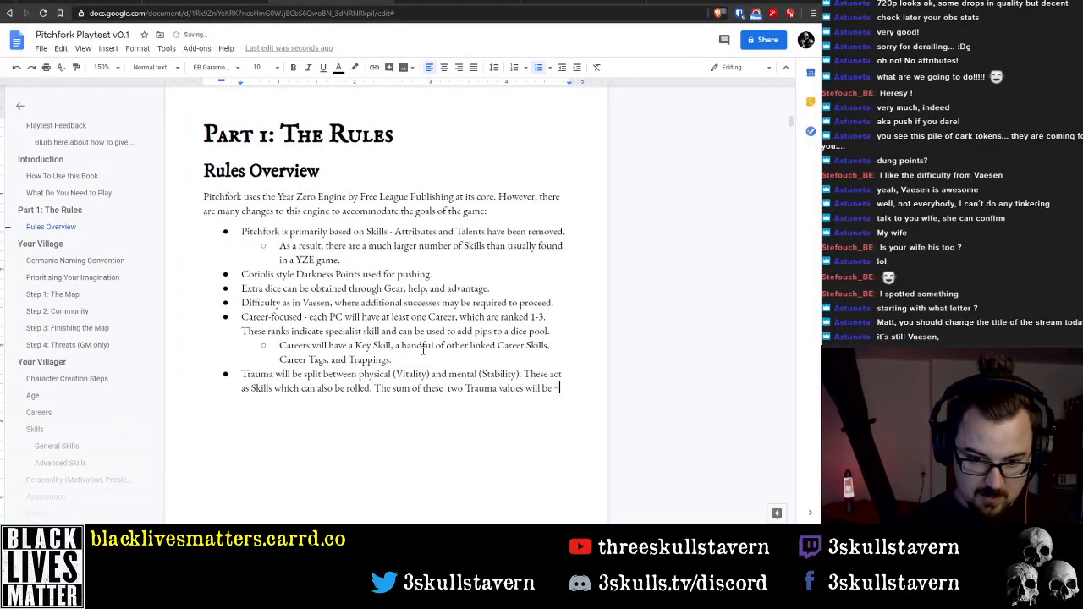
text(4)
Remove the extra space before 'two' in the Trauma bullet and add an empty bullet below it
key(Up)
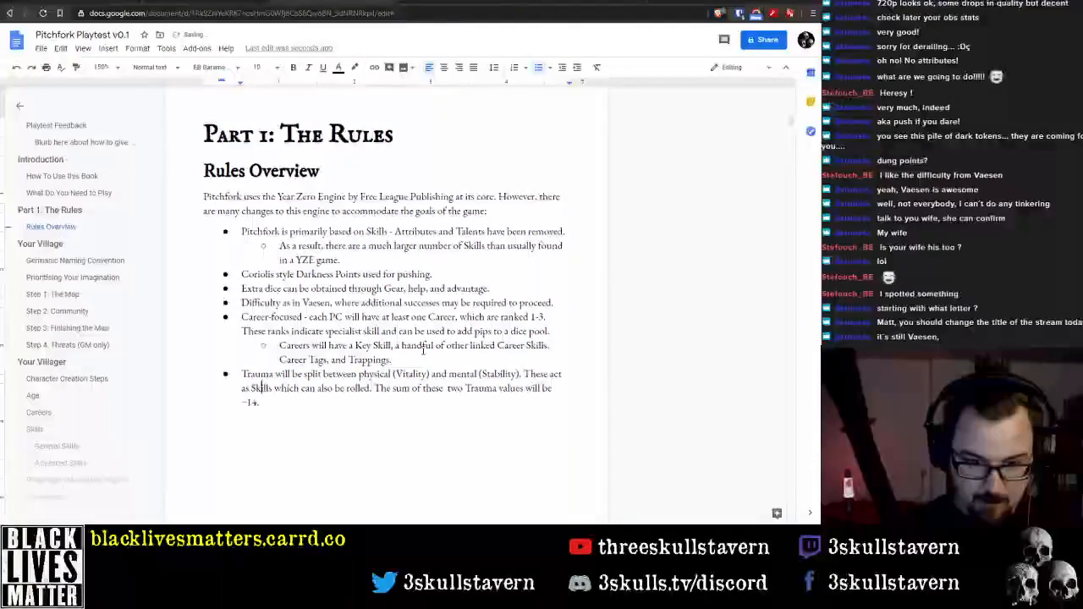
key(End)
key(ctrl+Left)
key(ctrl+Left)
key(ctrl+Left)
key(ctrl+Left)
key(ctrl+Left)
key(BackSpace)
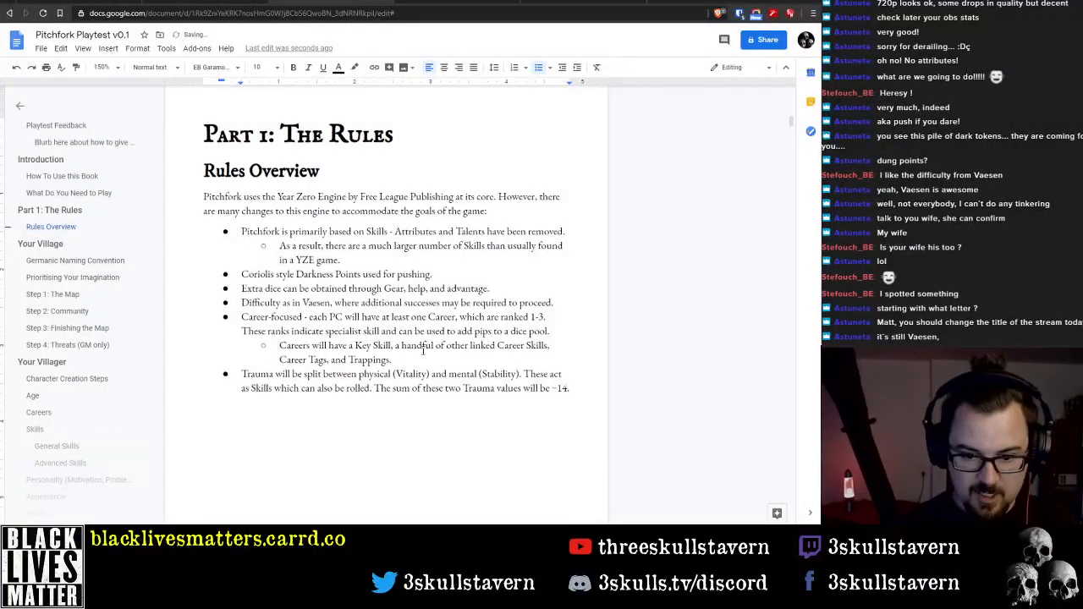
key(Return)
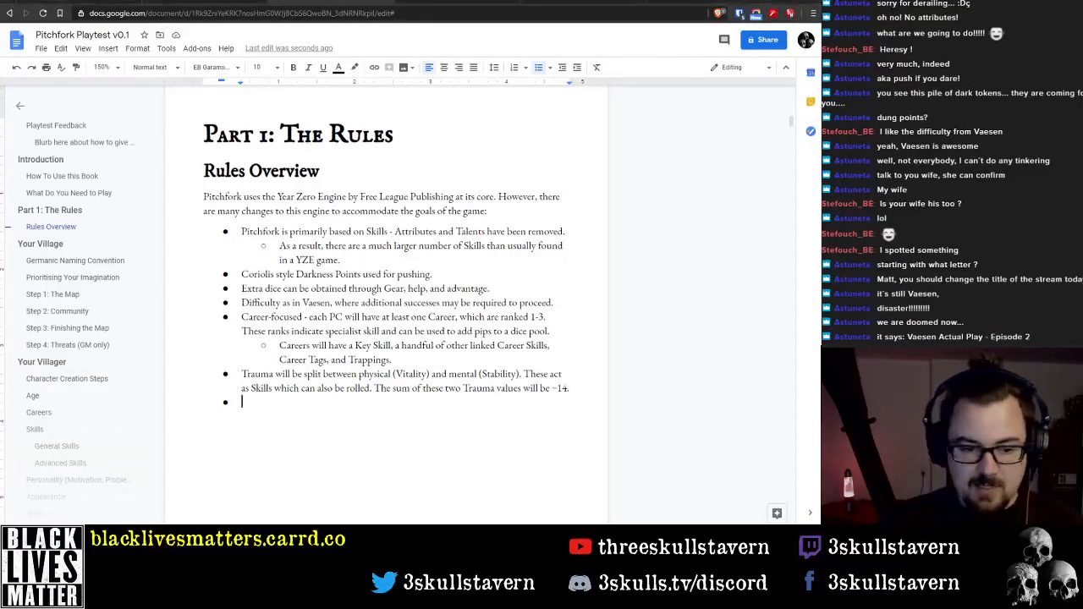
Switch to a new browser tab and open the 3skullstavern channel page on Twitch
key(super+d)
key(super+d)
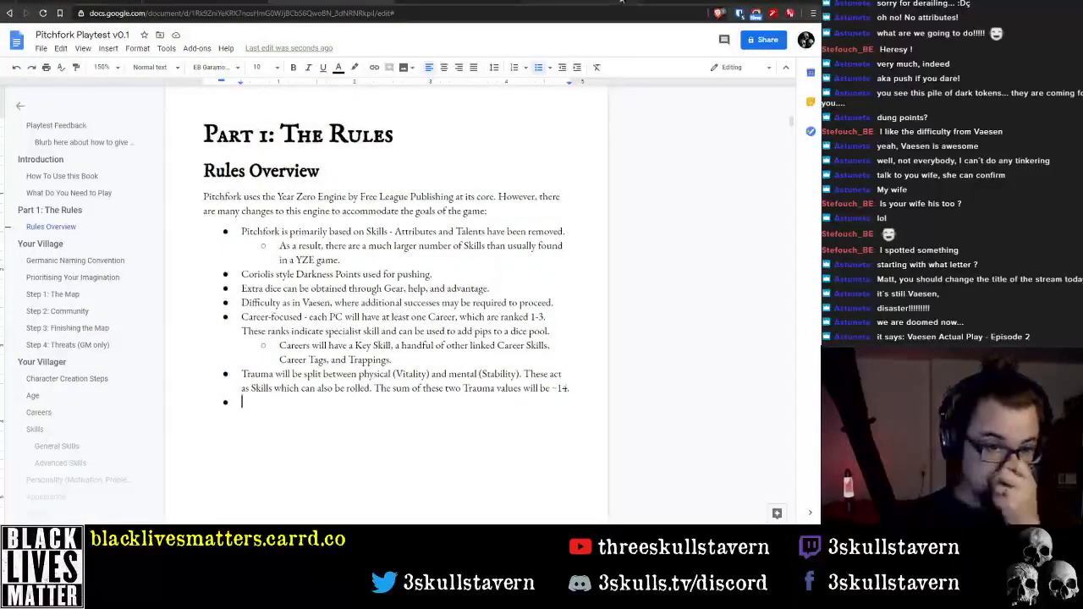
click(663, 1)
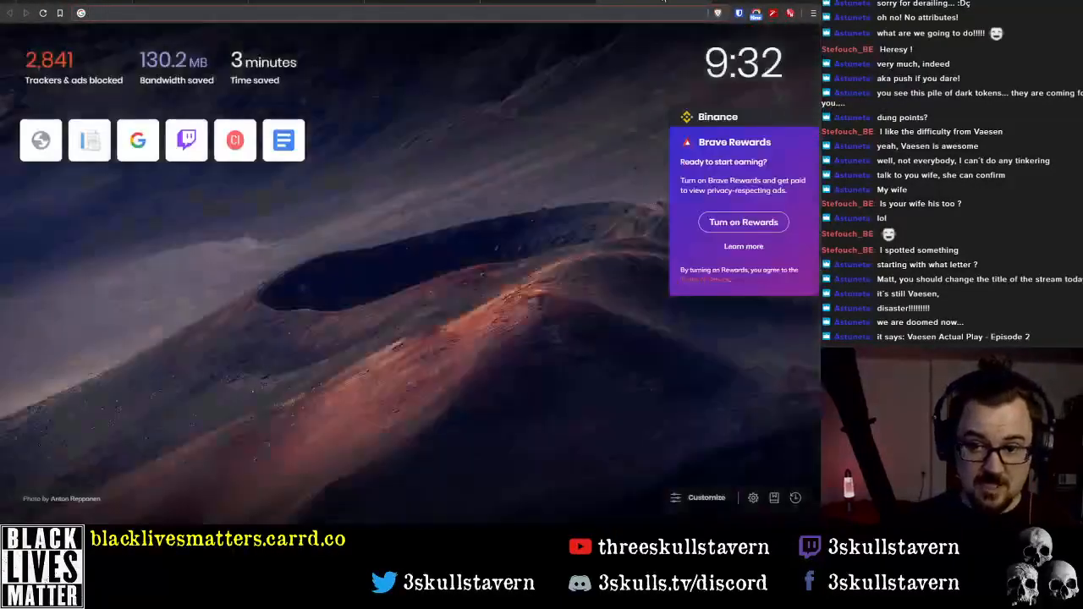
text(twitt)
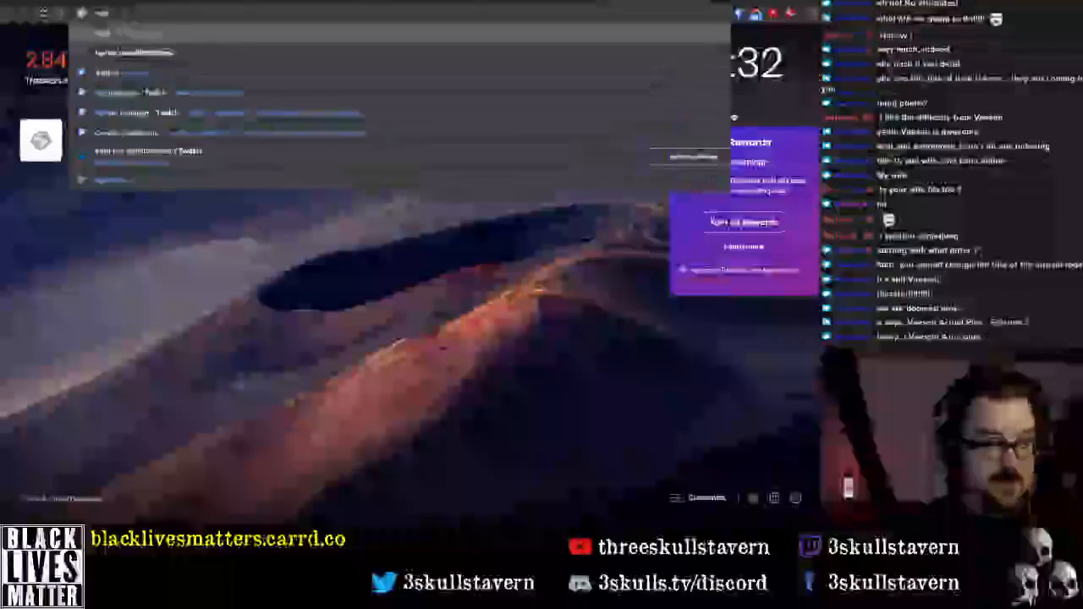
key(Down)
key(Down)
key(Down)
key(Return)
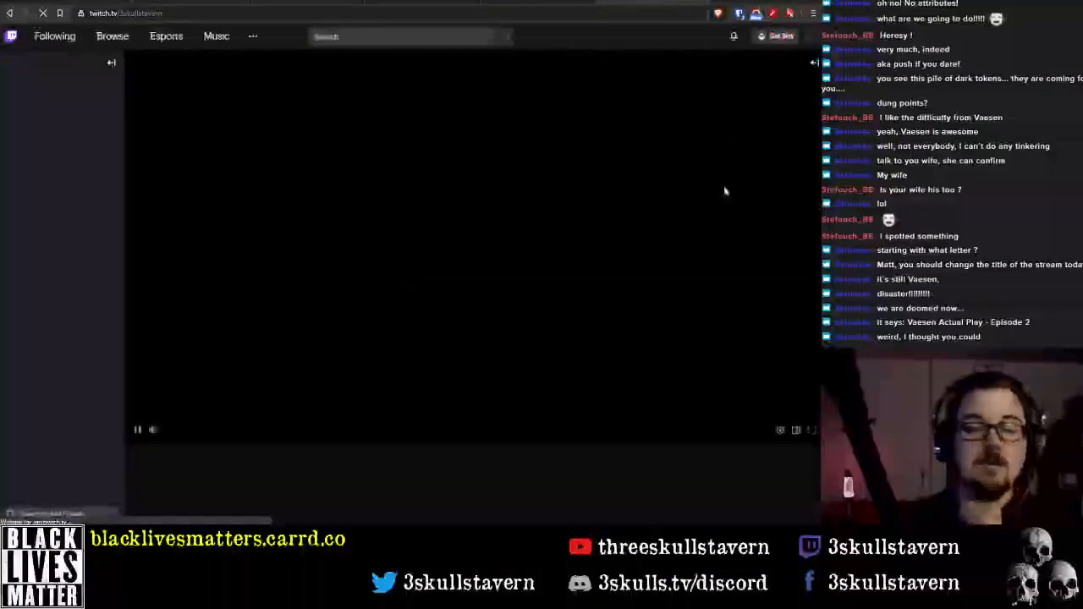
Open the Twitch account settings from the channel page
click(812, 39)
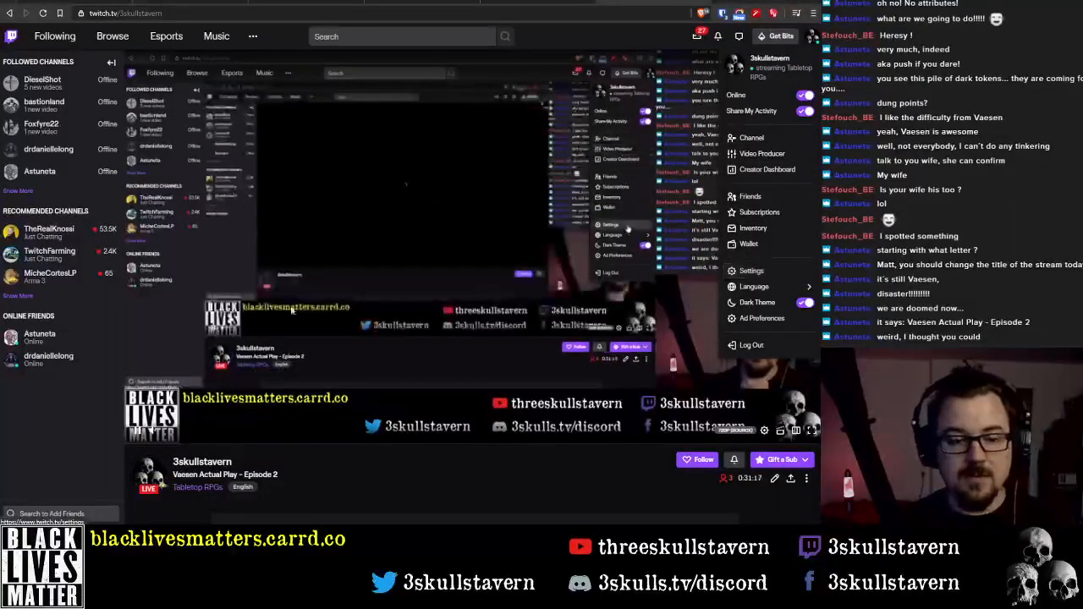
click(407, 501)
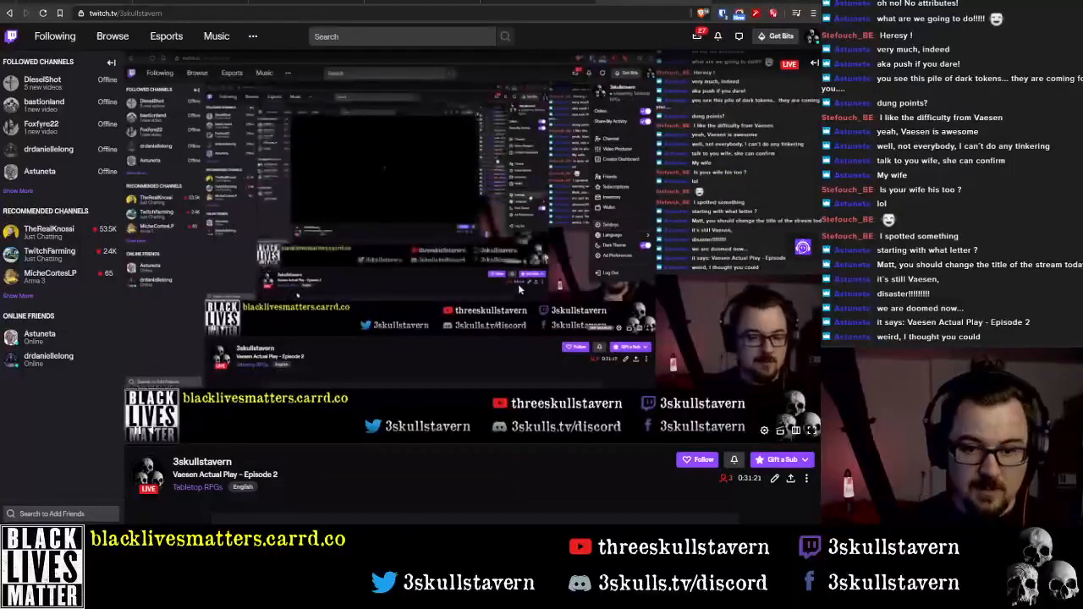
click(812, 36)
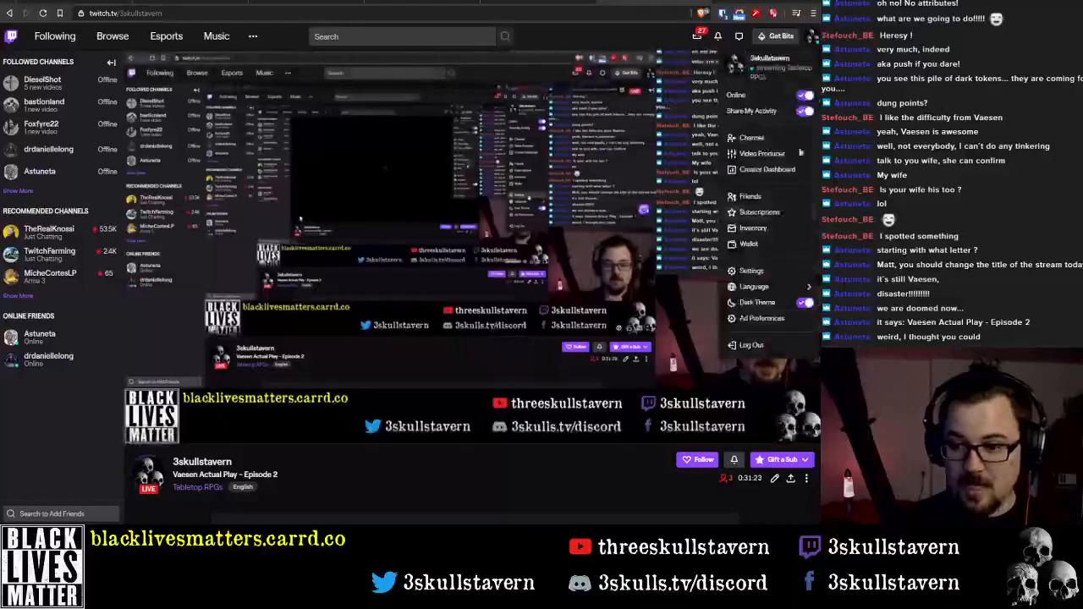
click(766, 271)
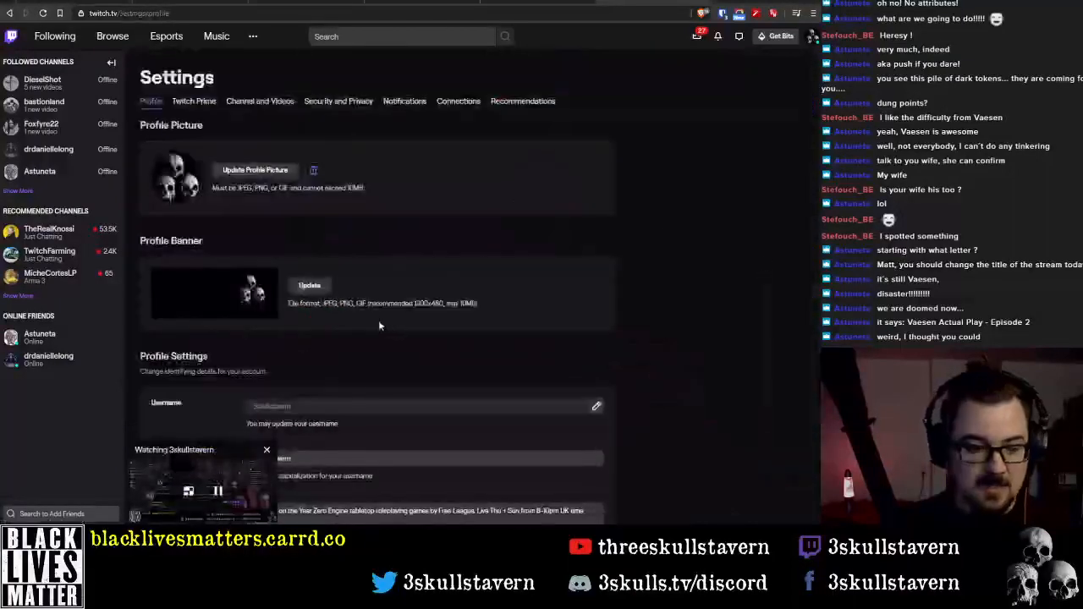
Look through the profile settings for the stream title option and open the Channel and Videos settings
scroll(355, 364, down, 3)
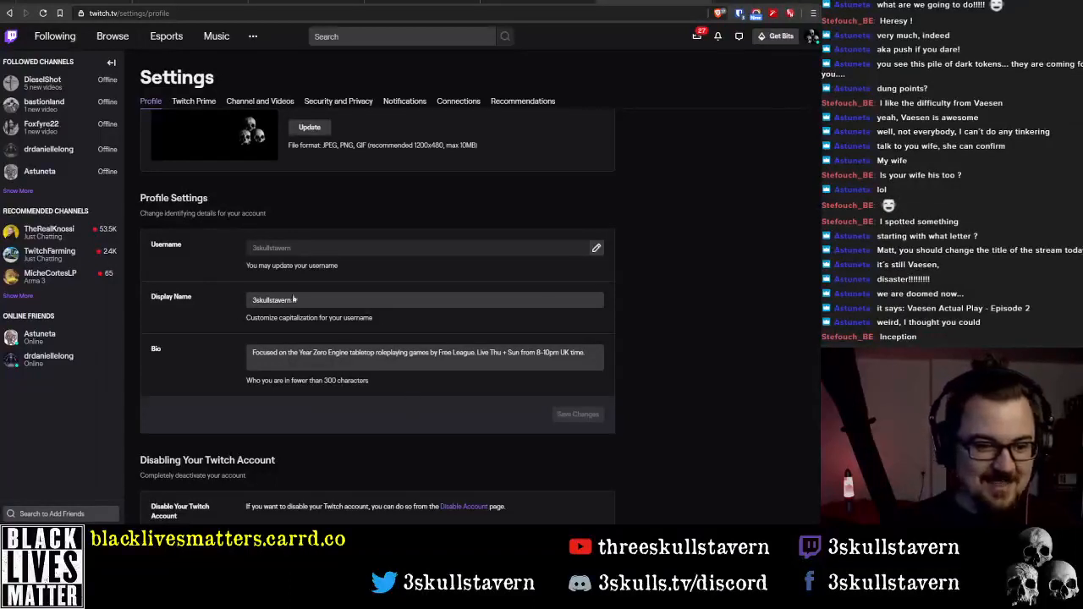
scroll(349, 396, down, 1)
scroll(349, 380, up, 3)
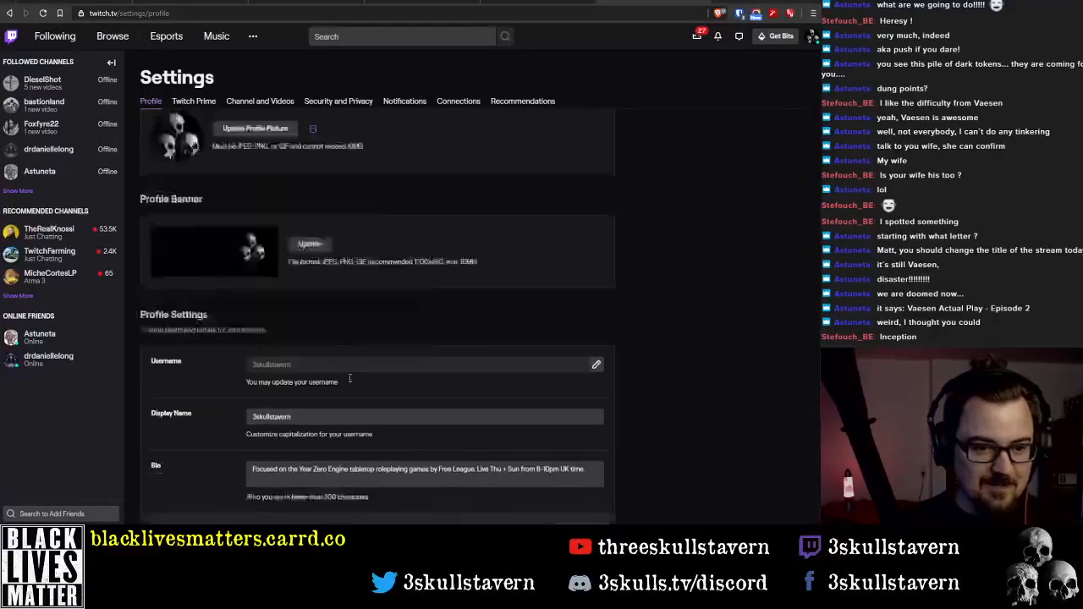
click(261, 104)
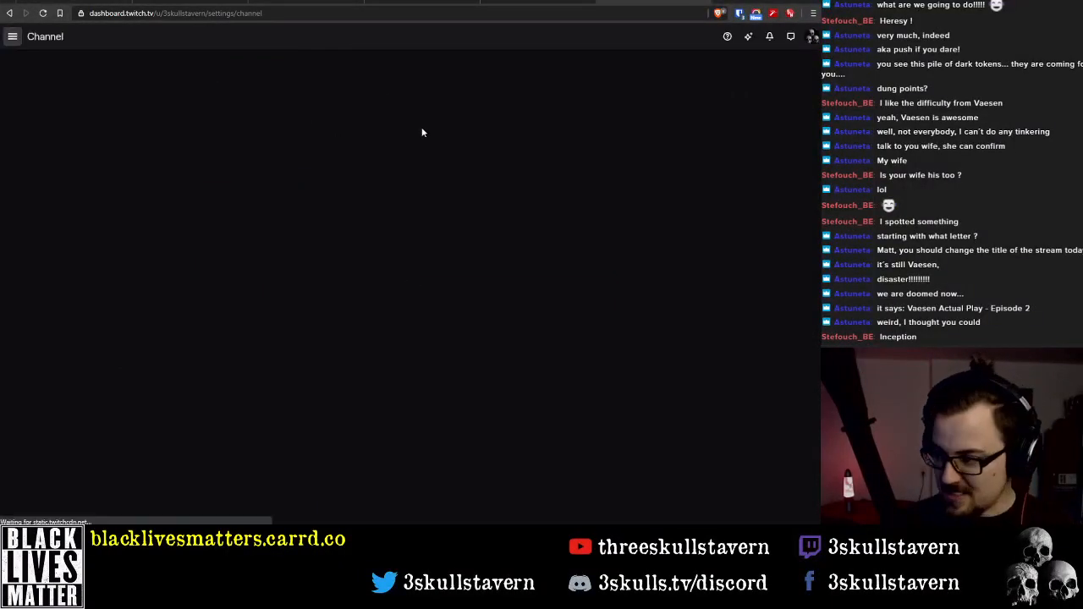
Look through the channel settings for an option to change the stream title
scroll(192, 227, down, 7)
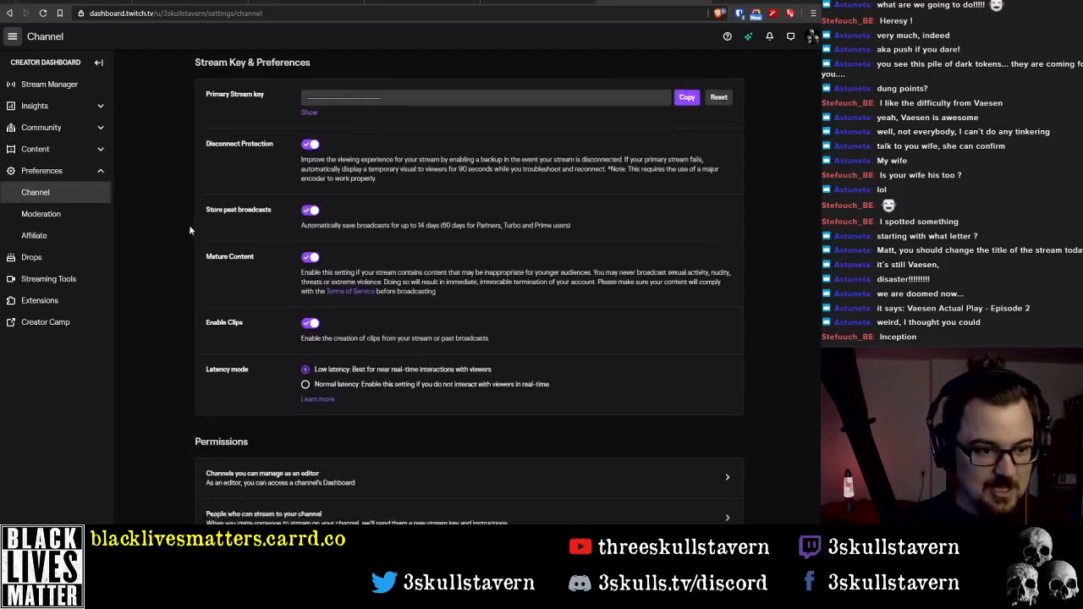
scroll(409, 279, down, 8)
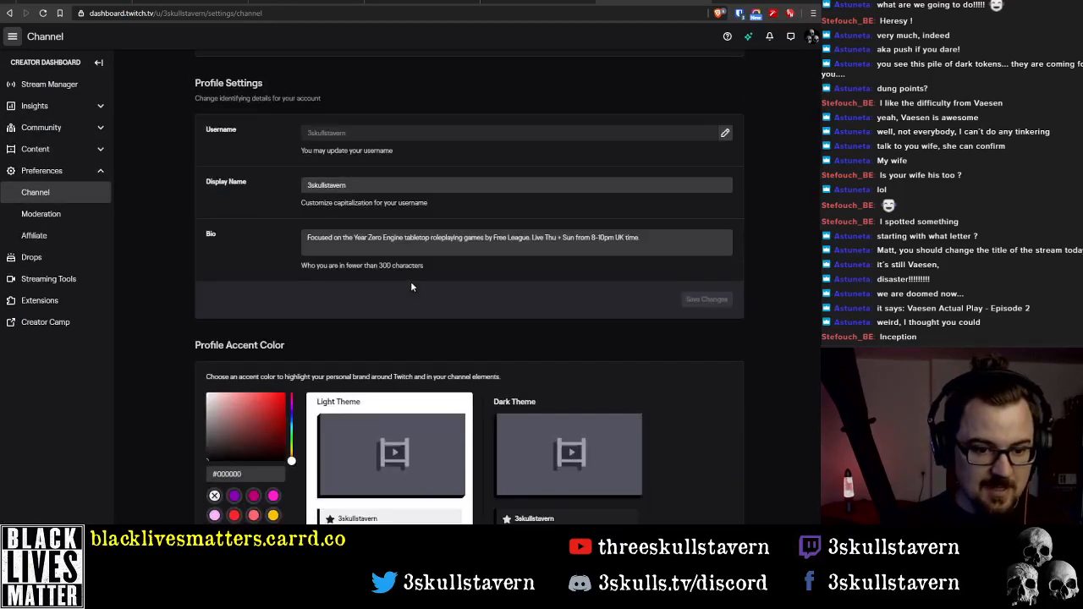
scroll(407, 276, down, 15)
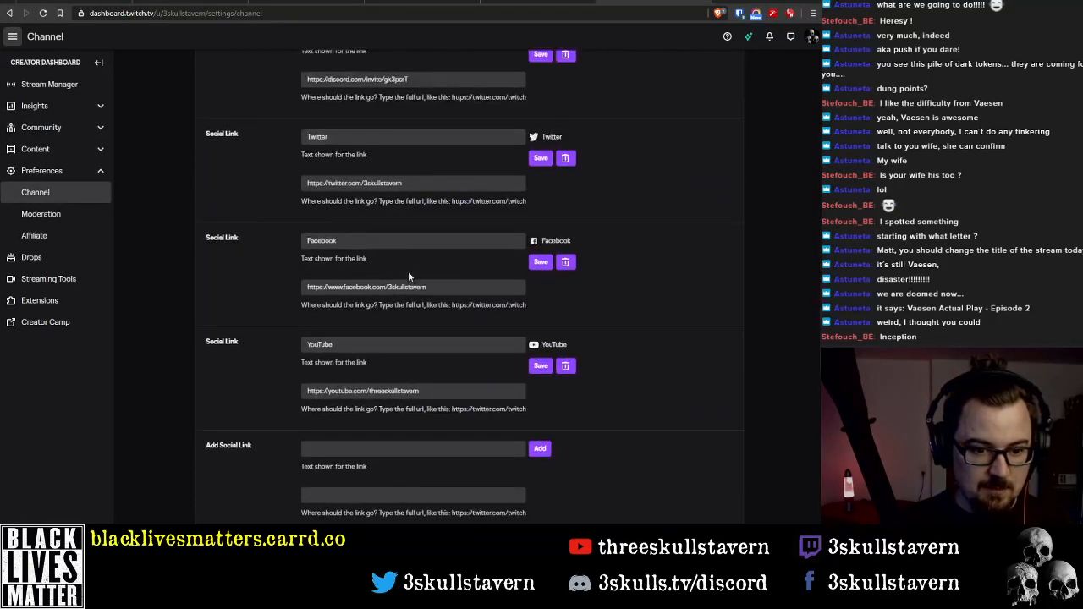
scroll(406, 276, down, 7)
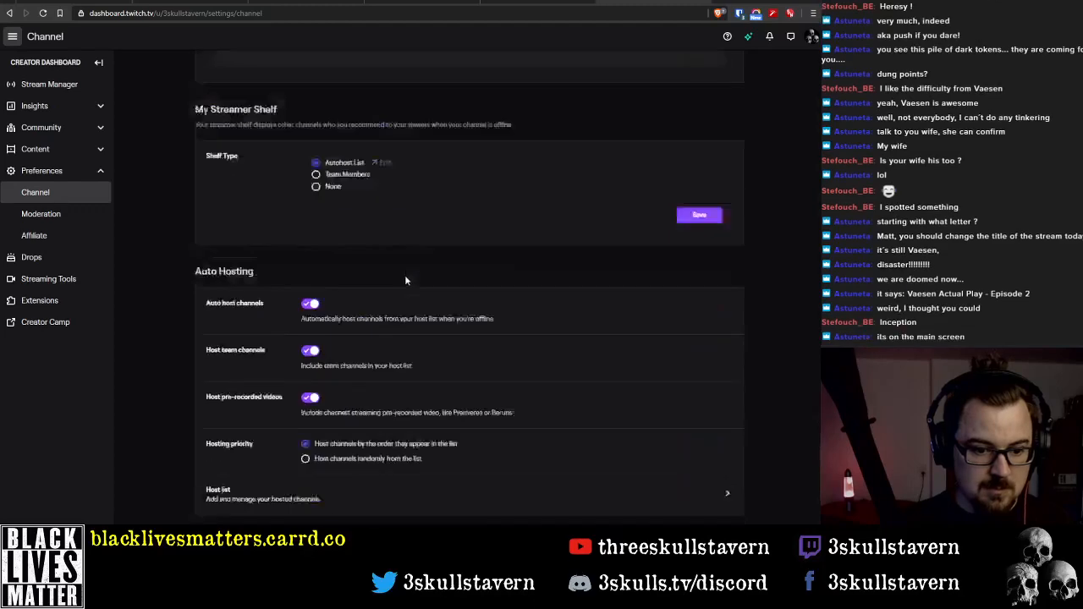
scroll(406, 278, up, 4)
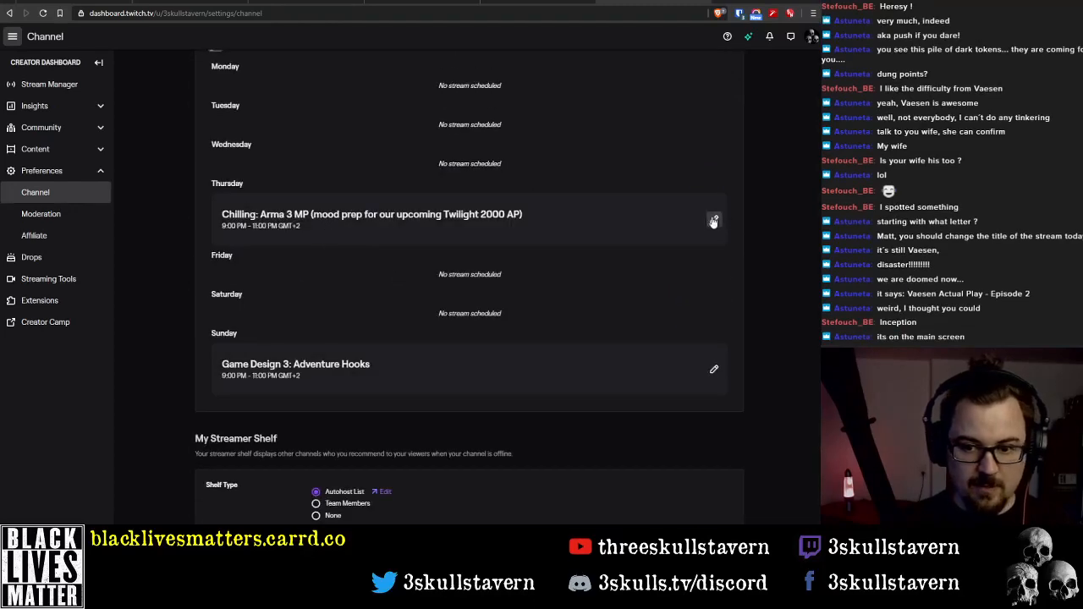
scroll(491, 310, down, 4)
scroll(413, 270, down, 3)
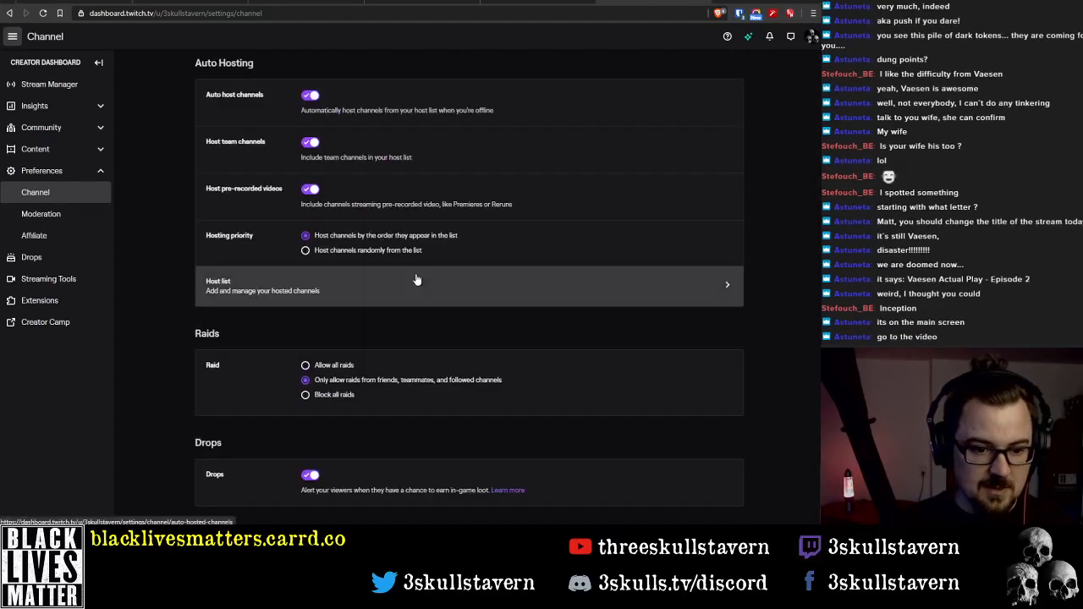
scroll(474, 279, up, 20)
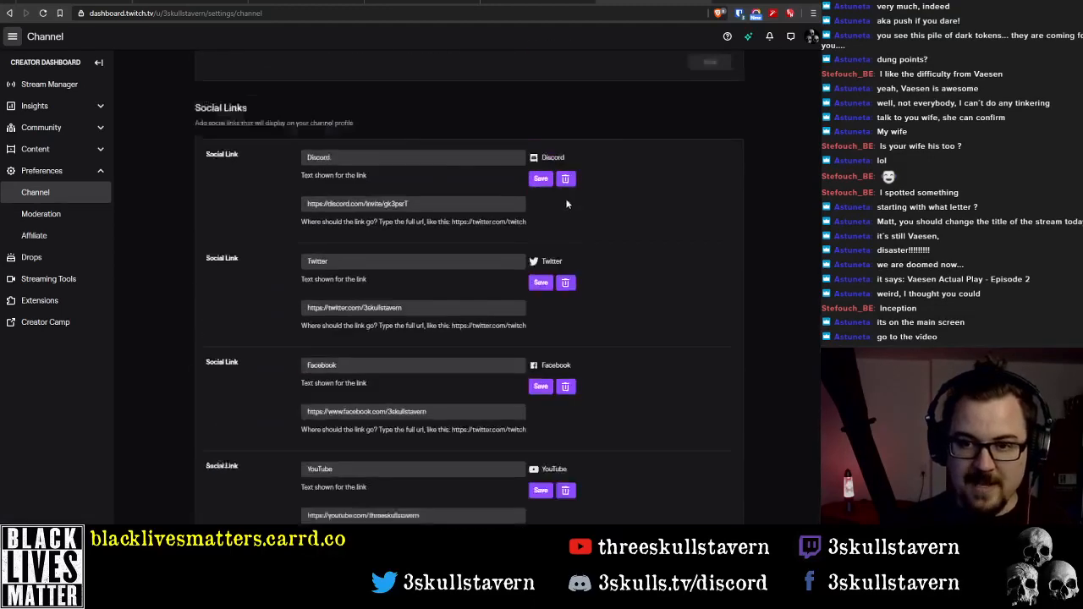
Go to the 3skullstavern channel page and open the live stream's broadcast options for editing
click(812, 36)
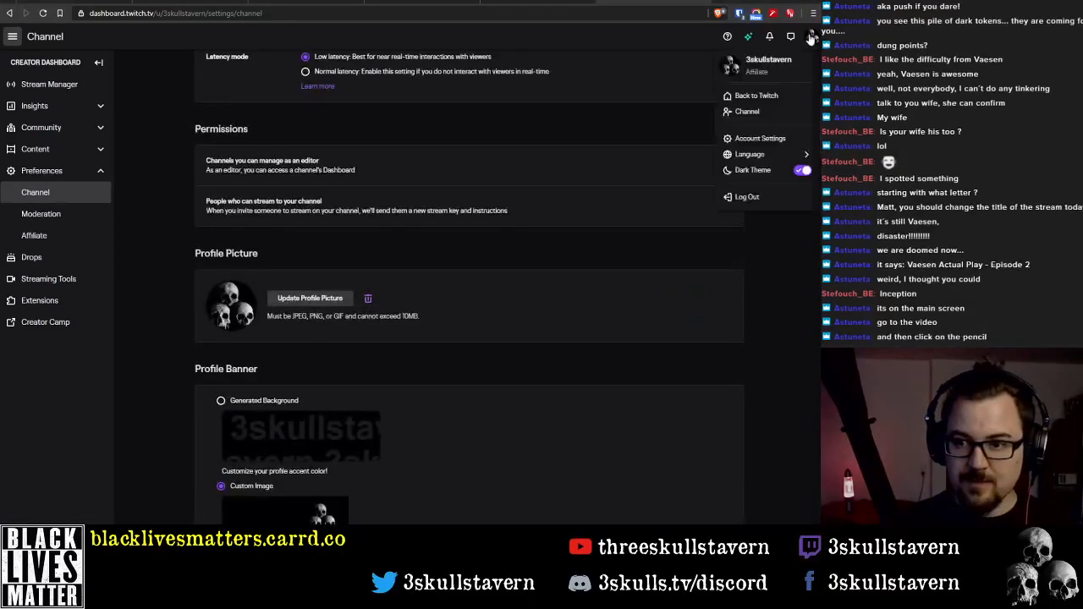
click(748, 113)
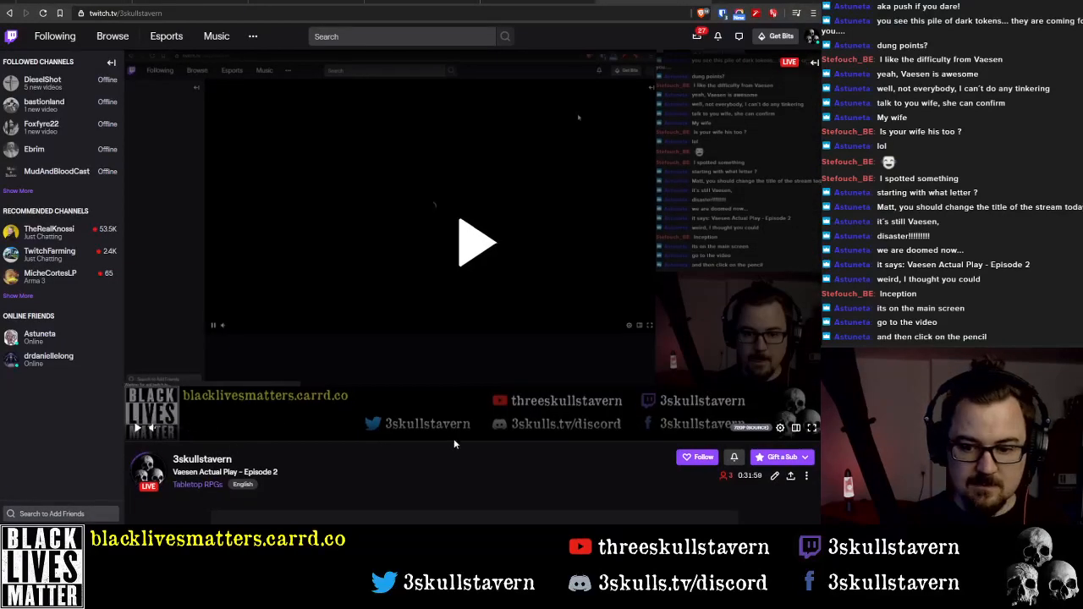
scroll(454, 439, down, 3)
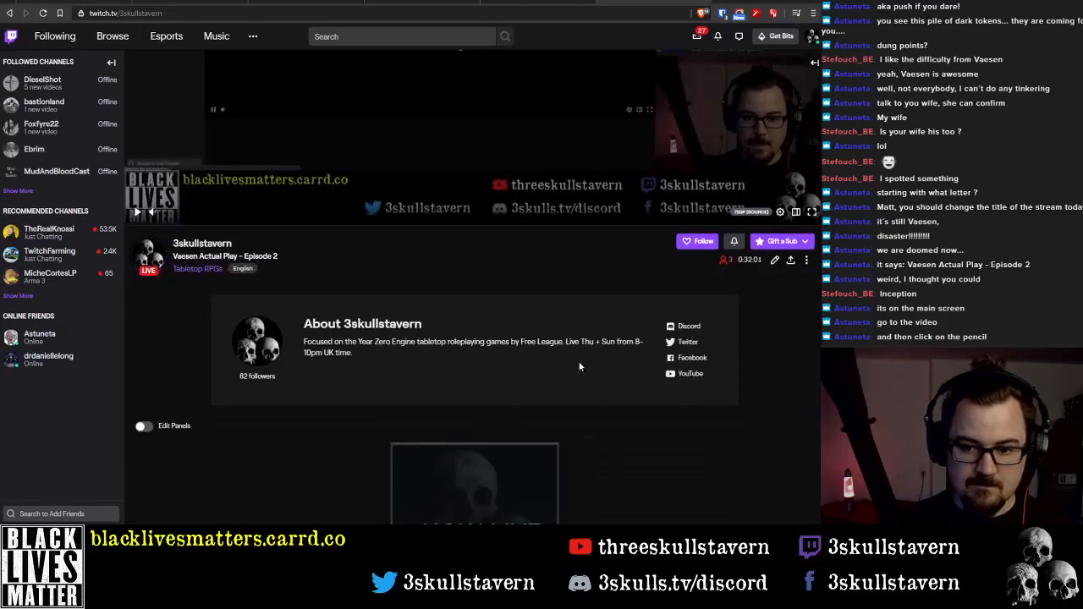
scroll(580, 362, up, 2)
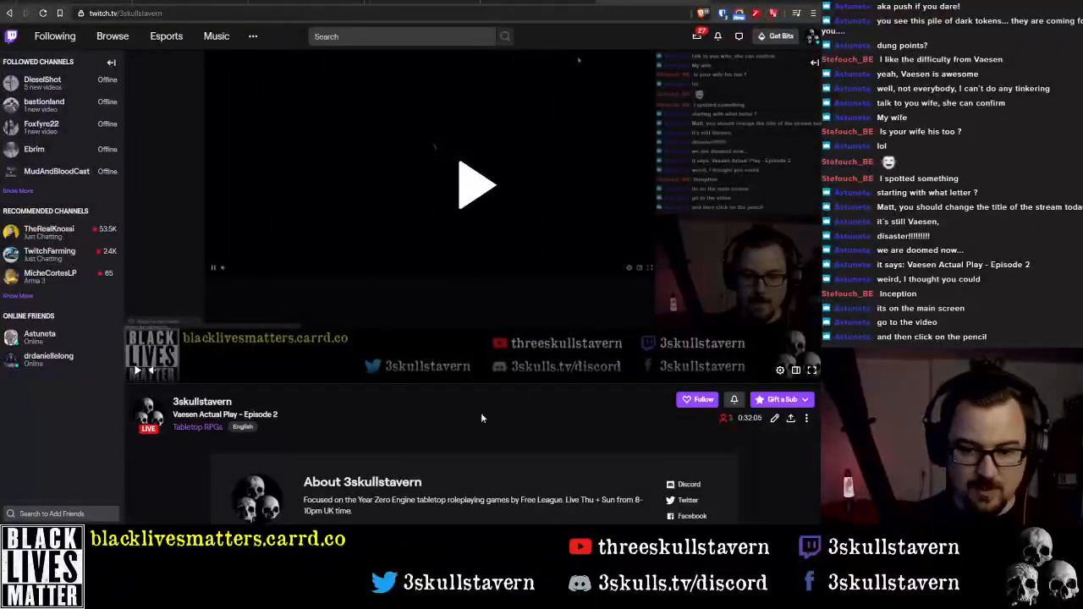
click(774, 418)
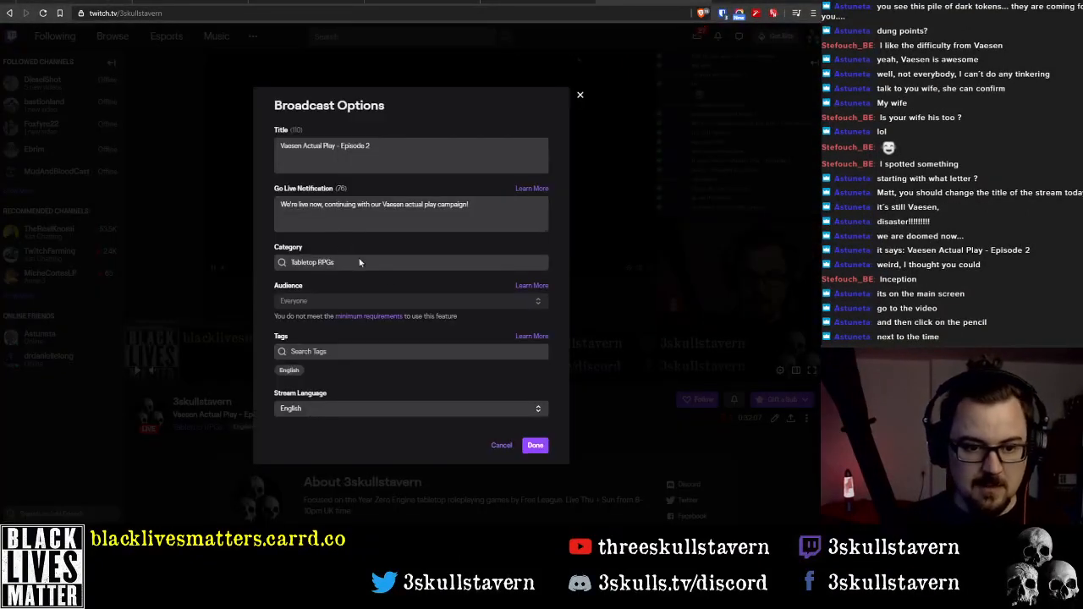
Replace the stream title with "Pitchfork Dev Diary - Playtest Ready or Bust!"
drag(372, 147, 182, 149)
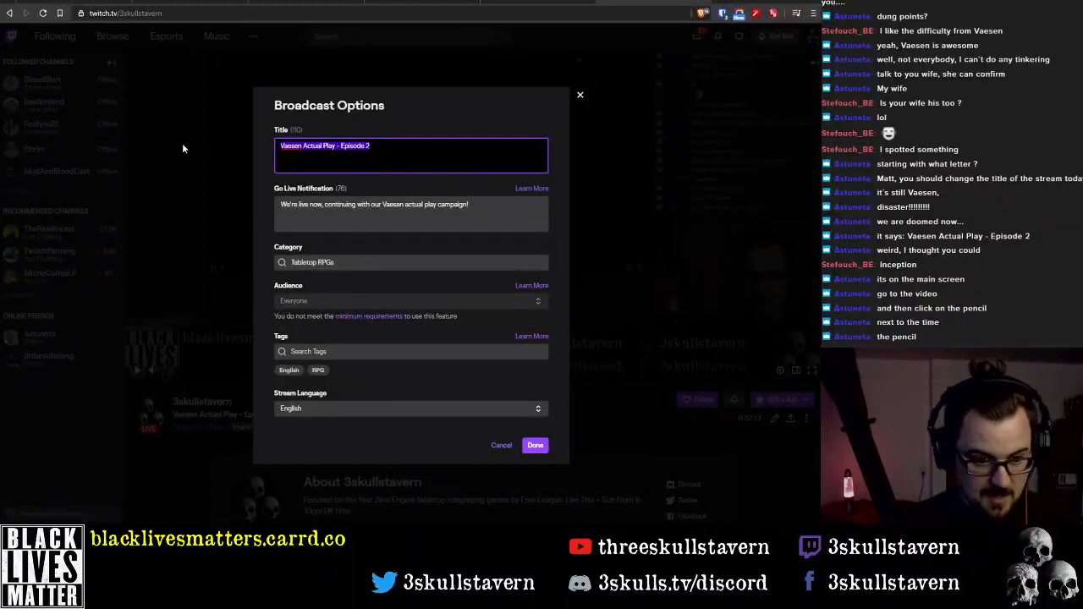
text(Pitchfo)
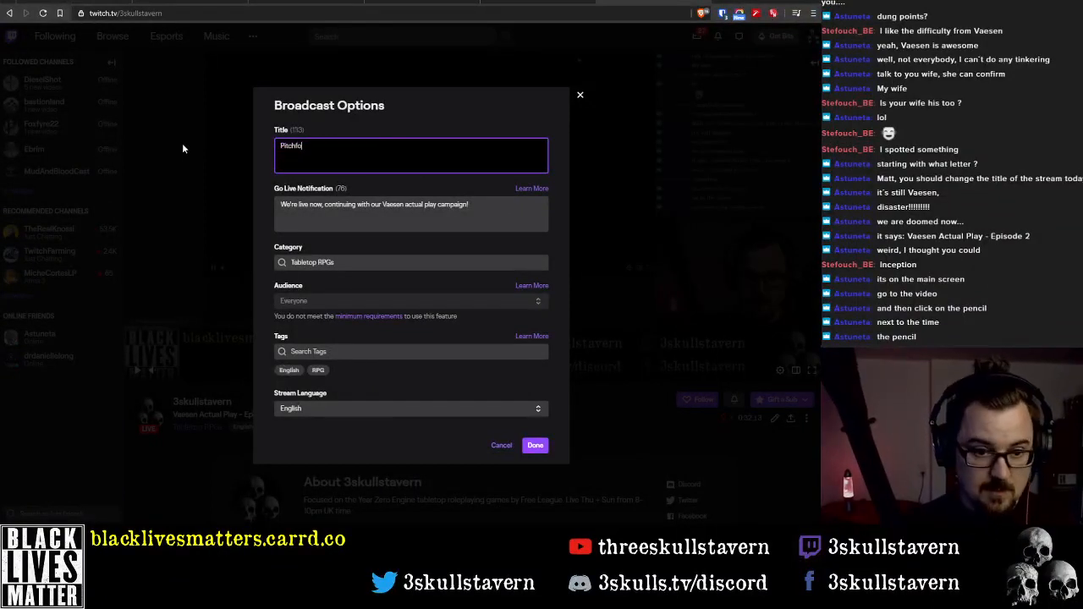
text(rk Dev Diar)
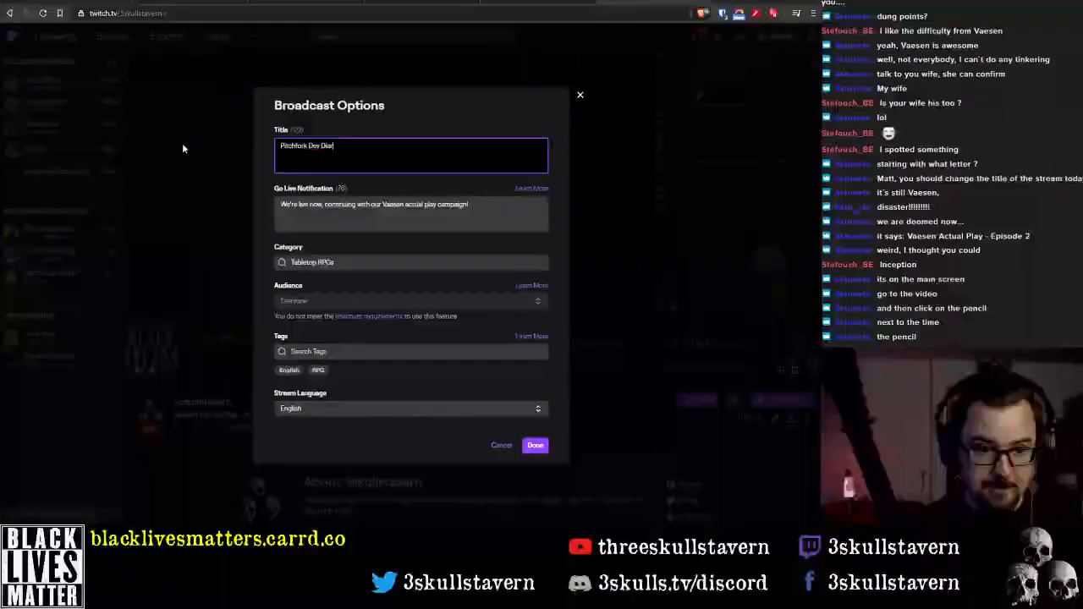
text(y - )
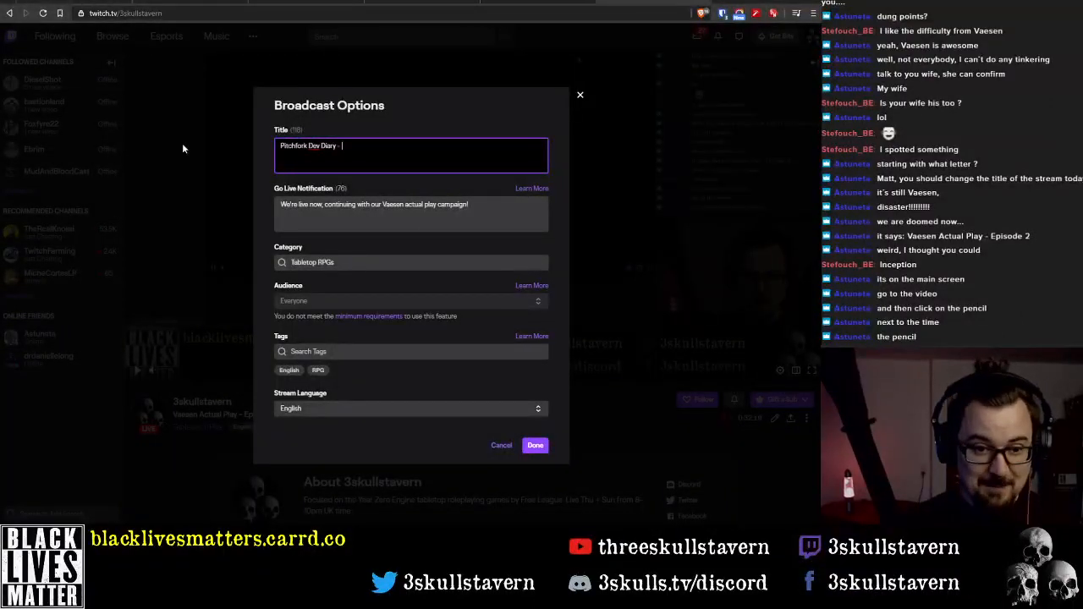
text(P)
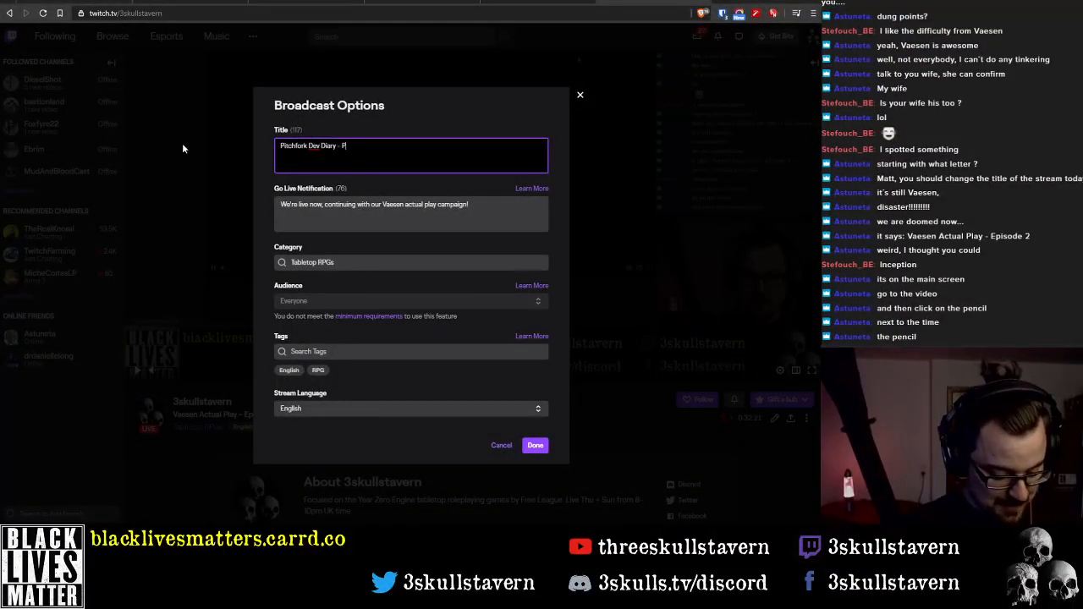
text(laytest Ready)
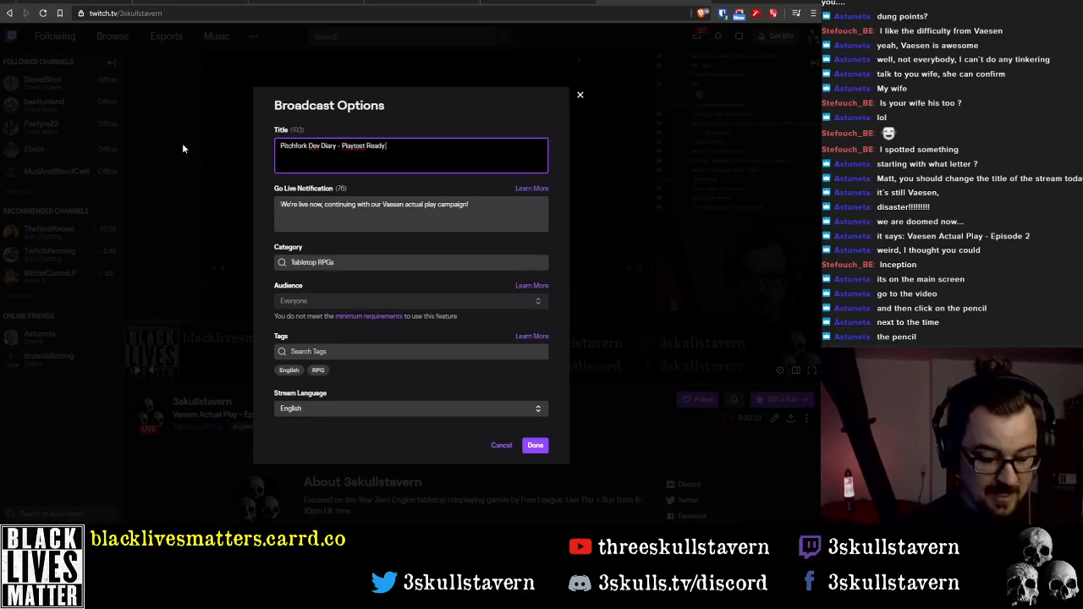
text( or Bust!)
key(Tab)
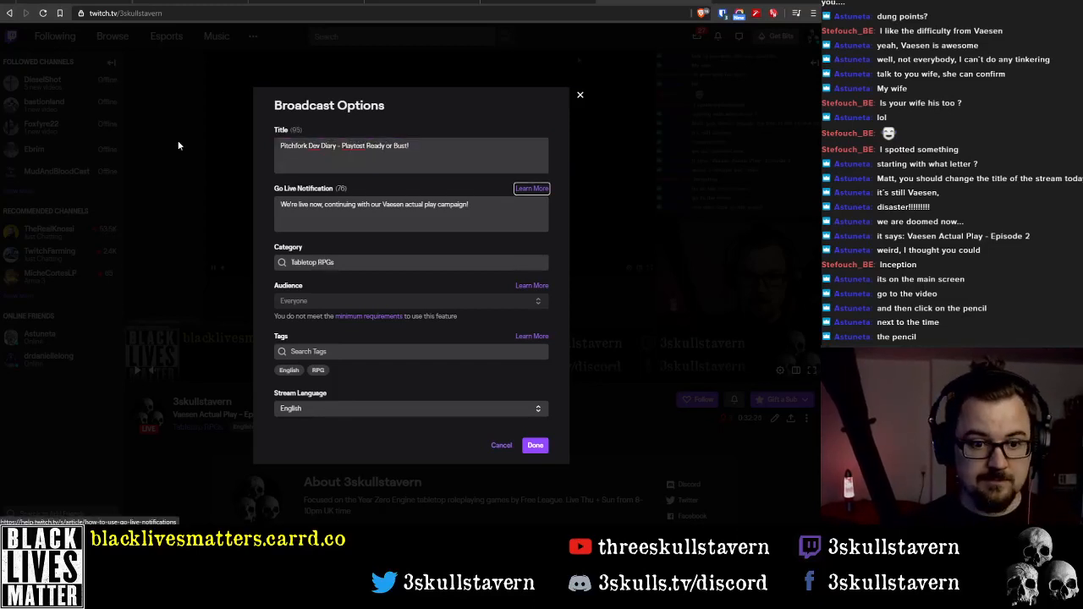
Change the go live notification to read "We're live now, continuing to develop Pitchfork."
click(383, 204)
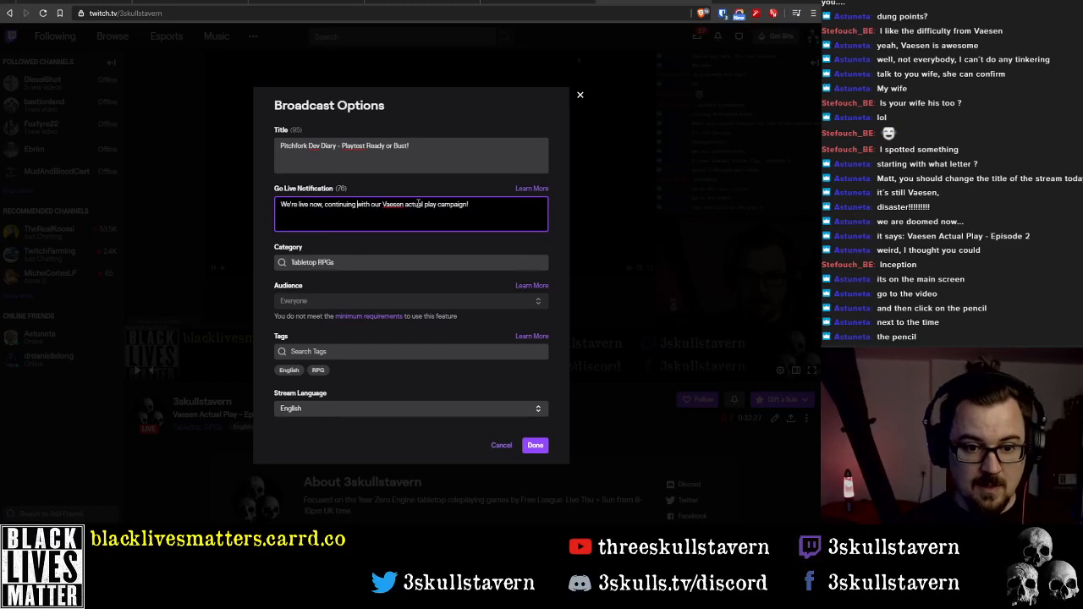
key(shift+End)
text(to devel)
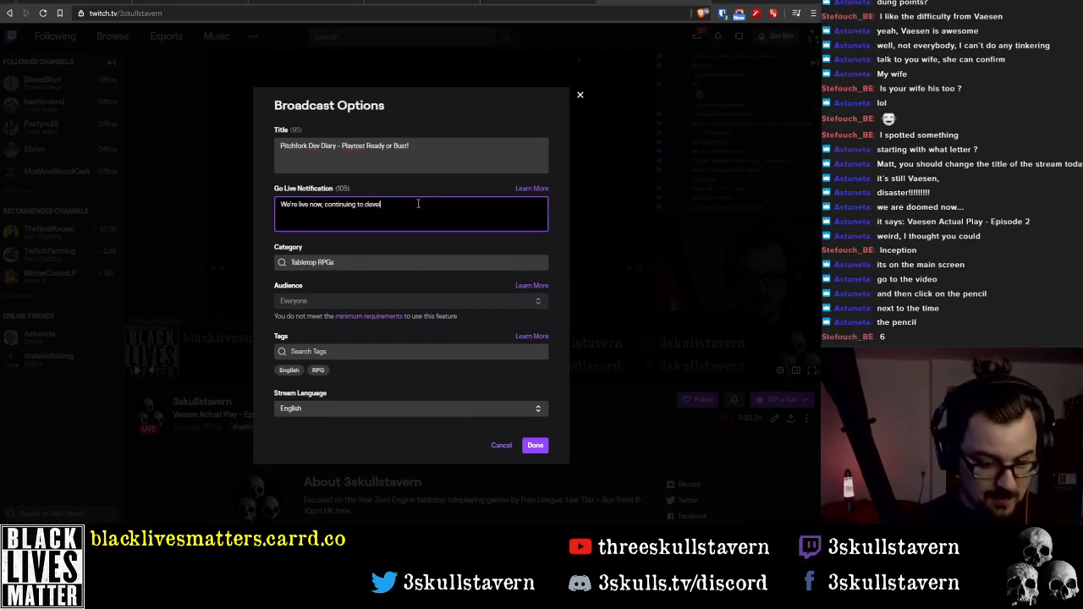
text(op Pit)
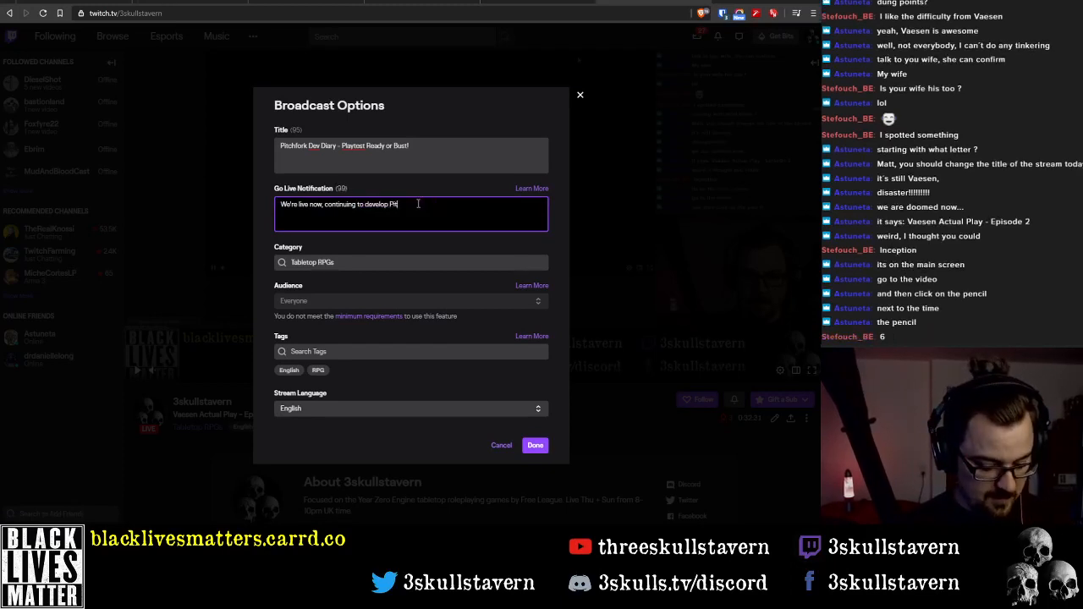
text(chfo)
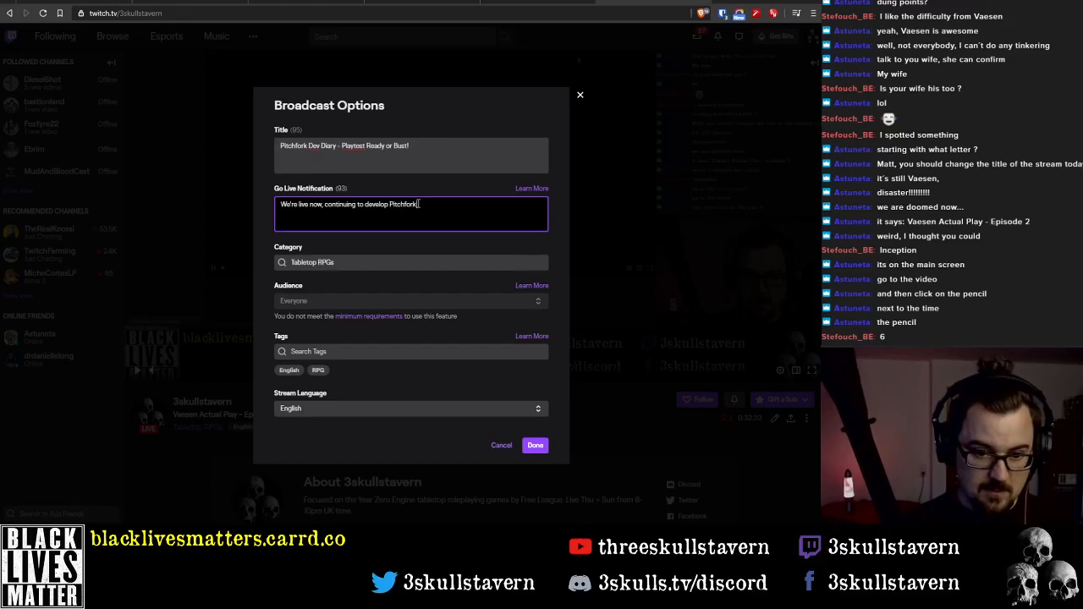
text(rk)
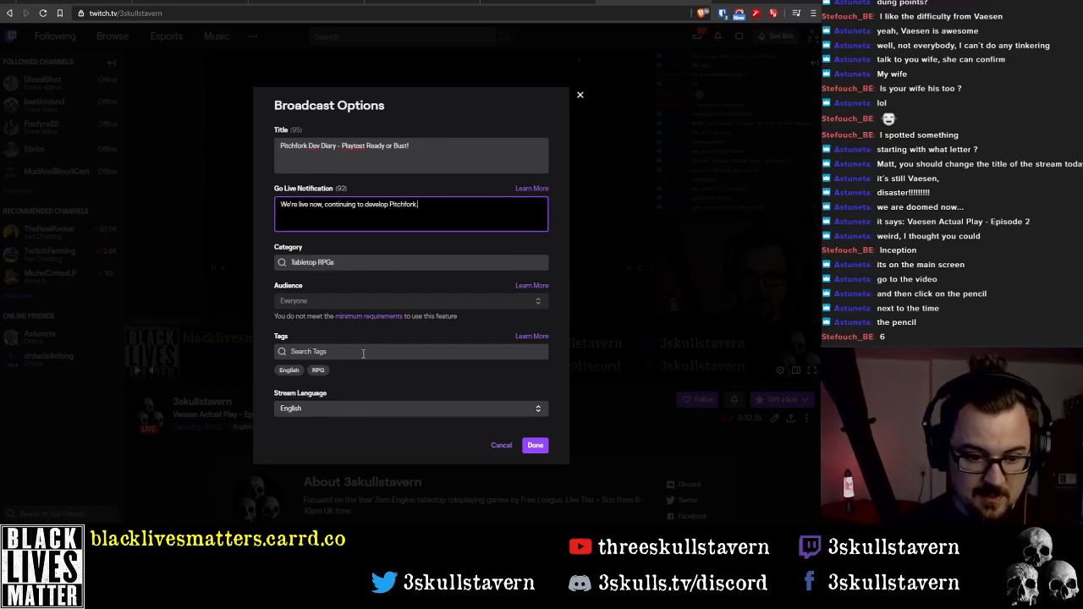
Add the tags Game Development, Design and Writing to the stream and save the broadcast options
click(370, 348)
text(dev)
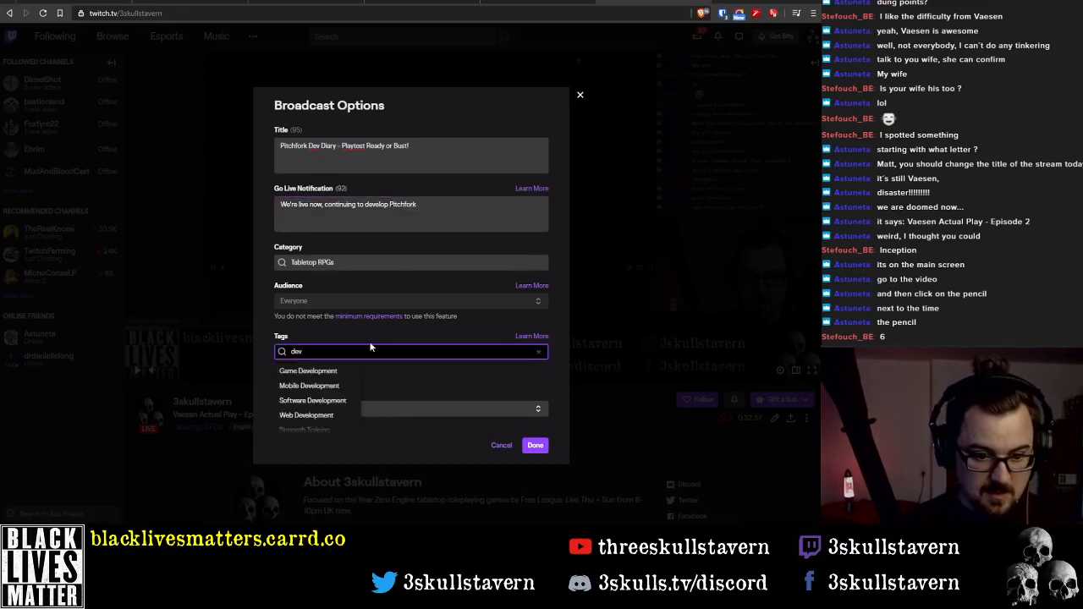
click(308, 371)
click(347, 349)
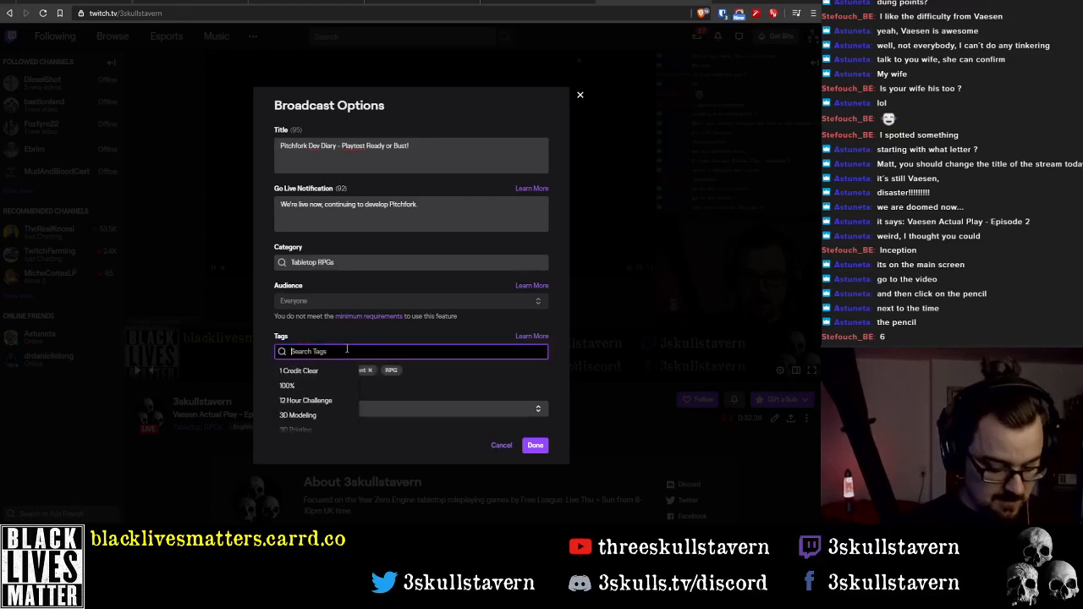
text(design)
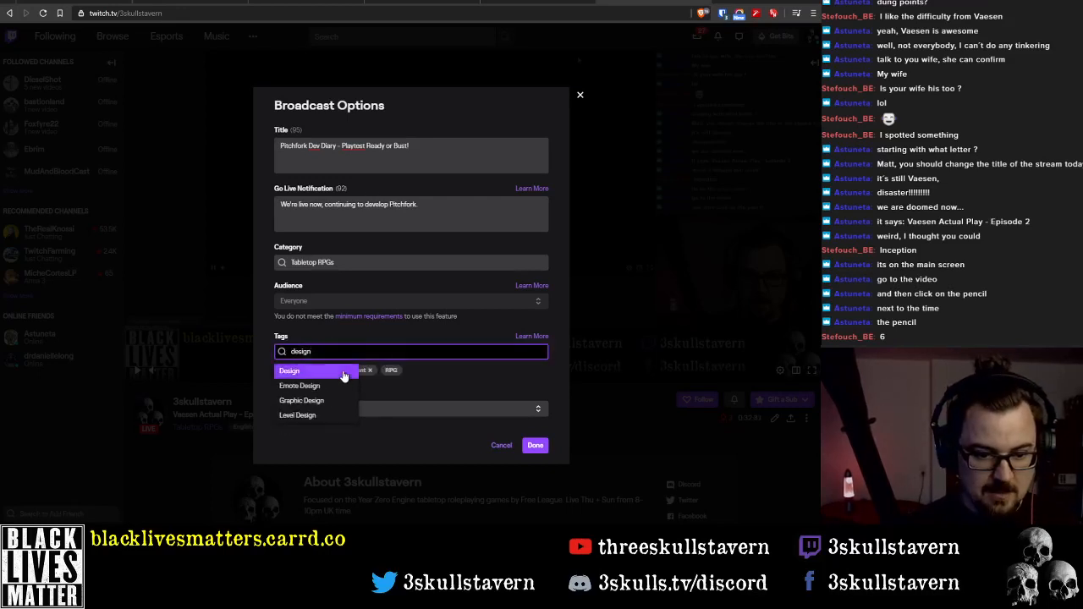
click(342, 372)
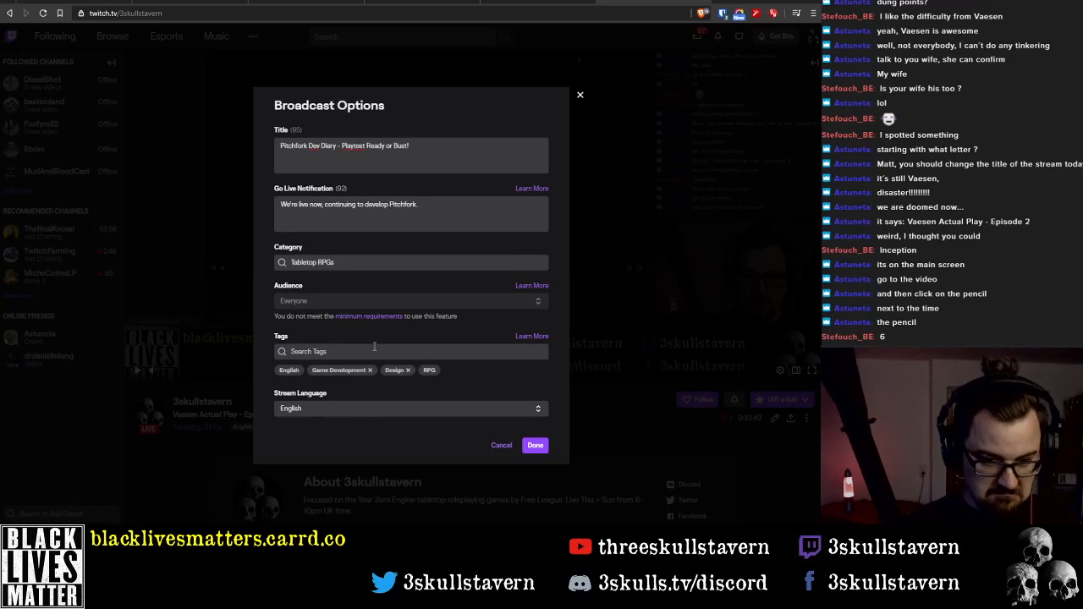
click(374, 346)
text(wri)
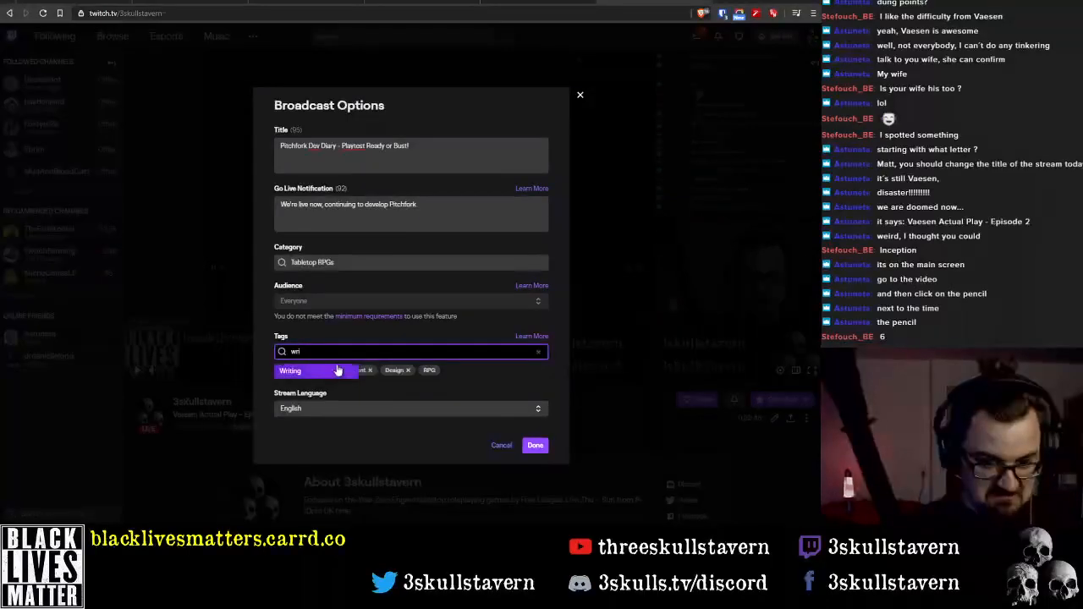
click(336, 371)
click(535, 445)
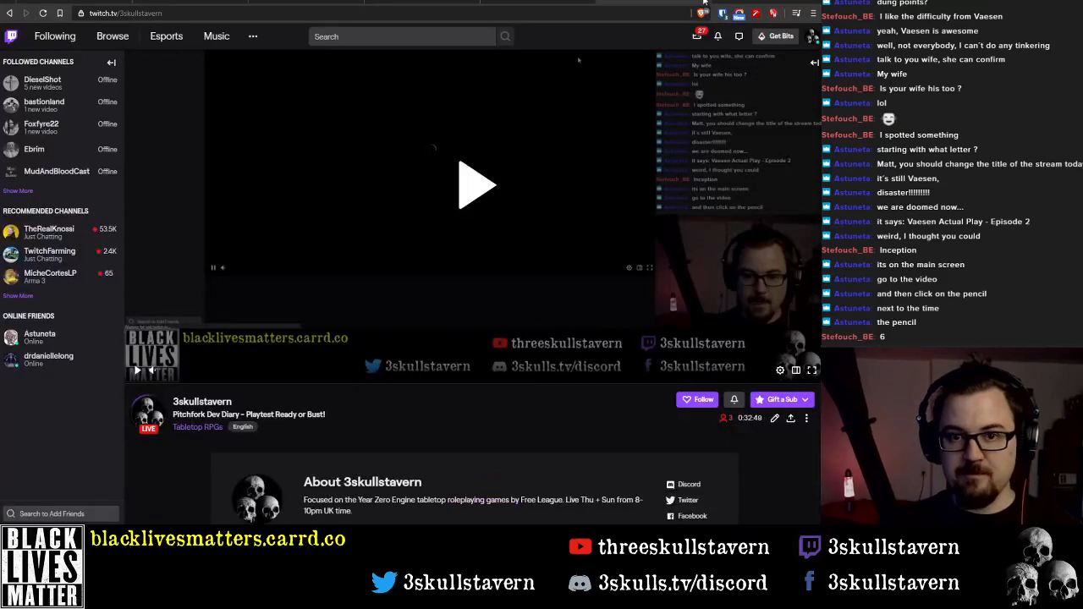
Return to the Pitchfork Playtest v0.1 document and begin the empty last Rules Overview bullet with "Critical Injuries and Mental Criticals"
click(705, 1)
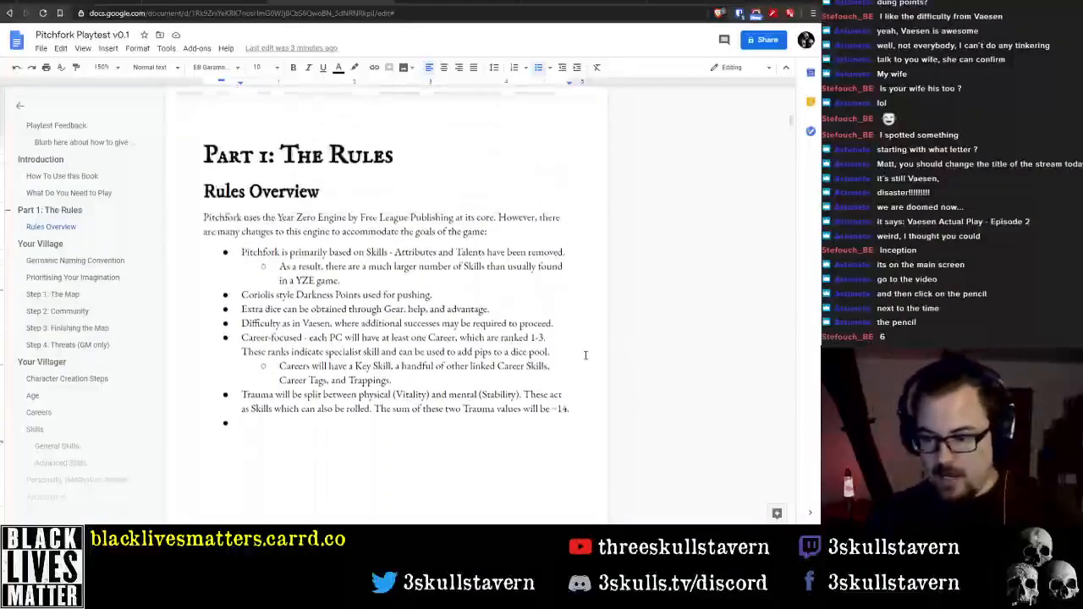
scroll(585, 356, down, 2)
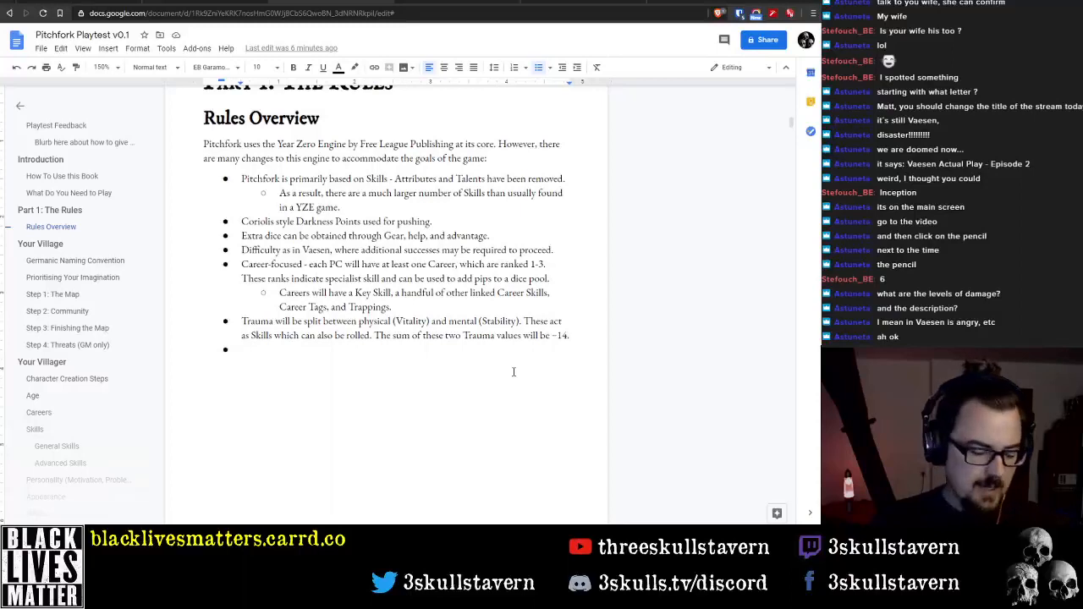
text(Cr)
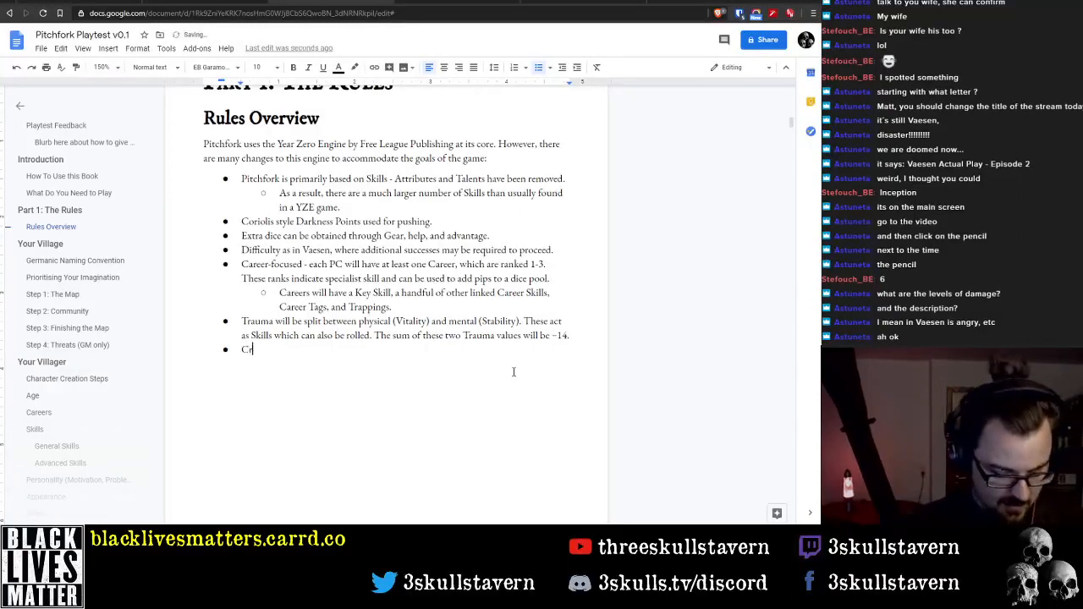
text(itical Inuries and )
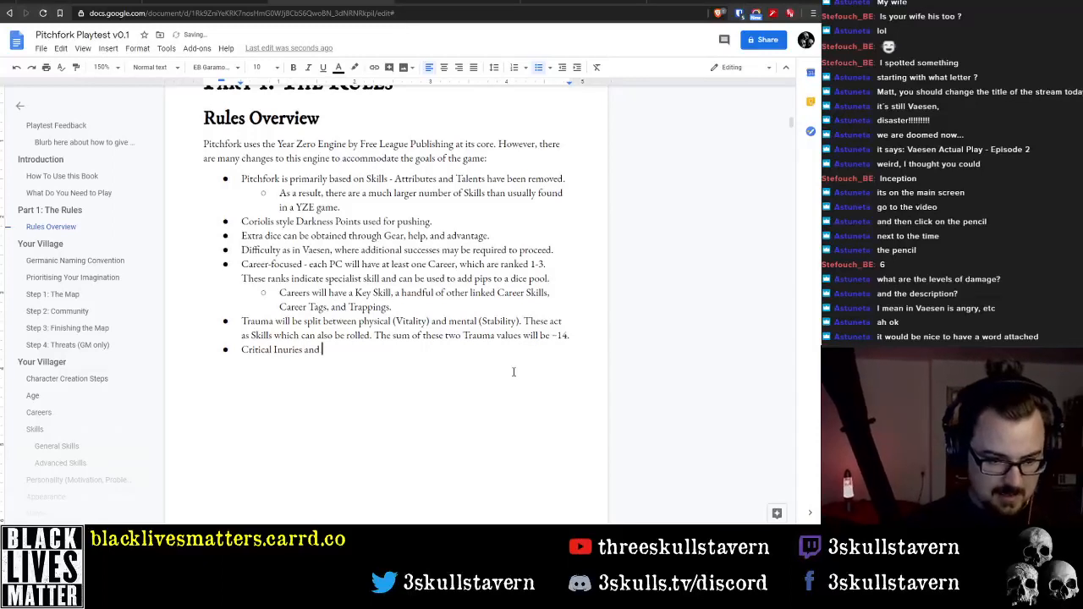
text(Mental )
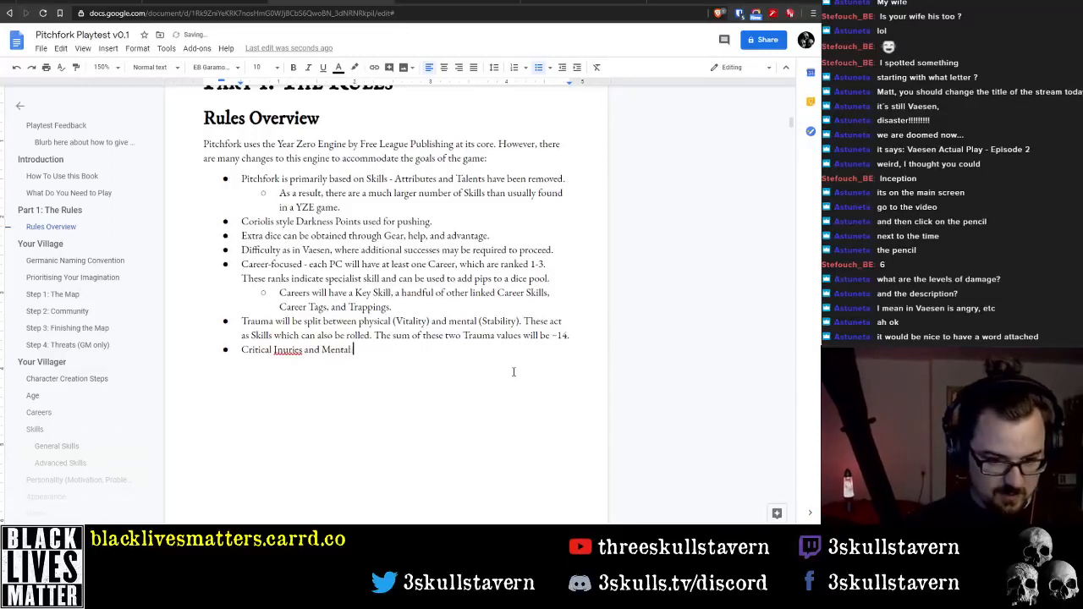
text(Criticals)
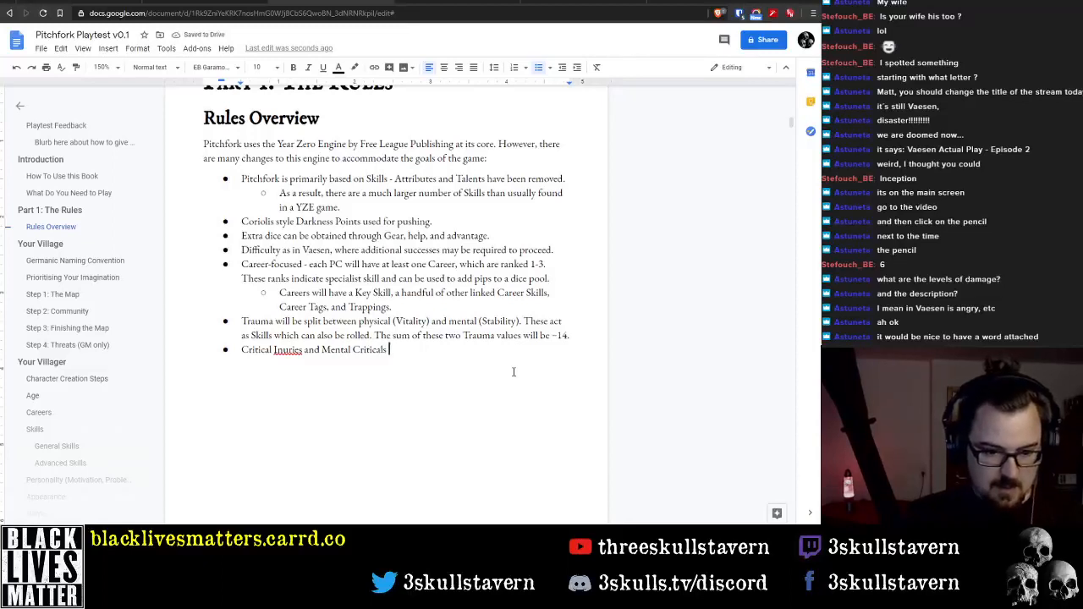
key(ctrl+Left)
key(ctrl+Left)
key(ctrl+Left)
key(ctrl+Left)
key(Right)
key(Right)
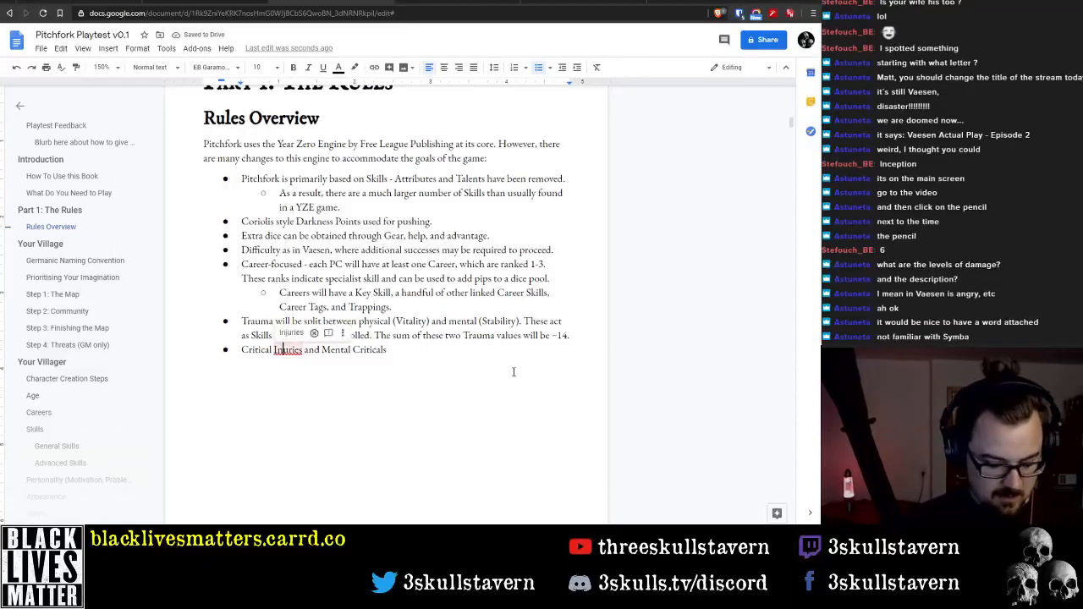
text(j)
Continue the Critical Injuries bullet with "will be based on Vaesen and will be inflicted whenever a "big hit" is landed"
key(End)
text(will be)
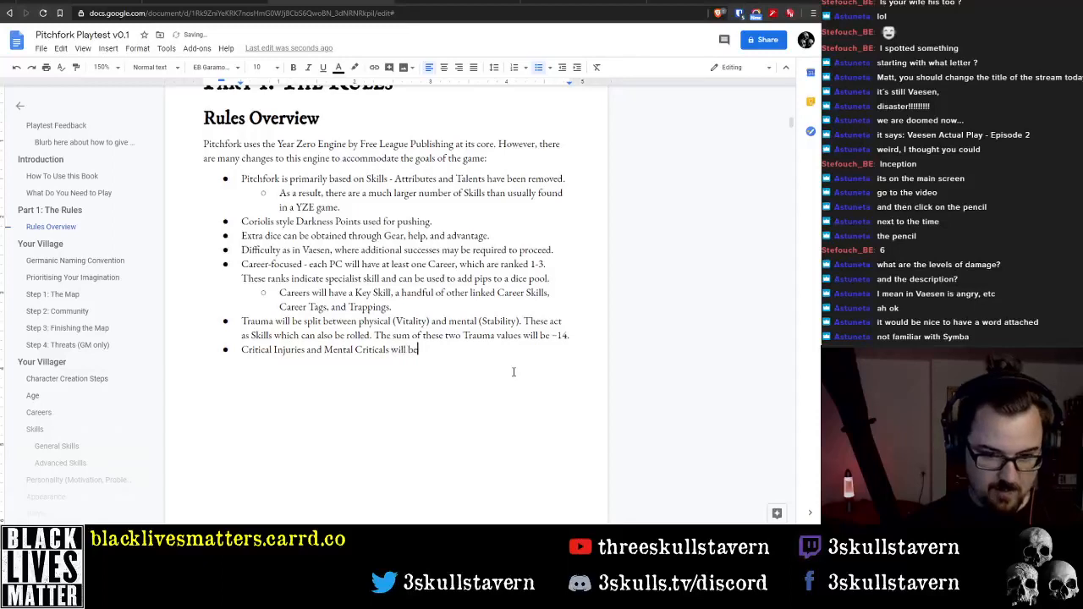
text( based on )
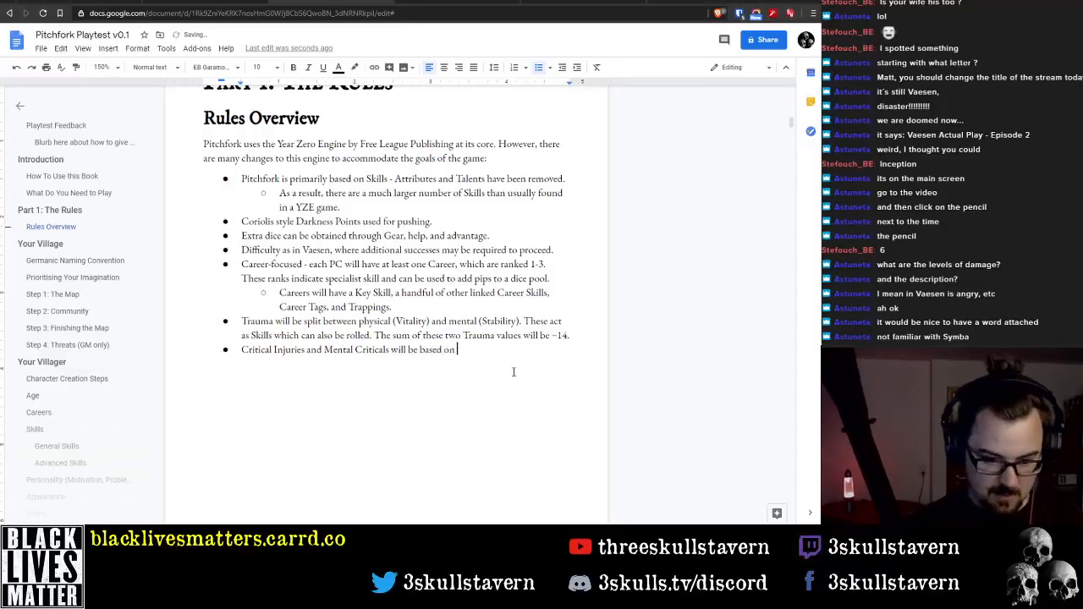
text(Vaesen an)
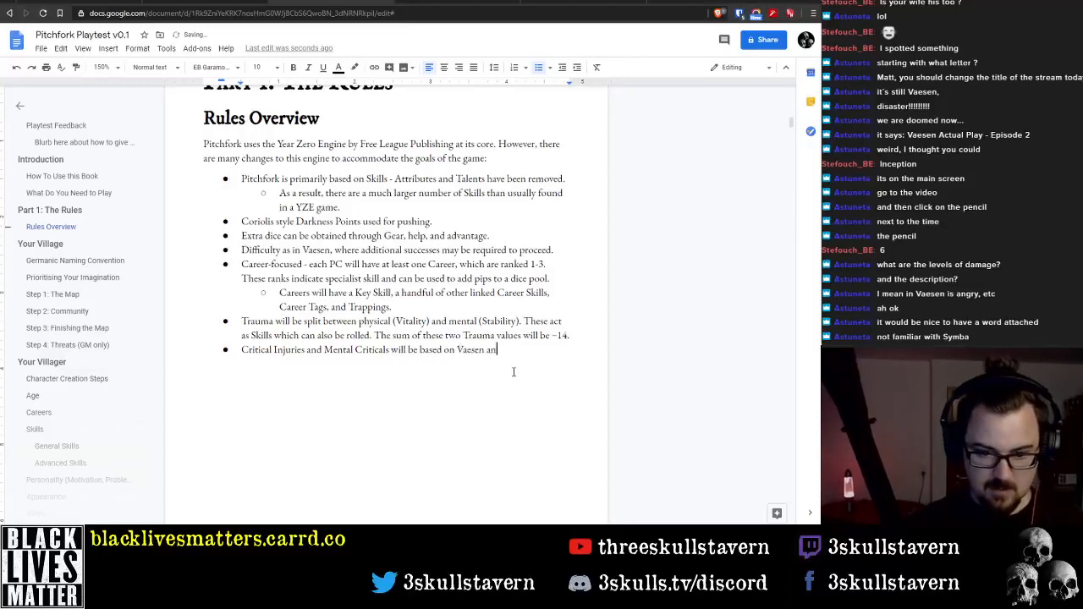
text(d will be inflic)
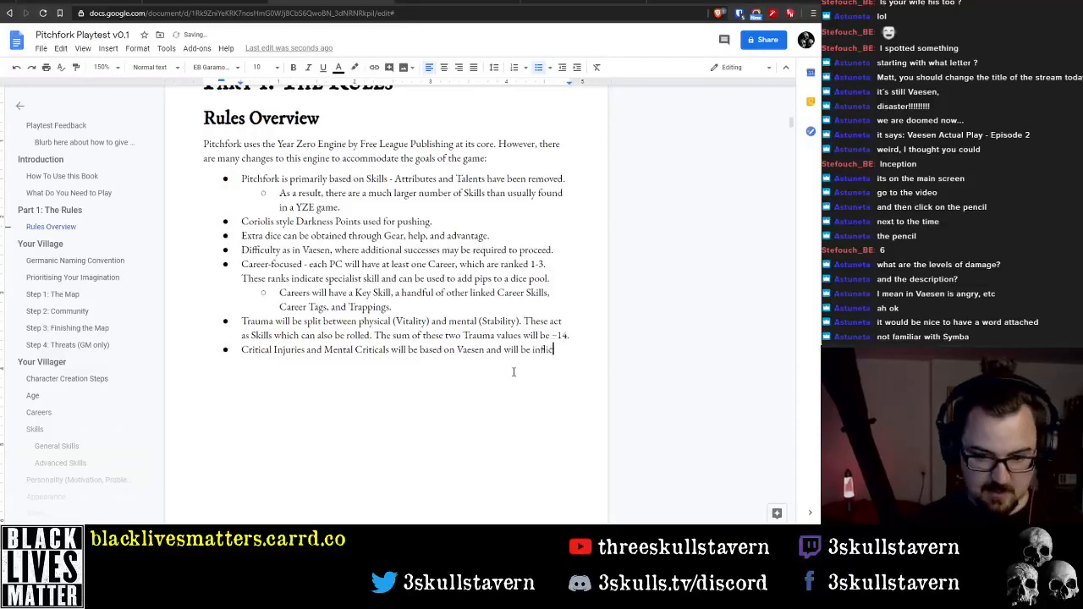
text(ted whenever)
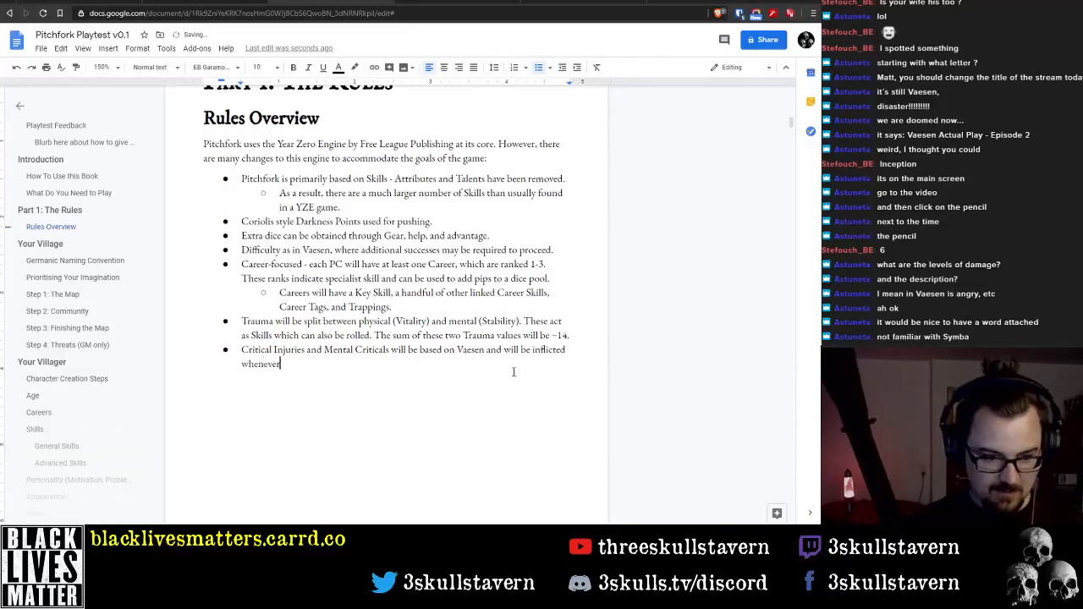
text( a "big hit" i)
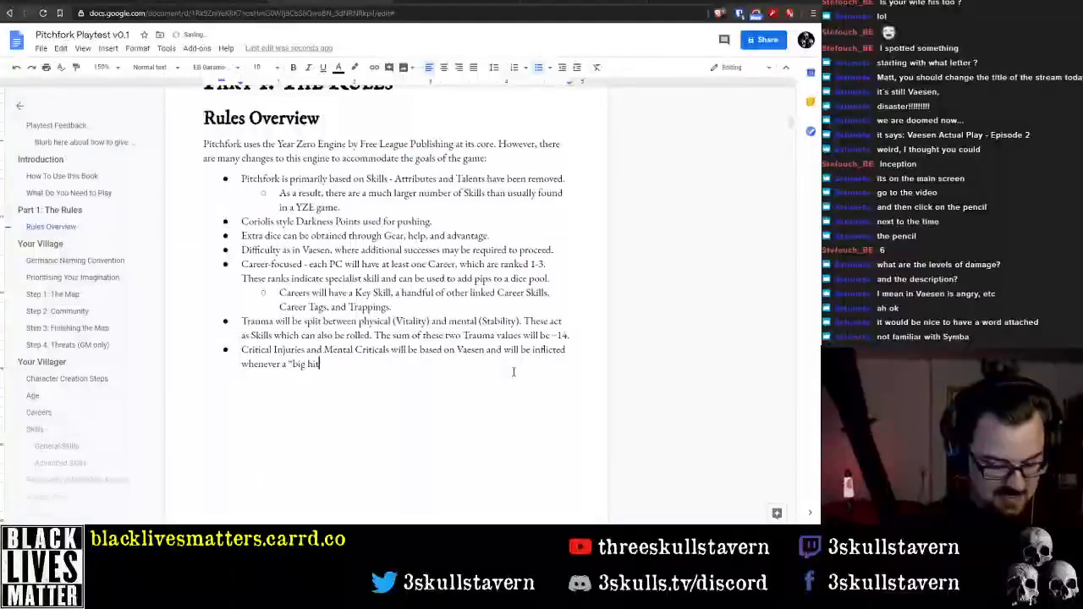
text(s landed)
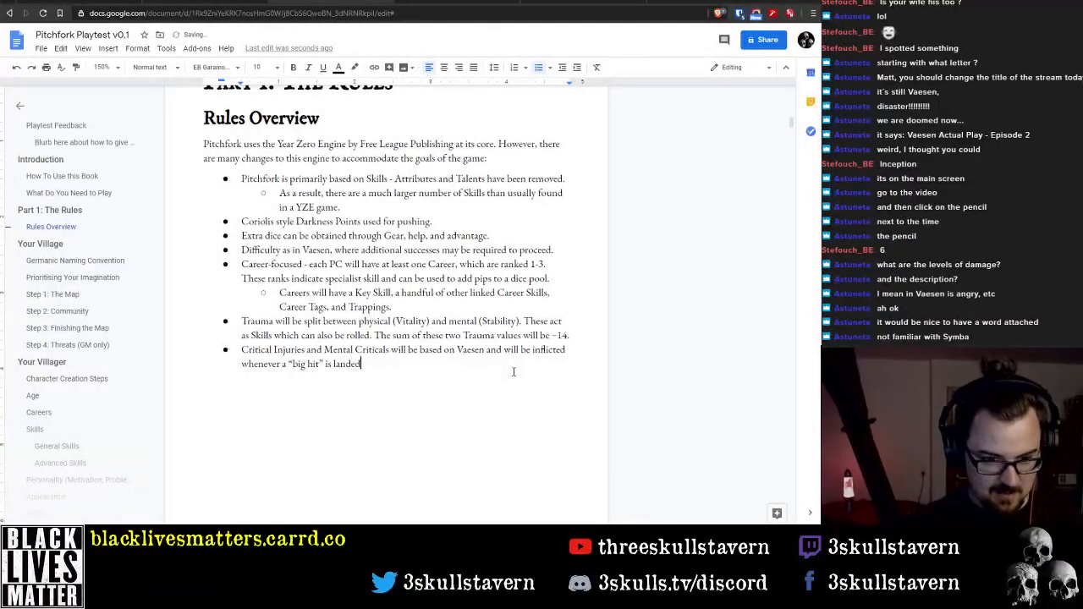
text(, equal)
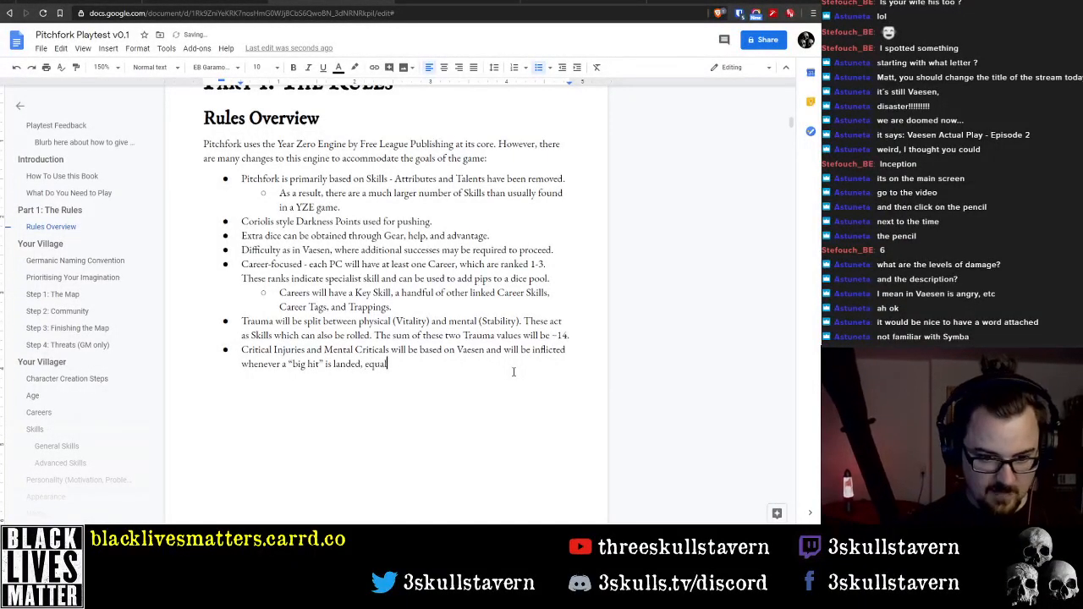
text( to or )
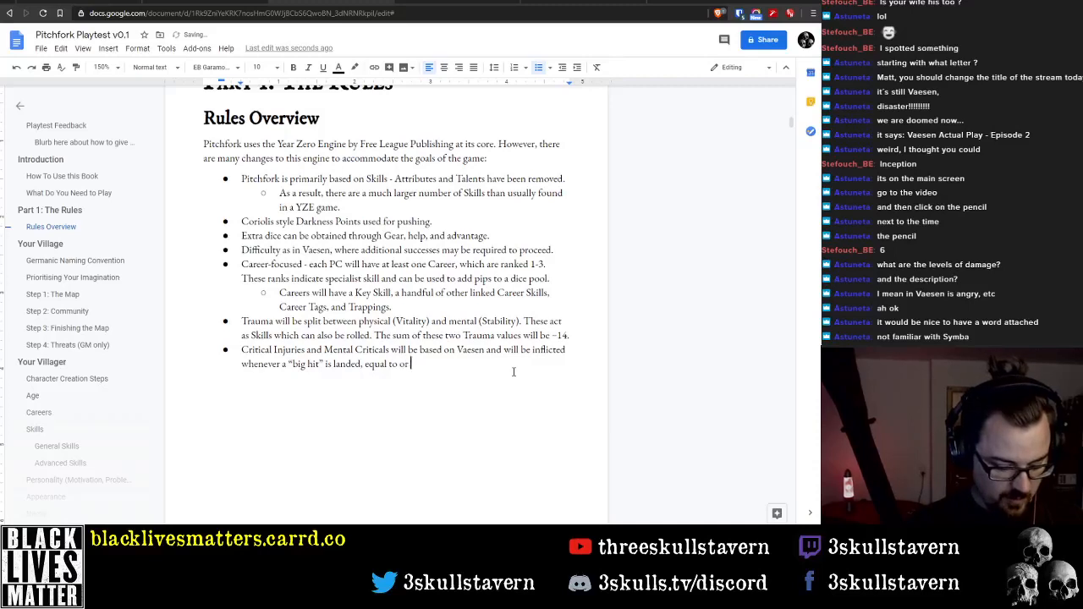
text(greater than )
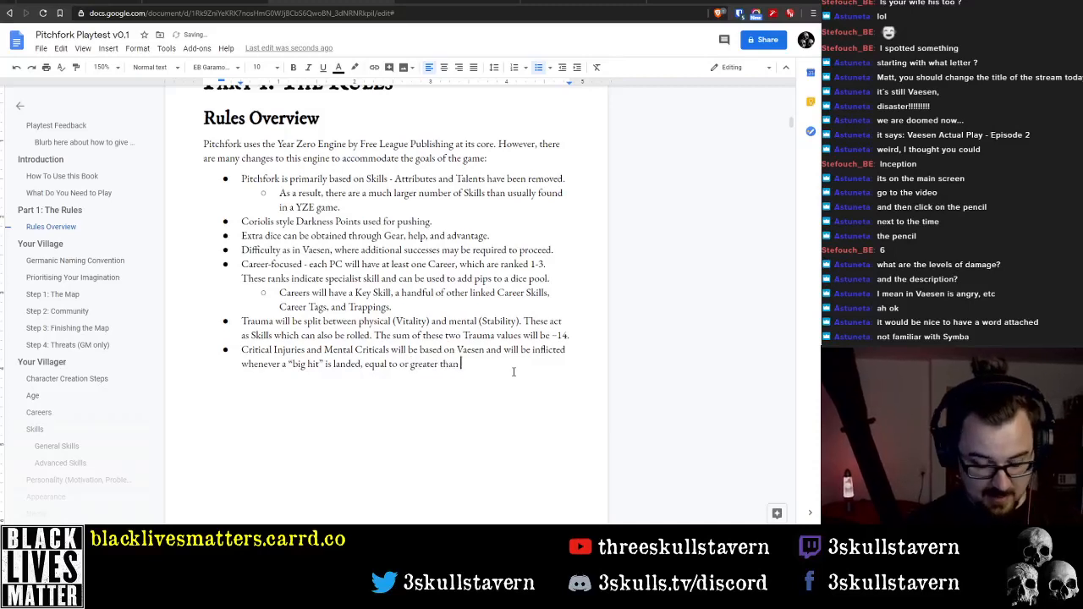
text(half or y)
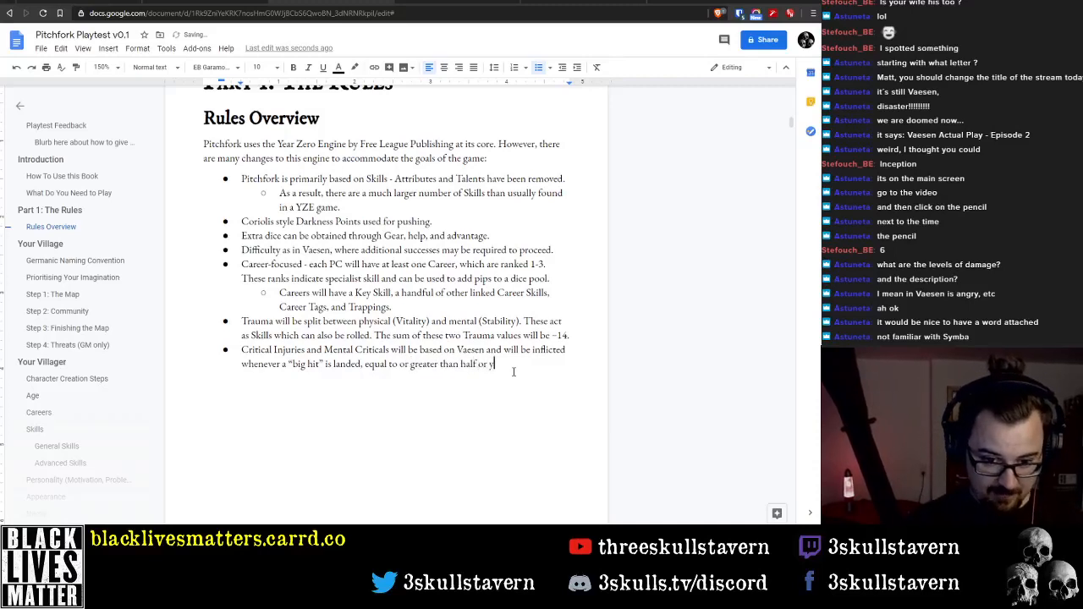
text(our V)
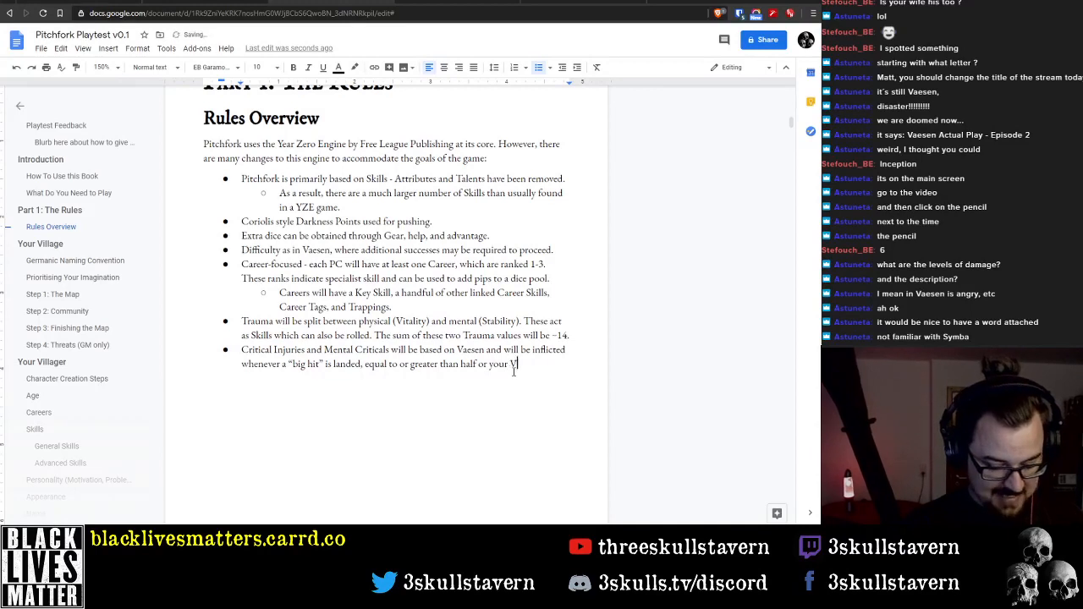
text(itality /)
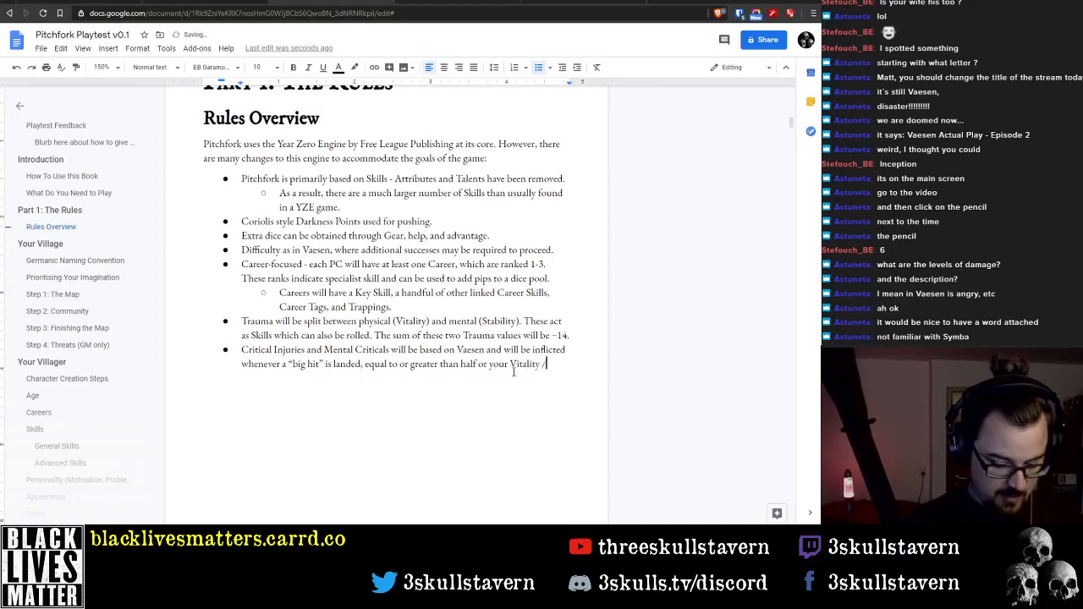
text( Stability)
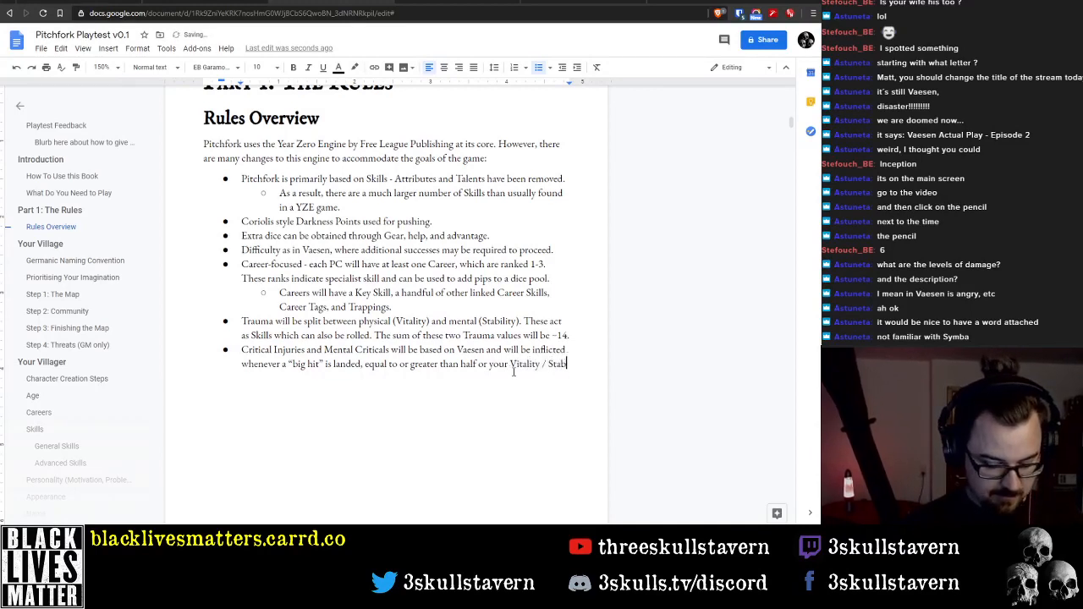
Insert "max" before "Vitality / Stability" and end the Critical Injuries bullet with a full stop
key(ctrl+Left)
key(ctrl+Left)
key(ctrl+Left)
key(ctrl+Left)
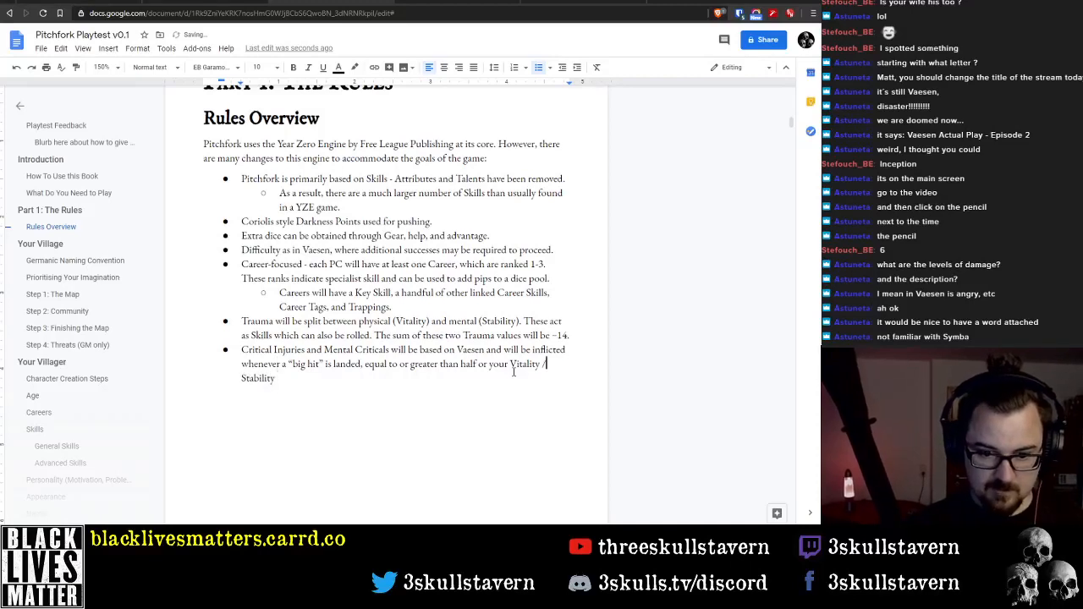
text(max)
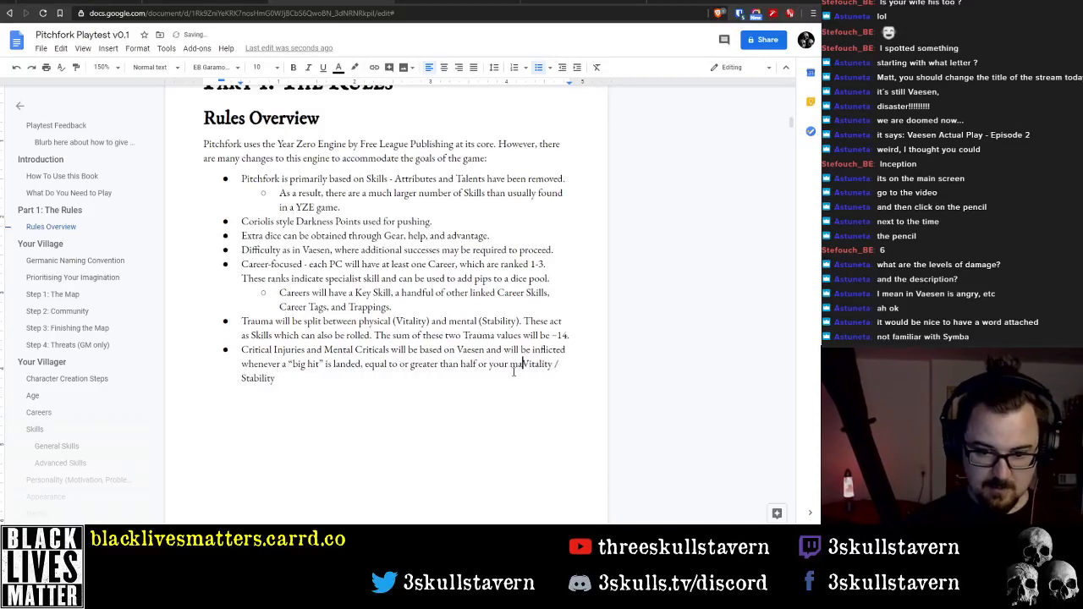
key(End)
key(BackSpace)
text(.)
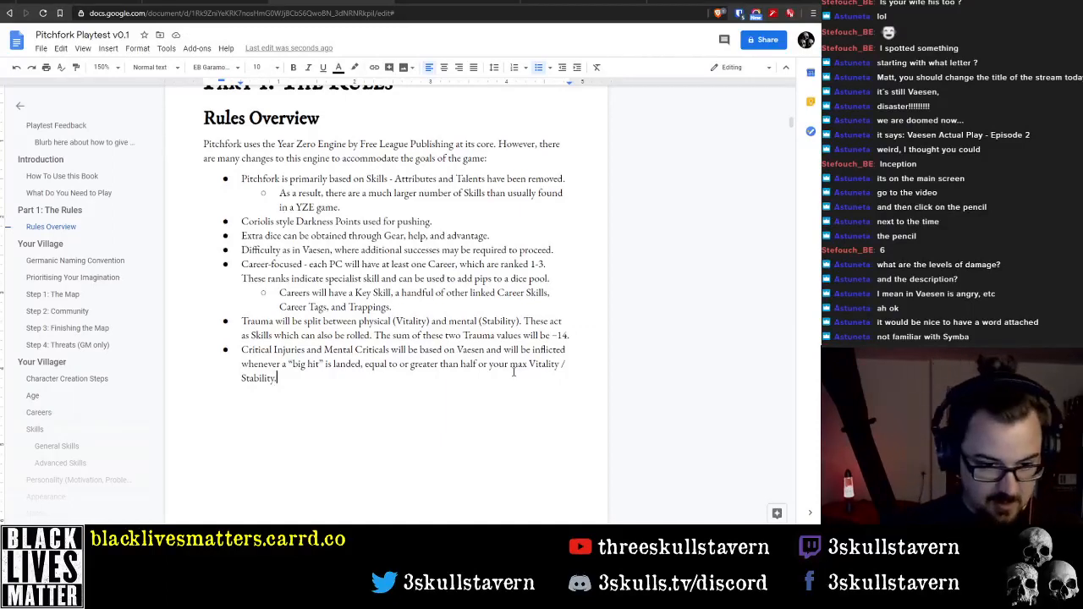
Start a new bullet after the Critical Injuries one with "Corruption will be treated a little bit like"
key(Return)
text(Corru)
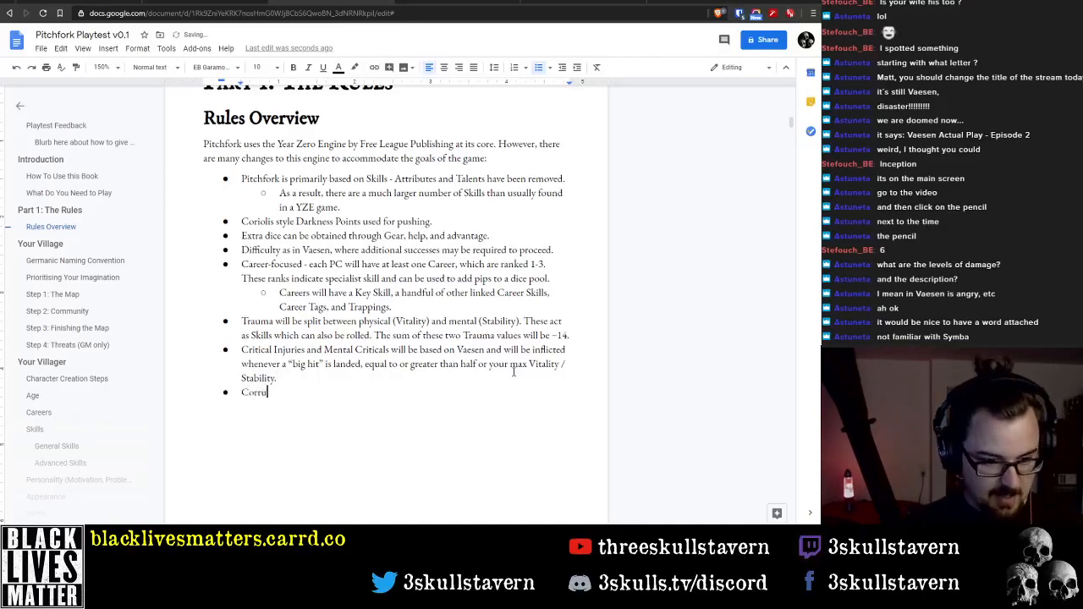
text(ption)
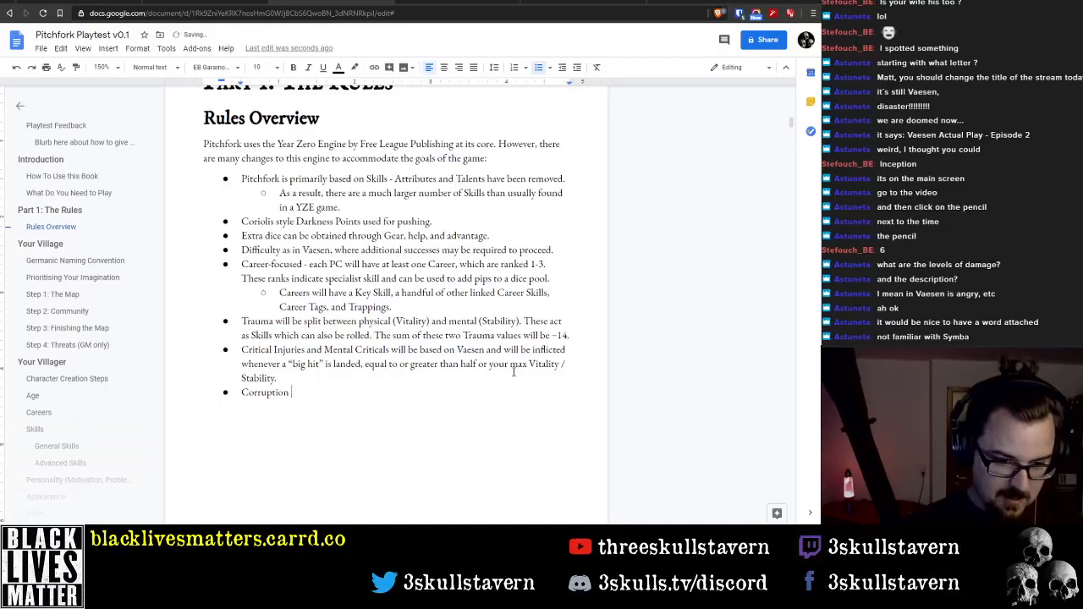
text(will be)
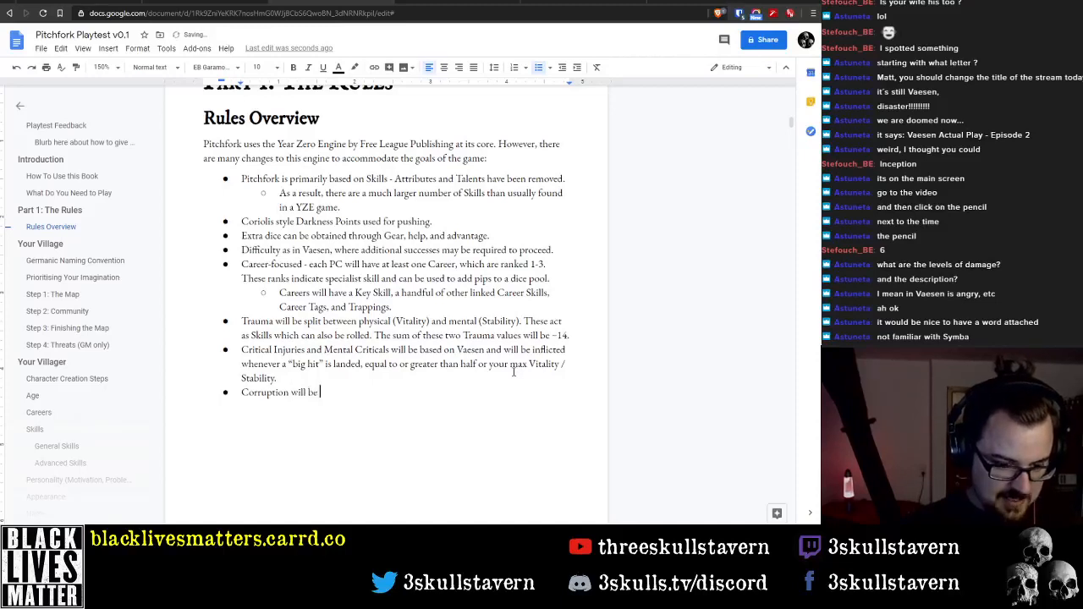
text( treated a littl)
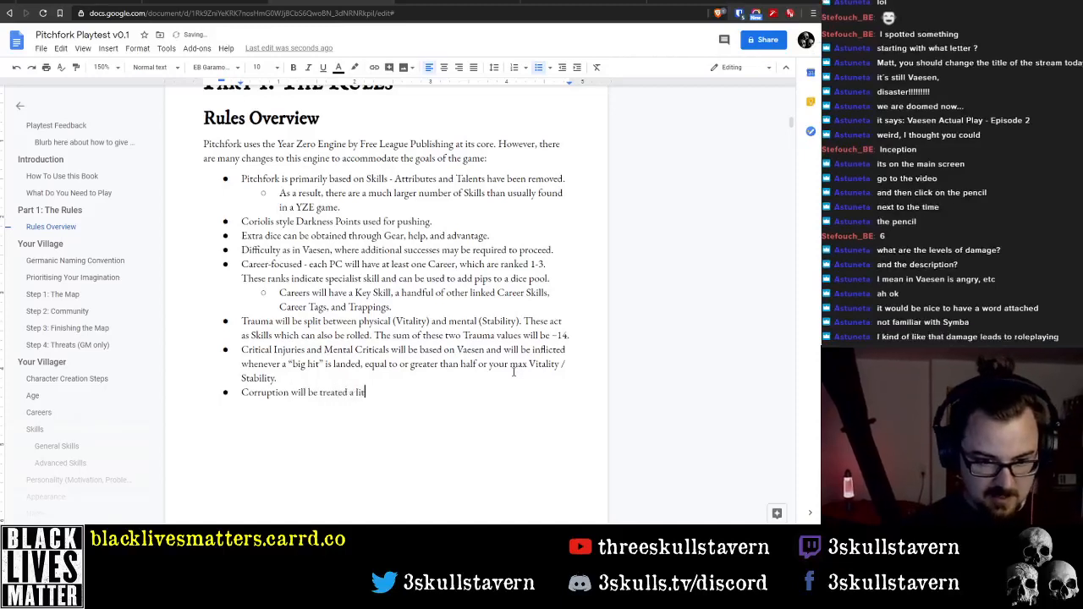
text(e)
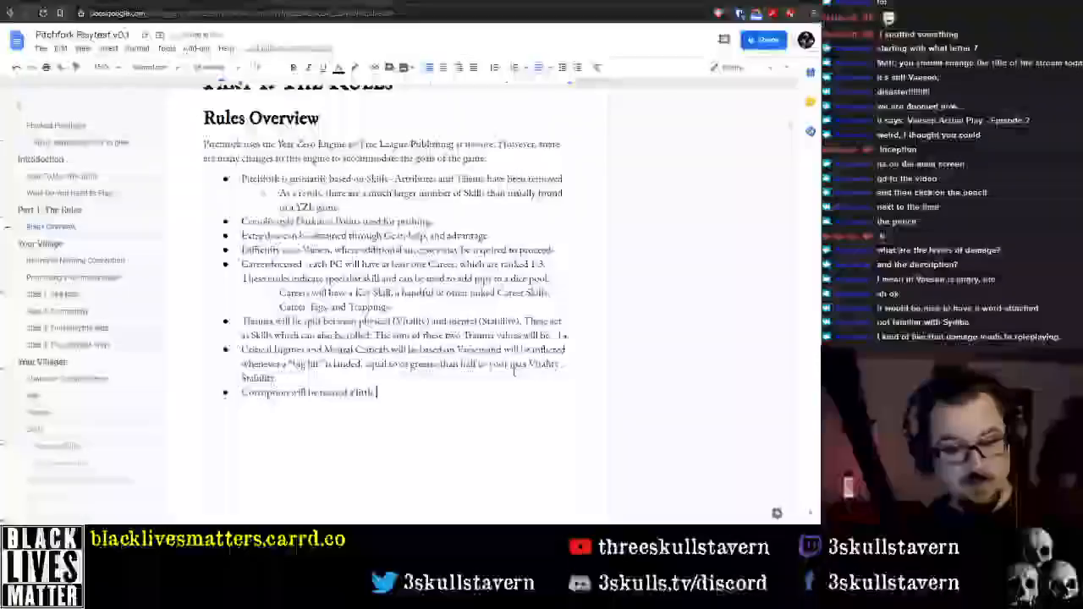
text( bit di)
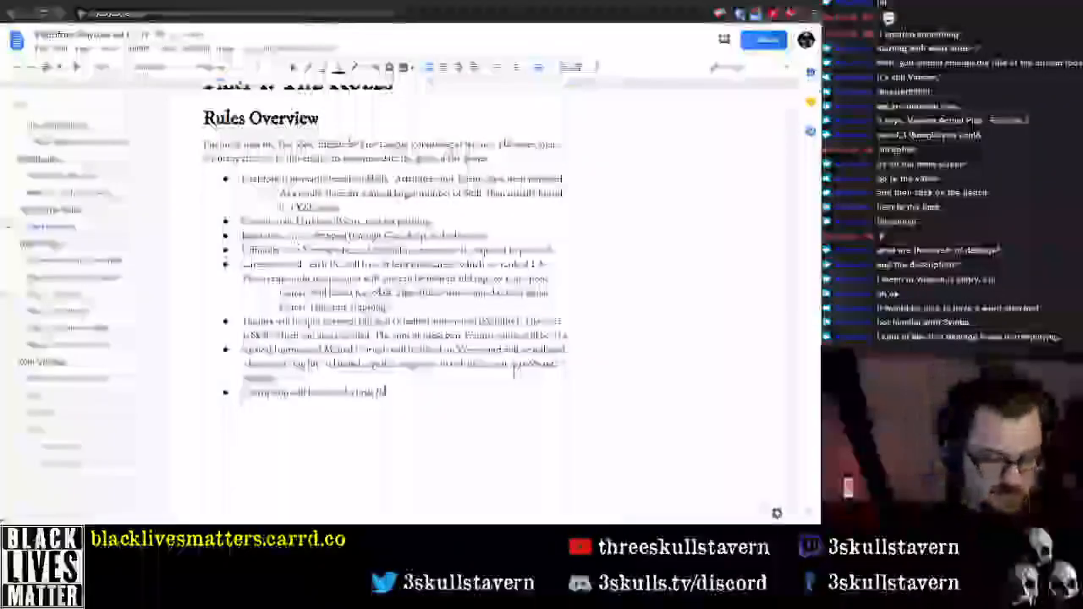
text(e )
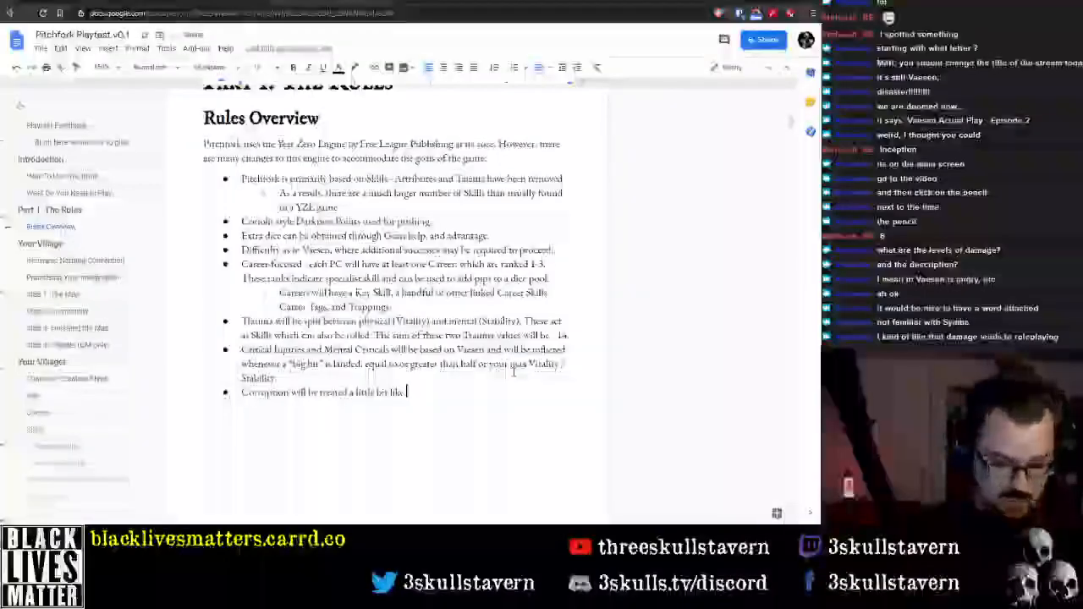
text(Rot in MYZ)
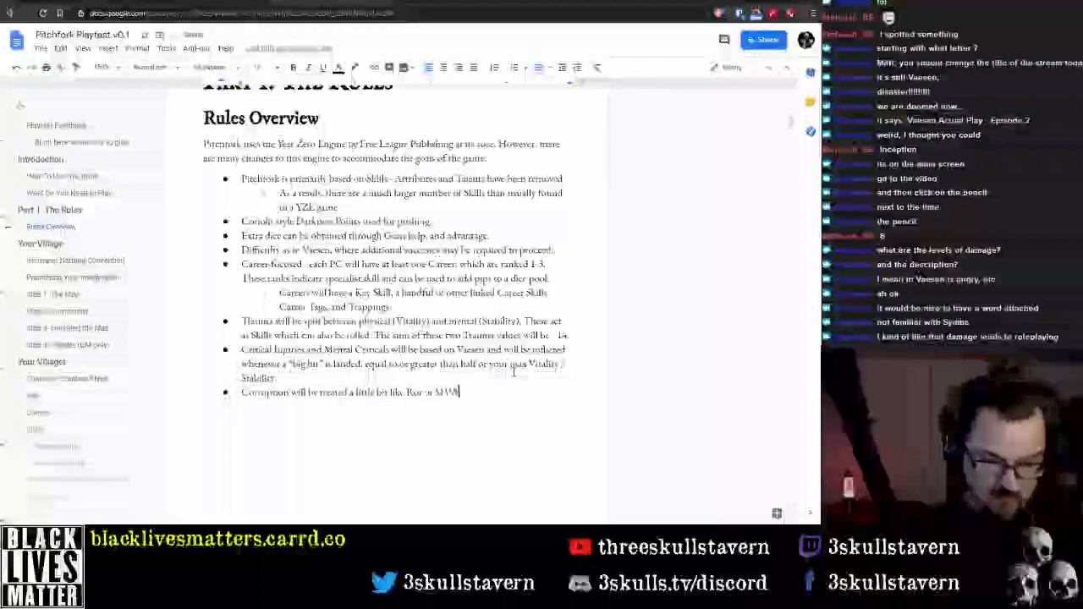
text( - but)
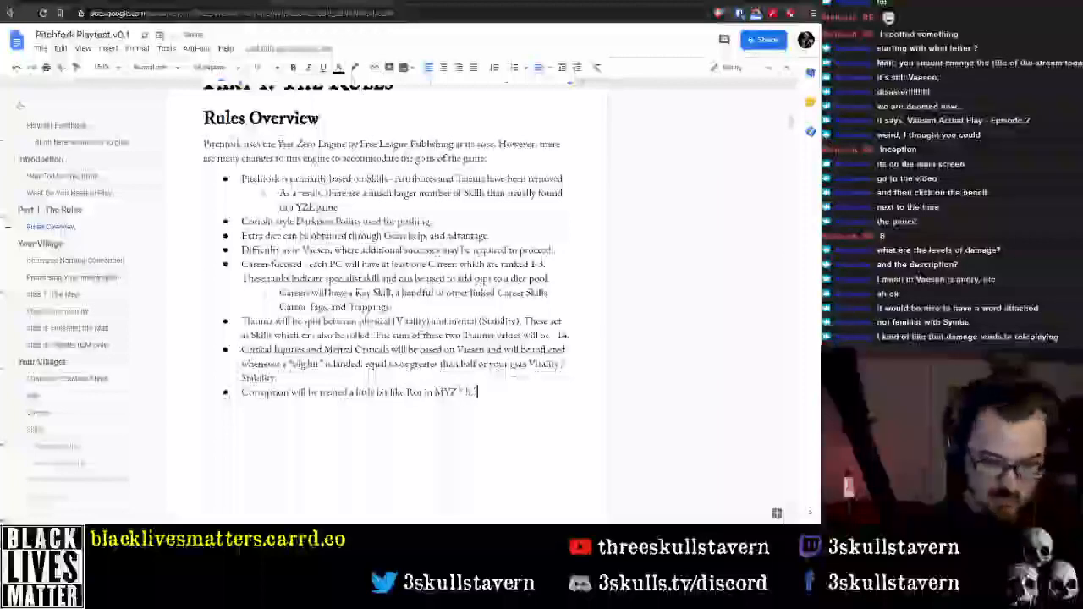
text(iation) to)
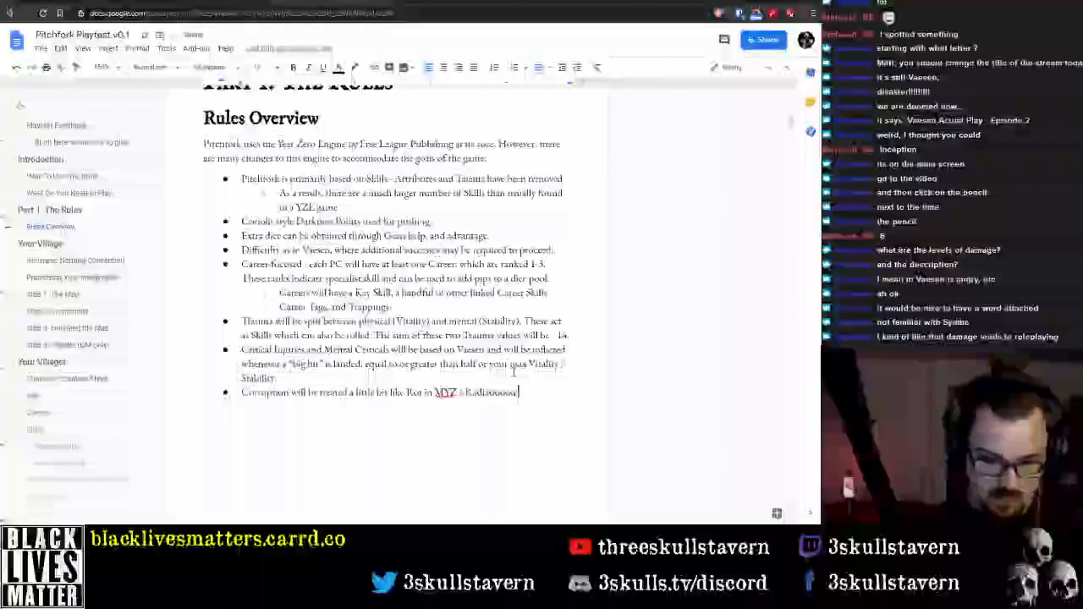
text(iolis)
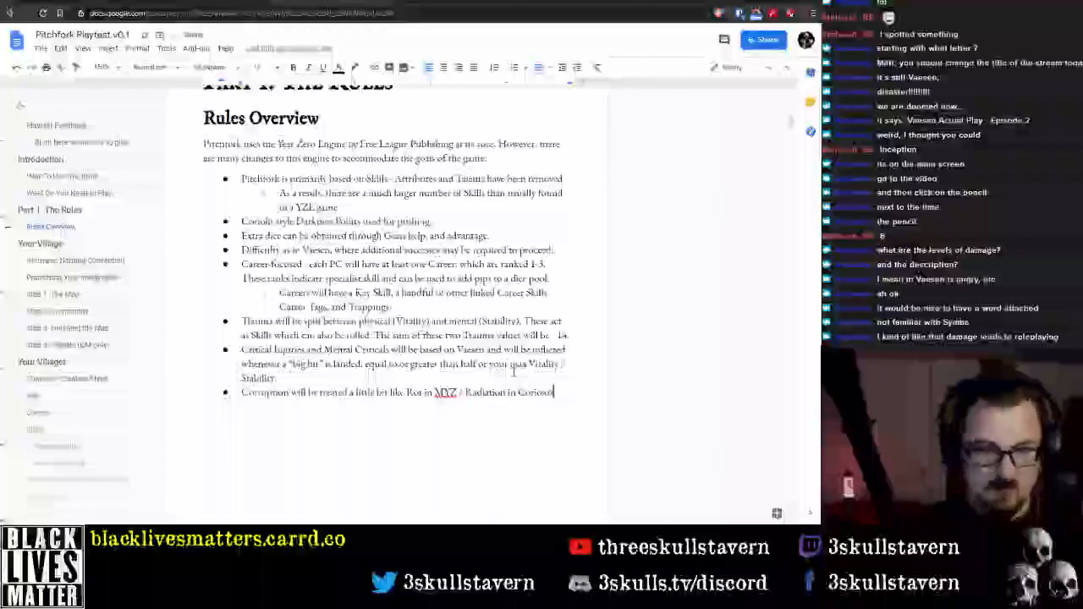
Finish the Corruption bullet with ", but will be much more permanent." and add an empty bullet below it
key(Return)
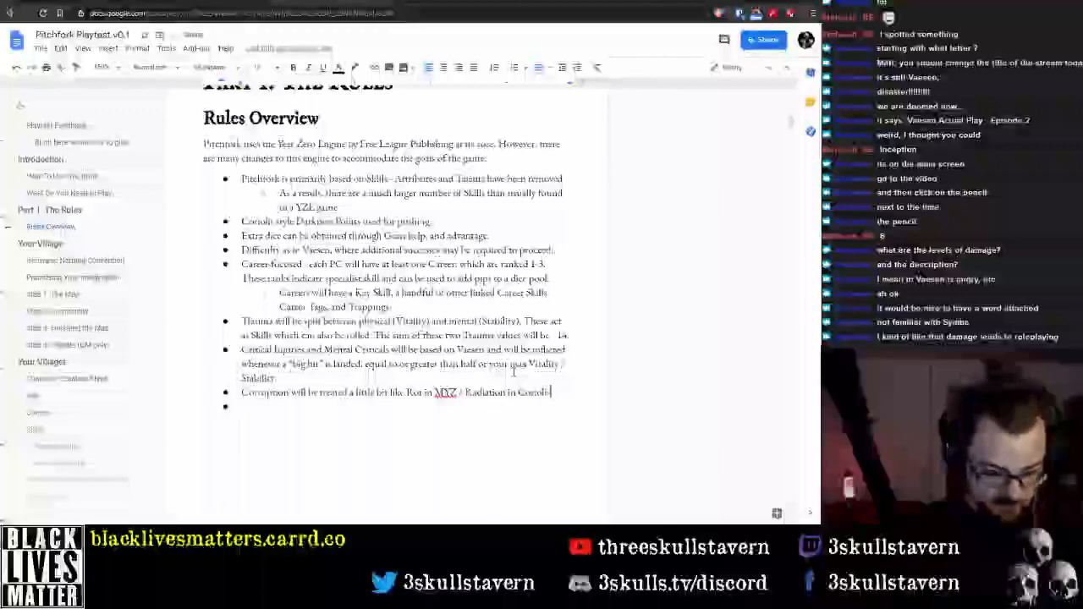
text(, but wi)
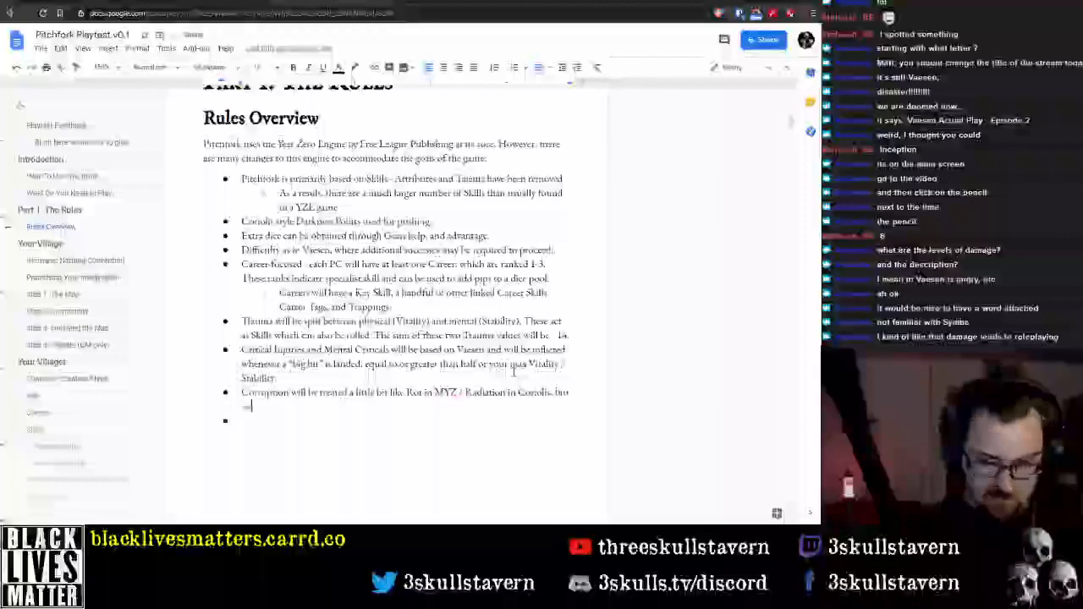
text(the much more)
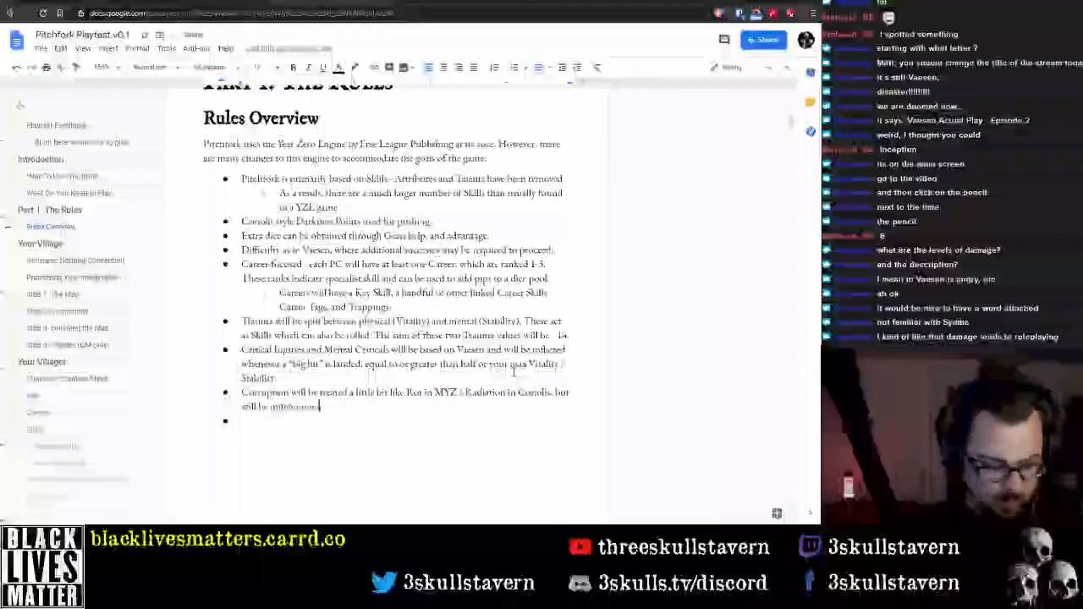
text( permanent.)
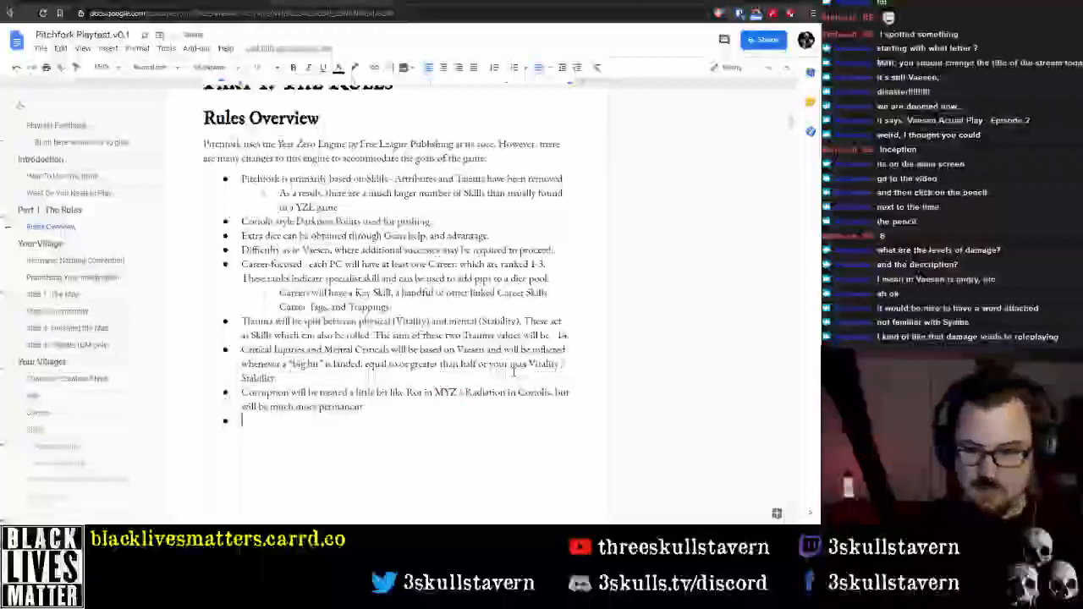
key(Down)
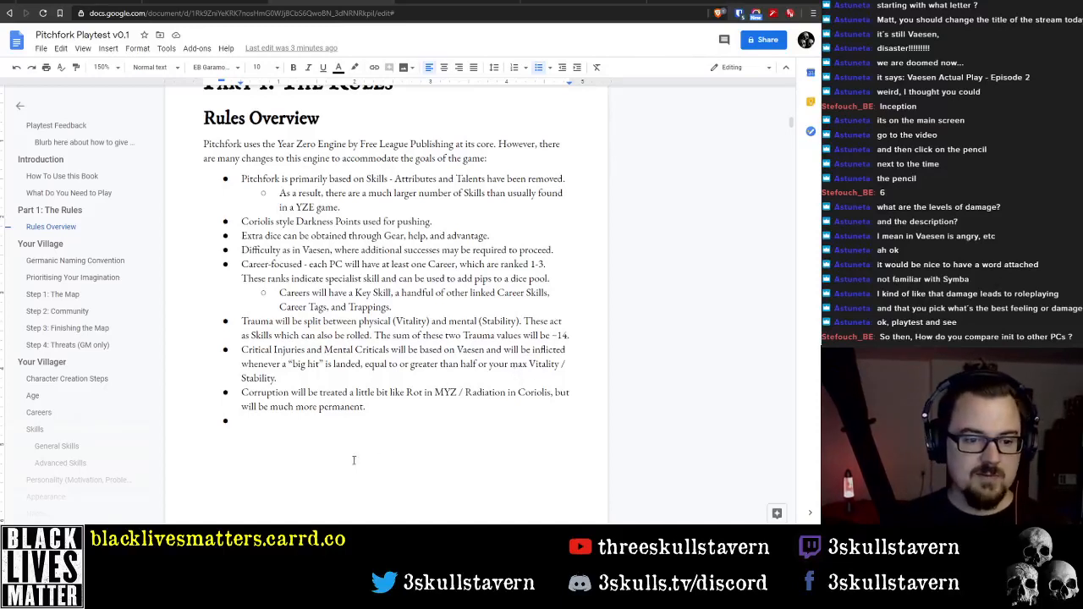
Remove the empty bullet below the Corruption bullet
key(BackSpace)
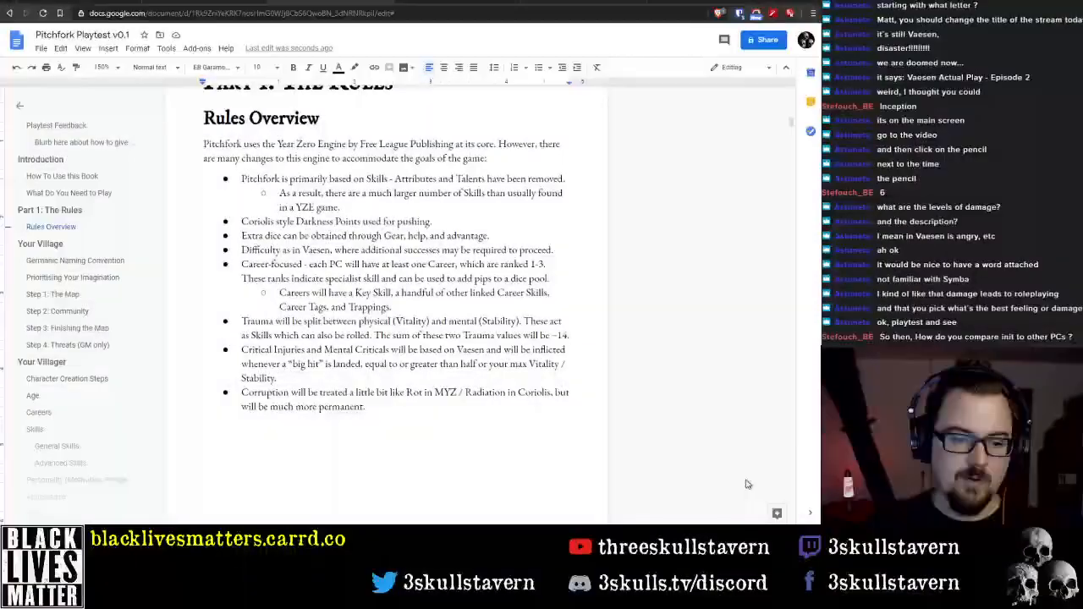
scroll(576, 409, up, 1)
scroll(576, 408, down, 2)
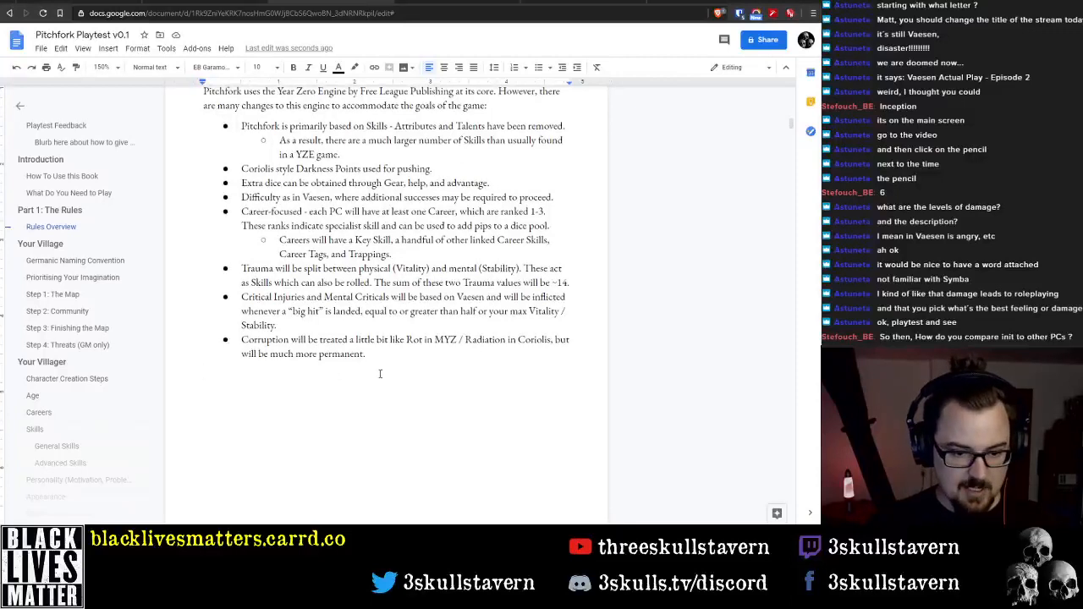
Add a new bullet after the Corruption one, beginning with "Combat Initiative will be rolled"
key(Return)
text(Comnat)
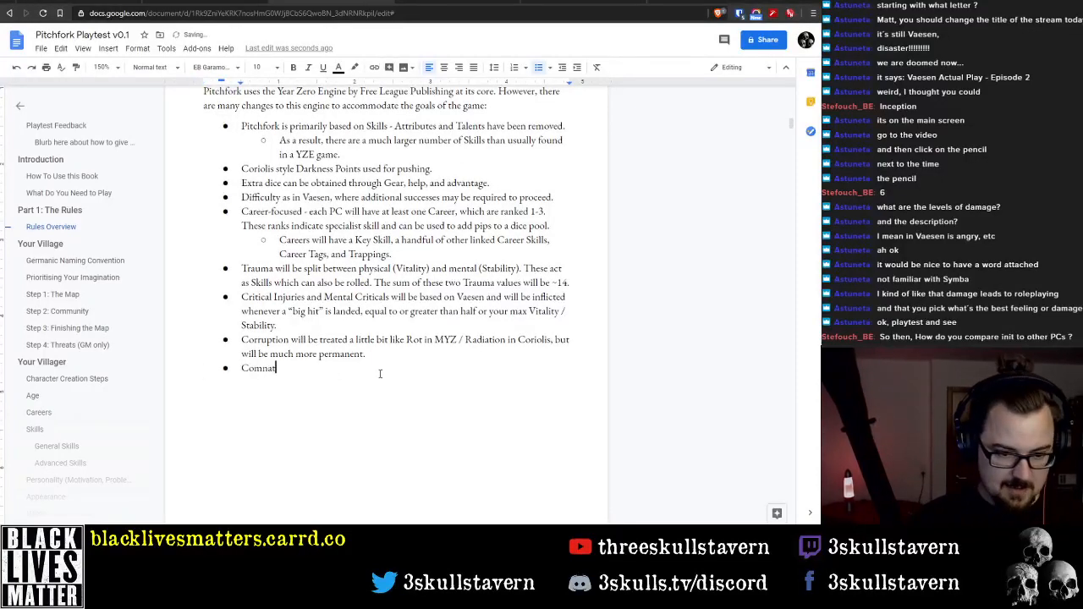
key(BackSpace)
key(BackSpace)
key(BackSpace)
text(bat )
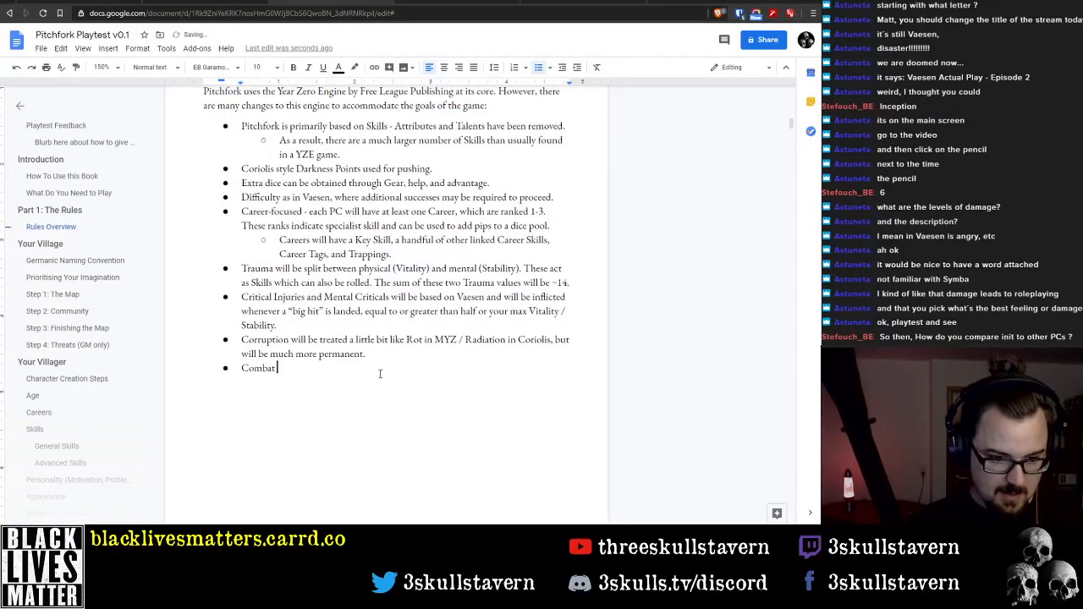
text(Initiat)
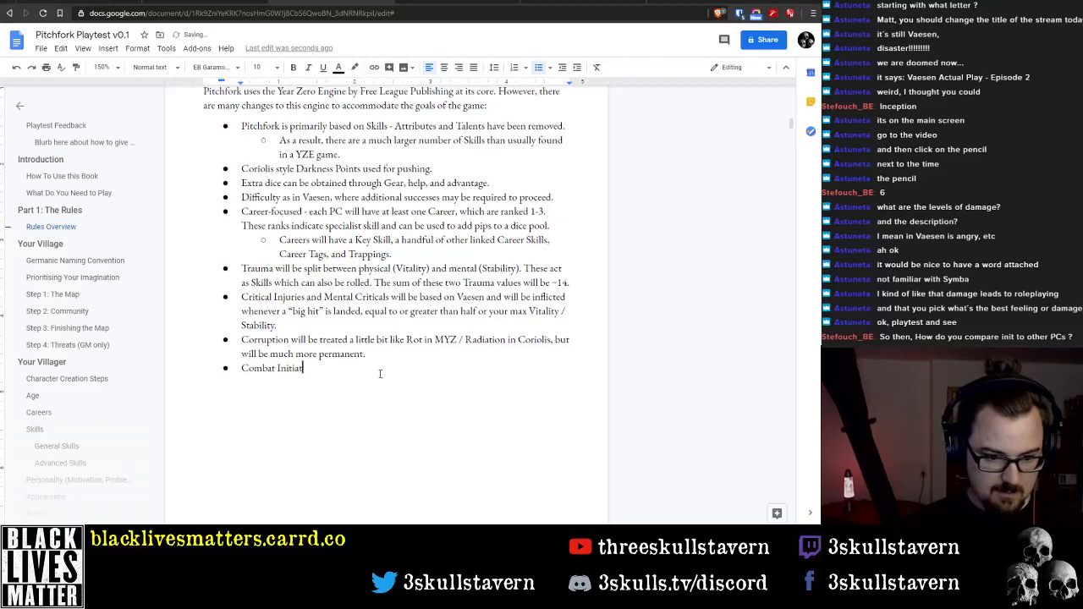
text(ive wil)
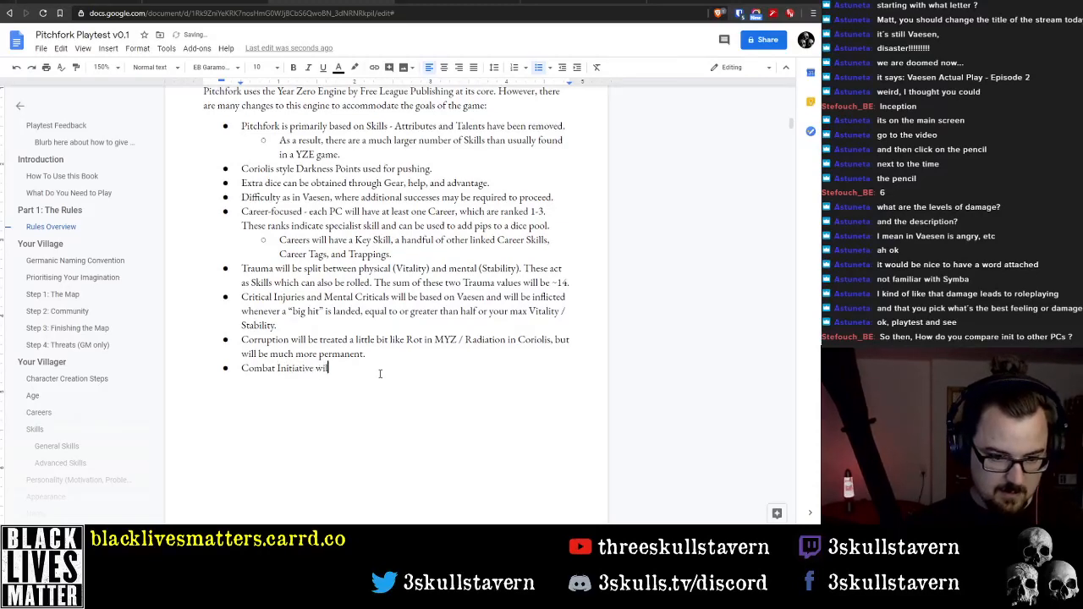
text(l be rolled )
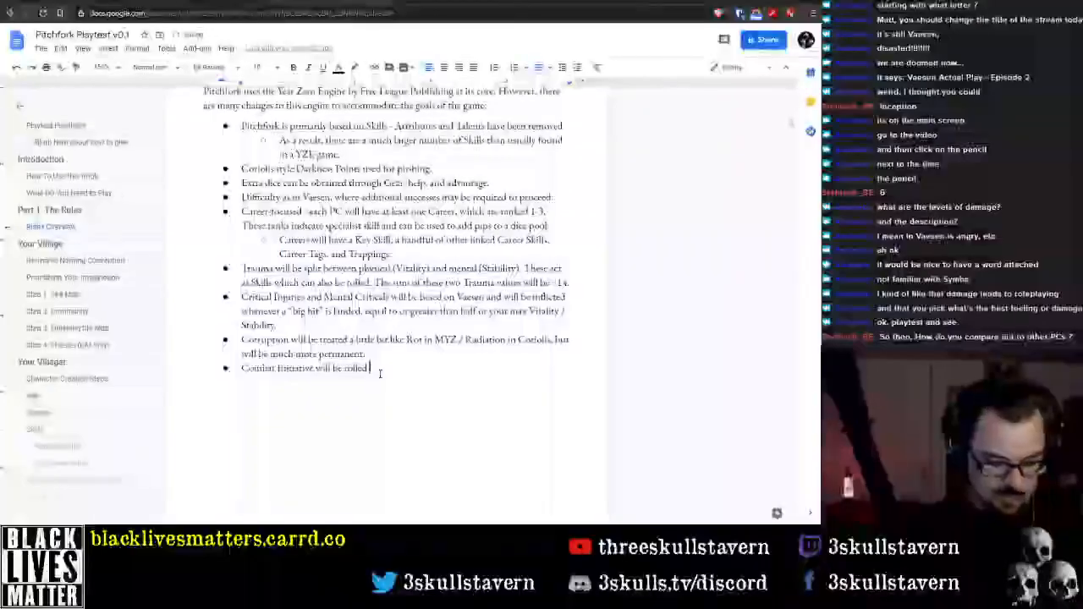
text(at the start o)
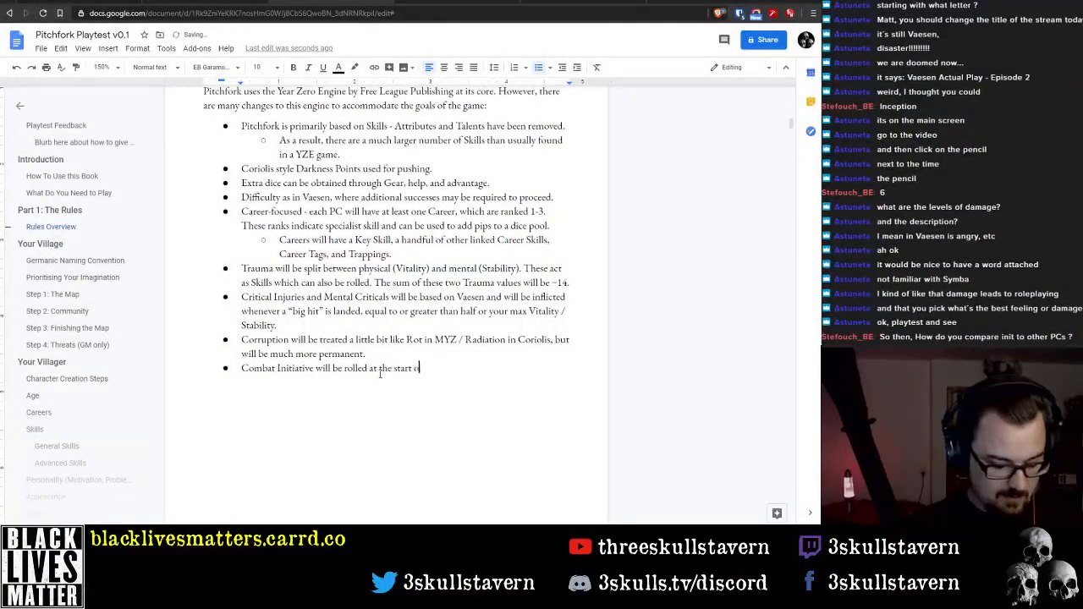
text(f every round and)
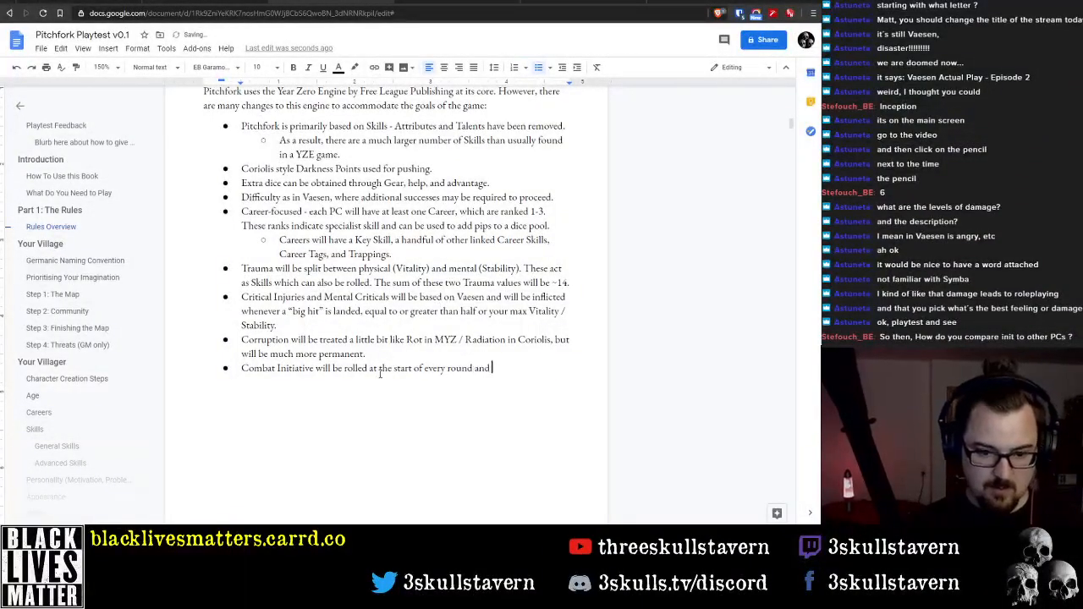
Continue the Combat Initiative bullet with "at the start of every round, but not recorded by"
key(BackSpace)
text(, but n)
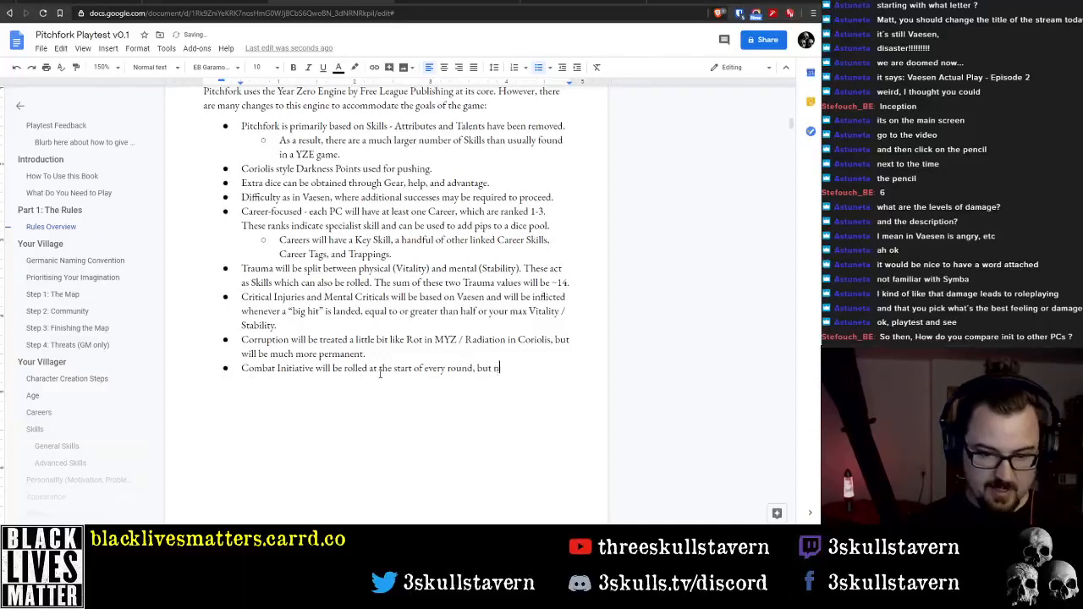
text(ot re)
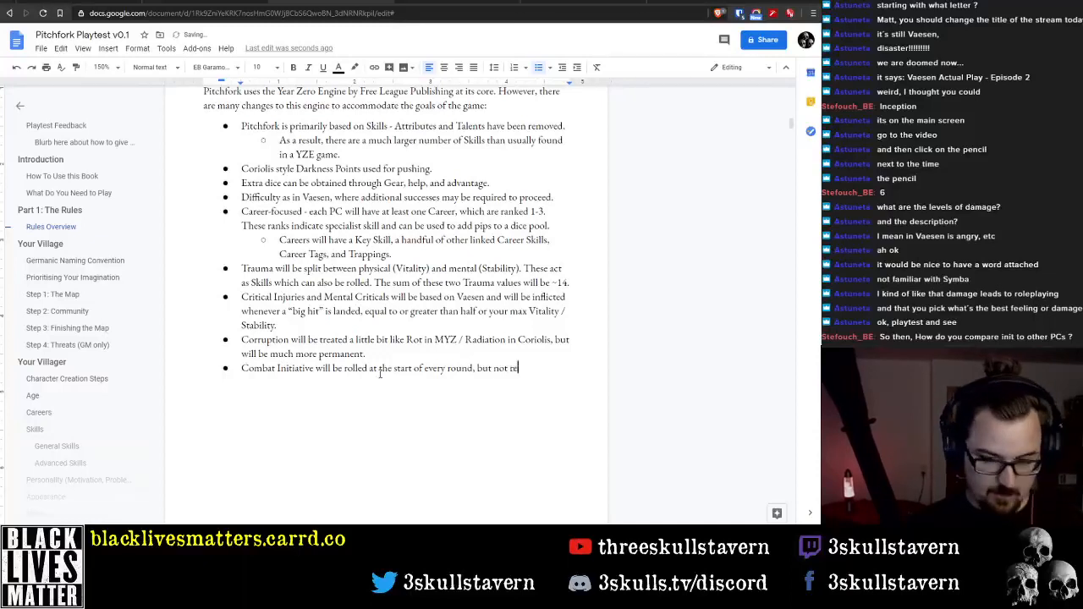
text(corded by )
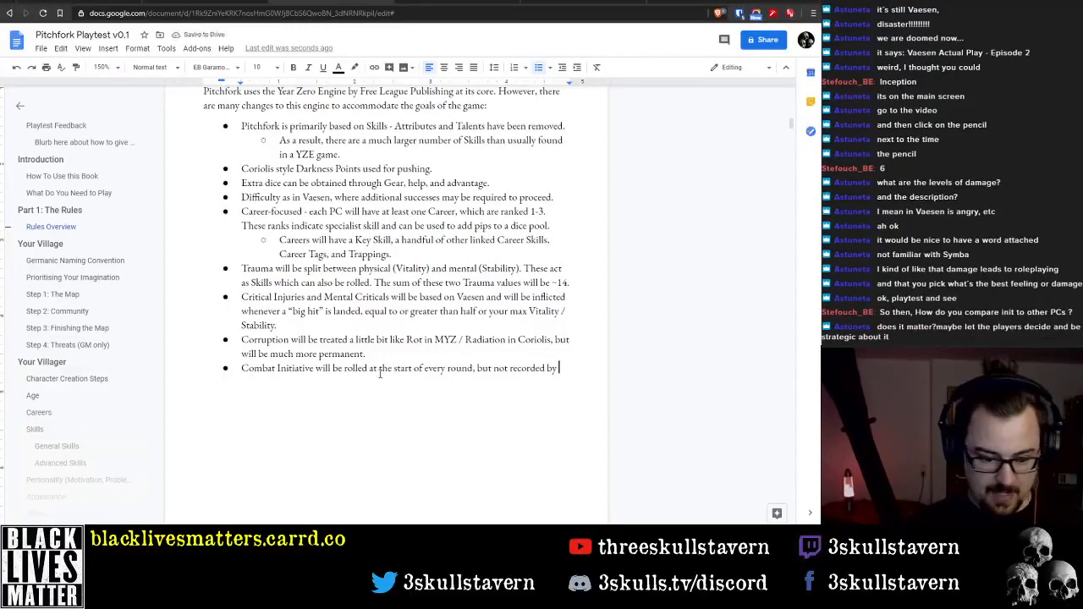
text(anyone - if y)
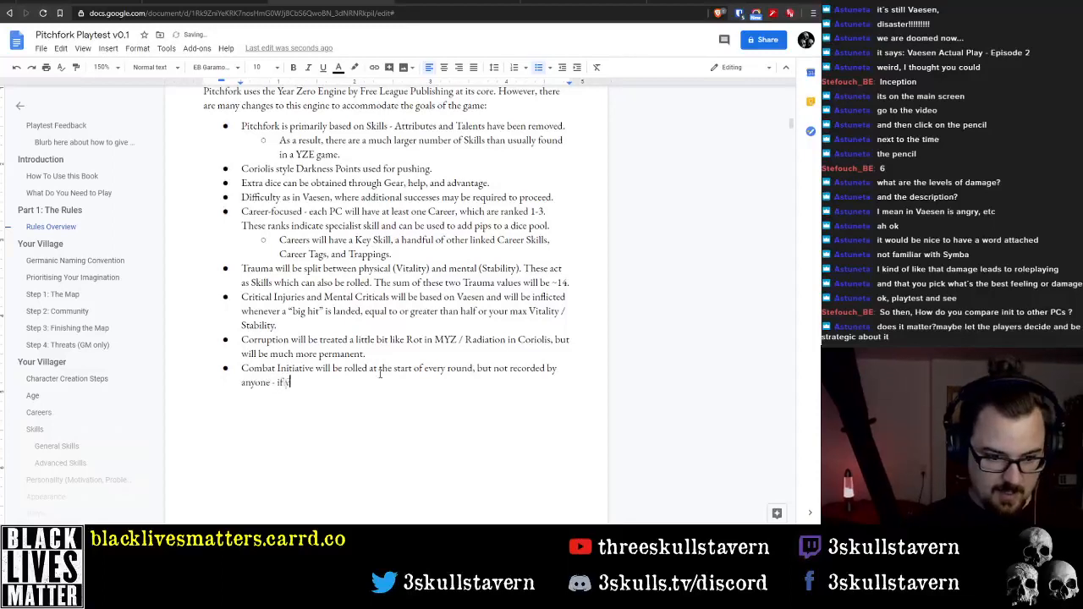
text(ou pass the )
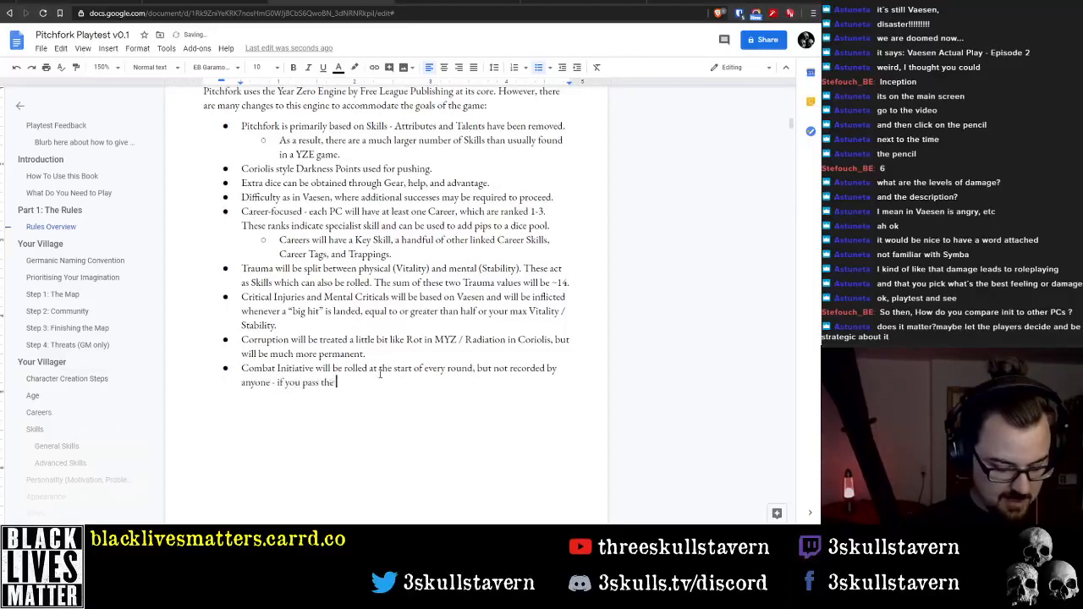
text(initiative )
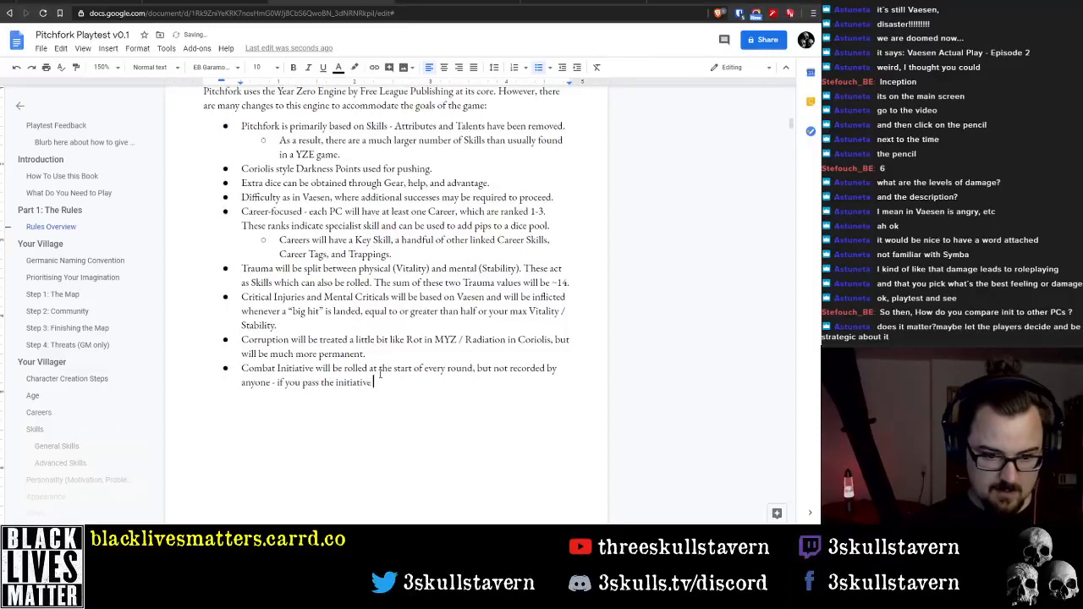
text(test, you go be)
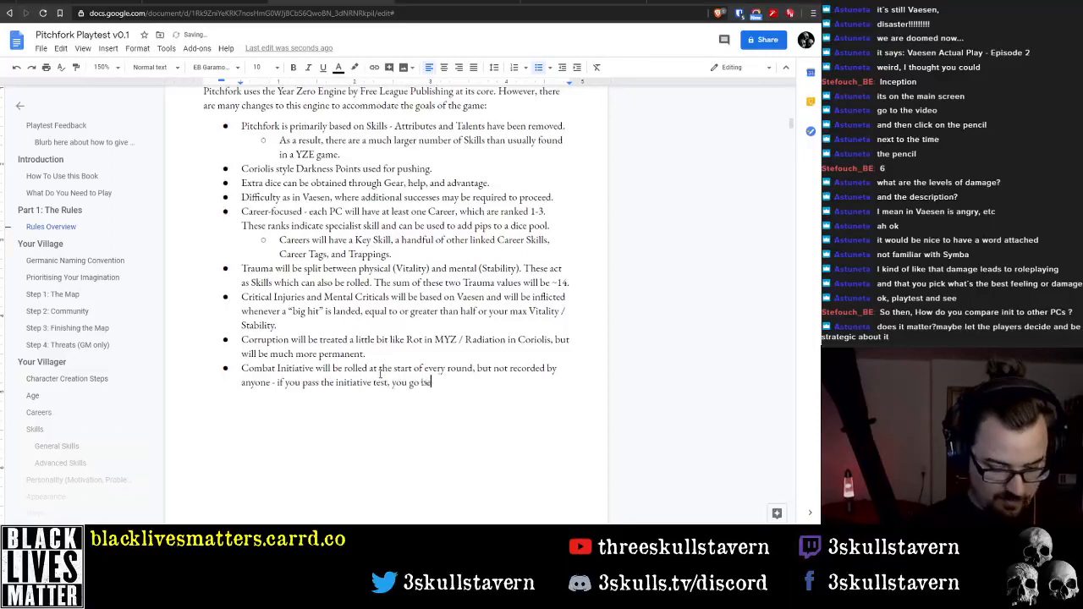
text(fore the enem)
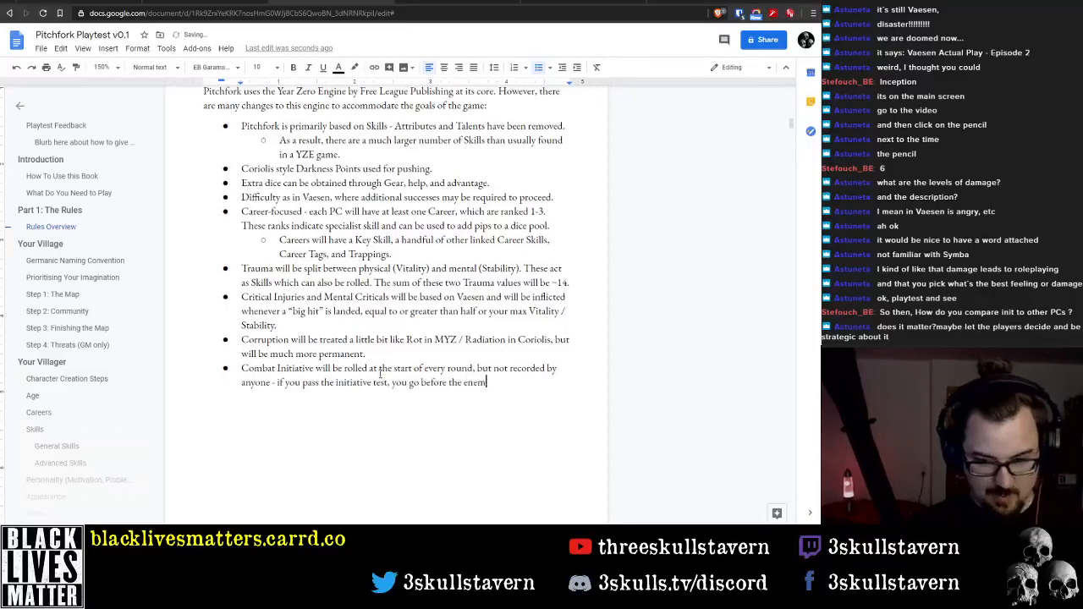
text(ies. I)
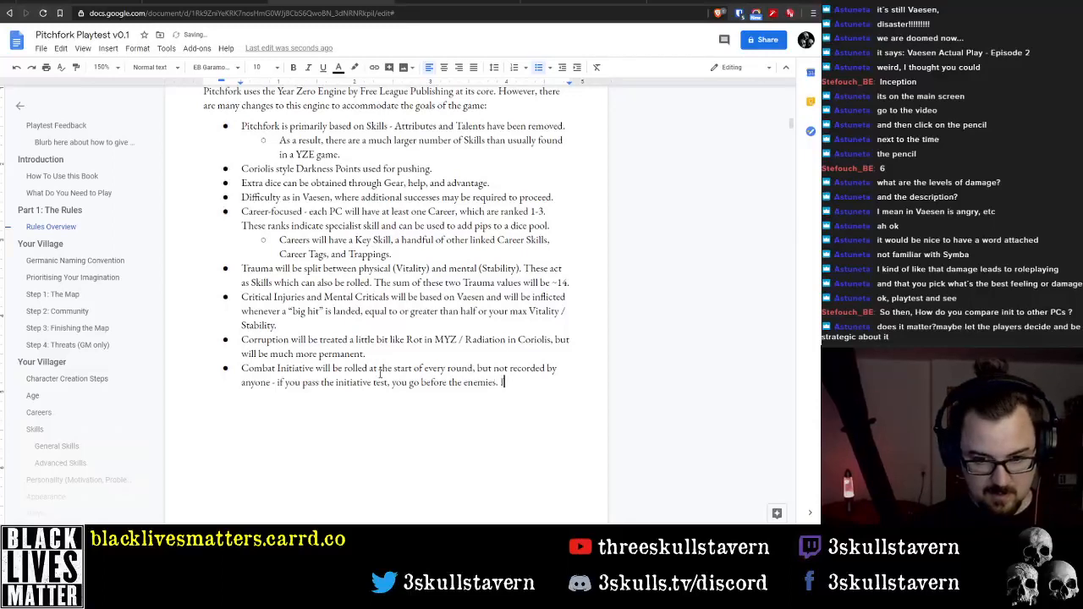
text(f you fail,)
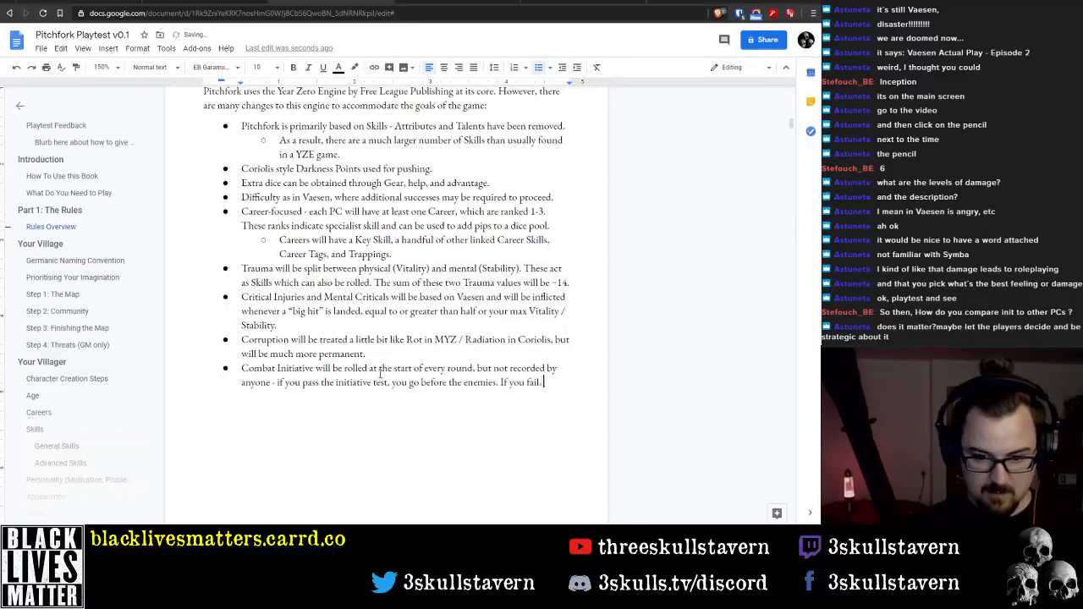
text( you go after)
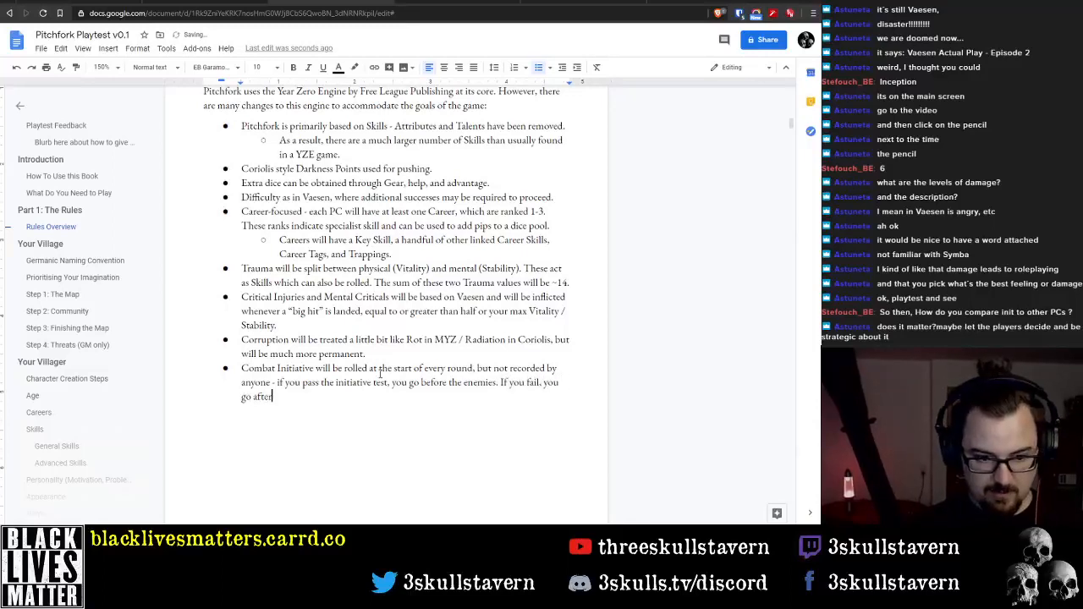
text( them.)
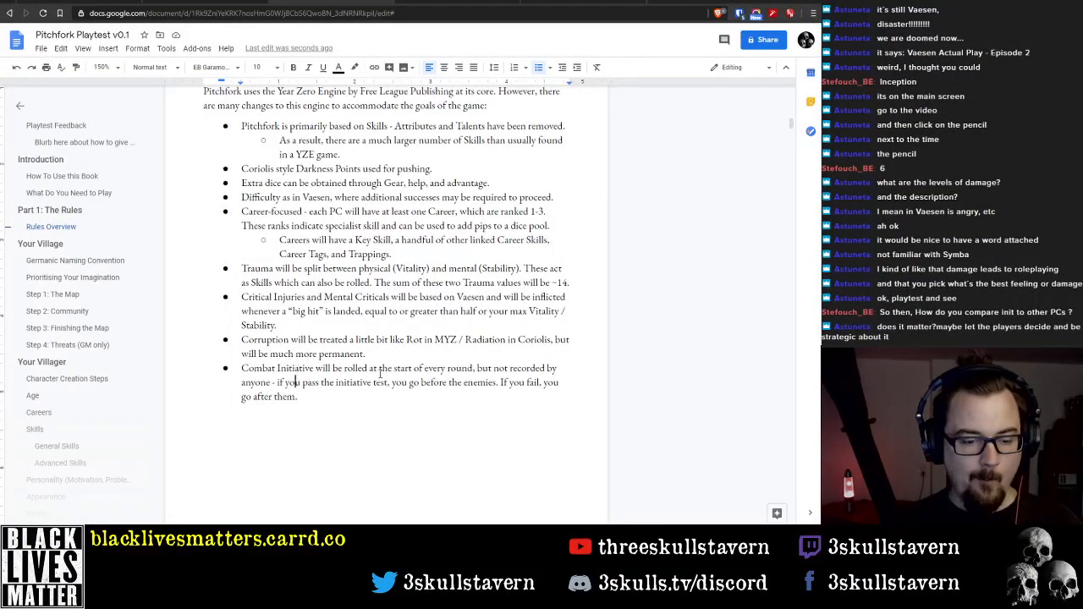
key(Home)
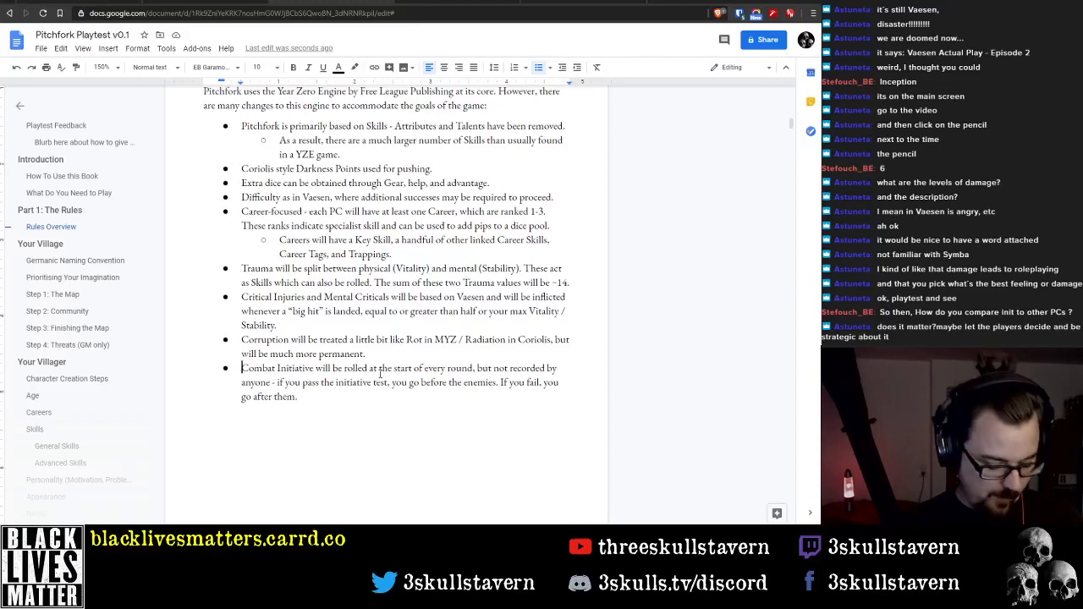
key(Return)
text(Conflict)
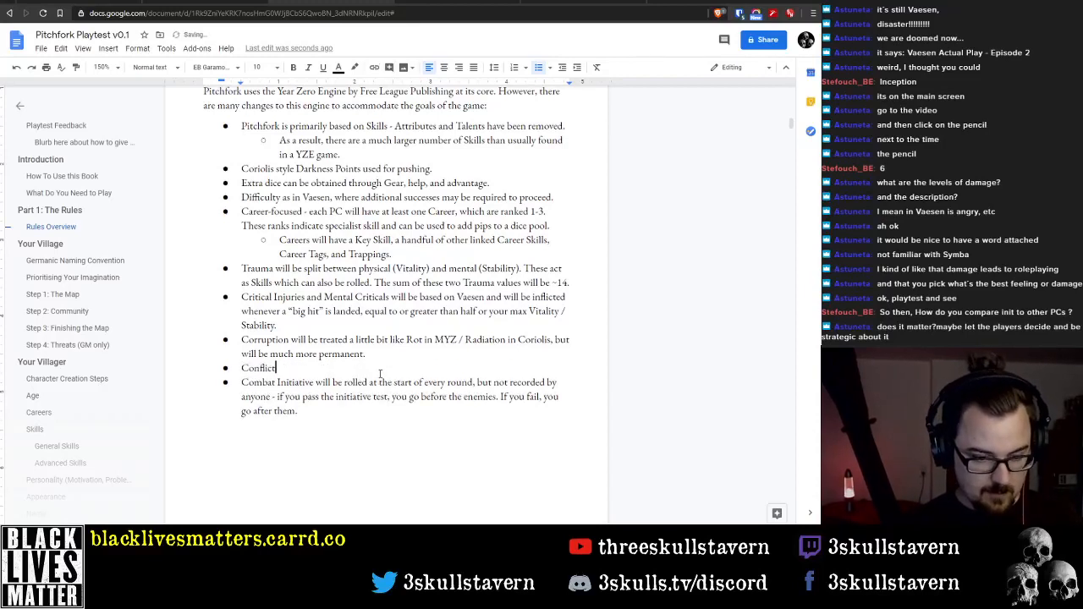
key(ctrl+BackSpace)
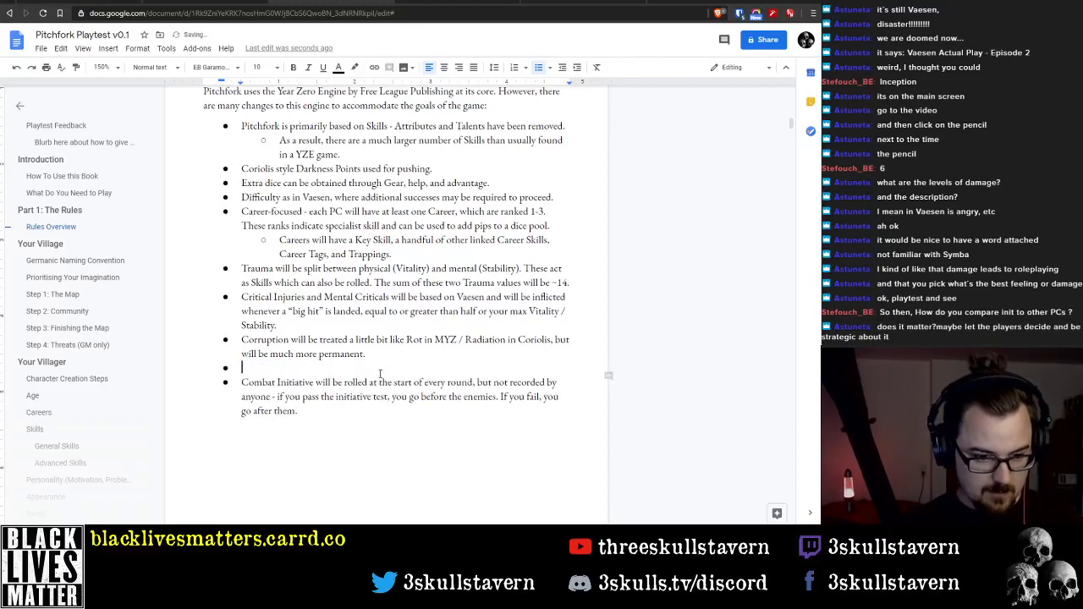
key(Delete)
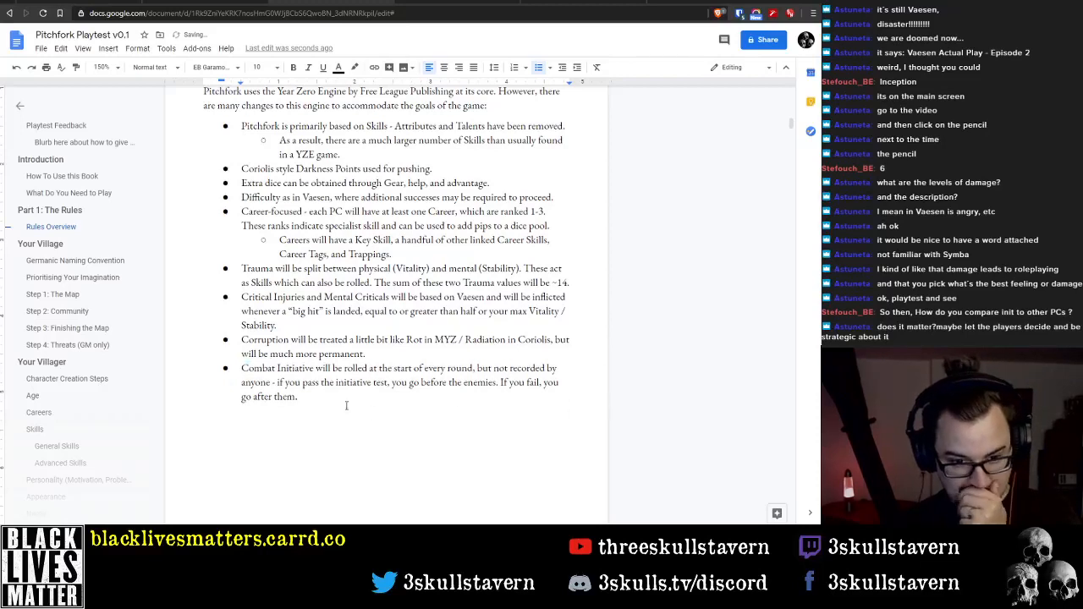
End the bulleted list with a plain paragraph below the Combat Initiative bullet
click(309, 394)
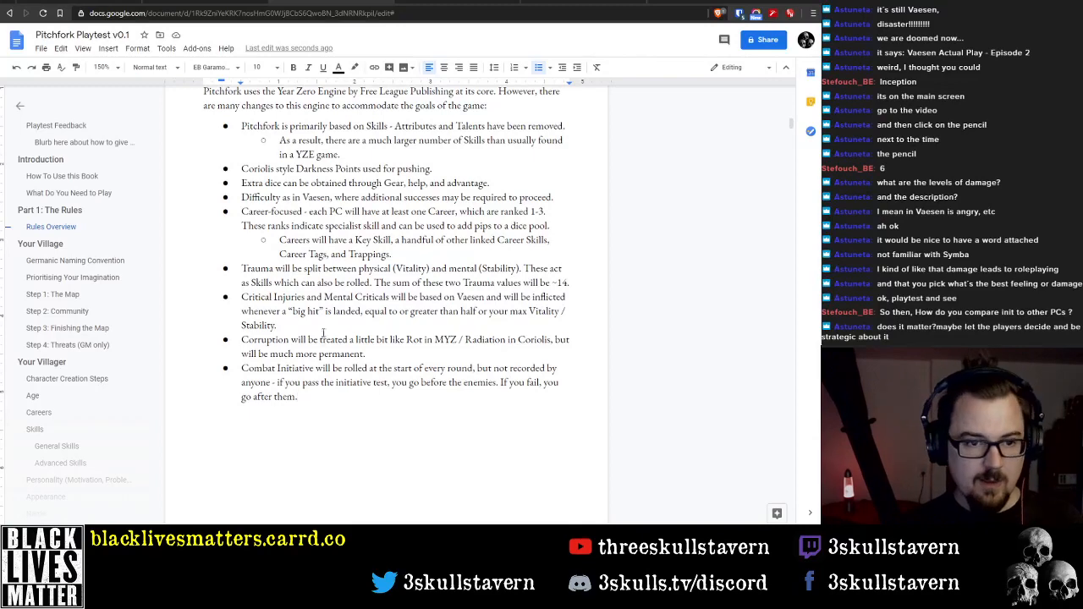
scroll(338, 377, down, 2)
key(Return)
key(Return)
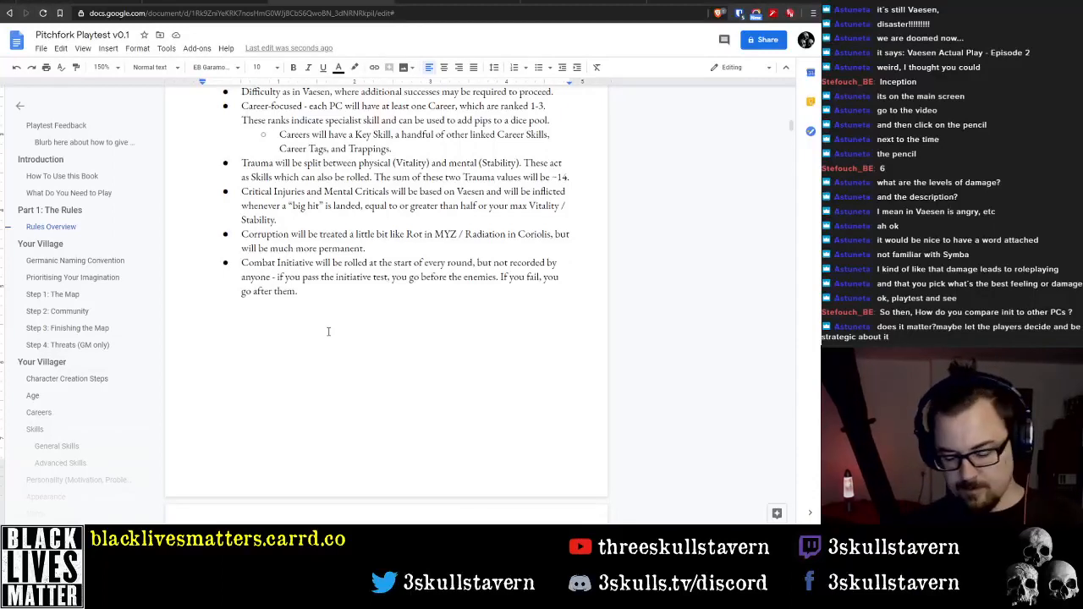
Insert a bullet above the Combat Initiative one, beginning with "Advice for simplifying combat"
key(ctrl+Up)
key(Return)
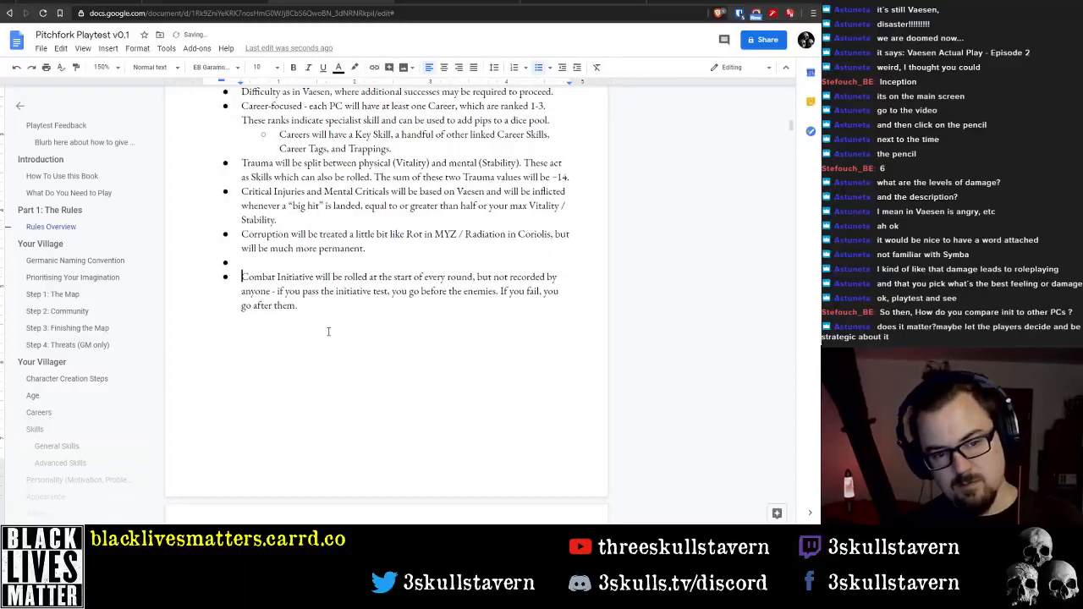
key(Up)
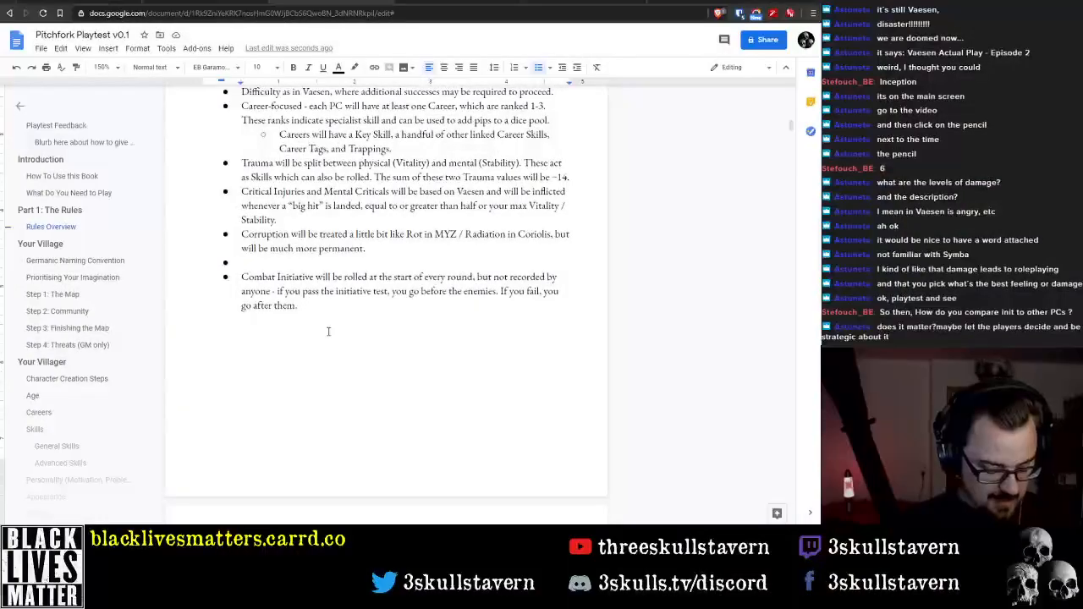
text(Combat)
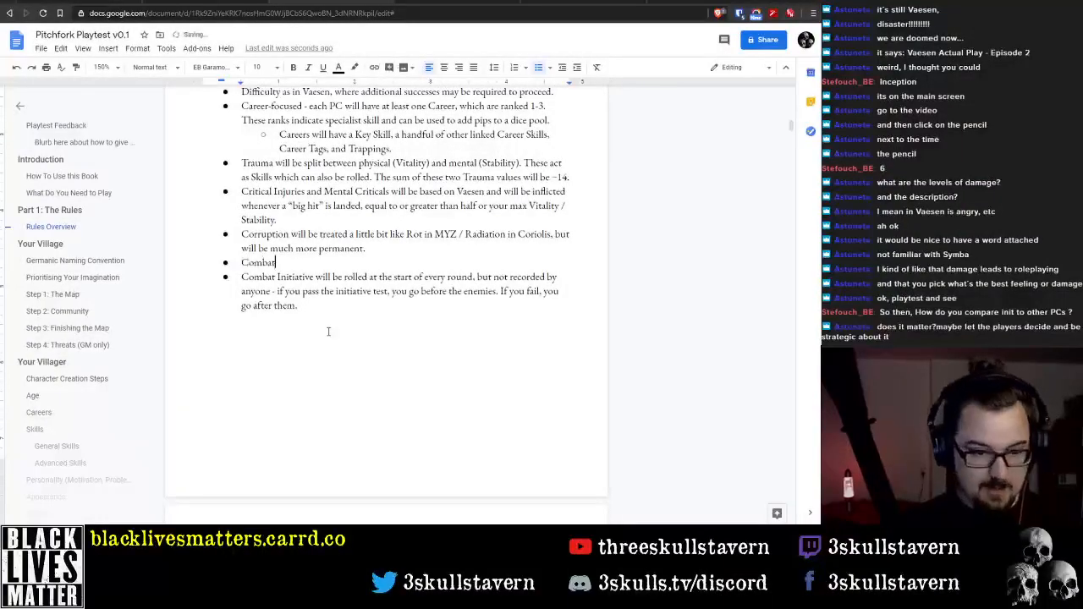
key(ctrl+shift+Left)
text(Advice for )
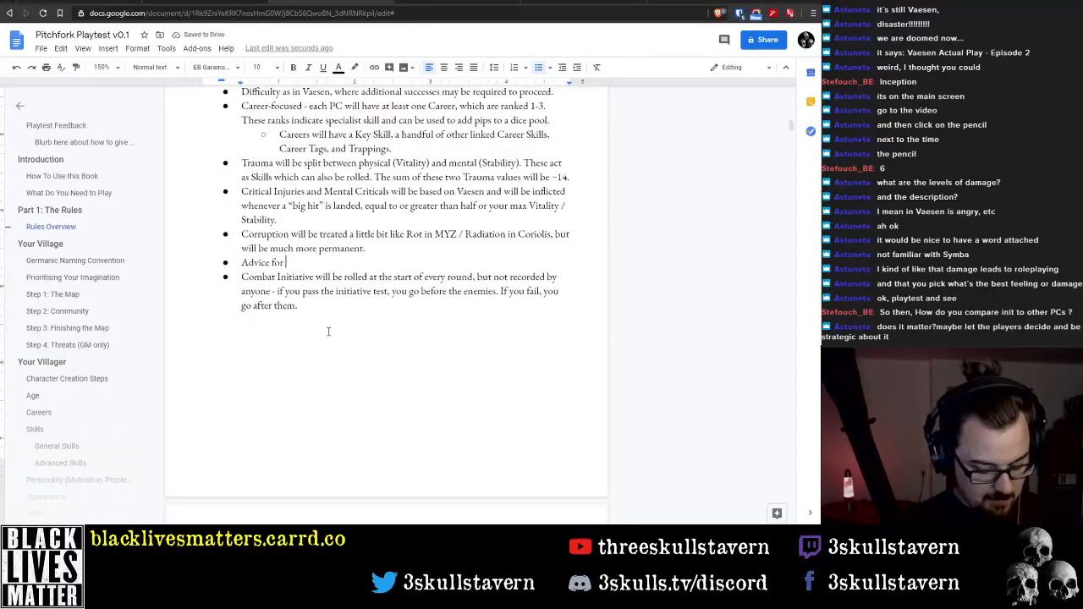
text(simplifying)
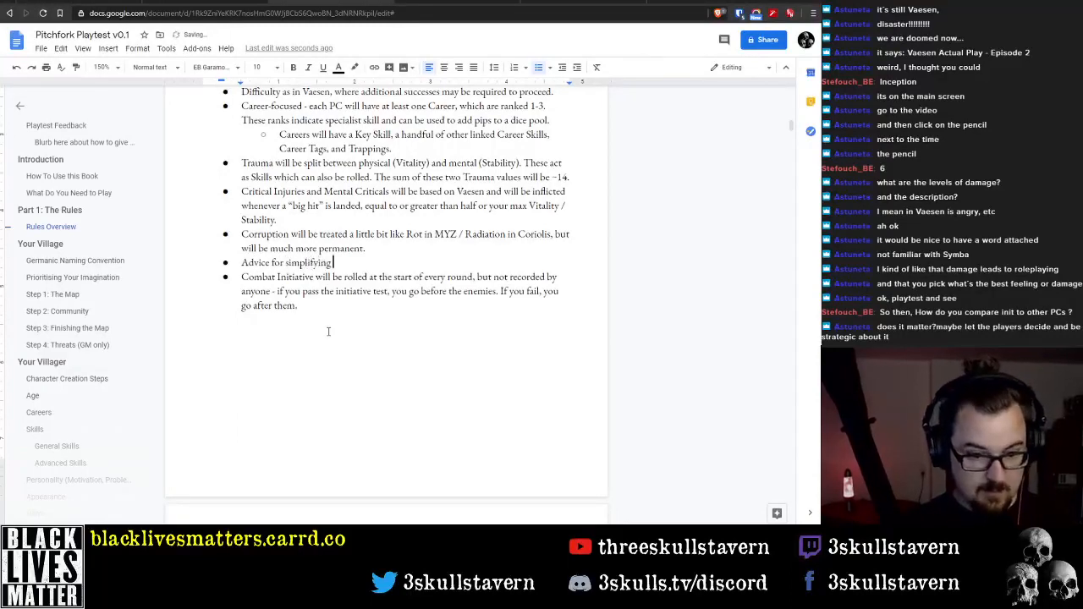
text( combat)
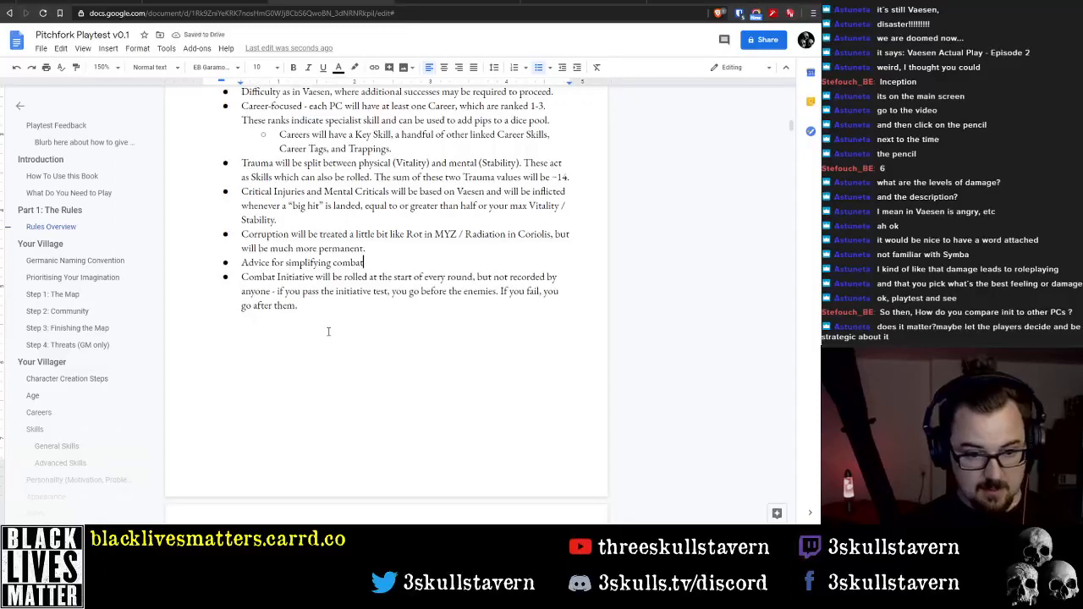
text( and only using )
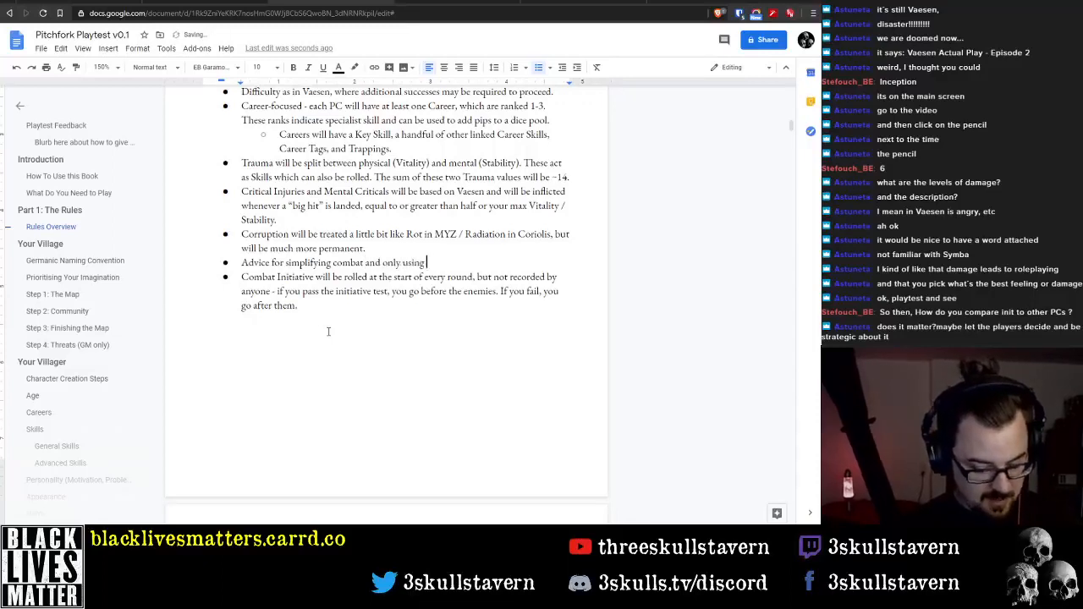
text("full combat r)
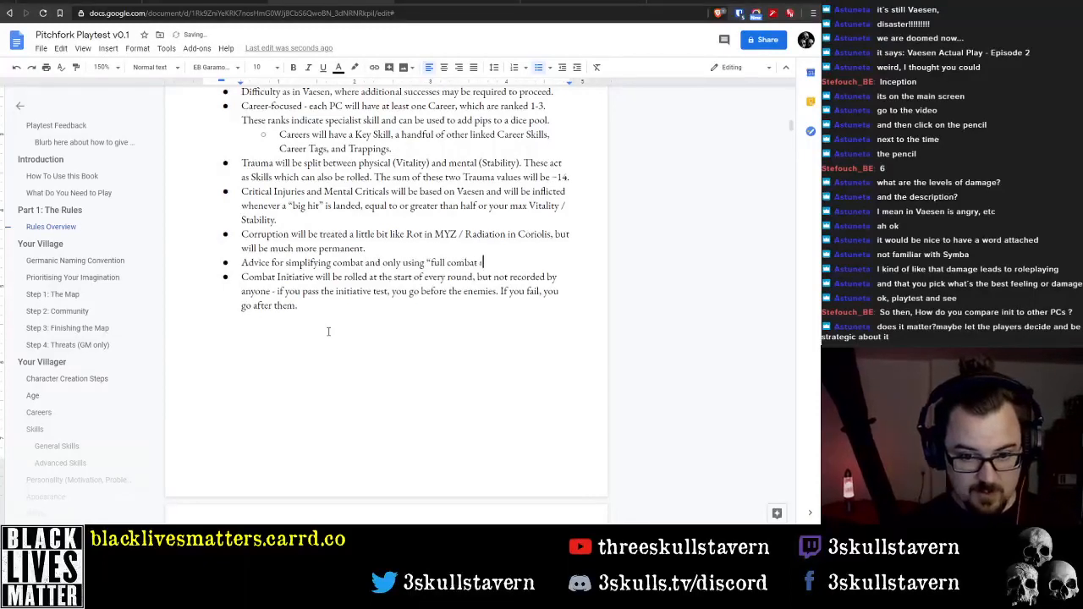
text(ules" duin)
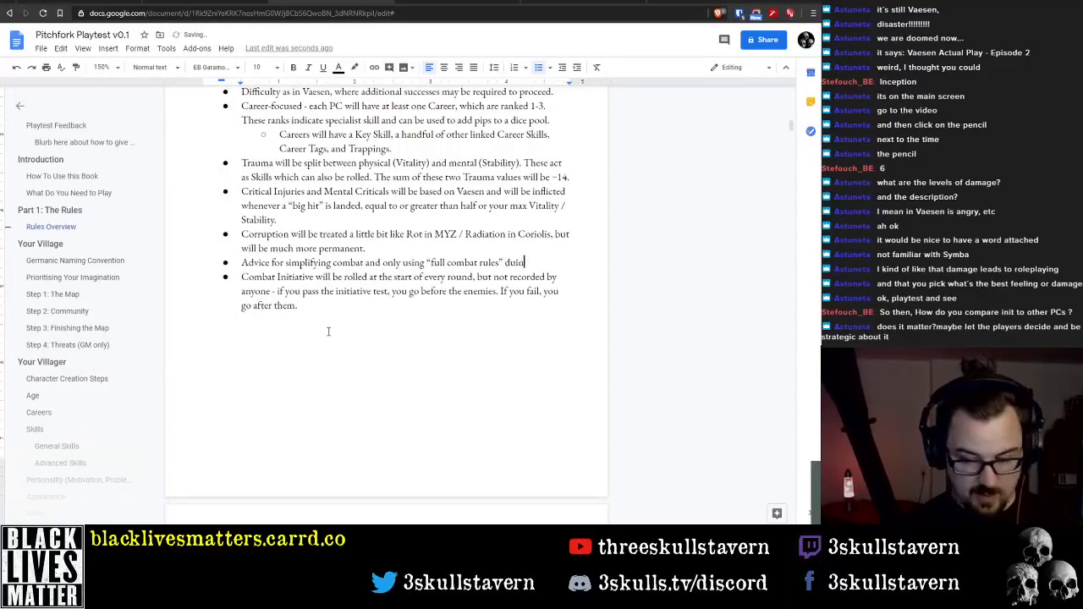
Complete the advice bullet with "and only using “full combat rules” during bigger encounters."
key(BackSpace)
key(BackSpace)
text(ring big)
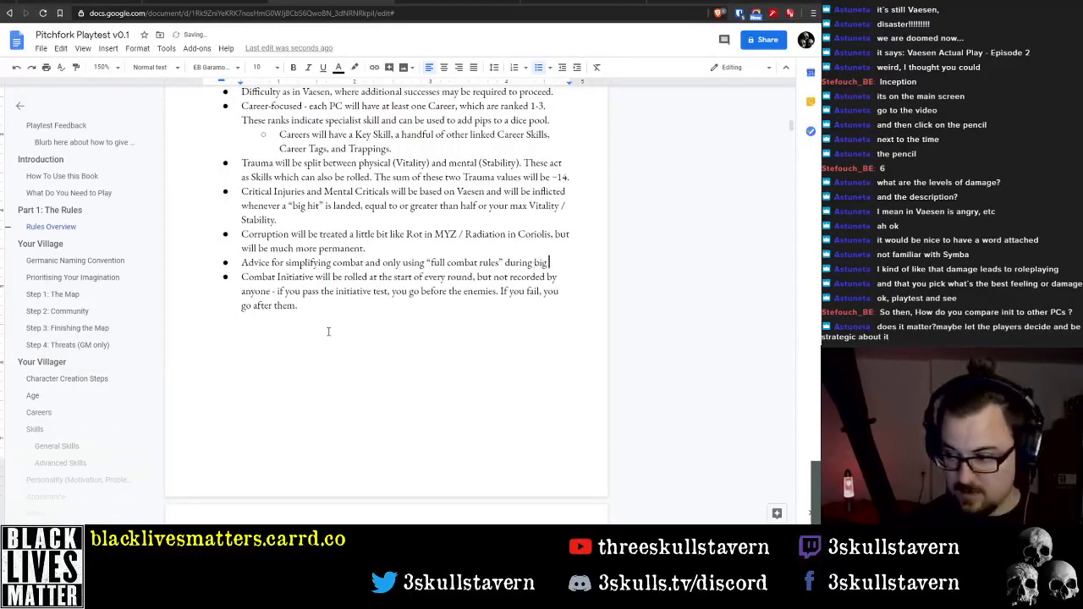
text( encounters)
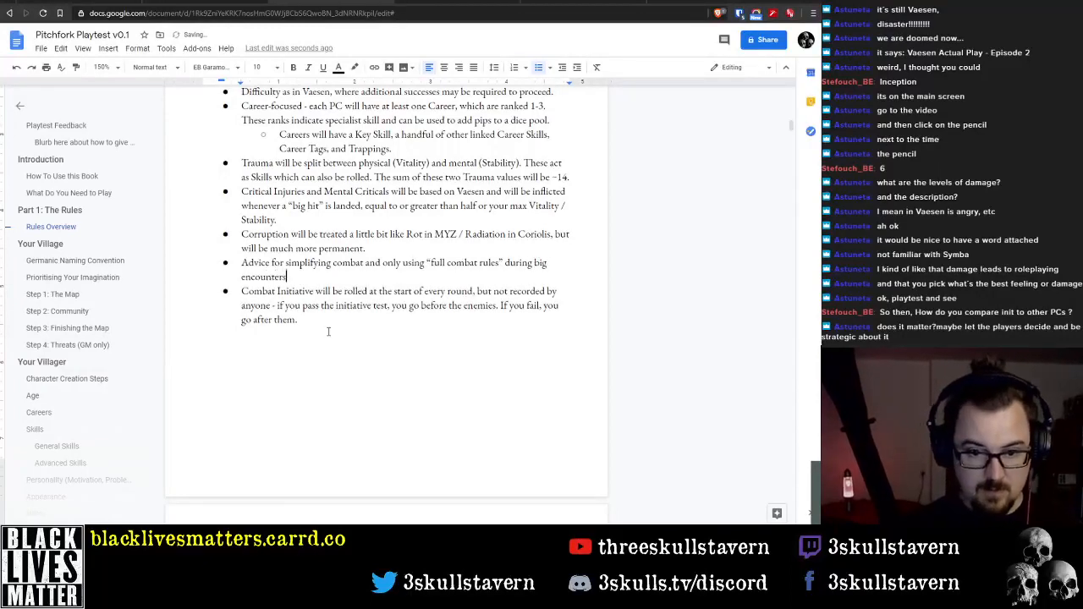
text(.)
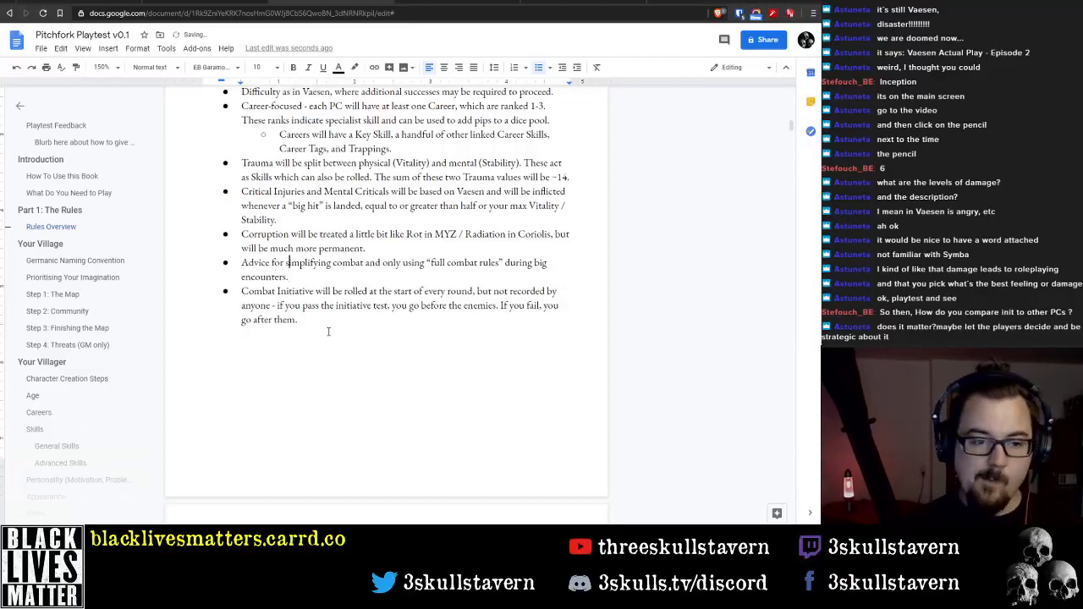
key(End)
text(ger)
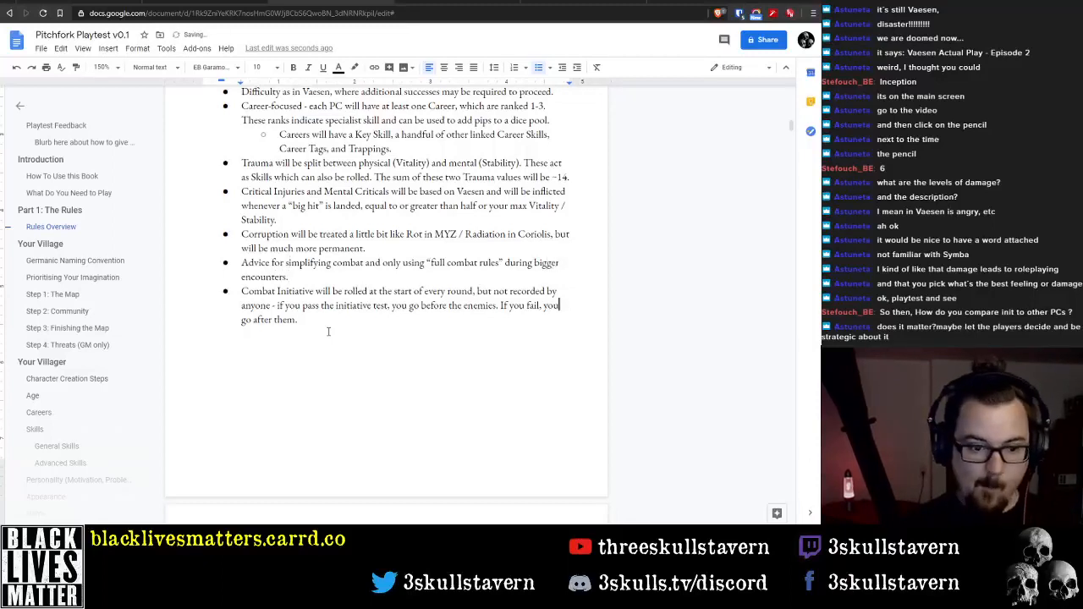
End the list after the Combat Initiative bullet and insert a page break before the Your Village section
key(Down)
scroll(540, 304, up, 3)
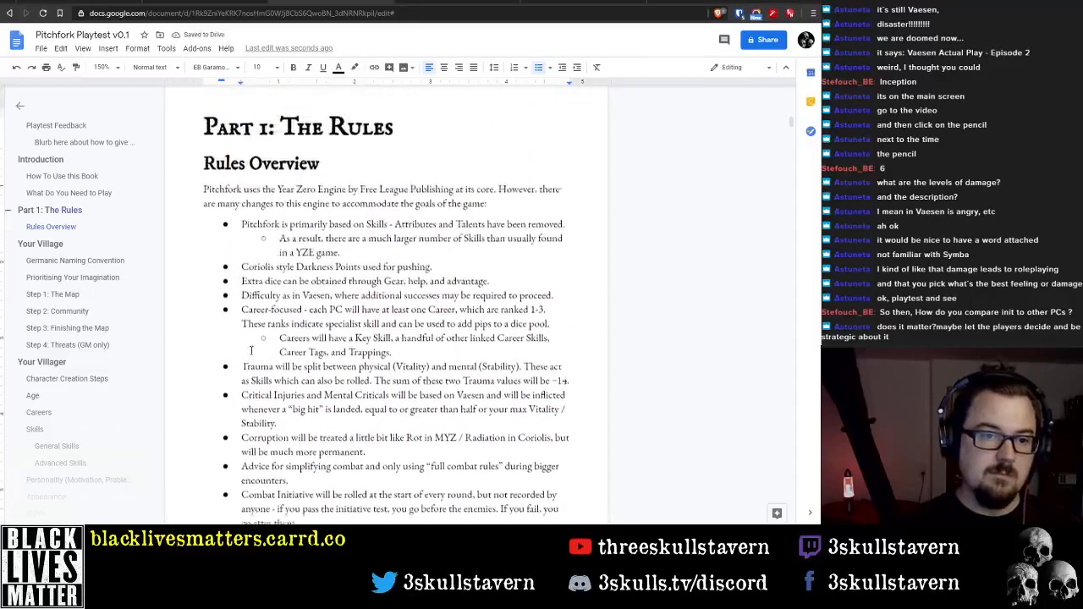
scroll(325, 330, down, 5)
key(Return)
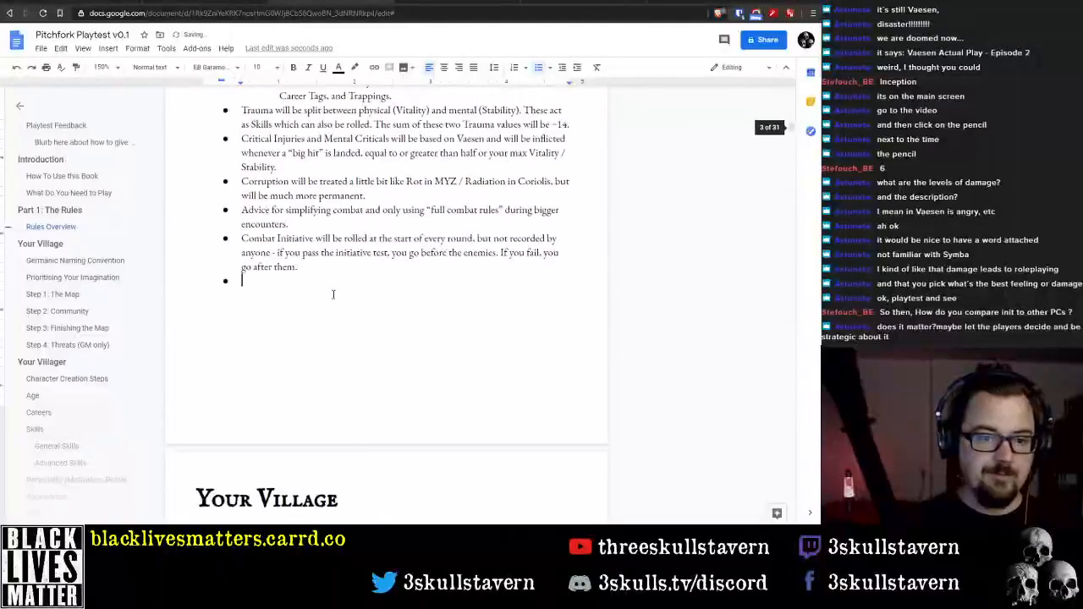
key(Return)
click(137, 48)
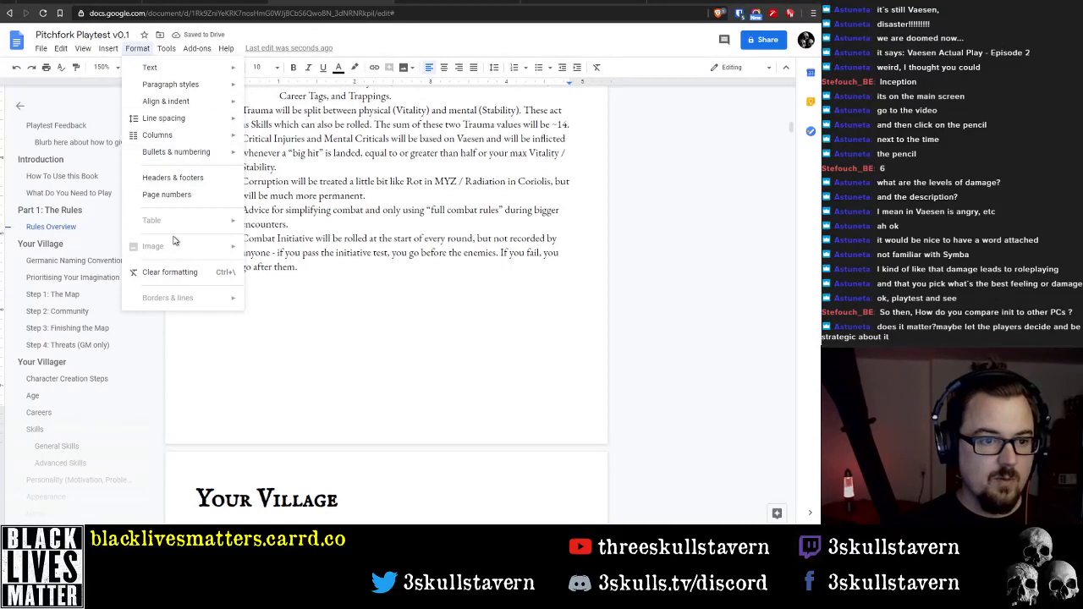
mouse_move(107, 48)
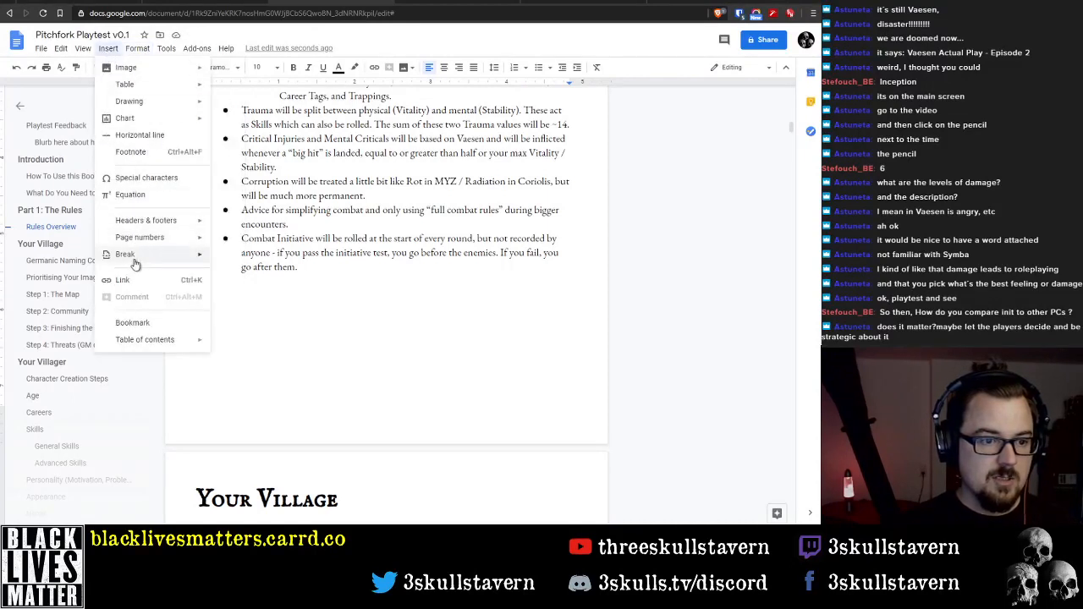
mouse_move(121, 253)
click(254, 258)
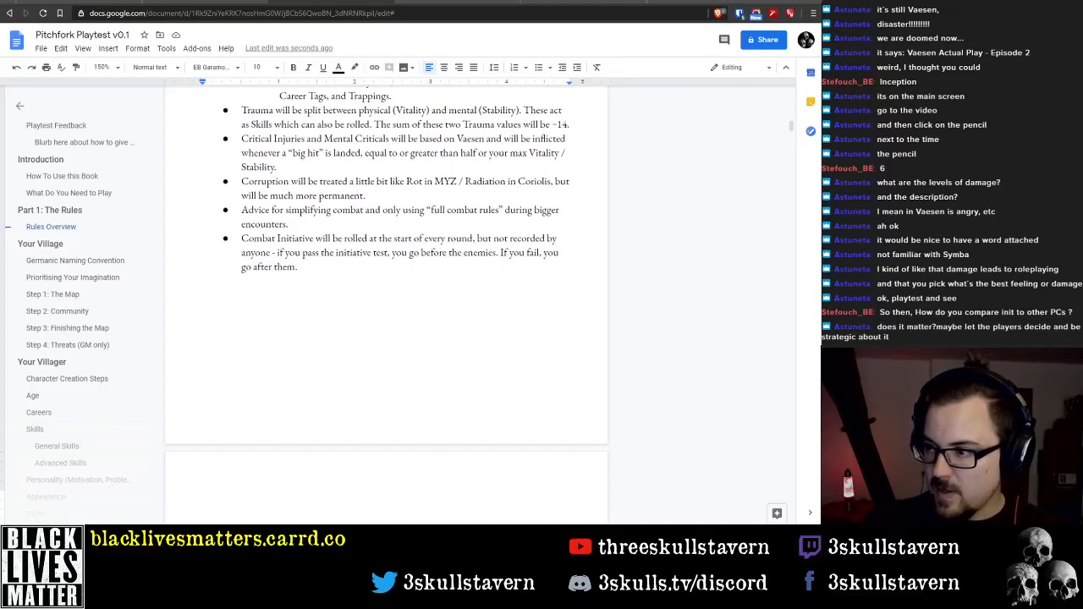
Switch to the Vaesen PDF, examine its Introduction, Your Player Character and Skills chapters, and return to the new page of the Pitchfork document
key(alt+Tab)
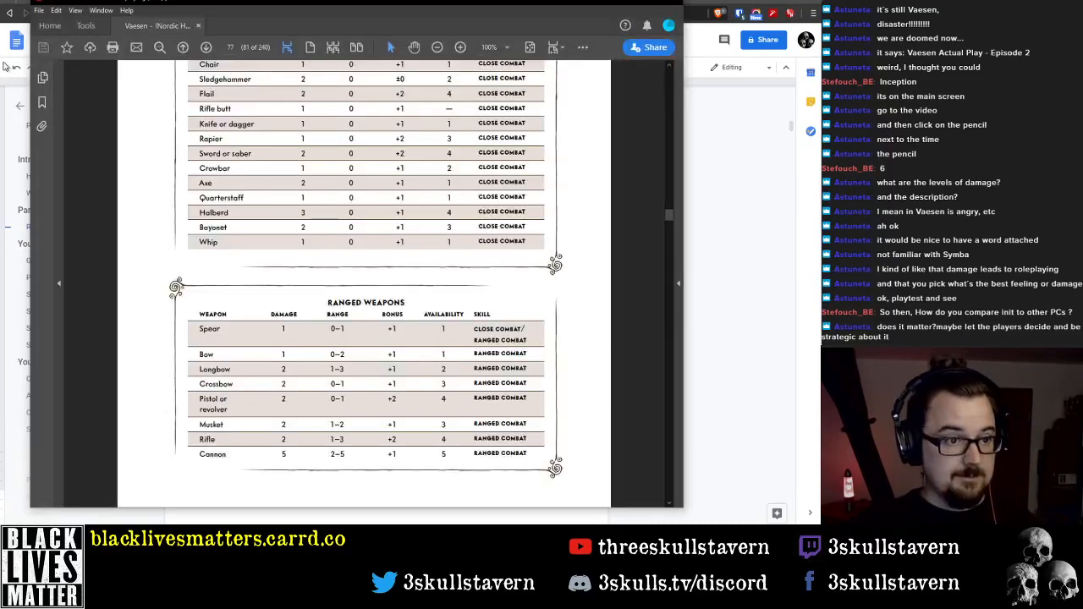
click(42, 103)
click(105, 116)
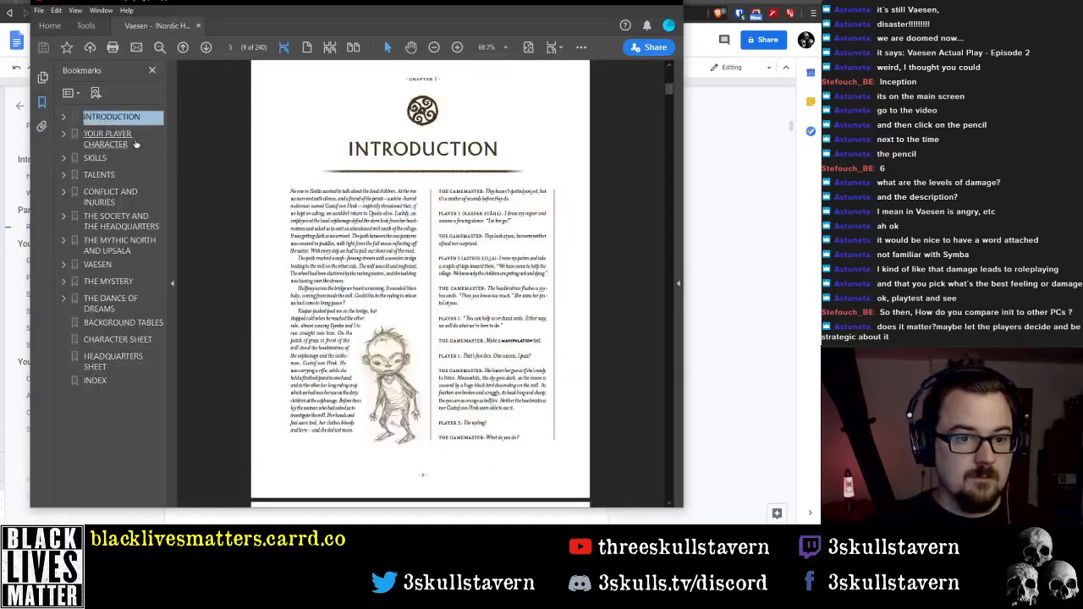
scroll(254, 188, down, 5)
click(125, 145)
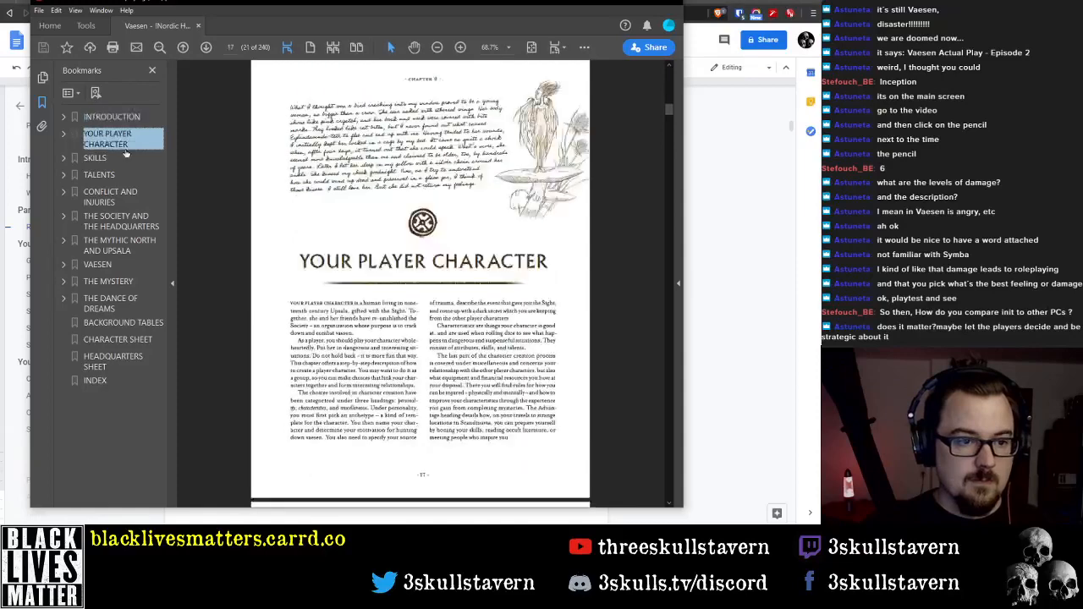
click(99, 159)
scroll(417, 266, down, 3)
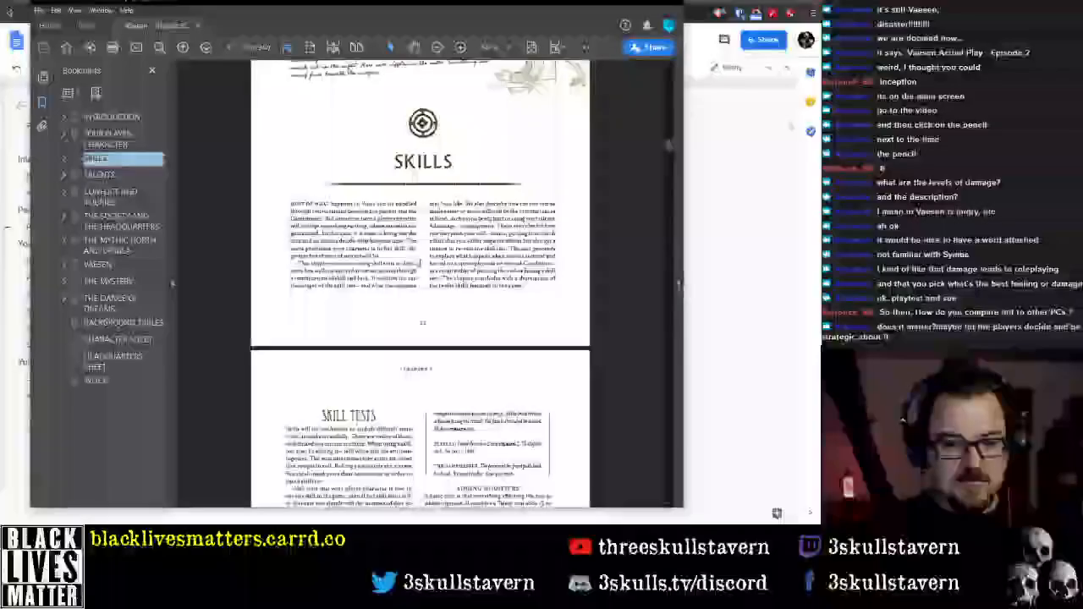
scroll(417, 267, down, 5)
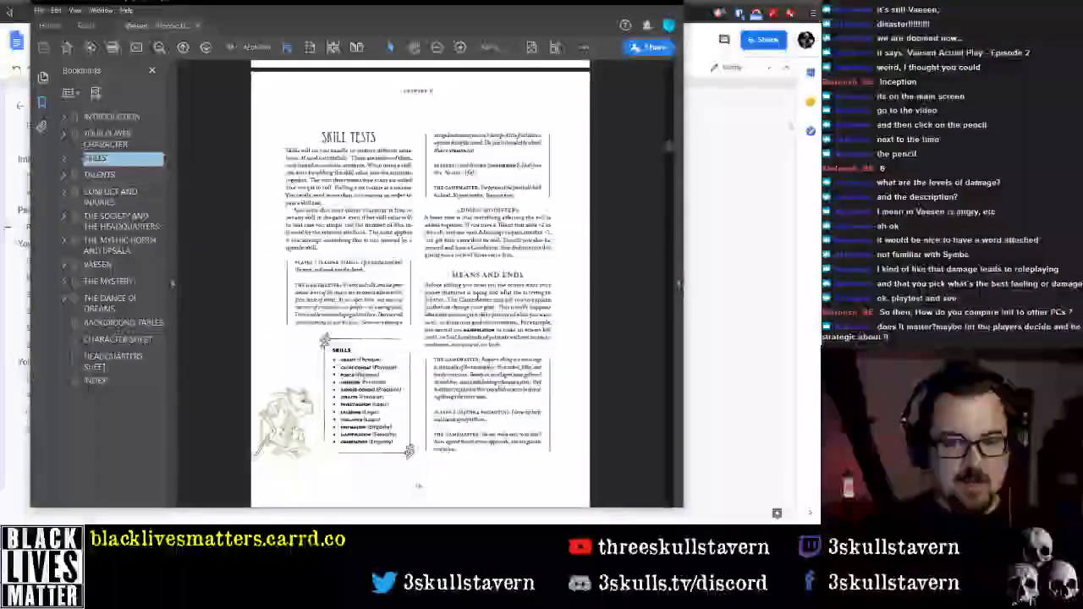
scroll(417, 267, down, 1)
scroll(418, 266, up, 1)
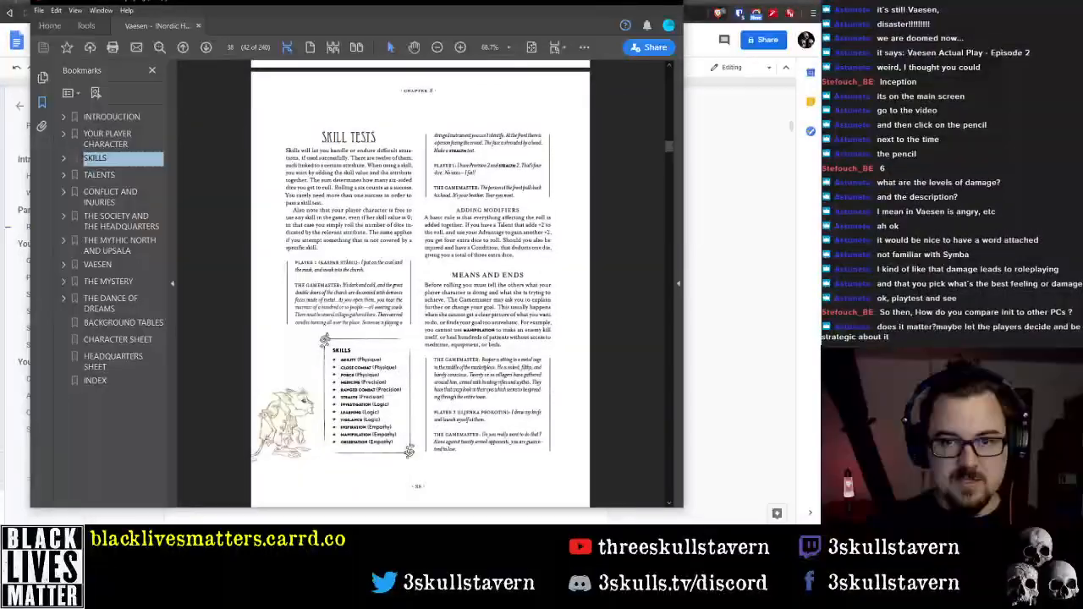
click(620, 3)
scroll(280, 435, down, 5)
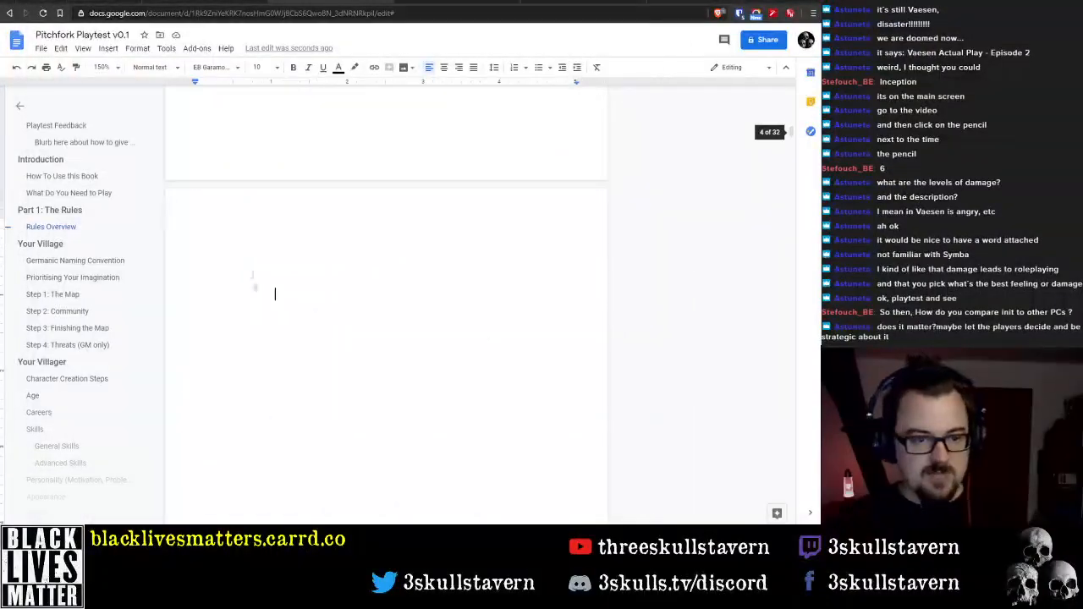
Switch to the Year Zero MINI PDF, examine its Luck Points, Your Character and Core Rules pages, and return to the Pitchfork document
click(209, 227)
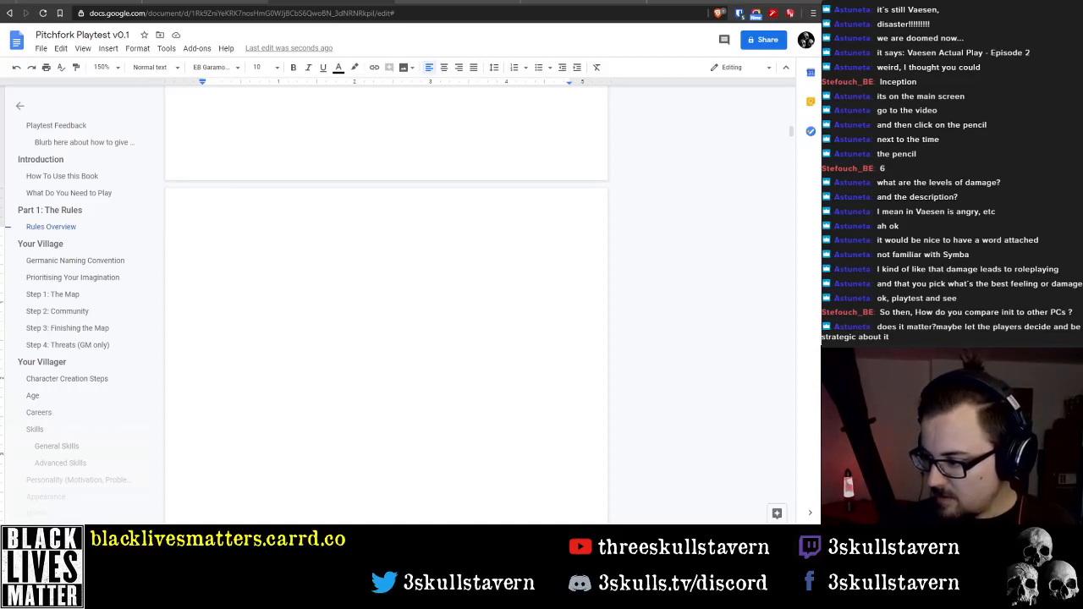
key(alt+Tab)
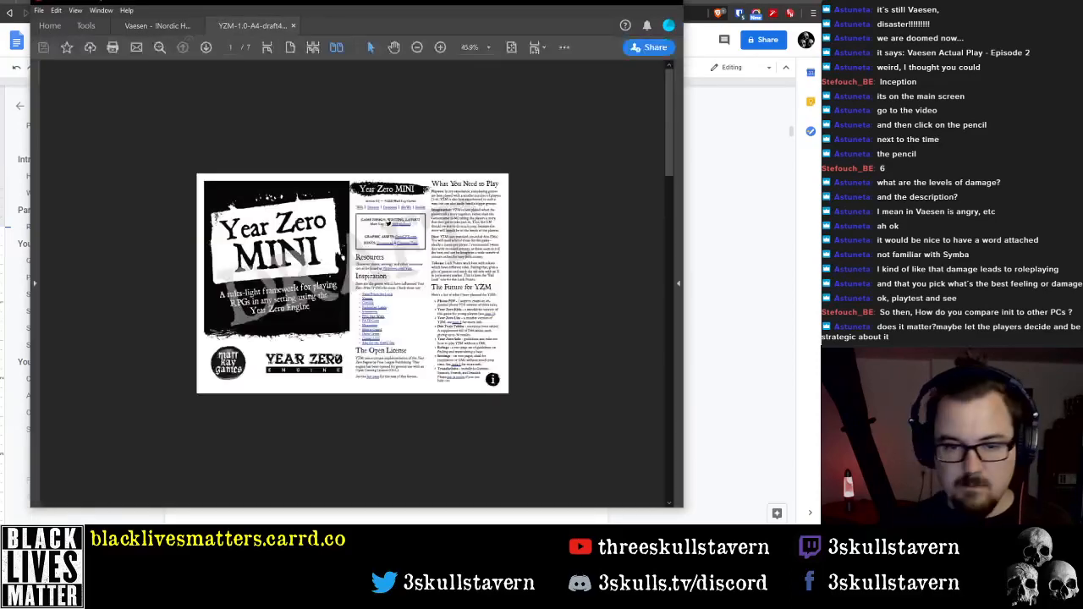
scroll(433, 264, up, 3)
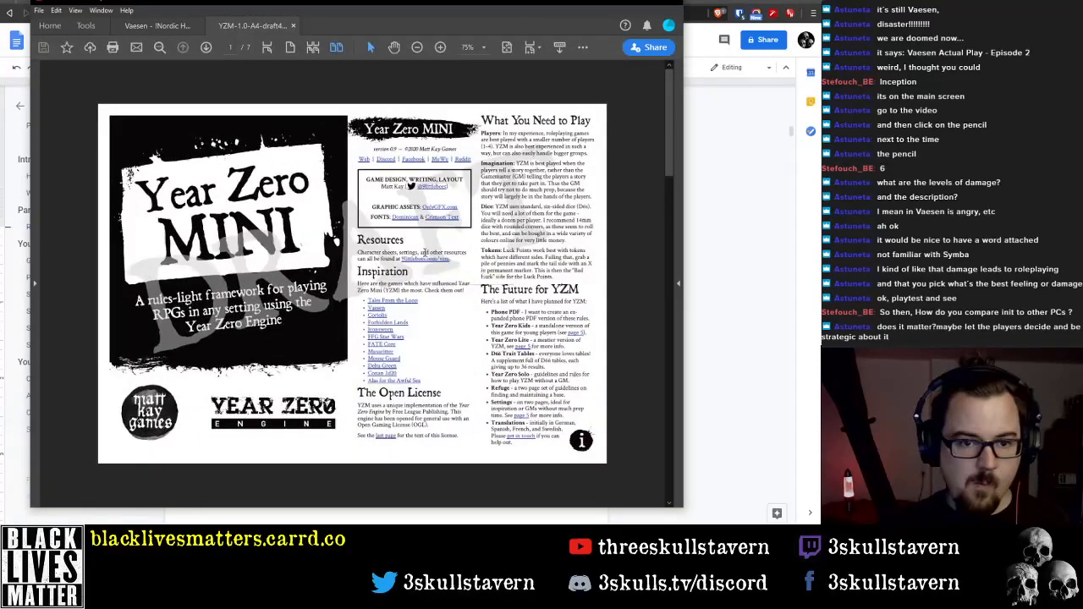
scroll(433, 264, down, 2)
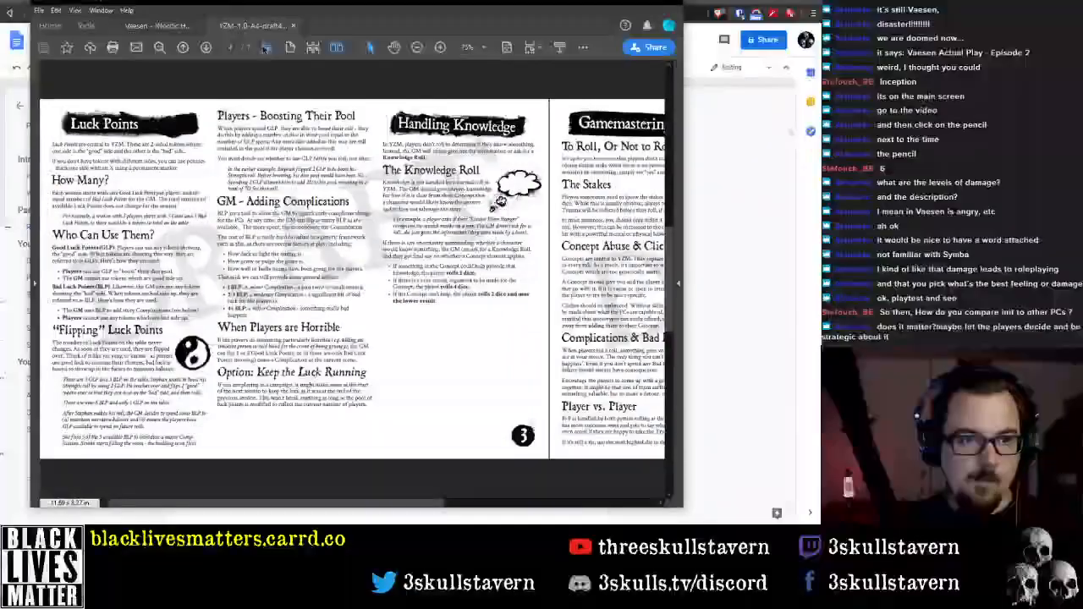
click(267, 47)
ctrl+scroll(356, 161, up, 2)
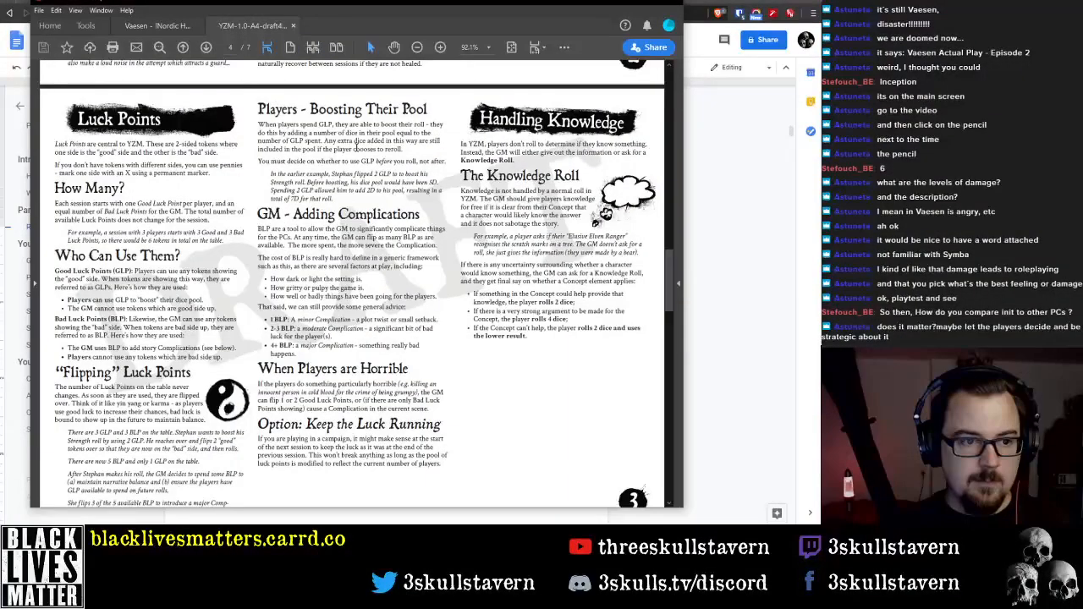
scroll(356, 161, up, 10)
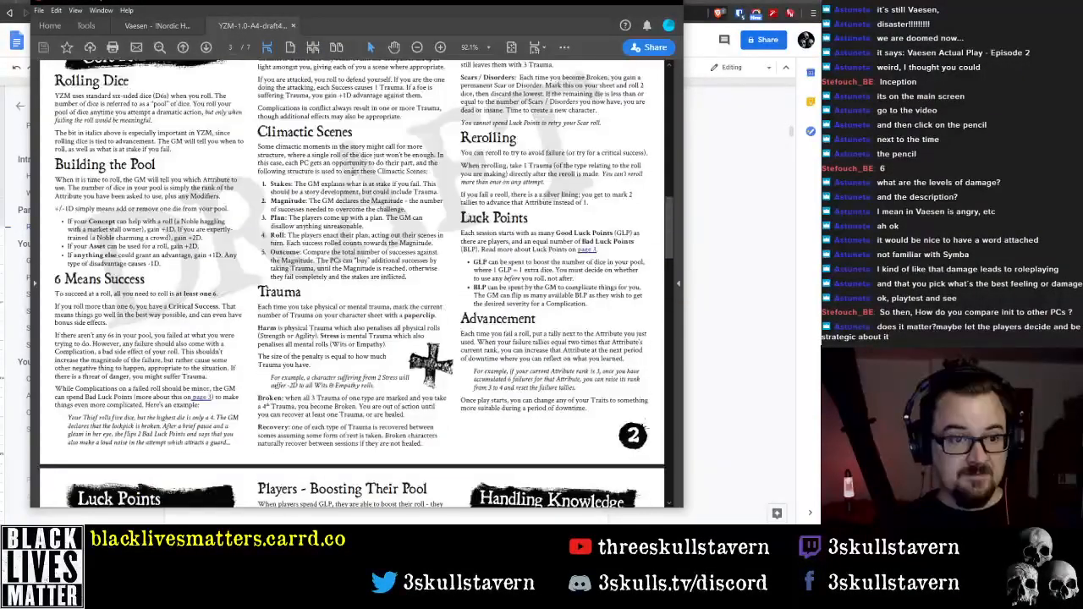
scroll(348, 188, up, 2)
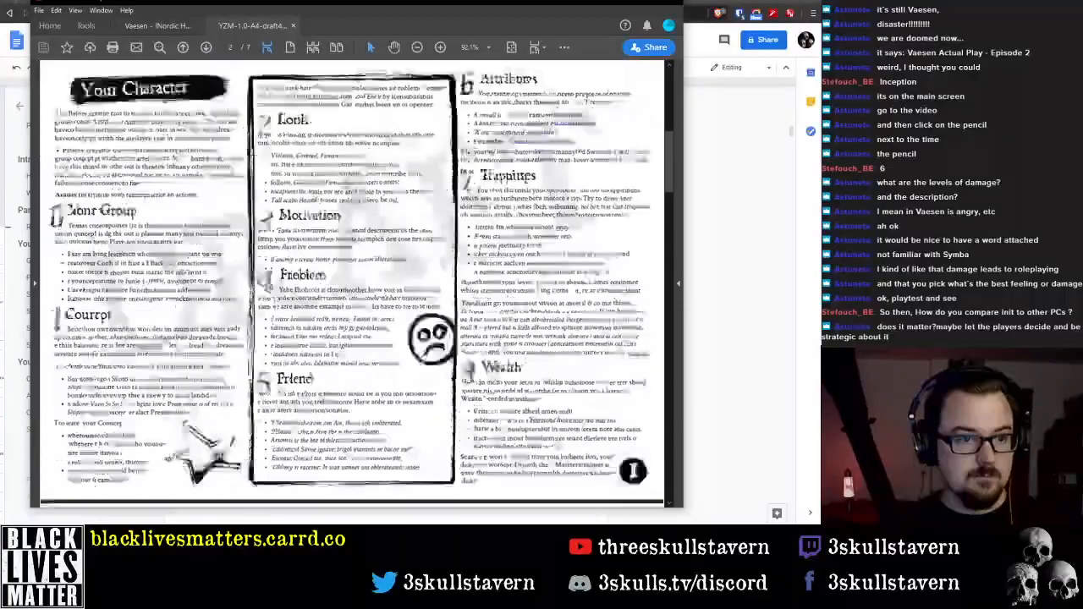
scroll(349, 188, down, 10)
scroll(328, 184, up, 1)
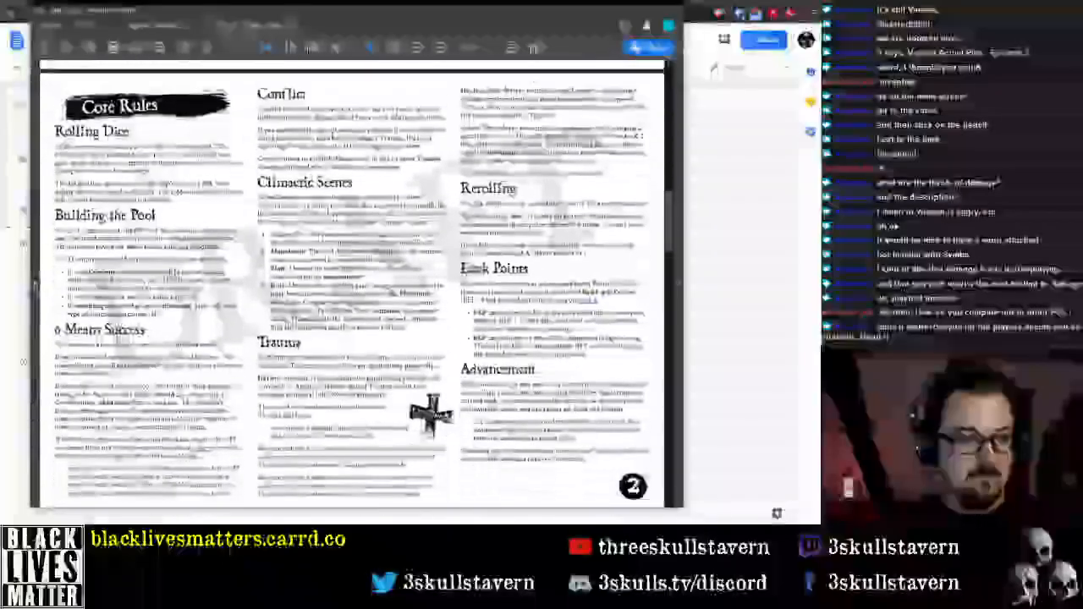
drag(376, 3, 819, 12)
Write "Rolling Dice" and "Building the Pool" as separate lines on the blank page after the Rules Overview
double_click(246, 239)
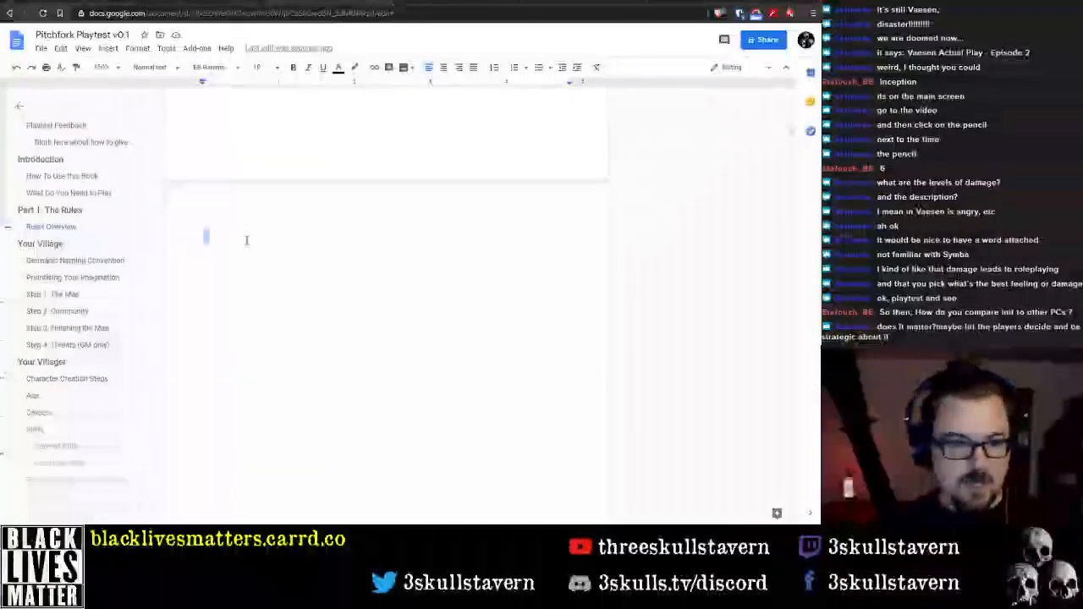
click(221, 240)
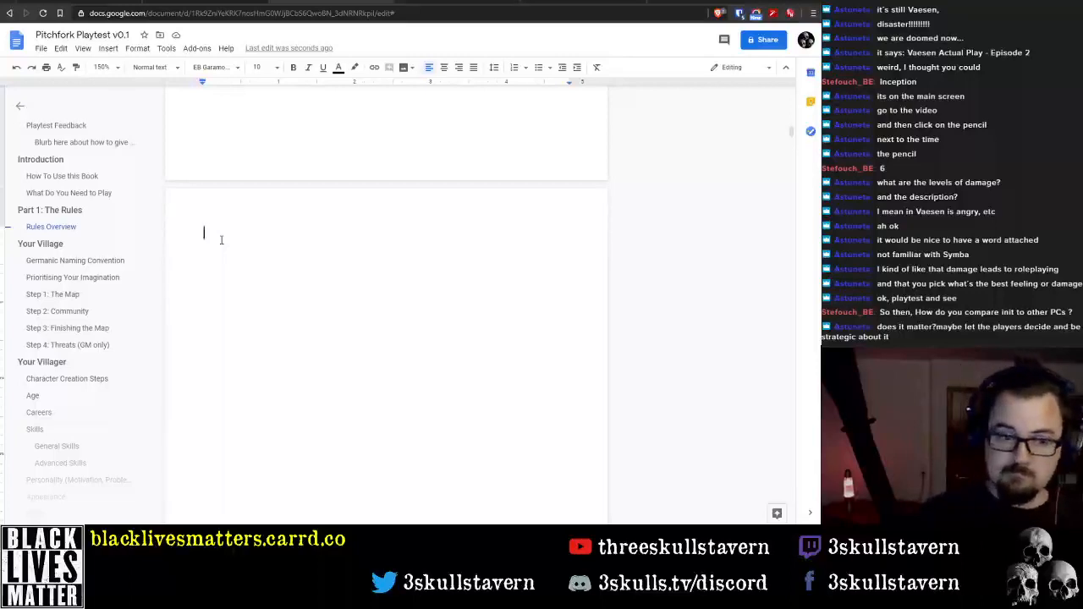
text(Rolling Dice)
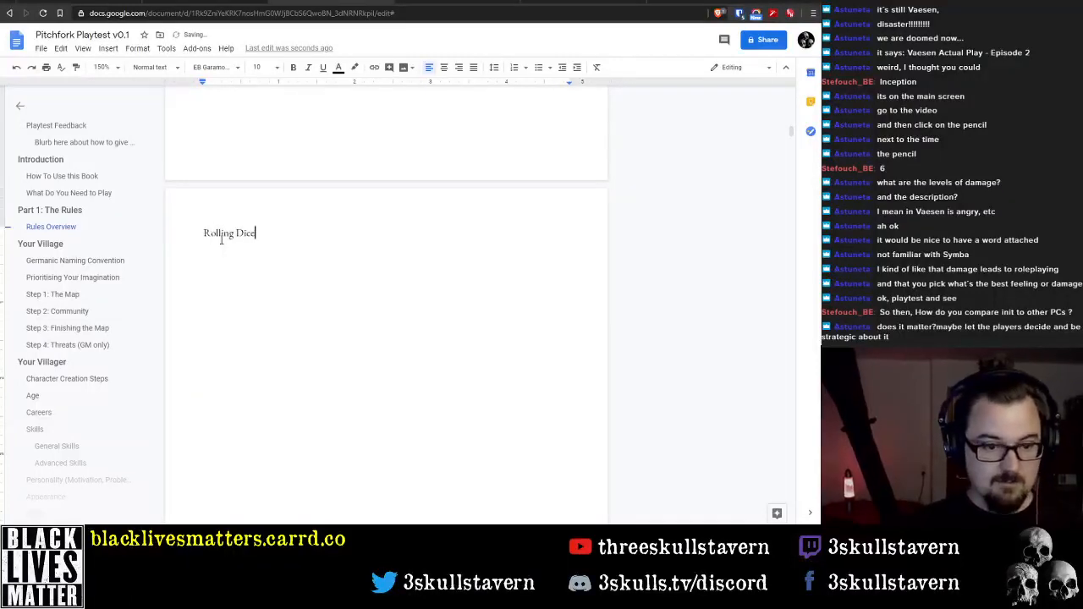
key(Return)
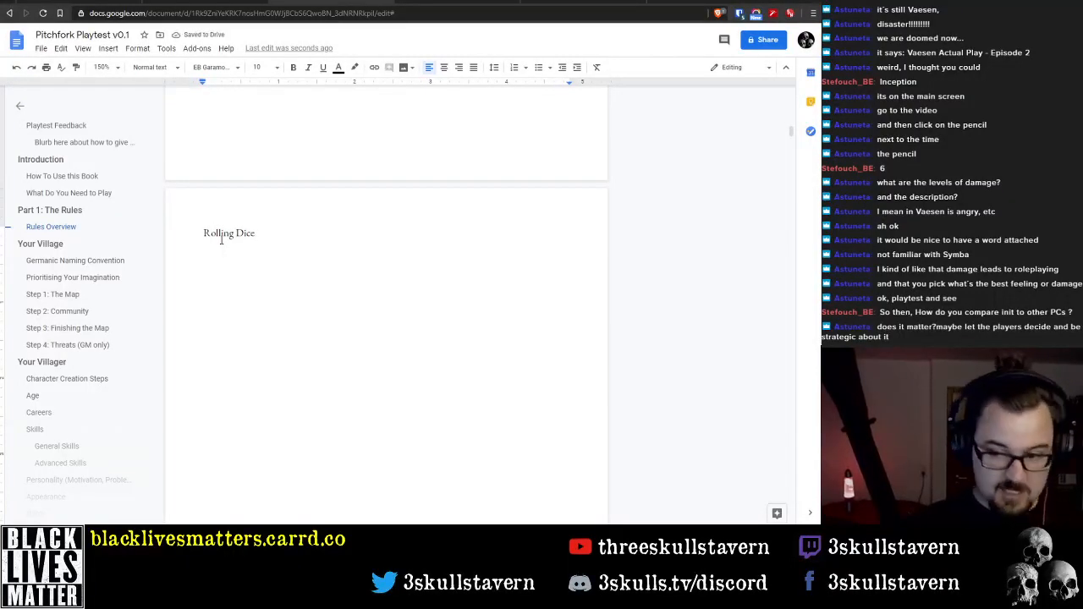
text(Build)
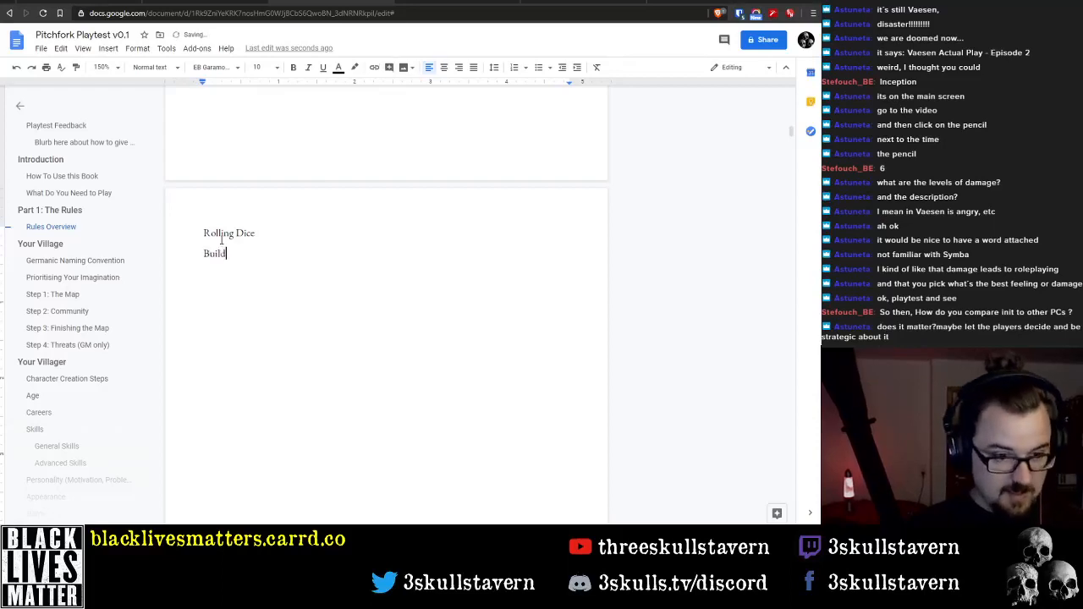
text(ing the Pool)
key(Return)
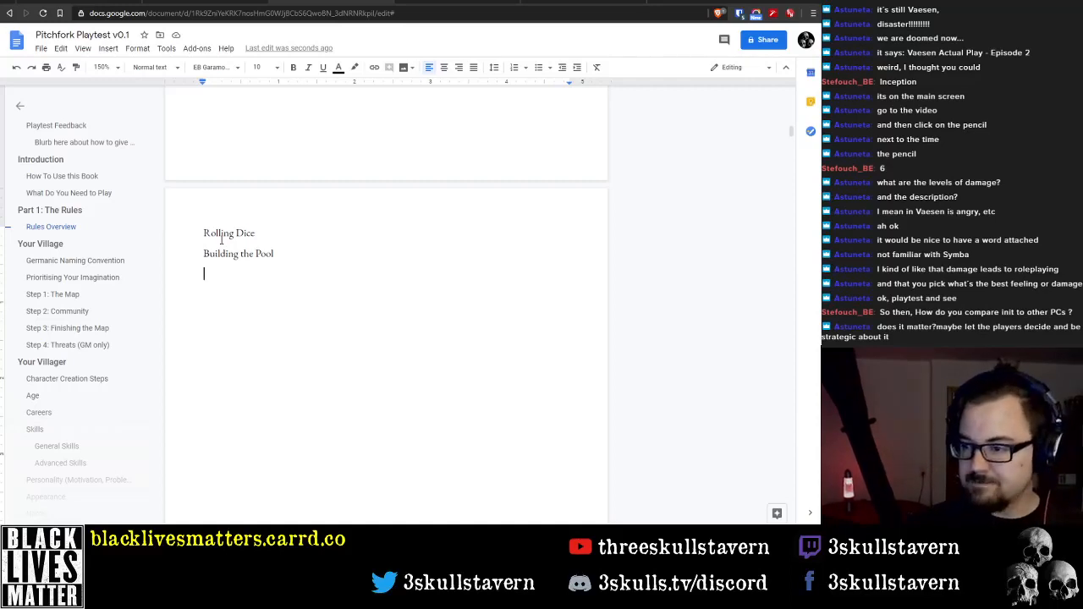
Add the line "6 Means Success" below "Building the Pool"
scroll(222, 240, up, 2)
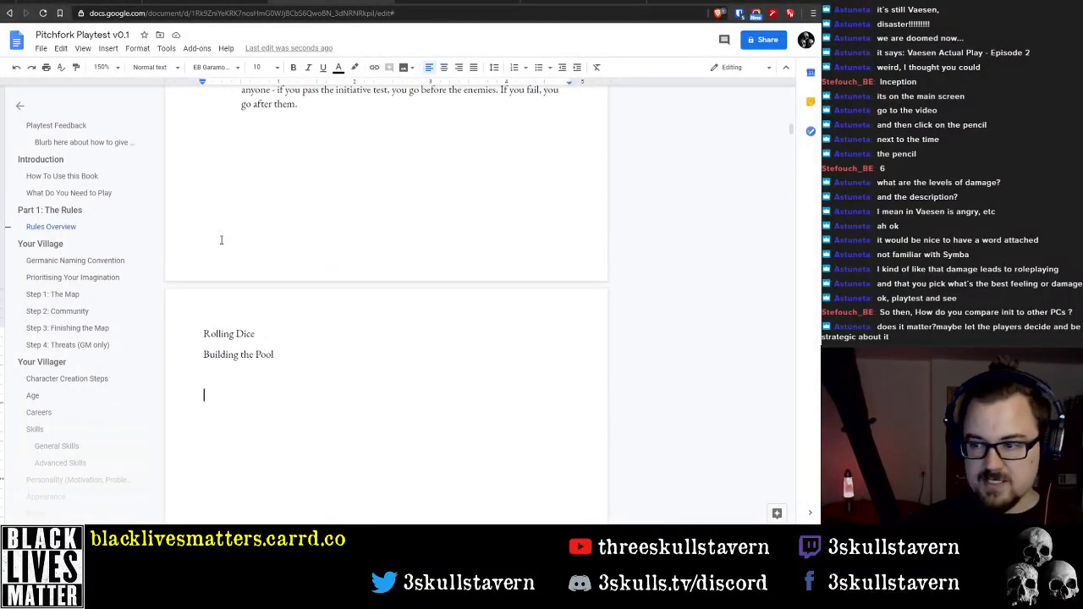
scroll(222, 240, down, 2)
key(BackSpace)
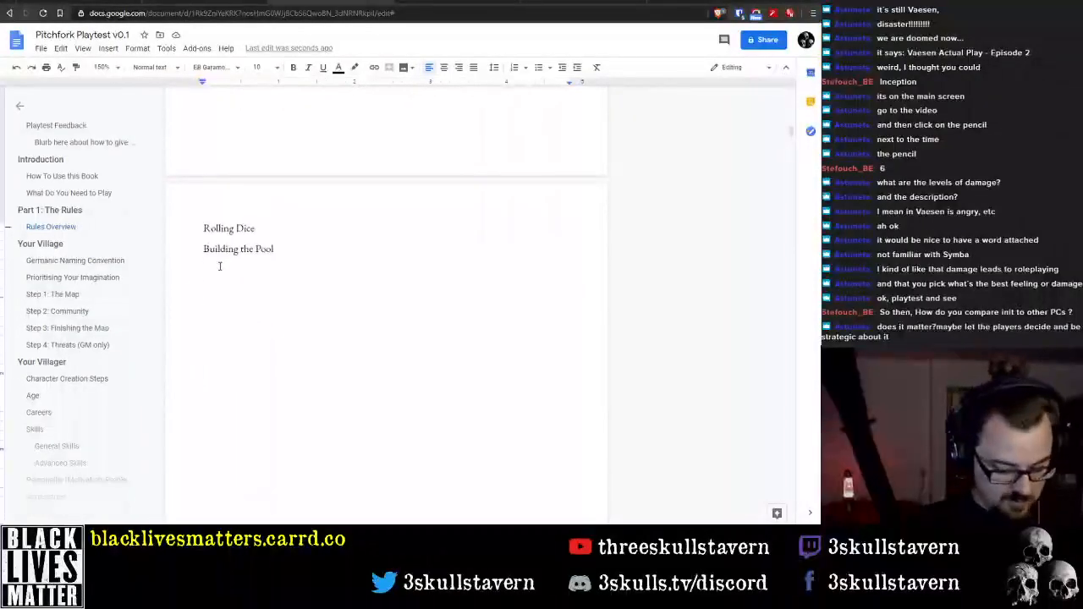
text(6 means)
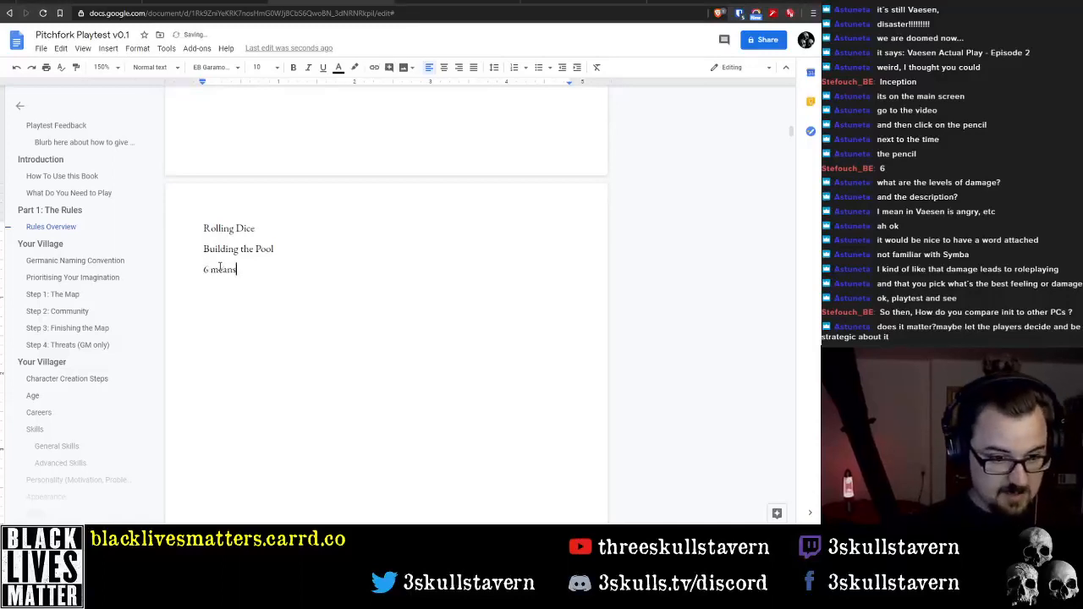
key(Delete)
text(M)
key(End)
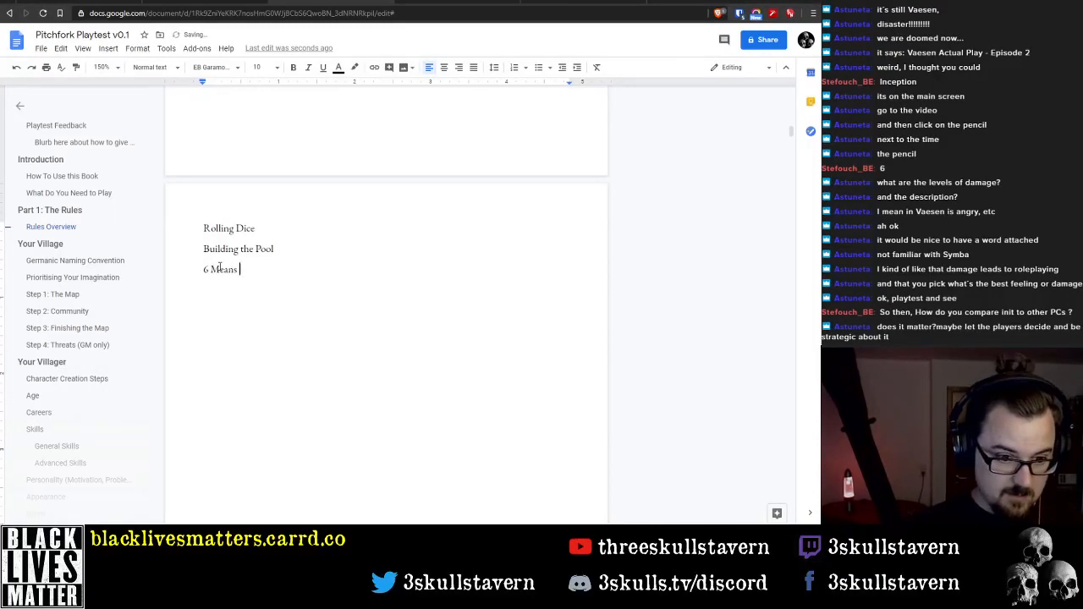
text(Success)
key(Return)
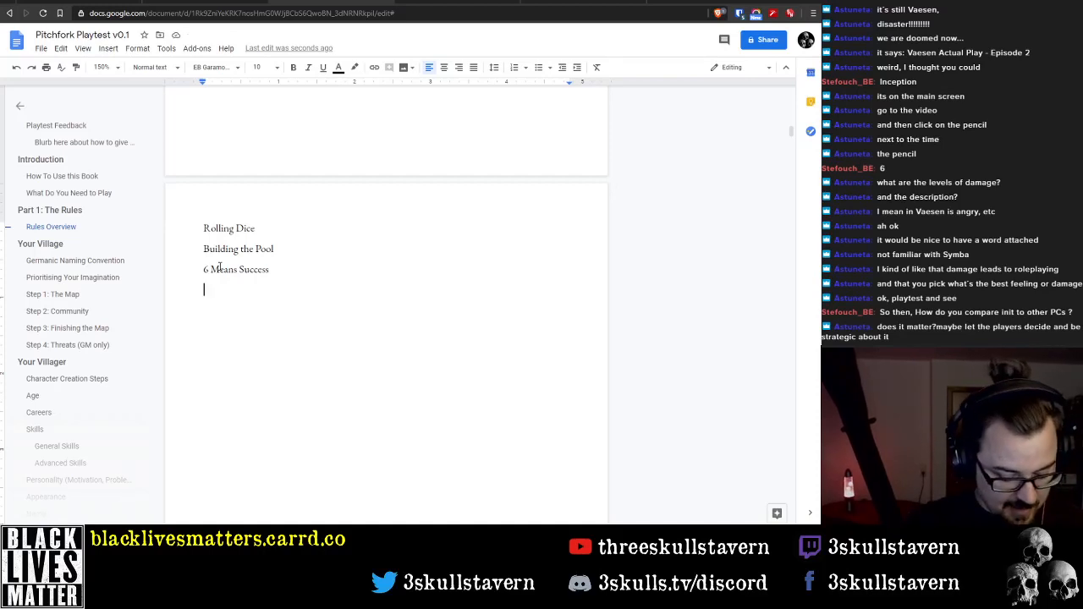
Add the line "Elements of a Character" below "6 Means Success", correcting the spelling of "Elements"
text(etc)
key(BackSpace)
key(BackSpace)
key(BackSpace)
text(E)
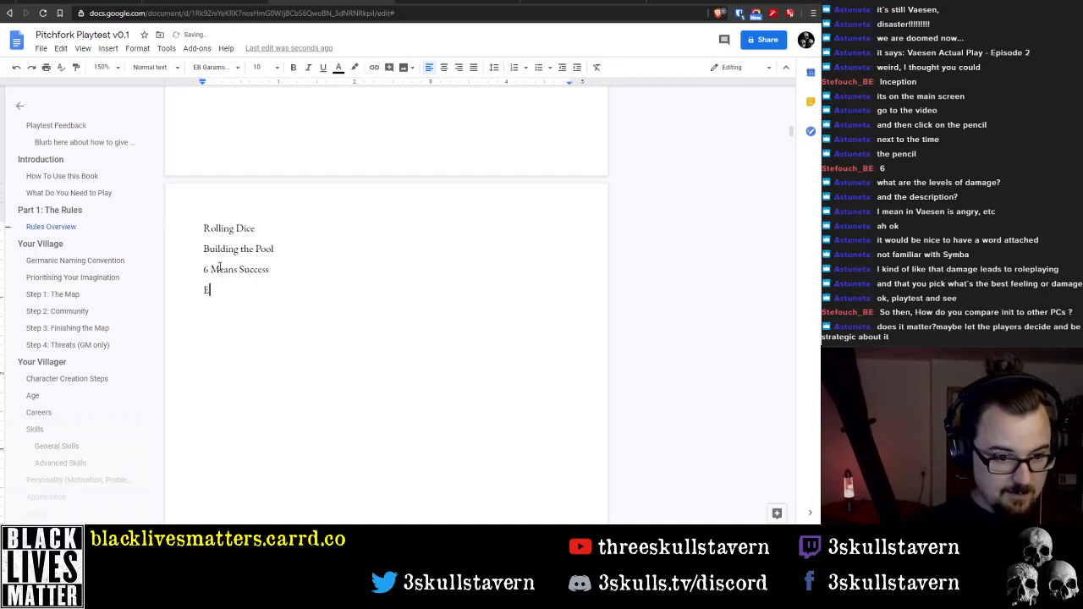
text(lemets of a )
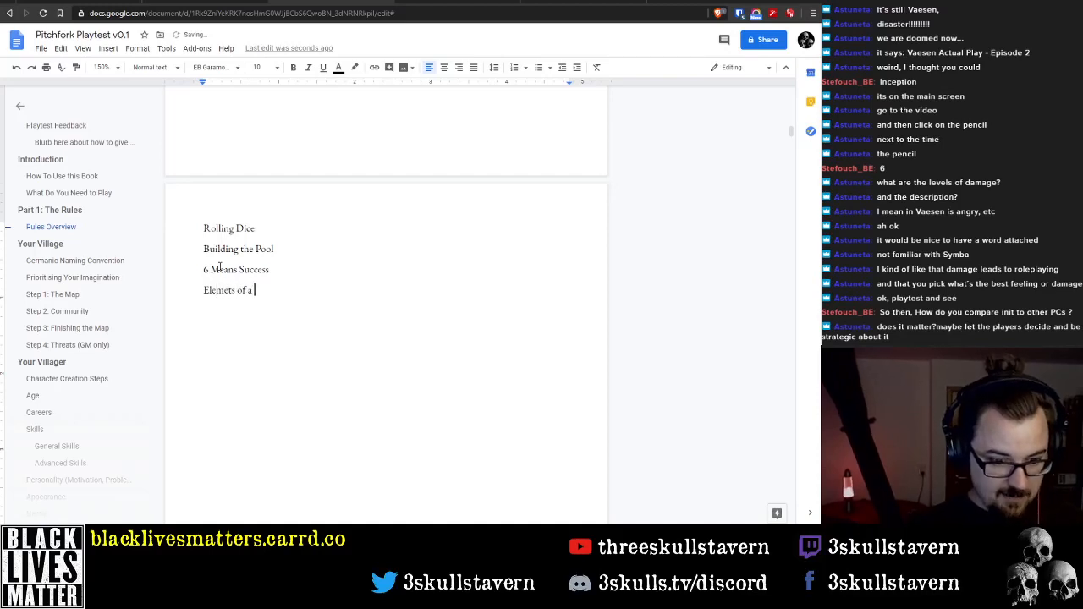
text(Character)
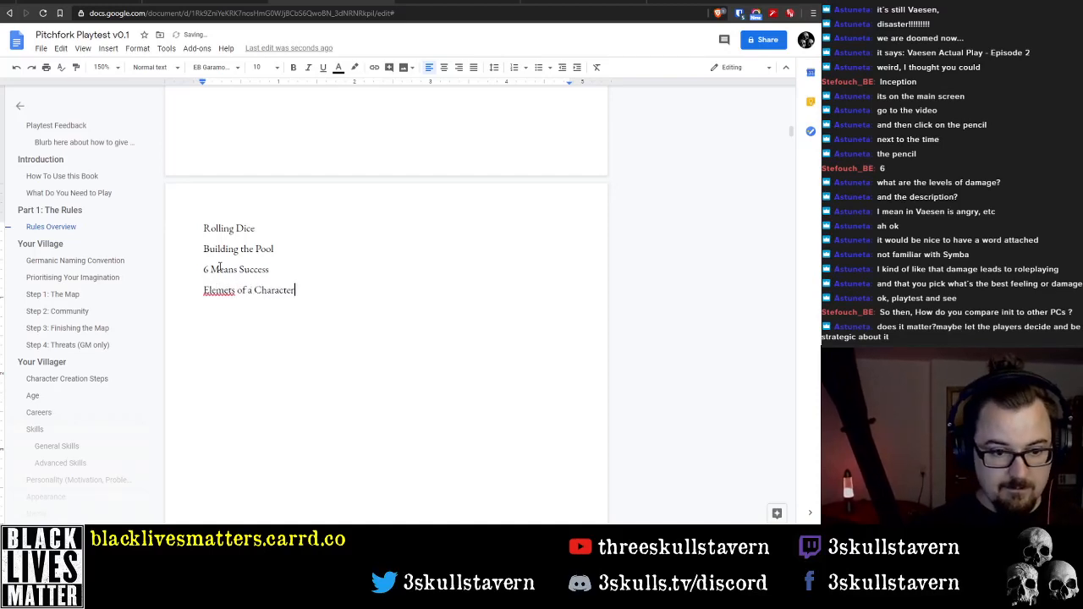
key(Return)
key(Up)
key(Right)
key(Right)
key(Right)
key(Right)
key(Right)
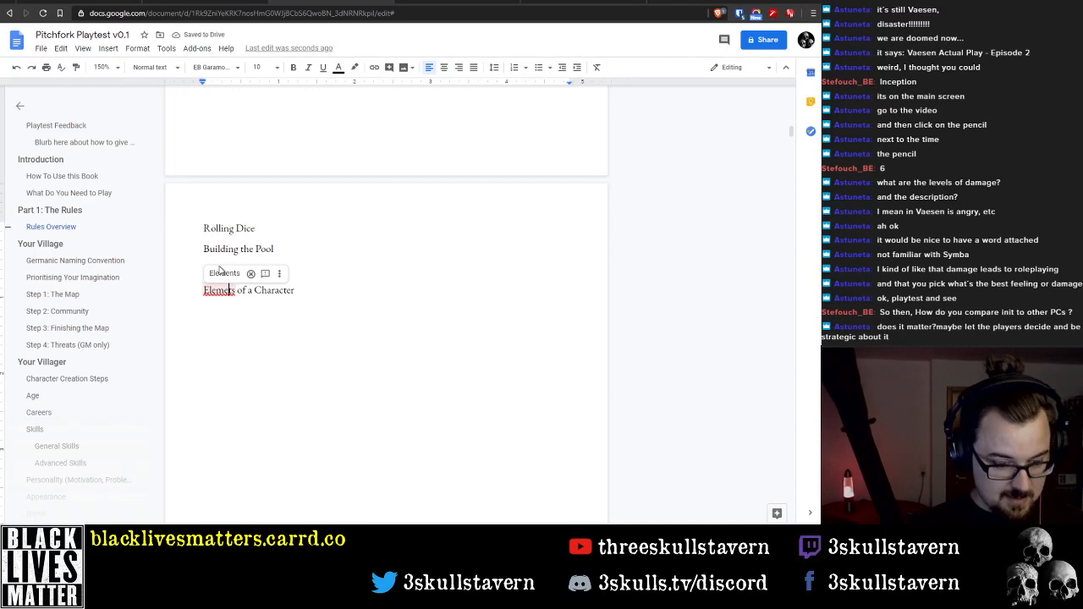
click(219, 269)
key(Down)
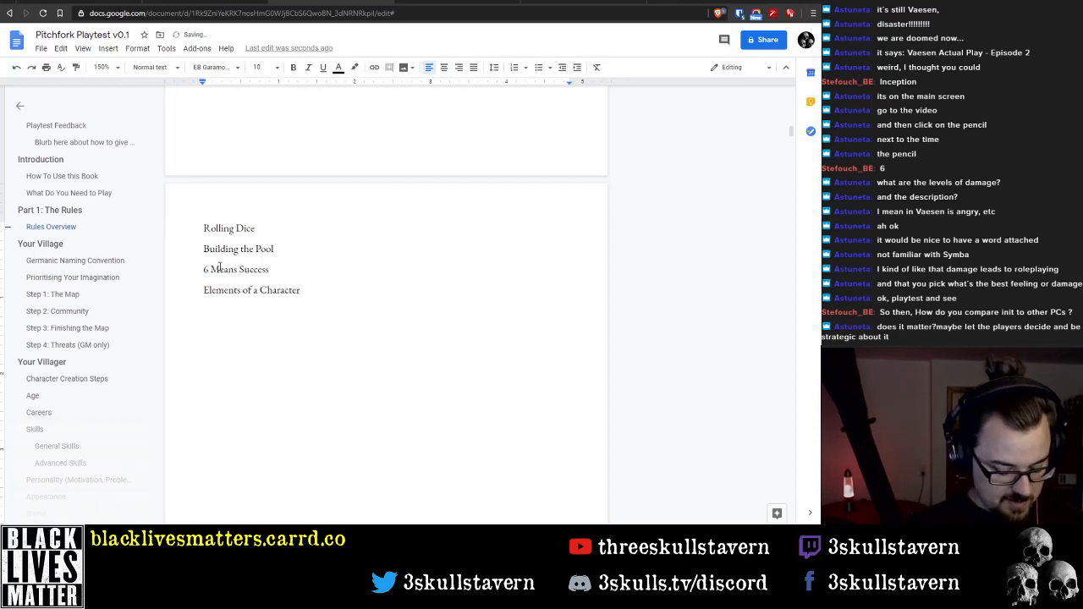
Add the lines "Skills" and "Career" below "Elements of a Character"
text(Skills)
key(BackSpace)
key(BackSpace)
key(BackSpace)
key(BackSpace)
text(i)
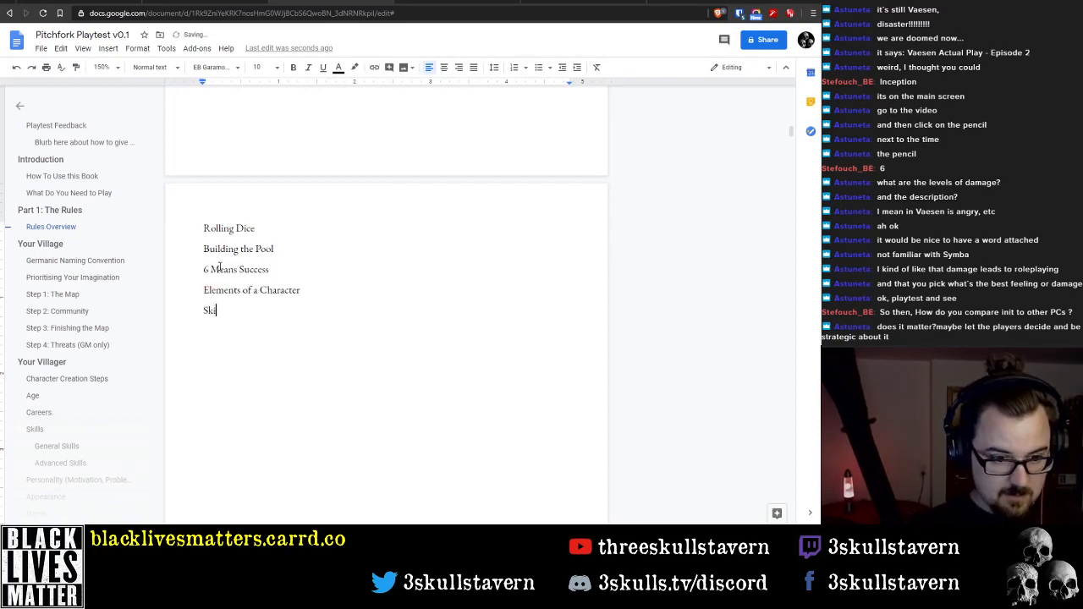
text(lls)
key(Return)
text(Career)
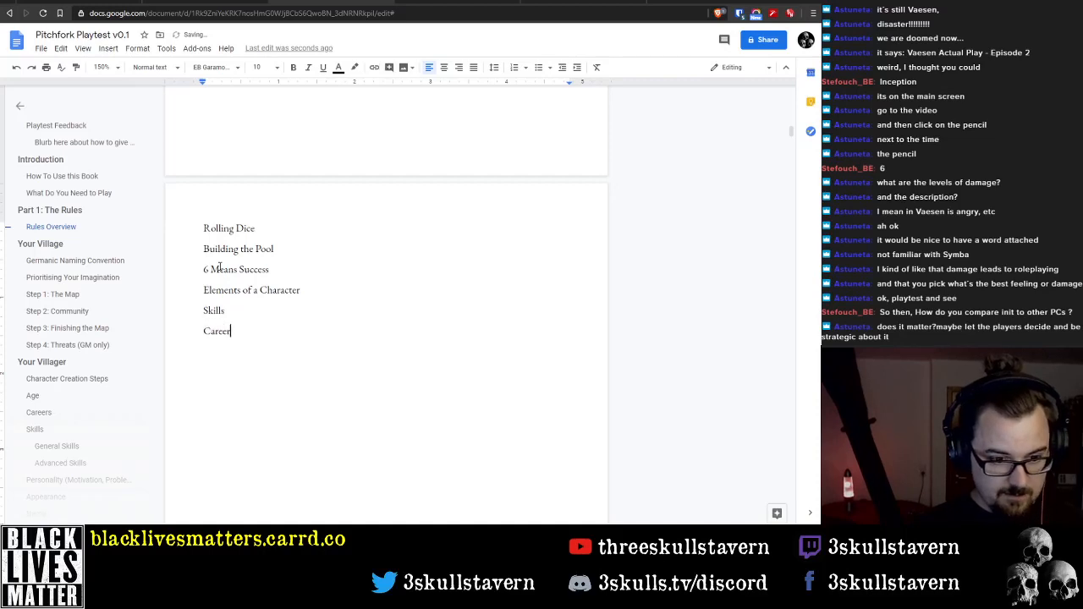
key(Return)
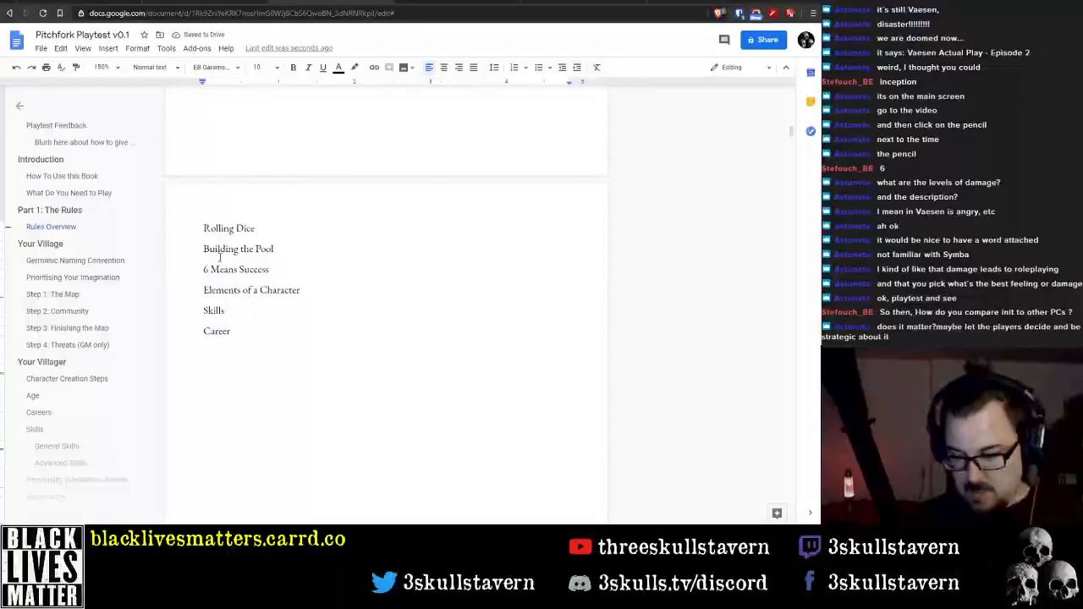
Check the Your Villager topics in the document outline and add the line "Personality" below "Career"
scroll(55, 292, down, 1)
scroll(56, 292, down, 2)
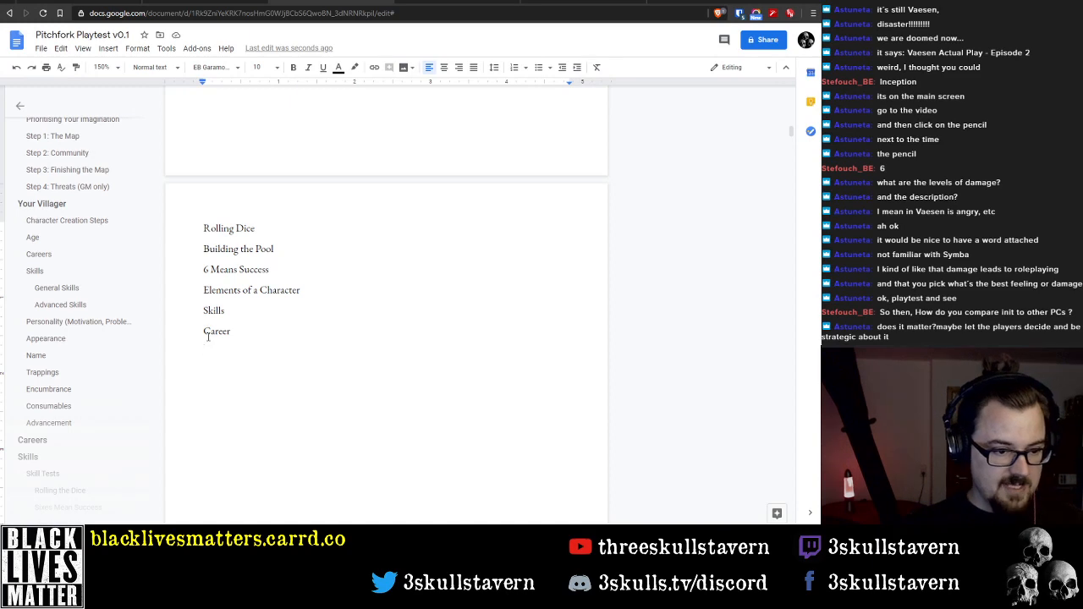
text(Personality)
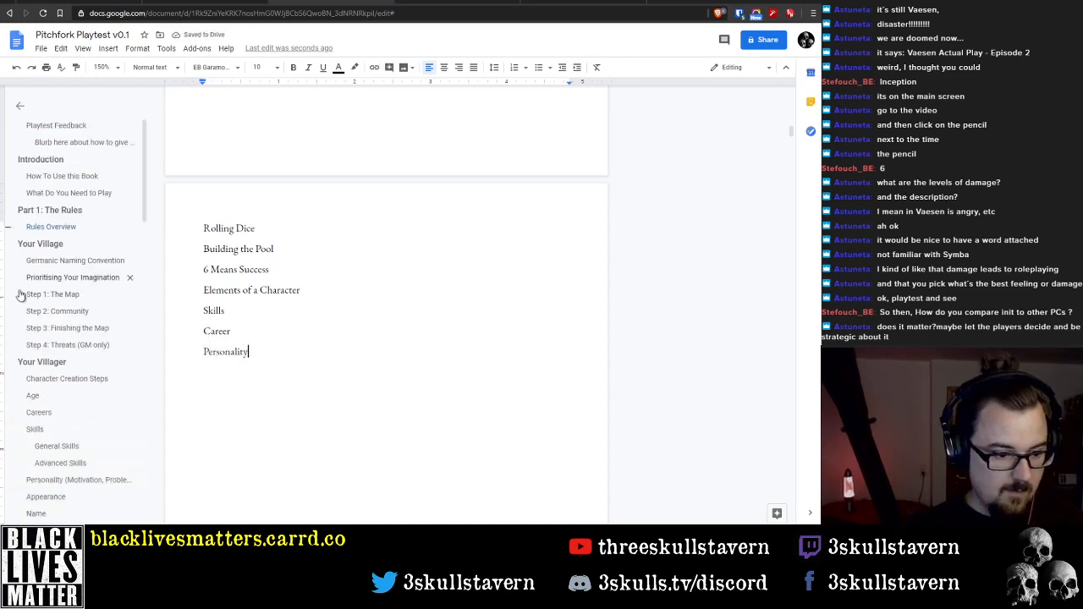
scroll(65, 321, down, 3)
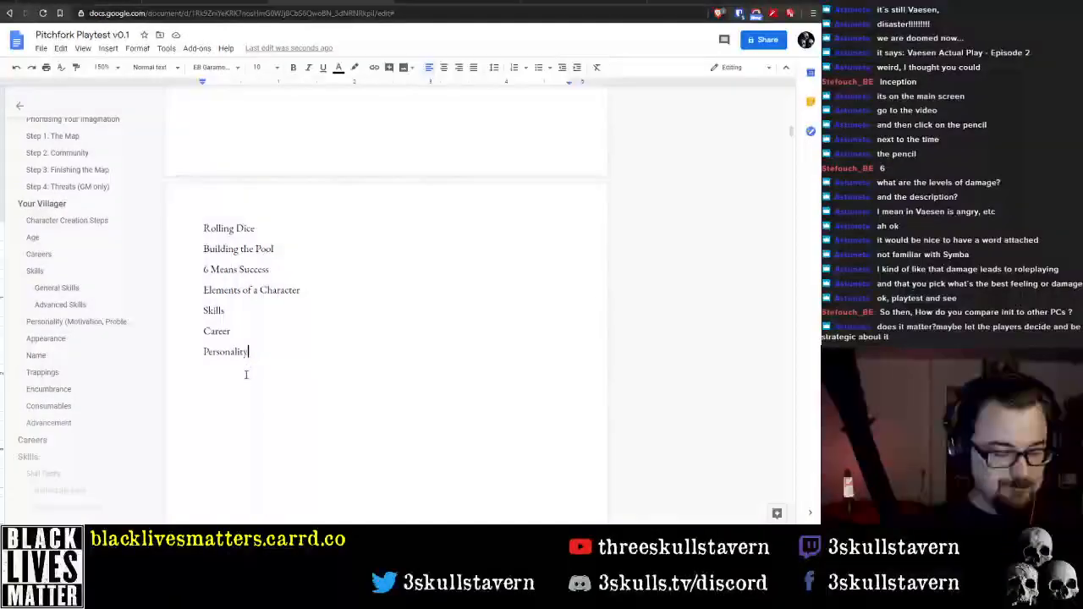
key(shift+Up)
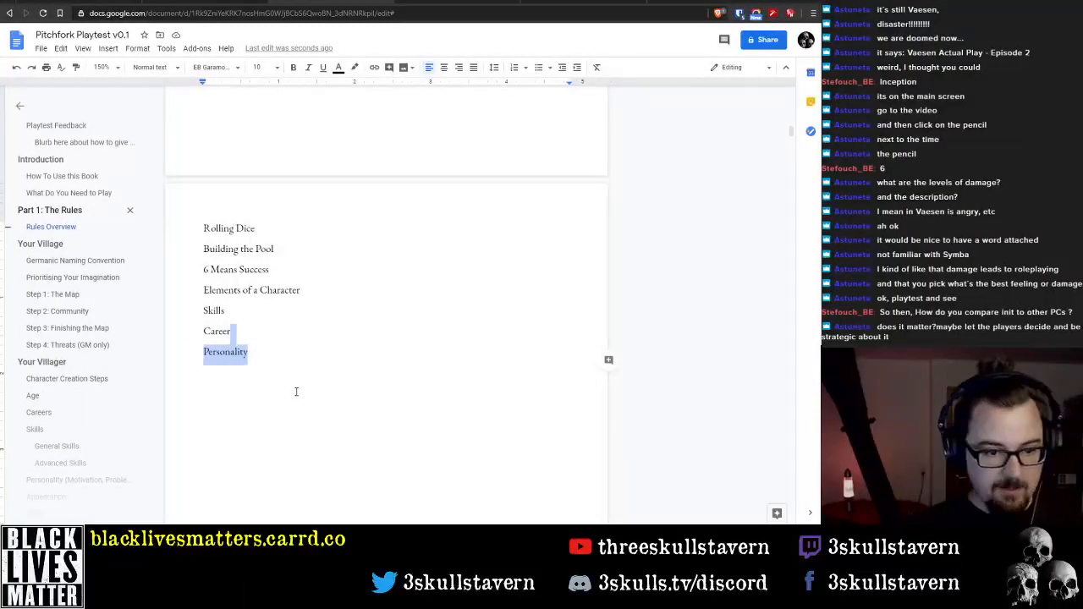
click(283, 362)
Format the "Elements of a Character" line as Heading 2
click(223, 291)
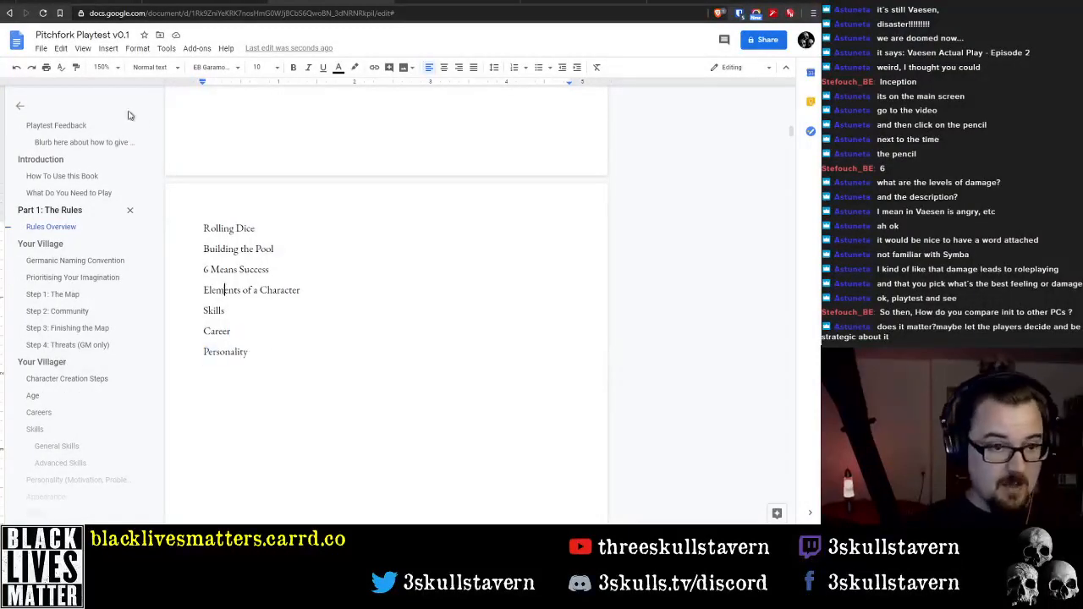
click(143, 67)
click(178, 217)
Format the "Skills", "Career" and "Personality" lines as Heading 3, with the IM Fell DW Pica font at size 14
drag(205, 333, 251, 378)
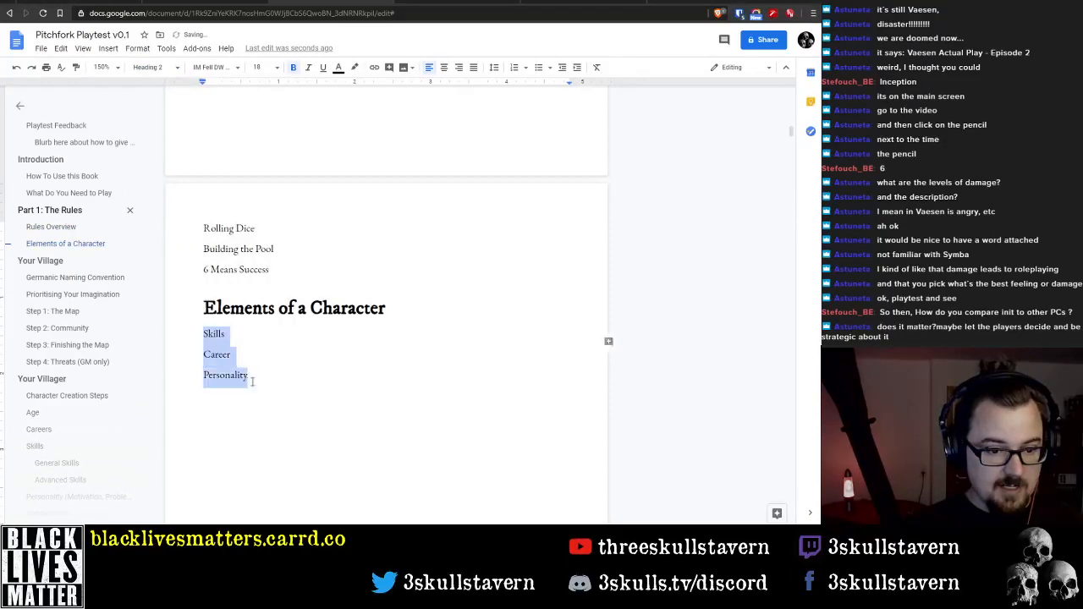
click(157, 67)
click(173, 245)
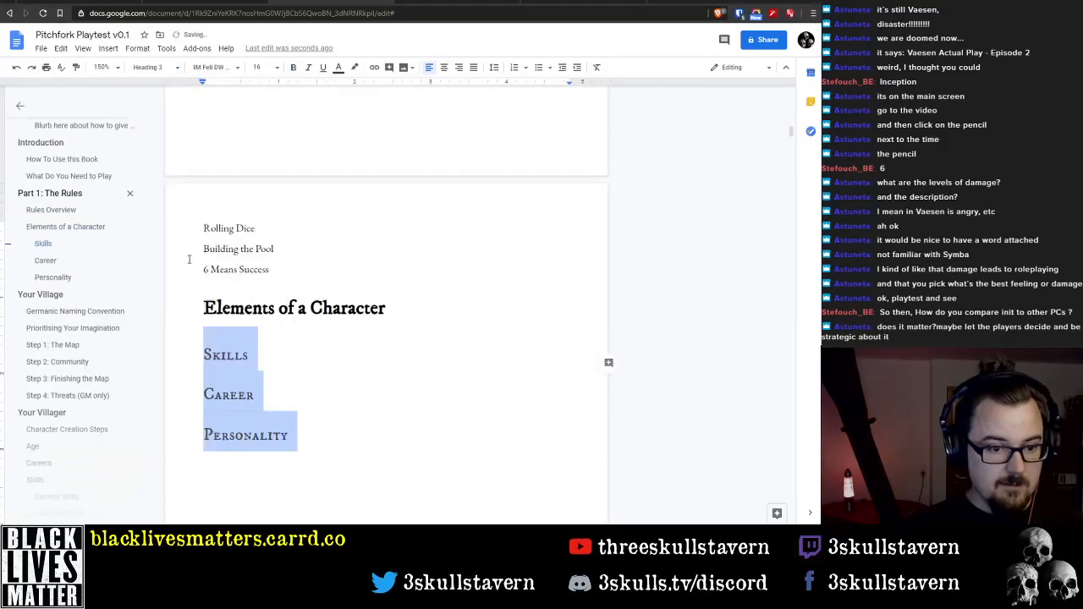
click(210, 68)
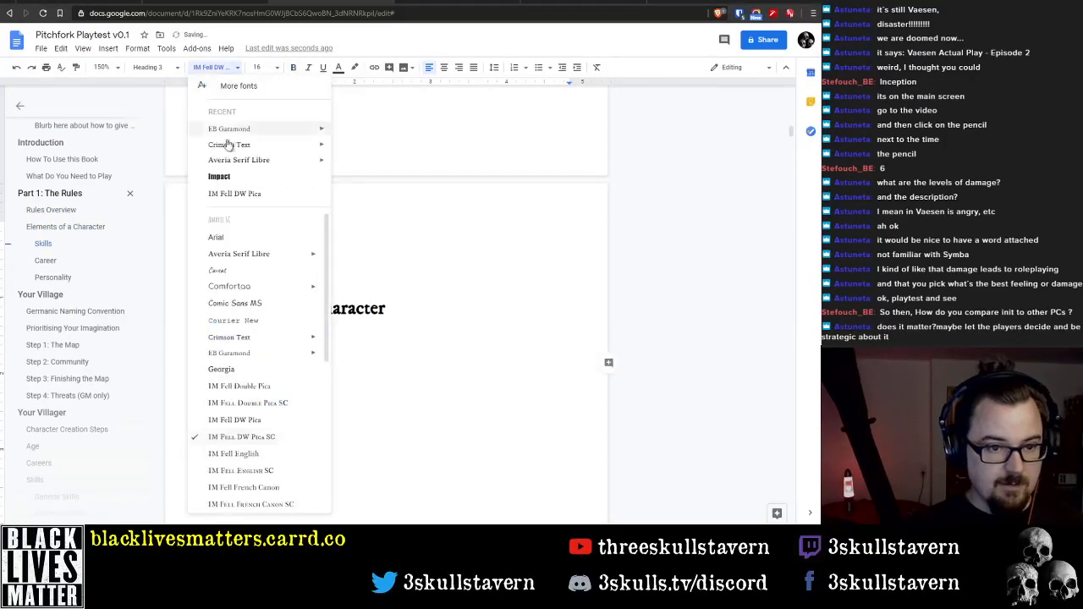
click(272, 420)
click(256, 66)
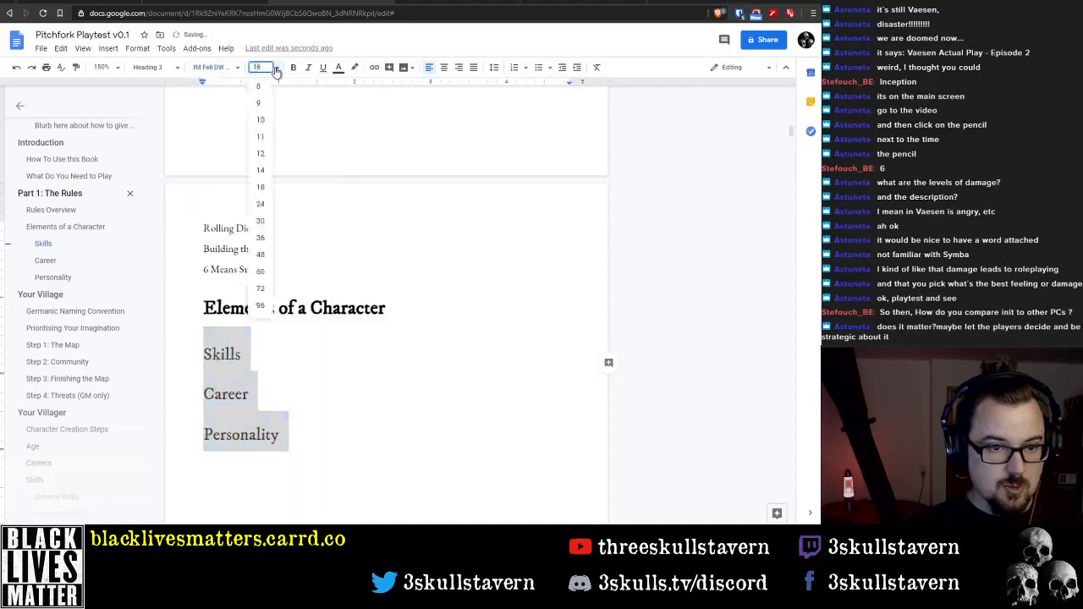
click(263, 166)
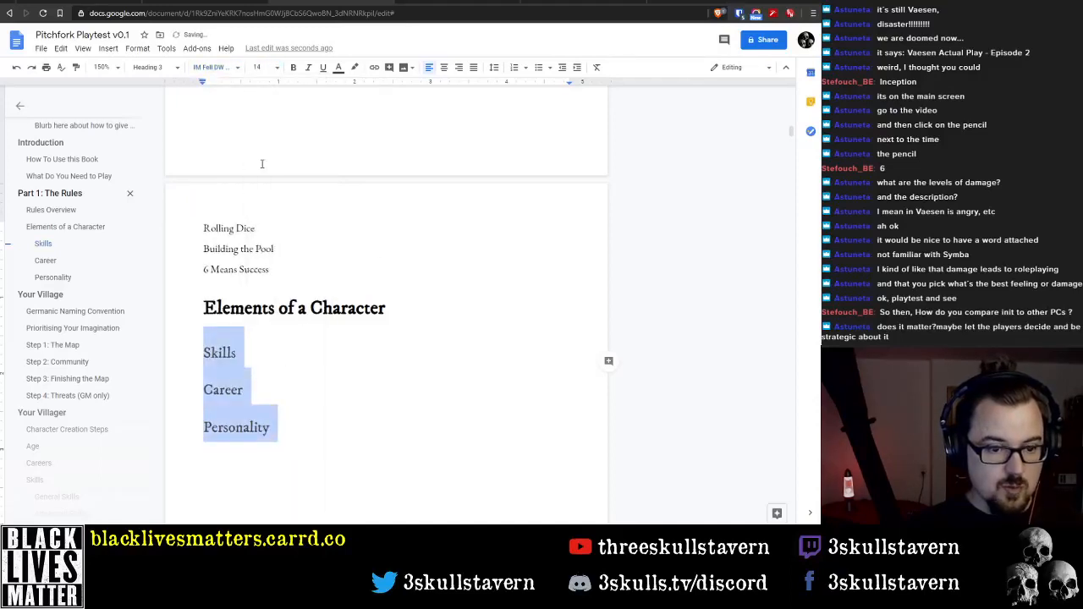
Remove the space after the "Skills", "Career" and "Personality" paragraphs
click(137, 48)
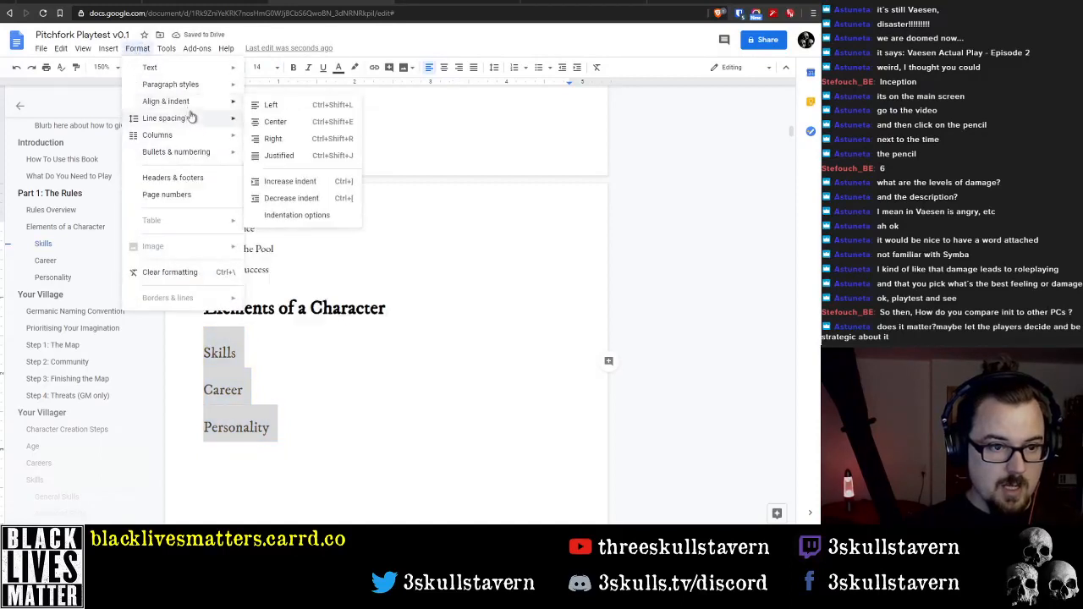
mouse_move(193, 124)
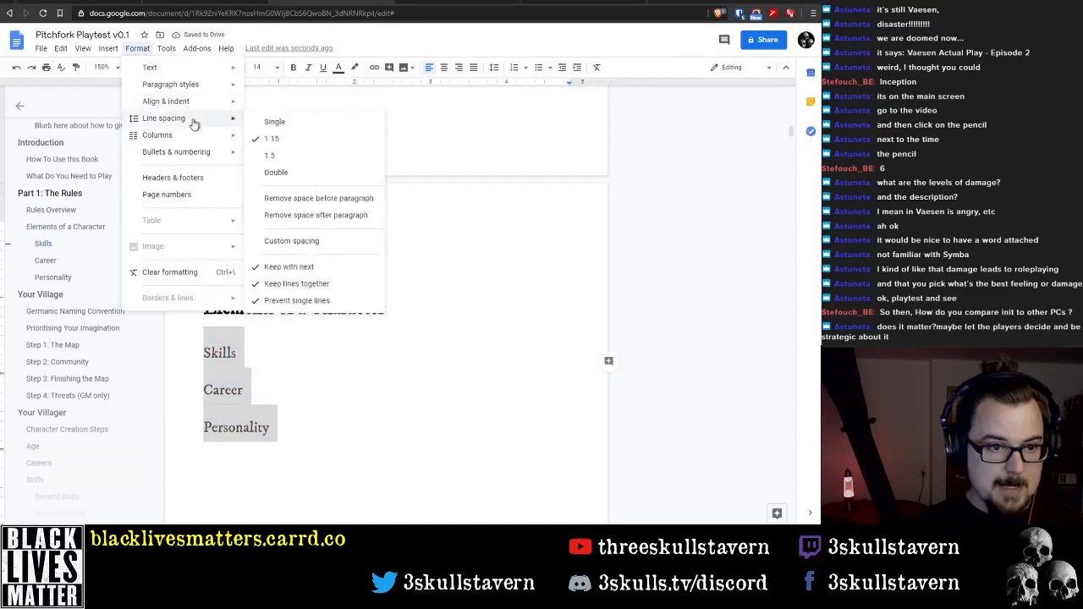
click(333, 217)
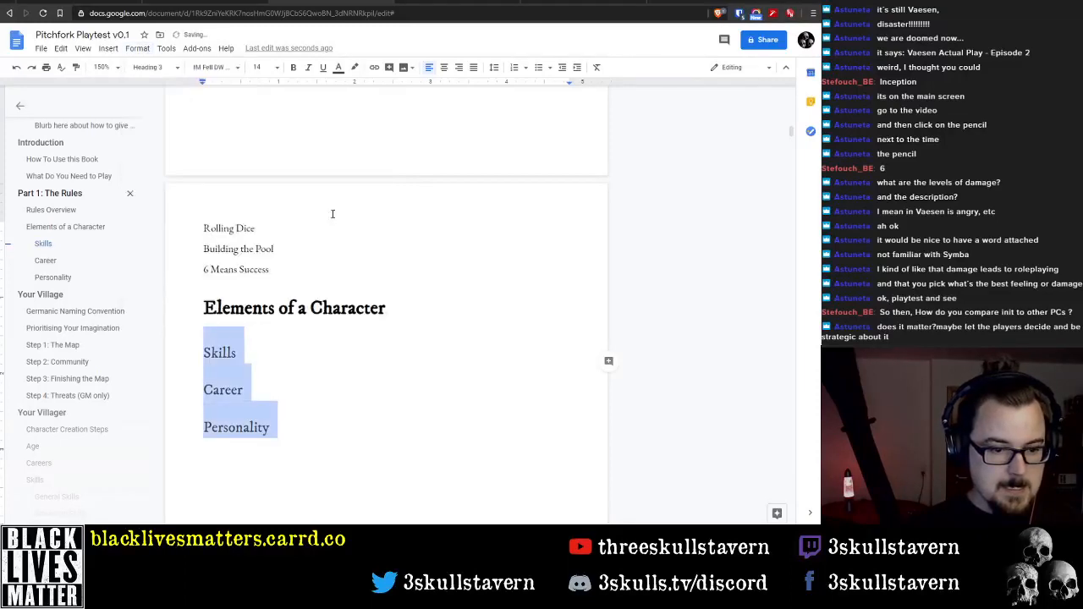
click(322, 413)
Set custom paragraph spacing of 6 pt before and 6 pt after for the "Skills" heading
drag(205, 354, 288, 431)
click(209, 351)
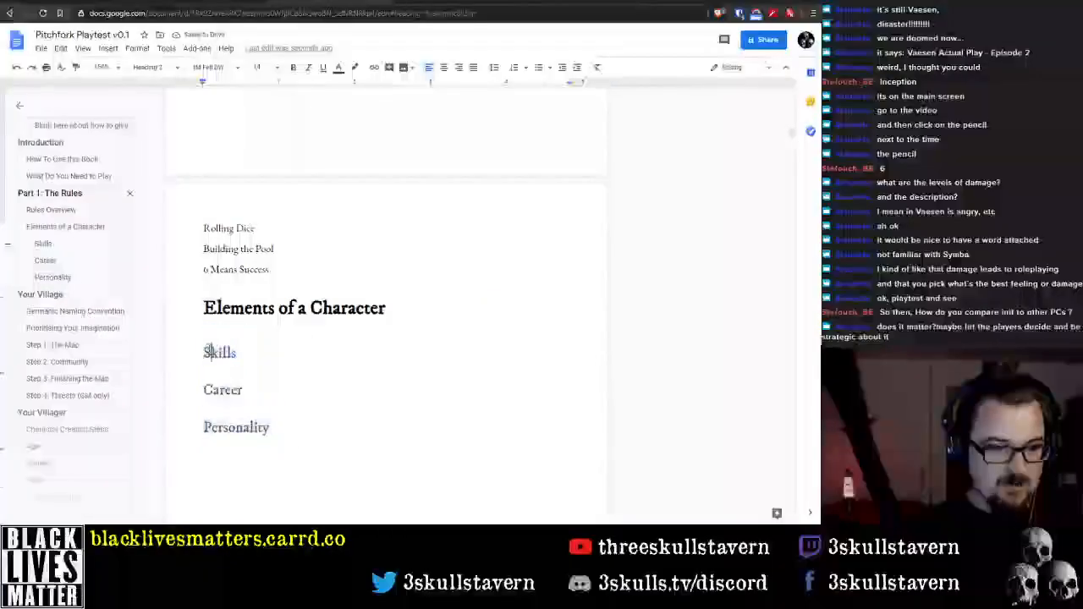
double_click(211, 351)
click(137, 48)
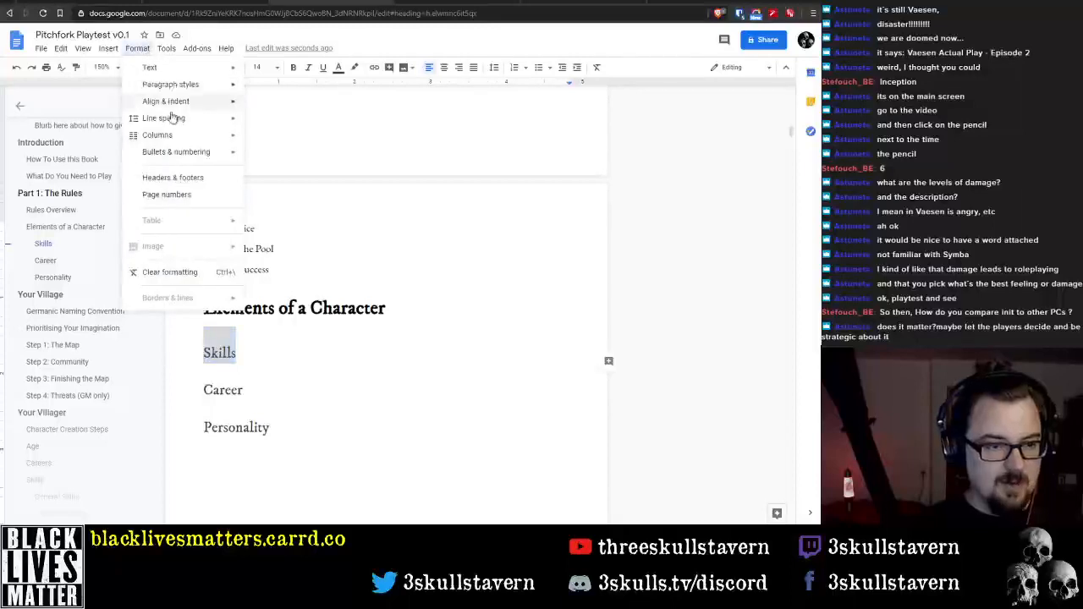
click(305, 243)
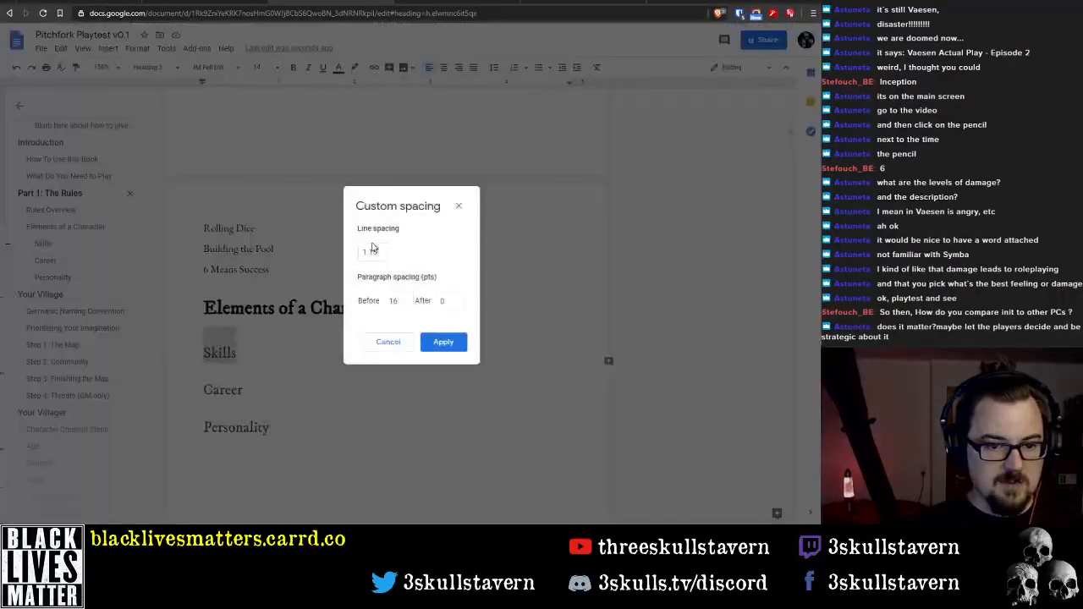
double_click(392, 301)
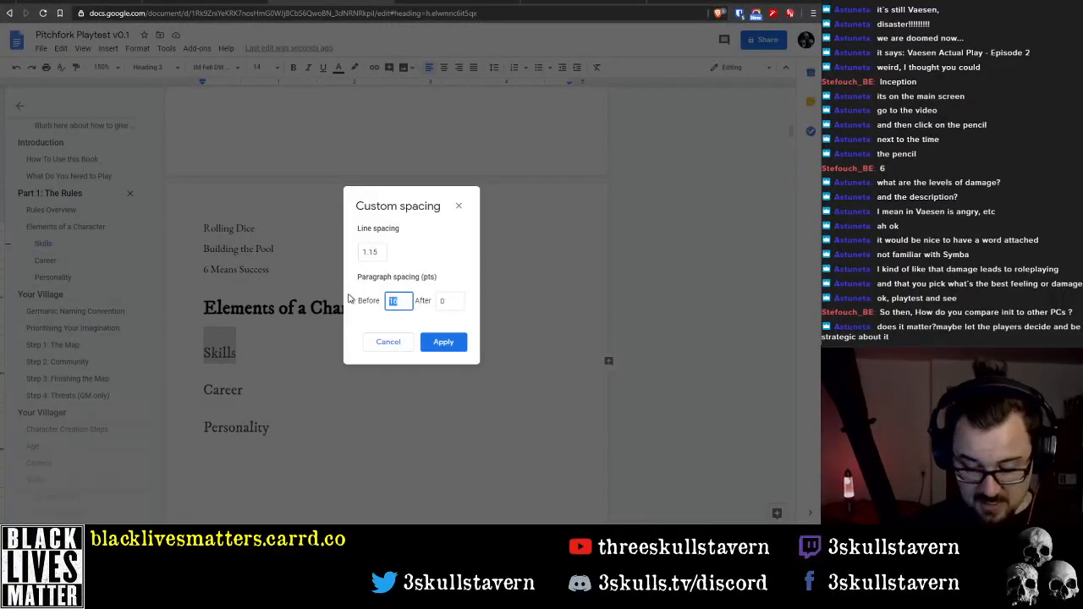
key(Tab)
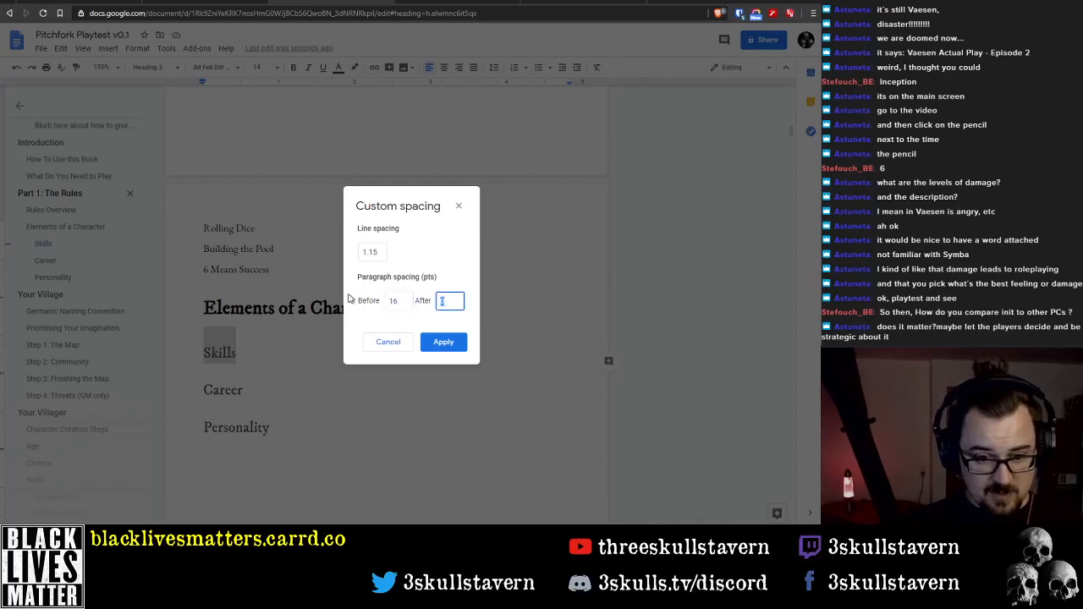
text(6)
key(shift+Tab)
text(0)
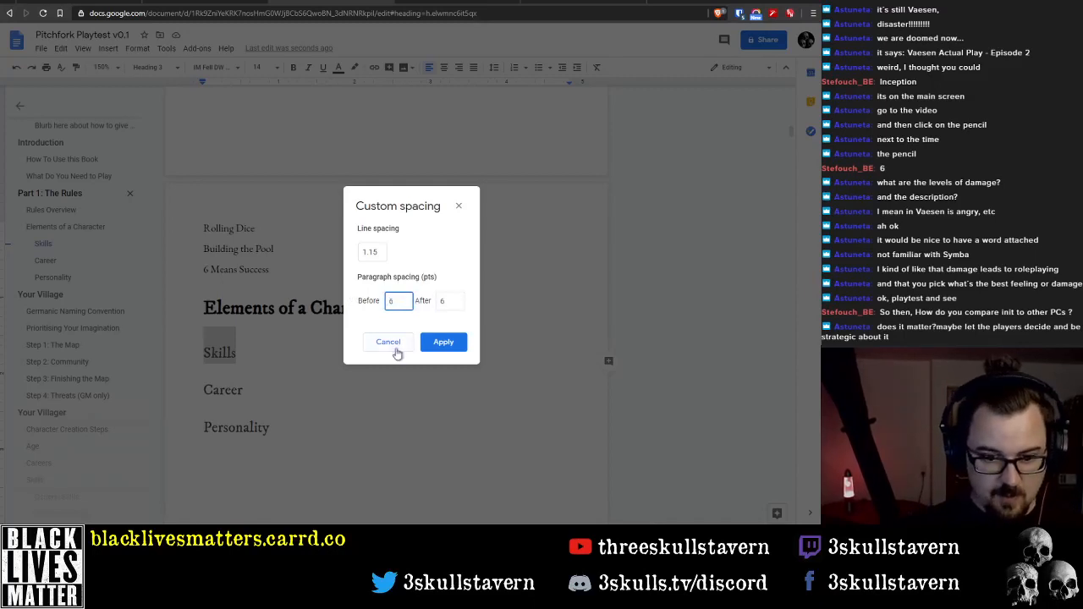
click(442, 342)
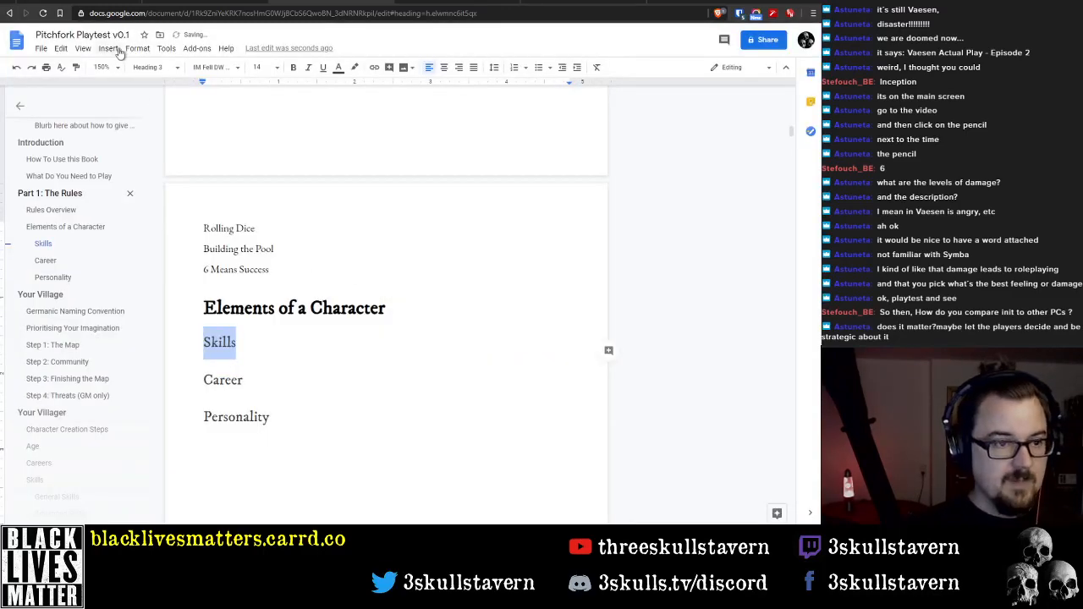
Update the Heading 3 style to match the formatting of the "Skills" heading
click(179, 72)
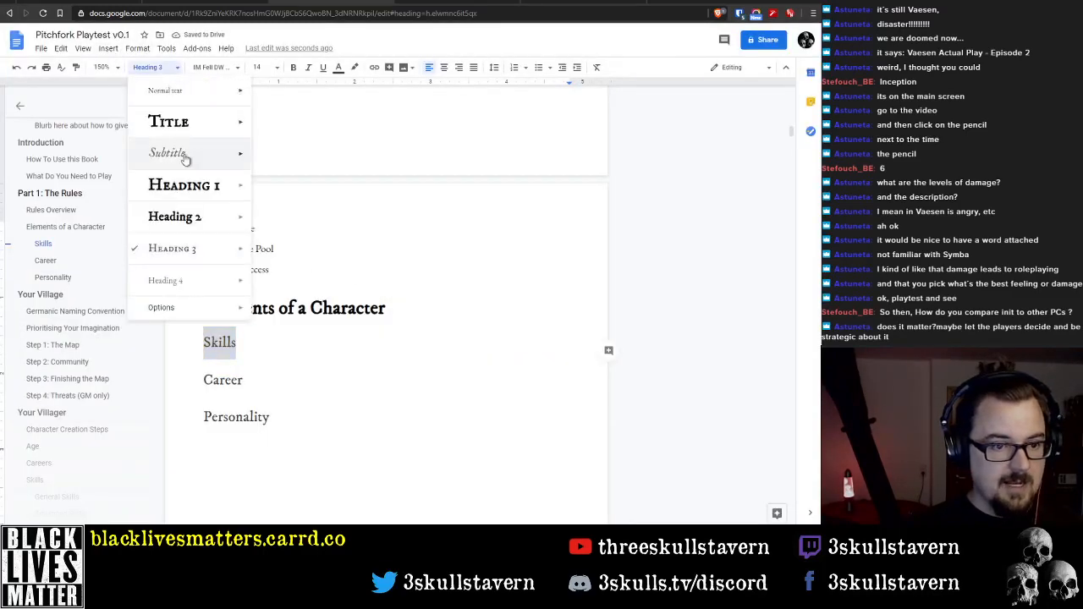
mouse_move(201, 259)
click(310, 273)
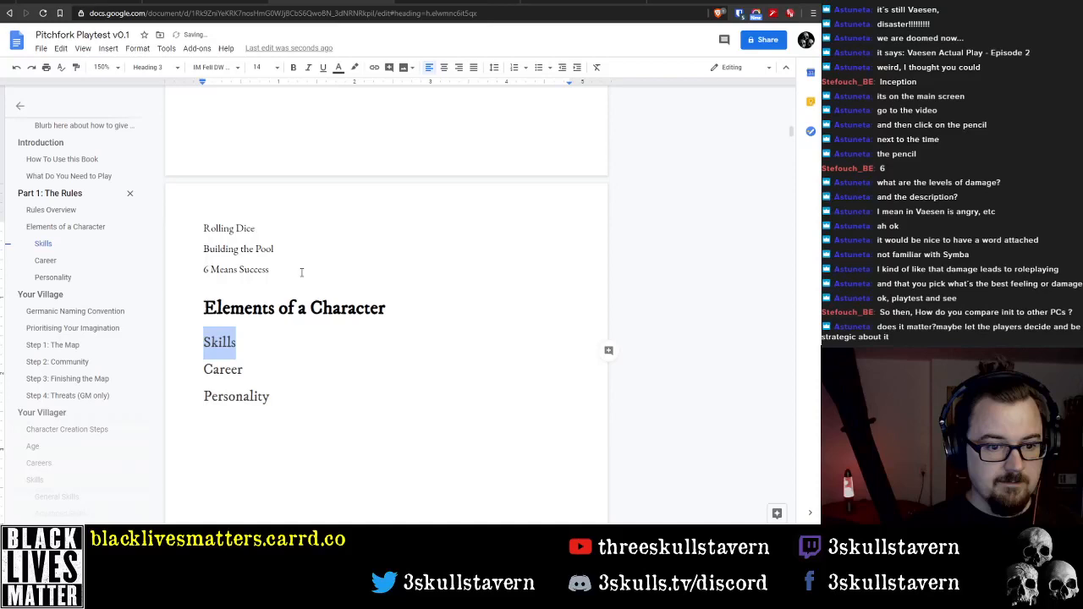
Add the normal-text line "Rerolling & Darkness Points" below the "Personality" heading
click(300, 387)
key(Return)
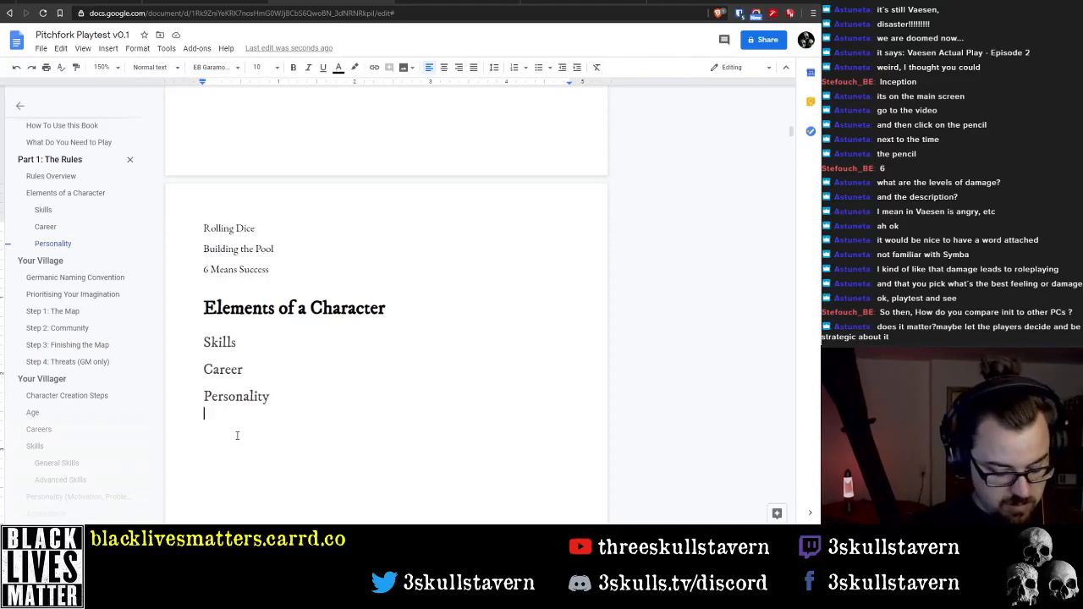
text(P)
key(BackSpace)
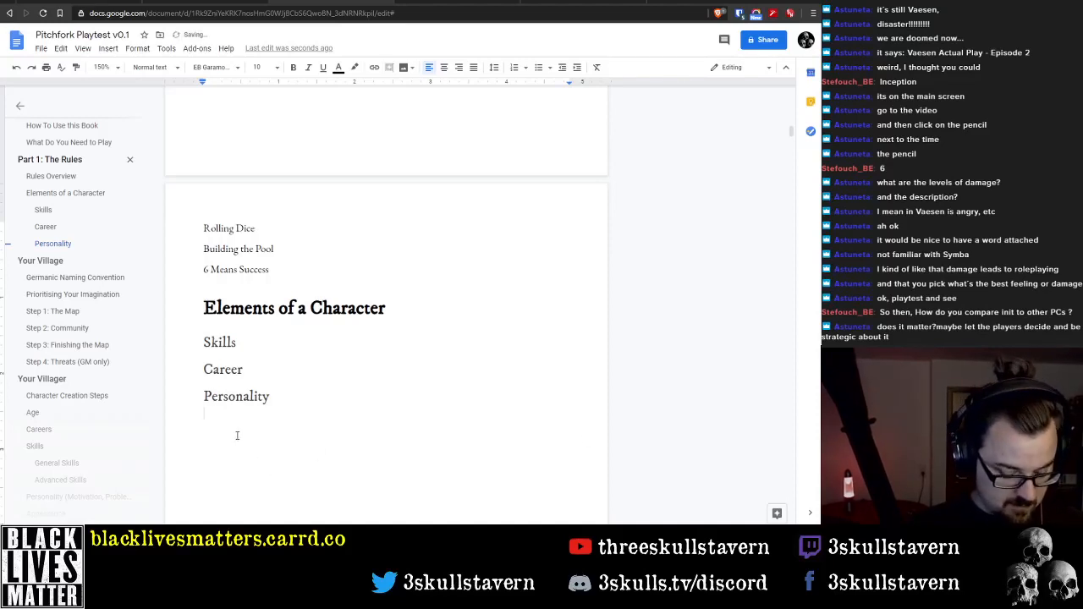
text(Rerolling )
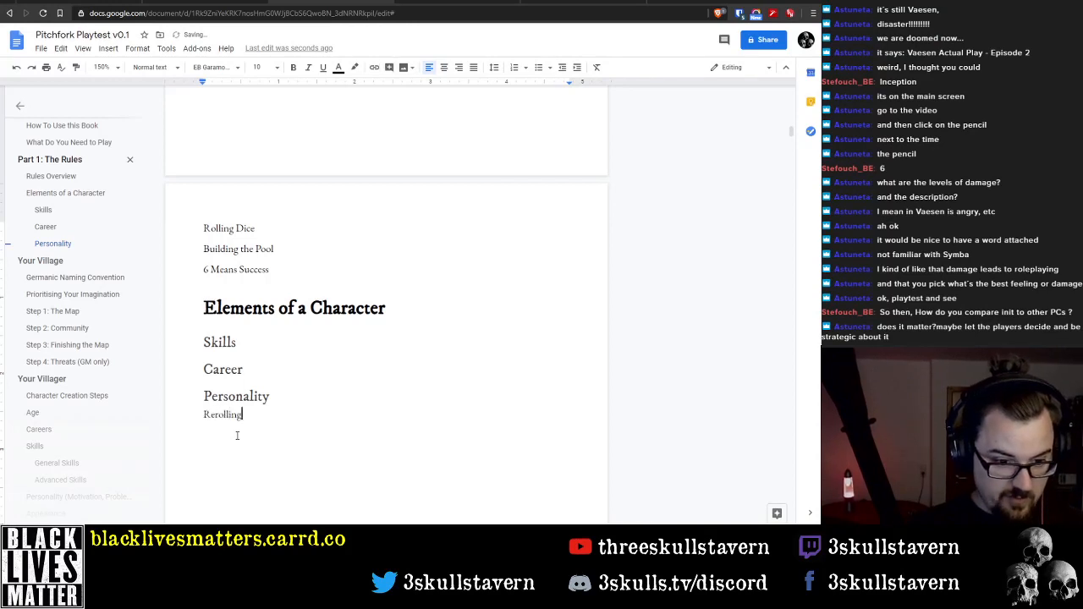
text(& )
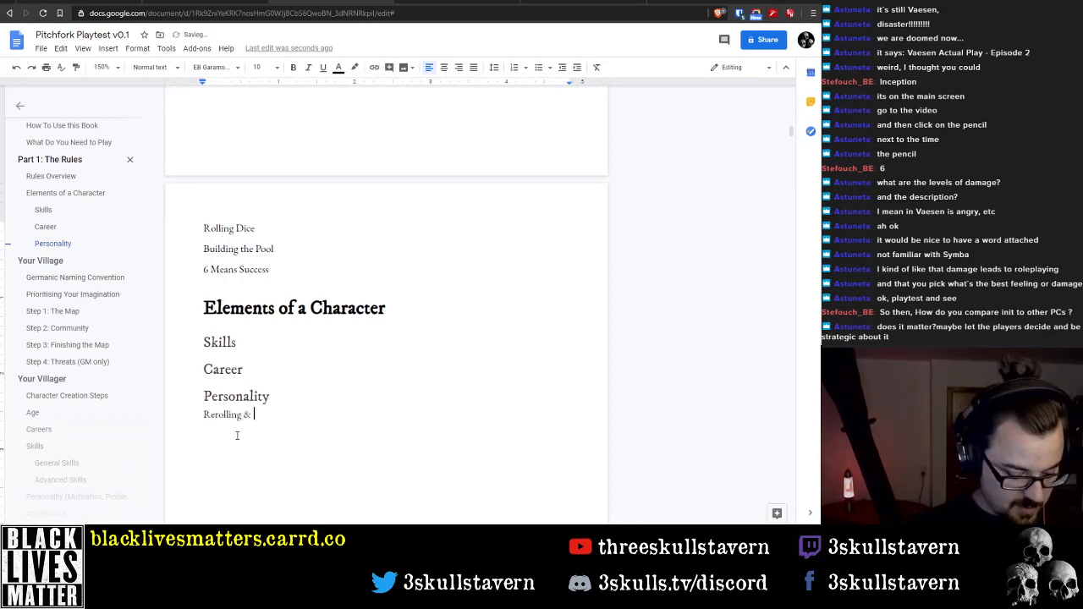
text(Darkness Points)
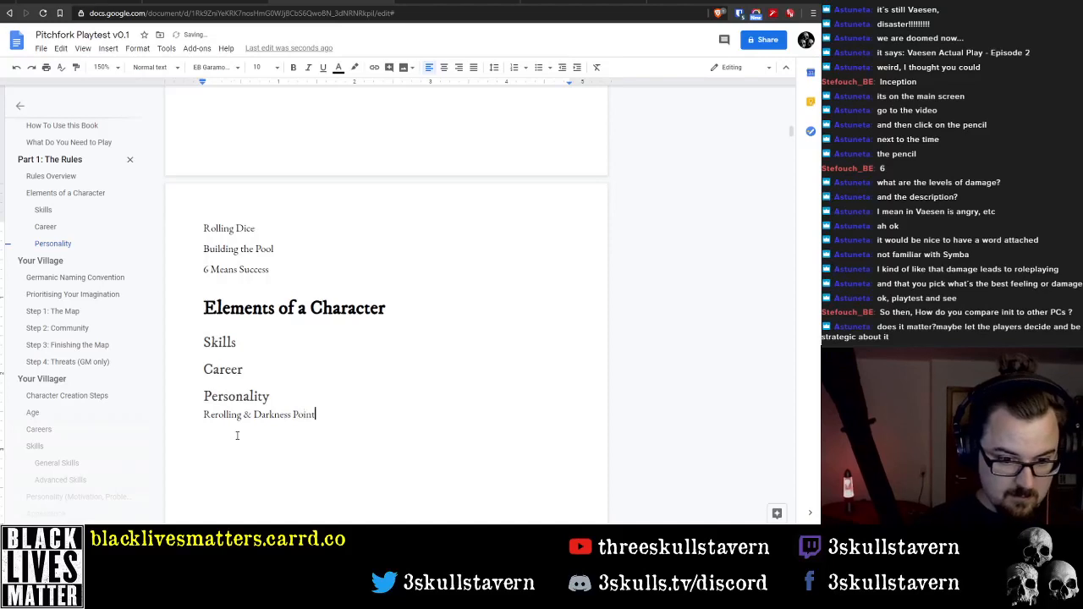
key(Return)
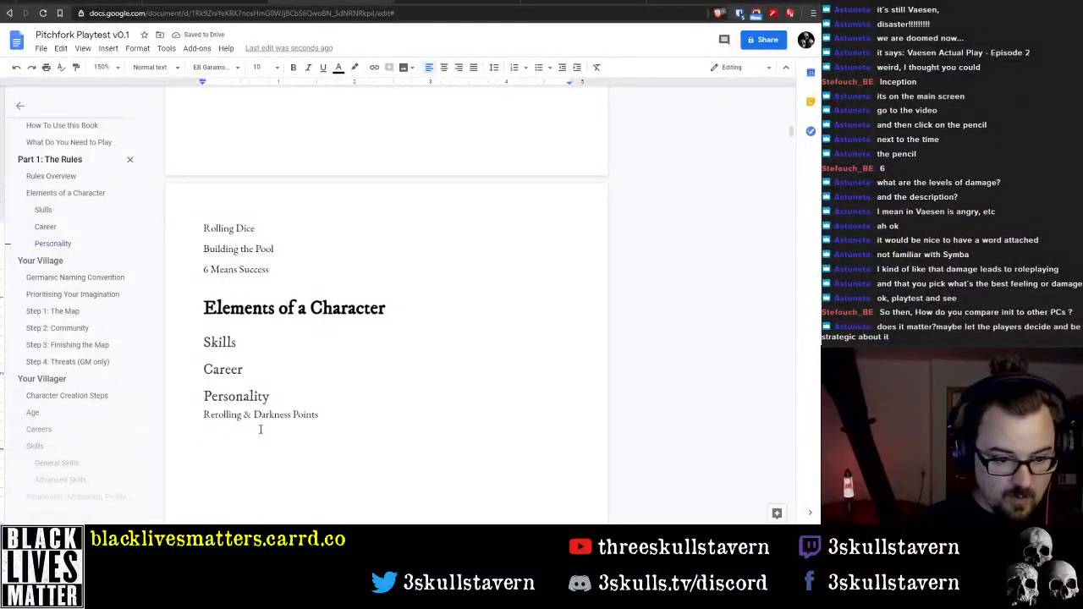
Insert the Heading 3 line "Trauma" between the "Career" and "Personality" headings
key(Up)
key(Up)
key(Up)
key(Return)
key(Up)
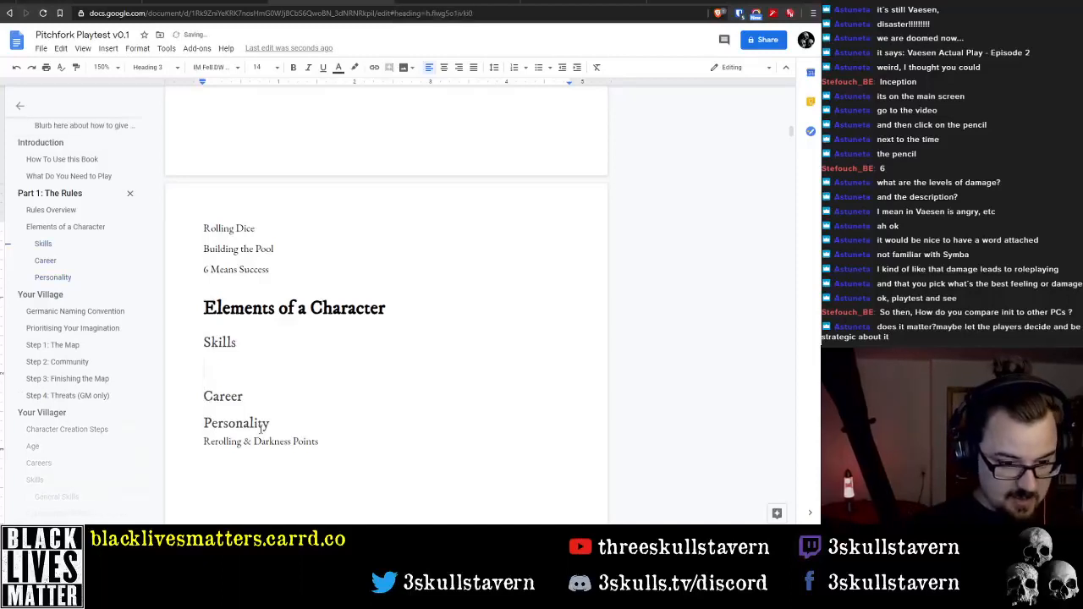
key(Delete)
key(Down)
key(Return)
key(Up)
text(Tr)
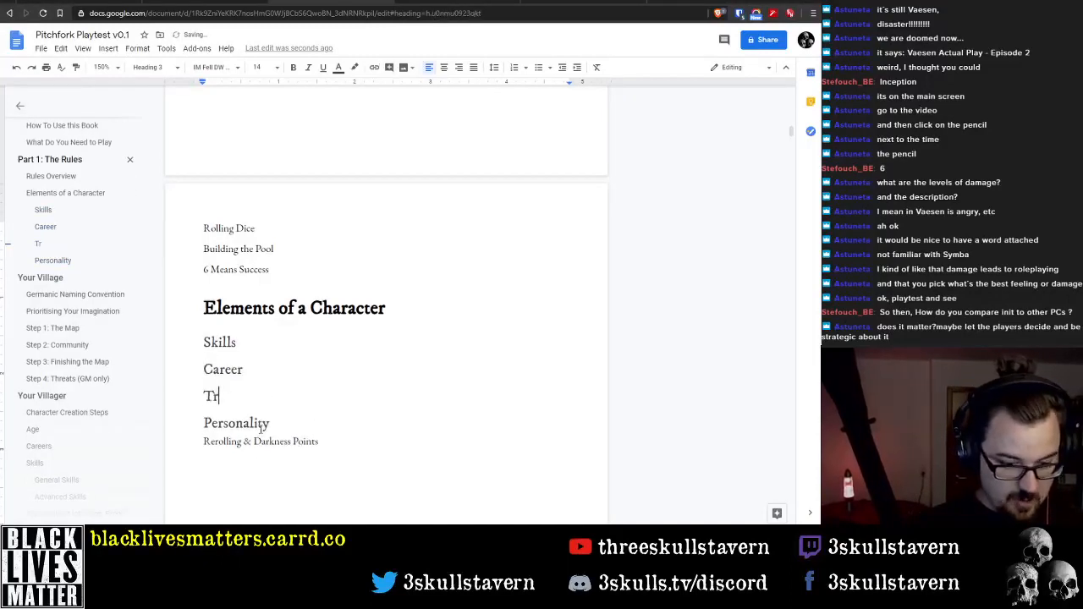
text(auma)
key(Down)
key(Down)
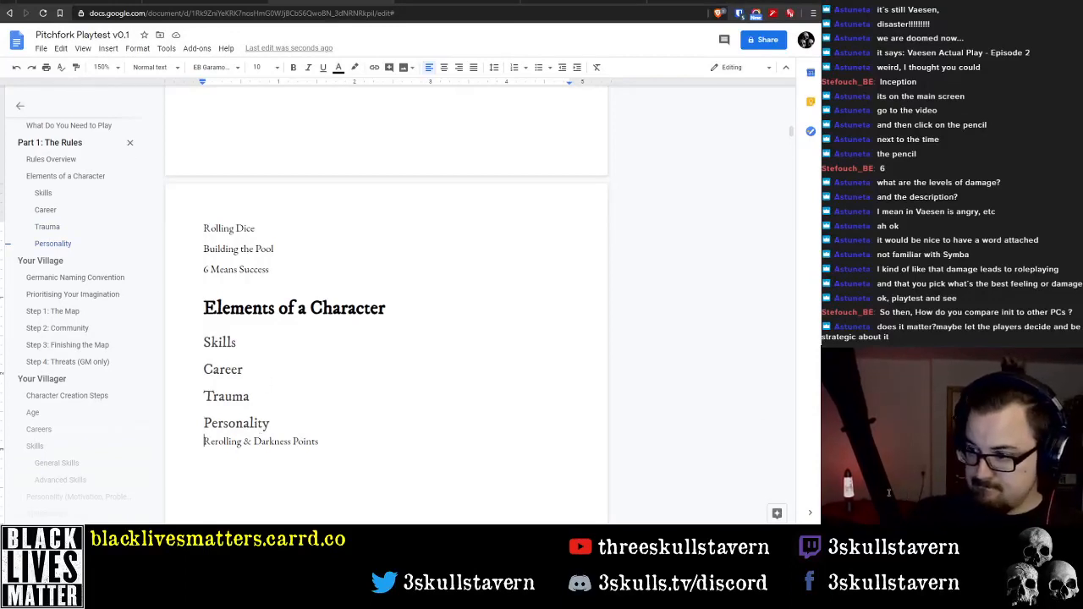
Add the line "Experience & Advancement" below "Rerolling & Darkness Points"
click(358, 449)
key(Return)
text(A)
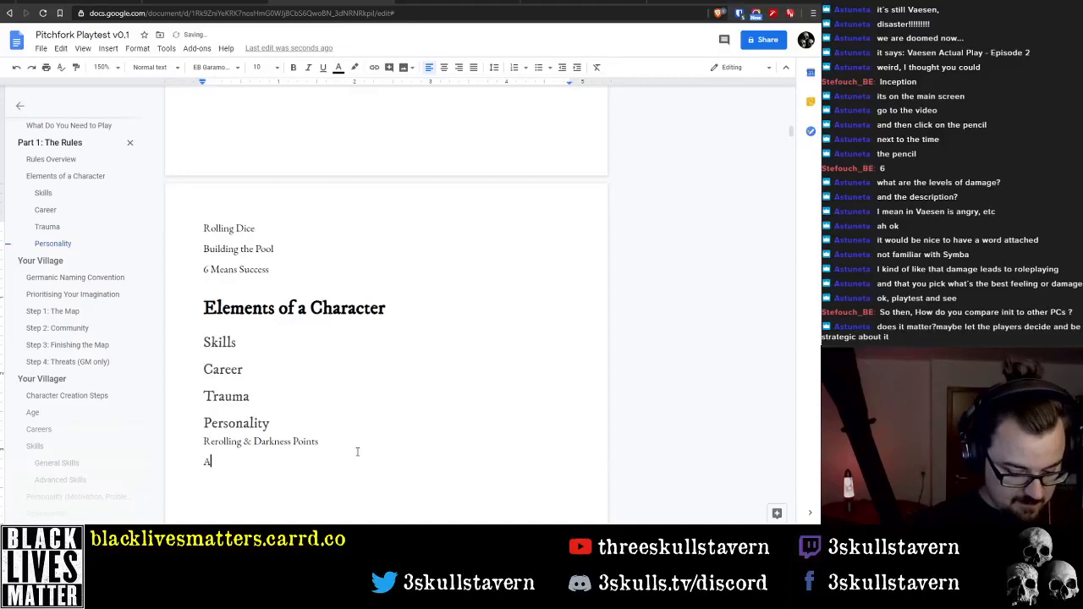
text(dvancement)
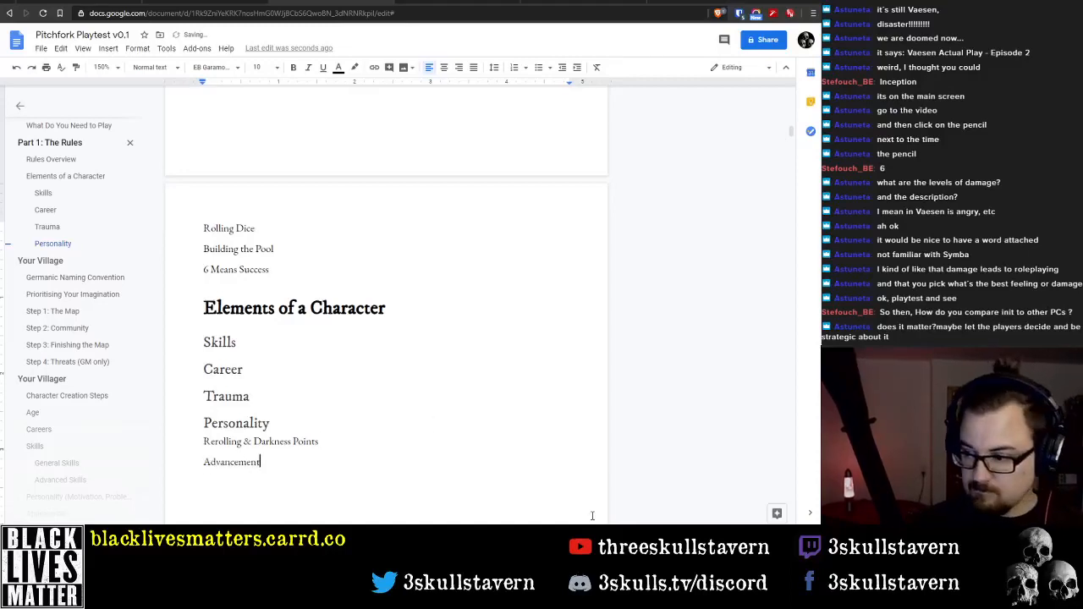
text(Experience)
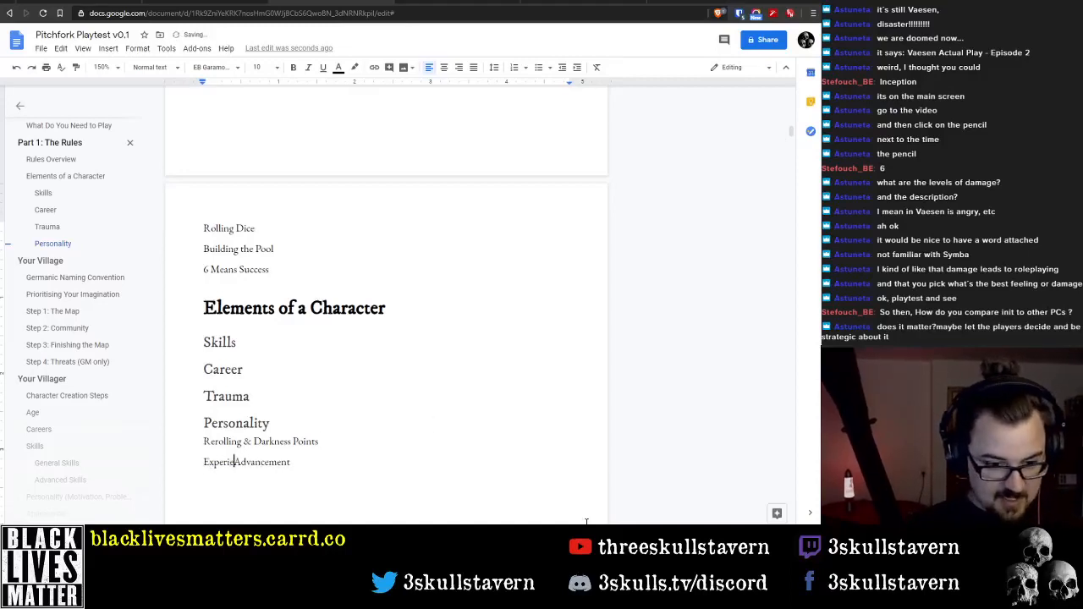
text( &)
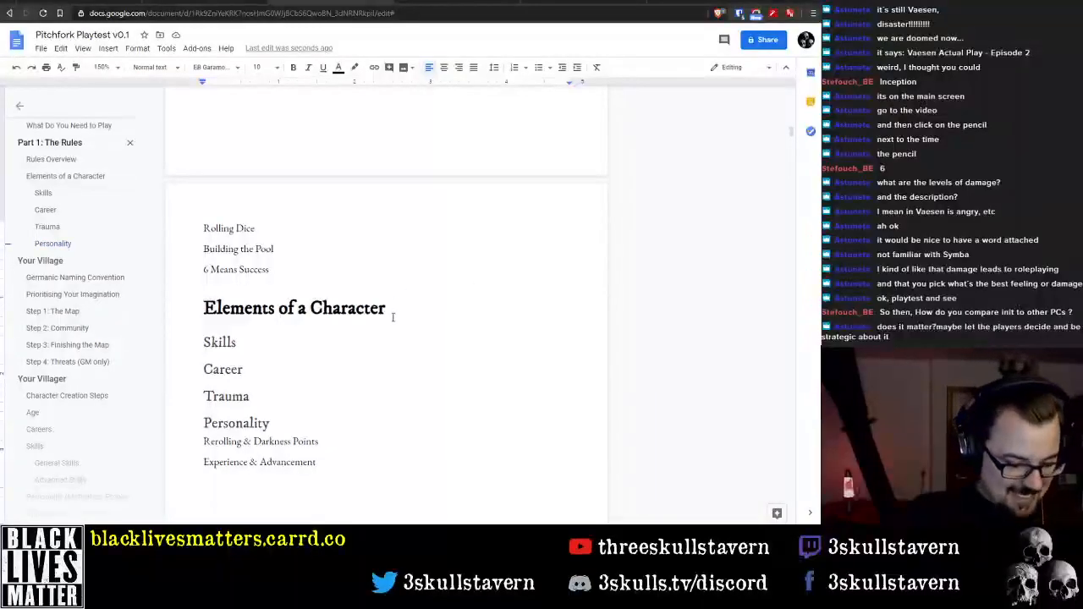
Add the line "Conflict" below "Experience & Advancement"
scroll(297, 291, down, 2)
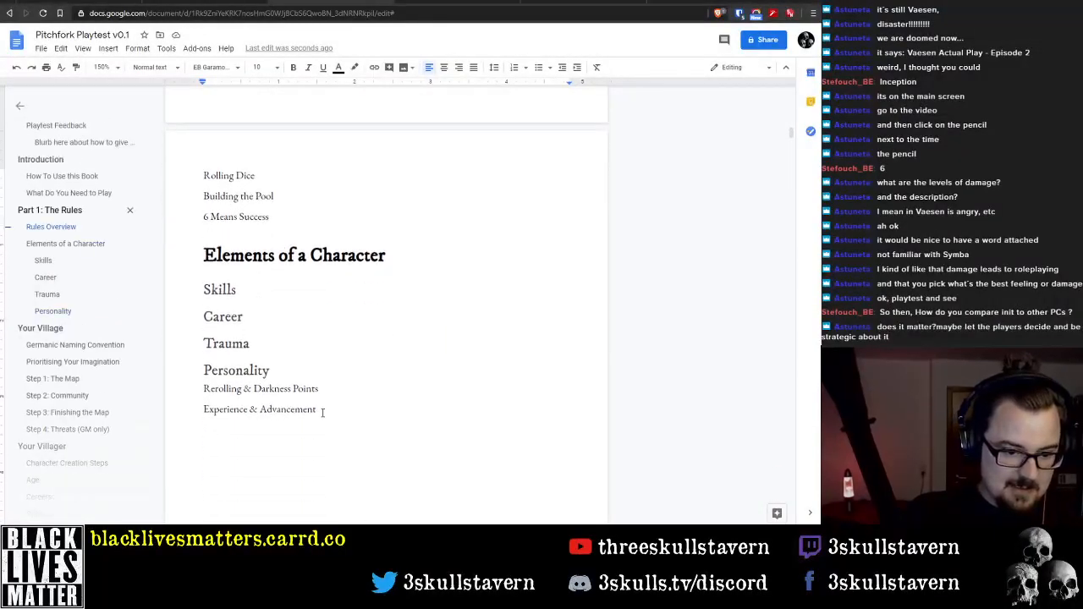
click(244, 289)
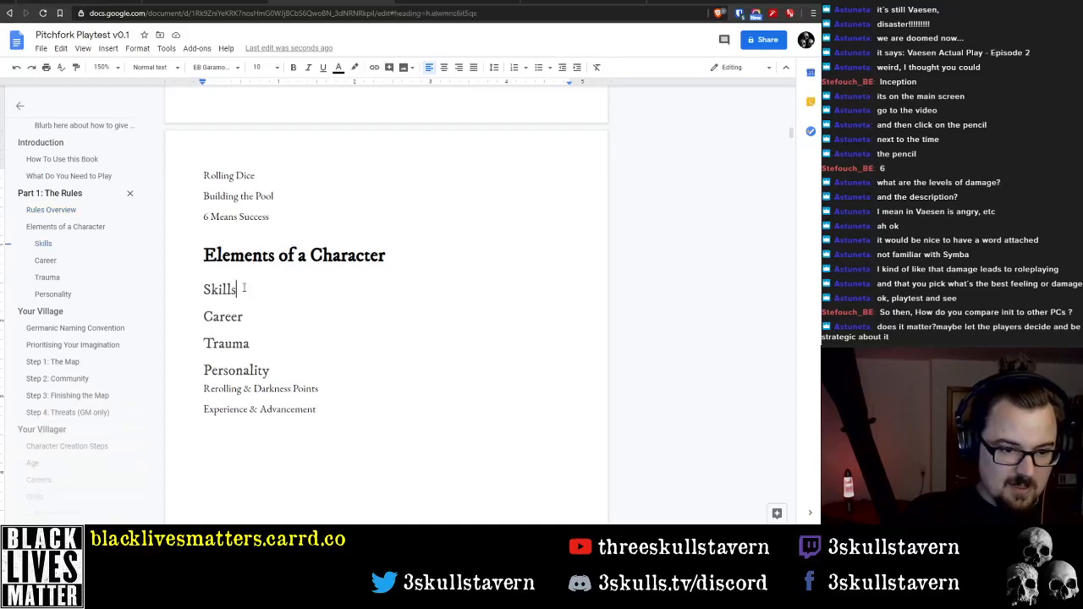
drag(351, 416, 344, 412)
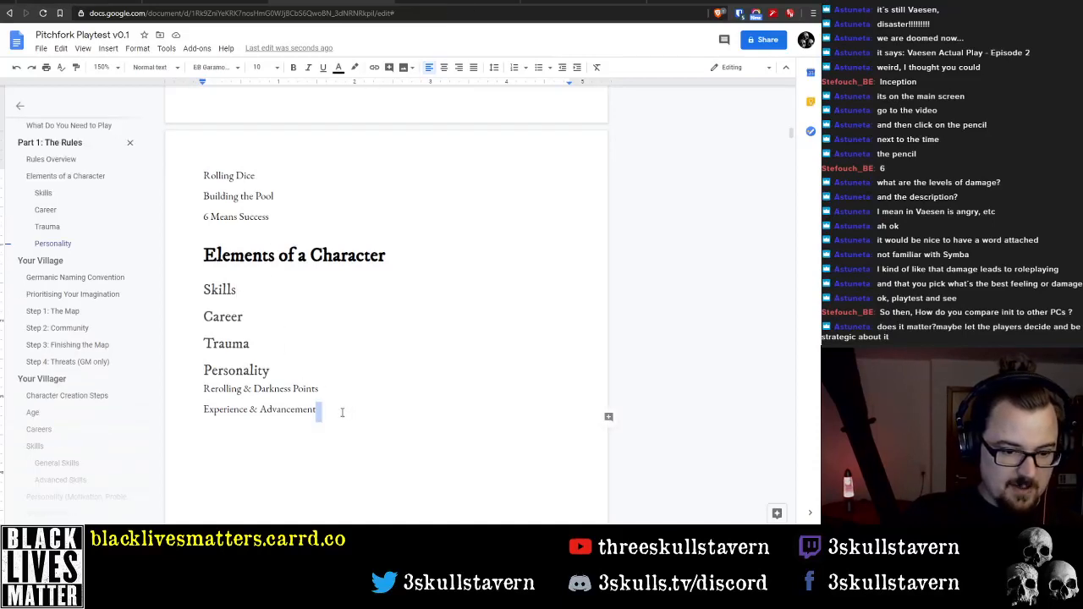
click(335, 413)
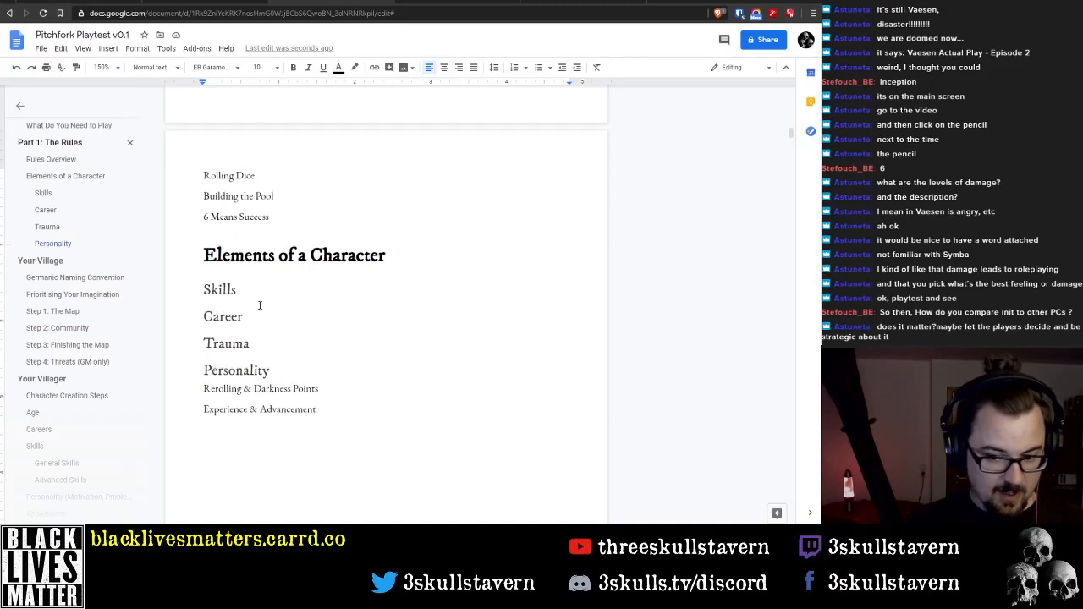
key(Return)
text(Conf)
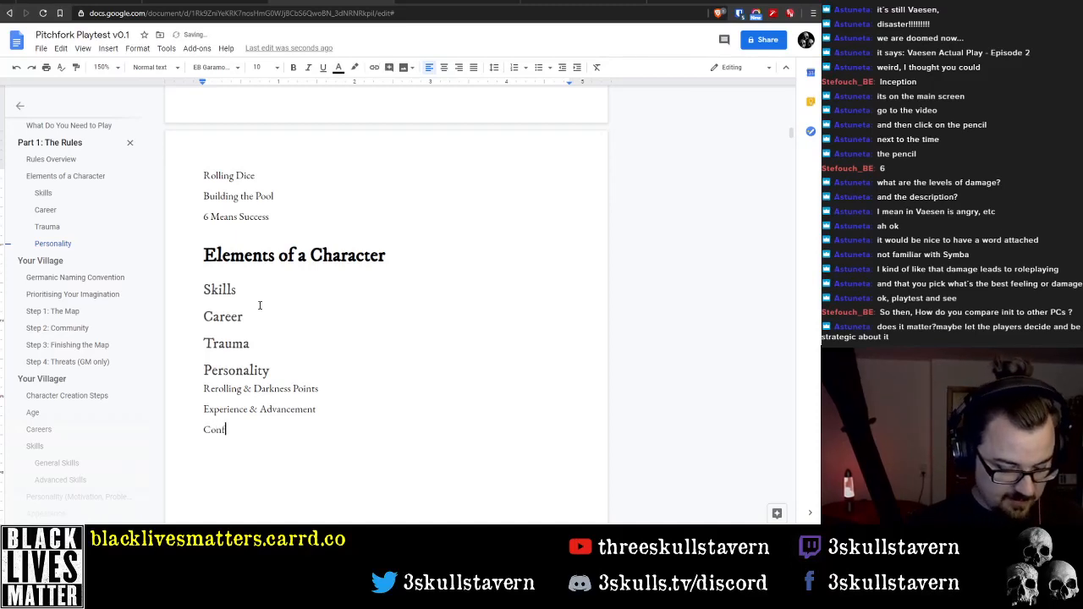
text(lictSimple)
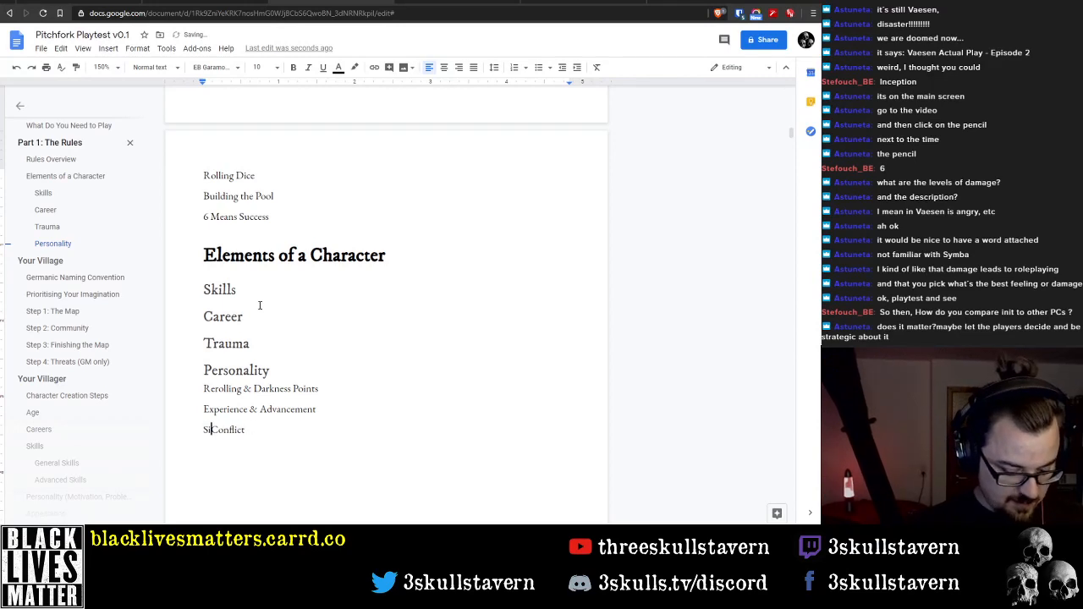
Change the "Conflict" line to read "Simple Conflict" and start a new line below it
key(End)
key(Return)
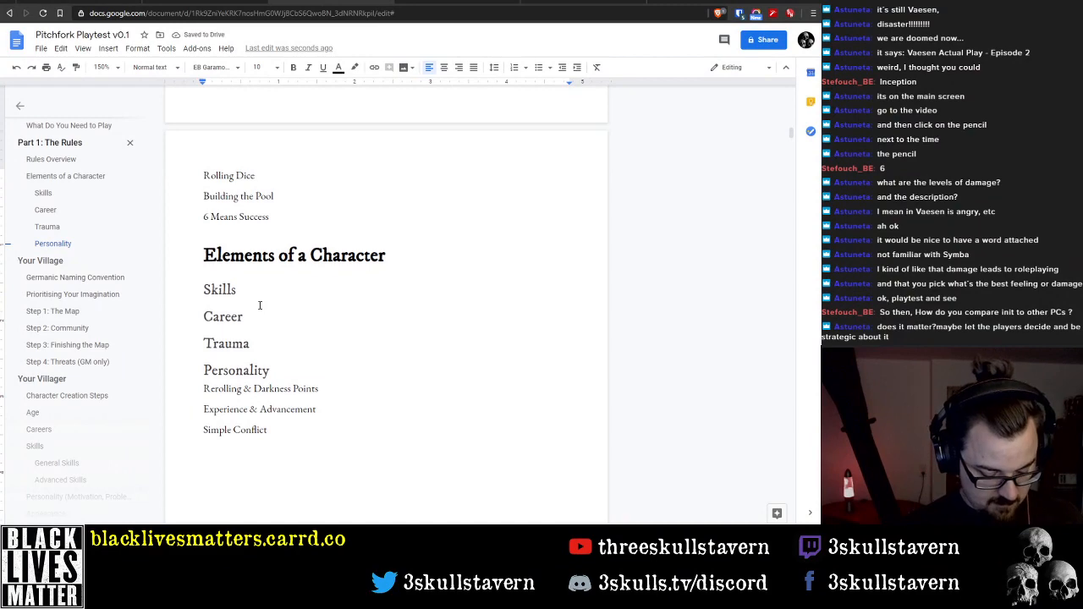
Add the line "Expanded Combat" below "Simple Conflict"
text(Combat)
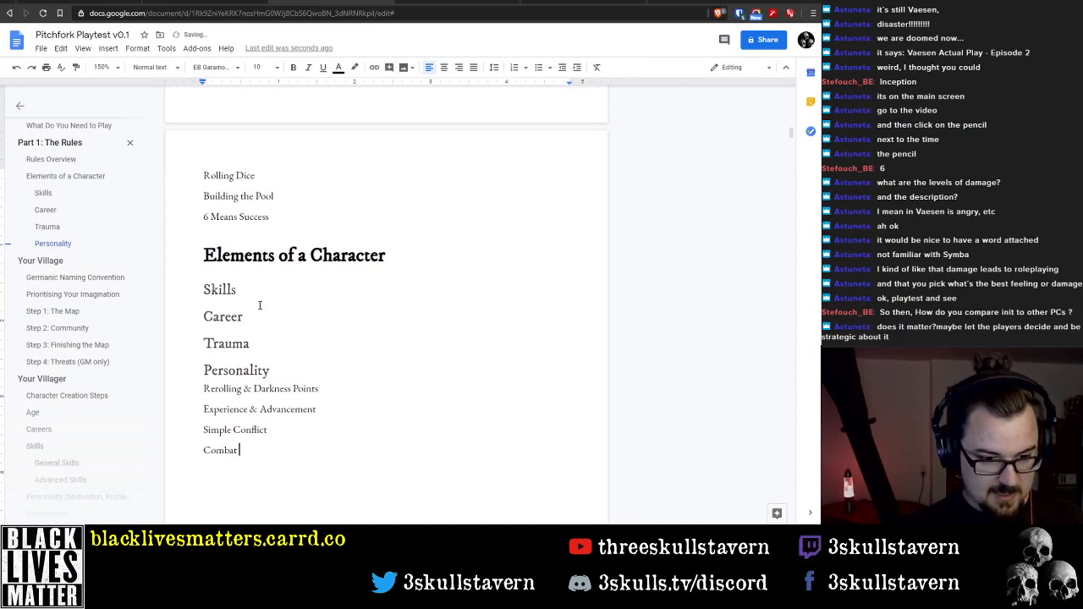
scroll(310, 263, down, 10)
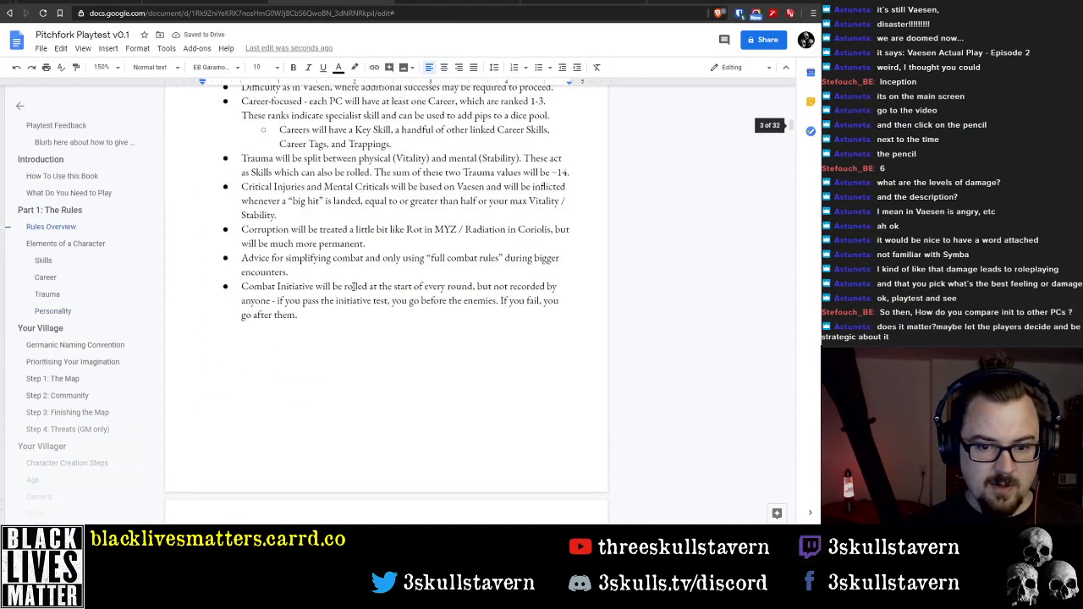
scroll(438, 258, up, 10)
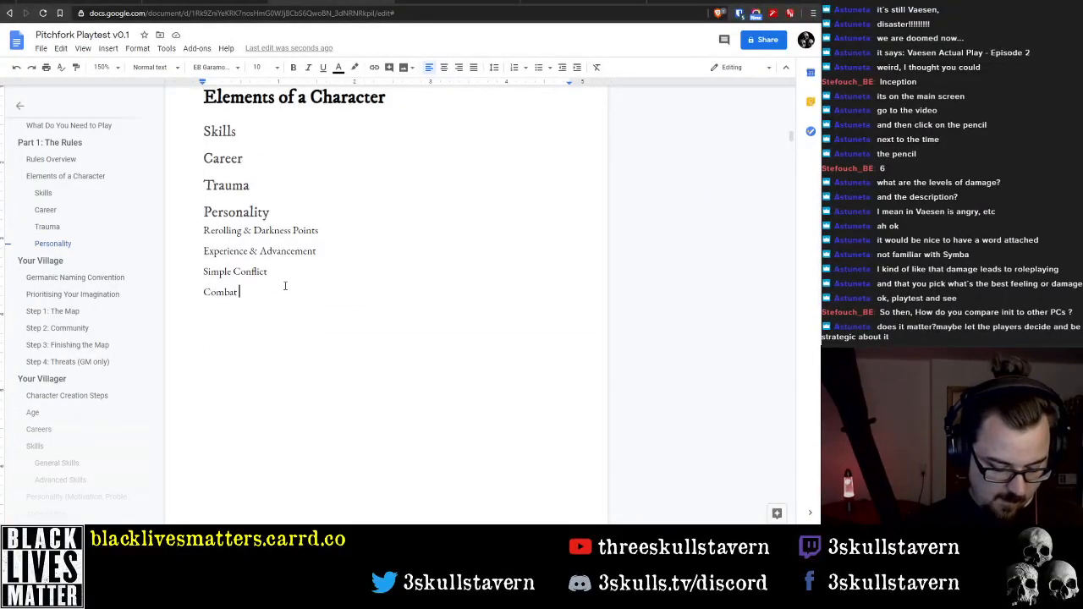
text(Expanded)
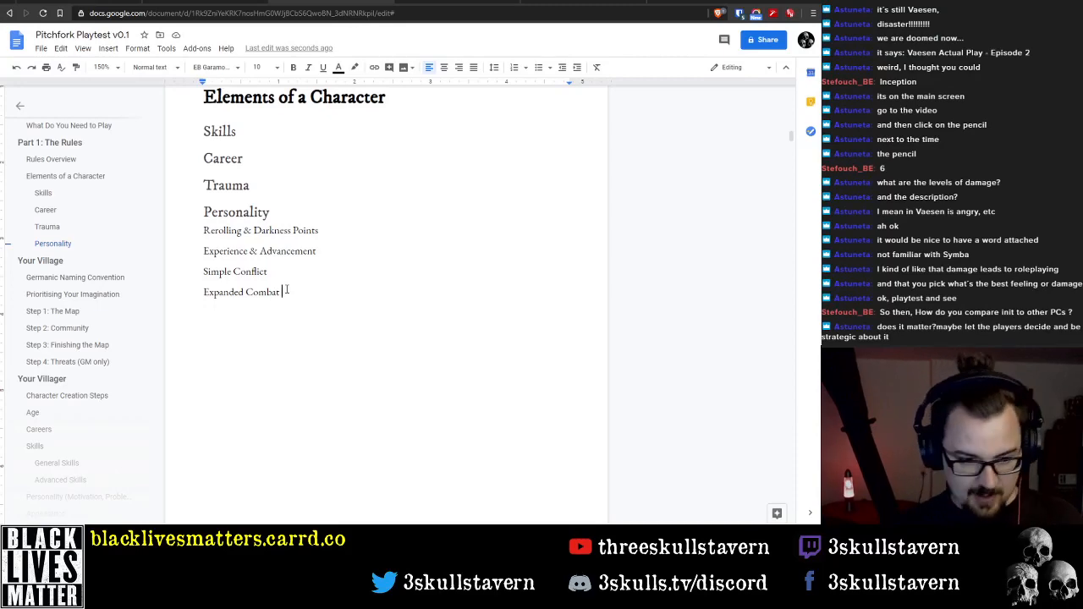
In the Rules Overview bullet about simplifying combat, replace the word "combat" after "simplifying" with "conflict"
scroll(300, 288, up, 13)
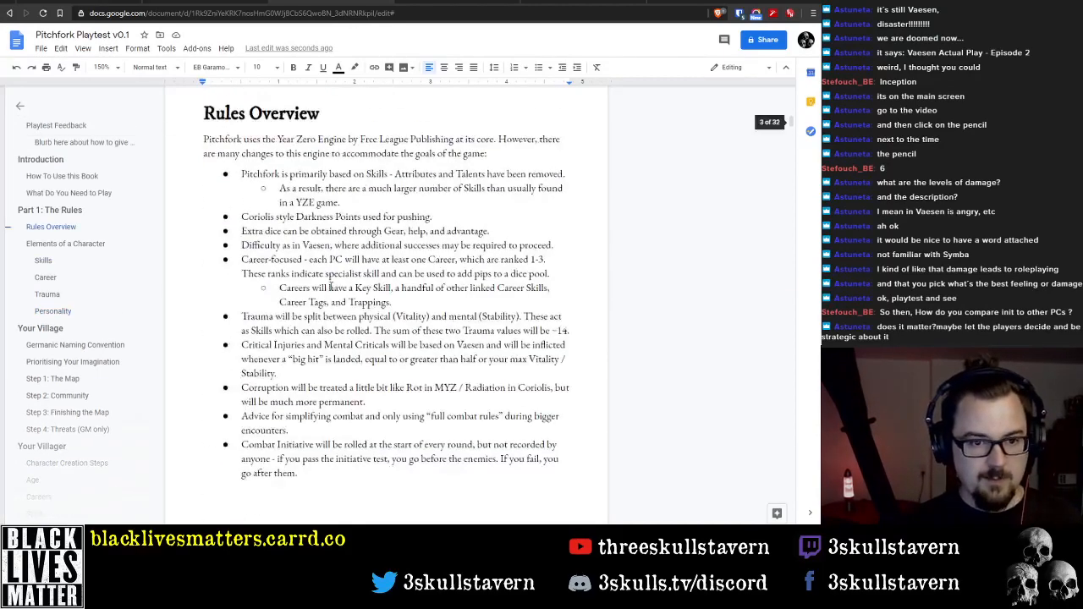
scroll(342, 287, down, 5)
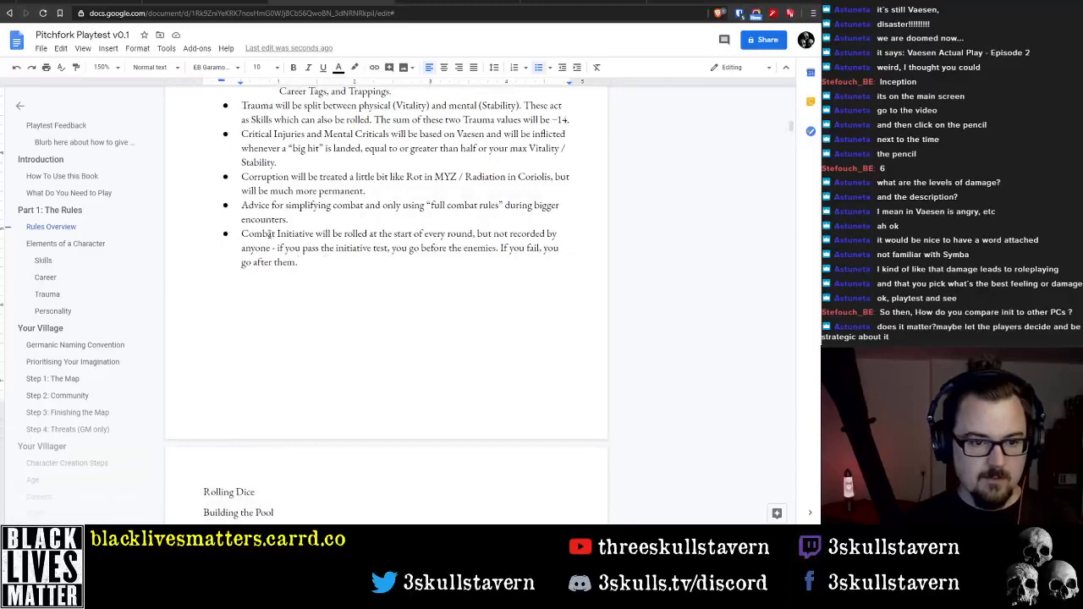
click(378, 205)
key(Right)
key(Right)
key(Right)
key(Right)
key(Right)
key(Right)
key(Right)
key(Right)
key(Right)
key(Right)
key(Right)
key(Right)
key(Right)
key(Right)
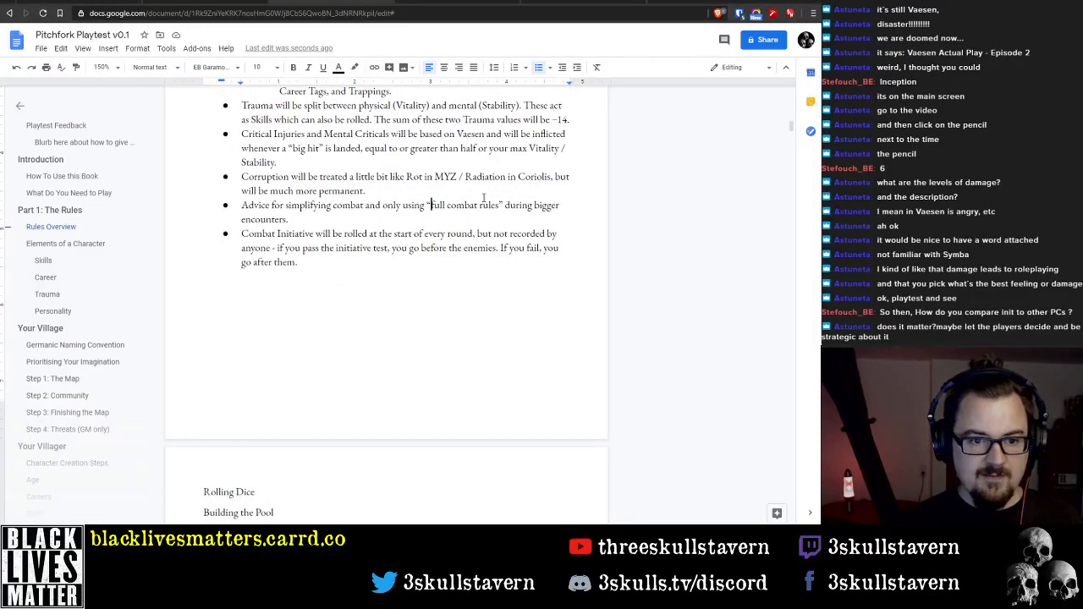
key(Left)
key(Left)
key(Left)
key(Left)
key(Left)
key(Left)
key(Left)
key(Left)
key(Left)
key(Left)
key(Left)
key(Left)
key(Left)
key(Left)
key(Left)
key(Left)
key(ctrl+Left)
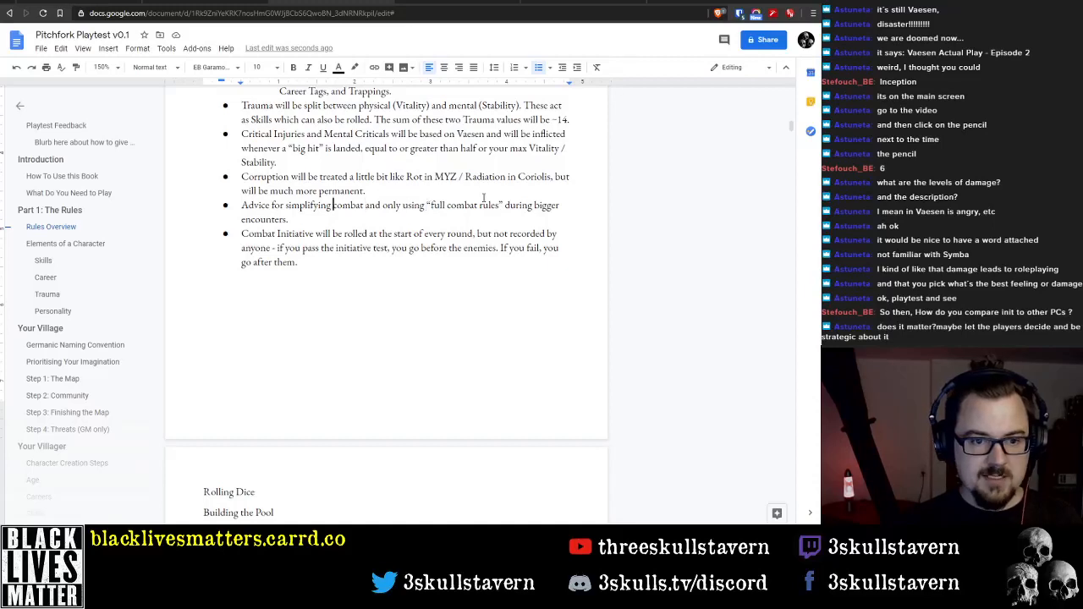
key(ctrl+shift+Right)
text(conflict)
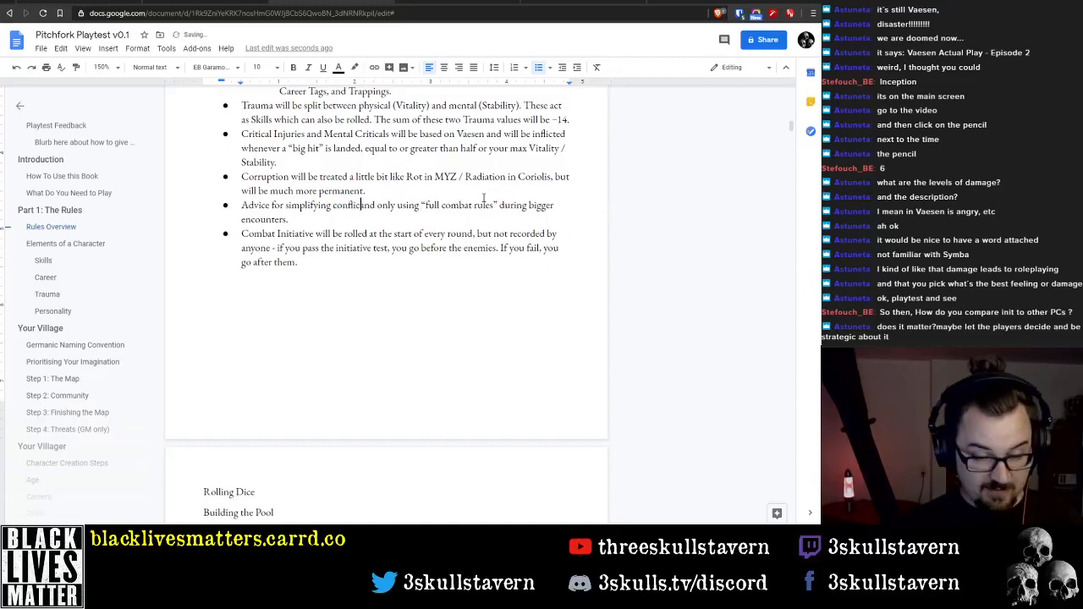
Reword "full combat rules" as "full action rules" in the bullet about simplifying conflict
key(ctrl+Right)
key(ctrl+Right)
key(ctrl+Right)
key(ctrl+Right)
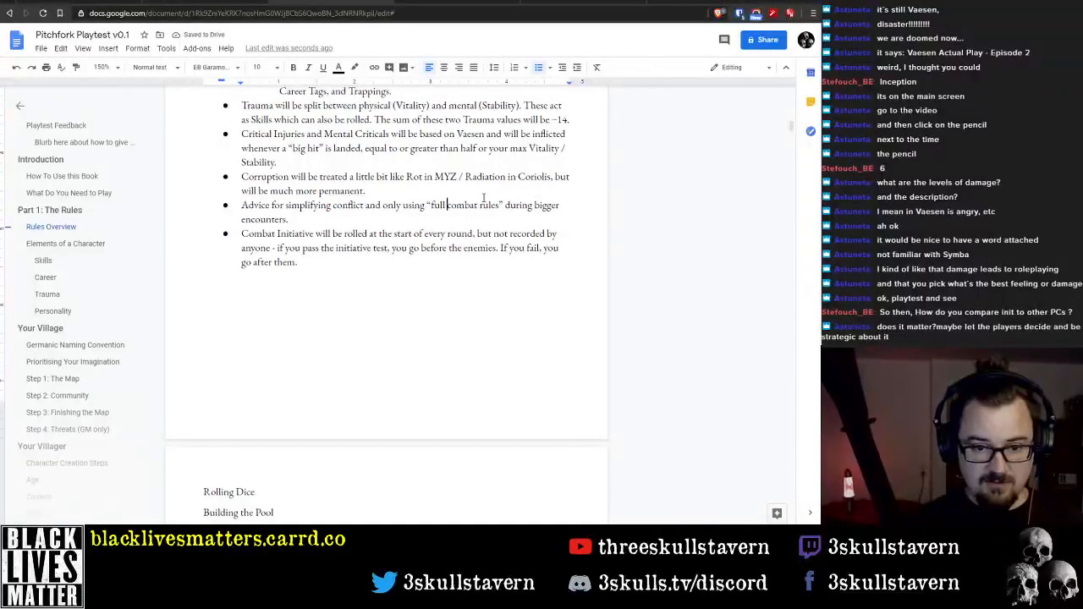
key(ctrl+Right)
key(ctrl+shift+Right)
text(actoon)
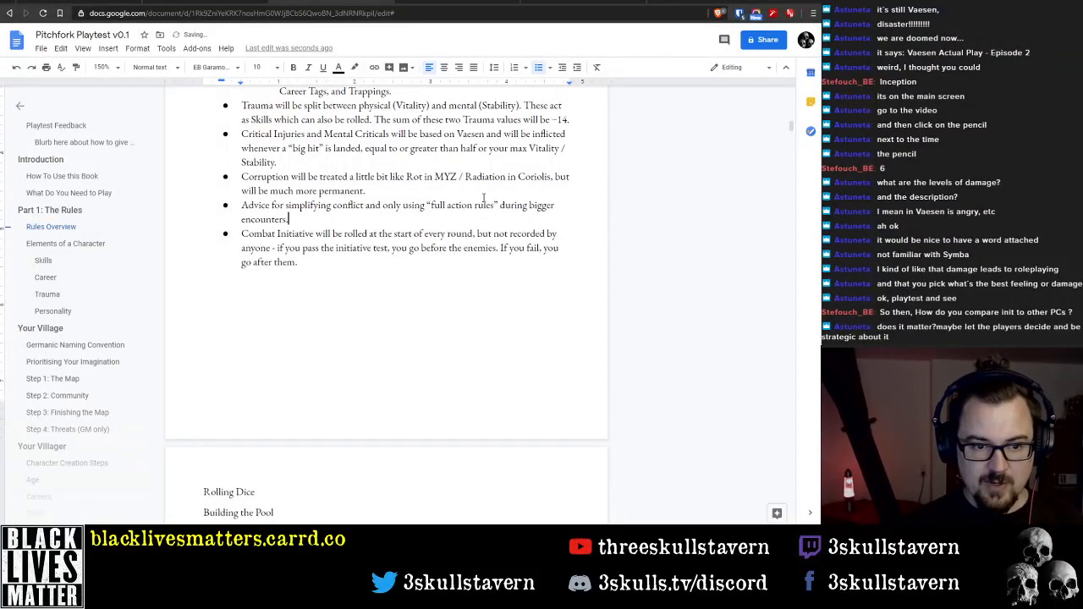
Replace "bigger encounters" with "more climatic scenes" at the end of the bullet about simplifying conflict
key(Home)
key(ctrl+shift+Right)
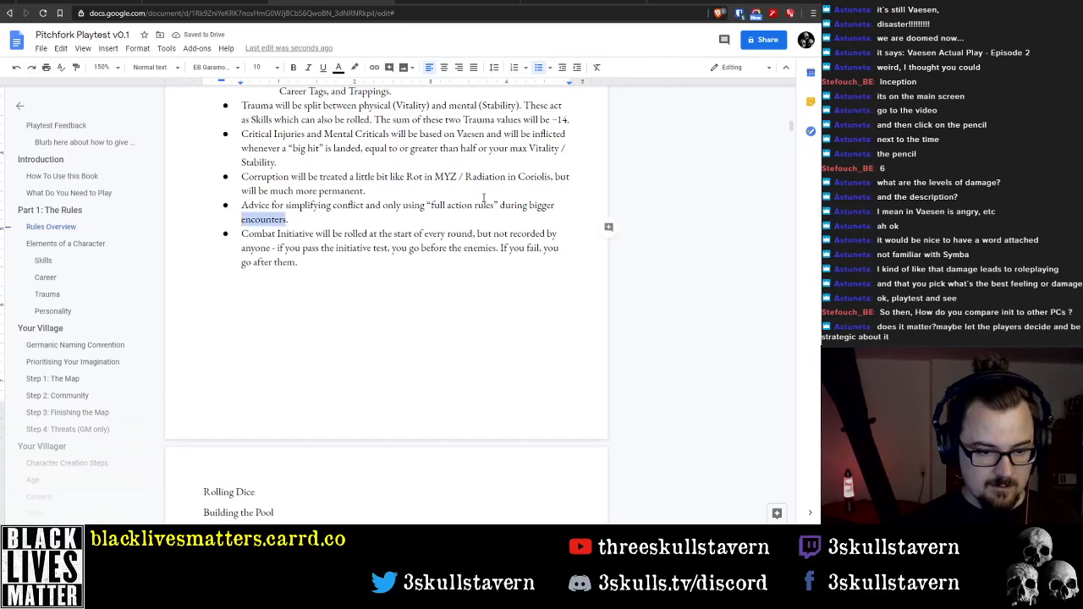
text(scenes)
key(Home)
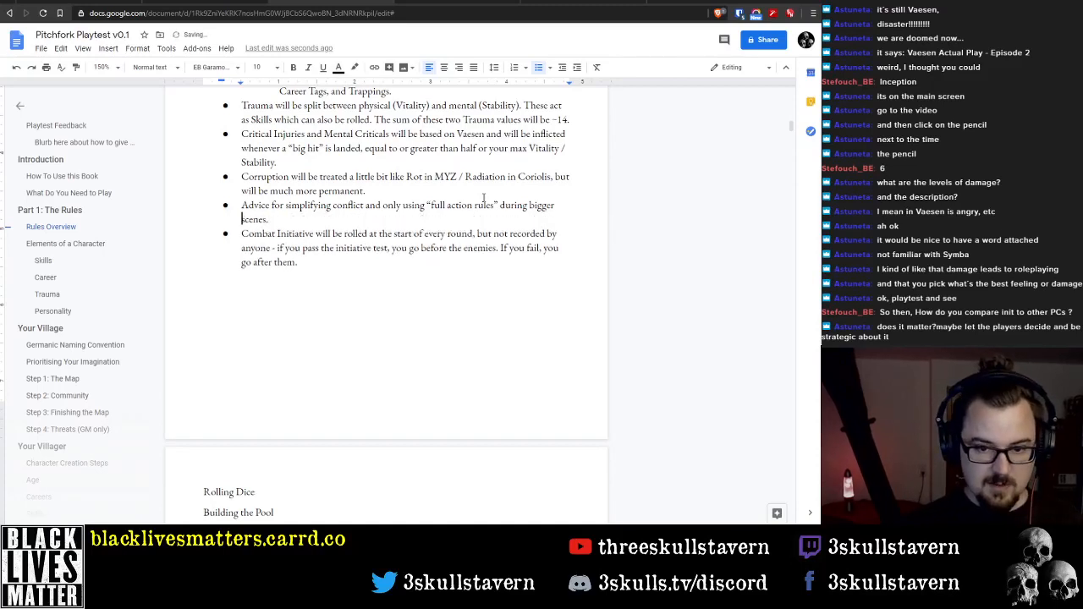
key(ctrl+Left)
key(ctrl+shift+Right)
text(more cinem)
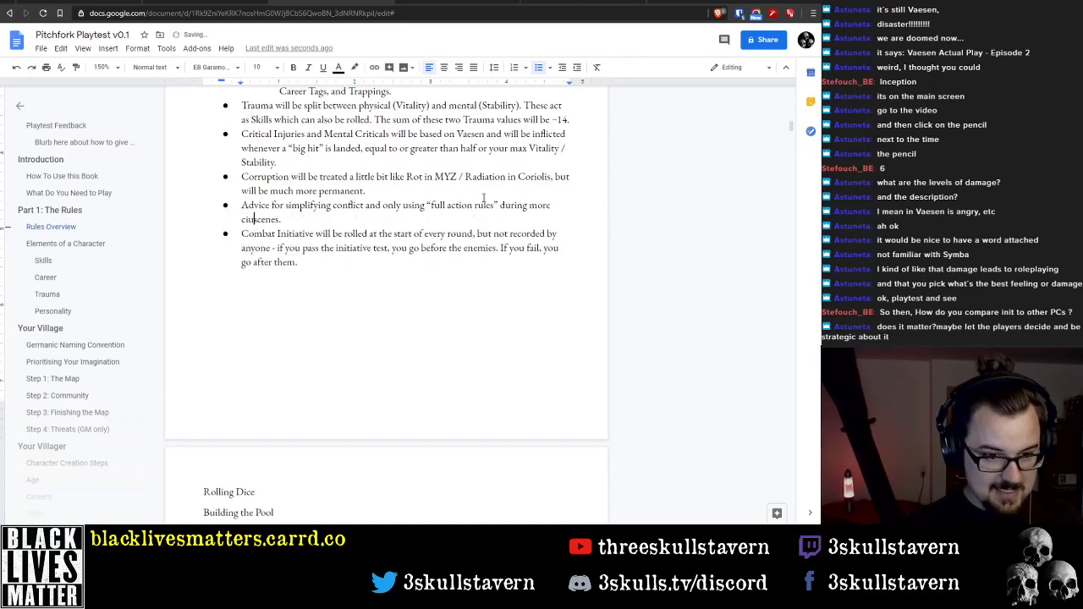
key(BackSpace)
key(BackSpace)
key(BackSpace)
key(BackSpace)
text(climatic)
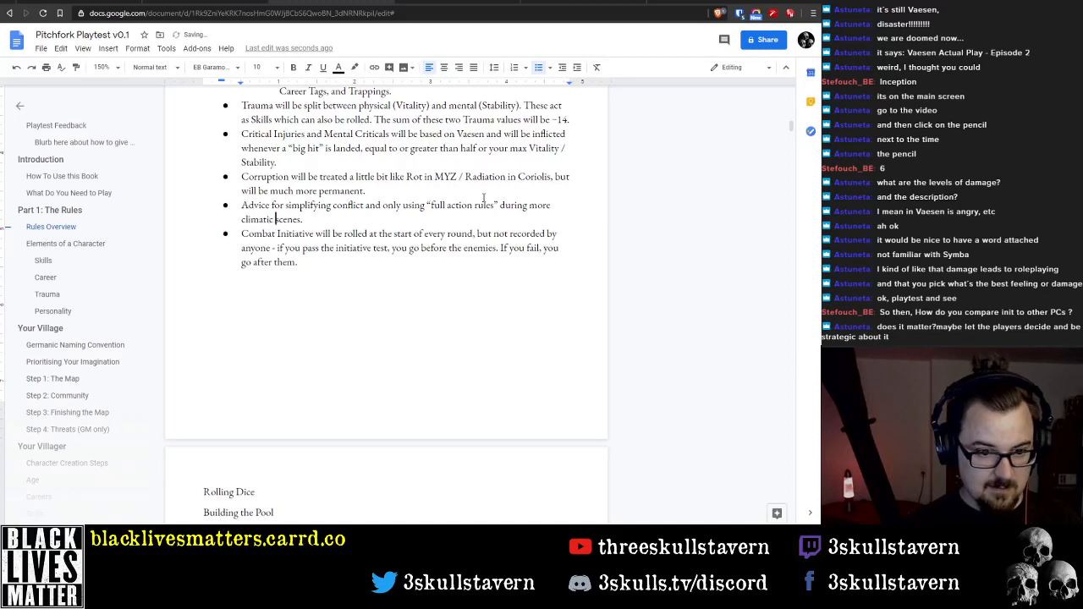
Delete the word "Combat" from the start of the Initiative bullet in the Rules Overview
key(End)
key(Down)
key(ctrl+Left)
key(Home)
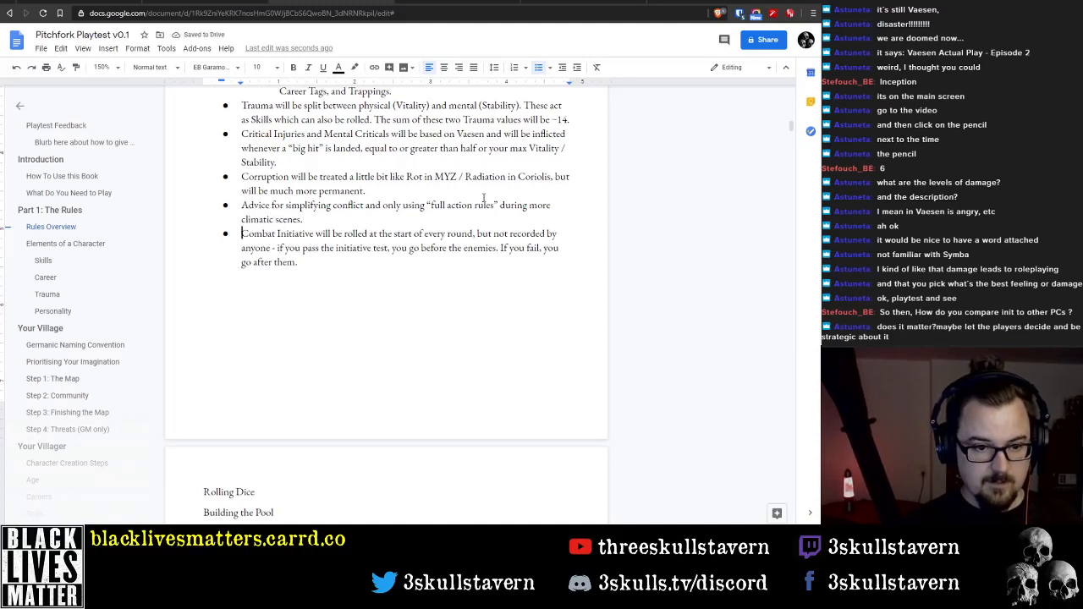
key(ctrl+shift+Right)
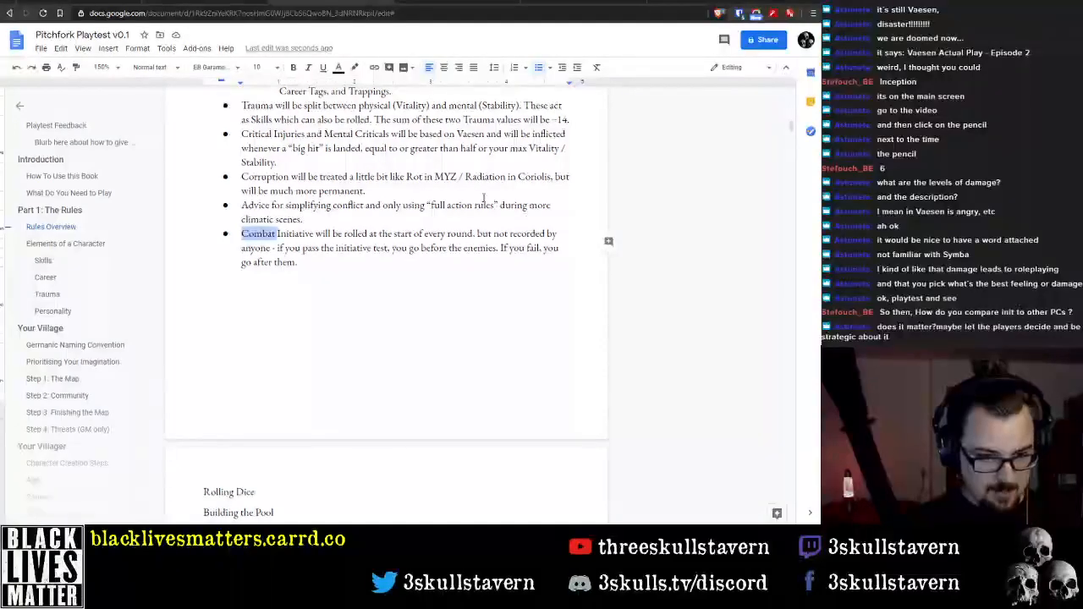
key(Delete)
key(ctrl+Right)
key(ctrl+Right)
key(ctrl+Right)
key(ctrl+Right)
key(ctrl+Right)
key(ctrl+Right)
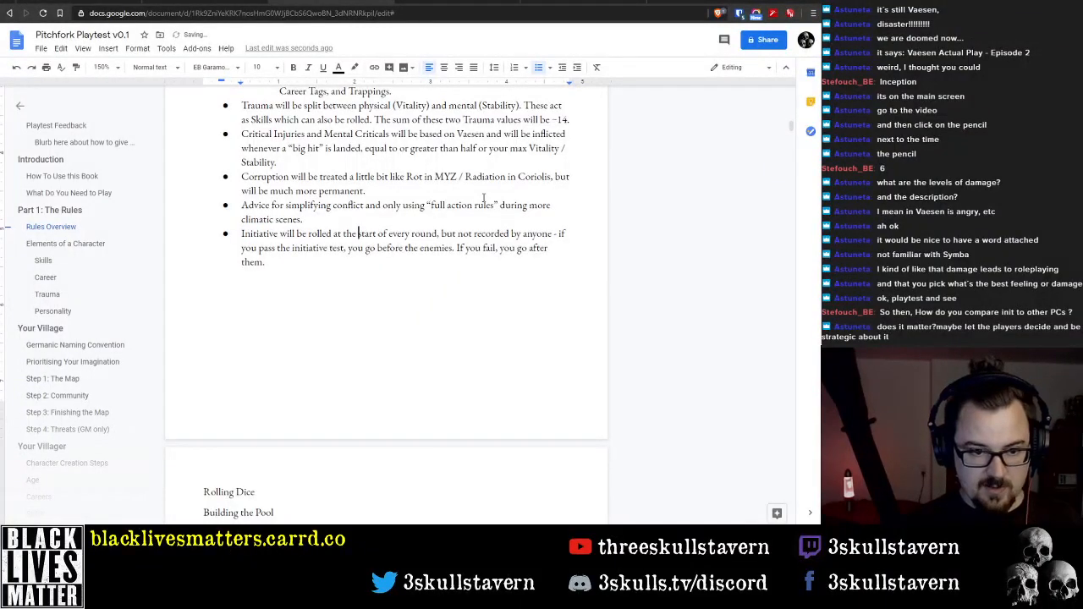
Begin the Initiative bullet with the phrase "During a Climatic Action Scene," before "Initiative will be rolled"
key(Home)
text(During )
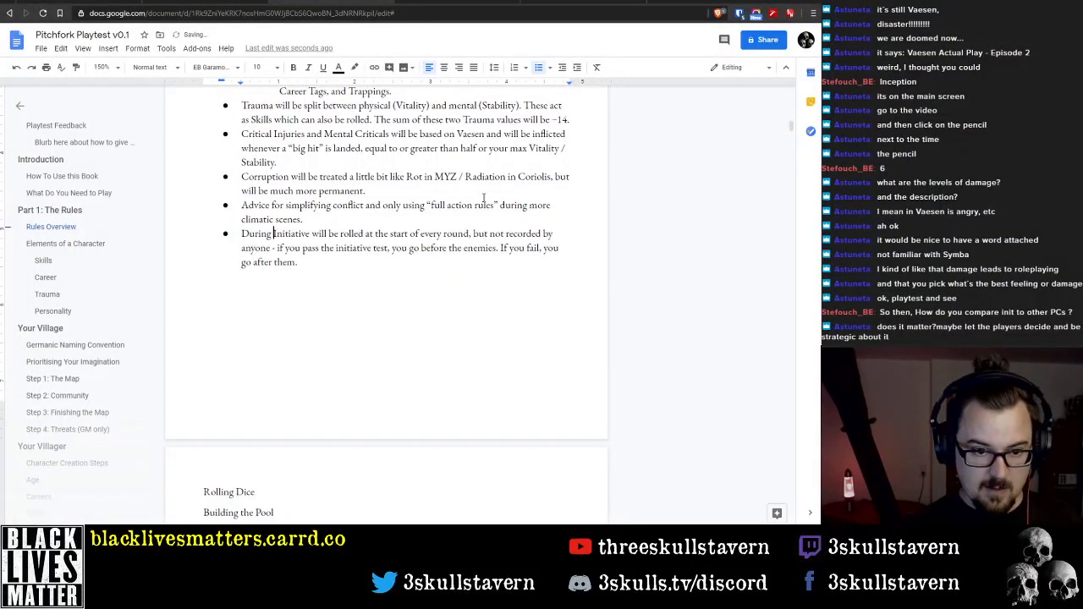
text(a Climatic)
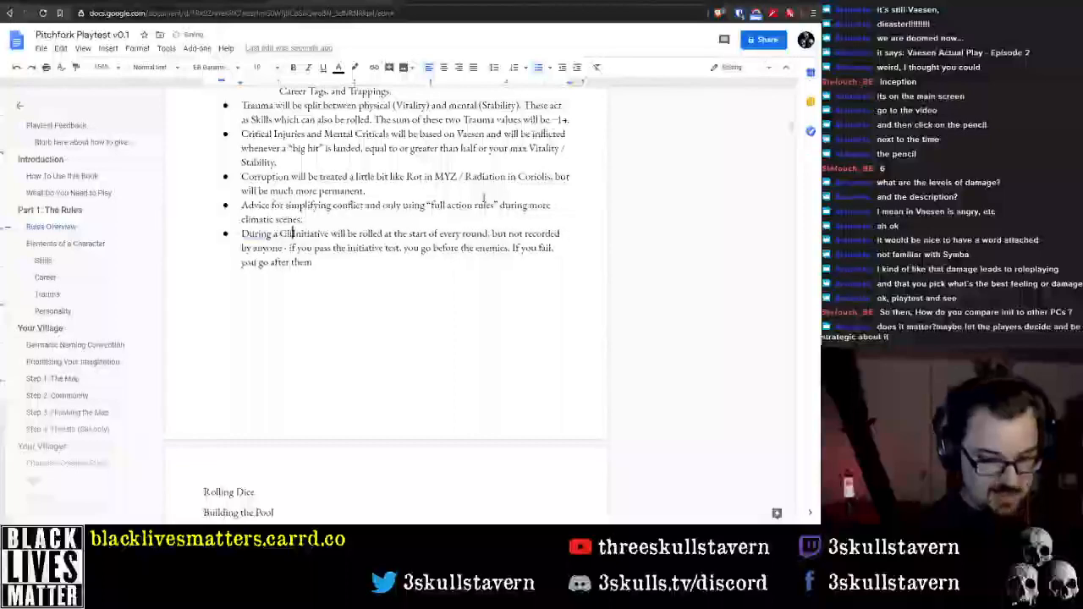
text( Action Sce)
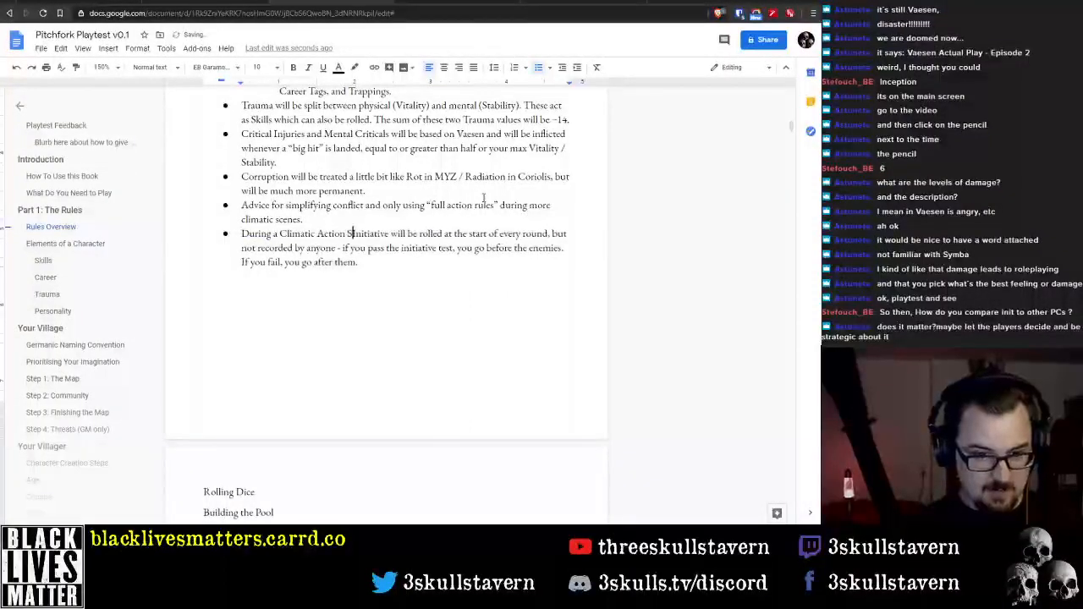
text(ne)
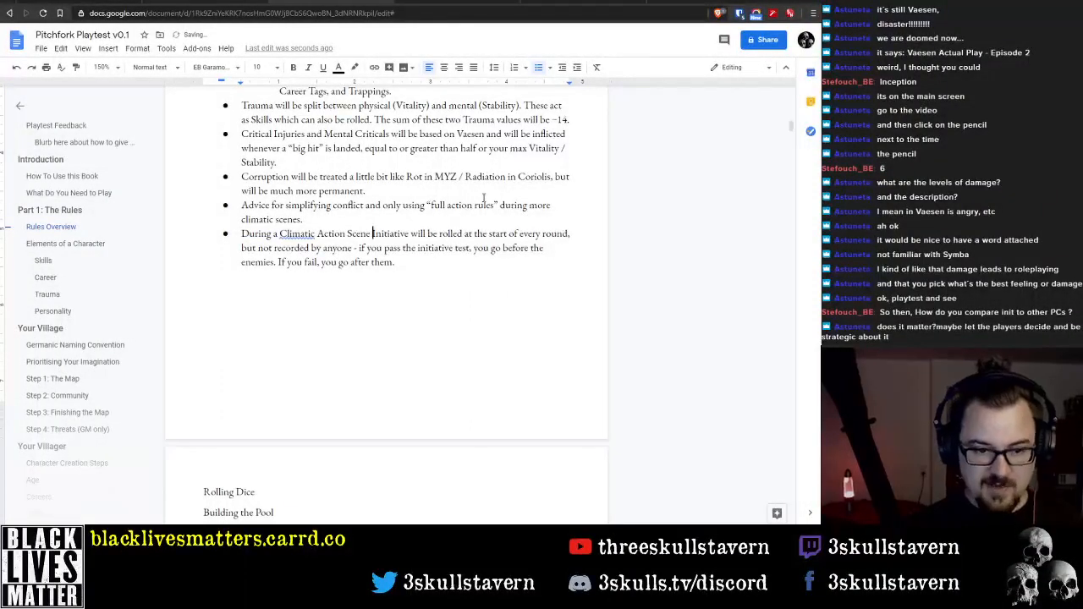
key(BackSpace)
text(,)
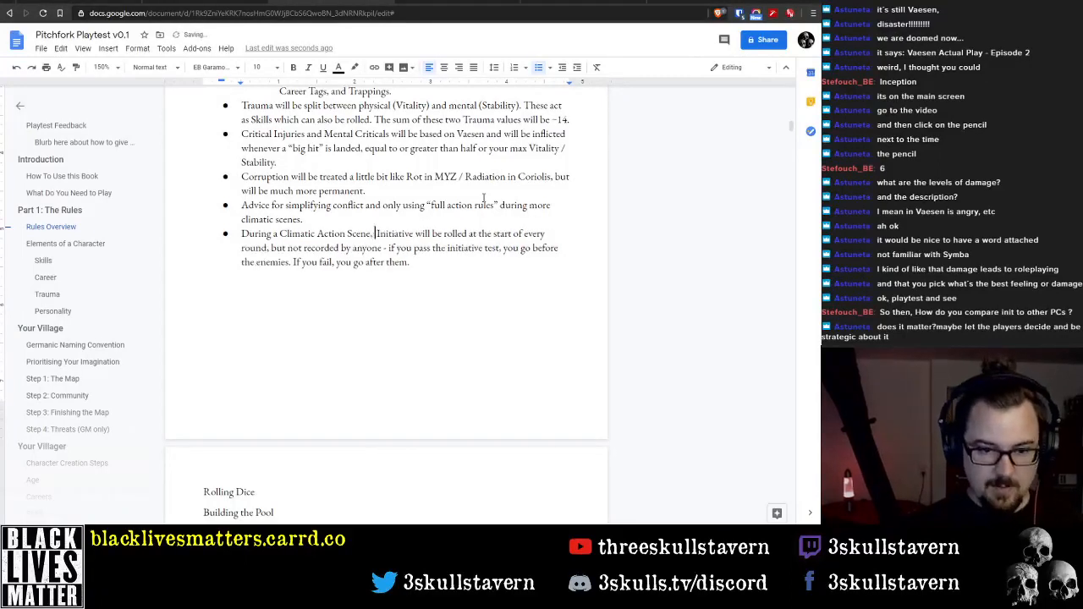
key(Delete)
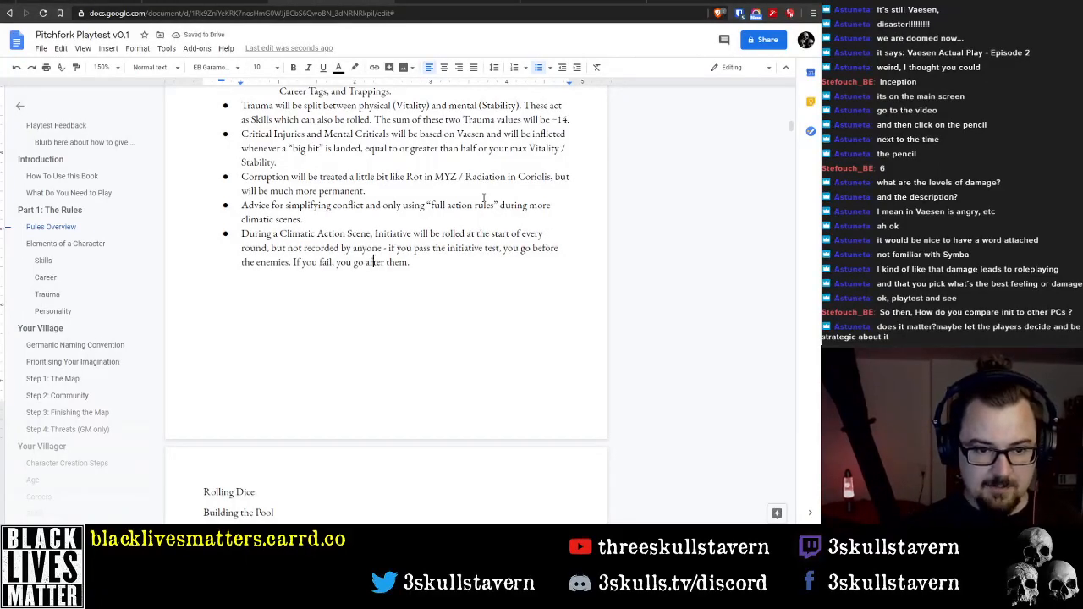
Replace the "Expanded Combat" line with "Climactic Action" and start a blank line below it
scroll(328, 326, down, 5)
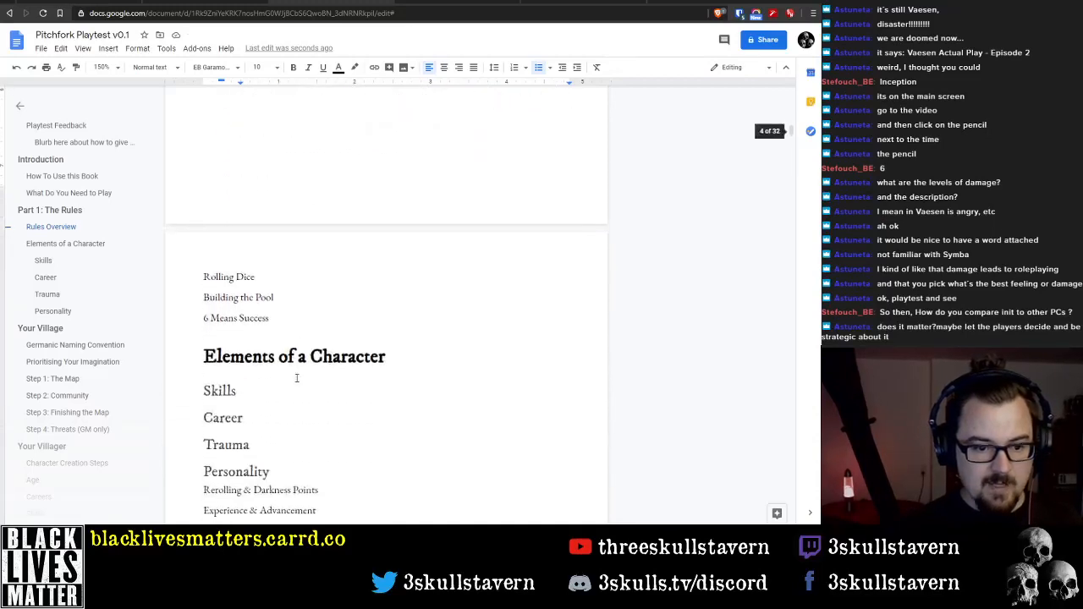
double_click(227, 347)
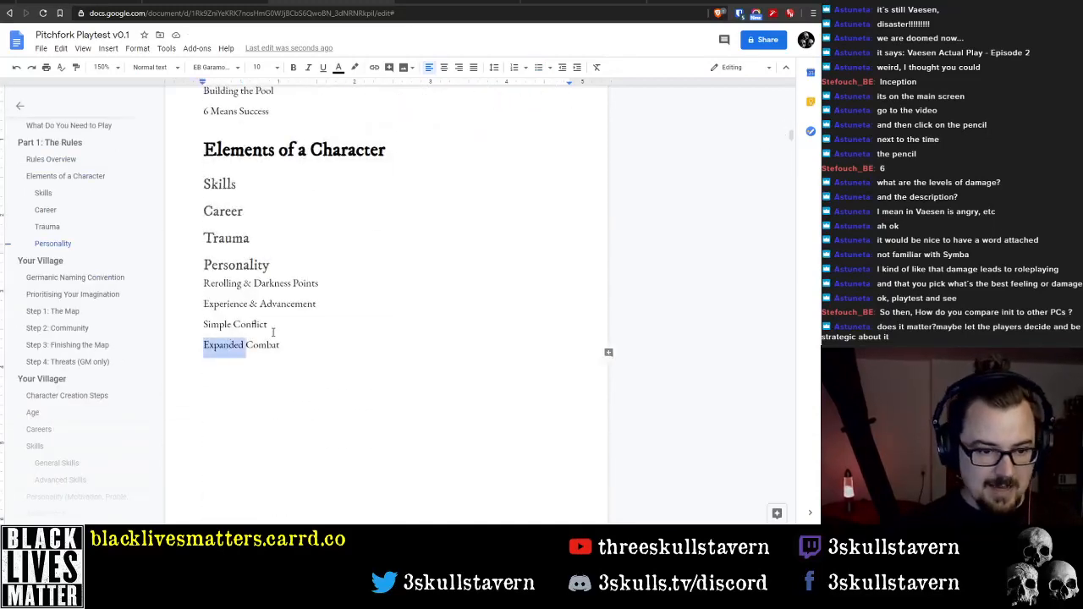
key(shift+End)
text(Climatic)
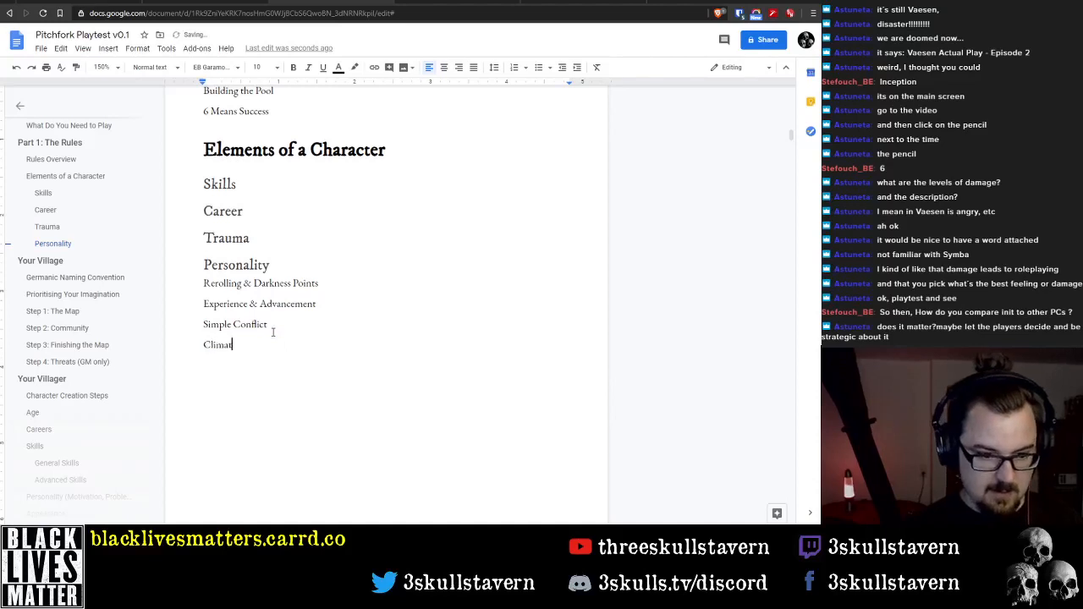
key(Left)
key(Left)
key(Left)
text(c)
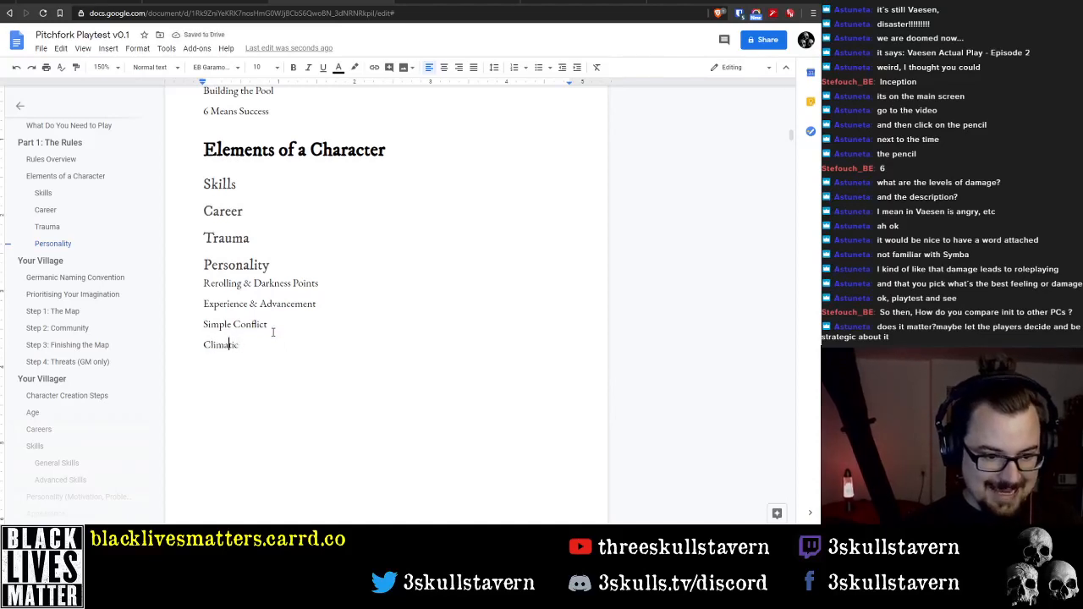
key(End)
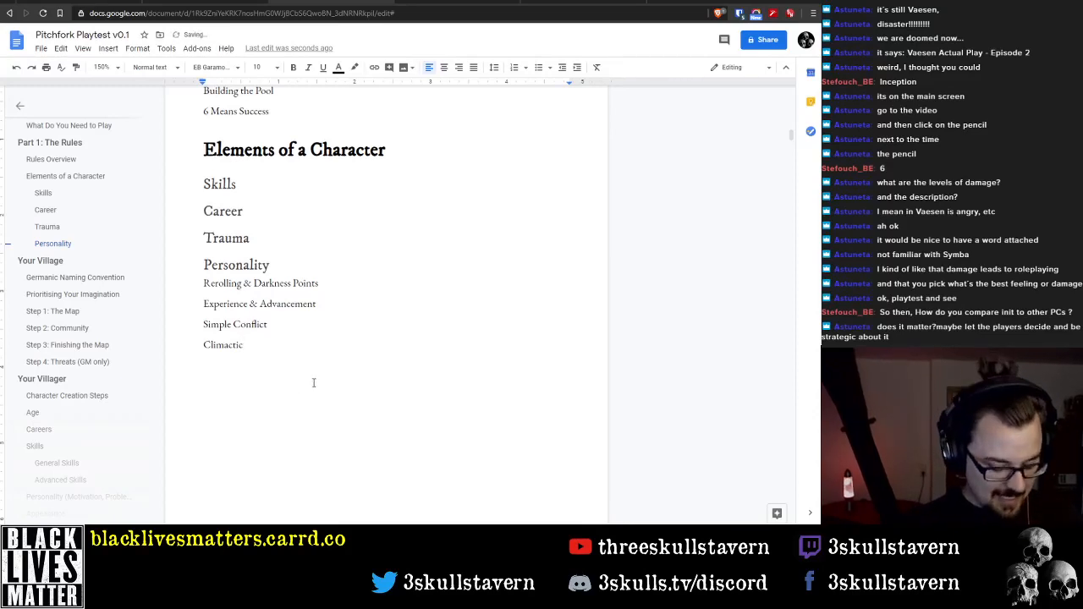
text(Action)
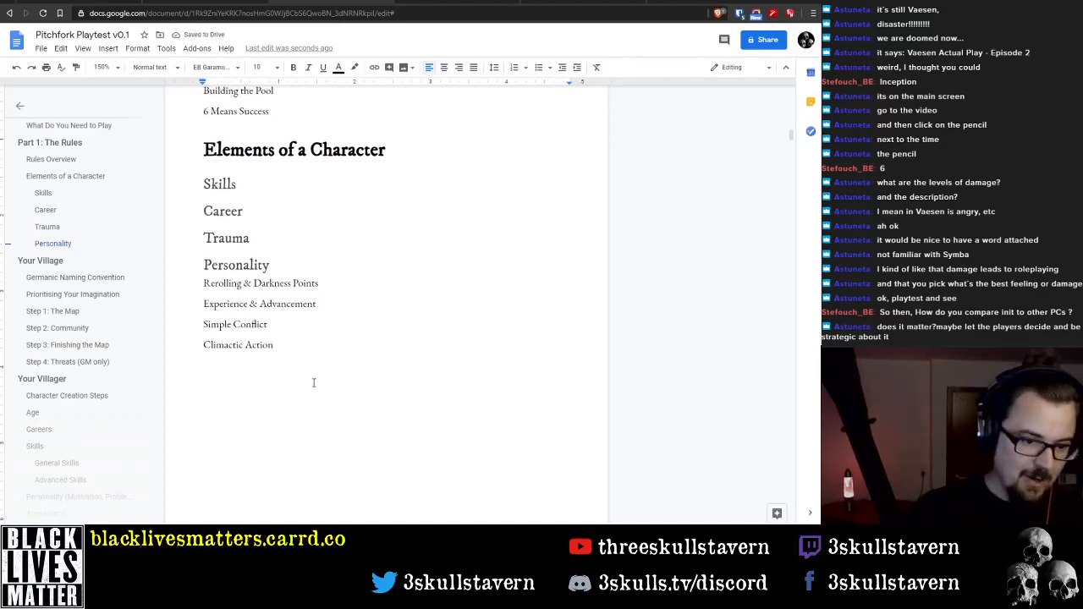
key(Return)
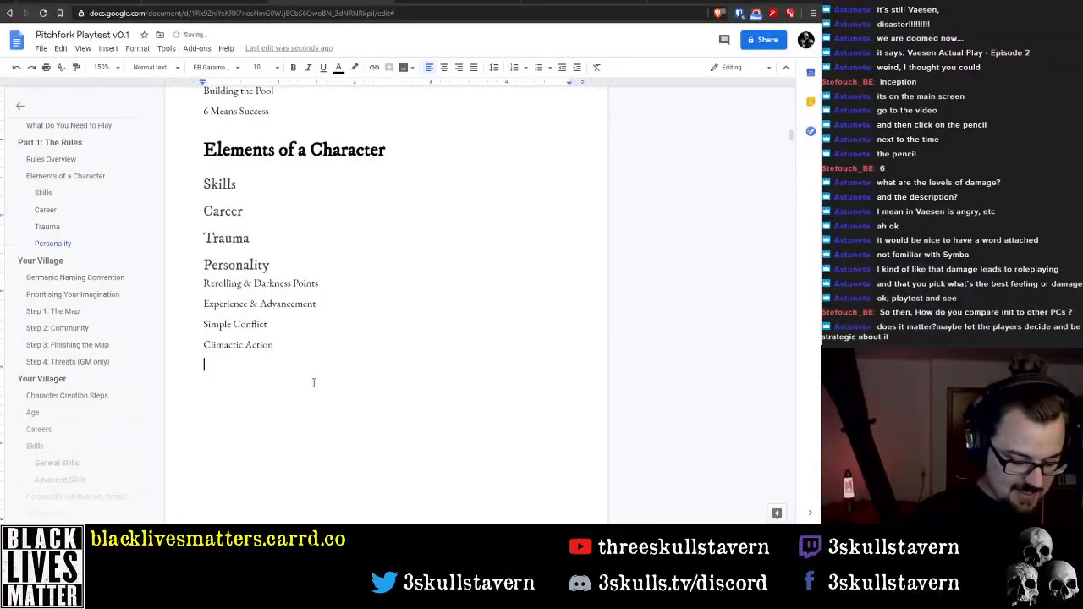
text(C)
key(BackSpace)
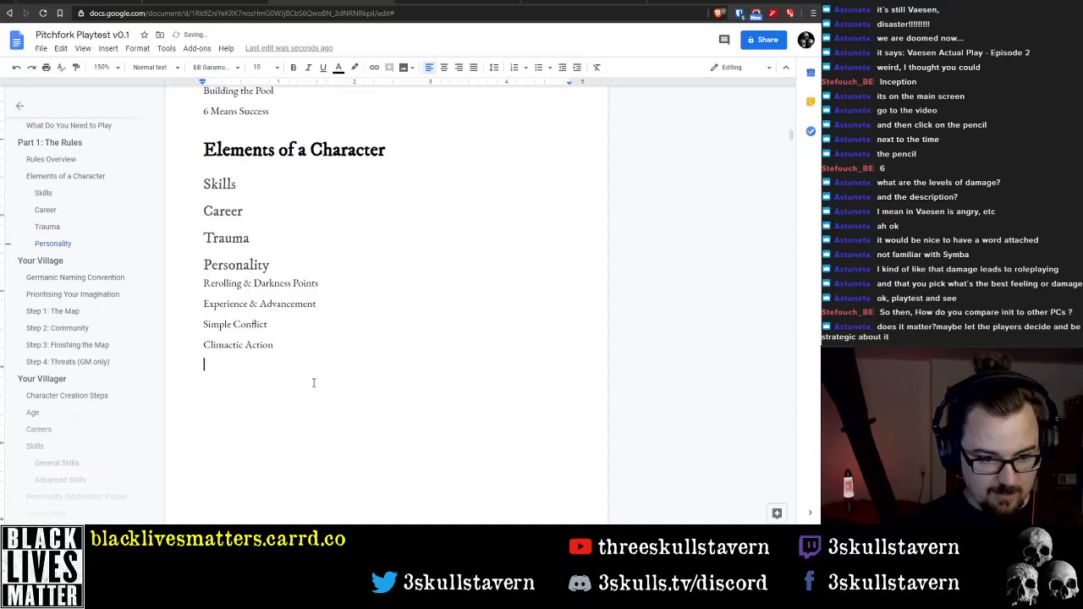
Start an indented sub-bullet under the Initiative bullet in the Rules Overview
scroll(330, 348, up, 4)
scroll(330, 348, up, 2)
click(449, 262)
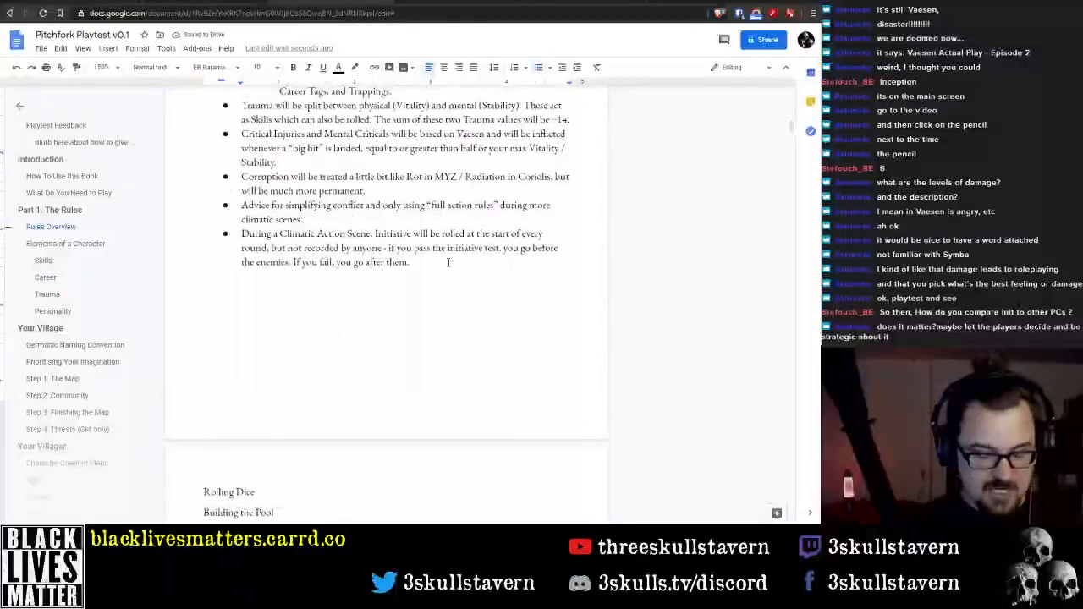
key(Return)
key(Tab)
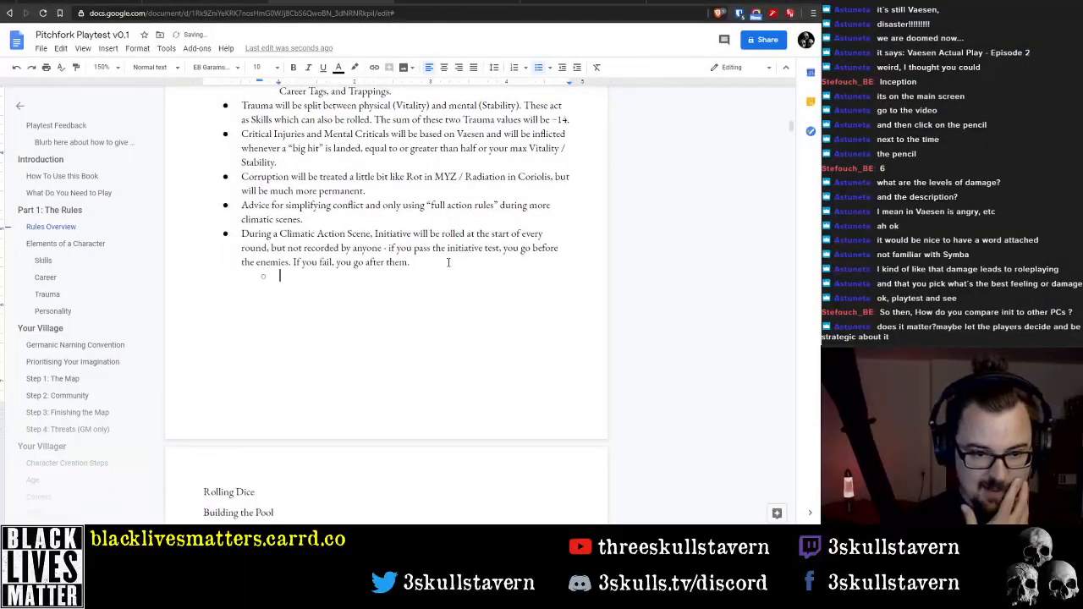
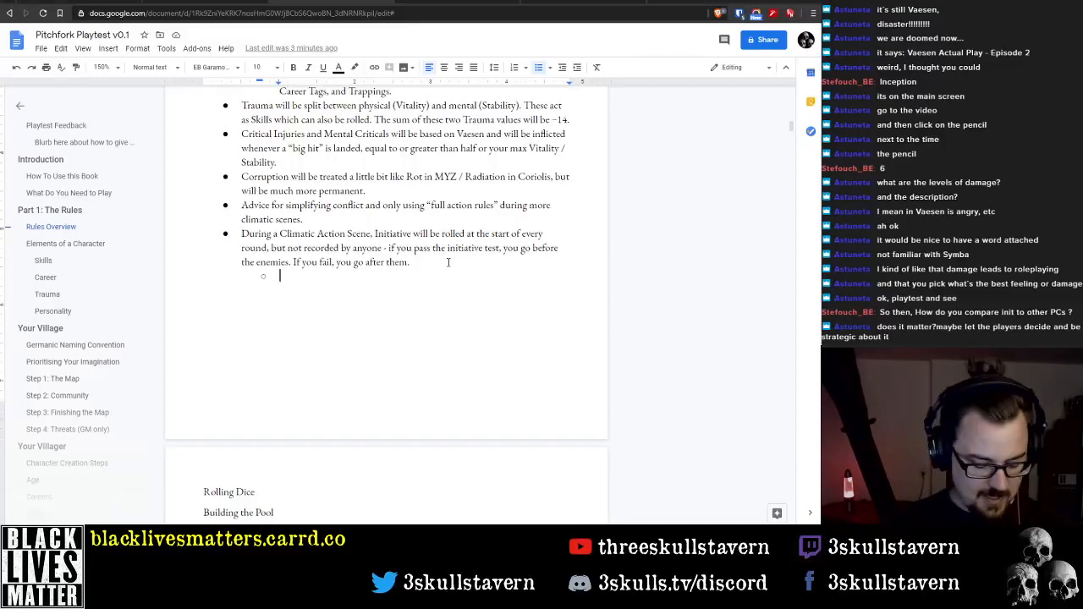
Write "Chase scenes will be integral to Climactic Action Scenes." as the sub-bullet under the Initiative bullet
text(Cahse)
key(BackSpace)
key(BackSpace)
key(BackSpace)
key(BackSpace)
key(BackSpace)
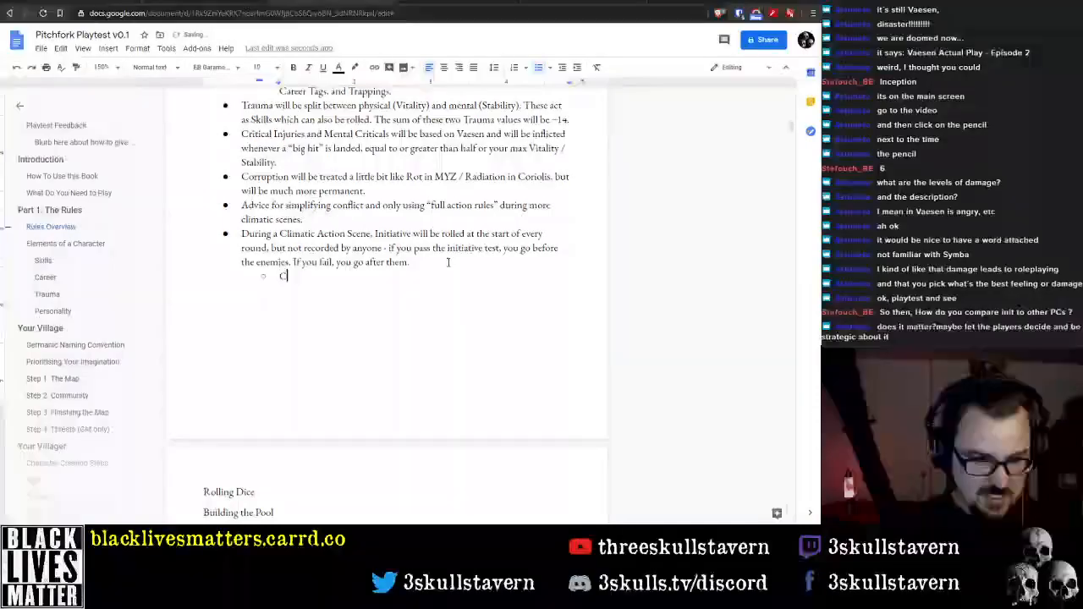
text(Chase sc)
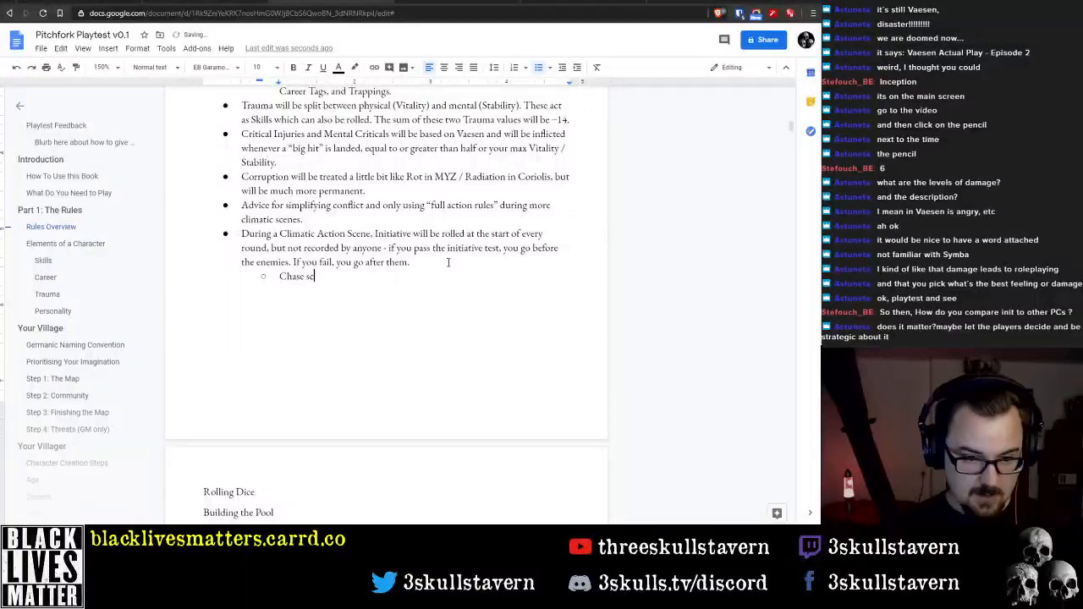
text(enes wil)
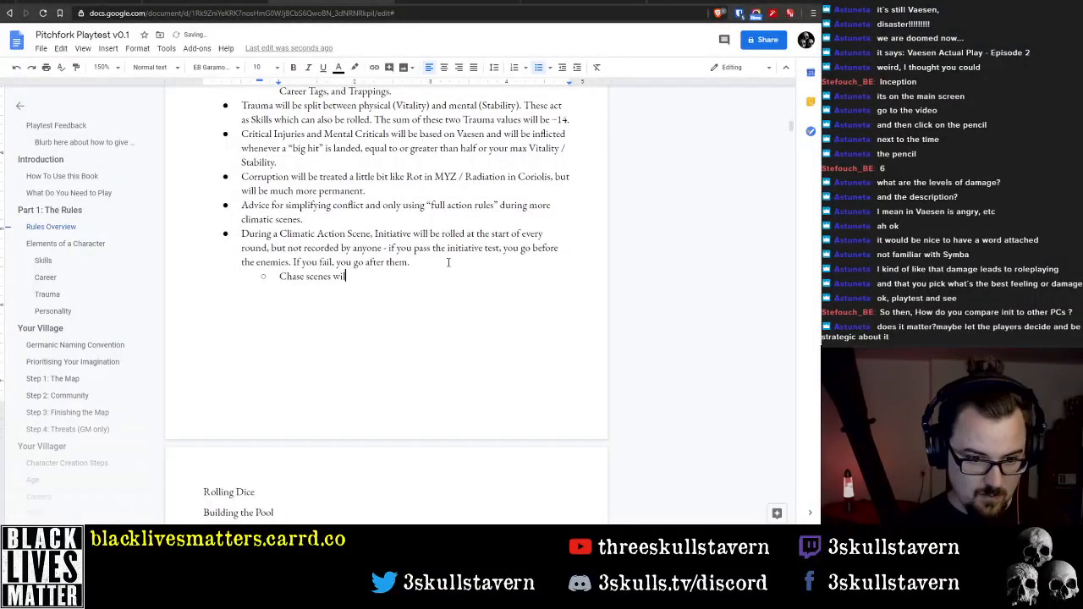
text(l be integral to )
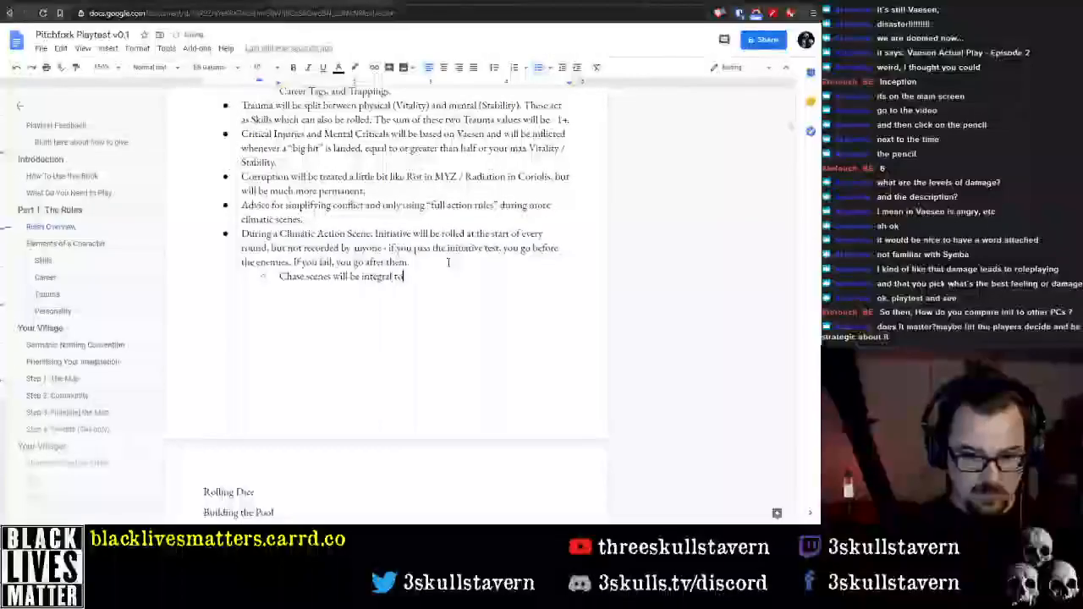
text(Climat)
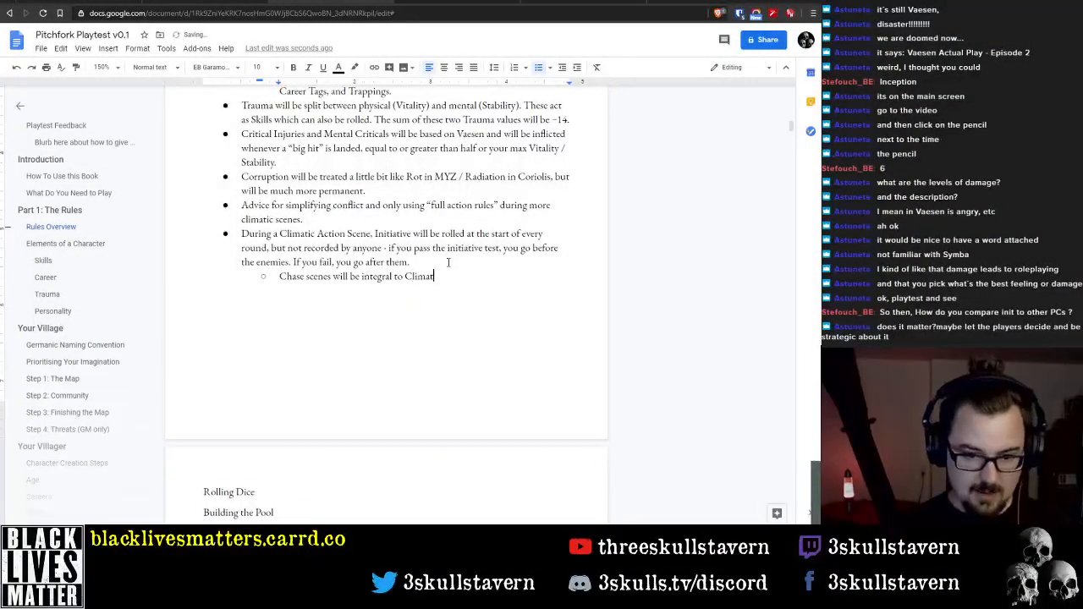
key(BackSpace)
text(ct)
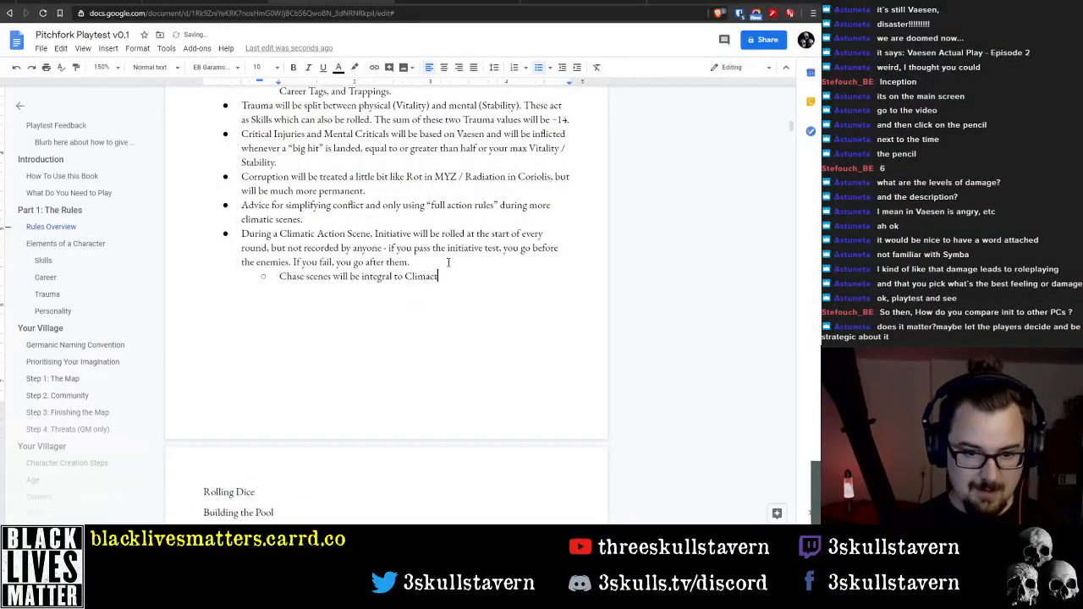
text(ic Actions)
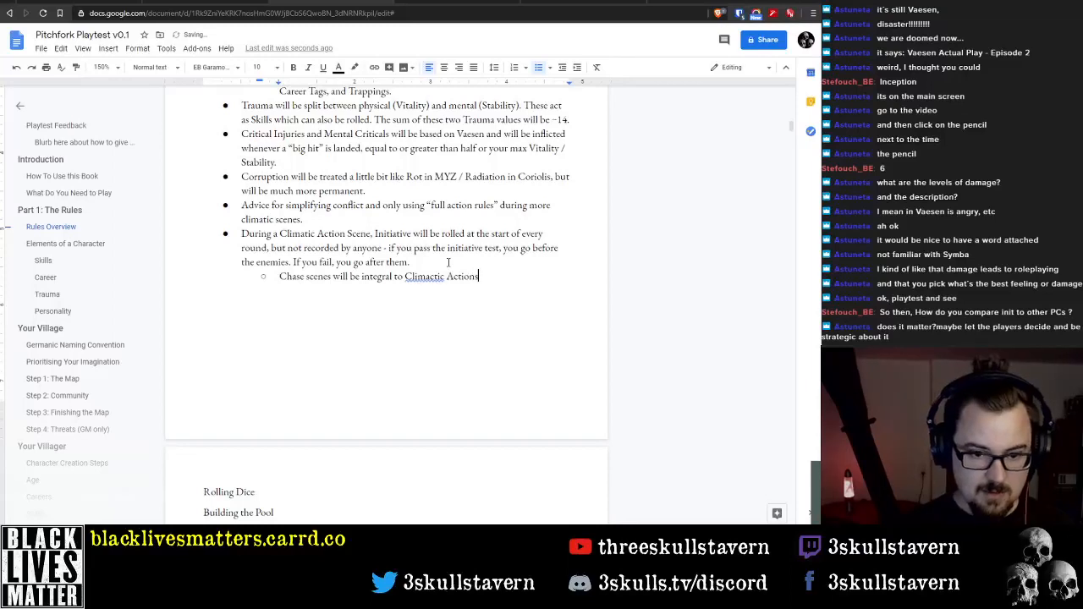
key(BackSpace)
text( Scene)
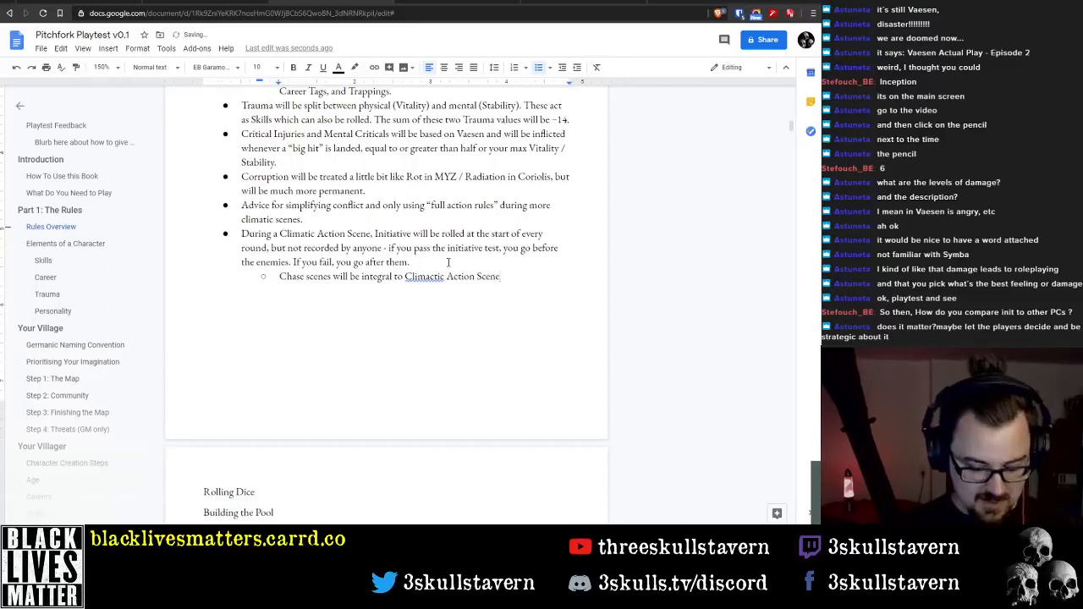
text(s.)
Correct the spelling of "Climatic" to "Climactic" in the Initiative bullet of the Rules Overview
key(Up)
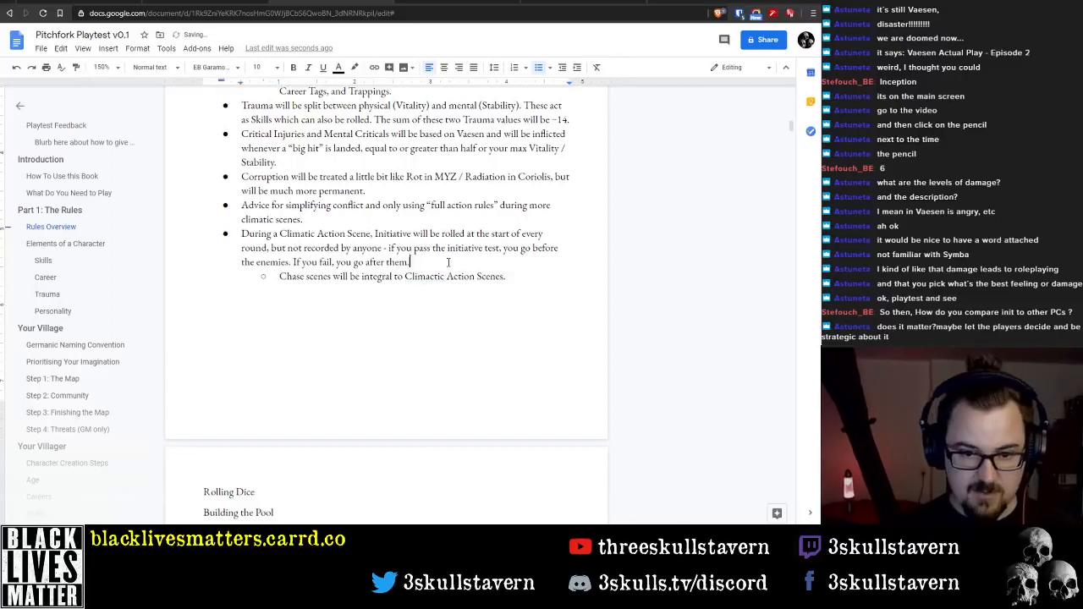
key(Up)
key(Up)
key(End)
key(Home)
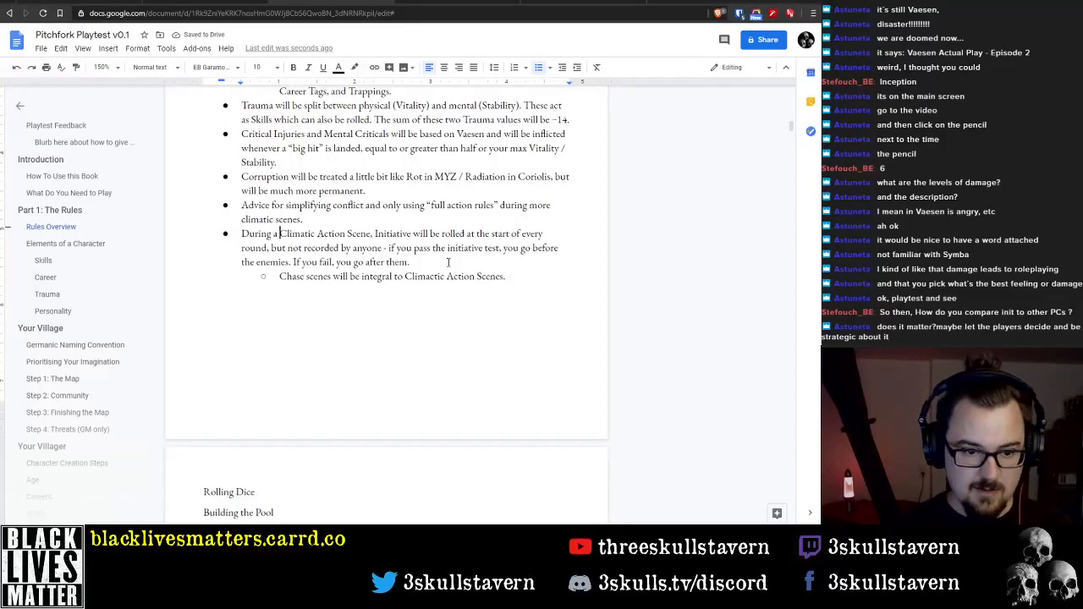
key(Left)
key(Left)
text(c)
key(Down)
key(Down)
key(Down)
key(Down)
key(Down)
key(Down)
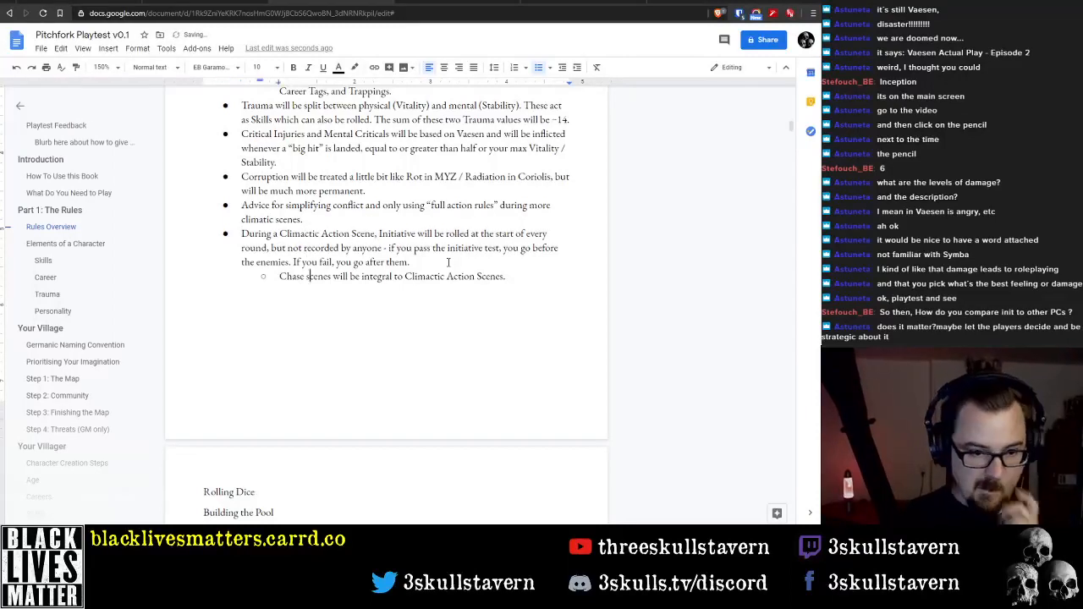
Add the lines "Combat Scenes" and "Chase Scenes" below "Climactic Action" in the topic outline
scroll(408, 233, down, 5)
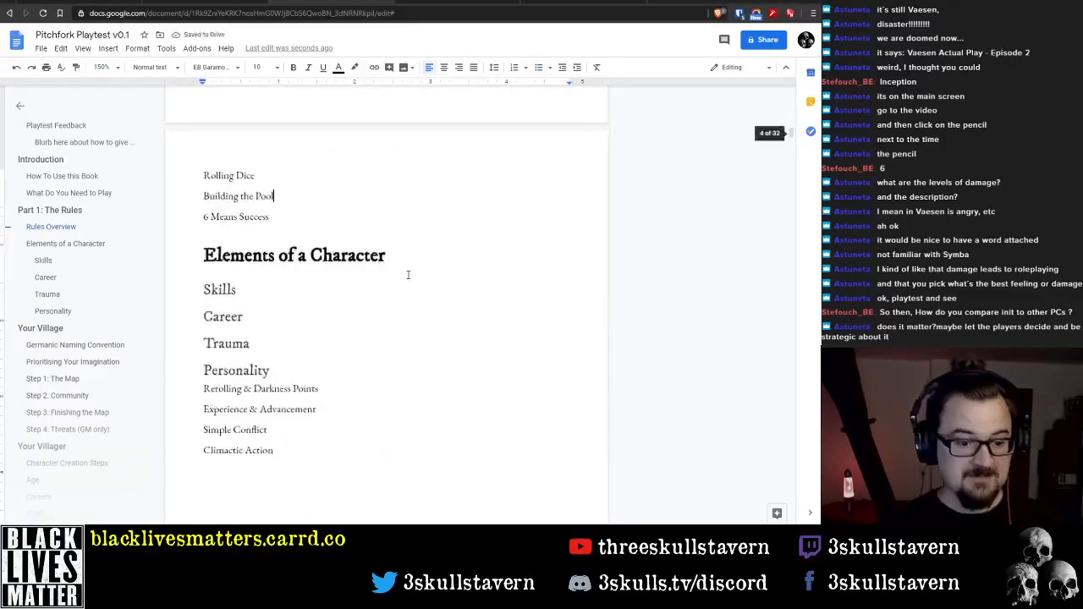
click(361, 397)
key(Return)
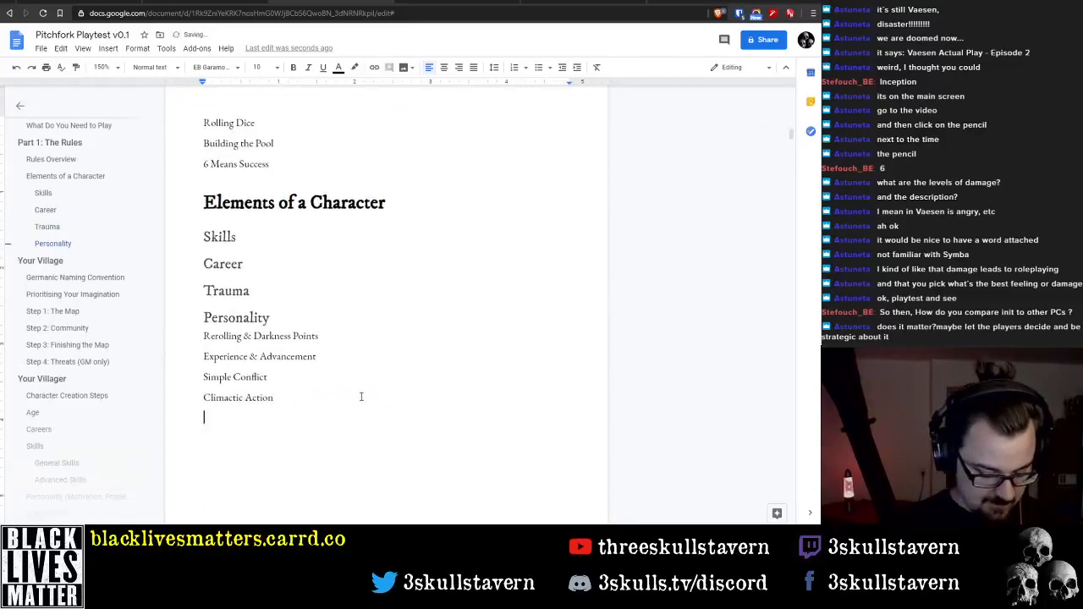
text(Combat)
key(Return)
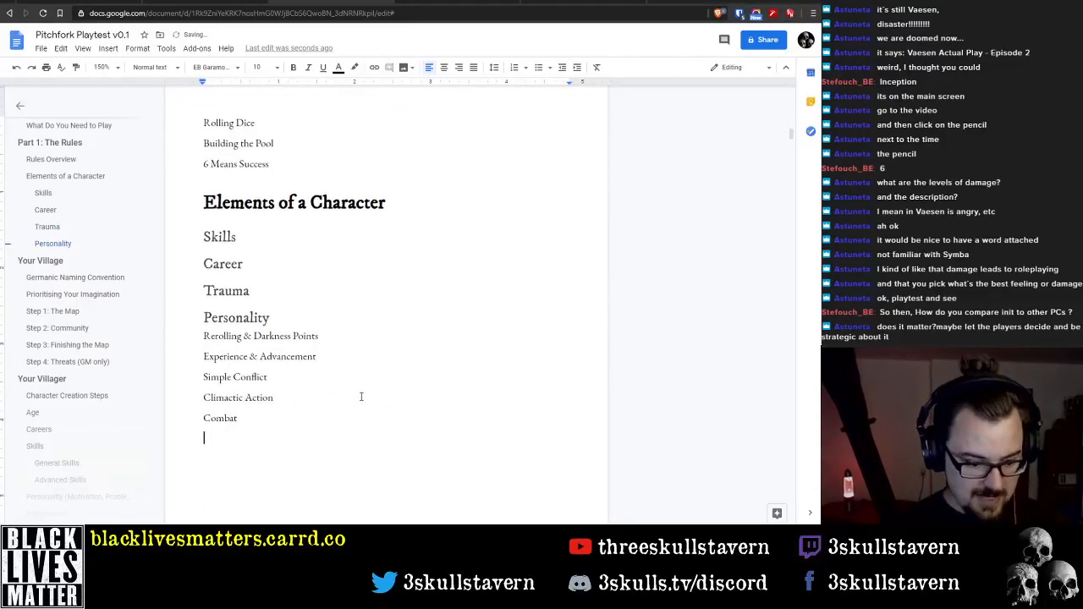
text(Chase)
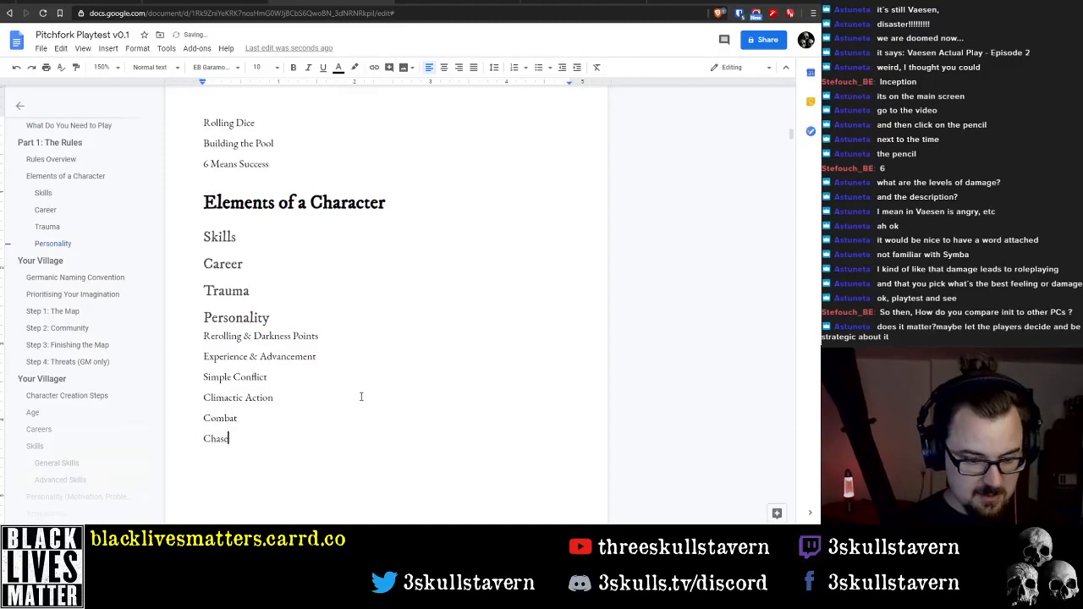
text(s)
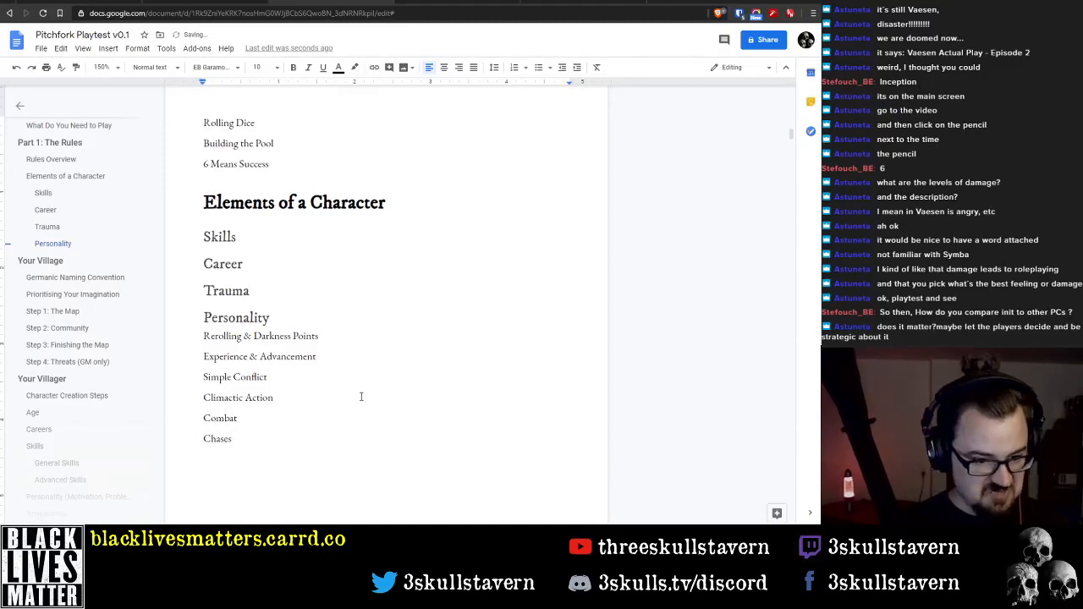
key(BackSpace)
text(Scene)
text(s)
key(Up)
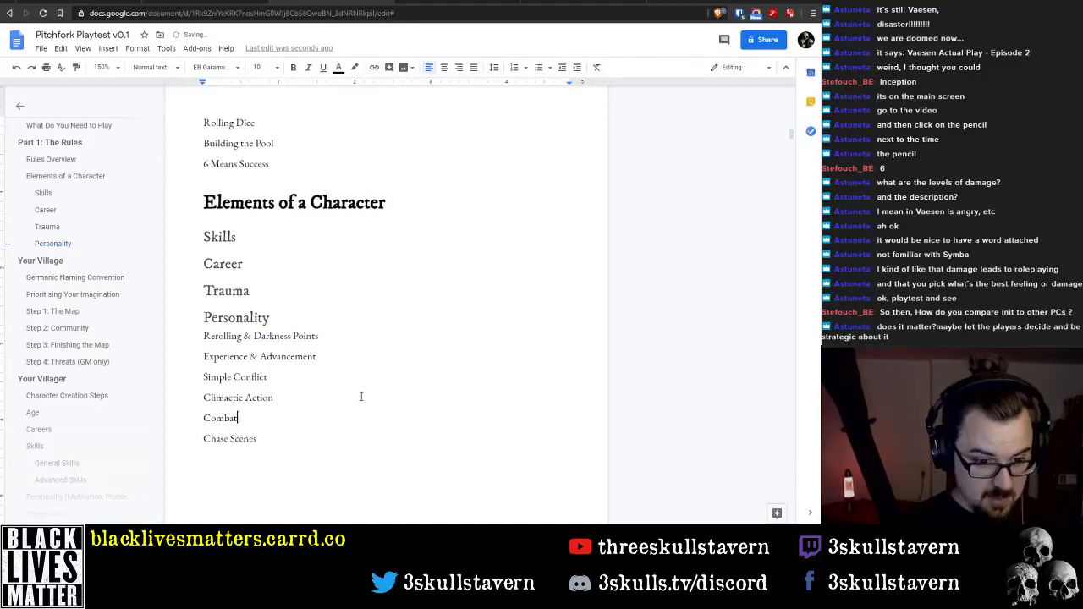
text(Scenes)
key(Down)
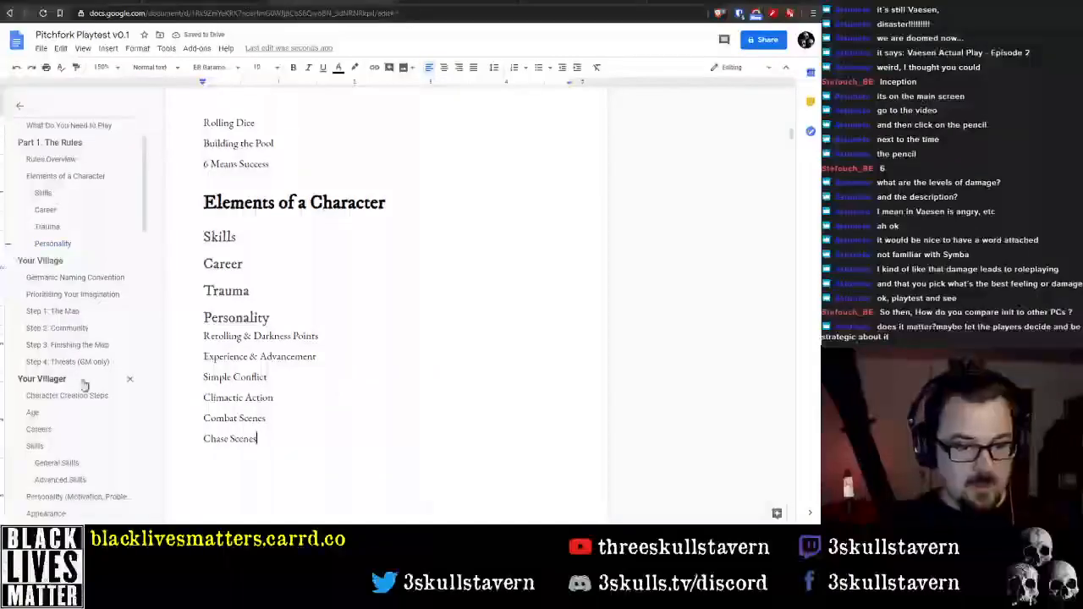
Apply the Heading 2 style to the six outline lines from "Rerolling & Darkness Points" through "Chase Scenes"
drag(205, 336, 272, 444)
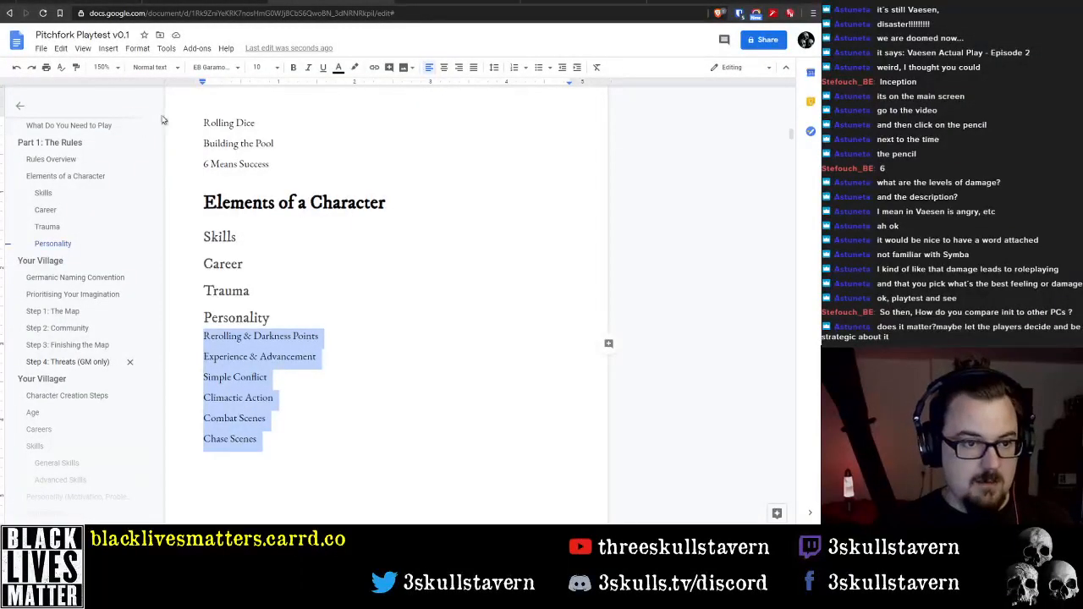
click(154, 67)
click(193, 218)
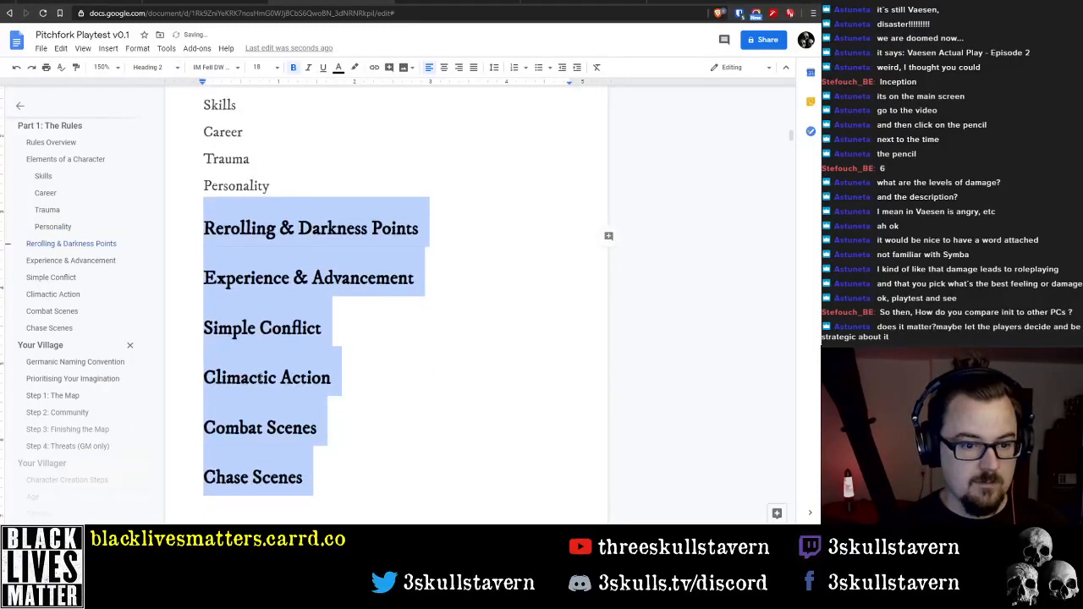
Change the "Combat Scenes" and "Chase Scenes" lines to the Heading 3 style
click(204, 378)
drag(204, 378, 310, 477)
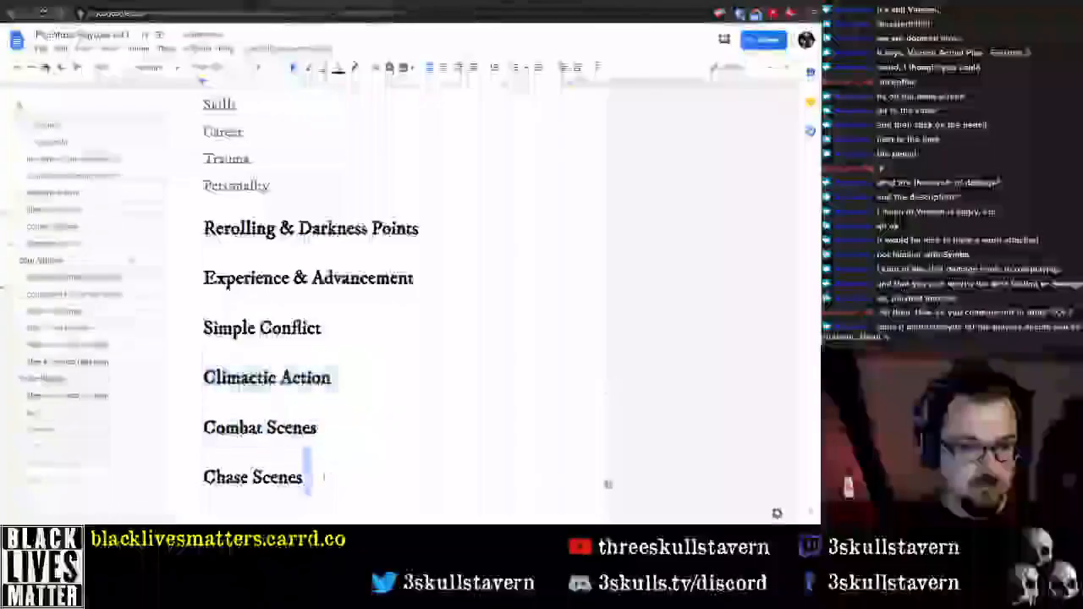
click(161, 67)
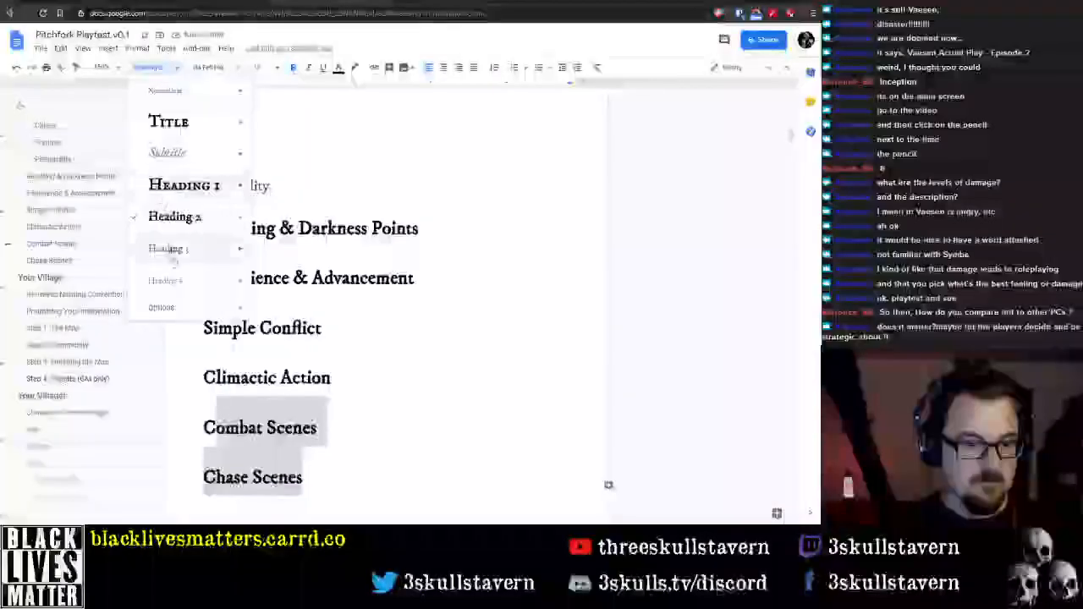
click(182, 246)
Apply the Heading 2 style to the "Rolling Dice", "Building the Pool" and "6 Means Success" lines
click(302, 180)
scroll(302, 178, up, 2)
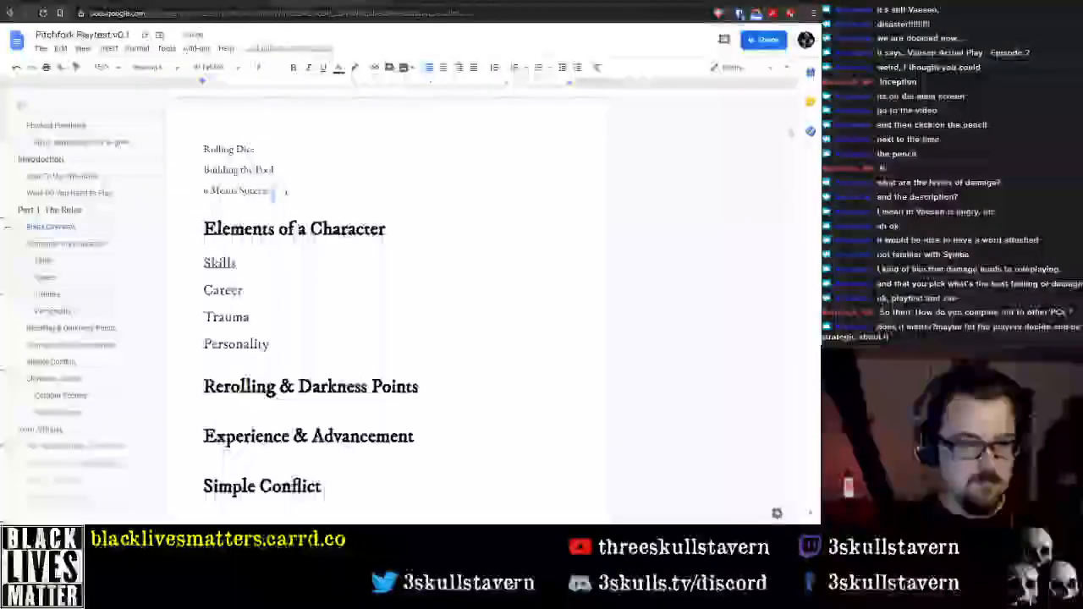
drag(279, 189, 202, 146)
click(152, 67)
click(174, 217)
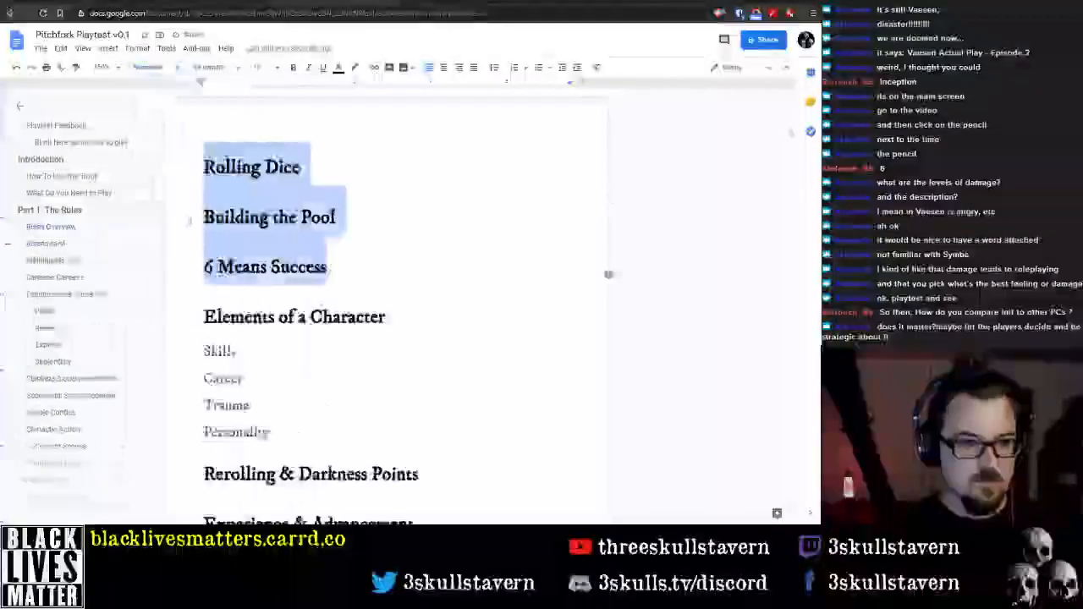
Start a body line under the "Rolling Dice" heading and paste the two copied paragraphs about YZM dice pools there
scroll(390, 304, down, 2)
scroll(349, 279, down, 2)
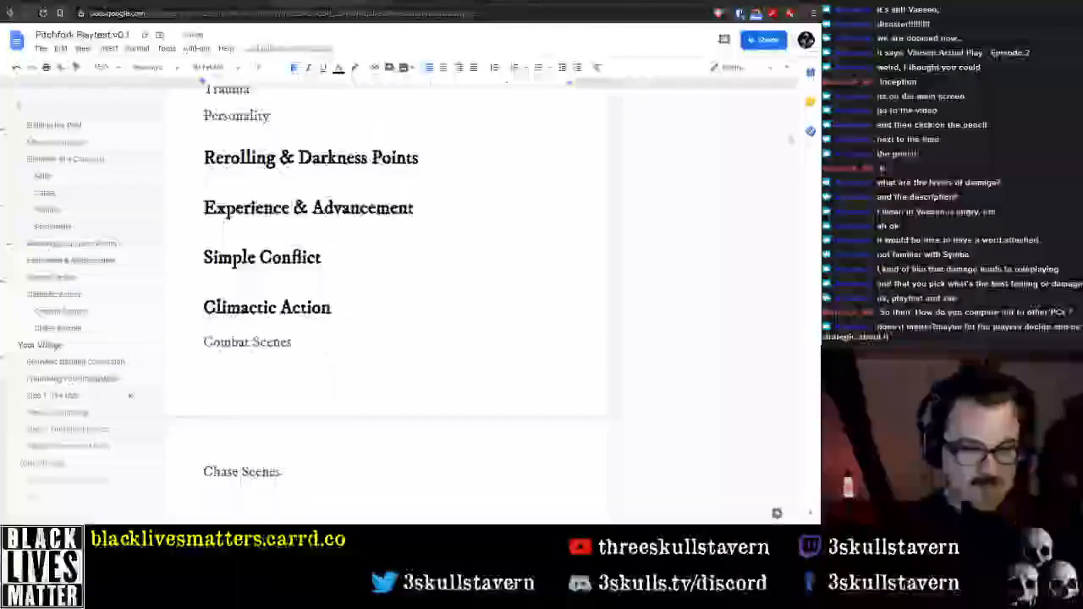
scroll(330, 305, up, 5)
scroll(307, 325, up, 6)
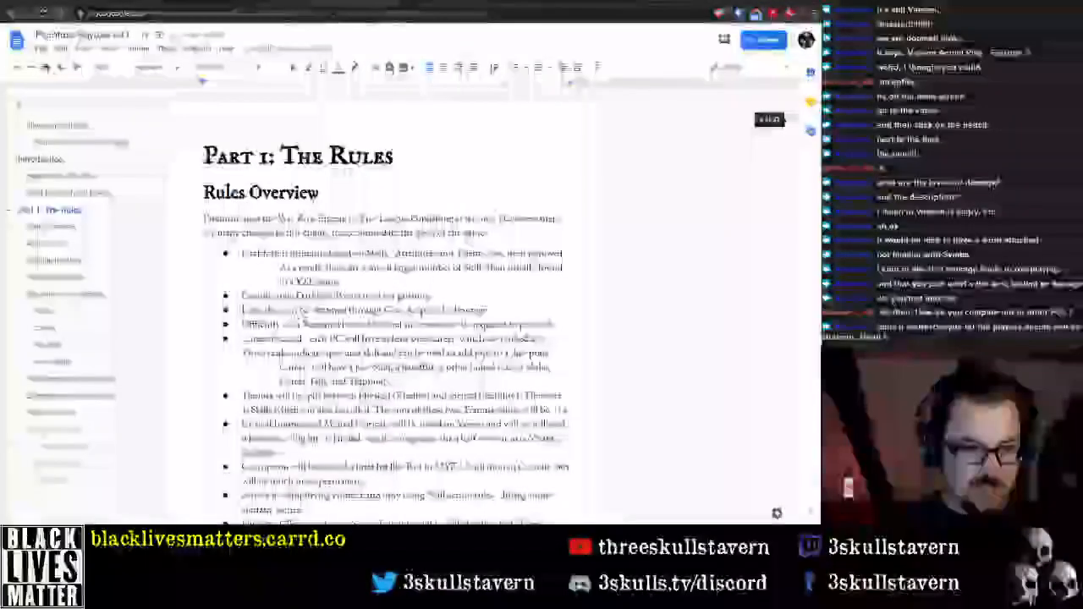
scroll(339, 212, down, 6)
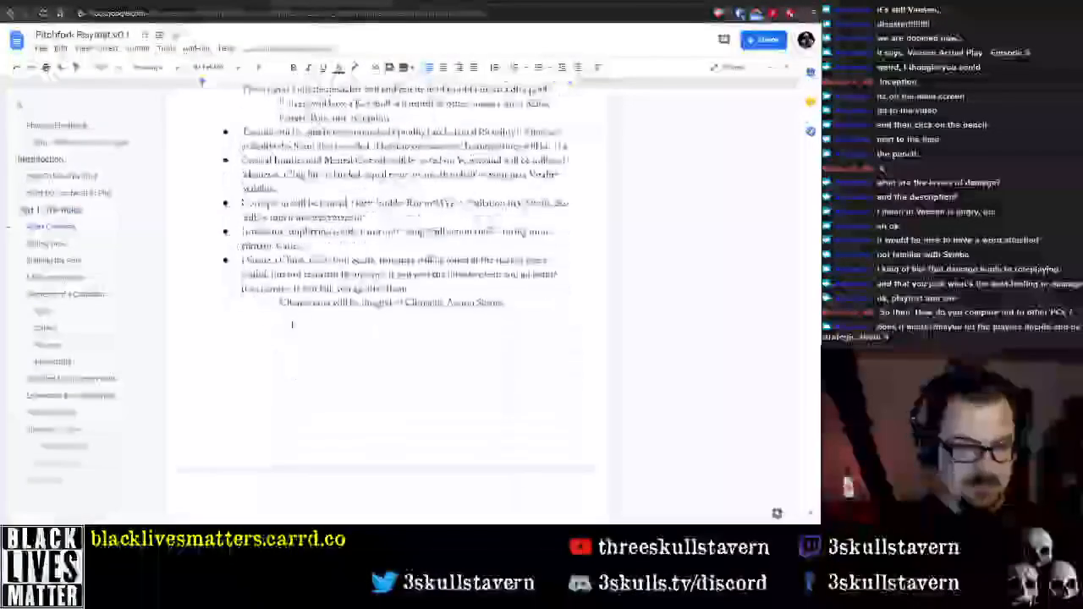
click(338, 213)
key(Return)
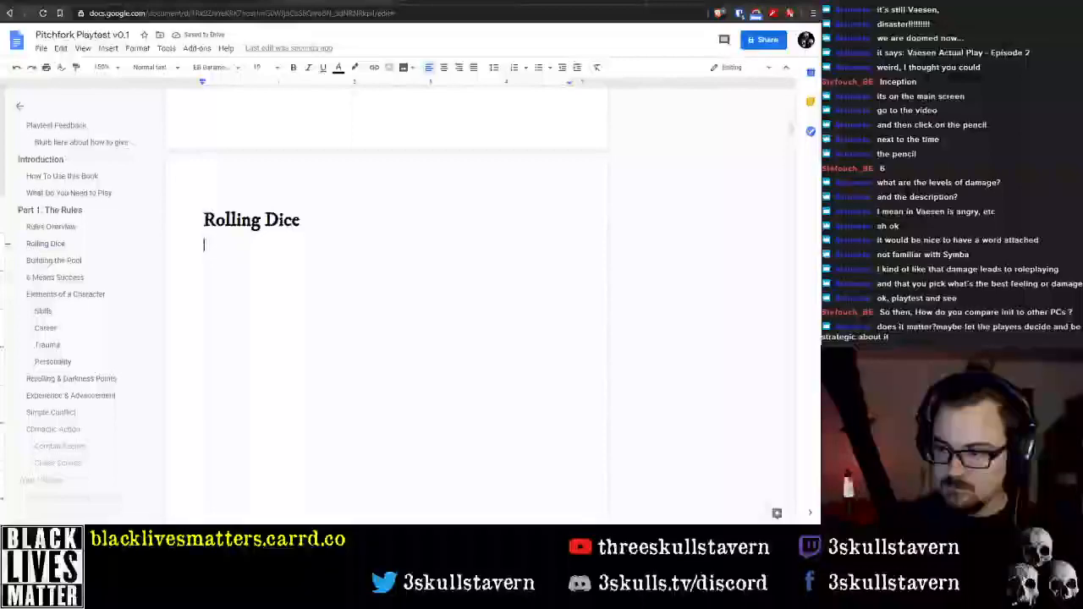
scroll(389, 305, up, 20)
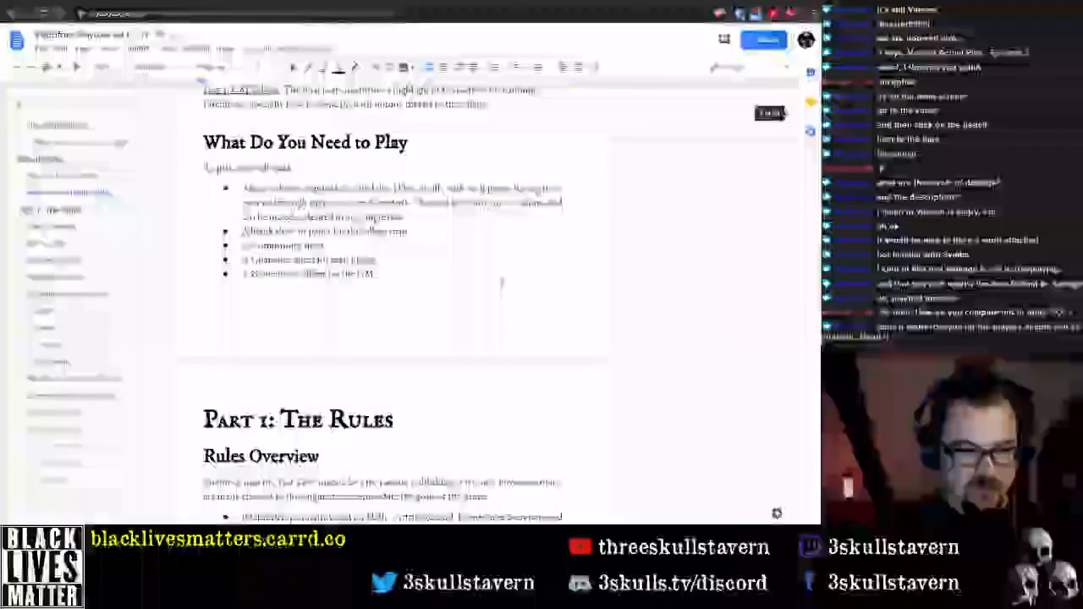
scroll(464, 416, down, 20)
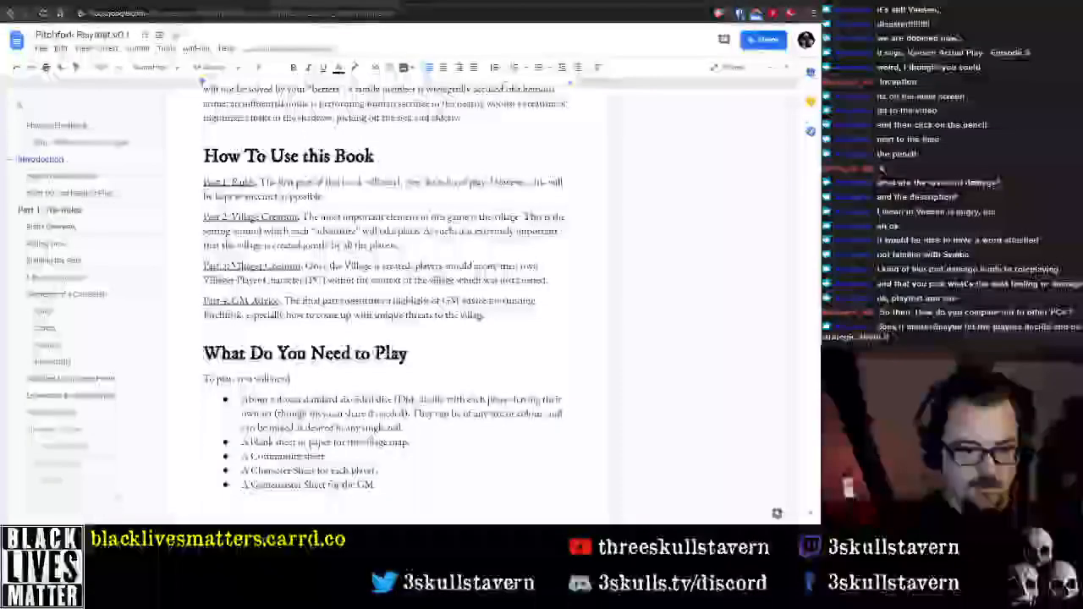
scroll(449, 403, up, 1)
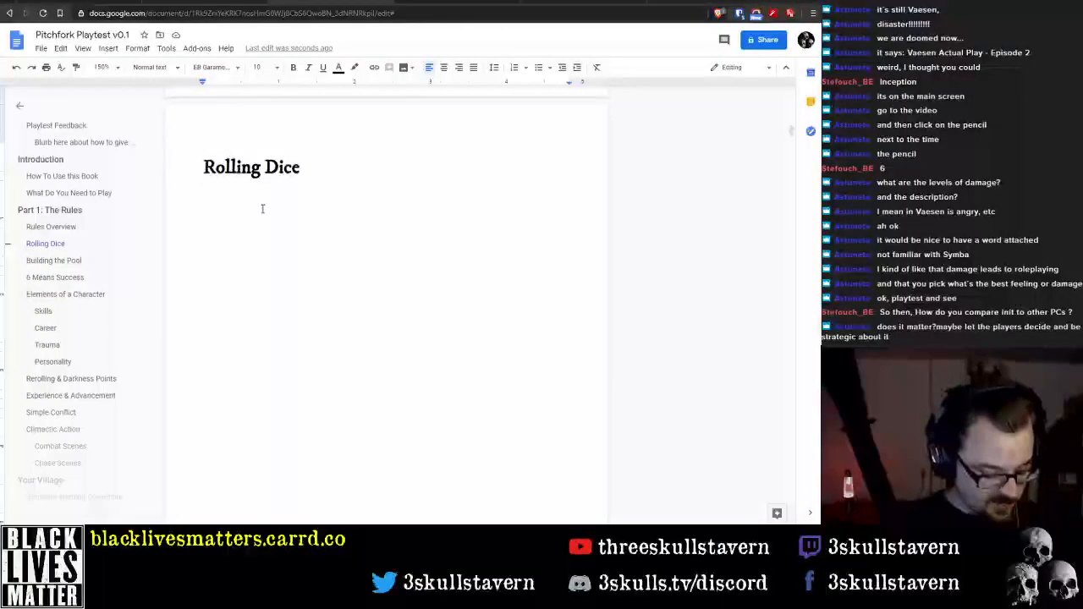
text(YZM uses standard six-sided dice (D6s) when you roll. The number of dice is referred to as a "pool" of dice. You roll your pool of dice anytime you attempt a dramatic action, but only when failing the roll would be meaningful. The bit in italics above is especially important in YZM, since rolling dice is tied to advancement. The GM will tell you when to roll, as well as what is at stake if you fail.)
Replace "YZM" with "Pitchfork" at the start of the first paragraph under "Rolling Dice"
key(Up)
key(Up)
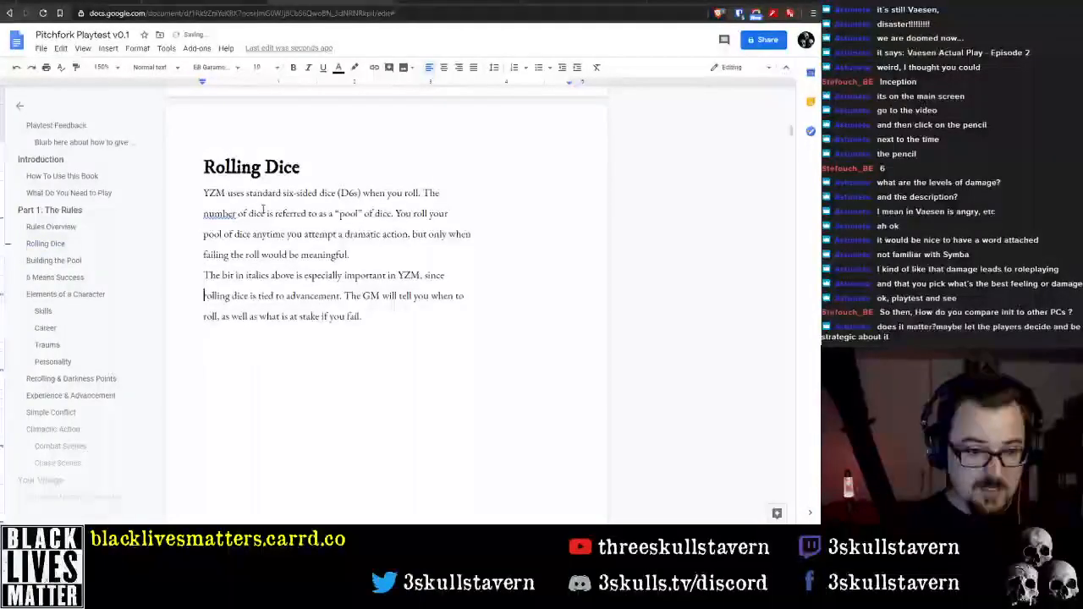
key(Up)
key(Up)
key(ctrl+shift+Right)
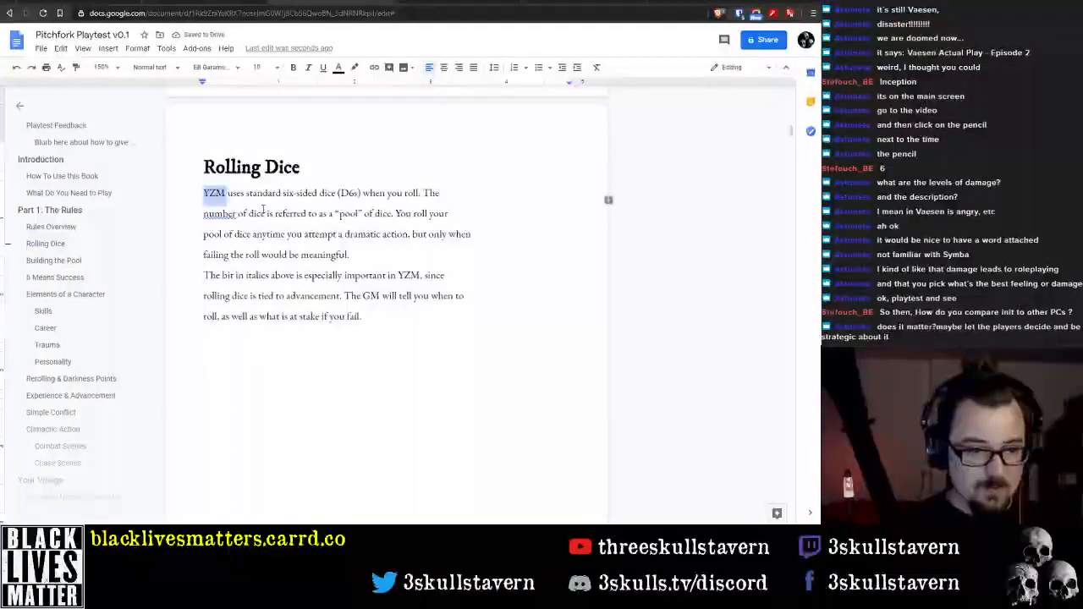
text(Pitchfork)
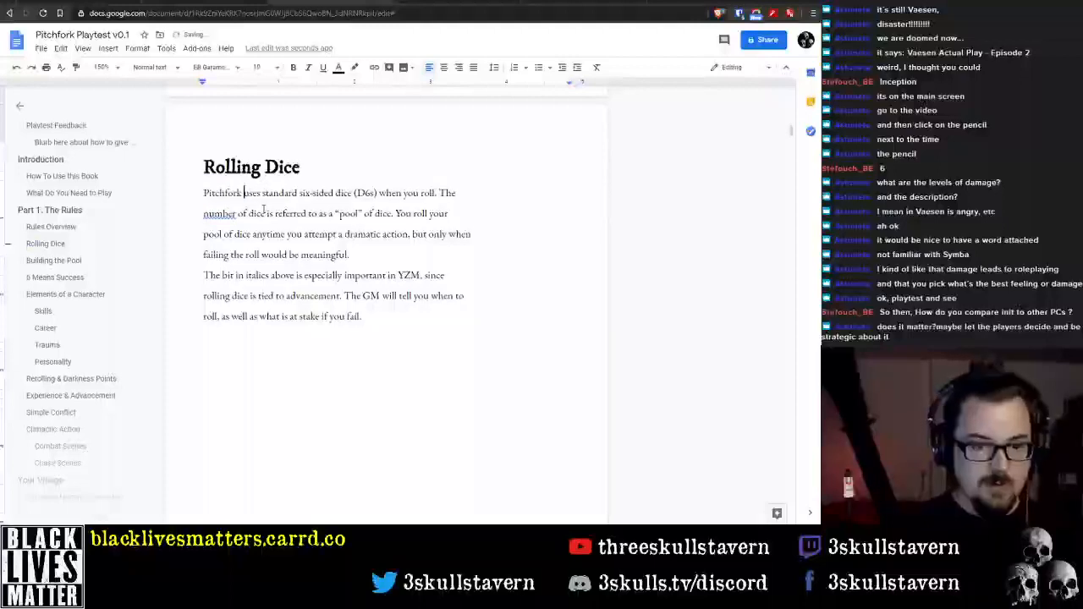
key(ctrl+Right)
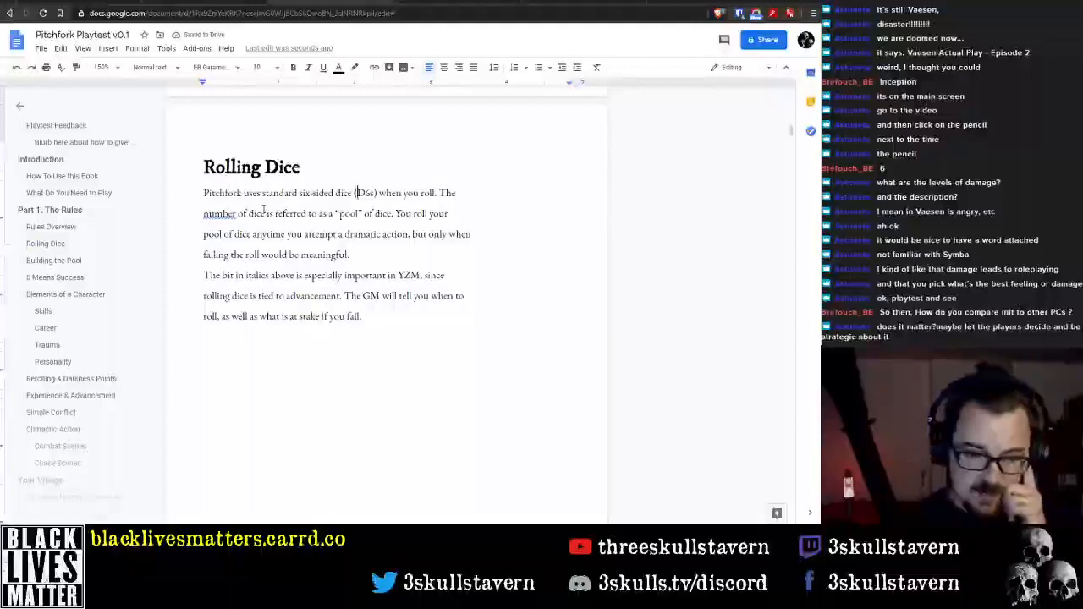
Join the broken lines of the first paragraph under "Rolling Dice" into one continuous paragraph by removing its stray line breaks
key(Right)
key(Right)
key(Right)
key(Right)
key(Right)
key(End)
key(ctrl+Left)
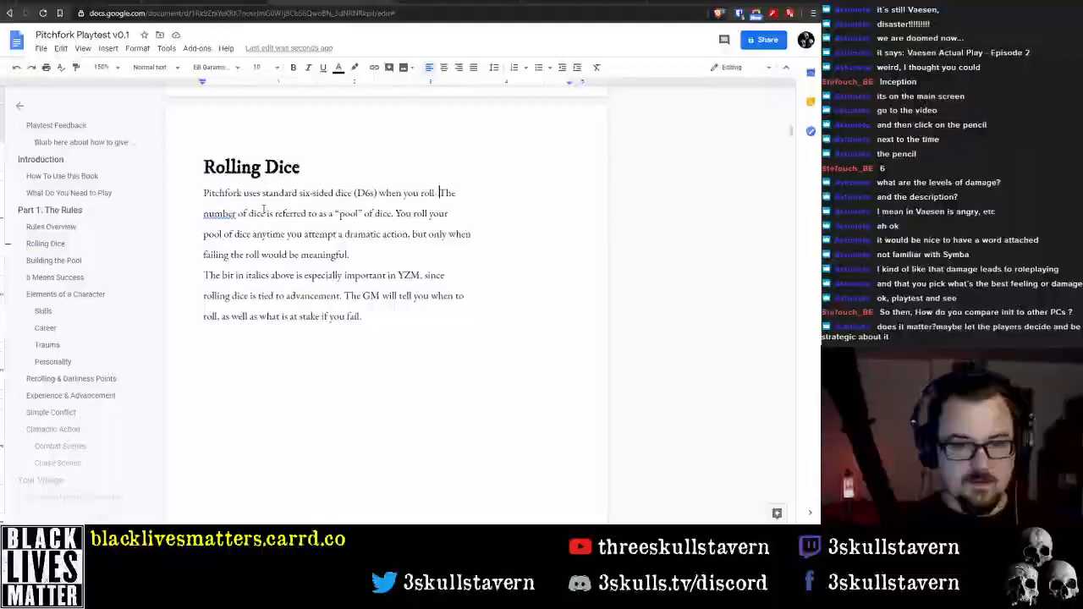
key(Delete)
key(Down)
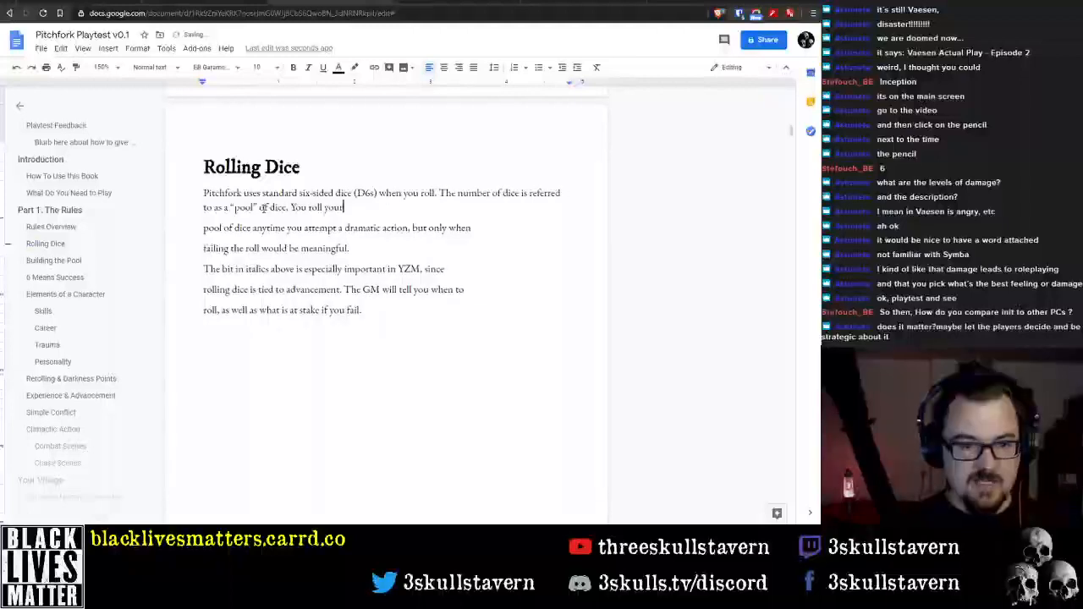
key(Delete)
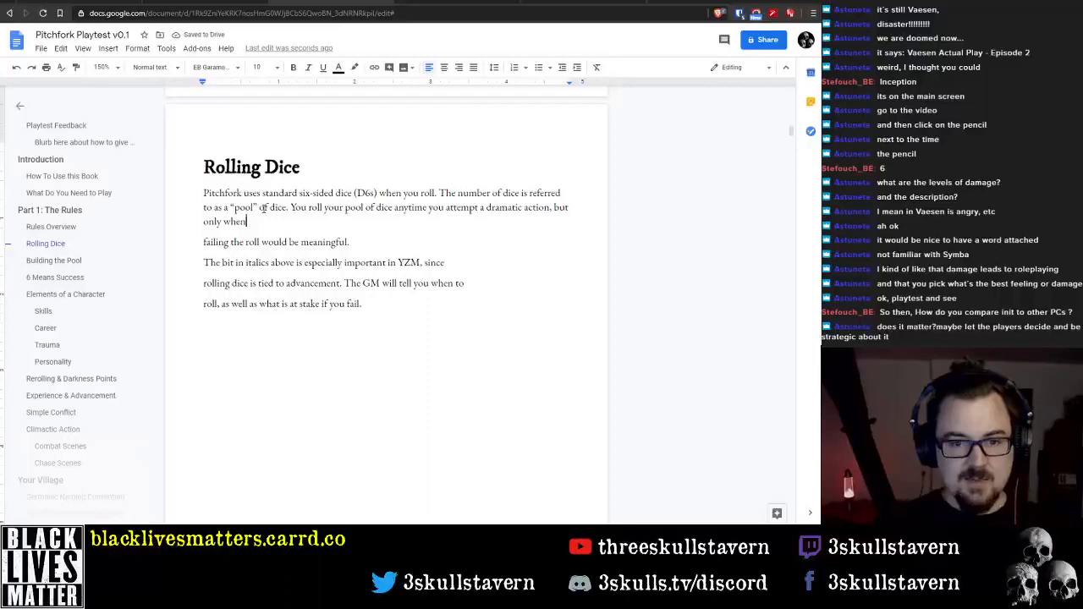
key(Delete)
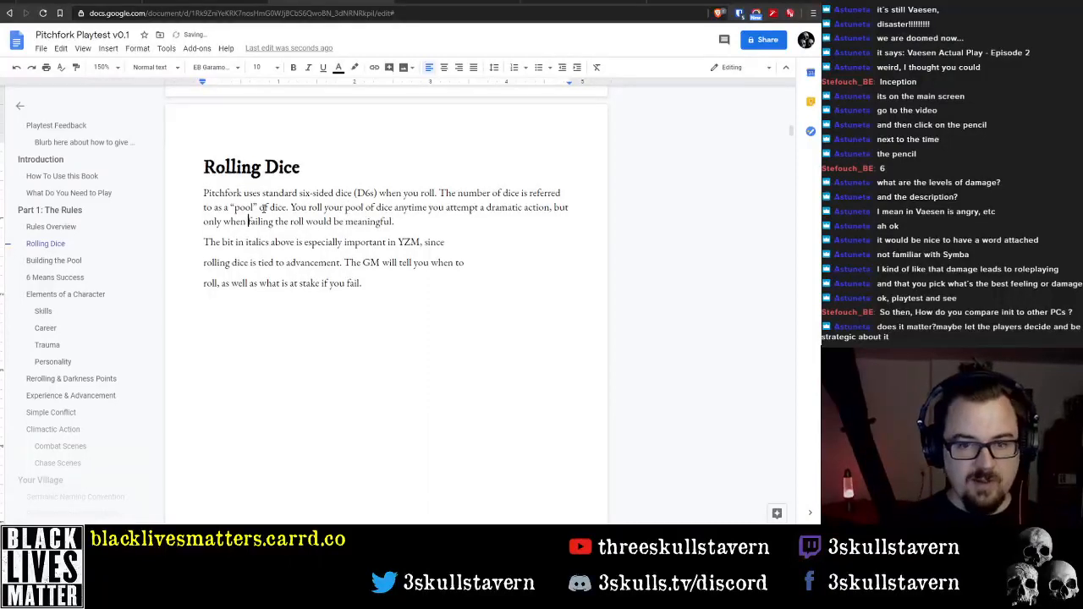
Italicise "but only when failing the roll would be meaningful." at the end of the first "Rolling Dice" paragraph
key(ctrl+Left)
key(ctrl+Left)
key(ctrl+Left)
key(ctrl+Left)
key(ctrl+Left)
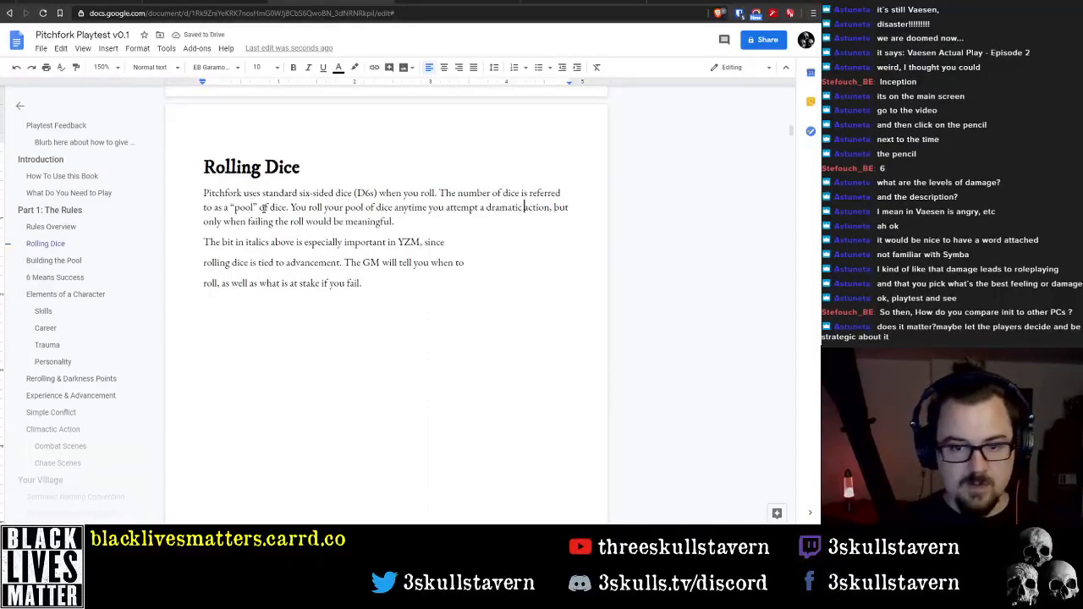
key(ctrl+Right)
key(ctrl+Right)
key(ctrl+shift+Down)
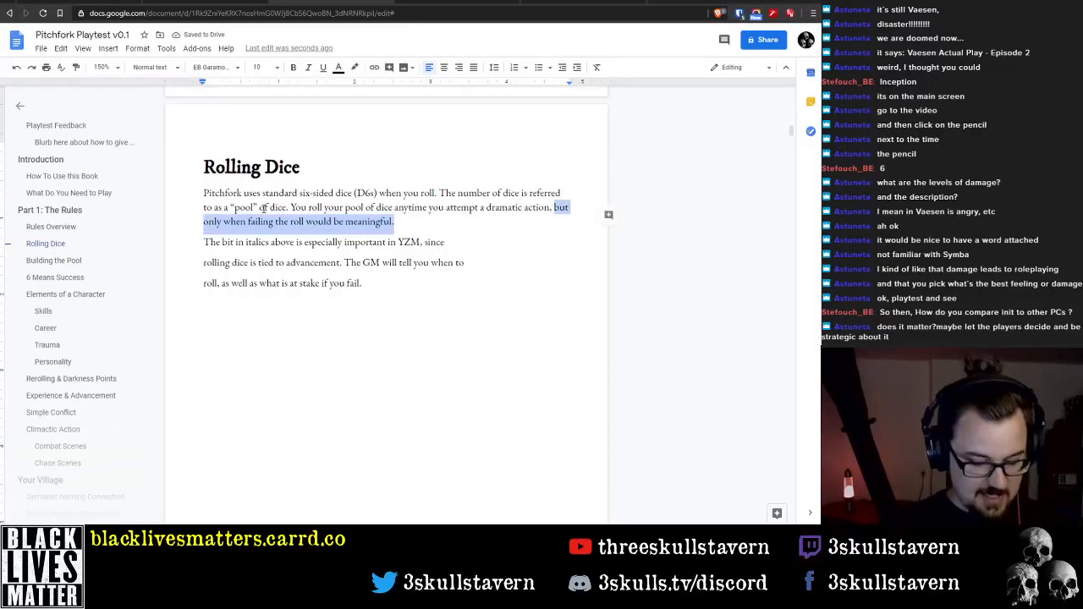
key(ctrl+i)
Remove the stray line breaks from the second "Rolling Dice" paragraph so it runs as one block
key(Down)
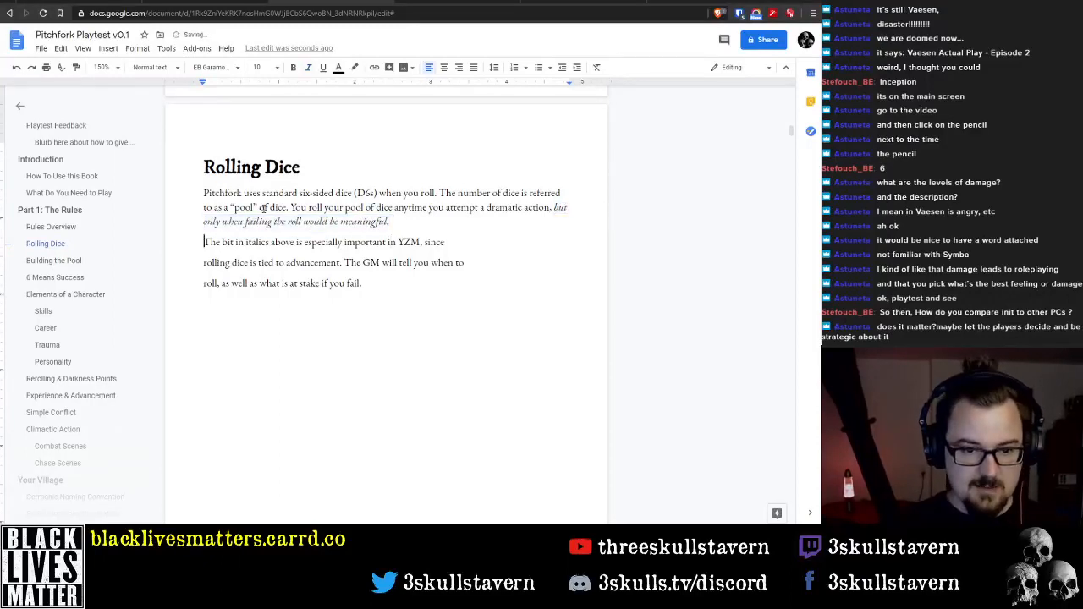
key(Down)
key(BackSpace)
key(Down)
key(Down)
key(BackSpace)
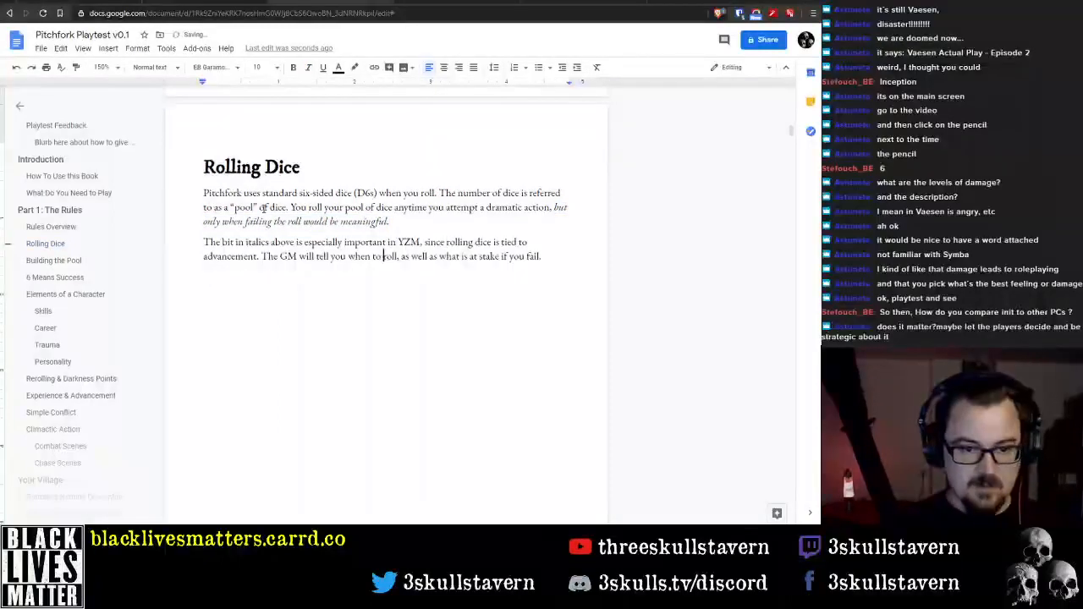
Delete the sentence about the bit in italics and advancement from the start of the second "Rolling Dice" paragraph
key(shift+Down)
key(shift+Down)
key(shift+Down)
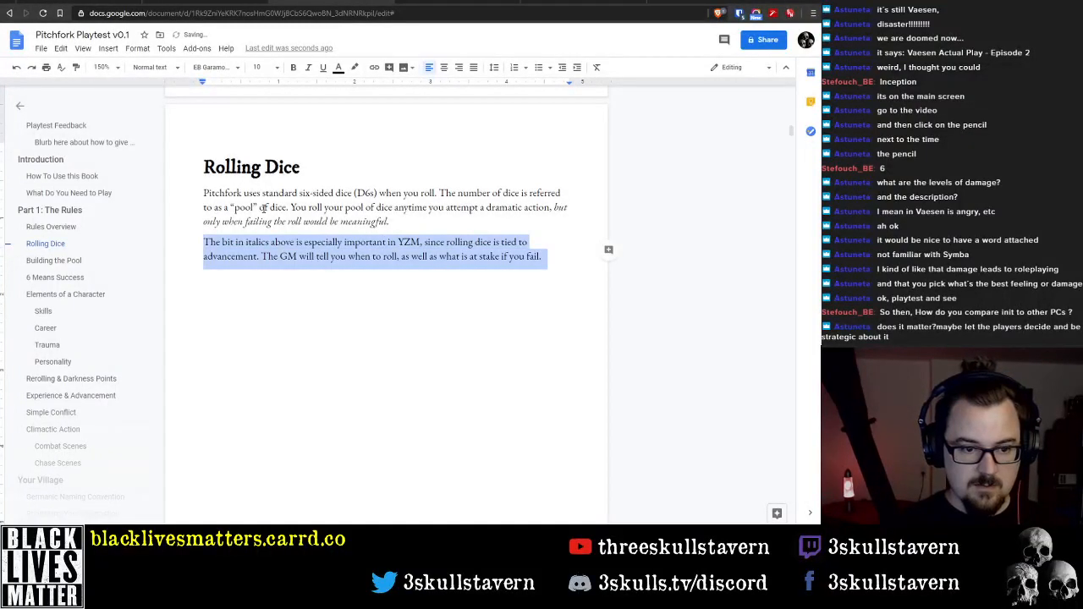
key(shift+Up)
key(ctrl+shift+Right)
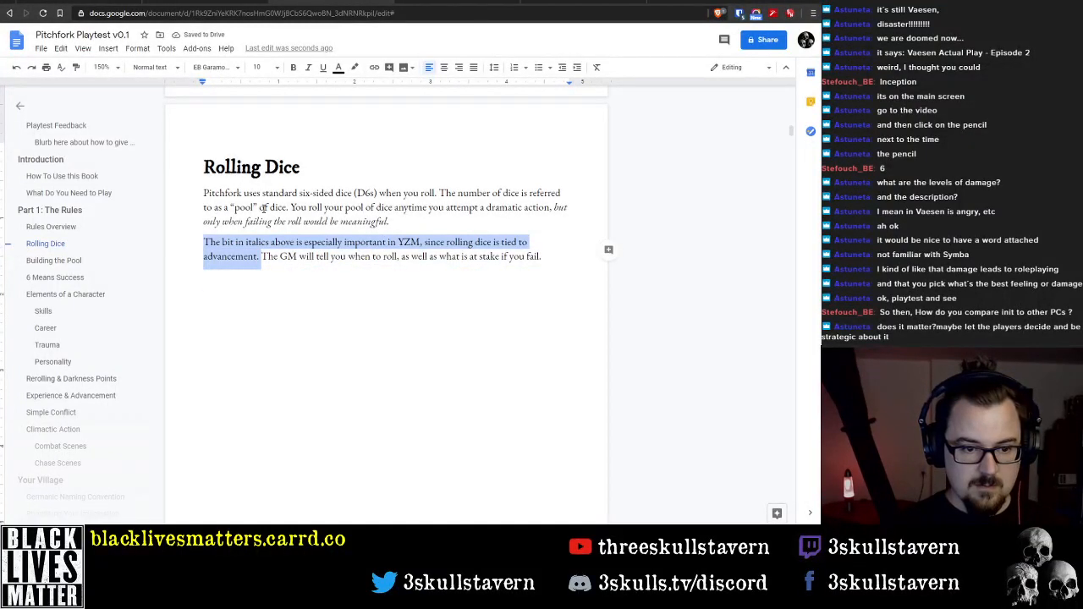
key(BackSpace)
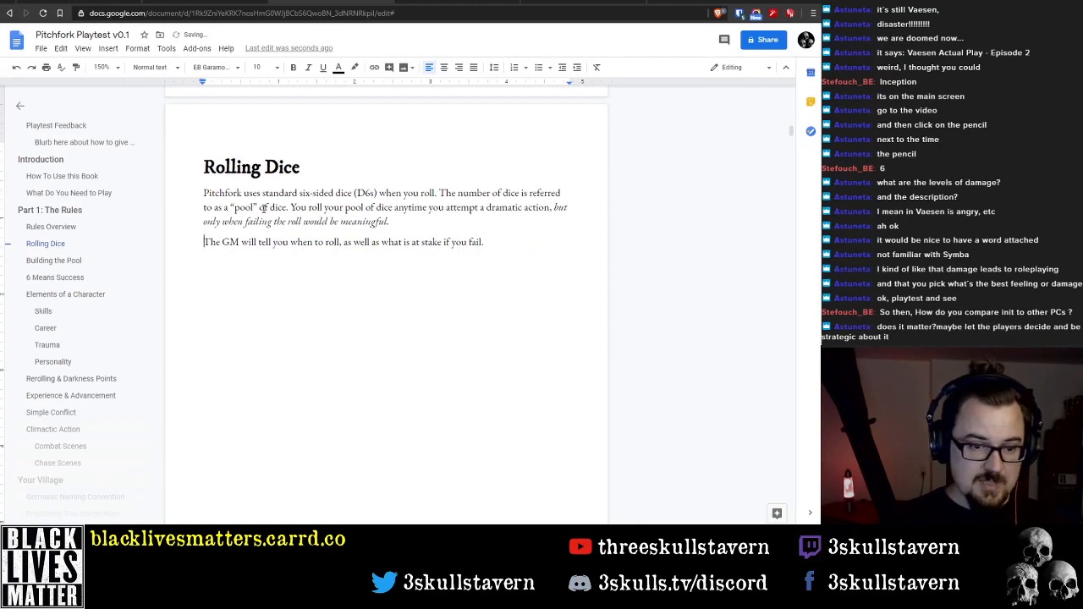
Insert "and what" after "when" so the sentence reads "The GM will tell you when and what to roll"
key(End)
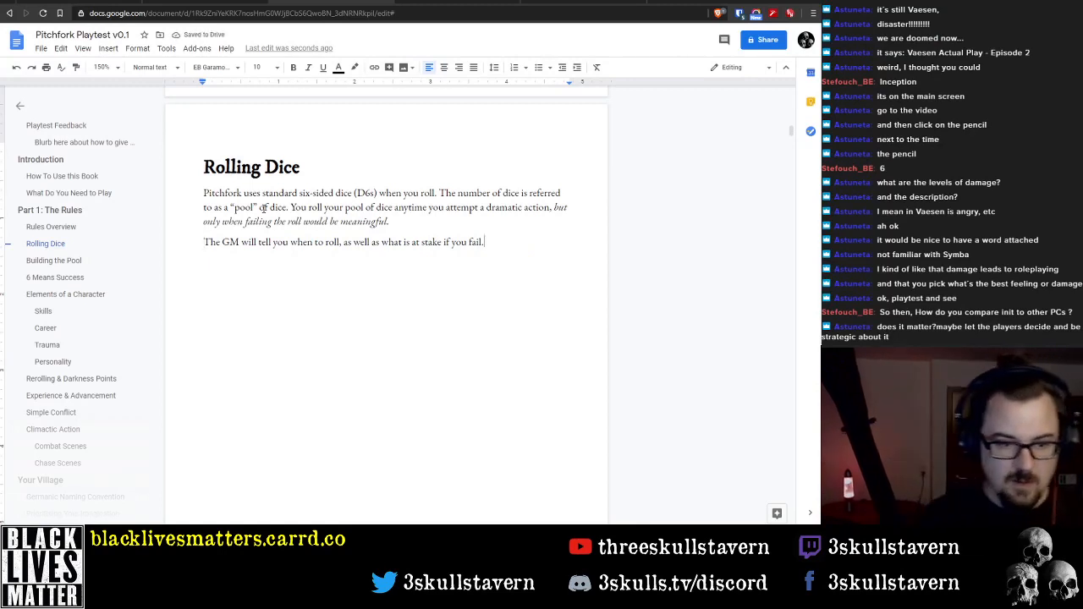
key(Home)
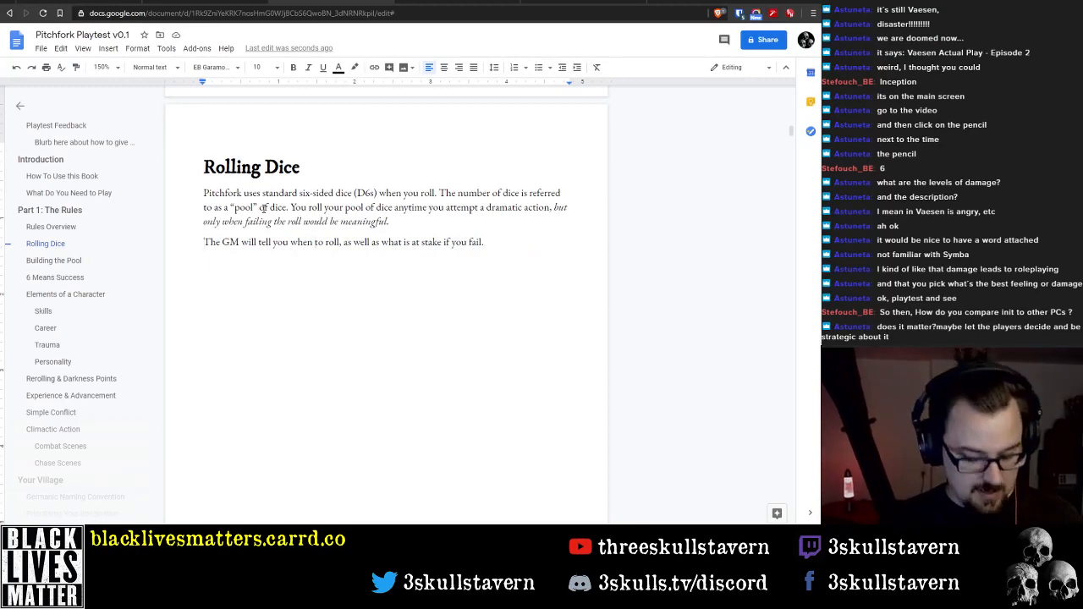
text(and )
text(what)
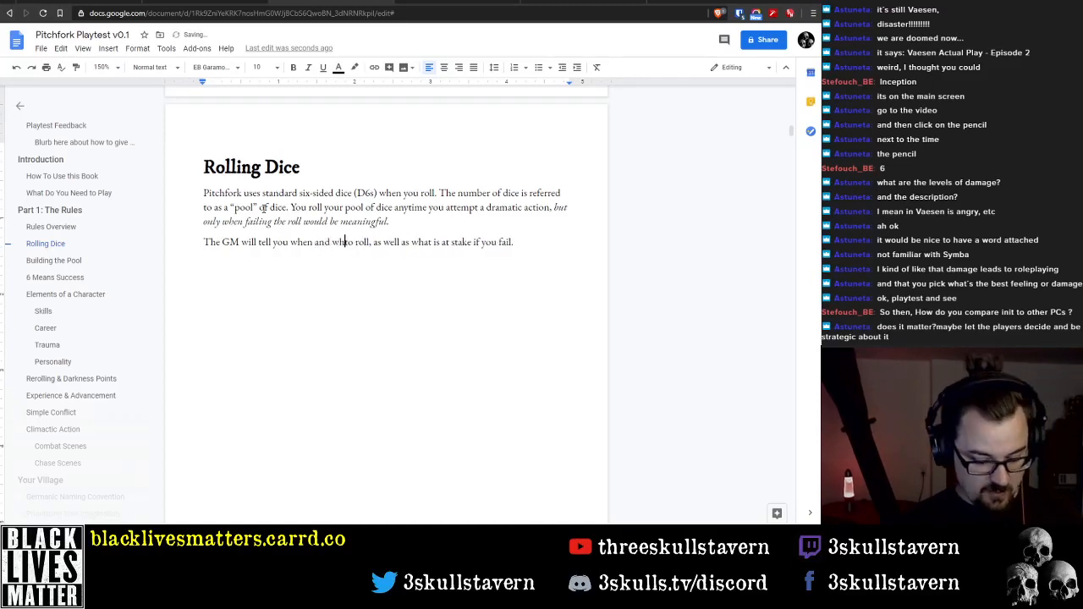
key(End)
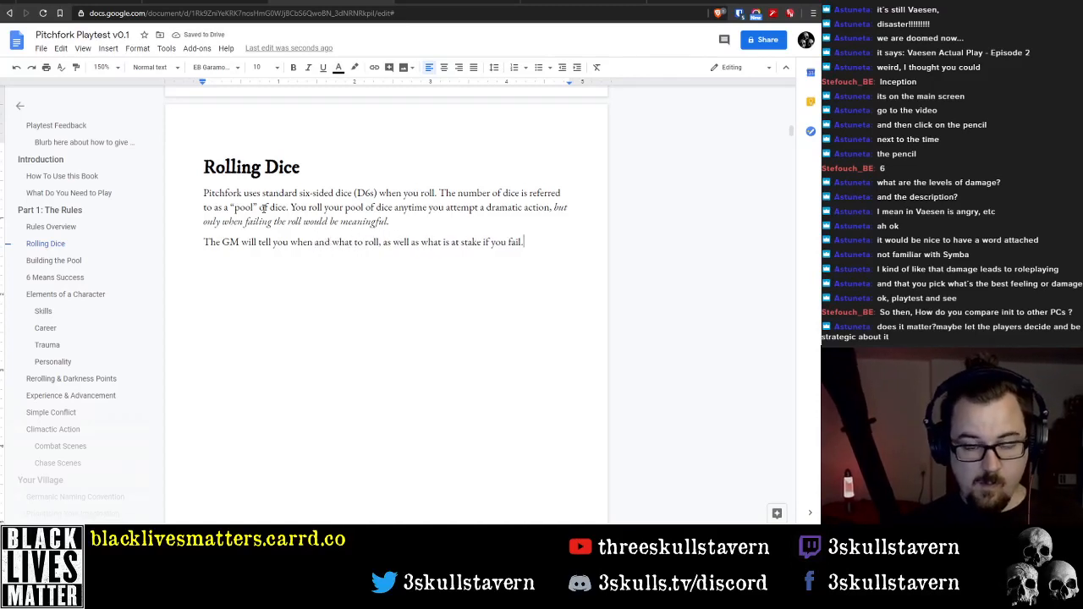
key(Return)
text(But)
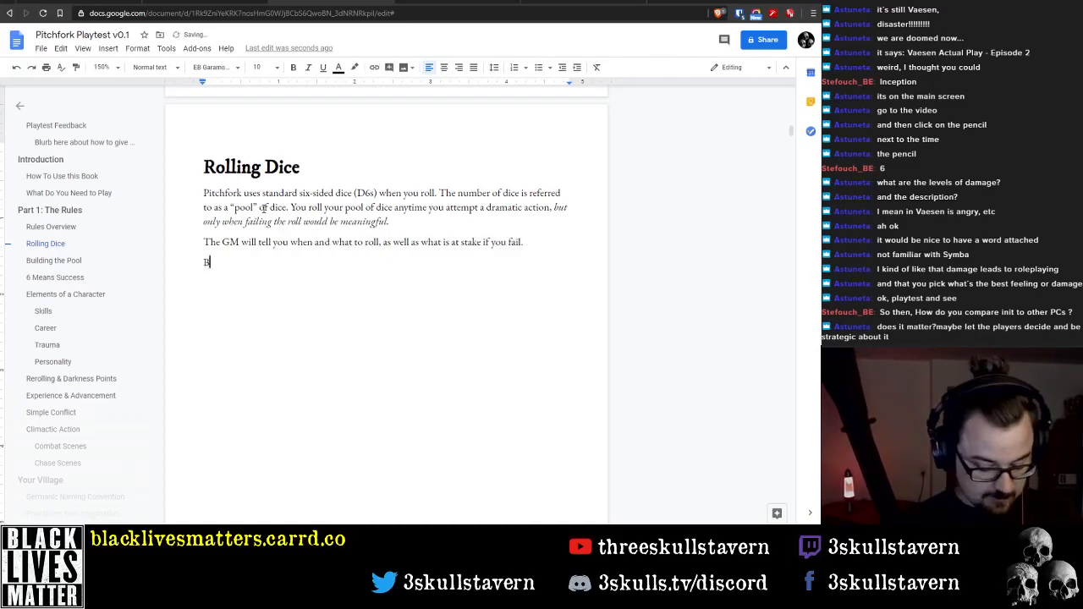
key(BackSpace)
key(BackSpace)
key(BackSpace)
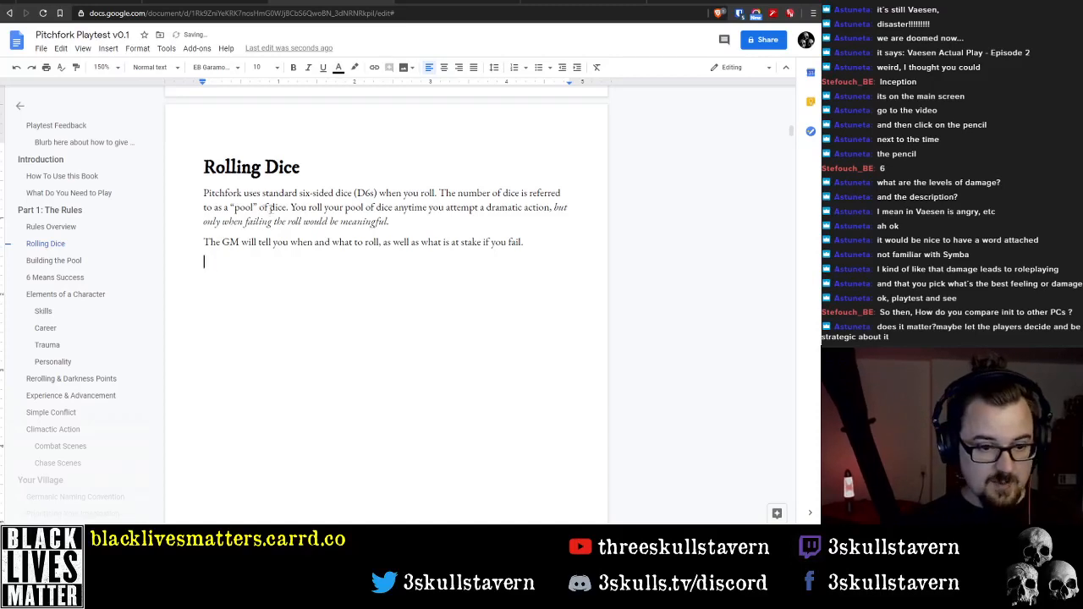
Try to close the gap between the last "Rolling Dice" paragraph and the "Building the Pool" heading, and undo the merge
scroll(319, 319, down, 9)
scroll(331, 323, up, 7)
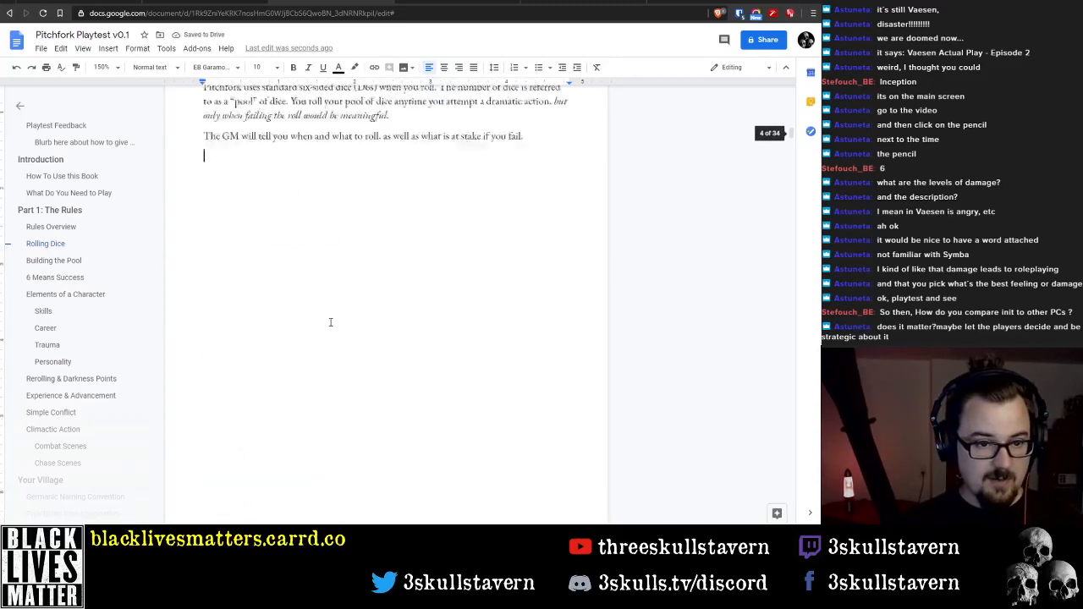
scroll(331, 323, up, 2)
key(Delete)
key(BackSpace)
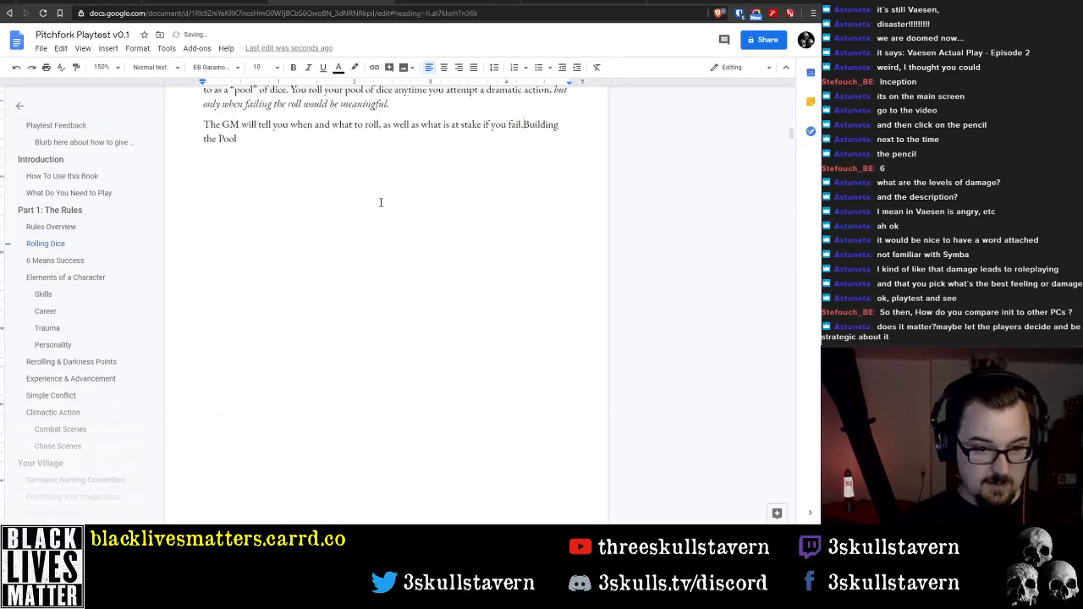
key(ctrl+z)
Add an empty body line after the "Chase Scenes" heading at the end of the rules section
scroll(364, 280, down, 8)
click(339, 375)
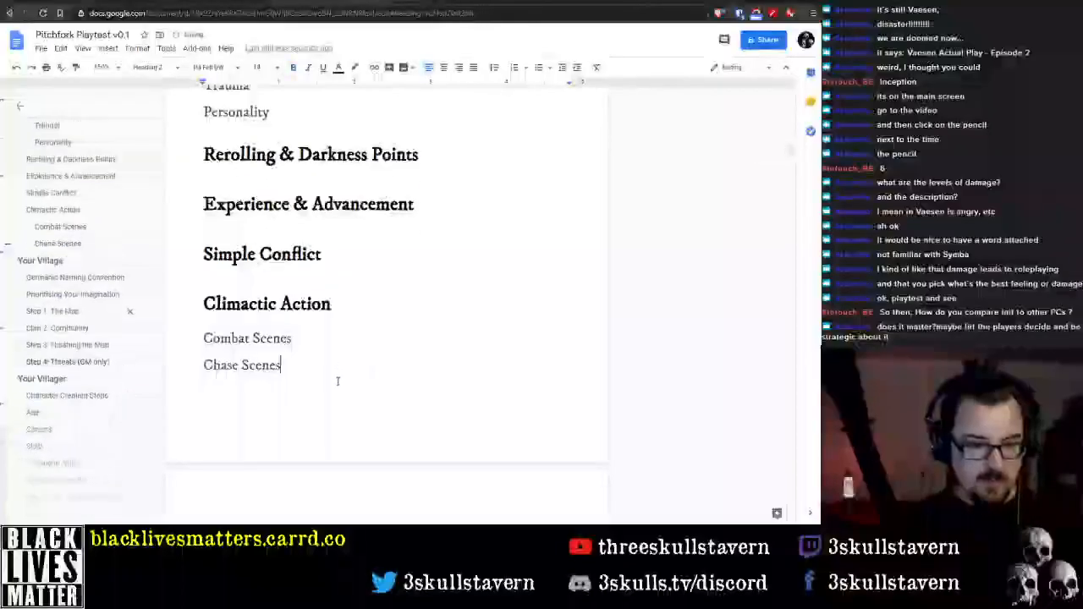
scroll(321, 313, down, 5)
key(Return)
Add an empty body line under the "Building the Pool" heading
scroll(322, 302, up, 2)
scroll(403, 243, up, 12)
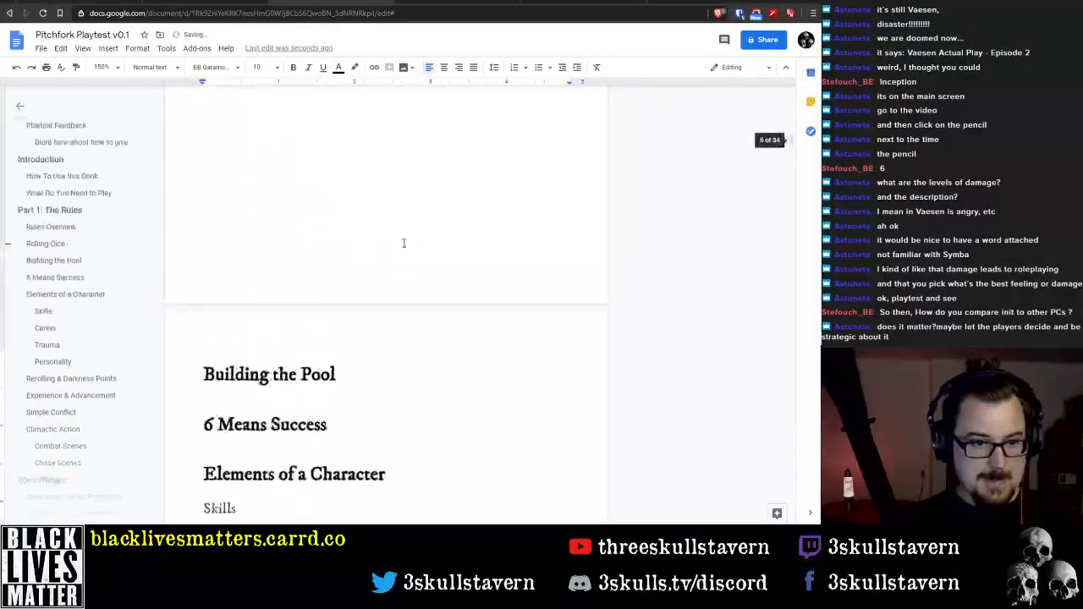
scroll(401, 273, down, 4)
click(380, 266)
key(ctrl+Return)
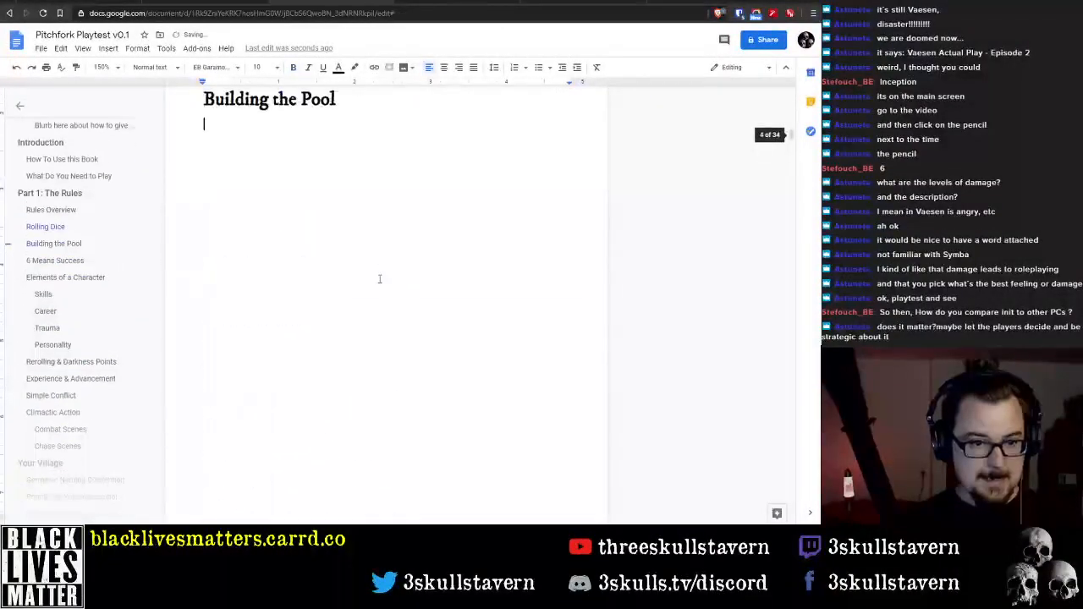
key(ctrl+z)
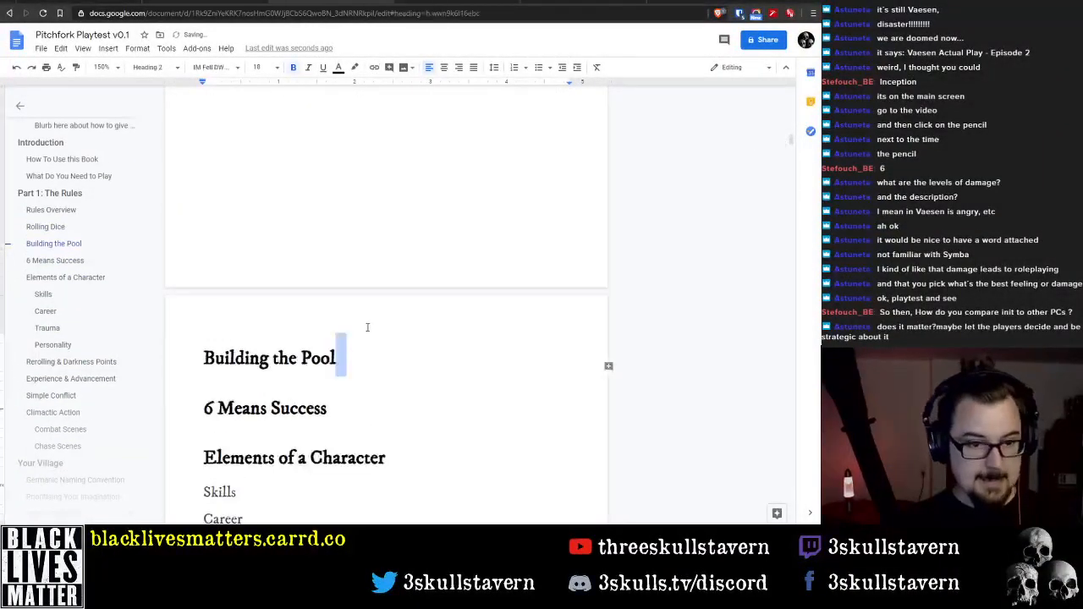
key(ctrl+Return)
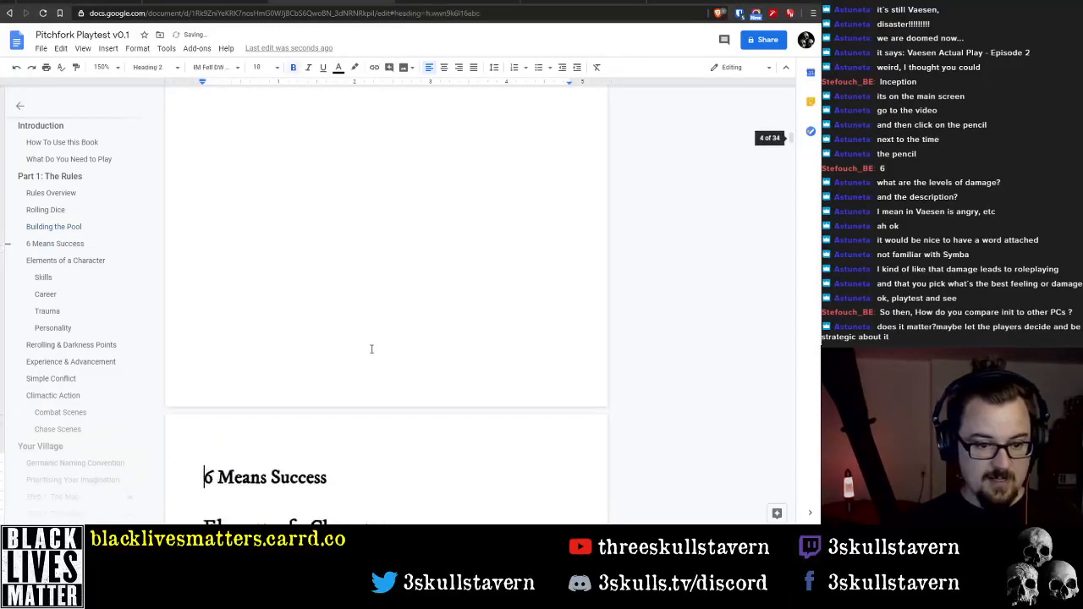
Add an empty body line under each of the "6 Means Success" and "Elements of a Character" headings
scroll(388, 395, down, 2)
click(382, 381)
key(ctrl+Return)
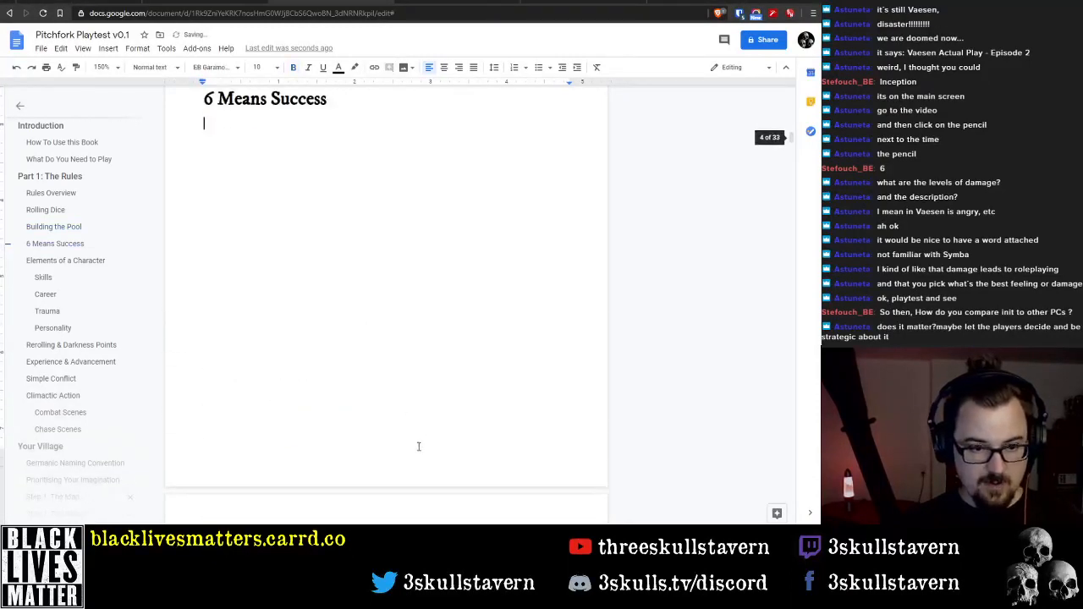
key(ctrl+Return)
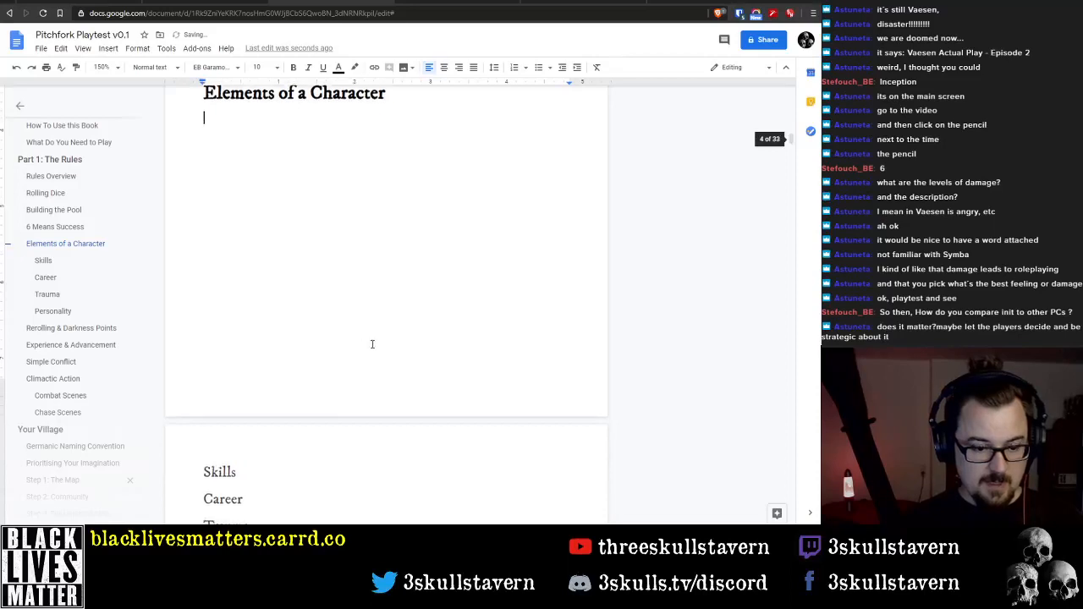
Add an empty body line under each of the "Skills", "Career", "Trauma" and "Personality" subheadings
scroll(373, 343, down, 2)
click(254, 375)
key(ctrl+Return)
scroll(279, 406, down, 3)
click(282, 422)
key(ctrl+Return)
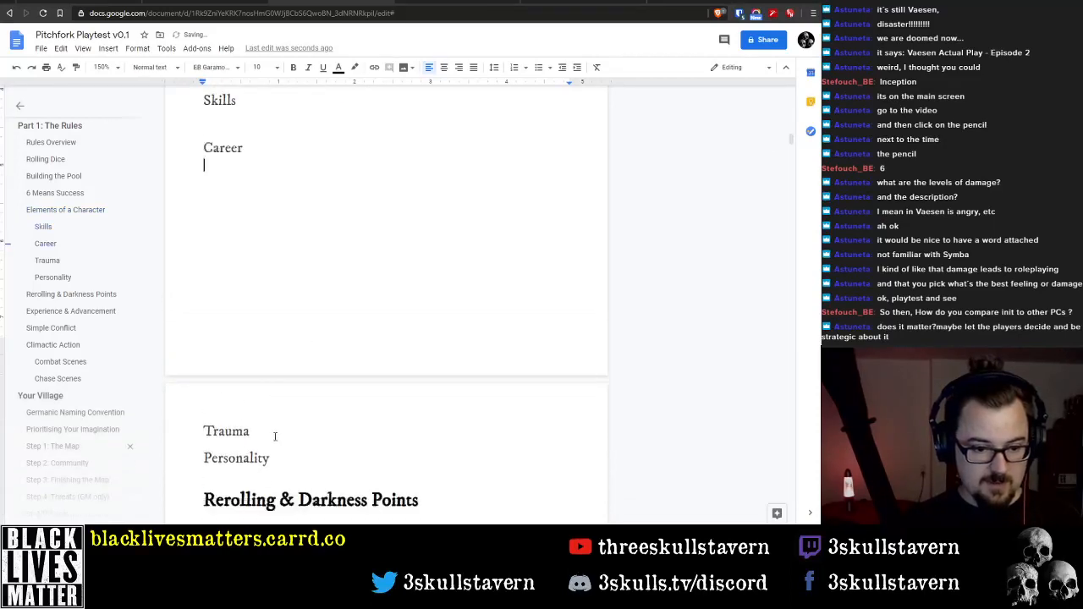
click(279, 437)
key(ctrl+Return)
click(291, 431)
key(ctrl+Return)
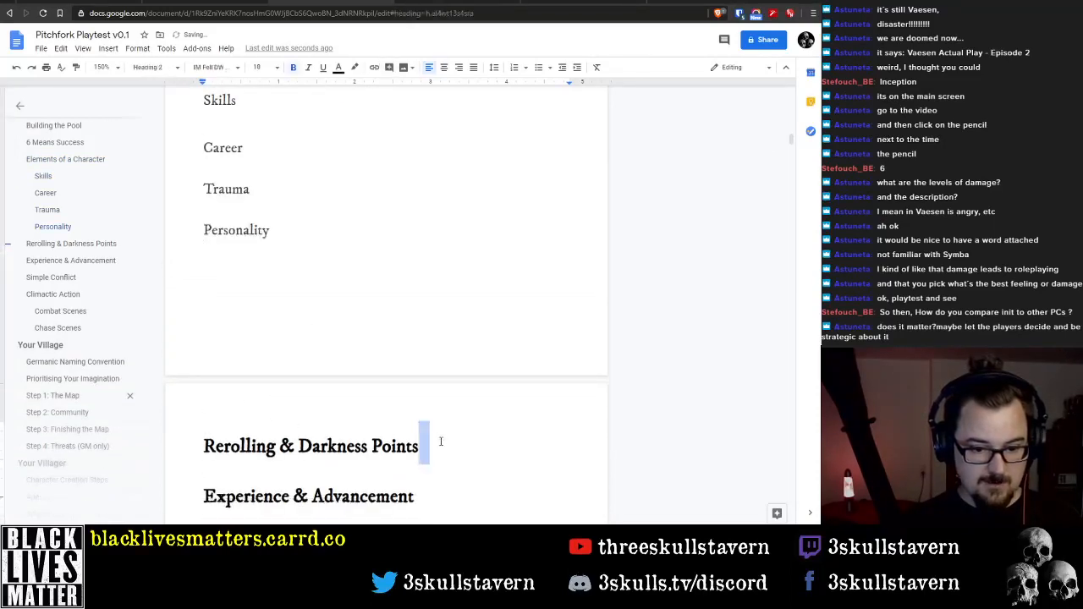
Add an empty body line under each heading from "Rerolling & Darkness Points" through "Climactic Action"
click(424, 443)
key(ctrl+Return)
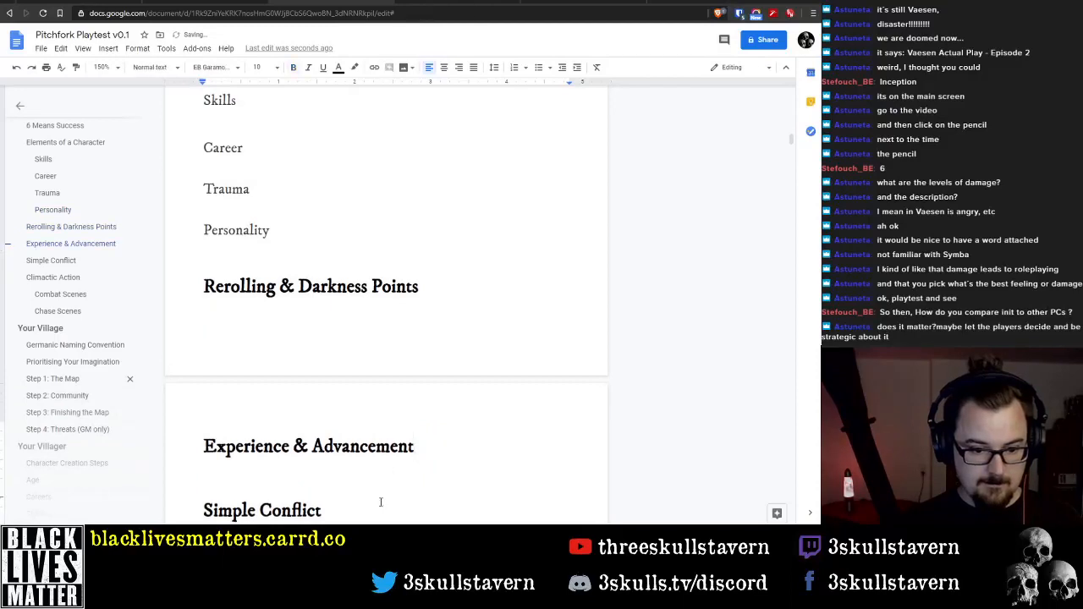
click(378, 499)
key(ctrl+Return)
click(380, 330)
key(ctrl+Return)
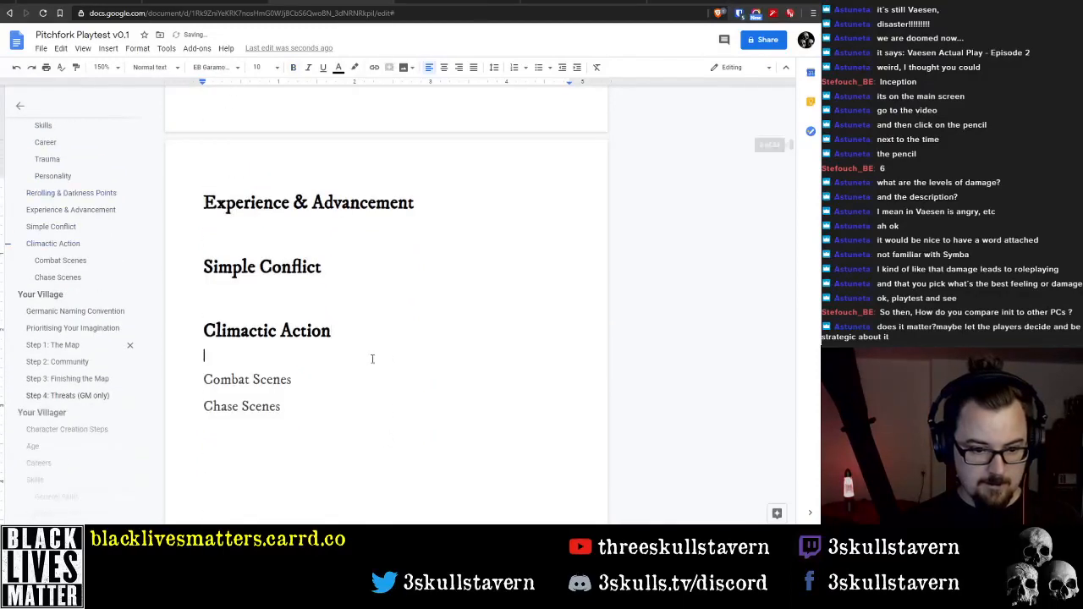
Add an empty body line under each of the "Combat Scenes" and "Chase Scenes" subheadings
click(358, 387)
key(ctrl+Return)
click(344, 426)
key(ctrl+Return)
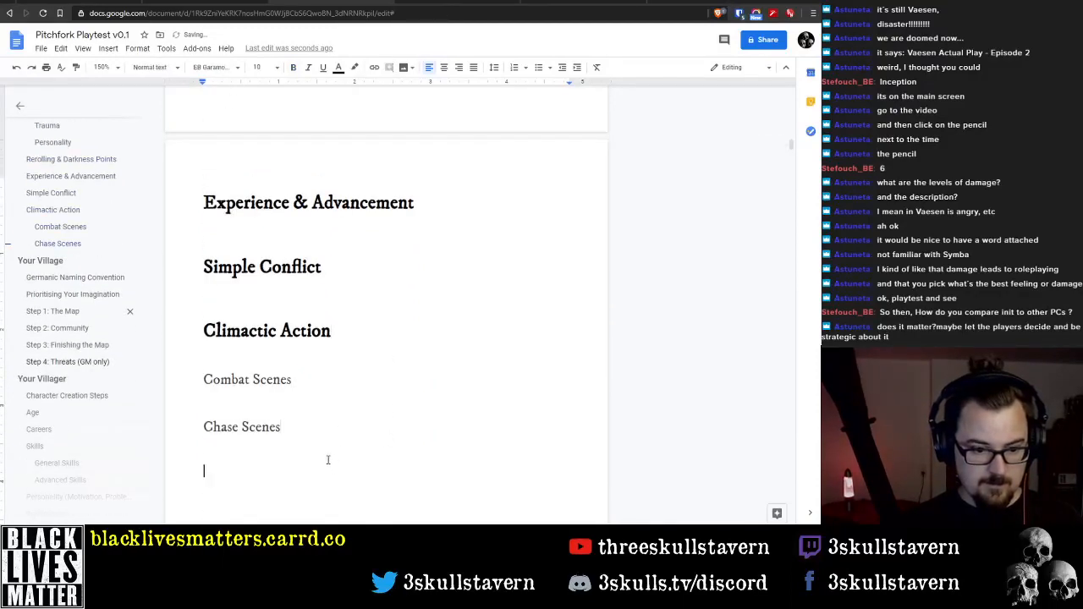
Paste the copied text about Attributes and dice modifiers into the empty line under the "Building the Pool" heading
scroll(310, 285, up, 15)
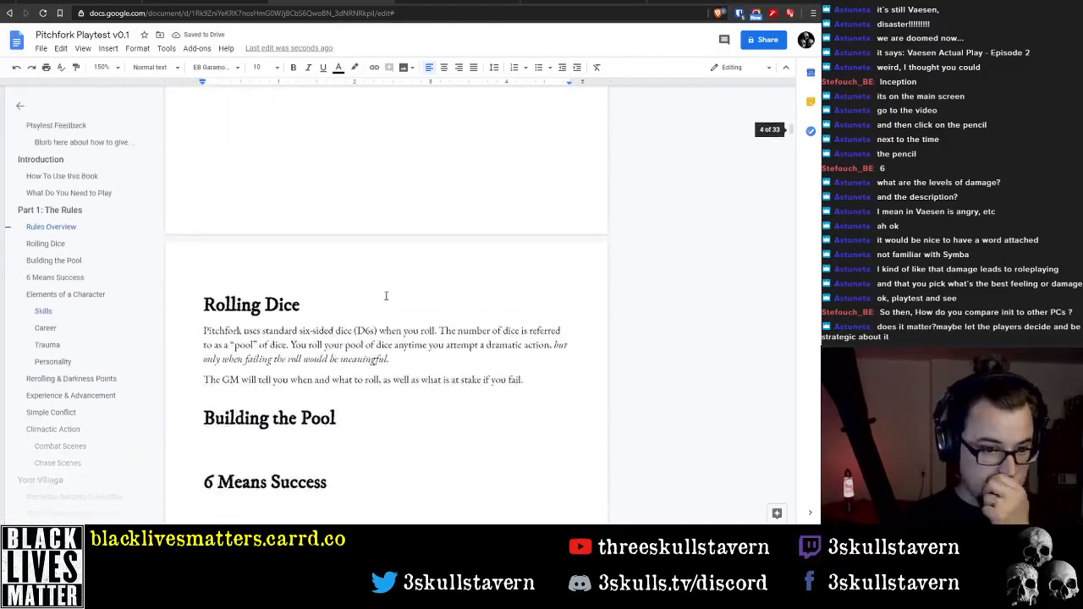
click(318, 440)
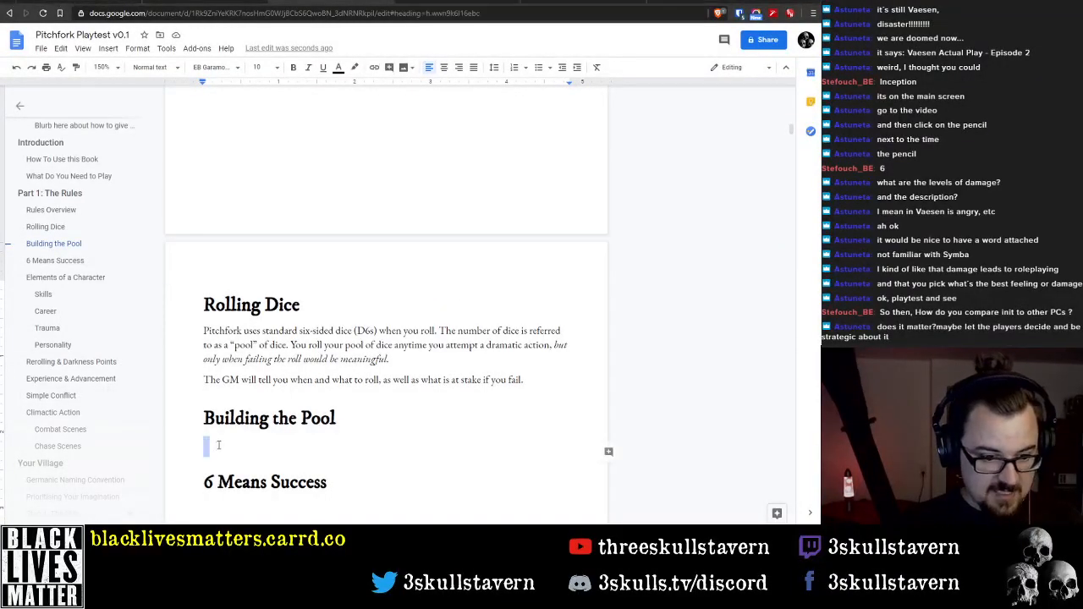
key(ctrl+v)
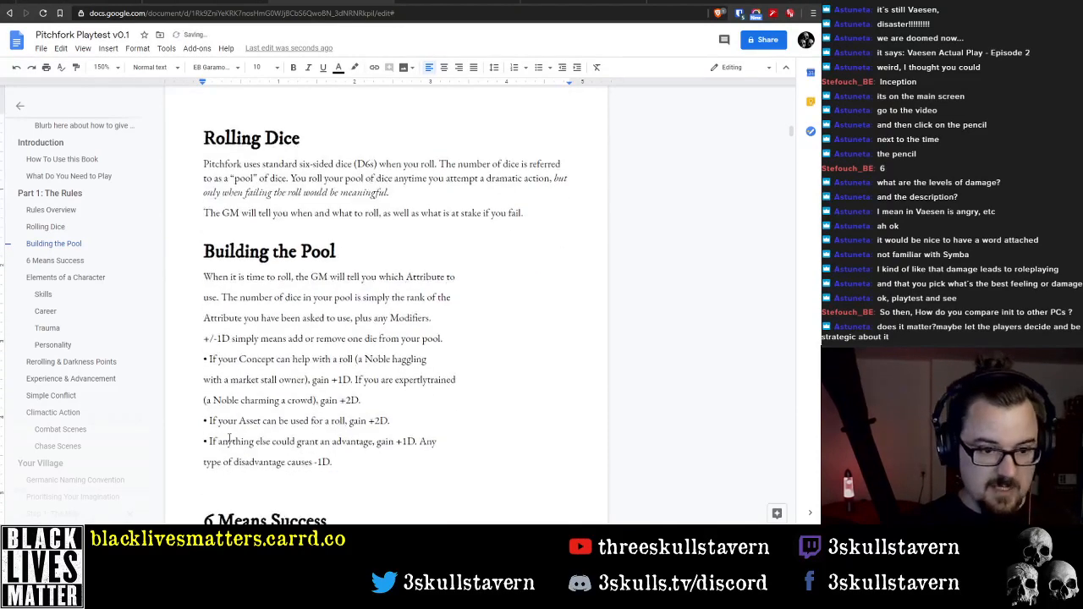
Join the first two lines under "Building the Pool" and replace "Attribute" with "Skill" in the opening sentence
click(457, 276)
key(Delete)
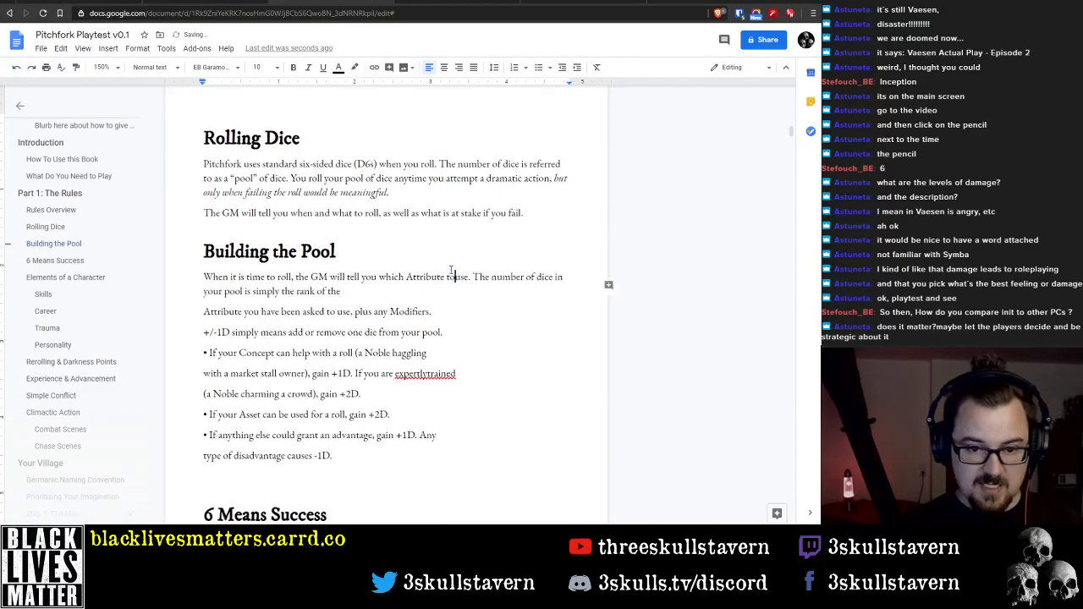
key(ctrl+Right)
key(ctrl+Right)
key(ctrl+Right)
key(ctrl+Right)
key(ctrl+Right)
key(ctrl+Right)
key(ctrl+Right)
key(ctrl+Right)
key(ctrl+Right)
key(ctrl+Right)
key(ctrl+Right)
key(ctrl+Right)
key(ctrl+Right)
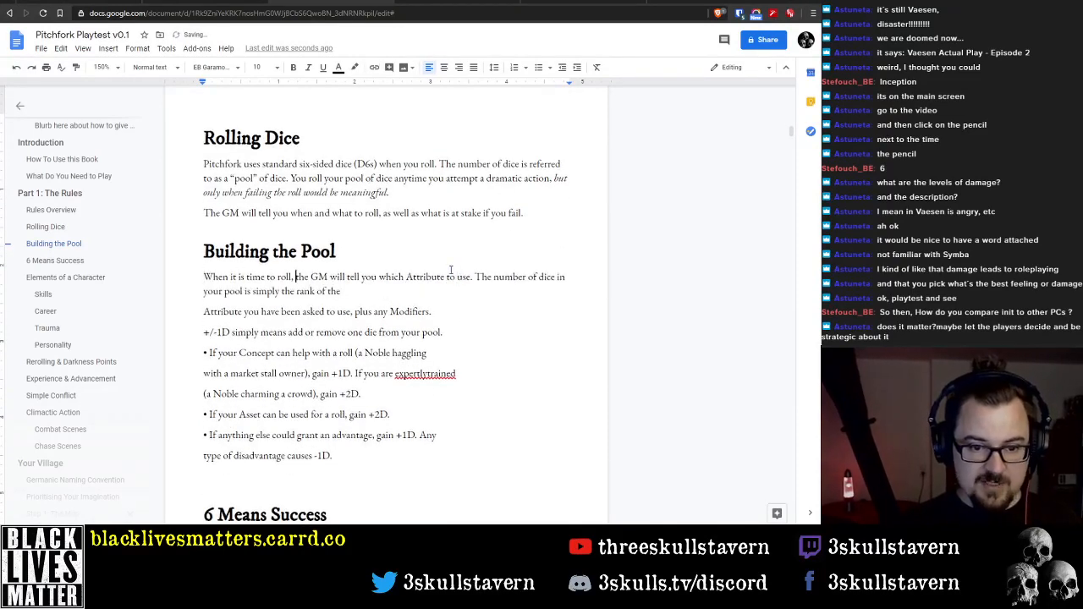
key(ctrl+shift+Left)
text(Skill)
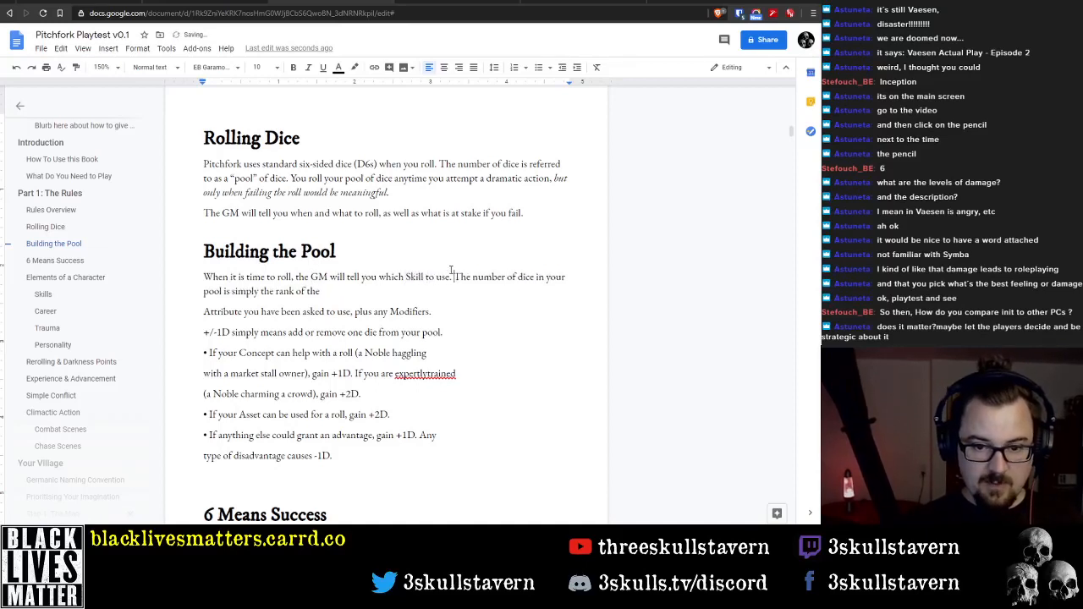
Join the line starting "Attribute you have been asked" to the paragraph above and replace its "Attribute" with "Skill"
key(Down)
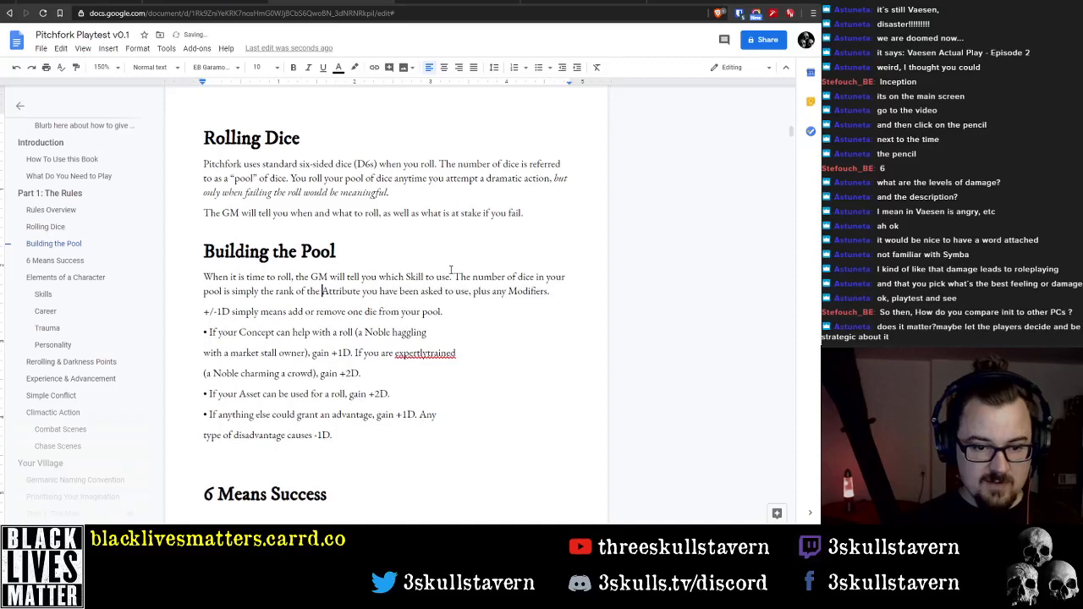
key(ctrl+shift+Right)
text(Skill)
key(ctrl+Right)
key(ctrl+Right)
key(ctrl+Right)
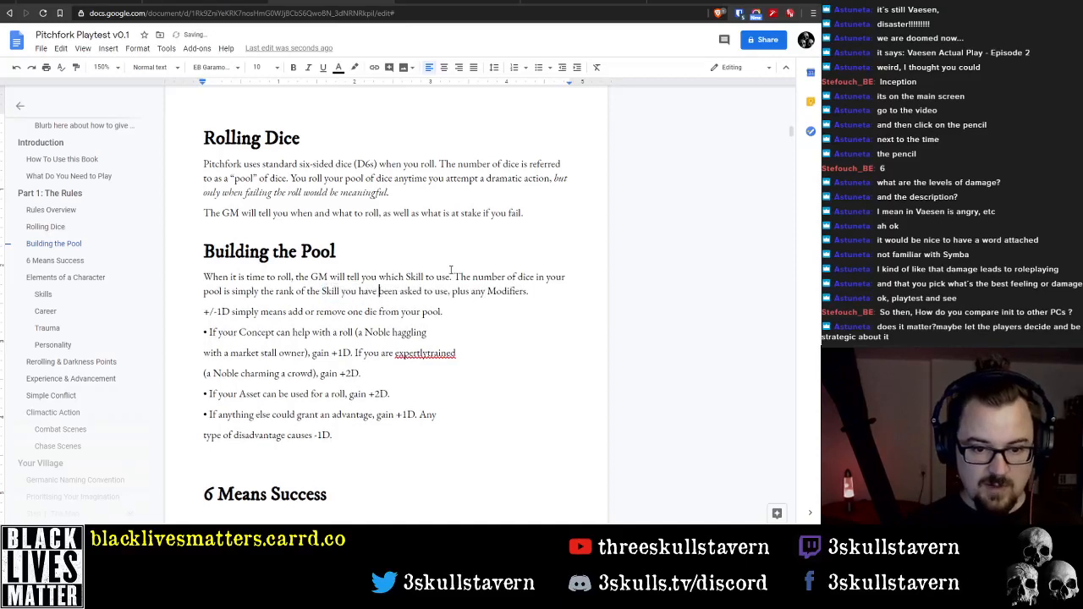
key(End)
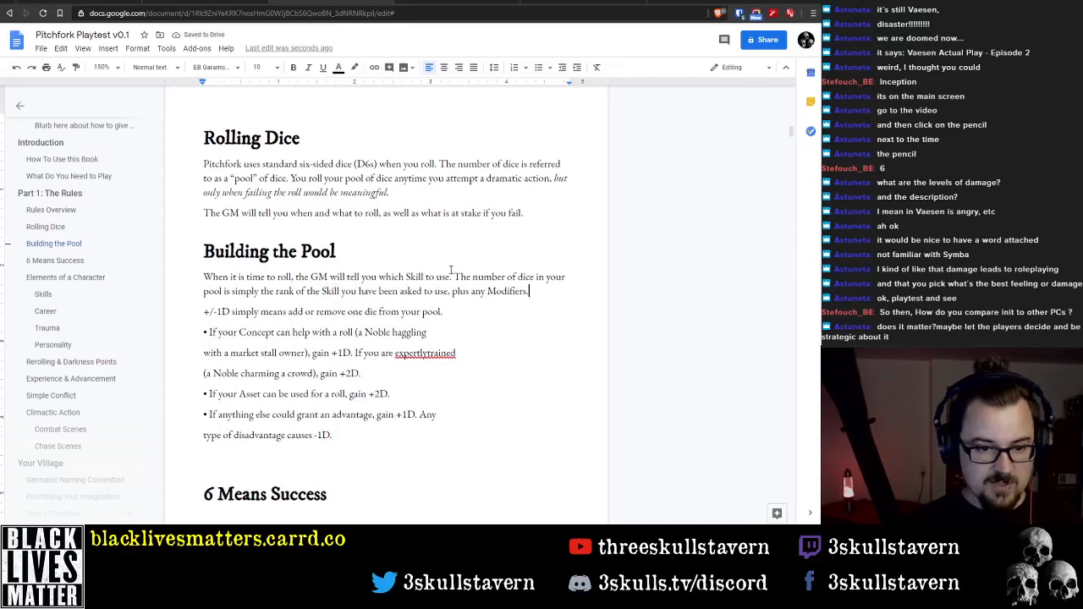
key(Down)
key(Delete)
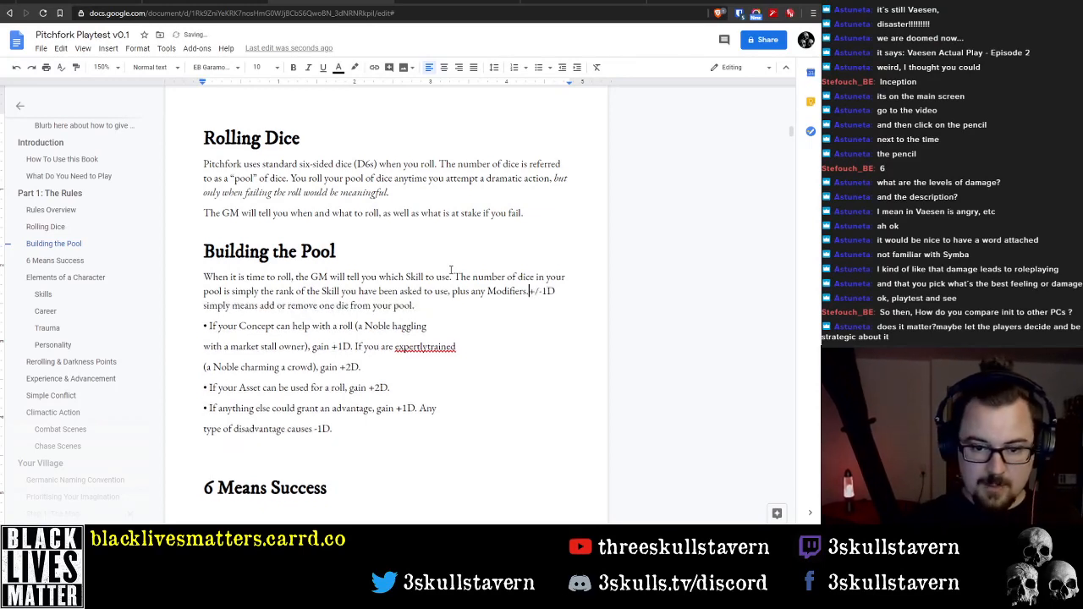
key(Return)
Shorten "+/-1D" to "+1D" at the start of the line below the opening paragraph
key(End)
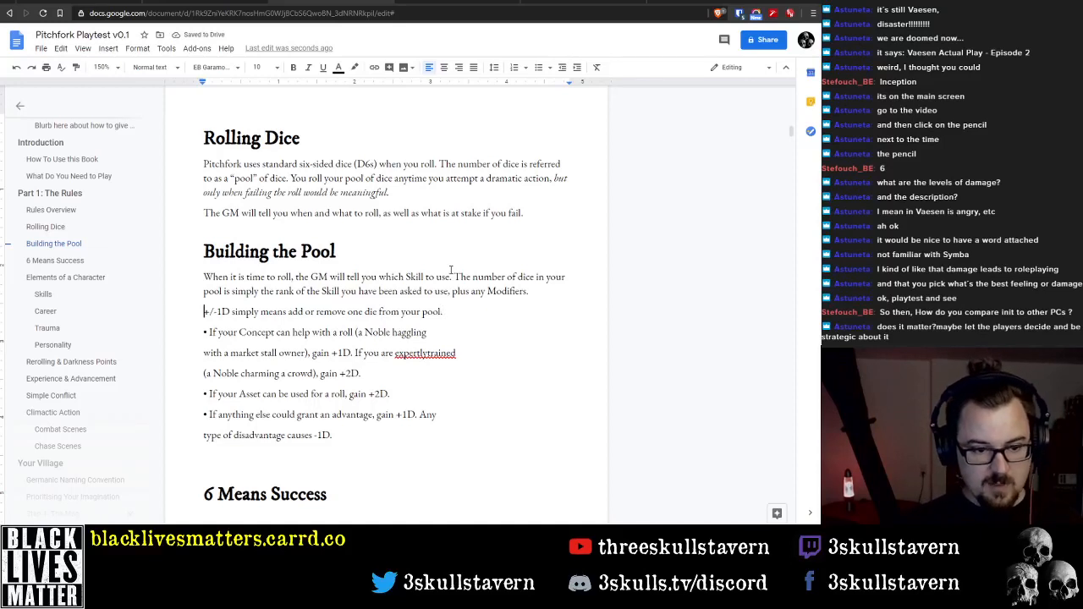
key(Right)
key(Delete)
key(Delete)
Reword the rest of the +1D line to read "simply means add one die to your pool."
key(ctrl+Right)
key(ctrl+Right)
key(ctrl+Right)
key(ctrl+Right)
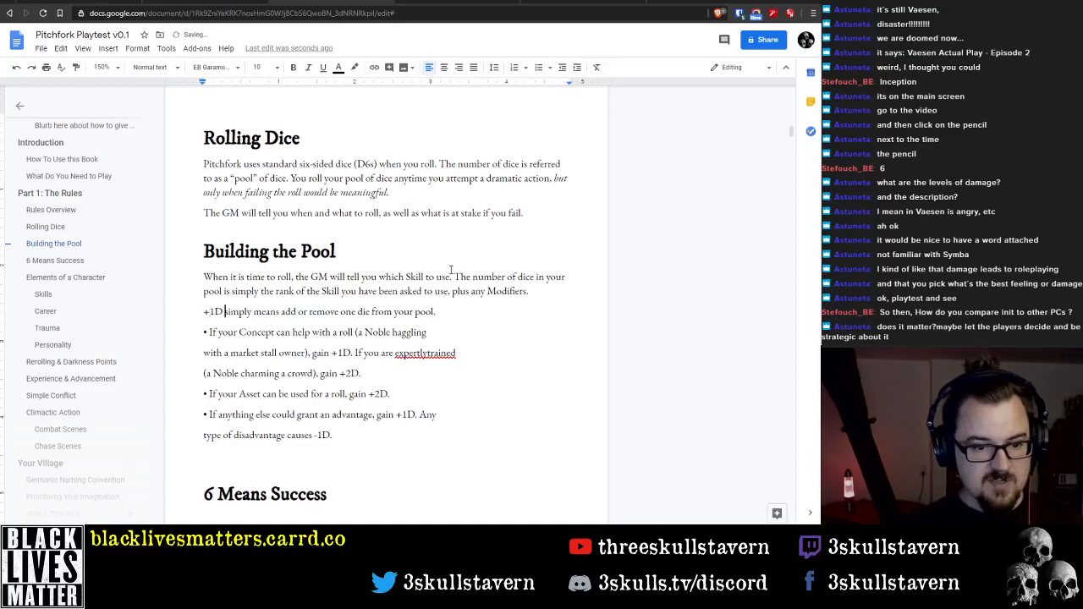
key(ctrl+shift+Right)
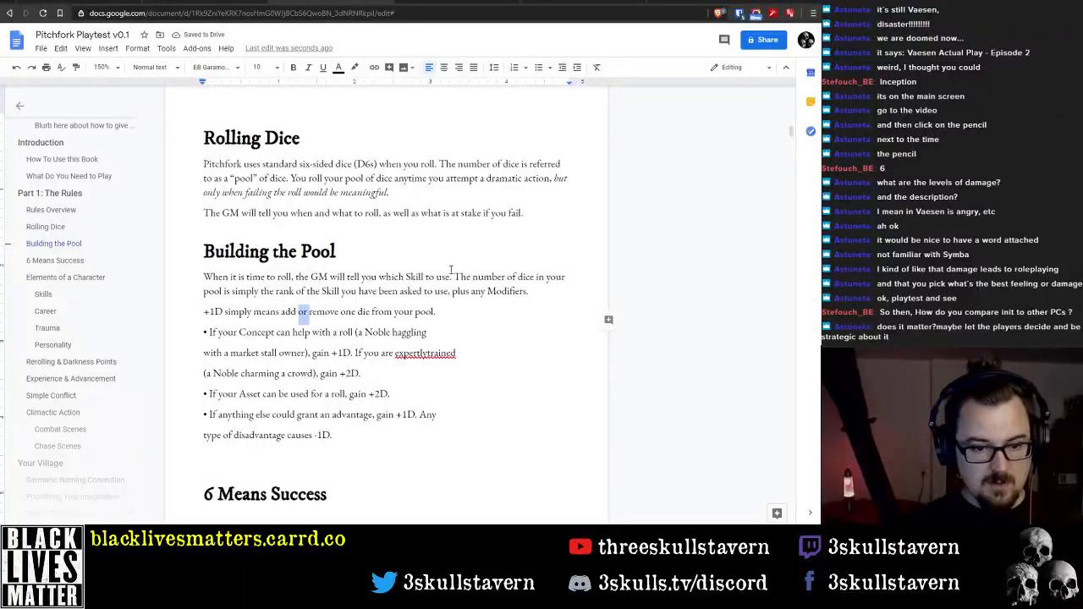
key(ctrl+shift+Right)
key(Delete)
key(ctrl+shift+Right)
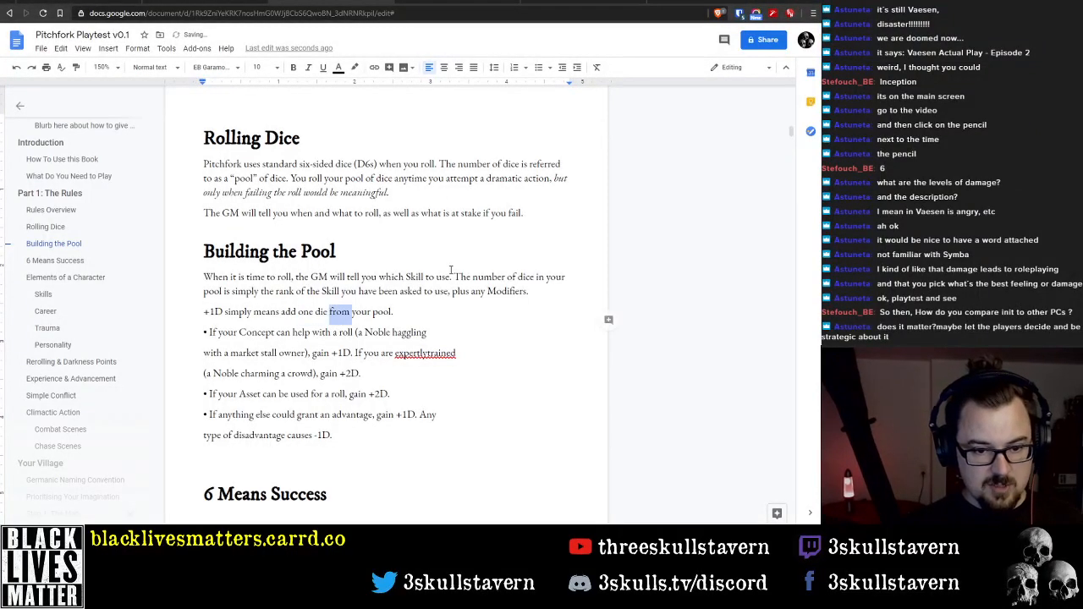
text(to)
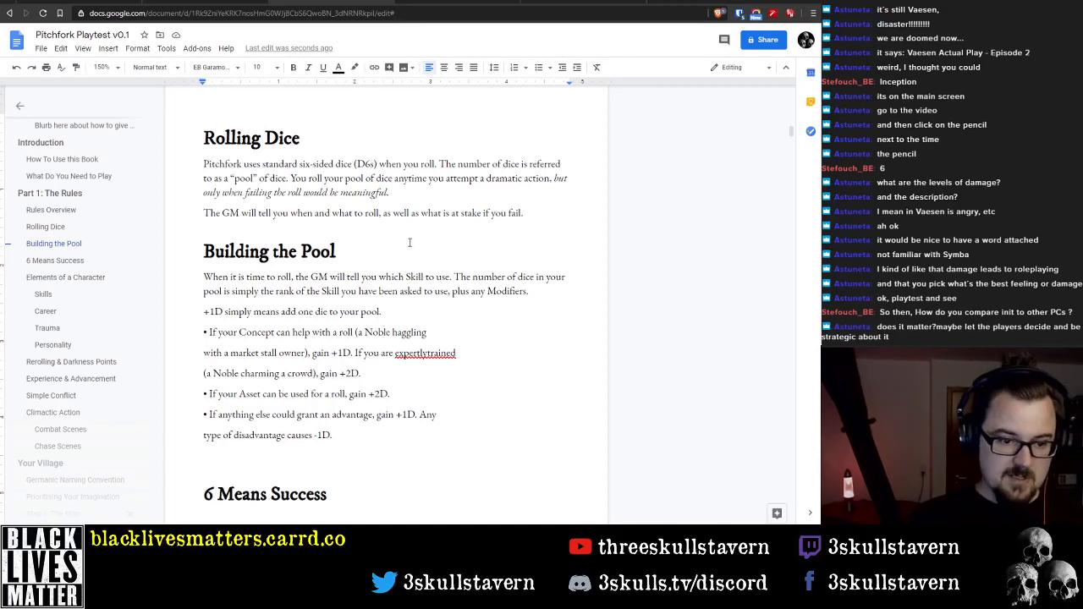
Format the modifier lines below the +1D sentence as a bulleted list and remove the pasted bullet character from the Concept item
drag(333, 435, 204, 332)
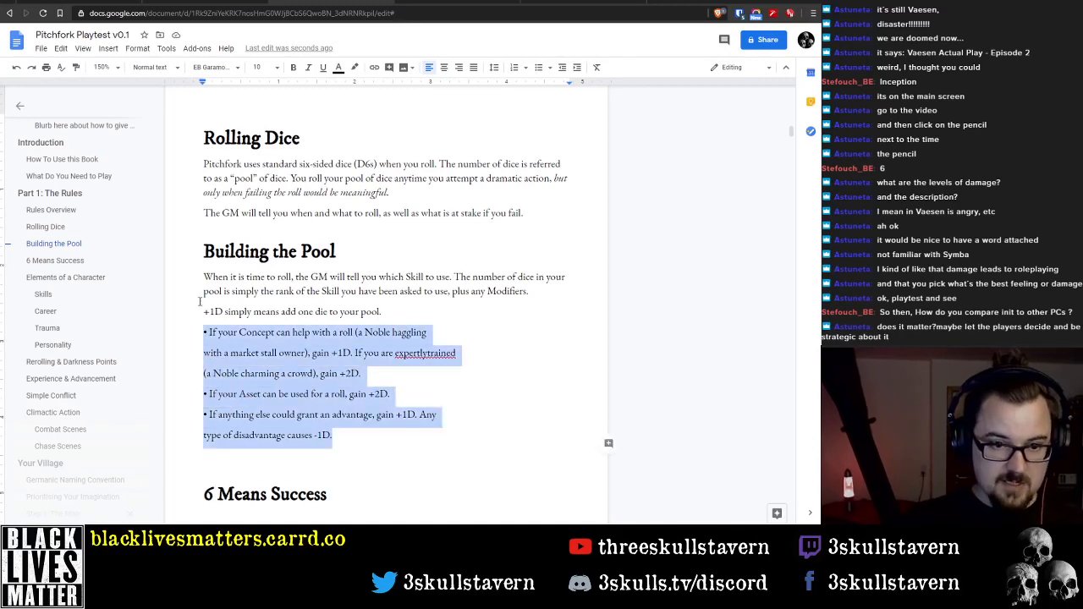
click(539, 67)
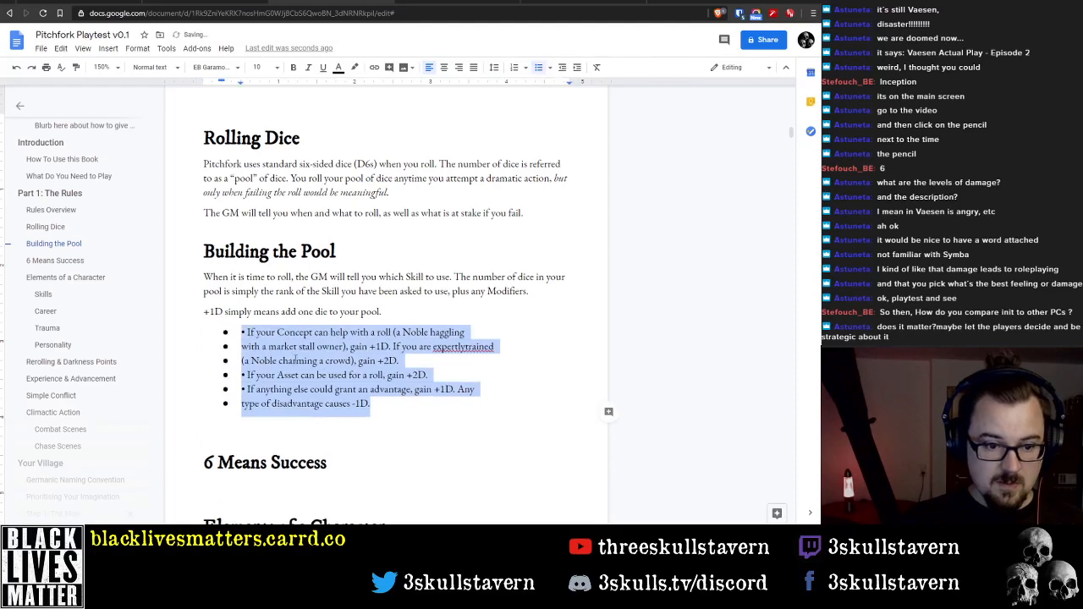
click(246, 330)
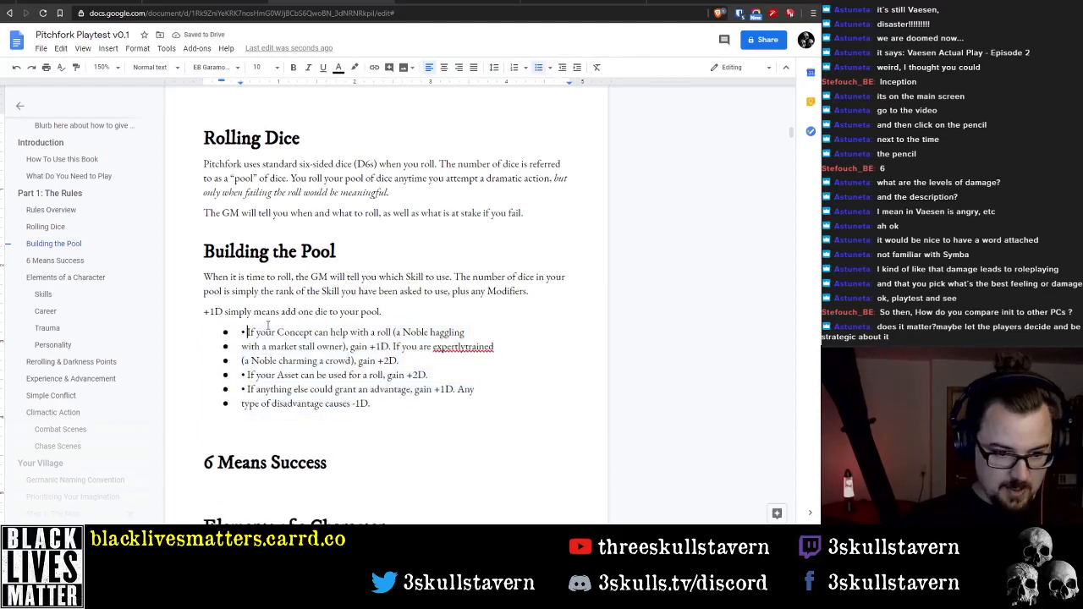
key(Return)
key(BackSpace)
key(BackSpace)
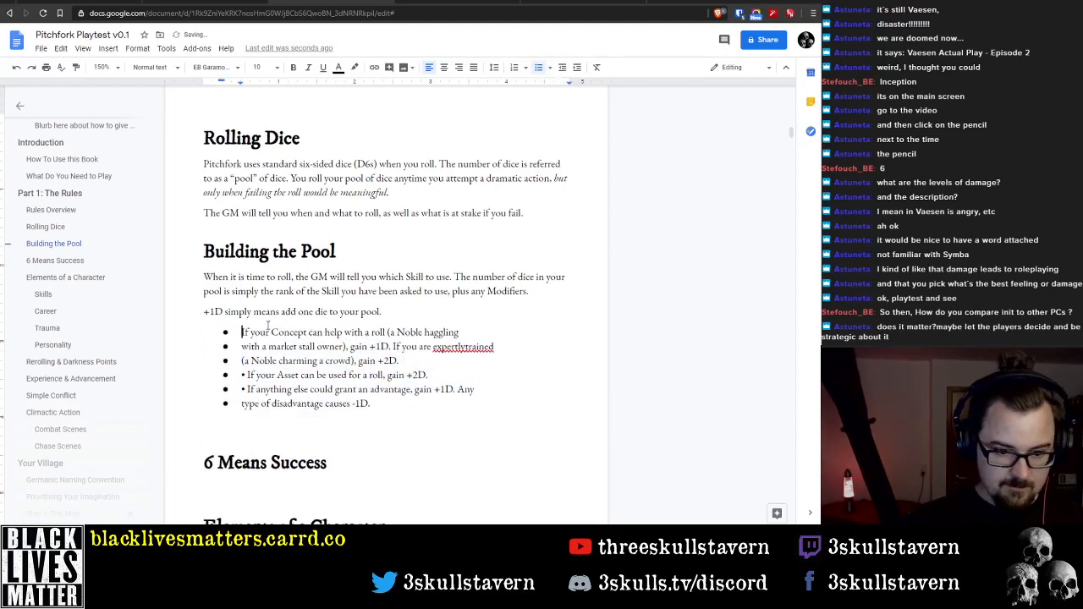
click(269, 328)
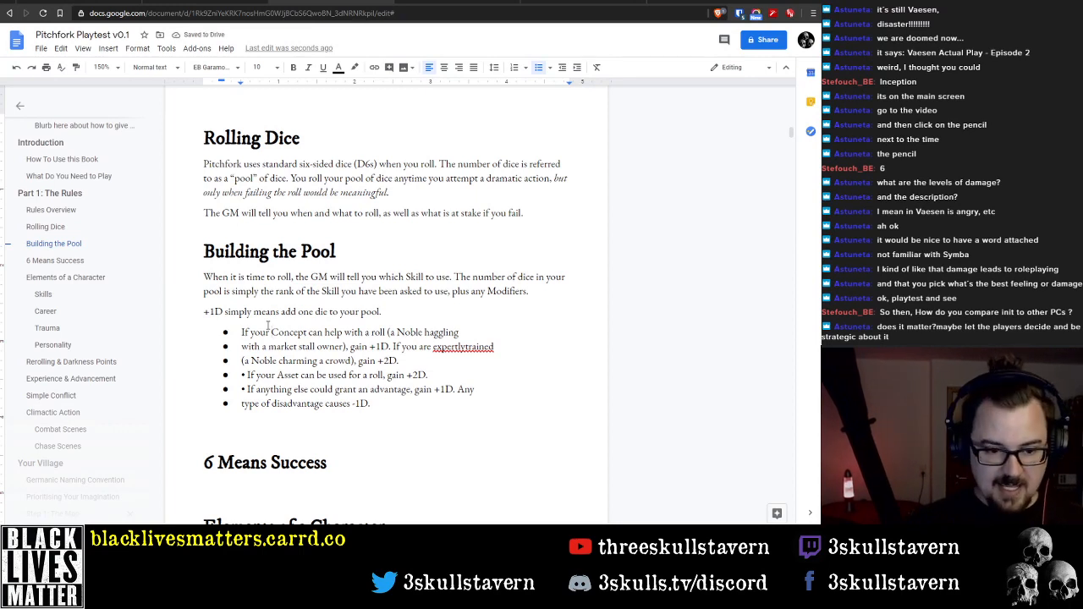
Remove the pasted bullet character before "If your Asset can be used for a roll"
key(Down)
key(Down)
key(Down)
key(Delete)
key(Delete)
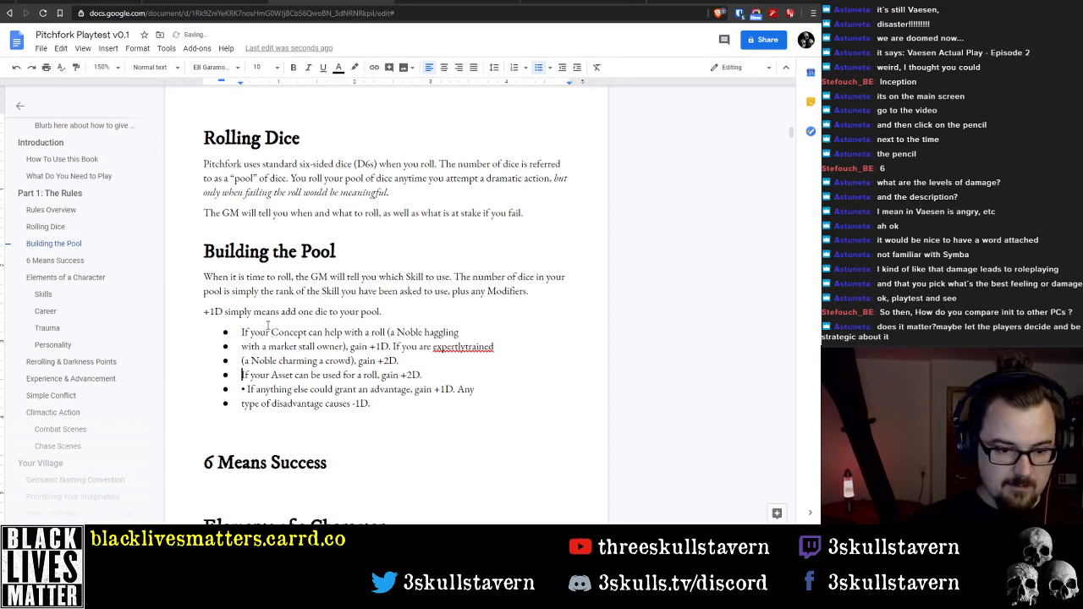
Move the Asset item's text into a new bullet above the Concept item at the start of the list
key(shift+End)
key(ctrl+x)
key(Up)
key(Up)
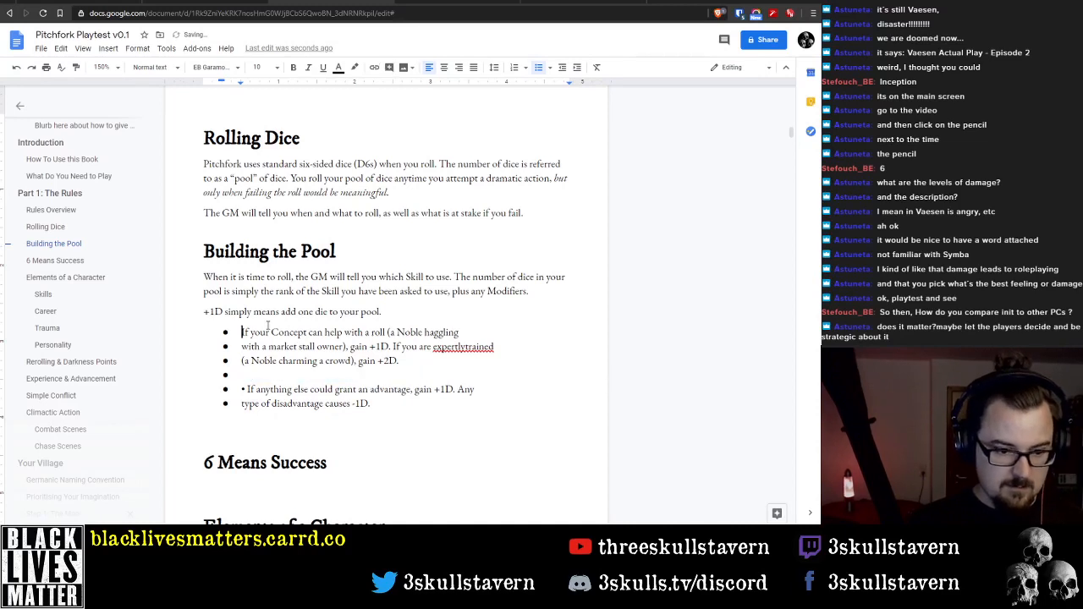
key(Return)
key(Up)
key(ctrl+v)
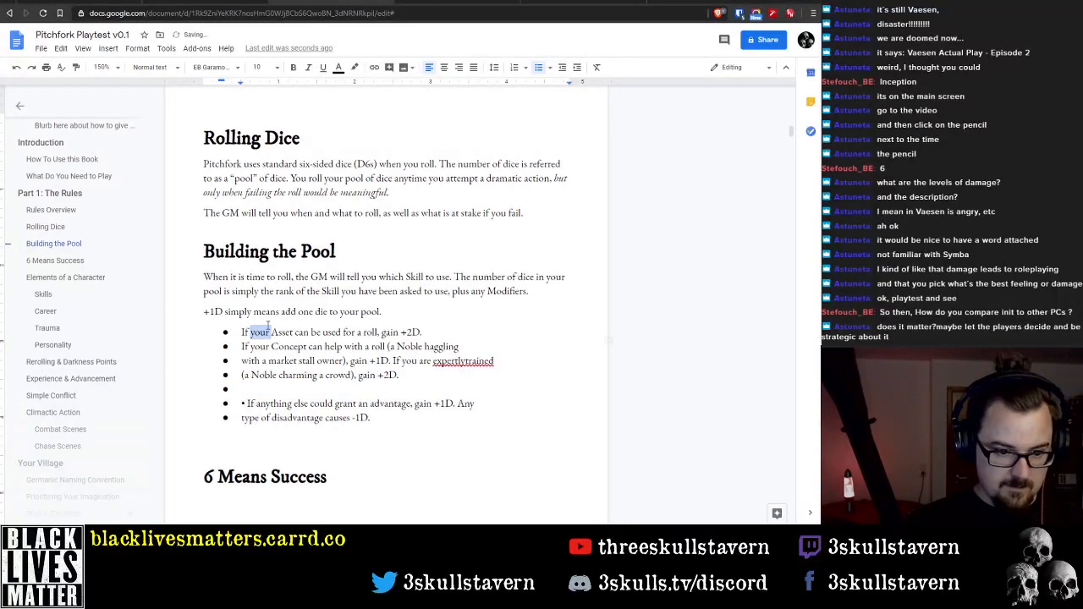
Replace "your Asset" with "a piece of Gear" in the first bullet
double_click(268, 326)
text(a piece of)
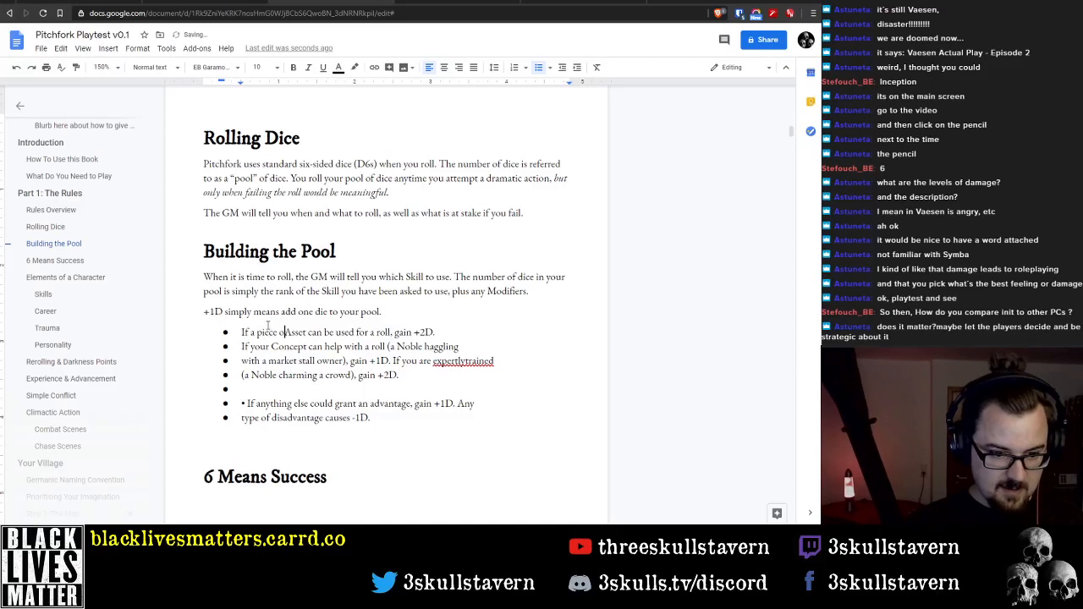
key(ctrl+shift+Right)
text(Gear)
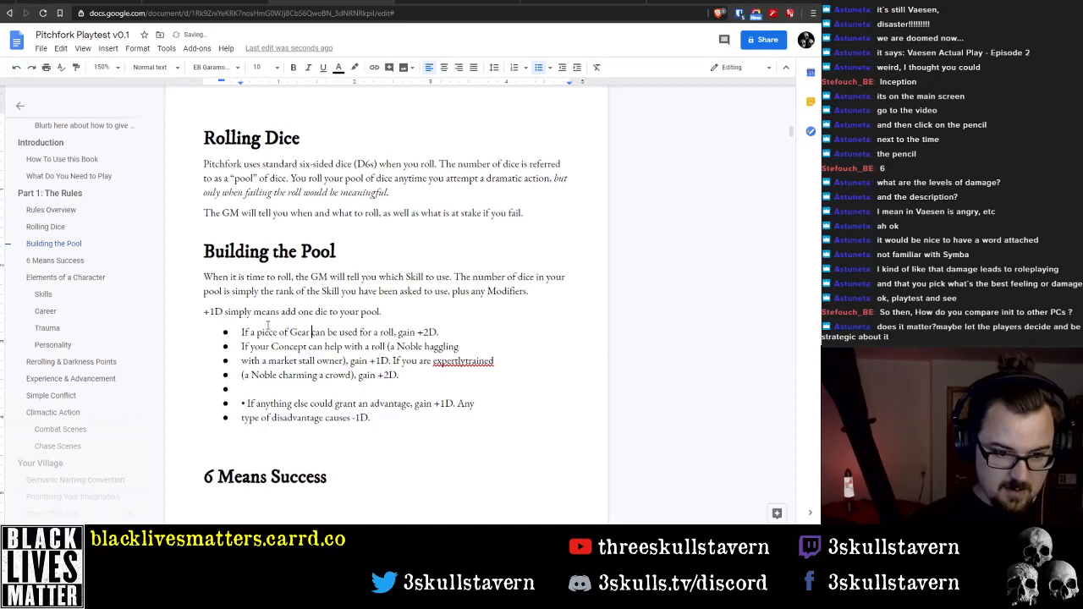
Replace "+2D" at the end of the Gear bullet with "dice equal to its Bonus value."
key(ctrl+Right)
key(ctrl+Right)
key(ctrl+Right)
key(ctrl+Right)
key(ctrl+Right)
key(ctrl+Right)
key(ctrl+Right)
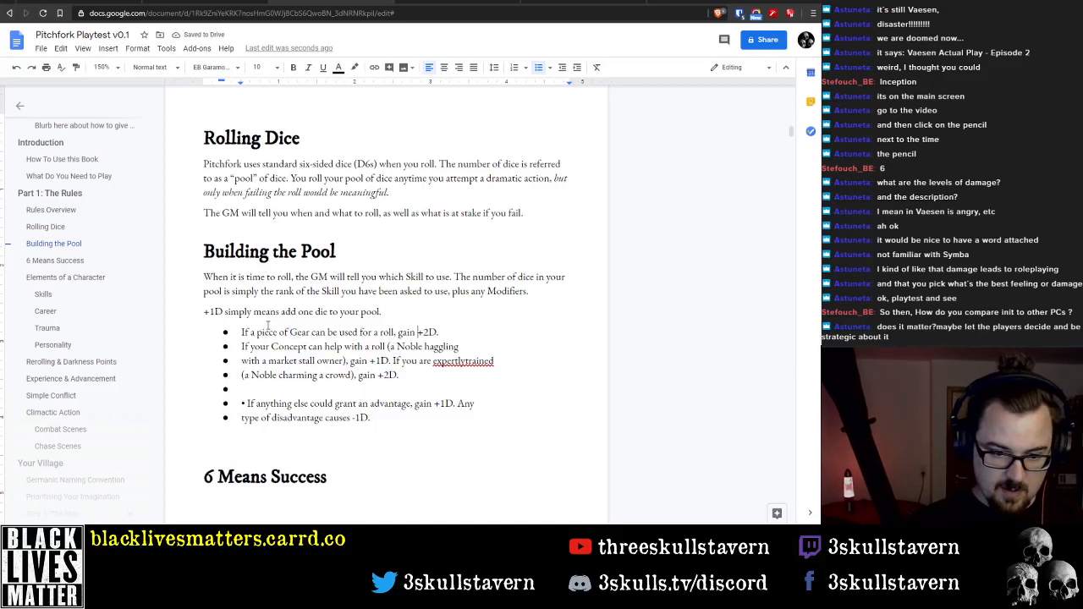
key(ctrl+shift+Right)
key(ctrl+shift+Right)
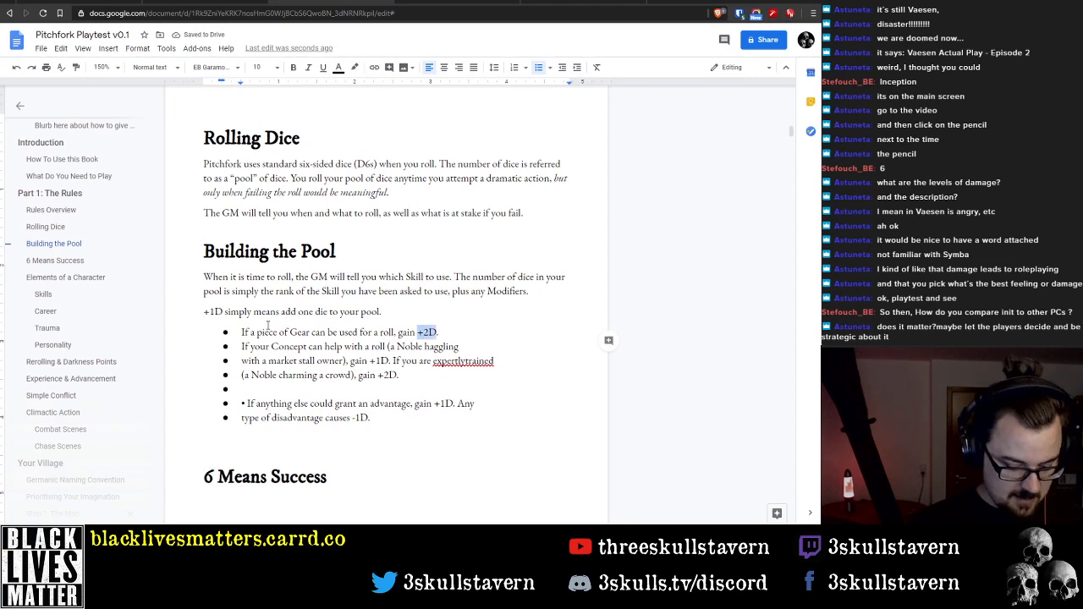
text(dice equal to)
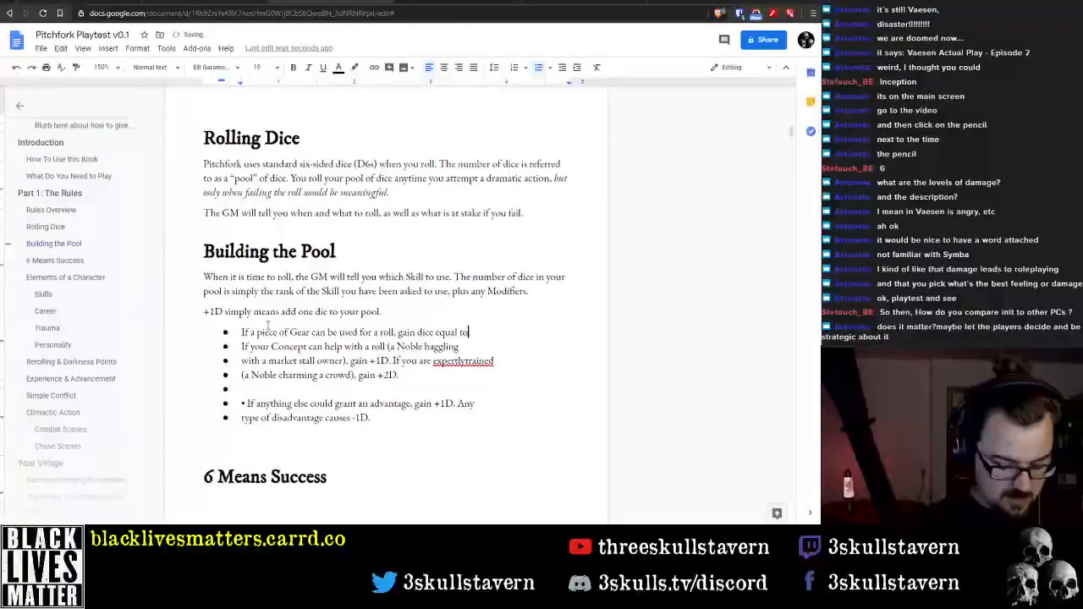
text( its Bonus)
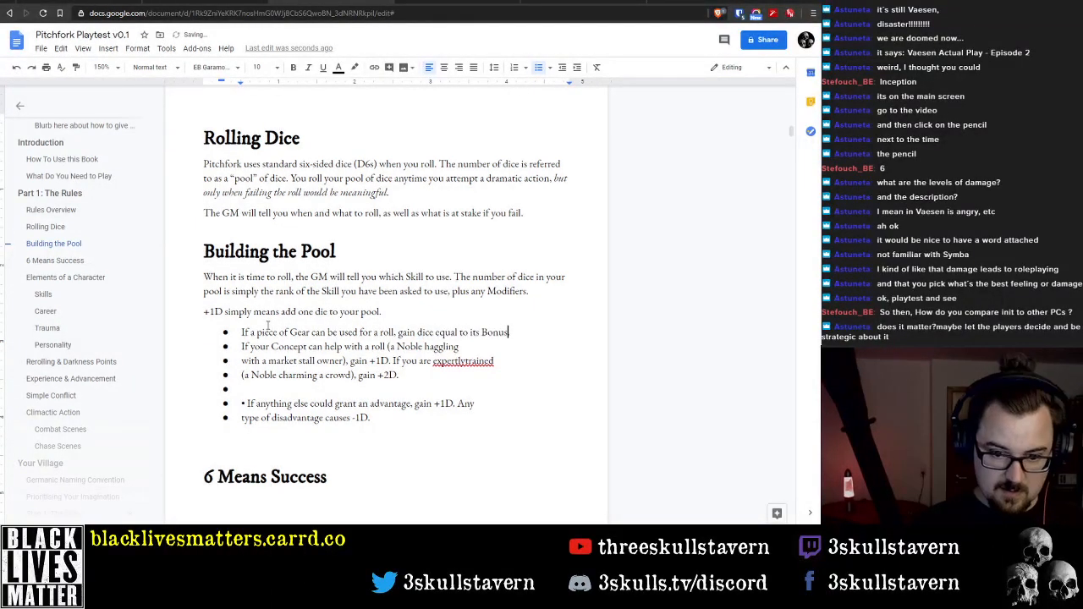
text( value.)
Add "(+1D / +2D)" after "Bonus value" in the Gear bullet, before the full stop
key(Down)
key(Home)
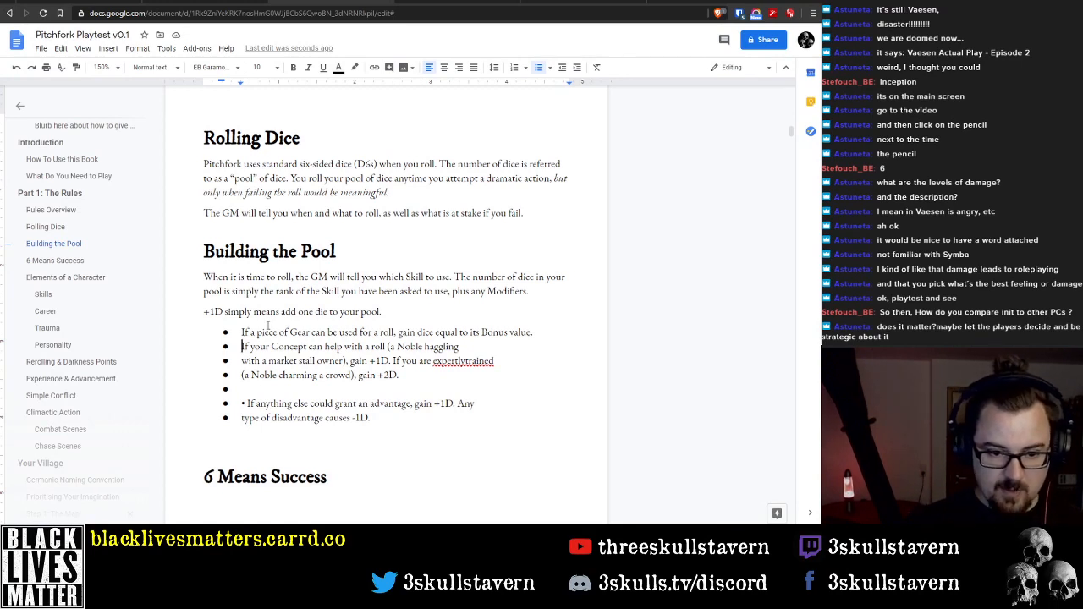
key(Left)
key(Left)
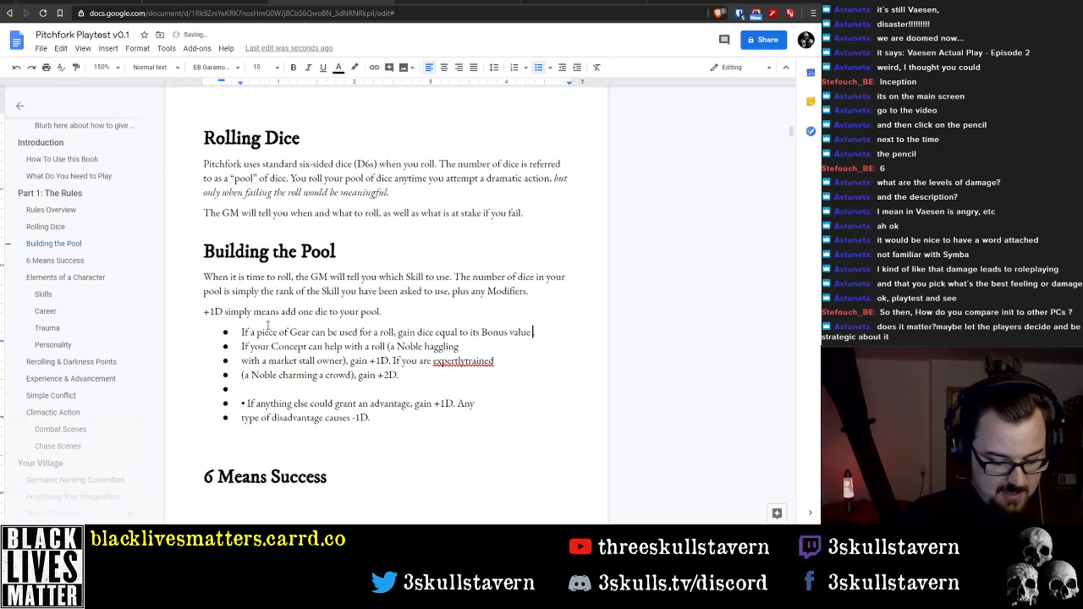
text((+1)
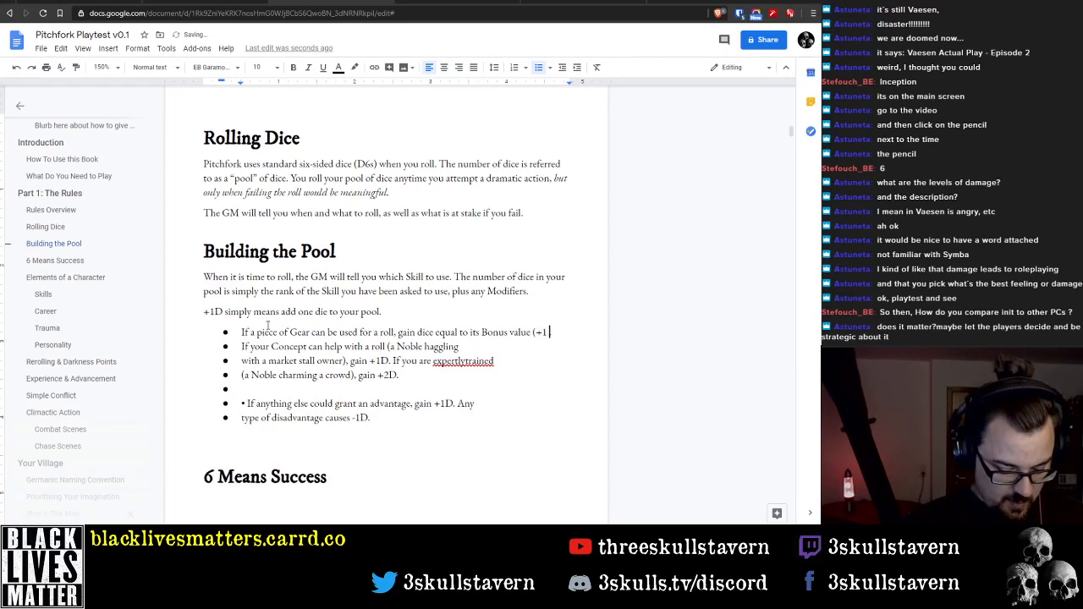
text( /)
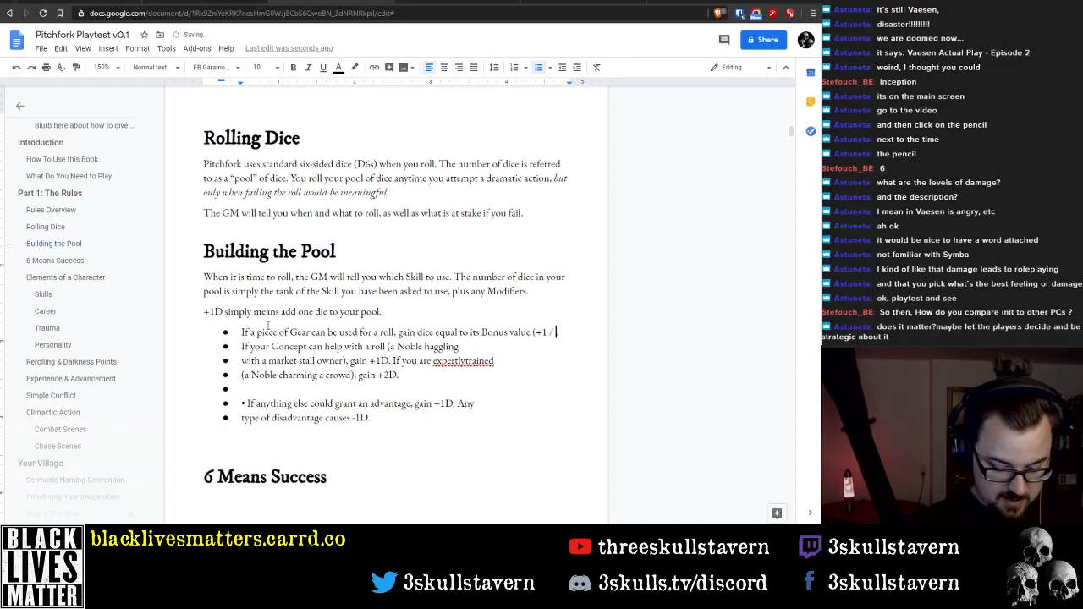
text( +2)
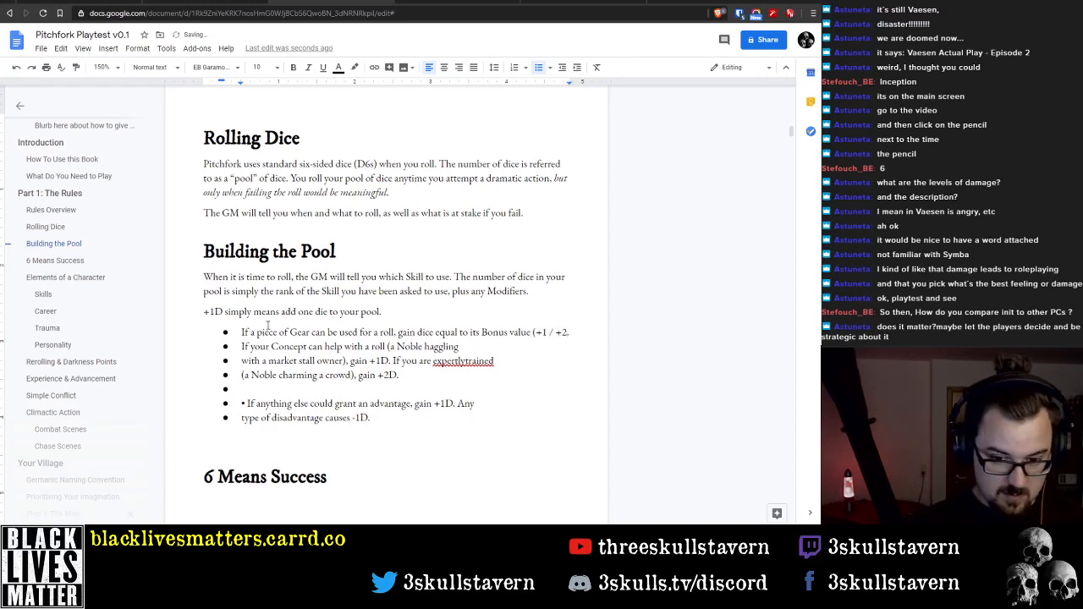
text(D)
key(Left)
key(Left)
key(Left)
key(Left)
key(Left)
key(Left)
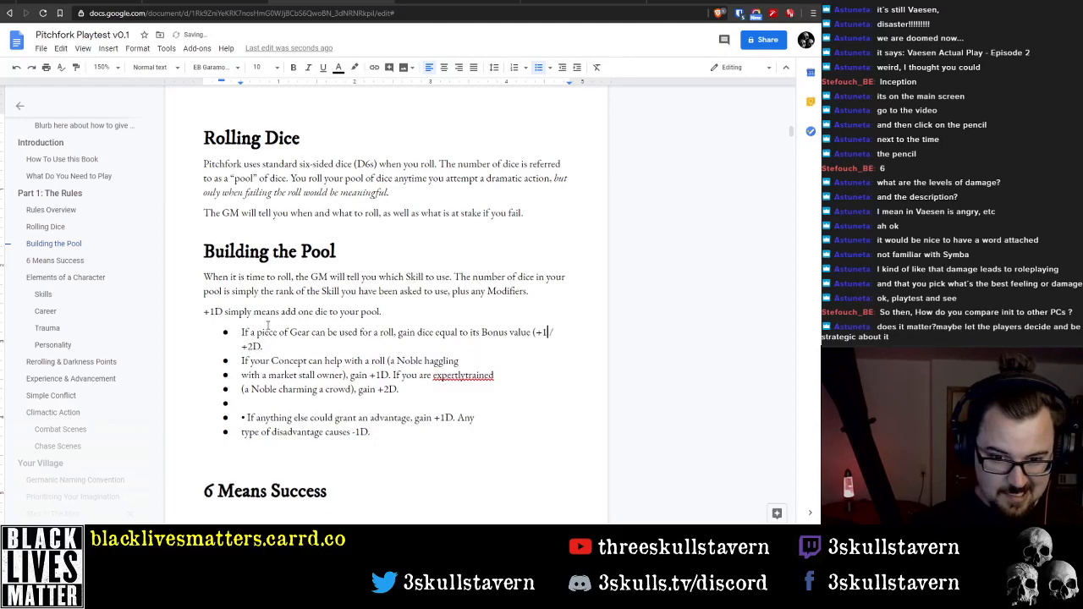
text(D)
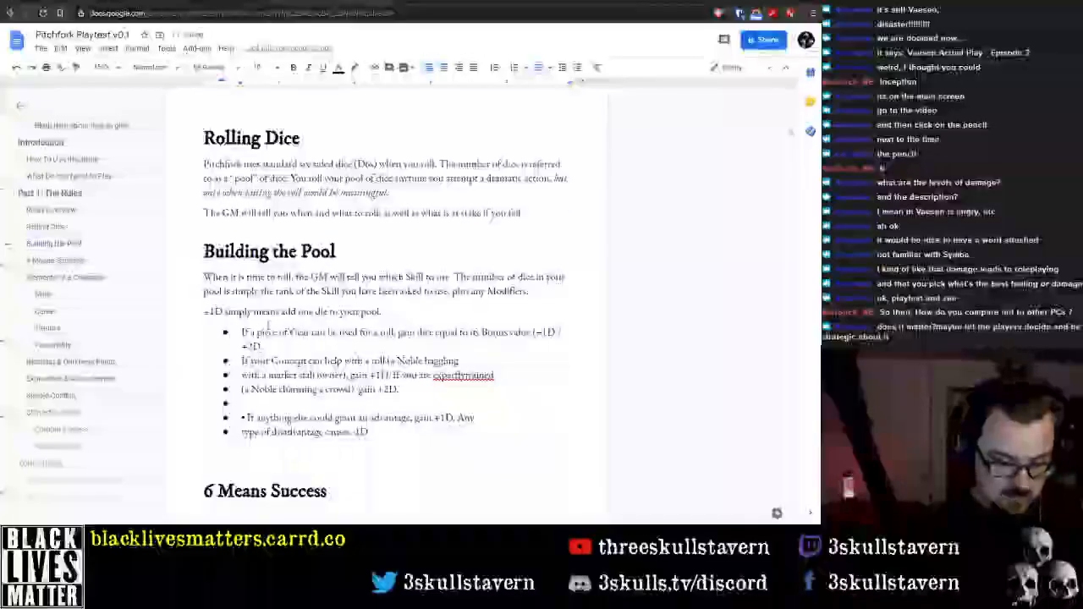
Delete "(+1D / +2D)" from the end of the Gear bullet, keeping the full stop after "Bonus value"
key(Up)
key(Home)
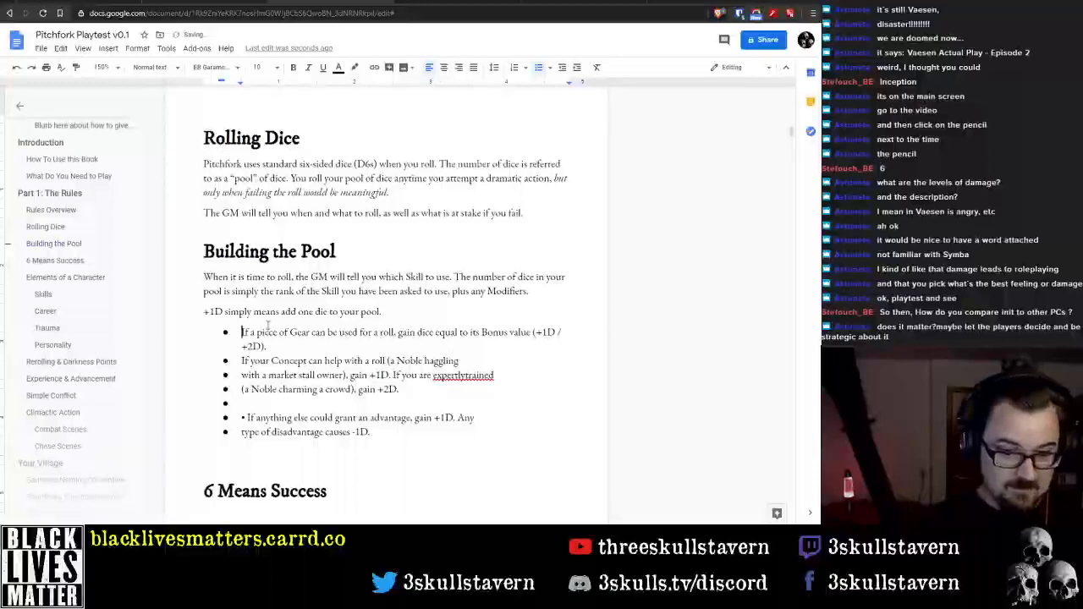
key(ctrl+Right)
key(ctrl+Right)
key(ctrl+Right)
key(ctrl+Right)
key(ctrl+Right)
key(ctrl+Right)
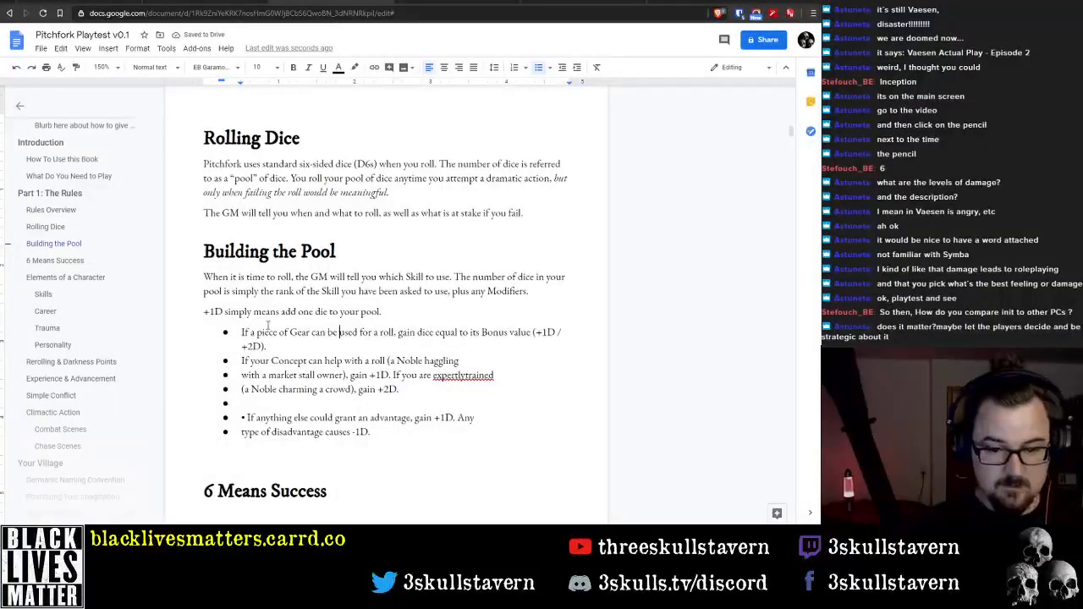
key(ctrl+Right)
key(ctrl+Right)
key(ctrl+Right)
key(ctrl+Right)
key(ctrl+Right)
key(ctrl+Right)
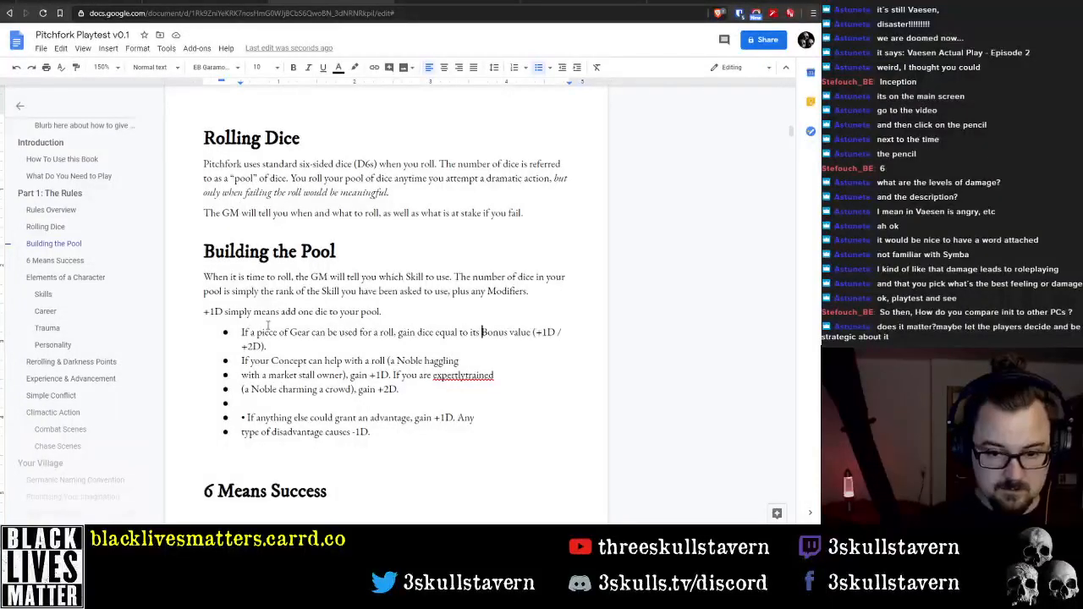
key(ctrl+shift+Right)
key(ctrl+shift+Right)
key(ctrl+shift+Right)
key(BackSpace)
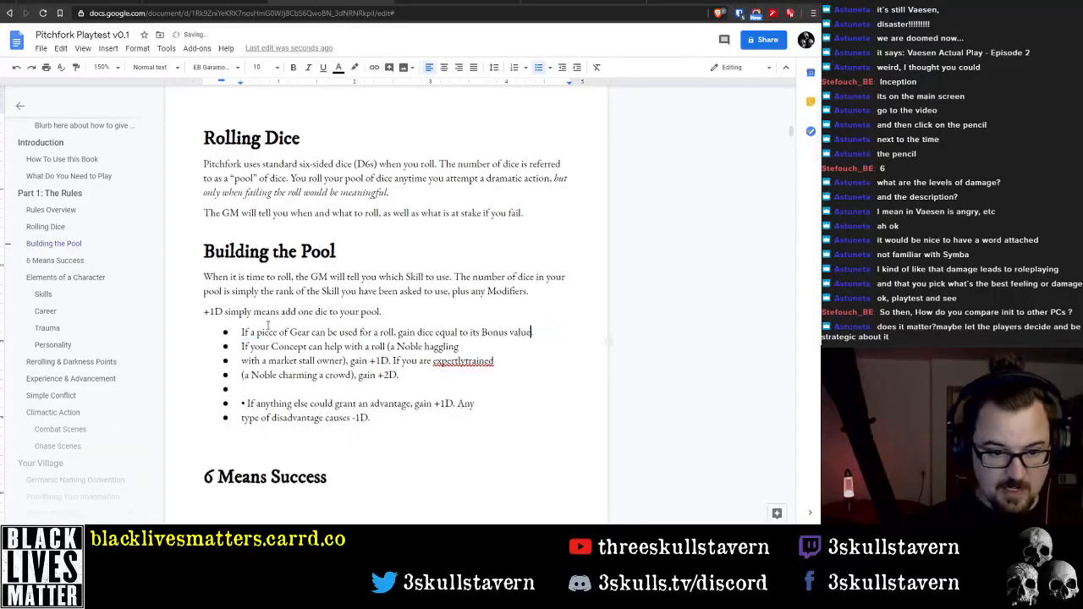
Join the Concept item's broken lines into a single bullet and remove the empty bullet below it
key(Down)
key(Home)
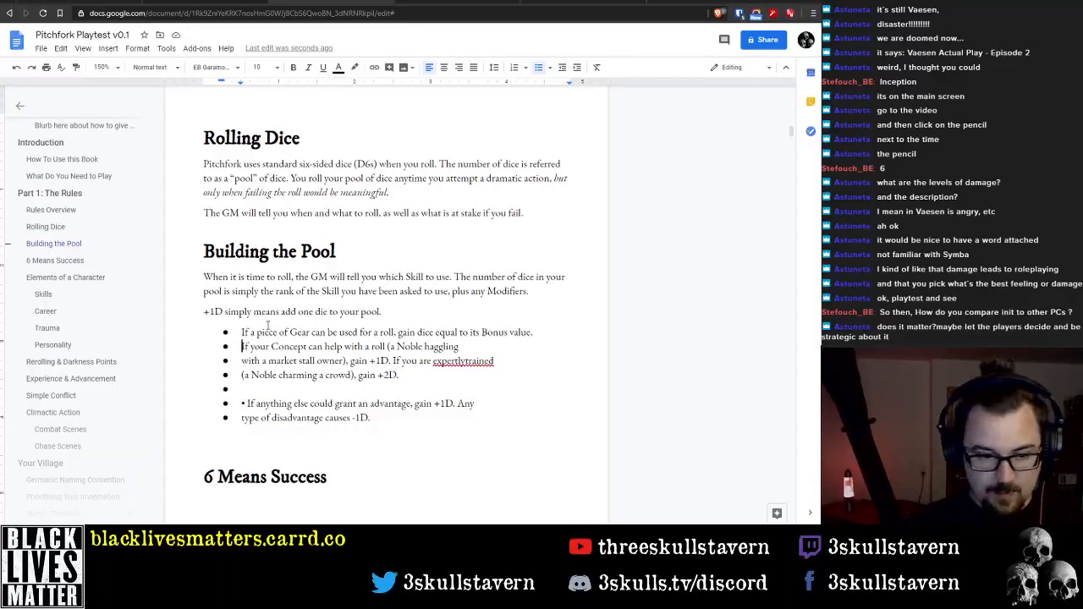
key(End)
key(Delete)
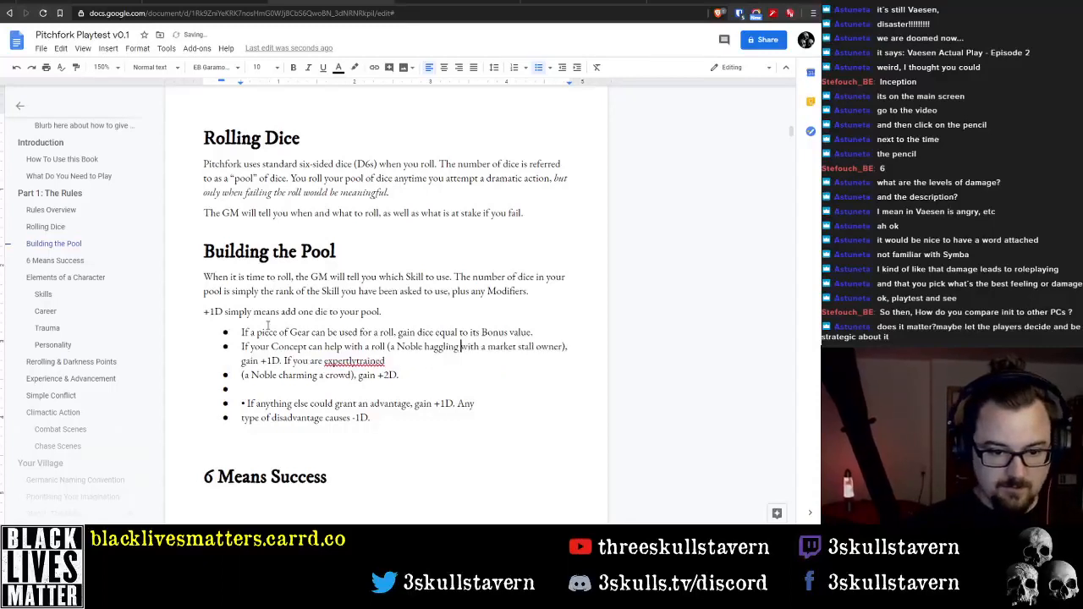
key(Delete)
key(Down)
key(Delete)
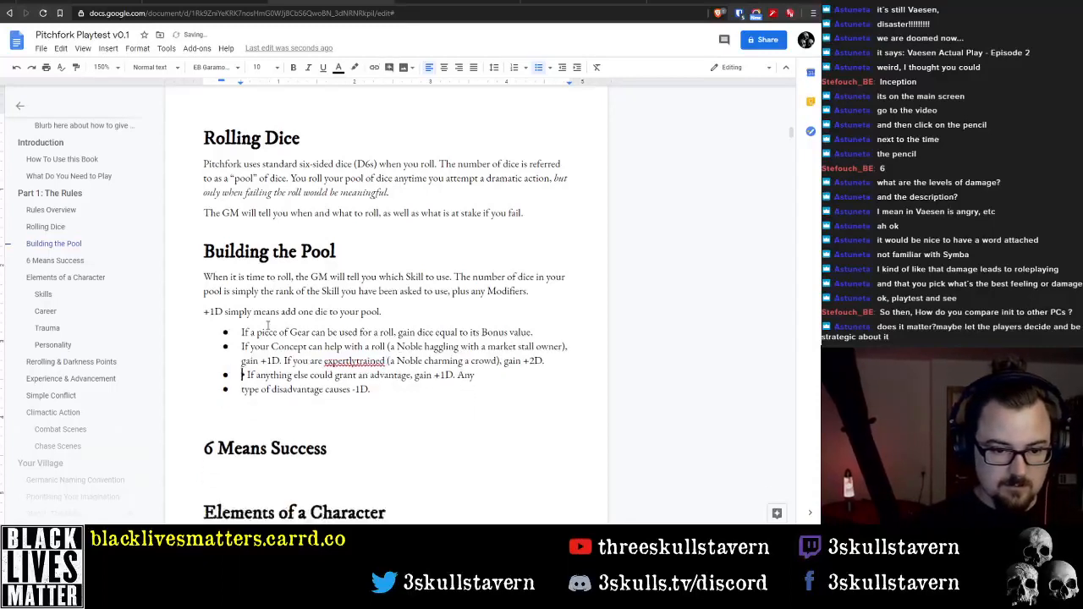
Replace the whole Concept bullet text with "If any other characters can help"
key(Up)
key(Up)
key(shift+Down)
key(shift+End)
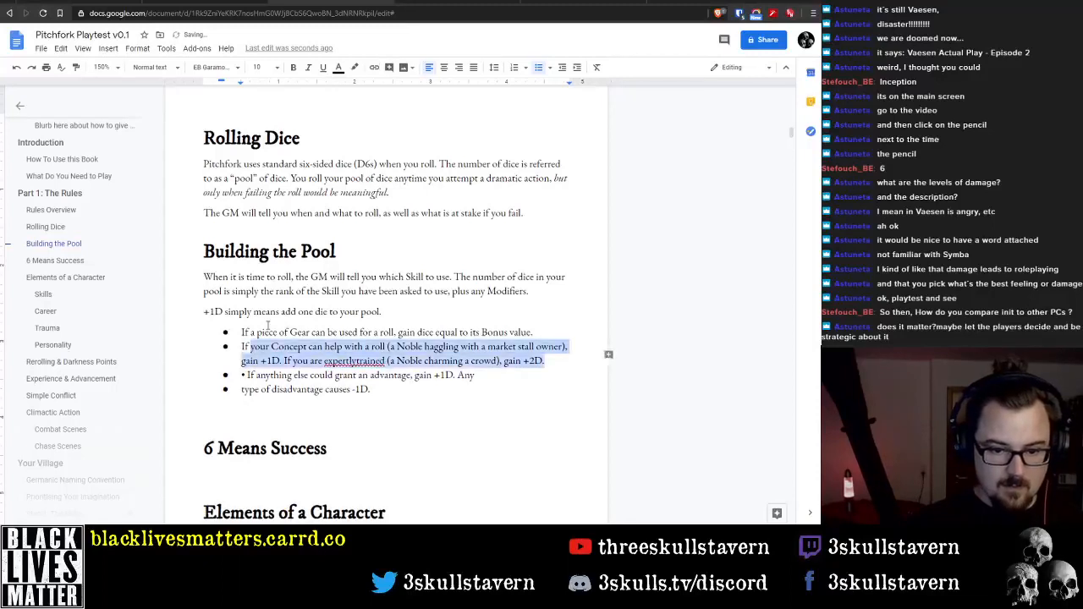
text(If any other chAR)
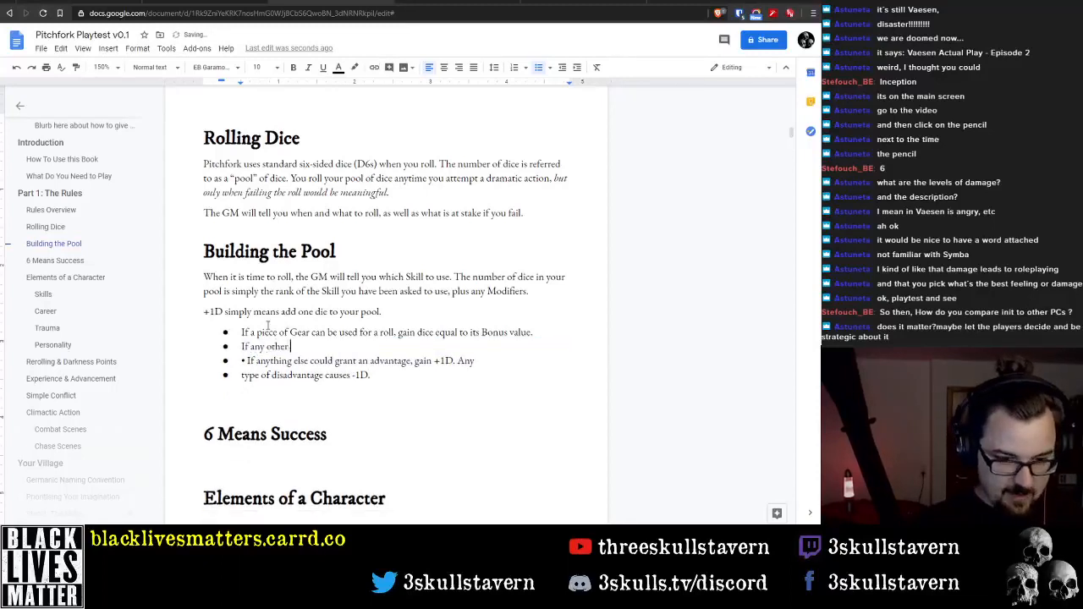
key(BackSpace)
key(BackSpace)
key(BackSpace)
text(hara)
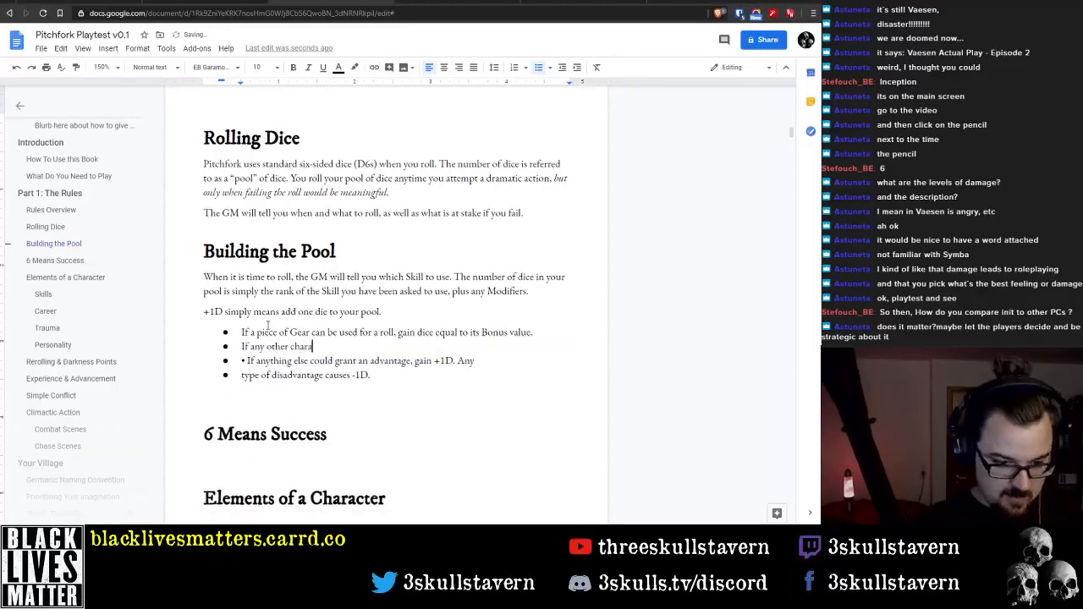
text(cters can help)
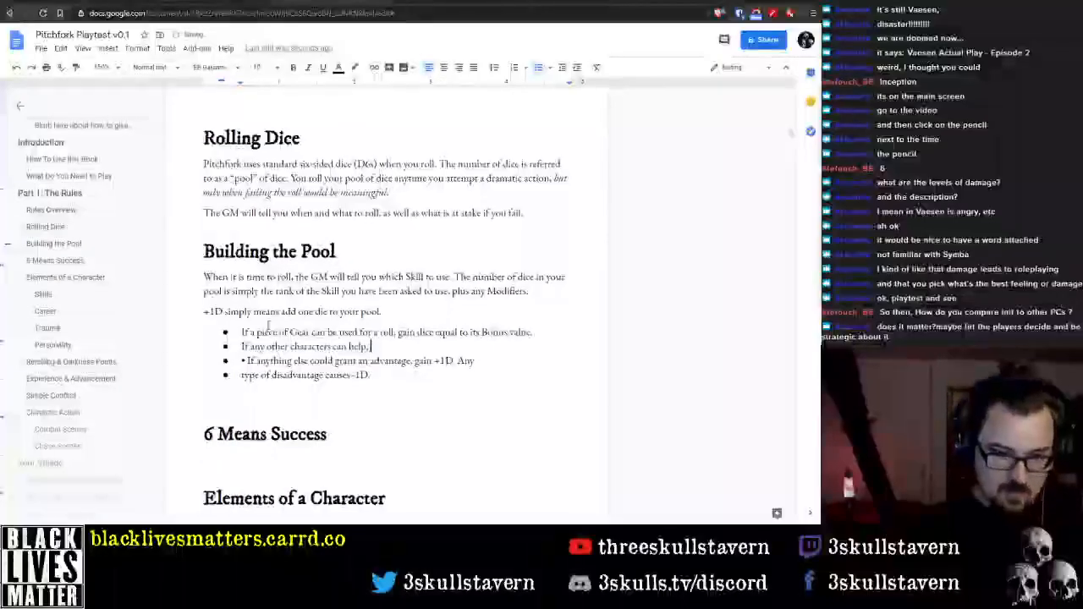
text(, they)
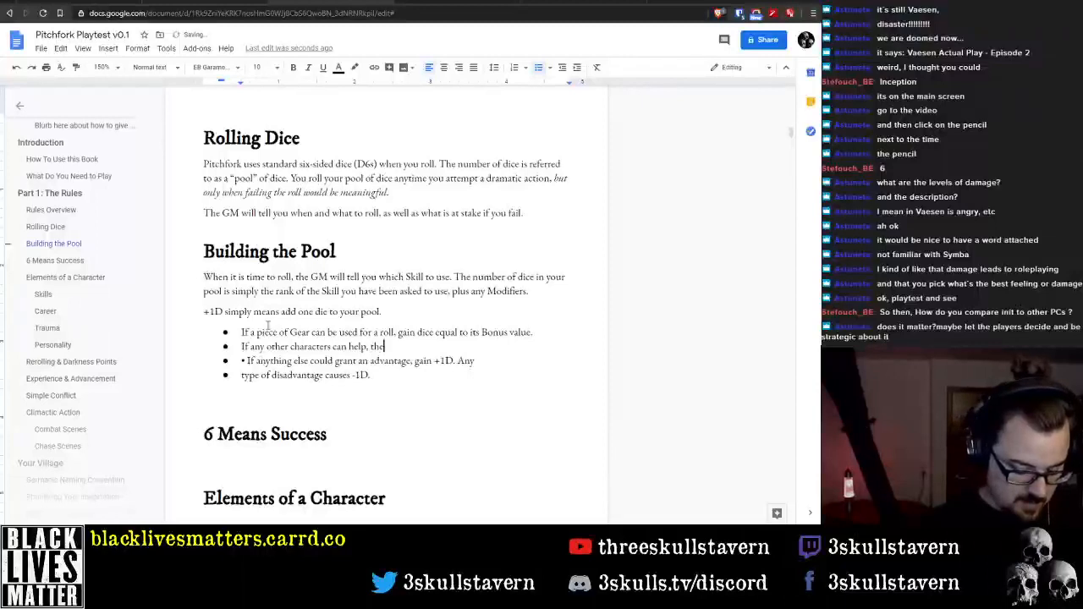
Complete the bullet about other characters helping with ", gain +1D."
key(BackSpace)
key(BackSpace)
key(BackSpace)
key(BackSpace)
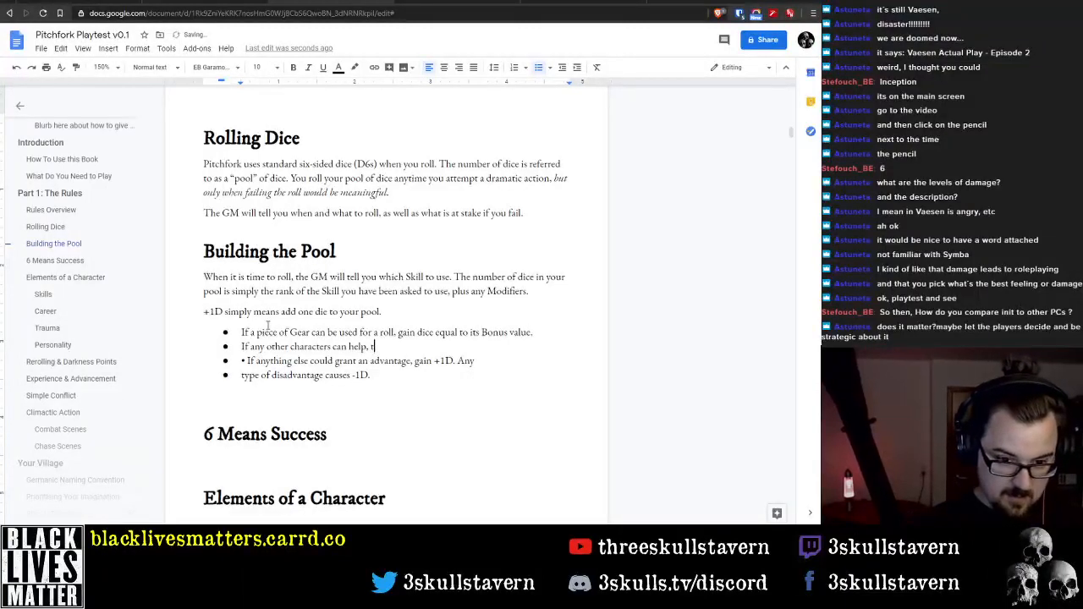
text(gain +1D)
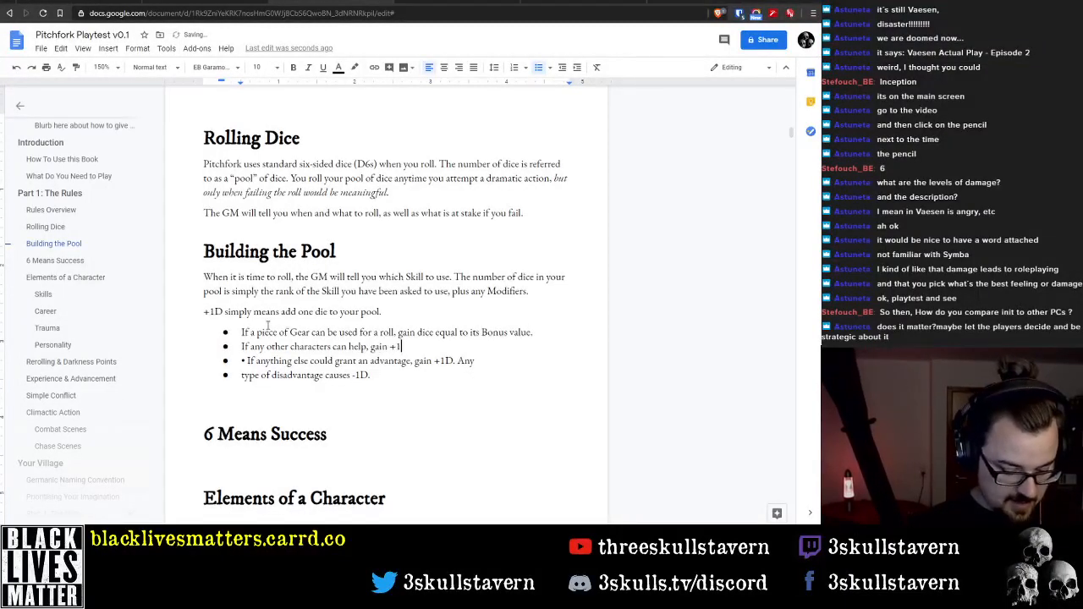
text(.)
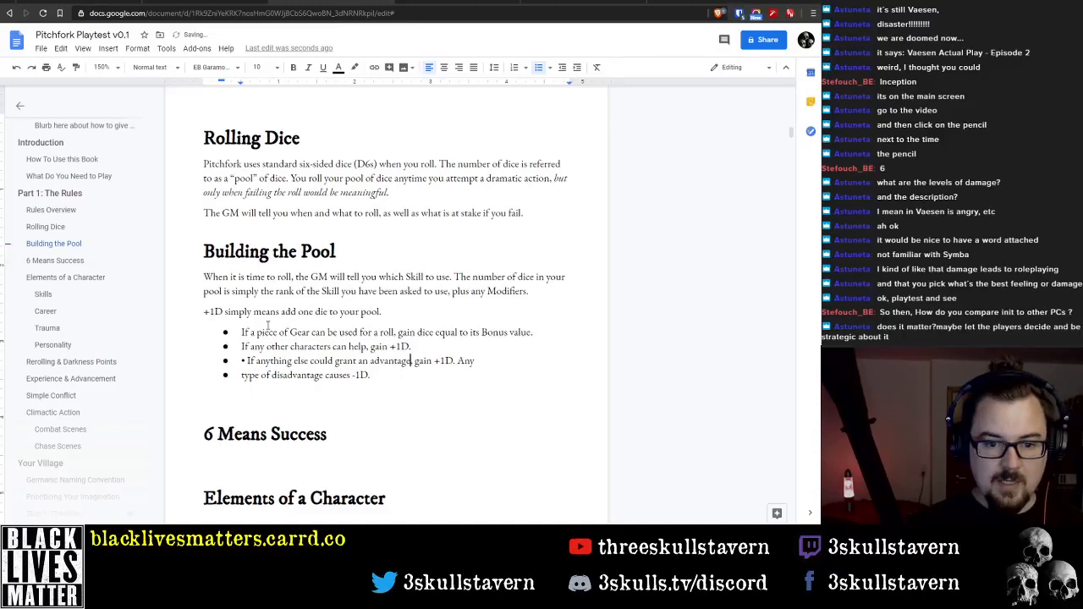
Remove the stray bullet character before "If anything else" and join the following line into the same bullet
key(Home)
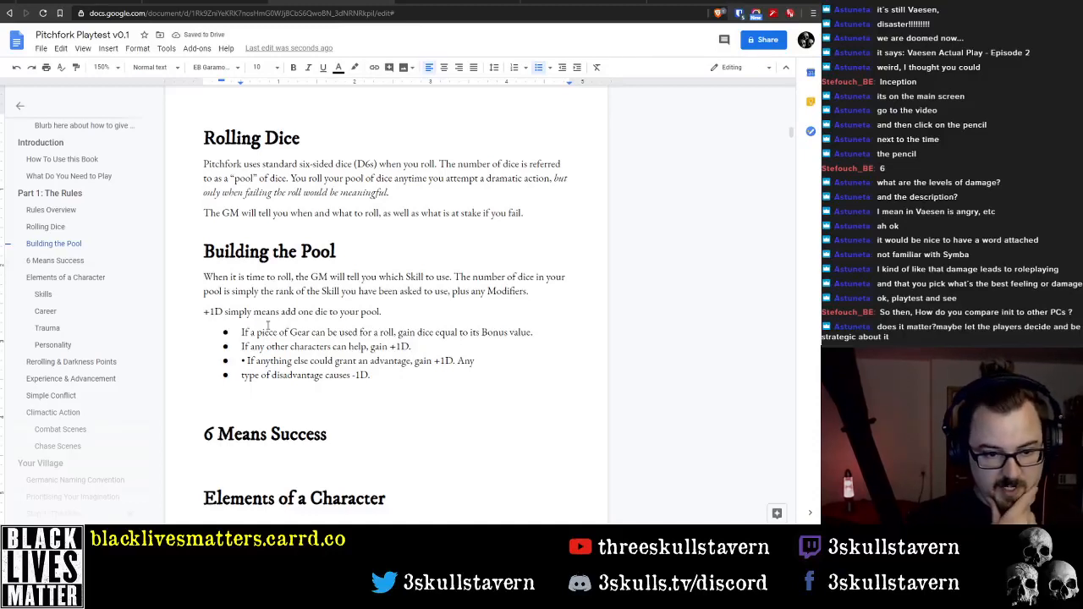
key(Delete)
key(Delete)
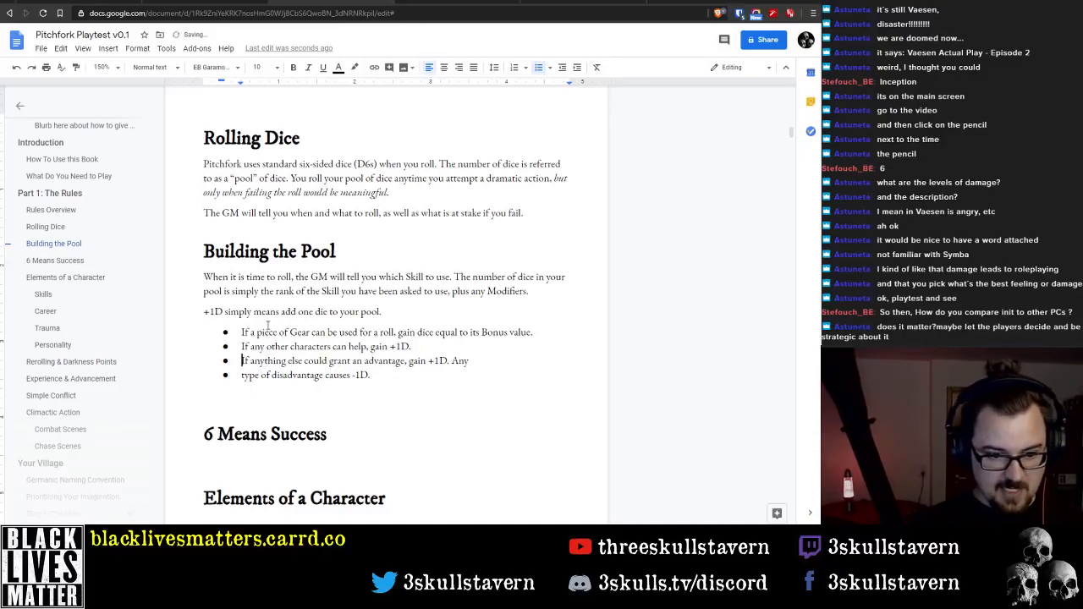
key(End)
key(Delete)
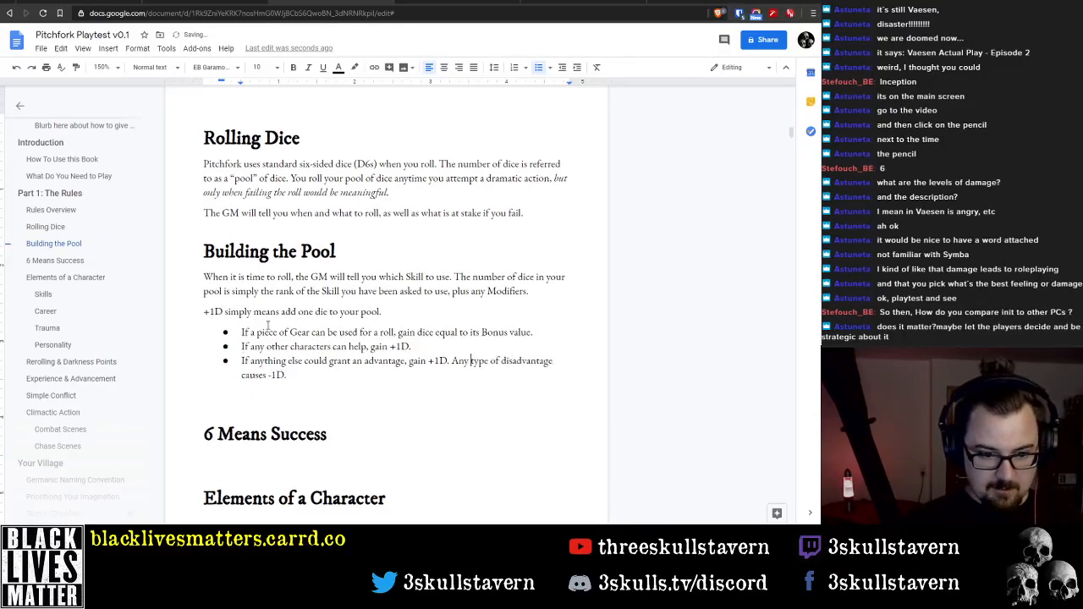
Reword the start of the last bullet to "If there is anything else which could grant an advantage"
key(Home)
key(ctrl+Right)
text(ther)
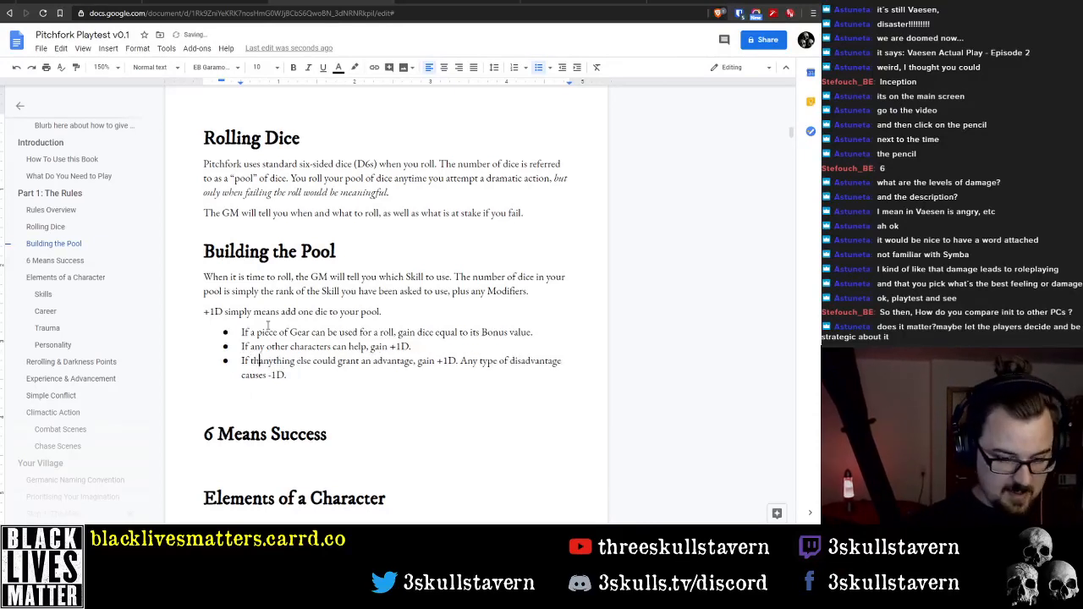
key(BackSpace)
text(e is)
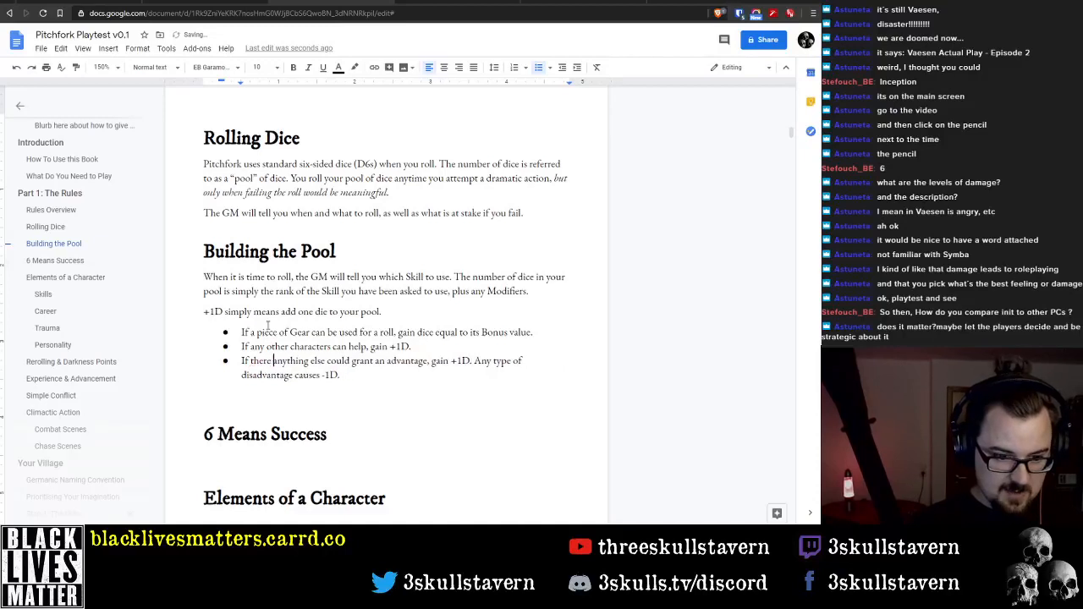
key(ctrl+Right)
key(ctrl+Right)
text(which)
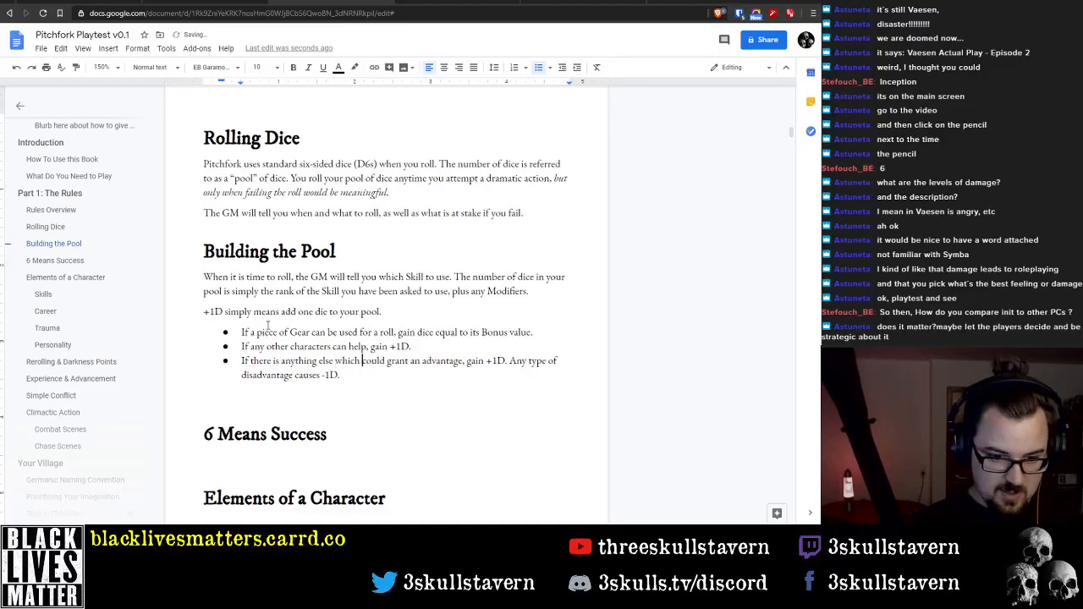
Delete the sentence about disadvantage from the last bullet and remove the empty line below the list
key(ctrl+Right)
key(ctrl+Right)
key(ctrl+Right)
key(ctrl+Right)
key(ctrl+Right)
key(ctrl+Right)
key(ctrl+Right)
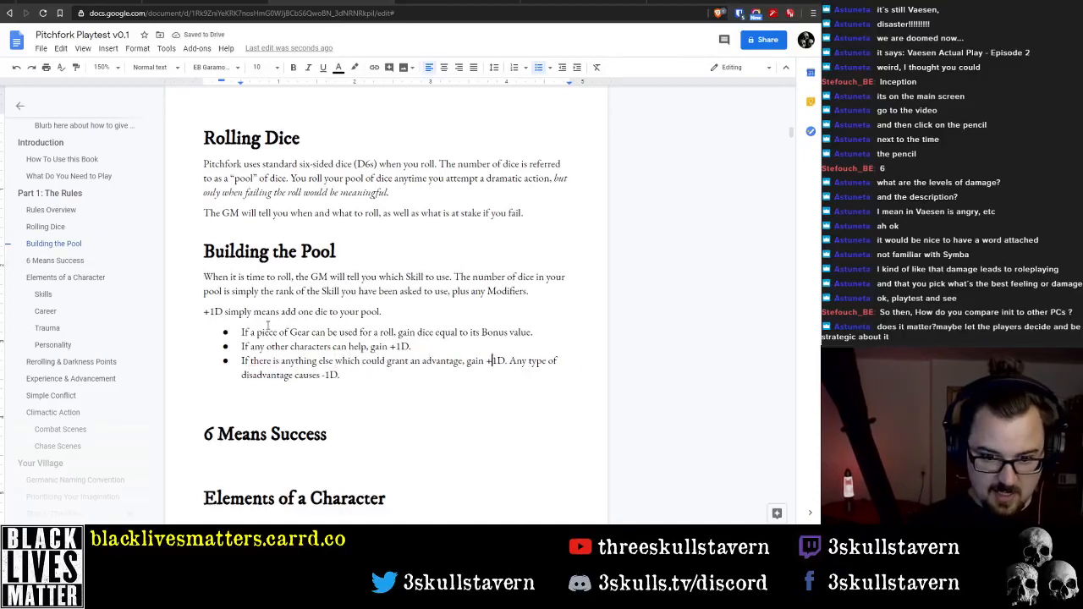
key(ctrl+shift+Down)
key(BackSpace)
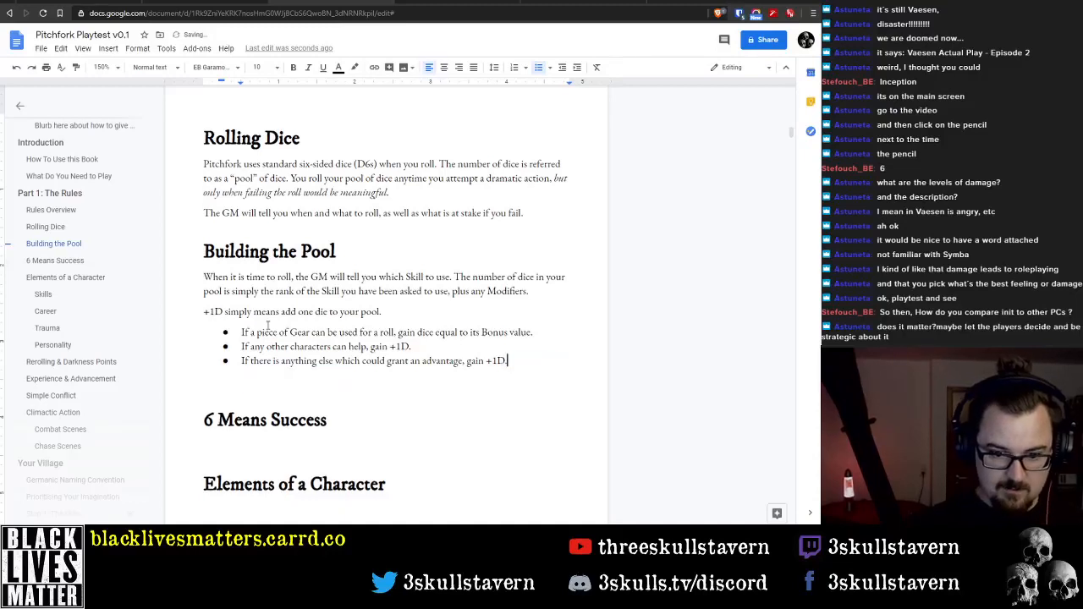
key(Down)
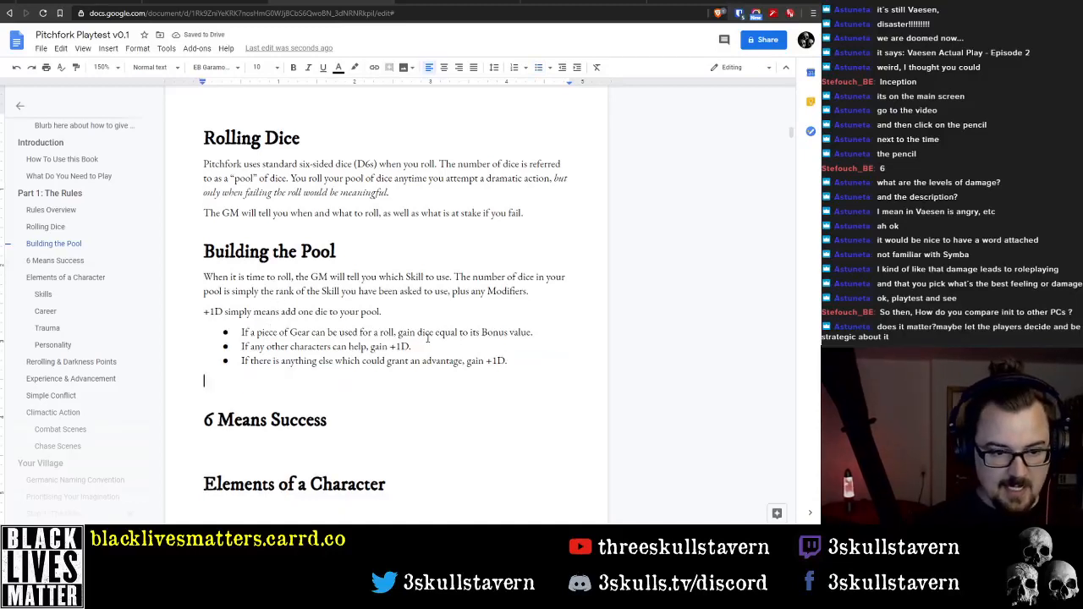
key(Delete)
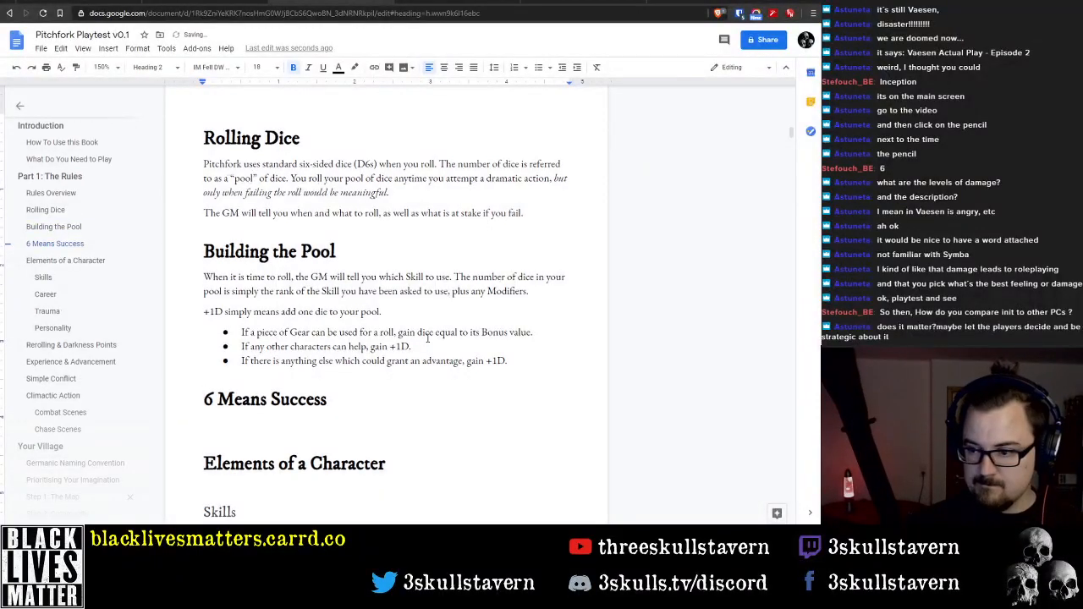
Start the paragraph under the 6 Means Success heading with "To succeed at a roll, all you need is"
key(Down)
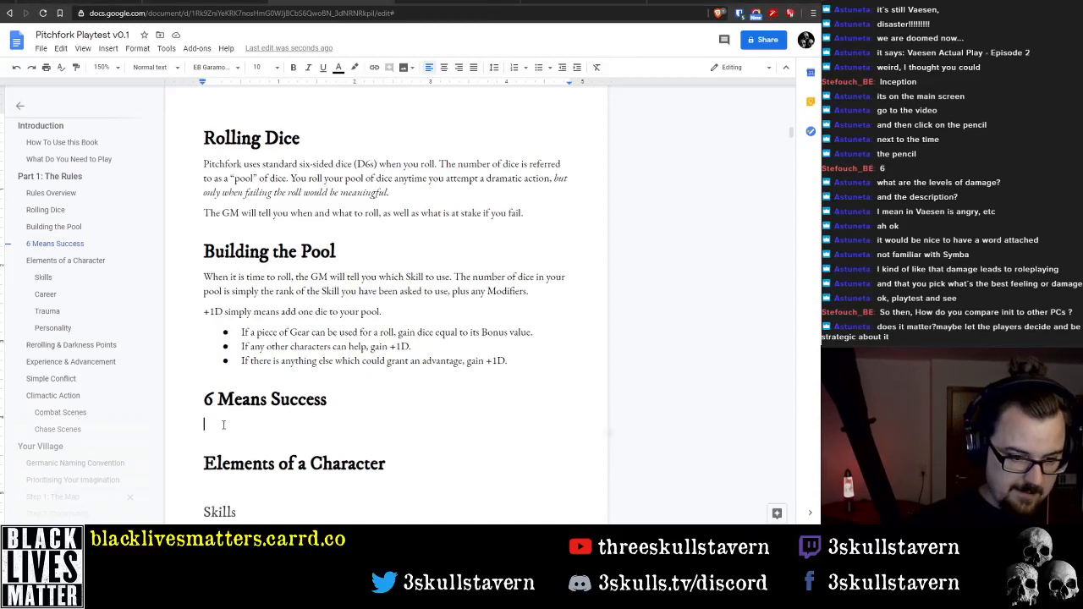
text(To su)
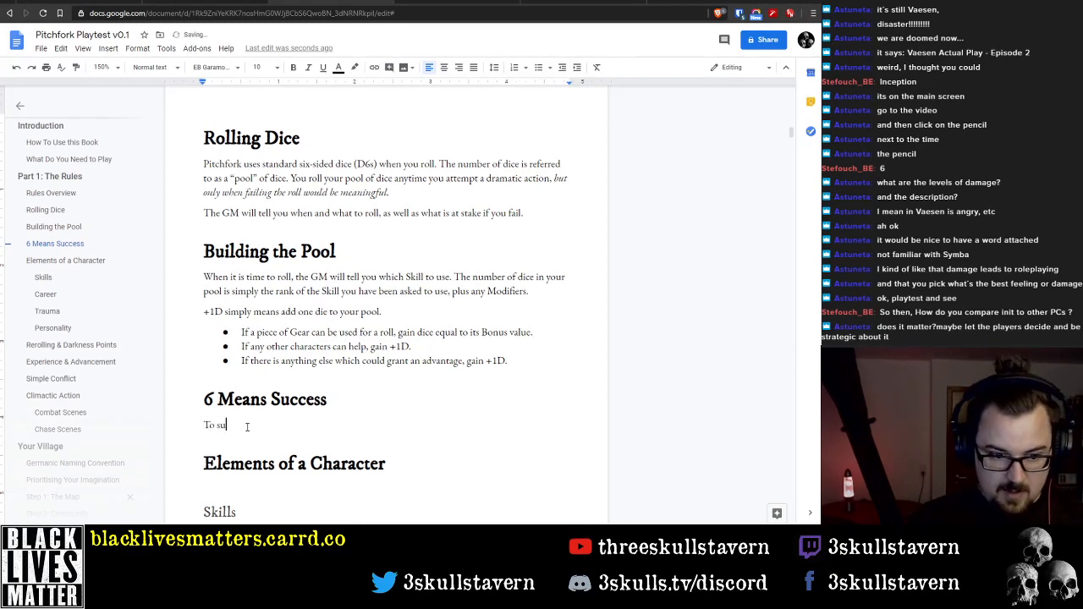
text(cceed at a roll, )
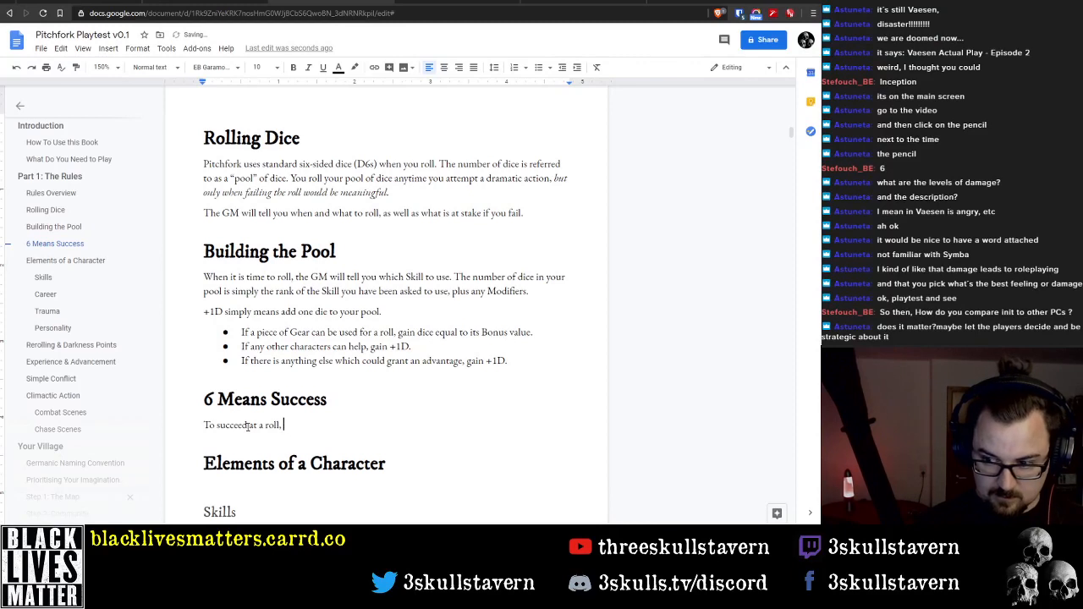
text(all you need it)
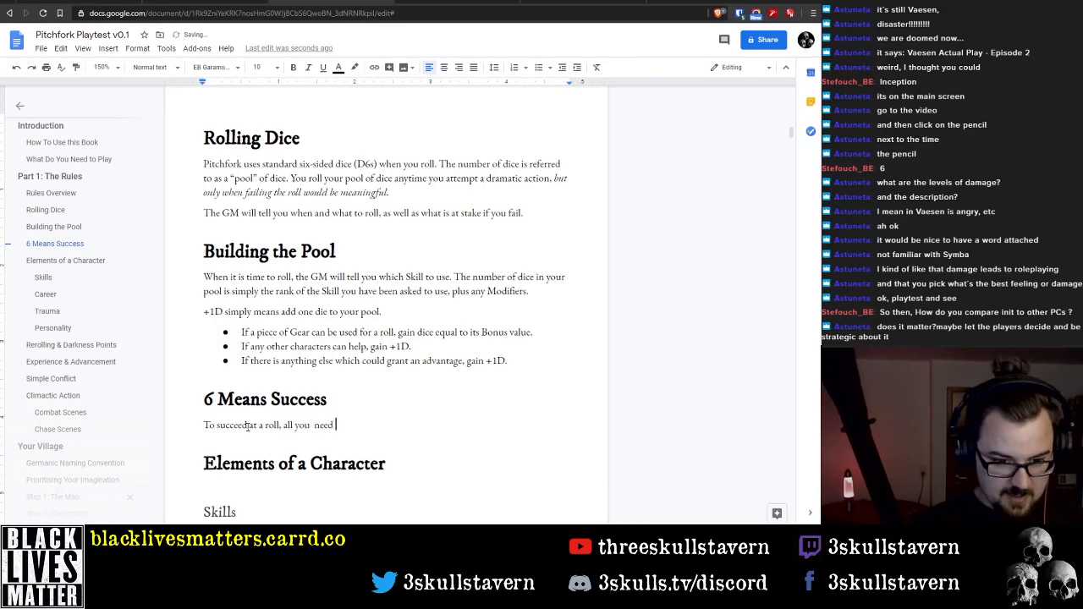
key(ctrl+Left)
key(ctrl+Left)
key(End)
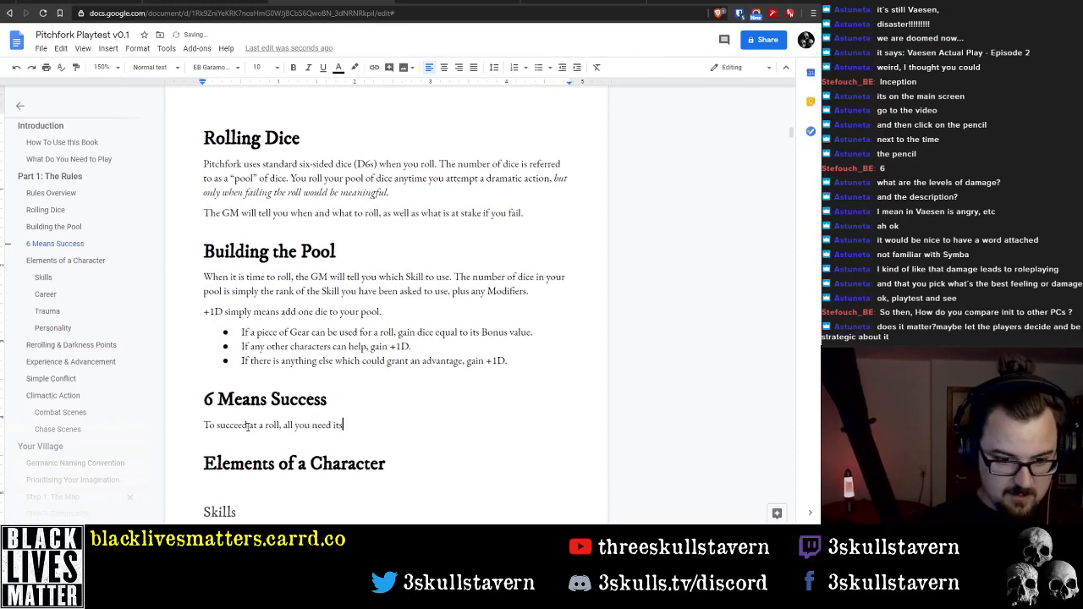
key(BackSpace)
key(BackSpace)
text(is to)
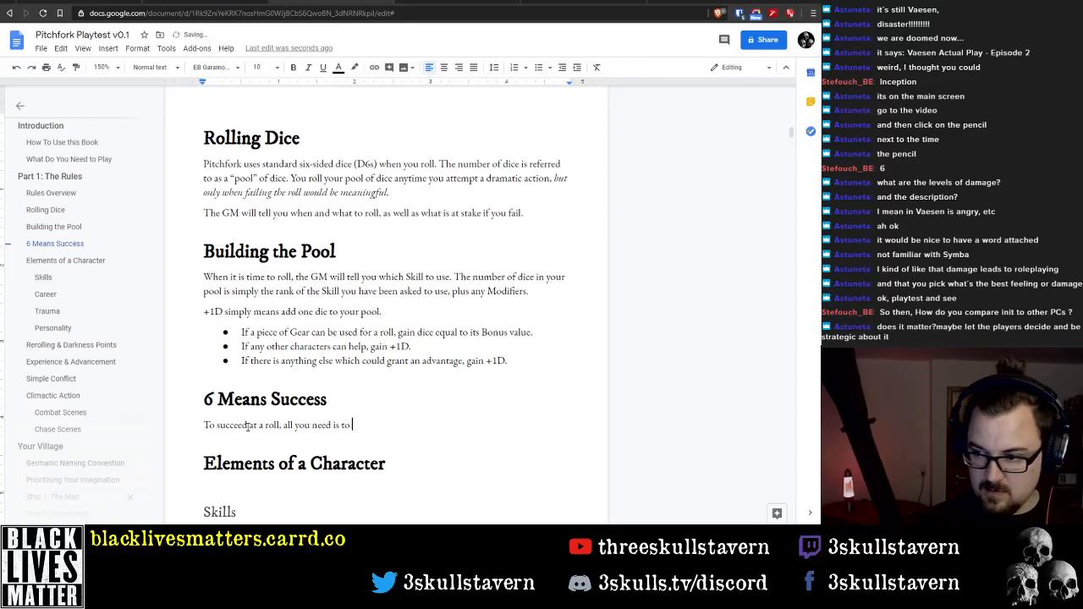
Finish the sentence under 6 Means Success with "at least one 6."
key(BackSpace)
key(BackSpace)
key(BackSpace)
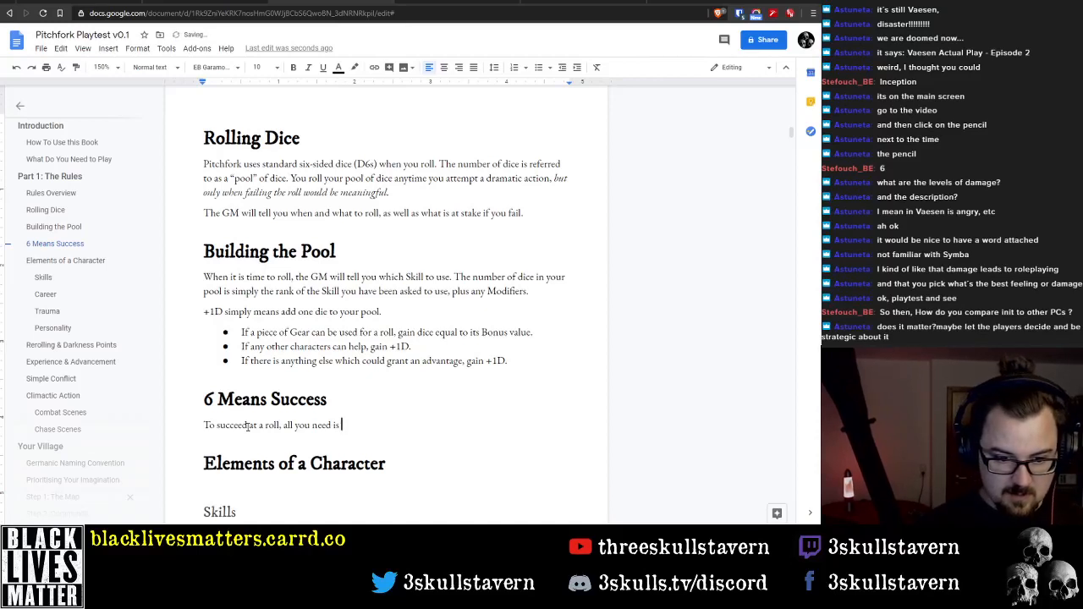
text(at least one )
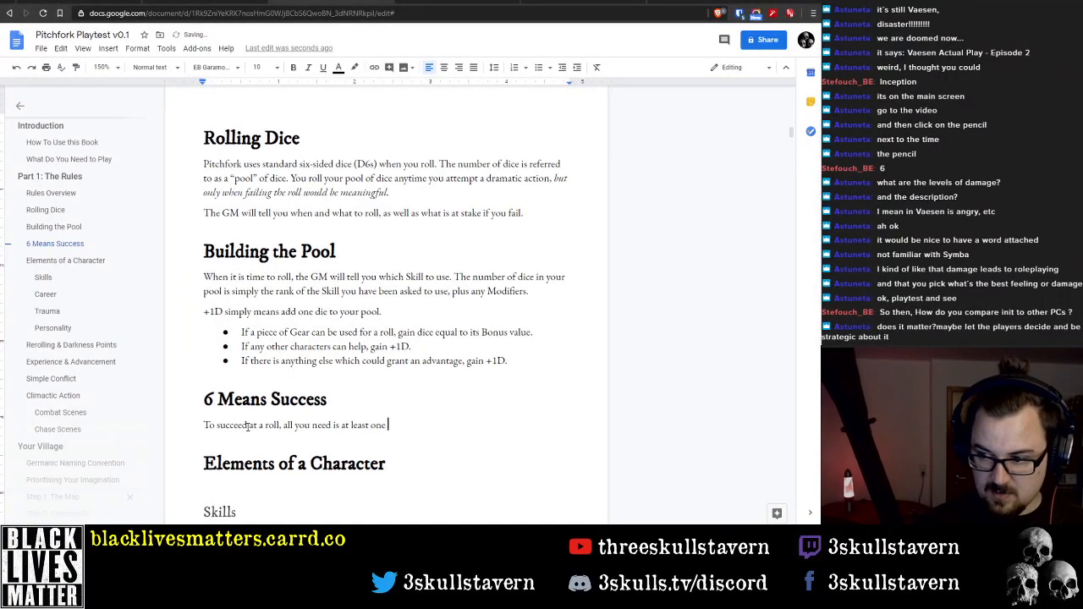
text(6.)
Make the words "at least one 6" bold, leaving out the full stop
key(ctrl+shift+Left)
key(ctrl+shift+Left)
key(ctrl+shift+Left)
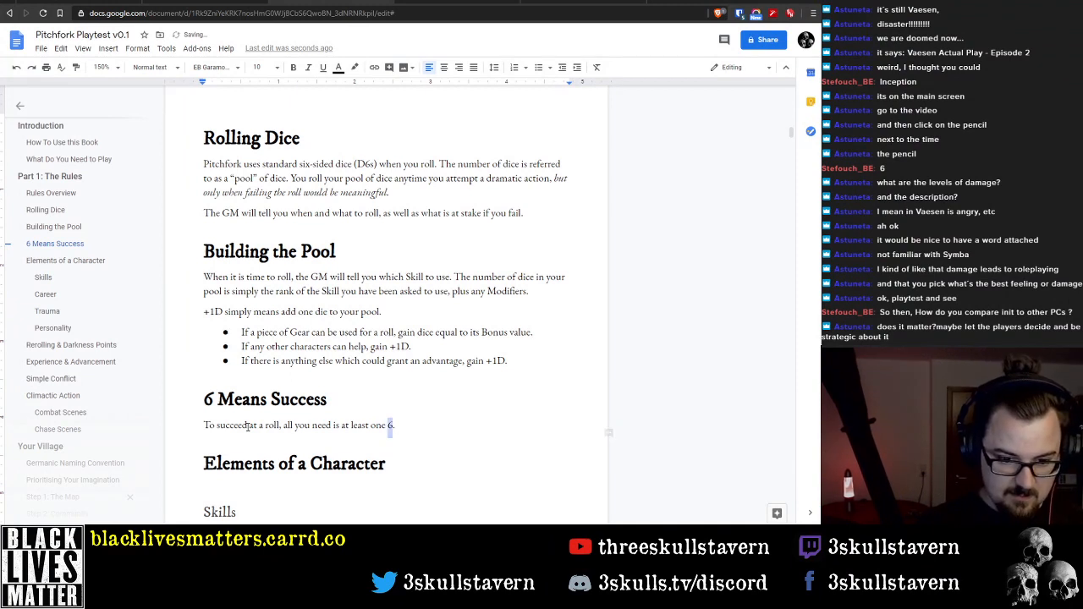
key(ctrl+shift+Left)
key(ctrl+b)
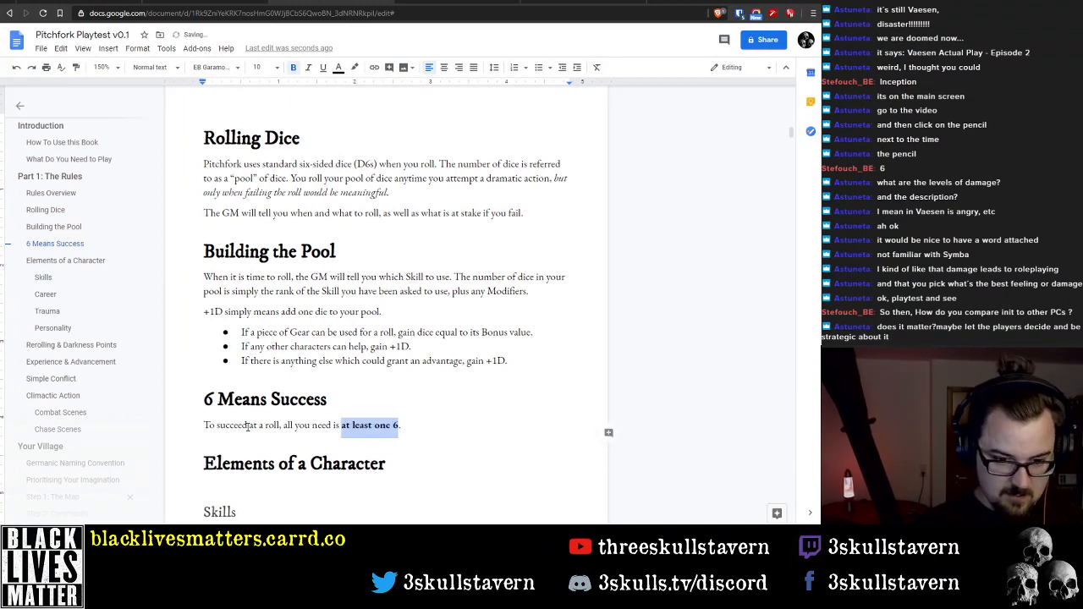
Add a new line reading "Difficulty" below the "at least one 6" sentence under 6 Means Success
key(Right)
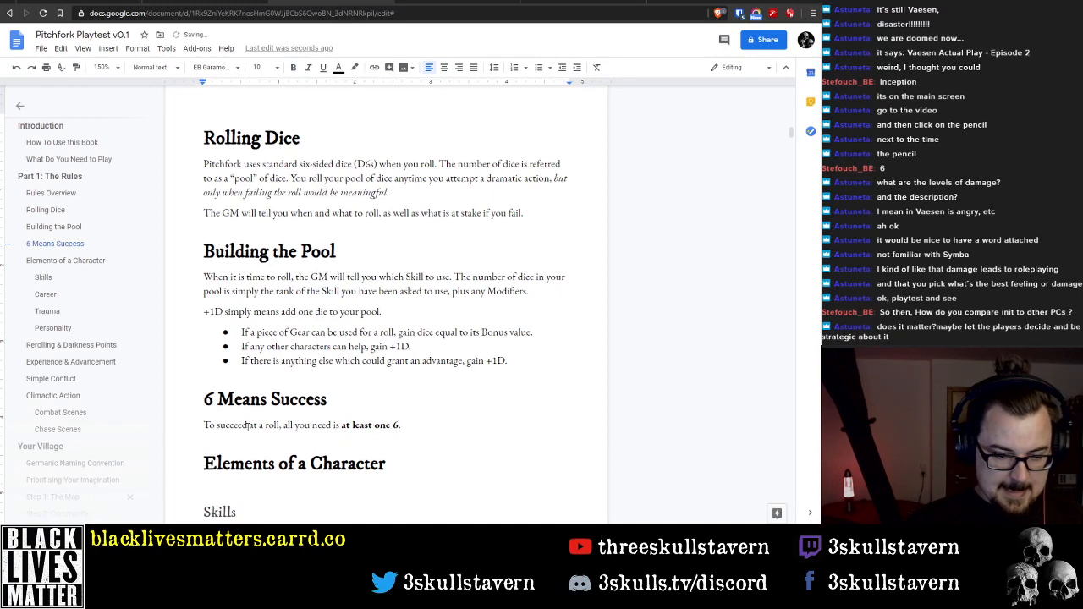
key(Return)
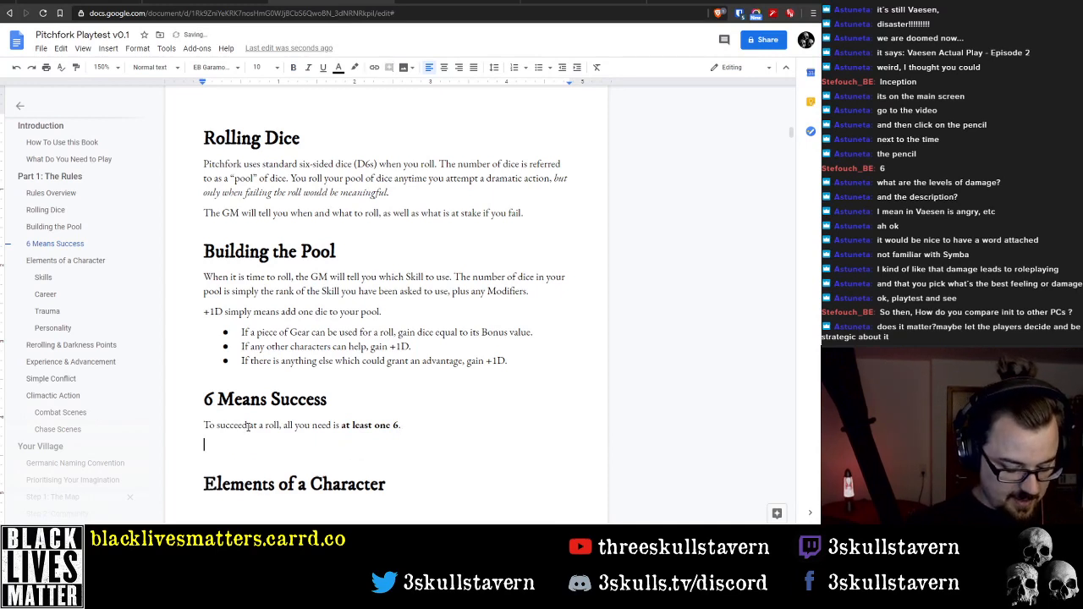
text(Difficult)
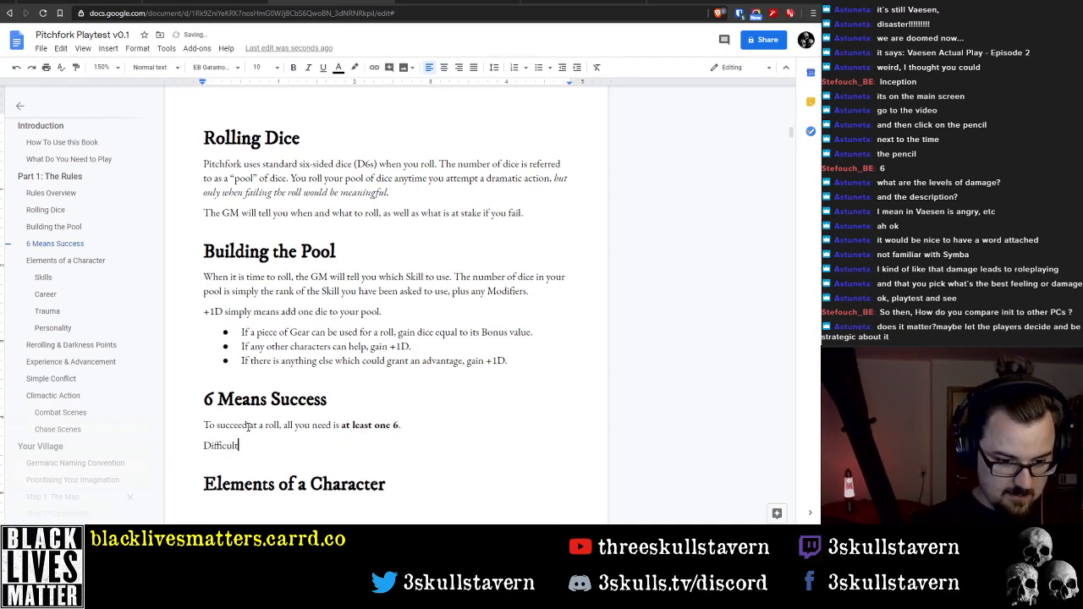
text(y)
Insert a line reading "Career Pips" above the Difficulty line, with an empty line between the two
key(Return)
key(Up)
text(Career)
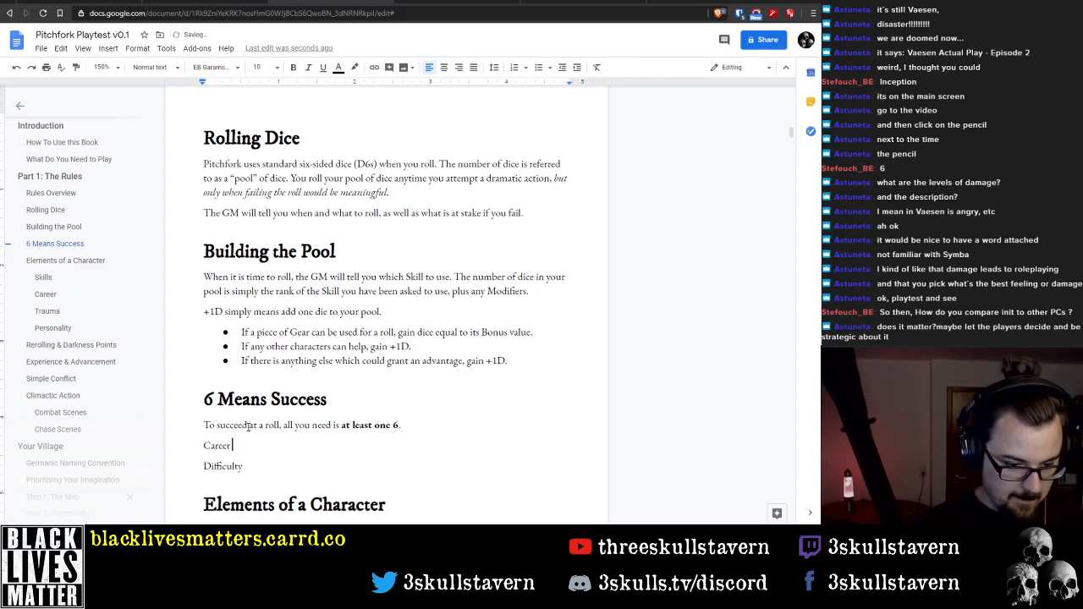
text( Pips)
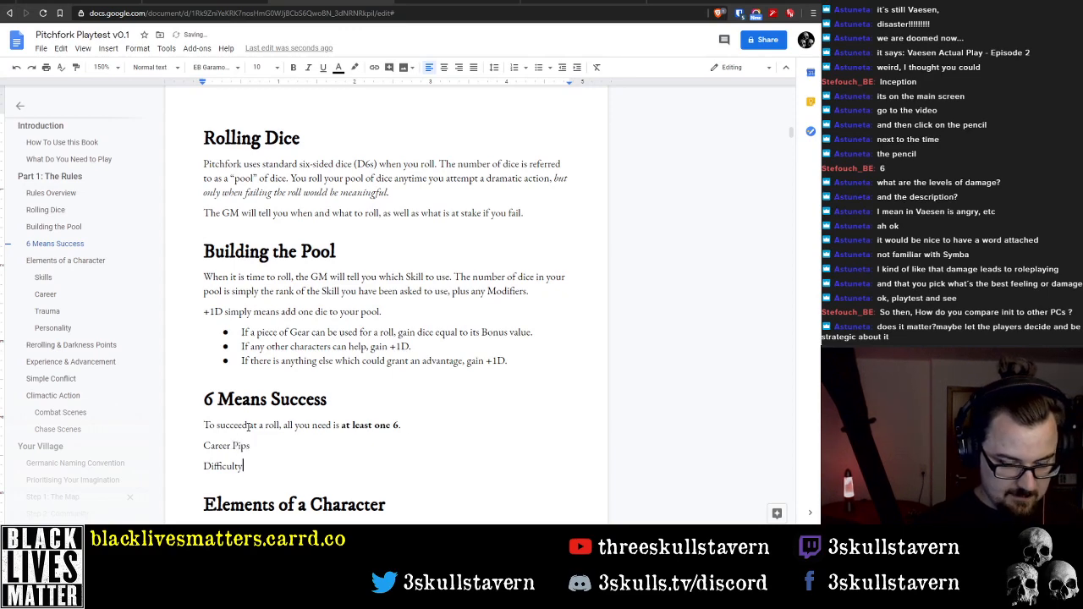
key(Return)
scroll(245, 423, down, 1)
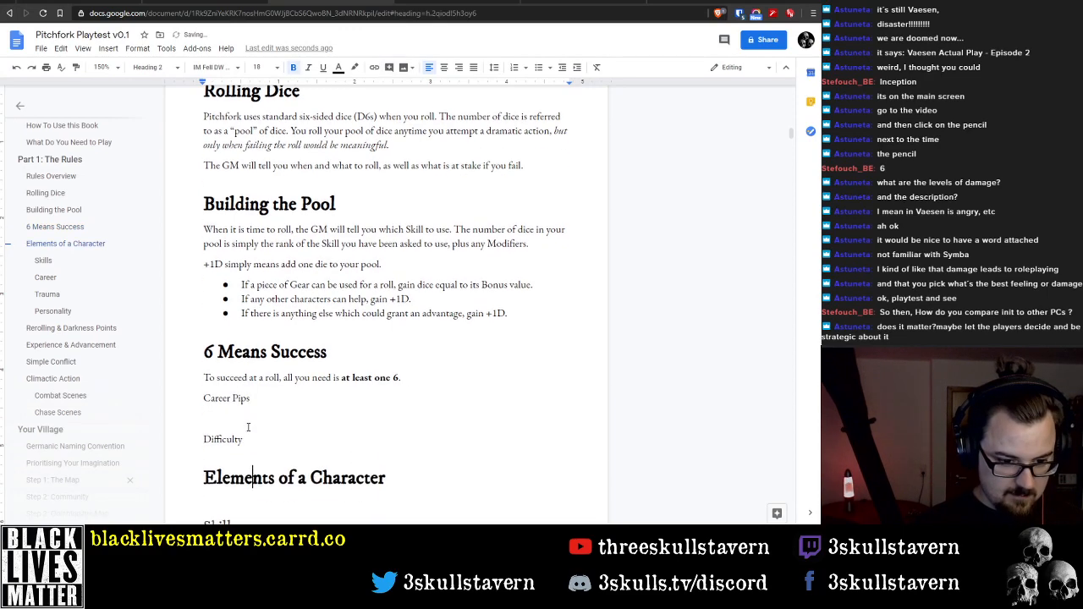
Add an empty line below the Difficulty line, before the Elements of a Character heading
click(248, 427)
key(Return)
key(Up)
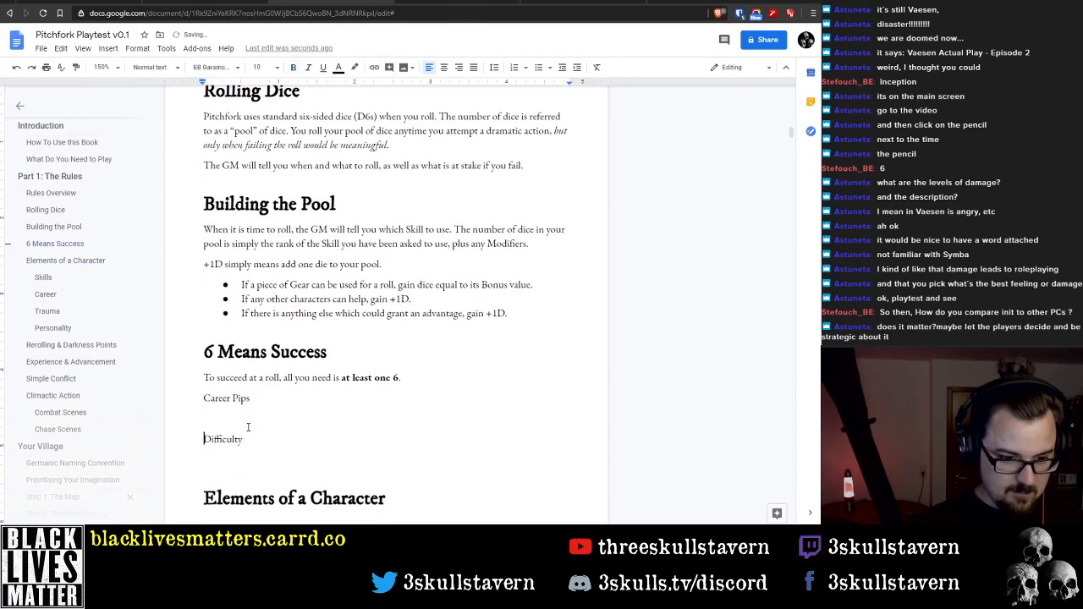
click(104, 52)
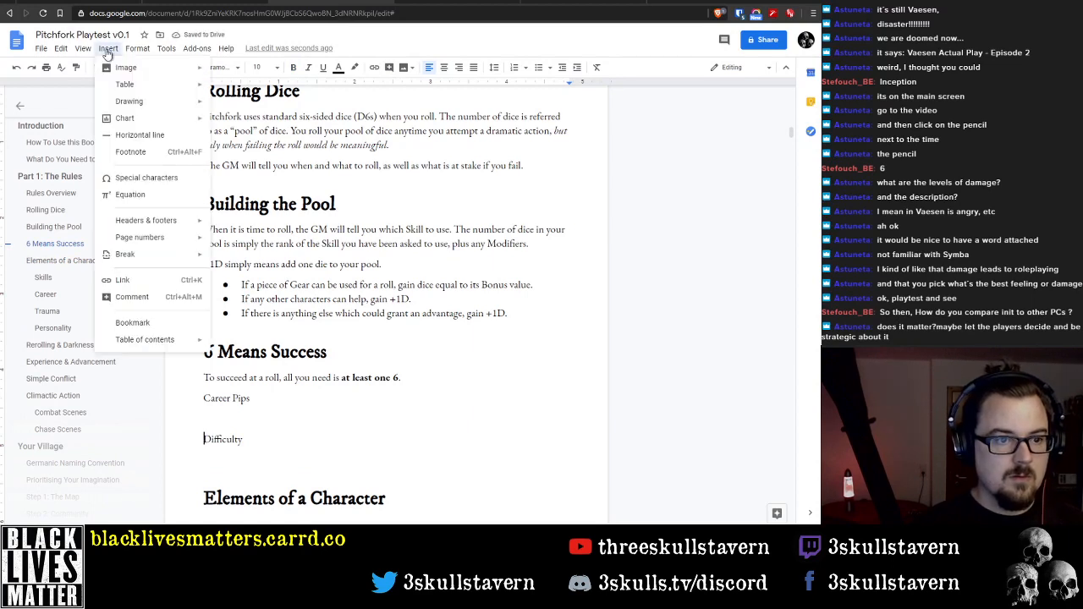
click(107, 52)
Delete the Career Pips line and the empty line beneath it
drag(264, 401, 161, 404)
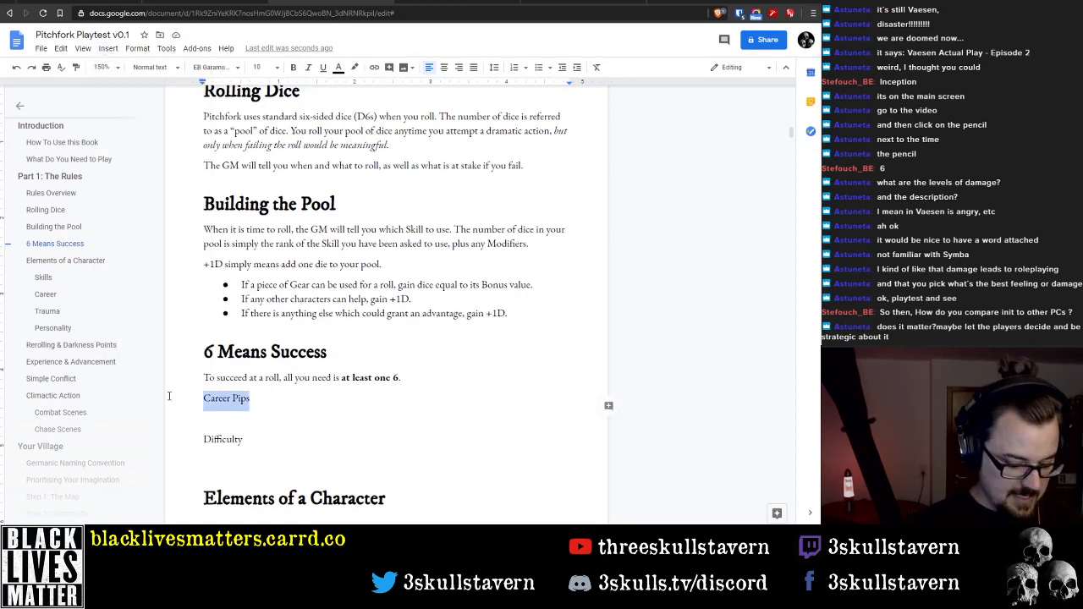
key(Delete)
key(Delete)
key(Delete)
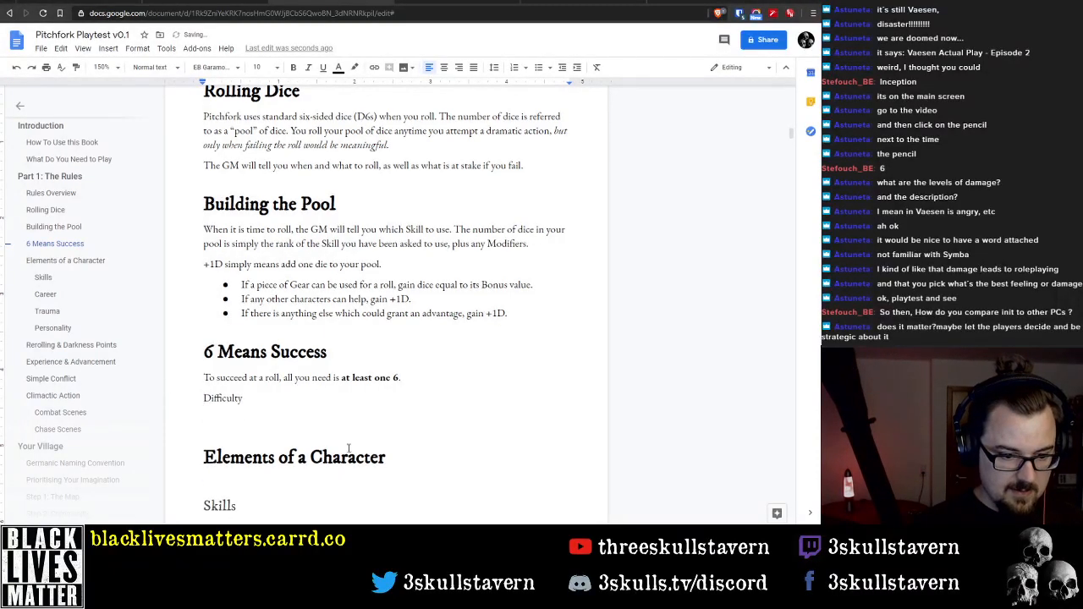
Paste the copied rules text about needing more than one success into the empty line below Difficulty
scroll(339, 440, down, 3)
click(292, 411)
scroll(275, 359, up, 2)
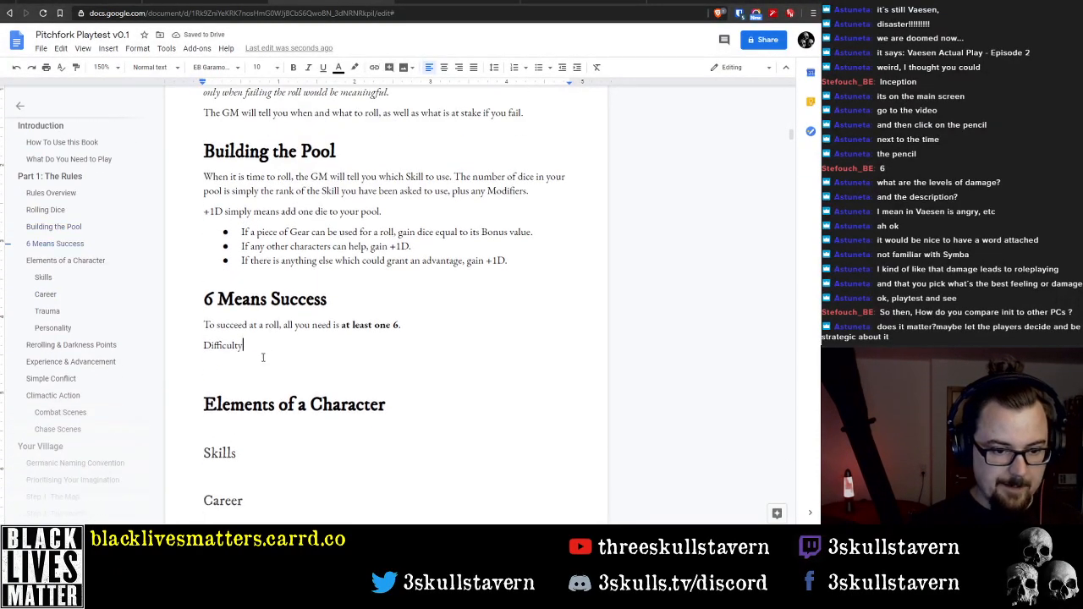
click(257, 360)
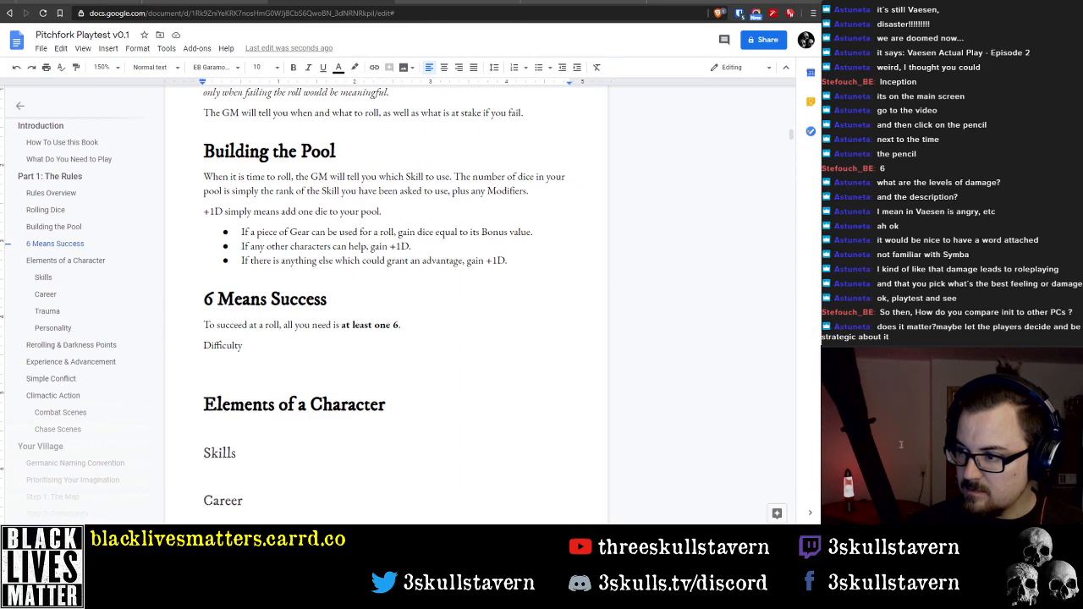
click(239, 370)
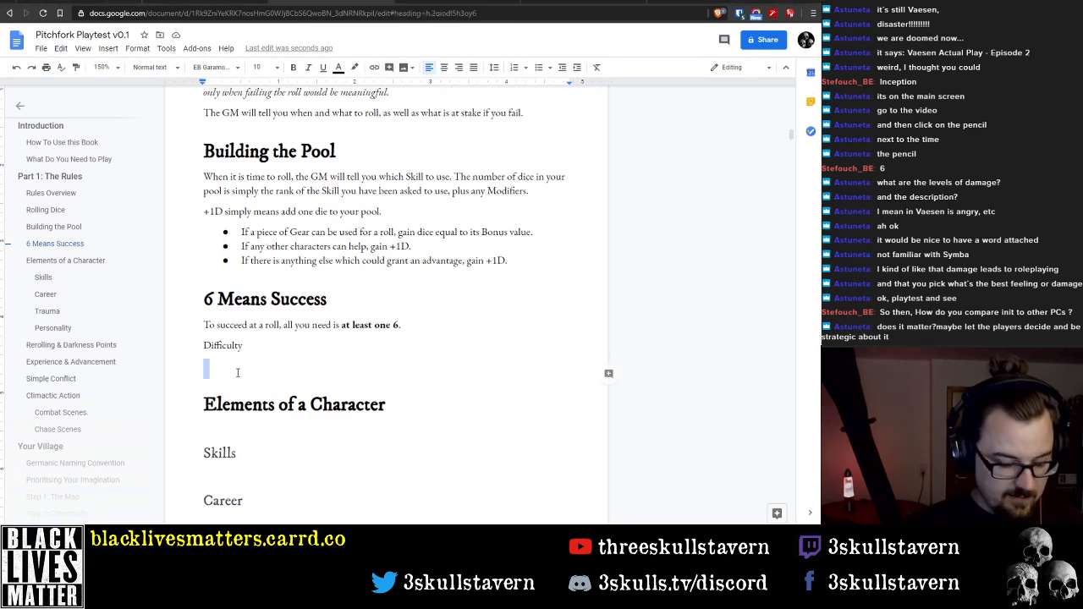
text(In extreme cases, the Gamemaster may decide that it takes more than one success to succeed. This might happen when attempting to persuade a lynch mob to release the accused, or when you are being pursued by a killer across the stormy rooftops of a town. A challenging action requires two successes, while a difficult one requires three successes.)
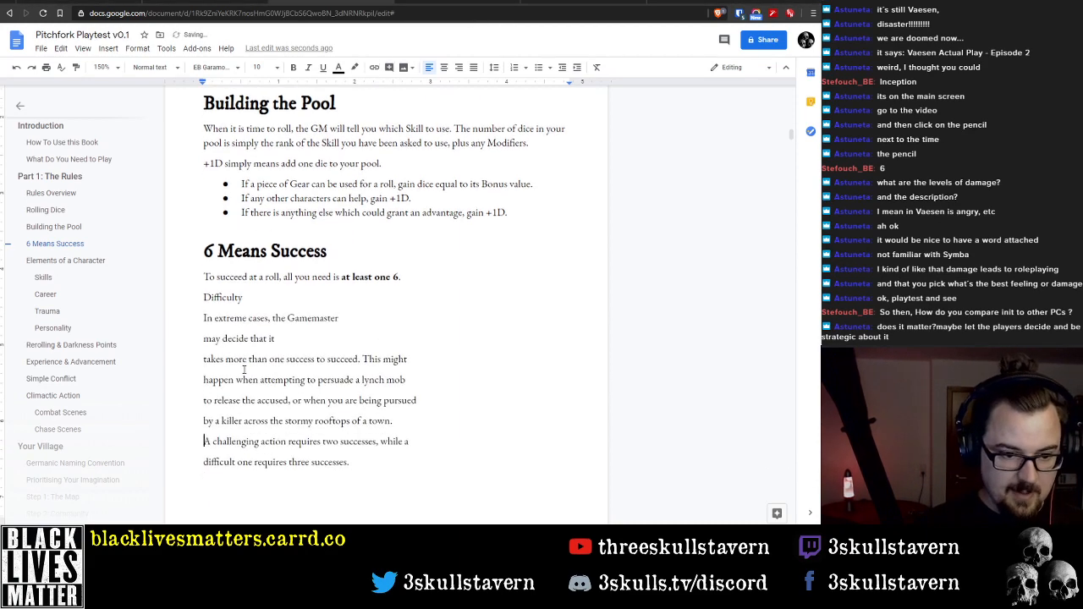
Remove the line breaks inside the pasted text, leaving two paragraphs beginning "In extreme cases" and "A challenging action"
key(End)
key(Delete)
key(End)
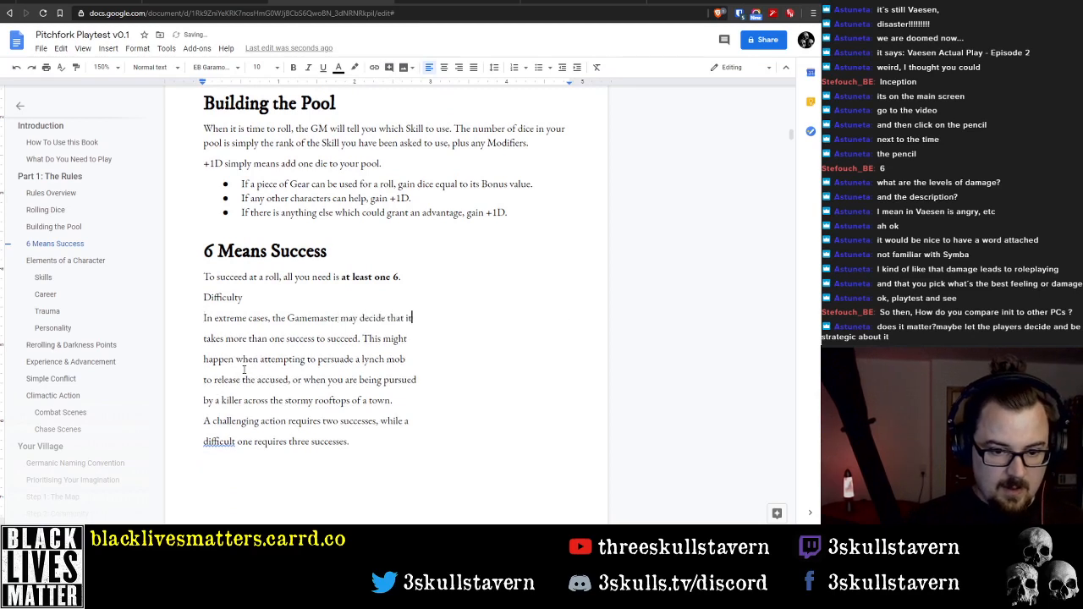
key(Delete)
key(End)
key(Delete)
key(End)
key(Delete)
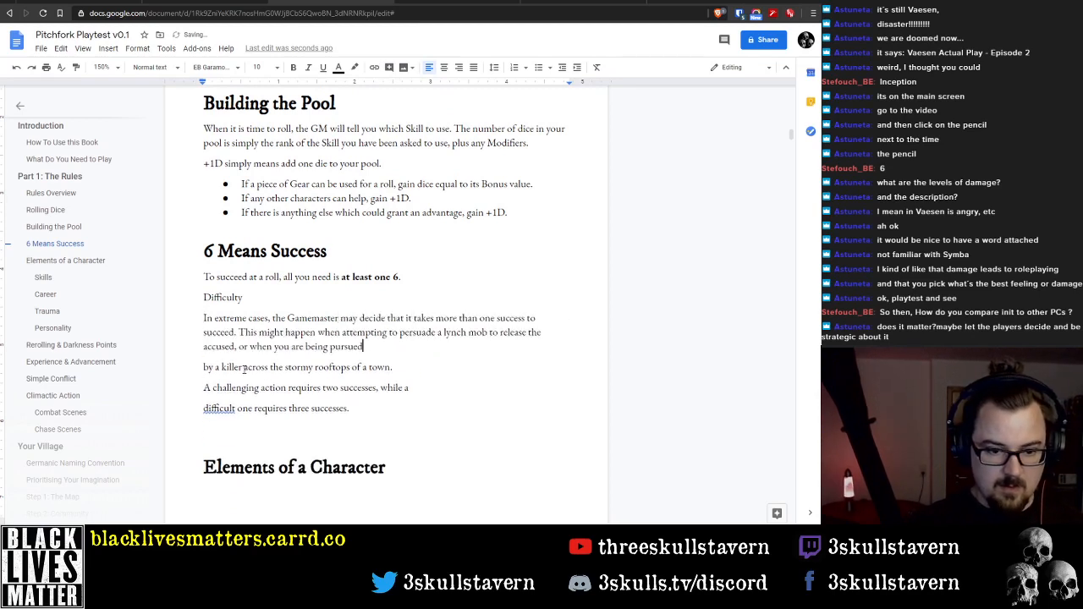
key(Delete)
key(Down)
key(End)
key(Delete)
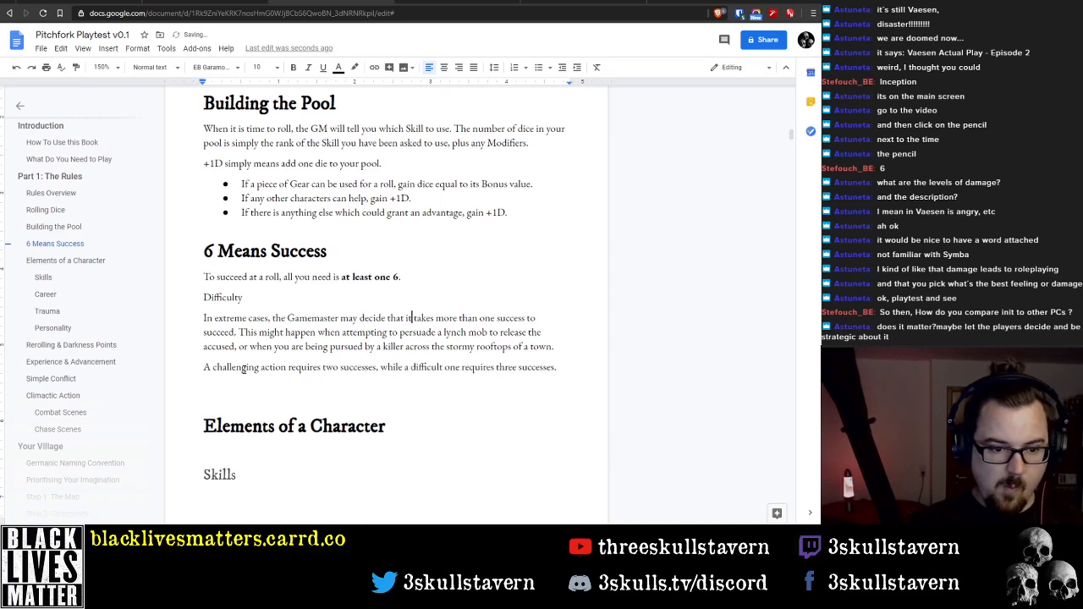
Replace "Gamemaster" with "GM" in the sentence starting "In extreme cases"
key(Home)
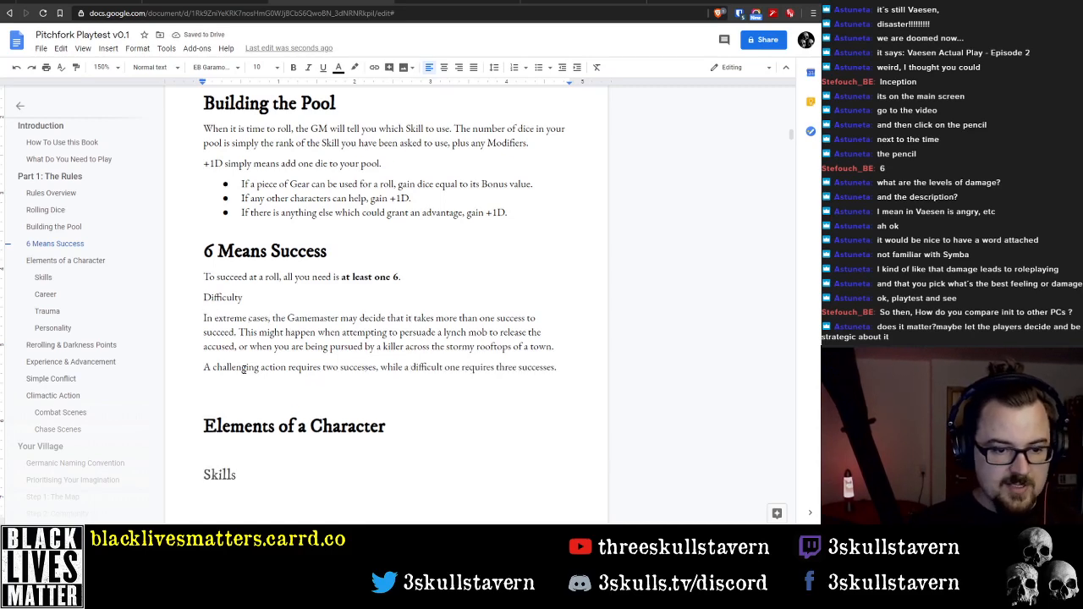
key(ctrl+Right)
key(ctrl+Right)
key(ctrl+shift+Right)
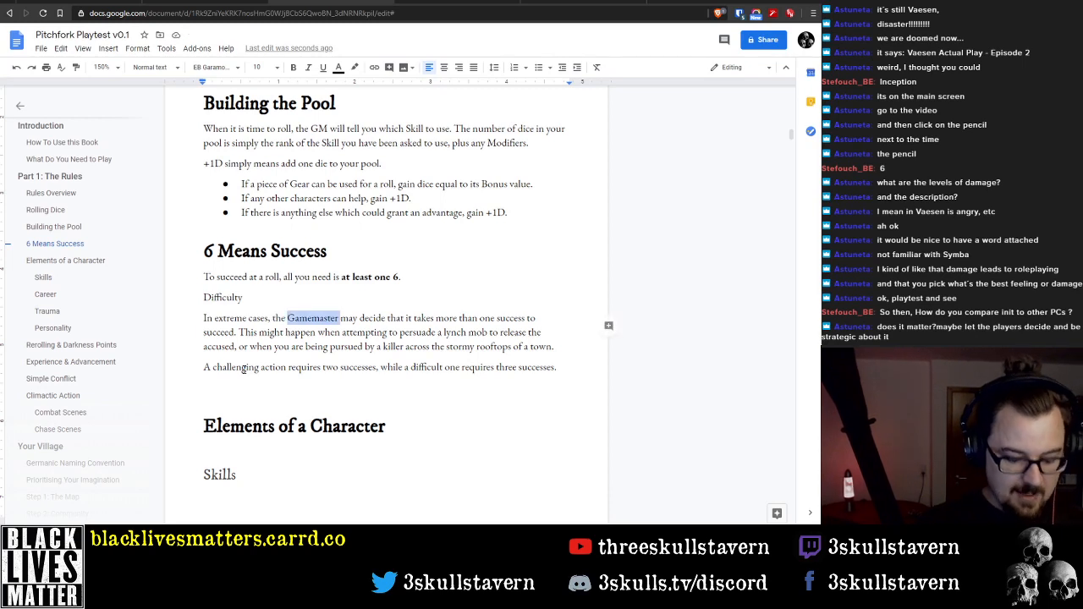
text(GM)
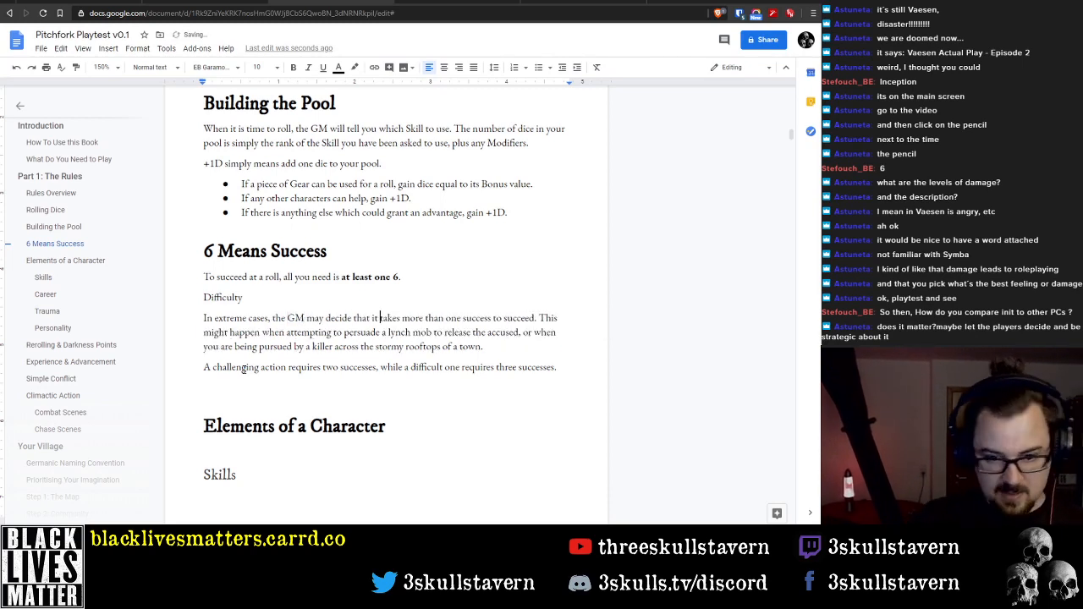
Reword the end of the "In extreme cases" sentence to "the GM may decide that more than one success is required"
key(ctrl+Right)
key(ctrl+Right)
key(ctrl+Right)
key(ctrl+Right)
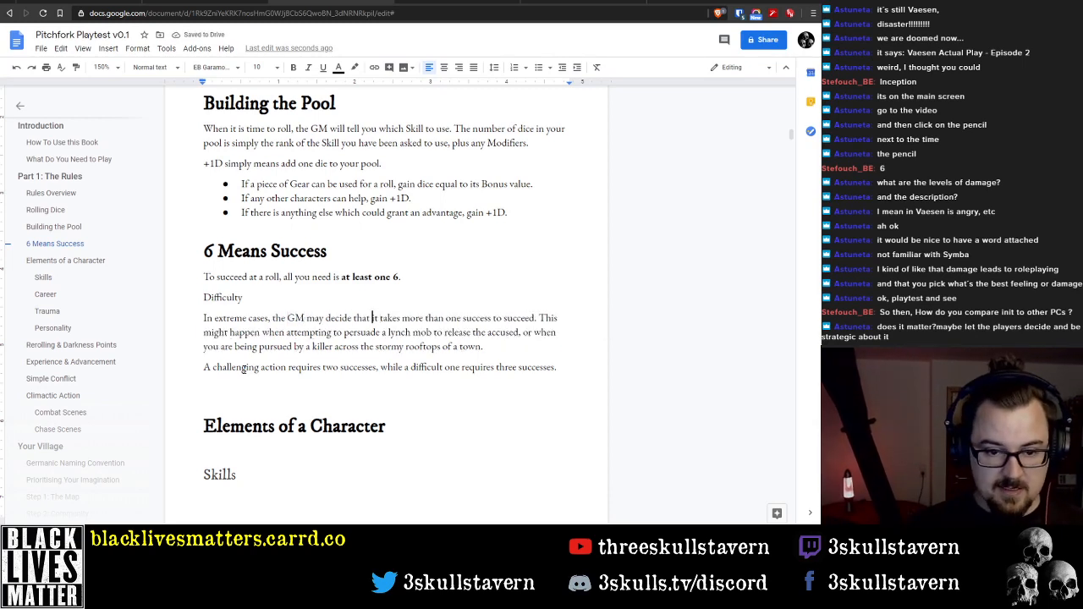
key(ctrl+shift+Right)
key(ctrl+shift+Right)
key(BackSpace)
key(ctrl+Right)
key(ctrl+Right)
key(ctrl+Right)
key(ctrl+Right)
key(ctrl+shift+Right)
key(ctrl+shift+Right)
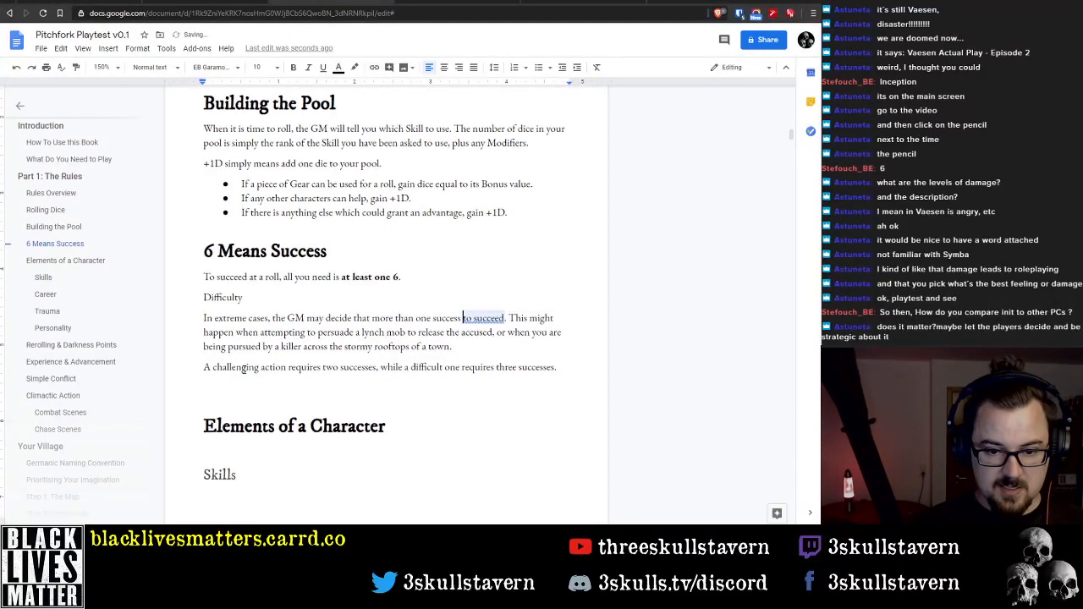
text(is required)
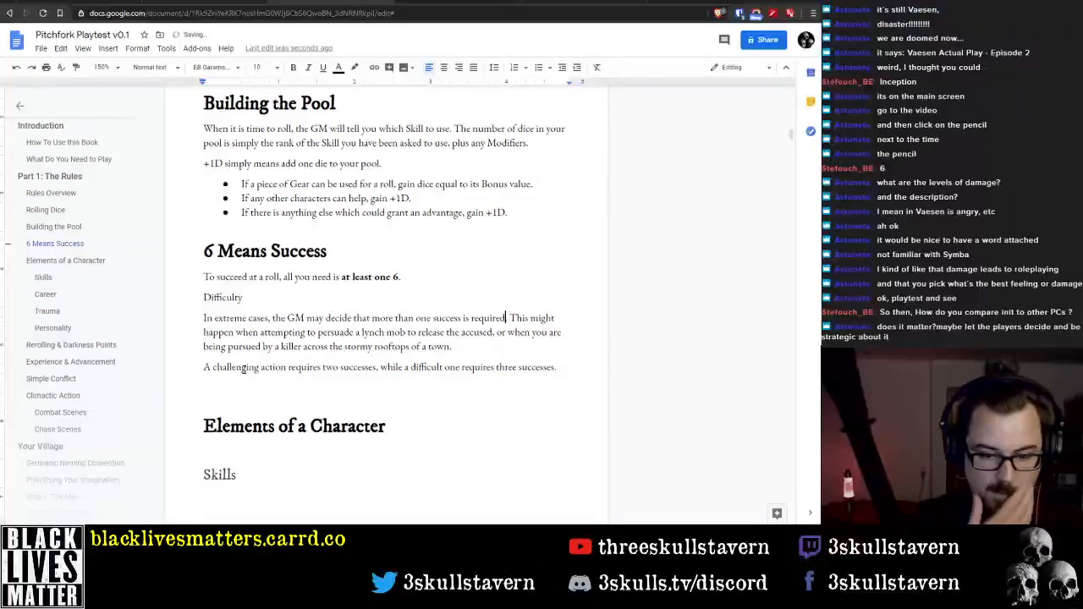
Delete the example sentence about the lynch mob and the killer, and join the "A challenging action" sentence to the paragraph above
key(Right)
key(Right)
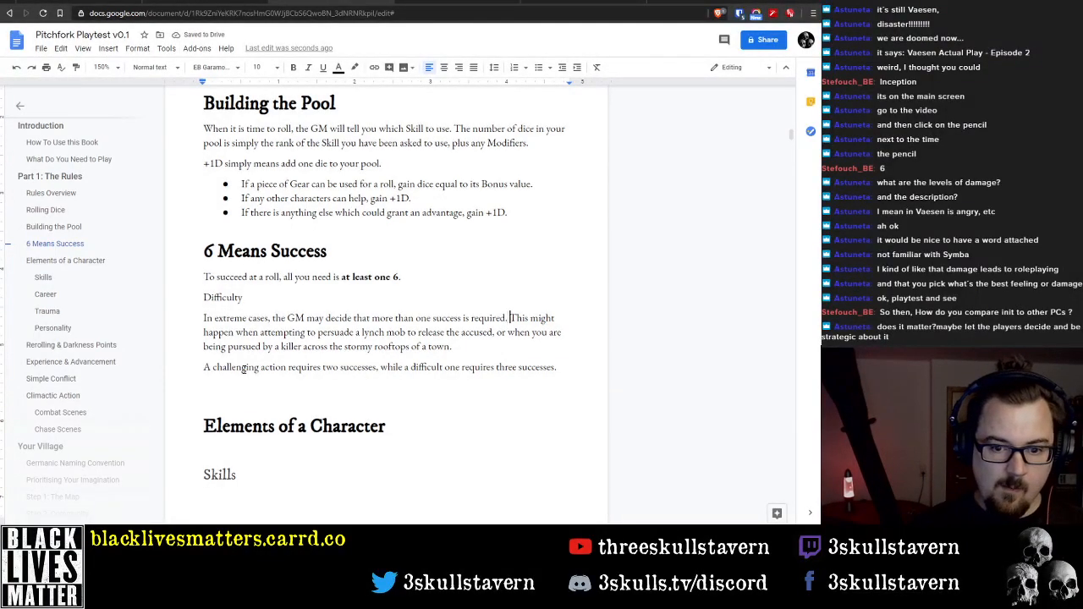
key(ctrl+shift+Down)
key(BackSpace)
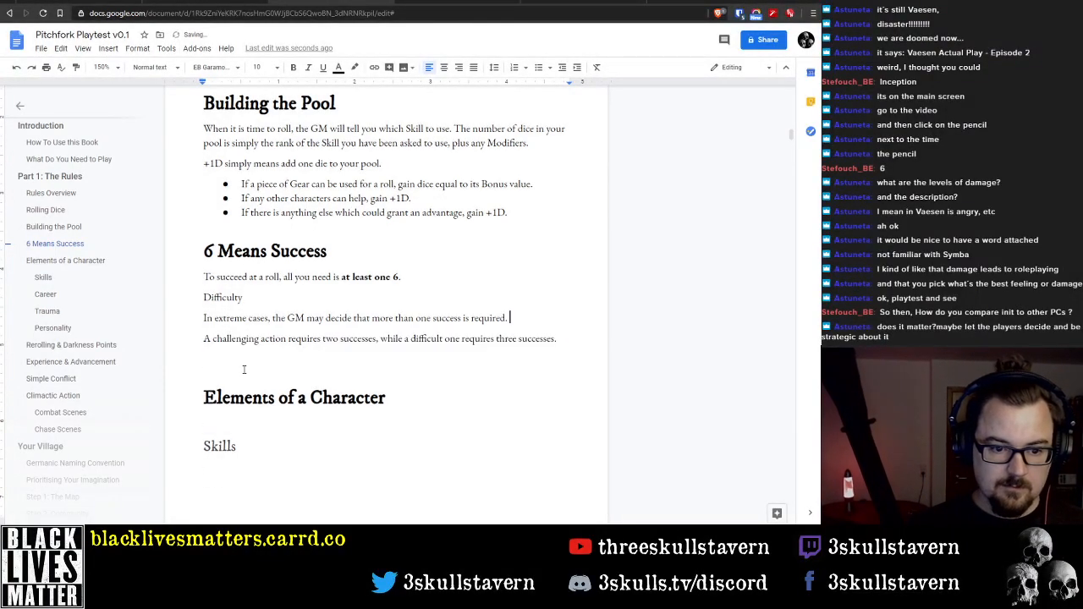
key(Delete)
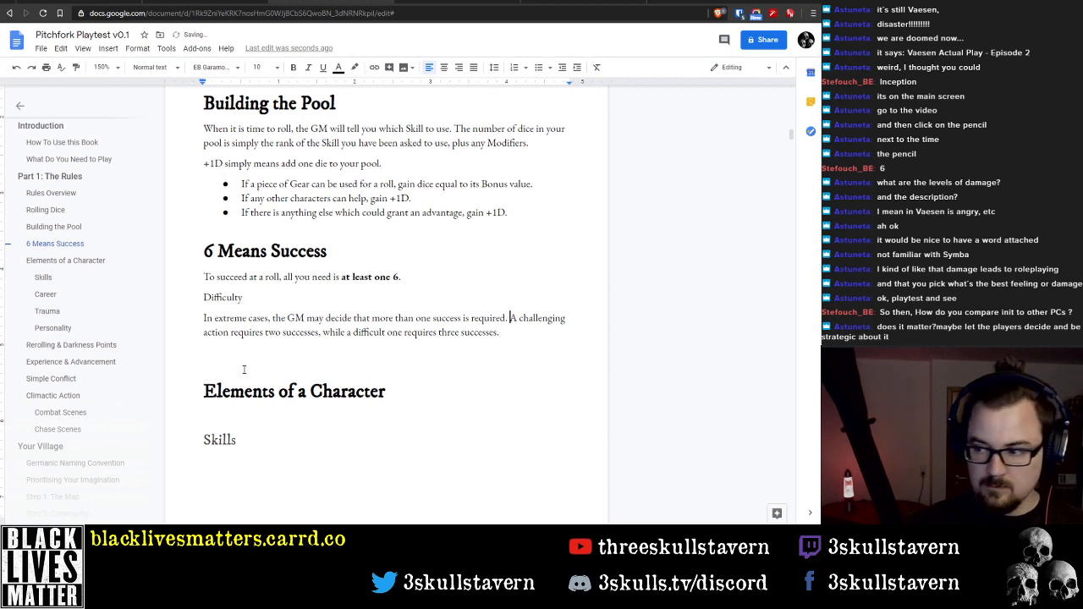
Split the Difficulty paragraph so that "A challenging action requires two successes" starts its own paragraph
key(Down)
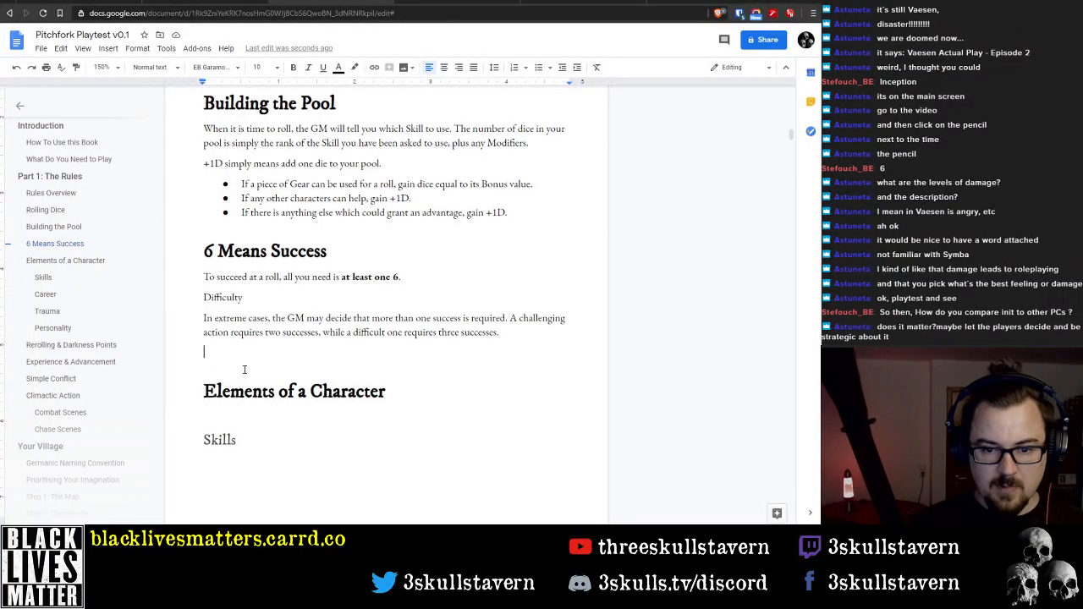
key(Left)
key(Up)
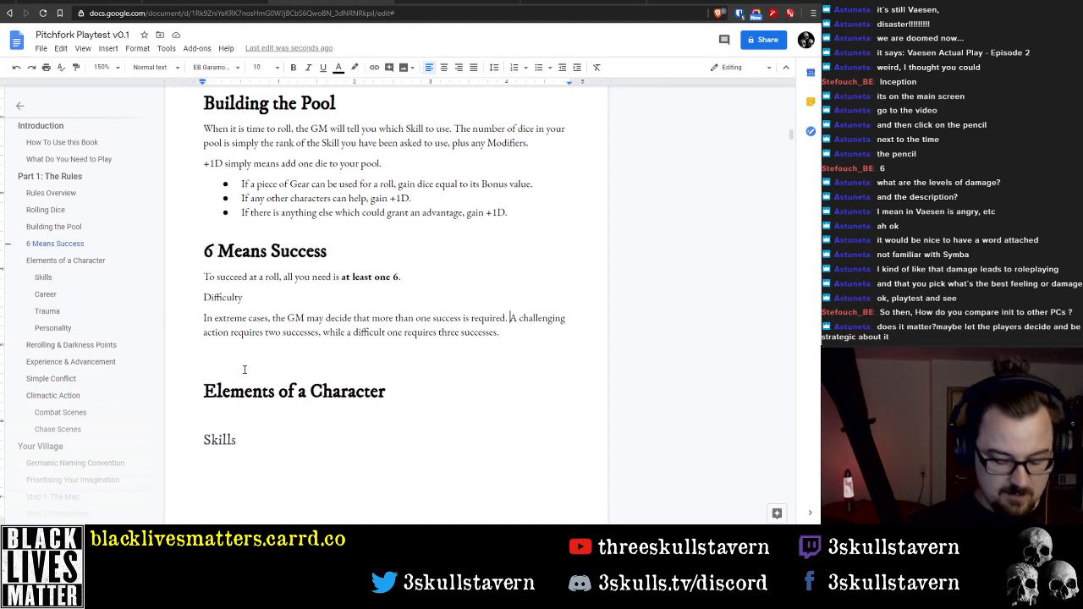
key(Return)
text(Born)
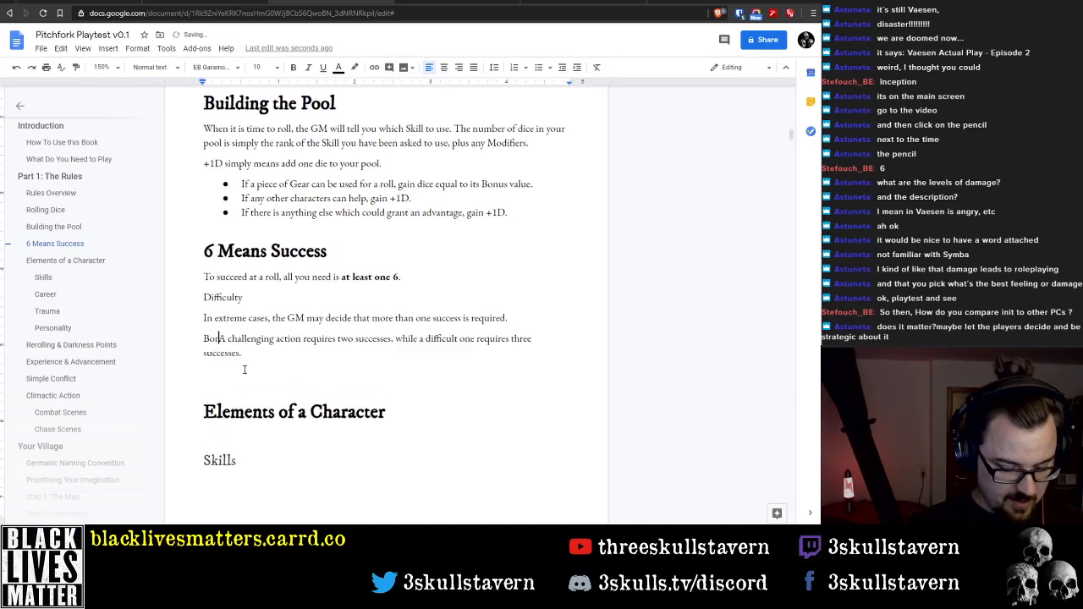
key(BackSpace)
key(BackSpace)
key(BackSpace)
key(BackSpace)
text(B)
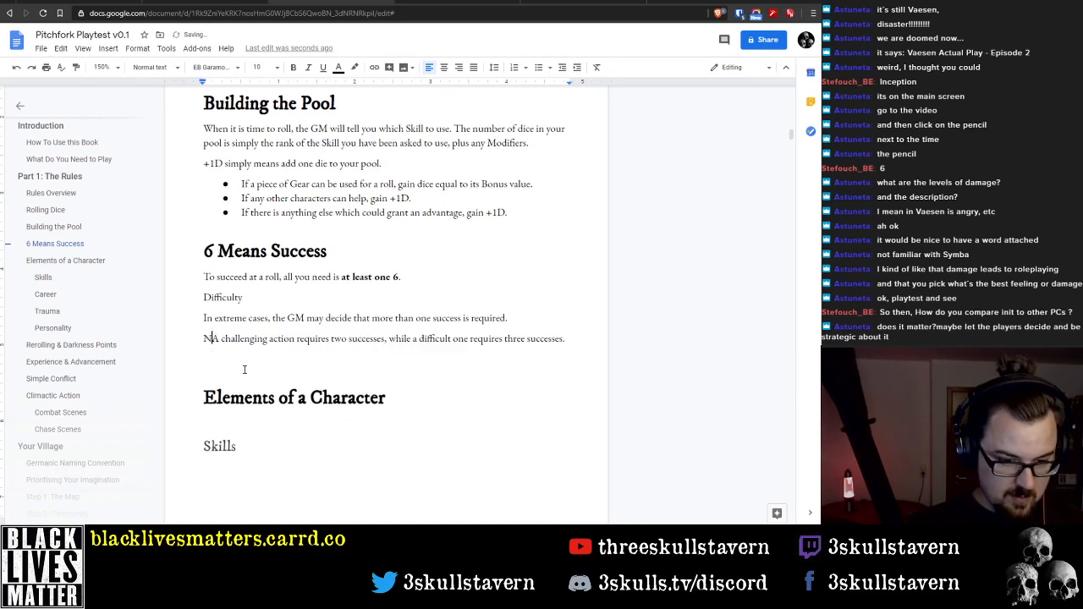
key(BackSpace)
text(Br)
key(BackSpace)
key(BackSpace)
Insert the sentence "Normal challenges are the default difficulty and only require one success." before "A challenging action" in the Difficulty text
text(Non)
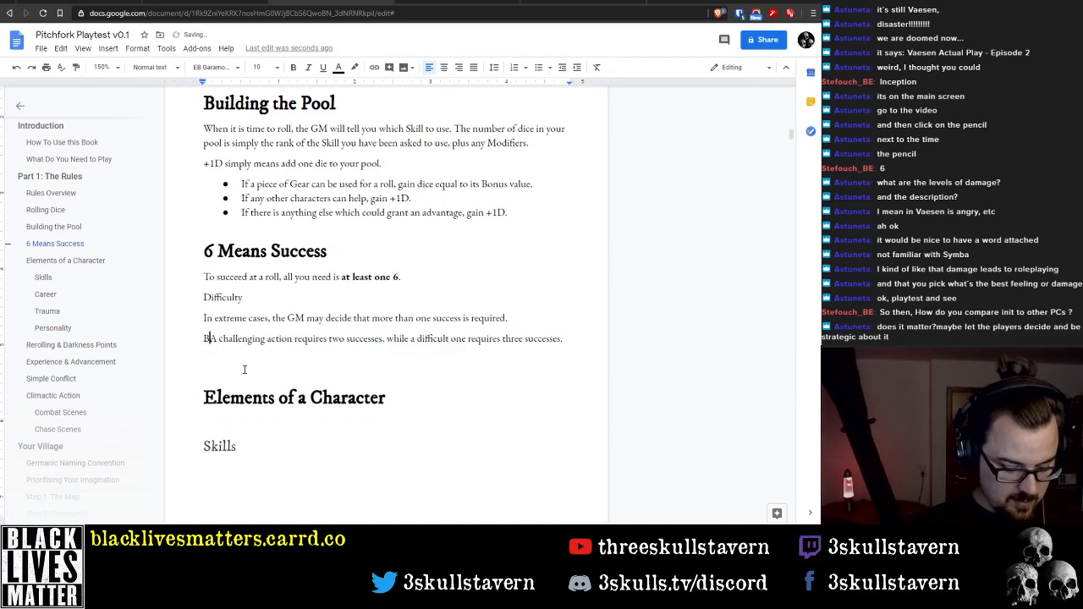
key(BackSpace)
text(rmal challen)
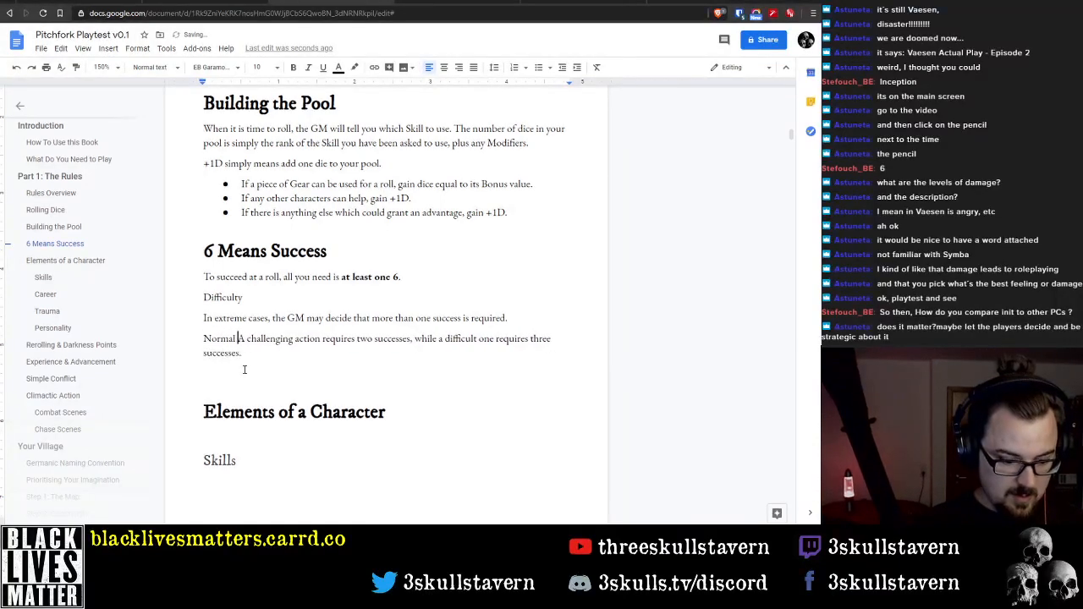
text(ges are t)
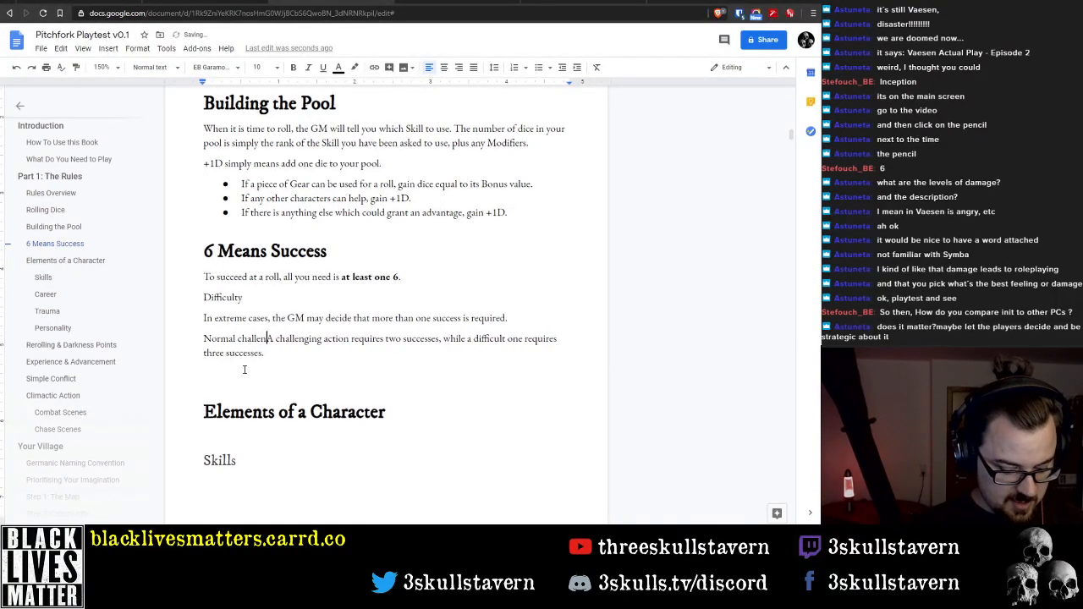
text(he defau)
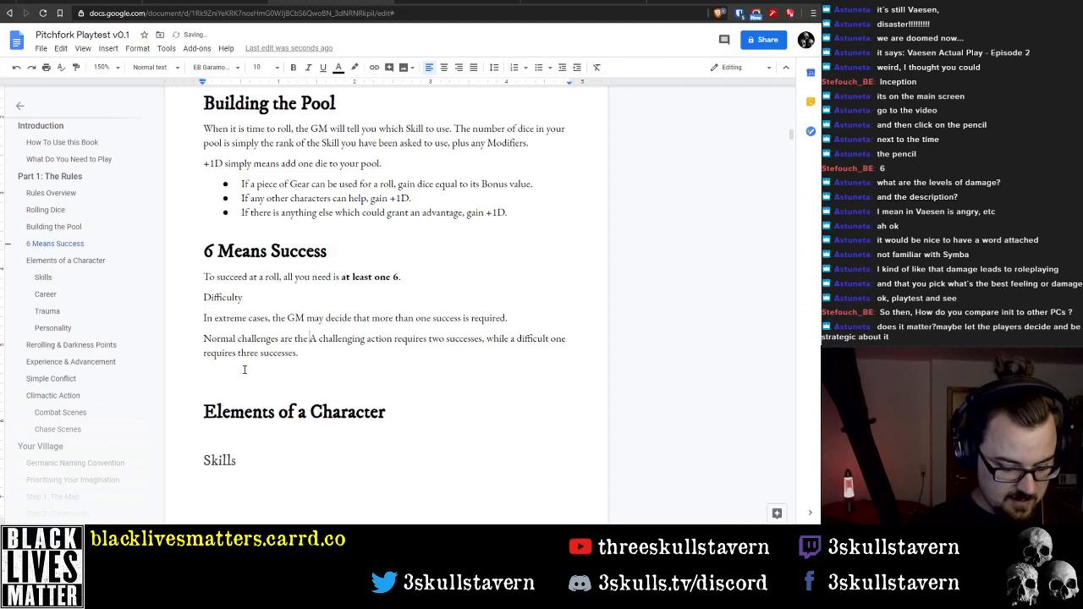
text(lt diffi)
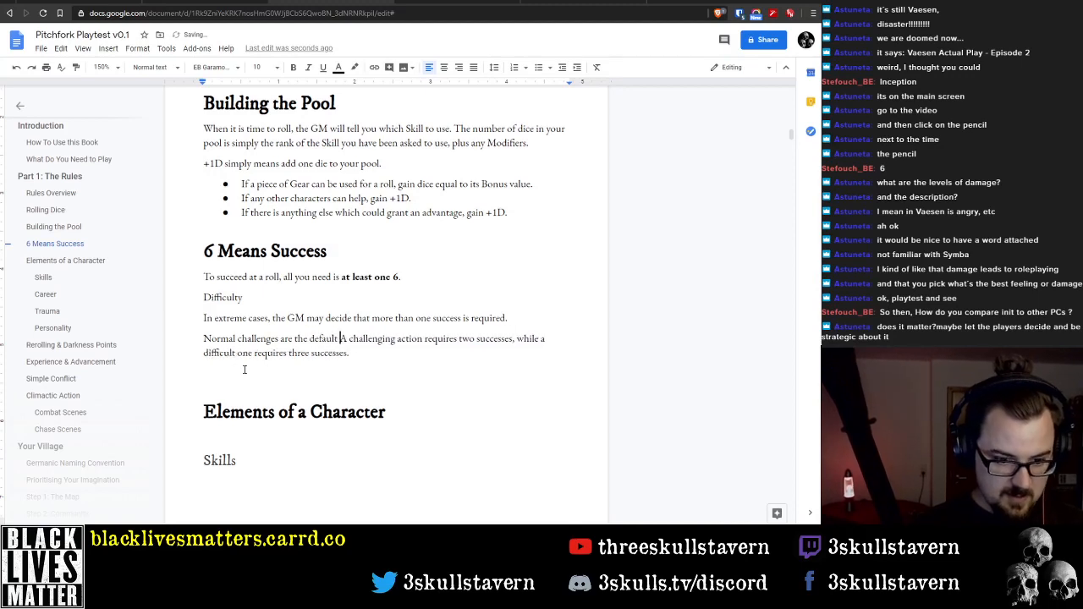
text(culty and on)
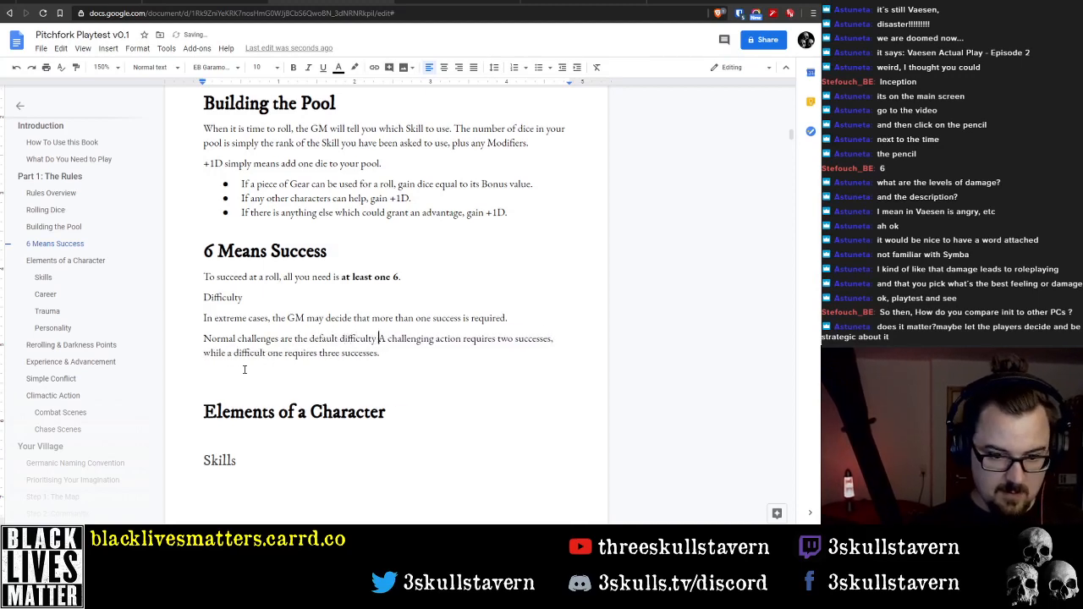
text(ly require one)
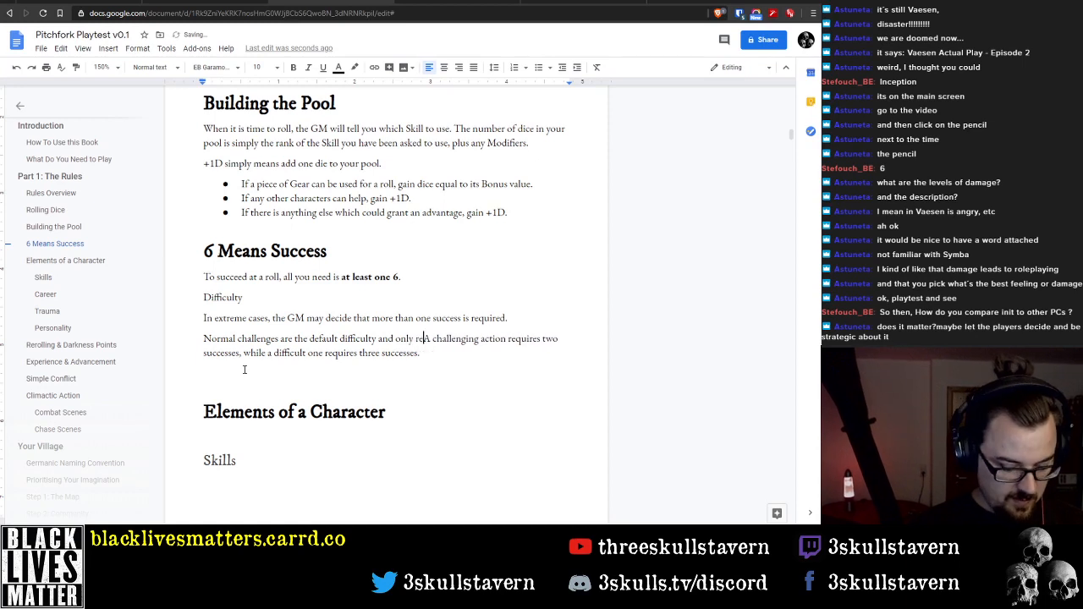
text( succe)
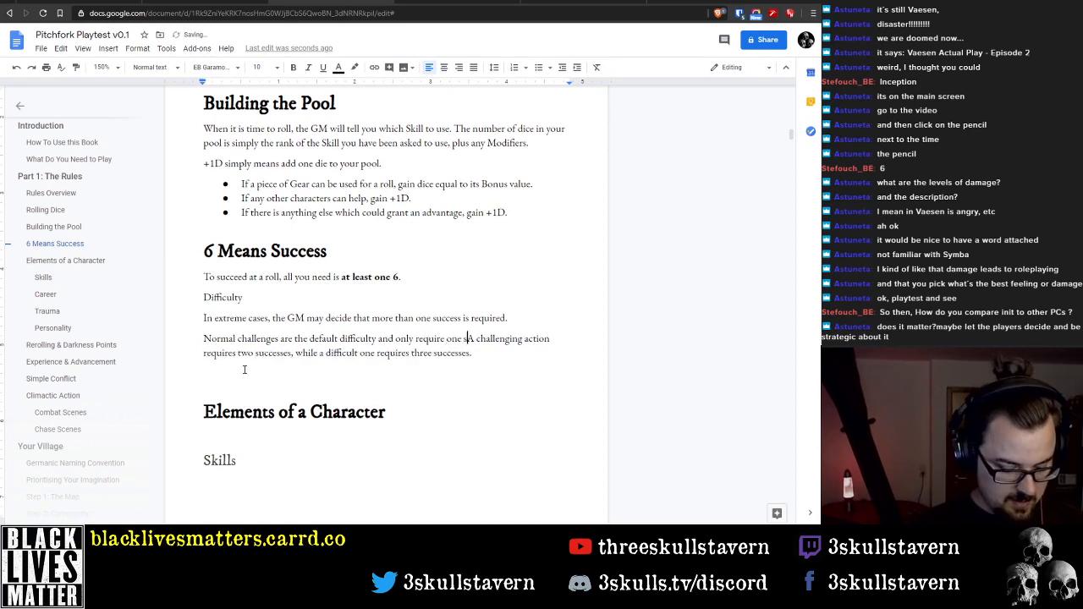
text(ss.)
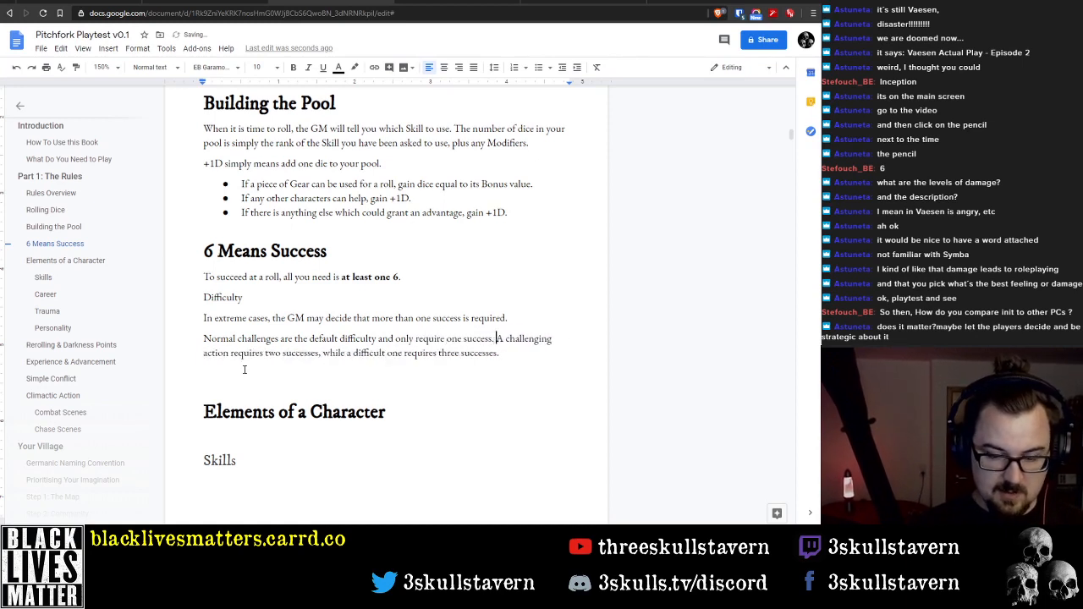
Join the two sentences of the last Difficulty paragraph so they read "one success, whereas a challenging action"
key(ctrl+Left)
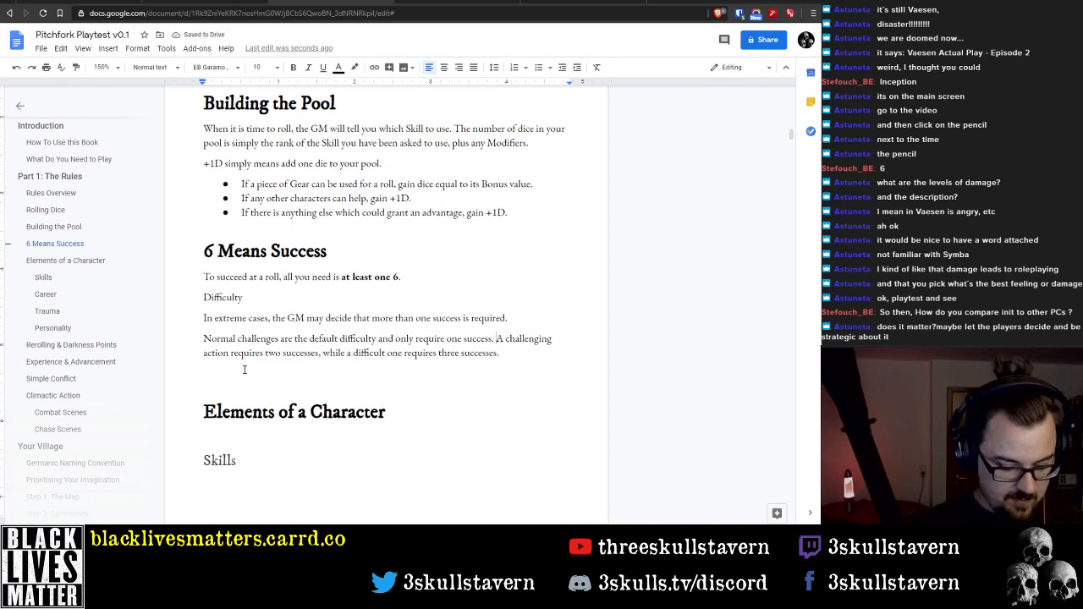
text(When)
key(ctrl+BackSpace)
key(BackSpace)
key(BackSpace)
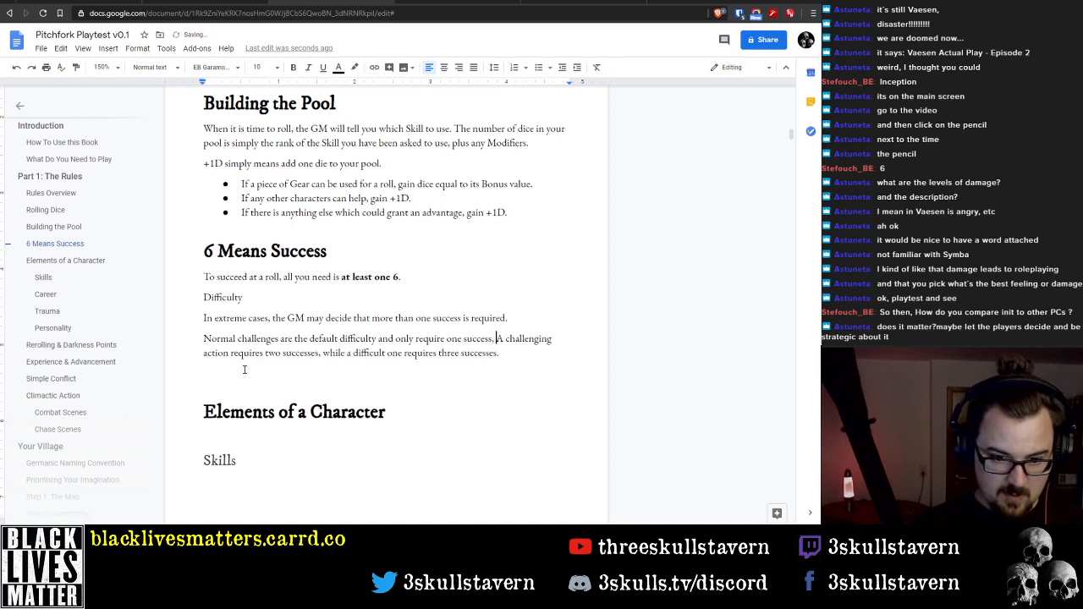
text(, whereas)
key(Delete)
text(a)
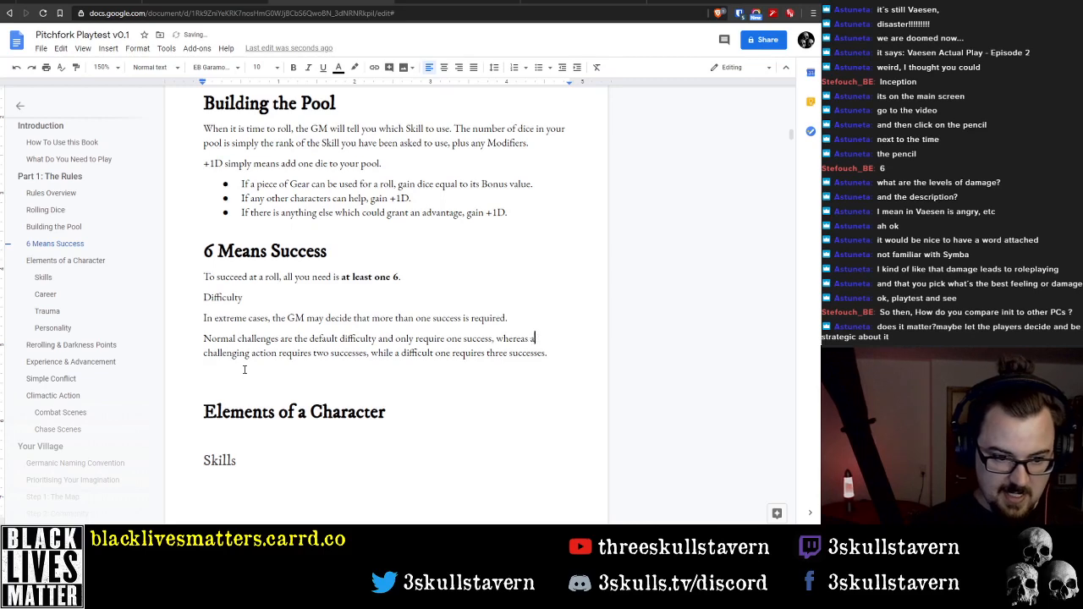
Replace ", while" before "a difficult one requires three successes" with "and"
key(Down)
key(ctrl+Left)
key(ctrl+Left)
key(ctrl+Left)
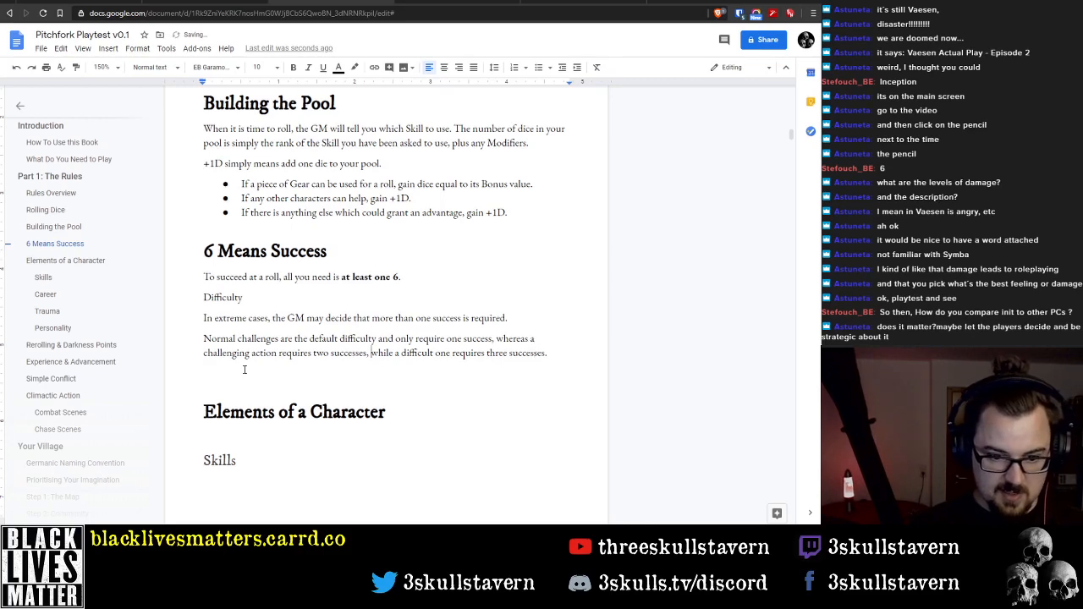
key(ctrl+Delete)
key(BackSpace)
key(BackSpace)
text(and)
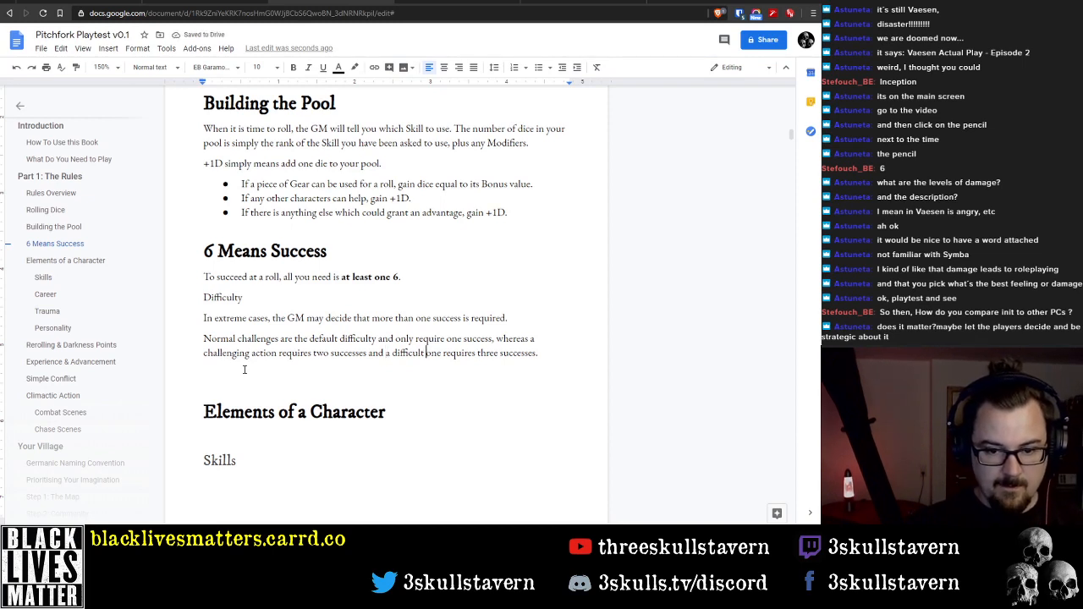
Make "Normal" bold and underline "one success" in the last Difficulty paragraph
key(End)
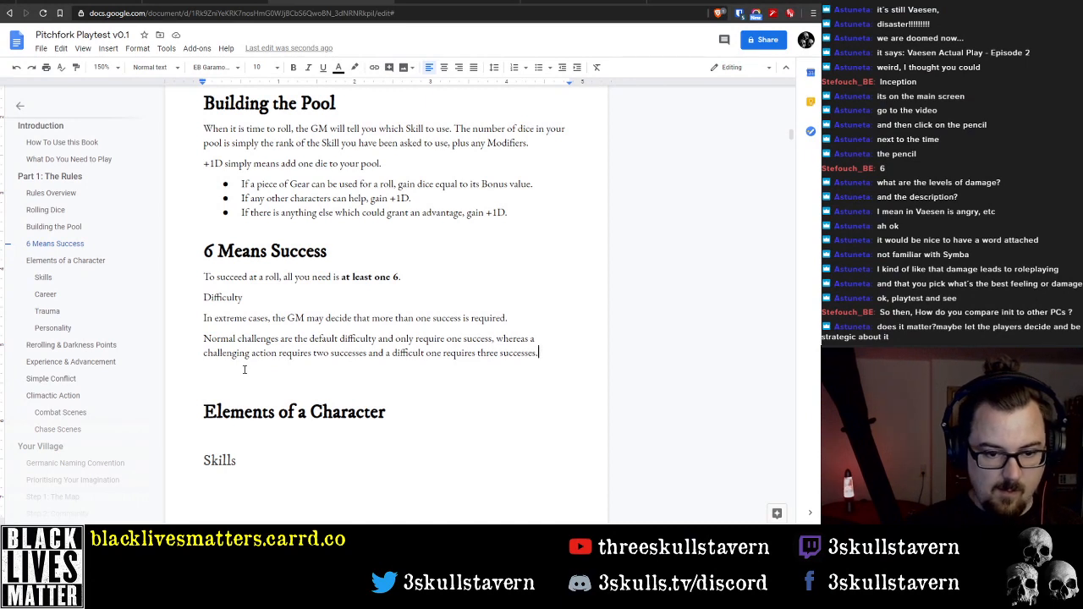
key(ctrl+shift+Right)
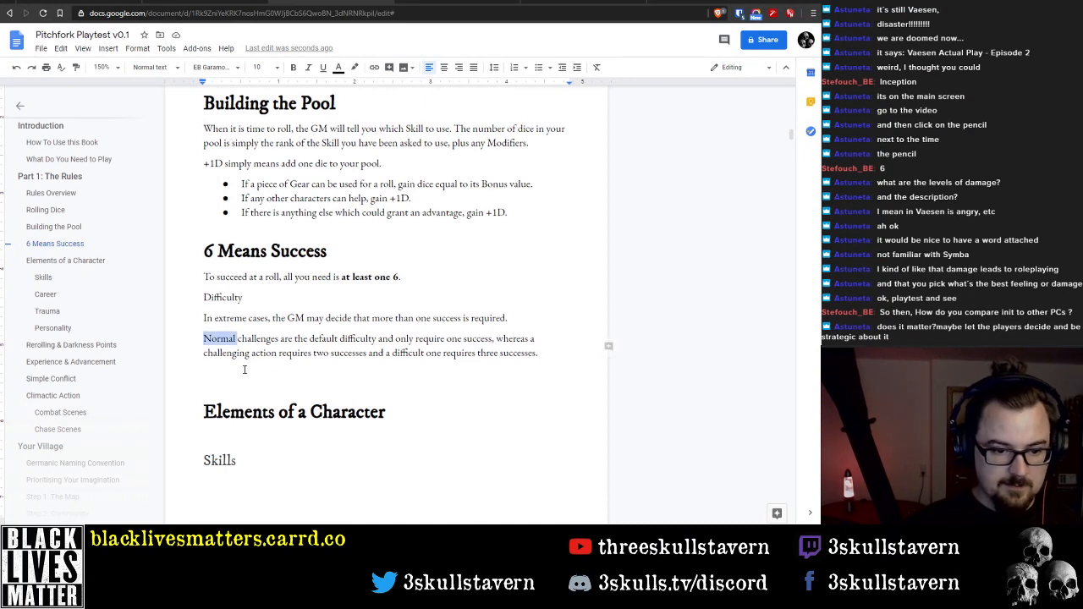
key(ctrl+shift+Left)
key(ctrl+shift+Right)
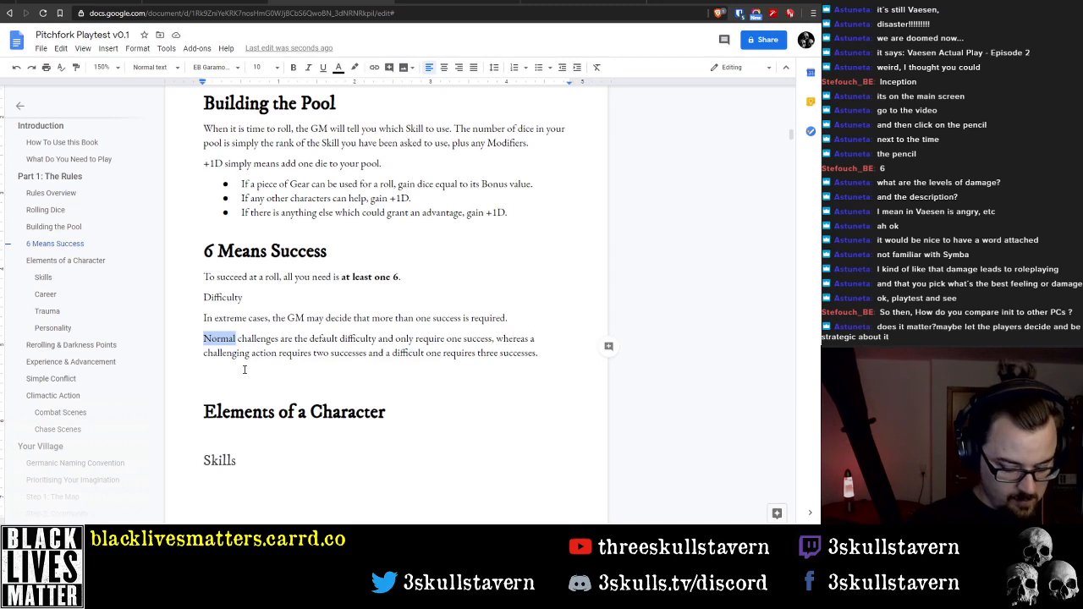
key(ctrl+b)
key(End)
key(ctrl+Left)
key(ctrl+Left)
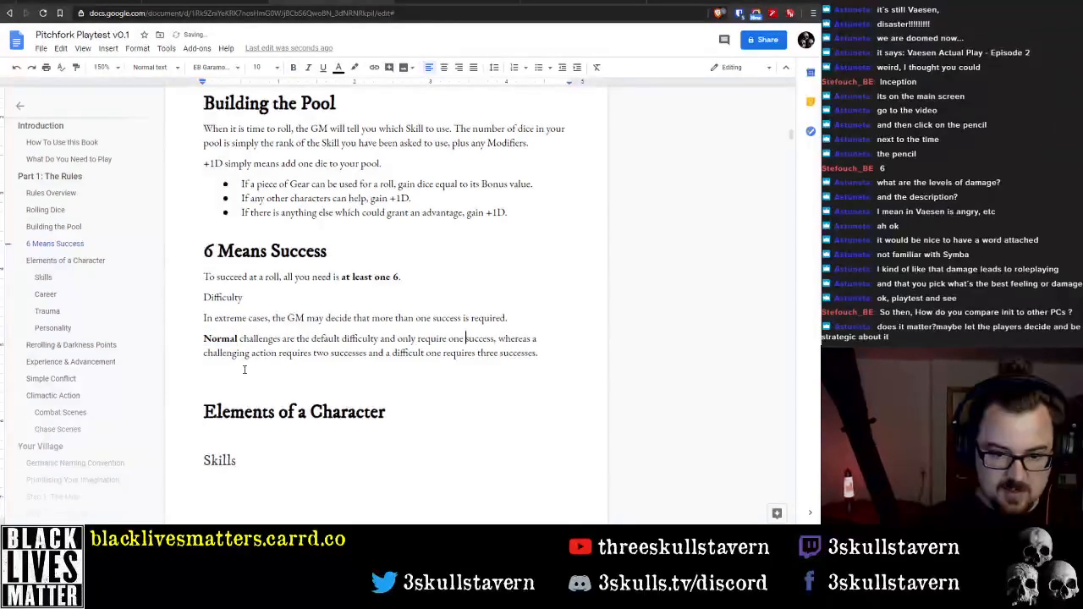
key(ctrl+Left)
key(ctrl+shift+Right)
key(ctrl+shift+Right)
key(ctrl+u)
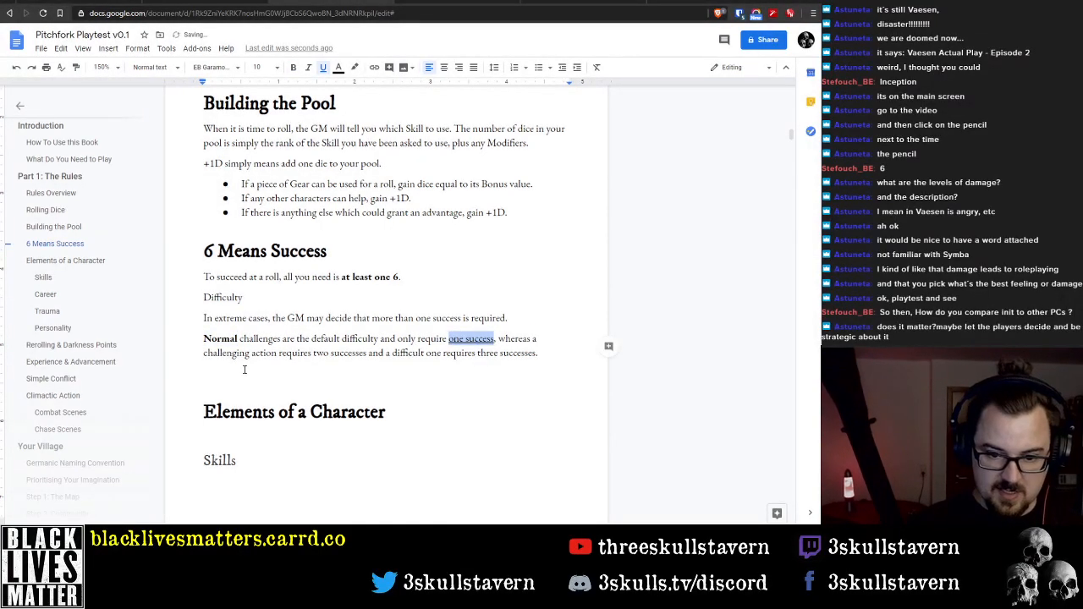
Make "challenging" bold and underline "two successes" in the same paragraph
key(Down)
key(Home)
key(ctrl+shift+Right)
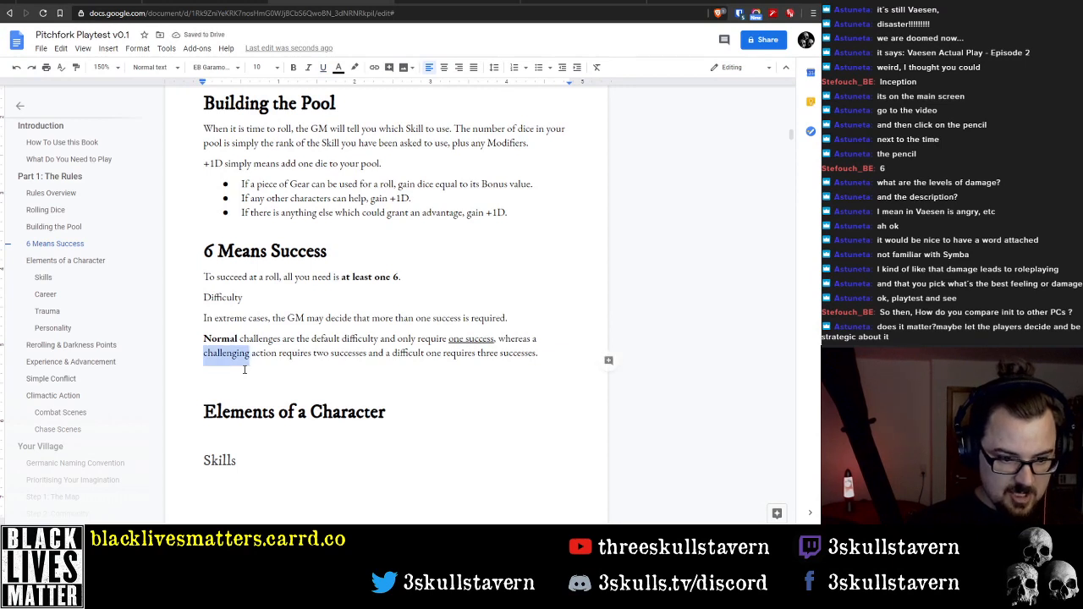
key(ctrl+b)
key(ctrl+Right)
key(ctrl+Right)
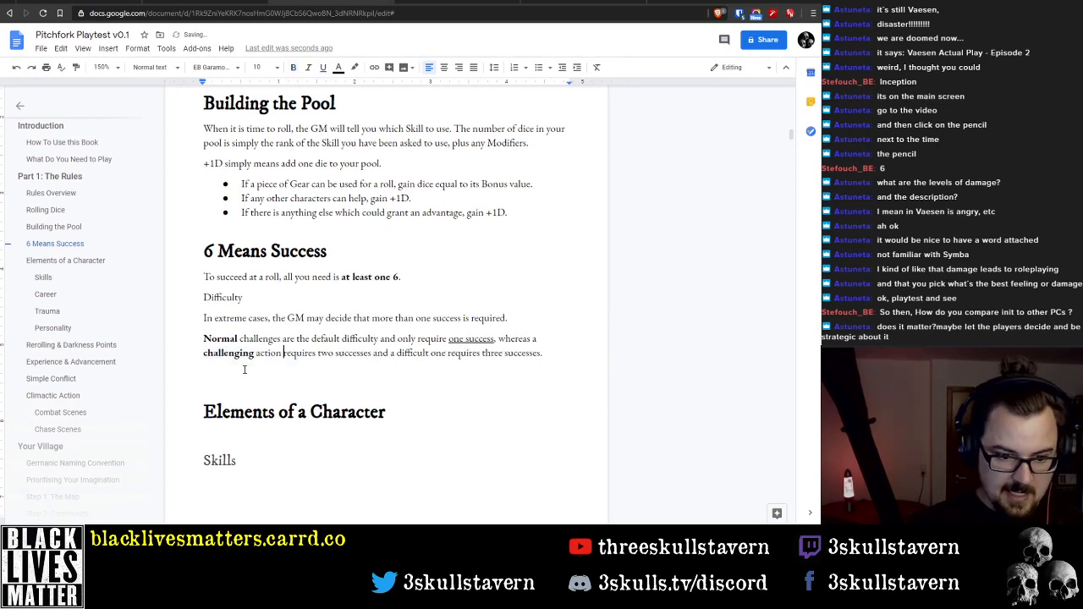
key(ctrl+shift+Right)
key(ctrl+shift+Right)
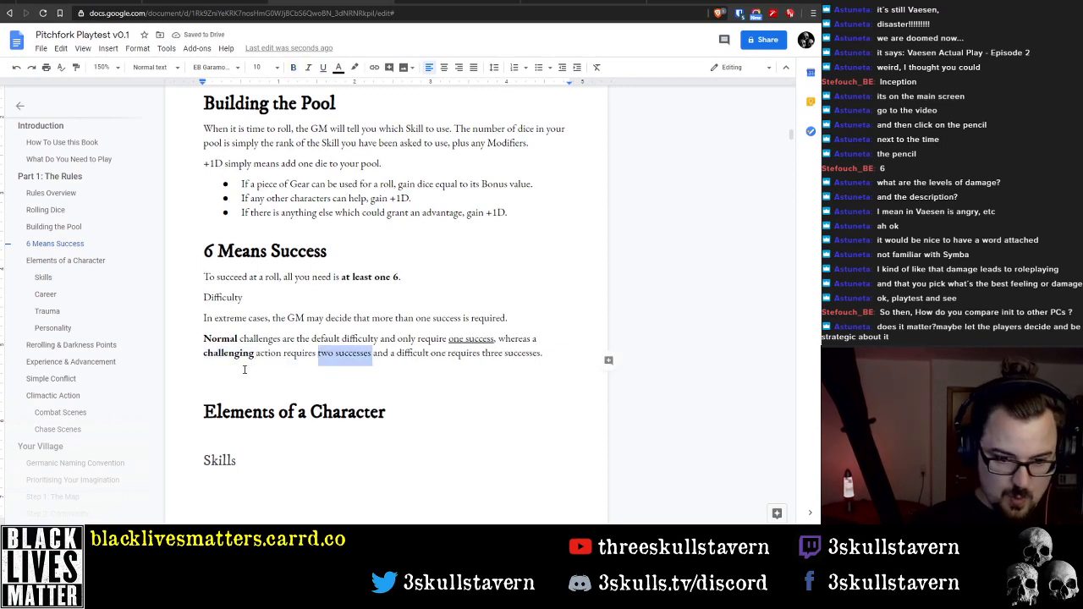
key(ctrl+u)
key(Right)
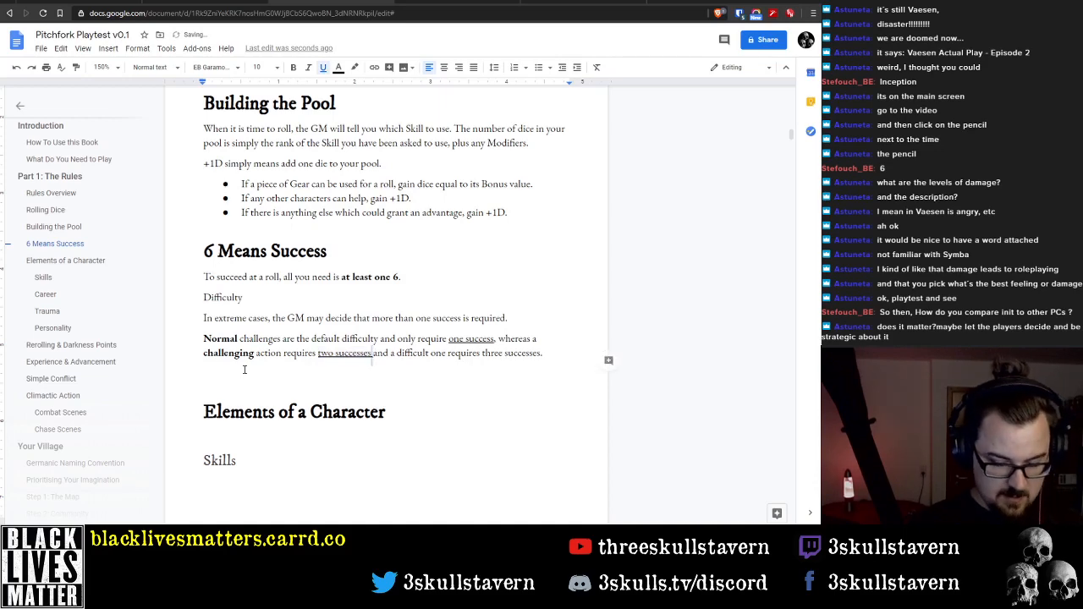
Make "difficult" bold and underline "three successes" at the end of the paragraph
key(ctrl+Right)
key(ctrl+Right)
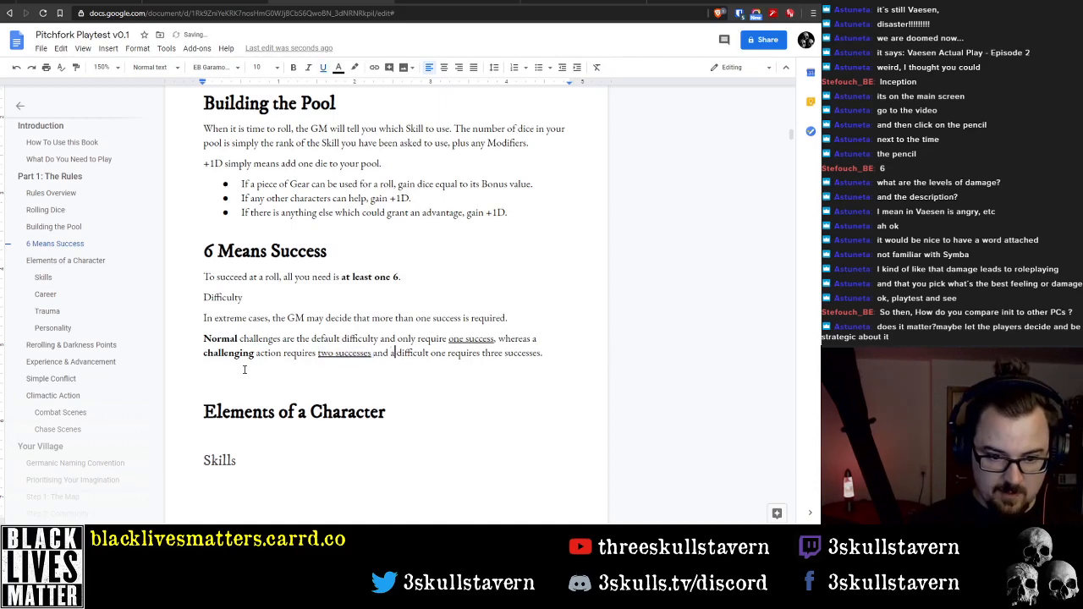
key(ctrl+shift+Right)
key(ctrl+b)
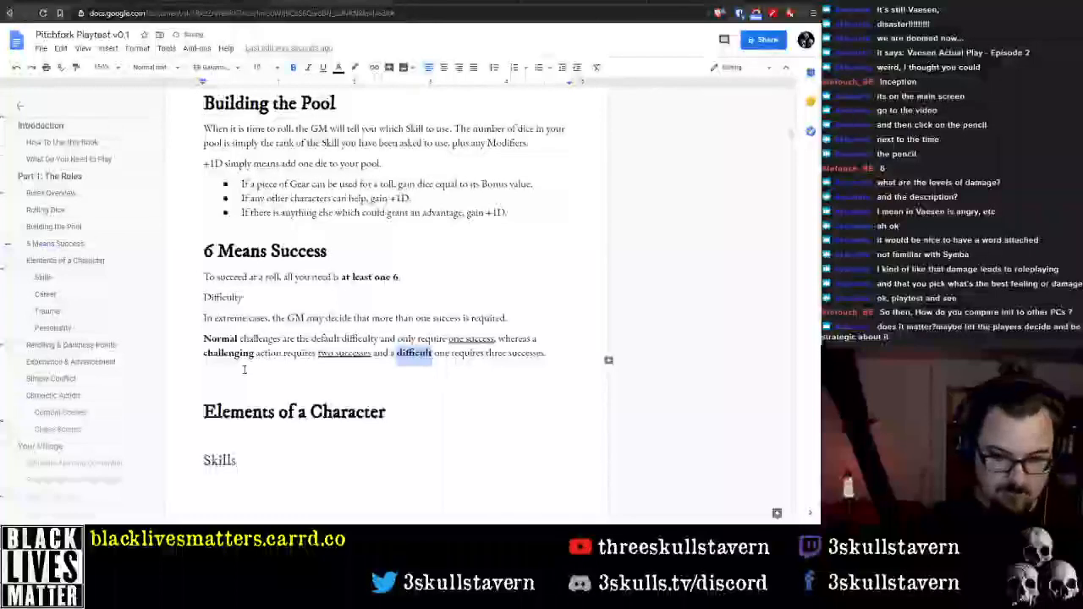
key(End)
key(ctrl+shift+Left)
key(ctrl+shift+Left)
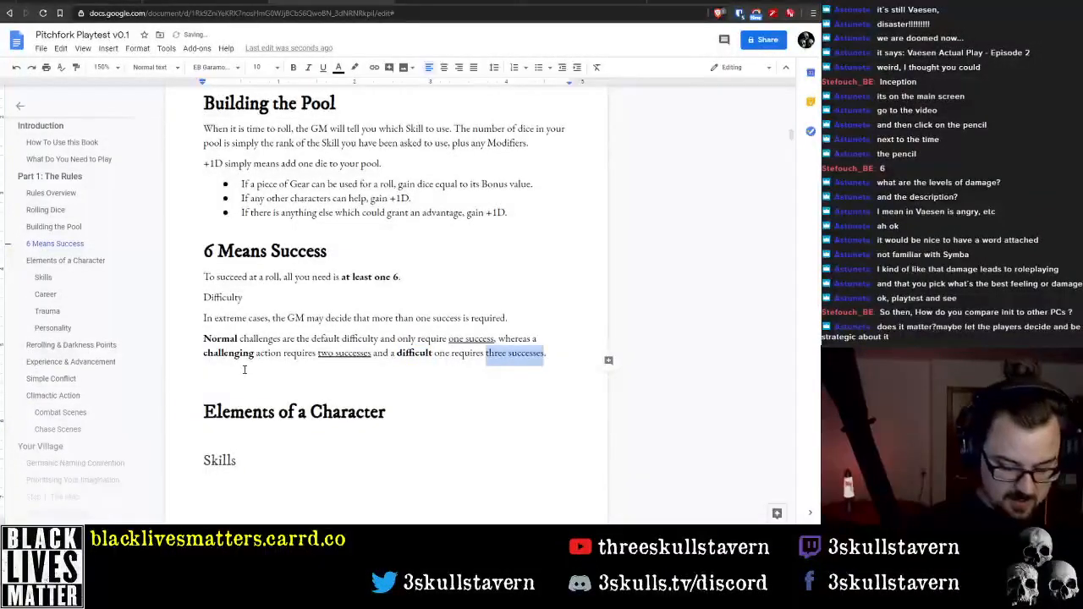
key(ctrl+u)
Delete the empty line above the "Elements of a Character" heading
key(Down)
key(Down)
key(BackSpace)
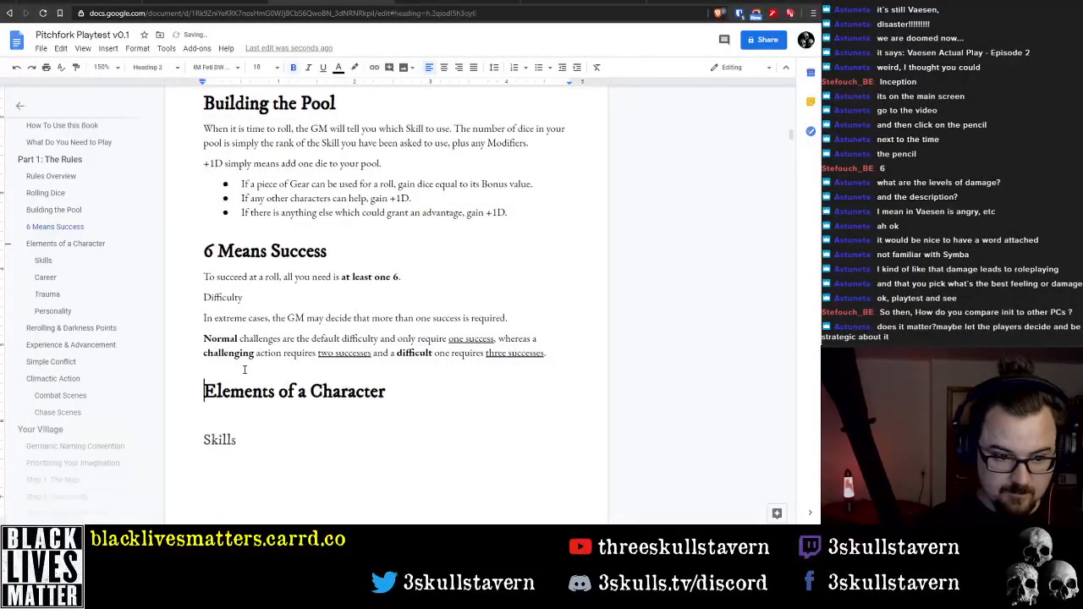
Apply the Heading 2 style to the "Difficulty" line
key(Up)
key(Up)
key(Up)
click(149, 67)
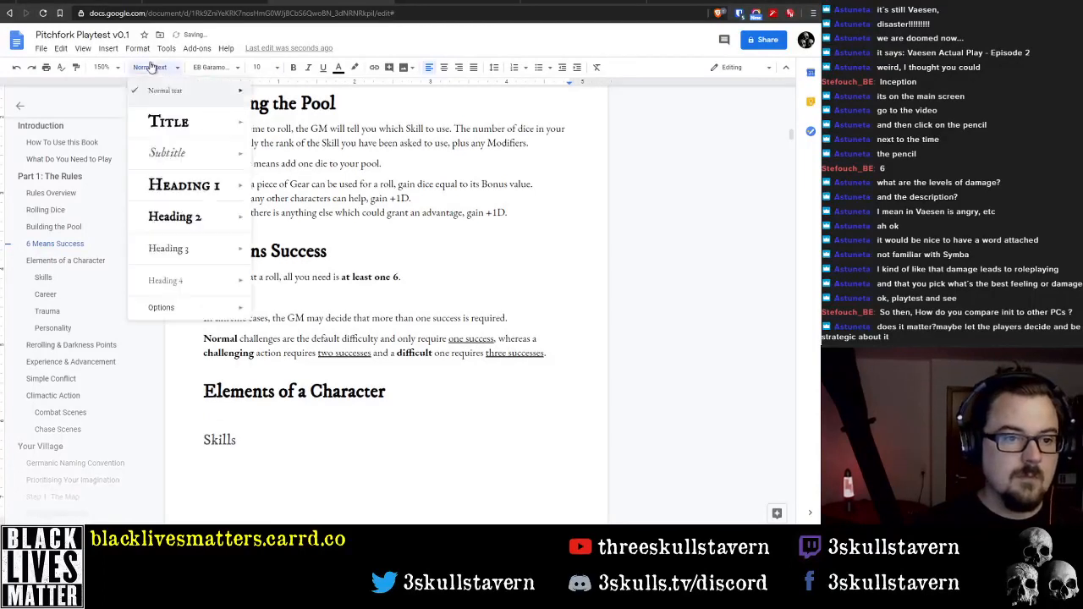
click(182, 217)
scroll(337, 421, down, 1)
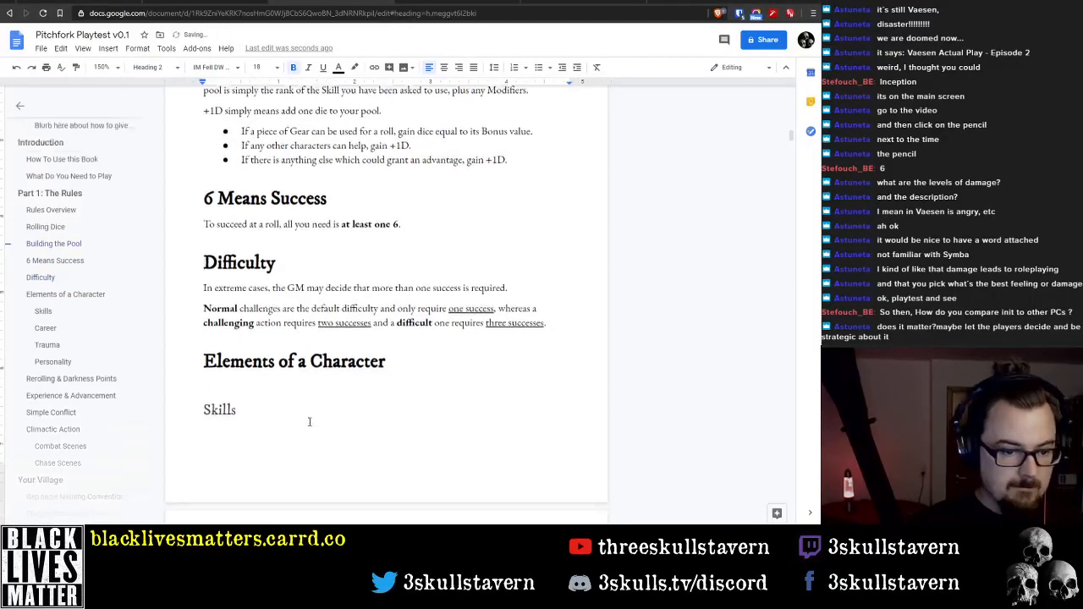
Delete the empty line between "Elements of a Character" and "Skills", and start a new body line below the "Skills" subheading
click(247, 386)
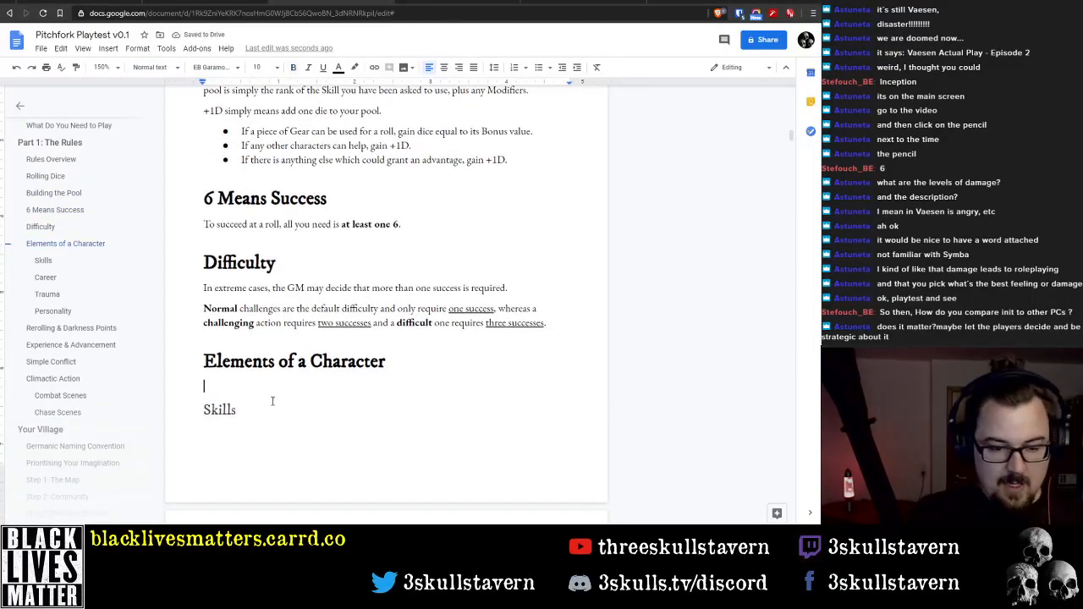
key(Delete)
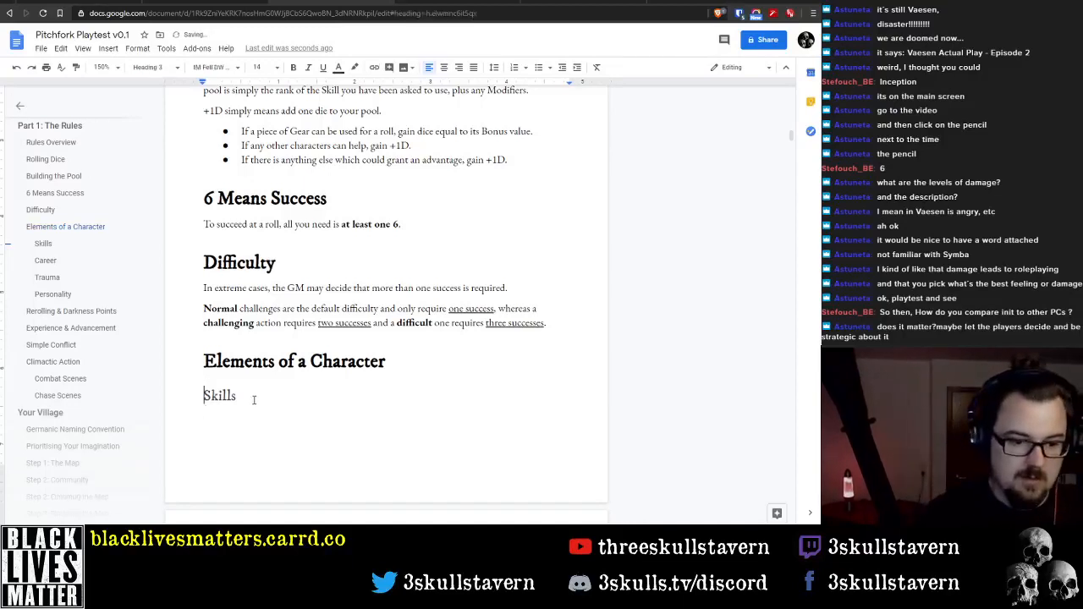
click(254, 399)
key(Return)
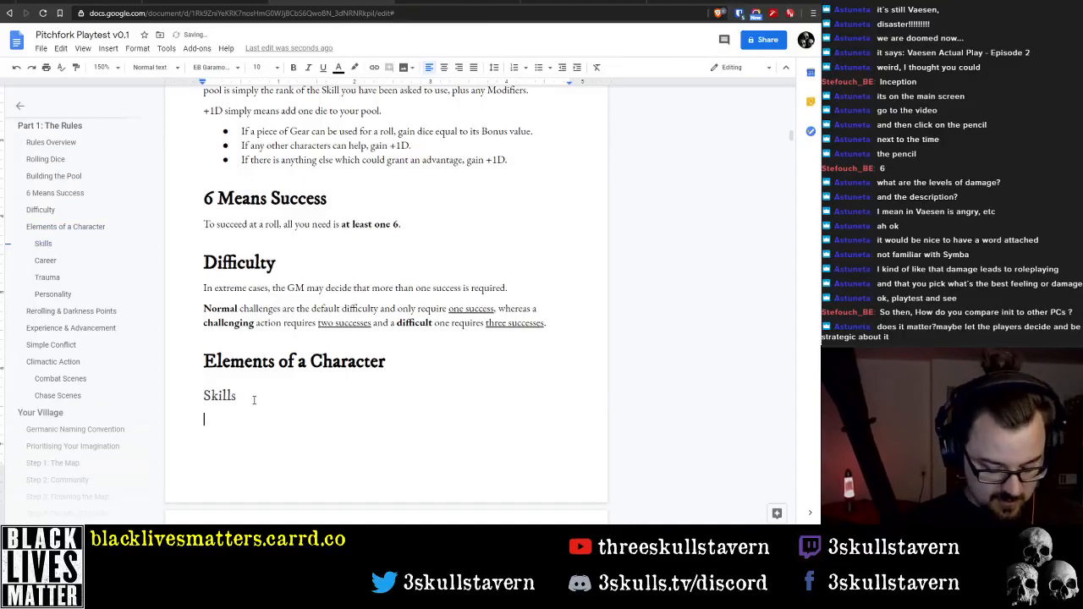
Copy the Skills text and both skill lists from the Your Villager section into the body below Skills under Elements of a Character
scroll(99, 346, down, 5)
scroll(95, 342, up, 2)
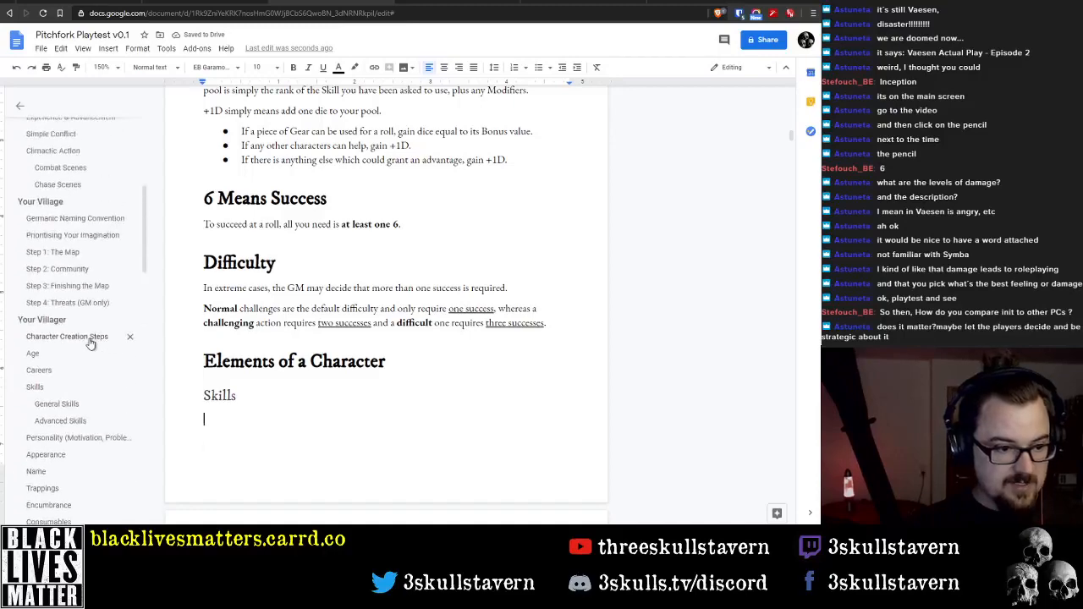
click(65, 388)
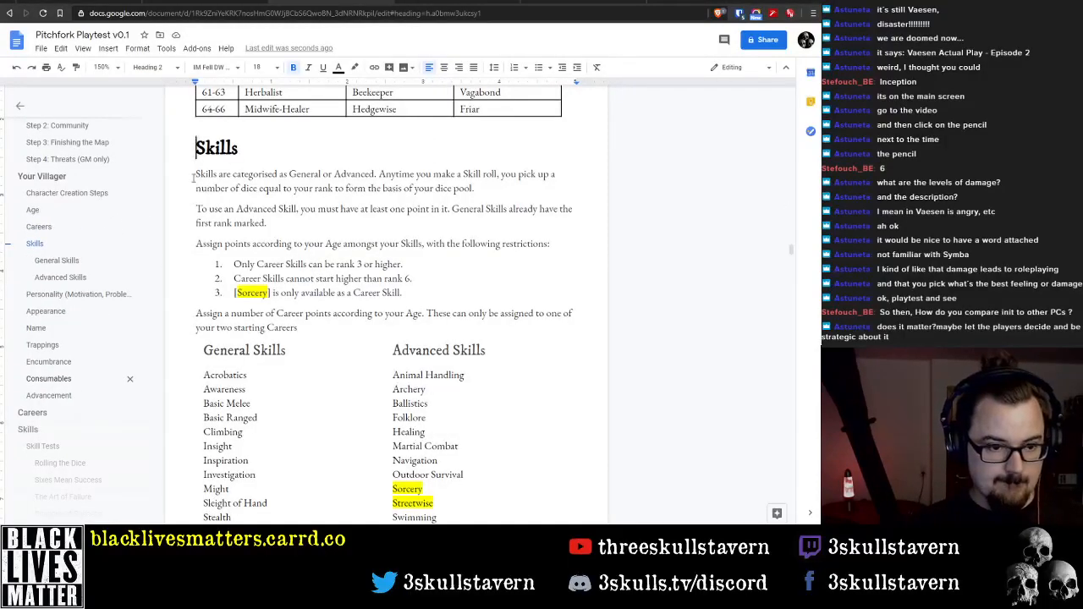
drag(195, 174, 461, 383)
scroll(412, 291, down, 2)
scroll(93, 252, up, 5)
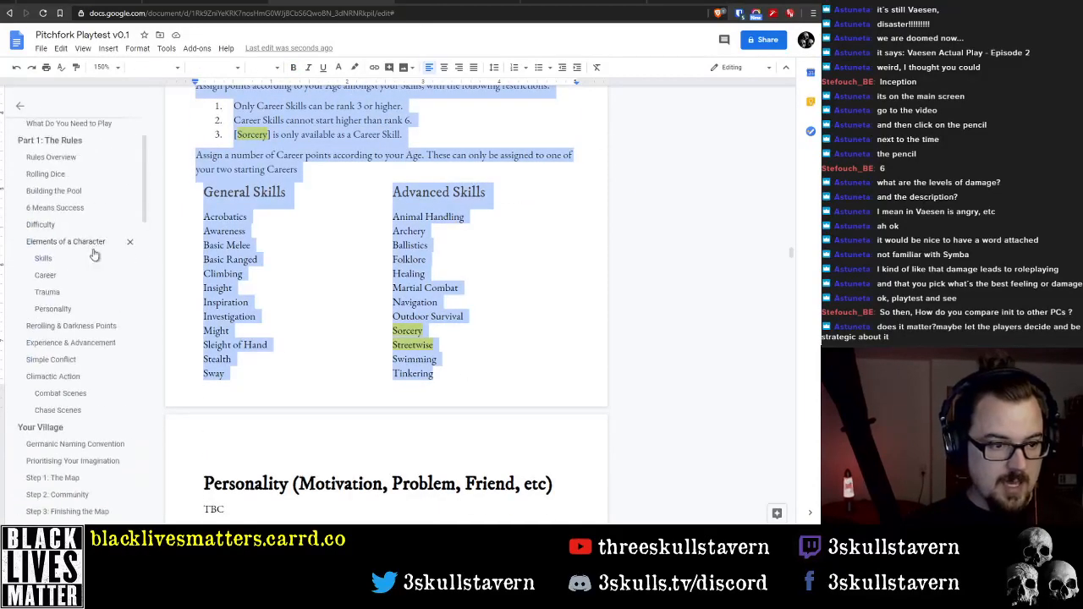
click(68, 260)
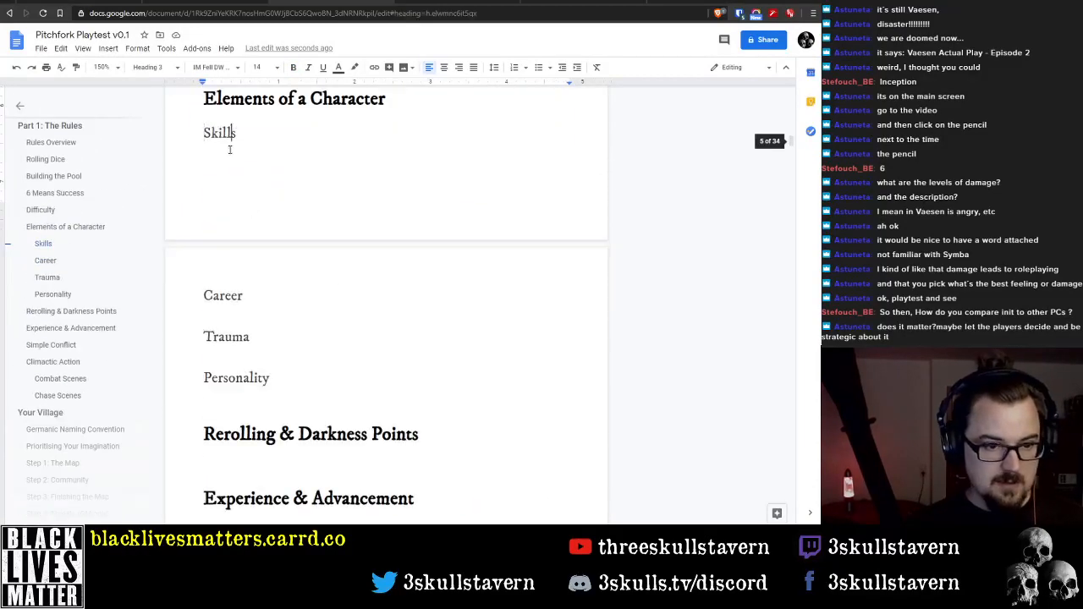
click(200, 156)
key(ctrl+v)
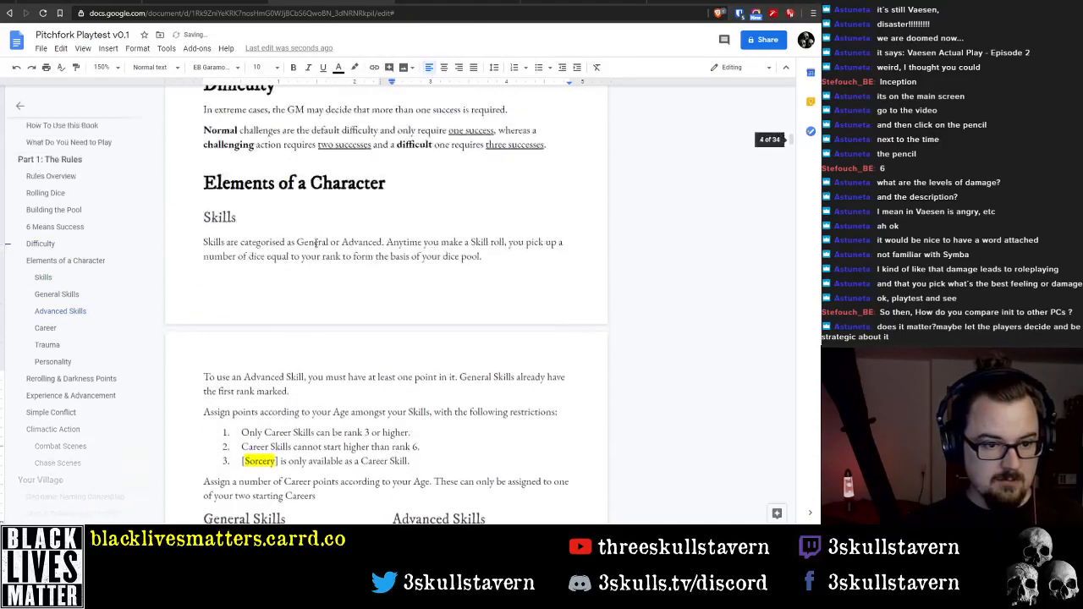
Delete the sentence beginning "Anytime you make a Skill roll" and join the "To use an Advanced Skill" paragraph to the first sentence
click(264, 251)
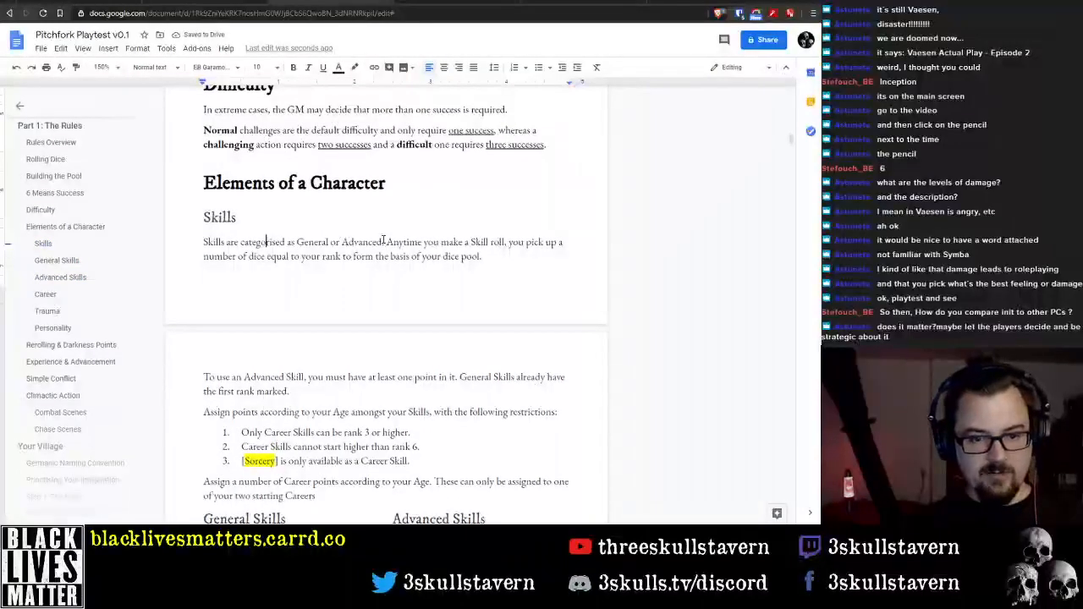
key(Up)
key(ctrl+Right)
key(ctrl+Right)
key(ctrl+Right)
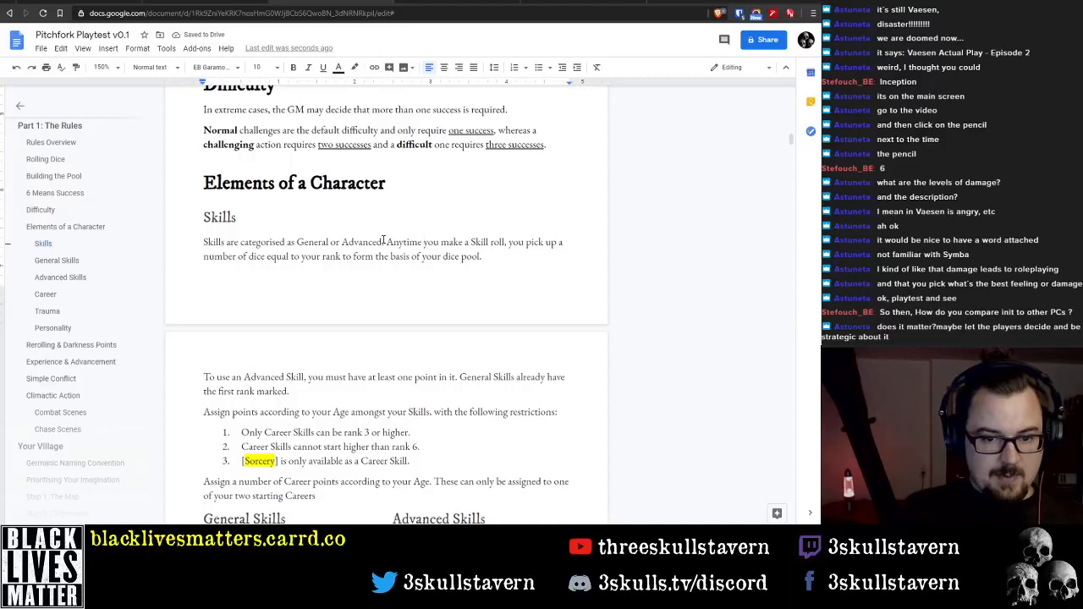
key(ctrl+Right)
key(ctrl+Right)
key(ctrl+Right)
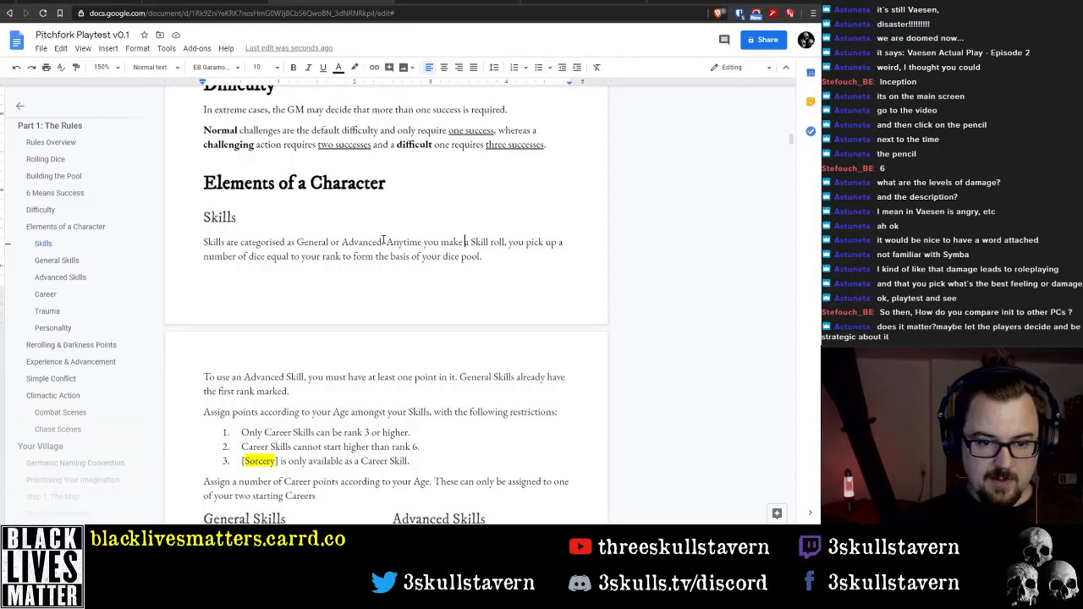
key(shift+Down)
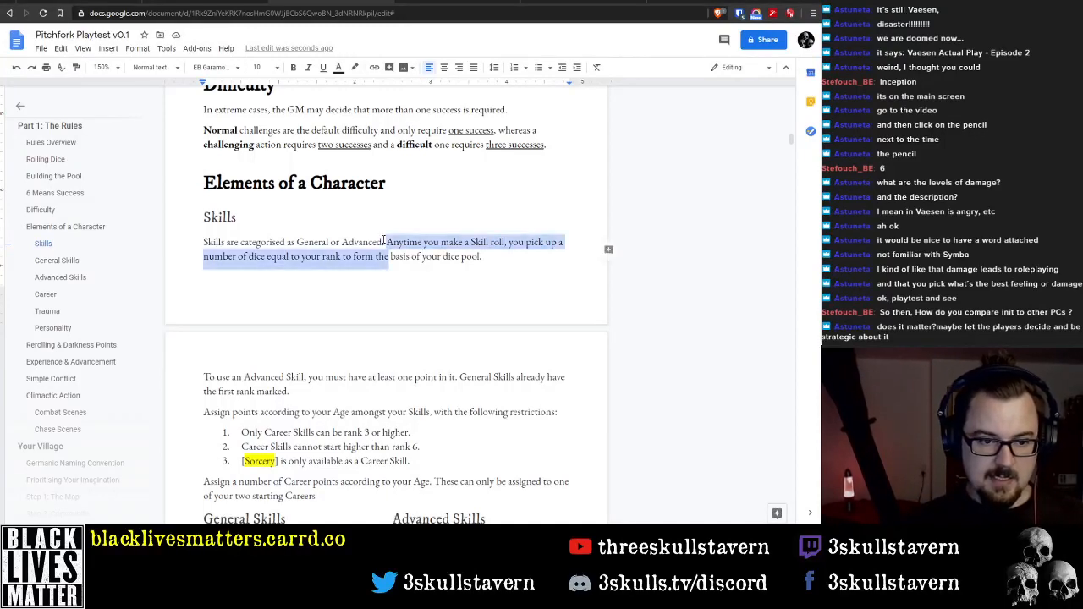
key(shift+End)
key(BackSpace)
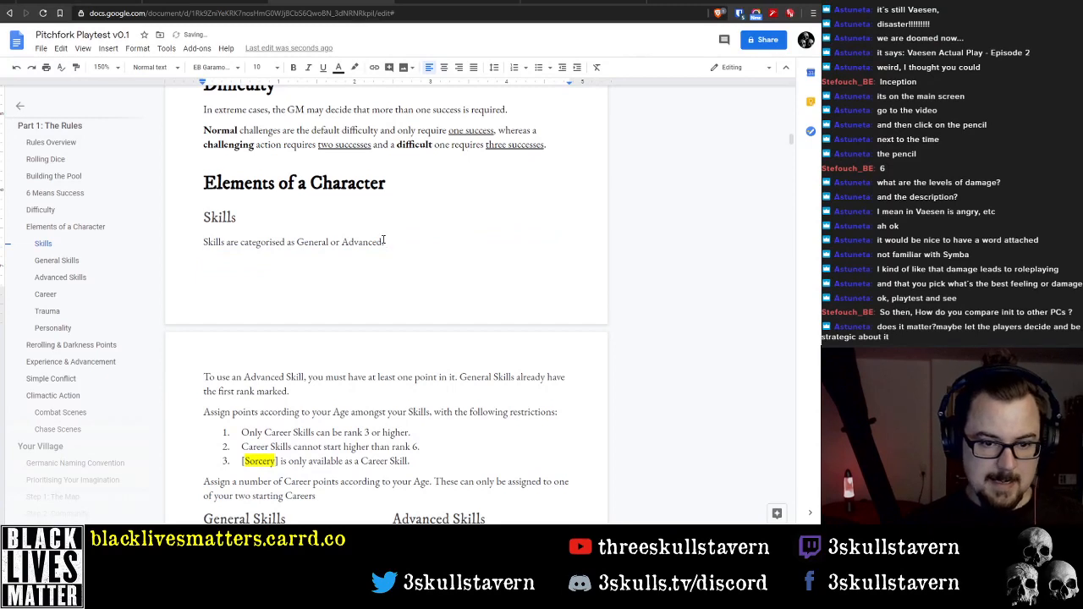
key(Delete)
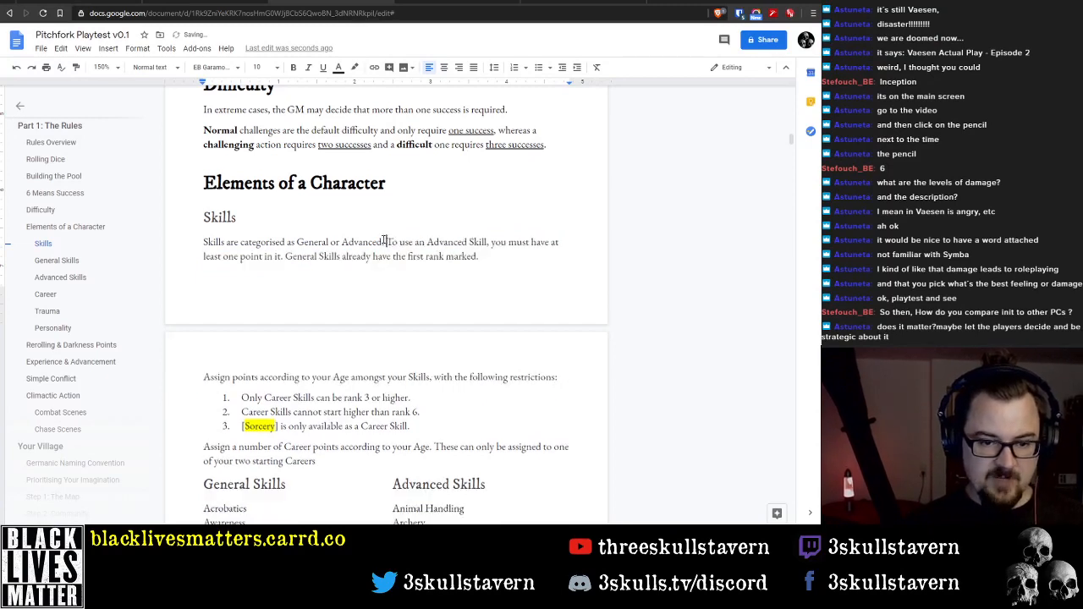
Delete the "Assign points according to your Age" line together with its three numbered restrictions
key(Down)
key(End)
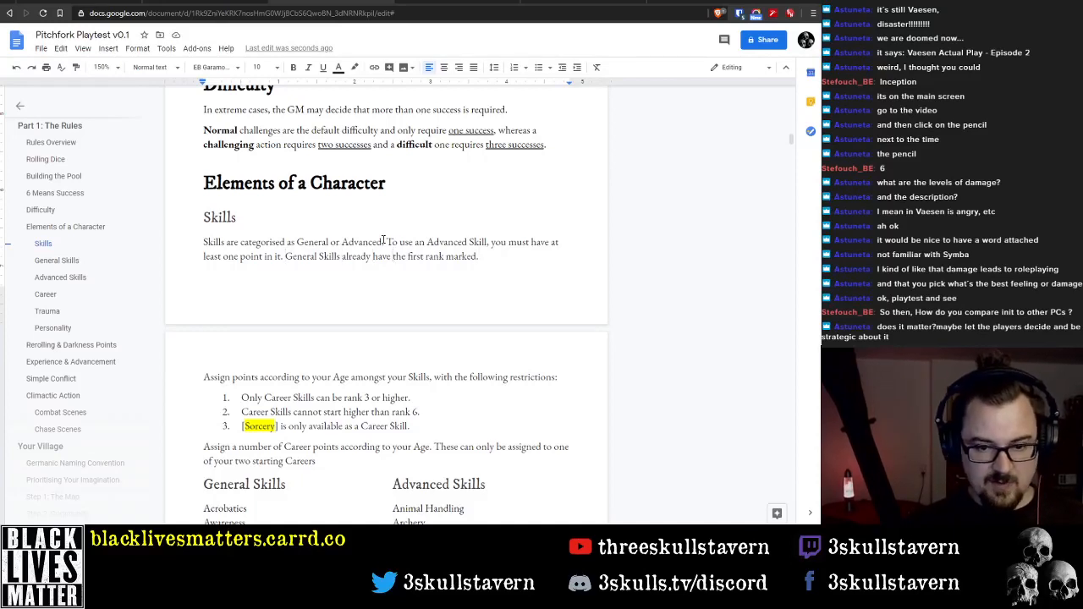
key(Down)
key(Down)
key(Down)
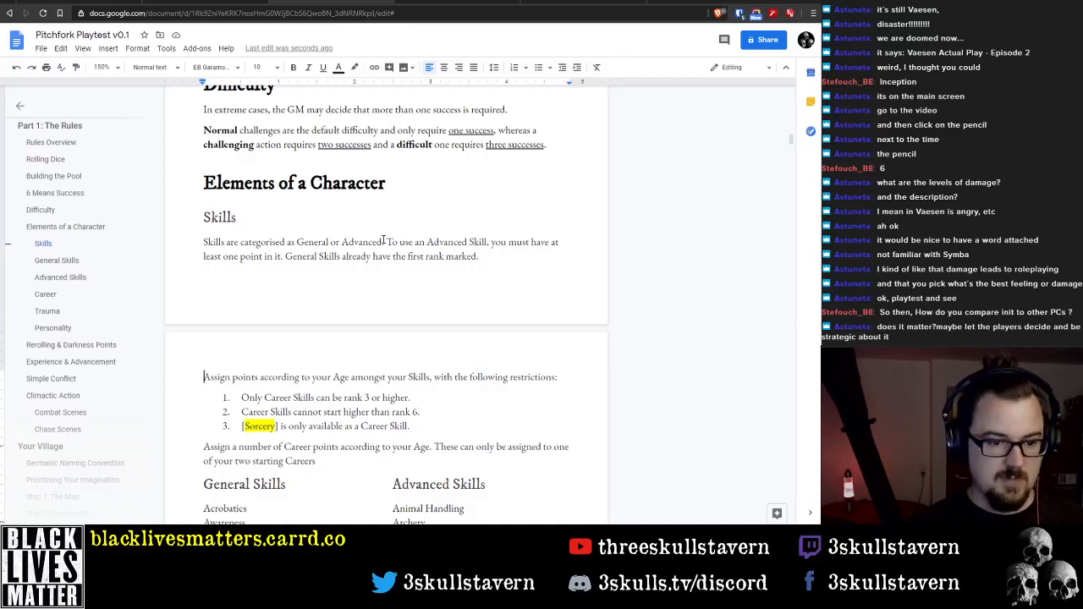
key(Home)
key(shift+Down)
key(shift+Down)
key(shift+Down)
key(shift+Down)
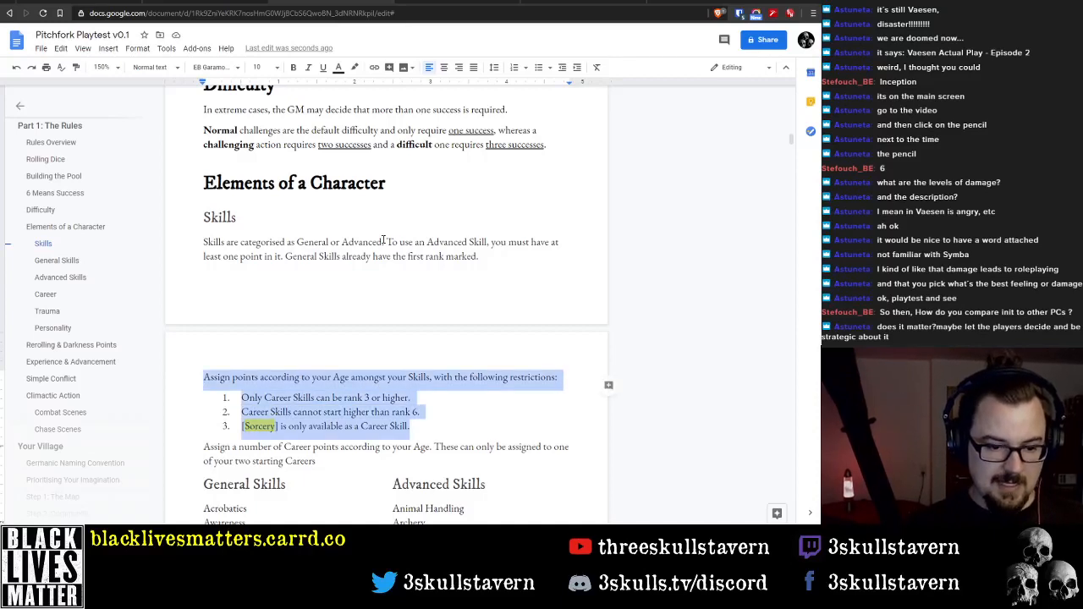
key(BackSpace)
Delete the empty numbered item and the paragraph about assigning Career points according to Age
key(shift+Down)
key(shift+Down)
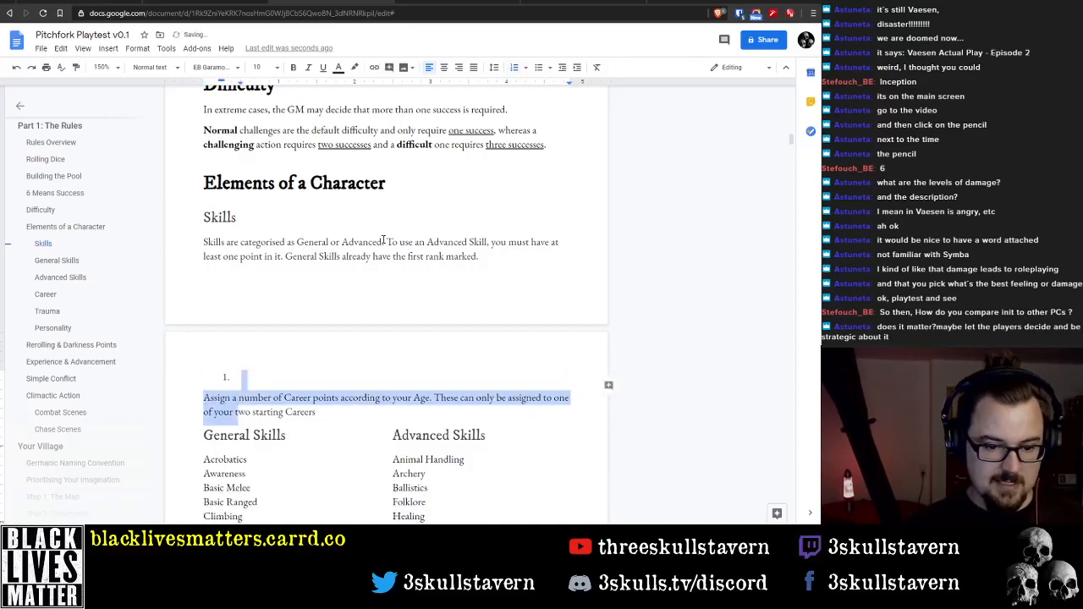
key(shift+End)
key(BackSpace)
key(BackSpace)
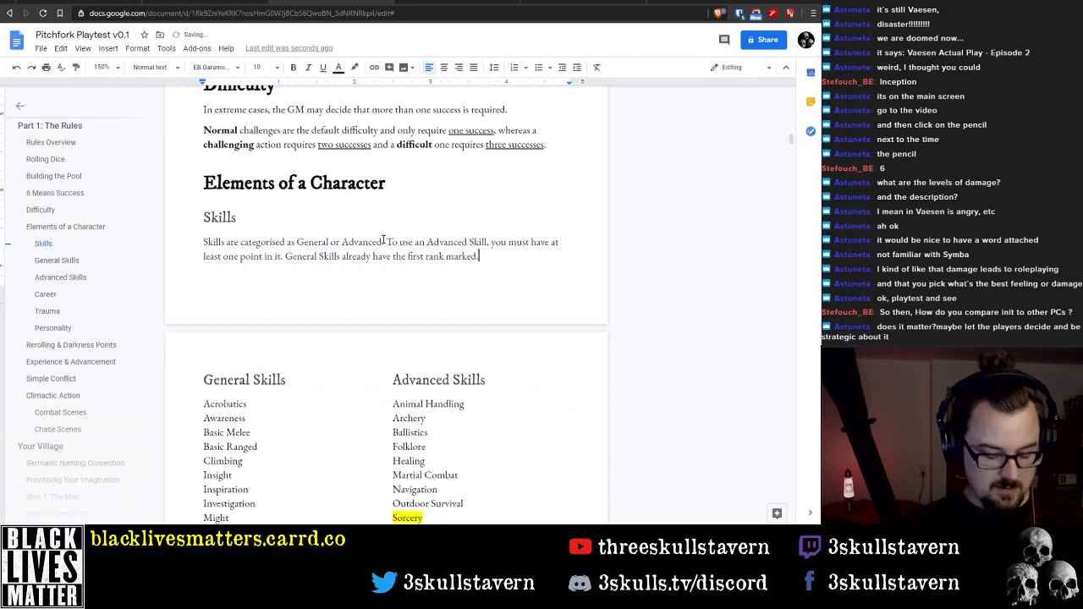
Add "The full of Skills can be found below. They will be described" to the end of the Skills paragraph
text(T)
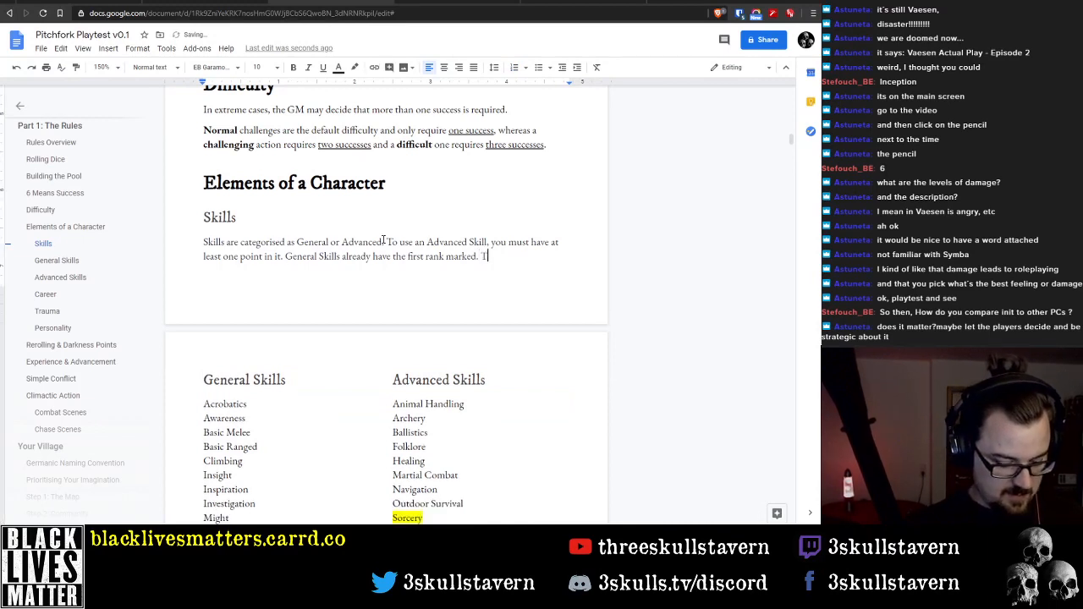
text(he full of)
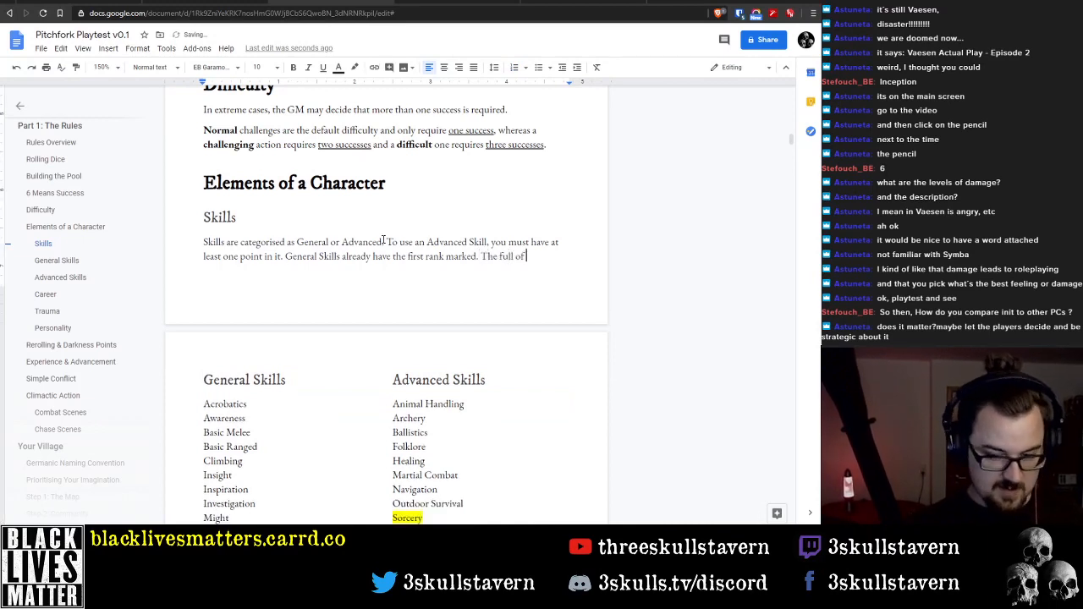
text( Skills can b)
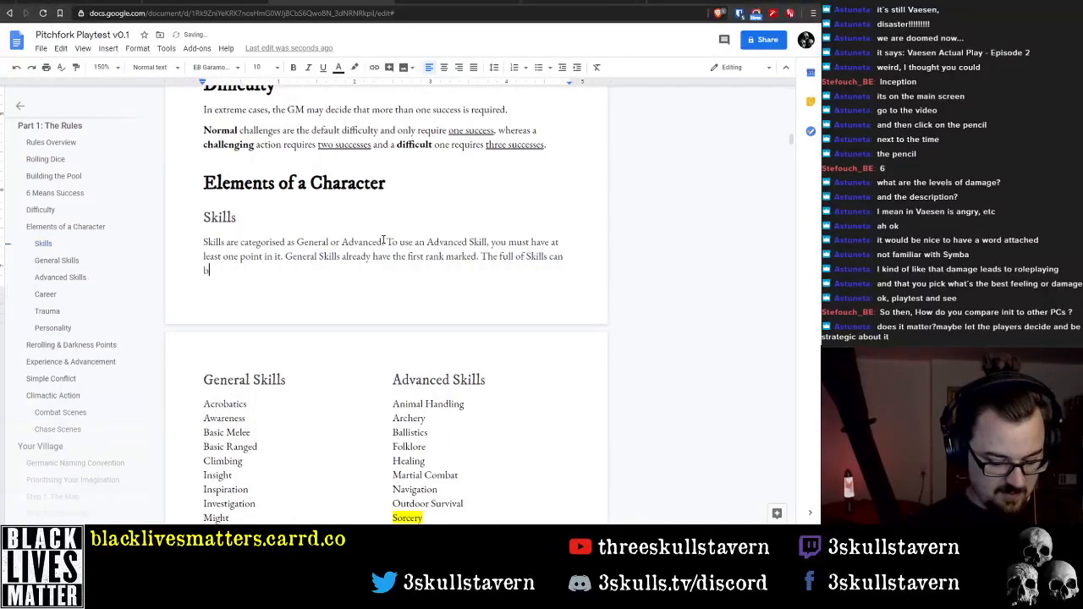
text(e found be)
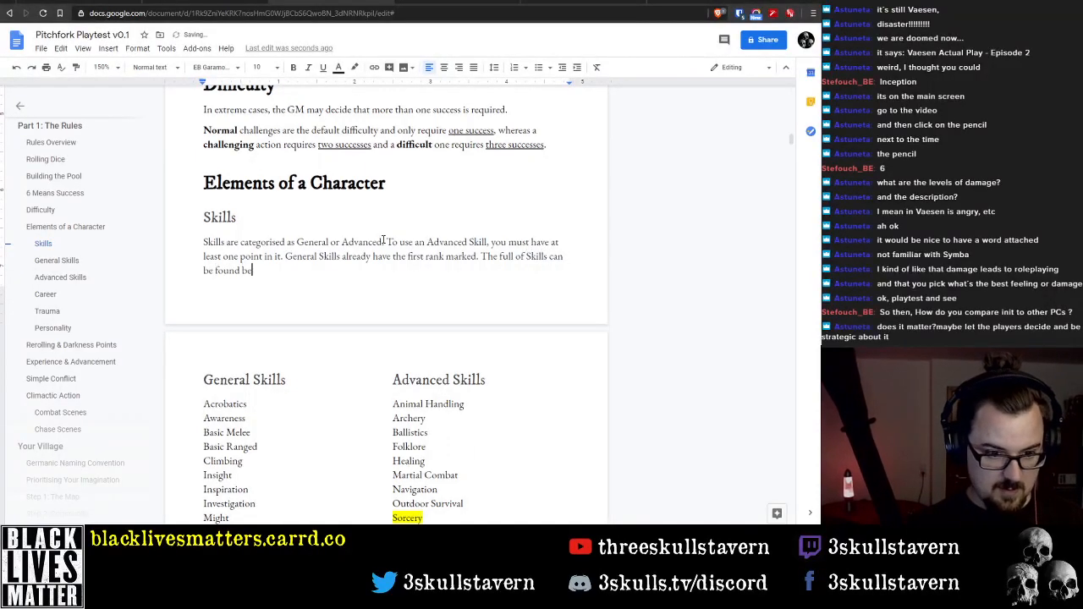
text(low. They will )
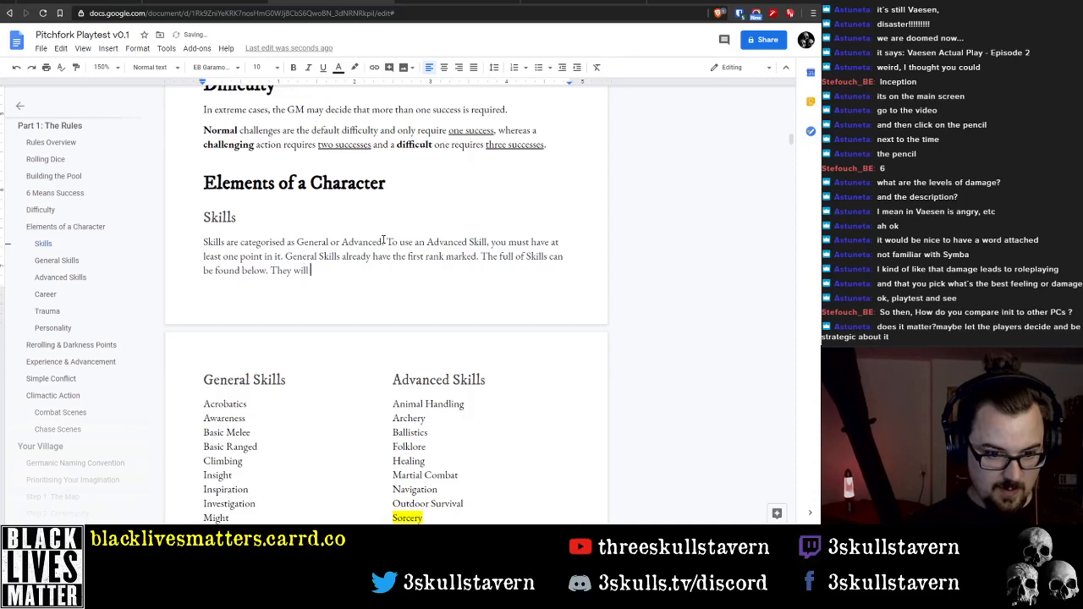
text(be )
text(de)
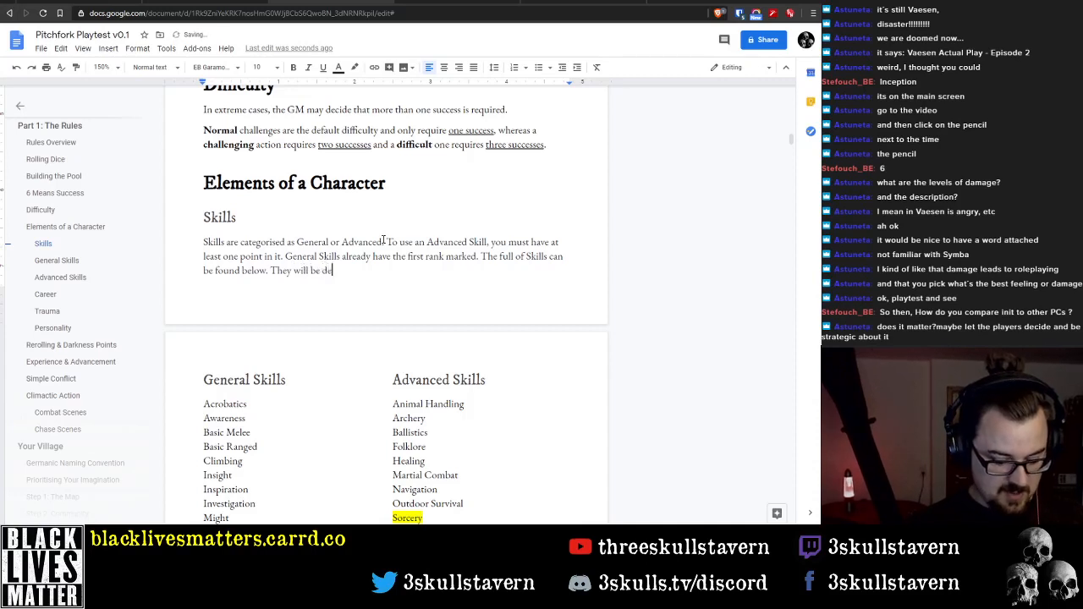
text(scribed)
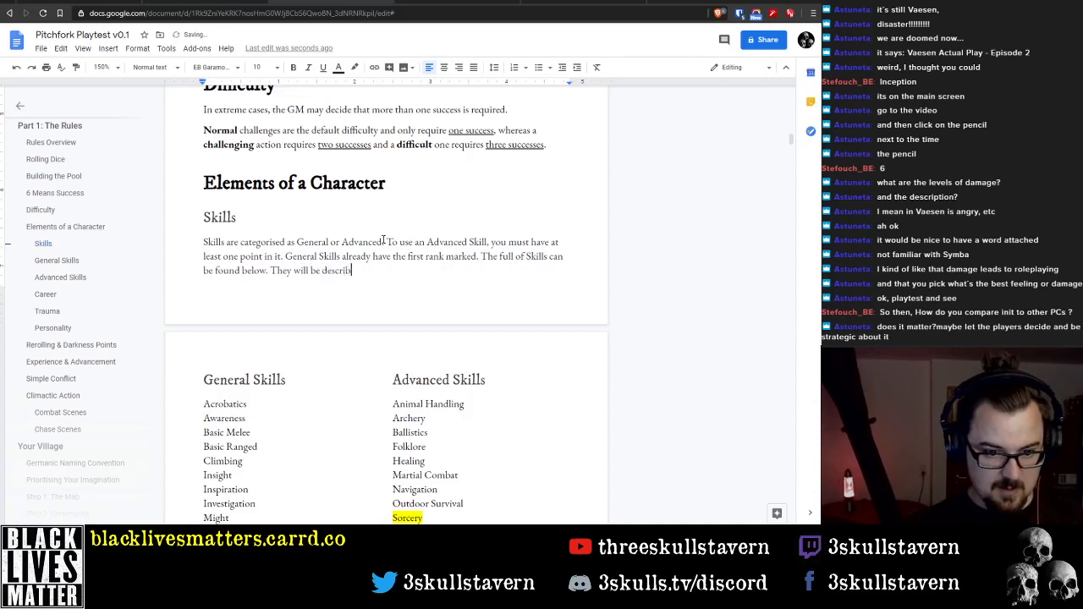
Remove the unfinished sentence "They will be described" from the end of the Skills paragraph
key(ctrl+shift+Left)
key(ctrl+shift+Left)
key(ctrl+shift+Left)
key(ctrl+shift+Left)
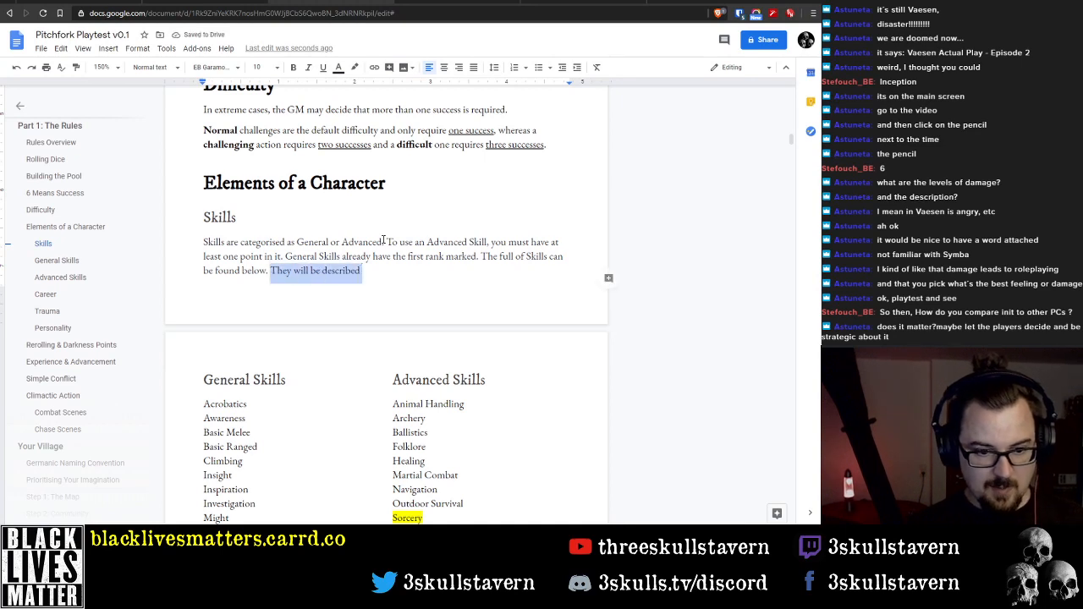
key(shift+Left)
key(shift+Right)
key(BackSpace)
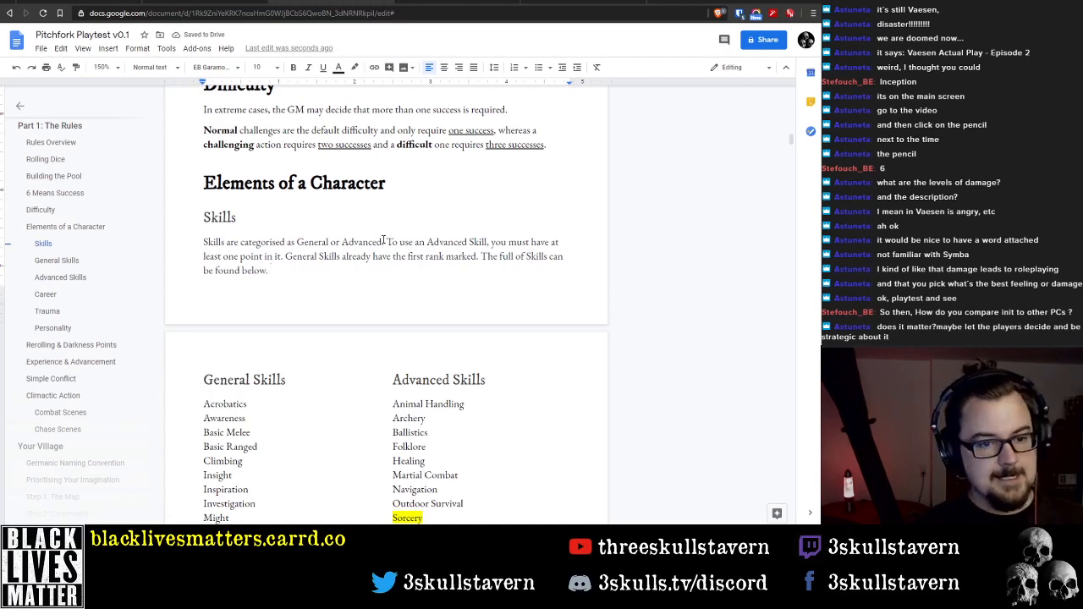
key(BackSpace)
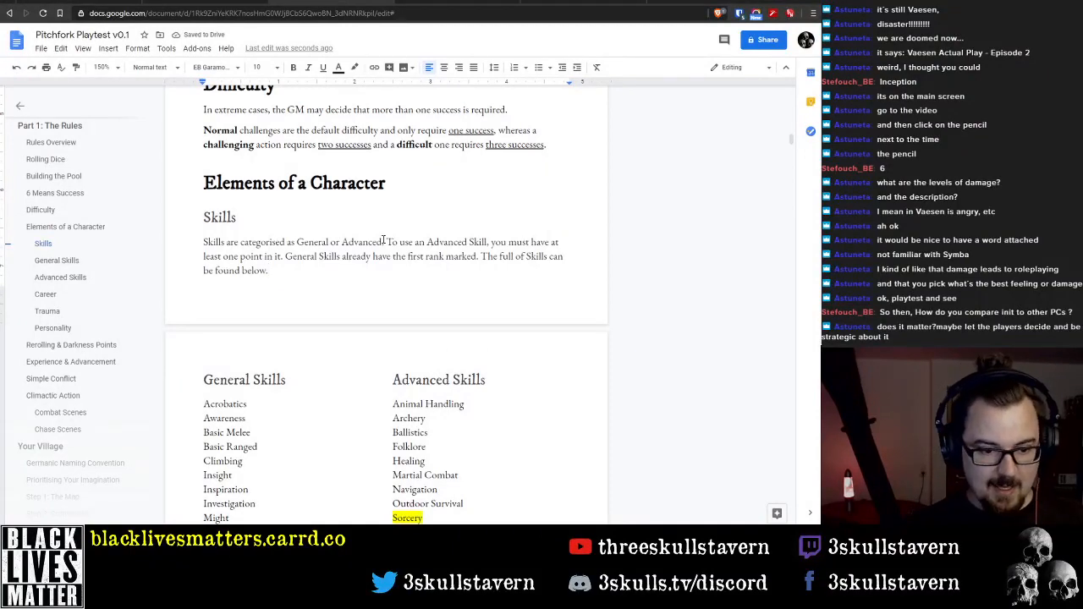
Delete the sentence "The full of Skills can be found below." from the Skills paragraph
key(Down)
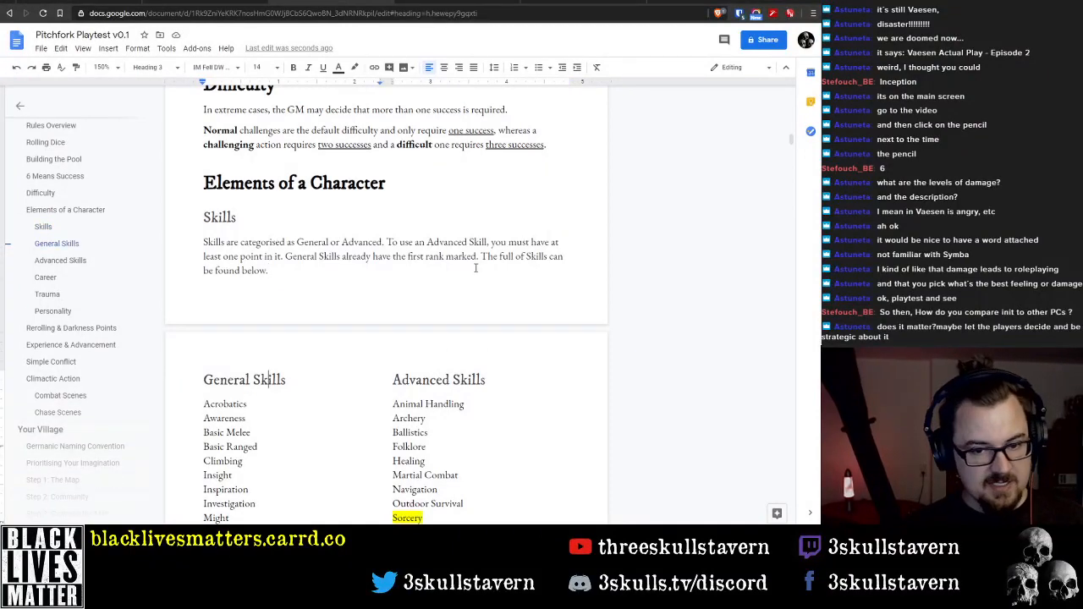
scroll(477, 266, down, 3)
scroll(357, 249, up, 2)
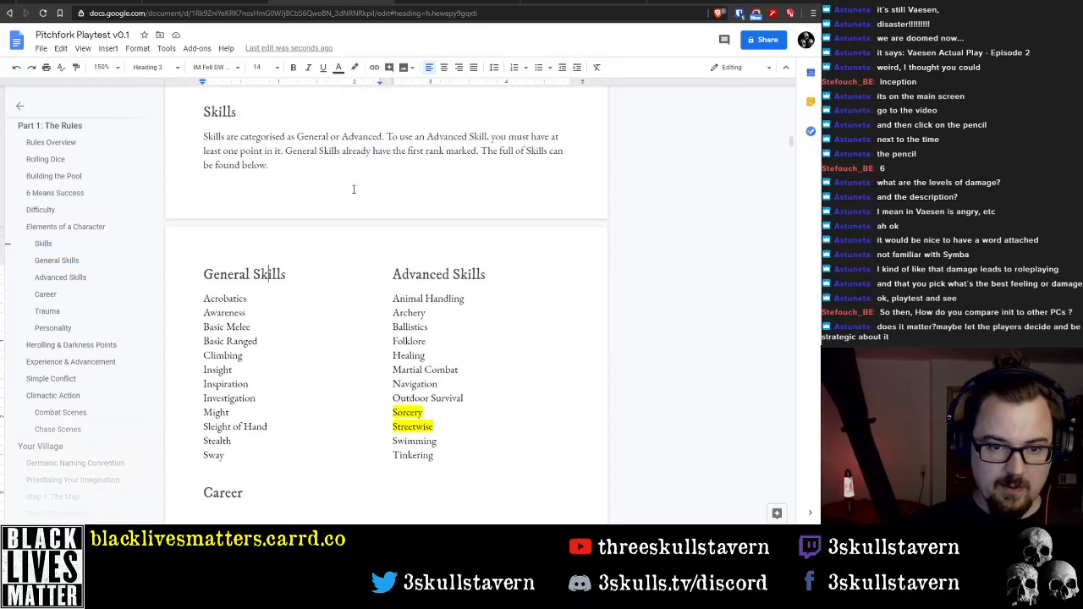
drag(269, 165, 482, 151)
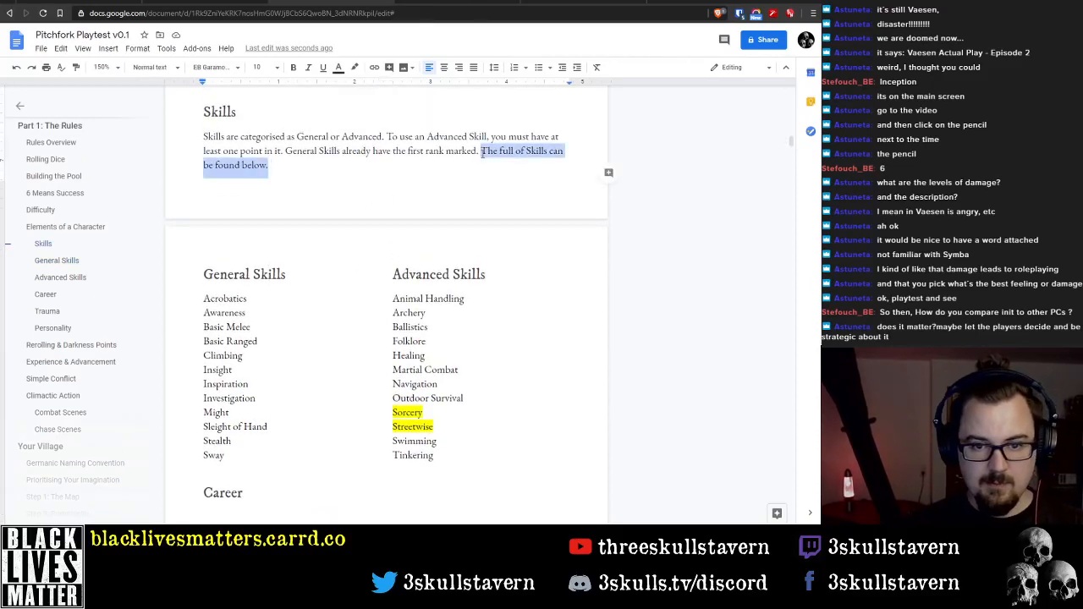
key(BackSpace)
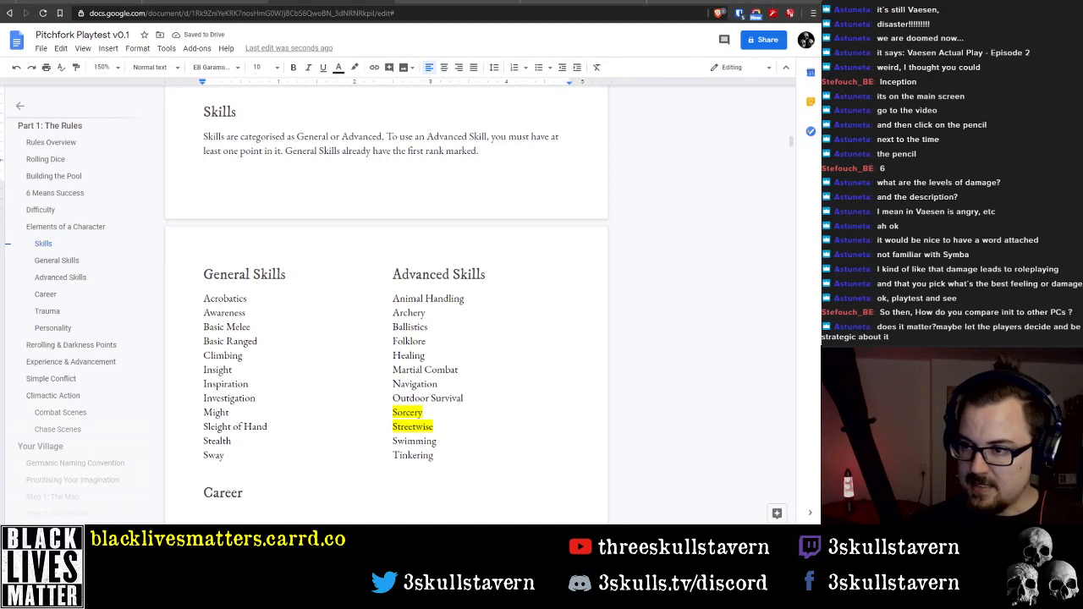
Add "Tinkering" as a new line below Sway in the General Skills list
double_click(312, 453)
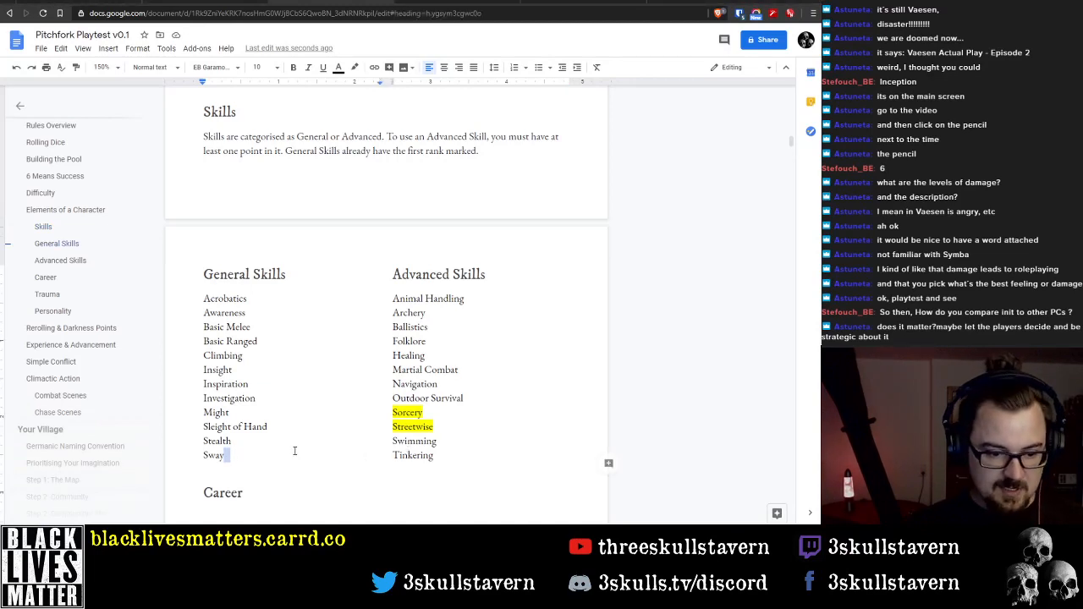
key(Return)
text(T)
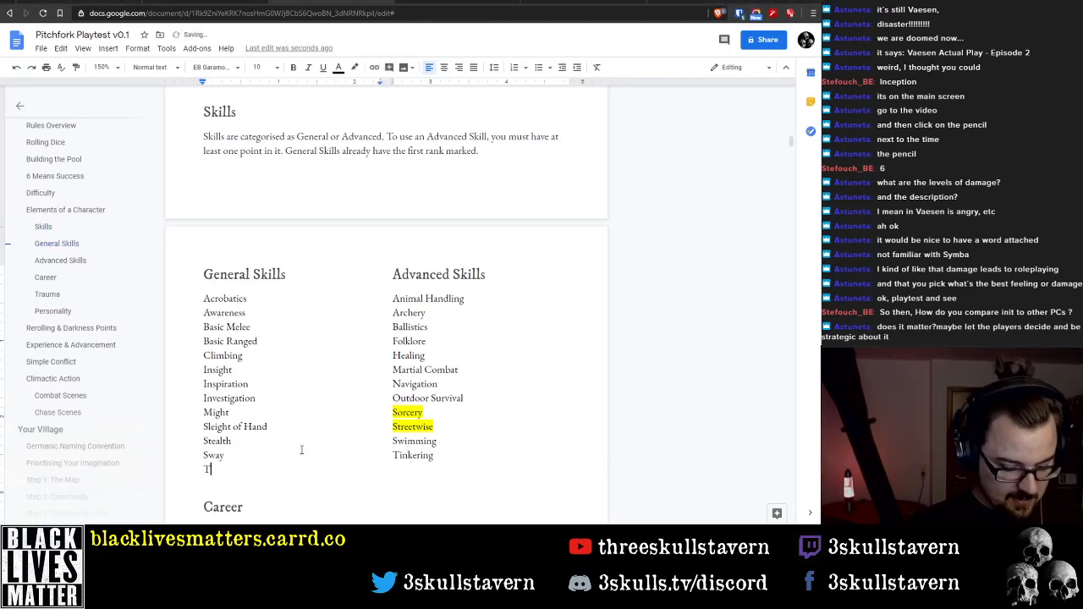
text(inkering)
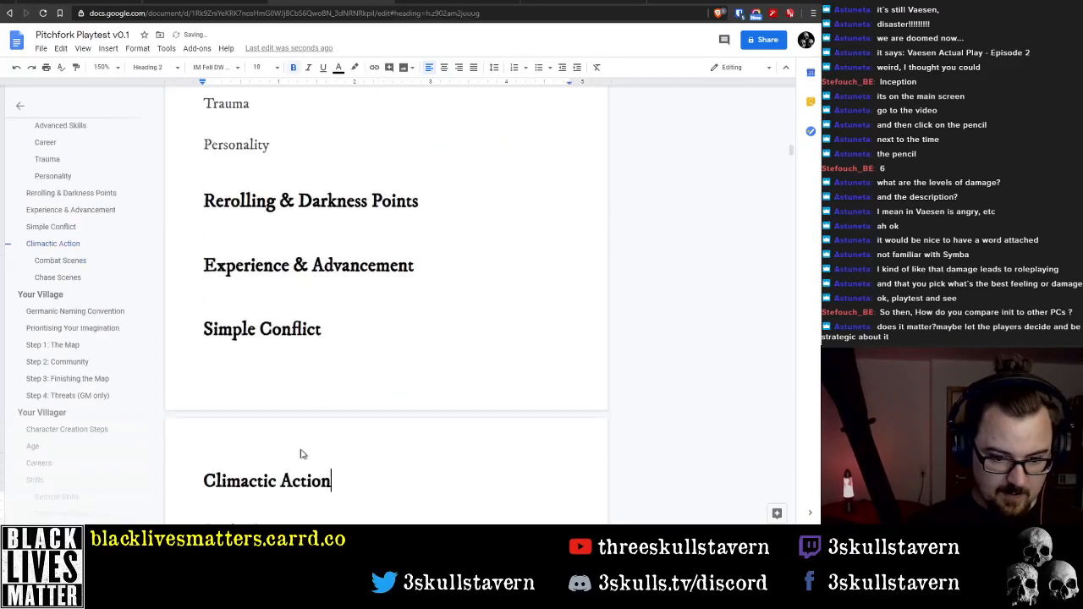
Delete Tinkering and its line from the end of the Advanced Skills list
scroll(424, 202, up, 4)
double_click(421, 326)
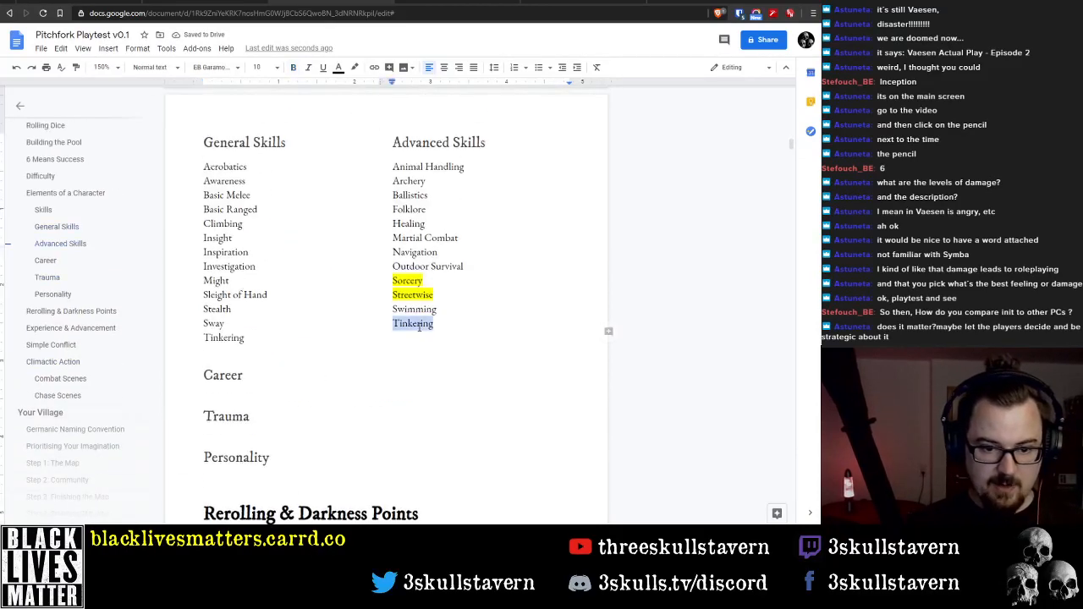
key(BackSpace)
key(BackSpace)
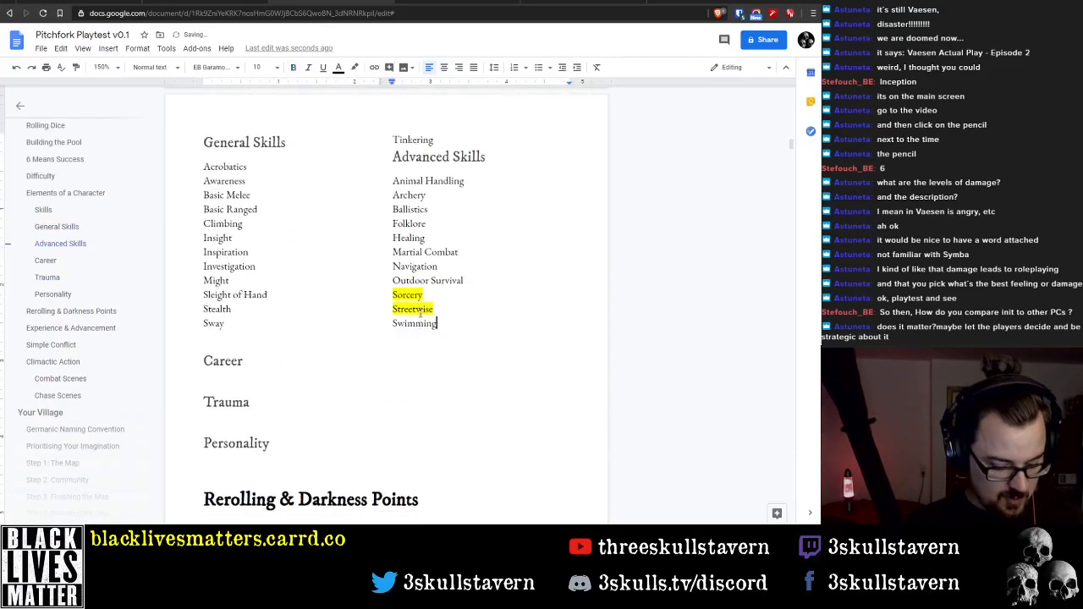
Add a blank line below Swimming and delete Streetwise with its line from the Advanced Skills list
key(Return)
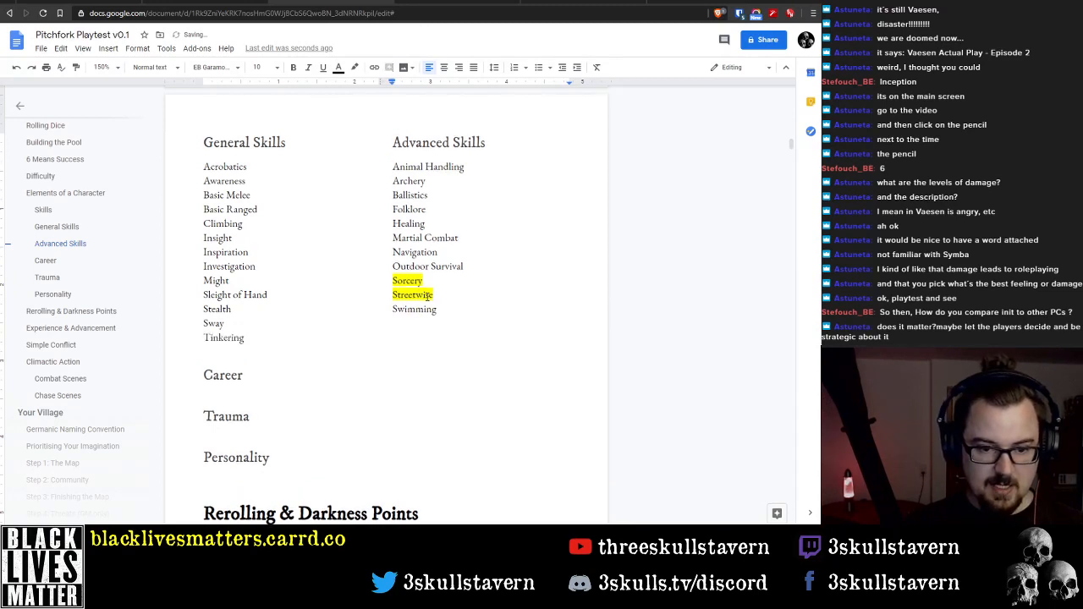
double_click(428, 296)
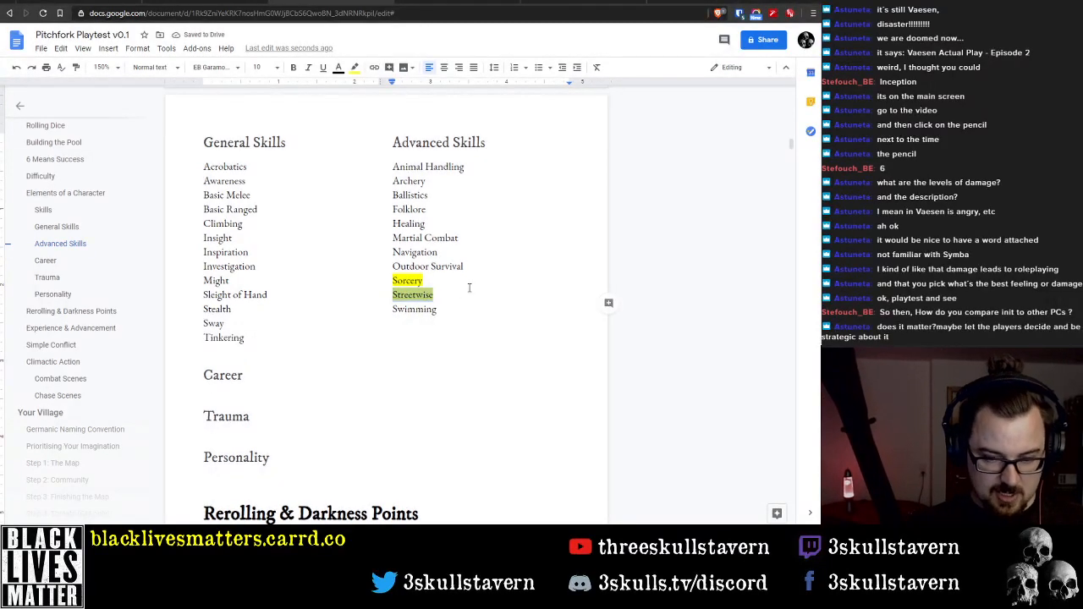
key(BackSpace)
key(BackSpace)
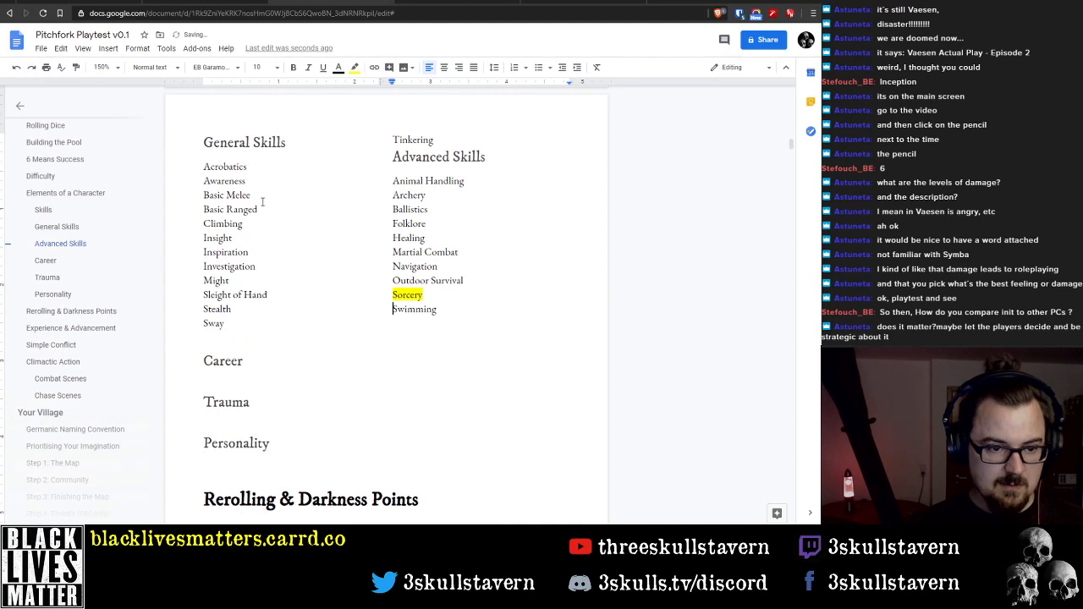
Insert "Contacts" below Climbing in the General Skills list and add blank lines below Swimming to realign the two columns
text(Contacts)
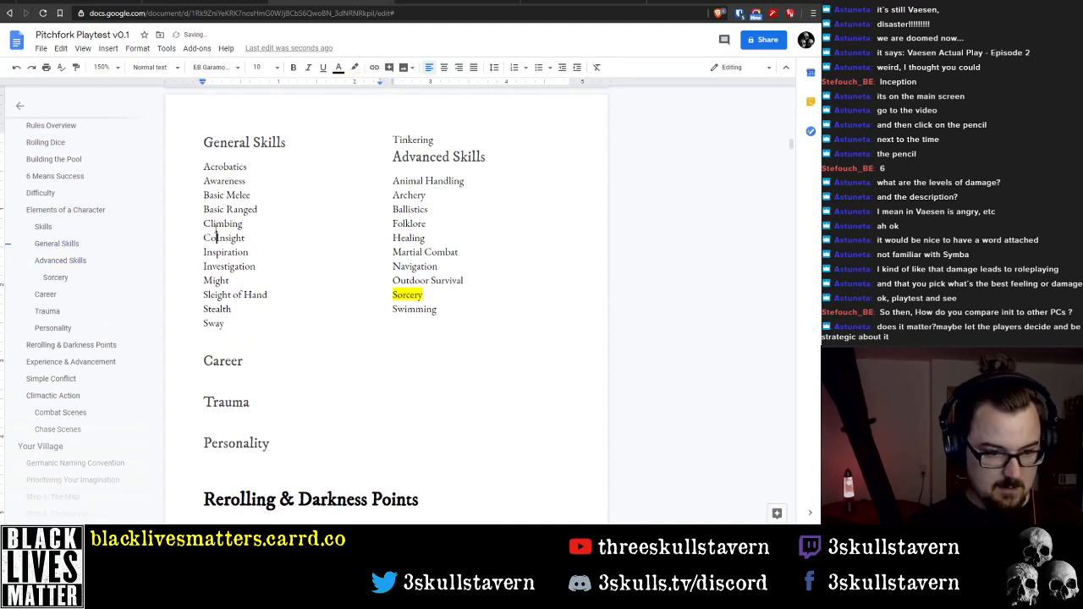
key(Return)
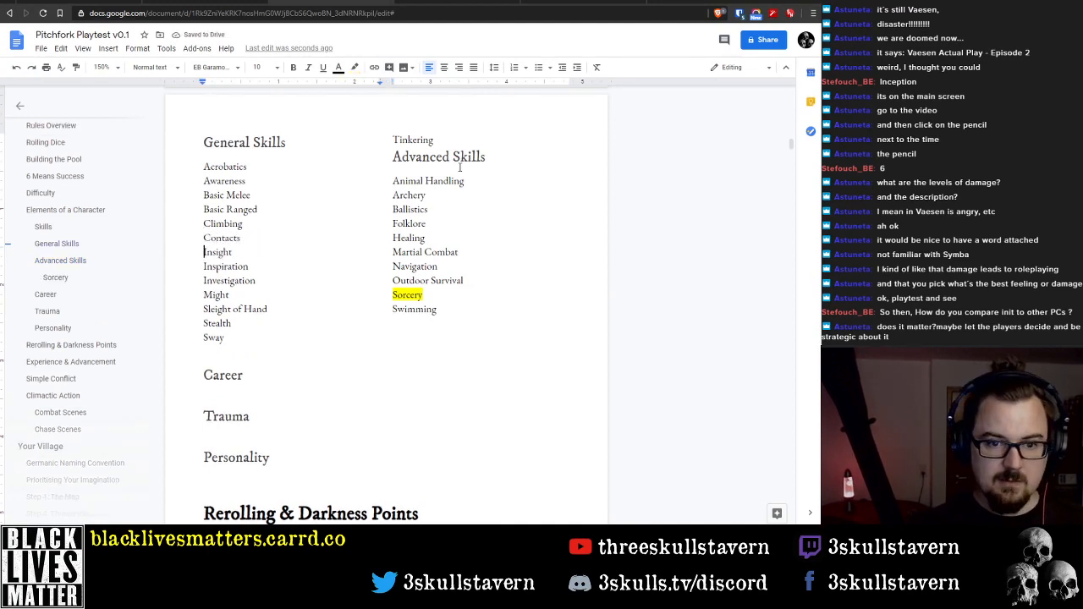
click(456, 310)
key(Return)
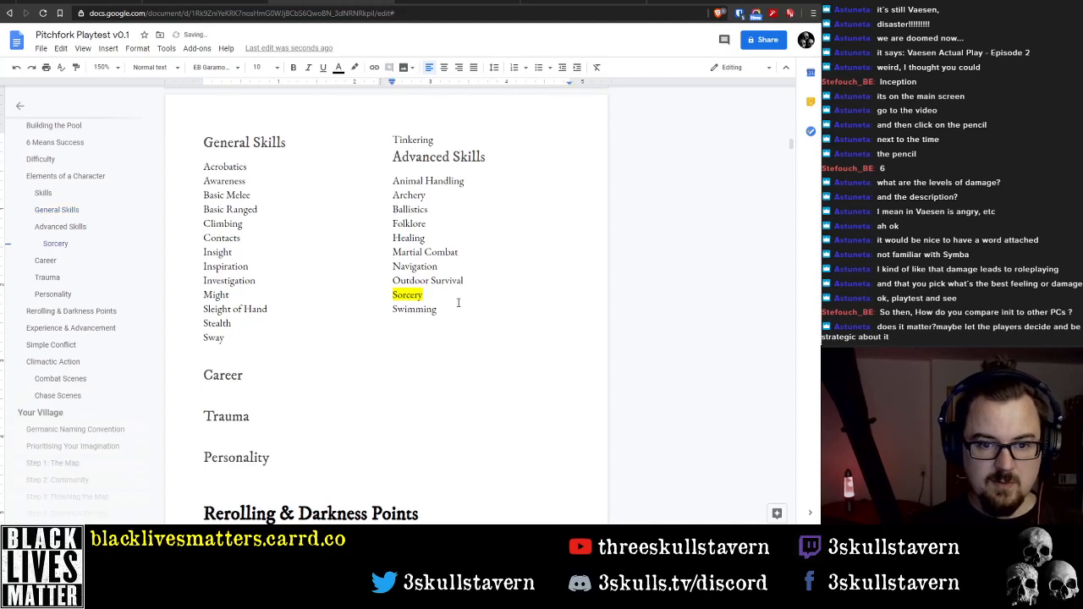
key(Return)
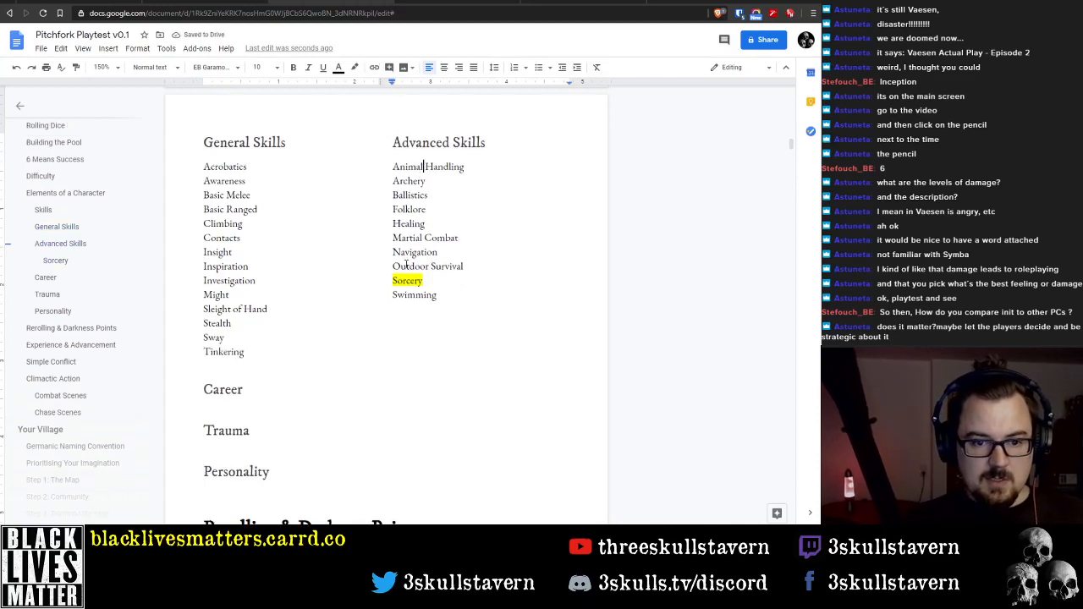
Insert "Folklore" as a new line below Contacts in the General Skills list
double_click(405, 280)
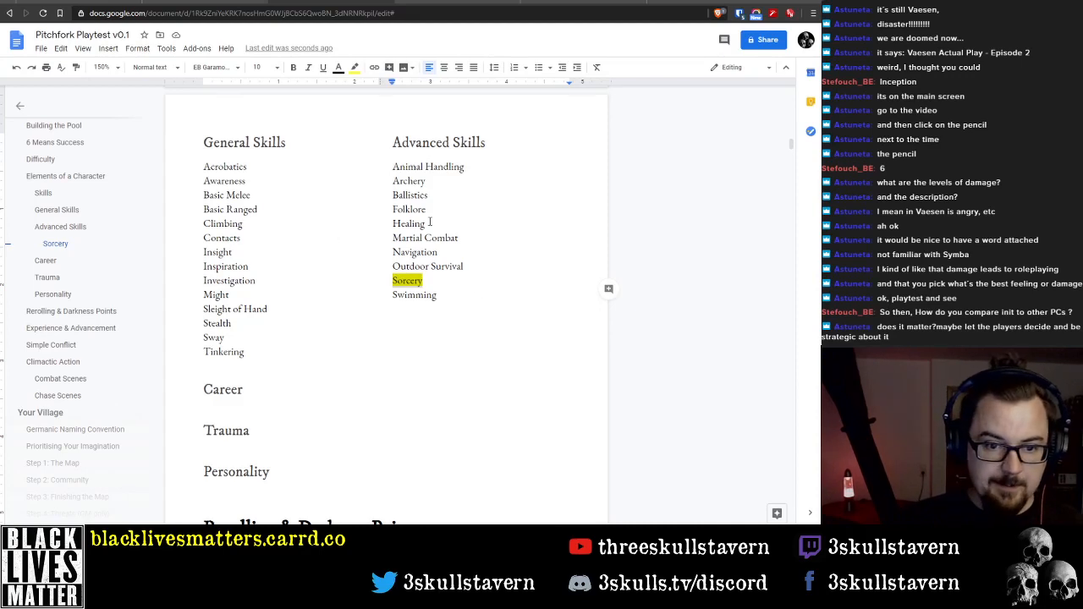
click(265, 237)
key(Return)
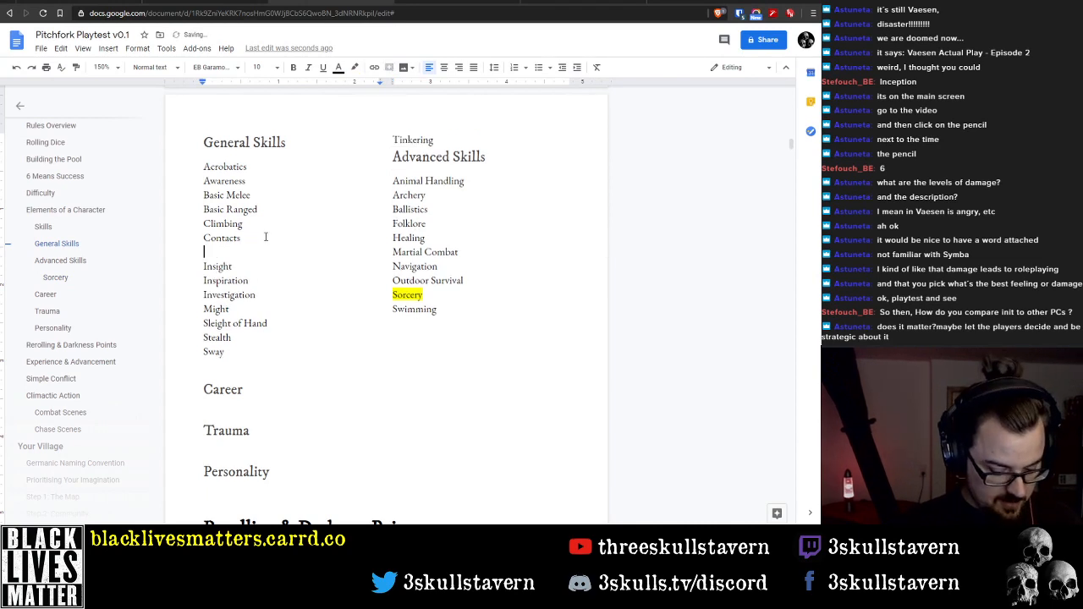
text(Folklore)
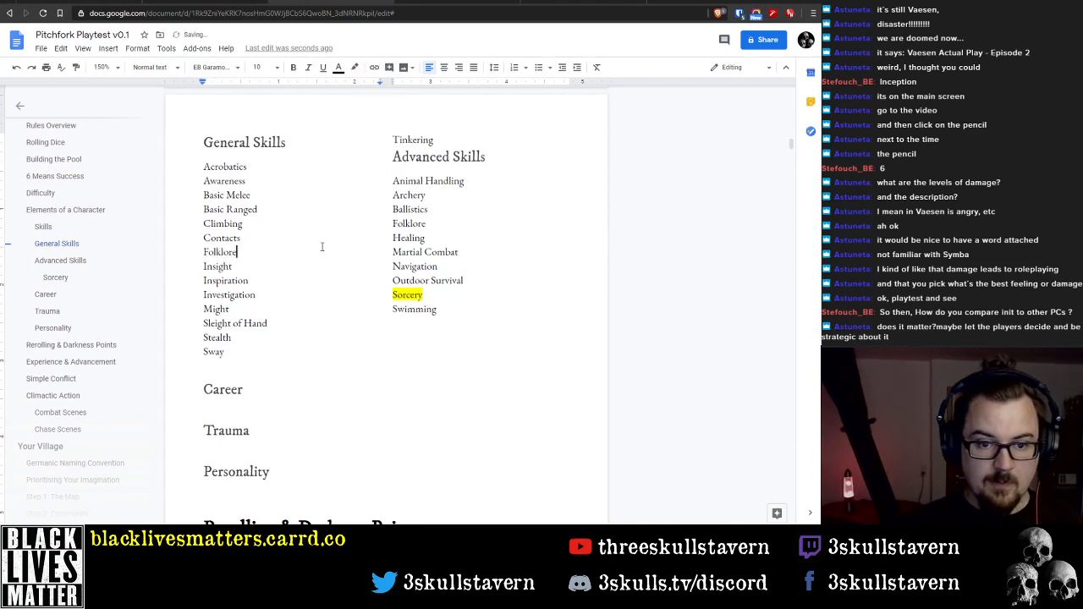
Delete Folklore with its line from the Advanced Skills list and add blank lines below Swimming to move Tinkering back under General Skills
double_click(408, 223)
key(BackSpace)
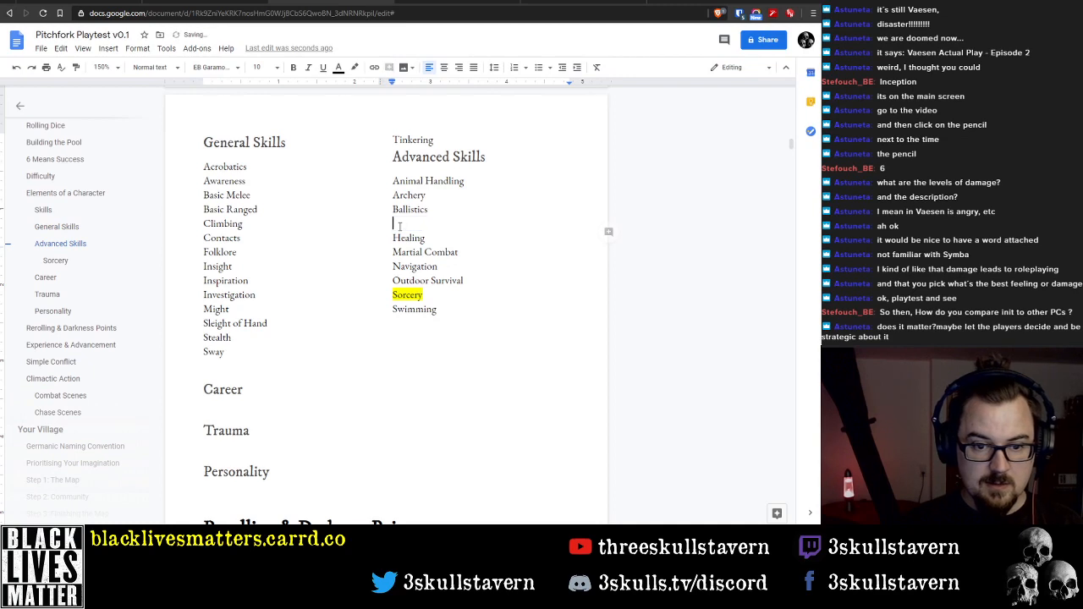
key(Delete)
click(454, 308)
key(Return)
key(Return)
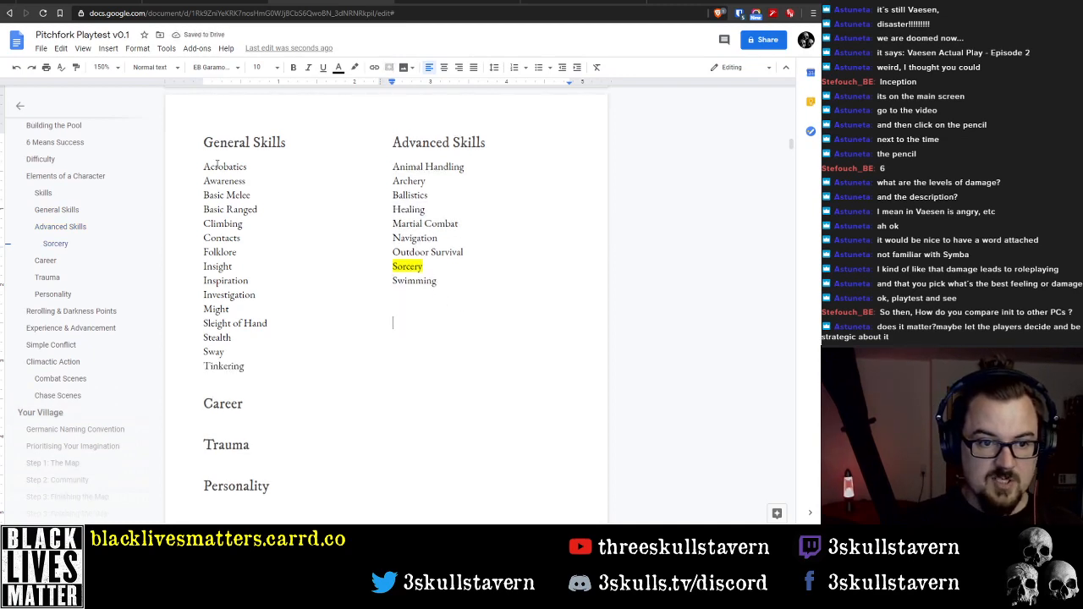
Review the General Skills list from Basic Melee to Tinkering, and the Advanced Skills list from Animal Handling to Swimming
click(218, 196)
key(Down)
key(Down)
key(Down)
key(Down)
key(Down)
key(Down)
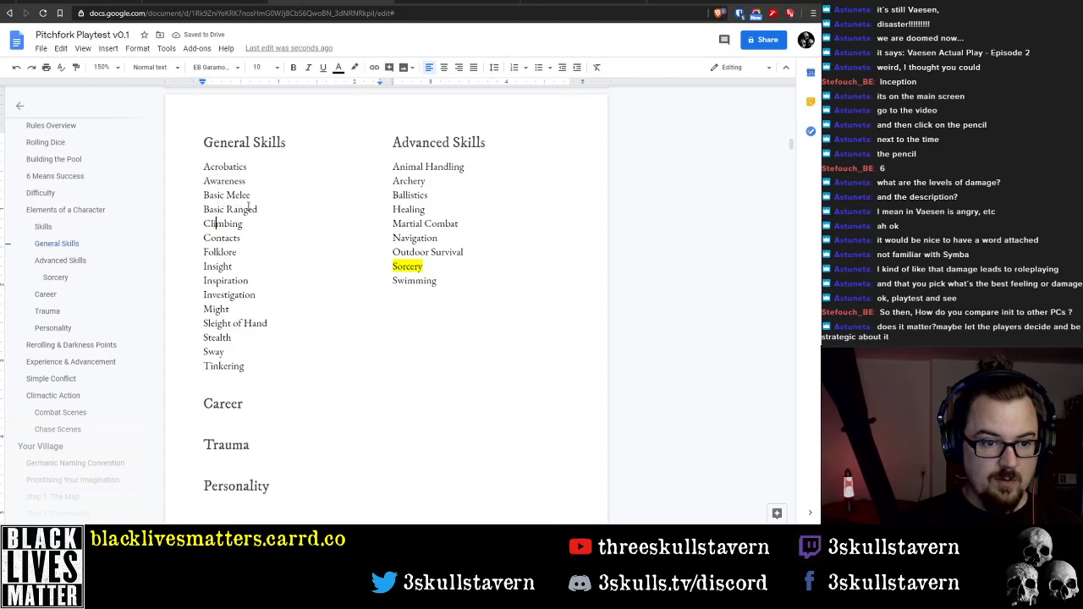
key(Down)
key(Down)
key(Down)
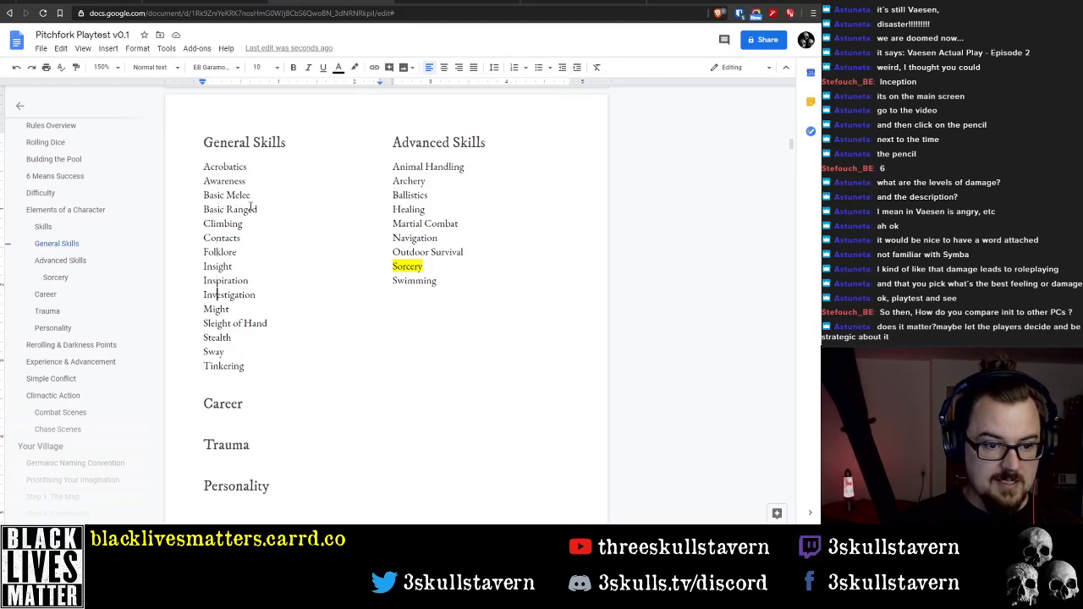
key(Down)
key(Down)
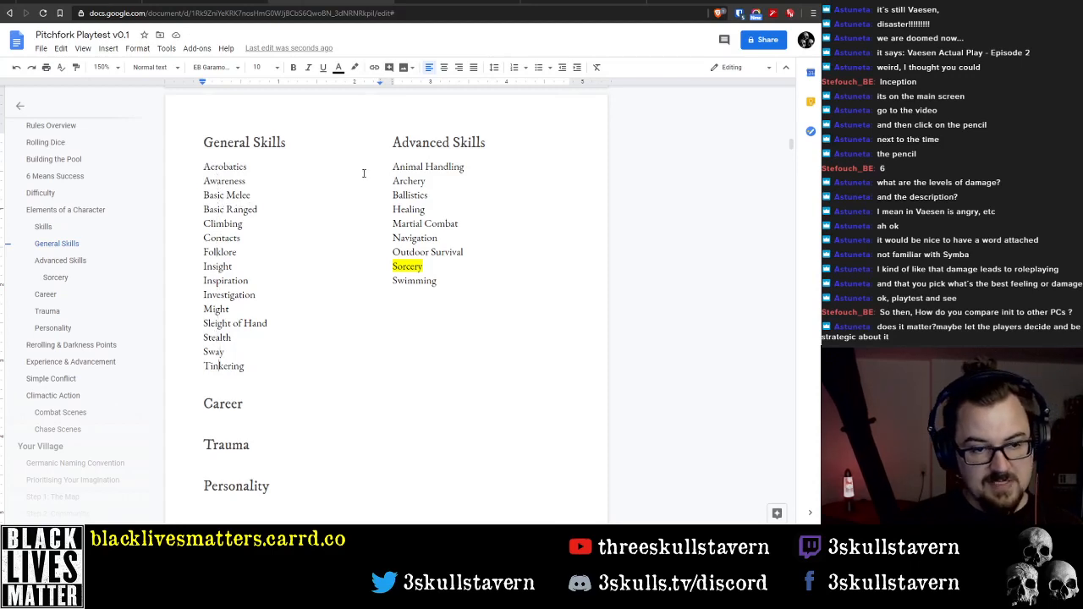
click(420, 167)
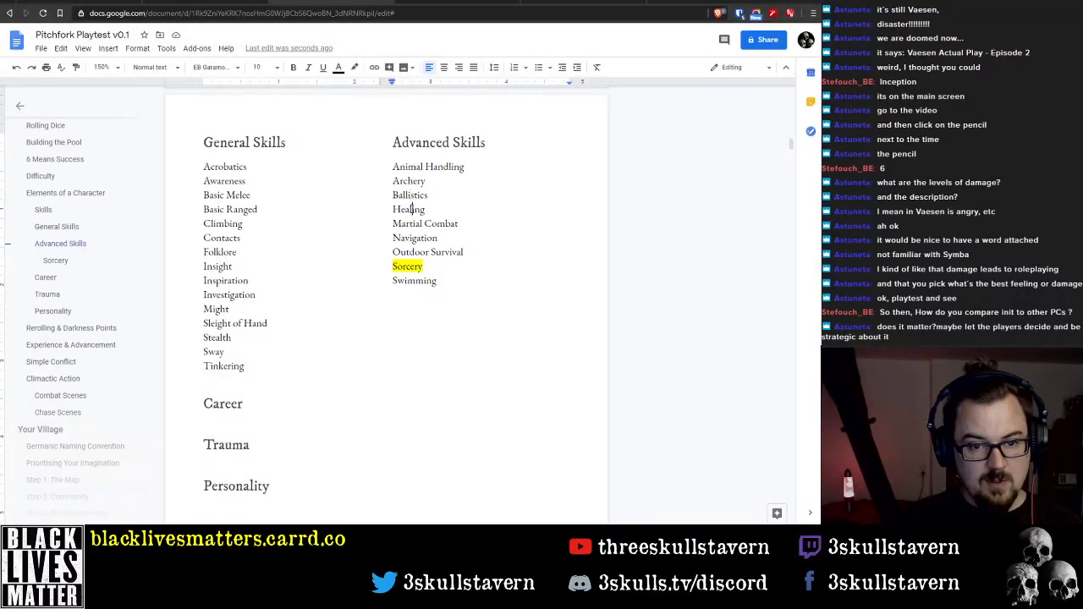
click(413, 253)
click(413, 267)
click(415, 281)
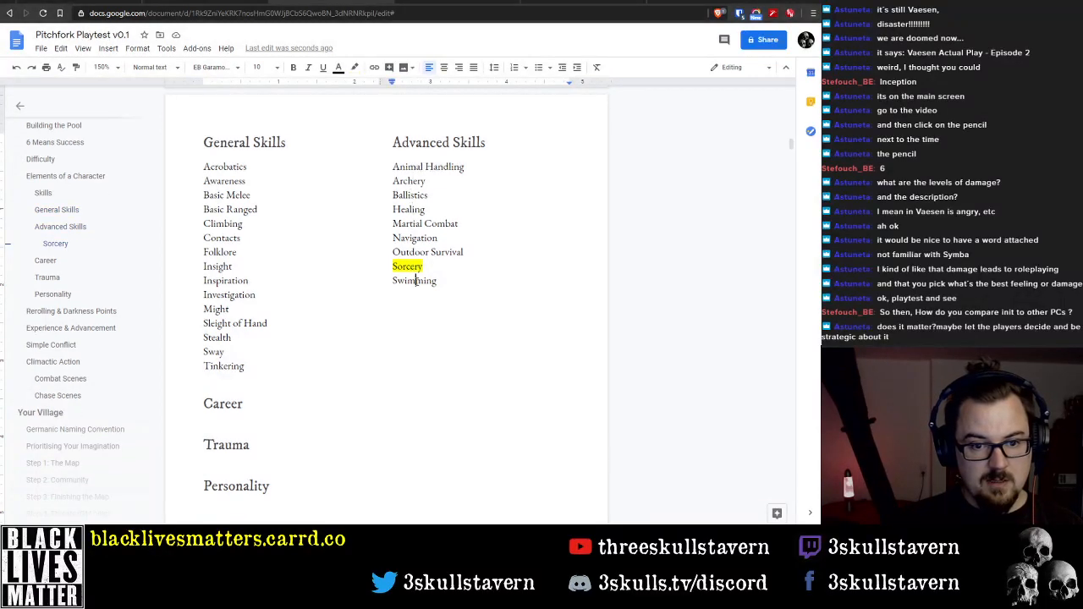
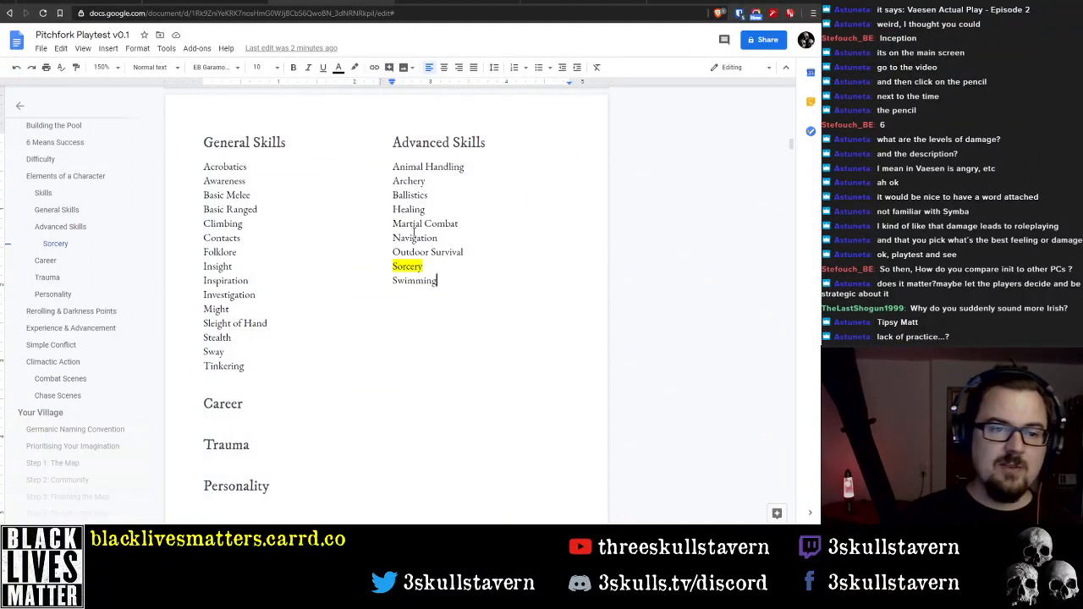
Highlight Basic Melee and Basic Ranged under General Skills, and Archery and Ballistics under Advanced Skills, in cyan
drag(204, 194, 260, 210)
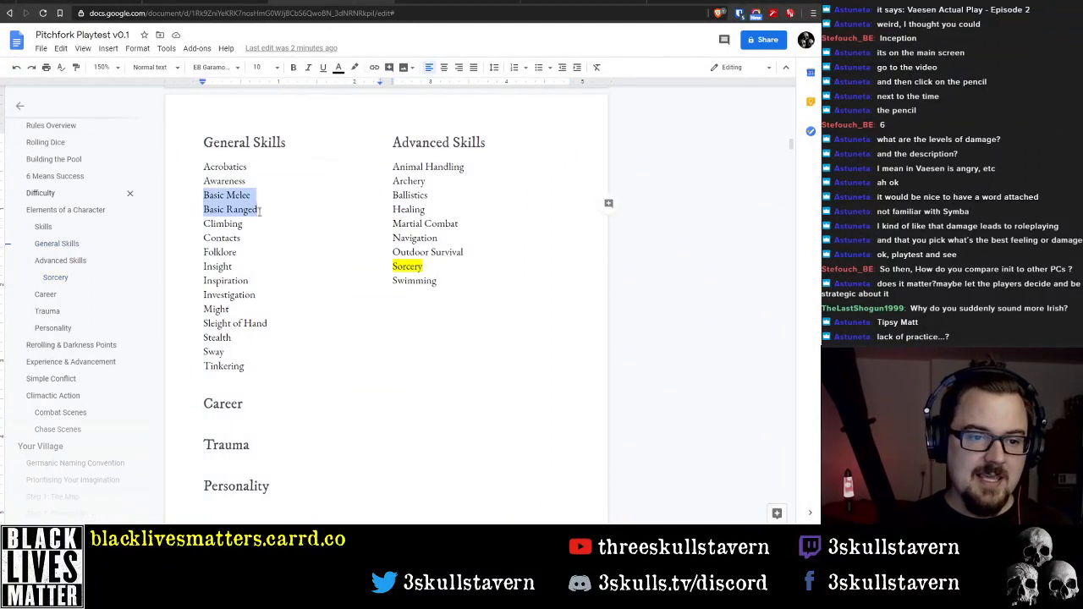
click(355, 67)
click(417, 117)
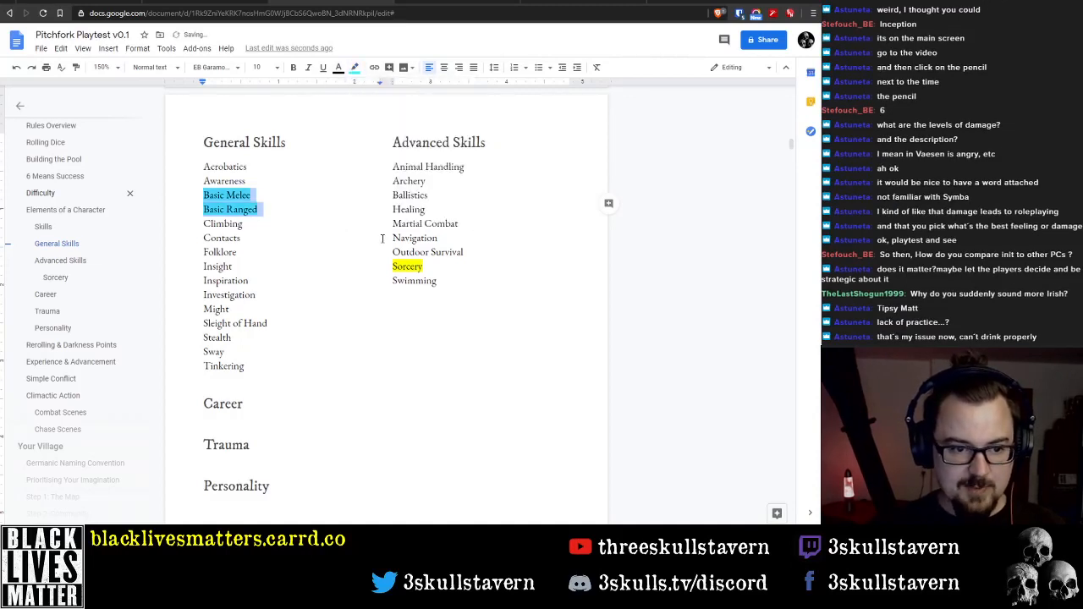
click(394, 180)
drag(393, 180, 432, 197)
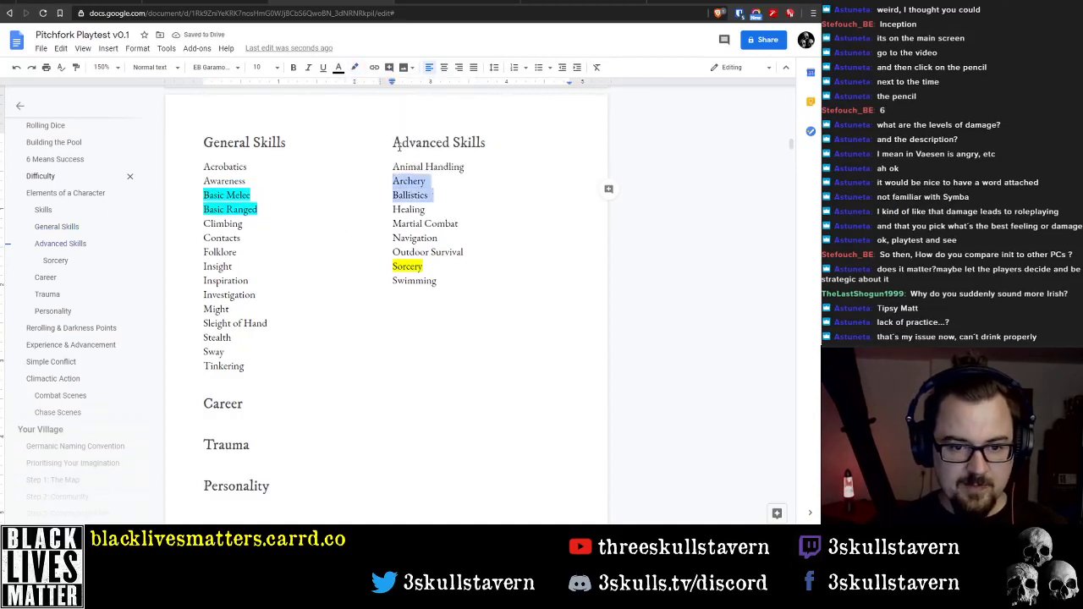
click(355, 68)
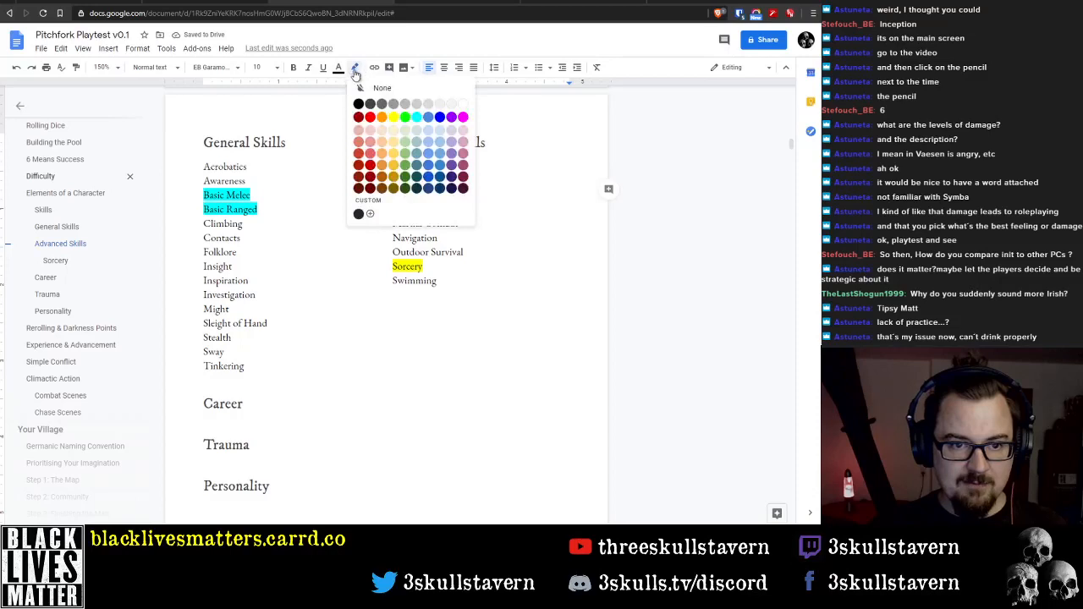
click(416, 116)
Highlight Martial Combat in the Advanced Skills list in the same cyan as Archery and Ballistics
double_click(424, 224)
click(423, 225)
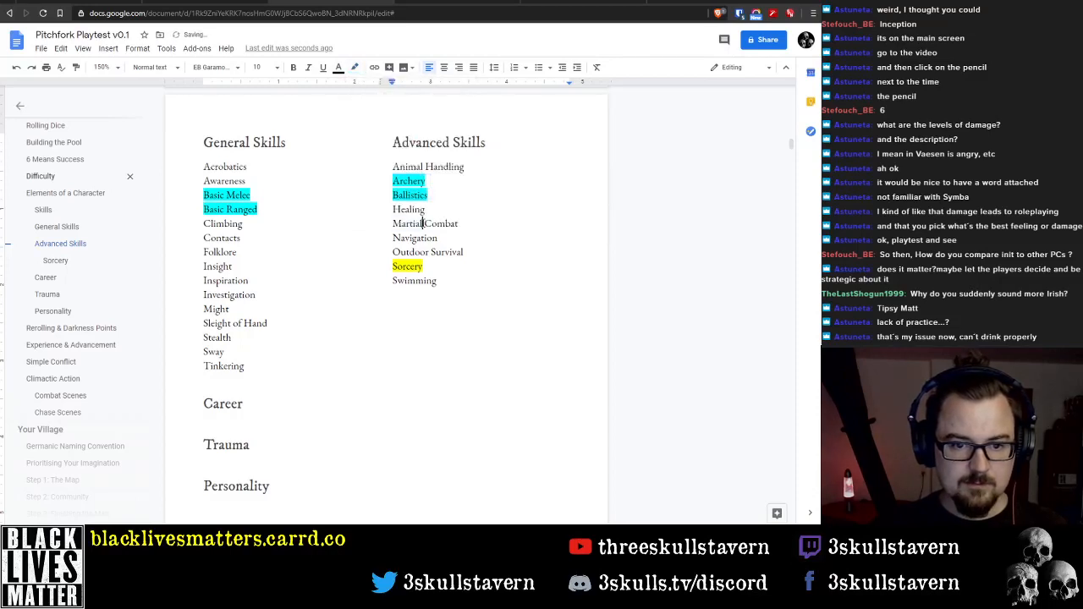
drag(463, 225, 382, 229)
click(391, 224)
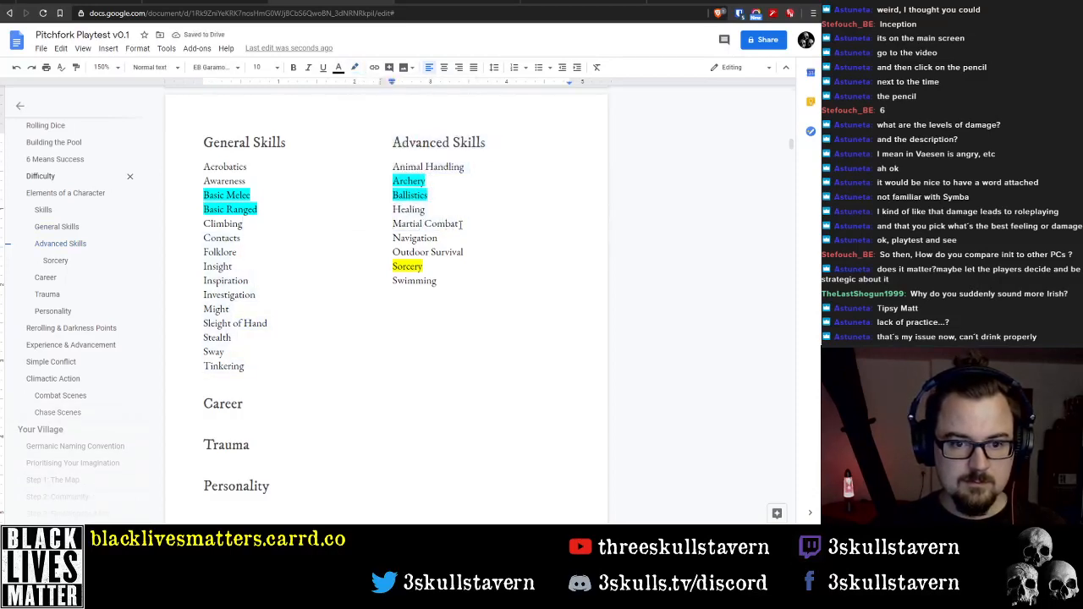
drag(459, 224, 392, 223)
click(355, 68)
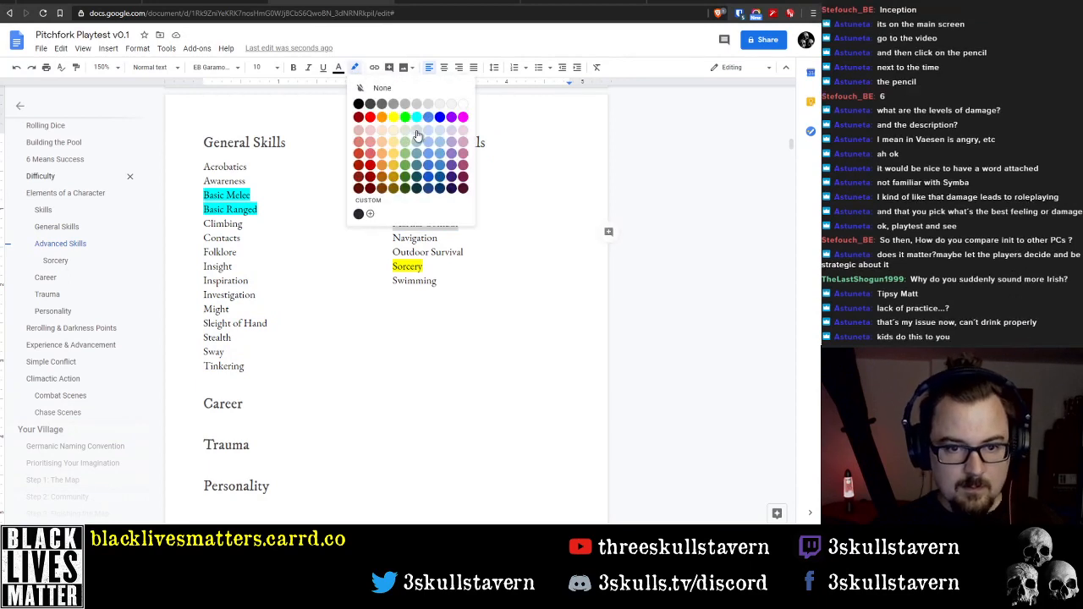
click(418, 137)
click(440, 185)
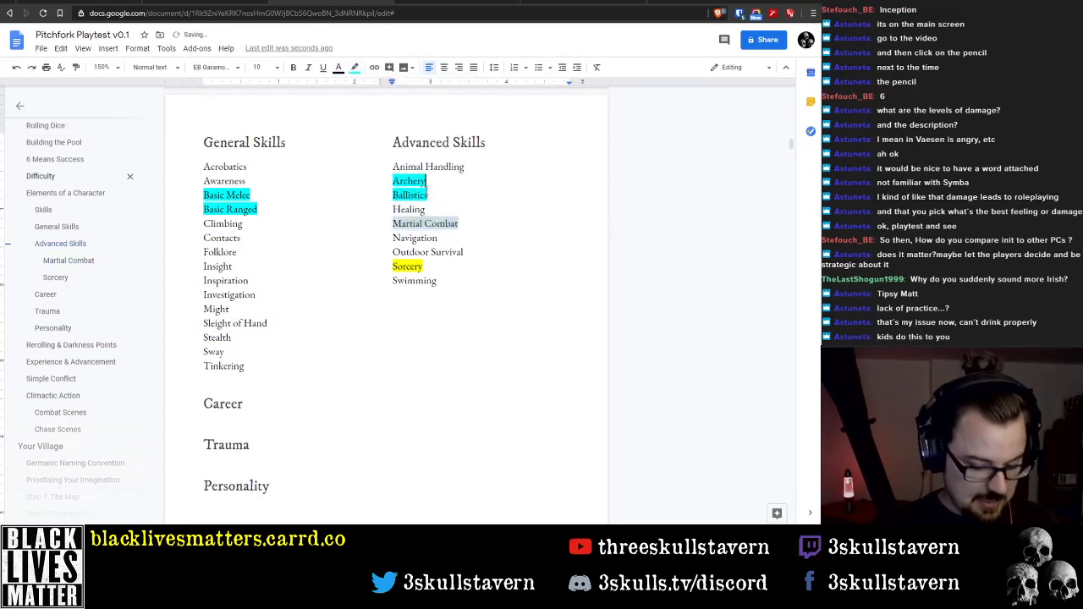
key(ctrl+z)
click(354, 68)
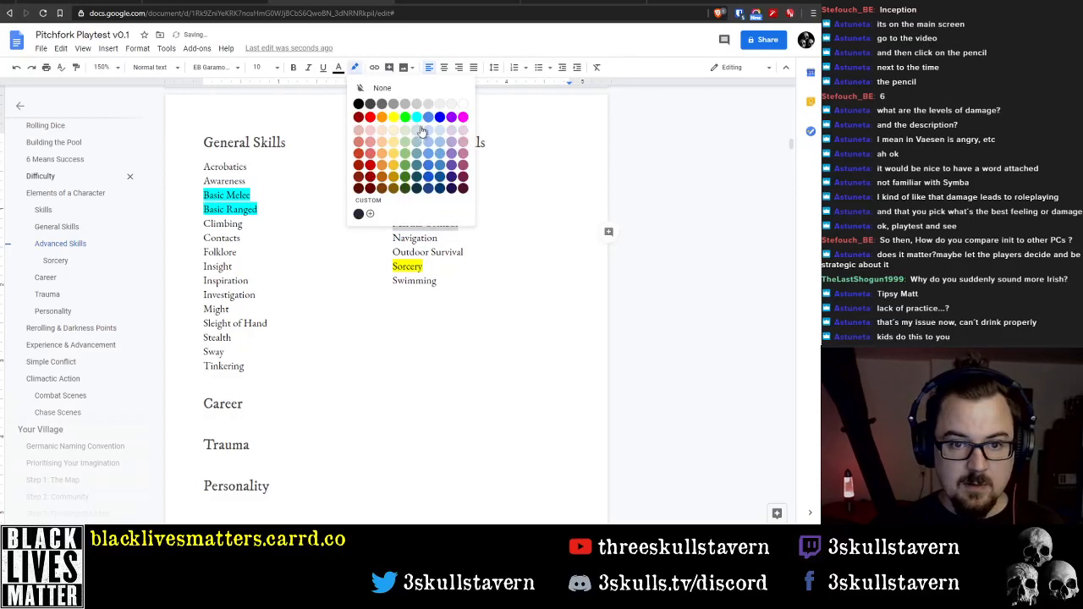
click(420, 124)
click(466, 286)
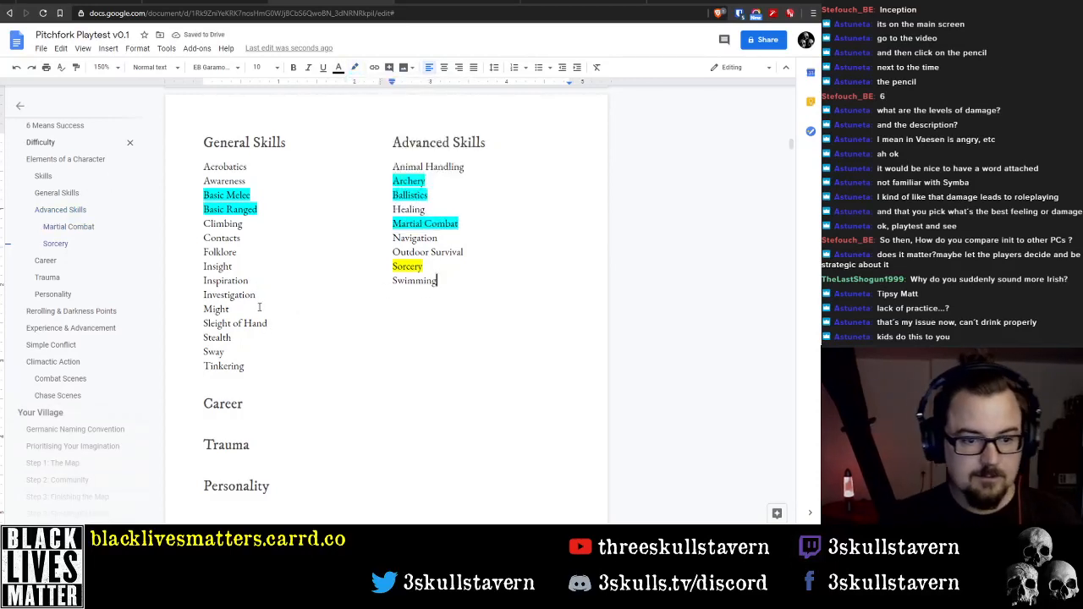
Insert "Throwing" between Sway and Tinkering, and add a blank line below Swimming to move Tinkering back under General Skills
click(250, 364)
key(Up)
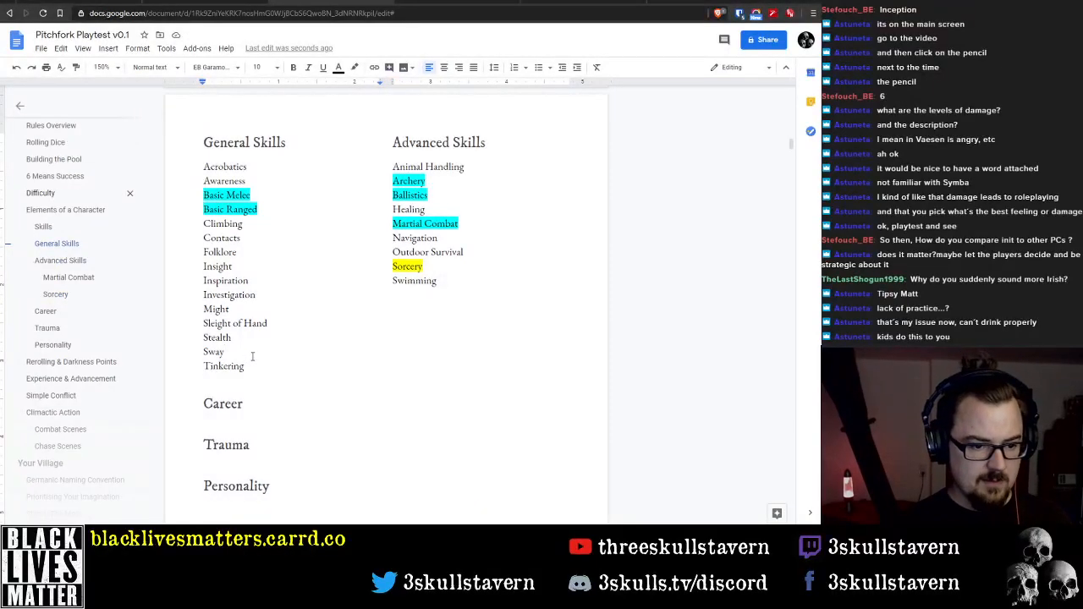
key(Return)
text(Throwing)
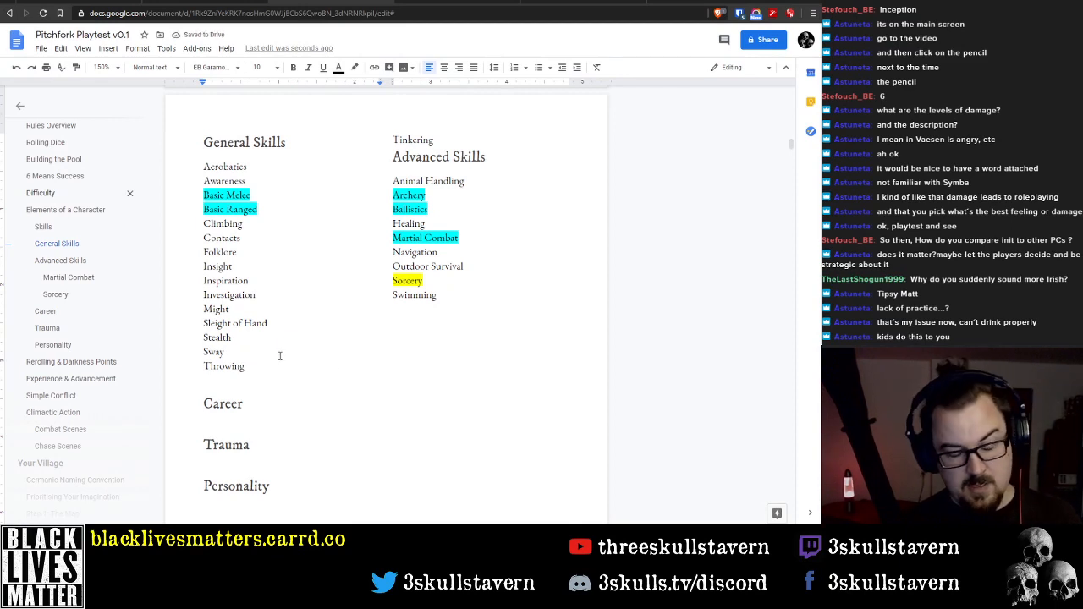
click(464, 295)
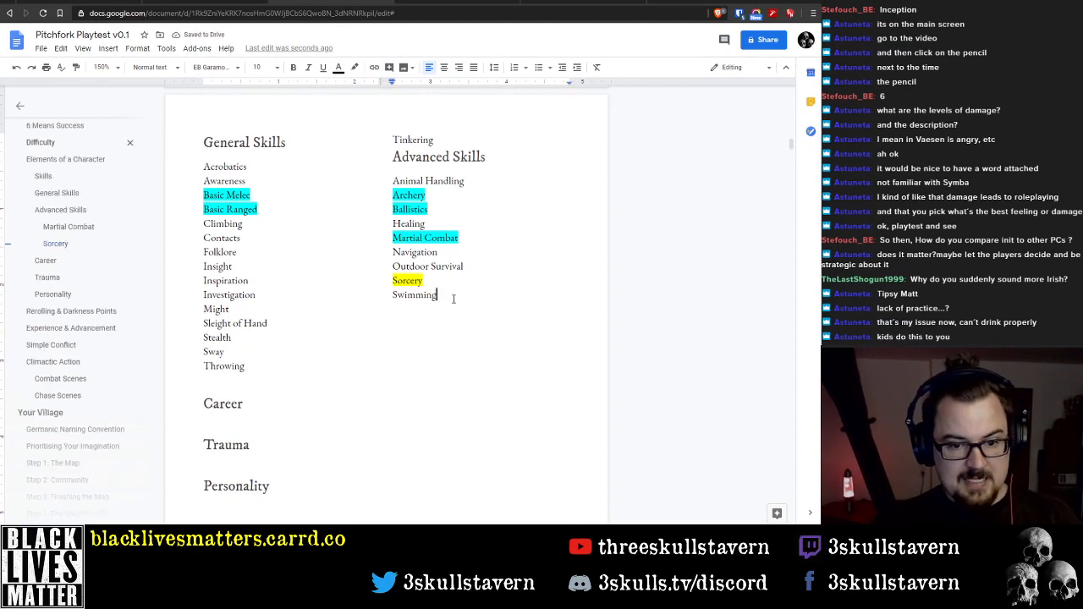
key(Return)
click(225, 309)
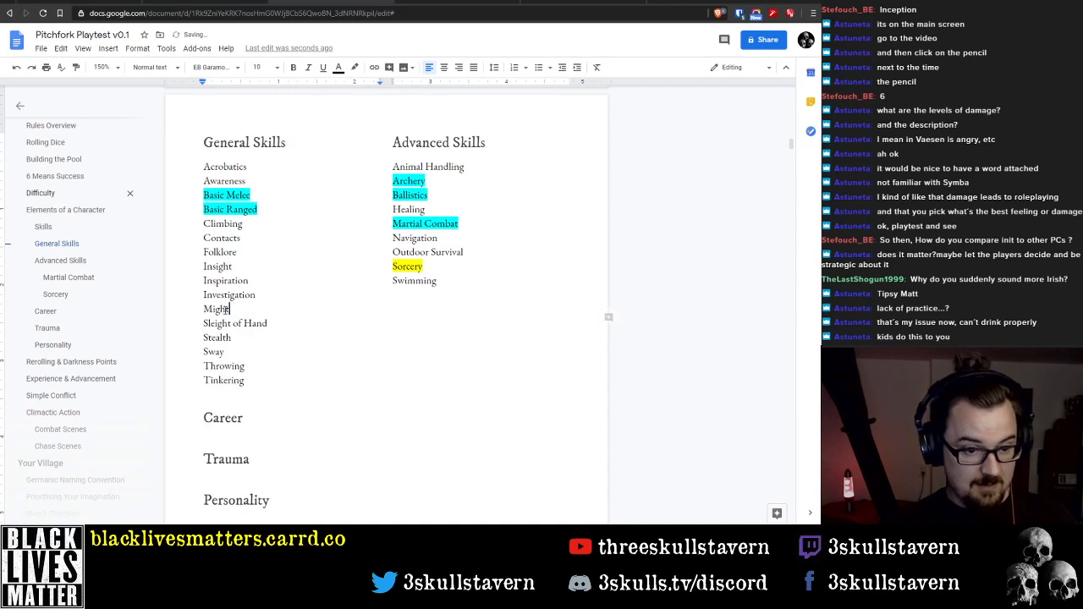
click(223, 380)
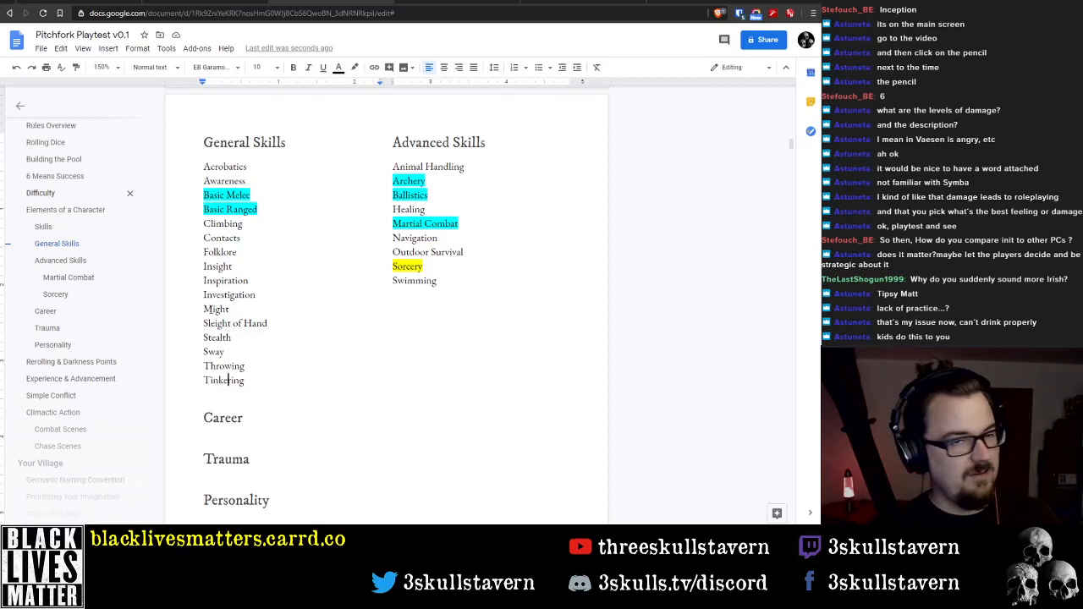
Insert "Grappling" as a new line below Folklore in the General Skills list and highlight it in cyan
double_click(215, 308)
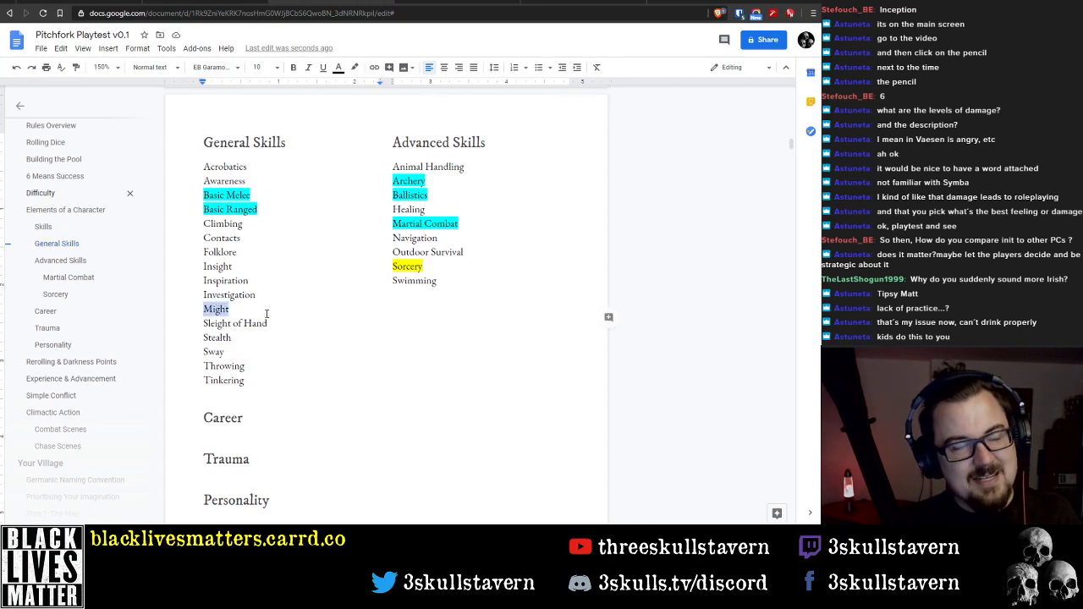
click(238, 252)
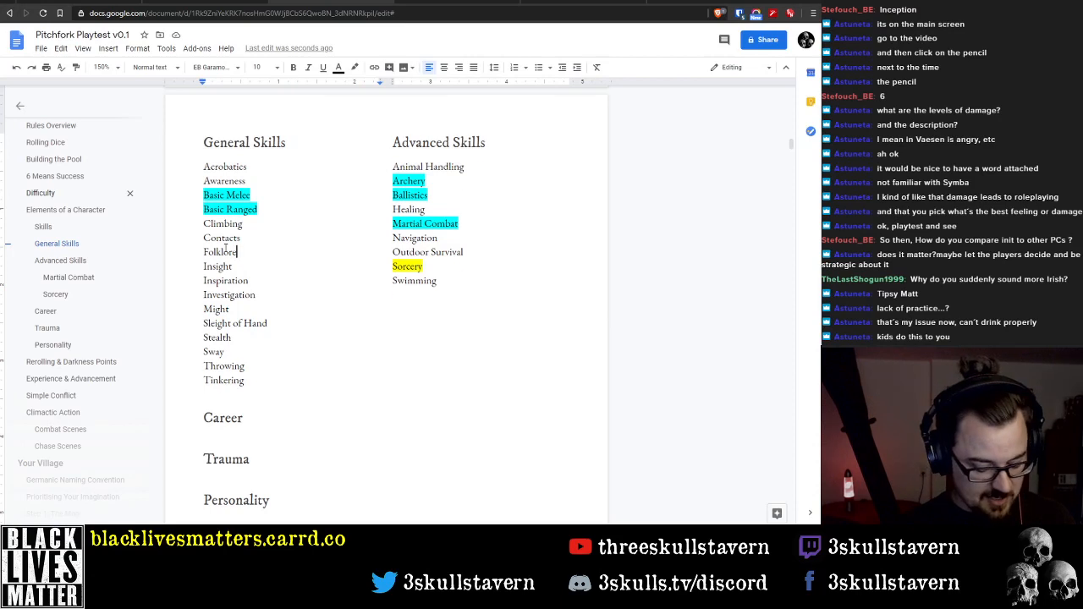
key(Return)
text(Grapplin)
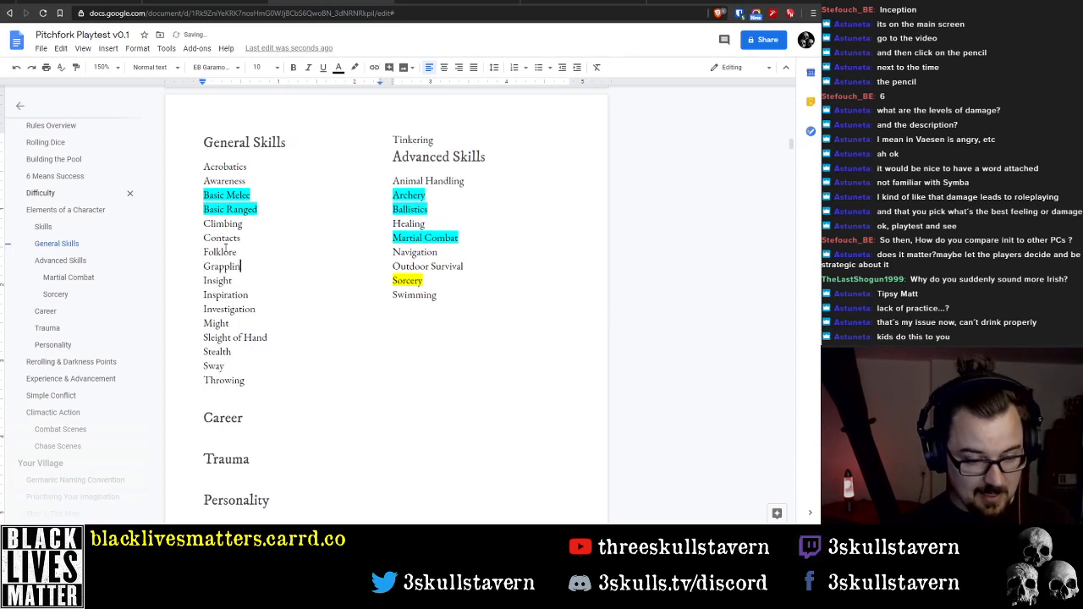
text(g)
double_click(223, 265)
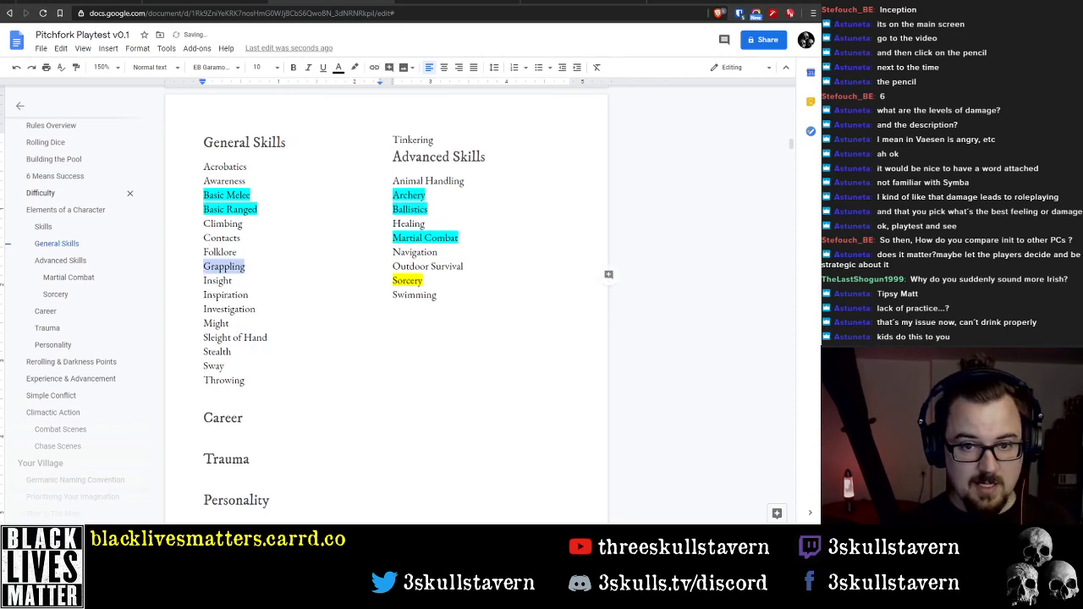
click(354, 67)
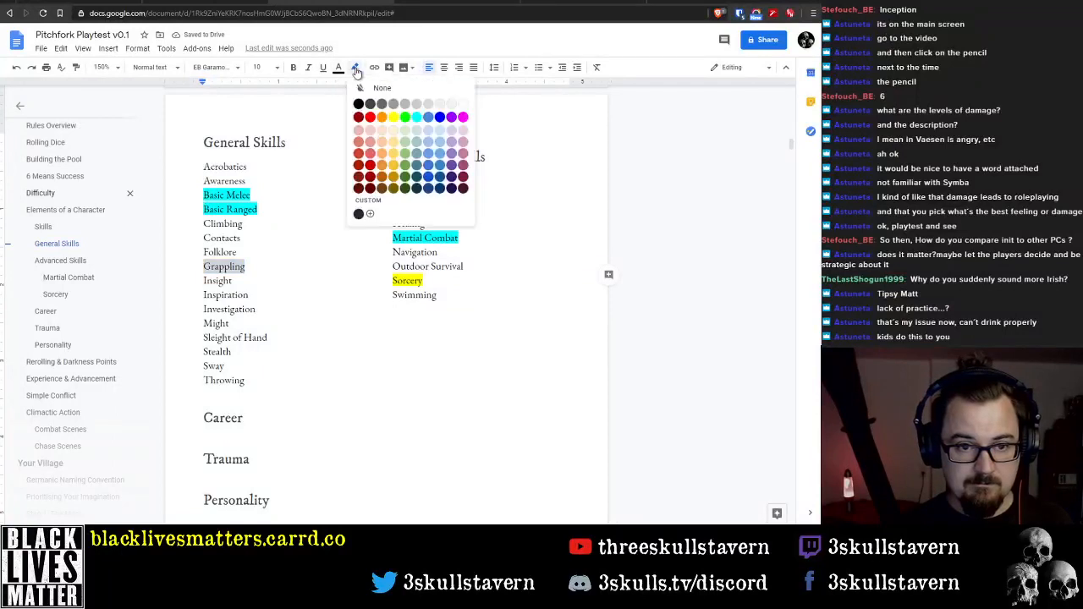
click(416, 117)
click(267, 338)
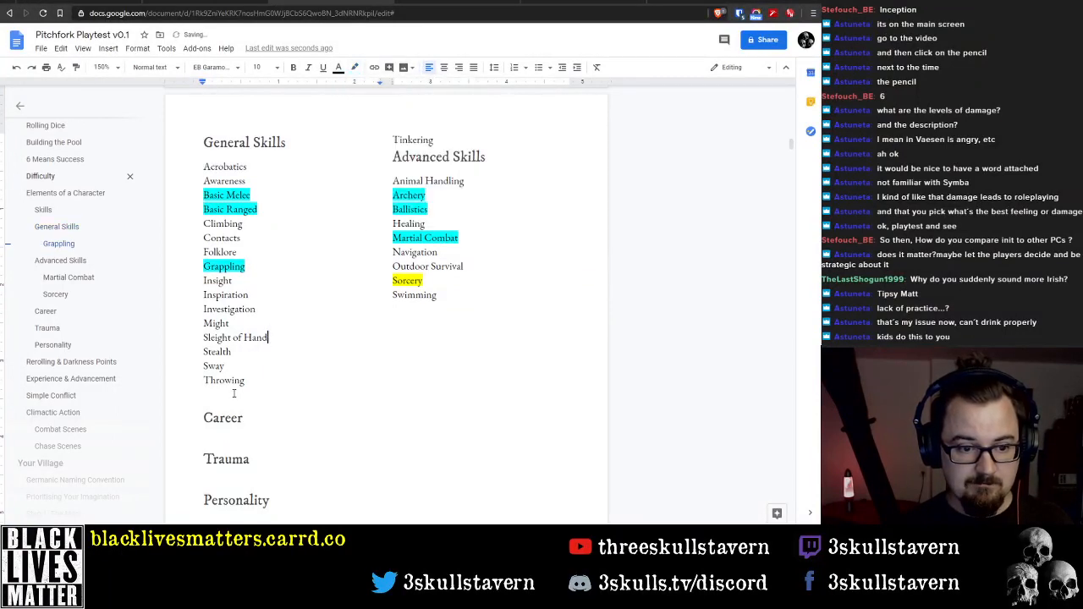
Add blank lines below Swimming so that Tinkering moves from above the Advanced Skills heading back to the General Skills column
double_click(222, 380)
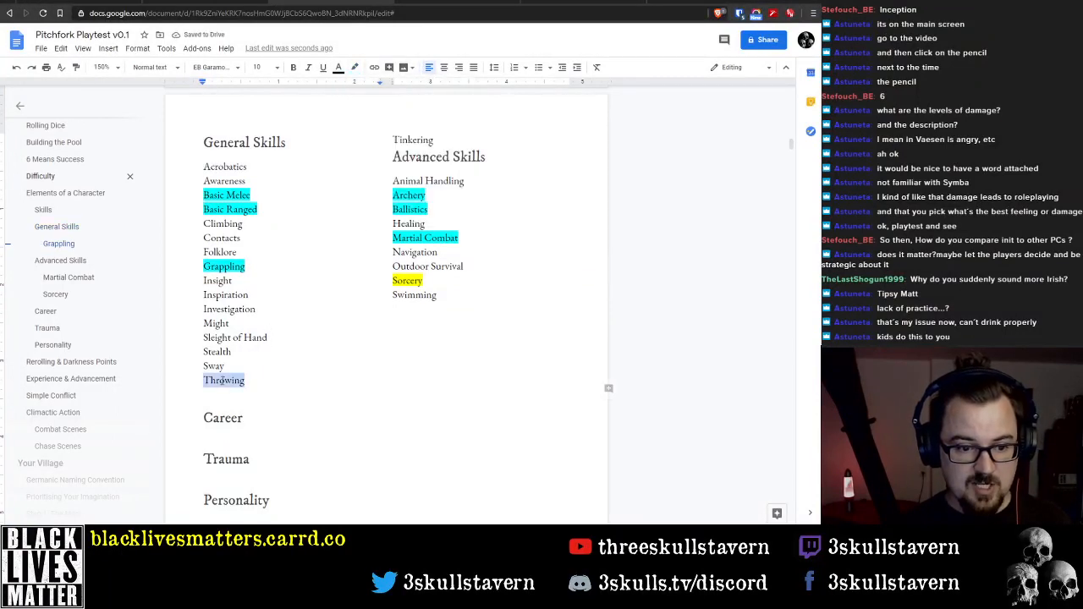
double_click(449, 323)
key(Return)
key(Return)
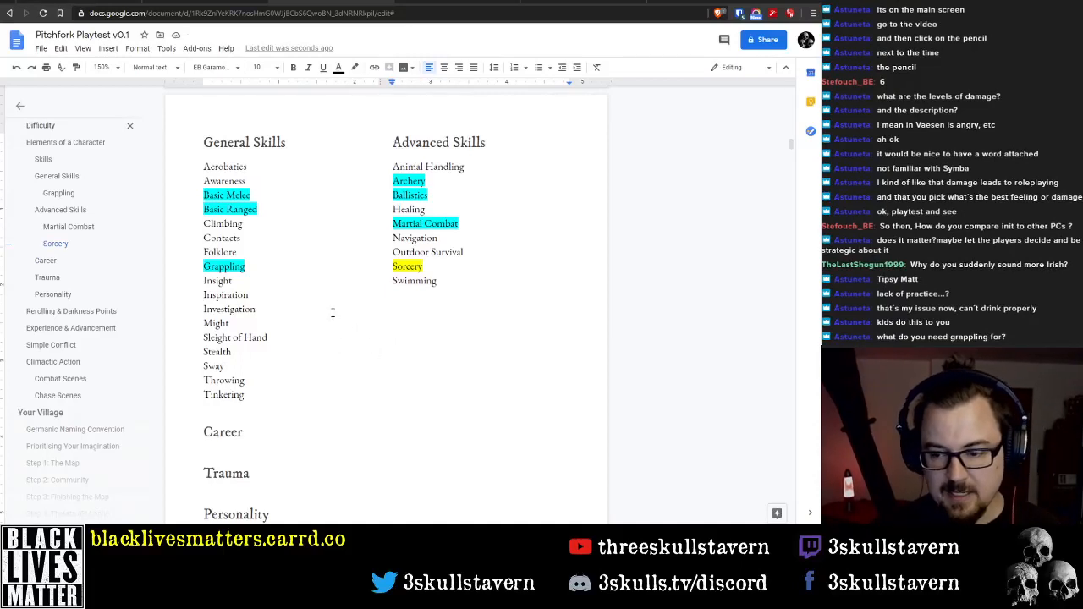
Delete Grappling together with its line from the General Skills list
click(233, 265)
double_click(234, 266)
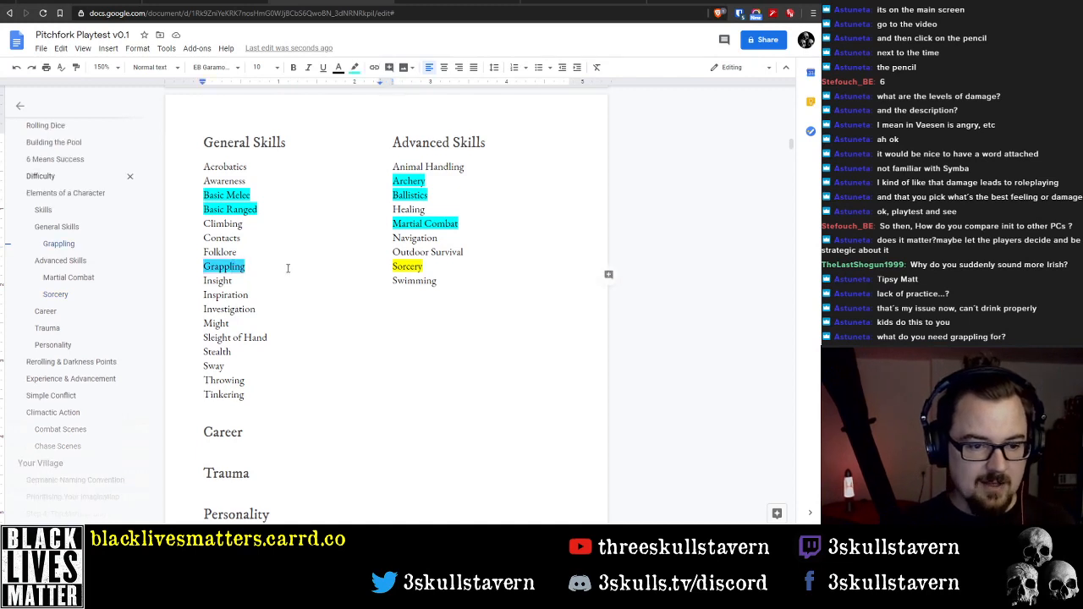
click(302, 274)
click(294, 264)
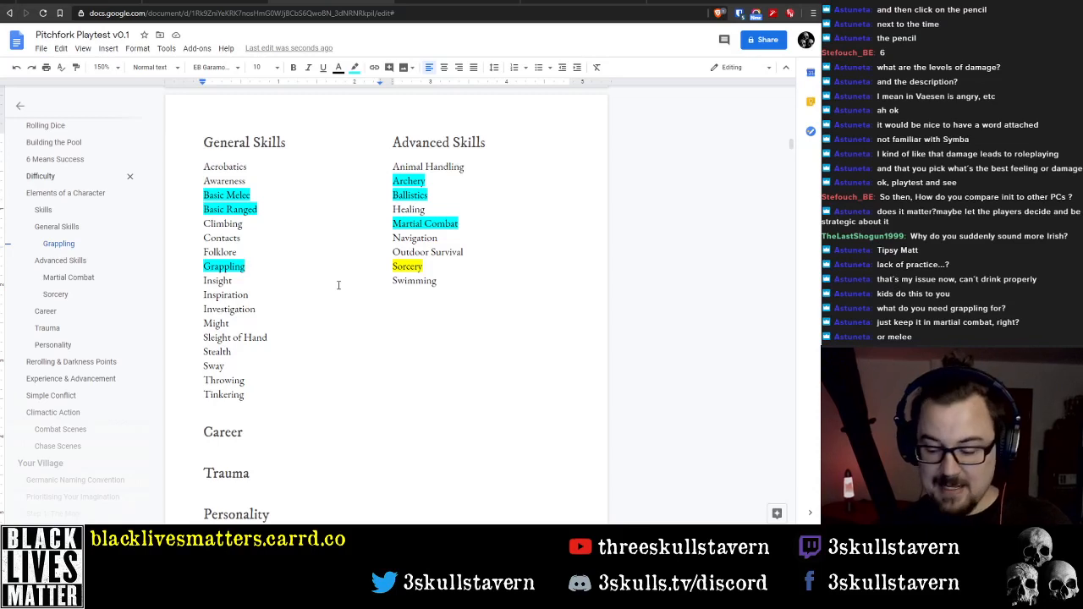
double_click(230, 266)
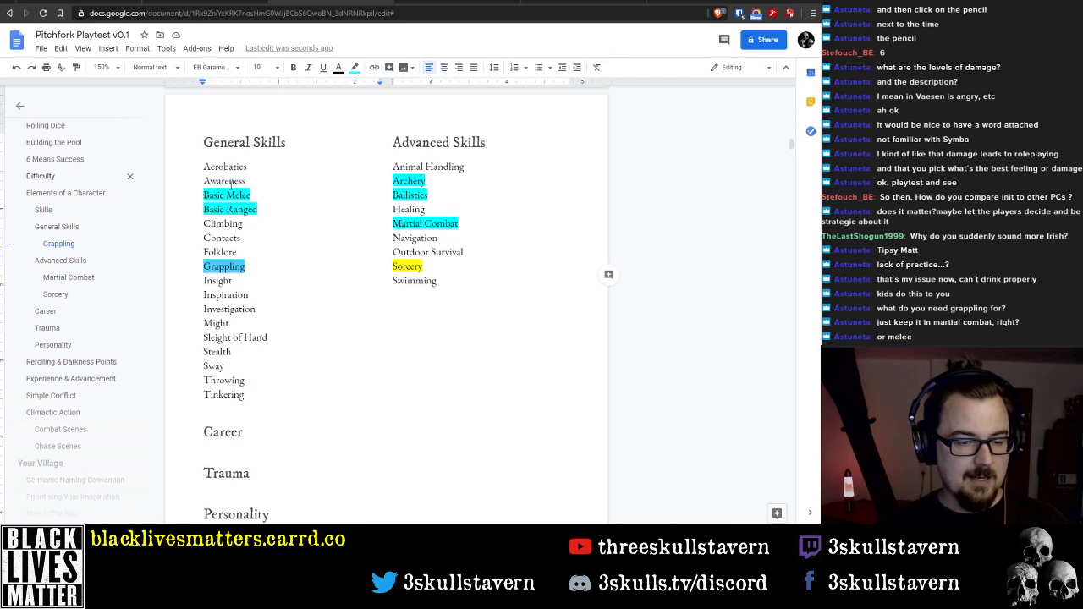
key(Delete)
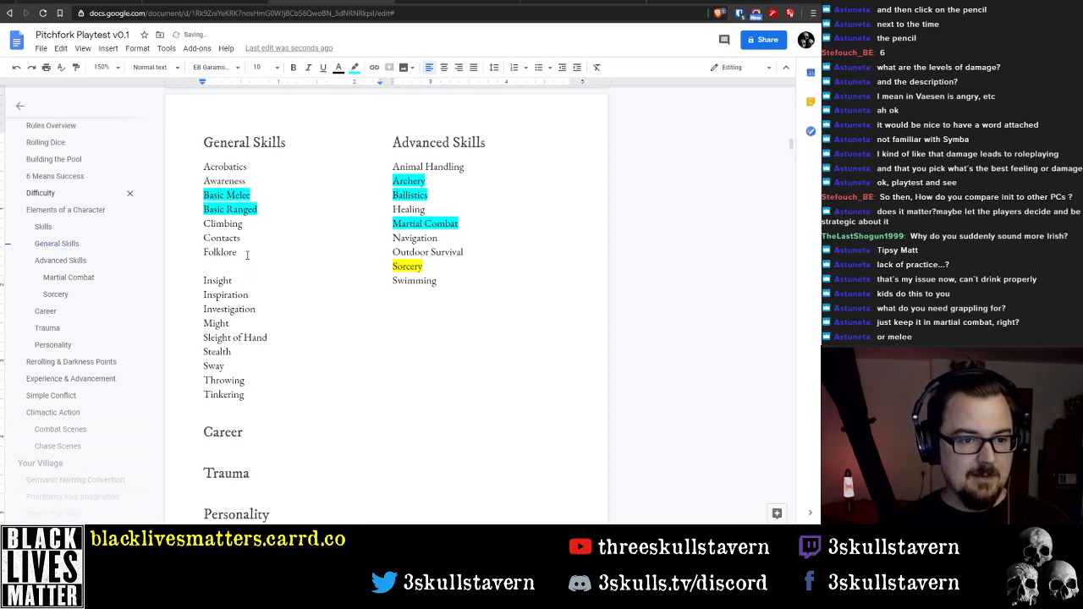
key(Delete)
Delete Throwing with its line from the General Skills list and adjust the blank lines below Swimming to realign the two columns
click(407, 306)
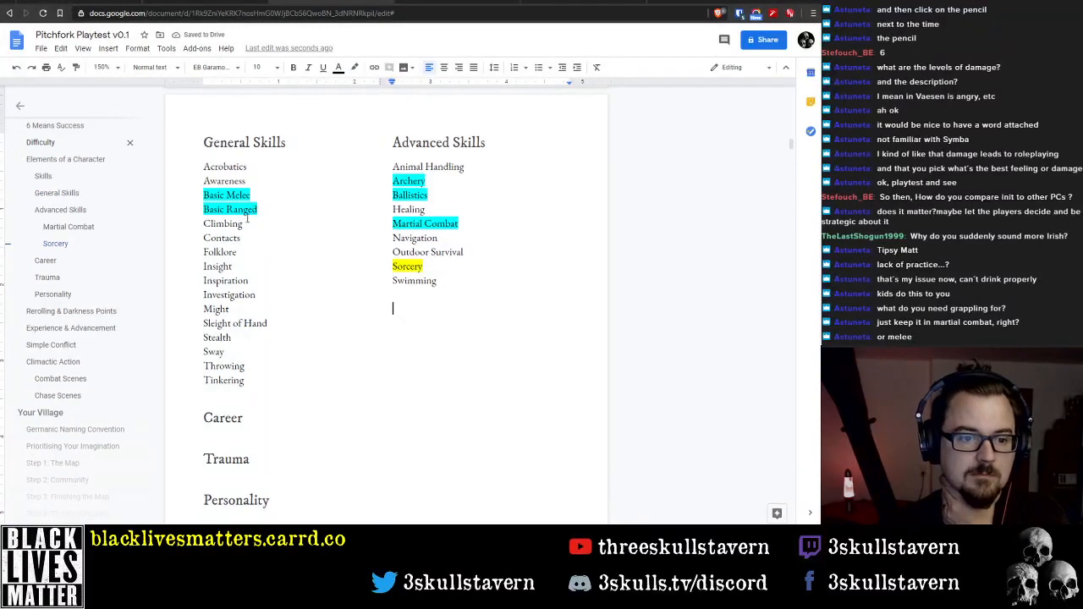
double_click(230, 366)
key(Delete)
key(Delete)
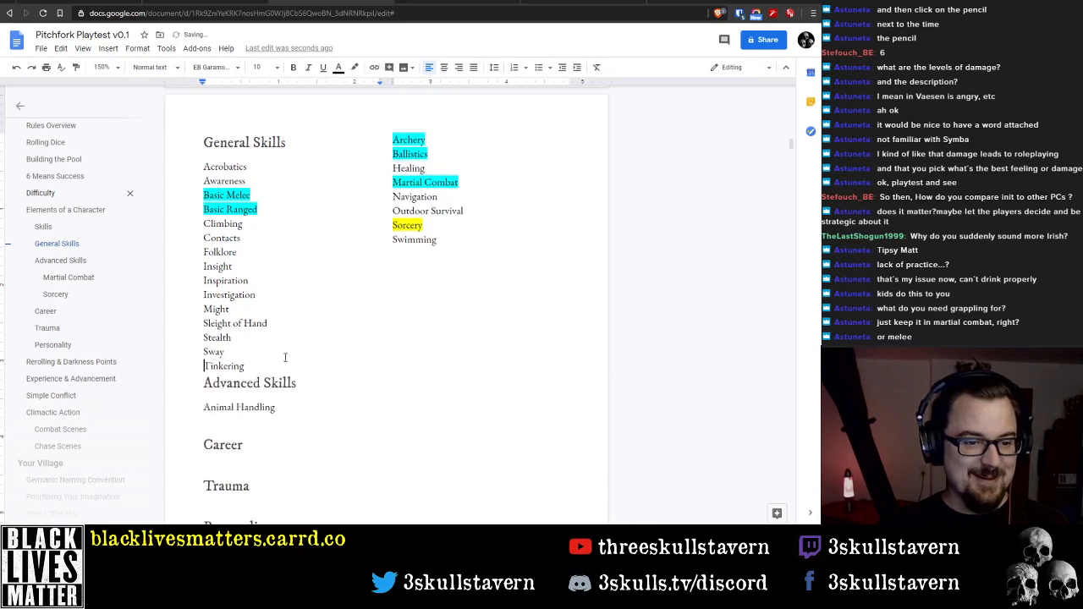
click(443, 275)
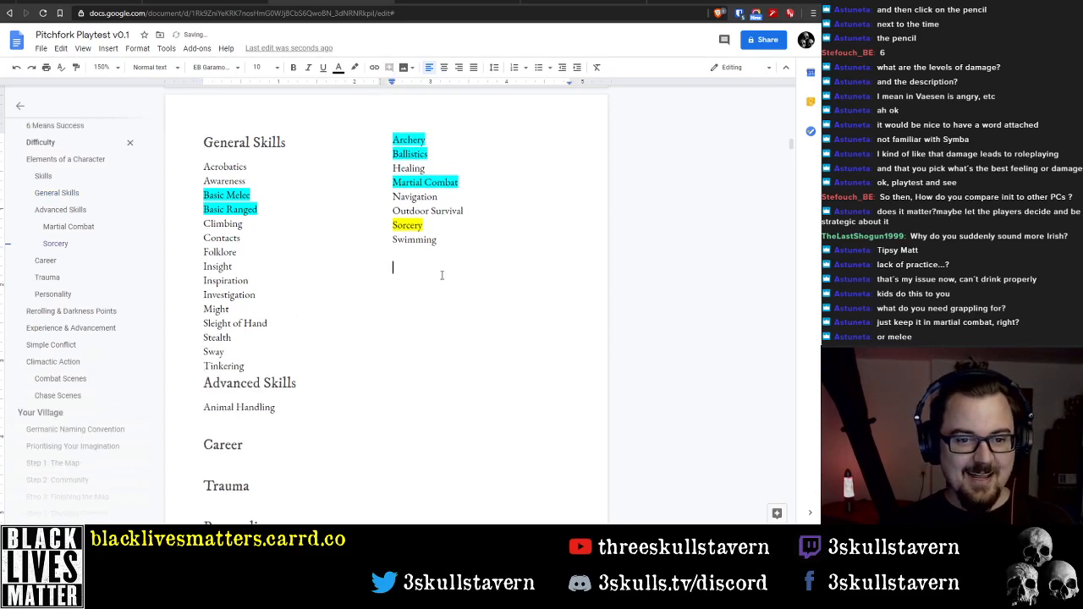
key(Return)
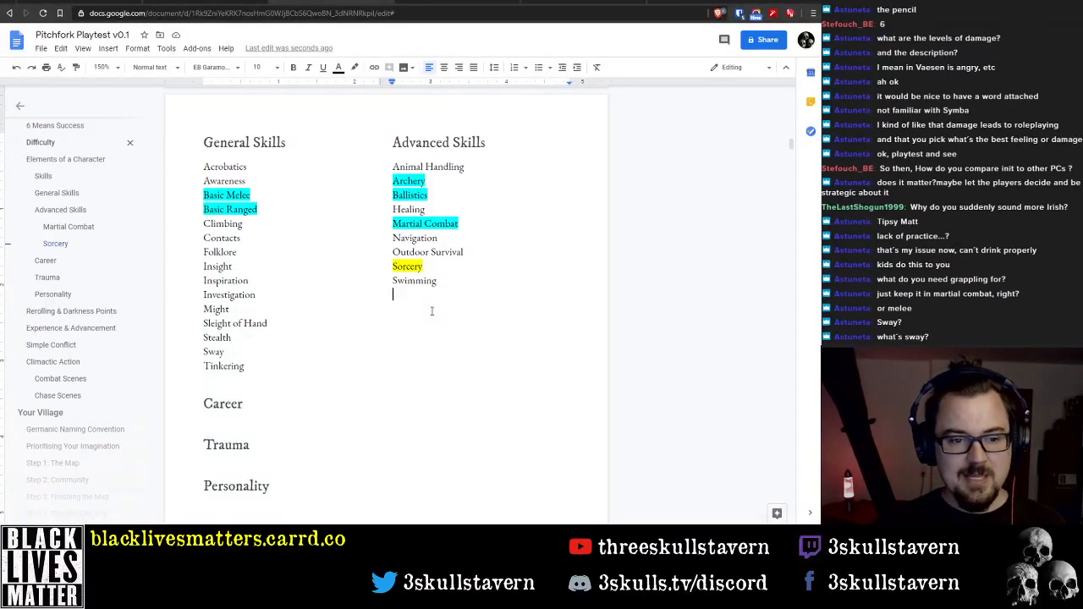
Delete Sway together with its line from the General Skills list
click(226, 351)
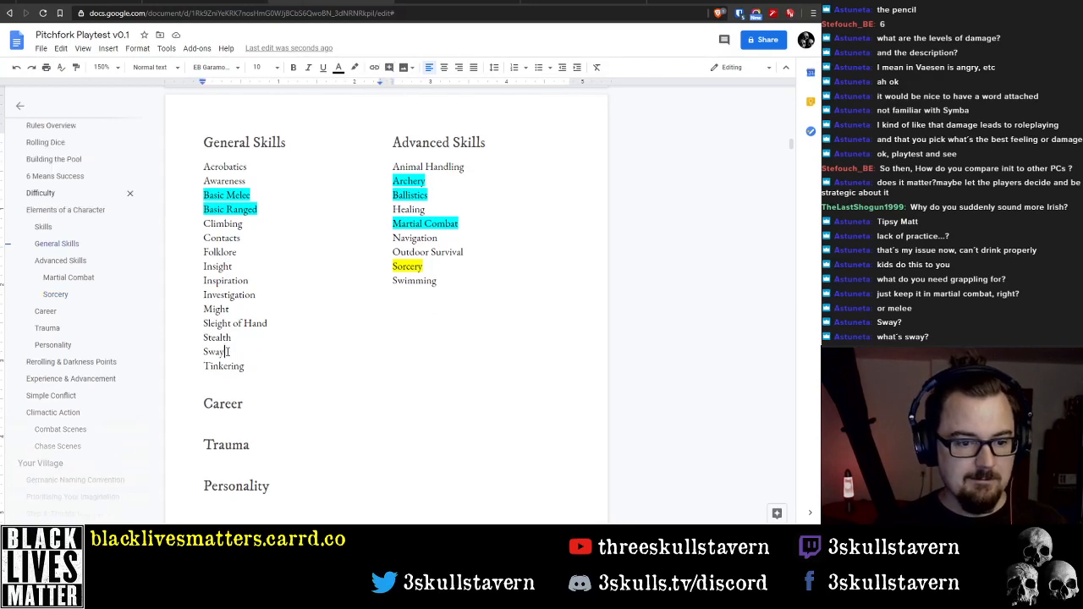
key(shift+Home)
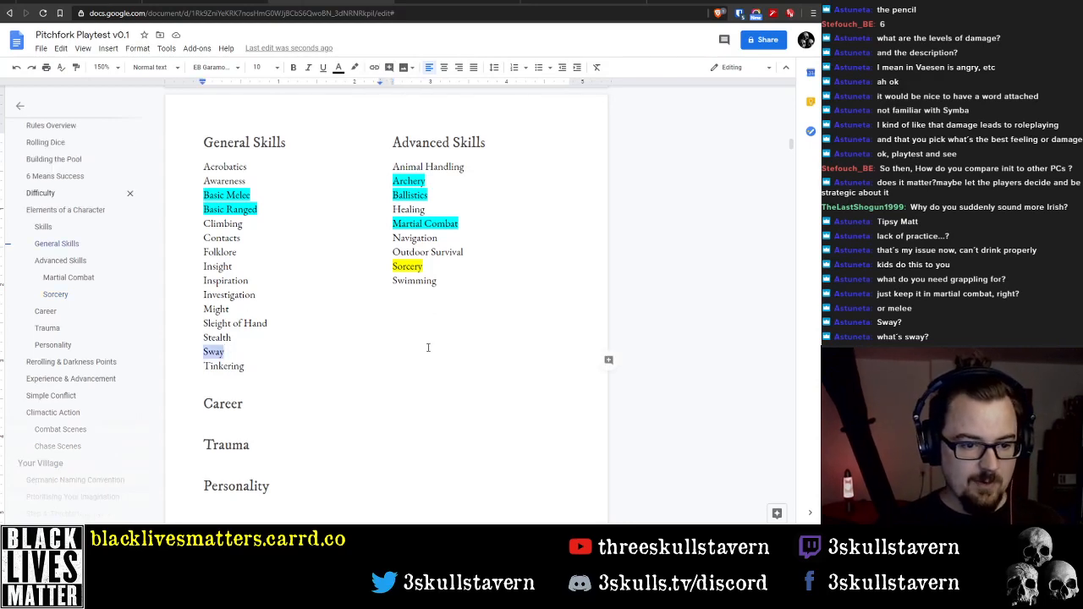
key(BackSpace)
key(Delete)
Add Manipulation on its own line between Investigation and Might in the General Skills list
key(Up)
key(Up)
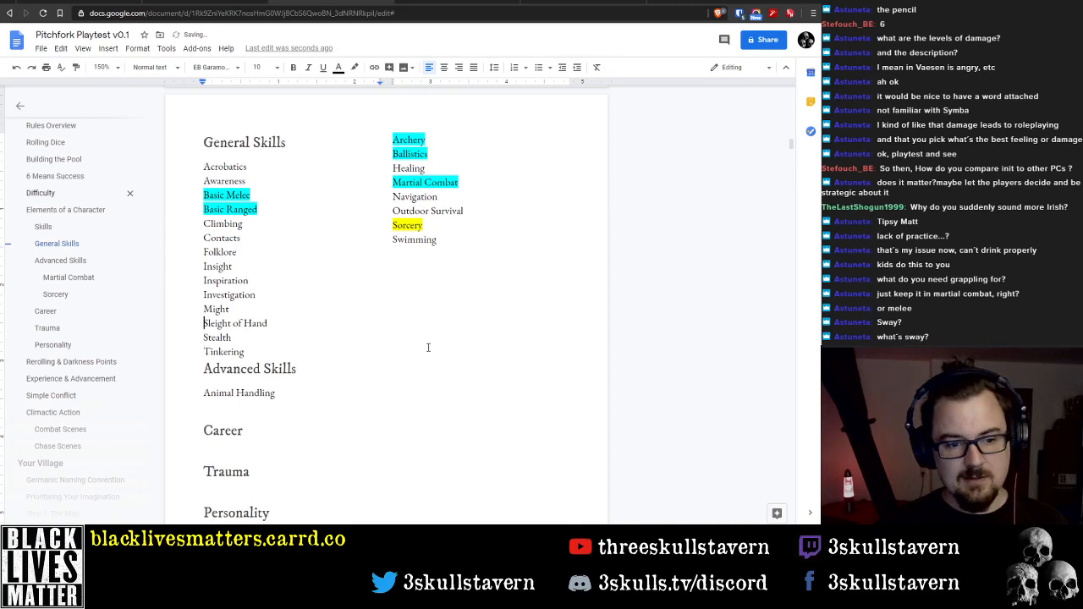
key(Return)
key(Up)
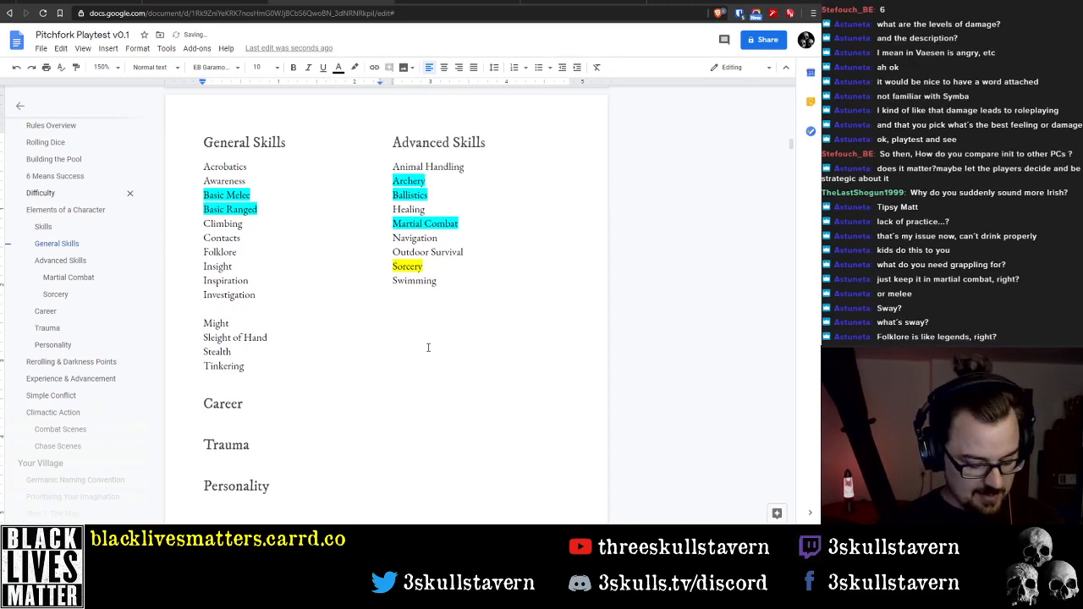
text(Manipulation)
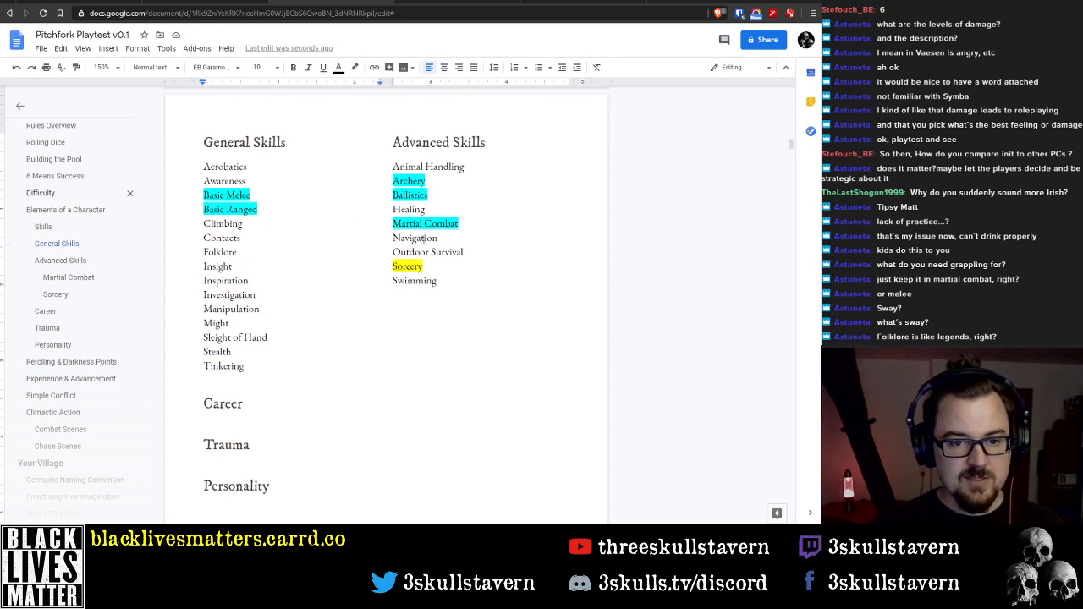
double_click(231, 310)
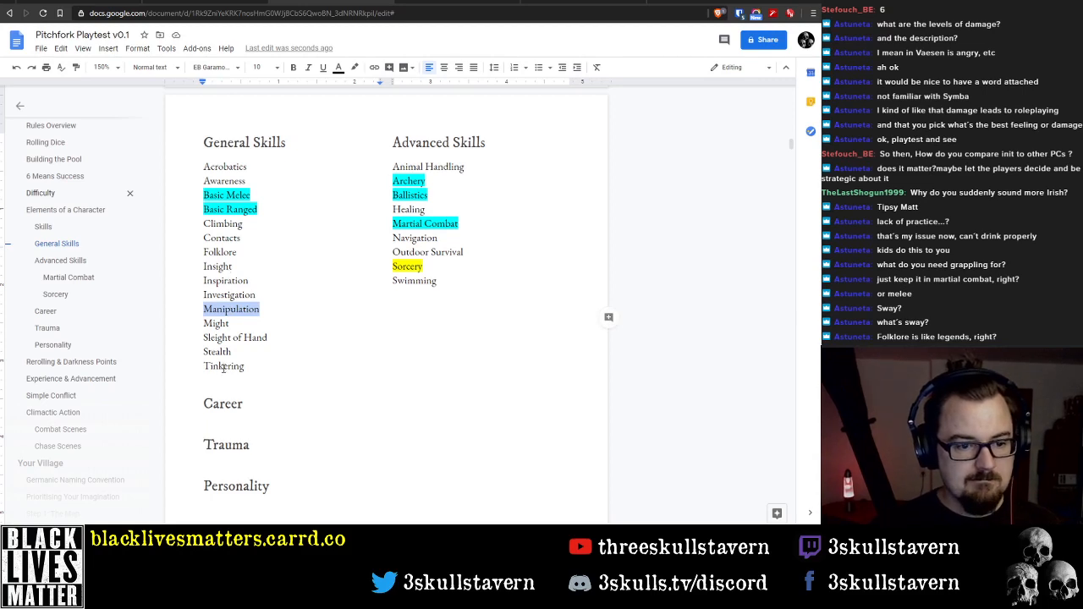
double_click(225, 281)
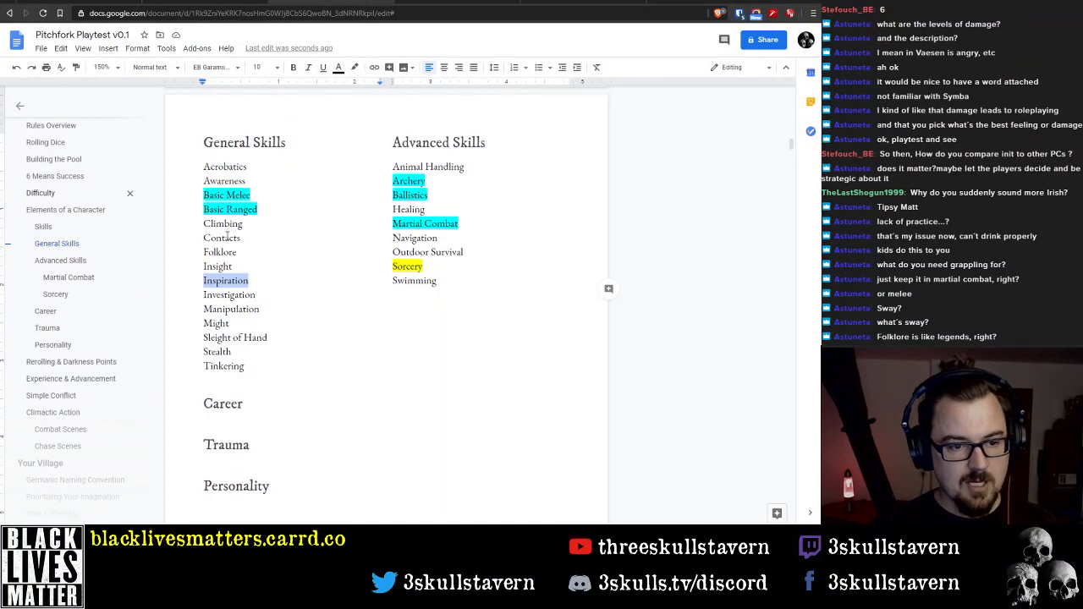
double_click(227, 238)
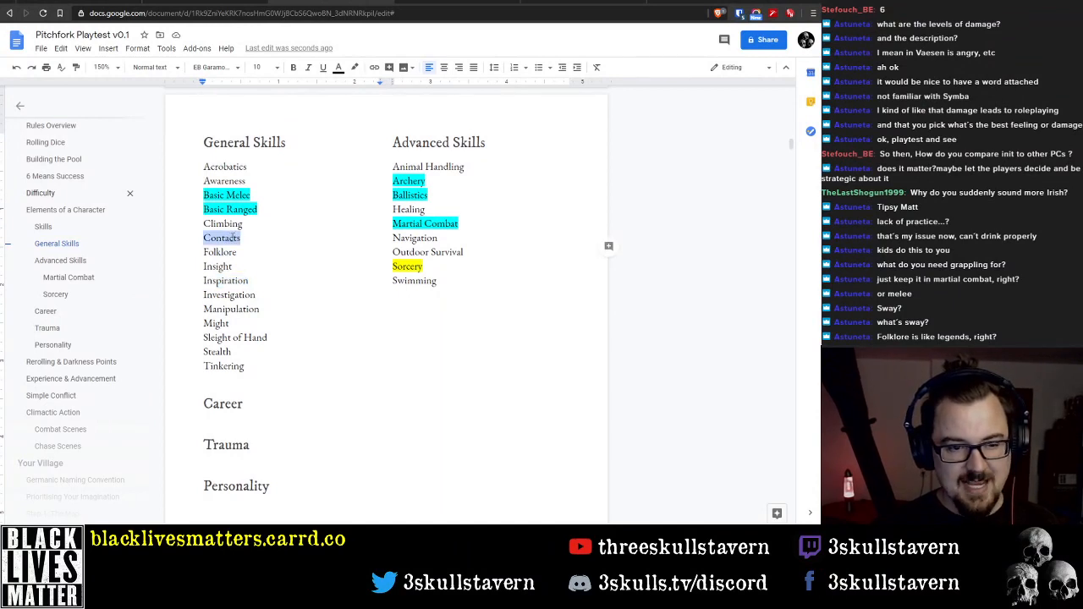
click(262, 309)
click(194, 307)
double_click(194, 308)
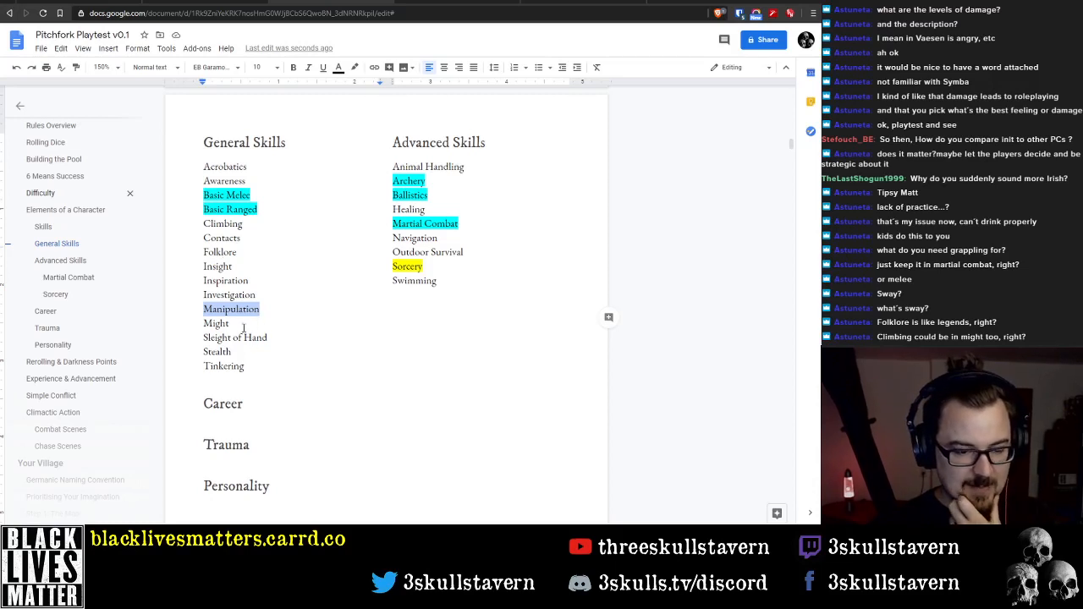
click(241, 325)
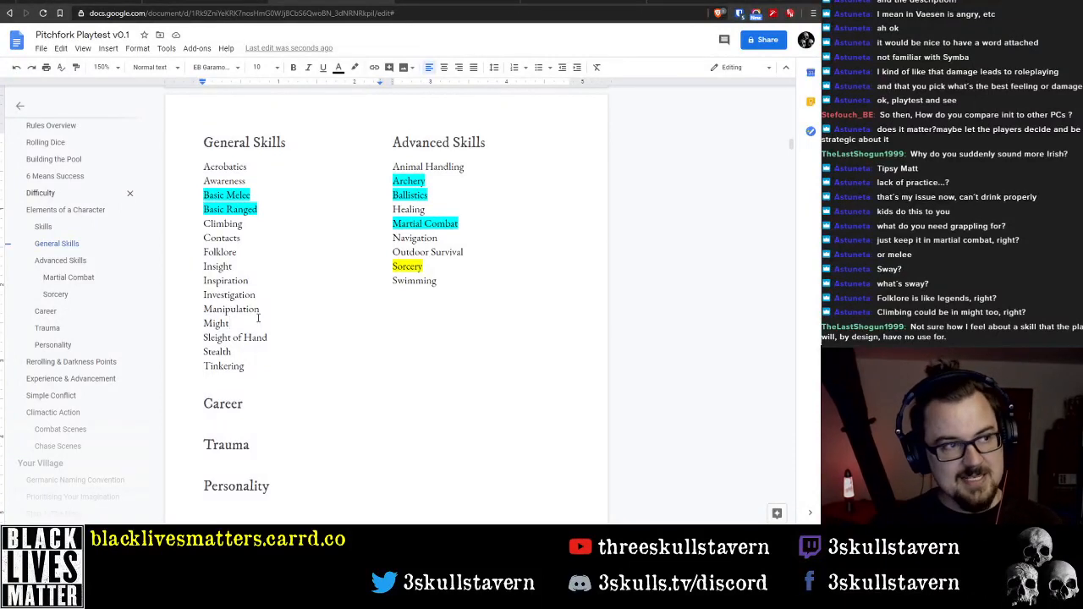
Add the note "(dodge, balance)" after Acrobatics in the General Skills list
click(310, 172)
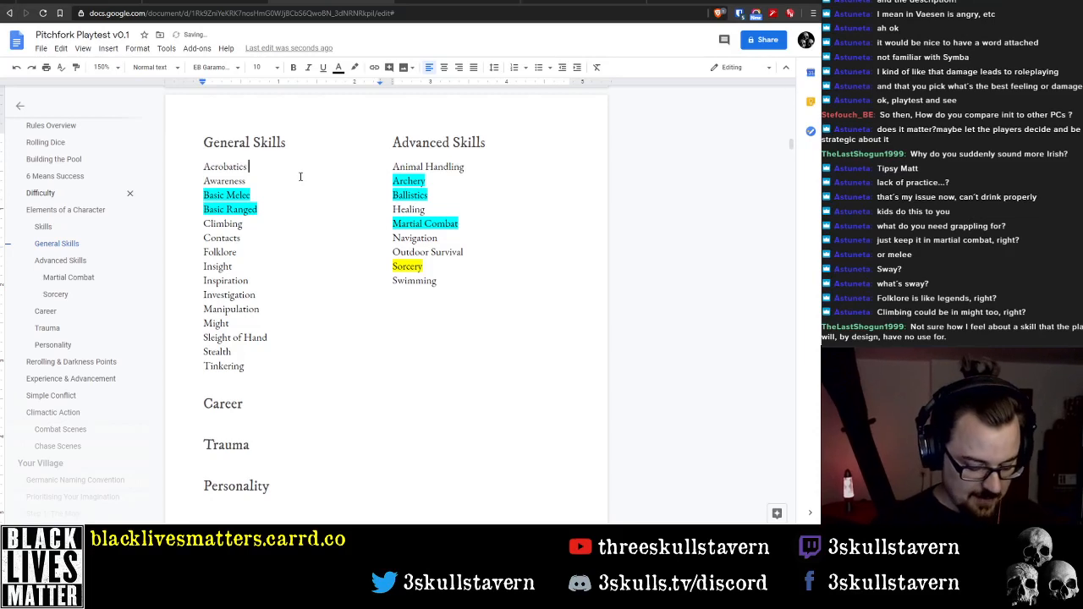
text(()
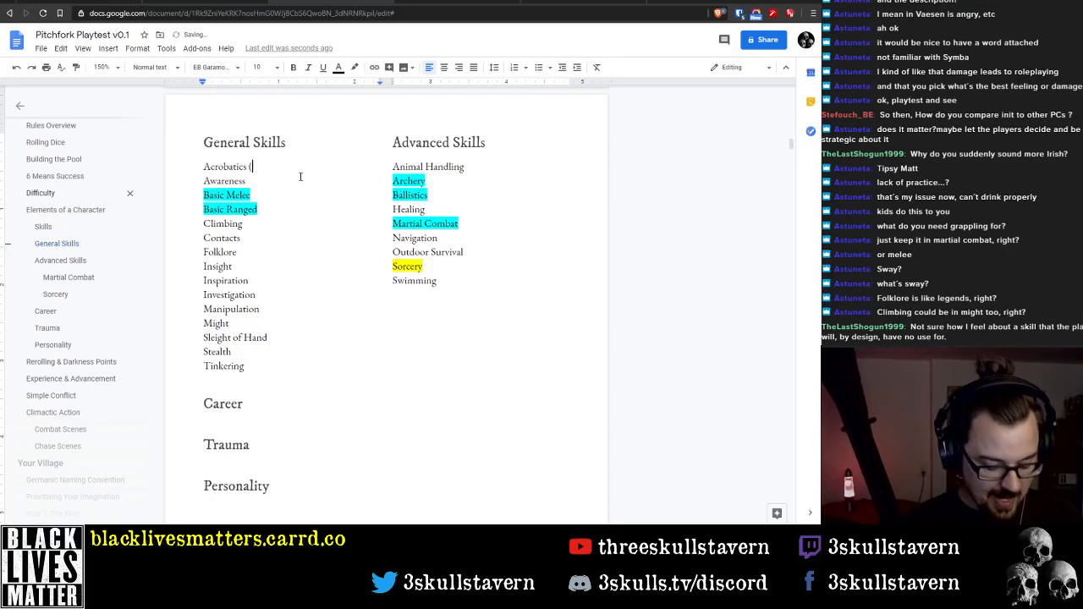
text(dodge, )
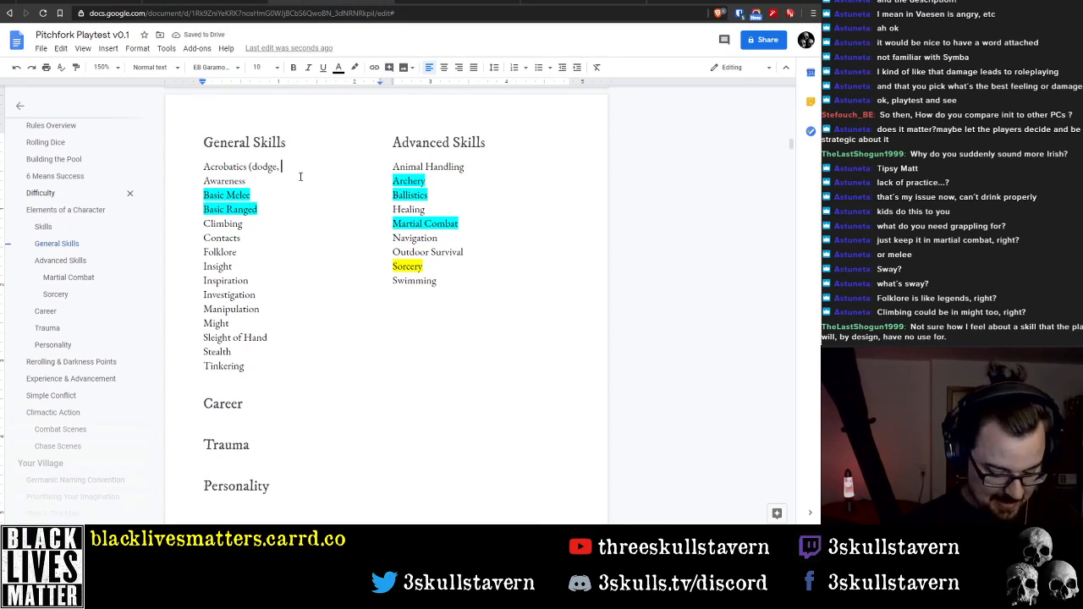
text(balance,)
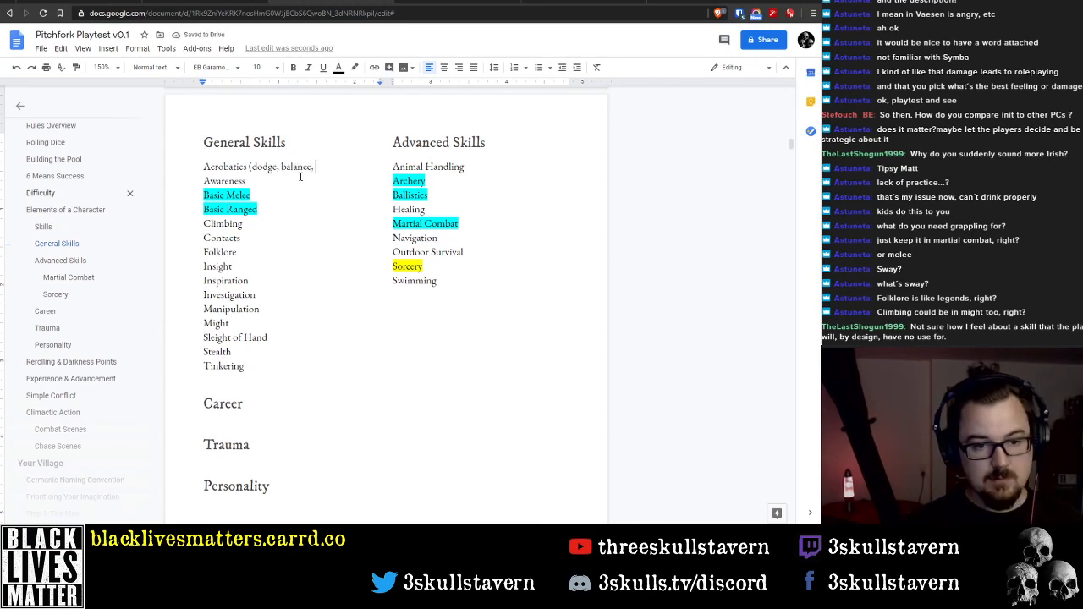
key(BackSpace)
key(BackSpace)
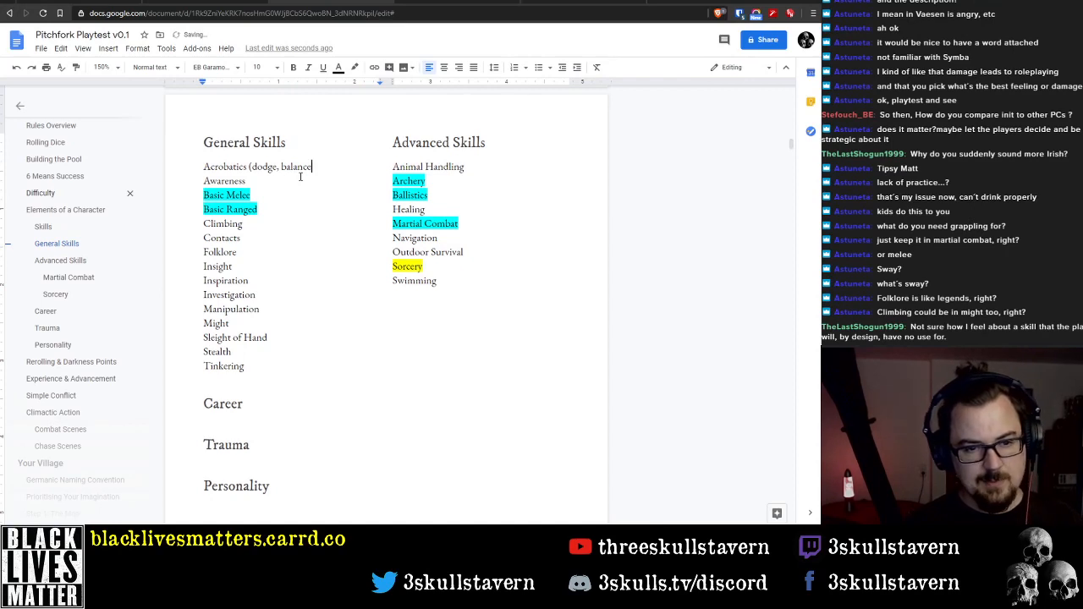
text())
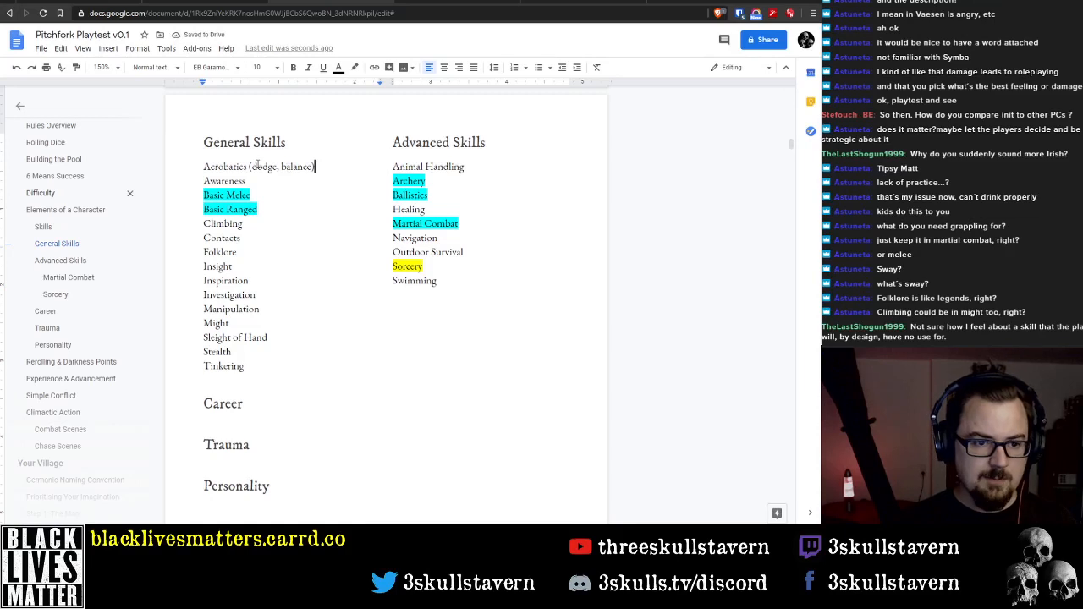
double_click(311, 167)
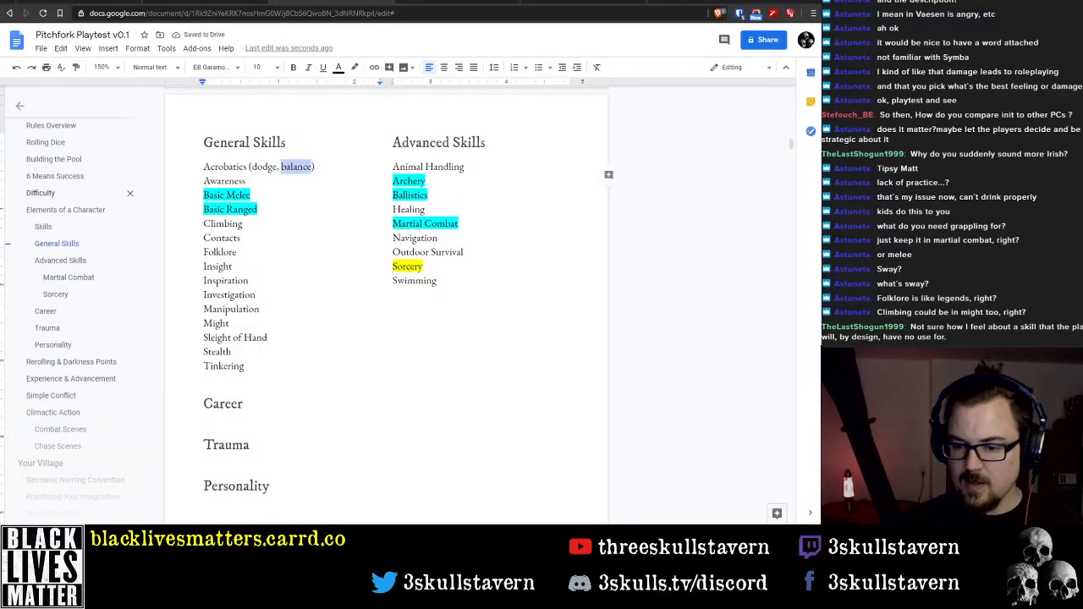
Open the Pitchfork - Careers & Skills document from the Docs home page and review its skill list and descriptions
right_click(16, 52)
key(Escape)
click(16, 40)
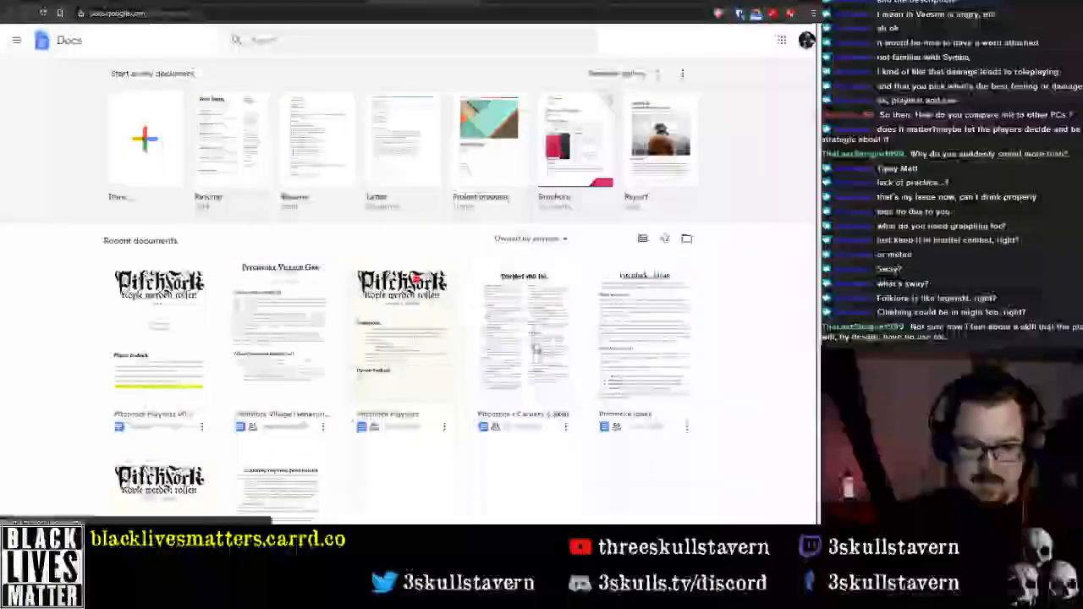
click(534, 345)
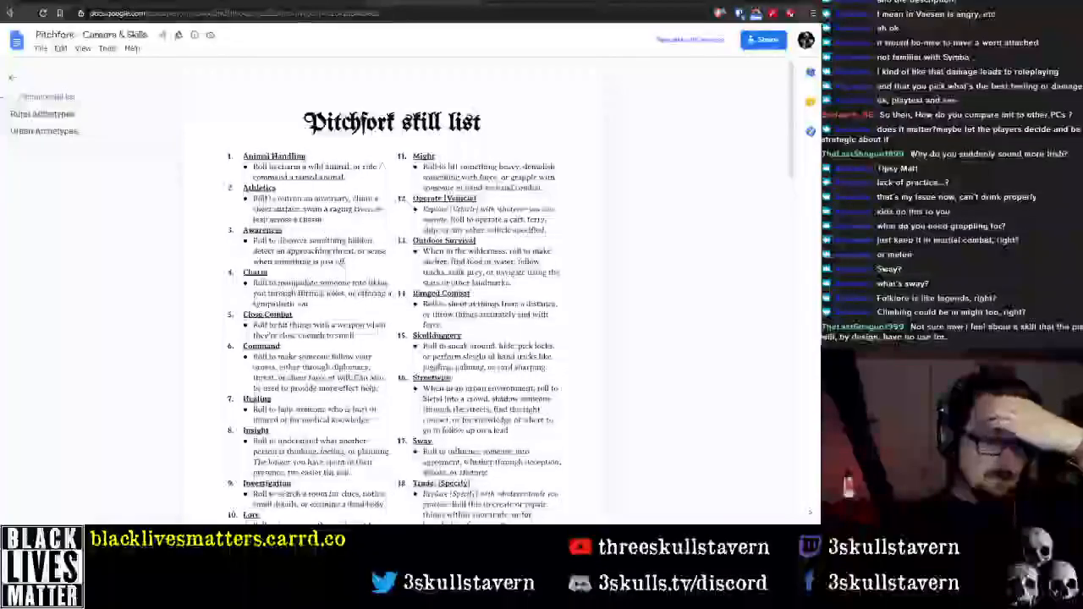
scroll(392, 296, down, 3)
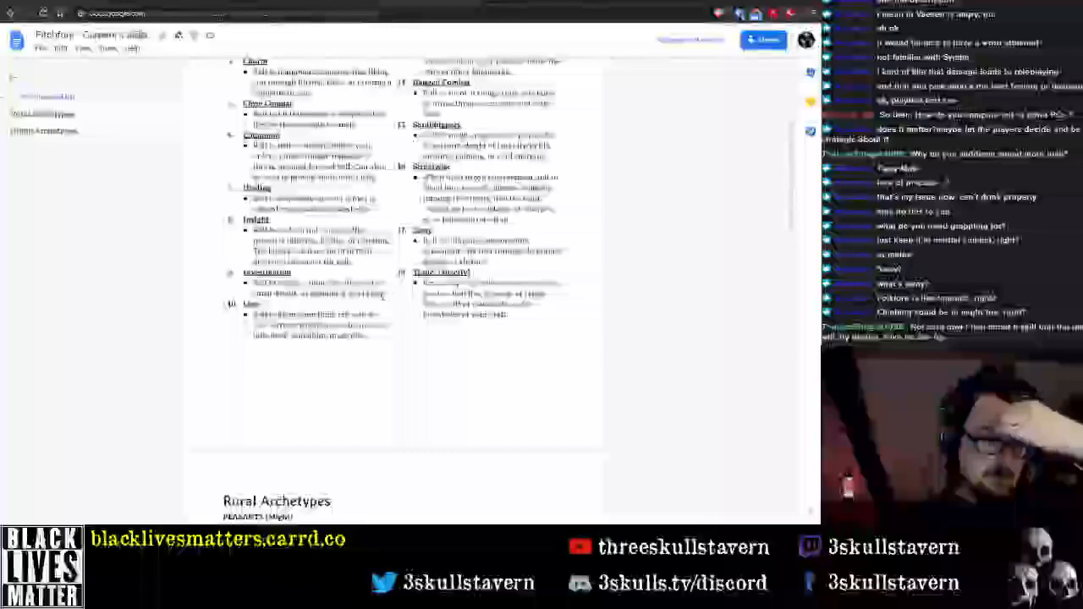
scroll(391, 297, down, 4)
scroll(372, 297, up, 8)
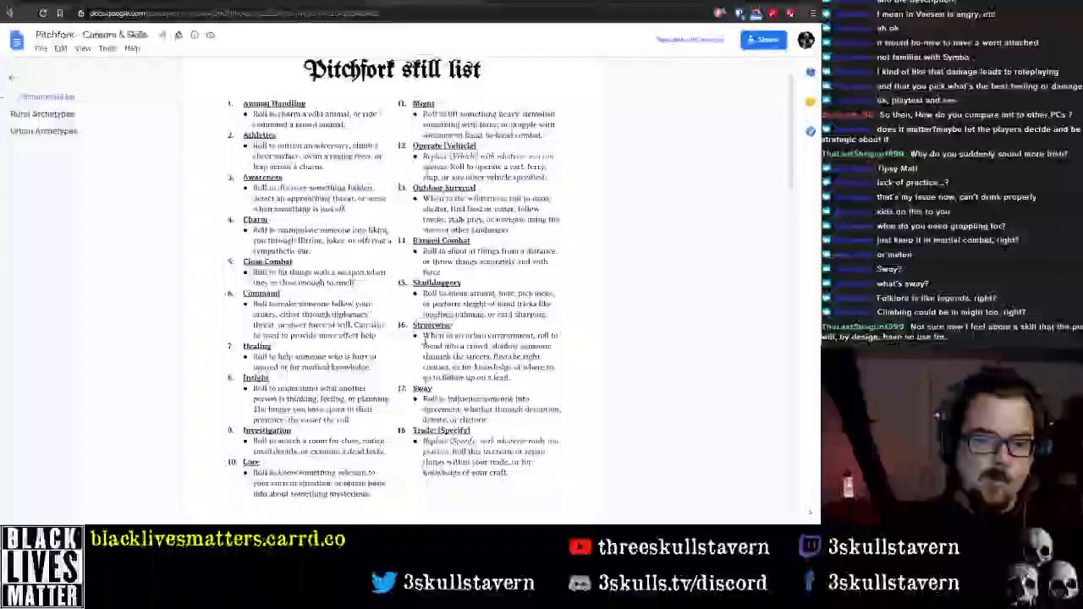
scroll(507, 287, up, 1)
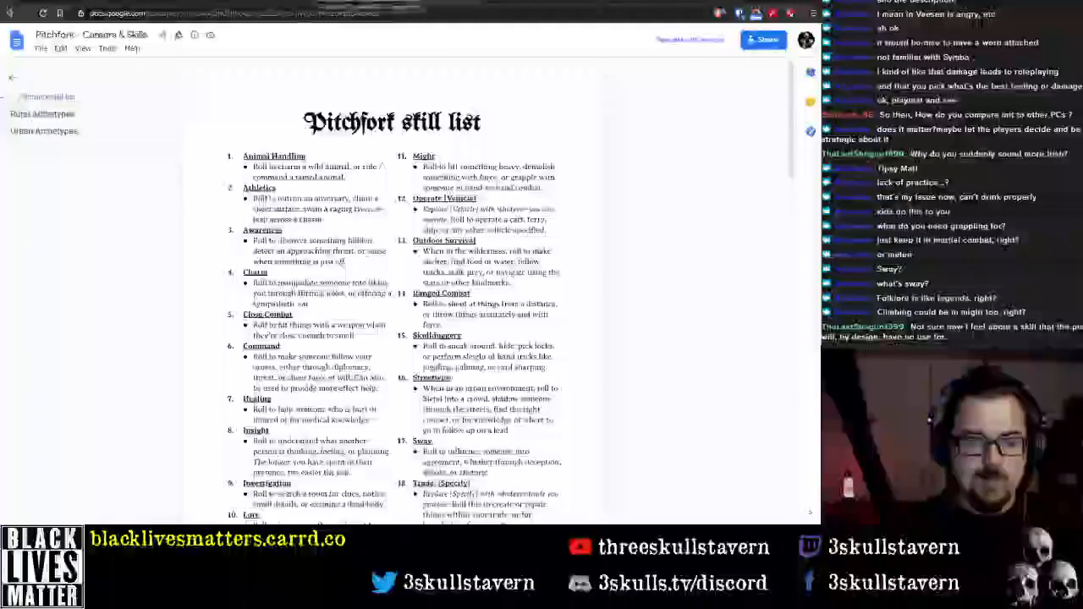
Return to the Pitchfork Playtest v0.1 document and find The Skills section containing the description of each skill
click(372, 3)
scroll(95, 396, down, 5)
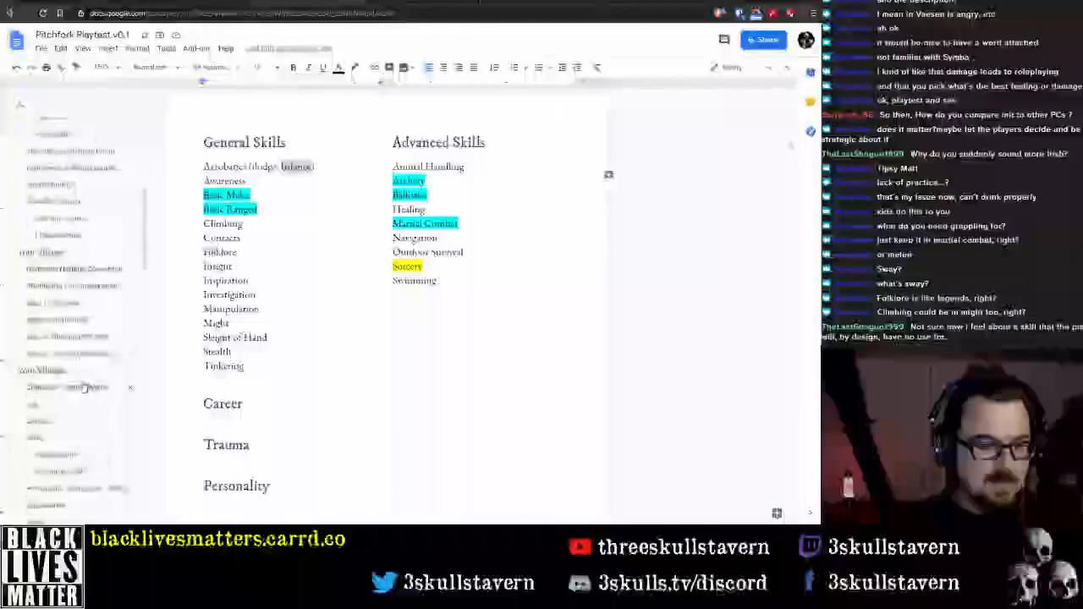
click(48, 230)
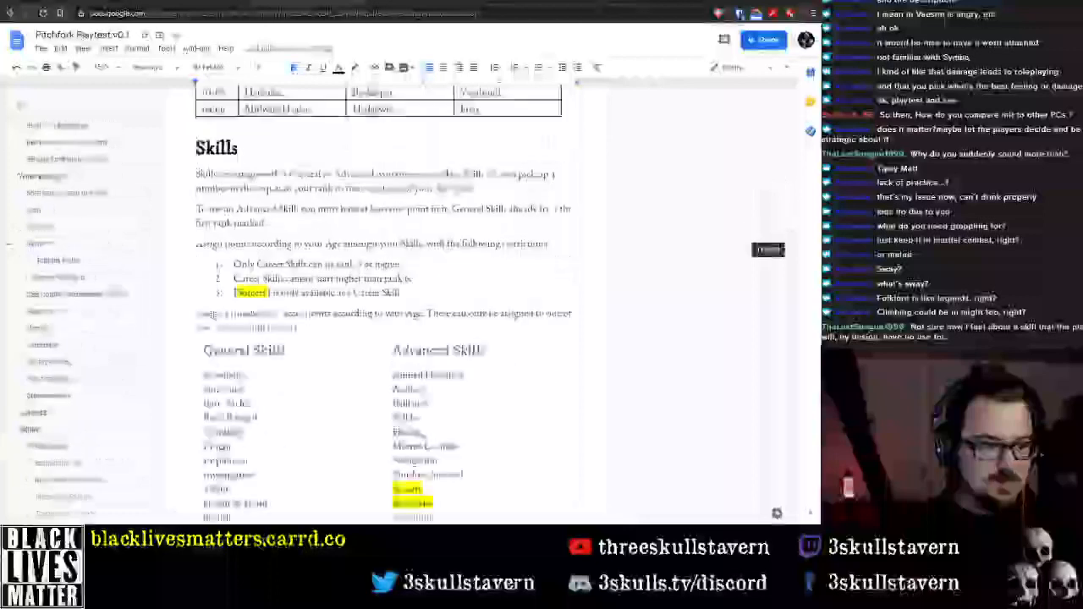
scroll(380, 392, down, 12)
scroll(354, 395, down, 4)
scroll(105, 344, down, 4)
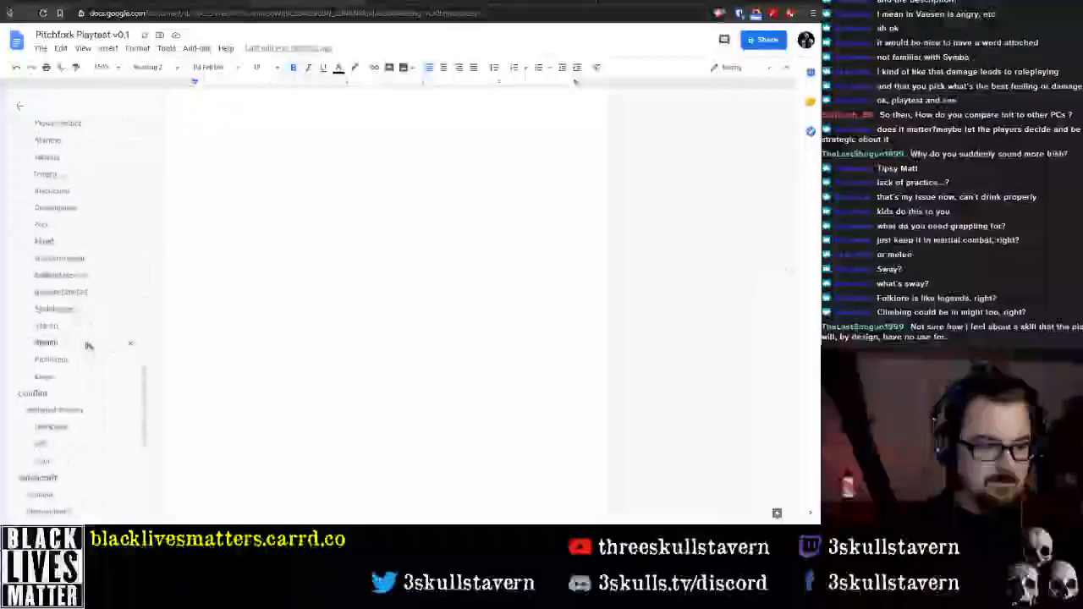
scroll(56, 318, down, 2)
scroll(58, 319, up, 5)
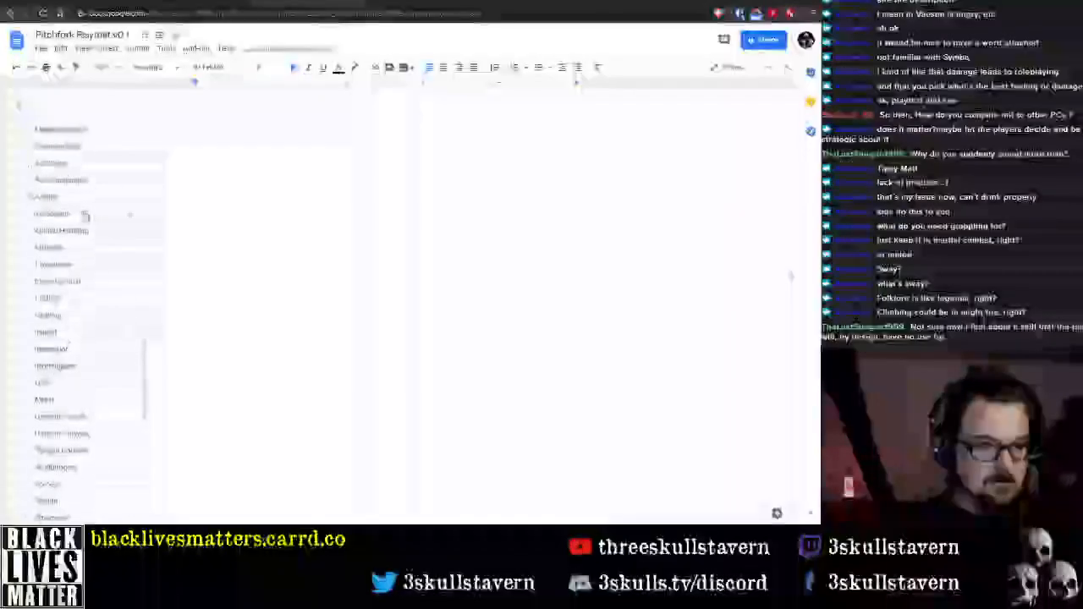
click(86, 199)
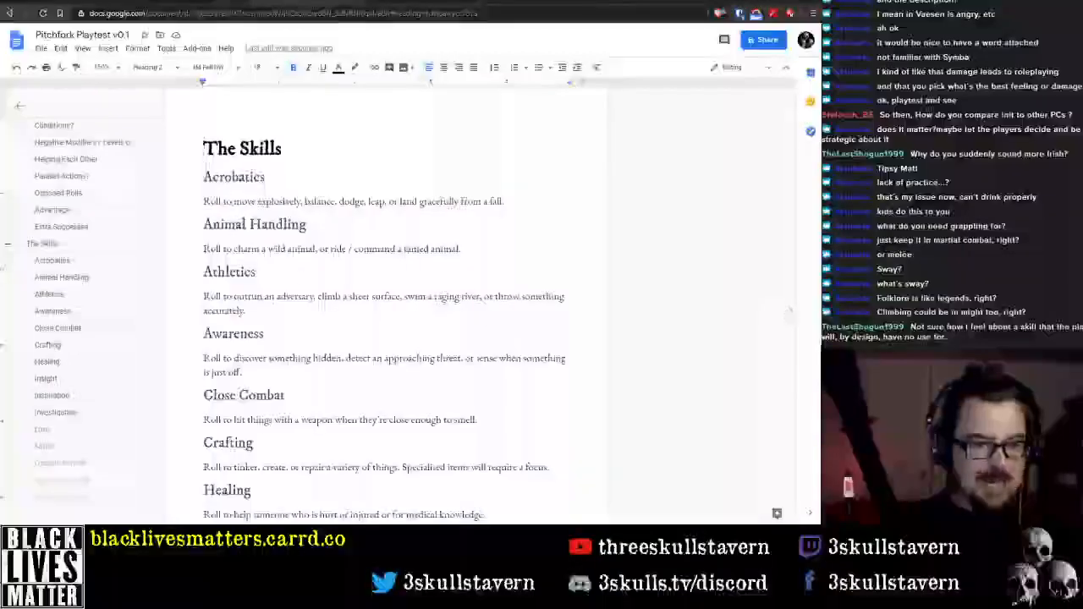
drag(789, 310, 784, 317)
scroll(330, 227, up, 6)
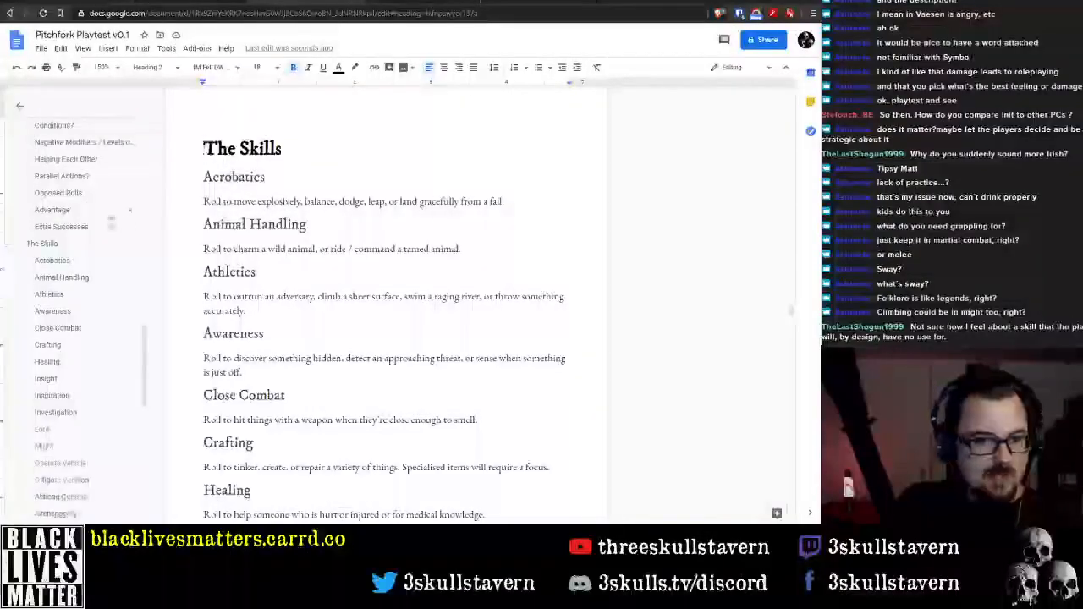
scroll(113, 280, up, 5)
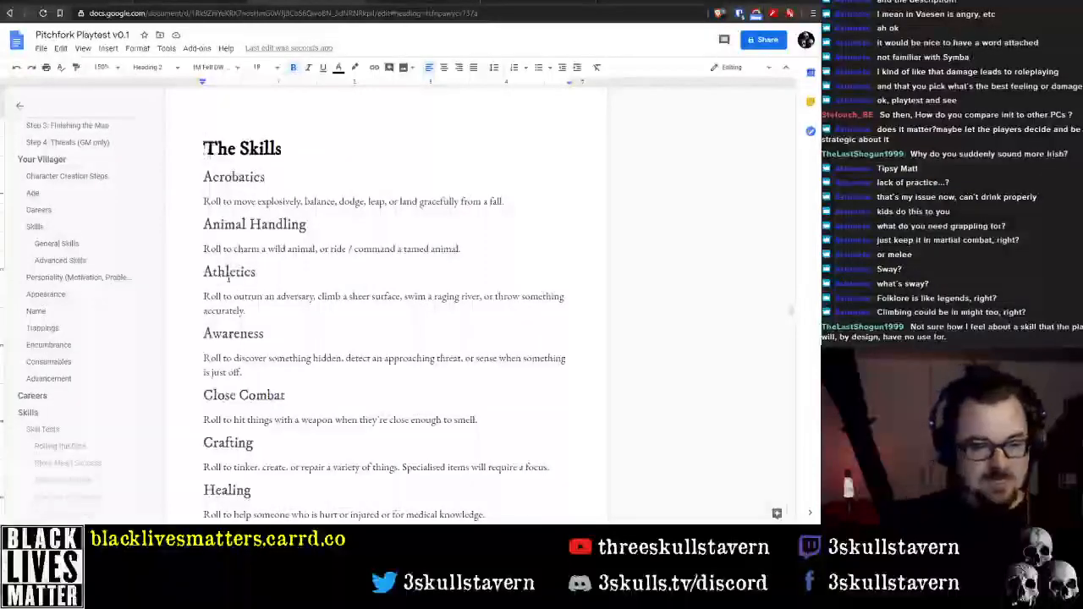
Copy all skill headings and descriptions from Acrobatics through Sway in The Skills section
scroll(232, 279, down, 5)
scroll(283, 321, up, 5)
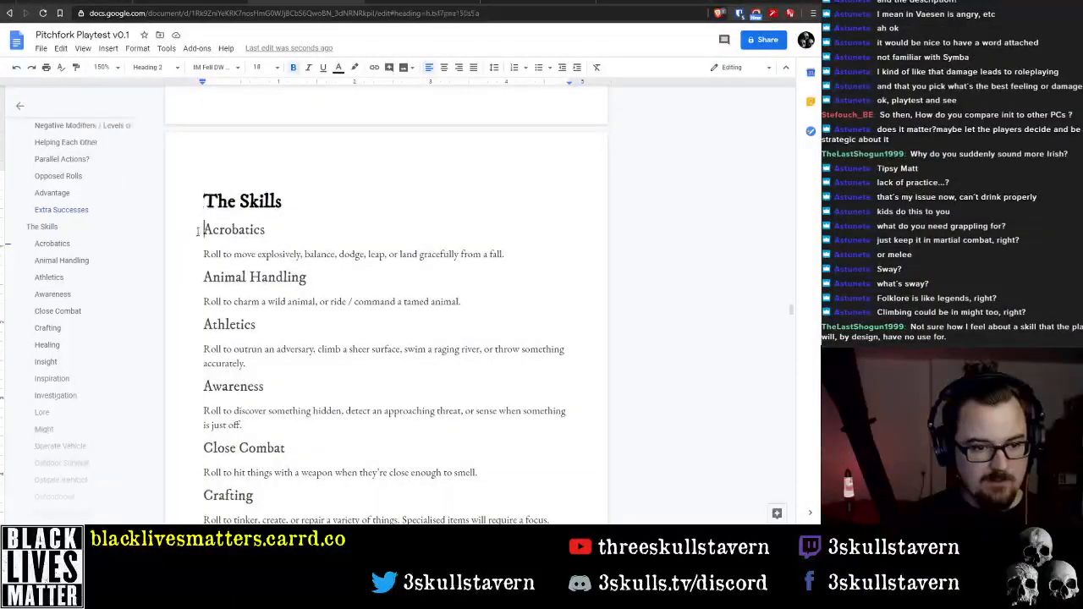
scroll(266, 325, down, 5)
scroll(254, 309, down, 10)
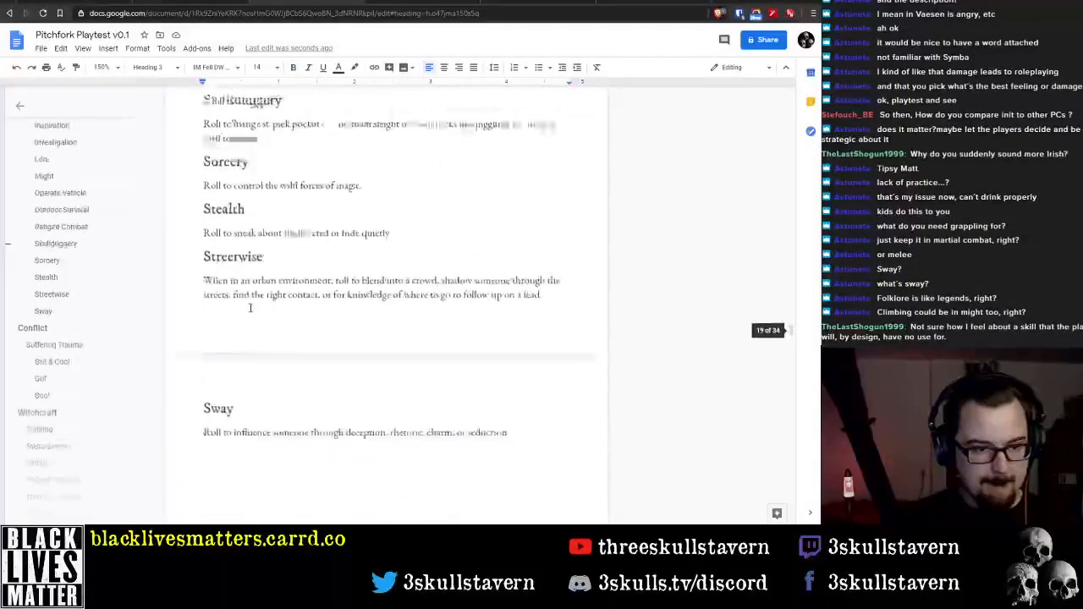
shift+click(538, 265)
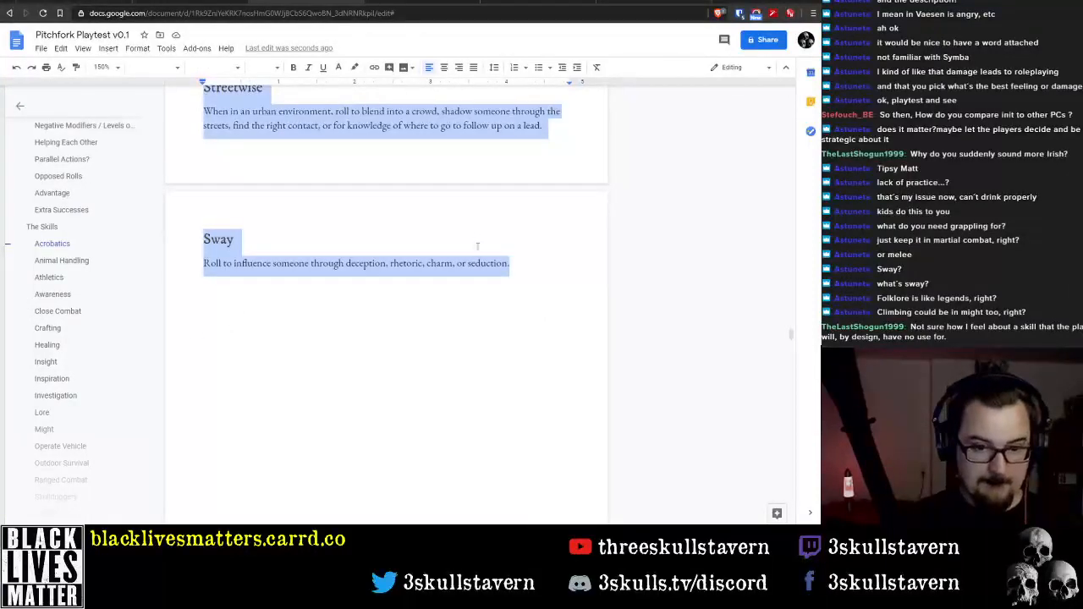
Paste the copied skill descriptions on the empty line above the Career heading under Elements of a Character
scroll(477, 247, up, 10)
scroll(81, 220, up, 6)
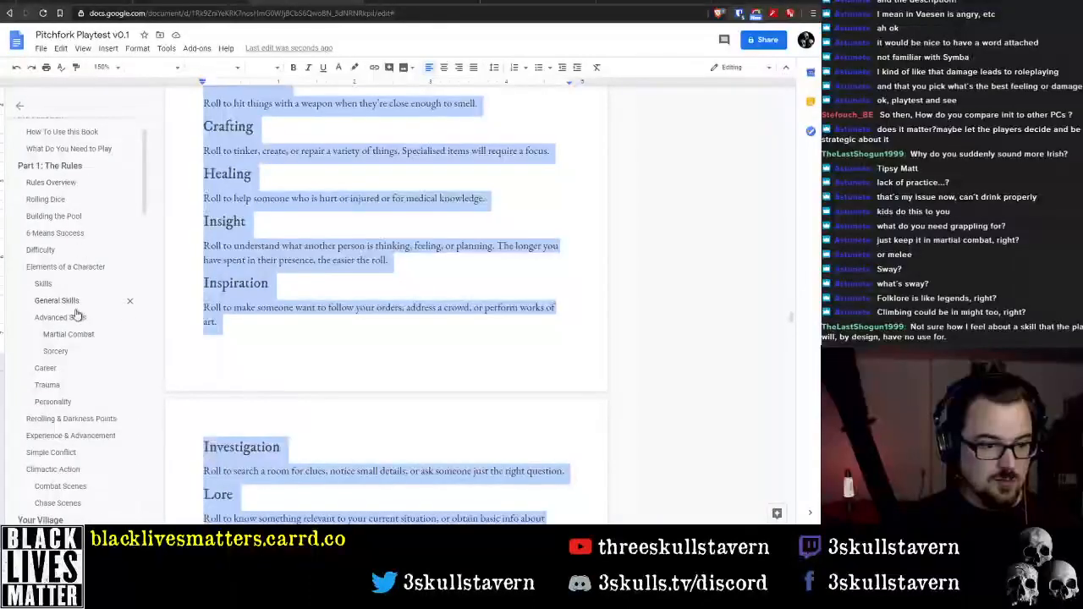
click(58, 285)
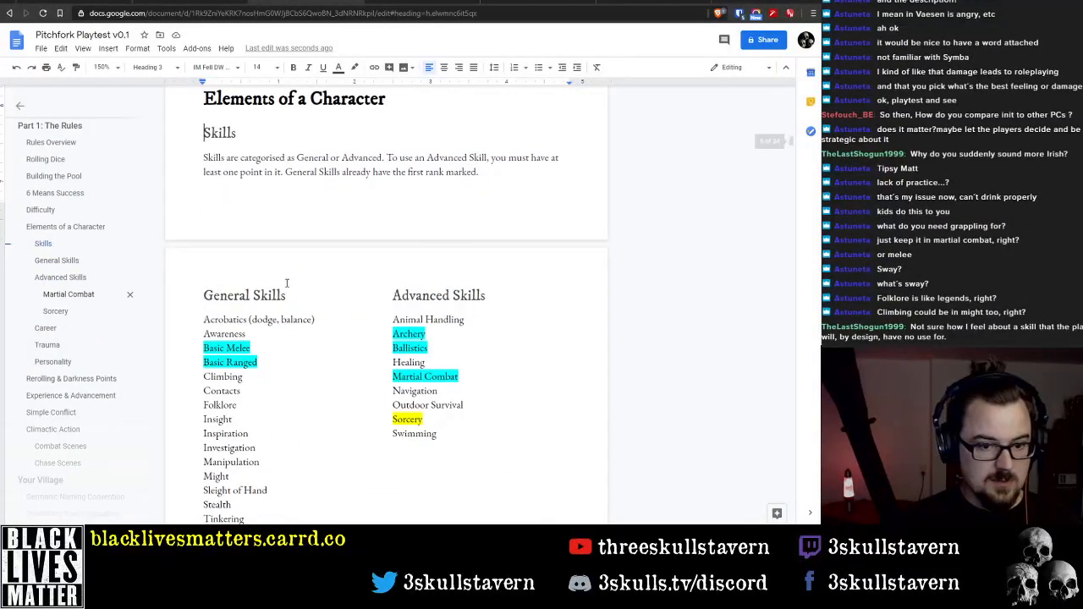
click(246, 293)
scroll(356, 338, down, 2)
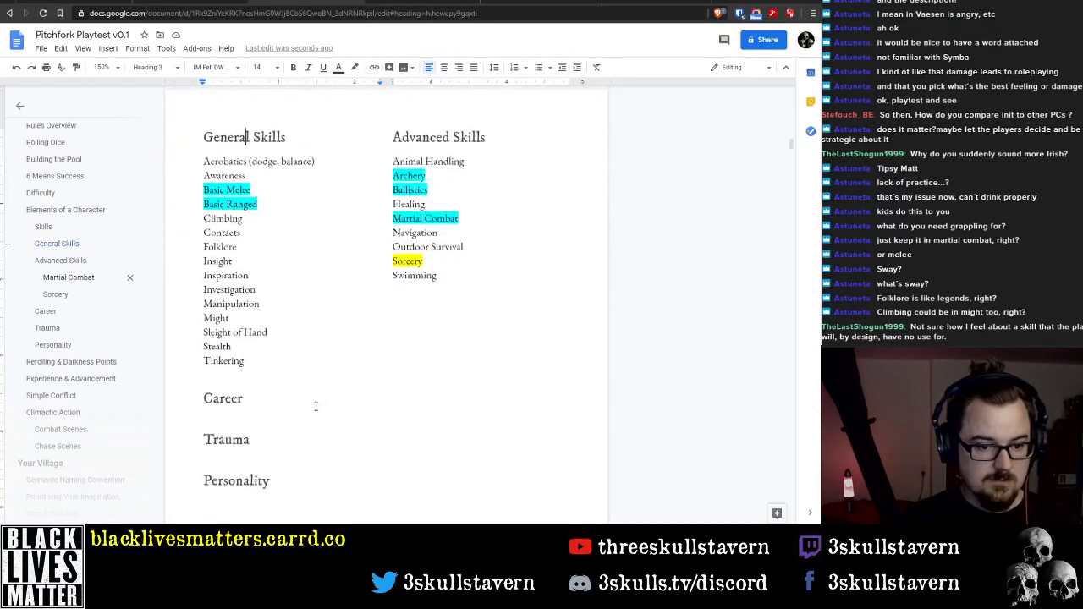
click(295, 381)
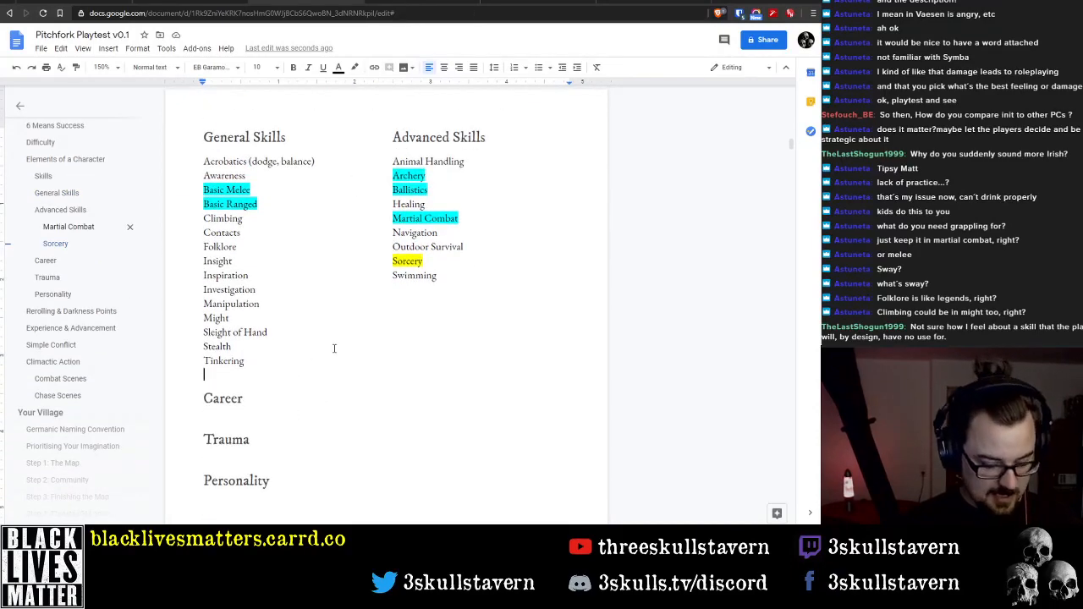
key(ctrl+v)
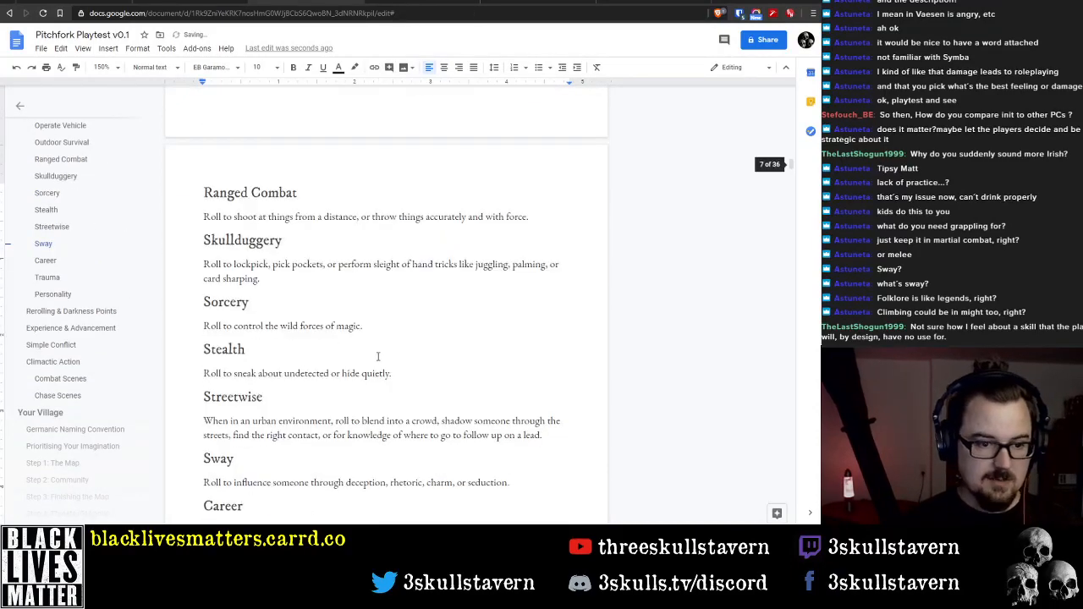
Replace the Acrobatics heading with a bold inline label "Acrobatics:" in front of its description
scroll(378, 357, up, 12)
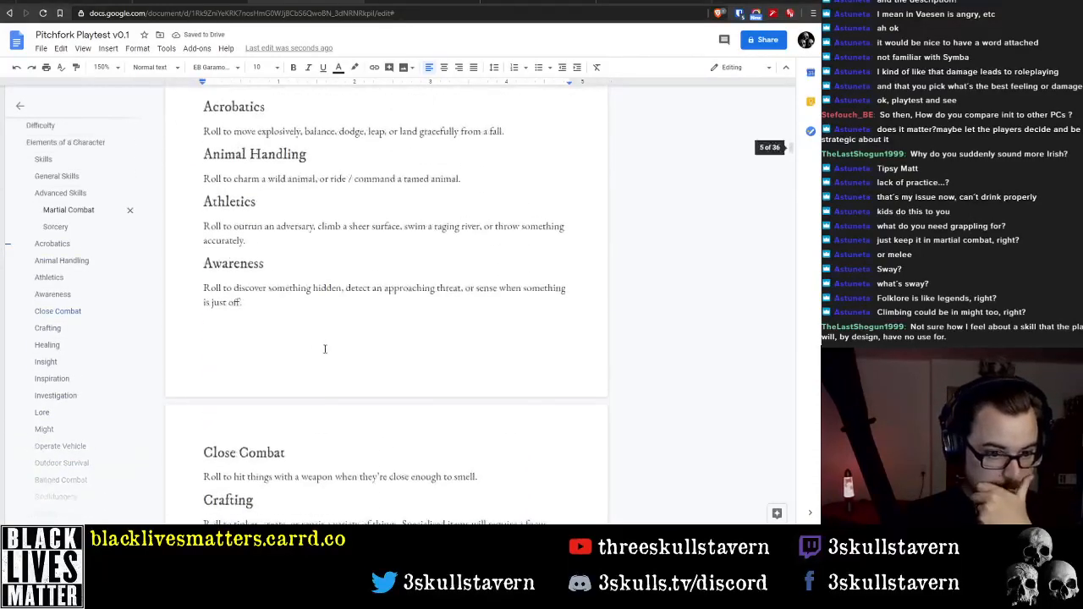
scroll(255, 289, up, 3)
double_click(218, 371)
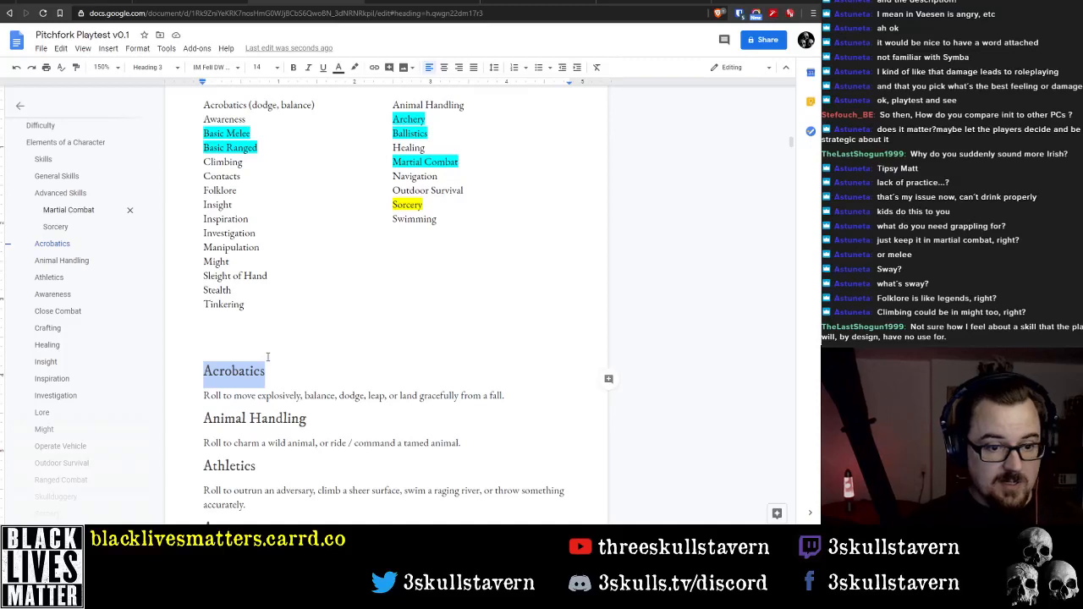
key(Delete)
key(Delete)
text(Acrobatics)
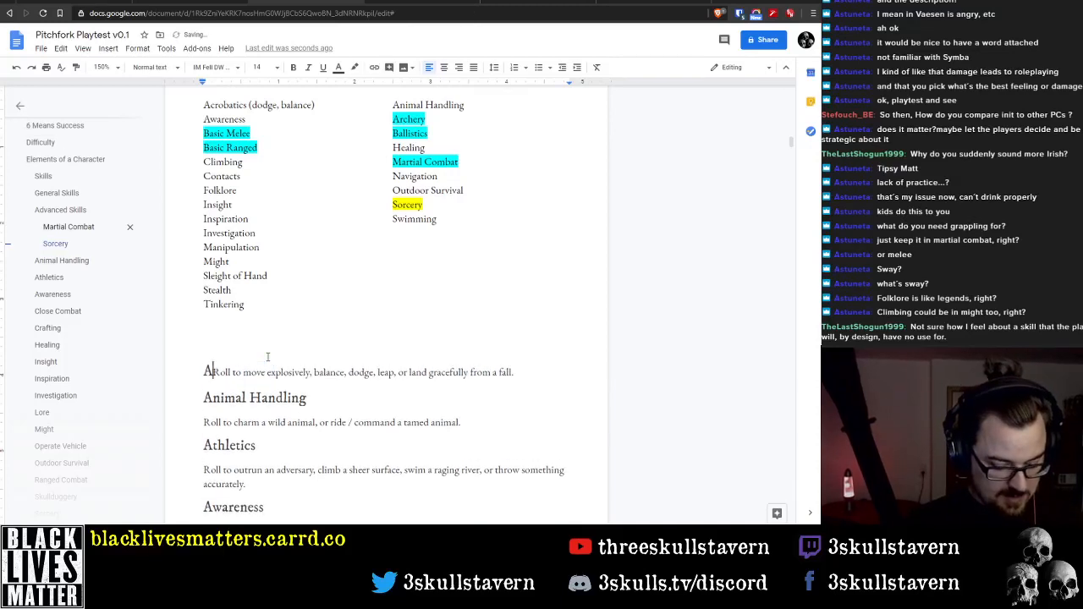
key(shift+Home)
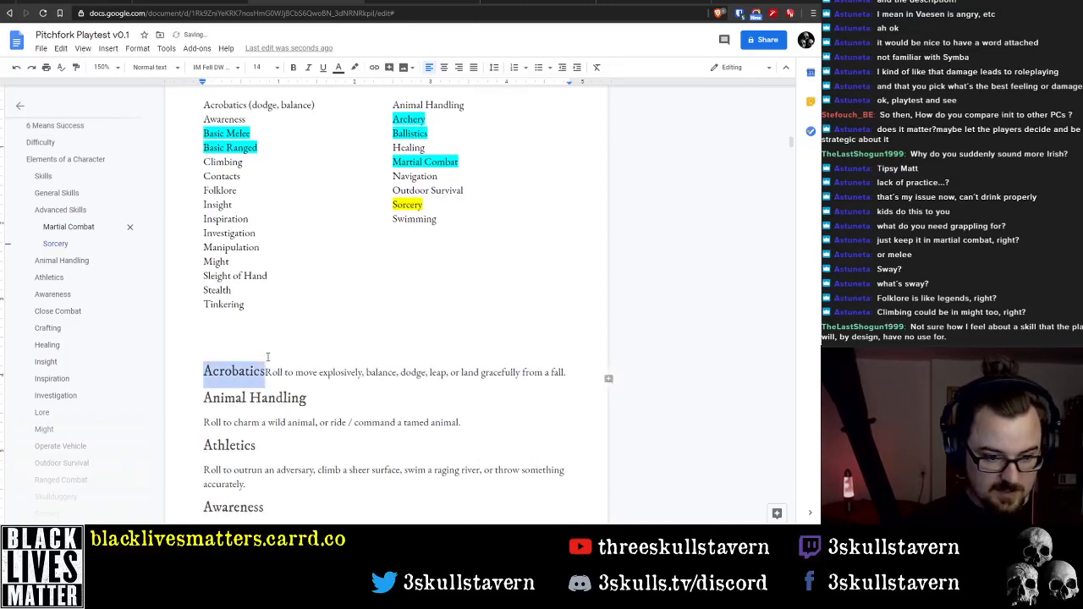
key(BackSpace)
text(Acrobatic)
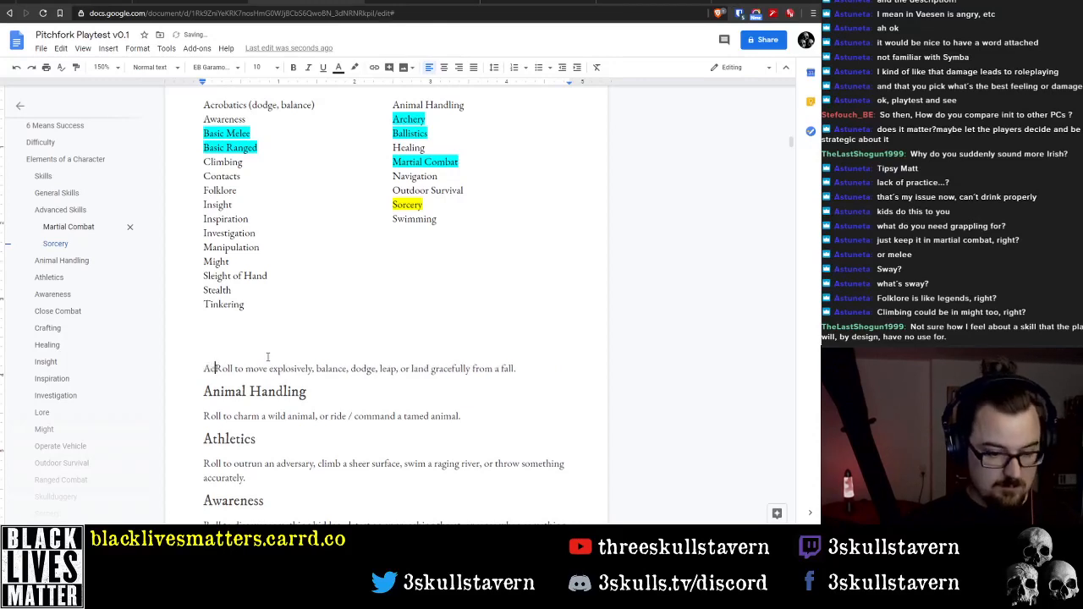
text(s)
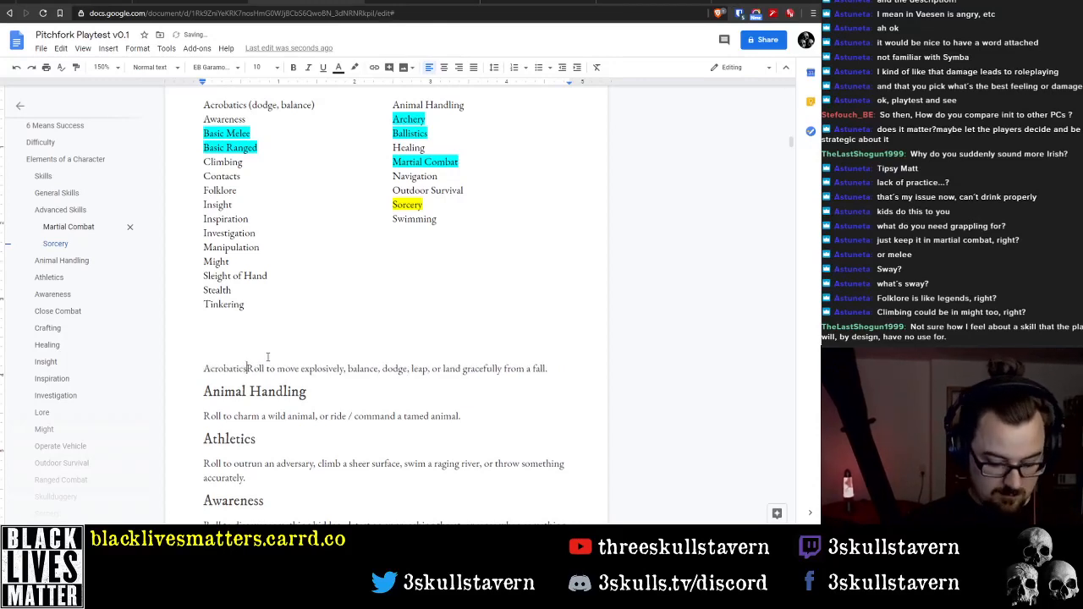
text(:)
key(Home)
key(ctrl+shift+Right)
key(ctrl+b)
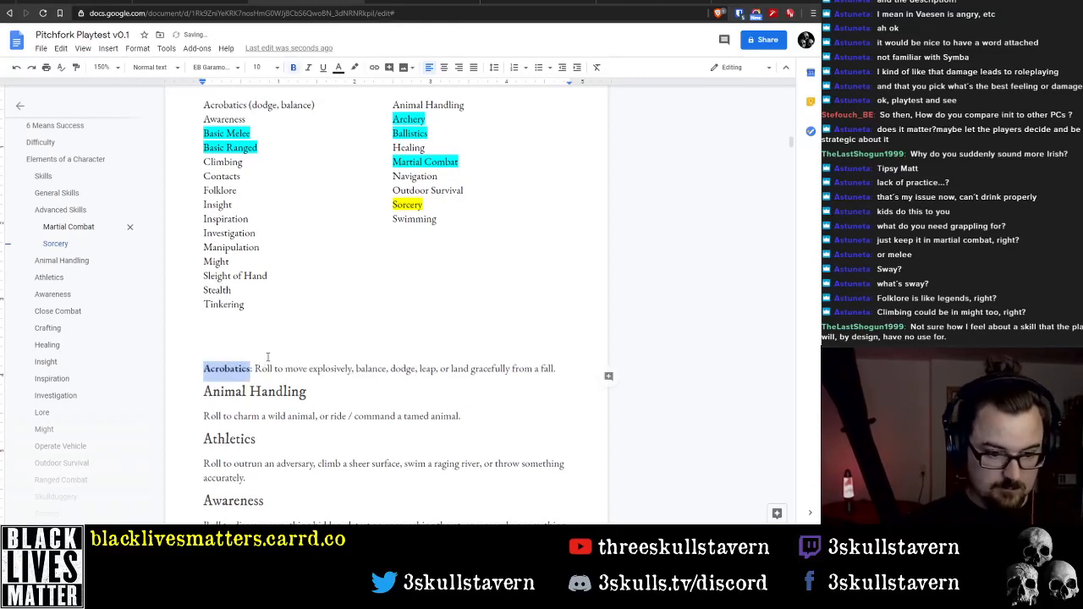
Replace the Animal Handling heading with a bold inline label "Animal Handling:" in front of its description
key(Down)
key(Home)
key(shift+End)
key(BackSpace)
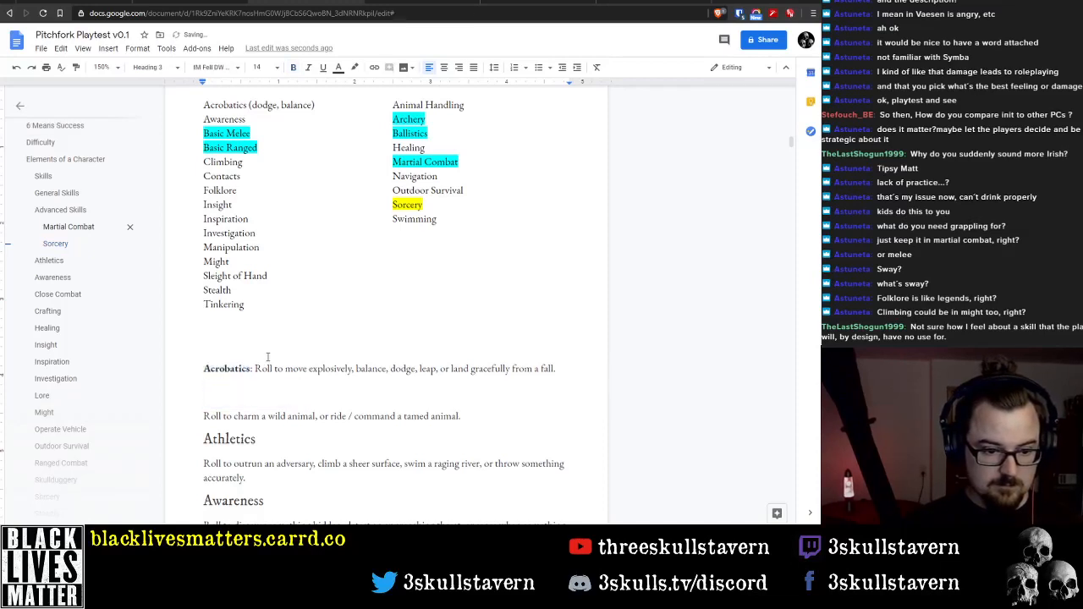
key(Delete)
text(Animal H)
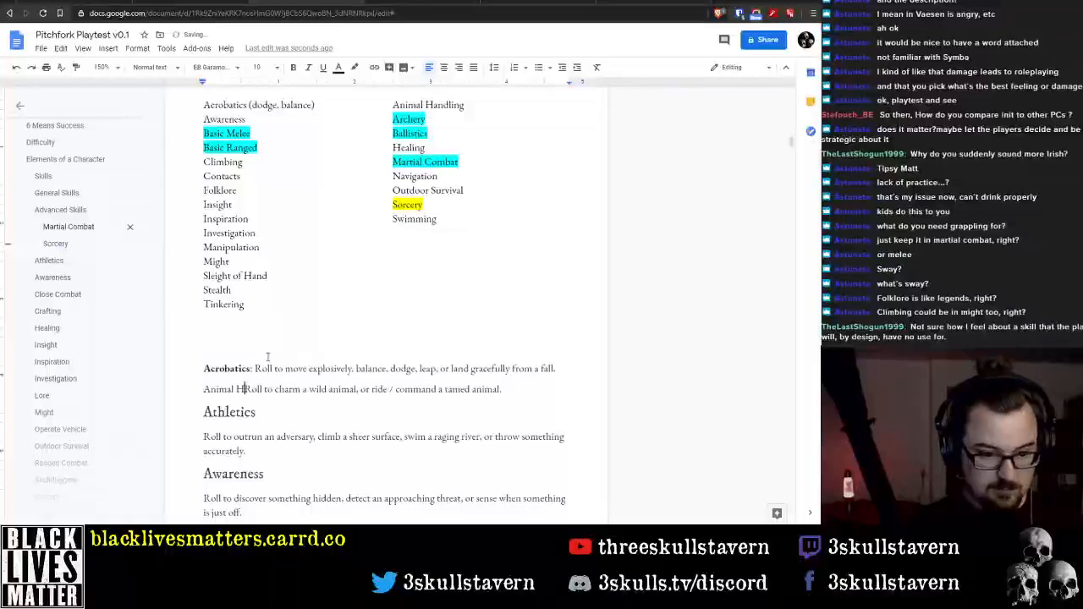
text(andlin)
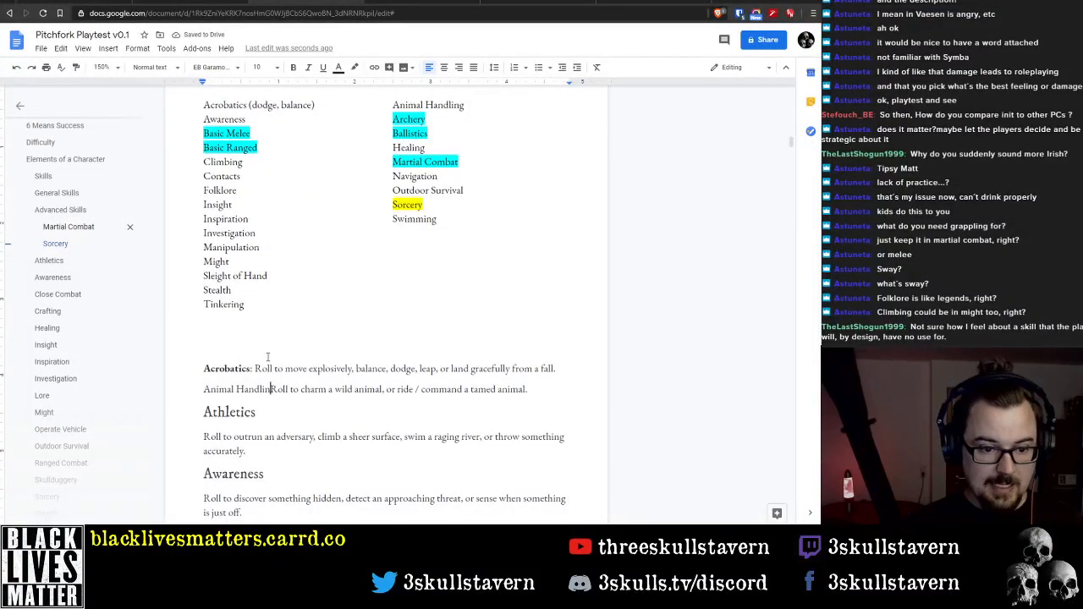
text(g:)
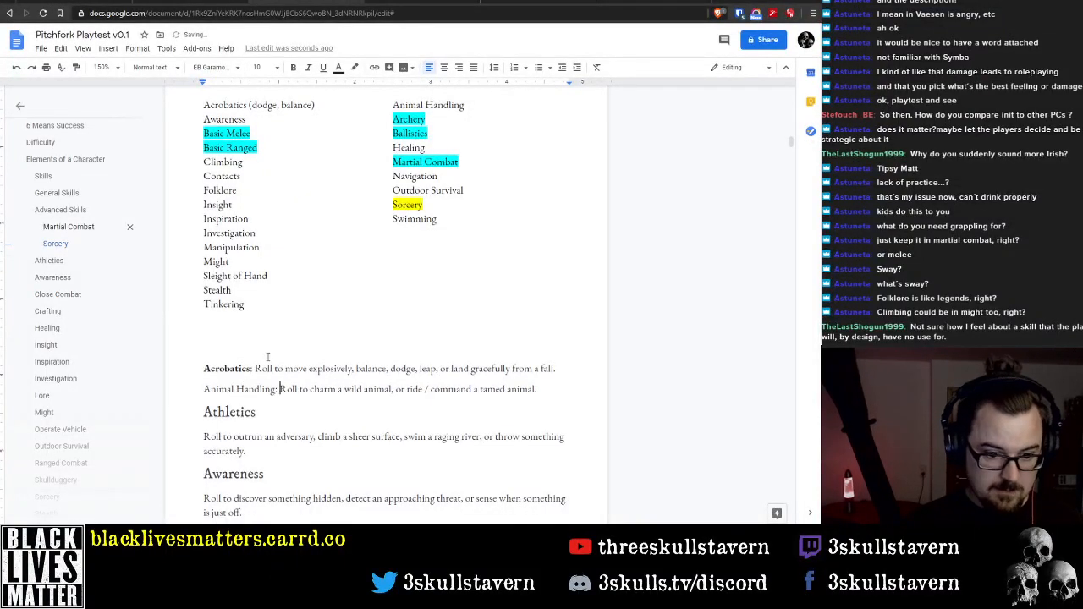
key(Left)
key(Left)
key(shift+Home)
key(ctrl+b)
Delete the Athletics heading together with its description
key(Down)
key(End)
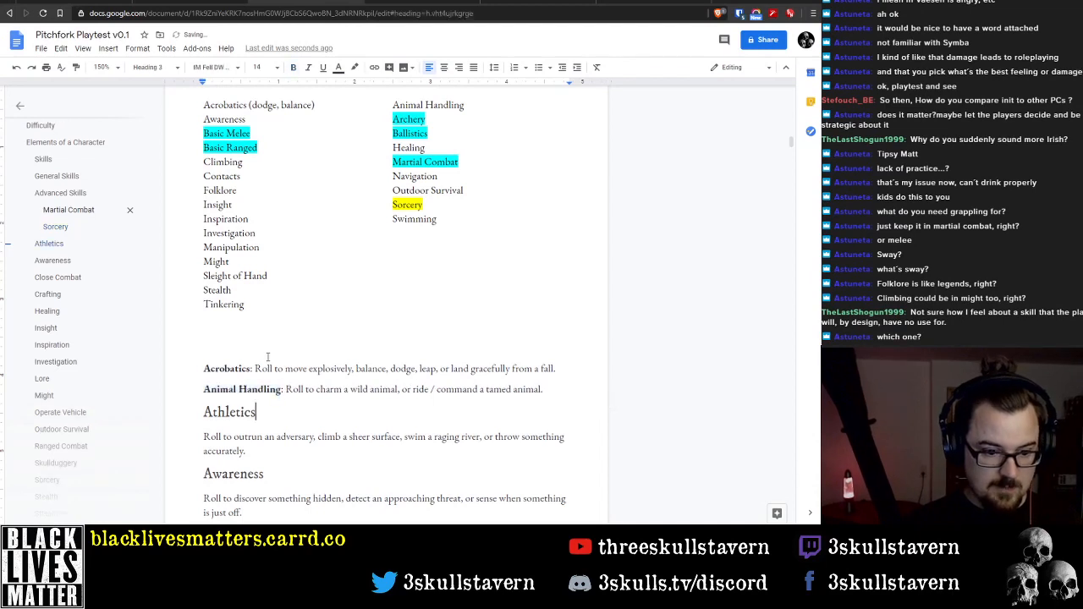
key(shift+Home)
key(BackSpace)
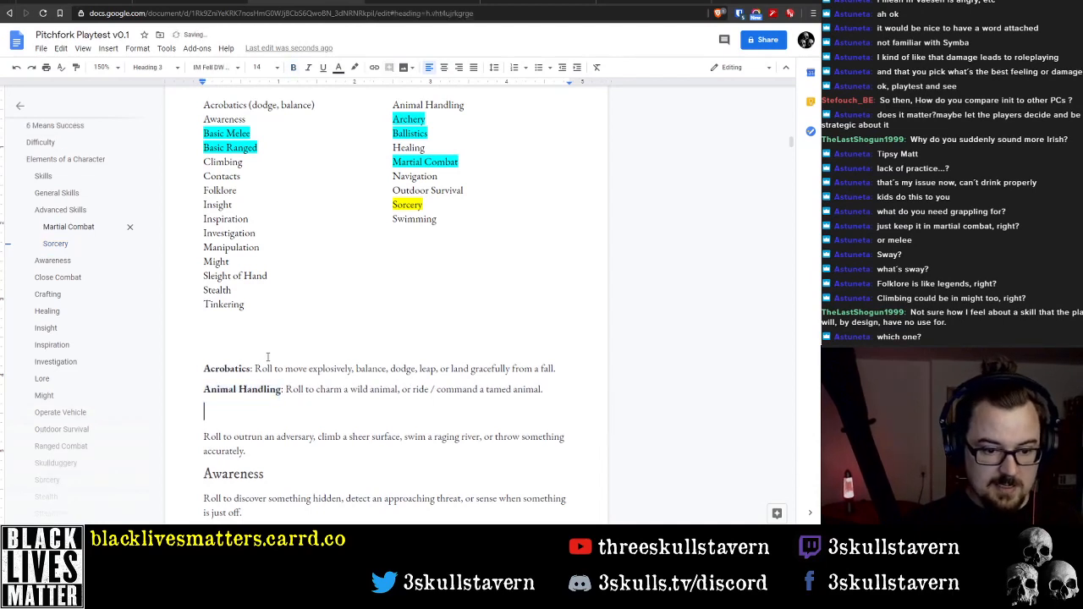
key(shift+Down)
key(shift+Down)
key(shift+Down)
key(BackSpace)
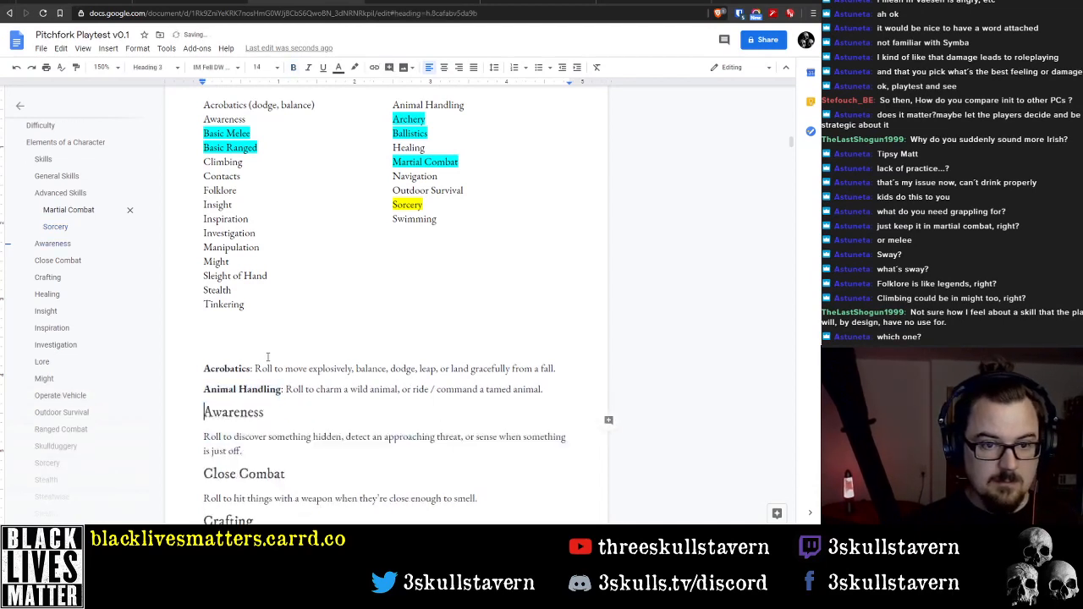
Replace the Awareness heading with an "Archery:" line and an inline label "Awareness:" in front of the Awareness description
key(shift+End)
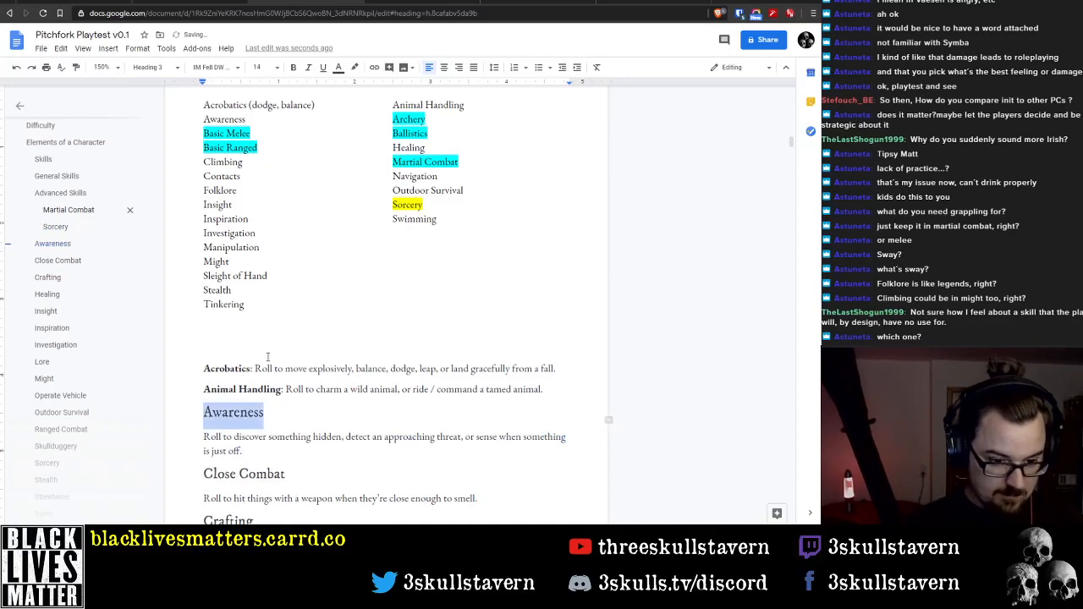
key(BackSpace)
key(Delete)
text(Archery )
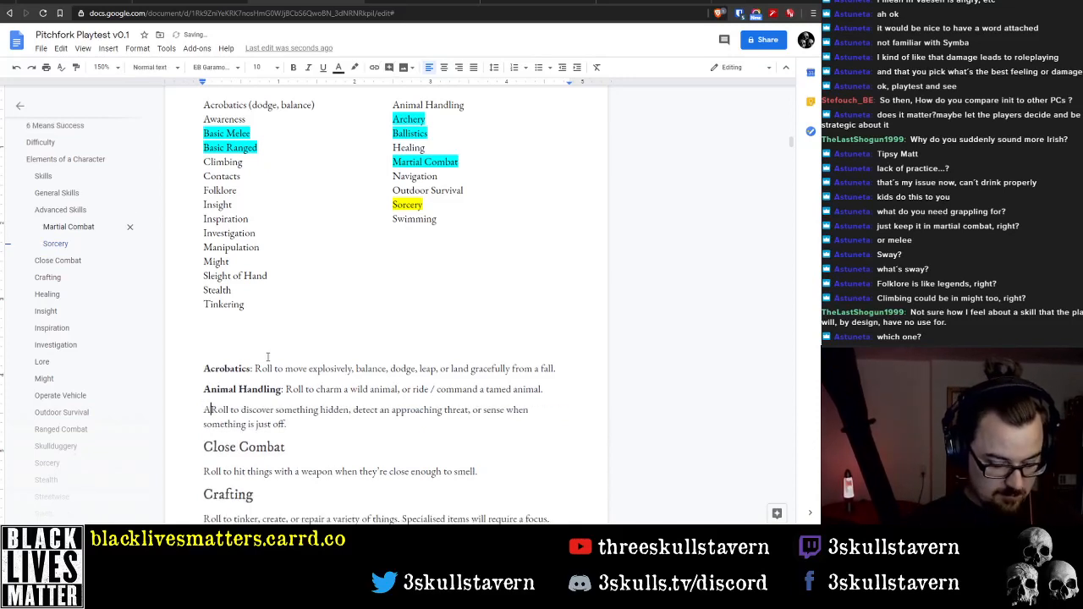
text(:)
key(Return)
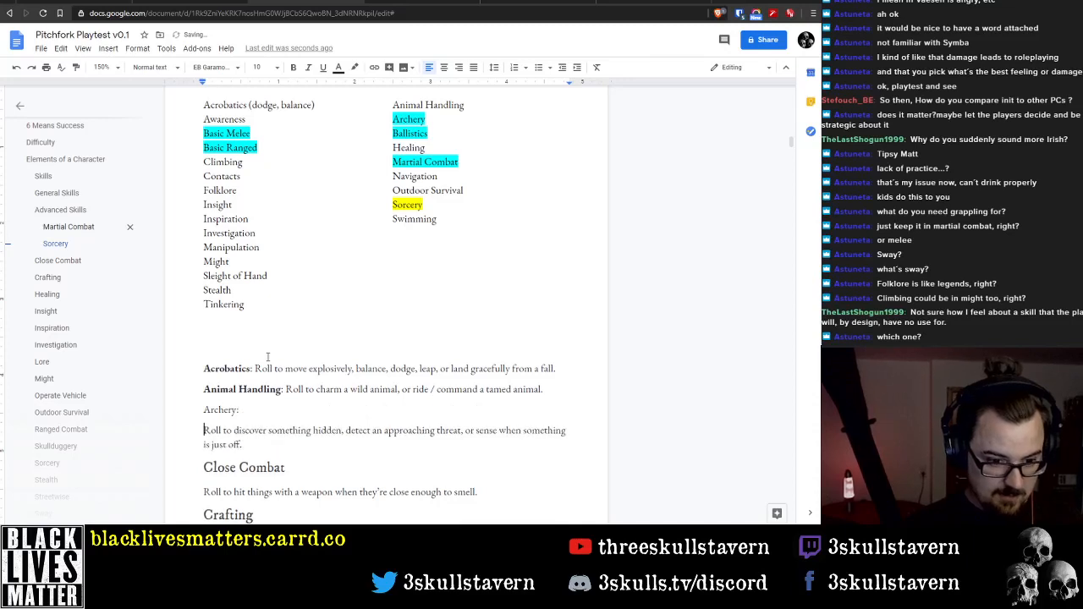
text(Awareness:)
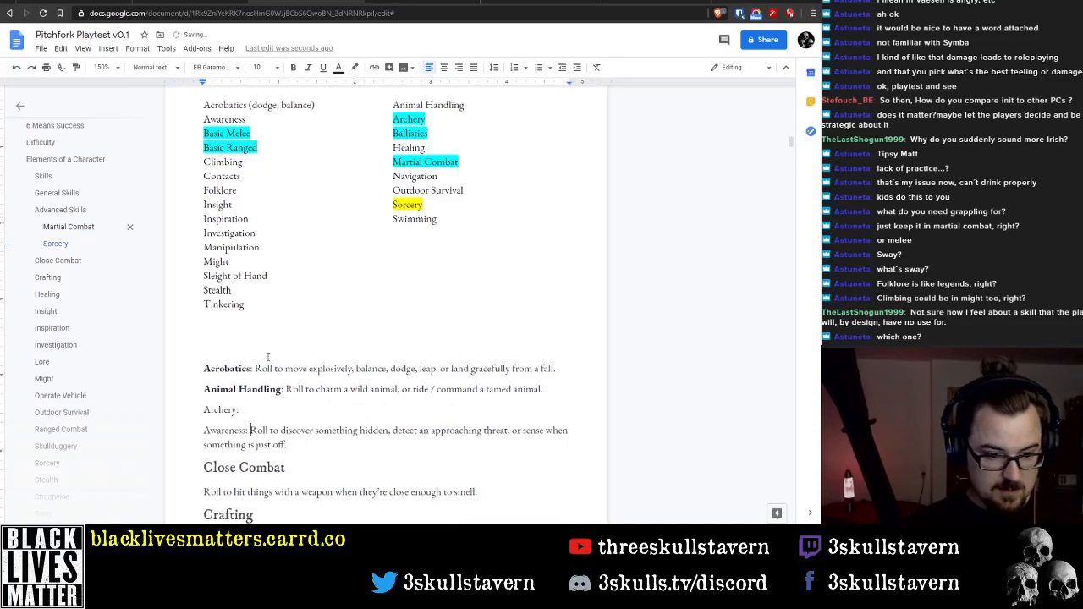
Make the skill names Awareness and Archery bold in their inline labels
key(Left)
key(Left)
key(ctrl+shift+Left)
key(ctrl+b)
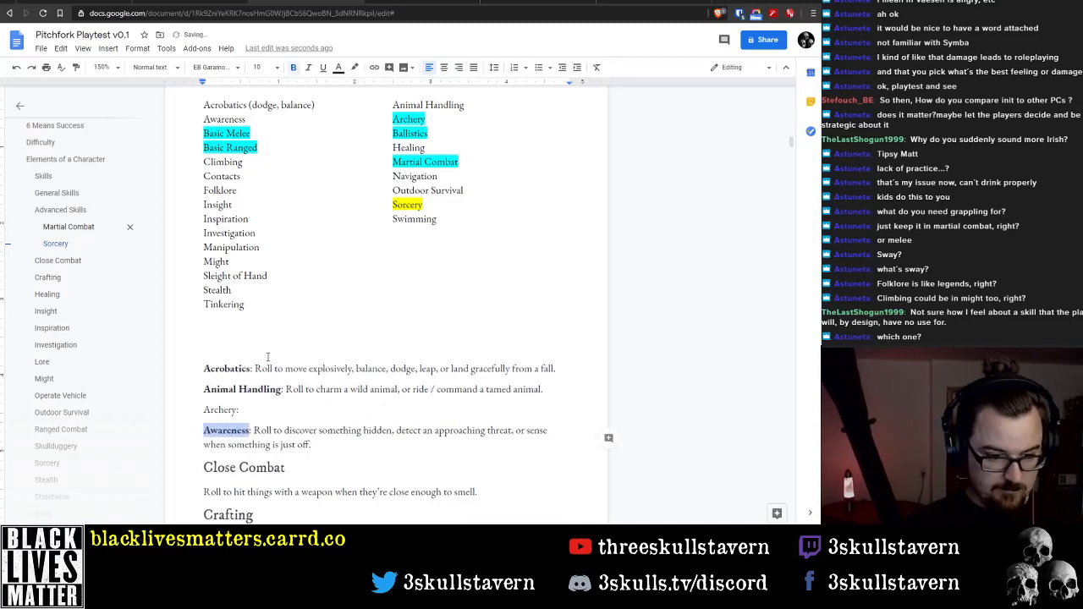
key(Up)
key(ctrl+shift+Right)
key(ctrl+b)
Remove the Close Combat heading above the description about hitting things with a weapon
key(Down)
key(Down)
key(Down)
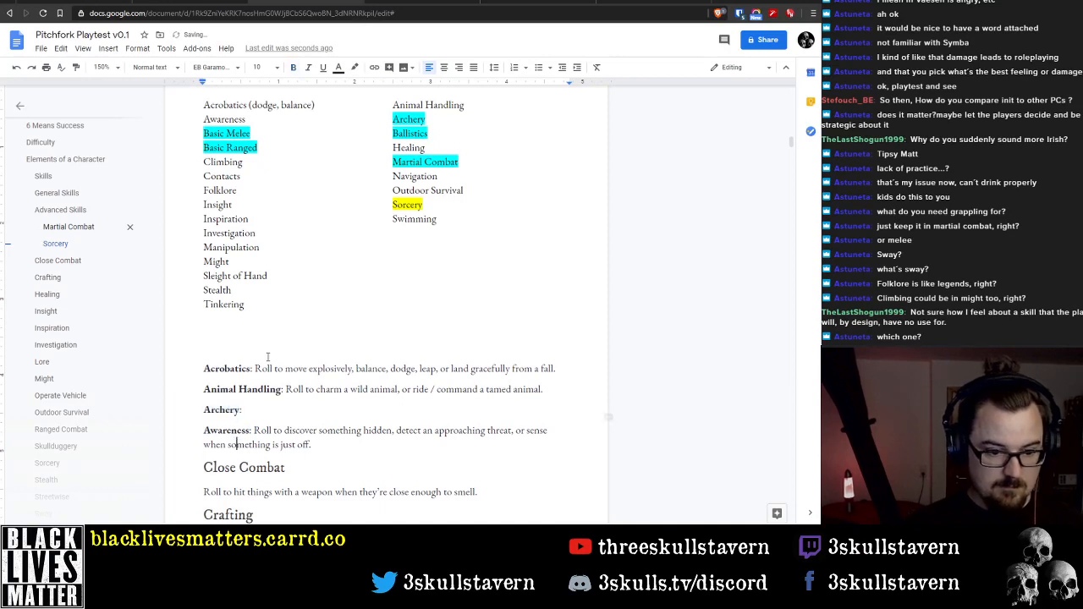
key(Home)
key(shift+End)
key(BackSpace)
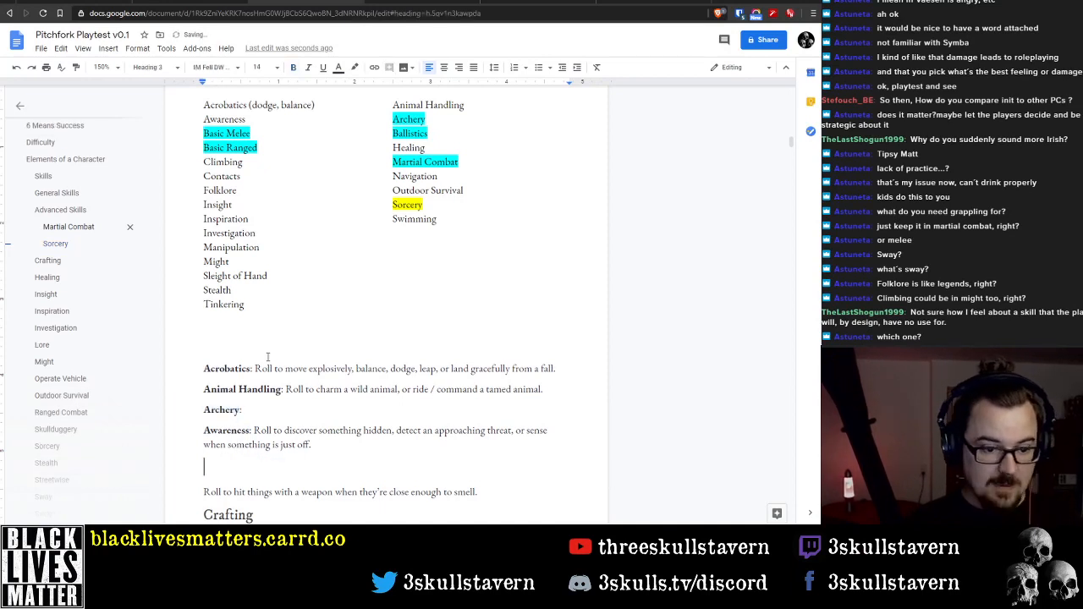
key(Delete)
text(Basic MelleRoll to hit things with a weapon when they're close enough to smell.)
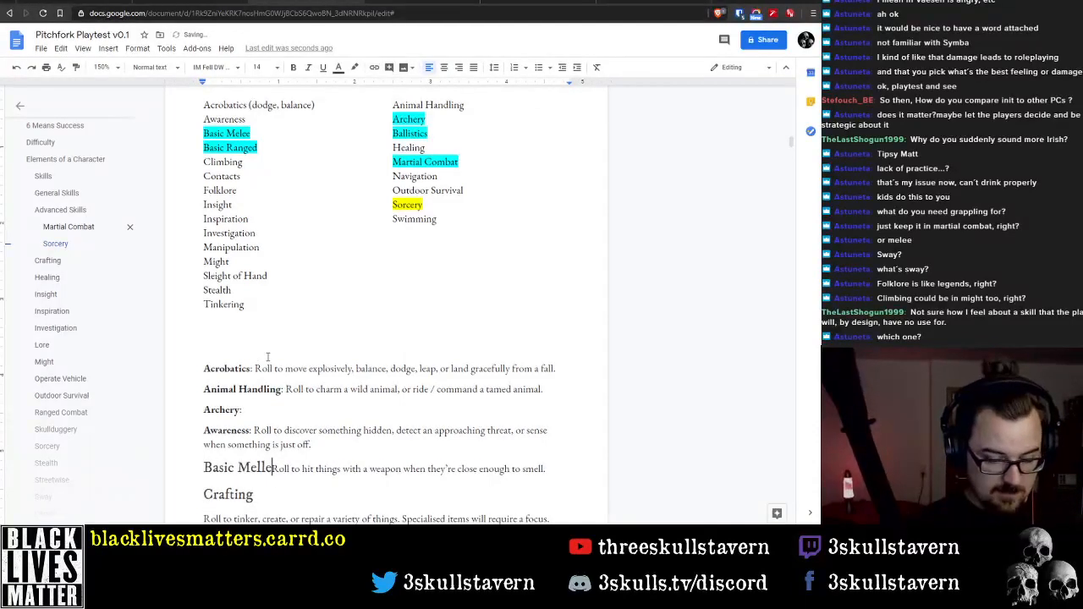
key(Home)
key(shift+End)
key(Home)
key(ctrl+Right)
key(ctrl+Right)
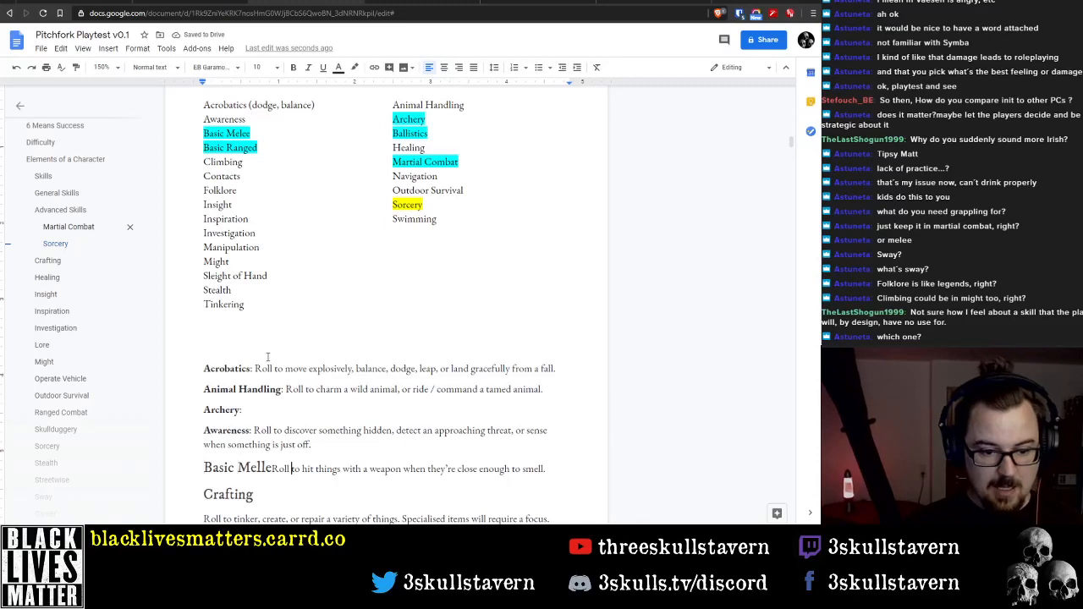
key(Left)
key(Left)
key(Left)
key(Left)
key(Left)
key(shift+Home)
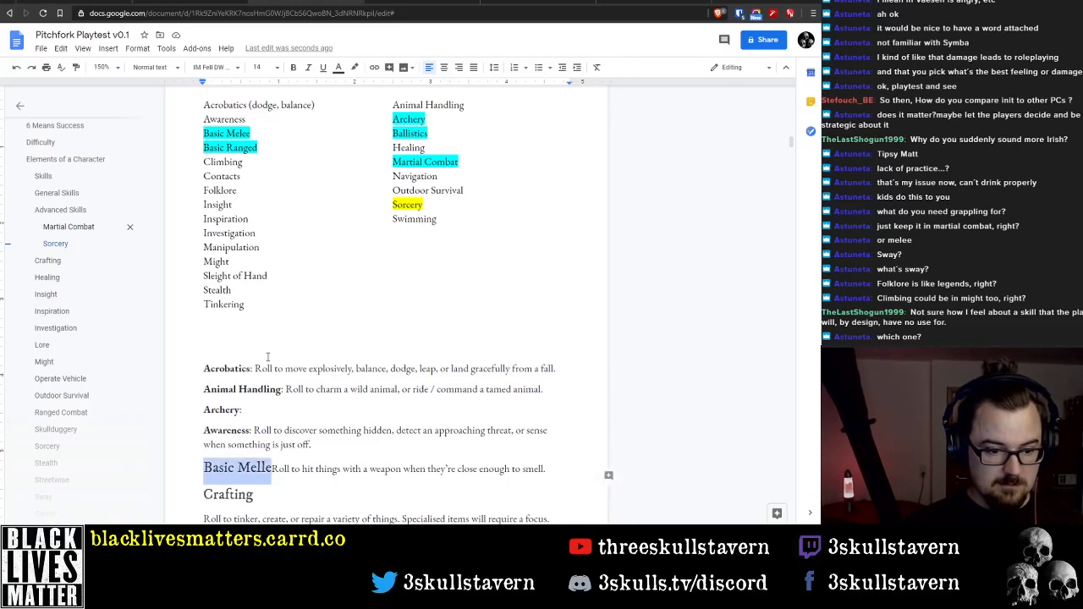
key(Delete)
key(Delete)
key(Delete)
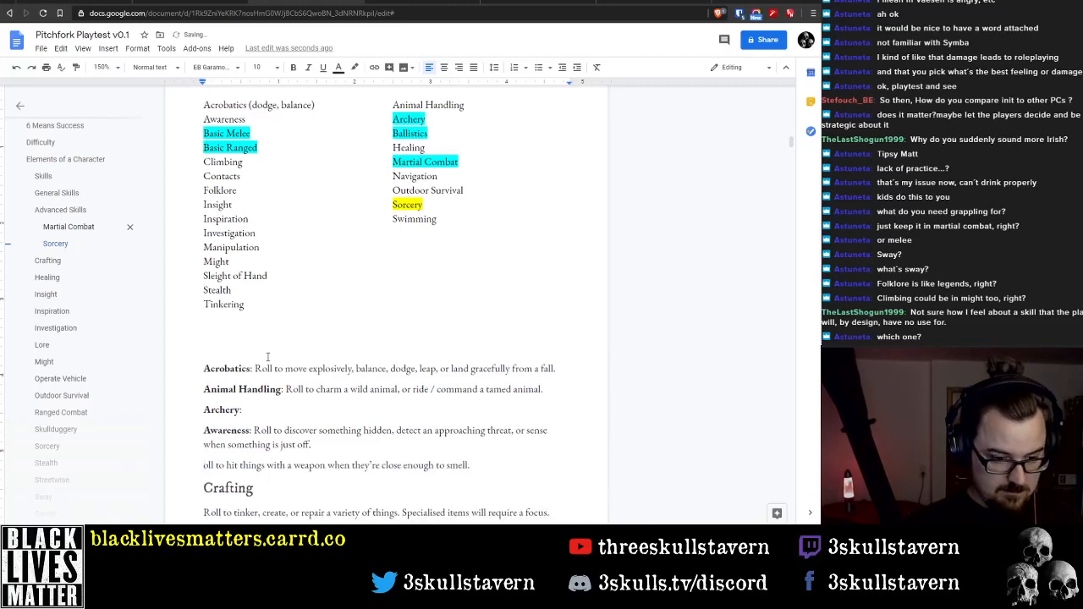
key(ctrl+z)
Add the inline label "Basic Melee:" in front of the description about hitting things with a weapon, and select the skill name
text(B)
text(asic Melee:)
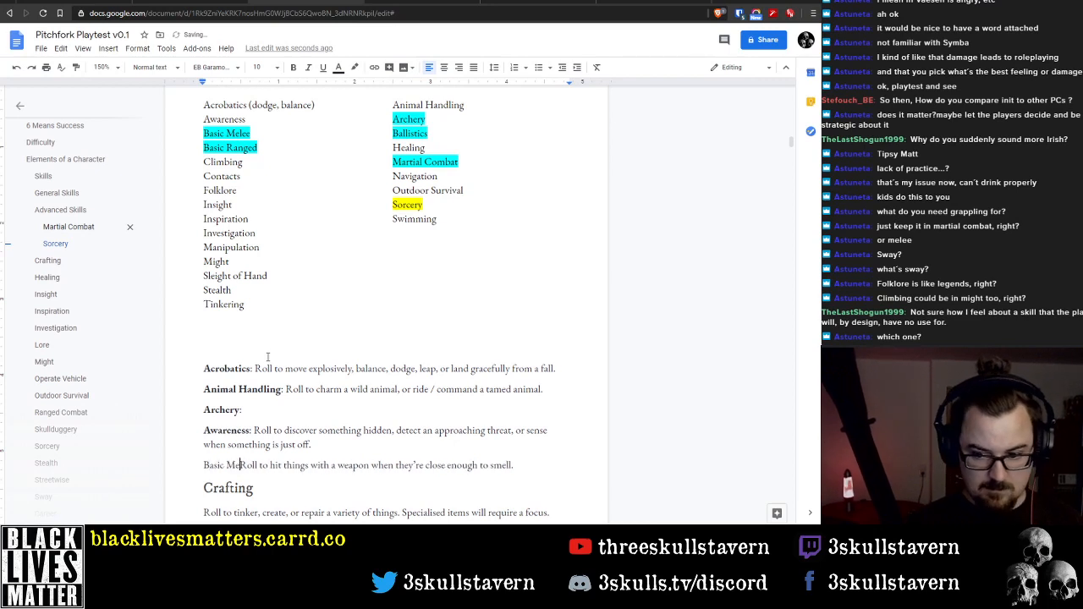
key(Home)
key(ctrl+shift+Right)
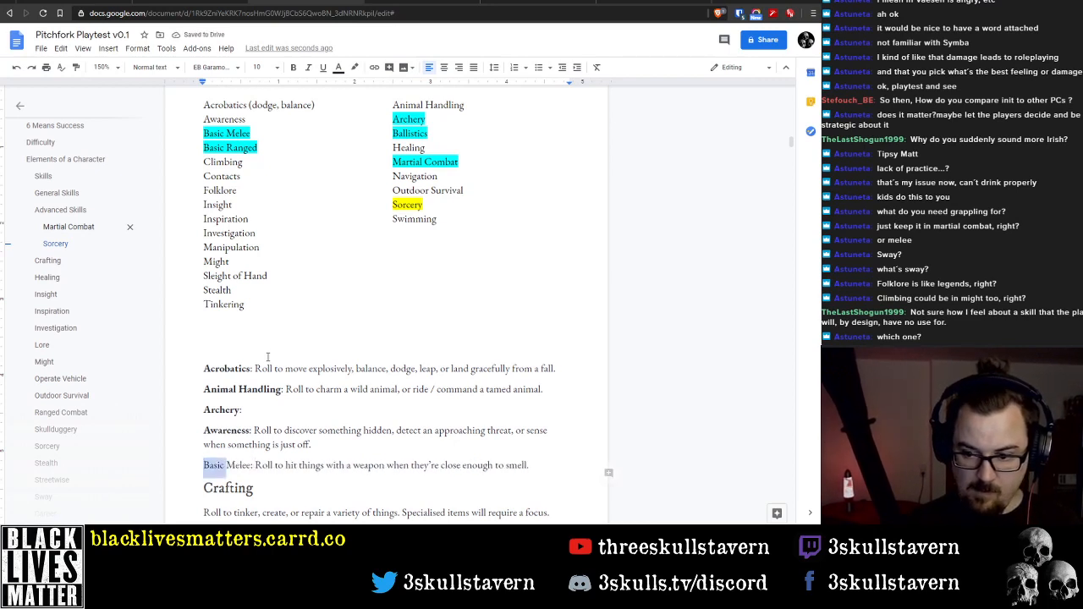
key(shift+Right)
key(shift+Right)
key(shift+Right)
key(shift+Right)
key(shift+Right)
key(shift+Right)
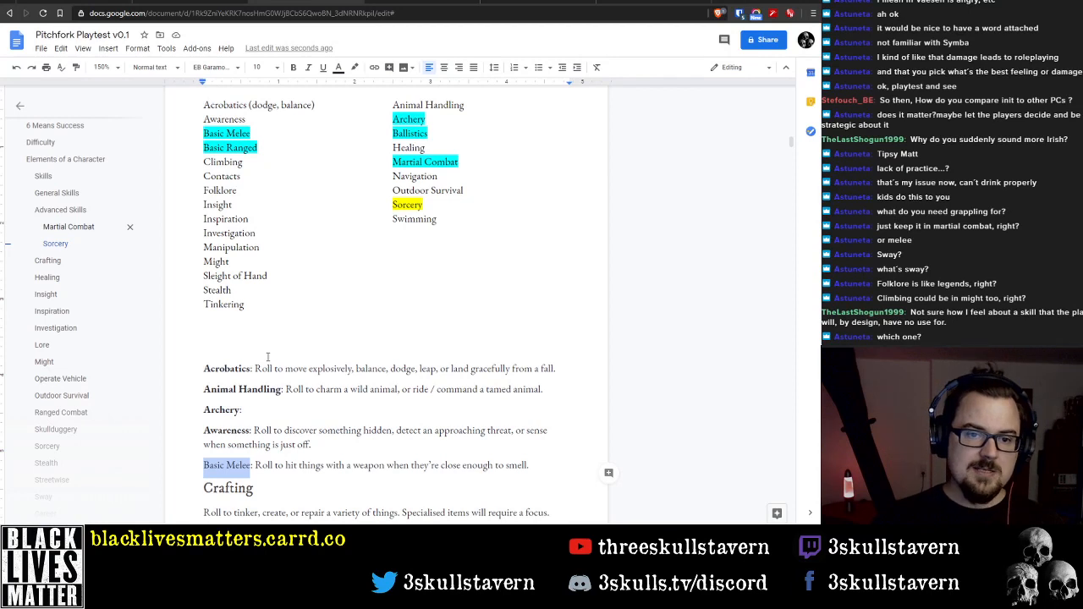
Highlight Archery, Ballistics and Martial Combat in red in the Advanced Skills list
drag(431, 131, 392, 119)
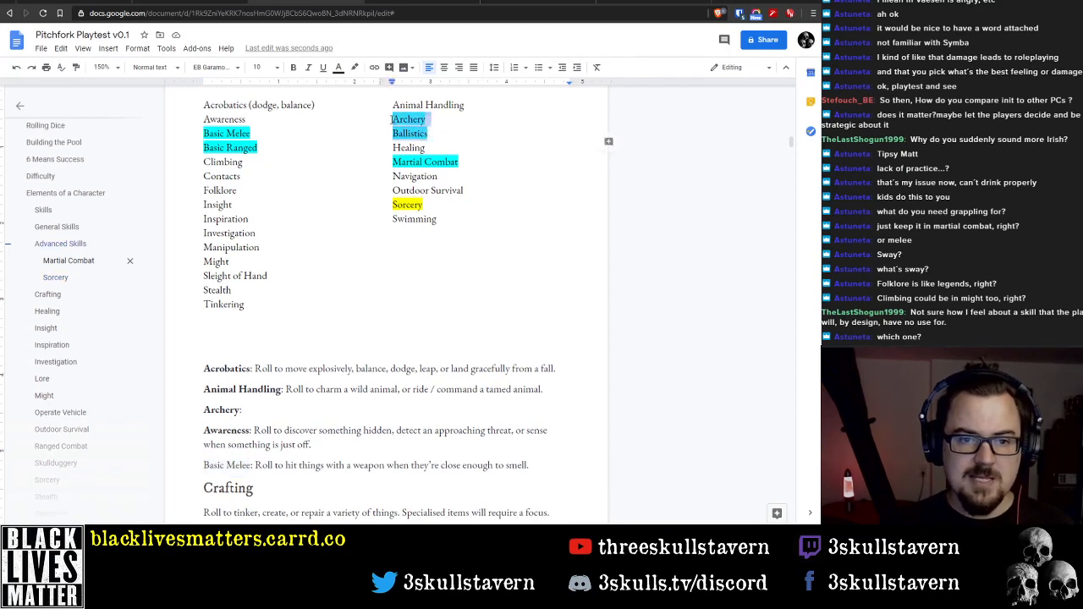
click(358, 71)
click(371, 125)
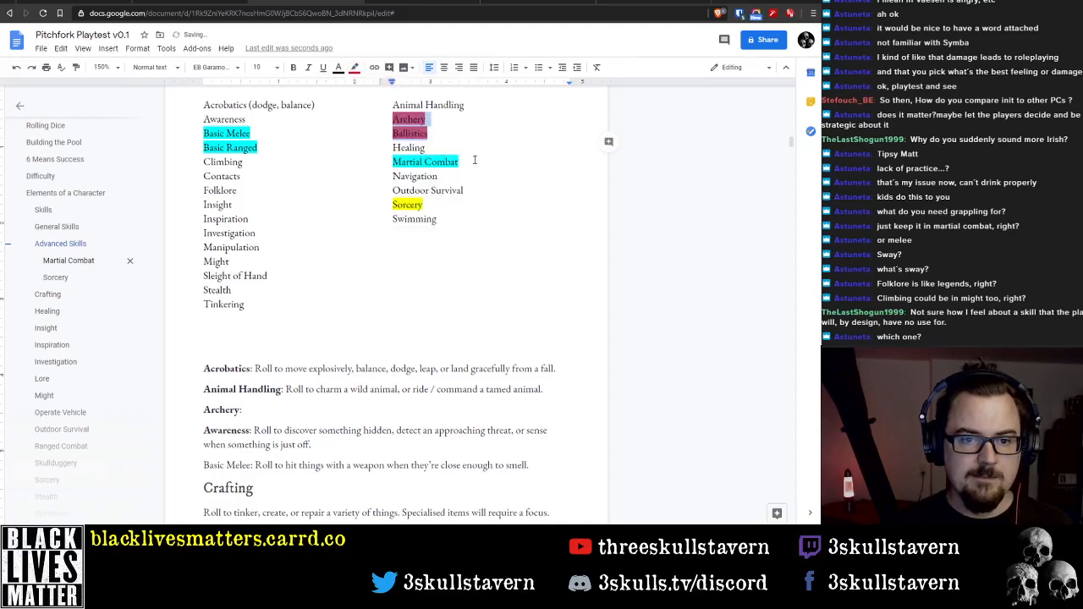
mouse_move(473, 161)
mouse_down()
mouse_move(379, 158)
mouse_move(461, 162)
mouse_up()
click(402, 160)
click(355, 68)
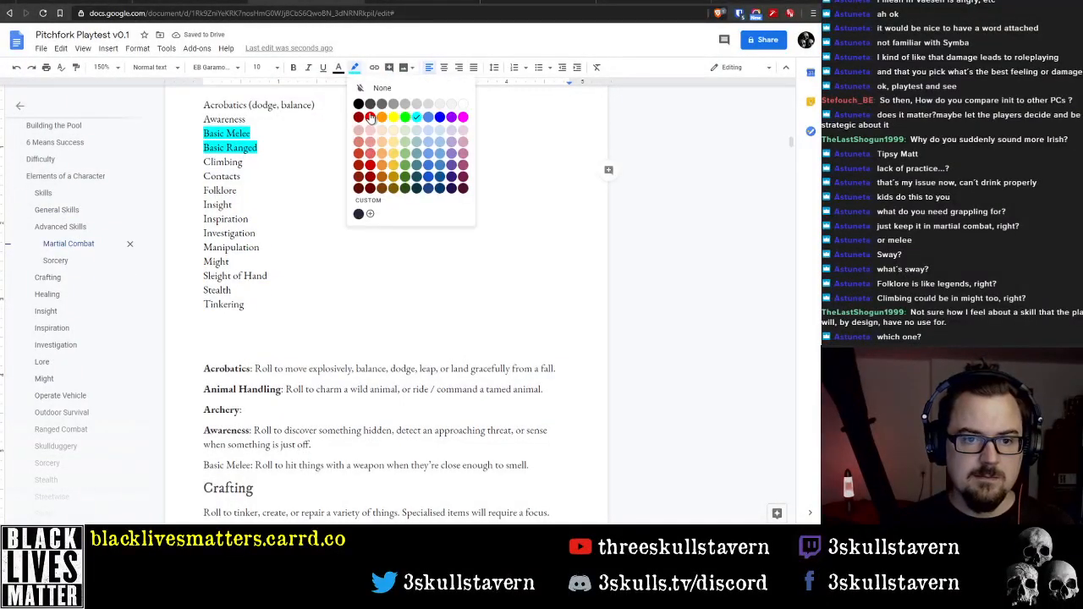
click(370, 116)
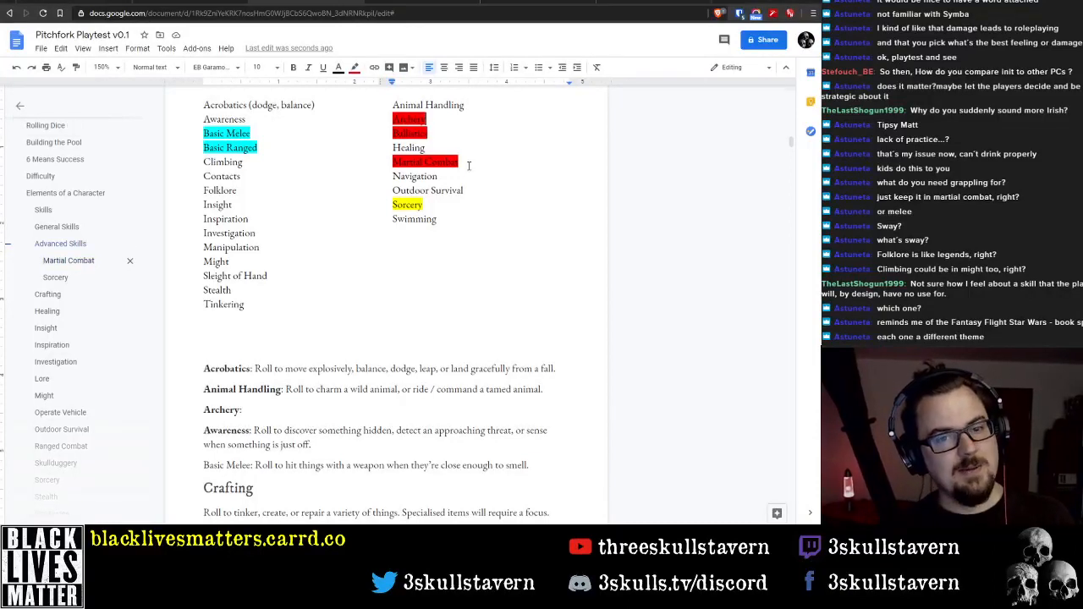
Change the highlight of Archery in the Advanced Skills list to cyan
click(355, 69)
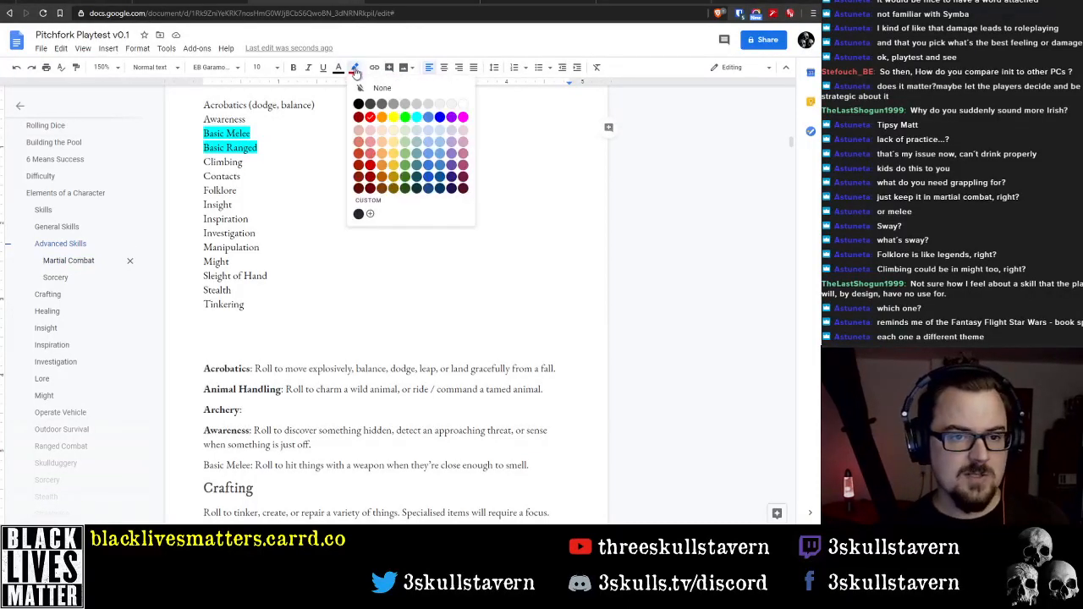
click(416, 116)
click(493, 204)
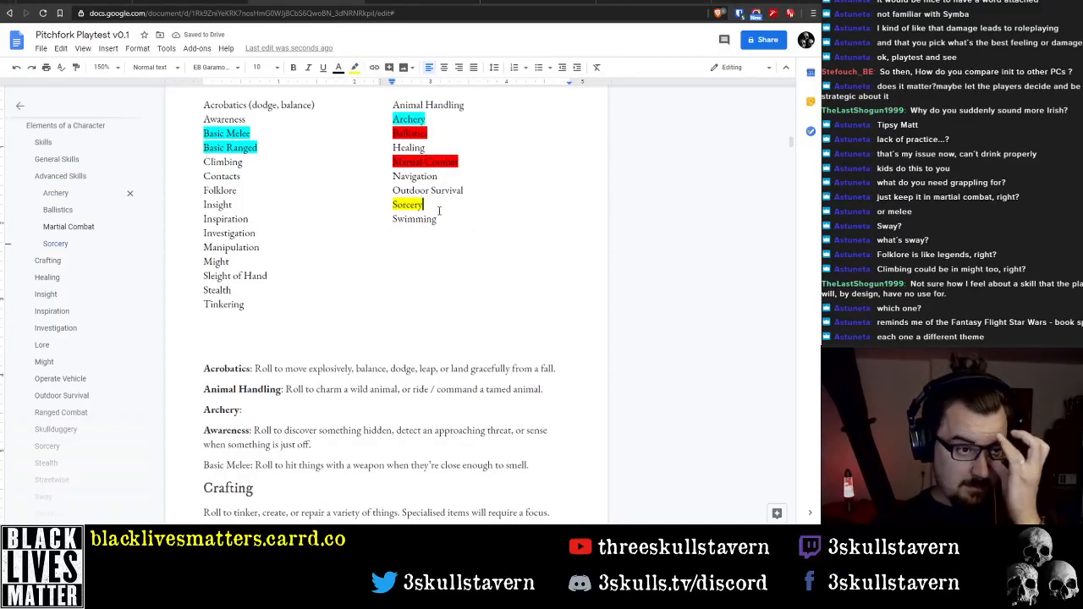
scroll(364, 251, down, 15)
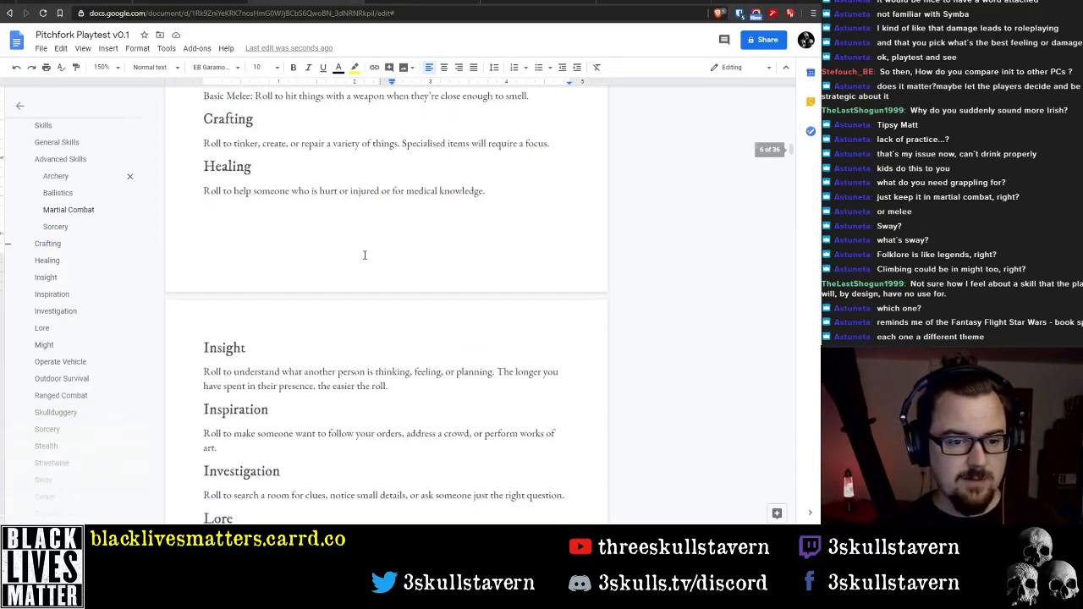
Examine the careers table in the Your Villager section, looking at the Hunter entry
scroll(381, 257, down, 14)
scroll(382, 259, up, 5)
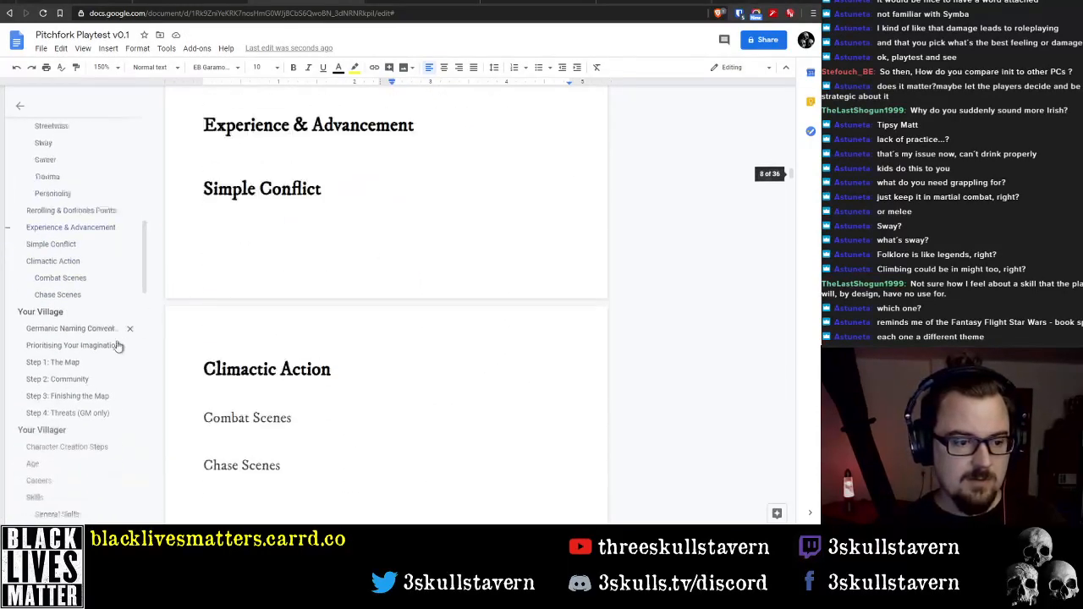
scroll(109, 347, up, 9)
scroll(80, 285, up, 3)
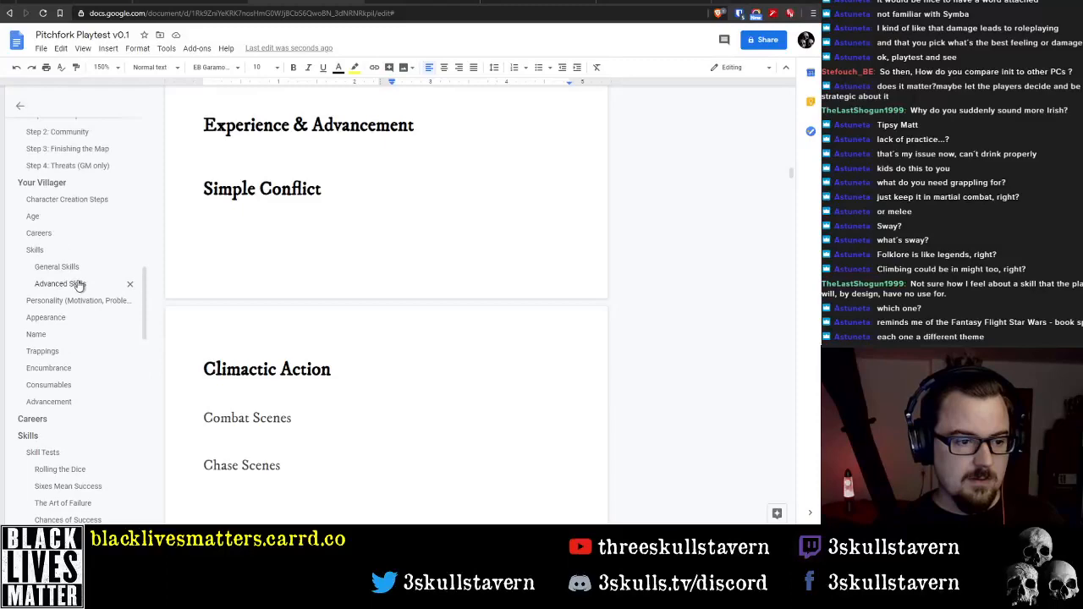
click(53, 428)
scroll(330, 305, up, 4)
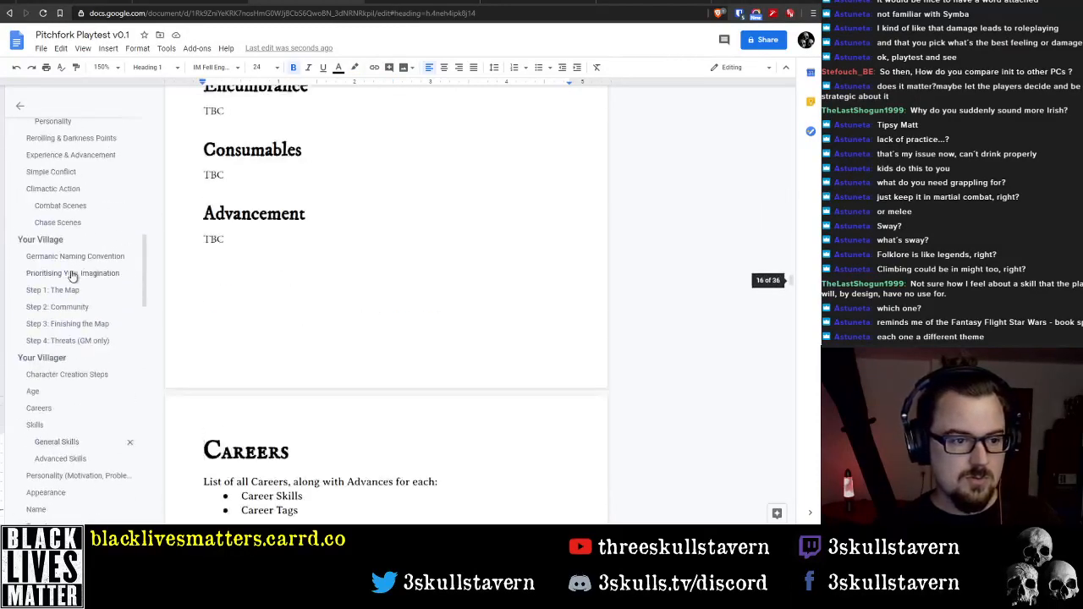
scroll(68, 254, down, 5)
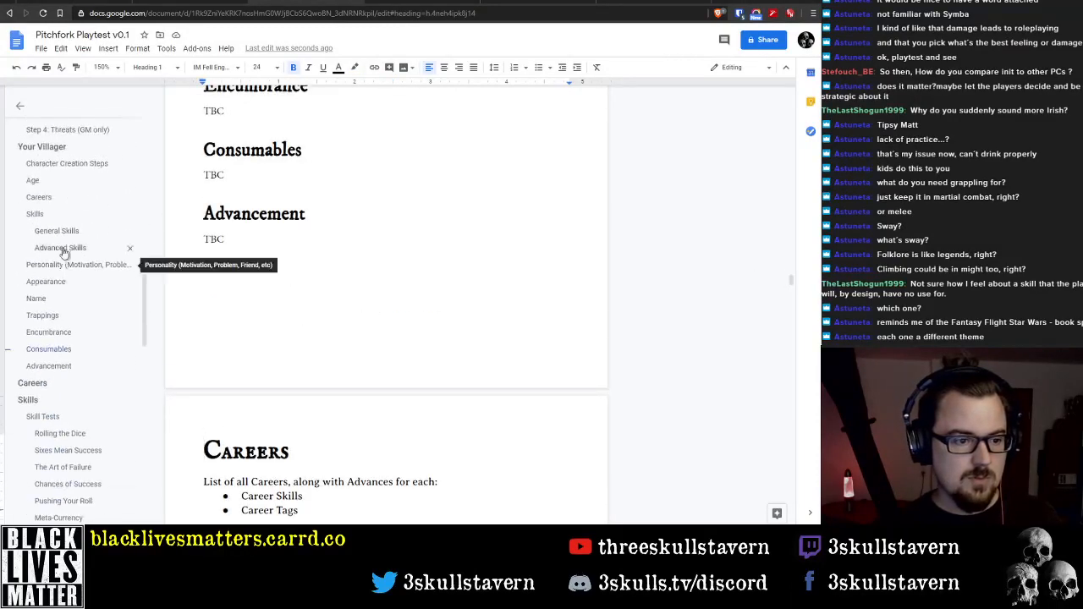
click(56, 202)
scroll(381, 339, down, 5)
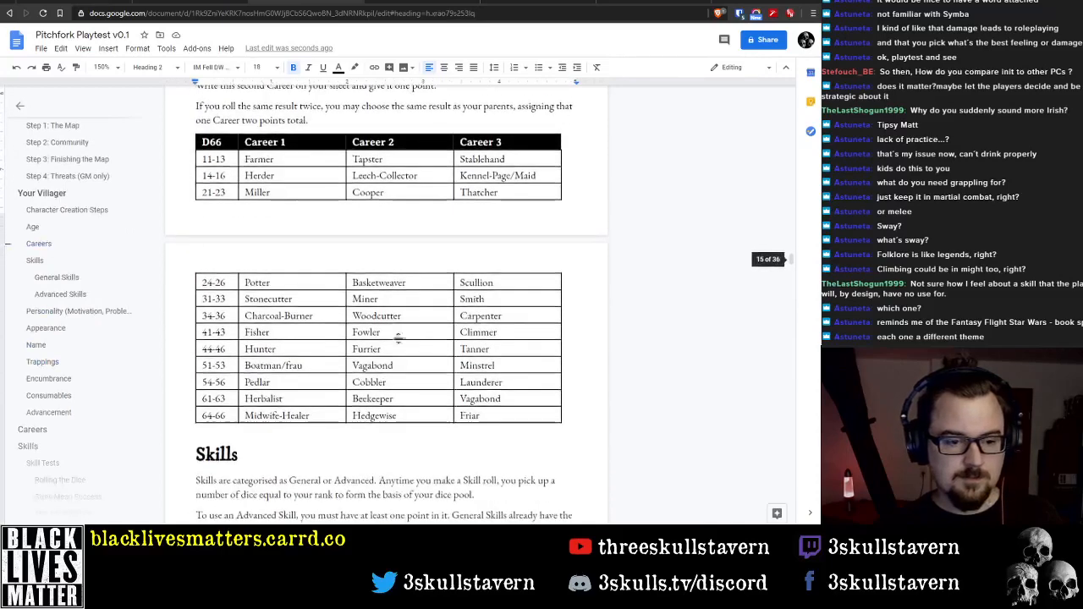
double_click(260, 349)
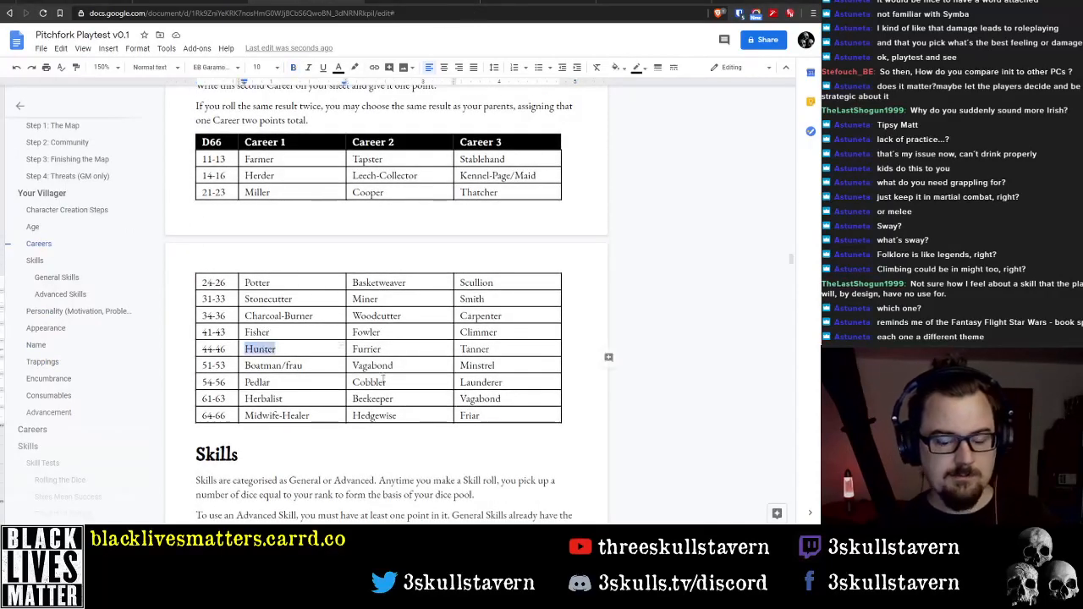
Review the highlighted combat skills in the General Skills and Advanced Skills lists of the rules part
scroll(90, 216, down, 10)
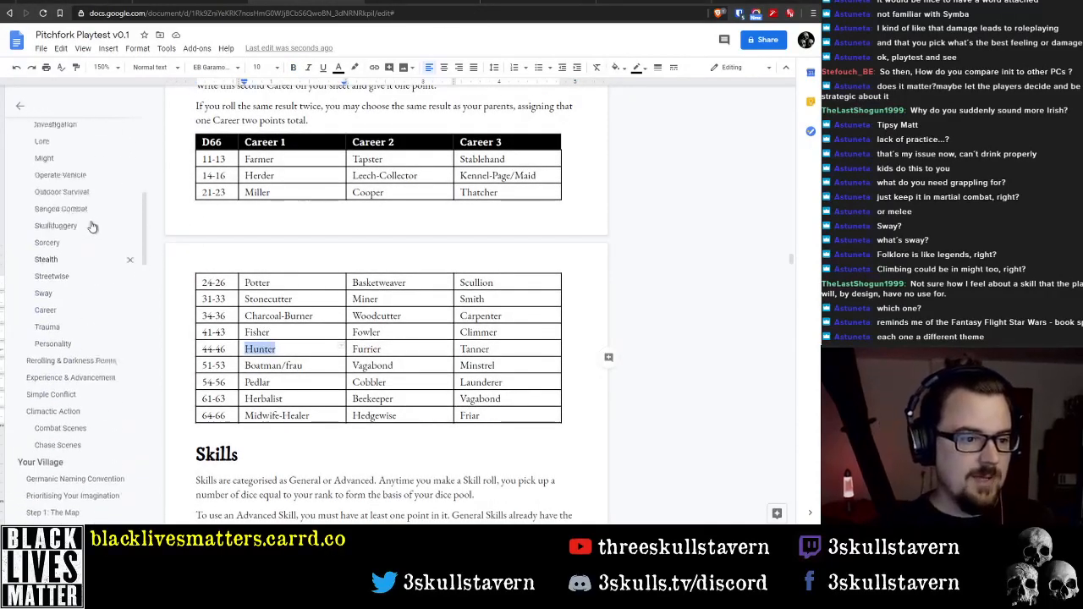
scroll(92, 227, up, 3)
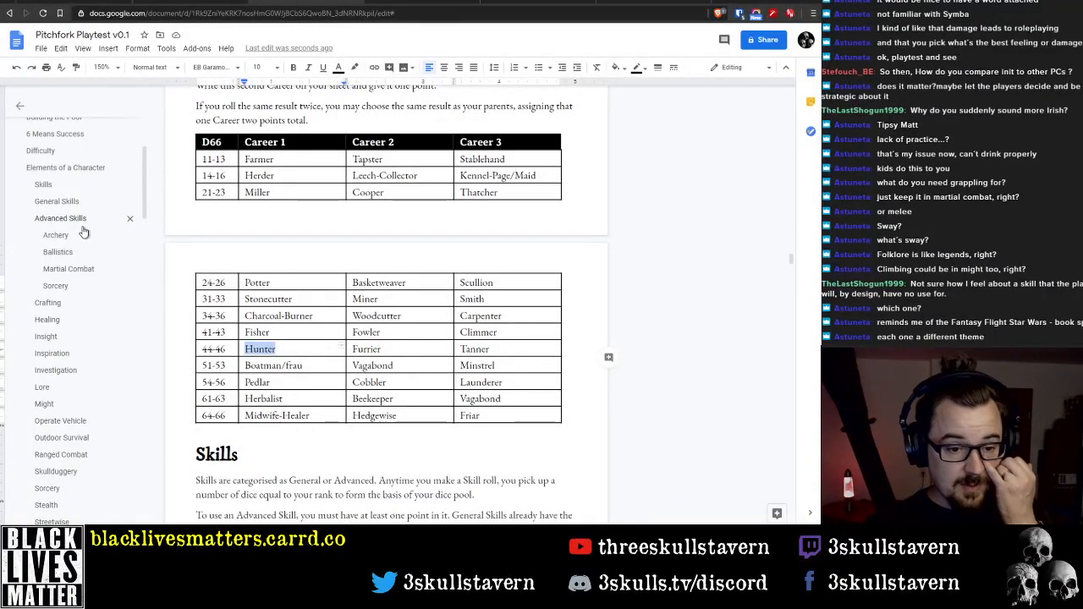
scroll(82, 233, up, 3)
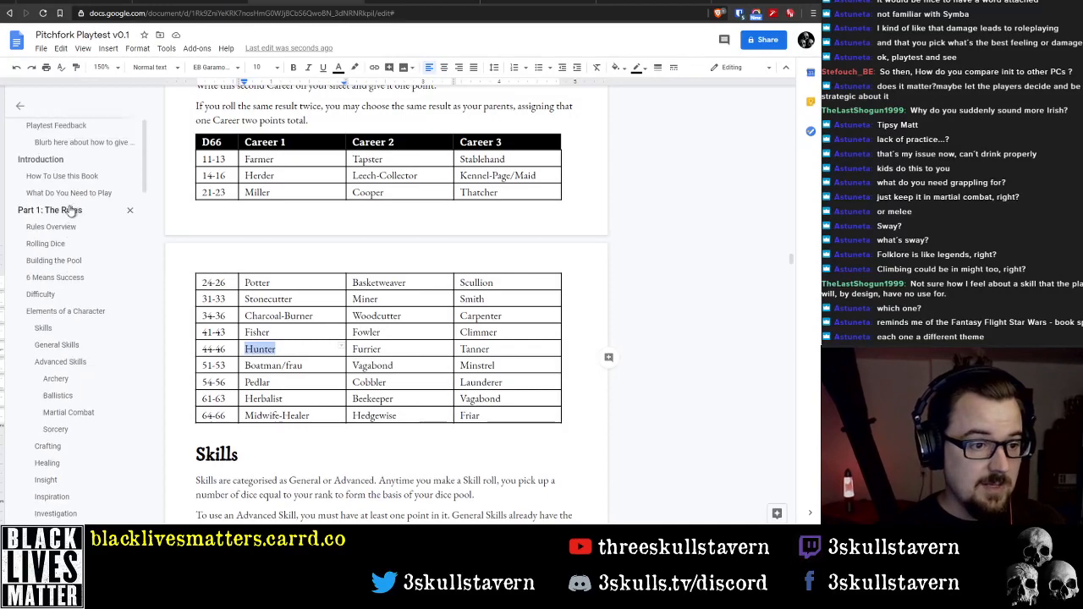
scroll(80, 235, down, 3)
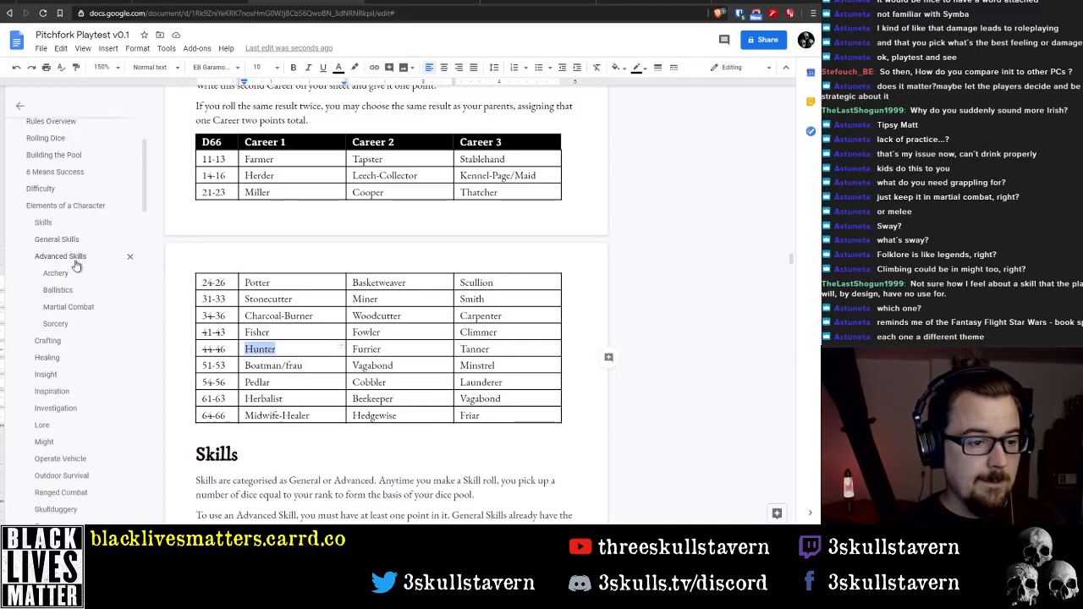
click(68, 245)
click(453, 179)
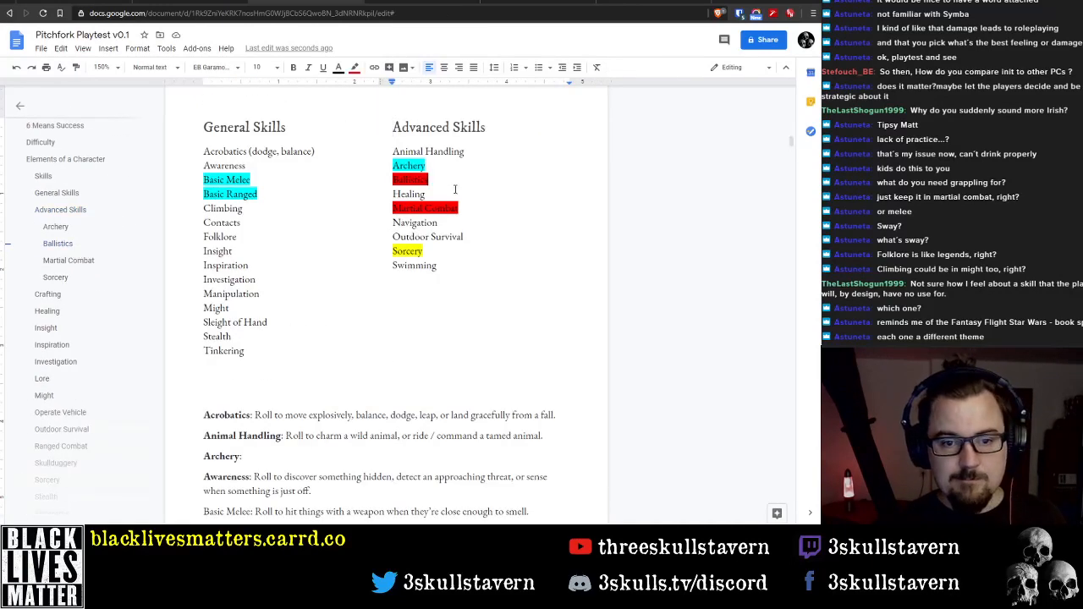
scroll(416, 341, down, 2)
scroll(218, 470, up, 1)
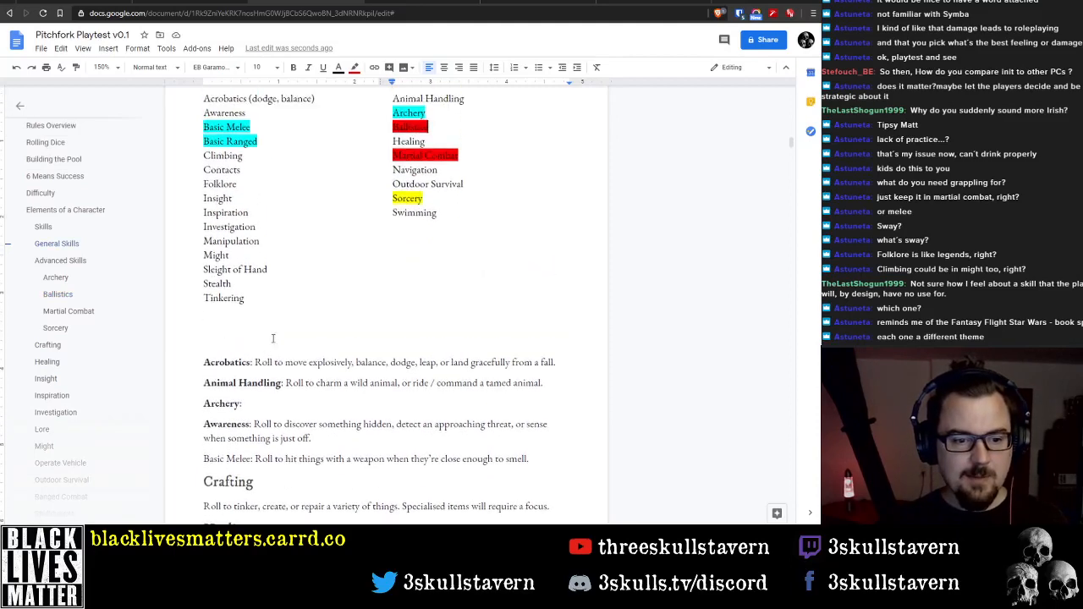
Replace the Crafting heading with the inline label "Tinkering:" in front of its description
click(215, 459)
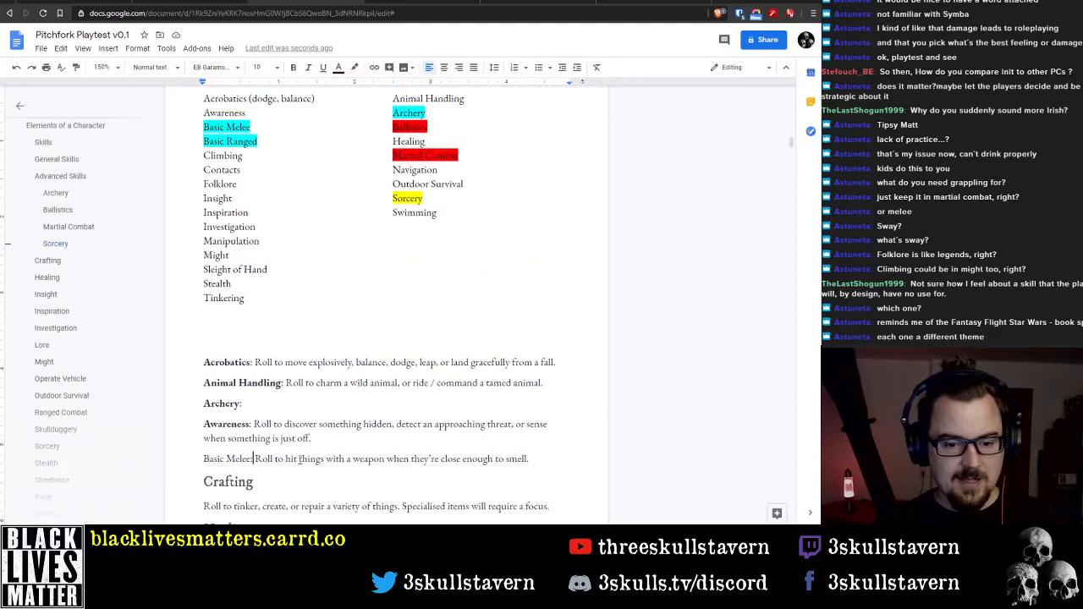
text(:)
key(ctrl+Right)
key(ctrl+Right)
key(ctrl+Right)
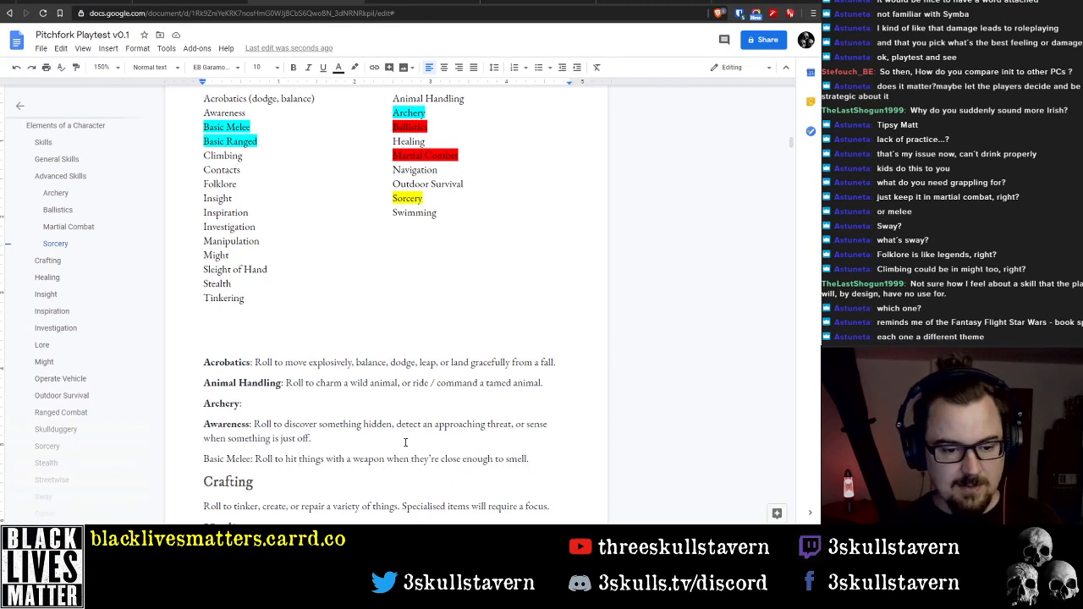
key(ctrl+Right)
key(shift+End)
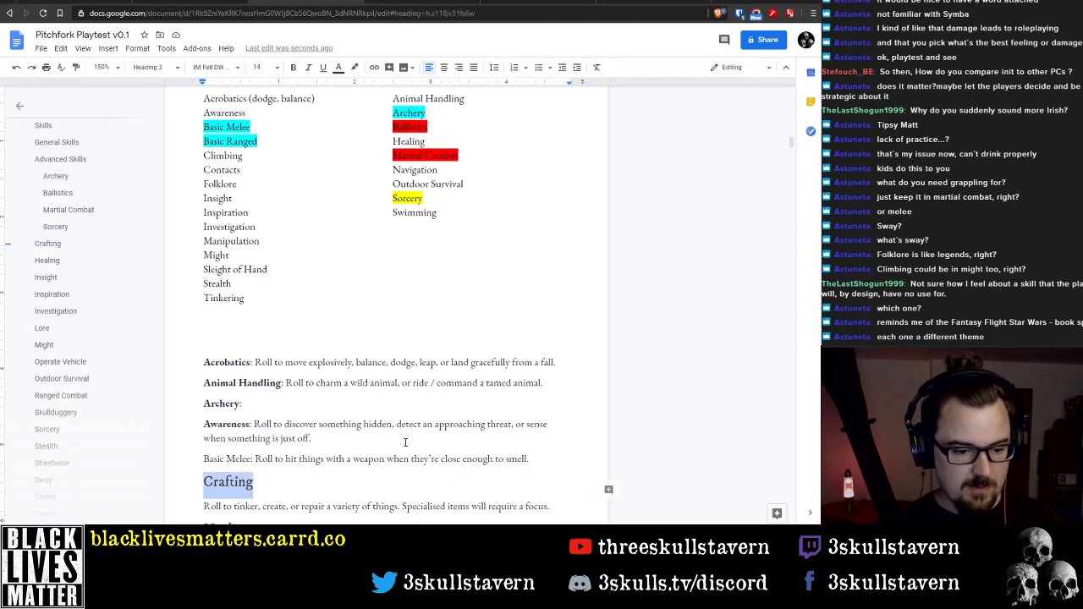
key(Delete)
key(Delete)
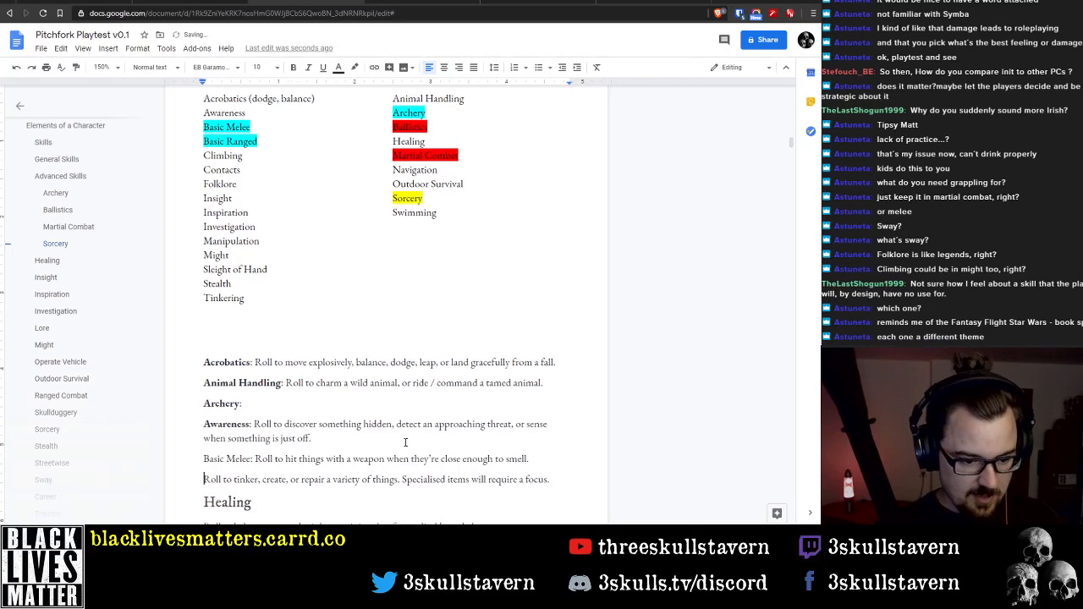
text(Tinkering)
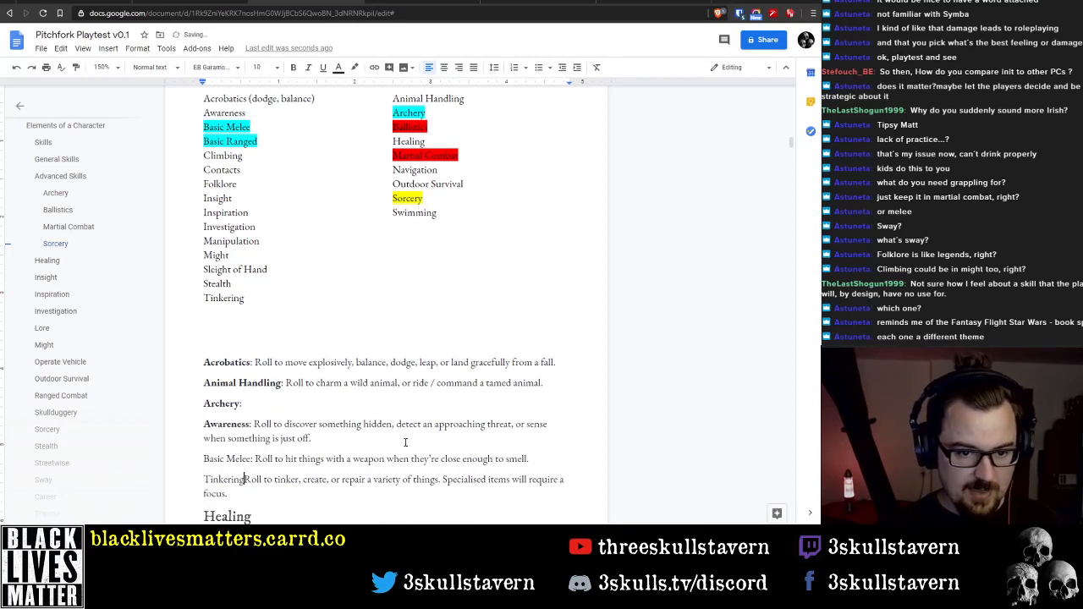
text(:)
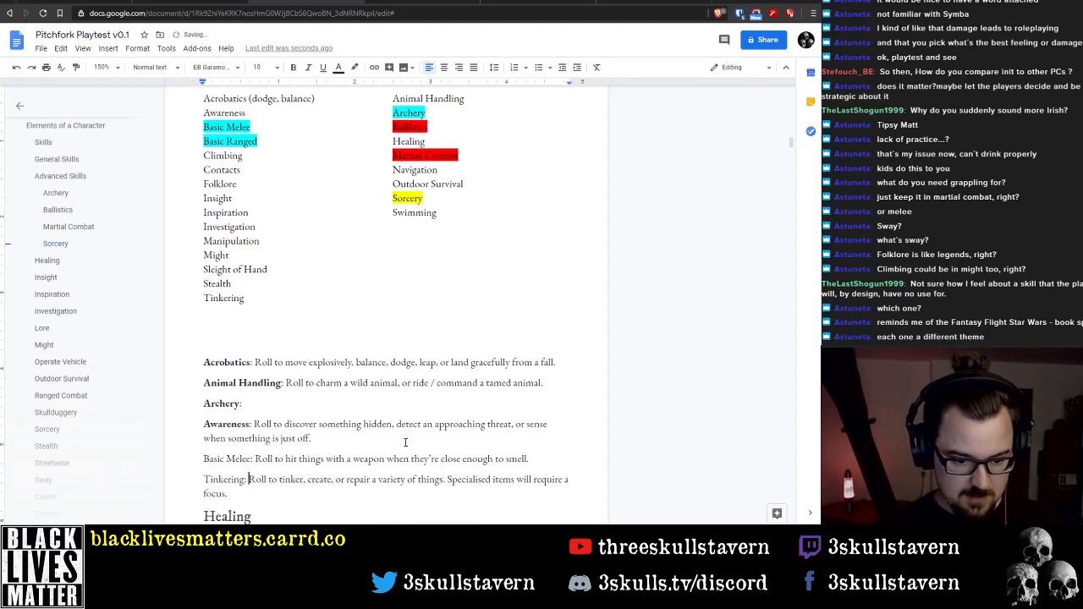
Move the whole Tinkering paragraph to directly below the Sway description
key(Home)
key(shift+Down)
key(shift+Down)
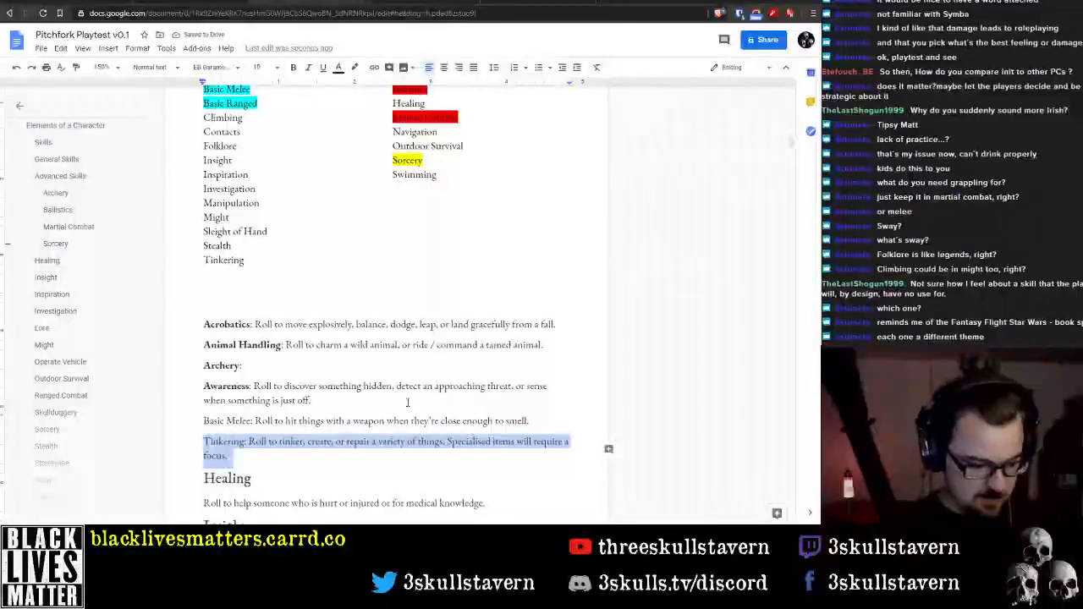
key(ctrl+x)
scroll(355, 405, down, 15)
scroll(336, 401, down, 3)
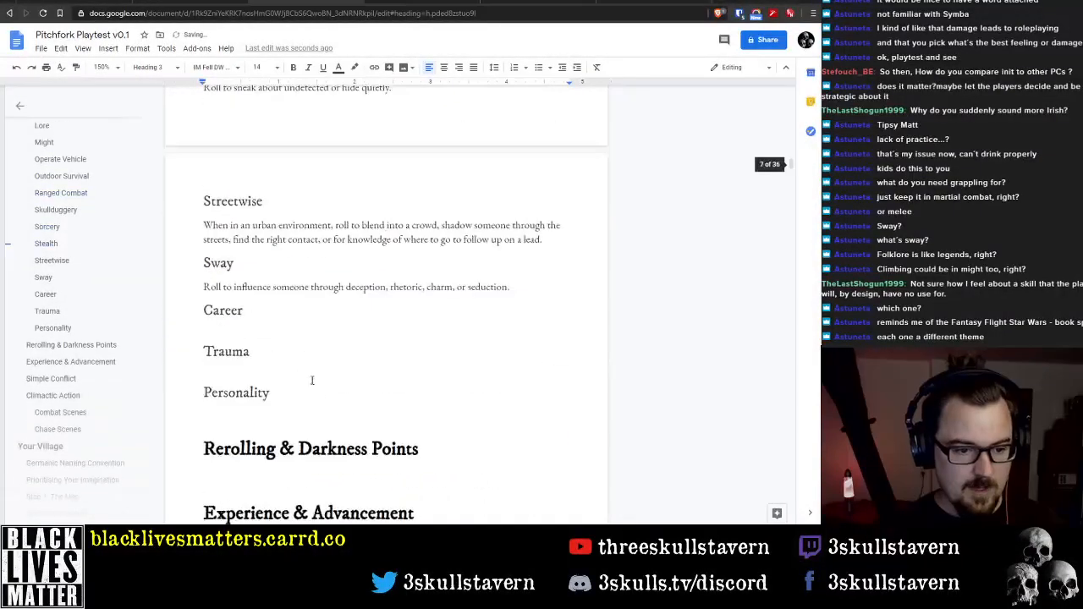
click(529, 285)
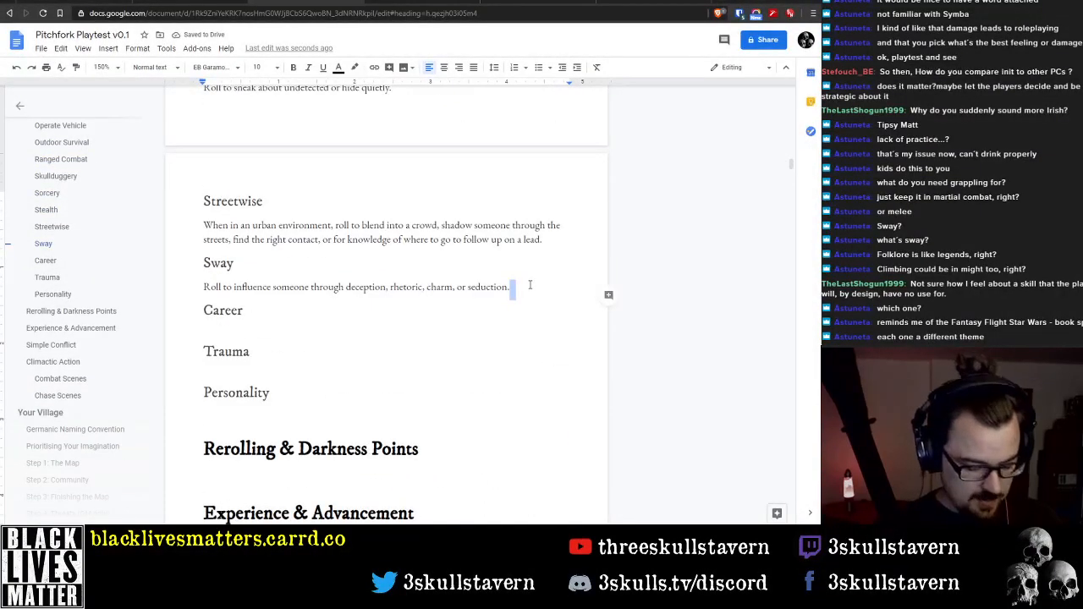
key(Return)
key(ctrl+v)
Make the Tinkering label bold and remove the empty line above the Career heading
key(Up)
key(Up)
key(ctrl+shift+Right)
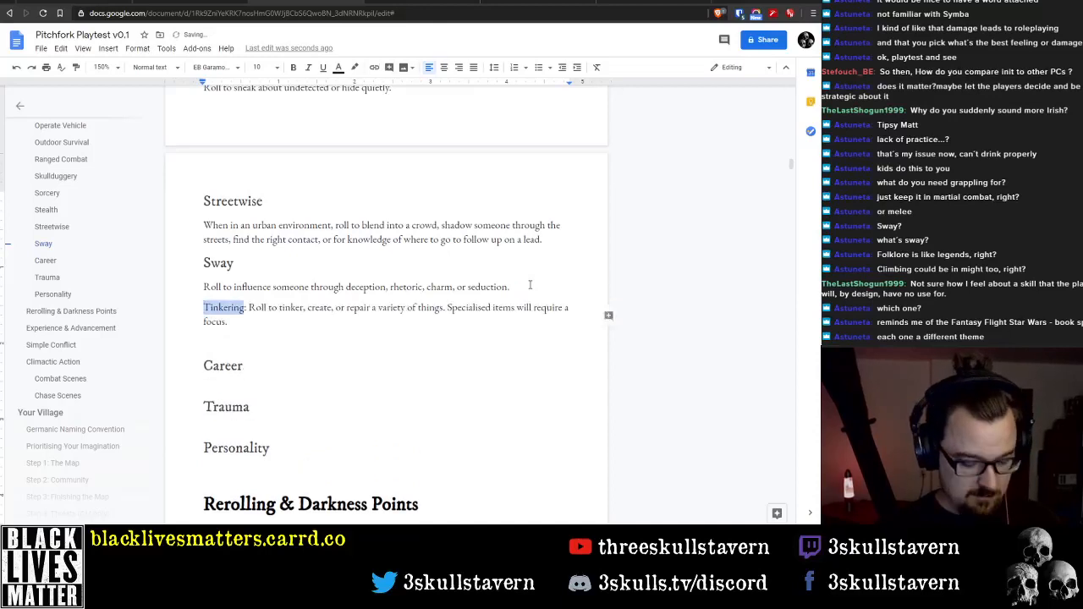
key(ctrl+b)
key(Down)
key(Down)
key(BackSpace)
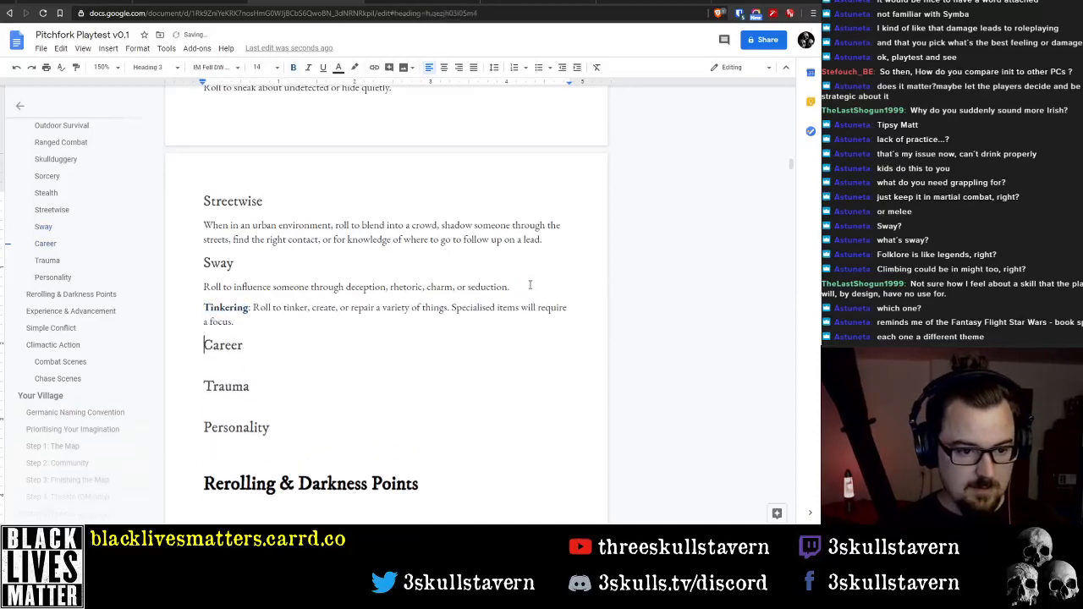
Delete the word "tinker" and its comma from the Tinkering description so it starts with "Roll to create"
key(ctrl+shift+Up)
key(Right)
key(ctrl+Down)
key(ctrl+Down)
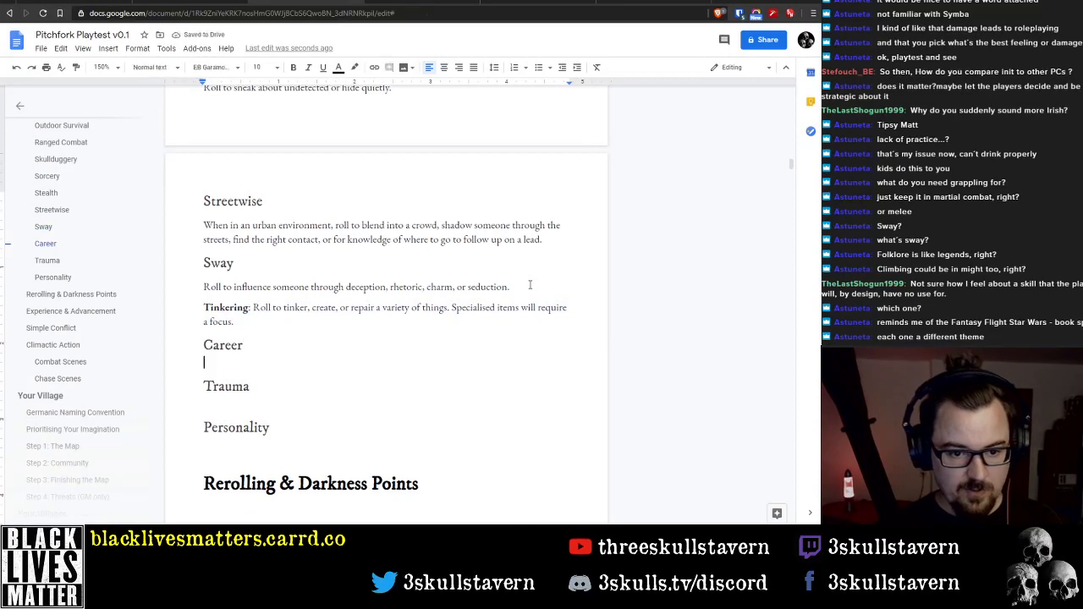
key(ctrl+Up)
key(ctrl+Up)
key(ctrl+Up)
key(ctrl+Down)
key(ctrl+Right)
key(ctrl+Right)
key(ctrl+Right)
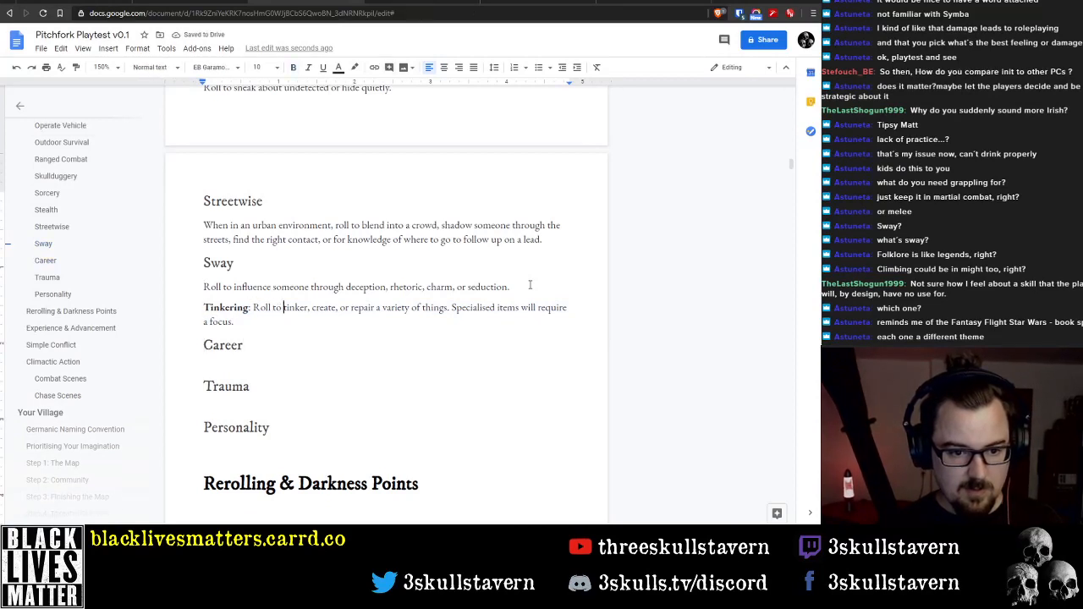
key(ctrl+shift+Right)
key(Delete)
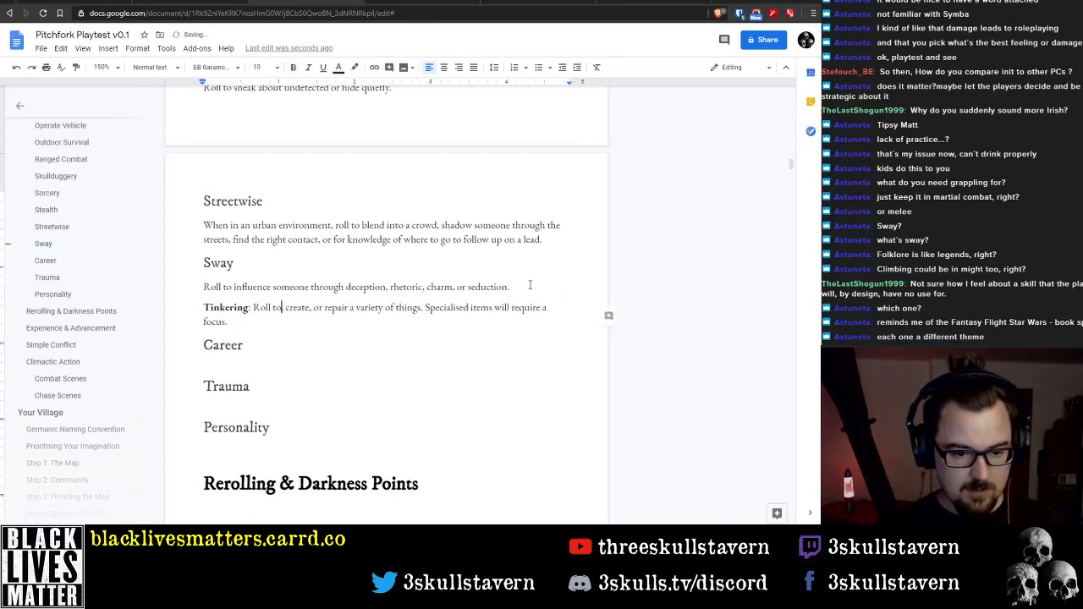
key(Delete)
key(Delete)
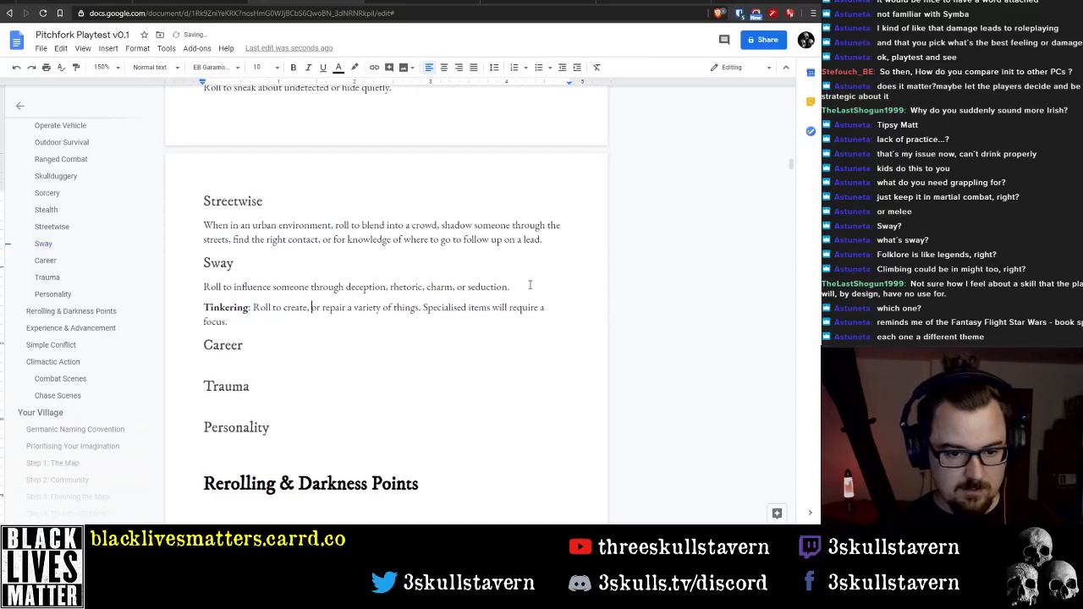
Replace "things" with "simple objects" in the Tinkering description and remove the comma after "create"
key(ctrl+Right)
key(ctrl+Right)
key(ctrl+Right)
key(ctrl+Right)
key(ctrl+Right)
text(simp)
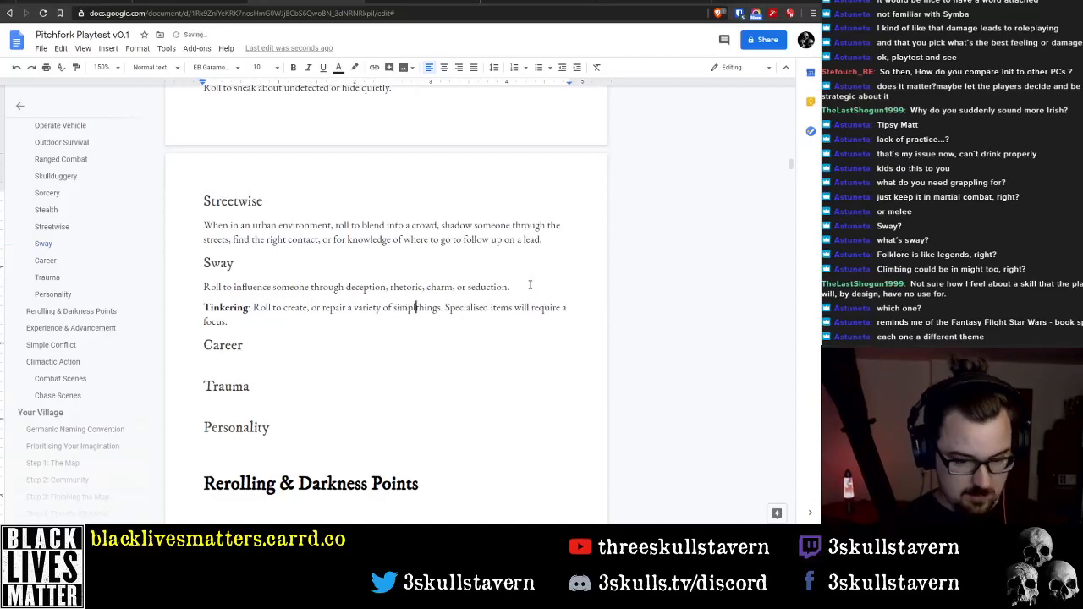
text(le objects)
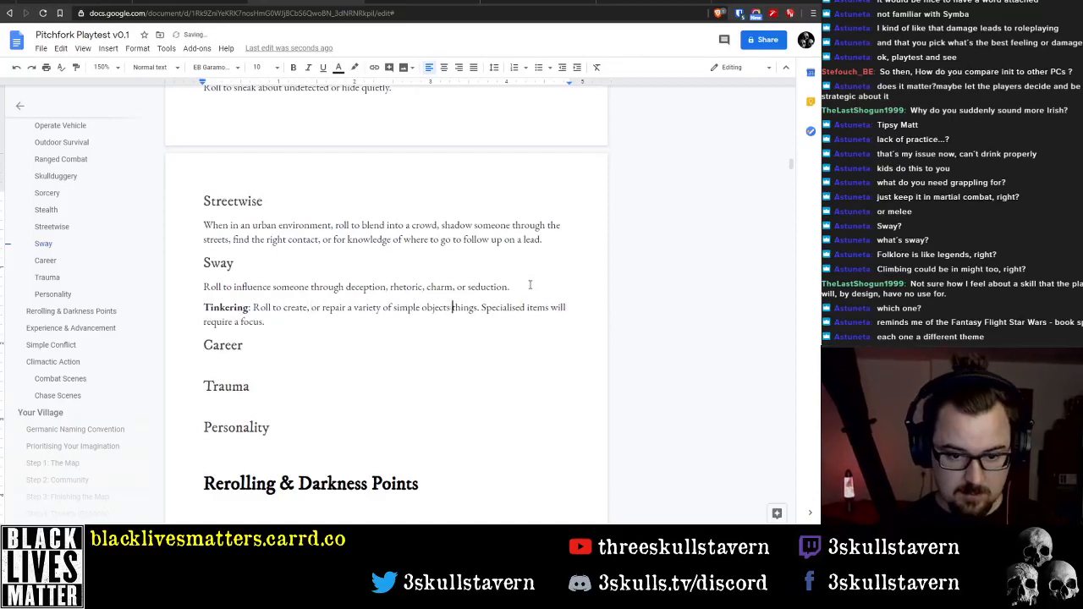
key(ctrl+shift+Right)
key(BackSpace)
key(BackSpace)
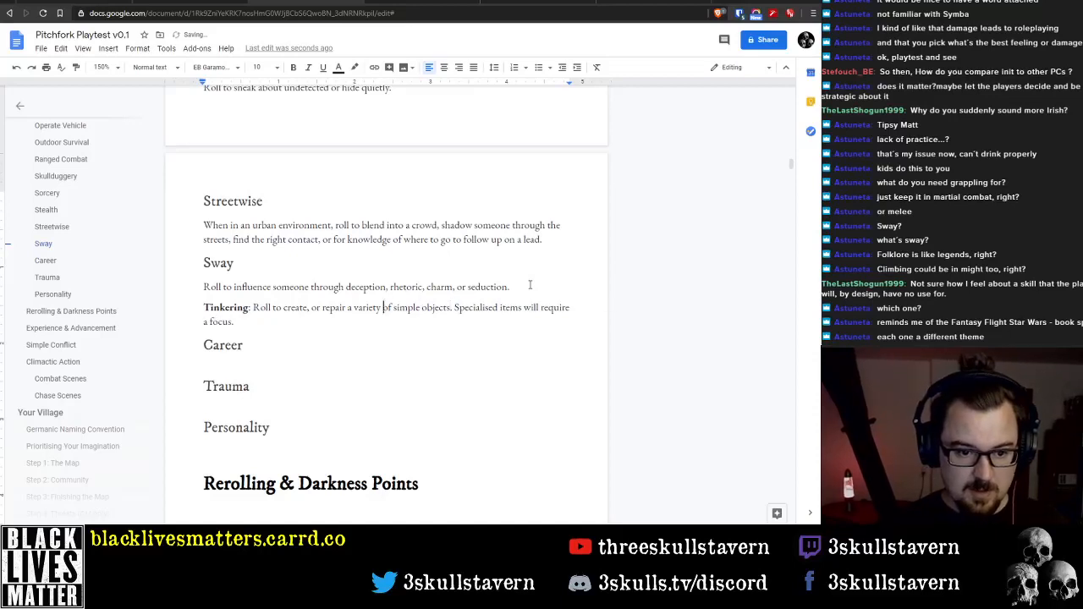
key(ctrl+Left)
key(Left)
key(BackSpace)
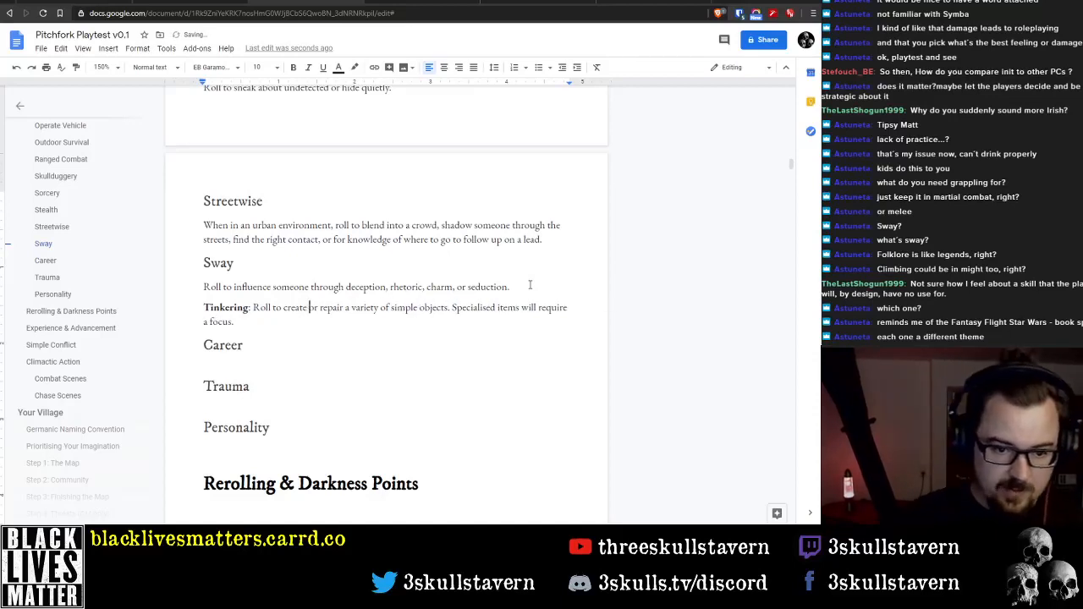
Try replacing "a focus" at the end of the Tinkering description with "you to have a relevant"
key(ctrl+Right)
key(ctrl+Right)
key(ctrl+Right)
key(ctrl+Right)
key(ctrl+Right)
key(ctrl+Right)
key(ctrl+Right)
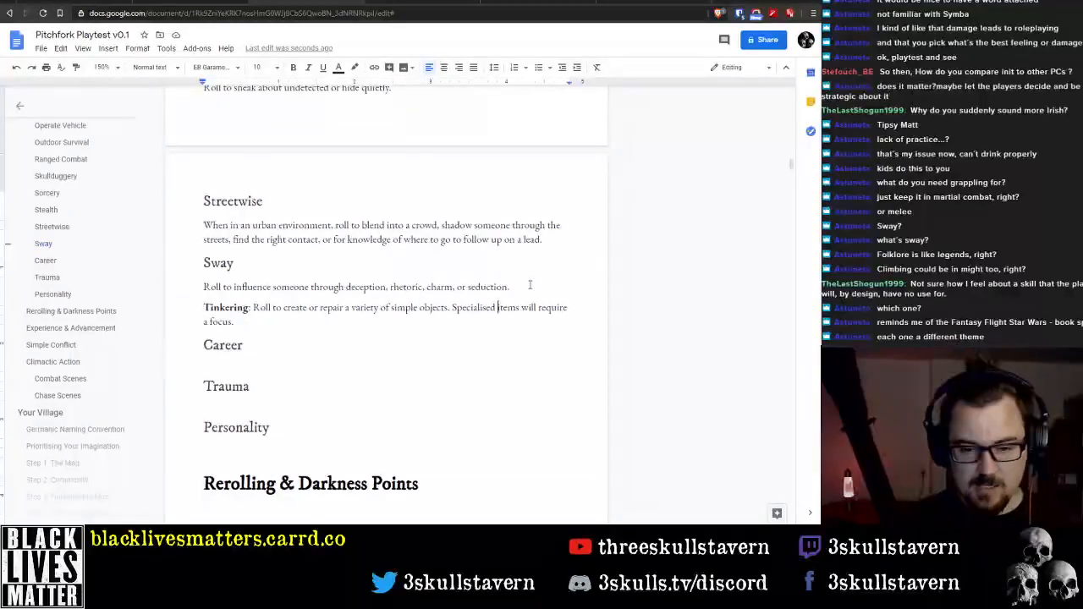
key(shift+Right)
key(shift+Right)
key(shift+Right)
key(shift+Right)
key(shift+Right)
key(shift+Right)
key(shift+Right)
key(shift+Right)
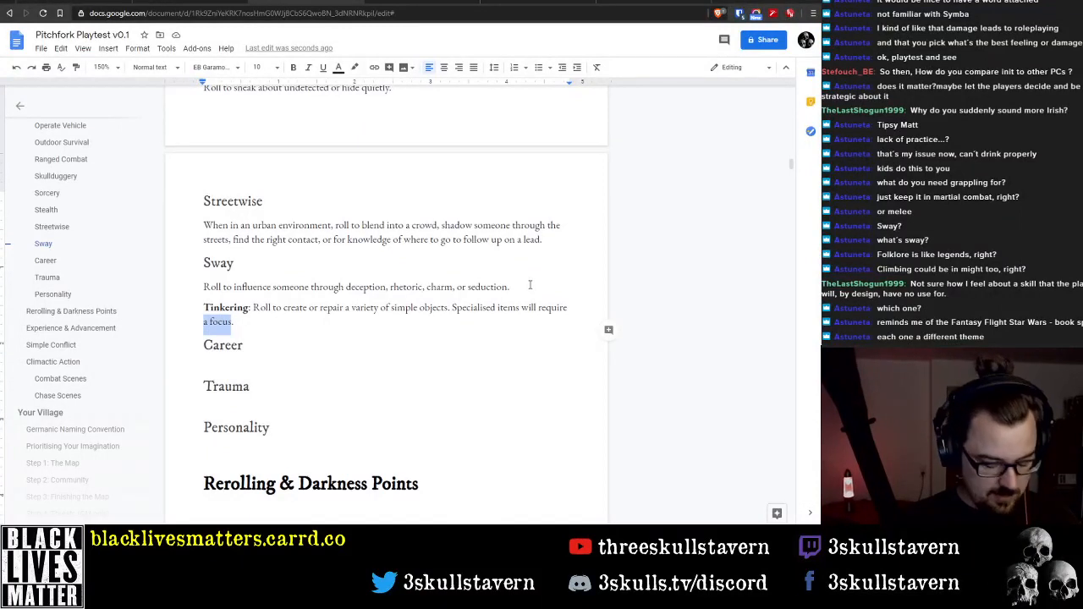
text(you to)
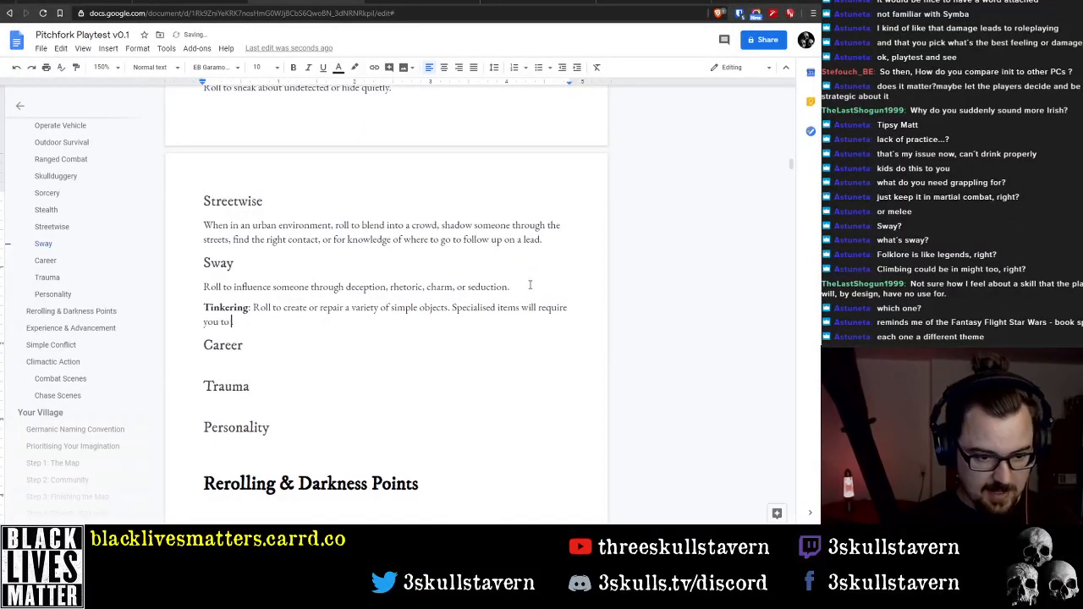
text( have a)
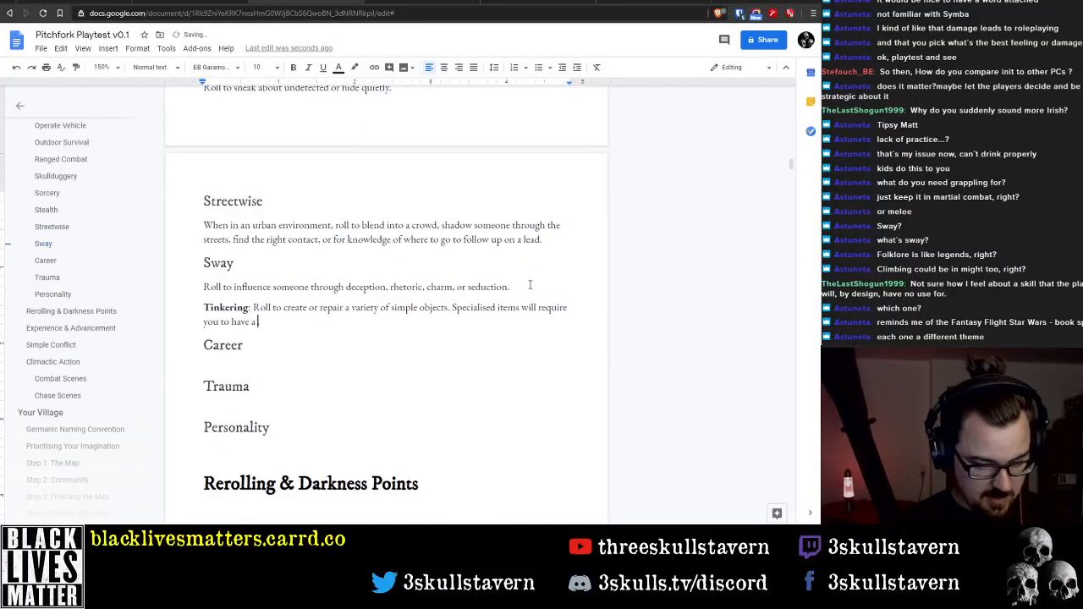
text(releva)
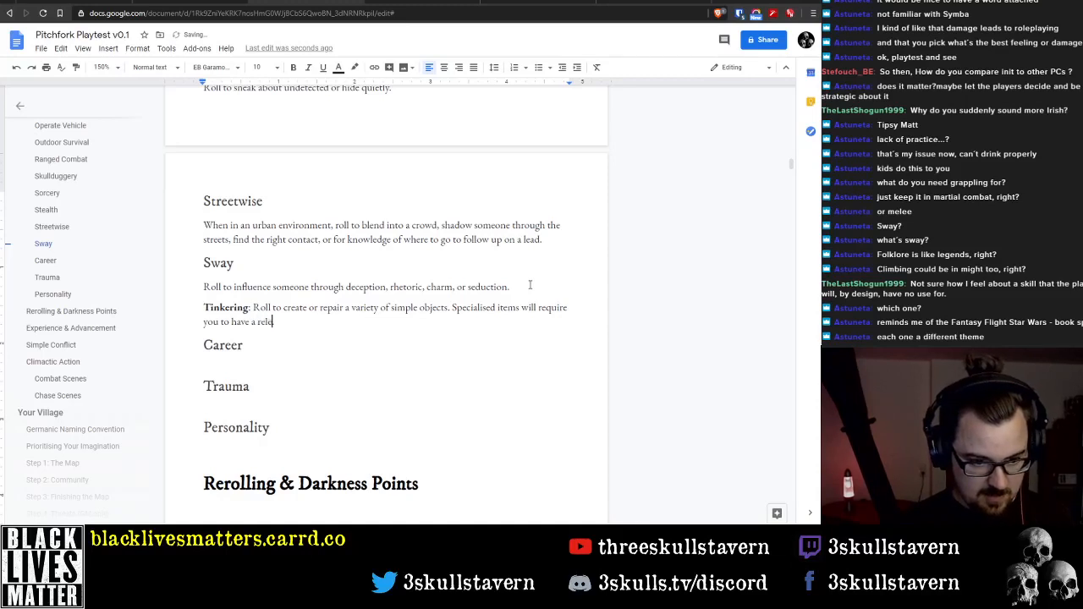
key(ctrl+BackSpace)
key(ctrl+BackSpace)
key(ctrl+BackSpace)
key(ctrl+BackSpace)
key(ctrl+BackSpace)
key(ctrl+BackSpace)
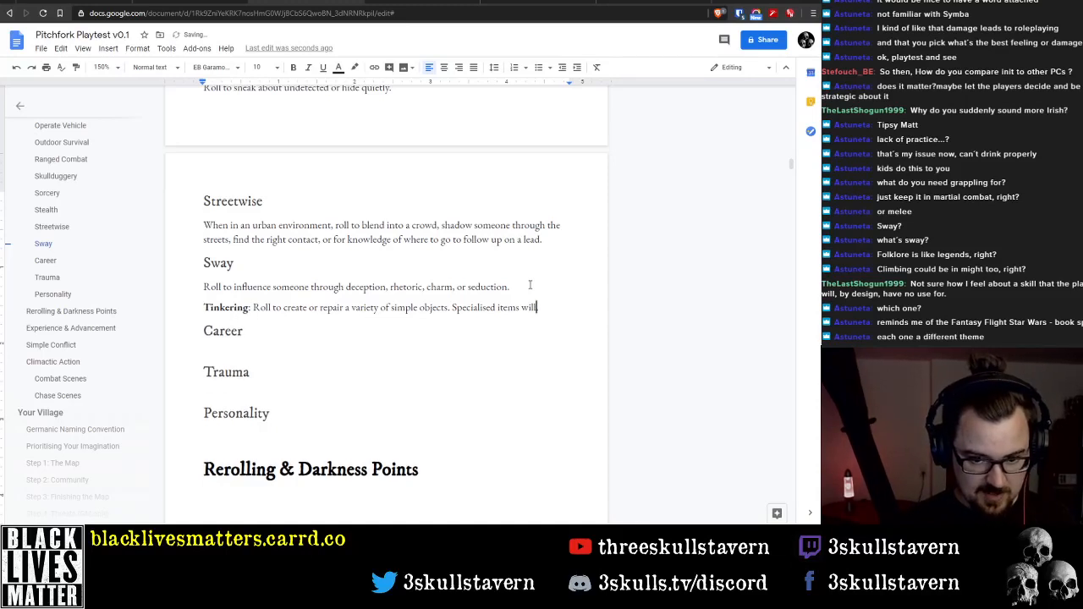
Try ending the last sentence of the Tinkering description with "require Career"
text(require)
key(Return)
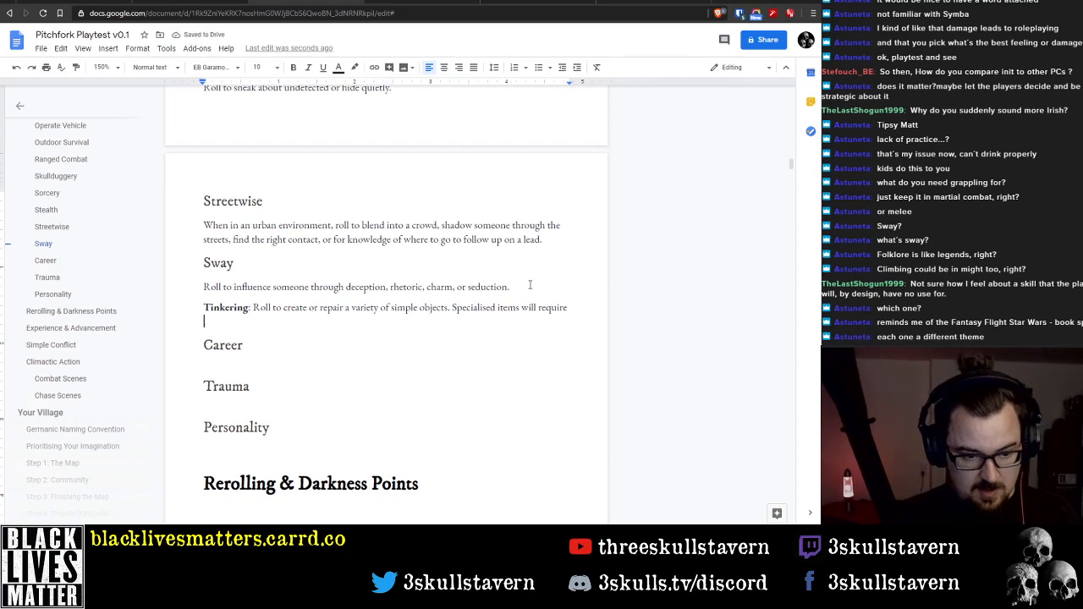
text(Car)
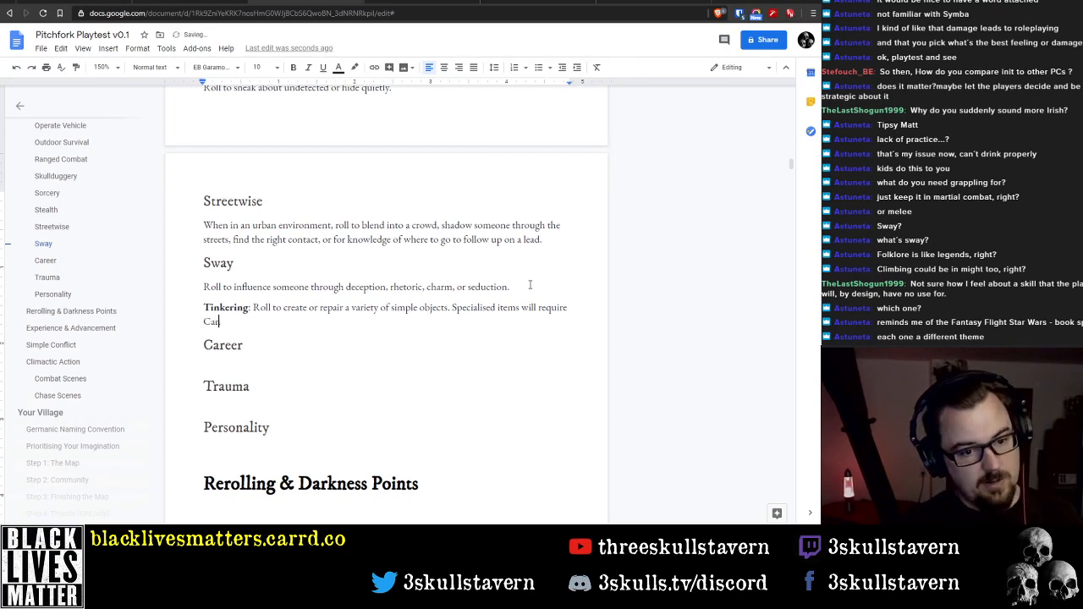
text(eer)
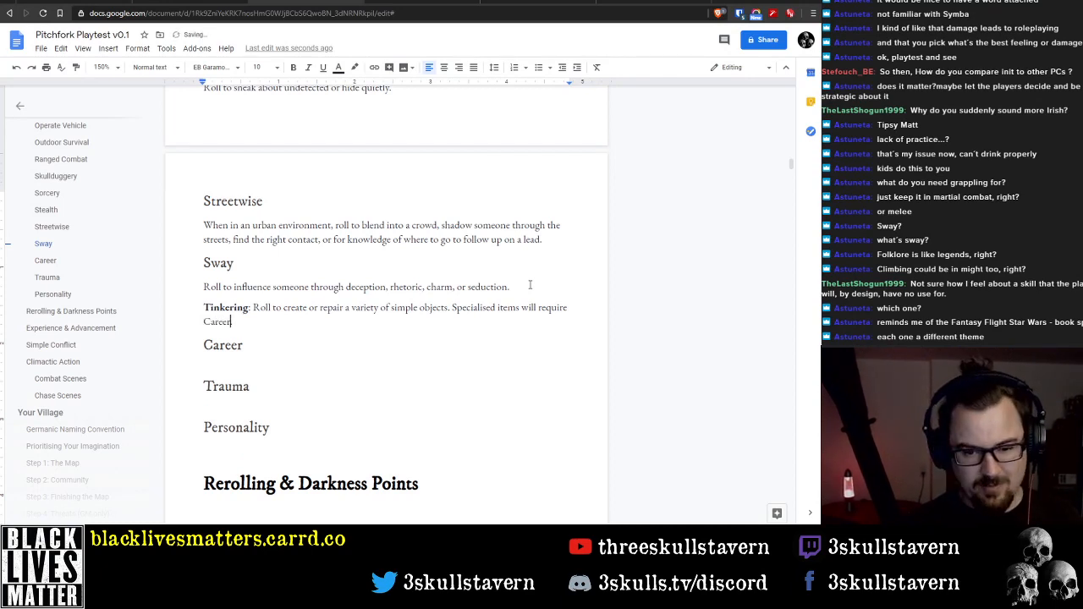
text(.)
key(BackSpace)
key(BackSpace)
key(BackSpace)
key(BackSpace)
key(BackSpace)
key(BackSpace)
key(BackSpace)
key(BackSpace)
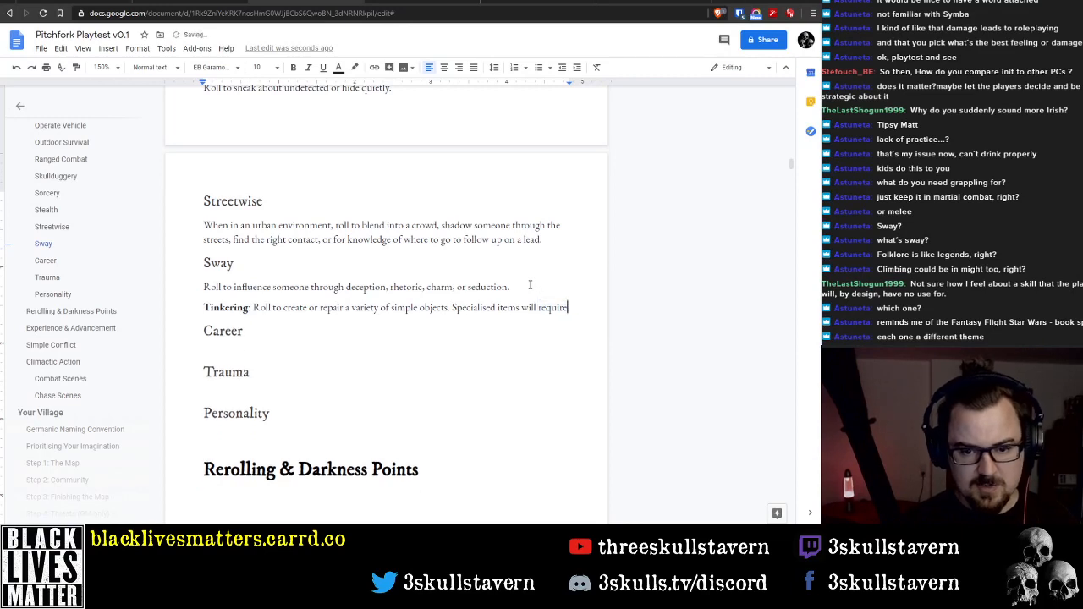
Replace the second sentence of the Tinkering description with "More specialist items will require a relevant Career."
key(shift+End)
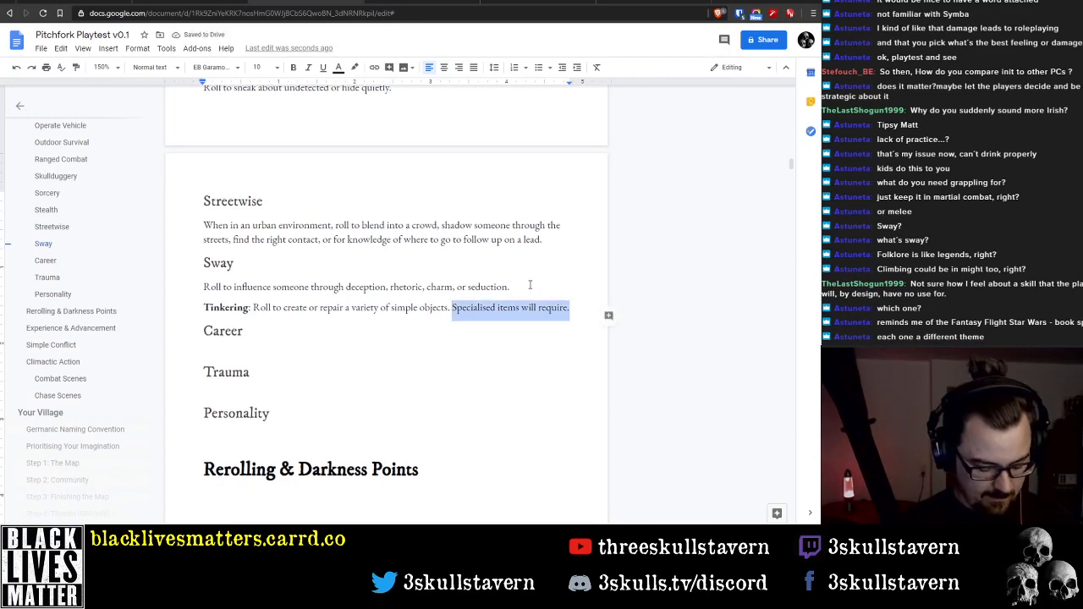
text(More specialöist)
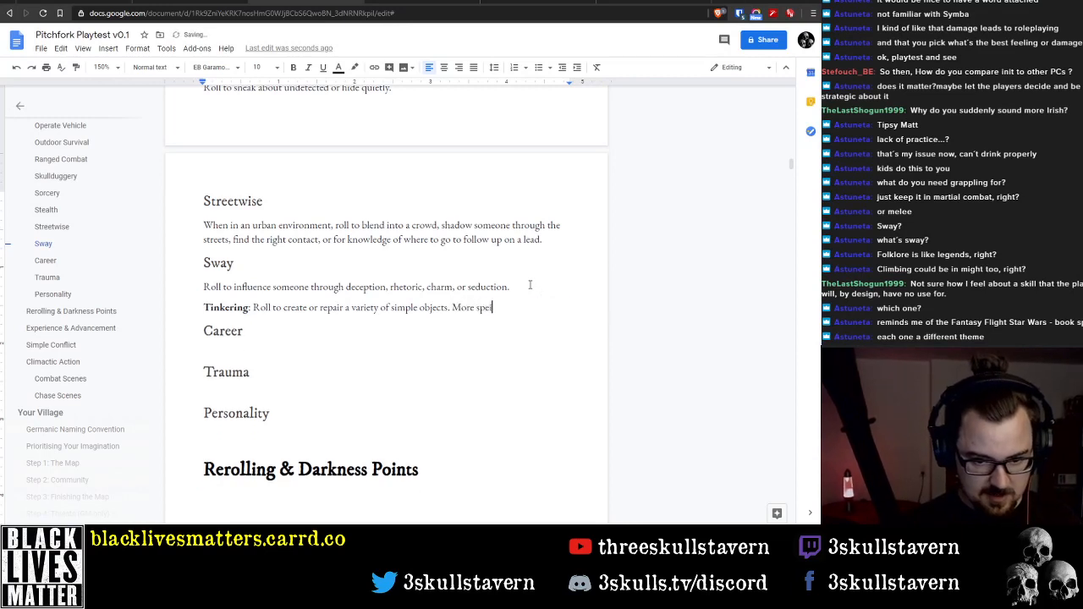
key(BackSpace)
key(BackSpace)
key(BackSpace)
key(BackSpace)
text(ist )
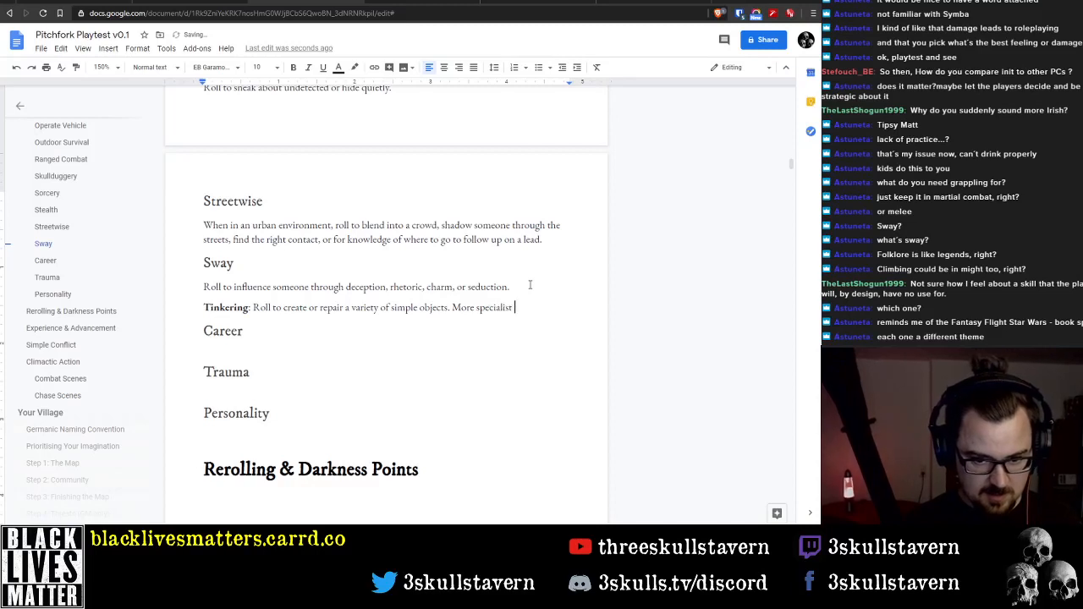
text(items will req)
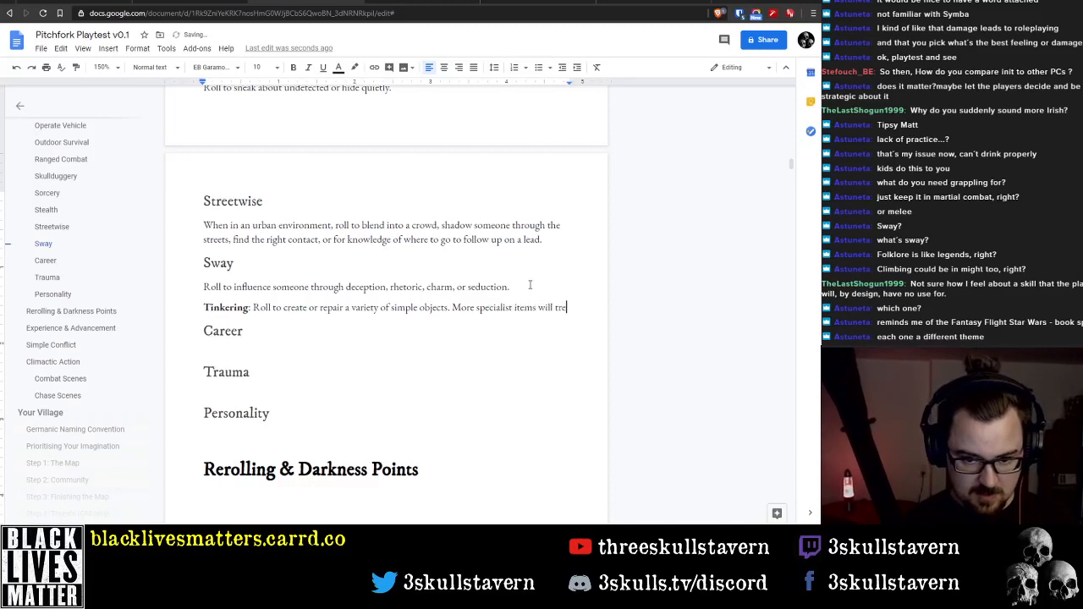
text(uire )
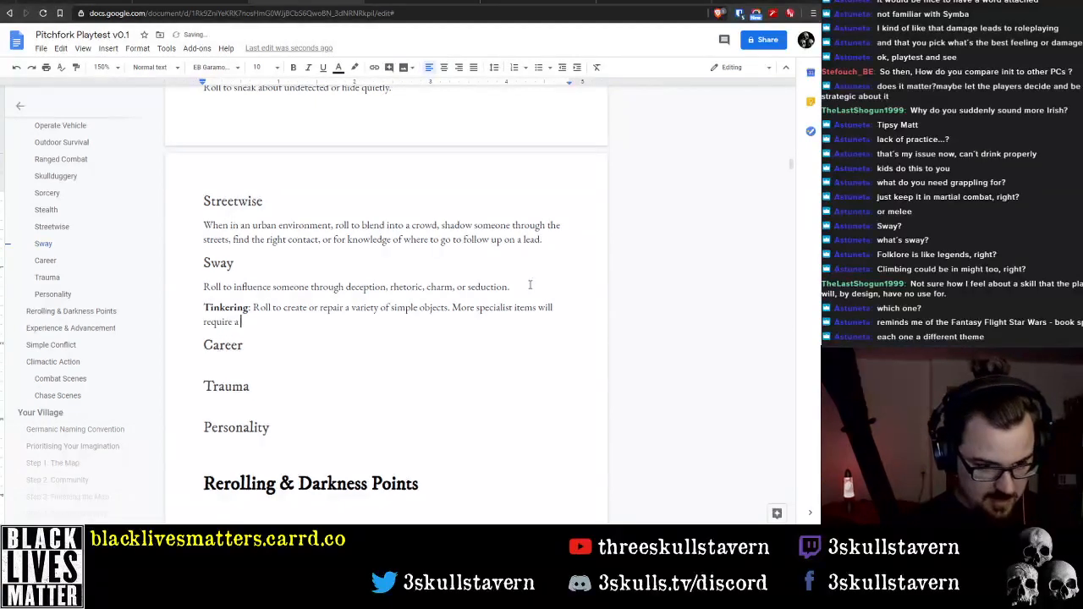
text(a relevant Ca)
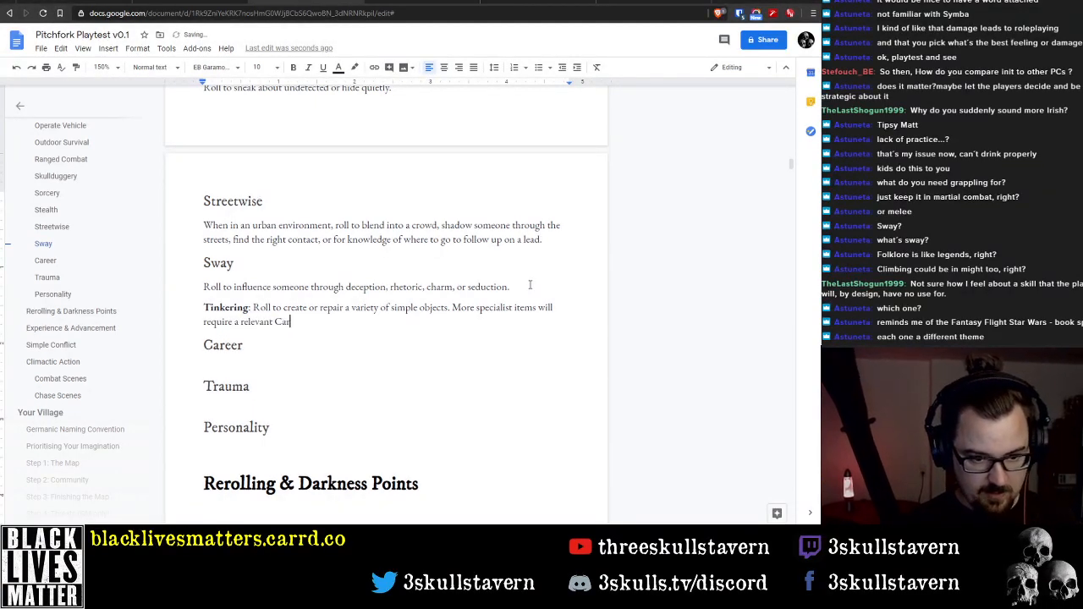
text(reer)
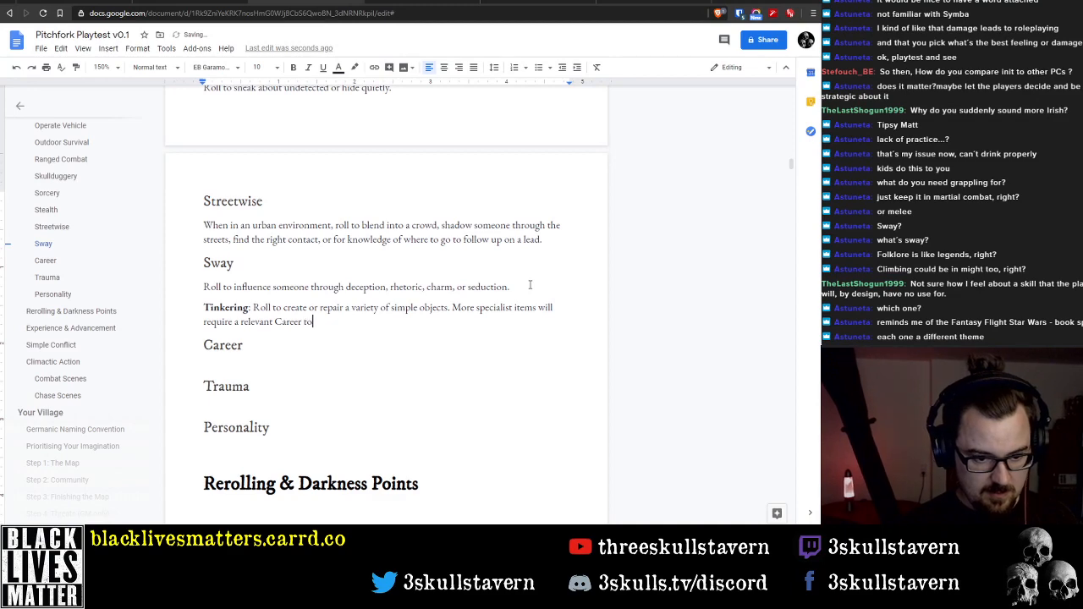
text(.)
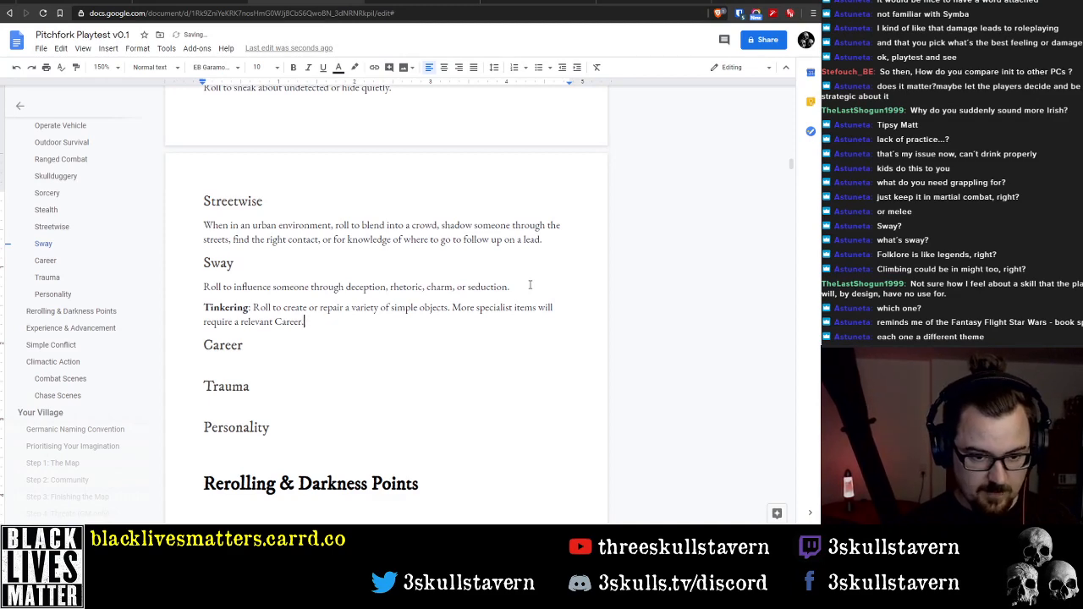
Rename the bold Tinkering label below the Sway description to "Crafting"
scroll(372, 279, up, 3)
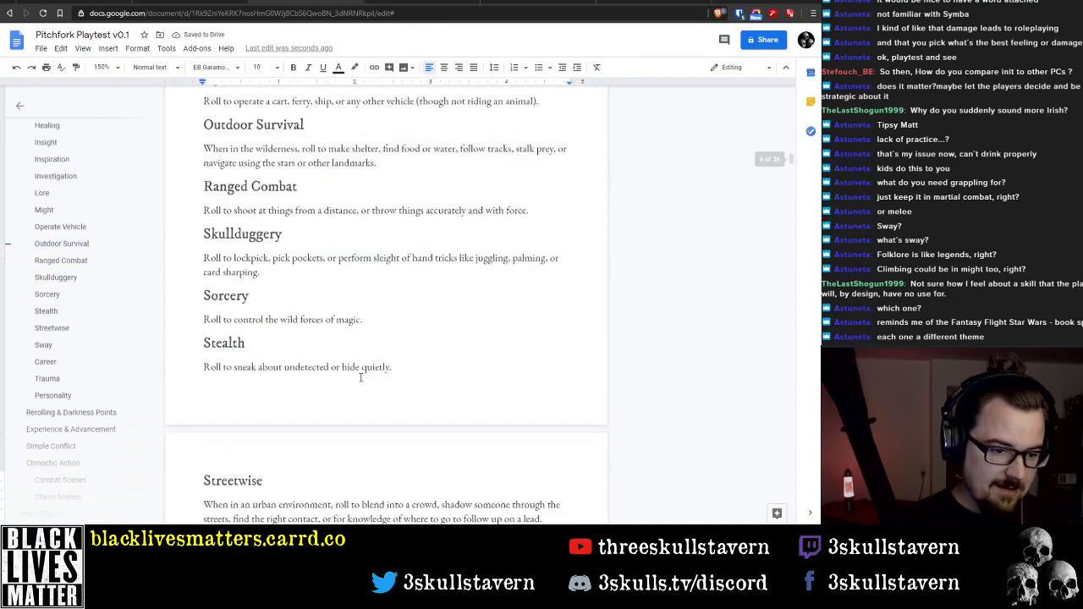
scroll(346, 375, down, 3)
double_click(221, 308)
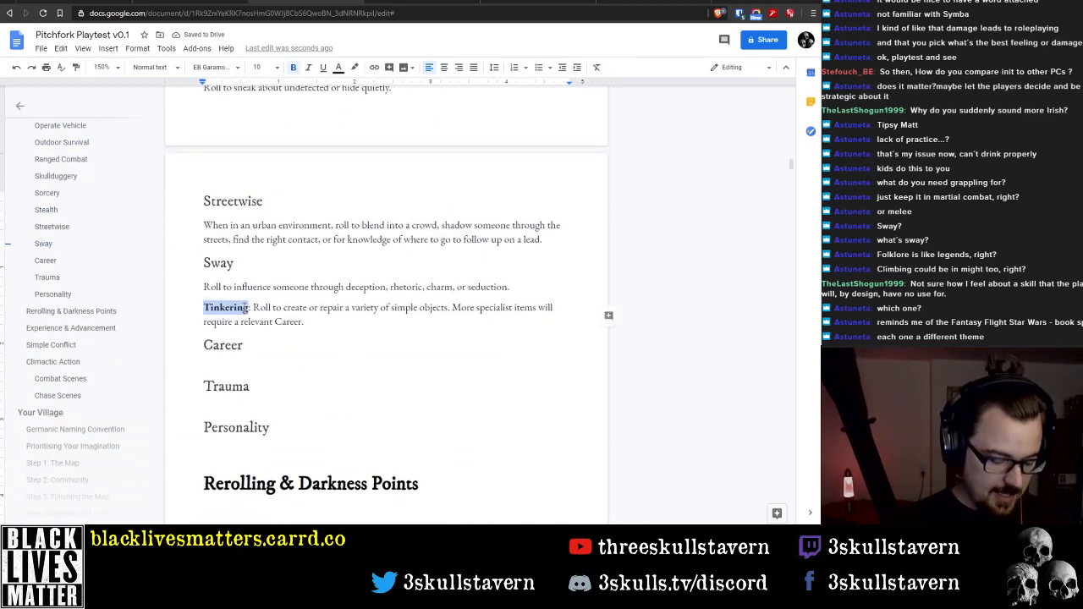
text(Crafting.)
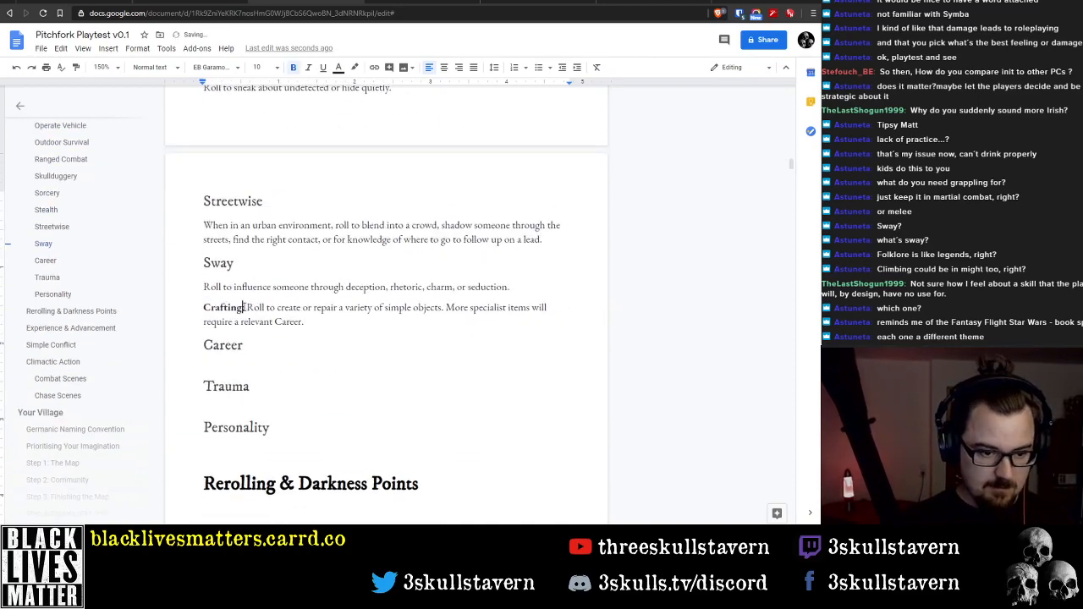
Move the whole Crafting paragraph to between the Basic Melee description and the Healing heading
key(Home)
key(shift+Down)
key(shift+End)
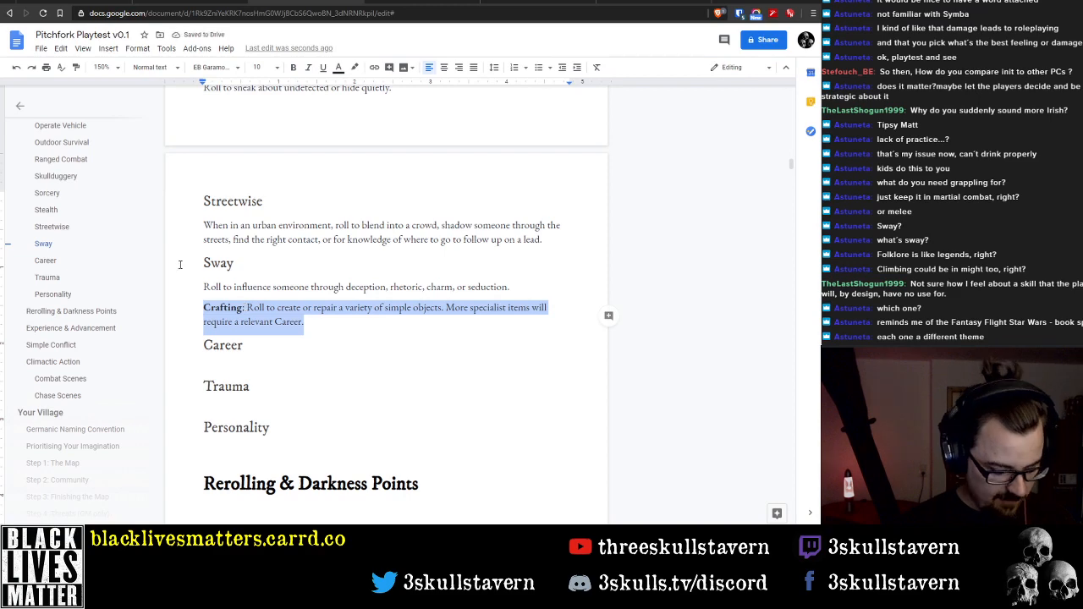
key(ctrl+x)
scroll(280, 274, up, 10)
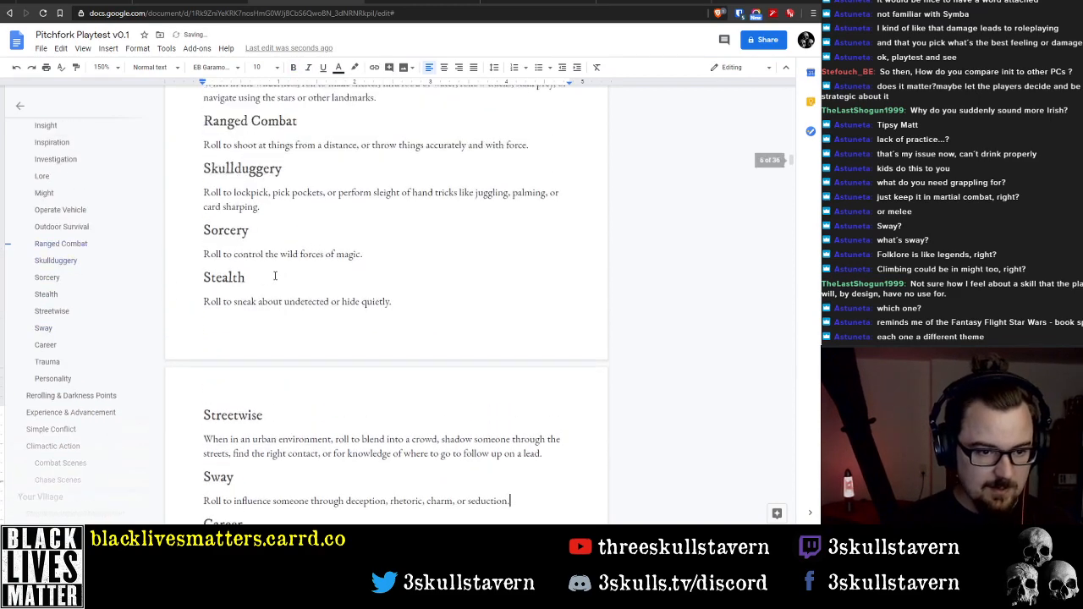
scroll(273, 274, up, 5)
click(230, 388)
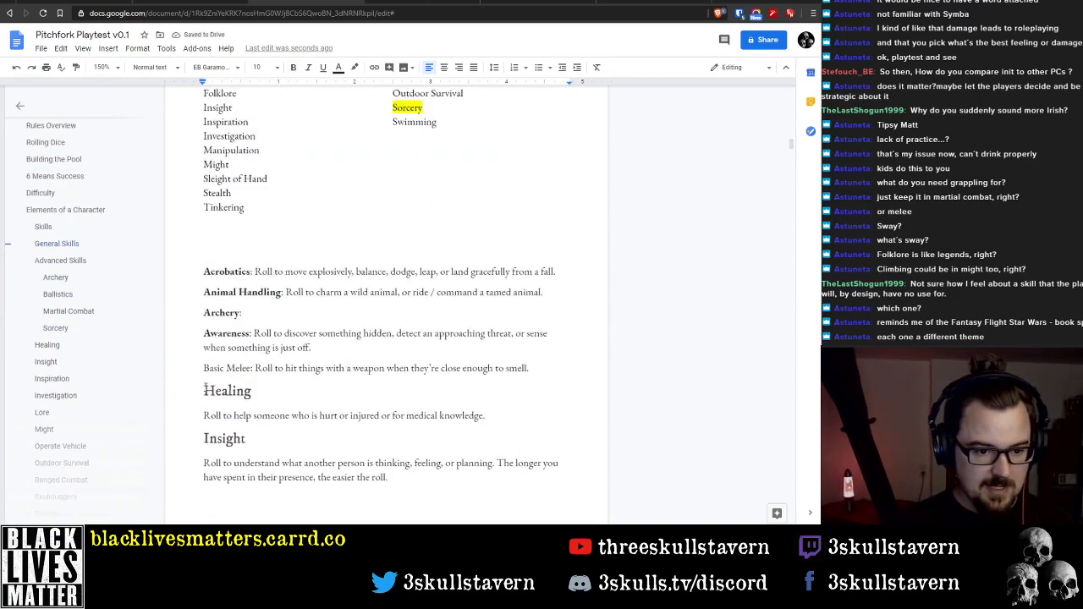
key(Return)
key(Up)
key(ctrl+v)
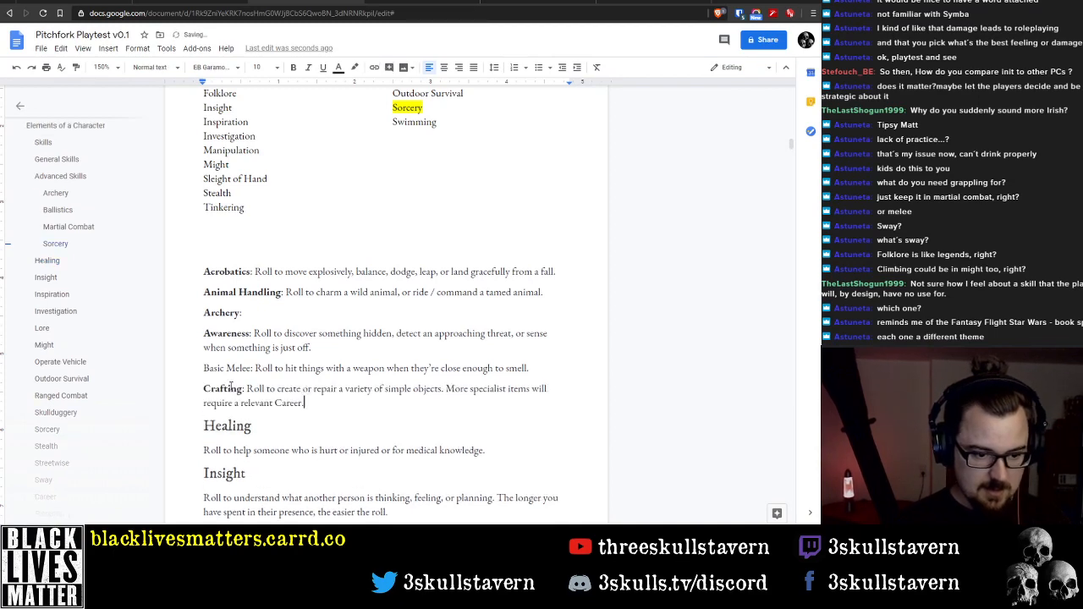
Delete the Tinkering entry and its line from the General Skills list
scroll(230, 387, up, 2)
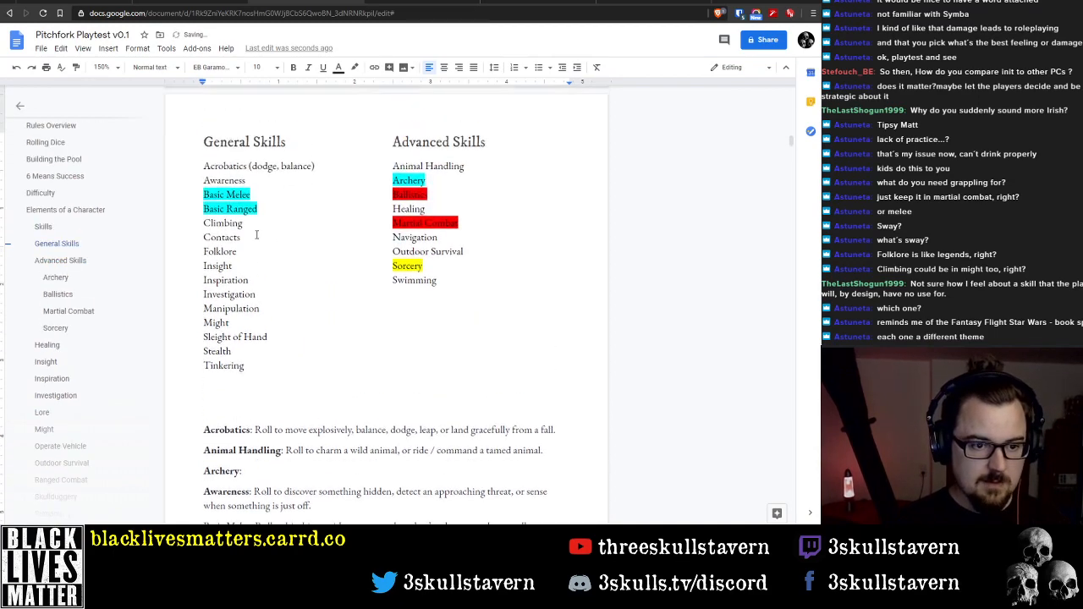
double_click(223, 365)
key(BackSpace)
key(BackSpace)
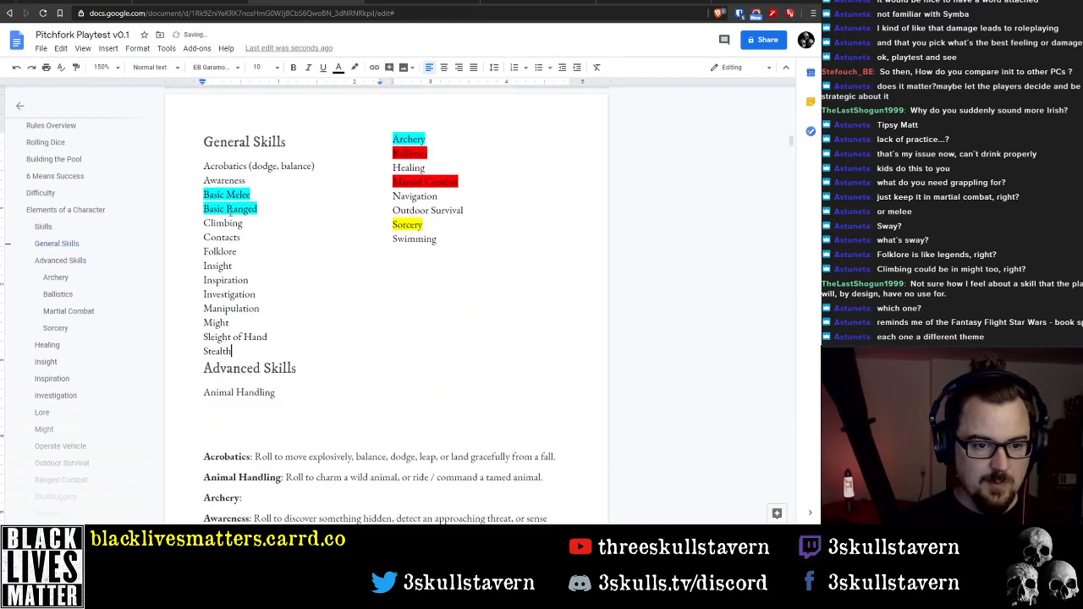
Add "Crafting" to the General Skills list on its own line between Contacts and Folklore
click(199, 223)
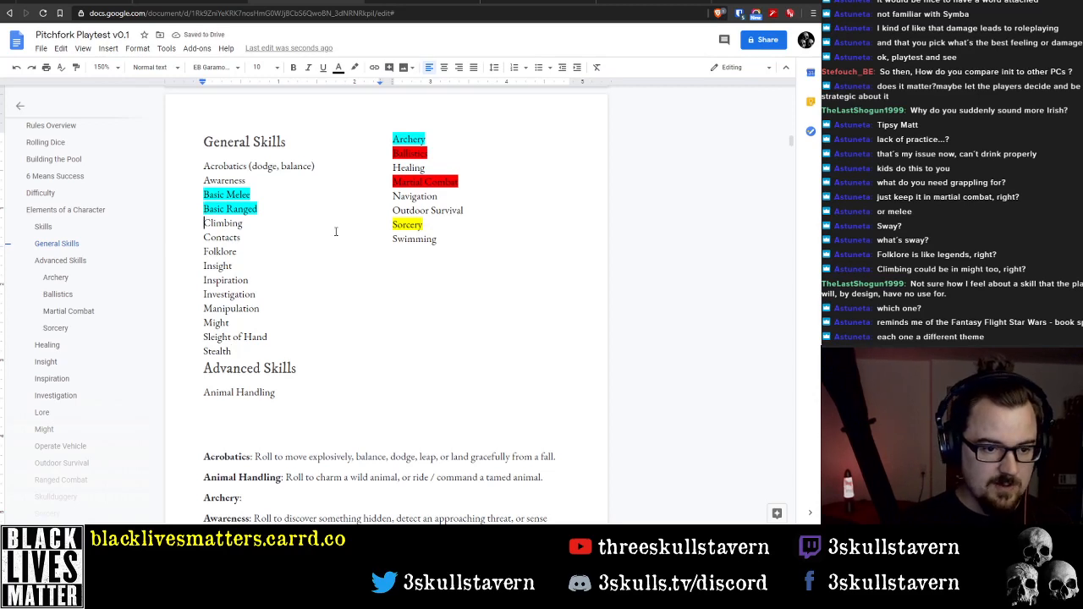
key(Return)
text(C)
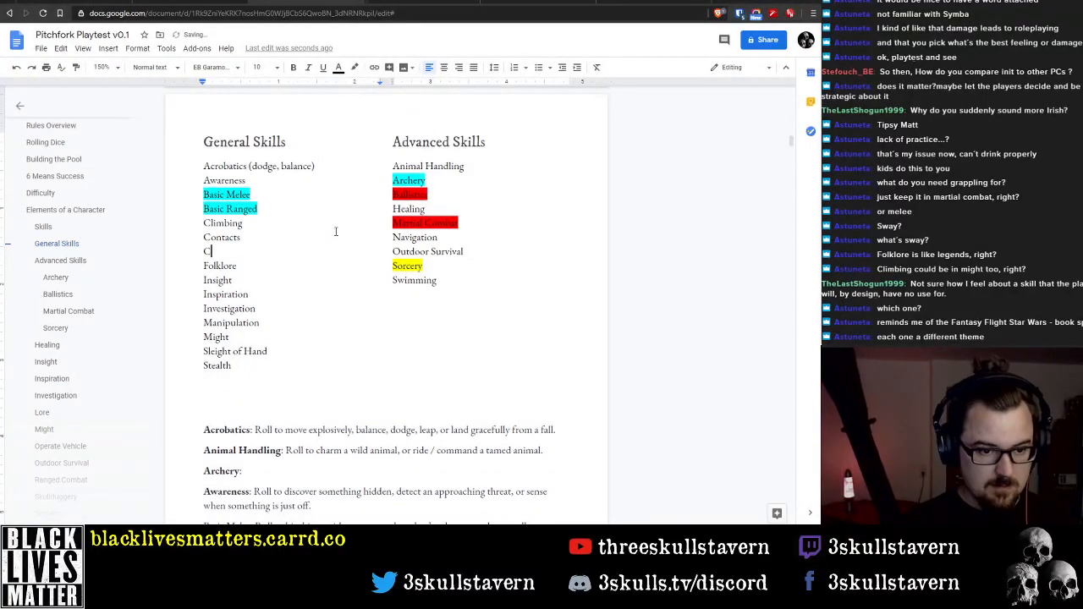
text(rafting)
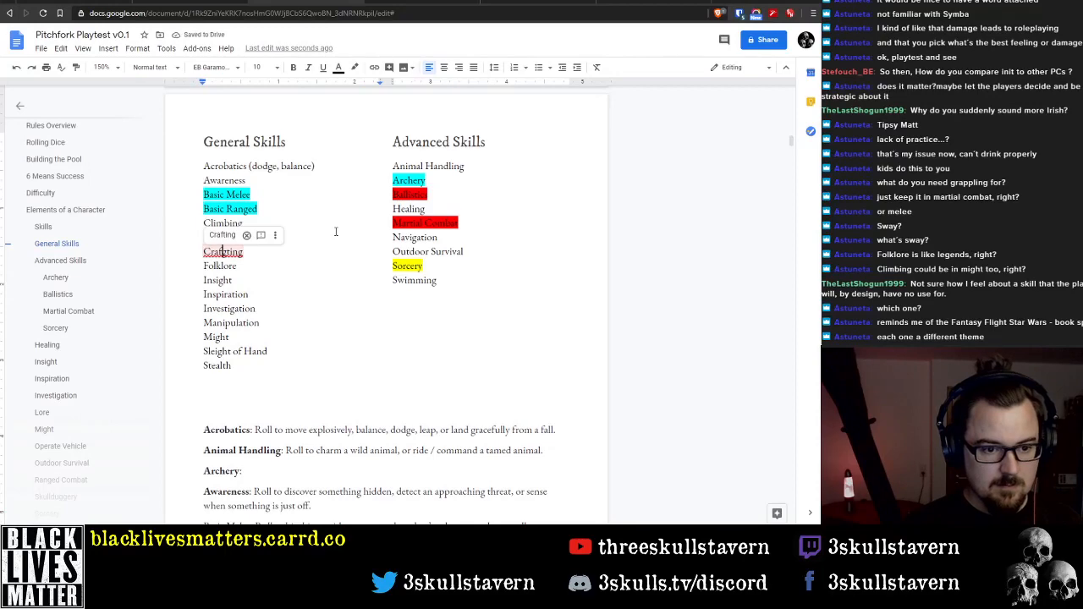
click(324, 288)
Add a "Basic Ranged:" line below the Basic Melee description, followed by a new empty line
scroll(314, 285, down, 3)
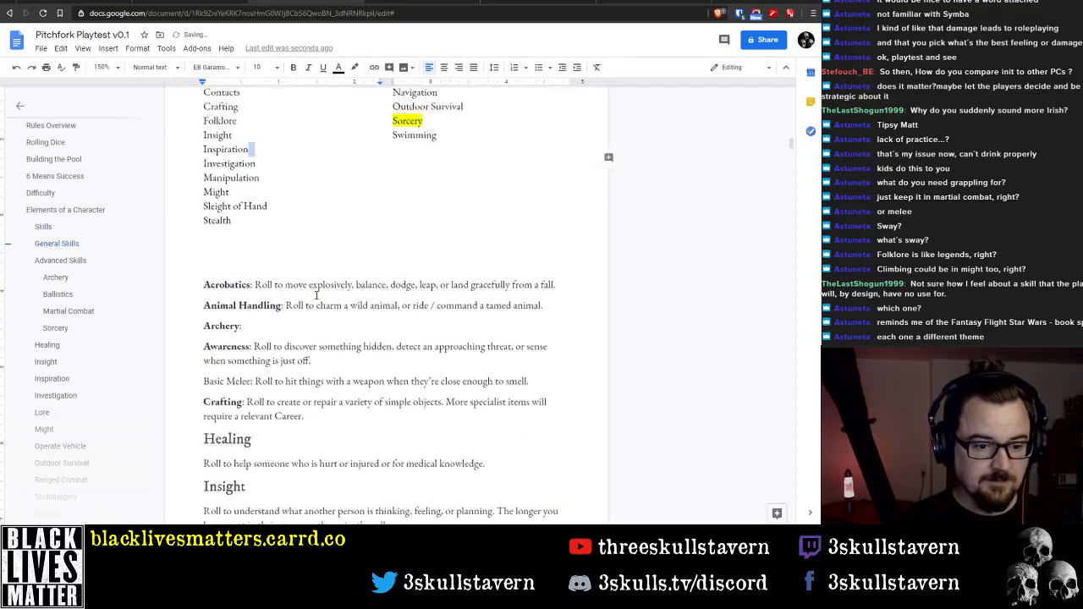
click(215, 369)
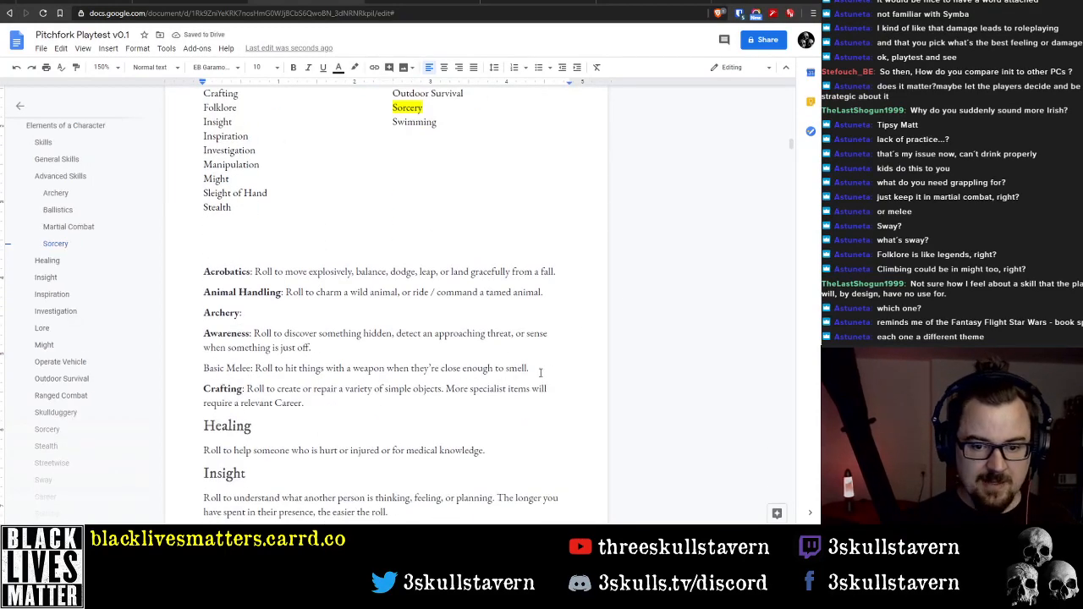
click(540, 373)
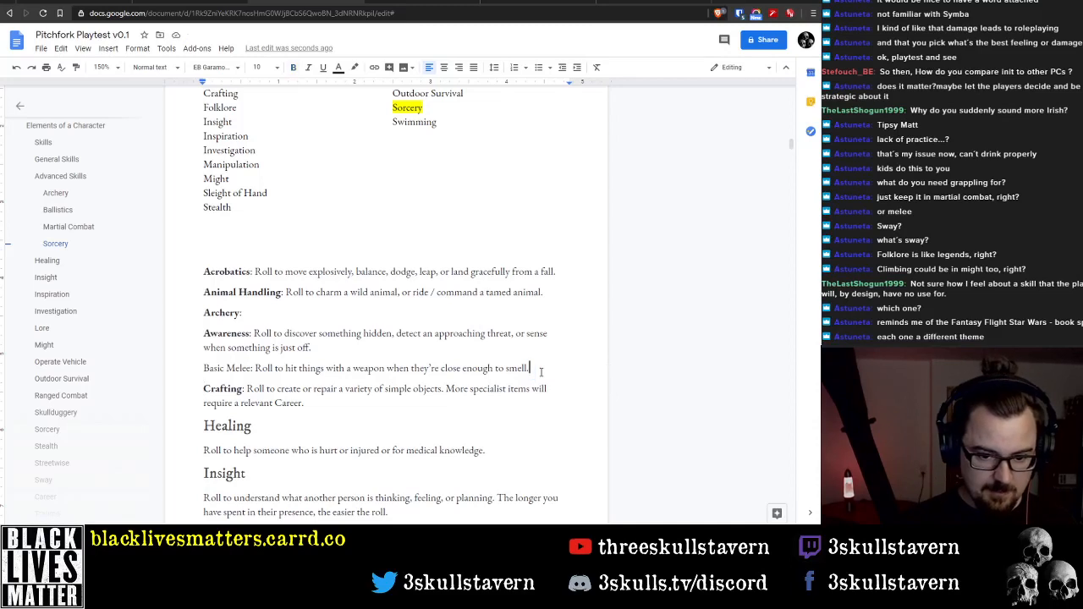
key(Return)
text(Basic Ranged:)
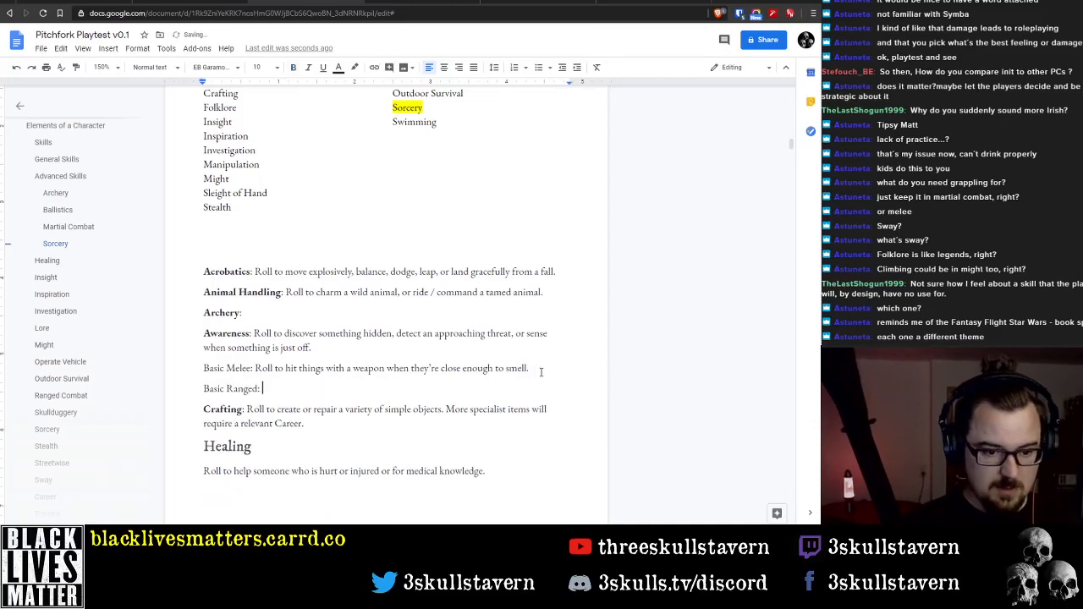
key(Return)
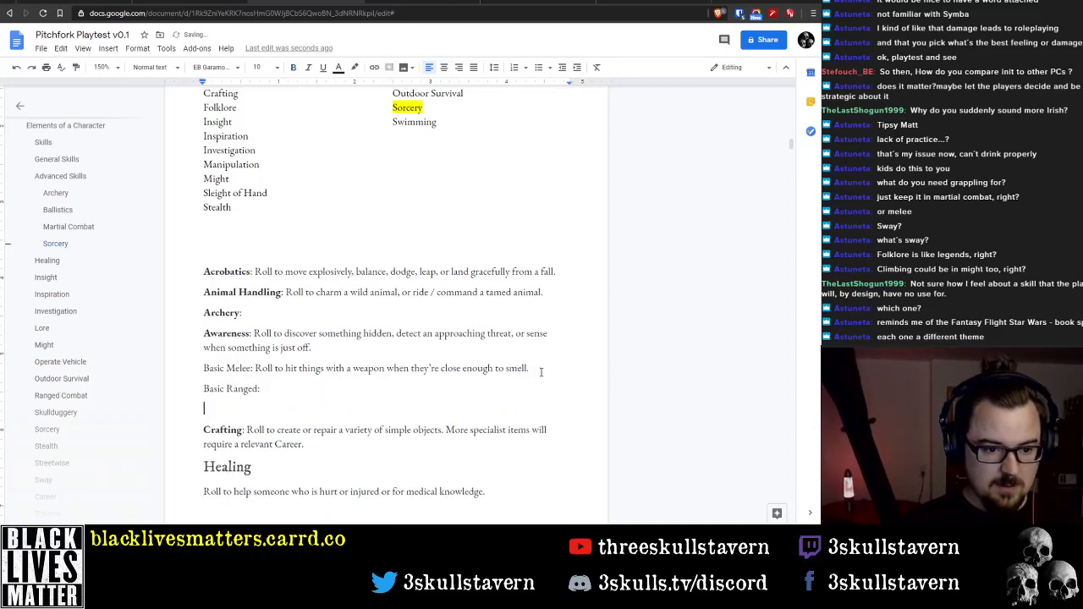
Add a "Ballistics:" line between the Awareness and Basic Melee descriptions, with the word Ballistics in bold
scroll(304, 281, up, 3)
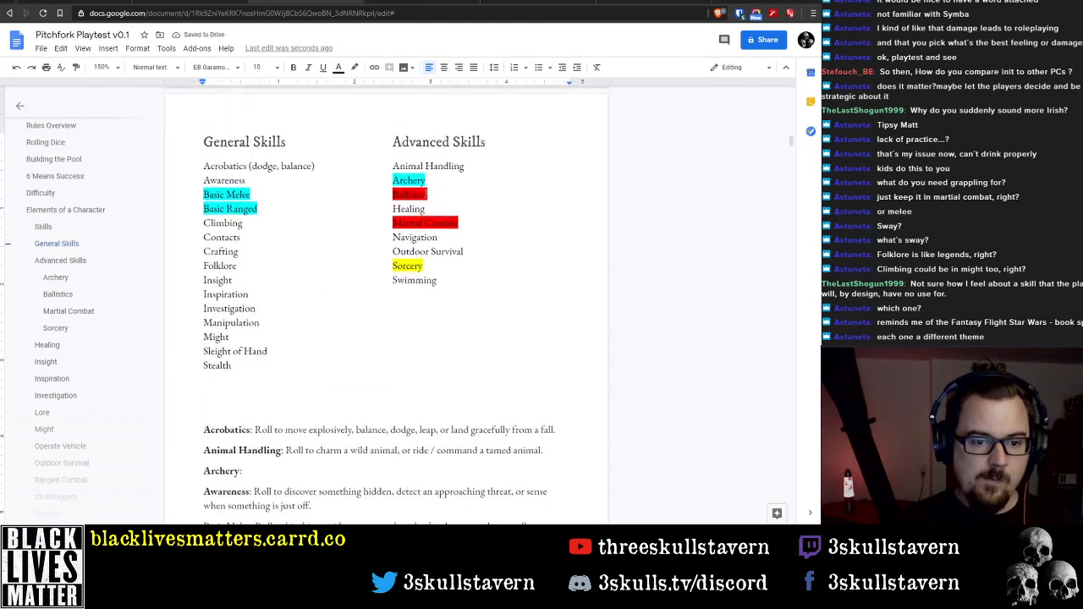
scroll(427, 192, down, 2)
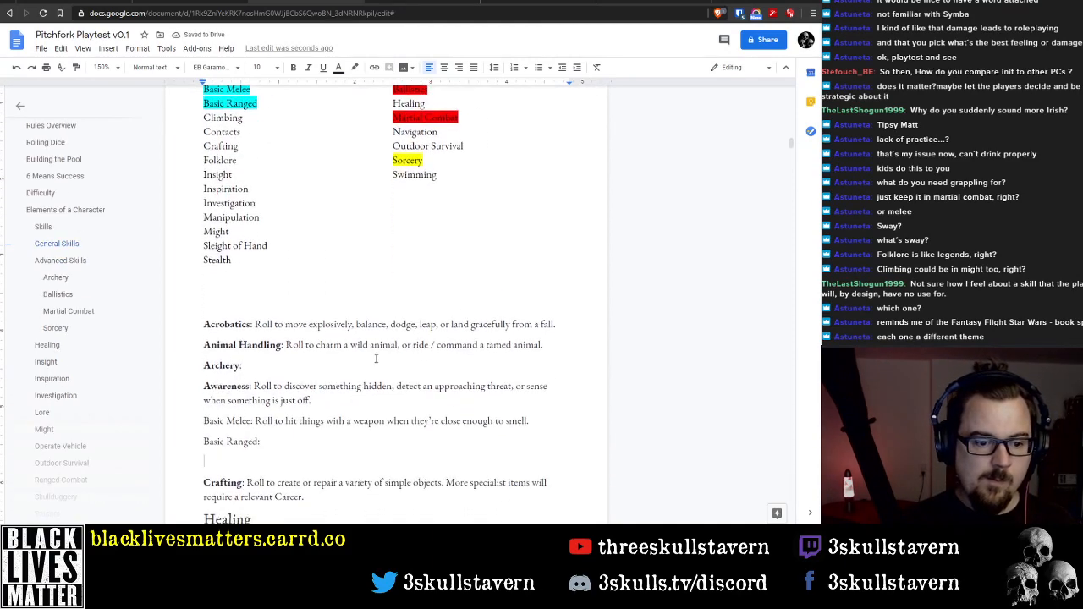
click(351, 421)
key(Home)
key(Return)
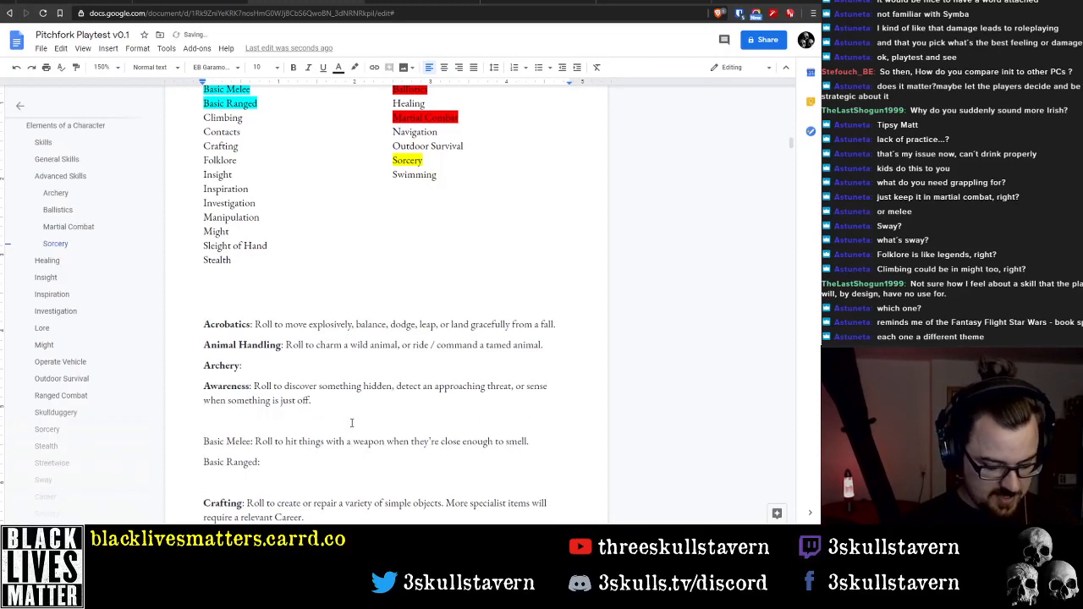
text(Ballistics:)
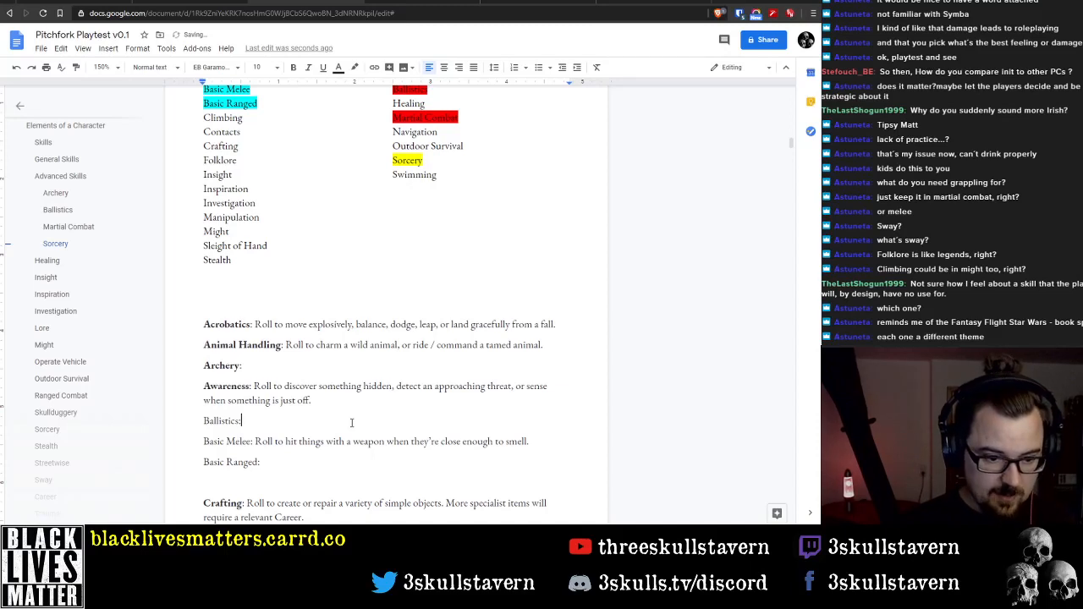
key(shift+Home)
key(ctrl+b)
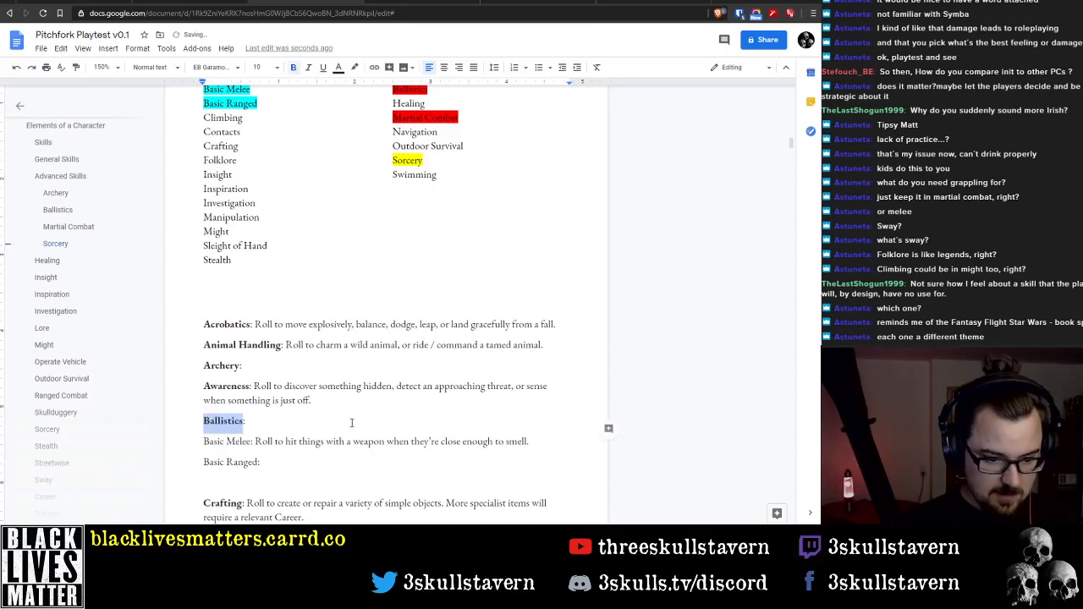
Make the Basic Melee and Basic Ranged labels bold, leaving their colons in regular weight
key(Down)
key(Right)
key(Right)
key(ctrl+shift+Left)
key(ctrl+shift+Left)
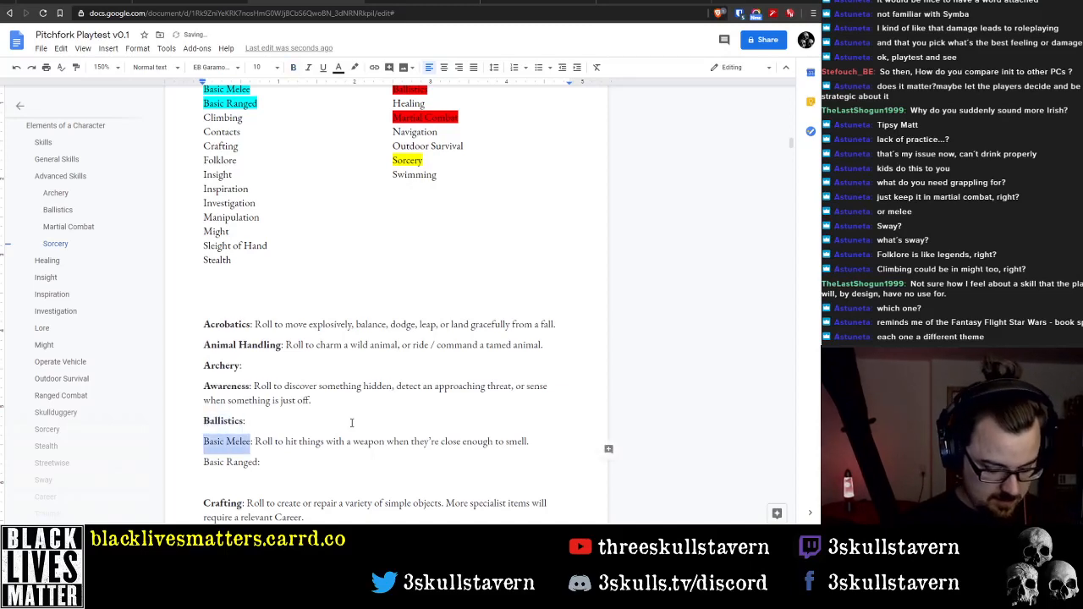
key(ctrl+b)
key(Down)
key(ctrl+Right)
key(ctrl+Right)
key(ctrl+shift+Left)
key(ctrl+shift+Left)
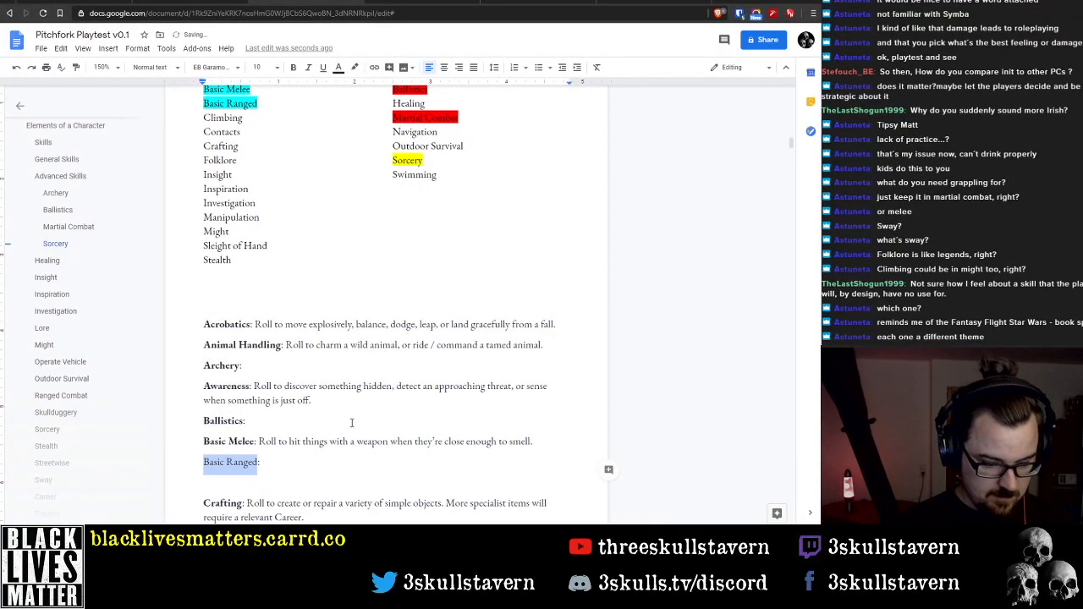
key(ctrl+b)
Add "Climbing:" and "Contacts:" on separate lines between the Basic Ranged label and the Crafting description
key(Down)
scroll(308, 183, up, 1)
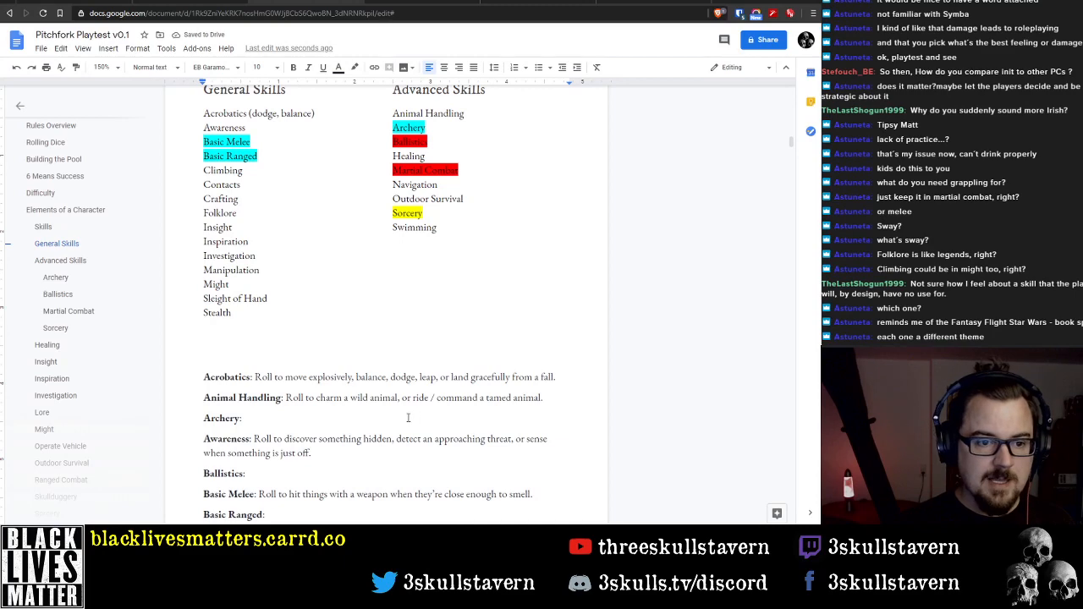
scroll(396, 416, down, 3)
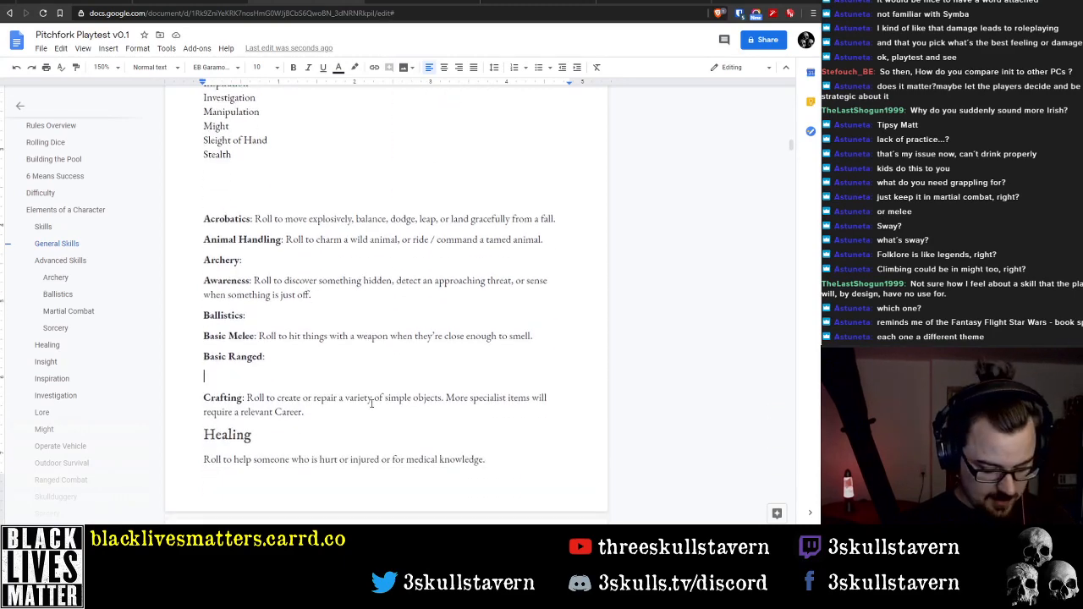
text(Climbing)
key(BackSpace)
key(BackSpace)
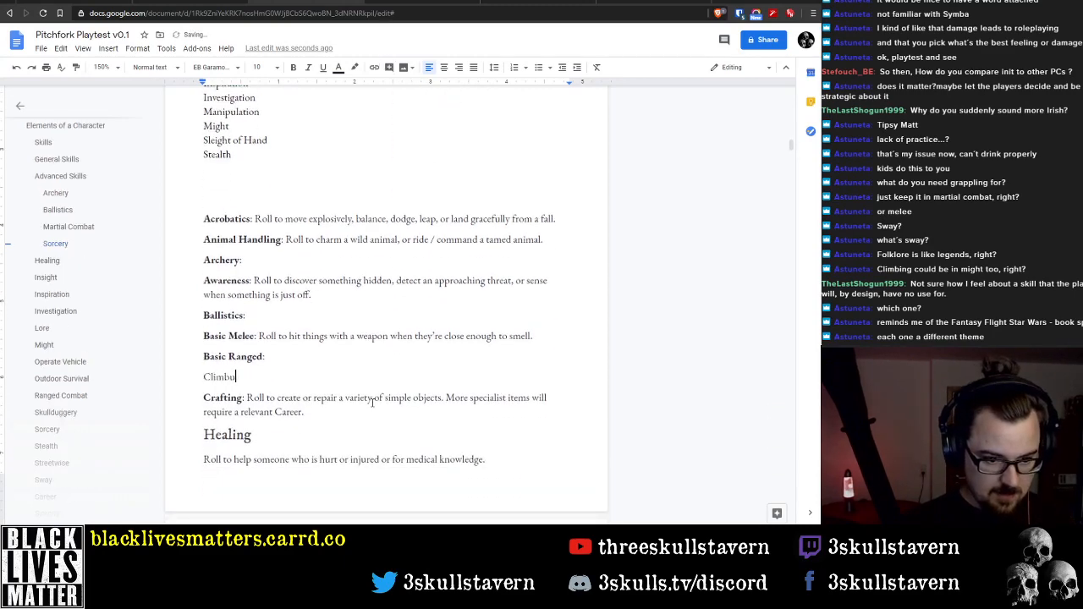
key(BackSpace)
text(ing:)
key(Return)
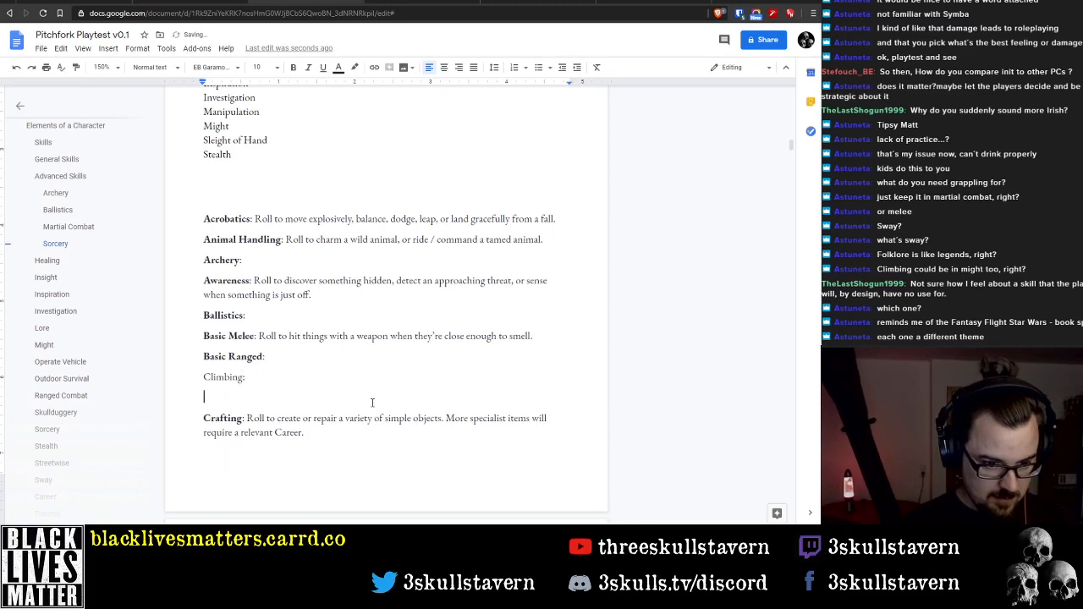
text(Contact)
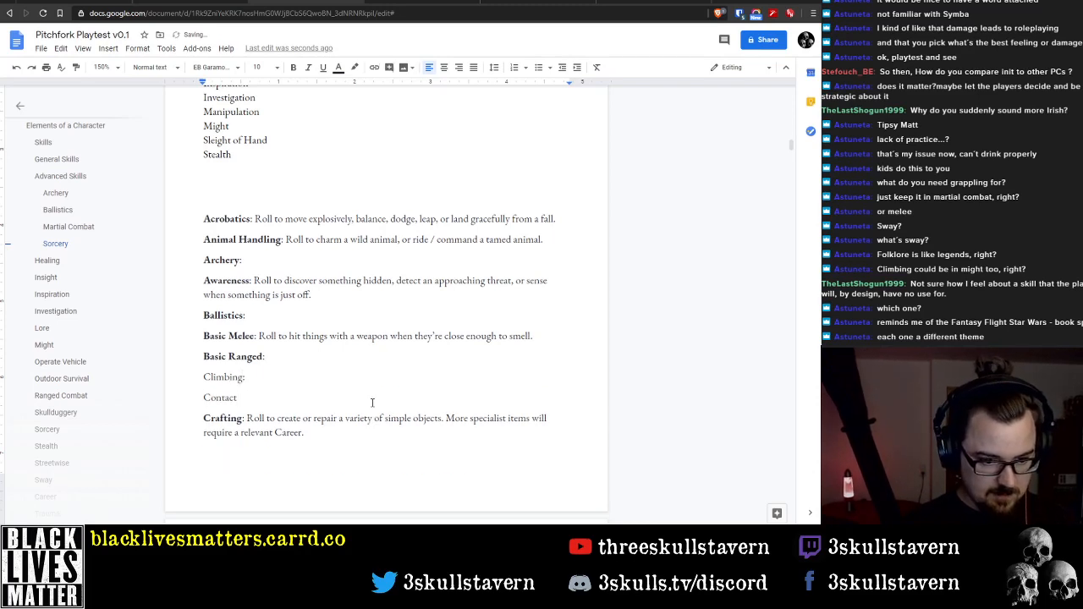
text(s:)
key(Up)
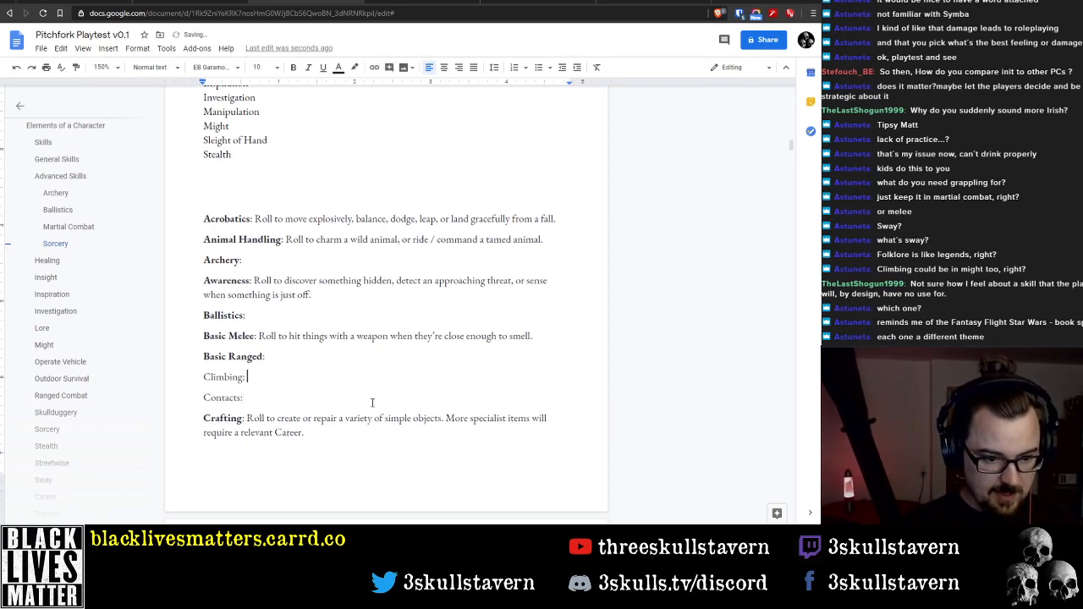
key(Down)
key(Down)
key(Down)
key(Down)
key(Down)
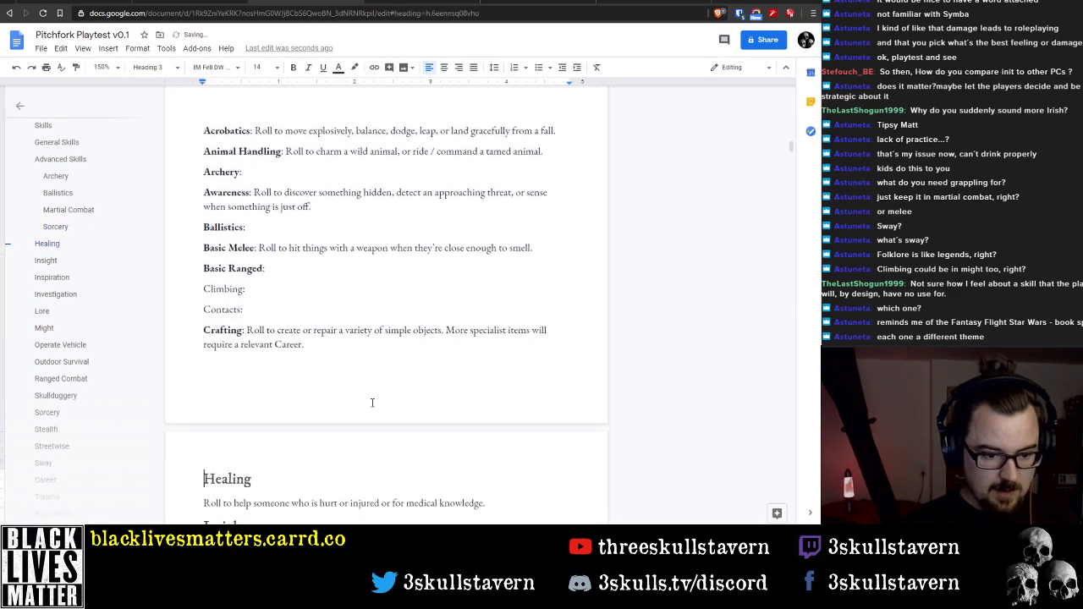
Switch to Snip & Sketch and capture the General Skills and Advanced Skills lists as a reference, then return to the document
scroll(371, 403, up, 6)
scroll(359, 245, down, 1)
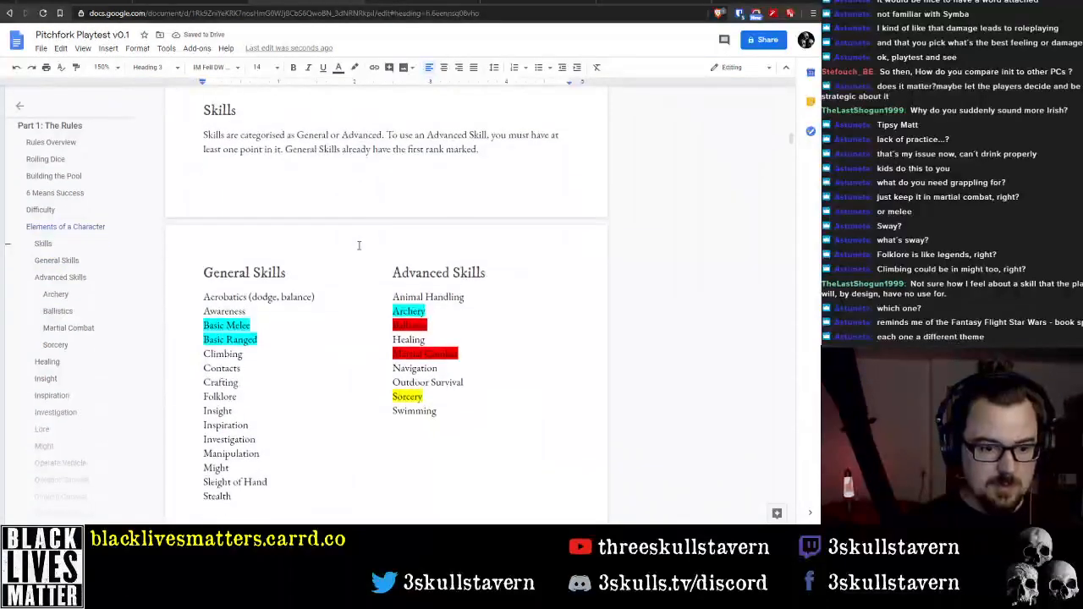
scroll(359, 245, down, 1)
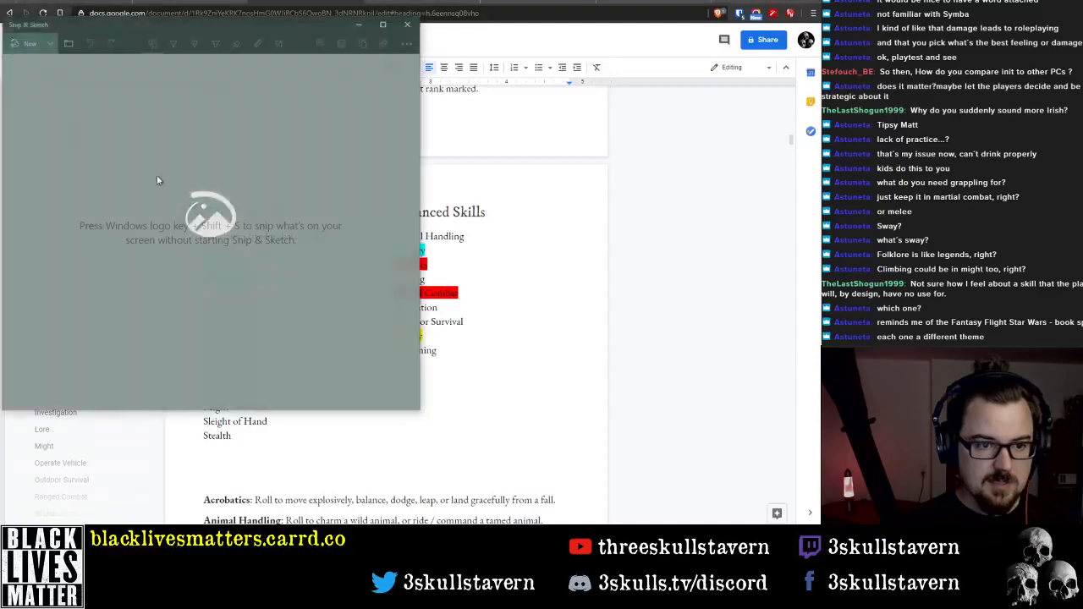
click(27, 44)
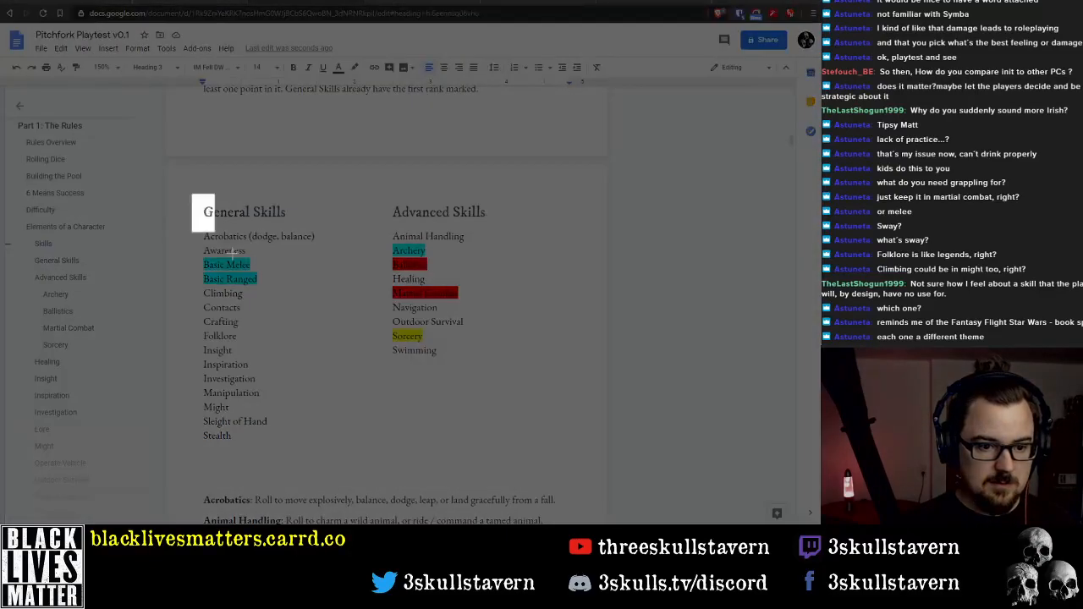
mouse_move(192, 194)
mouse_down()
mouse_move(483, 460)
mouse_move(510, 432)
mouse_up()
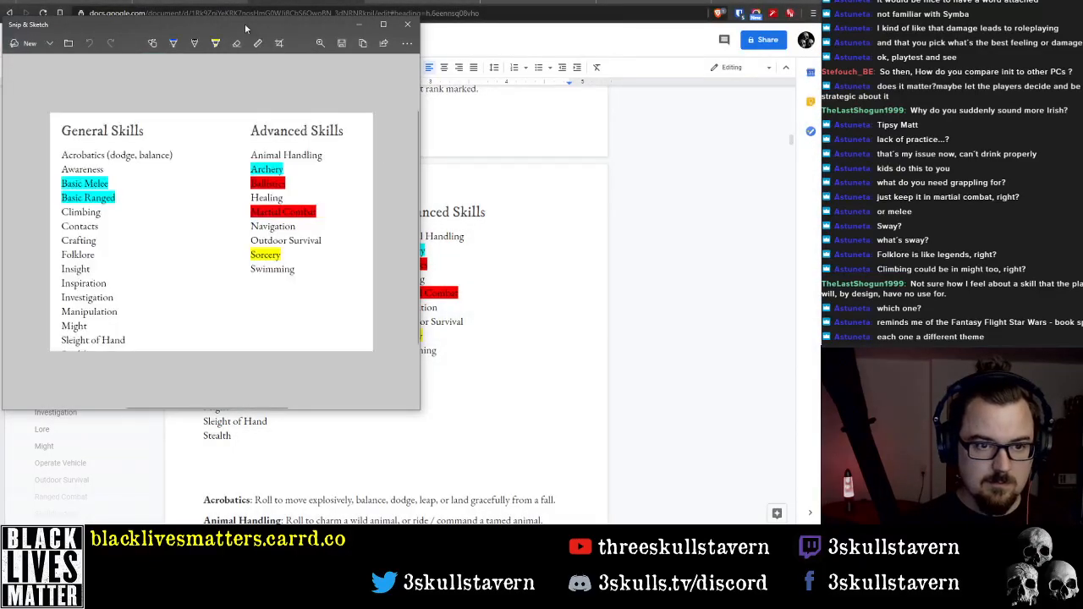
click(769, 203)
Make the Climbing and Contacts labels above the Crafting description bold
scroll(466, 312, down, 5)
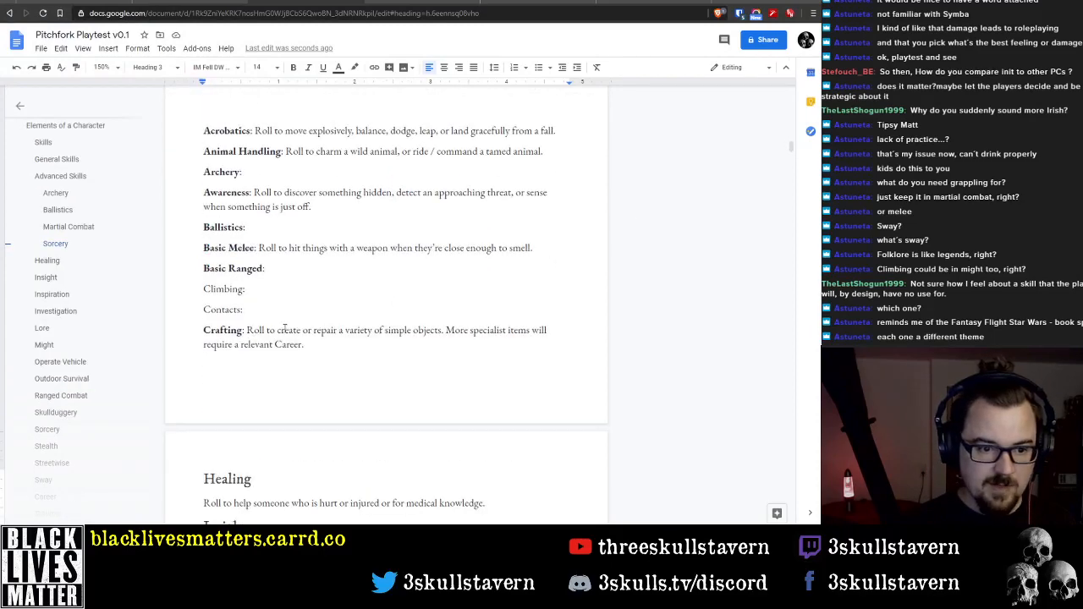
scroll(254, 296, down, 1)
double_click(224, 237)
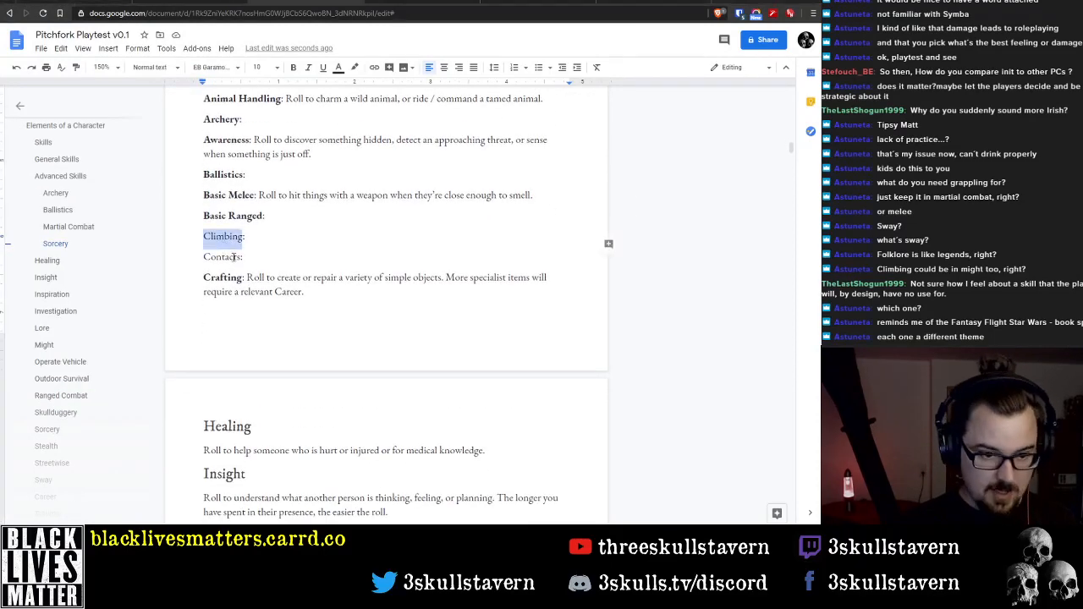
key(ctrl+b)
double_click(222, 256)
key(ctrl+b)
Replace the Healing heading with a "Folklore:" line and an inline "Healing:" label before the healing description
click(254, 423)
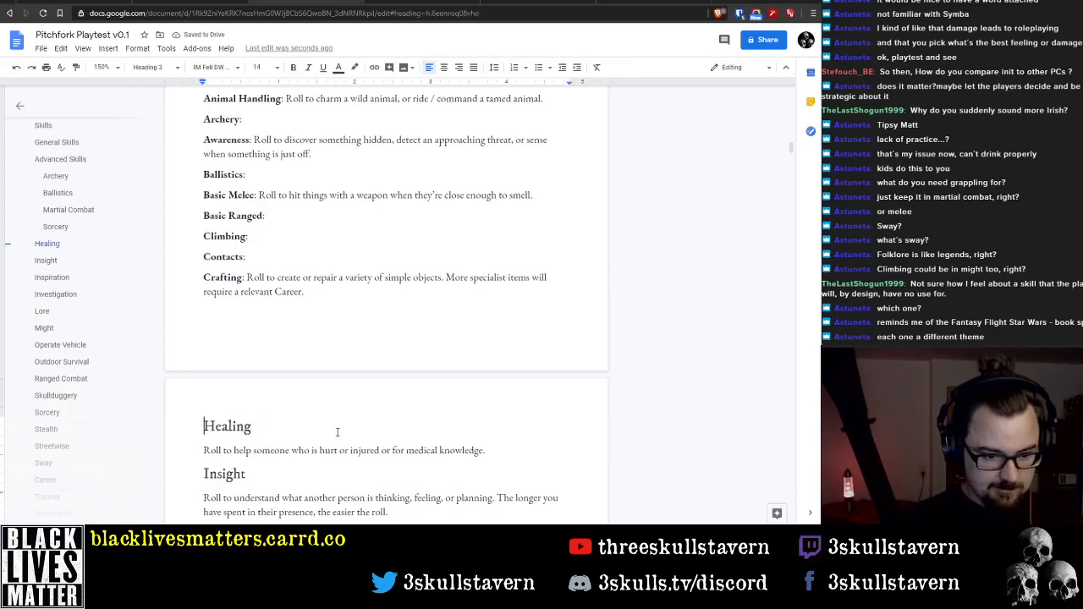
key(shift+End)
key(Delete)
key(Delete)
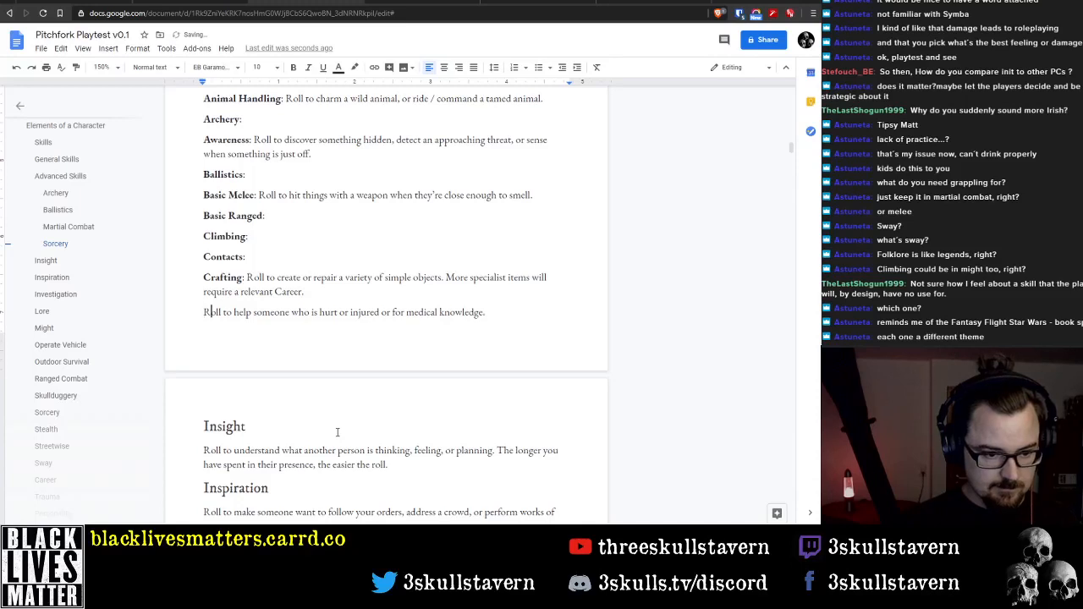
text(Folk)
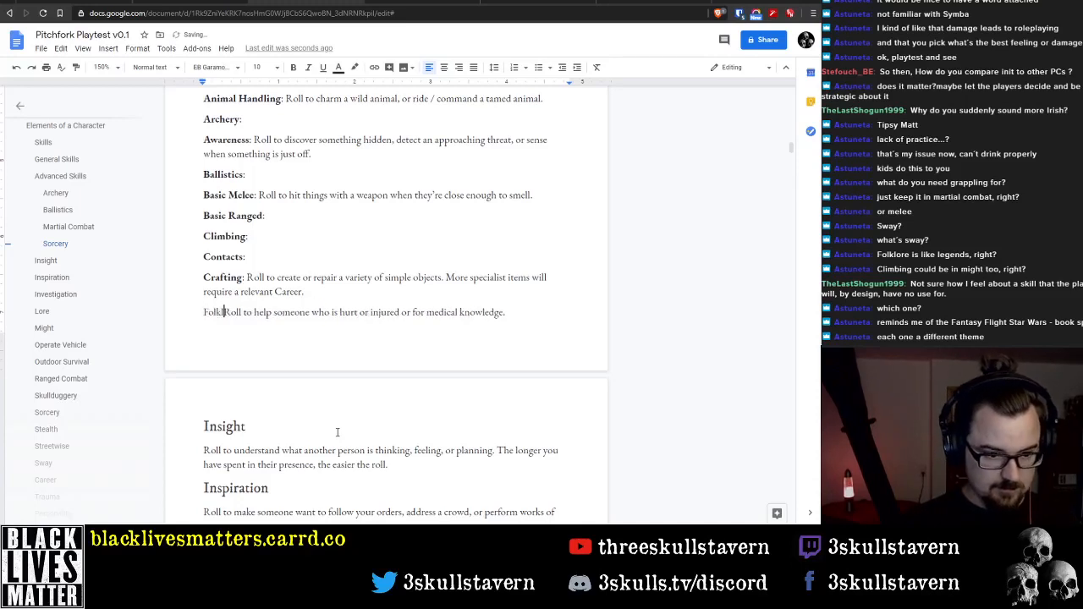
text(lore:)
key(Return)
text(Healing:)
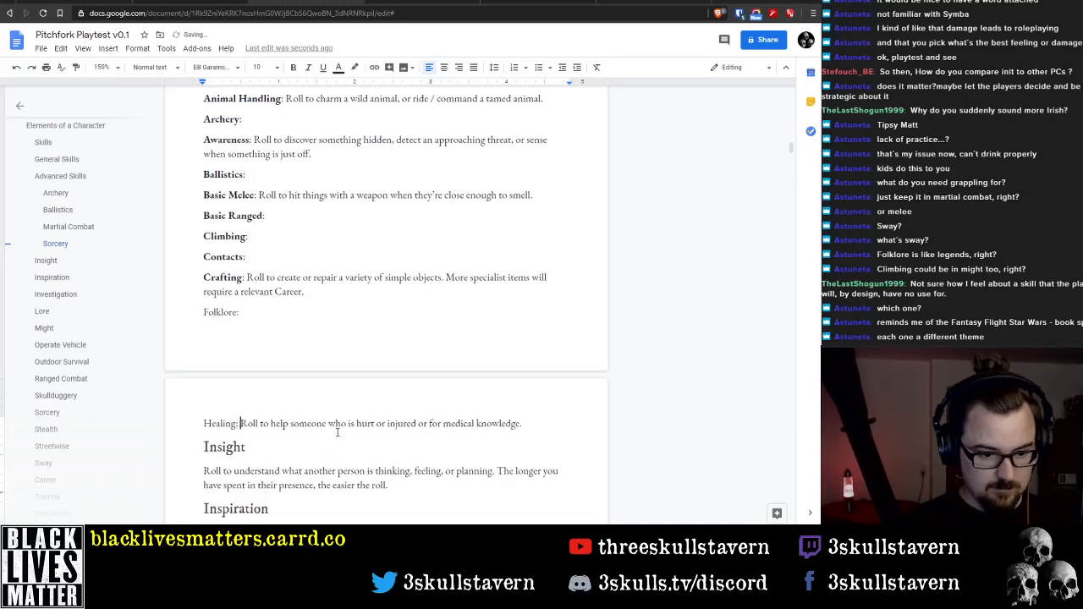
Make the Folklore and Healing labels bold, excluding their colons
key(Up)
key(shift+Home)
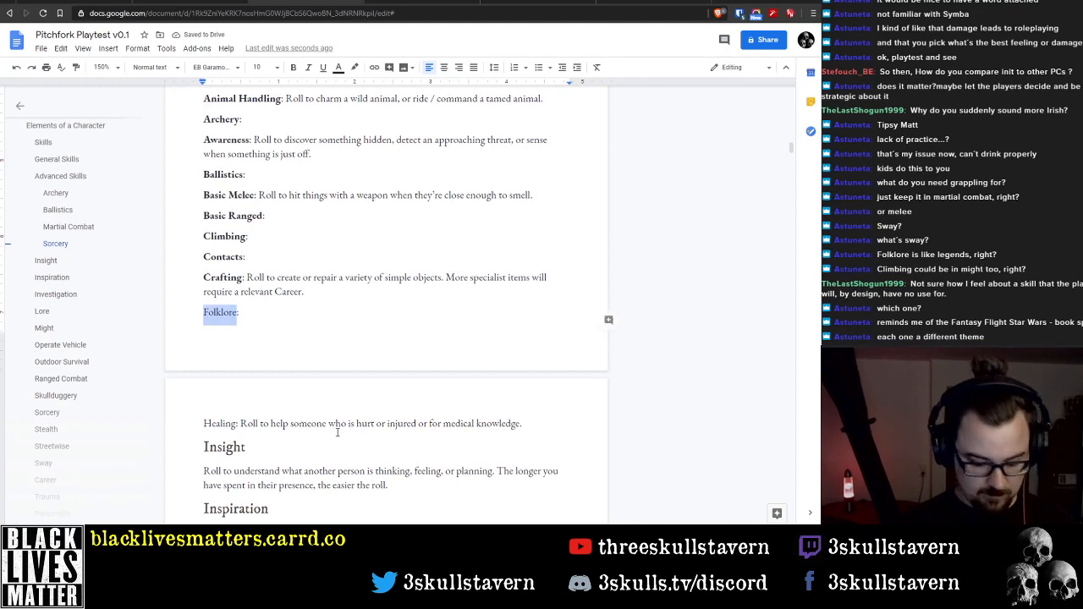
key(ctrl+b)
click(336, 432)
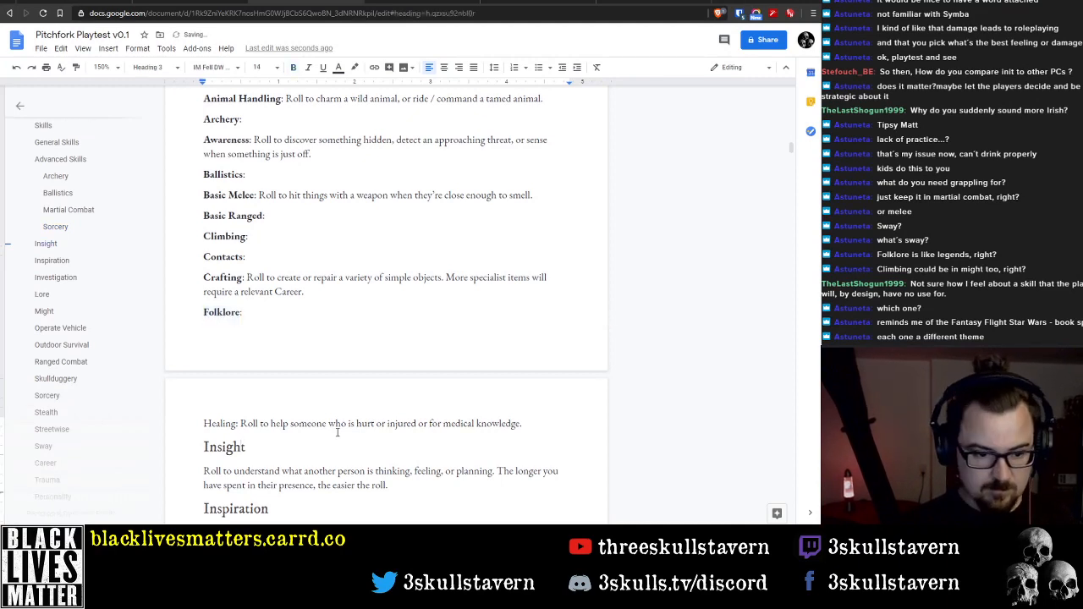
key(Up)
key(shift+Home)
key(ctrl+b)
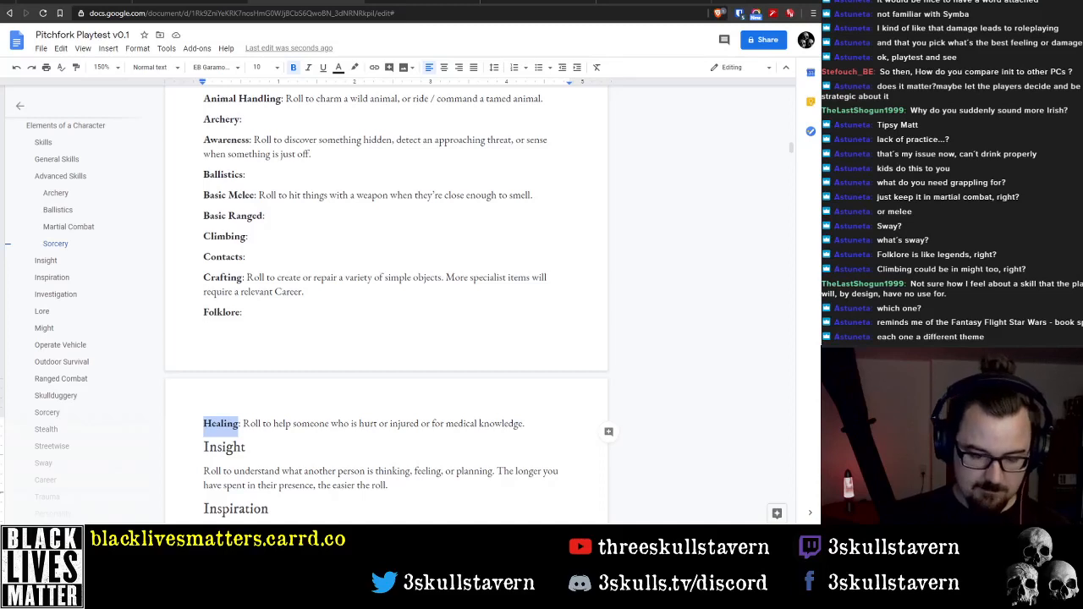
Remove the Insight heading and start its description with the inline label "Insight:", with the word Insight in bold
key(End)
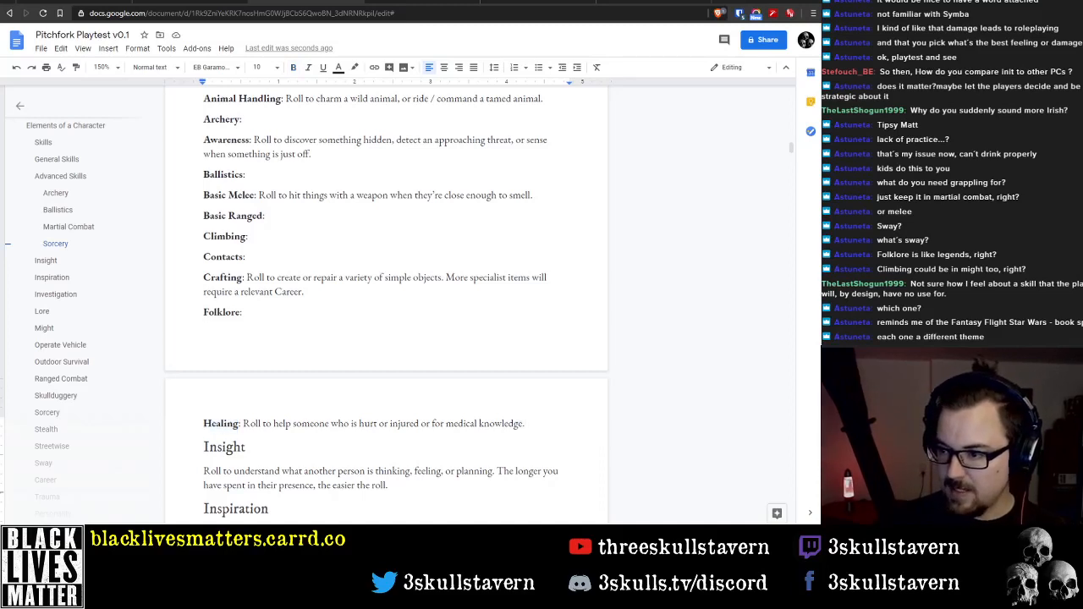
key(Right)
key(shift+End)
key(Delete)
key(Delete)
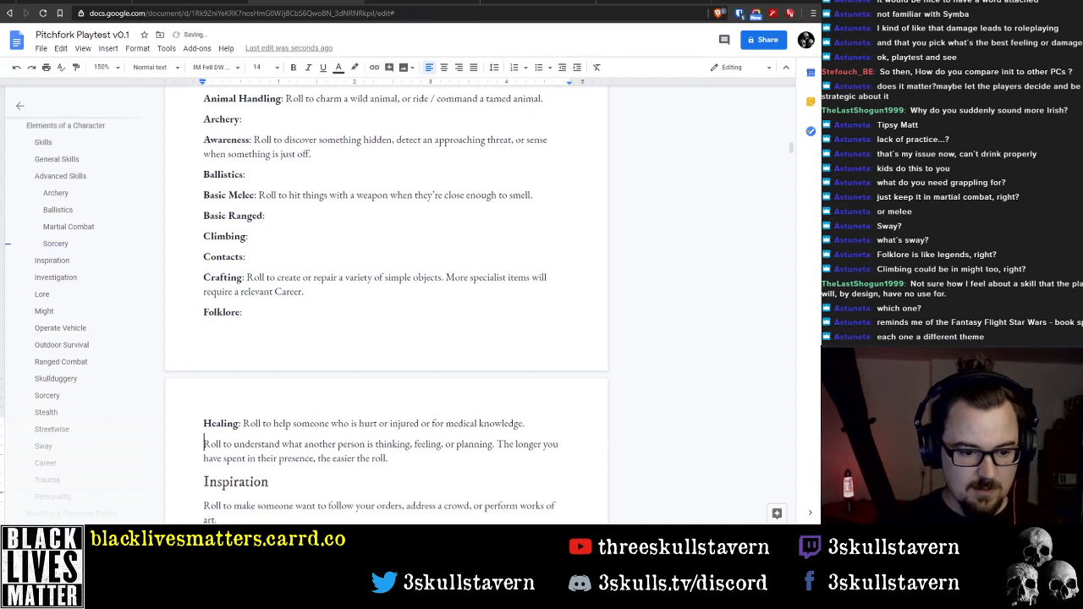
key(Right)
text(Insight)
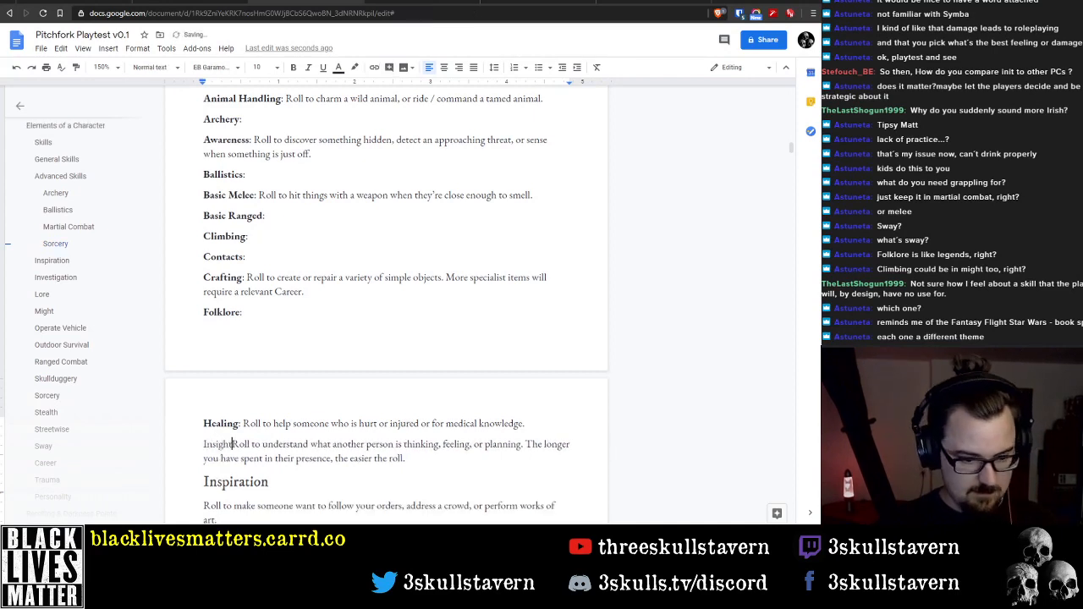
key(ctrl+shift+Left)
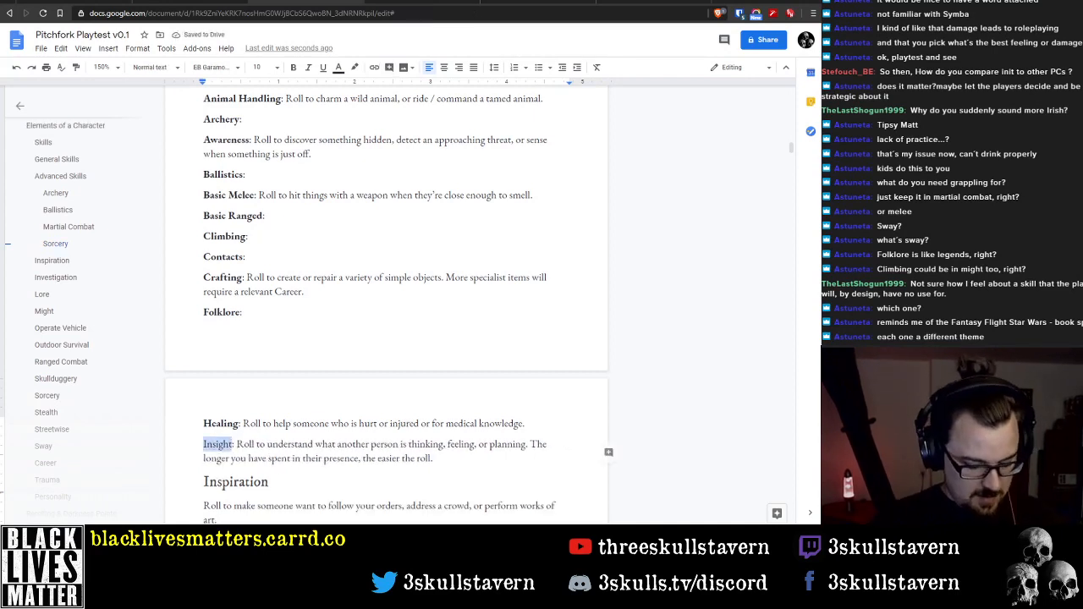
key(ctrl+b)
Remove the Inspiration heading and insert the word "Inspiration" directly before its description
key(Down)
key(Down)
key(Home)
key(shift+End)
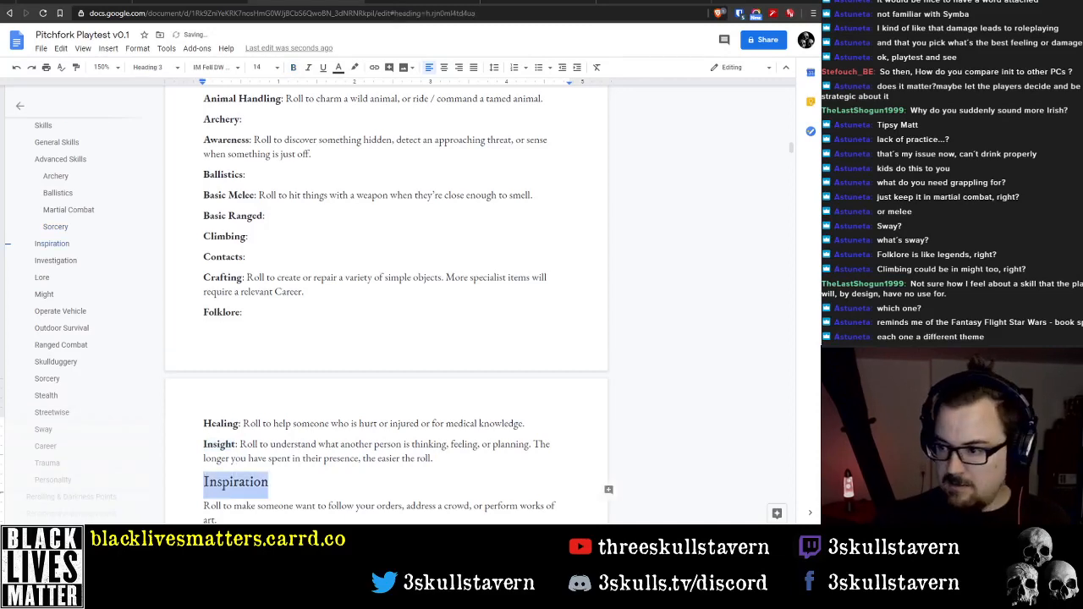
key(Delete)
key(Delete)
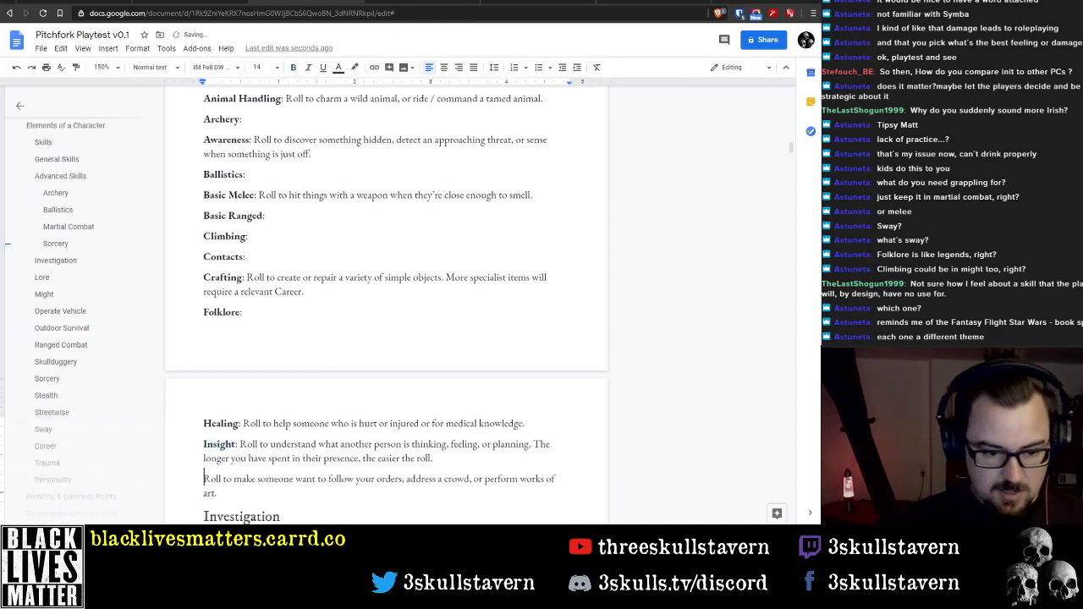
text(Inspiration)
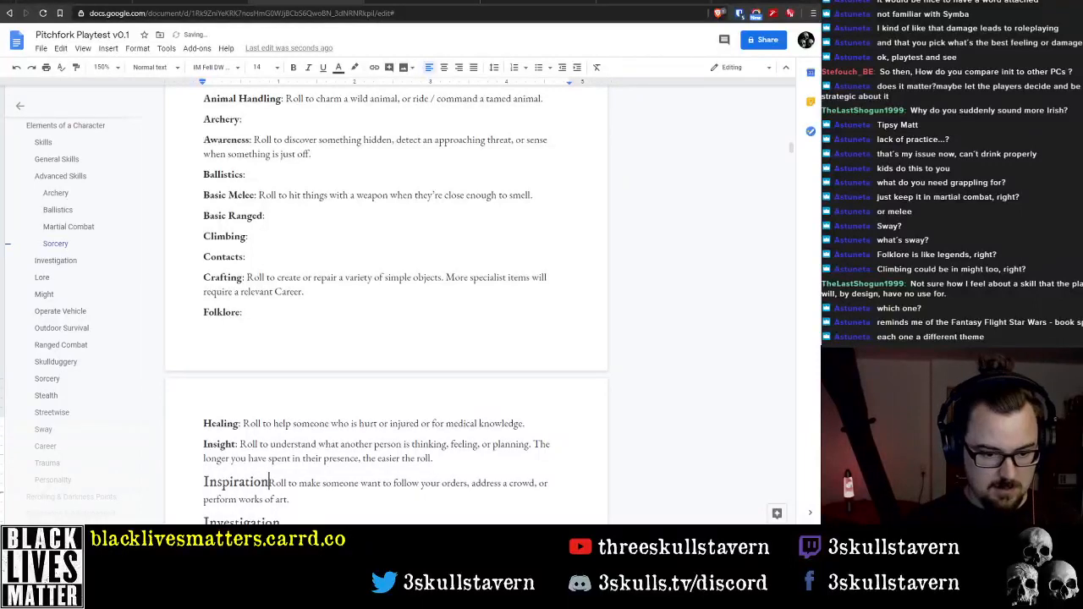
Set the inline Inspiration label to the Normal text style, add a colon after it, and make the word bold
key(shift+Home)
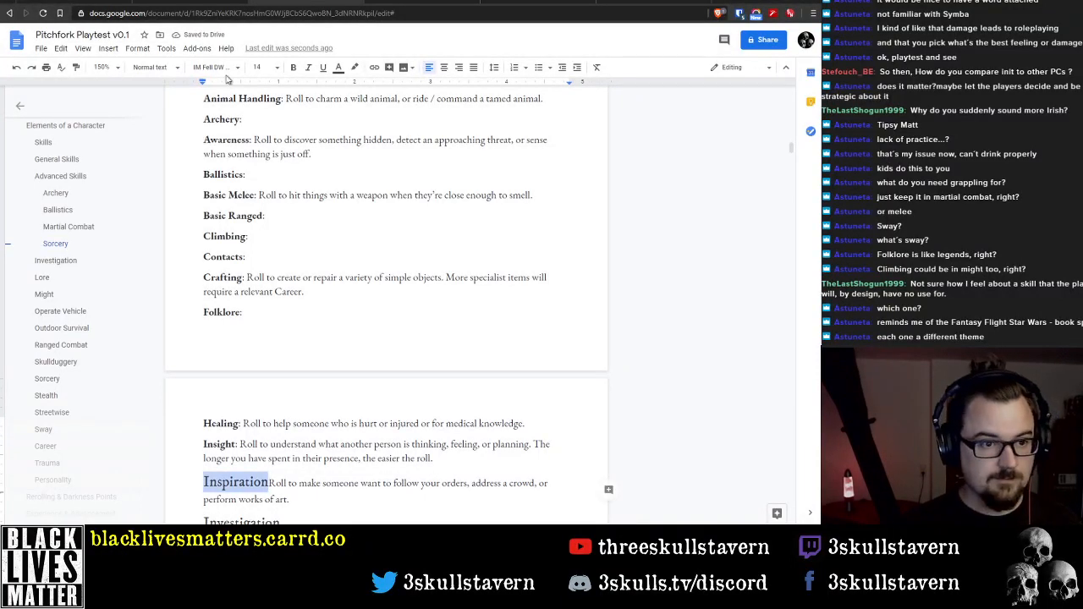
click(152, 67)
click(159, 93)
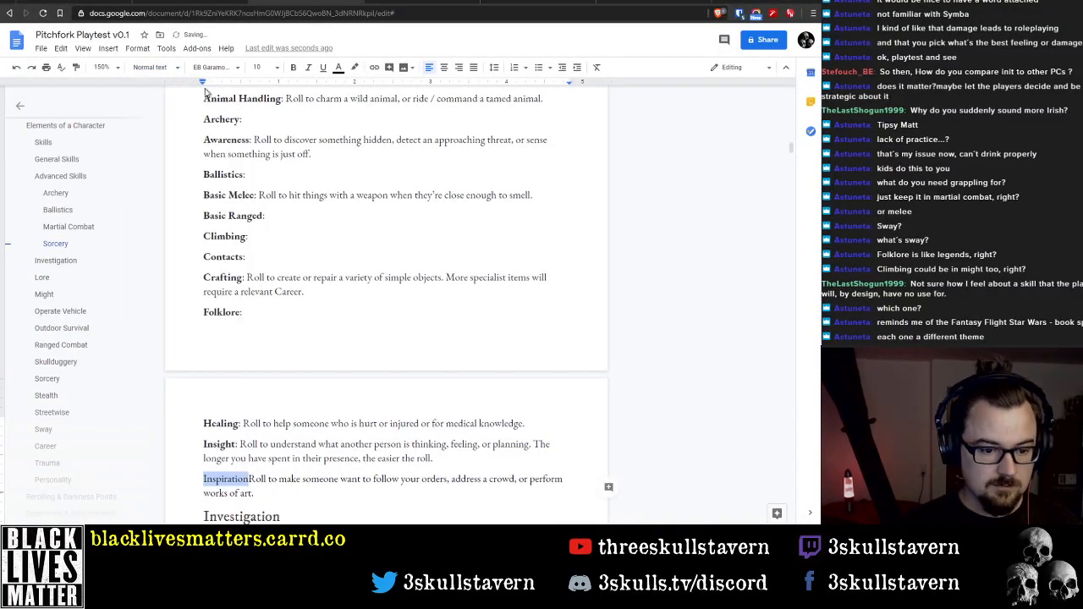
key(Right)
text(:)
key(Left)
key(Left)
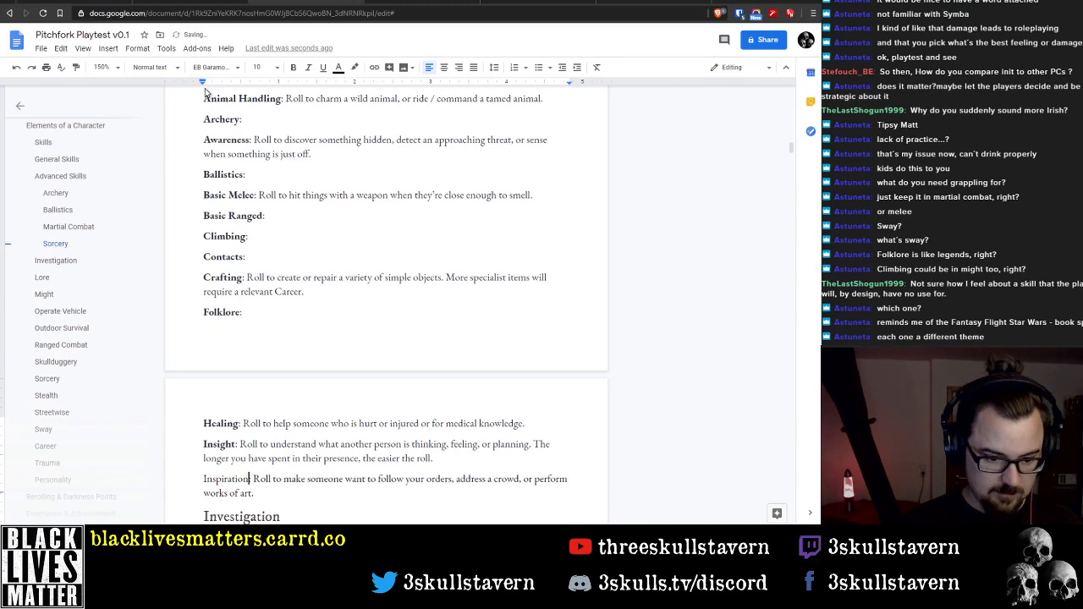
key(shift+Home)
key(ctrl+b)
Remove the Investigation heading and start its description with the inline label "Investigation:", with the word Investigation in bold
key(Down)
key(Down)
key(Home)
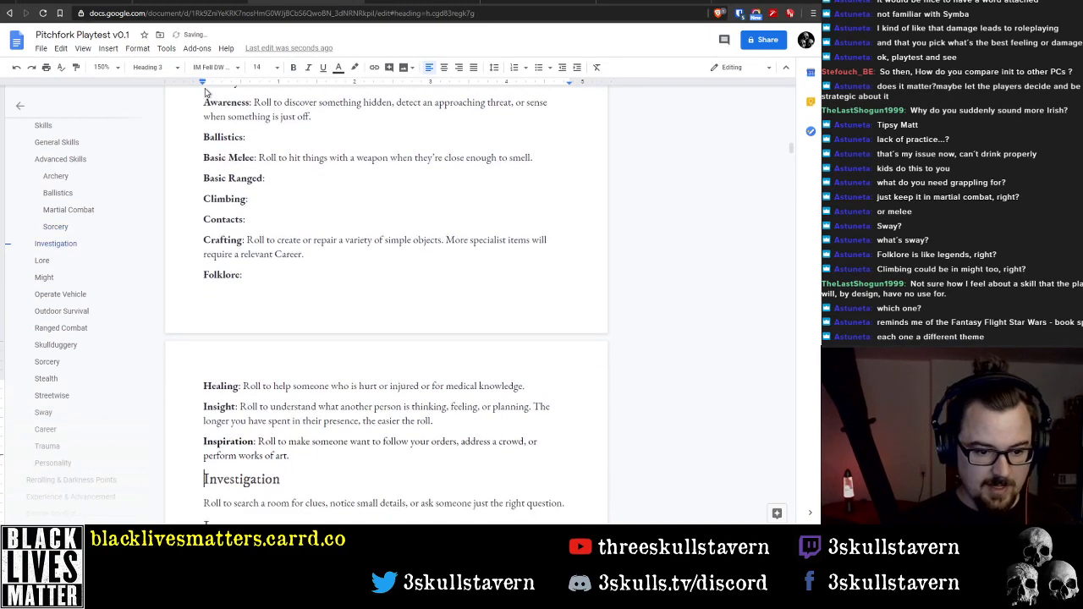
key(shift+End)
key(ctrl+x)
key(Delete)
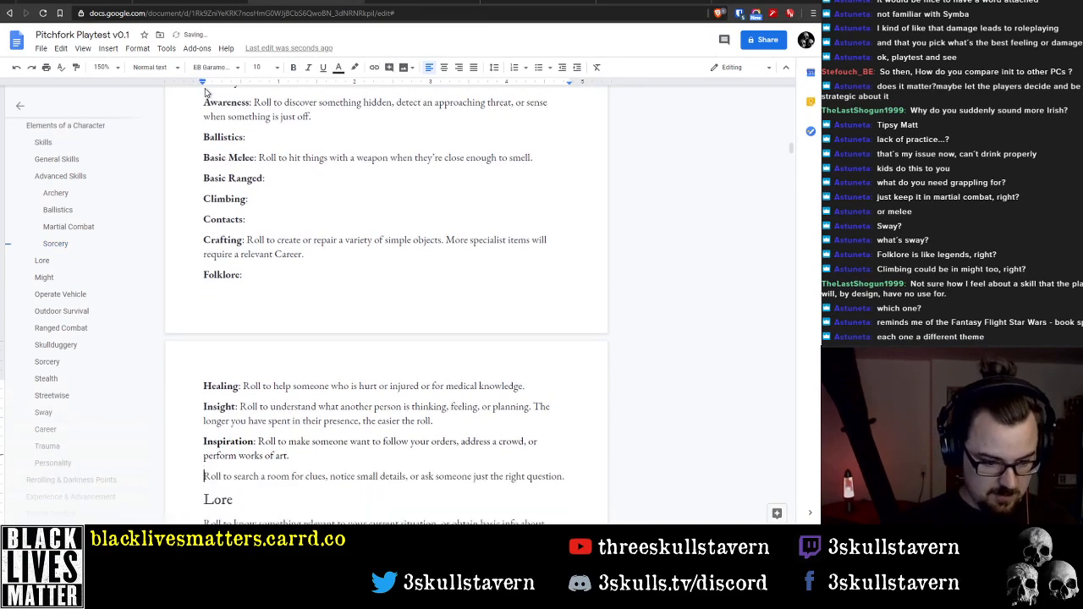
text(Investigation:)
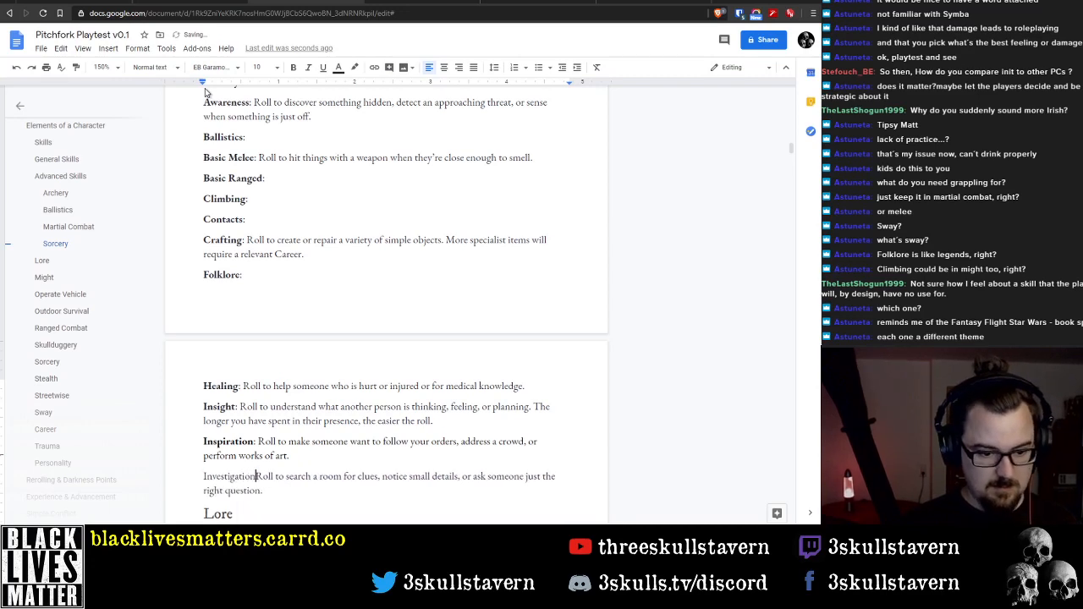
key(Left)
key(Left)
key(shift+Home)
key(ctrl+b)
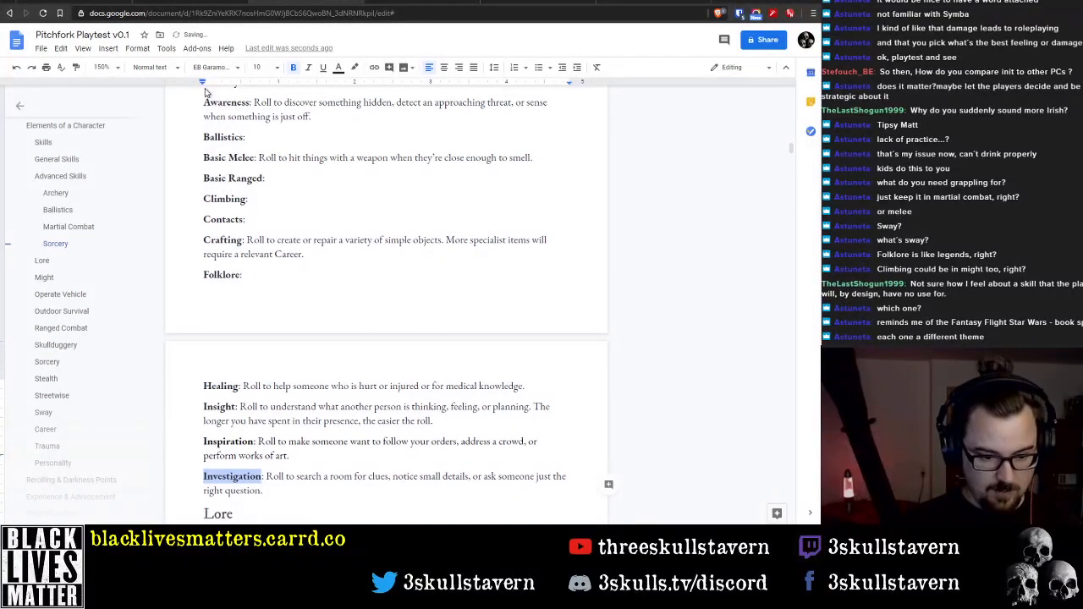
Move the description under the Lore heading to the Folklore label, placing it after the colon
key(Down)
key(End)
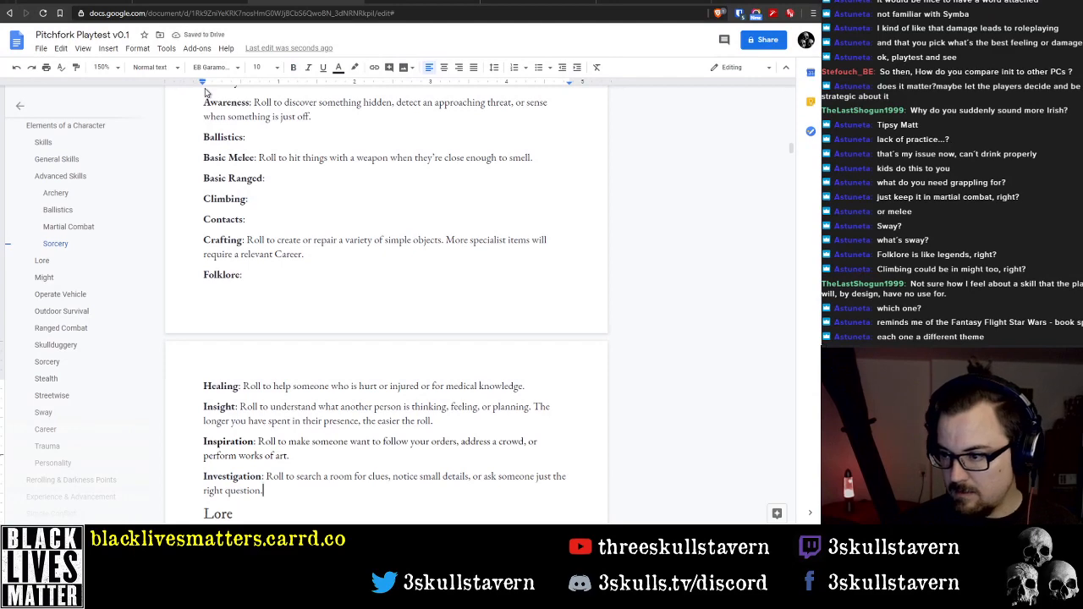
key(Down)
key(Down)
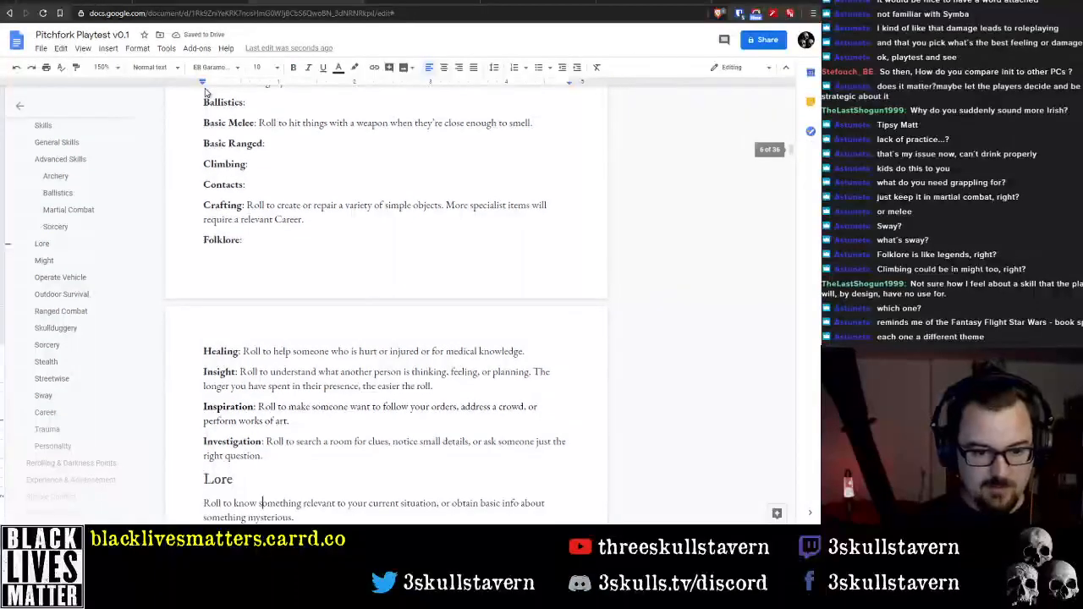
key(Home)
key(shift+Down)
key(shift+End)
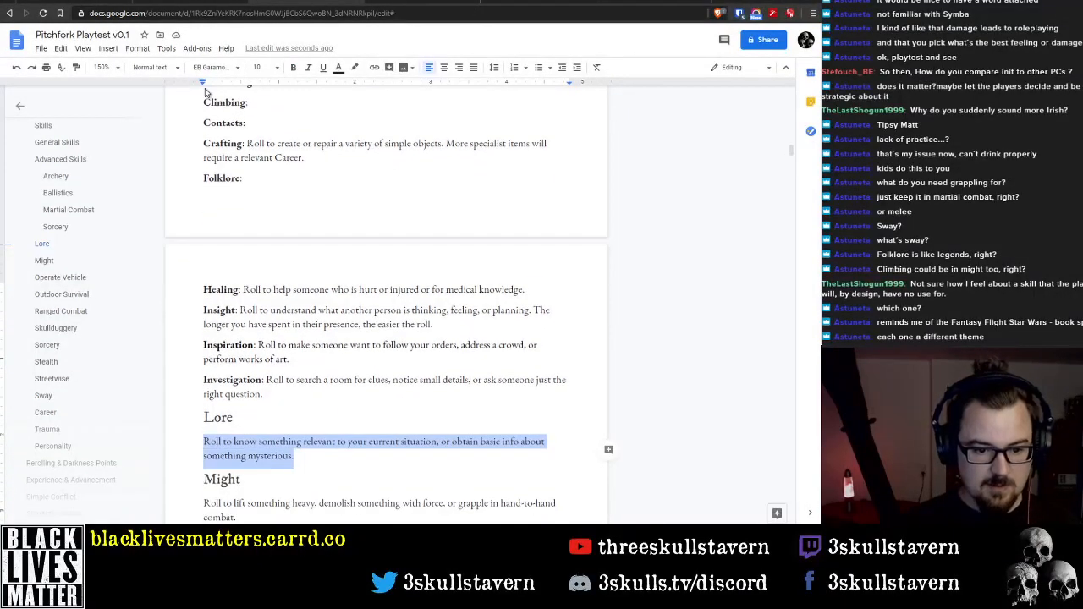
key(BackSpace)
scroll(322, 195, up, 2)
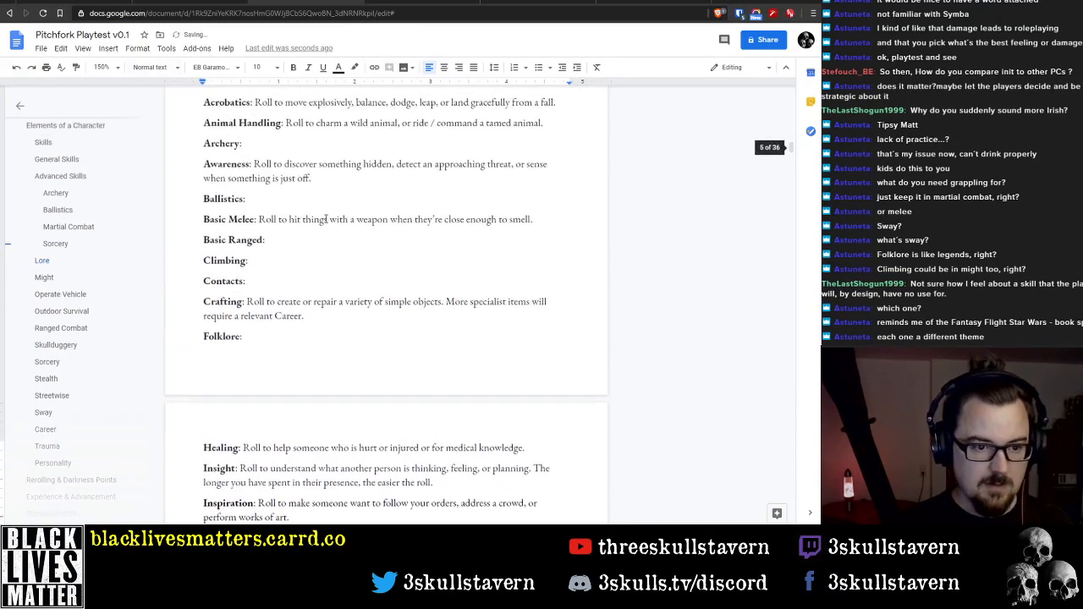
click(292, 338)
key(ctrl+v)
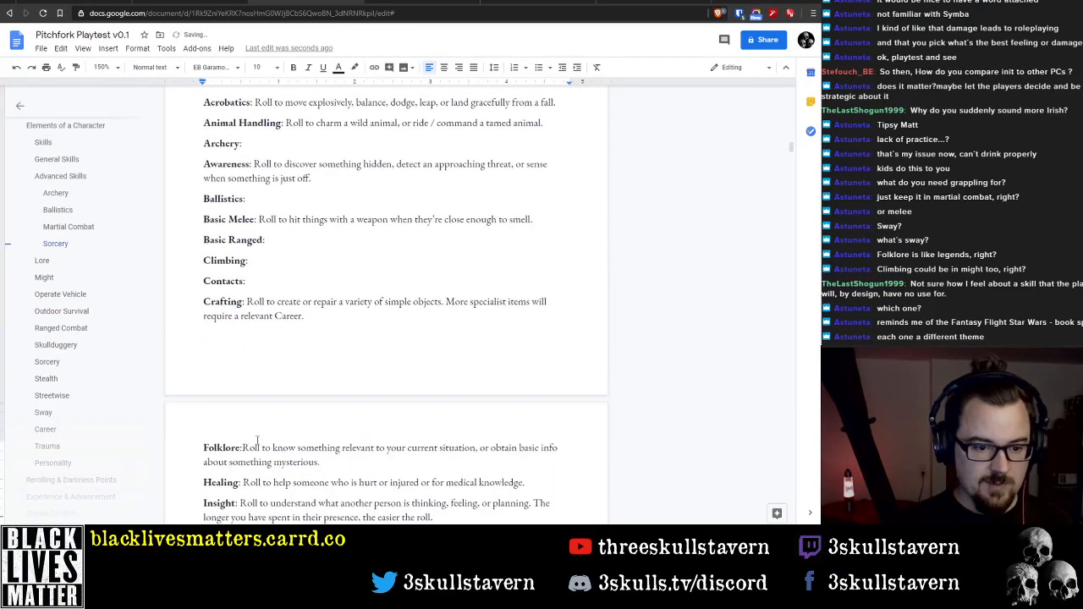
Highlight the Folklore description in yellow, leaving its label unhighlighted
drag(245, 447, 334, 463)
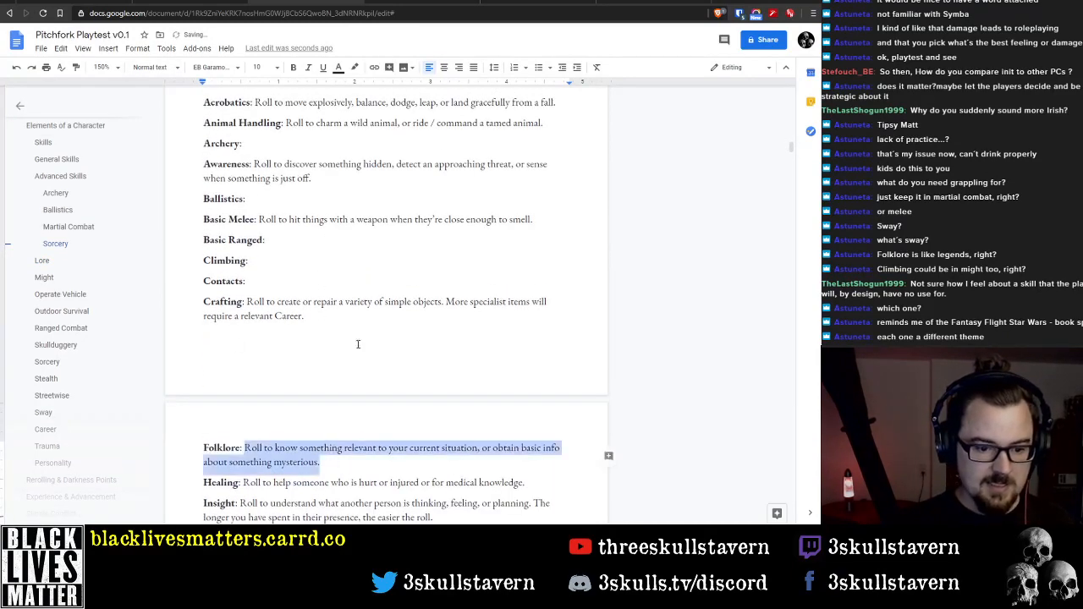
click(355, 68)
click(405, 129)
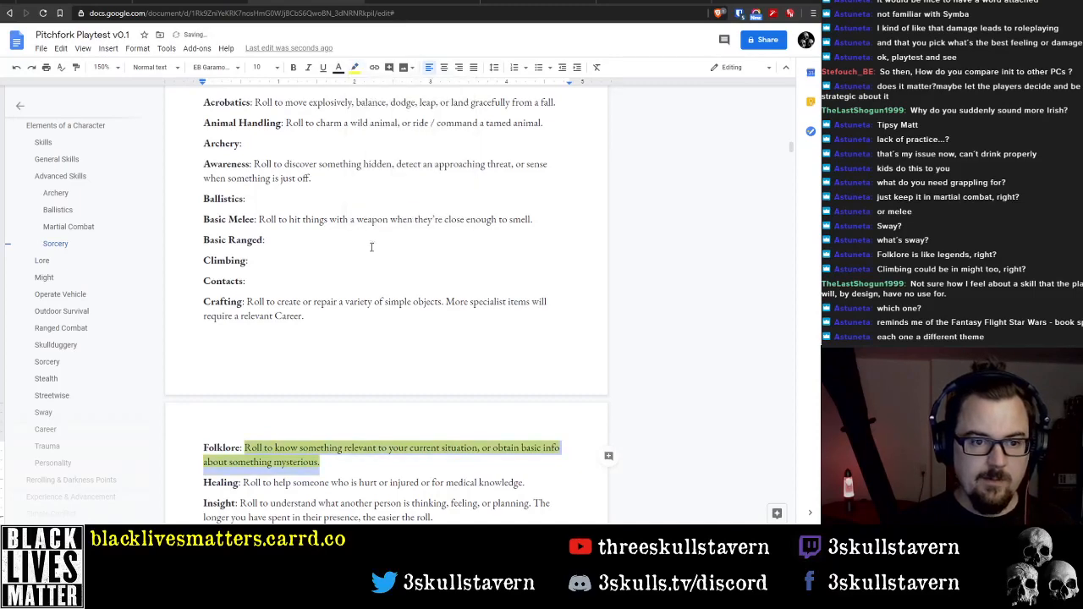
Highlight the Basic Melee description, leaving its label unhighlighted
scroll(368, 246, up, 1)
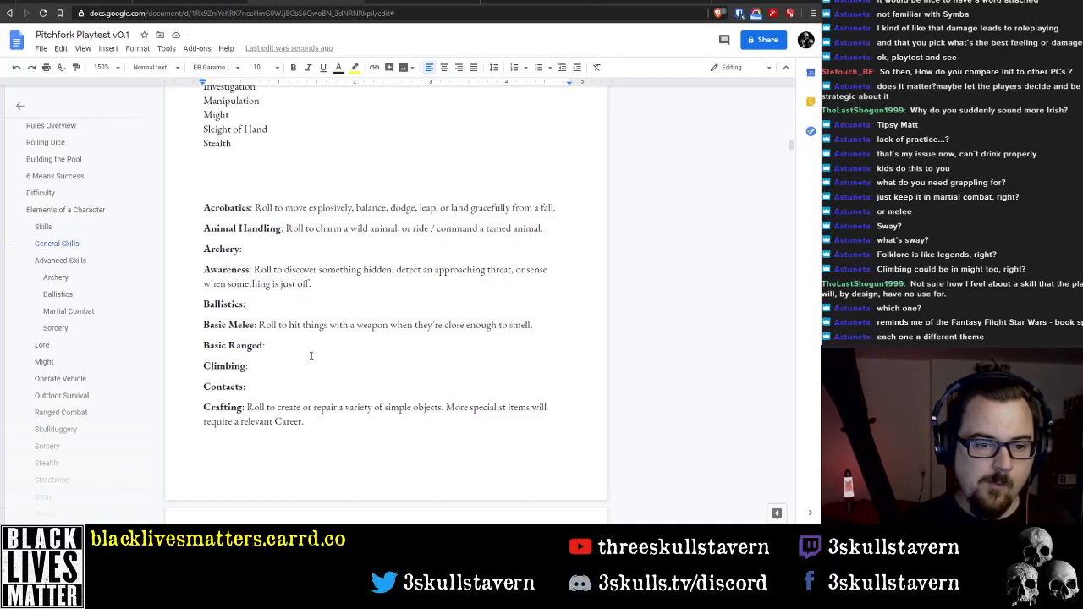
mouse_move(259, 325)
mouse_down()
mouse_move(544, 324)
mouse_move(533, 325)
mouse_up()
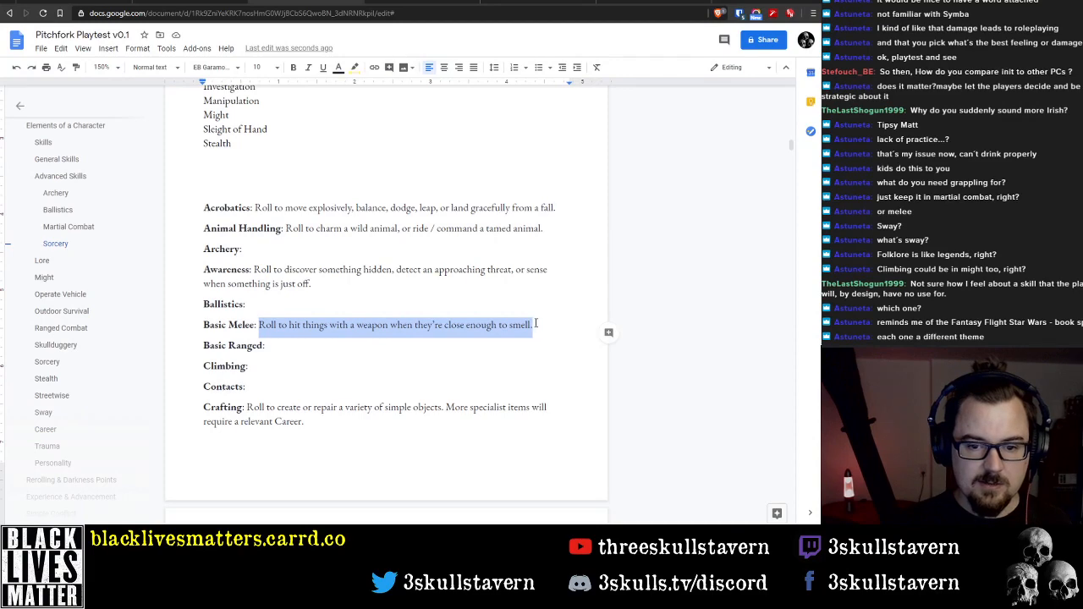
click(354, 67)
click(393, 117)
Delete the Lore heading and the empty line beneath it
scroll(370, 331, down, 4)
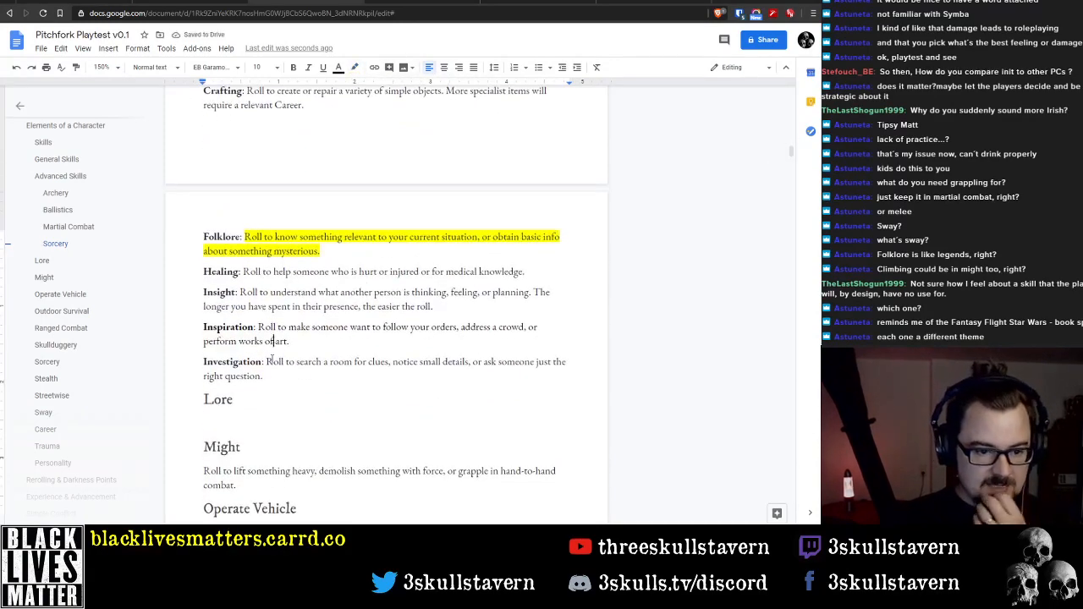
click(264, 380)
click(266, 393)
key(shift+Home)
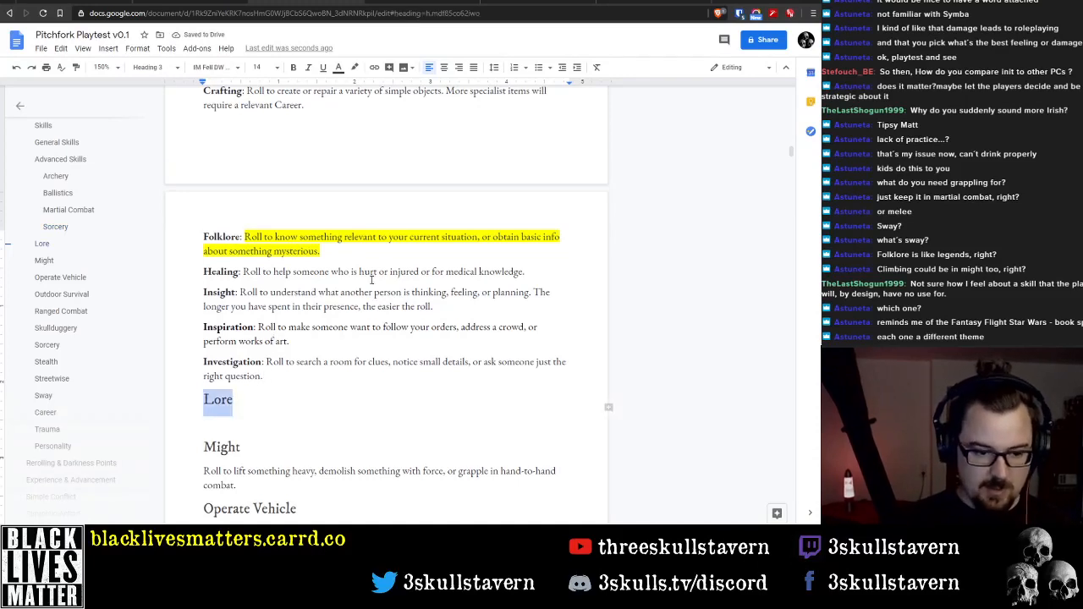
key(BackSpace)
key(Delete)
key(Delete)
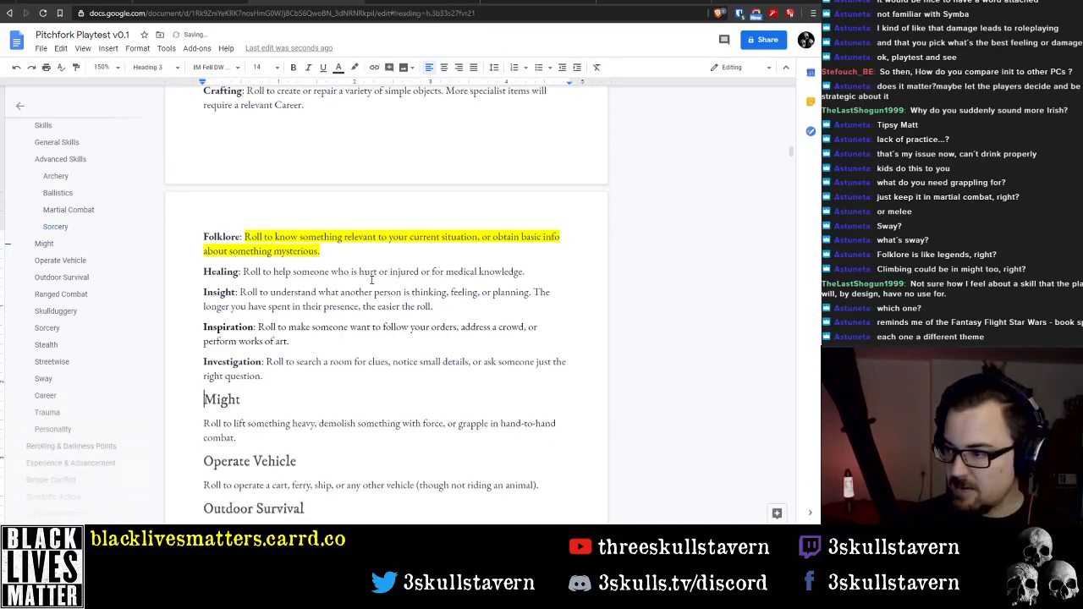
Replace the Might heading with a "Martial Combat:" line and an inline "Might:" label before its description, with the word Might in bold
key(shift+End)
key(BackSpace)
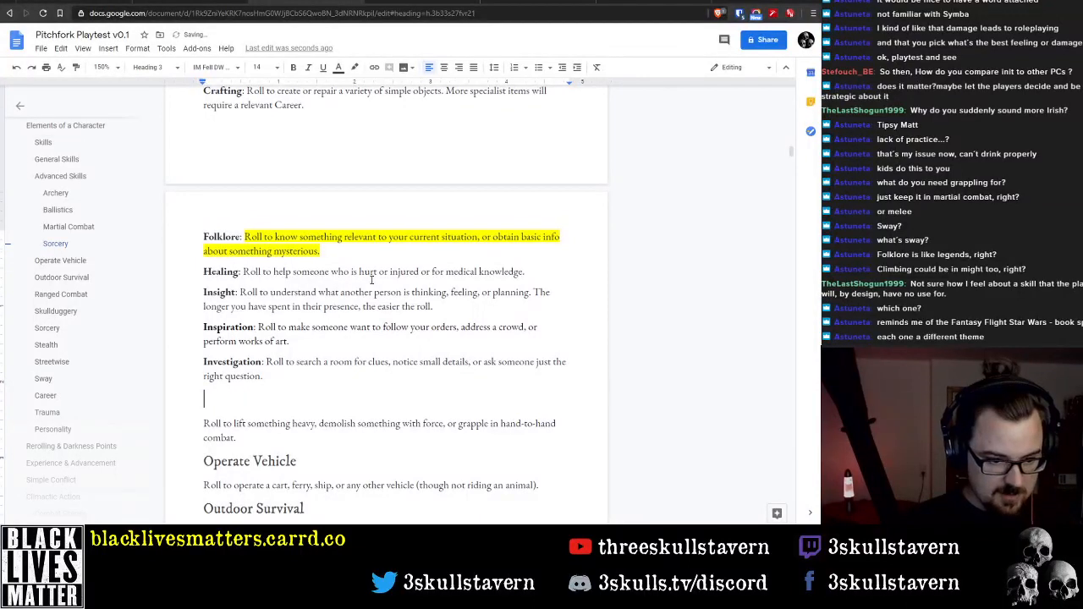
key(Delete)
text(Martial Comb)
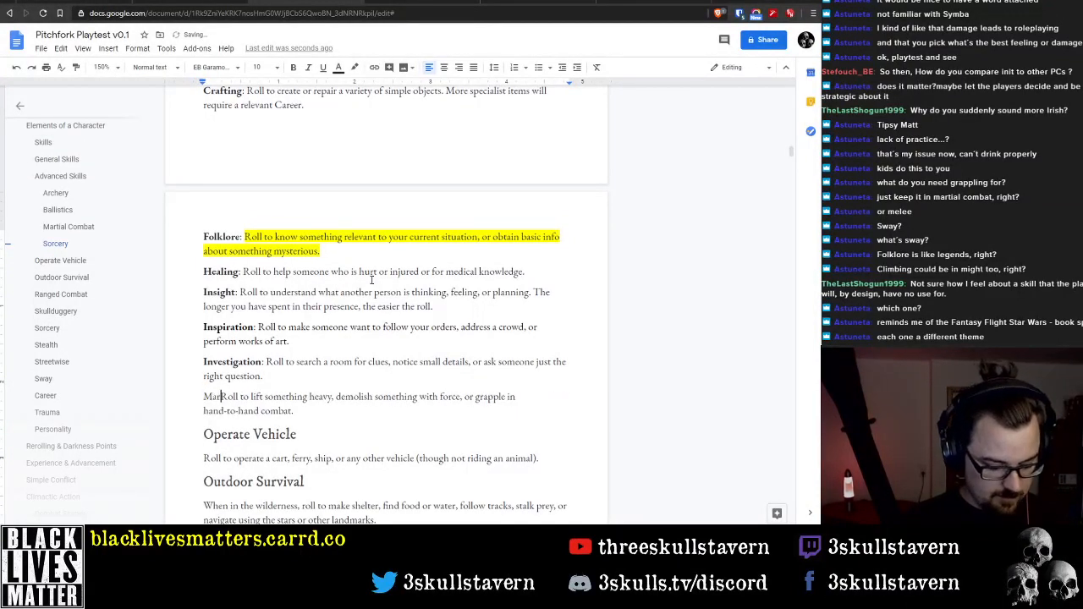
text(at:)
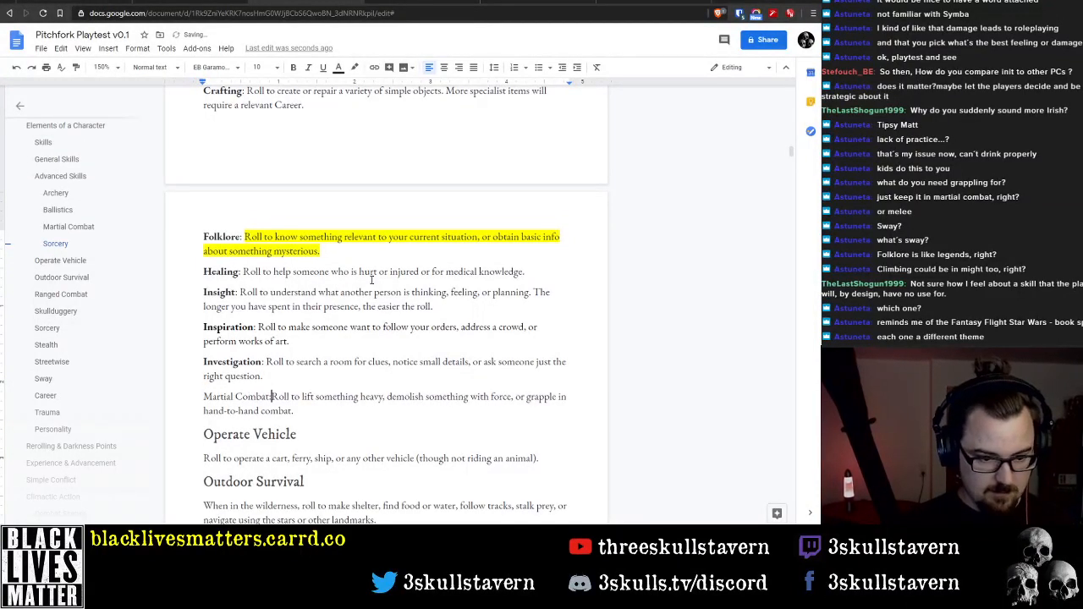
key(Return)
text(Might:)
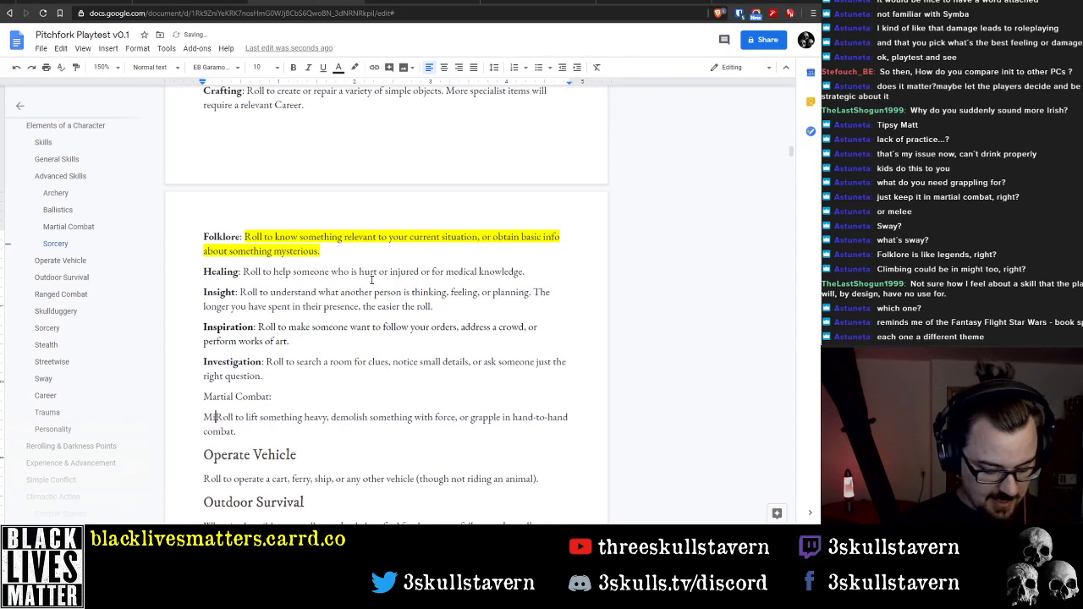
key(ctrl+shift+Left)
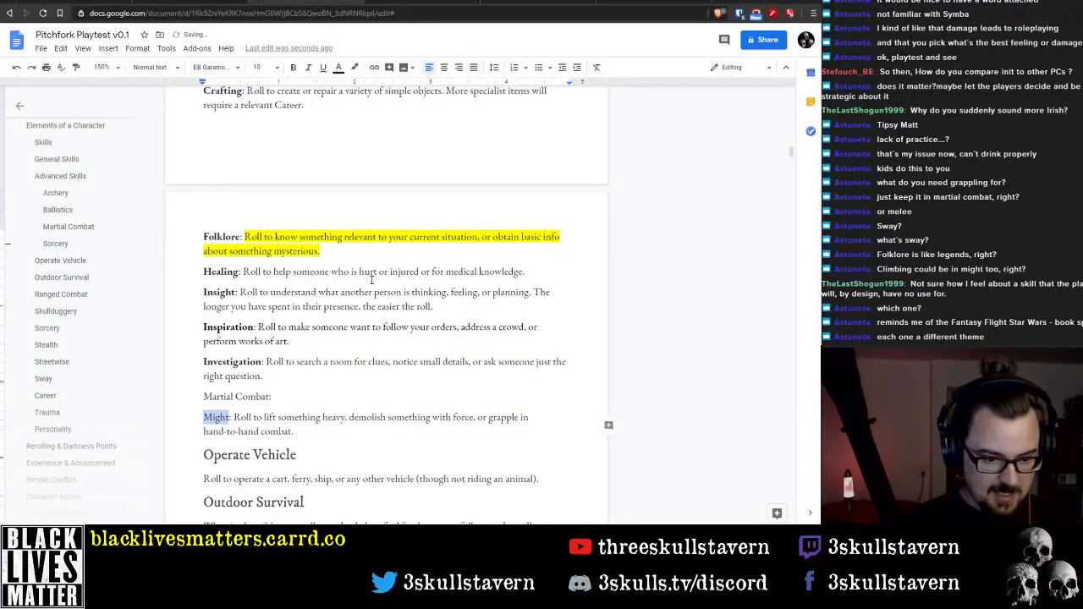
key(ctrl+b)
Delete "or grapple in hand-to-hand combat" from the Might description so that it ends after "with force"
key(Right)
key(ctrl+Right)
key(ctrl+Right)
key(ctrl+Right)
key(ctrl+Right)
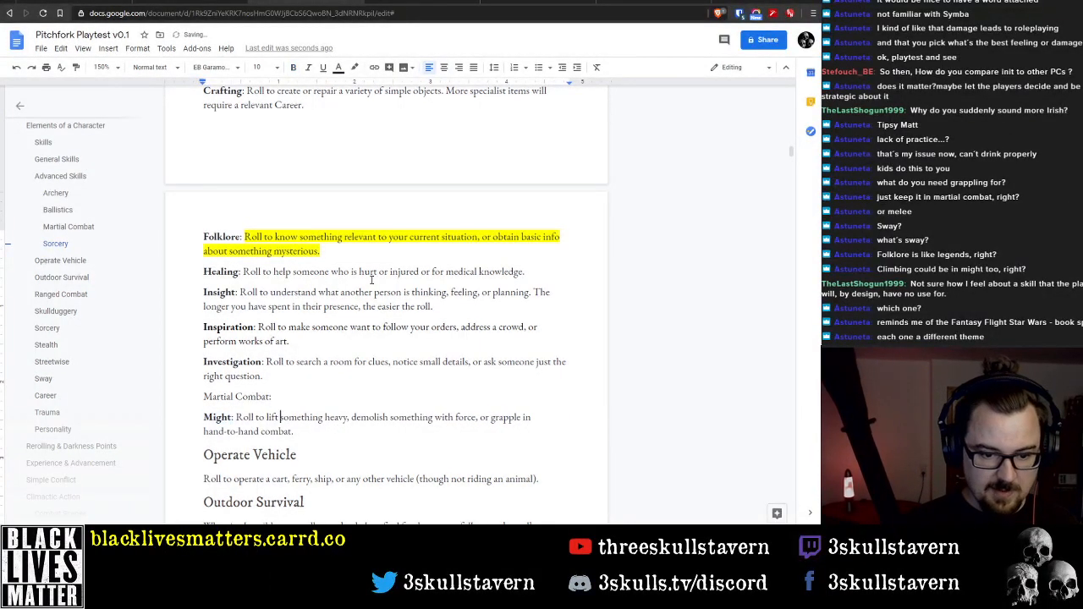
key(ctrl+Right)
key(ctrl+Right)
key(ctrl+Right)
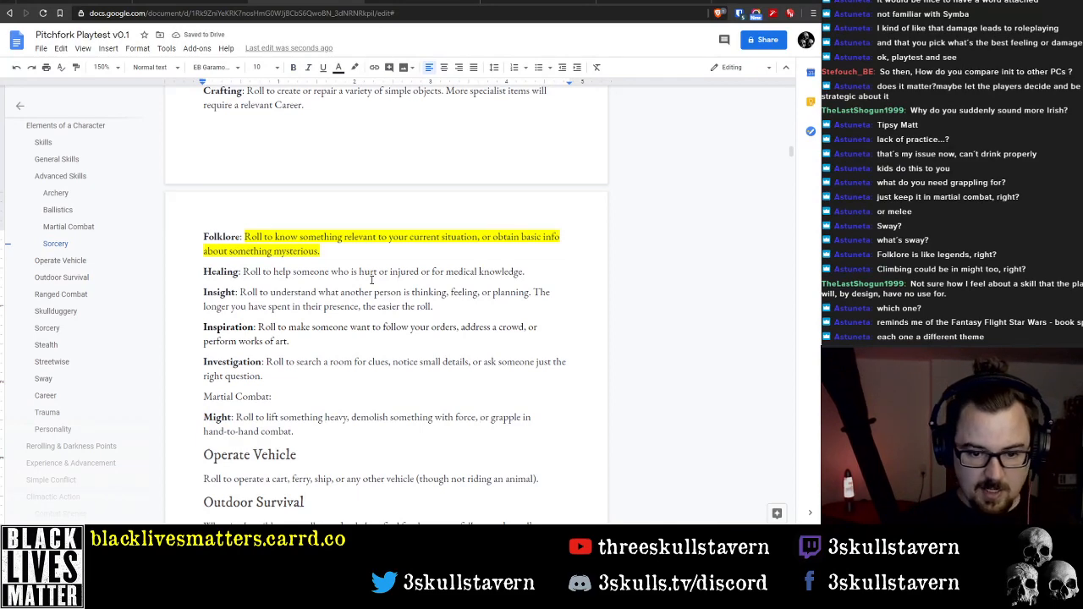
key(ctrl+shift+Down)
key(BackSpace)
Reword the Might description to "Roll to lift or move something heavy or demolish something with force."
key(BackSpace)
key(BackSpace)
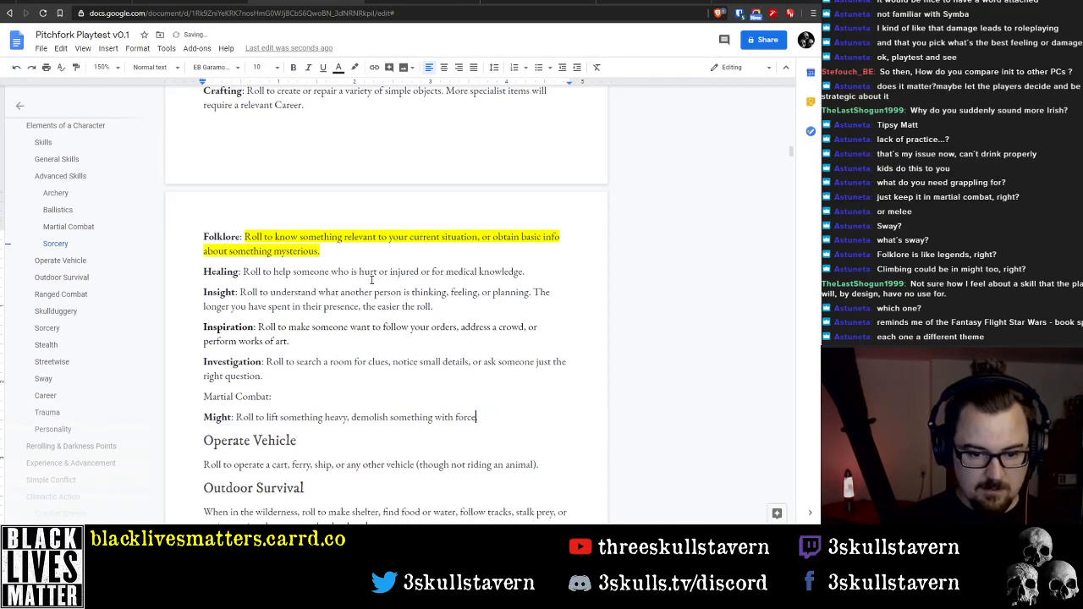
key(ctrl+Left)
key(BackSpace)
key(BackSpace)
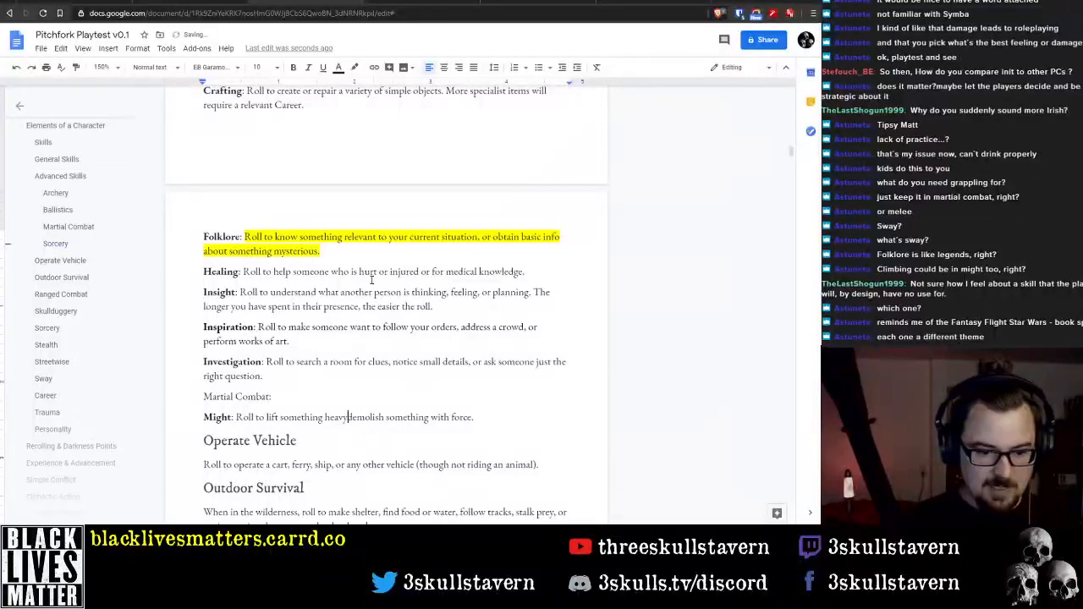
text(or)
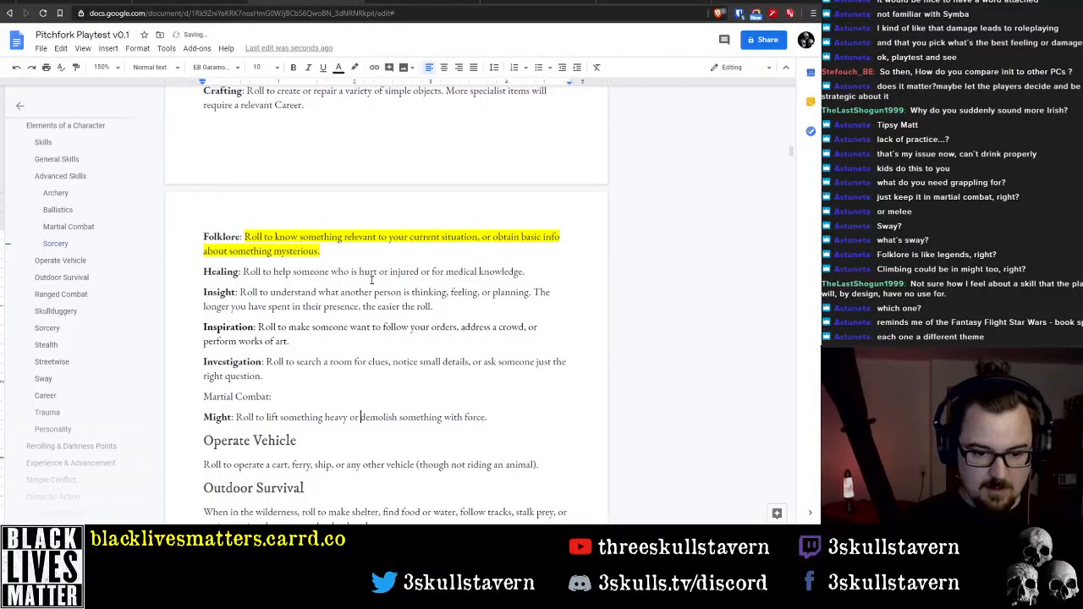
key(ctrl+Left)
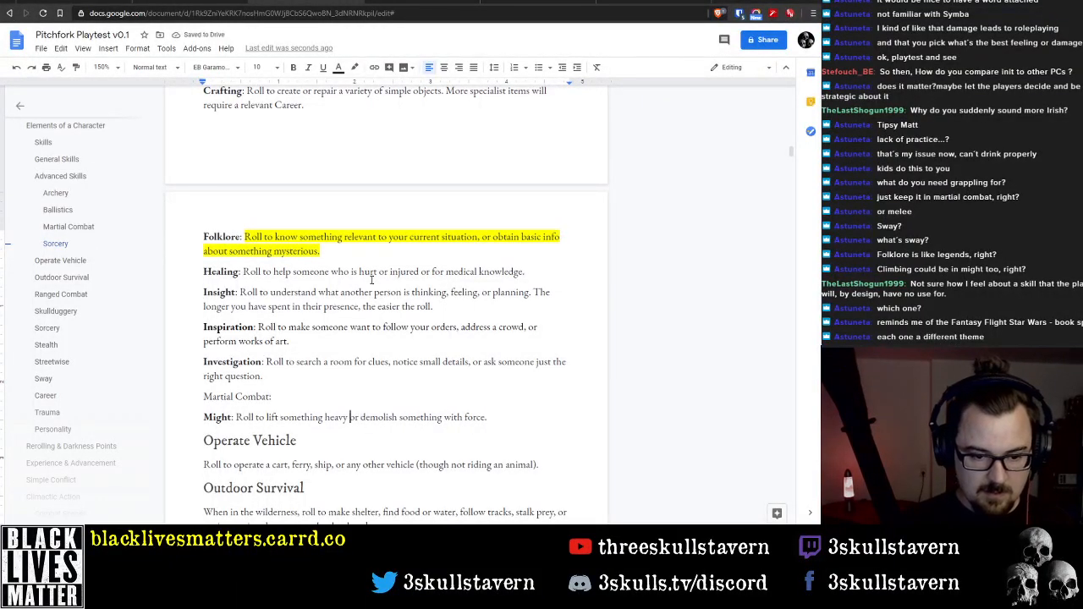
text(or move)
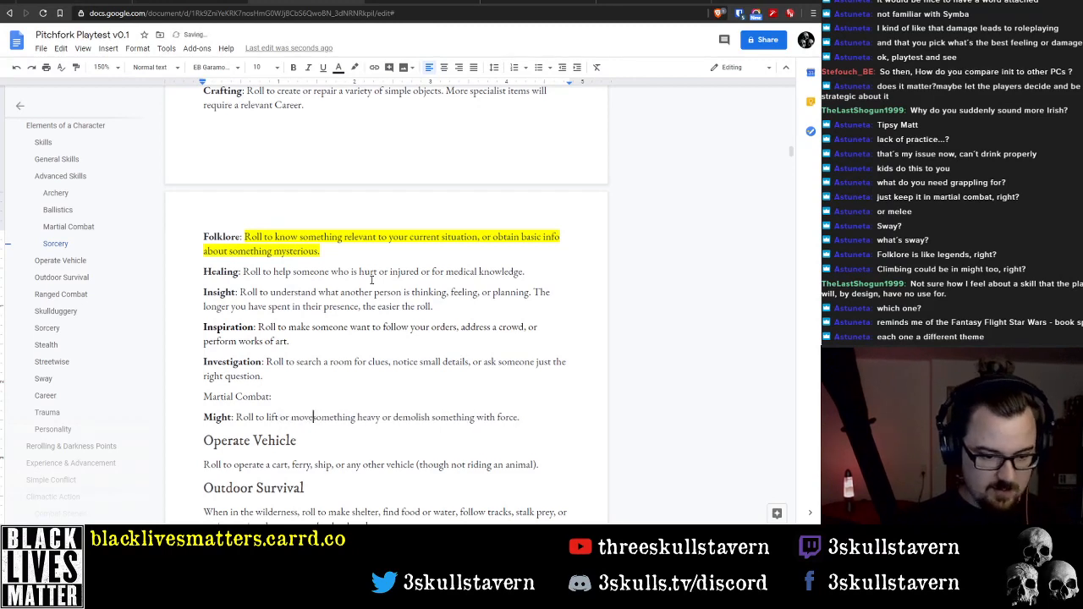
key(End)
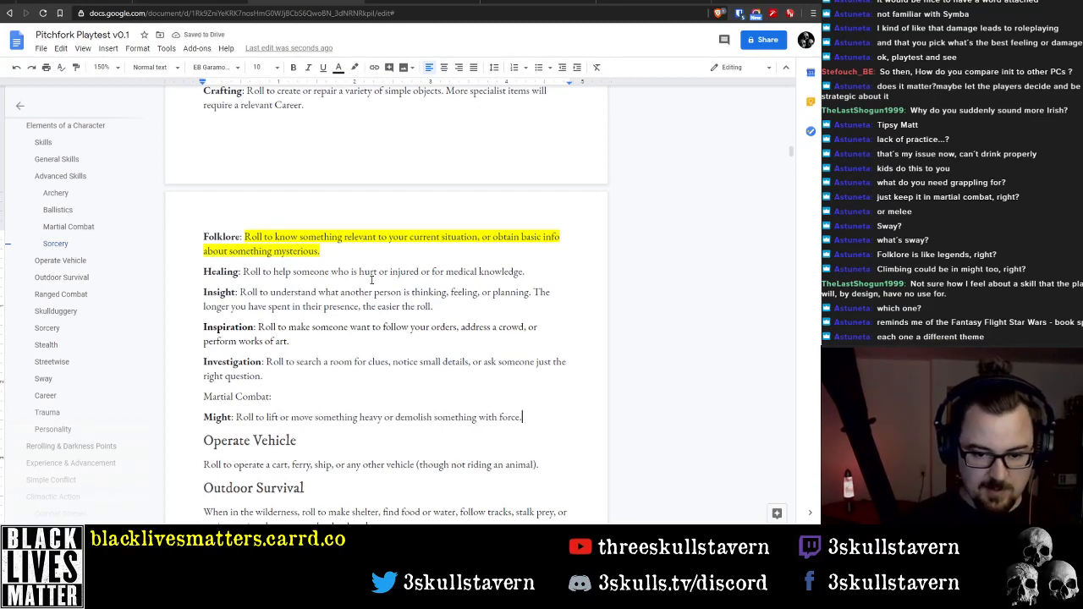
Make the words "Martial Combat" bold in the label line above Might
key(ctrl+shift+Left)
key(ctrl+shift+Left)
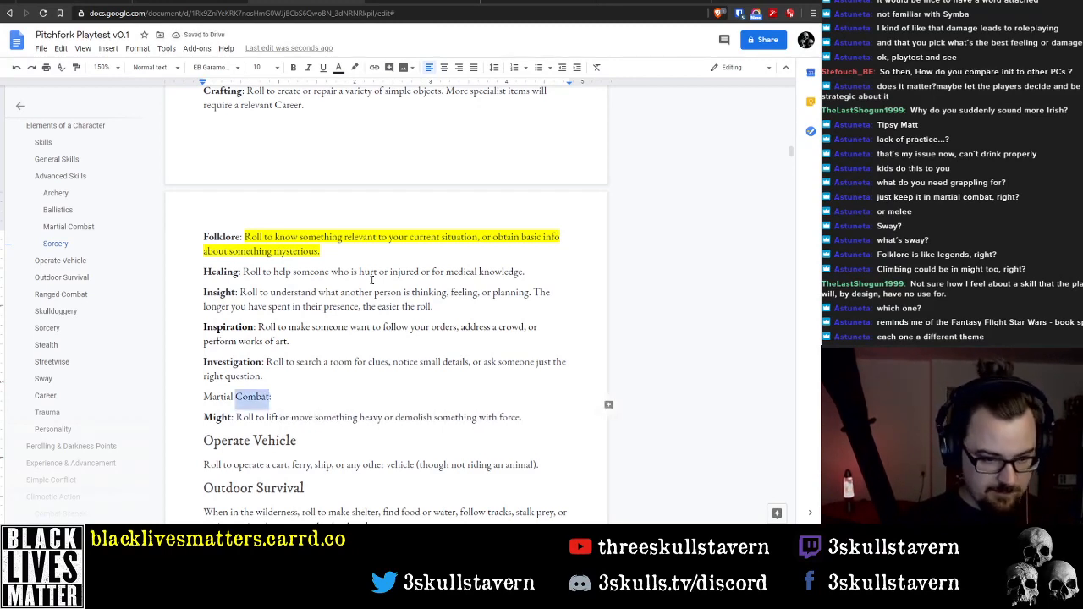
key(ctrl+b)
key(Down)
key(End)
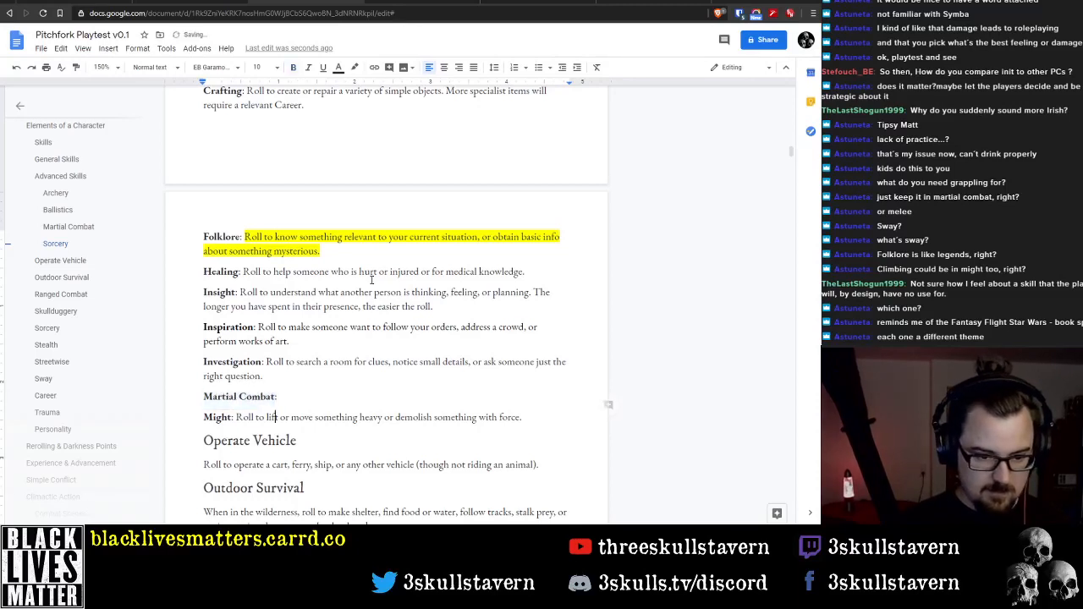
text(This)
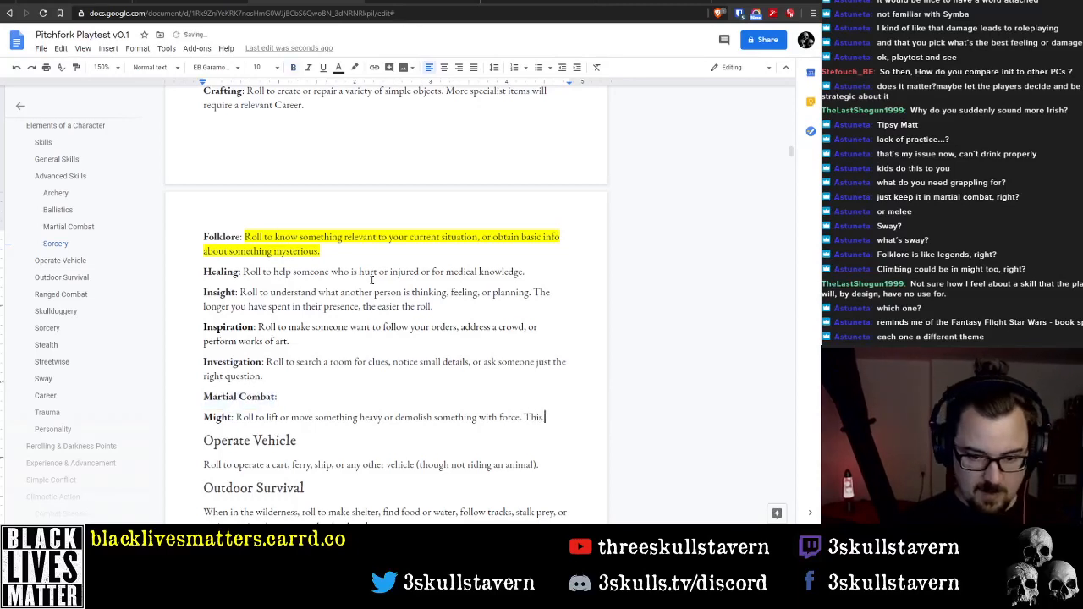
key(BackSpace)
key(BackSpace)
key(BackSpace)
key(BackSpace)
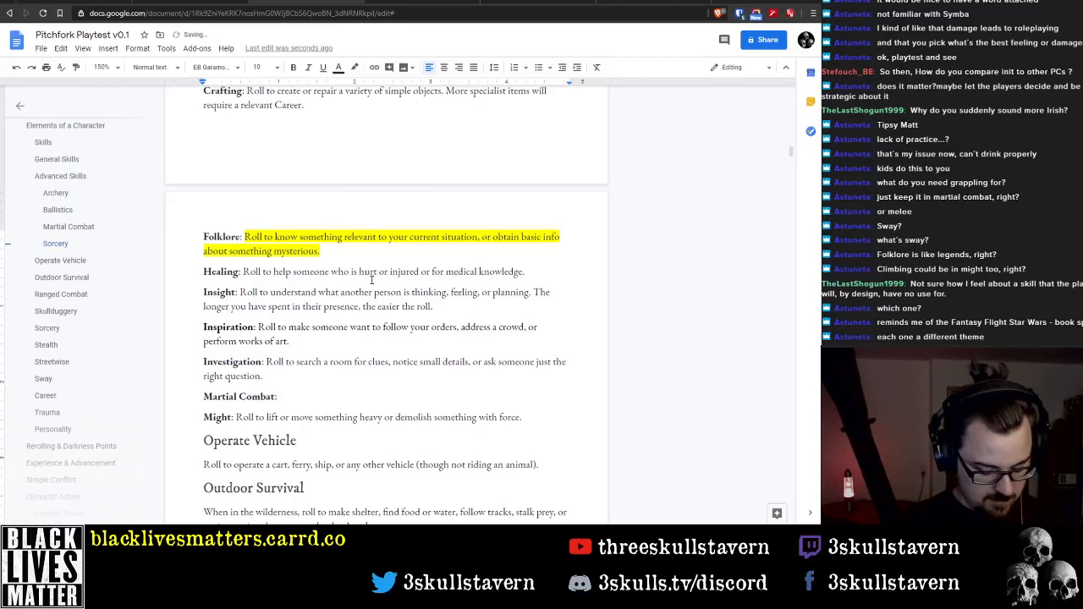
text(Carrying )
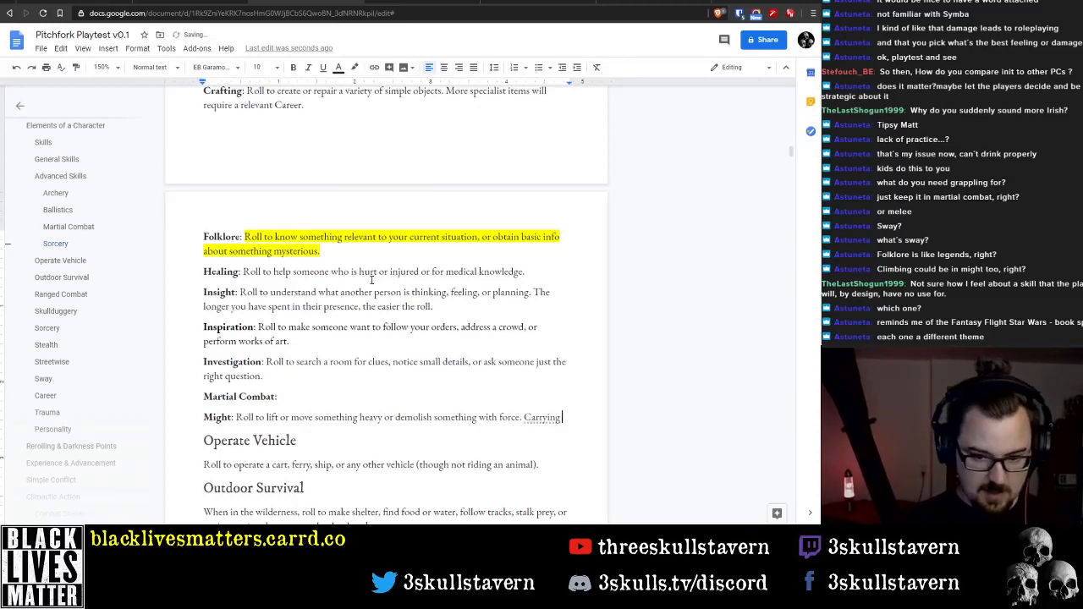
text(something l)
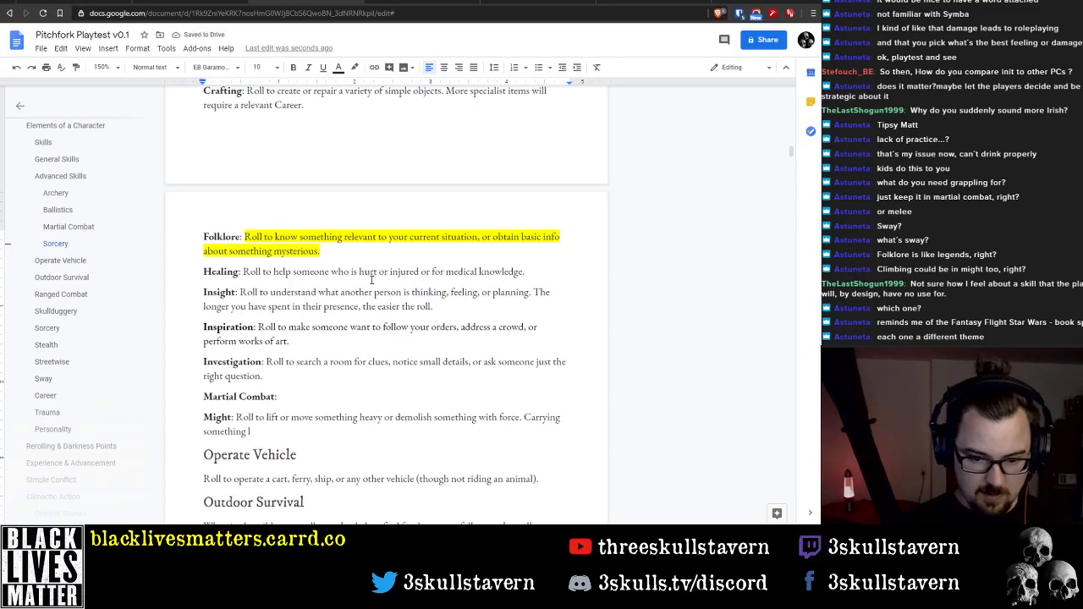
key(ctrl+shift+Left)
key(ctrl+shift+Left)
key(ctrl+shift+Left)
Add the sentence "Feats of endurance should be rolled against Vitality." to the end of the Might description
text(Feats)
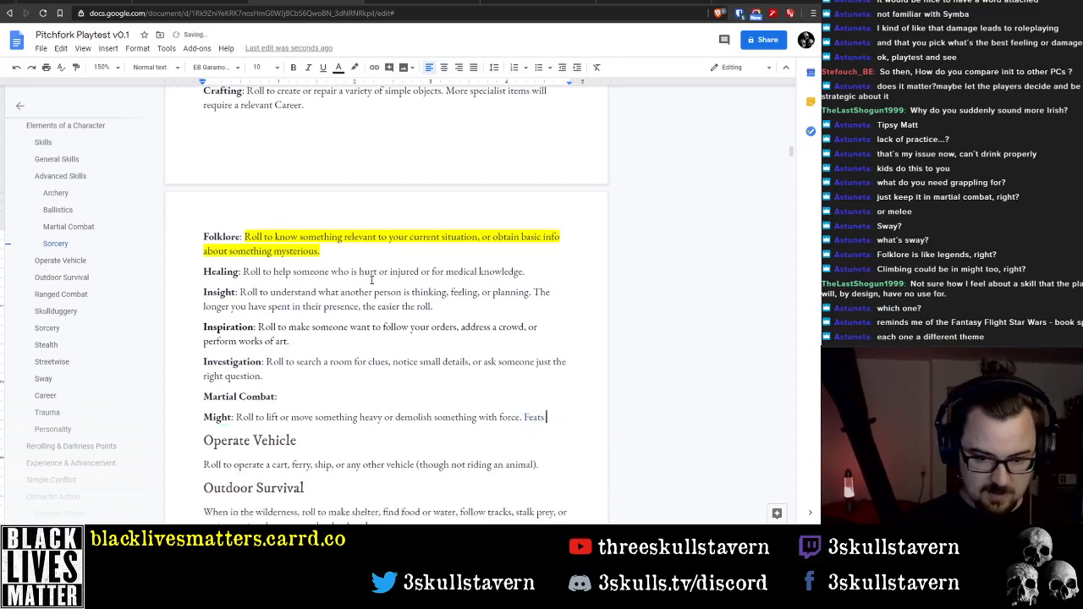
text( of Endurance )
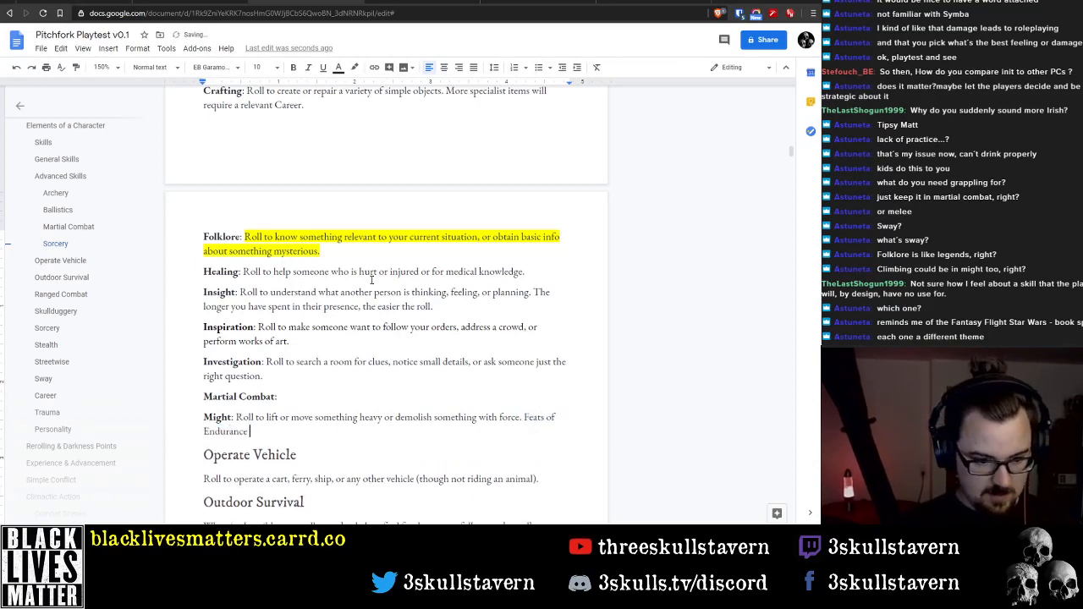
text(should)
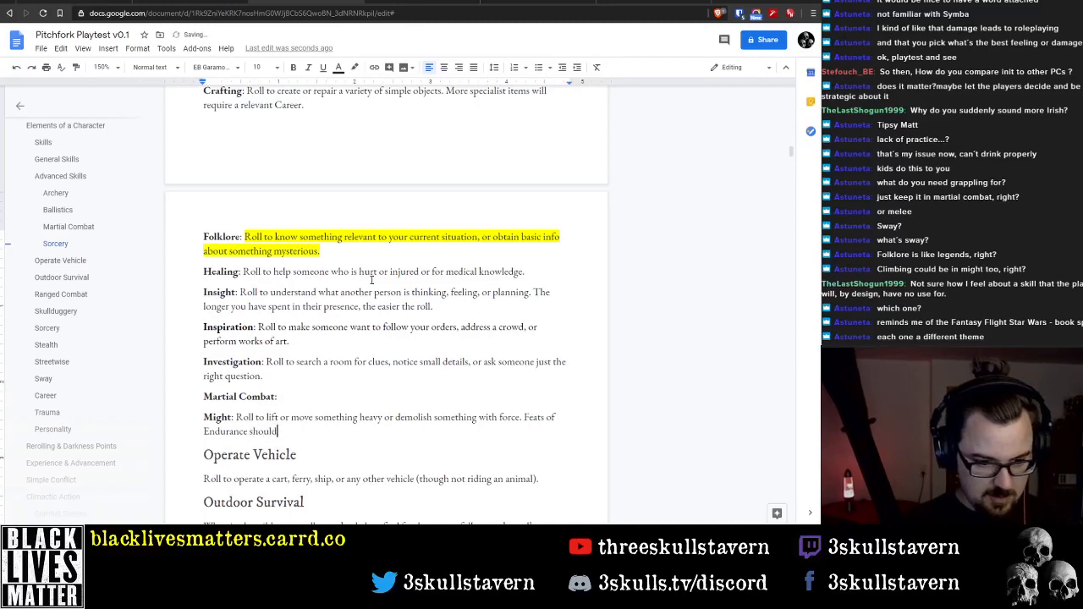
text( be rolled against Vu)
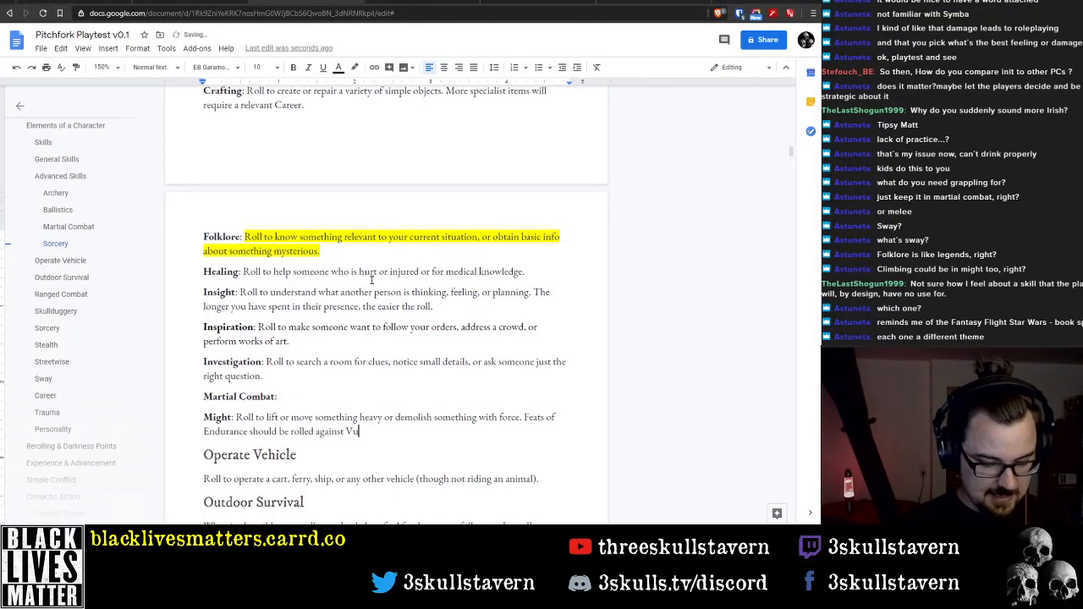
key(BackSpace)
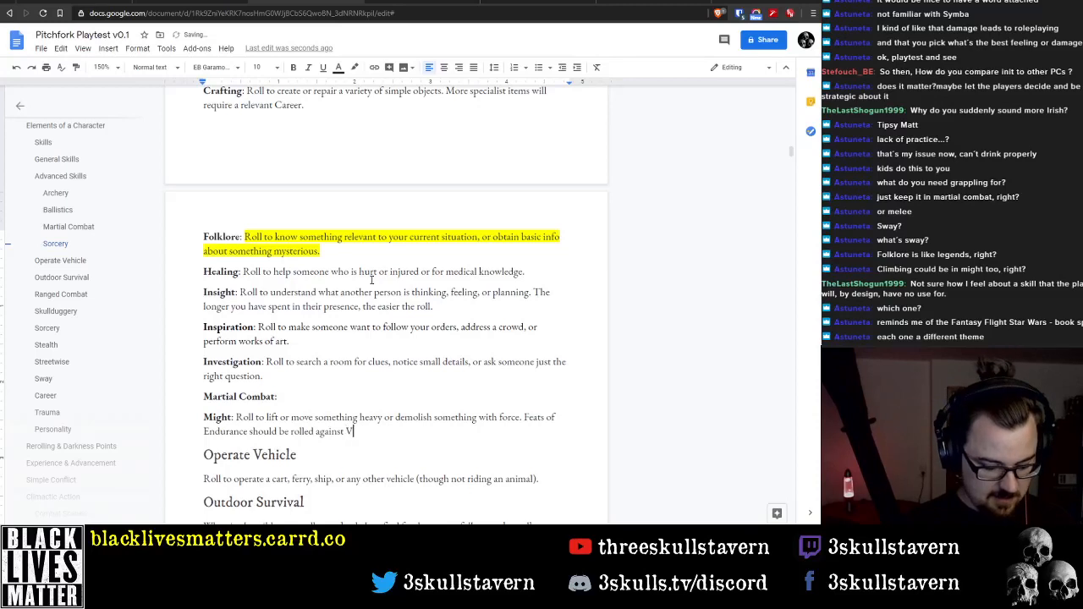
text(italit)
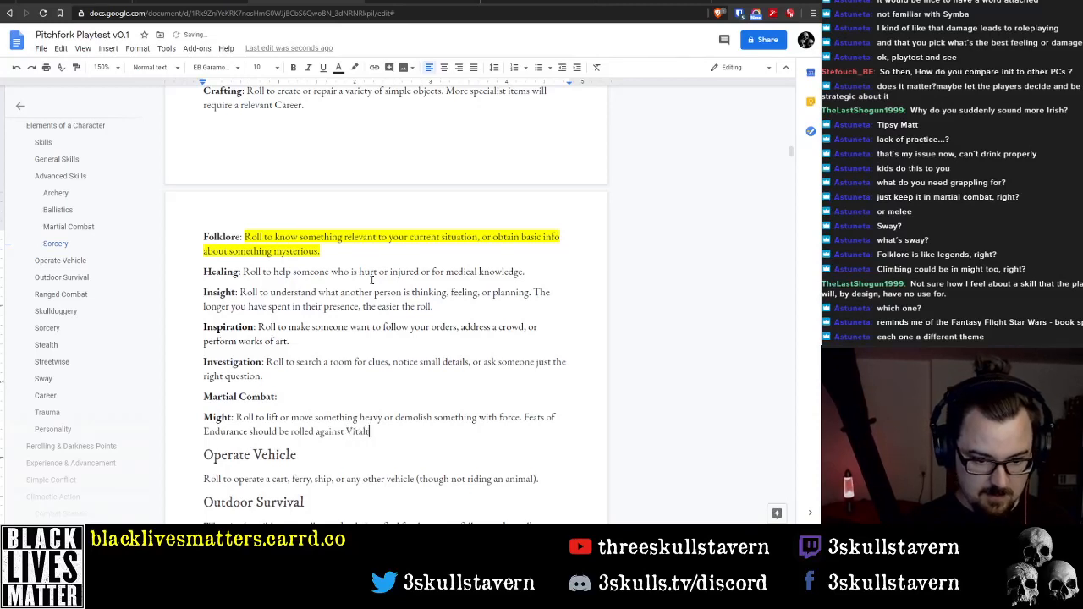
text(y.)
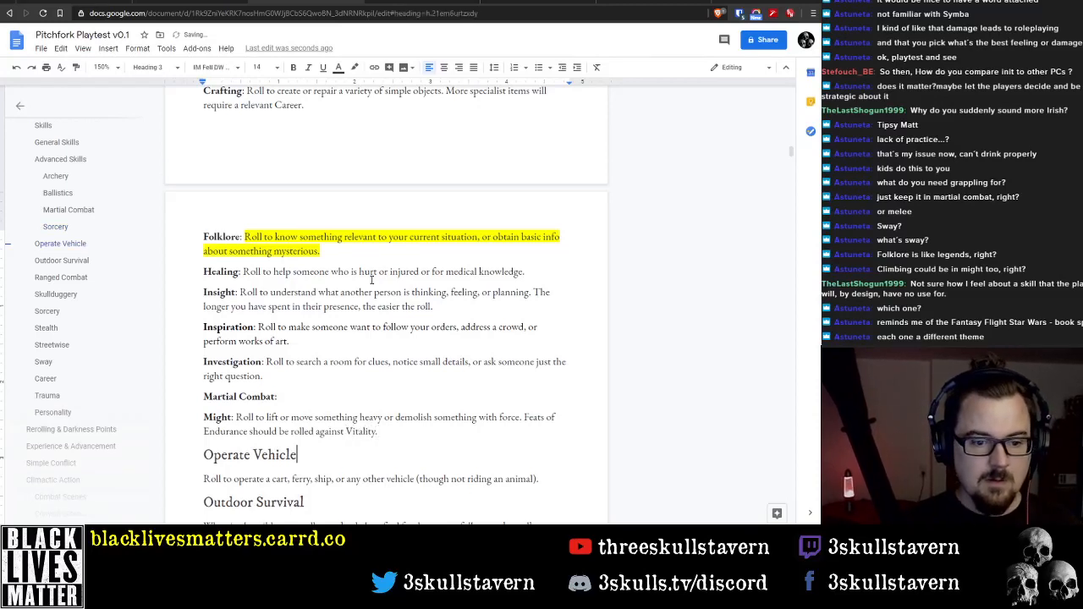
key(Home)
key(Delete)
text(e)
Delete the Operate Vehicle heading together with its description
key(Down)
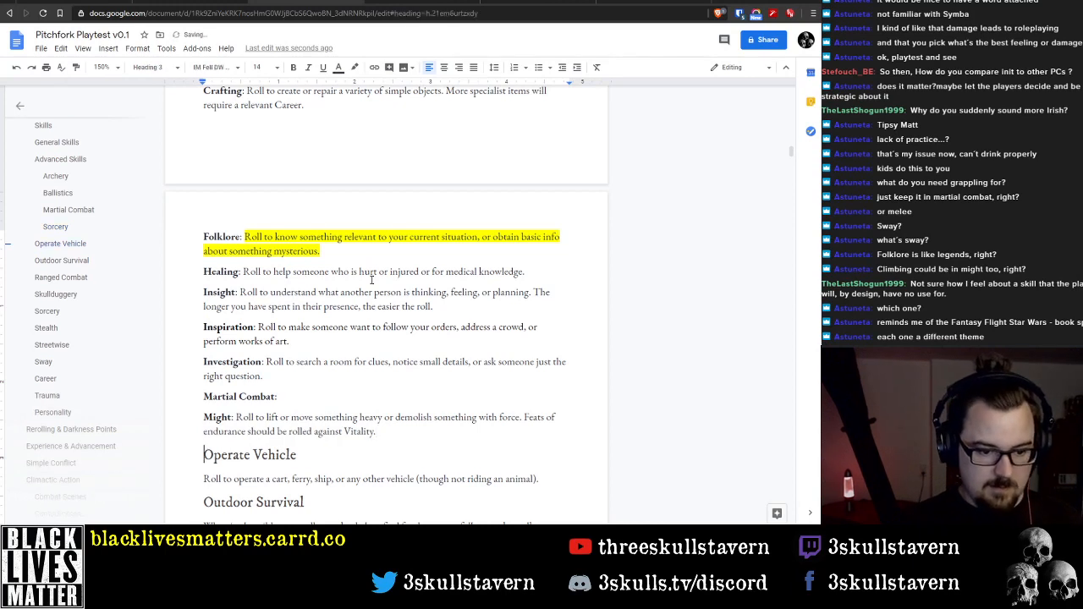
key(shift+Down)
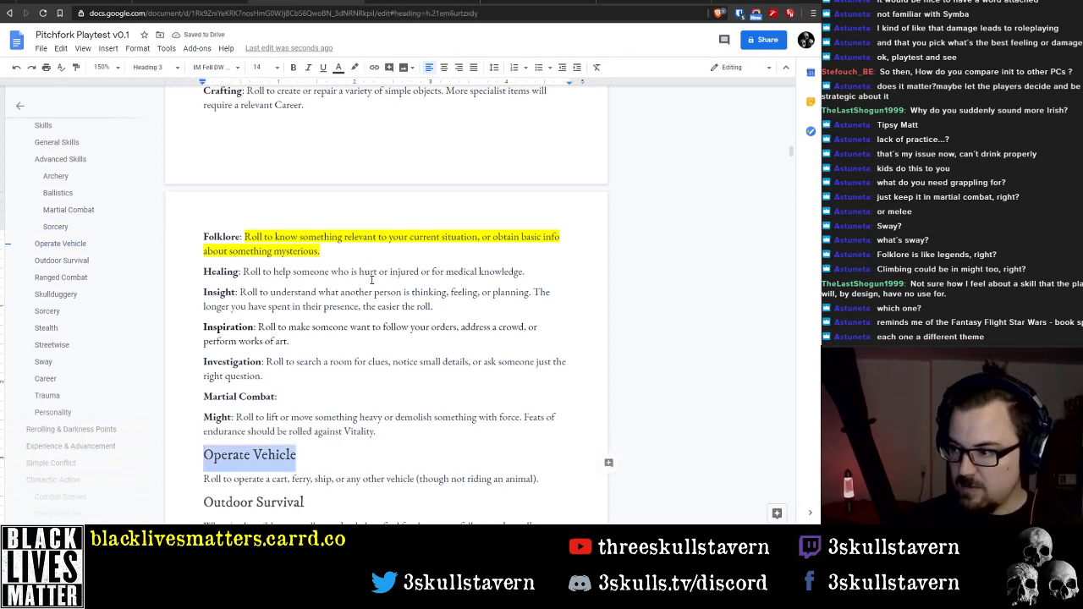
key(shift+End)
key(BackSpace)
key(Delete)
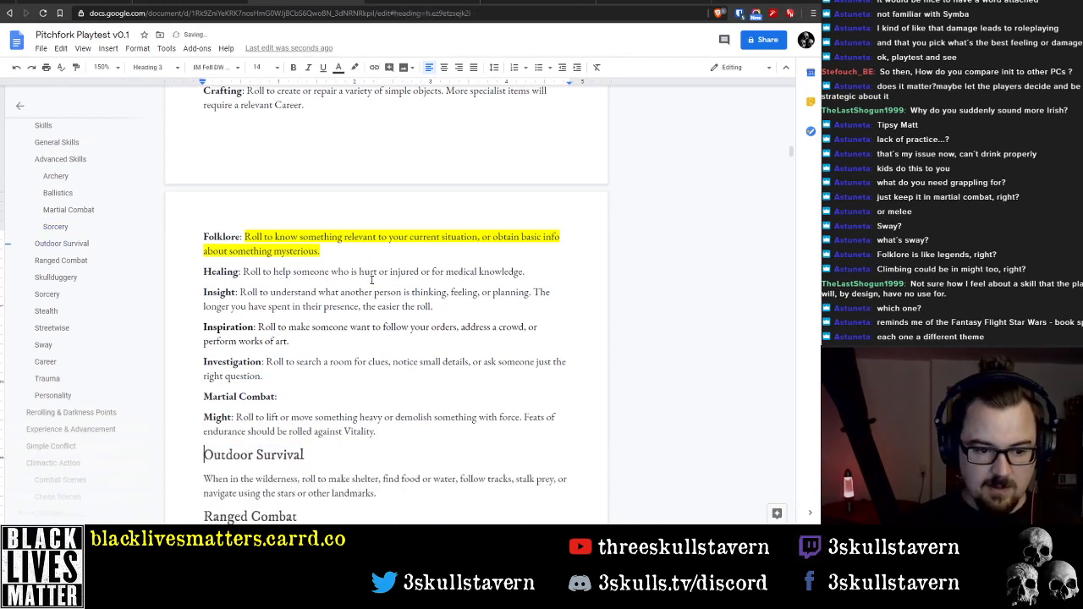
key(shift+End)
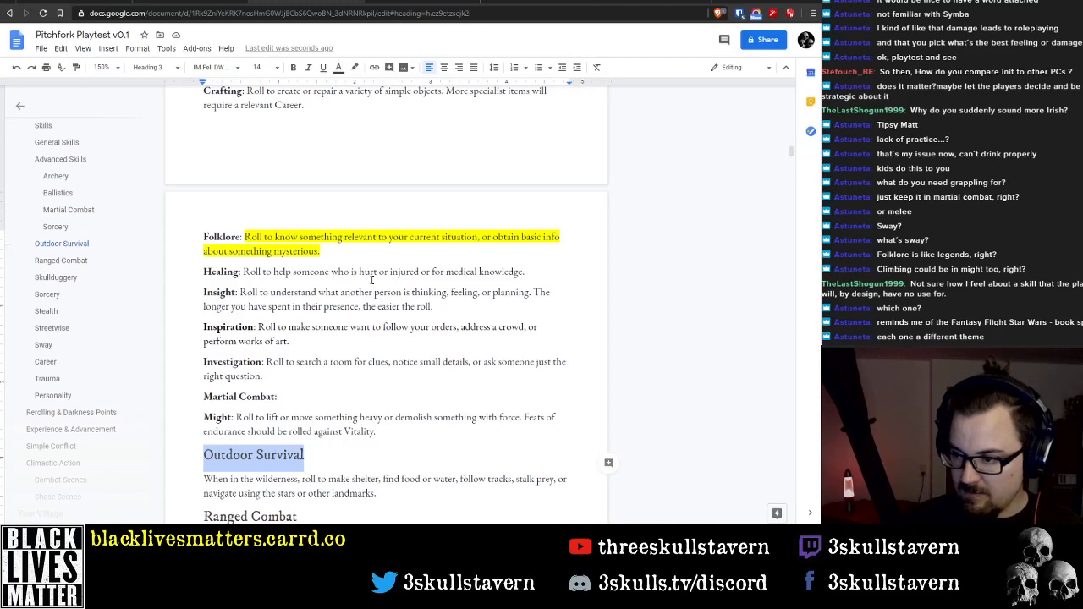
Insert a "Manipulation:" line above the Martial Combat line, with the word Manipulation in bold
key(Up)
key(Up)
key(Up)
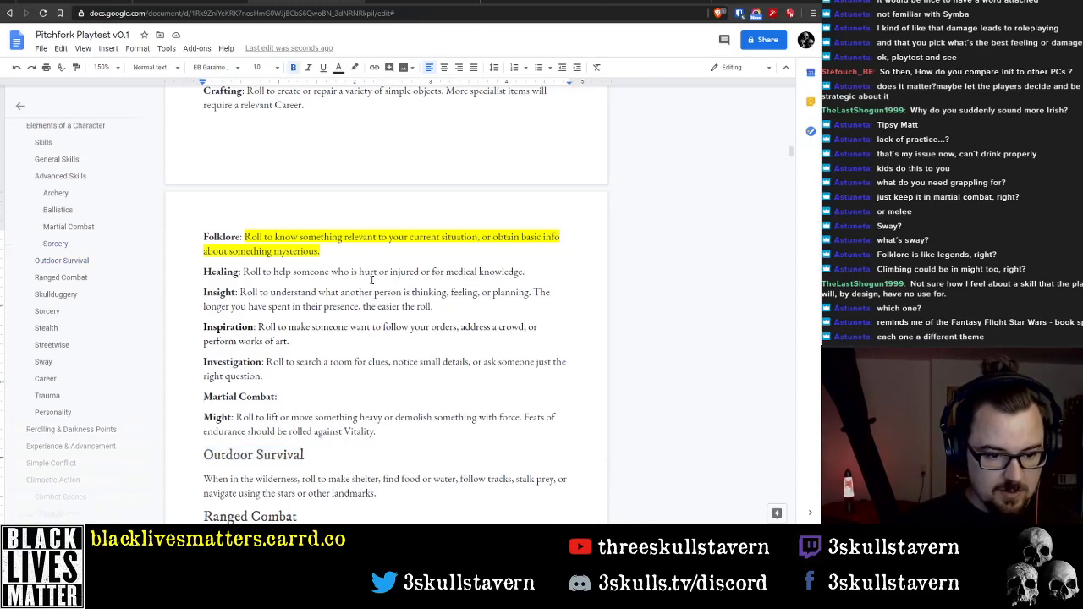
key(Return)
key(Up)
text(Manu)
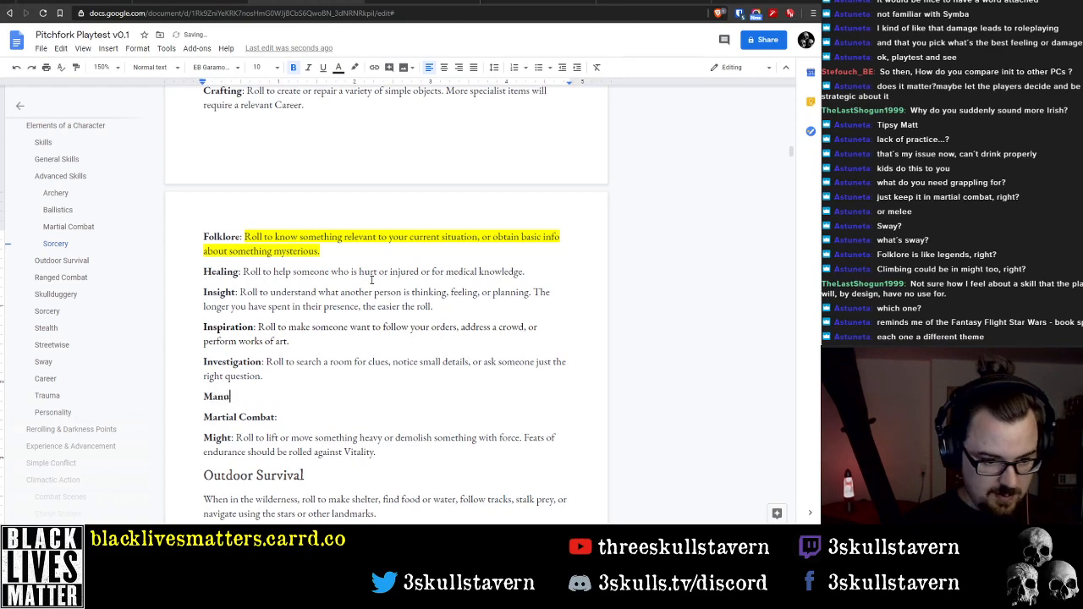
key(BackSpace)
text(ipulation)
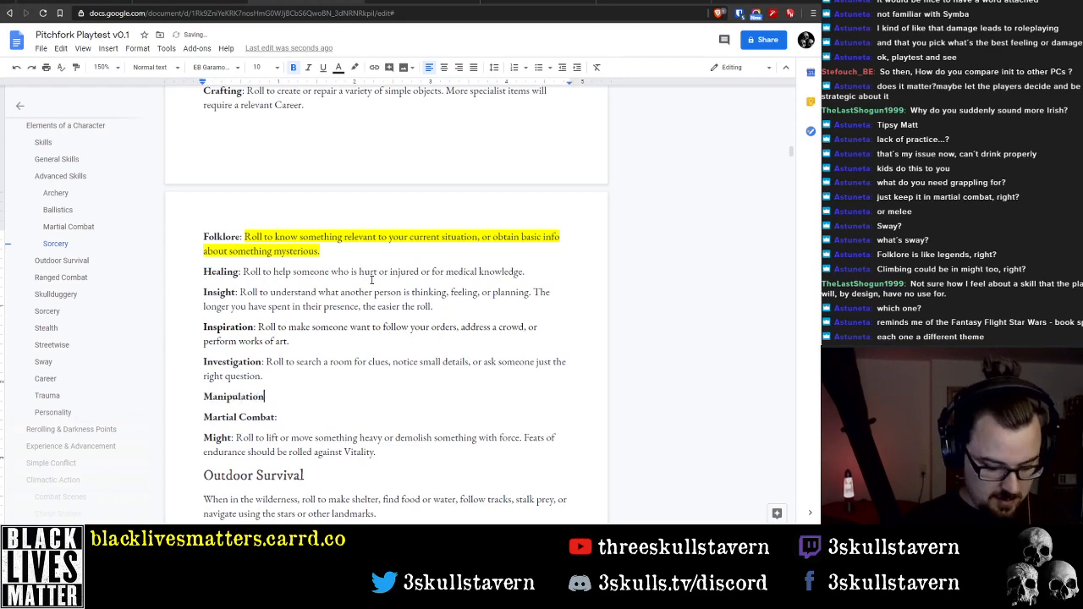
key(ctrl+b)
text(:)
Move the Sway description behind the Manipulation label and delete the Sway heading
scroll(348, 265, down, 6)
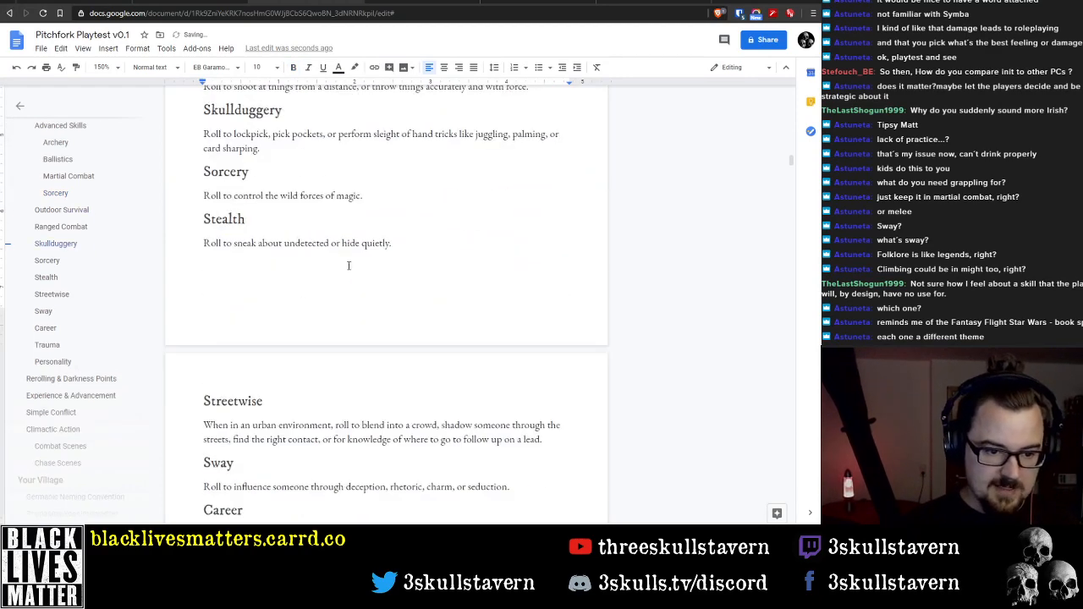
scroll(348, 266, down, 1)
click(205, 380)
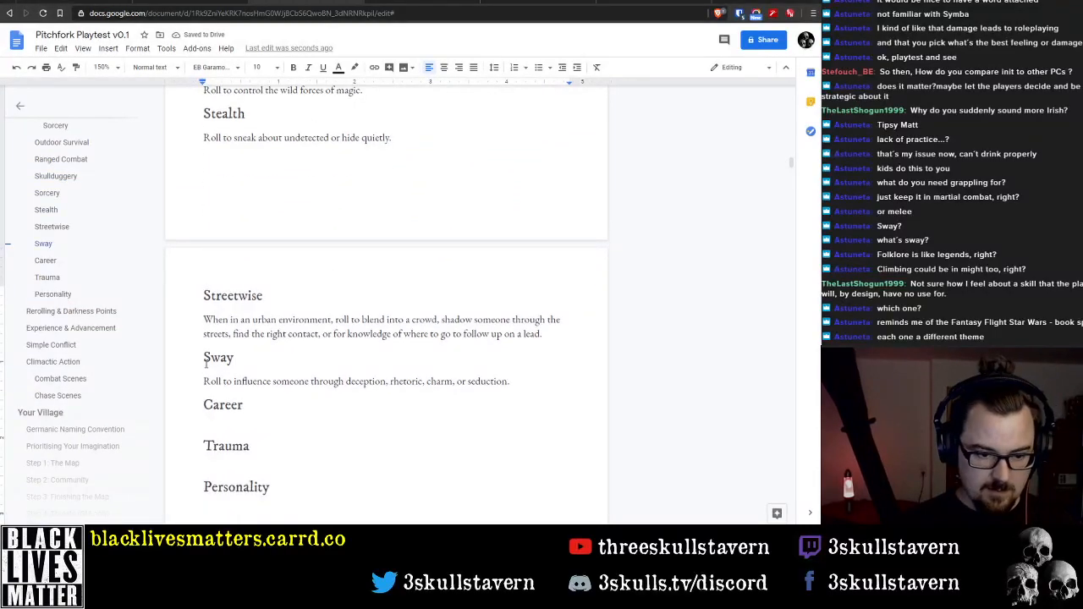
key(shift+End)
key(ctrl+c)
key(BackSpace)
key(BackSpace)
key(shift+Home)
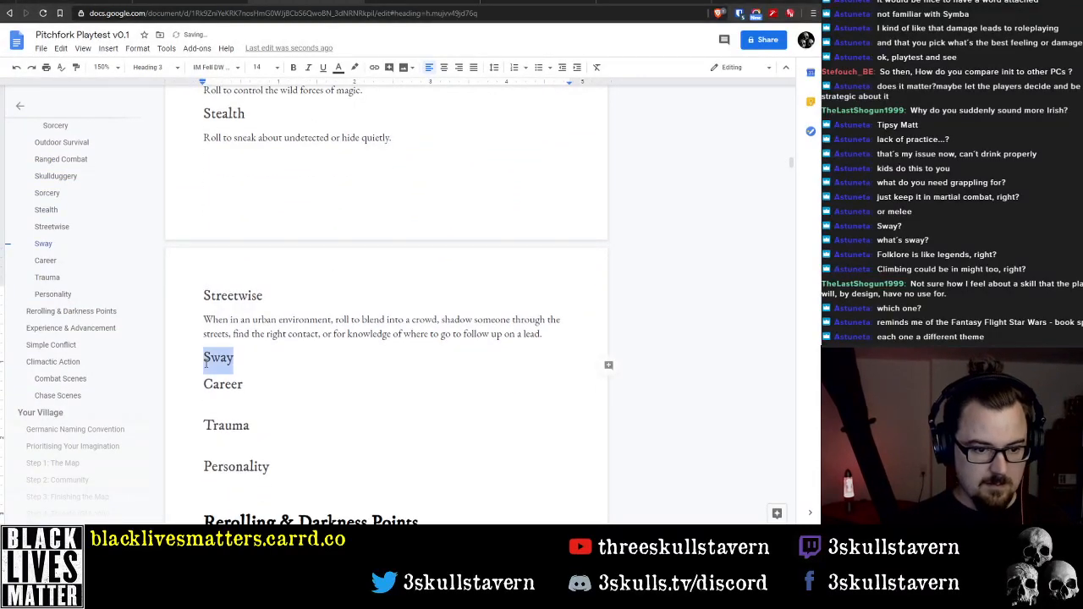
key(BackSpace)
key(BackSpace)
scroll(193, 332, up, 5)
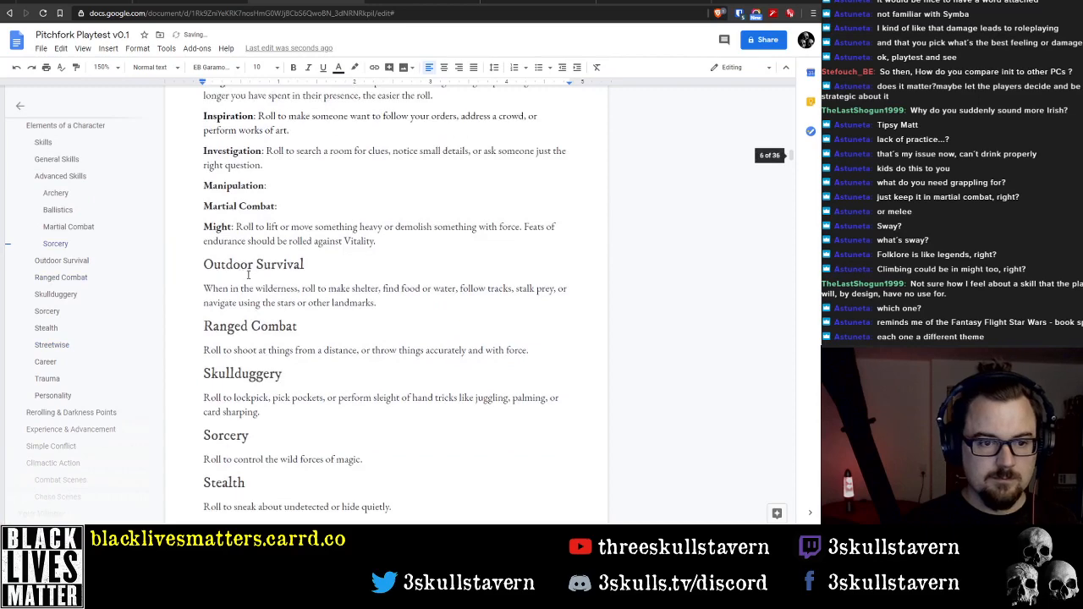
click(295, 239)
key(ctrl+v)
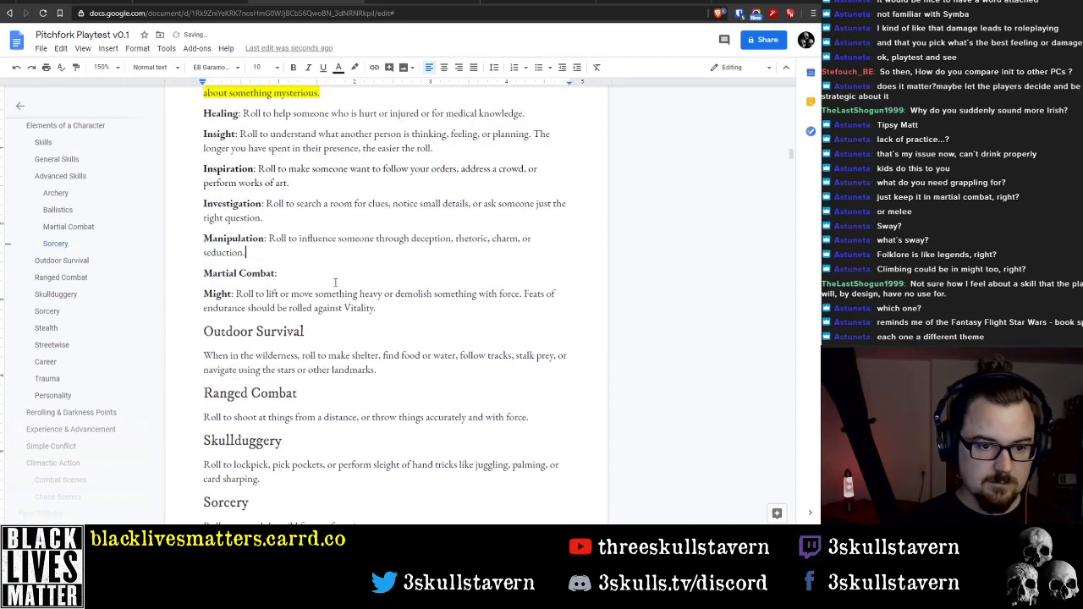
Delete the Streetwise heading together with its description
scroll(354, 388, down, 4)
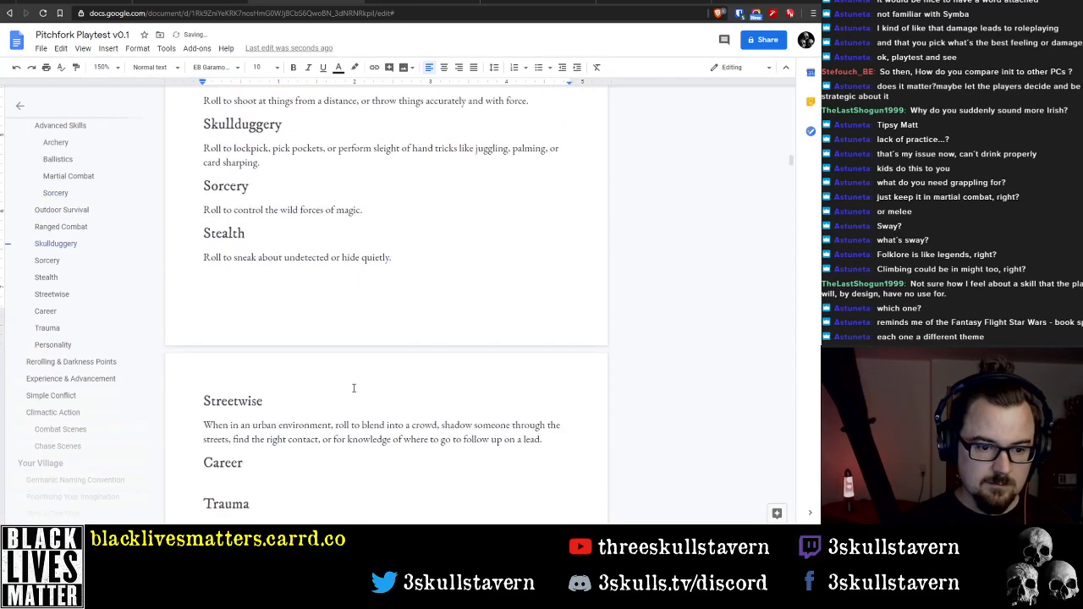
click(210, 425)
shift+click(543, 438)
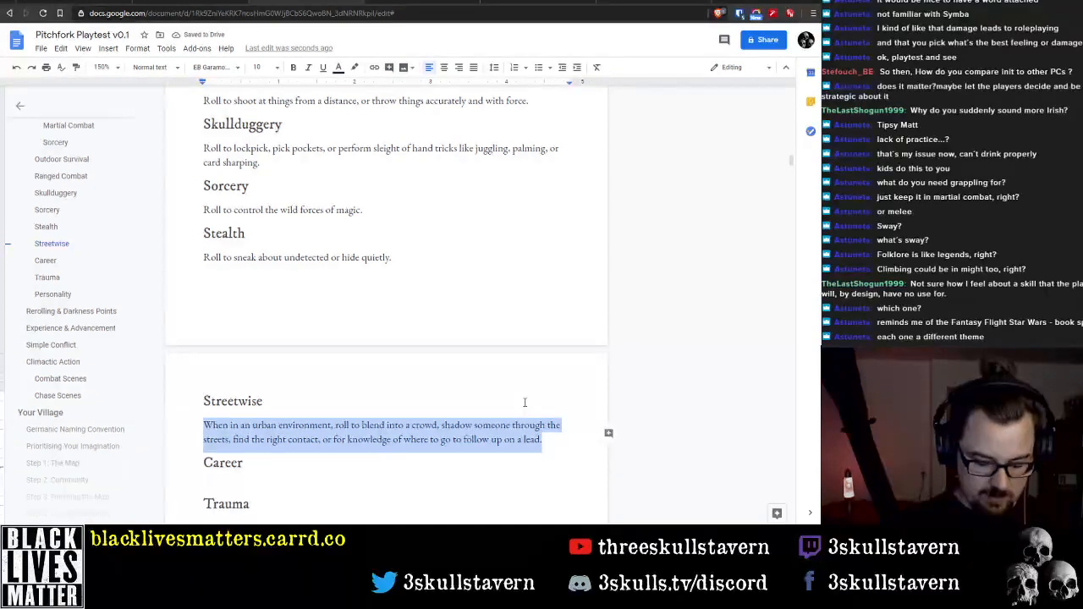
key(BackSpace)
key(Up)
key(shift+End)
key(BackSpace)
key(BackSpace)
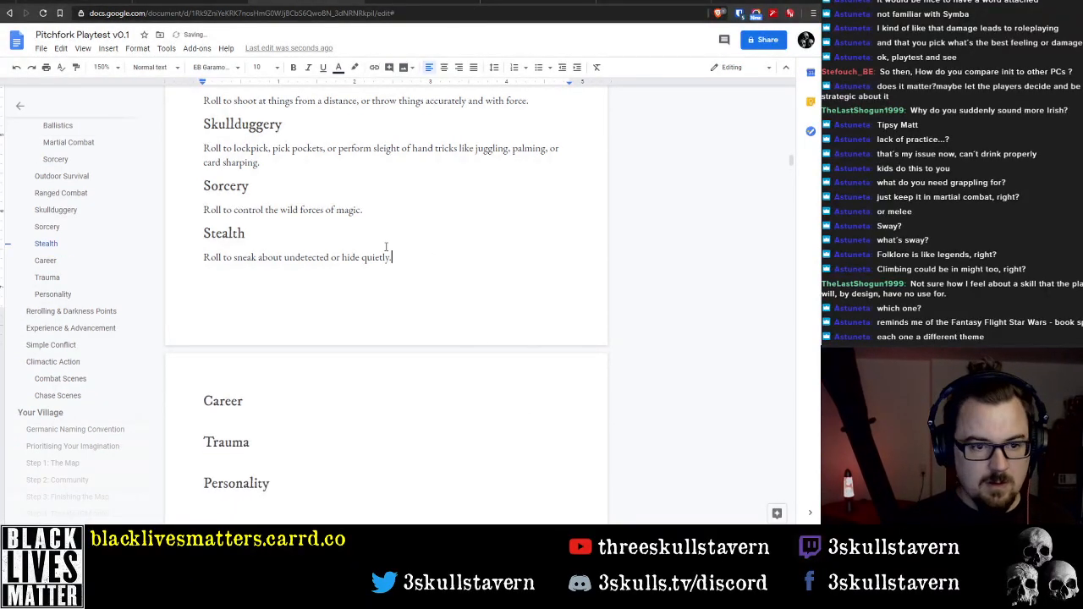
Insert an empty line between the Might description and the Outdoor Survival heading
scroll(373, 263, up, 2)
scroll(356, 272, up, 1)
click(332, 284)
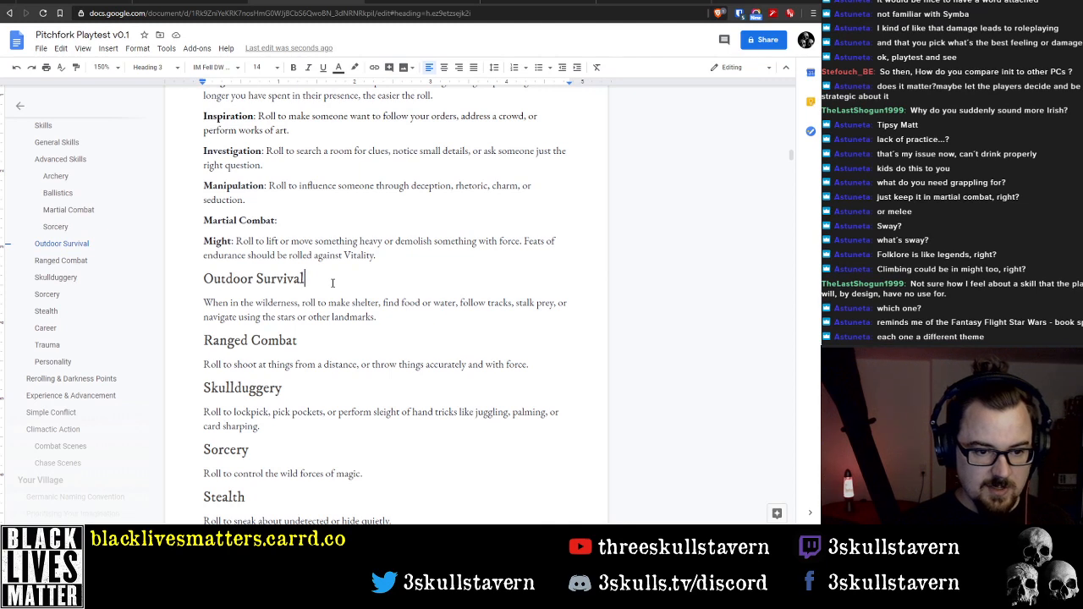
key(Home)
key(Return)
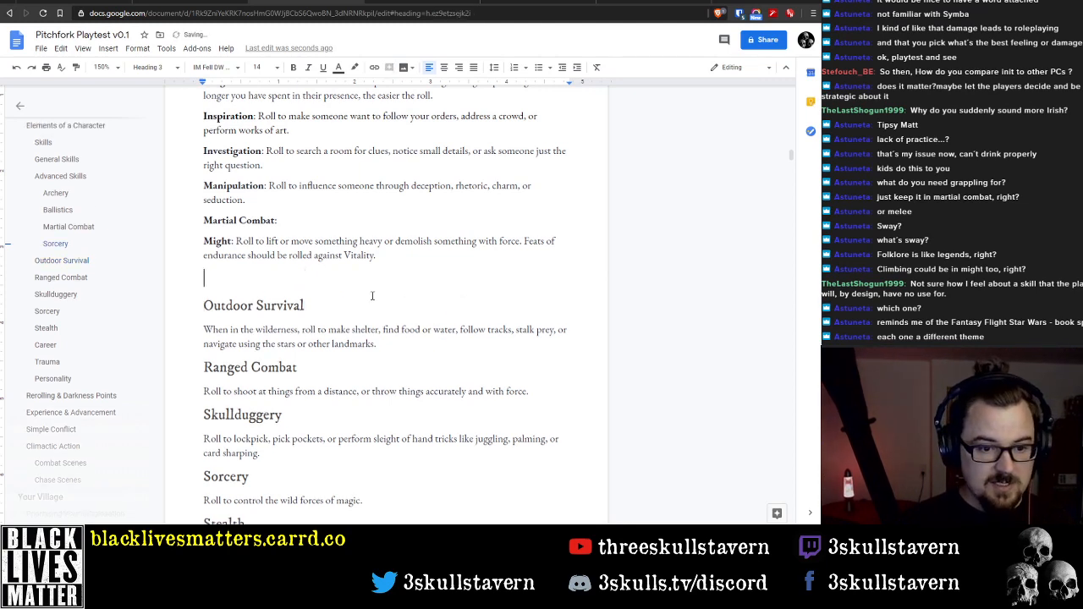
Change everything from the empty line above Outdoor Survival through the Stealth heading to the Normal text style
triple_click(347, 303)
click(153, 67)
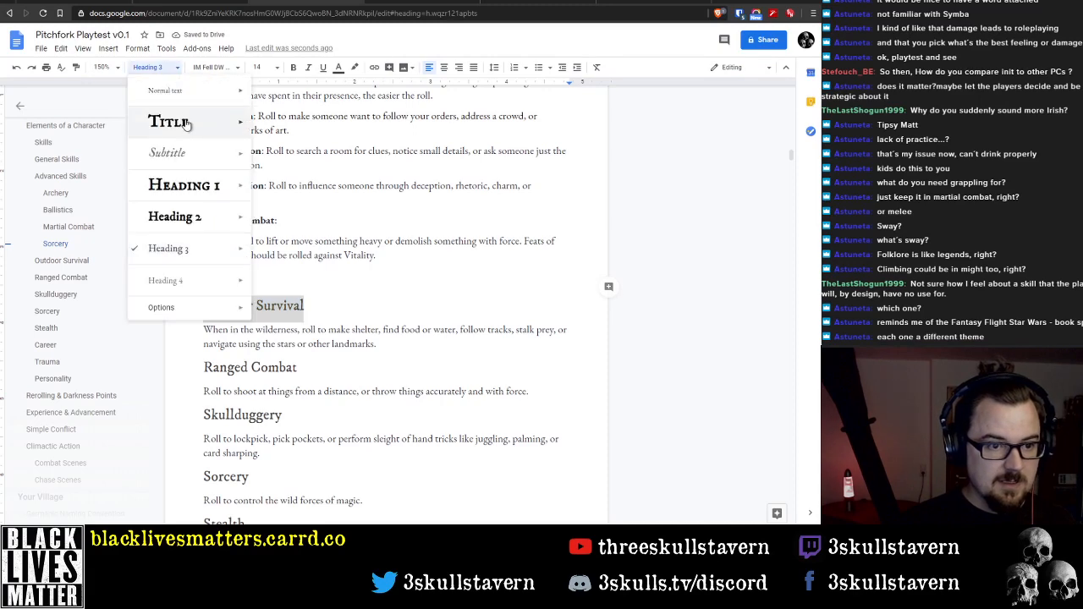
click(223, 284)
scroll(241, 314, down, 3)
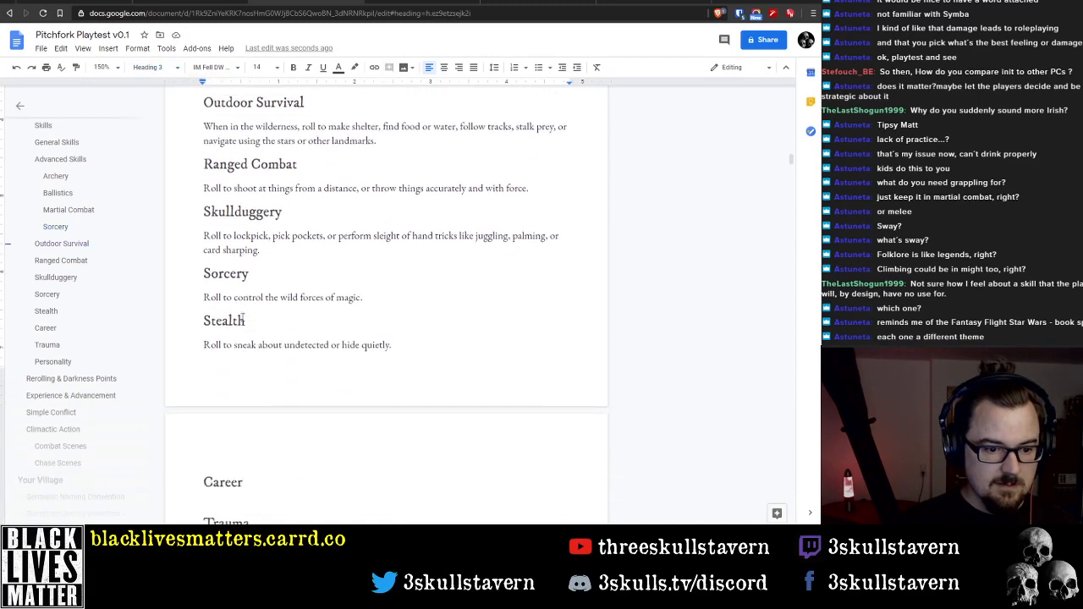
shift+click(244, 321)
click(150, 68)
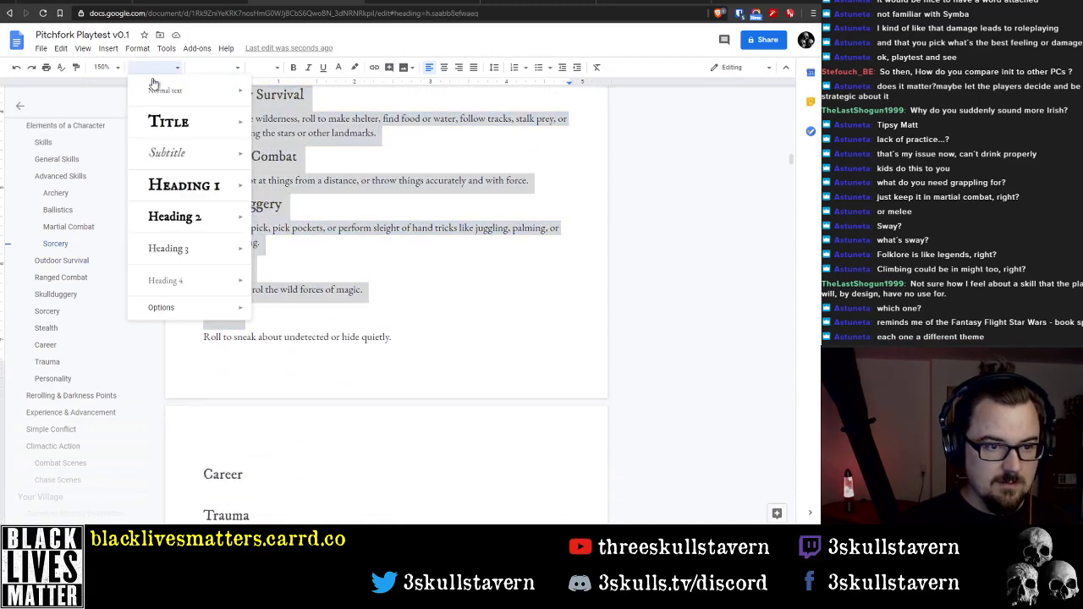
click(170, 91)
Add a new skill label "Navigation:" on the empty line between the Might and Outdoor Survival entries
scroll(278, 290, up, 2)
click(280, 227)
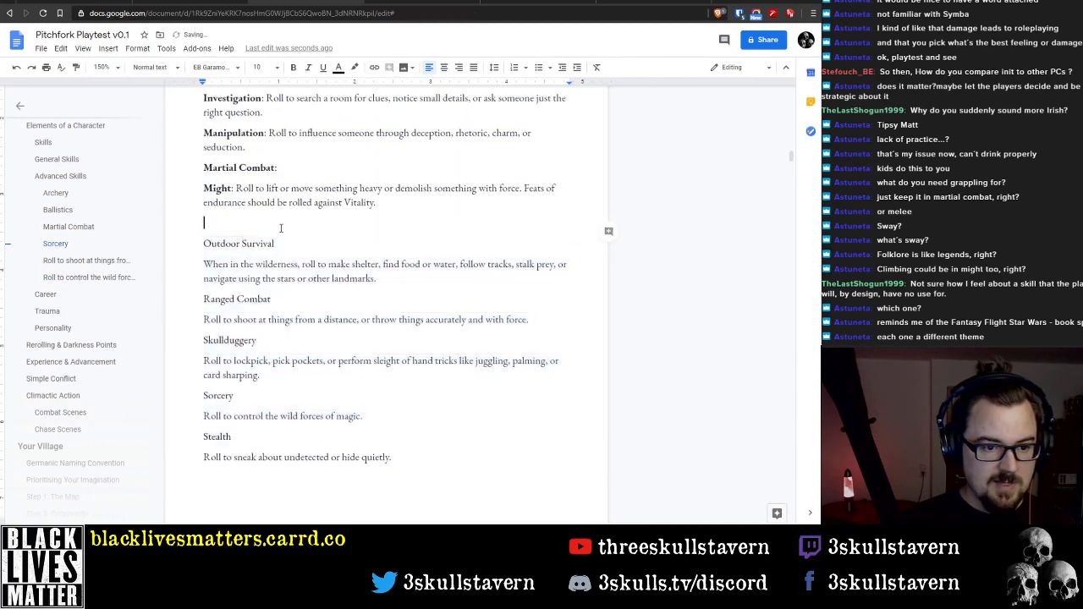
text(Navigation)
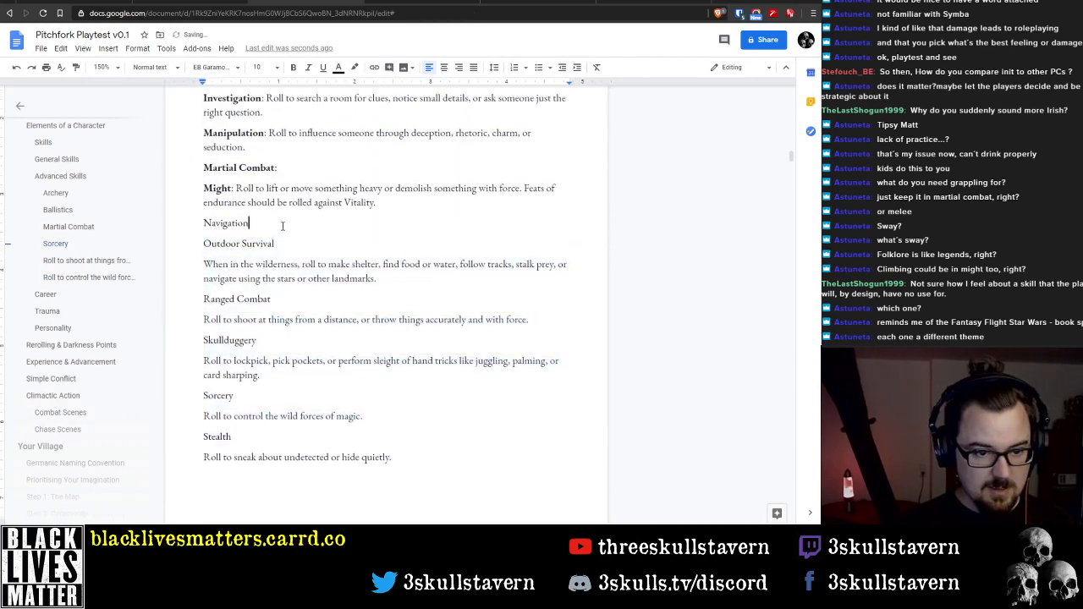
text(:)
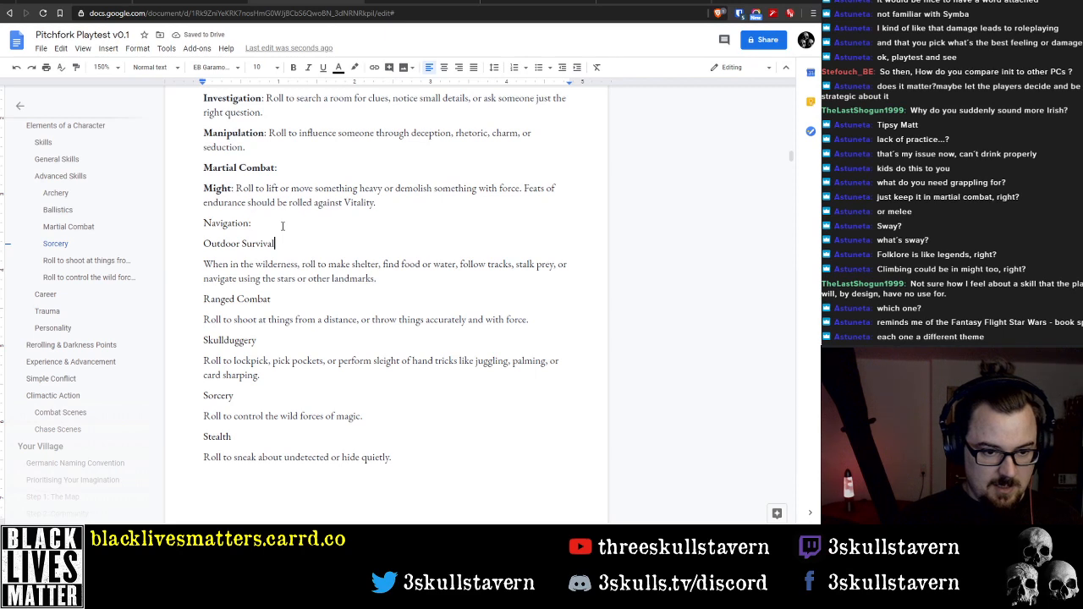
Join the Outdoor Survival label and its description into one paragraph, separated by a colon, with the label in bold
key(Delete)
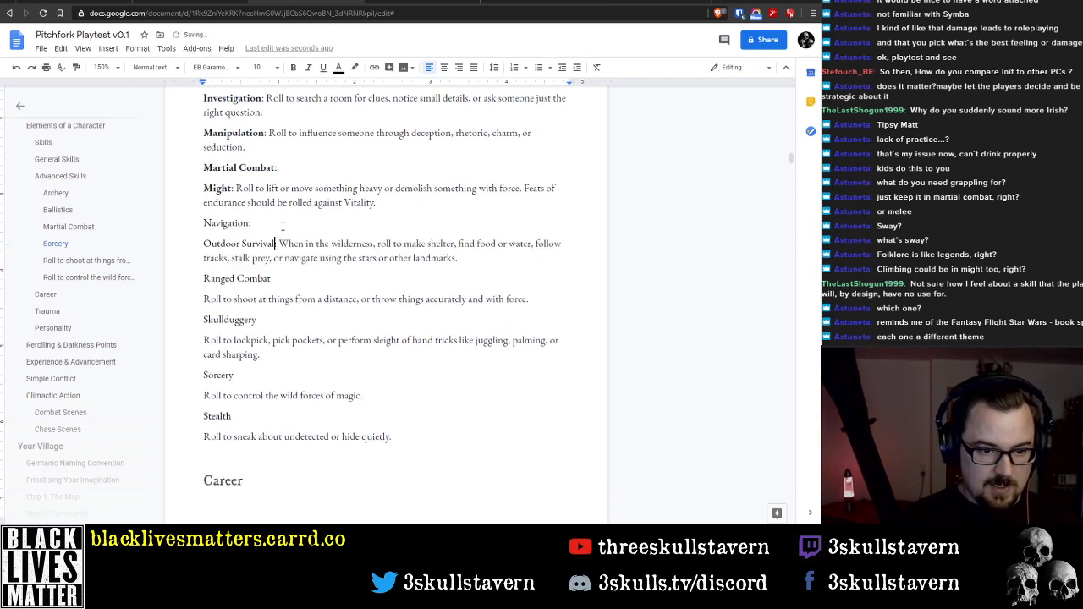
text(:)
key(shift+Home)
key(ctrl+b)
Make the word Navigation bold in its new label line
key(Up)
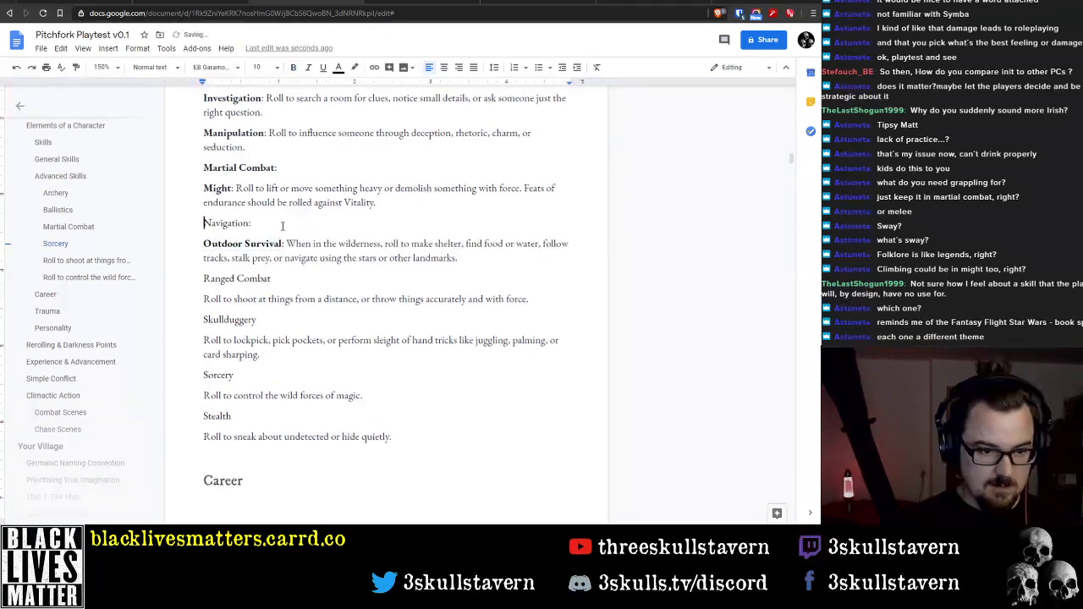
key(ctrl+shift+Right)
key(ctrl+b)
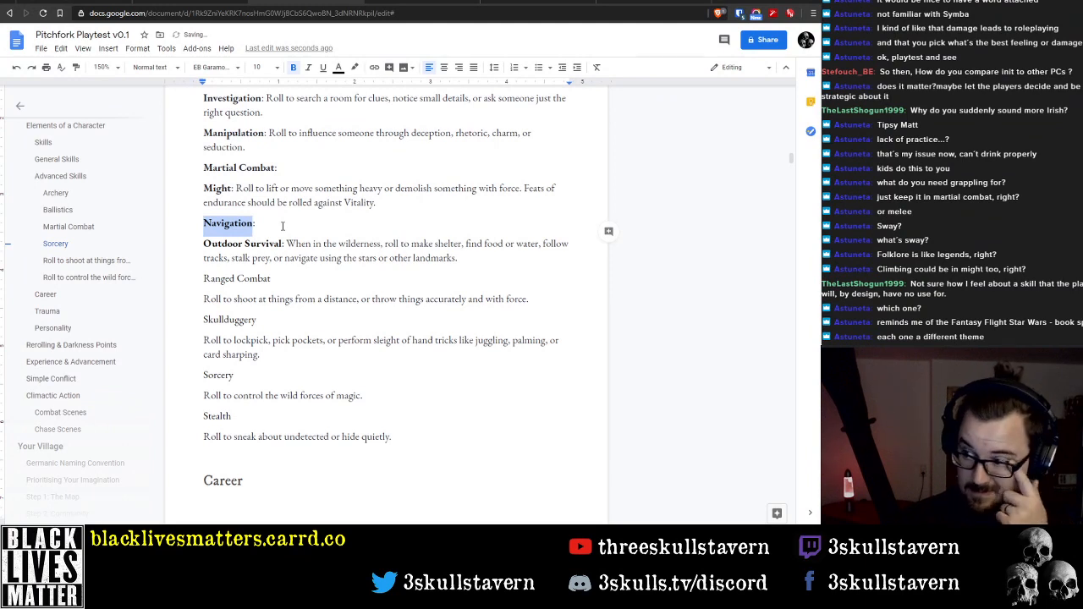
Select the Ranged Combat label text below the Outdoor Survival description
key(Down)
key(Down)
key(Down)
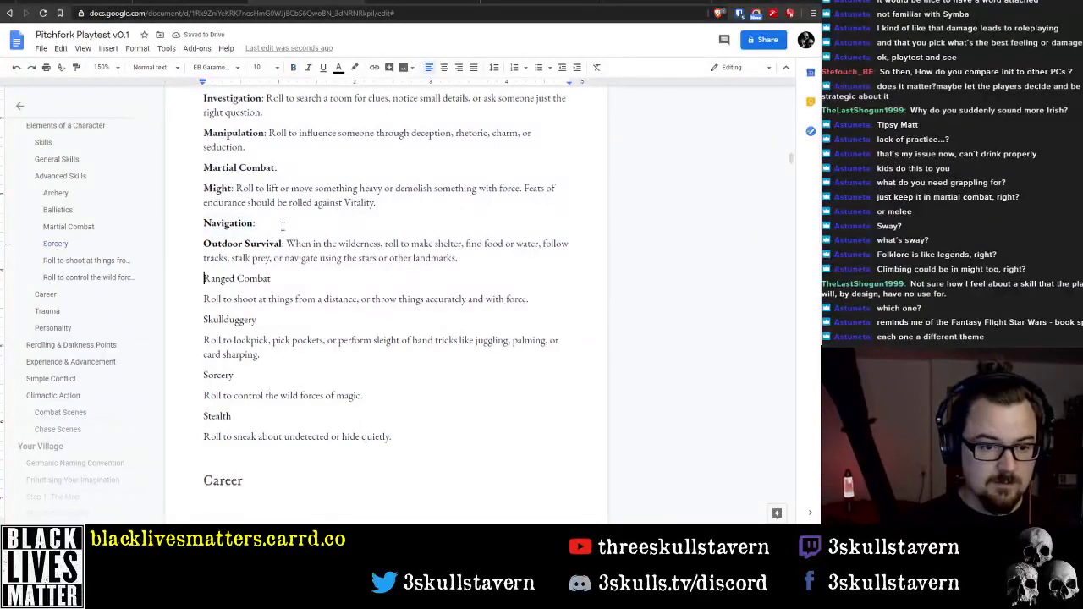
key(End)
key(shift+Home)
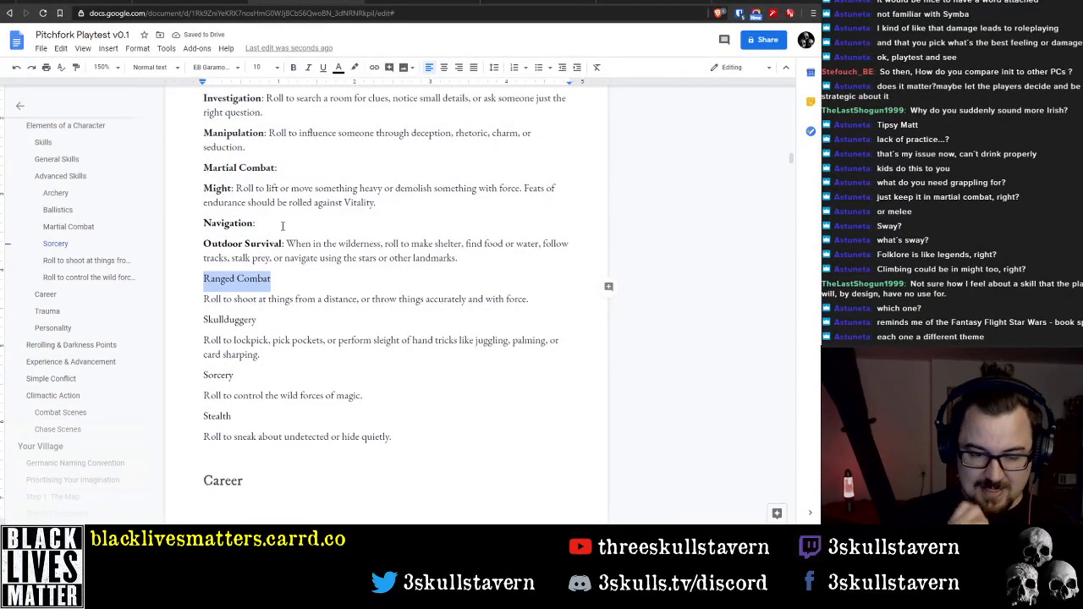
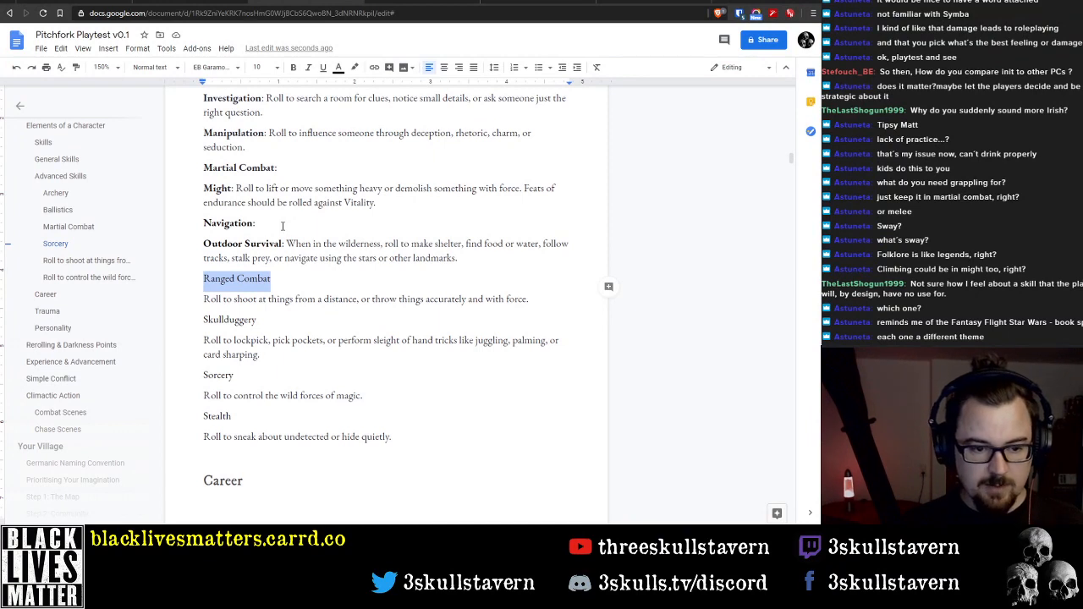
Delete the Ranged Combat skill name together with its description about shooting and throwing from a distance
key(BackSpace)
key(Delete)
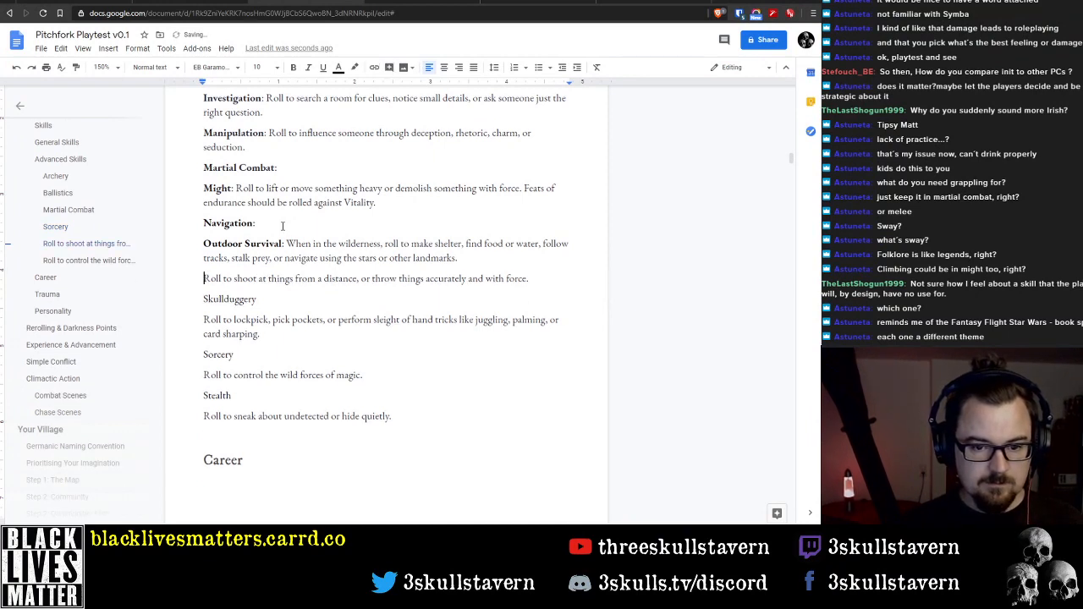
key(shift+End)
key(BackSpace)
key(Delete)
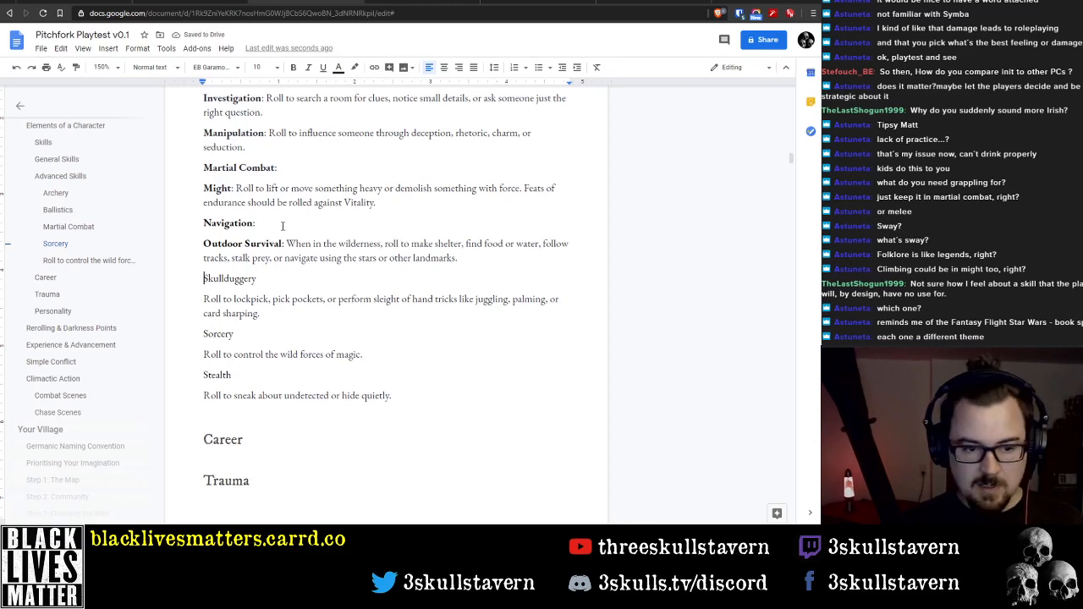
Rename the Skullduggery skill as "Sleight of Hand:" and bring its description up onto the same line
key(shift+End)
text(Sleig)
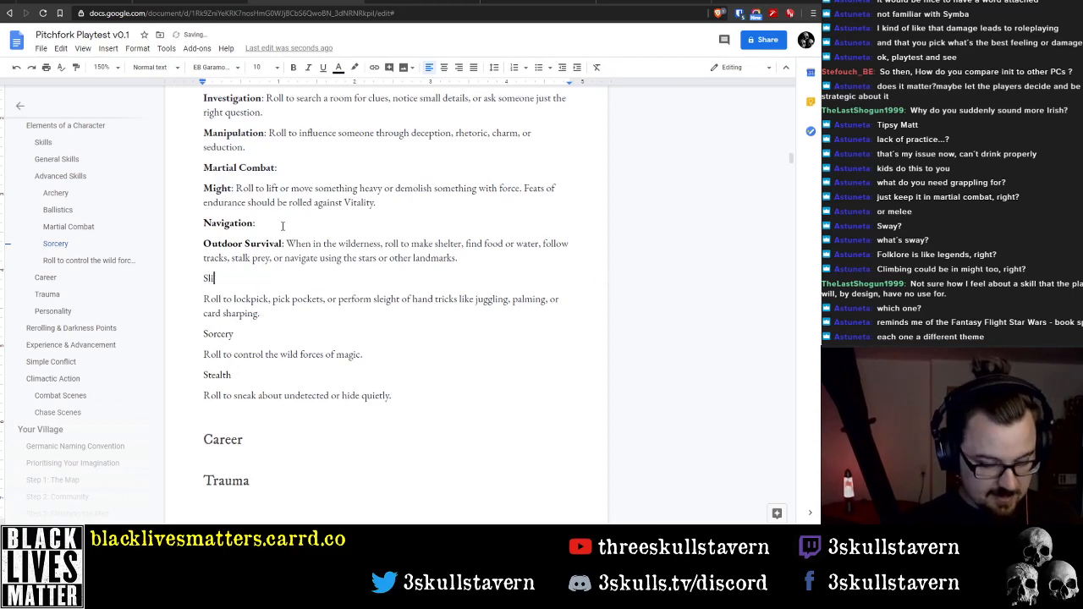
text(ht of Hand:)
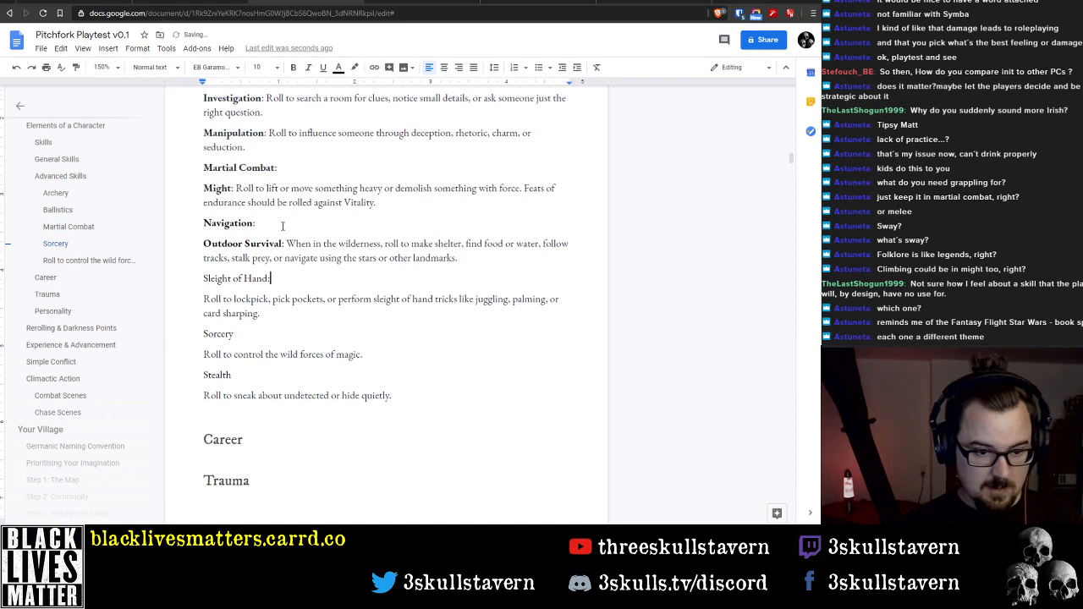
key(Delete)
Remove the words "sleight of hand" before "tricks" in the Sleight of Hand description
key(ctrl+Right)
key(ctrl+Right)
key(ctrl+Right)
key(ctrl+Left)
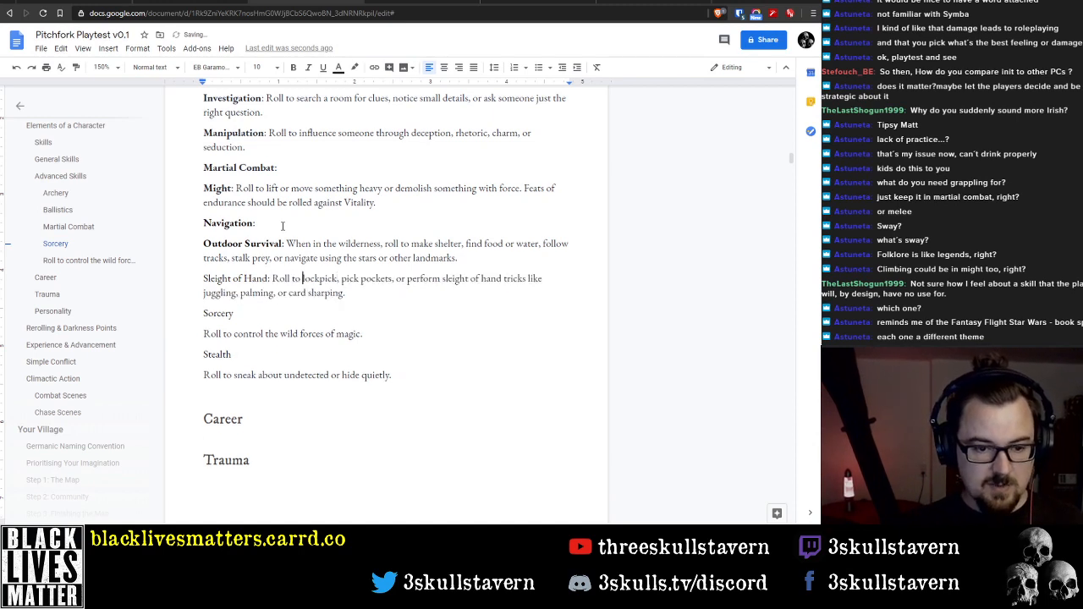
key(ctrl+Right)
text(,)
key(ctrl+Right)
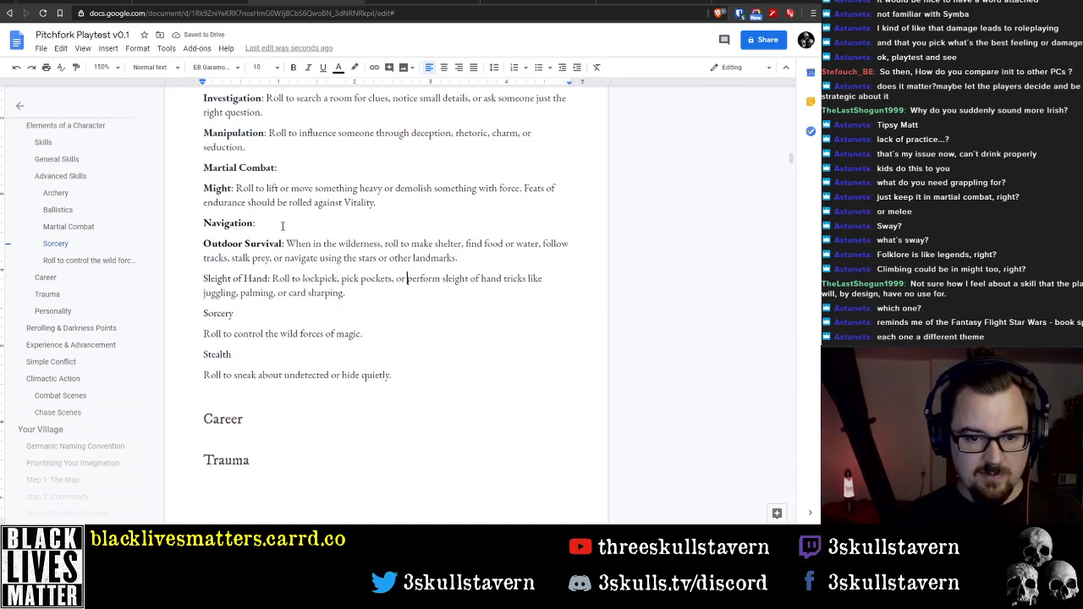
key(ctrl+Right)
key(ctrl+Right)
key(ctrl+Right)
key(ctrl+Right)
key(ctrl+Left)
key(ctrl+Left)
key(ctrl+Left)
key(ctrl+shift+Right)
key(ctrl+shift+Right)
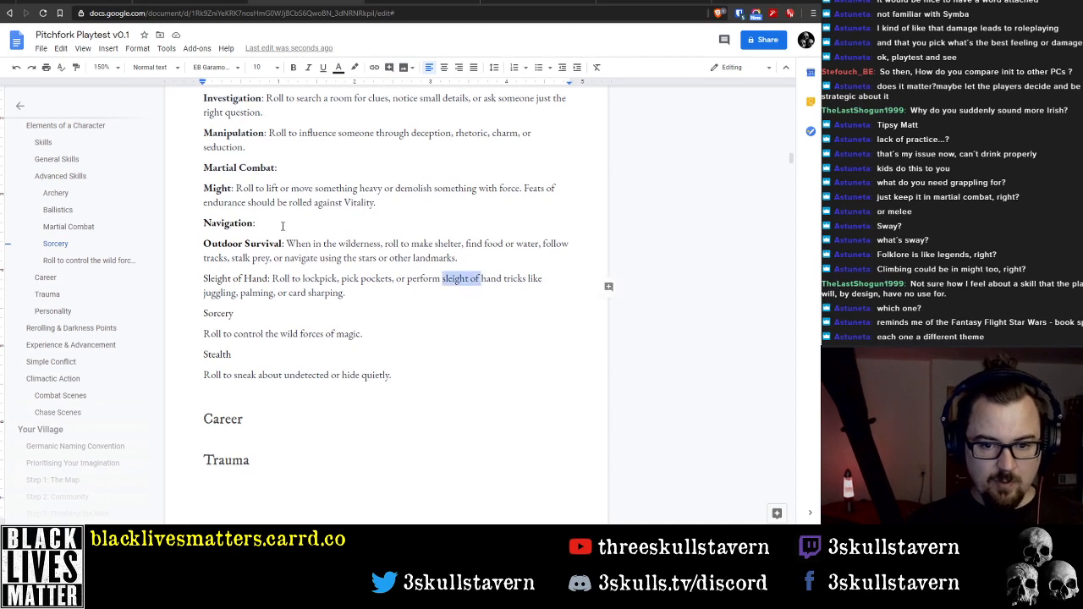
key(ctrl+shift+Right)
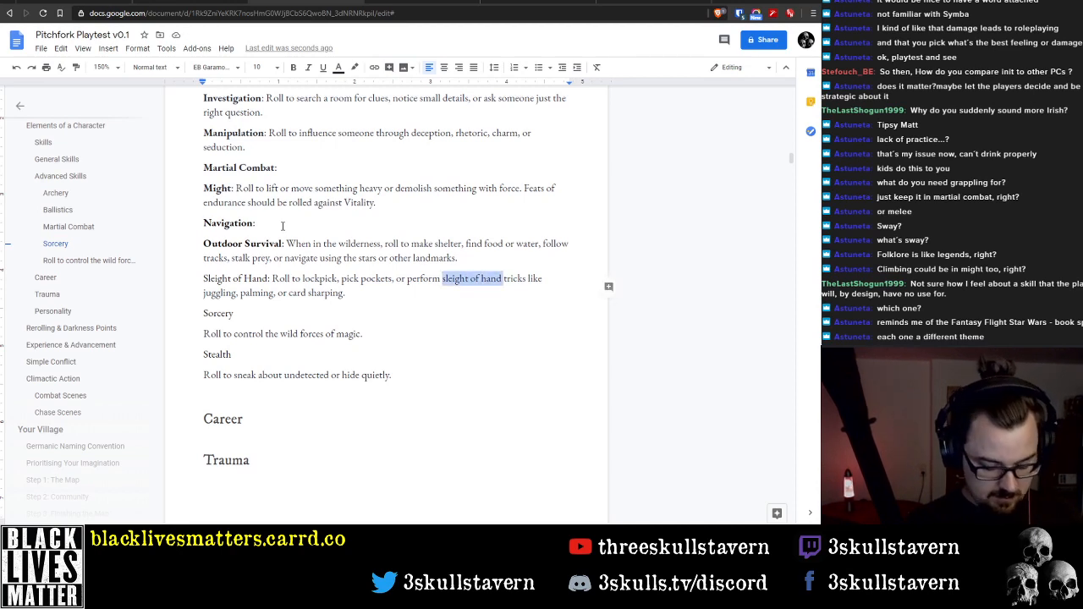
key(ctrl+shift+Left)
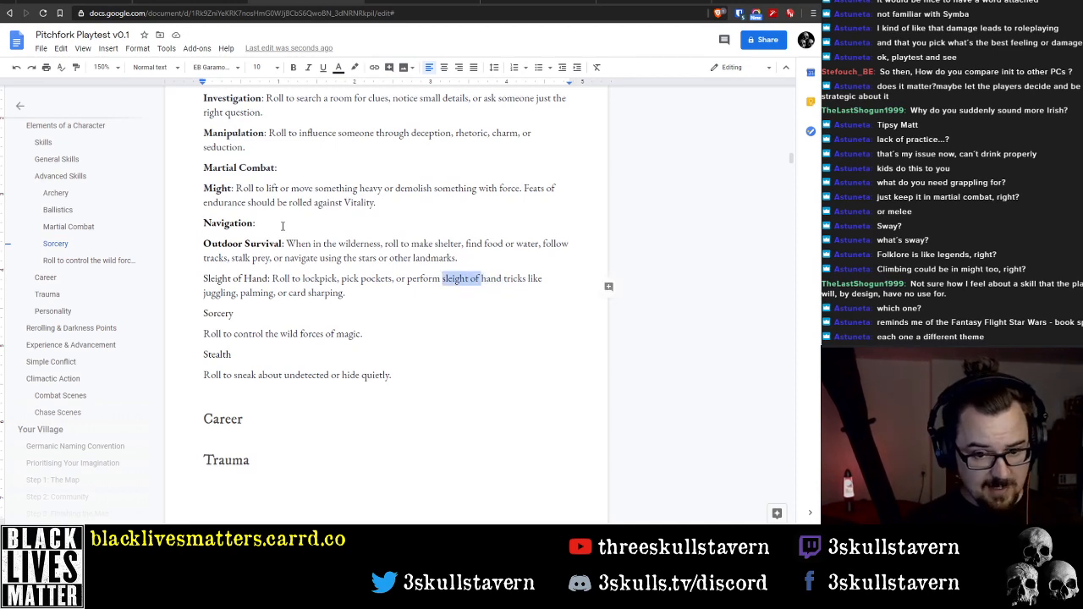
key(ctrl+shift+Right)
key(shift+Left)
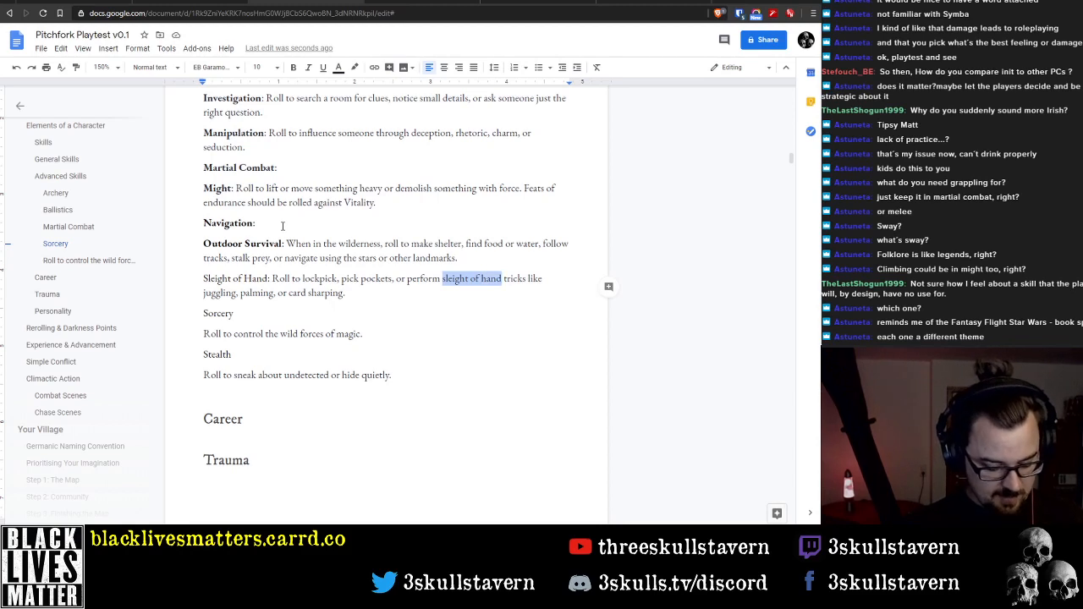
text(dextr)
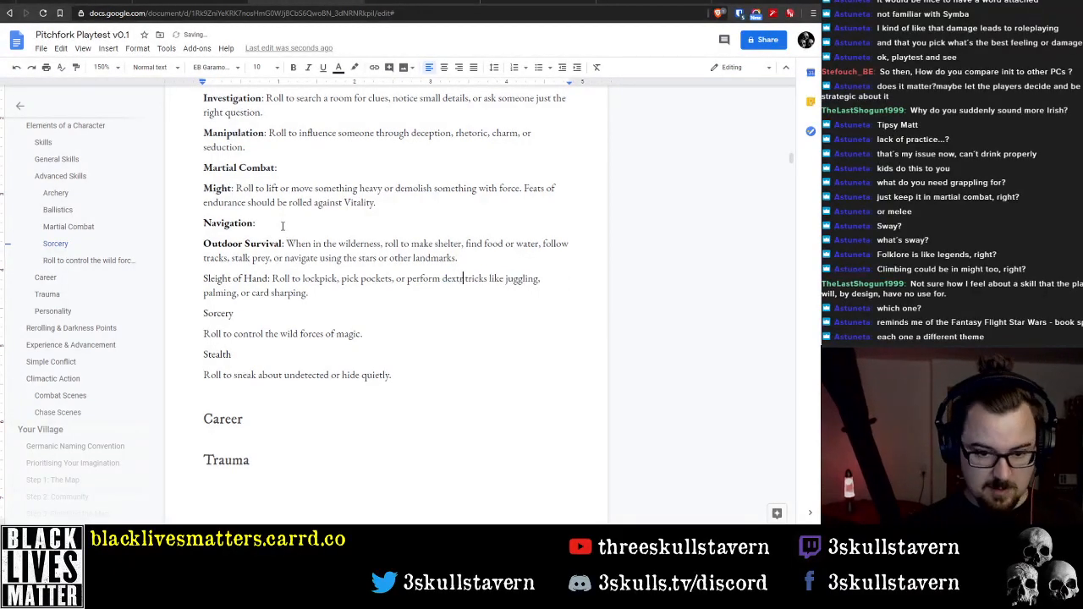
key(BackSpace)
key(BackSpace)
key(BackSpace)
key(BackSpace)
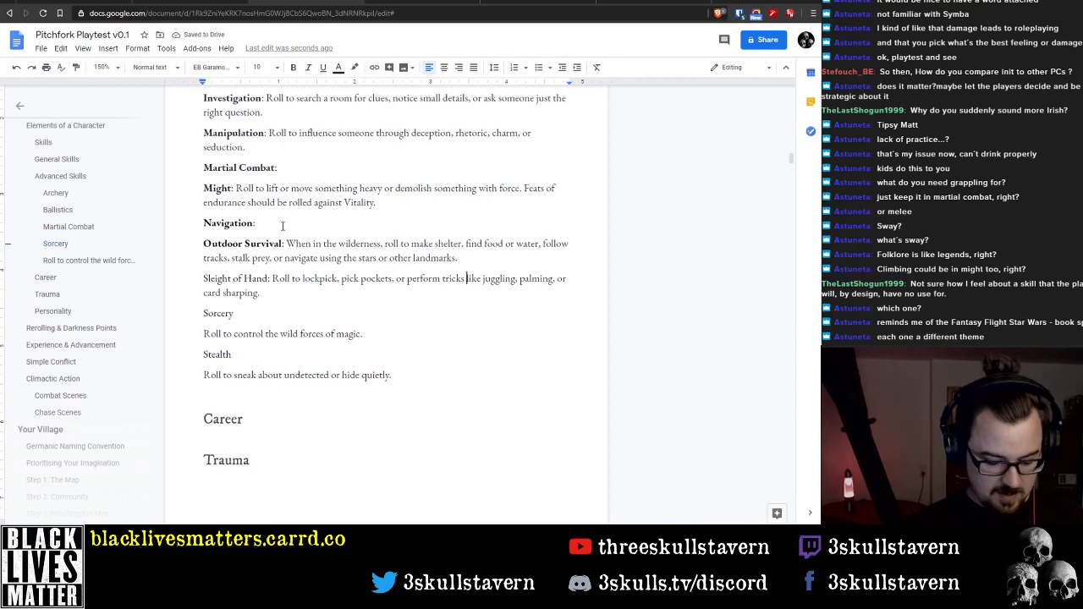
Add "of dexterity" after "tricks" in the Sleight of Hand description
text(of )
text(dexter)
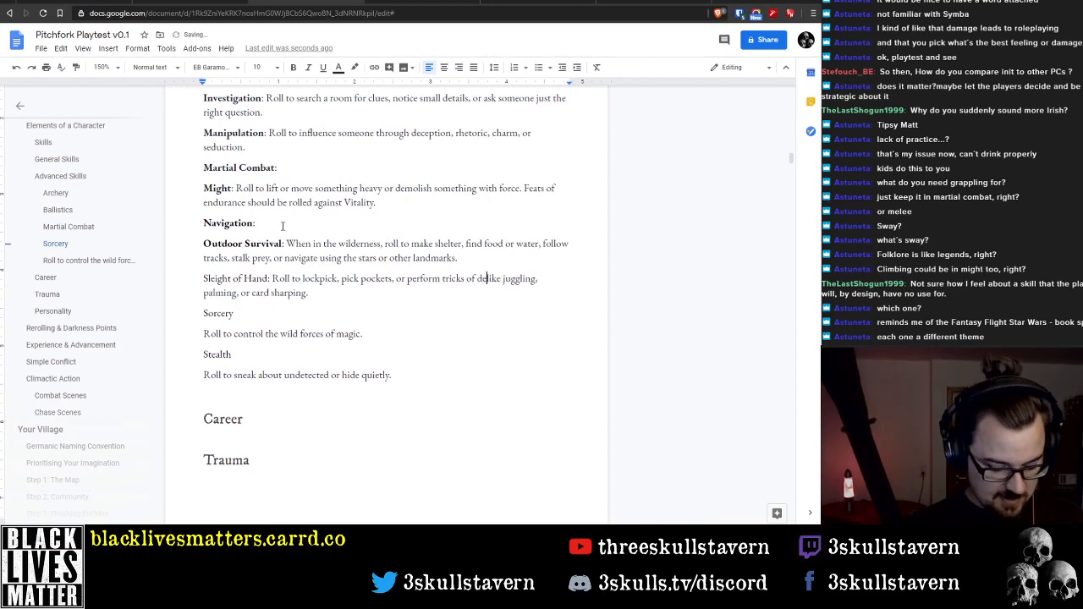
text(ity)
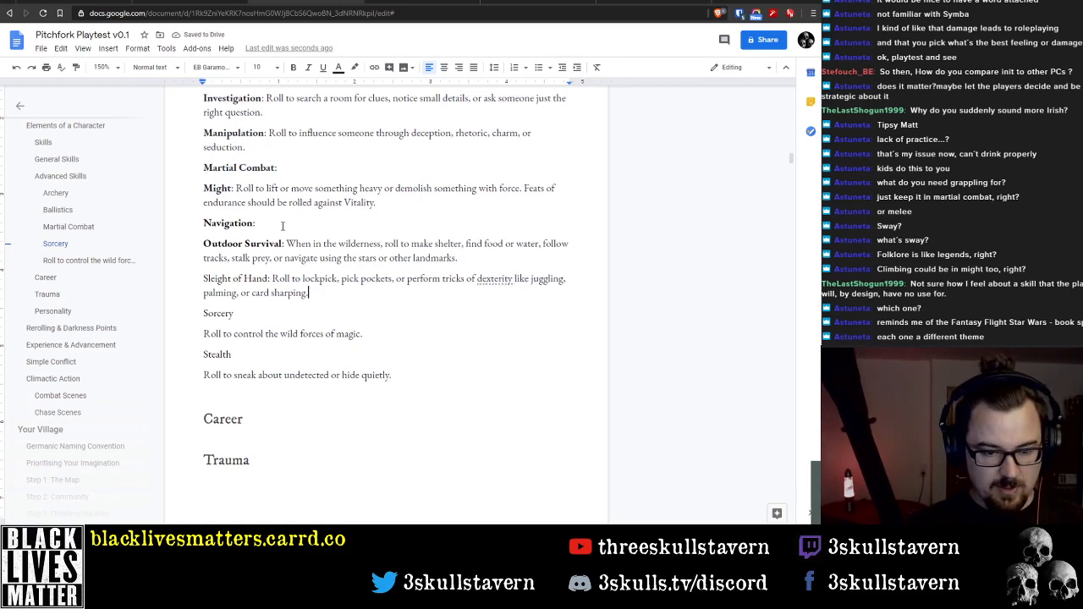
Replace "of dexterity" with "of finesse" in the Sleight of Hand description
key(Left)
key(Left)
key(Left)
key(Left)
key(Left)
key(Left)
key(Left)
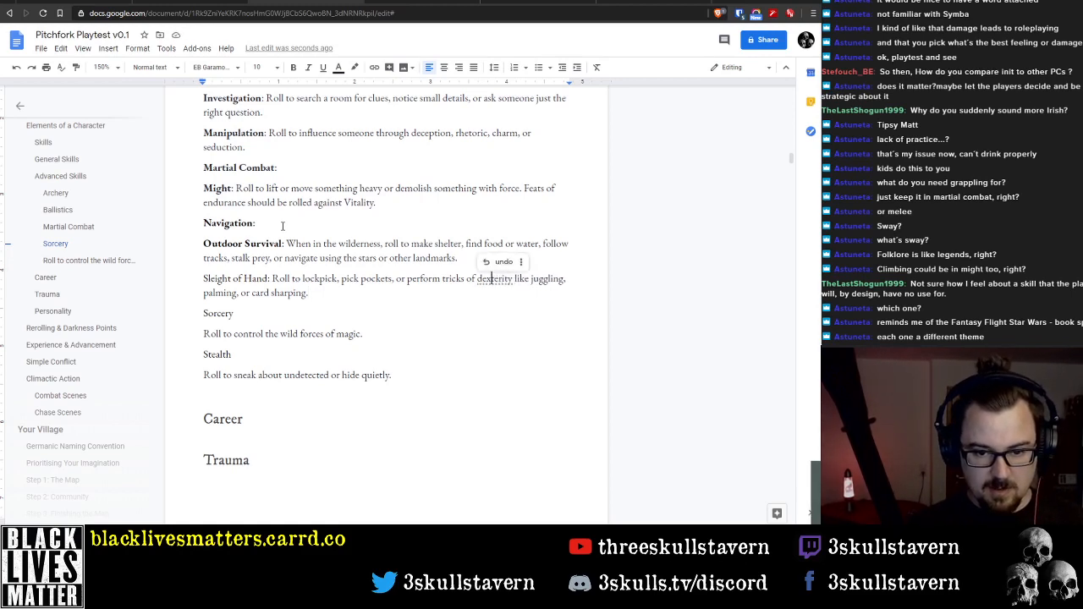
key(ctrl+Left)
key(ctrl+Left)
key(ctrl+Left)
key(ctrl+shift+Right)
key(ctrl+shift+Right)
key(ctrl+shift+Right)
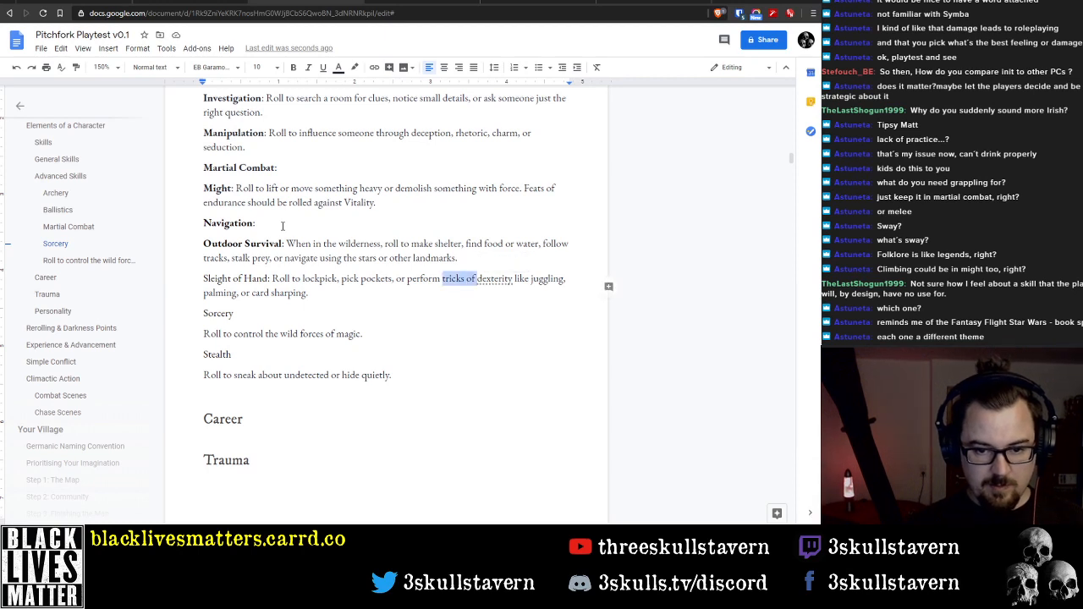
key(Right)
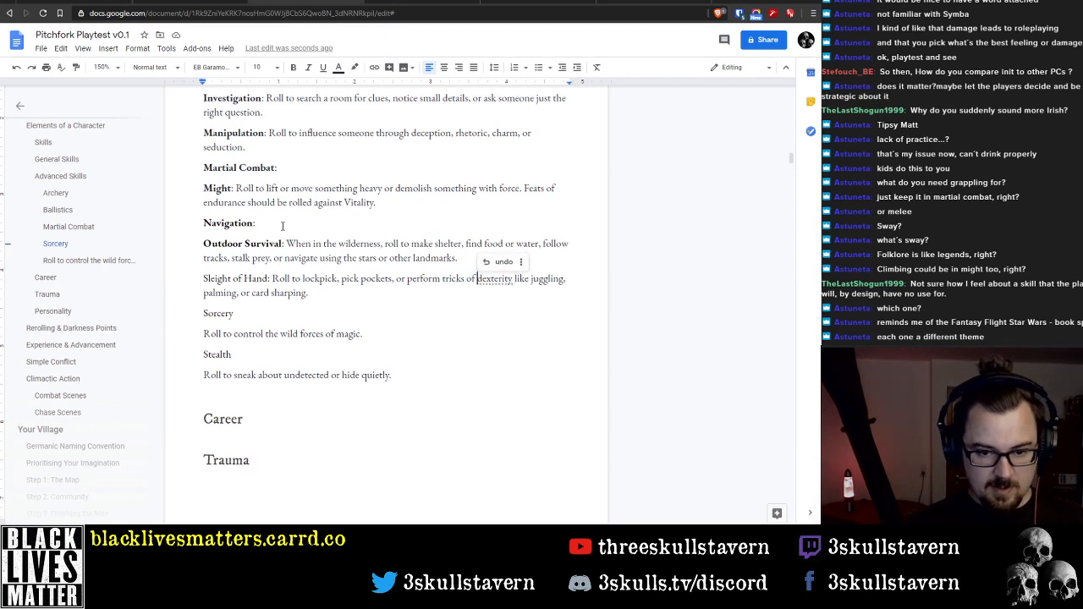
key(ctrl+shift+Left)
key(ctrl+shift+Left)
key(BackSpace)
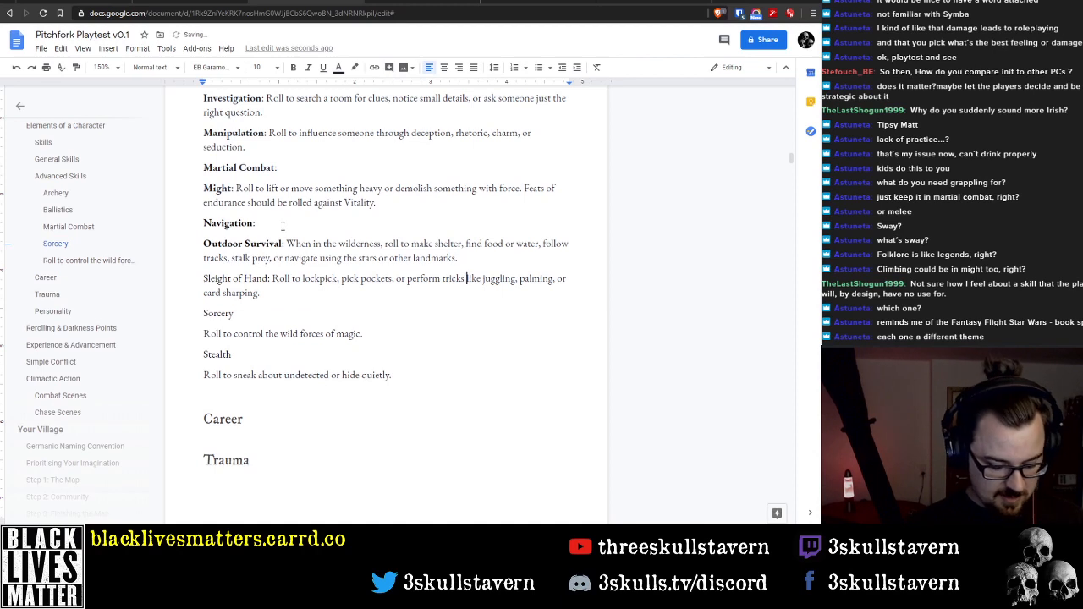
text(of finesse)
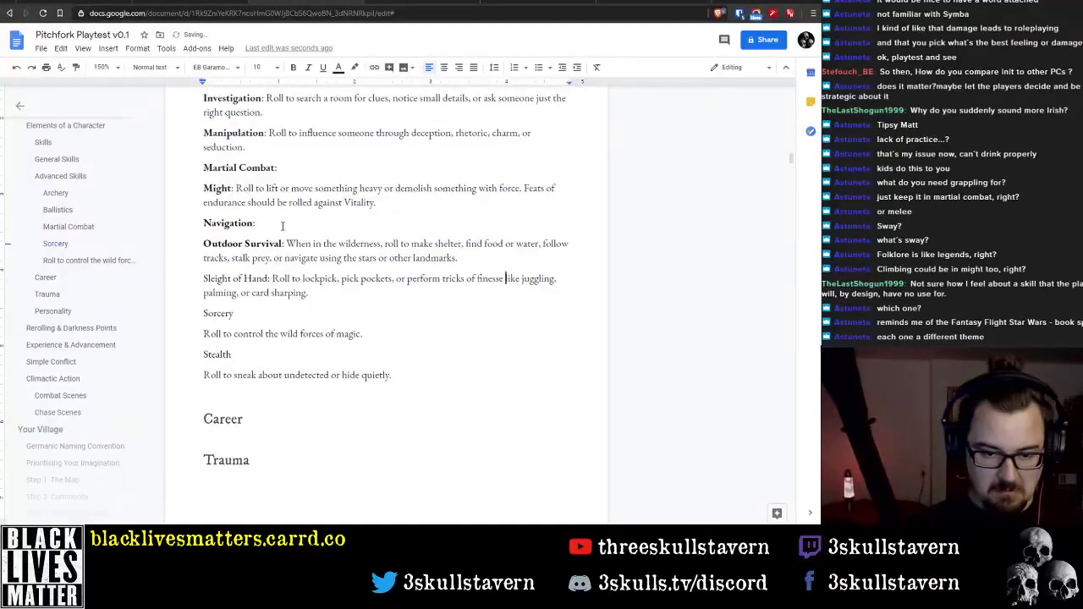
Make the skill name "Sleight of Hand" bold at the start of its entry
key(ctrl+Left)
key(ctrl+Left)
key(ctrl+Left)
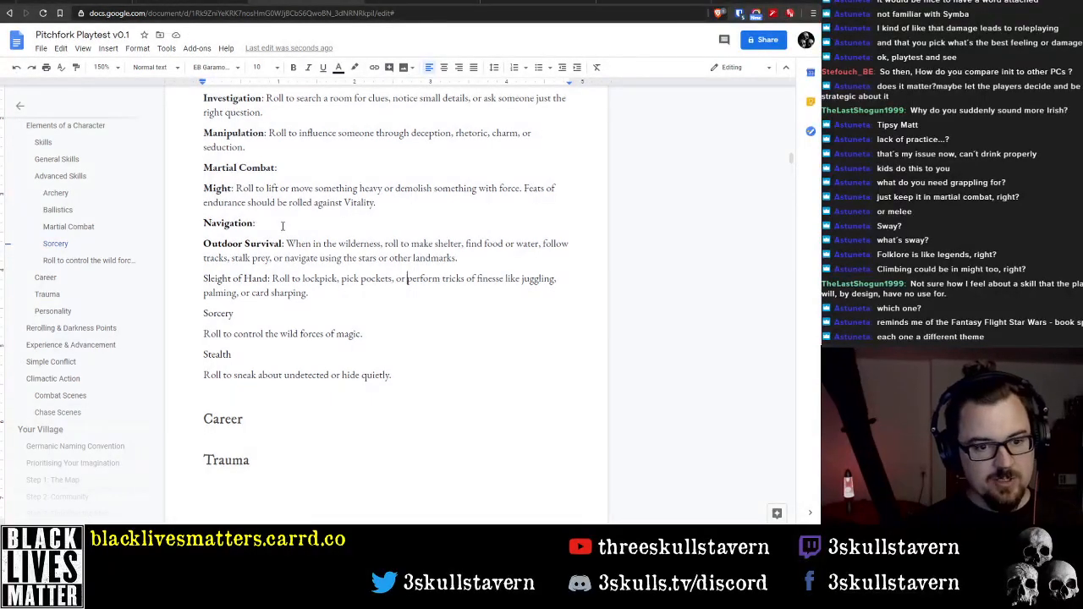
key(Home)
key(ctrl+shift+Right)
key(ctrl+shift+Right)
key(ctrl+shift+Right)
key(ctrl+b)
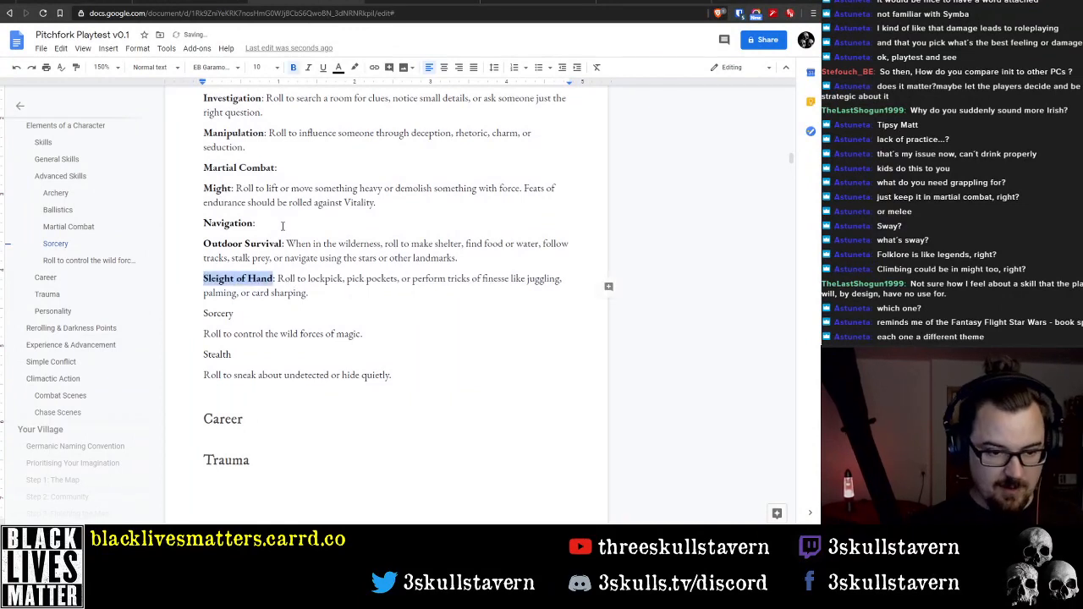
Join the Sorcery skill name and its description on one line, separated by a colon
key(Down)
key(Down)
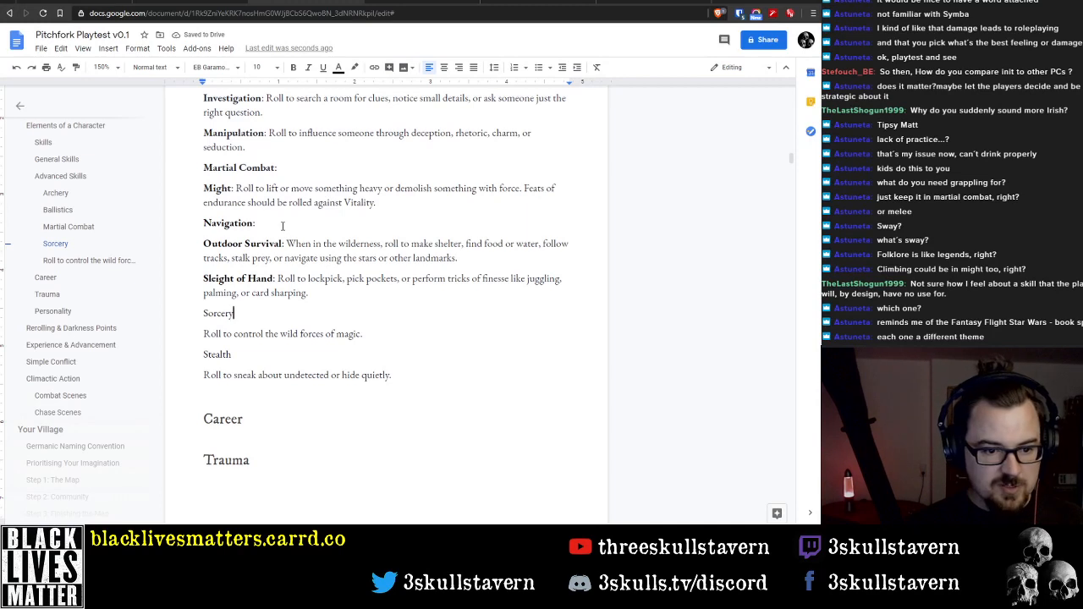
key(Delete)
key(Left)
text(:)
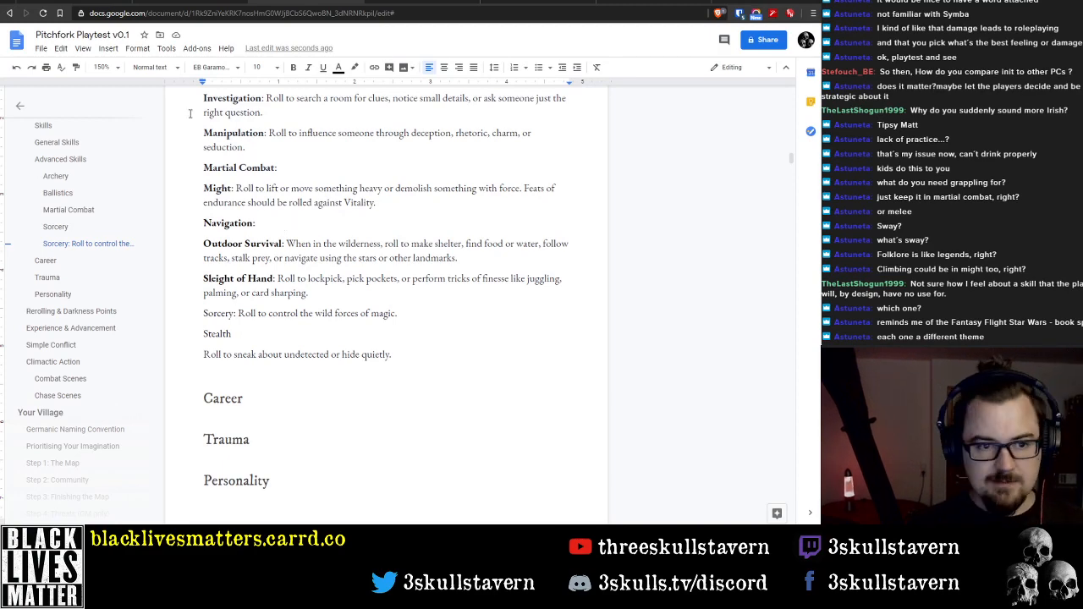
Check the skill list, and put the Stealth name and its description on one line, separated by a colon
scroll(191, 112, up, 10)
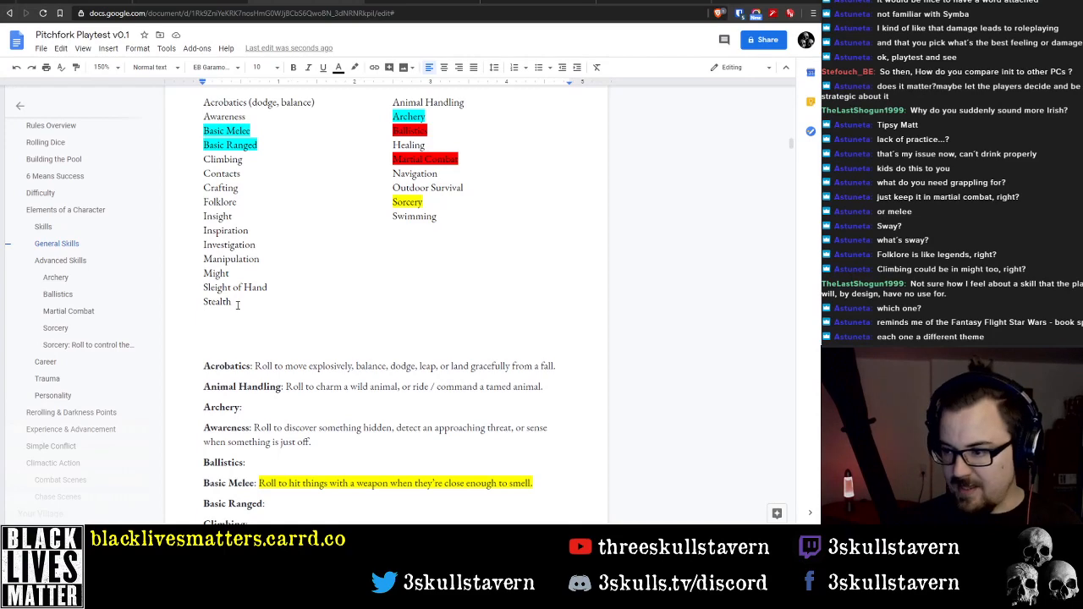
scroll(289, 297, down, 15)
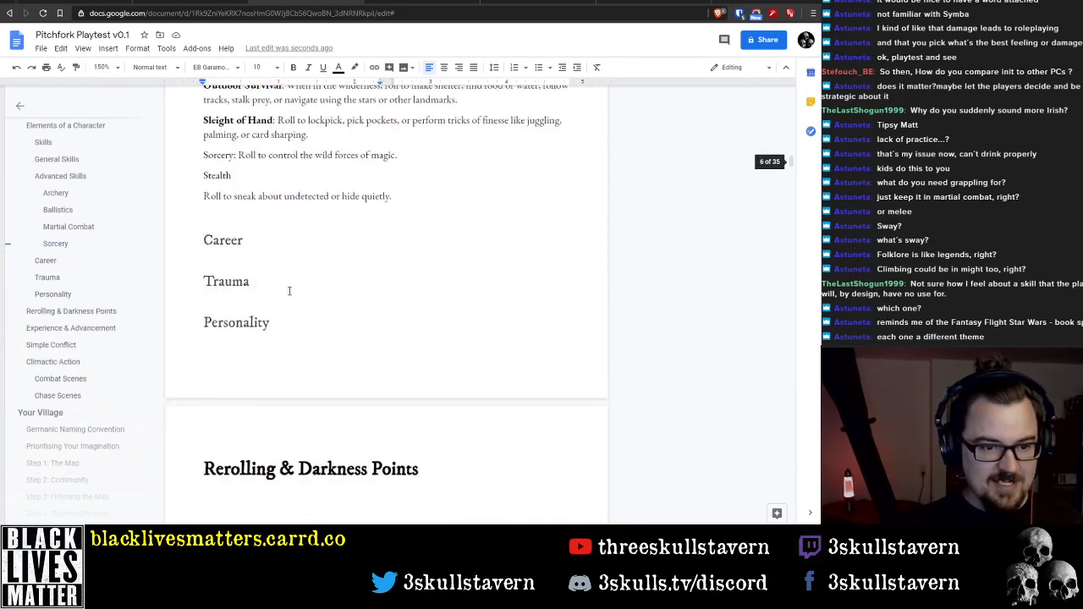
scroll(289, 291, up, 2)
click(277, 281)
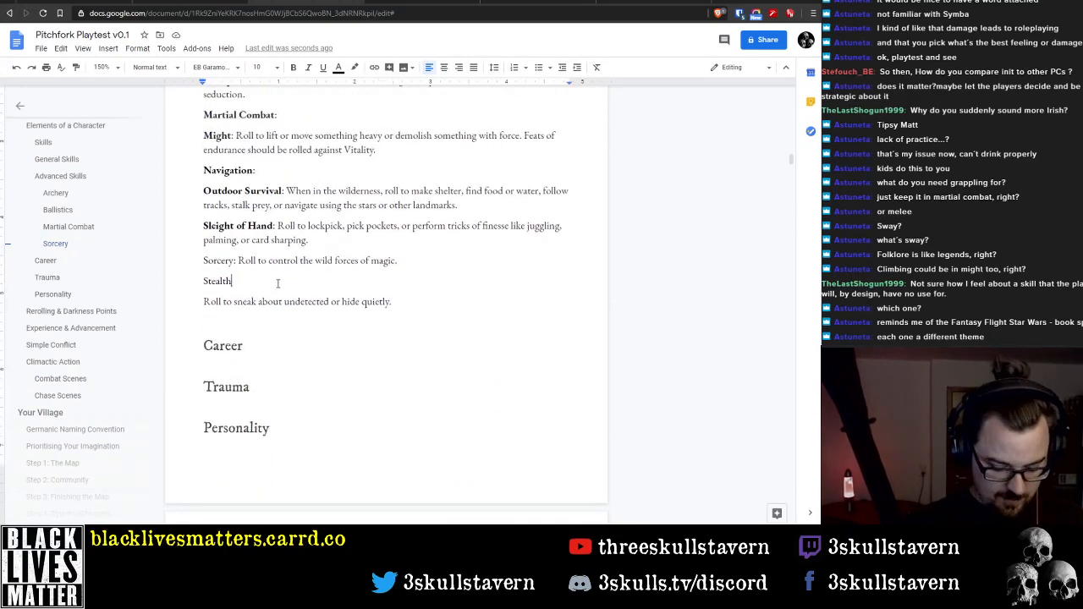
text(:)
key(Delete)
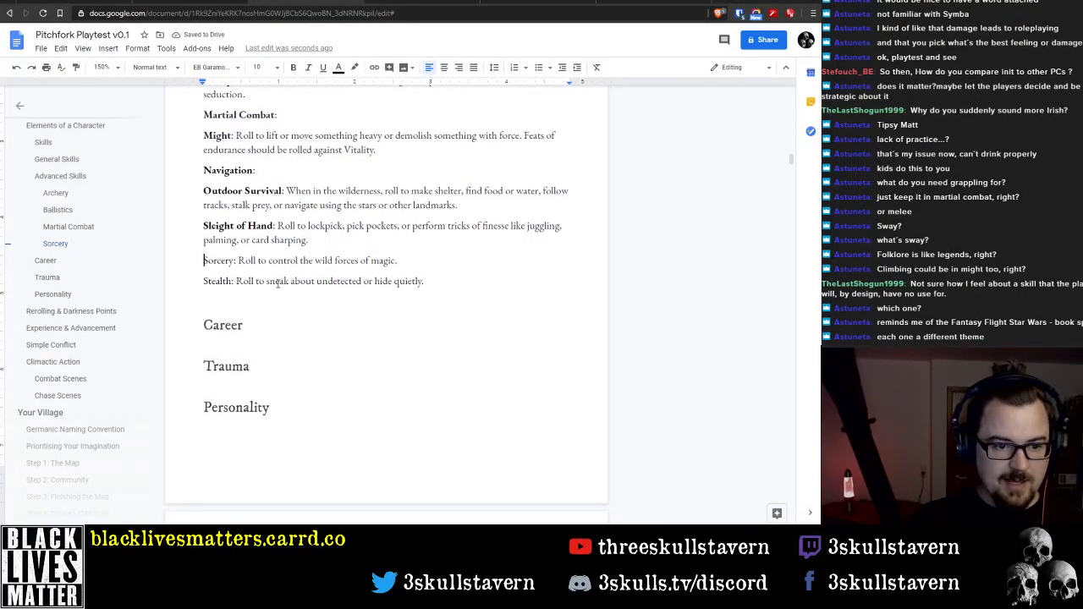
Add a "Swimming:" entry below Stealth with the skill name in bold
key(Down)
key(Down)
text(Swimming)
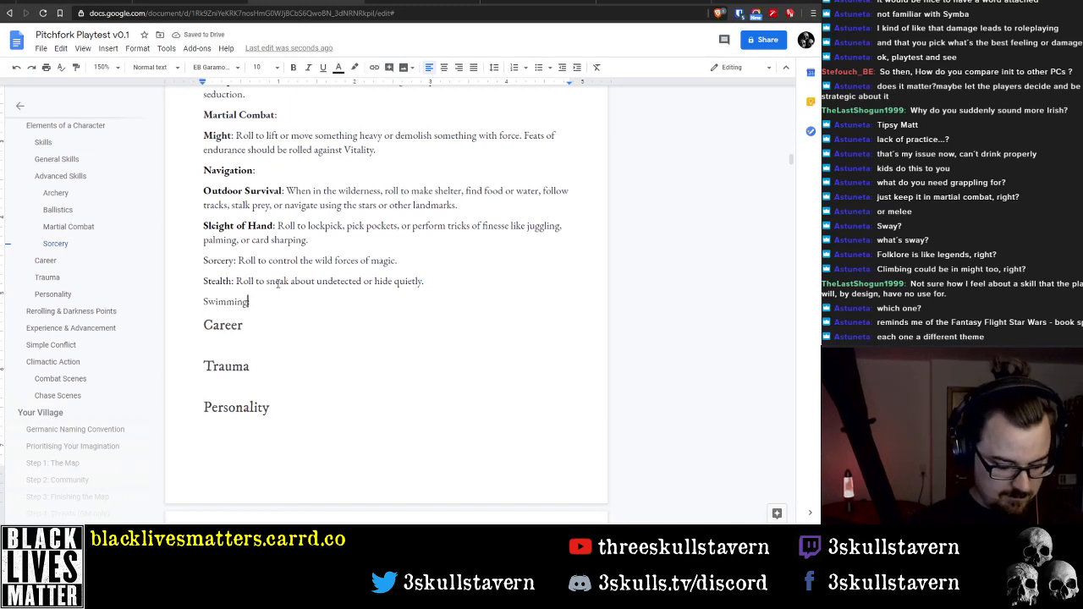
key(shift+Home)
key(ctrl+b)
Make the skill names Stealth and Sorcery bold at the start of their entries
key(Up)
key(Up)
key(End)
key(Down)
key(Home)
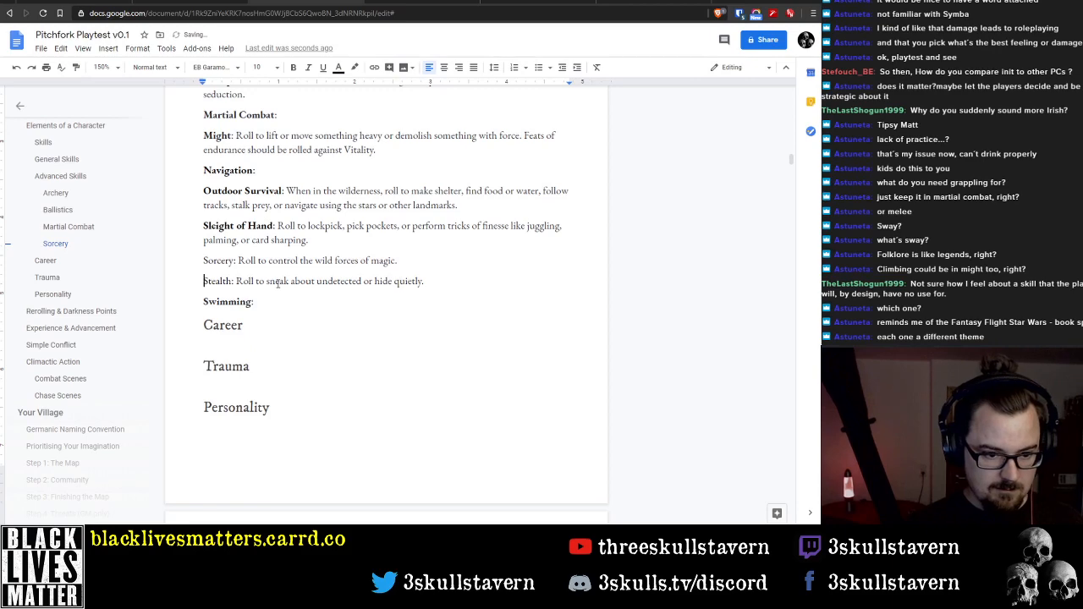
key(ctrl+shift+Right)
key(ctrl+b)
key(Up)
key(Home)
key(ctrl+shift+Right)
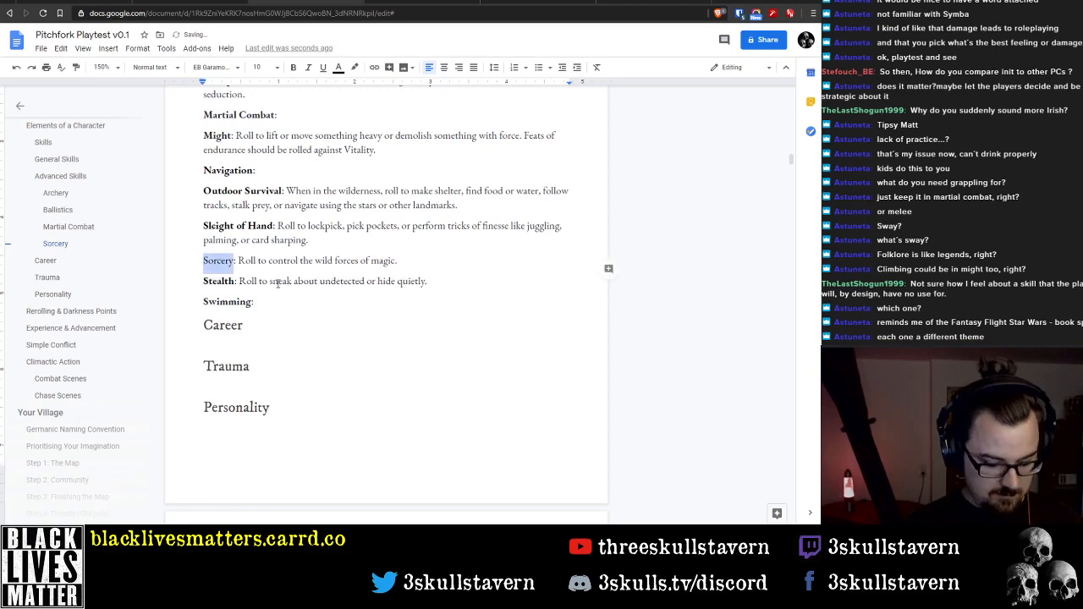
key(ctrl+b)
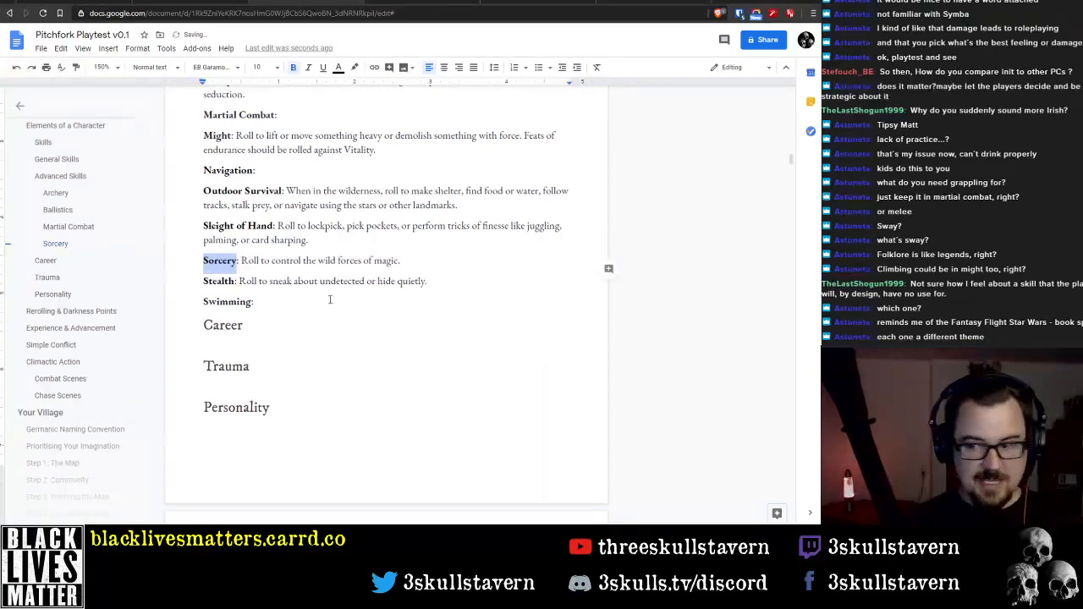
Delete the empty heading line between the two-column skill lists and the Acrobatics description
scroll(305, 322, up, 3)
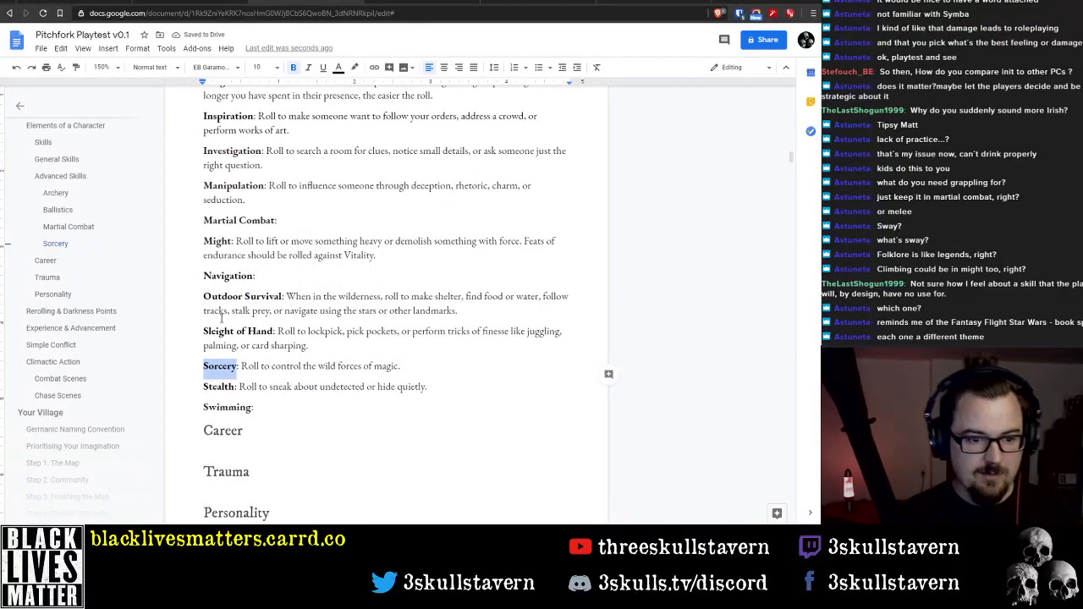
scroll(243, 240, up, 8)
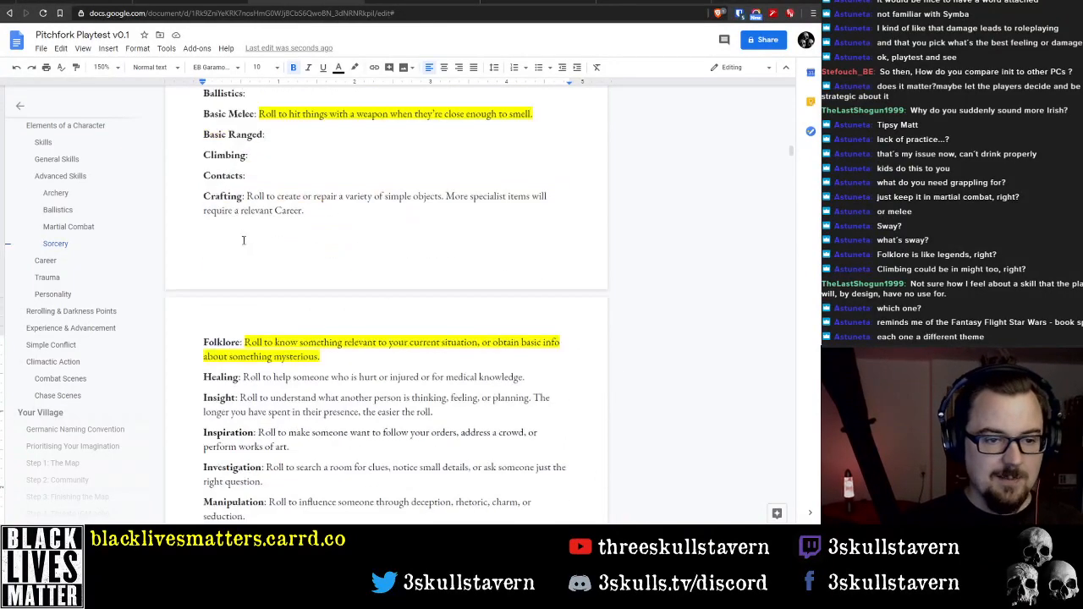
scroll(243, 240, up, 9)
click(227, 340)
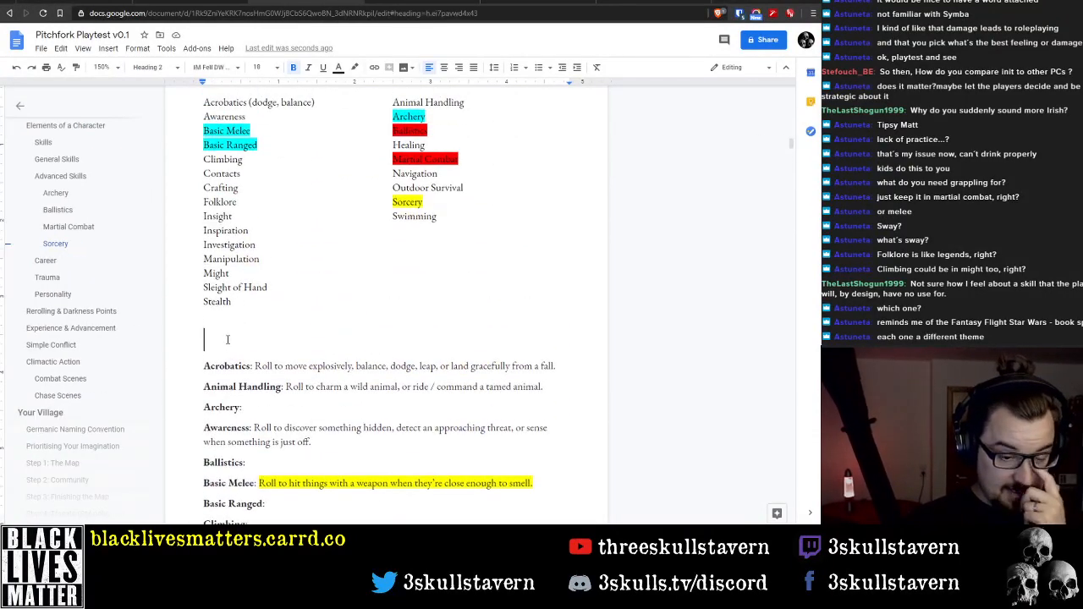
key(BackSpace)
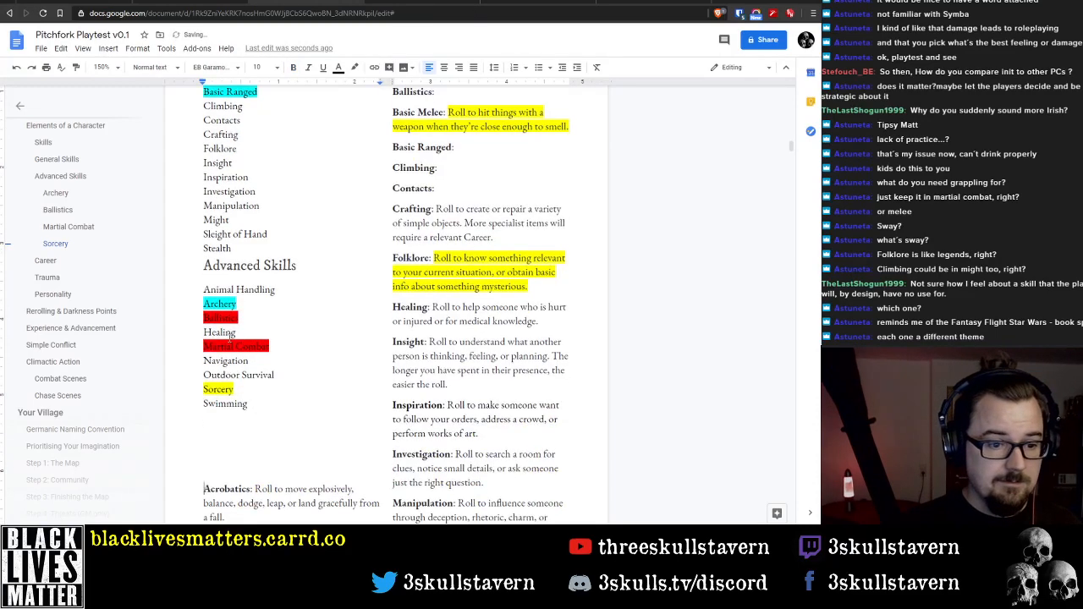
Undo the deletion of the heading line above Acrobatics, and enter "General Skills" there in Heading 3 style
key(ctrl+z)
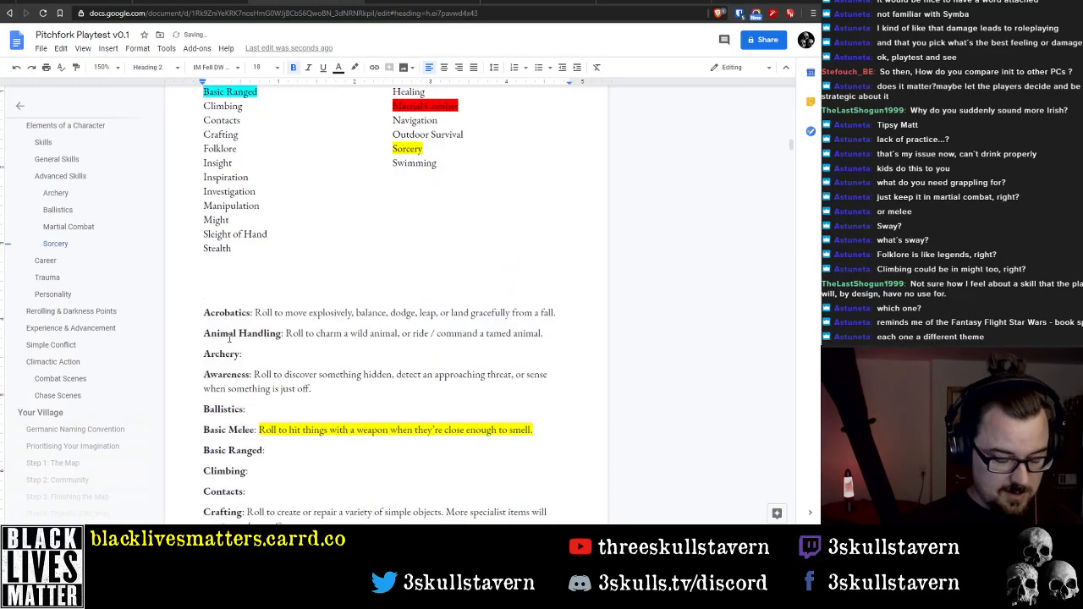
text(Genera)
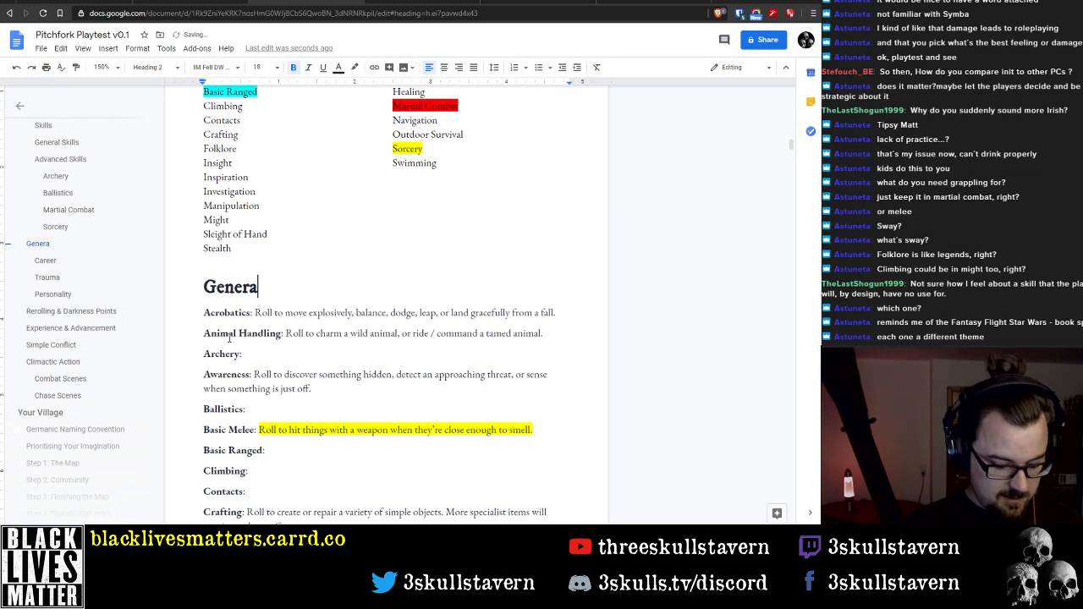
text(l Skills)
key(shift+Home)
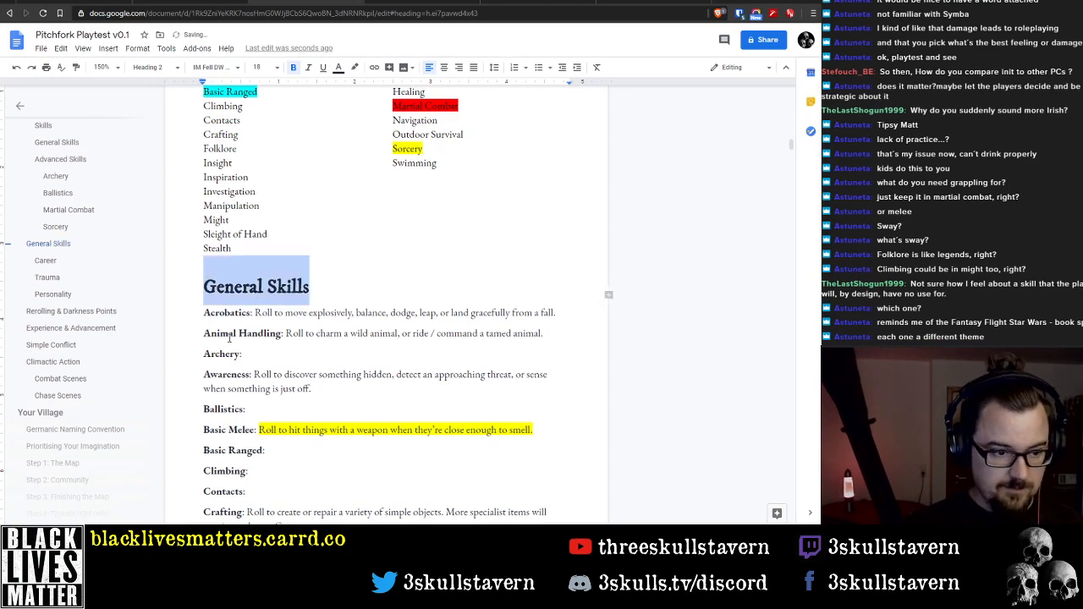
scroll(322, 275, up, 3)
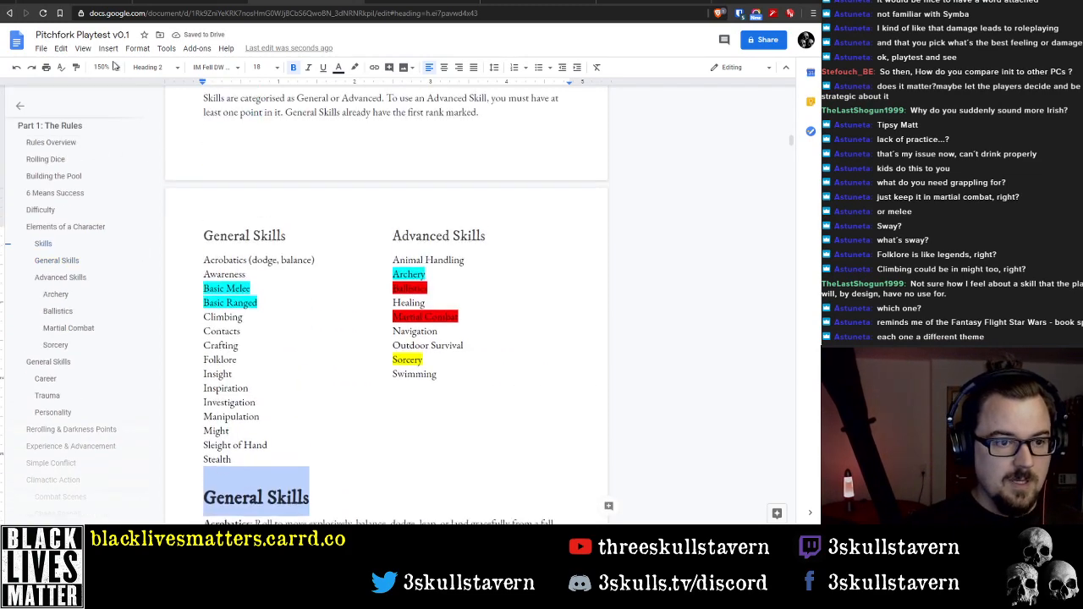
click(150, 68)
click(179, 248)
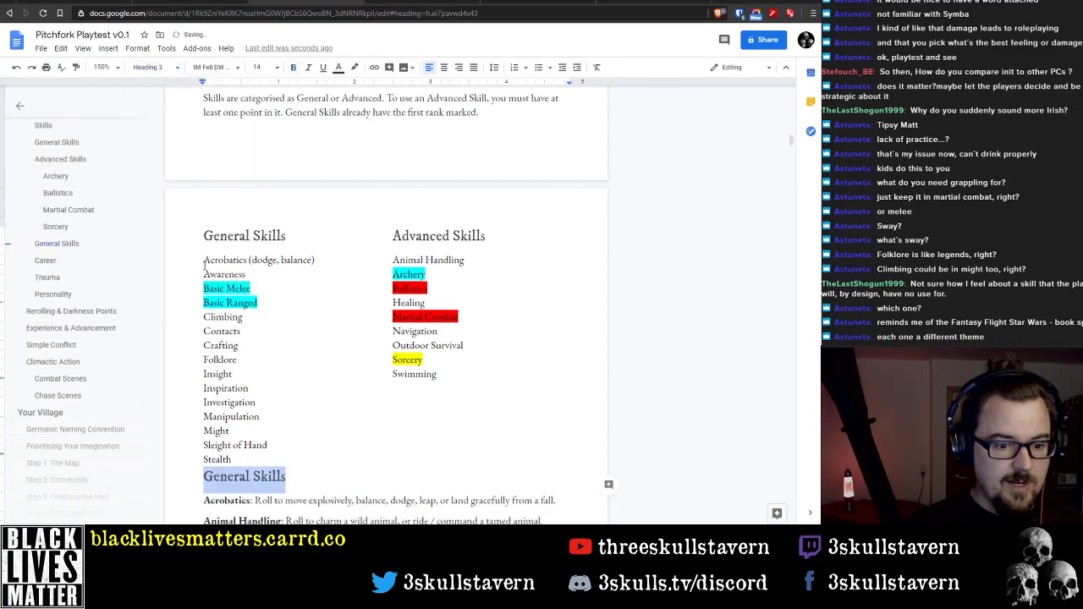
Copy the Animal Handling and Archery entries onto new lines below the Swimming entry
scroll(304, 457, down, 2)
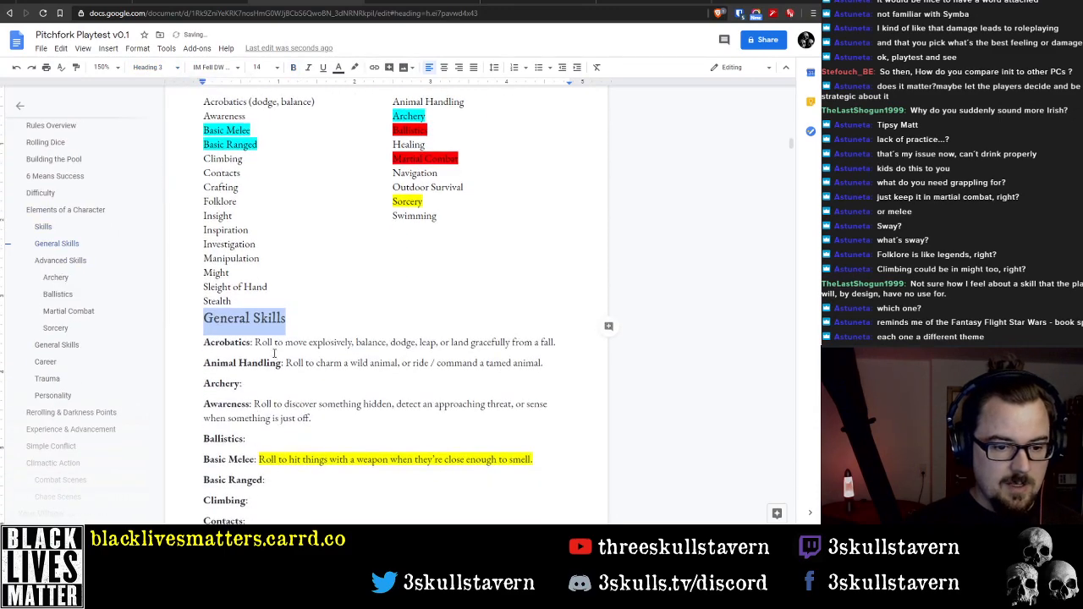
scroll(289, 417, down, 3)
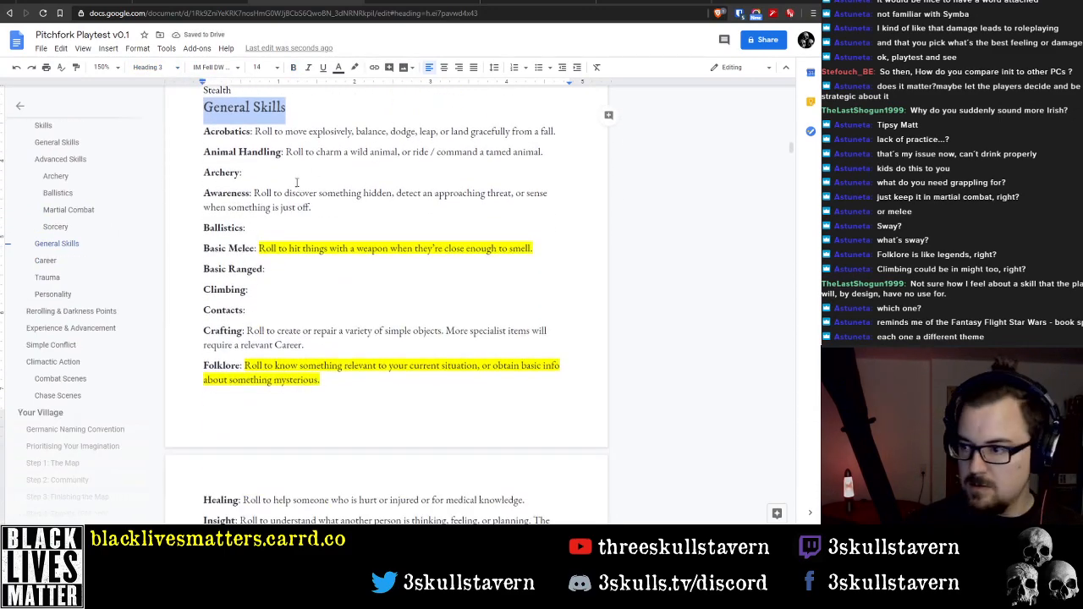
triple_click(212, 159)
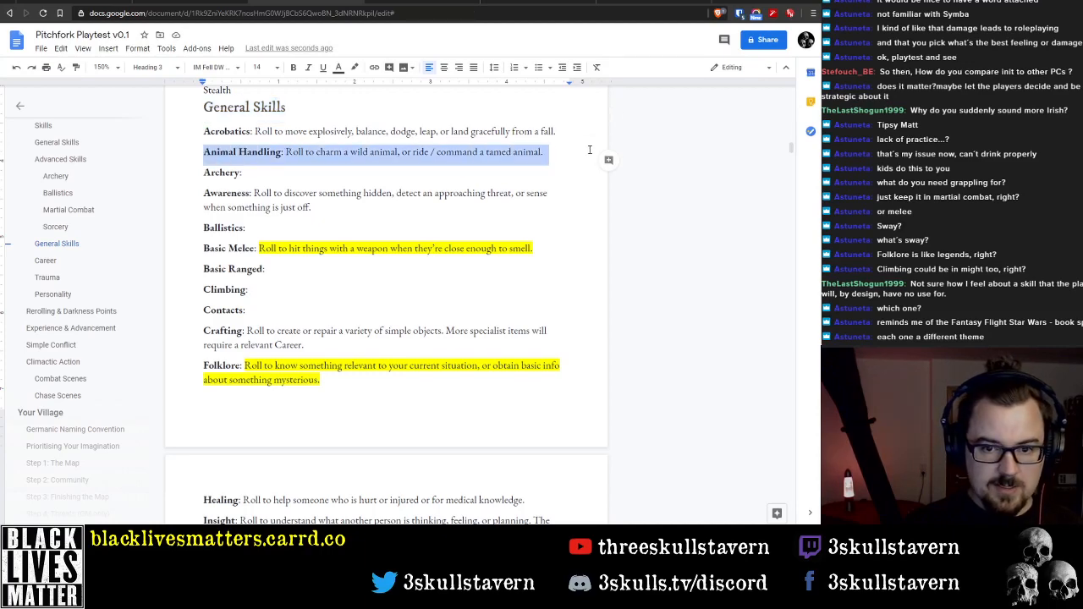
key(Delete)
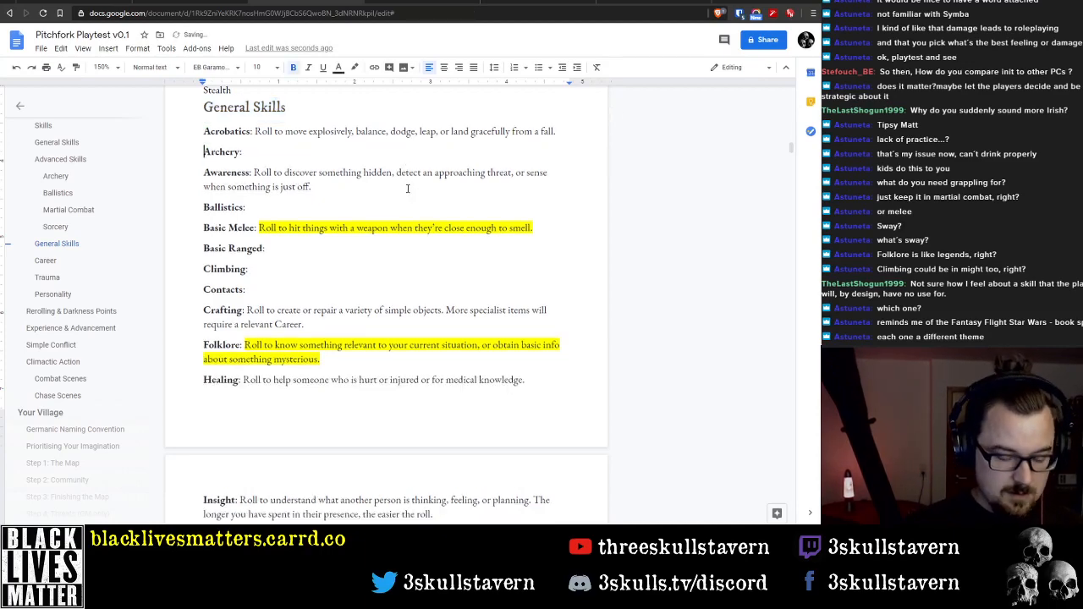
key(ctrl+z)
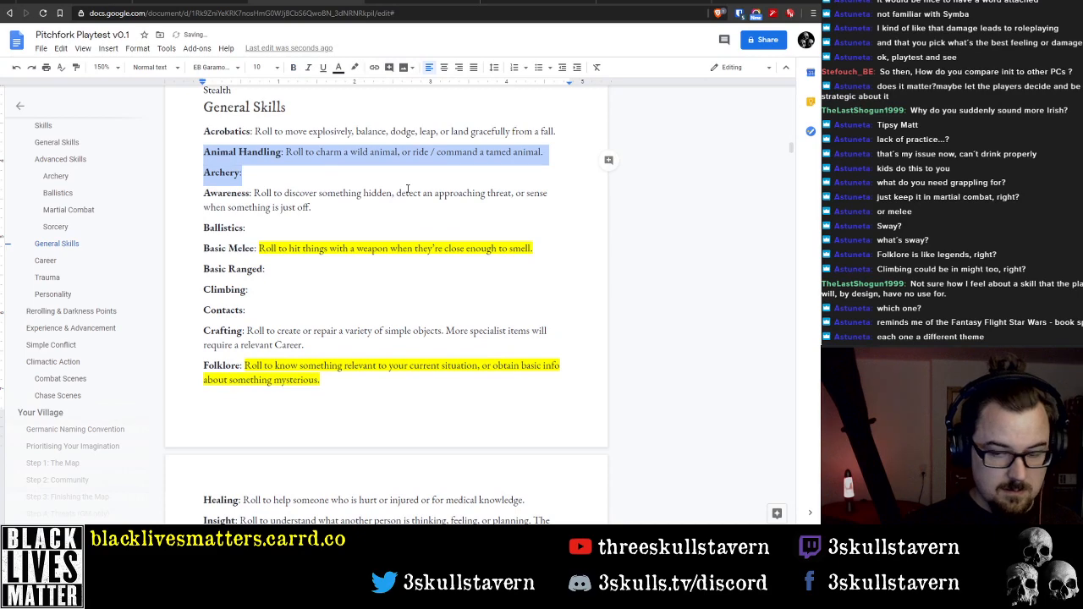
scroll(407, 189, down, 8)
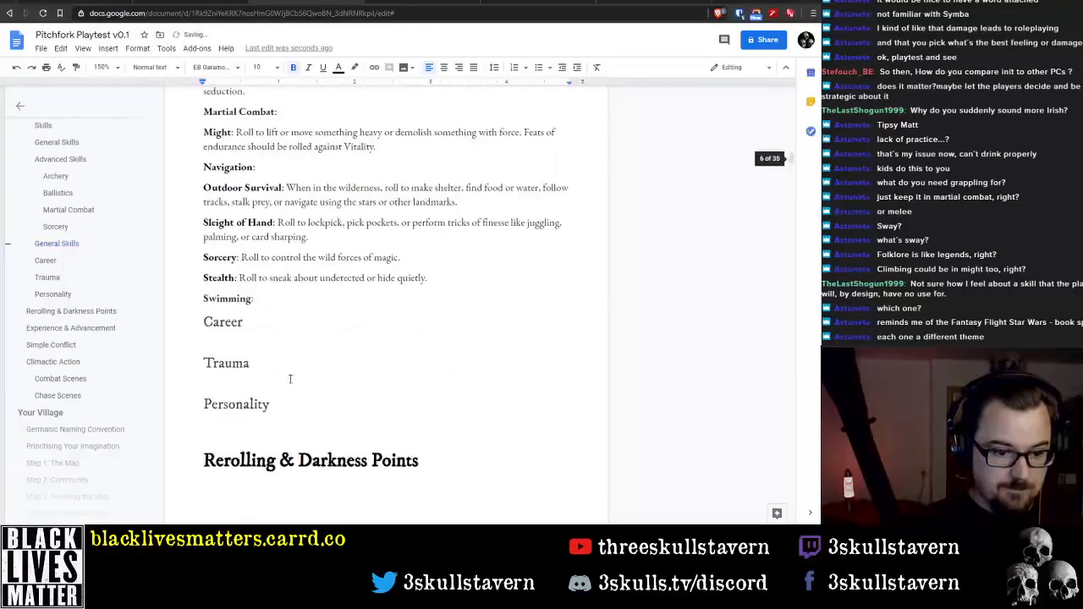
click(267, 303)
key(Return)
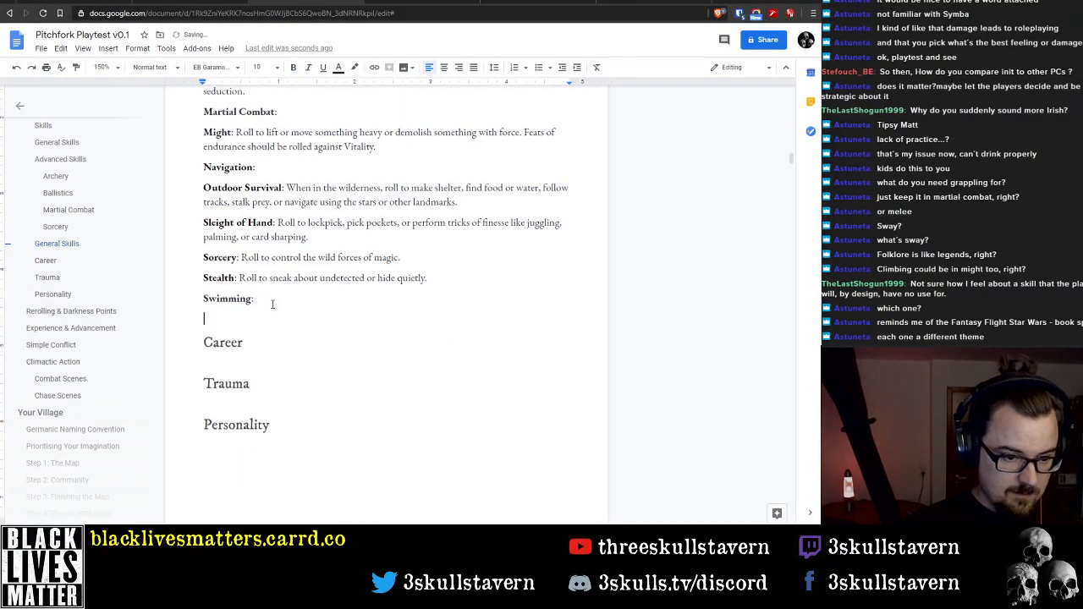
text(Animal Handling: Roll to charm a wild animal, or ride / command a tamed animal. Archery:)
Insert an "Advanced Skills" heading in Heading 3 style between Swimming and the copied Animal Handling entry
key(Up)
key(Home)
key(Return)
key(Up)
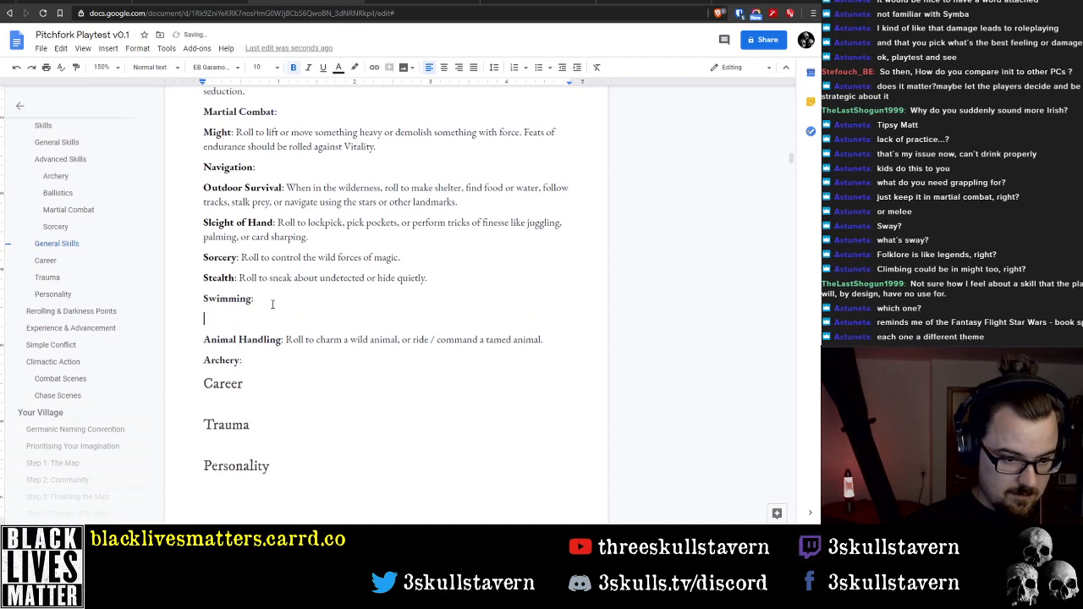
text(Advance)
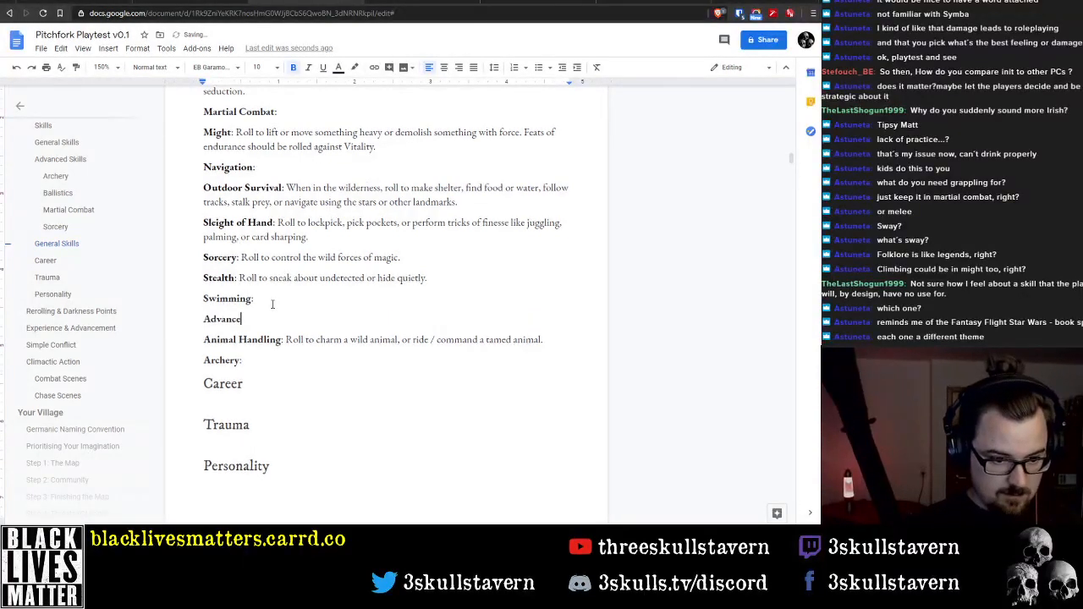
text(d Skills)
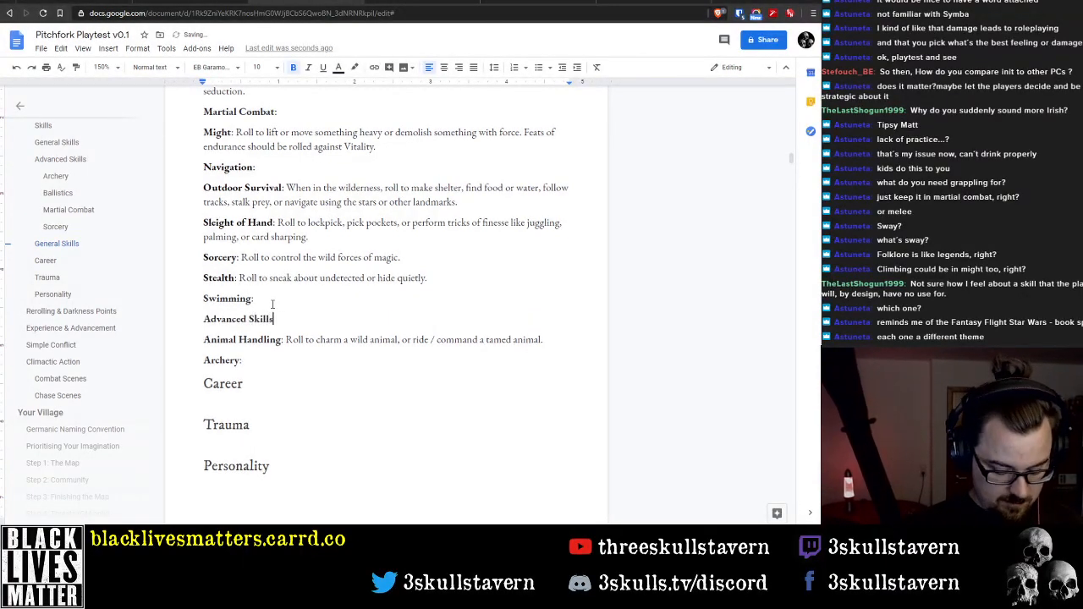
key(shift+Home)
click(152, 66)
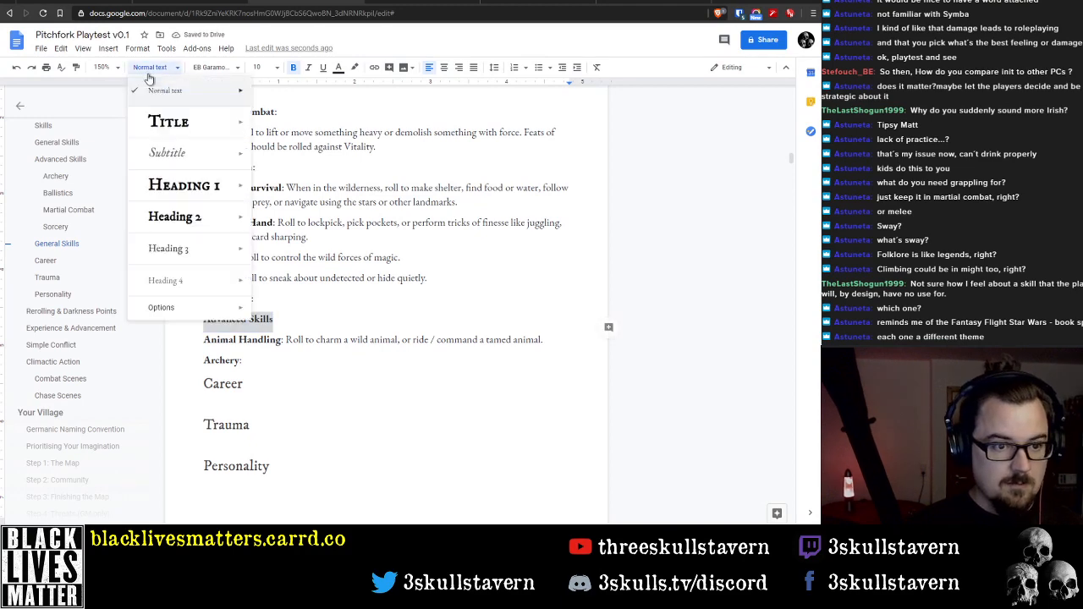
click(195, 246)
Delete the original Animal Handling and Archery entries between Acrobatics and Awareness under General Skills
scroll(316, 385, up, 10)
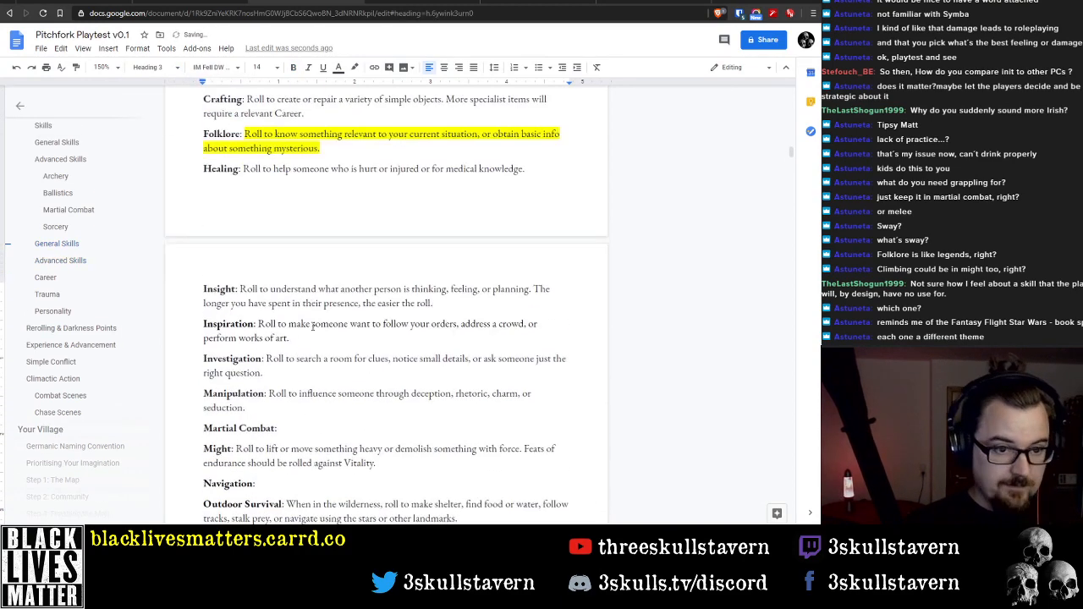
click(241, 209)
key(Delete)
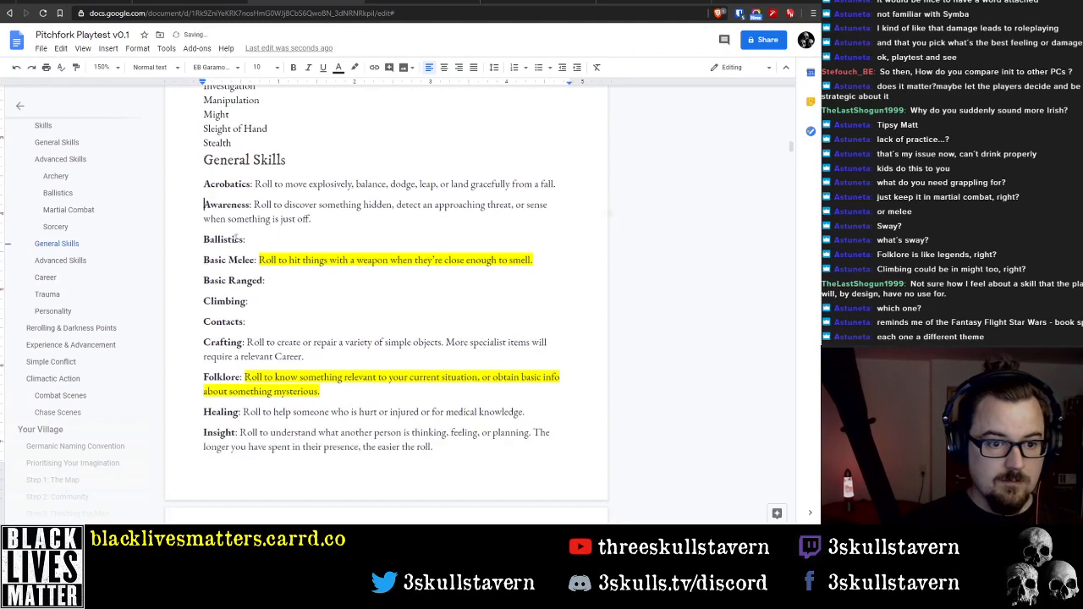
Move the Ballistics entry from General Skills to below Archery under Advanced Skills, followed by a blank line
key(Down)
key(Down)
key(shift+End)
key(ctrl+c)
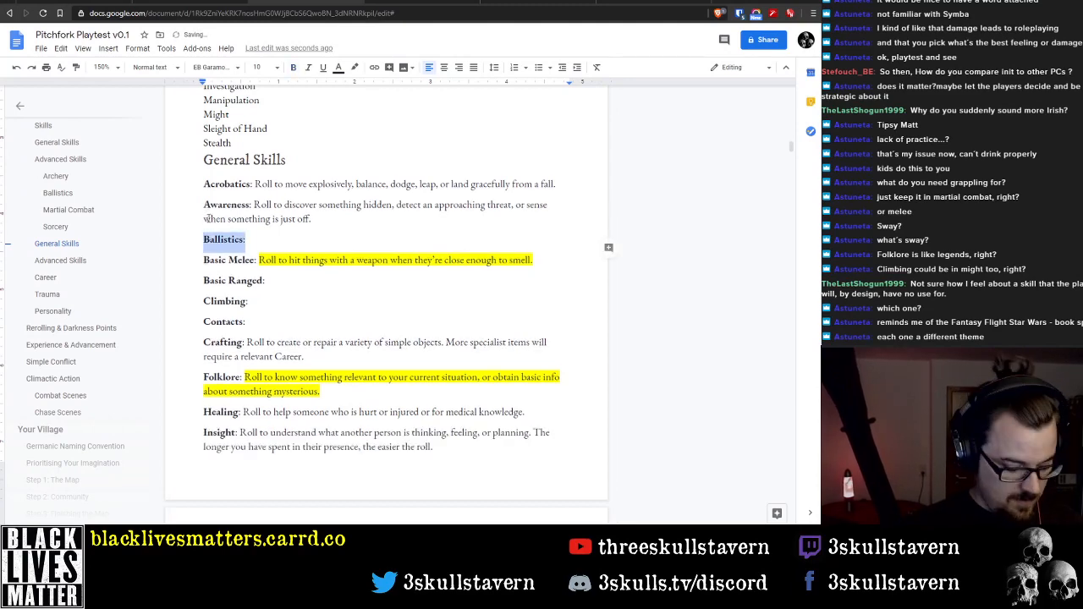
key(Delete)
key(BackSpace)
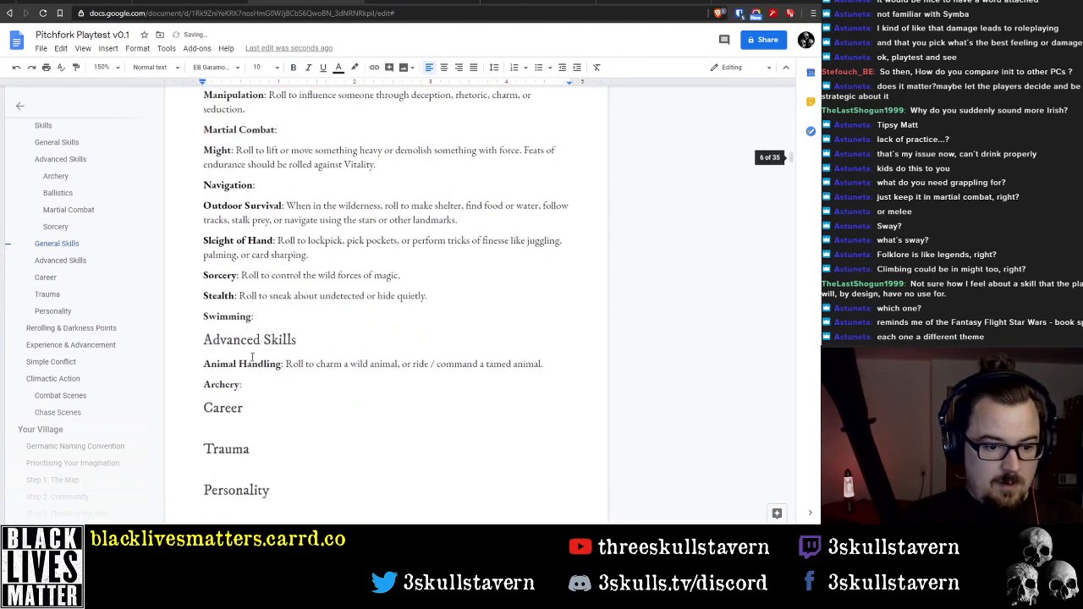
key(Return)
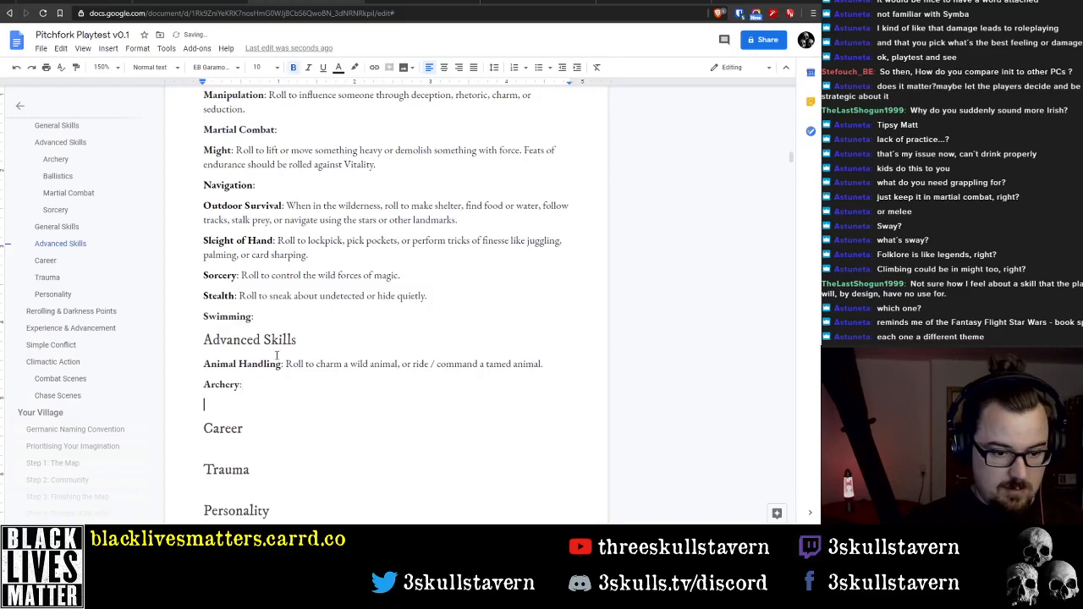
key(ctrl+v)
scroll(463, 329, up, 3)
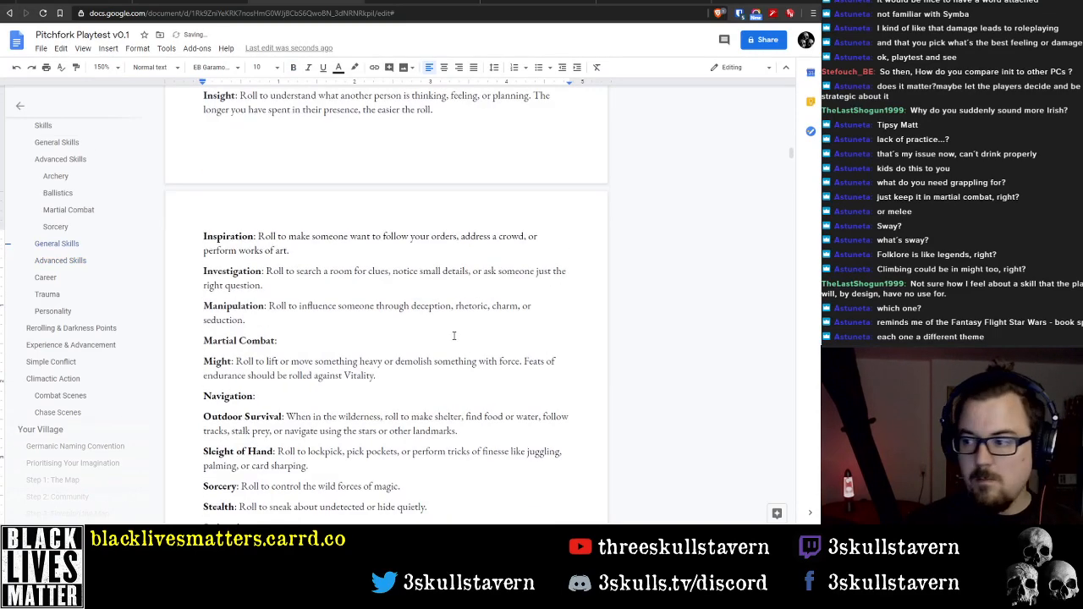
scroll(448, 337, down, 3)
key(Return)
Move the Healing entry with its description from General Skills to below Ballistics under Advanced Skills, followed by a blank line
scroll(352, 364, up, 6)
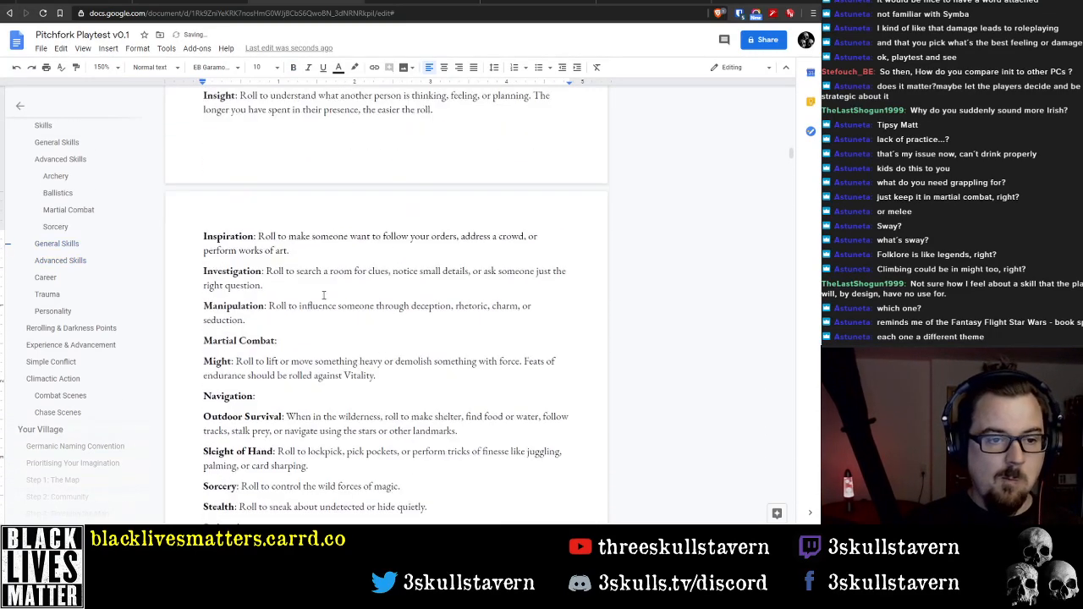
click(310, 155)
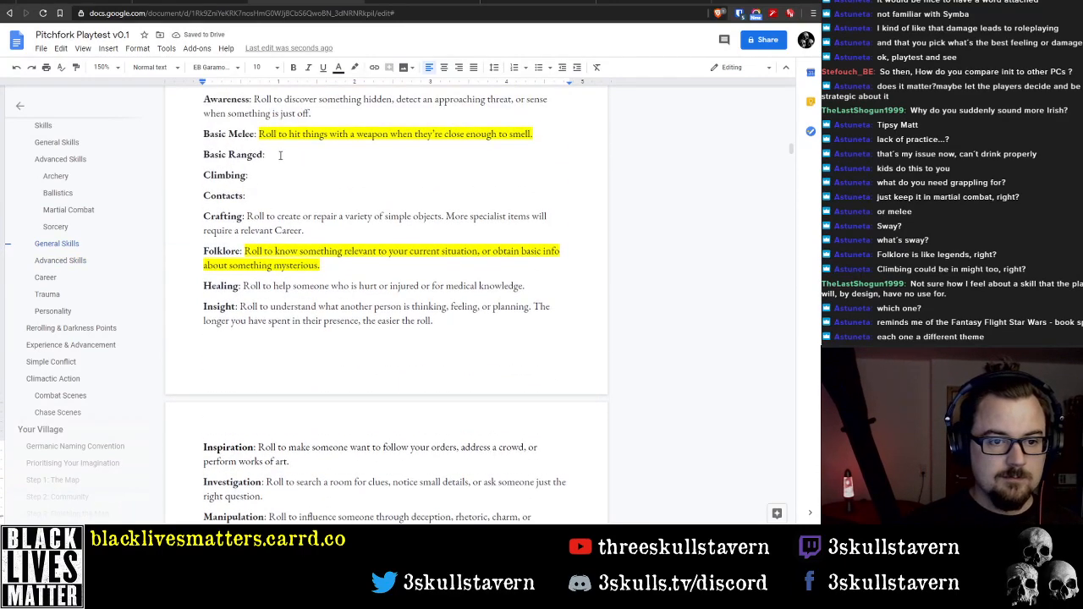
key(Down)
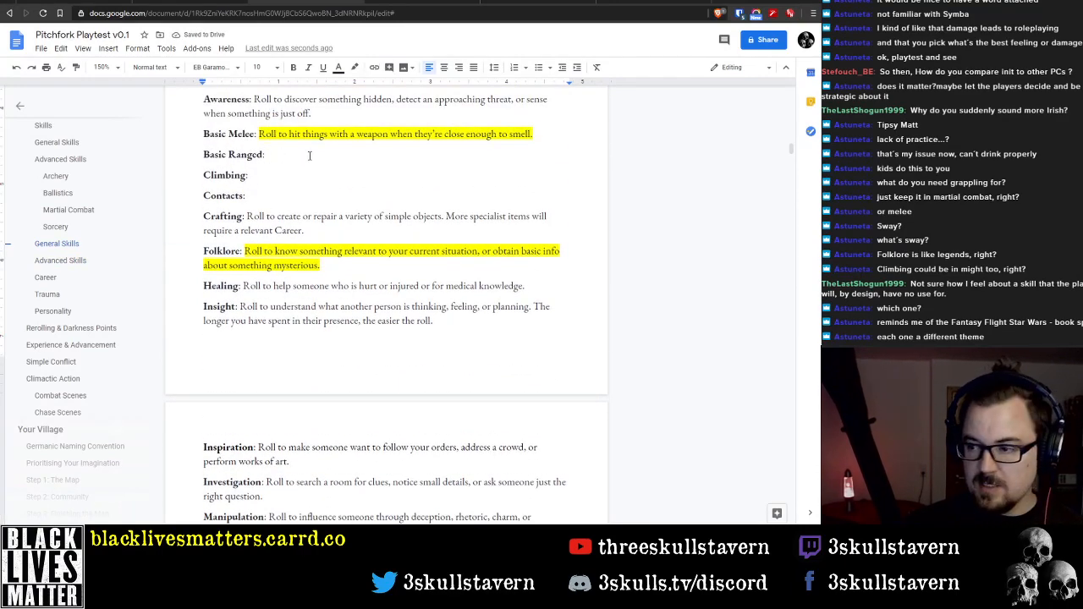
key(Down)
key(Down)
key(Down)
key(Down)
key(Down)
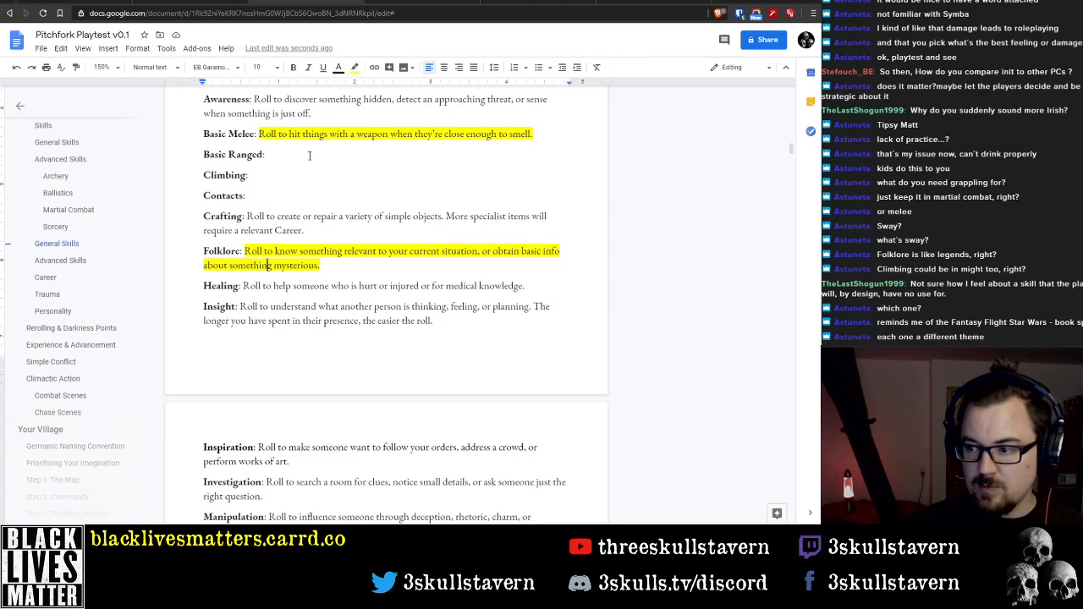
key(Home)
key(shift+End)
key(ctrl+c)
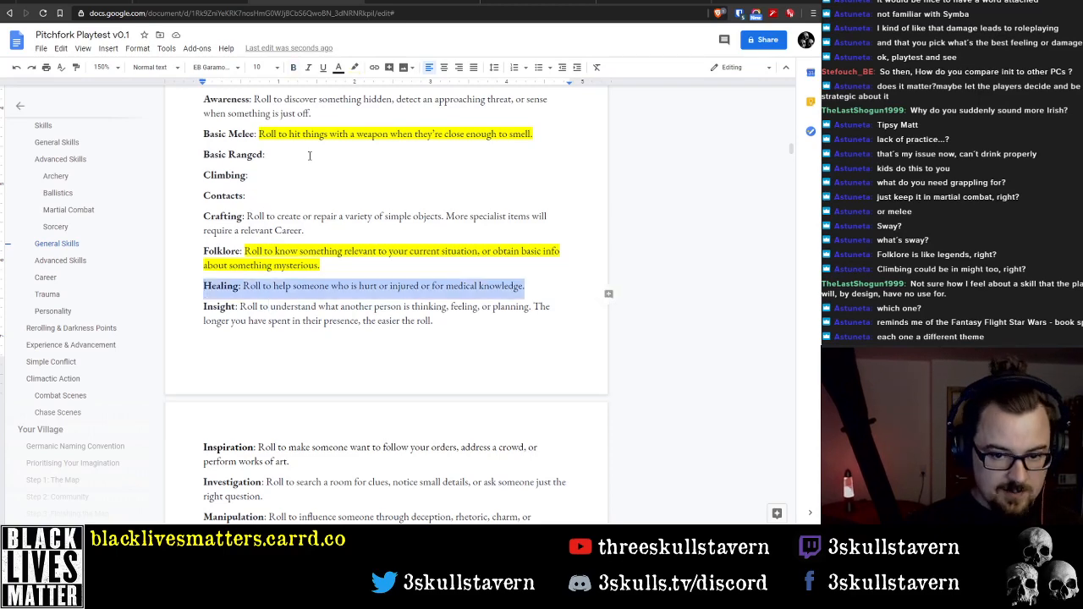
key(BackSpace)
key(BackSpace)
scroll(305, 161, down, 10)
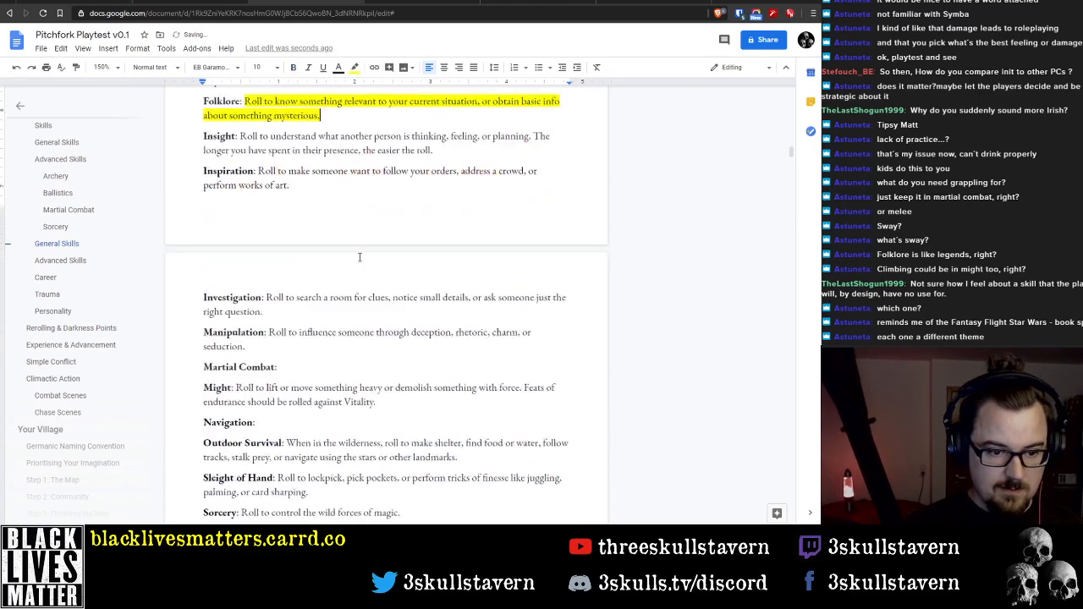
click(293, 230)
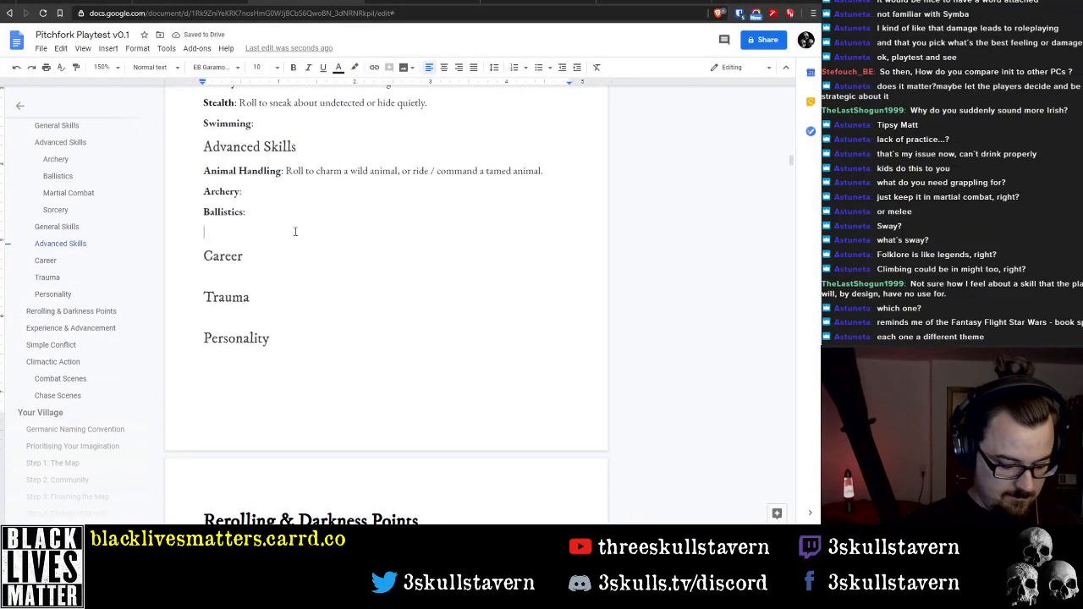
key(ctrl+v)
key(Return)
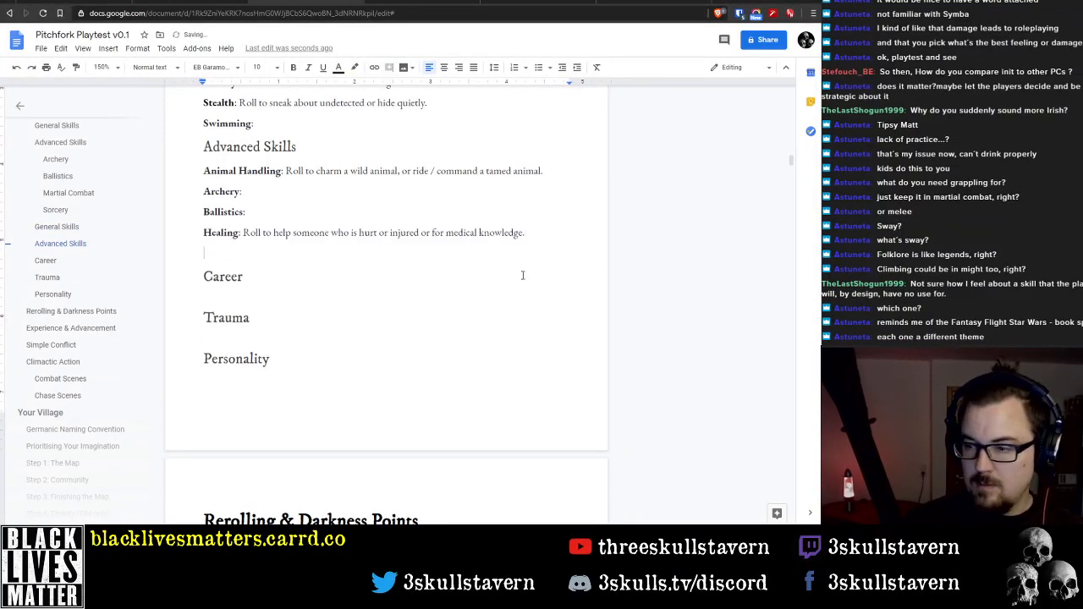
Move the Martial Combat entry from General Skills to below Healing under Advanced Skills, followed by a blank line
scroll(207, 137, up, 3)
triple_click(281, 150)
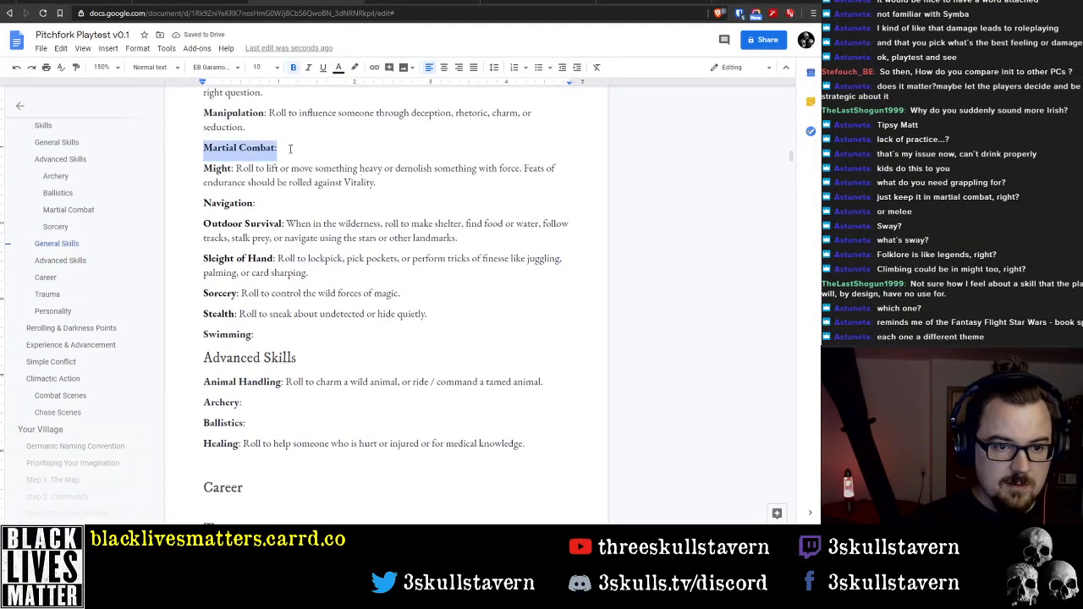
key(ctrl+x)
scroll(254, 330, down, 3)
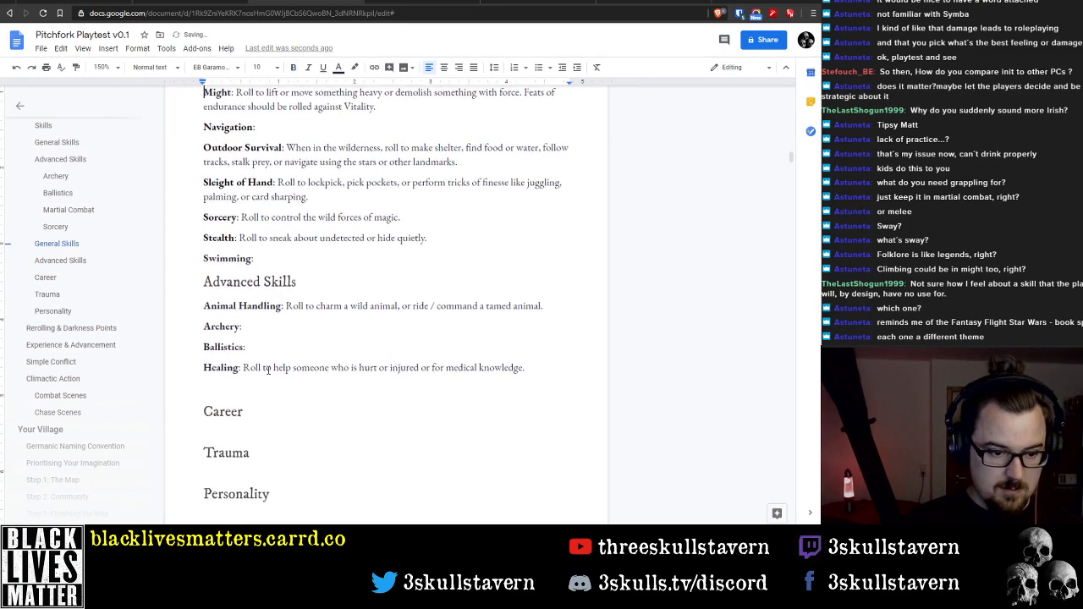
click(246, 338)
key(ctrl+v)
key(Return)
Move the Navigation and Outdoor Survival entries from General Skills to below Martial Combat under Advanced Skills
scroll(246, 338, up, 3)
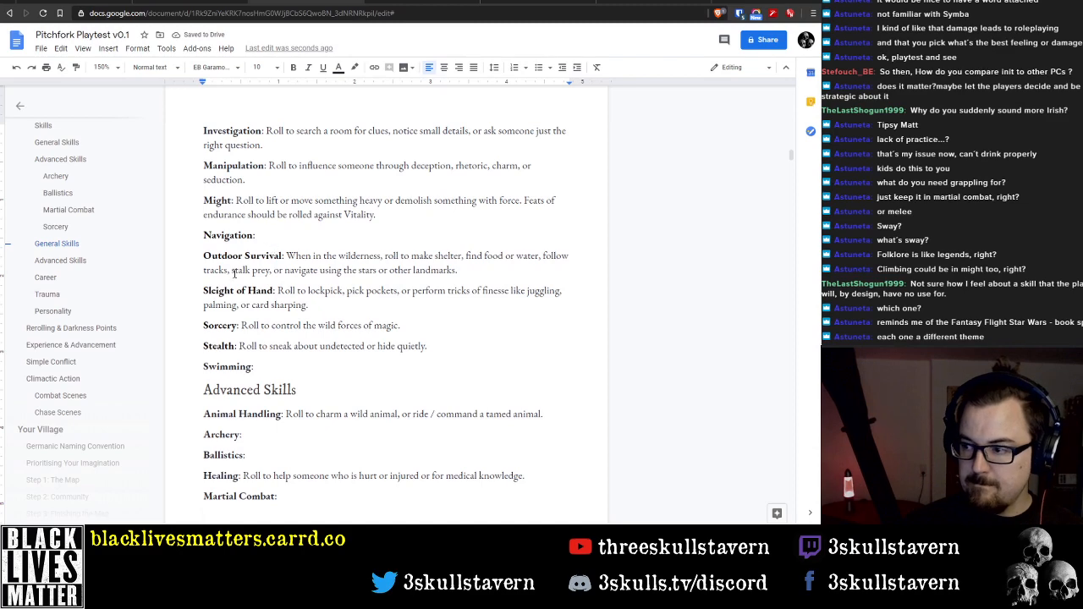
drag(203, 236, 477, 278)
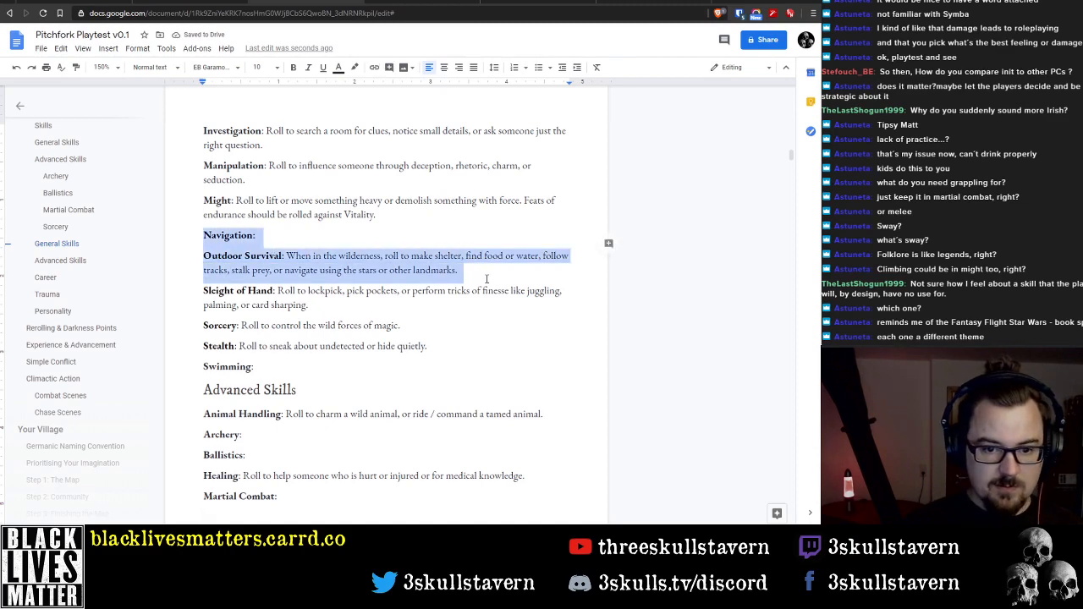
key(ctrl+x)
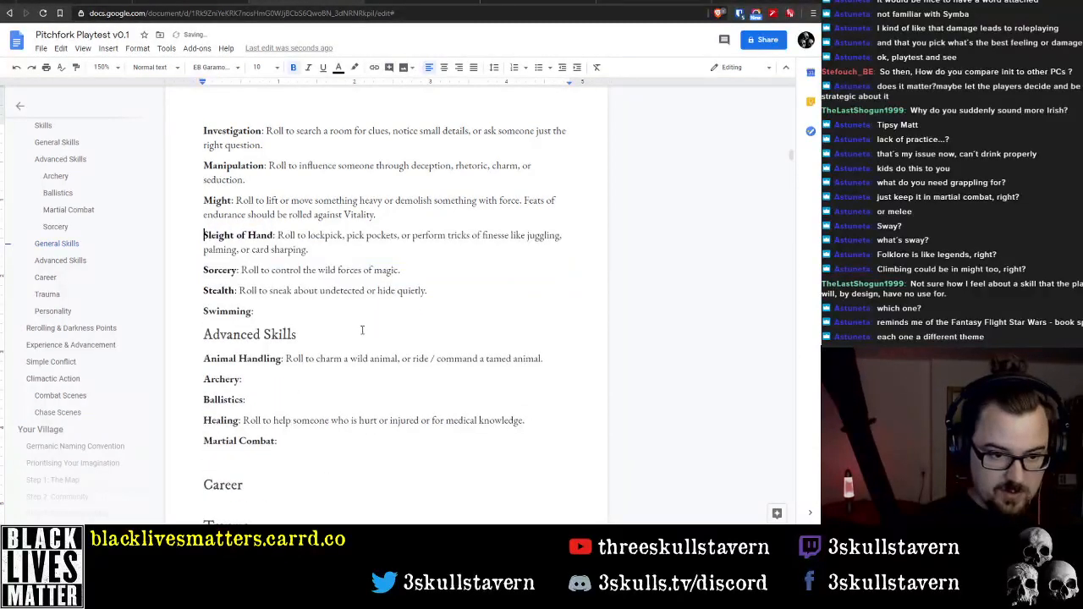
scroll(295, 282, down, 3)
click(288, 303)
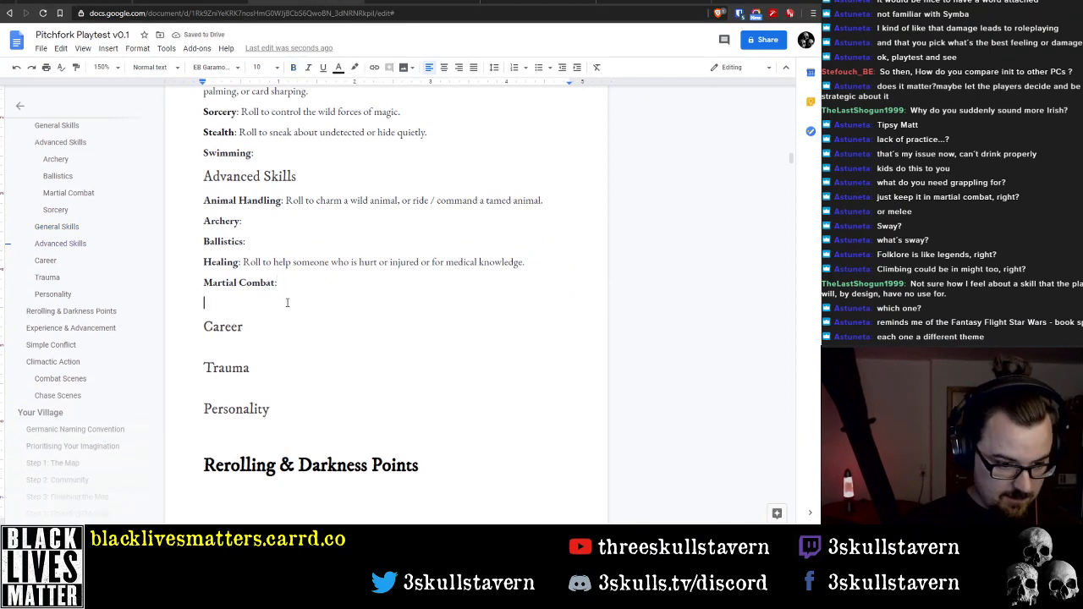
key(ctrl+v)
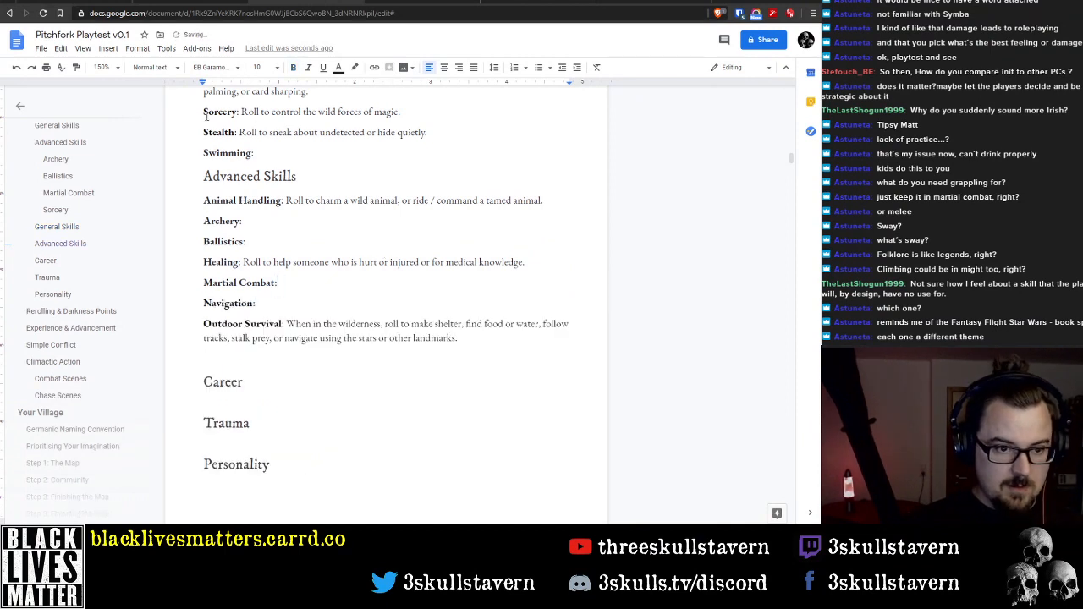
Move the Sorcery entry with its description from General Skills to below Outdoor Survival under Advanced Skills
drag(206, 117, 428, 121)
key(ctrl+x)
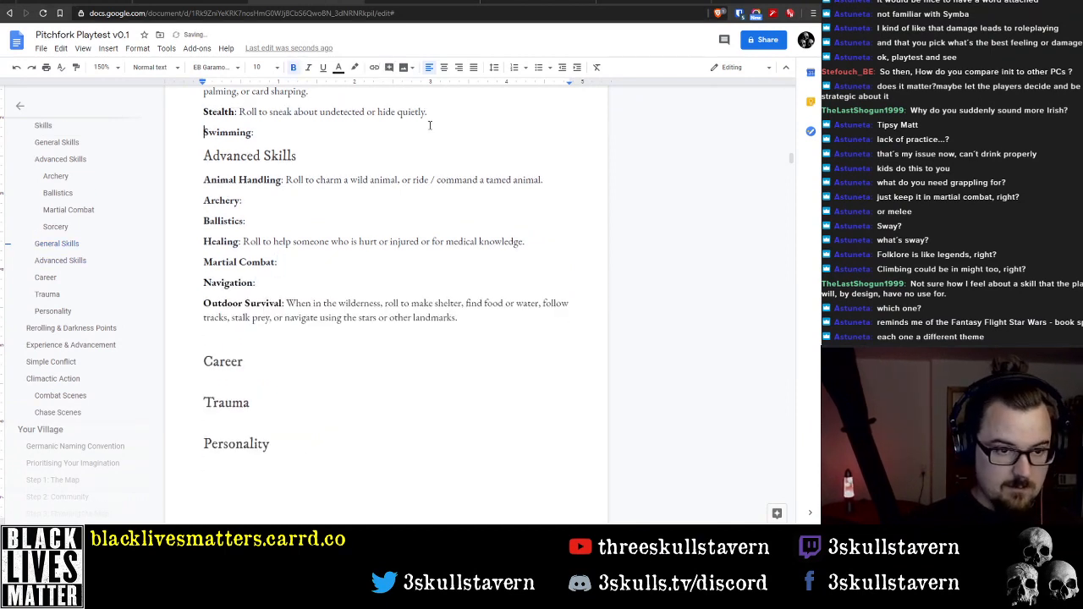
click(254, 336)
key(ctrl+v)
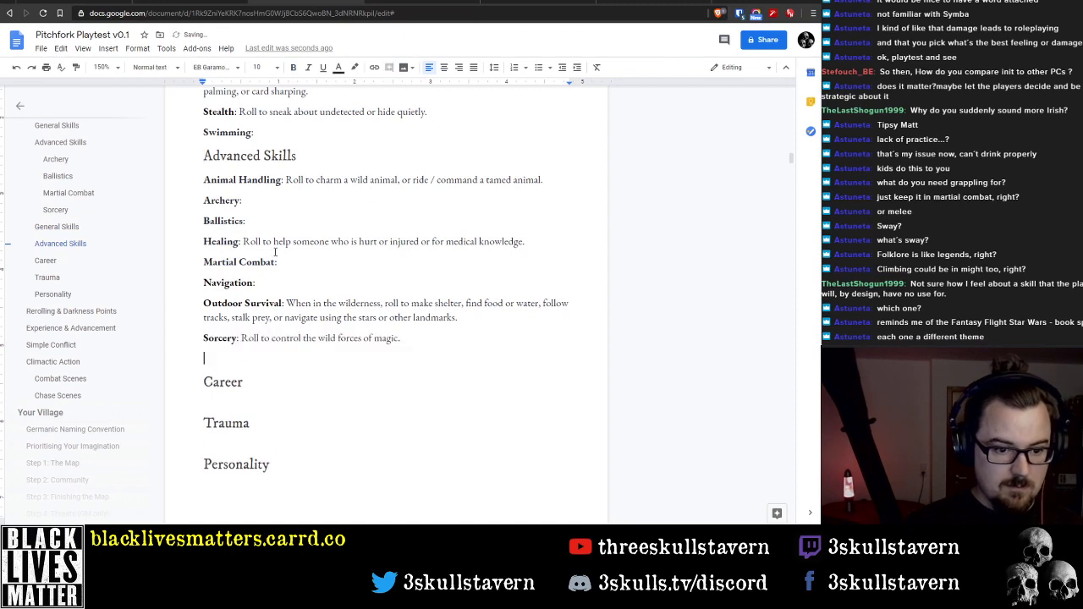
Move the Swimming entry from General Skills to below Sorcery under Advanced Skills and remove the blank line after it
drag(203, 139, 327, 135)
key(ctrl+x)
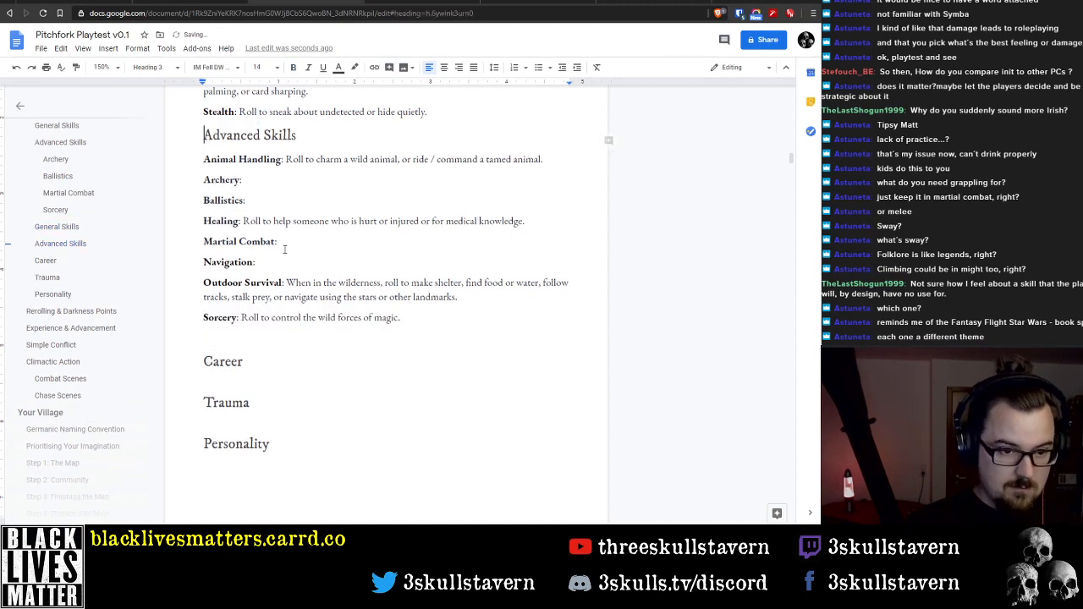
click(238, 336)
key(ctrl+v)
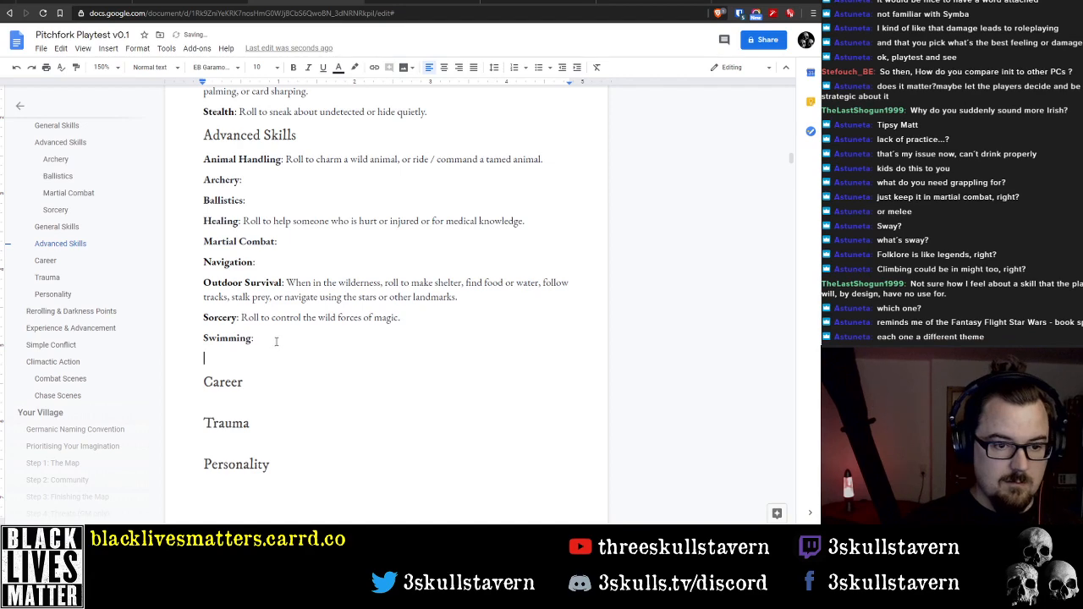
key(BackSpace)
Compare the sorted General Skills and Advanced Skills entries with the skill lists in the Snip & Sketch capture, and close the capture
scroll(282, 340, up, 10)
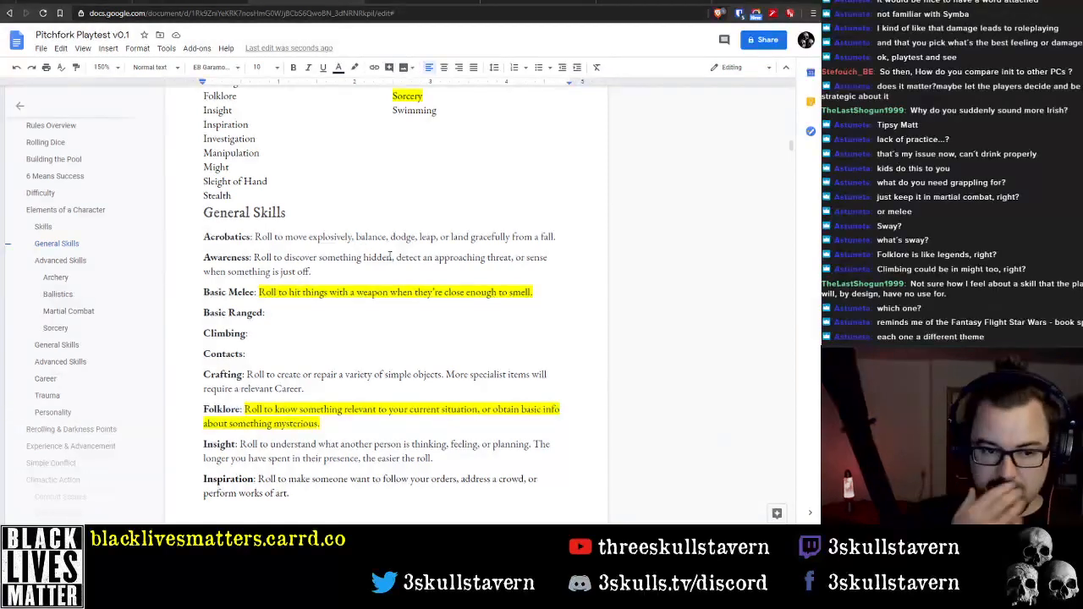
drag(2, 89, 577, 90)
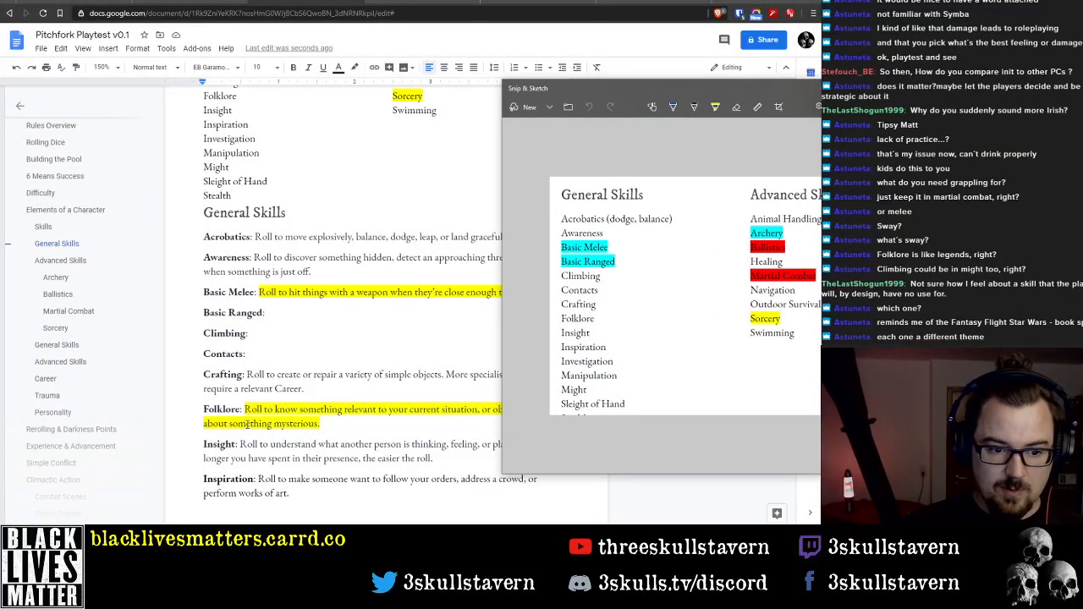
scroll(267, 459, down, 4)
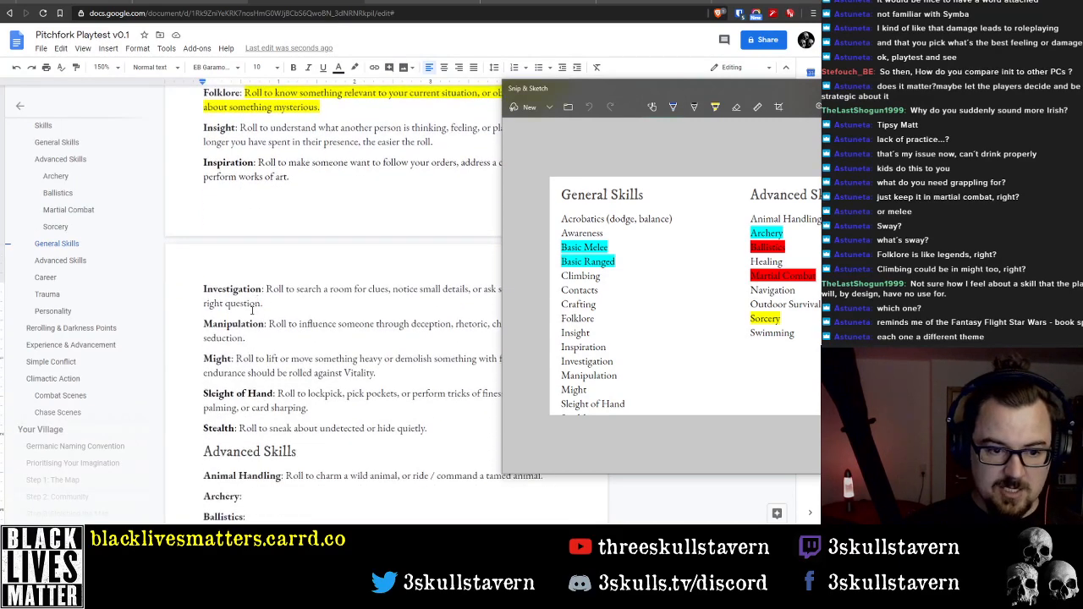
scroll(245, 309, down, 1)
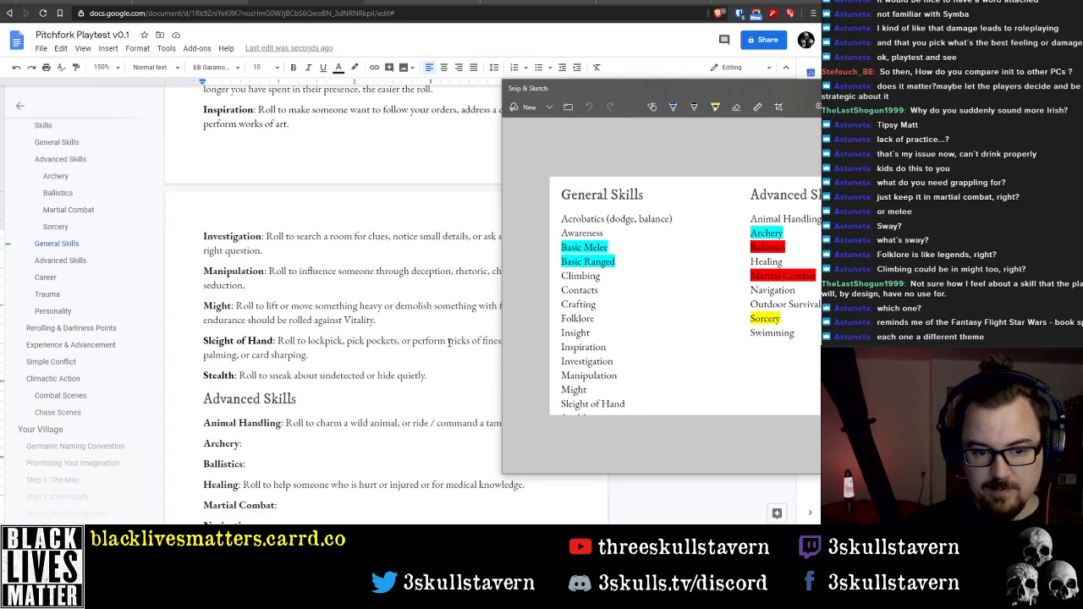
scroll(355, 364, down, 3)
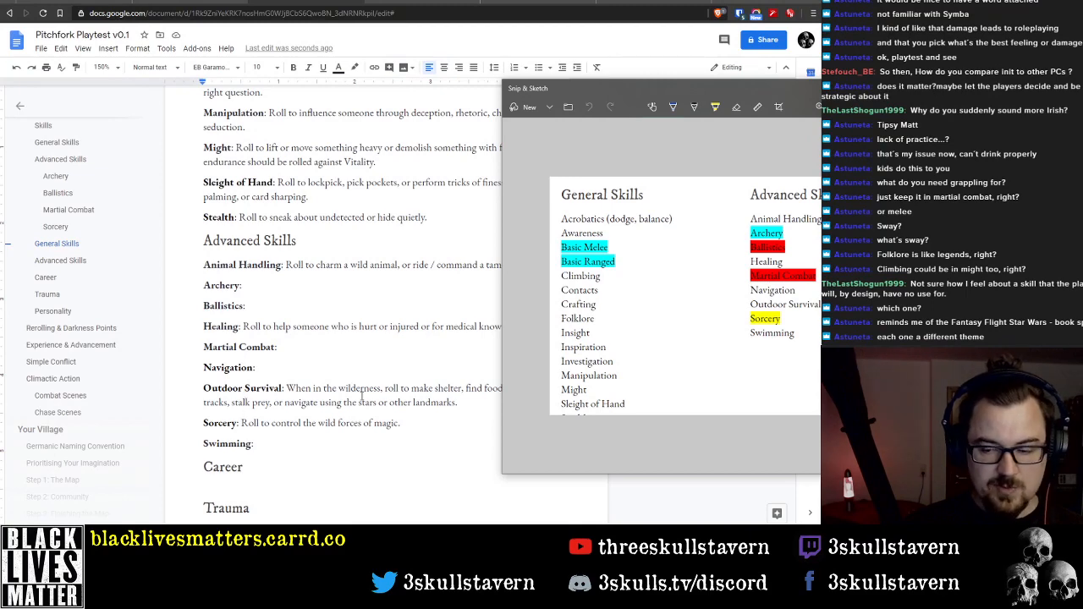
click(811, 87)
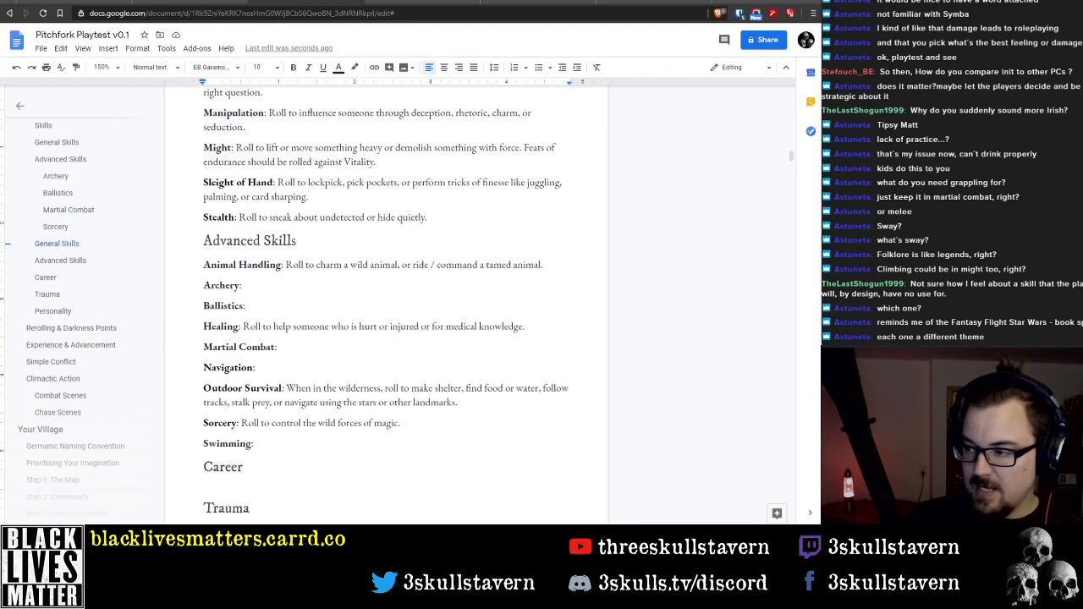
scroll(331, 352, down, 1)
click(259, 338)
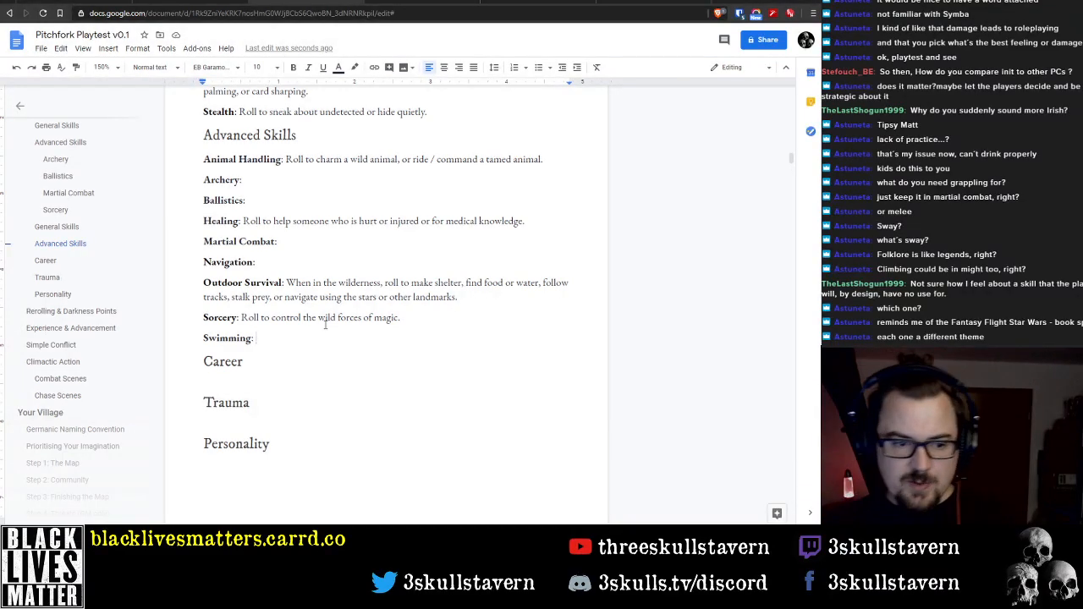
Remove the yellow highlight from Sorcery in the Advanced Skills list
scroll(416, 314, up, 5)
scroll(418, 301, up, 5)
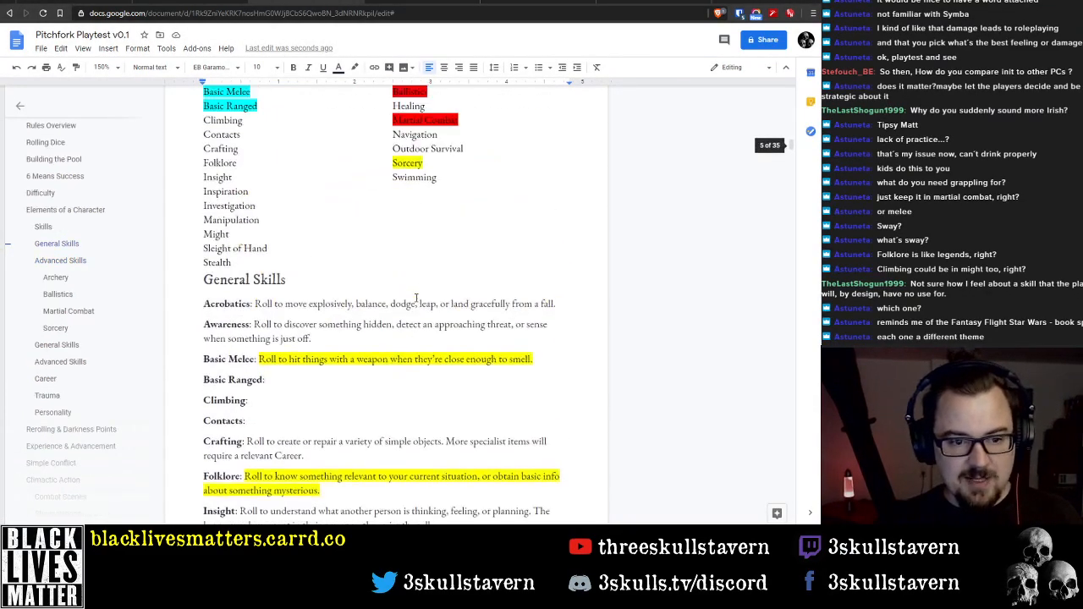
double_click(407, 307)
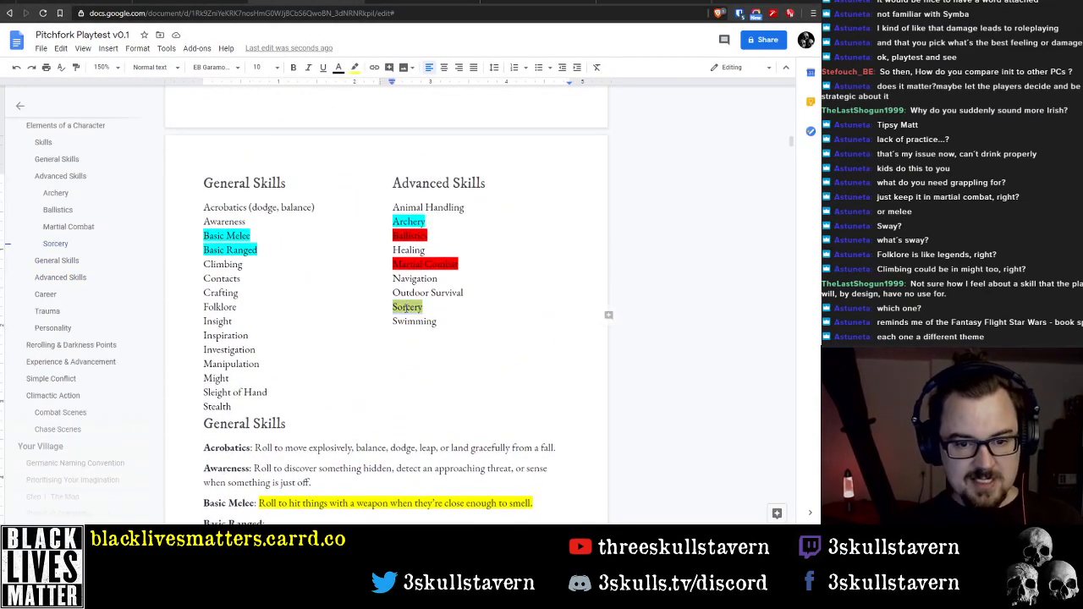
click(356, 70)
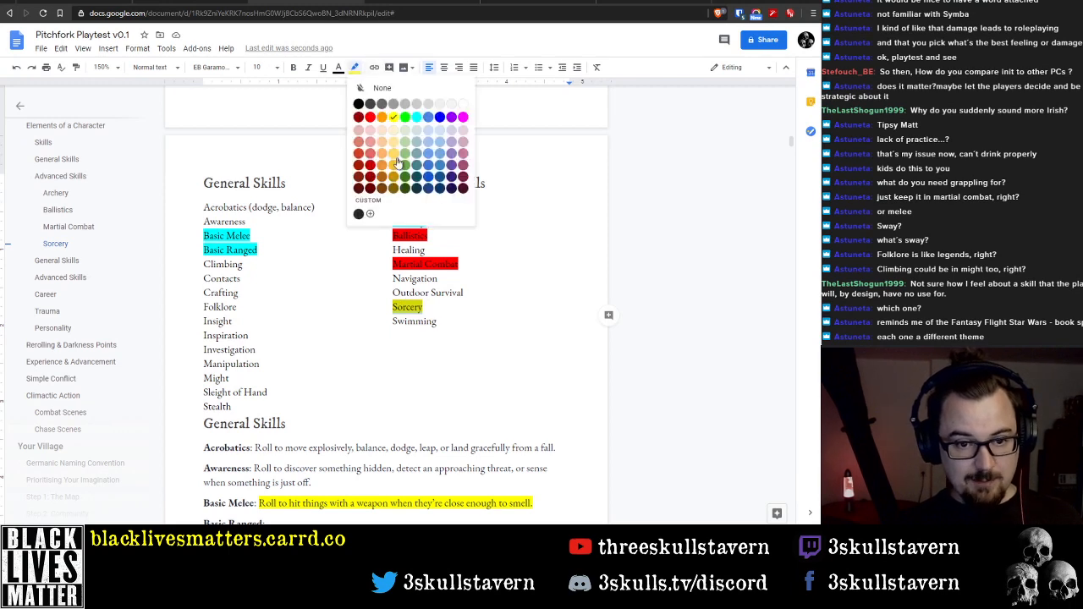
click(363, 88)
Add an empty top-level bullet below the "Chase scenes will be integral to Climactic Action Scenes." sub-bullet in Rules Overview
scroll(36, 223, up, 3)
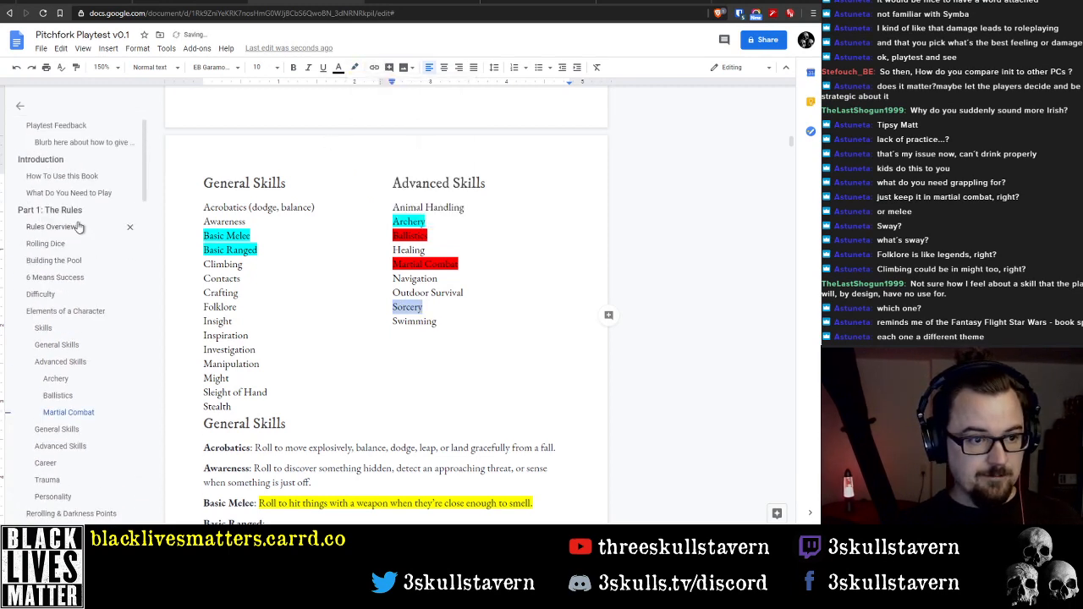
click(73, 176)
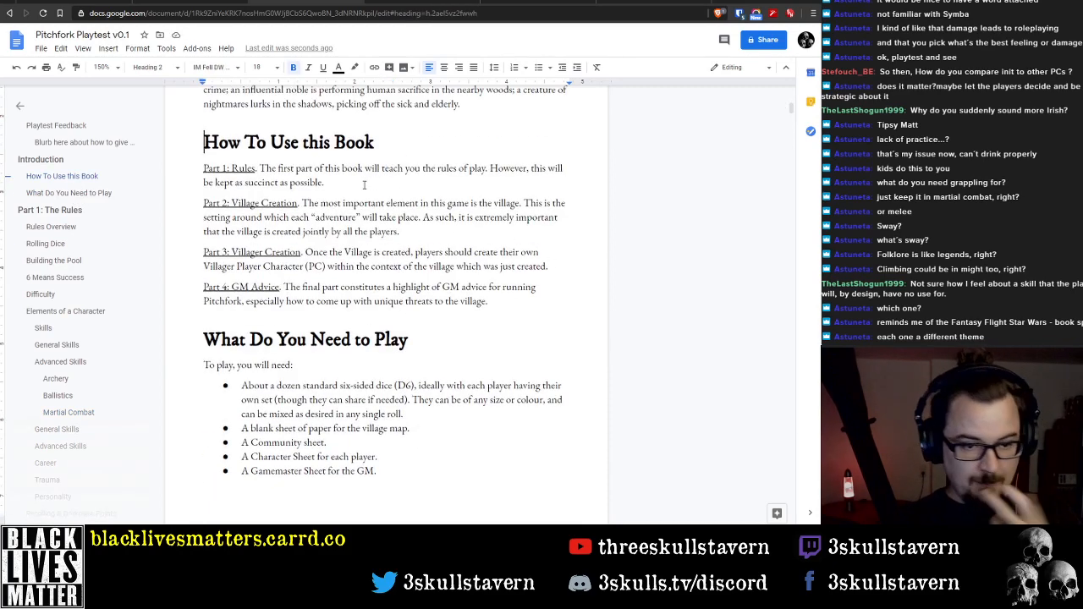
scroll(386, 182, down, 2)
scroll(299, 241, up, 2)
scroll(299, 241, up, 1)
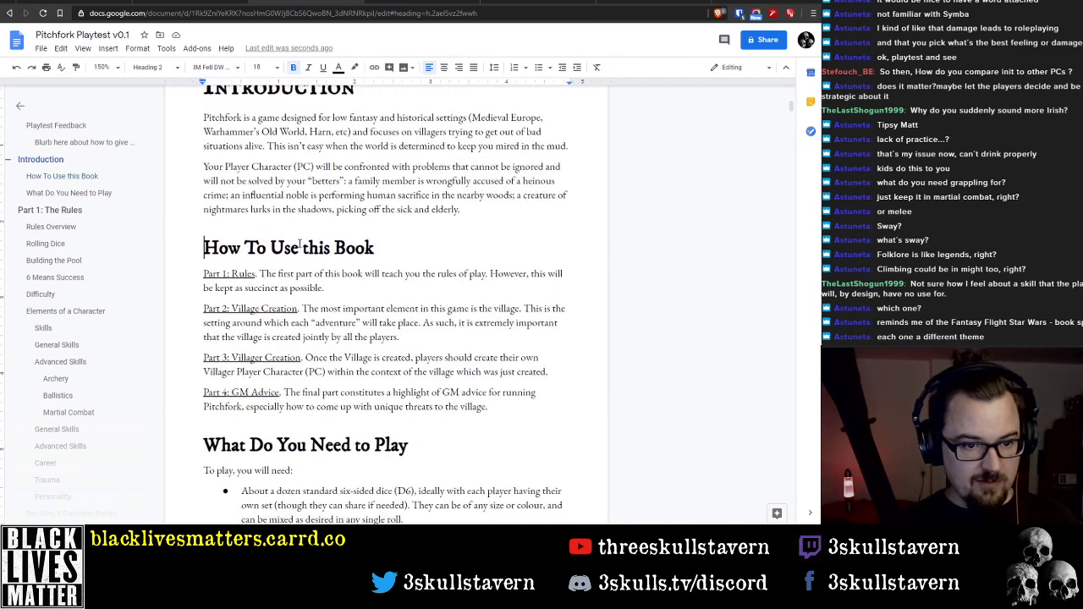
scroll(299, 245, down, 9)
scroll(299, 259, down, 1)
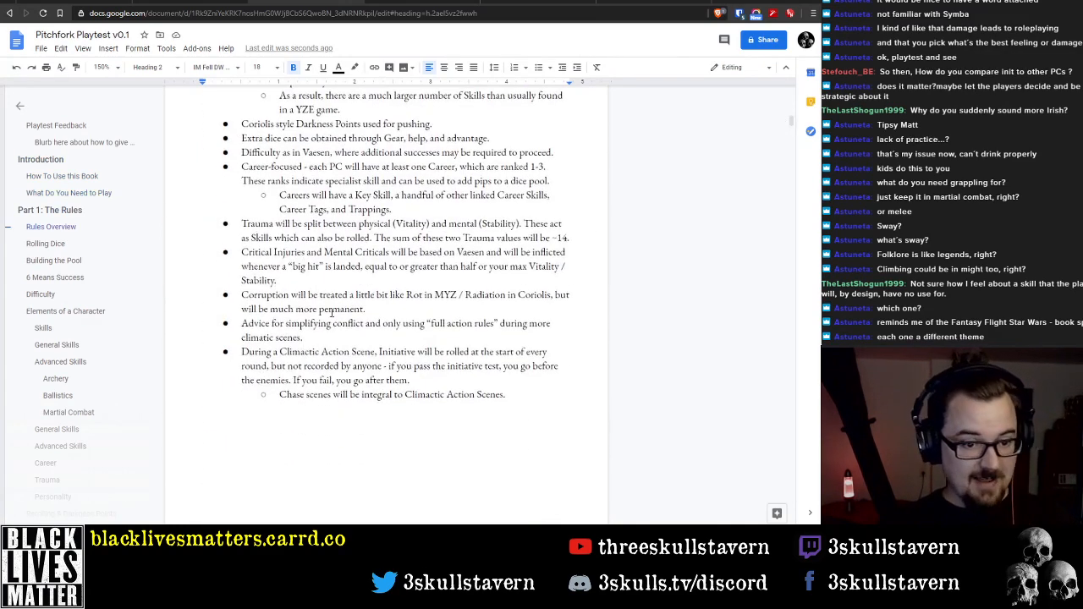
click(523, 395)
key(Return)
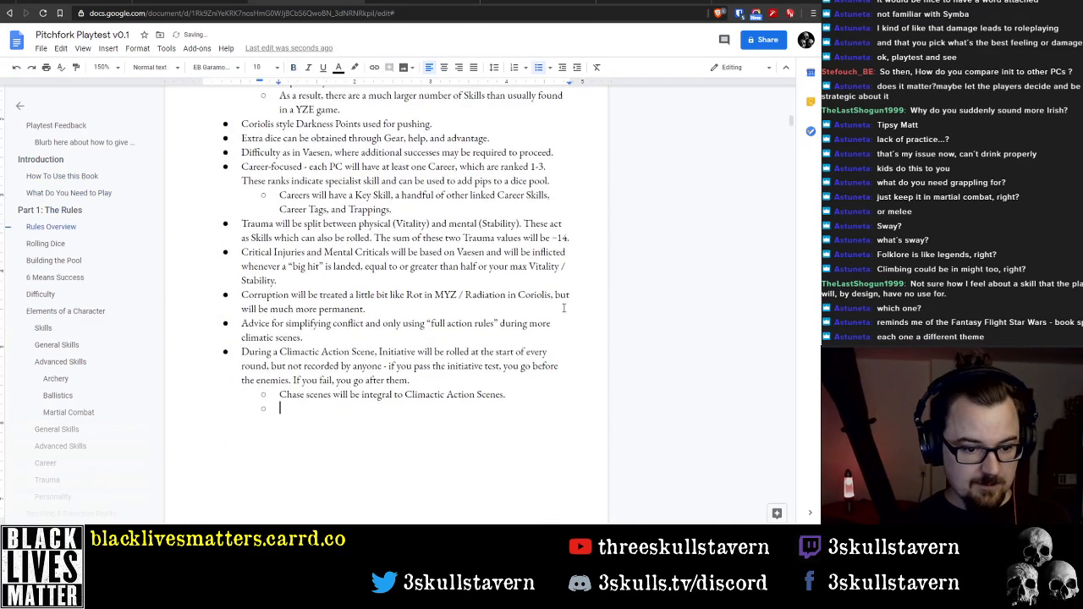
key(shift+Tab)
Write "Magic will be freeform and based roughly on hedge magic." in the new Rules Overview bullet
text(Magic )
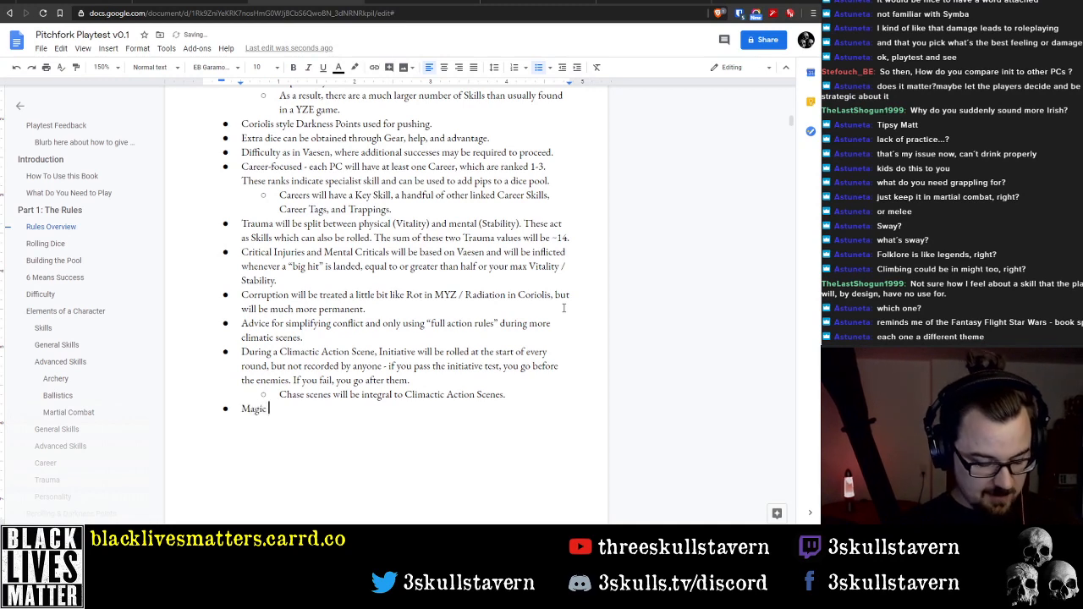
text(w)
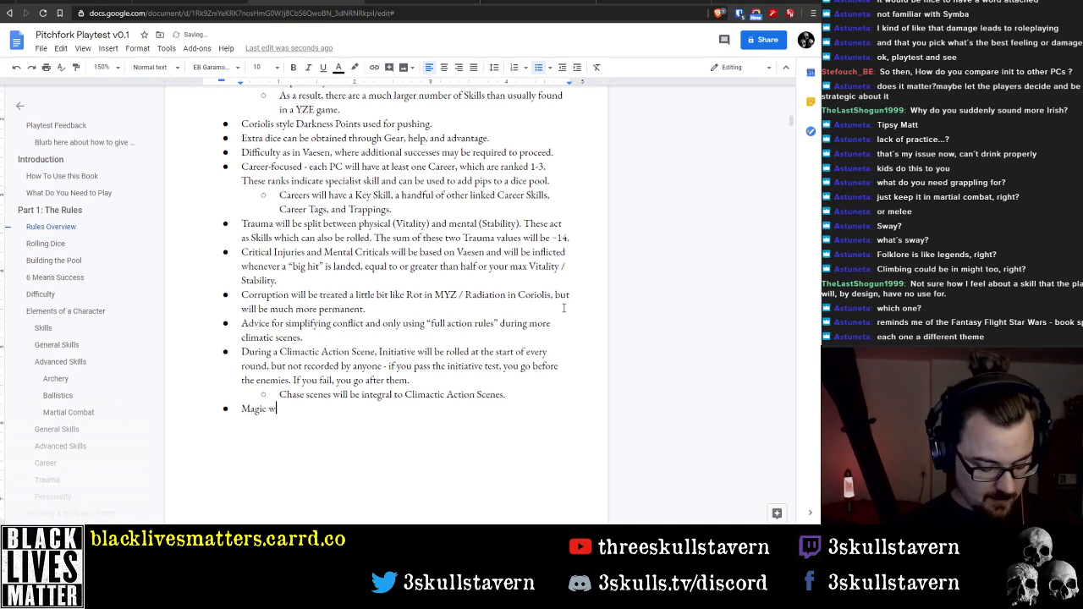
text(ill be )
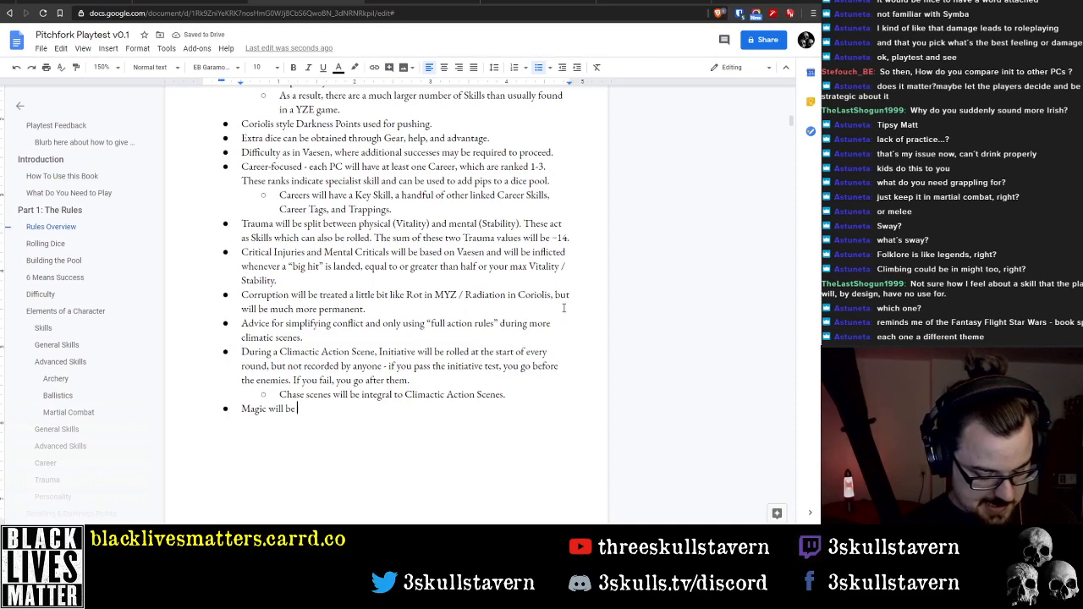
text(similar)
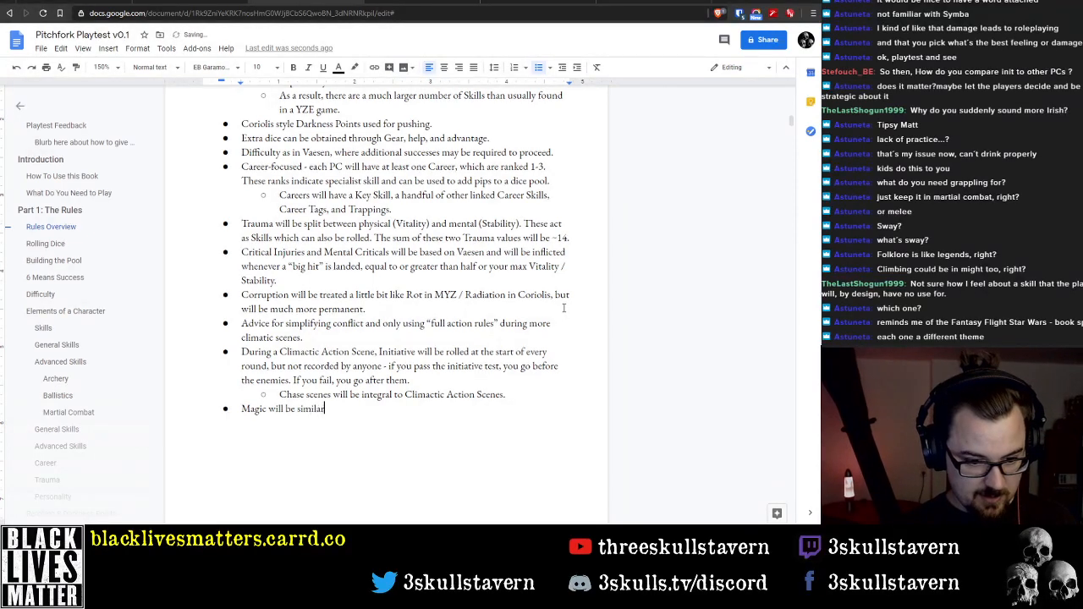
key(ctrl+BackSpace)
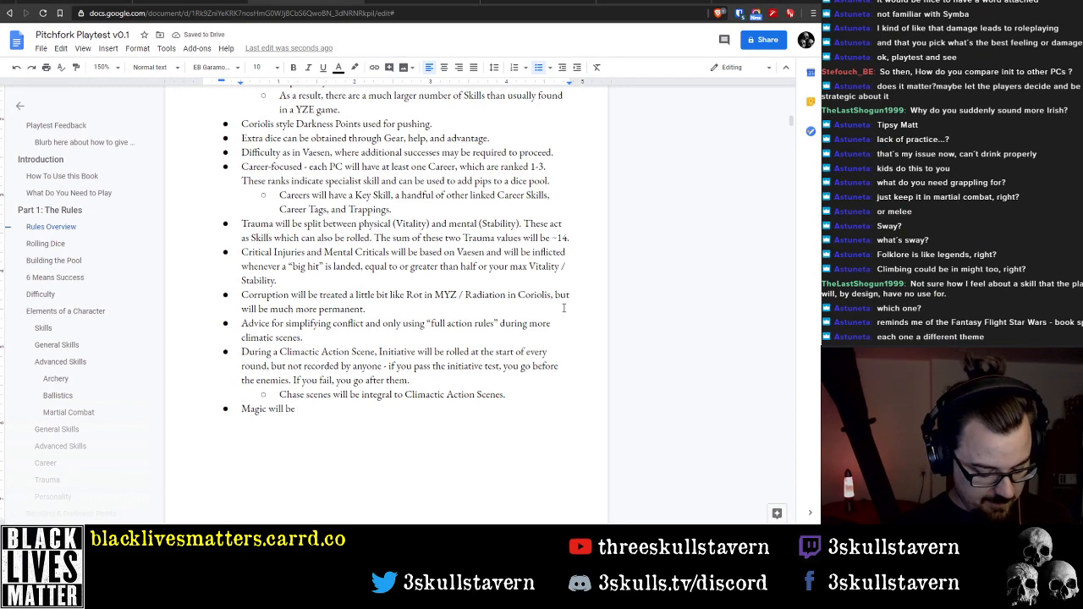
text(freeform and )
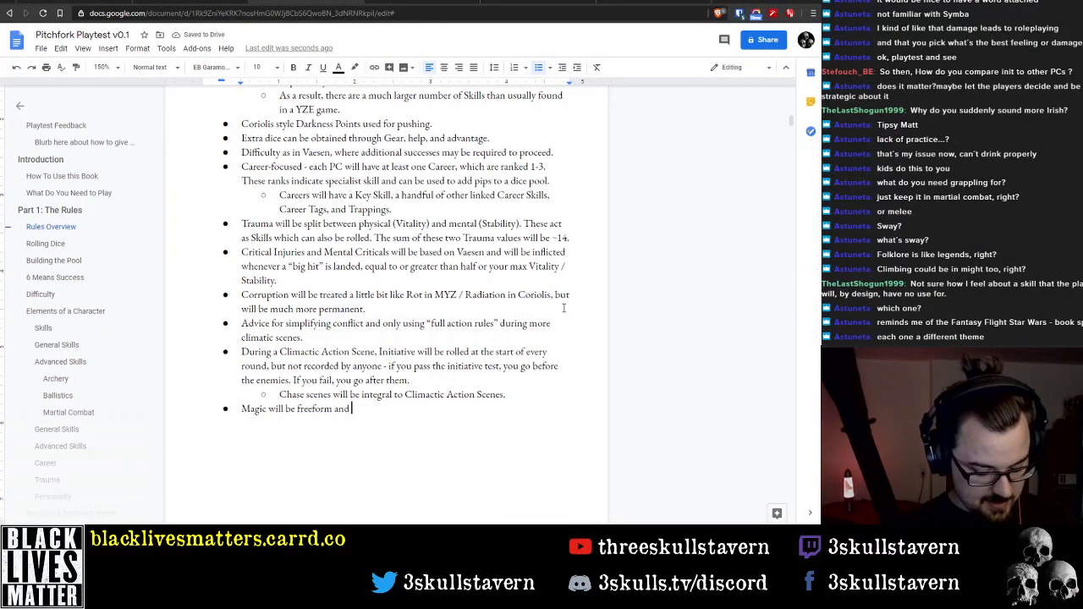
text(based roughly on )
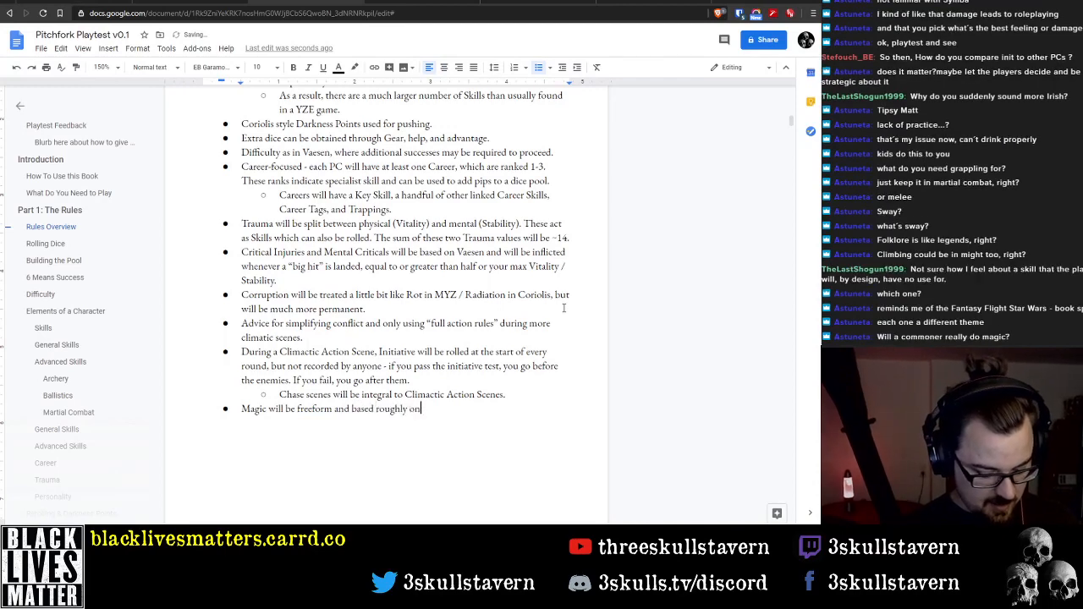
text(hedge )
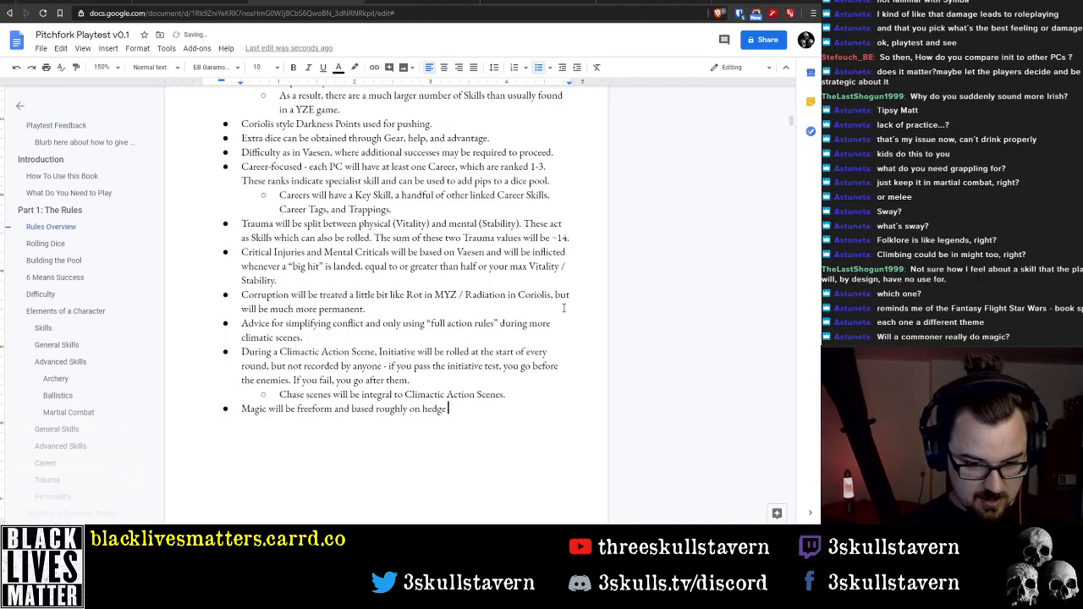
text(mag)
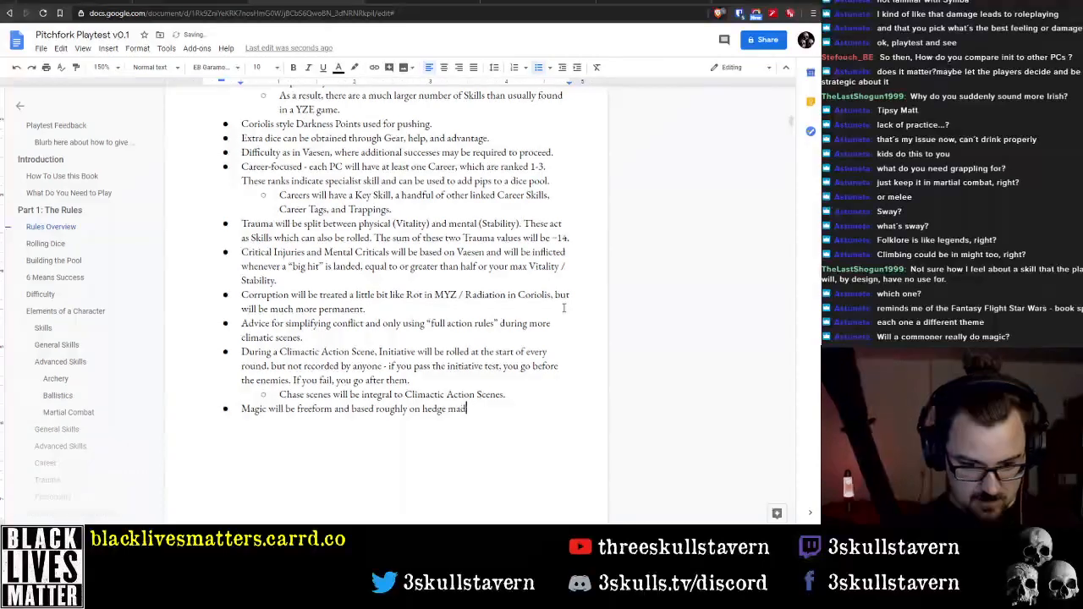
text(ic.)
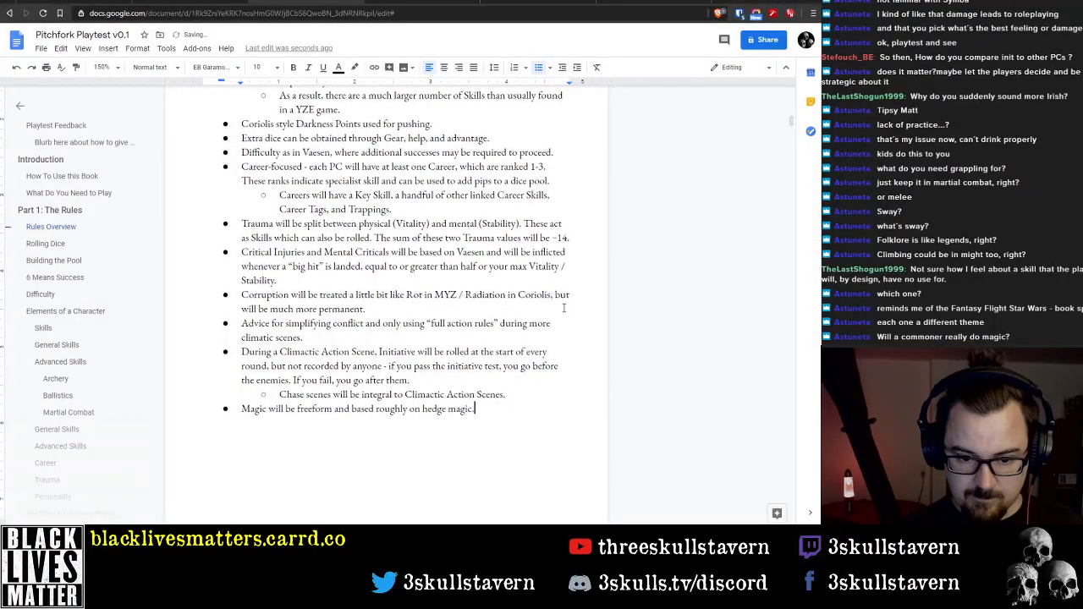
Extend the magic bullet in Rules Overview so that it ends with "hedge / practical magic."
key(ctrl+Left)
text(/ pr)
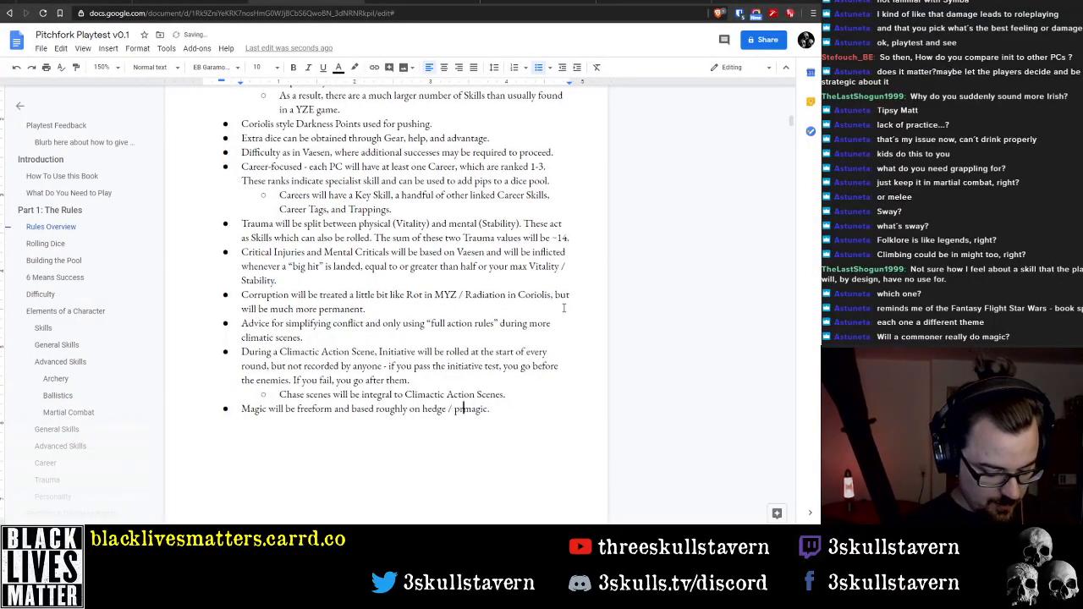
text(actical)
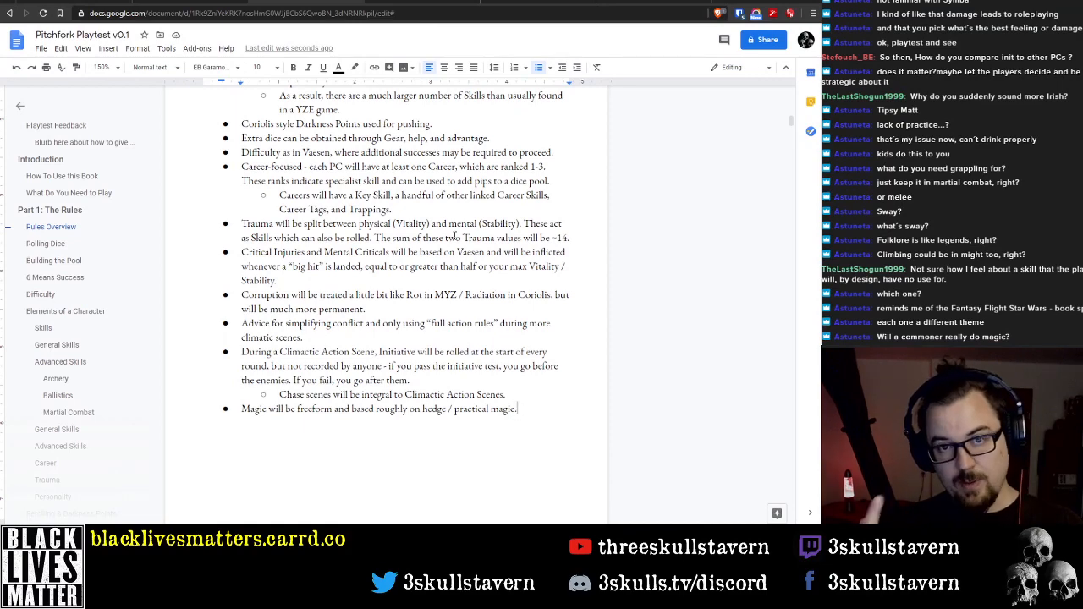
Review the Rules Overview bullets and the introductory How To Use this Book and What Do You Need to Play sections
scroll(449, 229, down, 3)
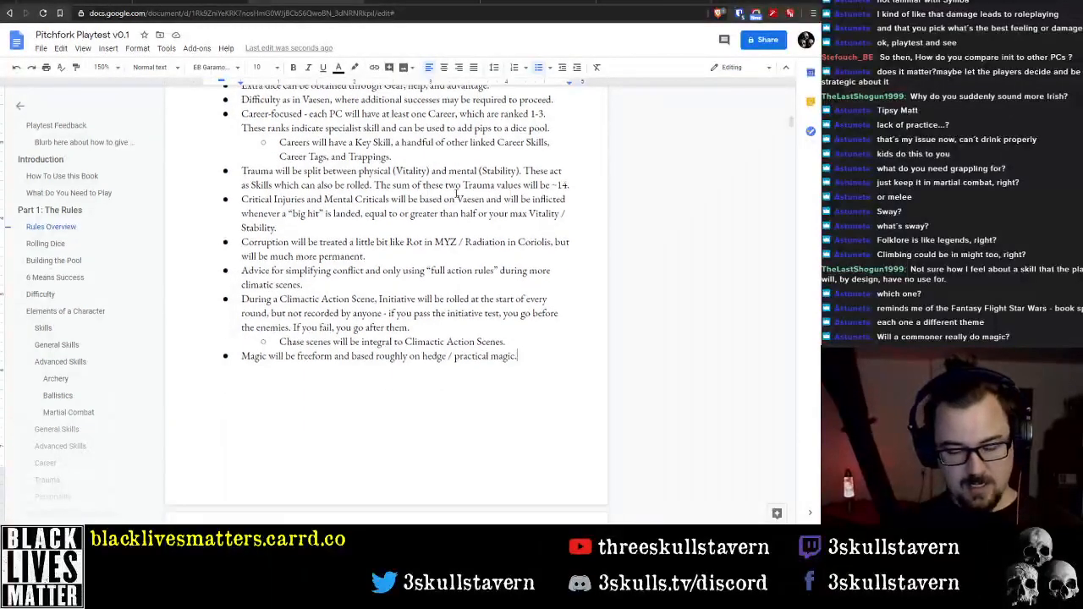
scroll(442, 219, down, 5)
scroll(432, 221, up, 10)
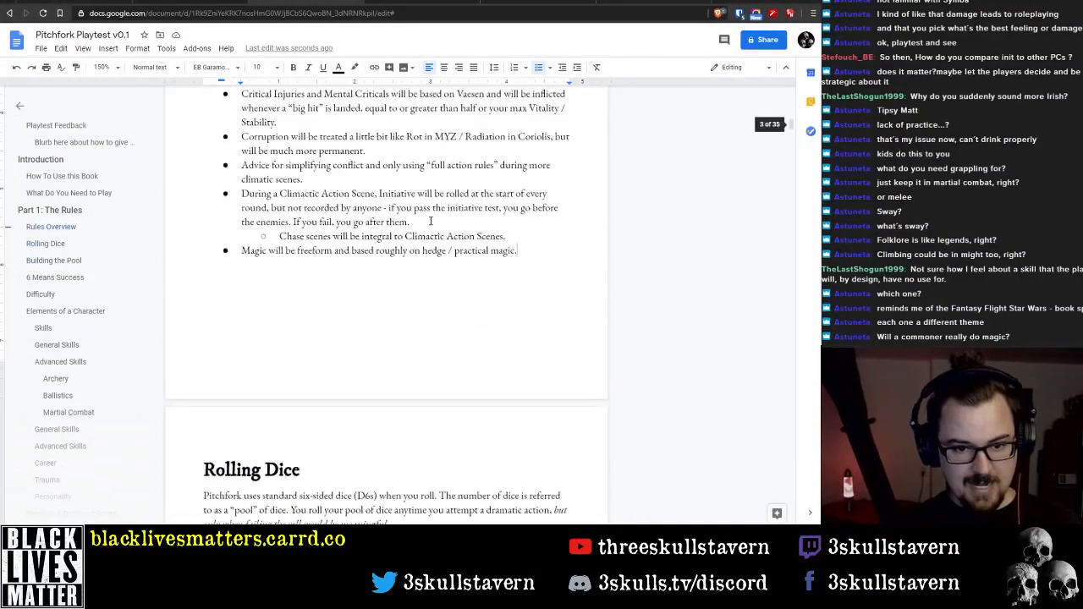
scroll(430, 220, up, 4)
scroll(423, 219, down, 2)
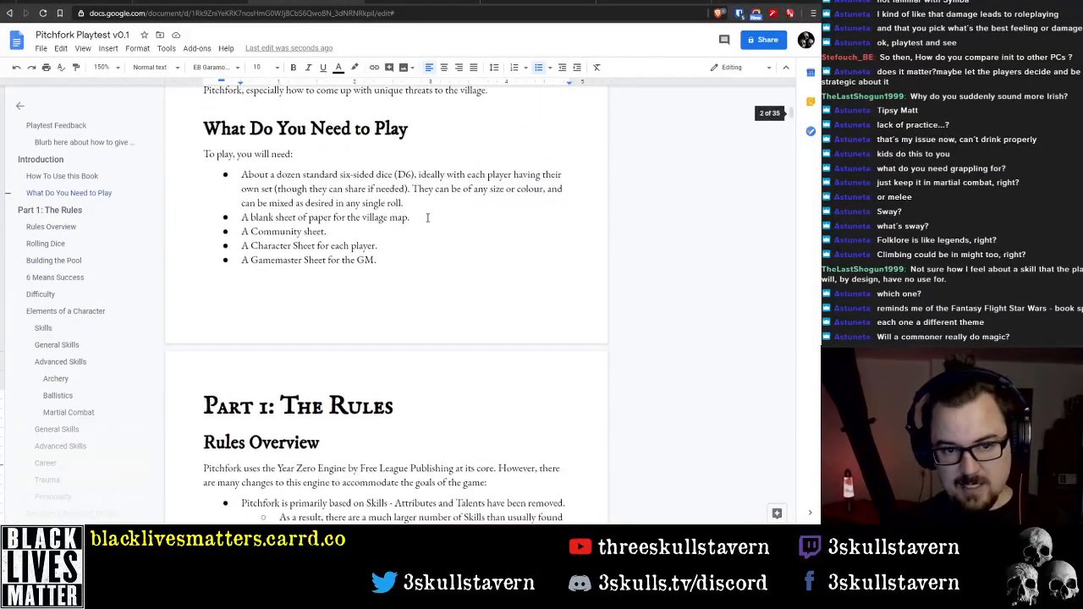
scroll(418, 218, up, 3)
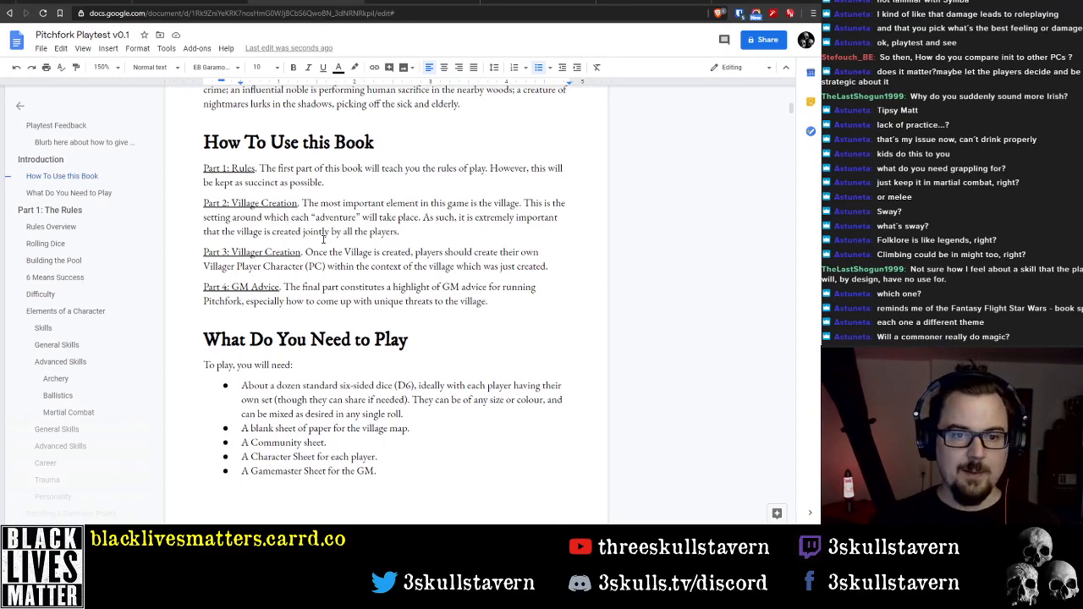
Review the Careers table, the Skills point rules, the Age table and the Character Creation Steps, back to the village map's ruler section
scroll(54, 328, down, 15)
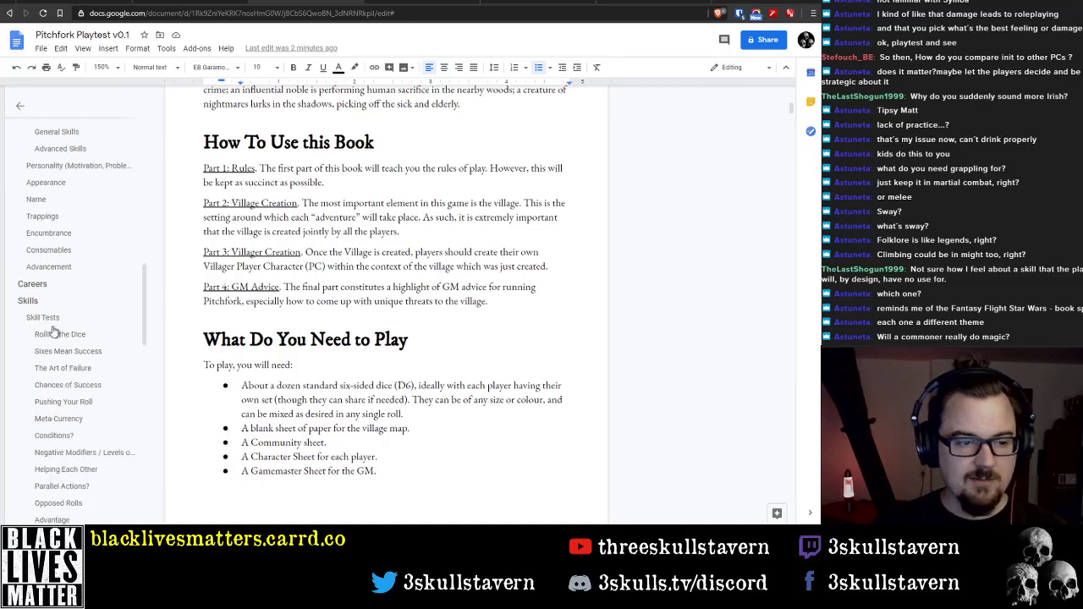
scroll(53, 292, up, 3)
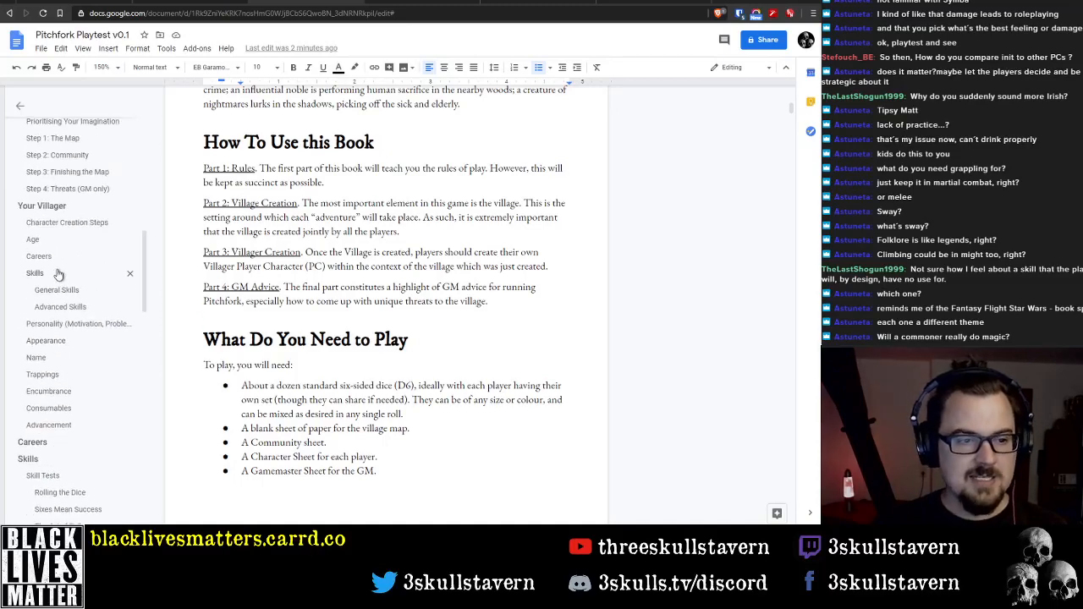
right_click(58, 257)
click(509, 194)
scroll(494, 255, down, 3)
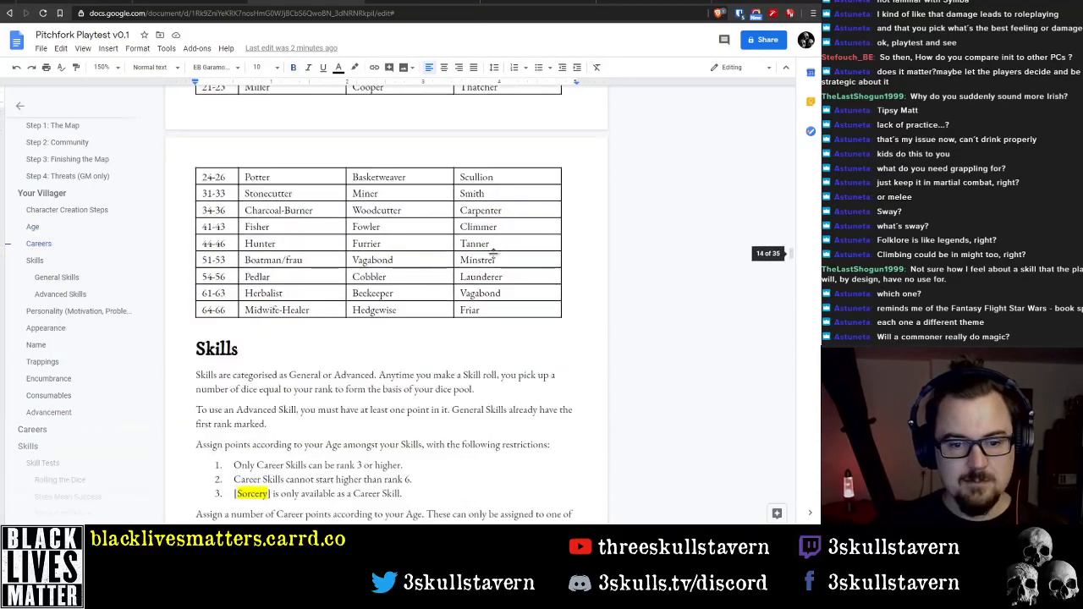
click(423, 336)
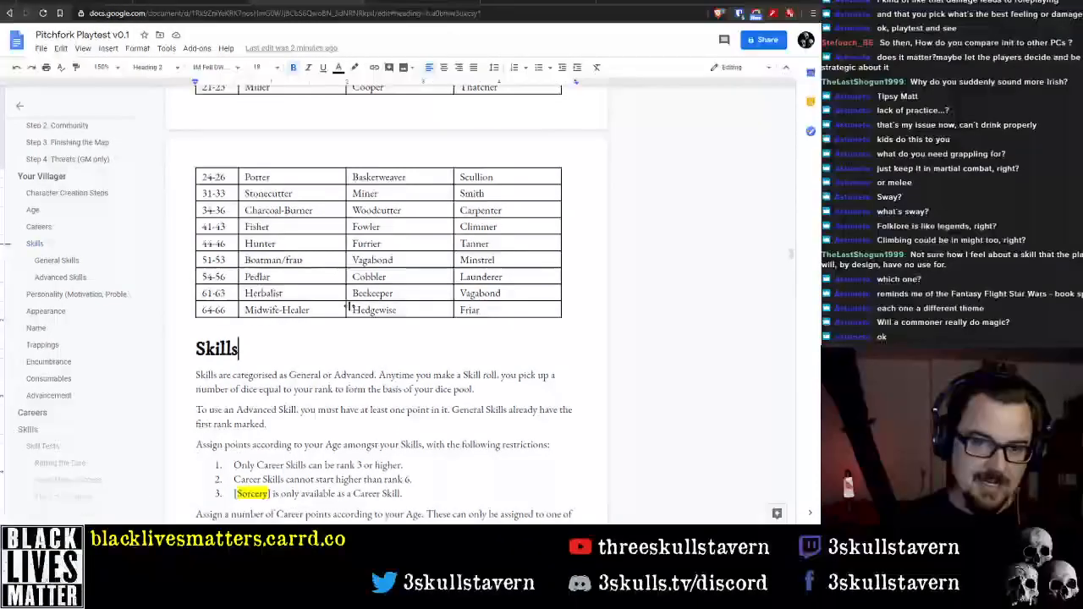
scroll(507, 292, up, 1)
scroll(507, 291, up, 4)
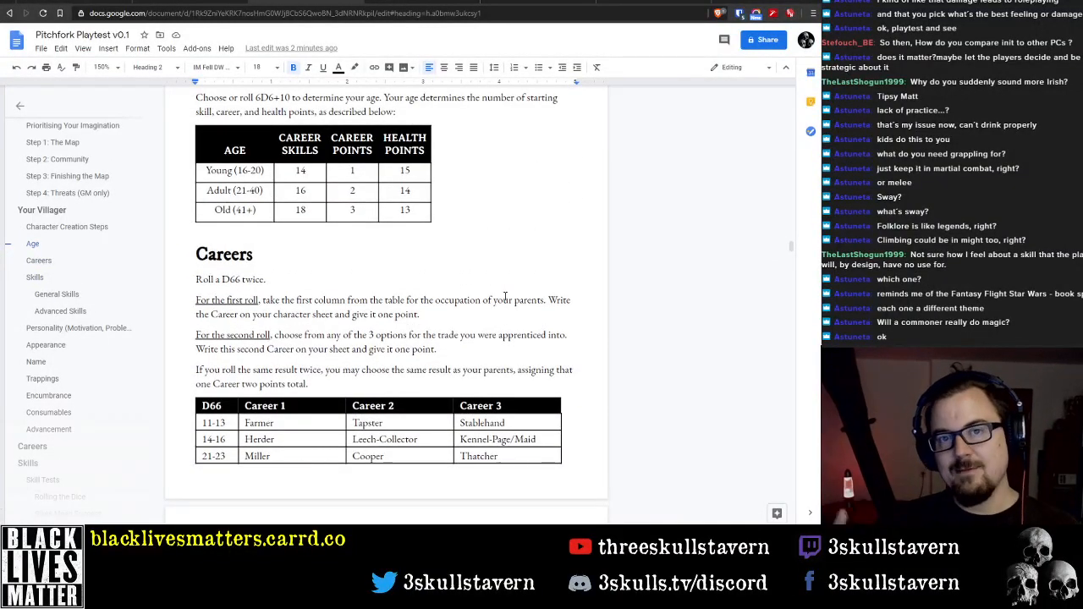
scroll(524, 211, up, 1)
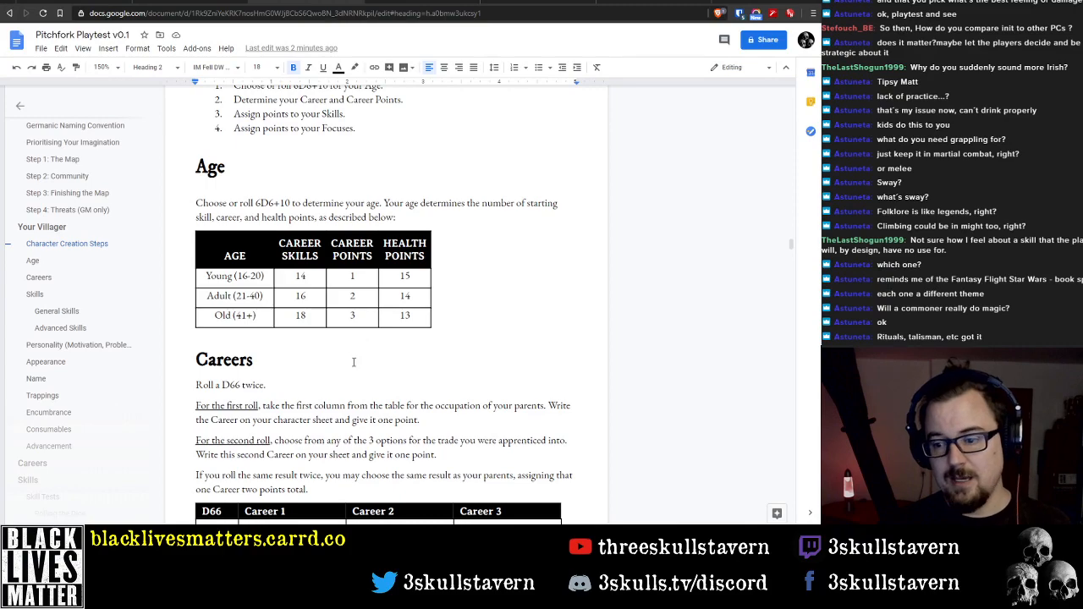
scroll(372, 377, up, 3)
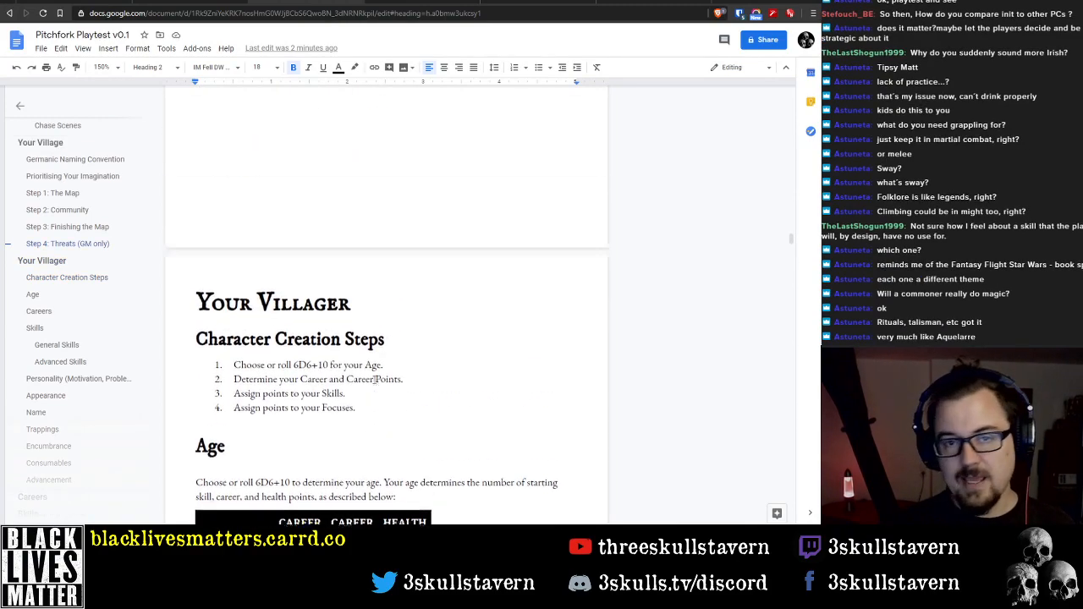
scroll(375, 380, up, 15)
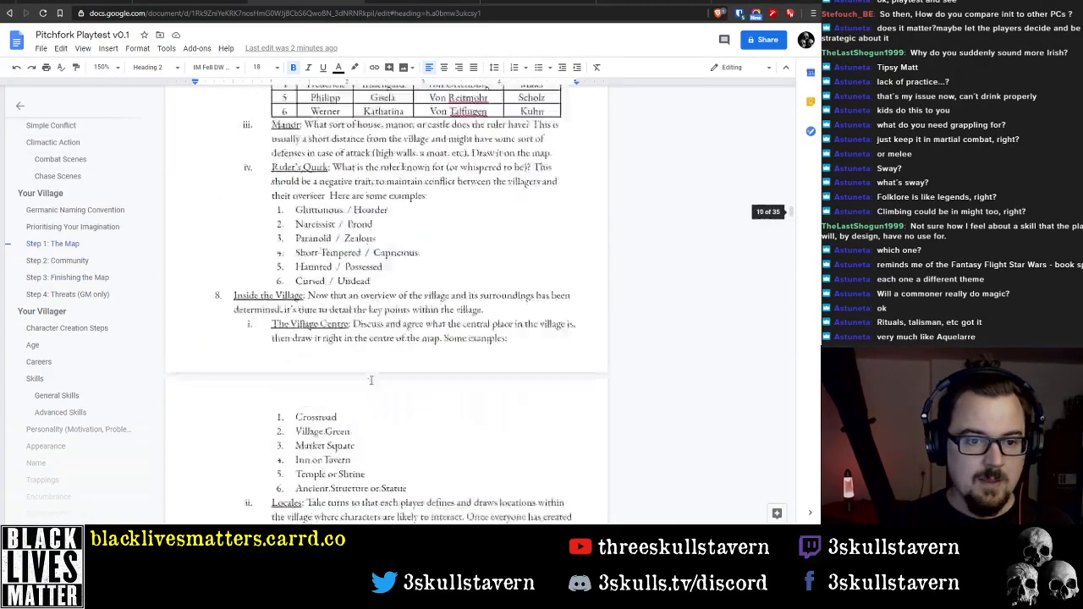
scroll(371, 380, up, 4)
scroll(85, 241, up, 3)
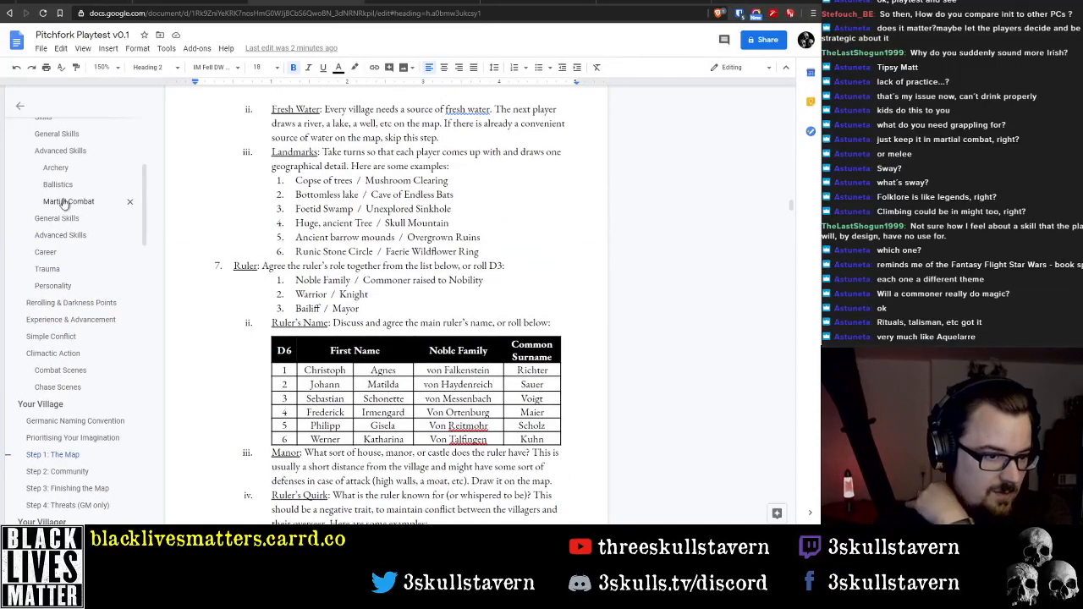
Examine the two-column General Skills and Advanced Skills lists under Elements of a Character
click(67, 221)
scroll(252, 315, up, 2)
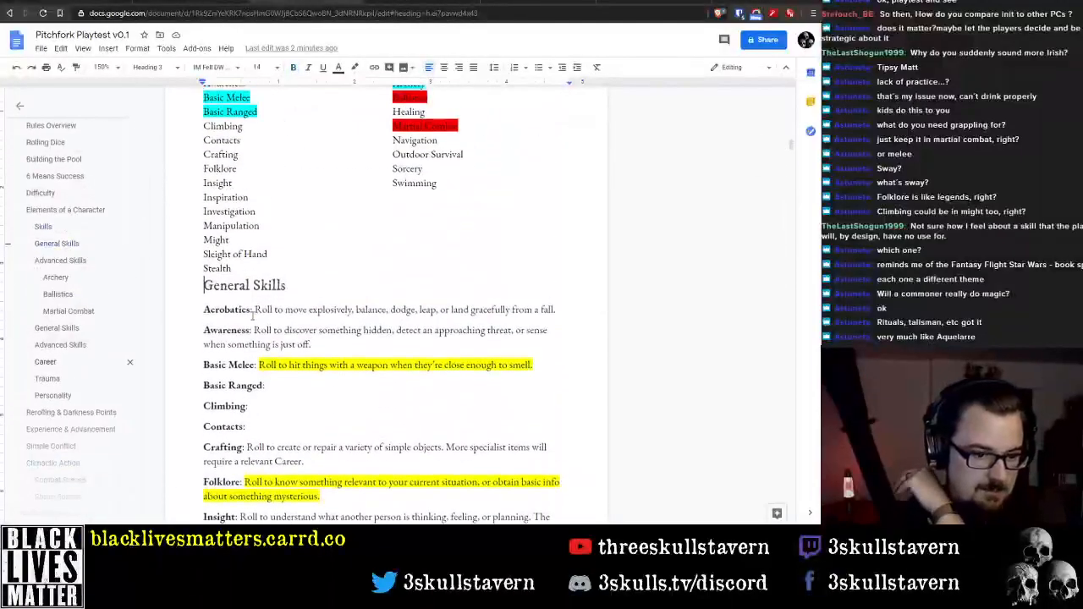
scroll(252, 315, up, 2)
scroll(213, 197, up, 3)
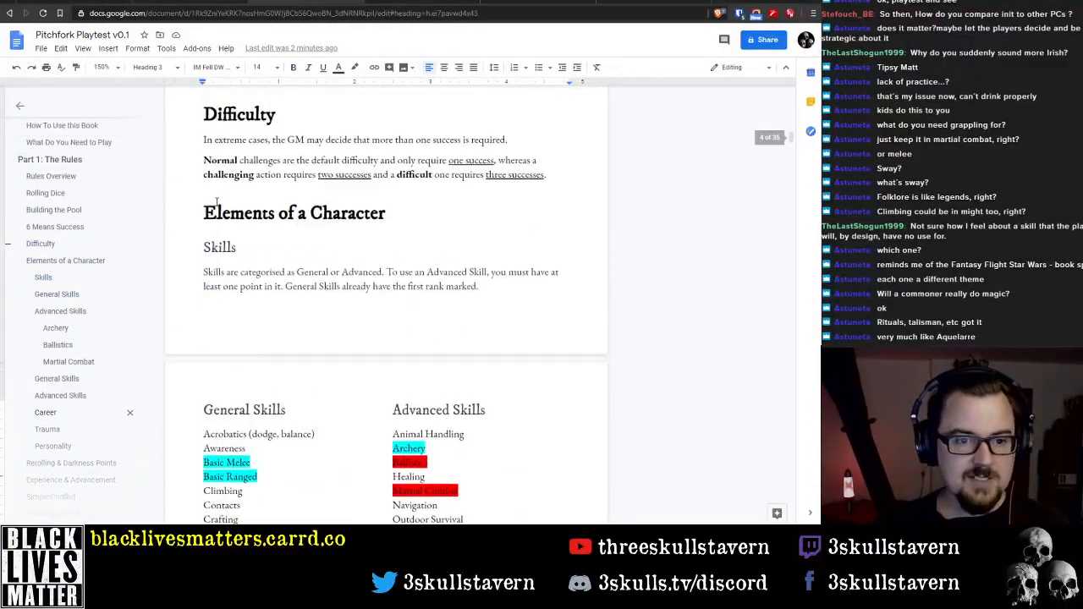
scroll(213, 197, down, 2)
click(198, 256)
scroll(339, 303, down, 2)
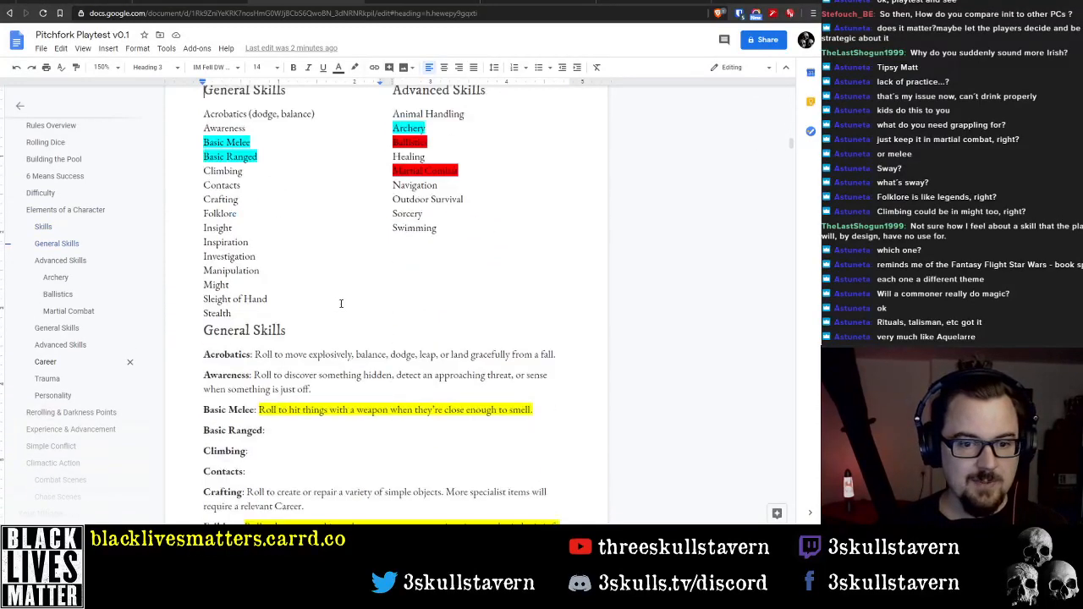
scroll(347, 299, up, 1)
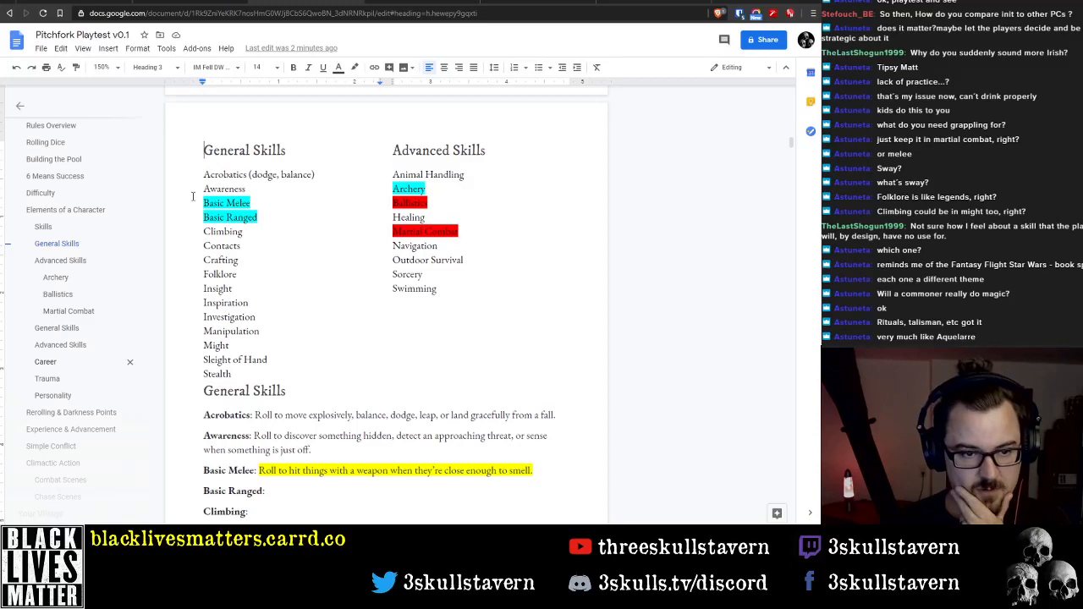
Try replacing the General and Advanced Skills lists with a 2-column, 16-row table and removing the General Skills heading above it
drag(194, 151, 423, 318)
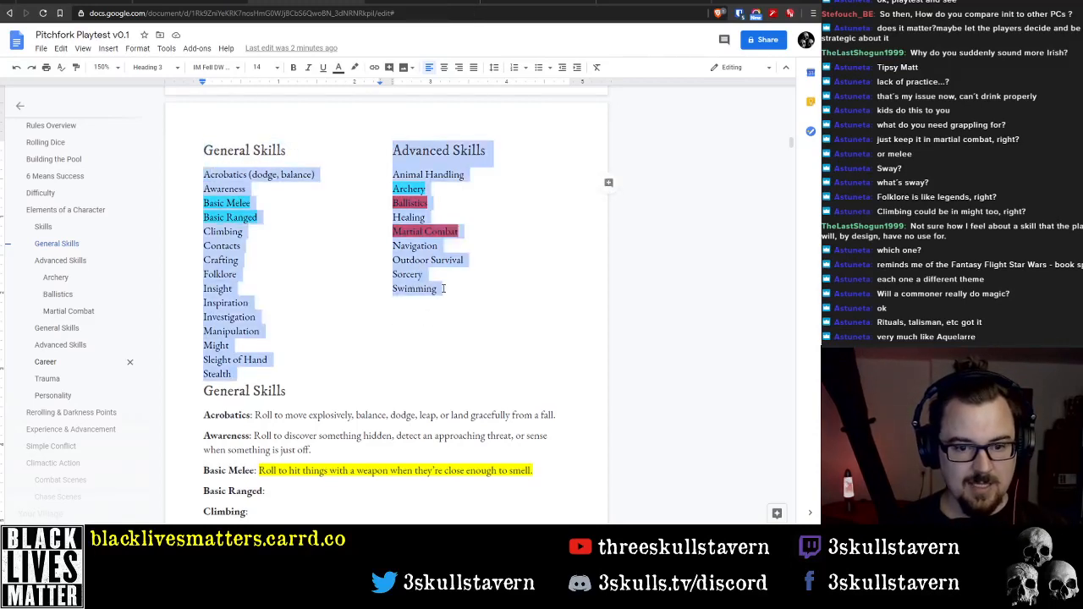
click(110, 49)
mouse_move(194, 84)
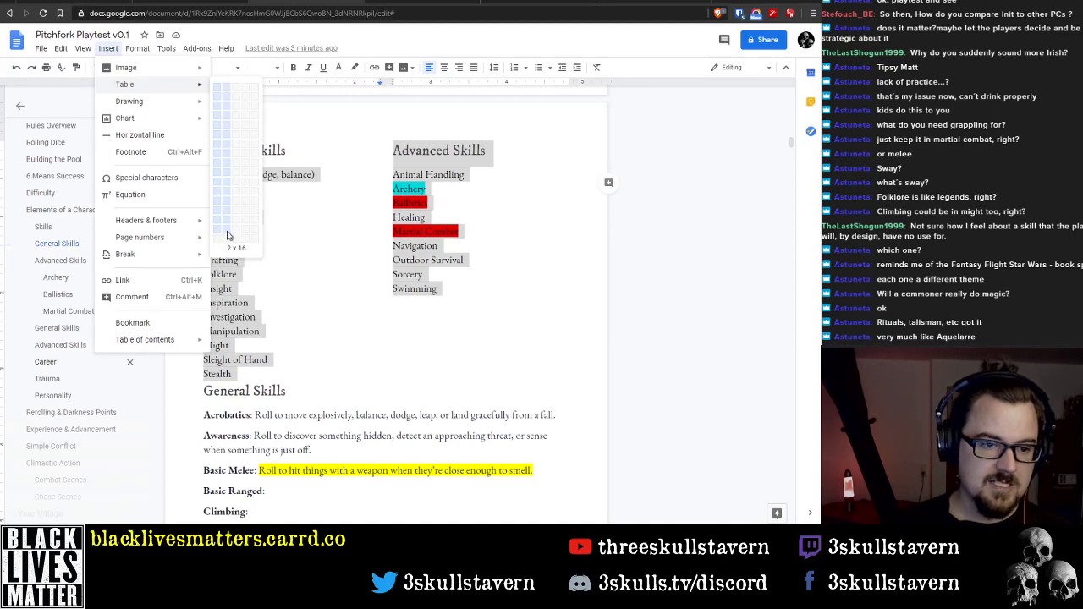
click(227, 235)
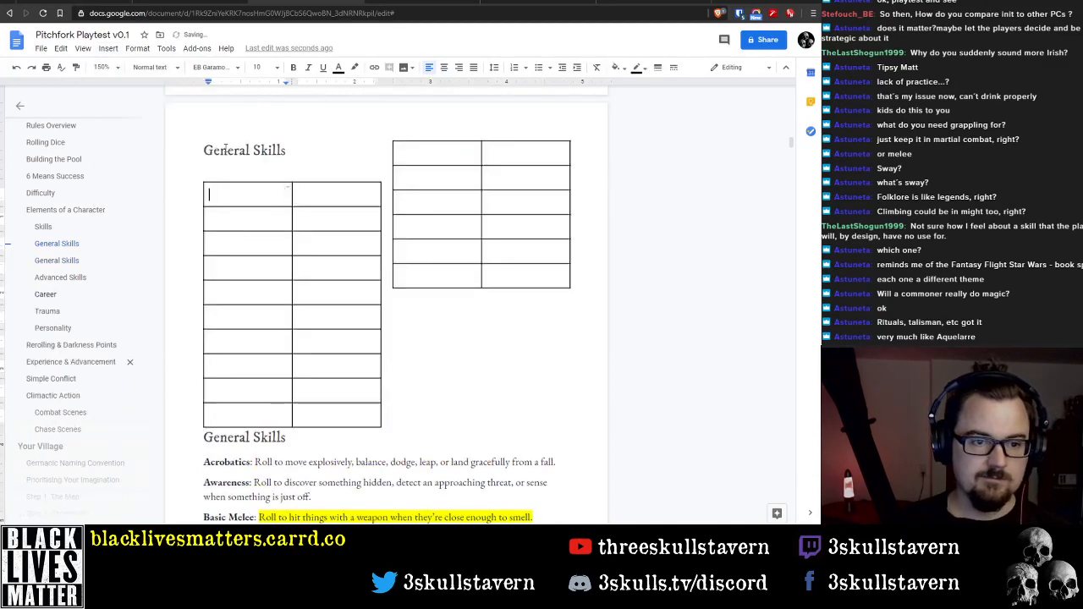
drag(203, 151, 310, 147)
key(BackSpace)
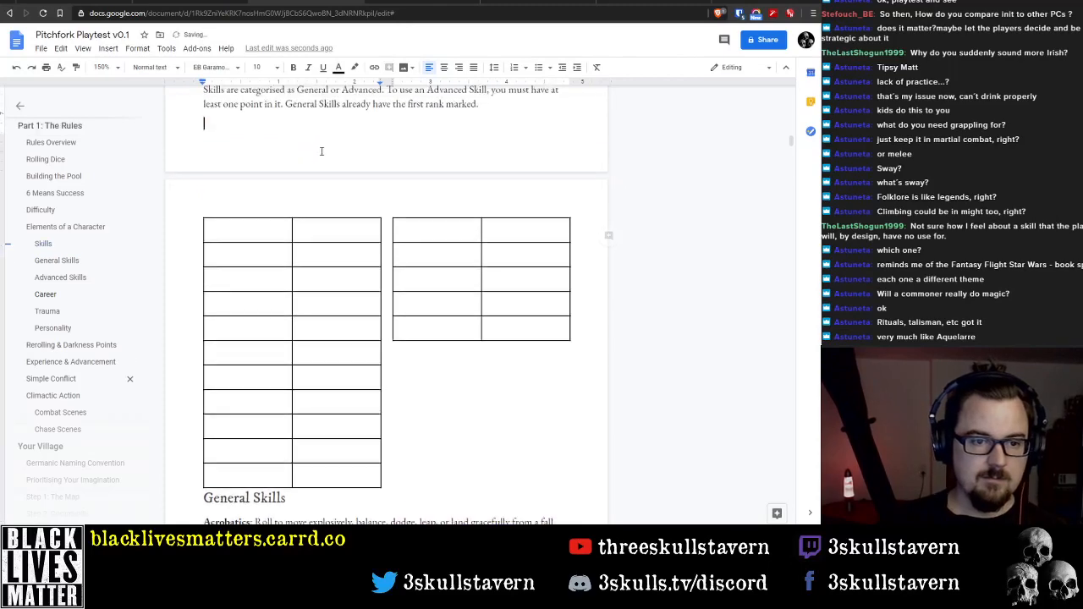
scroll(357, 269, down, 2)
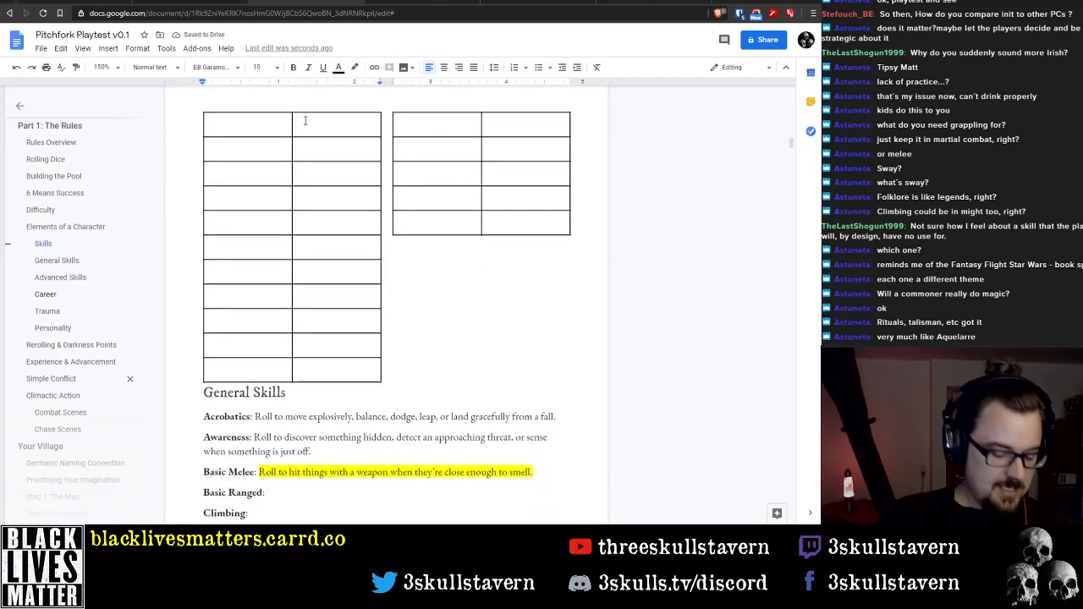
key(ctrl+z)
key(ctrl+z)
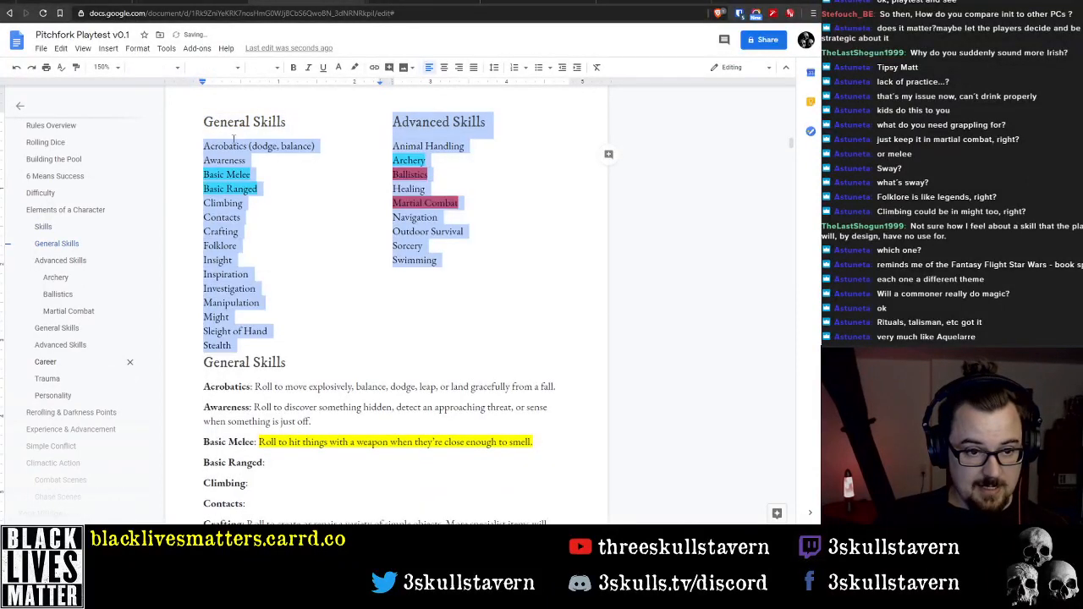
Try replacing both skill lists with a 2-column, 17-row table, removing the heading above it, and undo the heading's removal
click(108, 48)
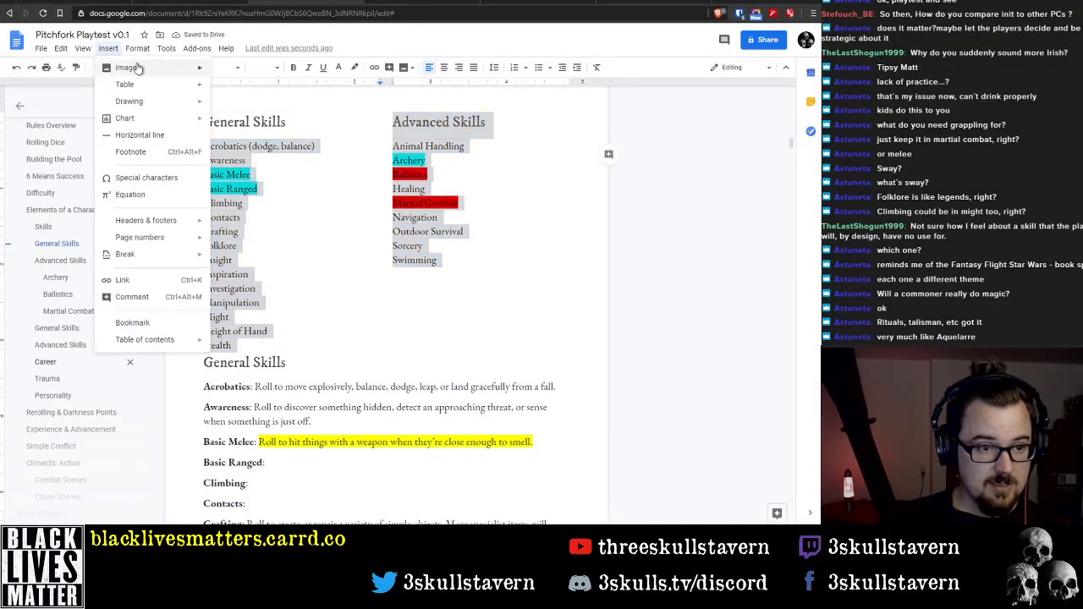
mouse_move(148, 85)
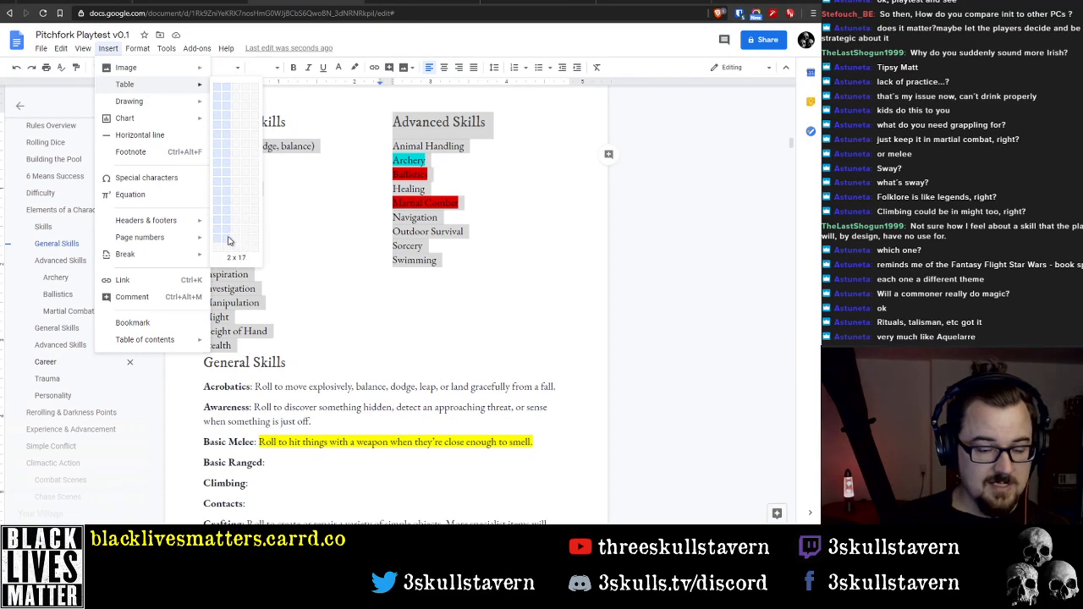
click(228, 242)
drag(297, 127, 169, 121)
key(BackSpace)
key(BackSpace)
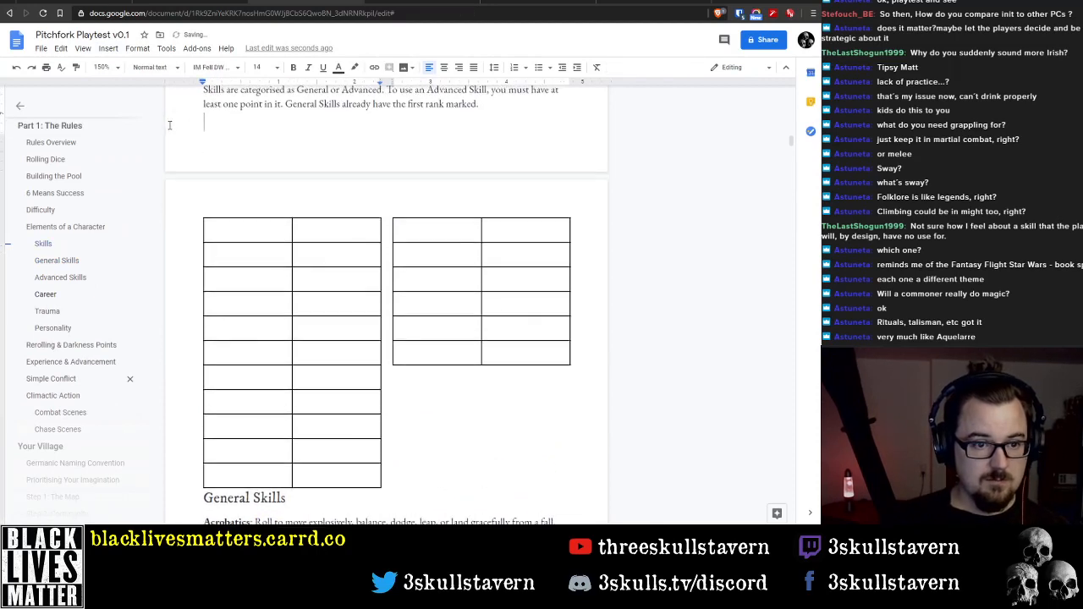
click(261, 233)
click(256, 256)
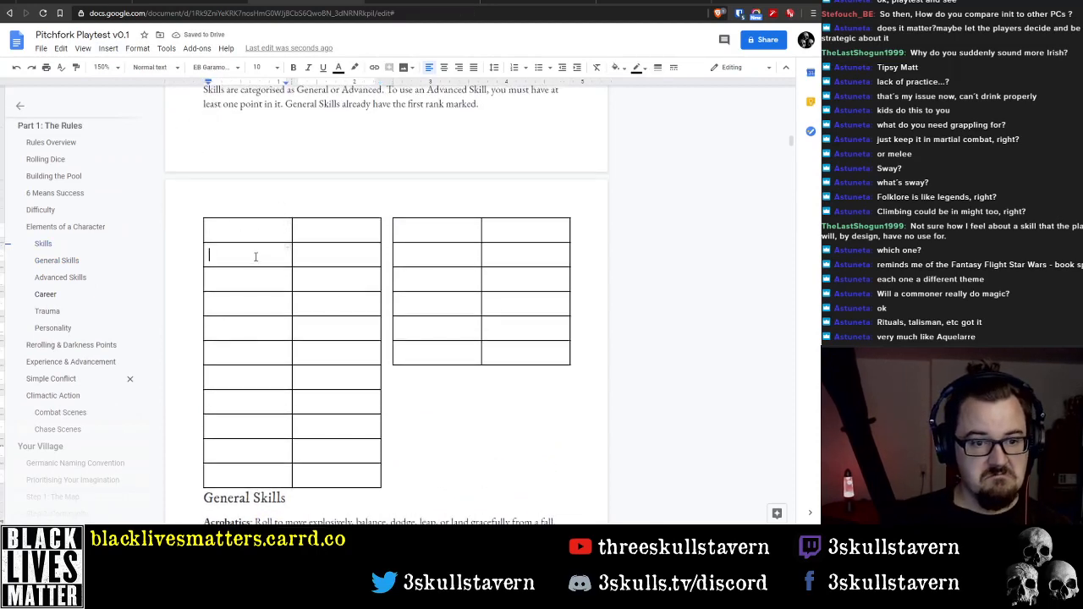
drag(421, 251, 420, 350)
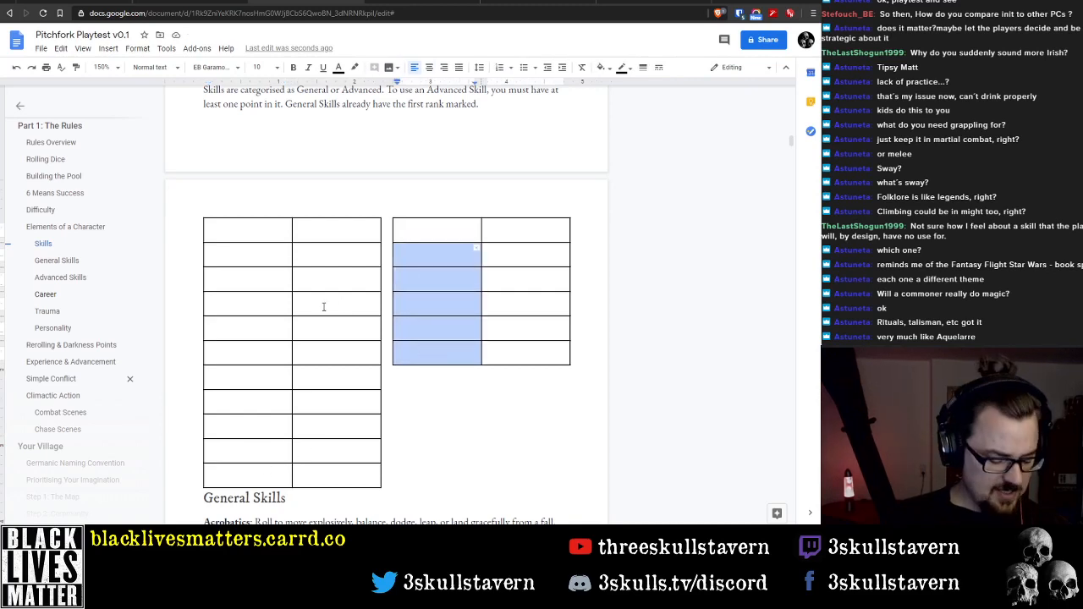
key(ctrl+z)
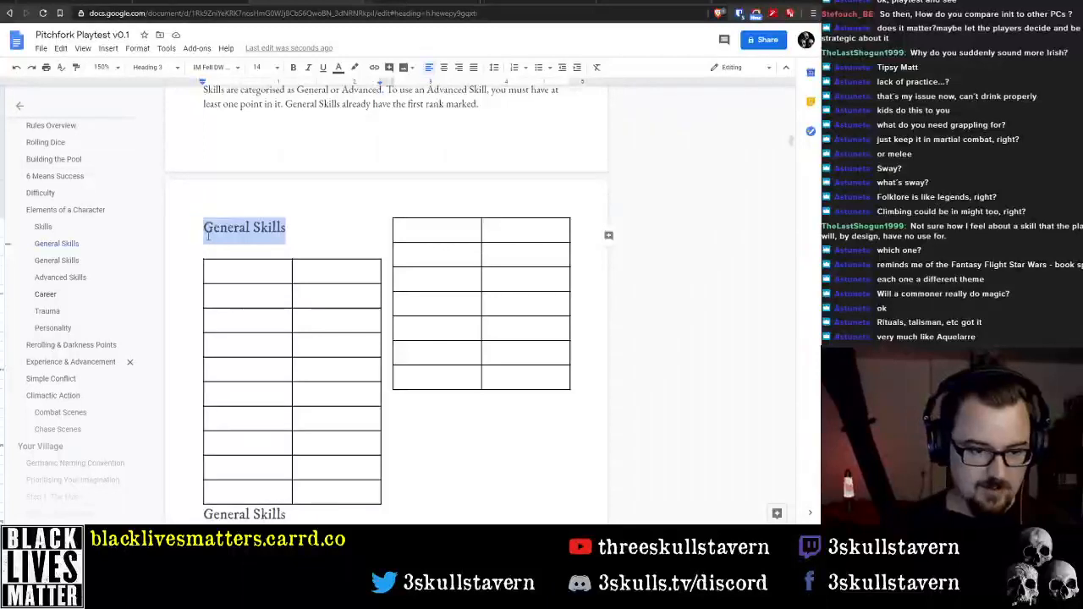
Clear the first General Skills heading and everything in its two-column section, and insert a 2-column, 16-row table there
drag(205, 231, 504, 446)
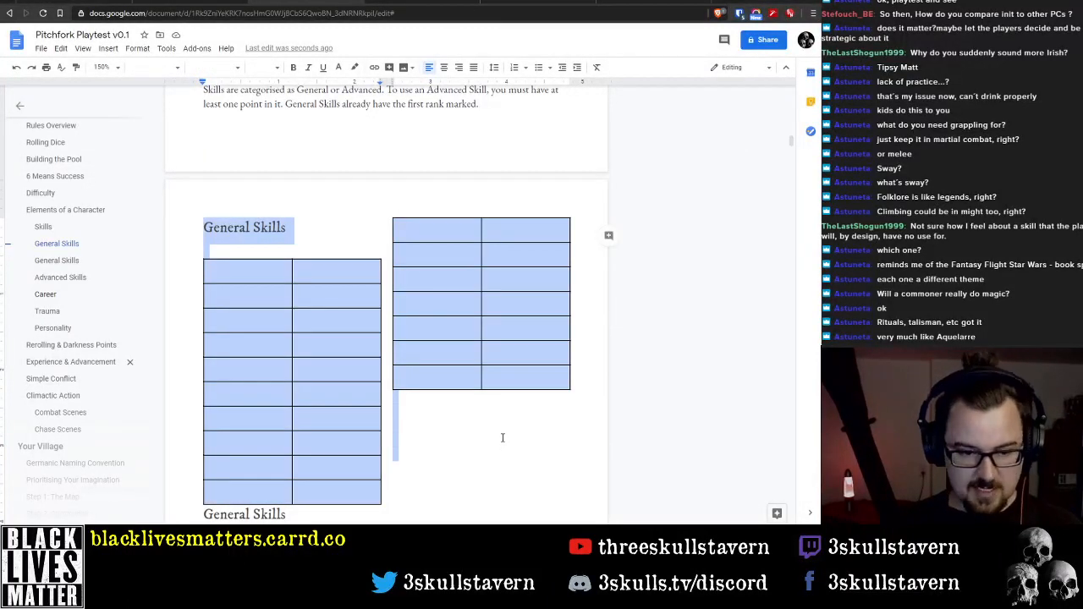
key(Delete)
click(107, 49)
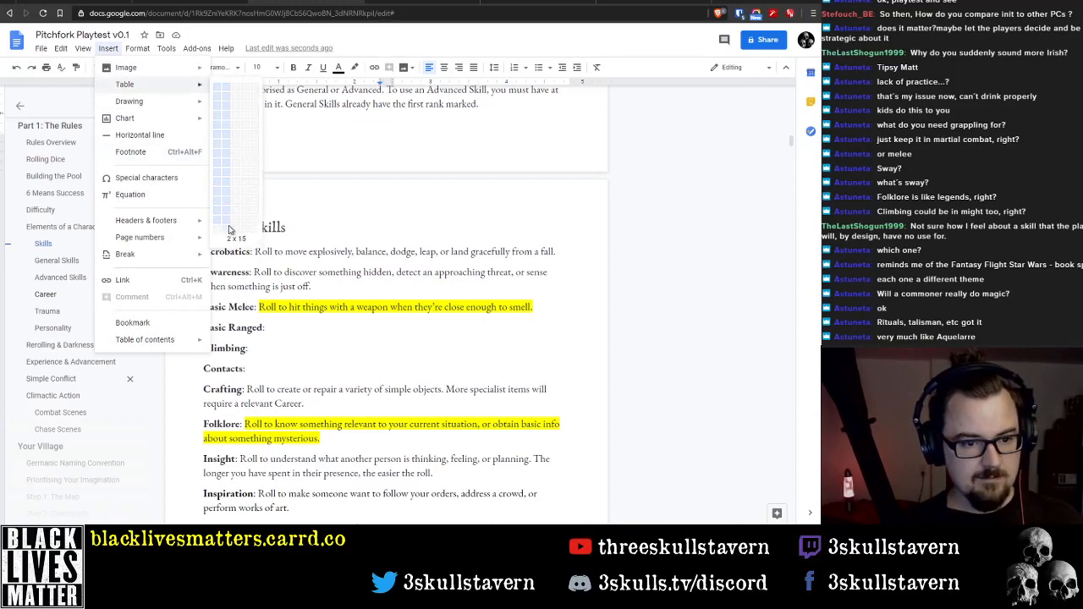
click(242, 236)
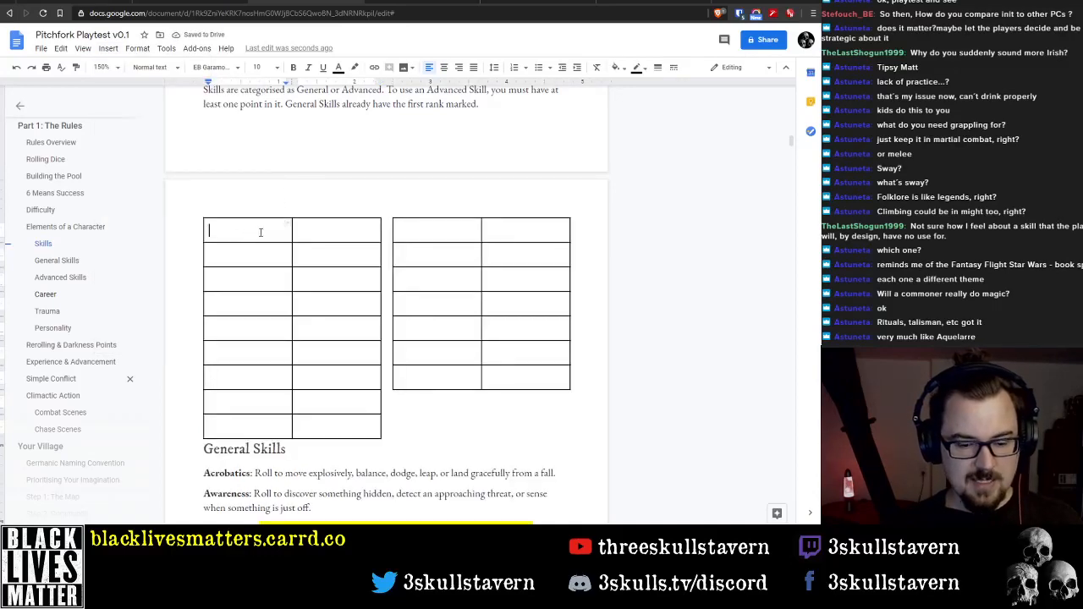
click(469, 401)
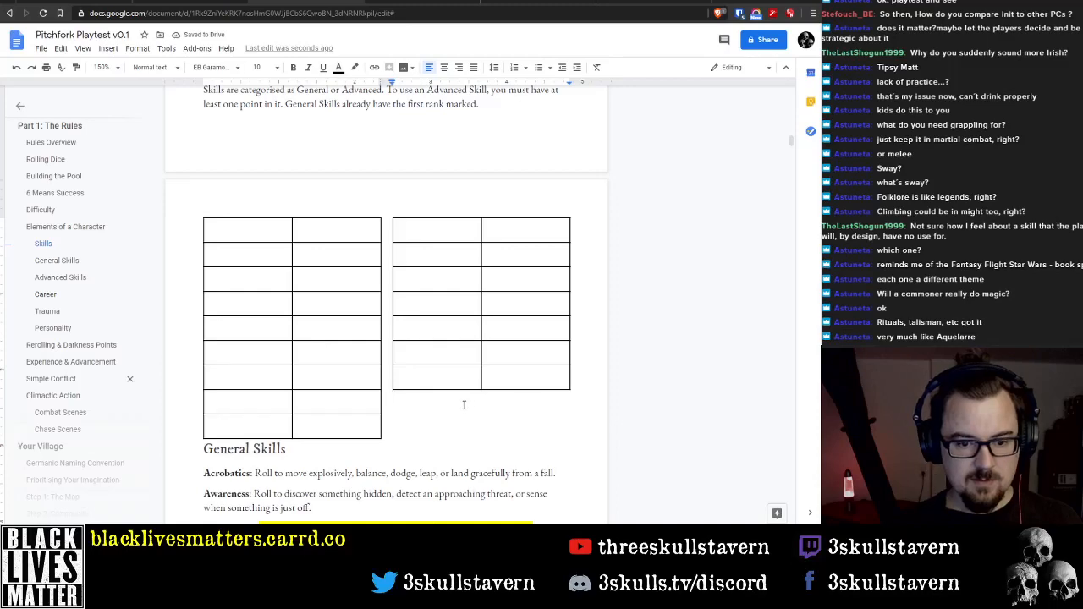
Undo the last edits and delete the split two-column table together with the duplicate General Skills heading above it
key(Delete)
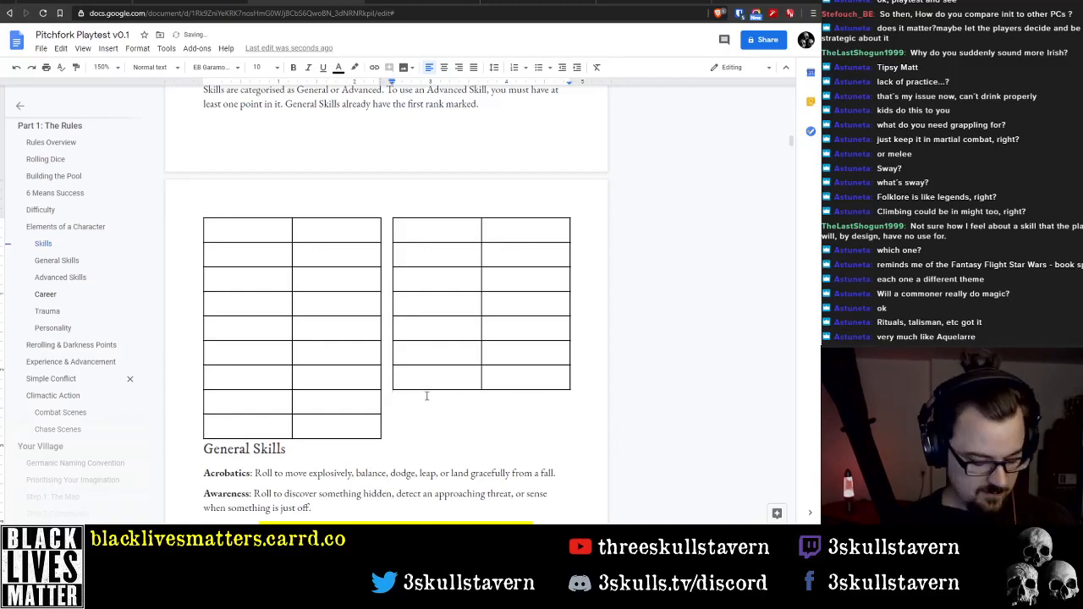
key(ctrl+z)
key(ctrl+z)
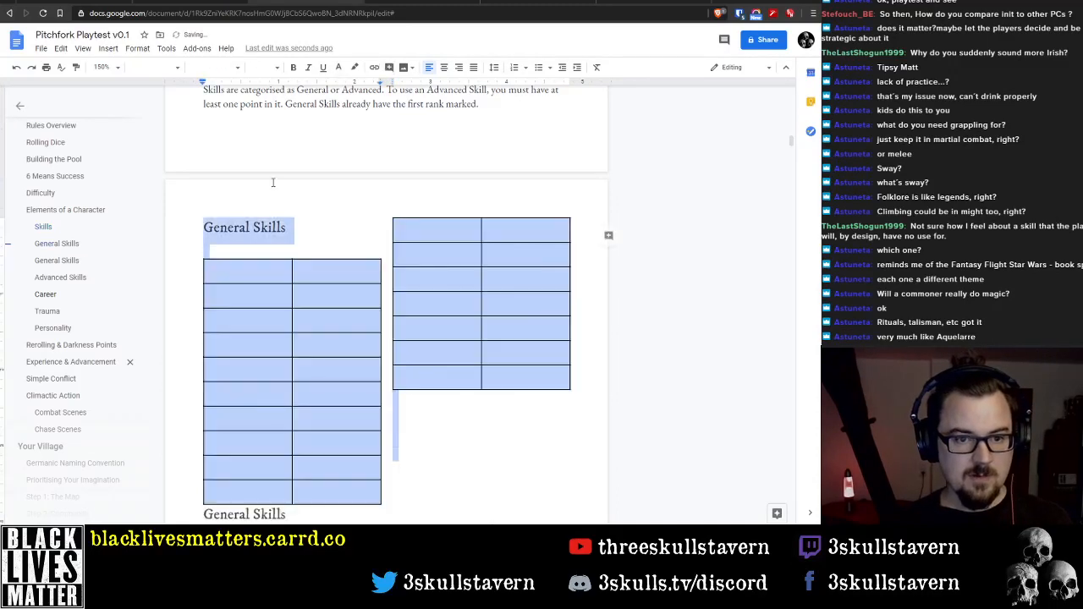
key(Delete)
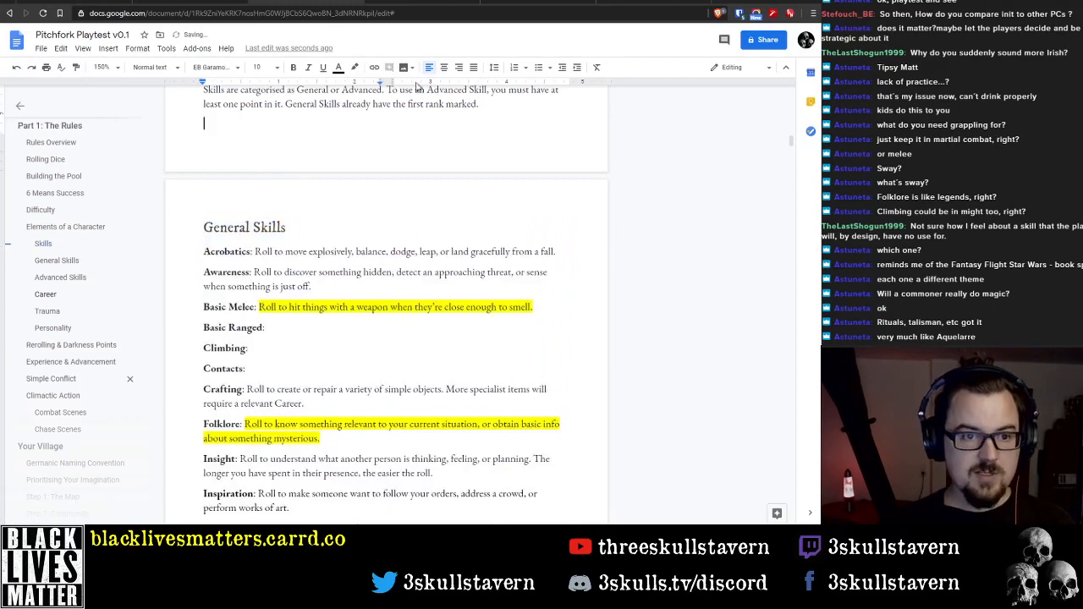
Remove the leftover blank paragraph after the Skills text and insert a 2-column, 16-row table above the General Skills heading
key(BackSpace)
key(BackSpace)
key(Return)
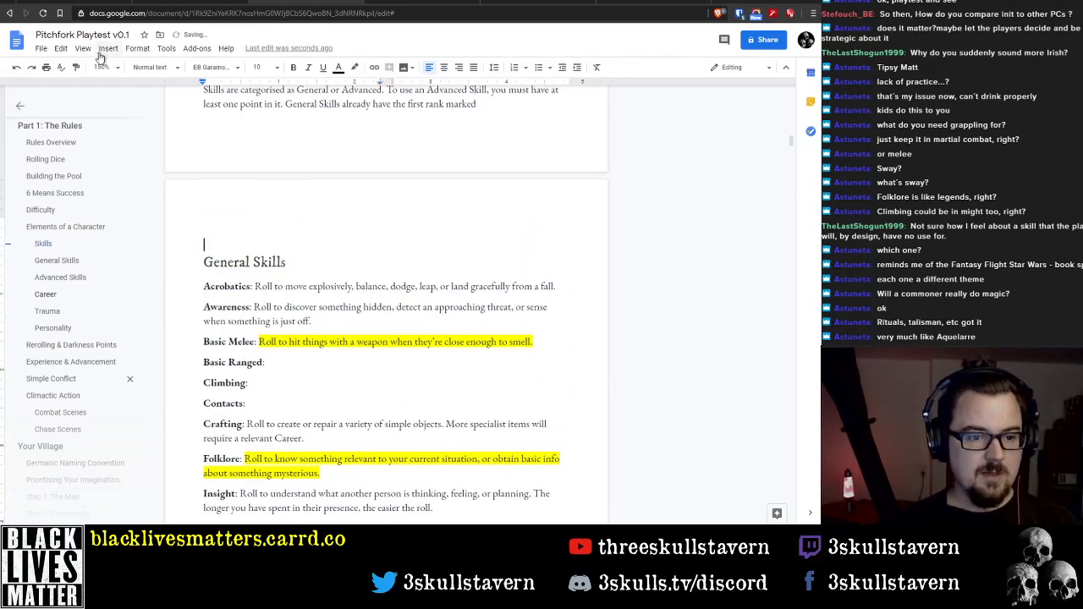
key(BackSpace)
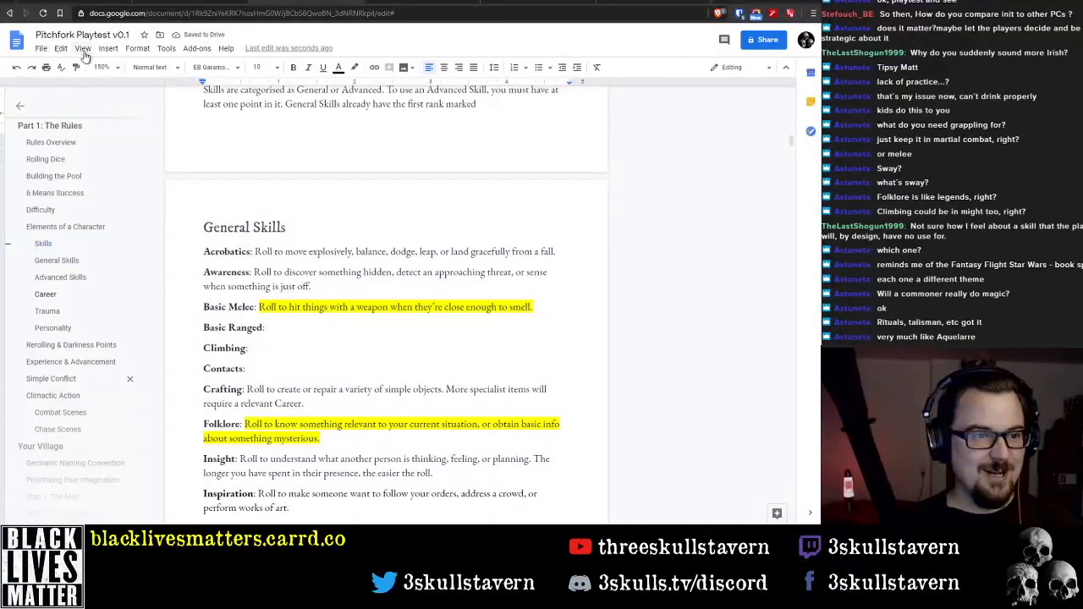
click(108, 49)
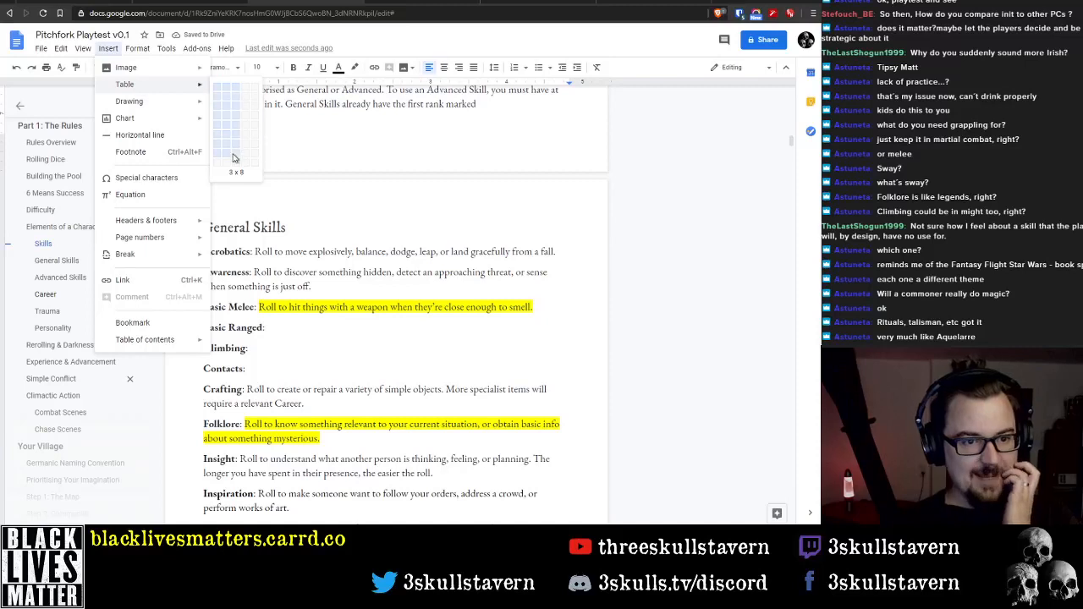
click(225, 238)
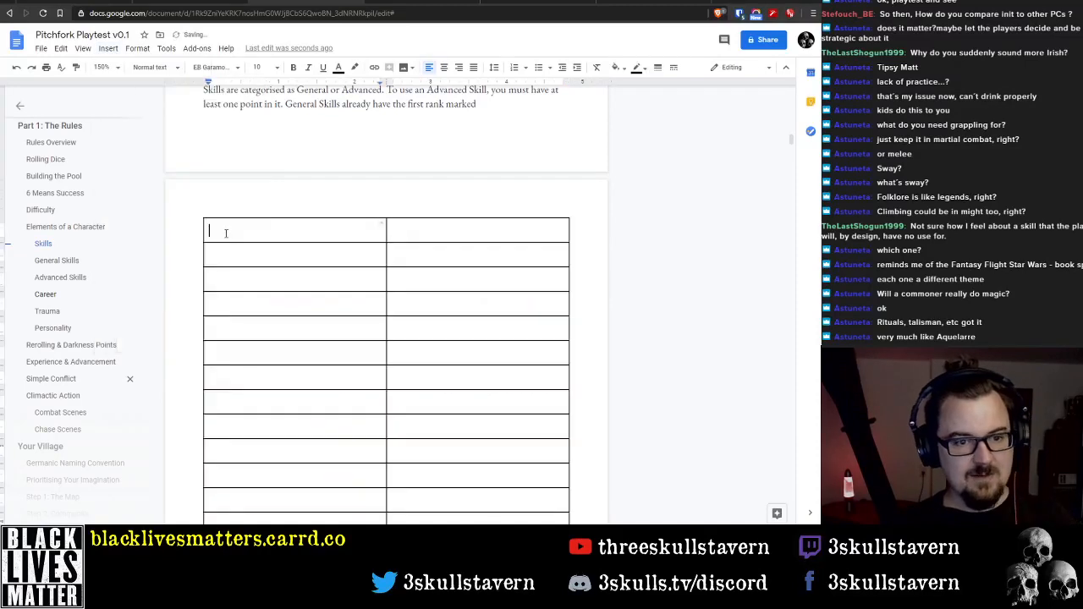
Set the whole table's cell padding to 0.001 inches and its cell vertical alignment to Middle
drag(209, 230, 436, 441)
scroll(440, 325, up, 3)
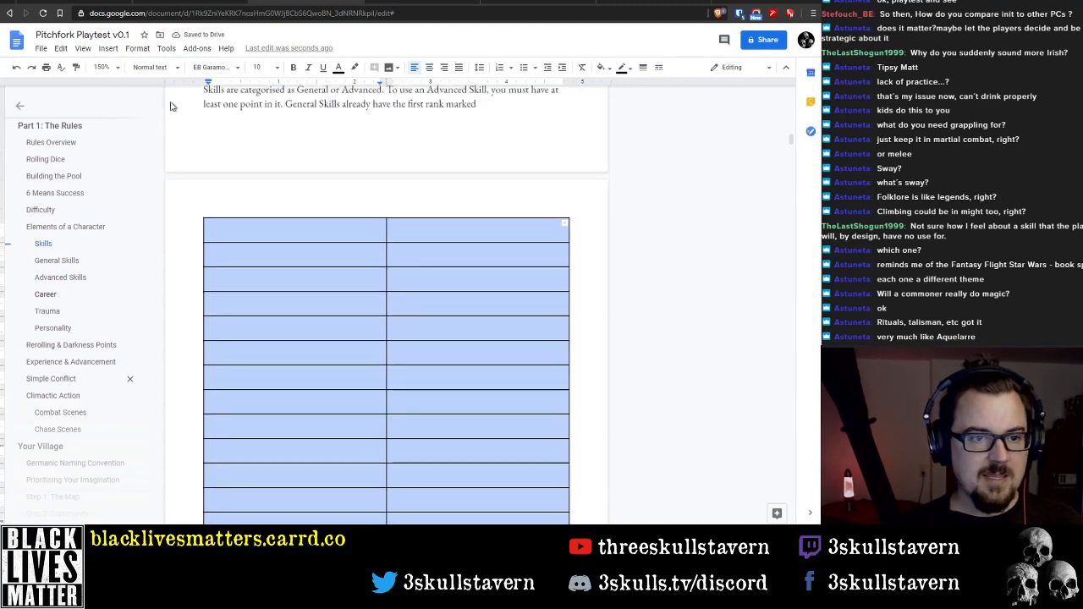
right_click(311, 309)
click(380, 456)
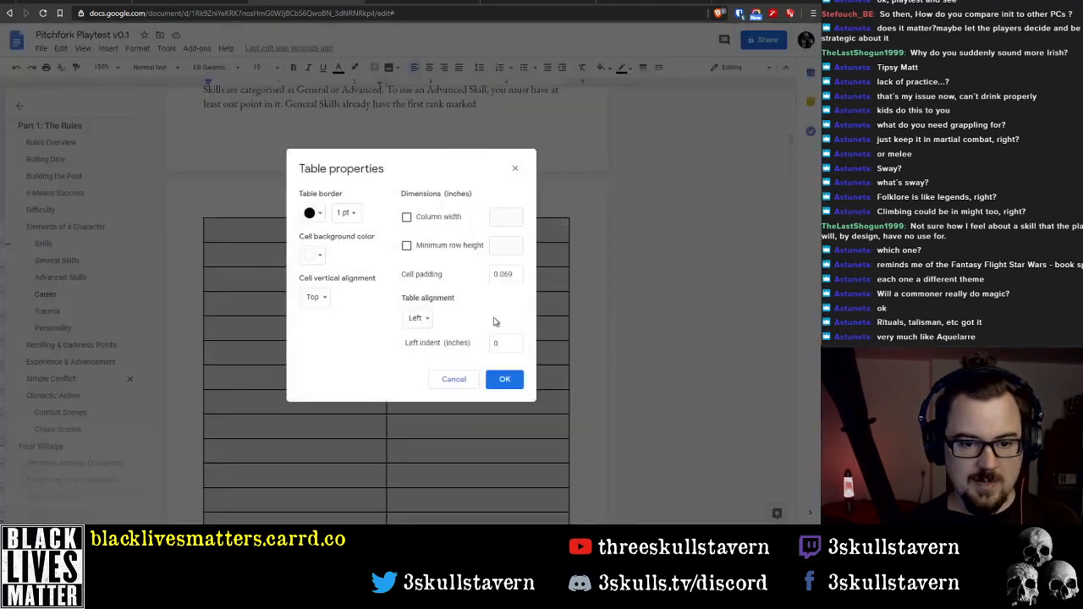
click(512, 273)
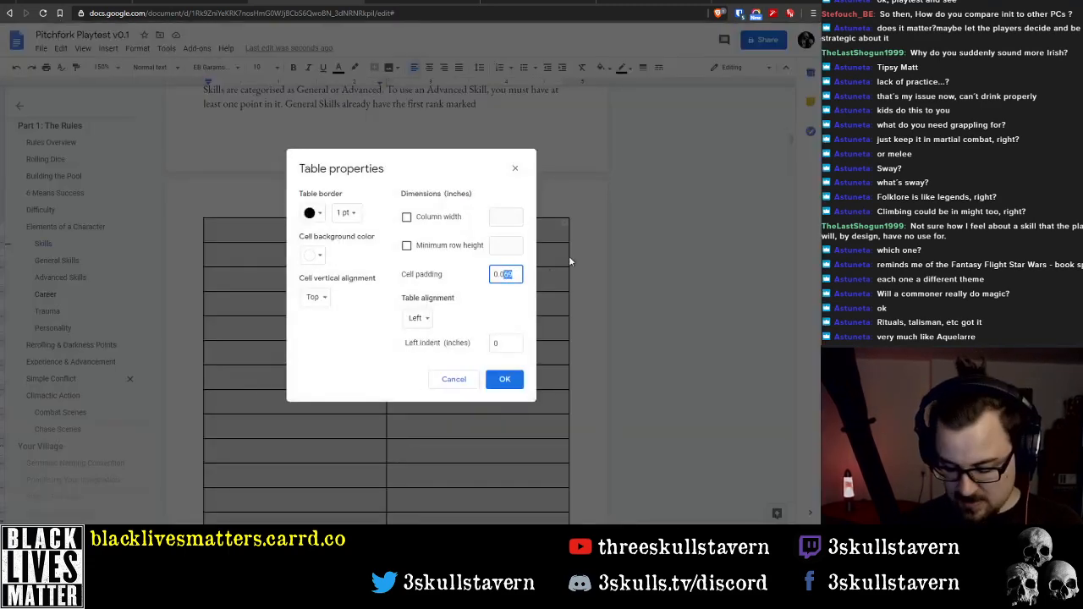
text(01)
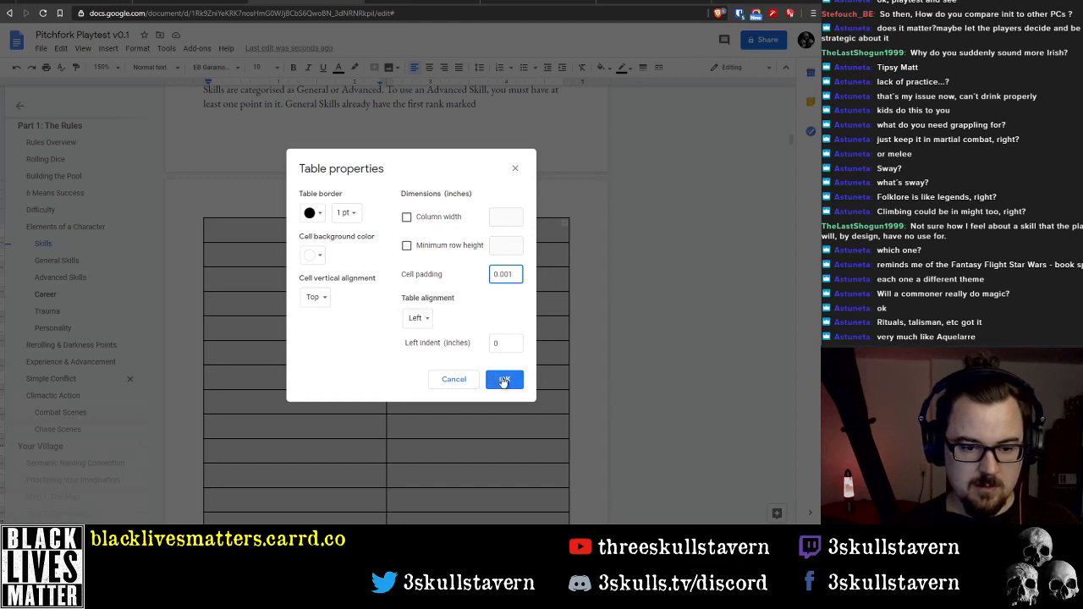
click(315, 297)
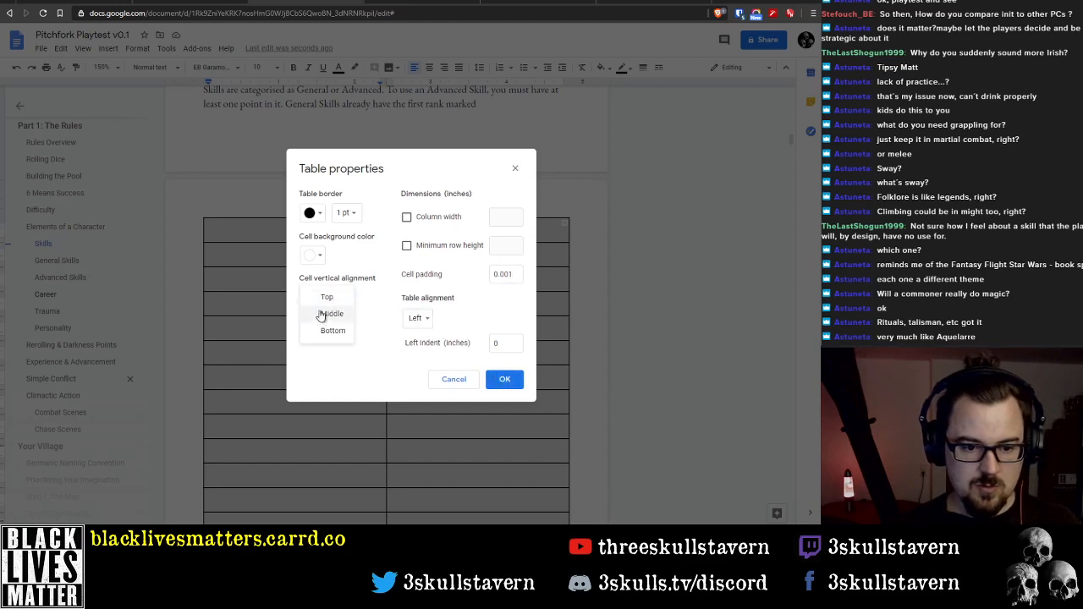
click(322, 315)
click(501, 380)
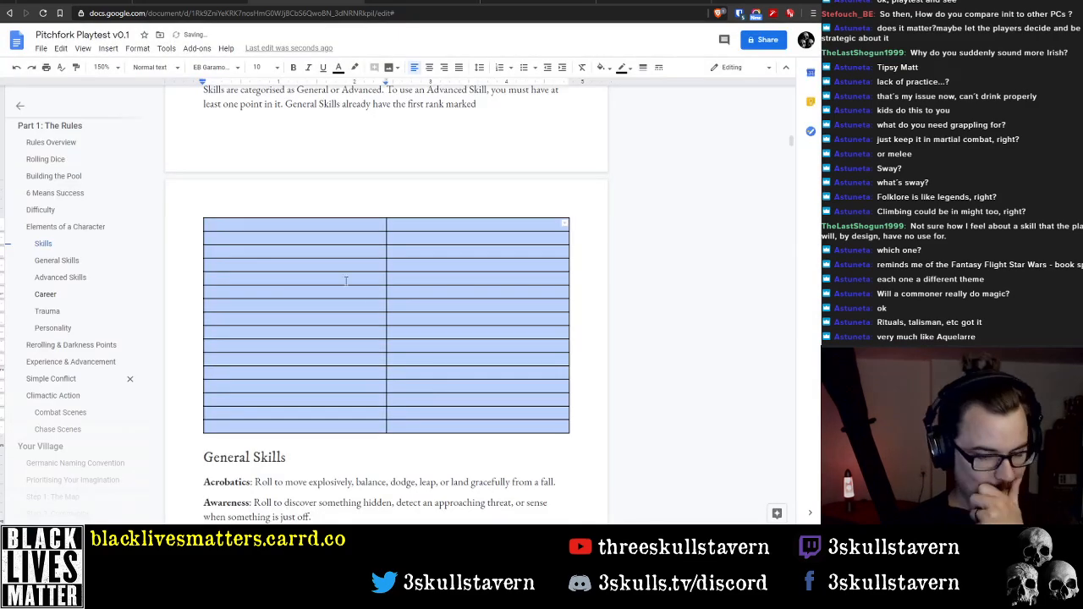
Centre the text horizontally in all cells of the new table
click(315, 225)
text(G)
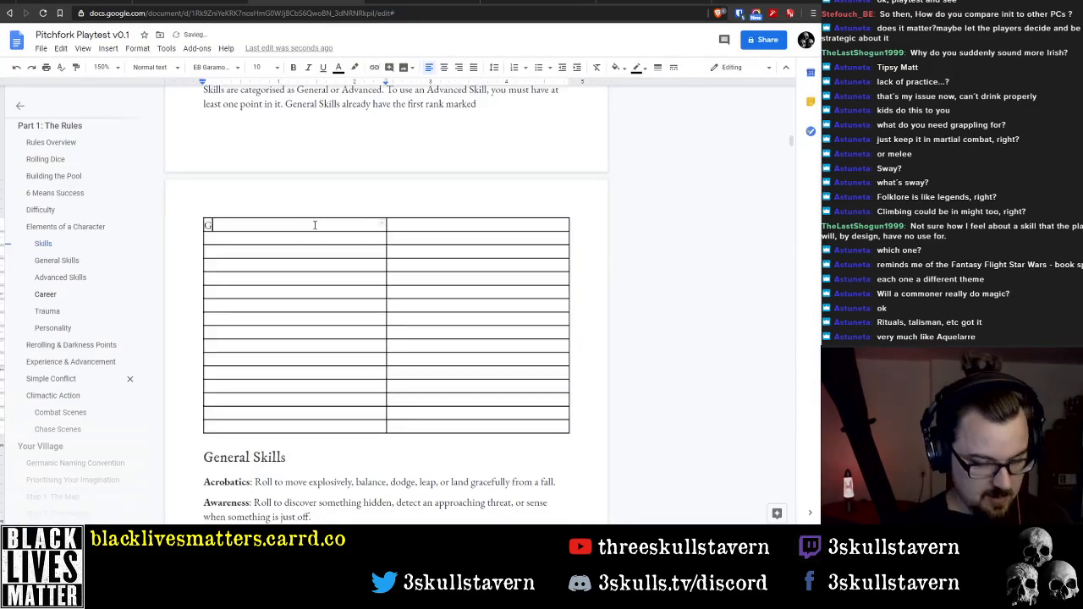
key(BackSpace)
drag(315, 225, 479, 419)
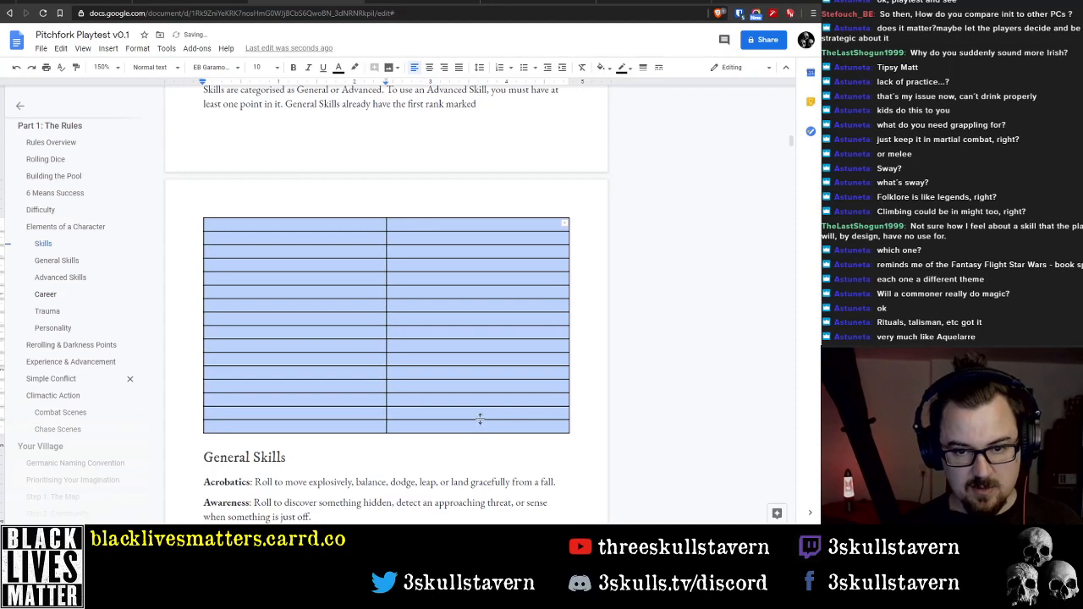
click(431, 68)
Enter "General Skills" and "Advanced Skills" as the table's two column headings
click(321, 225)
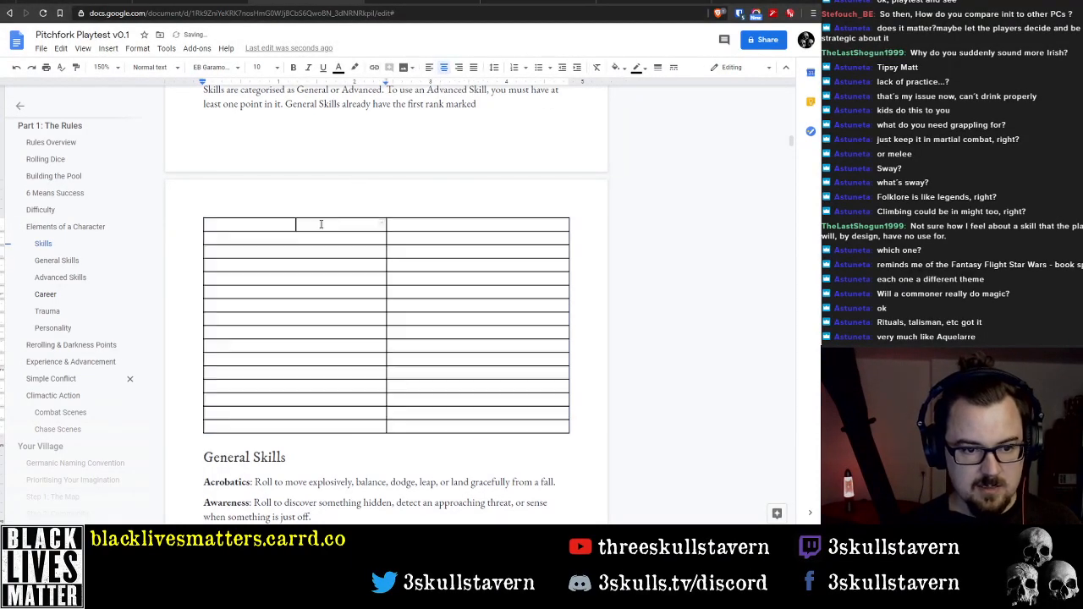
text(Genera)
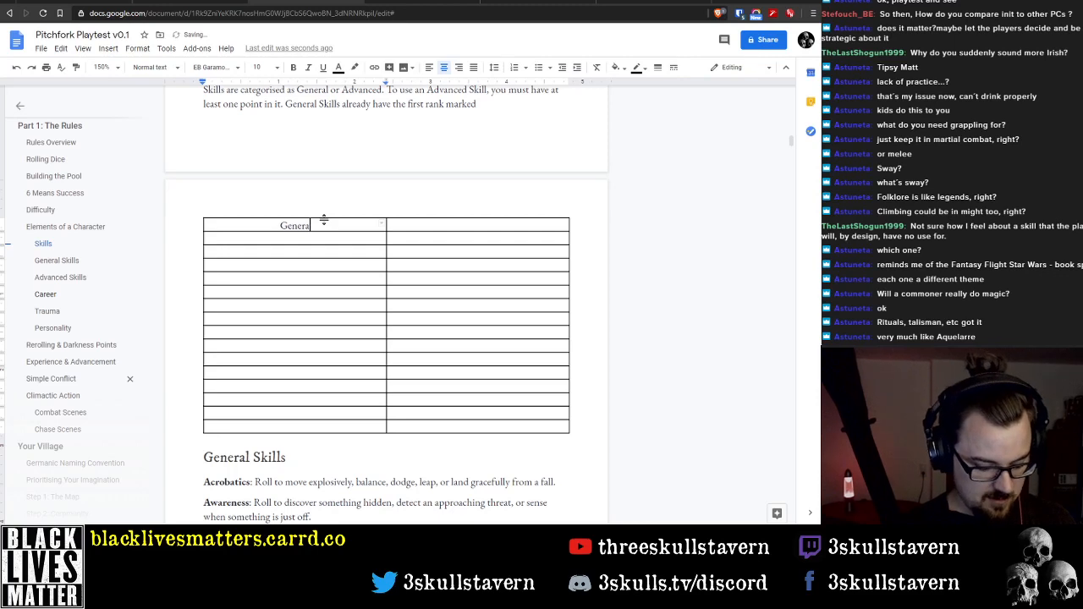
text(l Skills)
key(Tab)
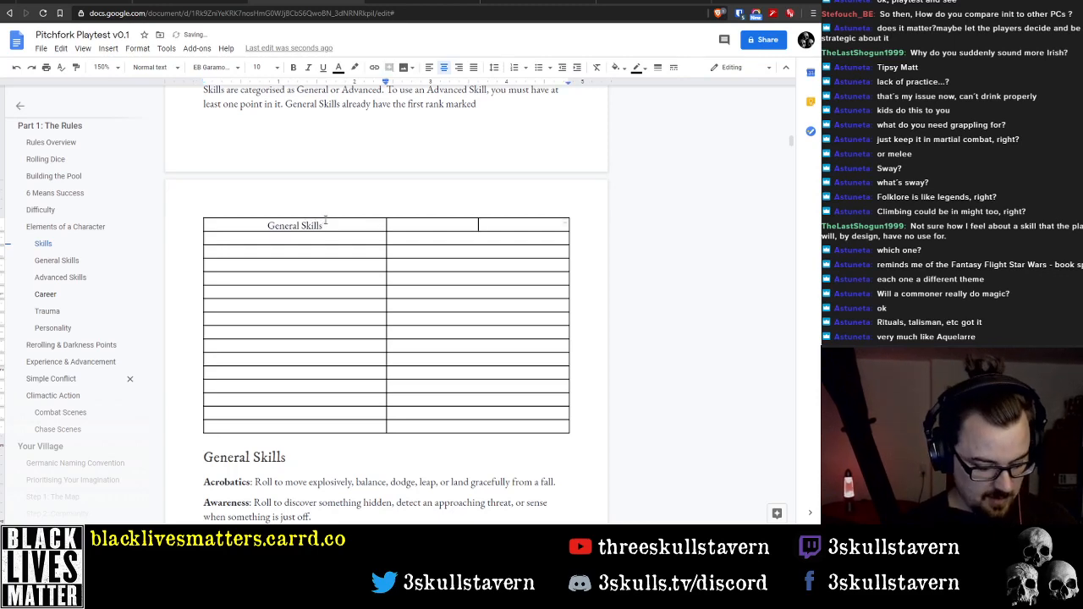
text(Advanced Skill)
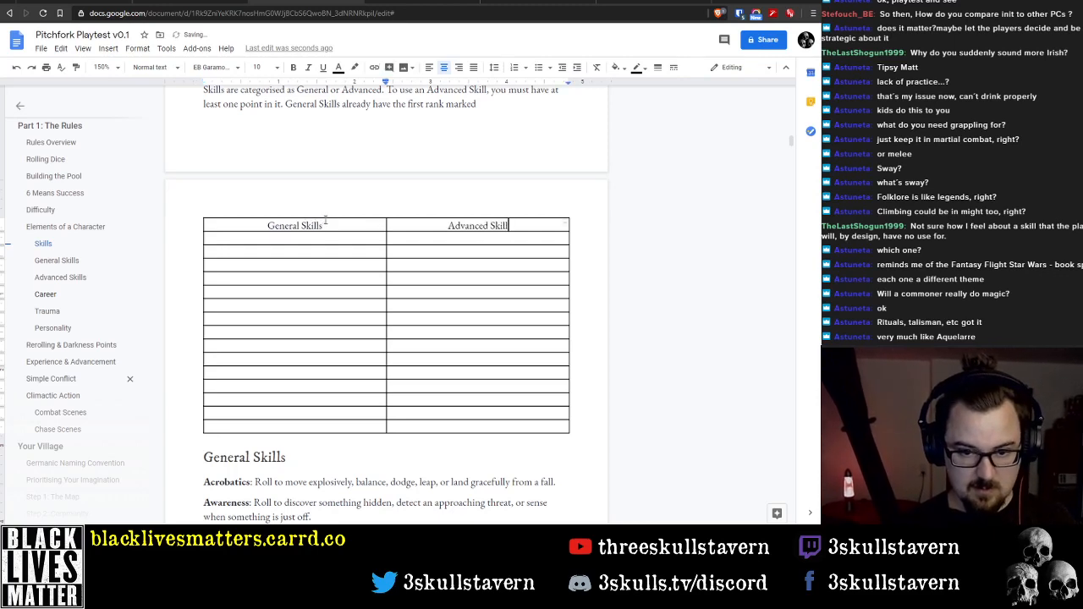
text(s)
Format the table's header row with a black cell background and bold white text
drag(268, 225, 447, 225)
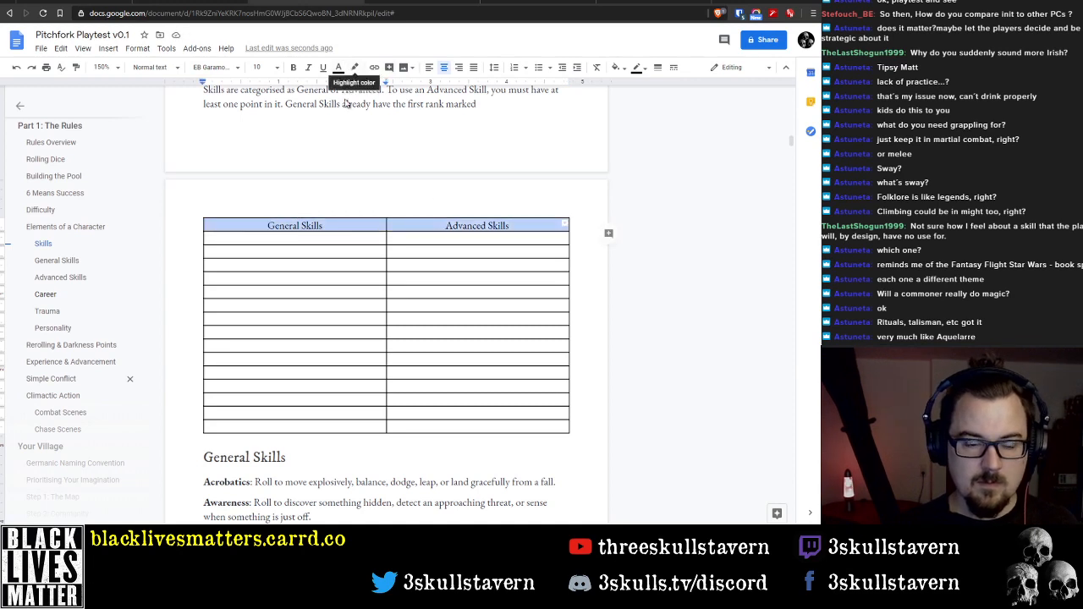
right_click(340, 225)
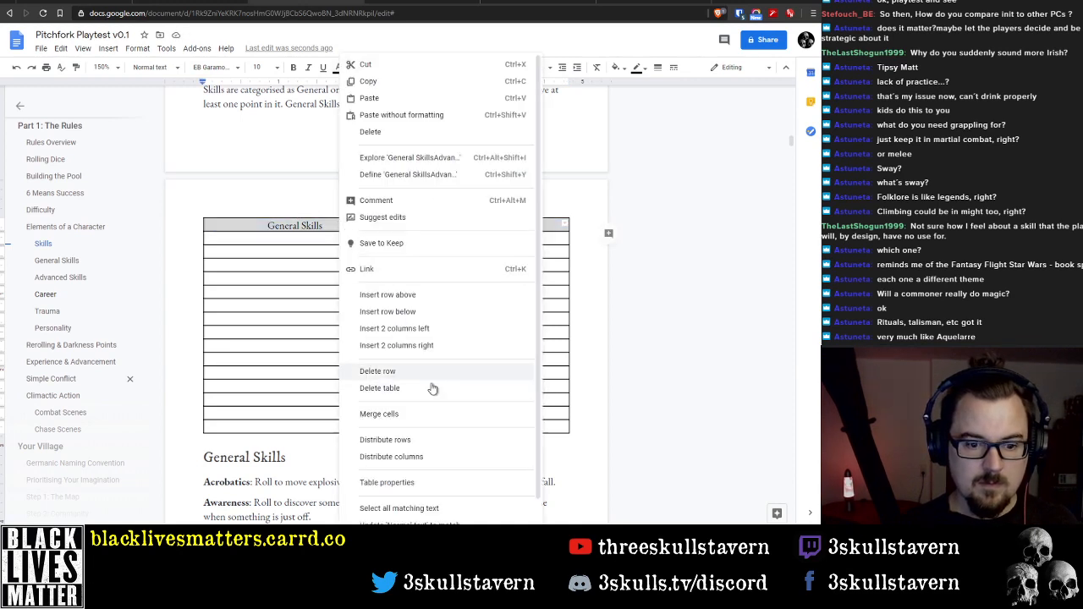
click(425, 484)
click(313, 253)
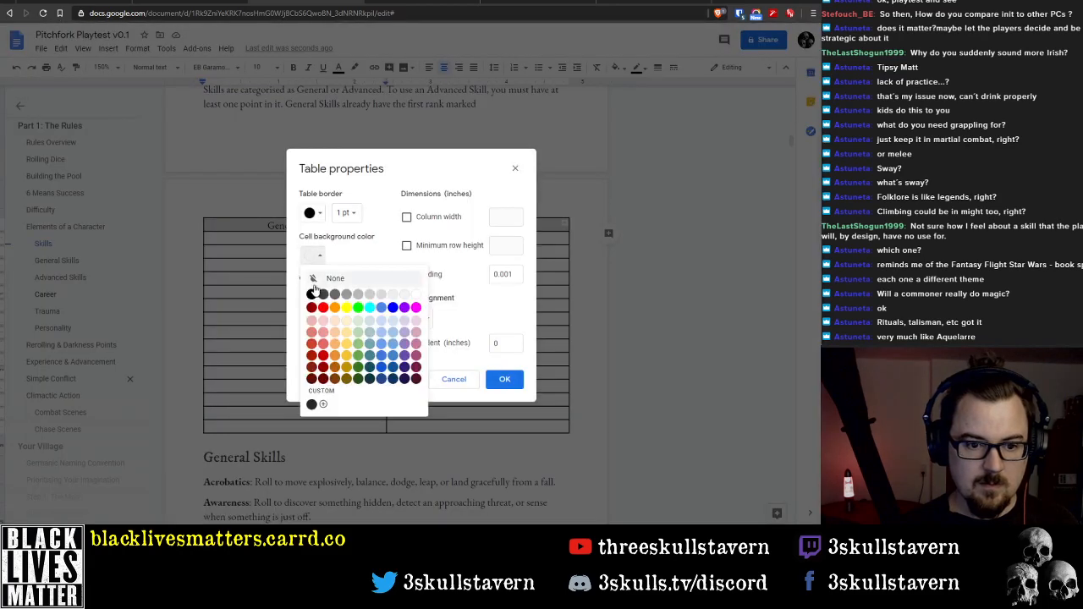
click(313, 290)
click(506, 380)
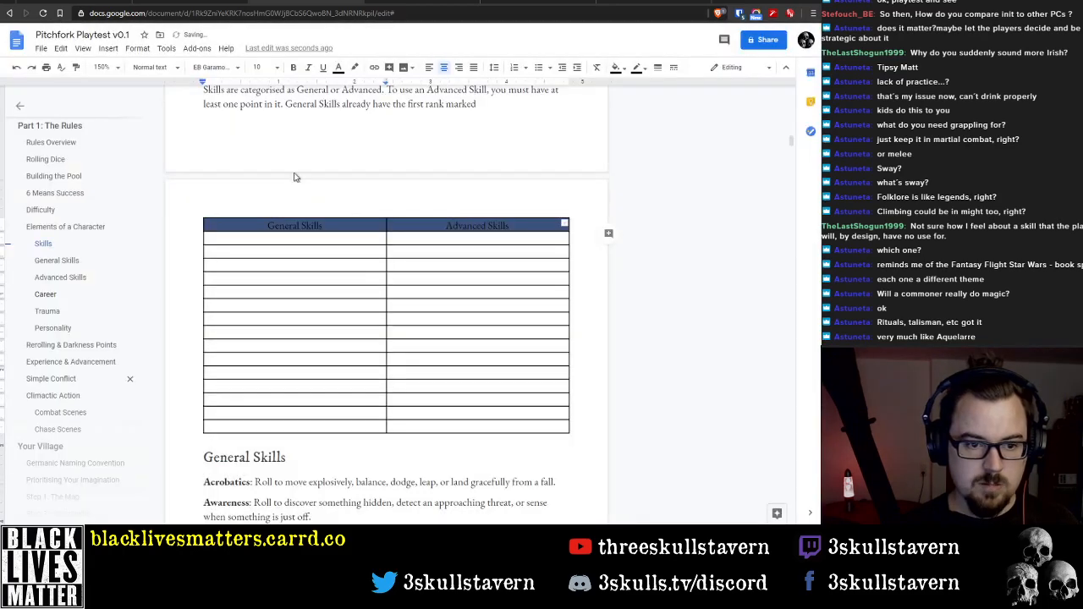
click(340, 67)
click(449, 90)
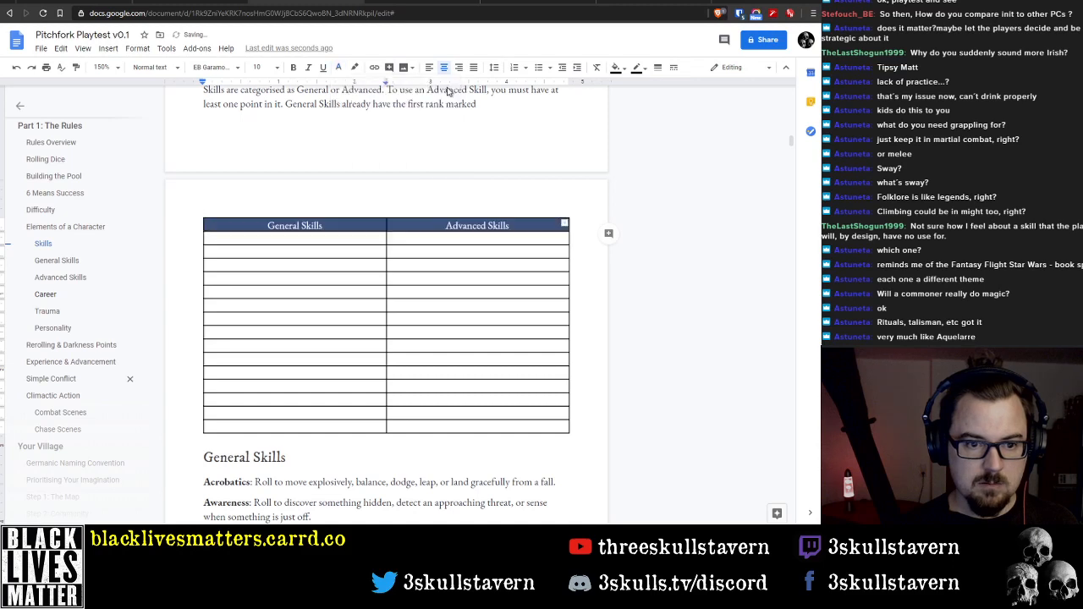
Fill the first rows of the General Skills column with Acrobatics, Awareness, Basic Melee and Basic Ranged
click(302, 239)
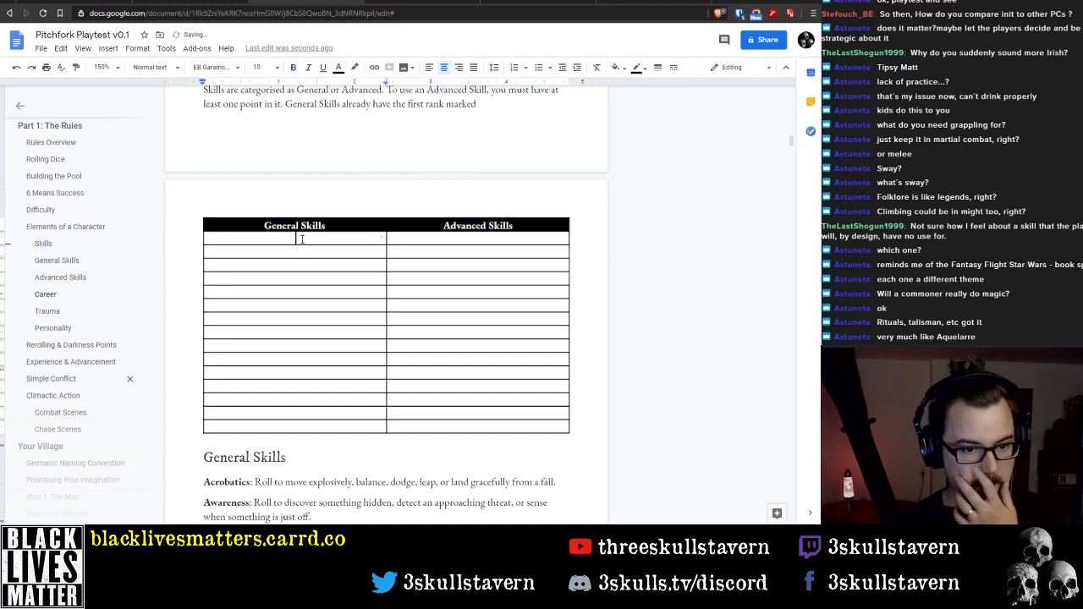
text(Acroba)
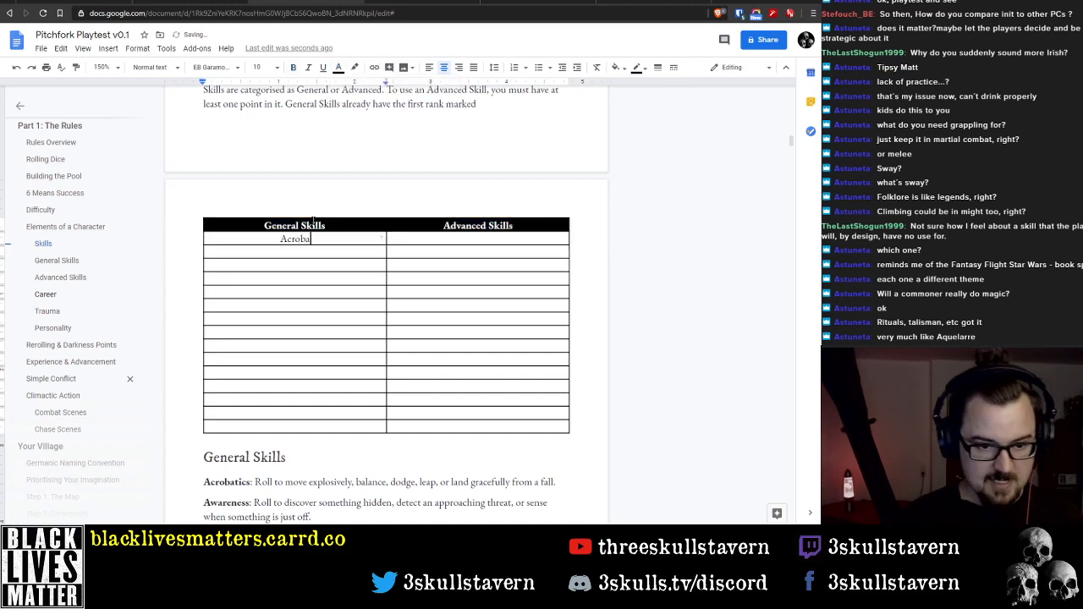
text(tics Awareness)
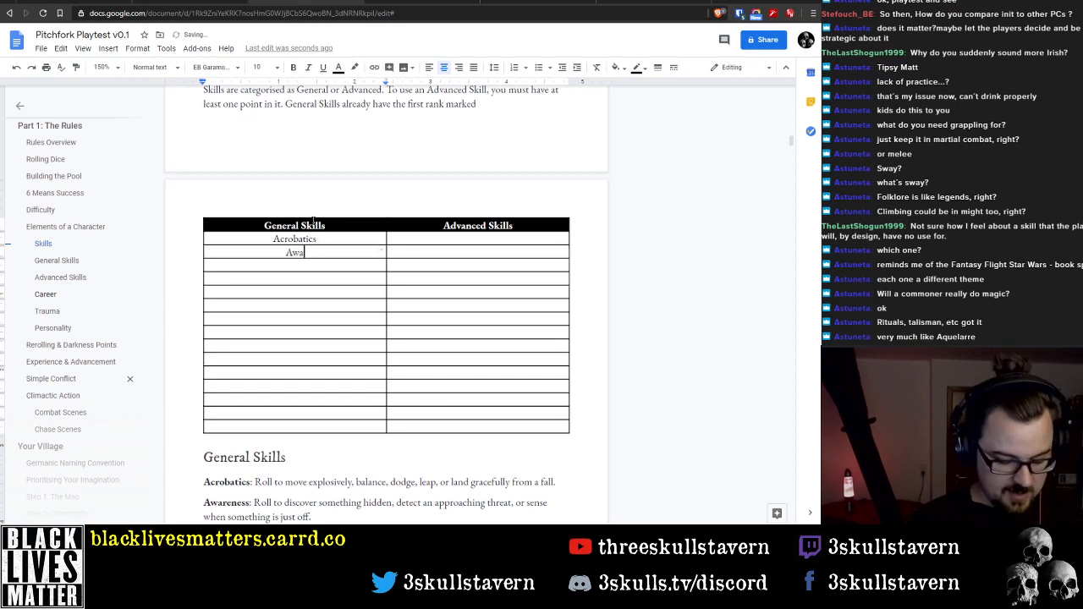
key(Down)
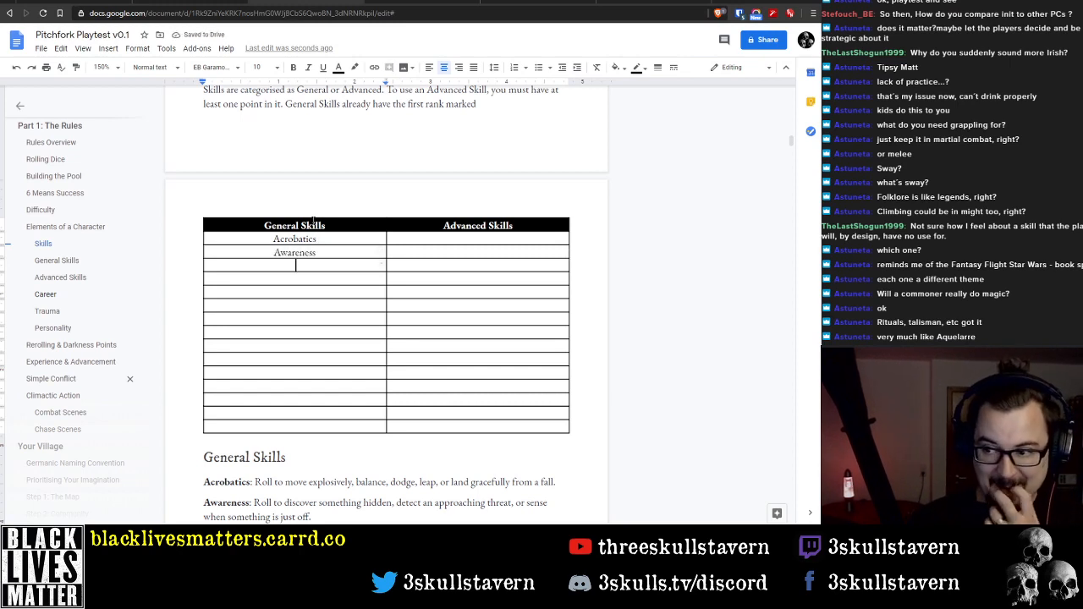
text(Basic Me)
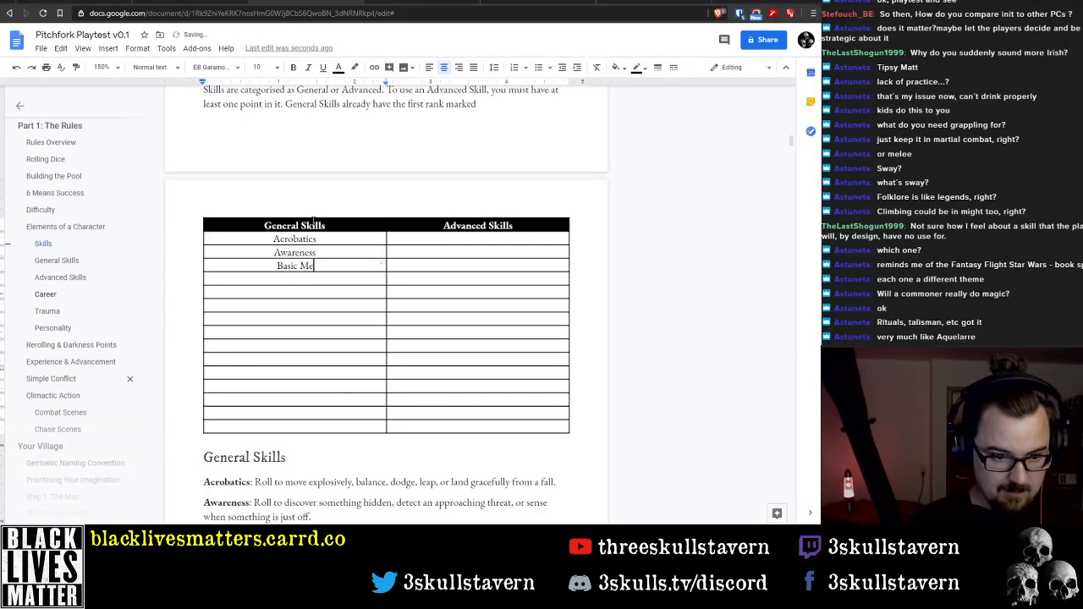
text(lee)
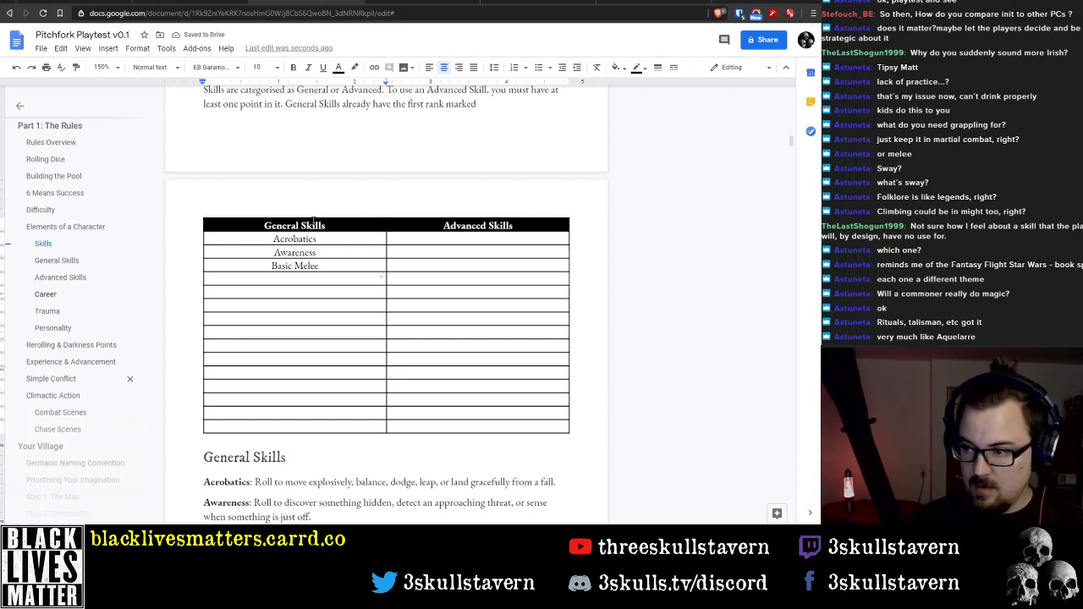
text(Basic Ran)
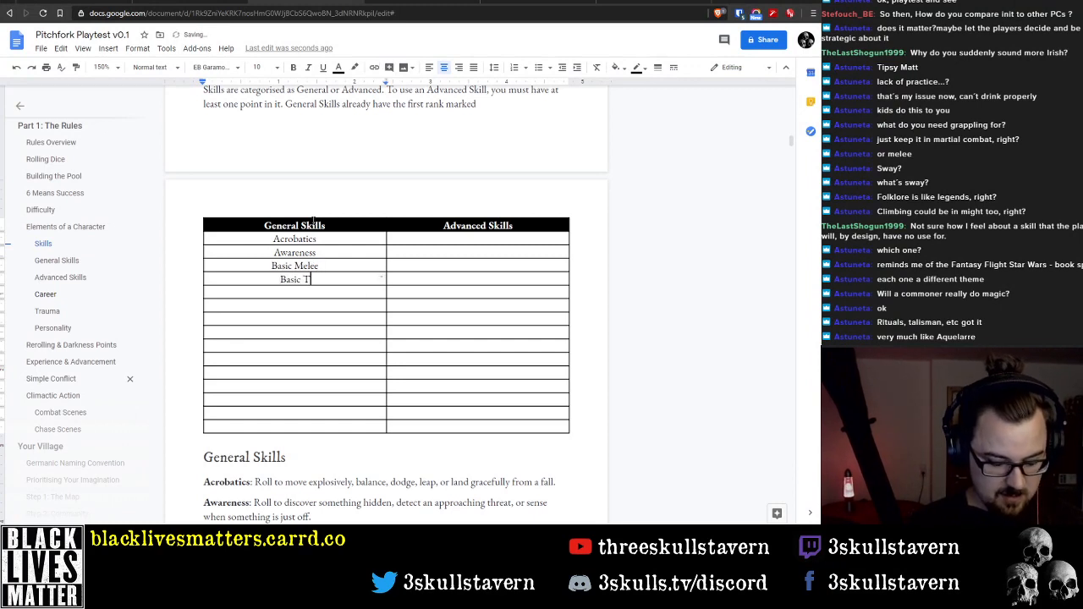
text(ged)
key(Down)
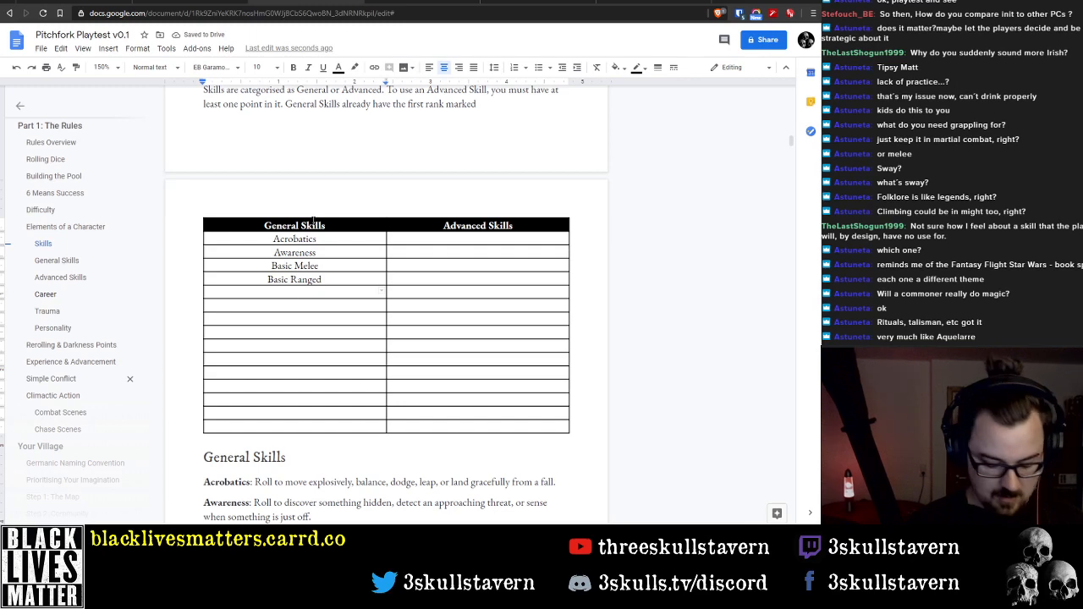
Add Climbing, Contacts and Crafting to the General Skills column below Basic Ranged
text(Climbing)
key(Down)
text(Co)
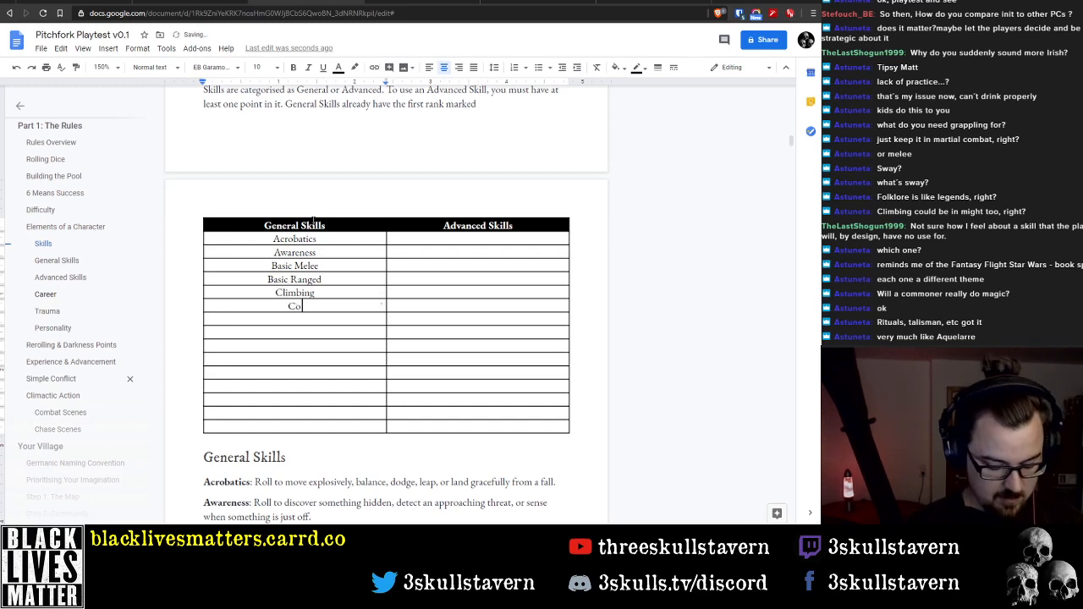
text(ntacts)
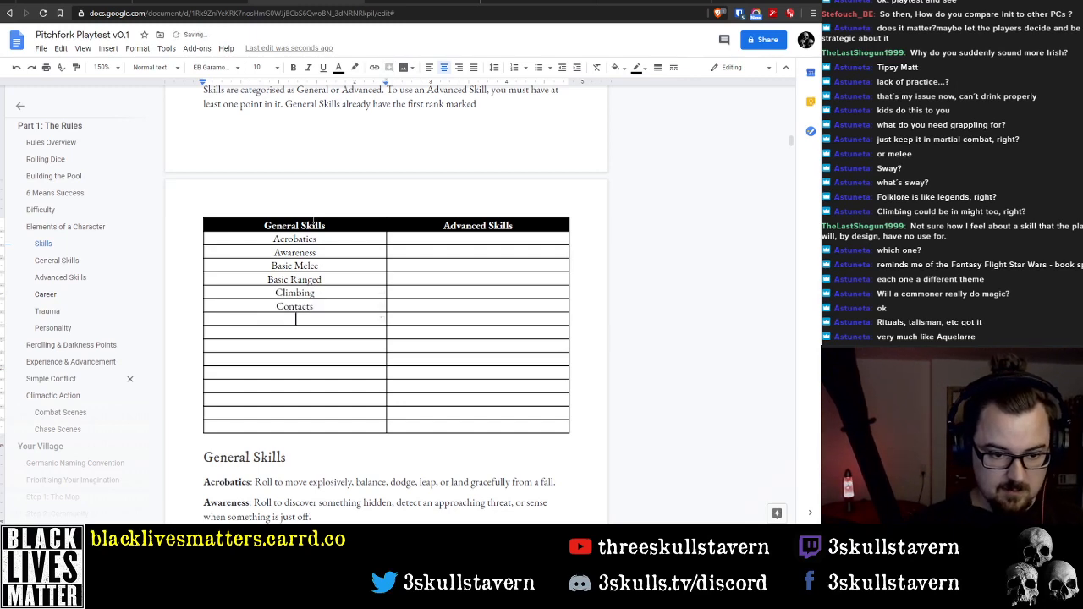
text(Crafting)
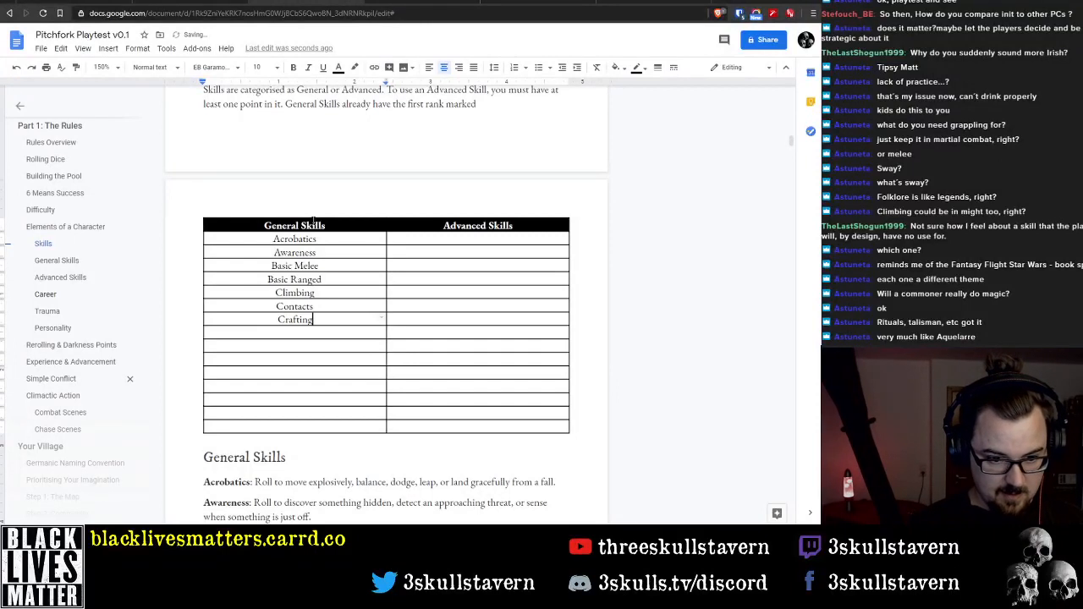
Add Folklore, Insight, Inspiration and Investigation to the General Skills column below Crafting, one skill per row
key(Down)
text(Folklore)
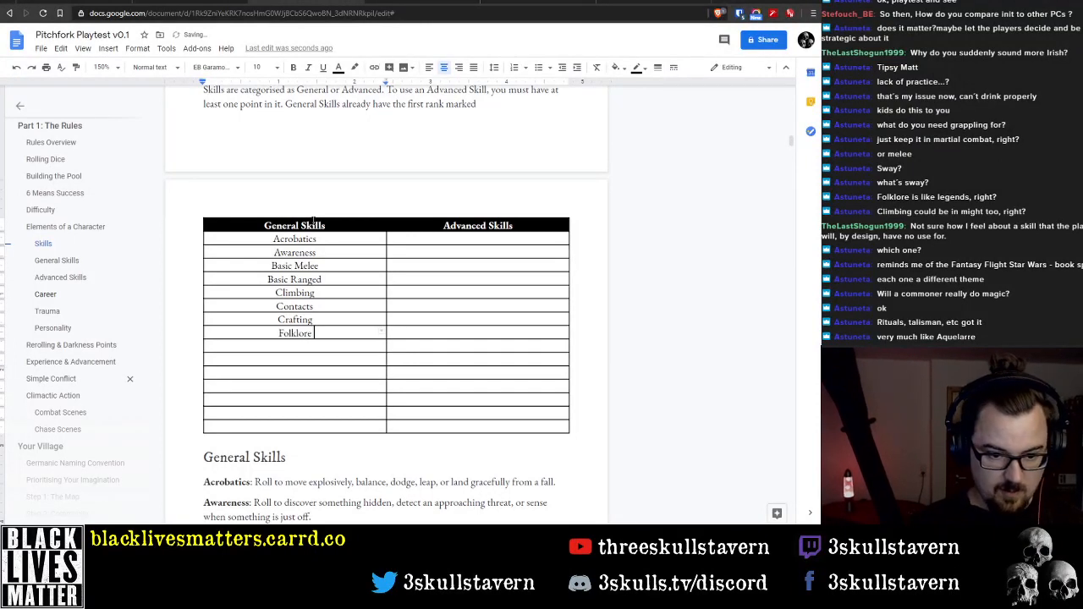
key(Return)
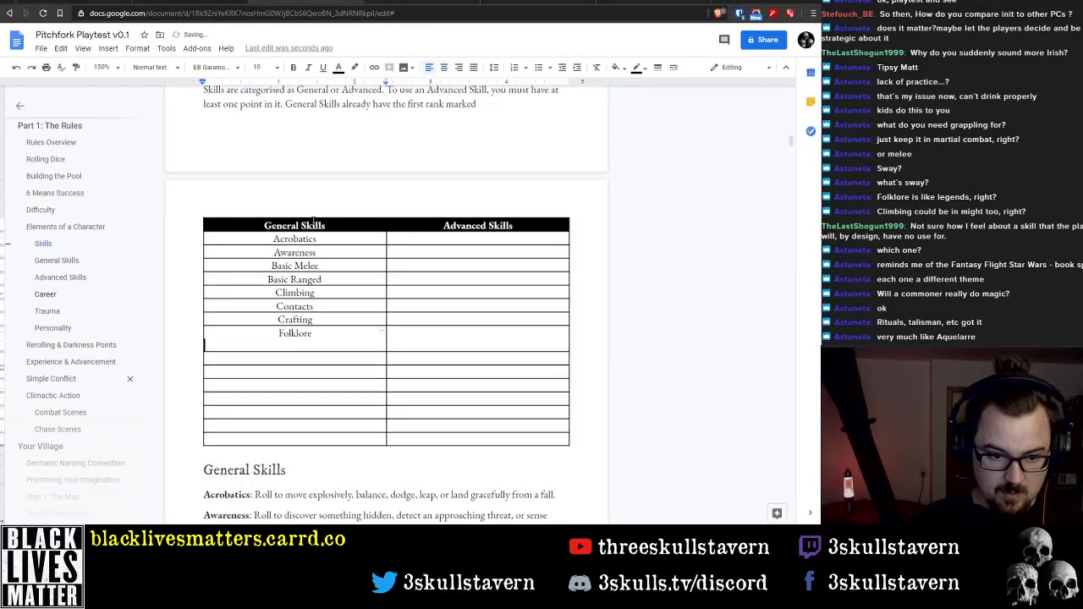
key(BackSpace)
text(Insight)
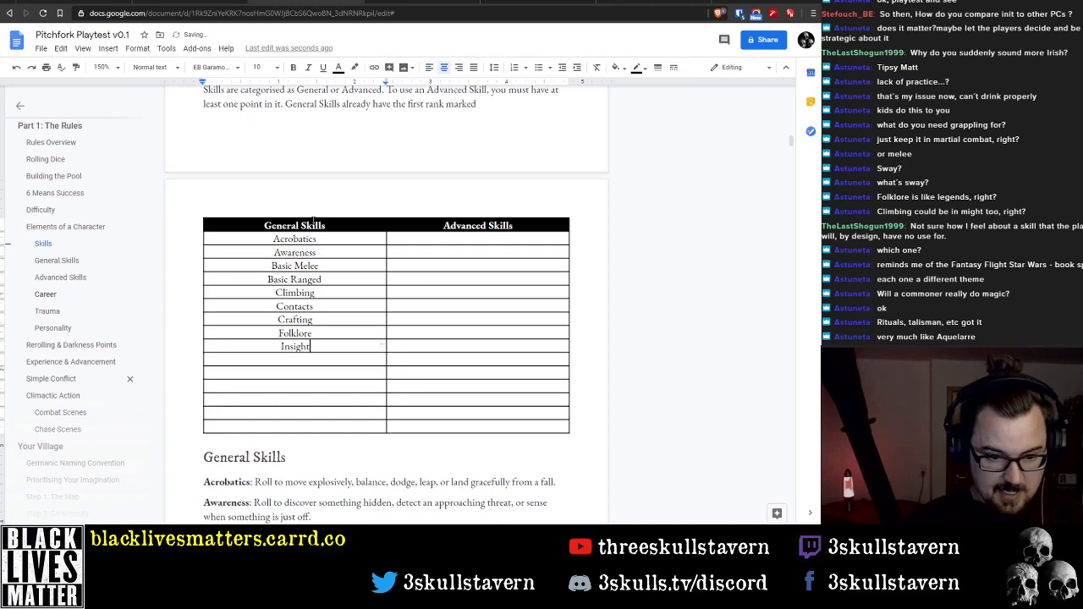
key(Down)
text(Inspiration)
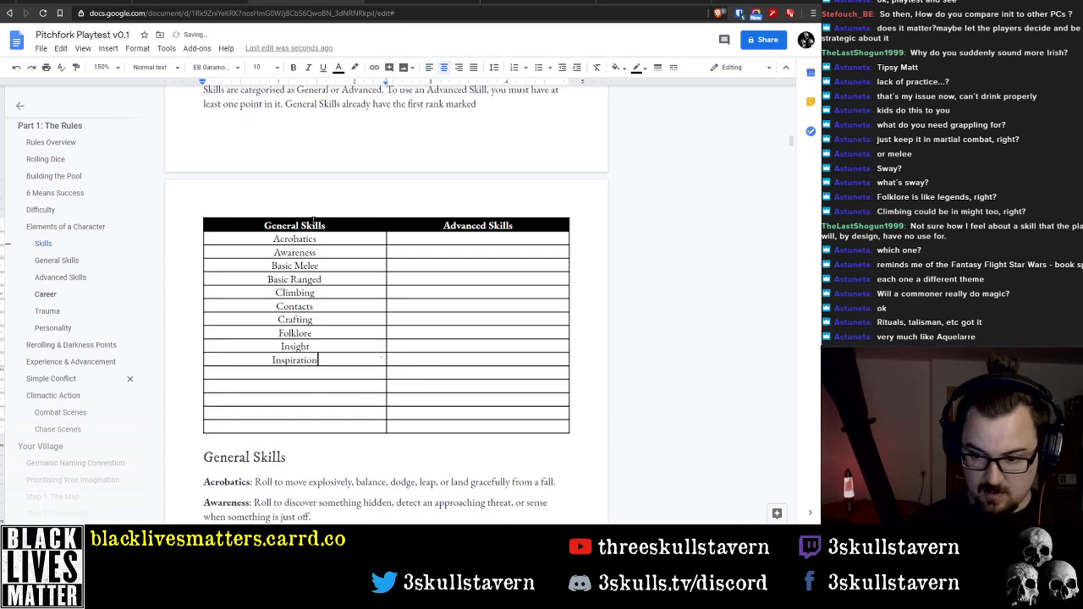
key(Down)
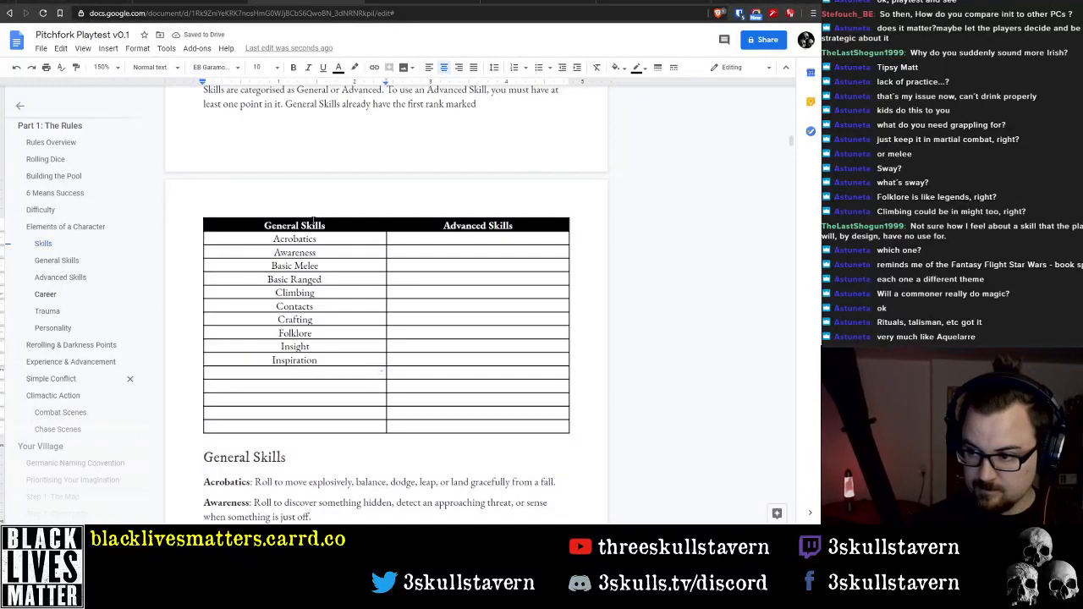
text(Investigation)
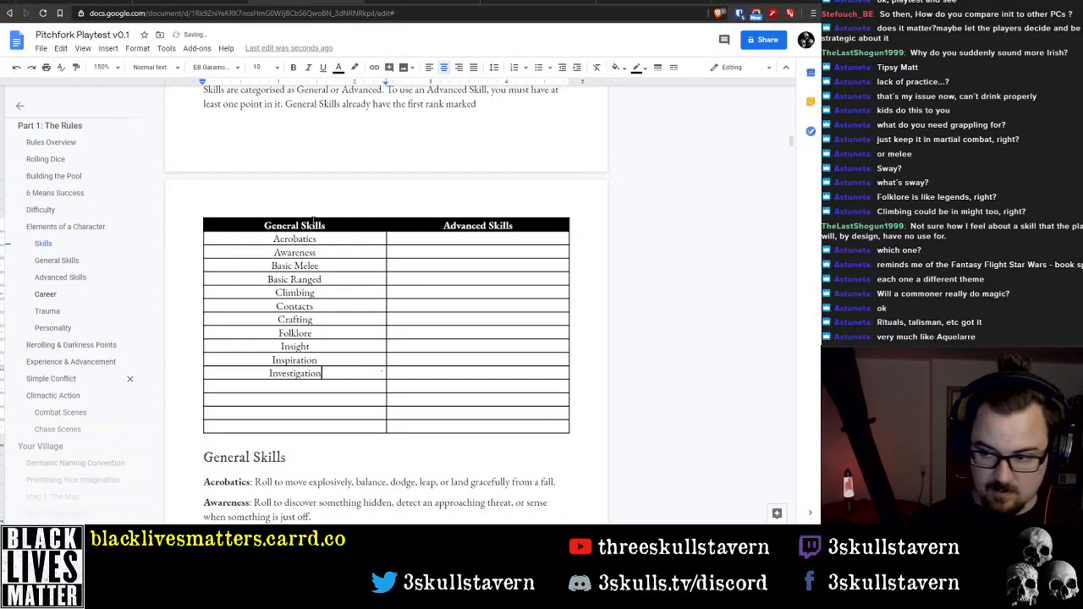
Enter Manipulation in the General Skills column below Investigation, correcting its spelling
key(Down)
text(Manipul)
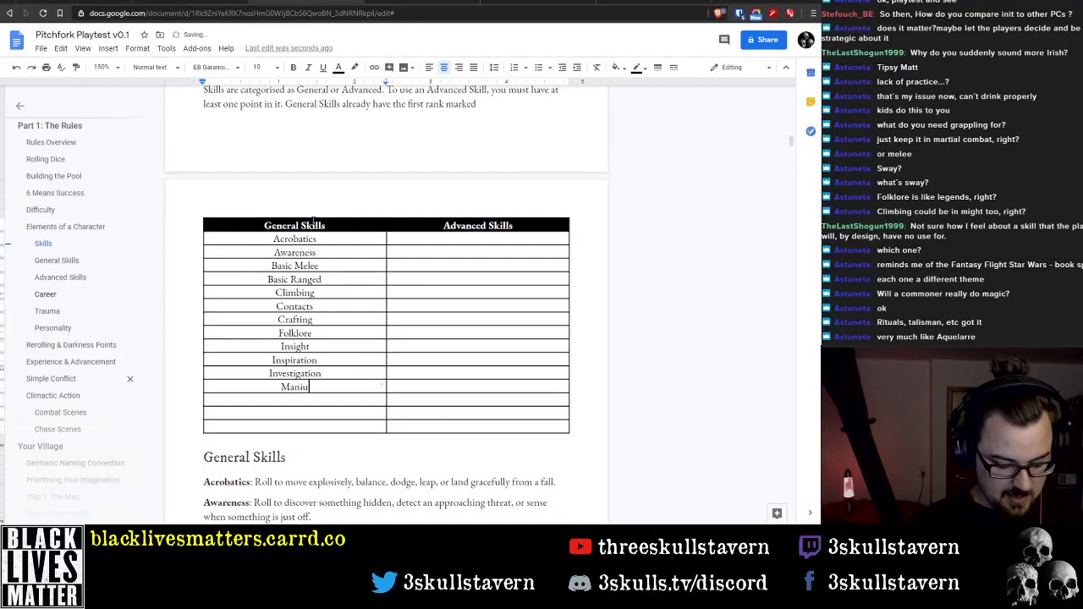
text(ation)
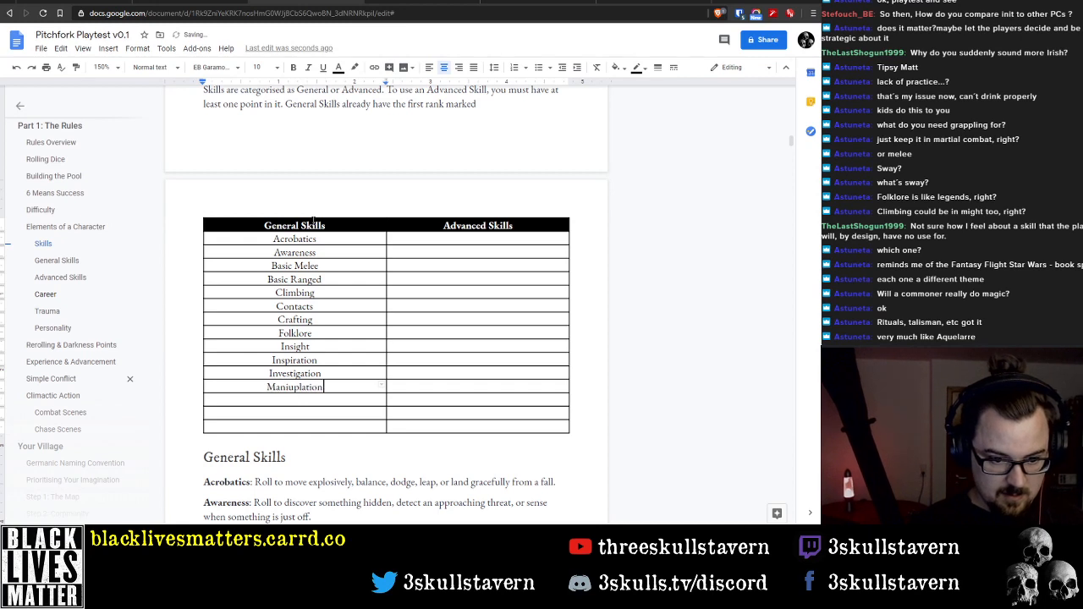
key(ctrl+Left)
key(Right)
key(Right)
key(Right)
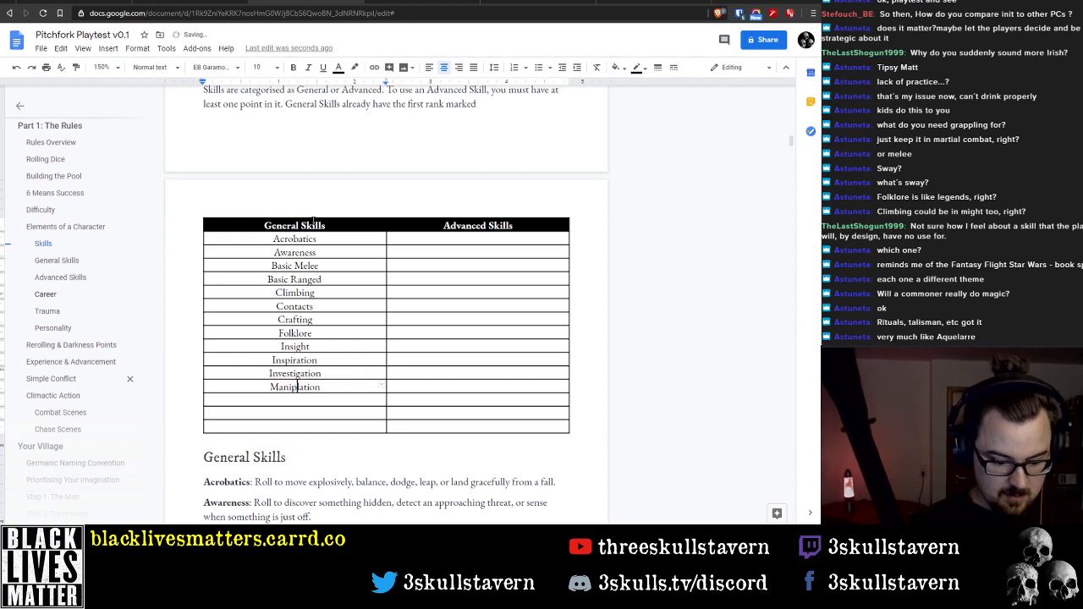
text(ul)
Complete the General Skills column with Might, Sleight of Hand and Stealth in the remaining rows
key(Down)
text(Might)
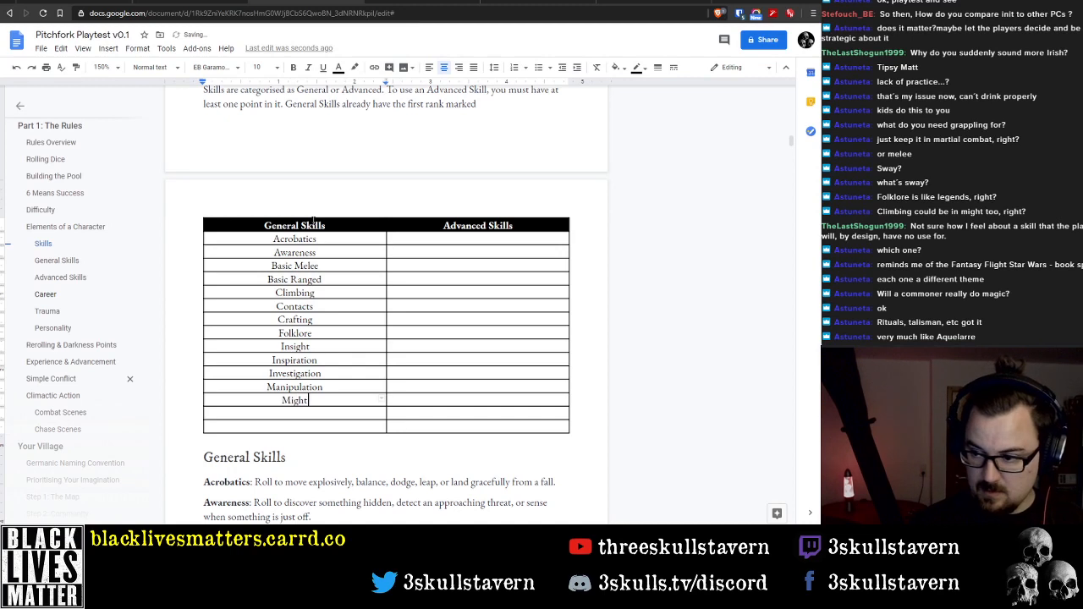
key(Down)
text(Sleight of Hand)
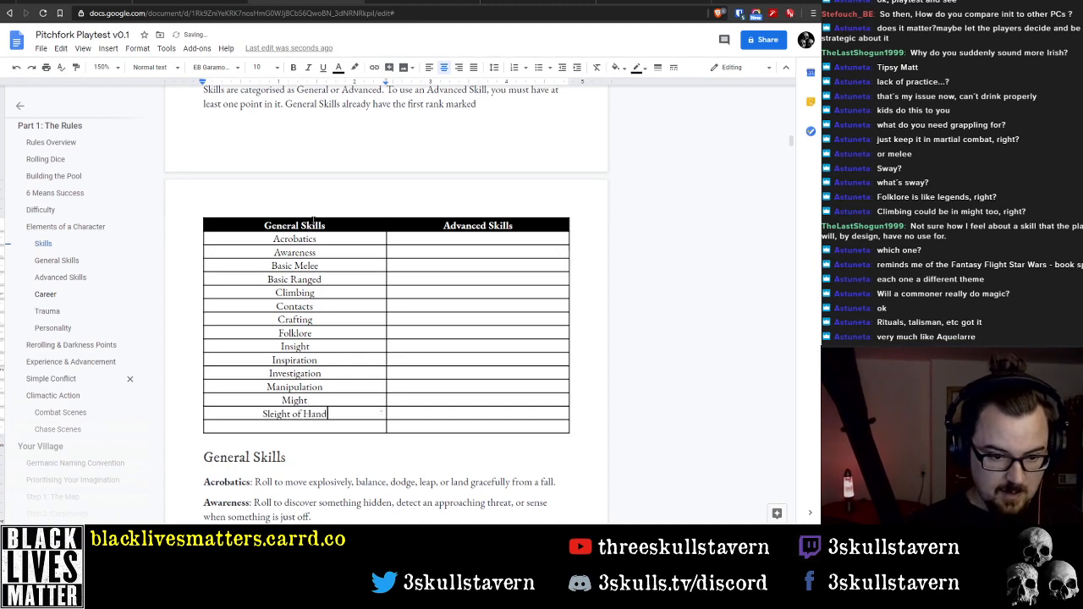
key(Down)
text(Stealth)
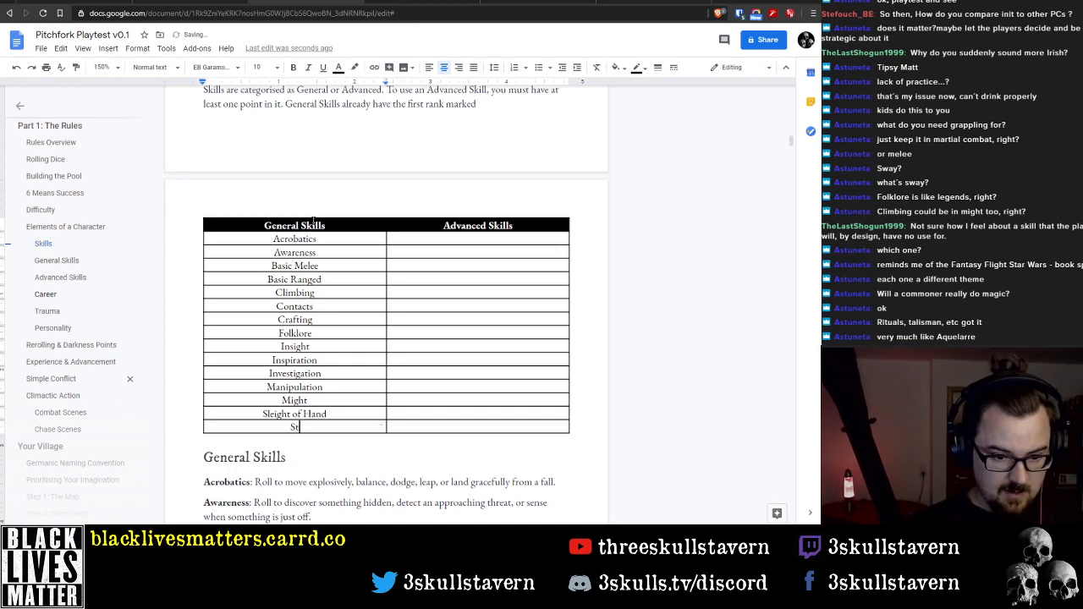
Fill the first two rows of the Advanced Skills column with Animal Handling and Archery
click(488, 238)
text(Anim)
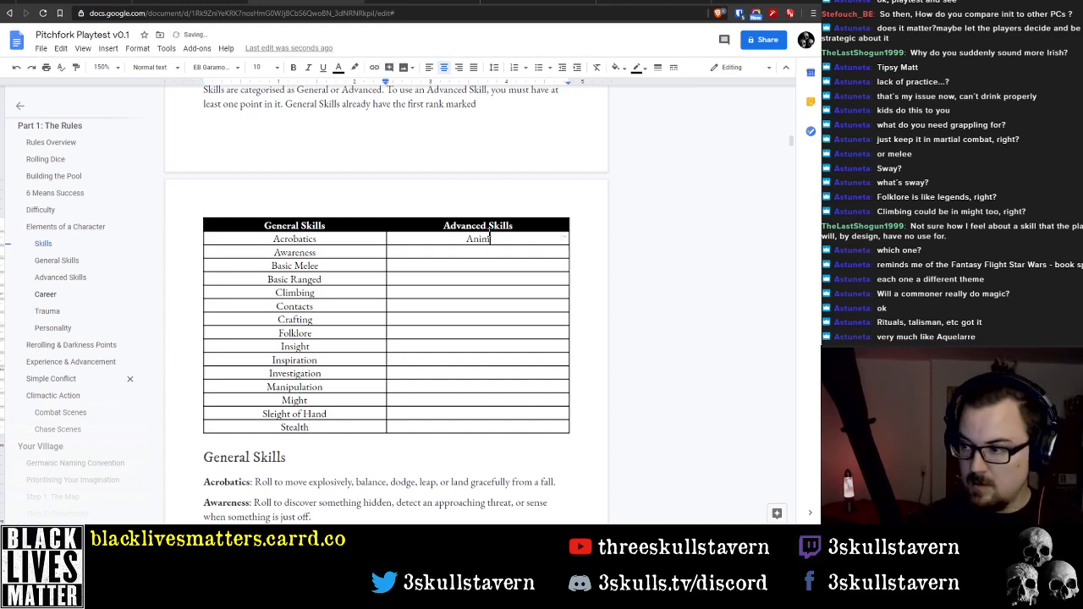
text(al Handling)
key(Down)
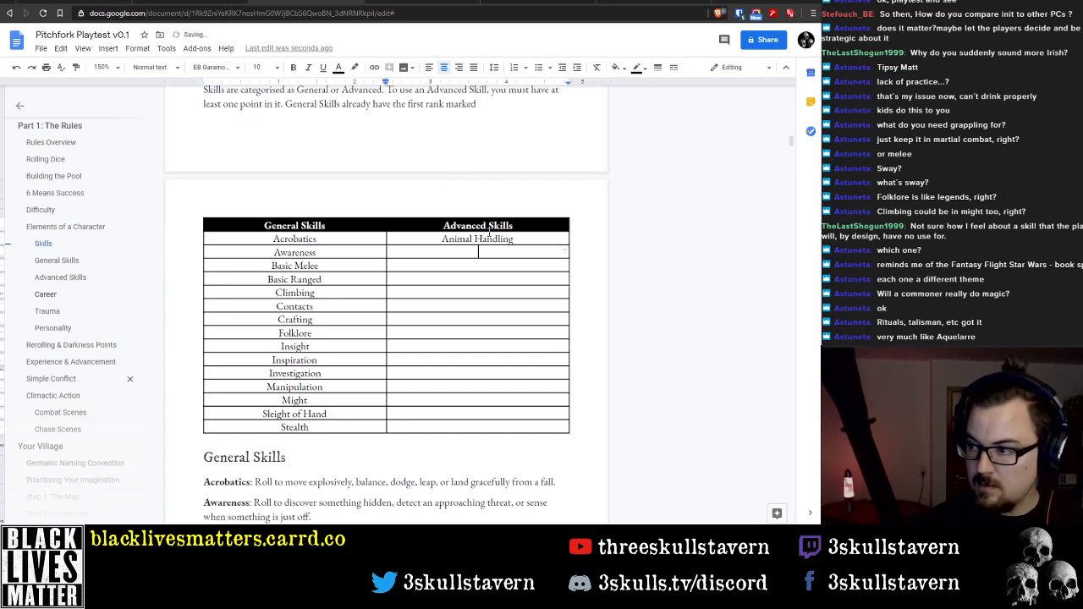
text(Archery)
key(Down)
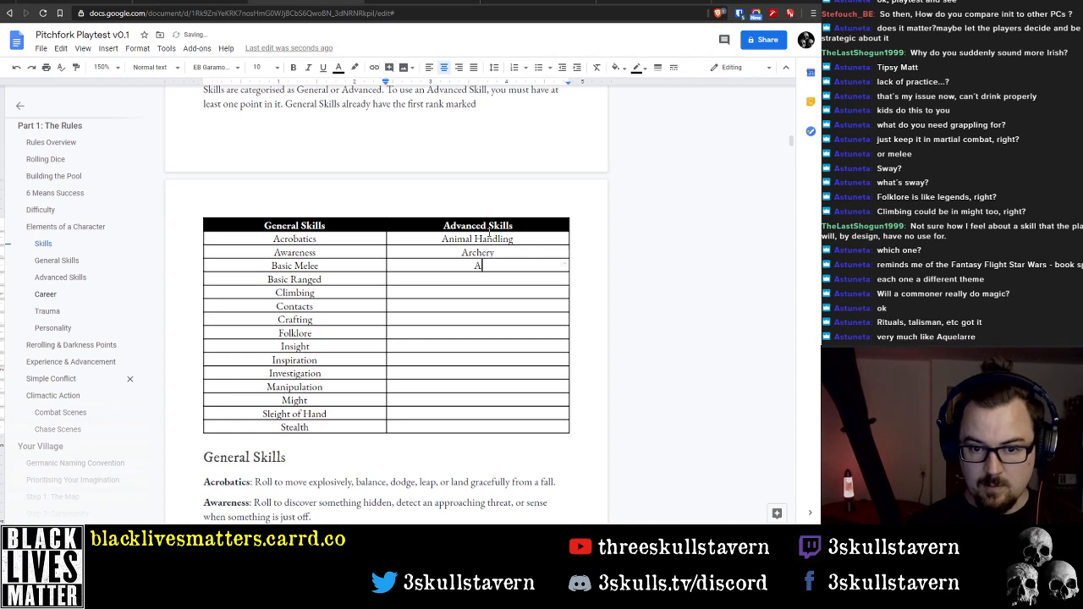
Add Ballistics, Healing and Martial Combat to the Advanced Skills column below Archery
text(BN)
key(BackSpace)
text(allistics)
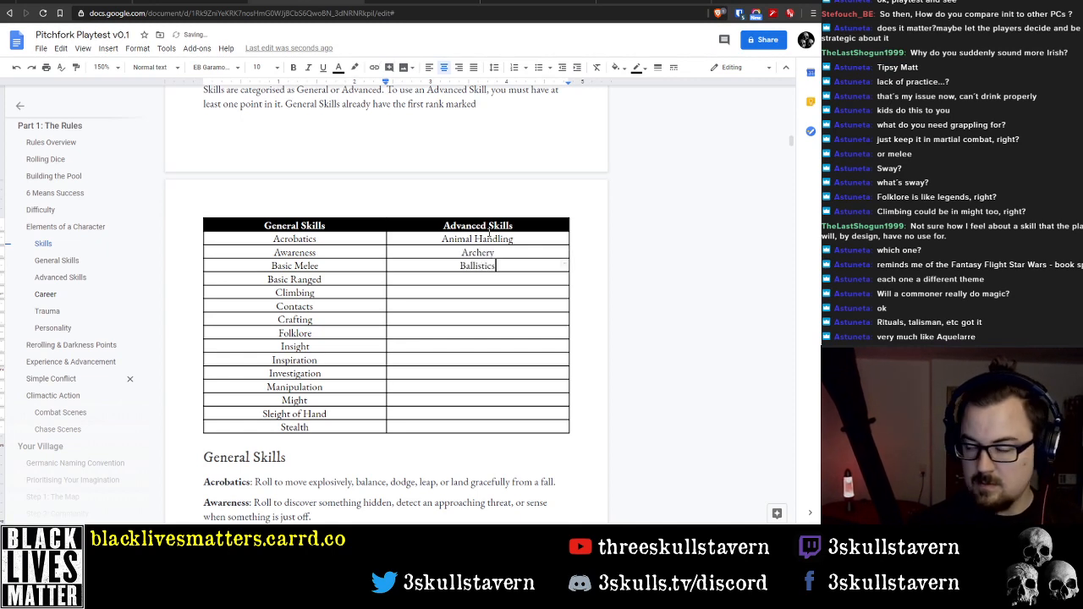
key(Down)
text(Healing)
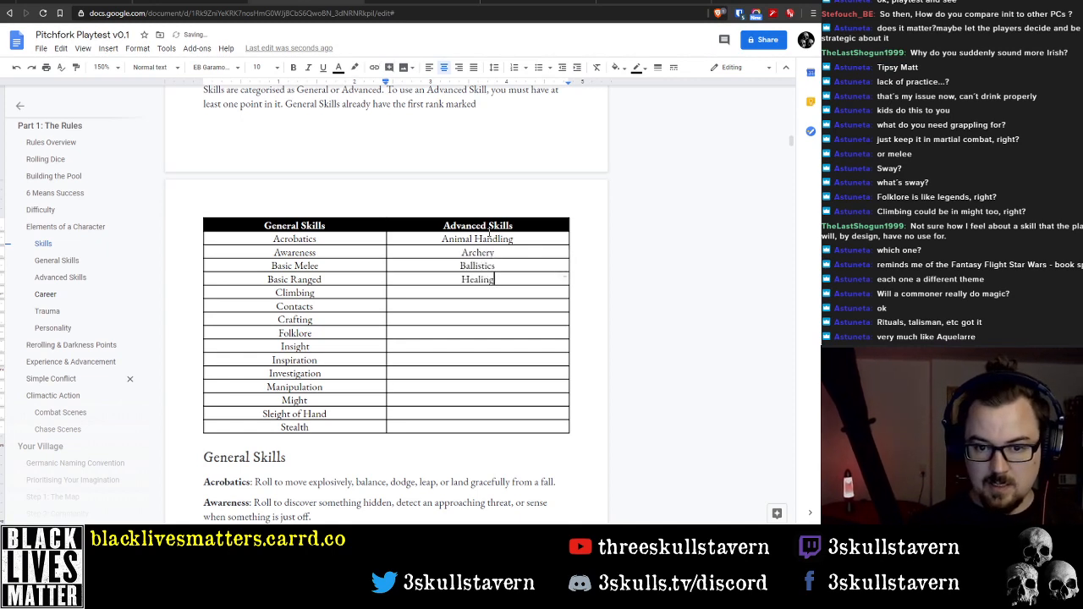
key(Down)
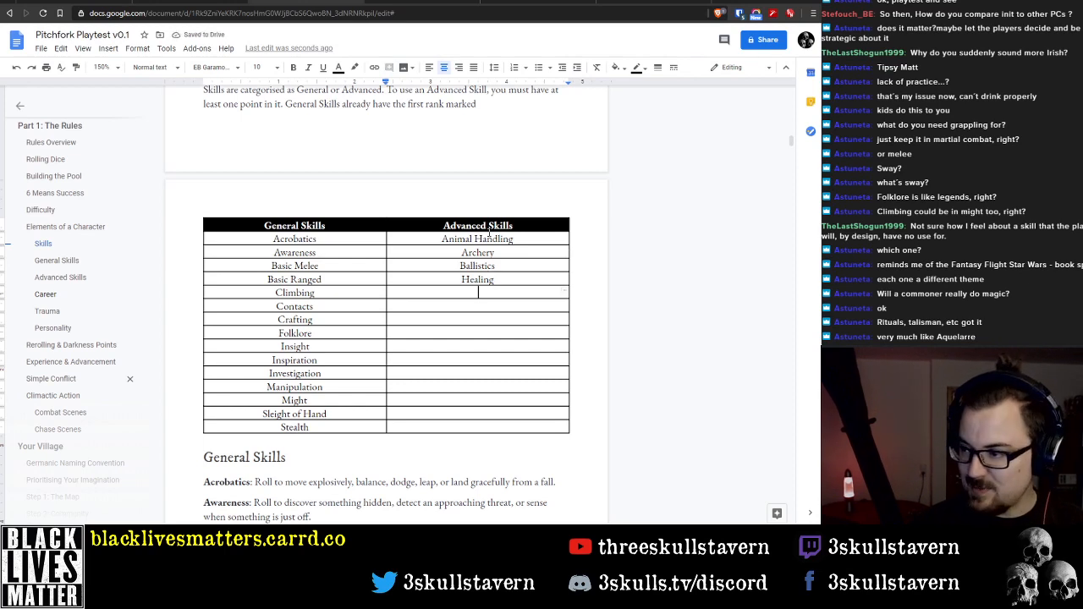
text(Martial )
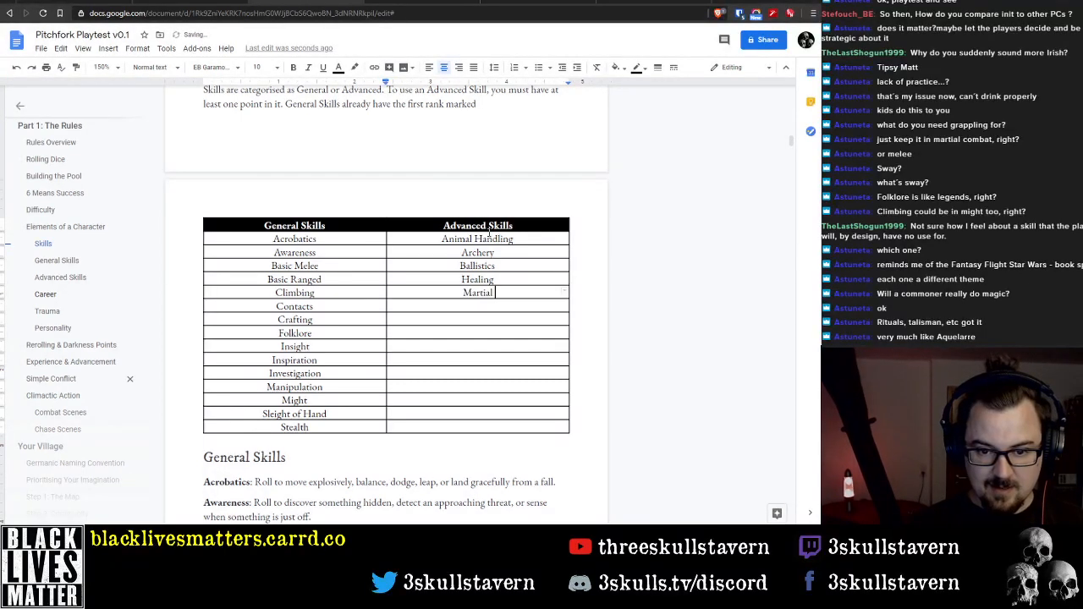
text(Combat)
key(Down)
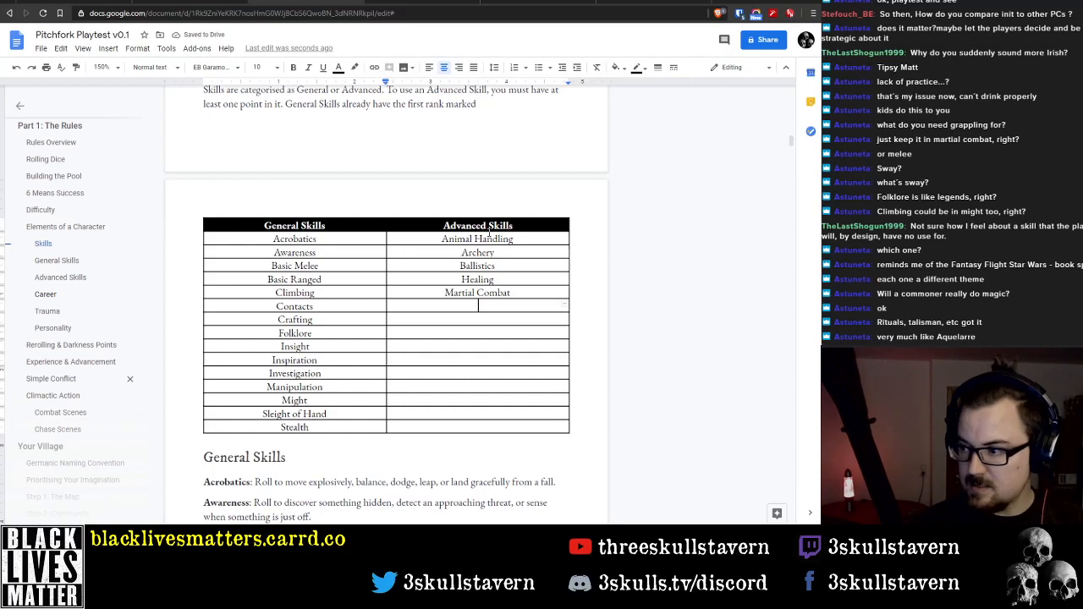
Add Navigation, Outdoor Survival, Sorcery and Swimming to the Advanced Skills column below Martial Combat
text(Navigation)
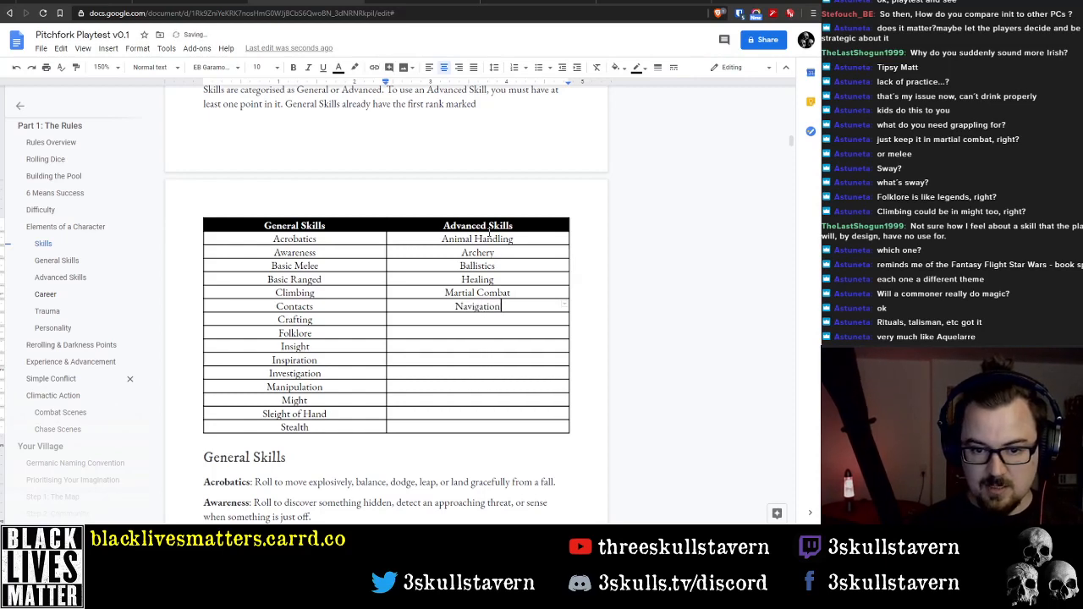
text(Iz)
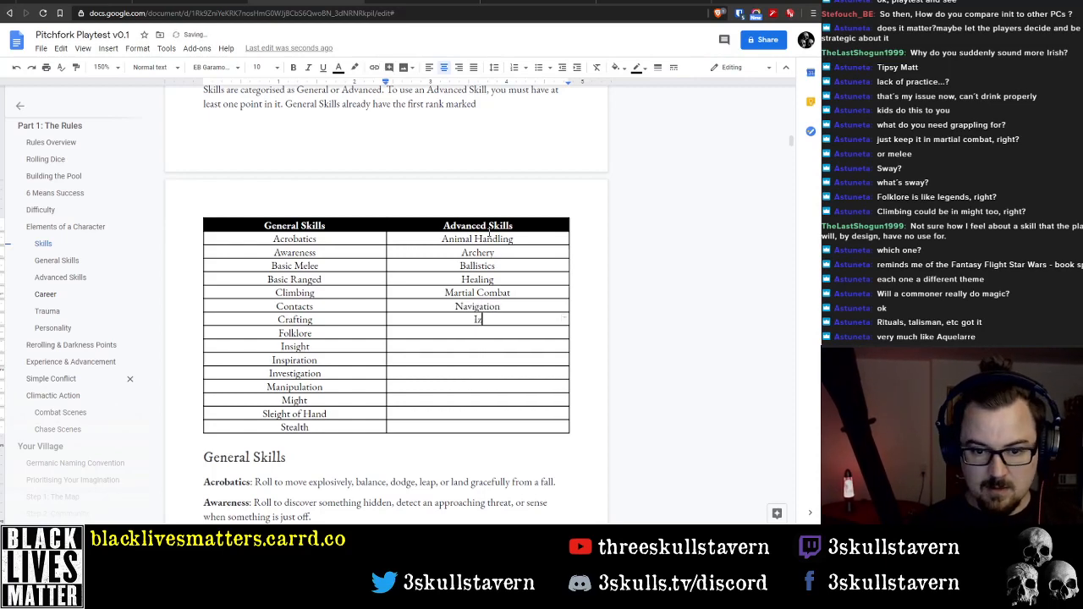
key(BackSpace)
key(BackSpace)
text(Outdoo)
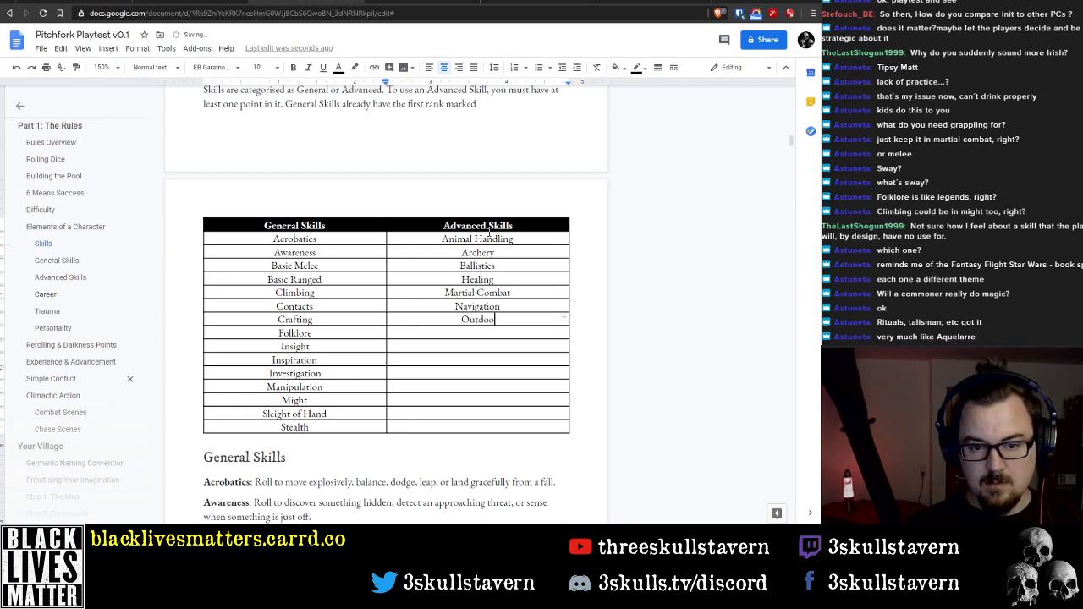
text(r S)
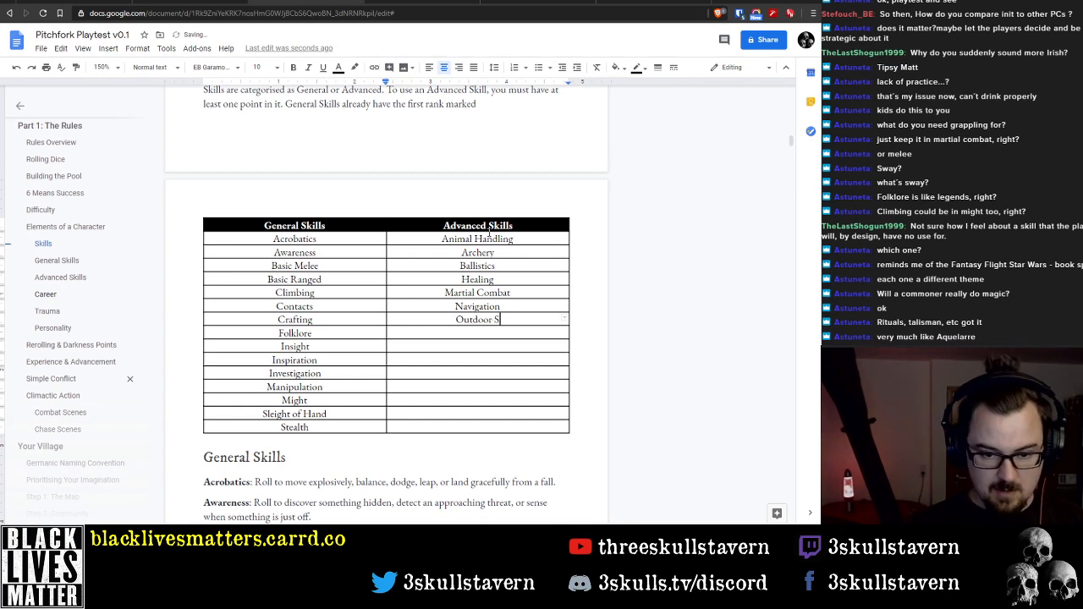
text(urvival)
text(S)
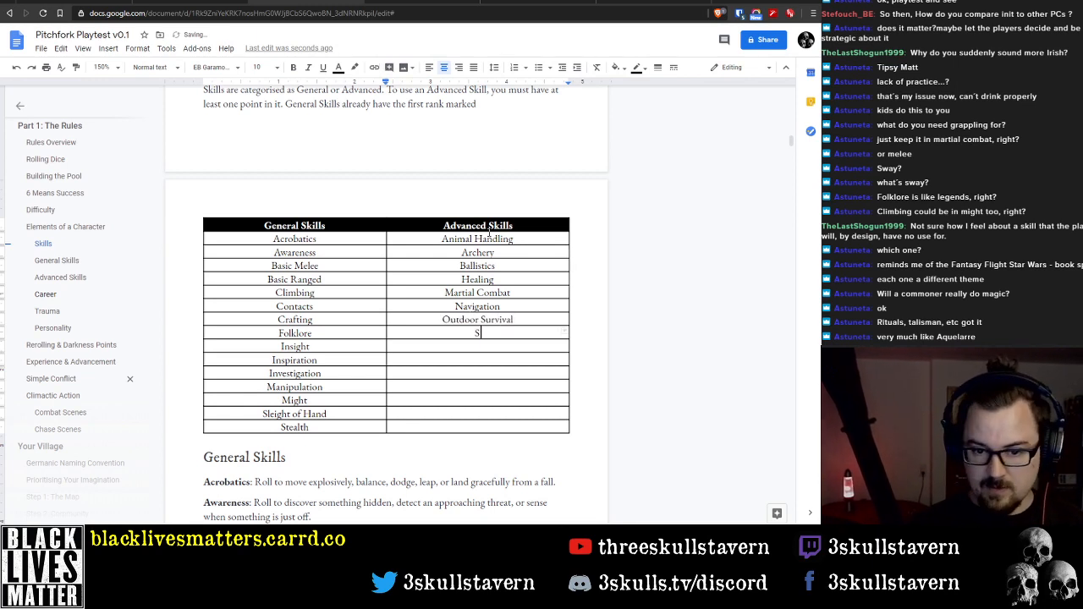
text(orcery)
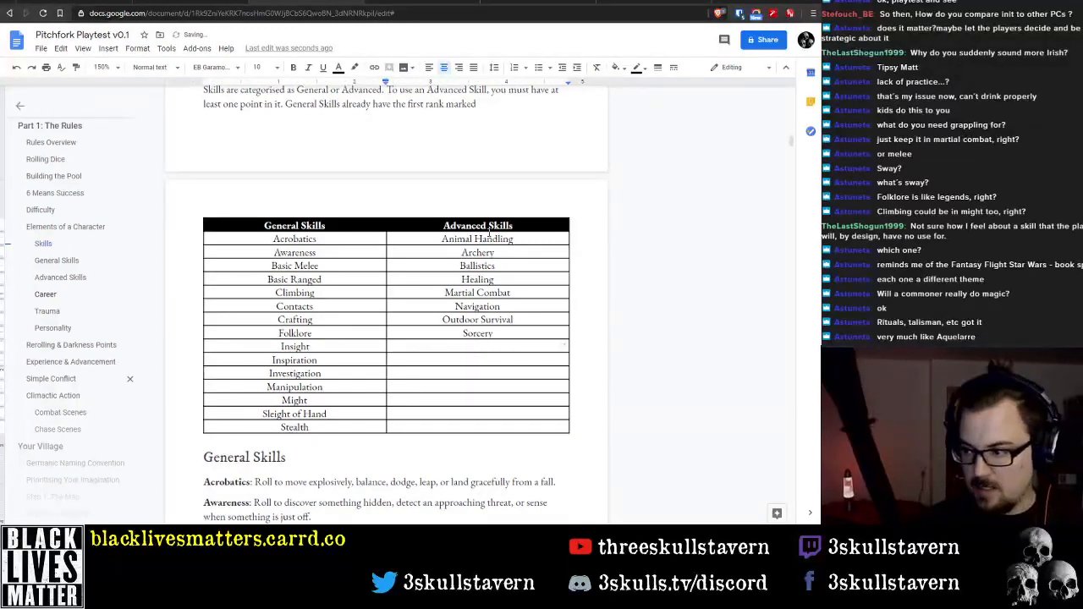
text(Swimming)
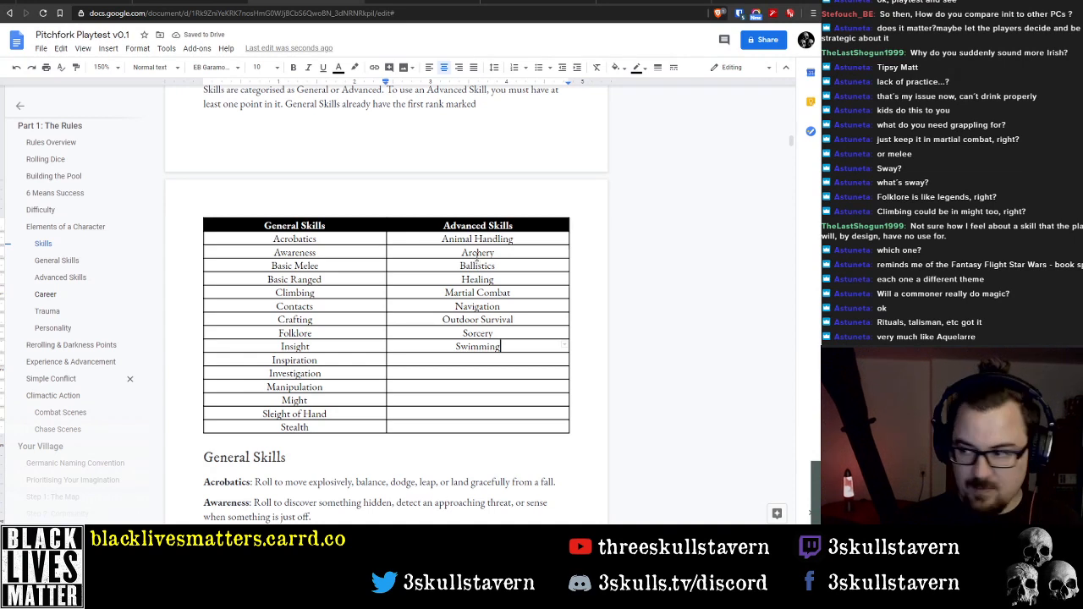
double_click(478, 266)
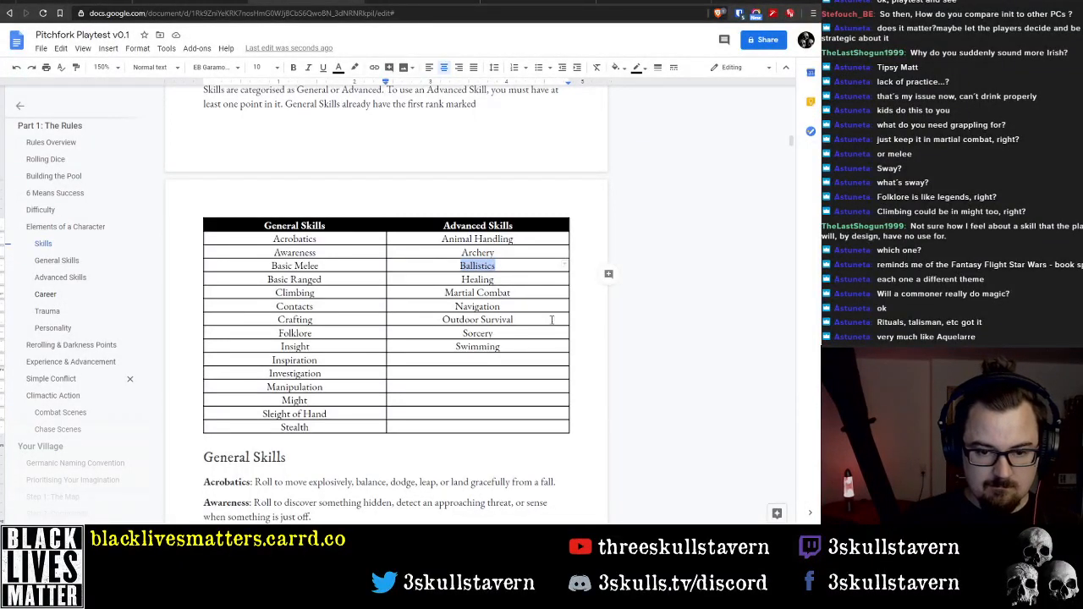
drag(518, 424, 503, 363)
right_click(504, 364)
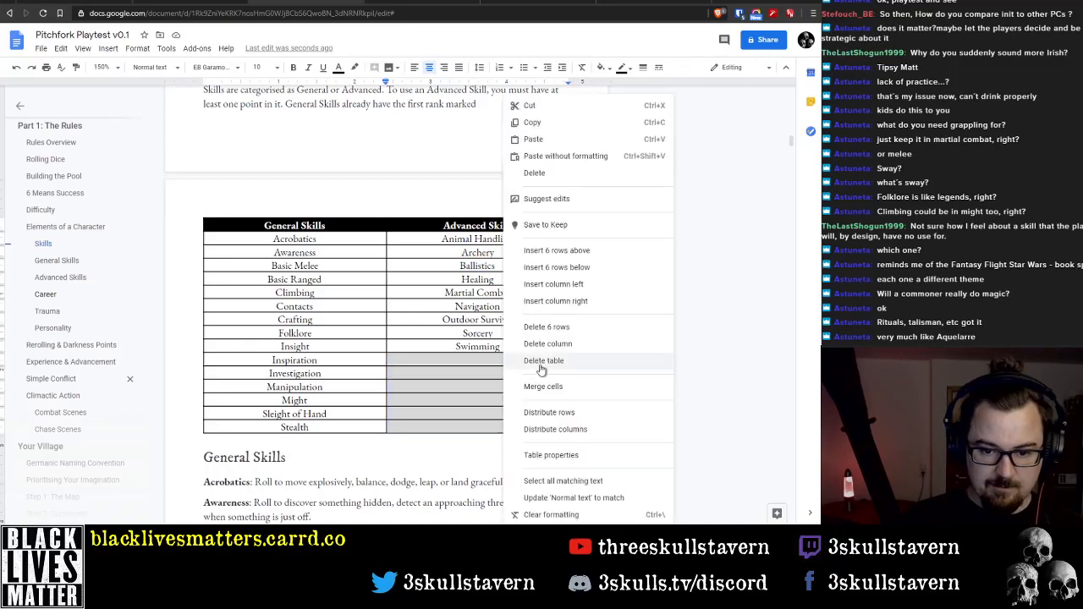
click(551, 454)
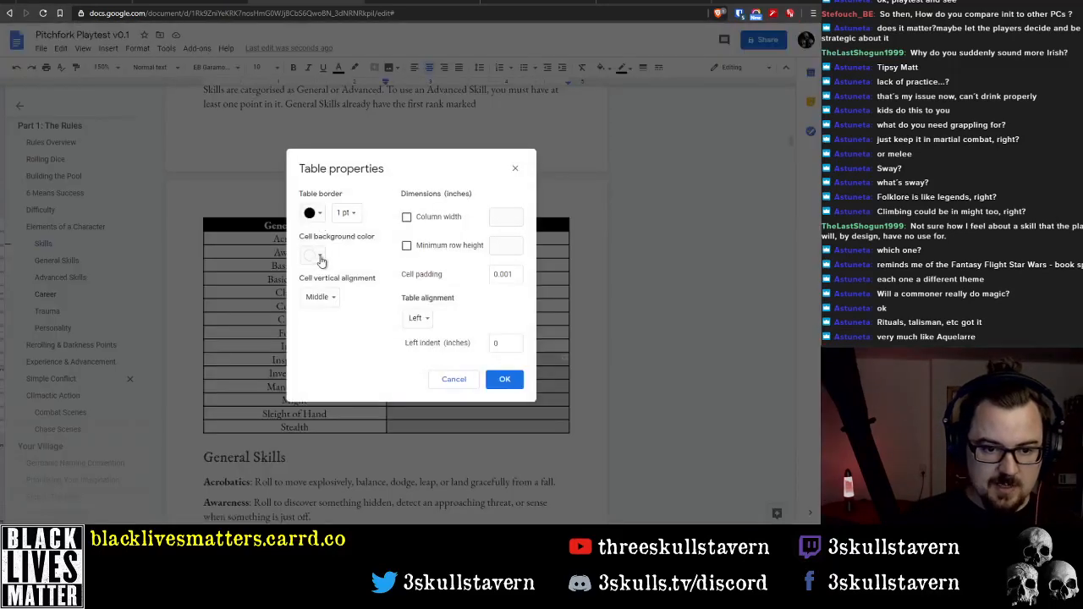
click(317, 218)
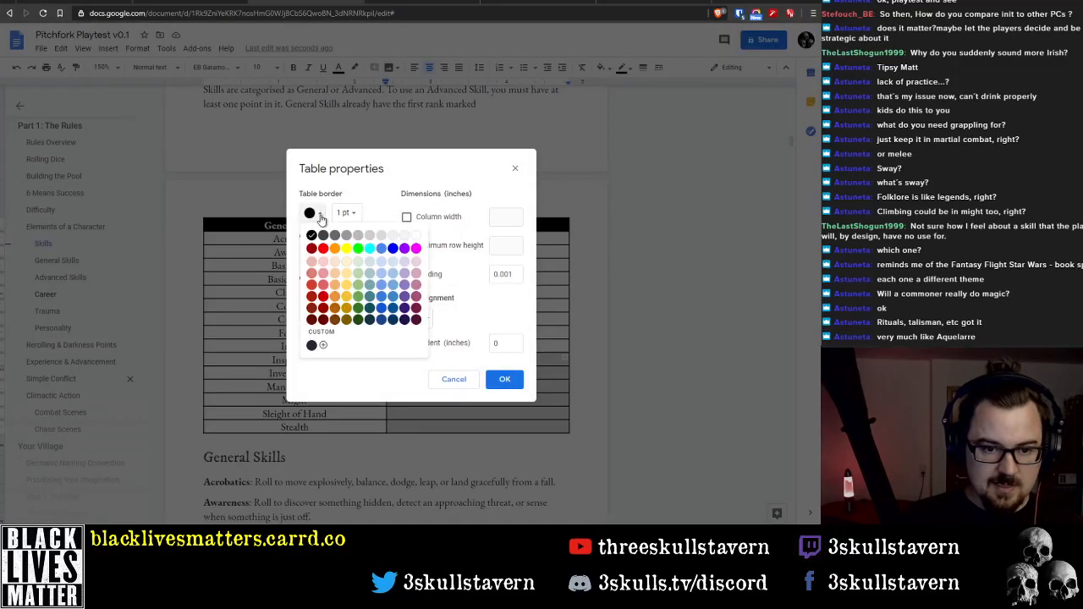
click(378, 383)
click(457, 382)
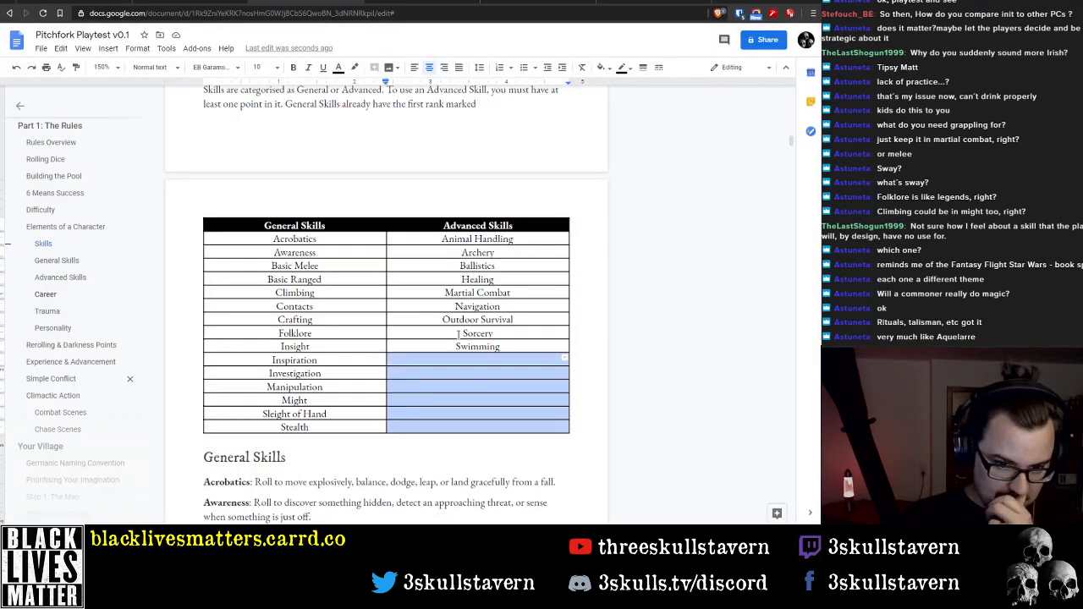
Narrow the General Skills column of the skills table until it only just fits its longest entries
drag(338, 226, 469, 433)
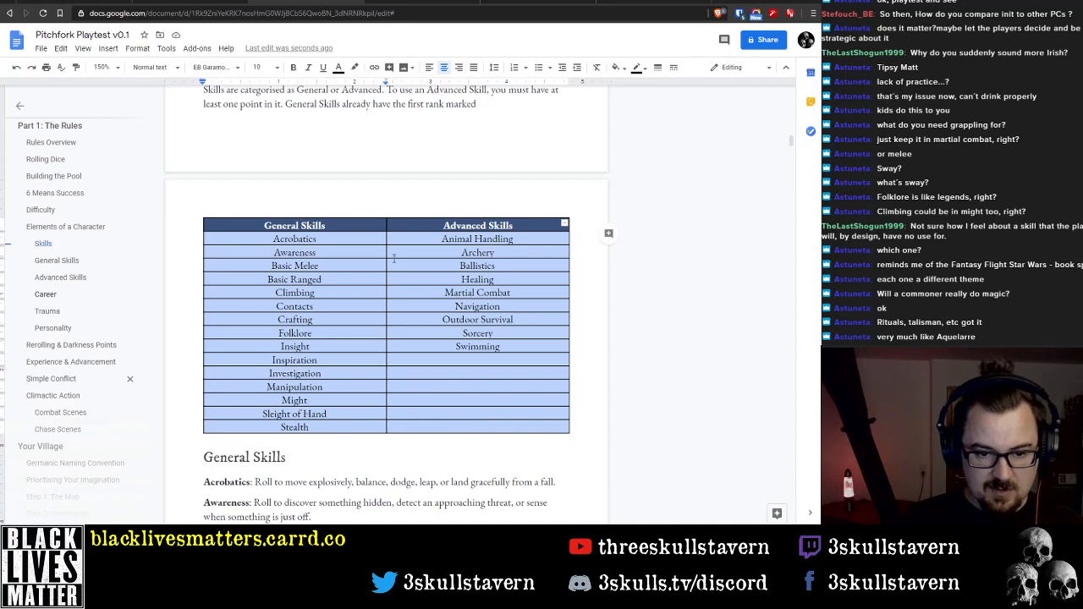
drag(386, 235, 387, 422)
click(276, 234)
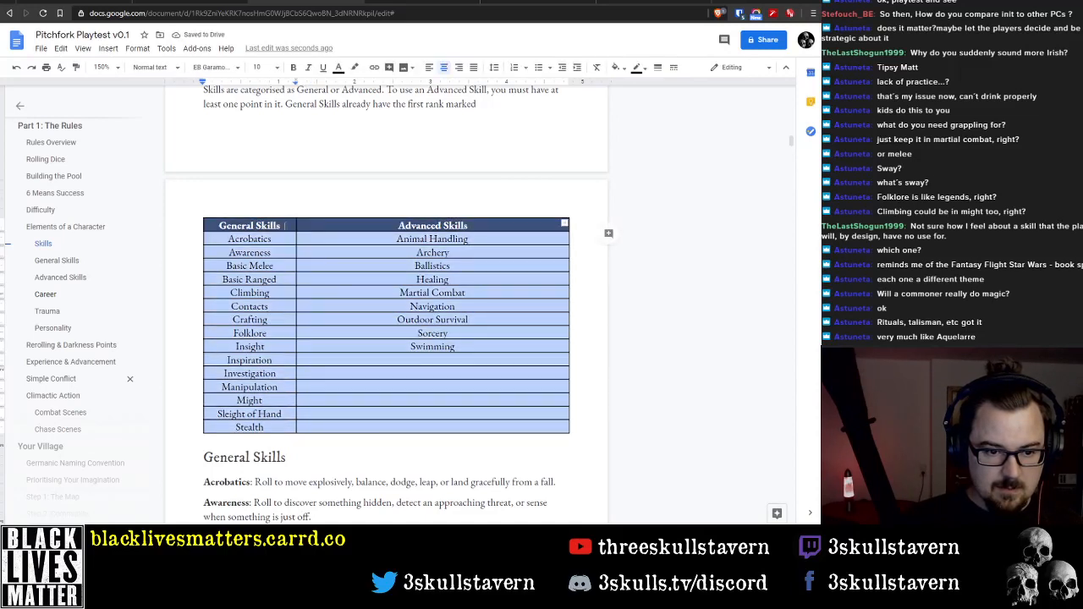
drag(297, 239, 284, 237)
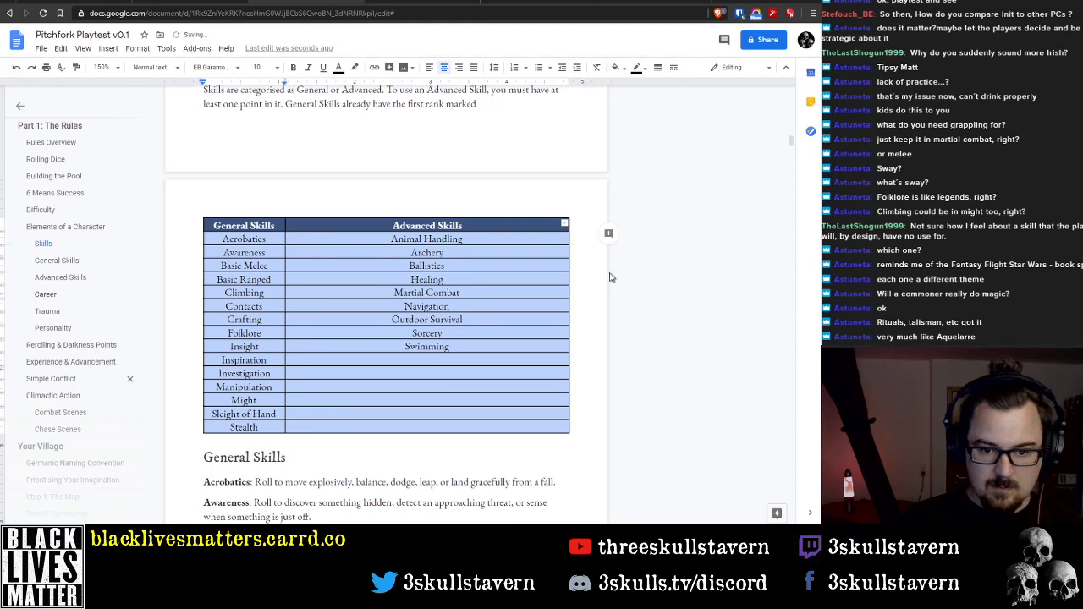
Narrow the Advanced Skills column of the skills table until it only just fits its longest entries
click(569, 266)
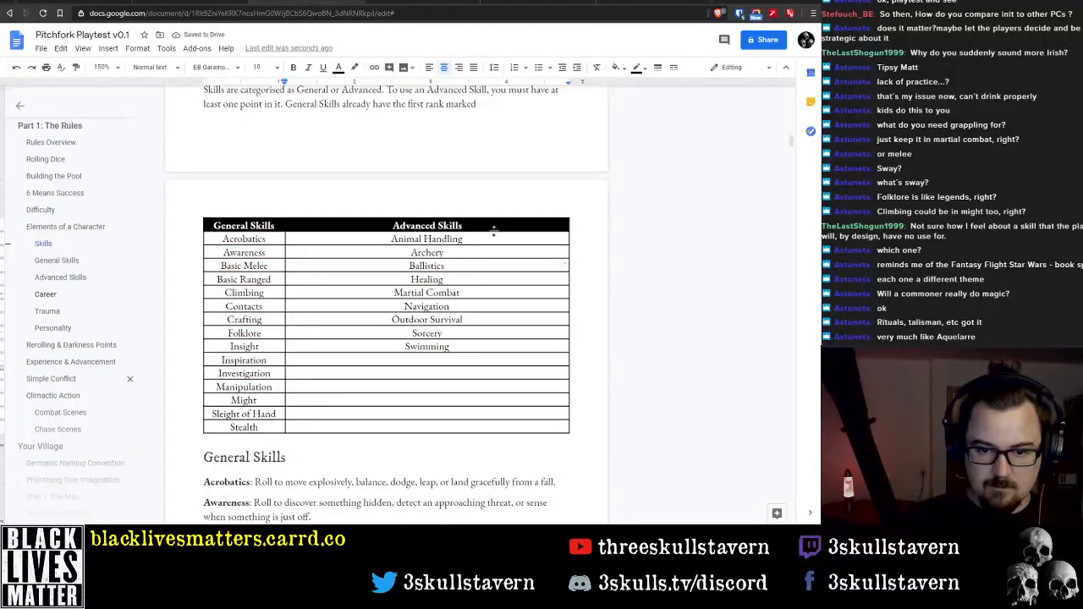
drag(496, 226, 516, 426)
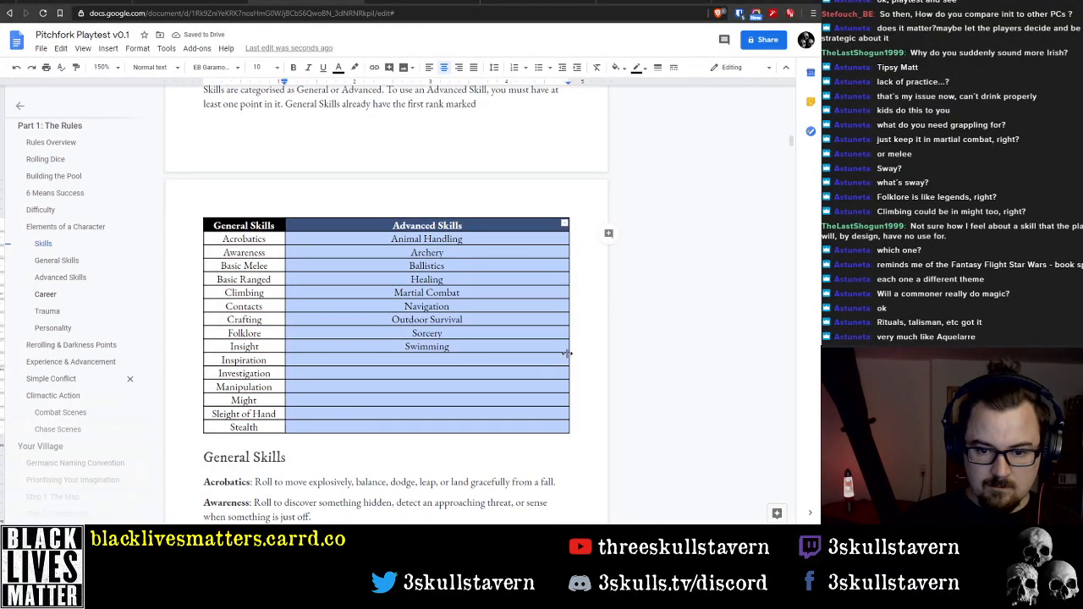
drag(567, 354, 369, 348)
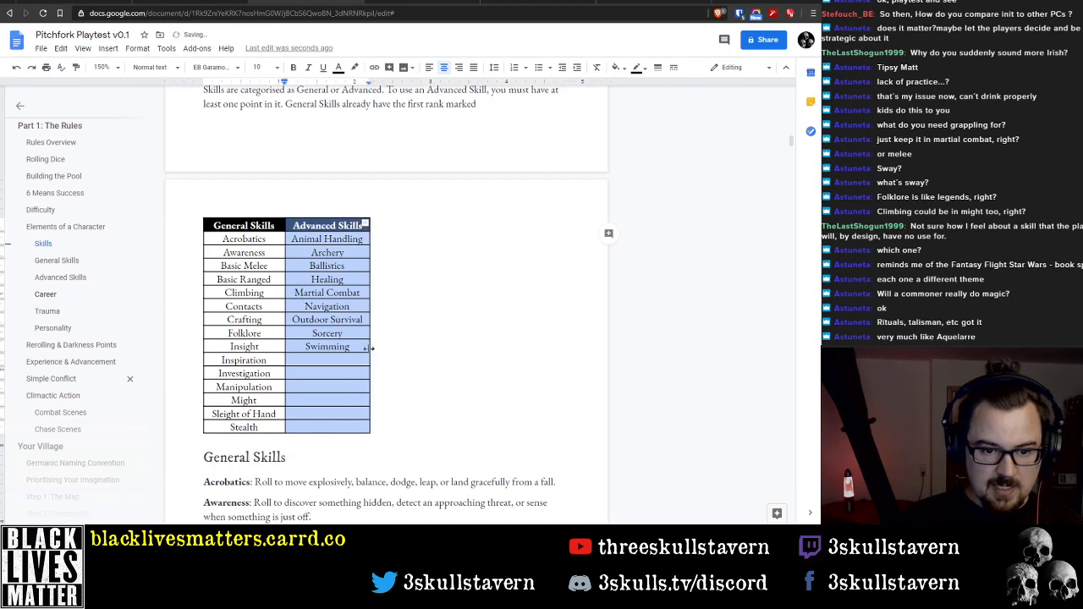
click(409, 354)
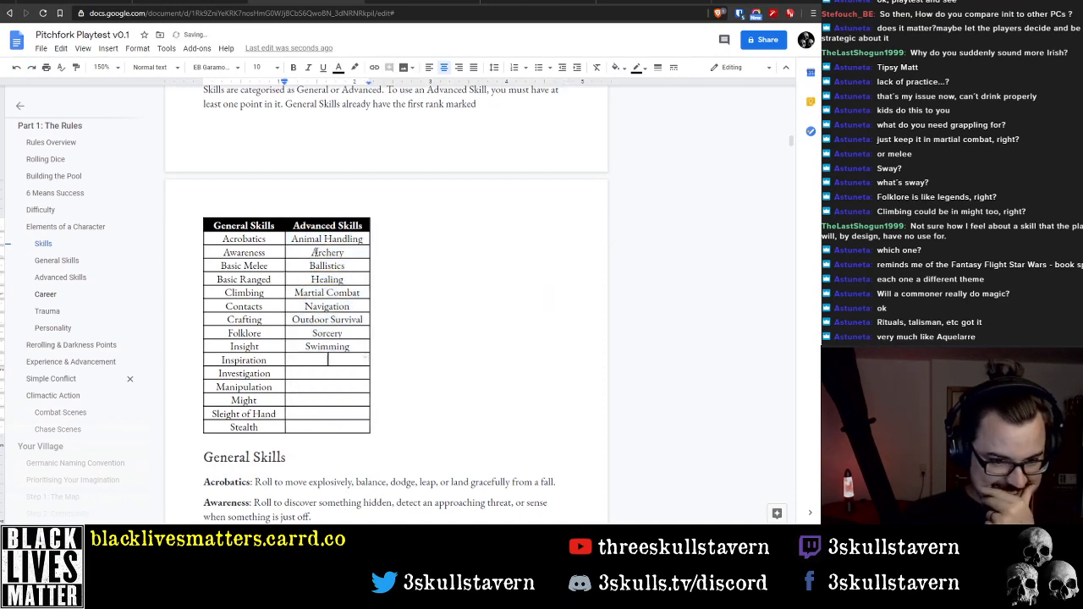
Try aligning the whole skills table to the right of the page in its table properties
click(279, 225)
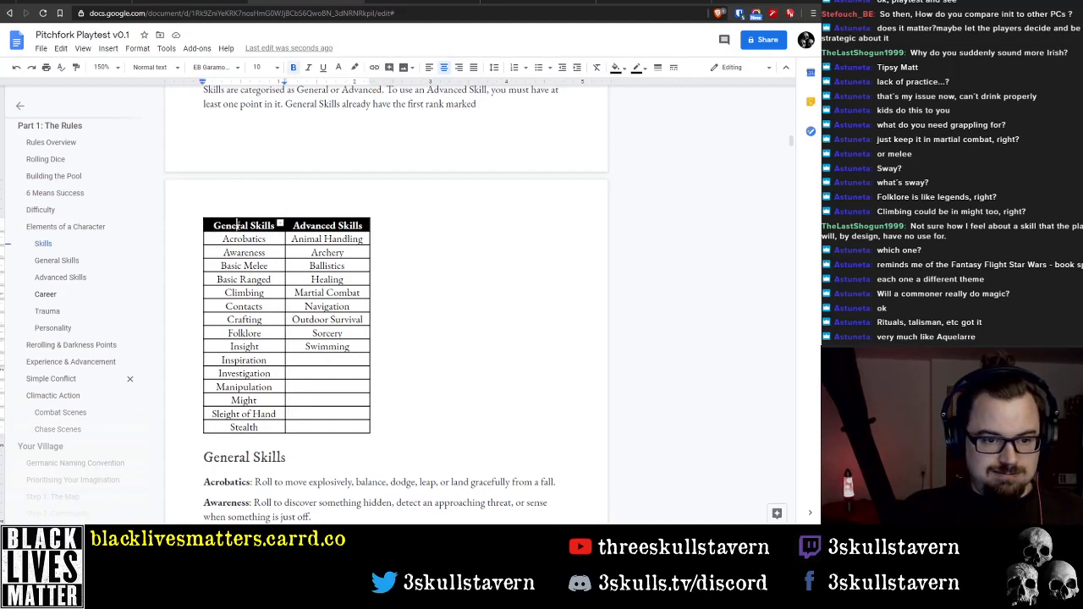
drag(238, 225, 327, 427)
right_click(330, 421)
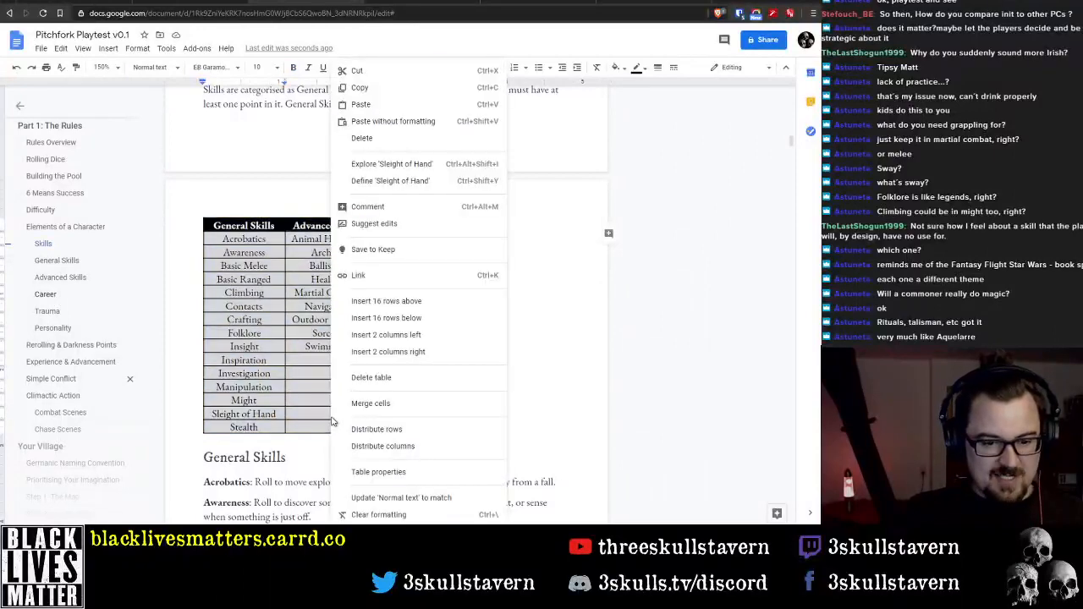
click(402, 473)
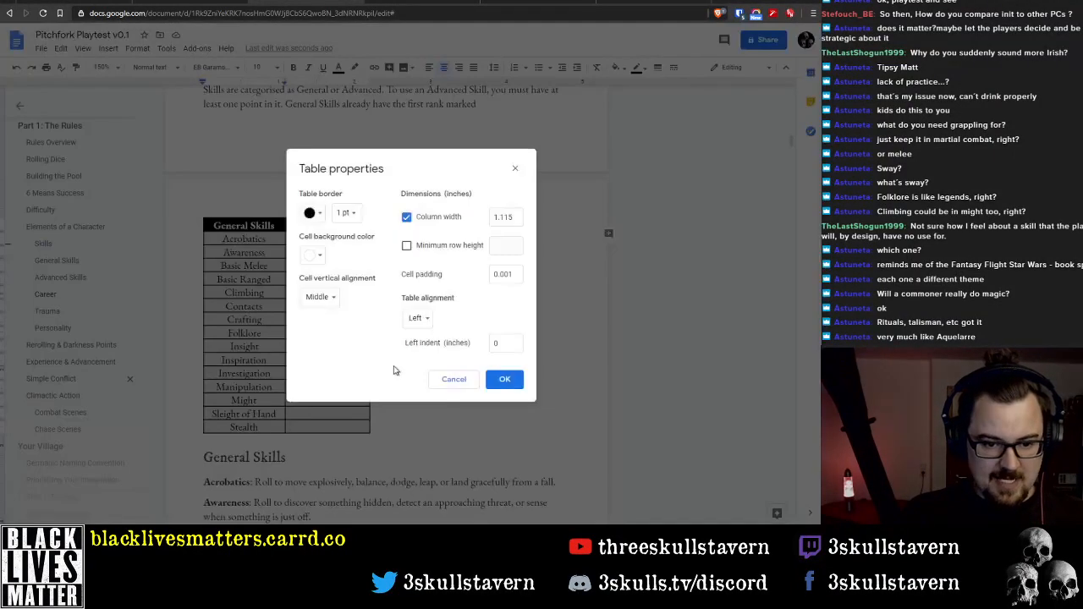
click(417, 319)
click(432, 349)
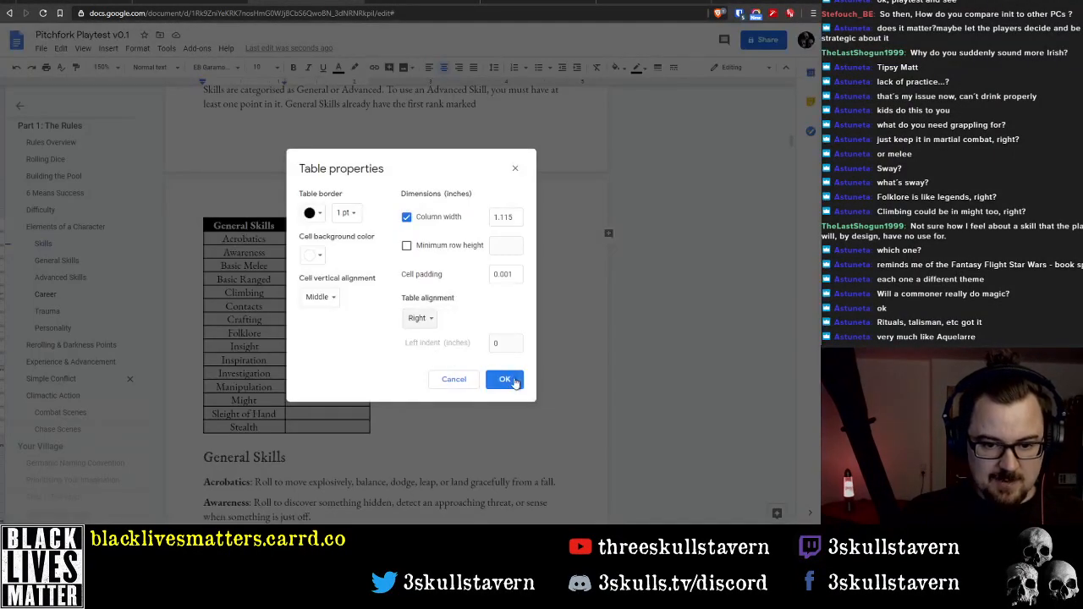
click(508, 380)
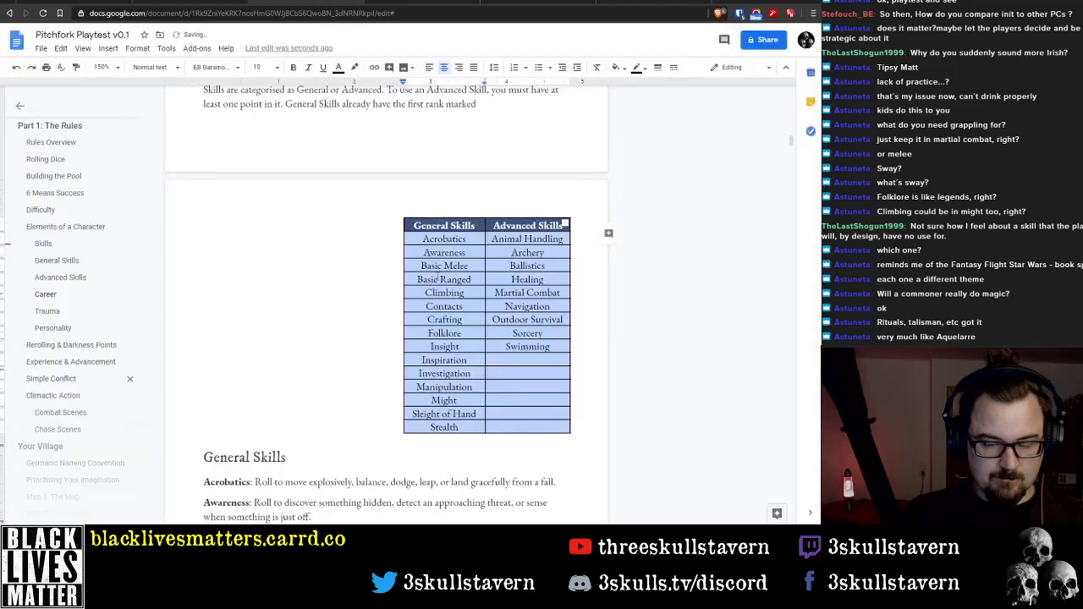
click(137, 49)
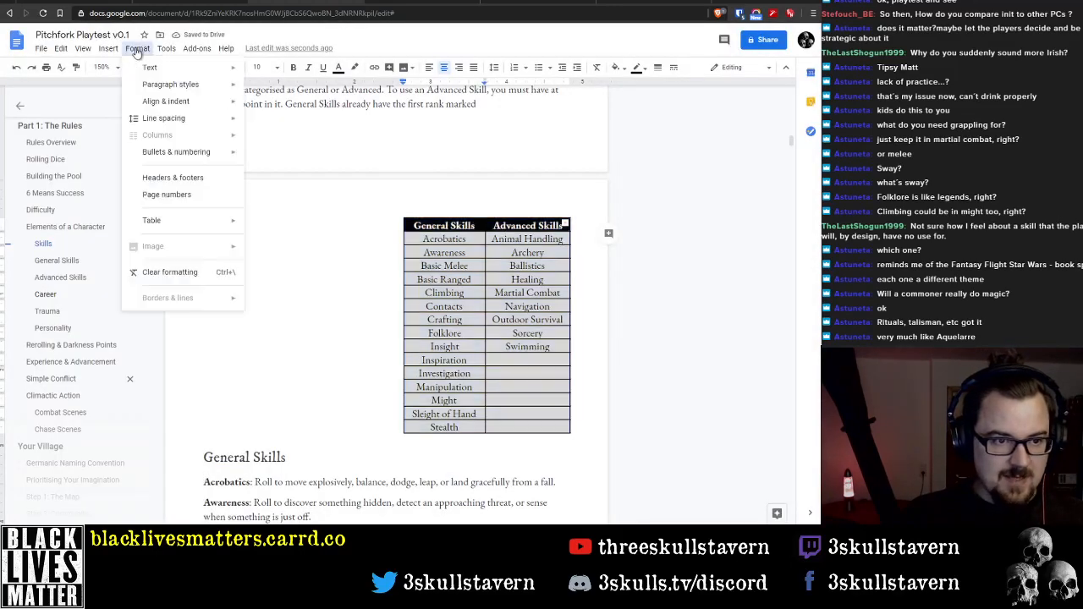
mouse_move(181, 222)
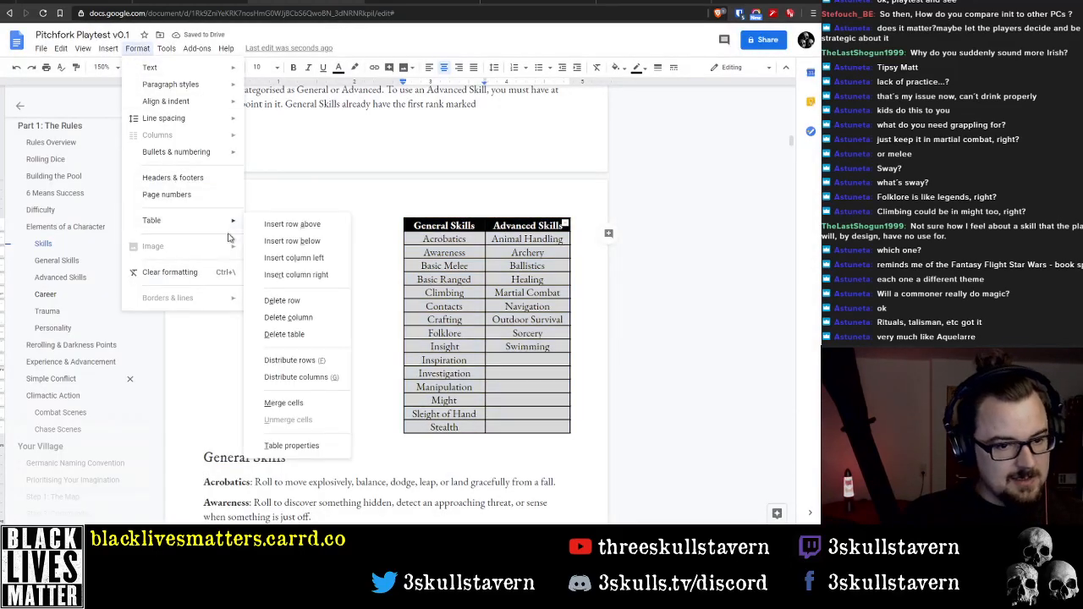
right_click(506, 249)
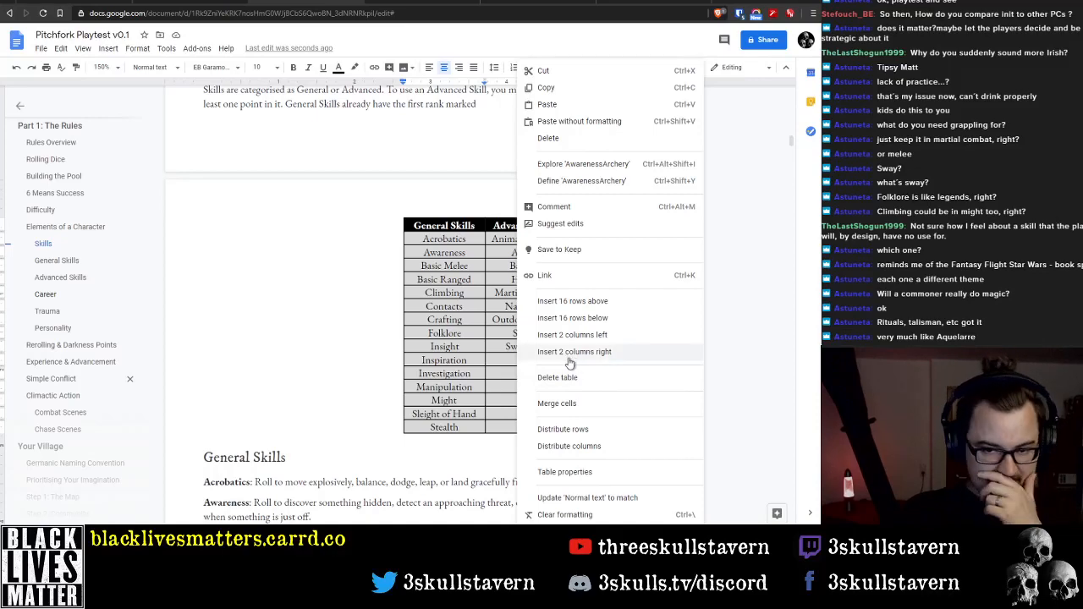
click(110, 48)
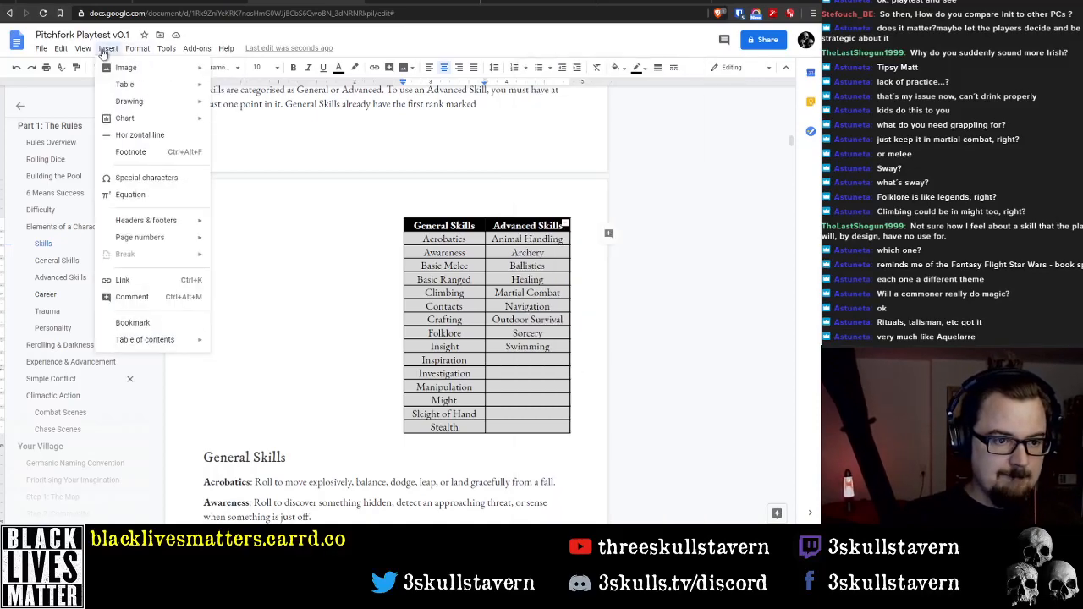
click(268, 261)
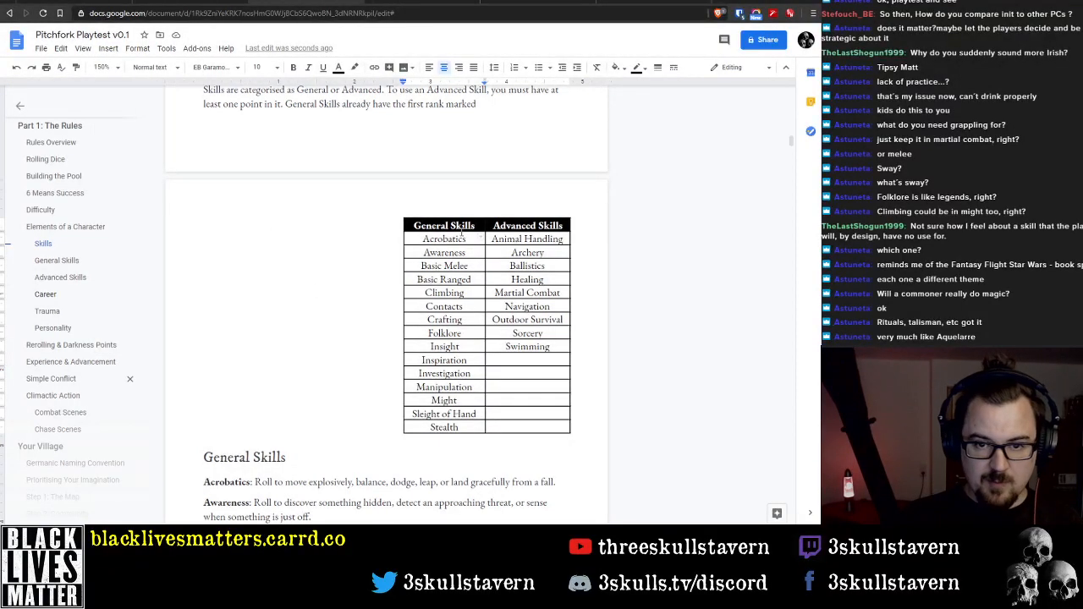
Undo the right alignment of the skills table
key(ctrl+z)
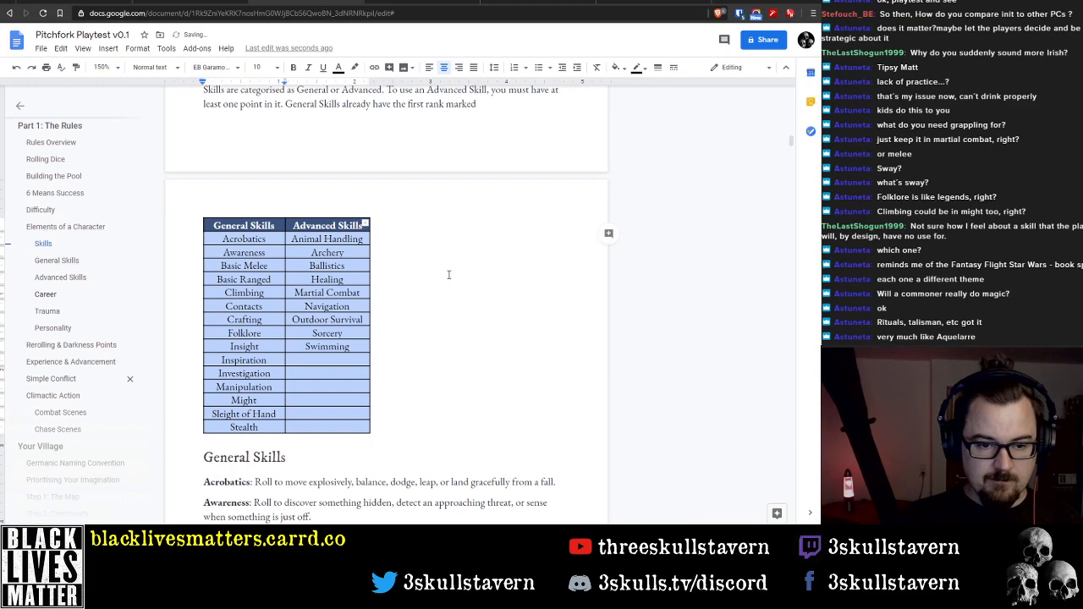
click(450, 333)
Review the General Skills and Advanced Skills descriptions and the Career, Trauma and Personality headings that follow them
scroll(430, 333, down, 1)
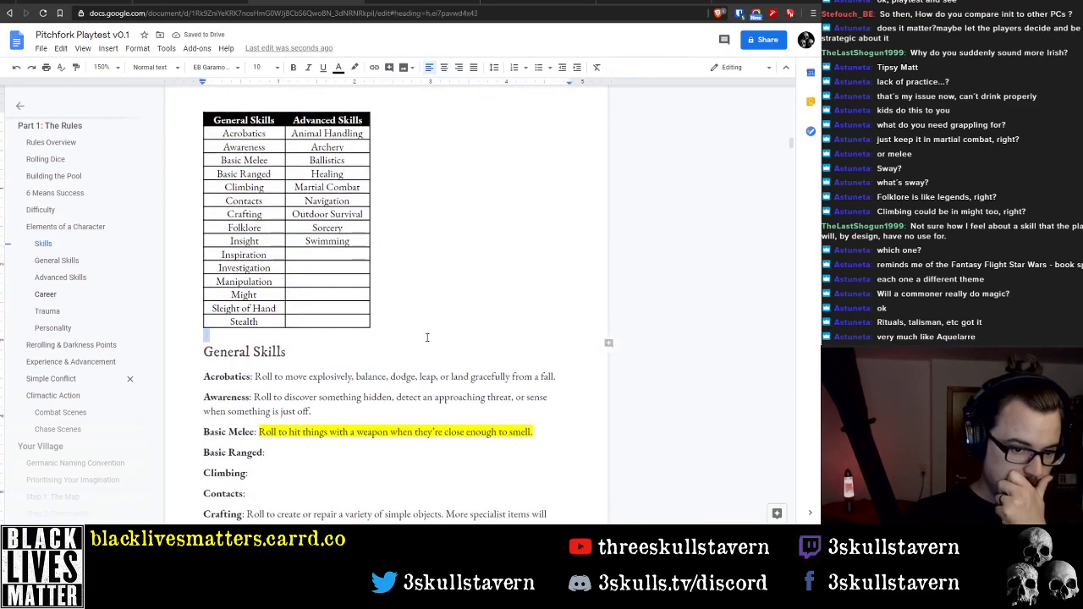
click(310, 334)
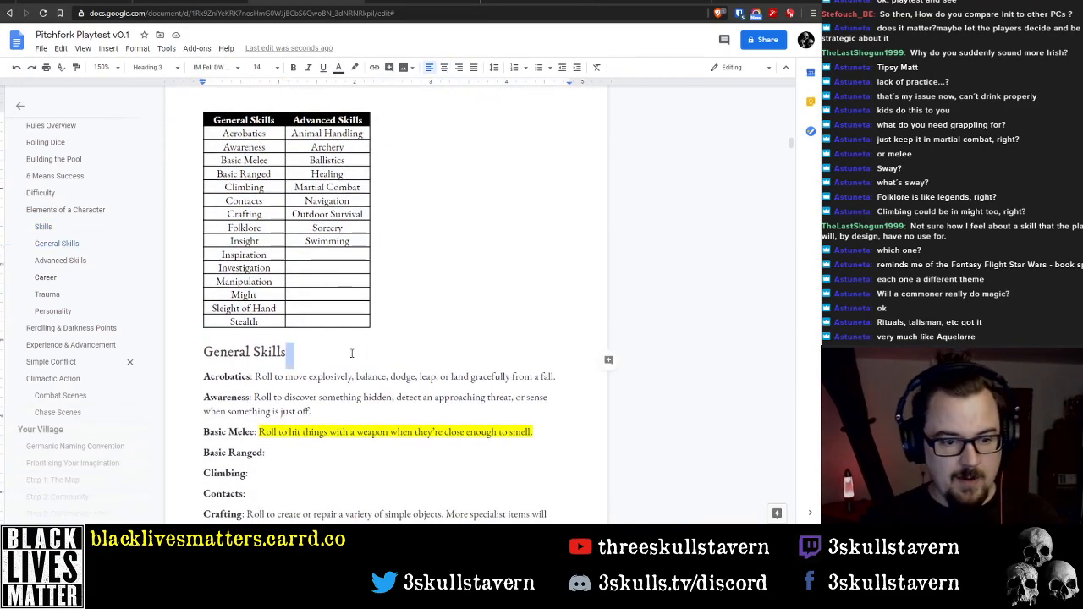
scroll(374, 294, up, 5)
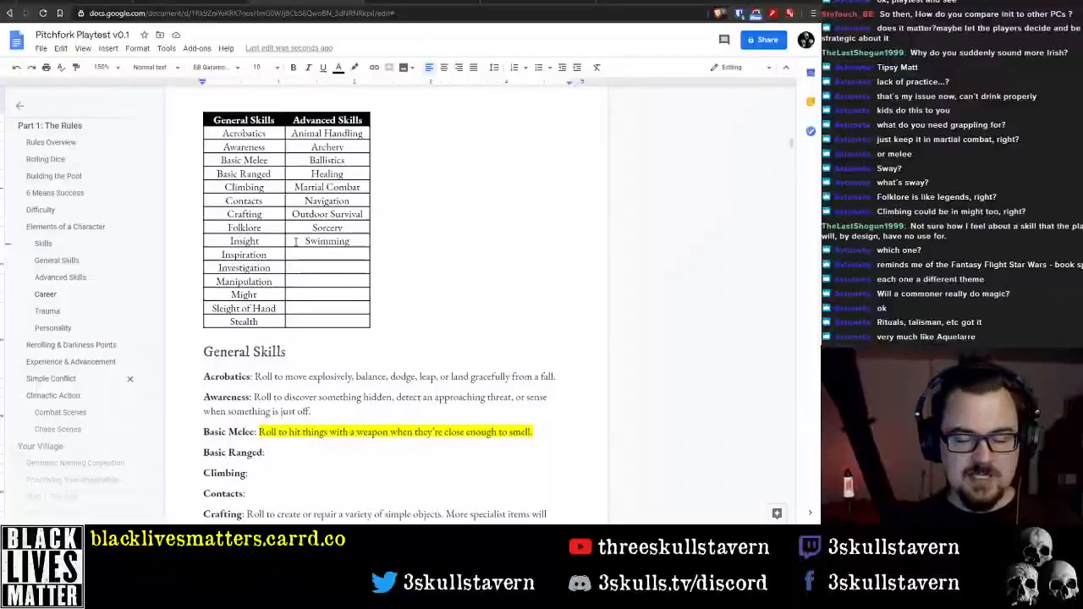
scroll(332, 271, down, 1)
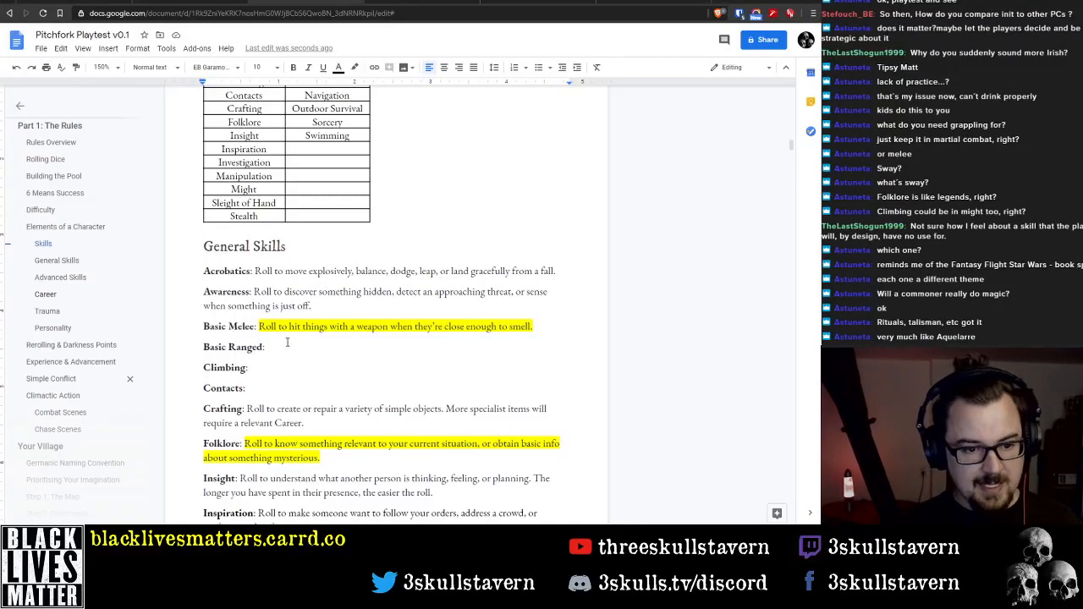
scroll(287, 342, down, 10)
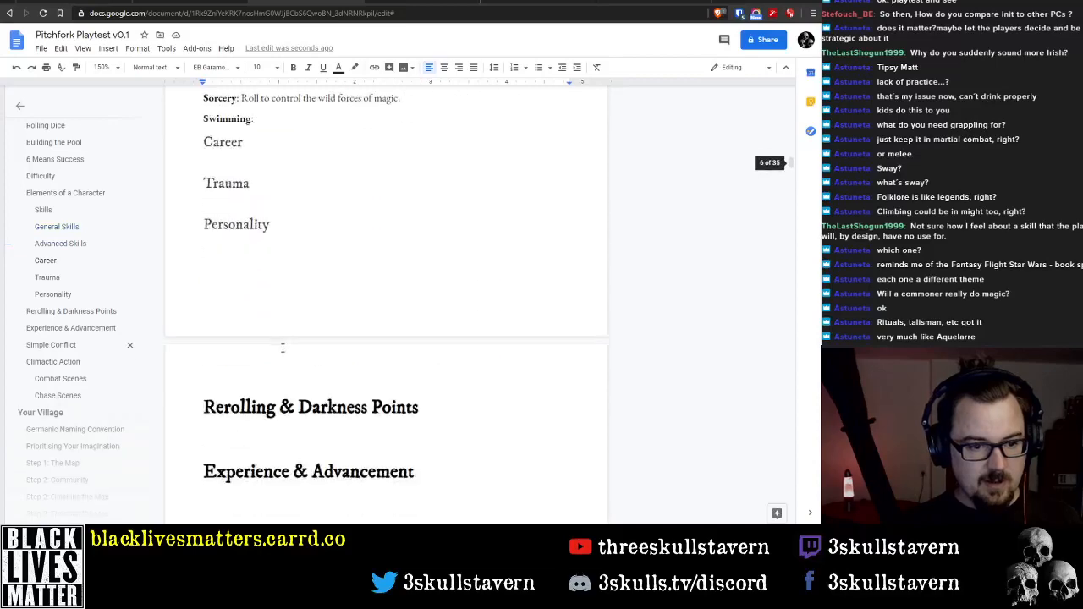
scroll(282, 348, up, 3)
scroll(305, 293, up, 15)
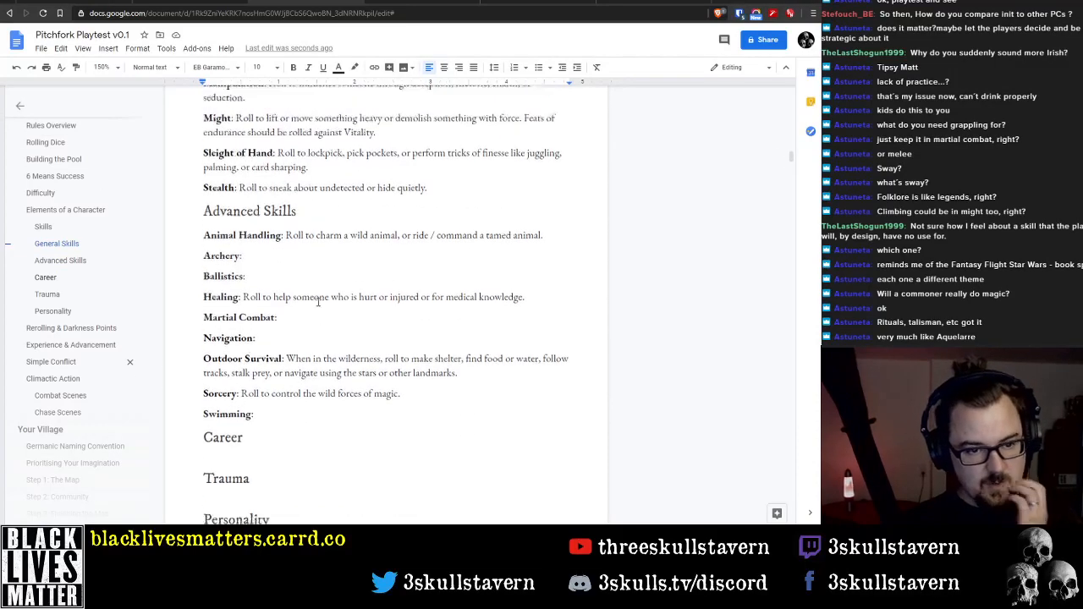
scroll(323, 308, down, 1)
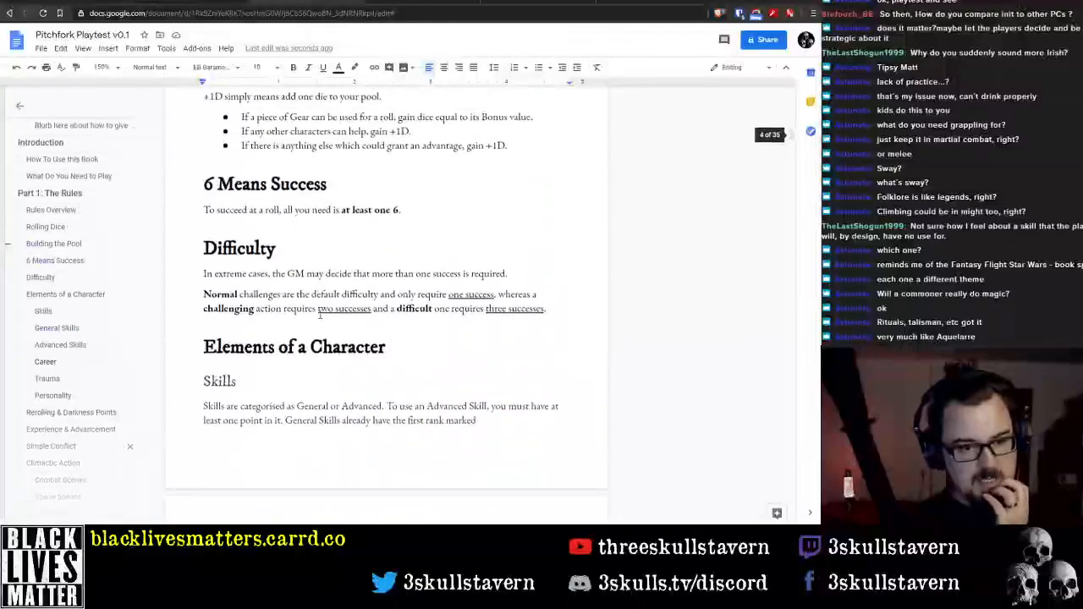
Delete the "Elements of a Character" heading and its line above the Skills section
click(222, 275)
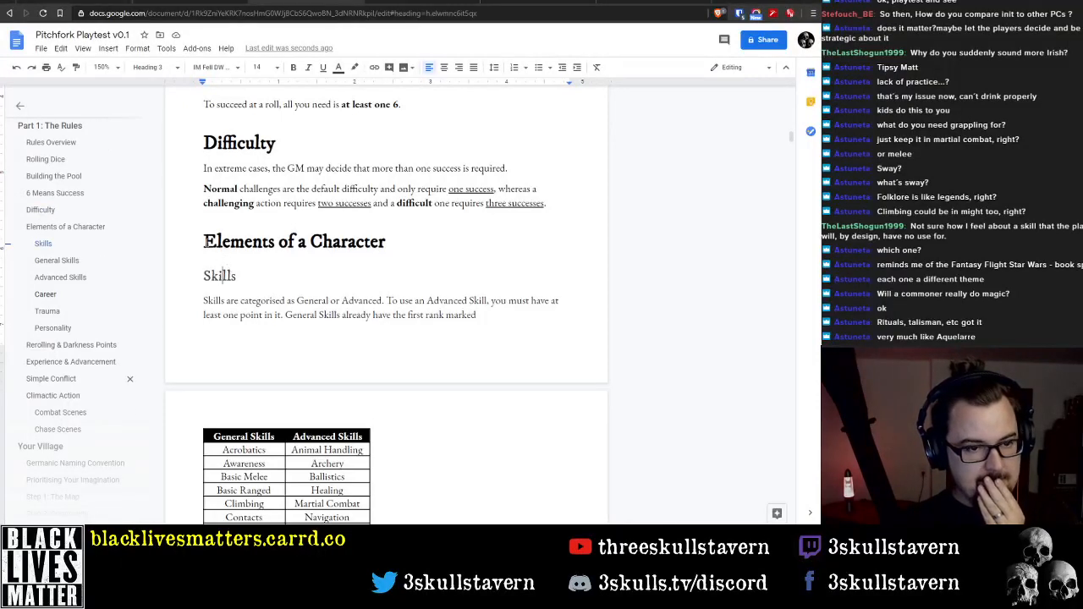
click(205, 241)
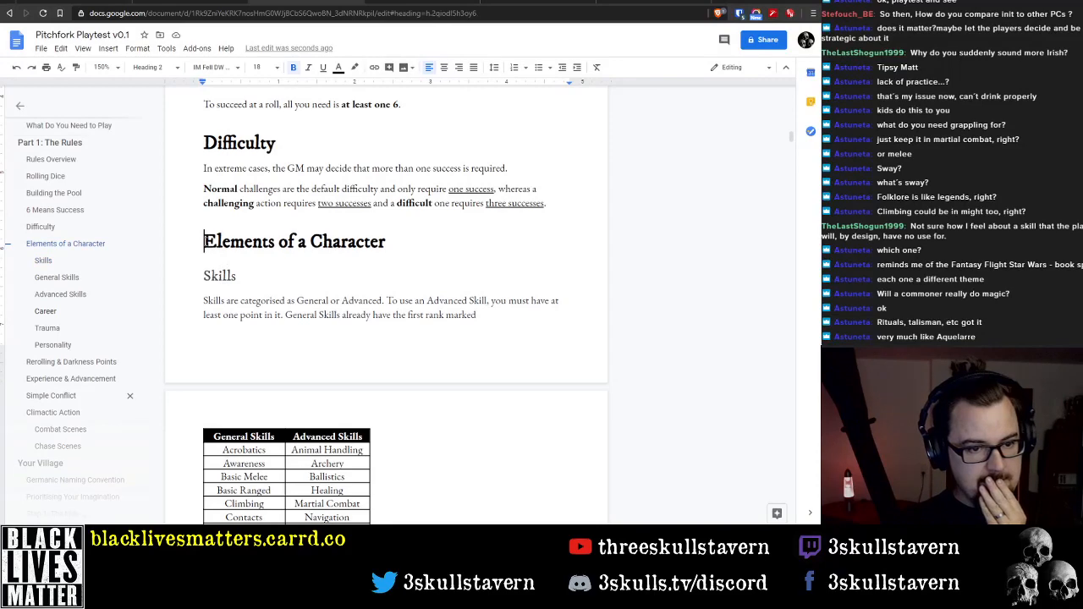
double_click(214, 241)
scroll(338, 307, down, 15)
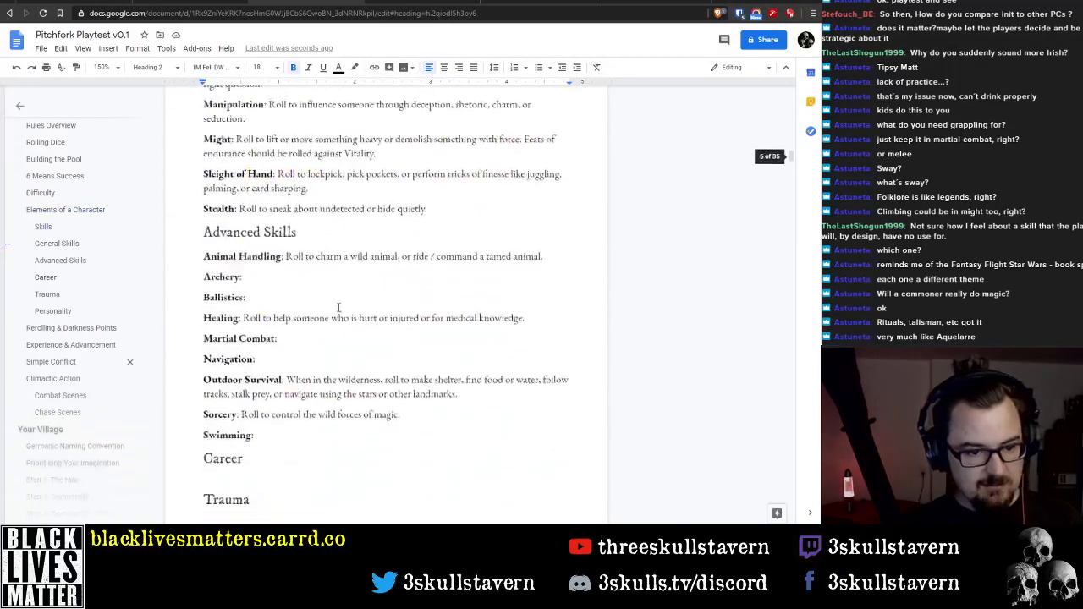
scroll(333, 299, down, 2)
scroll(326, 307, up, 4)
scroll(328, 307, up, 14)
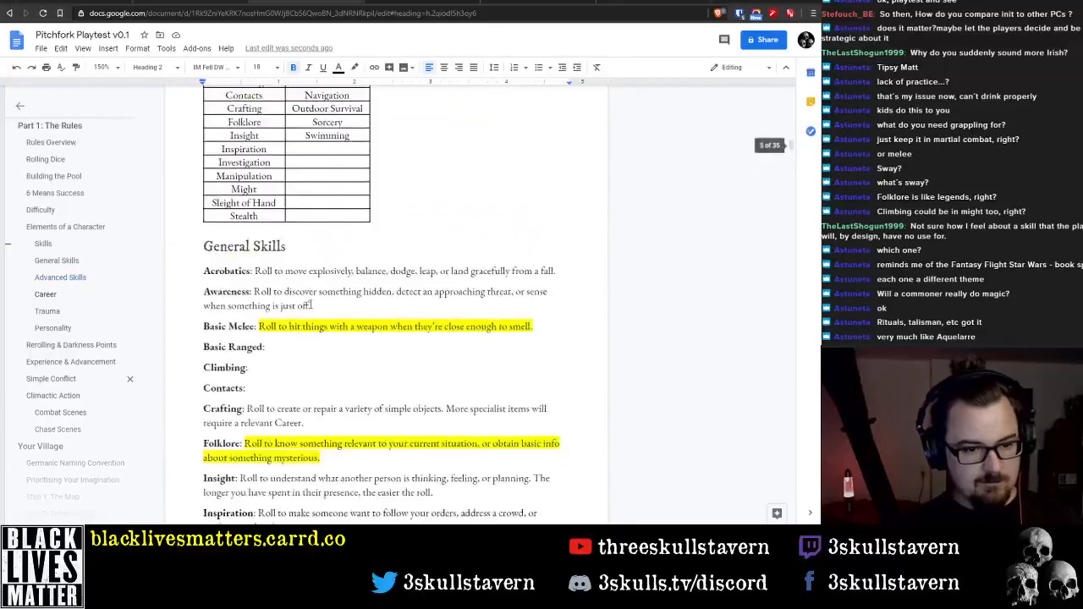
shift+click(414, 245)
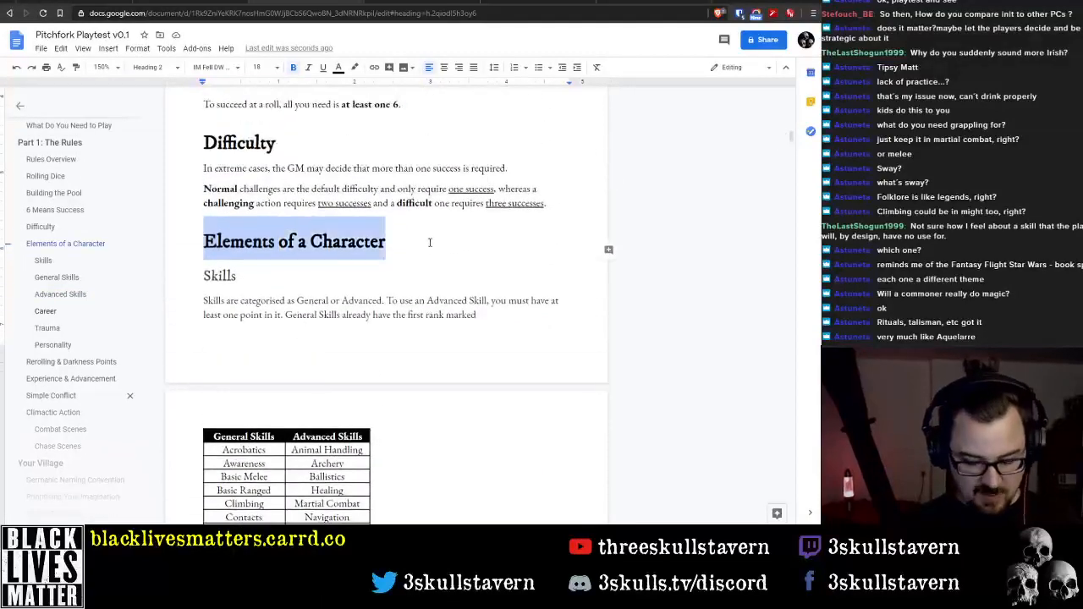
key(Delete)
key(Delete)
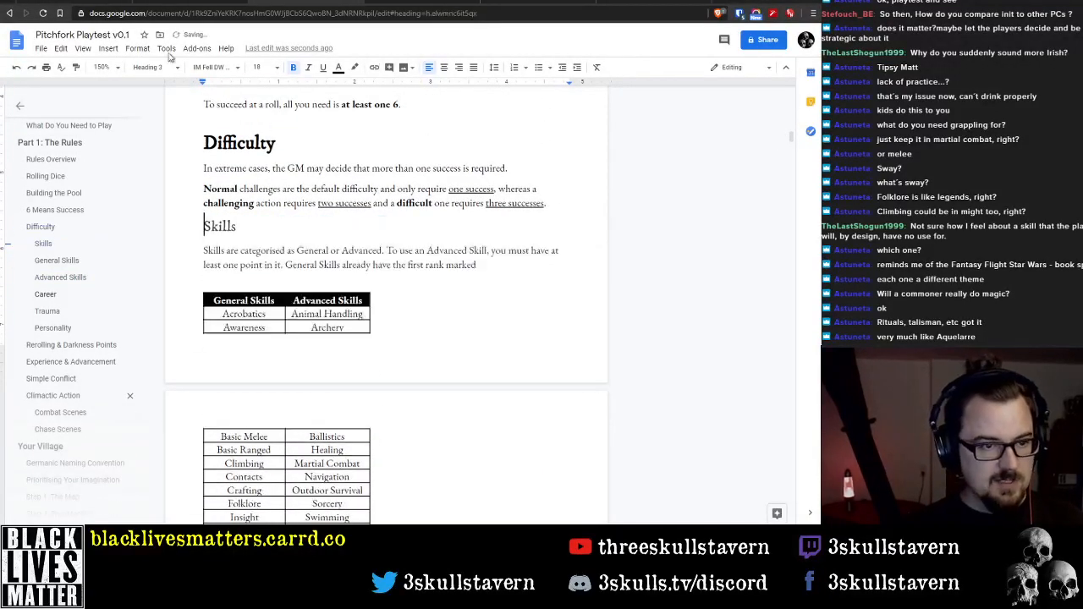
Apply the Heading 2 style to the Skills and Career headings
click(150, 67)
click(170, 215)
scroll(461, 339, down, 3)
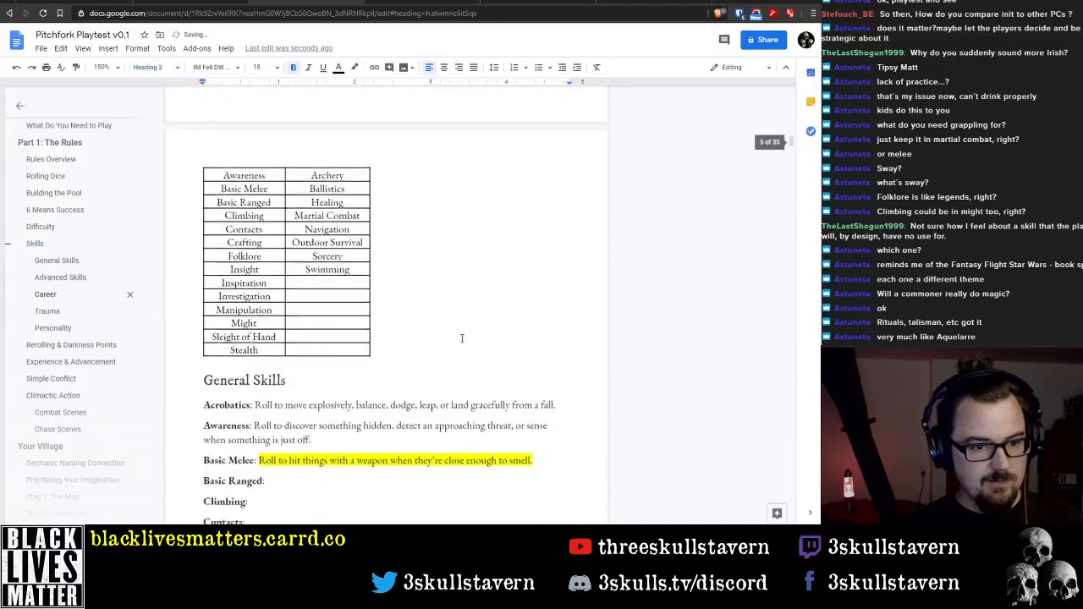
scroll(461, 339, down, 10)
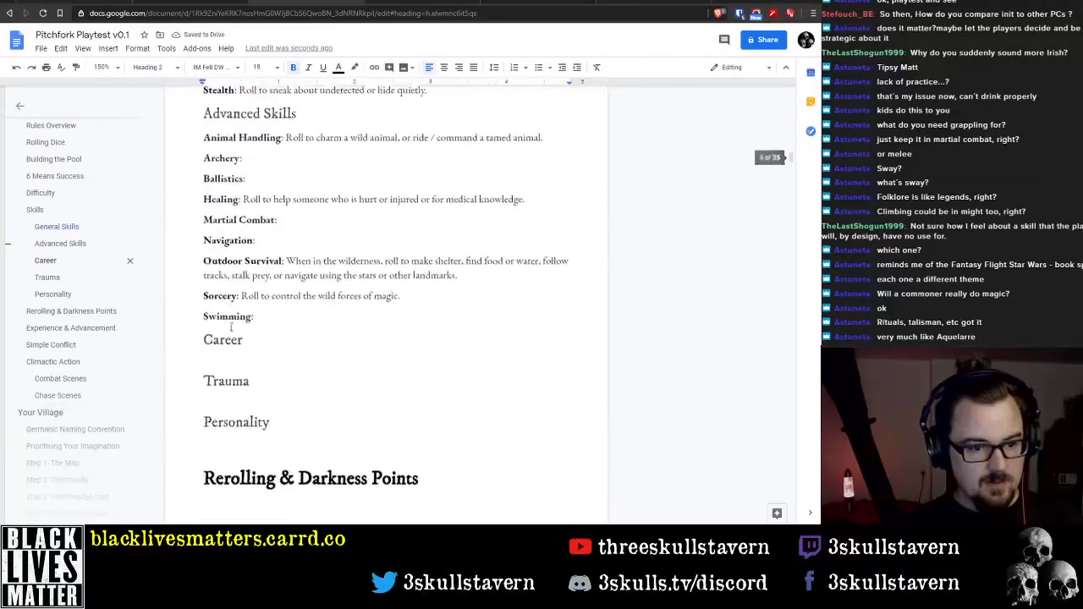
scroll(231, 327, down, 1)
double_click(223, 318)
click(150, 67)
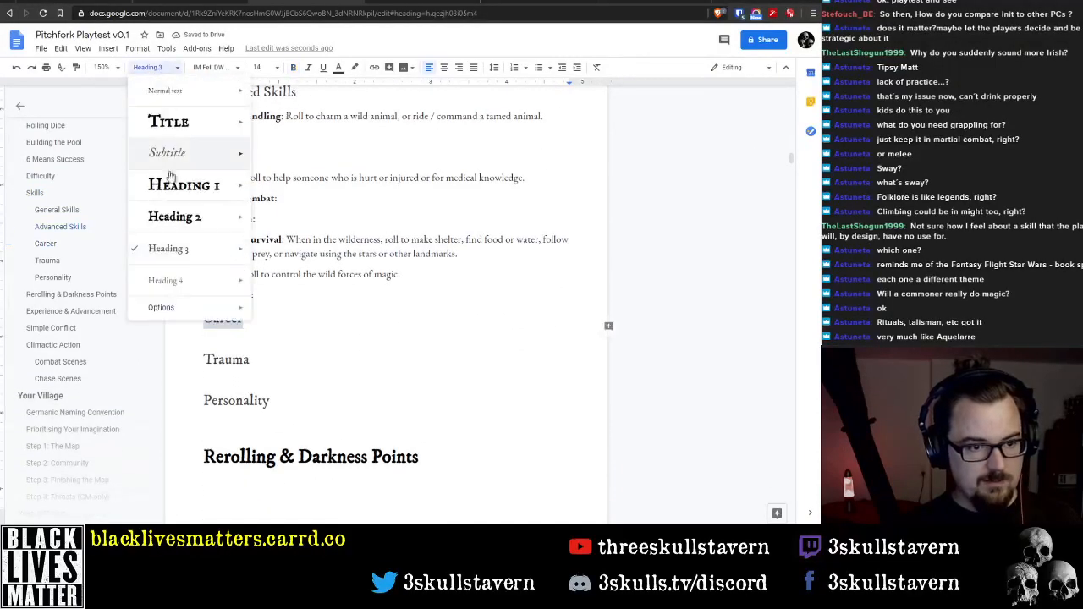
click(176, 219)
Apply the Heading 2 style to the Trauma and Personality headings
double_click(214, 382)
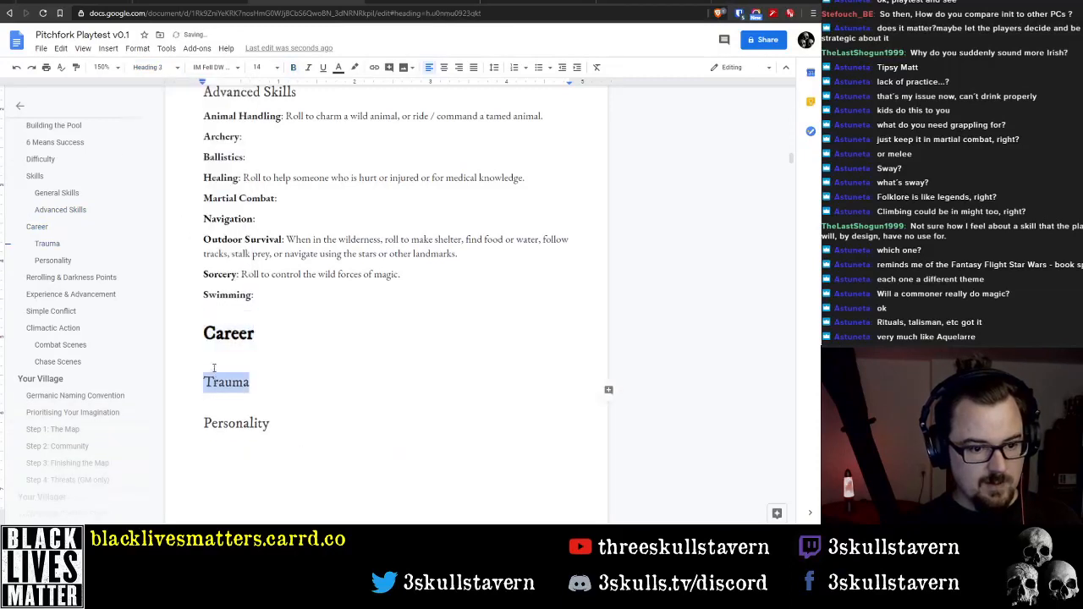
click(150, 67)
click(176, 218)
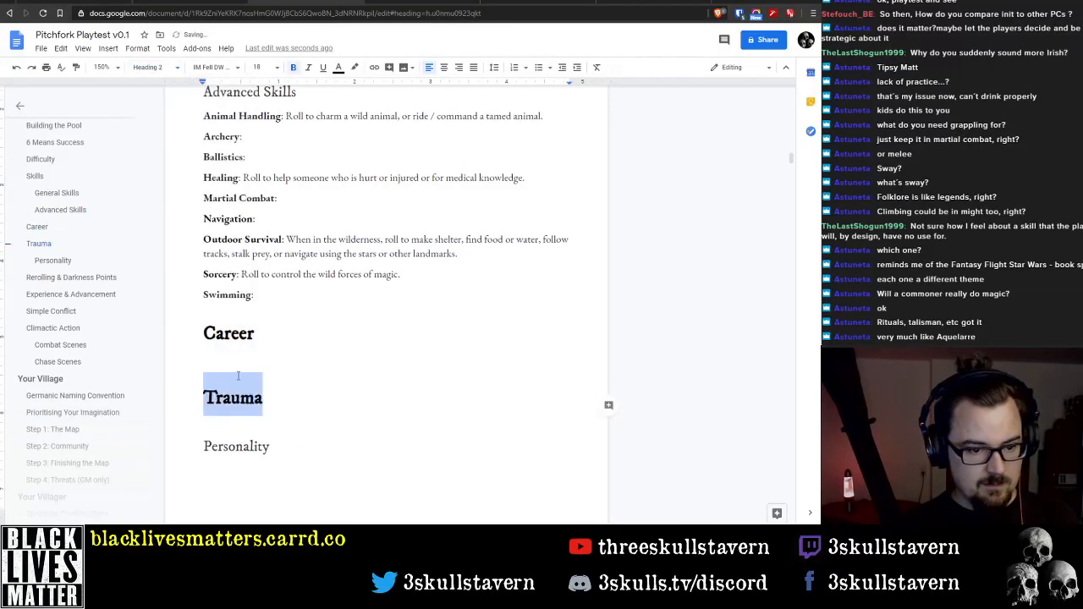
double_click(250, 446)
click(140, 71)
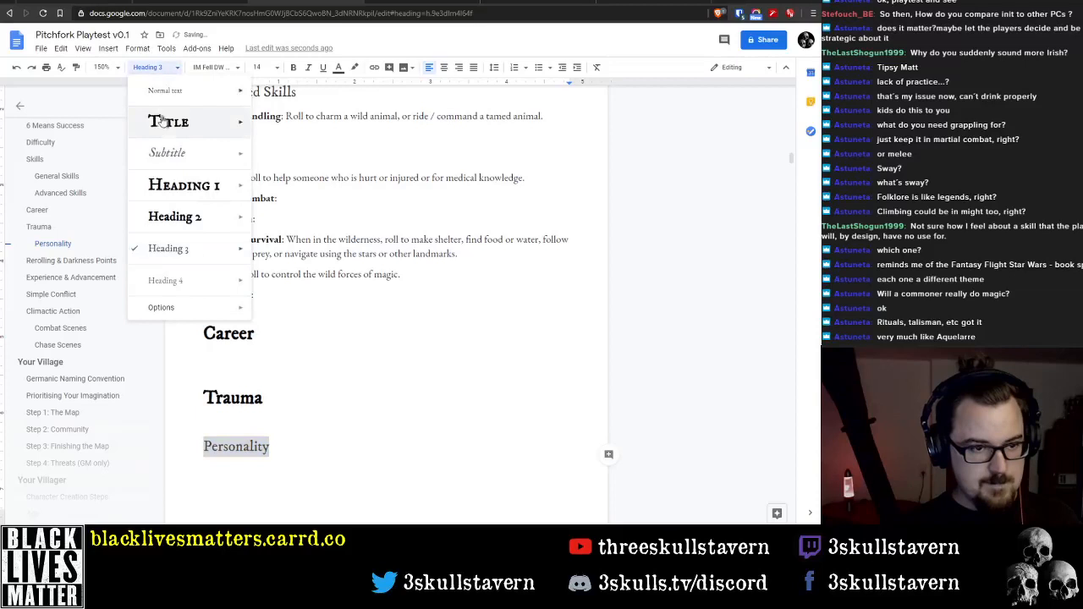
click(176, 218)
scroll(260, 238, down, 3)
scroll(307, 314, up, 3)
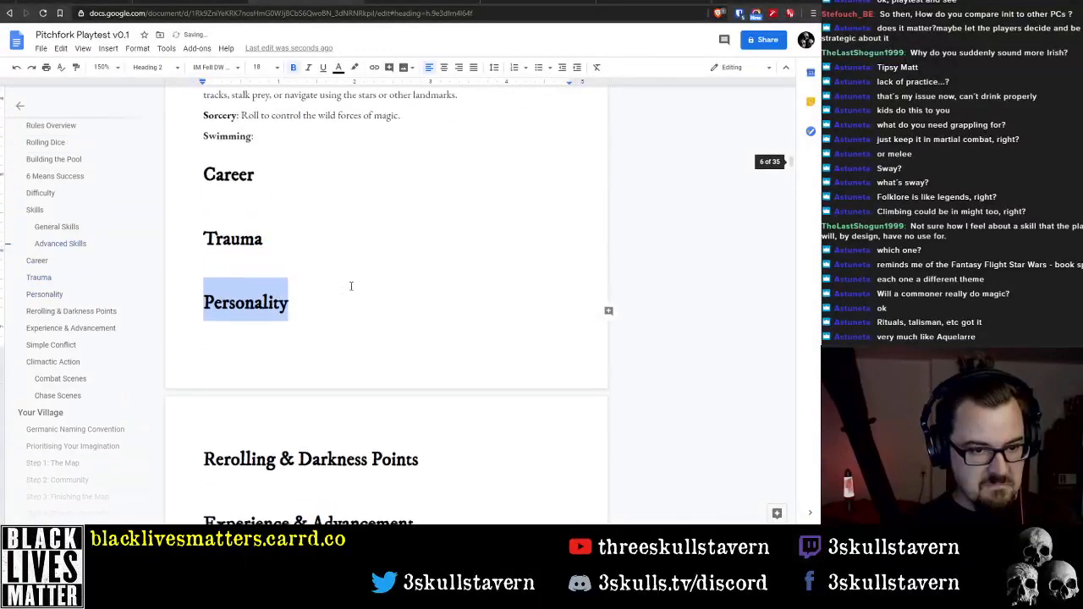
Examine the spacing around the headings from Career back through the Skills, Difficulty and Rolling Dice sections
double_click(274, 262)
click(274, 255)
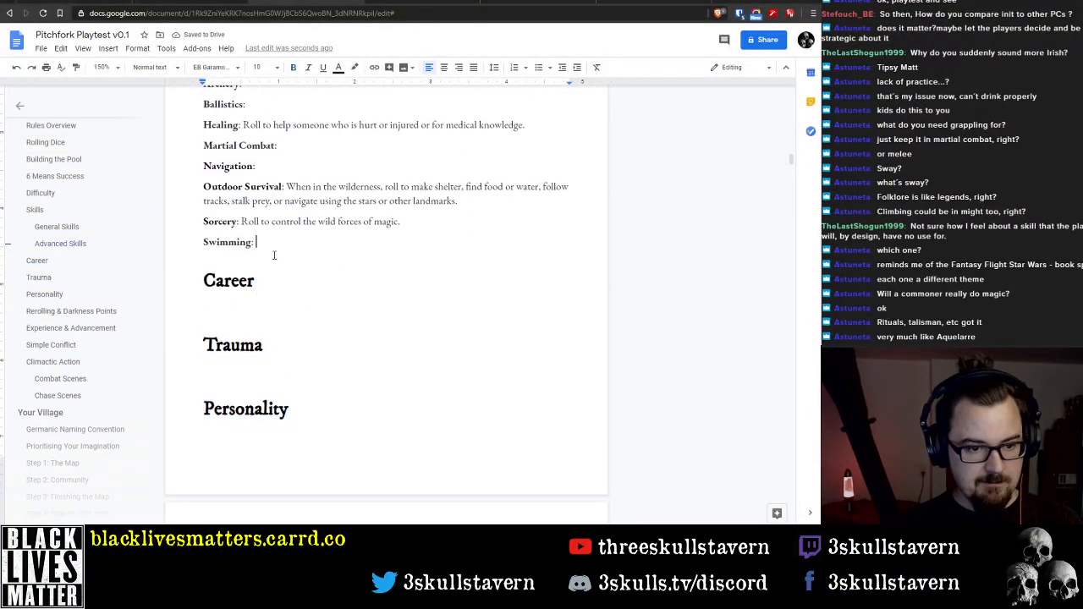
double_click(271, 257)
click(267, 254)
key(Right)
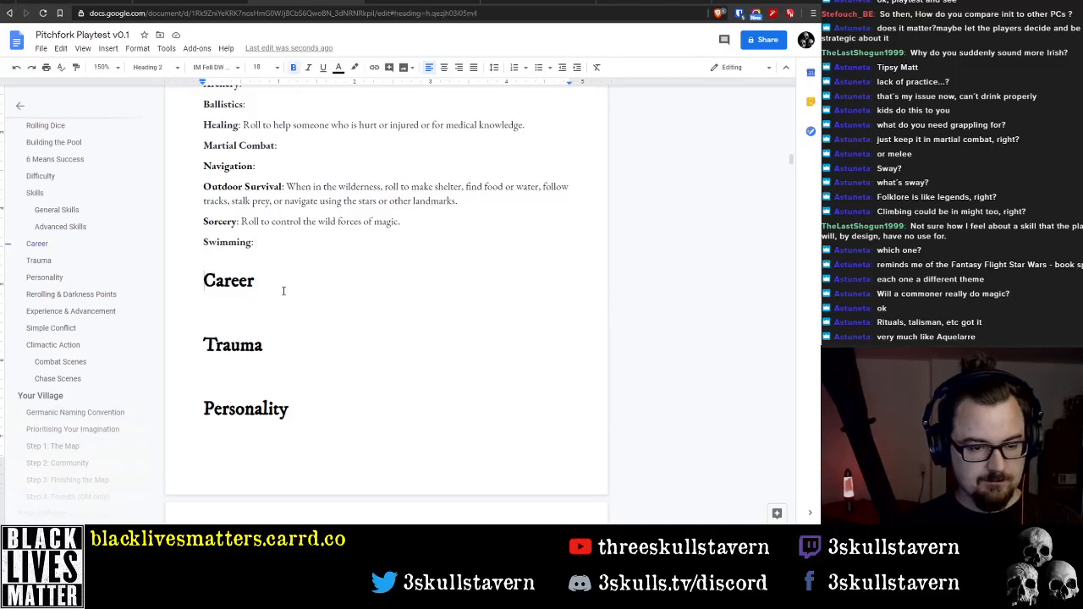
scroll(288, 267, up, 4)
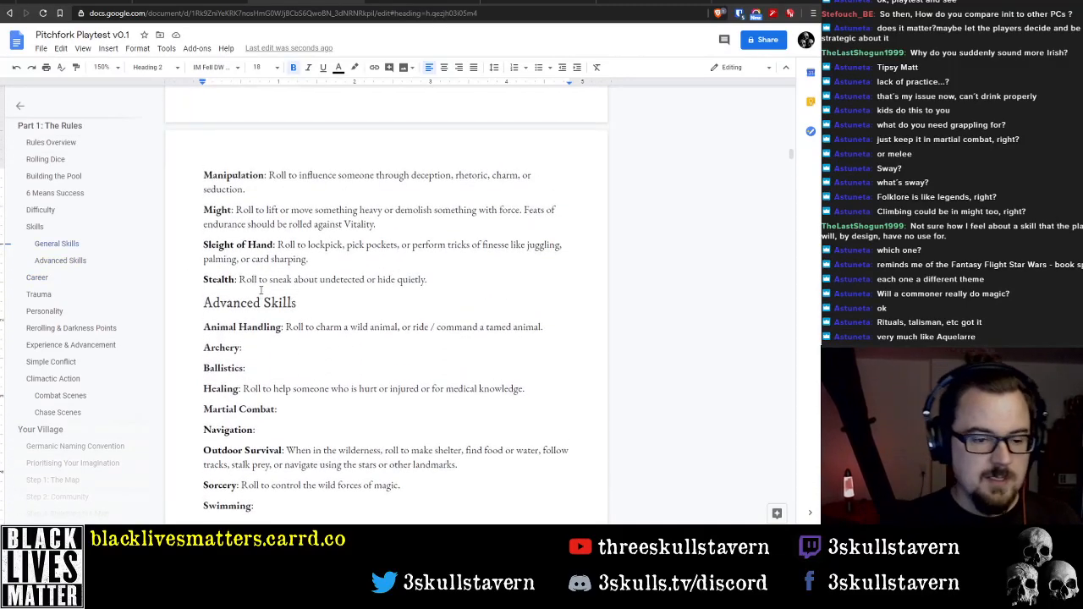
scroll(260, 285, up, 10)
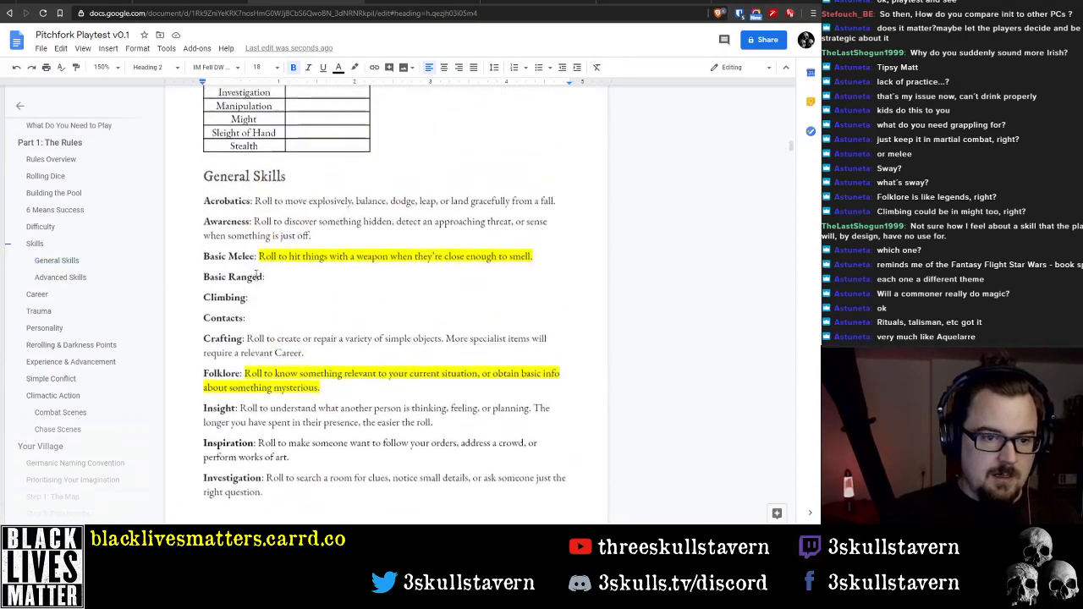
scroll(253, 268, up, 3)
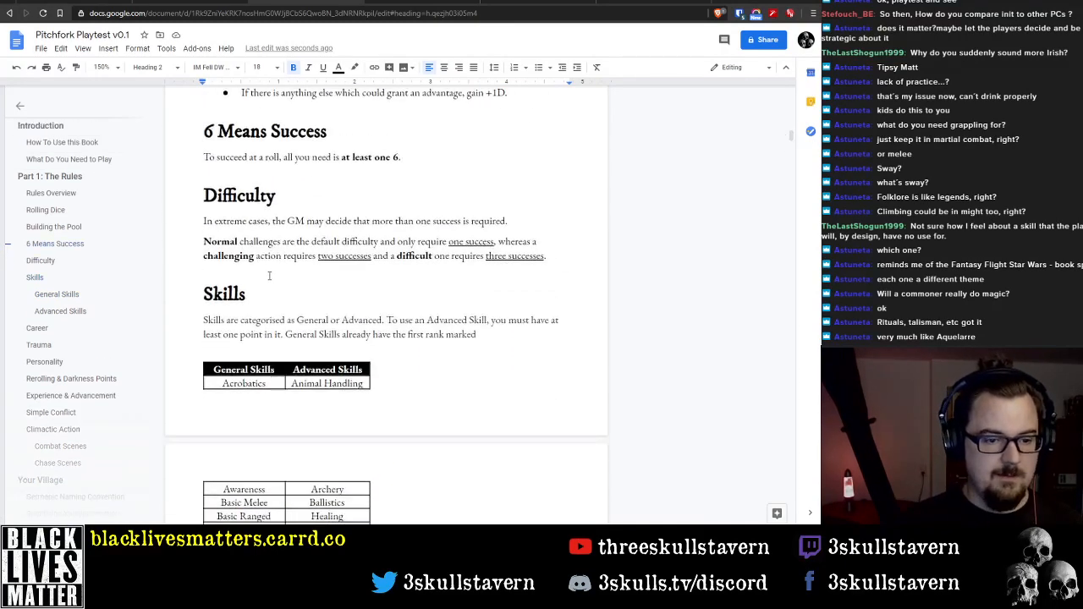
scroll(270, 292, down, 5)
scroll(275, 284, up, 7)
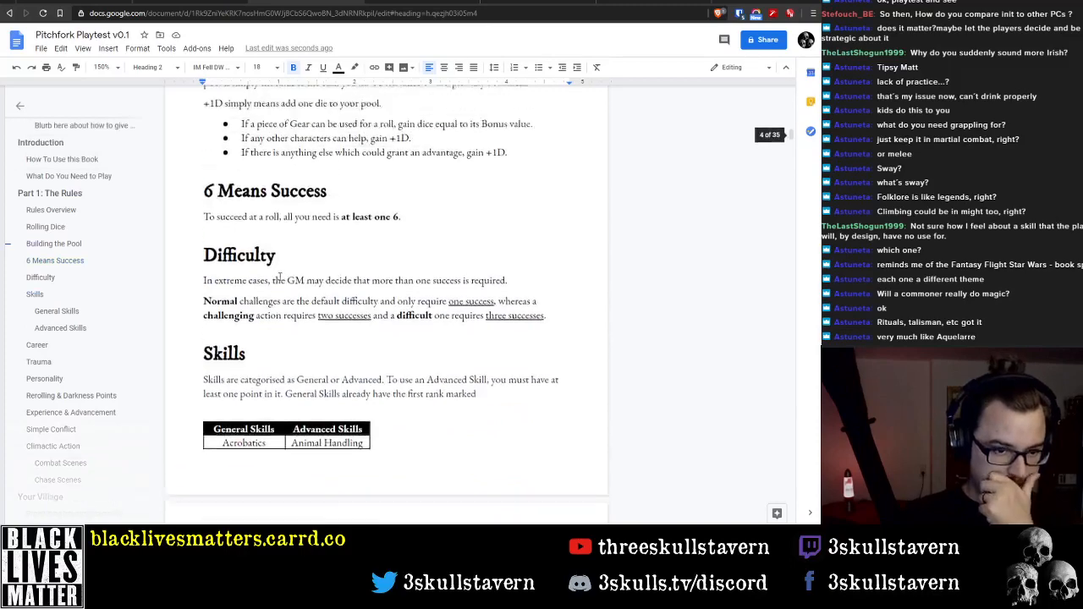
scroll(279, 276, up, 3)
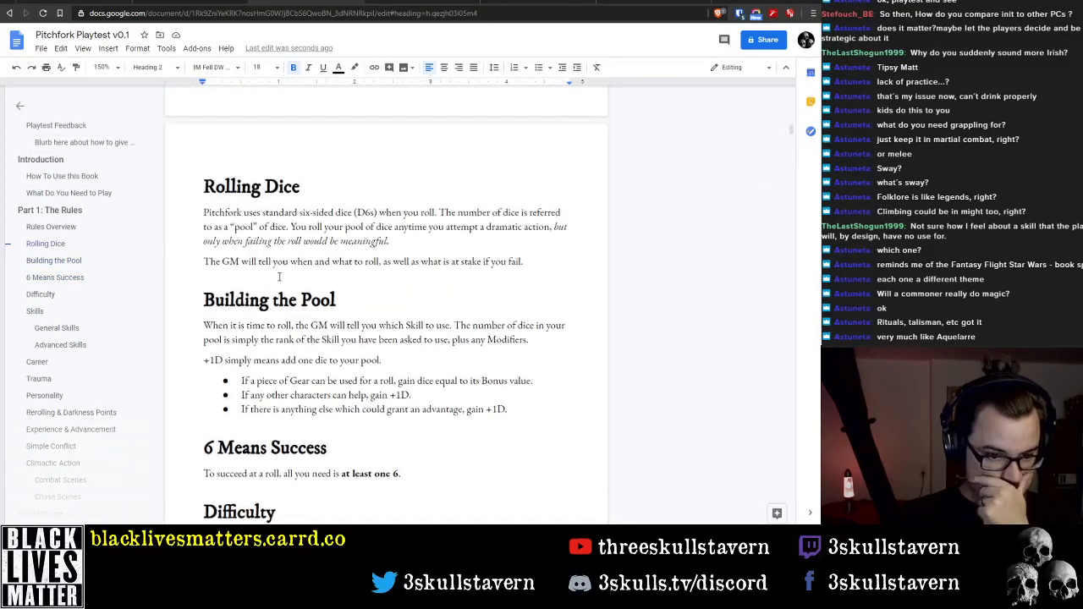
scroll(279, 277, down, 6)
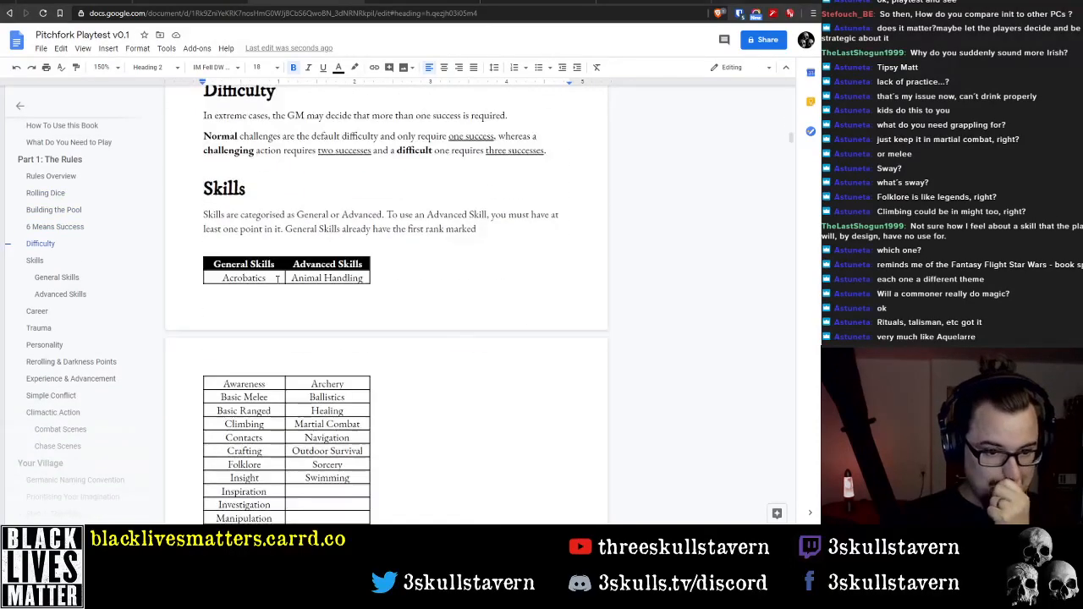
Set the paragraph spacing before the Skills heading to 12 pt
double_click(230, 182)
click(144, 49)
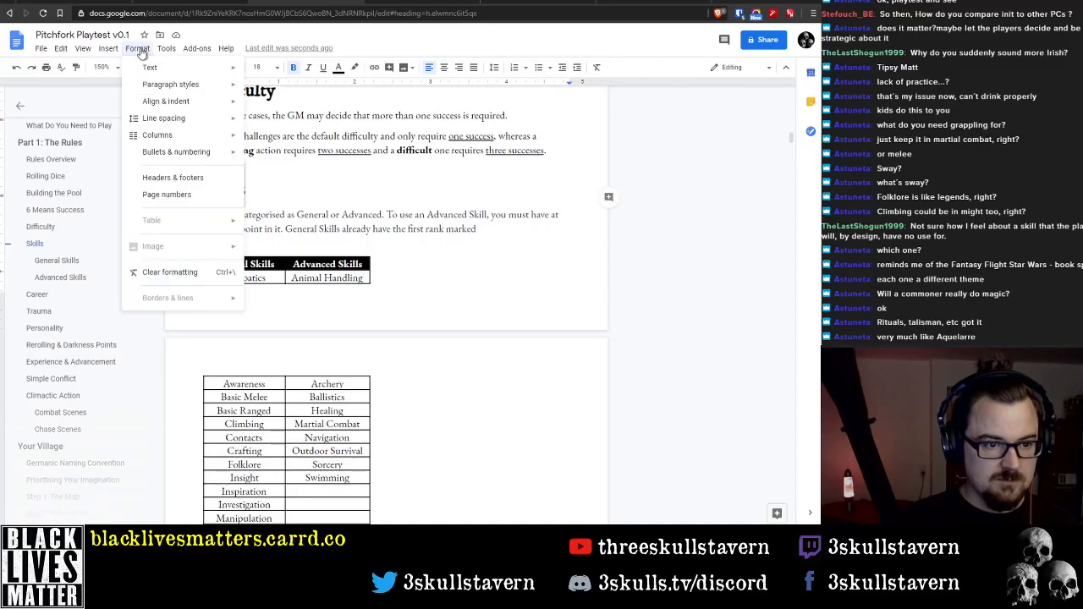
mouse_move(153, 118)
click(309, 259)
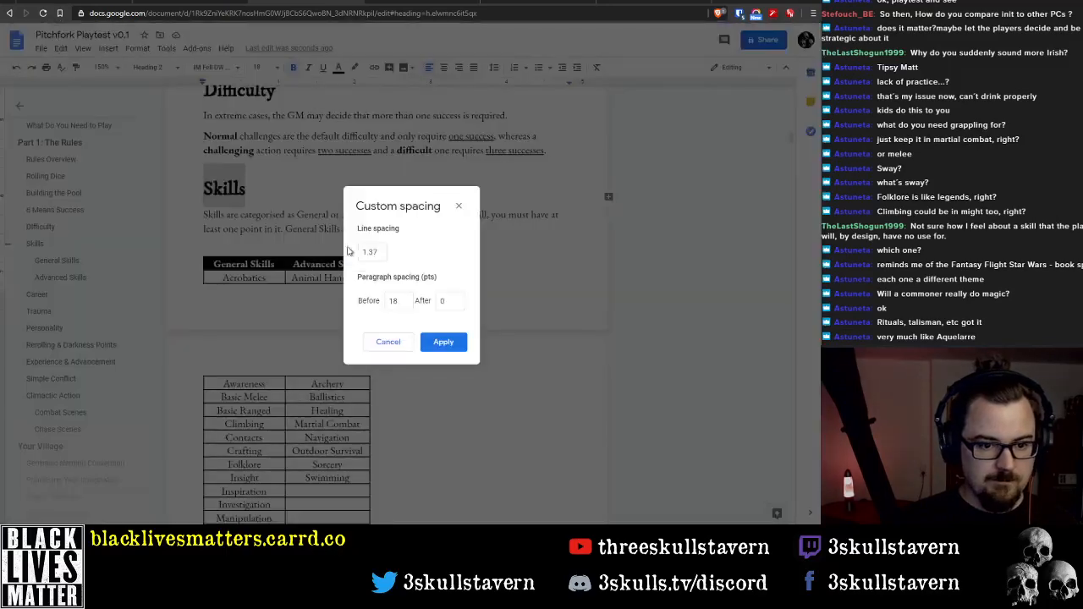
double_click(405, 301)
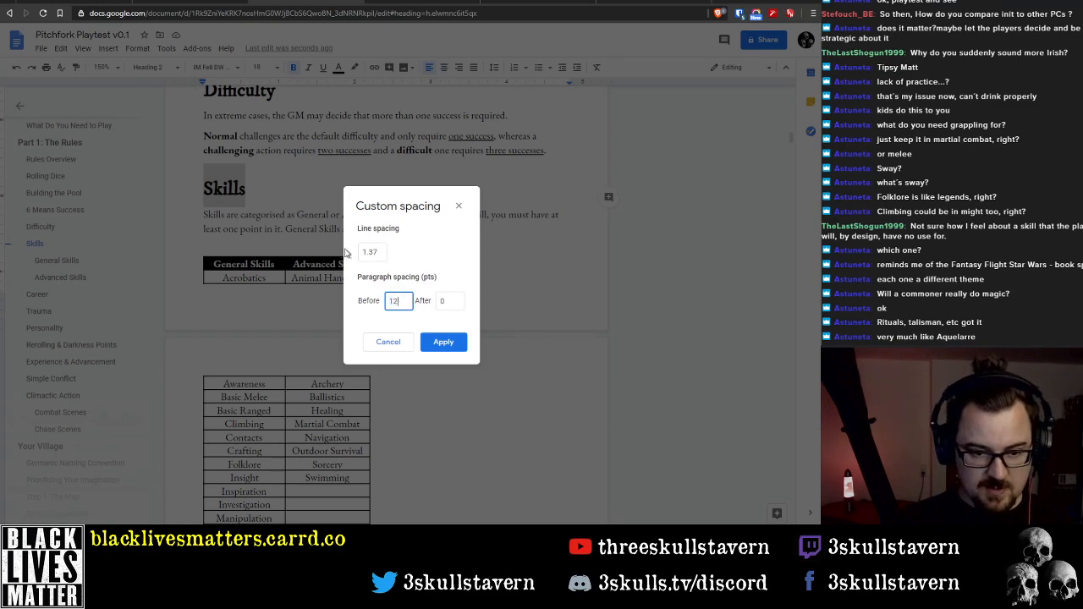
click(440, 343)
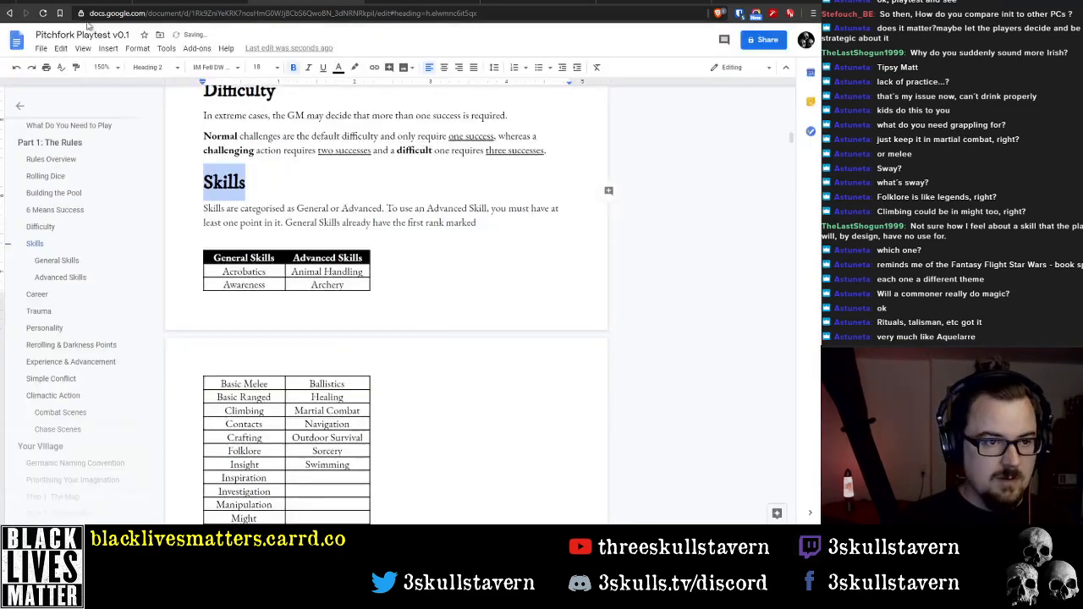
Update the Heading 2 style to match the reformatted Skills heading
click(139, 51)
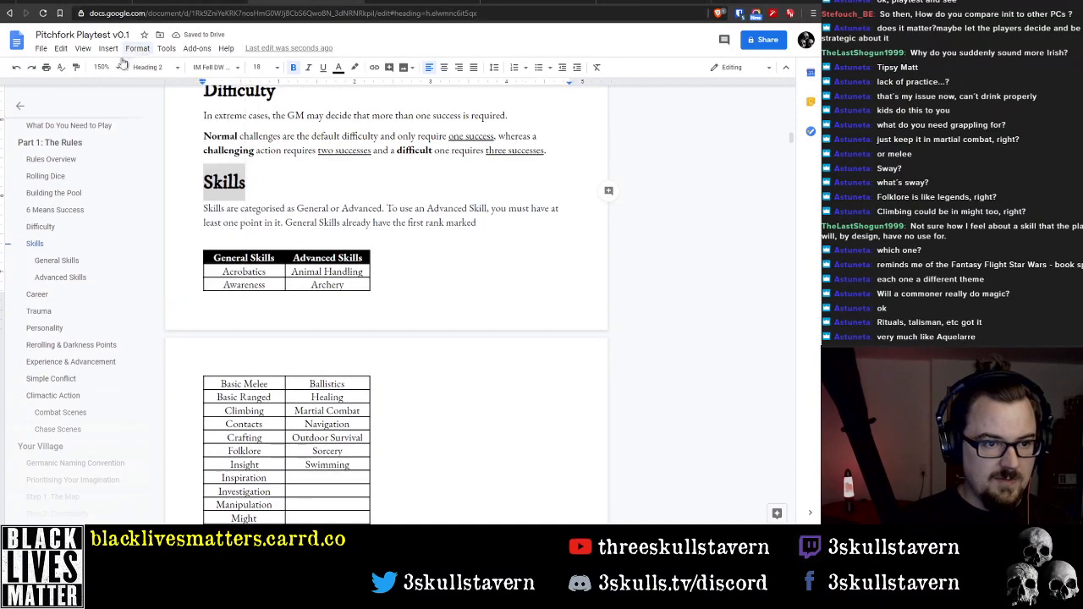
click(148, 68)
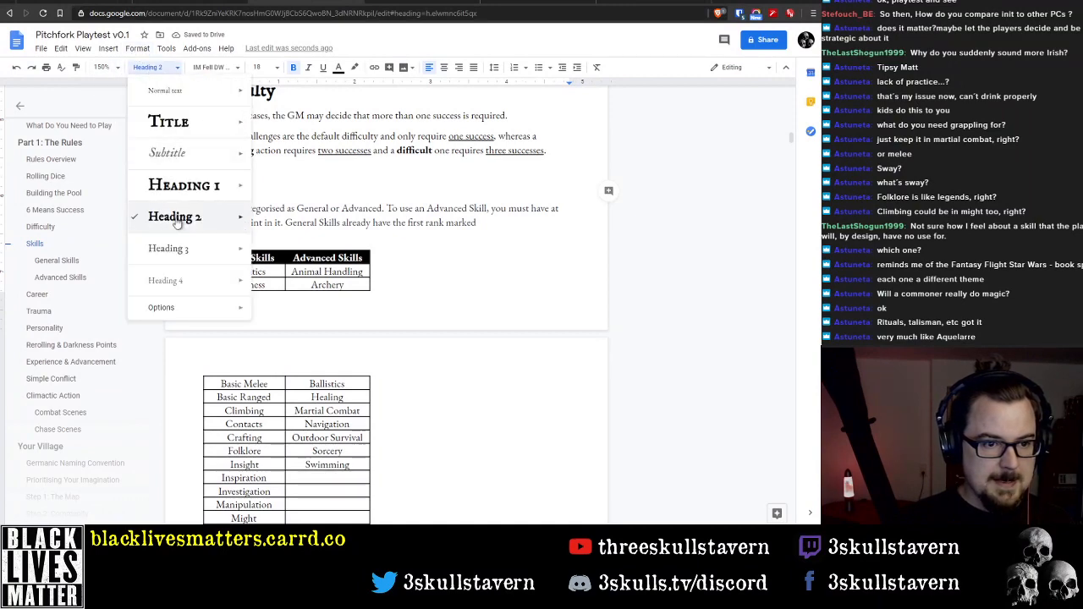
mouse_move(182, 218)
click(288, 242)
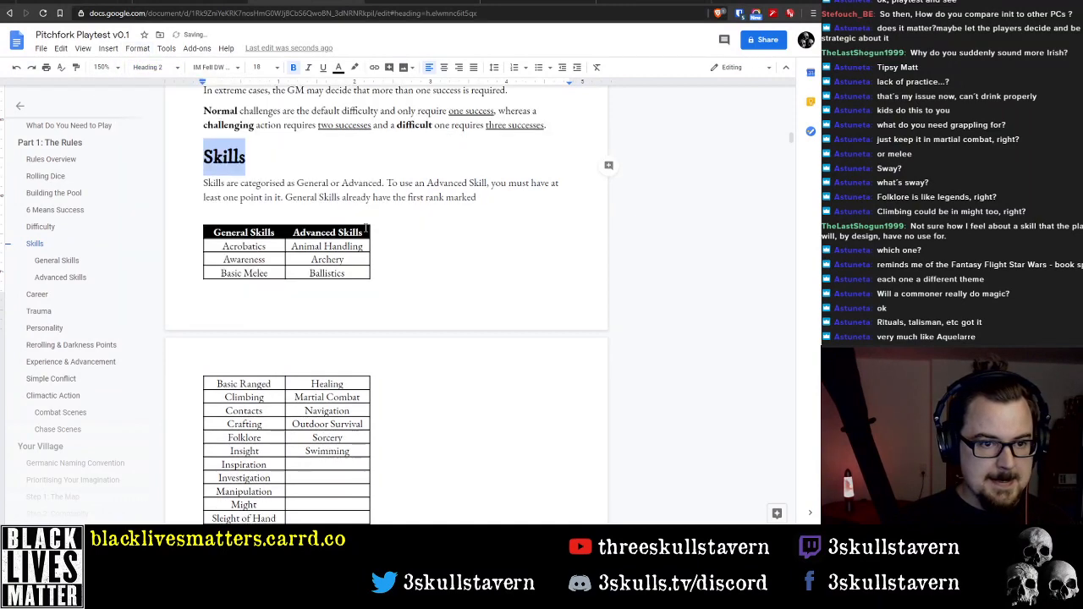
Check the custom line and paragraph spacing of the "Part 1: The Rules" heading without changing it
scroll(352, 268, up, 5)
scroll(353, 267, up, 10)
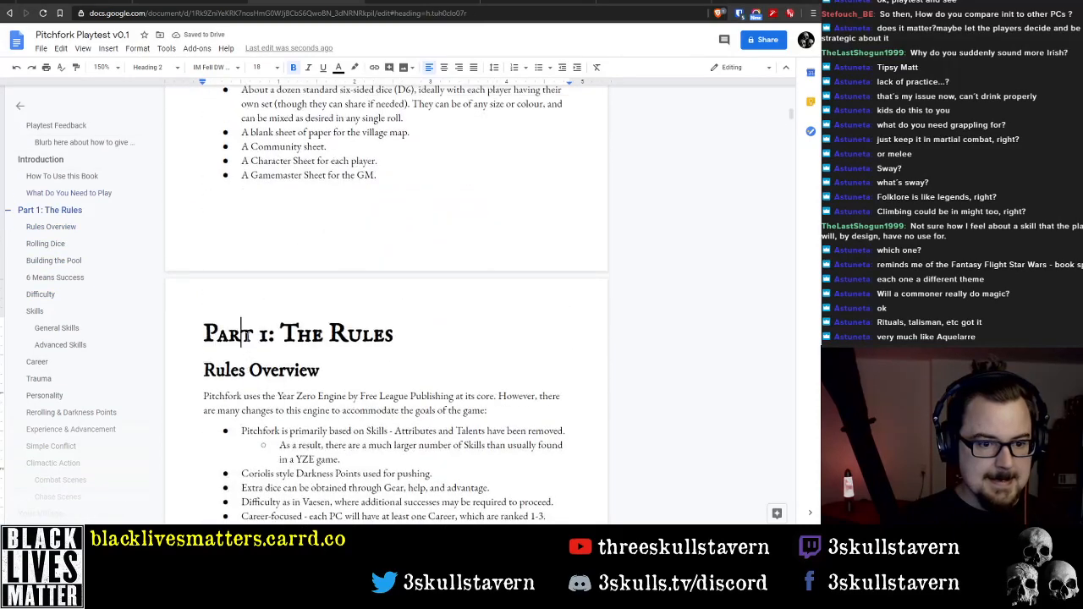
triple_click(228, 334)
click(138, 48)
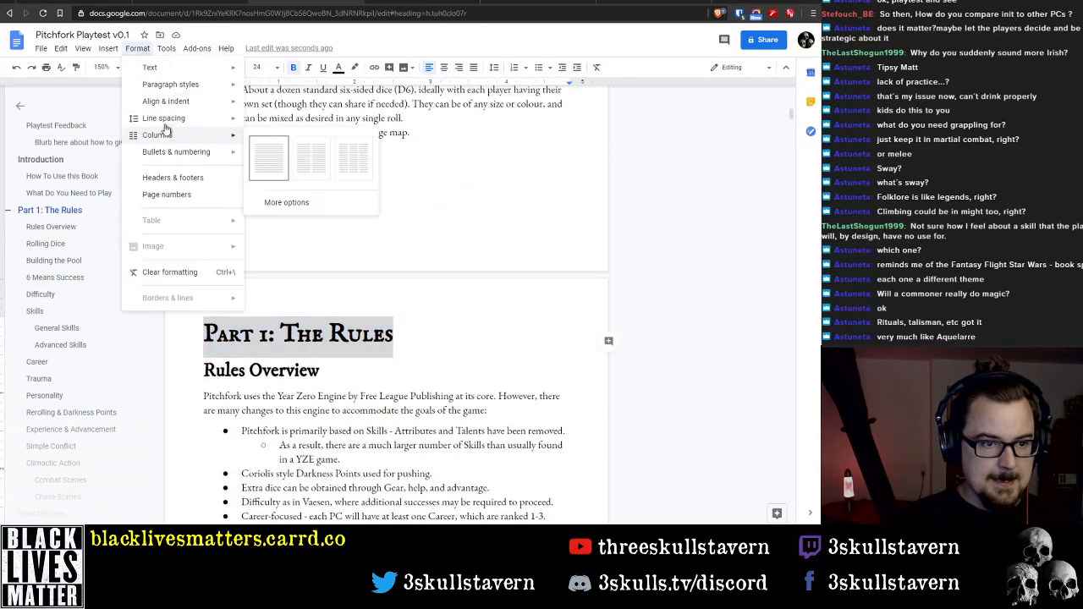
mouse_move(190, 118)
click(305, 242)
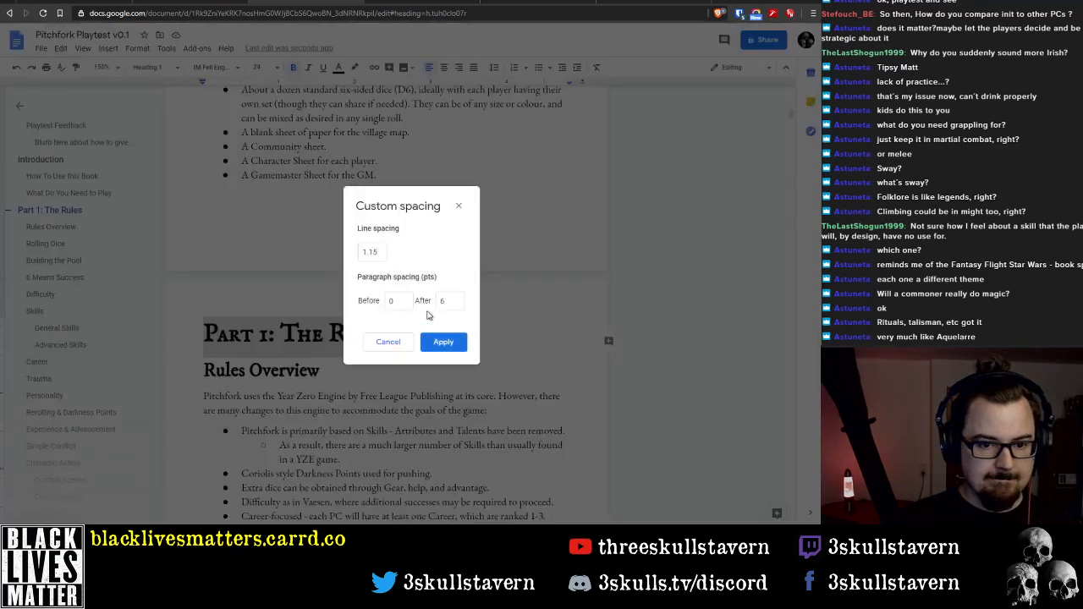
click(387, 342)
Open the custom spacing settings for the Rules Overview heading
triple_click(283, 369)
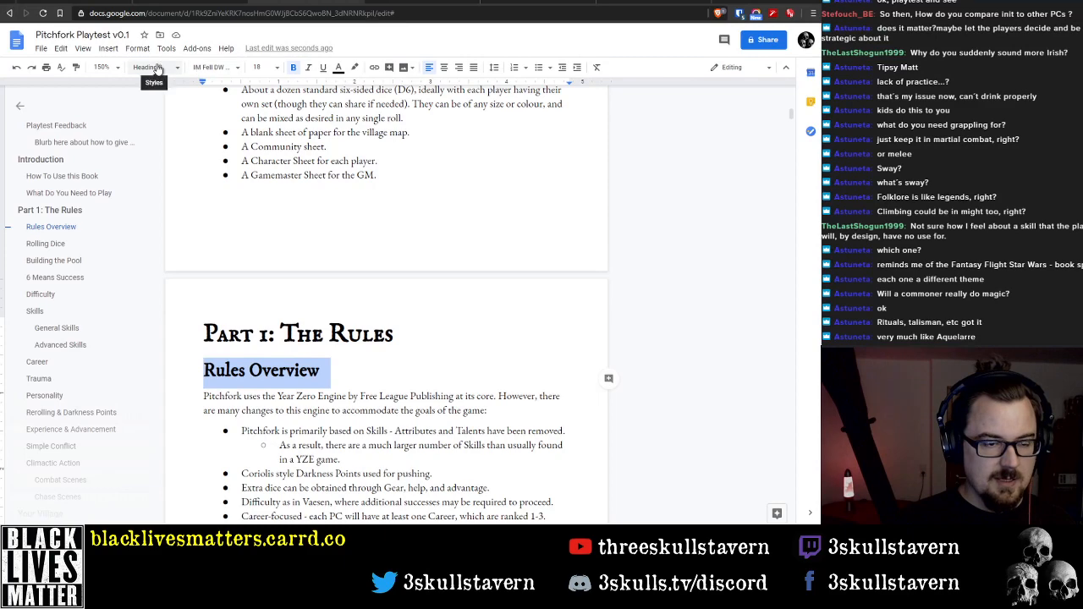
click(137, 48)
mouse_move(174, 125)
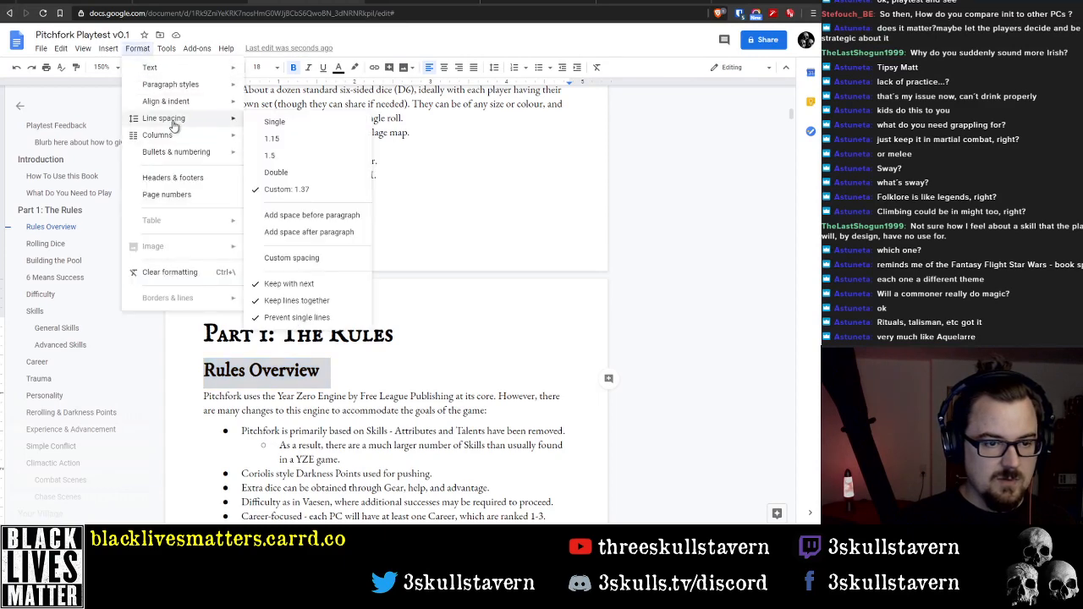
click(294, 259)
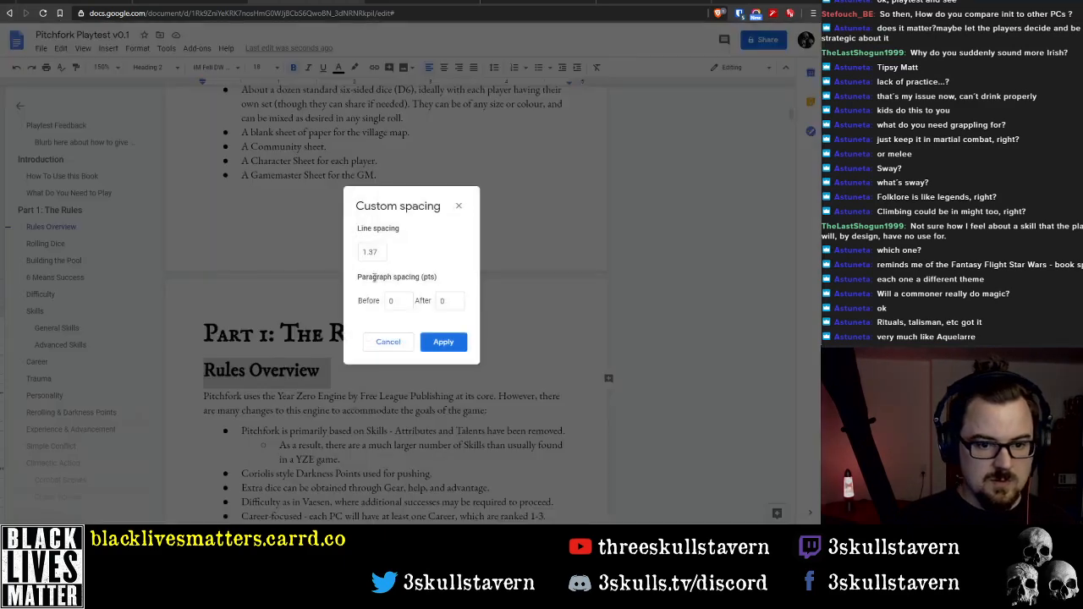
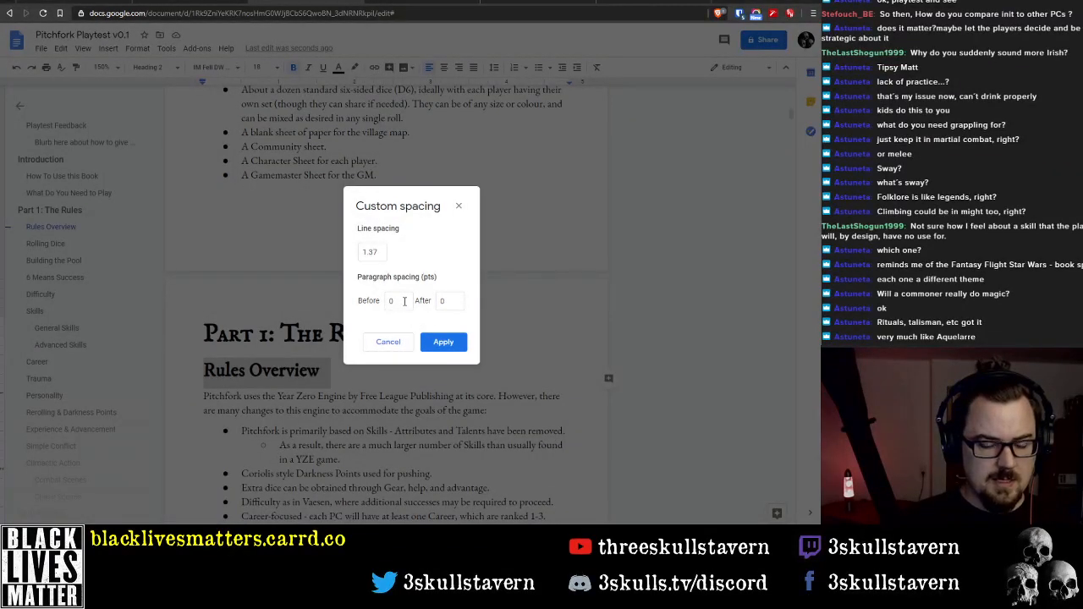
Set the paragraph spacing before the Rules Overview heading to 6 pt
click(462, 304)
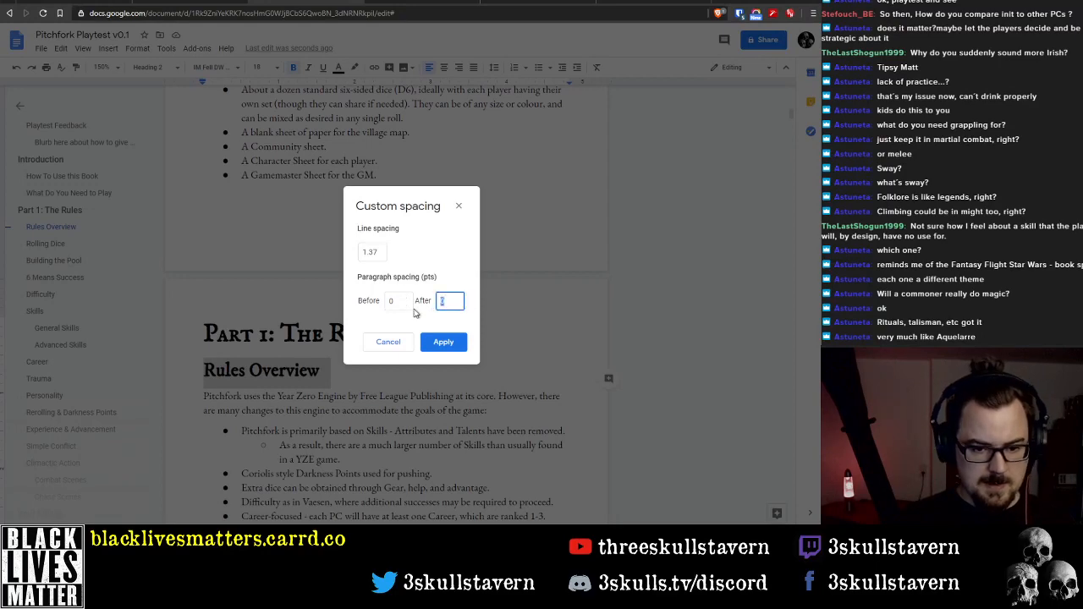
click(392, 301)
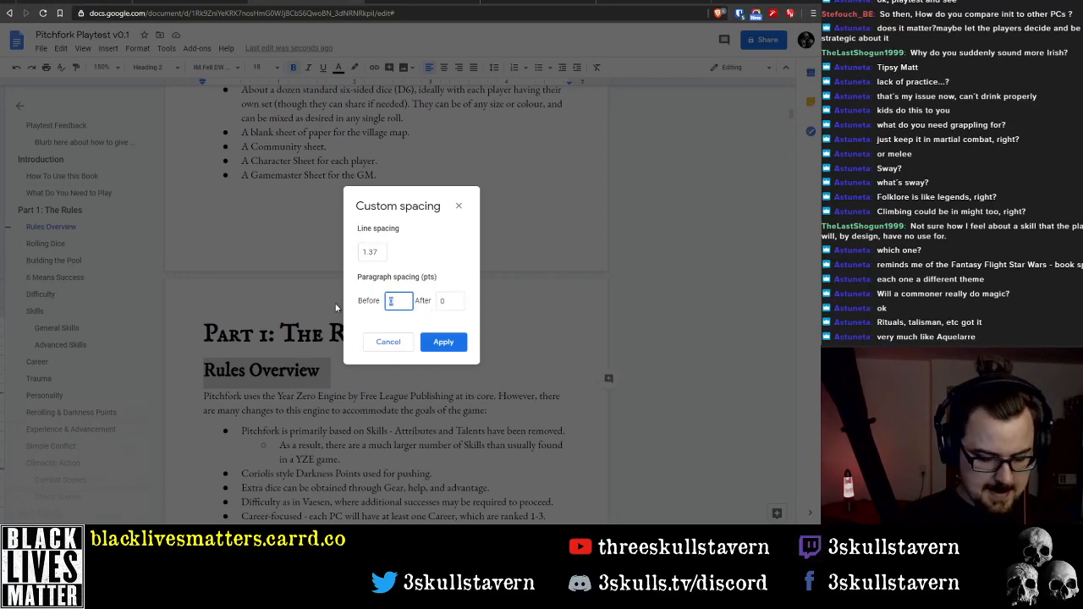
click(437, 346)
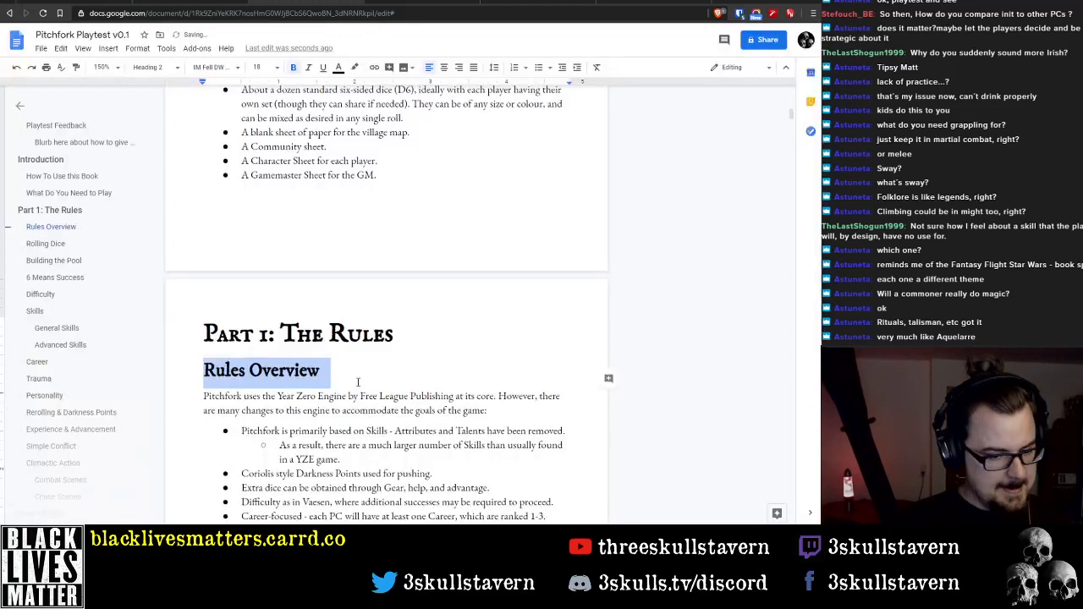
click(357, 382)
Check the custom line and paragraph spacing applied to the Rules Overview heading without changing it
triple_click(274, 370)
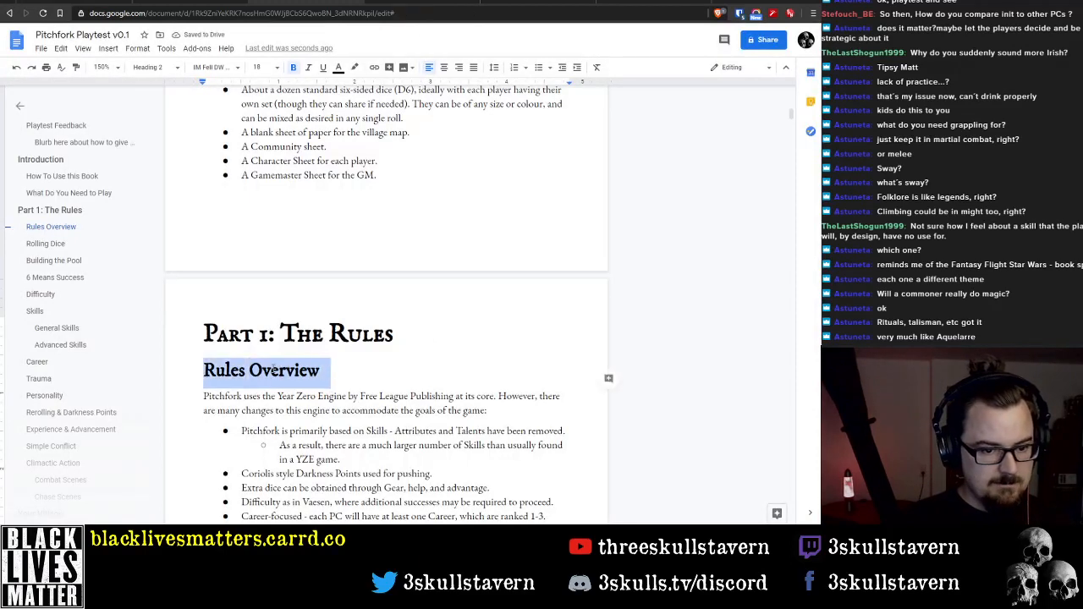
click(137, 48)
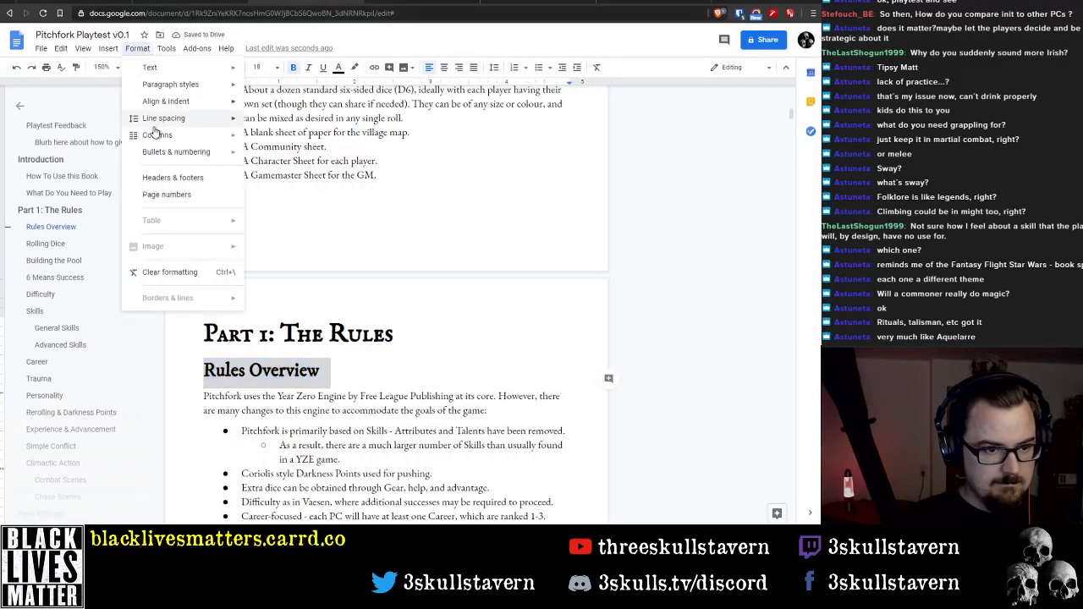
mouse_move(165, 122)
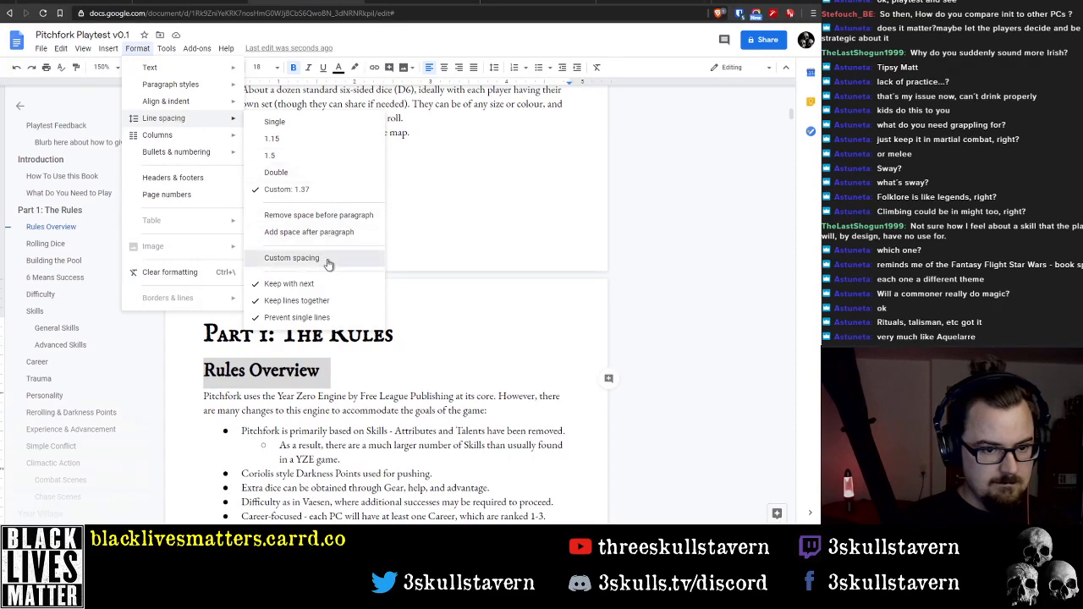
click(327, 258)
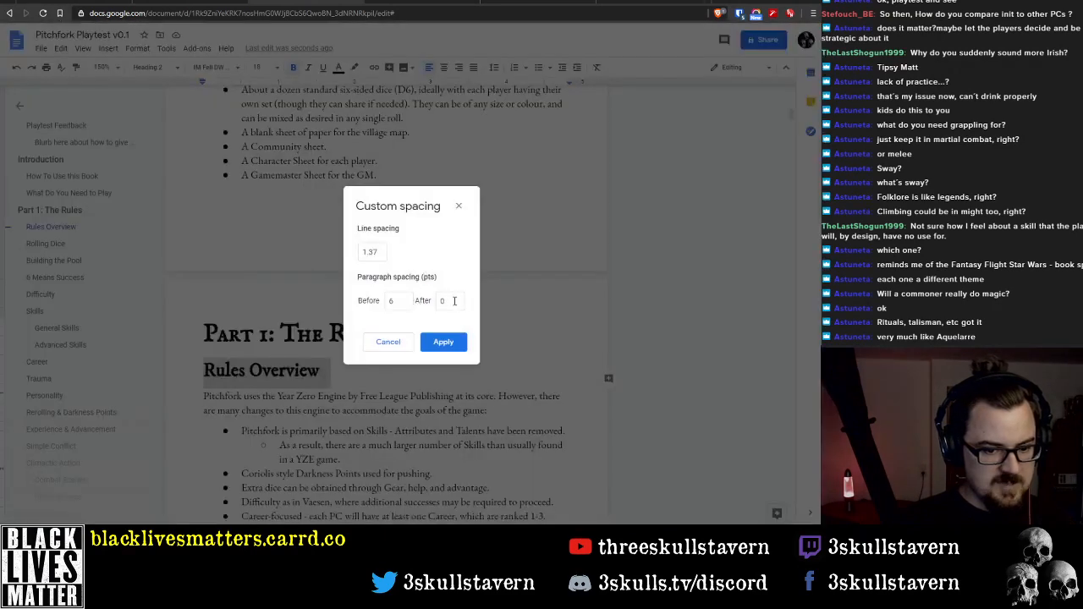
click(388, 341)
Switch the Rules Overview heading to Heading 3 and back to Heading 2 to reapply the style's own formatting
triple_click(227, 394)
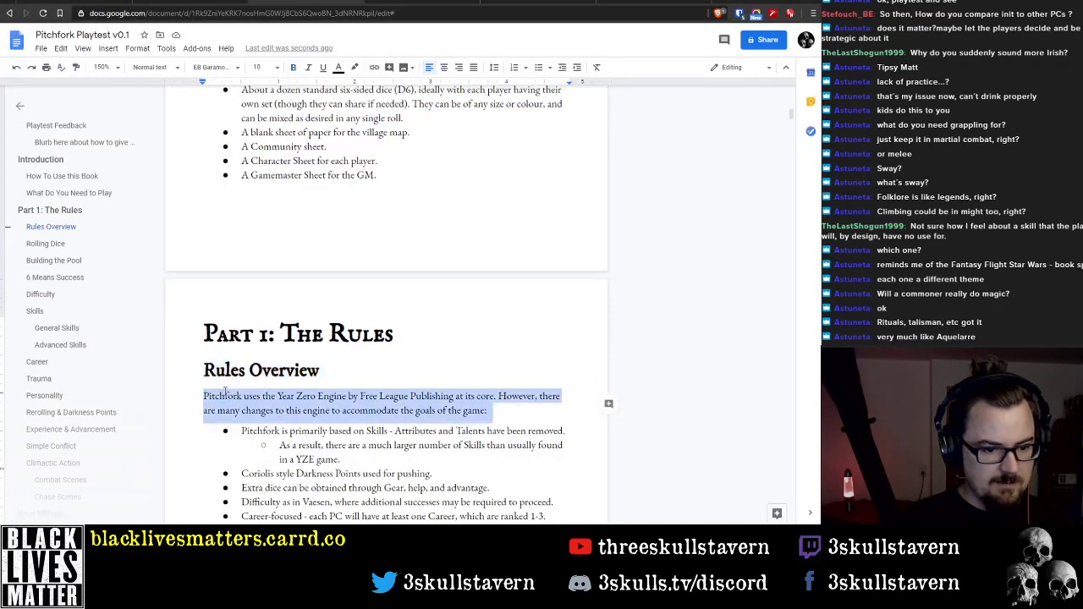
triple_click(219, 375)
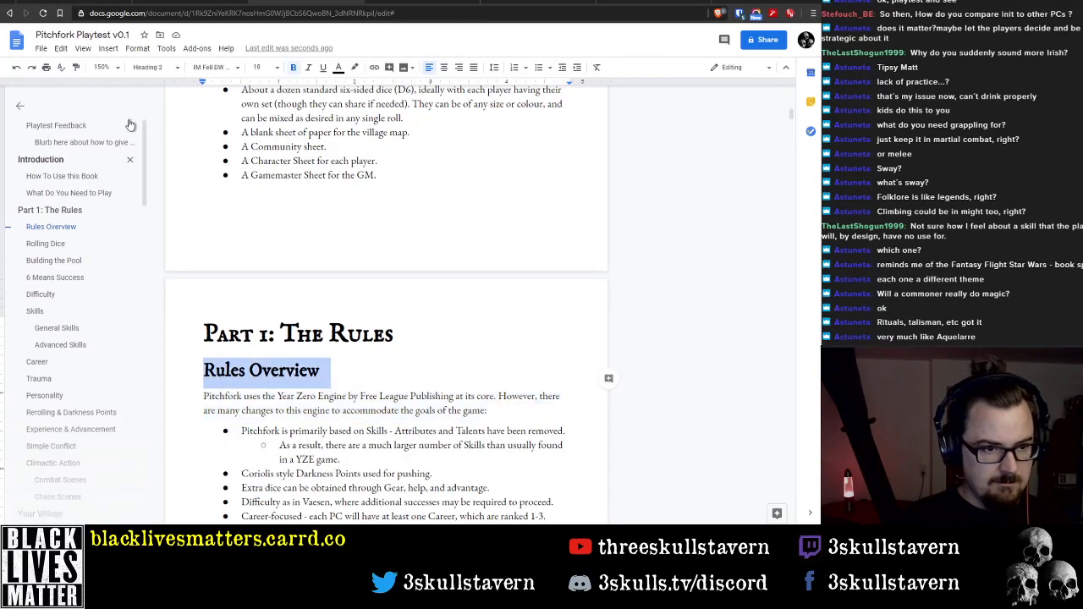
click(148, 68)
click(163, 245)
click(149, 72)
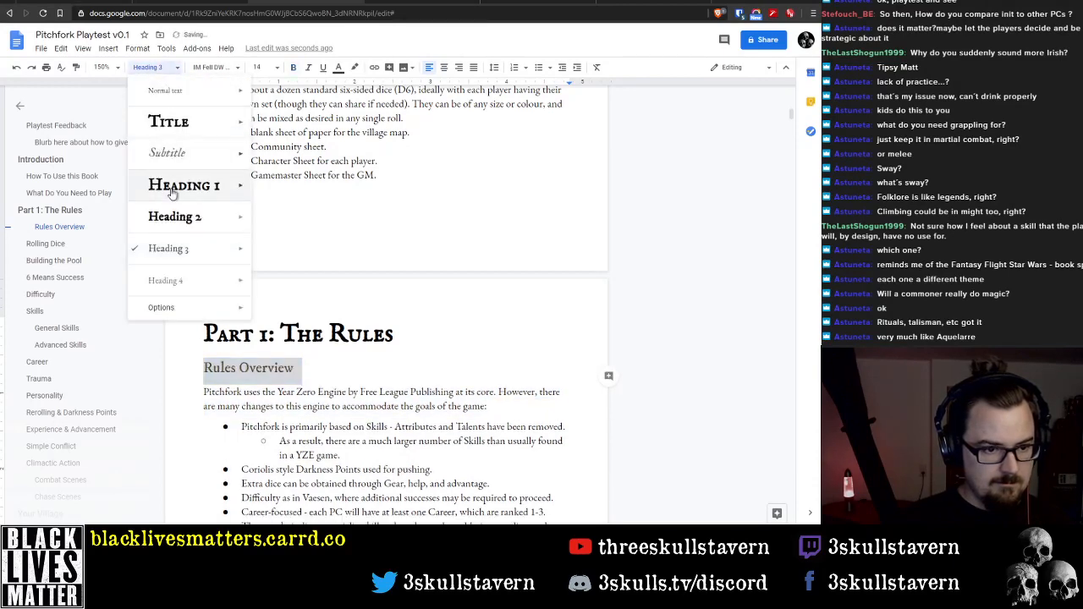
click(171, 217)
Reduce the paragraph spacing before the restyled Rules Overview heading to 6 pt
drag(360, 371, 203, 377)
click(144, 48)
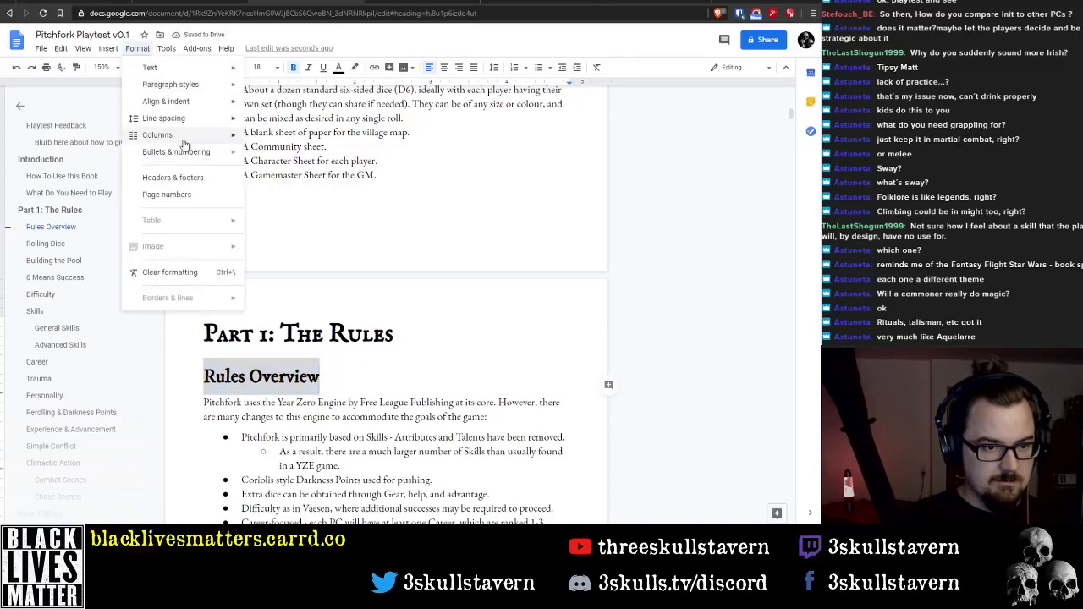
mouse_move(178, 118)
click(290, 257)
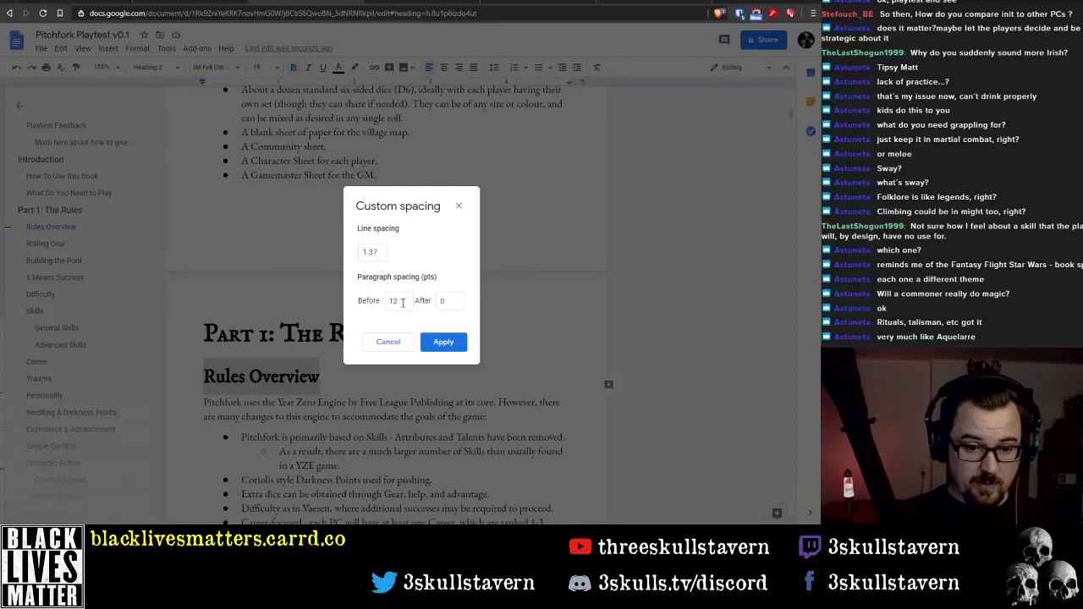
double_click(392, 301)
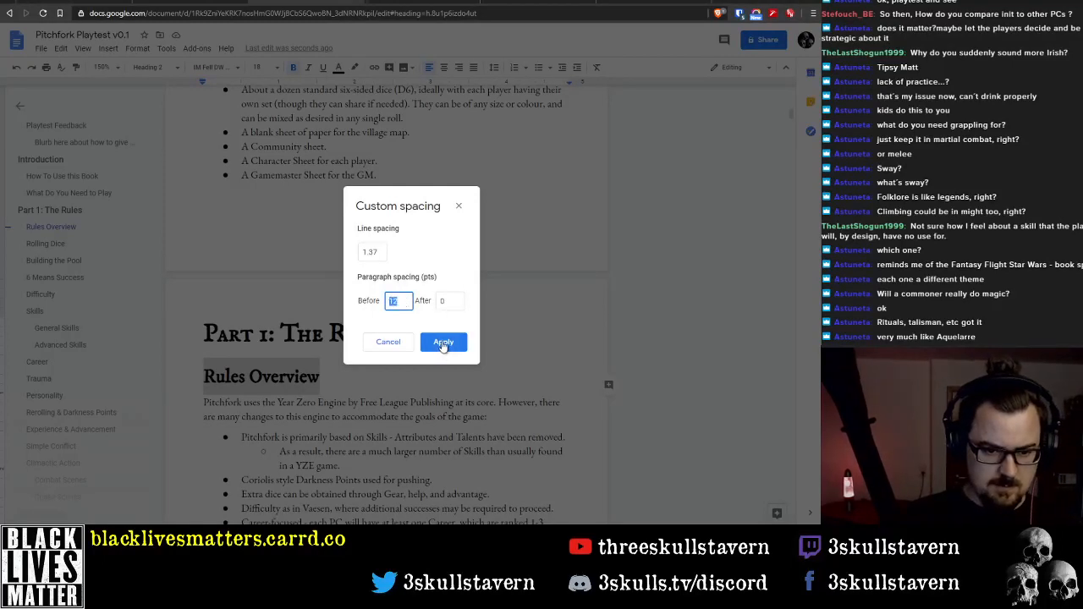
text(6)
click(443, 343)
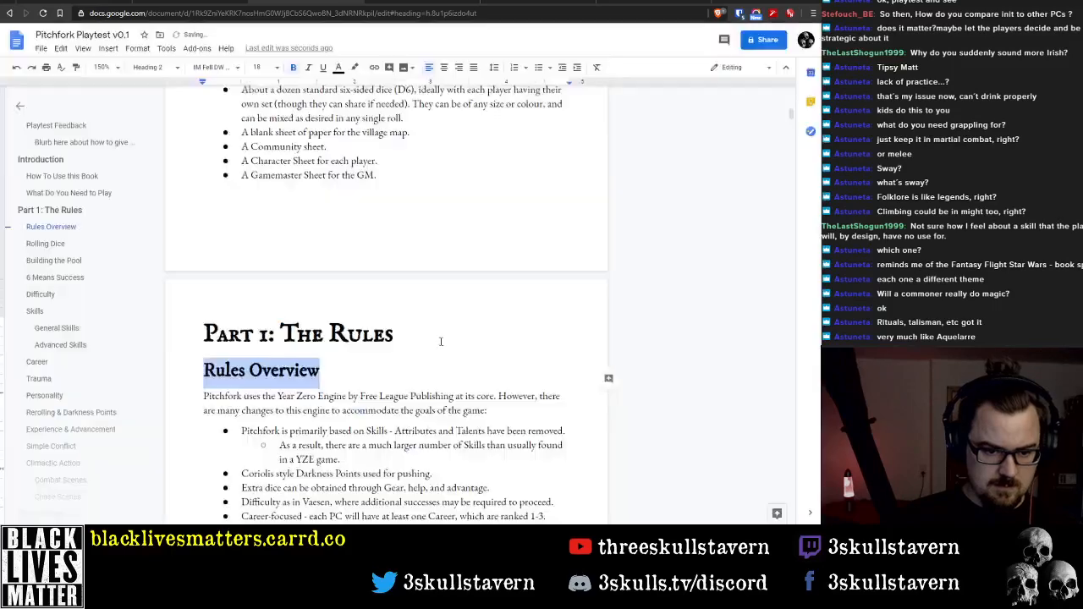
click(325, 364)
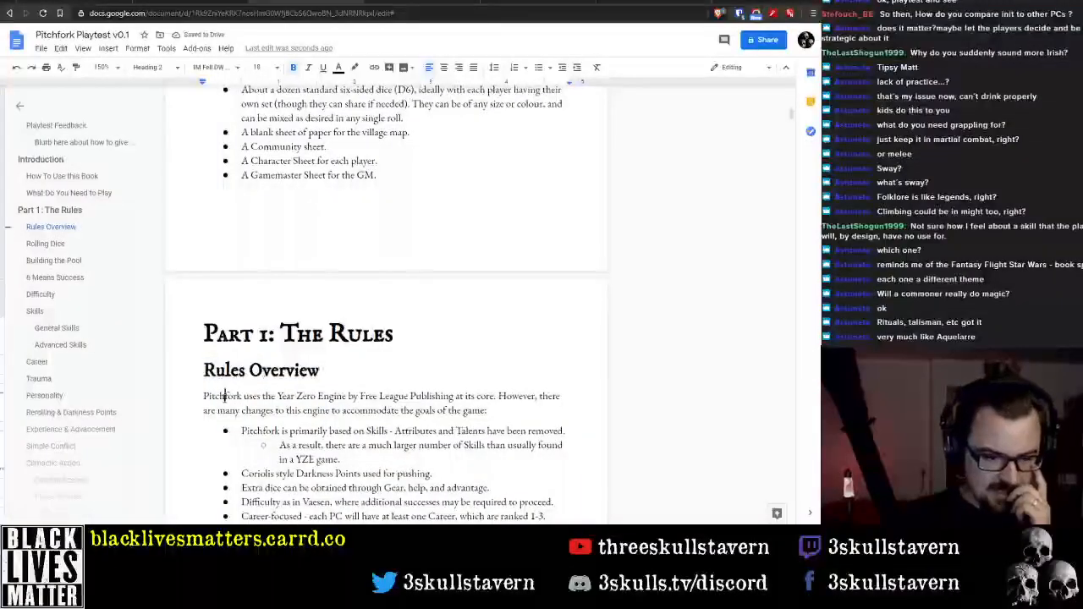
Update the Heading 2 style to match the Rules Overview heading
triple_click(251, 370)
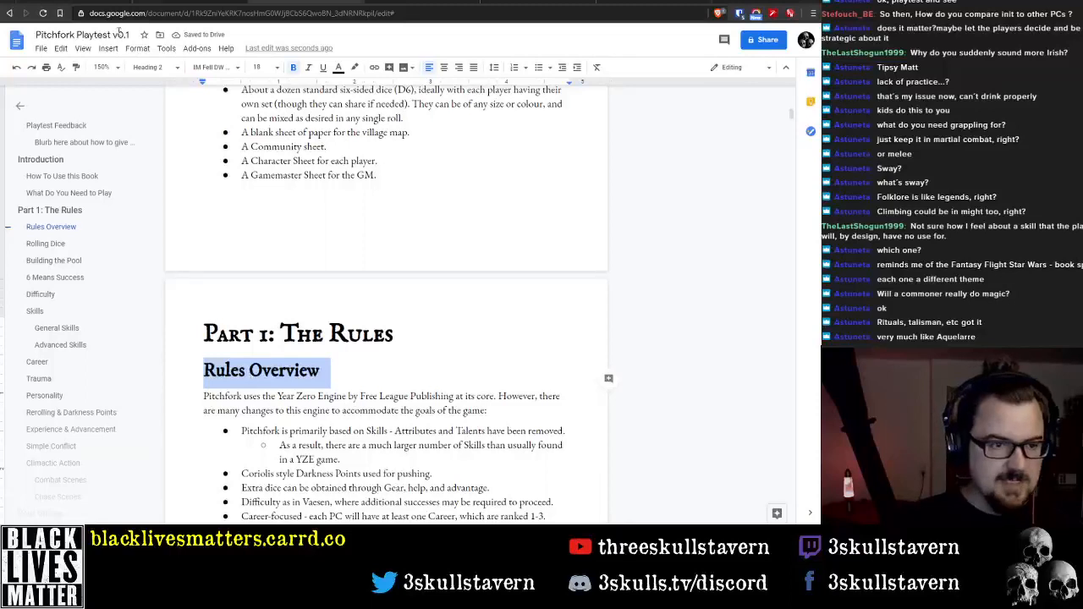
click(161, 71)
mouse_move(203, 223)
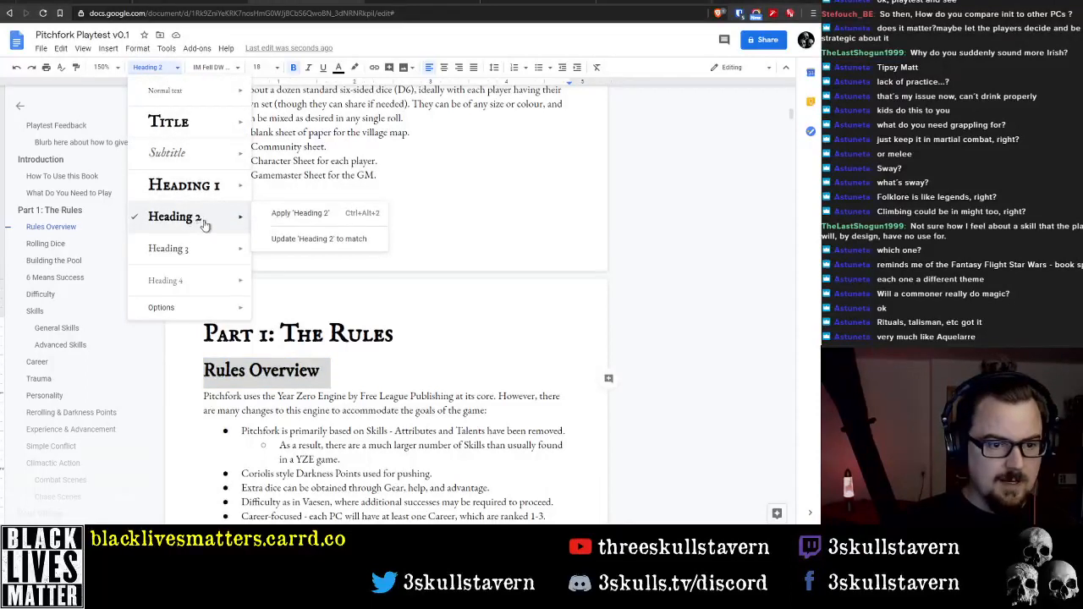
click(286, 237)
Check the custom spacing of the introductory paragraph under Rules Overview without changing it
triple_click(276, 406)
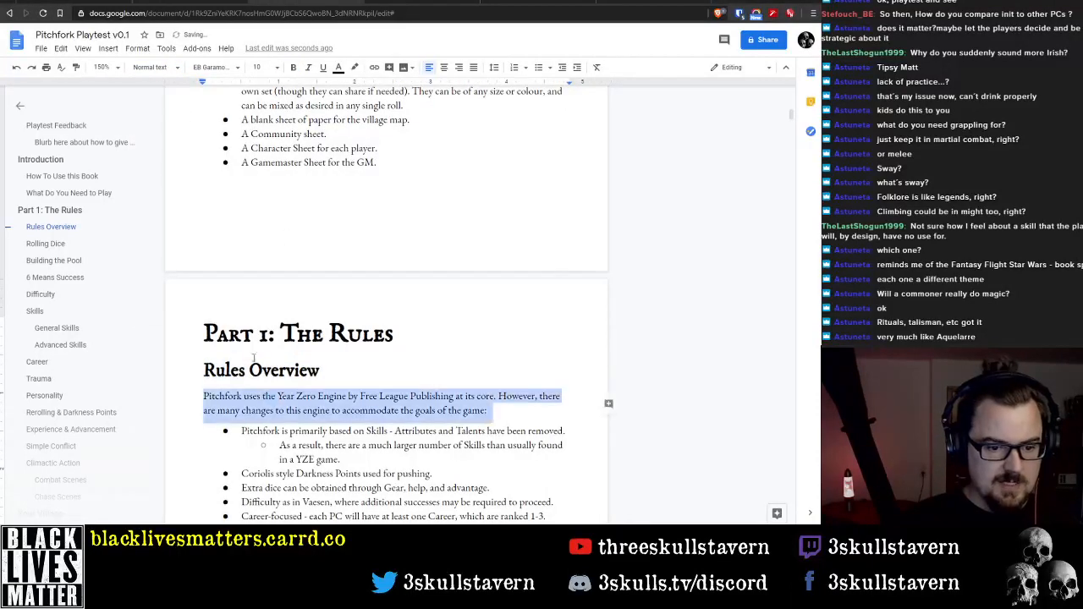
click(138, 48)
mouse_move(166, 51)
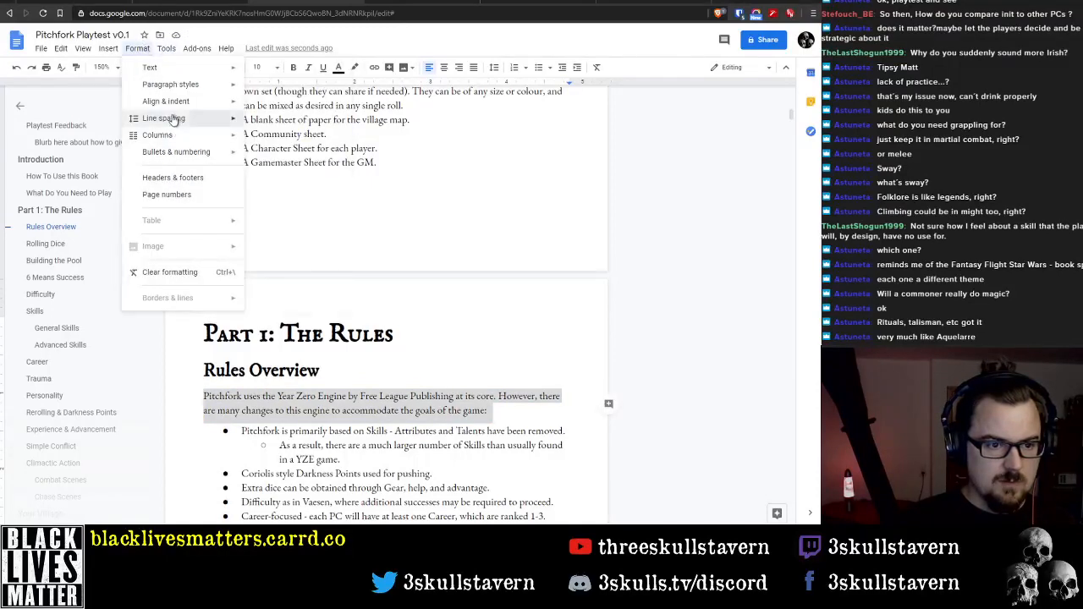
mouse_move(170, 119)
click(305, 245)
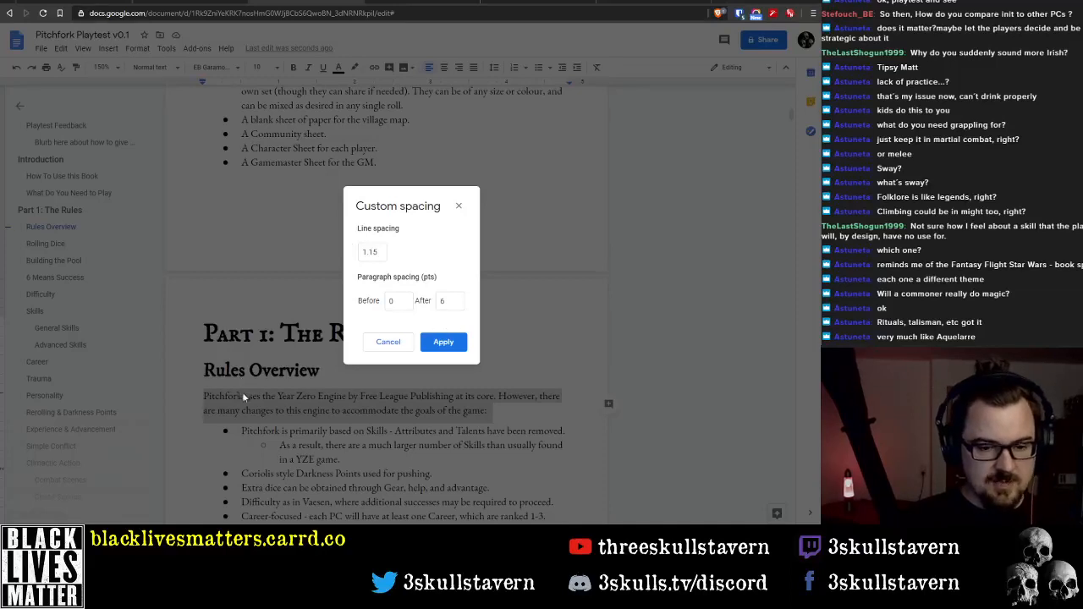
click(385, 345)
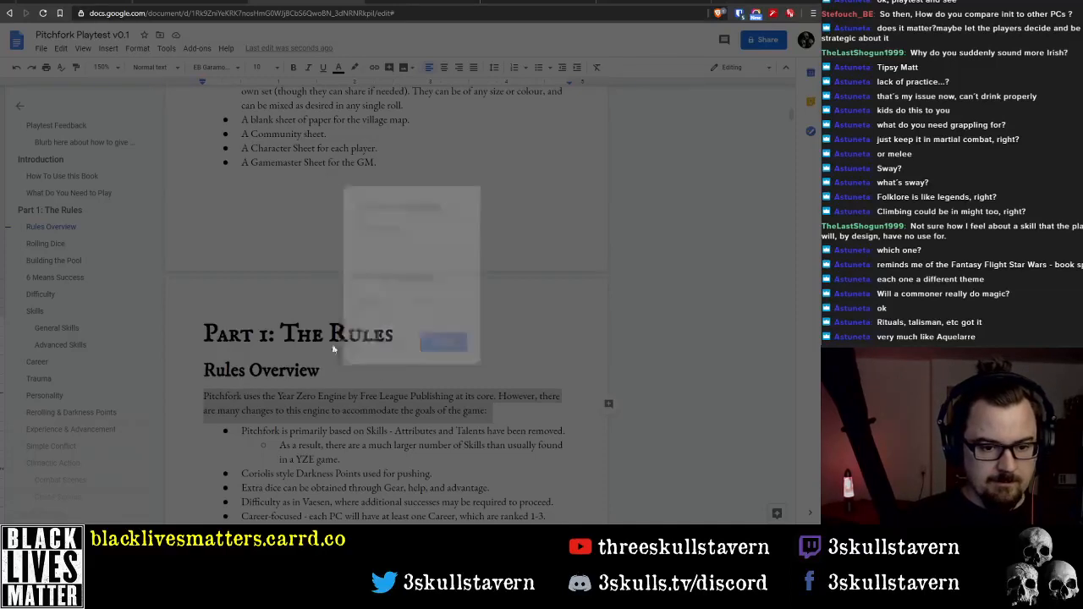
click(258, 354)
triple_click(258, 353)
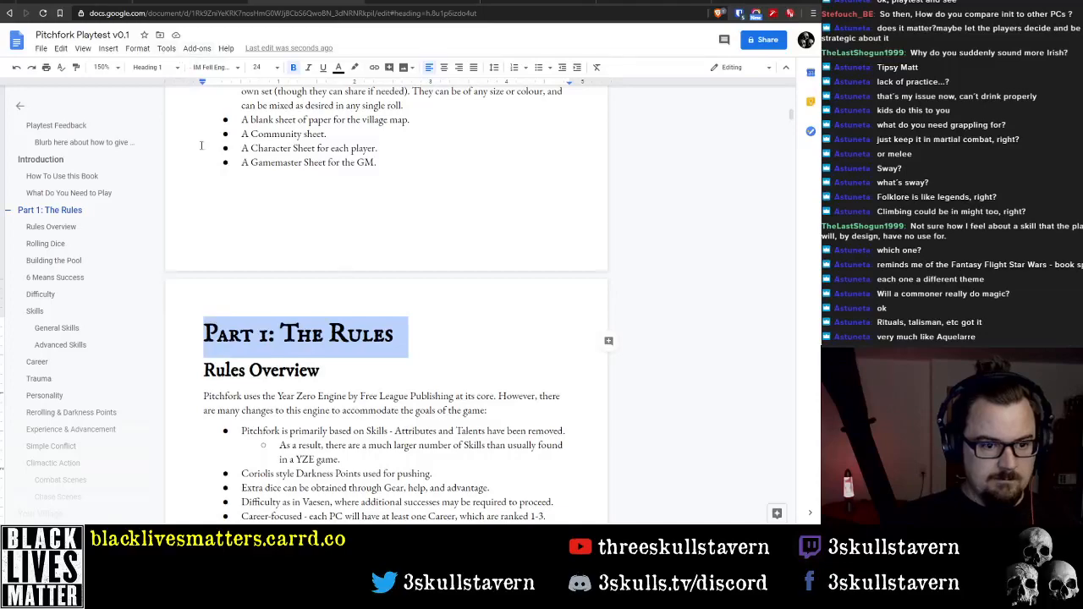
click(432, 374)
Review the heading spacing from Rolling Dice through the General and Advanced Skills to the empty Career section
scroll(432, 374, down, 15)
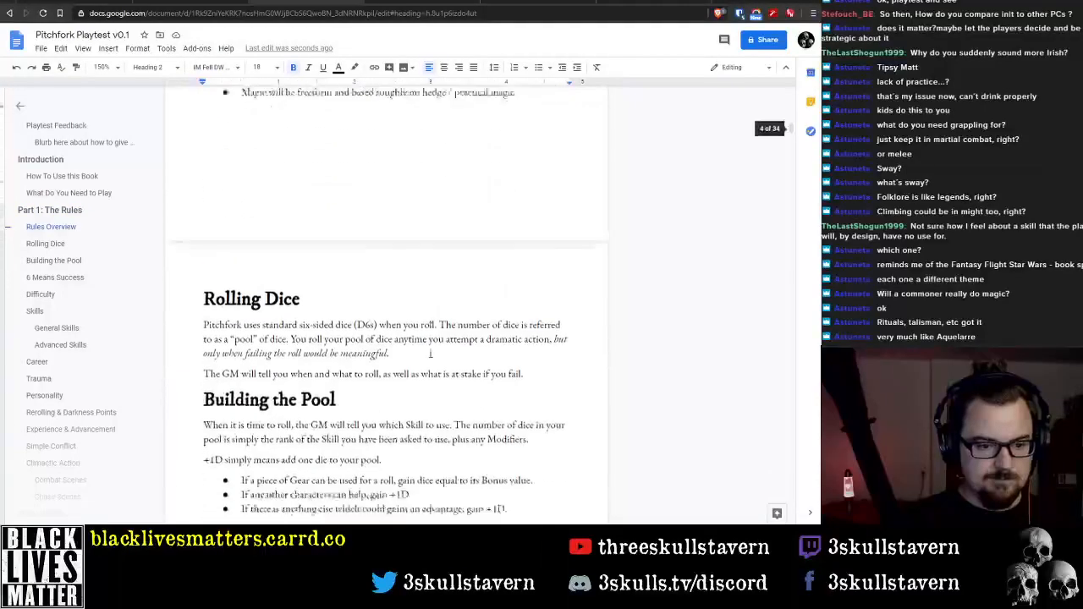
scroll(416, 328, down, 10)
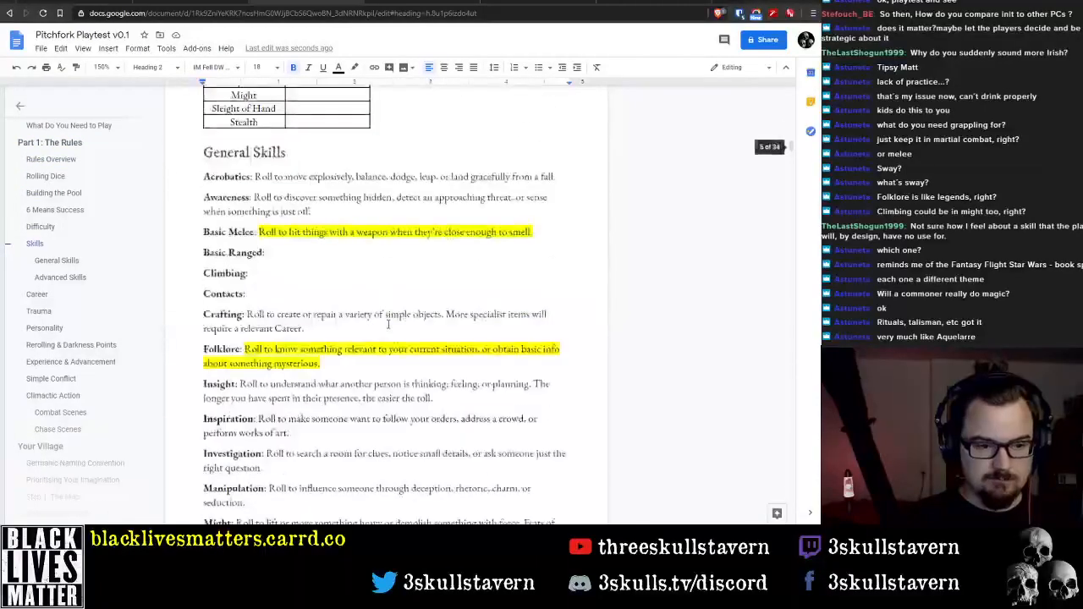
scroll(381, 321, down, 4)
scroll(363, 319, up, 5)
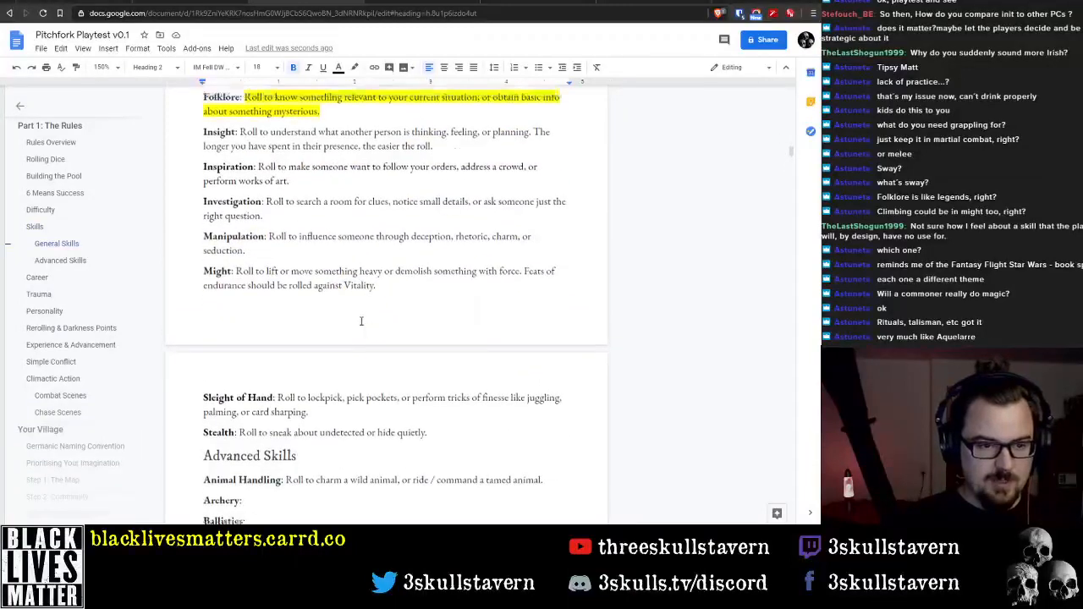
scroll(361, 326, up, 2)
scroll(321, 361, down, 6)
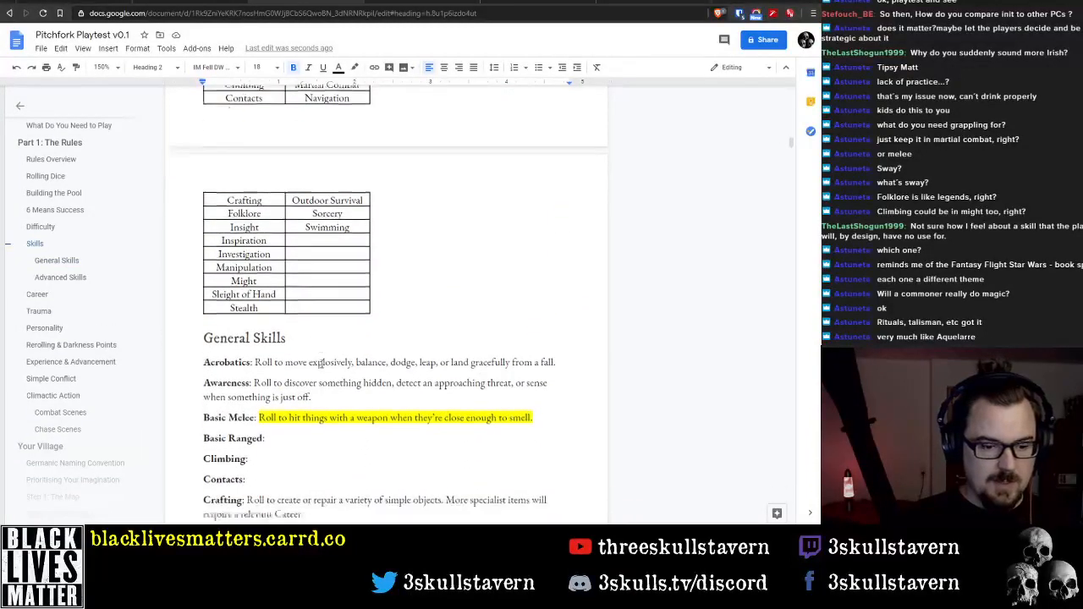
scroll(321, 361, down, 5)
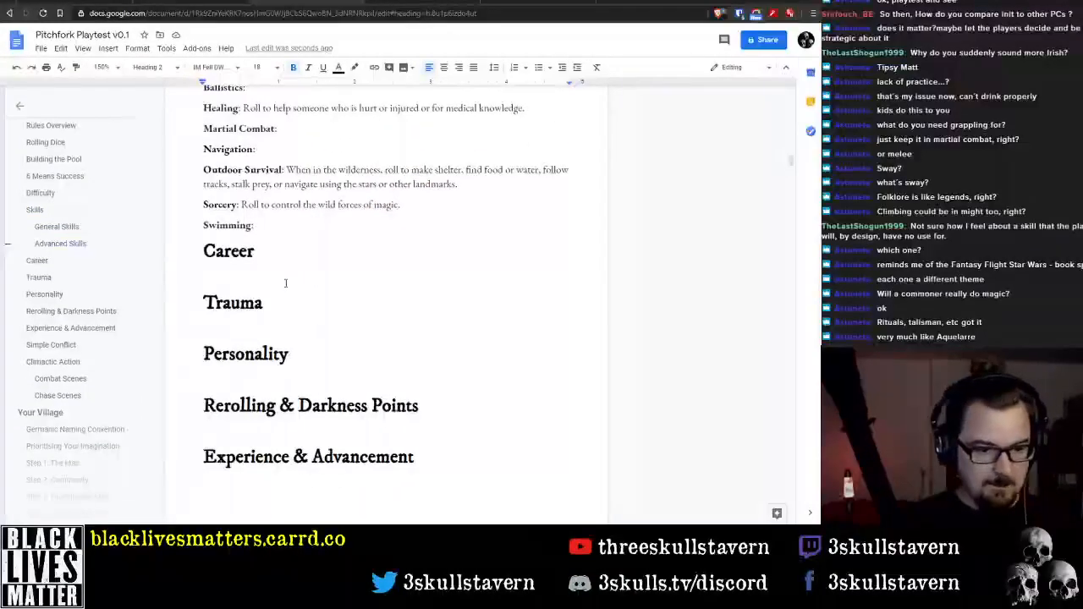
Examine the Careers rules in the Your Villager chapter and the village creation steps before it for reference
click(280, 272)
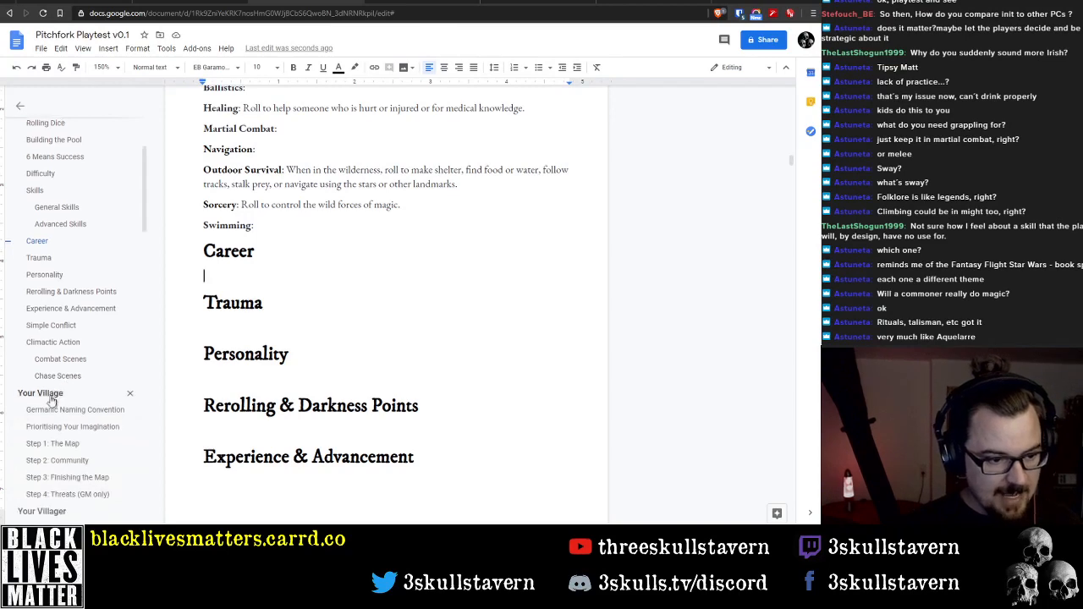
scroll(60, 377, down, 5)
scroll(60, 314, up, 2)
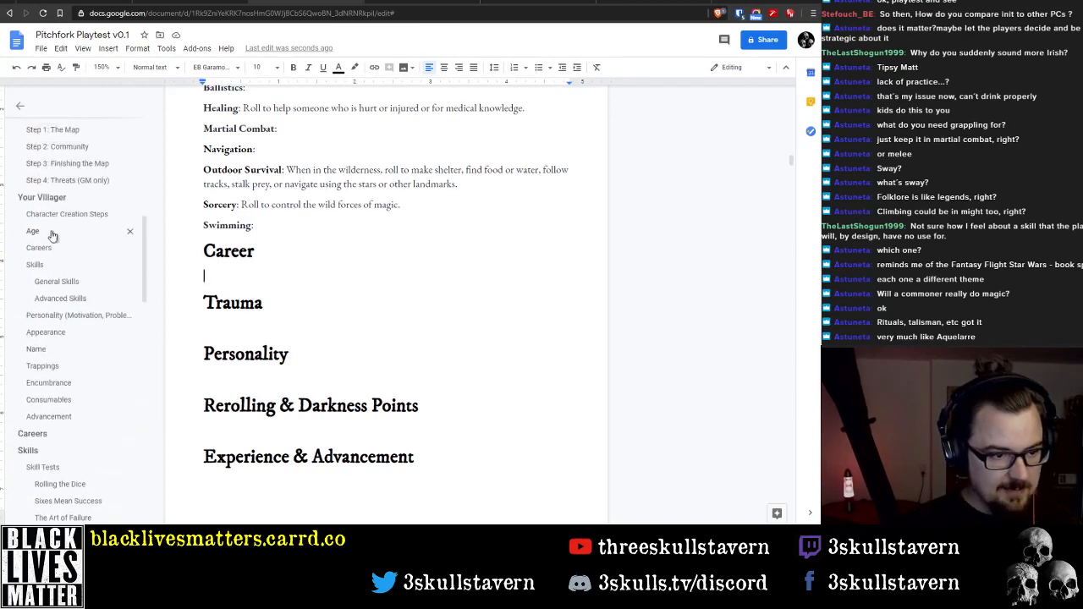
click(49, 245)
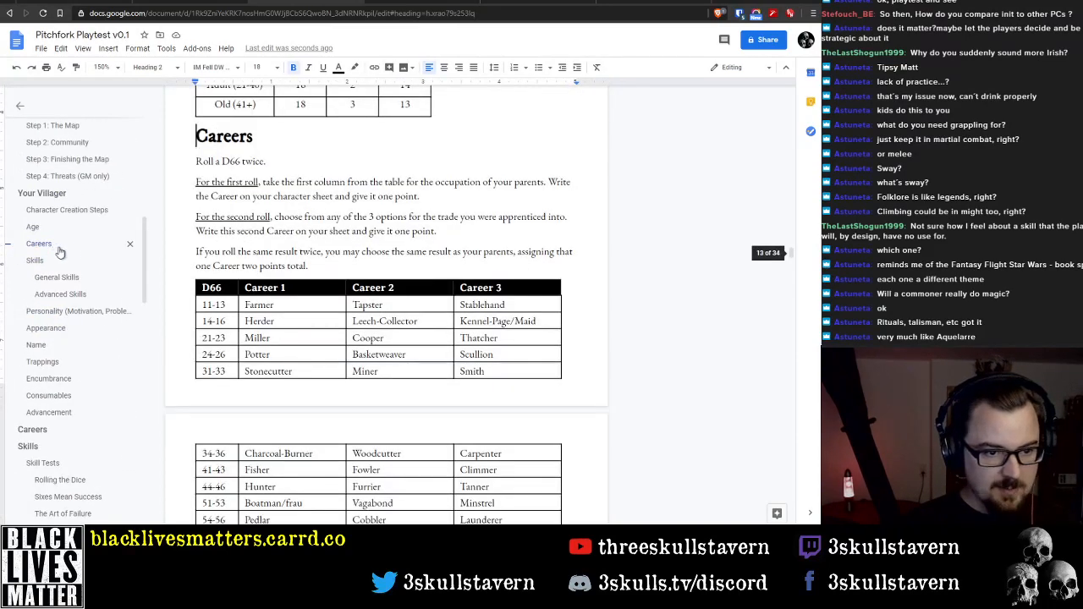
scroll(388, 275, up, 2)
scroll(390, 284, up, 8)
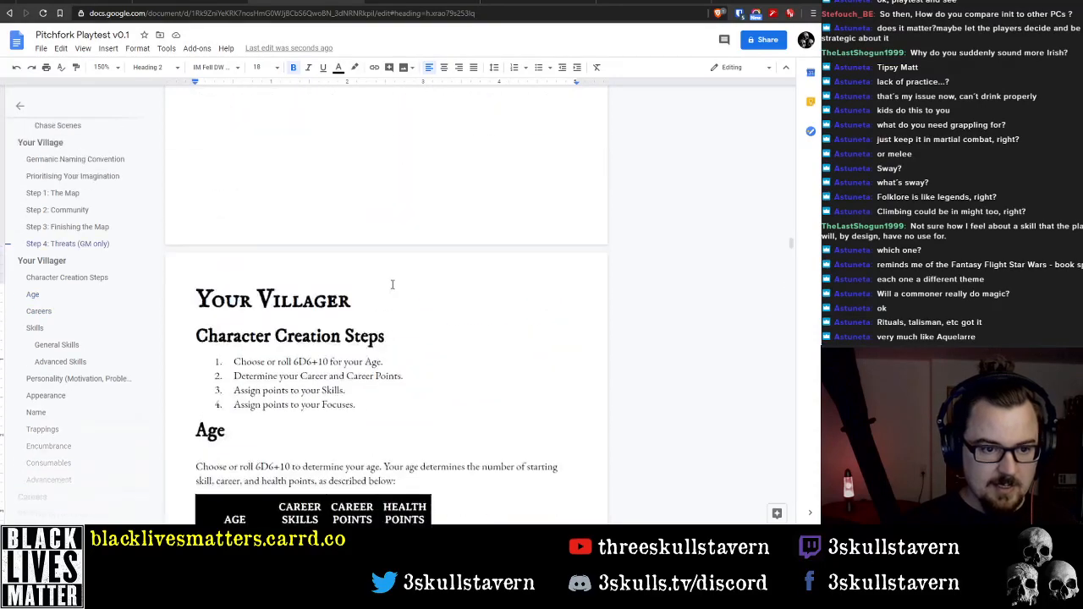
scroll(391, 286, down, 4)
scroll(391, 288, up, 4)
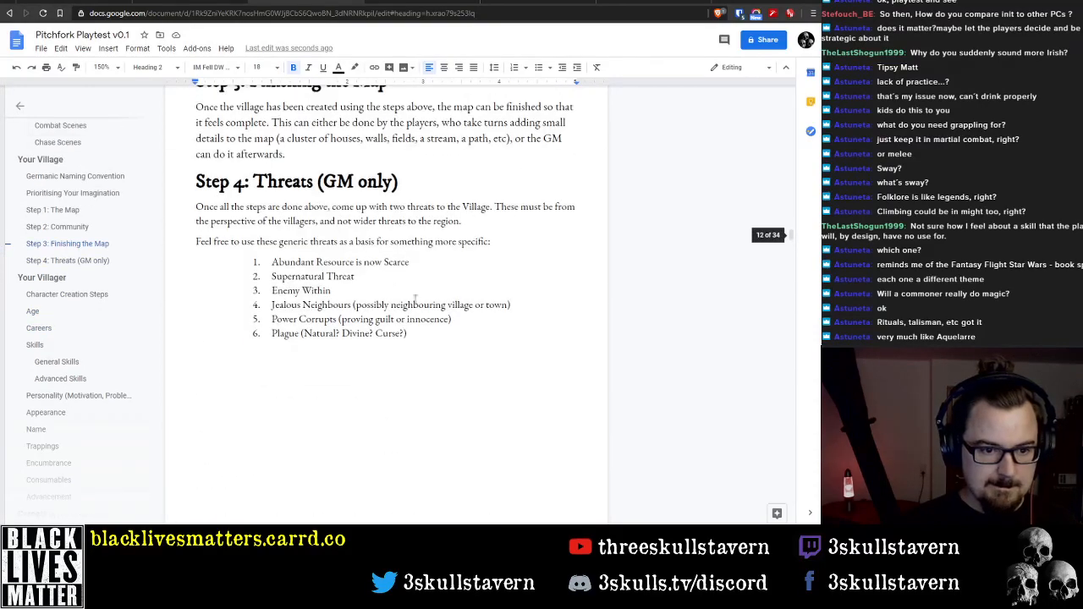
scroll(610, 342, up, 15)
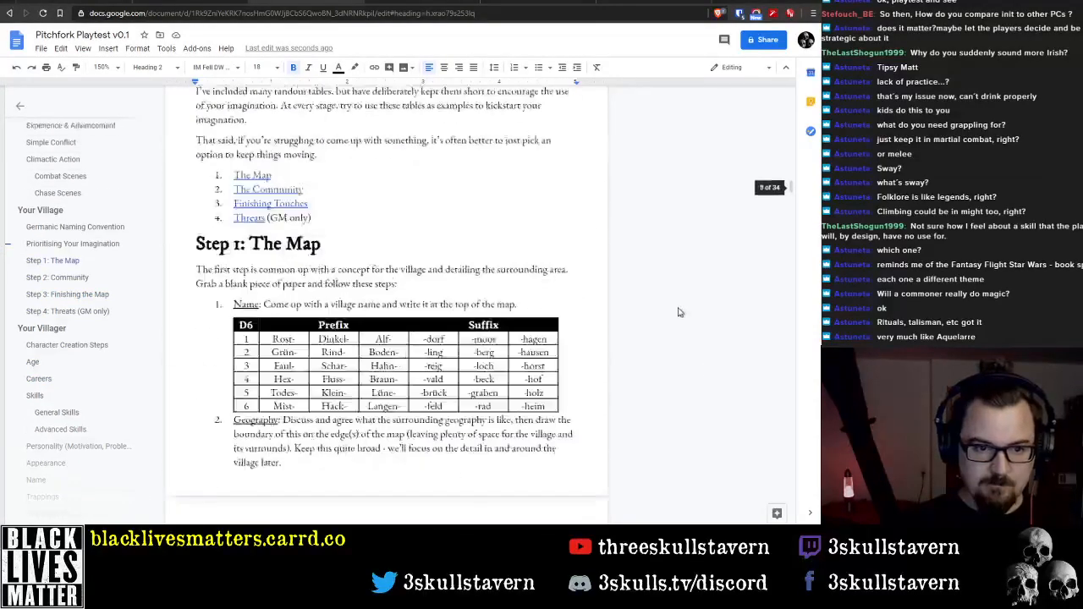
scroll(669, 309, up, 15)
scroll(393, 279, down, 5)
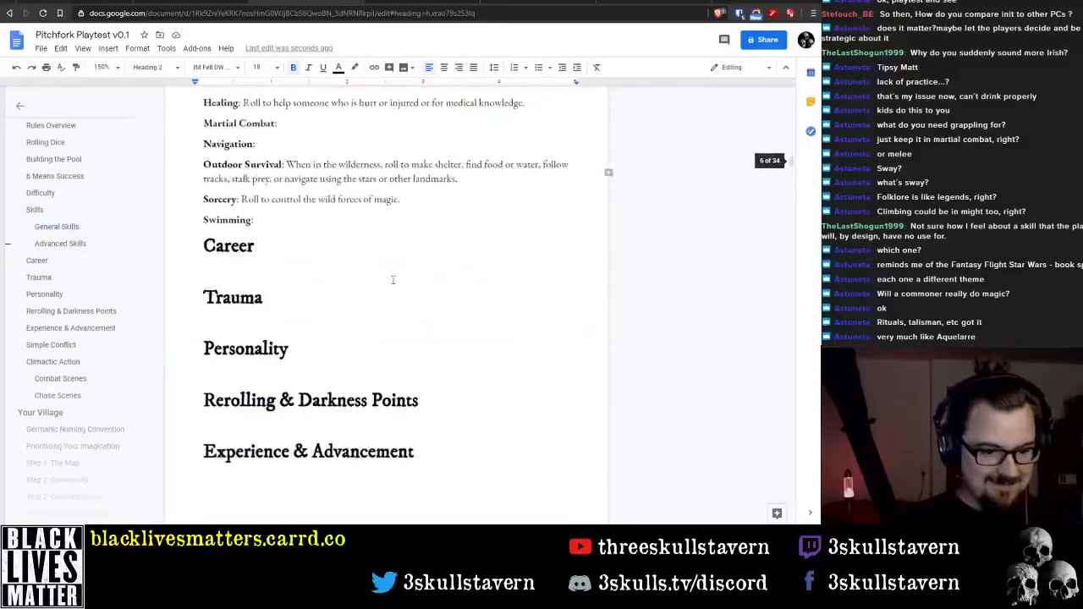
Start the Career section's body text with "Your Villager is assumed to have at least one profession"
click(273, 268)
text(Your Villager)
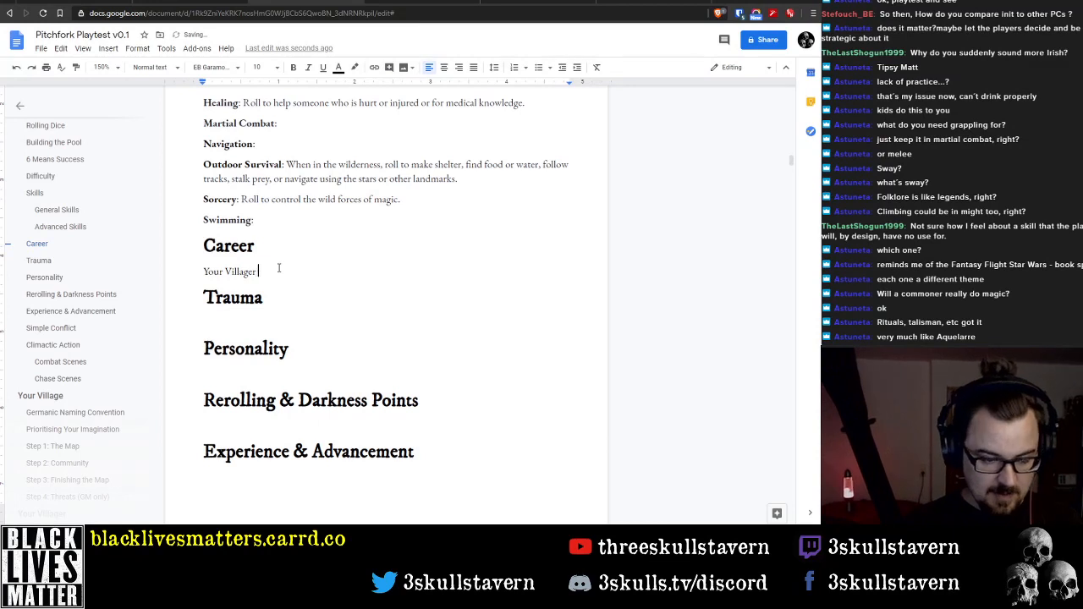
text( is assi)
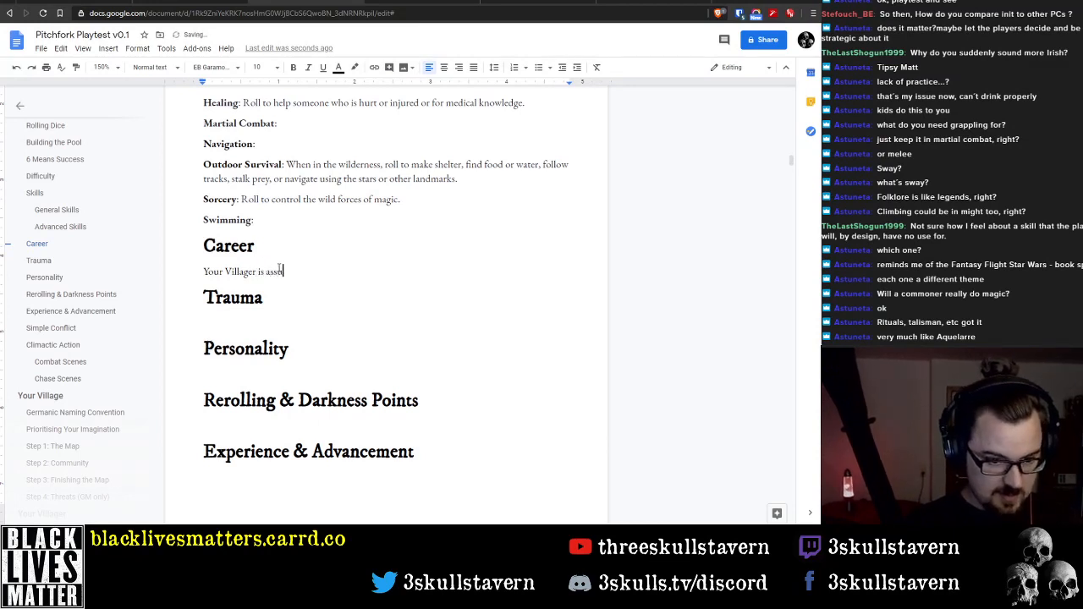
text(med to b)
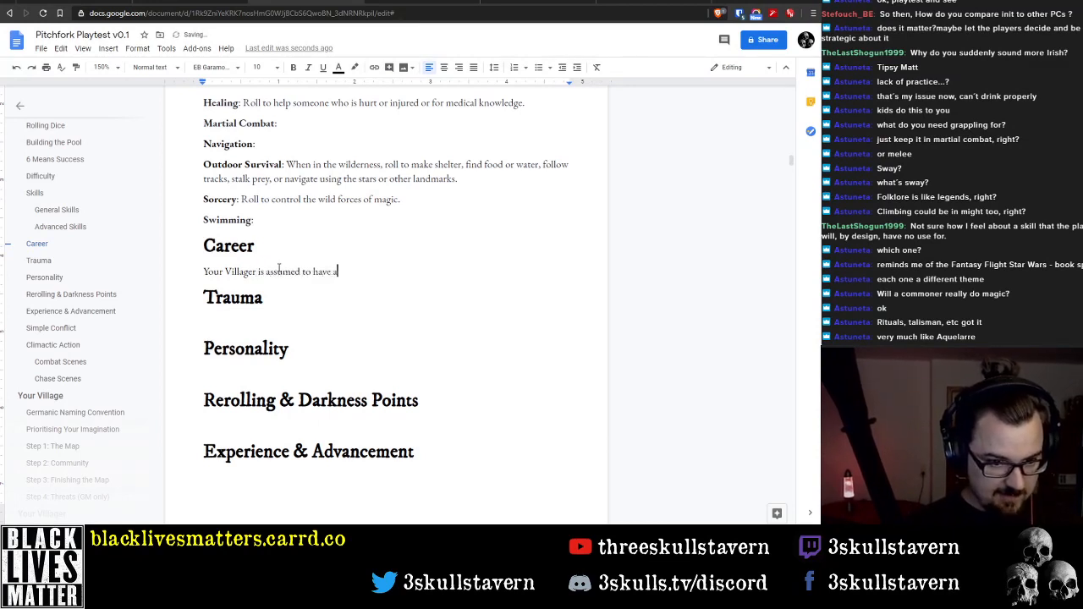
text(ave at least one )
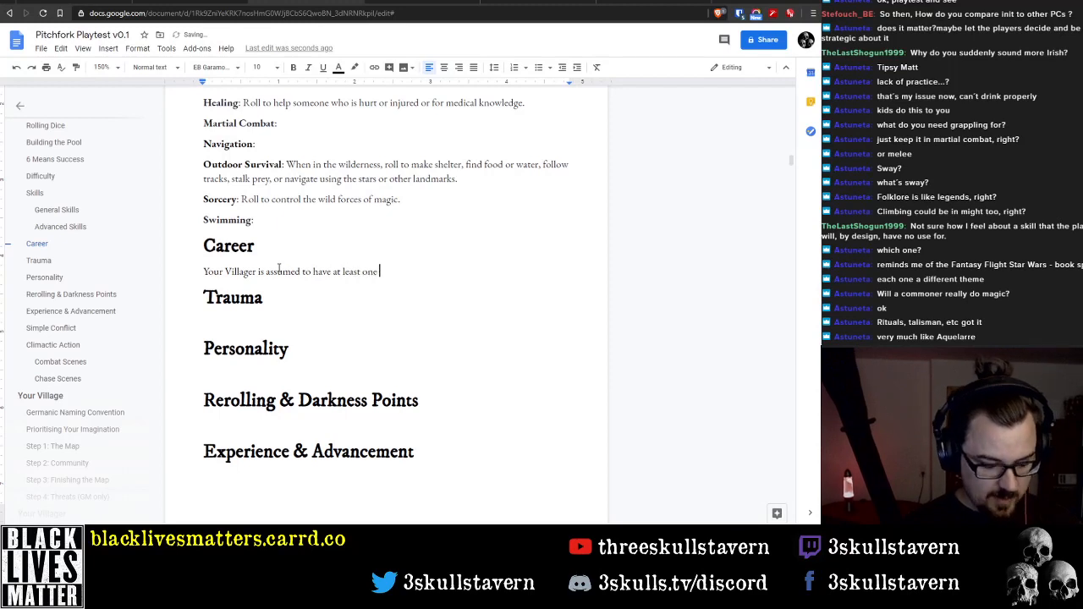
text(occu)
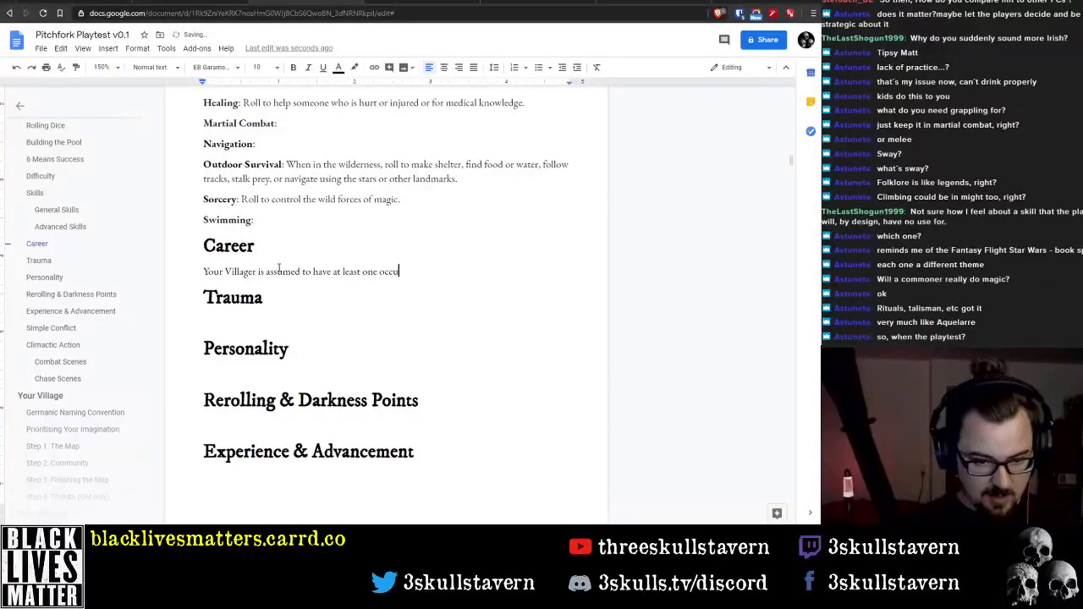
key(BackSpace)
key(BackSpace)
key(BackSpace)
key(BackSpace)
text(p)
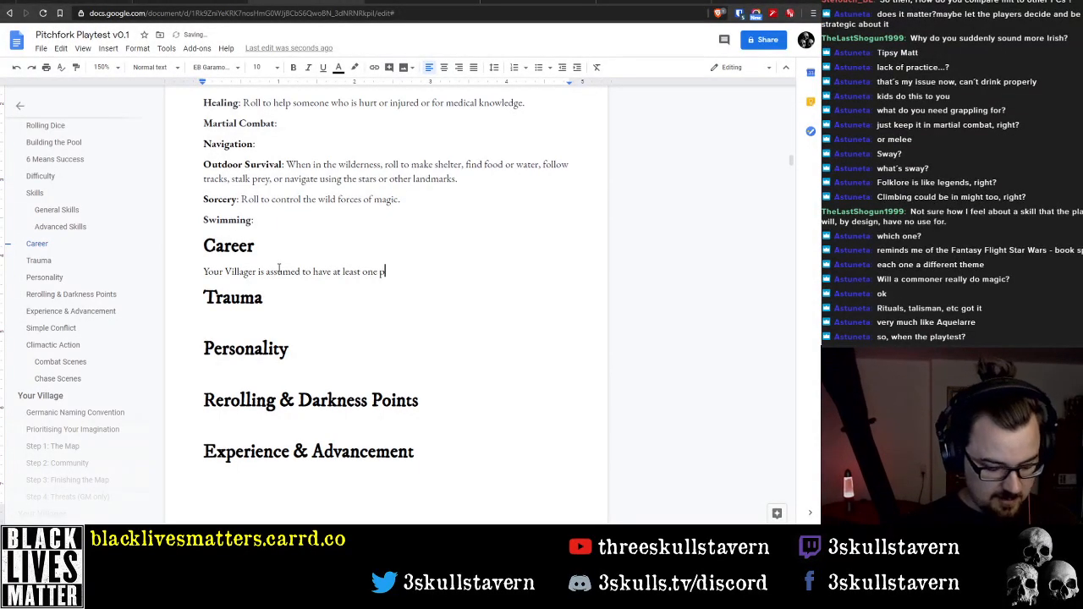
text(rofession)
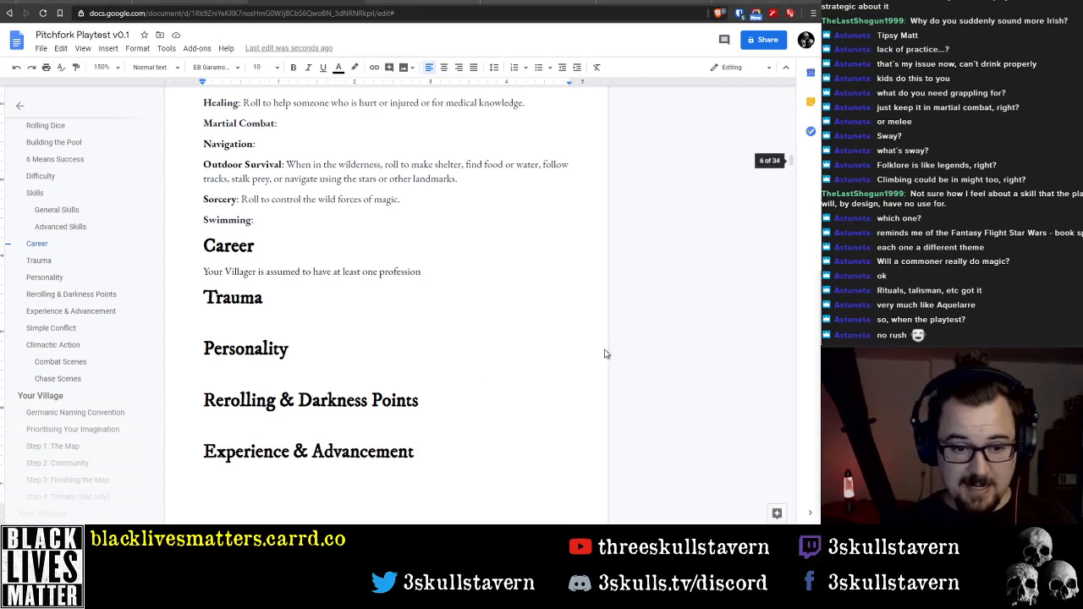
double_click(460, 276)
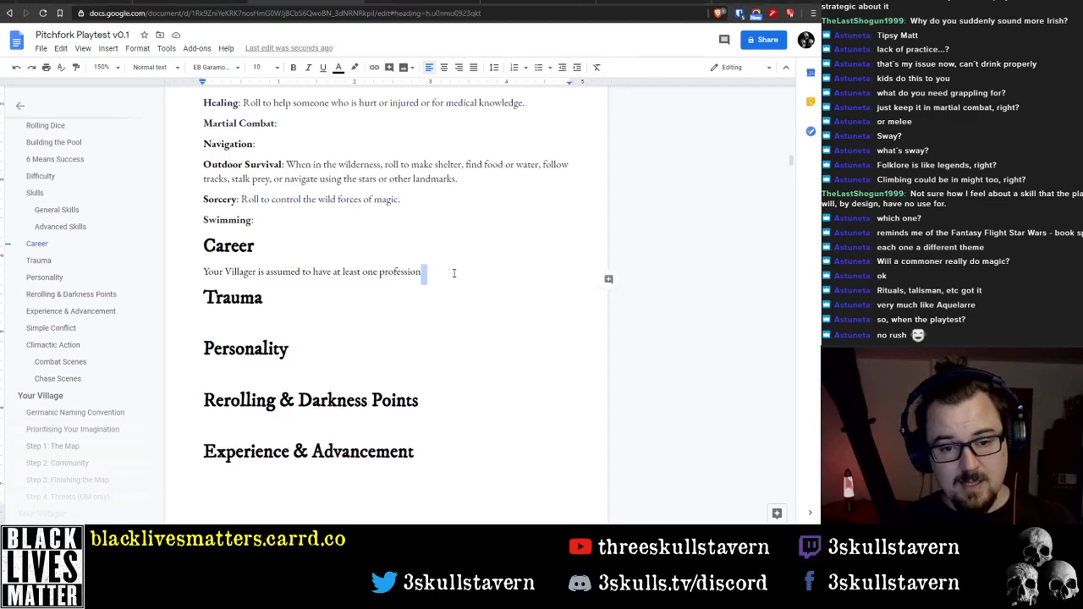
click(454, 272)
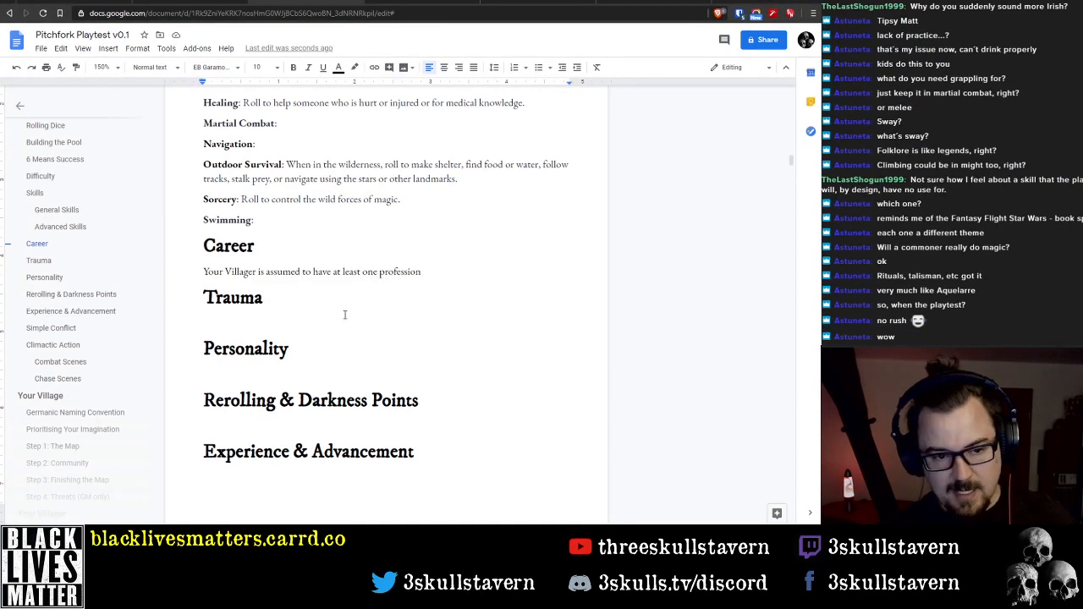
Review the Part 1 rules from the Rules Overview through the General and Advanced Skills to the Career section for reference
scroll(345, 315, up, 15)
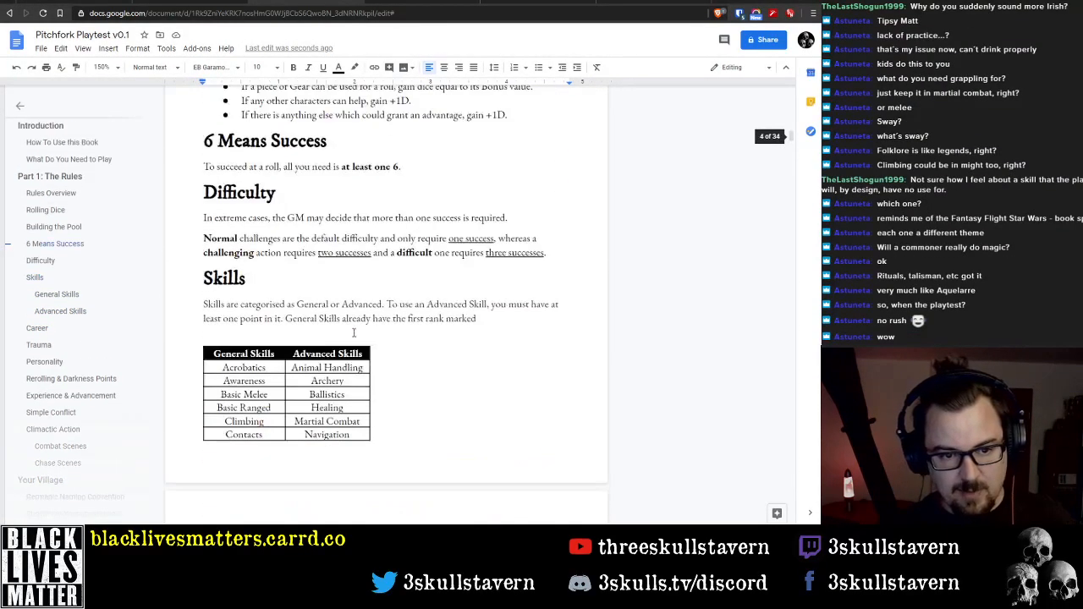
scroll(354, 333, up, 15)
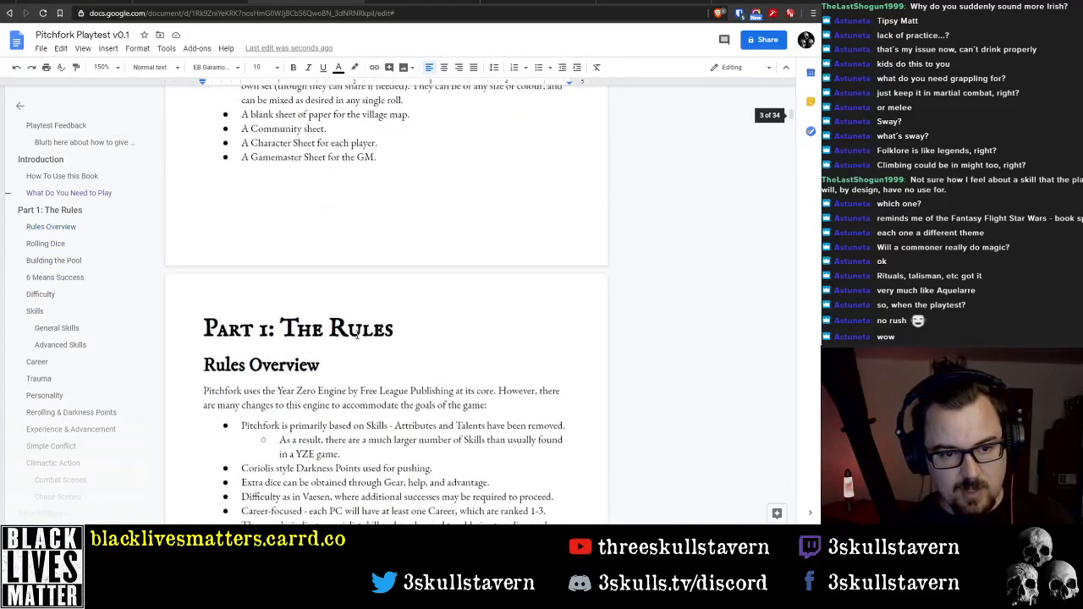
scroll(356, 334, down, 5)
scroll(264, 246, up, 3)
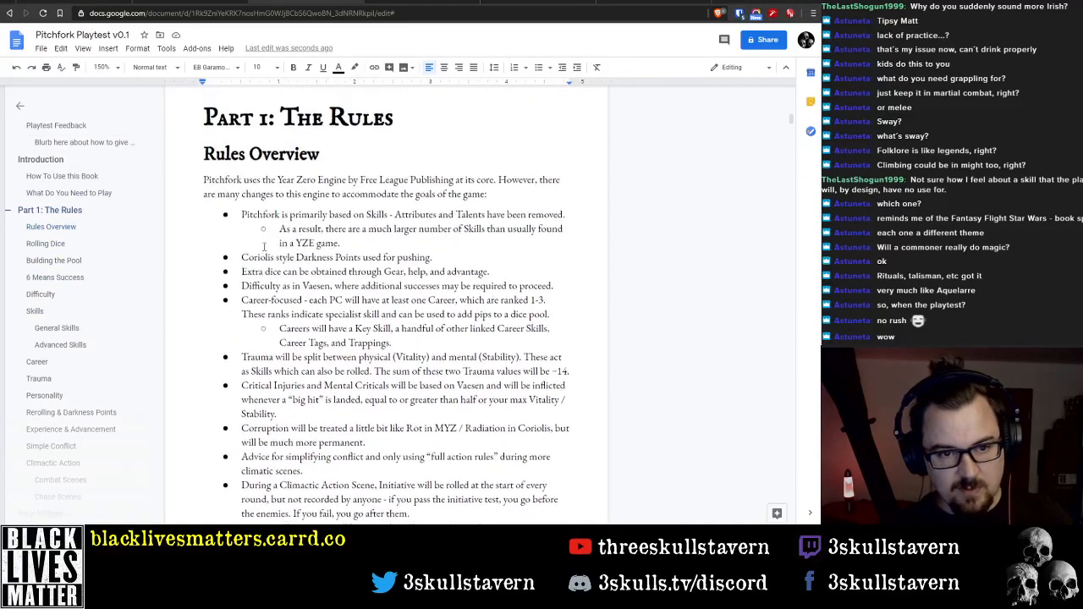
scroll(321, 333, down, 10)
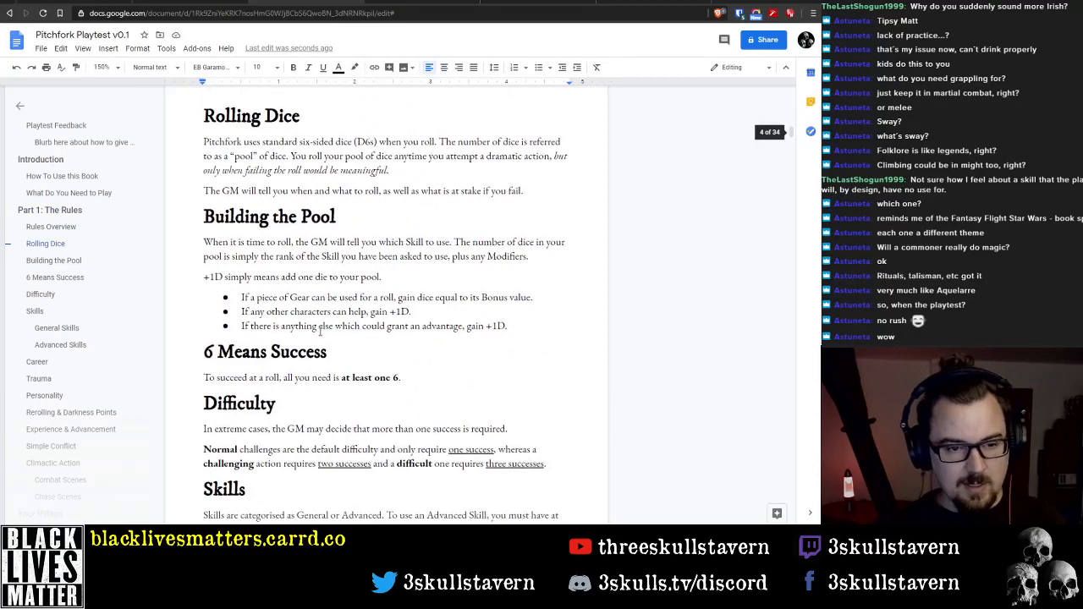
scroll(319, 331, down, 5)
scroll(317, 330, down, 7)
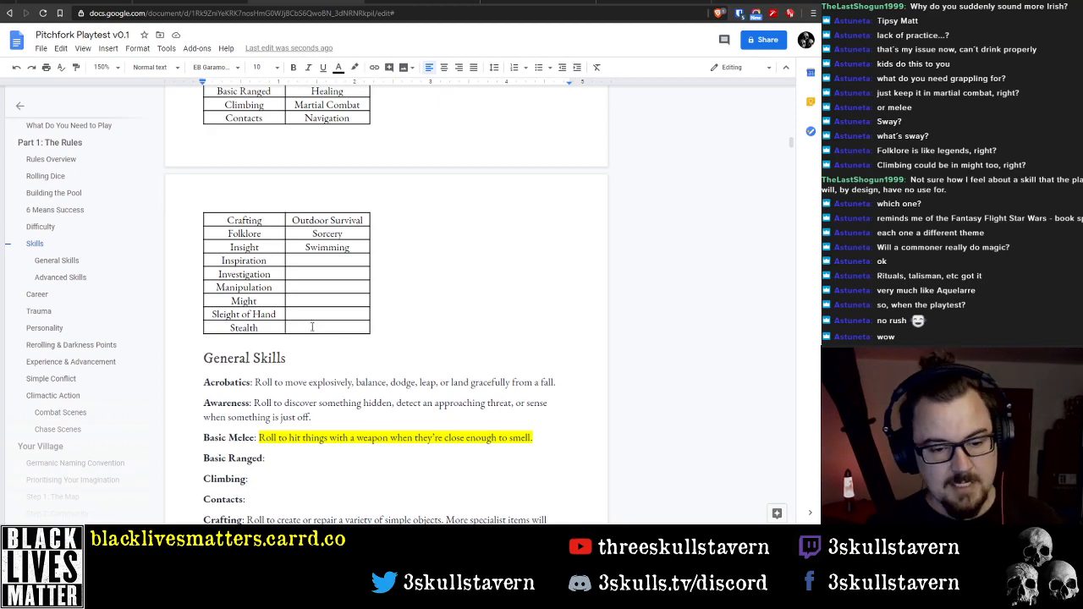
scroll(308, 315, down, 12)
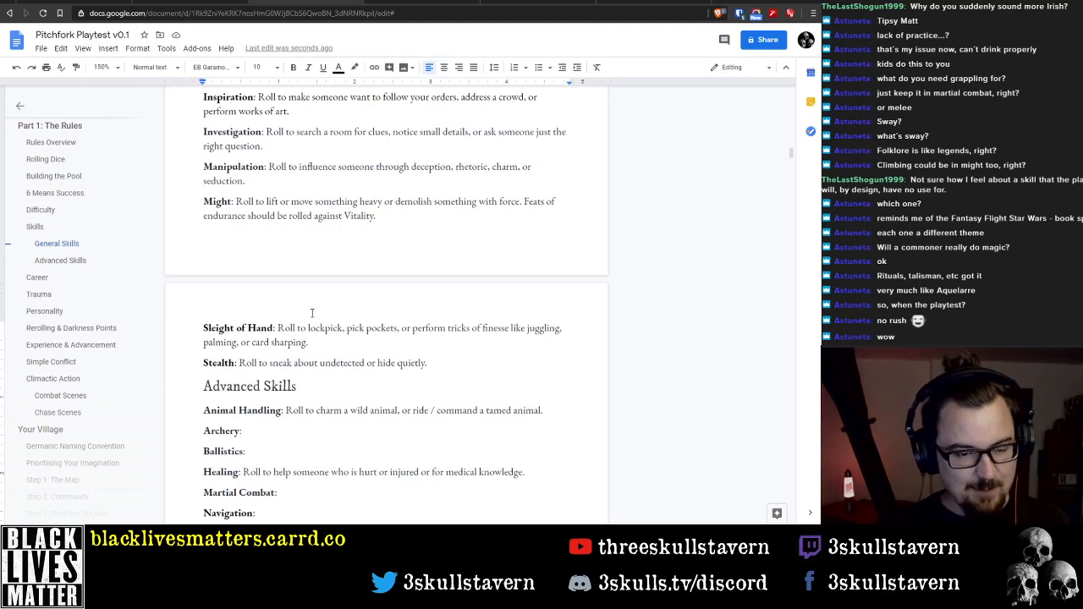
scroll(388, 408, down, 6)
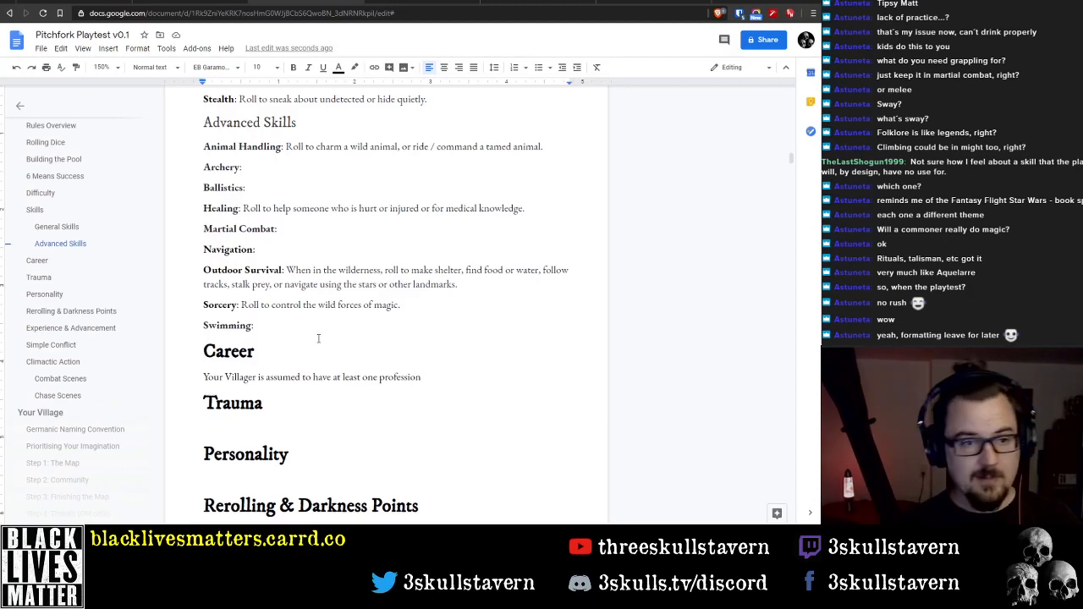
click(137, 48)
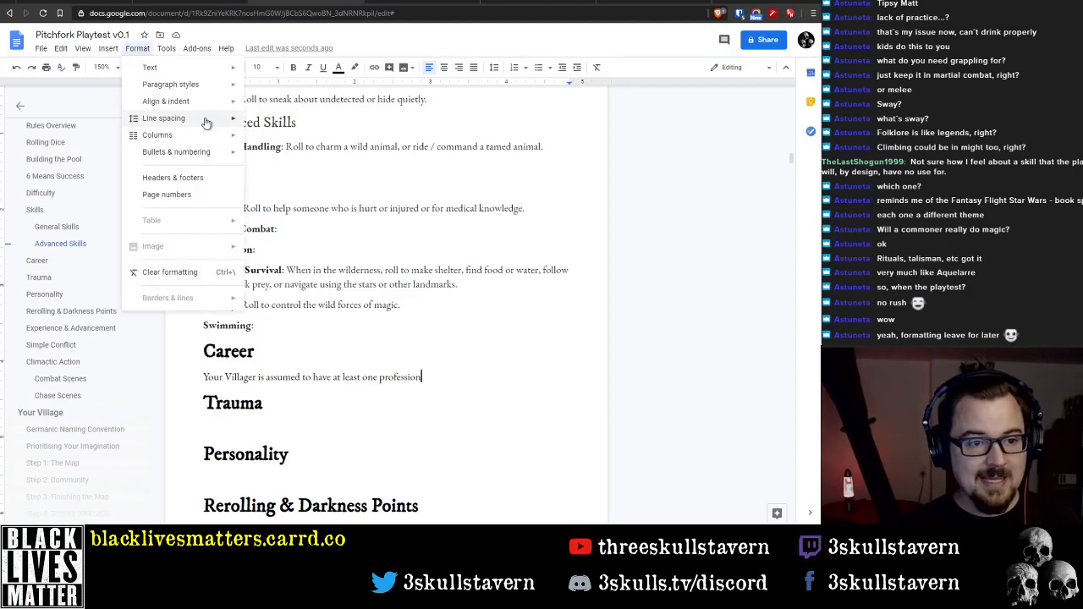
mouse_move(208, 118)
click(498, 386)
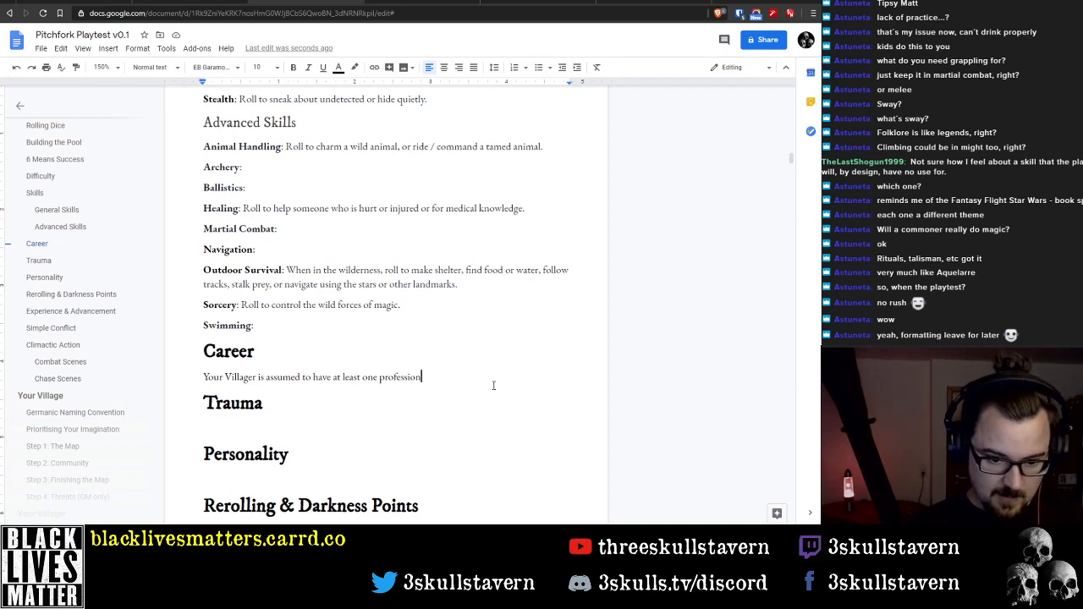
Complete the first Career sentence by adding "at character creation" after "profession"
text(, a)
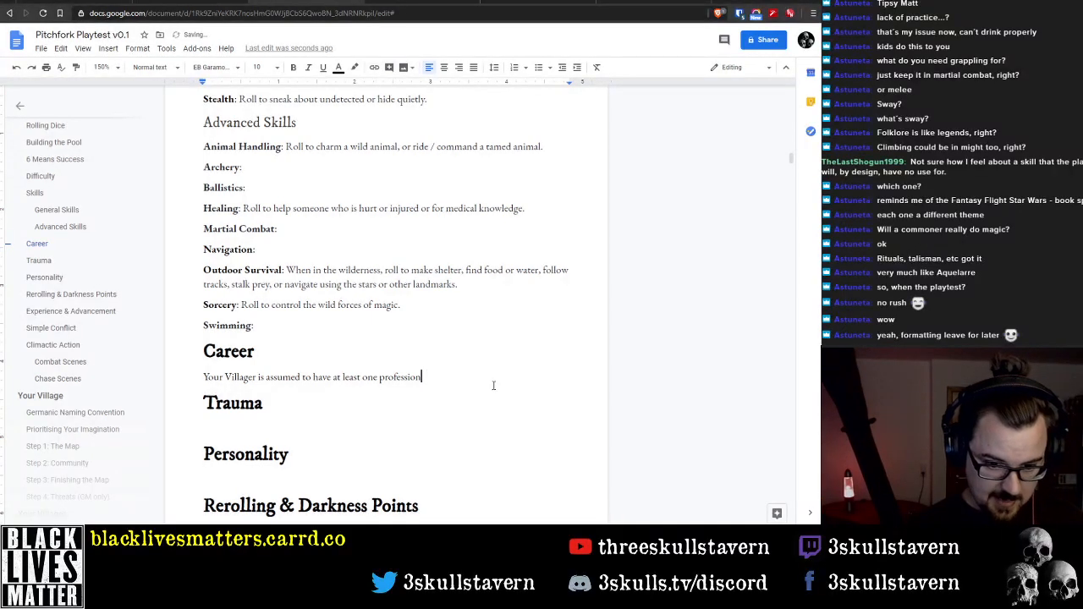
text( at a)
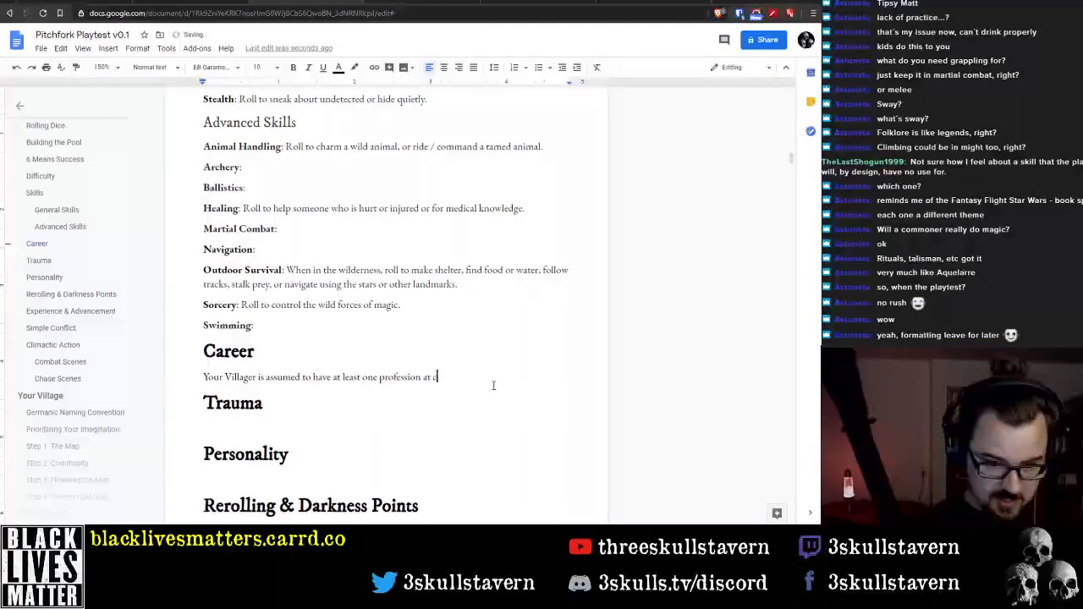
text(haracter crea)
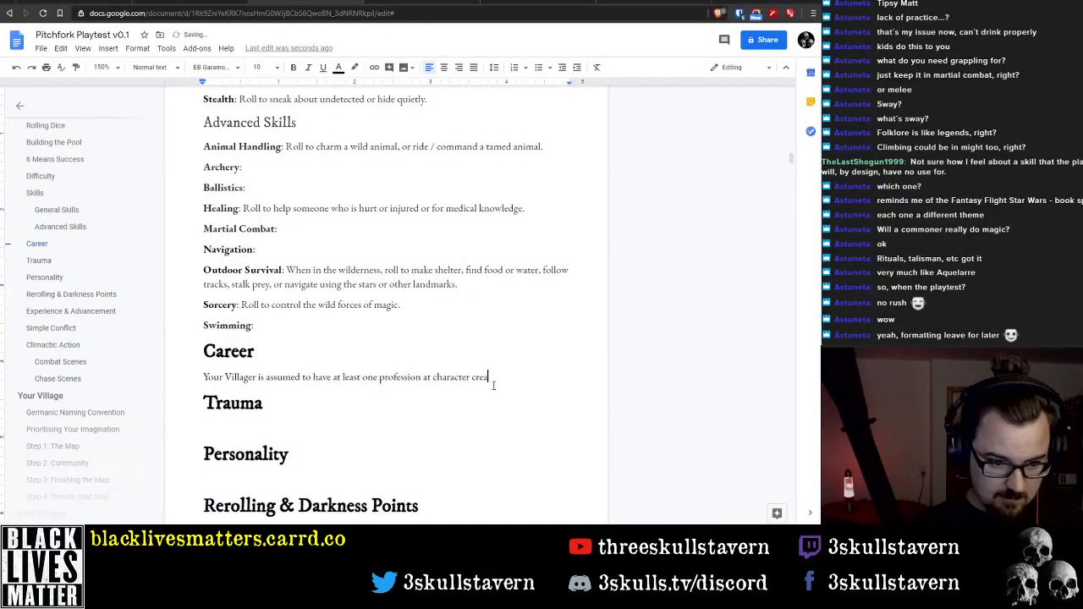
text(tion, and)
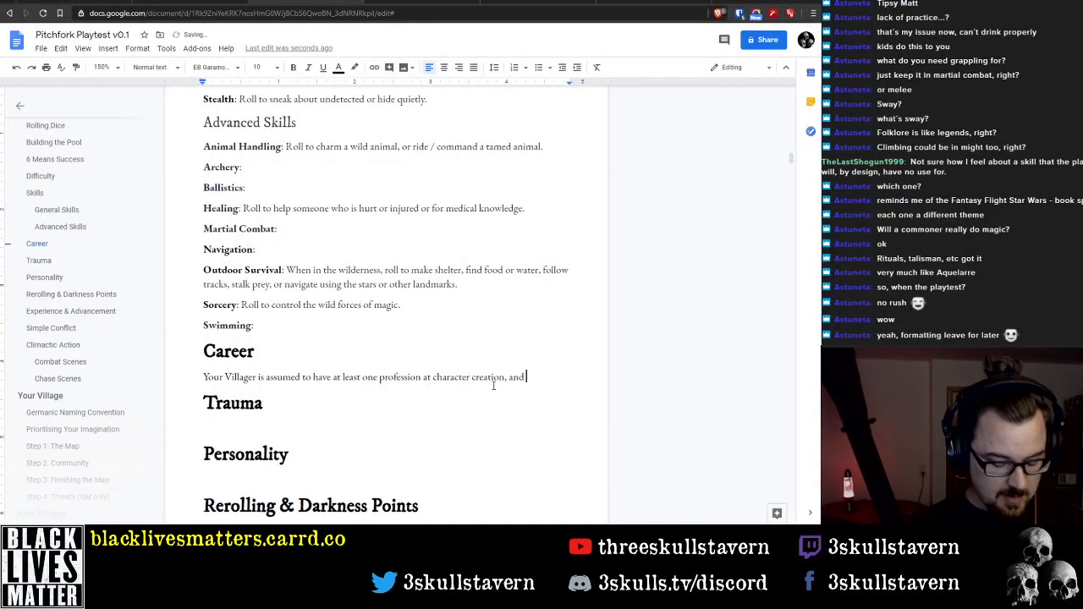
key(BackSpace)
key(BackSpace)
key(BackSpace)
key(BackSpace)
key(BackSpace)
key(BackSpace)
Begin a second Career sentence reading "Each Career is ranked 1-3 (Apprentice, Journeyman, Master)"
text(. E)
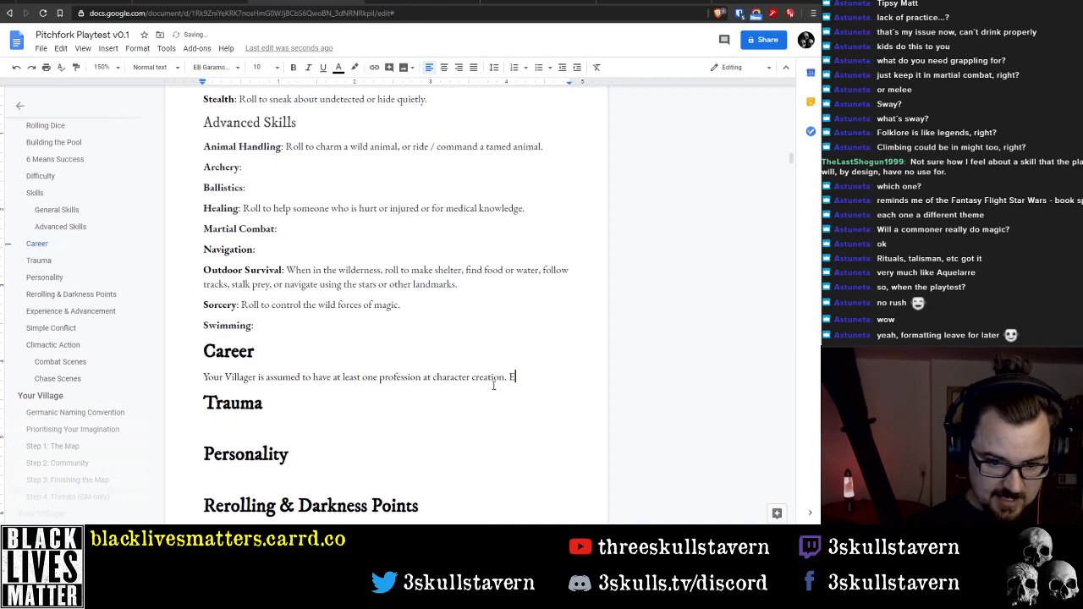
text(ach Career)
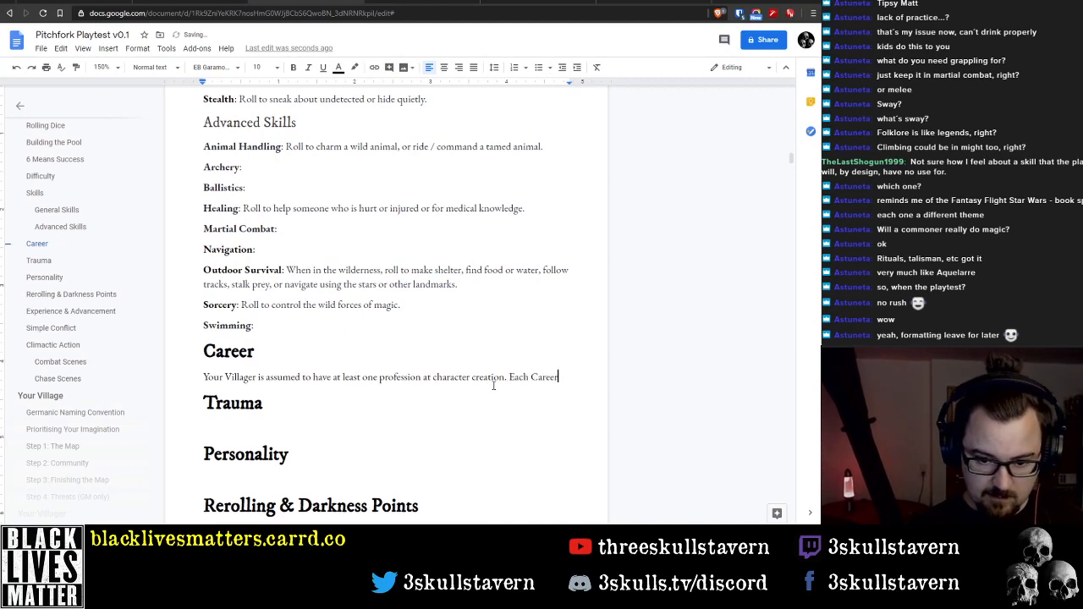
text( is ranked 1)
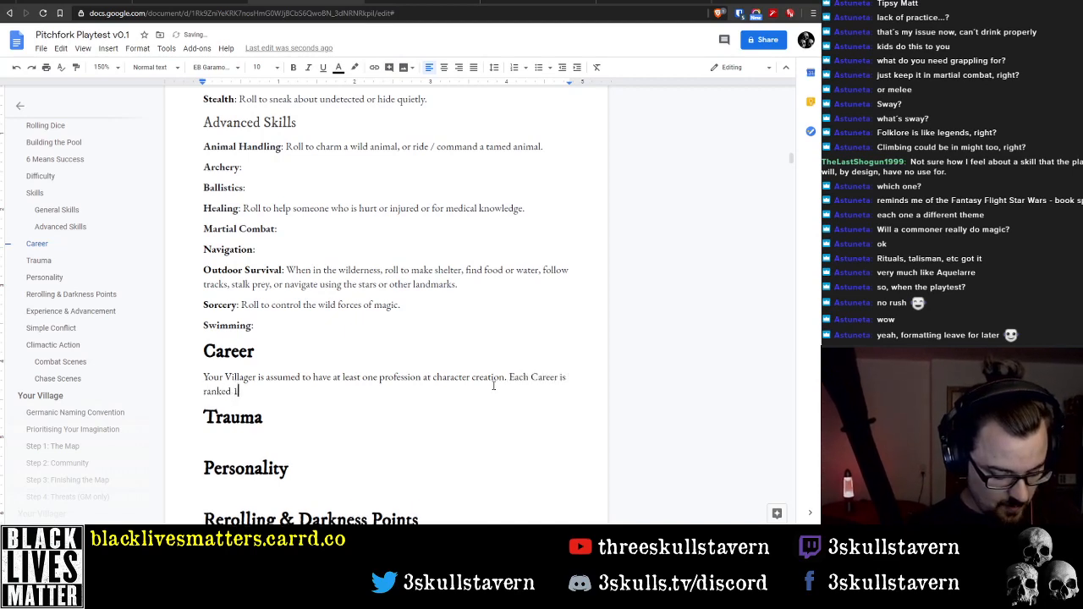
text(-3)
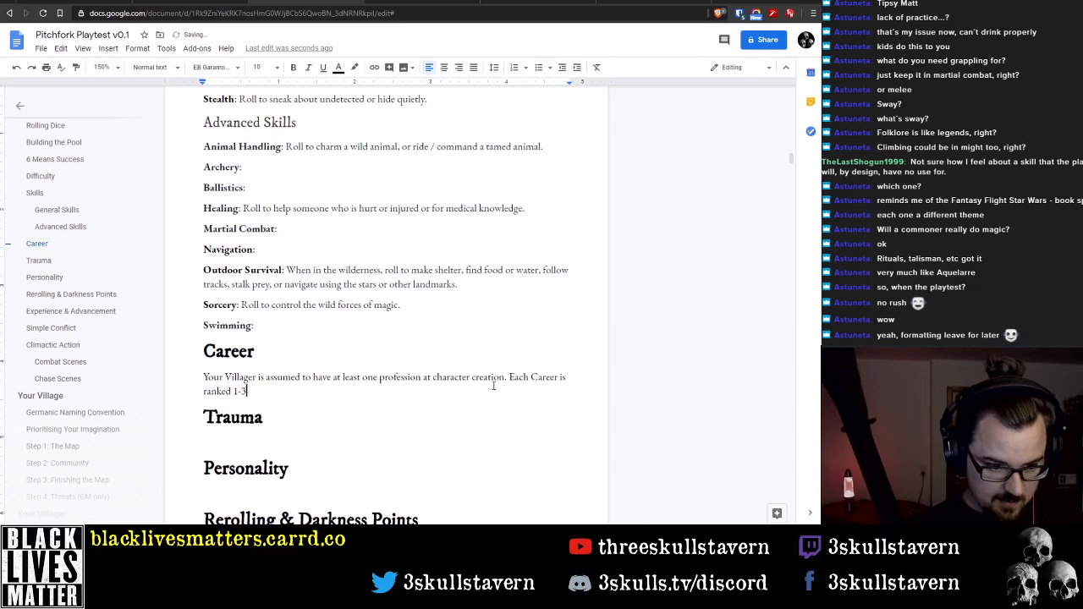
text( (Apprentic)
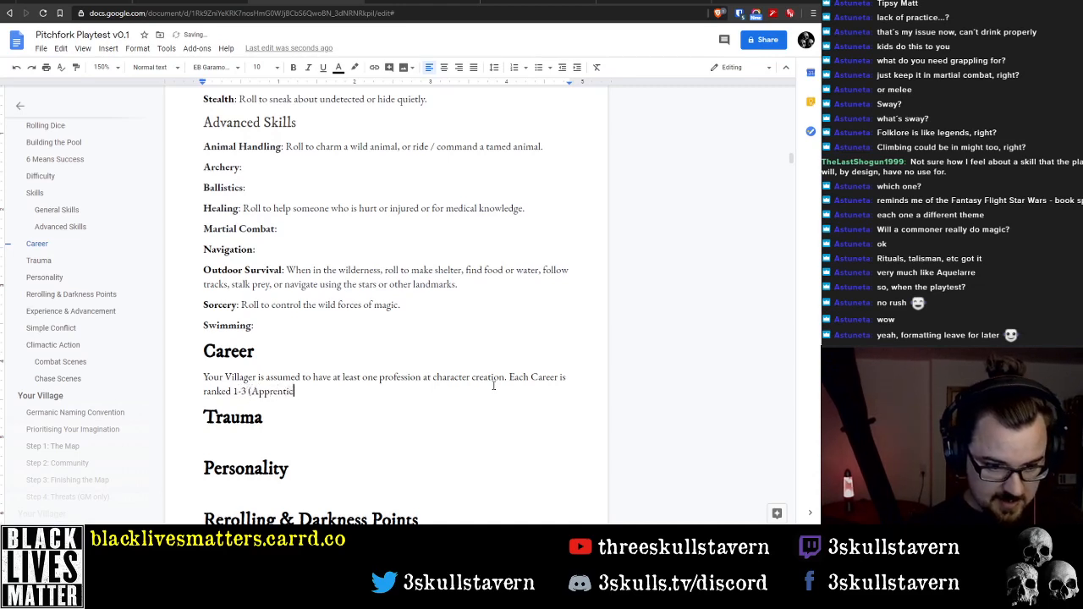
text(e, JOurne)
key(BackSpace)
key(BackSpace)
key(BackSpace)
key(BackSpace)
key(BackSpace)
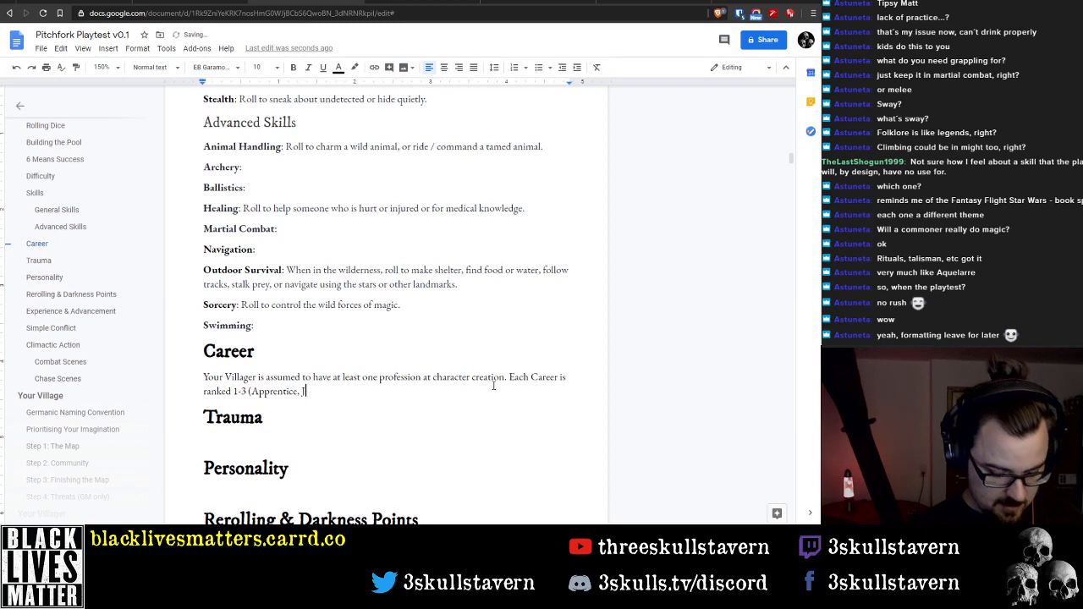
text(ourneyman, M)
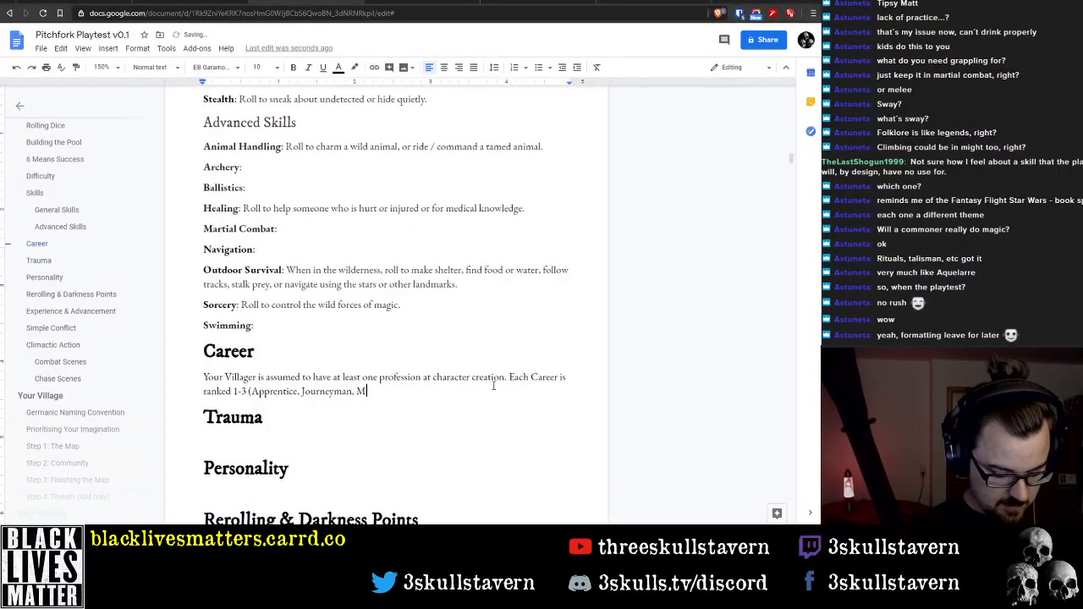
text(aster), )
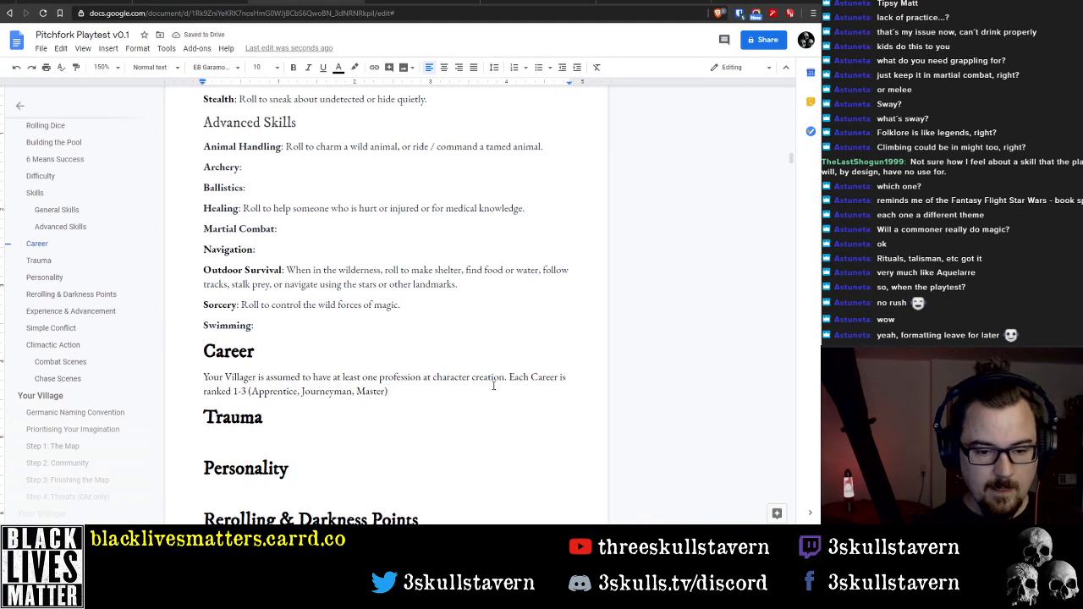
text( and it is possib)
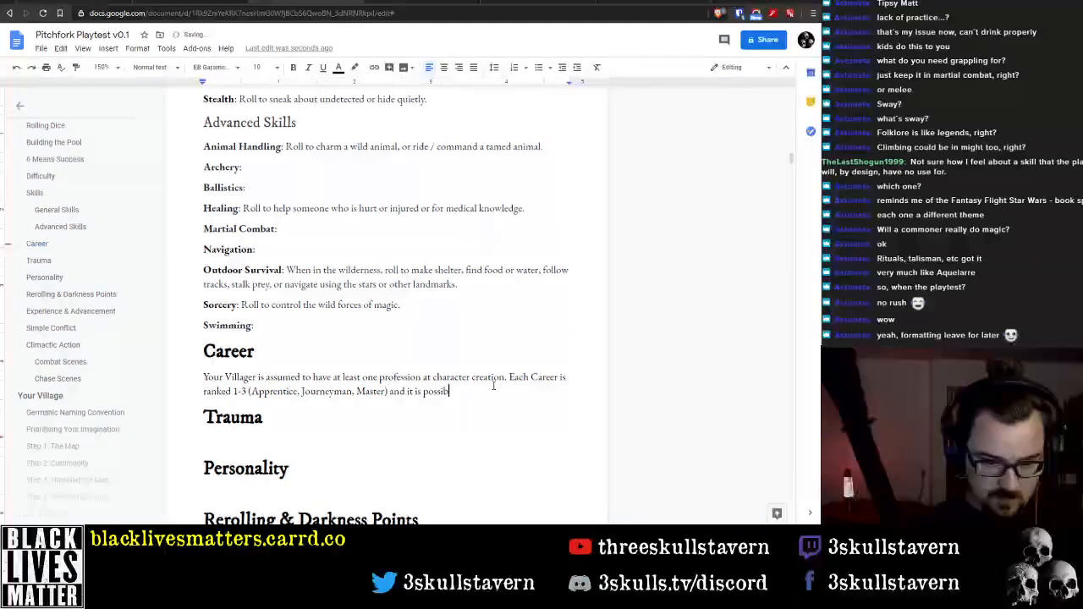
text(le tpo)
text(o m)
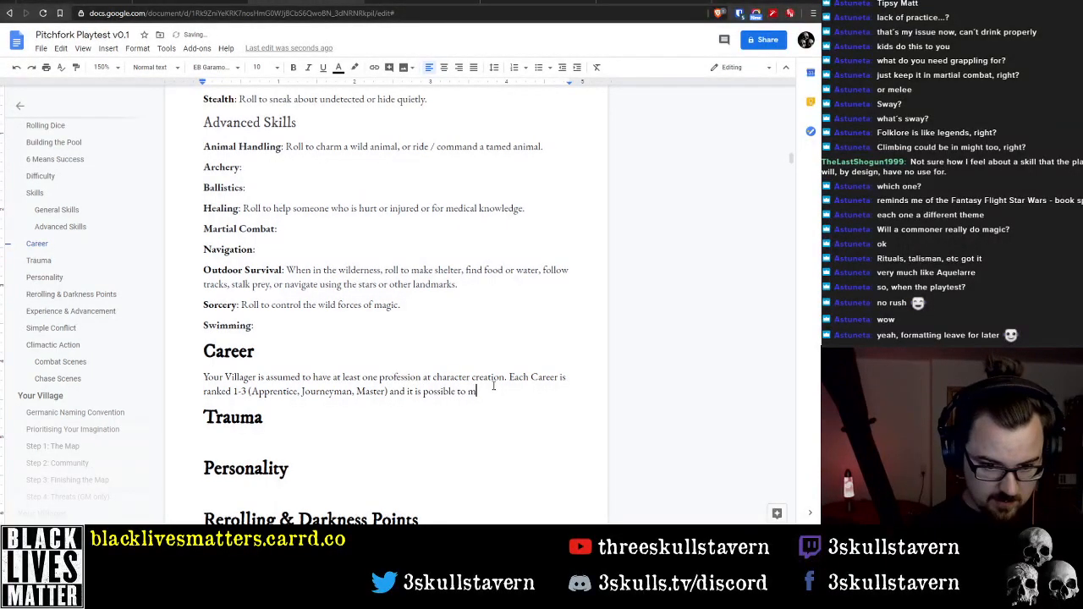
text(ove between )
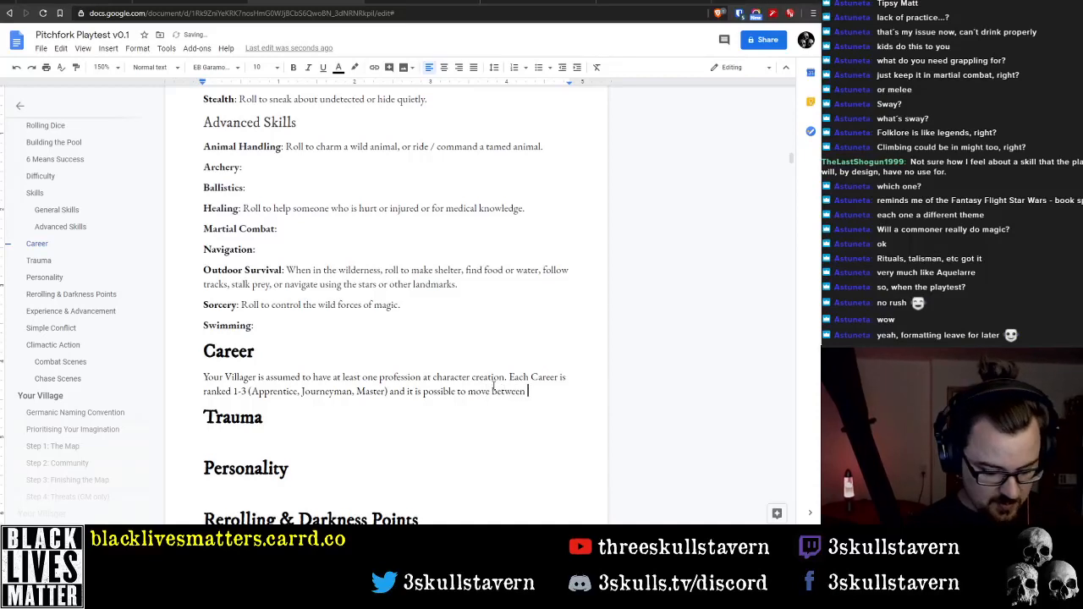
text(Careers as well as)
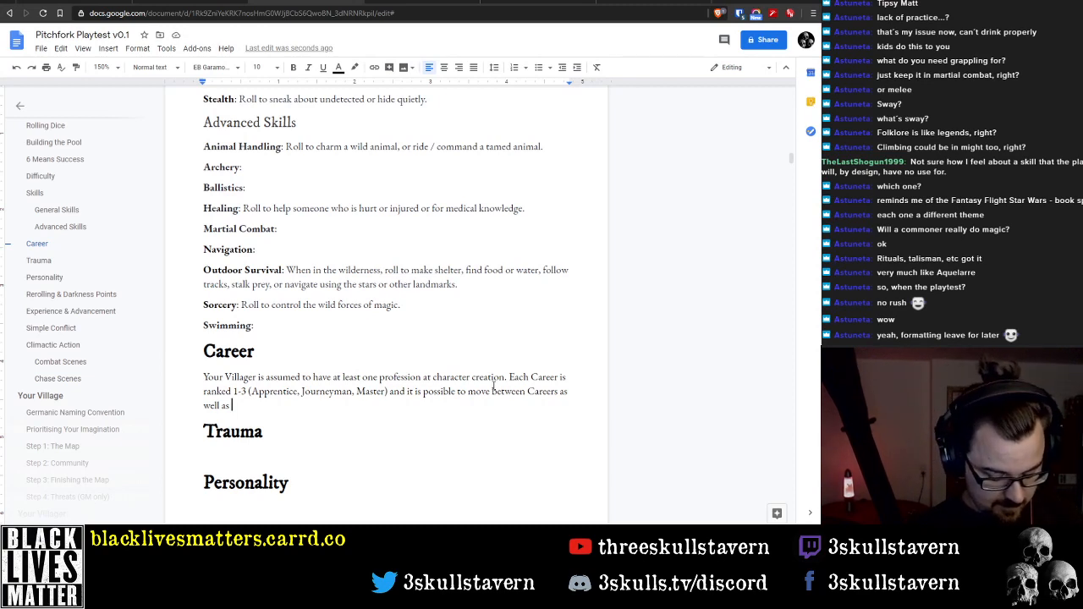
Complete the second Career sentence with "and it is possible to move between Careers as well as improving within them."
text(imprvi)
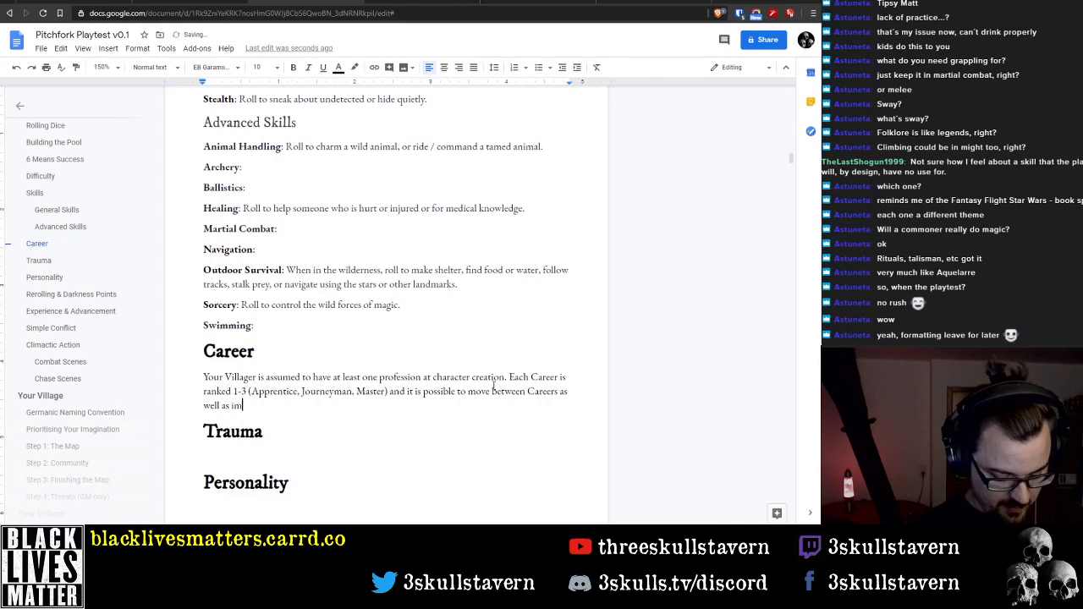
key(BackSpace)
key(BackSpace)
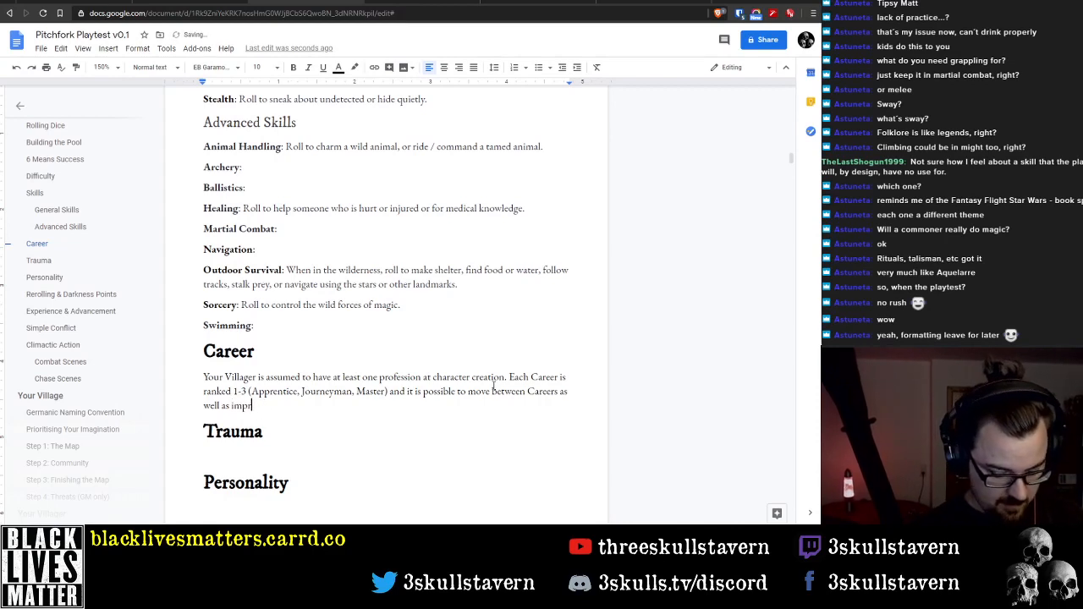
text(oving within them.)
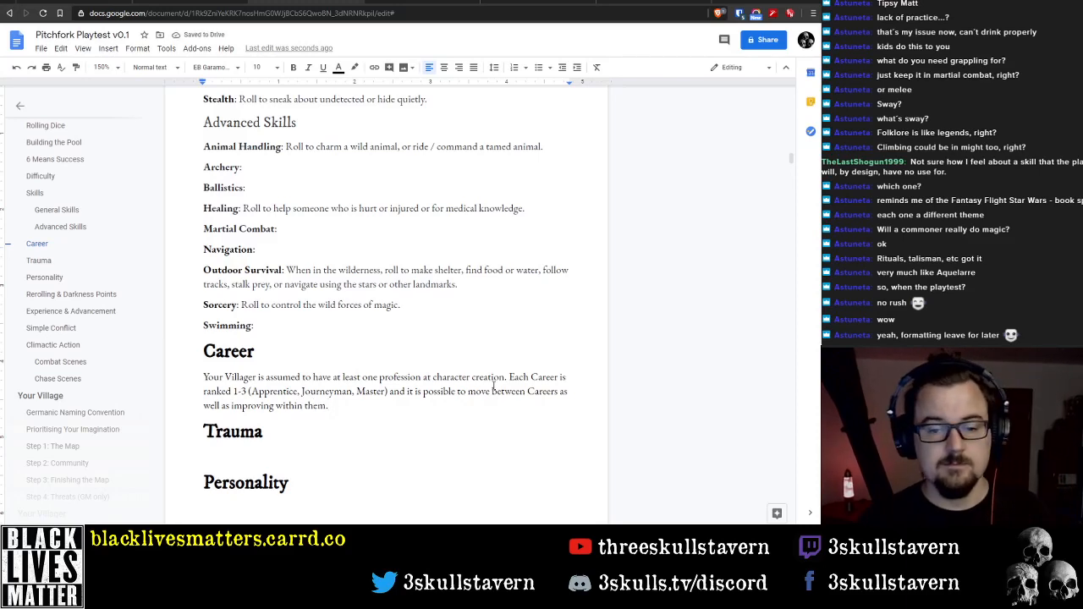
Replace "move between" with "gain new" in the second Career sentence
key(Up)
key(End)
key(ctrl+Left)
key(ctrl+Left)
key(ctrl+Left)
key(ctrl+Left)
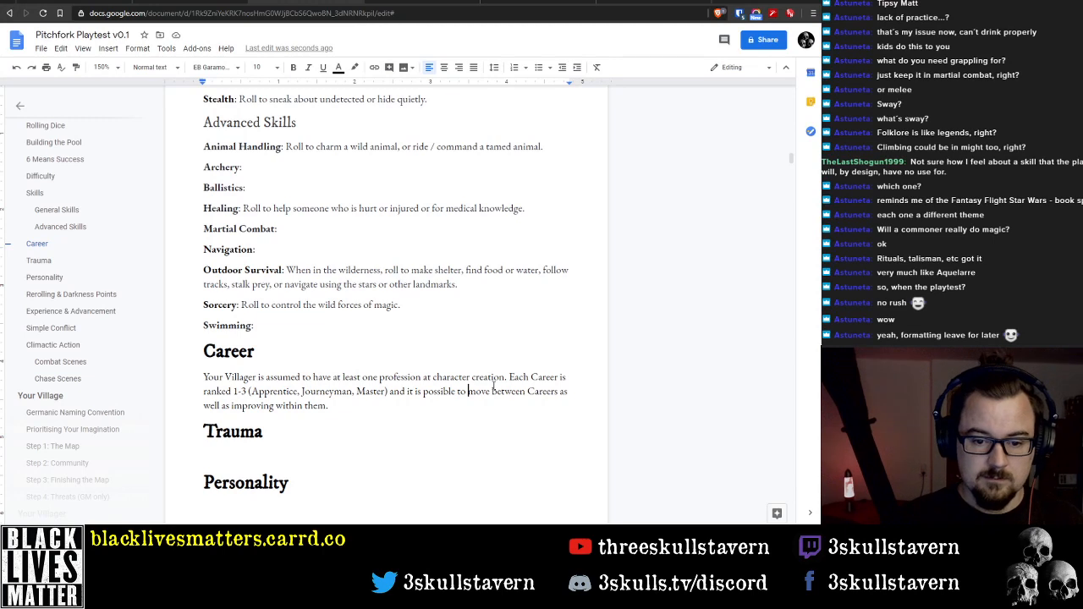
key(ctrl+shift+Right)
key(ctrl+shift+Right)
text(gain )
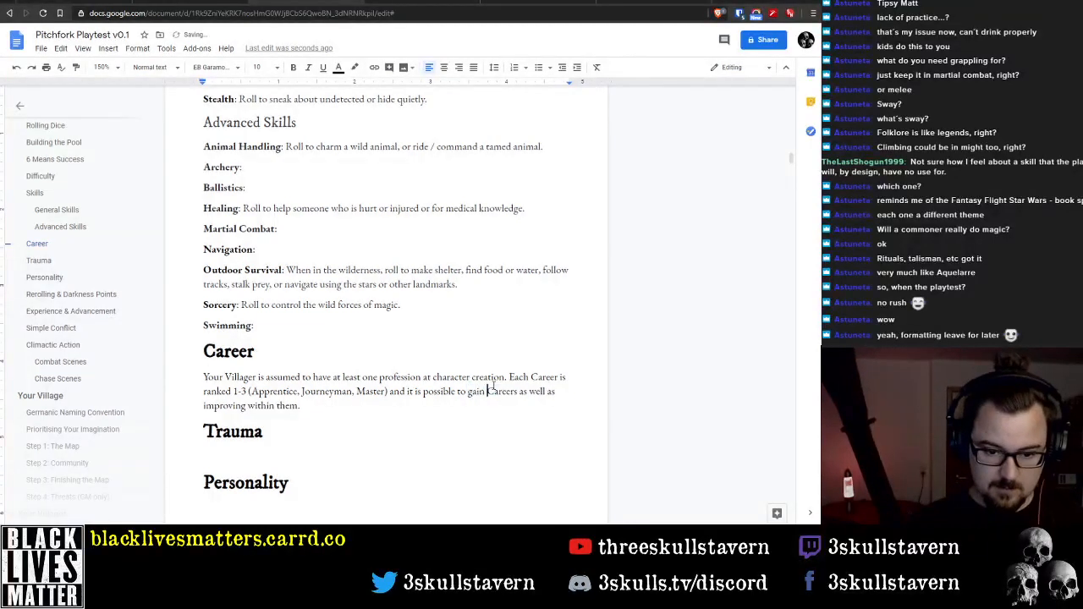
text(new)
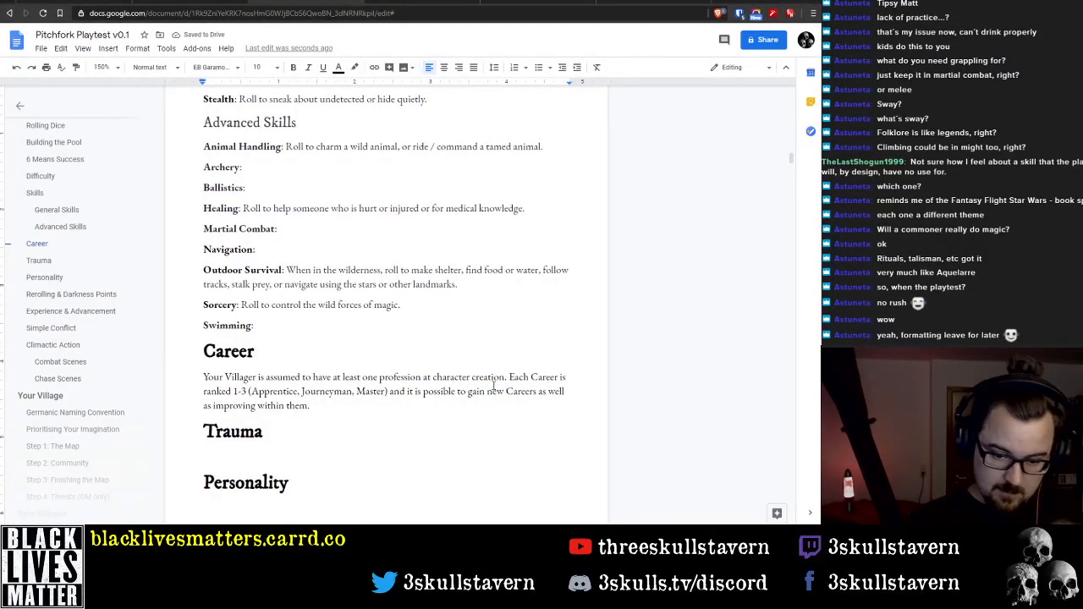
Change "improving" to "improve" in the last line of the Career paragraph
key(ctrl+Down)
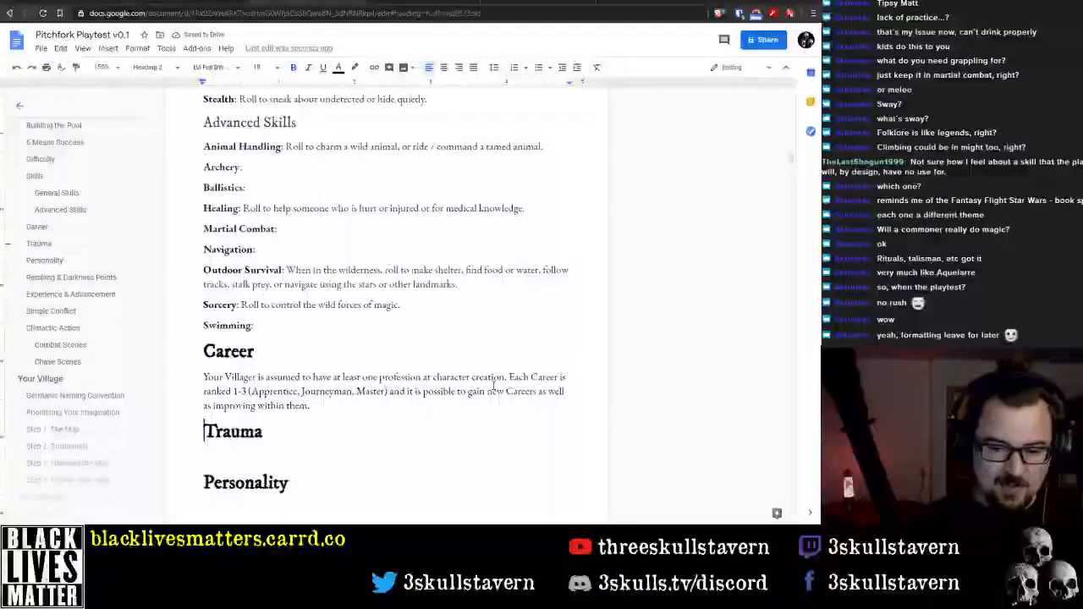
key(Up)
key(ctrl+Right)
key(ctrl+Right)
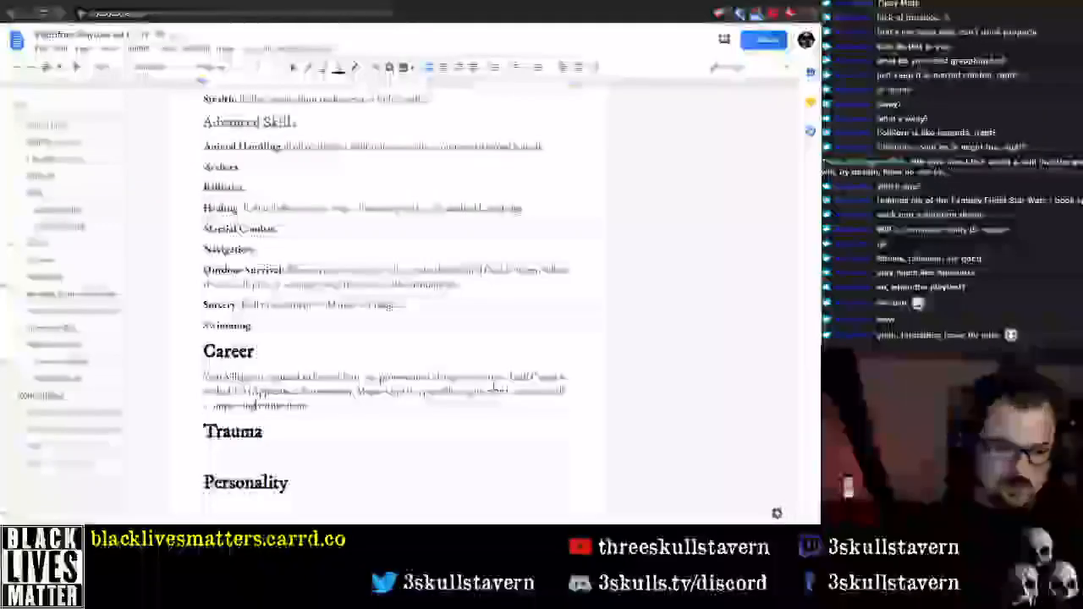
key(BackSpace)
key(BackSpace)
key(BackSpace)
text(e)
key(End)
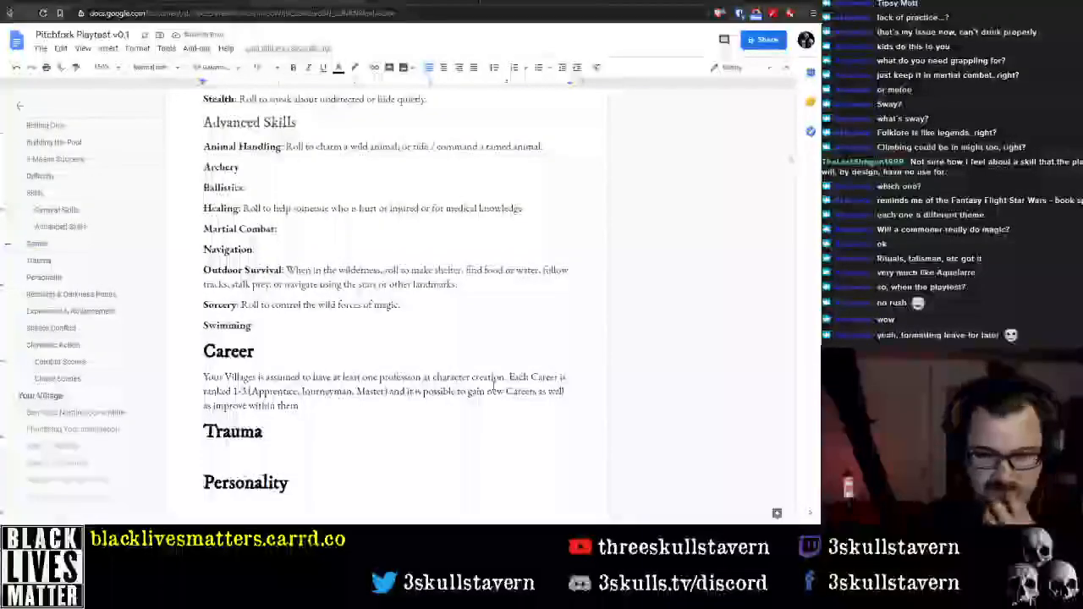
Replace "new" with "additional" before "Careers" in the second Career sentence
key(Up)
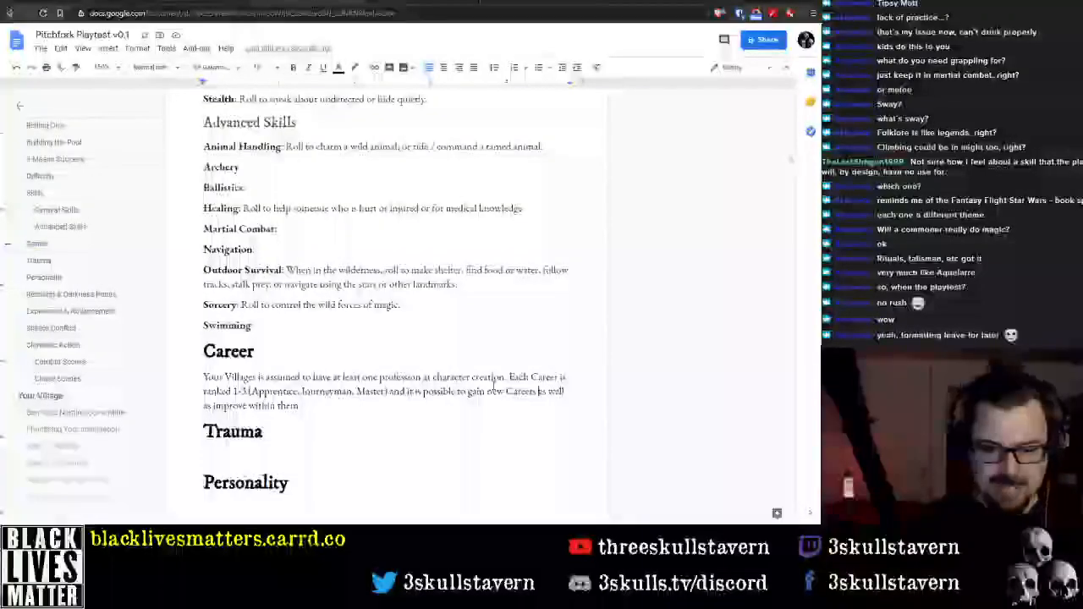
key(ctrl+Left)
key(ctrl+Left)
key(ctrl+shift+Right)
text(addit)
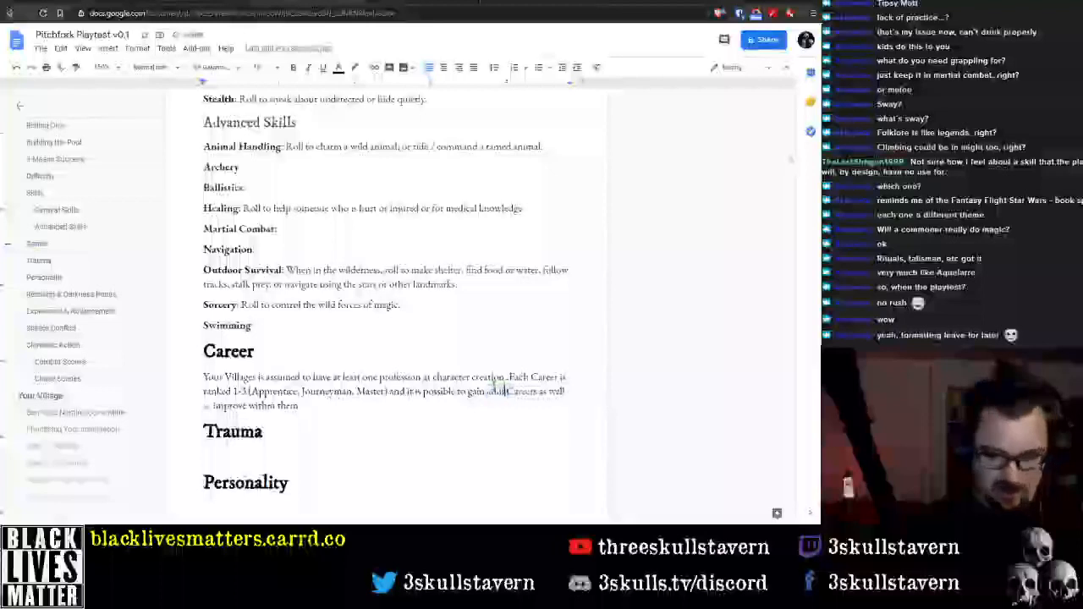
text(ional)
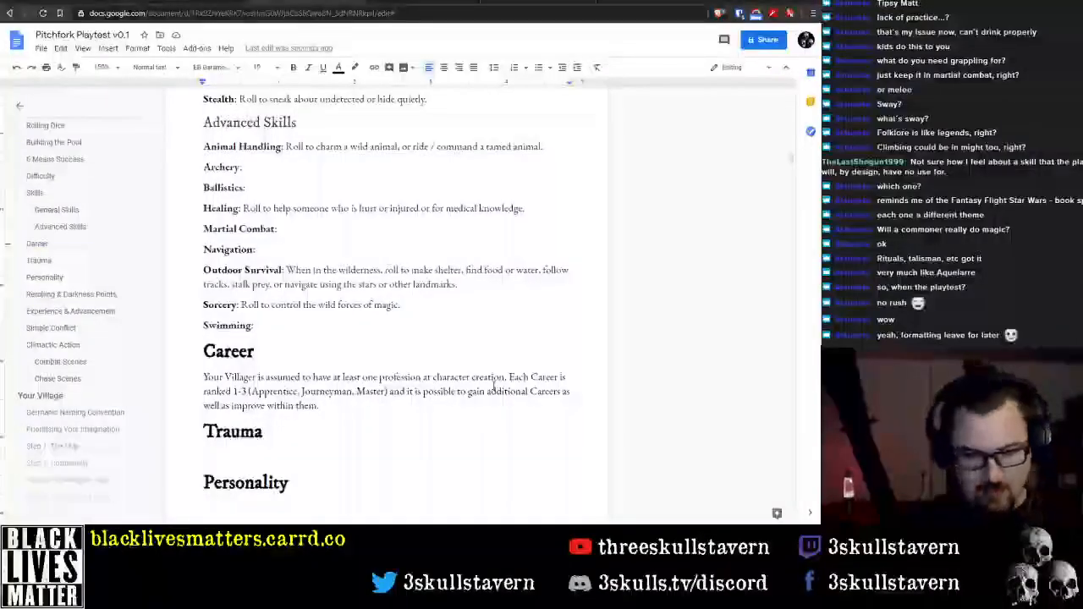
Start a new paragraph below the Career section's first paragraph, after "improve within them."
scroll(319, 405, down, 2)
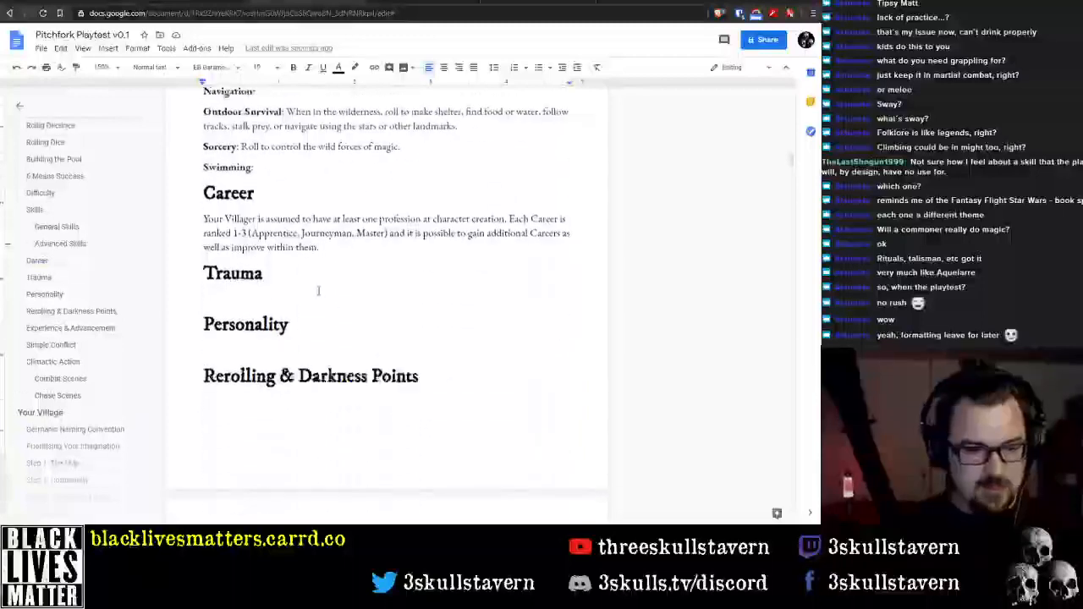
click(318, 286)
click(351, 243)
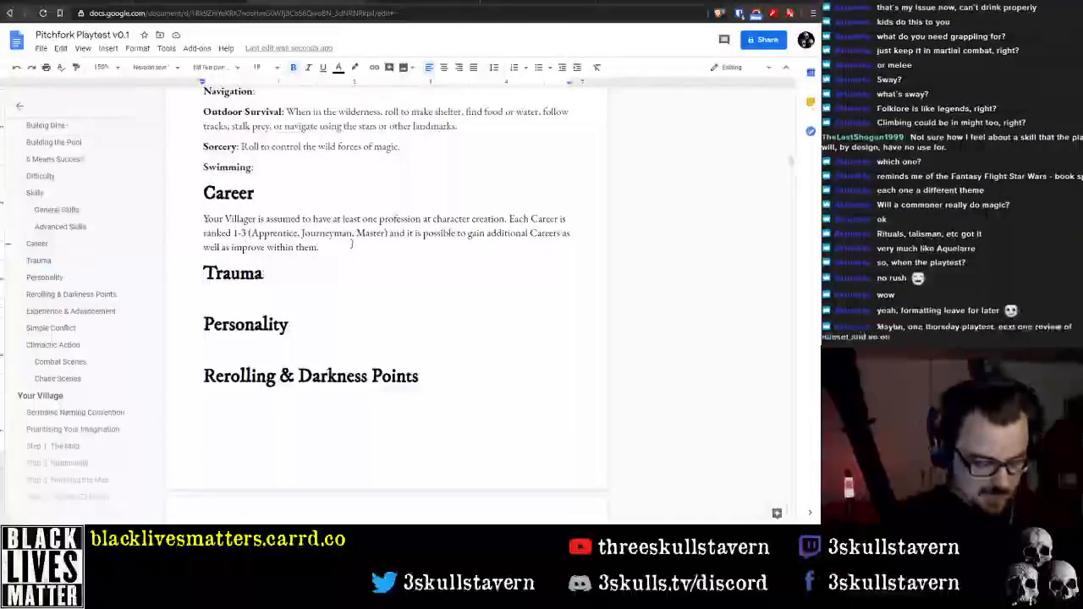
key(Return)
text(Careers.)
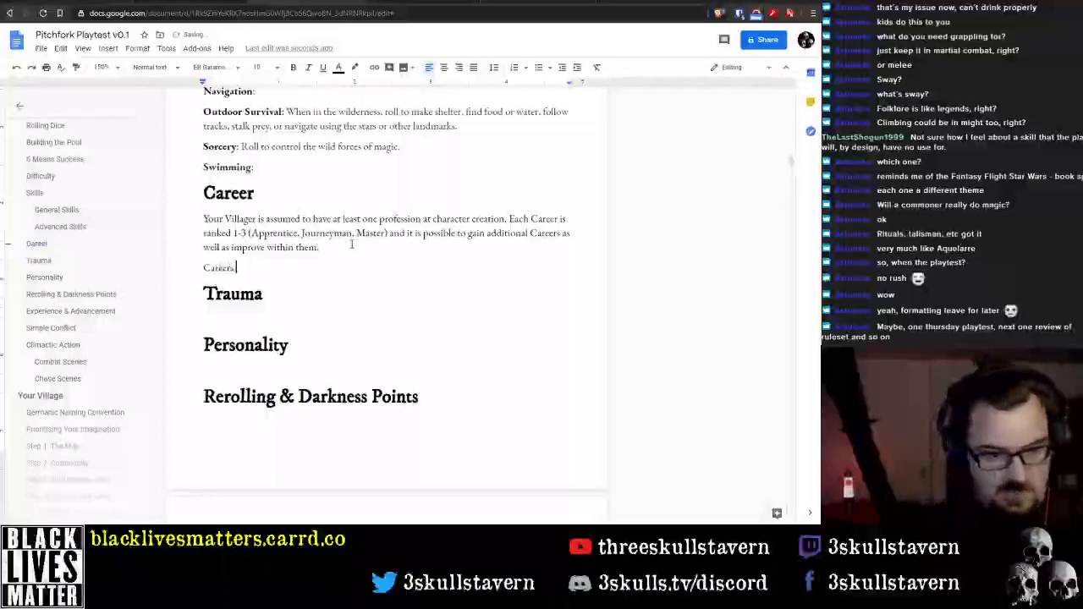
key(BackSpace)
key(BackSpace)
key(BackSpace)
key(BackSpace)
key(BackSpace)
key(BackSpace)
key(BackSpace)
key(BackSpace)
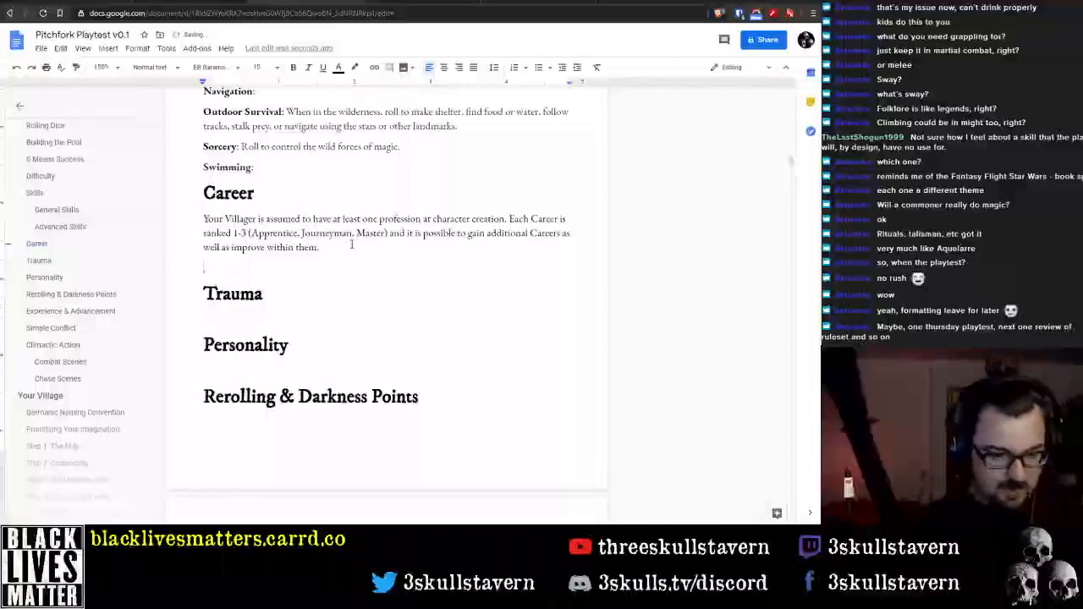
text(Career)
key(BackSpace)
key(BackSpace)
key(BackSpace)
key(BackSpace)
key(BackSpace)
key(BackSpace)
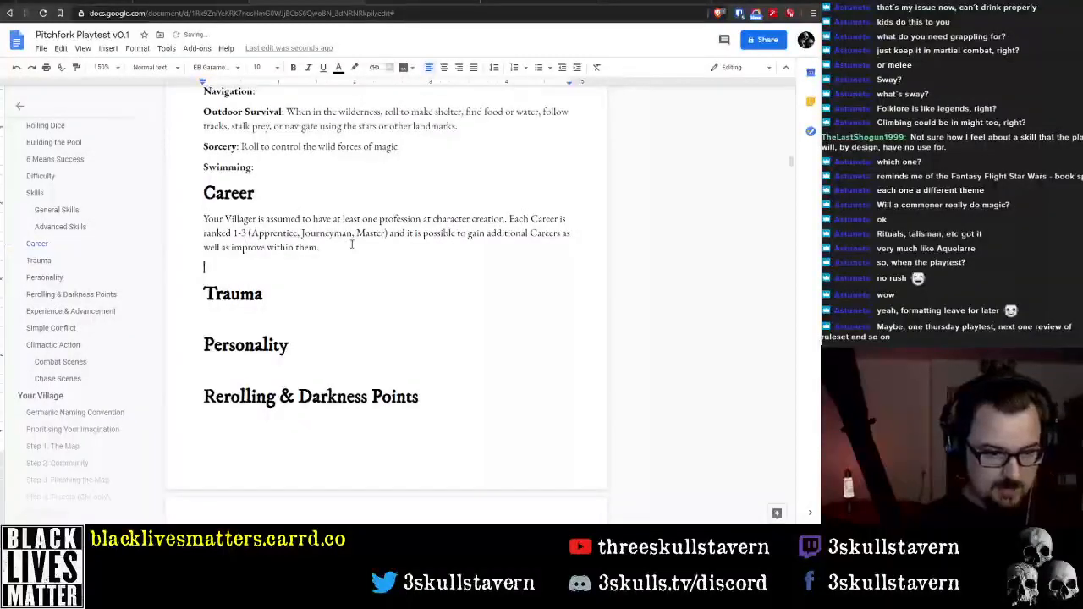
Begin the second Career paragraph with "Your Career Rank grants a number of “pips” which can be used"
text(Your rank in)
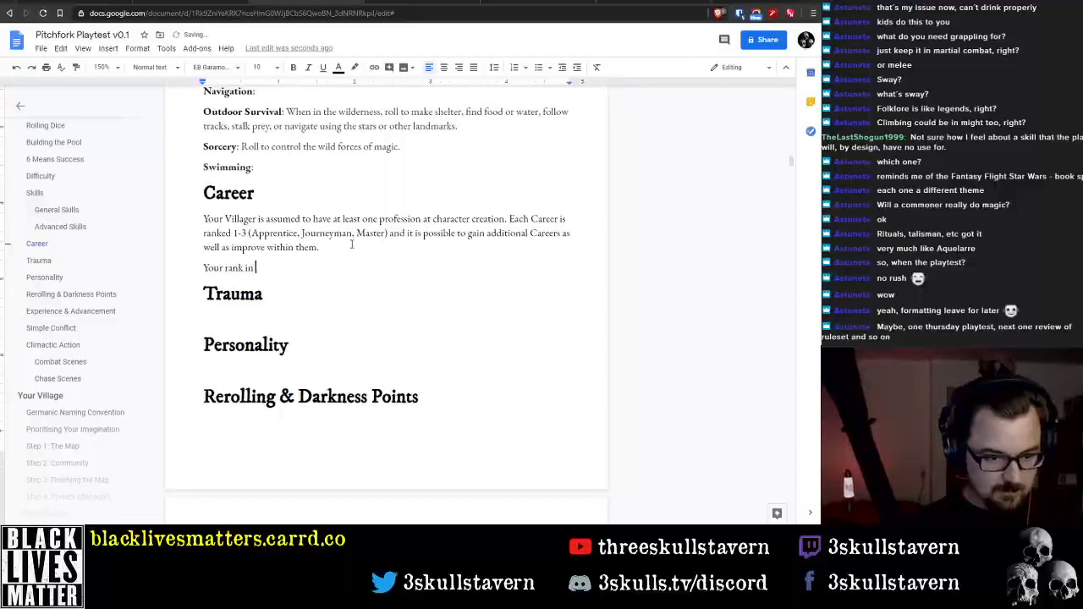
key(BackSpace)
key(BackSpace)
key(BackSpace)
key(BackSpace)
key(BackSpace)
key(BackSpace)
key(BackSpace)
text(Career Ran)
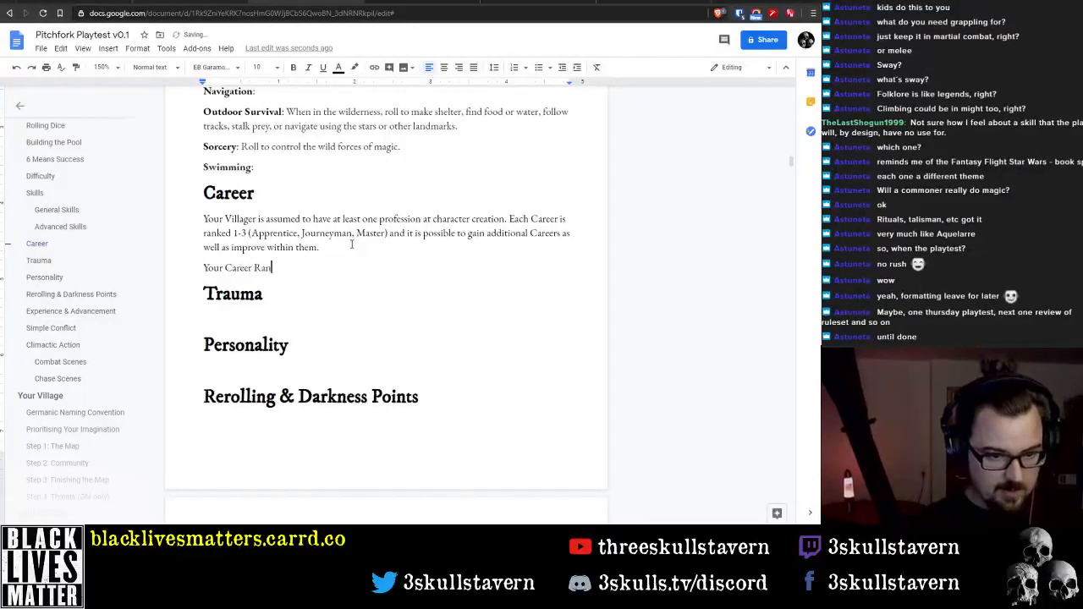
text(k )
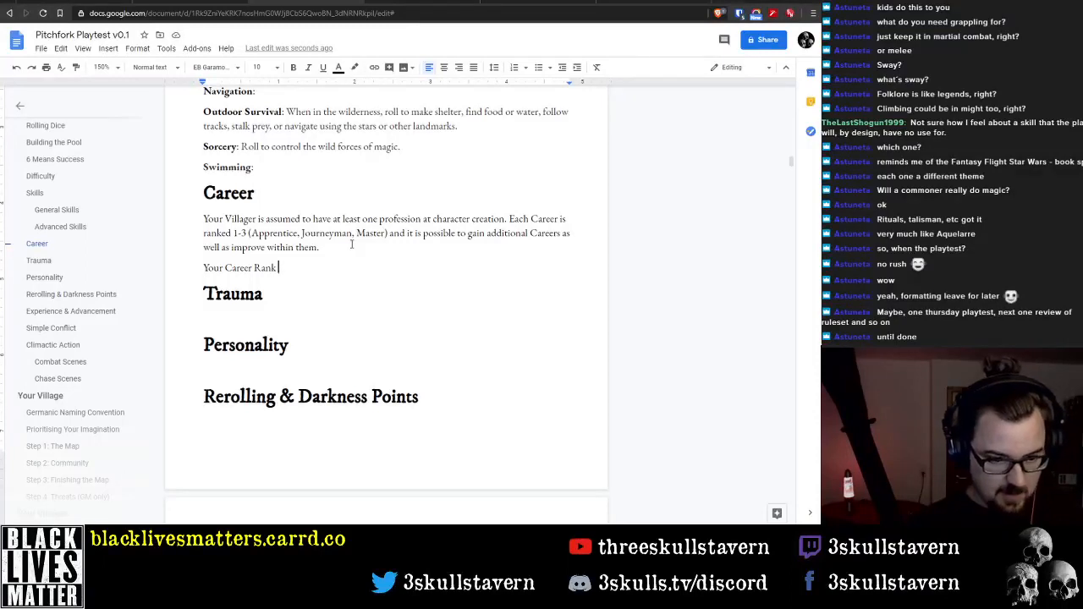
text(grants a number)
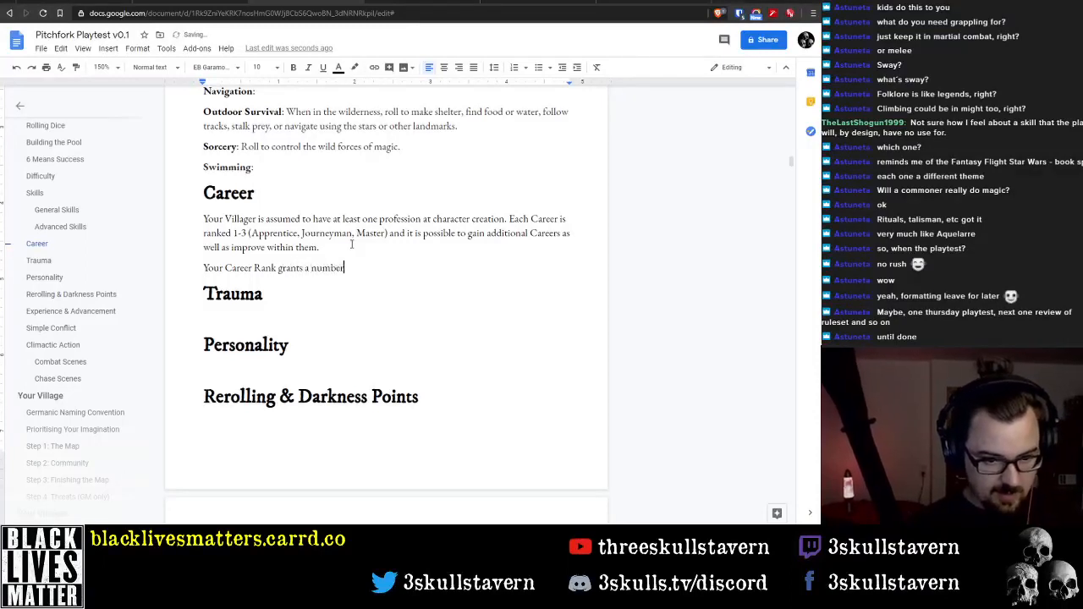
text( of "pips" which can be)
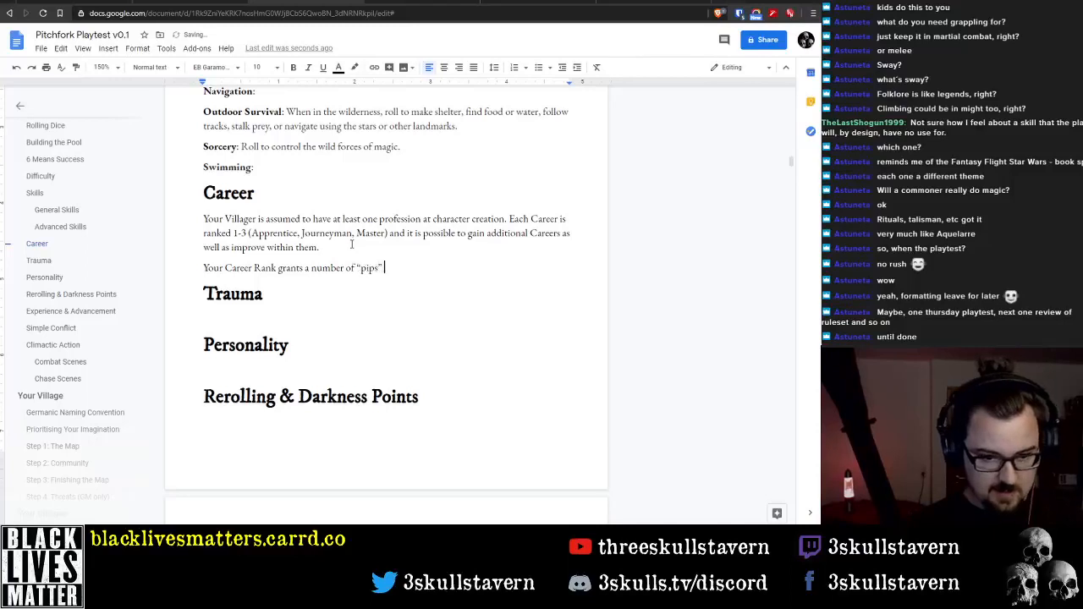
text( used in a)
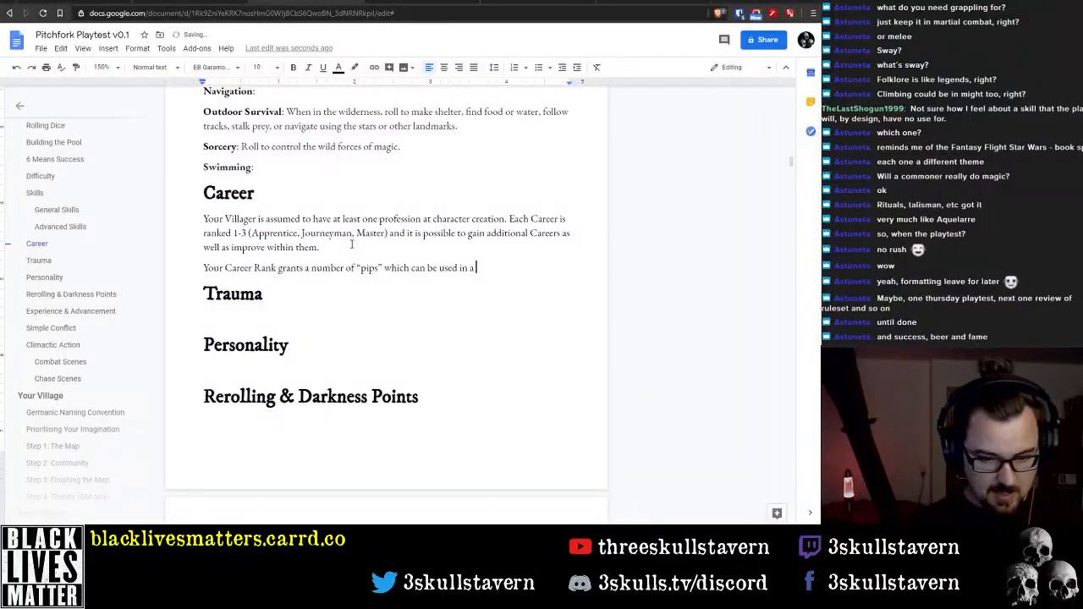
Continue the second Career paragraph after "which can be used" with "to increase one or more die values in your dice pool"
key(BackSpace)
text(the re)
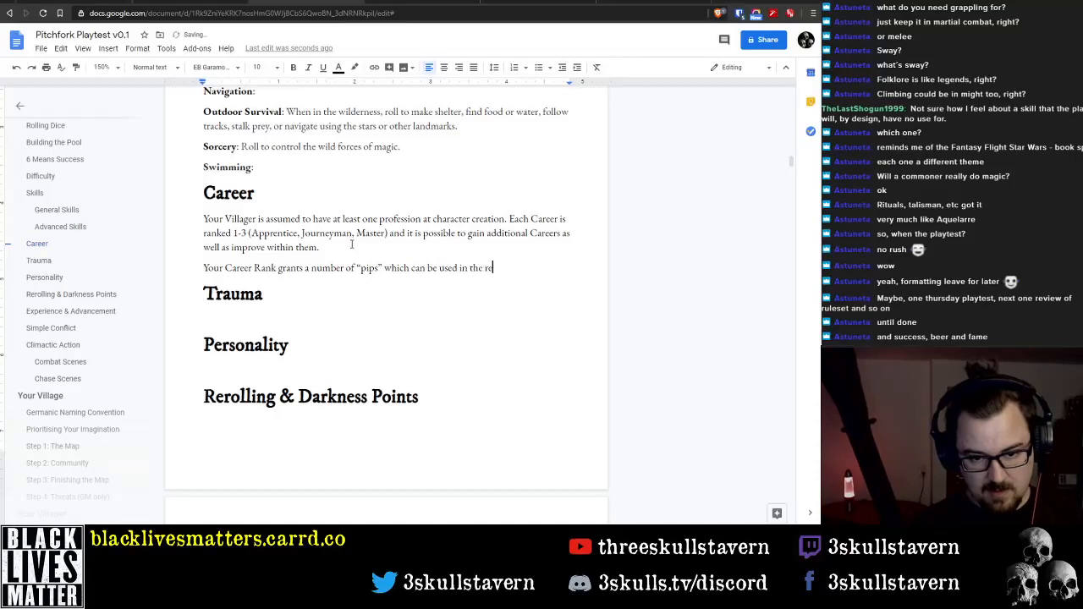
key(BackSpace)
key(BackSpace)
key(BackSpace)
key(BackSpace)
key(BackSpace)
key(BackSpace)
key(BackSpace)
key(BackSpace)
key(BackSpace)
text(t)
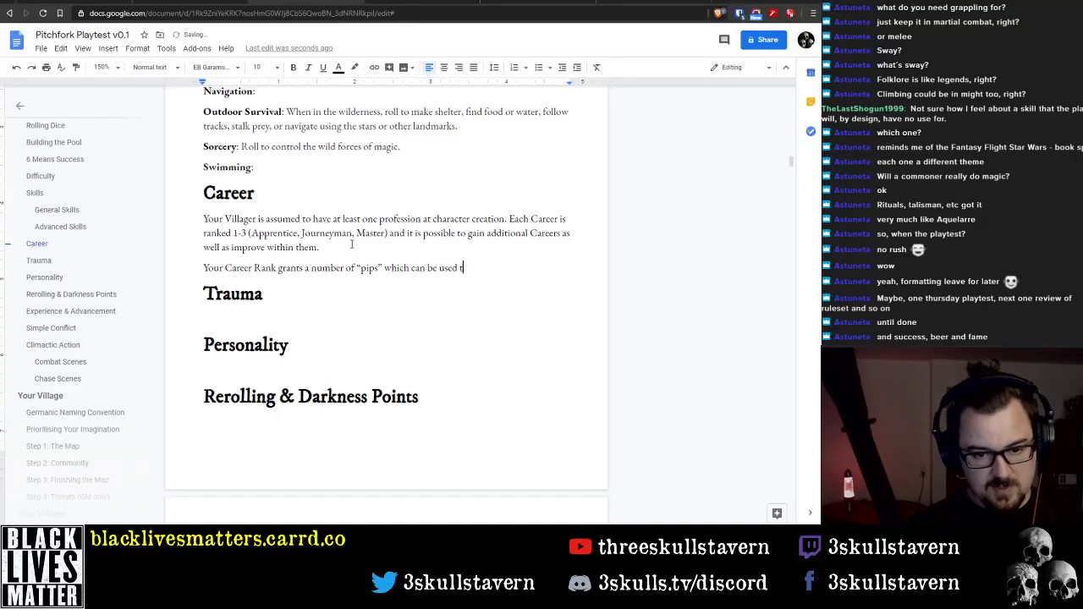
text(o increase one)
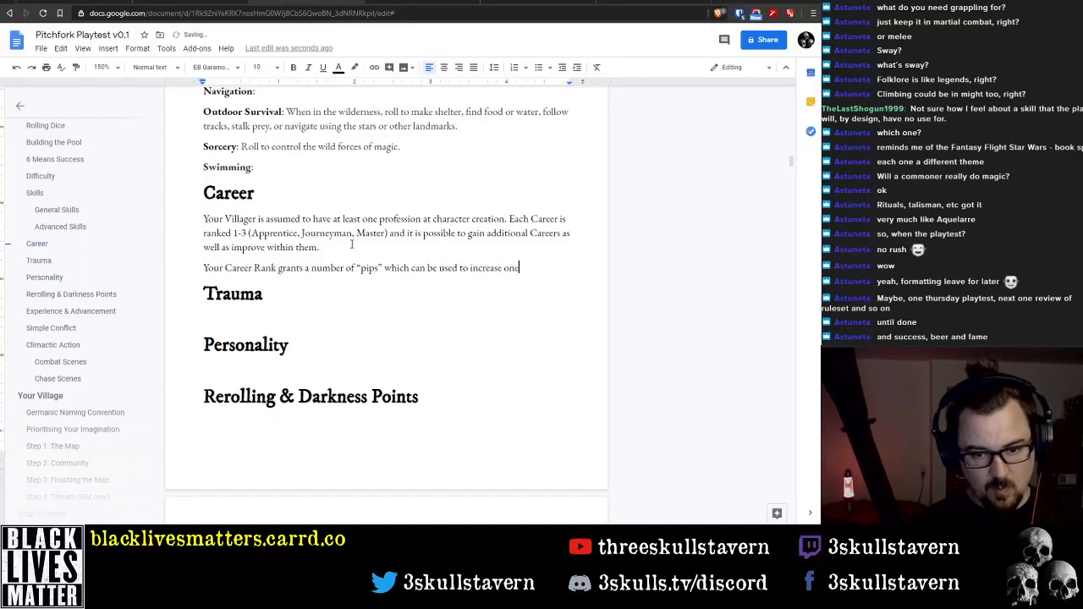
text( or more die)
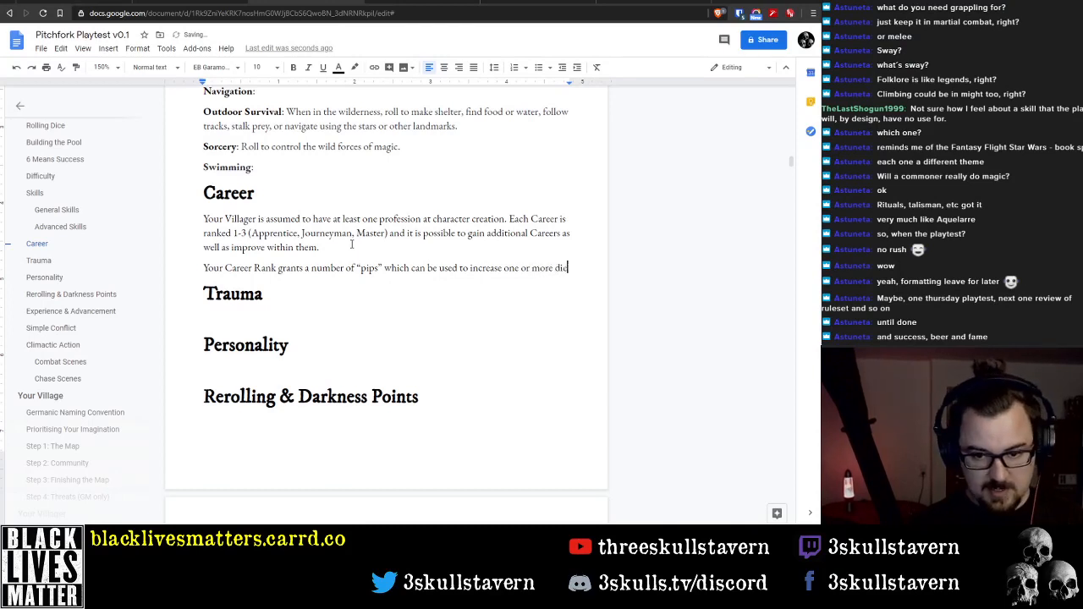
text( values in )
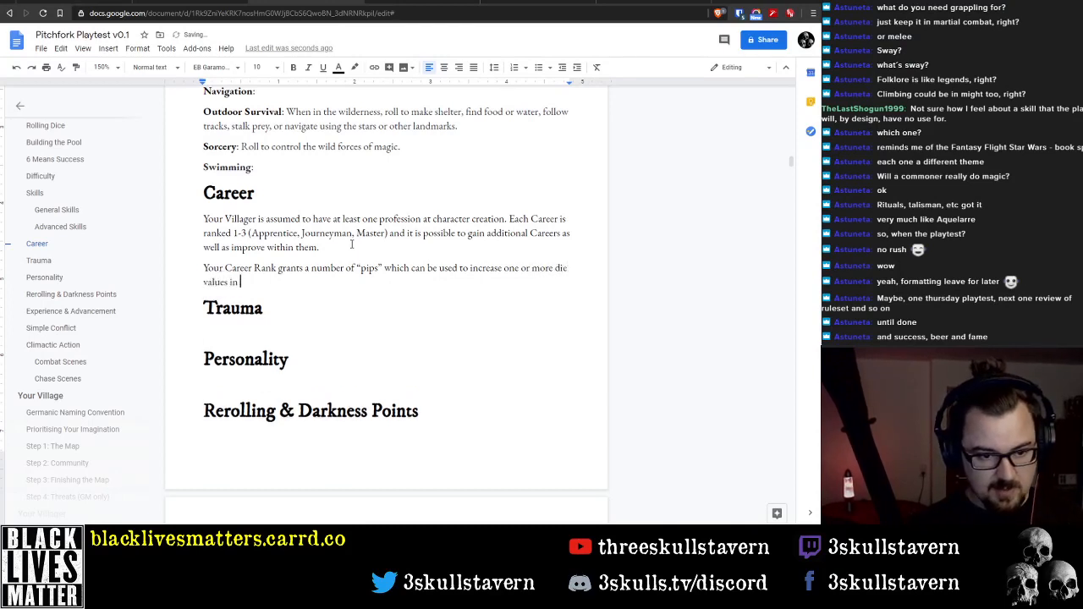
text(your dice poo)
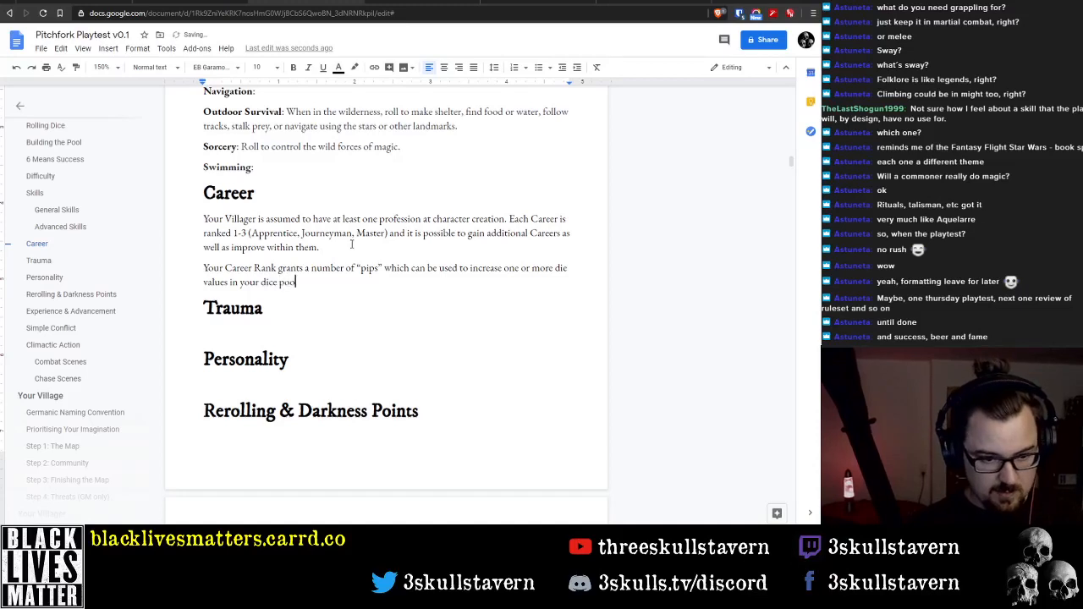
text(l, assuming)
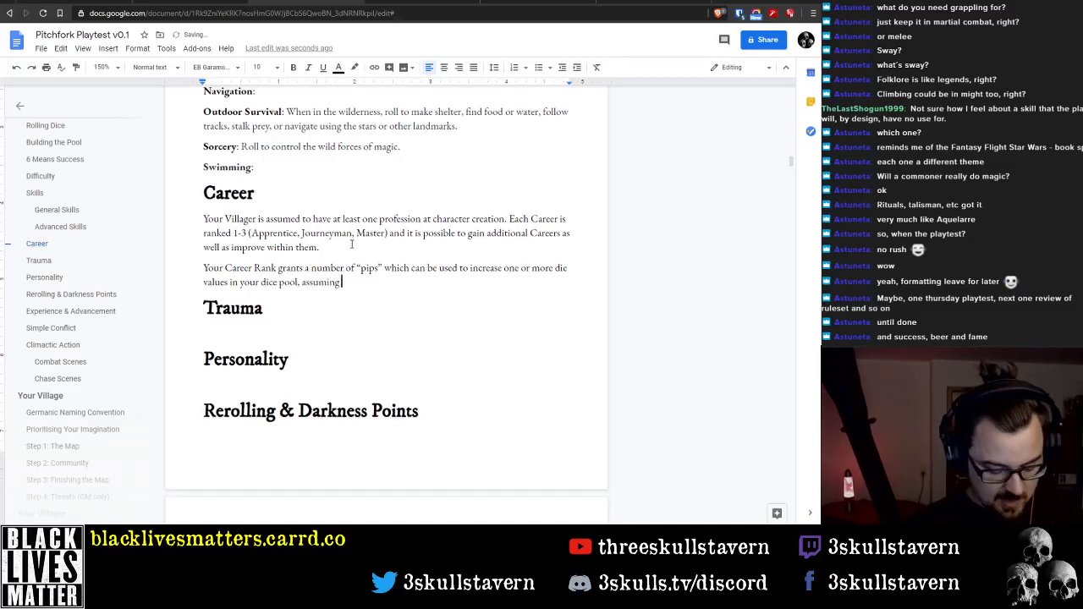
text( the)
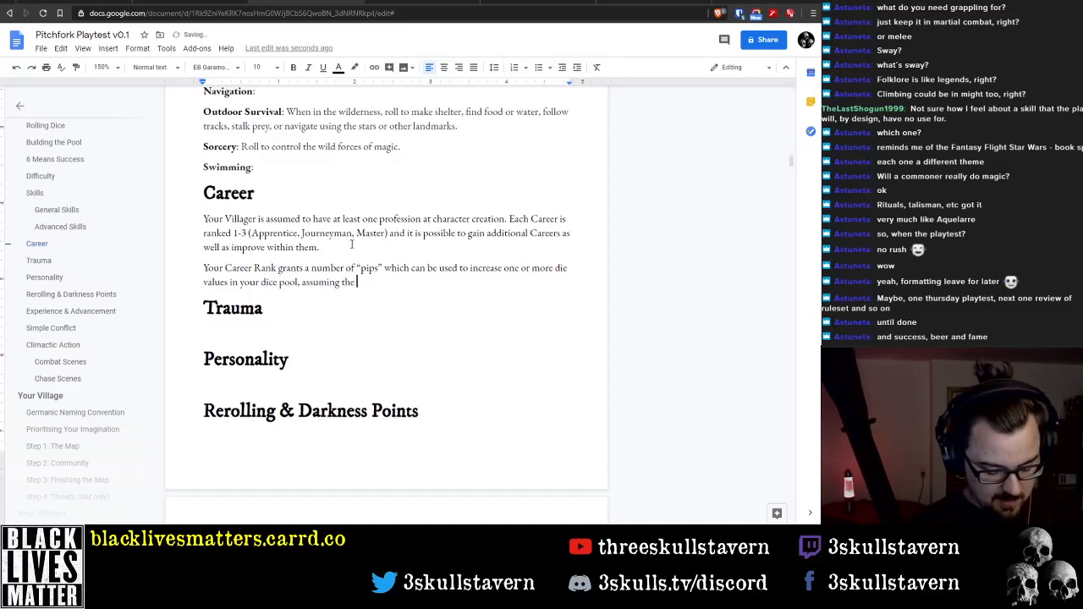
text( ski)
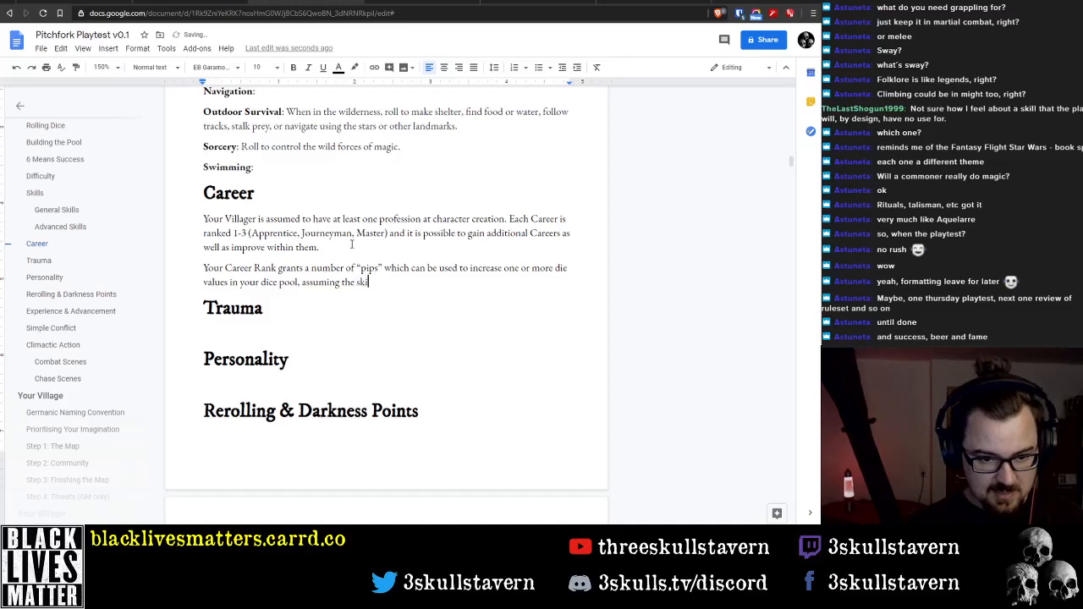
text(ll test is rel)
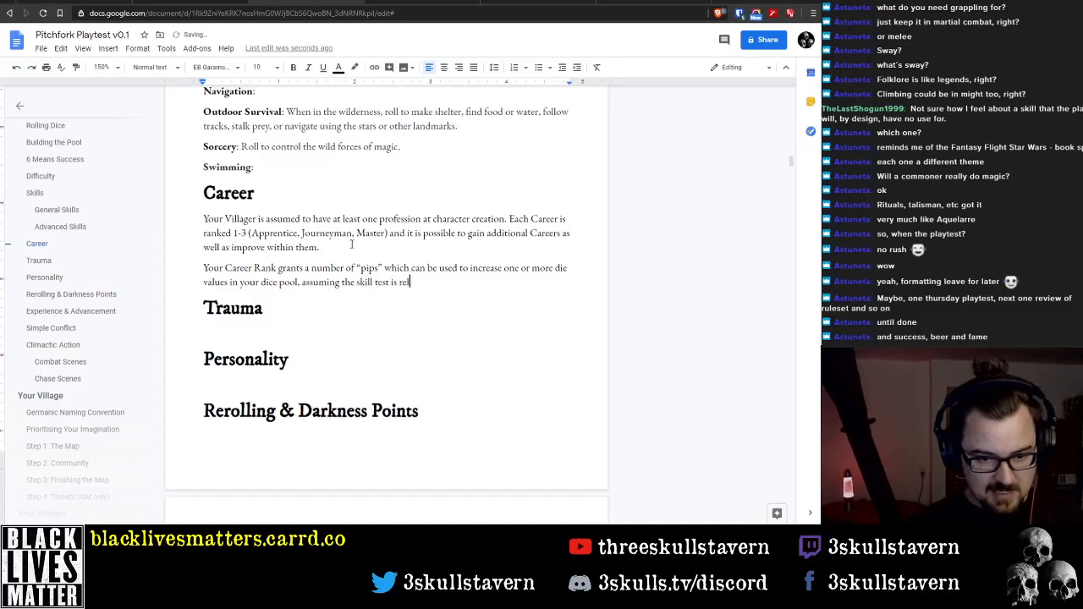
text(ated to that Career.)
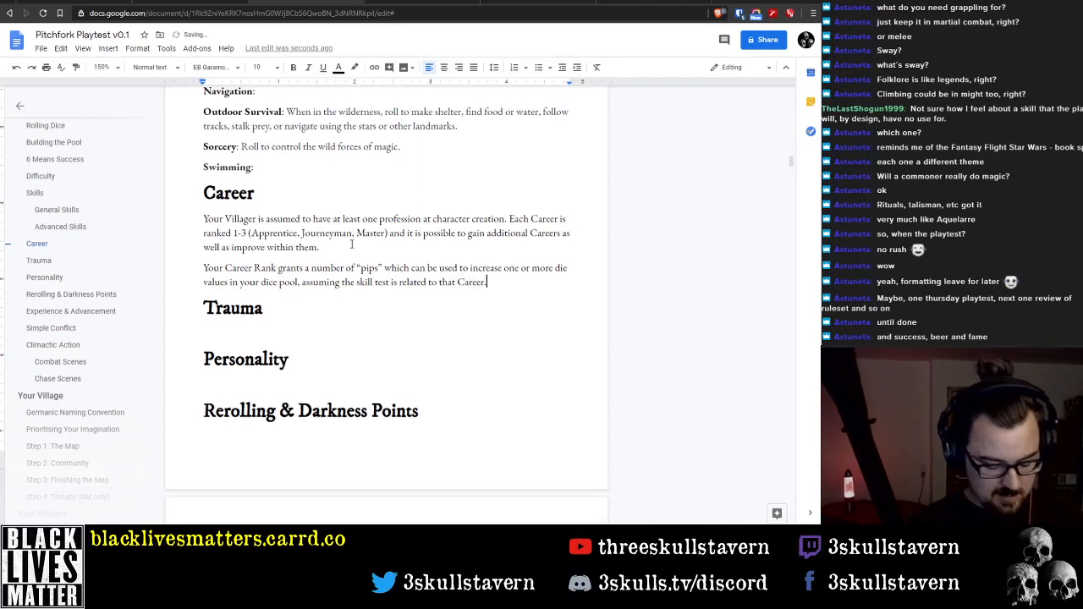
Start a third Career paragraph with the words "For example, A rank 2 Climmer"
key(Return)
text(For example,)
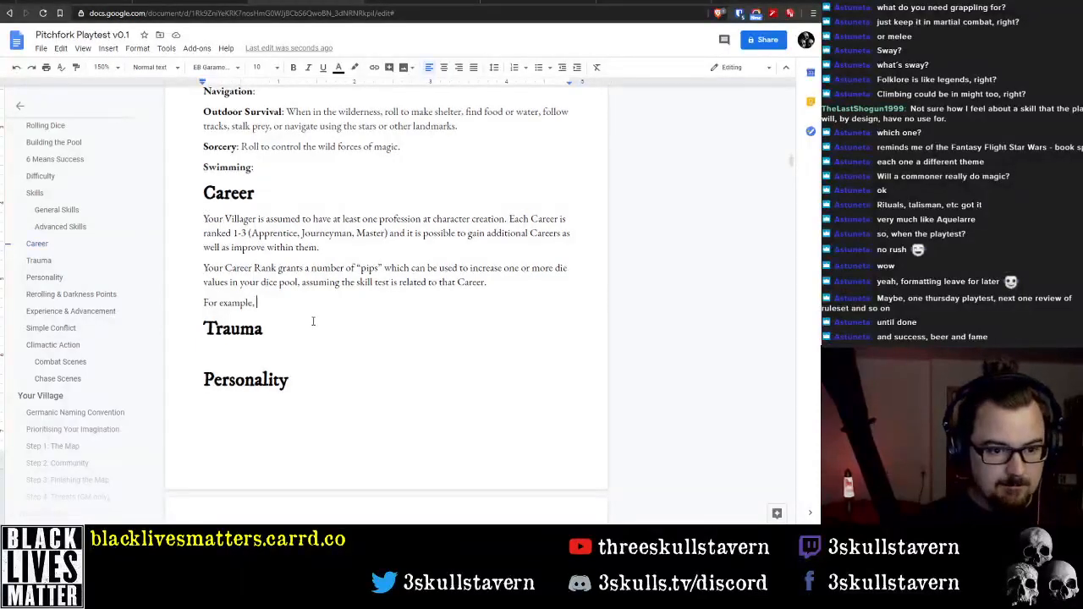
text(A)
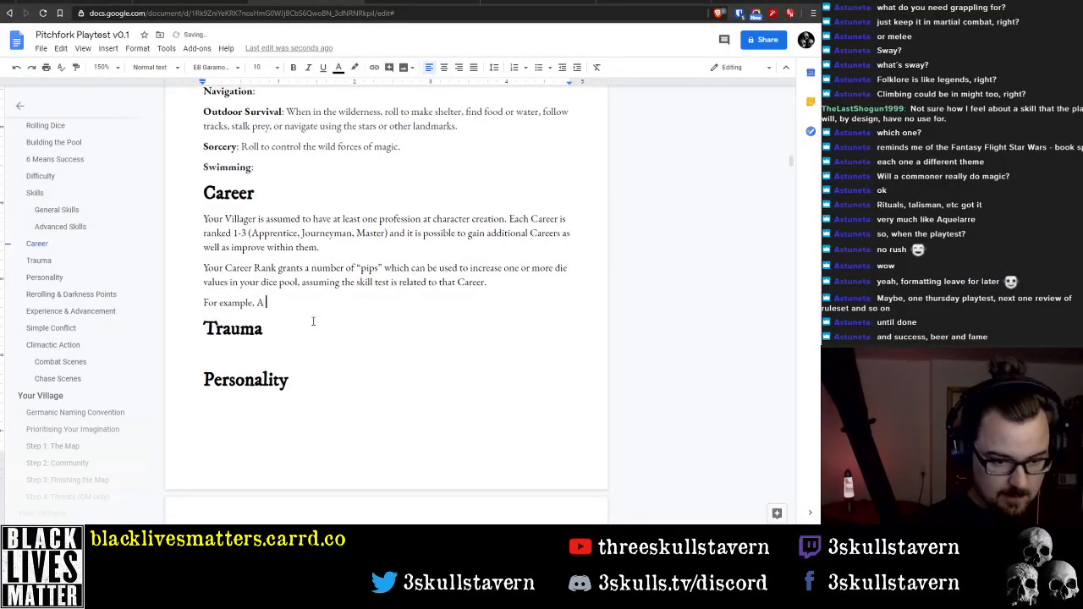
text( c)
key(BackSpace)
text(C )
text(immer)
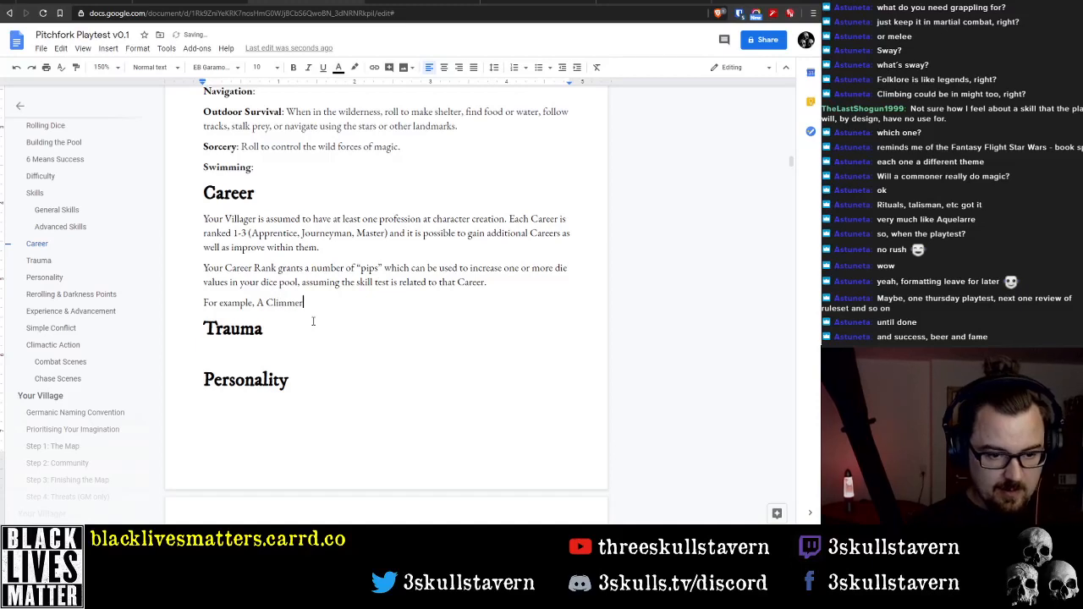
key(ctrl+Left)
text(rank )
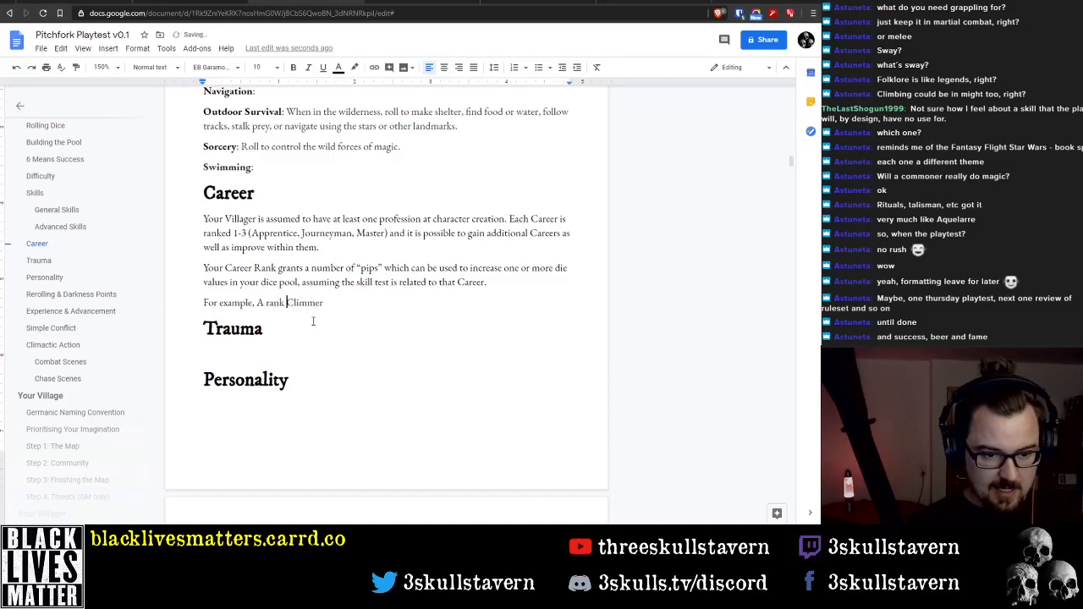
text(2)
key(End)
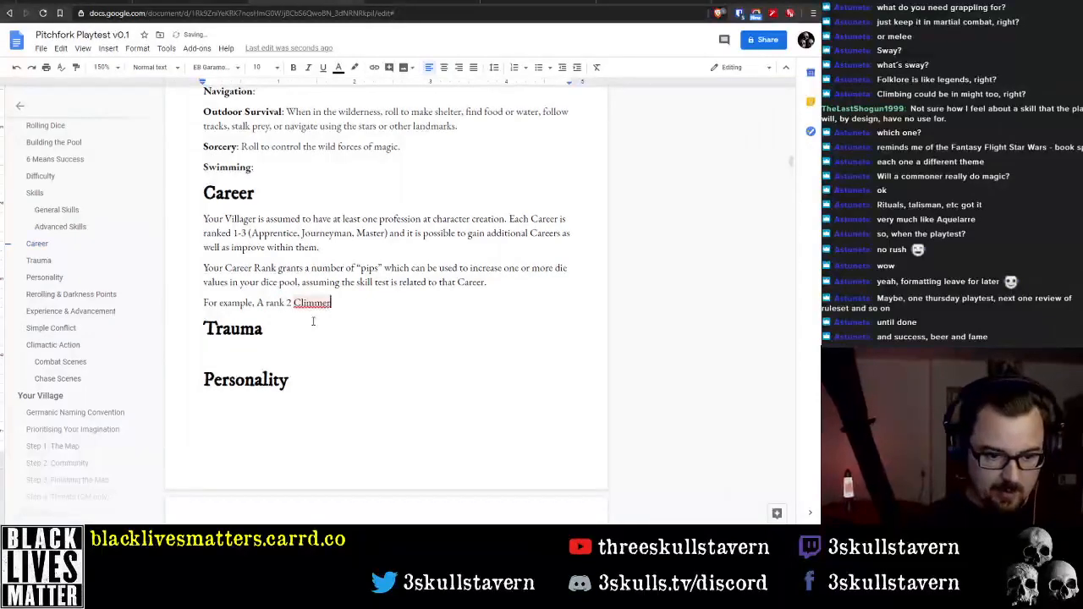
Continue the example sentence after "Climmer" with "is attempting to climb a cliff-face."
text(at)
key(BackSpace)
key(BackSpace)
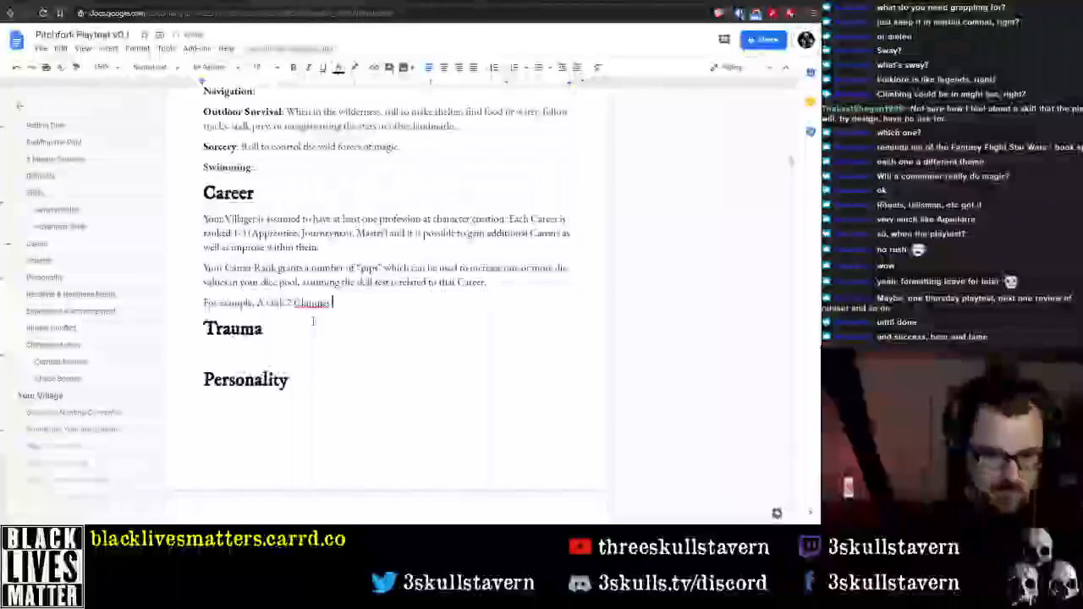
text(is attemptin)
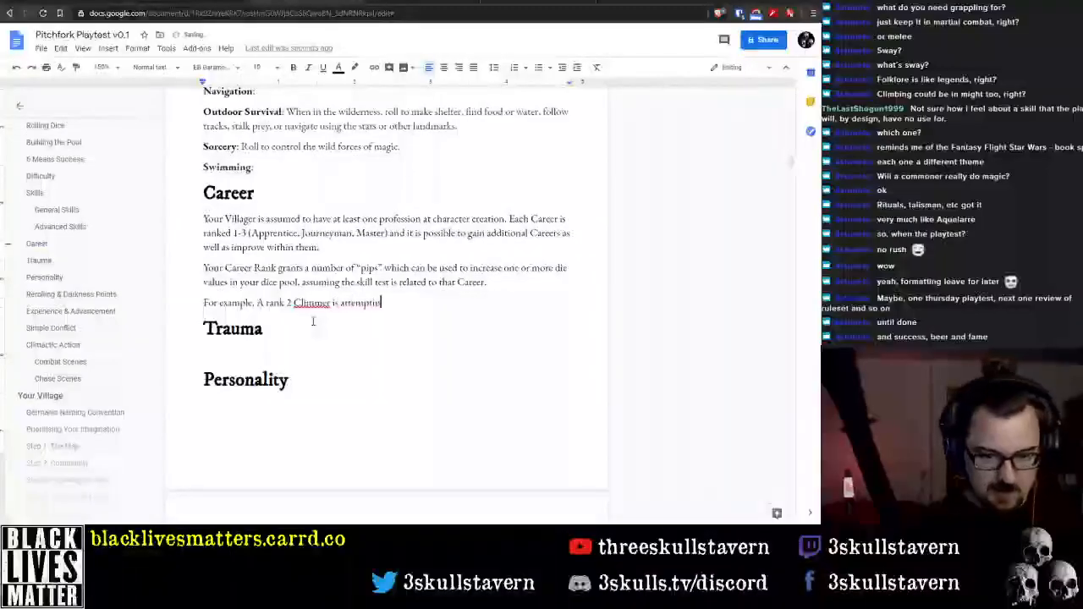
text(g to climb a cliff)
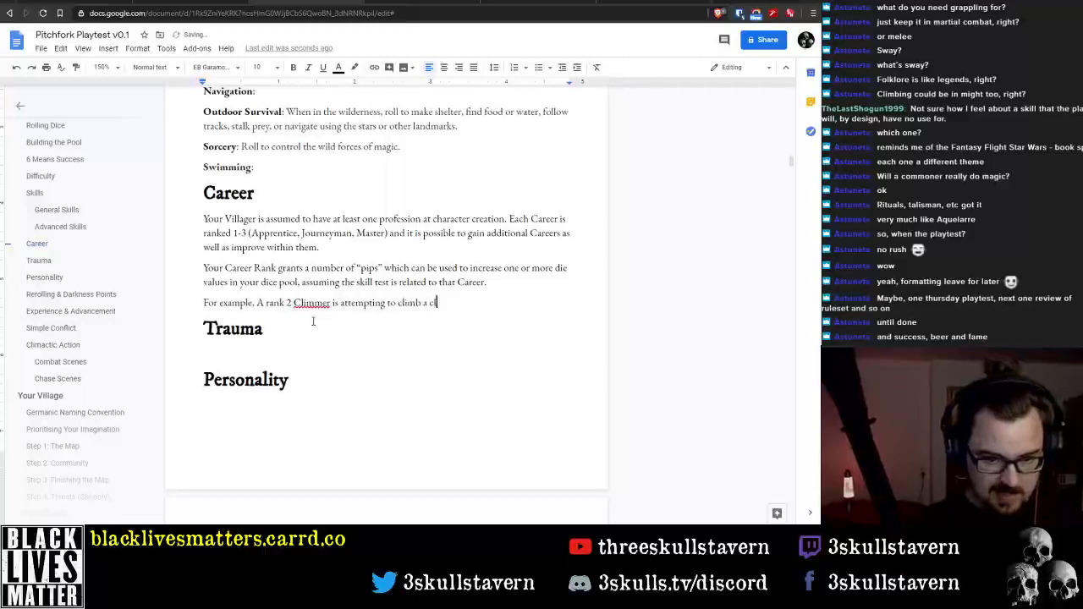
key(BackSpace)
key(BackSpace)
text(ff)
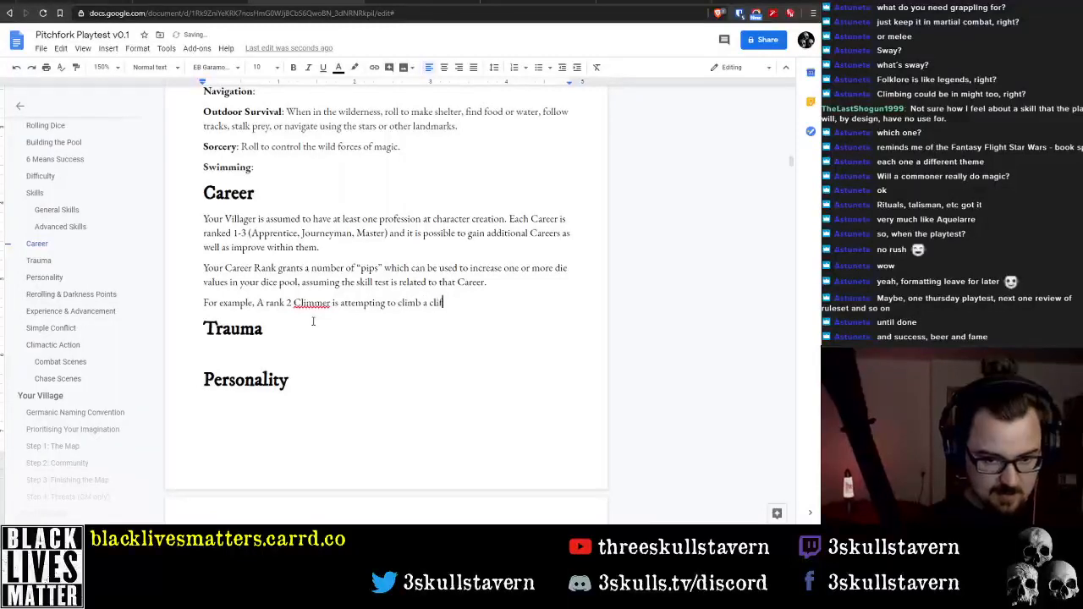
text(-face. )
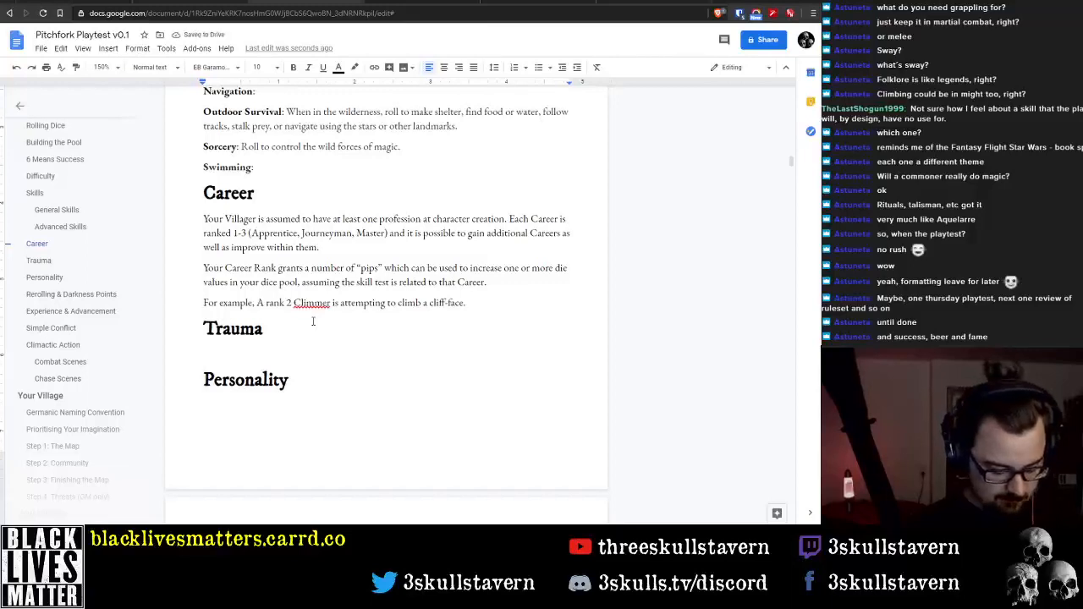
text(The)
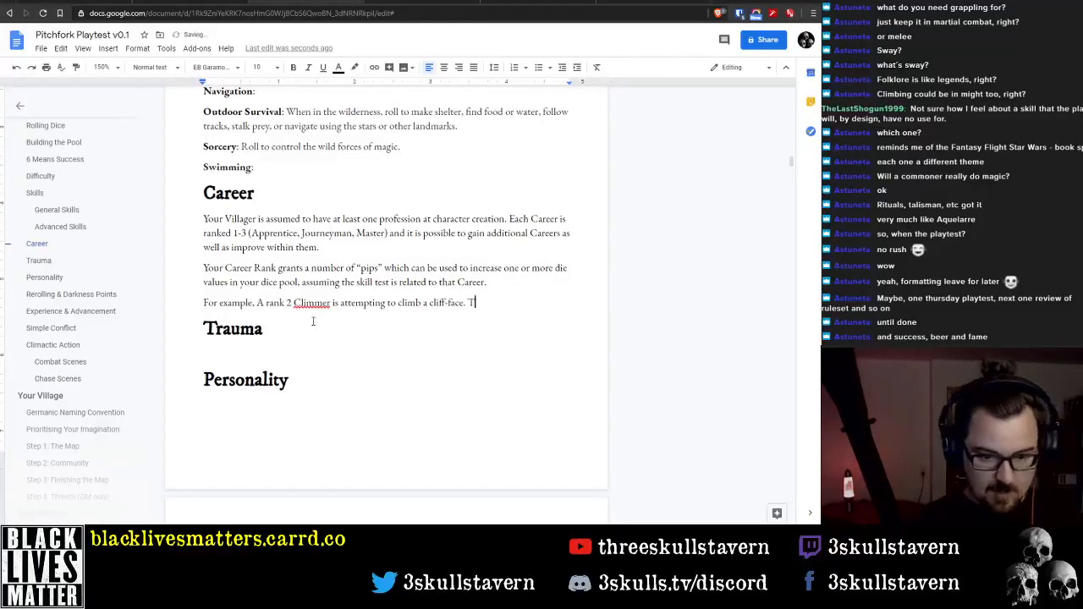
Extend the example sentence after "cliff-face" with "with a Climbing skill of 6."
key(BackSpace)
key(BackSpace)
key(BackSpace)
key(BackSpace)
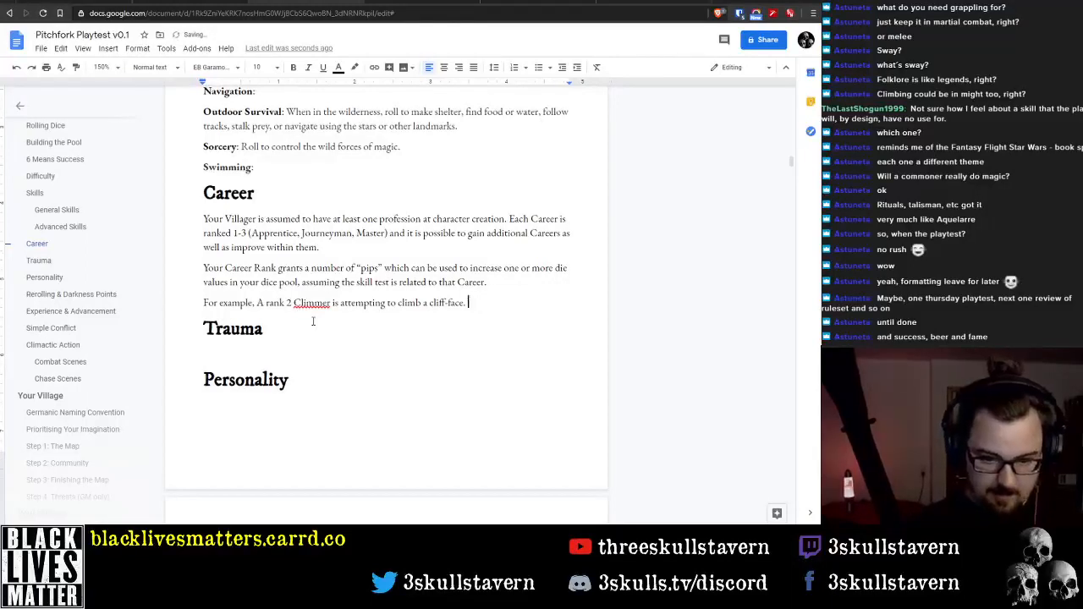
text(with a Cl)
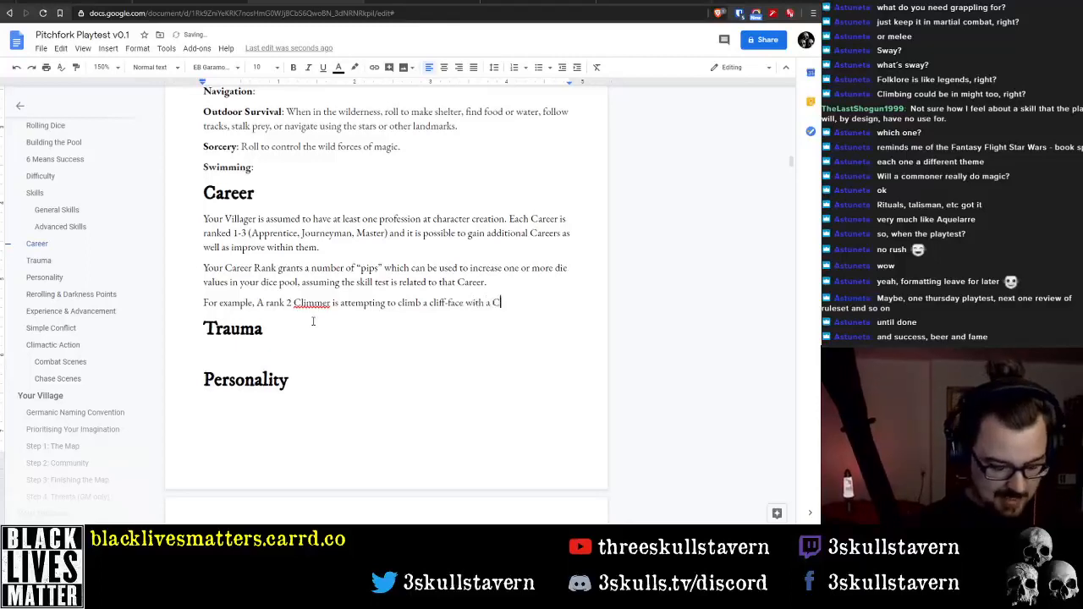
text(imbing S)
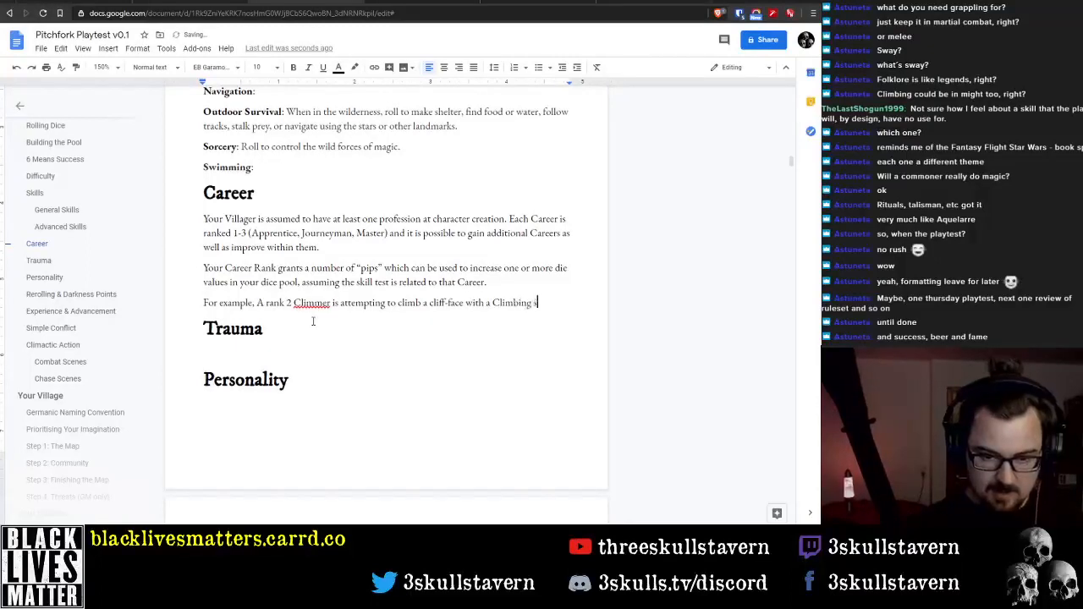
text(kill of)
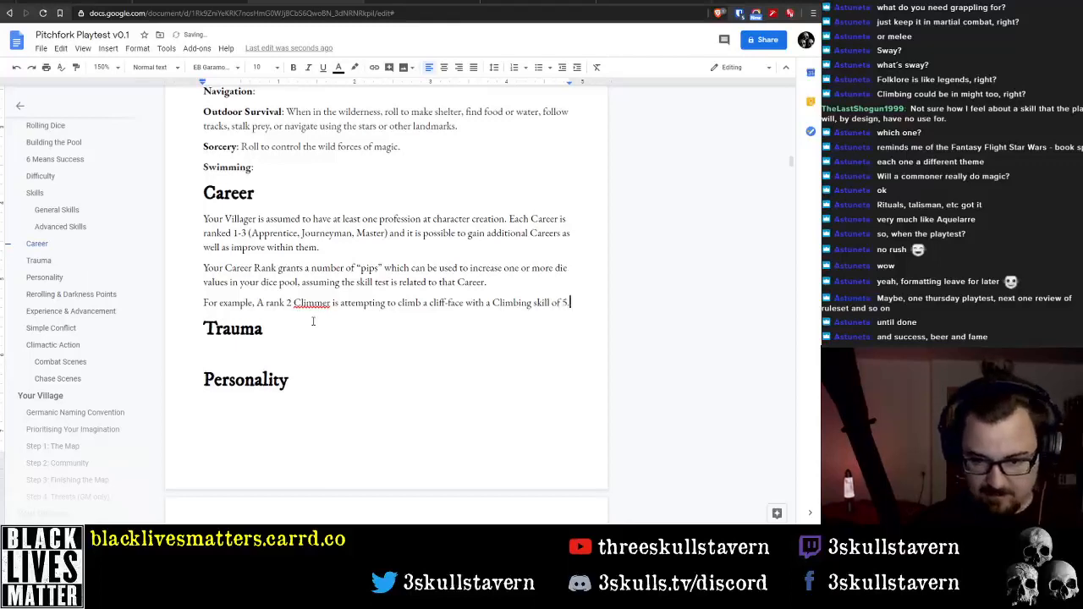
text( 6.)
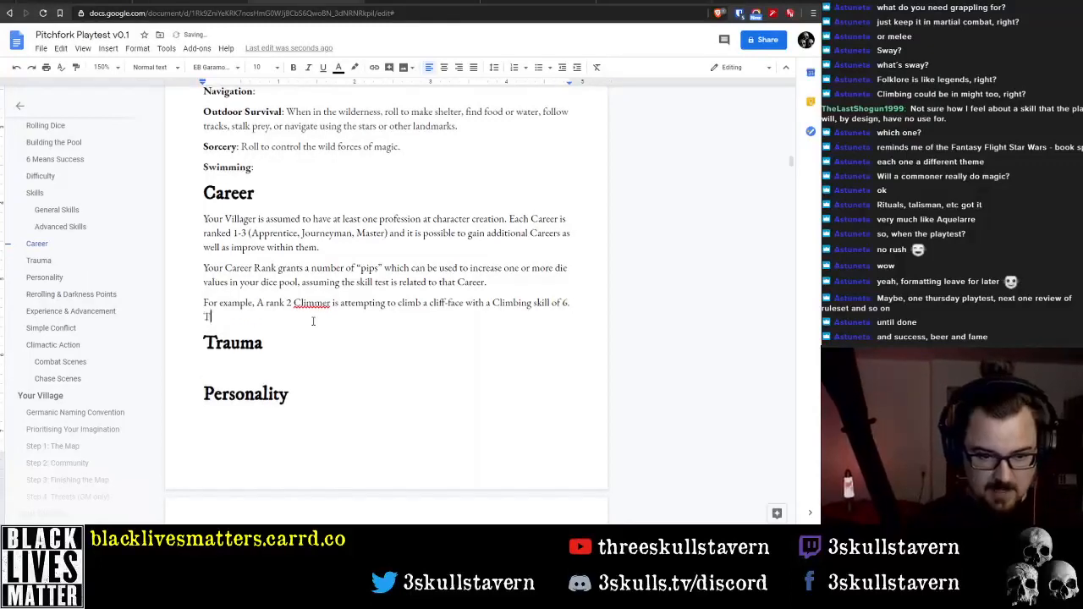
text( It is r)
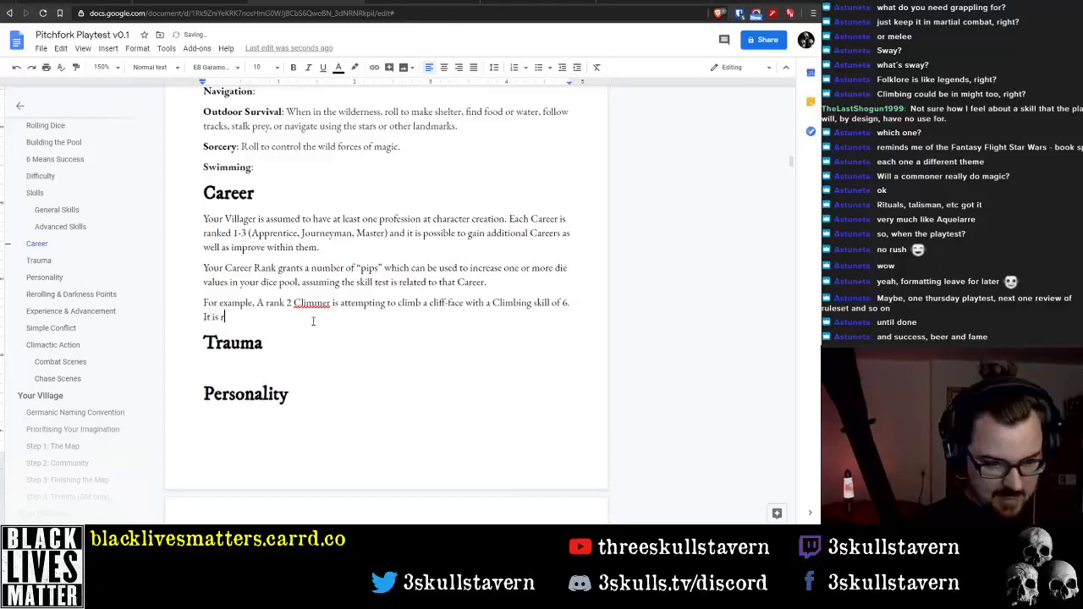
text(aining and dark, so the)
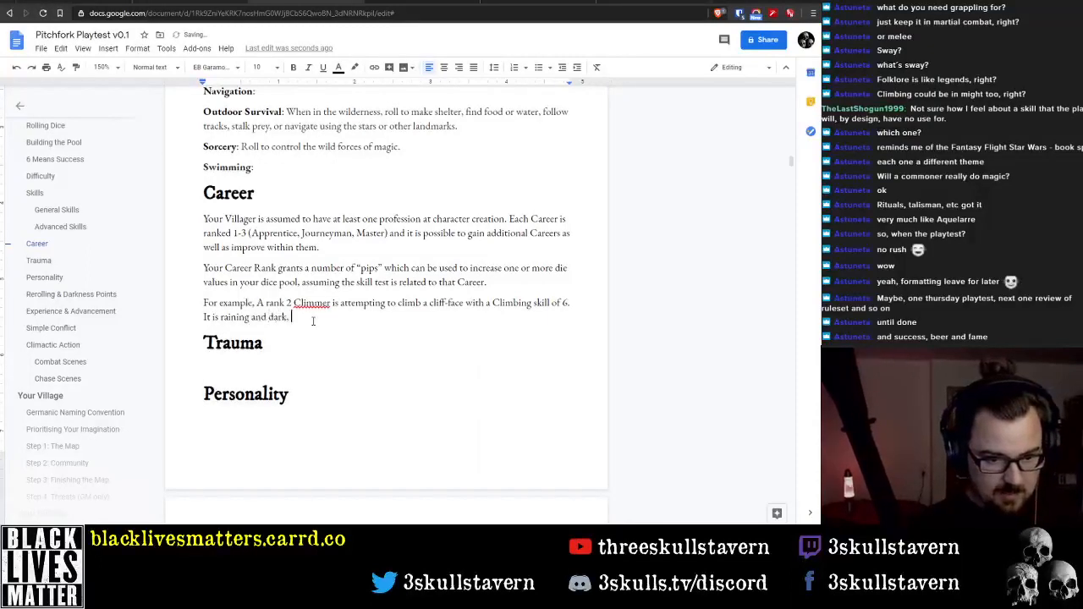
text( GM has s)
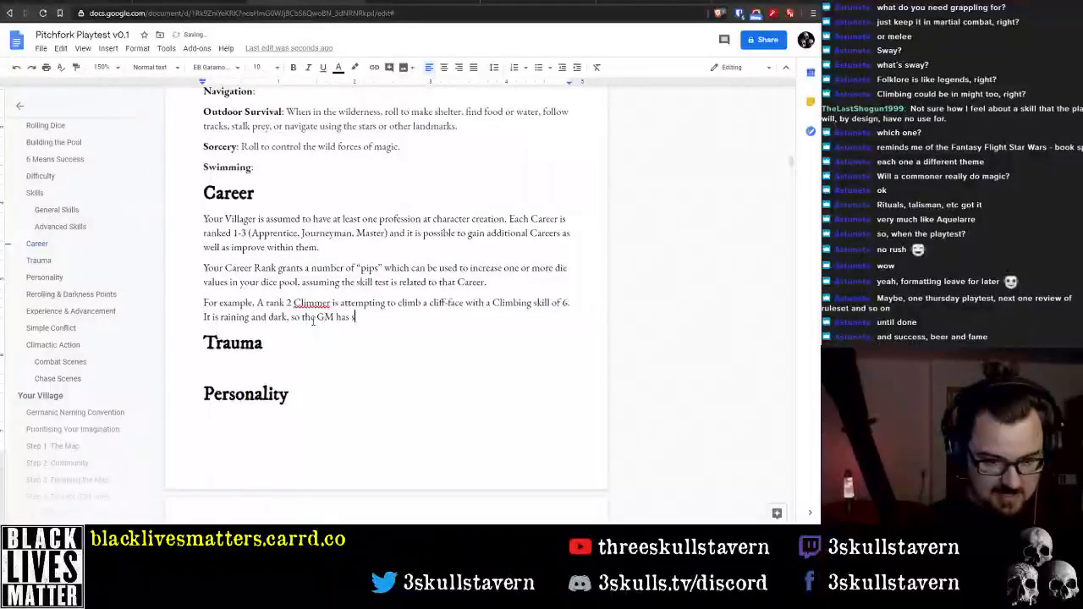
text(et ofdi)
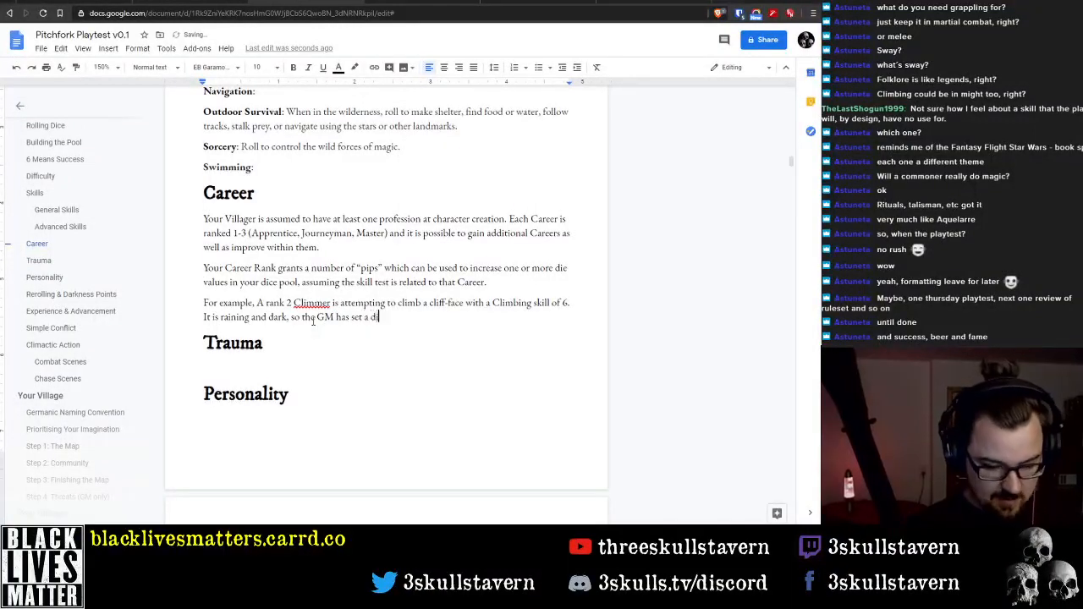
text(fficulty of)
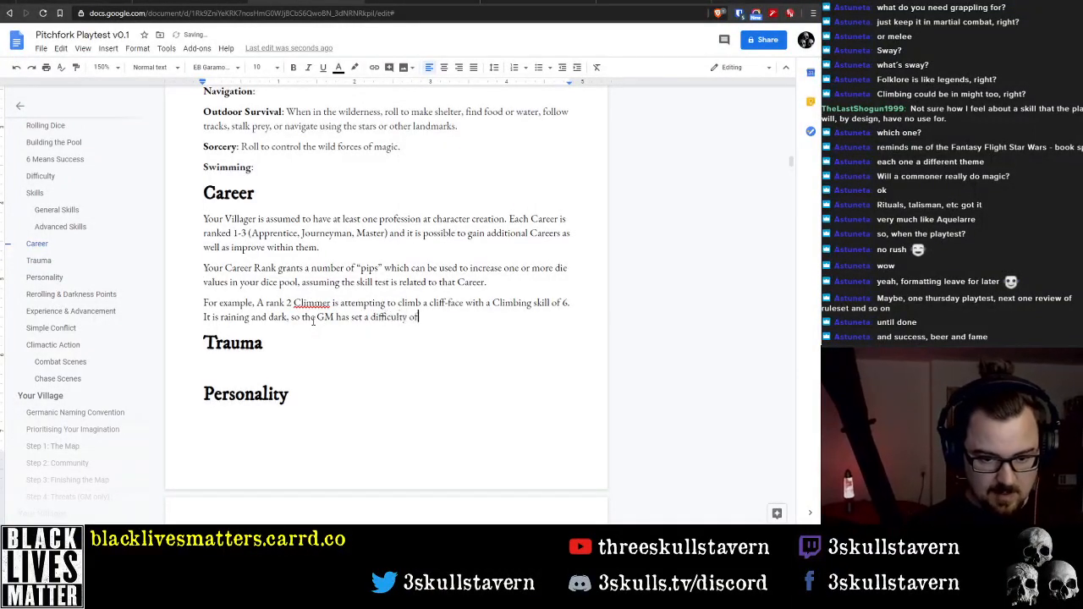
Add to the example paragraph the text "It is raining and dark, so the GM has set a difficulty of 2 required"
text(uired)
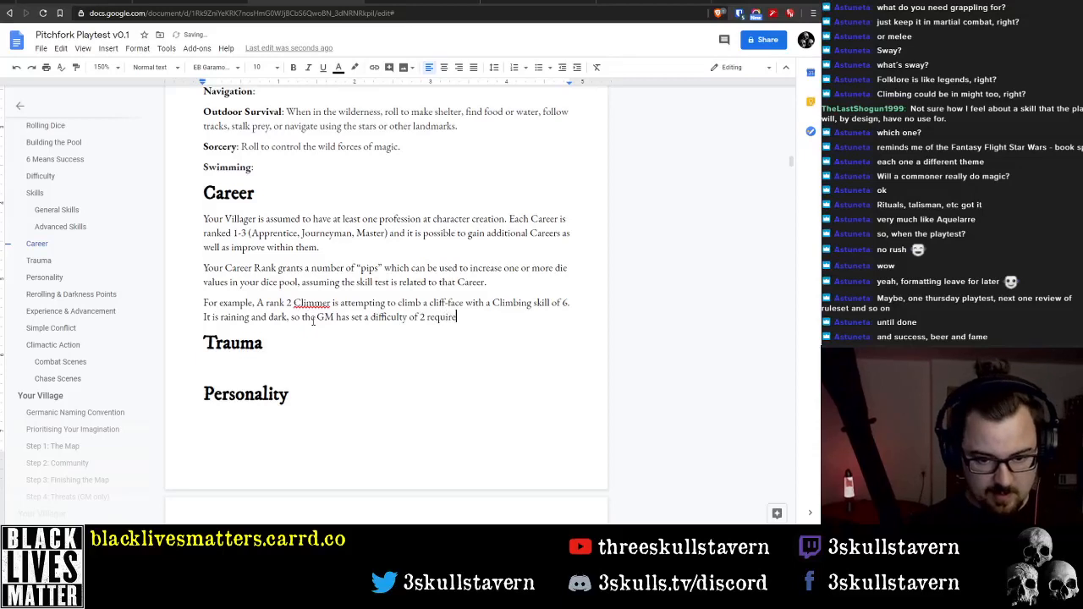
Reword the GM's "difficulty" in the Career example as "challenging difficulty level"
key(ctrl+Left)
key(ctrl+Left)
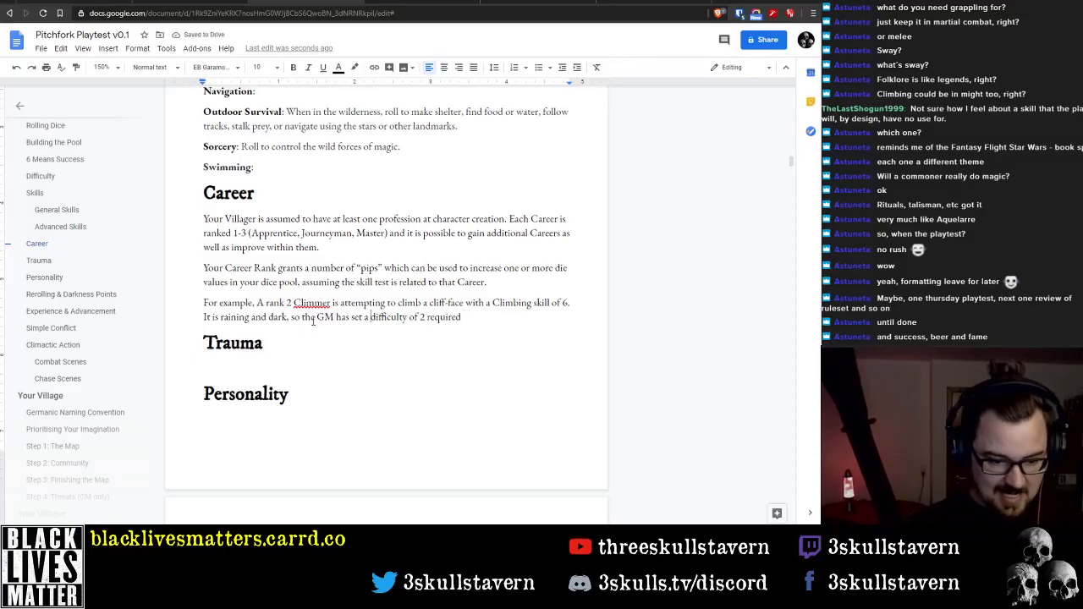
text(challe)
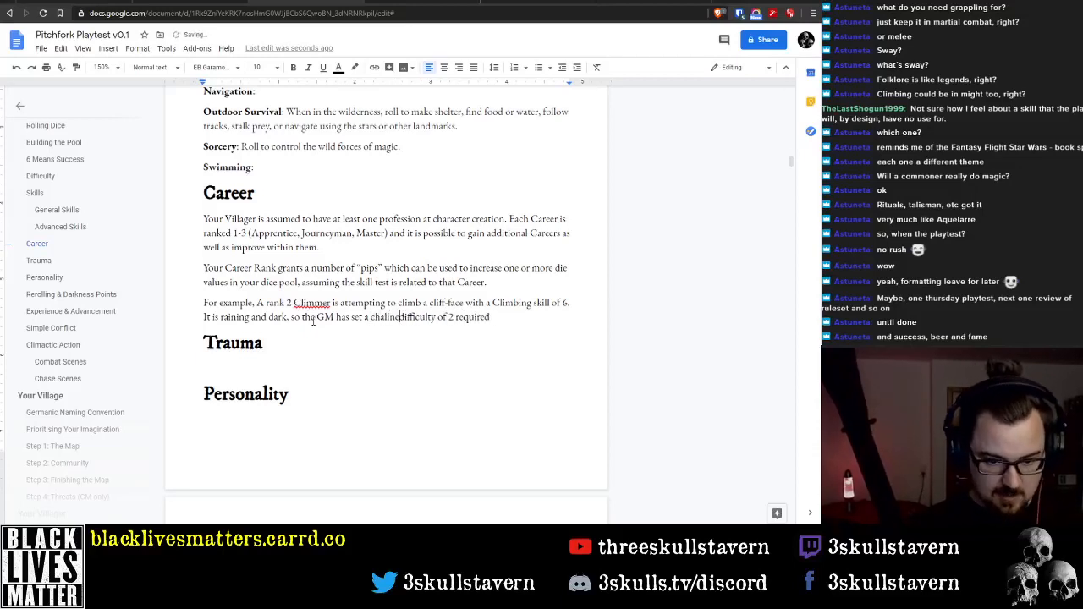
text(nging difficu)
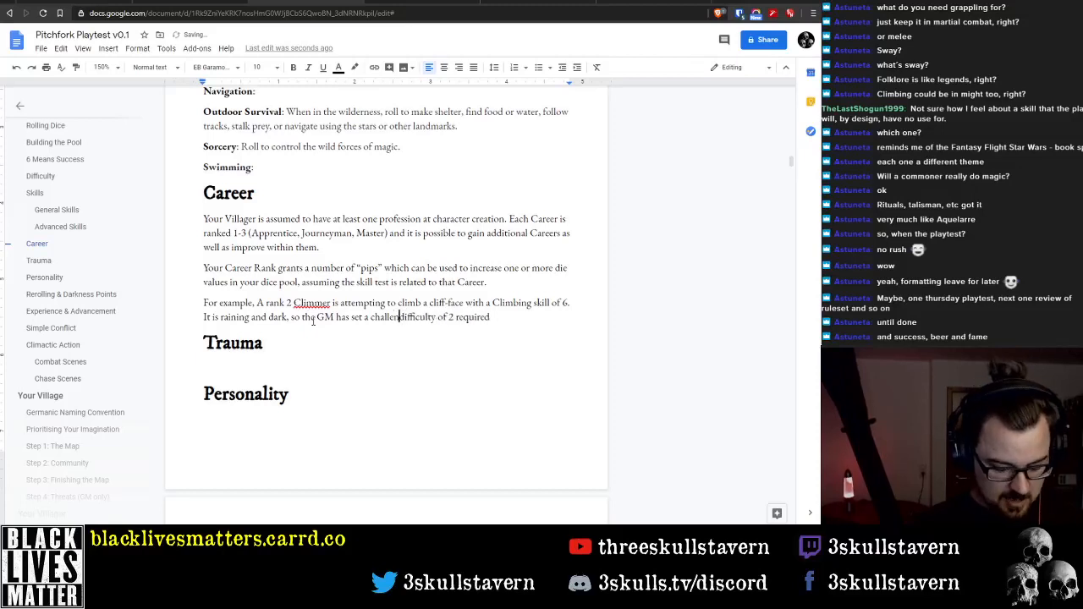
text(lty level)
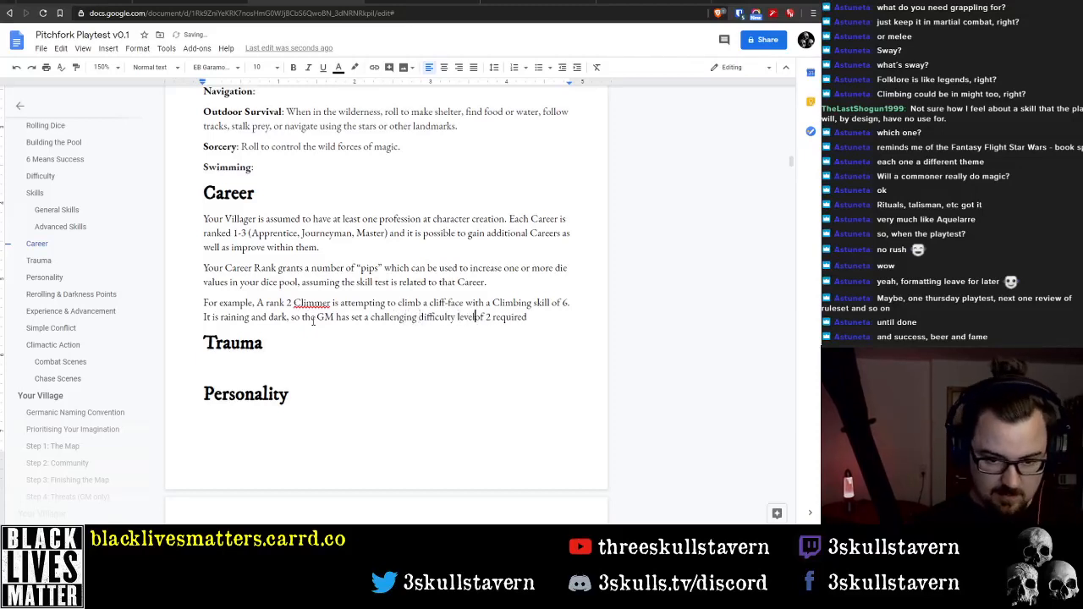
Replace "of 2 required" after "difficulty level" with the parenthetical "(2 successes are required)"
key(Delete)
key(Delete)
key(Delete)
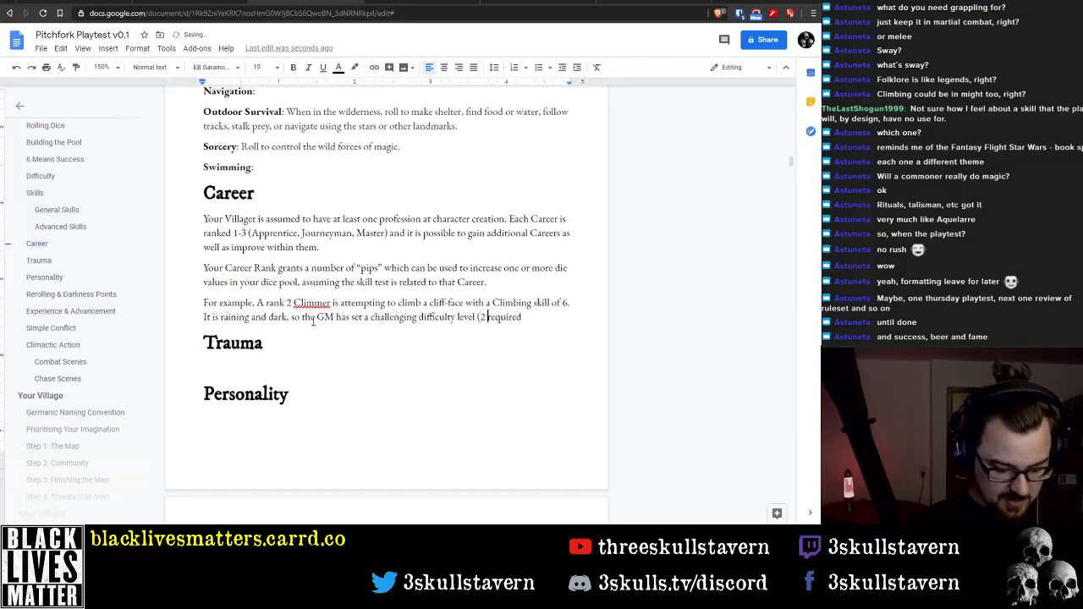
text(successes are)
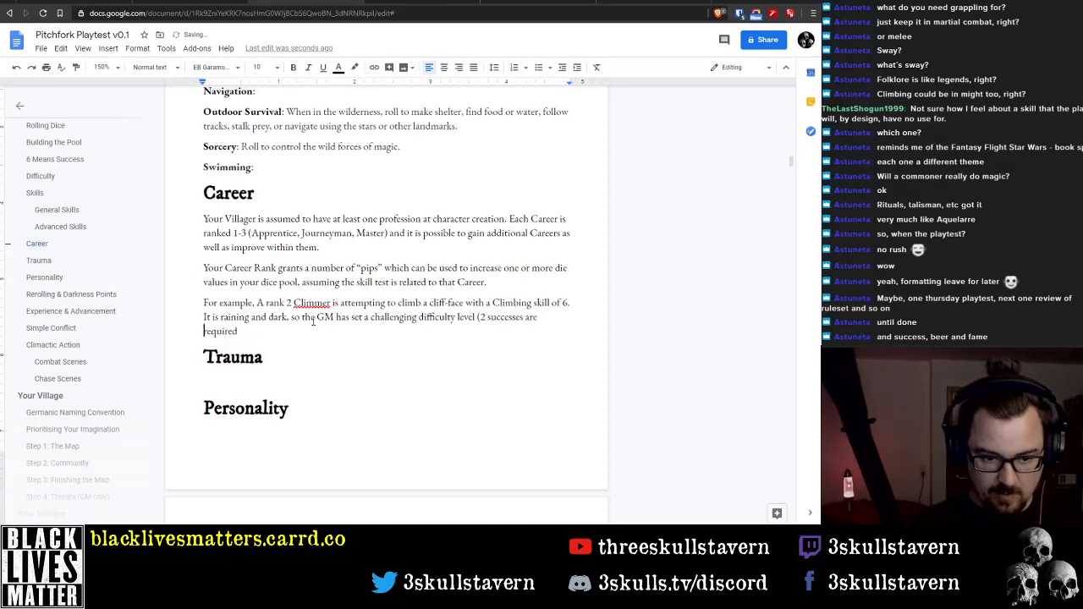
key(End)
text())
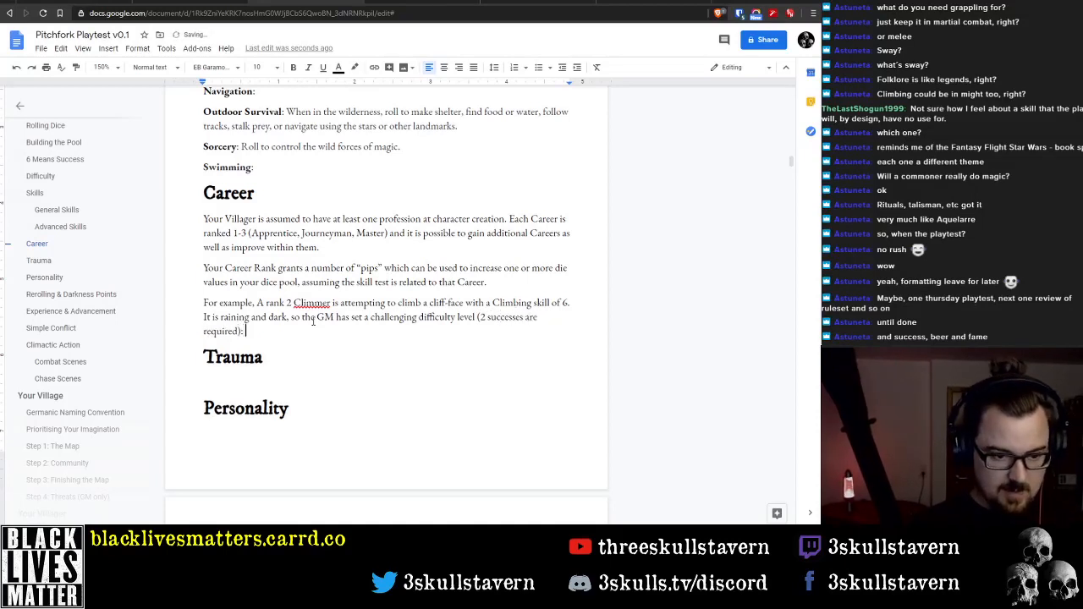
text(. The )
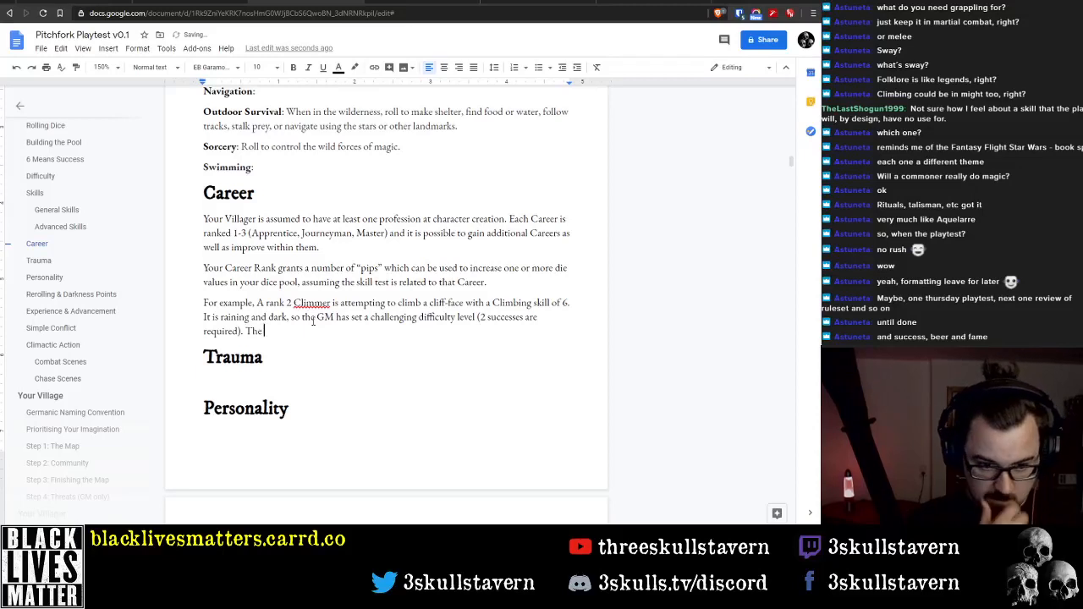
text(PC )
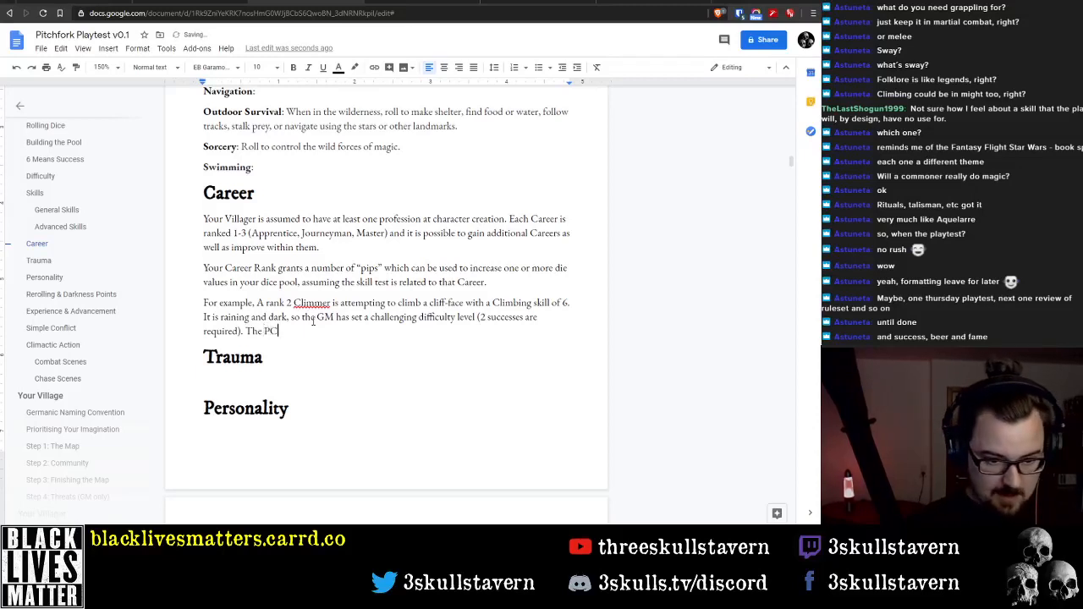
text(rolls )
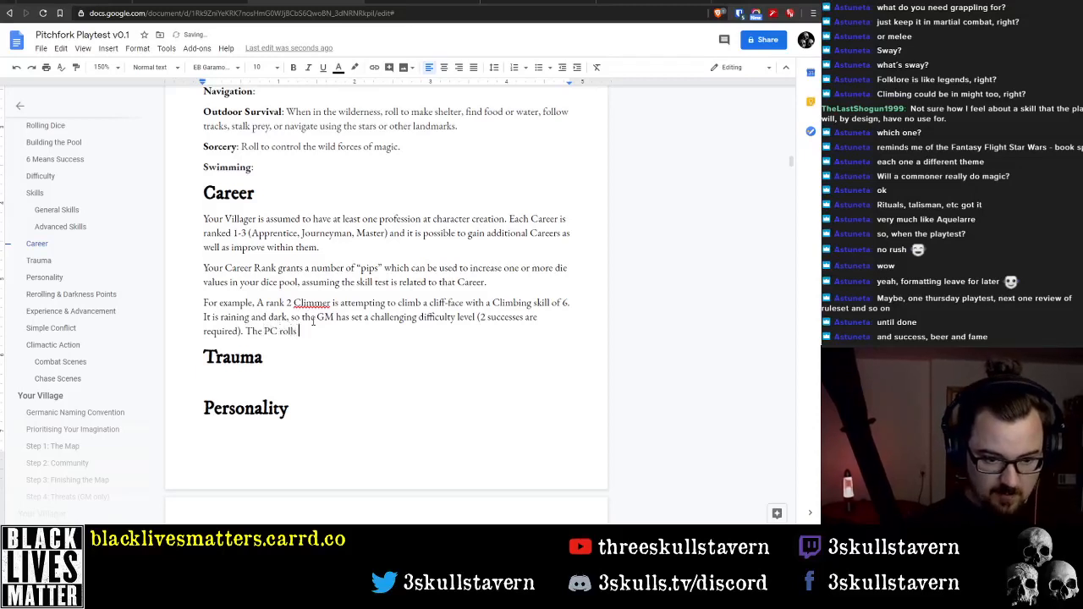
text(and )
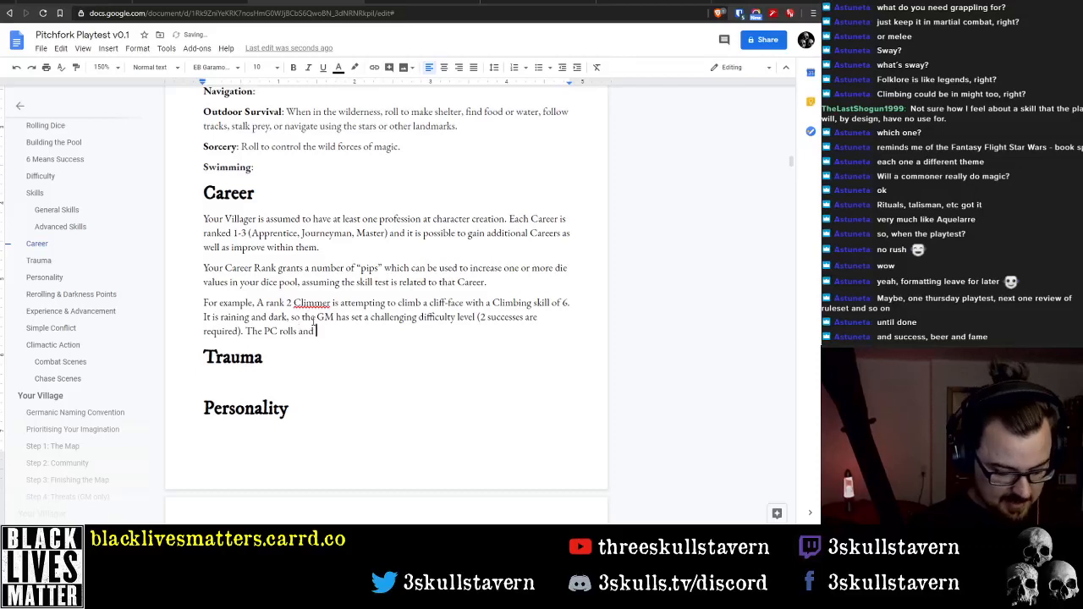
text(gets the )
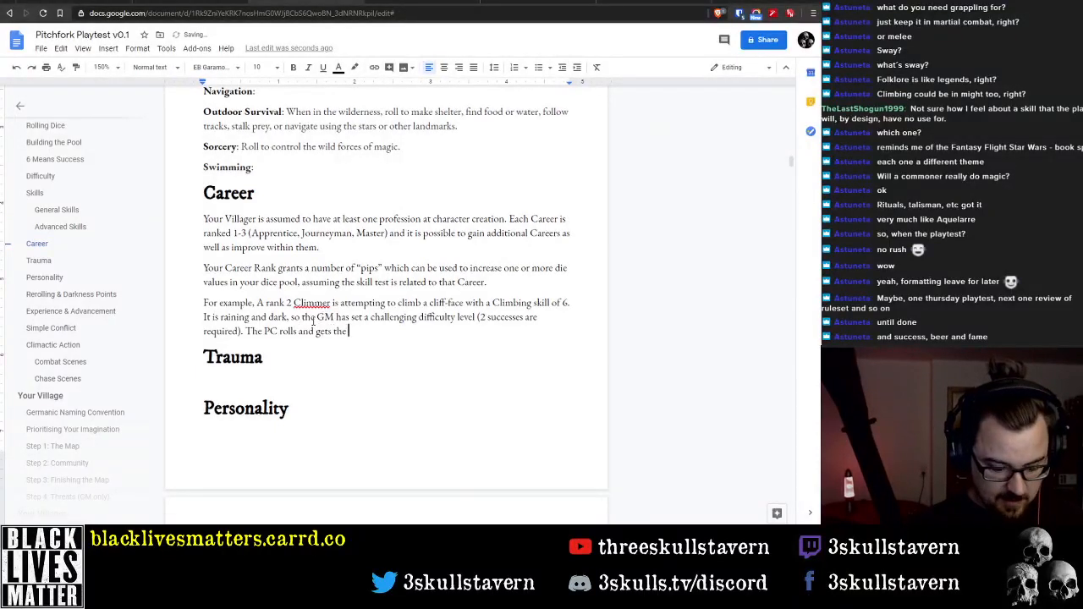
text(following:)
End the difficulty sentence with a period and start a new one reading "The PC rolls the following"
key(BackSpace)
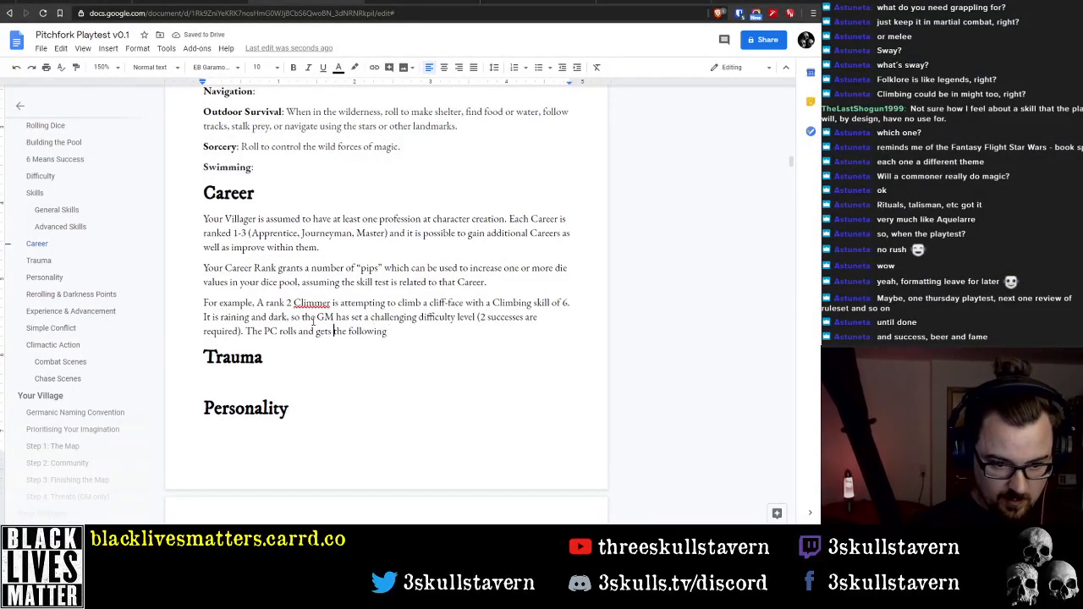
key(ctrl+shift+Right)
key(ctrl+shift+Right)
key(BackSpace)
key(End)
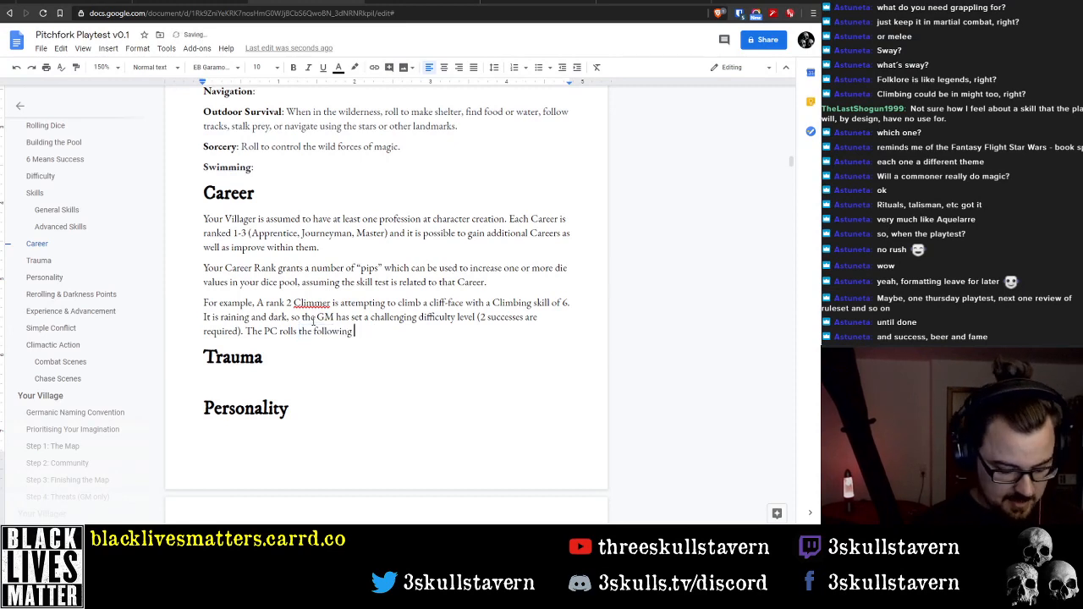
Complete the roll sentence after "following" with "dice: 6, 4, 3, 3, 2, 1."
text(dice: 6,)
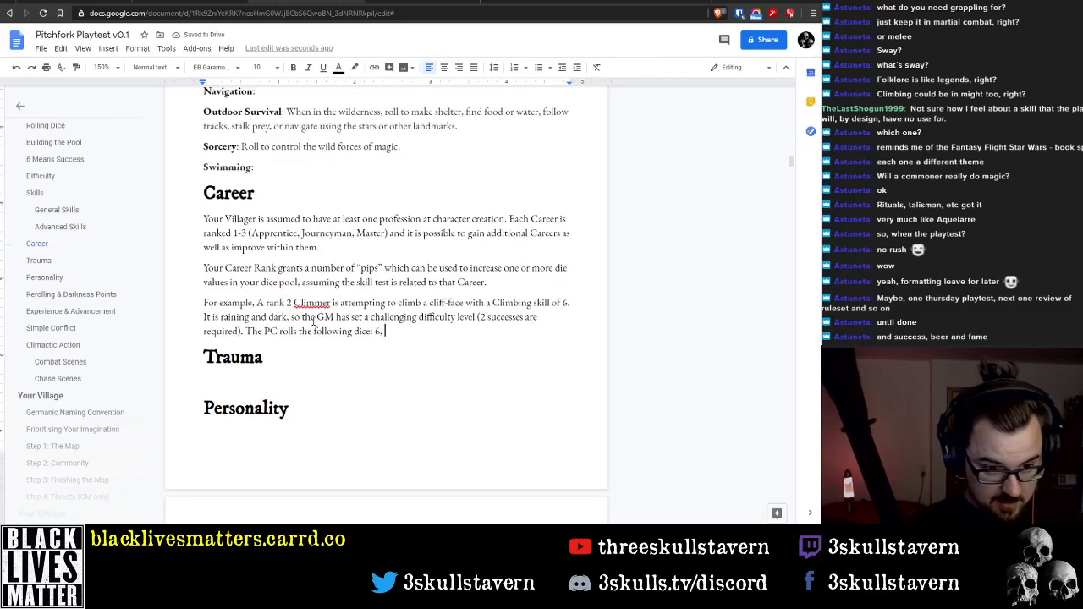
text( 4, )
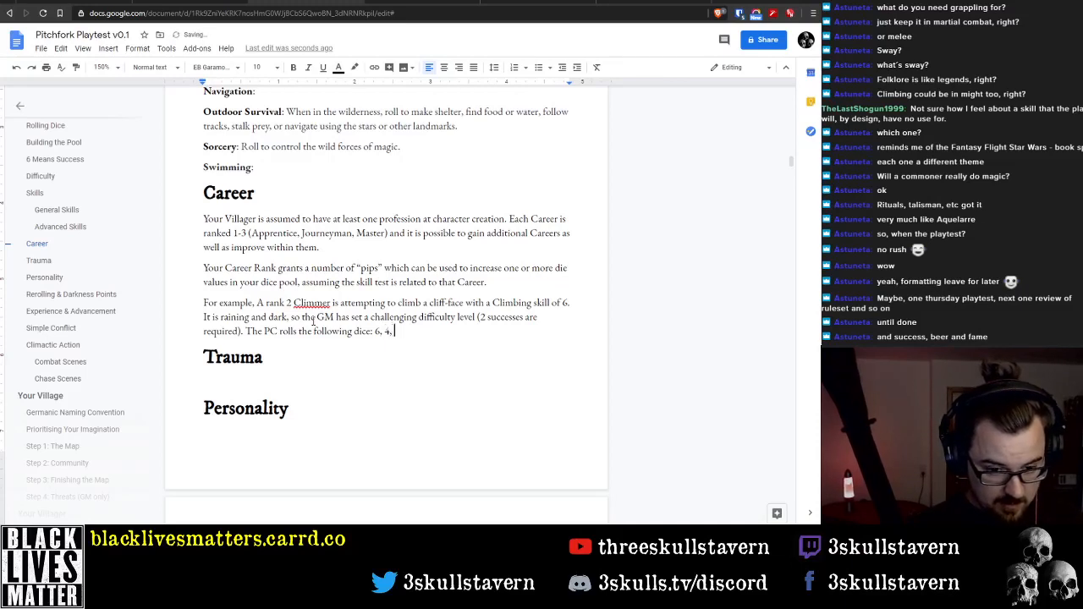
text(4, 3,)
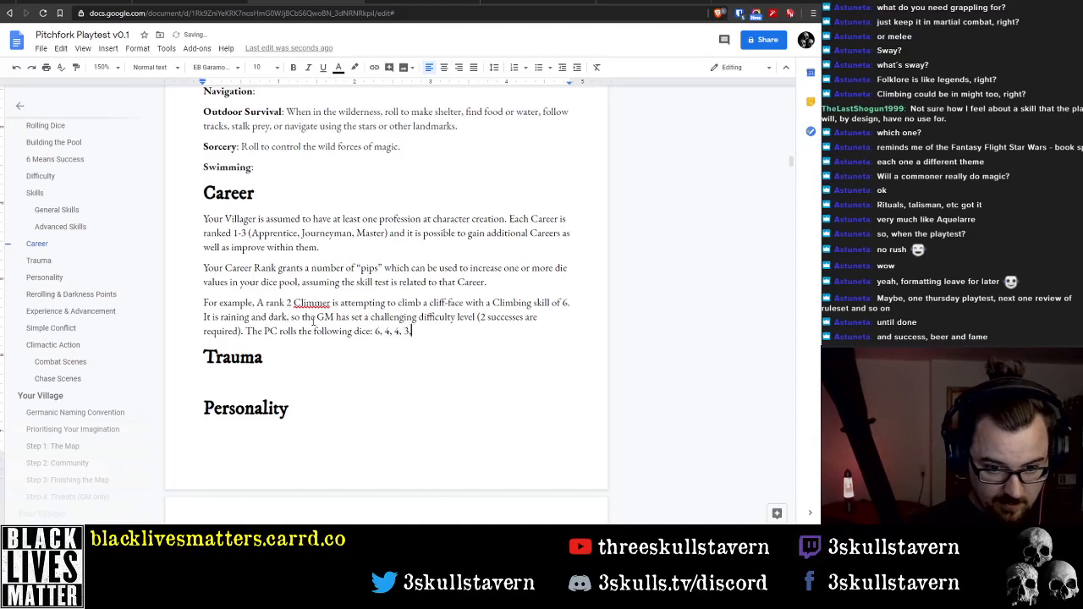
key(BackSpace)
key(BackSpace)
key(BackSpace)
key(BackSpace)
key(BackSpace)
text(3, 3, )
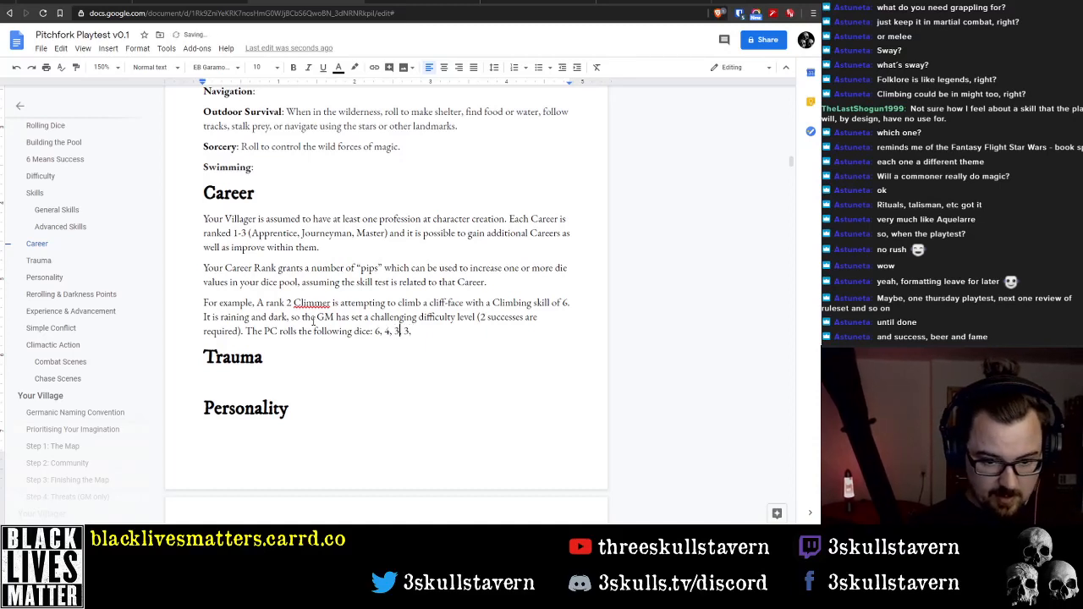
text(2, 1)
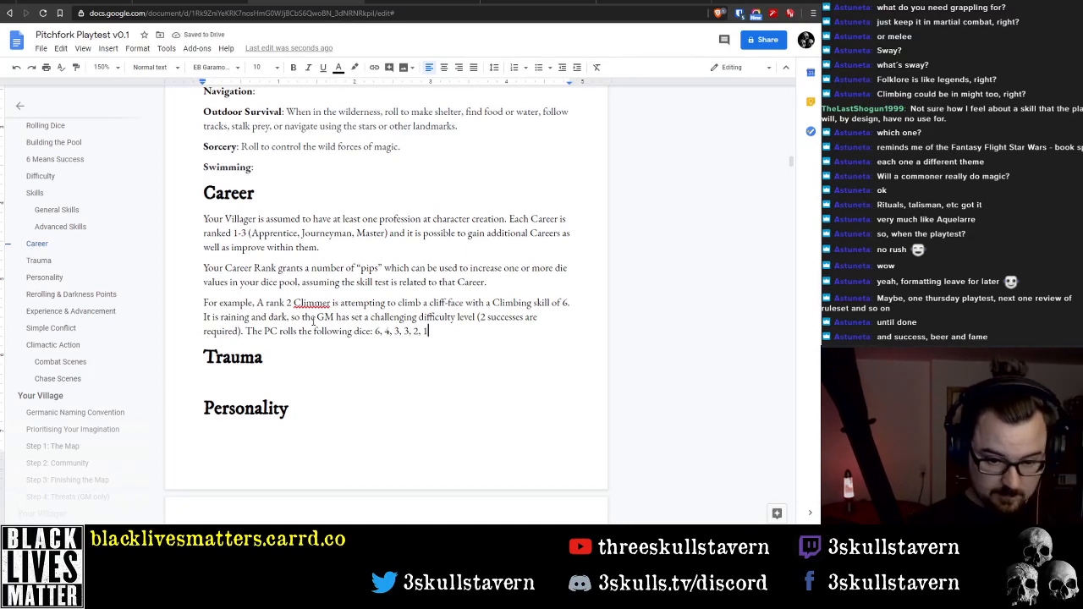
text(. This)
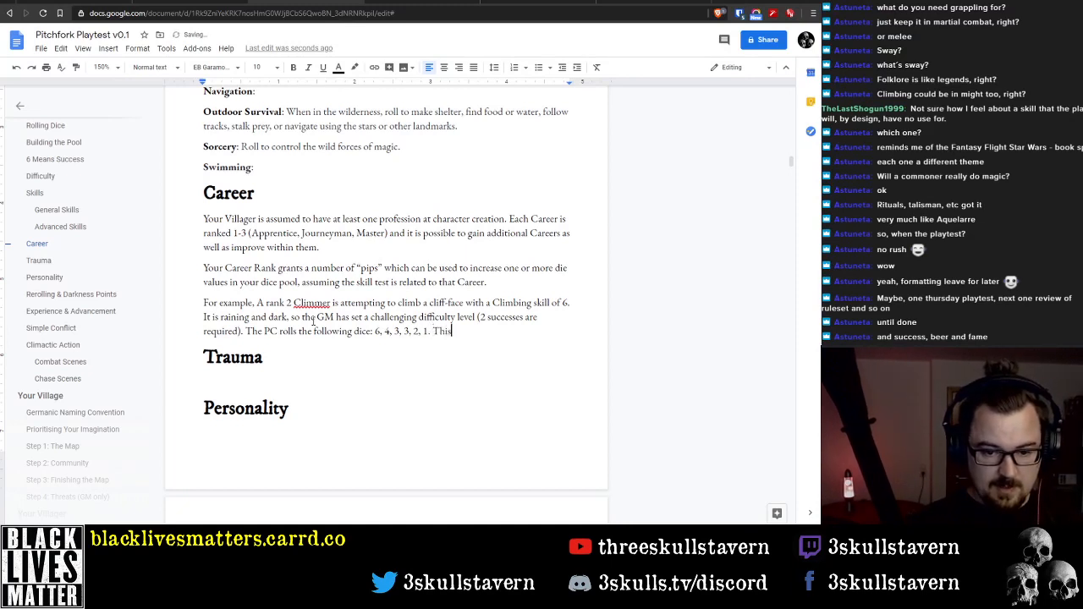
Start a new sentence after the dice results with "Because the Climmer is rank 3"
key(ctrl+BackSpace)
text(Because)
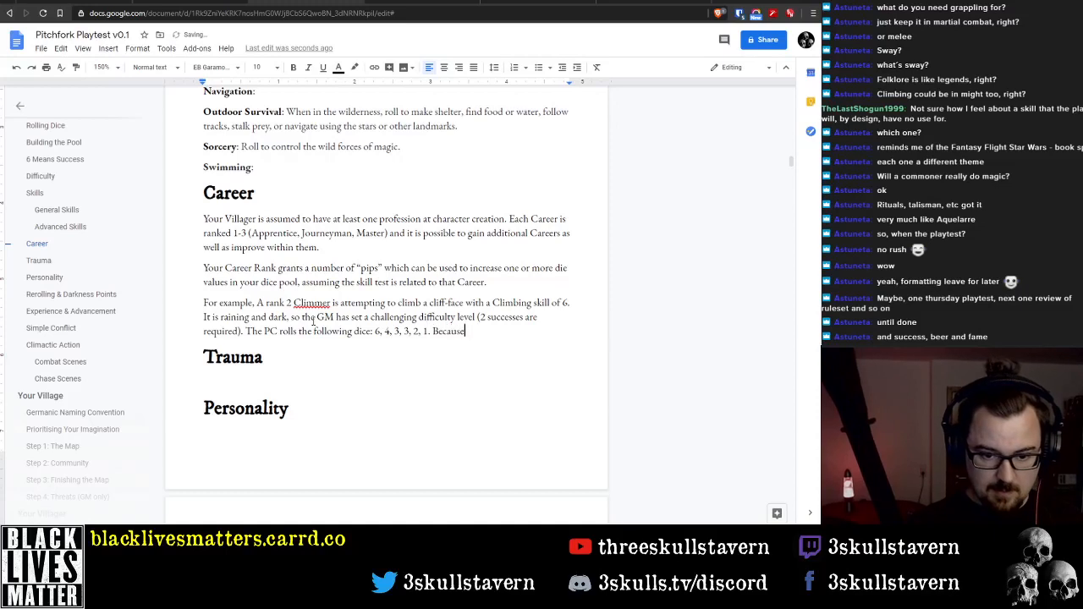
text( the Climmer i)
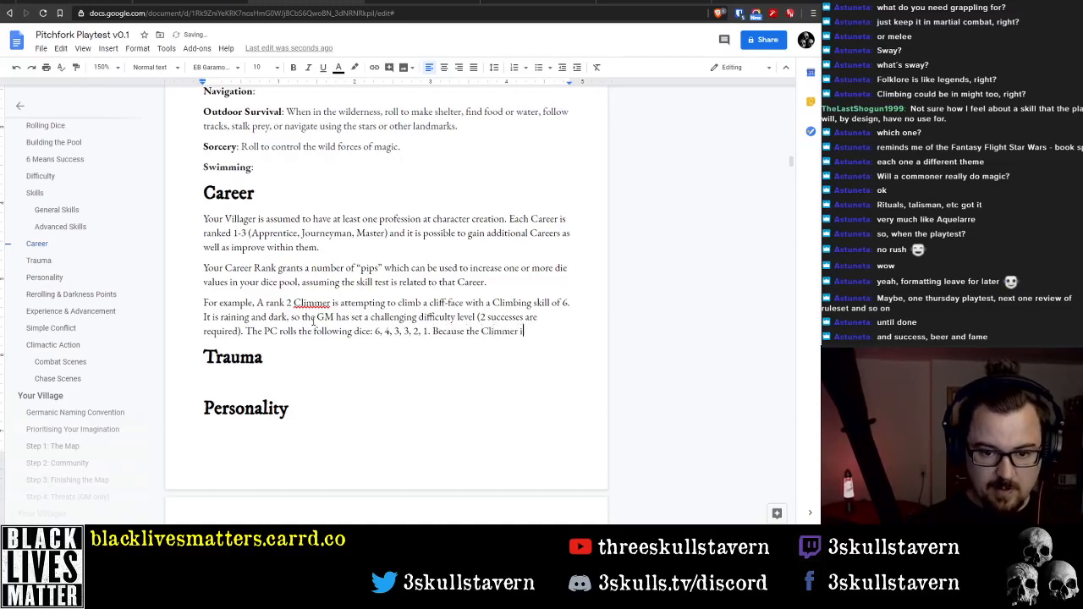
text(s rank 3)
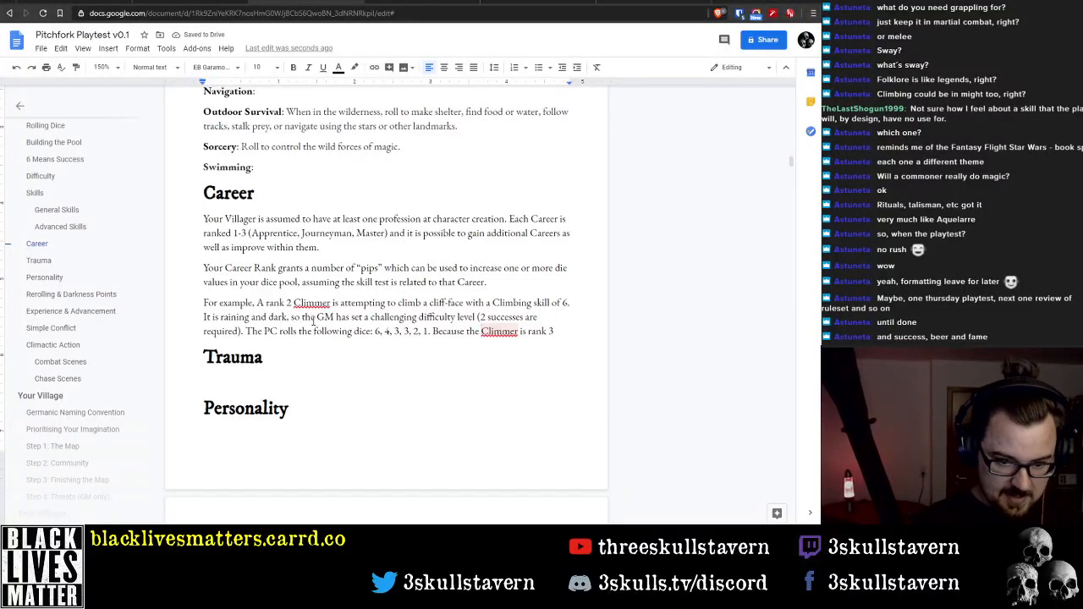
Reword the unfinished last sentence to read "Because the character is a rank 2 Climmer"
key(ctrl+Left)
key(ctrl+Left)
key(ctrl+Left)
key(ctrl+Left)
text(character is a )
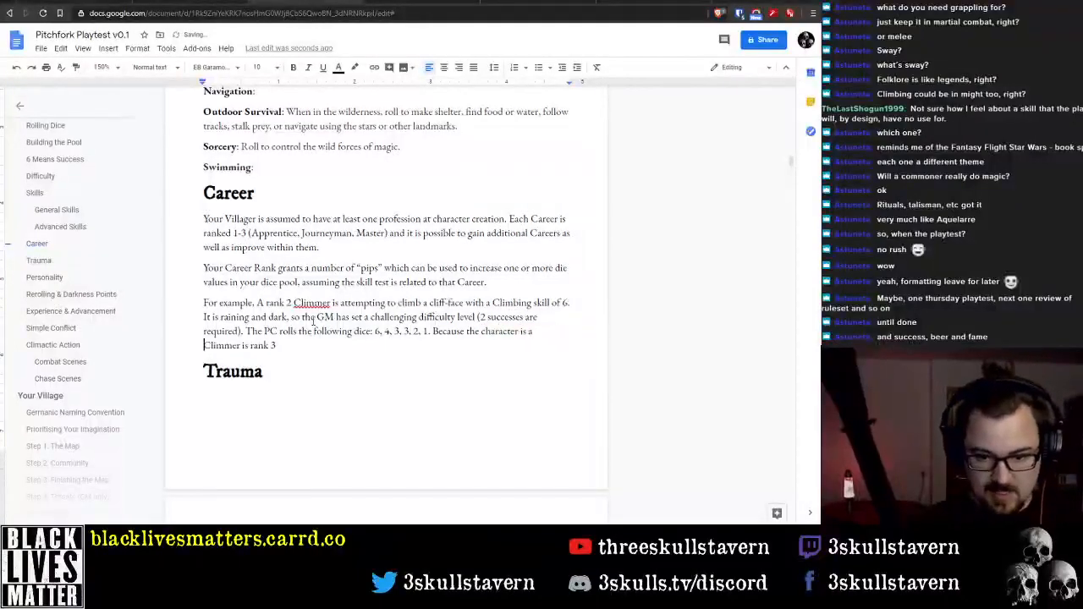
text(rank 2)
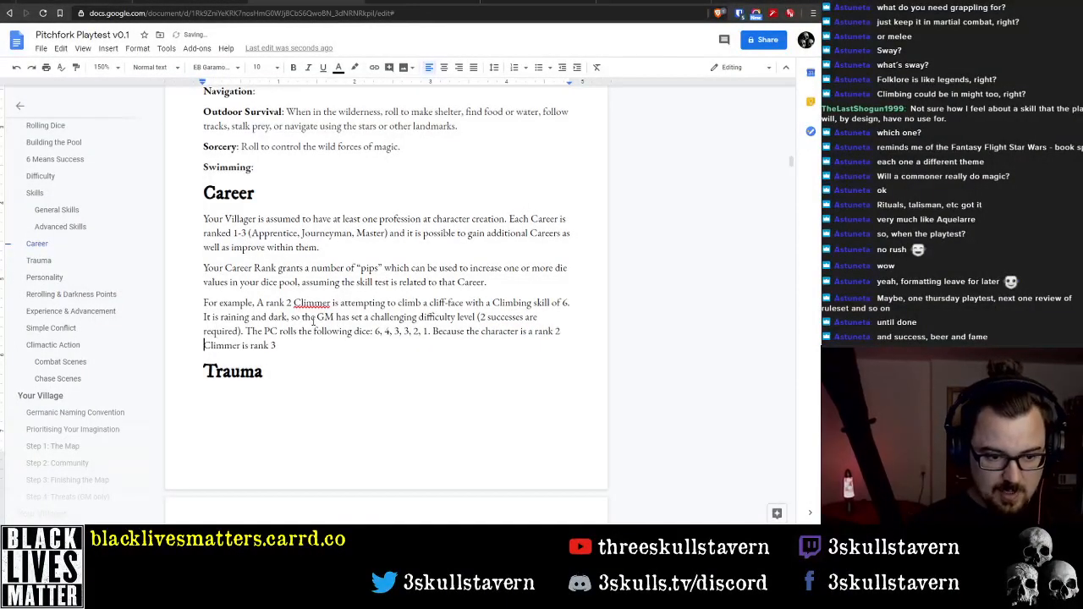
key(End)
key(ctrl+shift+Left)
key(ctrl+shift+Left)
key(ctrl+shift+Left)
key(BackSpace)
key(BackSpace)
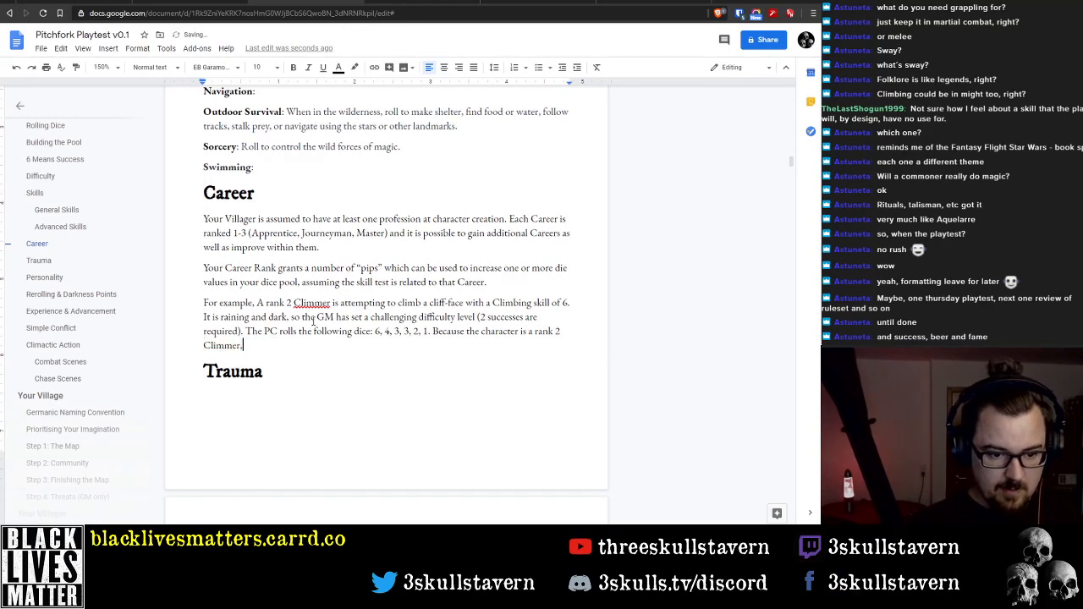
Continue the sentence after "rank 2 Climmer" with ", they can add 2 pips to the die which"
text(, the)
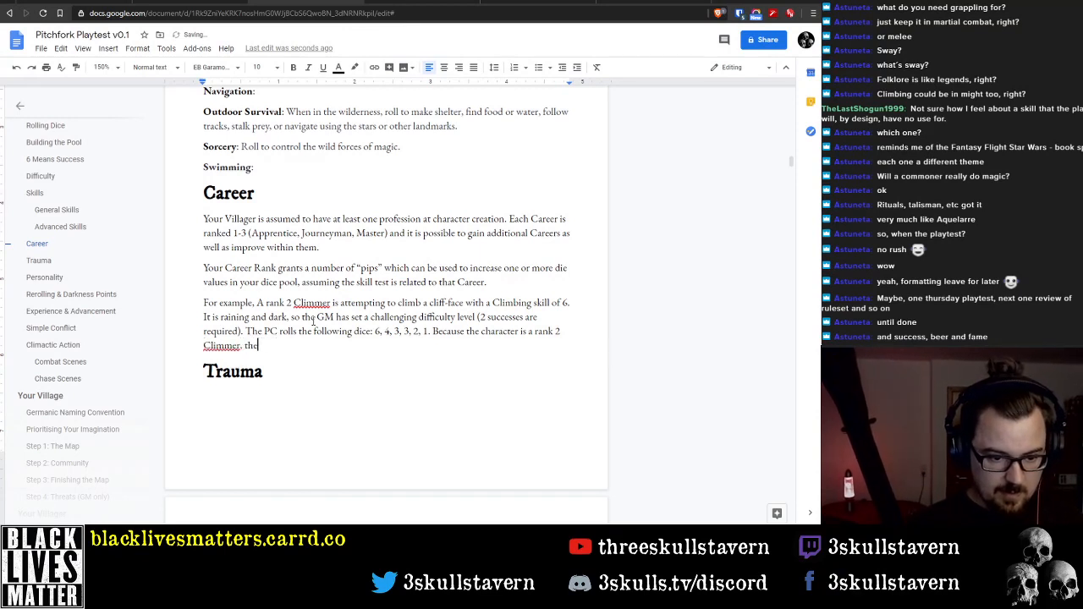
text(y can add 2 pips to )
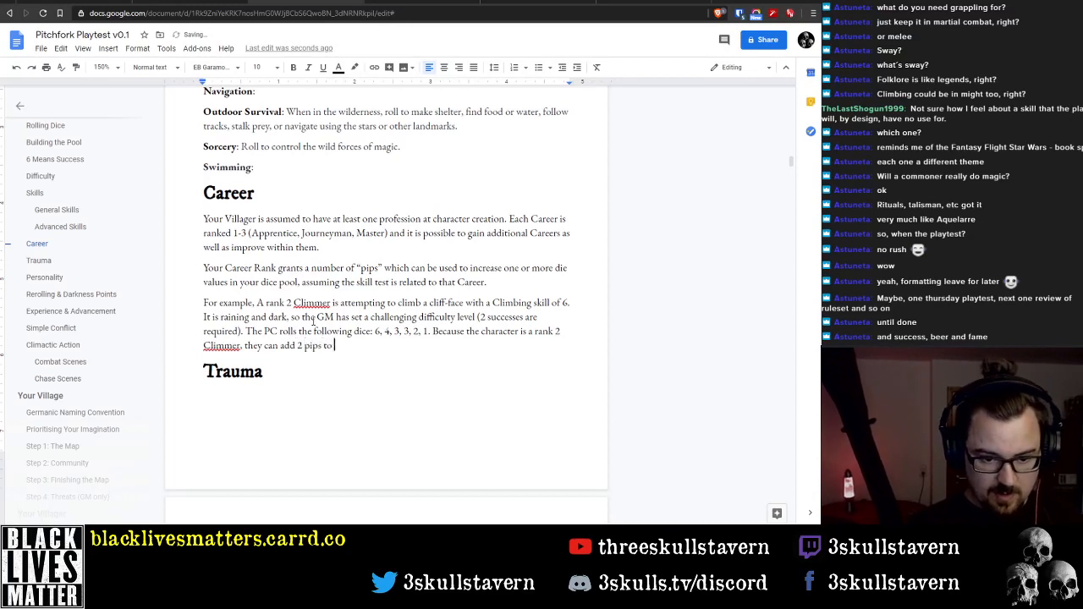
text(the die th)
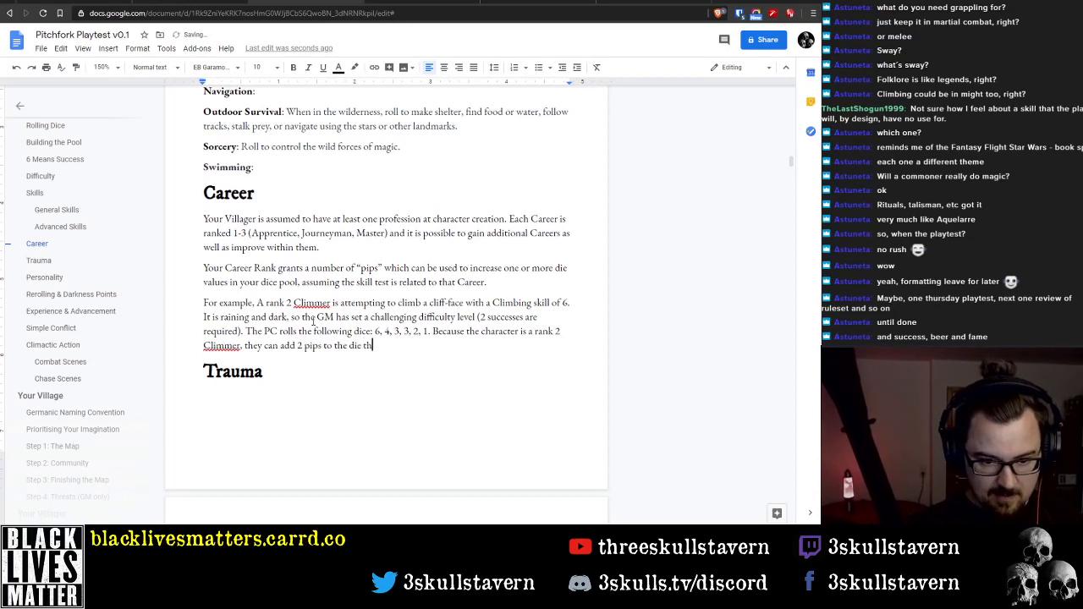
key(BackSpace)
key(BackSpace)
key(BackSpace)
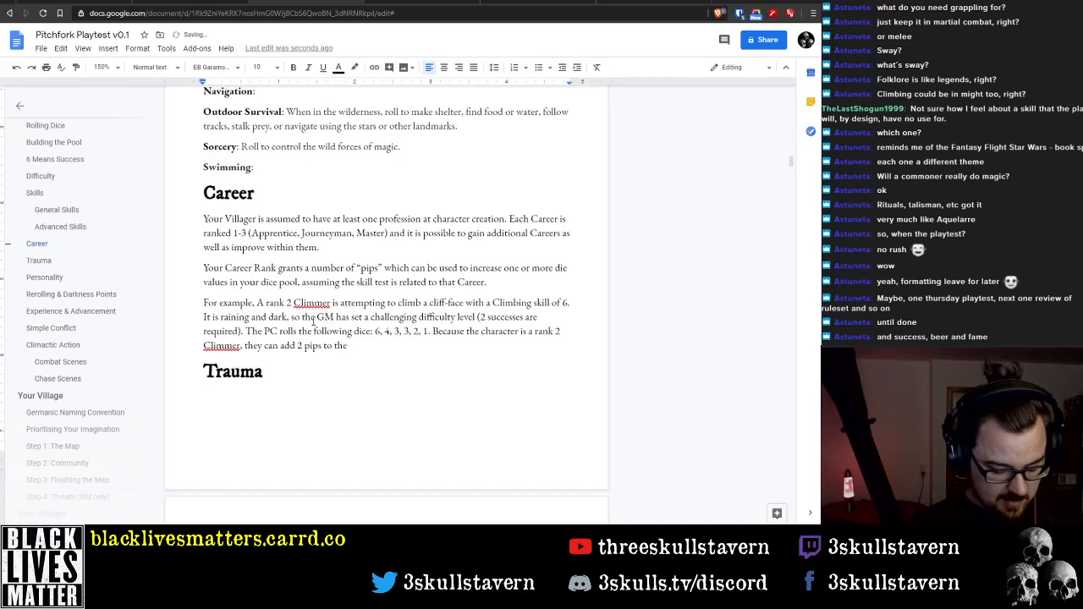
text(4)
key(BackSpace)
text(die)
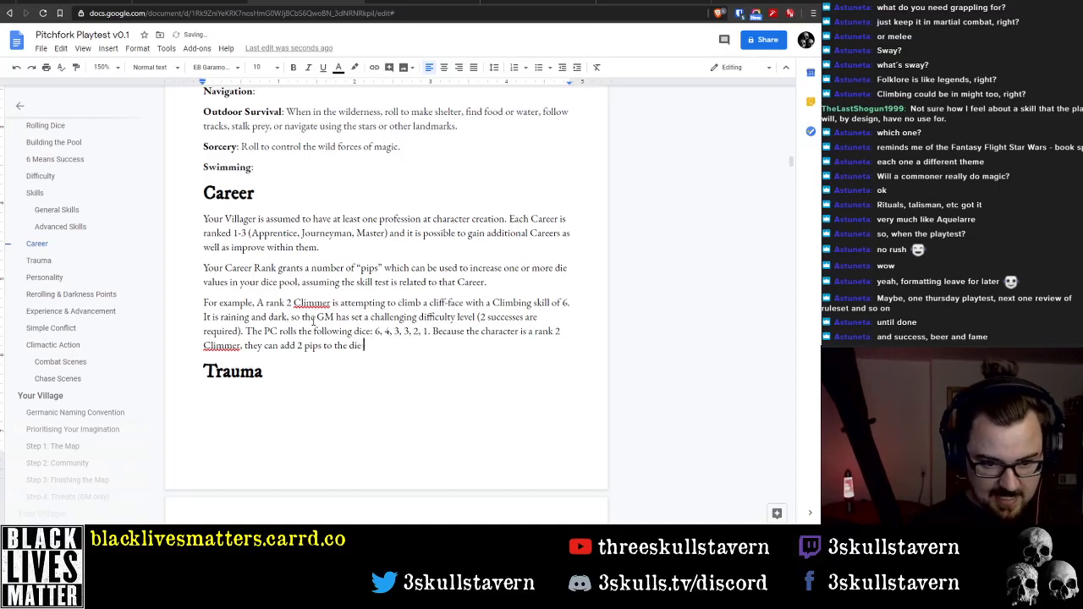
text( which rolled )
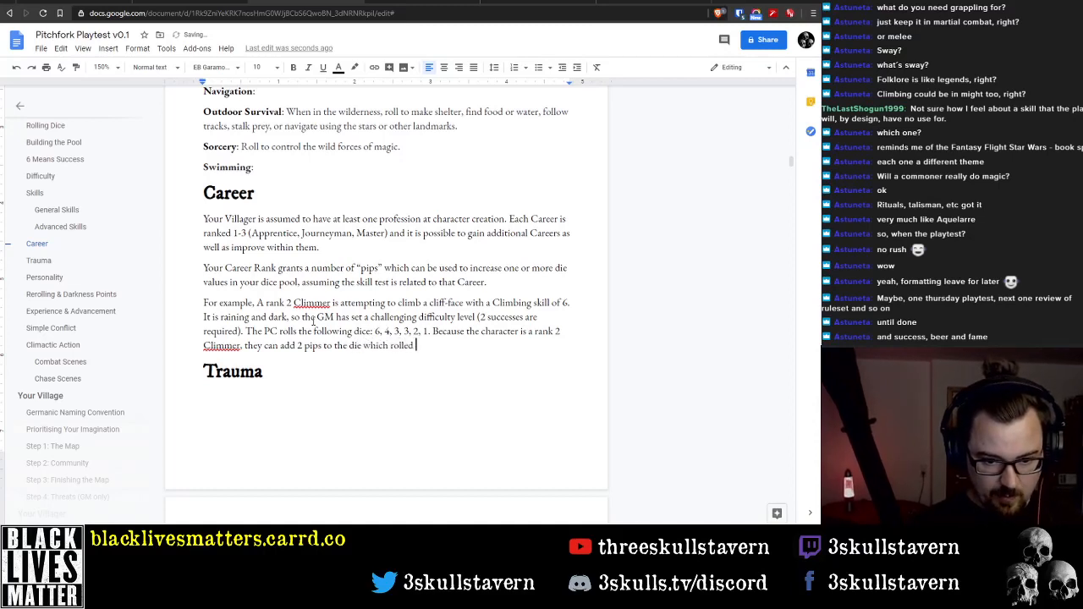
text(a 4, )
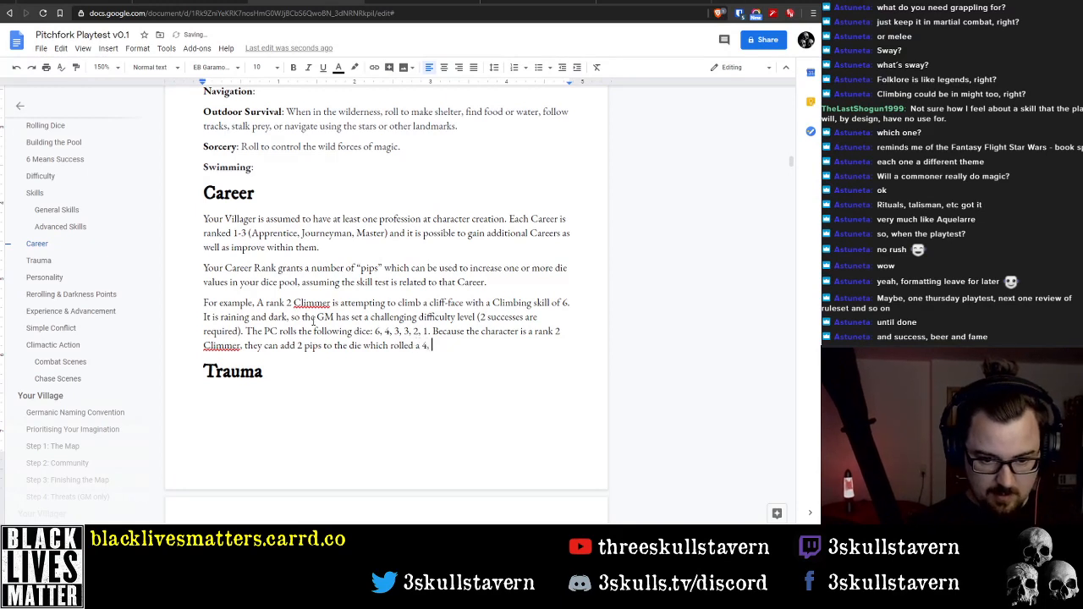
text(bringing it)
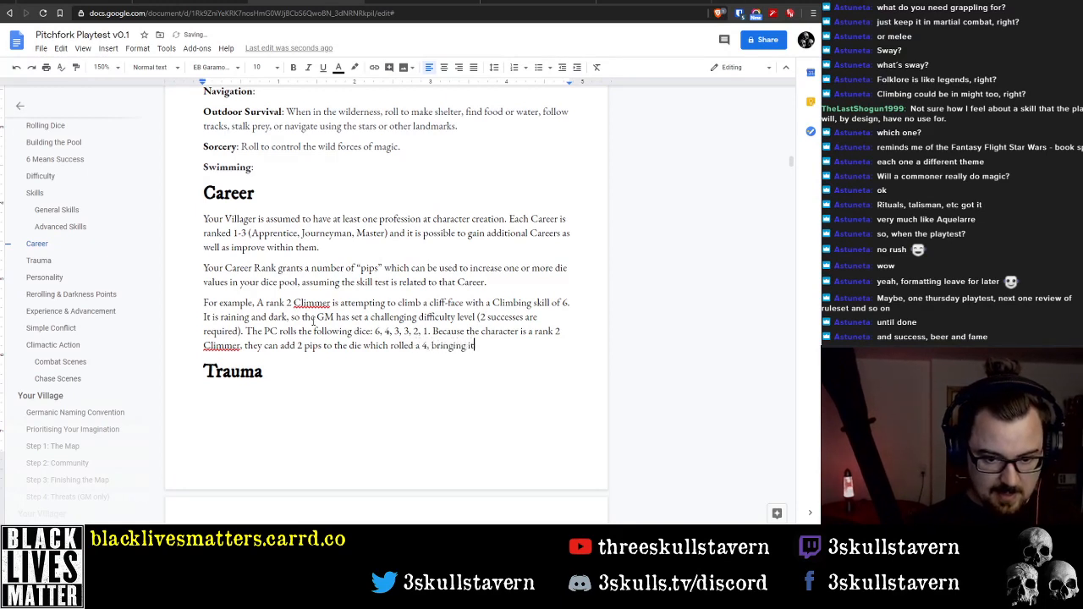
text( up to a 6,)
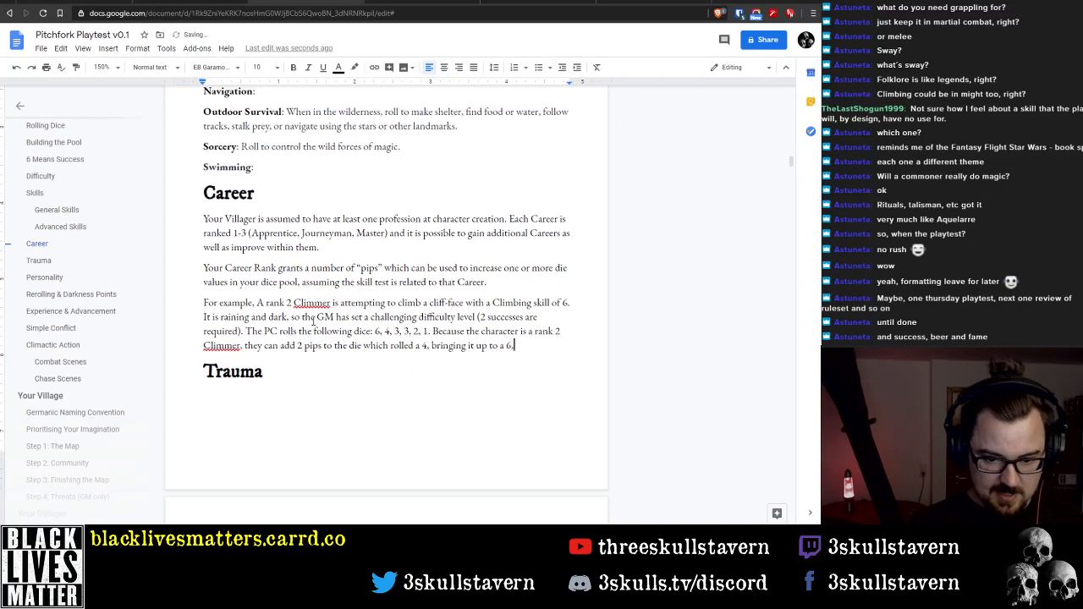
text( and pro)
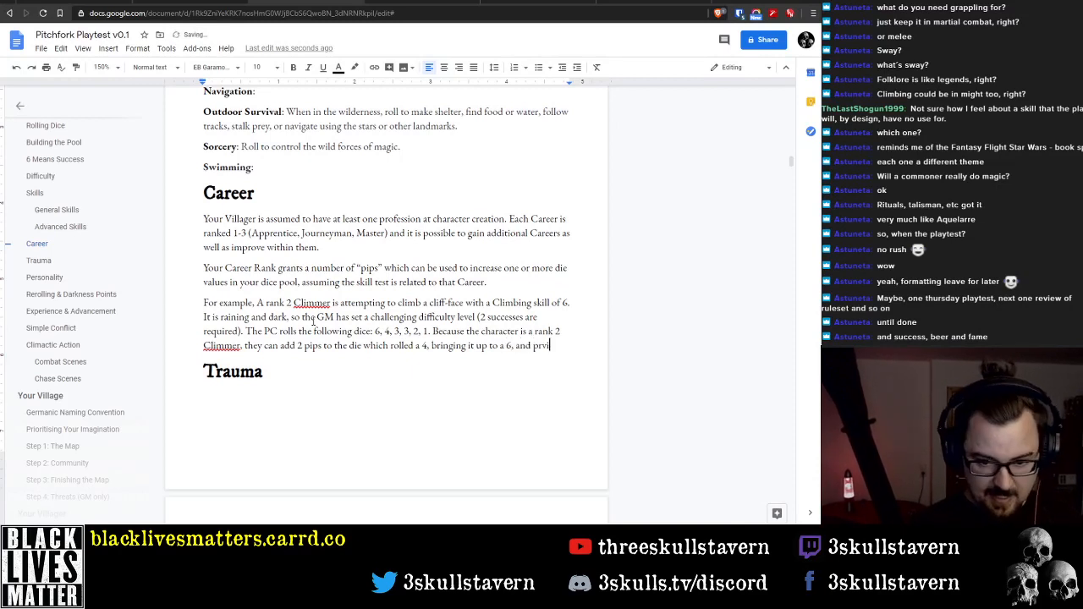
text(v)
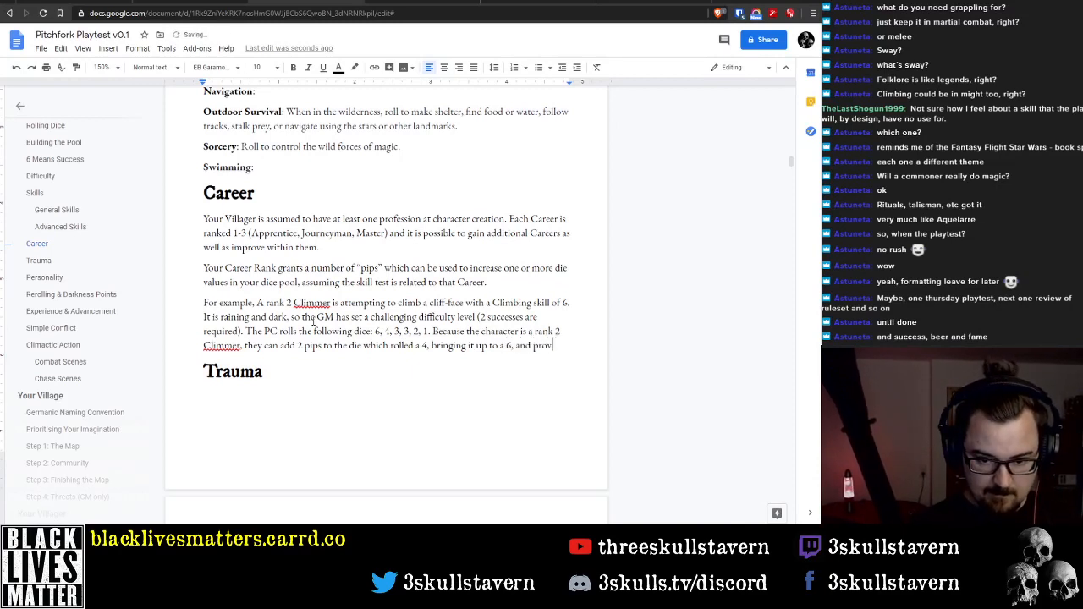
text(iding the )
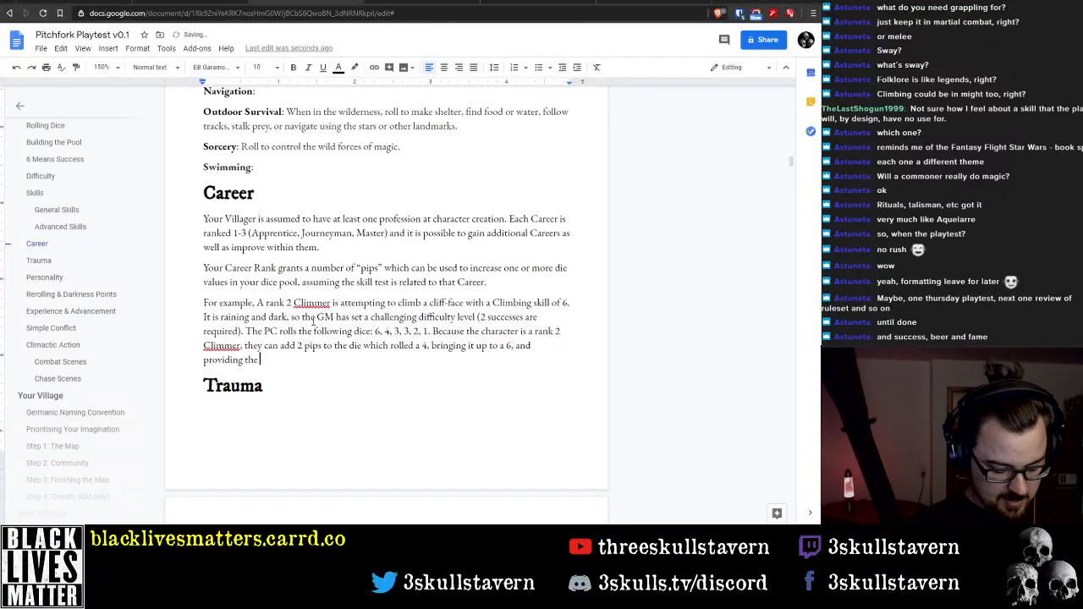
text(2 necessar)
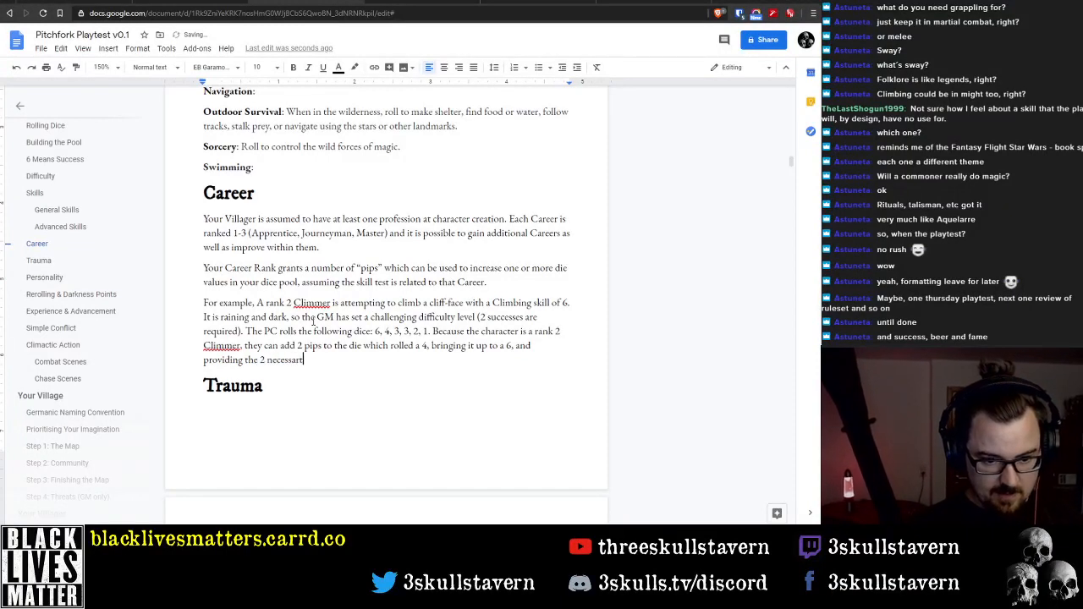
text(y)
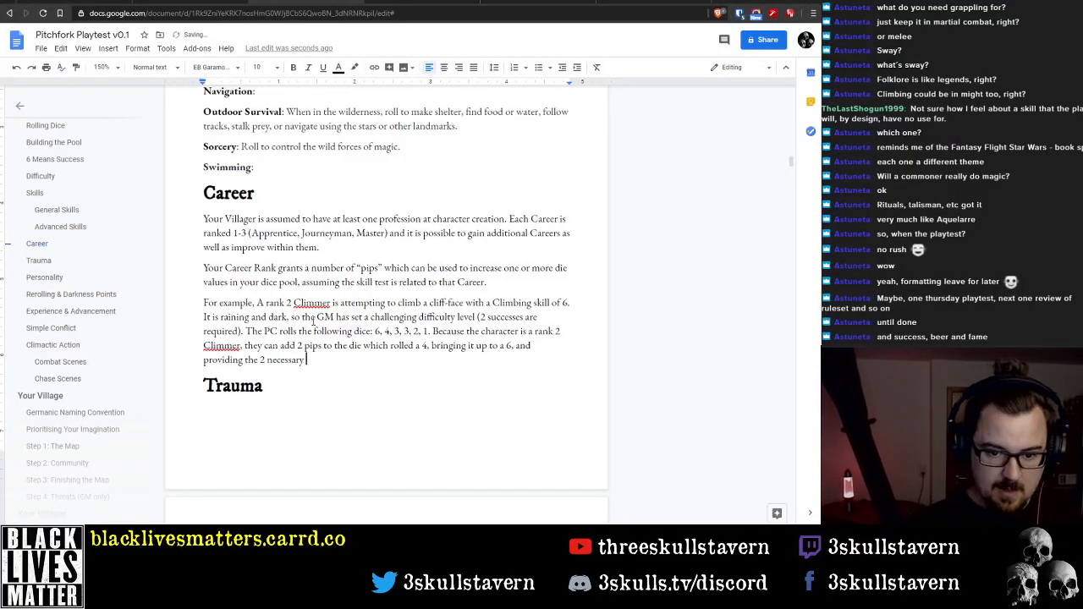
Remove the comma after "bringing it up to a 6" in the Career example
key(End)
key(ctrl+Left)
key(Left)
key(BackSpace)
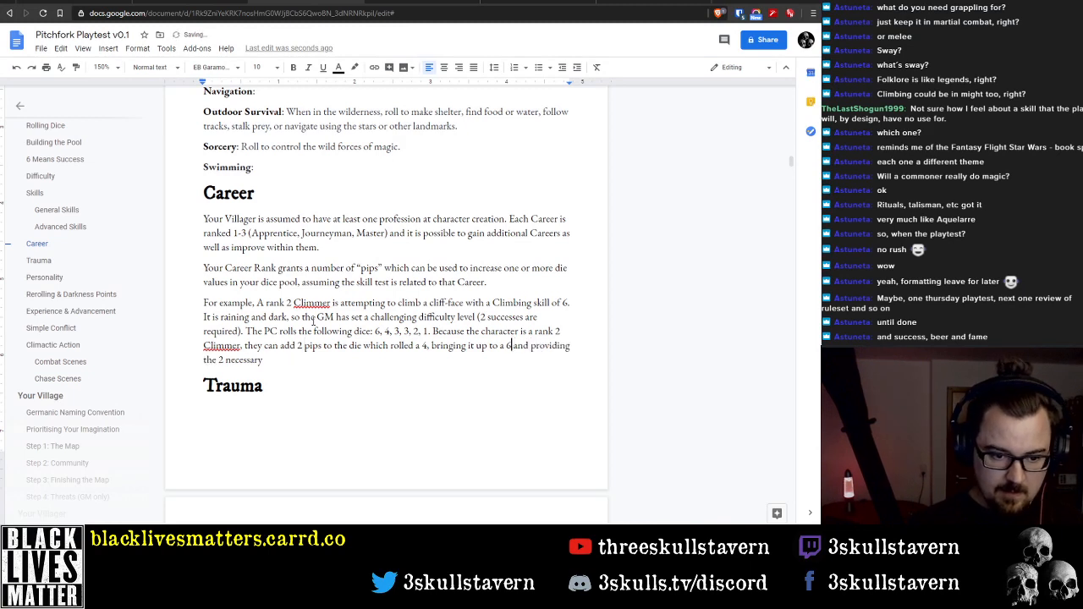
Finish the example sentence so that its ending reads "the 2 successes necessary to climb the cliff."
text(successes)
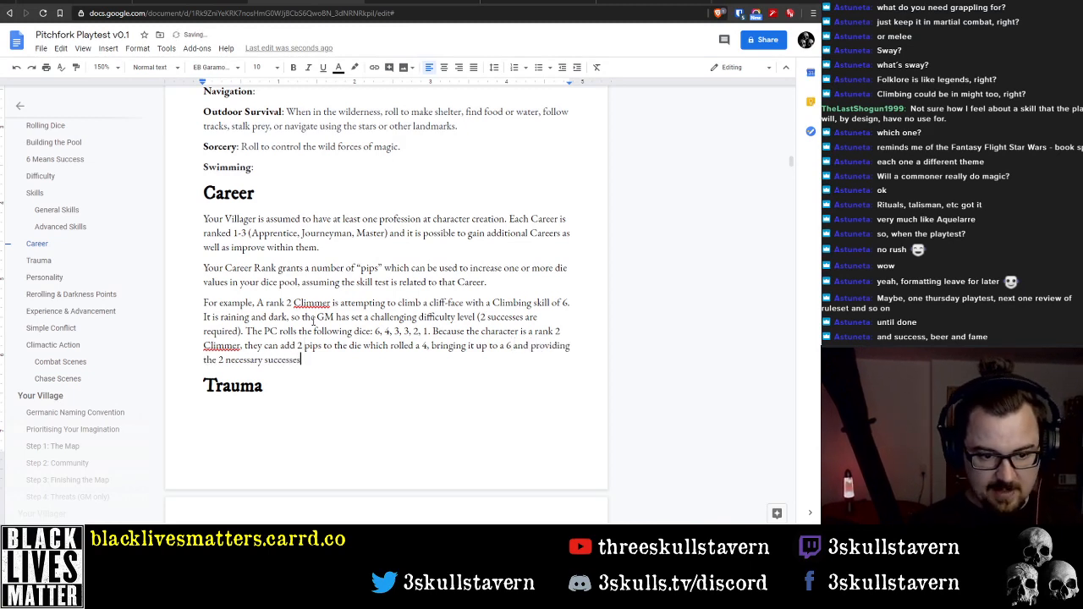
key(ctrl+Left)
key(ctrl+shift+Left)
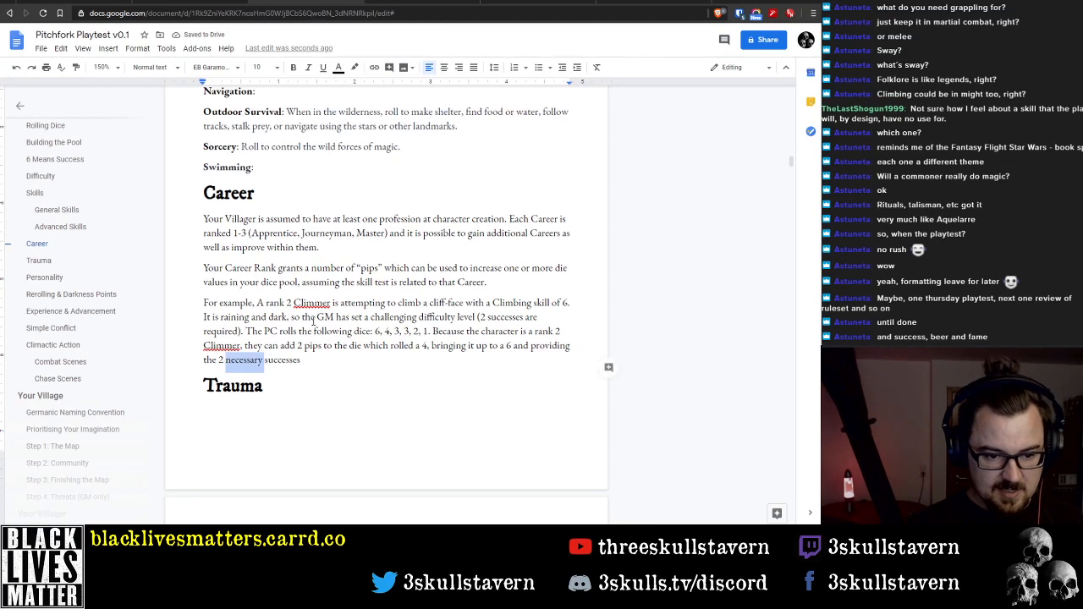
key(BackSpace)
text(neces)
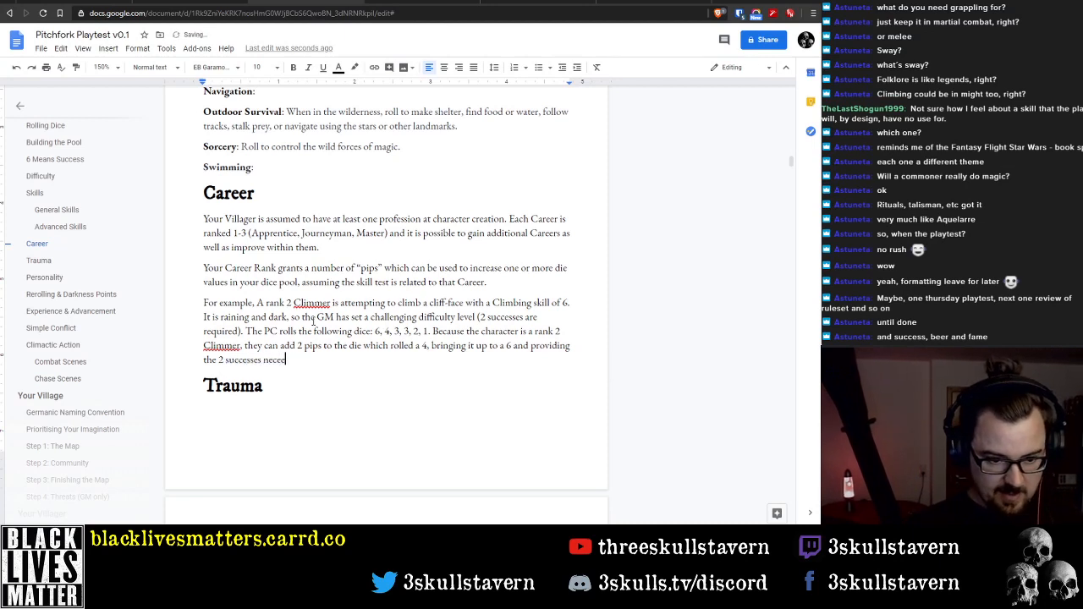
text(sary to )
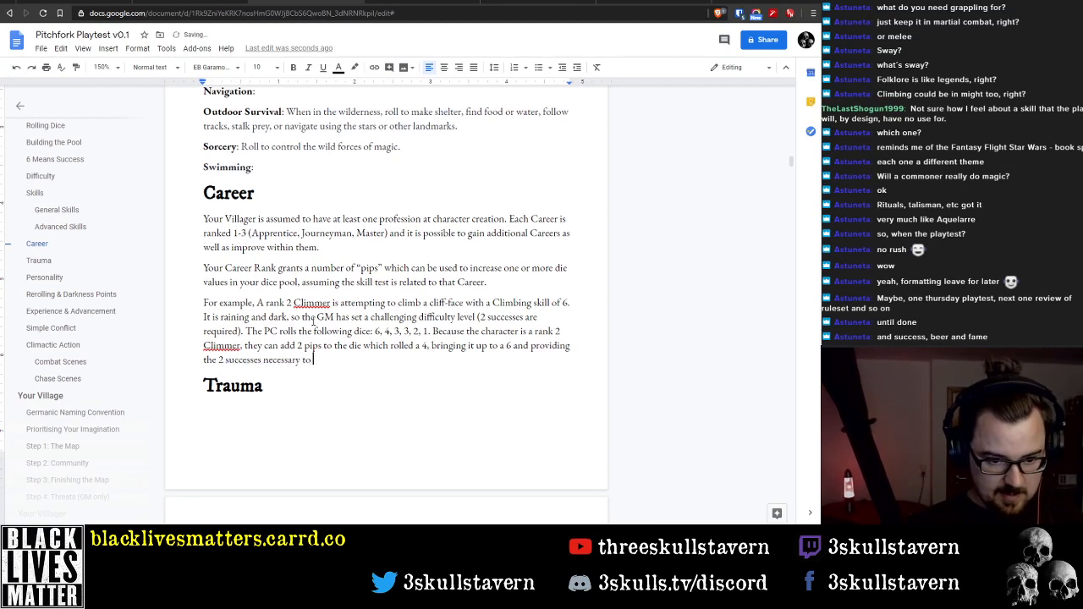
text(climb the cliff.)
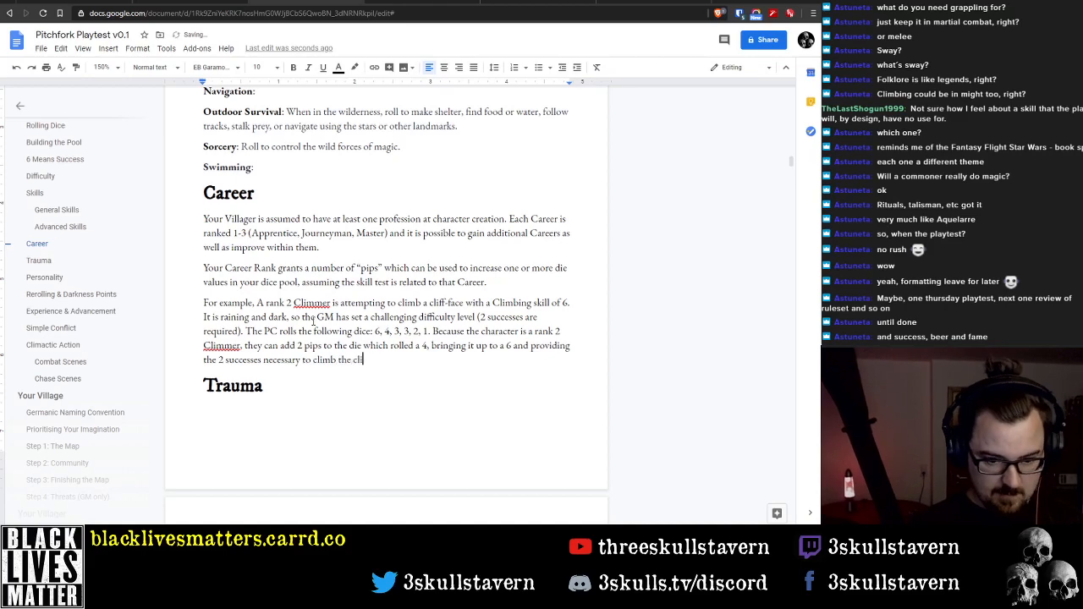
Italicise the whole "For example" paragraph in the Career section
key(shift+Up)
key(shift+Up)
key(shift+Up)
key(shift+Up)
key(shift+Home)
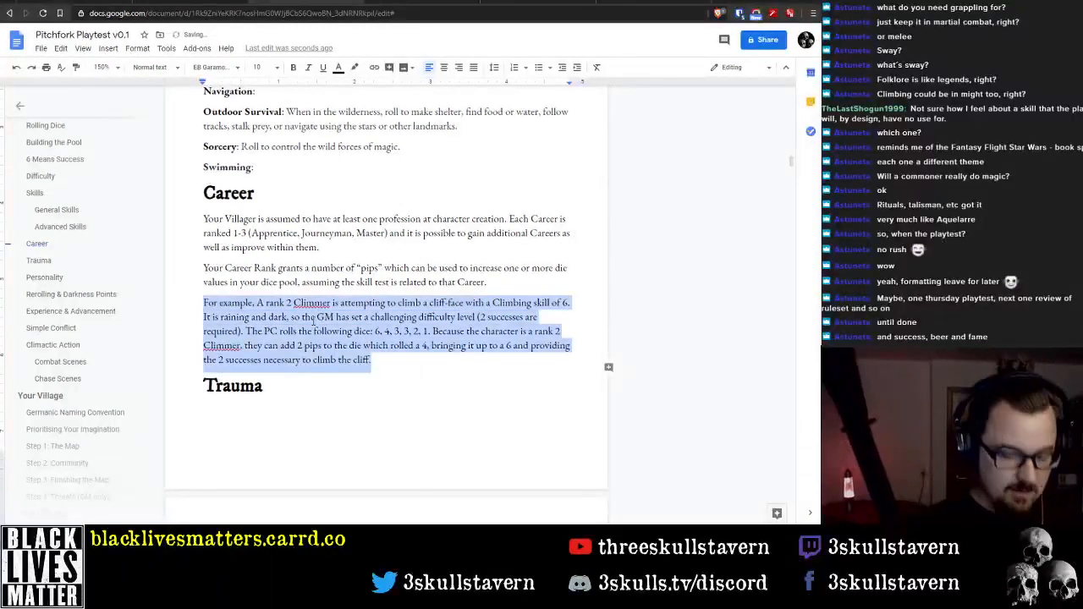
key(ctrl+i)
key(Down)
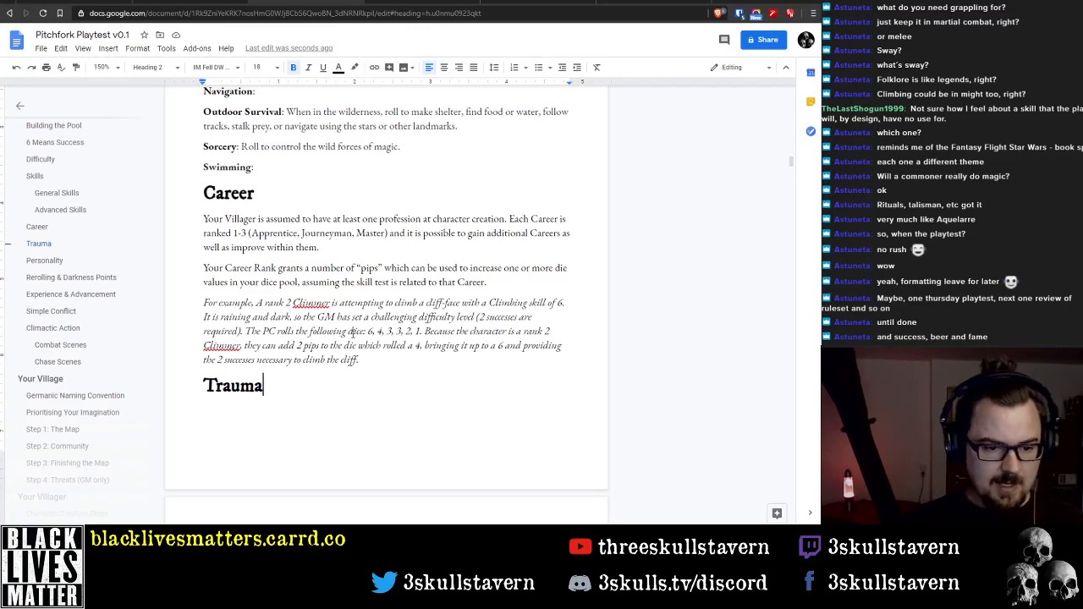
Shorten the sentence under "6 Means Success" to "To succeed at a roll, you need at least one 6."
click(356, 344)
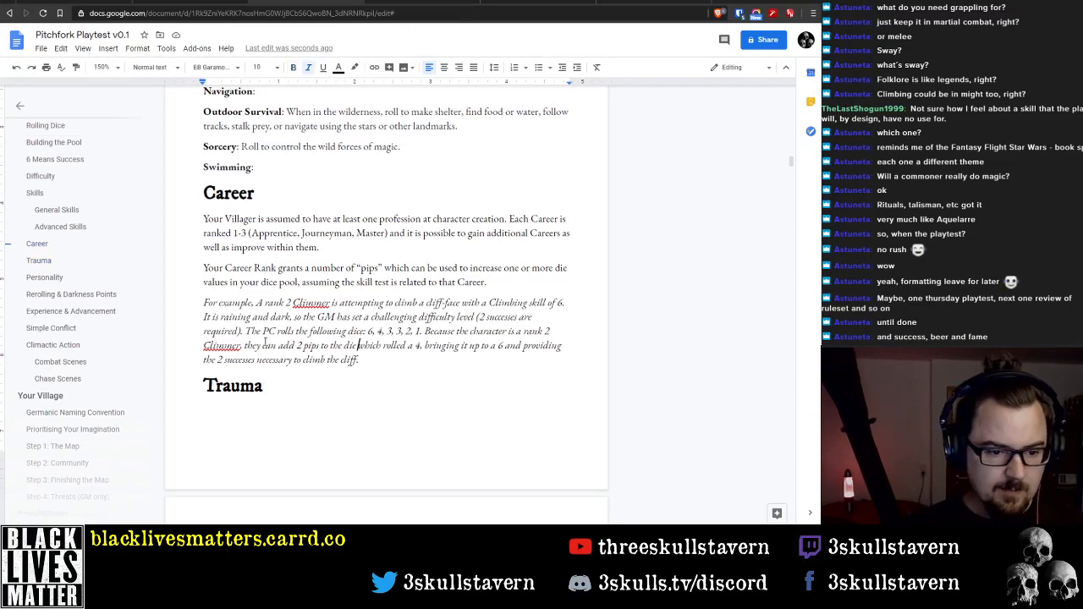
scroll(325, 314, down, 1)
scroll(325, 314, up, 1)
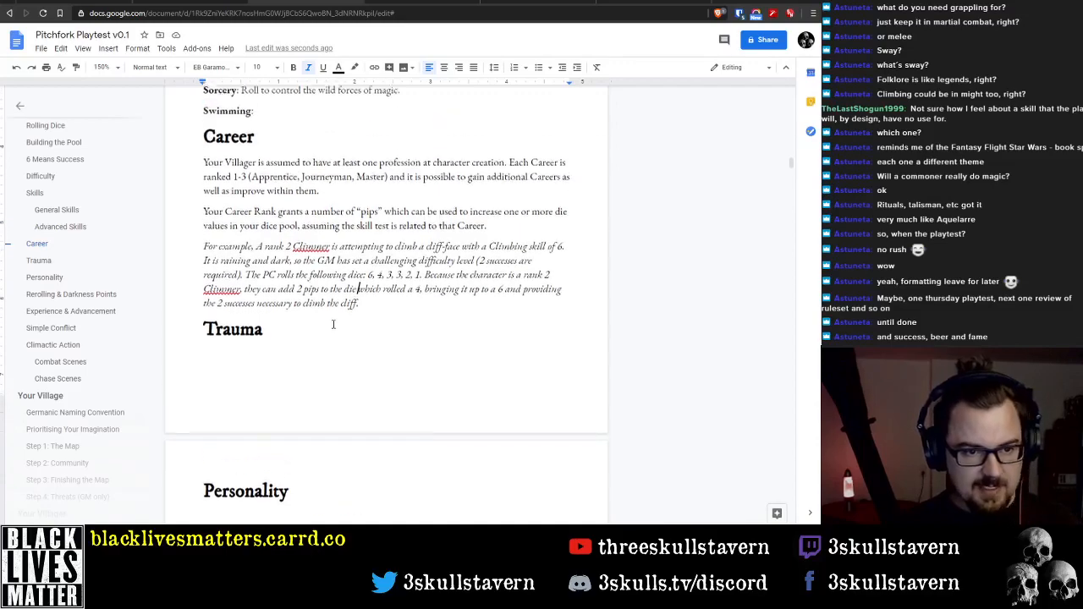
scroll(336, 334, up, 2)
scroll(364, 373, up, 13)
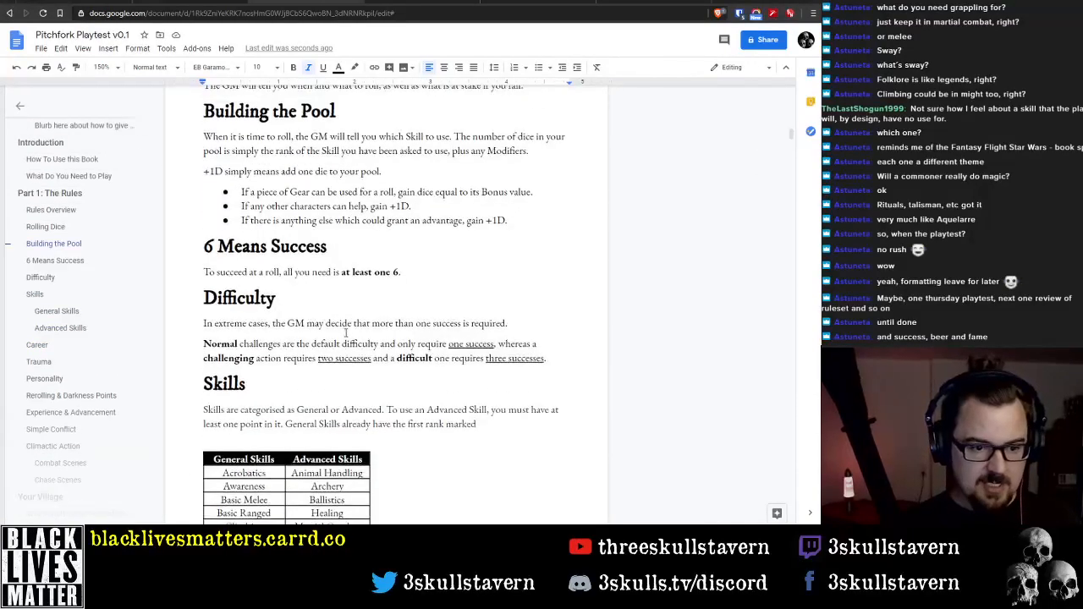
scroll(345, 336, up, 1)
click(432, 329)
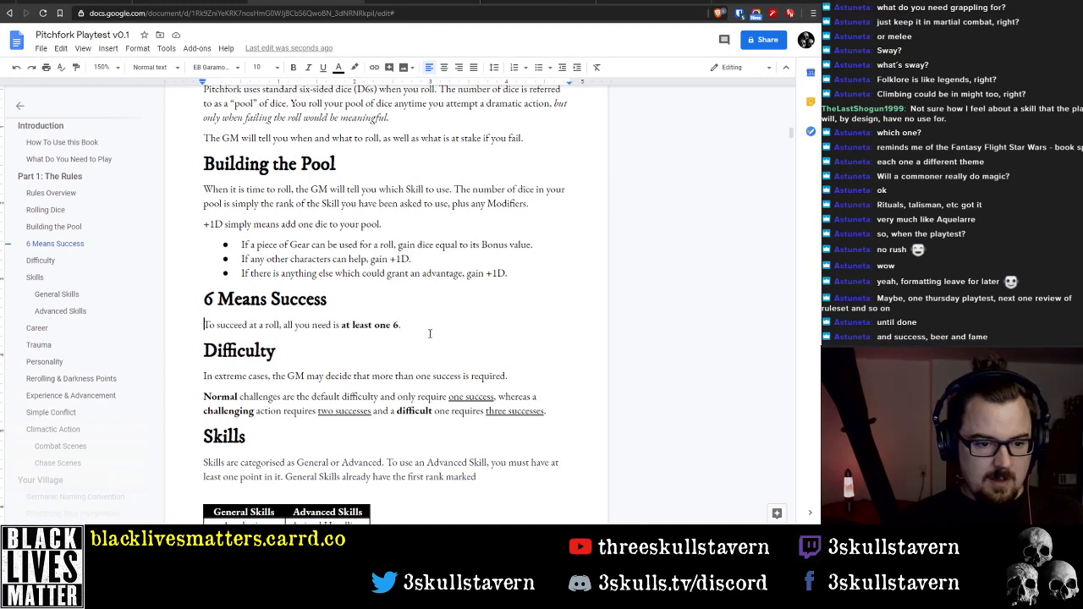
key(ctrl+Right)
key(ctrl+Right)
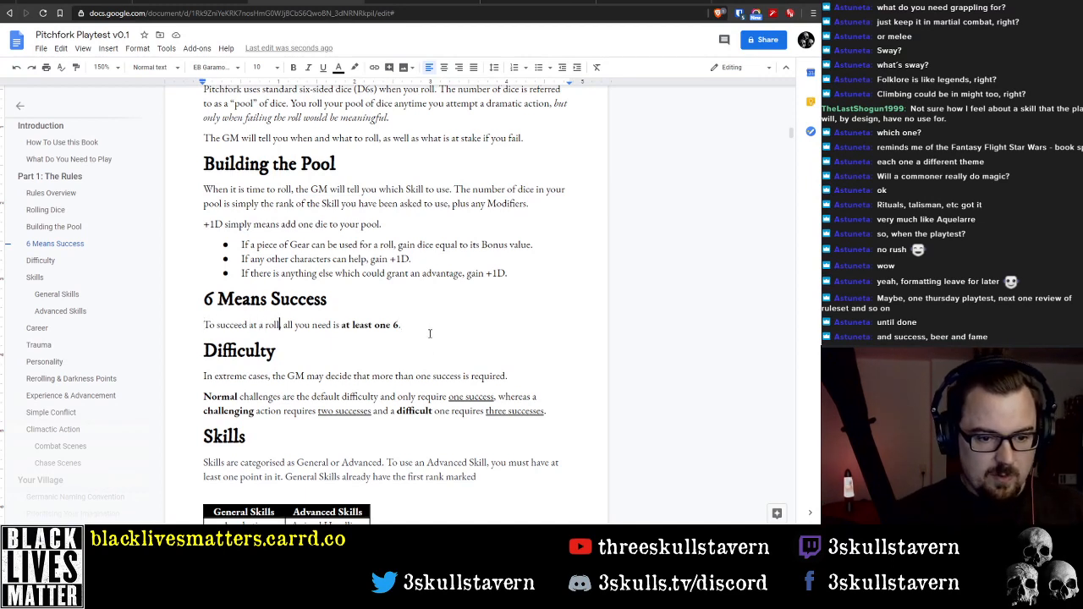
key(ctrl+shift+Right)
key(ctrl+shift+Right)
key(ctrl+shift+Left)
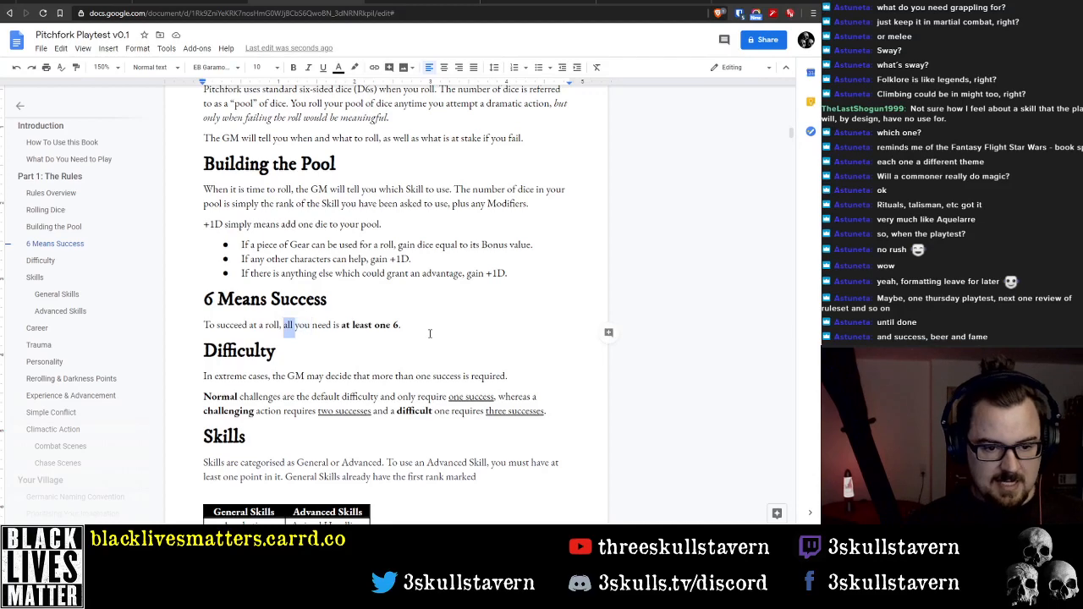
key(Delete)
key(ctrl+Right)
key(ctrl+shift+Right)
key(Delete)
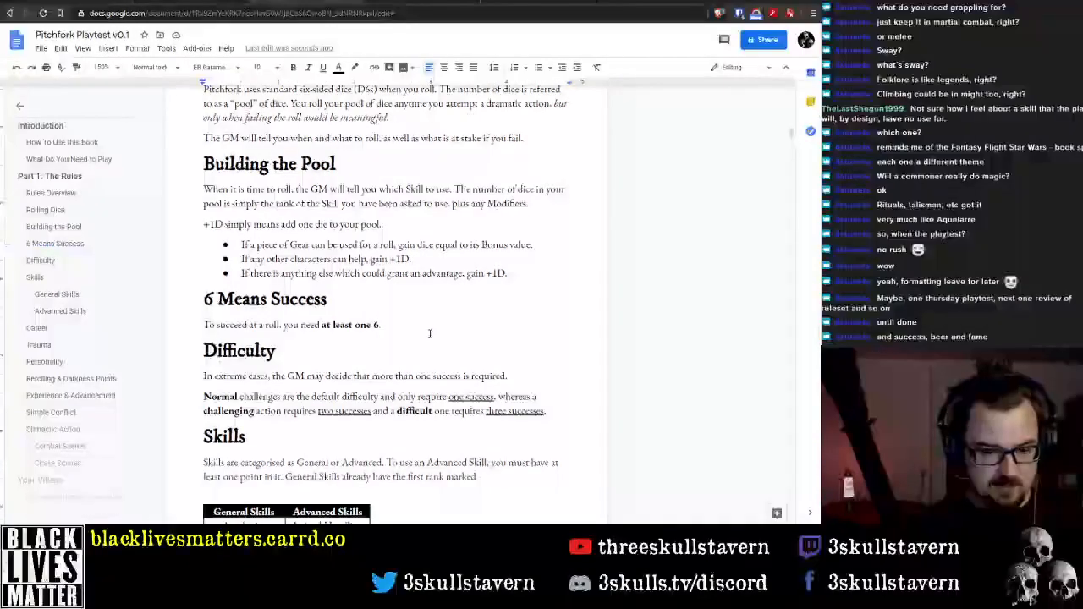
Start a second sentence under "6 Means Success" with "For more challenging tests"
text(For more challenging)
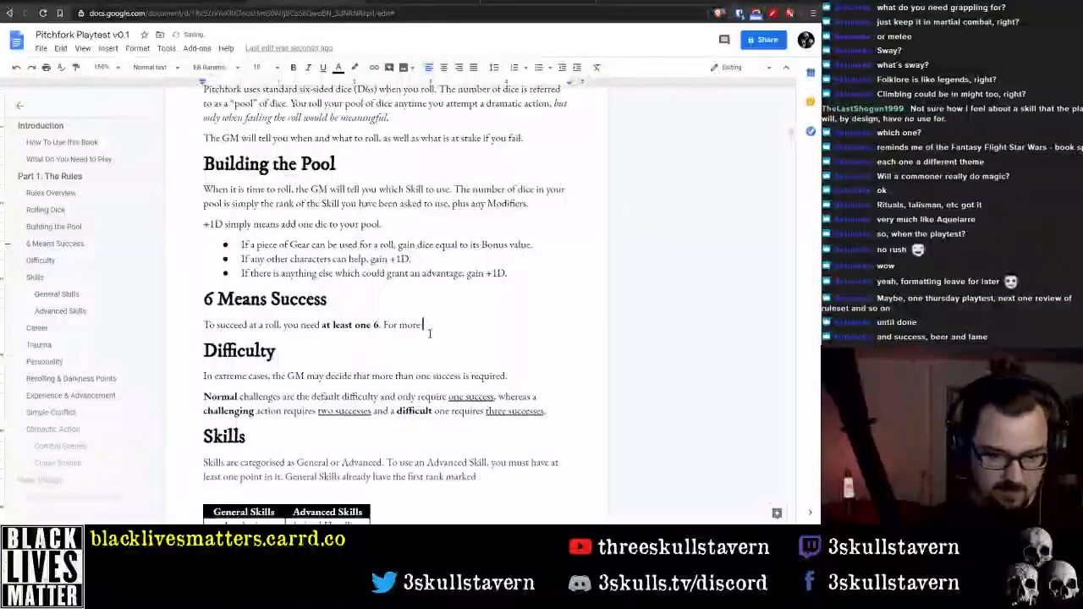
key(BackSpace)
key(BackSpace)
key(BackSpace)
key(BackSpace)
key(BackSpace)
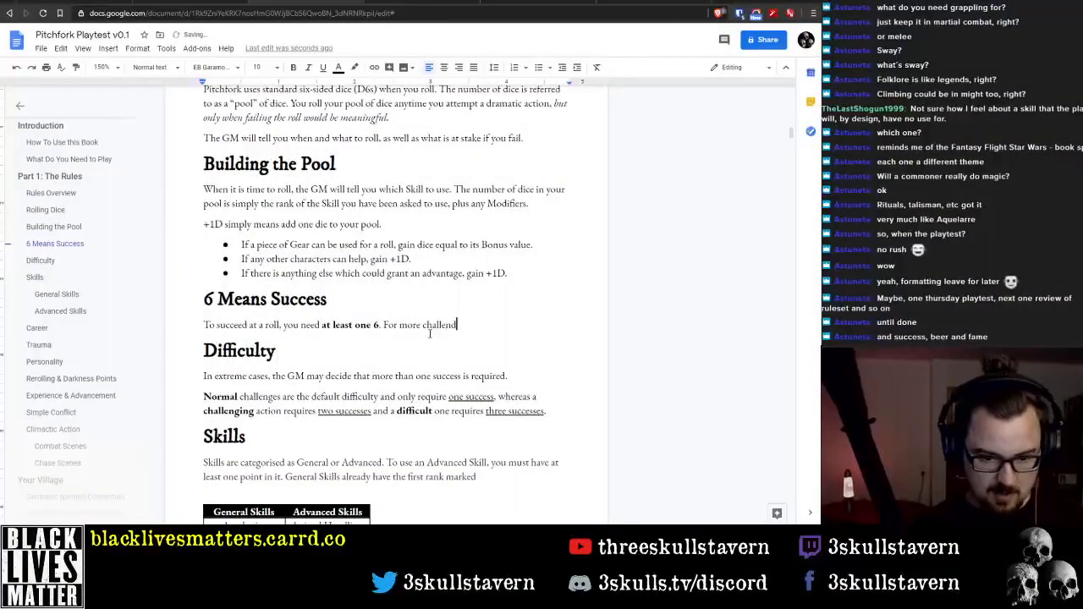
text(nging)
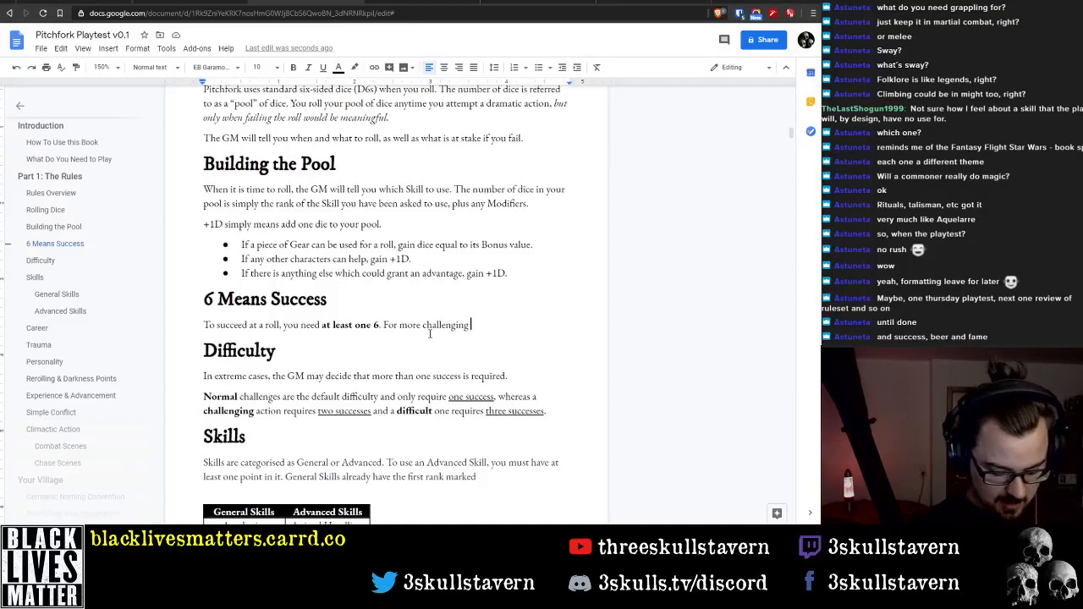
text(tests)
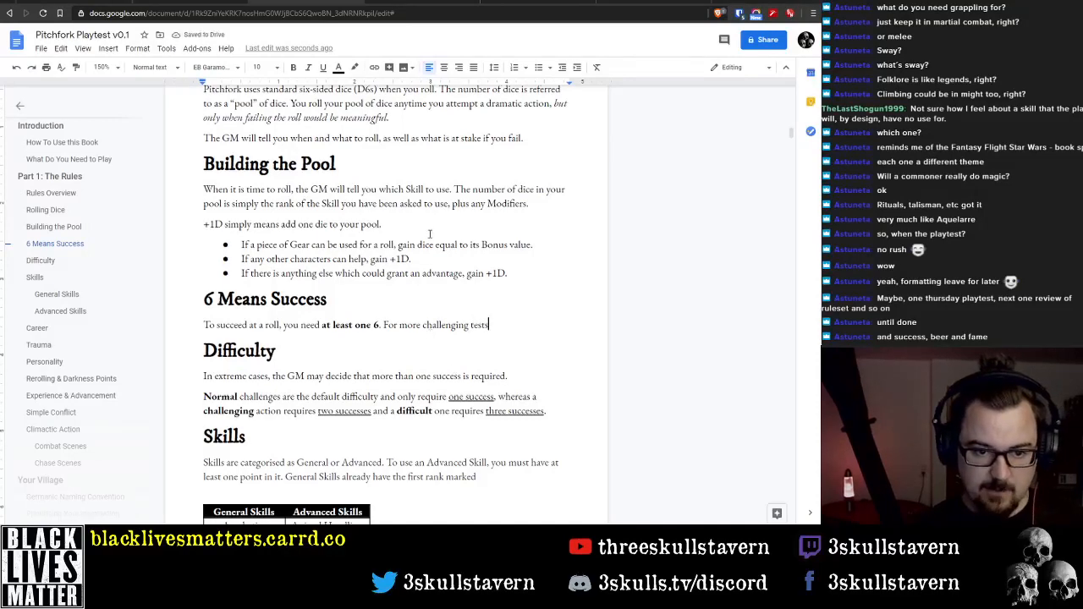
Insert (called a "test") after "dramatic action" in the Rolling Dice section, keeping a comma behind the closing parenthesis
scroll(430, 244, up, 1)
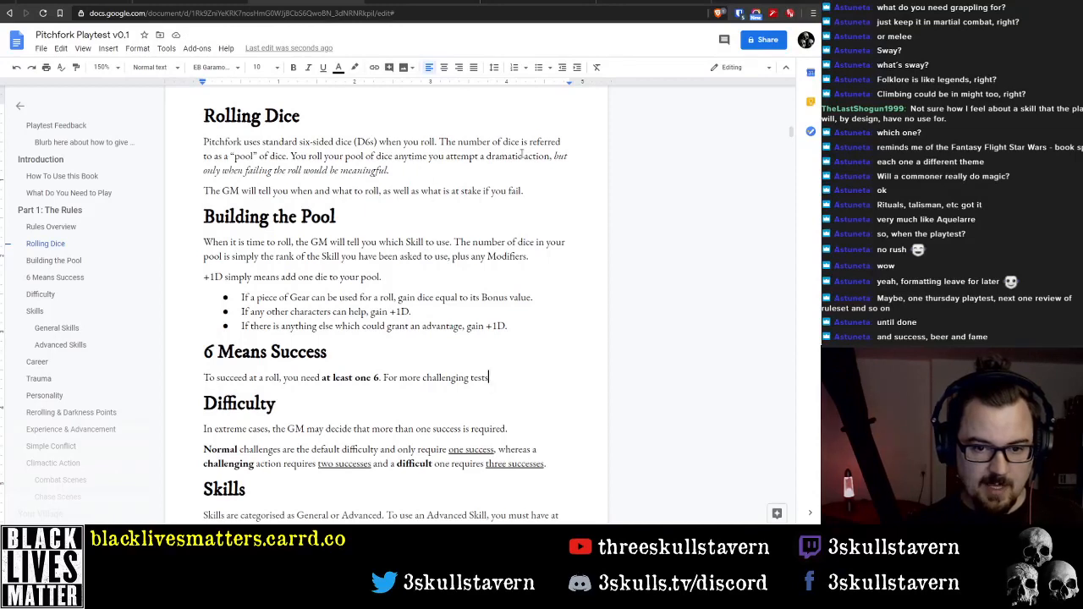
click(548, 156)
text((calle)
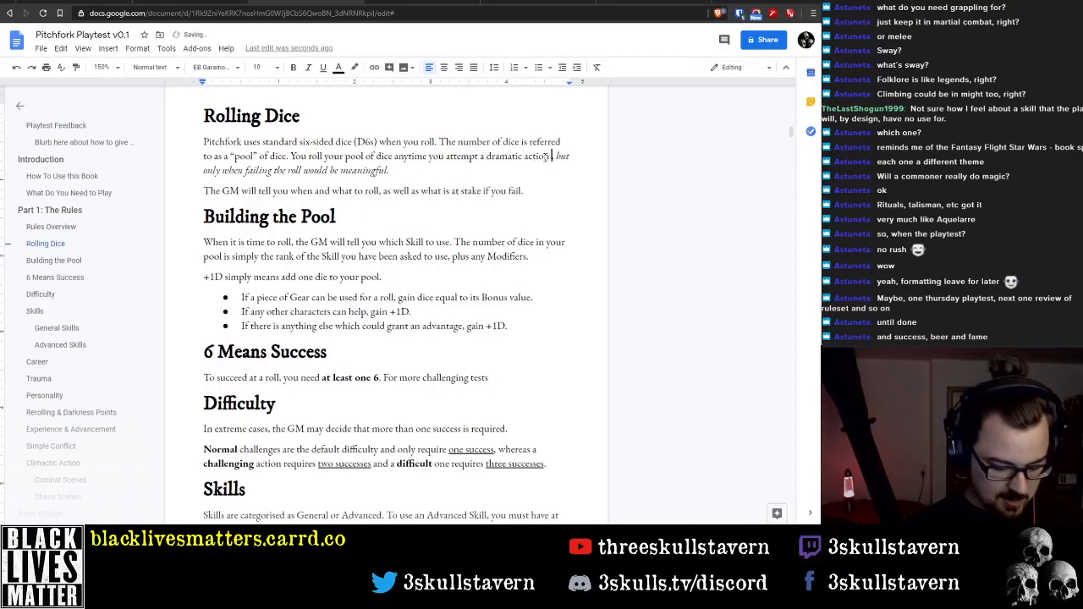
text(d a ")
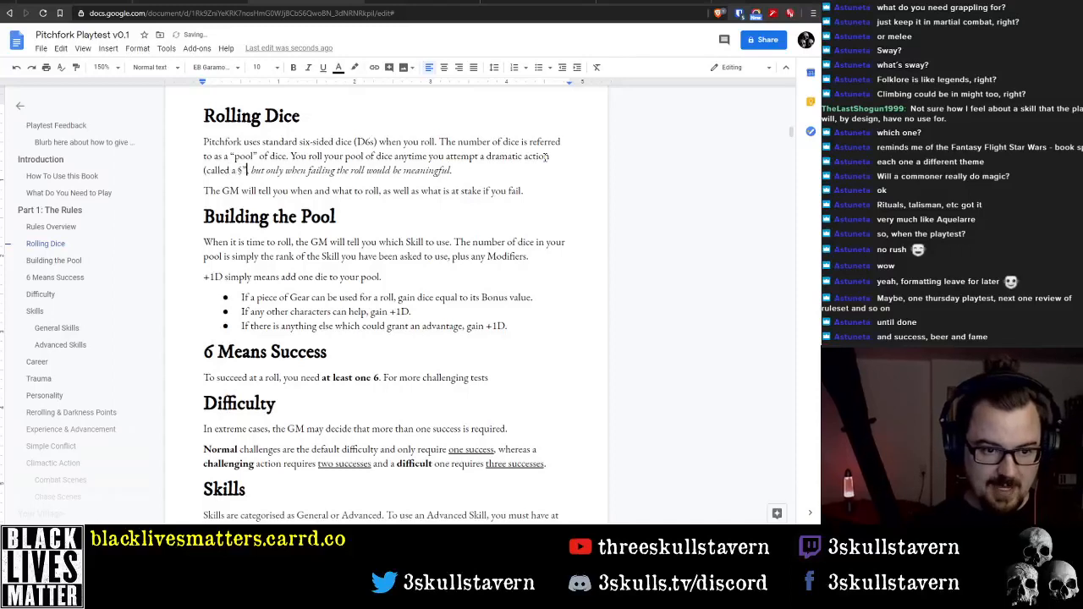
text(test"))
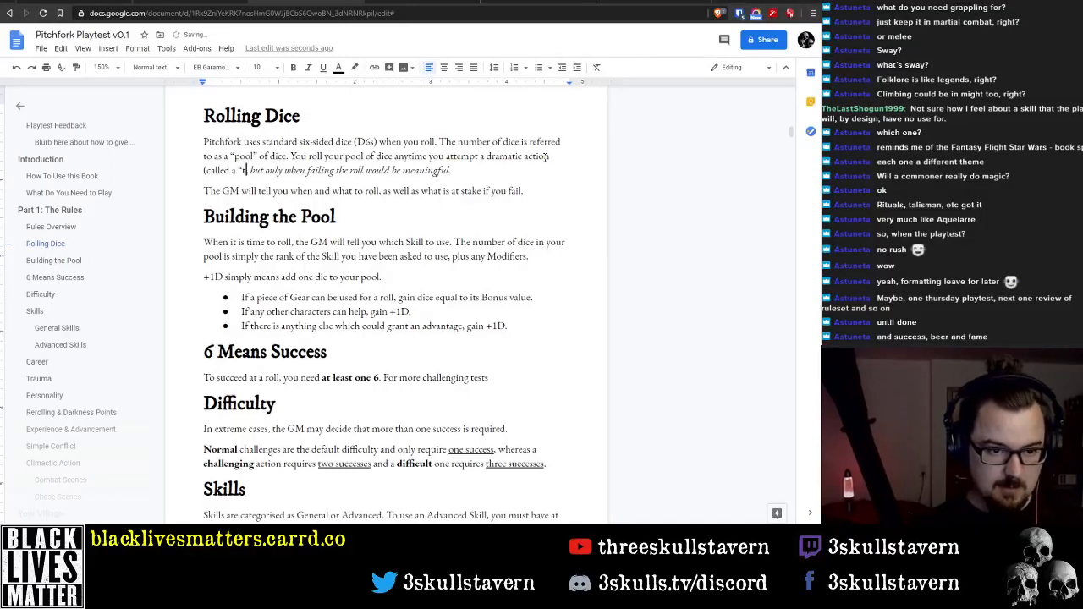
text(,)
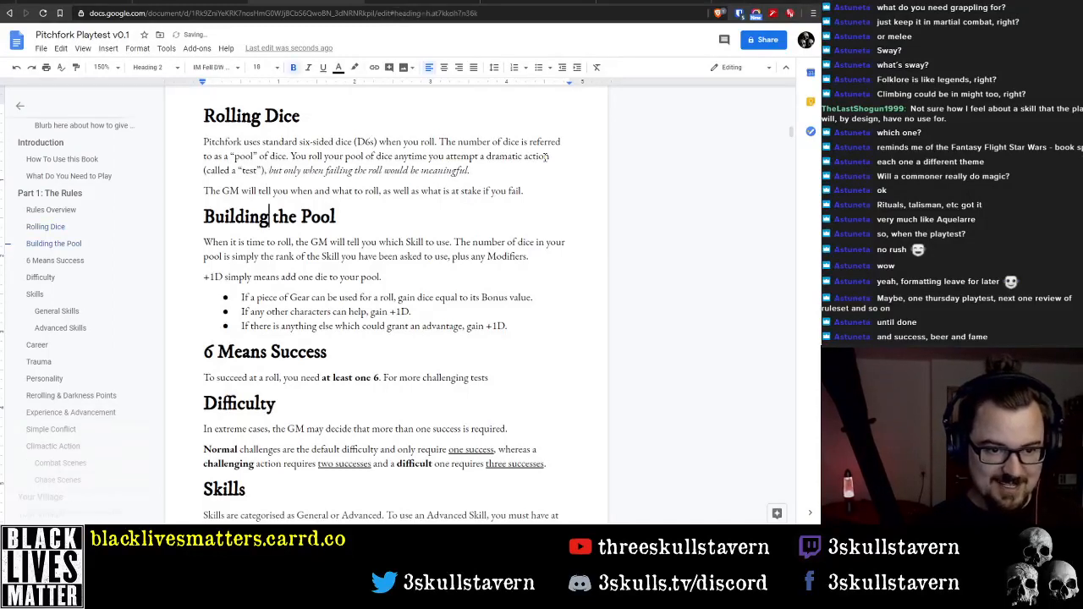
Complete the second sentence under "6 Means Success" with ", two or three successes might be required (see below)."
key(Down)
key(Down)
key(Down)
key(Down)
key(Down)
key(Down)
key(Down)
key(Down)
key(Down)
key(Down)
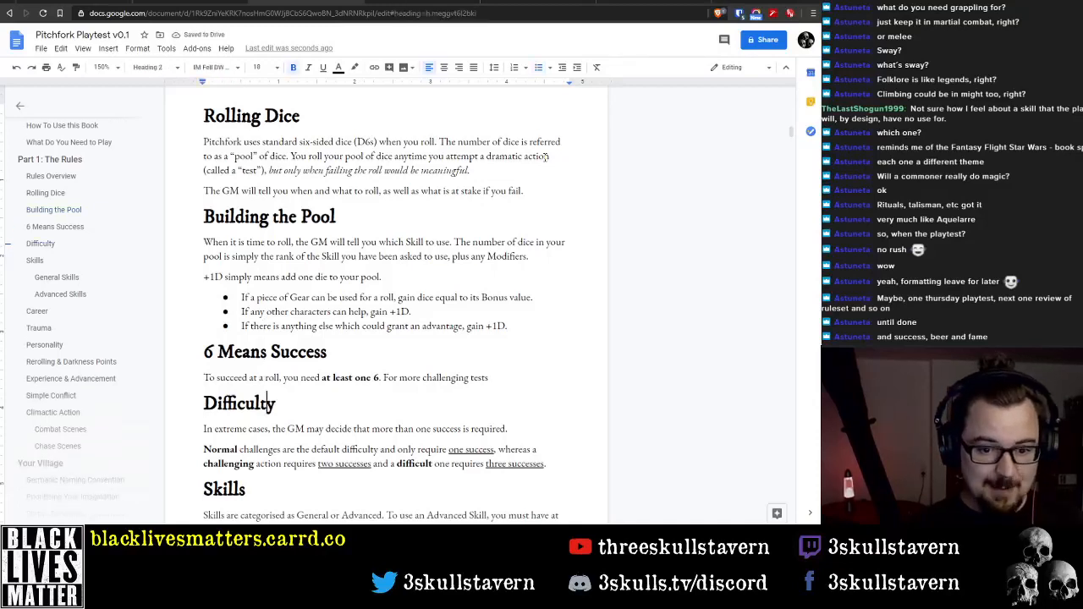
key(End)
text(, )
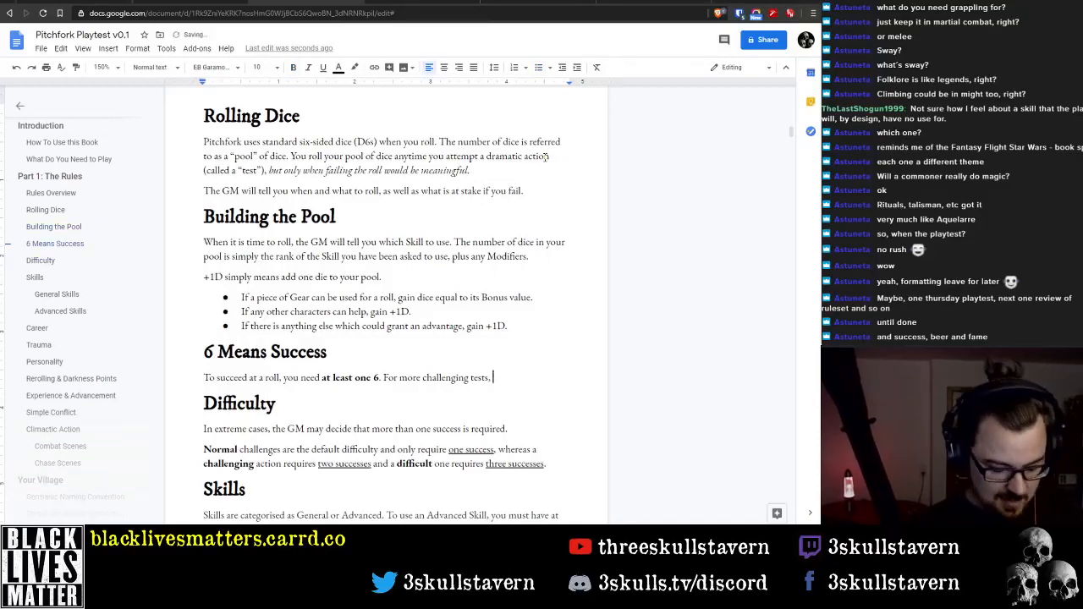
text(two or )
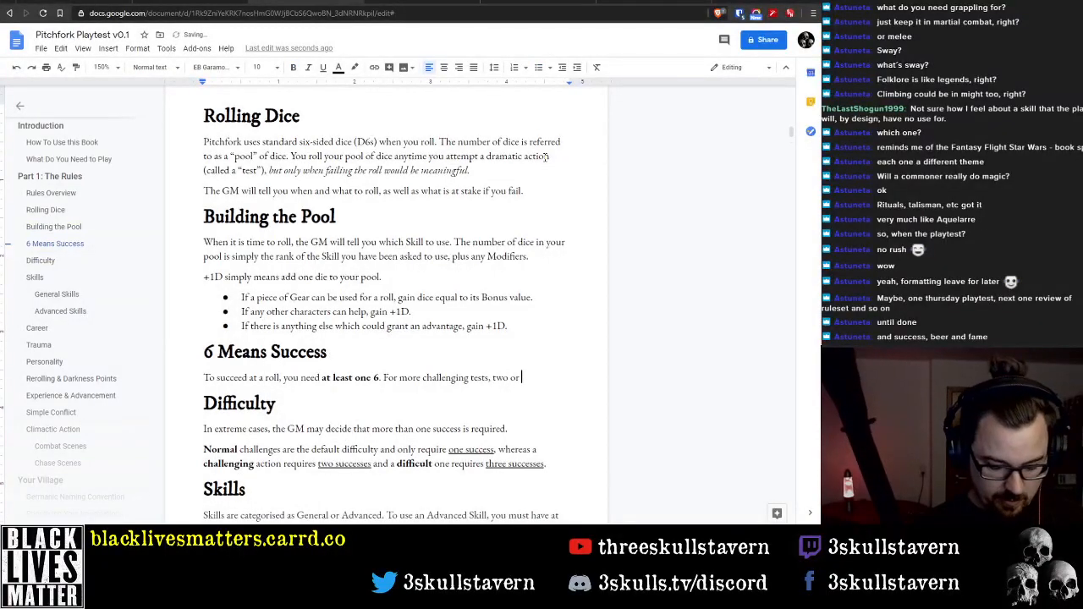
text(three successes m)
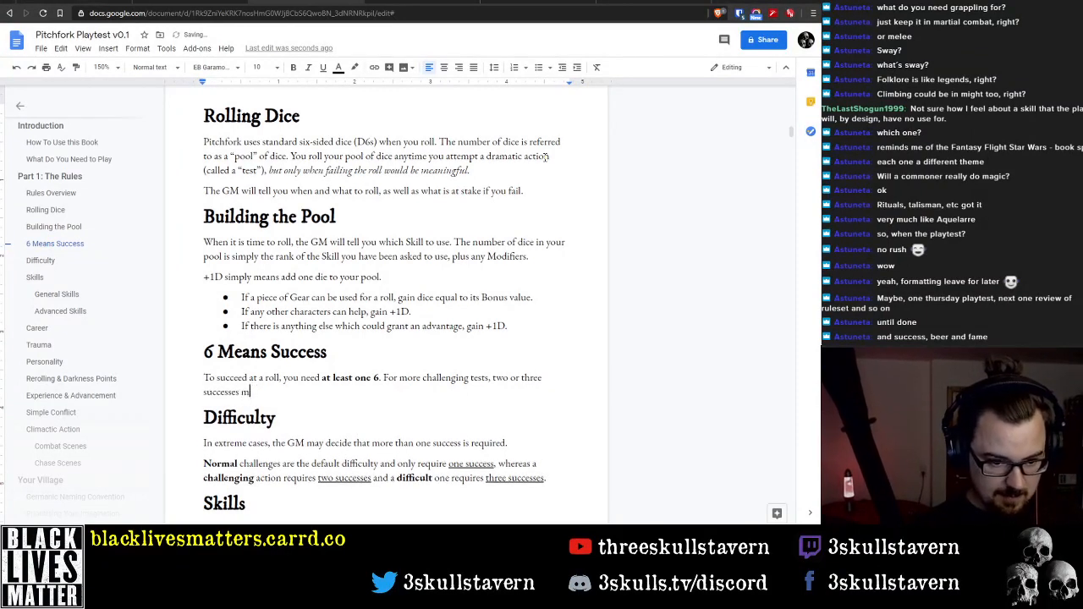
text(ight be r)
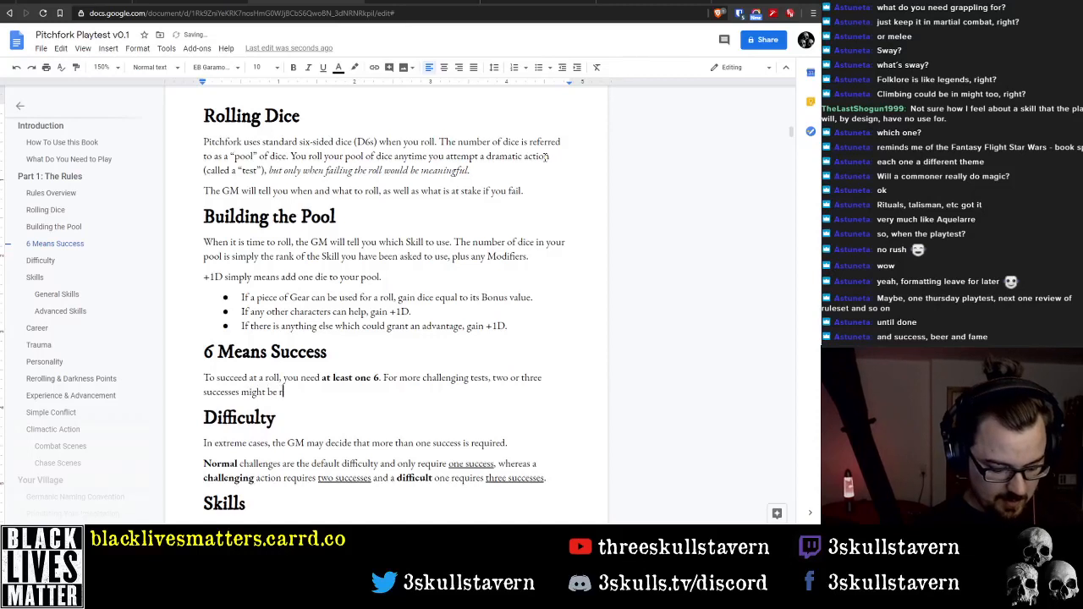
text(equired (see below).)
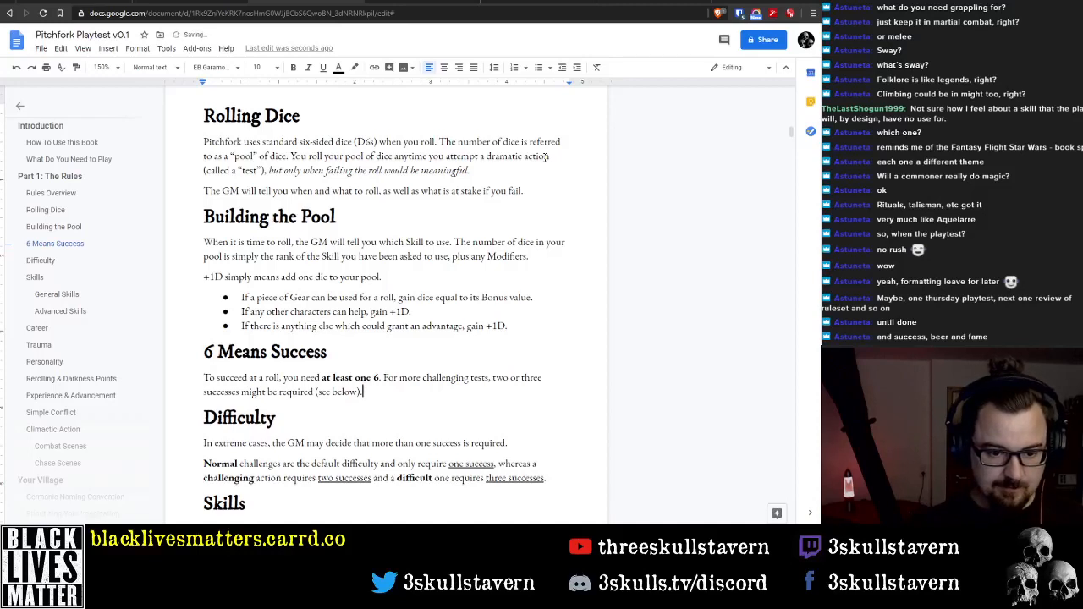
Start a new paragraph under "6 Means Success" reading "In addition, if training in a Career is relevant,"
key(Return)
text(In addi)
text(tion, )
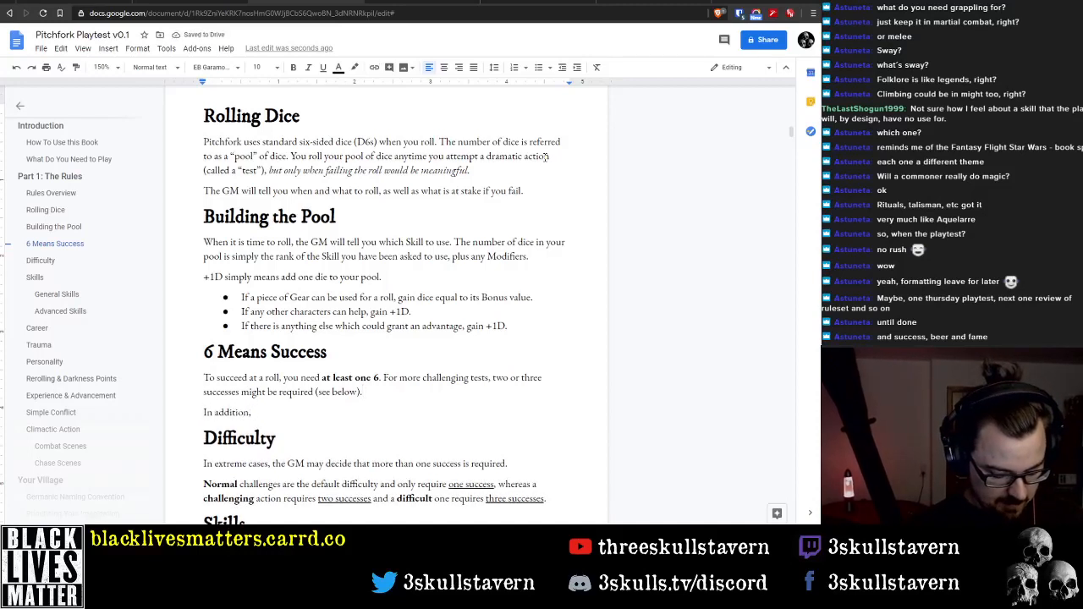
text(if a Career i)
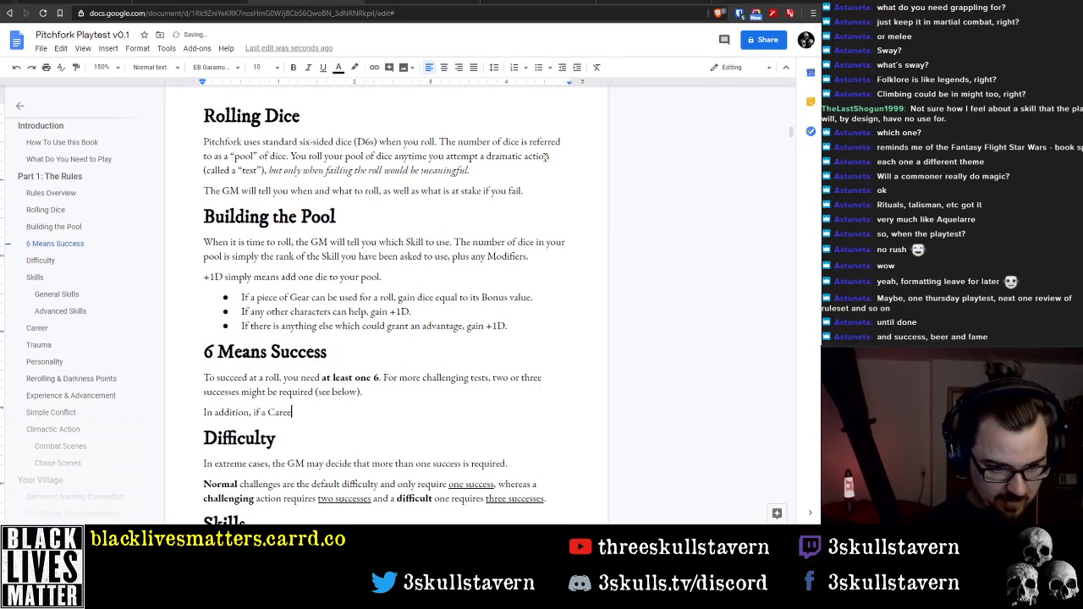
text(s rele)
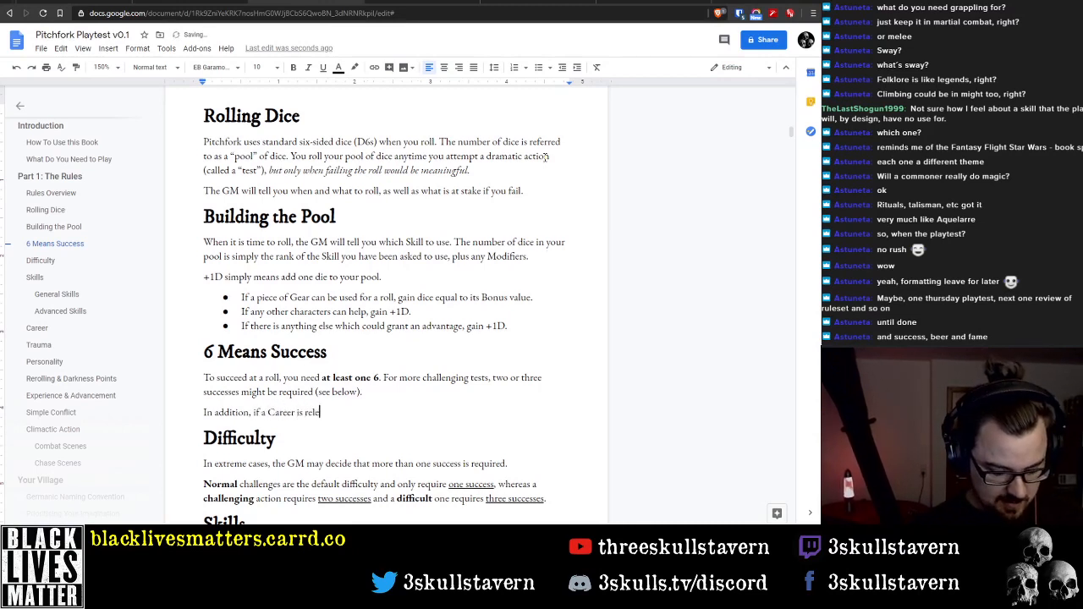
text(vant)
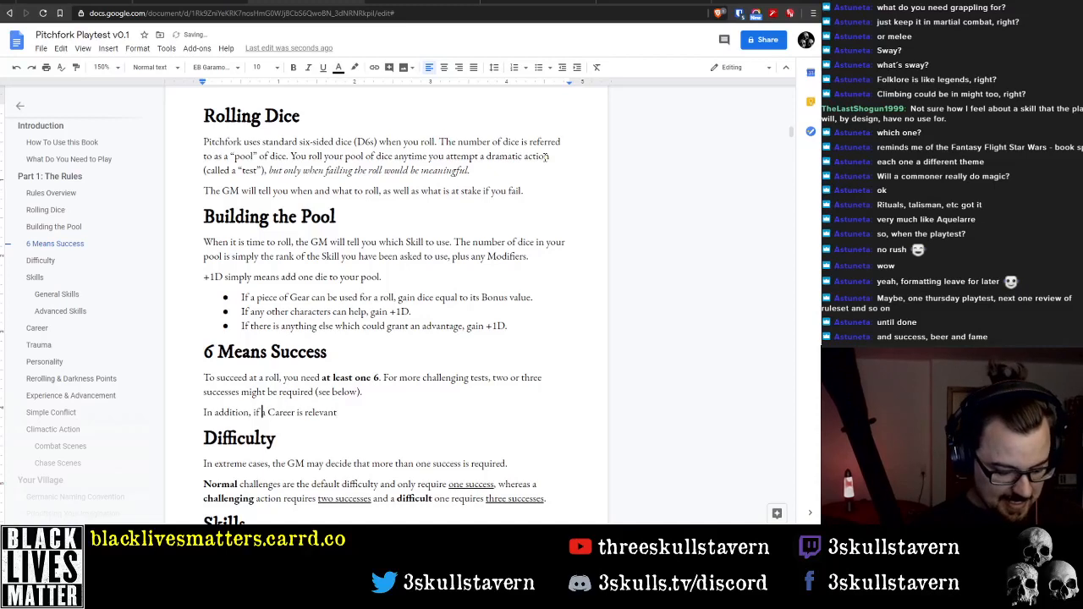
text(training)
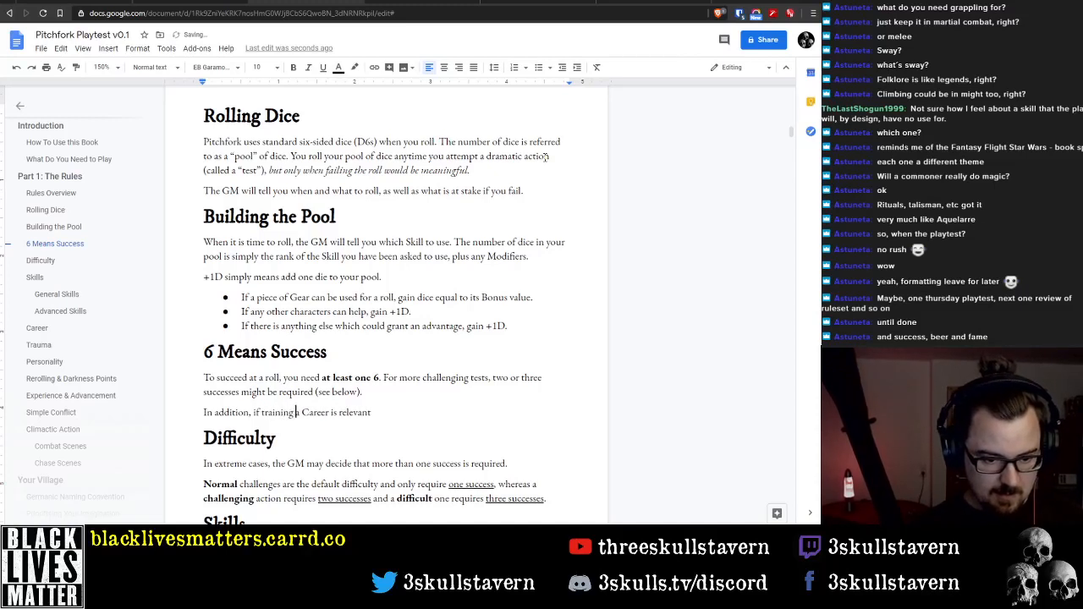
text(in)
key(End)
text(, )
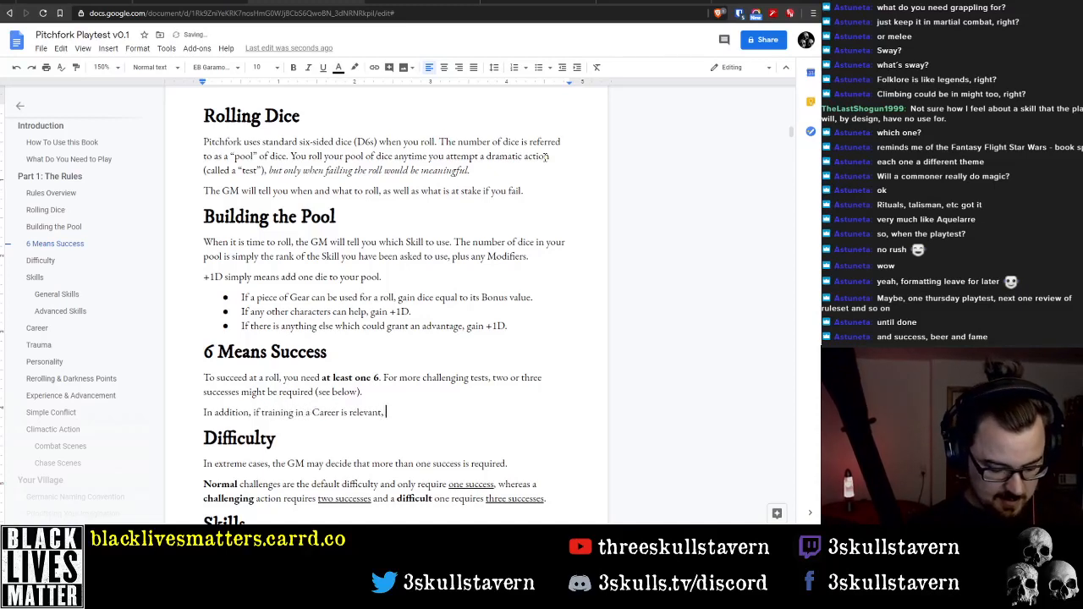
text(the)
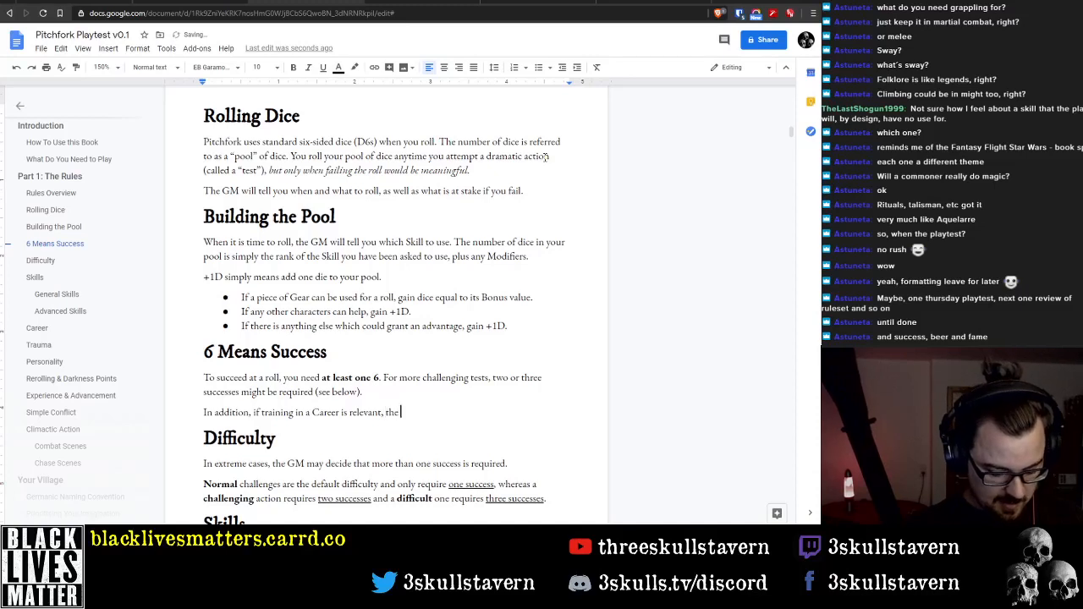
text( r)
text(ank )
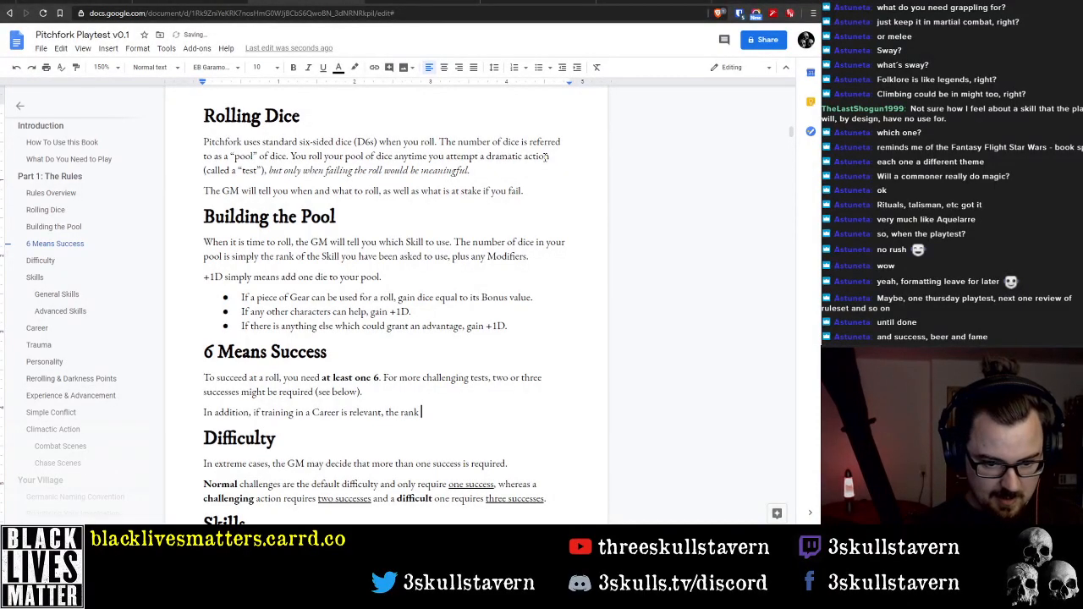
text(in that Career)
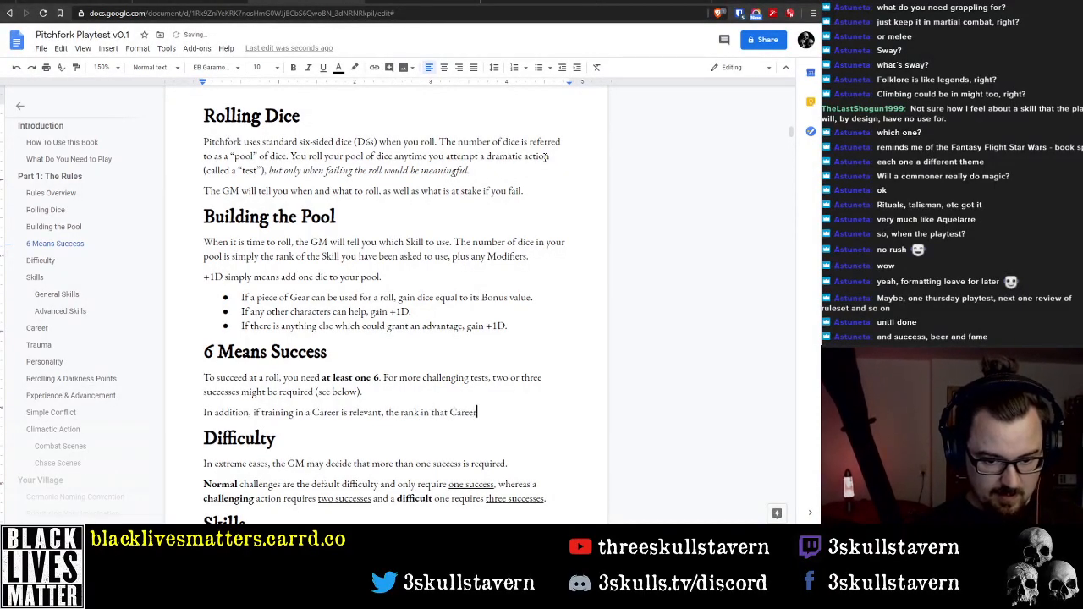
text( can be used)
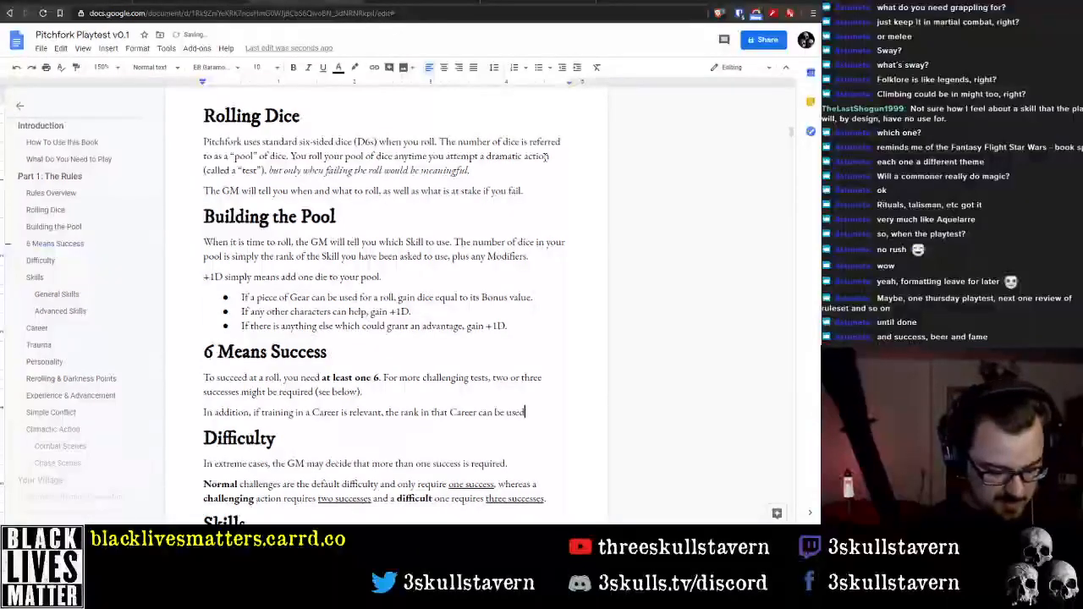
text( to add "pips)
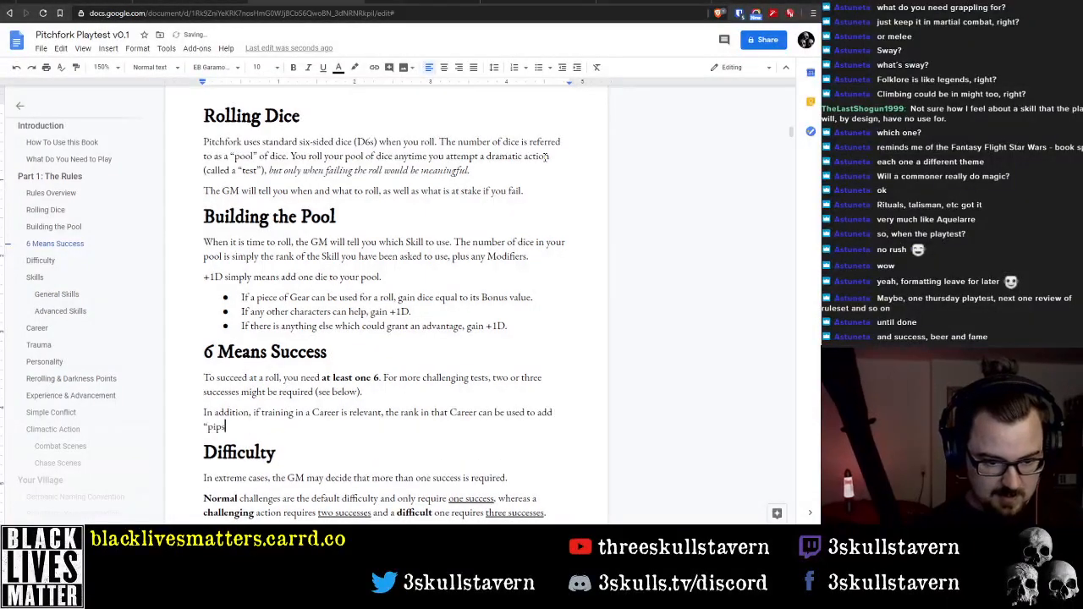
text(" to the dice p)
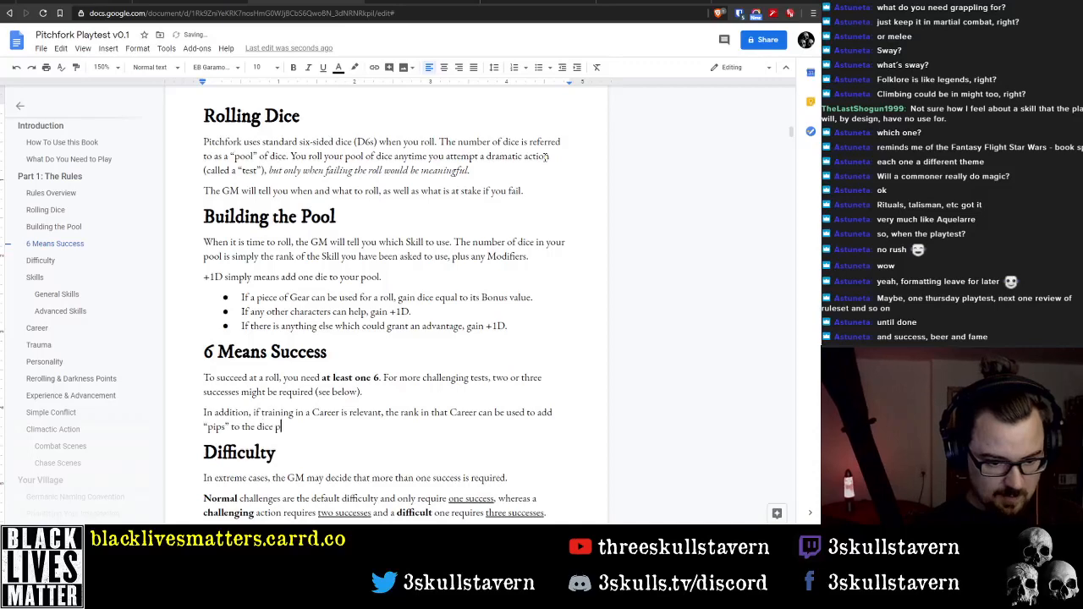
text(ool to poten)
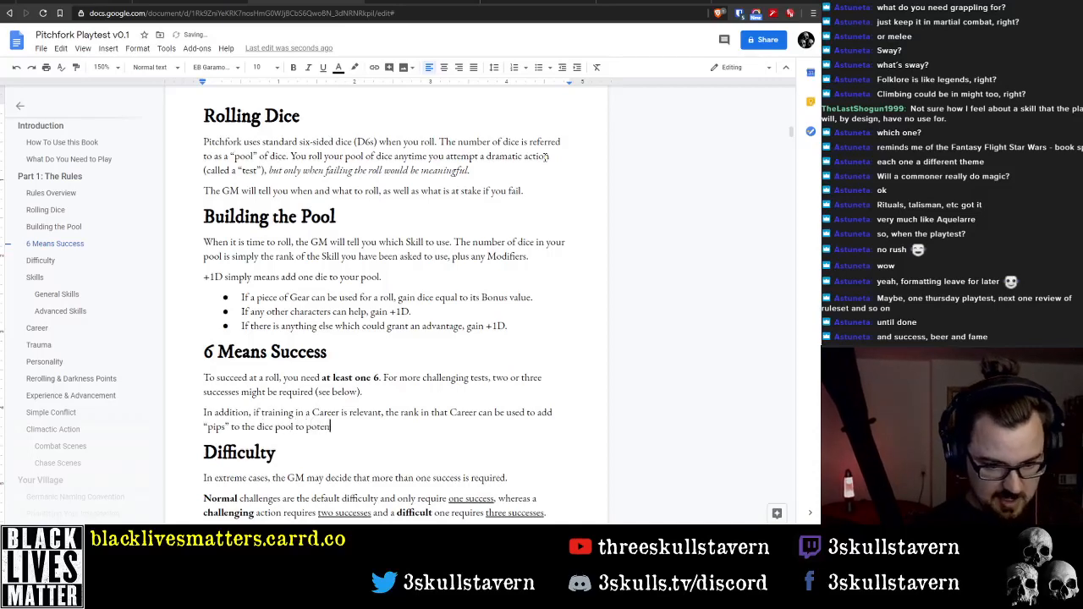
text(tially upgr)
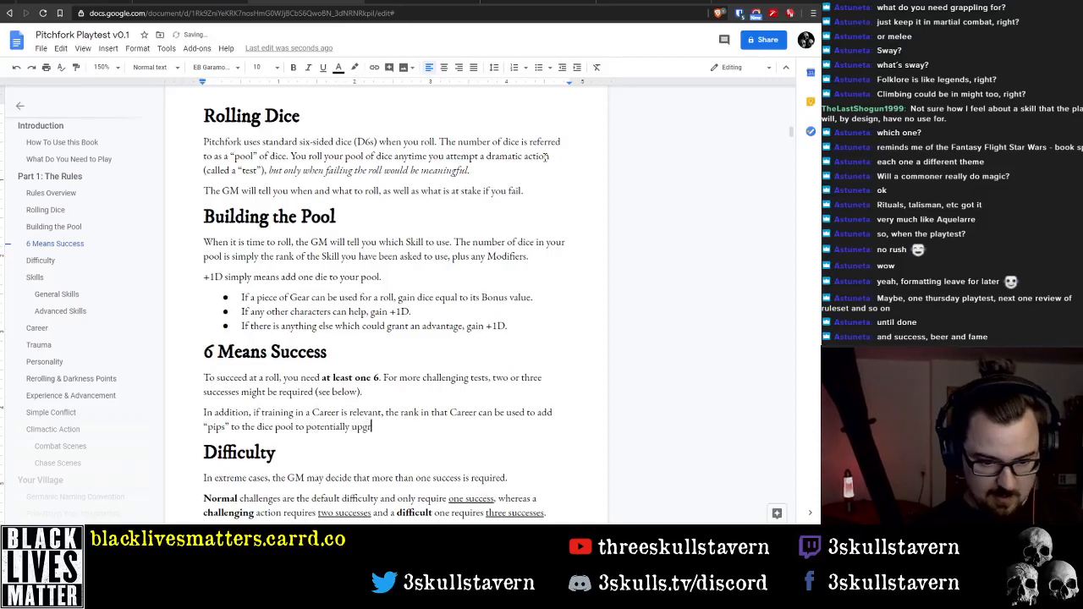
text(ade dice)
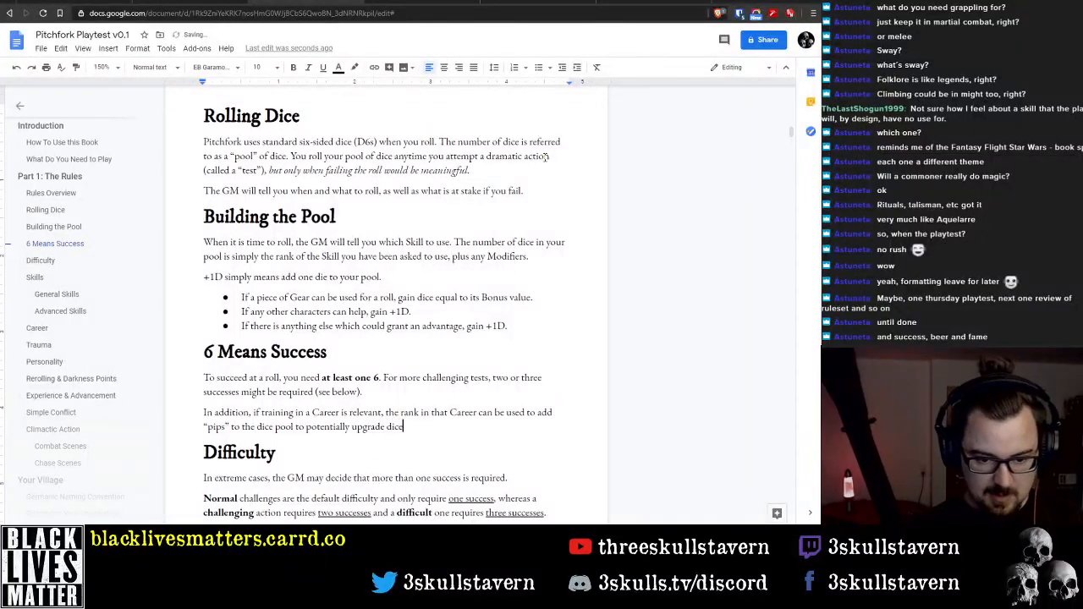
End the Career sentence with "to potentially upgrade dice to additional successes."
key(BackSpace)
key(BackSpace)
key(BackSpace)
key(BackSpace)
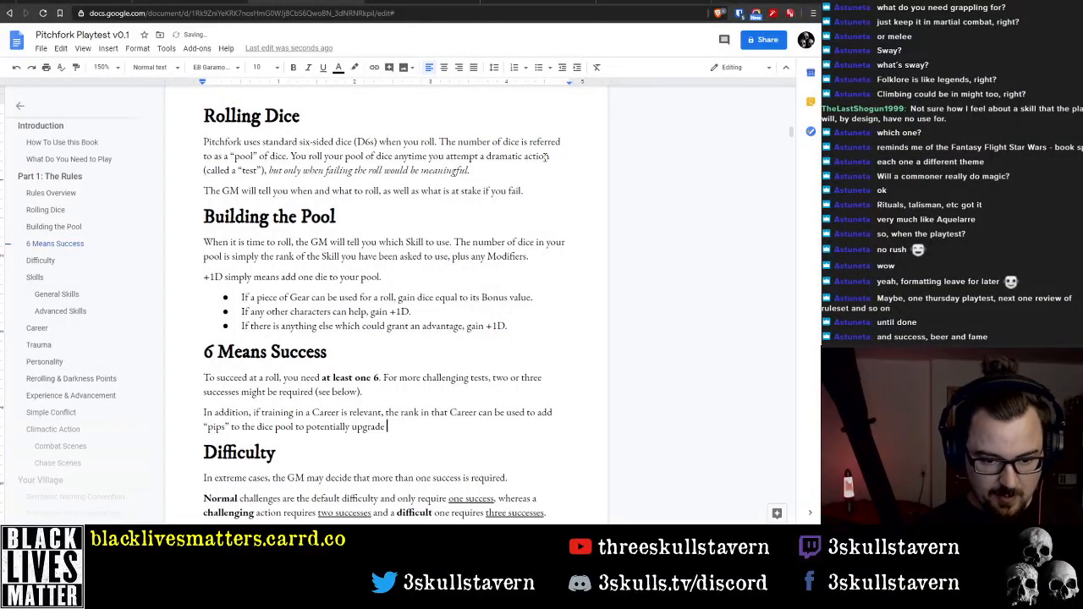
text(dice to )
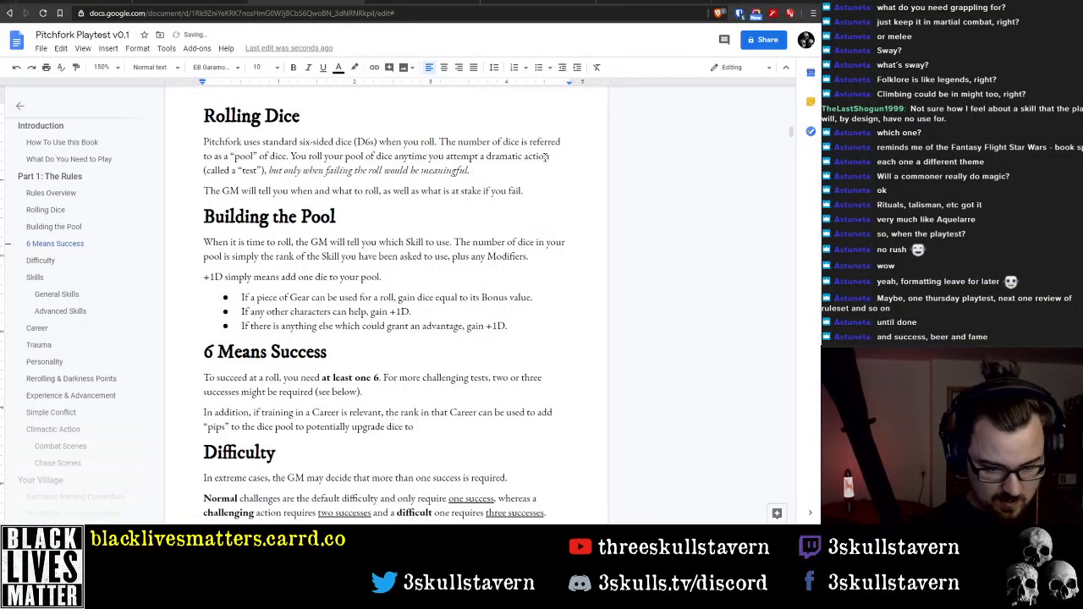
text(add)
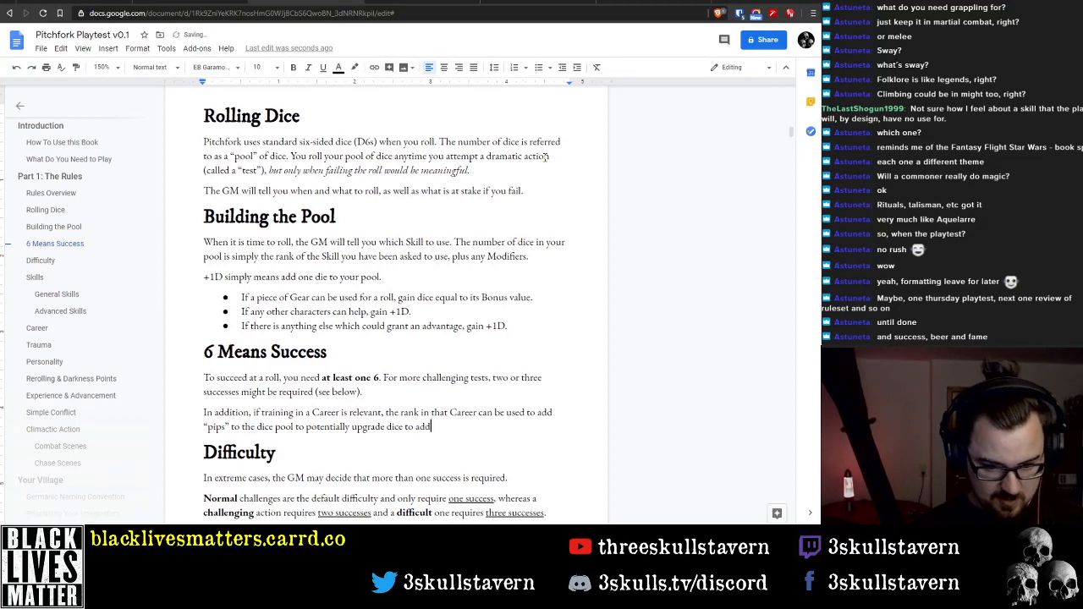
text(itional successes.)
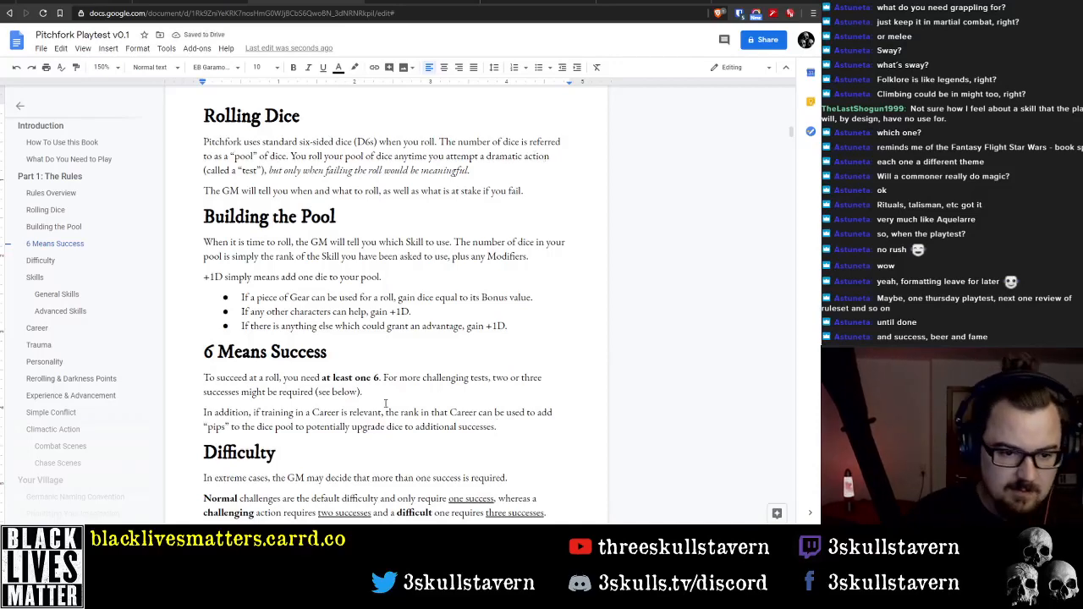
Add the cross-reference "(see Careers below)" at the end of the new Career sentence under "6 Means Success"
scroll(385, 404, down, 2)
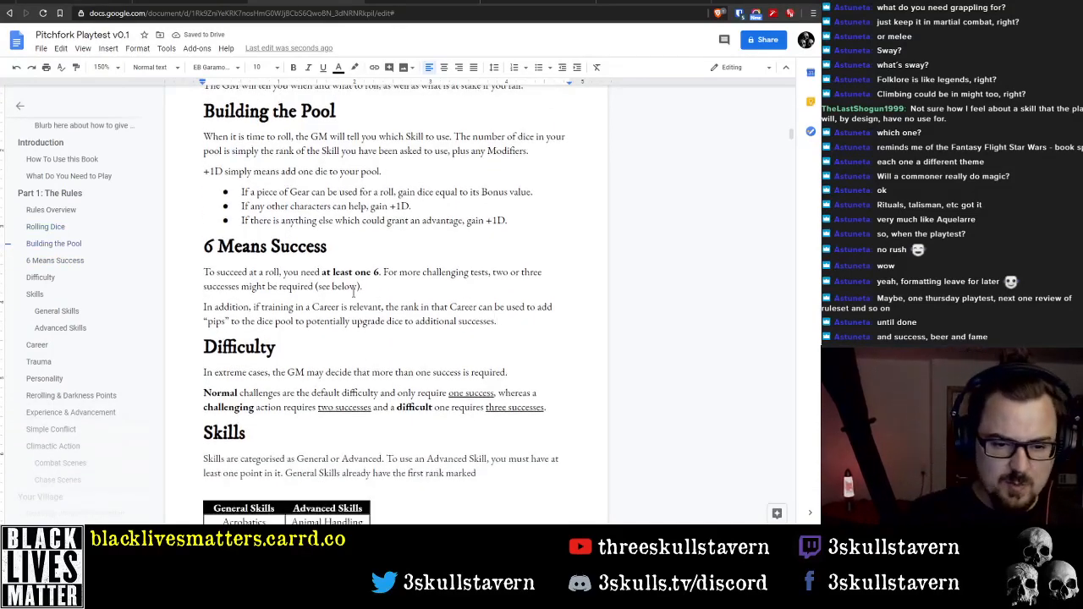
key(BackSpace)
text((se)
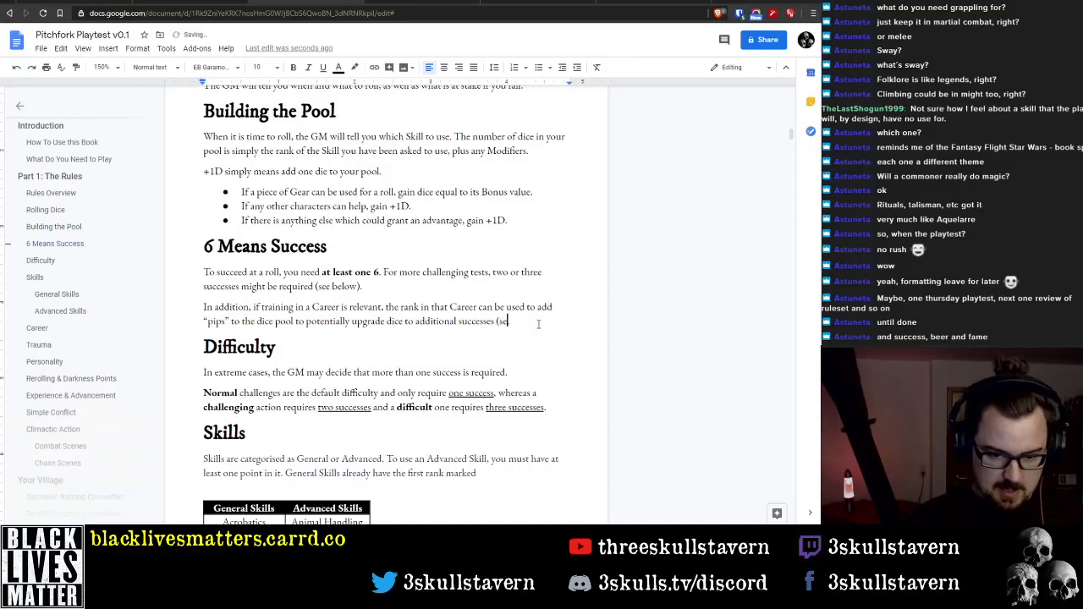
text(e Careers)
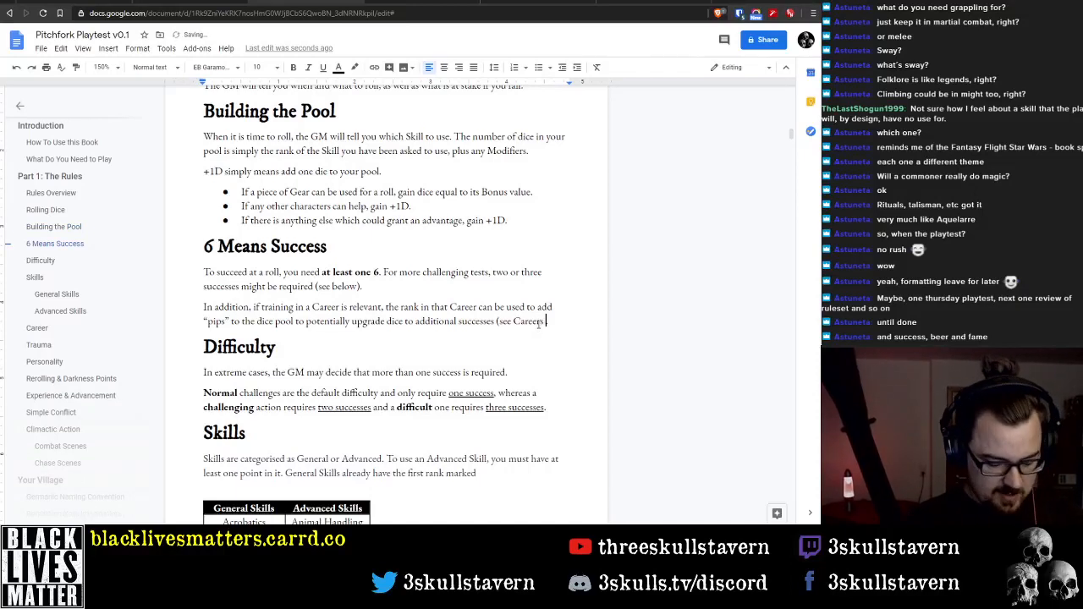
text( below)
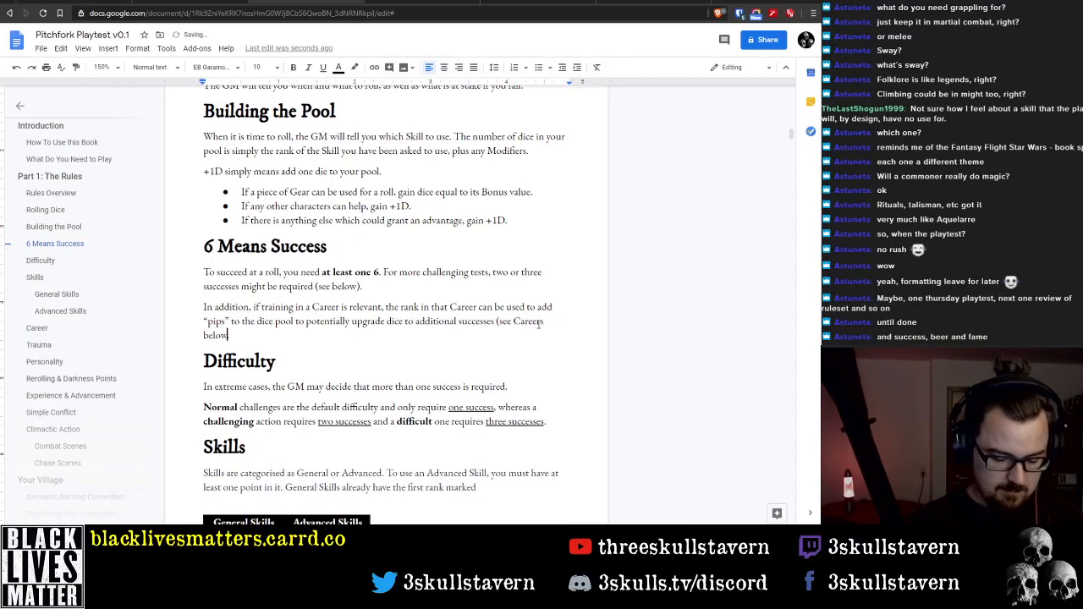
text())
Place the text cursor on the empty line beneath the Trauma heading
scroll(454, 276, up, 2)
scroll(416, 312, down, 4)
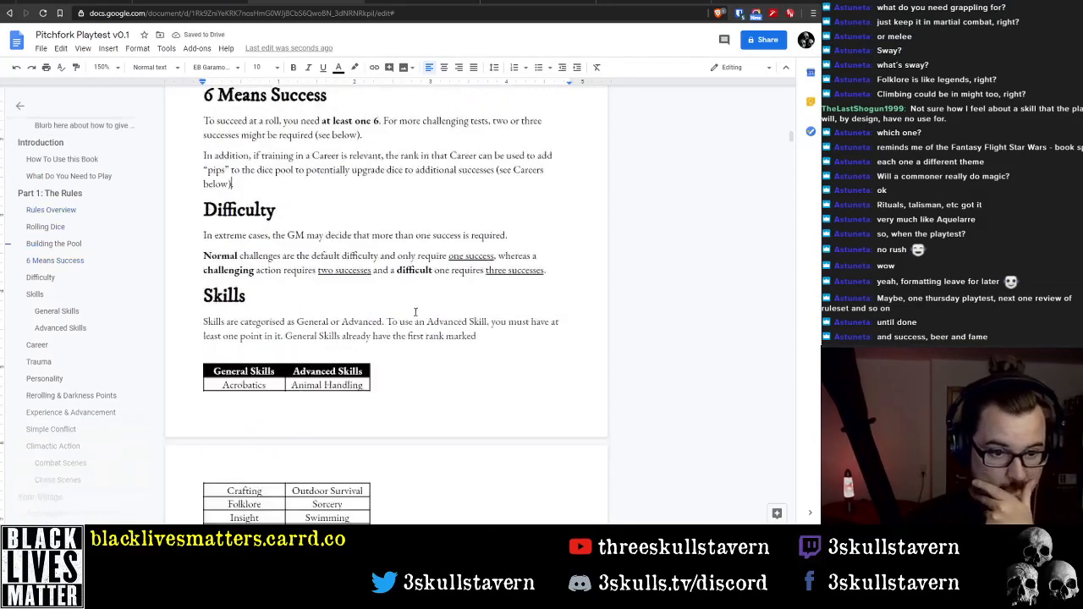
scroll(416, 312, down, 12)
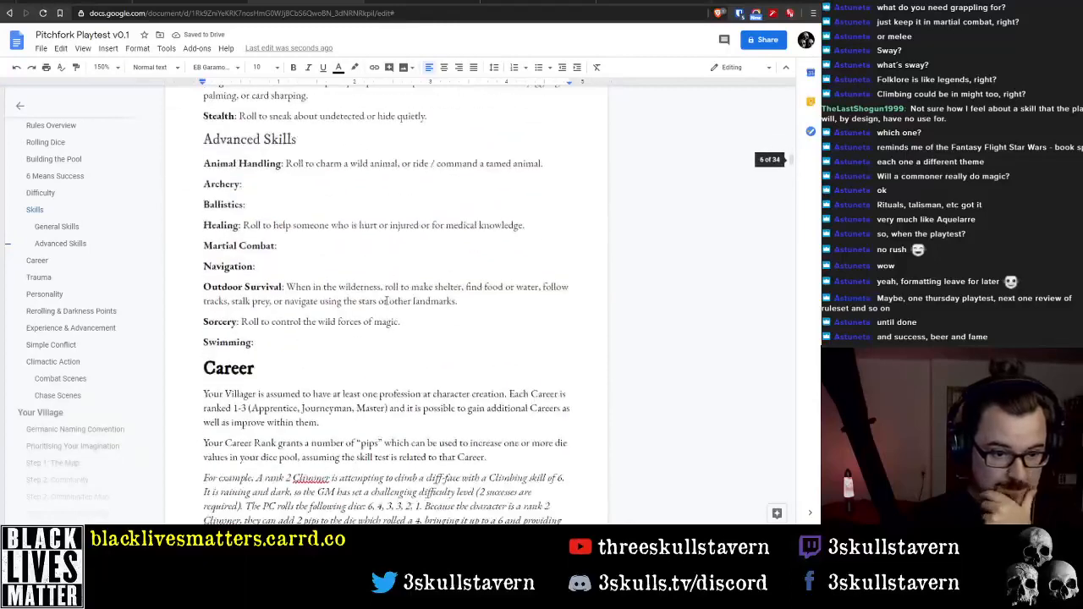
scroll(386, 300, down, 4)
scroll(373, 300, down, 1)
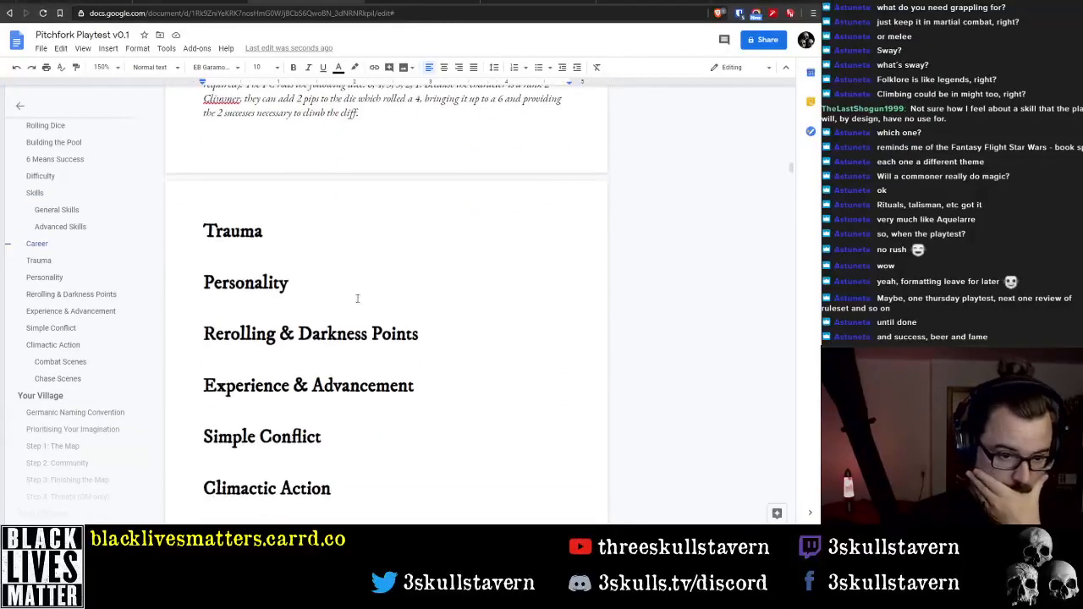
click(305, 250)
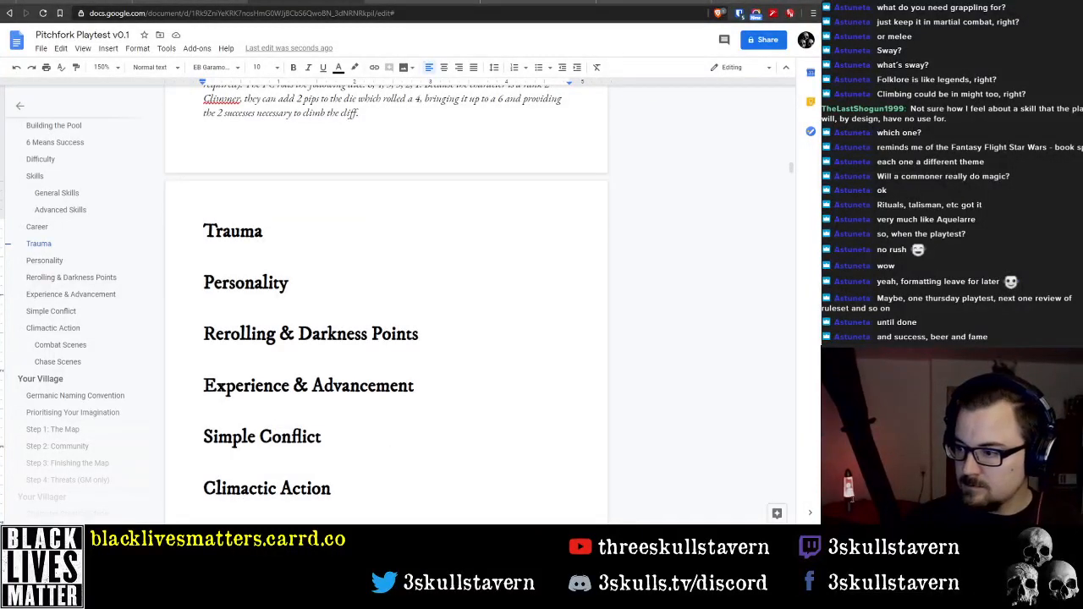
click(242, 250)
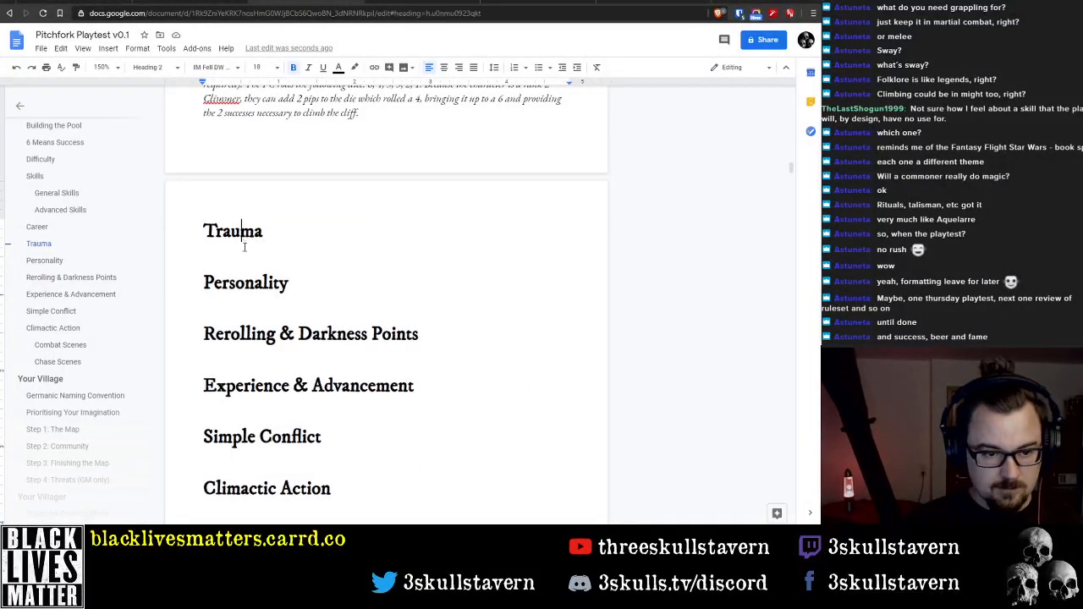
click(249, 252)
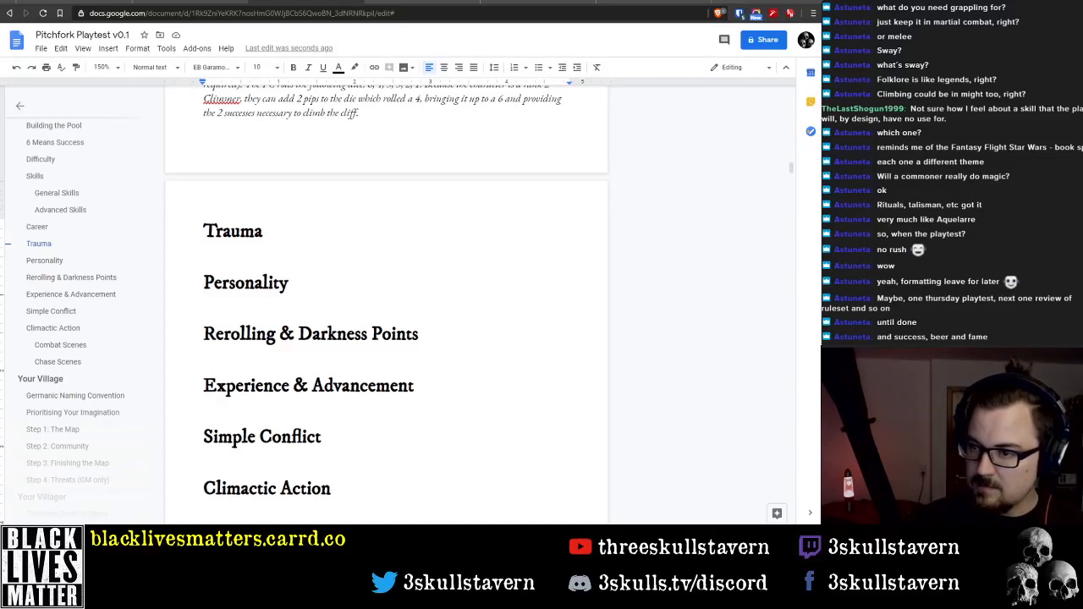
Switch to the Coriolis Core Rulebook in Adobe Acrobat Reader and go to the Damage section of the Combat chapter
key(alt+Tab)
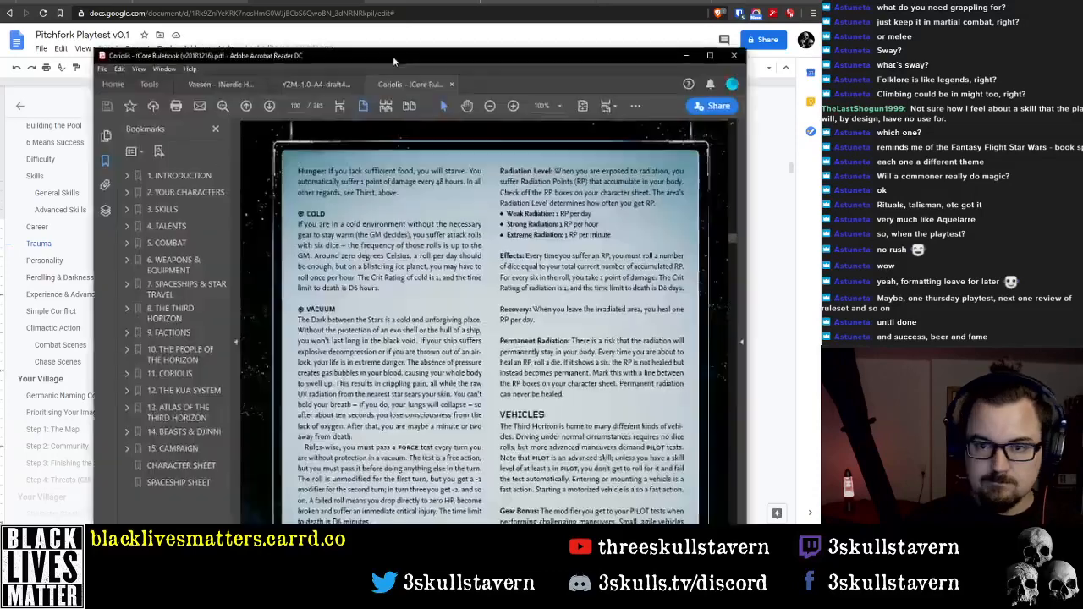
drag(393, 56, 422, 27)
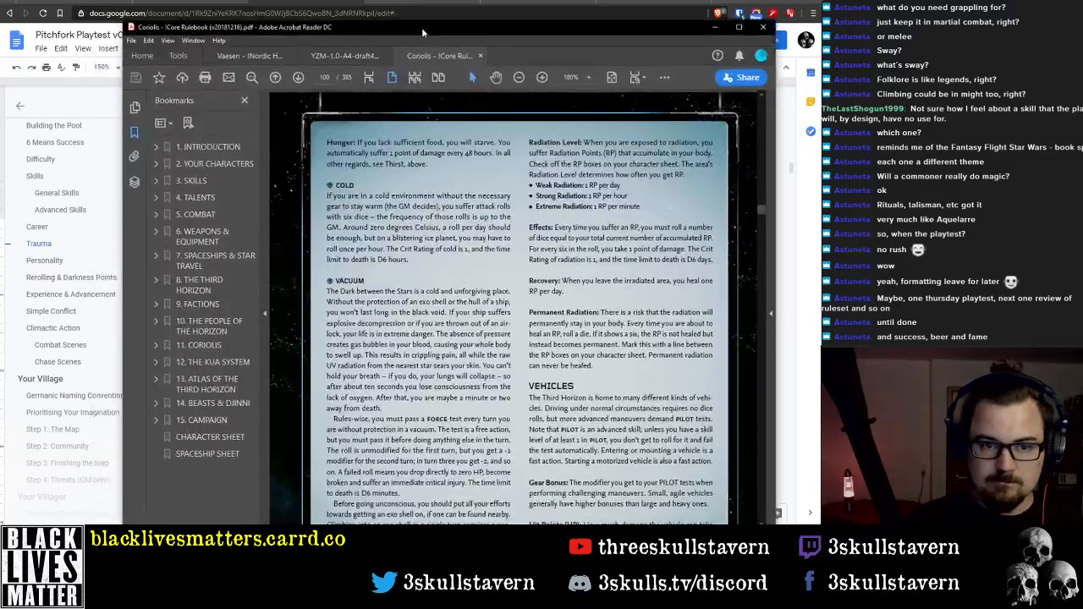
click(157, 217)
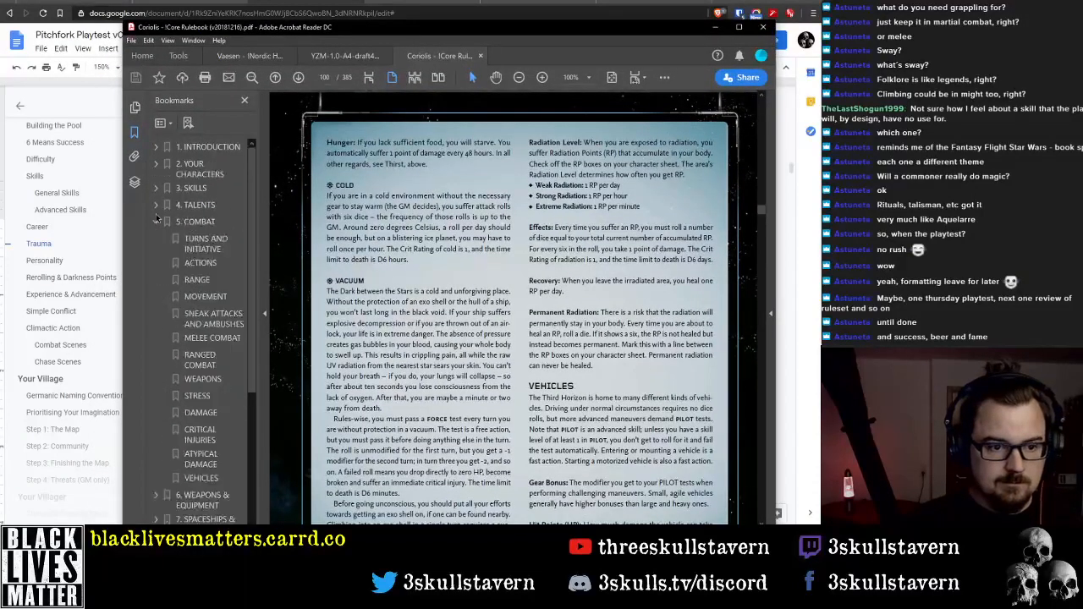
click(205, 413)
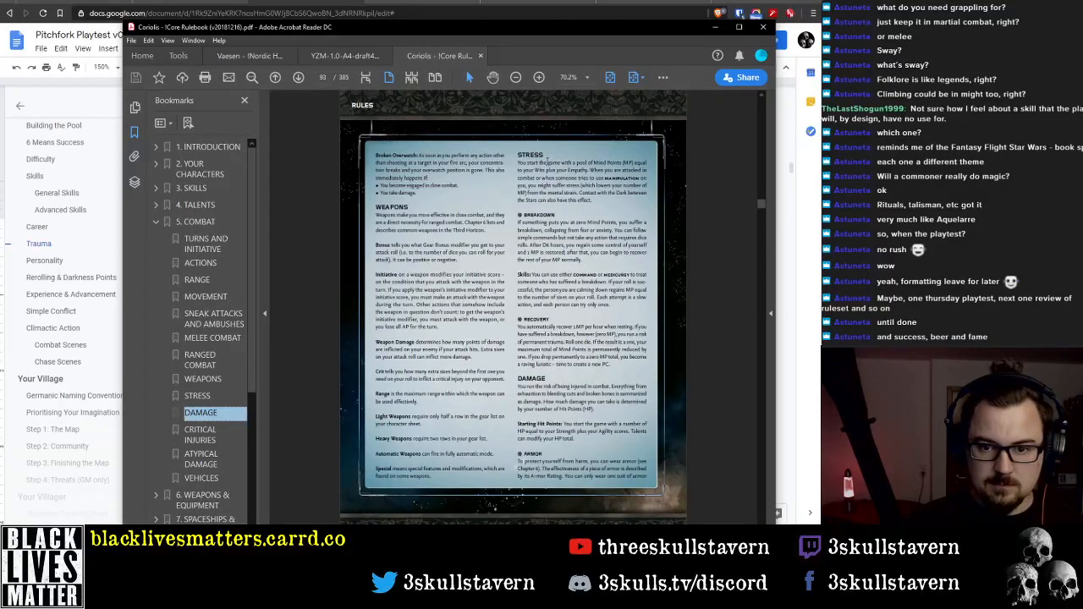
Go to the rulebook's Hit Points and Mind Points section, under The Player Character in chapter 2
click(157, 164)
click(164, 205)
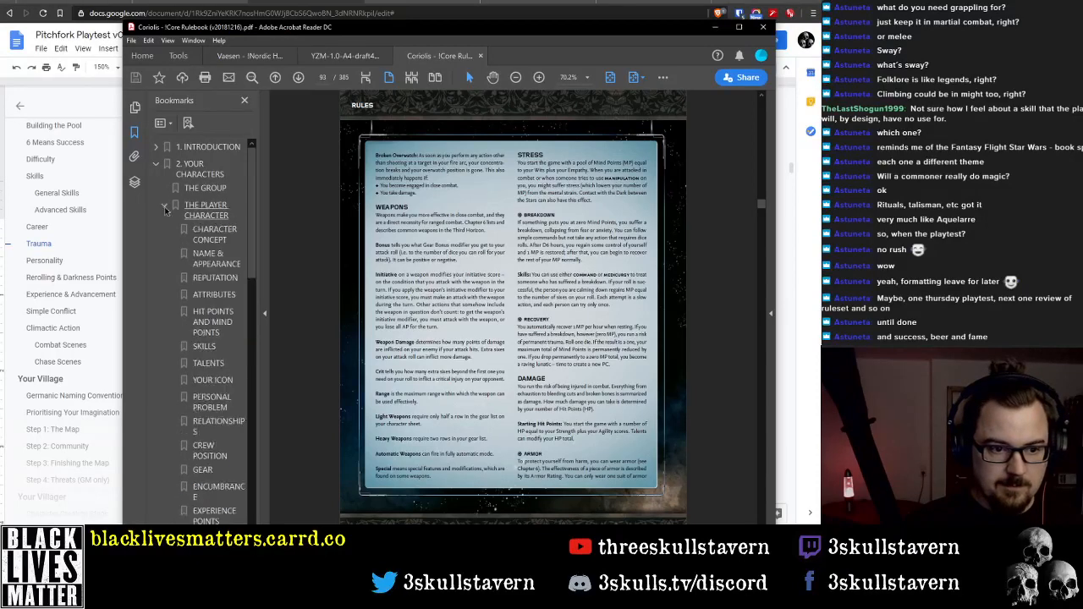
click(208, 325)
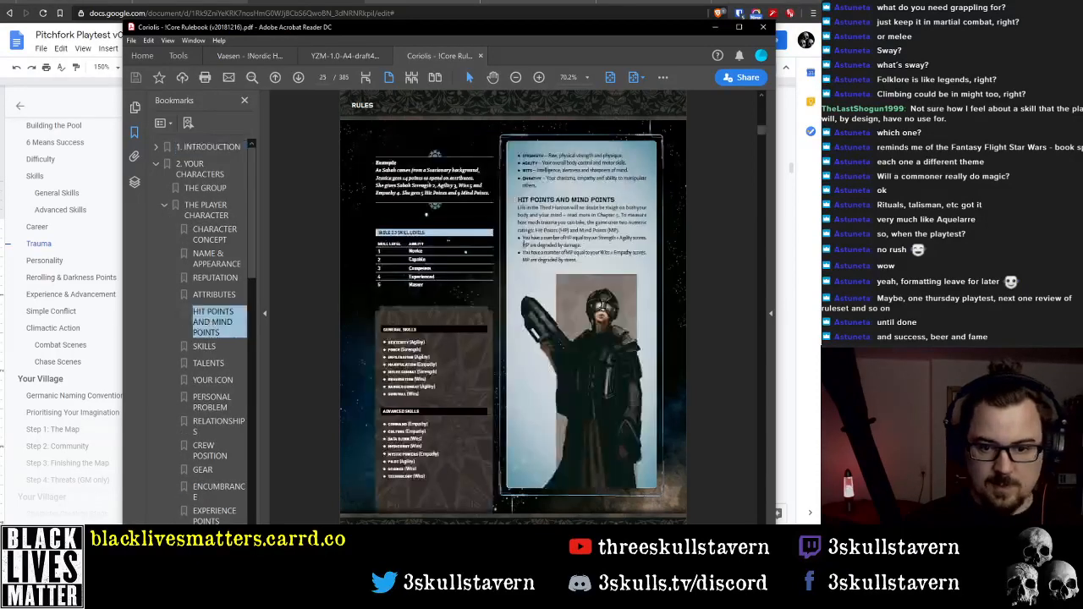
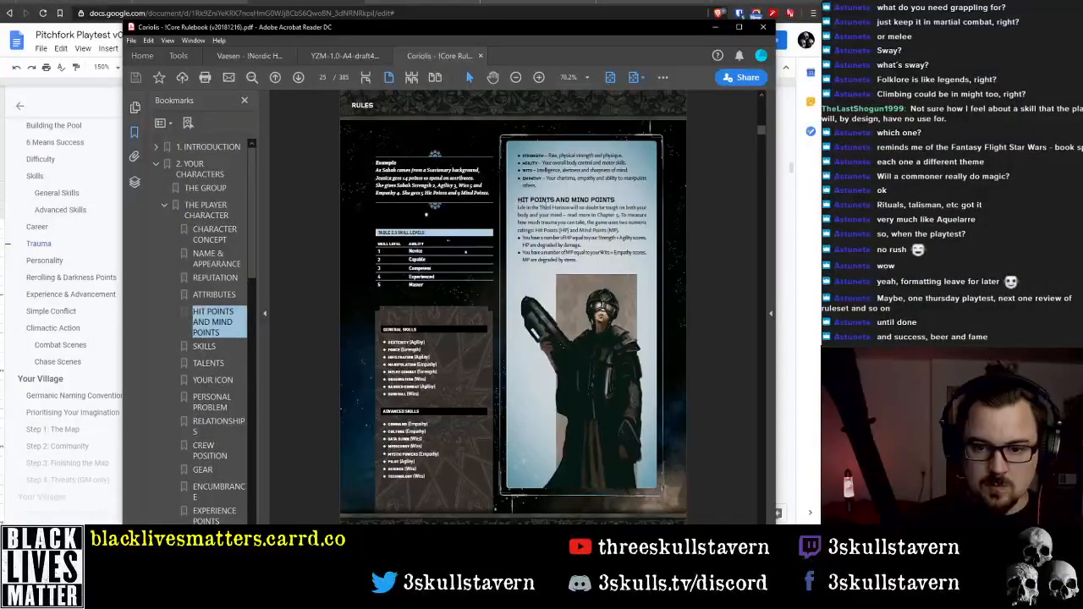
Copy the rulebook's passage on Hit Points and Mind Points, return to the Pitchfork document, and paste it unformatted beneath the Trauma heading
drag(623, 215, 581, 269)
scroll(581, 269, down, 2)
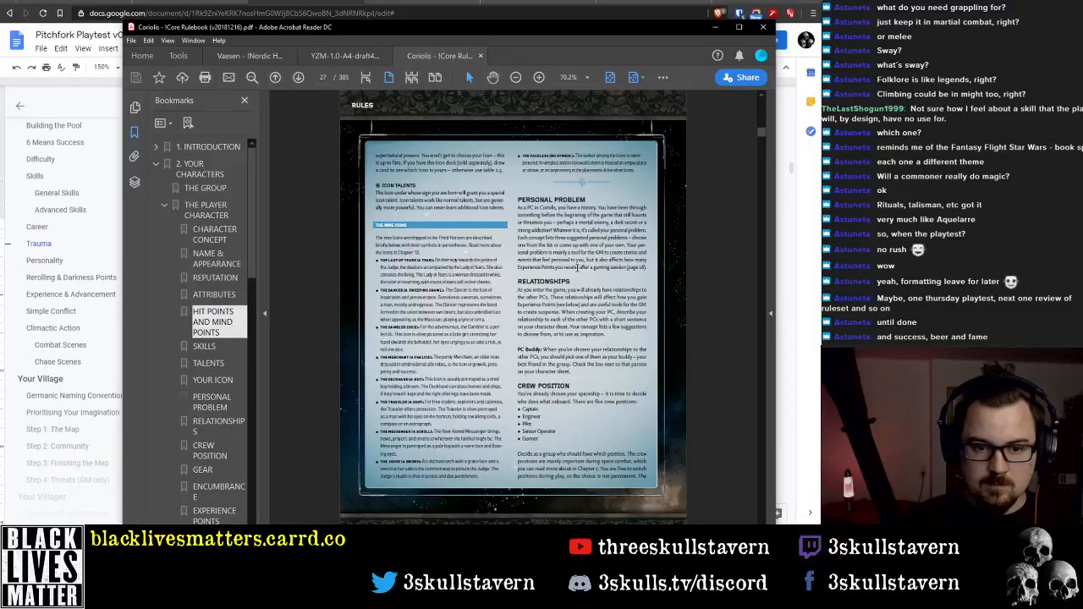
scroll(579, 268, up, 2)
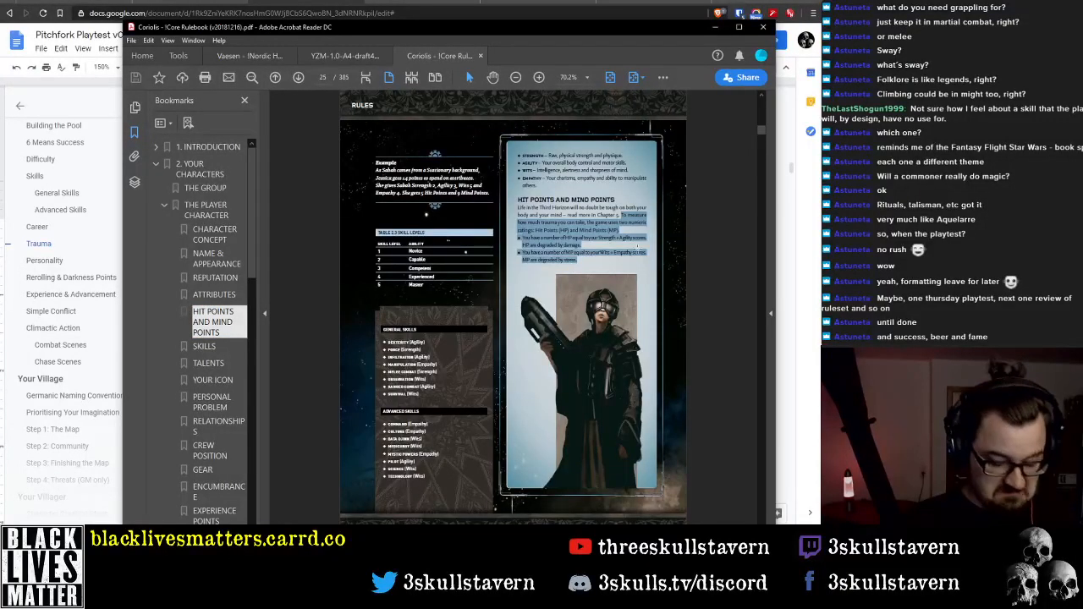
click(715, 26)
click(277, 272)
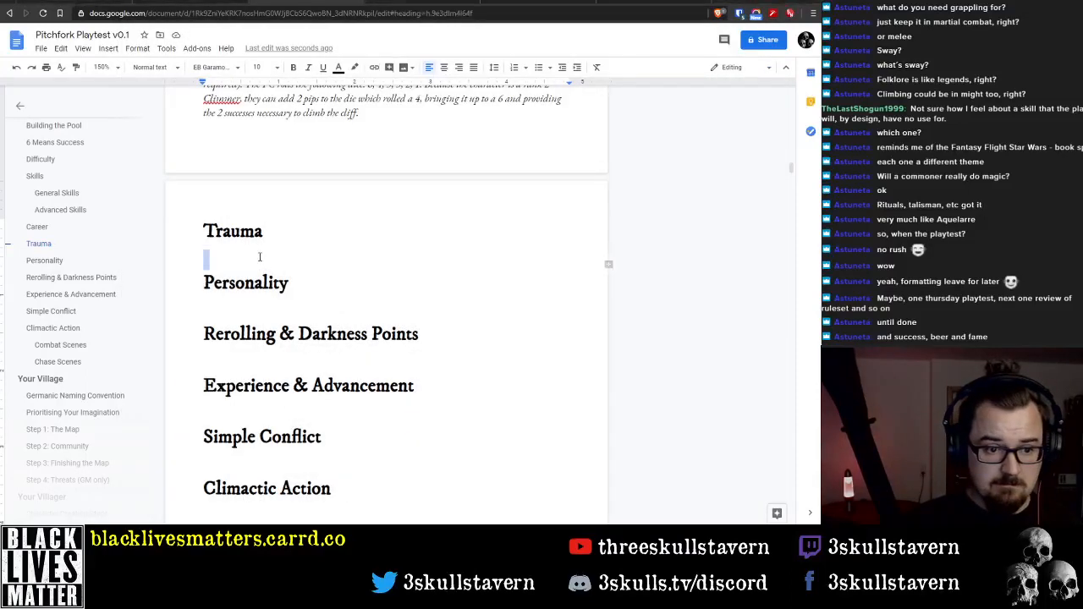
text(To measure how much trauma you can take, the game uses two numeric ratings: Hit Points (HP) and Mind Points (MP). ♦♦ You have a number of HP equal to your Strength + Agility scores. HP are degraded by damage. ♦♦ You have a number of MP equal to your Wits + Empathy scores. MP are degraded by stress.)
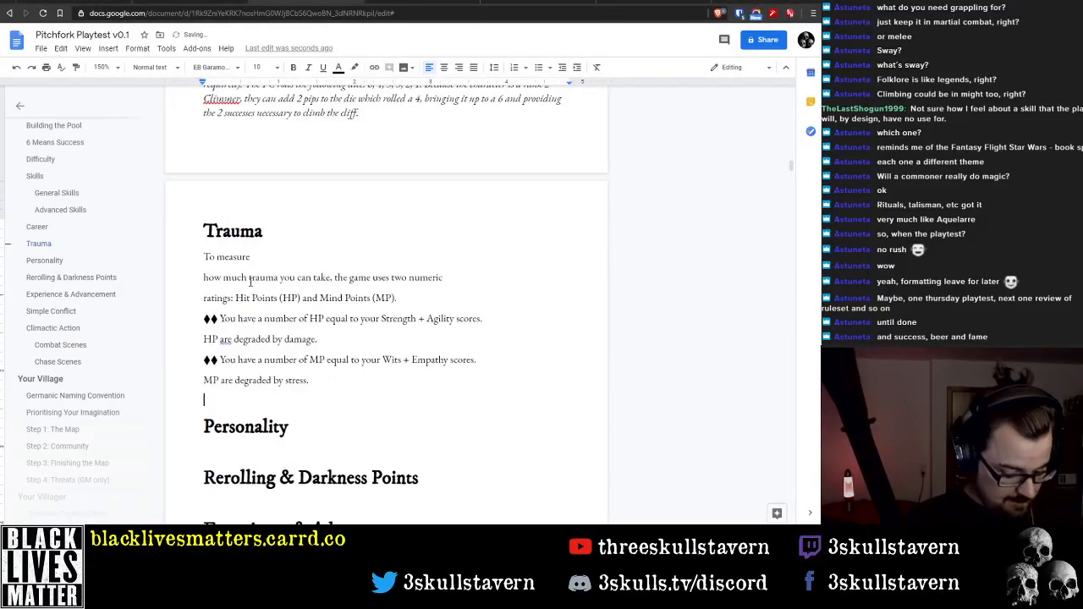
key(ctrl+z)
right_click(237, 259)
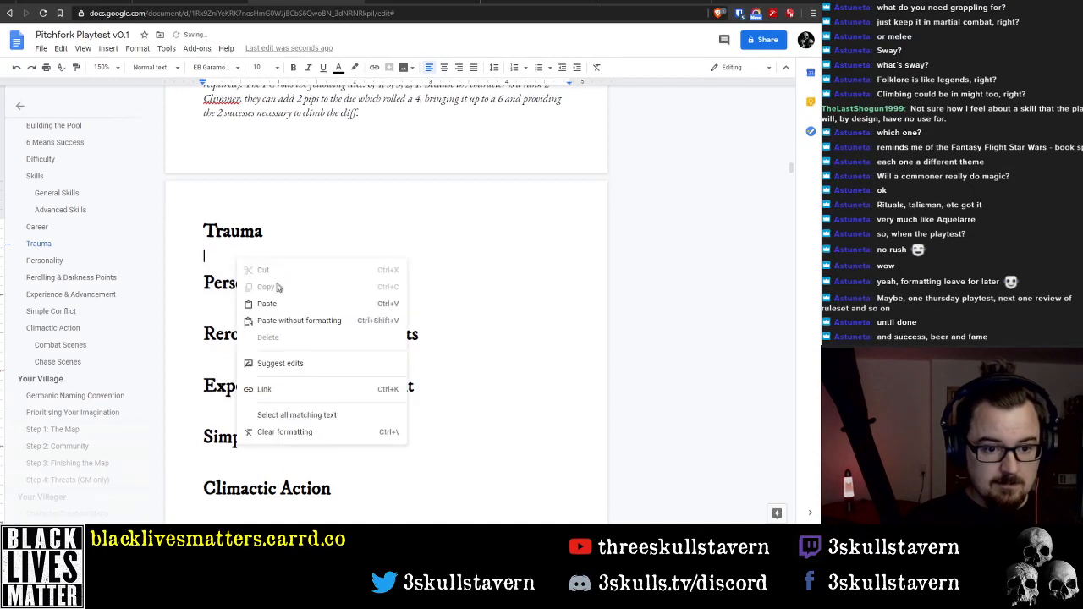
click(285, 252)
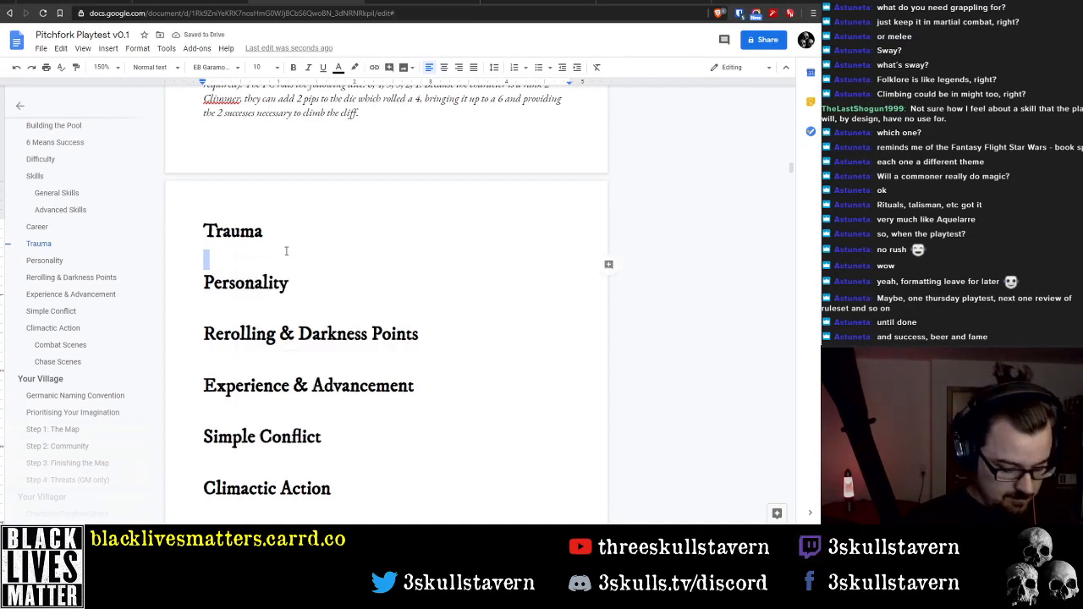
text(To measure how much trauma you can take, the game uses two numeric ratings: Hit Points (HP) and Mind Points (MP). ◆◆ You have a number of HP equal to your Strength + Agility scores. HP are degraded by damage. ◆◆ You have a number of MP equal to your Wits + Empathy scores. MP are degraded by stress.)
Remove the diamond bullet symbols before the HP and MP sentences in the pasted Trauma text
key(Up)
key(Up)
key(Up)
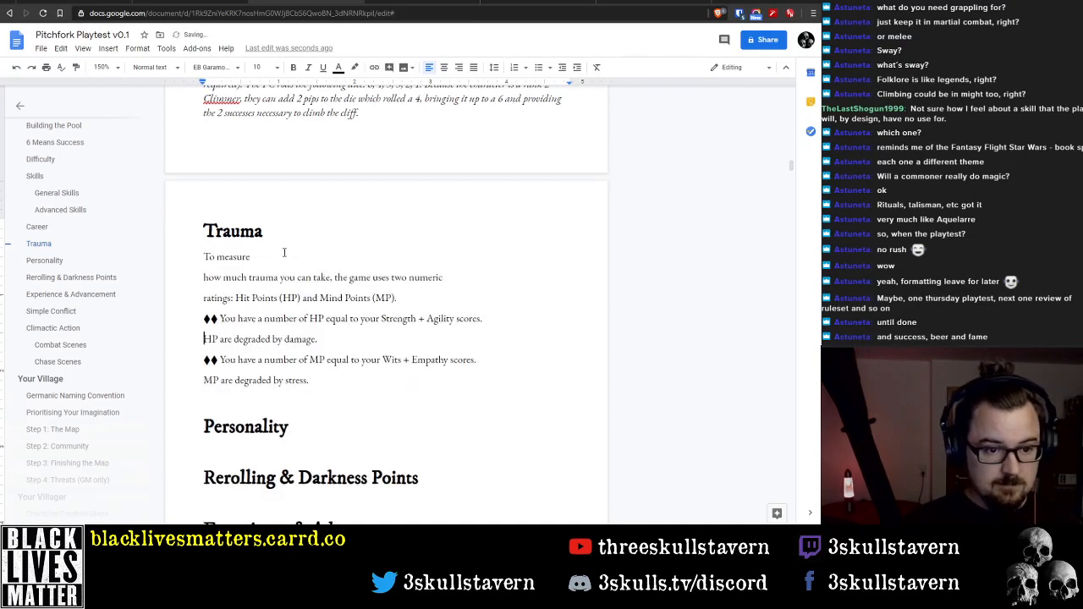
key(Delete)
key(Delete)
key(Delete)
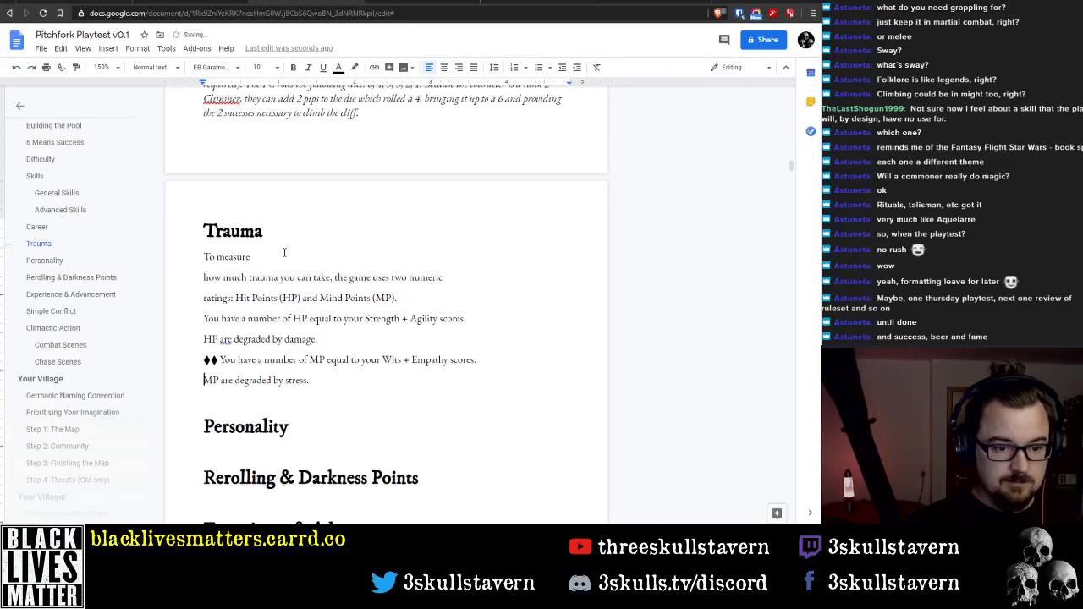
key(Delete)
key(Delete)
key(Delete)
Join the broken lines of the pasted Trauma text into an intro sentence, an HP paragraph and an MP paragraph
key(End)
key(Delete)
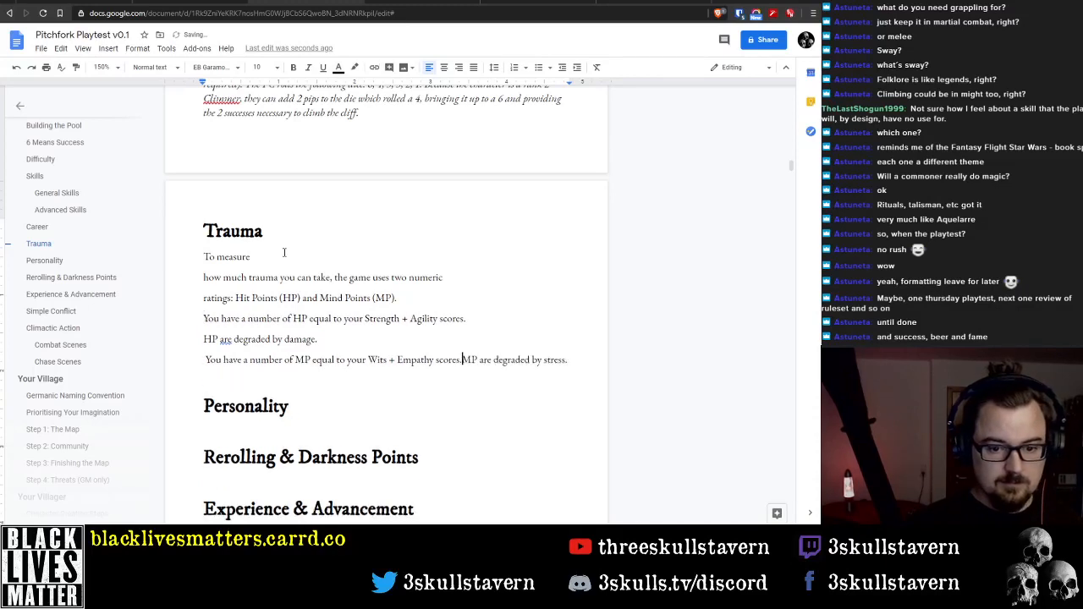
key(Home)
key(Delete)
key(BackSpace)
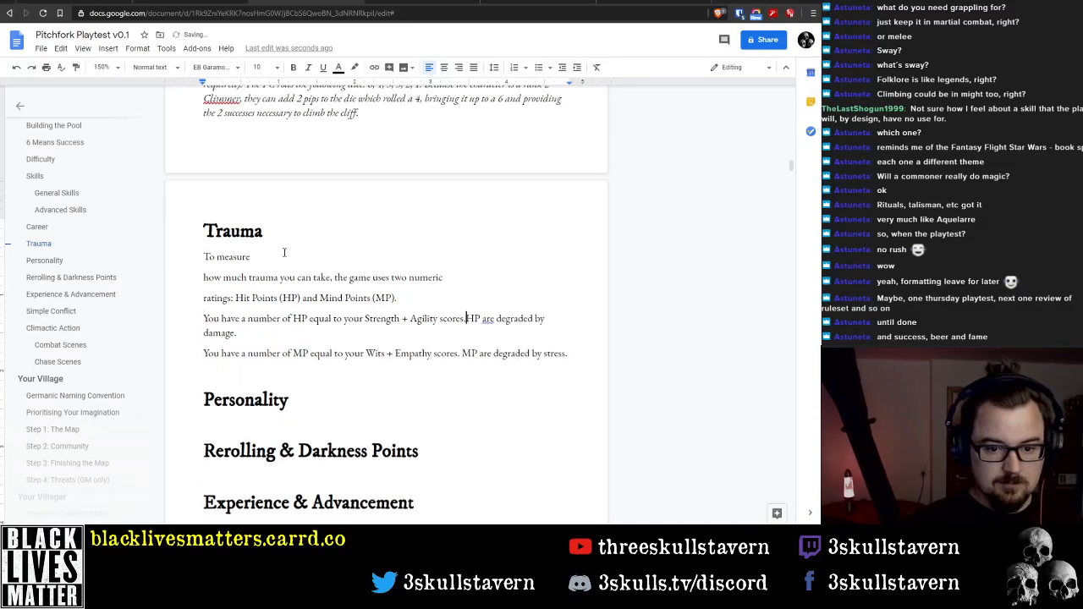
key(Up)
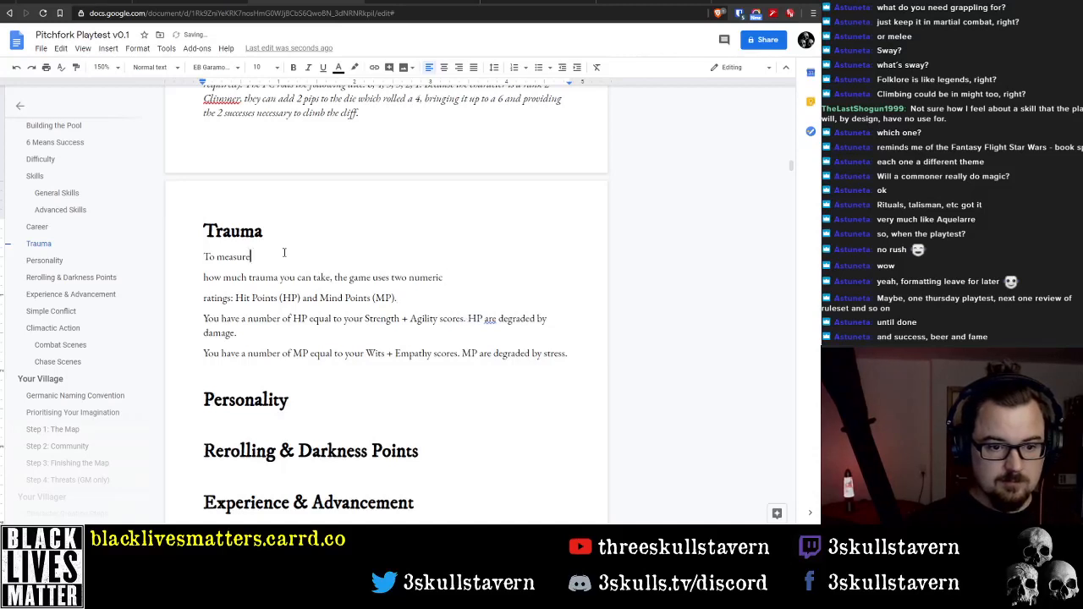
key(Delete)
key(Delete)
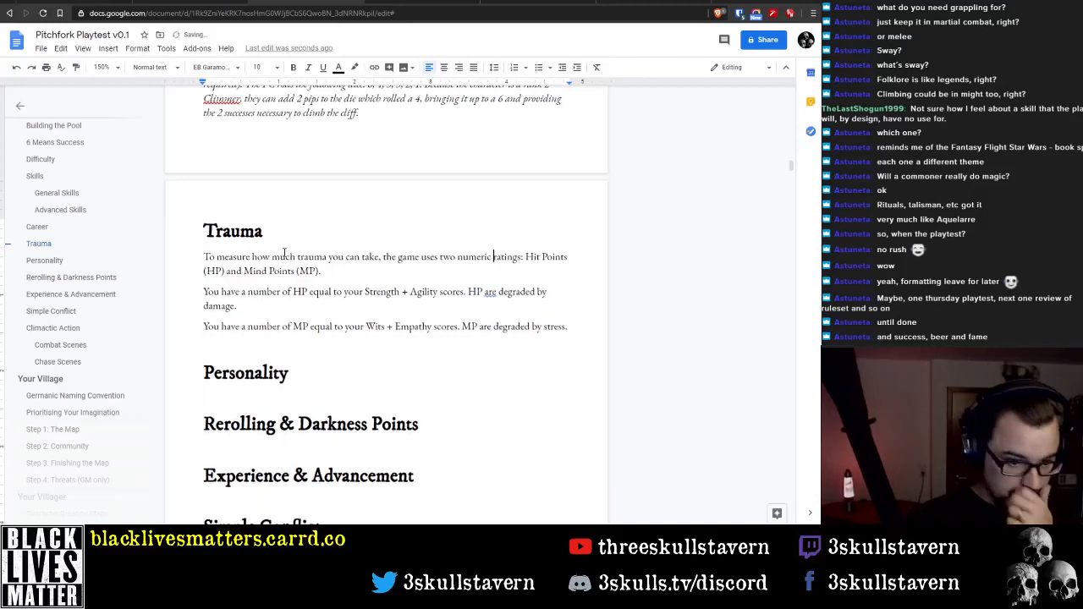
Replace "the game" with "Pitchfork" in the intro sentence of the Trauma section
key(Home)
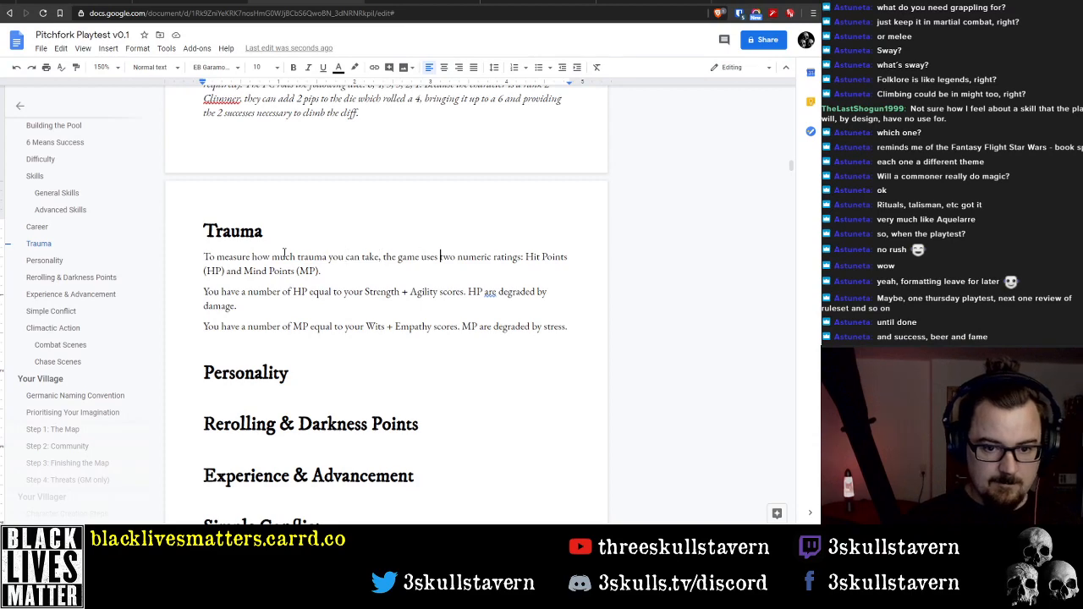
key(ctrl+shift+Right)
key(ctrl+shift+Right)
text(Pitchfork)
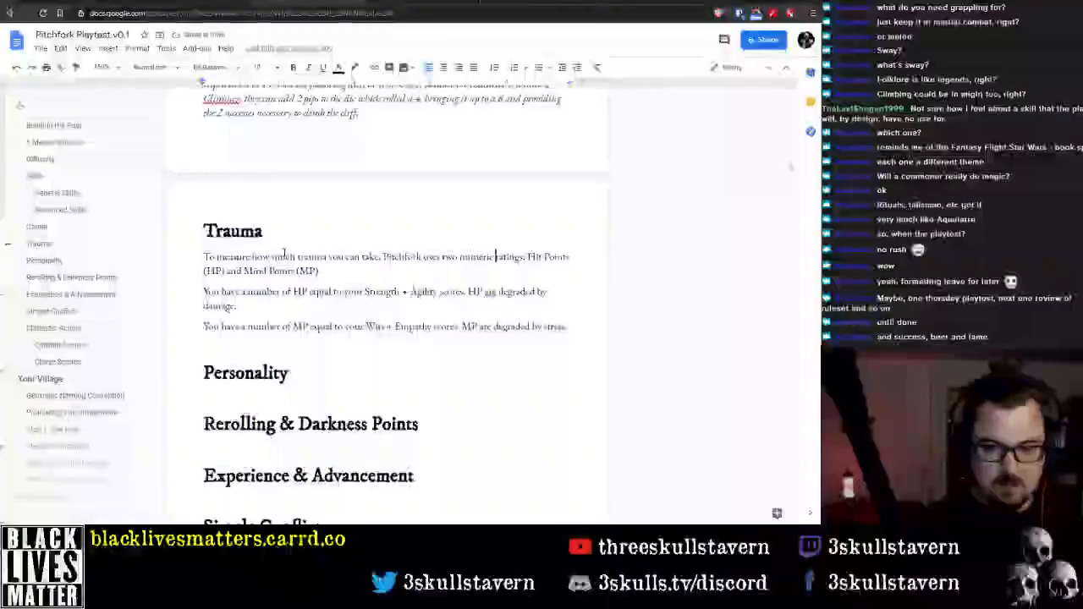
key(Right)
key(Right)
key(Right)
key(Right)
key(Right)
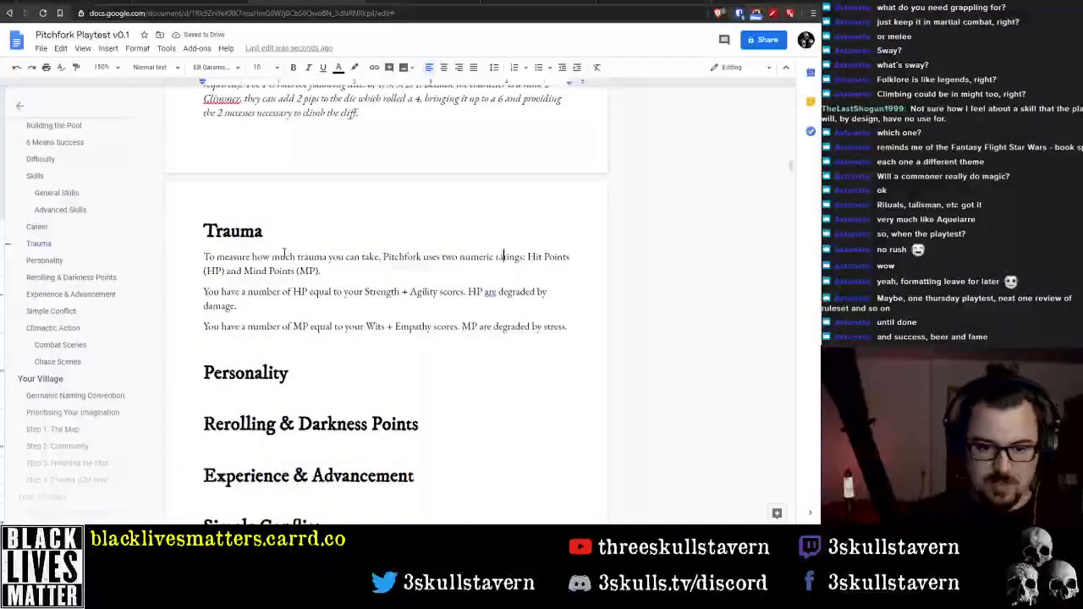
Delete "Hit Points (HP) and Mind Points (MP)." from the end of the Trauma intro sentence
key(Home)
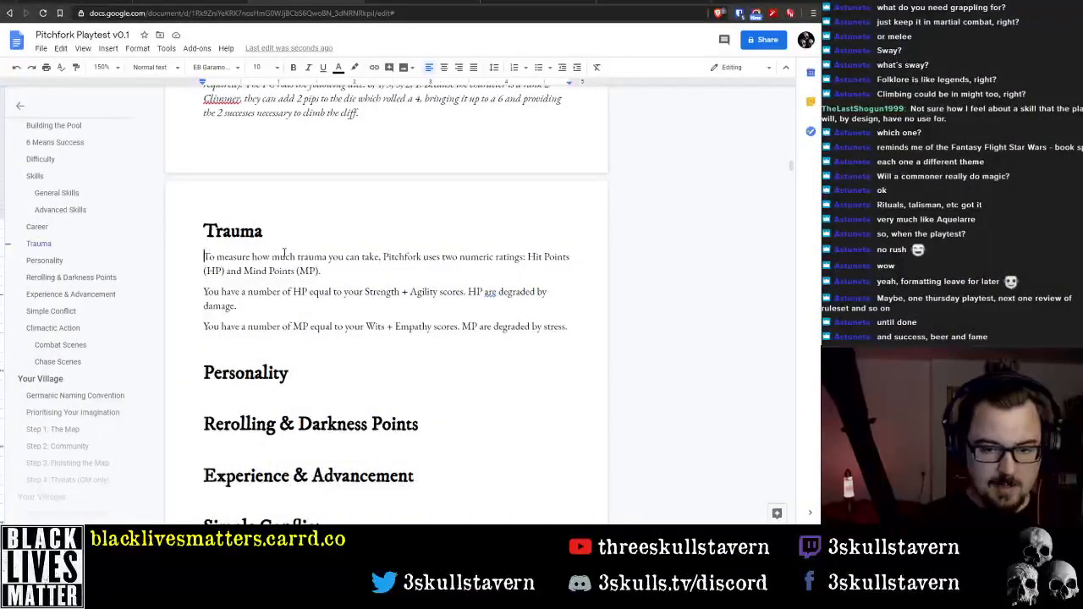
key(End)
key(ctrl+Left)
key(ctrl+shift+Down)
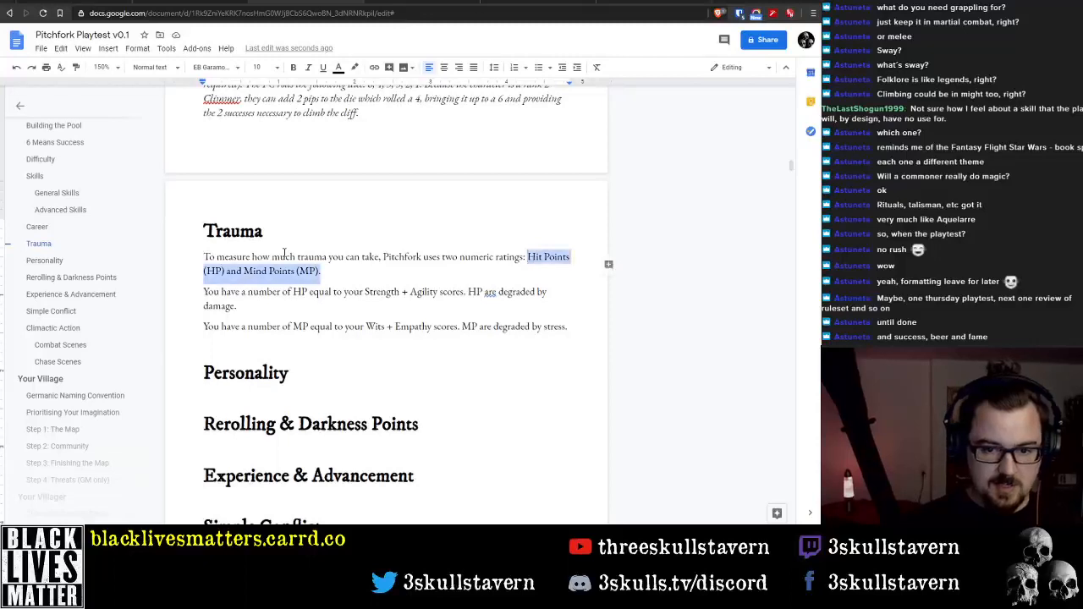
key(BackSpace)
Replace the Trauma intro sentence with "Pitchfork uses two traits to measure how much trauma you can endure: Vitality and Stability."
key(ctrl+shift+Up)
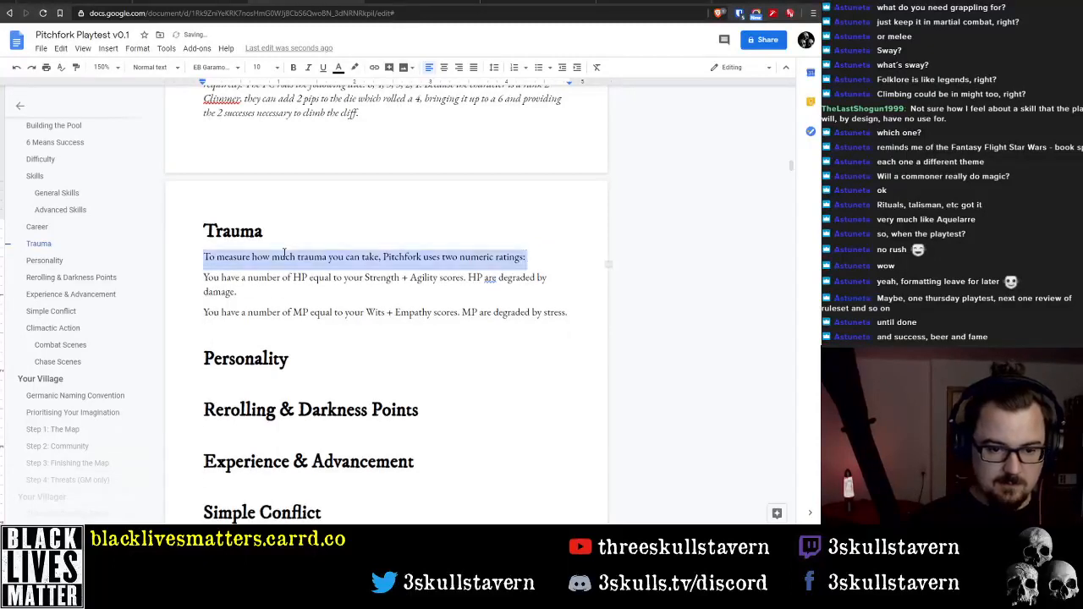
text(Pit)
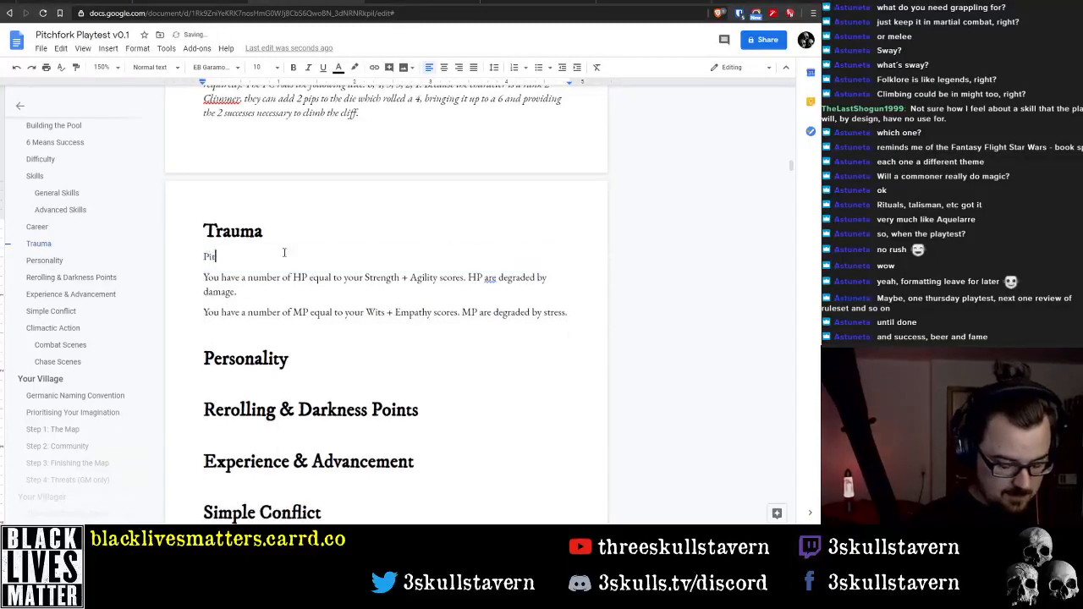
text(chfork ueses)
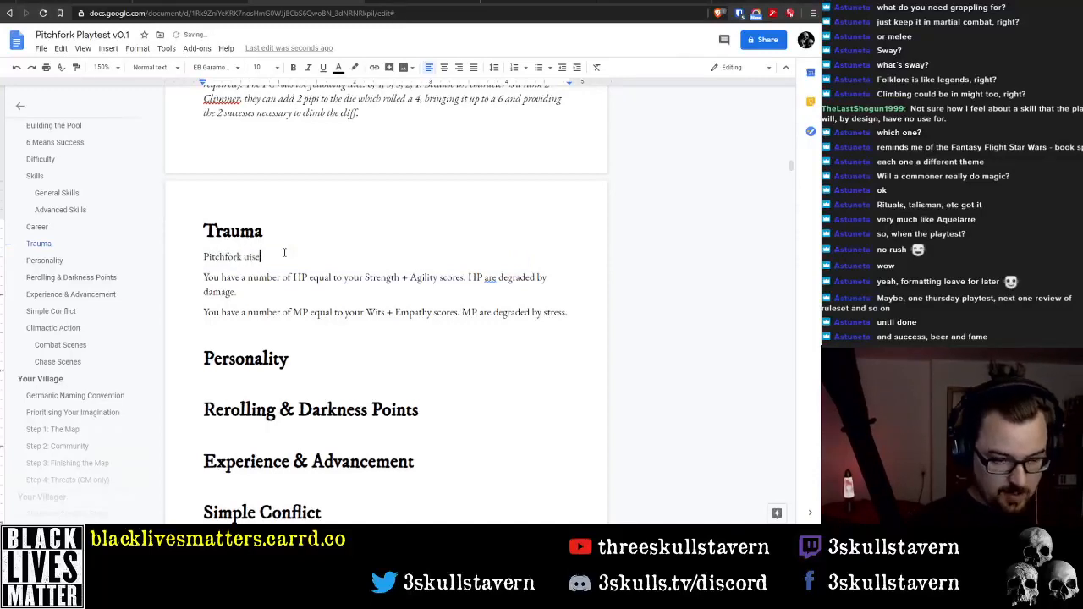
key(BackSpace)
key(BackSpace)
key(BackSpace)
key(BackSpace)
text(ses t)
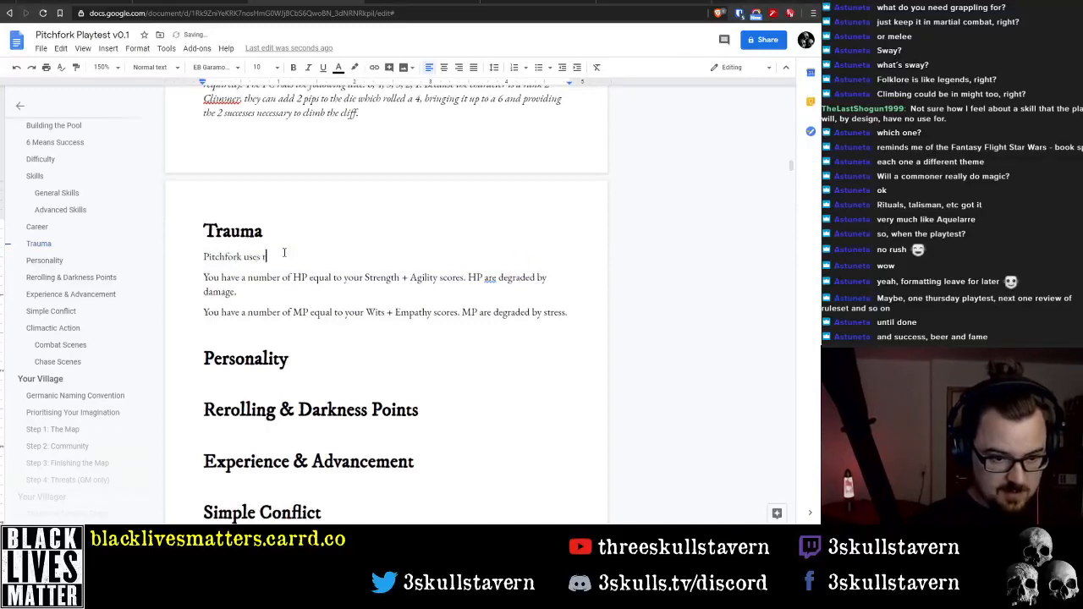
text(wo traits to m)
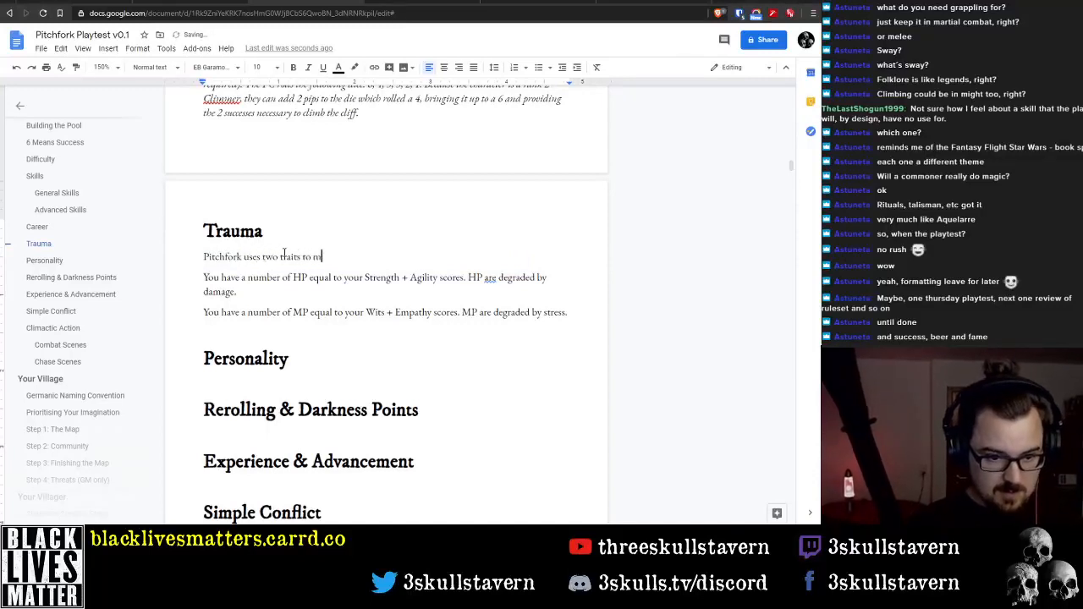
text(easure how)
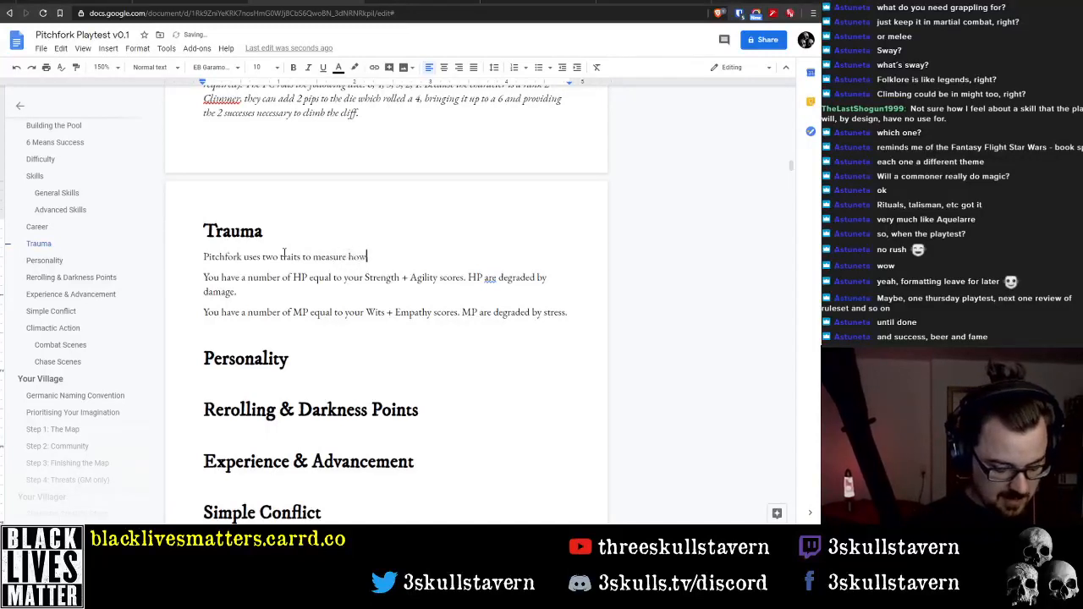
text( much trauma)
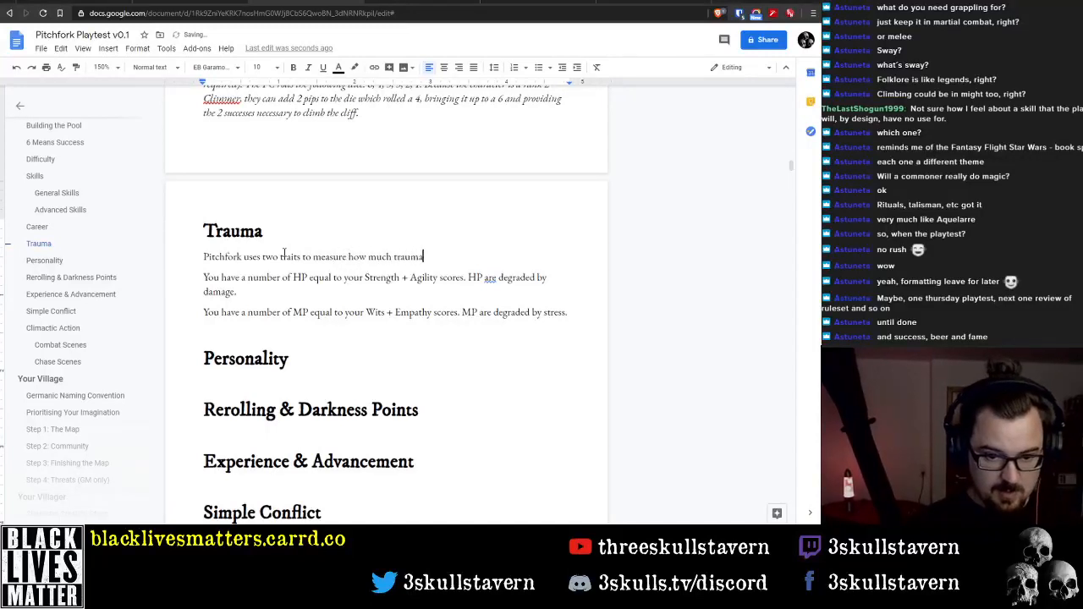
text( you can end)
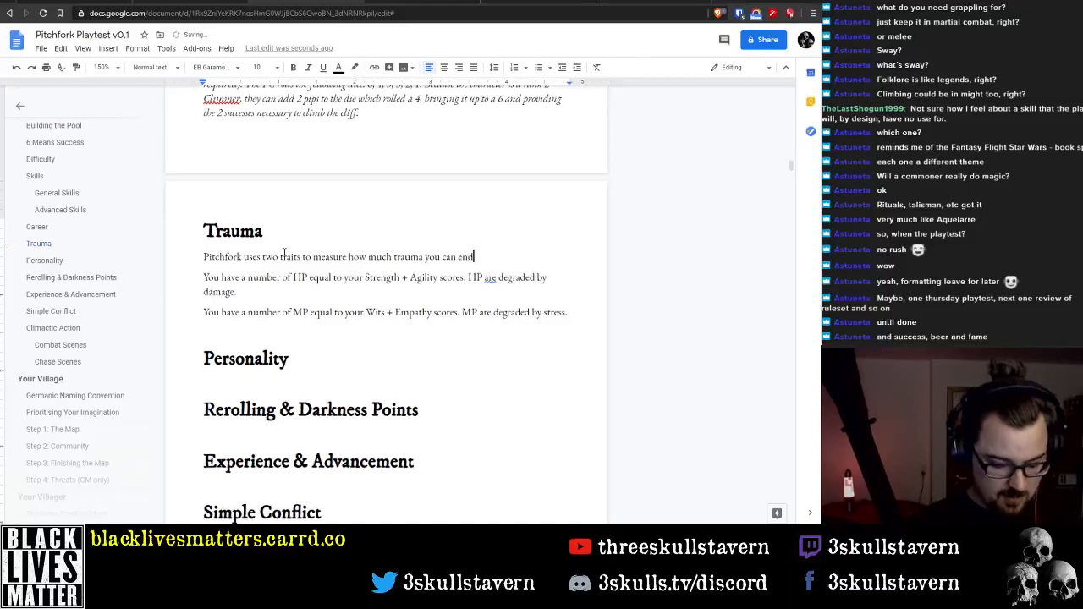
text(ure. Vitality )
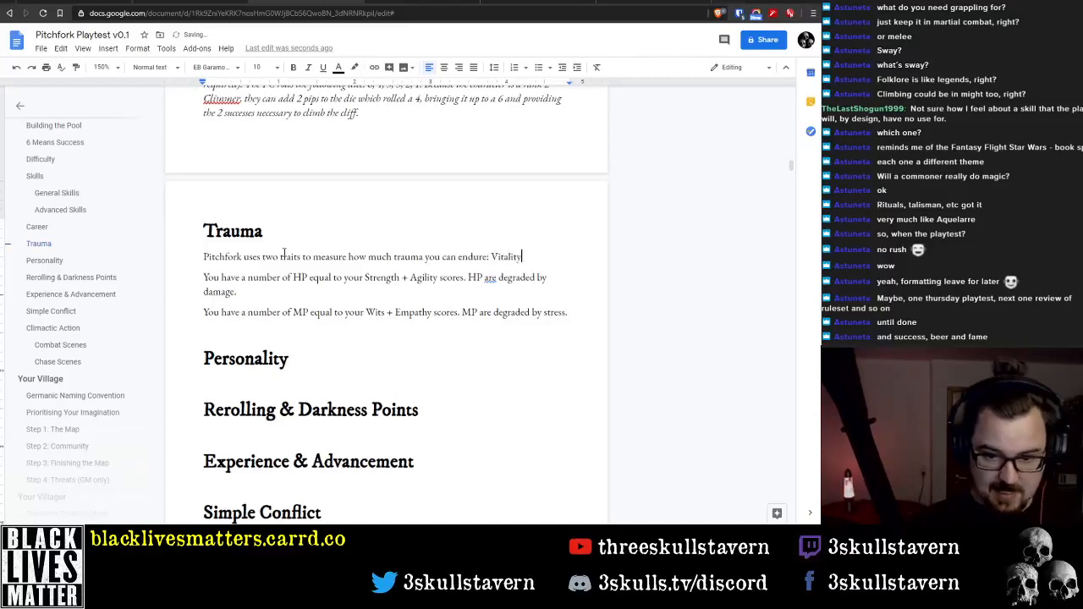
text(and Stability.)
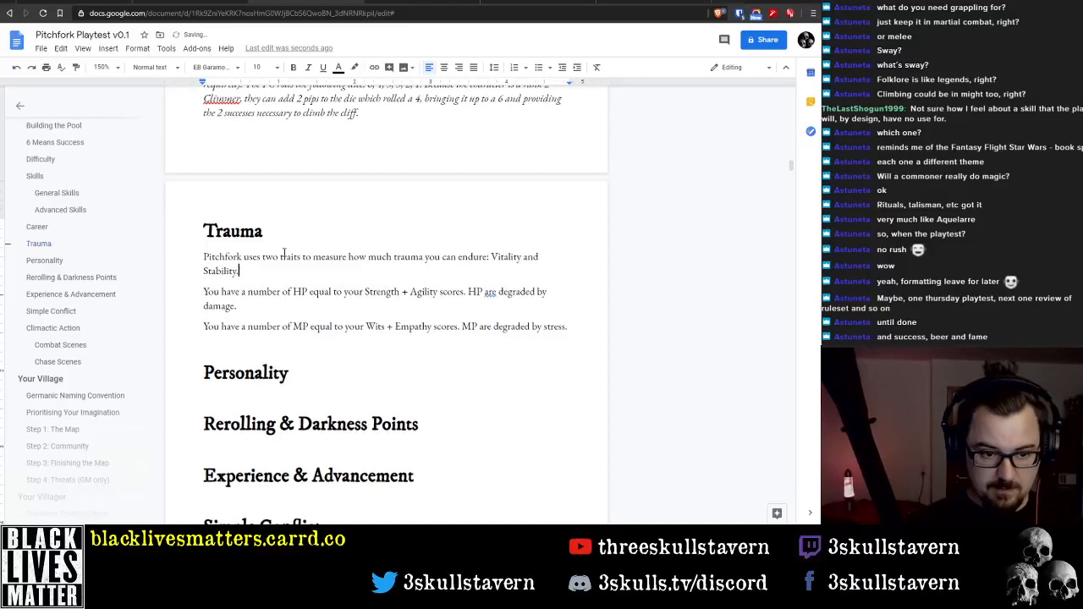
Delete the pasted HP and MP paragraphs below the Trauma intro, leaving one empty line for new text
key(Up)
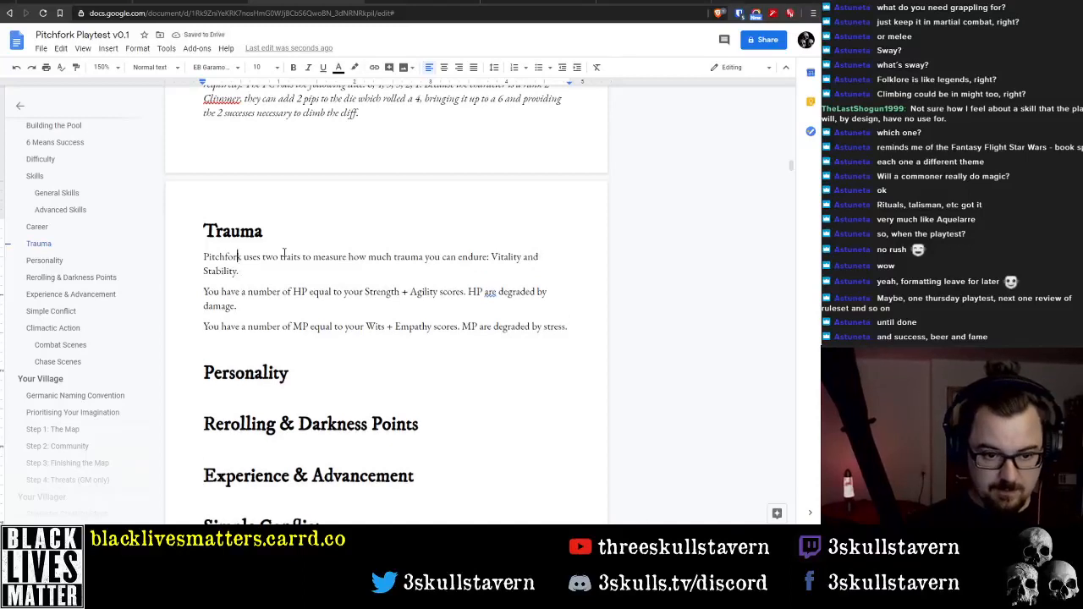
key(Right)
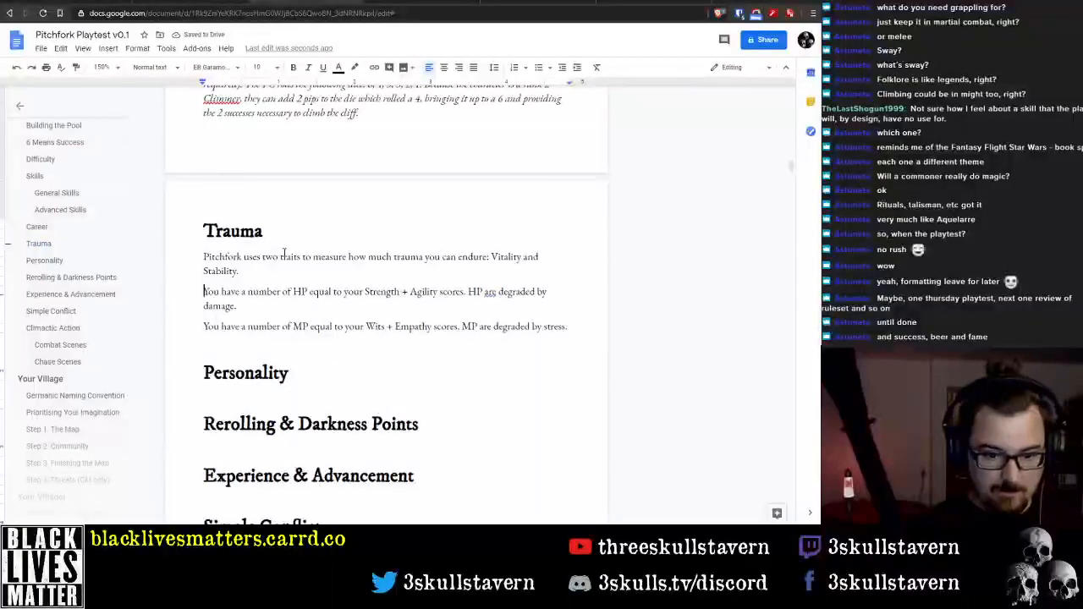
key(shift+Down)
key(shift+Down)
key(shift+Down)
key(BackSpace)
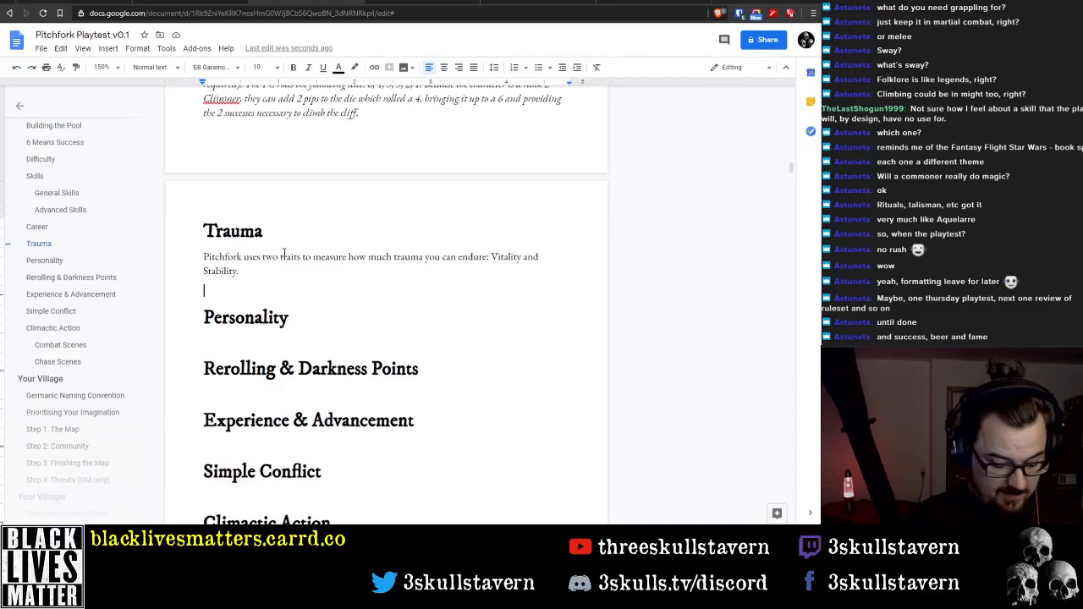
Write "Vitality is a measure of your health." on the empty line below the Trauma intro
text(Vitality: )
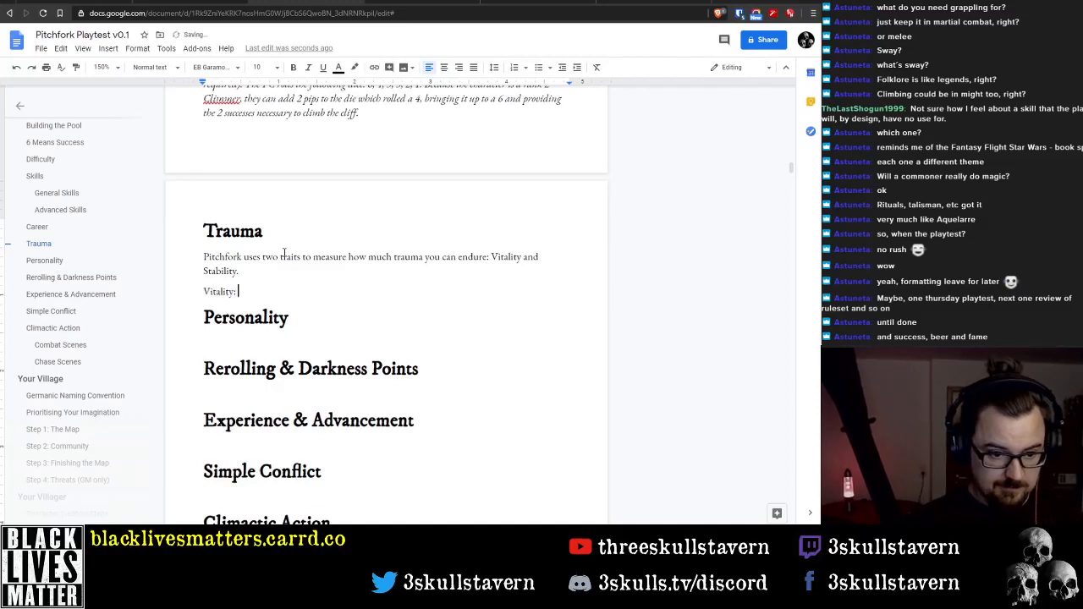
text(is a)
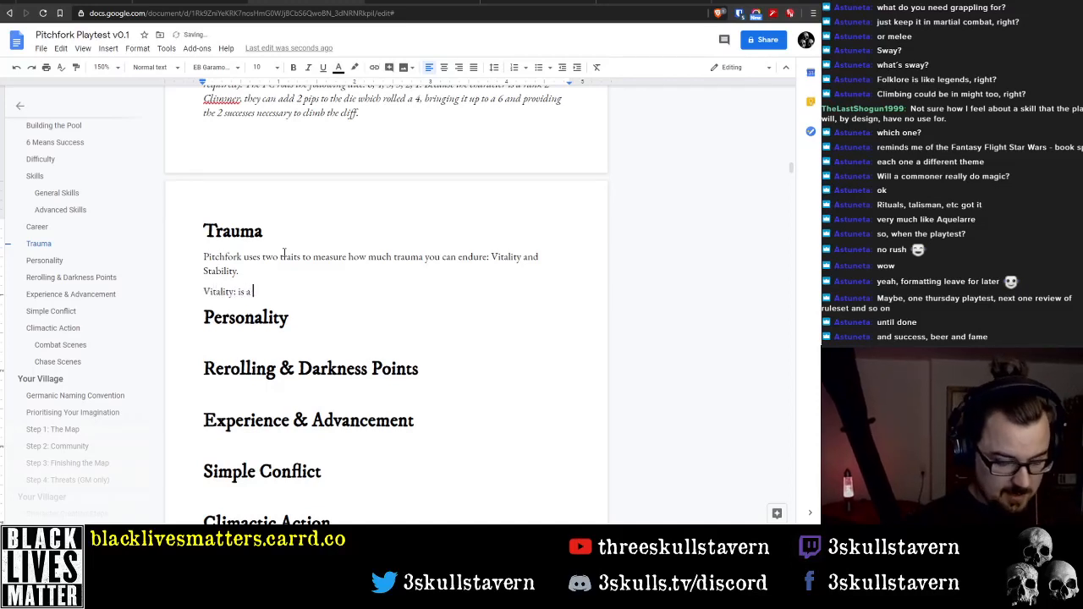
key(BackSpace)
key(BackSpace)
key(BackSpace)
key(BackSpace)
key(BackSpace)
text(is a mean)
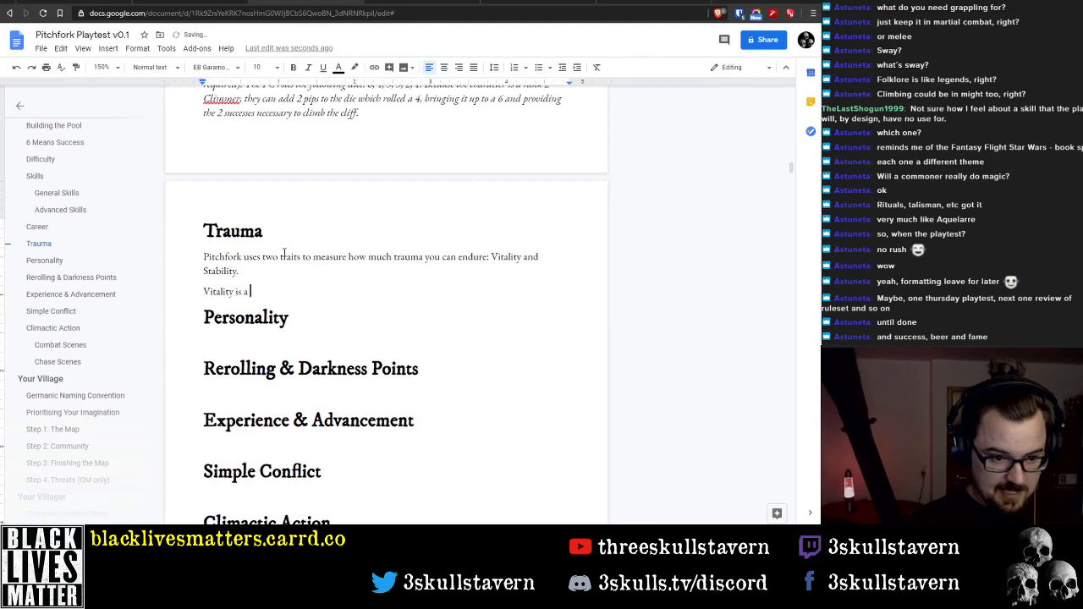
text(sure of )
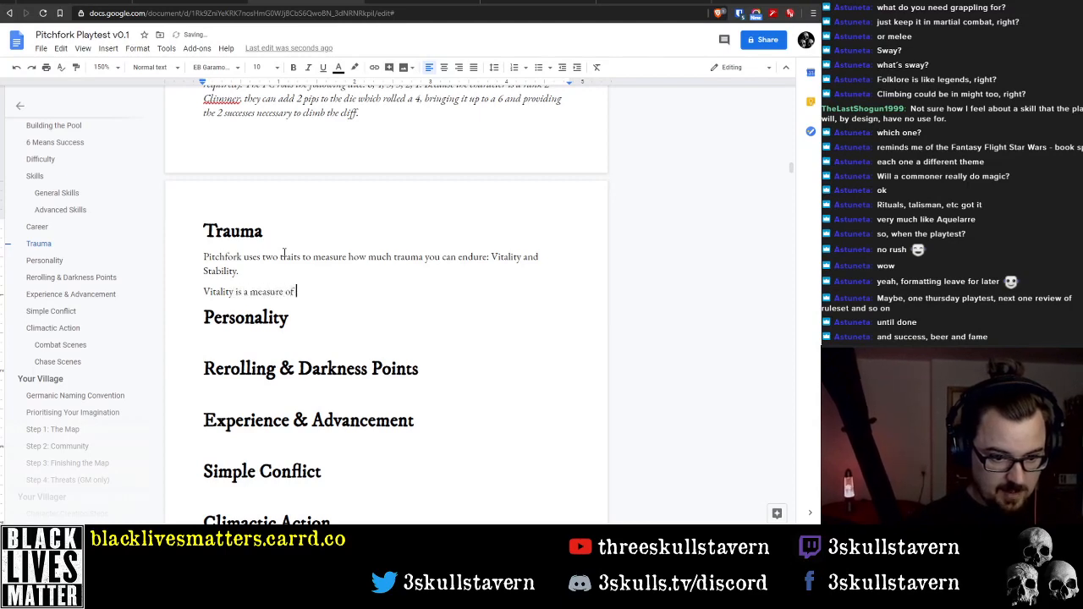
text(your health.)
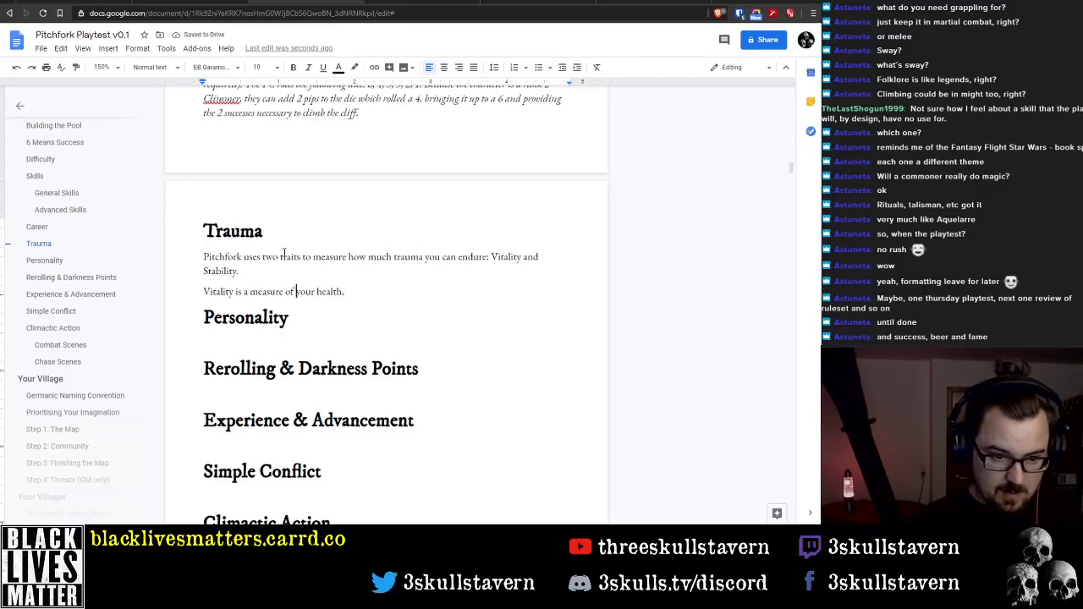
Reword the Vitality sentence to say "not just a measure of your health, but also your stamina, toughness"
key(ctrl+Left)
key(ctrl+Left)
text(not u)
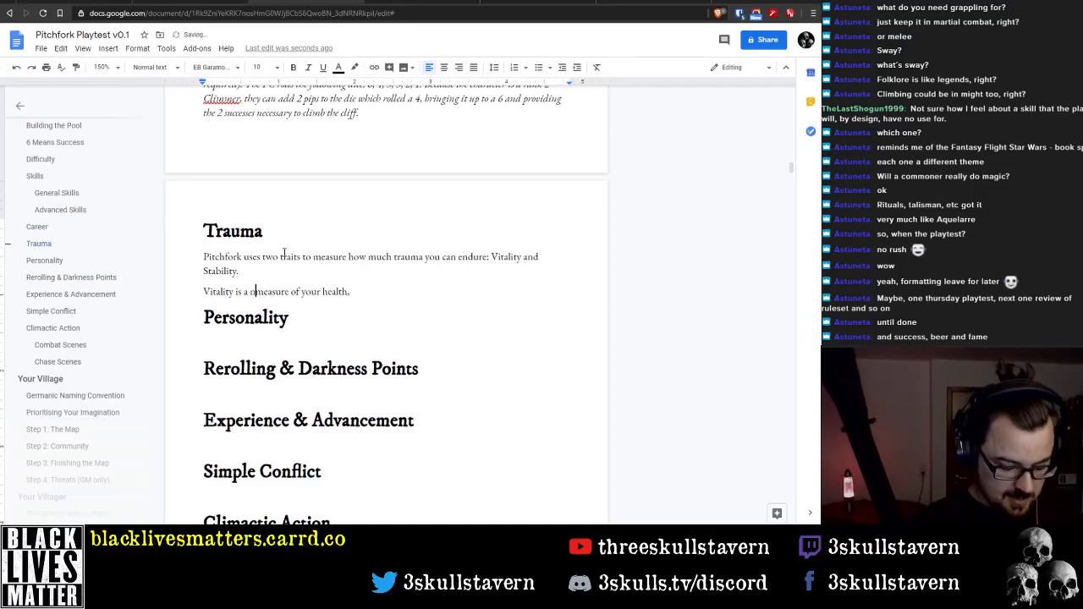
text(t a)
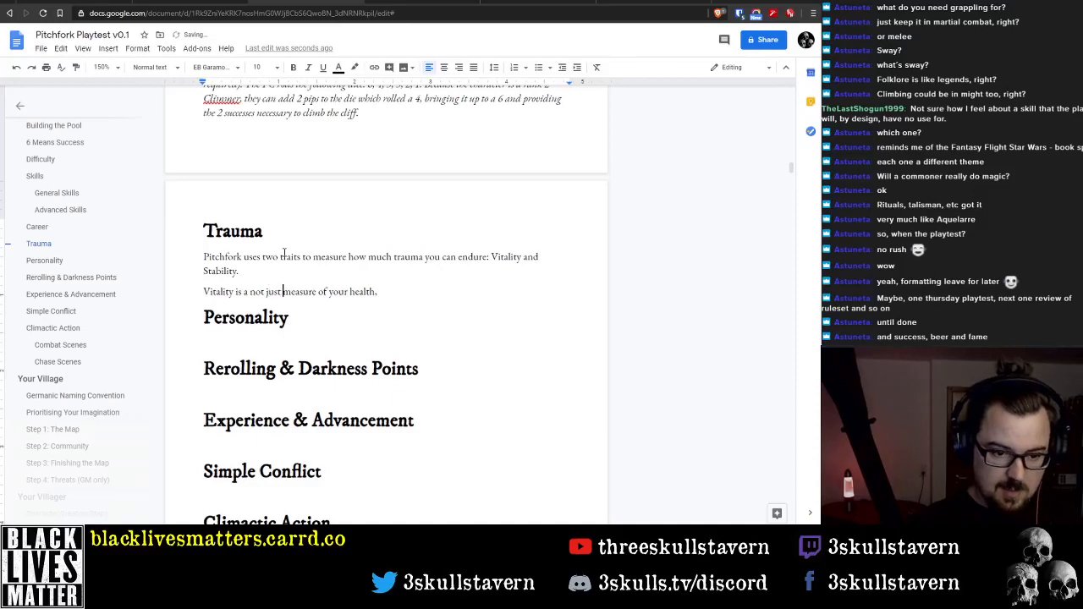
key(End)
text(but also )
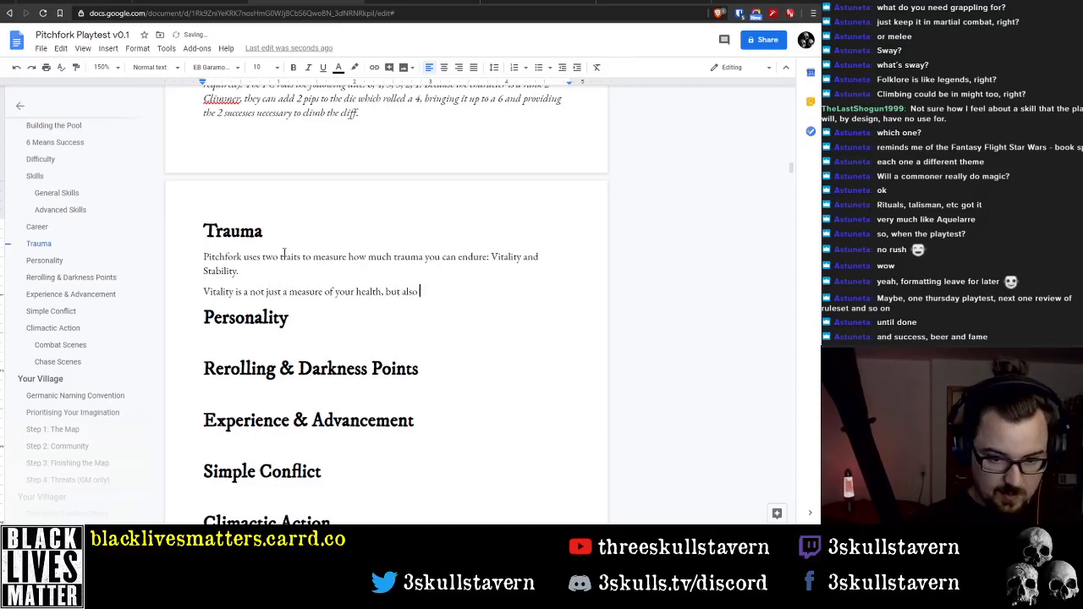
text(your stamina)
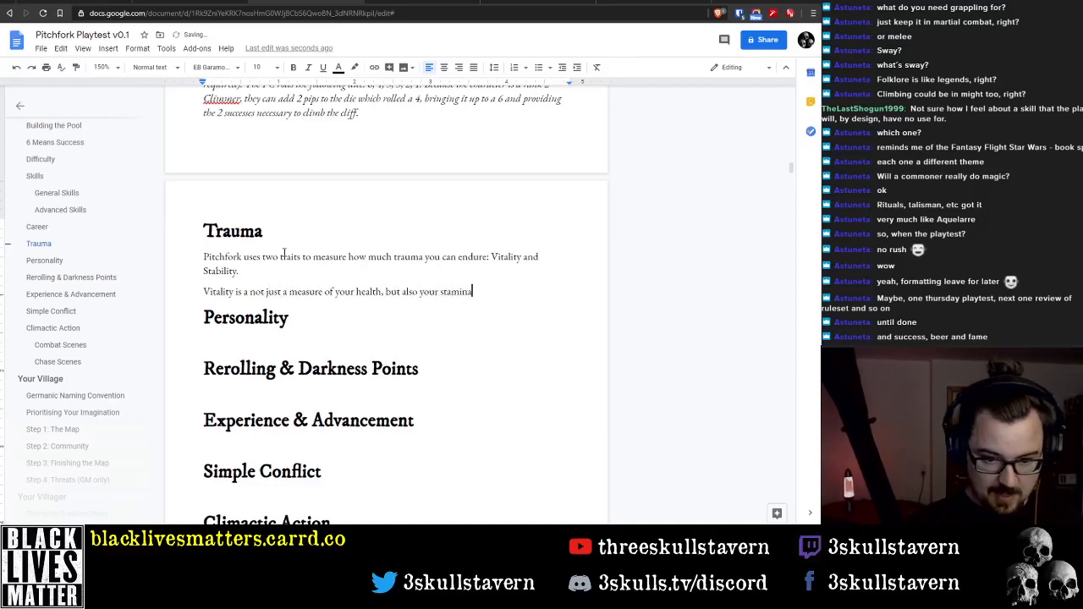
text(, toughness, )
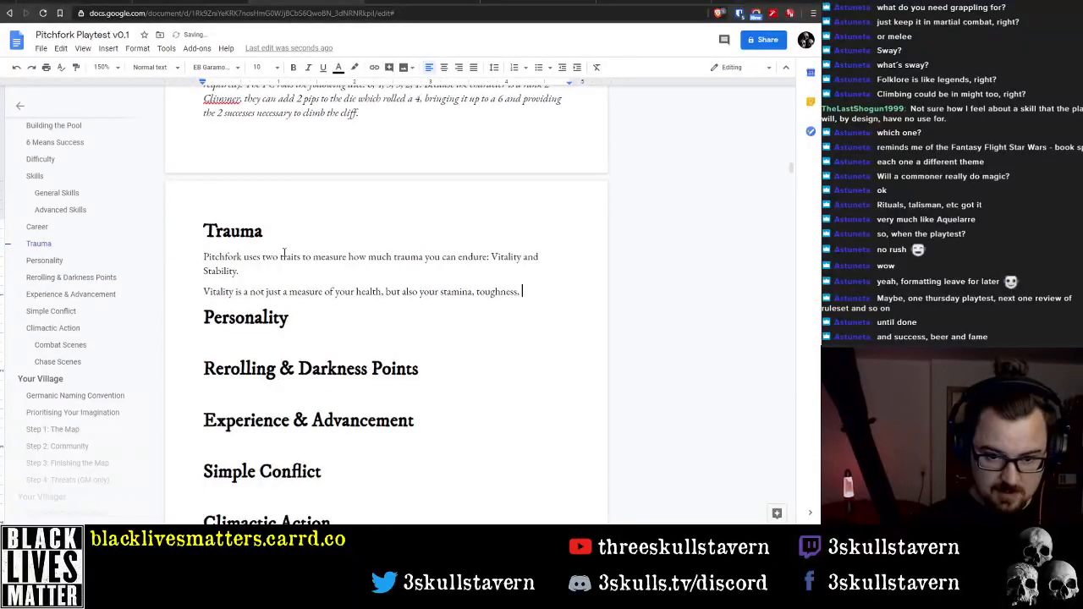
text(and)
Change the end of the Vitality sentence to read "your stamina and toughness."
key(BackSpace)
key(BackSpace)
key(BackSpace)
key(BackSpace)
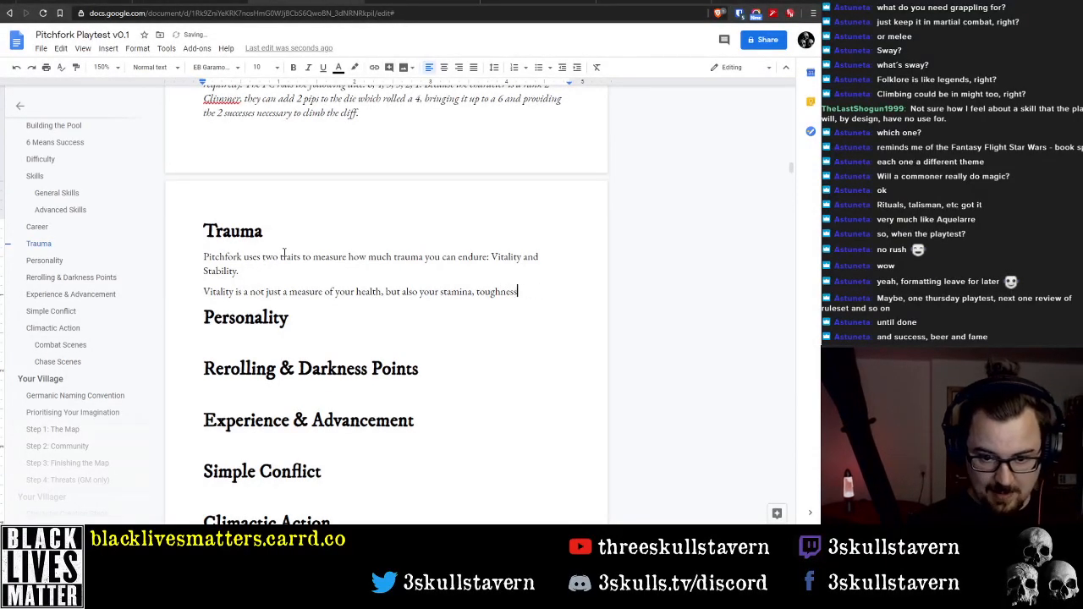
key(ctrl+Left)
key(BackSpace)
key(BackSpace)
text(and)
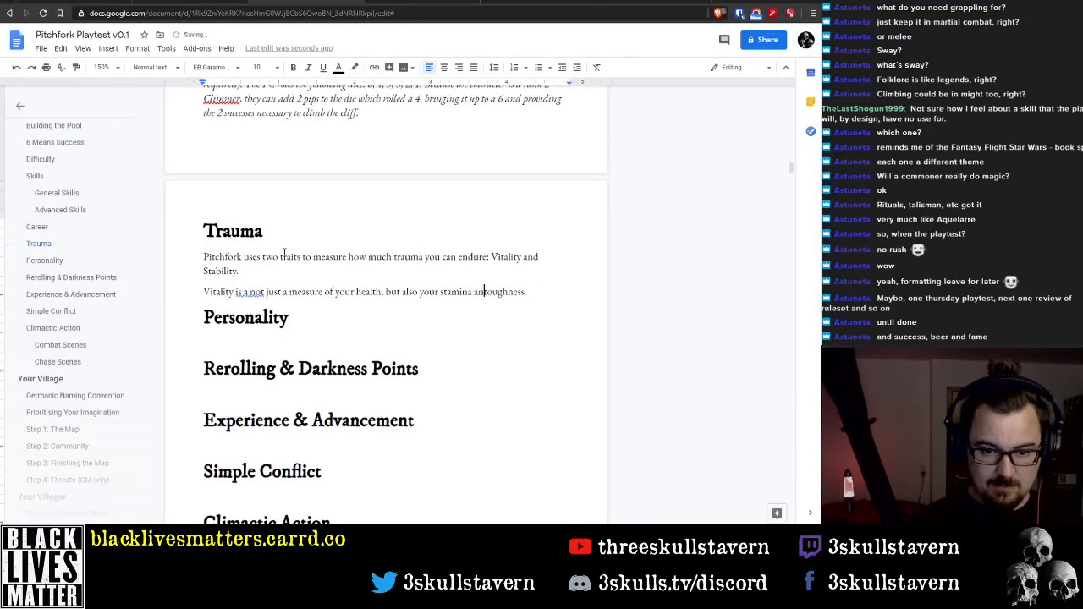
key(End)
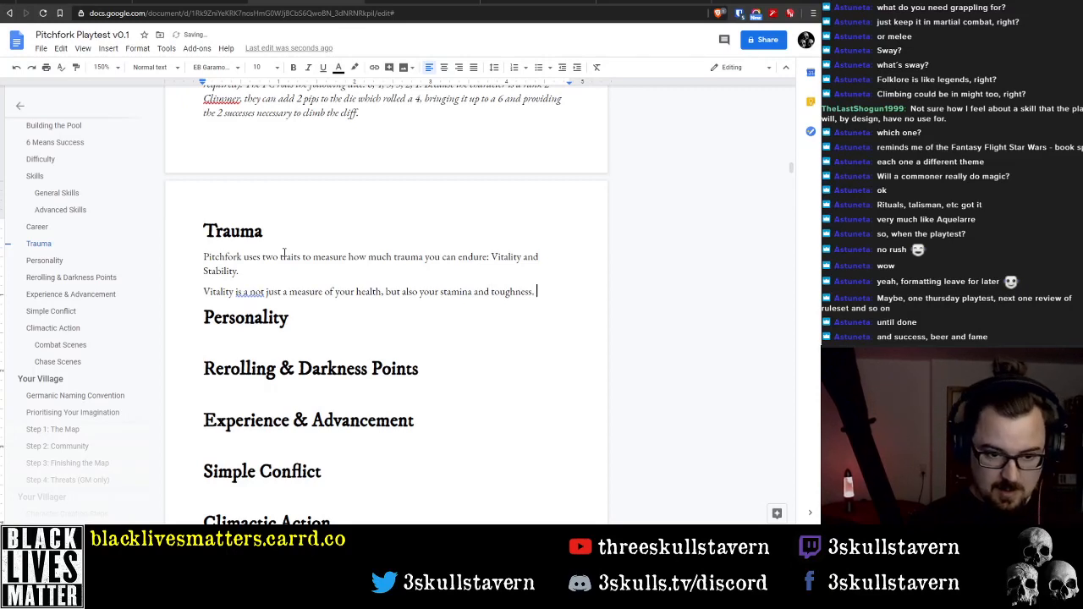
Add the sentence "This gets rolled as a Skill anytime feats of endurance are required." to the Vitality paragraph
text(This gets to)
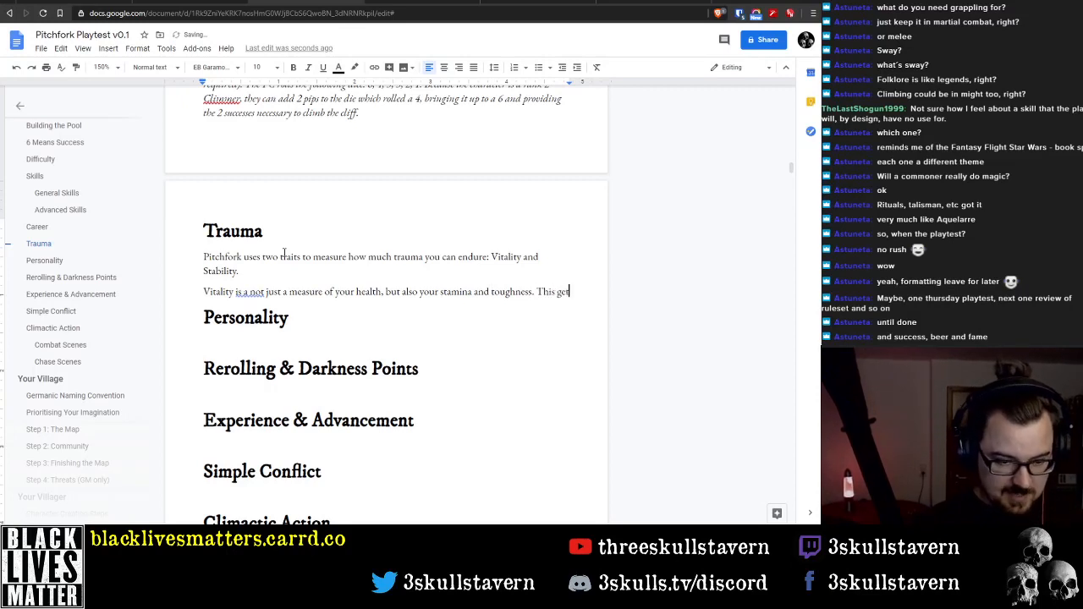
key(BackSpace)
key(BackSpace)
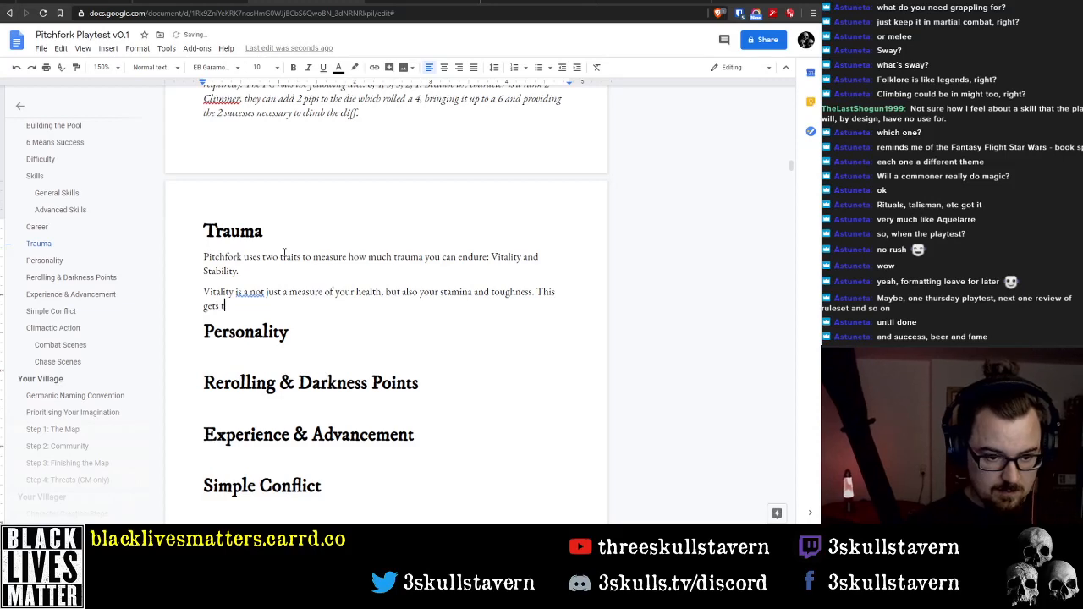
text(rolled )
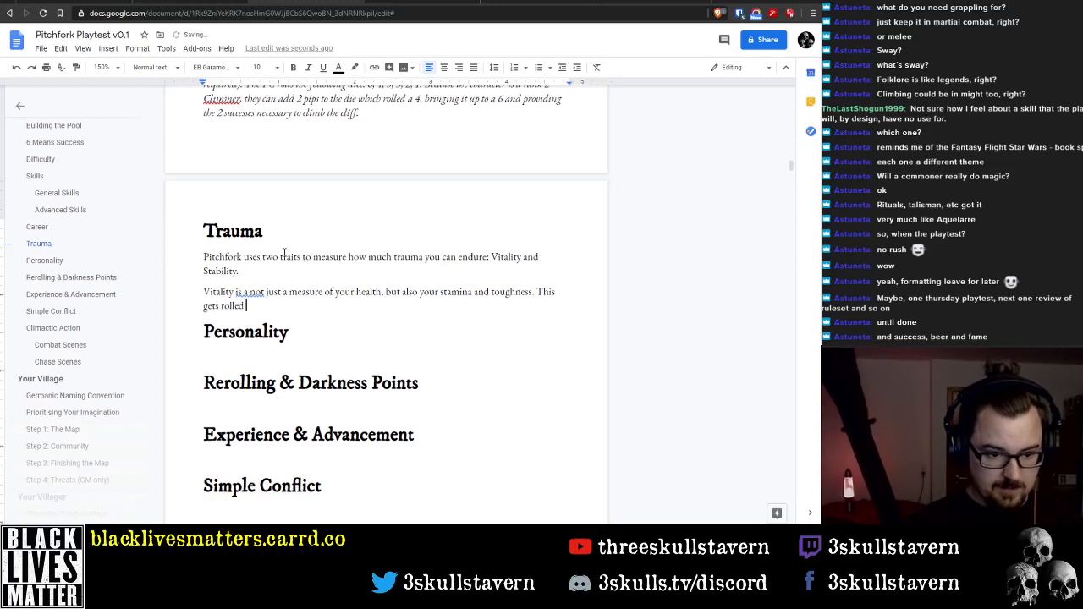
text(as a S)
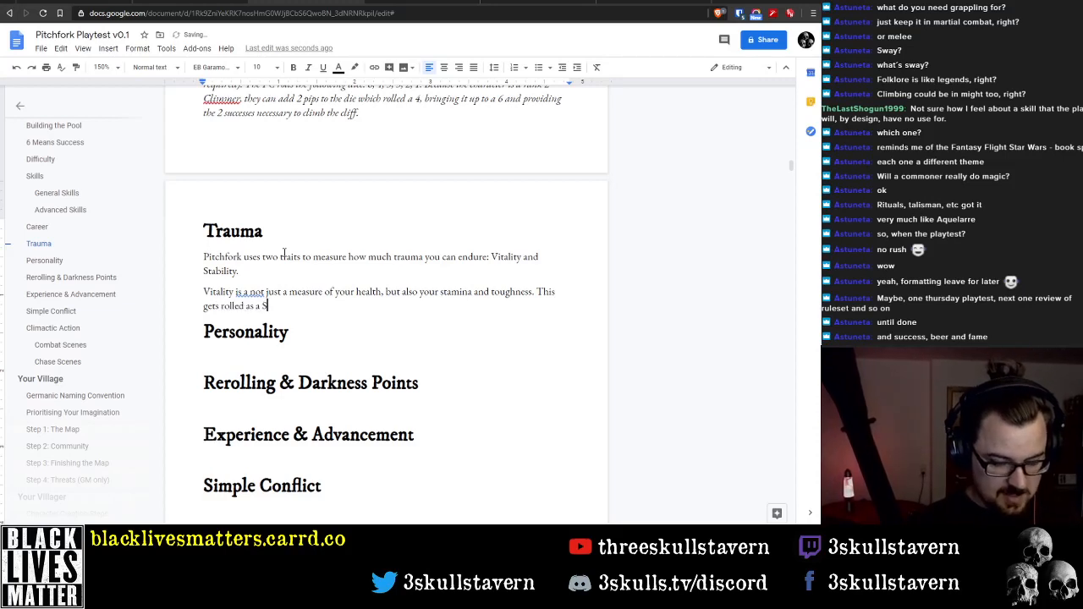
text(kill )
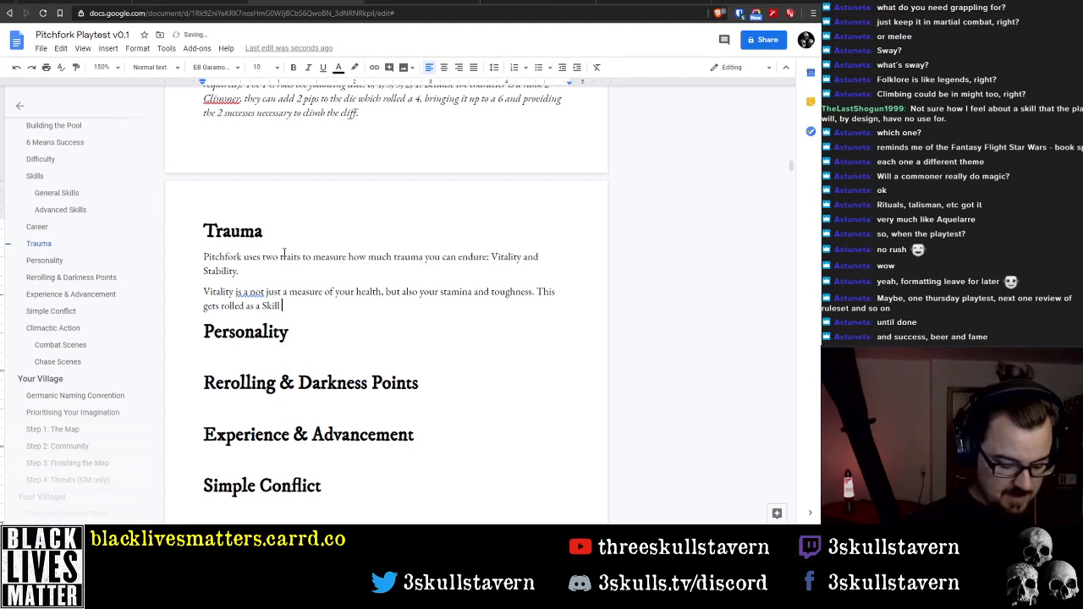
text(anytime )
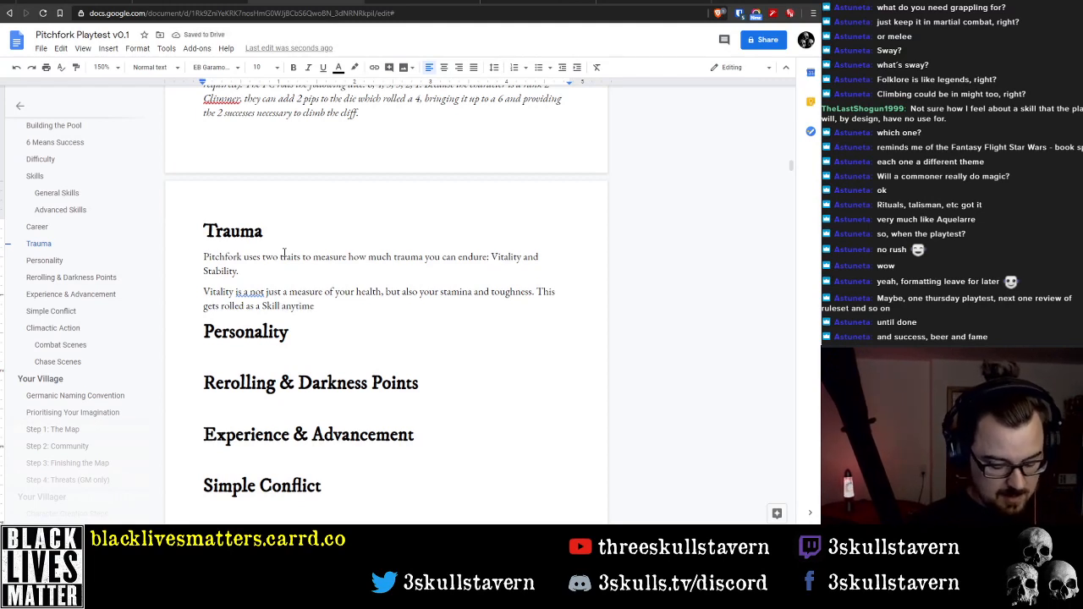
text(feat)
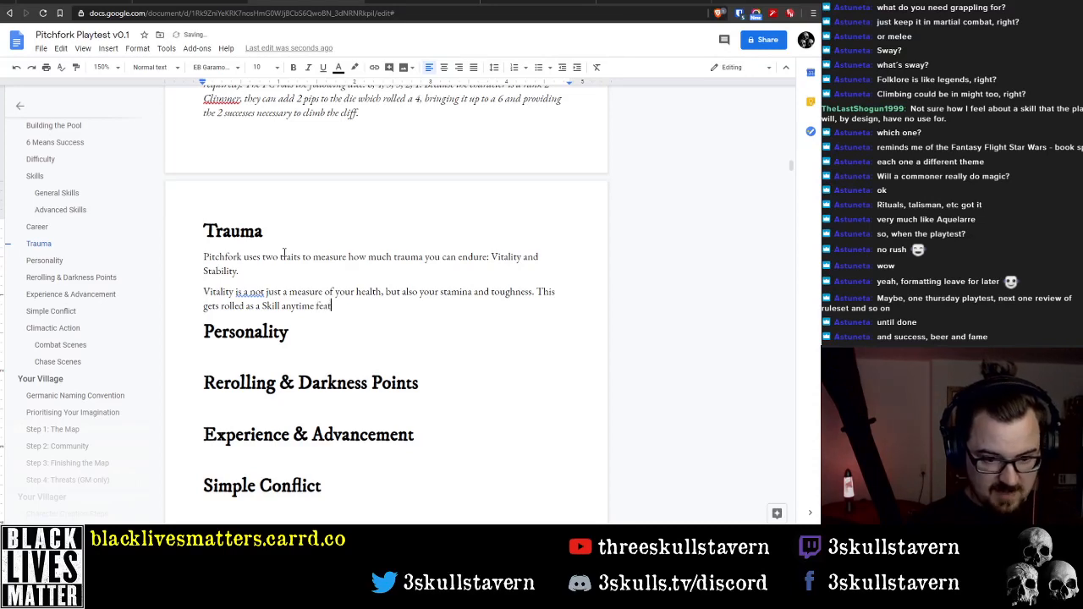
text(s of und)
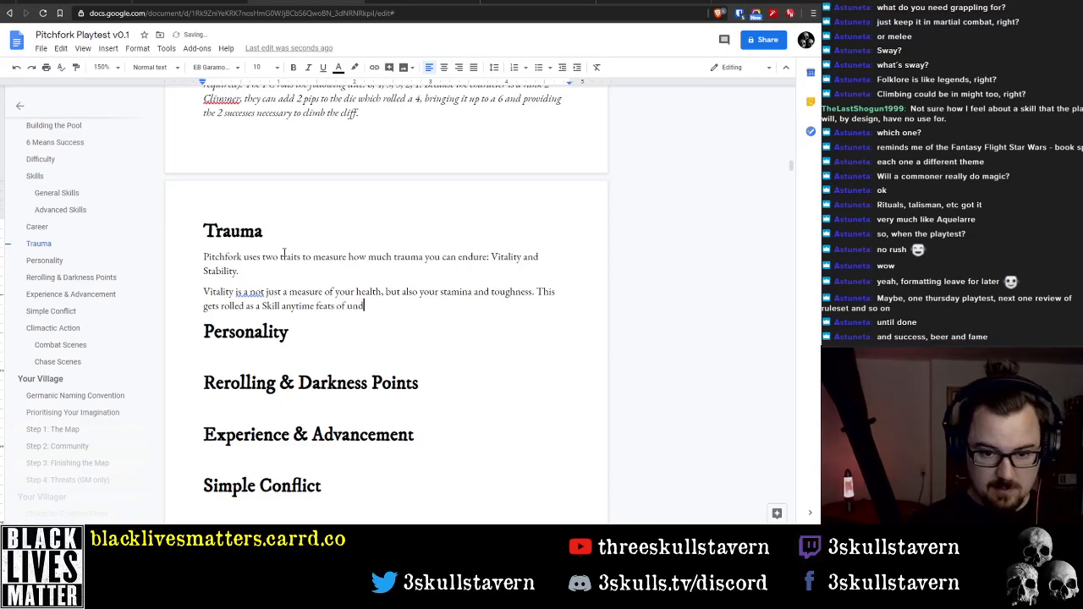
text(rance are required.)
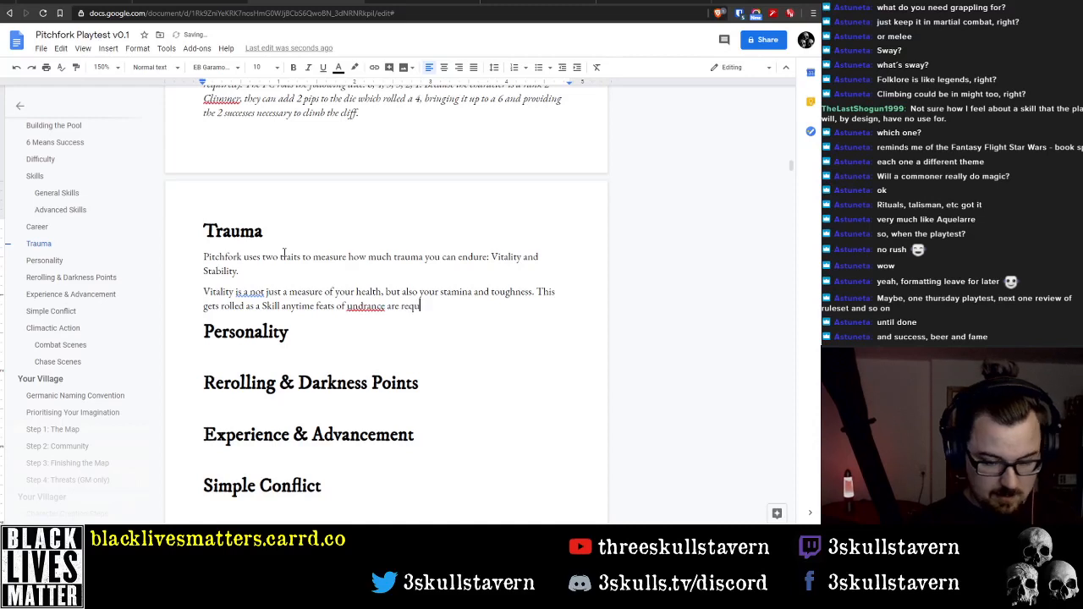
Correct the misspelled word "undrance" to "endurance" in the Vitality paragraph
key(ctrl+Left)
key(ctrl+Left)
key(ctrl+Left)
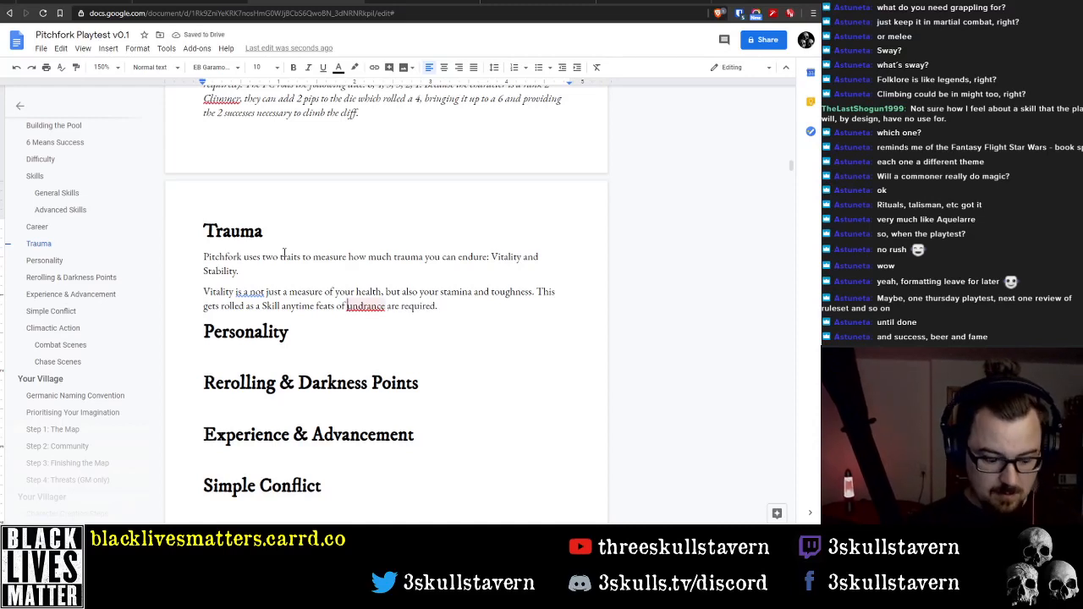
key(Delete)
text(e)
key(BackSpace)
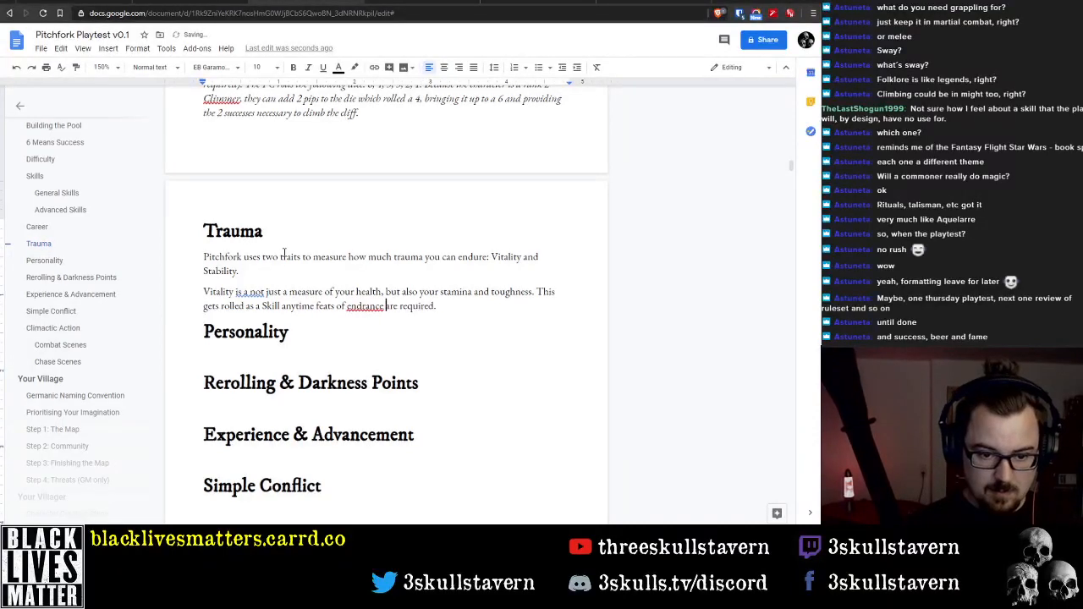
key(Left)
key(Left)
key(Left)
key(Left)
key(Left)
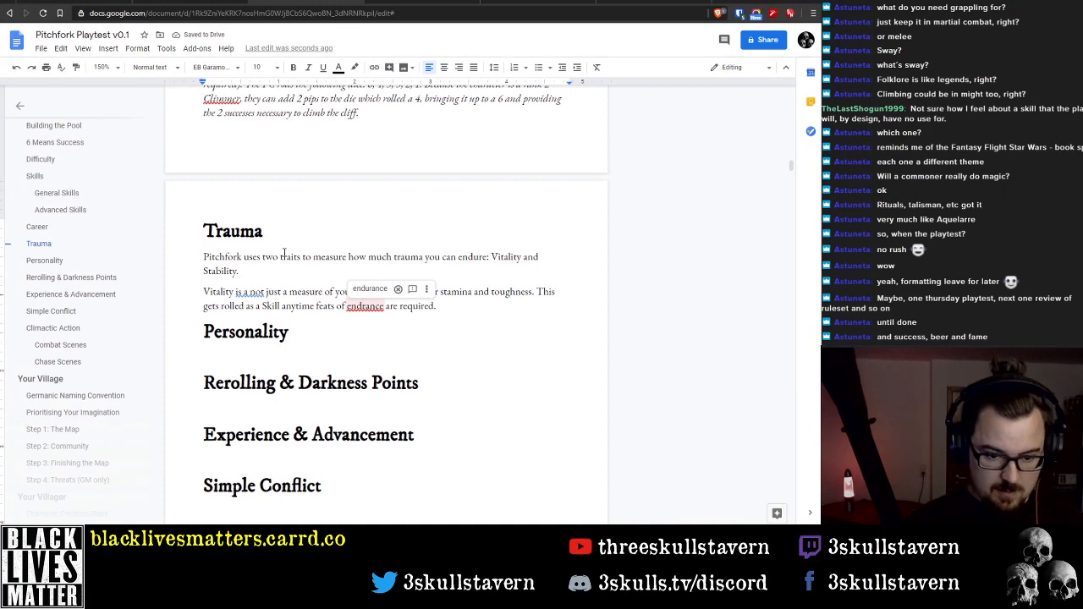
text(u)
key(End)
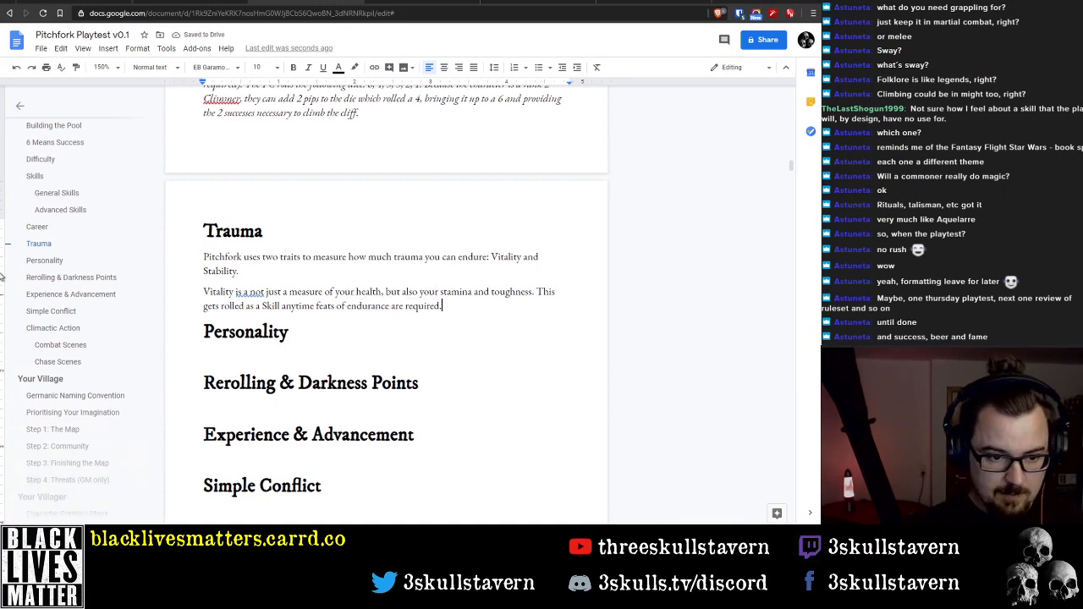
Correct "is a not" to "is not" in the Vitality paragraph and make its opening word "Vitality" bold
click(248, 291)
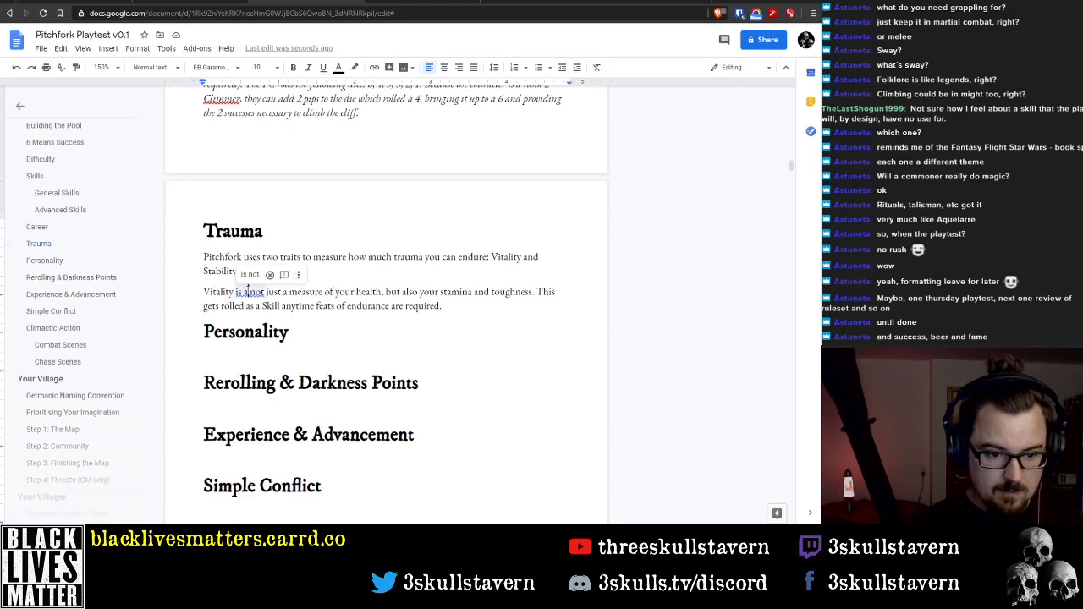
click(249, 275)
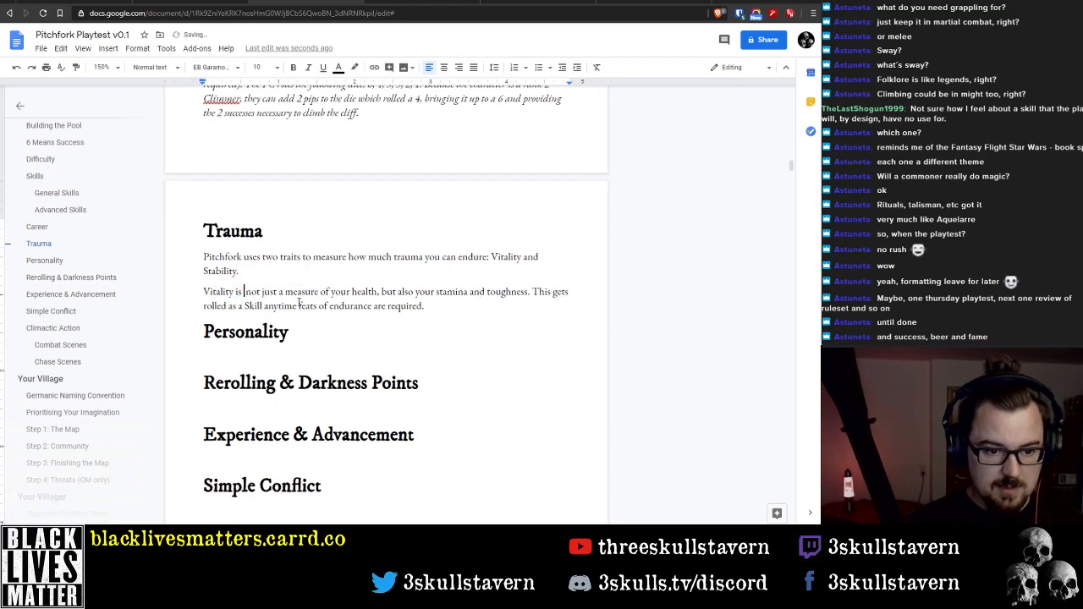
click(348, 313)
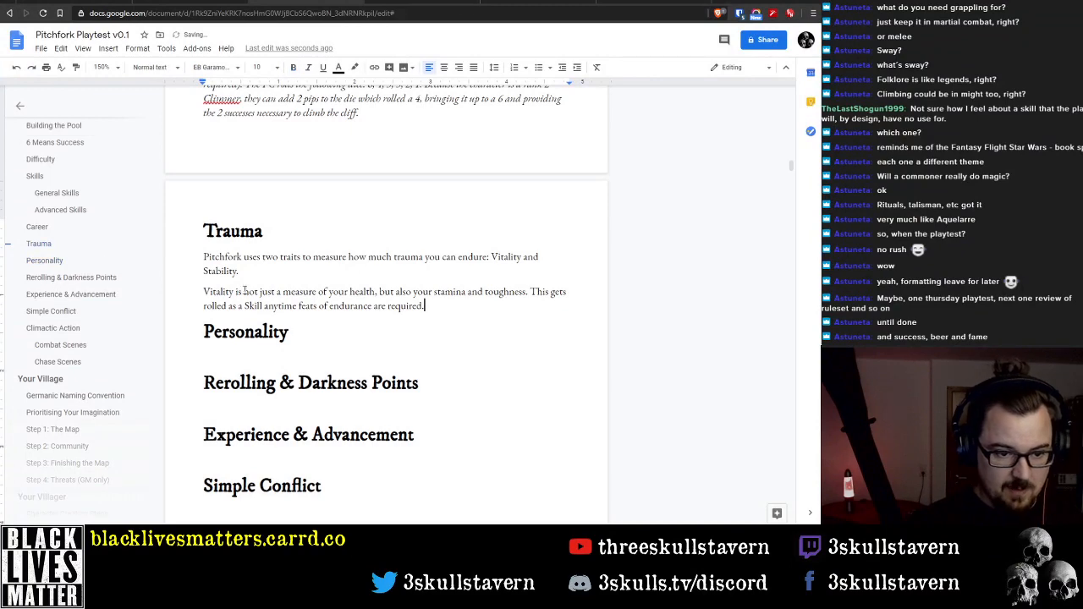
double_click(218, 291)
key(ctrl+b)
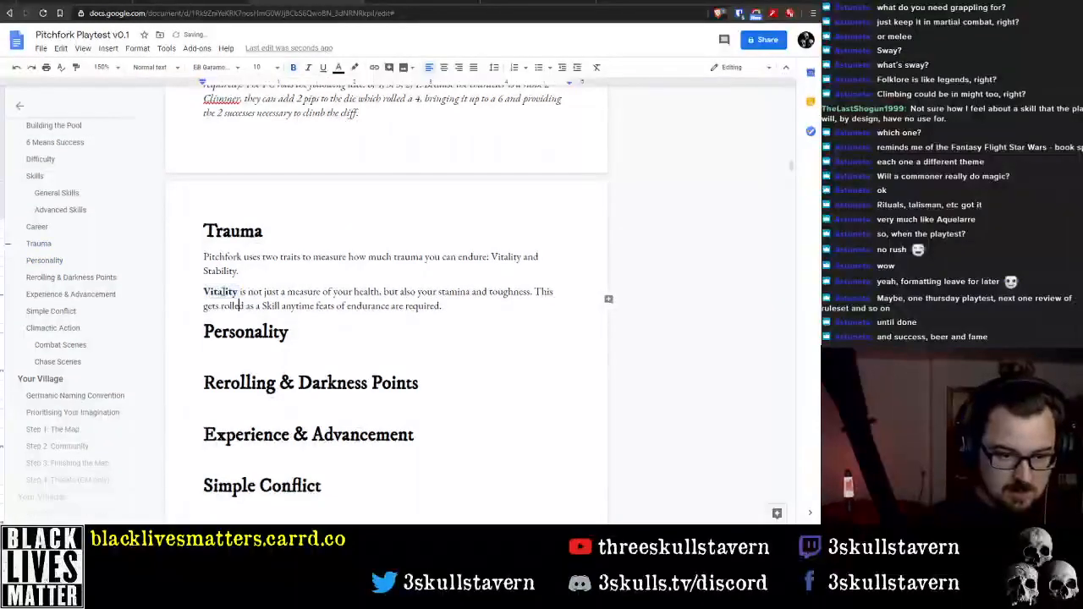
Start a new paragraph below the Vitality paragraph reading "Likewise, Stability is"
key(Down)
key(End)
key(Return)
text(Stabili)
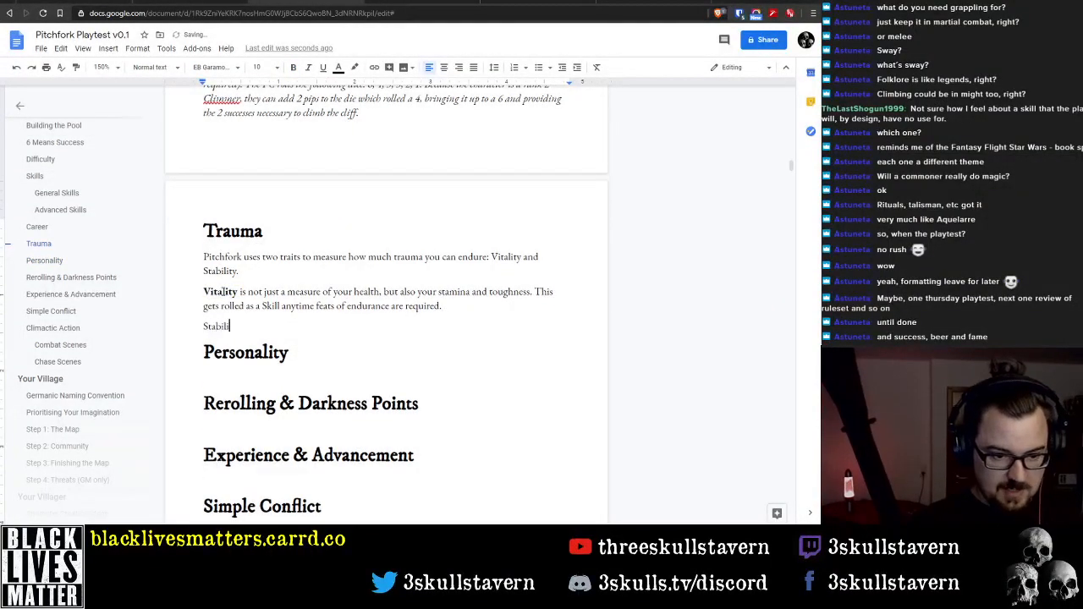
text(ty is)
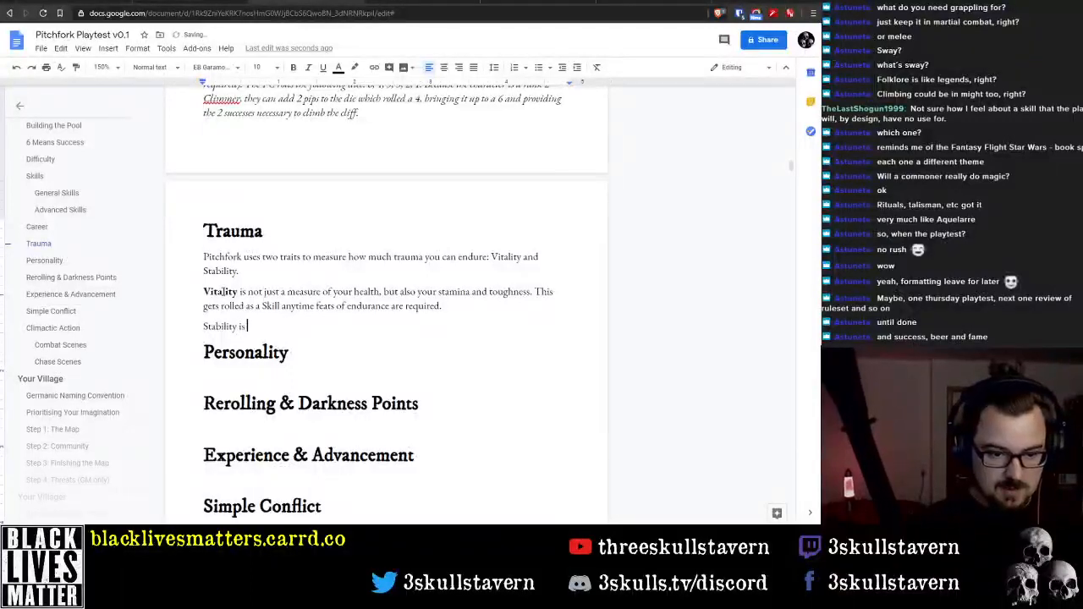
key(Home)
text(Likewise,)
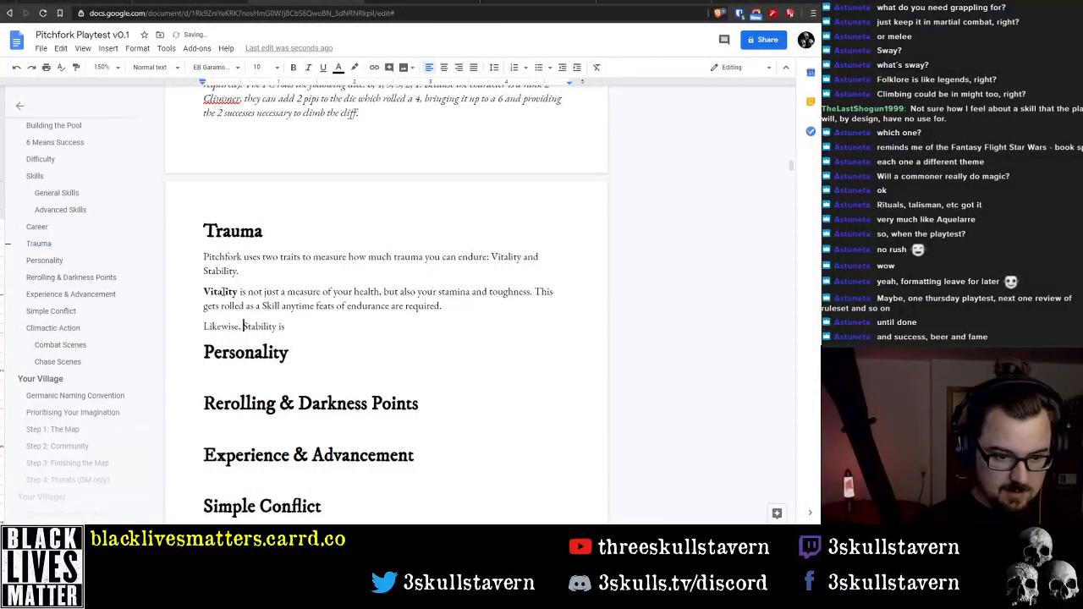
Continue the Stability sentence with "not just a measure of your mental"
key(End)
text(not j)
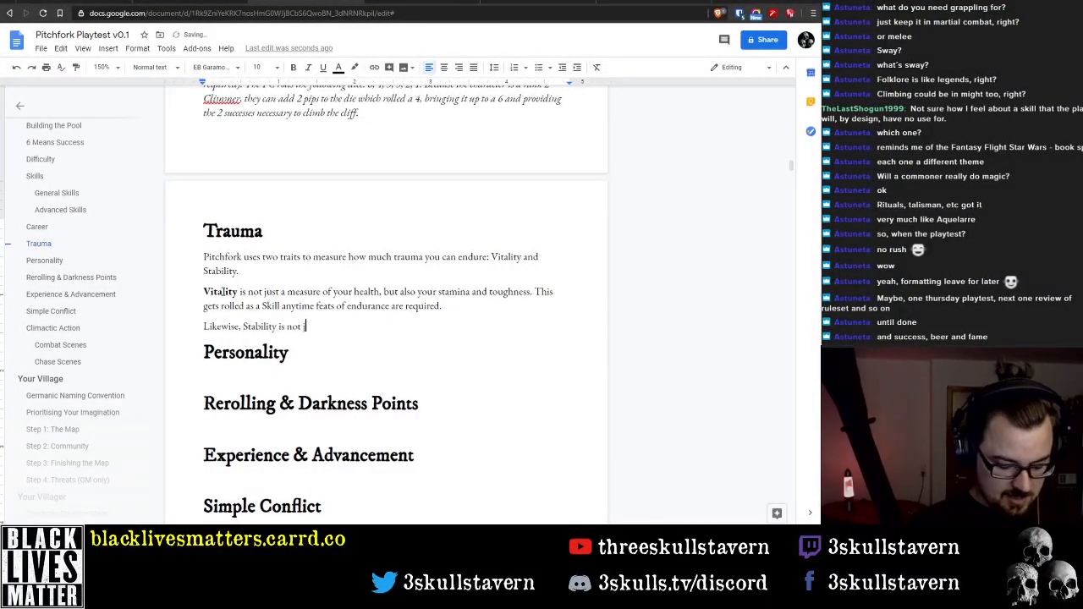
text(ust a mea)
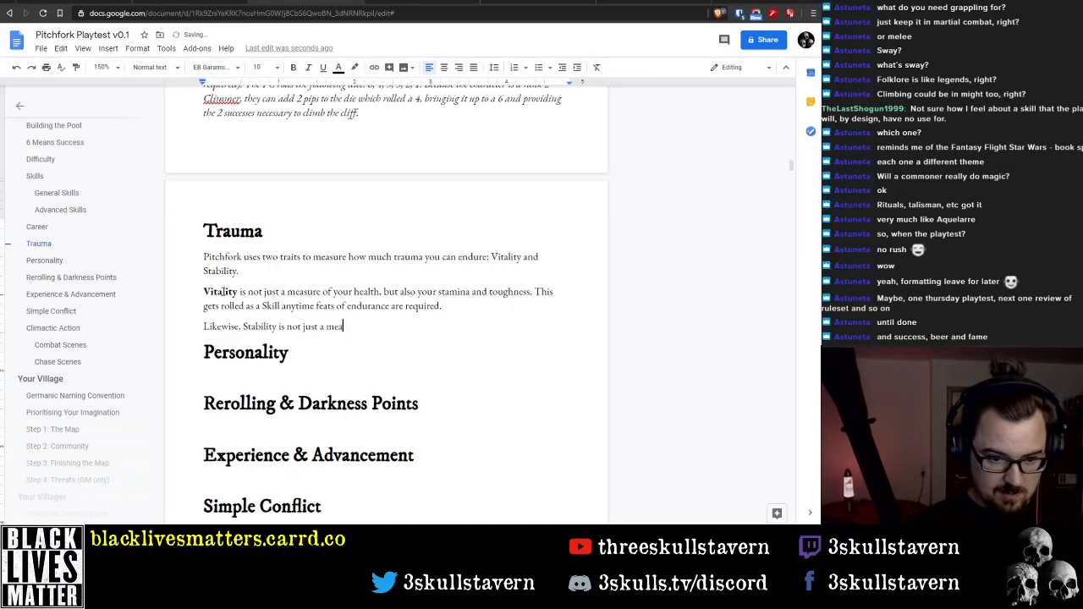
text(sure of your m)
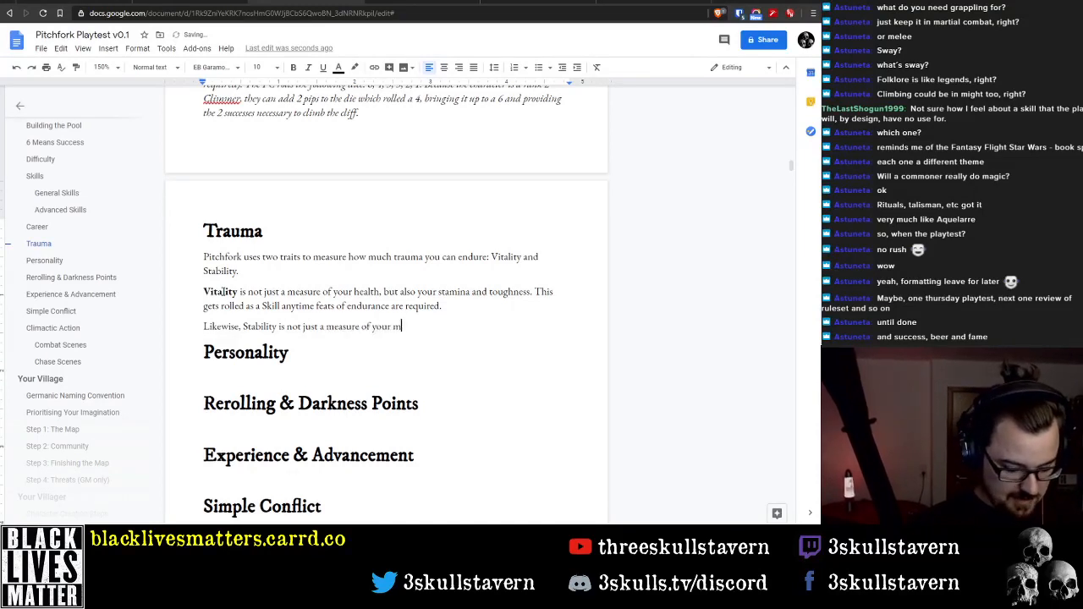
text(ental)
Insert the word "physical" before "health" in the Vitality paragraph
key(ctrl+Left)
key(ctrl+Left)
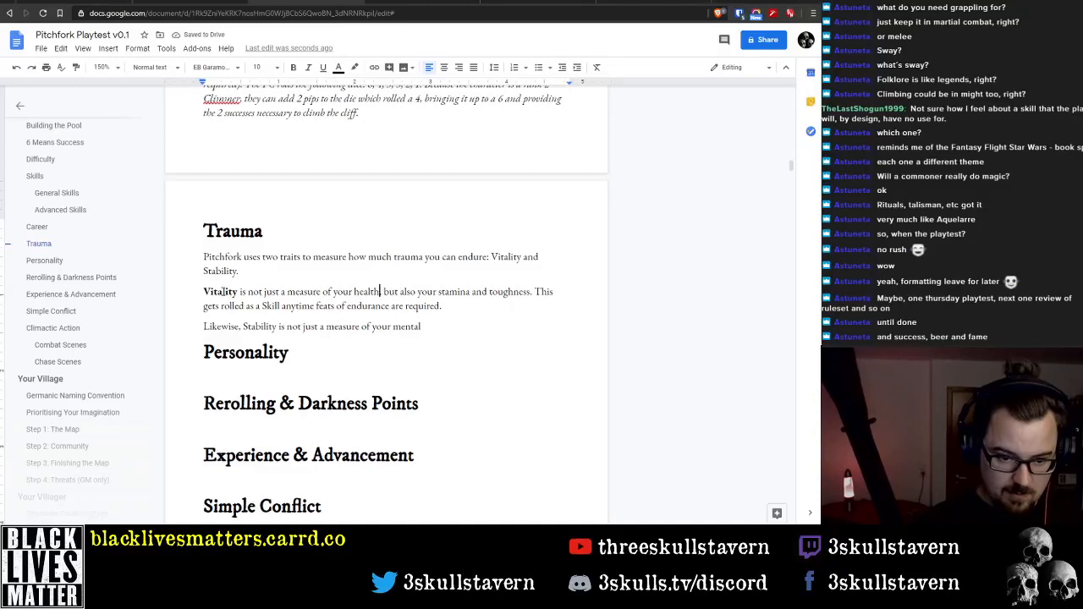
text(physical)
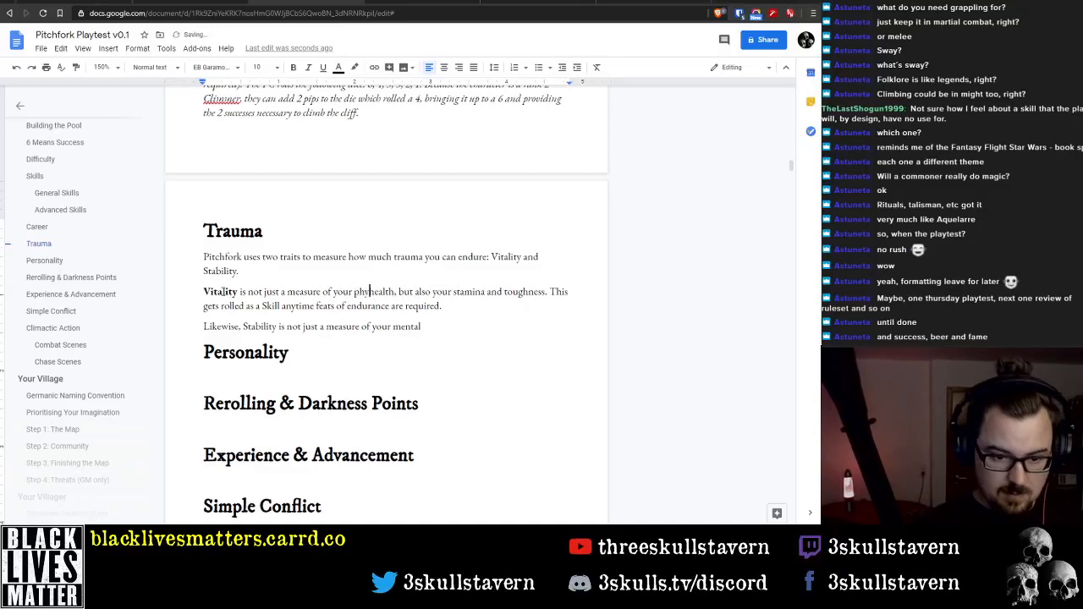
Add "health," after "mental" at the end of the Stability sentence
key(Down)
key(Down)
key(Up)
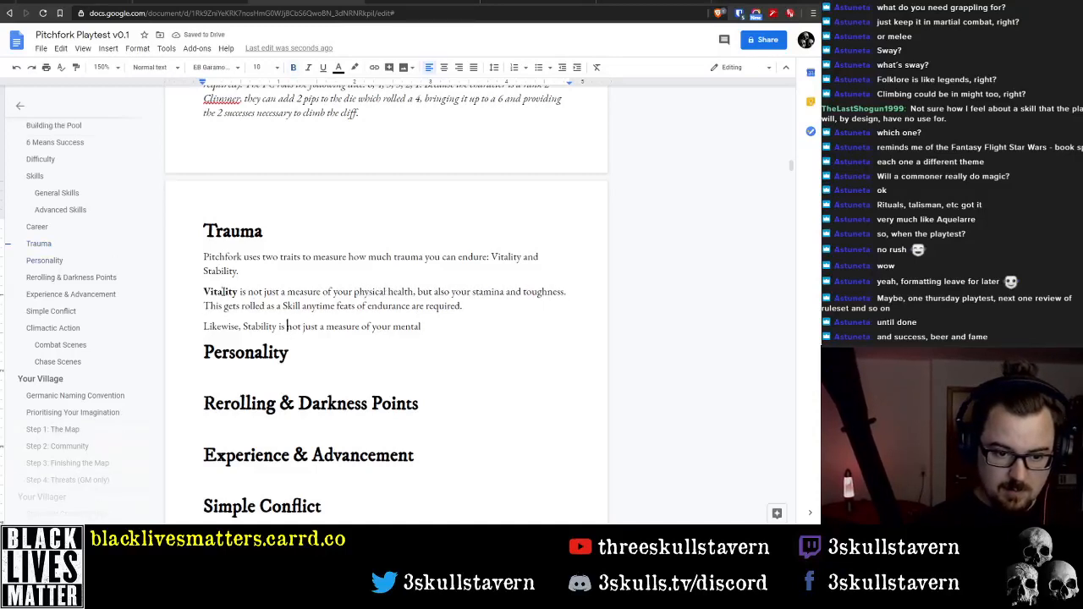
key(End)
text(health.)
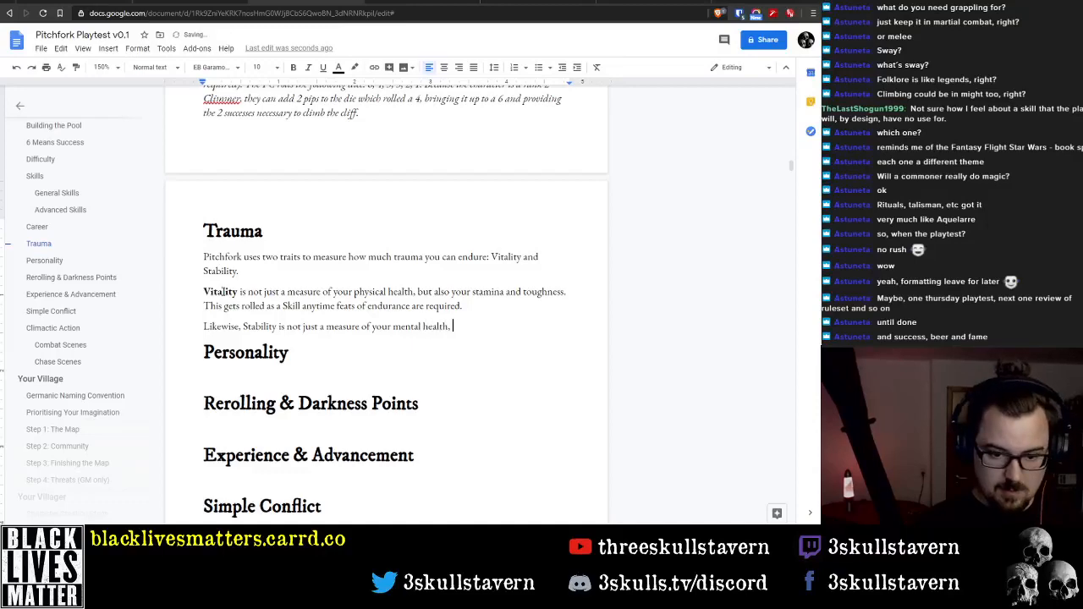
Make the word "Stability" bold in the paragraph that starts with "Likewise"
key(Home)
key(ctrl+Right)
text(,)
key(ctrl+shift+Right)
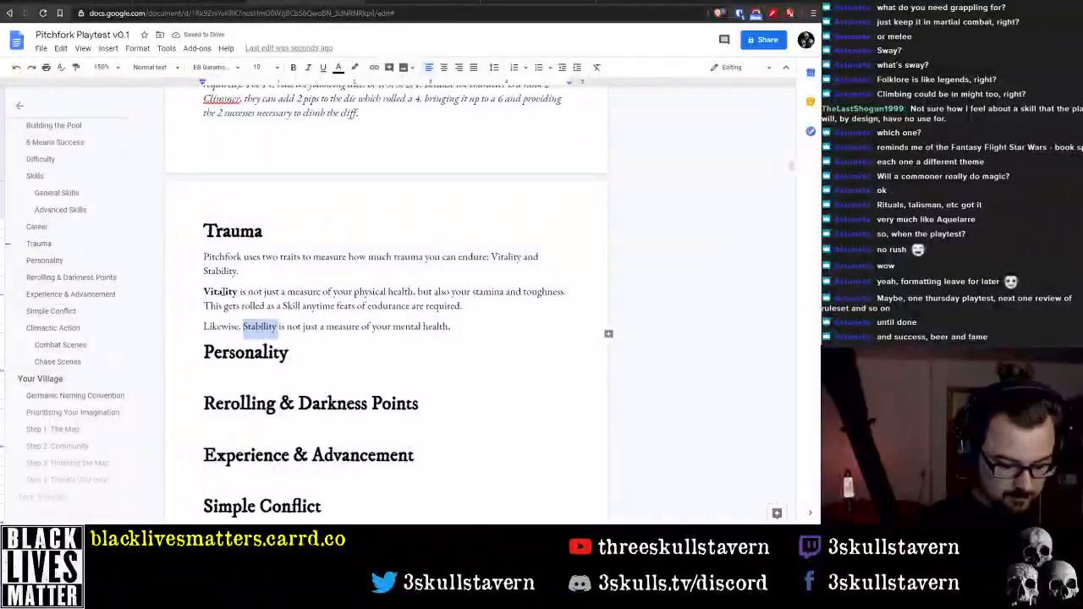
key(ctrl+b)
Complete the Stability sentence with "but also your willpower and cool."
key(End)
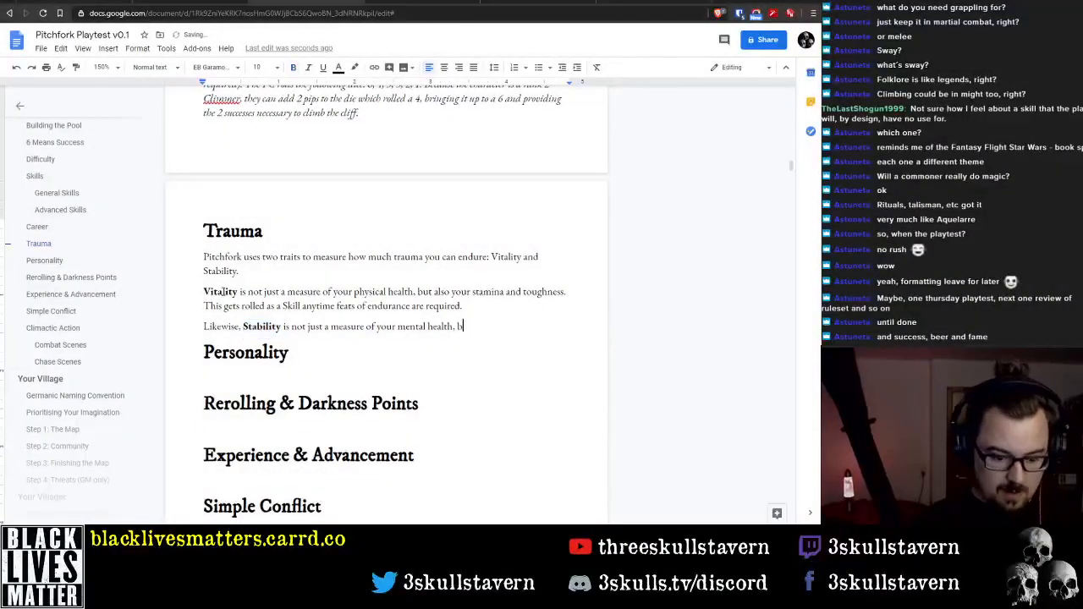
text(, but also your c)
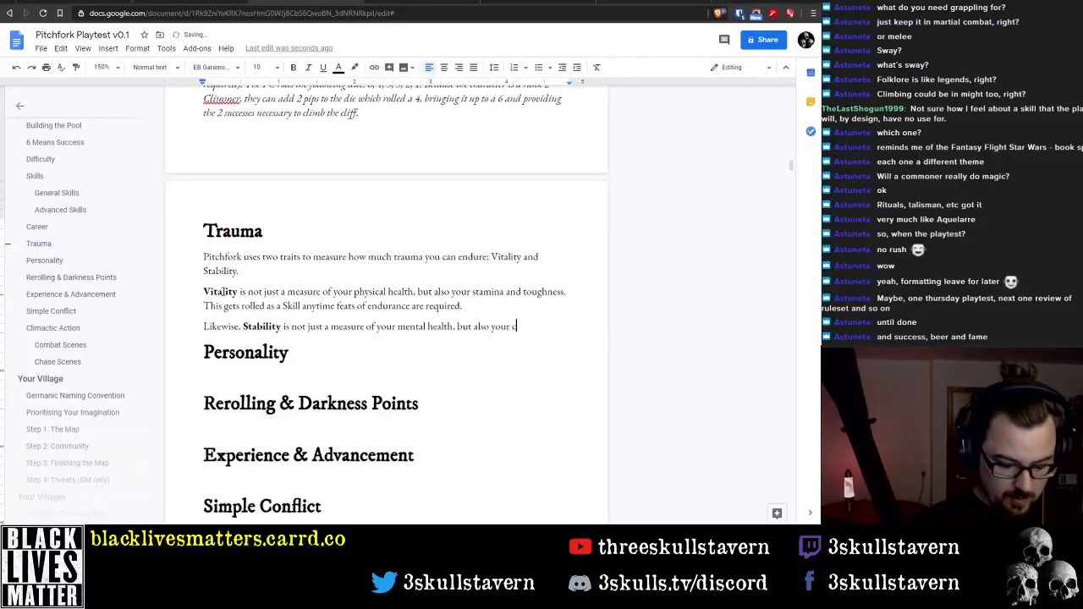
text(ool and)
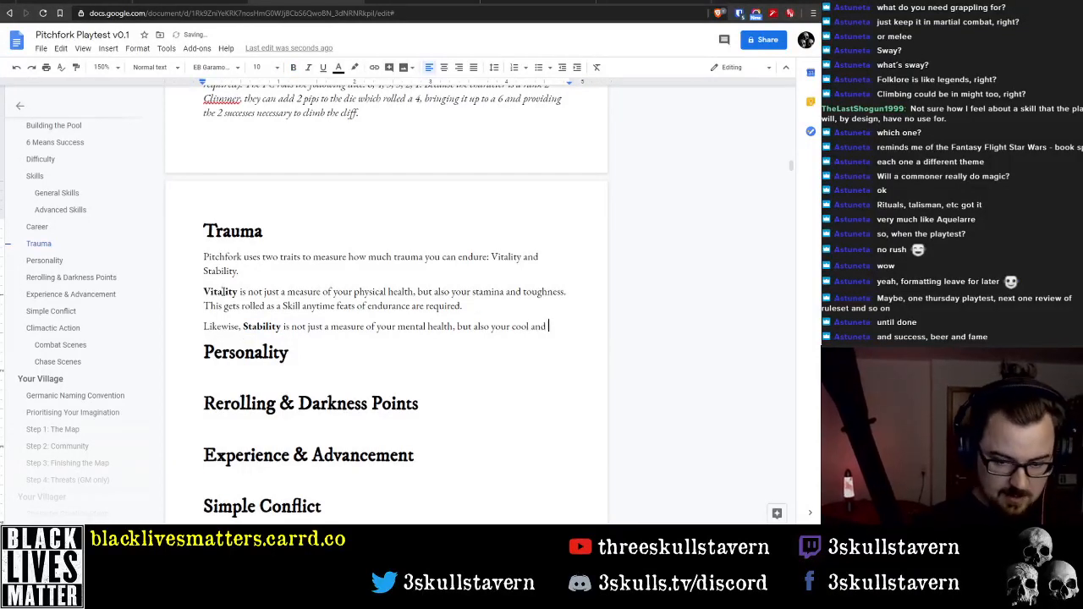
key(ctrl+BackSpace)
key(ctrl+BackSpace)
text(willpower)
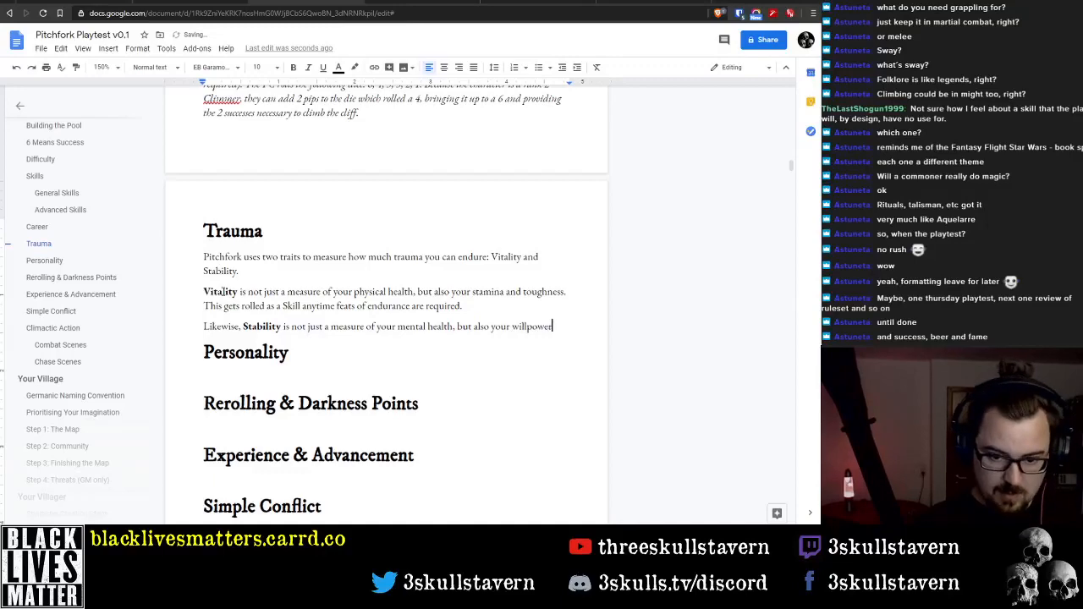
text( and cool.)
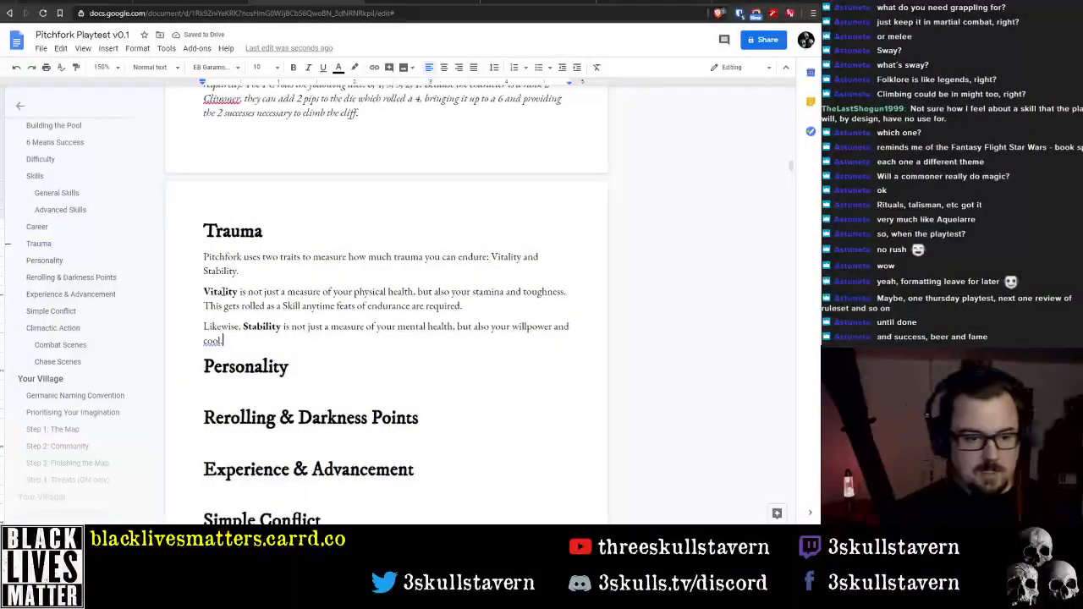
text( This gets )
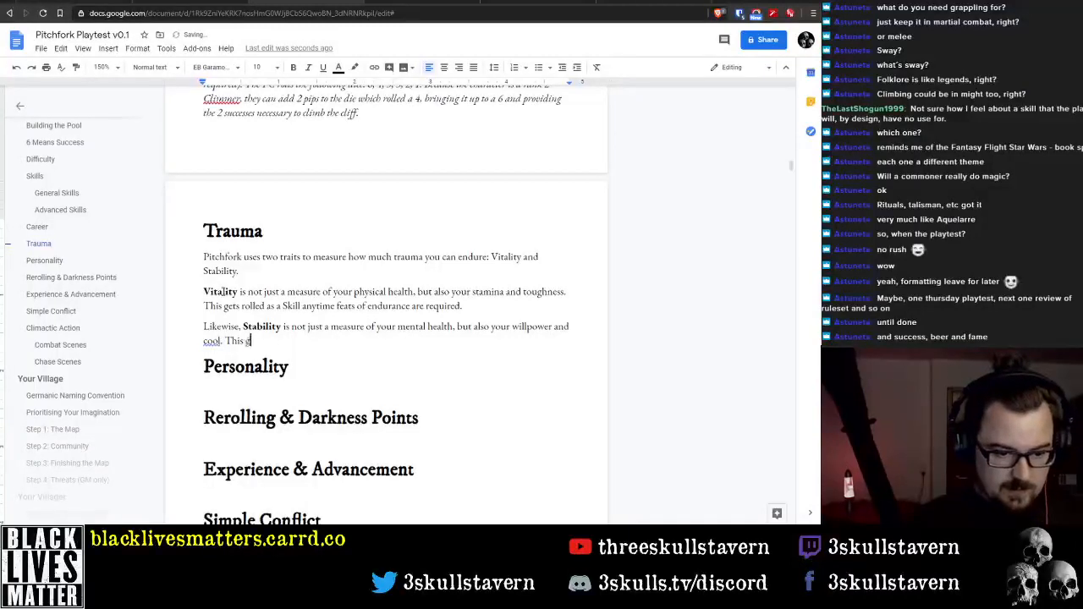
text(rolled )
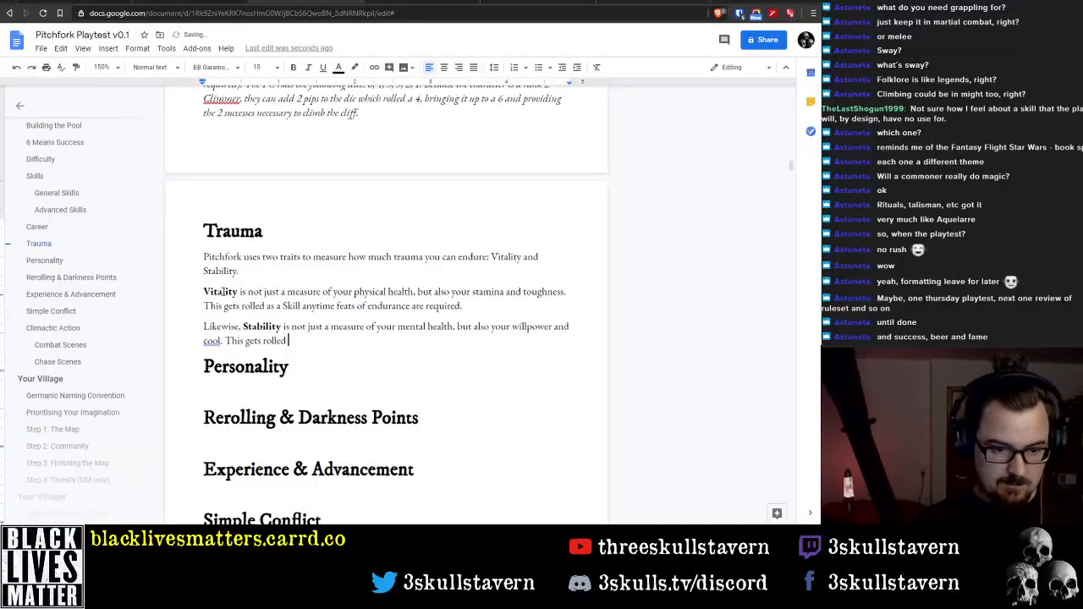
text(as a Skill a)
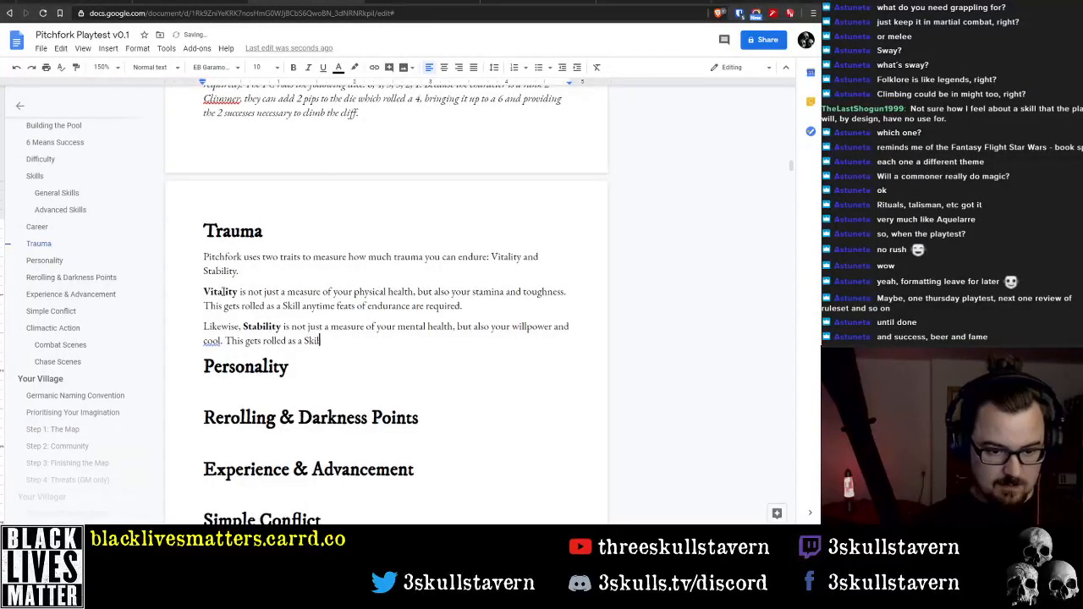
text(nytime )
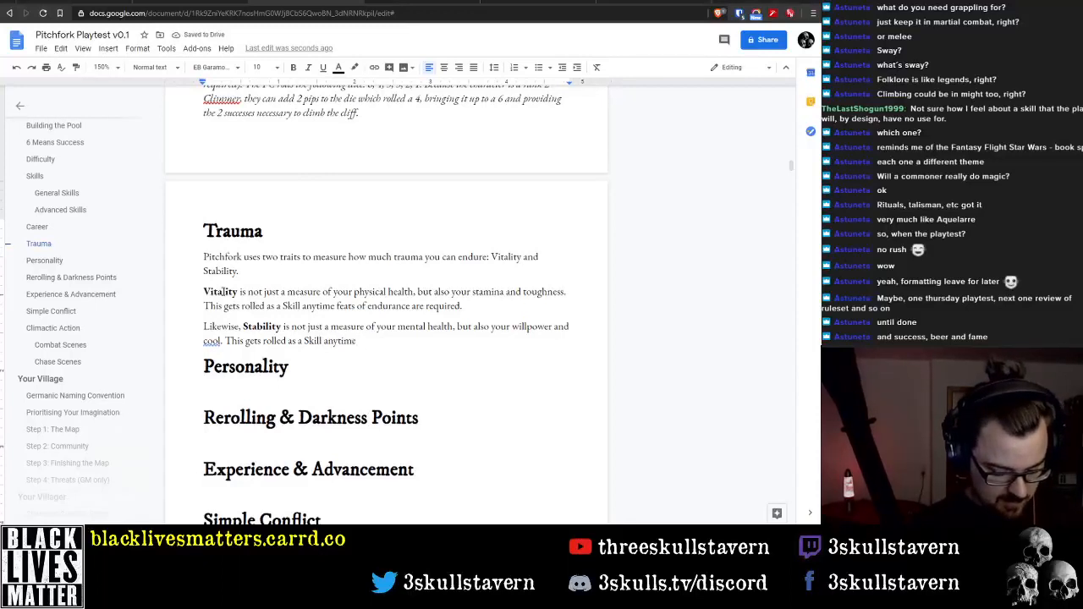
text(feats of)
key(ctrl+BackSpace)
key(ctrl+BackSpace)
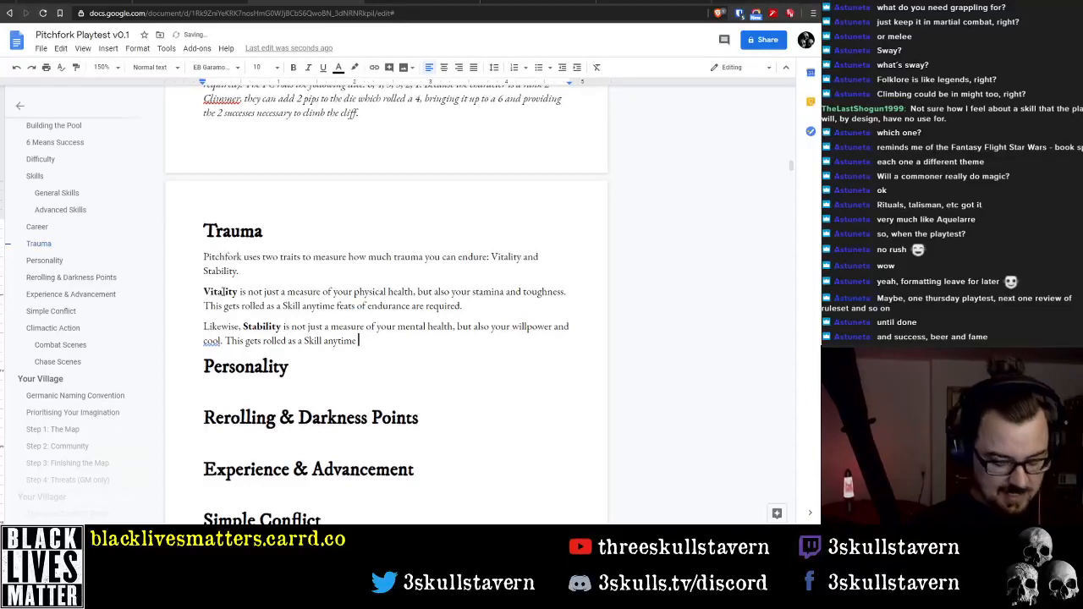
text(acts)
key(ctrl+BackSpace)
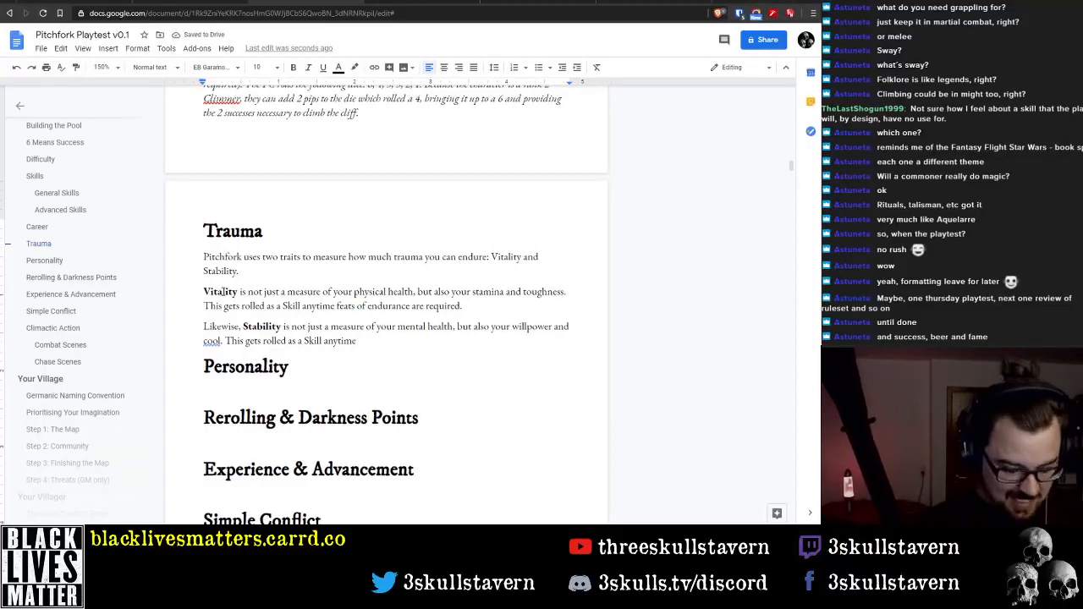
Finish the second Stability sentence with "your courage is called into question." and ignore the suggested correction for "cool"
text(your c)
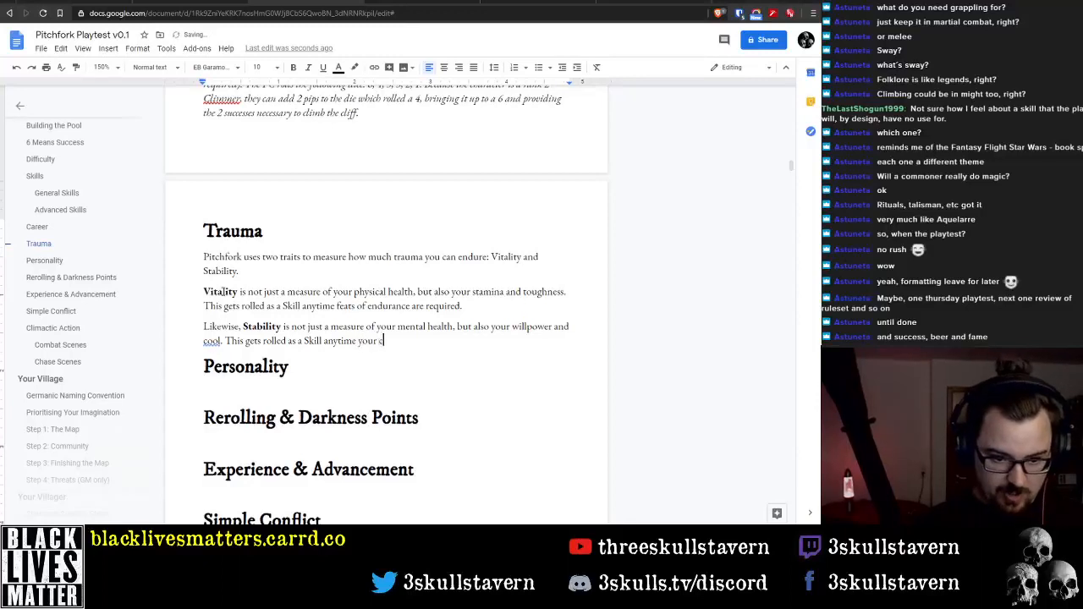
text(ourage is )
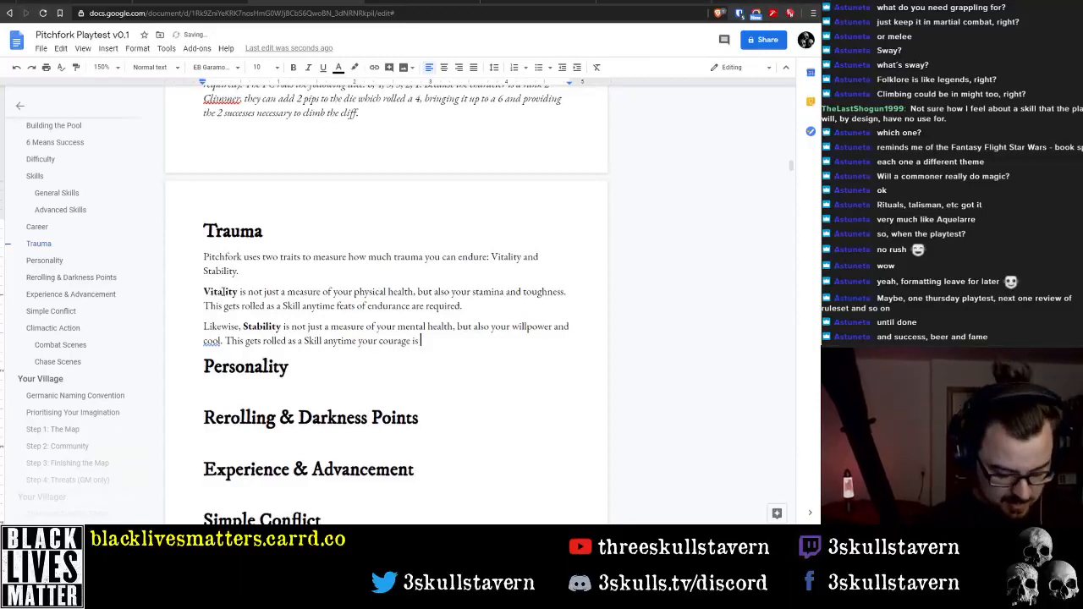
text(called into )
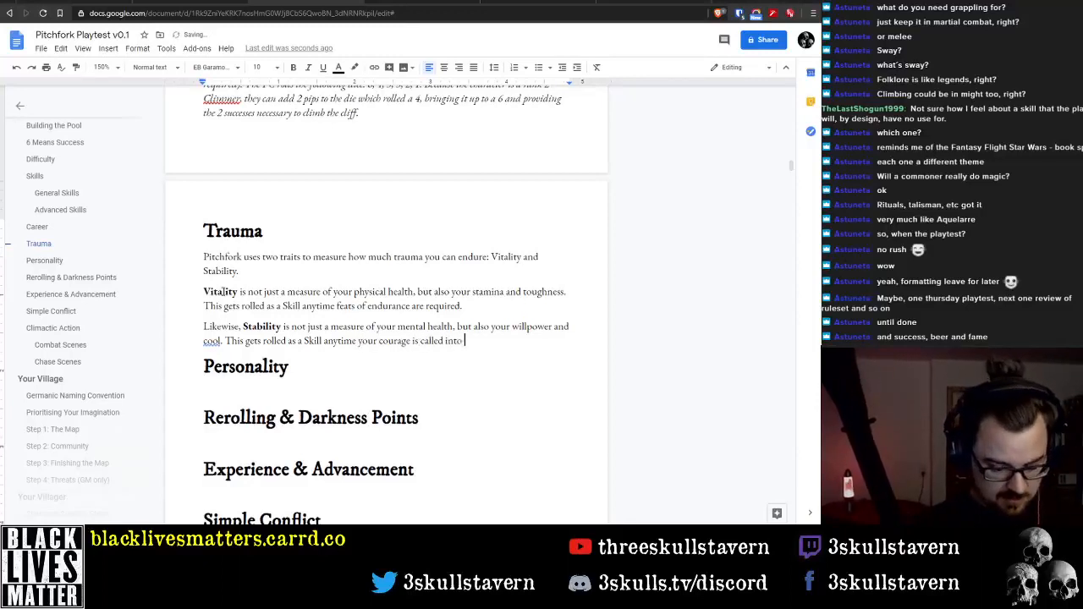
text(question.)
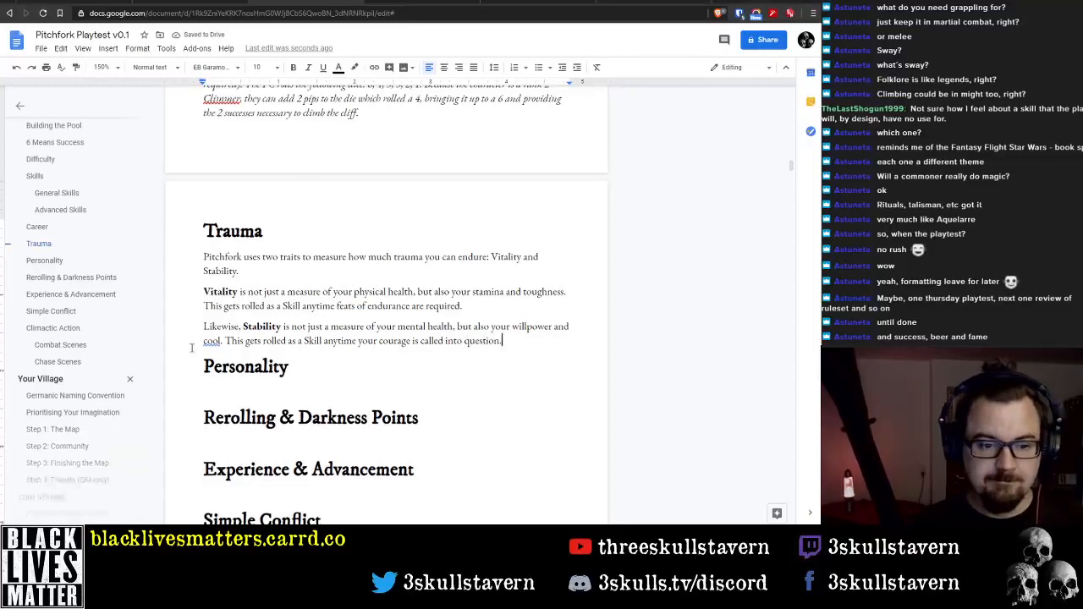
right_click(210, 341)
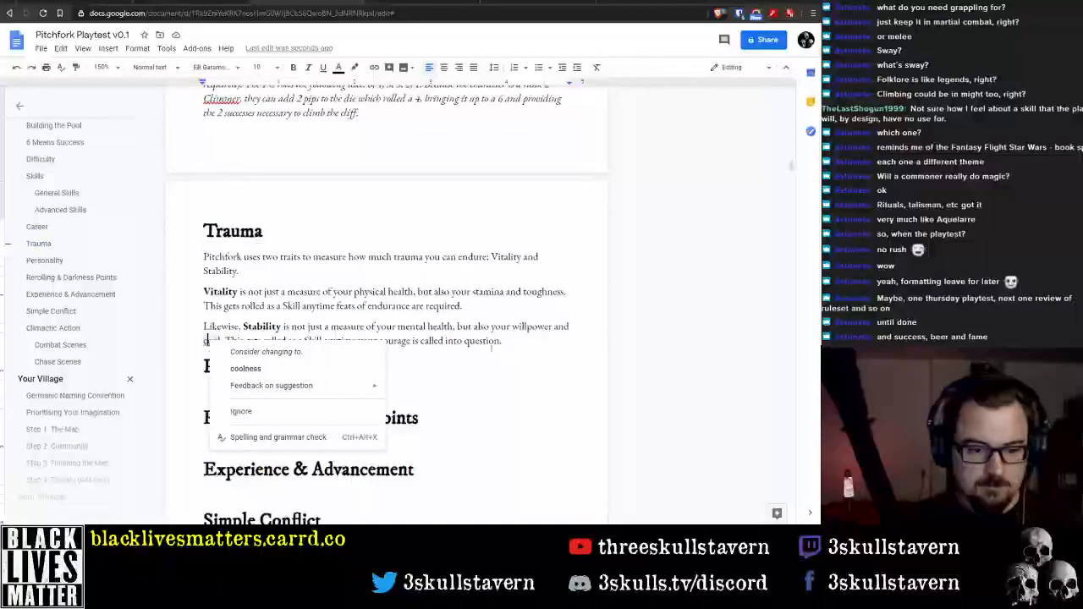
click(241, 411)
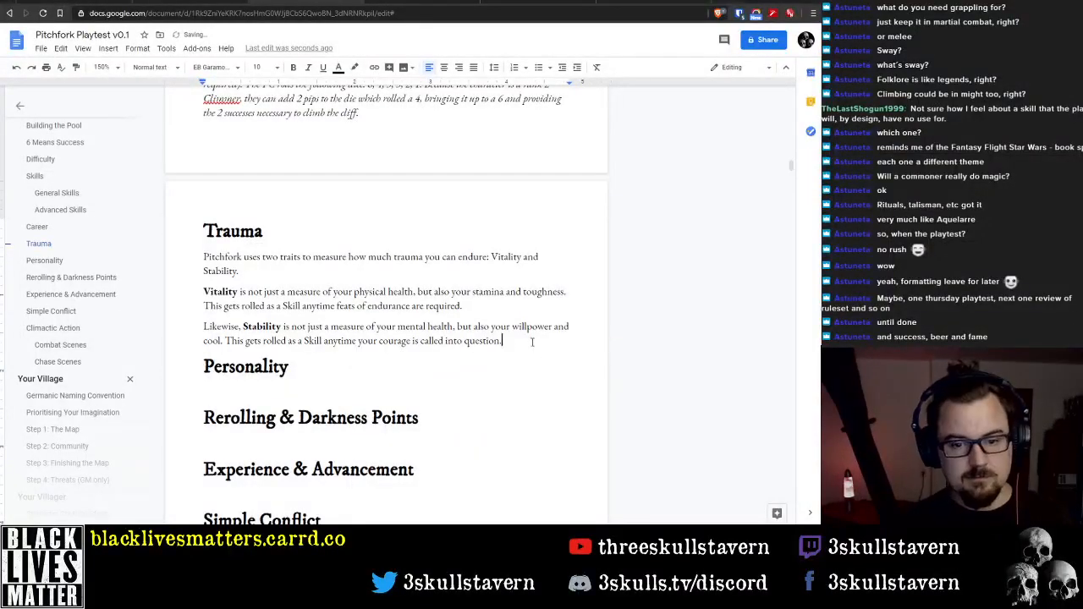
click(367, 257)
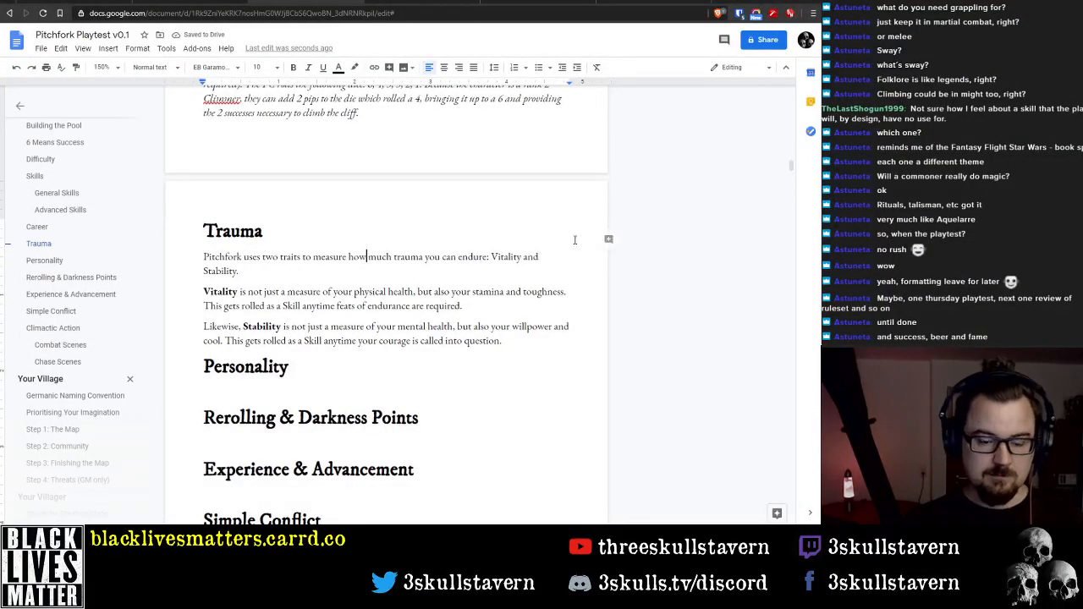
key(ctrl+Left)
key(ctrl+Left)
key(ctrl+Left)
key(ctrl+Left)
key(ctrl+Left)
key(ctrl+Right)
key(ctrl+Right)
key(ctrl+Right)
key(ctrl+Right)
key(ctrl+Right)
key(ctrl+Right)
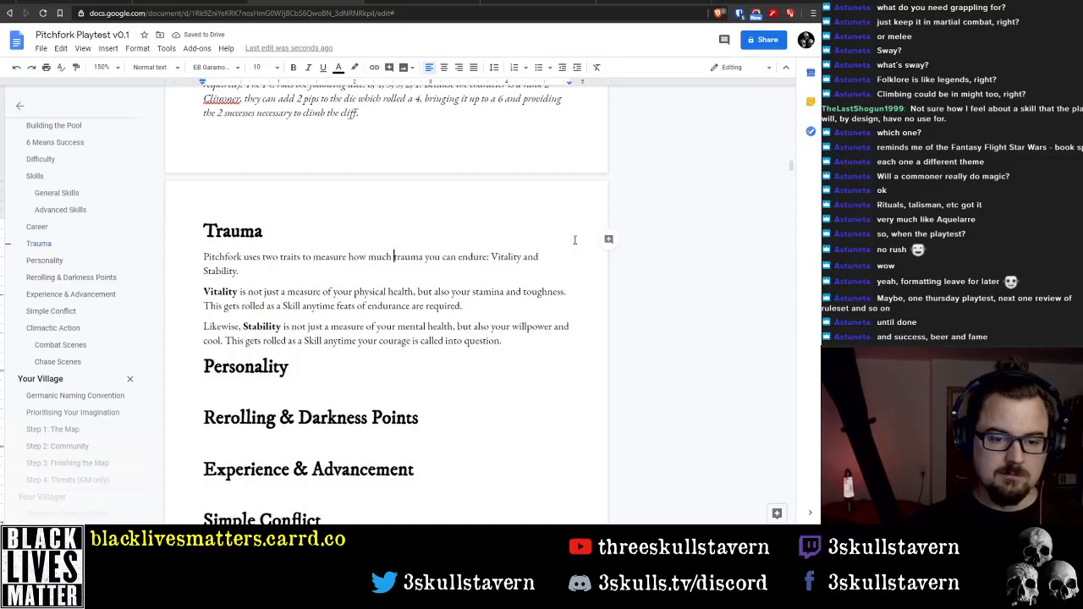
key(ctrl+Left)
key(ctrl+Left)
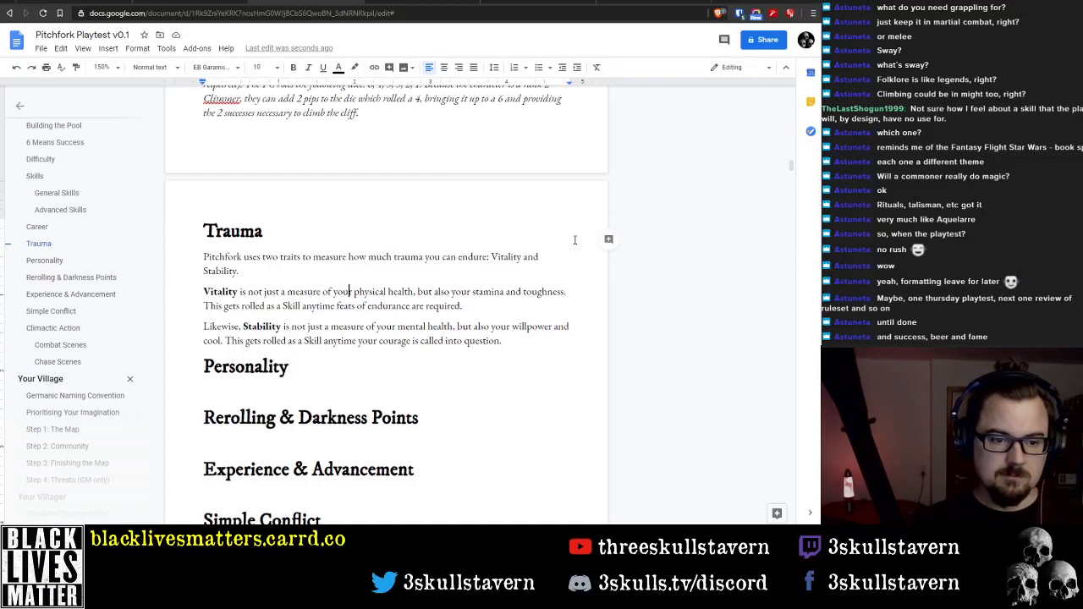
Start a new paragraph below the Stability paragraph with "Both of these traits have a"
key(Return)
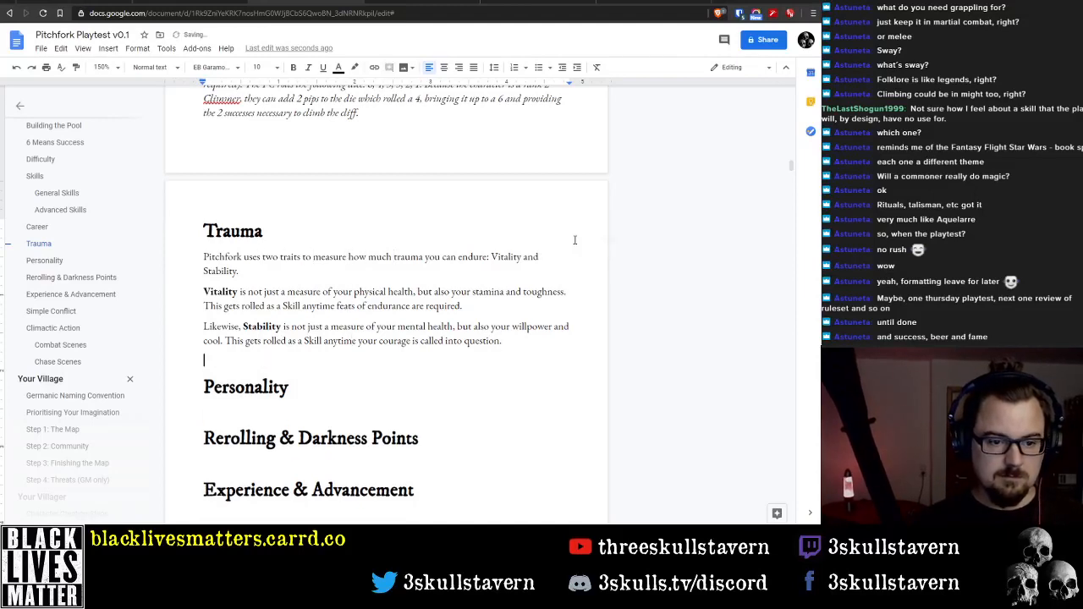
text(Both of these )
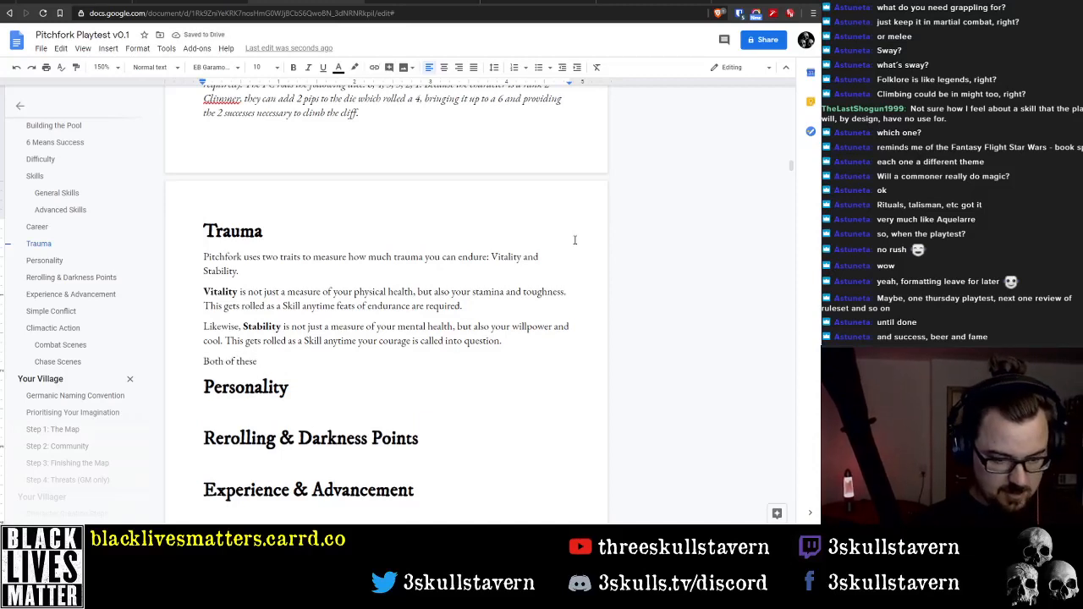
text(traits)
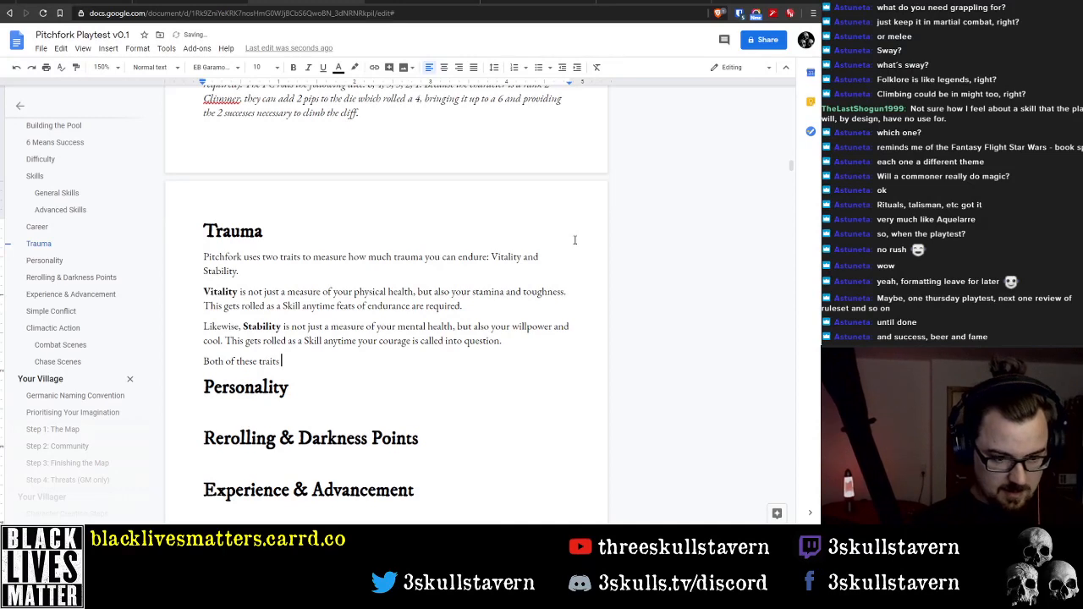
text( have)
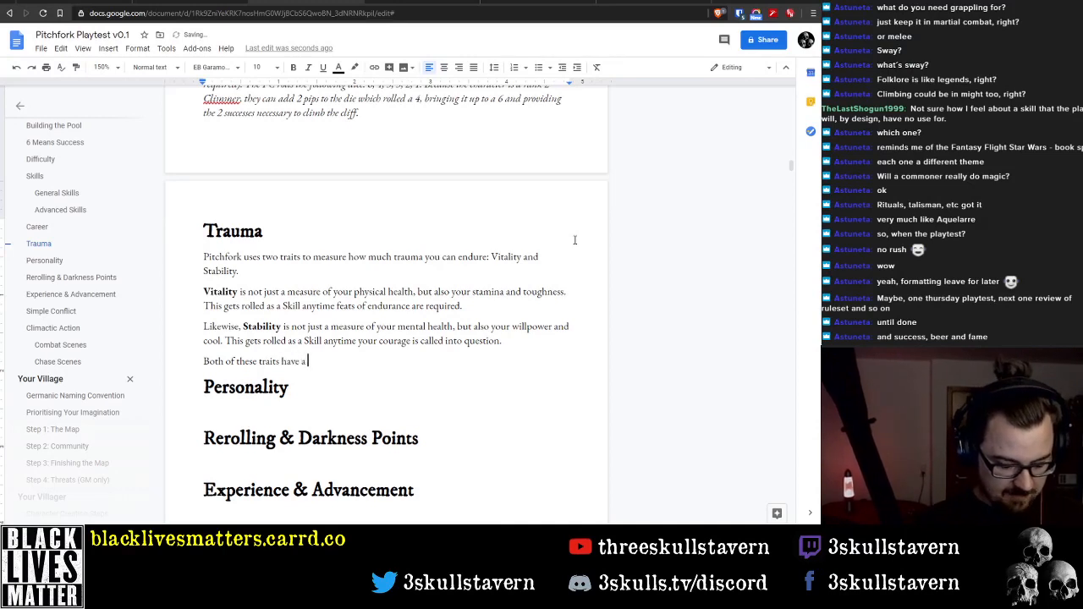
text( a)
key(ctrl+BackSpace)
key(ctrl+BackSpace)
key(ctrl+BackSpace)
key(ctrl+BackSpace)
key(ctrl+BackSpace)
key(ctrl+BackSpace)
key(BackSpace)
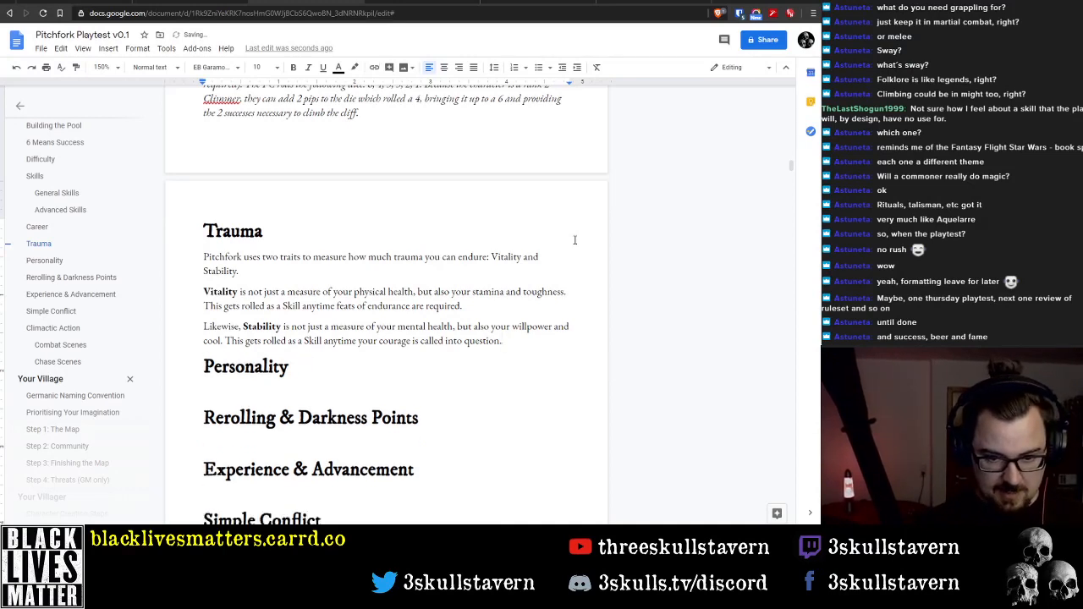
key(ctrl+z)
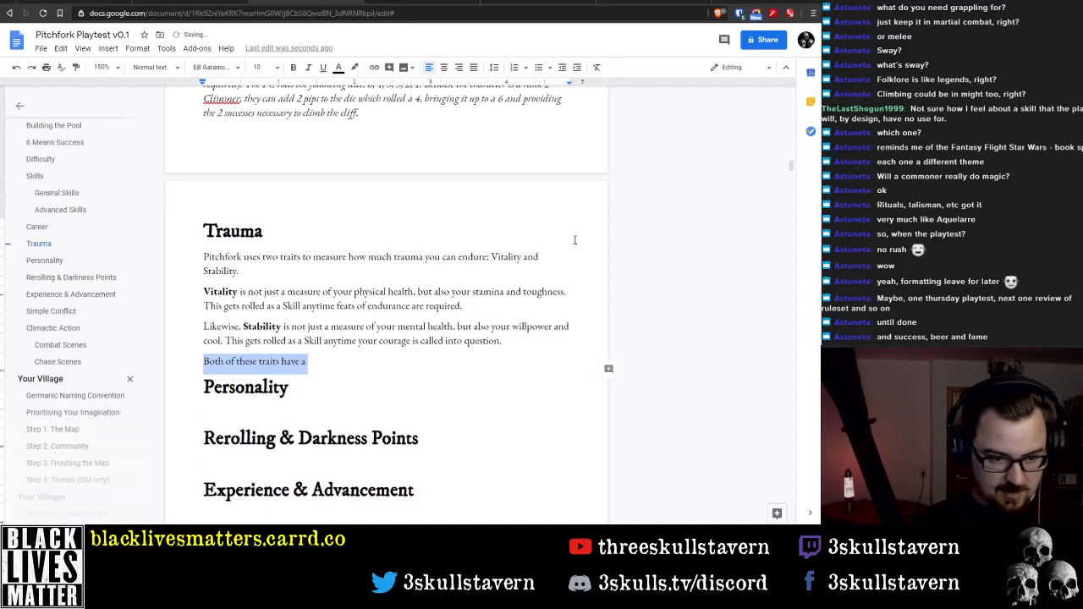
key(Right)
Complete the new paragraph's first sentence with "Threshold value (half of their maximum, rounded down)."
text(Thre)
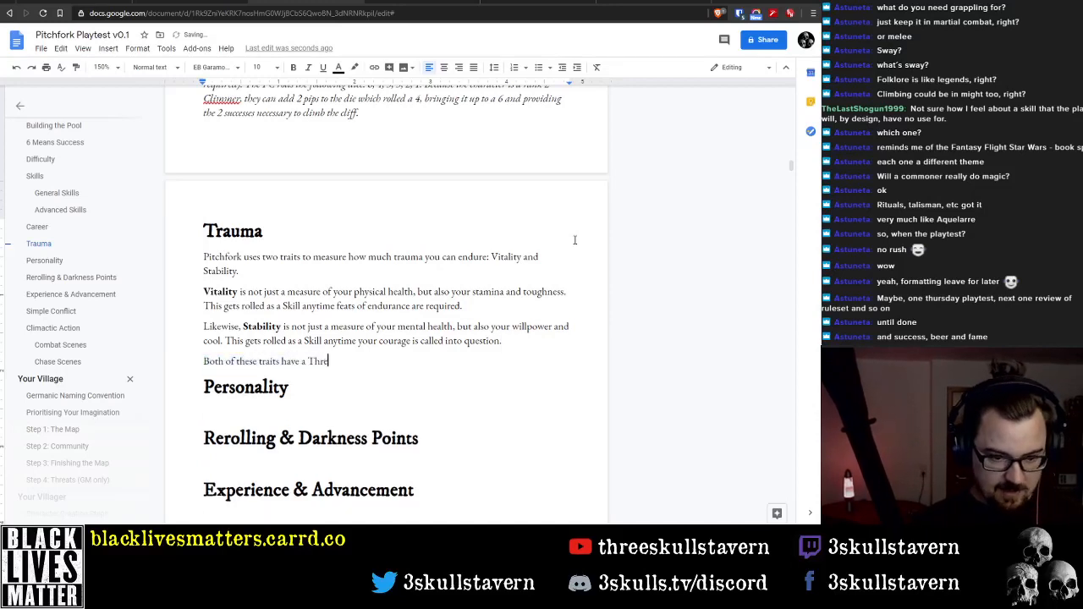
text(shold value ()
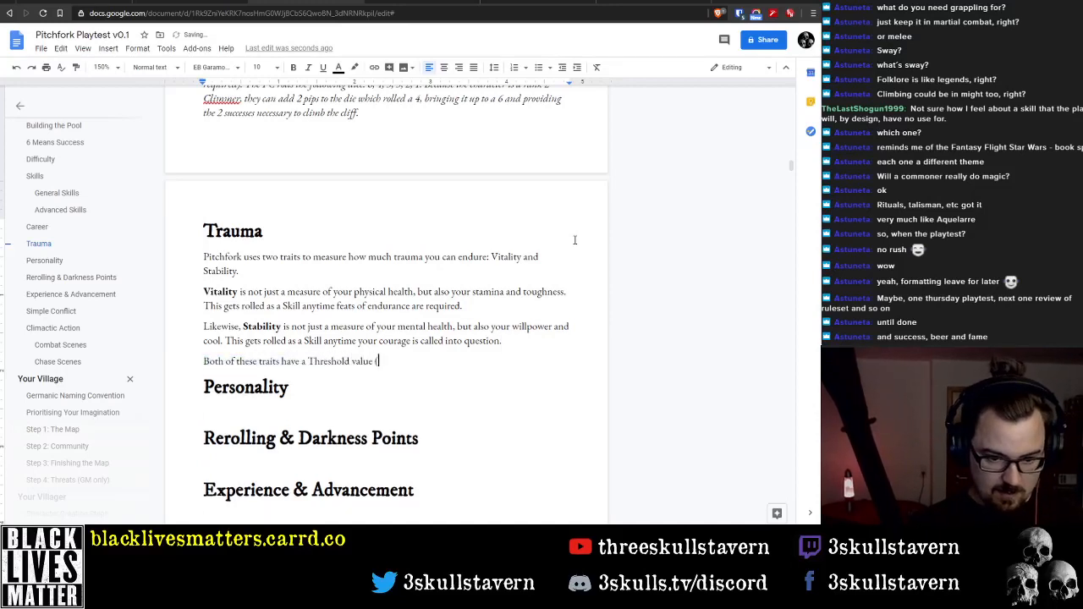
text(half of)
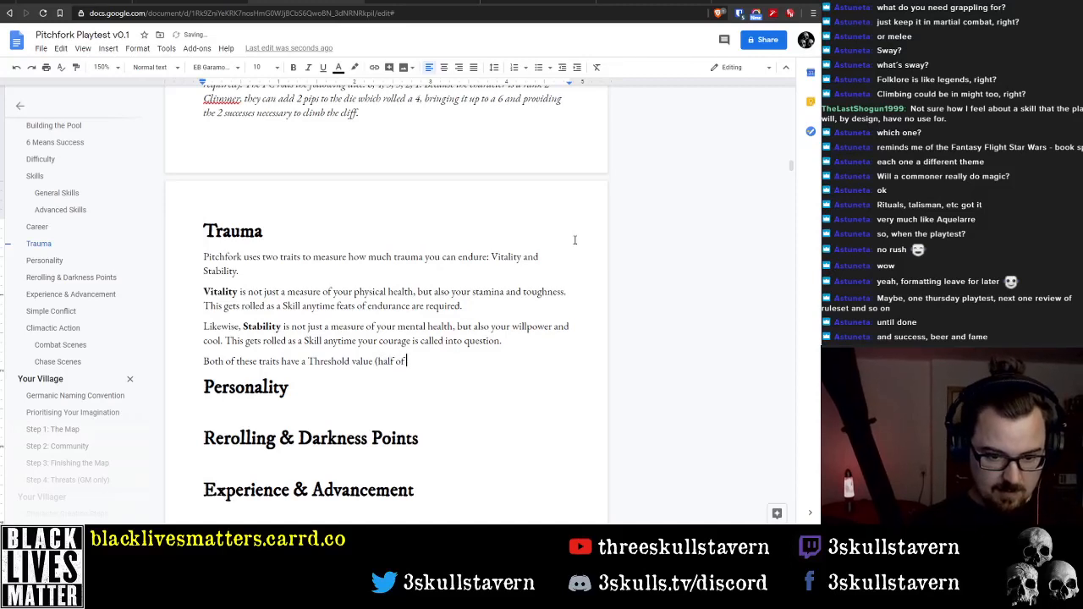
text( their m)
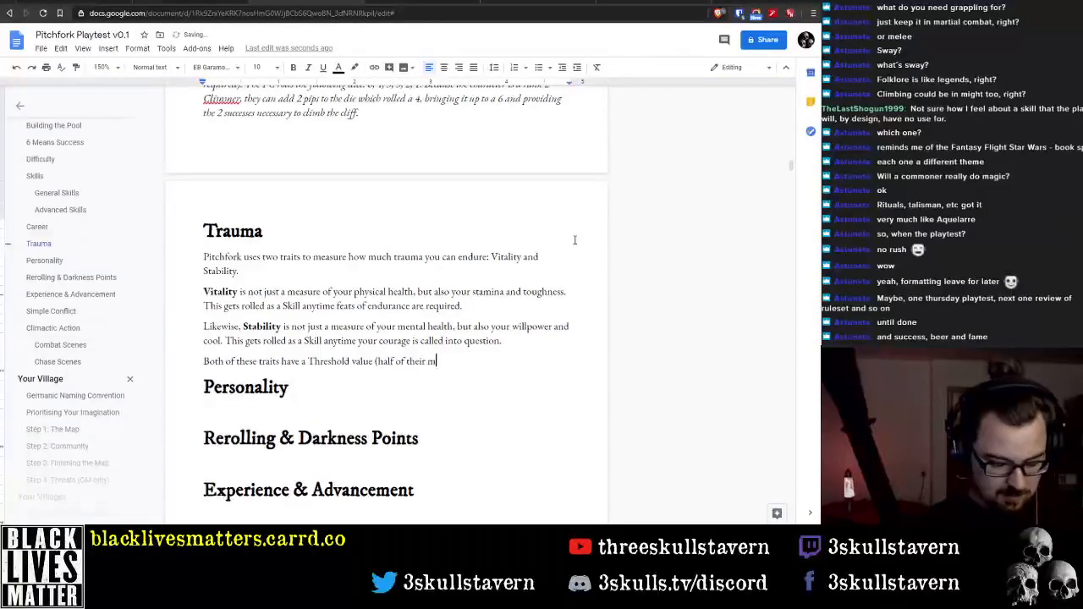
text(aximu)
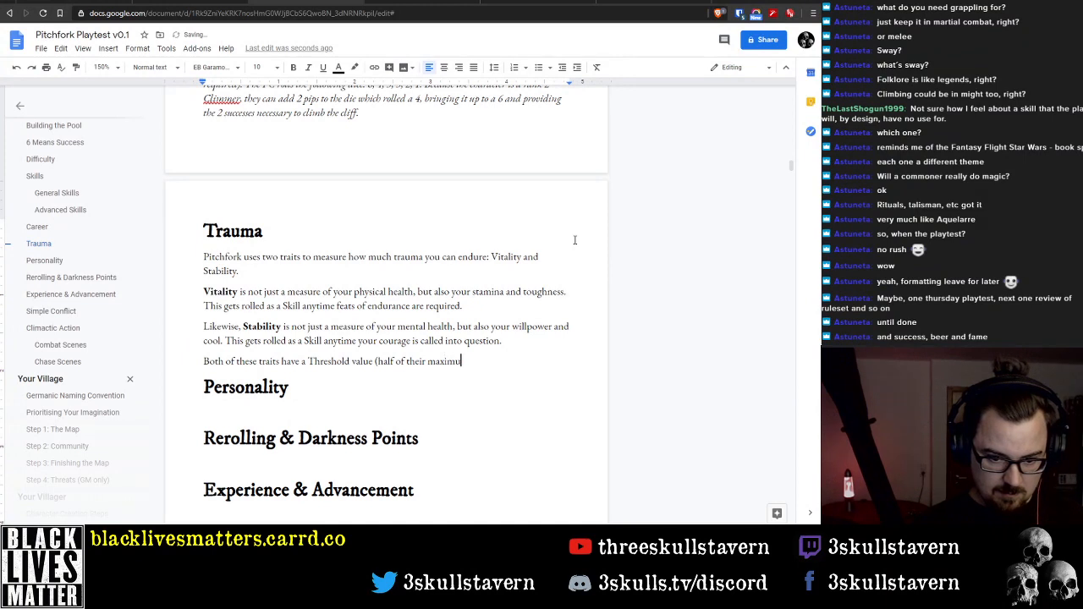
text(m, rounded do)
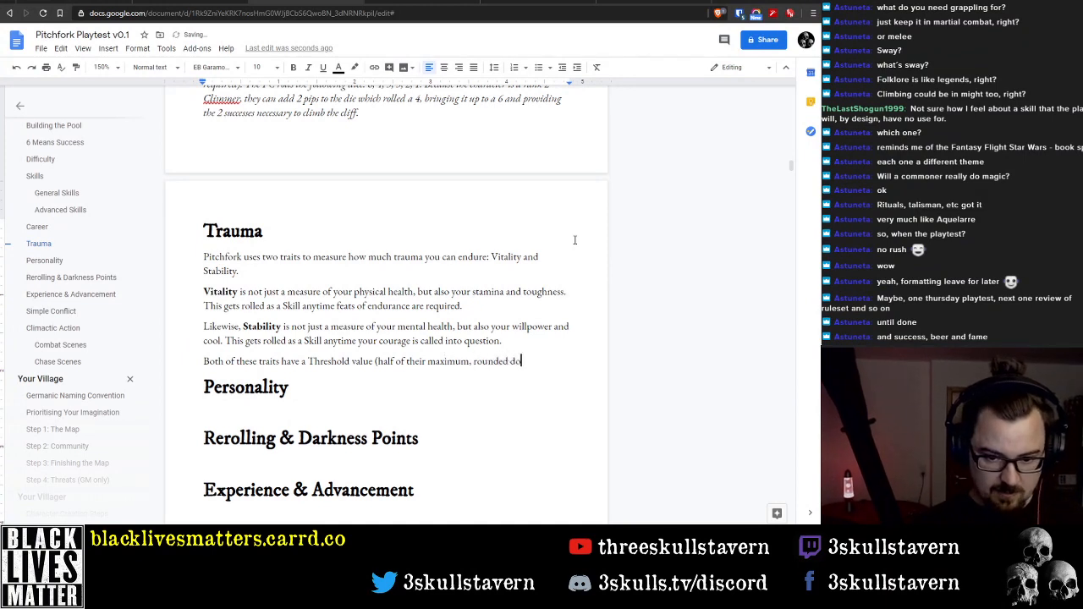
text(wn))
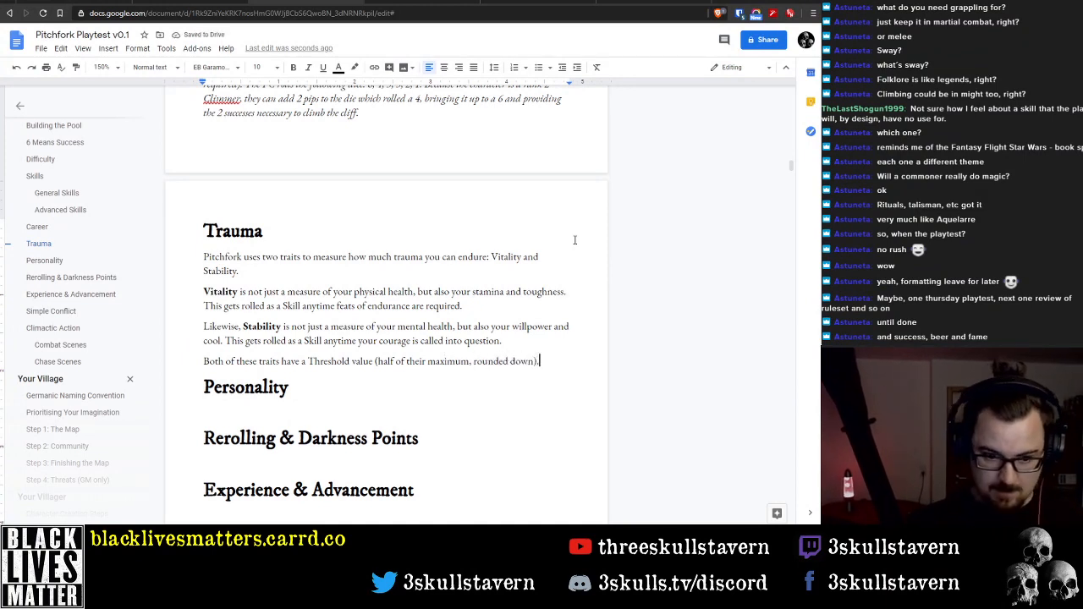
text(. If)
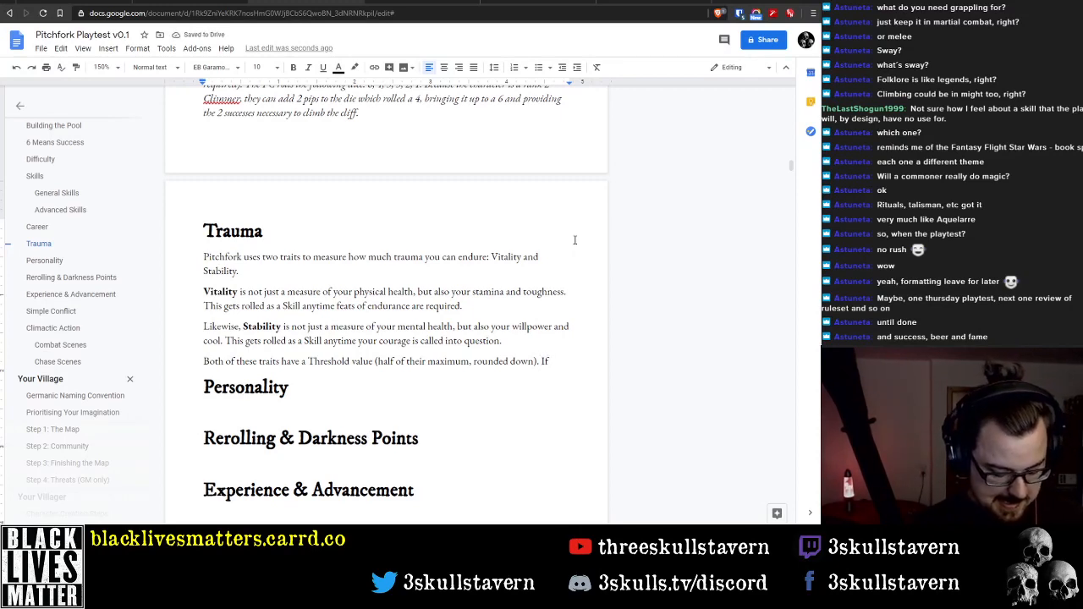
text( a single instance)
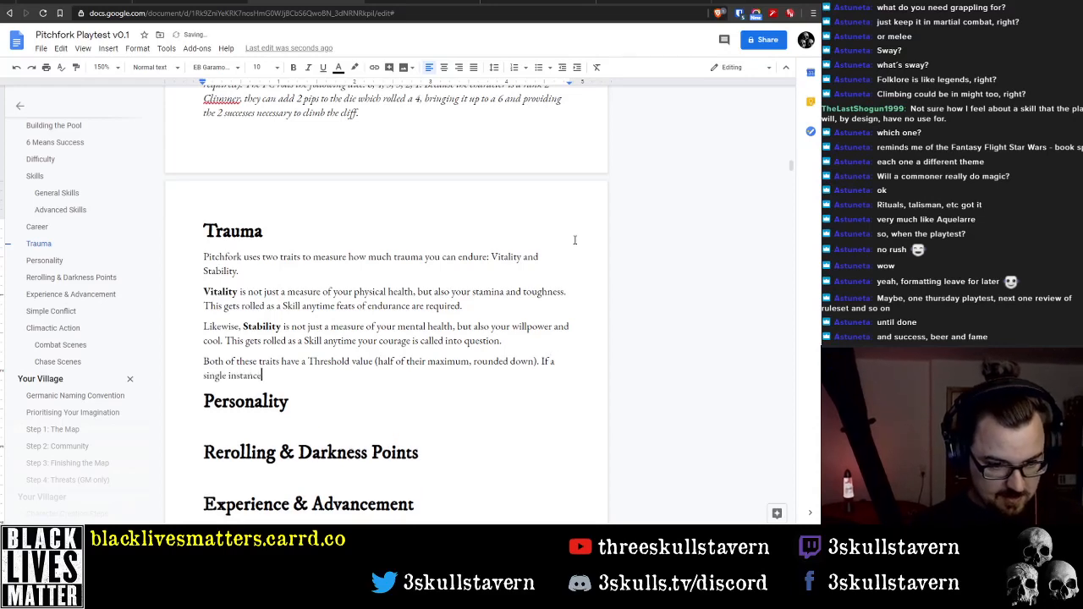
text( of incpo)
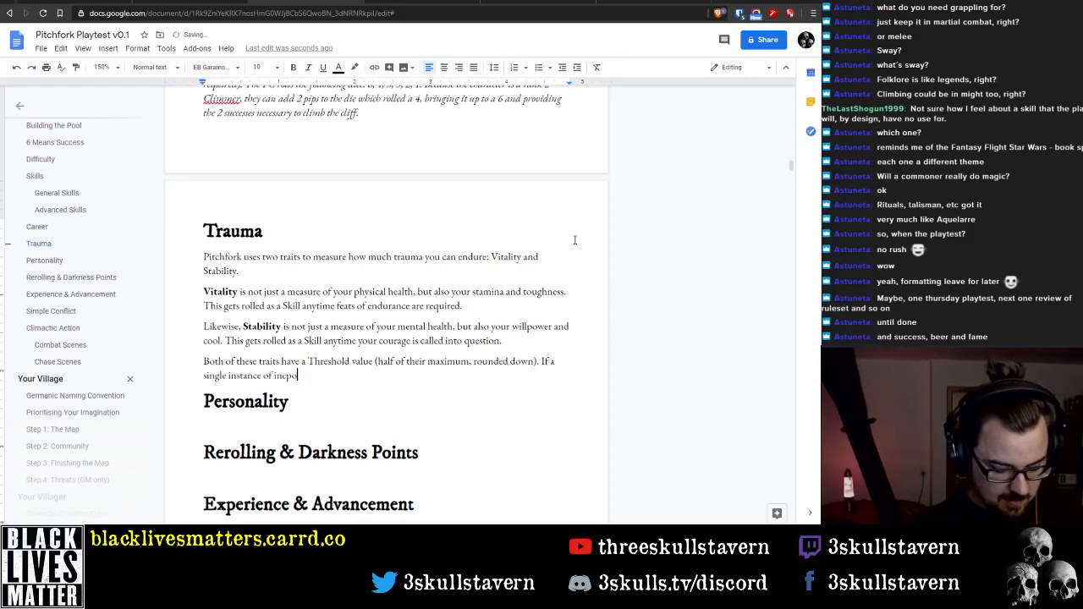
text(in)
text(omin)
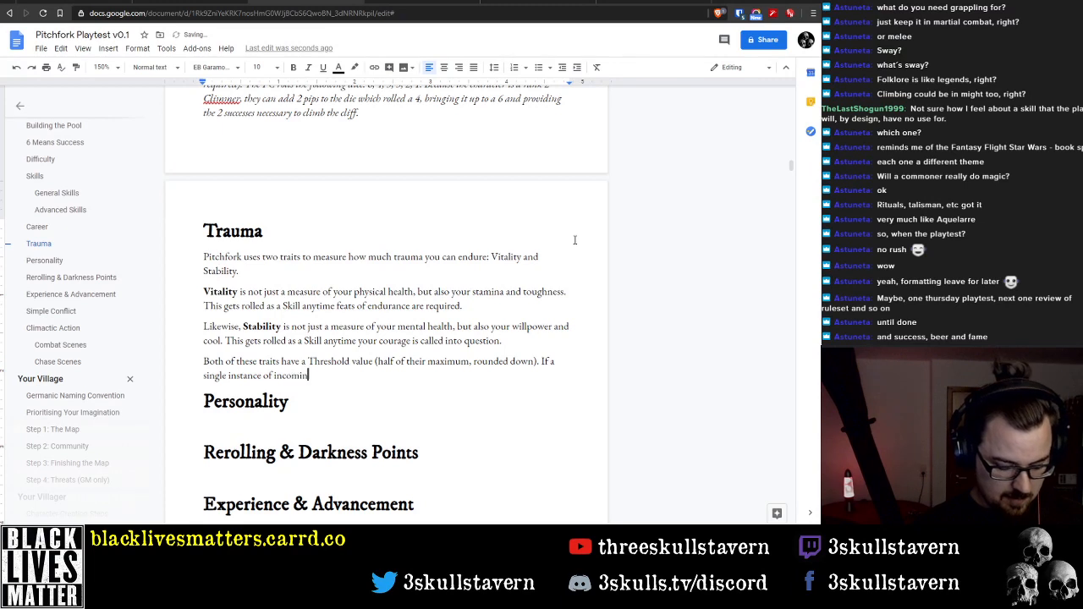
text(g damage)
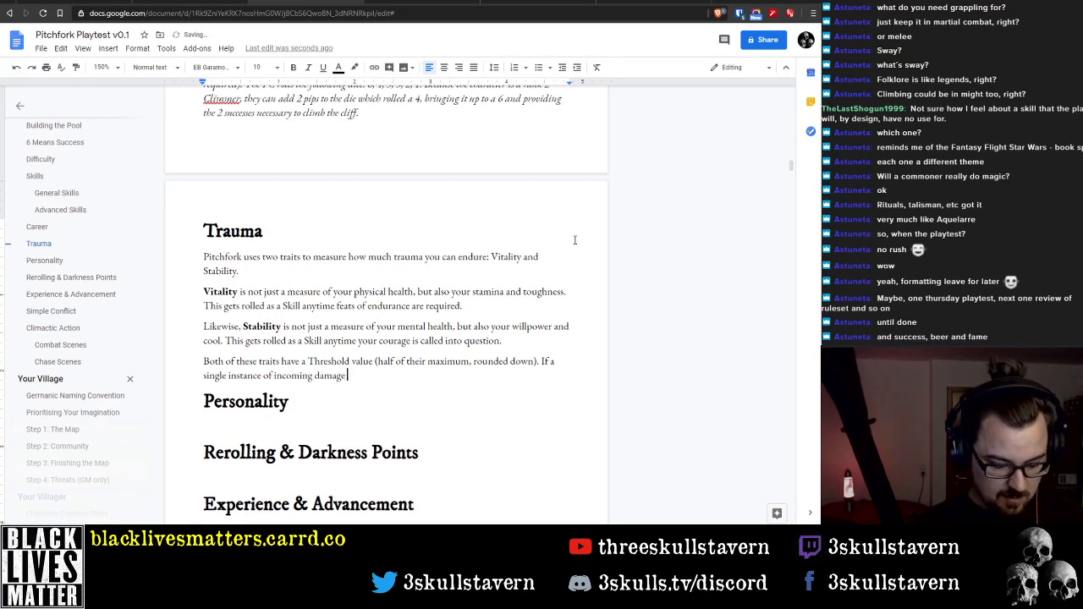
text( or stress)
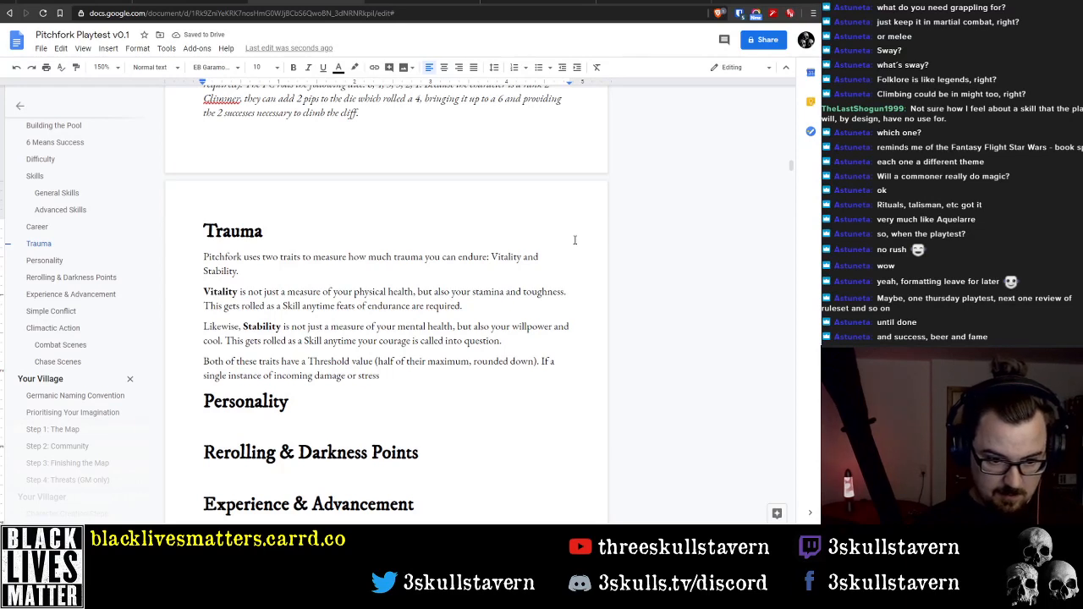
text( equals or)
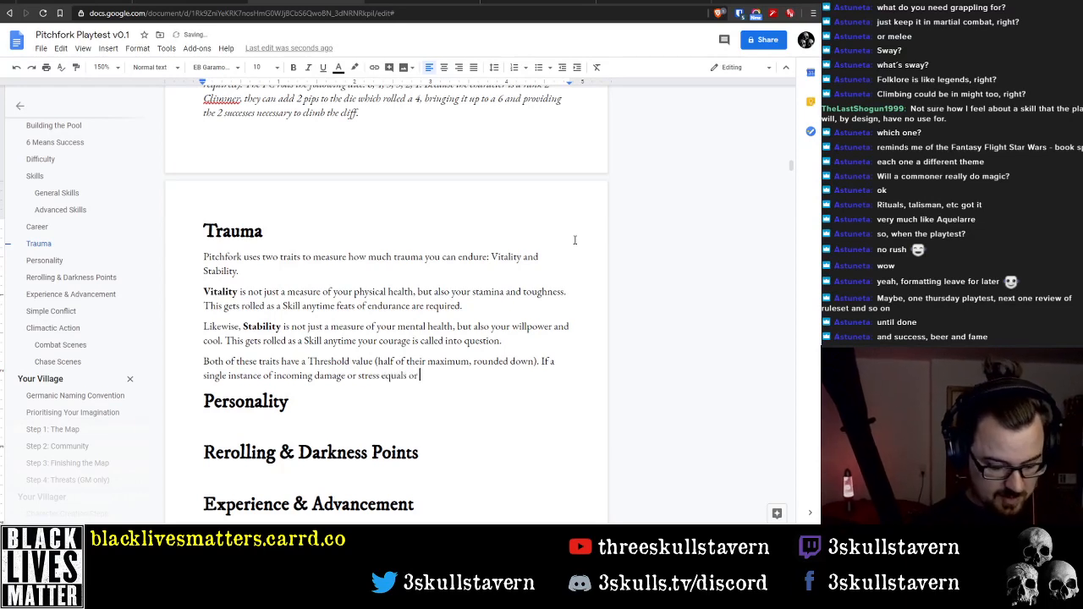
text( exceeds the )
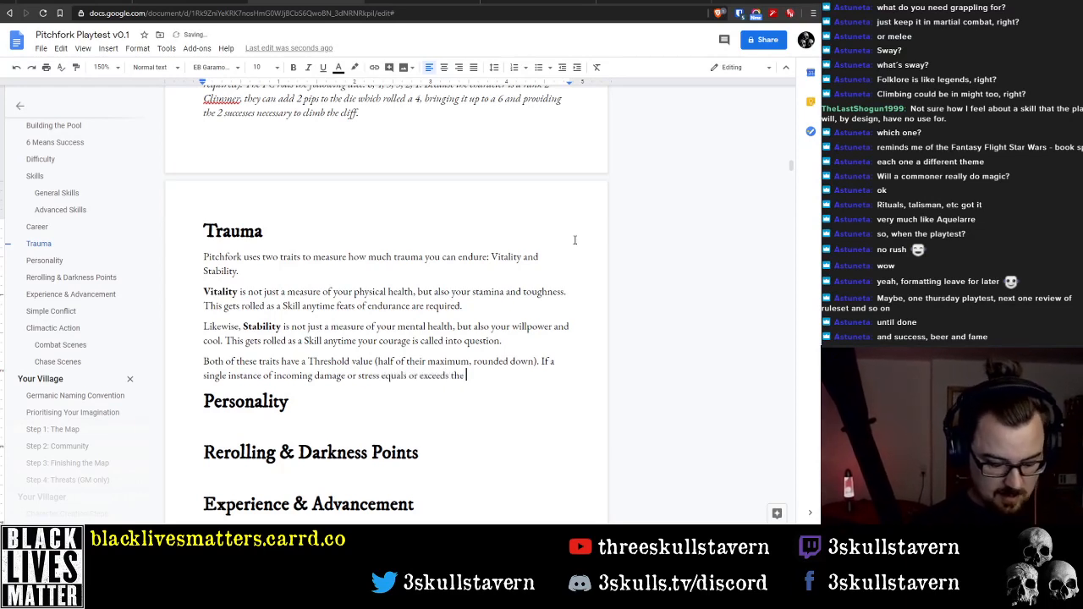
text(Threshold)
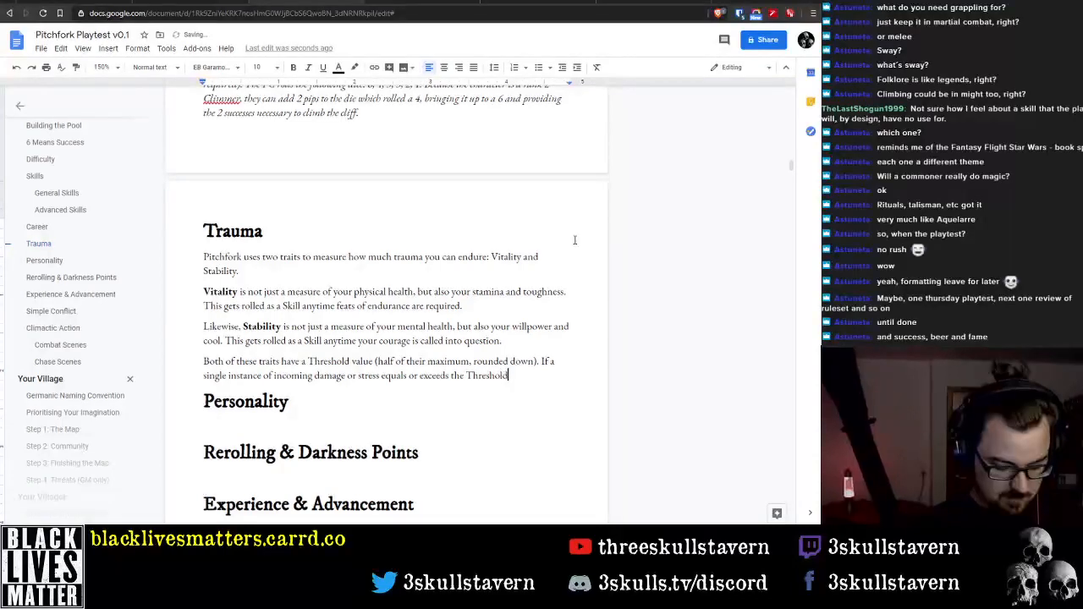
text( value, a Crit)
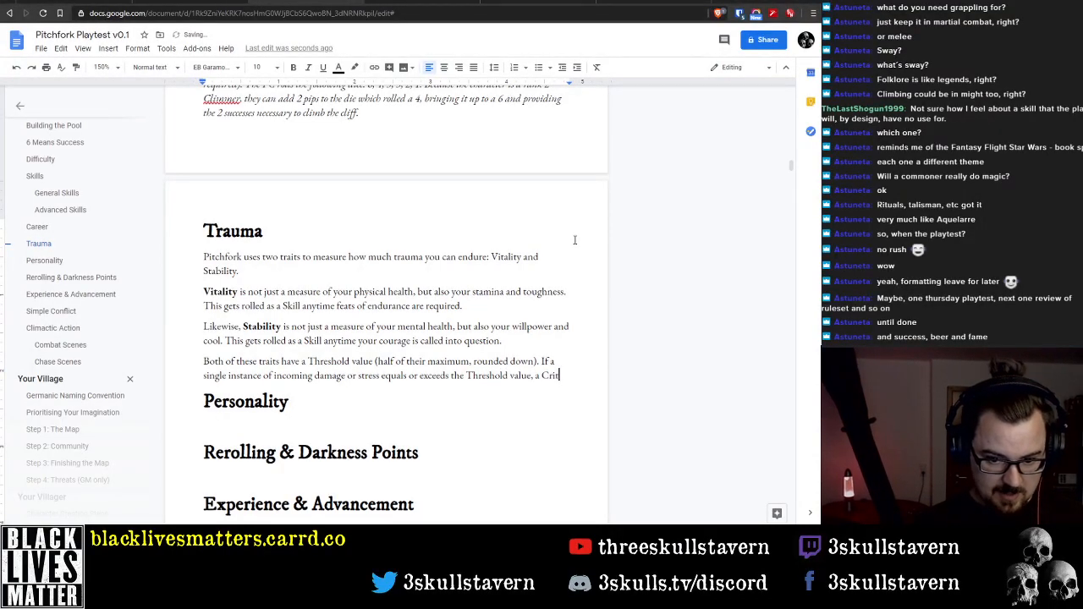
text(ical Injury )
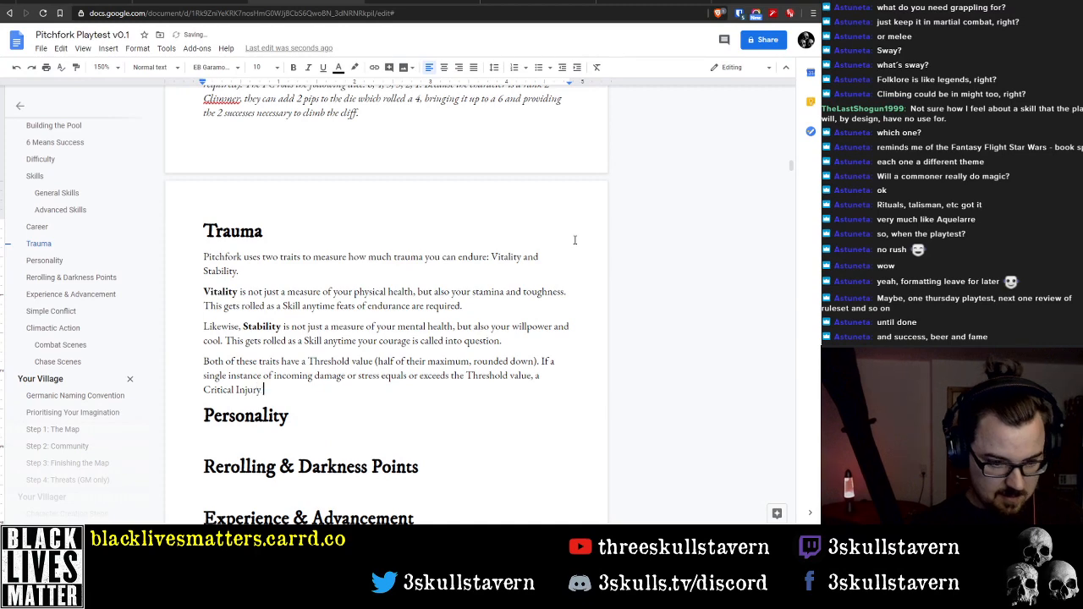
text(or a Mental)
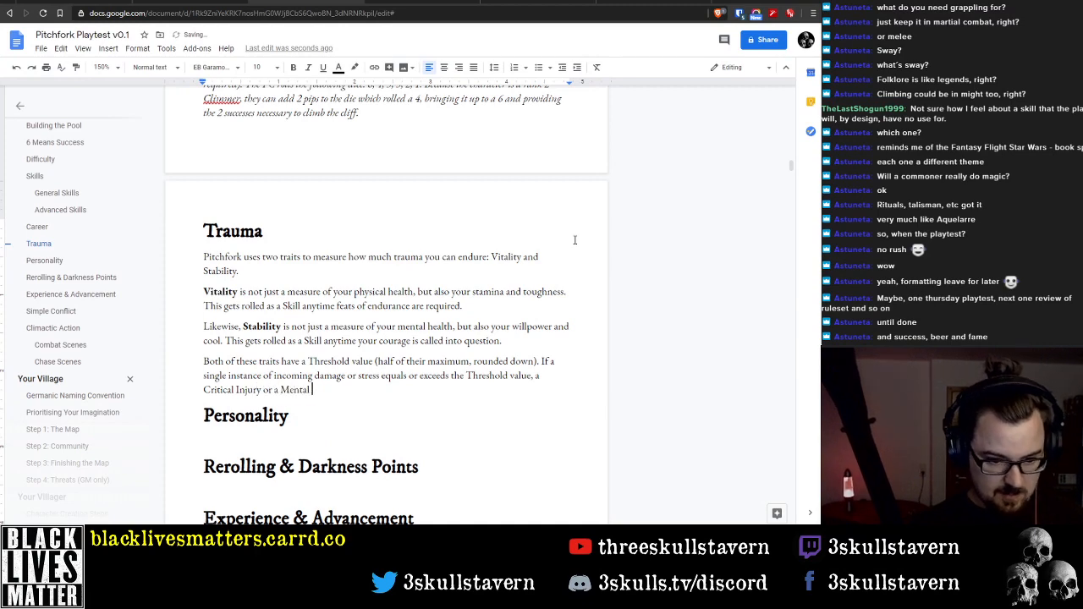
Continue the sentence with "equals or exceeds the Threshold value, a Critical Injury or a"
key(ctrl+BackSpace)
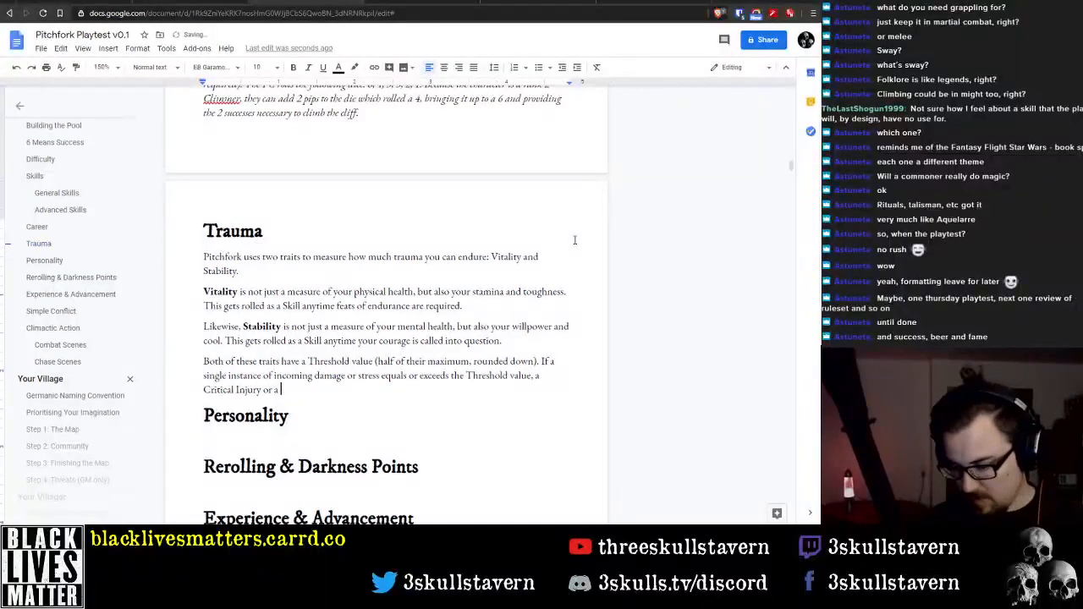
Check the physical and mental critical injury tables in the Vaesen PDF's Conflict and Injuries chapter in Acrobat Reader, and return to the document
mouse_move(479, 599)
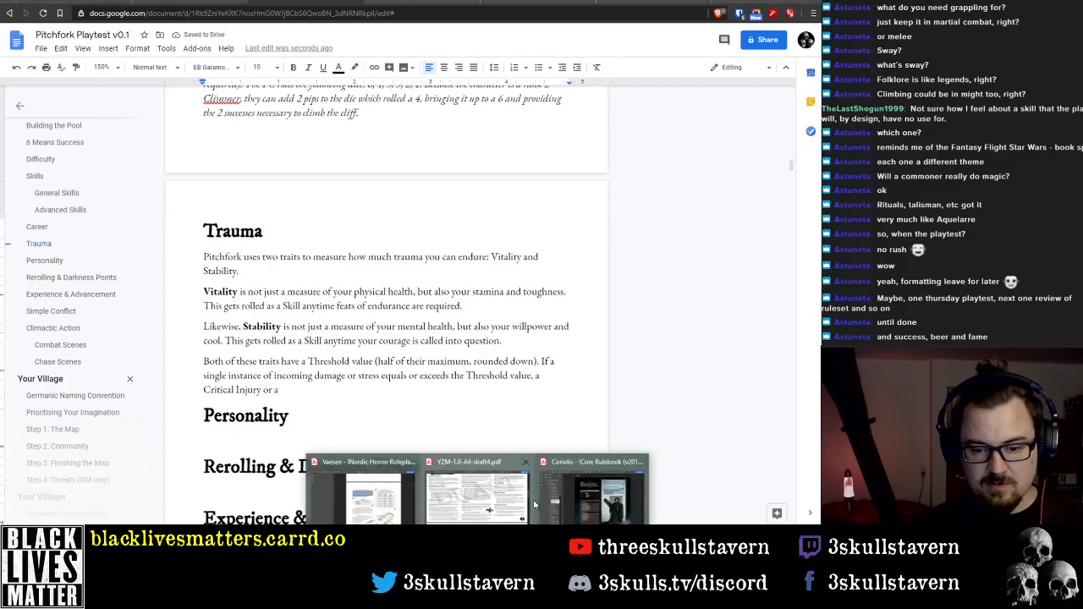
click(397, 503)
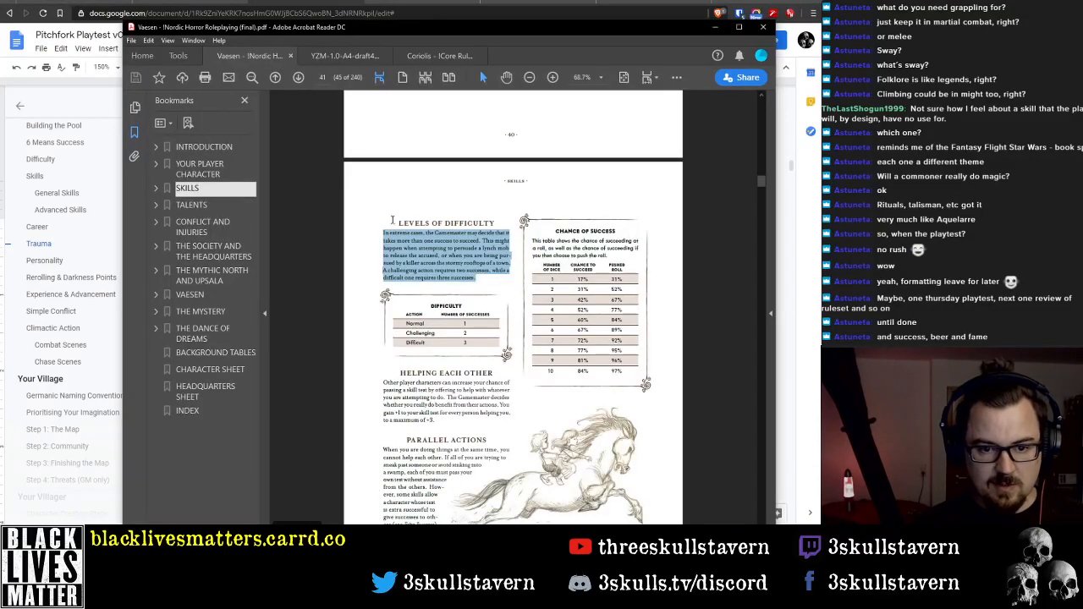
click(203, 227)
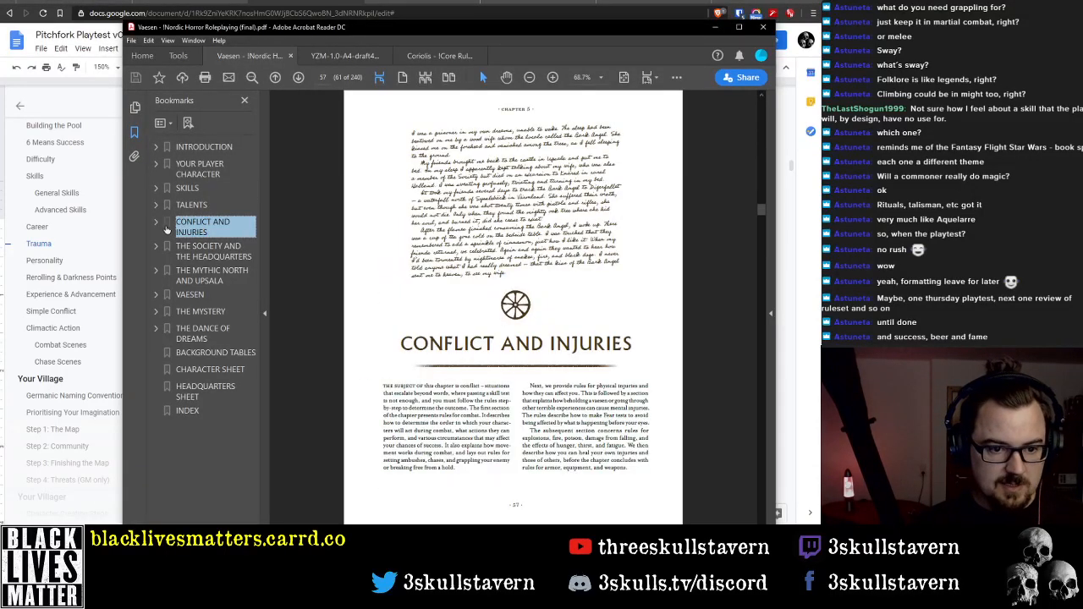
scroll(557, 289, down, 5)
scroll(557, 288, down, 20)
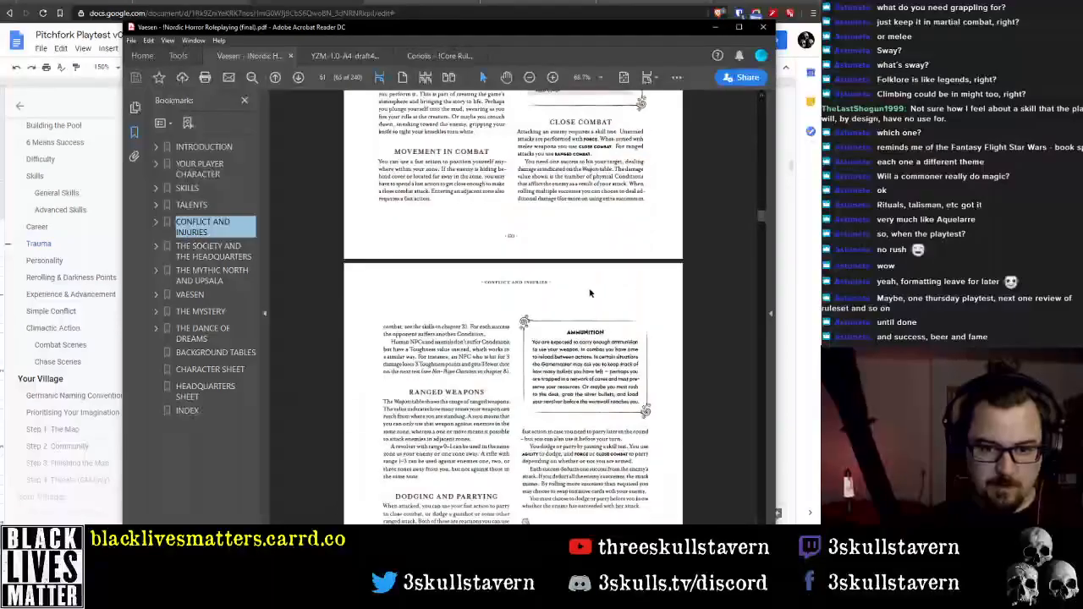
scroll(590, 302, down, 8)
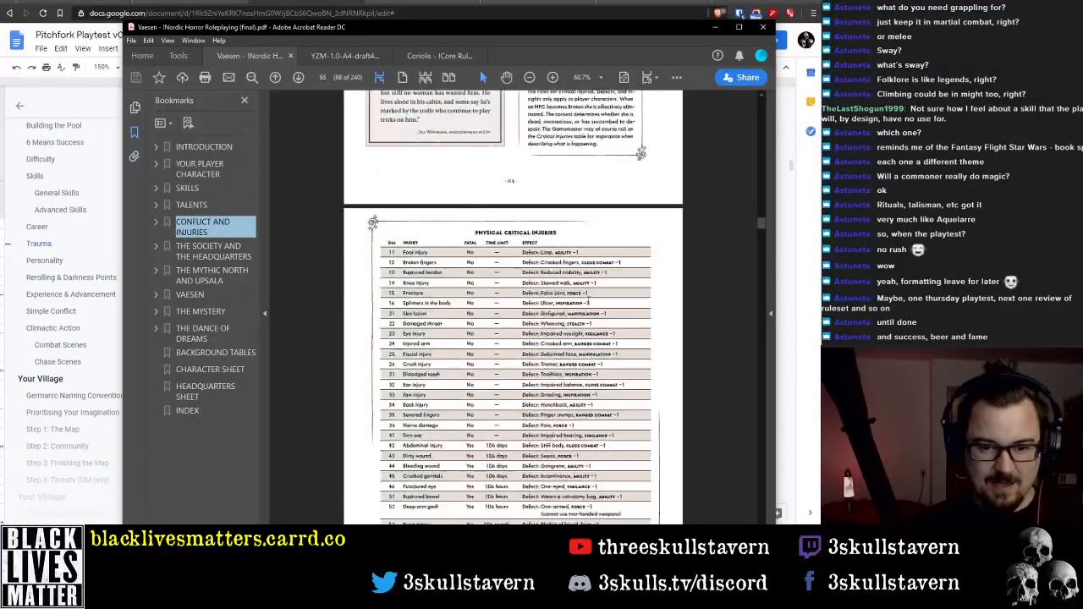
scroll(527, 240, down, 5)
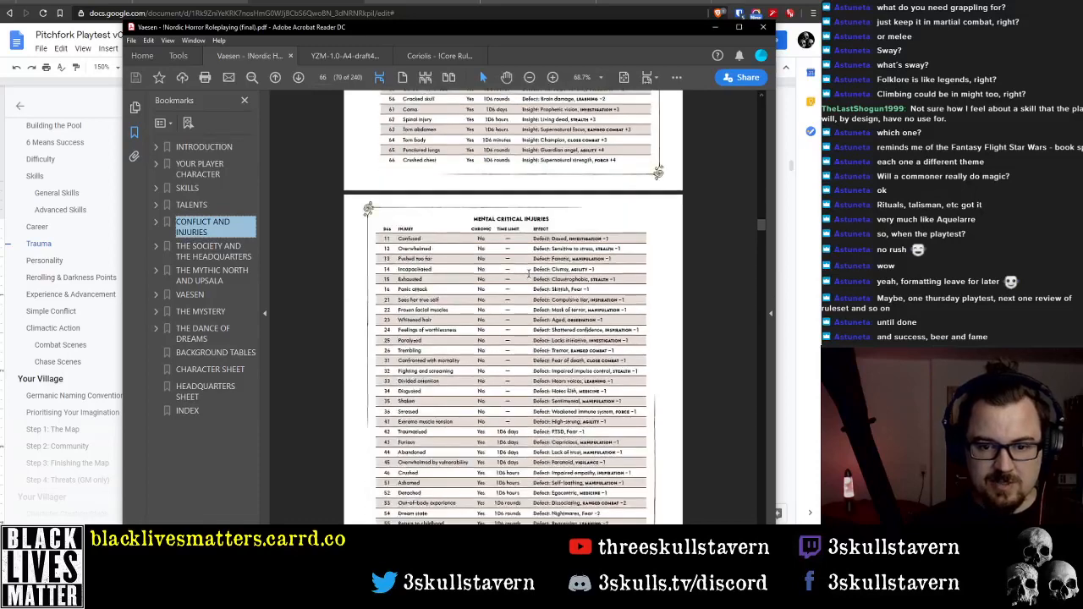
click(715, 27)
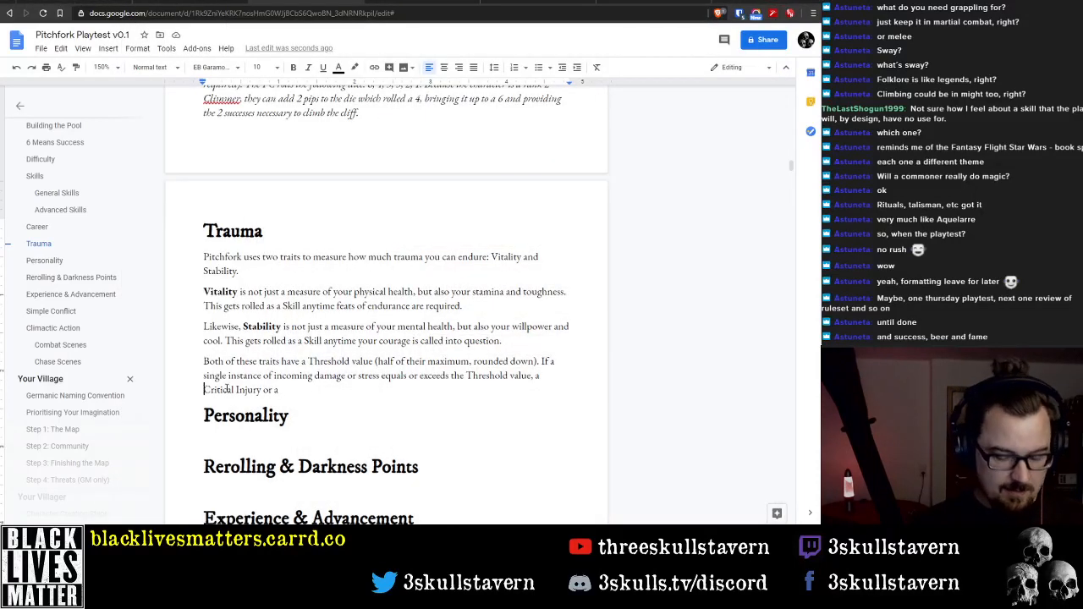
Reword the end of the Threshold paragraph's second sentence to read "a Physical or Mental Critical Injury is inflicted."
text(Physical or )
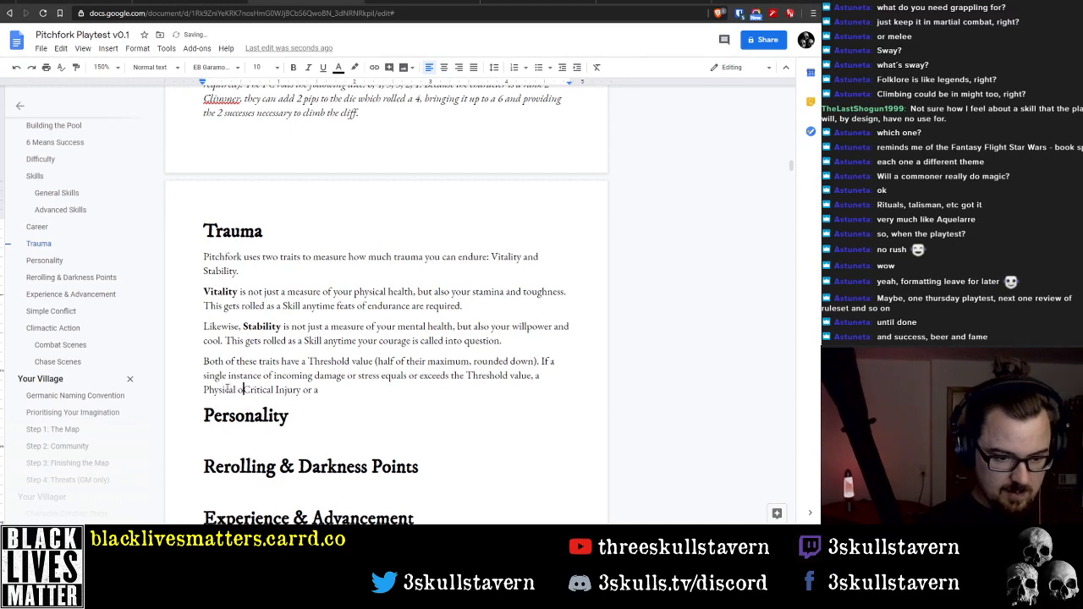
text(Mental)
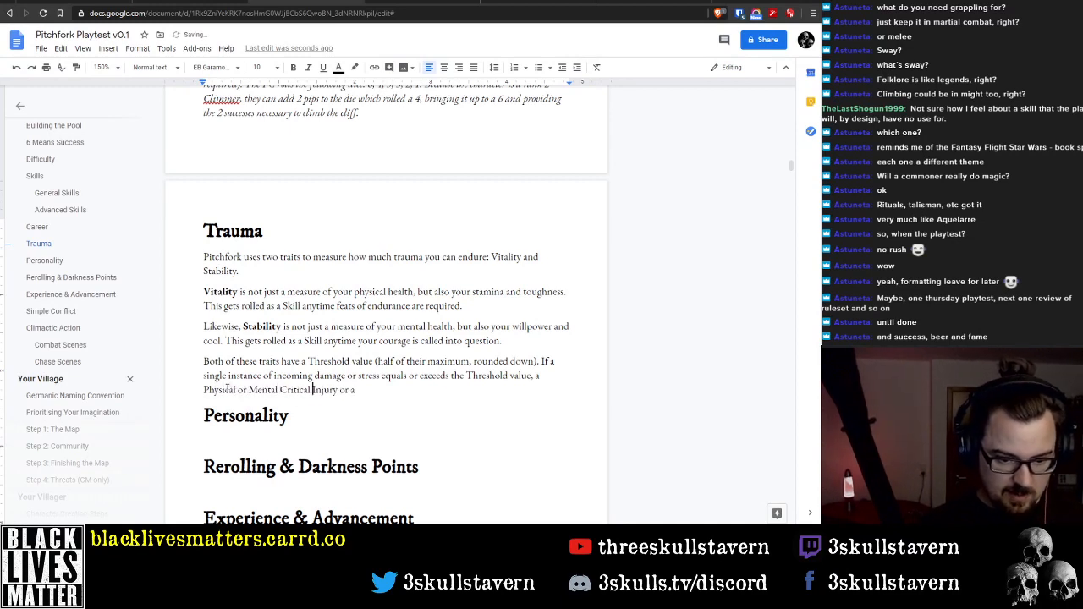
key(ctrl+Right)
key(shift+End)
key(BackSpace)
text(is in)
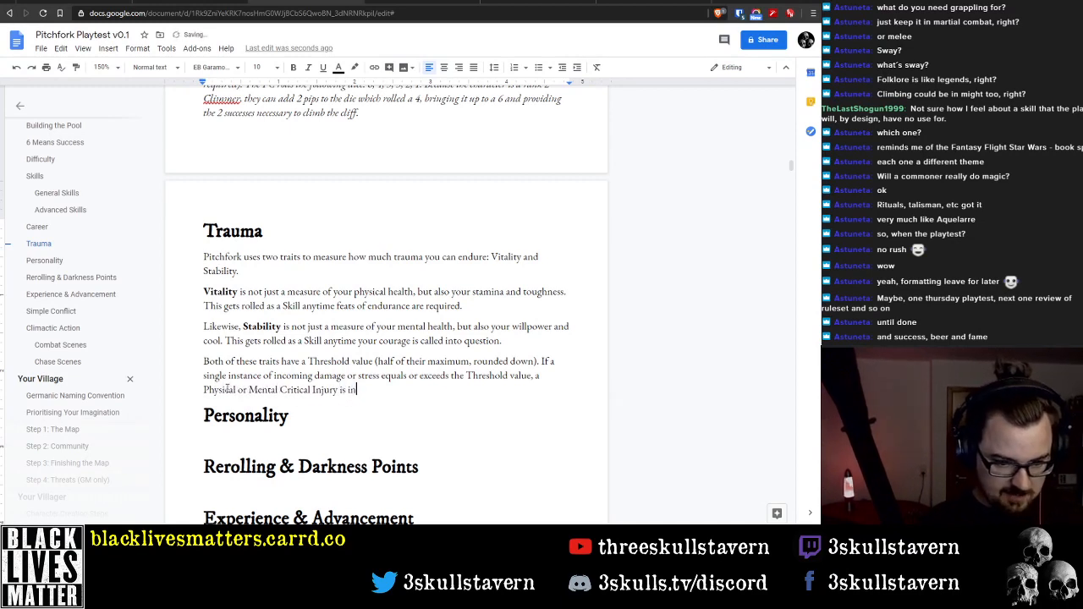
text(flicted.)
key(Return)
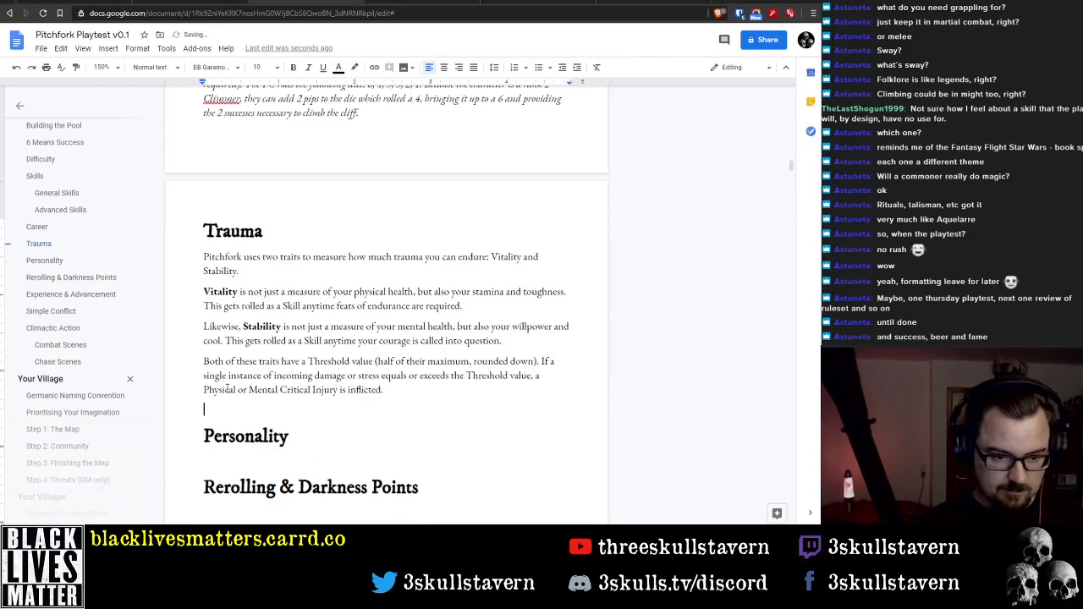
key(BackSpace)
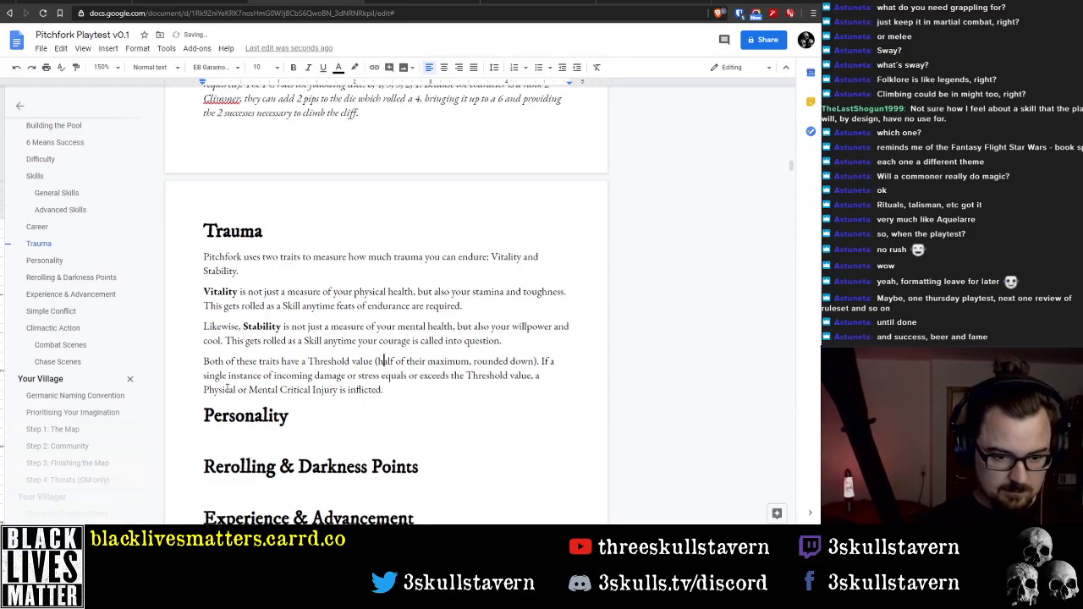
Start a new paragraph above the Threshold paragraph with "If either of these values drops to zero,"
key(Return)
text(If)
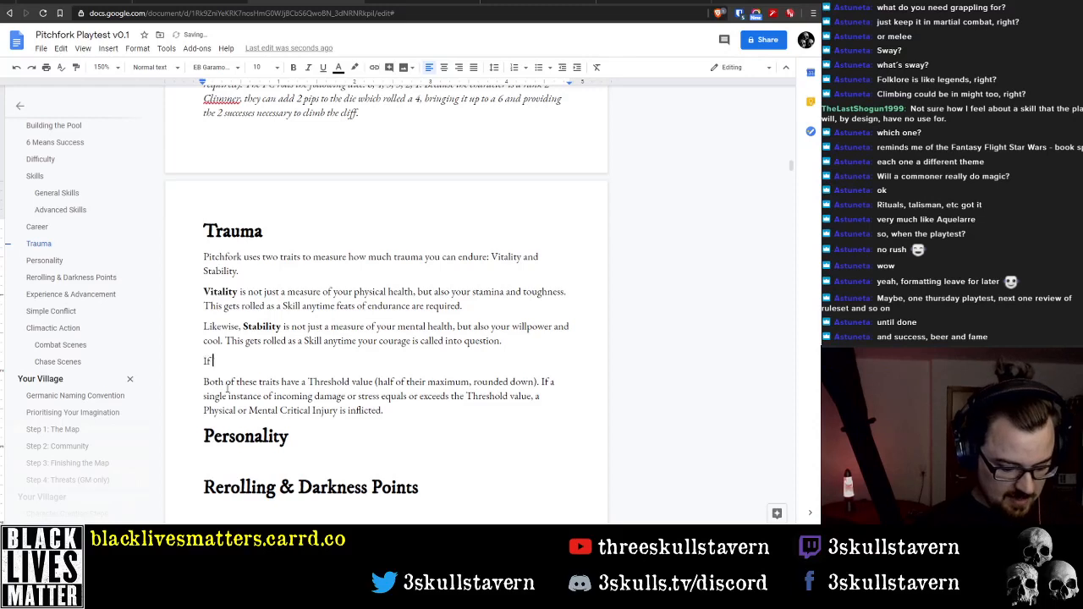
text( either of these )
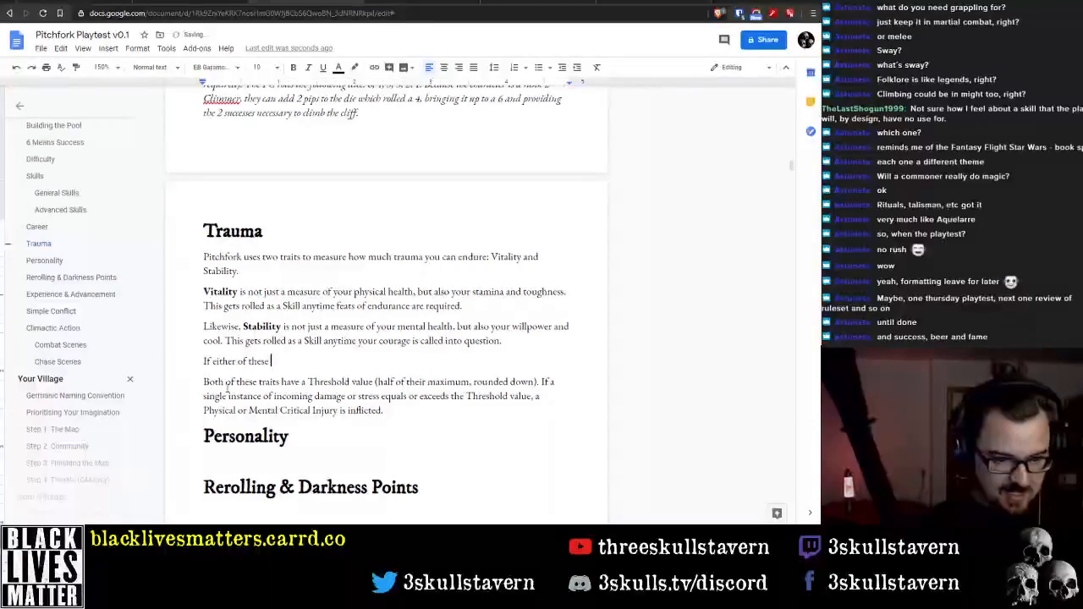
text(value)
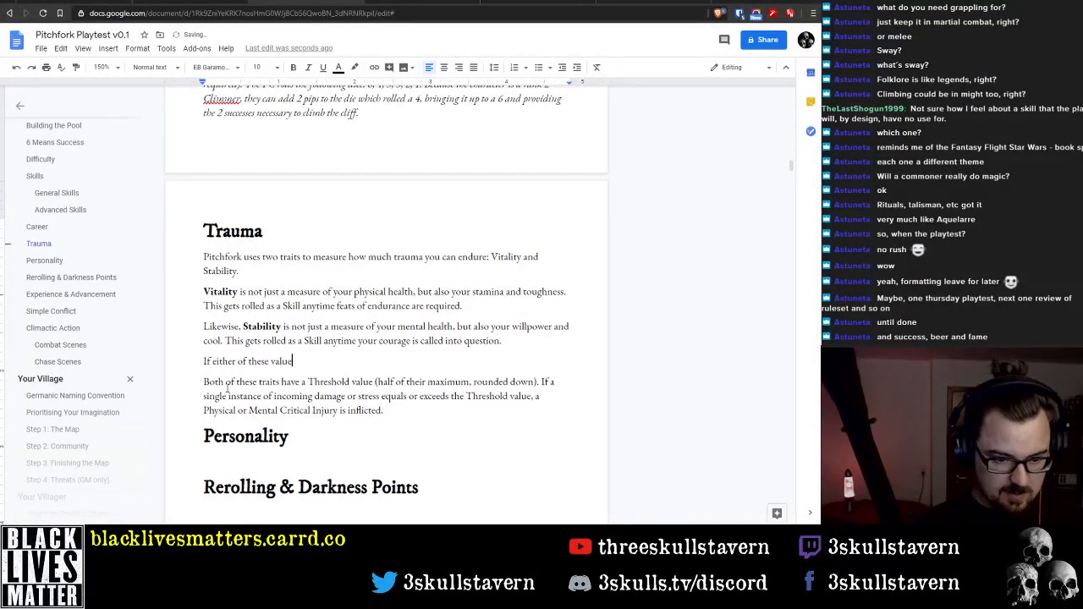
text(s drops below)
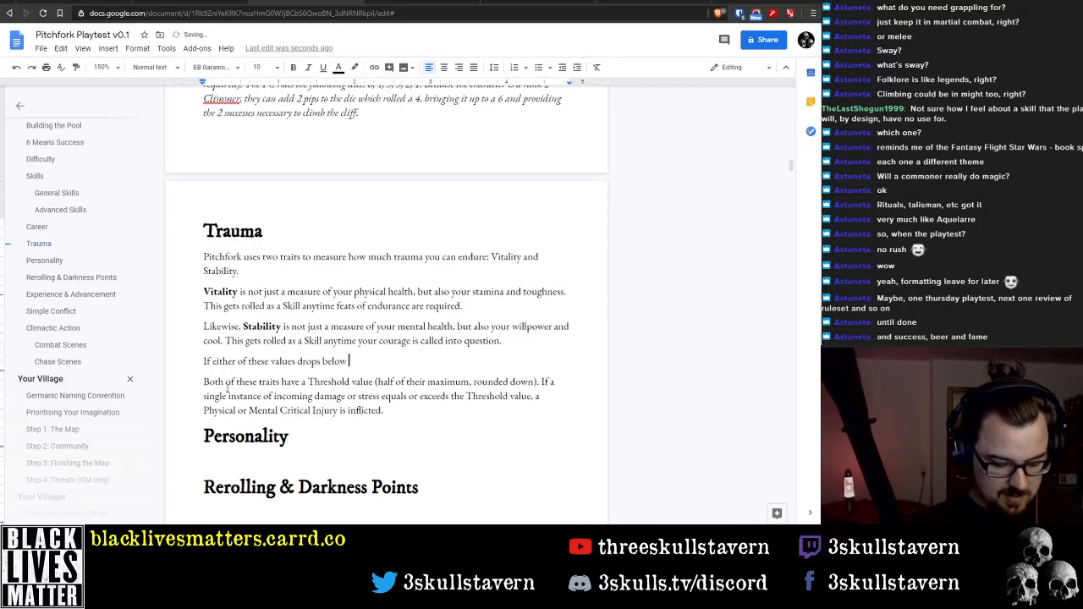
key(ctrl+BackSpace)
text(to )
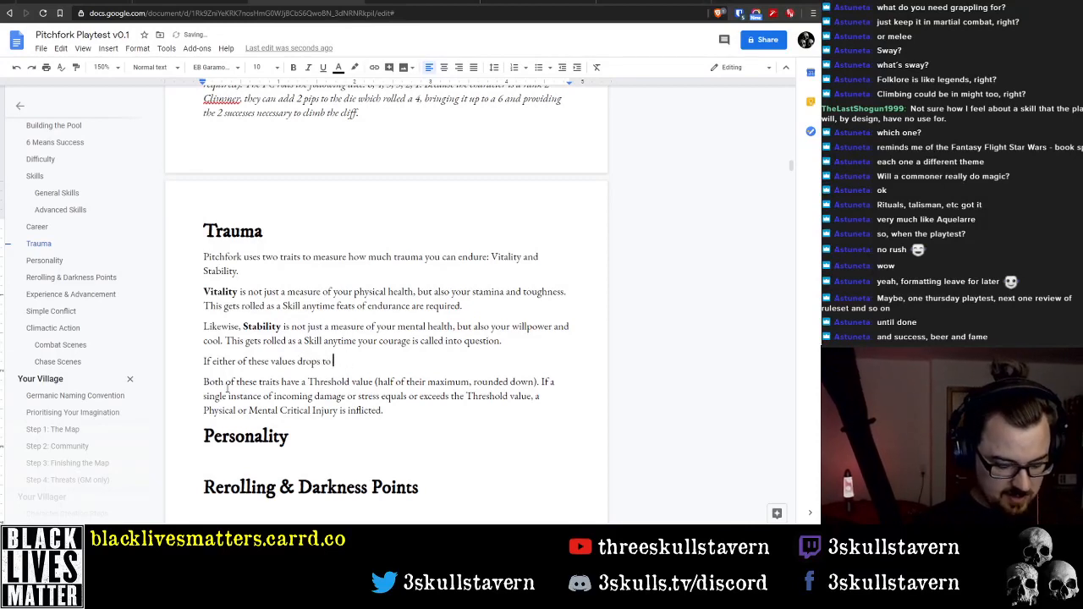
text(zero, a)
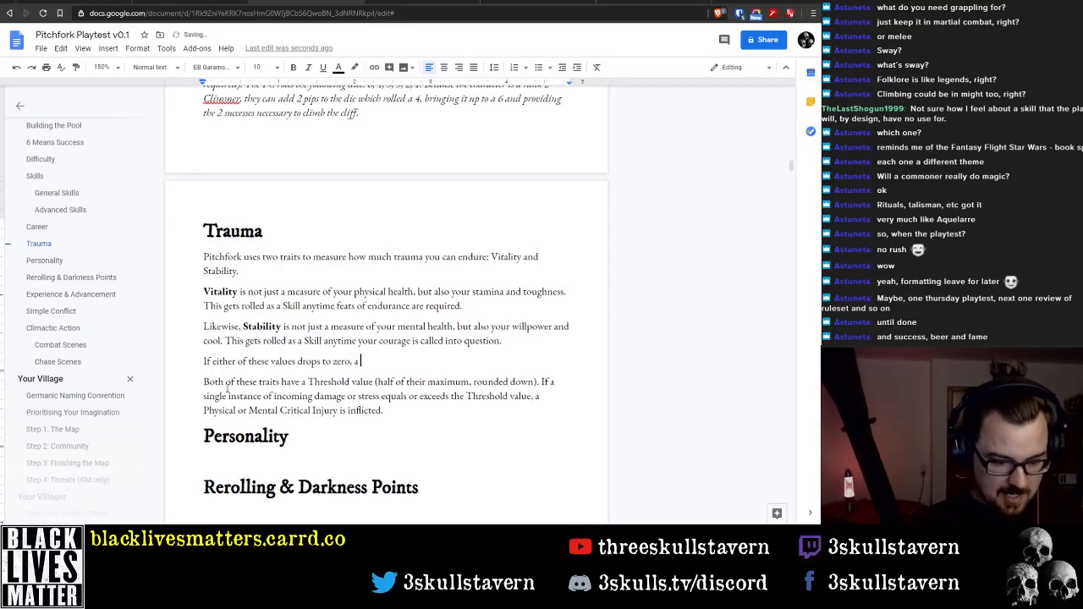
text( Phy)
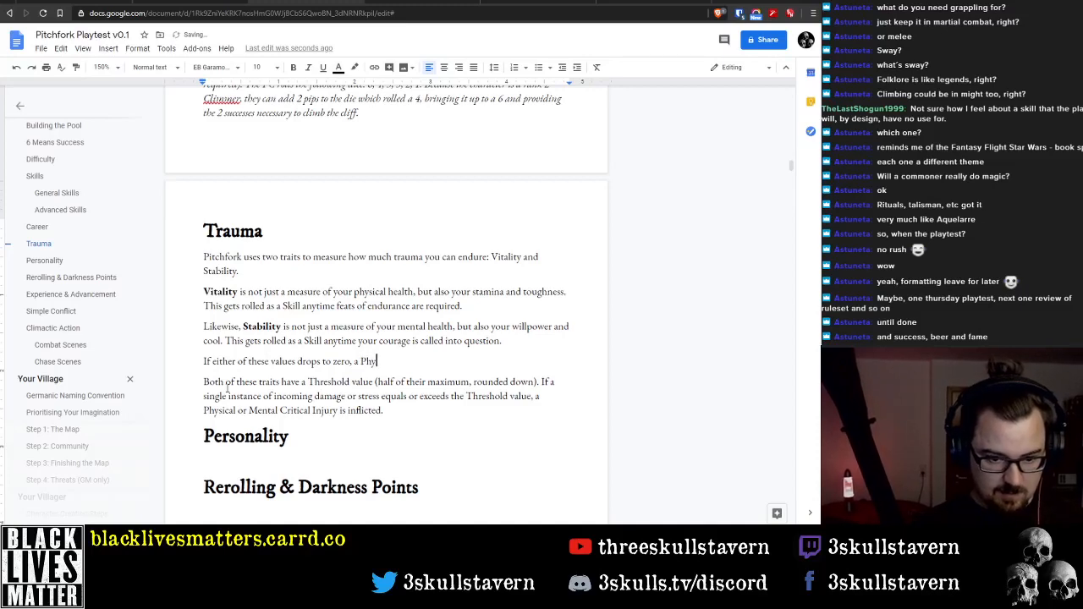
text(sical or Menta)
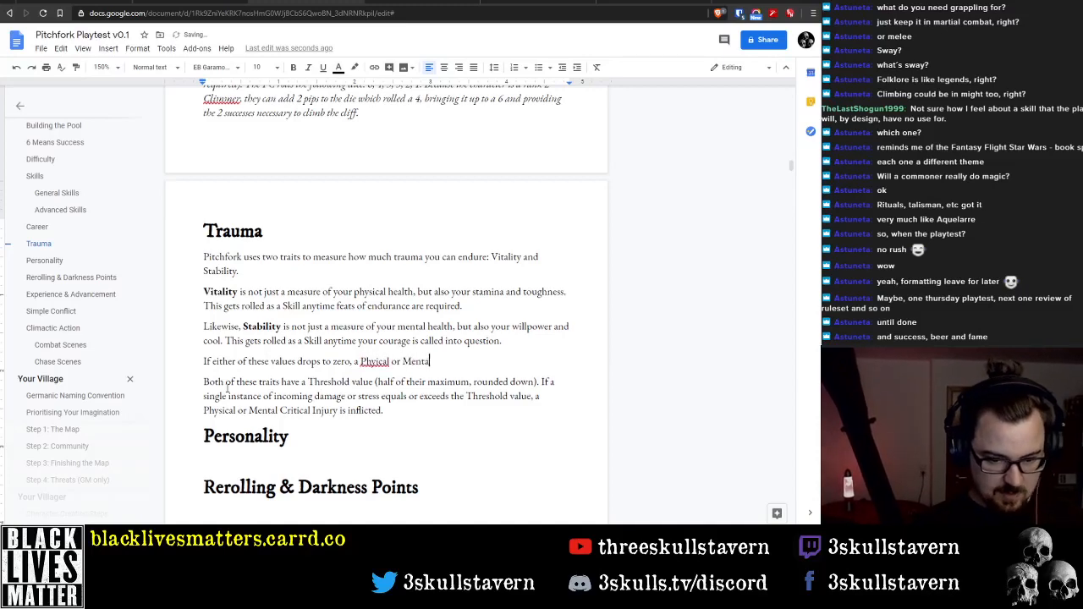
text(l Critical Injury in)
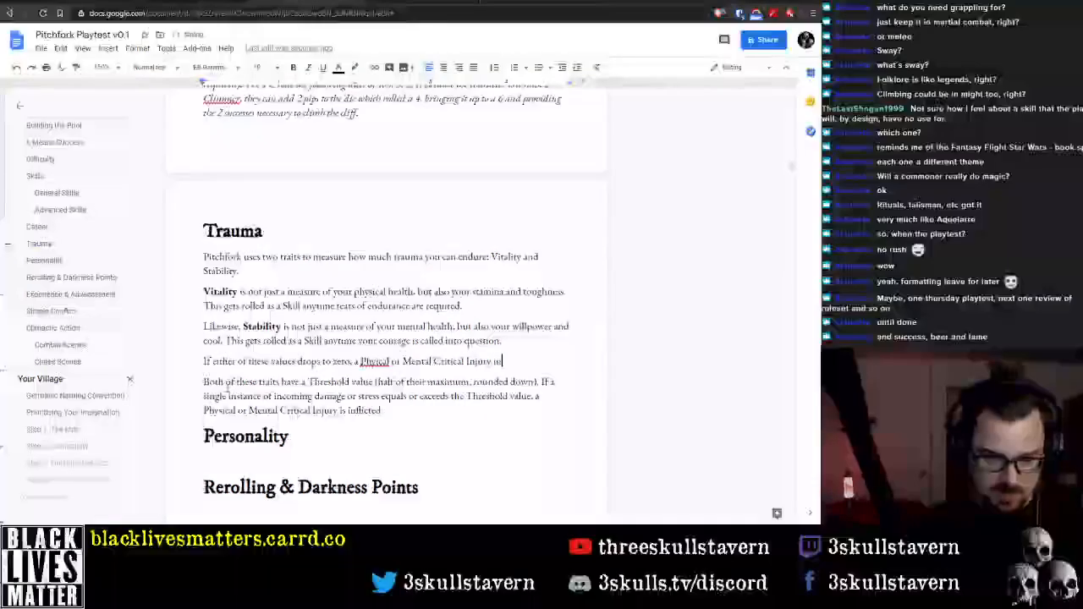
Complete the drops-to-zero sentence with "a Physical or Mental Critical Injury is inflicted."
key(BackSpace)
text(s in)
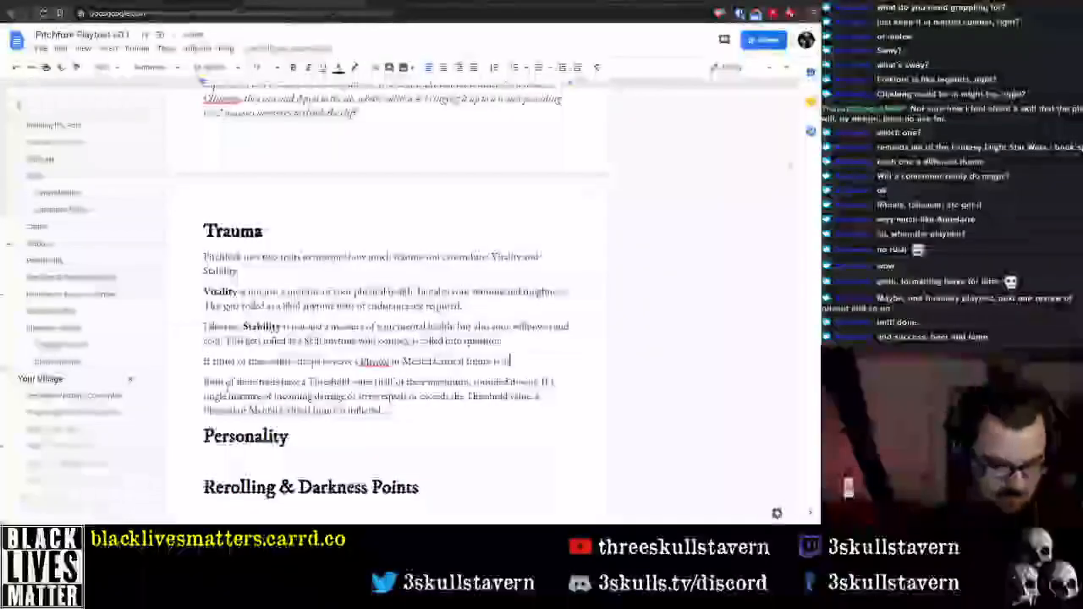
text(flicted.)
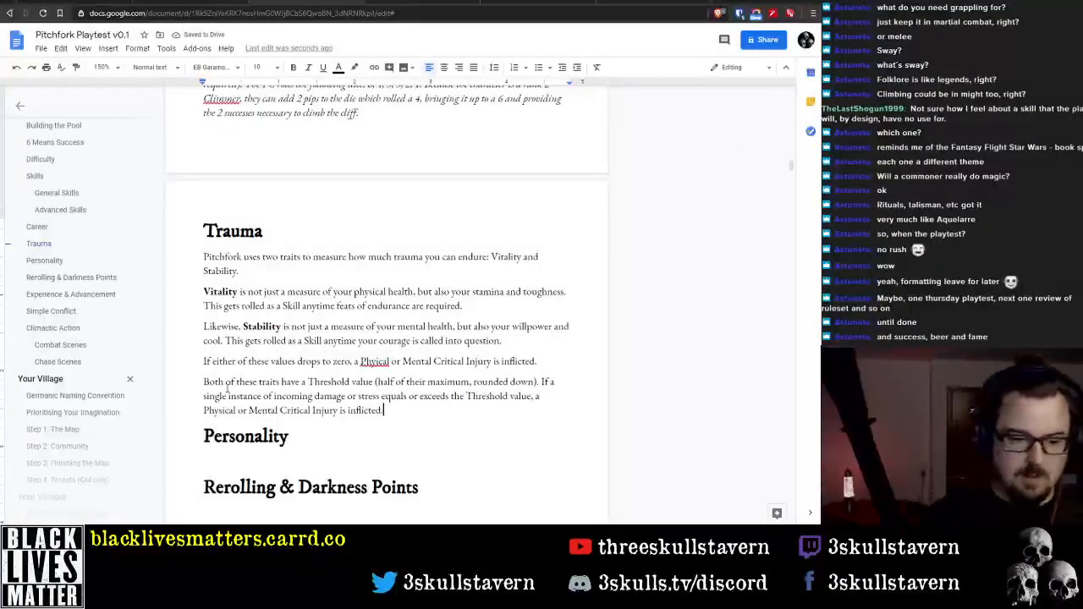
Correct the misspelled word "Phyical" to "Physical" in the drops-to-zero sentence
key(Up)
key(Up)
key(Up)
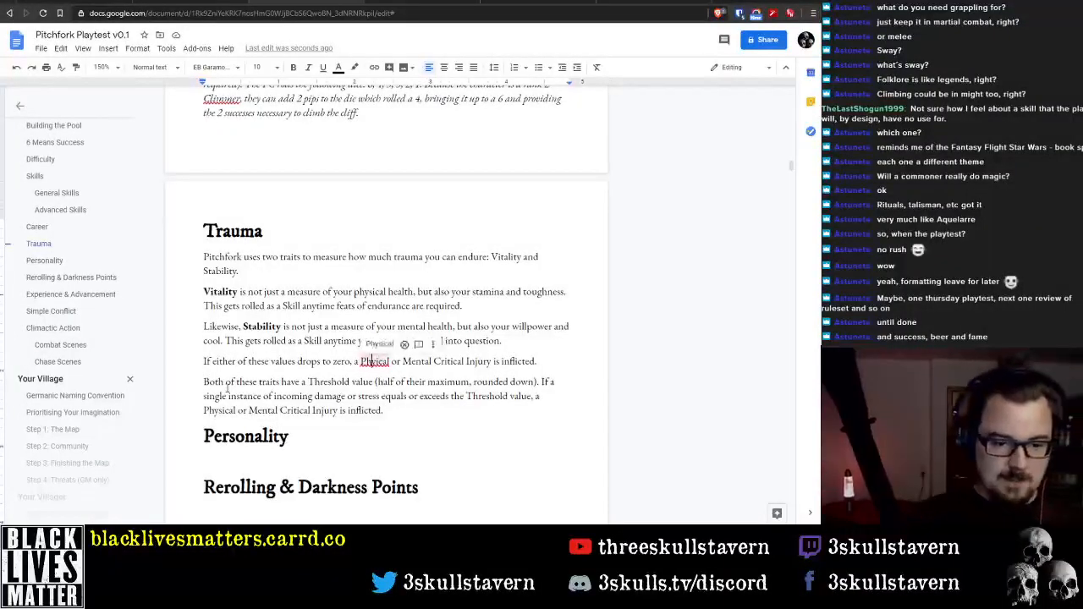
text(s)
key(Down)
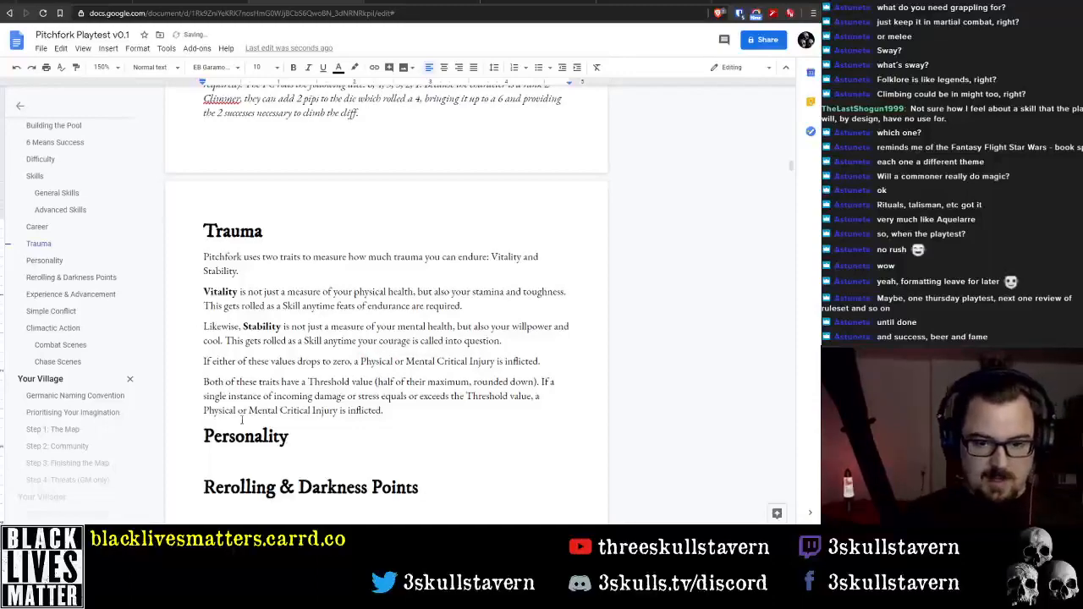
Extend the Trauma section's opening sentence after "Vitality and Stability" with ", ranked somewhere between 5 and 9."
click(271, 271)
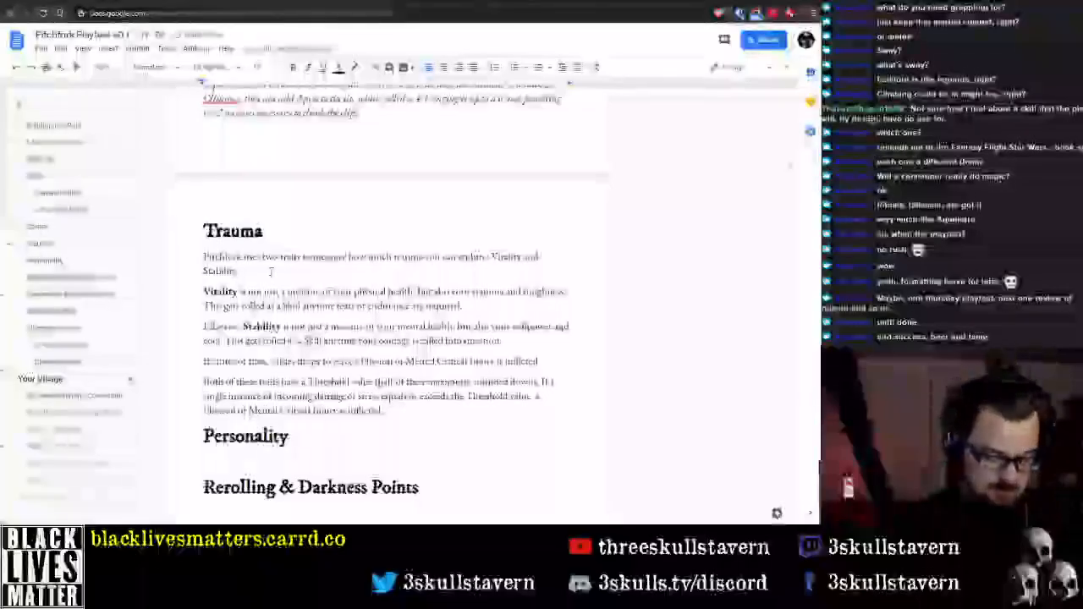
key(BackSpace)
text(, ranked from)
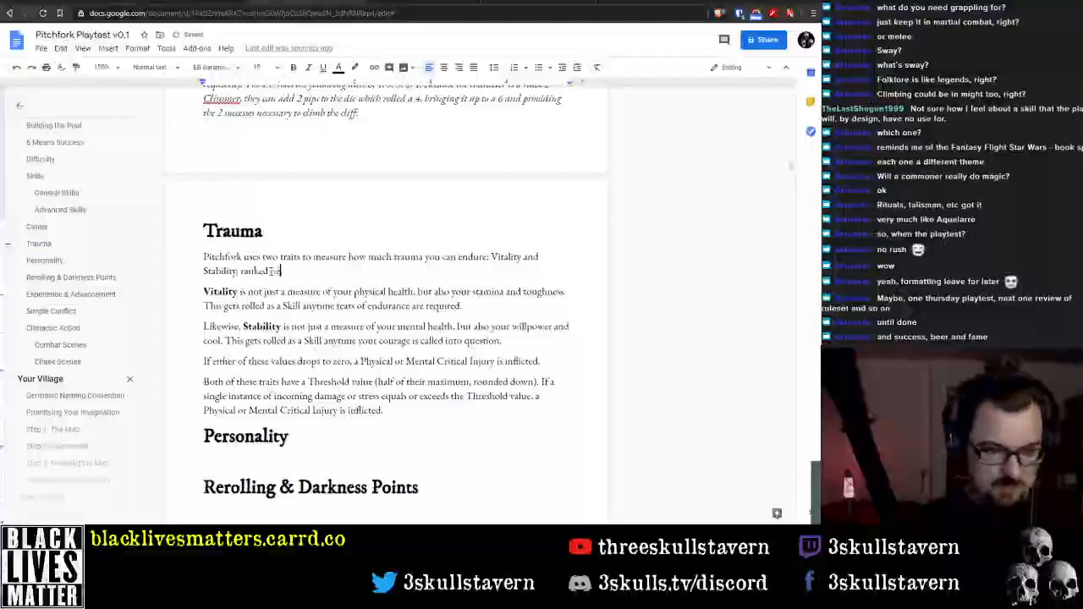
text(en 5 and 9)
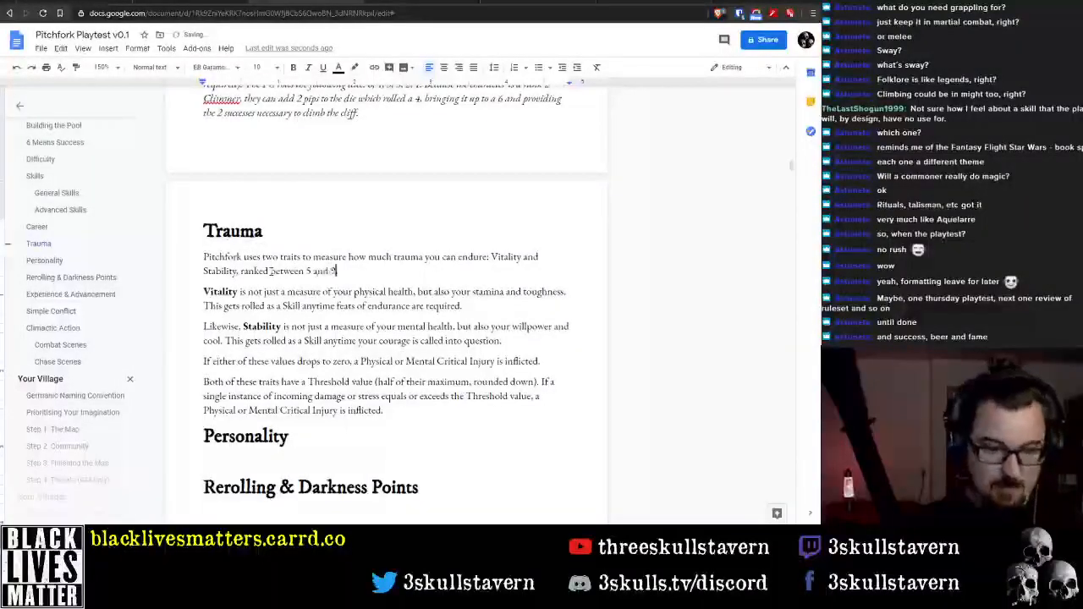
text(.)
click(270, 270)
text(somewhere)
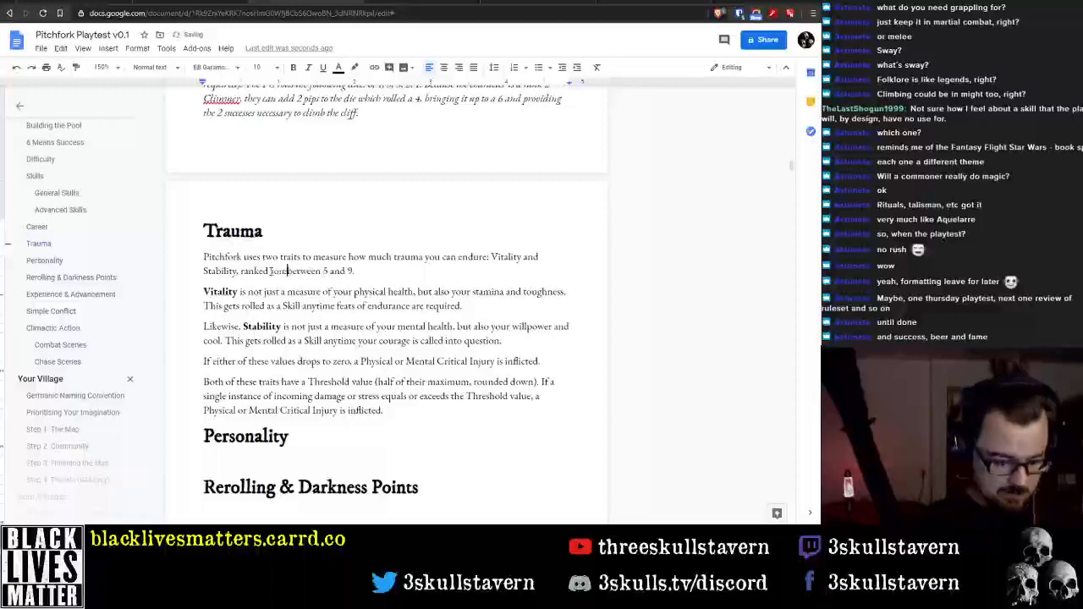
key(Down)
key(Down)
key(Down)
key(Down)
key(Down)
key(Down)
key(Down)
key(Down)
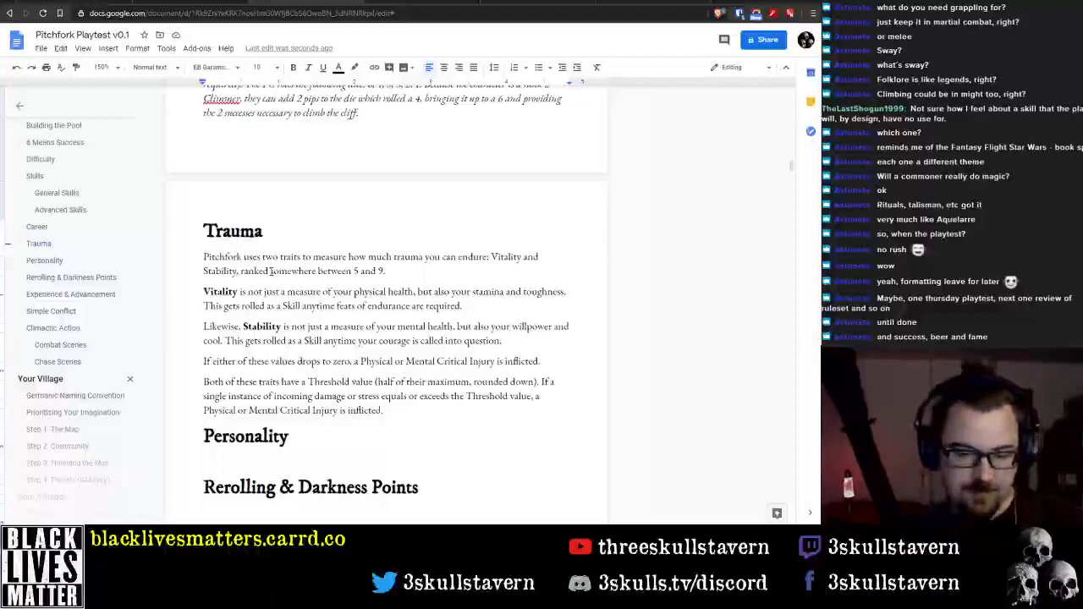
Begin the text under the Personality heading with "Villagers in Pitchfork are more than just a set of numbers,"
click(327, 456)
text(Y)
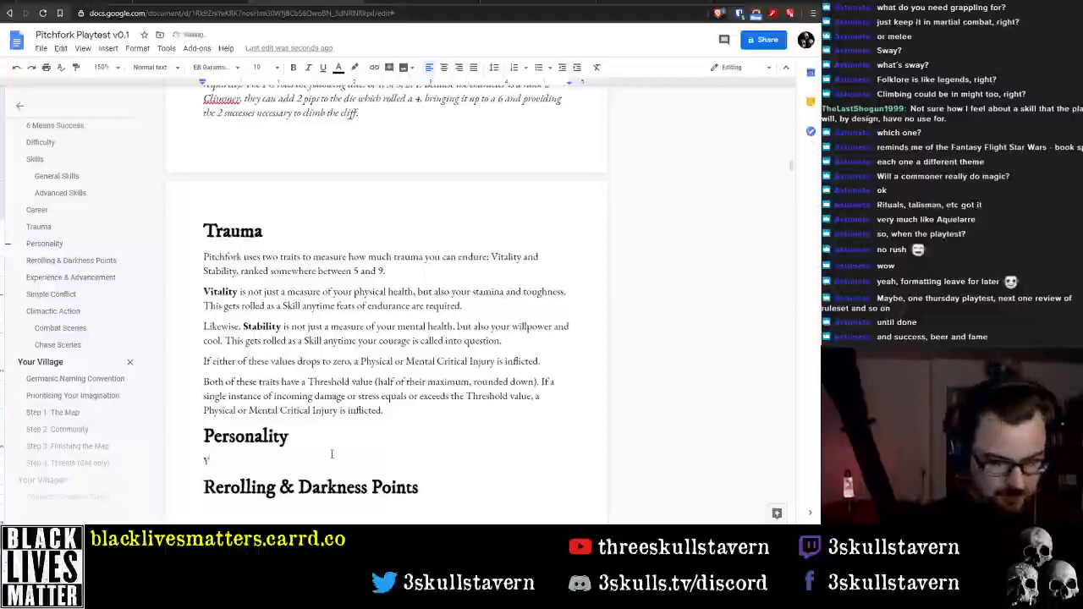
key(BackSpace)
text(Villager)
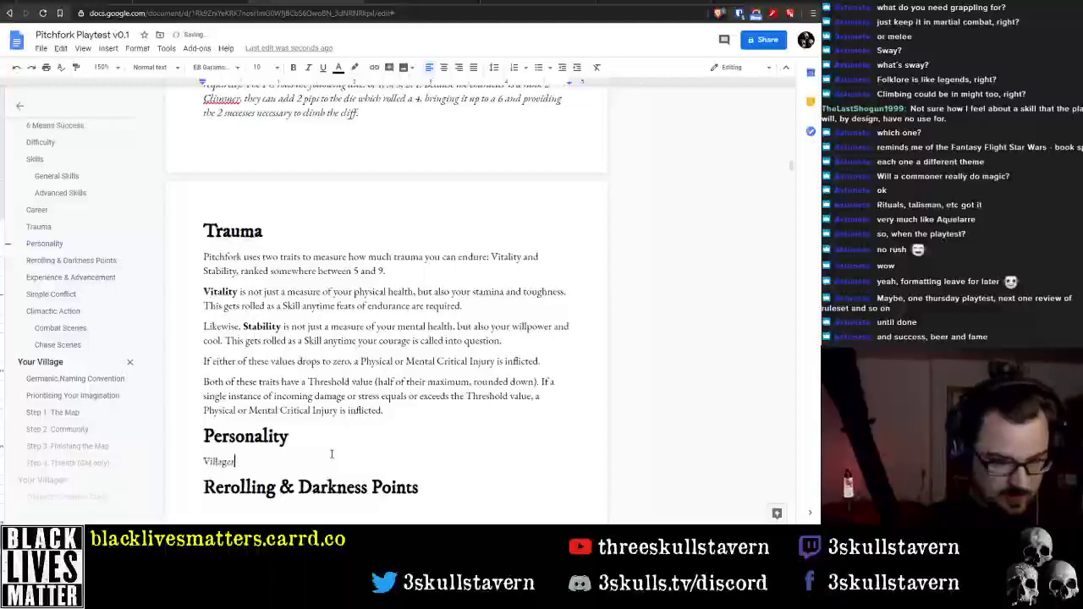
text(s in Pitchfo)
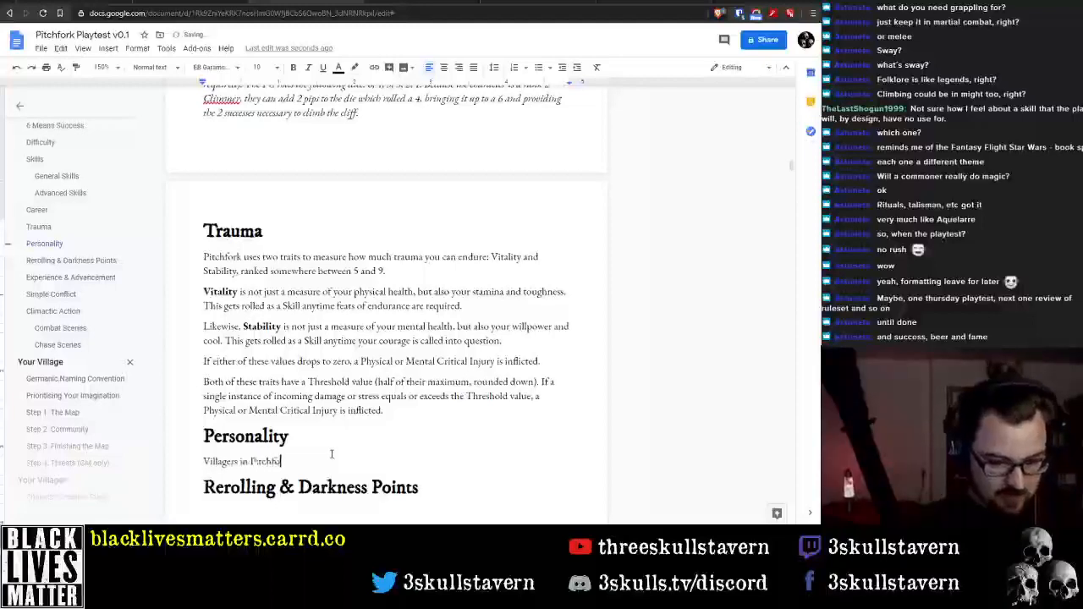
text(rk are more than )
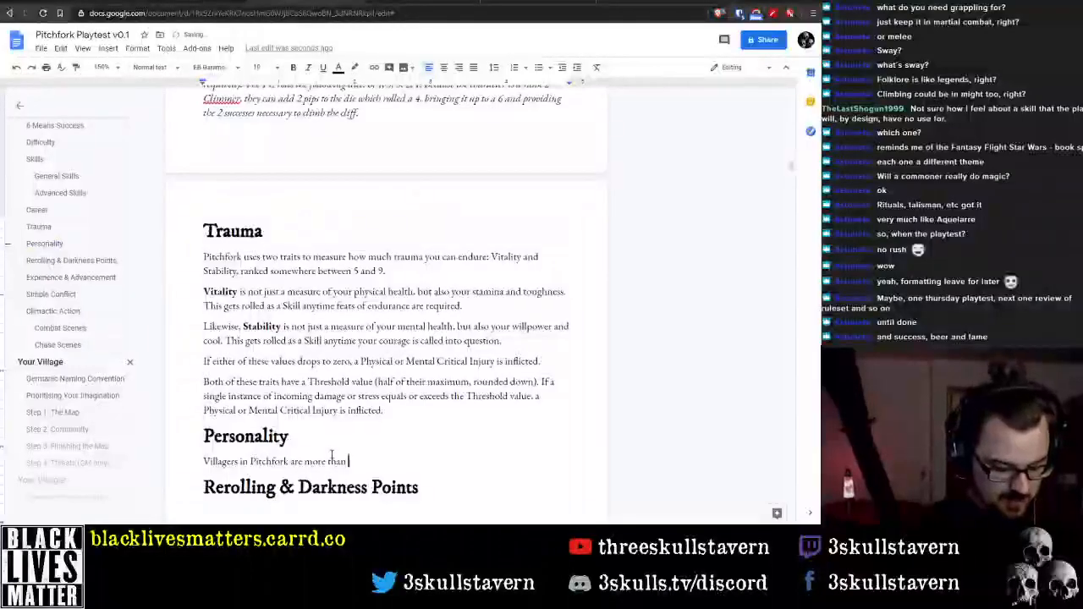
text(just a set of n)
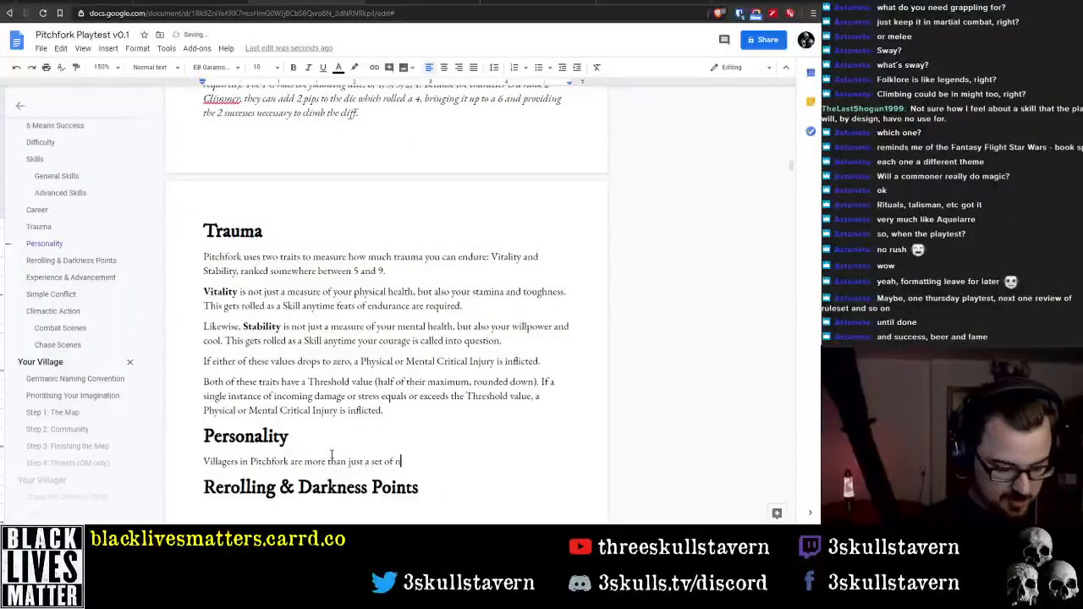
text(umbers, they a)
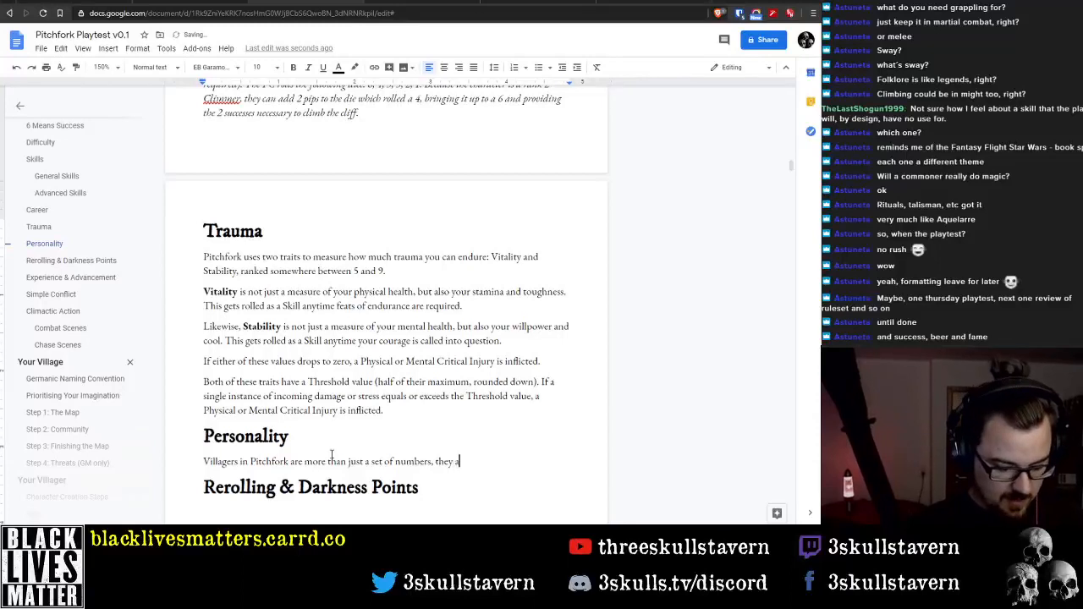
text(lso have a )
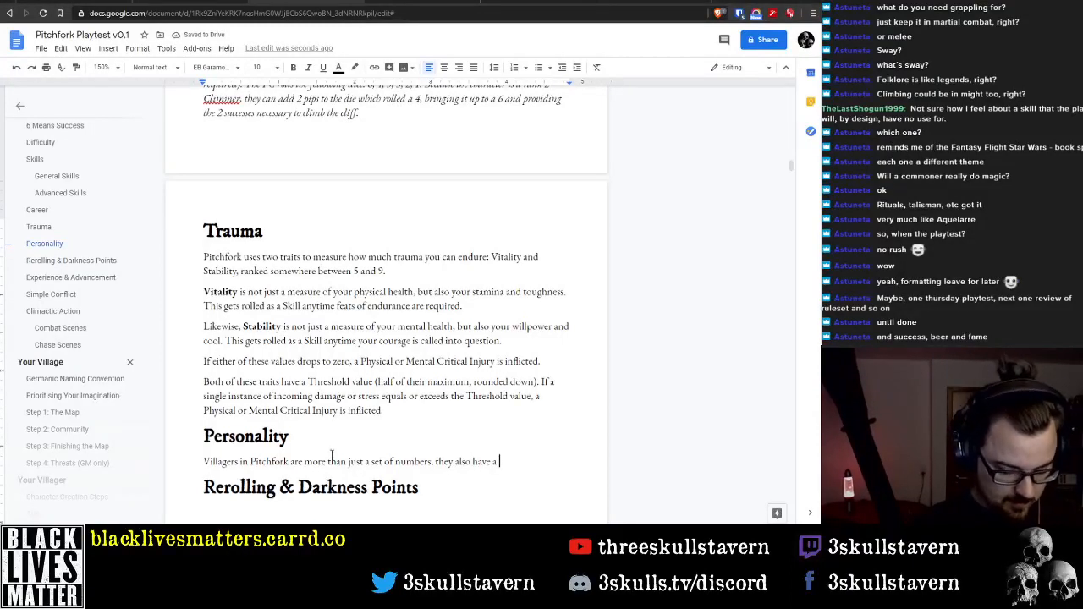
text(number of)
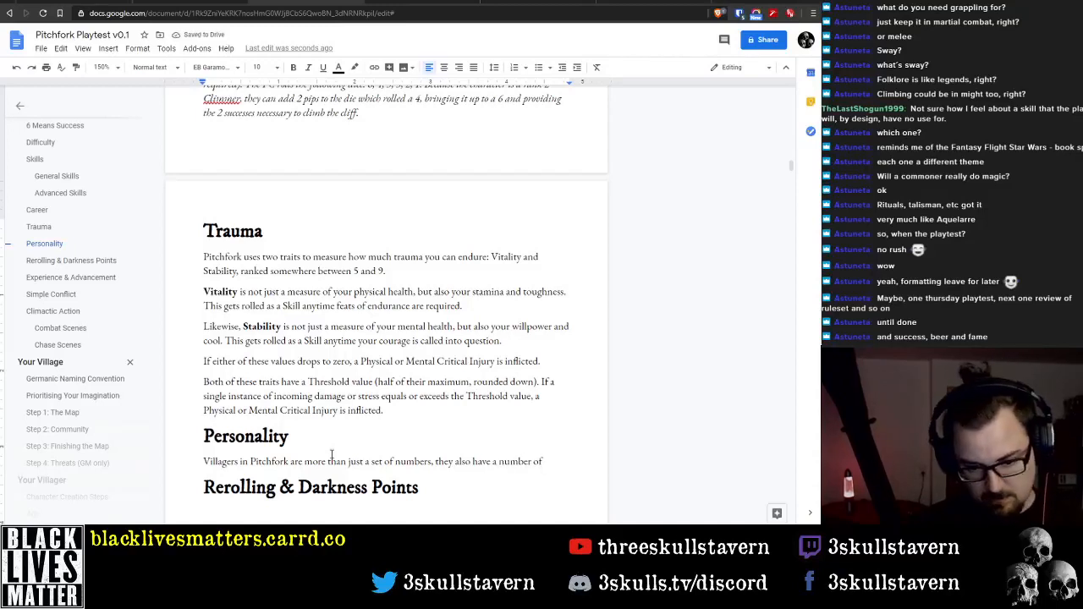
Replace the word "numbers" in the Personality sentence with "Skills & Careers" and return to the end of the line
key(ctrl+shift+Left)
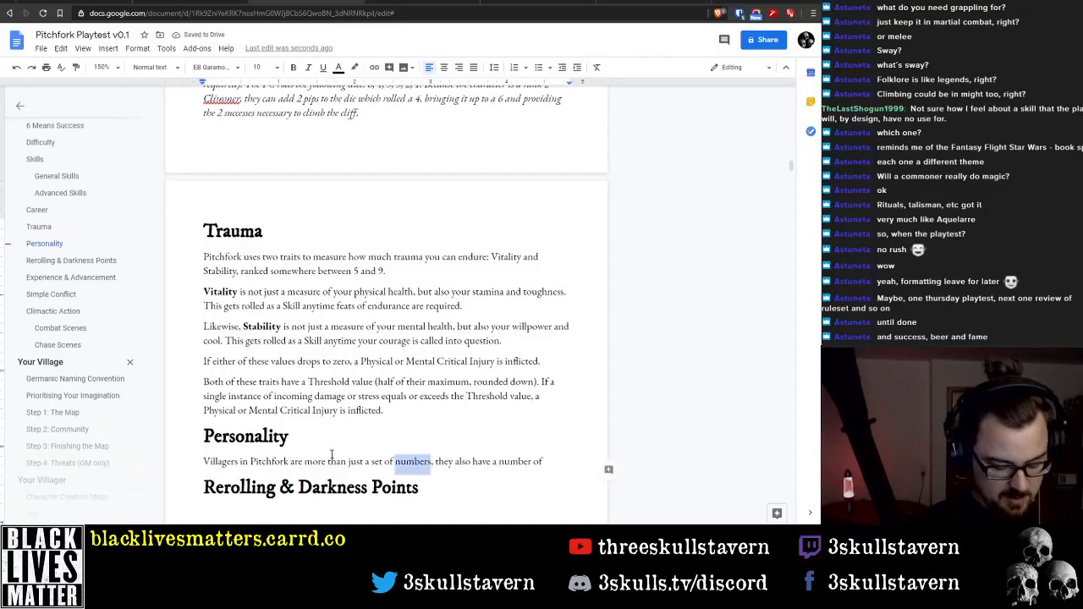
text(Skills)
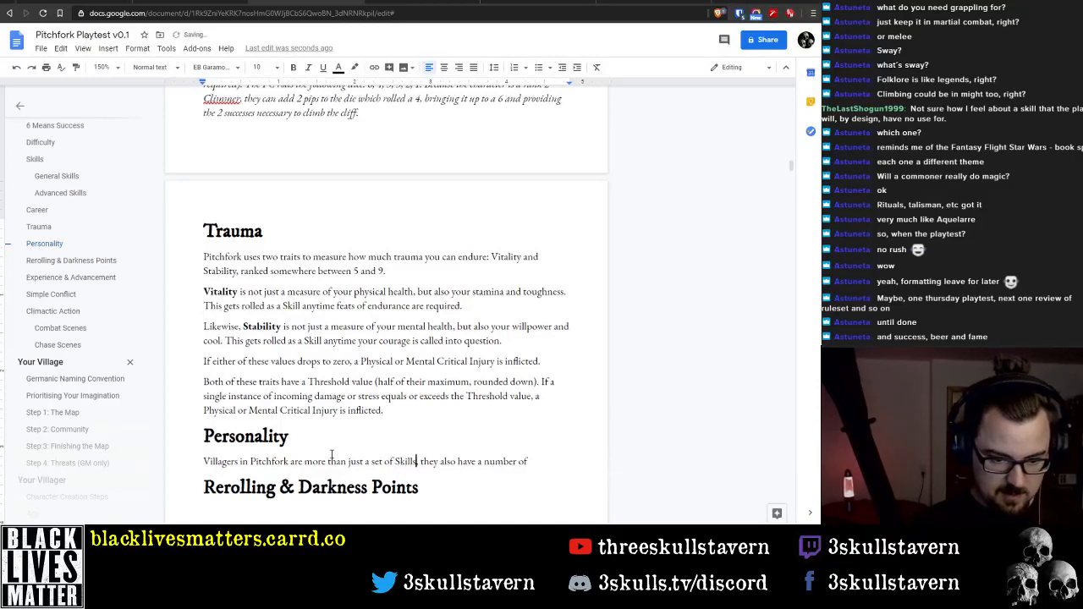
text(,)
text( & Careers)
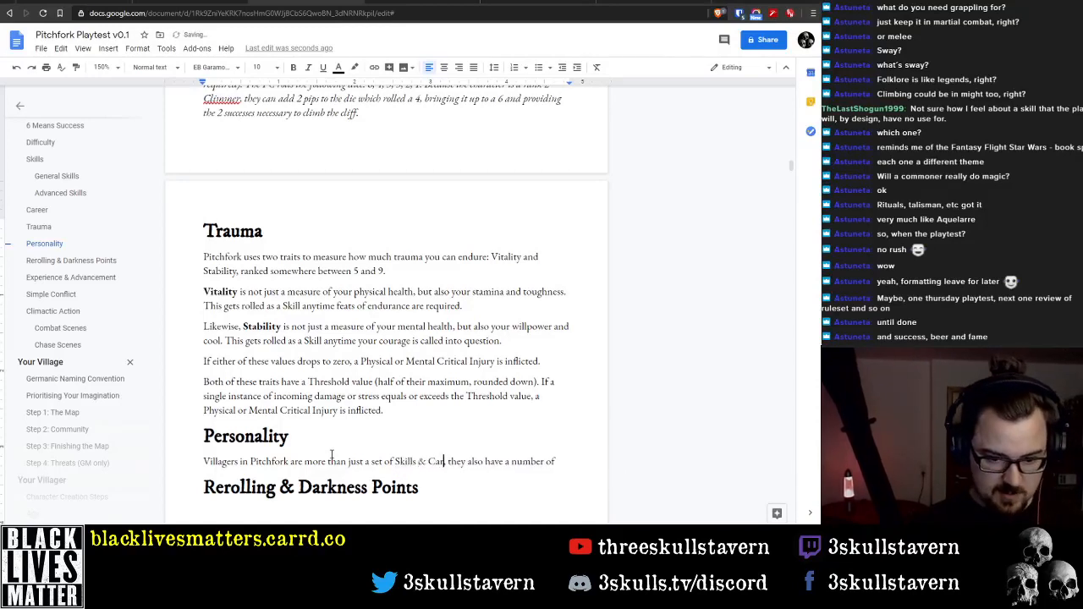
key(End)
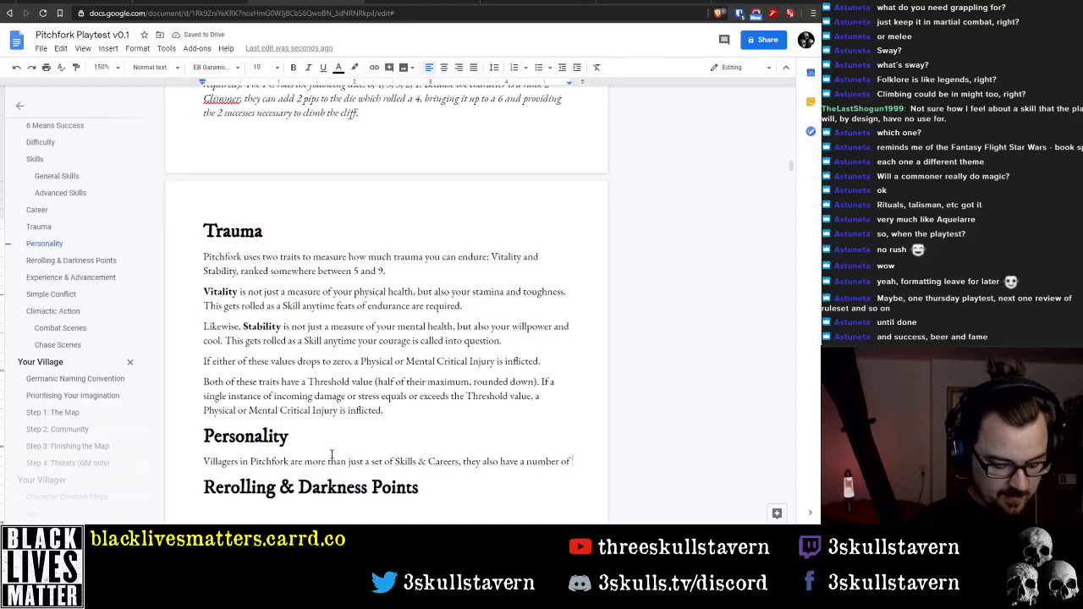
Finish the Personality sentence with "personality traits." and begin the following one with "These are used to add"
text(personality)
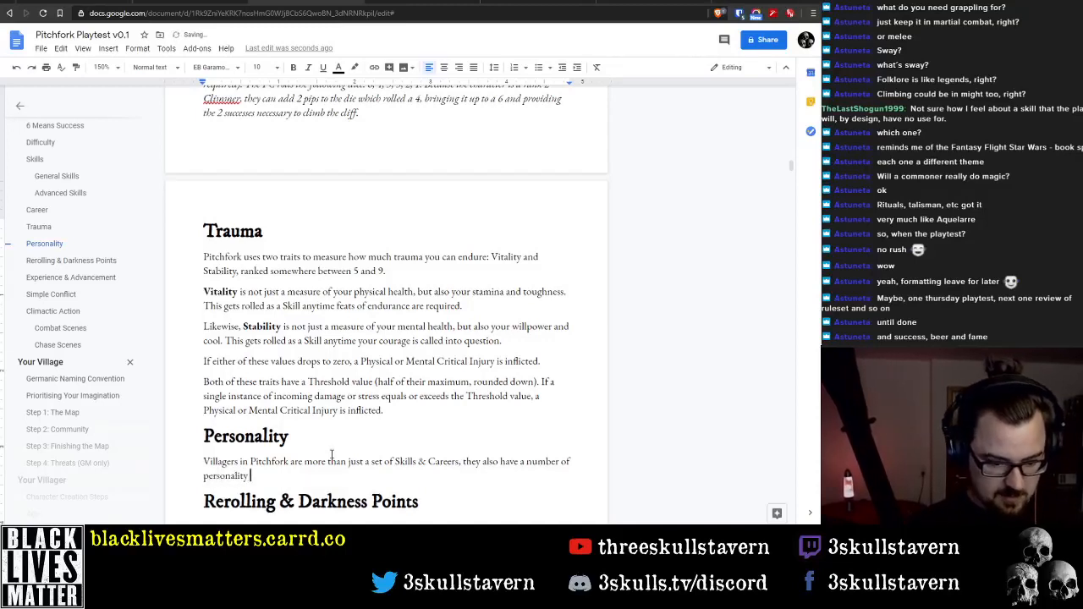
text( traits)
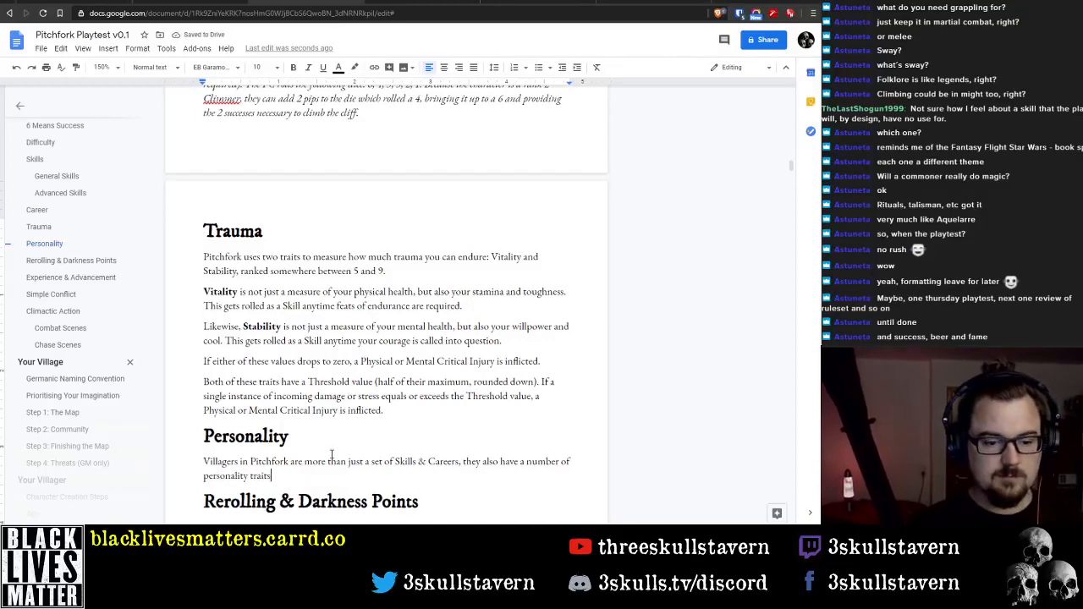
text(. These )
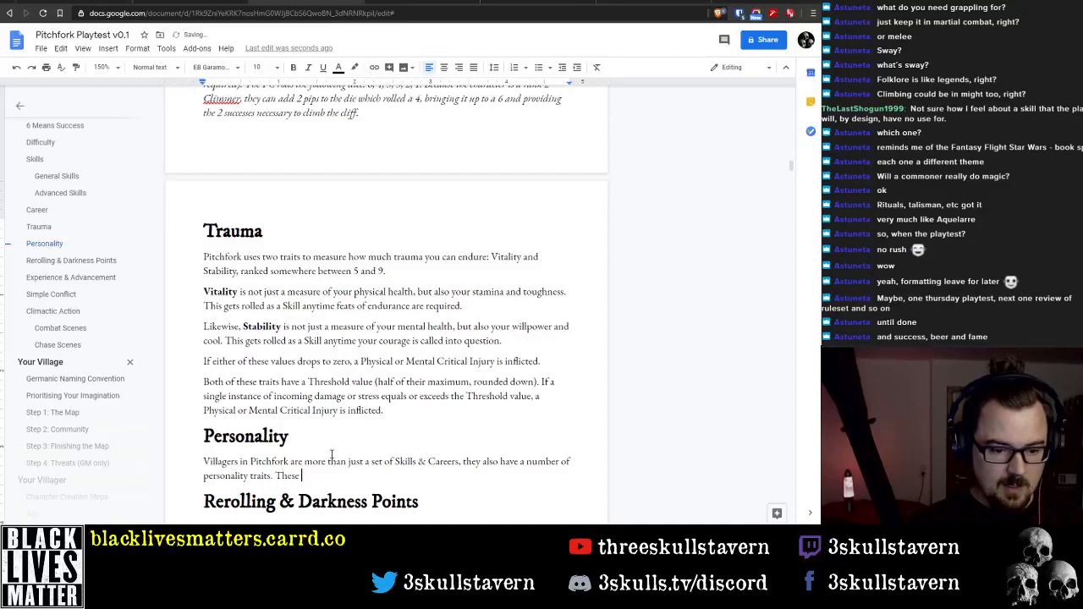
text(are)
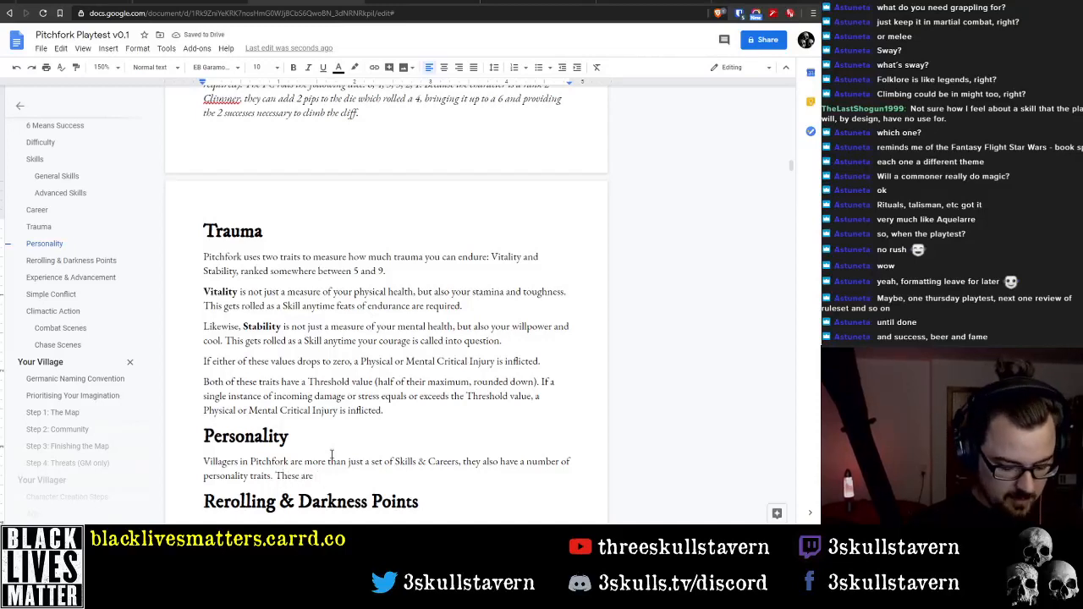
text( used to a)
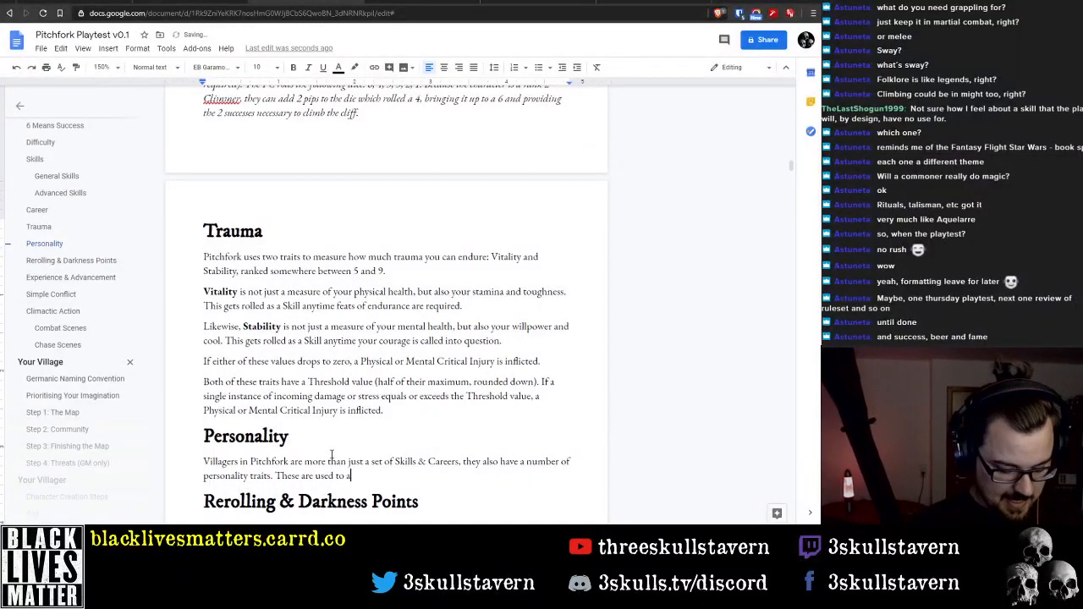
text(dd)
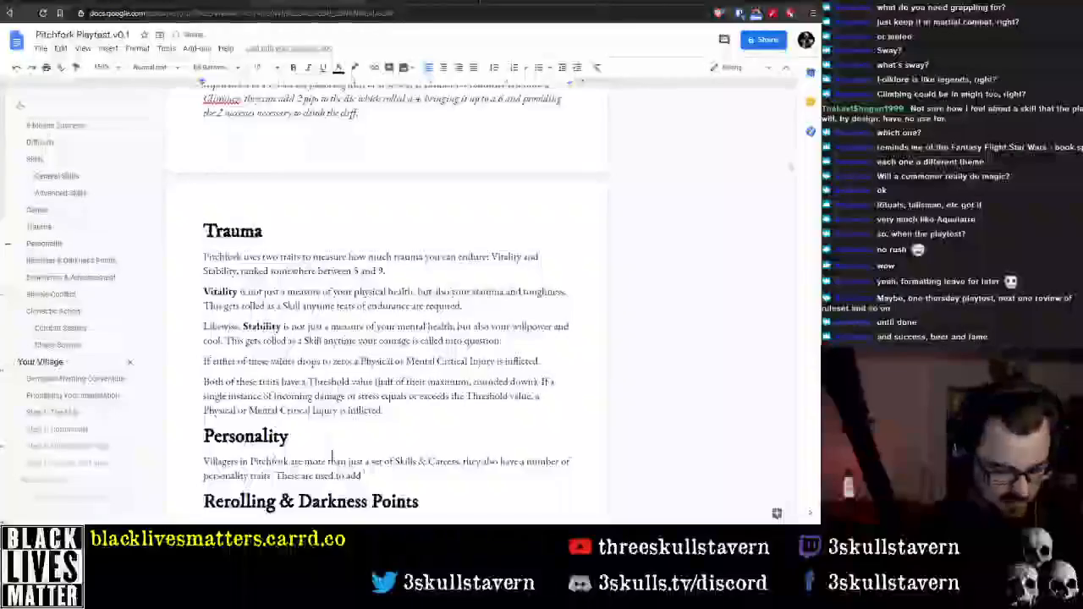
text( some bac)
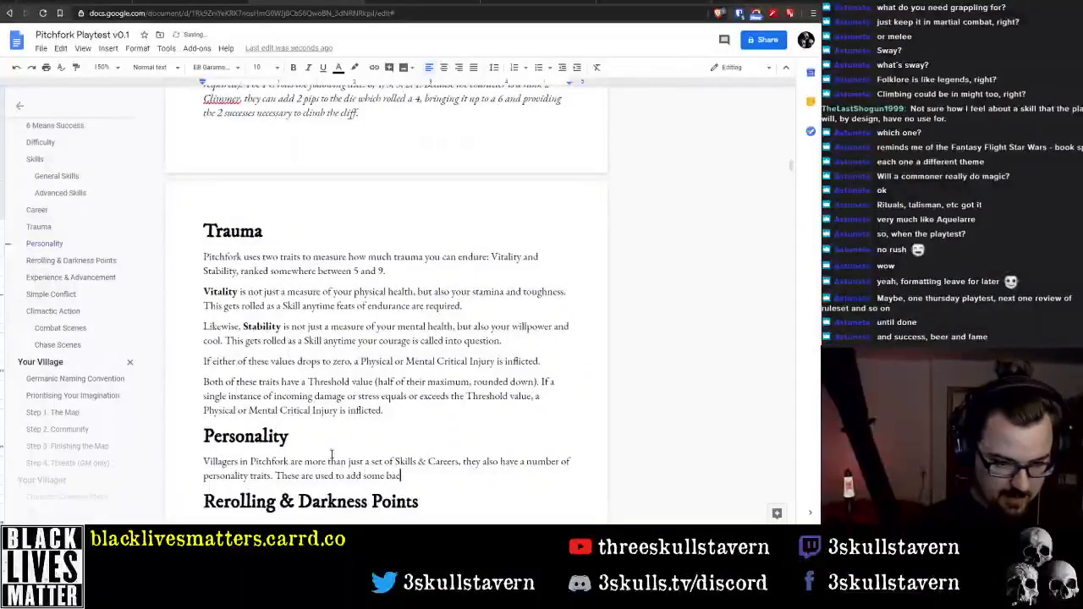
text(kground flavour)
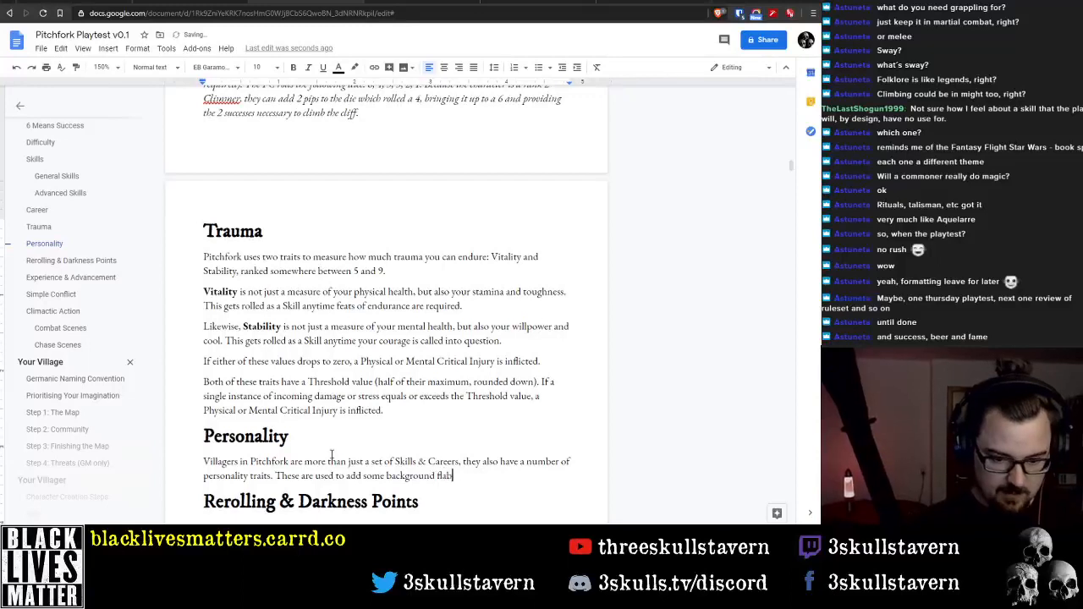
Continue the second Personality sentence with "some background flavour to your character, but are also"
key(BackSpace)
key(BackSpace)
key(BackSpace)
key(BackSpace)
text(av)
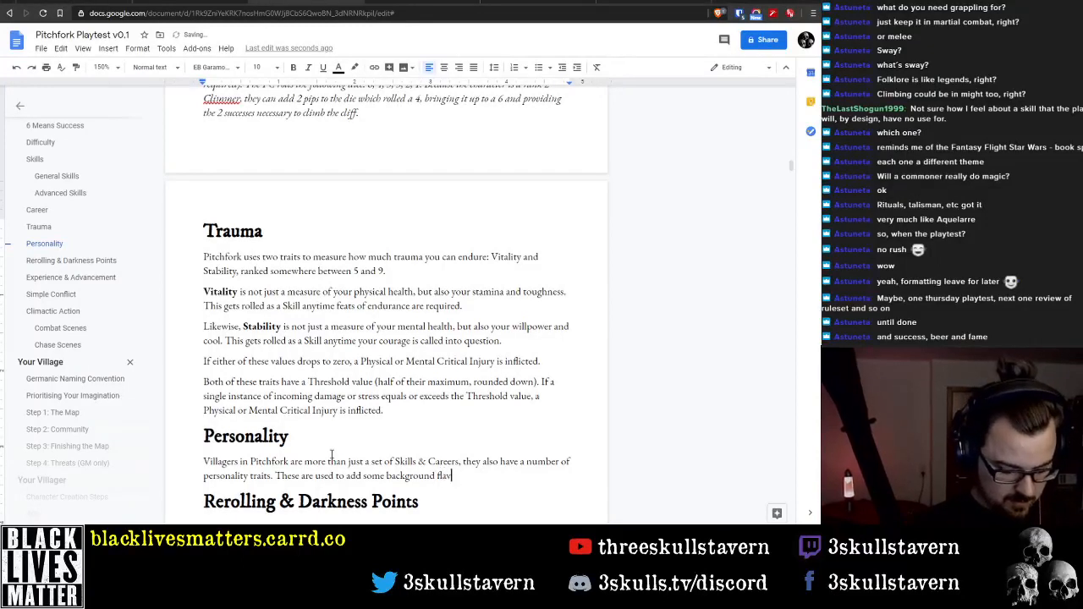
text(our to your charact)
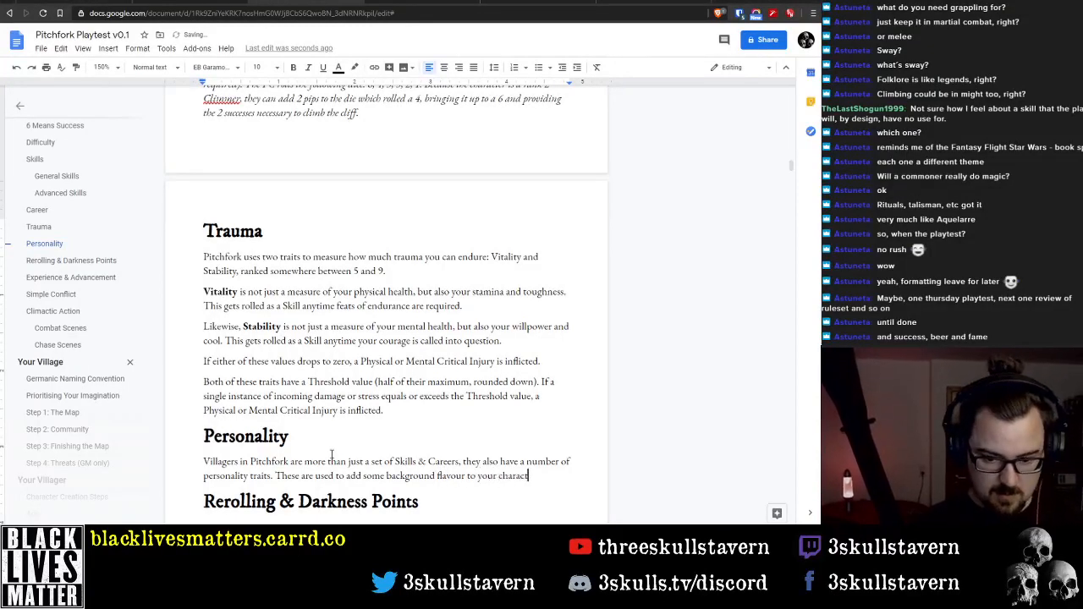
text(er, but are also)
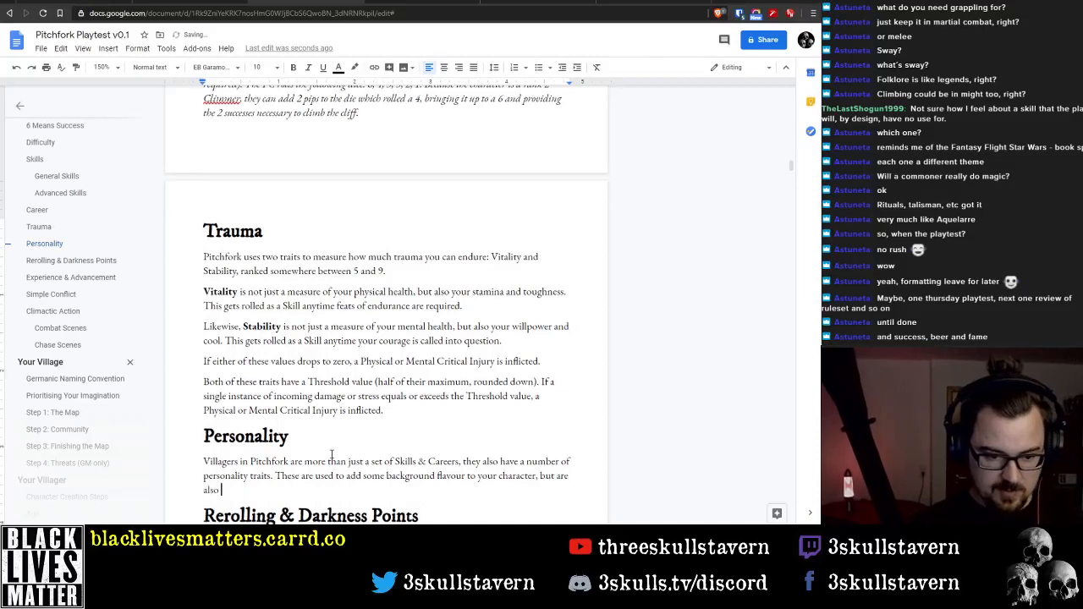
Reword the second Personality sentence to "These are not only used to add background flavour to your character, but also"
key(Up)
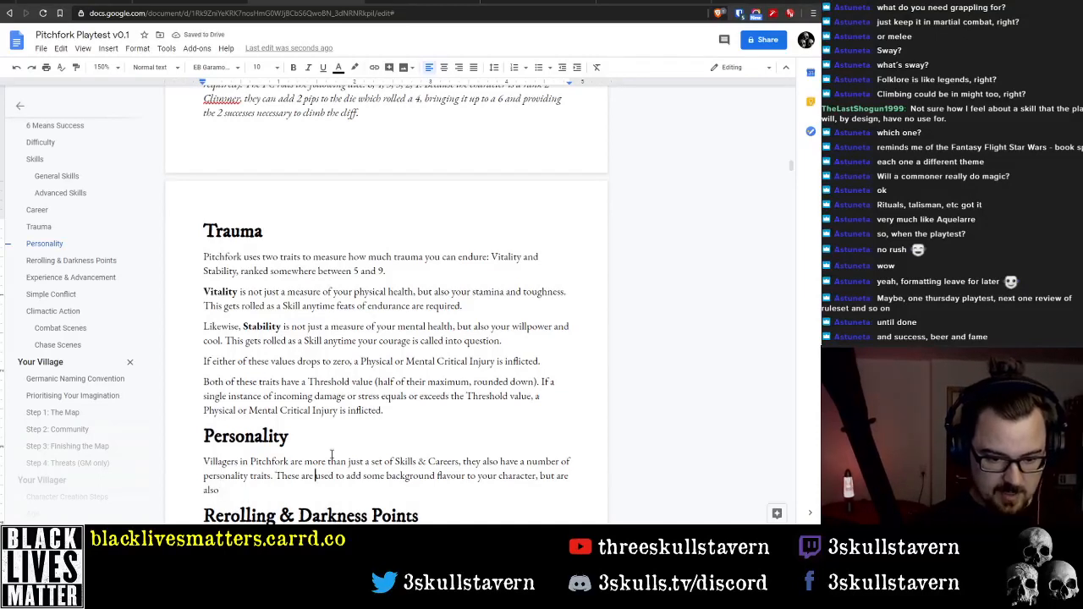
text(not only)
key(End)
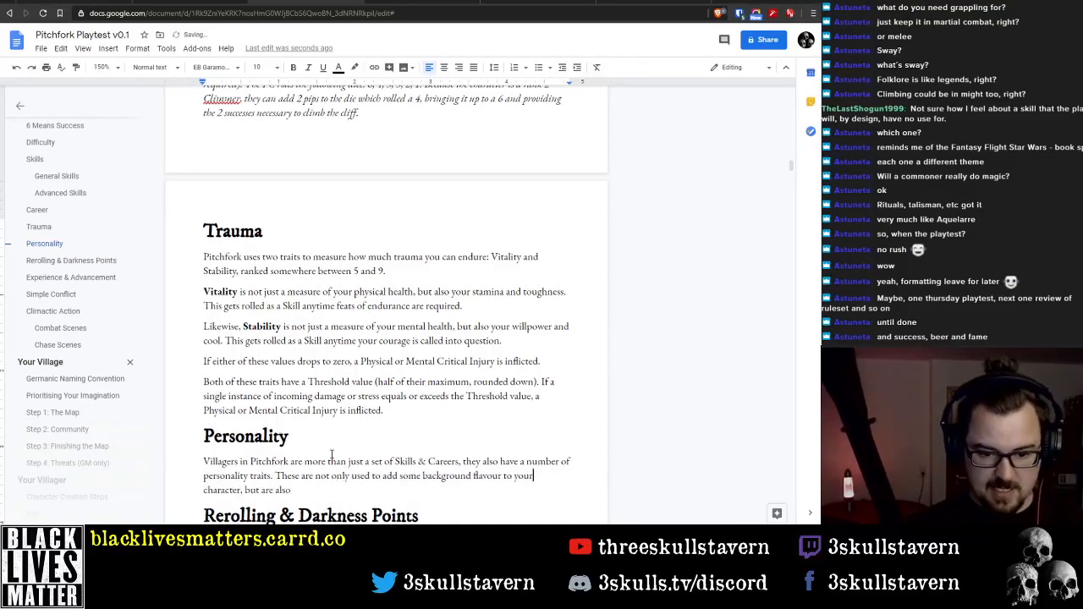
key(ctrl+Left)
key(ctrl+Left)
key(ctrl+Left)
key(ctrl+BackSpace)
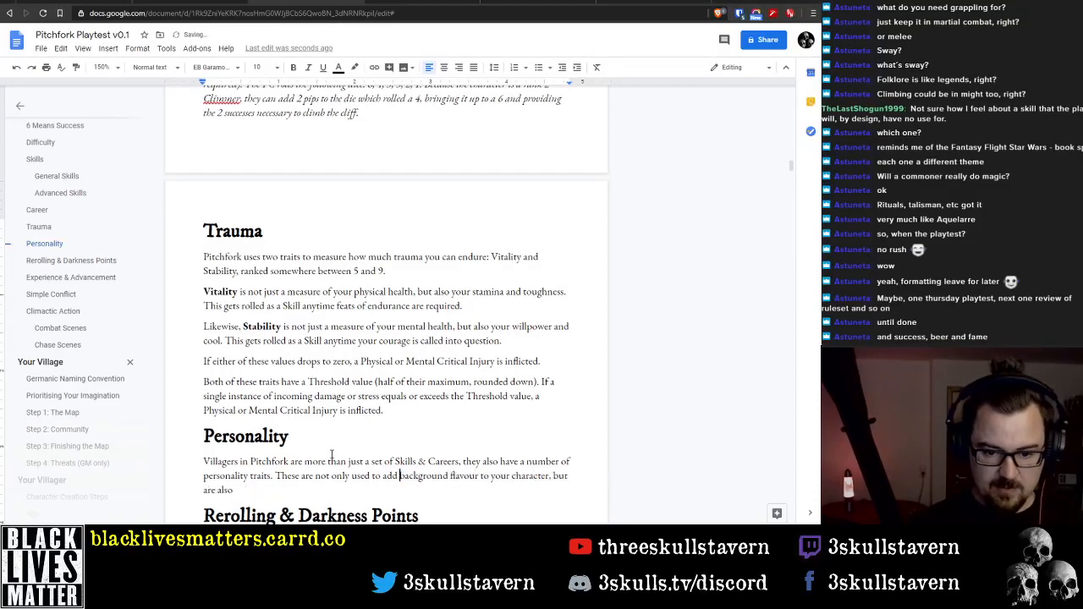
key(ctrl+Delete)
key(End)
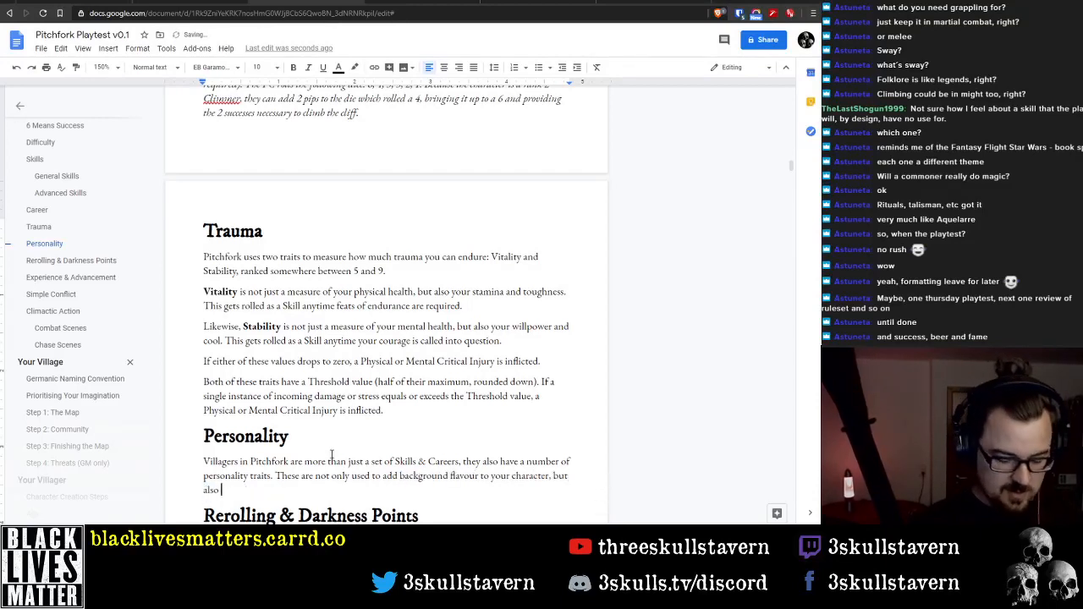
Complete the second Personality sentence with "to provide opportunities to earn Experience Points."
text(to provide )
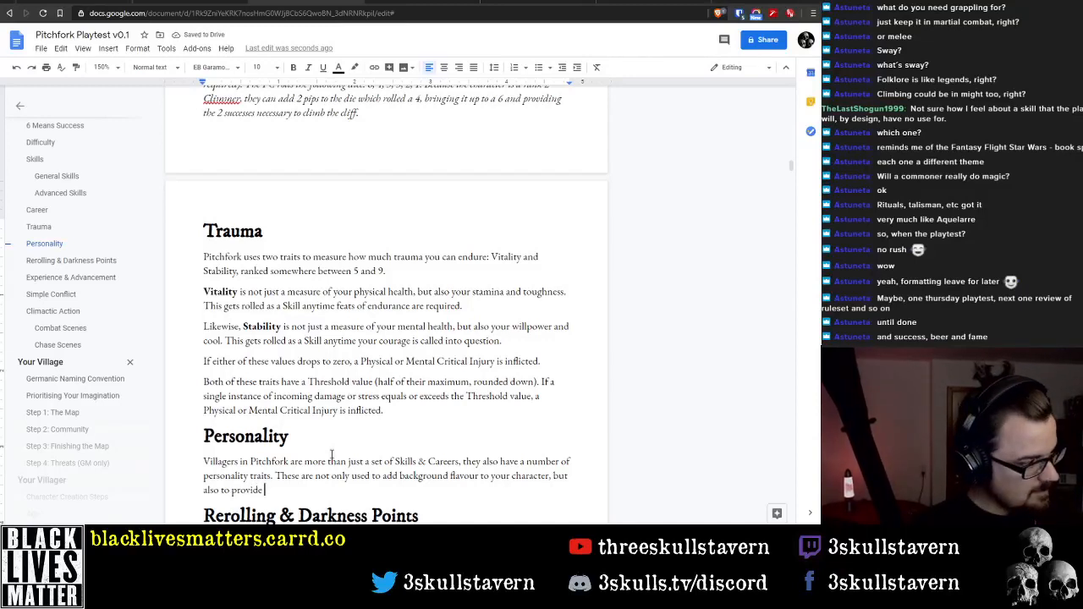
text(opportuna)
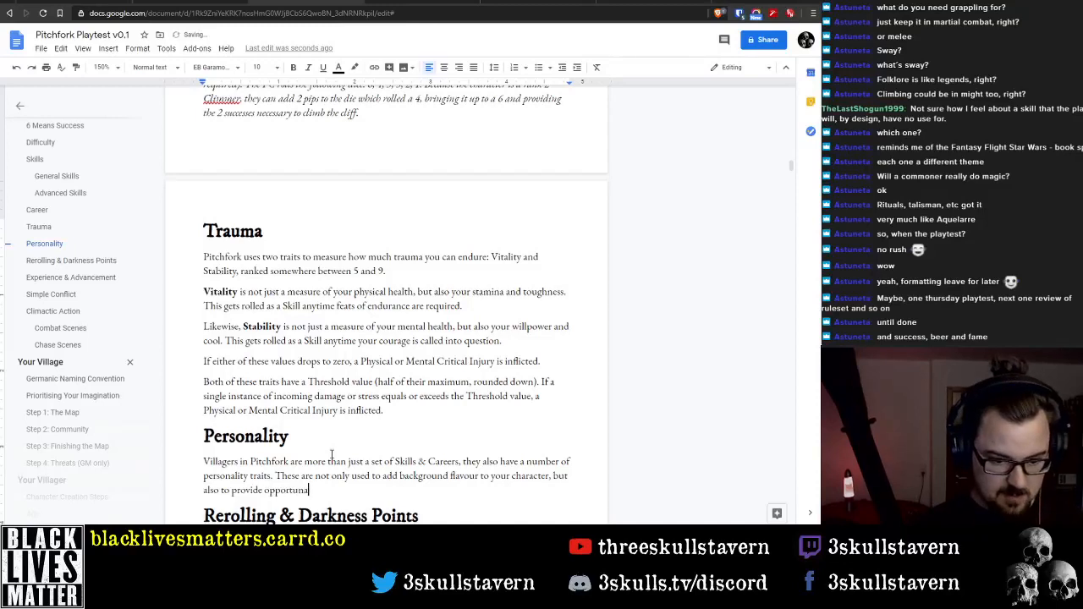
key(BackSpace)
key(BackSpace)
text(nities to)
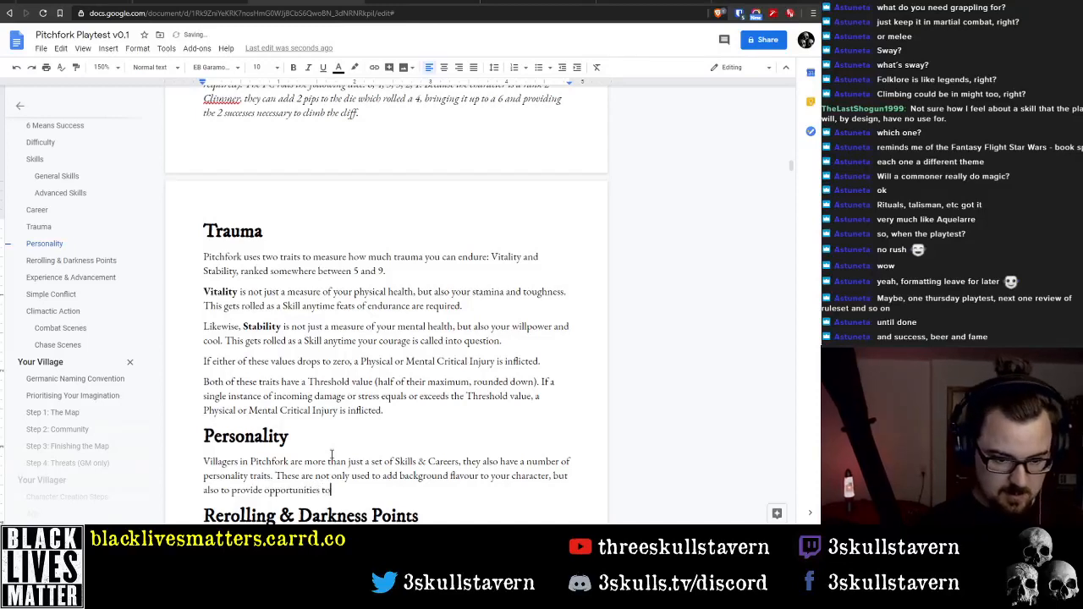
text( earn )
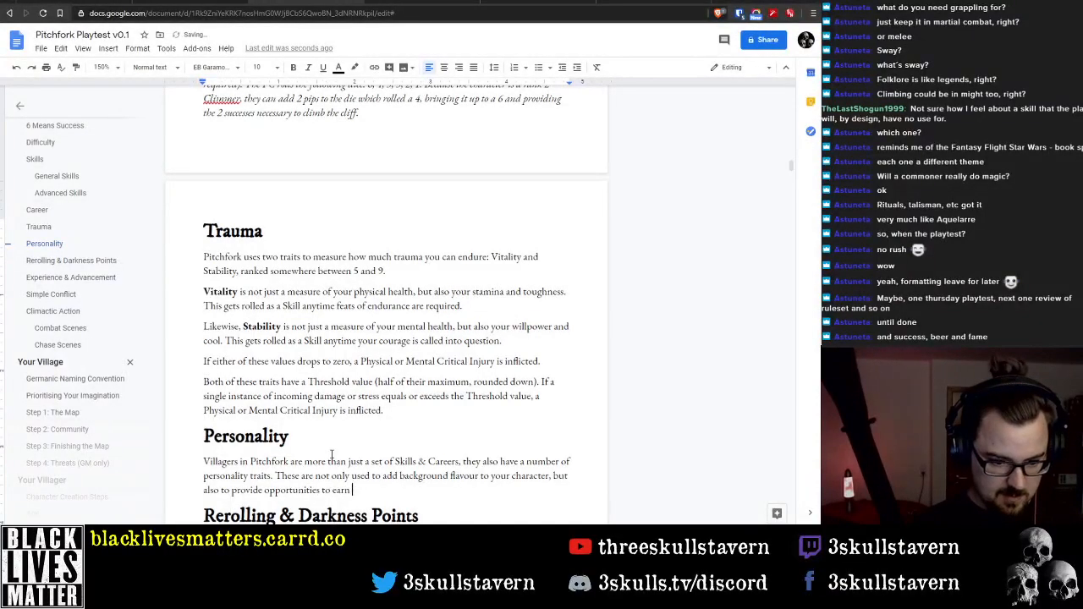
text(Experience POint)
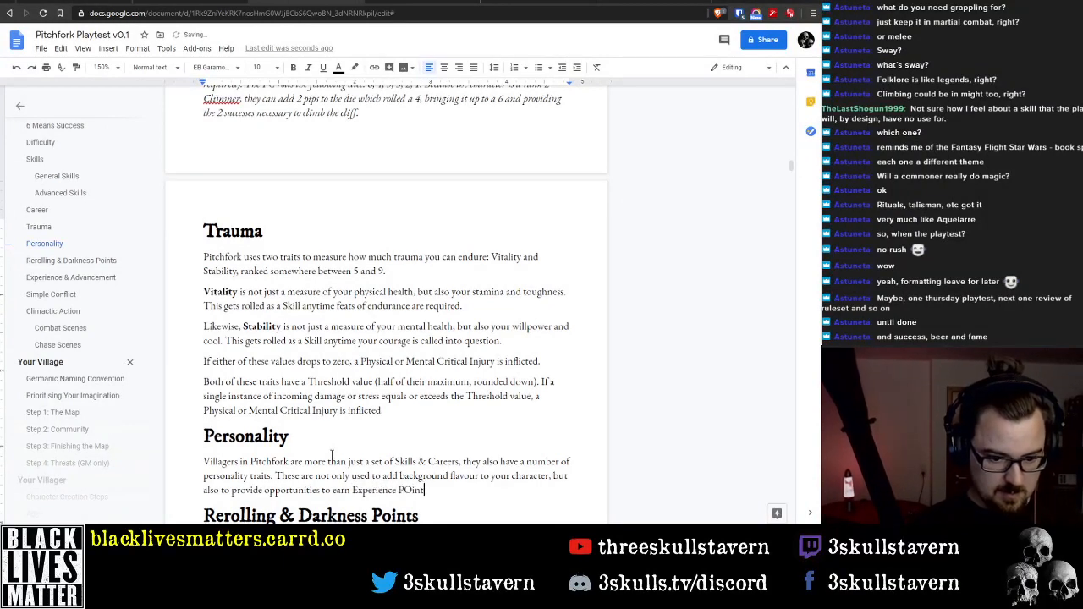
key(BackSpace)
key(BackSpace)
key(BackSpace)
key(BackSpace)
text(oints)
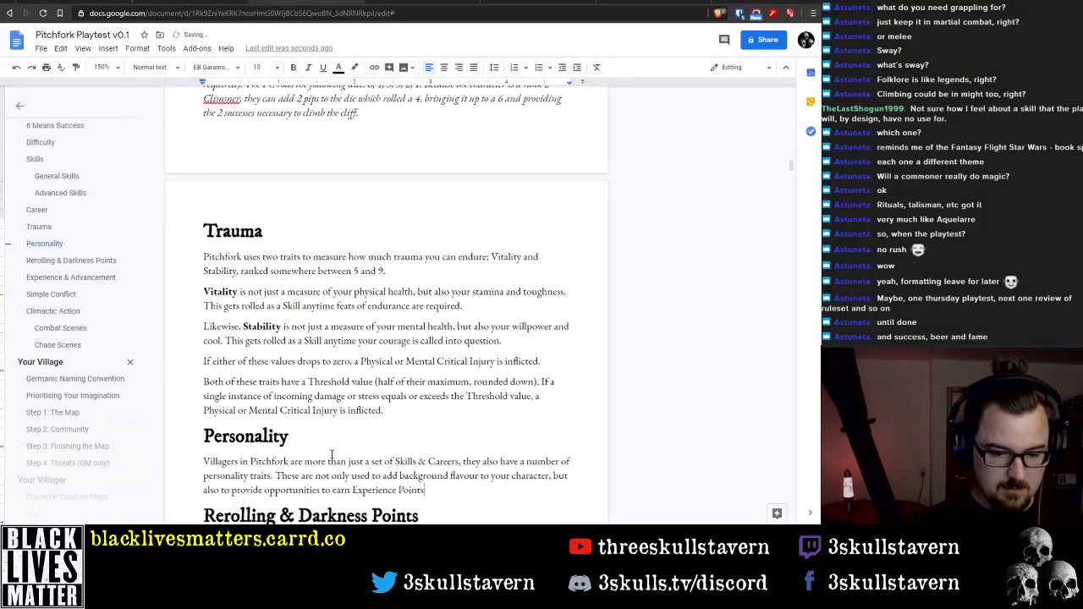
text(.)
Remove the word "Points" so the Personality paragraph ends with "earn Experience."
key(Down)
key(Down)
key(Down)
key(Down)
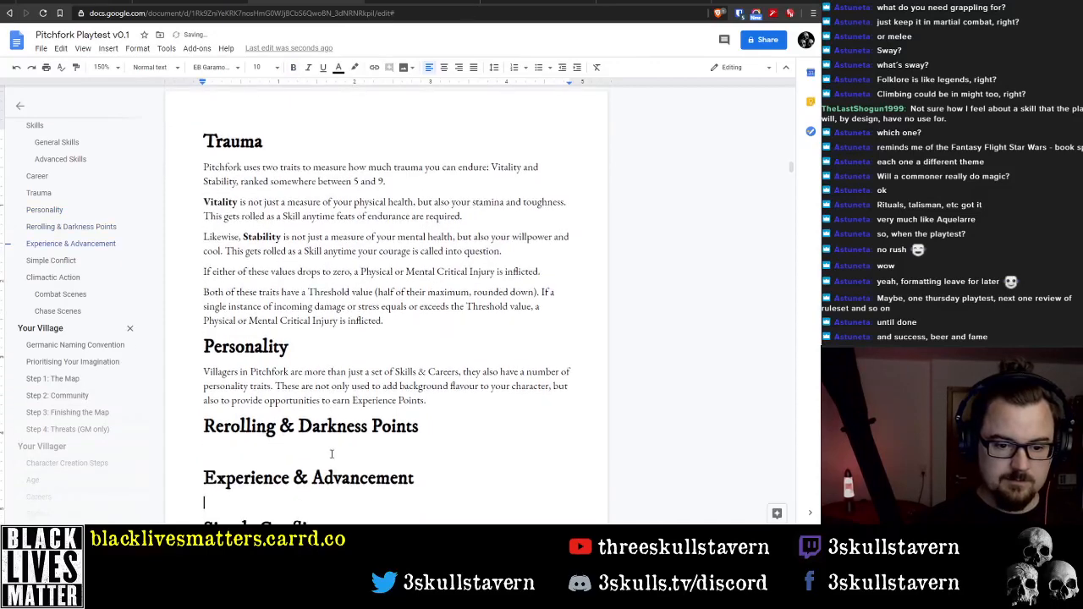
key(Up)
key(Up)
key(Up)
key(Up)
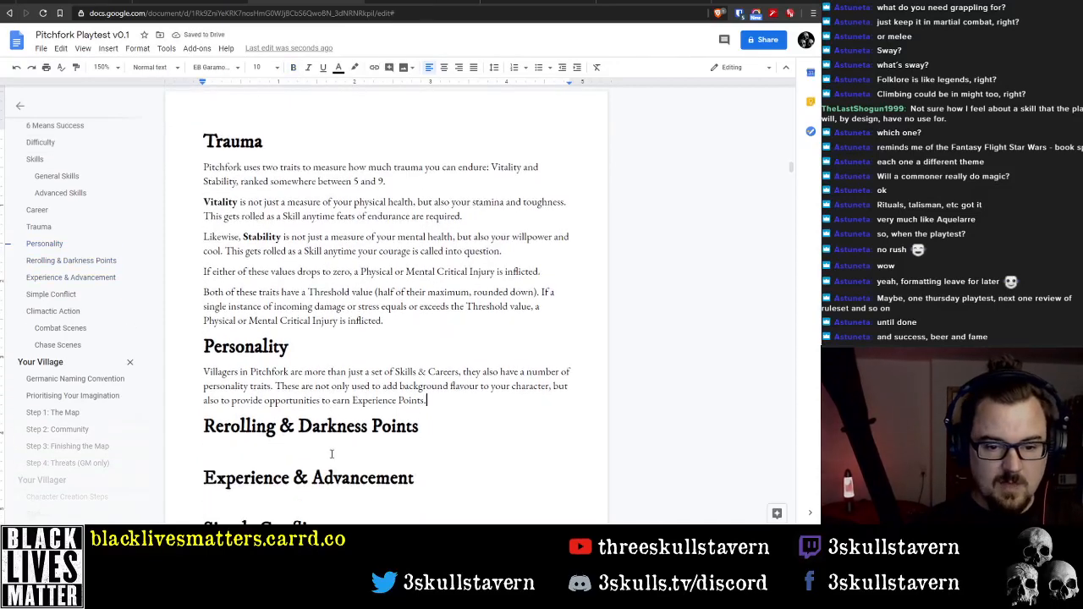
key(ctrl+BackSpace)
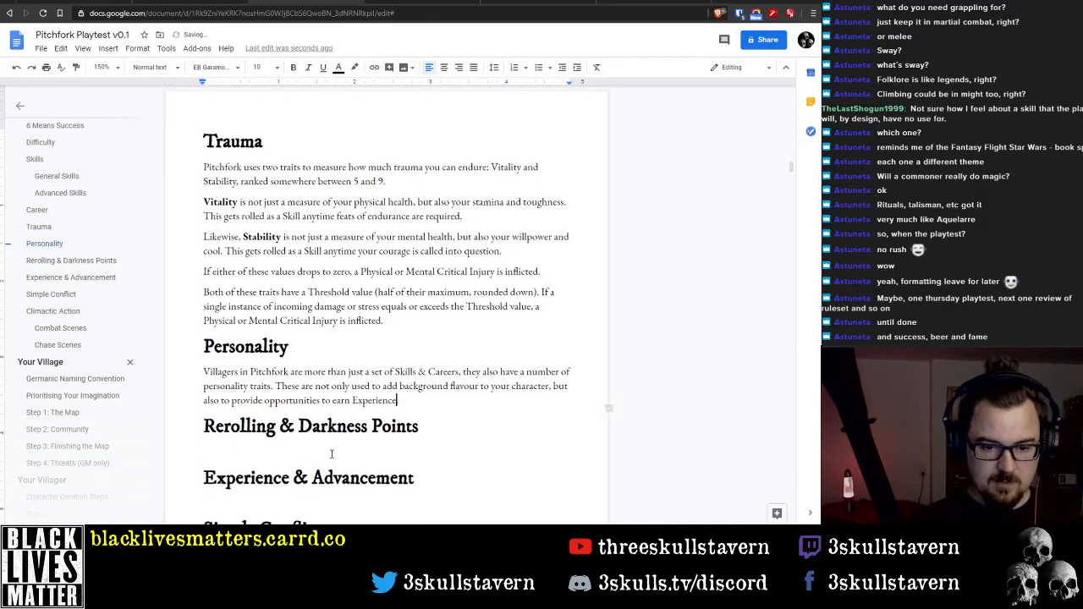
Cut the "Rerolling & Darkness Points" heading and its blank line from below the Personality section
click(332, 454)
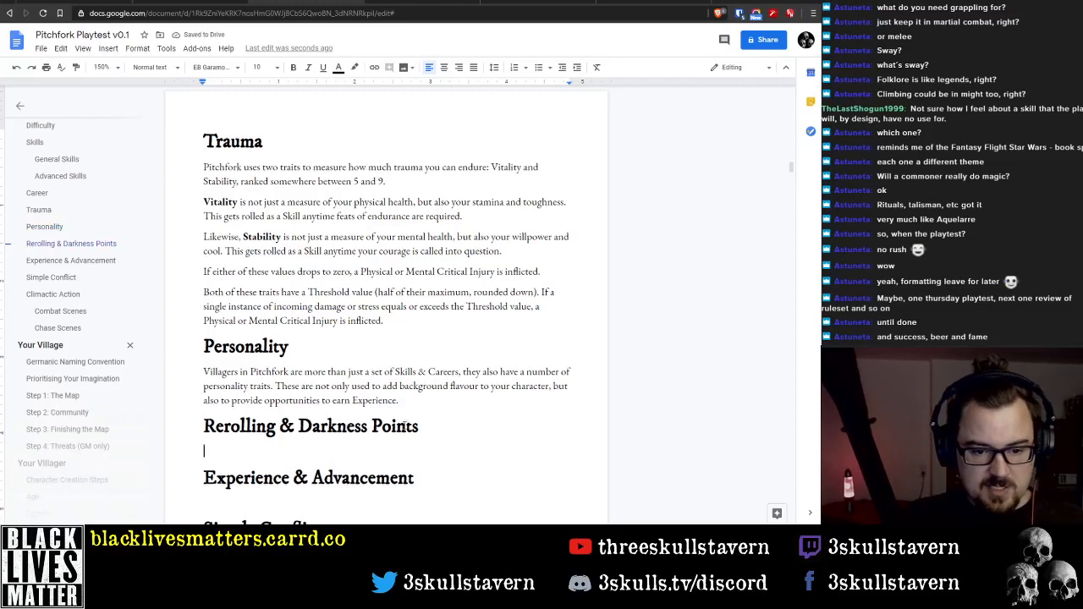
triple_click(307, 431)
key(ctrl+c)
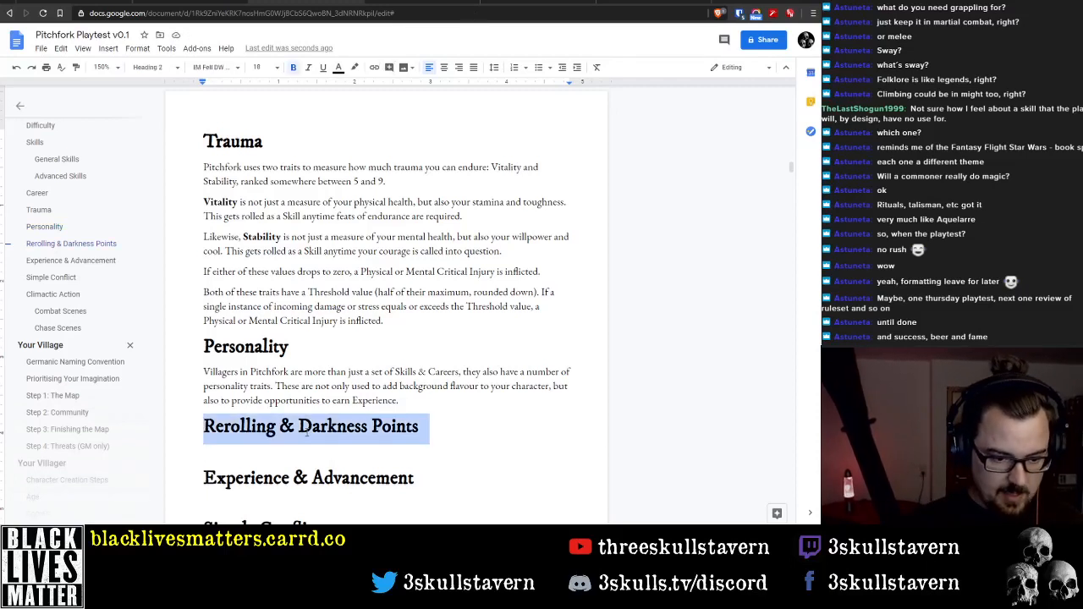
key(BackSpace)
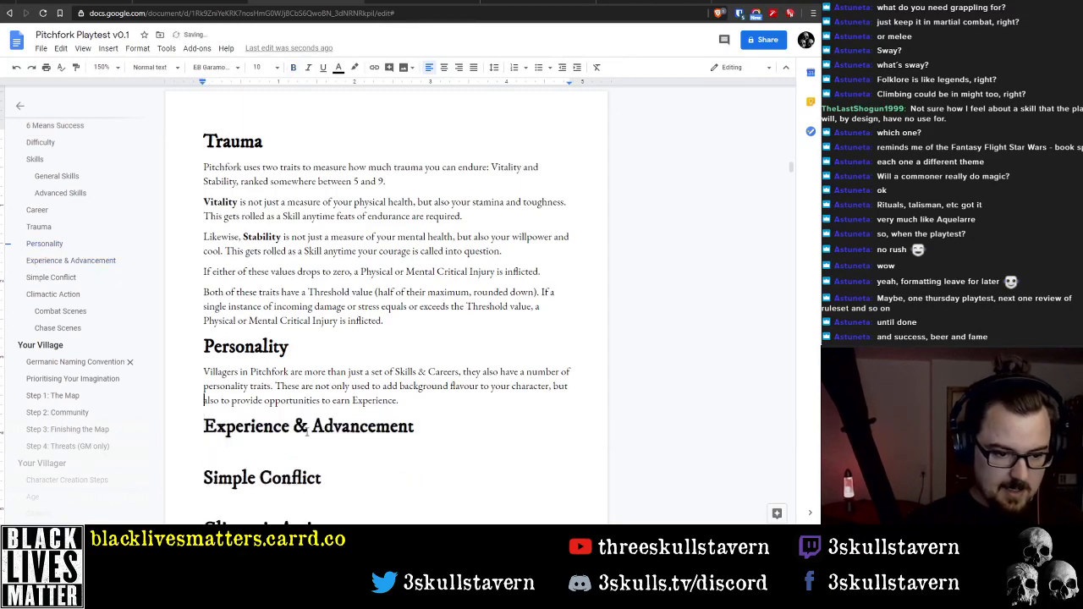
Paste the "Rerolling & Darkness Points" heading between the Difficulty and Skills sections and place the cursor on the line beneath it
scroll(216, 417, up, 6)
scroll(319, 256, down, 3)
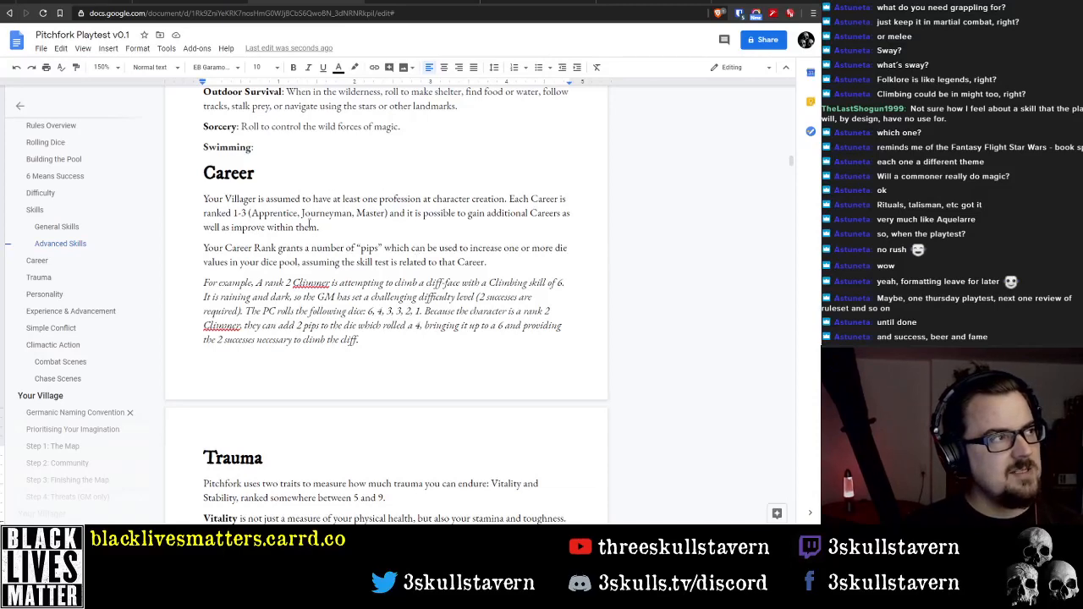
scroll(324, 271, up, 10)
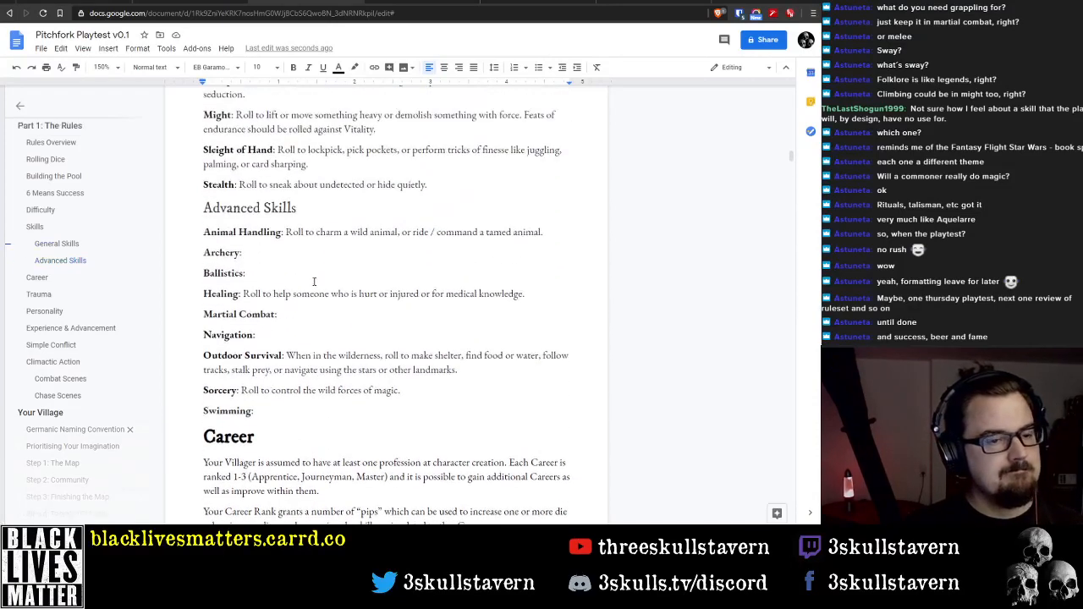
scroll(322, 284, up, 10)
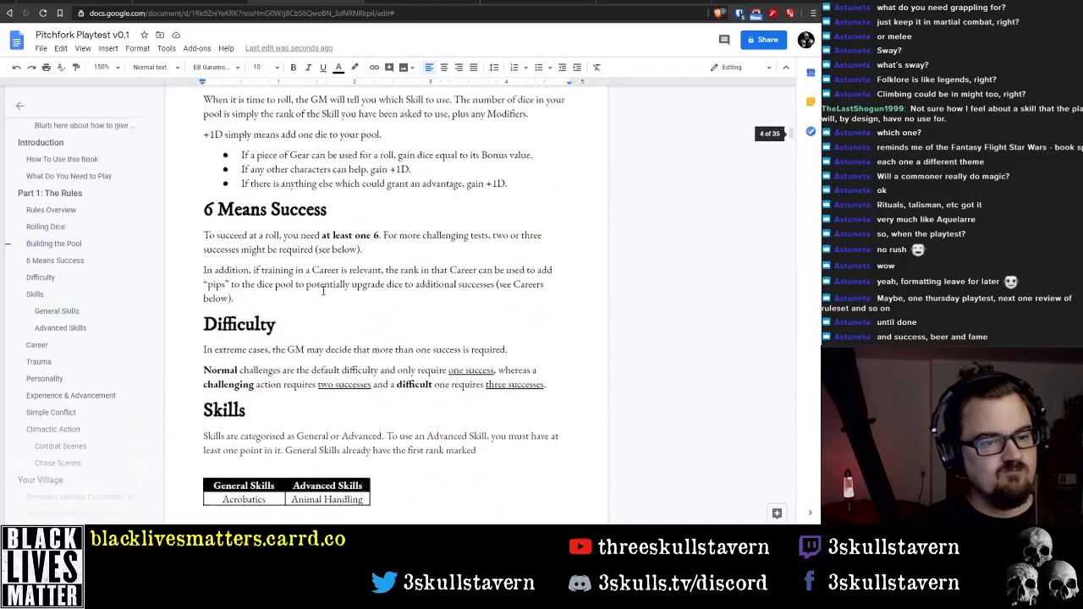
click(191, 416)
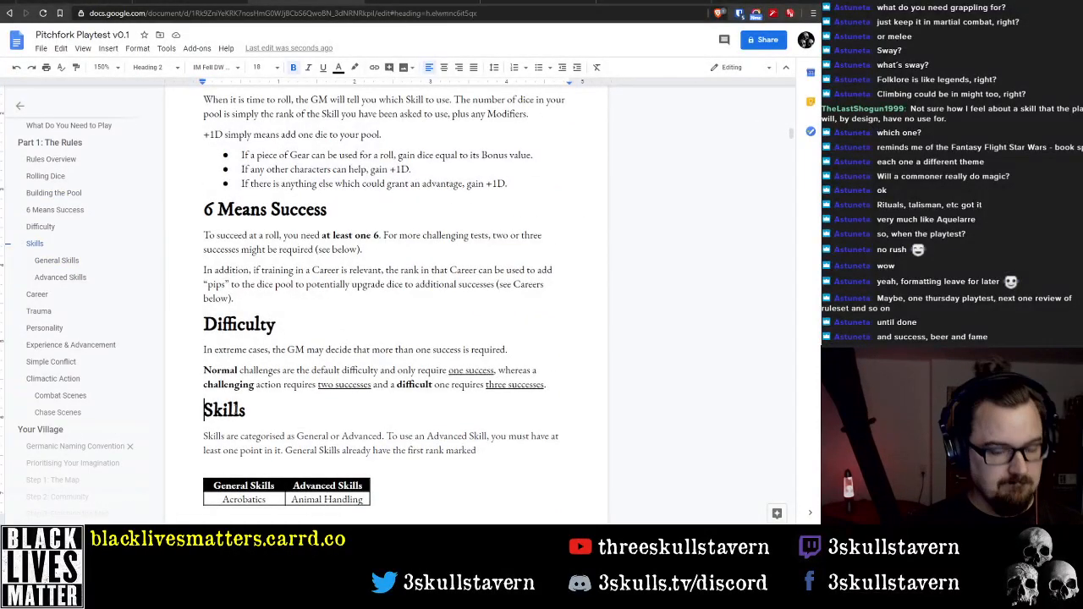
key(Return)
key(ctrl+v)
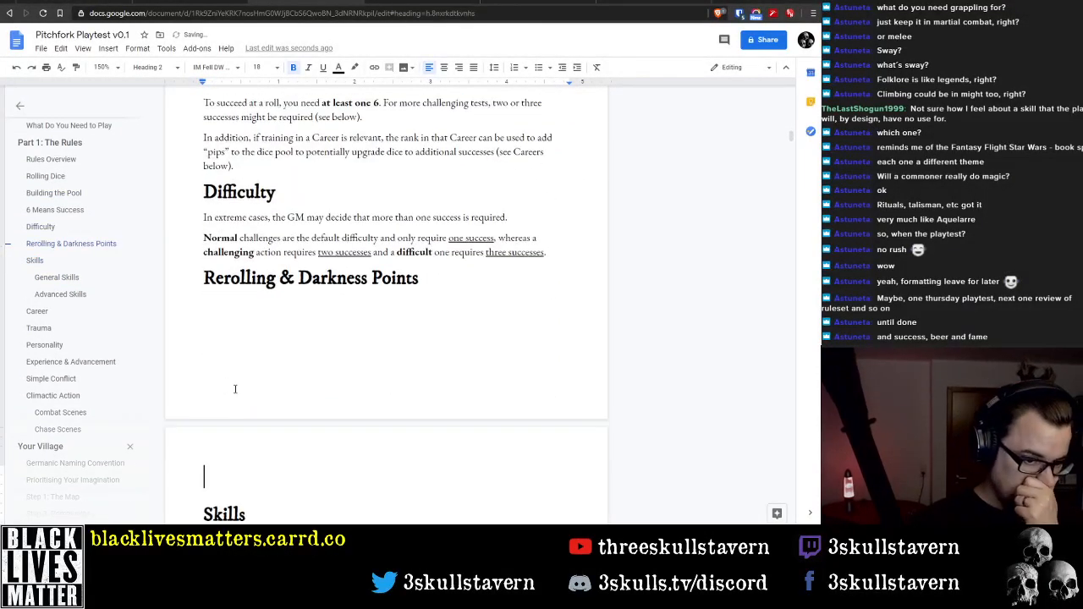
click(251, 306)
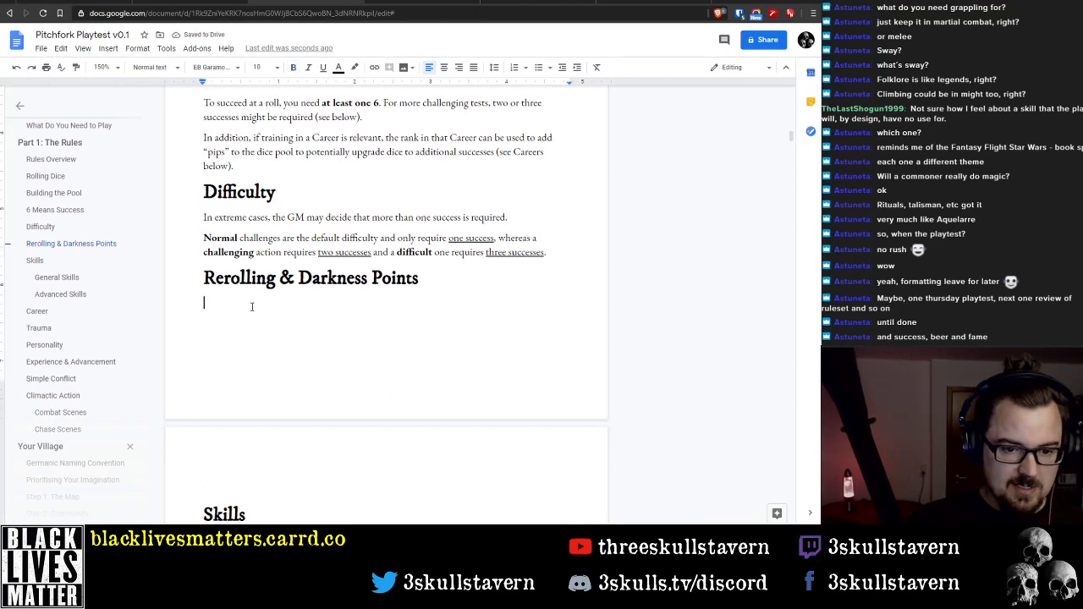
Switch to Adobe Acrobat Reader to consult the rules in YZM-1.0-A4-draft4.pdf
scroll(240, 326, down, 5)
scroll(221, 344, up, 4)
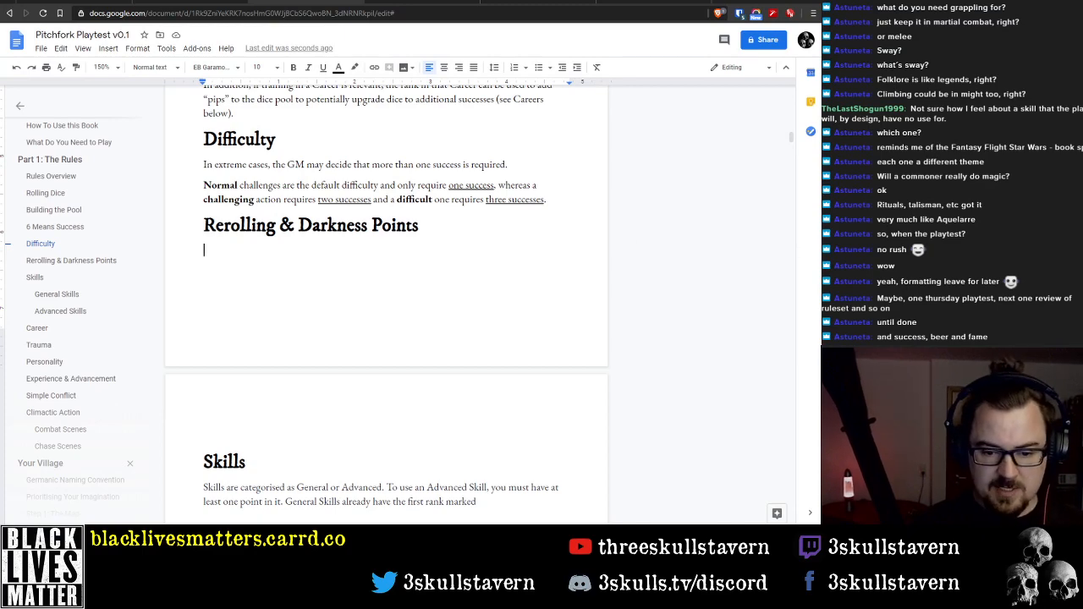
mouse_move(473, 596)
click(491, 487)
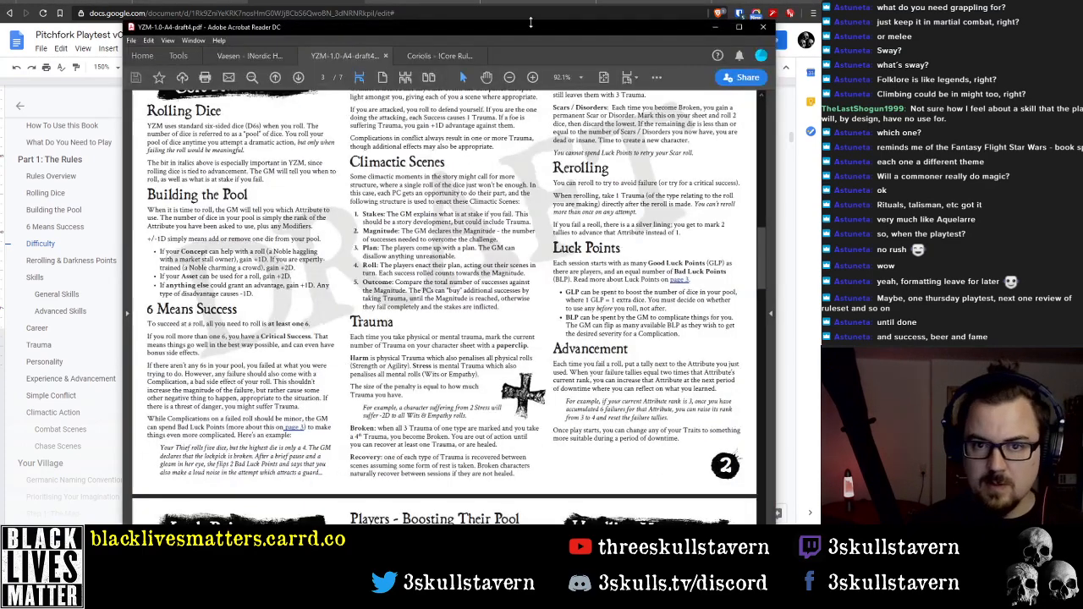
Read the Rerolling rules in YZM-1.0-A4-draft4.pdf, then return to the Pitchfork Playtest document
scroll(540, 252, up, 1)
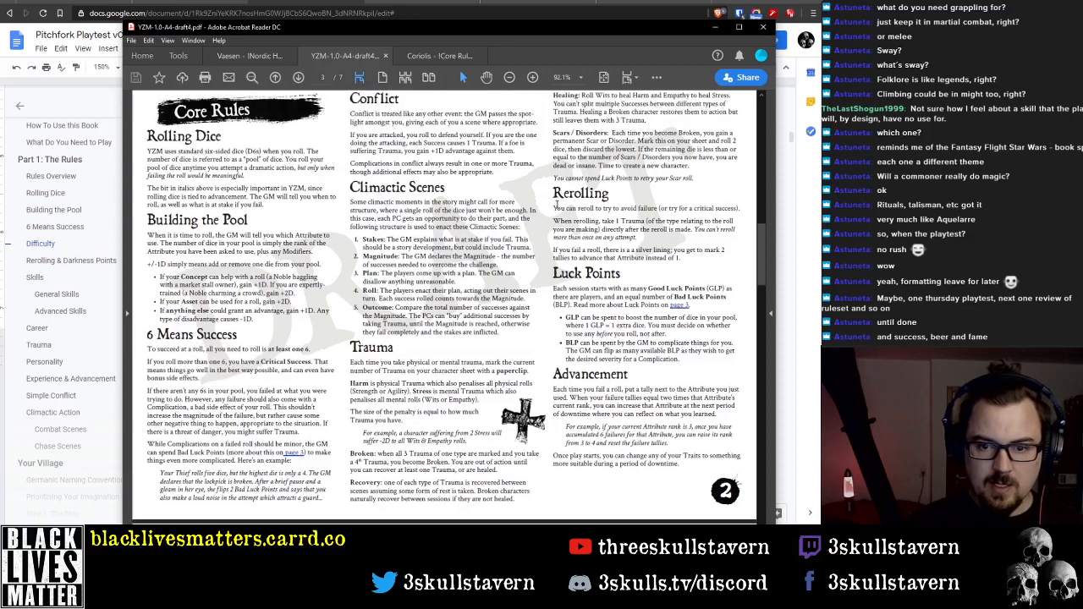
drag(554, 207, 637, 238)
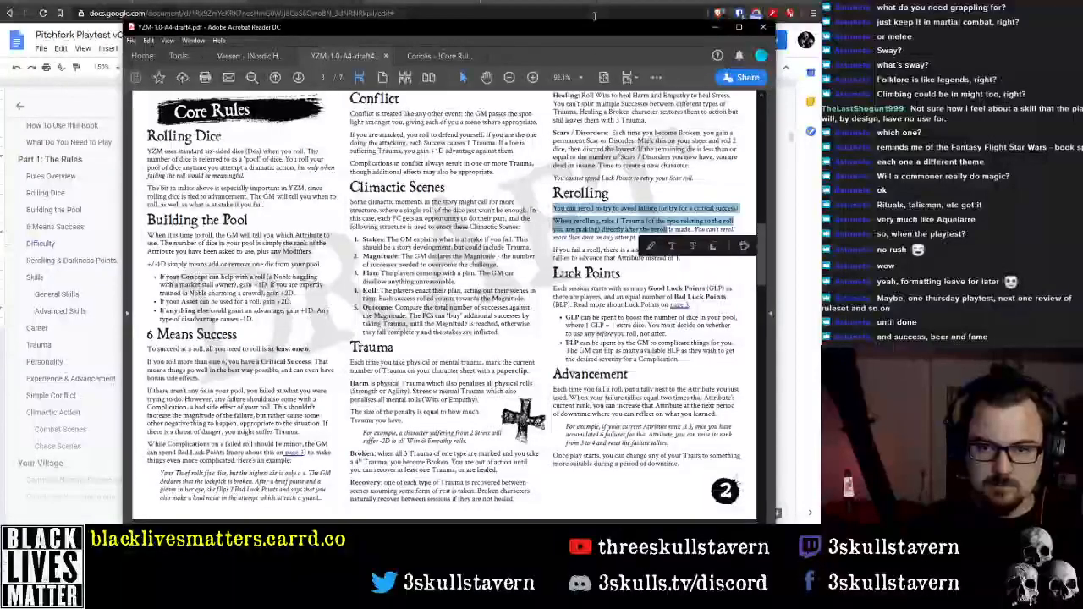
click(715, 27)
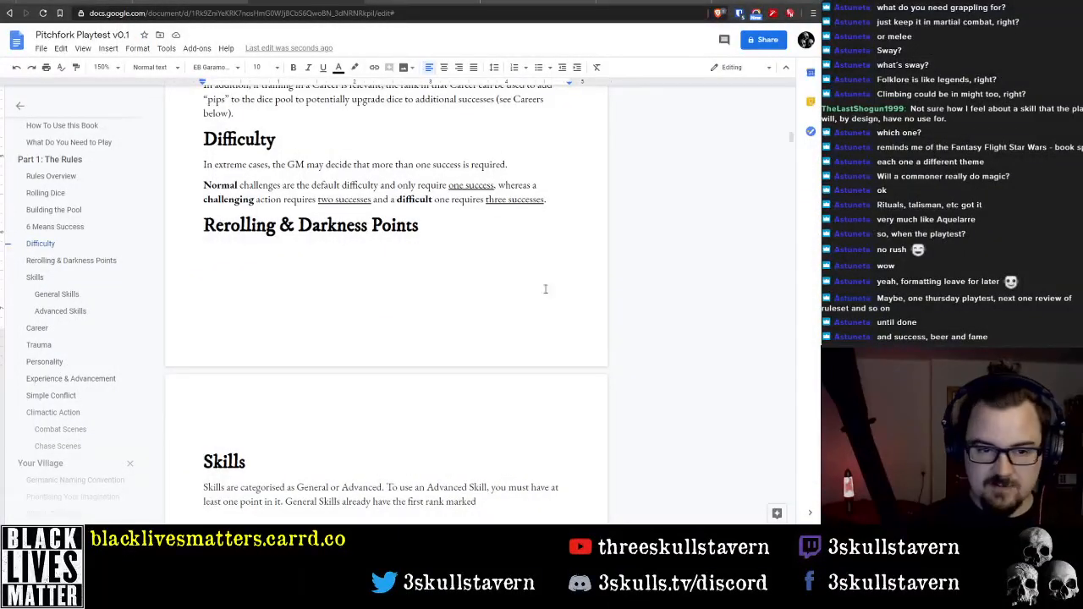
Start the paragraph under the "Rerolling & Darkness Points" heading with "You can reroll"
click(402, 247)
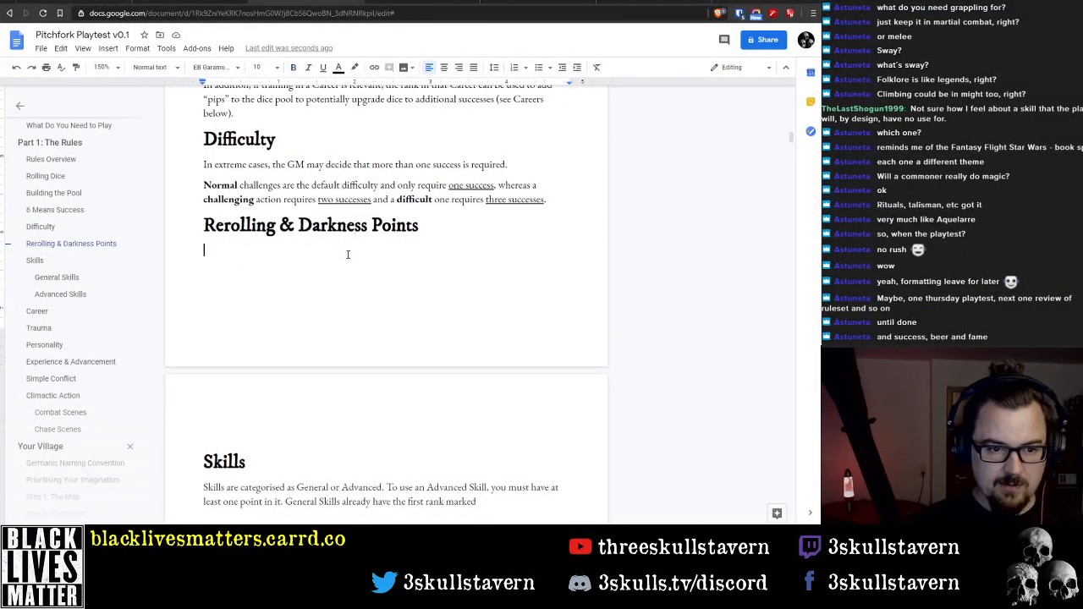
text(Y)
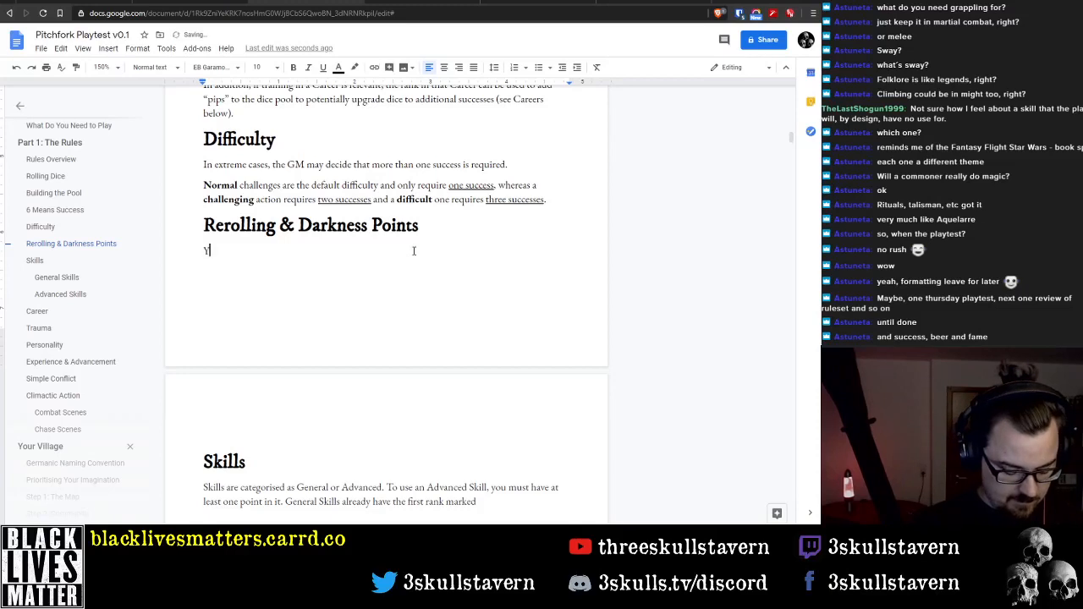
text(ou can reroll)
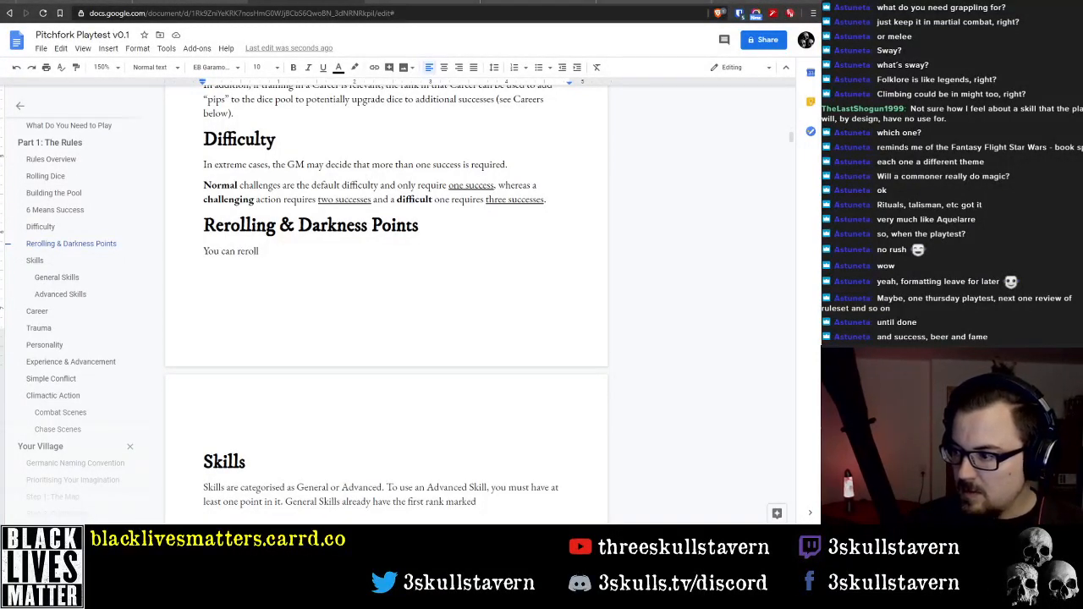
Switch to the Coriolis Core Rulebook PDF and look back through its early pages for the reroll rules
key(alt+Tab)
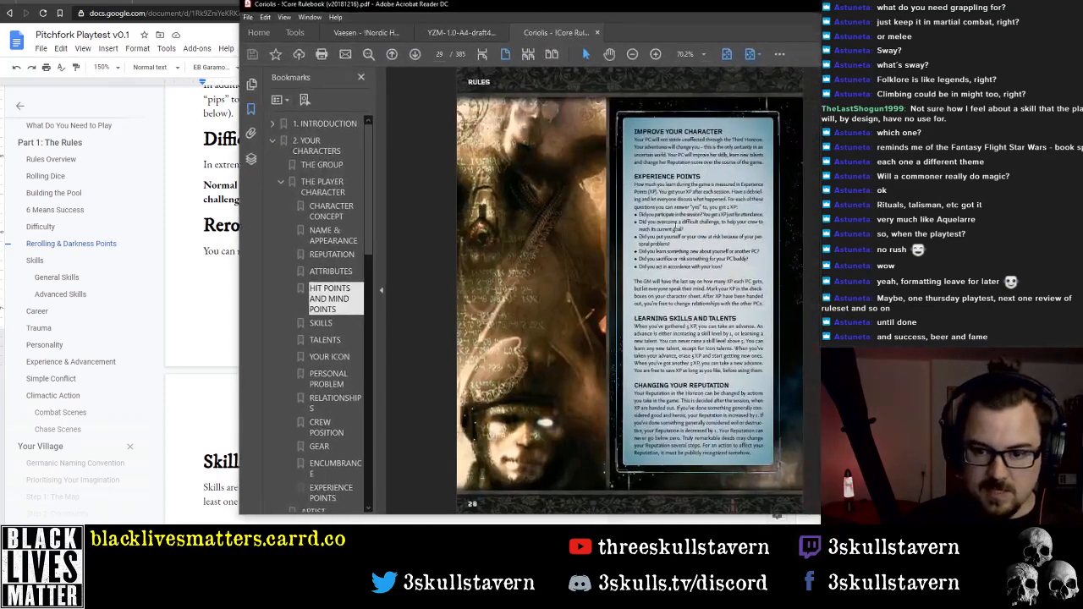
scroll(705, 297, up, 4)
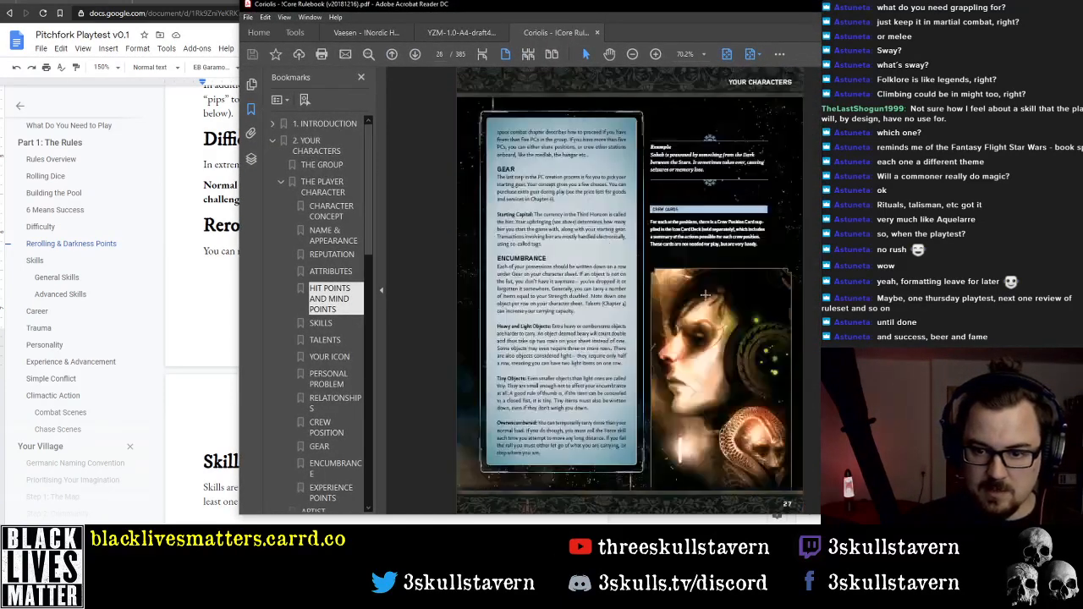
scroll(705, 293, up, 2)
scroll(705, 293, up, 2)
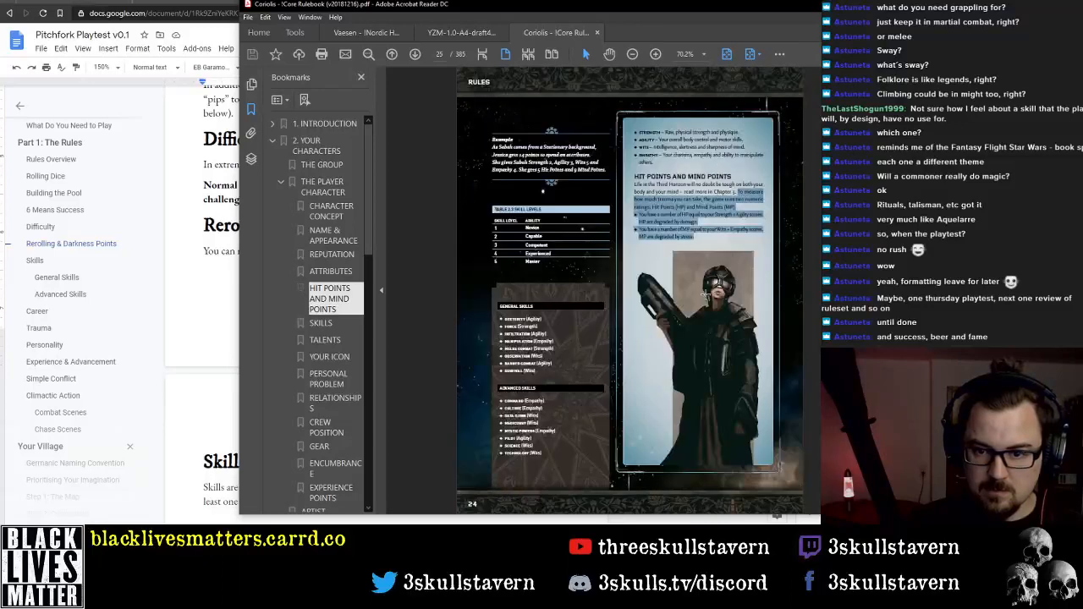
scroll(574, 338, up, 1)
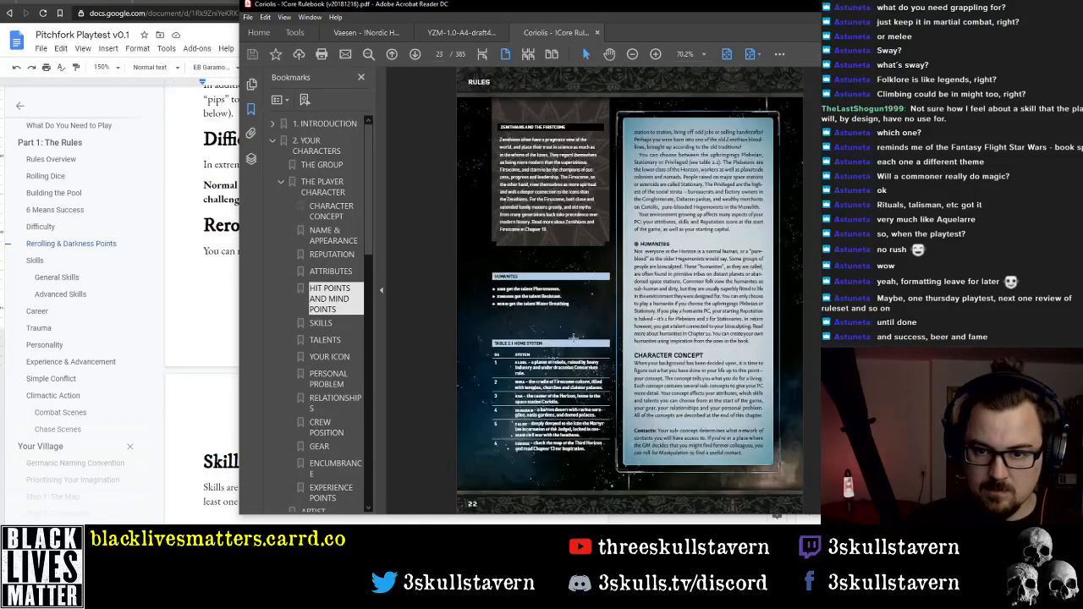
scroll(574, 337, up, 4)
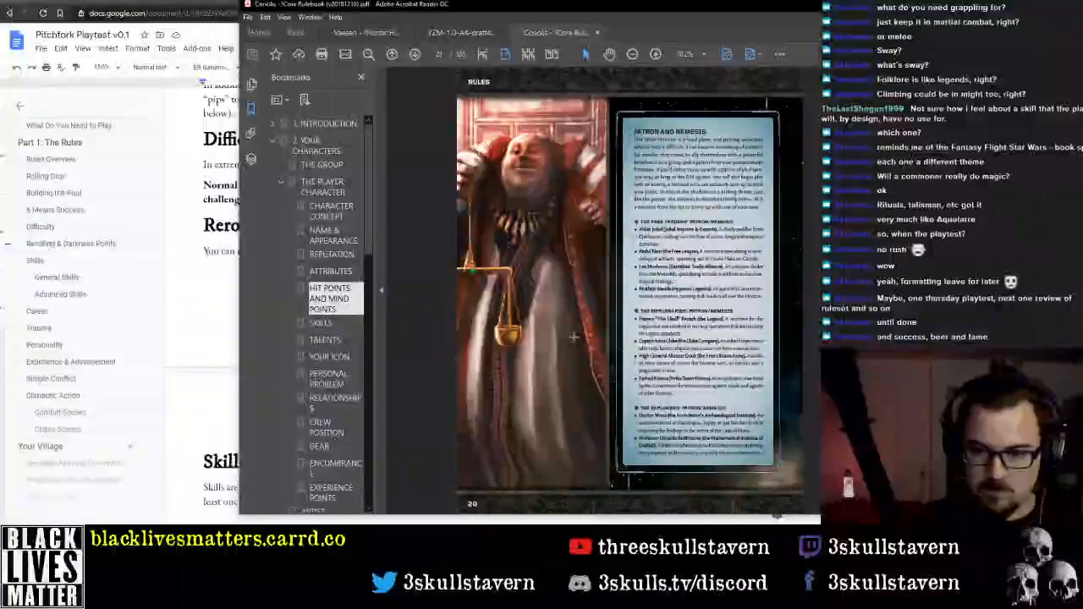
scroll(575, 337, up, 6)
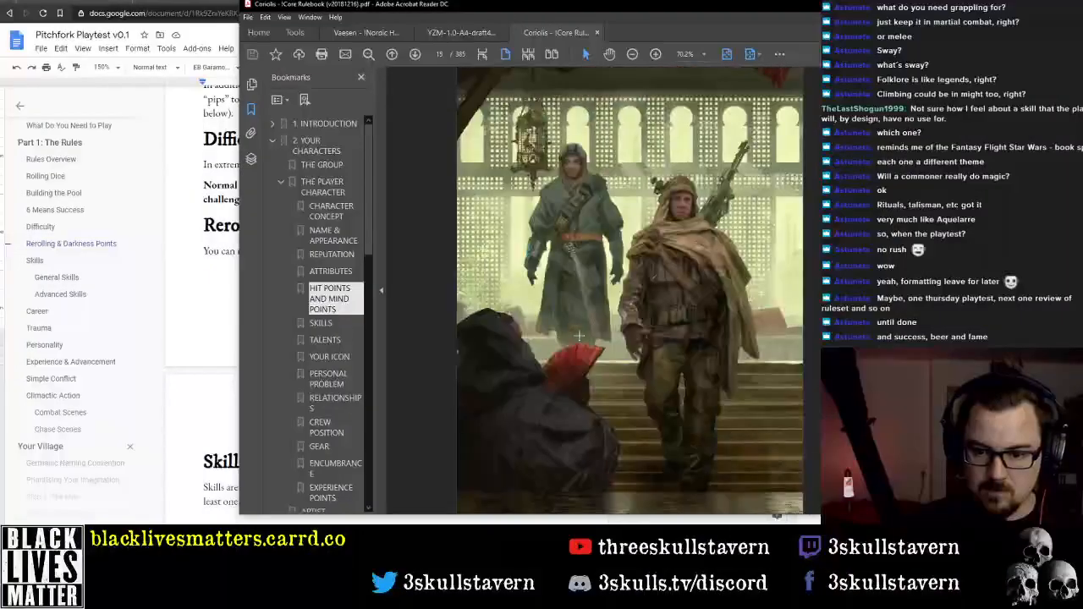
scroll(631, 296, up, 2)
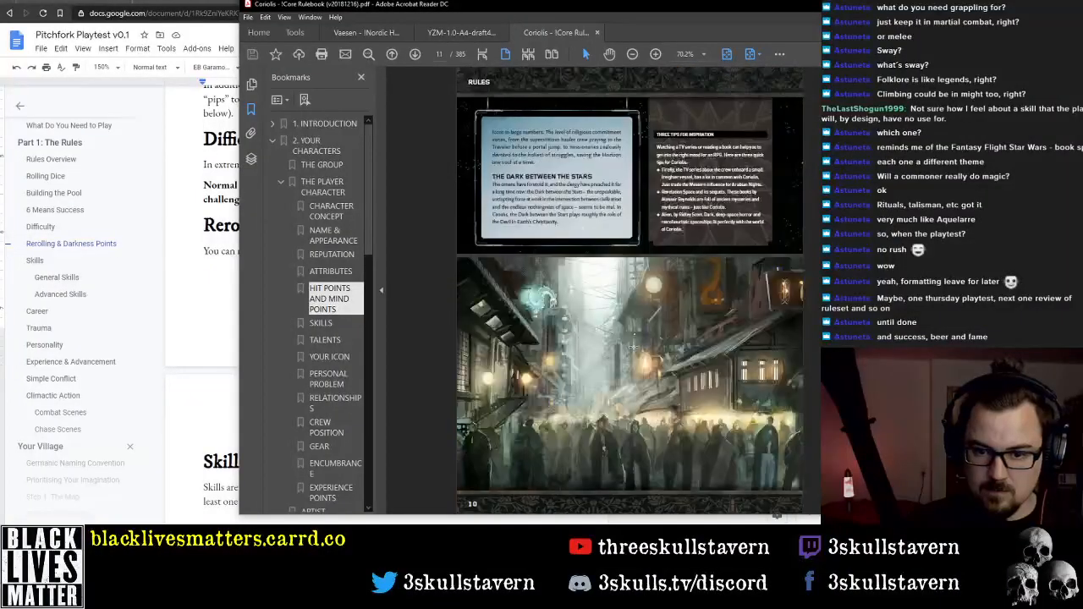
scroll(632, 347, up, 3)
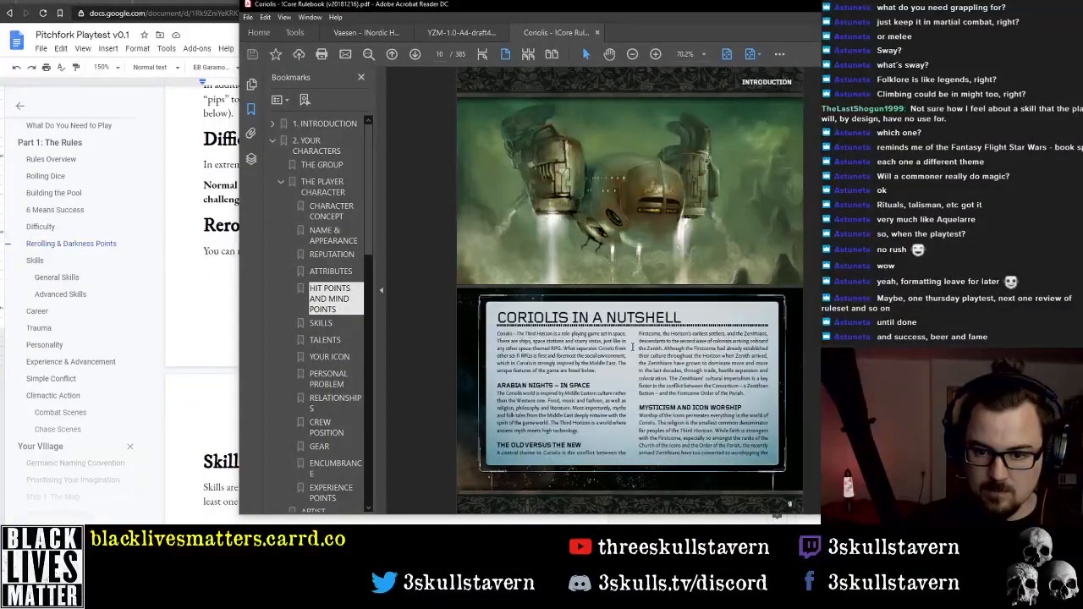
Collapse the bookmarks for chapter 2, expand those for chapter 3, Skills, and go to "Praying to the Icons"
click(281, 182)
click(273, 142)
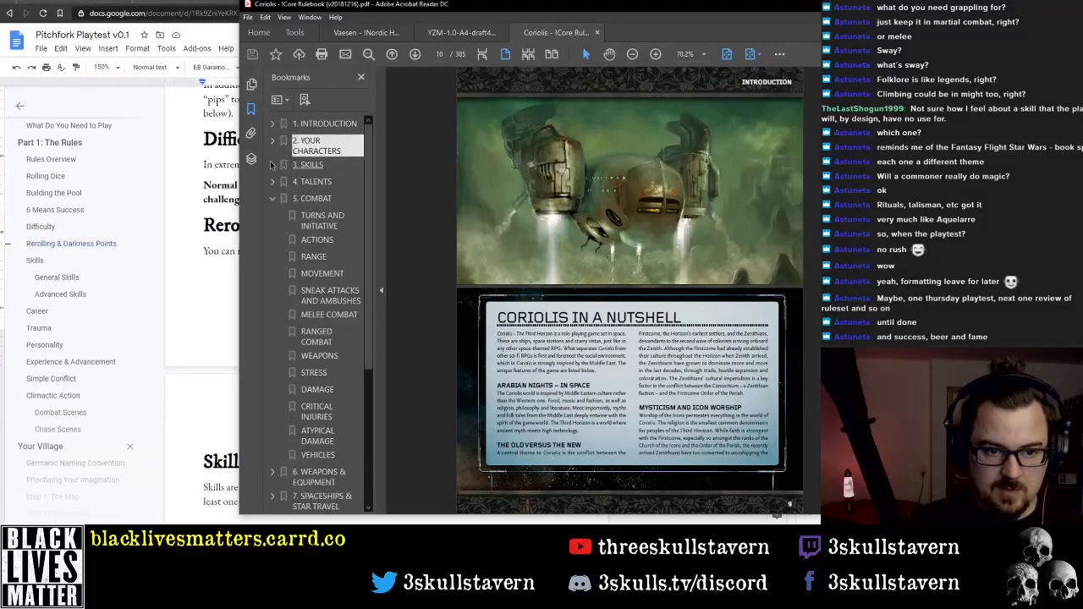
click(273, 165)
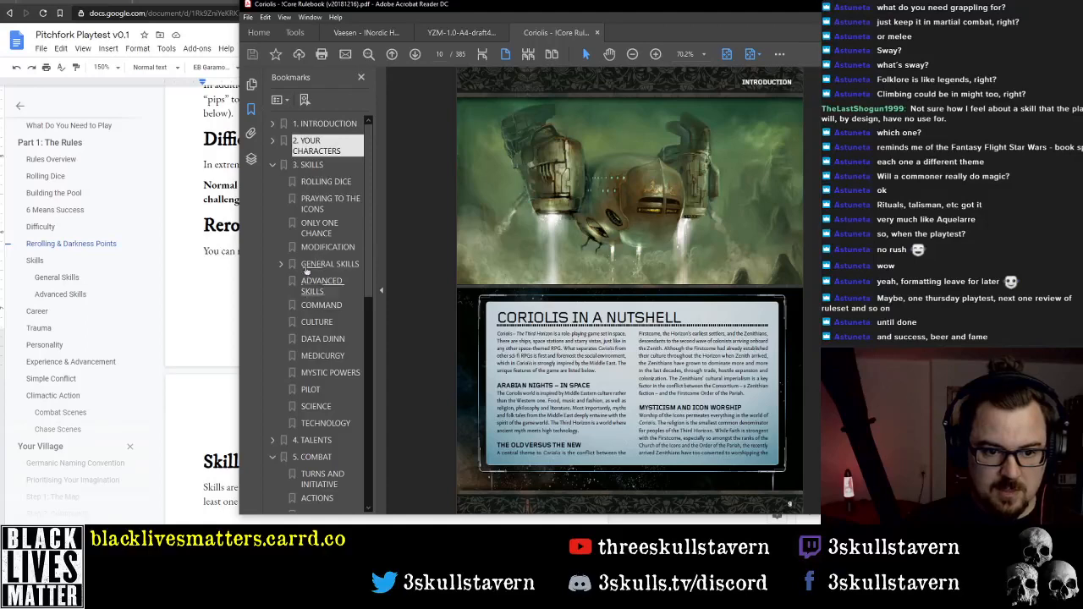
click(325, 203)
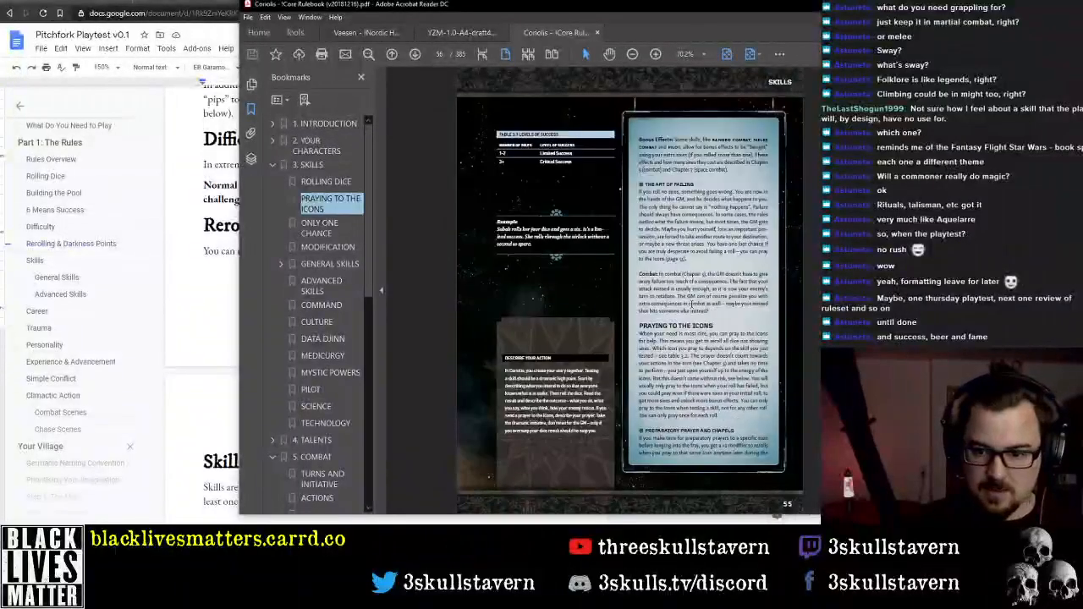
Read the rulebook's pages on rolling dice, praying to the icons and Darkness Points, then move the PDF window off the document
scroll(670, 269, up, 3)
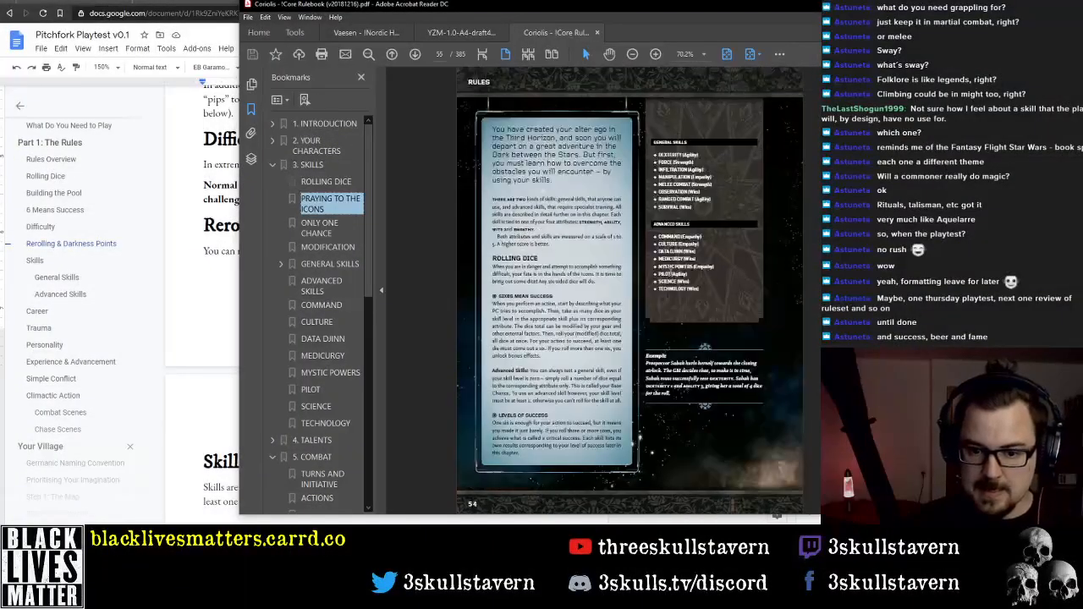
scroll(670, 273, down, 3)
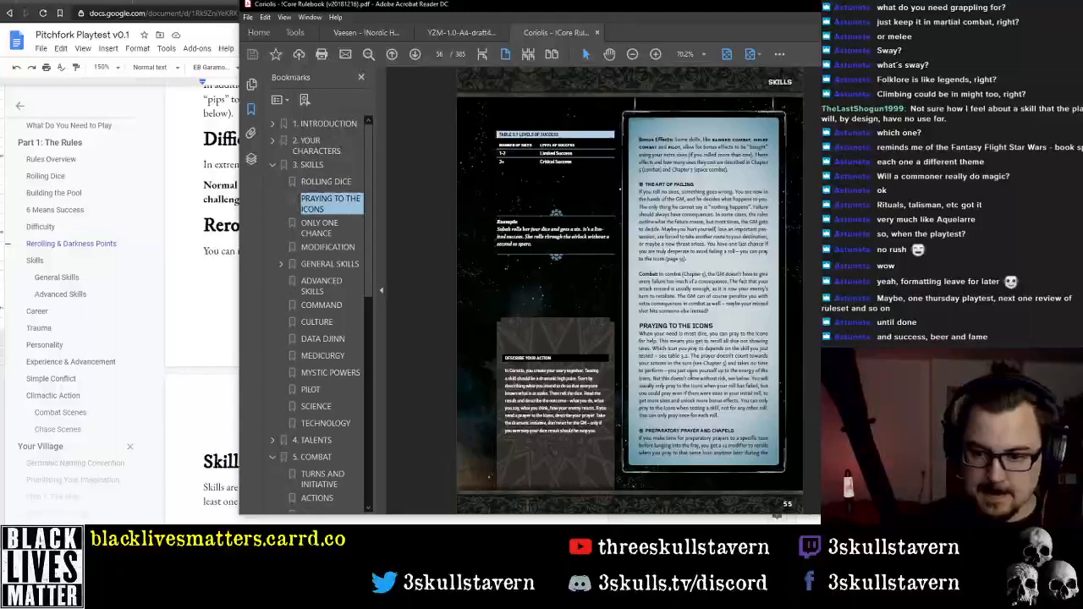
scroll(683, 368, down, 2)
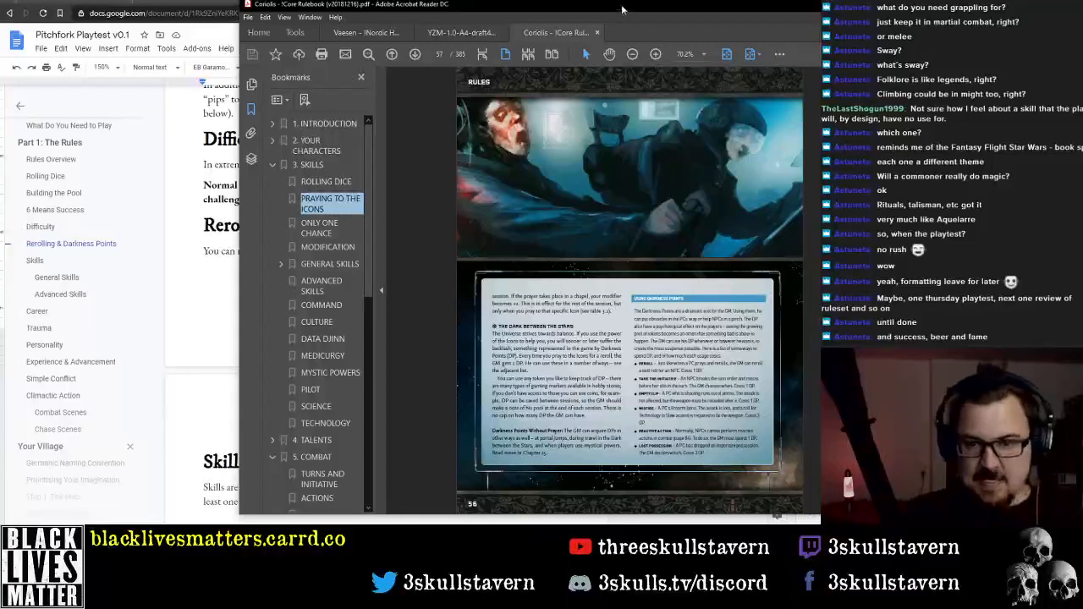
drag(622, 10, 1082, 12)
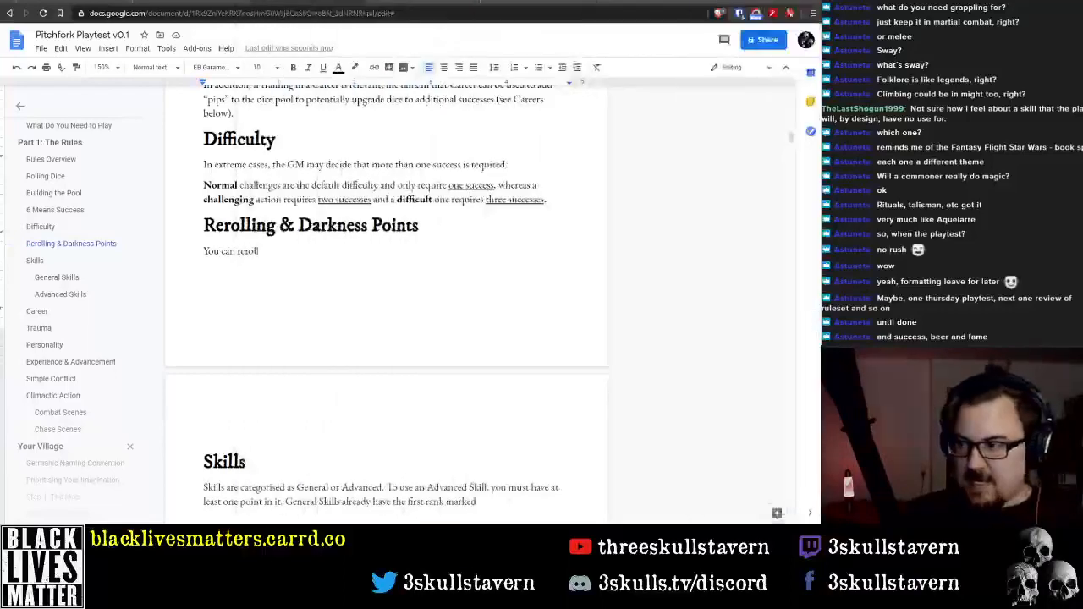
Replace "You can reroll" under the "Rerolling & Darkness Points" heading with "If you fail a roll or you"
click(269, 251)
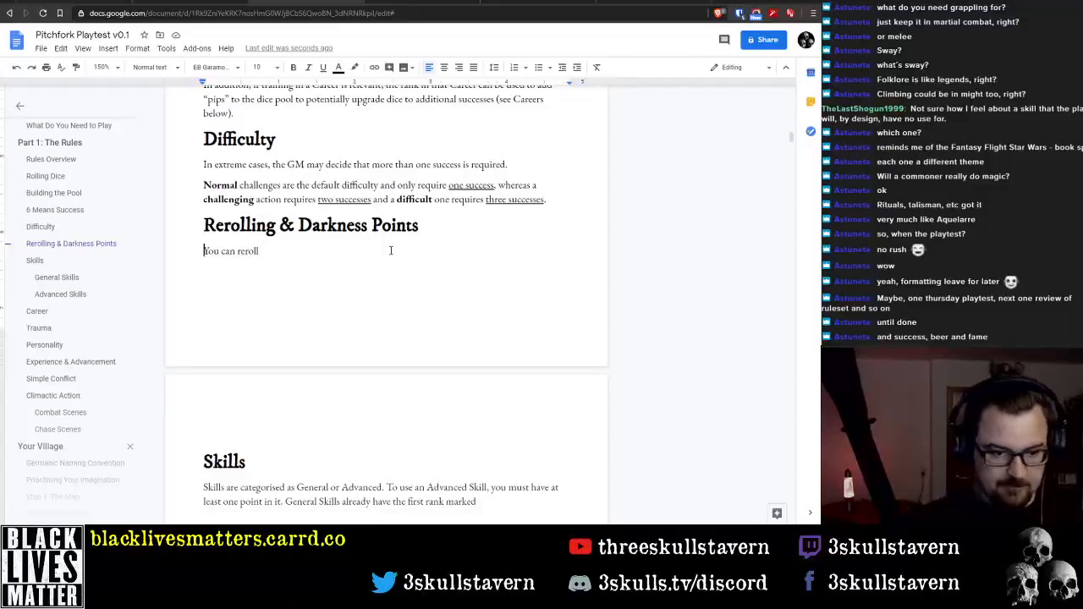
key(shift+Home)
key(BackSpace)
text(If)
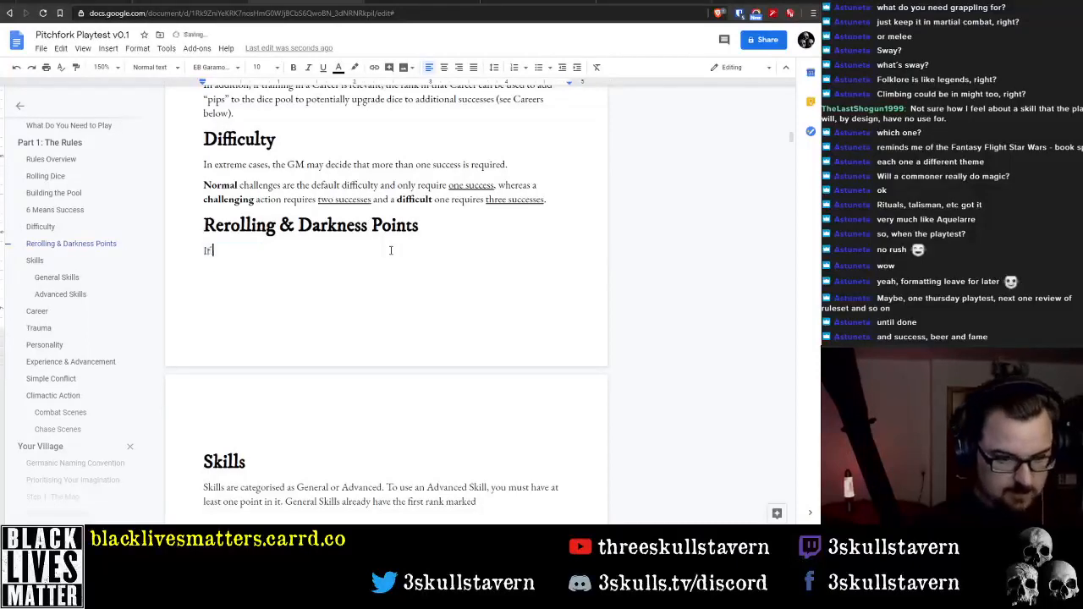
text( you fail a roll )
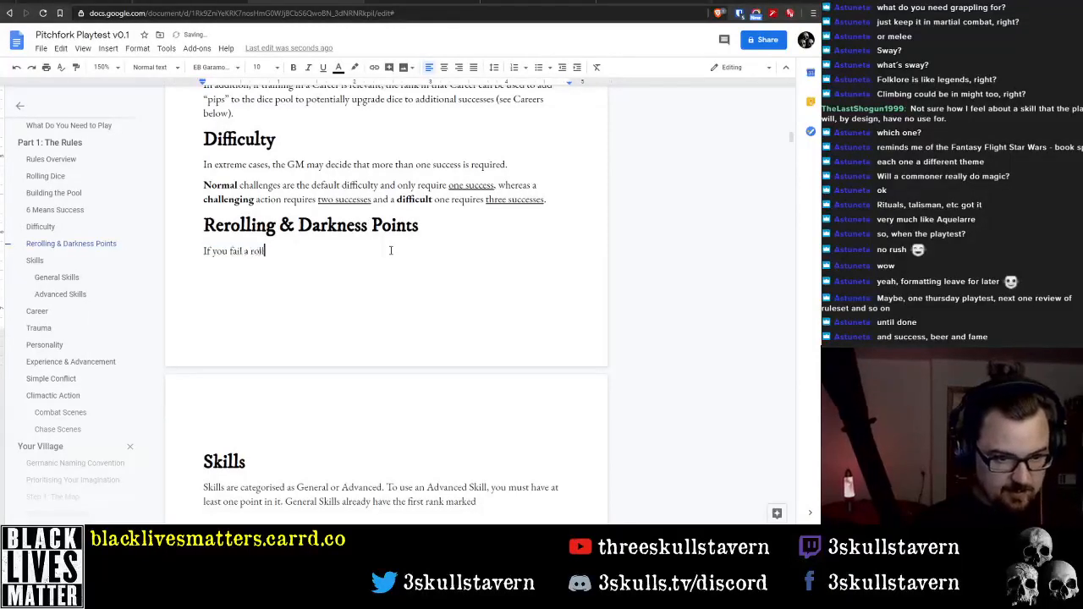
text(o)
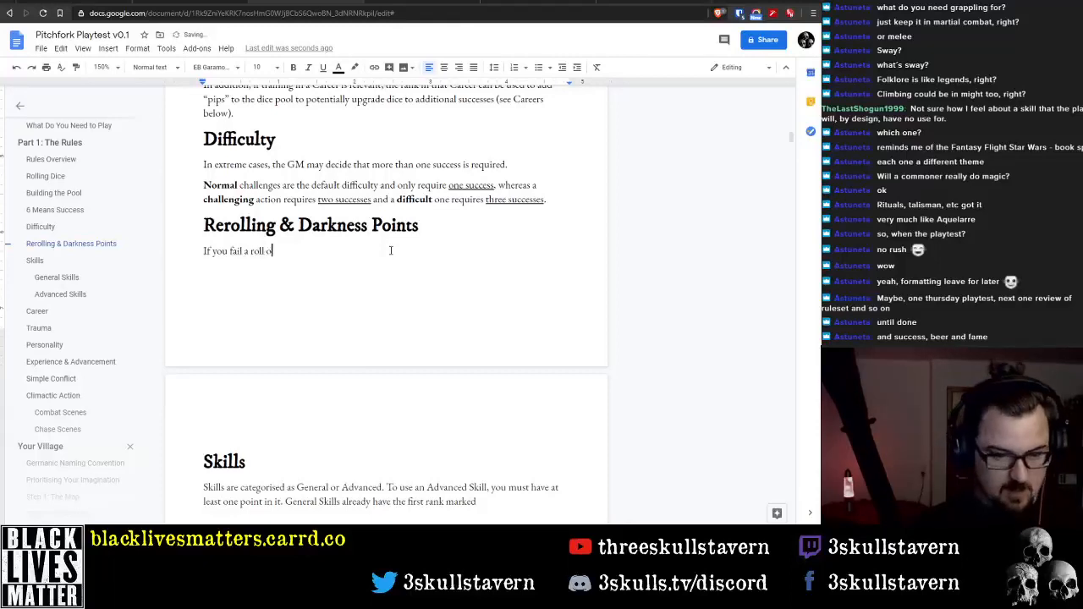
text(or you )
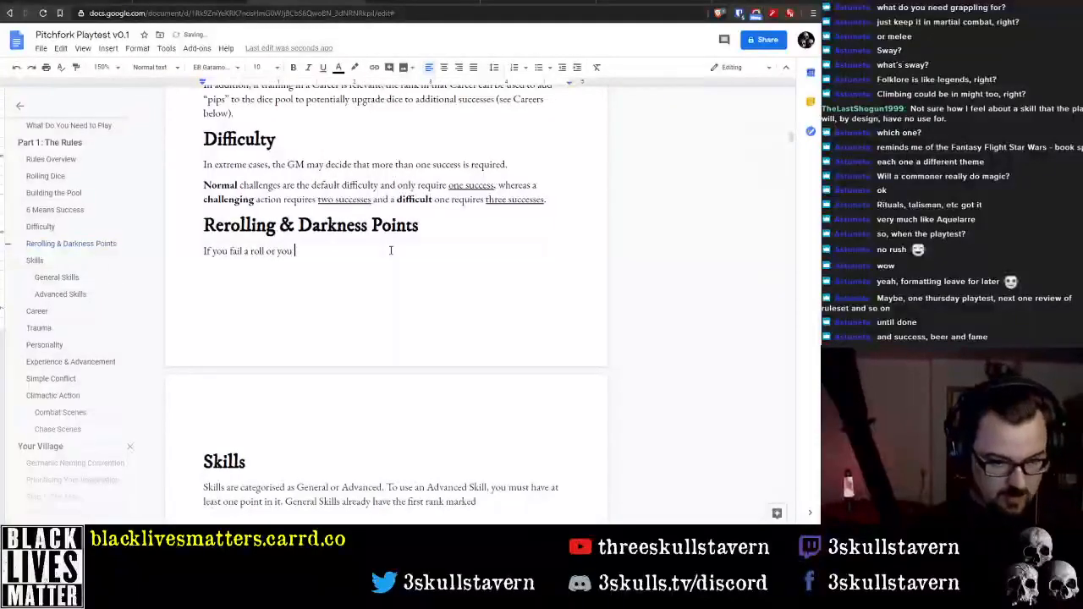
text(need m)
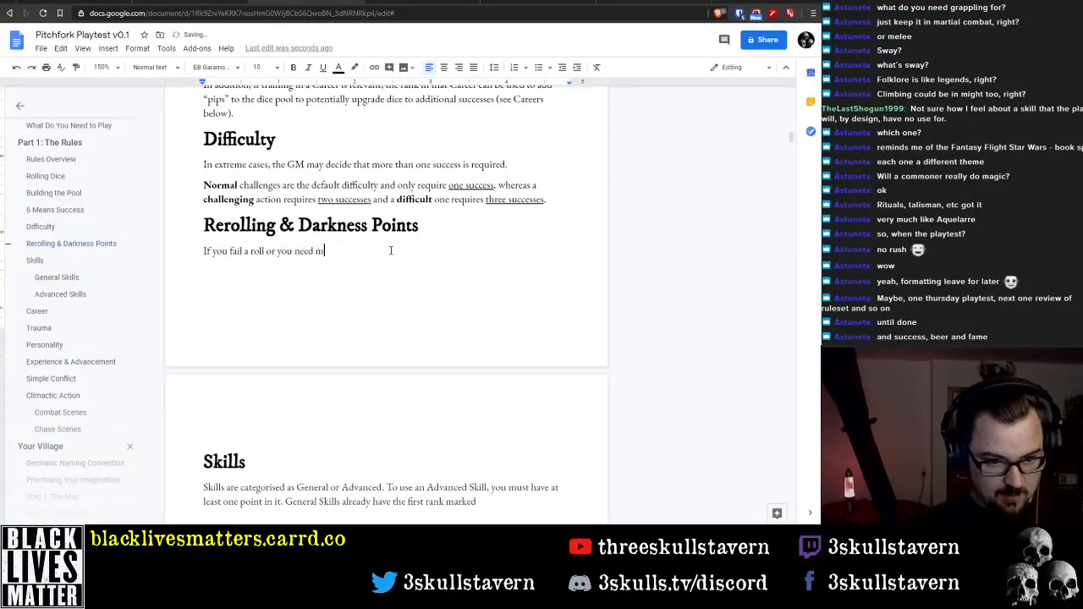
text(ore successes that d)
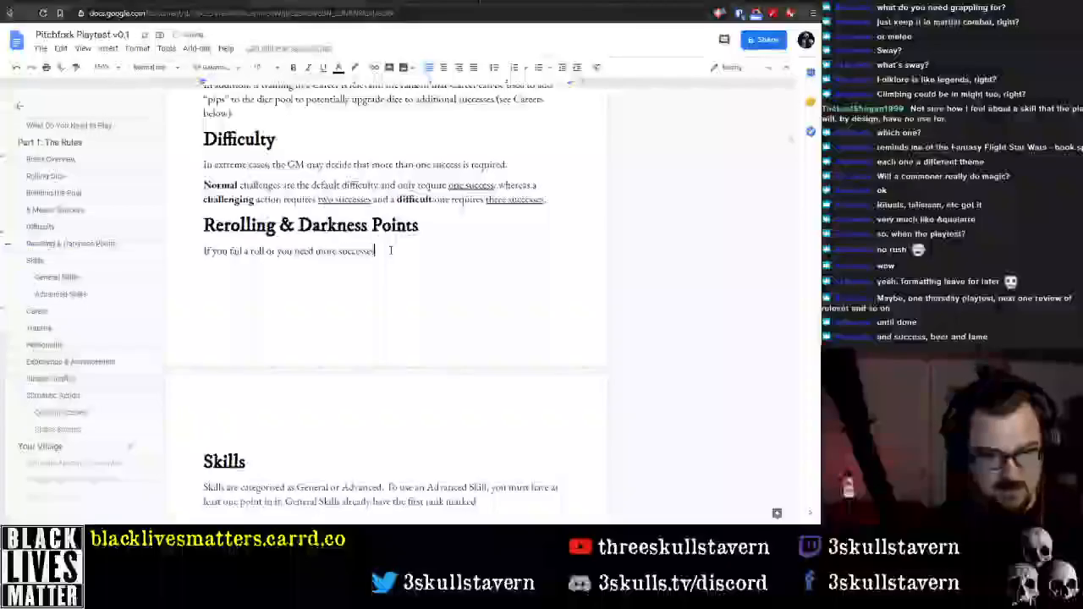
Continue the rerolling sentence with "need more successes than are currently showing, you"
key(BackSpace)
key(BackSpace)
key(BackSpace)
text(n are currently sh)
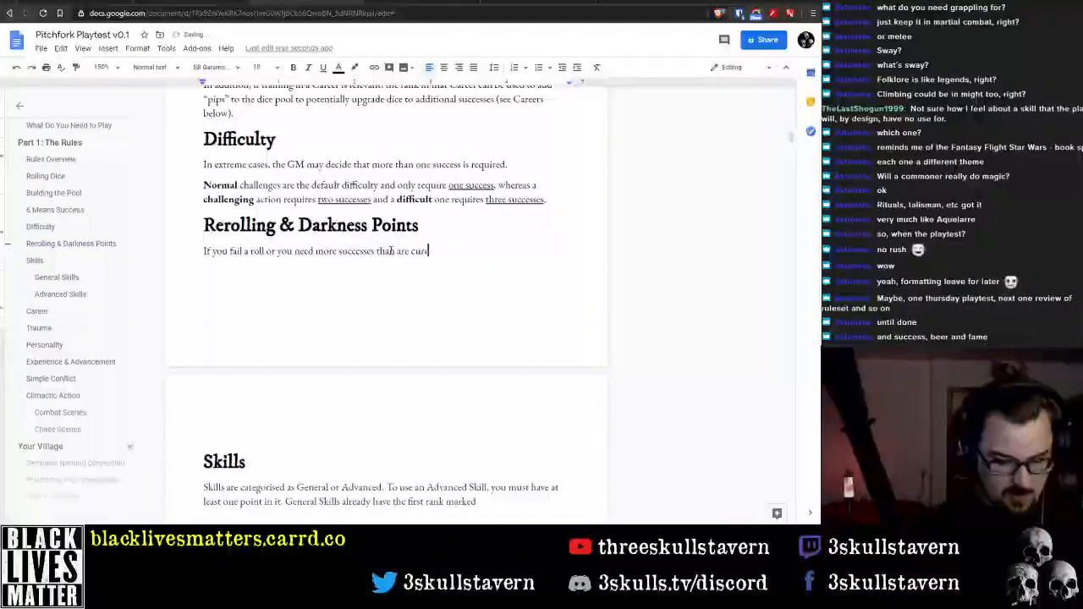
text(owing, yo)
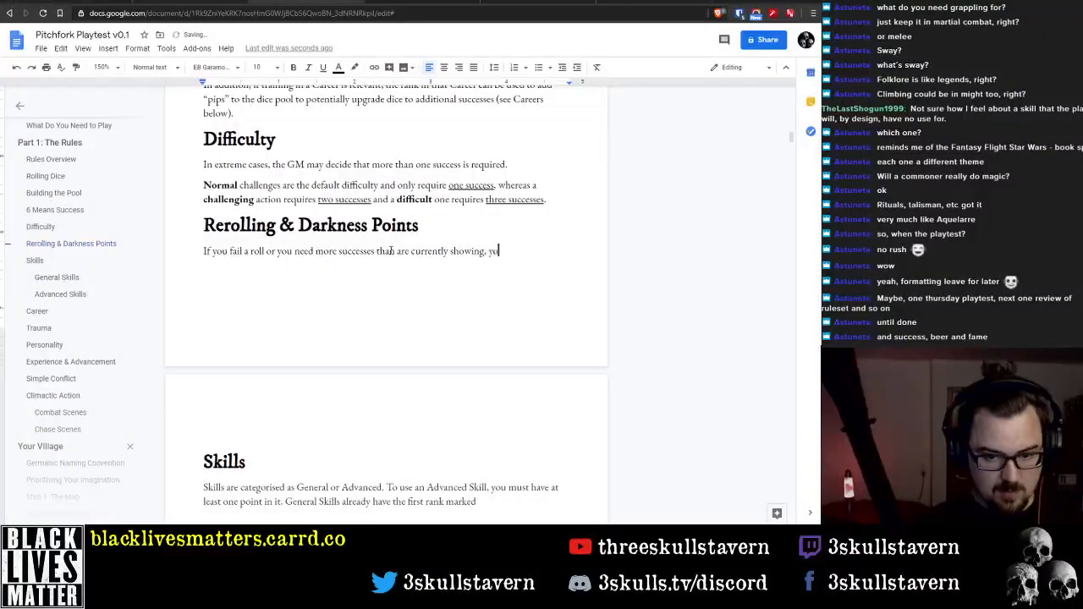
text(u have teh)
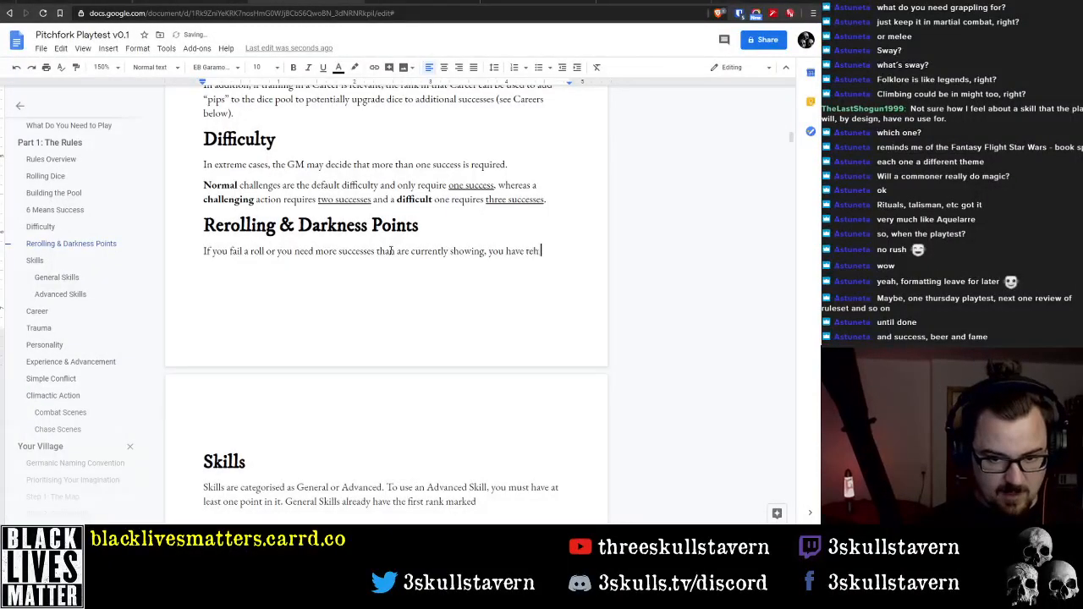
Continue the rerolling sentence after "you" with "have the opportunity to reroll some or all of"
key(BackSpace)
key(BackSpace)
key(BackSpace)
text(the oppotru)
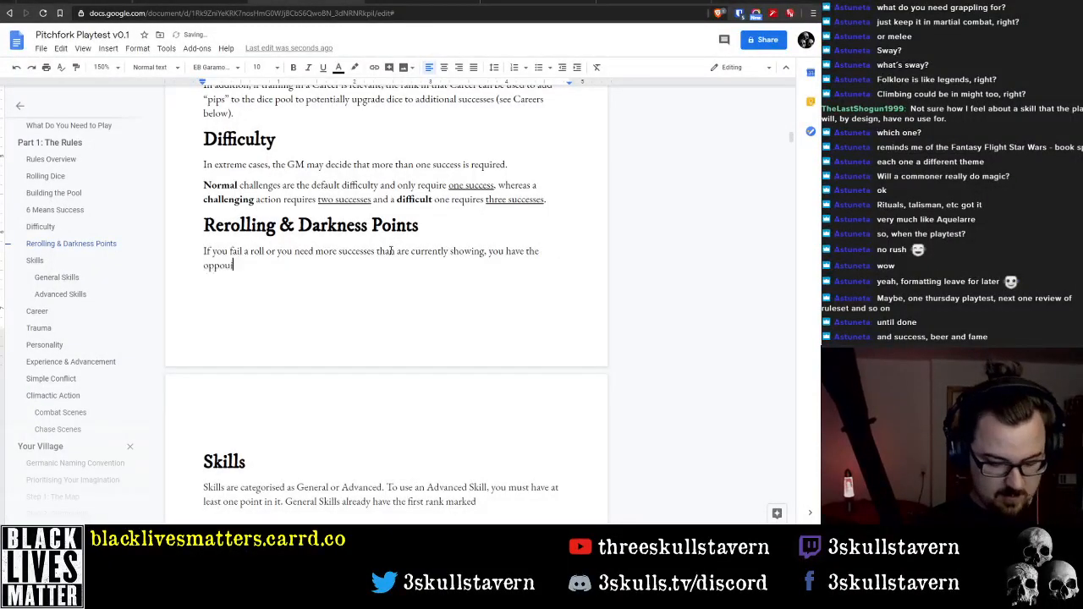
key(BackSpace)
key(BackSpace)
key(BackSpace)
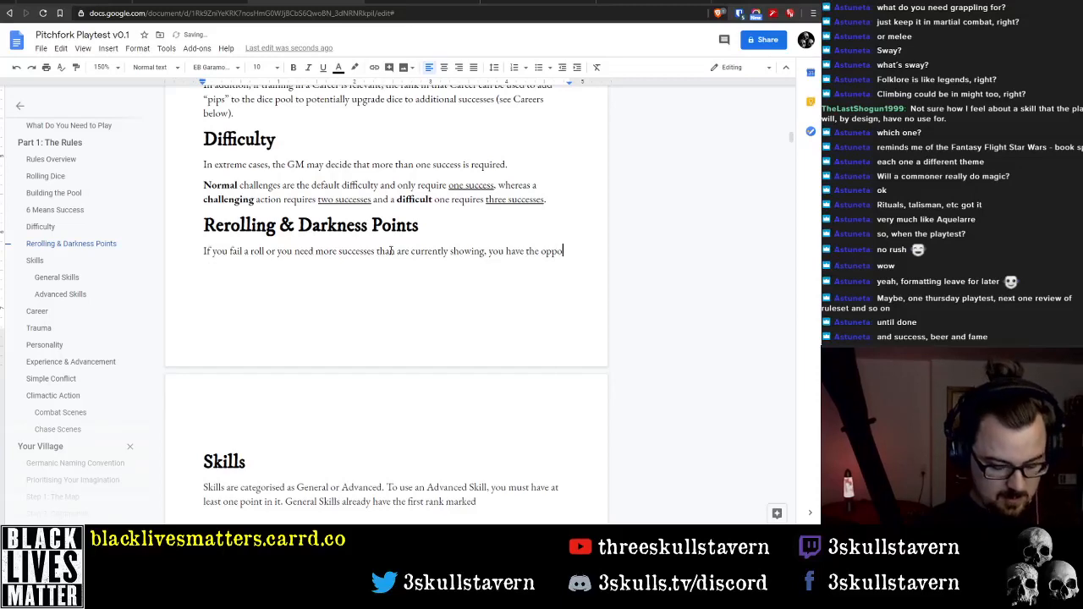
text(rtunity to rer)
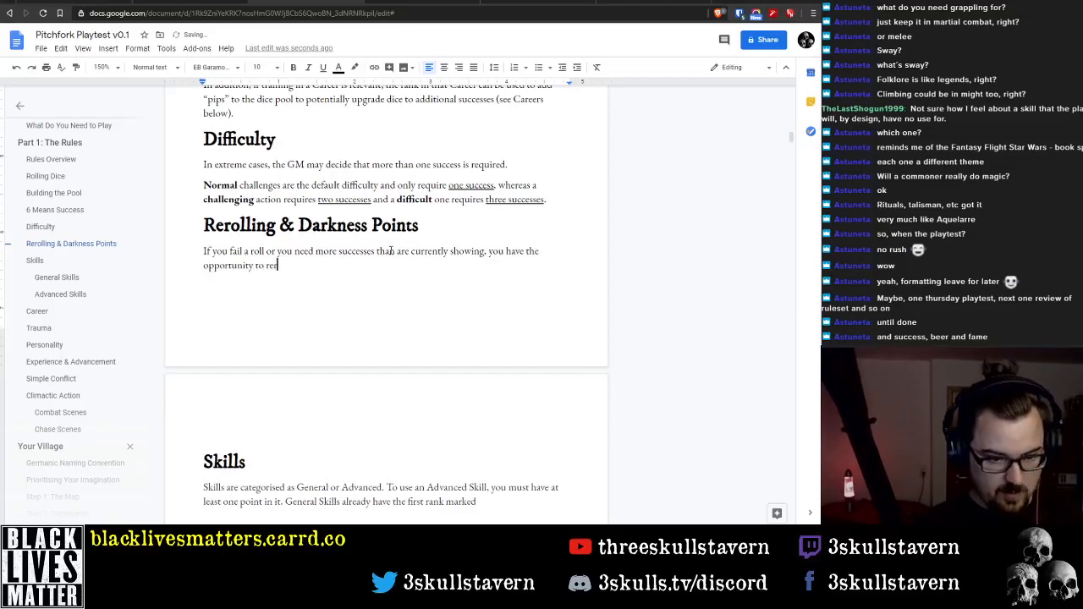
text(oll some or)
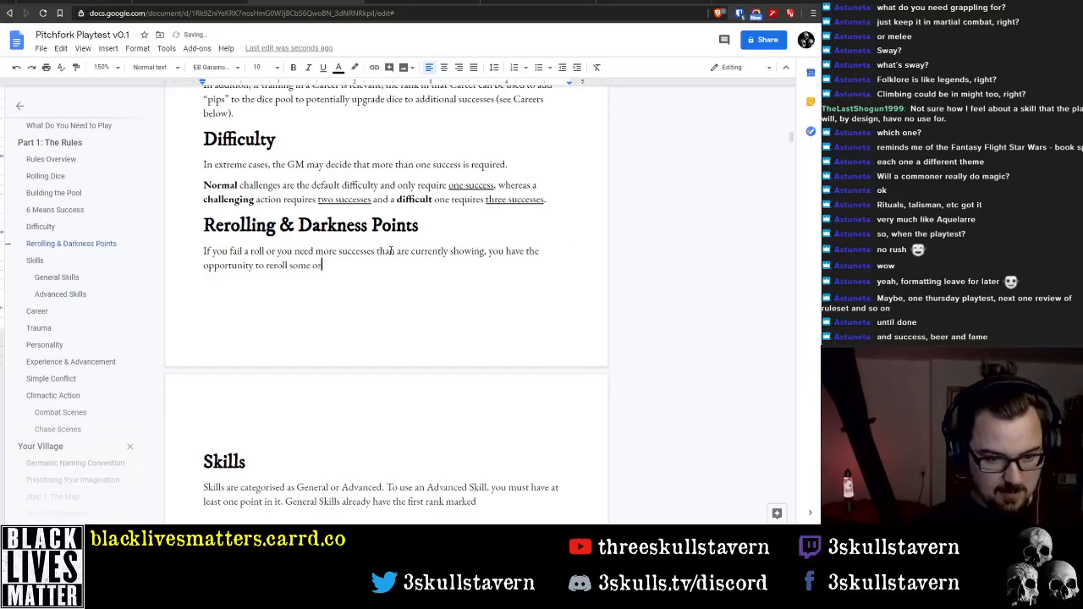
text( all of the)
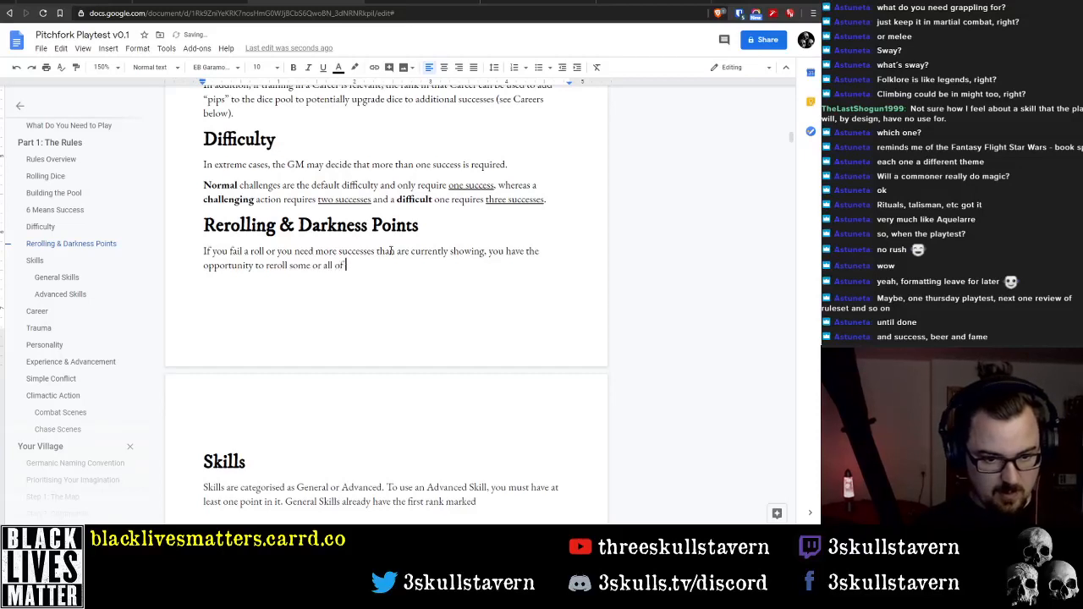
Replace "some or all of" with "as many dice as you wish." to finish the rerolling sentence
key(ctrl+BackSpace)
key(ctrl+BackSpace)
key(ctrl+BackSpace)
key(ctrl+BackSpace)
key(ctrl+BackSpace)
text(as)
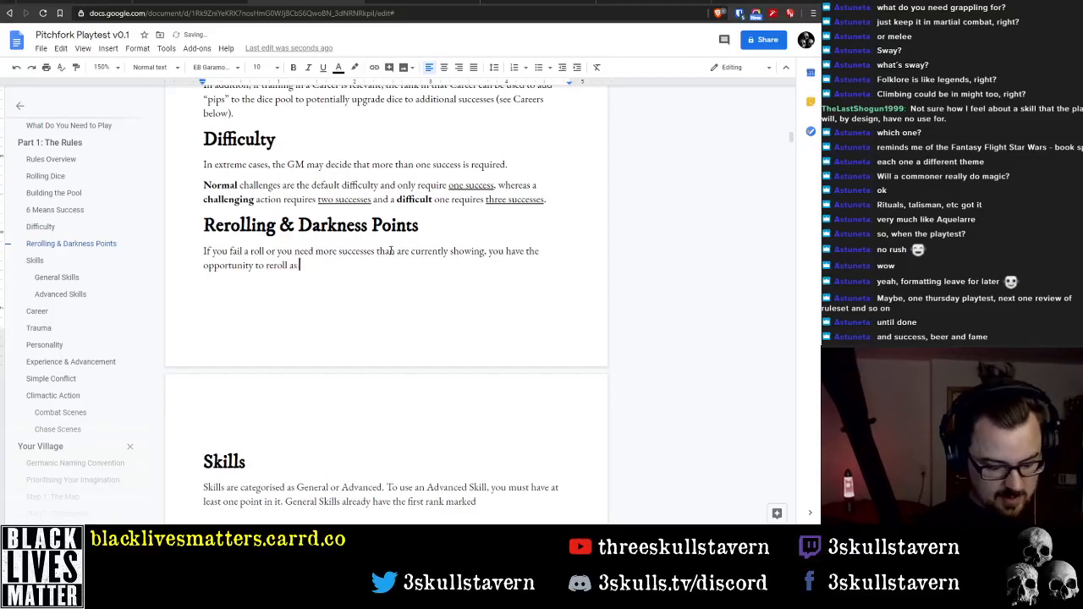
text( many dice as you wi)
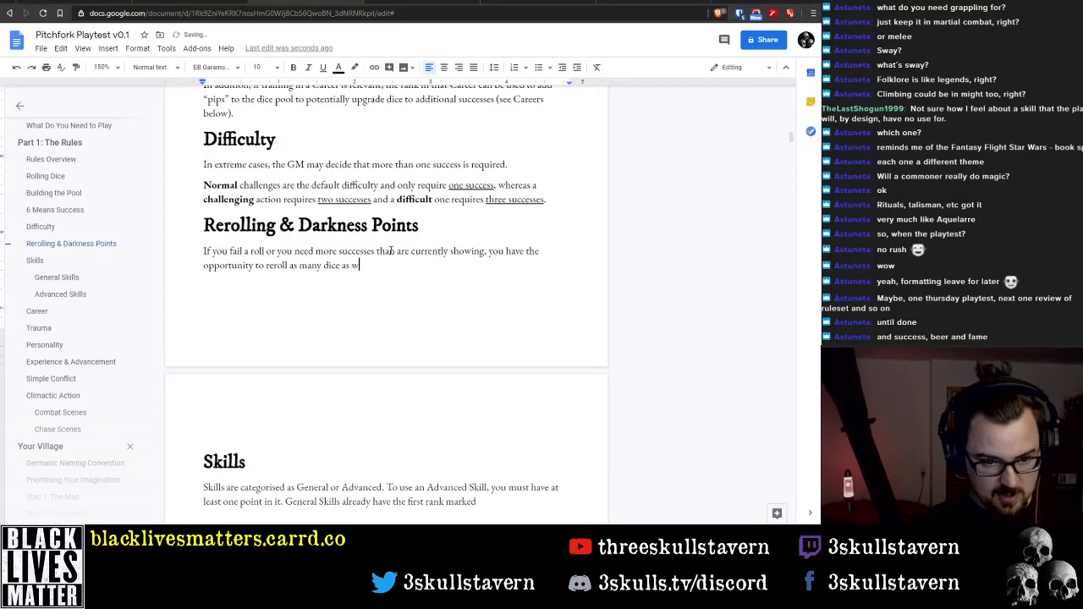
text(sh.)
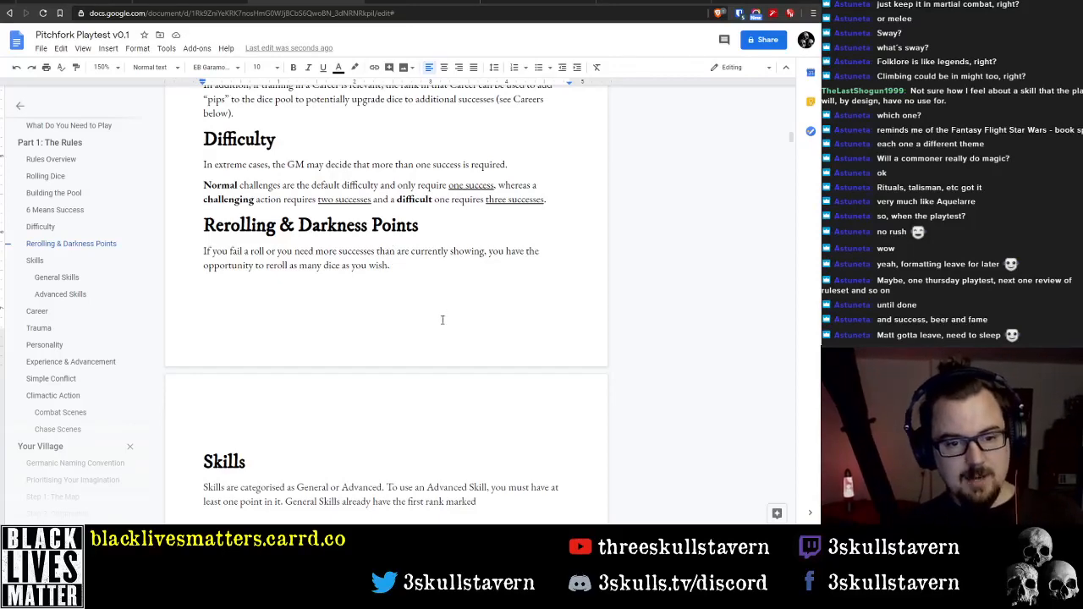
Look over the rules sections from "Rerolling & Darkness Points" through the conflict and scene headings to the village creation steps
scroll(440, 313, down, 15)
scroll(476, 332, down, 15)
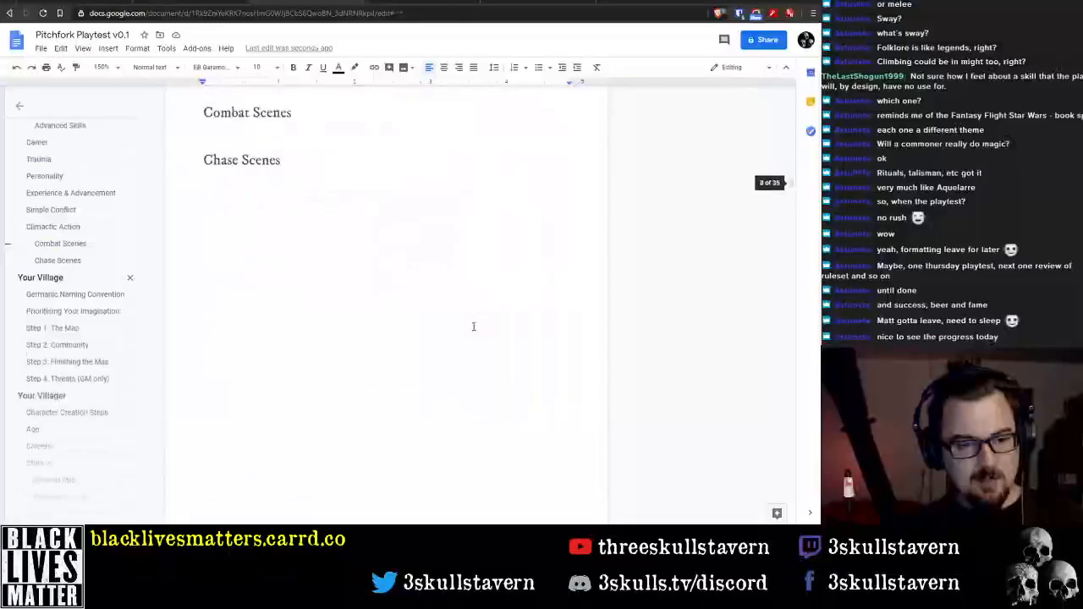
scroll(457, 320, up, 15)
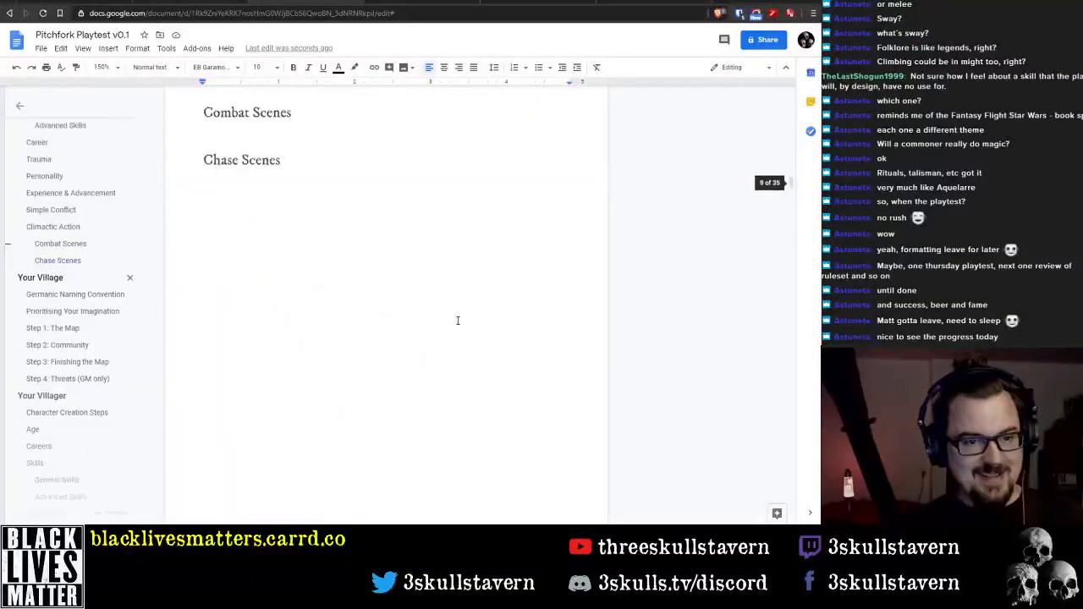
scroll(419, 310, up, 15)
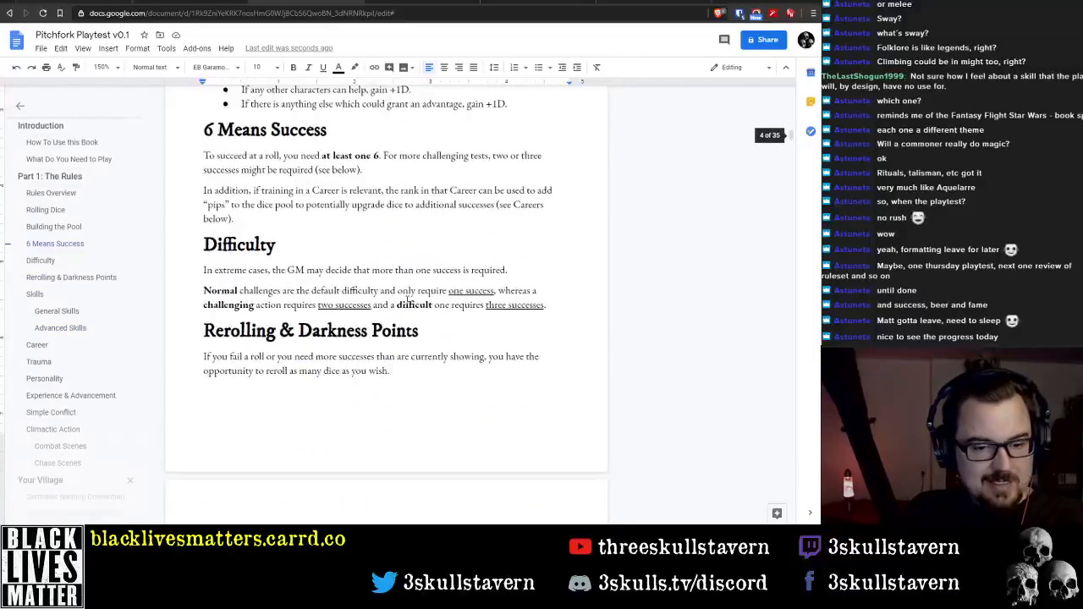
scroll(404, 301, down, 10)
scroll(378, 299, down, 20)
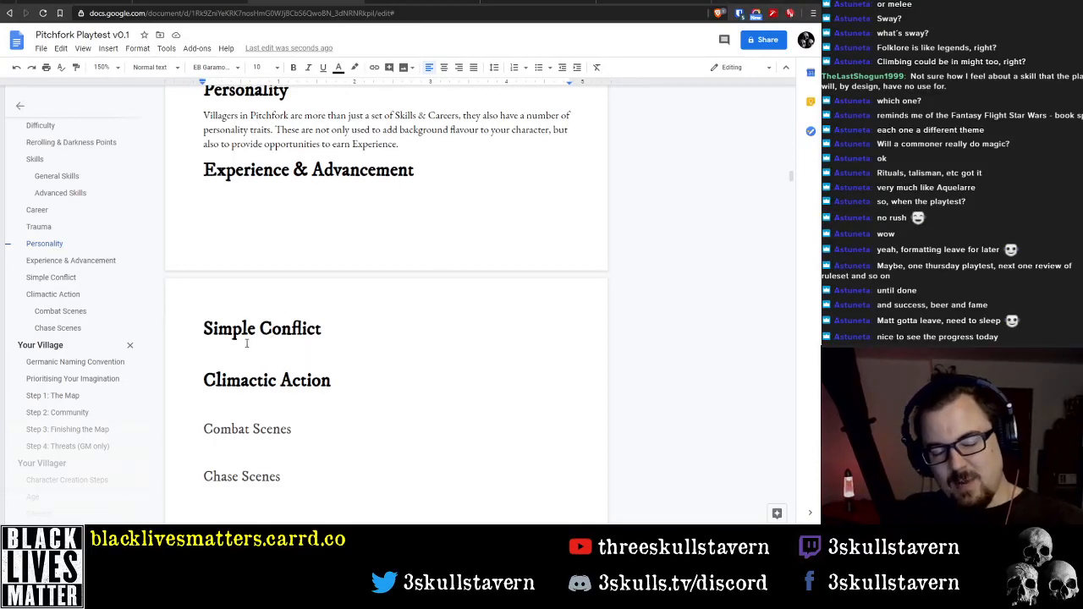
scroll(291, 341, up, 3)
scroll(236, 346, down, 4)
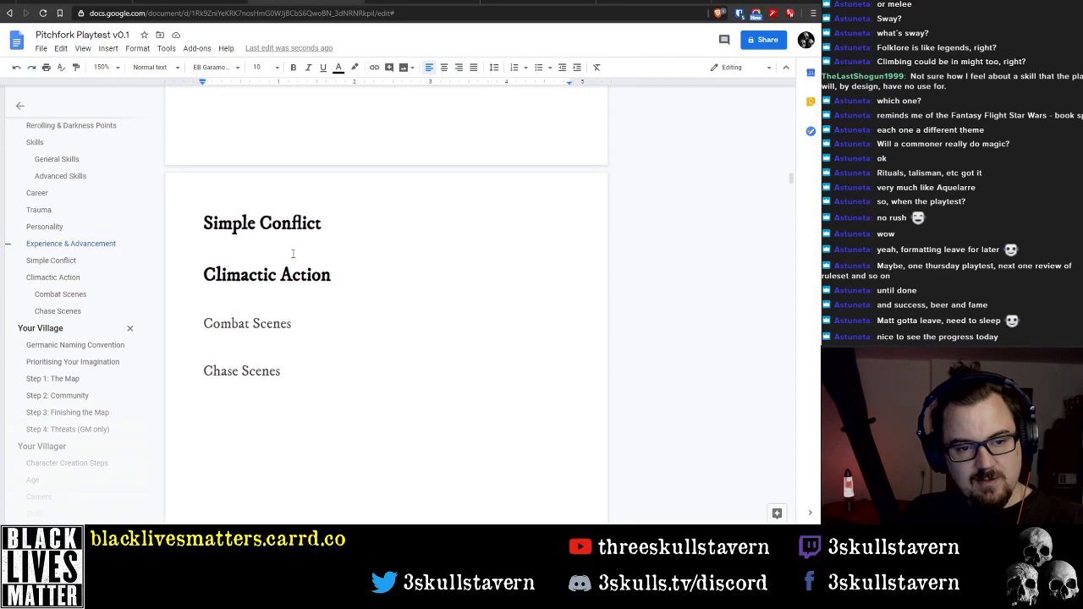
scroll(285, 261, up, 1)
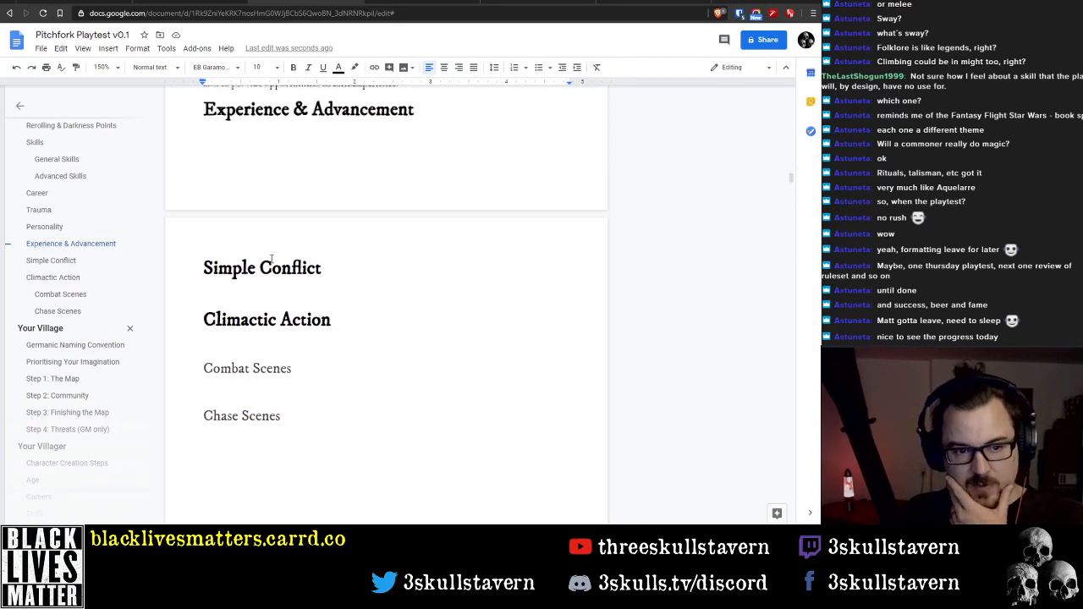
scroll(280, 263, down, 4)
scroll(275, 263, down, 8)
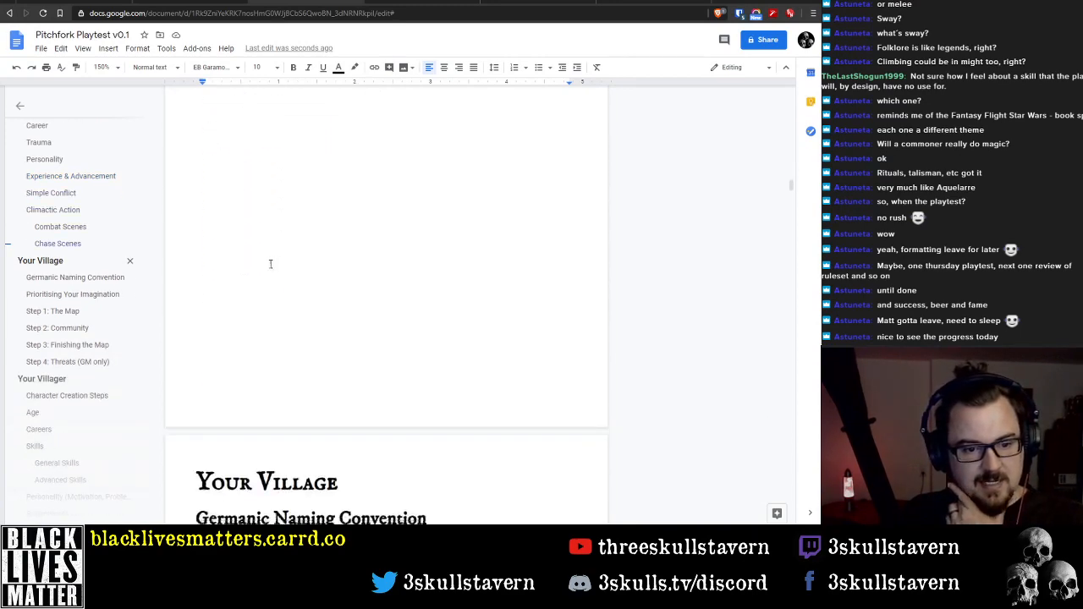
scroll(273, 261, up, 3)
scroll(273, 261, down, 10)
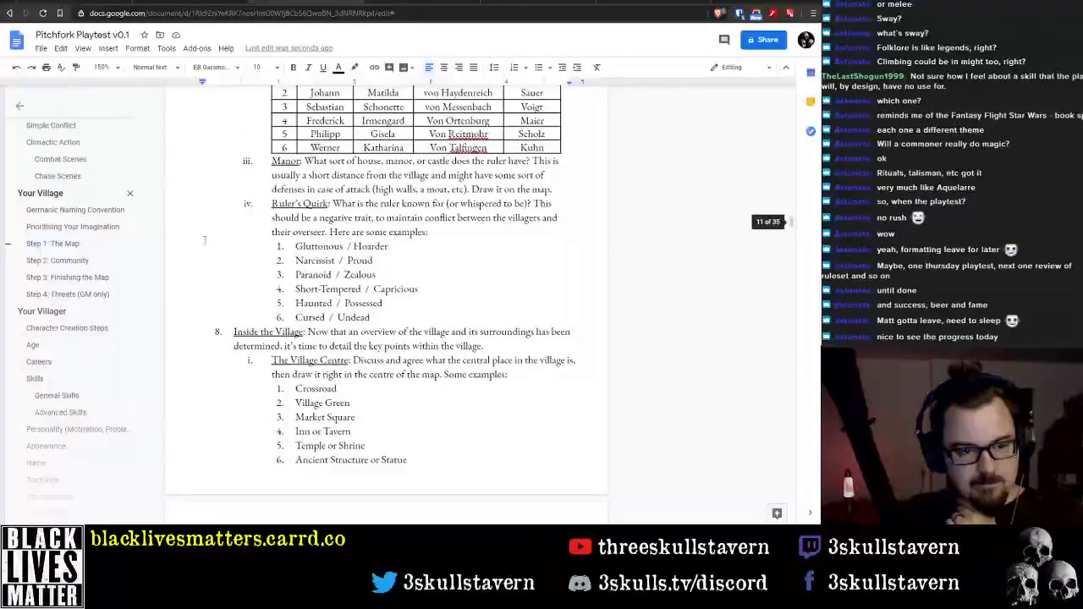
scroll(303, 272, up, 15)
scroll(336, 297, up, 15)
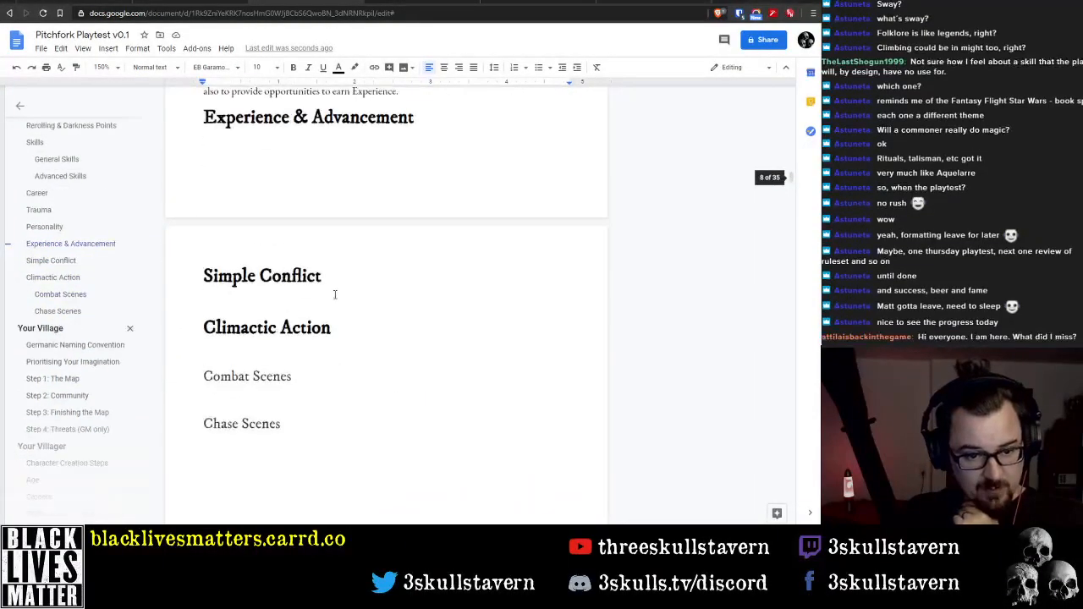
scroll(336, 295, down, 10)
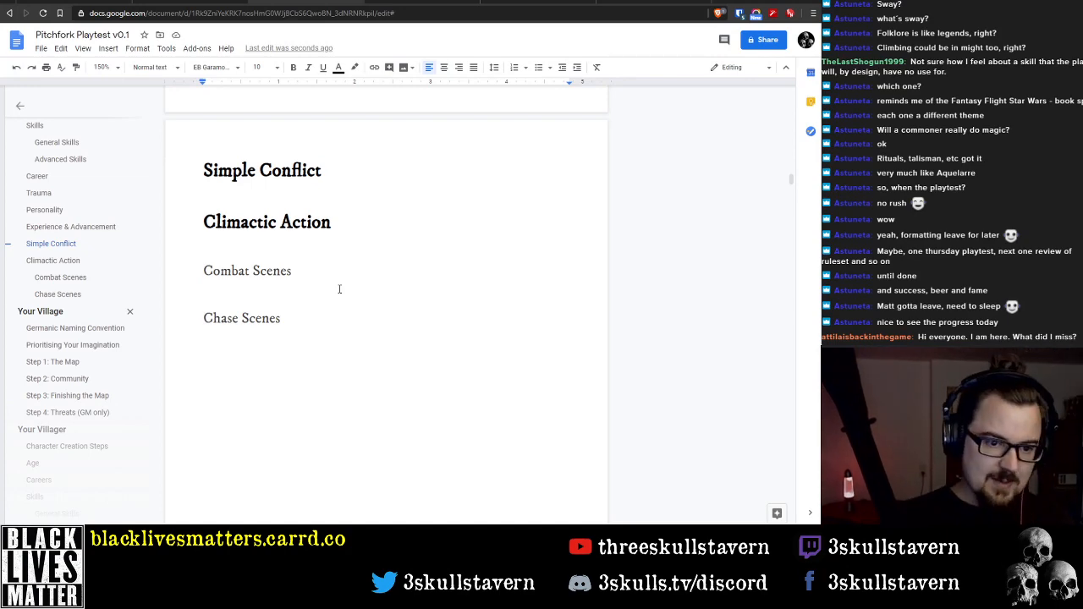
Review the Skills, Career, Trauma and Personality sections and the introductory rules overview, then return to "Rerolling & Darkness Points"
scroll(339, 290, up, 15)
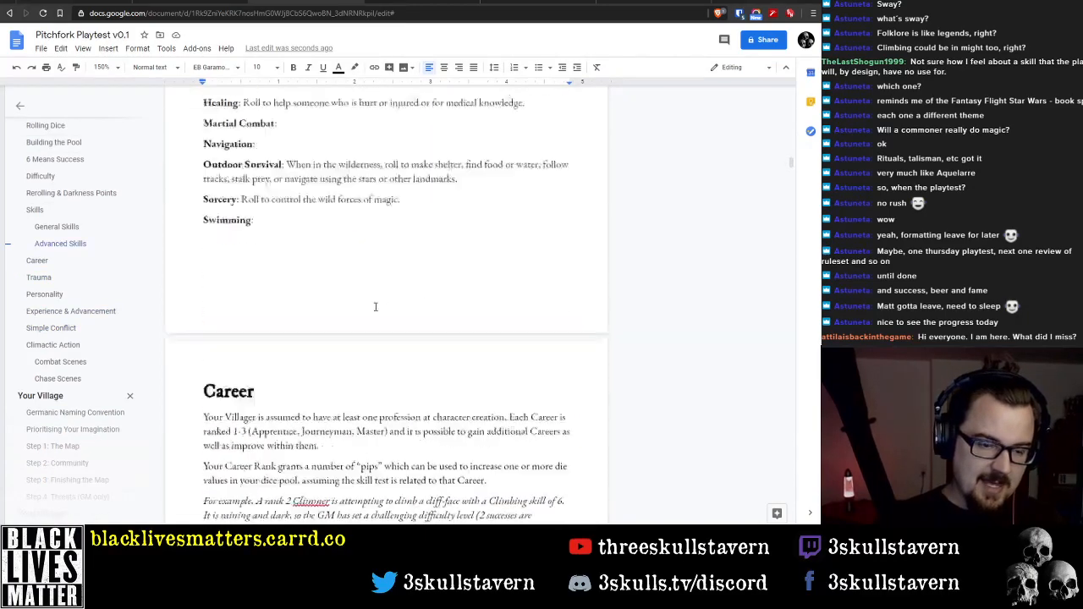
scroll(376, 307, up, 2)
scroll(364, 313, down, 4)
scroll(338, 311, up, 5)
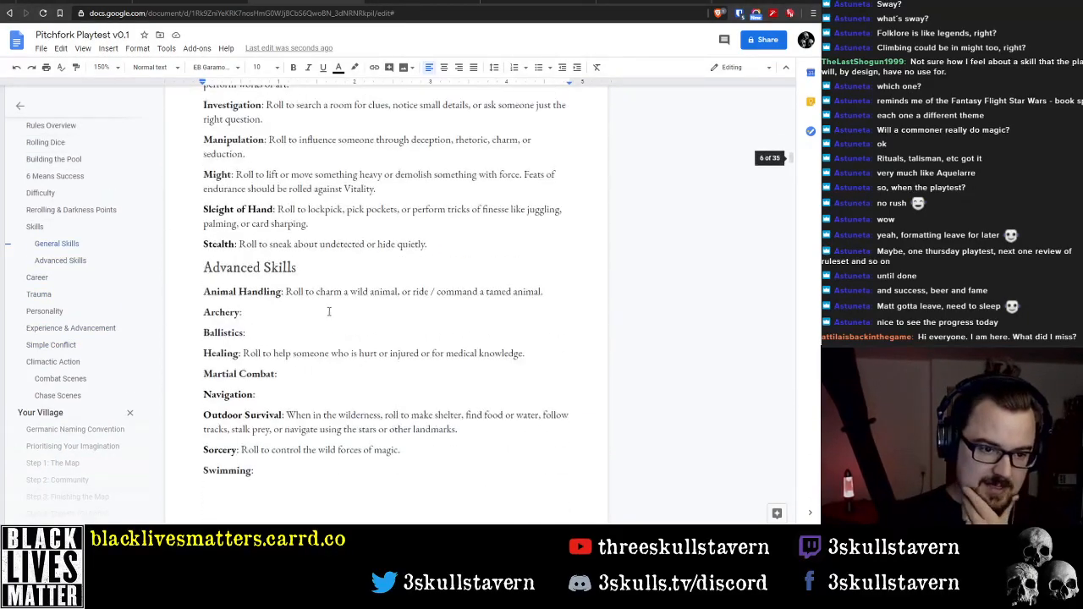
scroll(325, 315, down, 6)
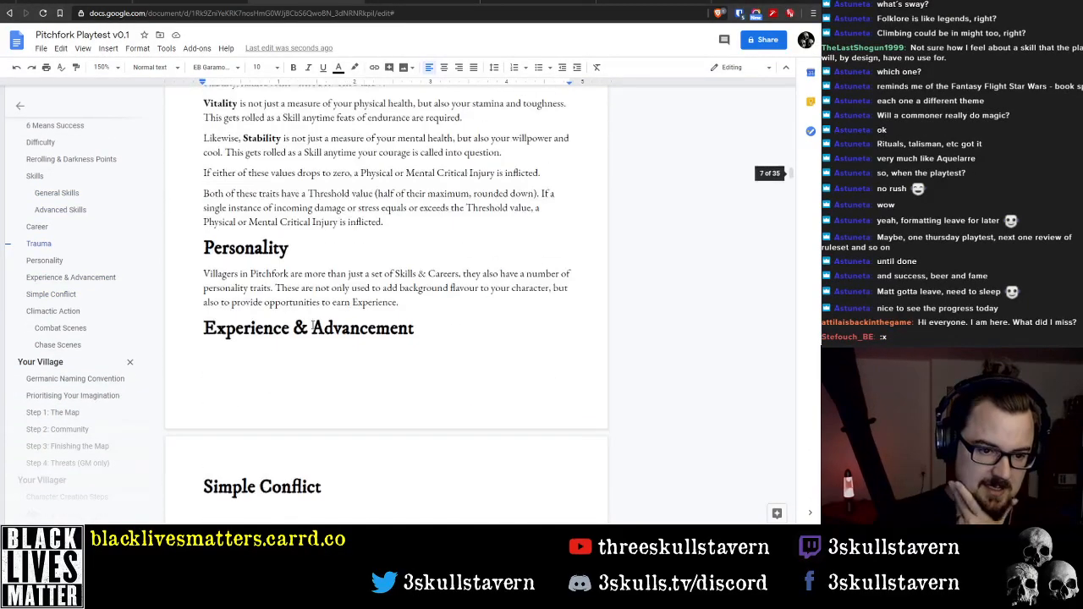
scroll(313, 330, down, 5)
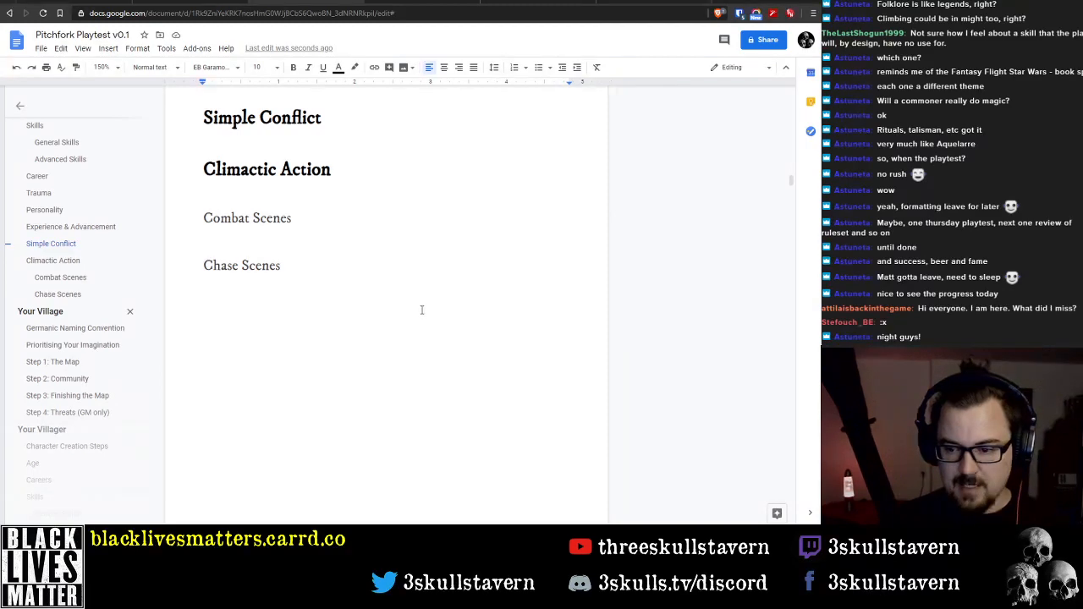
scroll(423, 313, up, 10)
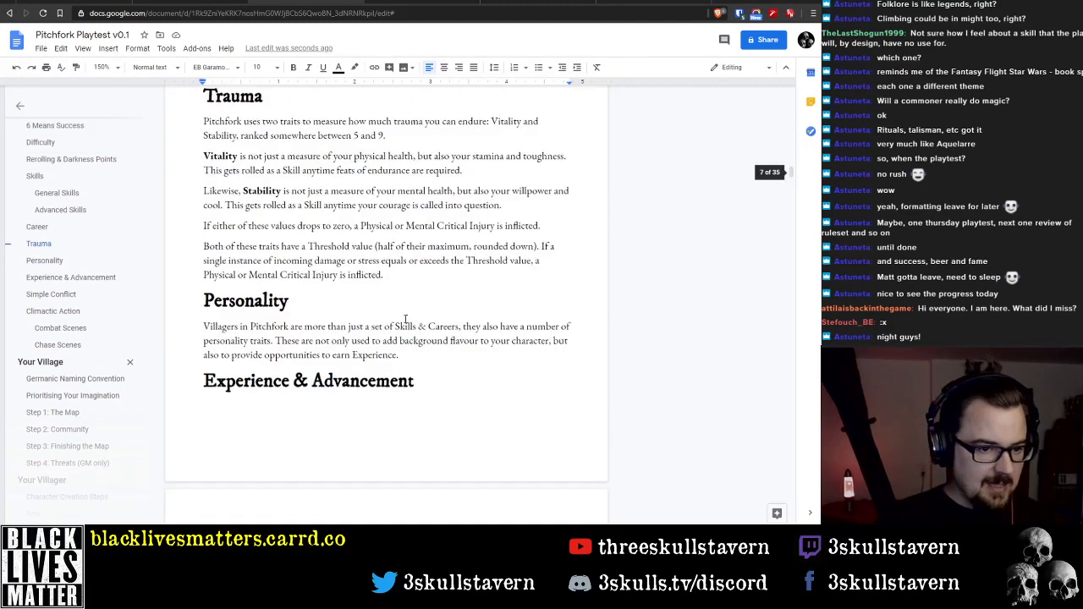
drag(787, 181, 787, 99)
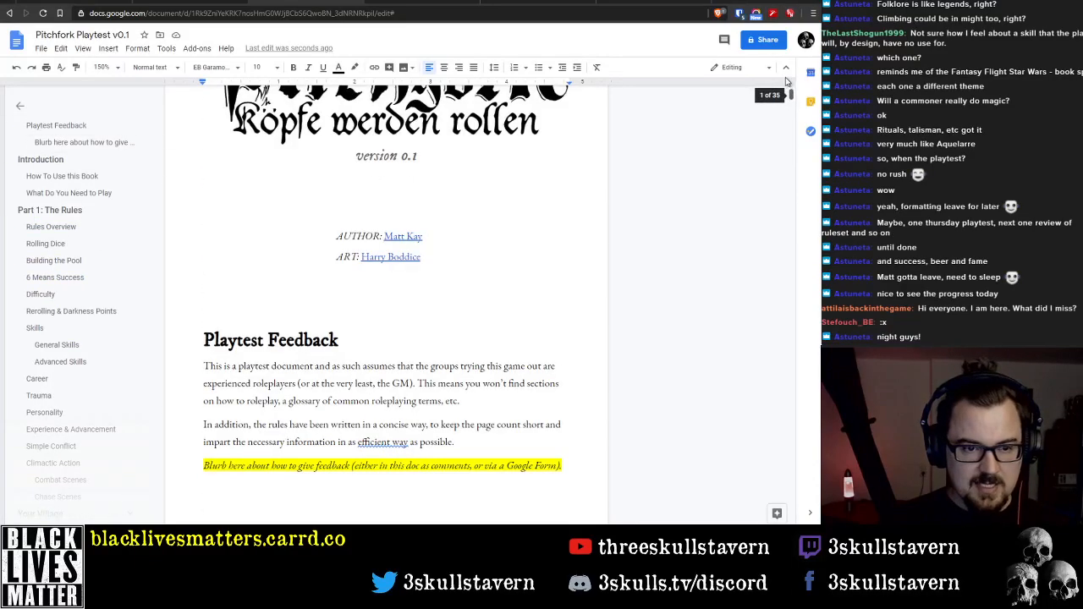
scroll(715, 157, down, 20)
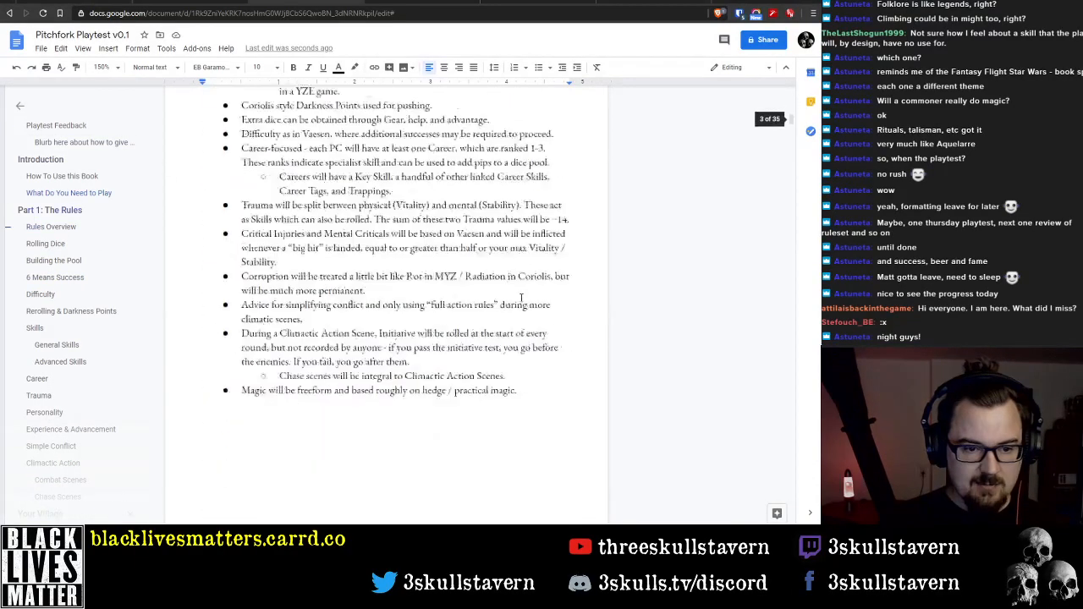
scroll(516, 299, down, 20)
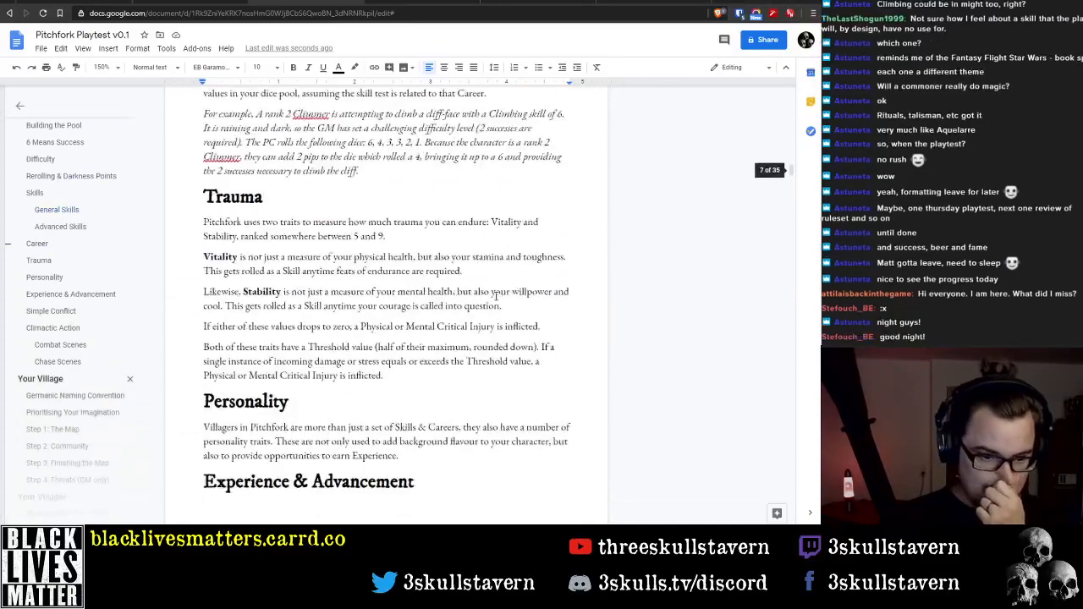
scroll(472, 303, up, 20)
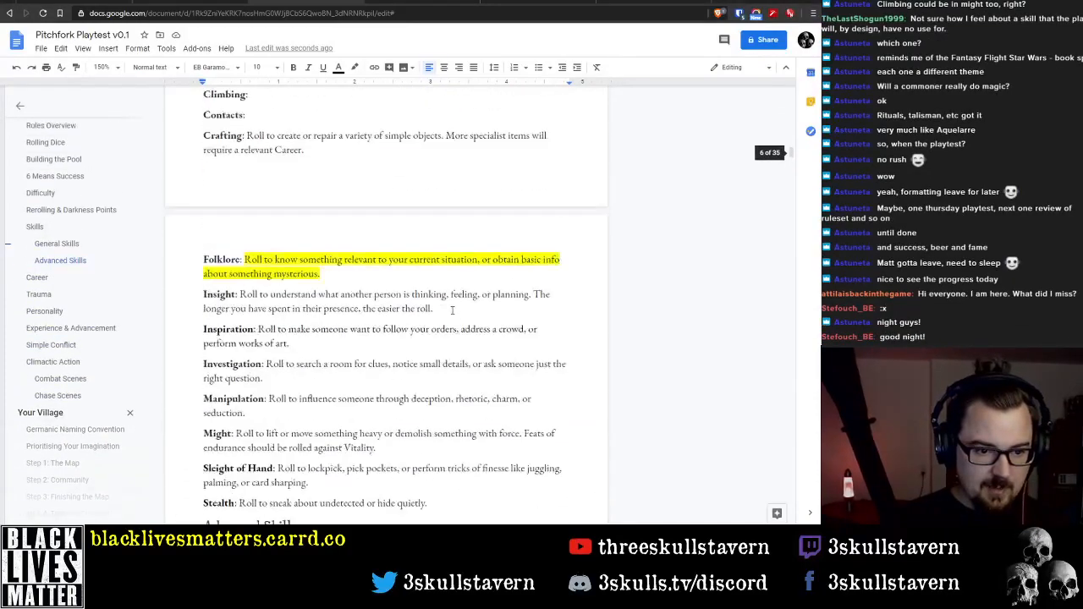
scroll(415, 323, up, 3)
Place the text cursor before "you wish" in the sentence under "Rerolling & Darkness Points"
click(421, 315)
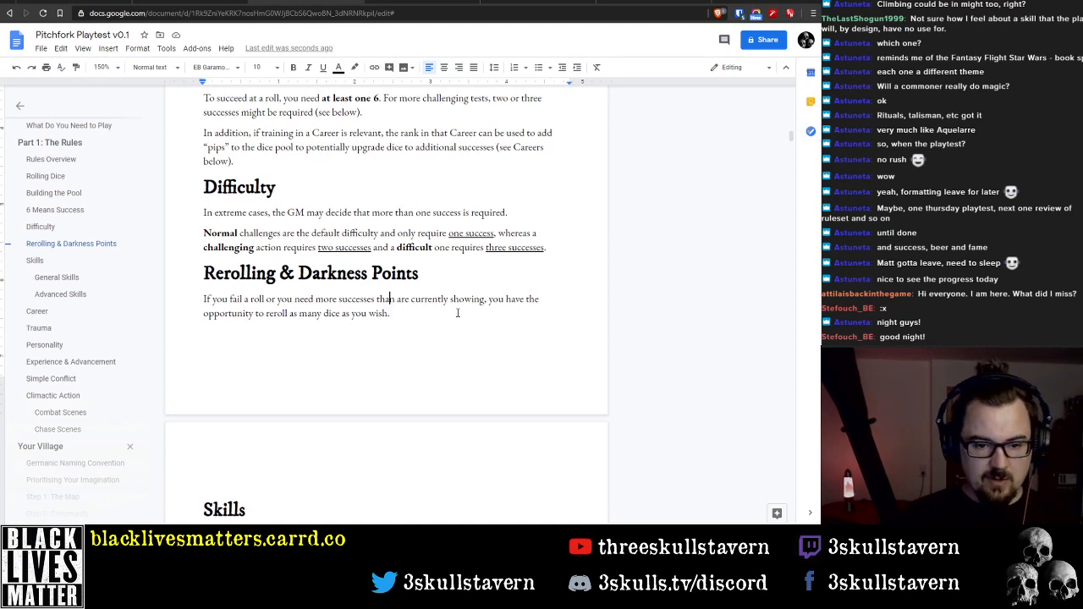
key(ctrl+Right)
key(ctrl+Right)
key(ctrl+Right)
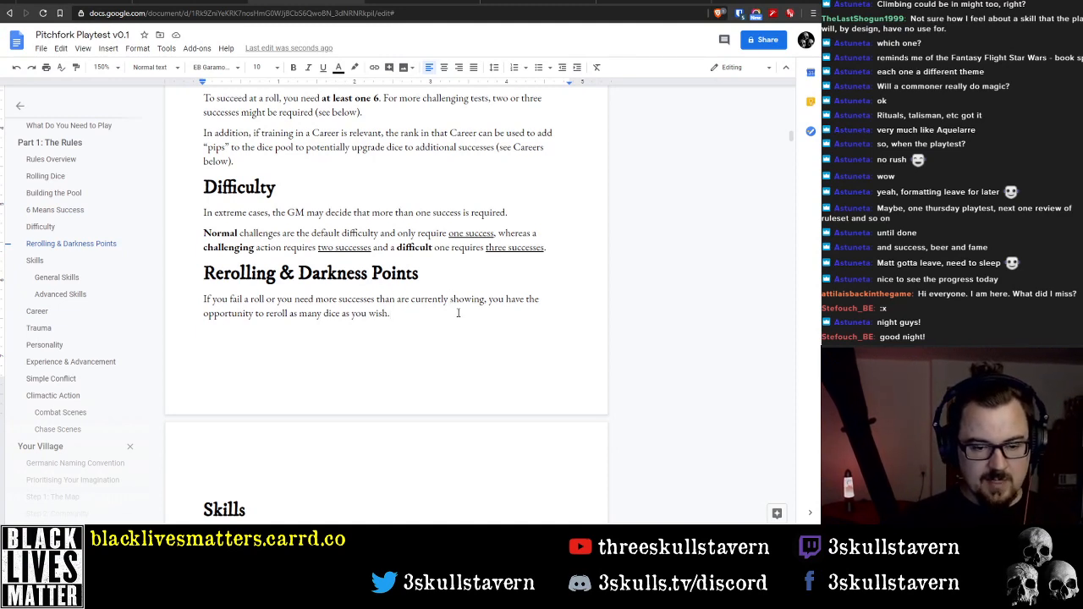
key(ctrl+Left)
key(ctrl+Left)
key(ctrl+Left)
key(ctrl+Left)
key(ctrl+Left)
key(ctrl+Left)
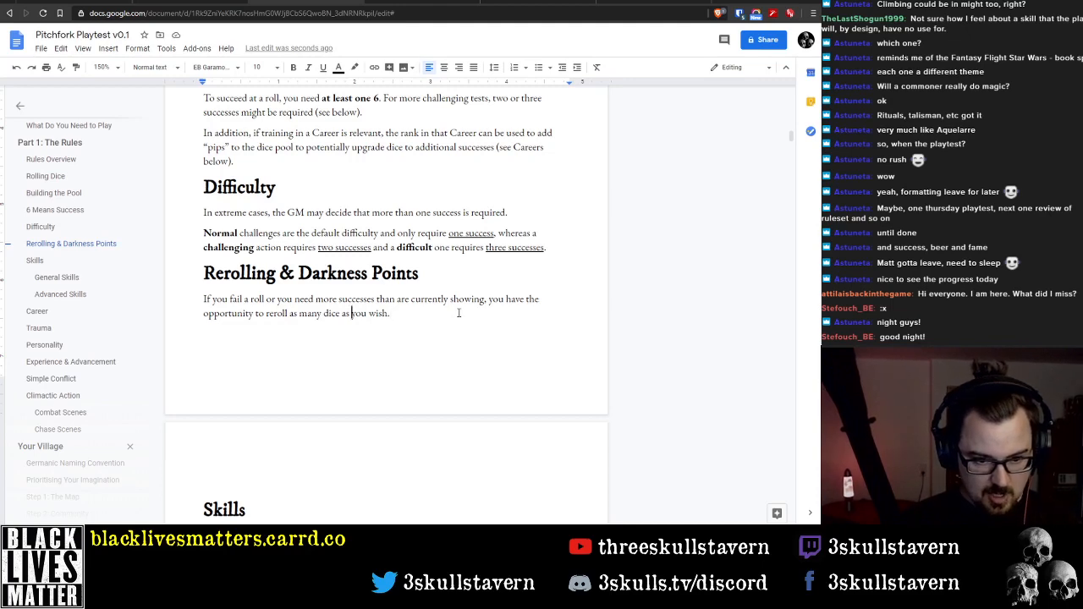
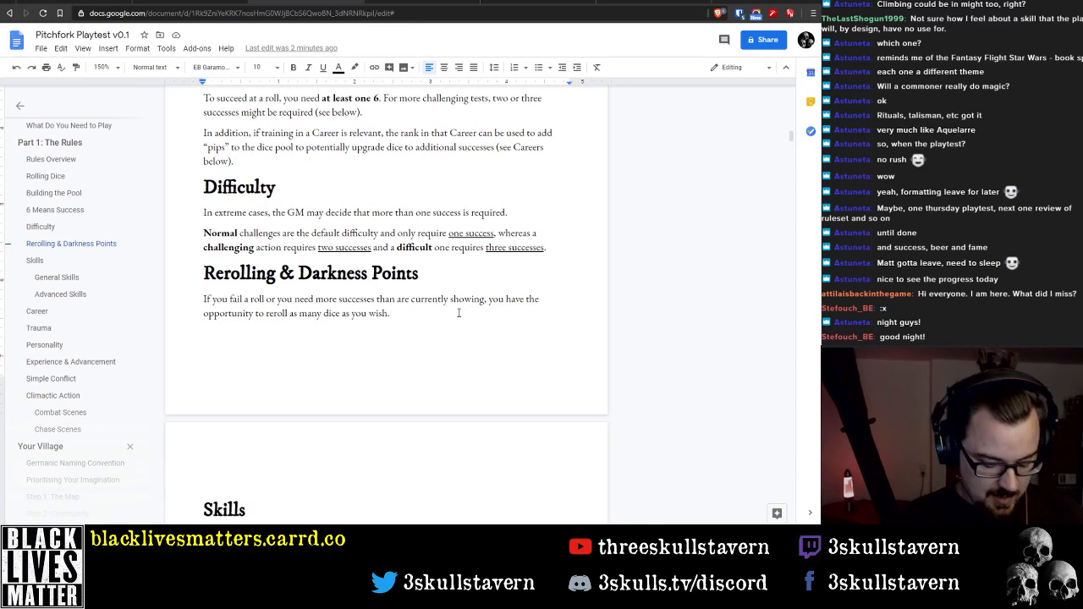
text(I)
key(BackSpace)
key(BackSpace)
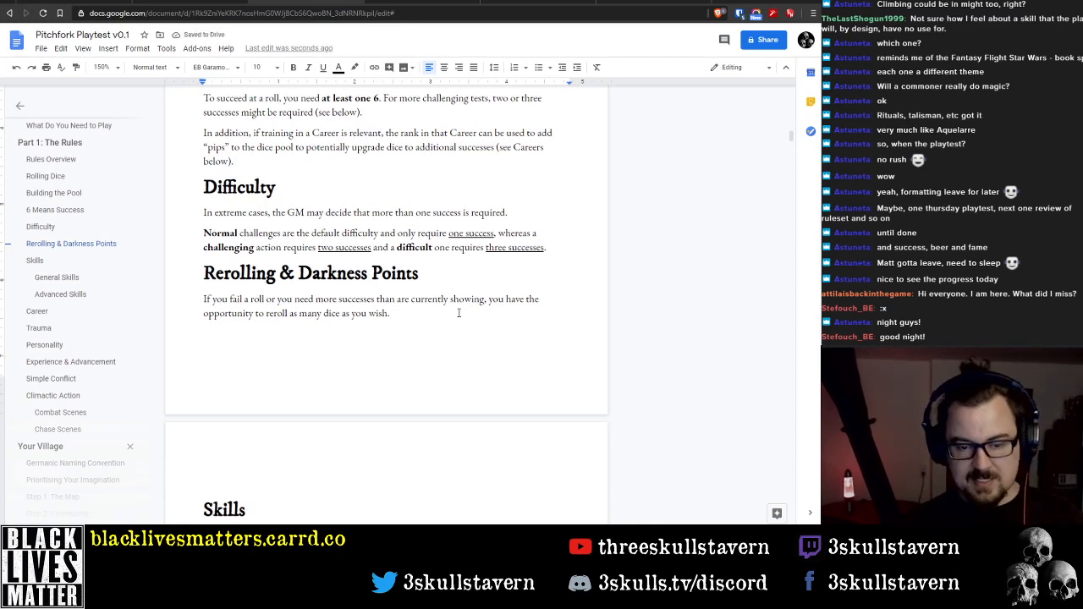
text(Normally )
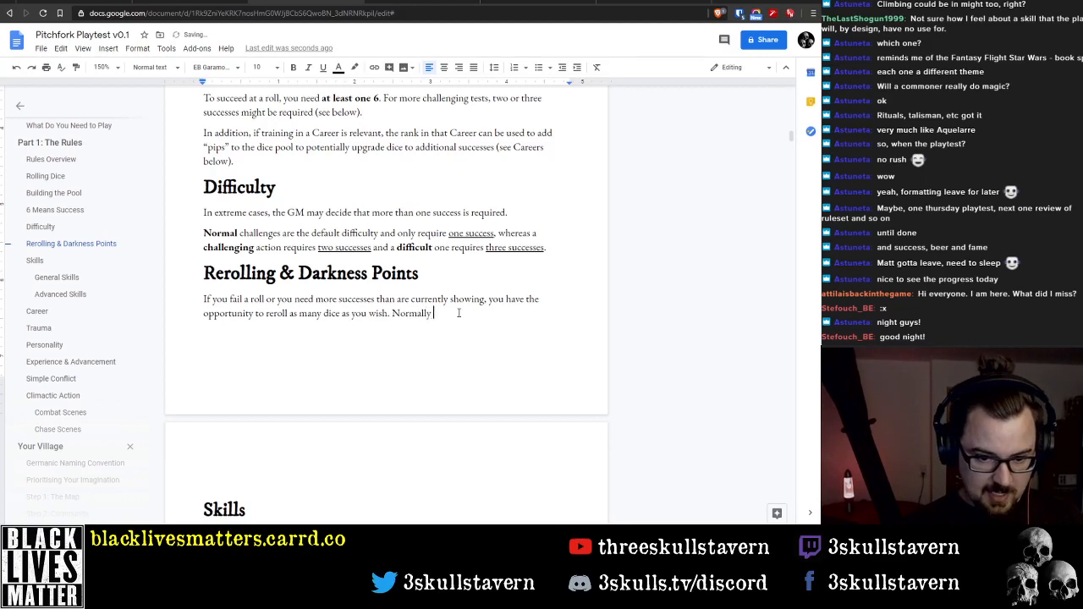
text(you)
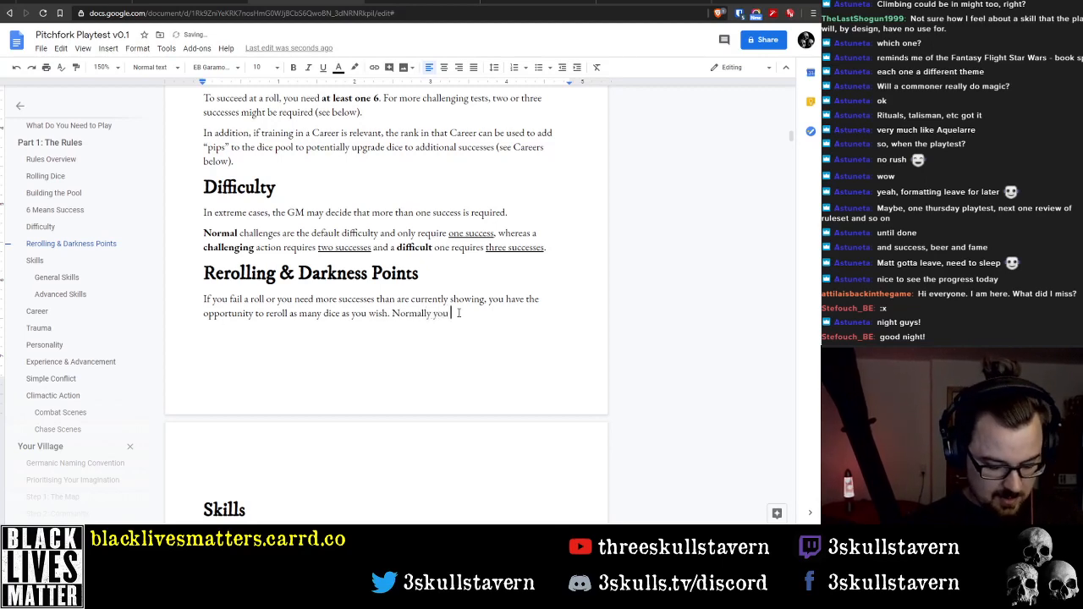
key(ctrl+BackSpace)
key(ctrl+BackSpace)
key(BackSpace)
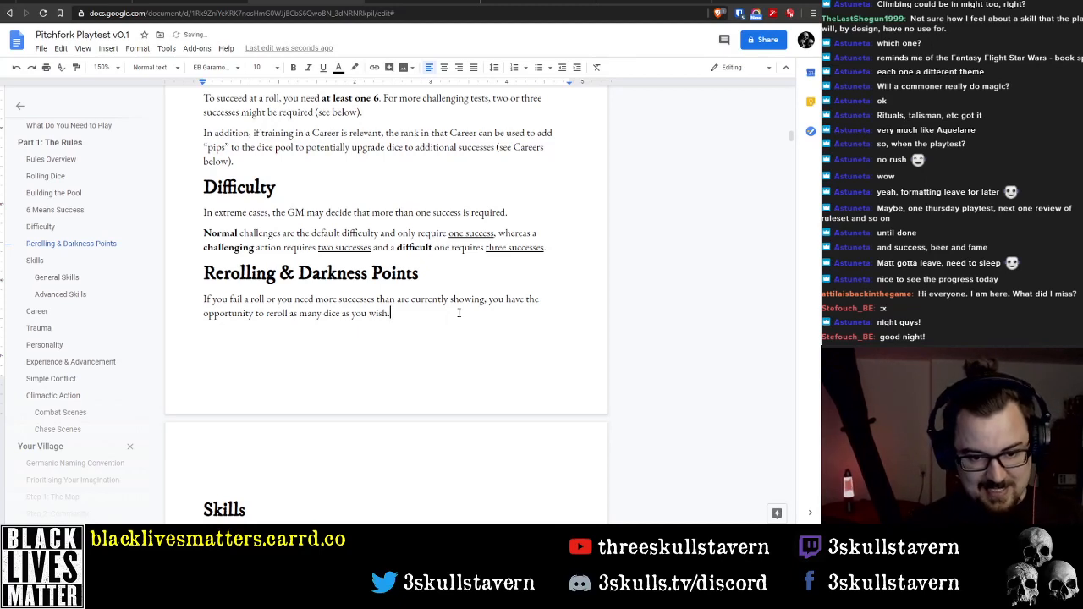
Continue the paragraph after "as you wish." with "You definitely want to keep 6s, and if a roll is"
text(You def)
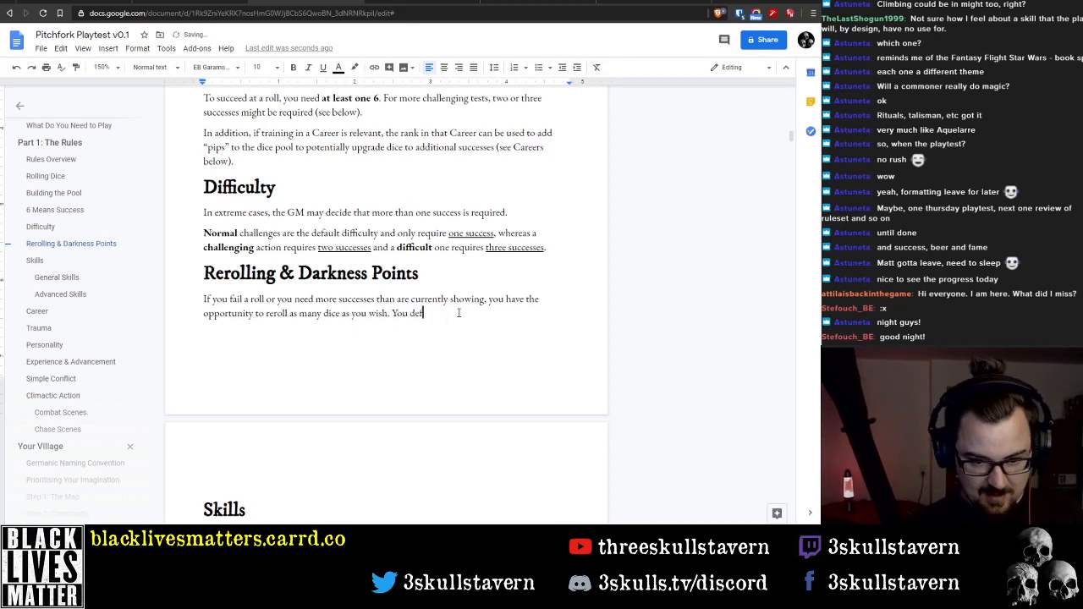
text(initely want to )
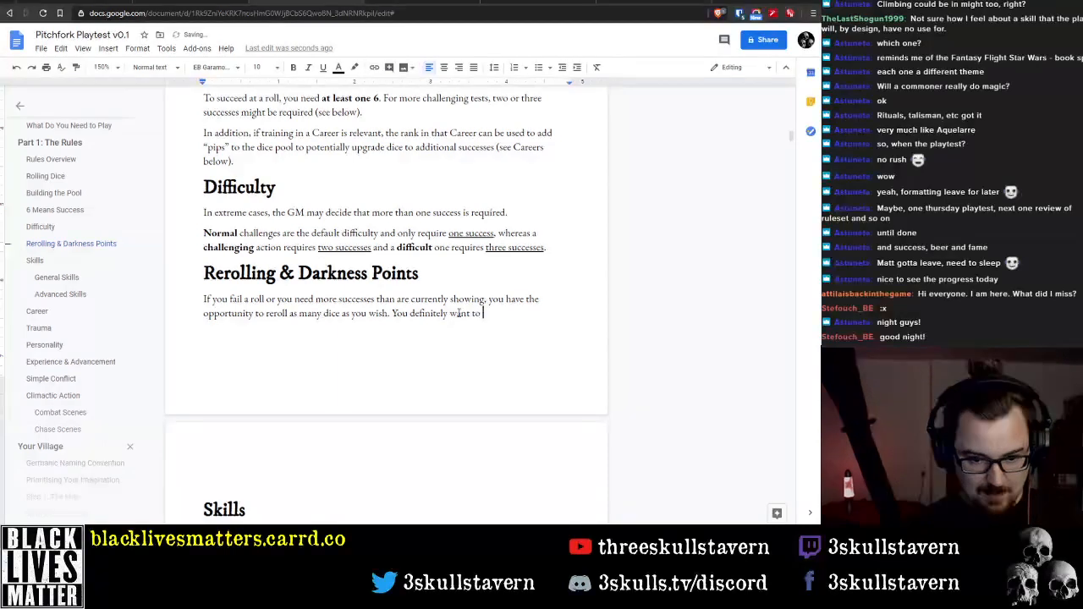
text(keep 6s, a)
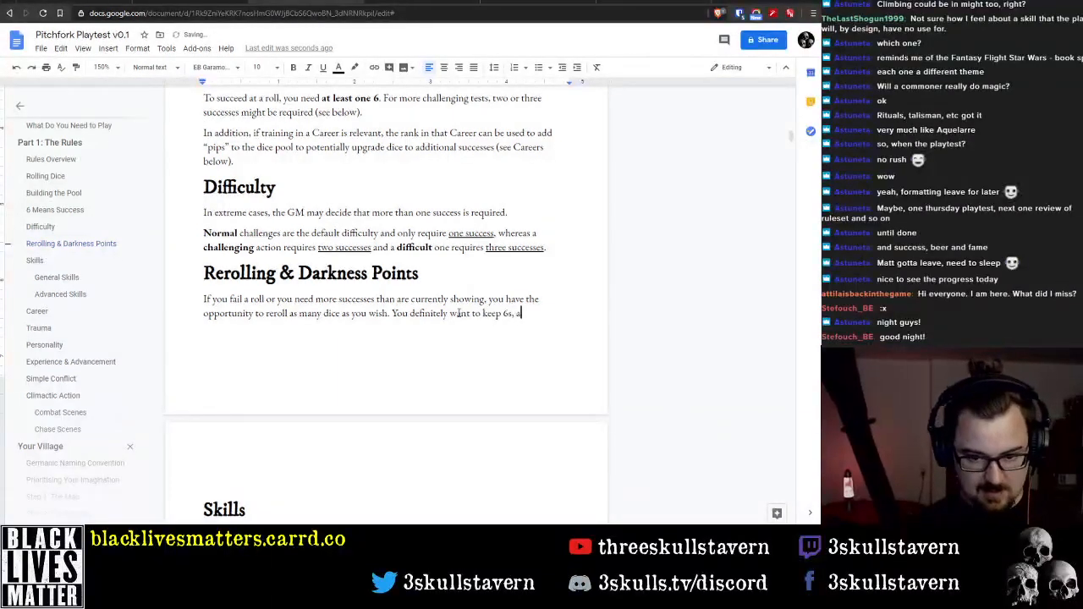
text(nd if)
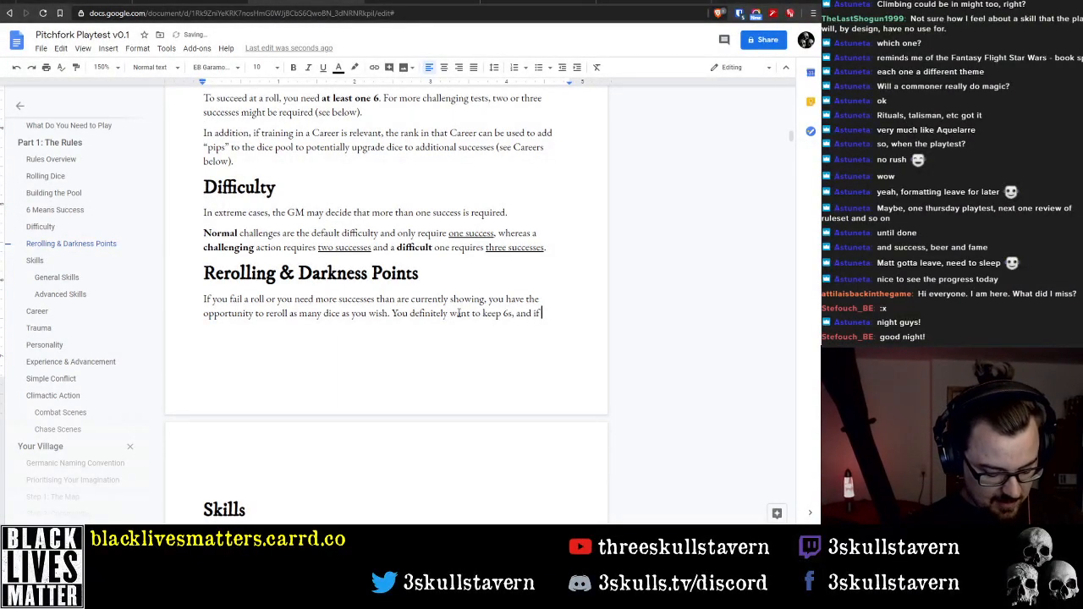
text( a roll is )
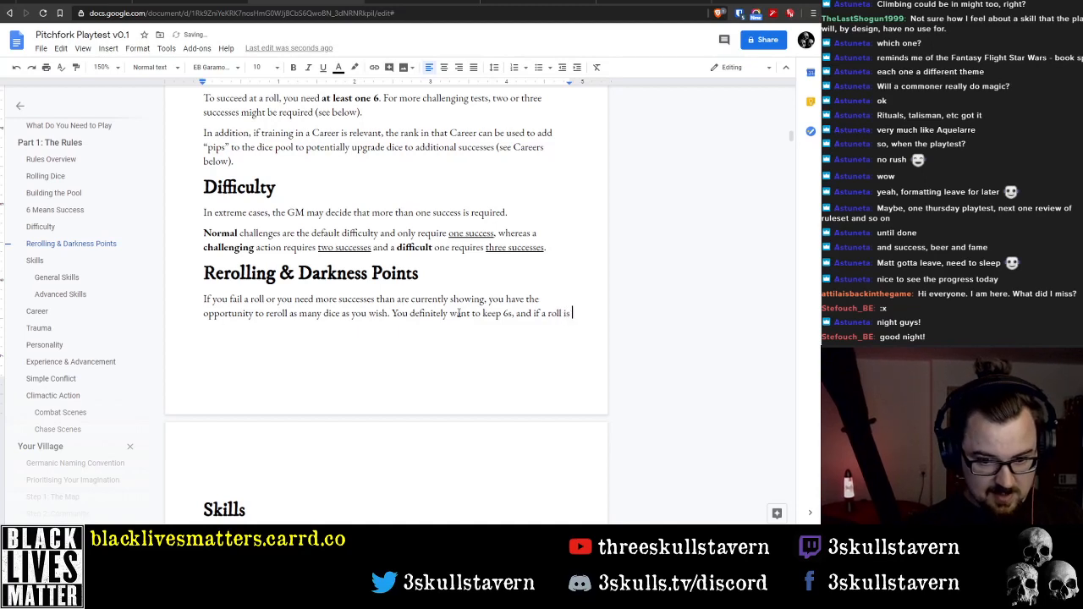
text(relve)
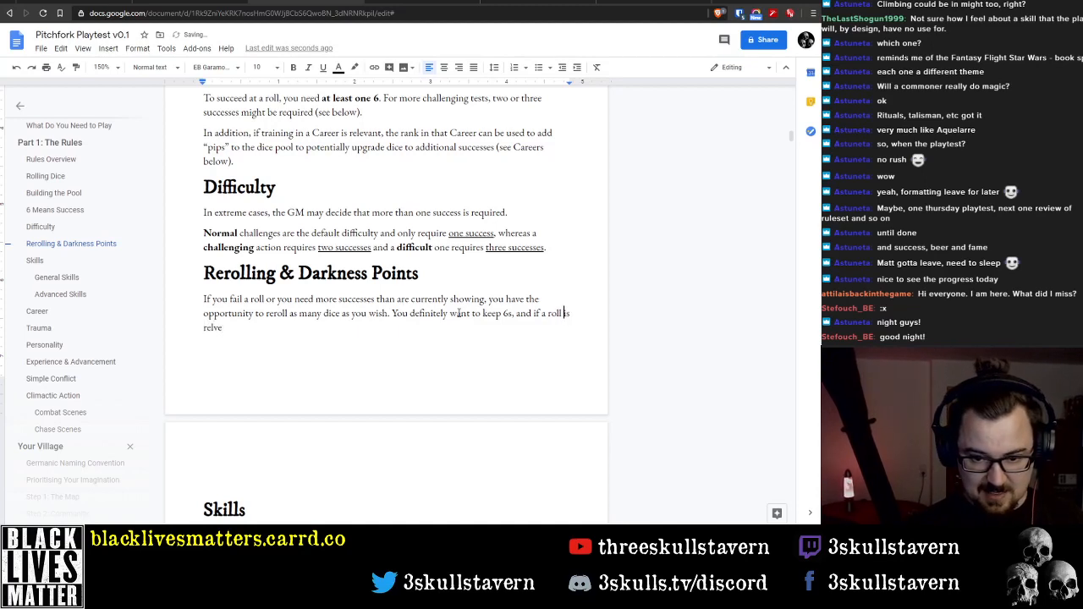
Change "roll" to "test" in the new sentence and return to its end
key(ctrl+shift+Left)
text(test)
key(Down)
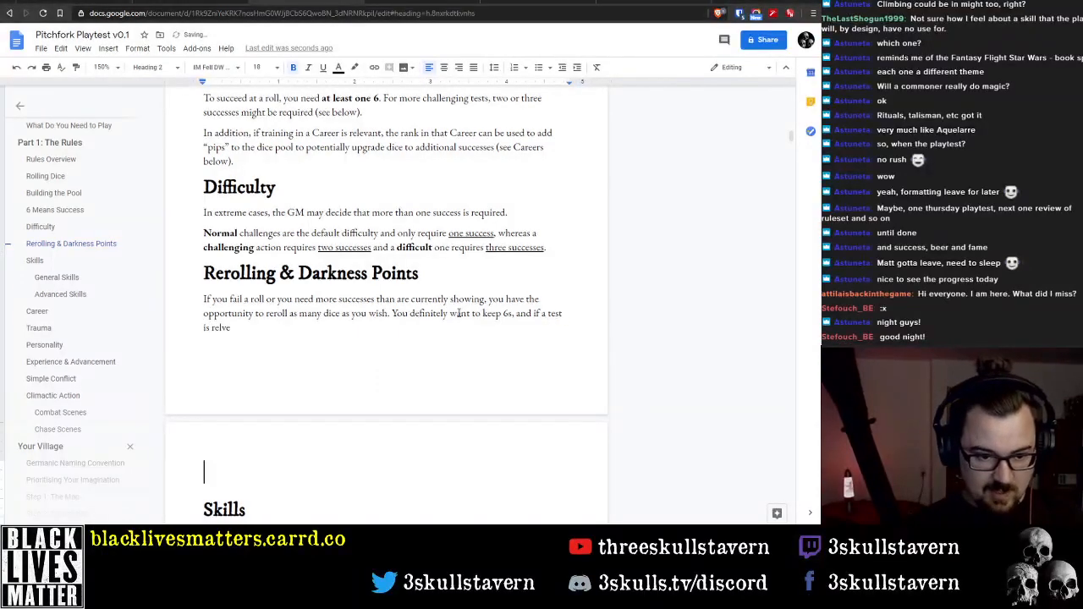
key(Up)
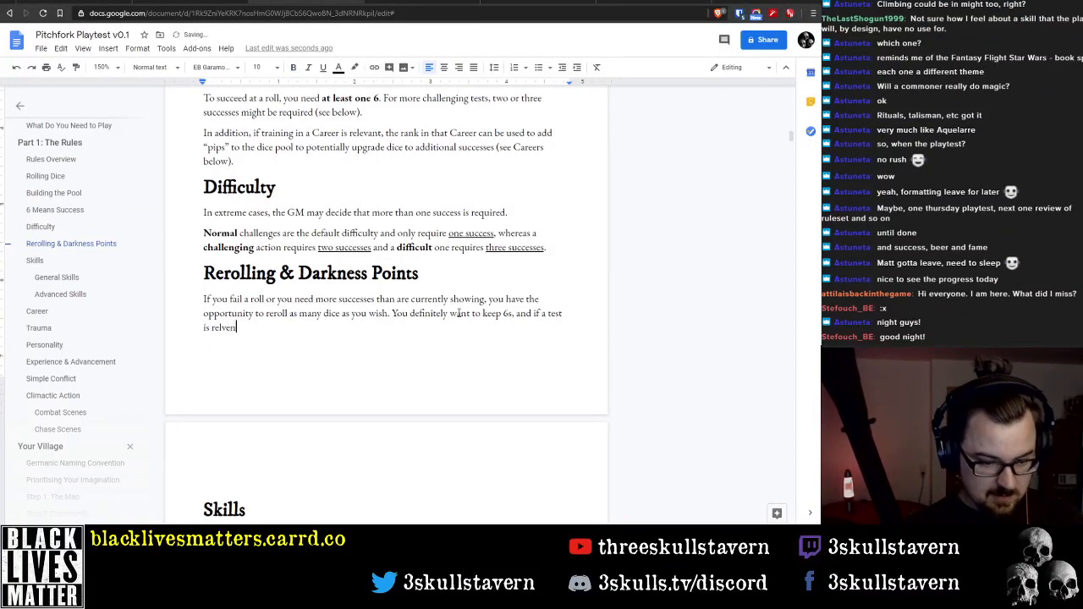
Correct the misspelled last word and continue the sentence so it reads "is relevant to your Career,"
key(BackSpace)
key(BackSpace)
key(BackSpace)
text(le)
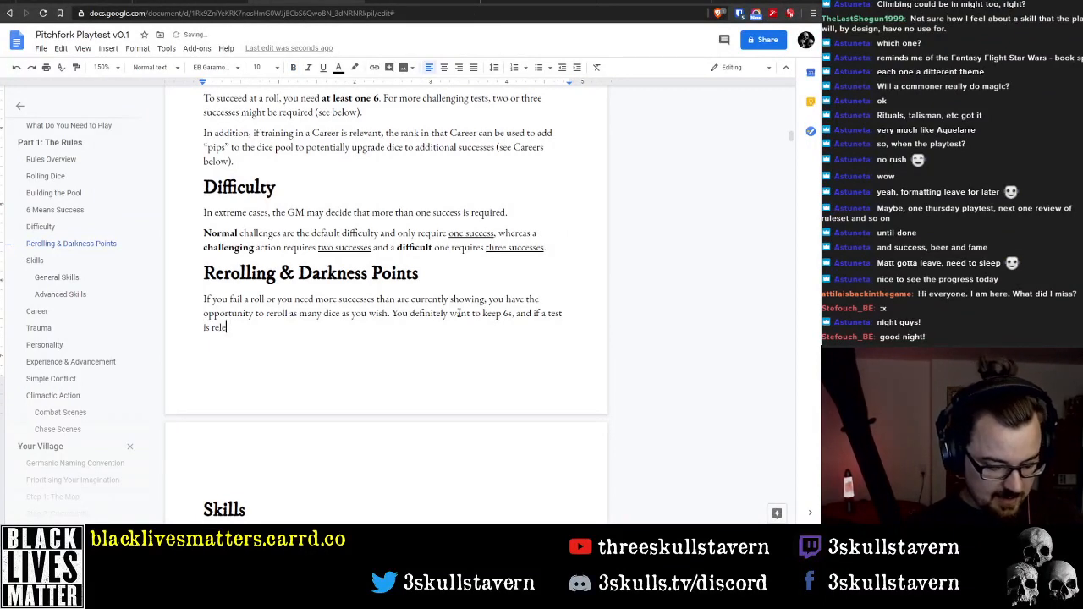
text(vant to your )
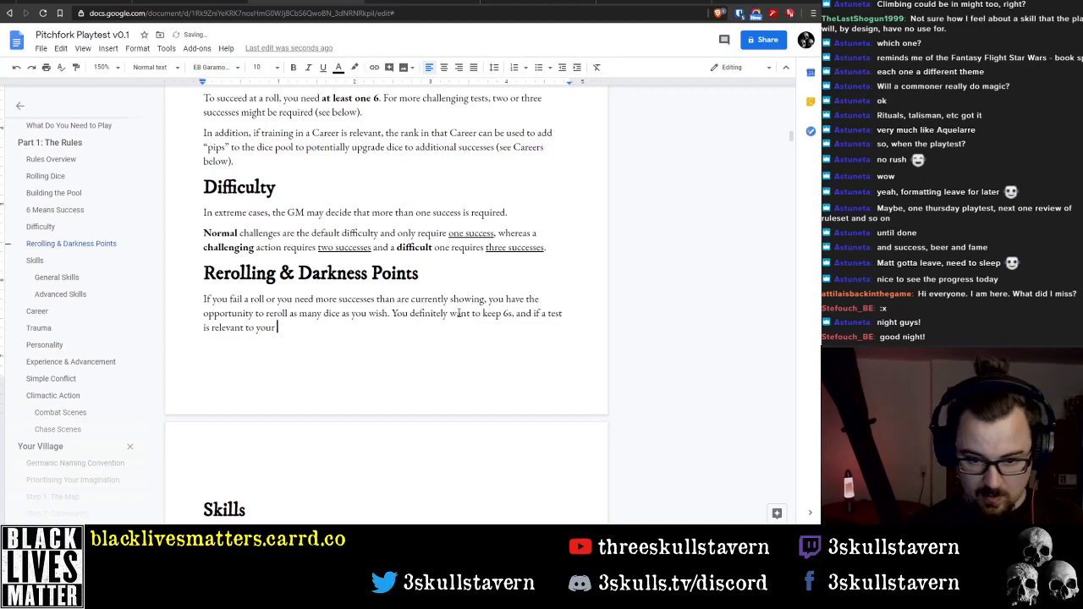
text(Ca)
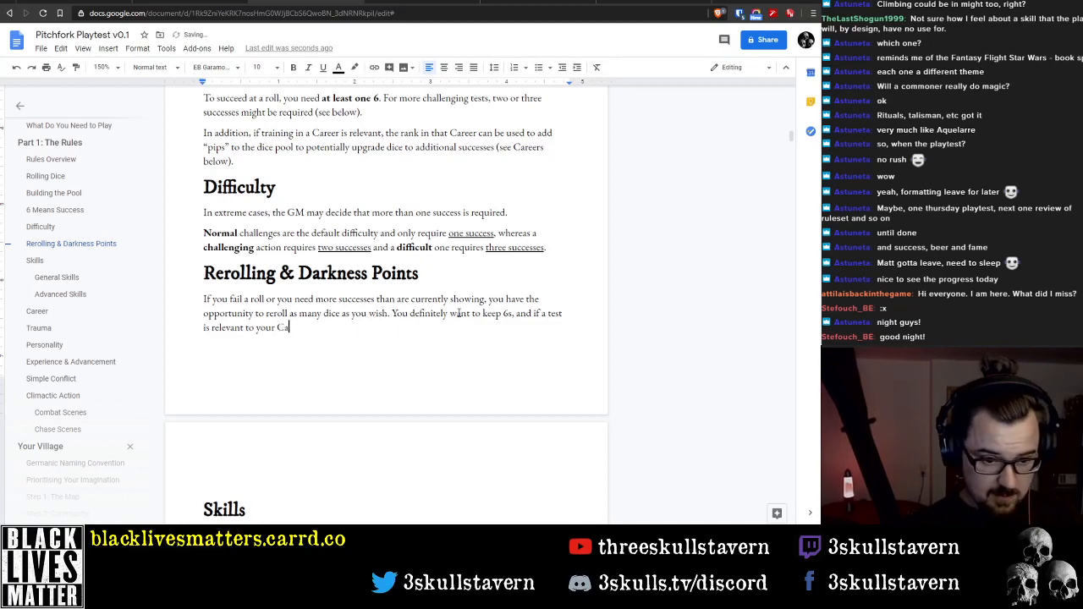
text(reer, you can)
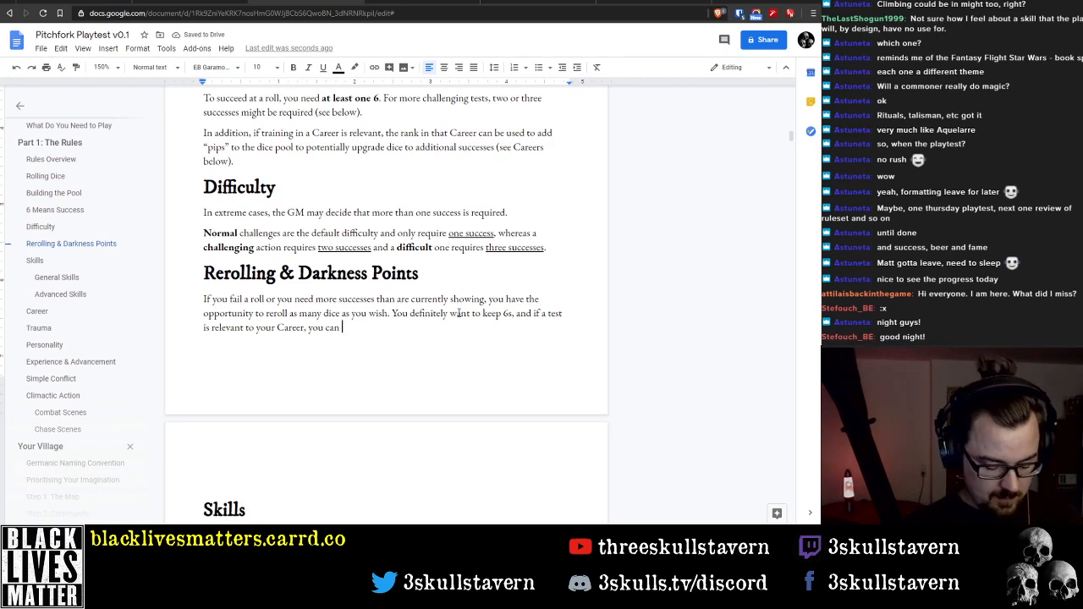
Finish the sentence with "you might want to hold some other dice as well." and start a new paragraph
key(ctrl+BackSpace)
text(might want to )
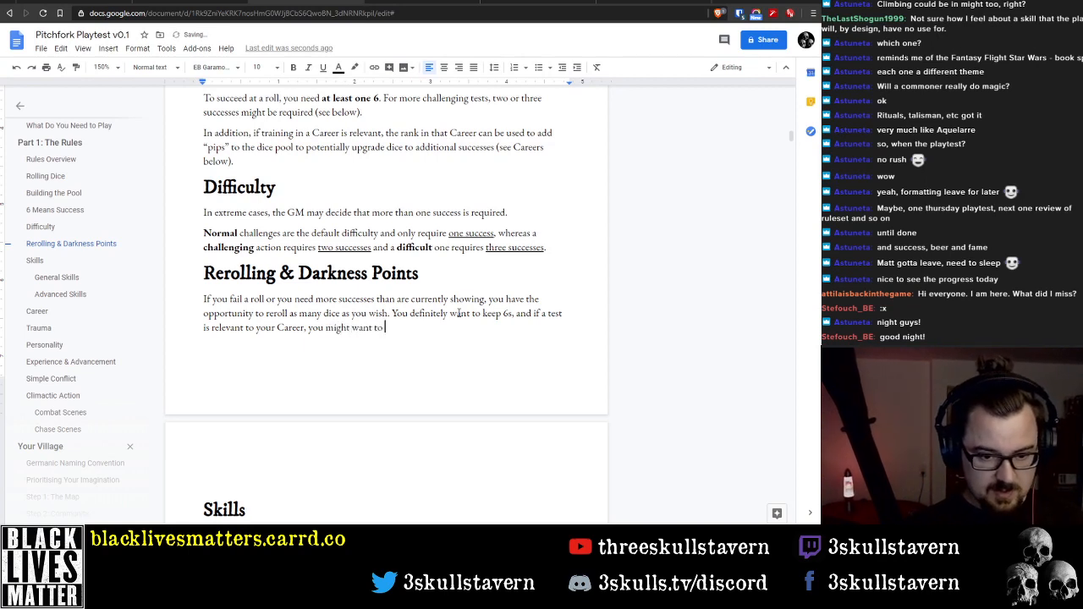
text(hold s)
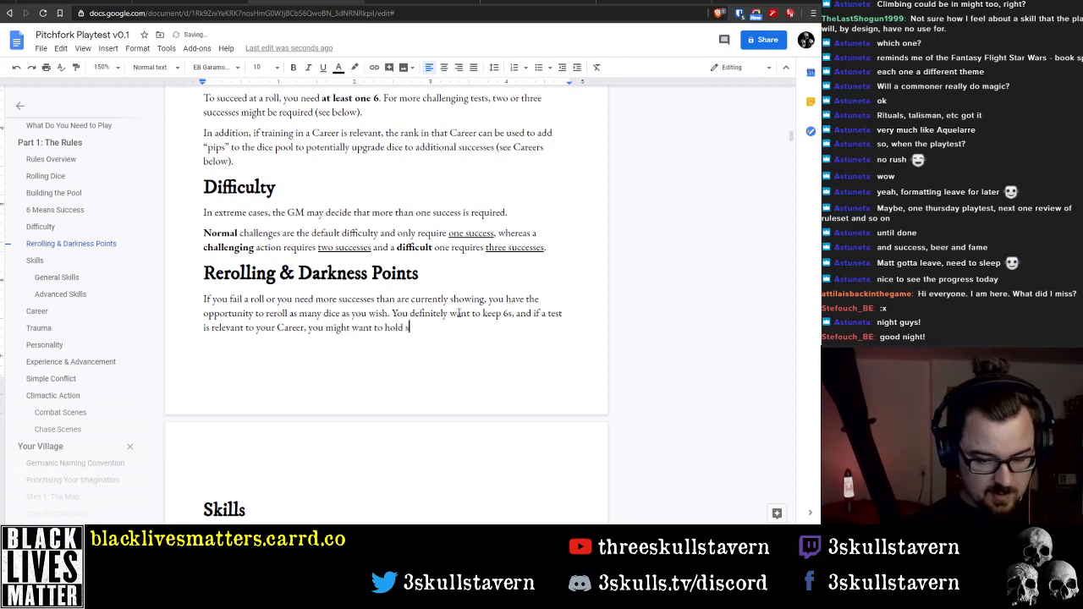
text(ome of)
text(her di)
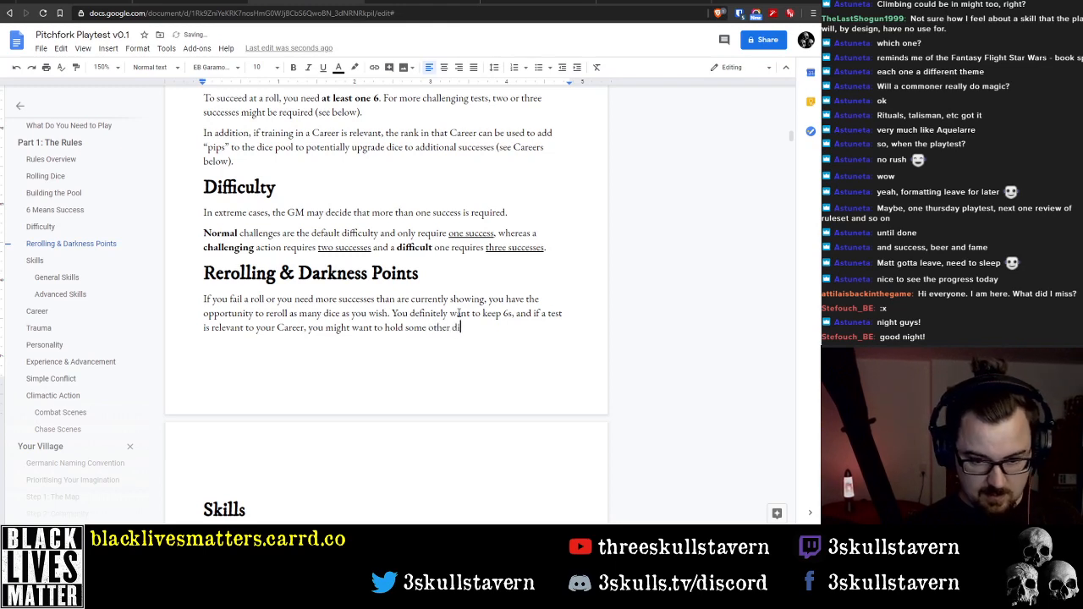
text(ce as well.)
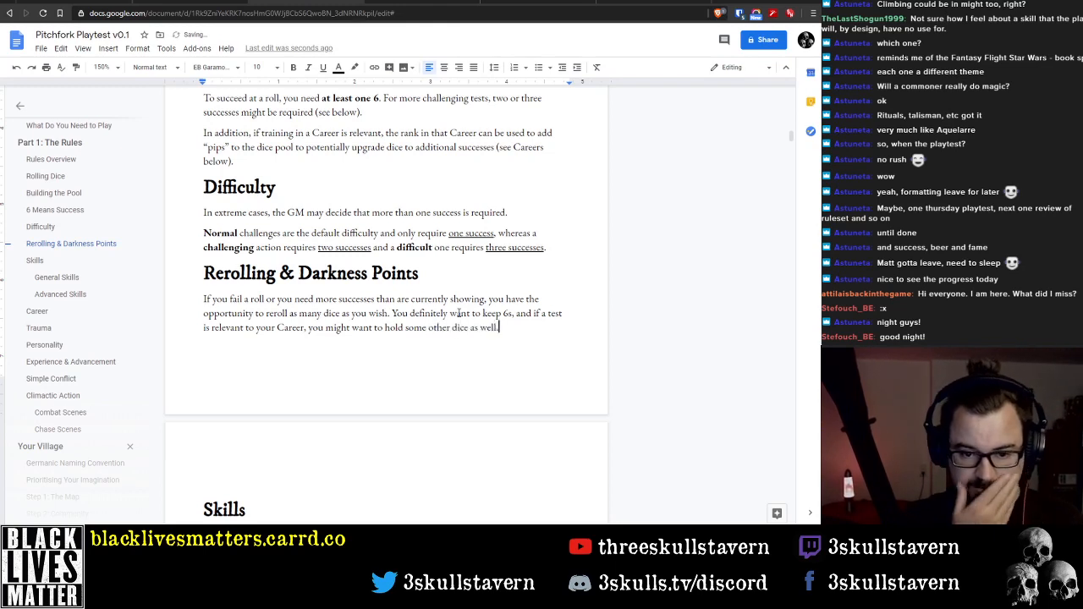
key(Return)
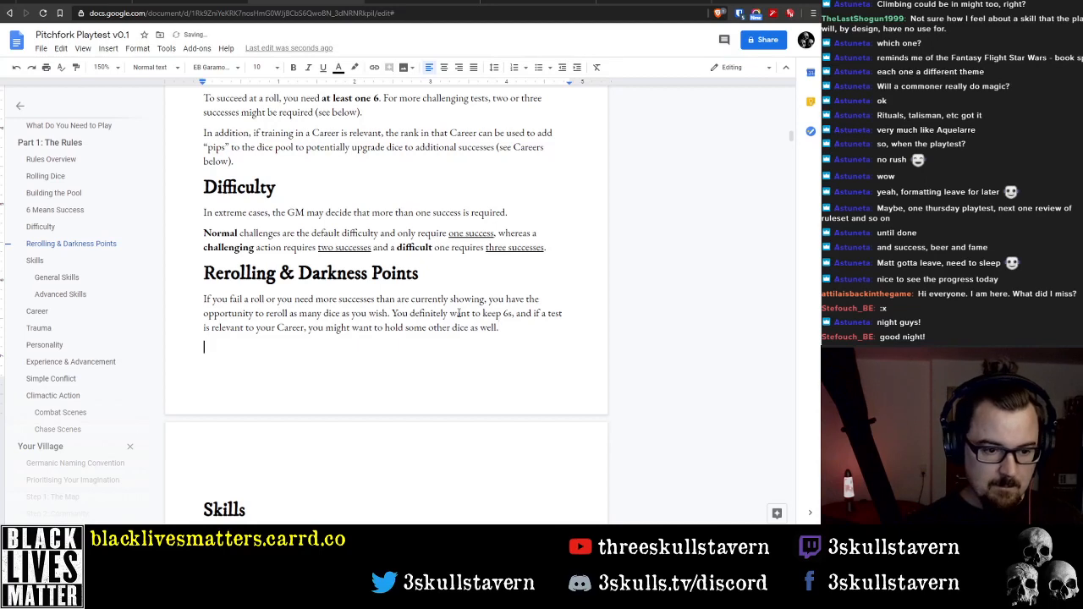
Rename the "Rerolling & Darkness Points" heading to "Rerolling & Doom"
key(Up)
key(Up)
key(Up)
key(Up)
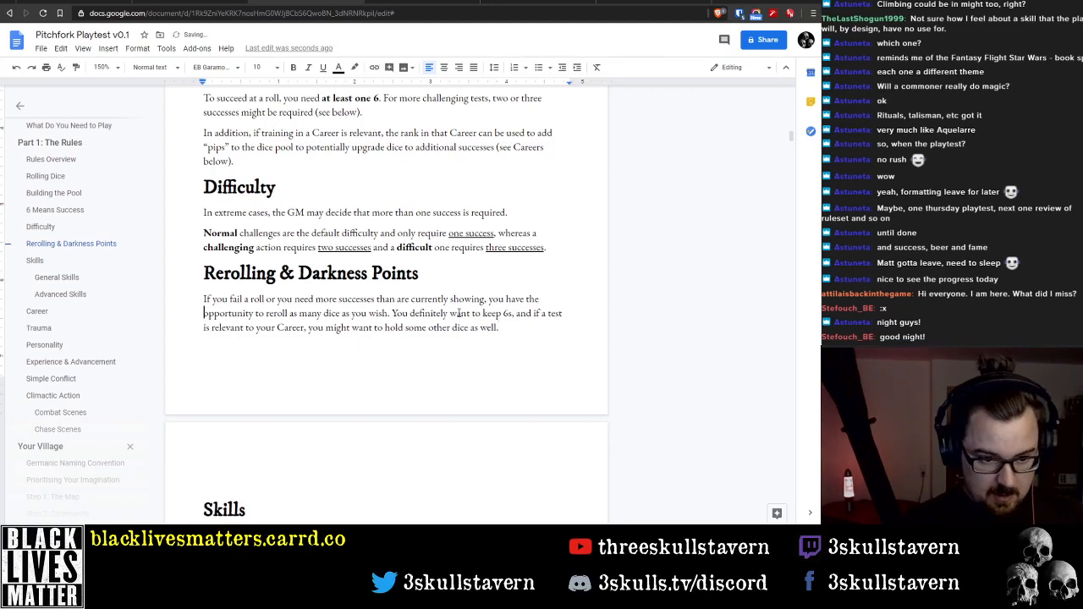
key(ctrl+shift+Left)
key(ctrl+shift+Left)
key(ctrl+shift+Left)
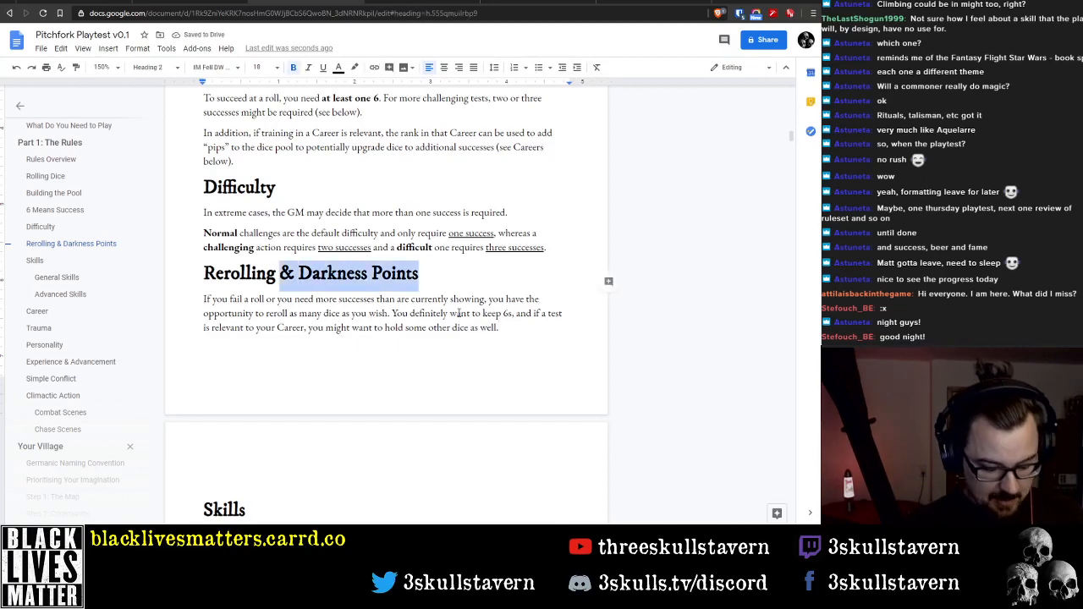
key(ctrl+shift+Right)
text(Doom)
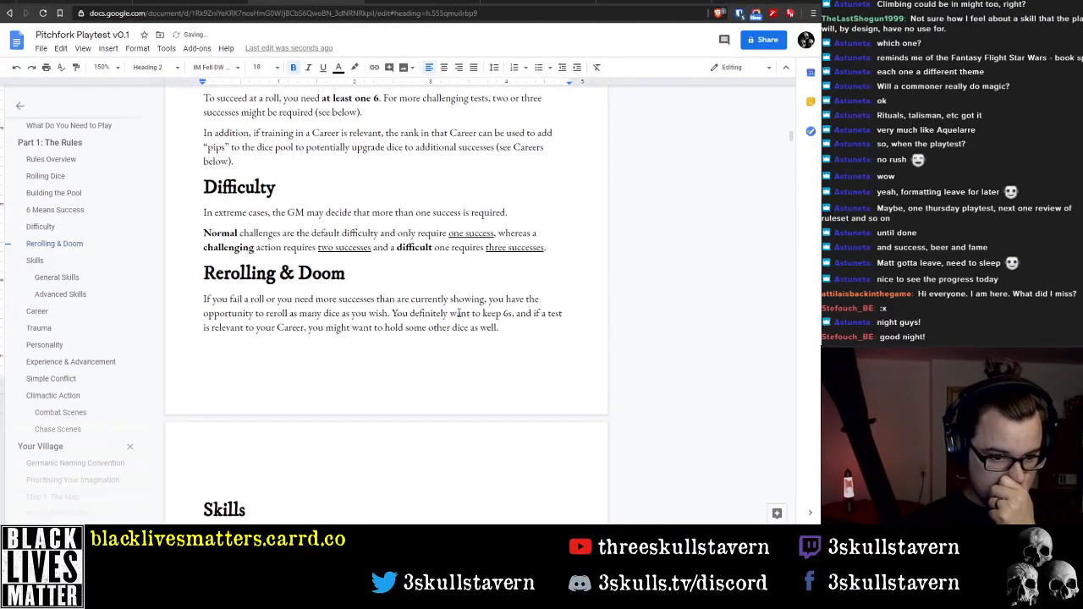
Write "However, rerolling your dice pool does not come" in the empty paragraph below the rerolling text
key(Down)
key(Down)
key(Down)
key(Down)
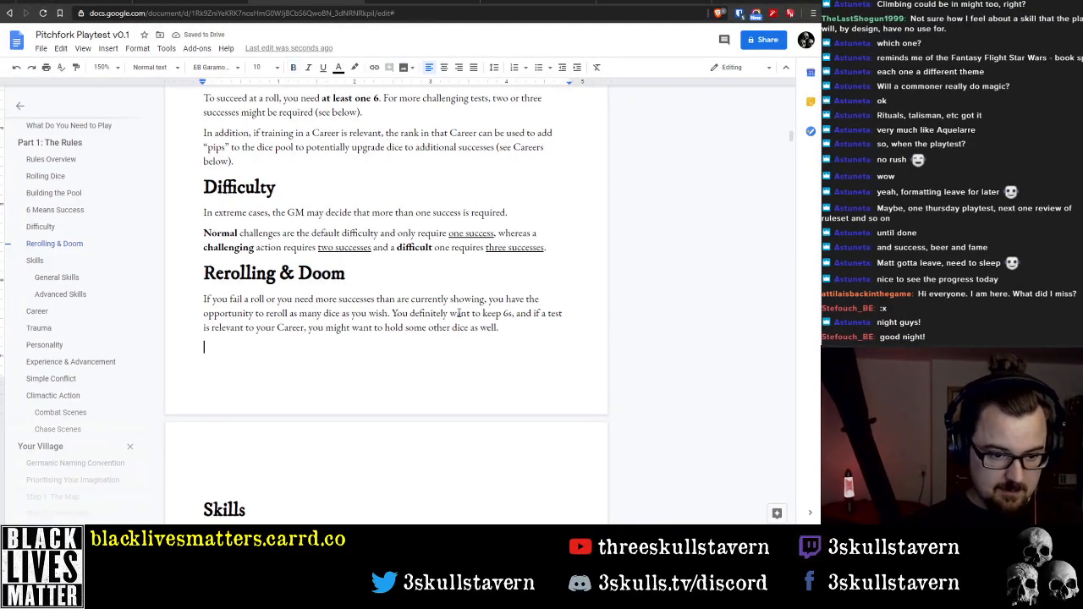
text(However,)
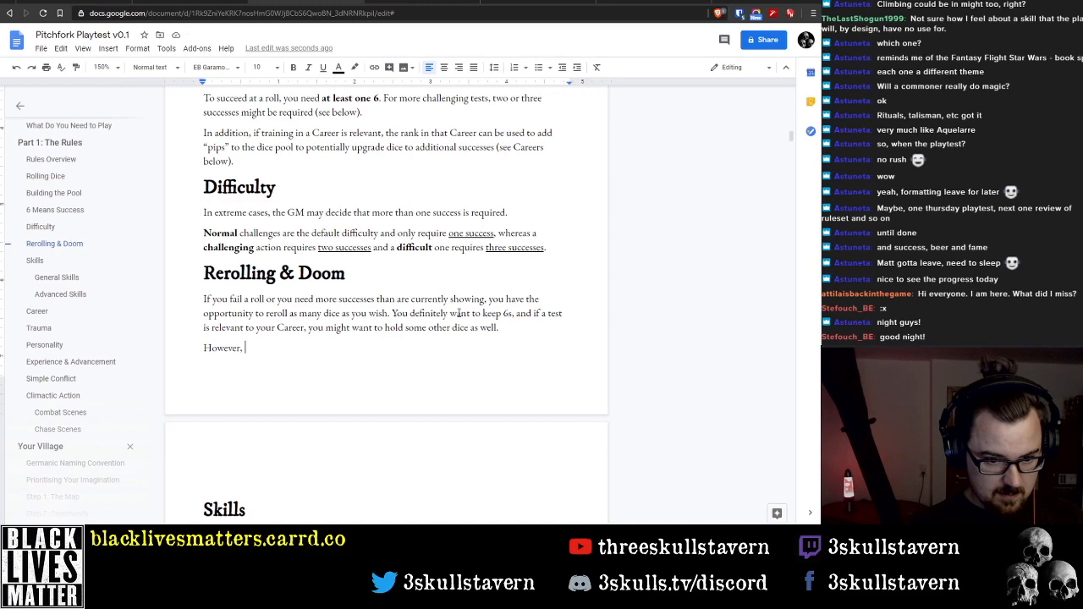
text(reroll)
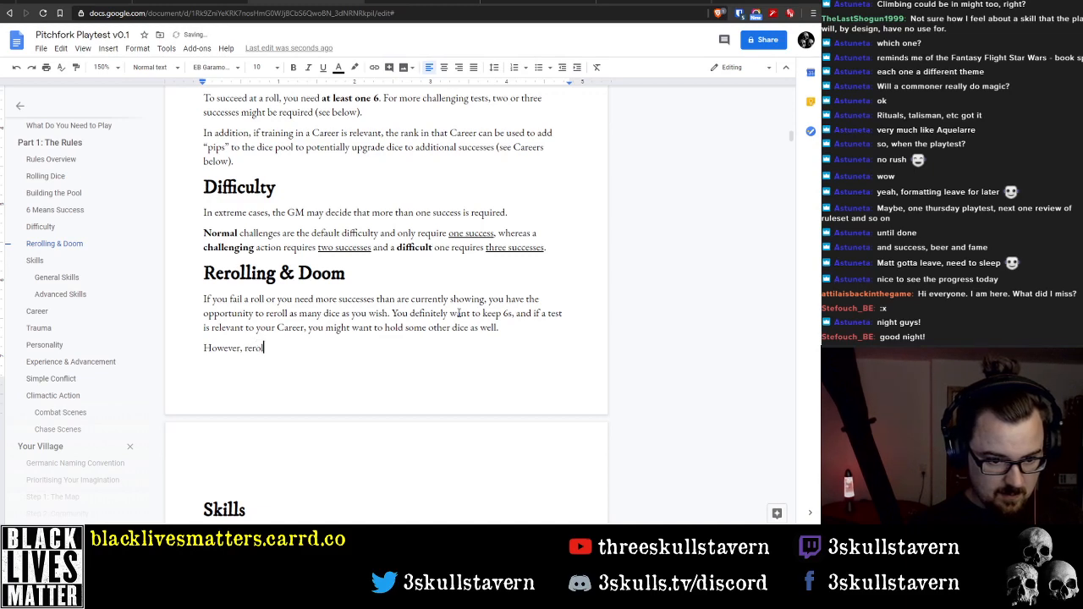
text(ing your dic)
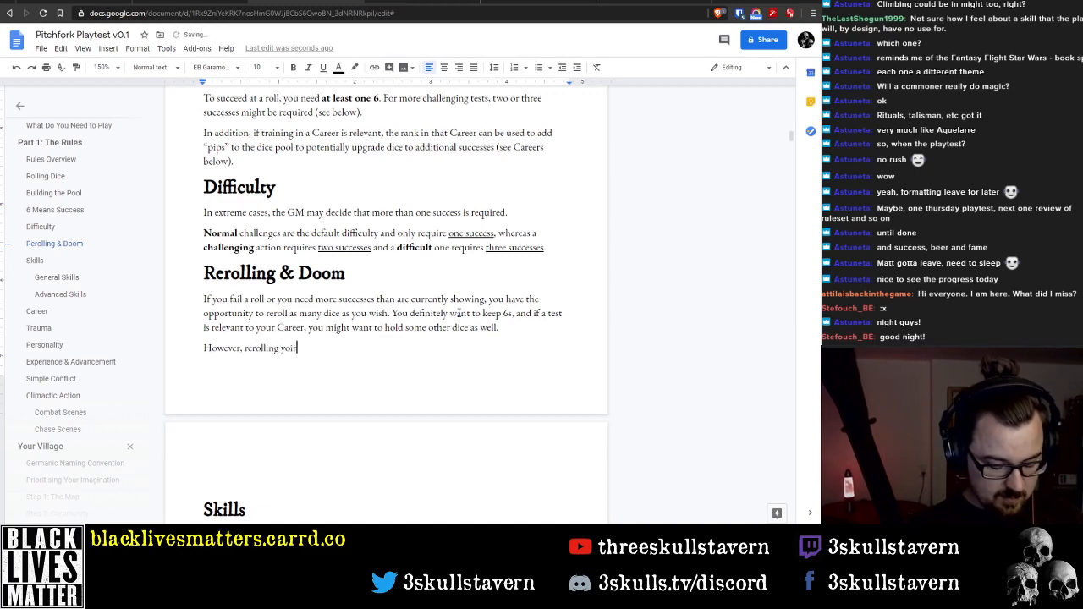
text(e pool )
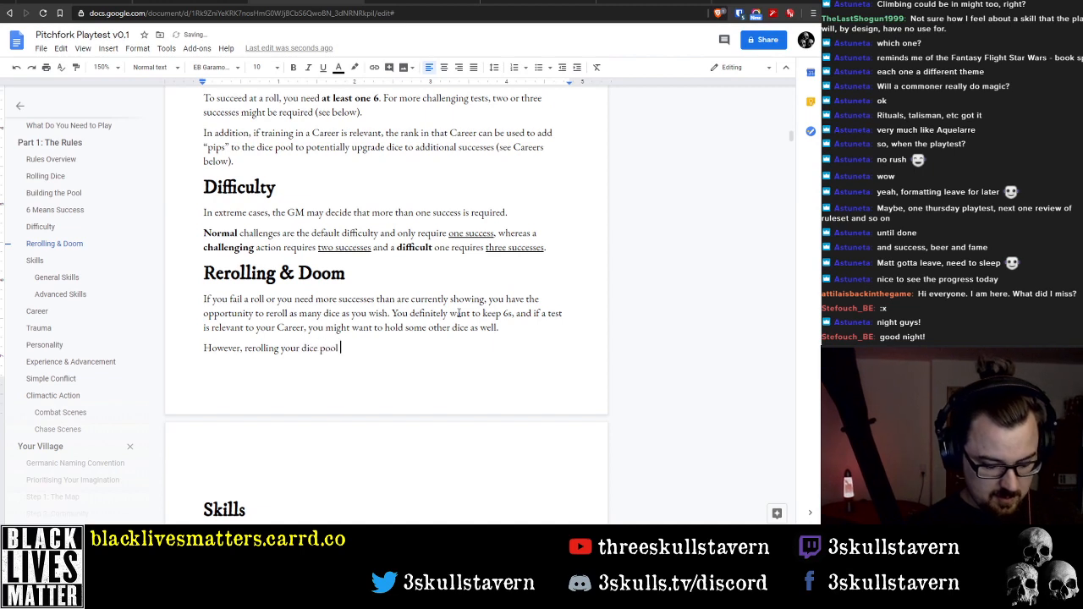
text(does not come)
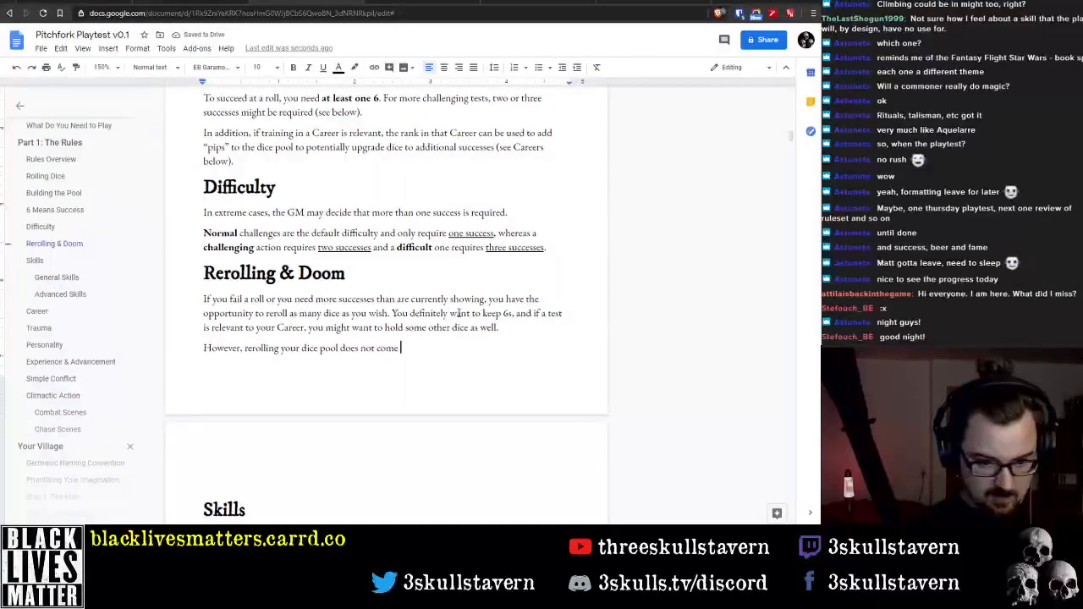
Replace "does not come" at the end of the last paragraph with "comes at a cost"
key(BackSpace)
key(BackSpace)
key(BackSpace)
key(BackSpace)
key(BackSpace)
key(BackSpace)
key(BackSpace)
key(BackSpace)
key(BackSpace)
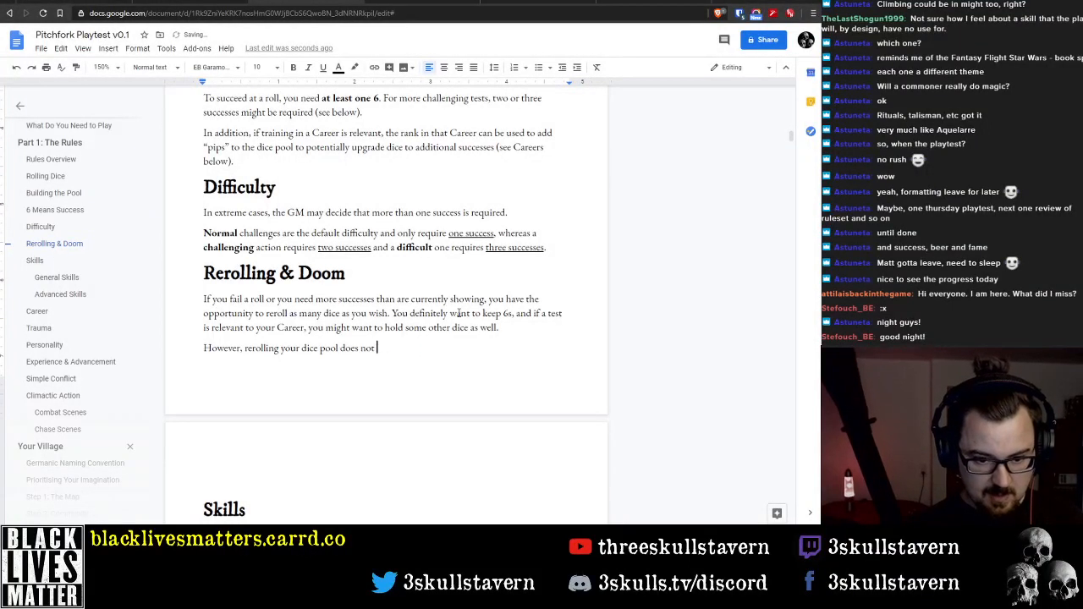
key(BackSpace)
key(BackSpace)
key(BackSpace)
key(BackSpace)
key(BackSpace)
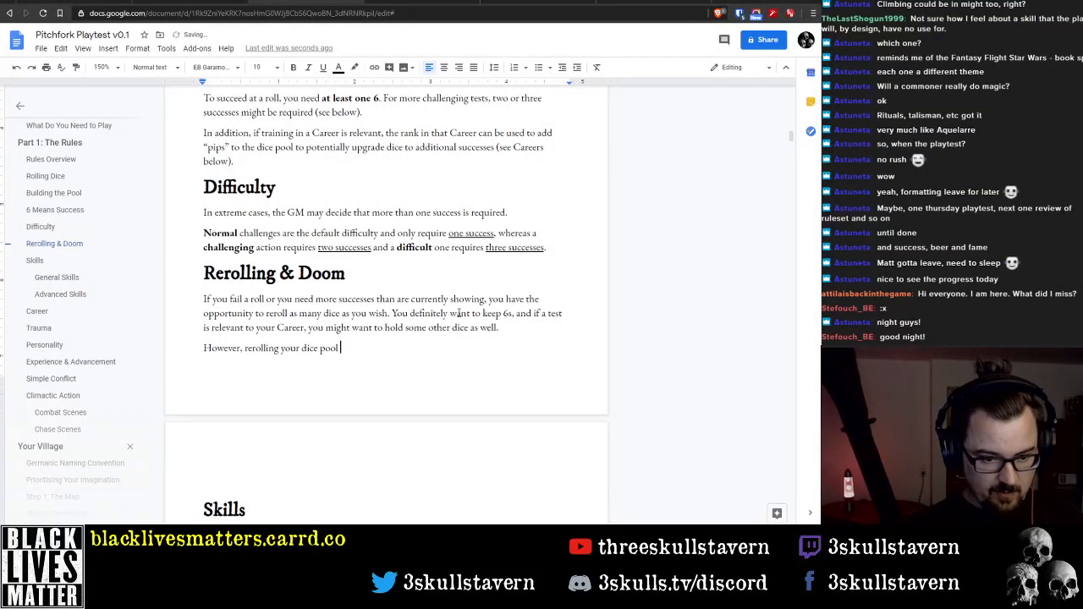
text(comes at a co)
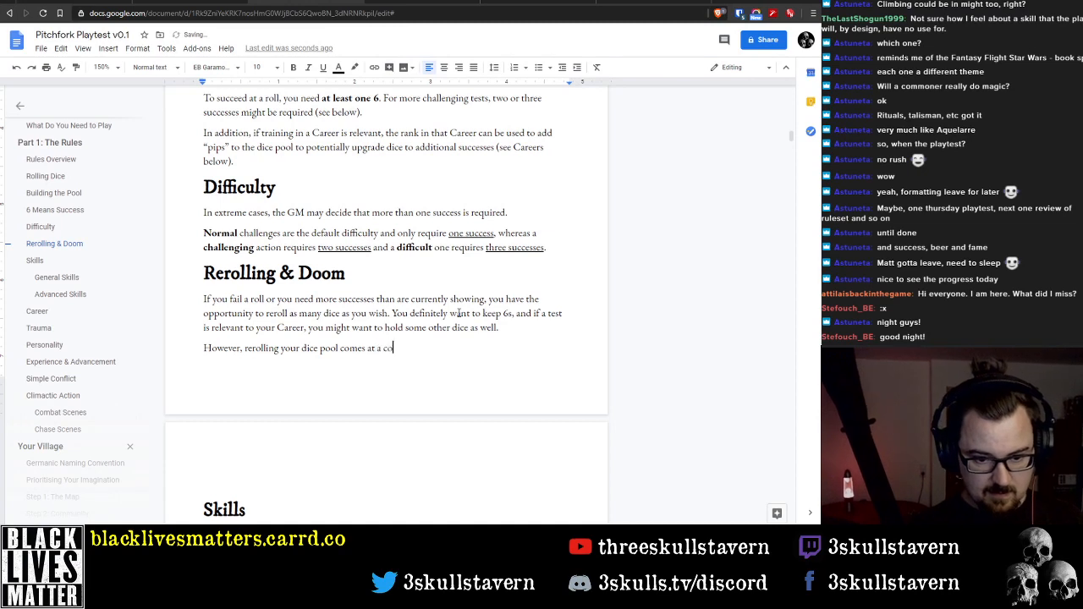
text(st - each time a)
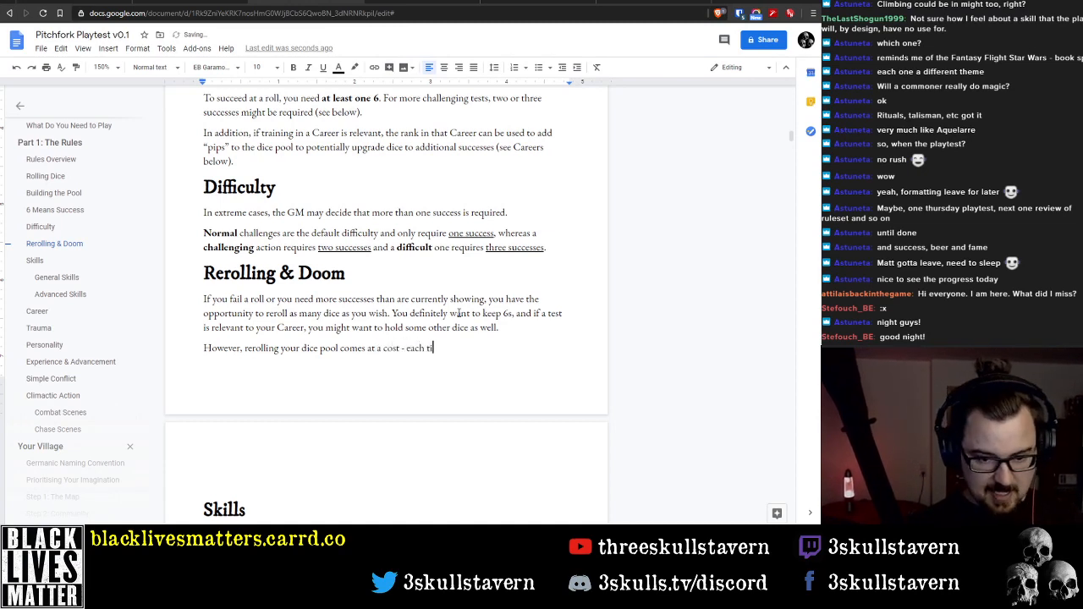
Add a dash after "comes at a cost" and continue the sentence with "the GM collects"
key(BackSpace)
key(BackSpace)
key(BackSpace)
key(BackSpace)
key(BackSpace)
key(BackSpace)
key(BackSpace)
key(BackSpace)
key(BackSpace)
key(BackSpace)
key(BackSpace)
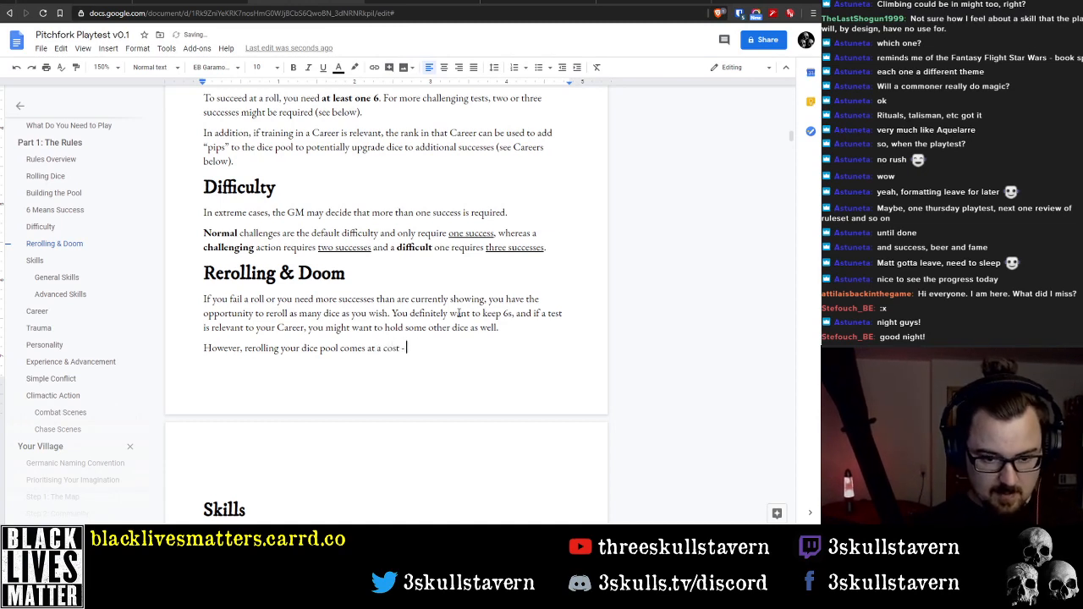
text(eac)
key(BackSpace)
key(BackSpace)
key(BackSpace)
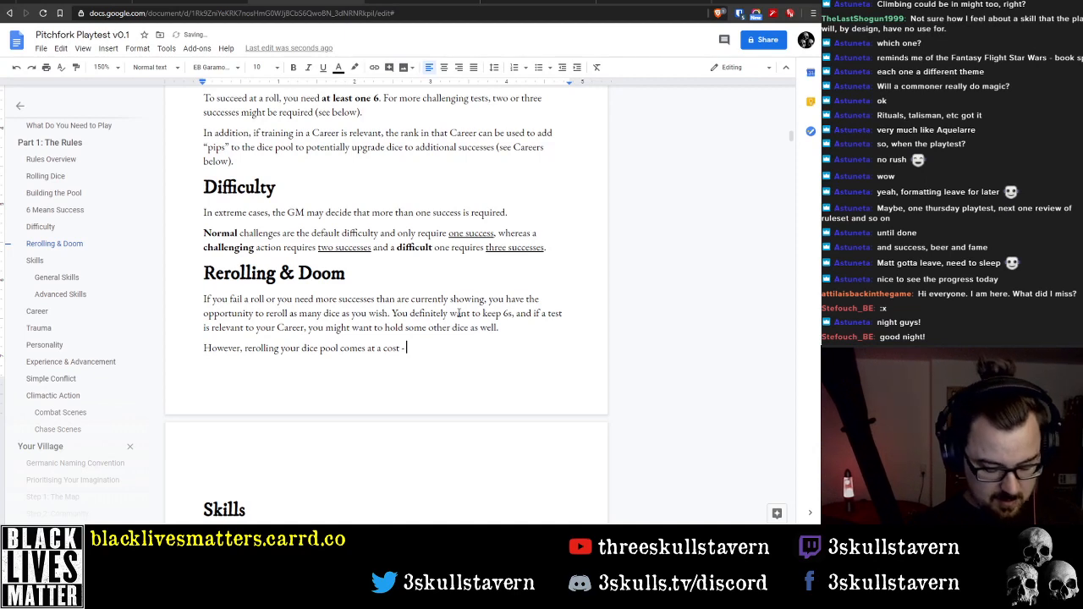
text(the)
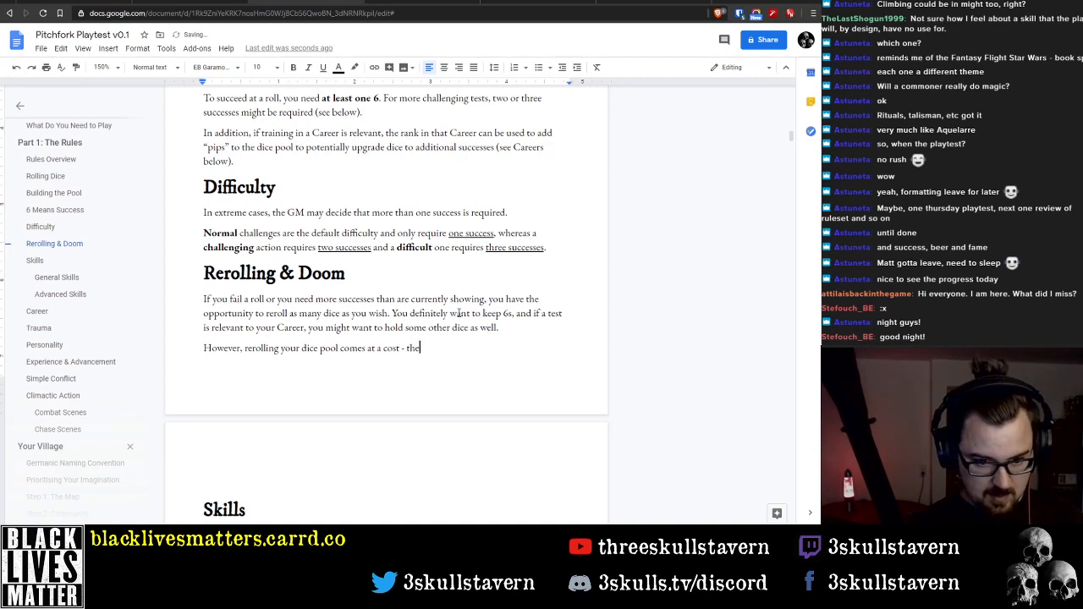
text( GM collect)
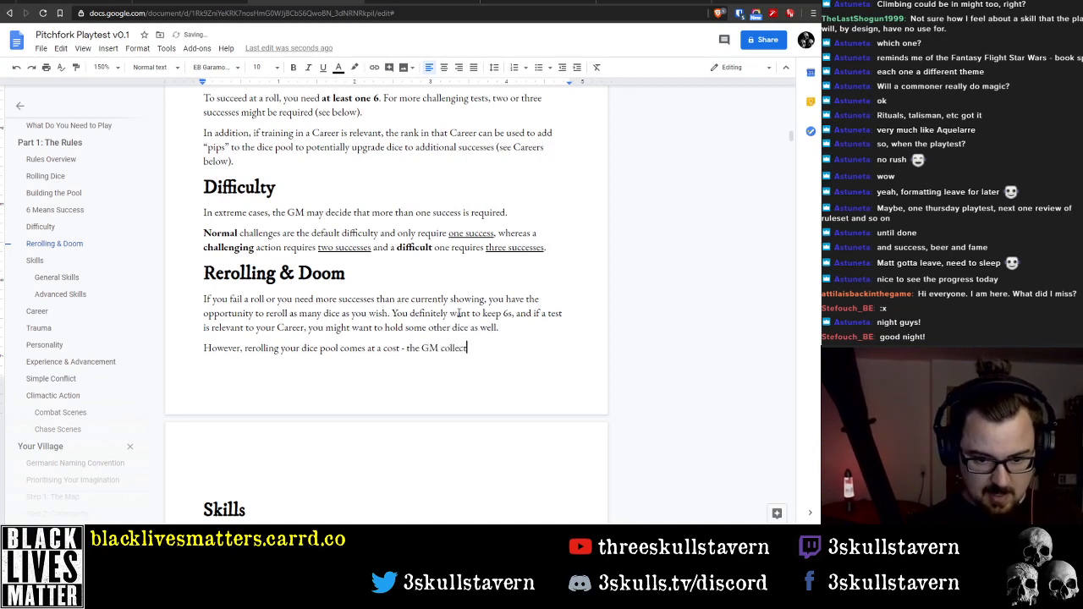
text(s 1 Do)
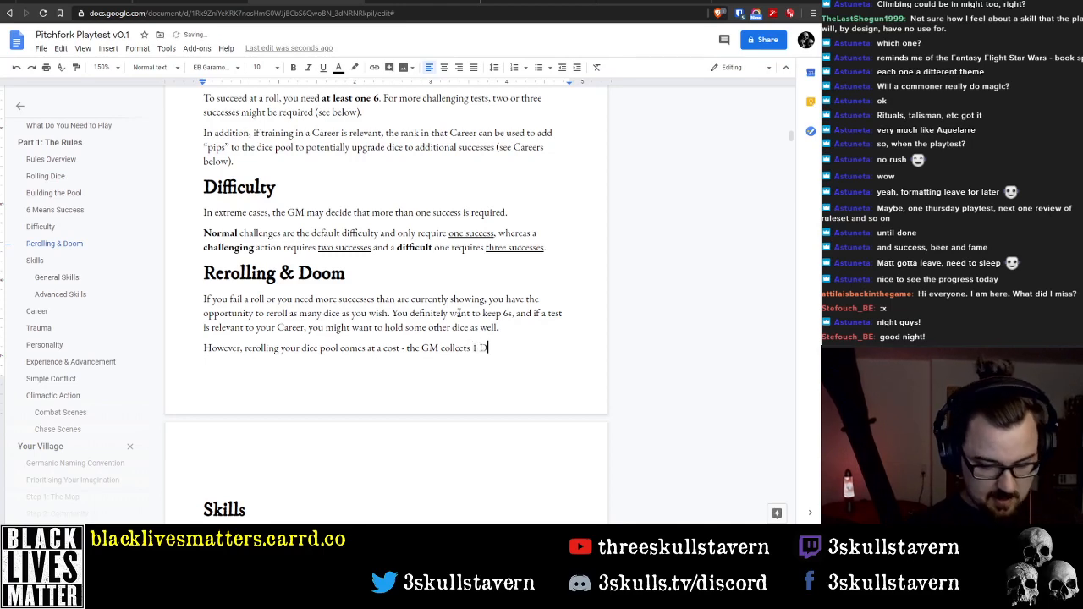
Finish the sentence with "1 point of Doom each time a player rerolls."
key(BackSpace)
key(BackSpace)
text(point of Doom )
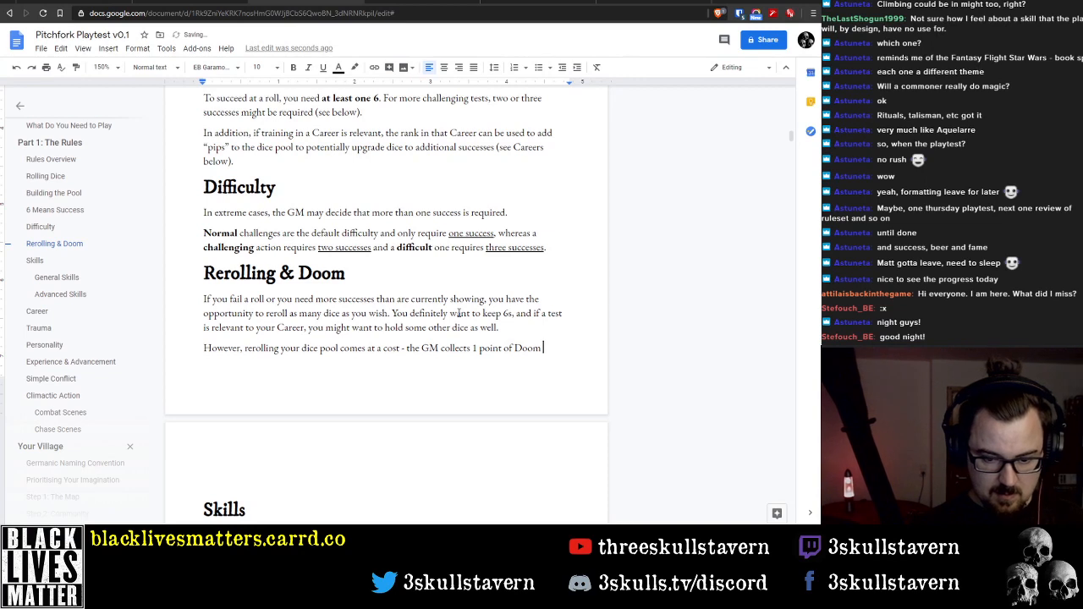
text(each time a)
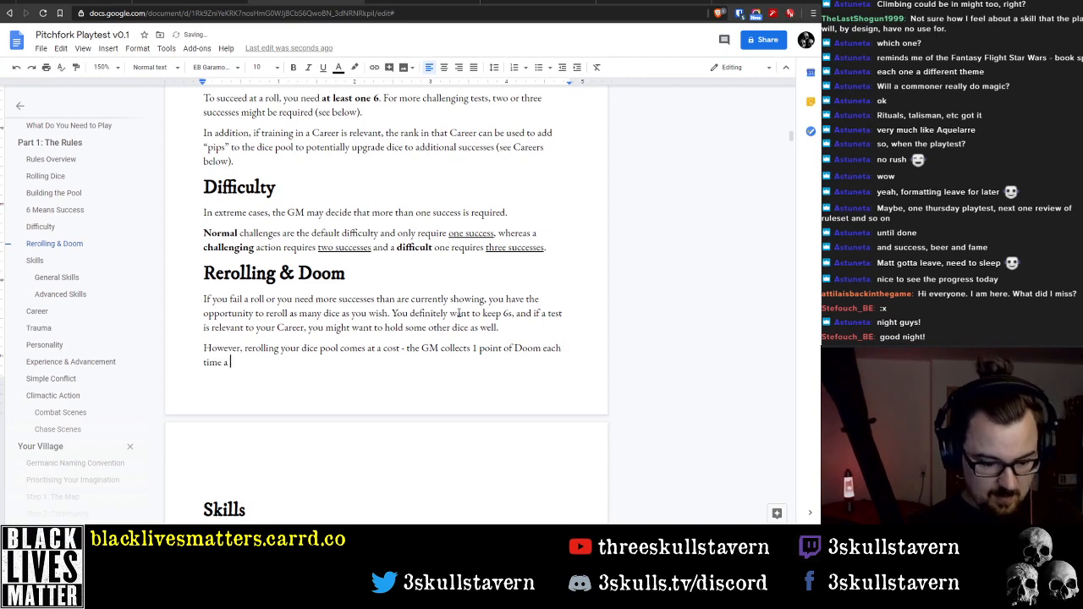
text( player rero)
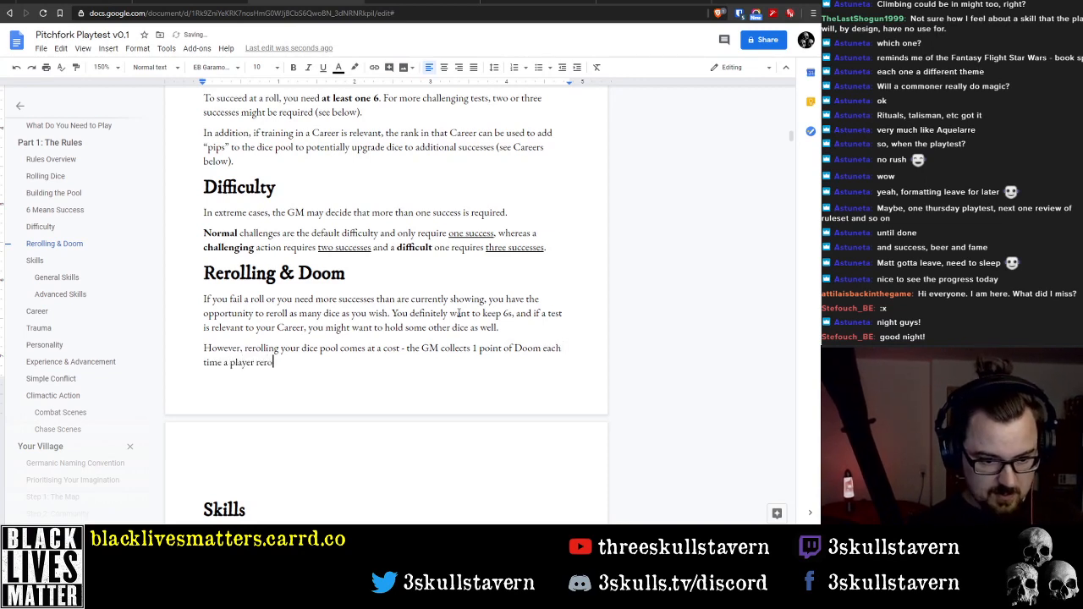
text(lls.)
Insert "You can only reroll a dice pool once per test." before the sentence starting "You definitely want to keep 6s"
key(Up)
key(Up)
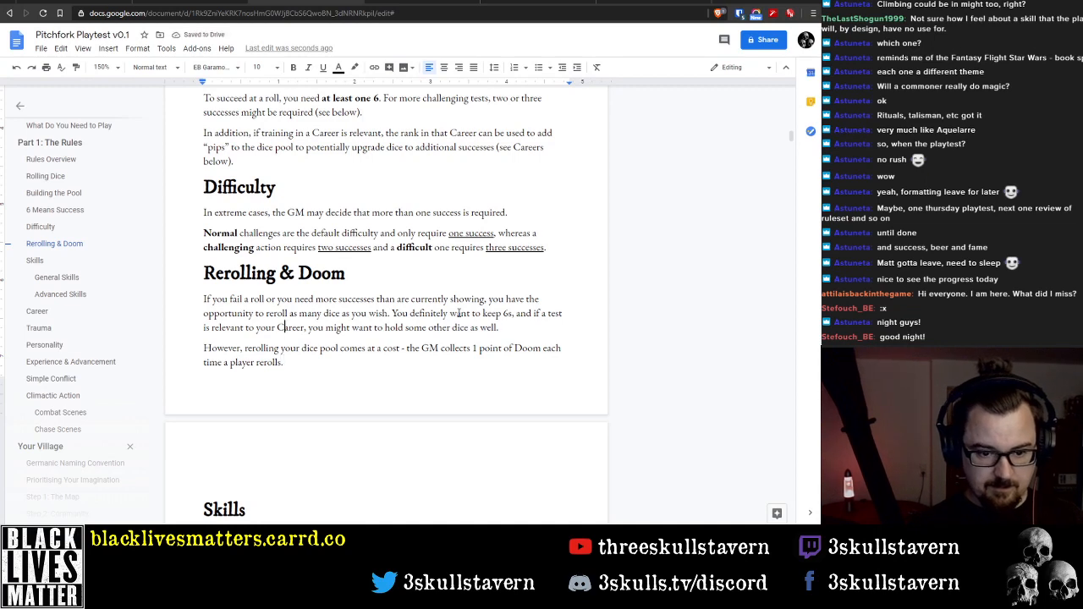
key(Up)
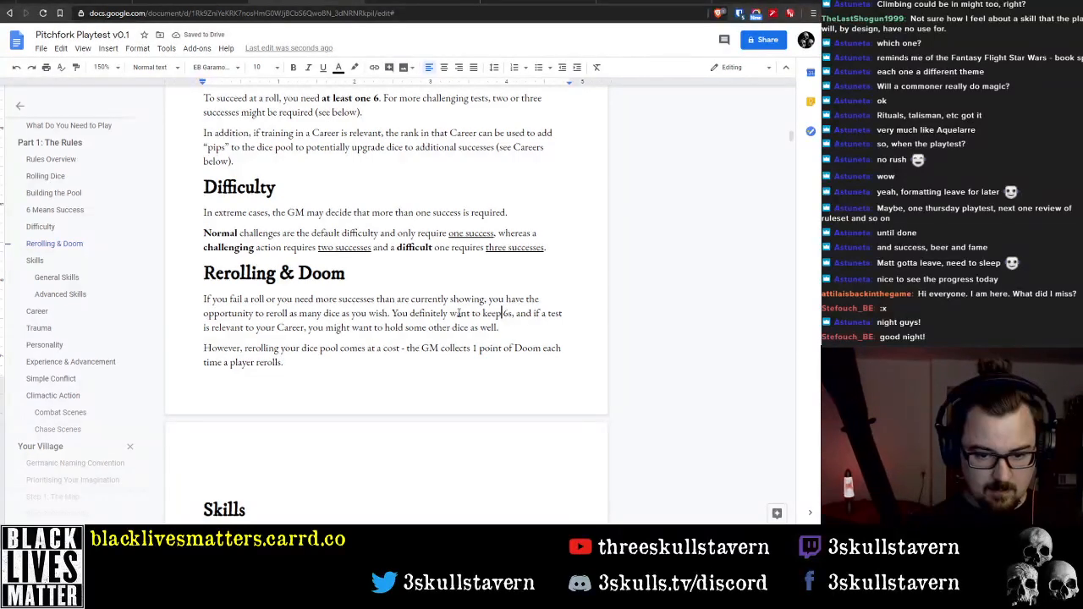
key(ctrl+Left)
key(ctrl+Left)
key(ctrl+Left)
key(ctrl+Left)
key(ctrl+Left)
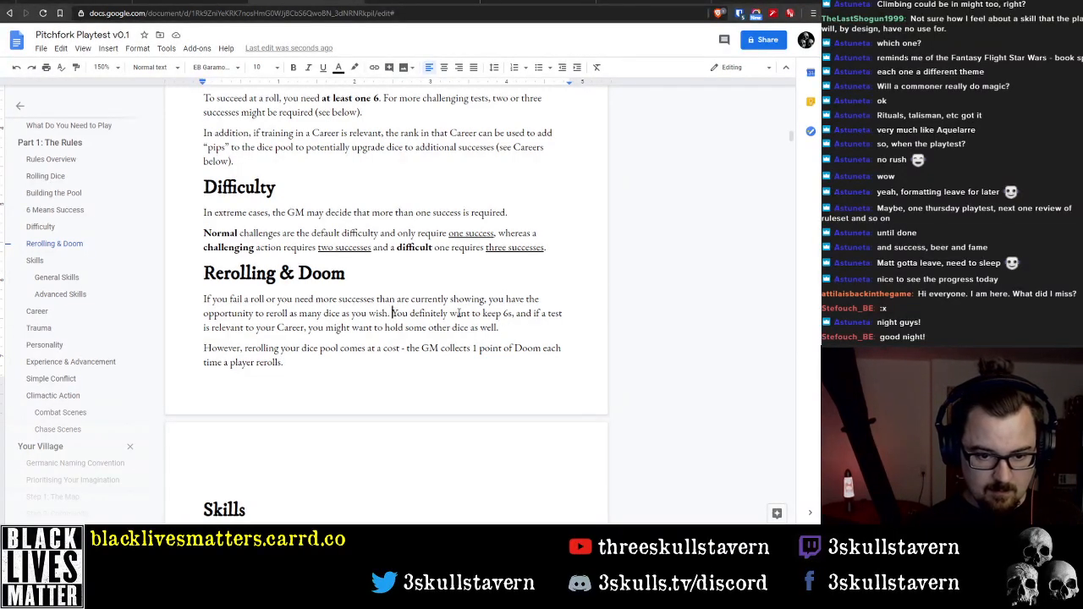
key(ctrl+Right)
text(can )
text(only reroll)
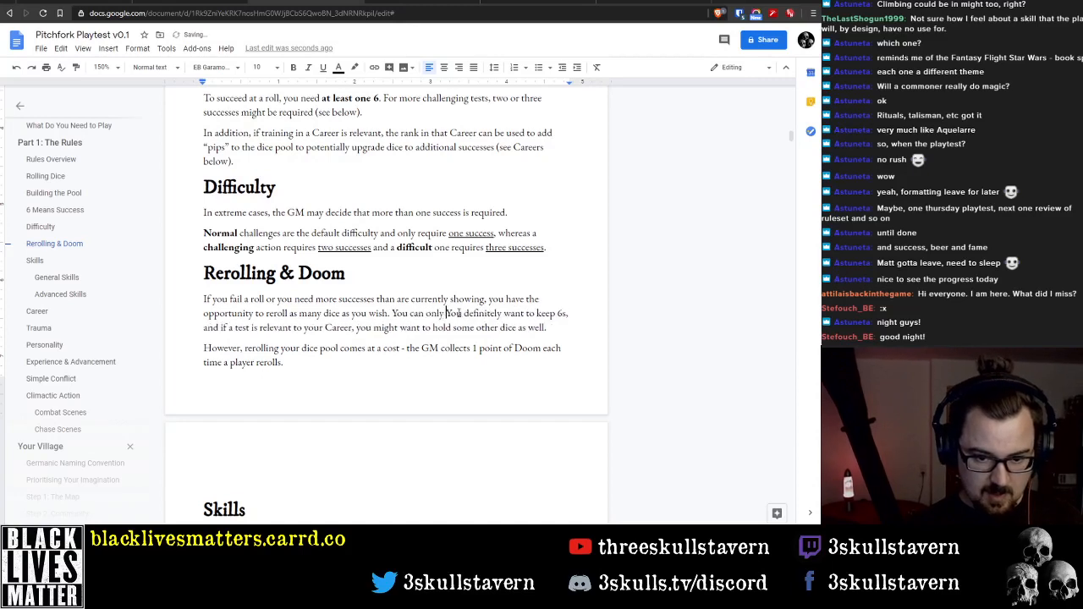
text( a dice pool)
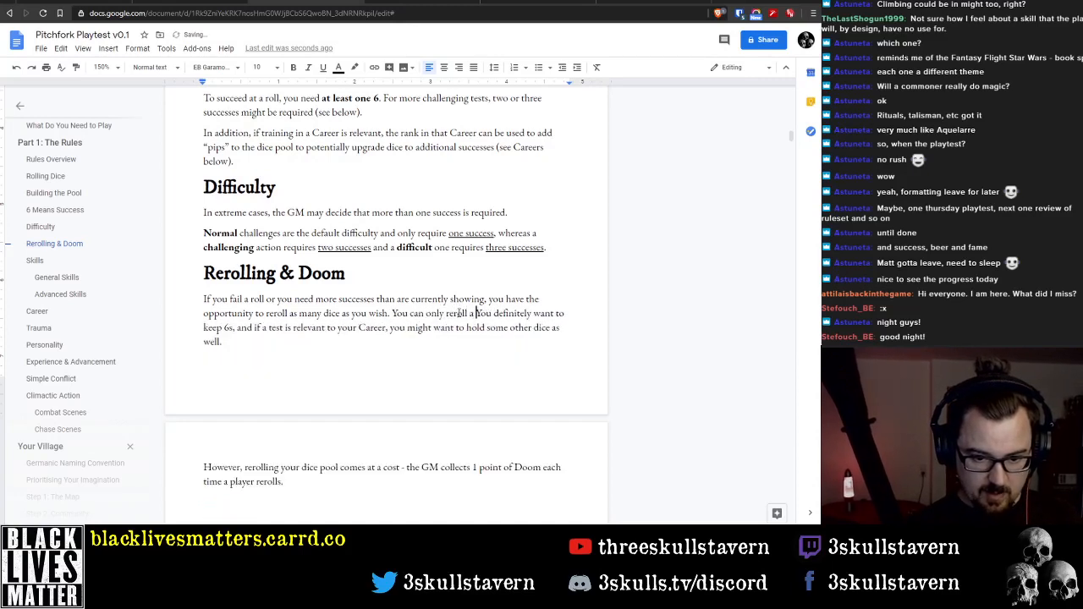
text( once per test)
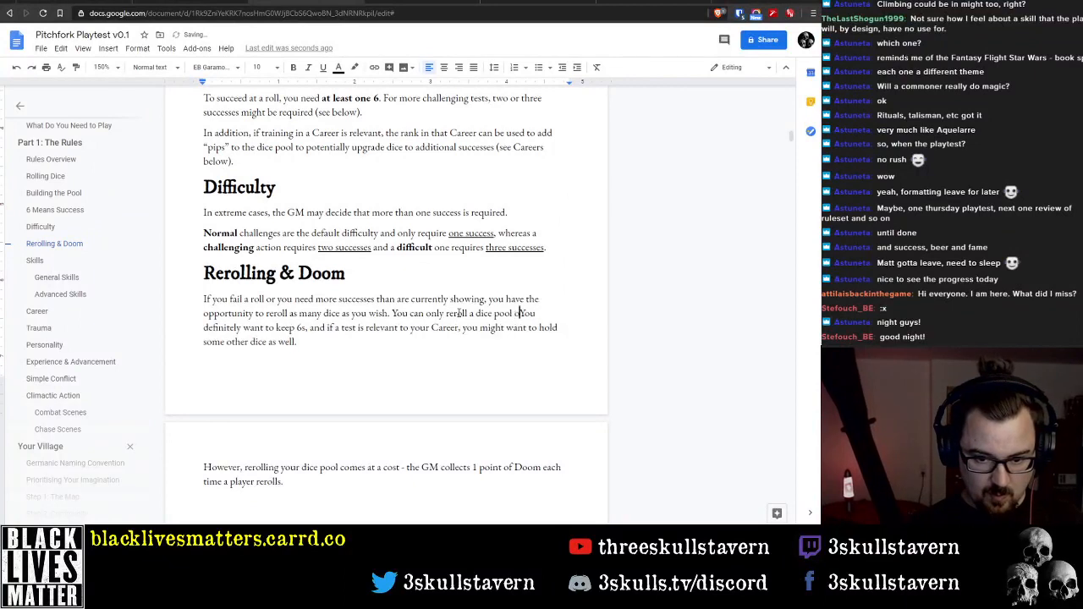
text(.)
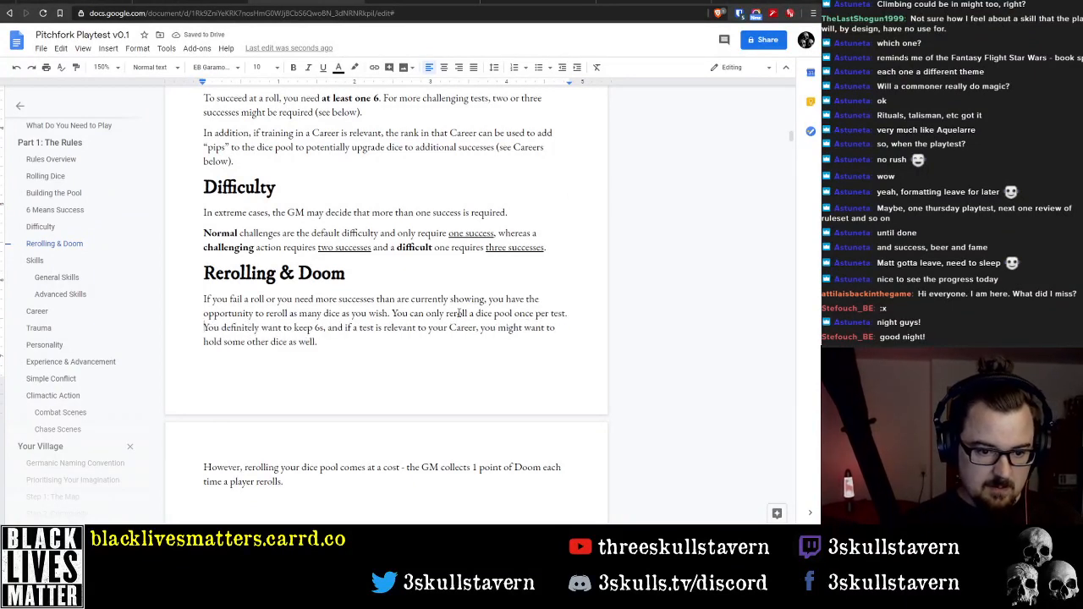
key(shift+Down)
key(shift+Down)
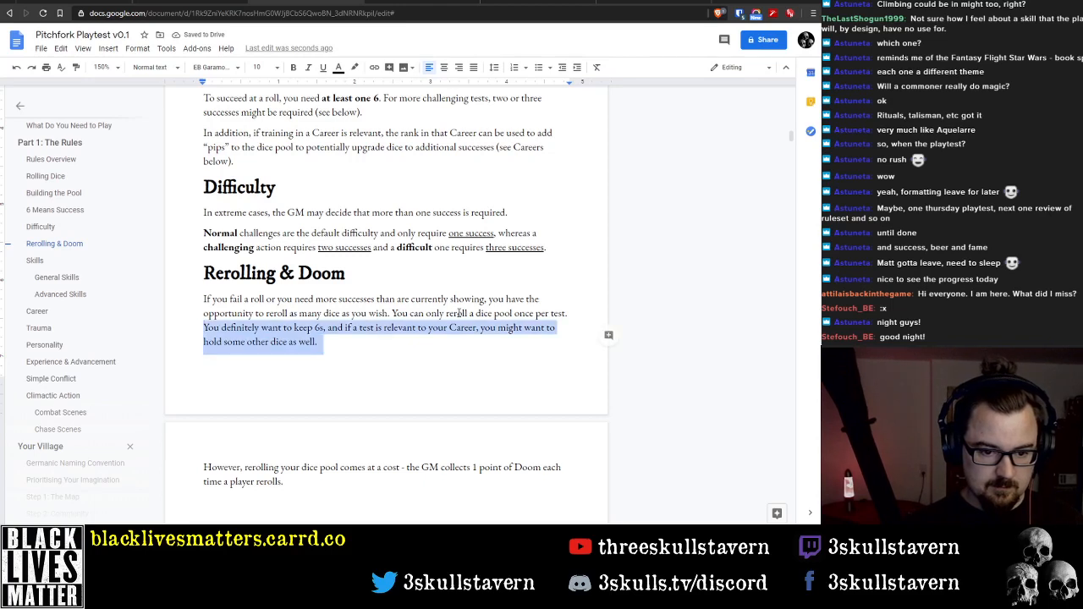
key(shift+Left)
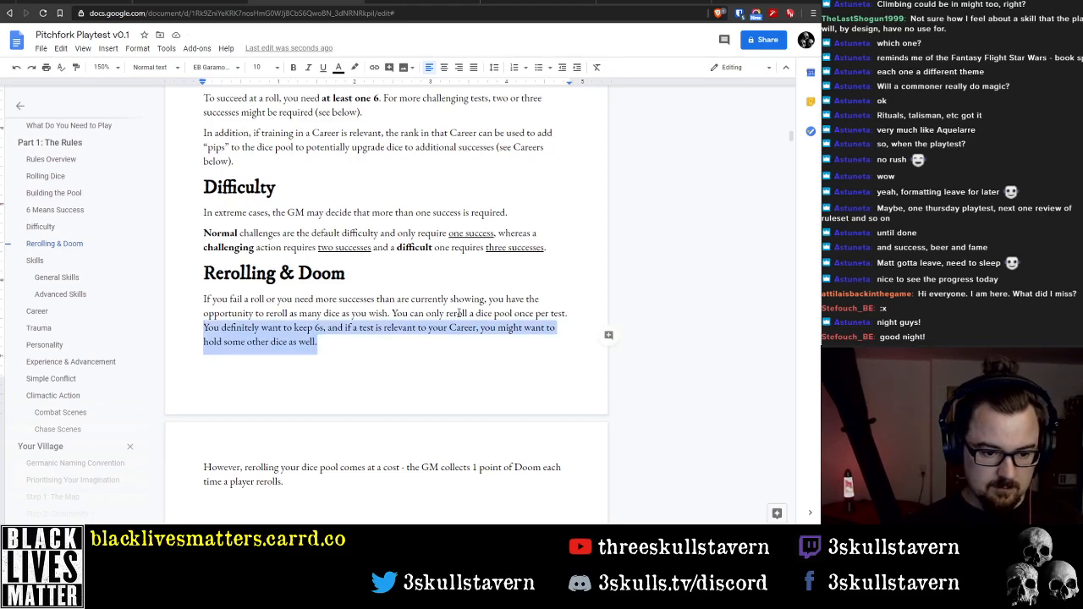
Remove "However," from the start of the Doom cost paragraph so it begins with a capitalized "Rerolling"
key(Down)
key(Down)
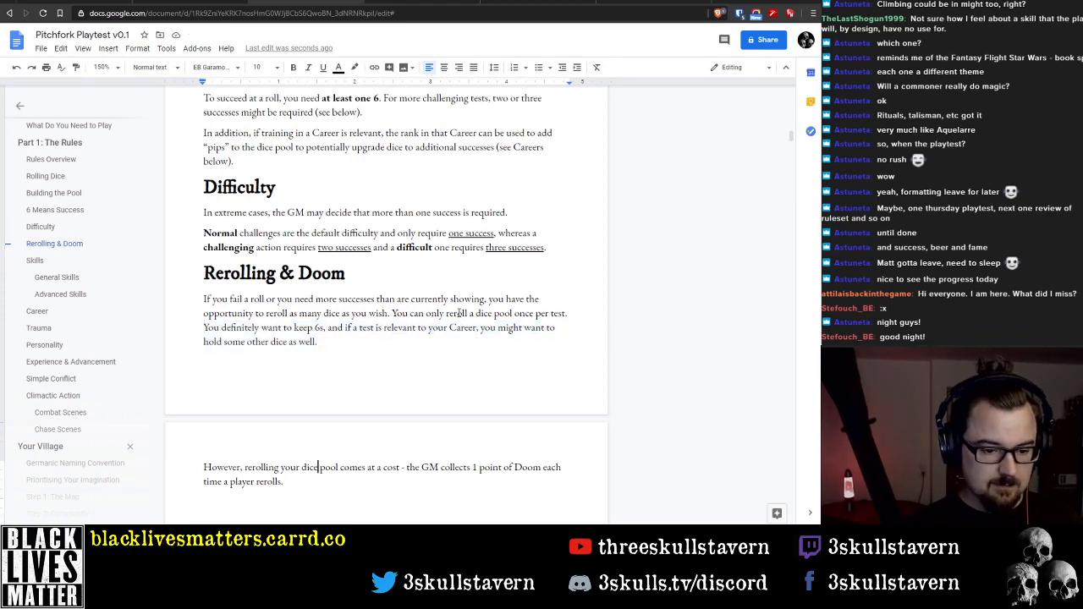
key(Home)
key(ctrl+shift+Right)
key(shift+Right)
key(shift+Right)
text(R)
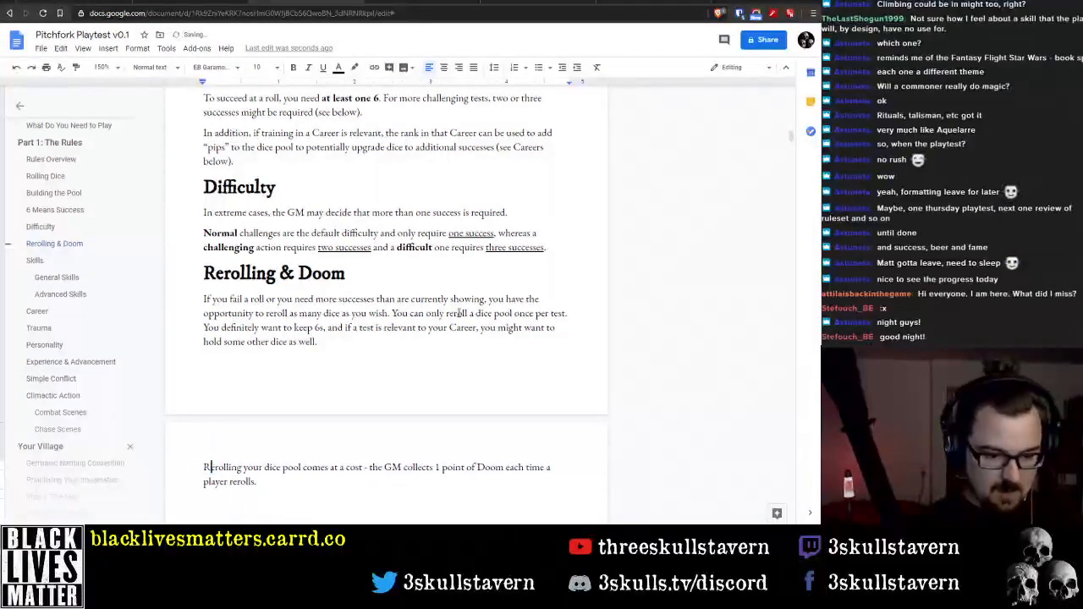
Insert ", however" after "Rerolling your dice pool comes at a cost"
key(ctrl+Right)
key(ctrl+Right)
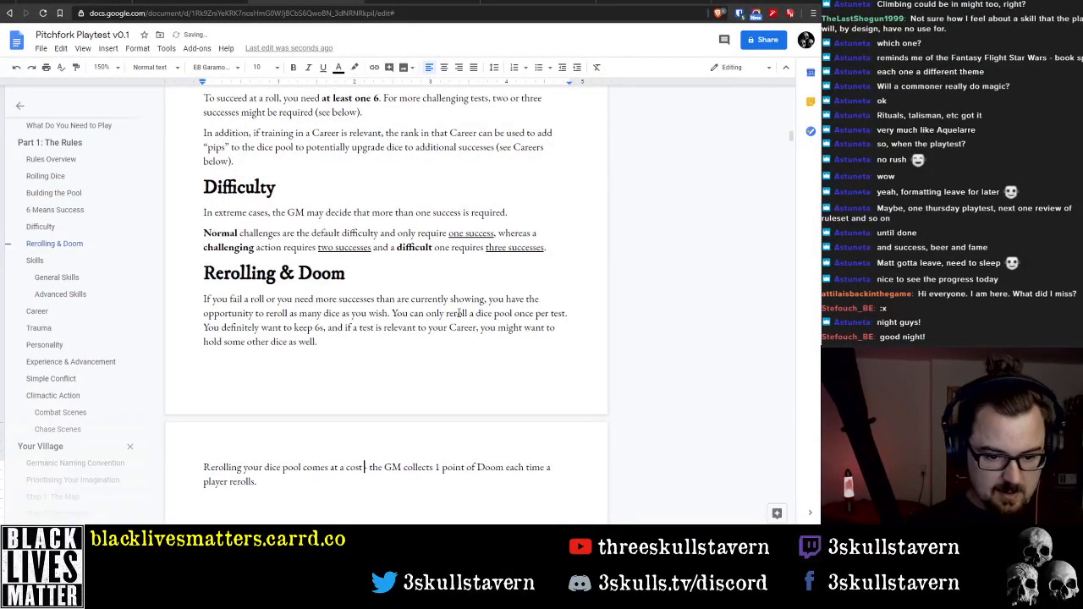
key(ctrl+Right)
key(ctrl+Right)
key(ctrl+Right)
key(ctrl+Right)
key(Down)
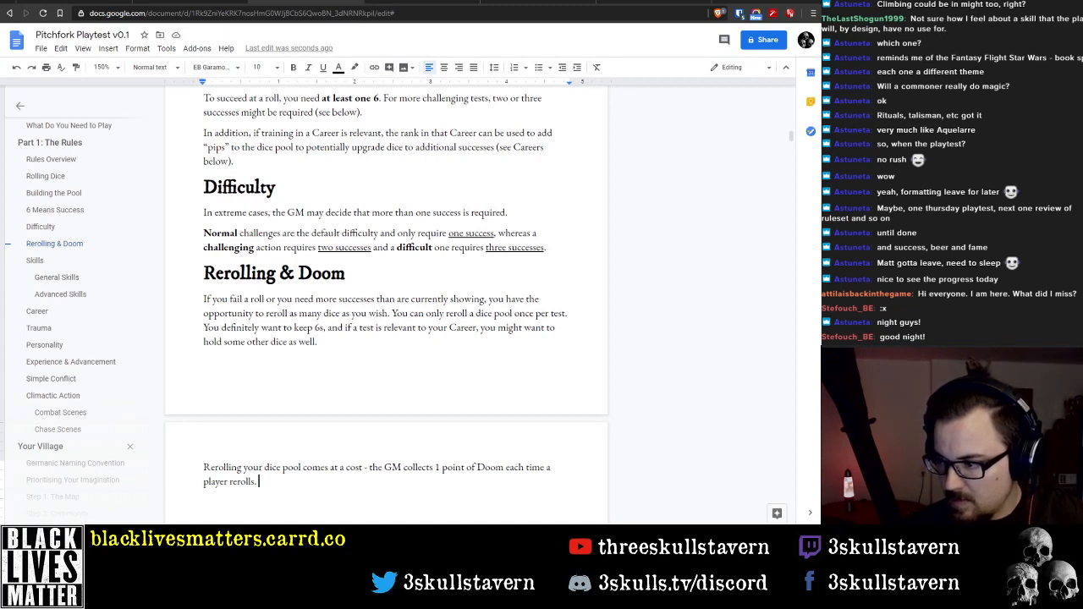
click(285, 468)
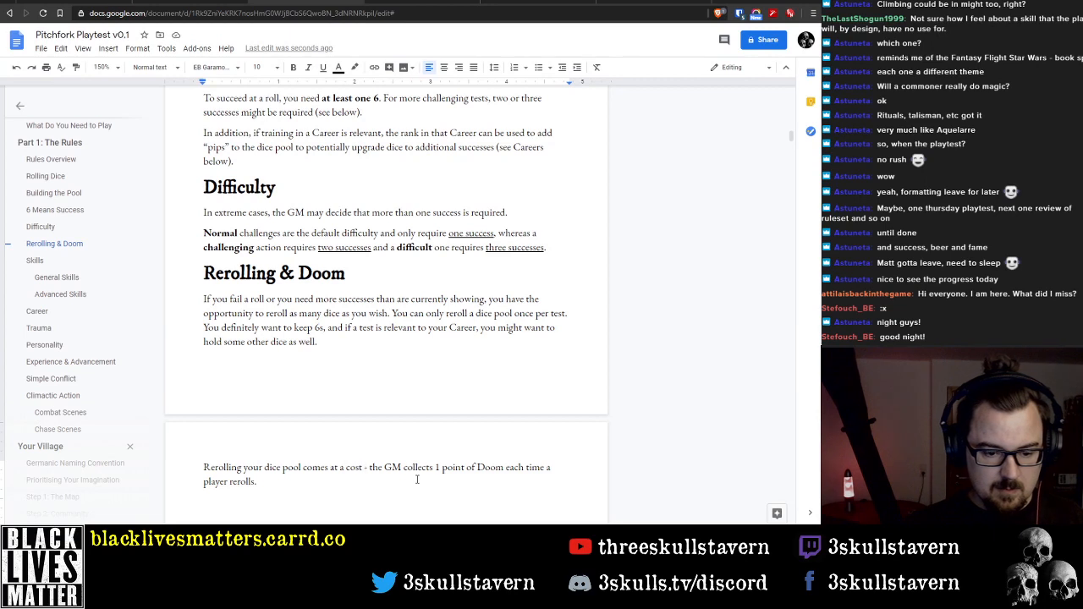
text(, however)
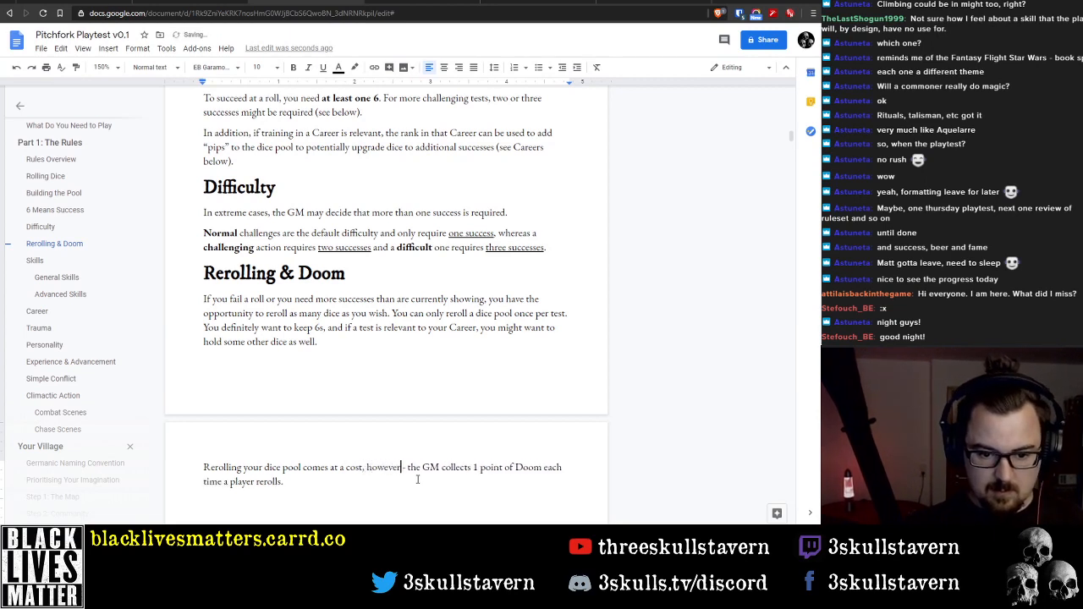
text( - eac)
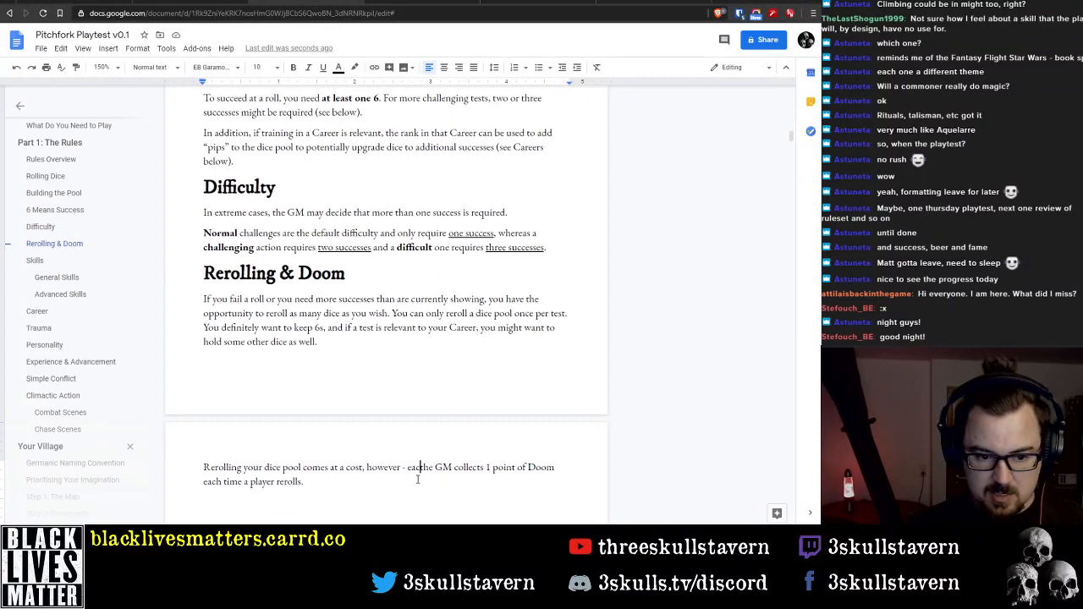
Insert "each time you reroll," between the dash and "the GM collects"
text(h time you rer)
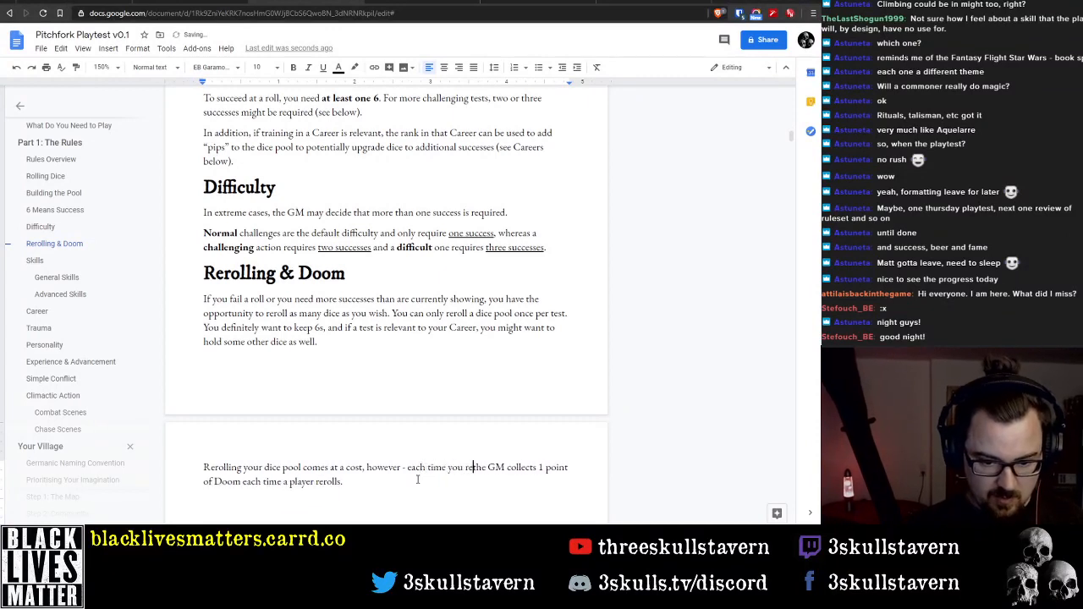
text(oll,)
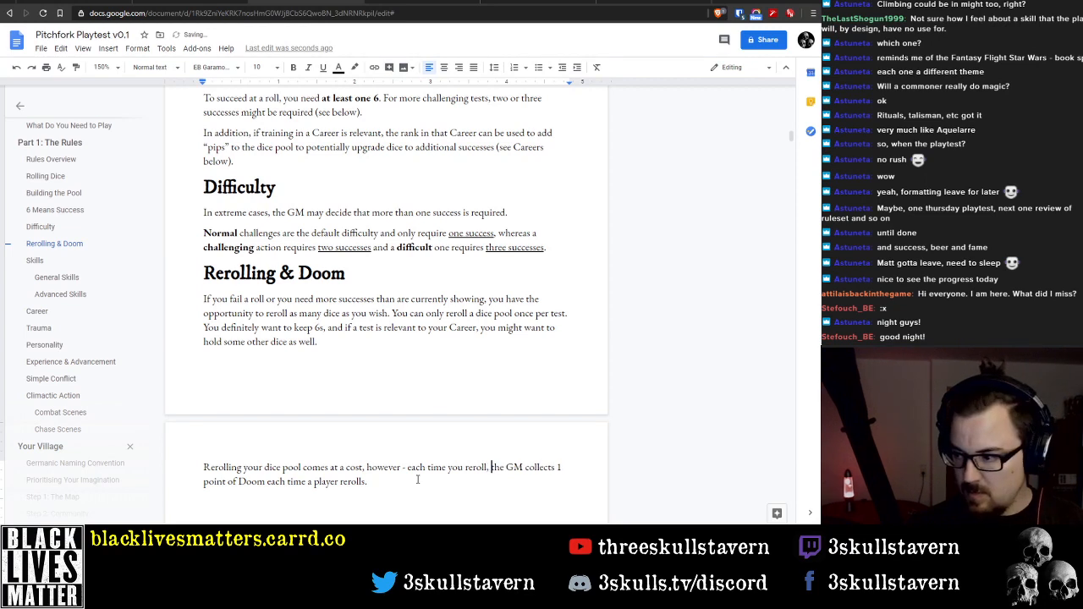
Replace "collects" with "gets" after "the GM"
key(ctrl+Right)
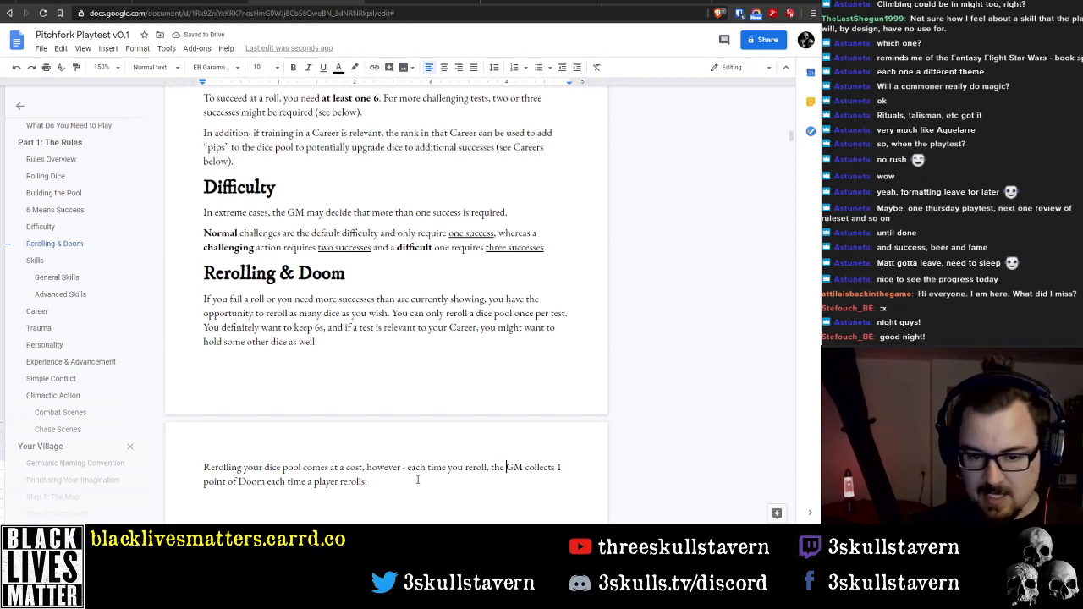
key(ctrl+shift+Right)
text(get)
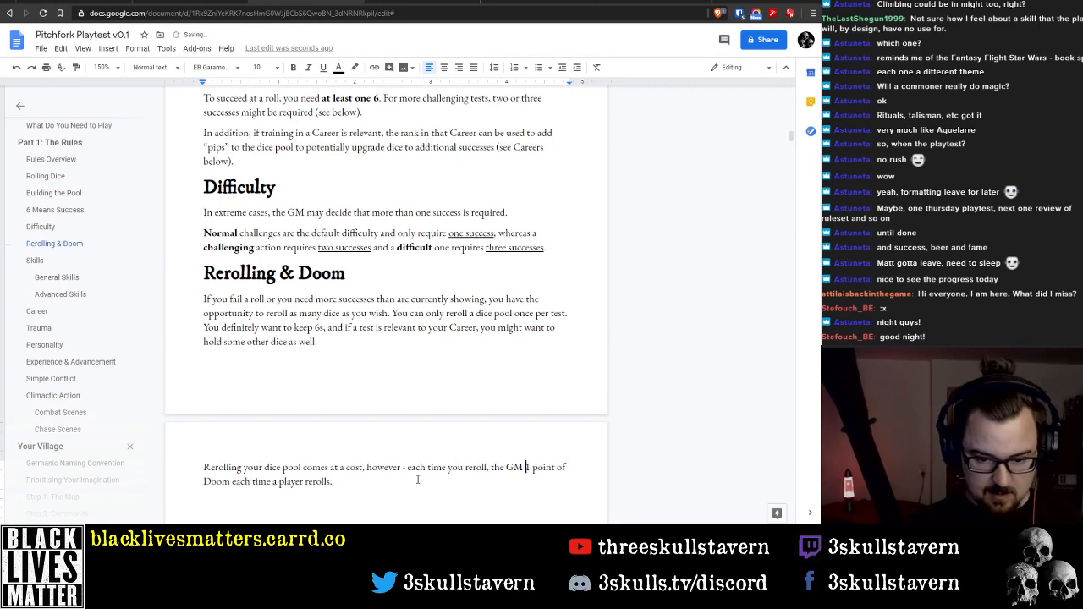
text(s)
Delete the redundant "each time a player rerolls" so the sentence ends with "1 point of Doom."
key(ctrl+Right)
key(ctrl+Right)
key(ctrl+Right)
key(ctrl+Right)
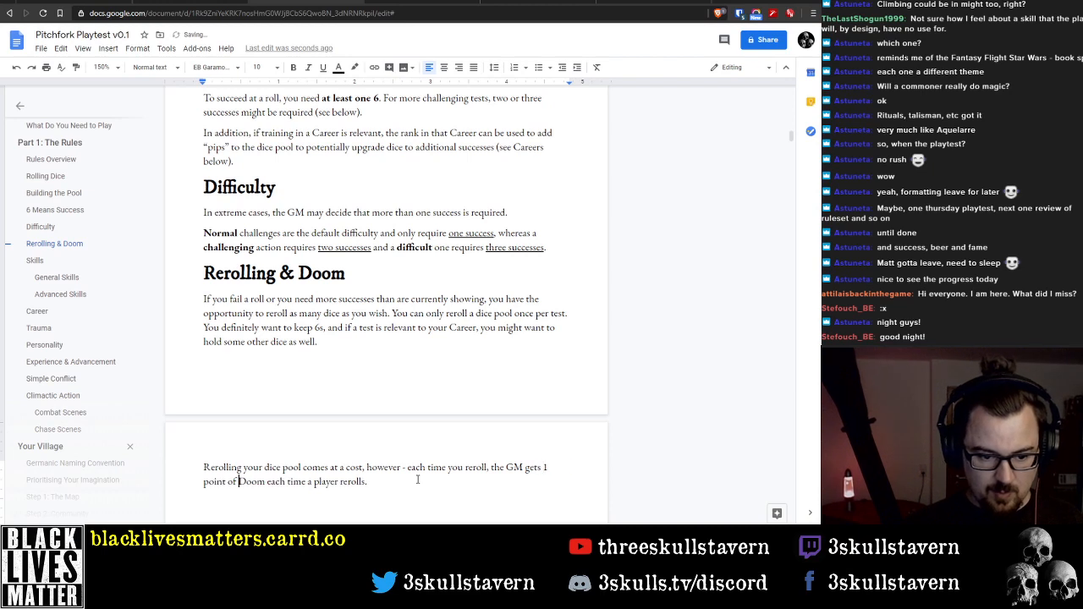
key(shift+End)
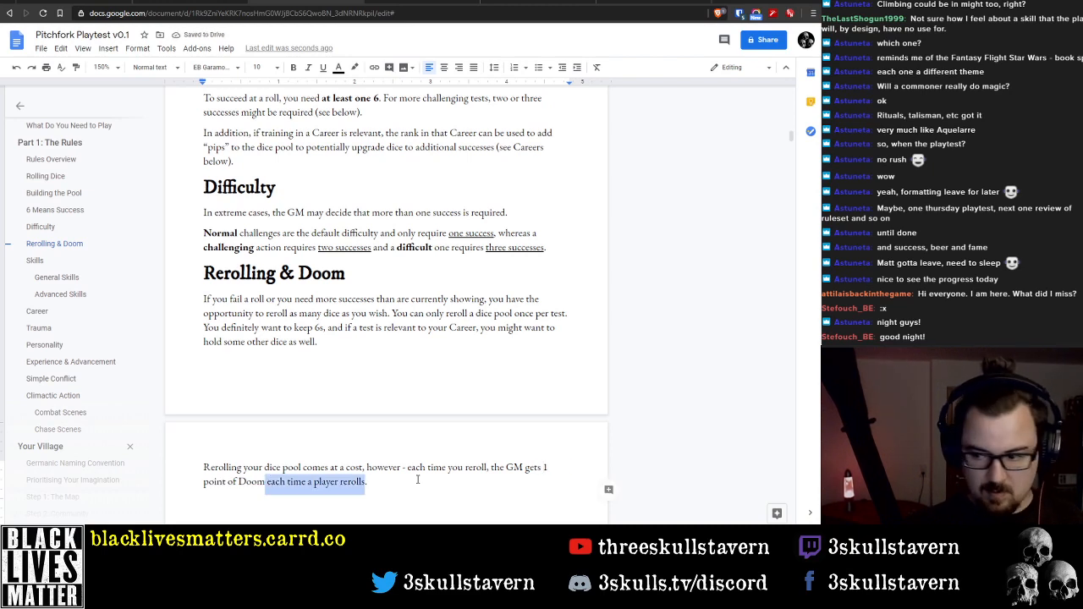
key(BackSpace)
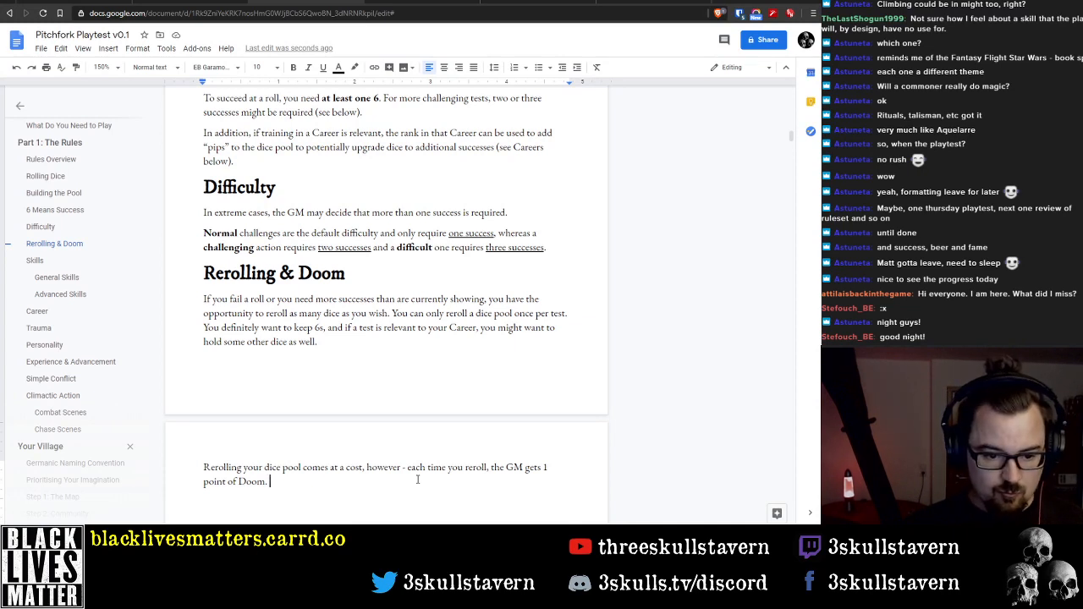
Continue after "1 point of Doom." with "Doom can be saved between sessions and there is no cap, so"
text(Doom can )
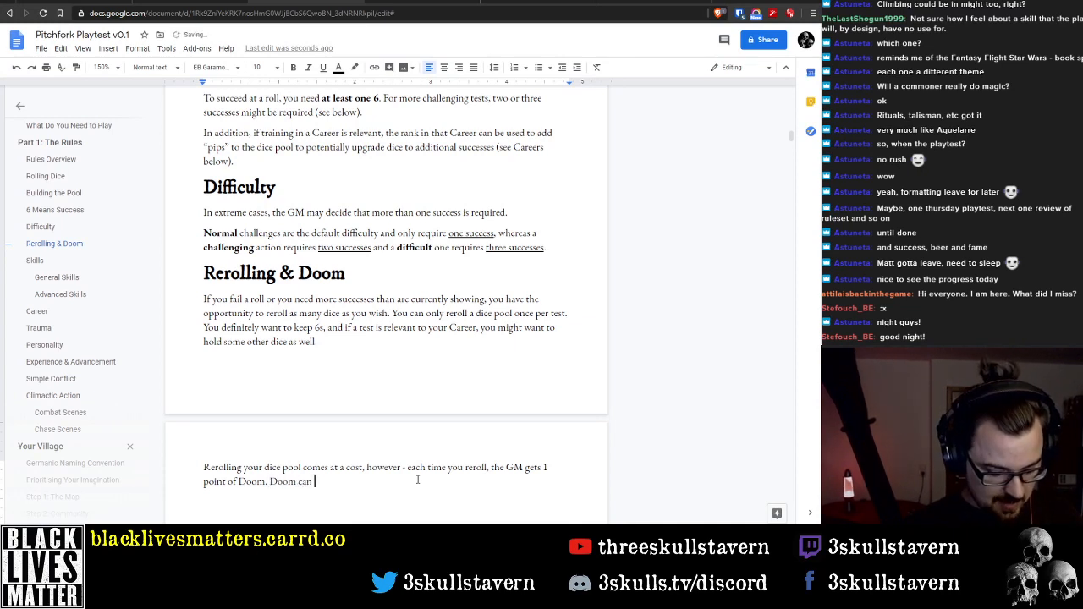
text(be saved be)
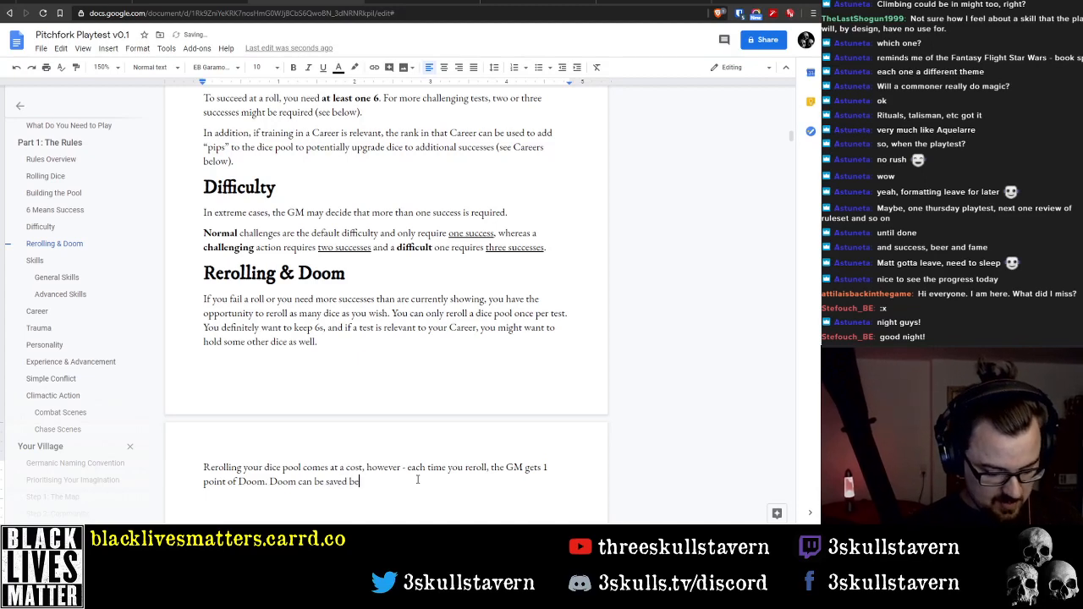
text(tween sessions and )
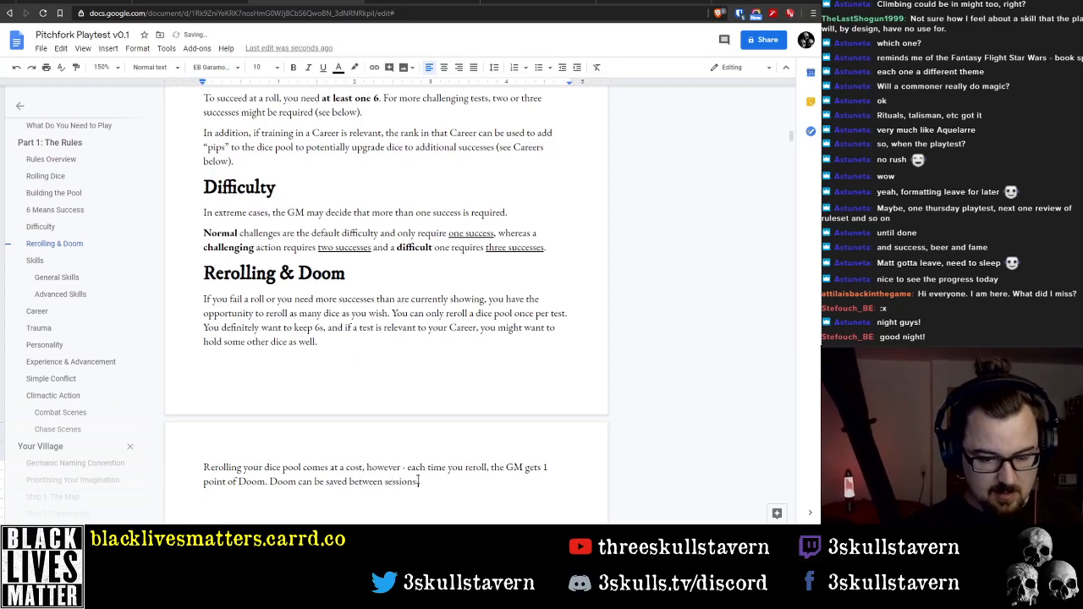
text(there is no)
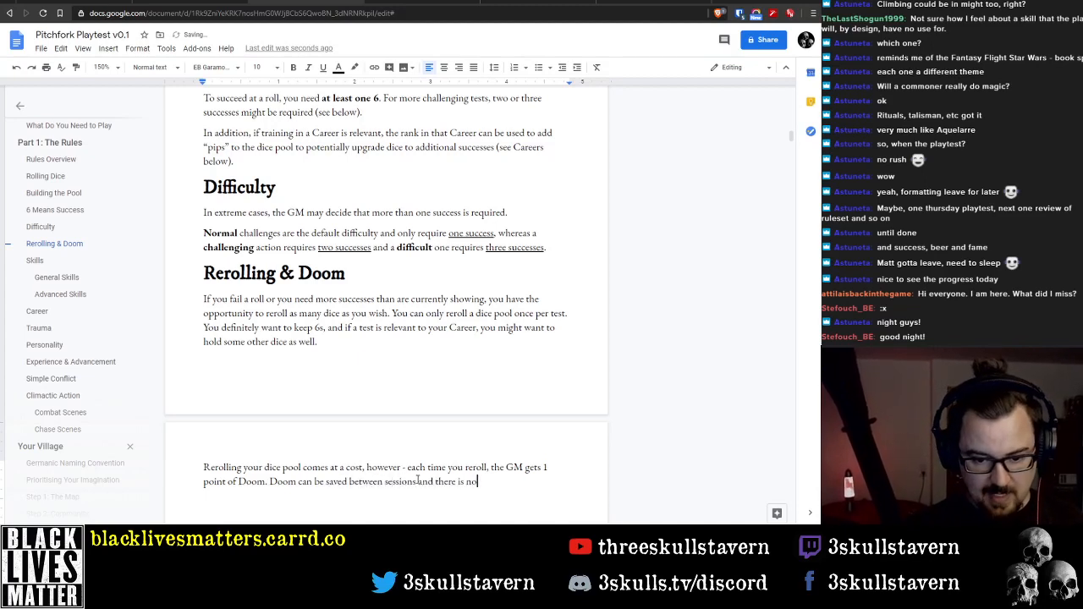
text( cap, so)
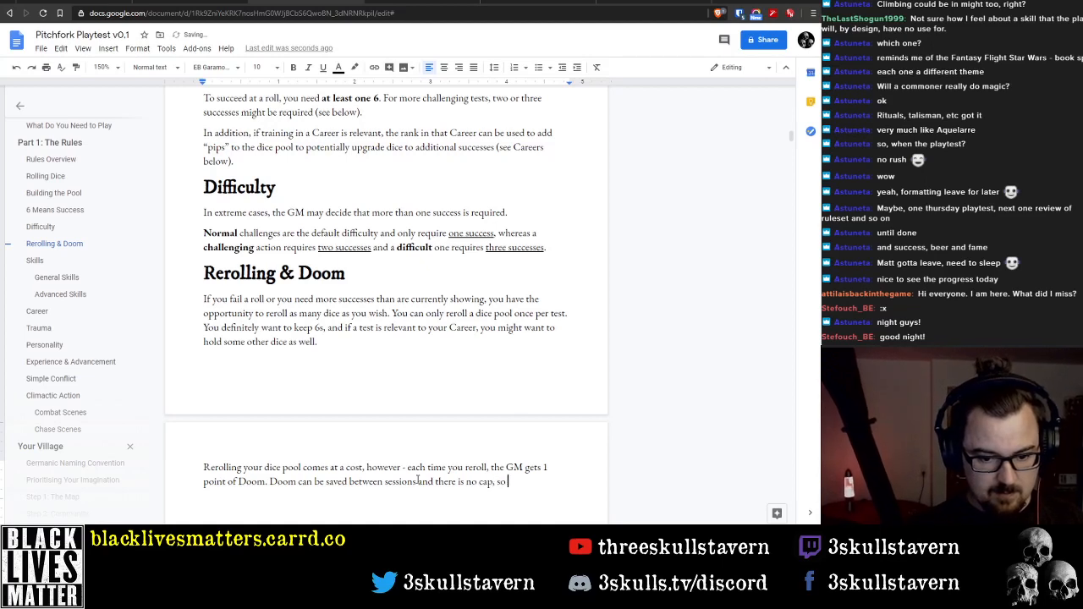
Replace the trailing ", so" after "no cap" with "to how many a GM can collect."
key(BackSpace)
key(BackSpace)
key(BackSpace)
key(BackSpace)
text(to how )
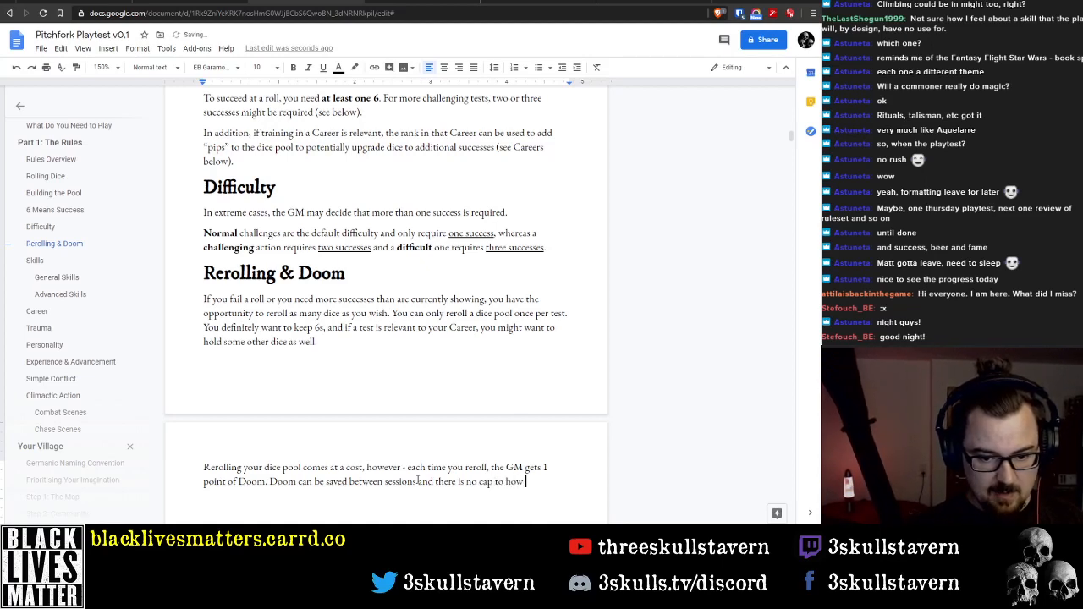
text(many a GM can cee)
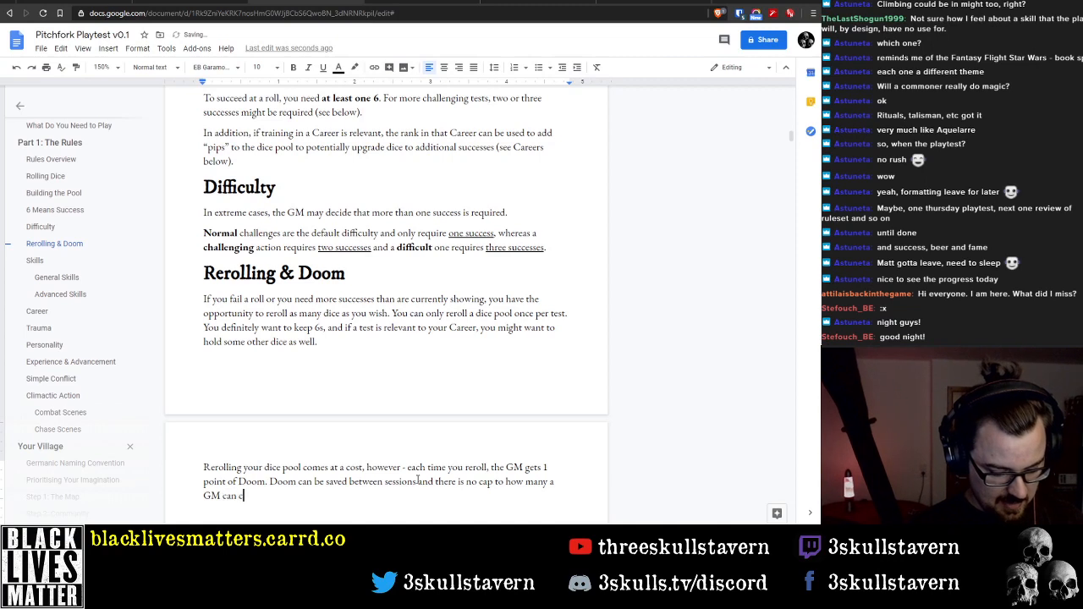
key(BackSpace)
key(BackSpace)
key(BackSpace)
text(collect.)
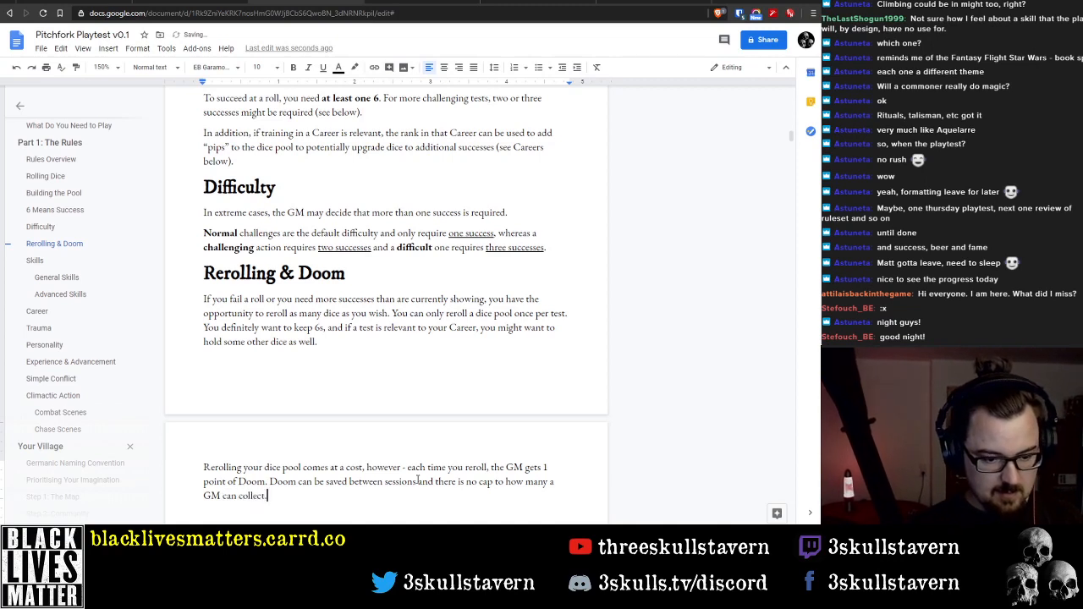
key(BackSpace)
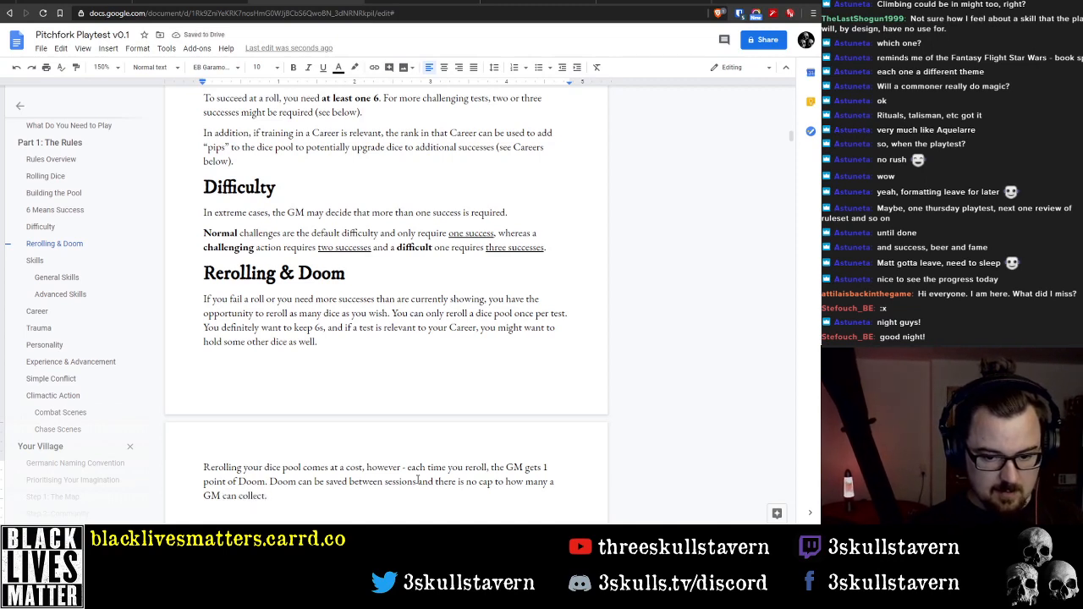
Split the sentence beginning "Doom can be saved between sessions" into its own paragraph
key(Up)
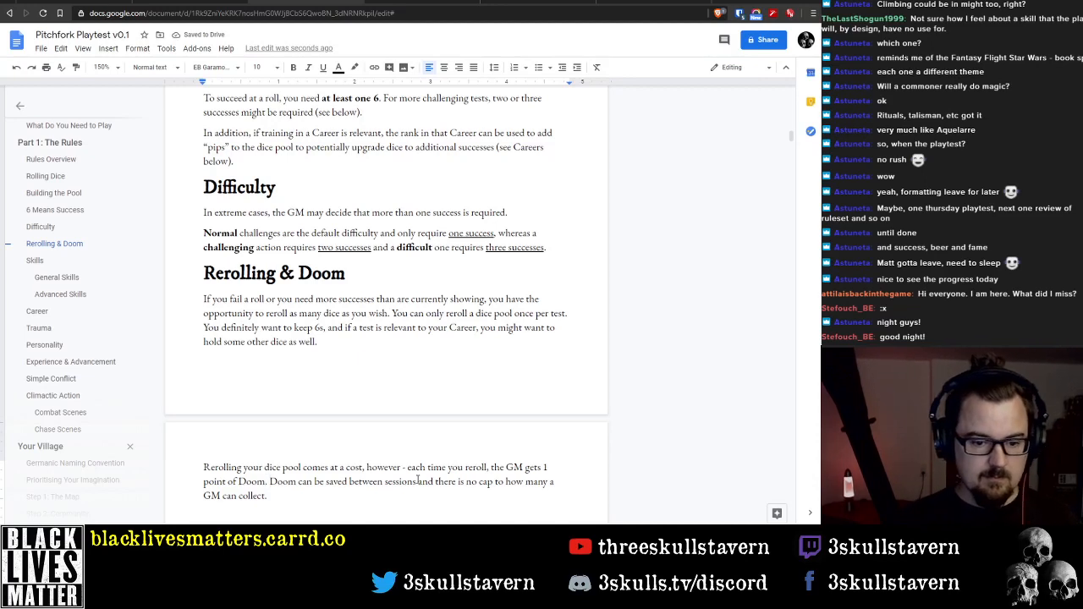
key(Return)
key(BackSpace)
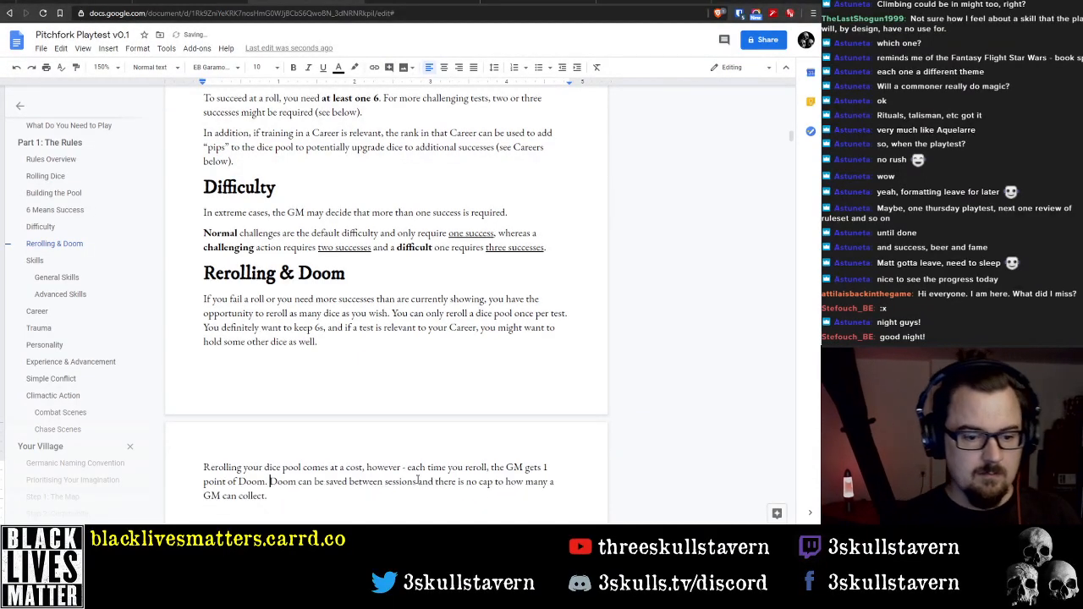
key(Return)
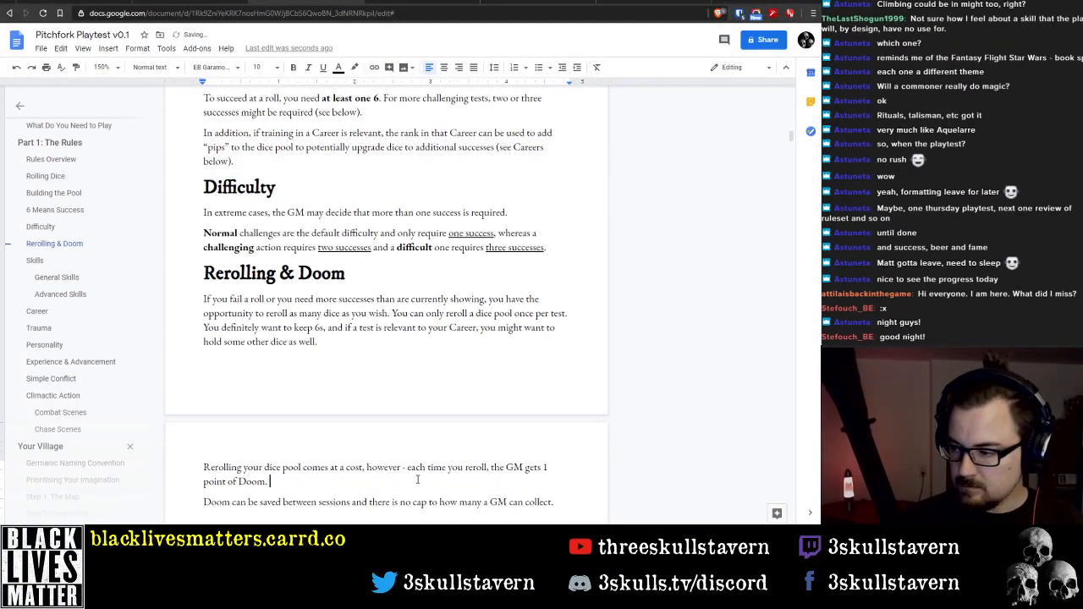
Add "The GM can use Doom as a dramatic tool" after "1 point of Doom."
text(The G)
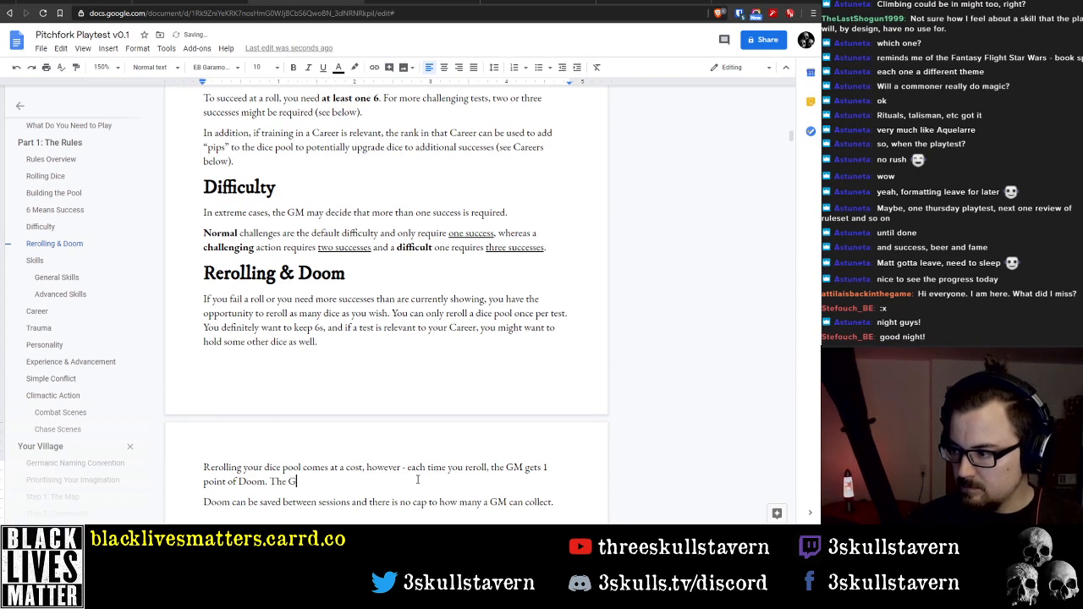
key(BackSpace)
key(BackSpace)
key(BackSpace)
key(BackSpace)
key(BackSpace)
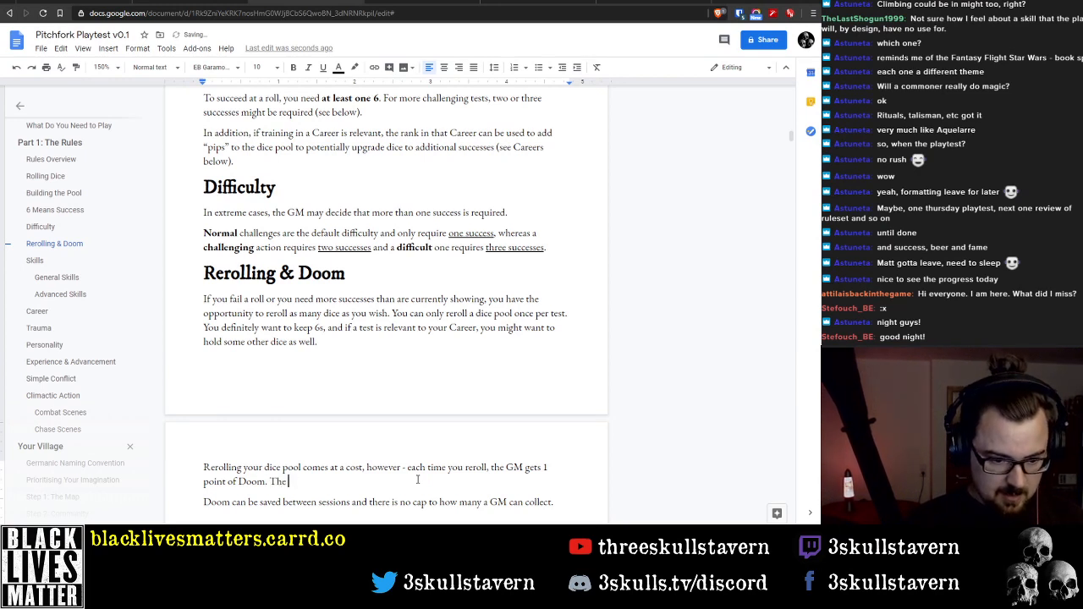
text(The GM)
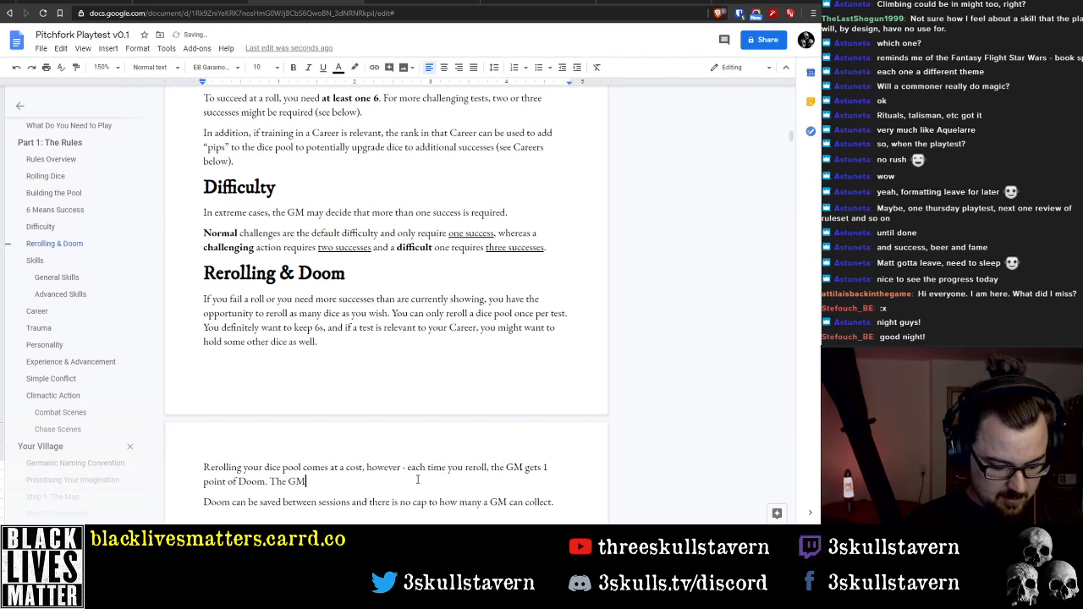
text( can use Doom )
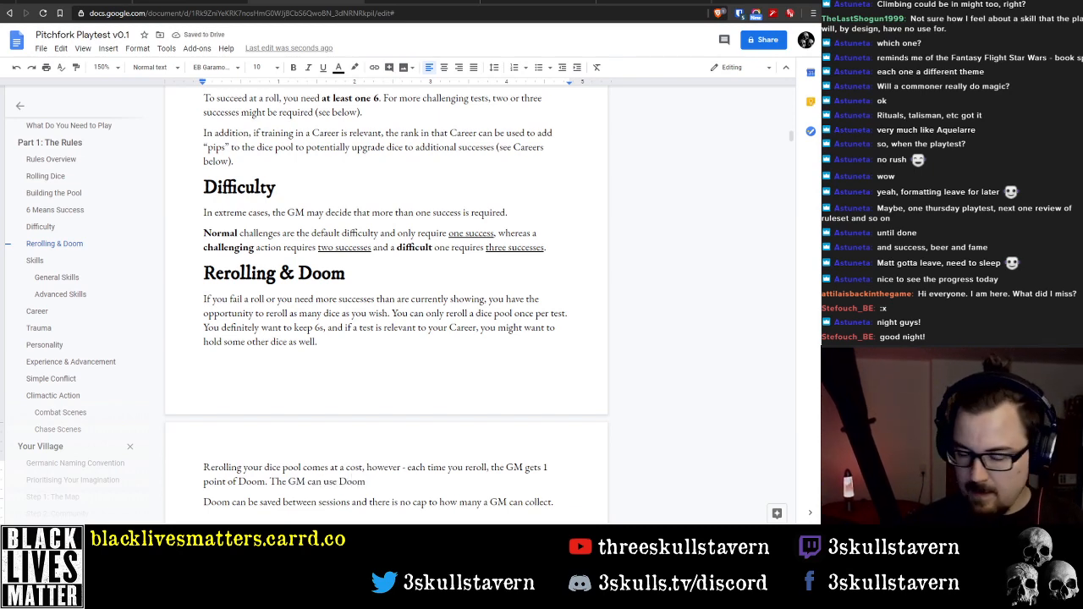
text(as a dramati)
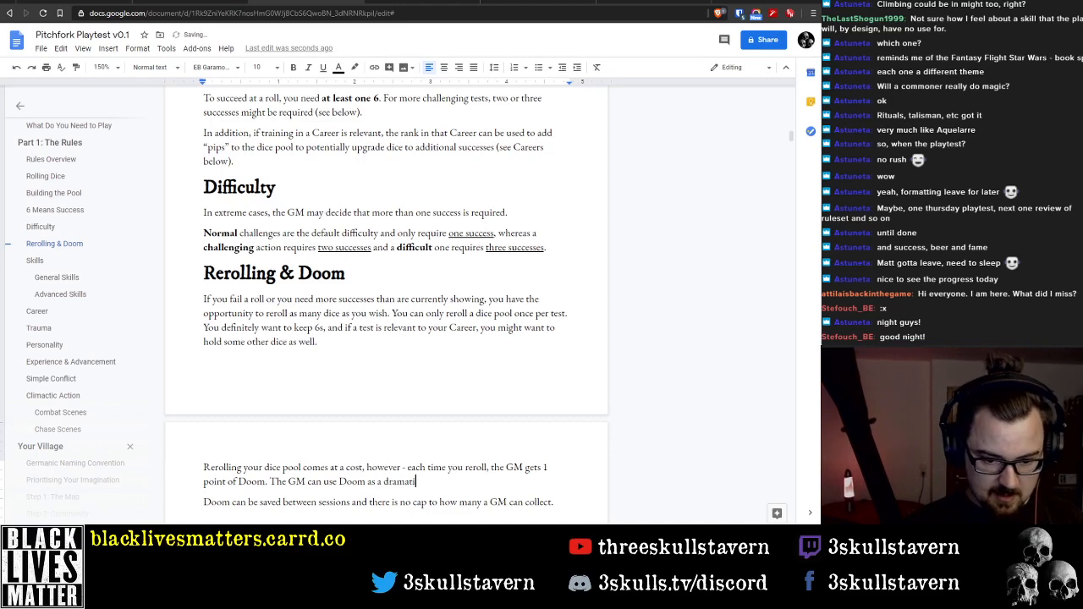
text(c tool)
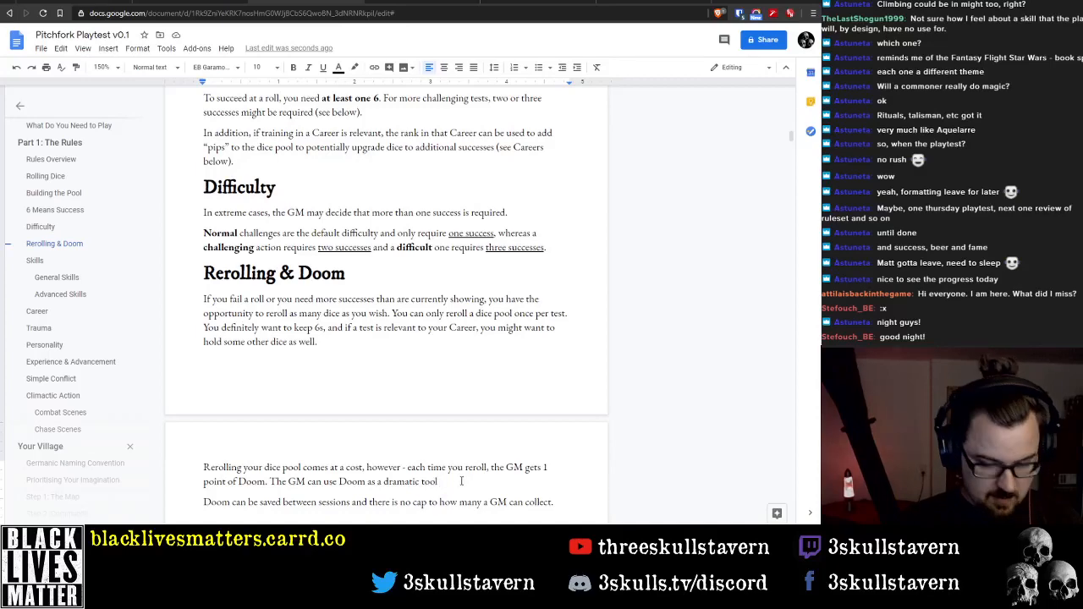
Paste the copied Doom Points text after "dramatic tool" and insert "to" before "put obstacles"
text(put obstacles in the PCs’ way or help NPCs in a pinch. The DP also have a psychological effect on the players – seeing the growing pool of tokens becomes an omen that something bad is about to happen. The GM can use his DP whenever or however he wants, to create the most suspense possible. Here is a list of some ways to spend DP, and of how much each usage costs: ◆◆ REROLL – Just like when a PC prays and rerolls)
click(461, 341)
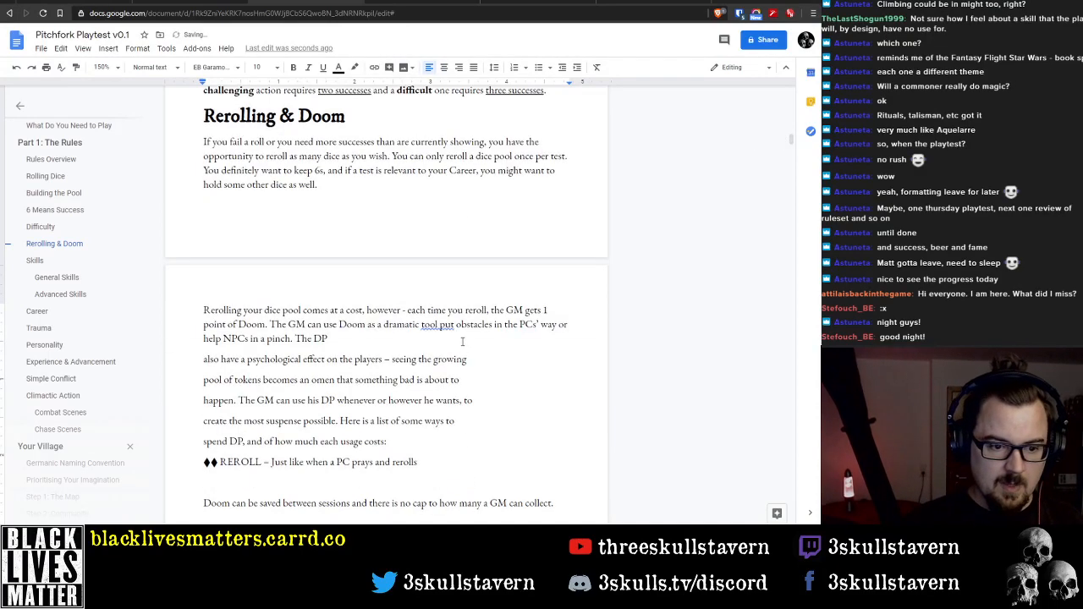
key(Down)
key(ctrl+Right)
key(ctrl+Right)
key(ctrl+Right)
key(ctrl+Right)
key(ctrl+Right)
key(ctrl+Right)
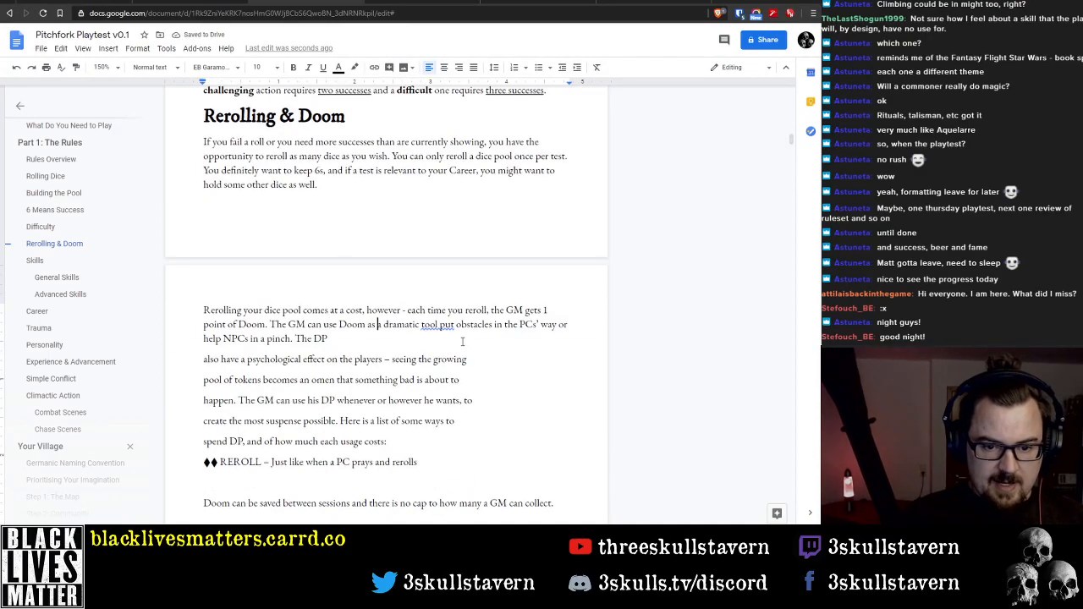
text(to)
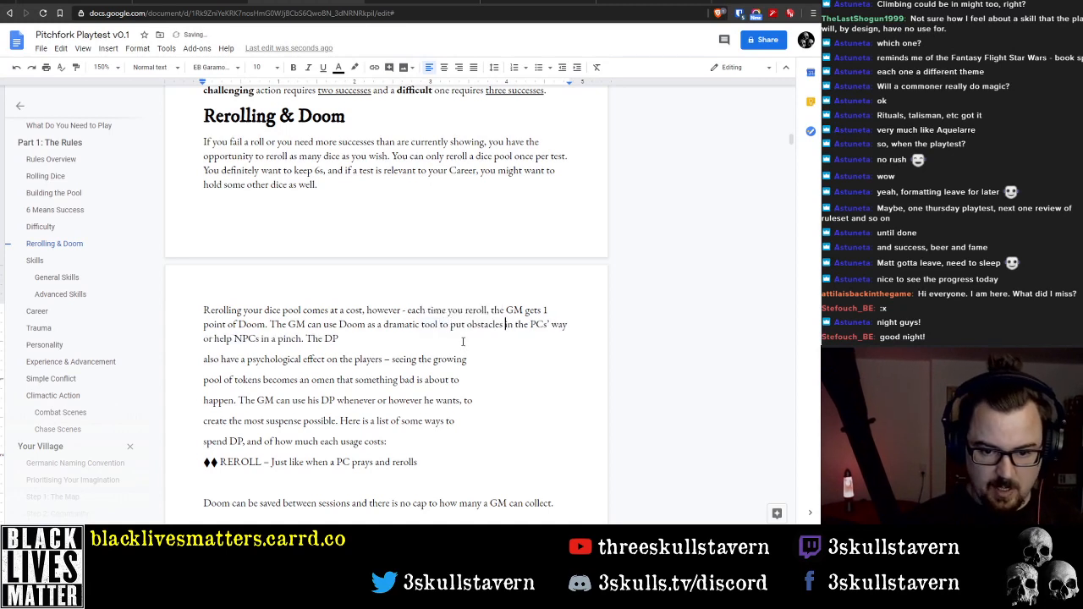
Join the line starting "also have a psychological effect" to the one above and replace "The DP" with "Doom"
key(ctrl+Right)
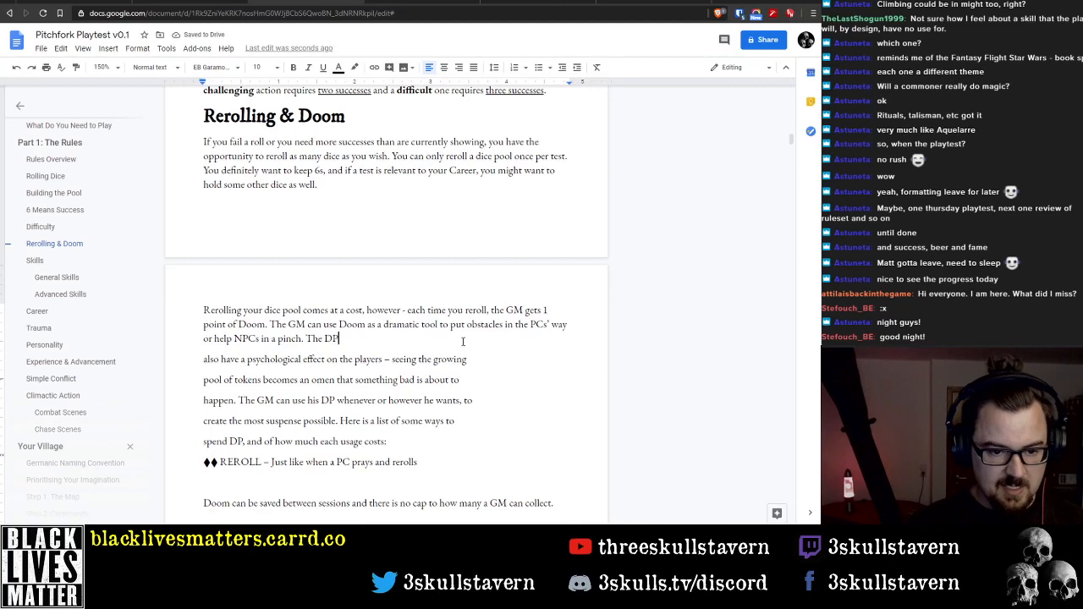
key(Delete)
key(ctrl+shift+Right)
key(ctrl+shift+Right)
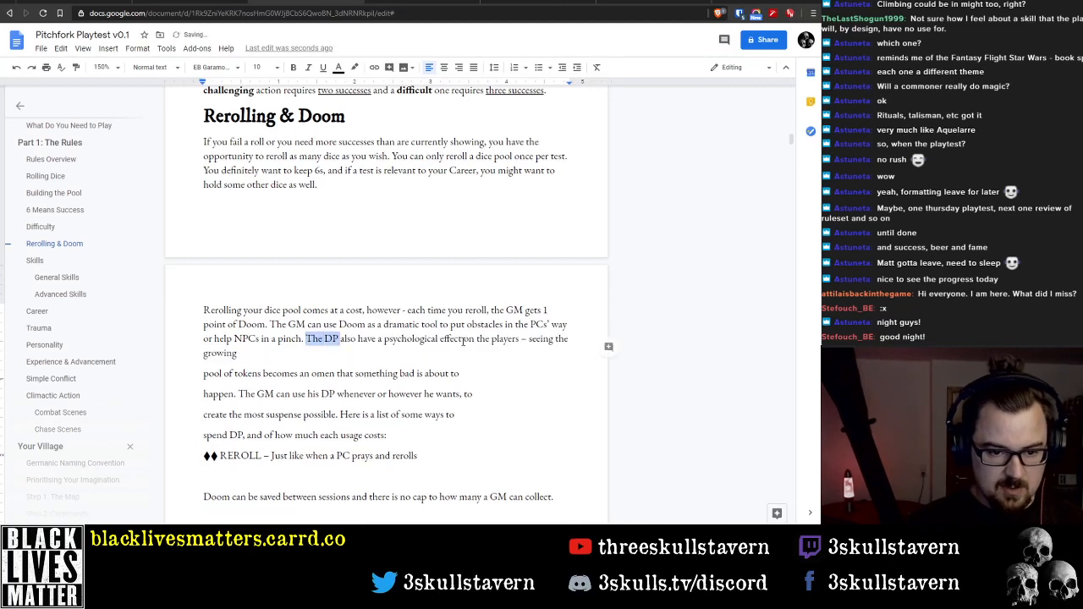
text(Doom)
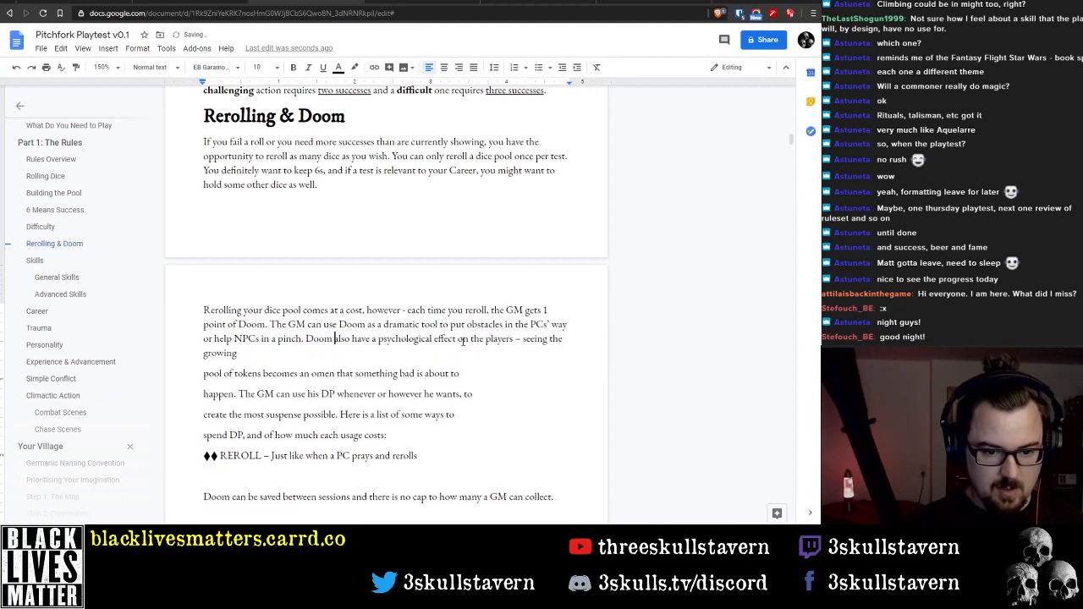
Change "have" to "has" in the sentence about Doom's psychological effect
key(ctrl+Right)
key(ctrl+Right)
key(Left)
key(BackSpace)
key(BackSpace)
text(s)
Replace the long dash after "on the players" with a plain hyphen
key(ctrl+Right)
key(ctrl+Right)
key(ctrl+Right)
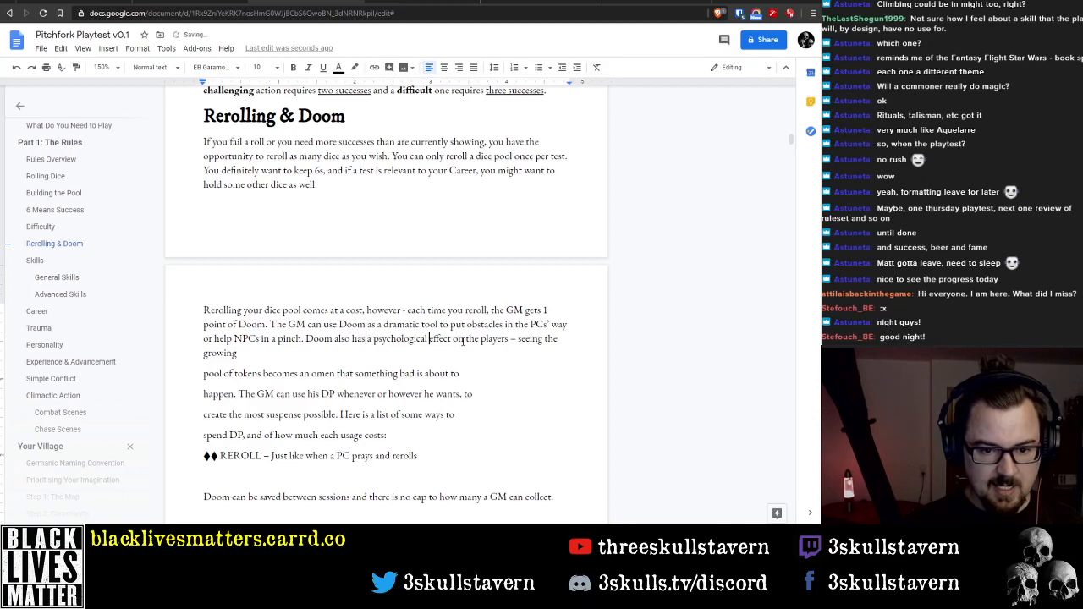
key(ctrl+Right)
key(ctrl+Right)
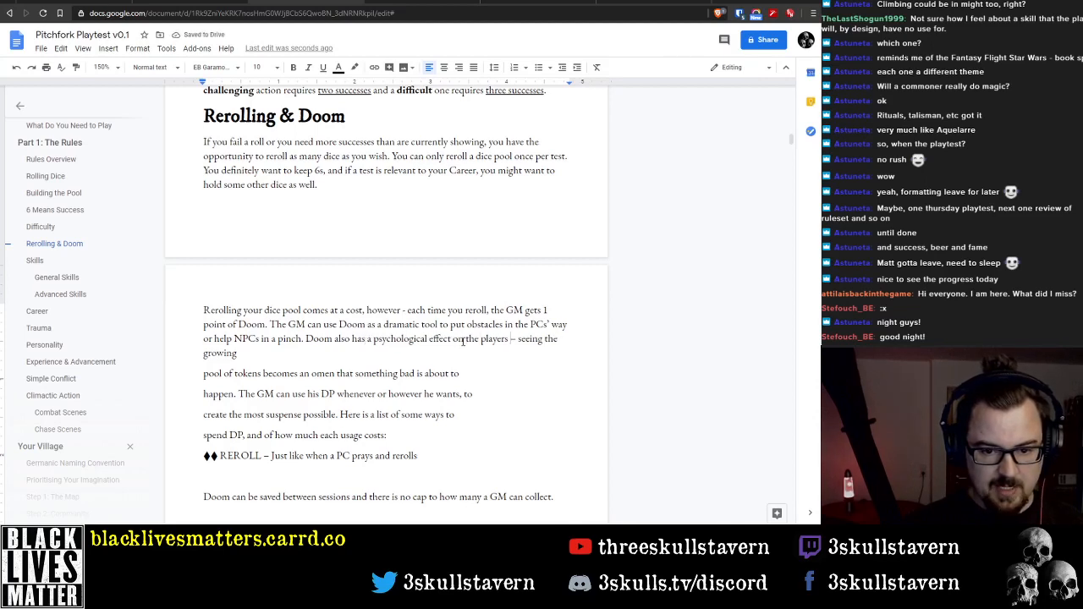
key(Delete)
text(-)
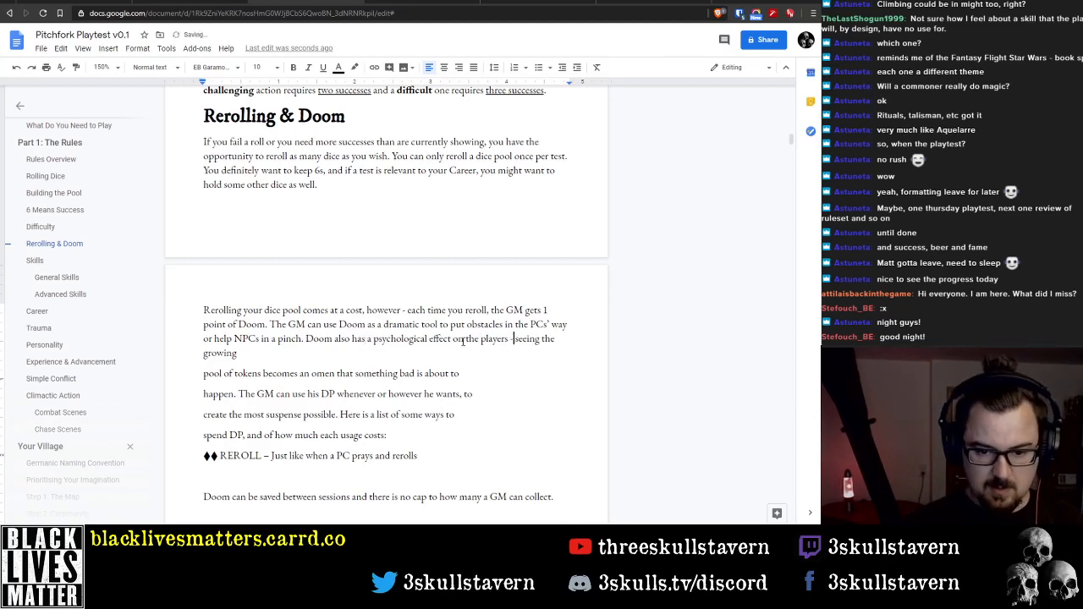
Remove the line breaks in the pasted text so it runs on from "seeing the growing" through "some ways to"
key(Delete)
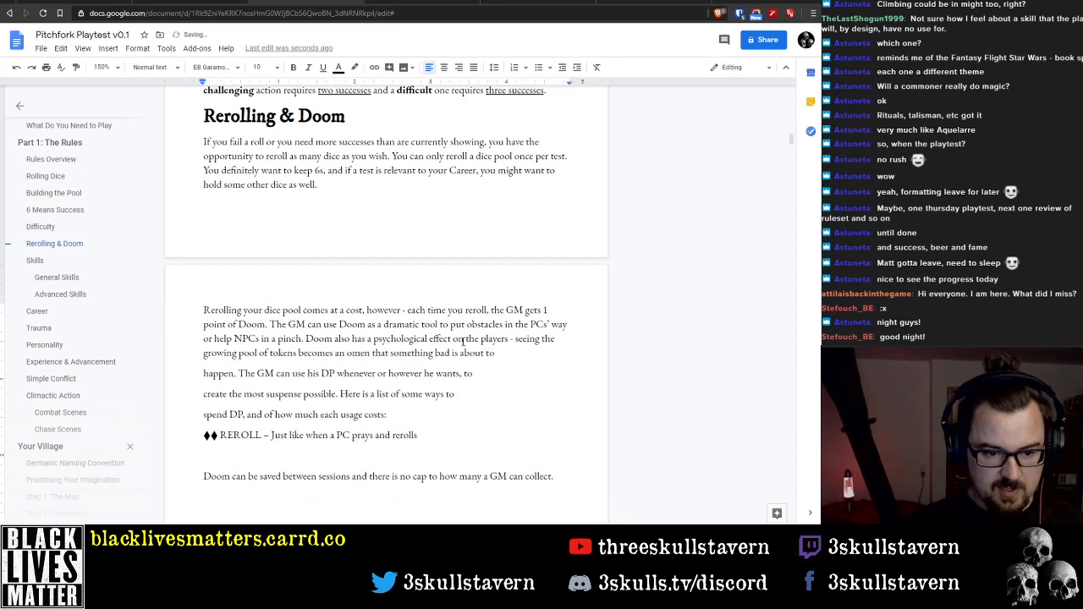
key(Delete)
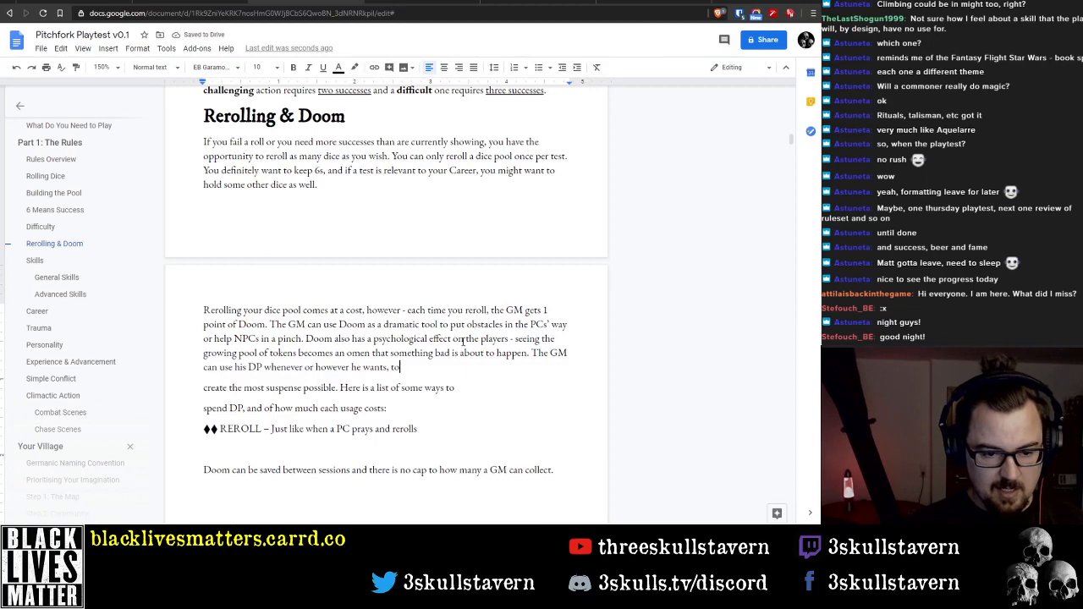
key(Delete)
Replace "his DP" with "Doom" in the sentence "The GM can use his DP whenever"
key(ctrl+Right)
key(ctrl+Right)
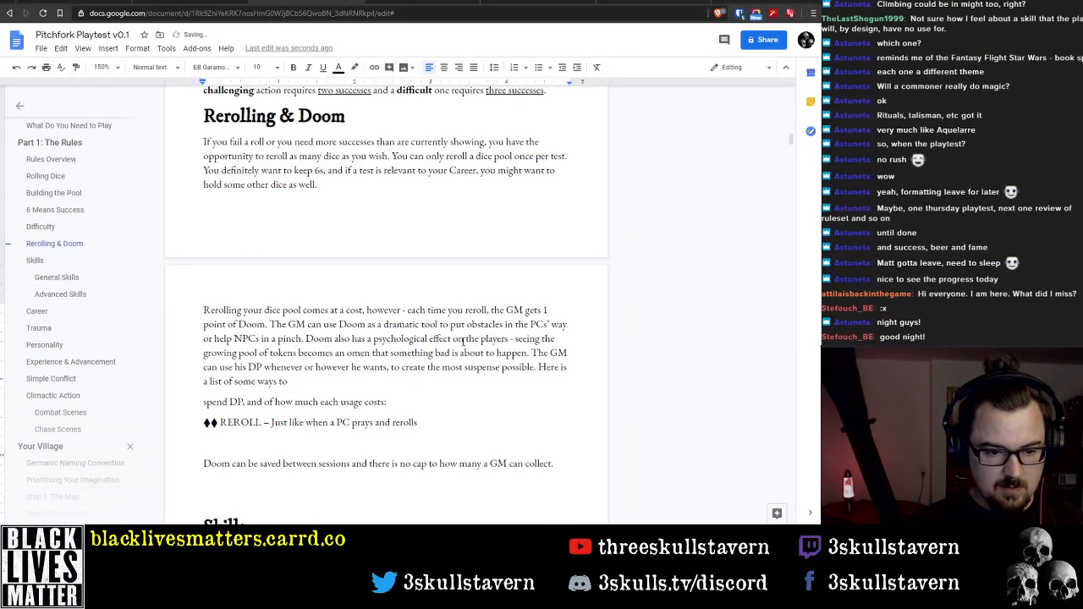
key(ctrl+shift+Right)
key(ctrl+shift+Right)
text(Doom)
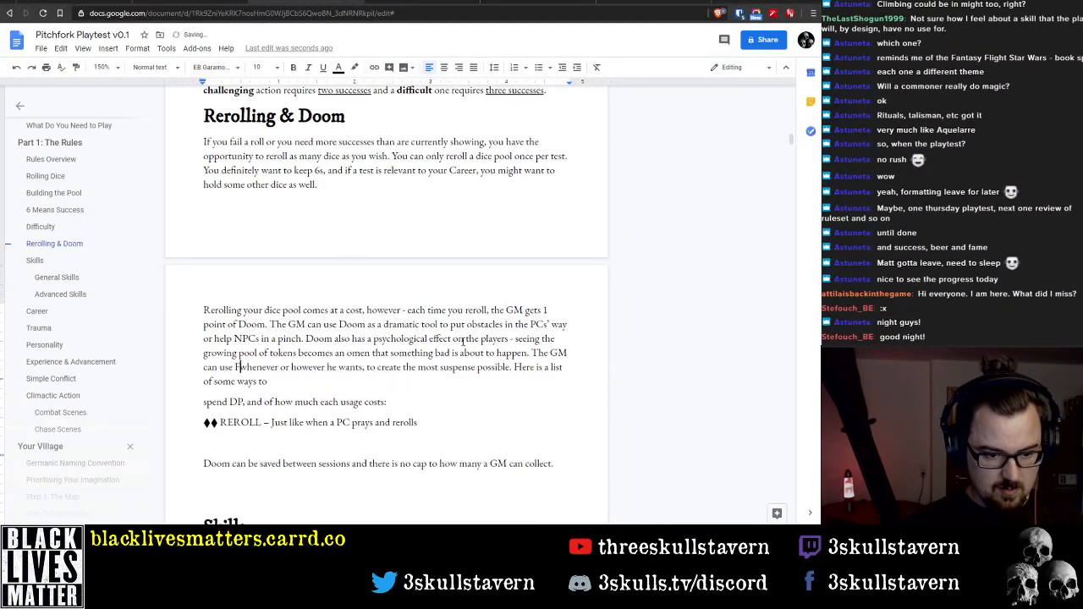
Replace "he" with "they" after "whenever or however"
key(ctrl+Right)
key(ctrl+Right)
key(ctrl+Right)
key(ctrl+Right)
key(ctrl+Right)
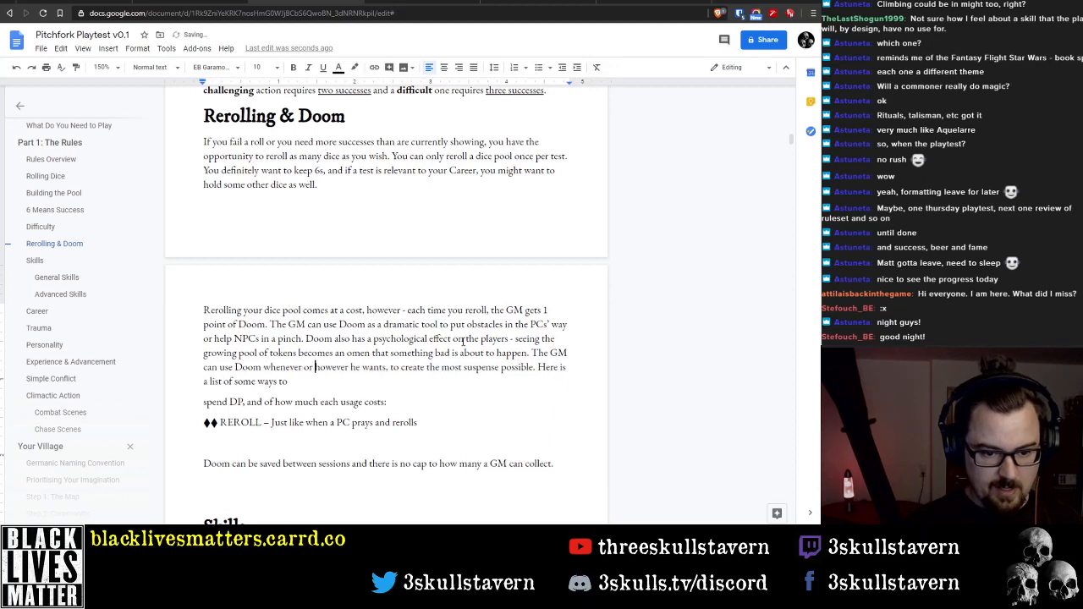
key(ctrl+shift+Left)
text(they)
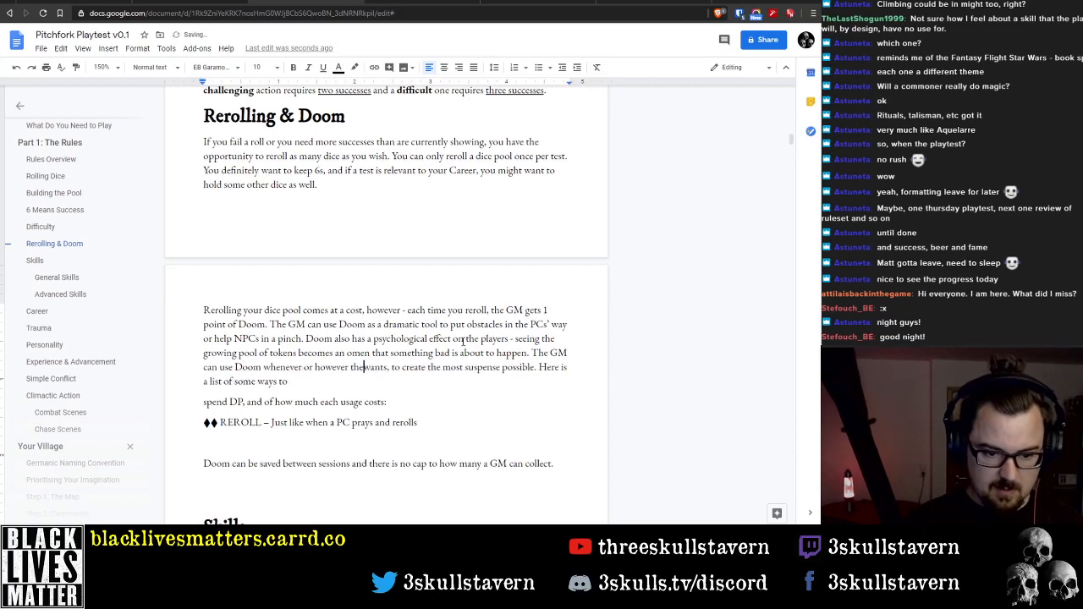
Change "wants" to "want" after "whenever or however they" in the Doom paragraph
key(Home)
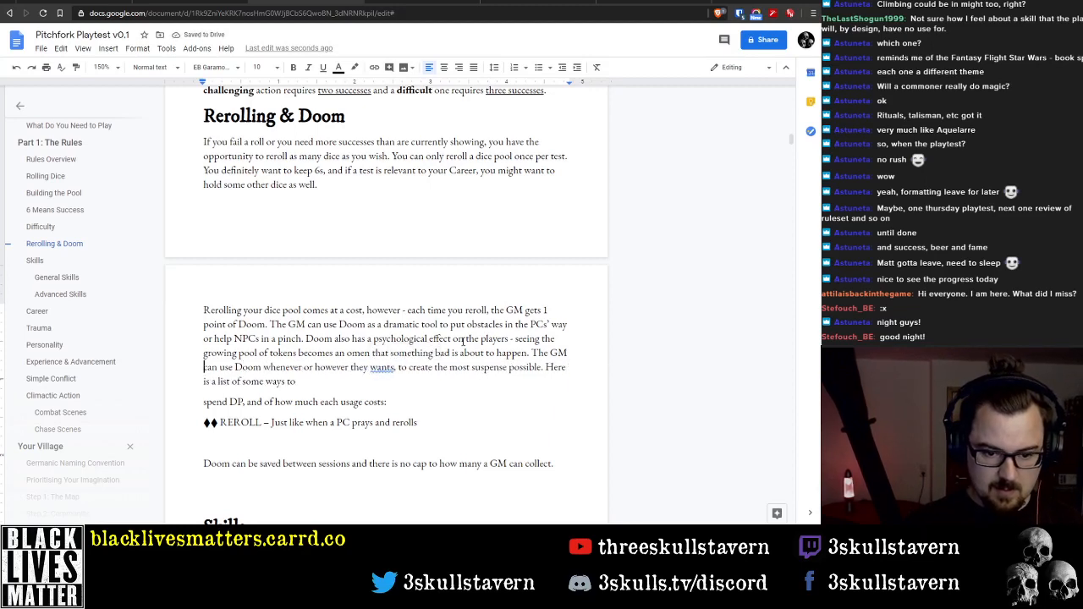
key(ctrl+Right)
key(Right)
key(Right)
key(Right)
key(Right)
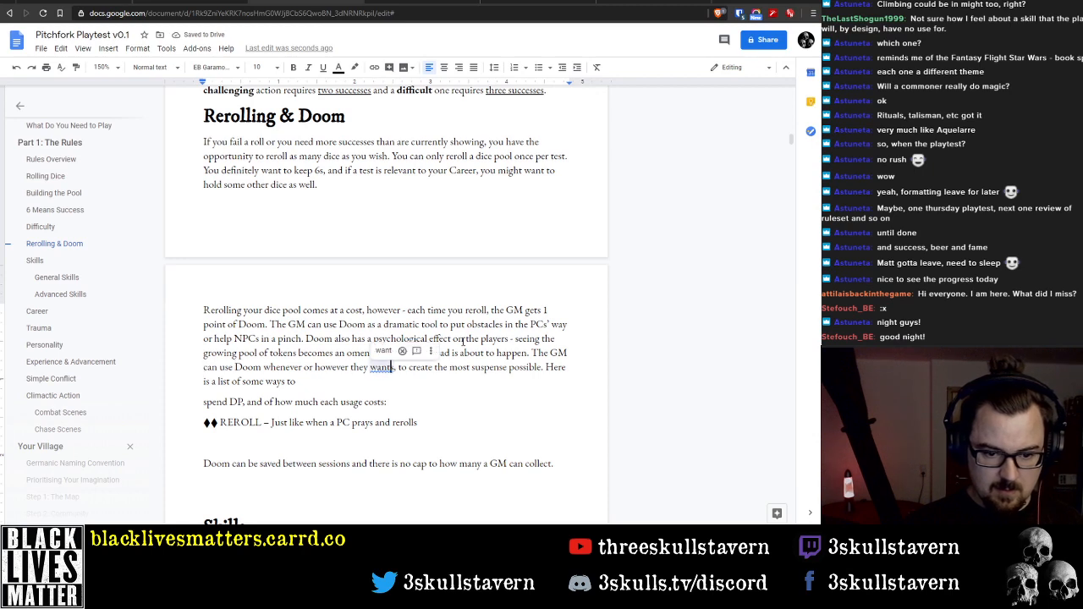
key(Delete)
Join the line starting "spend DP, and of how much" onto the end of "Here is a list of some ways to"
key(ctrl+Right)
key(ctrl+Right)
key(ctrl+Right)
key(ctrl+Right)
key(ctrl+Right)
key(ctrl+Right)
key(ctrl+Right)
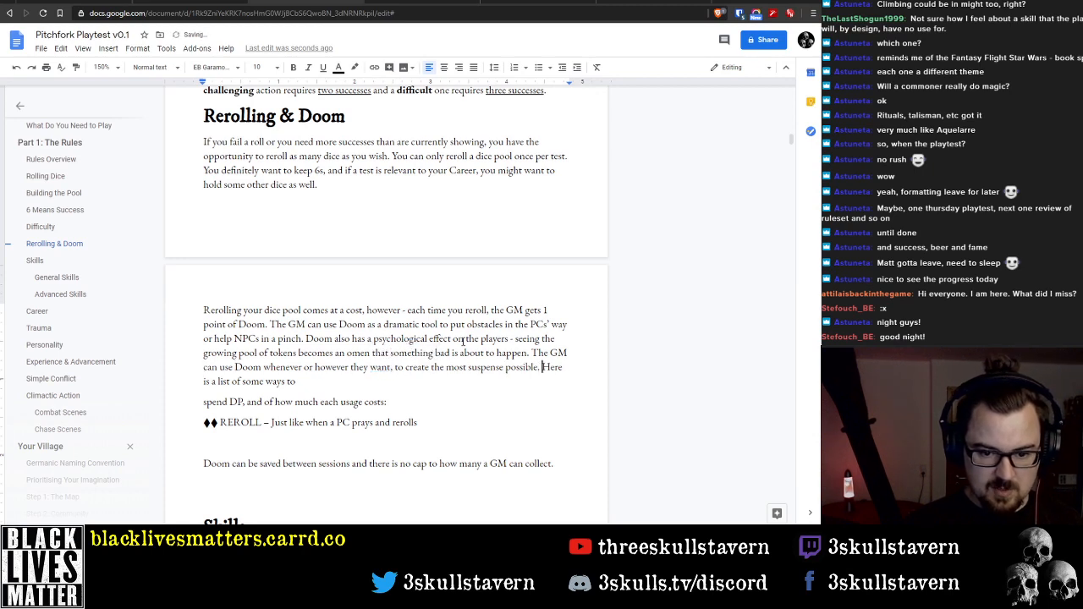
key(ctrl+Left)
key(ctrl+Left)
key(ctrl+Left)
key(ctrl+Left)
key(ctrl+Left)
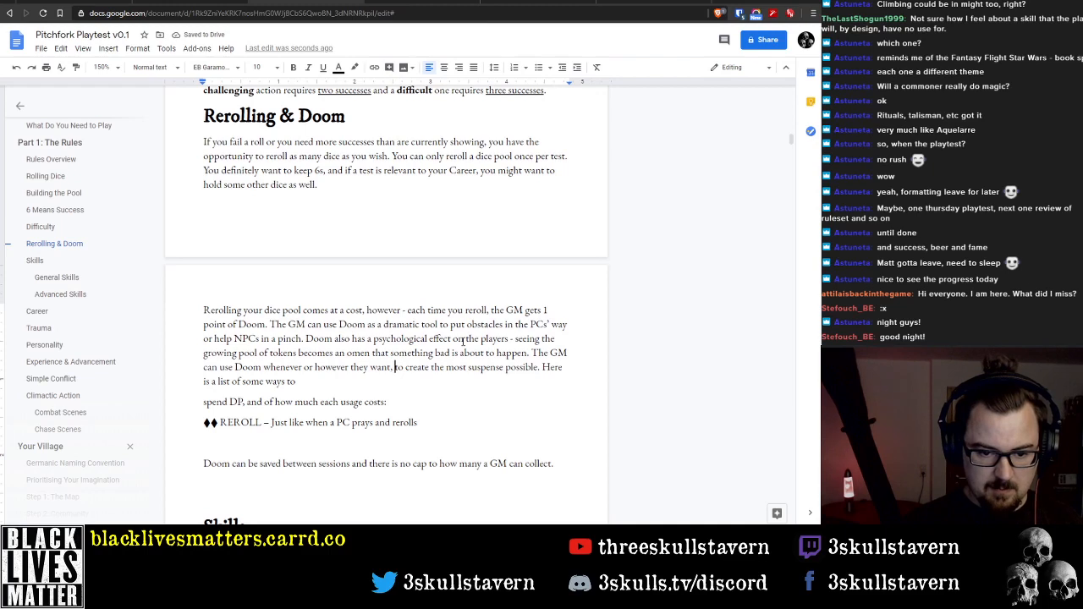
key(ctrl+Left)
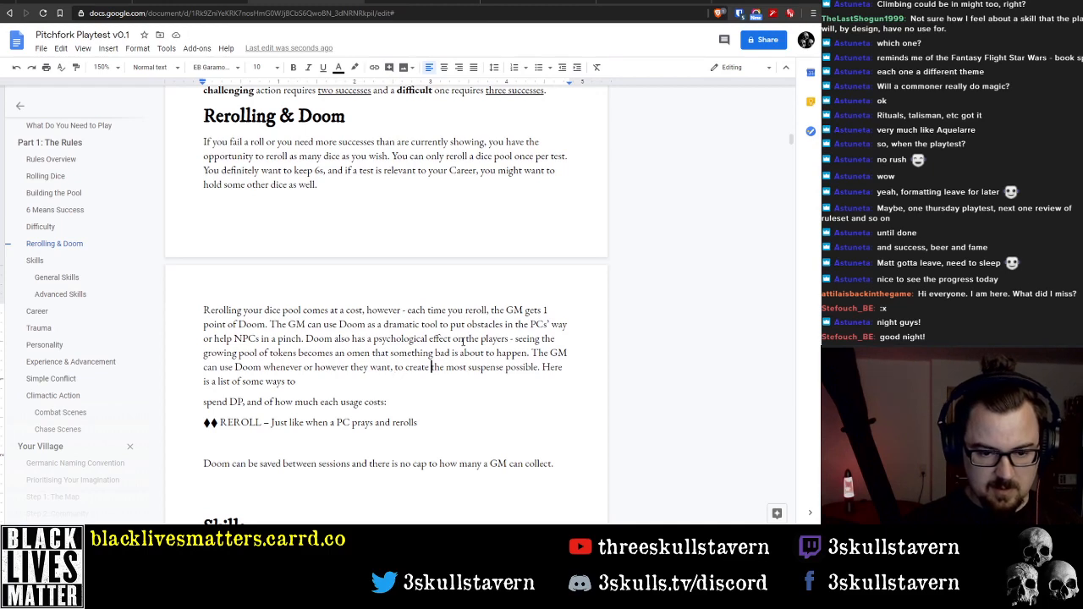
key(Down)
key(Delete)
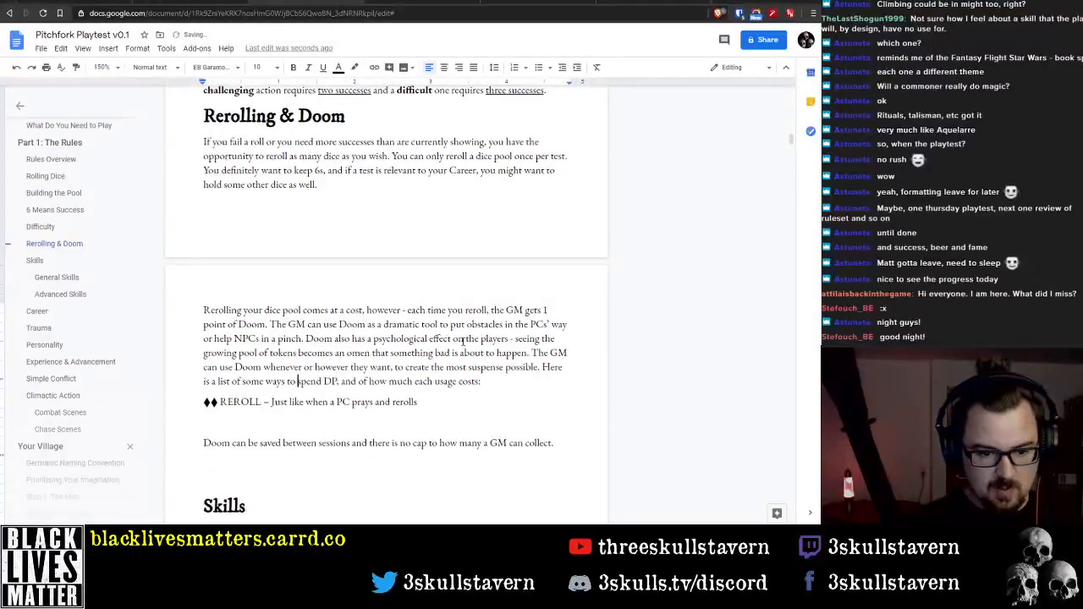
Delete the "REROLL" list entry, including its diamond symbols, and the empty line below it
key(Delete)
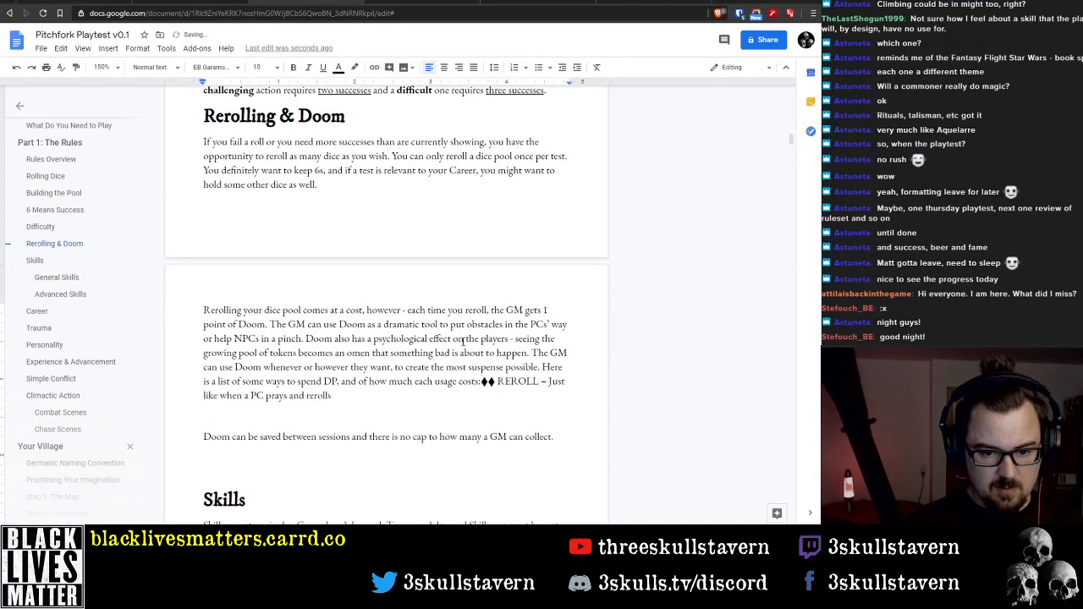
key(shift+Down)
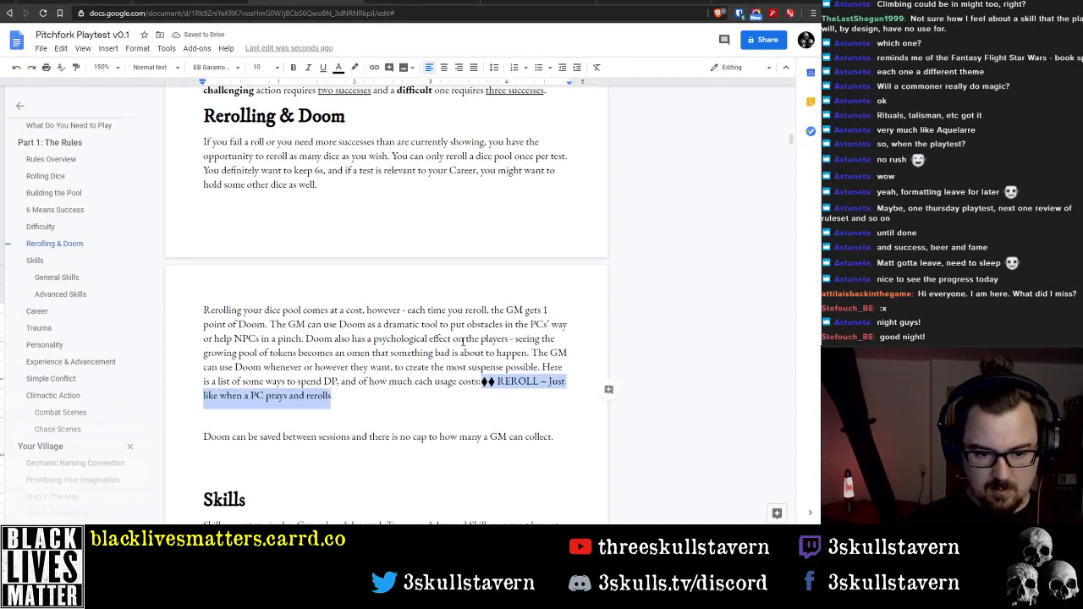
key(Delete)
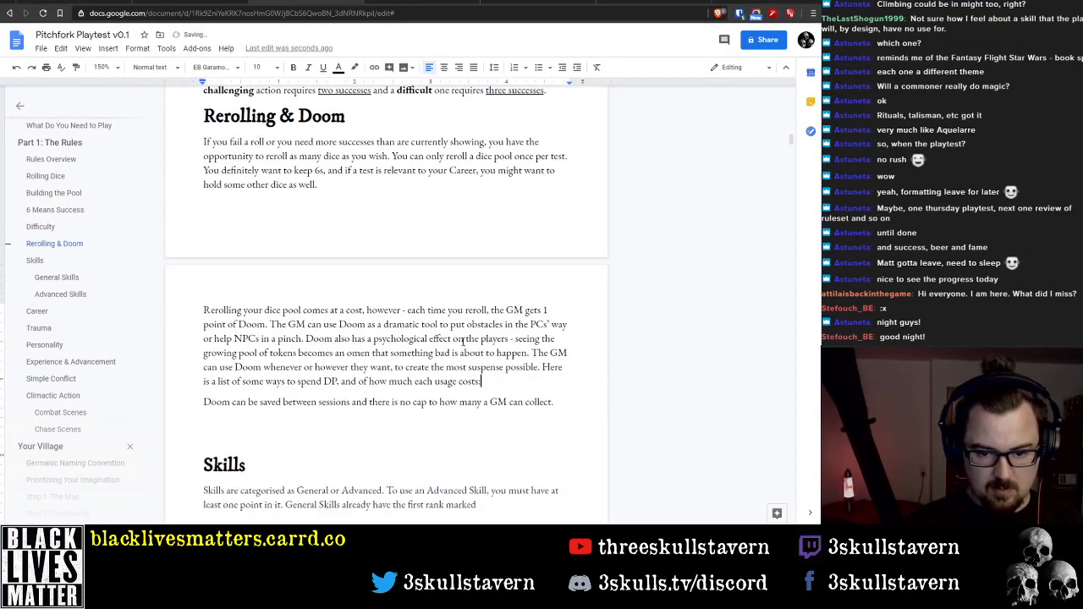
Replace the paragraph's closing sentence, starting "Here is a list of some ways to spend DP", with "More info on"
key(shift+Up)
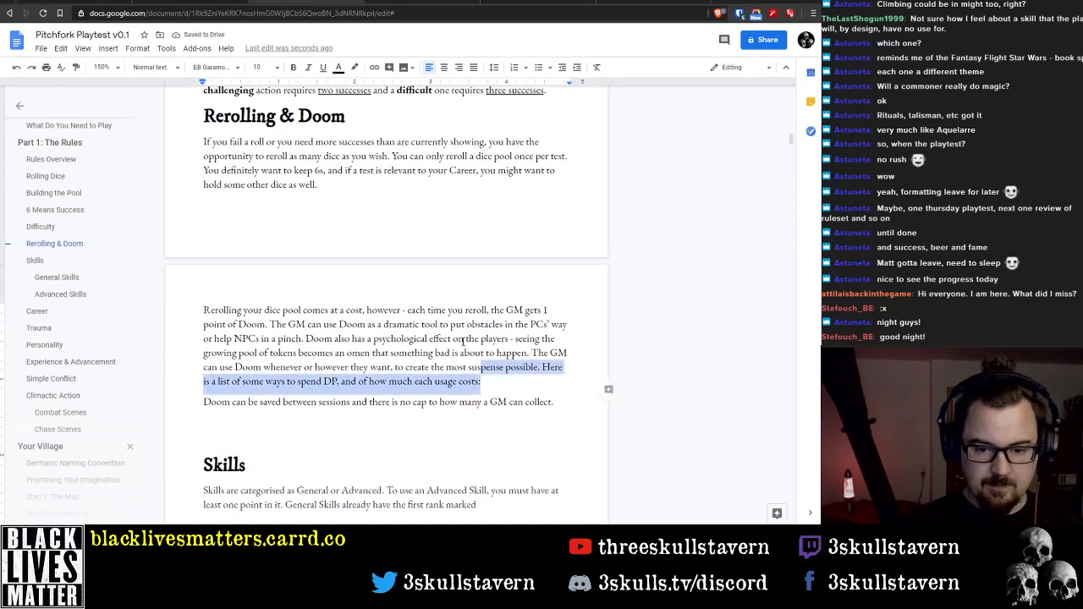
key(shift+Right)
key(shift+Right)
key(shift+Right)
key(shift+Right)
key(shift+Right)
key(shift+Right)
key(shift+Right)
key(shift+Right)
key(shift+Right)
key(shift+Right)
key(shift+Right)
key(shift+Right)
key(shift+Right)
key(shift+Right)
key(shift+Right)
key(shift+Right)
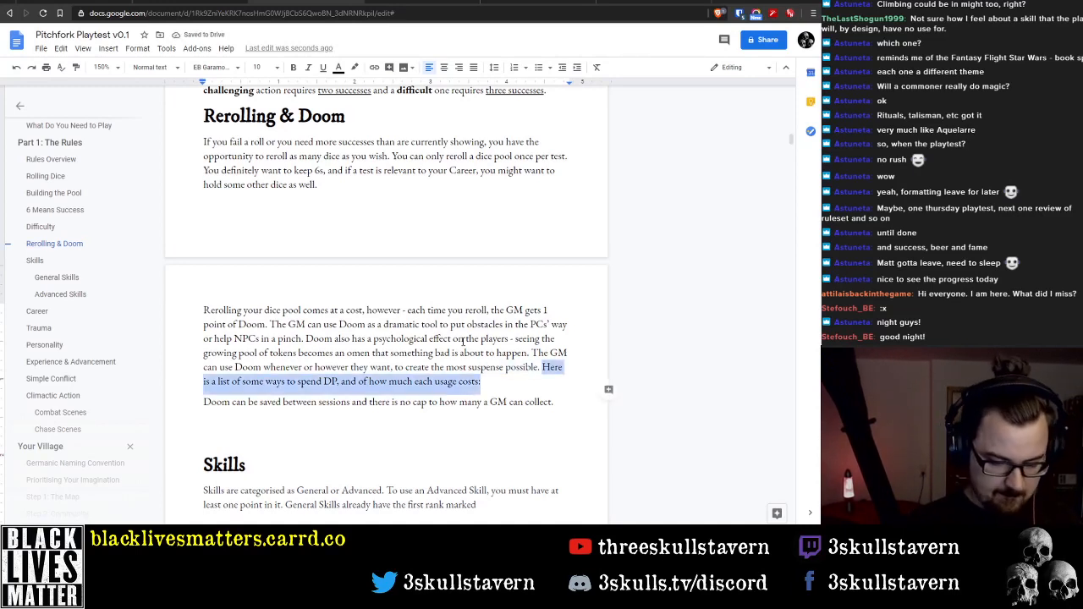
key(BackSpace)
text(More info on)
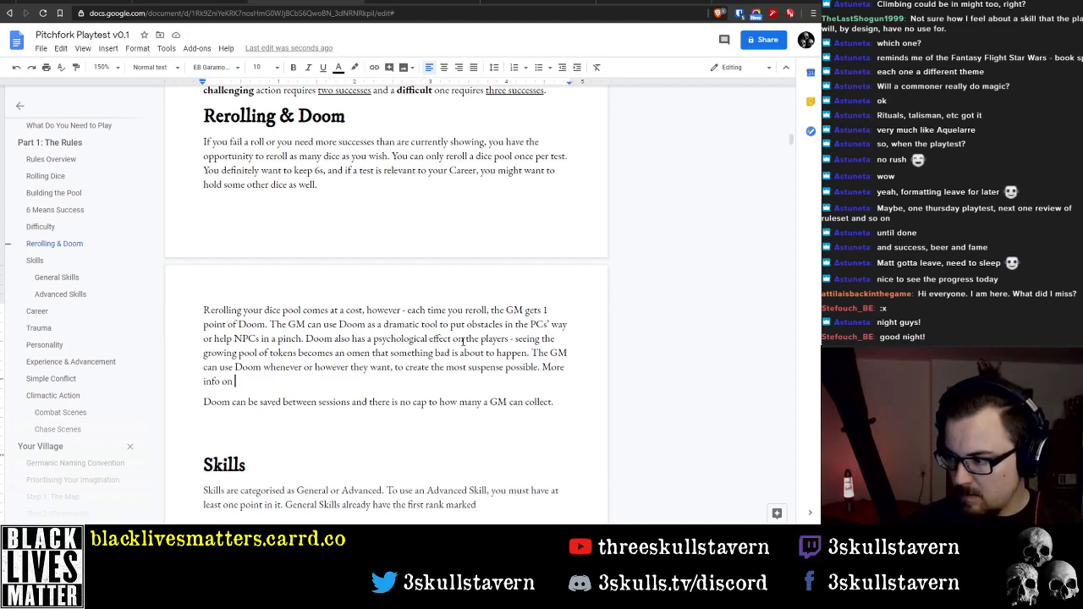
Replace "More info on" with "Here are some examples of how the GM can spend Doom:"
key(ctrl+shift+Left)
key(ctrl+shift+Left)
key(ctrl+shift+Left)
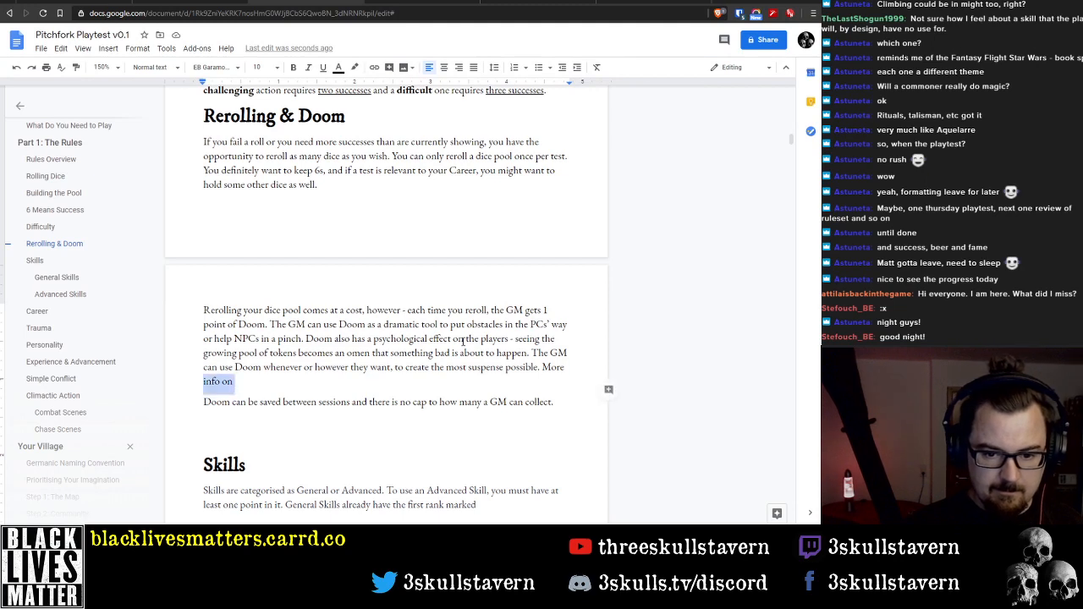
text(Herea re)
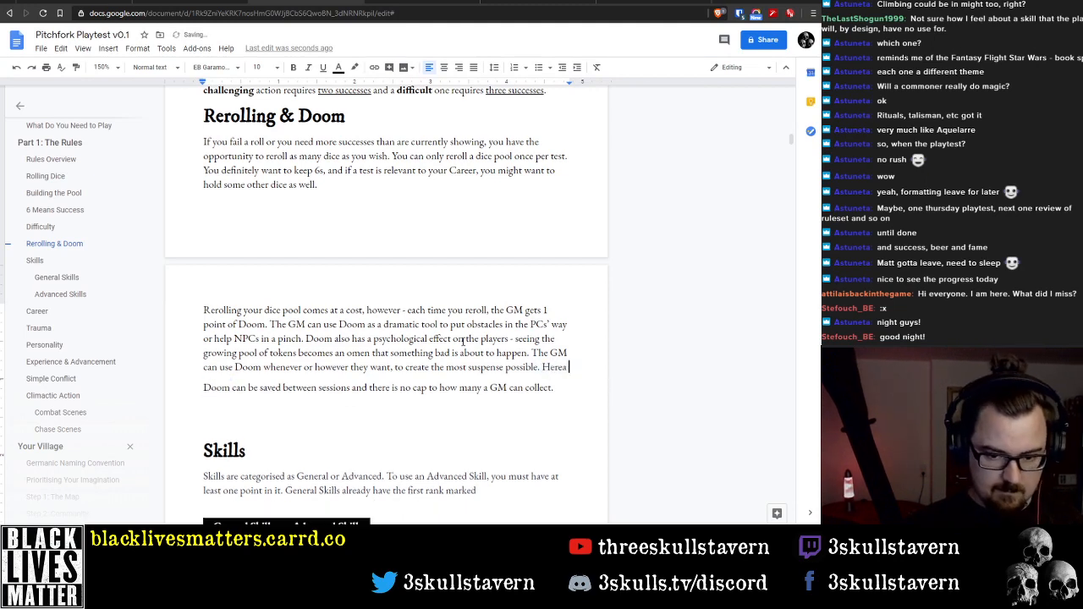
key(BackSpace)
key(BackSpace)
key(BackSpace)
key(BackSpace)
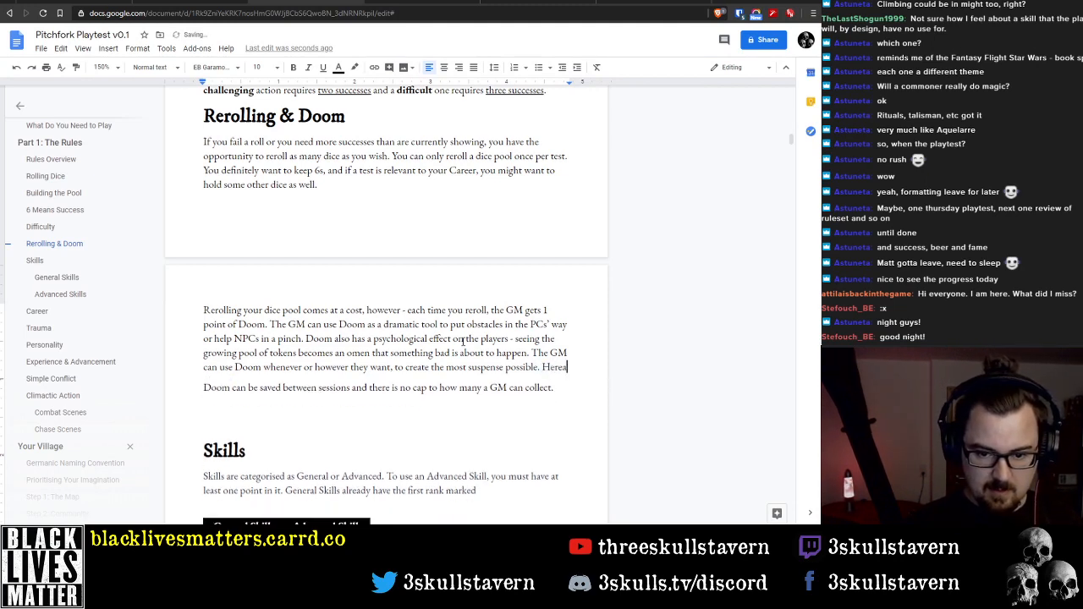
text(are s)
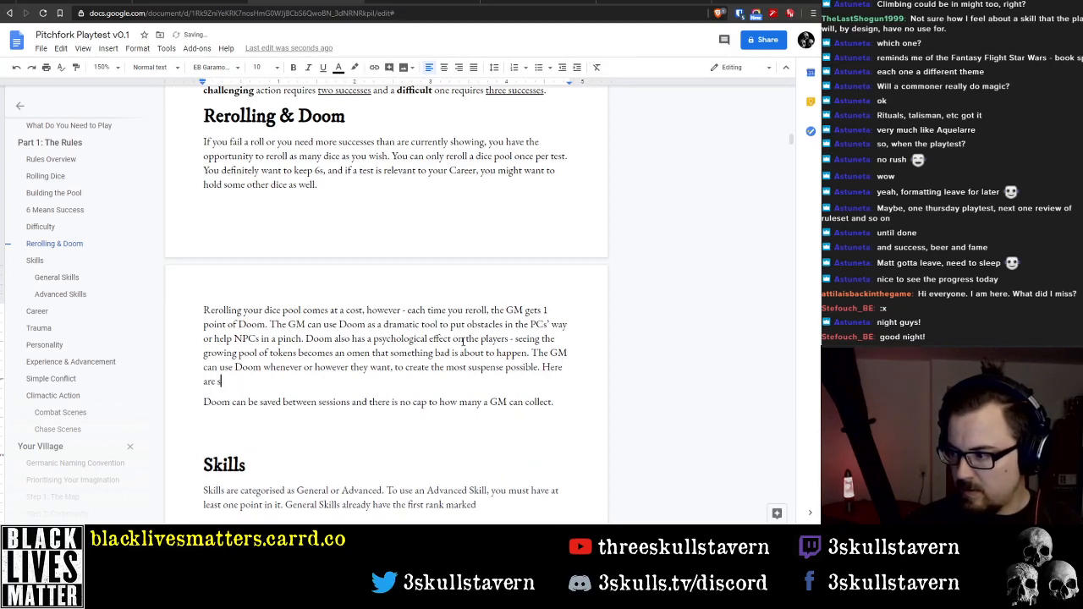
text(eom example)
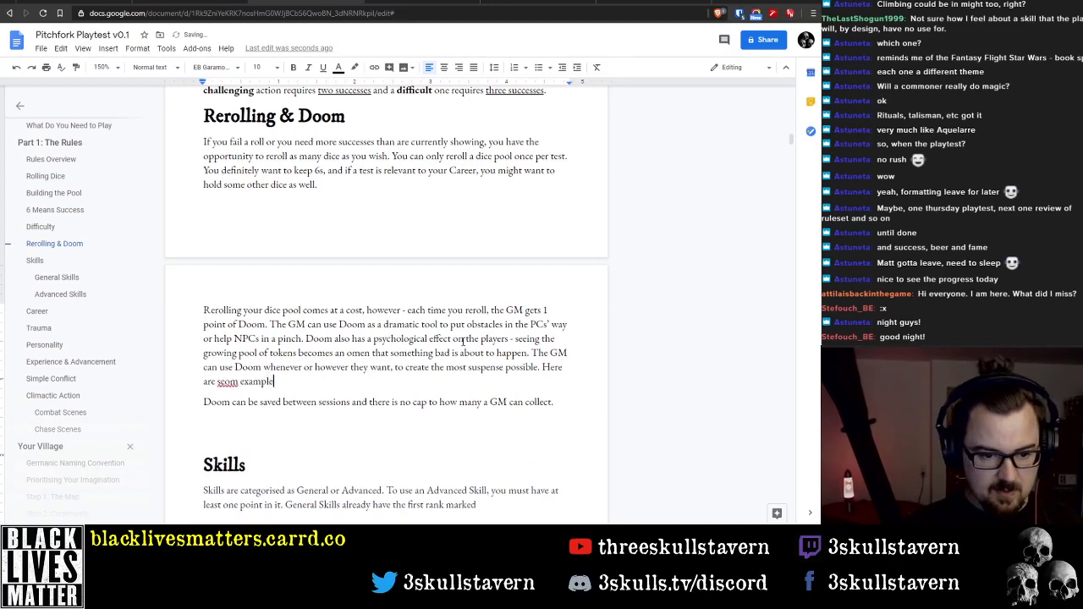
text(s of how the GM )
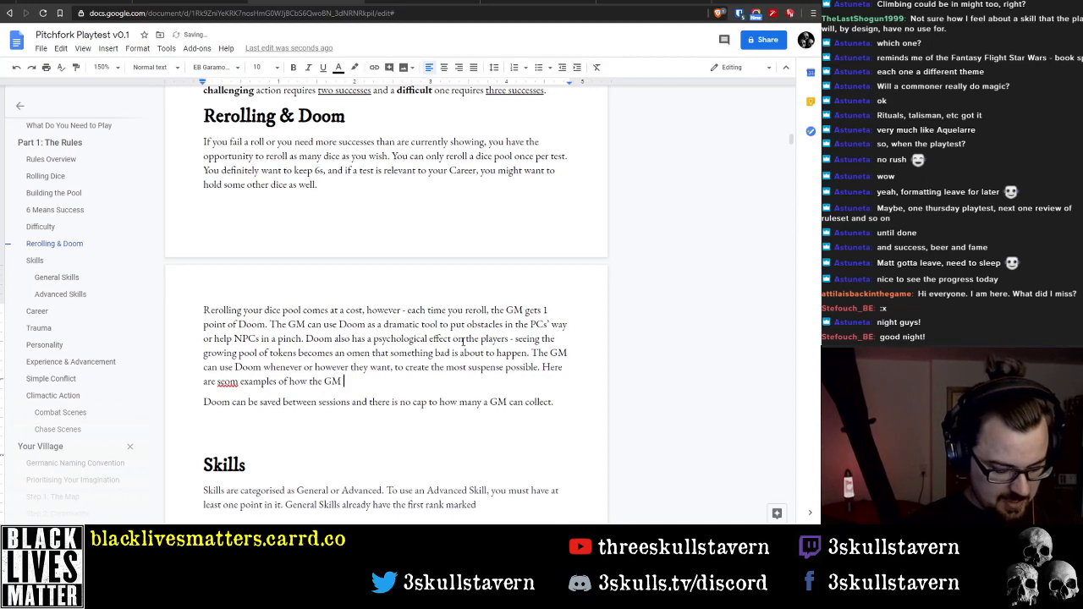
text(can spend Doom:)
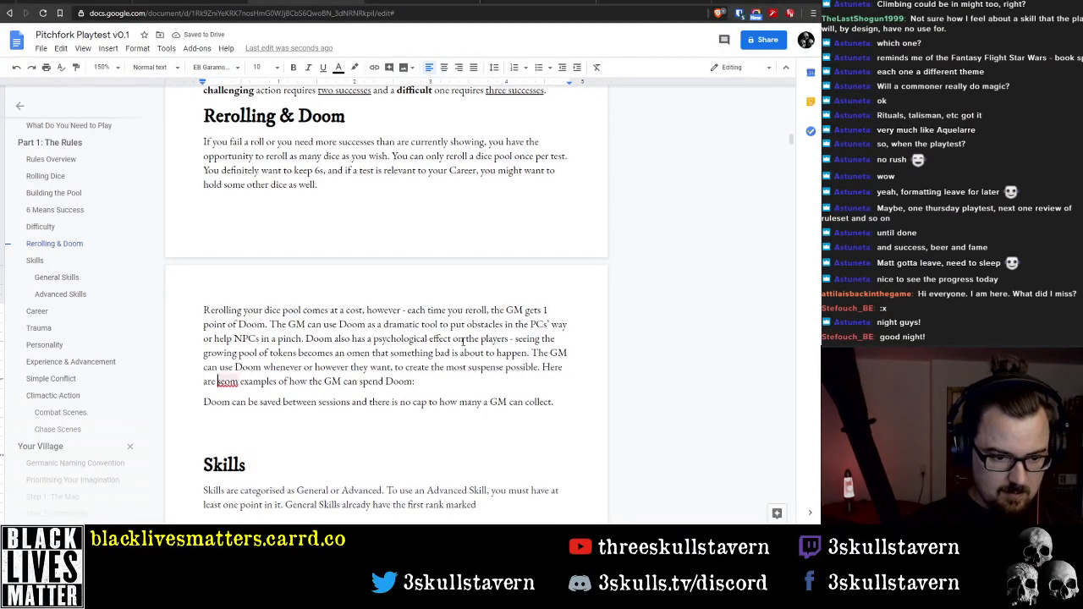
Correct the misspelled word before "examples of how the GM can spend Doom" to "some"
key(ctrl+Right)
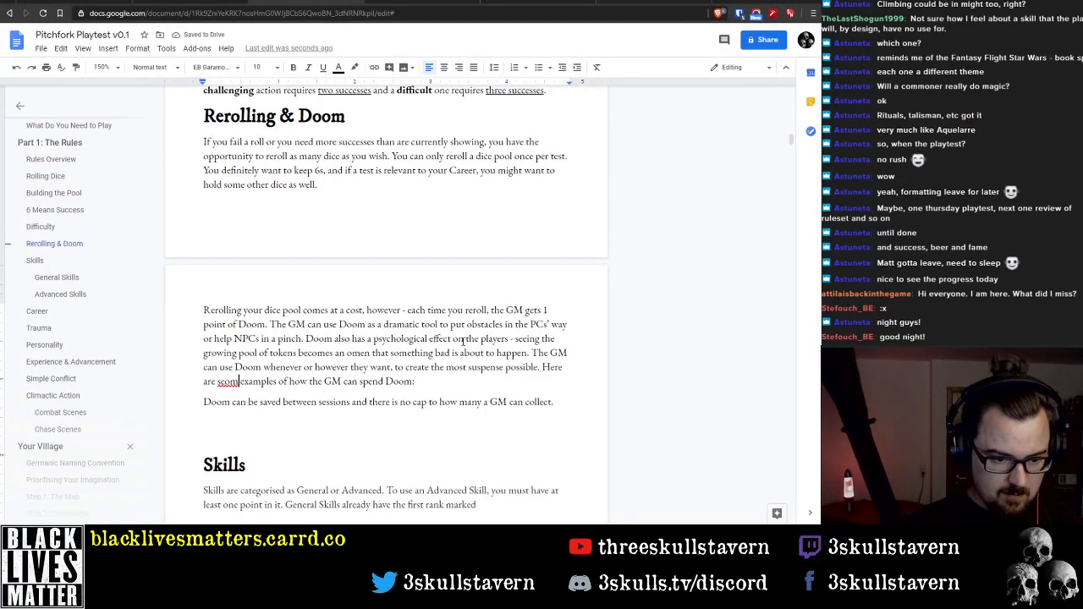
key(Left)
key(Left)
key(Left)
key(Left)
key(Delete)
key(Right)
key(Right)
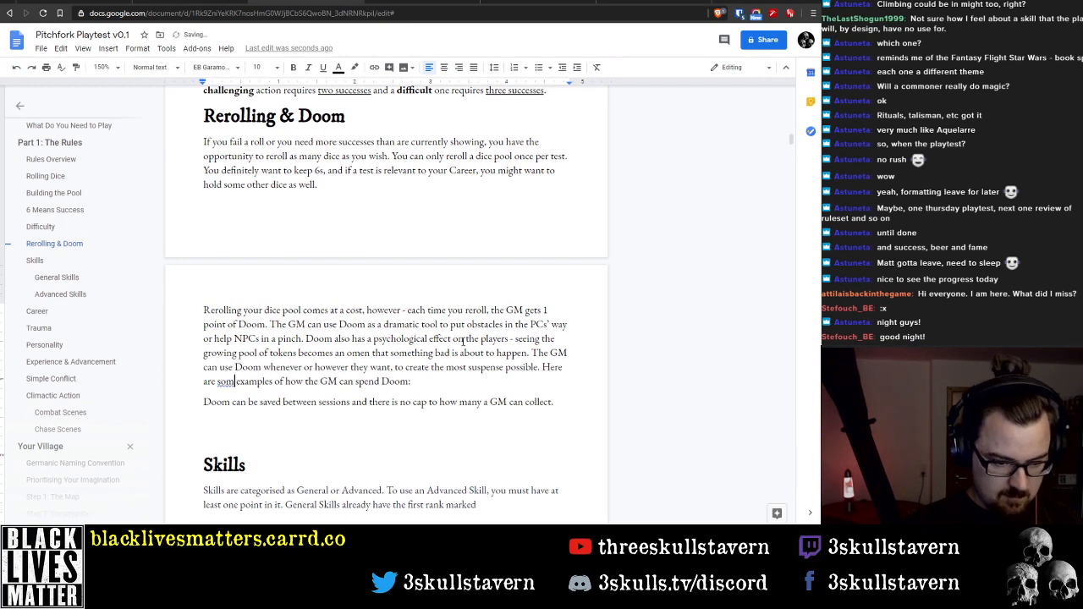
text(e)
Delete "as a dramatic tool" from the sentence "The GM can use Doom as a dramatic tool to put obstacles"
key(Up)
key(Up)
key(Up)
key(Up)
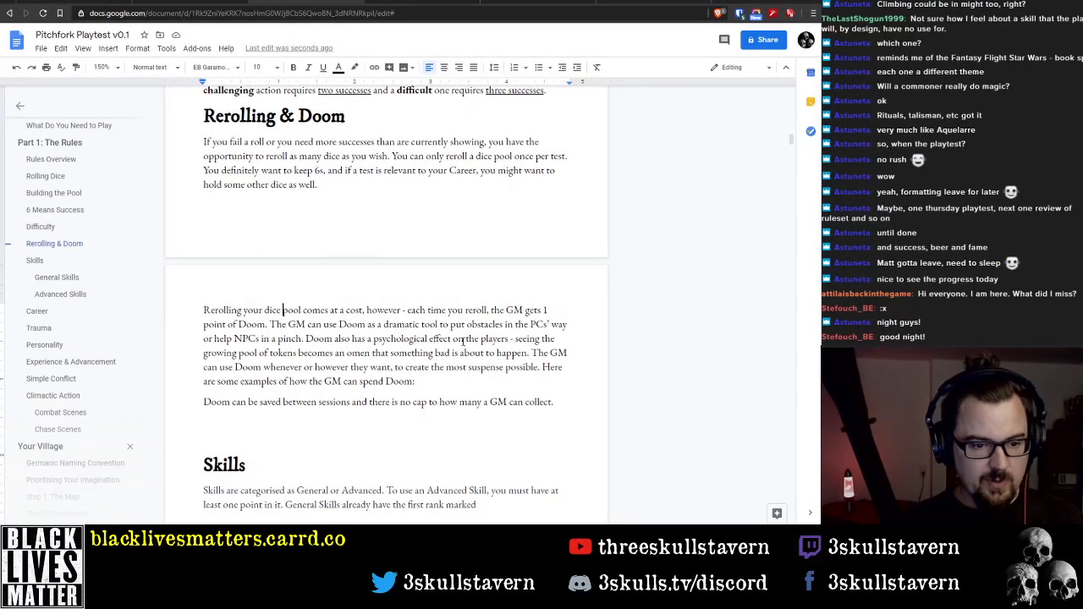
key(ctrl+Right)
key(ctrl+Right)
key(ctrl+Right)
key(ctrl+Right)
key(ctrl+Right)
key(ctrl+Right)
key(ctrl+Right)
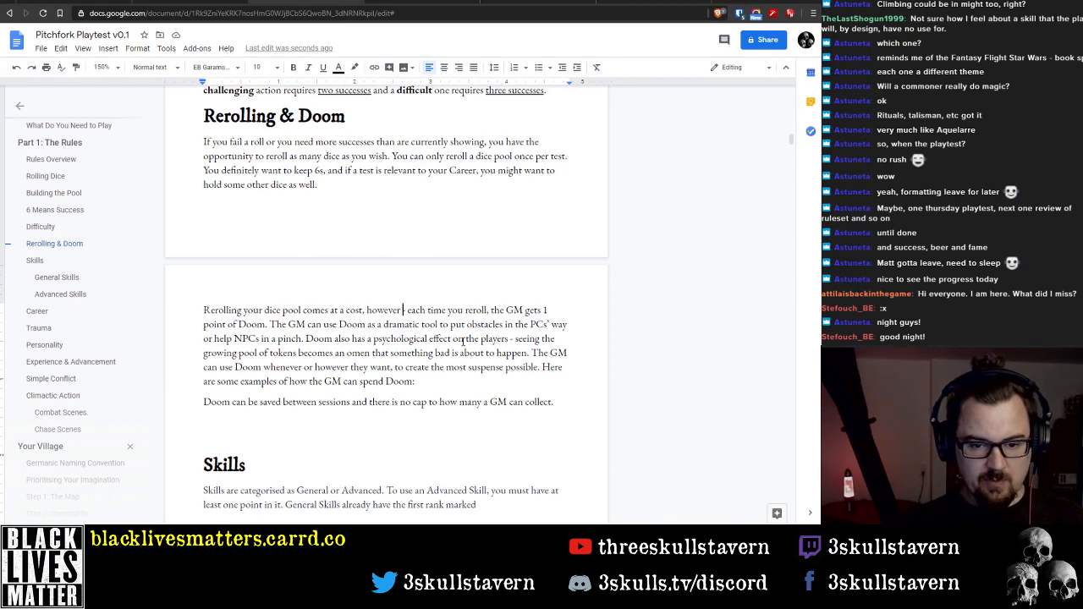
key(ctrl+Right)
key(ctrl+Right)
key(ctrl+Right)
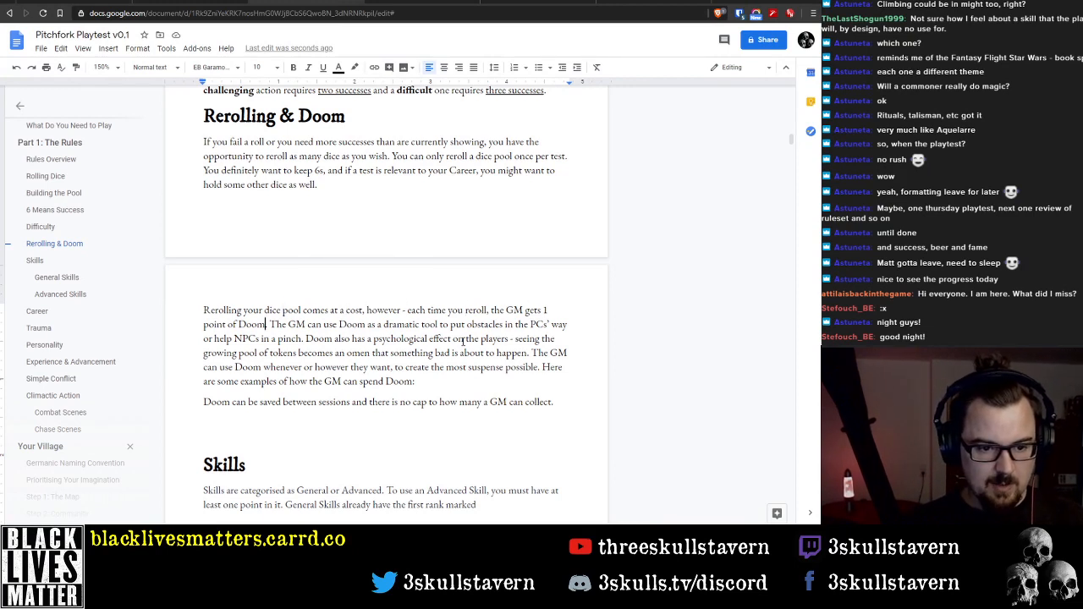
key(ctrl+Right)
key(ctrl+Right)
key(ctrl+Right)
key(ctrl+Right)
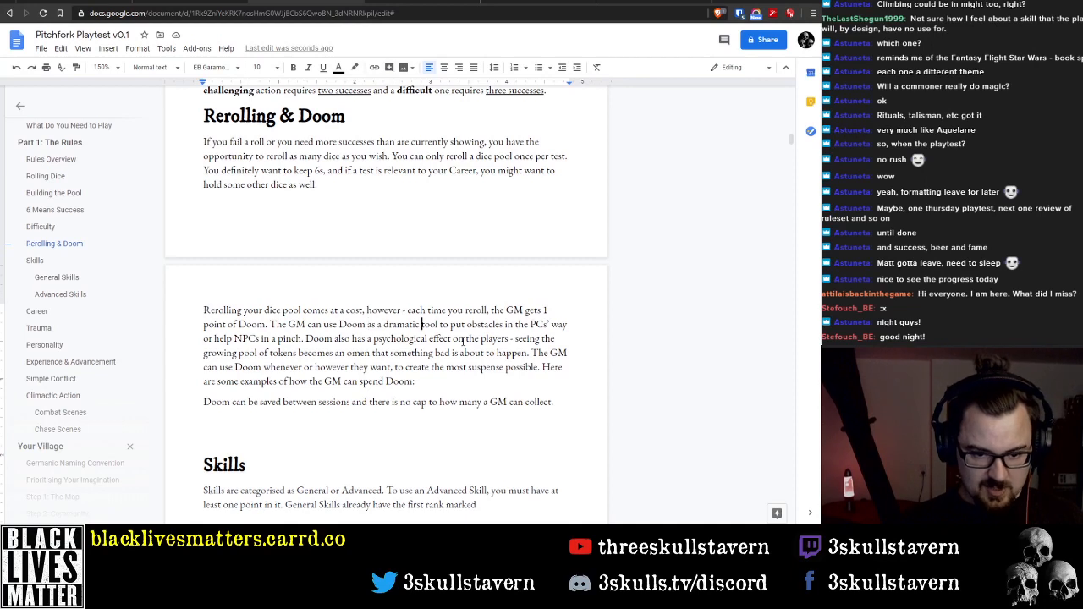
key(ctrl+Right)
key(ctrl+Left)
key(ctrl+Left)
key(ctrl+Left)
key(ctrl+Right)
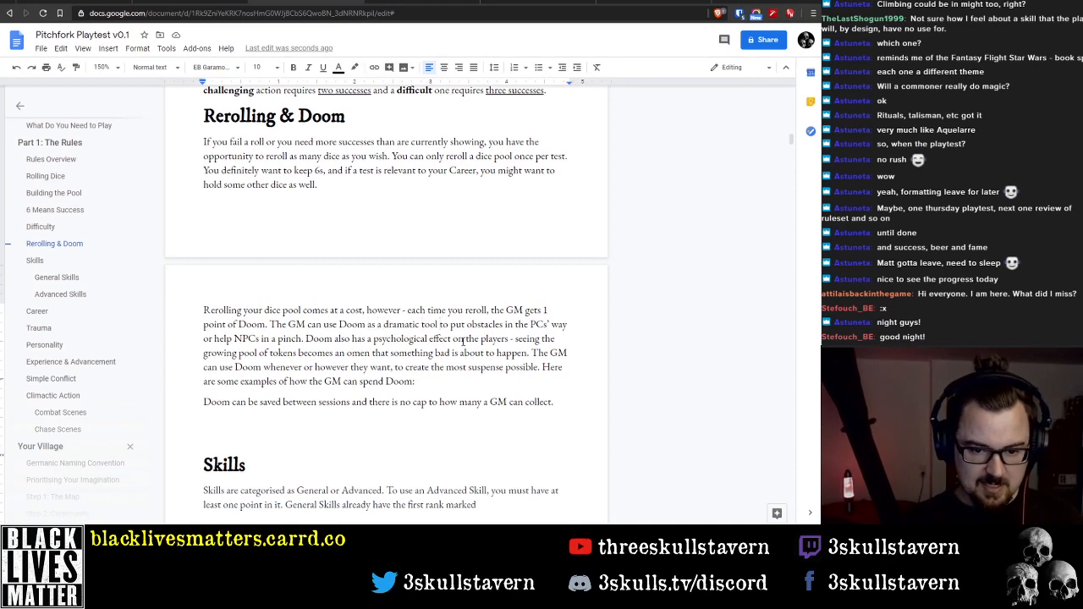
key(ctrl+Left)
key(ctrl+Left)
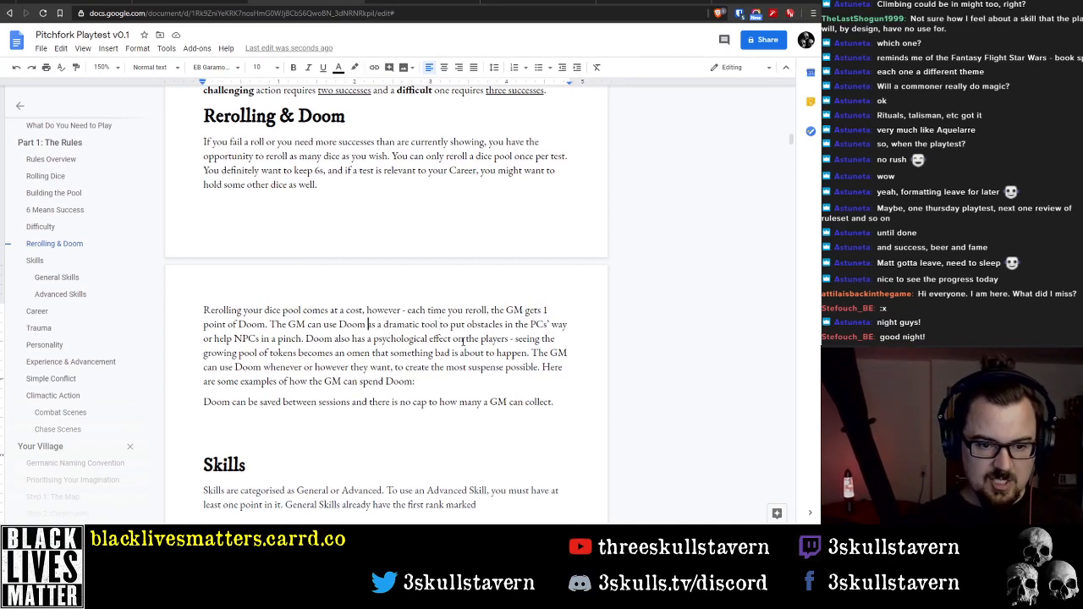
key(ctrl+shift+Right)
key(ctrl+shift+Right)
key(ctrl+shift+Right)
key(ctrl+shift+Right)
key(BackSpace)
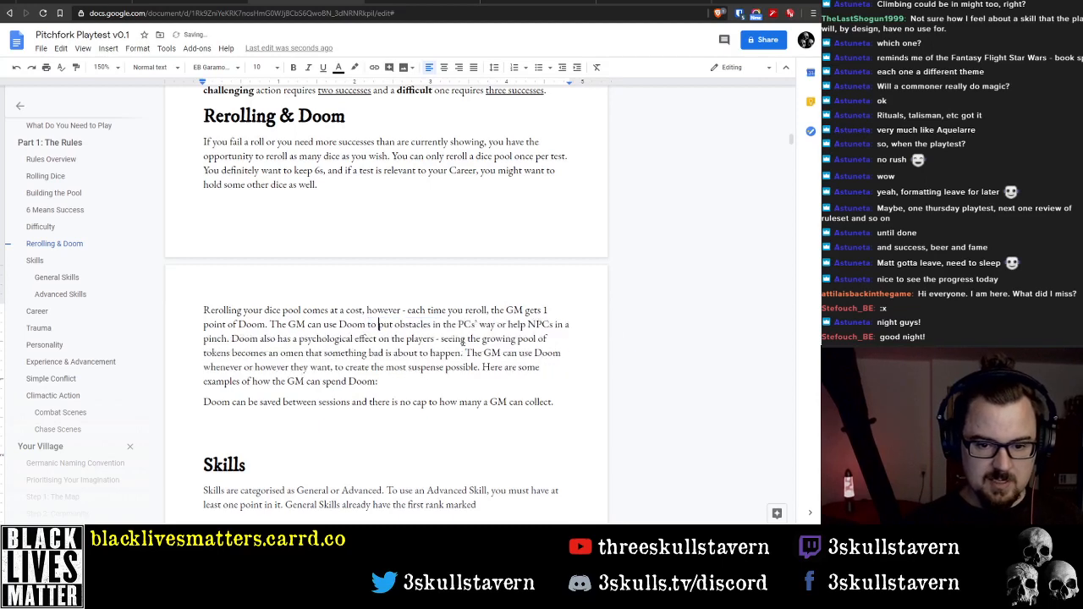
Insert "as a dramatic device to increase tension and" after "The GM can use Doom", replacing the "to" before "put obstacles"
key(ctrl+Right)
key(ctrl+Right)
key(ctrl+Right)
key(ctrl+Right)
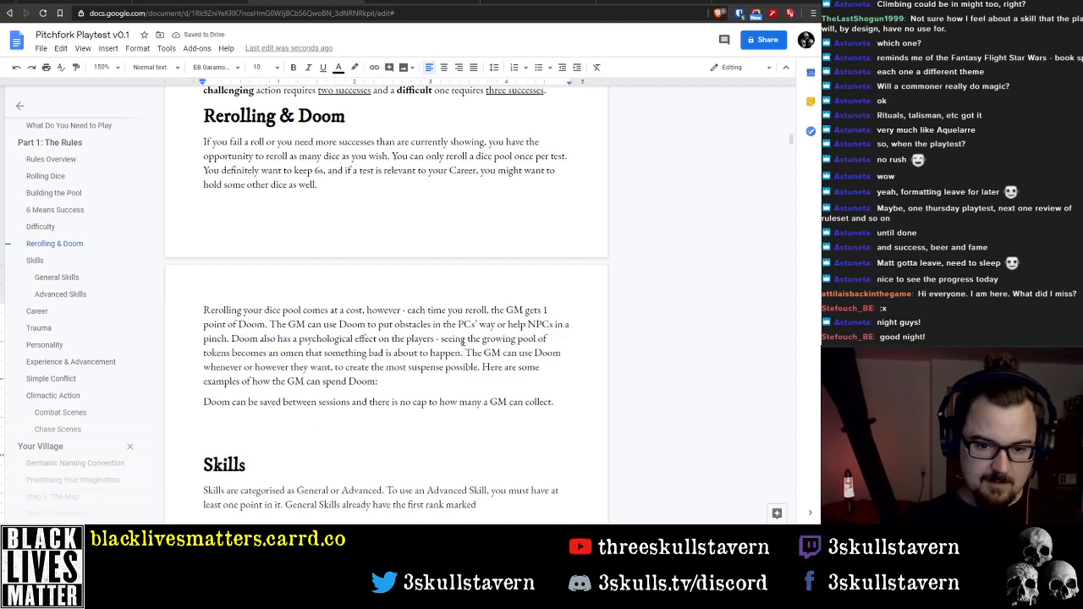
key(ctrl+Left)
key(ctrl+Left)
key(ctrl+Left)
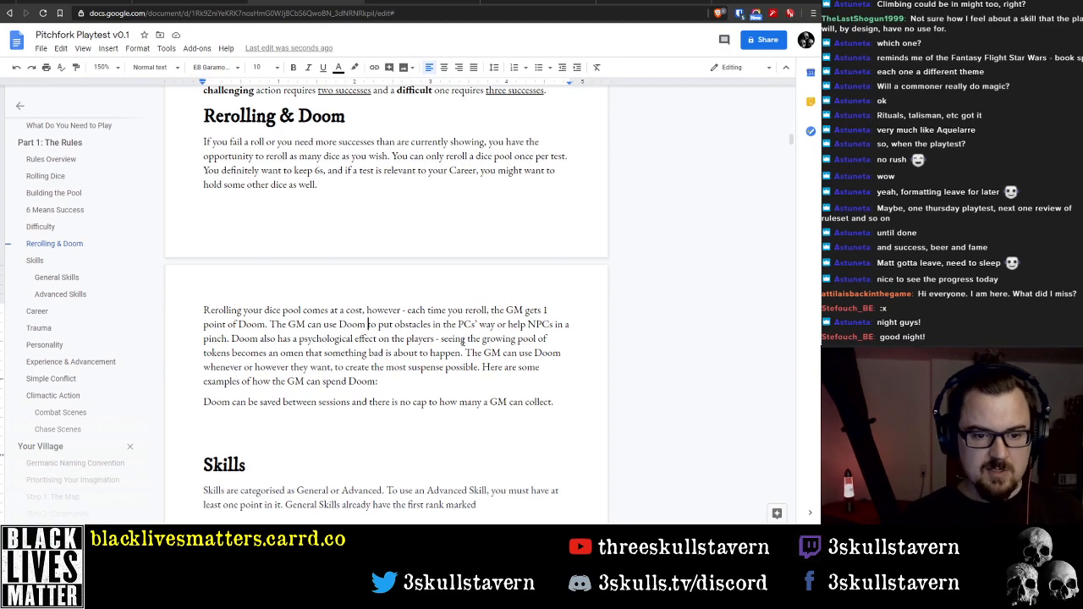
text(as a dramatic )
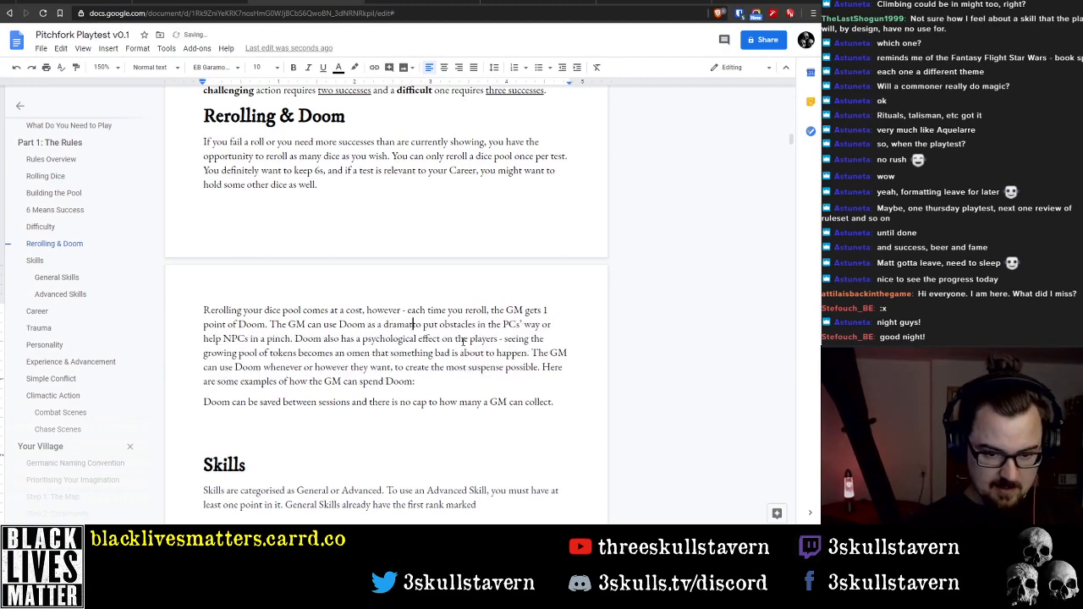
text(device to in)
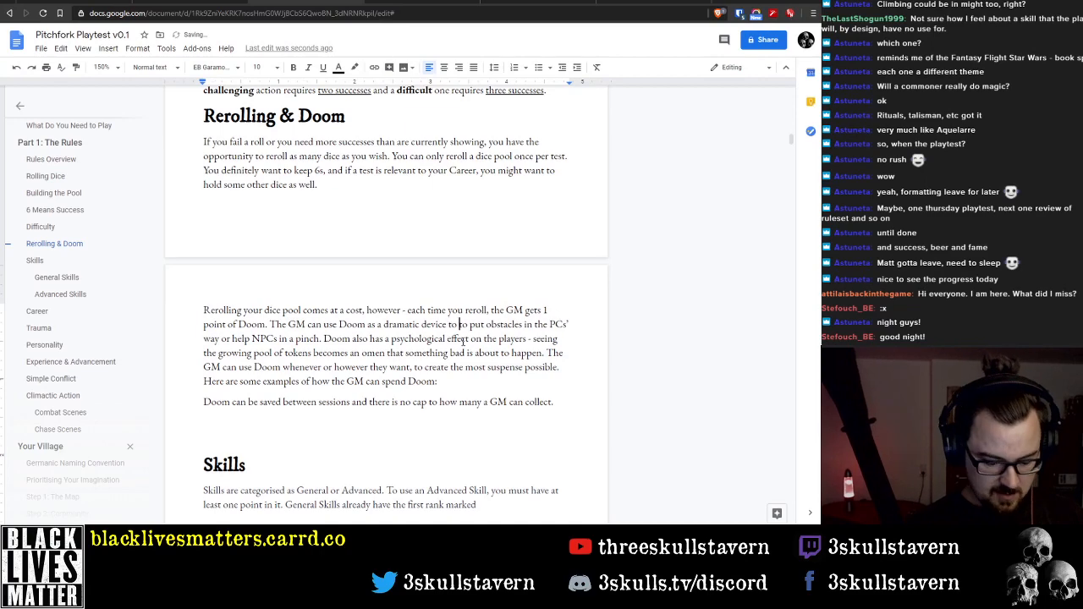
text(crease tension )
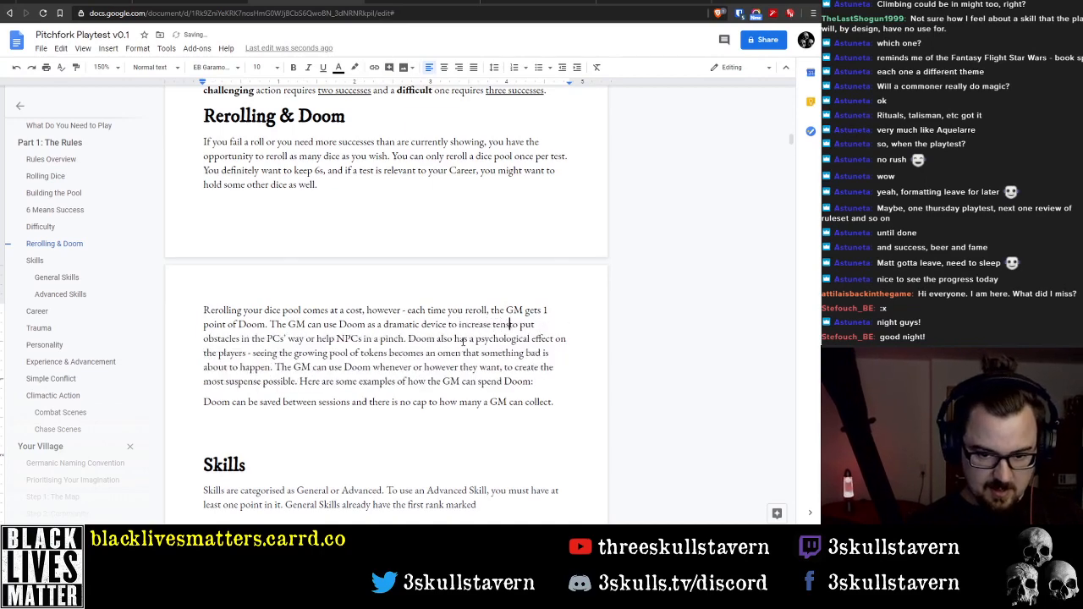
text(and)
key(ctrl+shift+Right)
key(Delete)
Delete "or help NPCs in a pinch" so the sentence about putting obstacles ends after "in the PCs' way"
key(ctrl+Right)
key(ctrl+Right)
key(ctrl+Right)
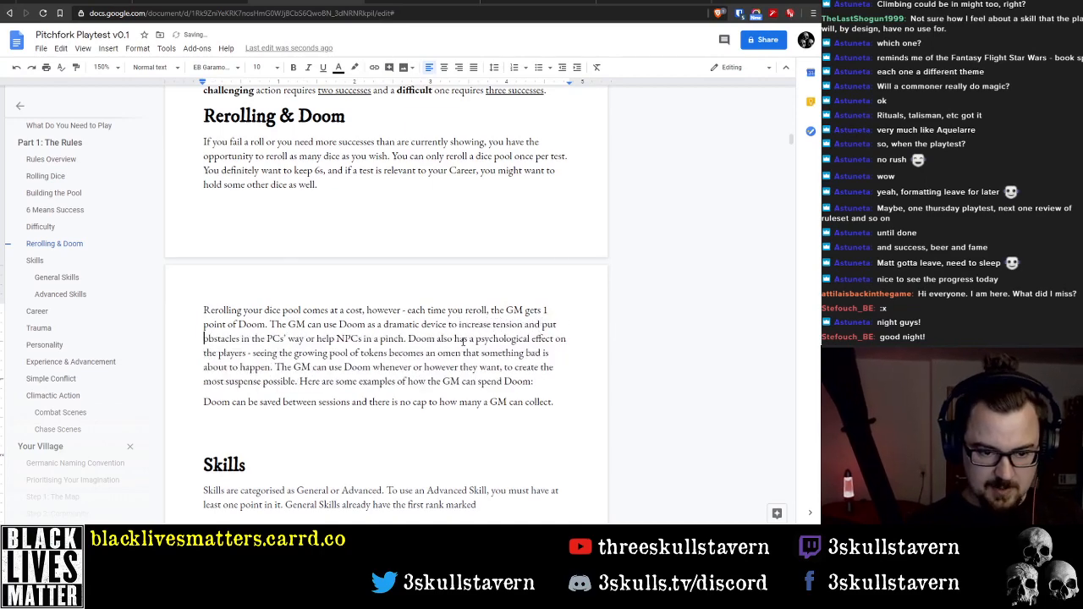
key(ctrl+shift+Right)
key(ctrl+shift+Right)
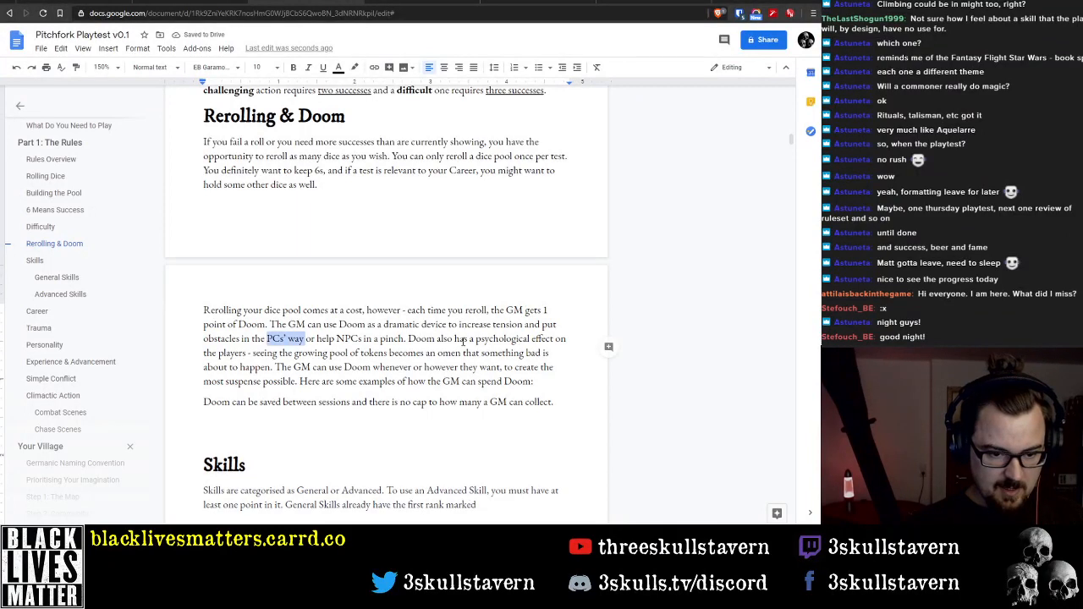
key(ctrl+Right)
key(ctrl+shift+Right)
key(ctrl+shift+Right)
key(ctrl+shift+Right)
key(ctrl+shift+Right)
key(ctrl+shift+Right)
key(ctrl+shift+Right)
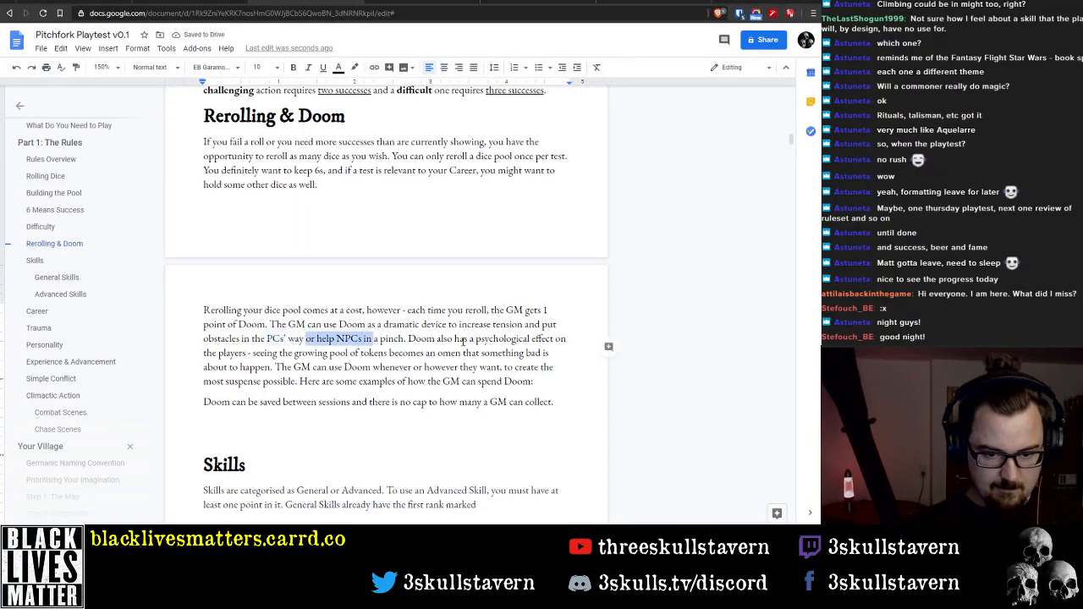
key(Delete)
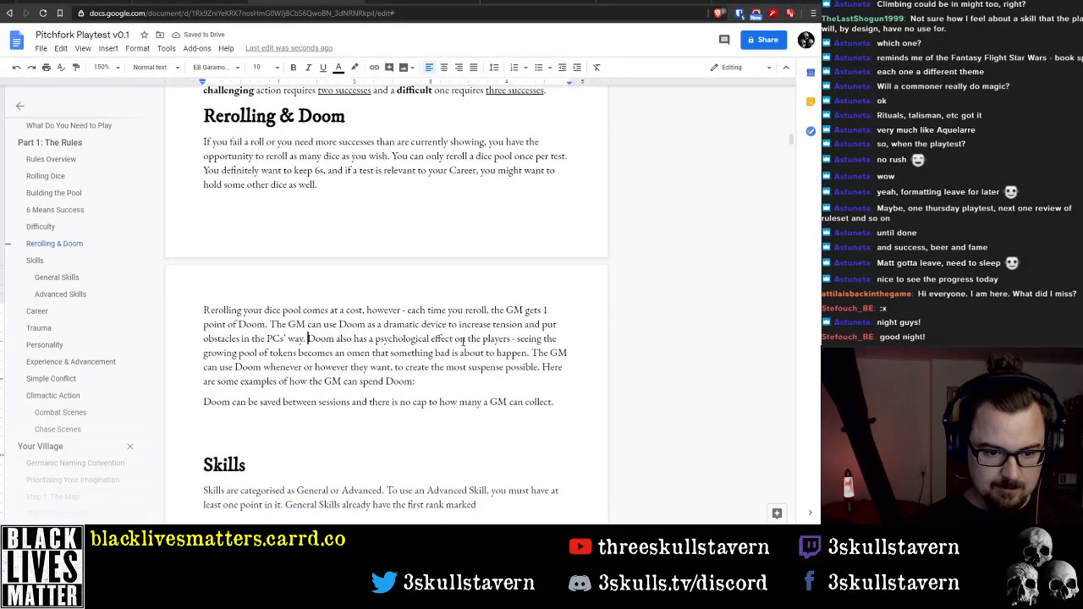
Delete the sentence about Doom's psychological effect on the players and the growing pool of tokens becoming an omen
key(shift+Down)
key(ctrl+shift+Right)
key(ctrl+shift+Right)
key(ctrl+shift+Right)
key(ctrl+shift+Right)
key(ctrl+shift+Right)
key(ctrl+shift+Right)
key(ctrl+shift+Right)
key(ctrl+shift+Right)
key(ctrl+shift+Right)
key(ctrl+shift+Right)
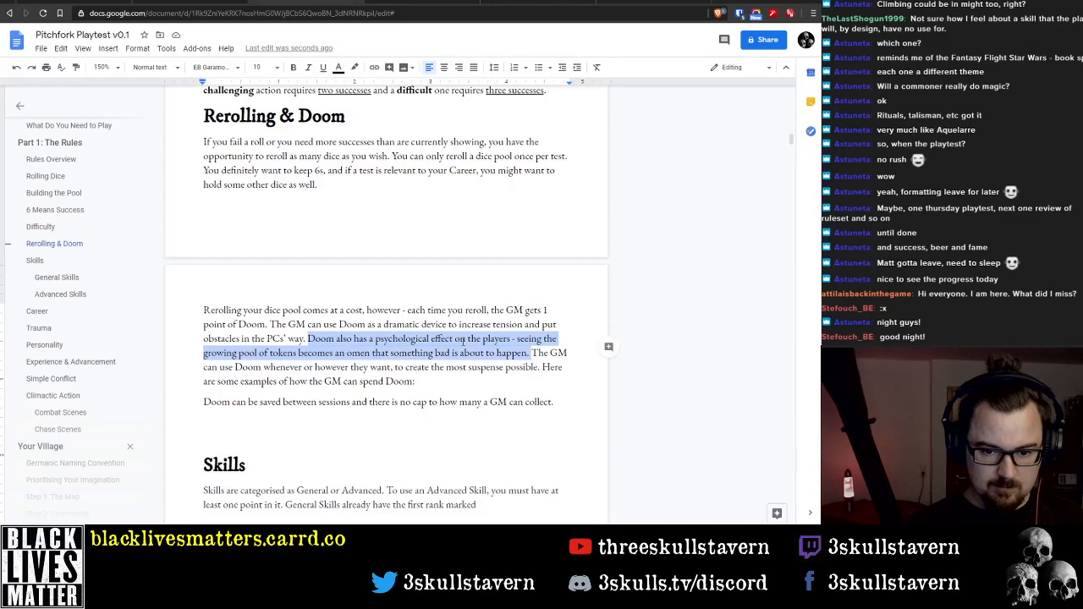
key(BackSpace)
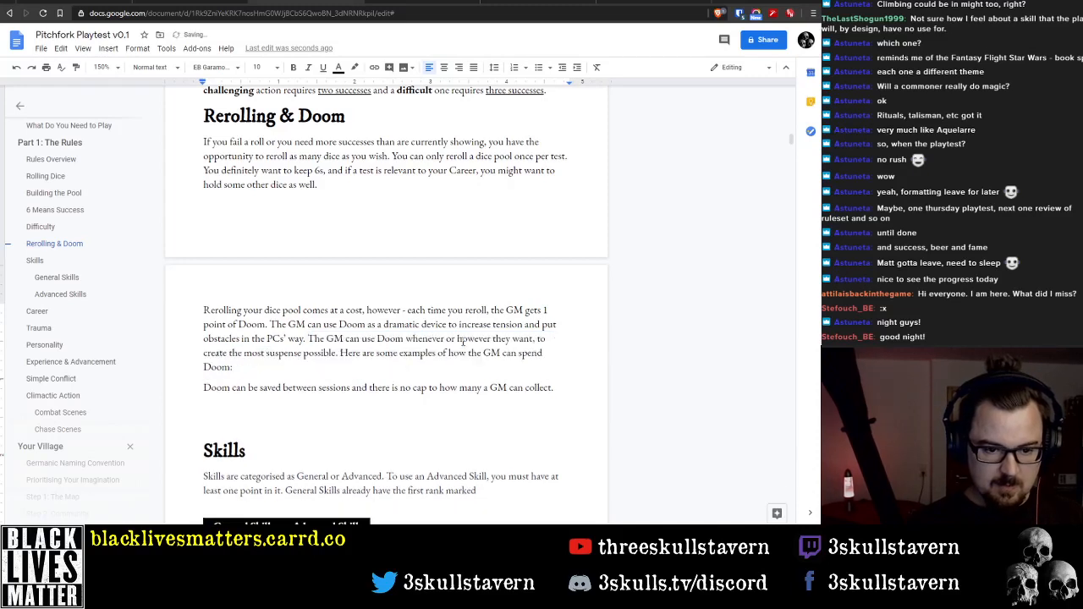
Insert "whenever and however they choose" after "The GM can use Doom" in the sentence about the dramatic device
key(ctrl+Right)
key(ctrl+Right)
key(ctrl+Right)
key(ctrl+Right)
key(ctrl+Right)
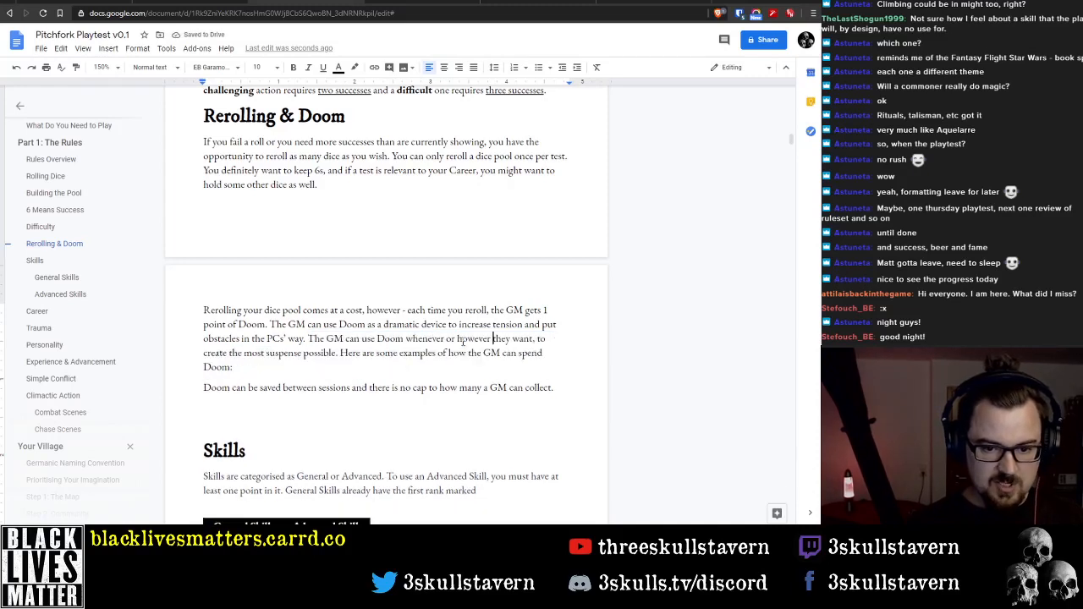
key(ctrl+Left)
key(ctrl+Left)
key(ctrl+Right)
key(ctrl+Right)
key(ctrl+Right)
key(ctrl+Right)
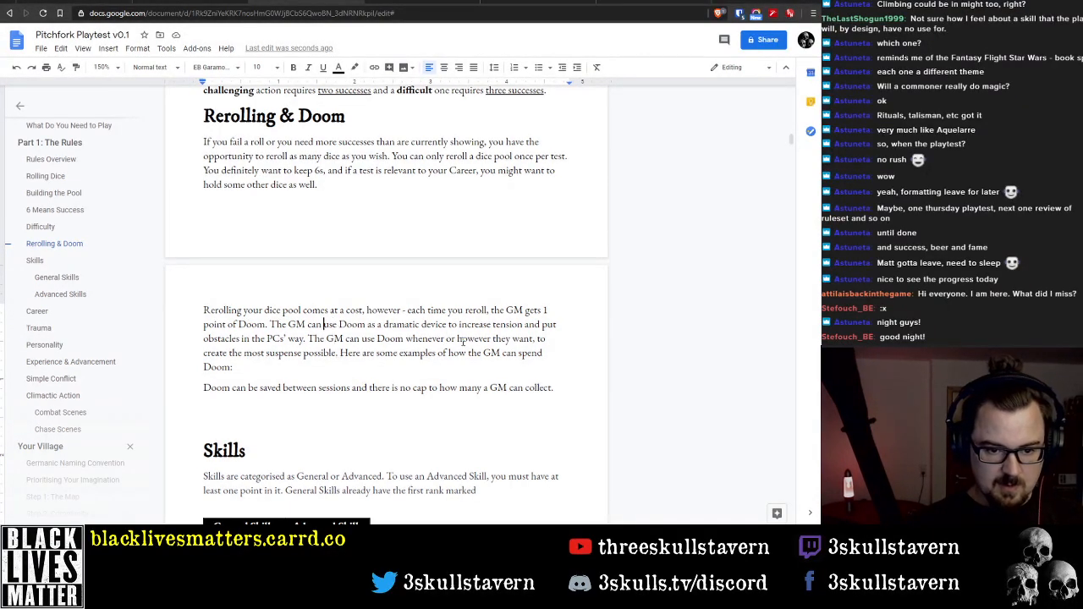
text(whe)
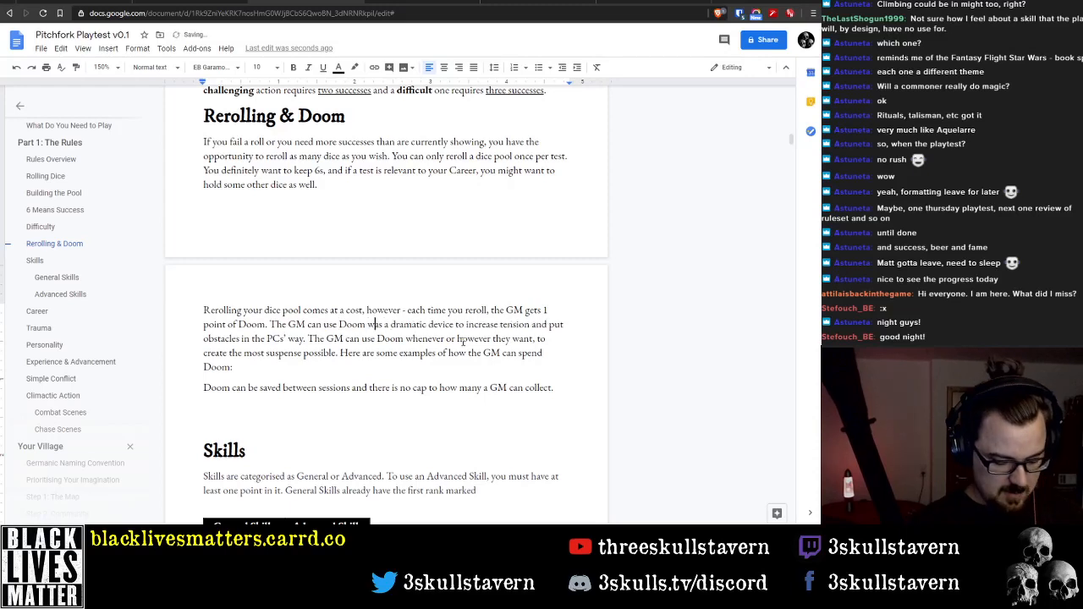
text(never )
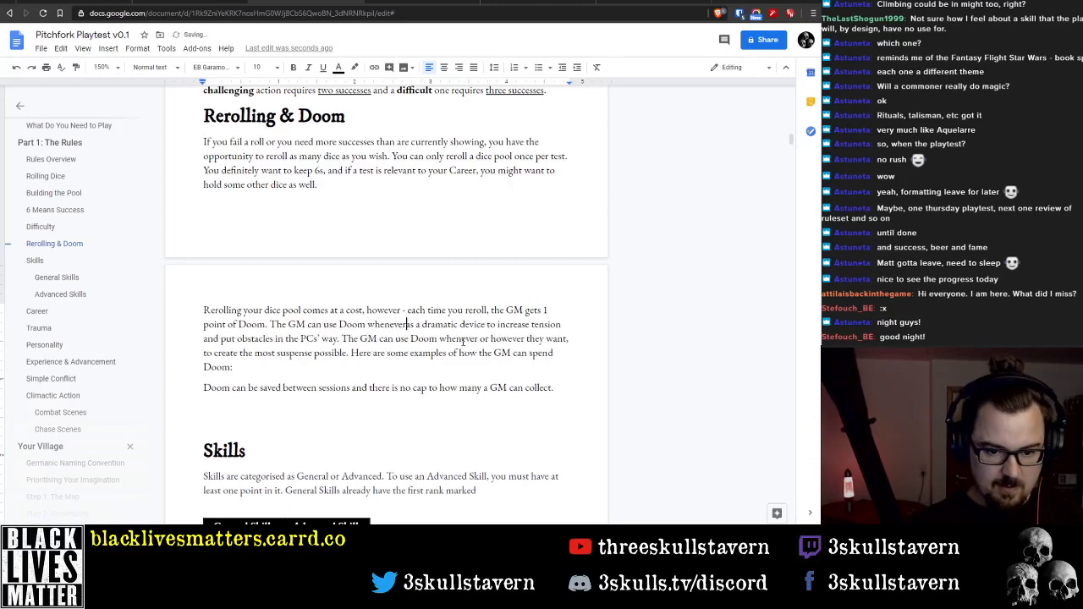
text(and however the)
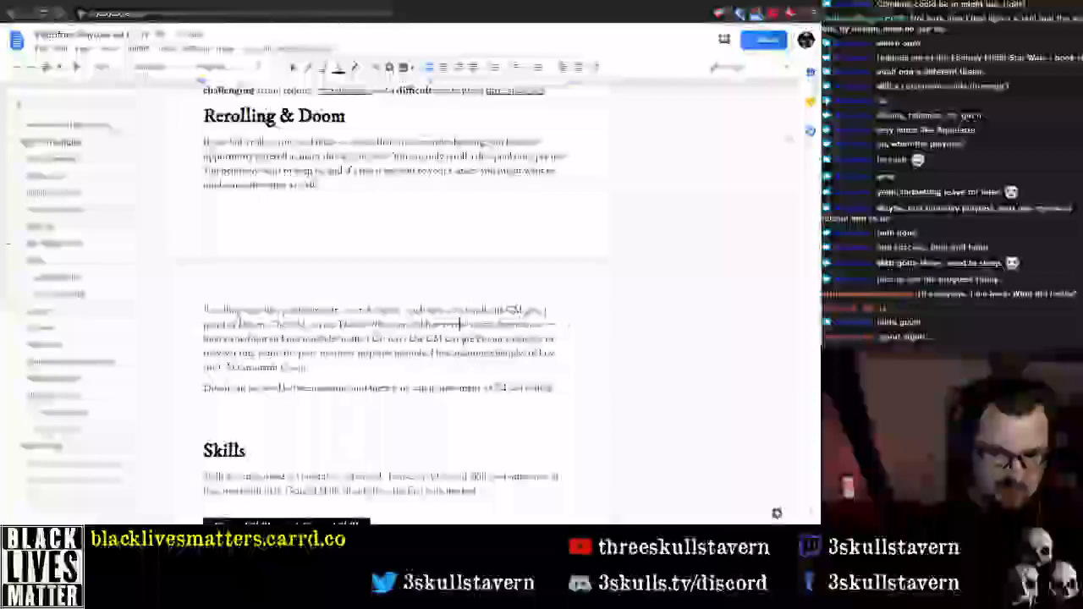
text(y choose to increase tension)
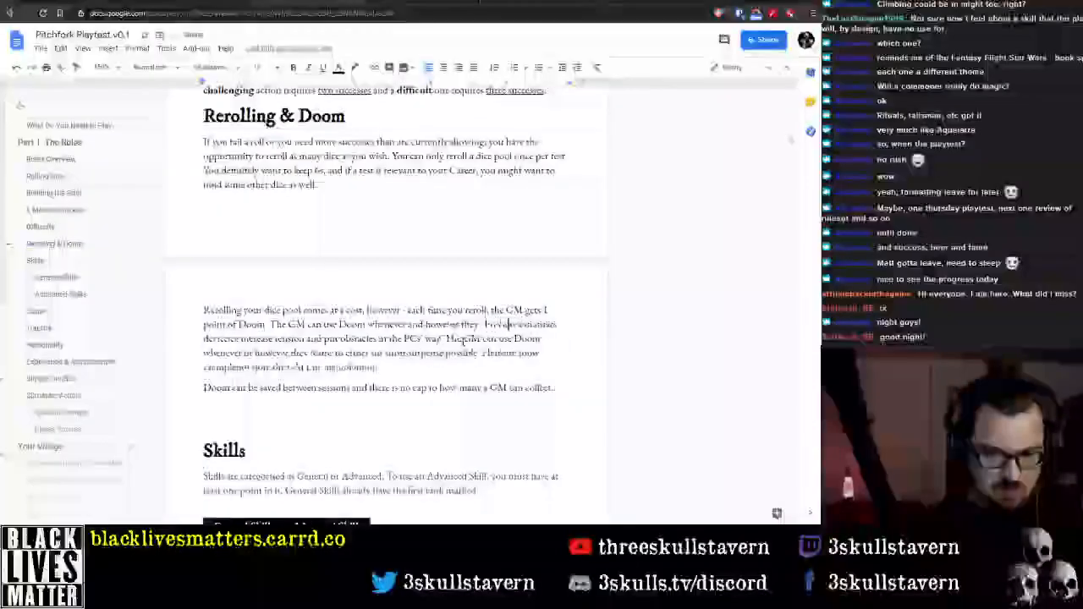
Delete the sentence "The GM can use Doom whenever or however they want, to create the most suspense possible."
key(ctrl+Right)
key(ctrl+Right)
key(ctrl+Right)
key(ctrl+Right)
key(ctrl+Right)
key(ctrl+Right)
key(ctrl+Right)
key(ctrl+Right)
key(ctrl+Right)
key(ctrl+Right)
key(ctrl+Right)
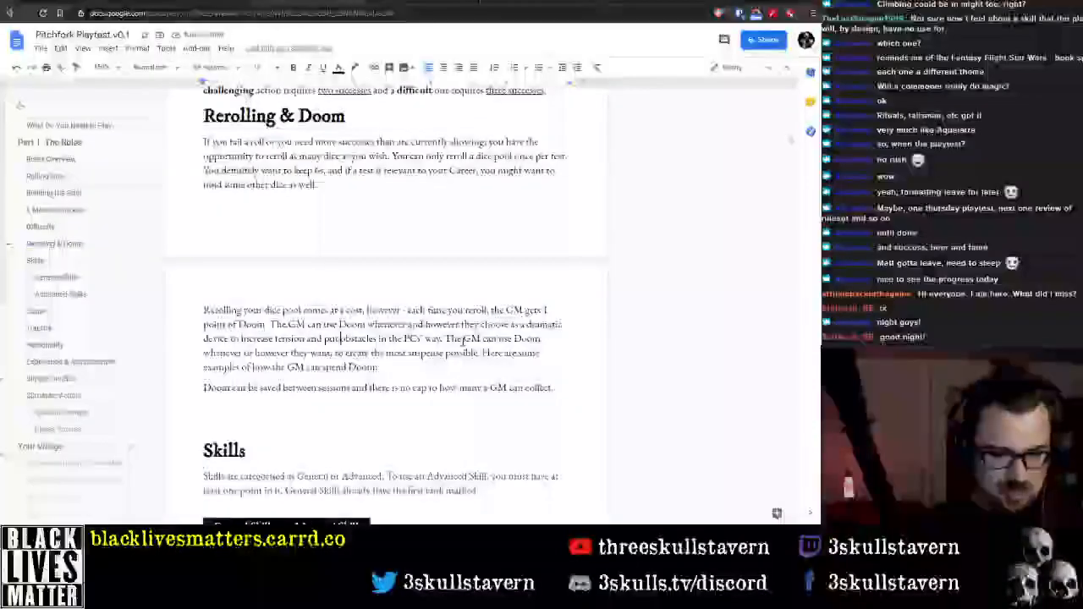
key(ctrl+Right)
key(ctrl+Right)
key(ctrl+Right)
key(ctrl+Right)
key(ctrl+Right)
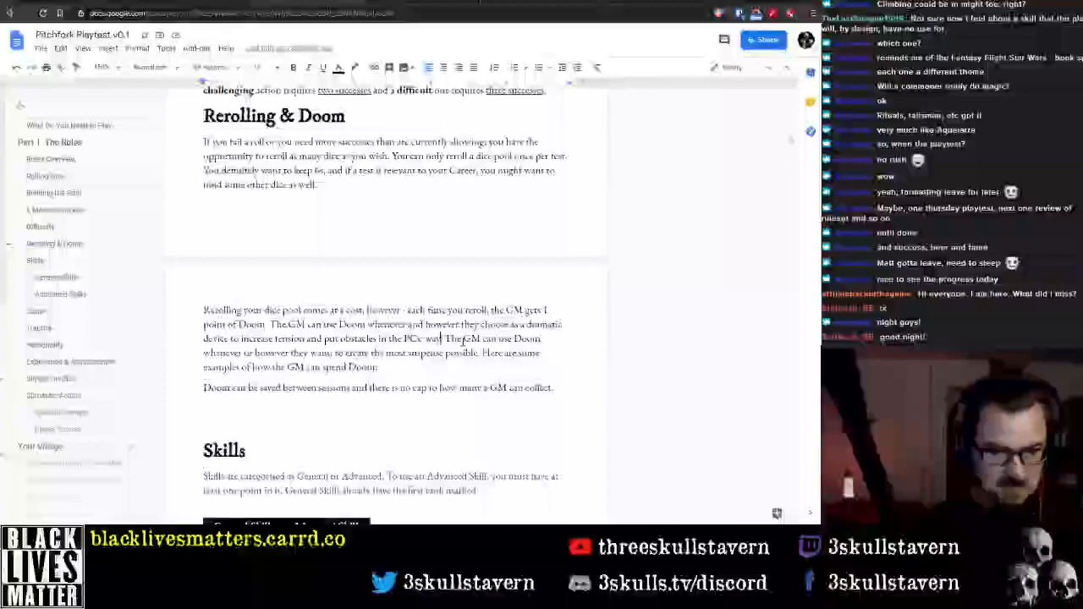
key(ctrl+shift+Right)
key(ctrl+shift+Right)
key(ctrl+shift+Right)
key(ctrl+shift+Right)
key(ctrl+shift+Right)
key(ctrl+shift+Right)
key(ctrl+shift+Right)
key(ctrl+shift+Right)
key(ctrl+shift+Right)
key(ctrl+shift+Right)
key(ctrl+shift+Right)
key(ctrl+shift+Right)
key(ctrl+shift+Right)
key(ctrl+shift+Right)
key(ctrl+shift+Right)
key(ctrl+shift+Right)
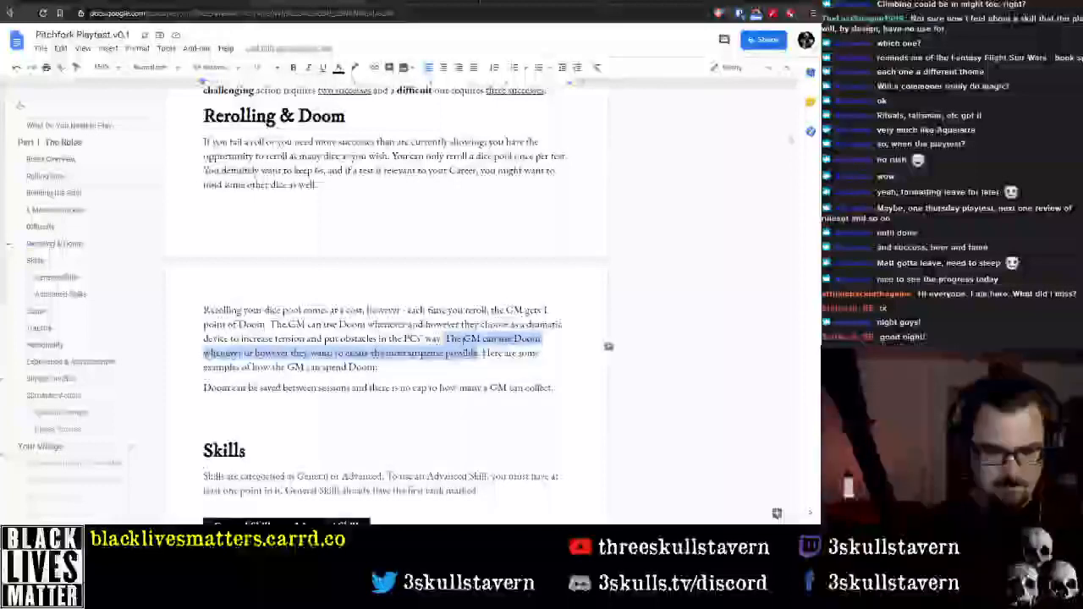
key(BackSpace)
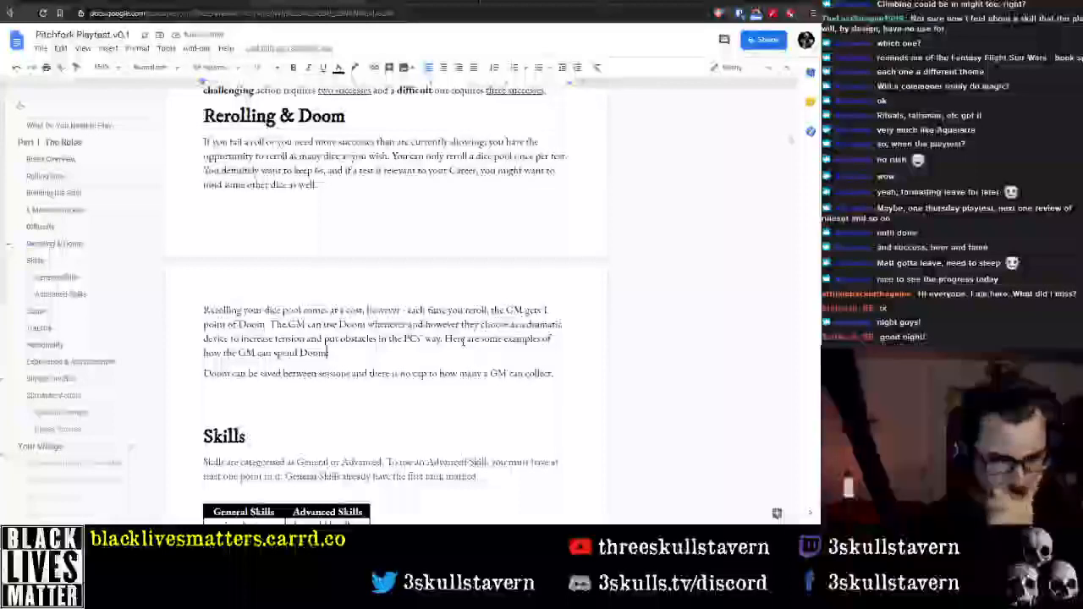
Replace "increase tension and put obstacles in the PCs' way" with "complicate the PC" after "as a dramatic device to"
key(Up)
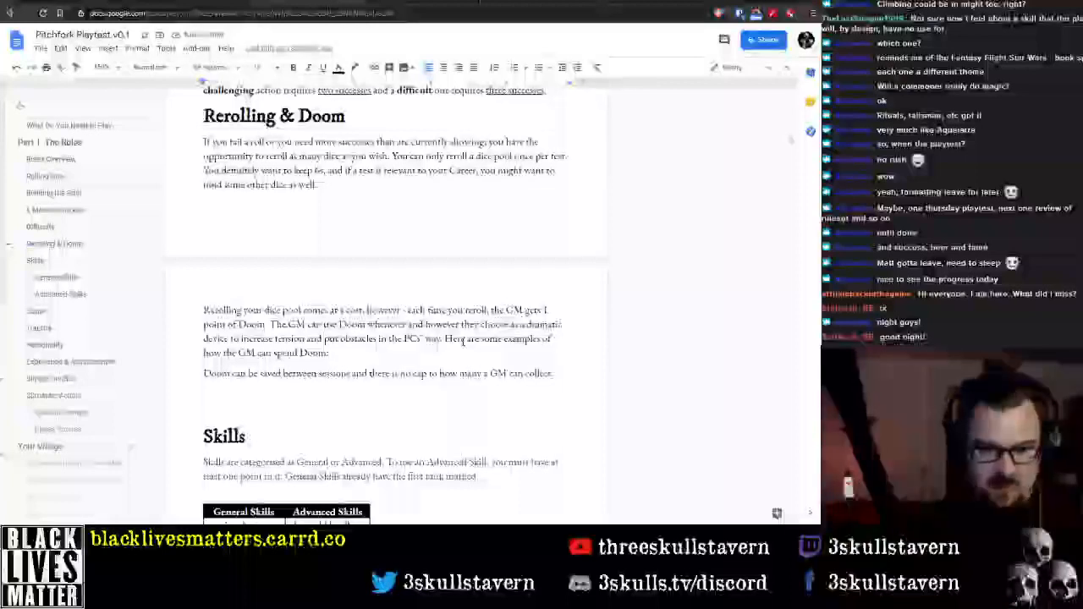
key(End)
key(Down)
key(ctrl+Left)
key(ctrl+Left)
key(ctrl+Left)
key(ctrl+Left)
key(ctrl+Left)
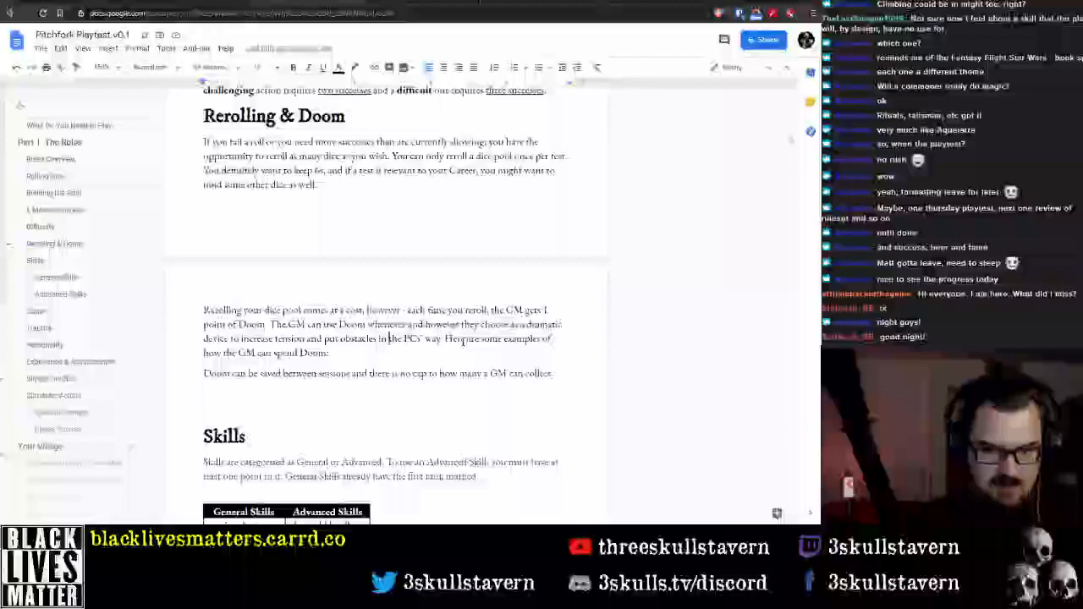
key(ctrl+Left)
key(ctrl+Left)
key(ctrl+Left)
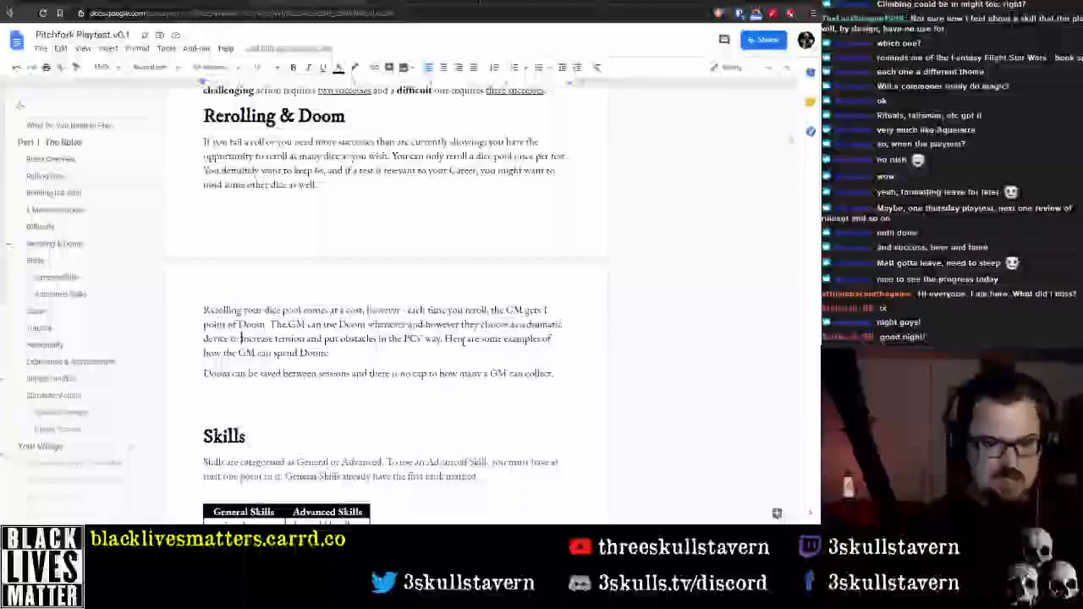
key(ctrl+shift+Right)
key(ctrl+shift+Right)
key(ctrl+shift+Right)
key(ctrl+shift+Right)
key(ctrl+shift+Right)
key(ctrl+shift+Right)
key(ctrl+shift+Right)
key(ctrl+shift+Right)
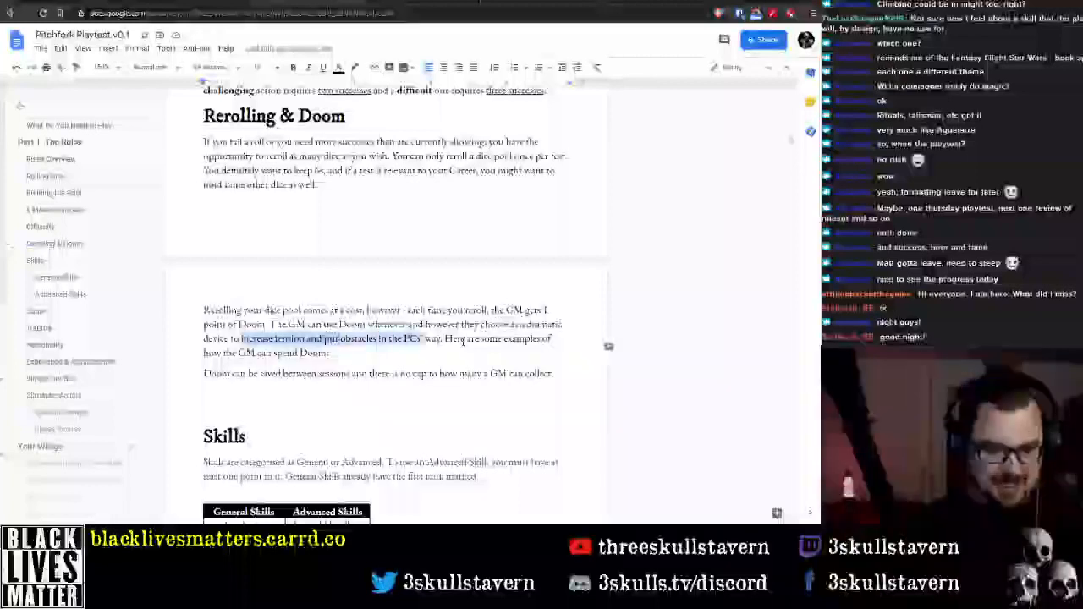
key(ctrl+shift+Right)
text(complicate)
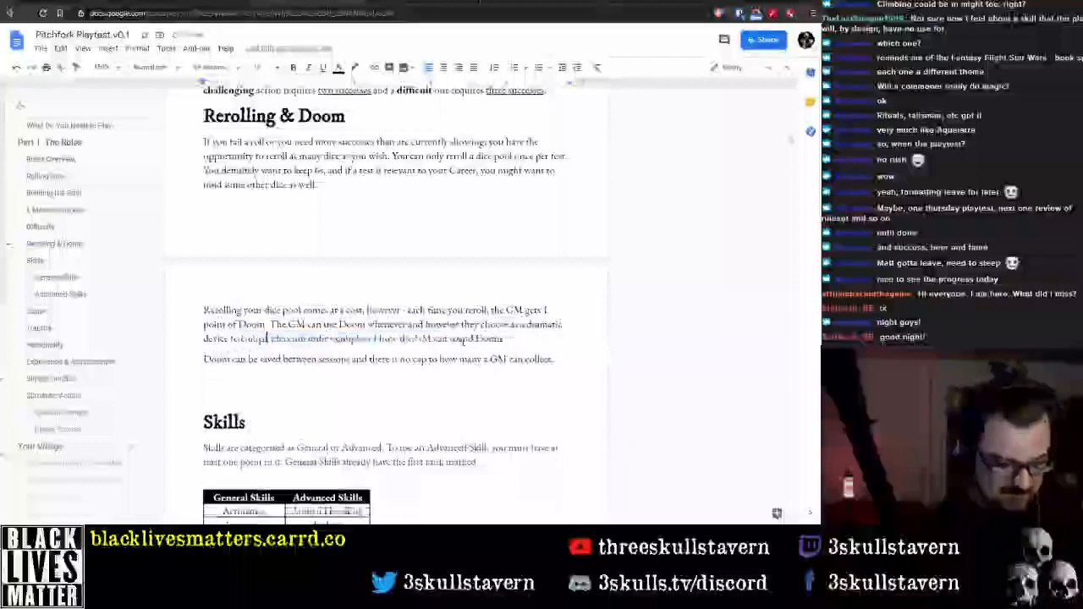
text( the PC)
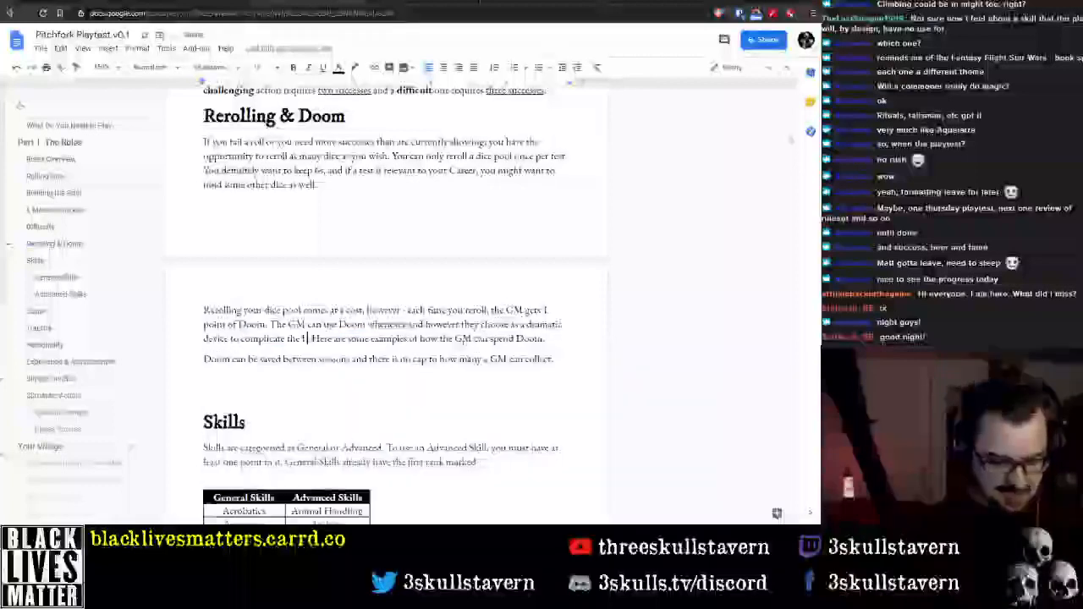
text(.)
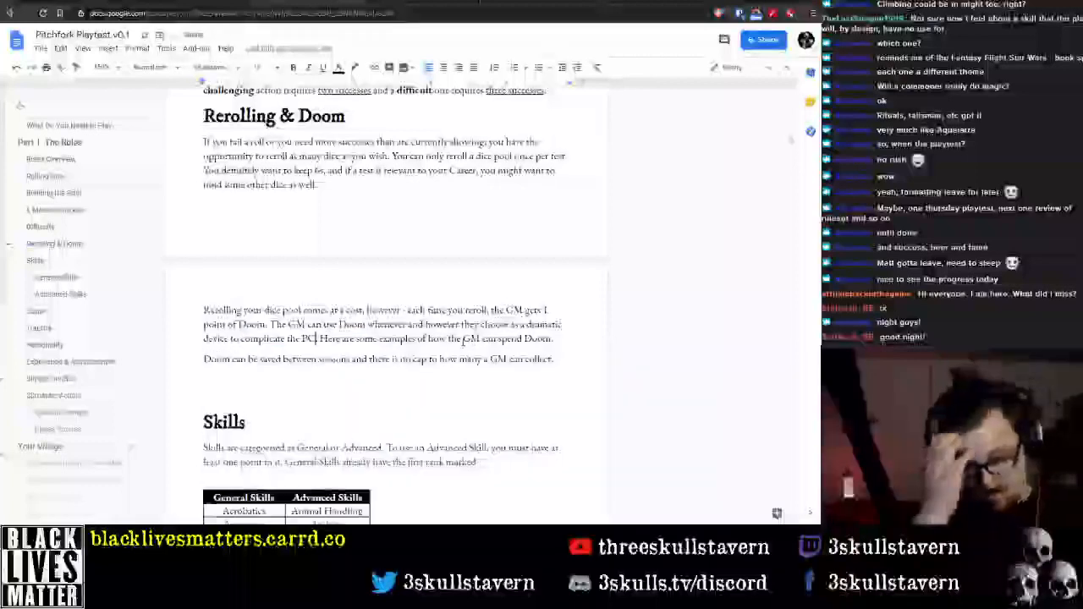
Reword the end of the dramatic device sentence to read "complicate things for the PCs."
key(Left)
key(BackSpace)
text(ings for the)
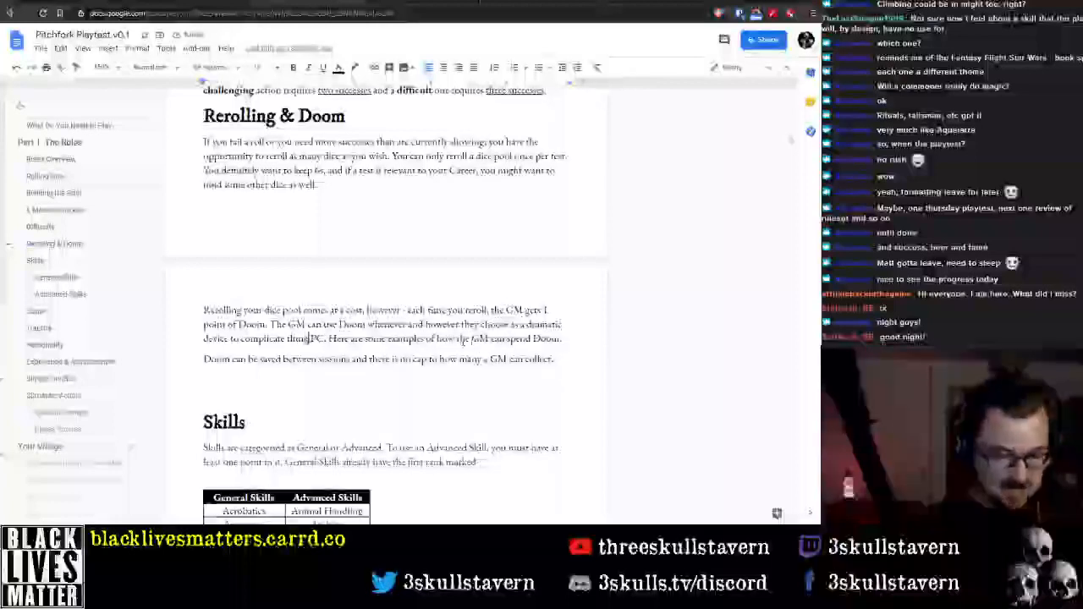
key(Right)
key(Right)
key(Right)
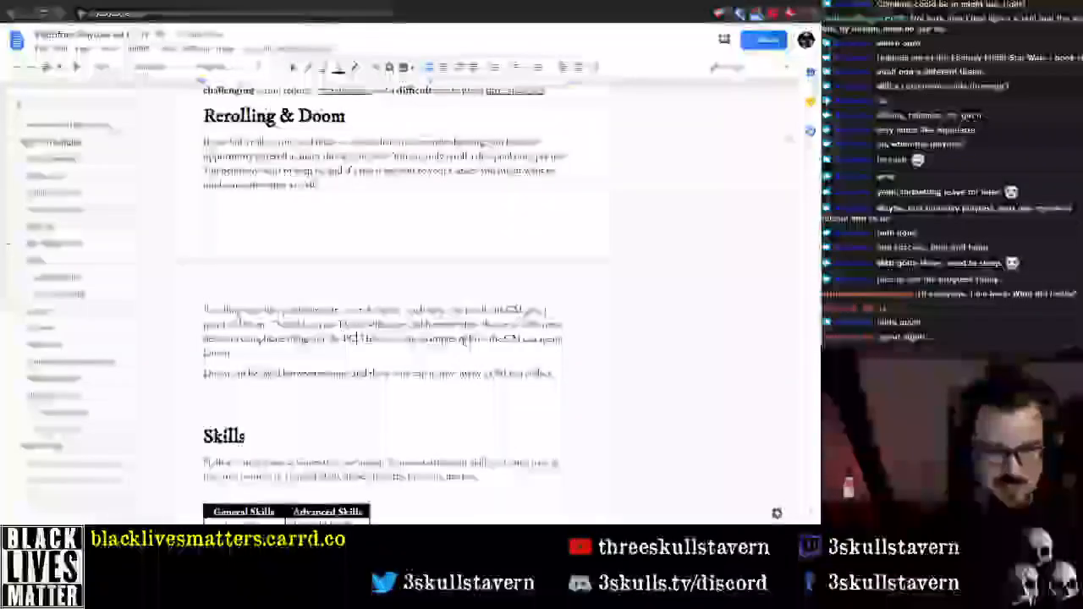
text(s)
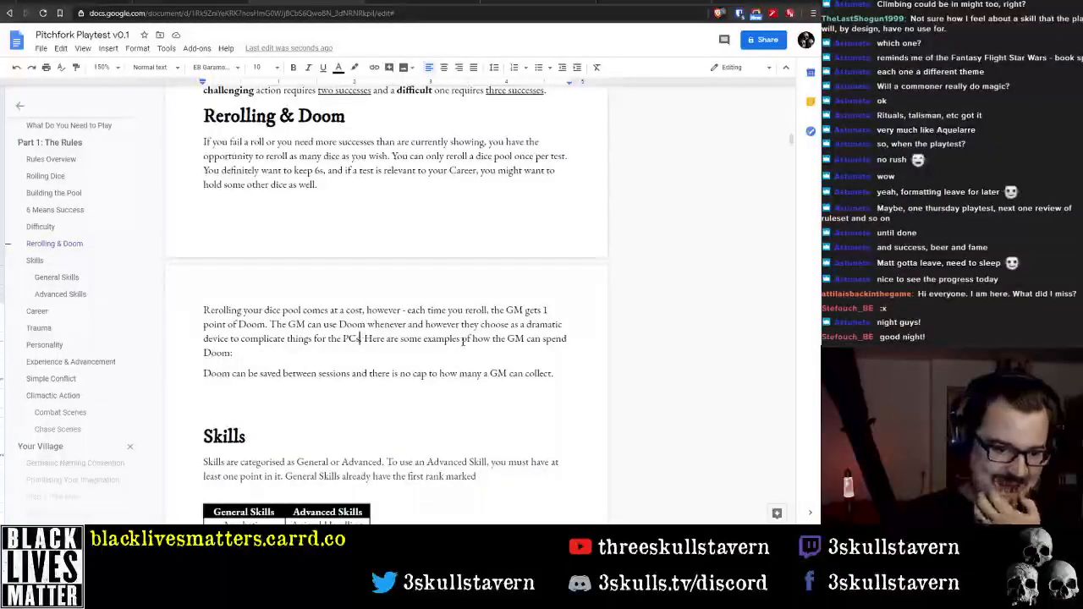
text(.)
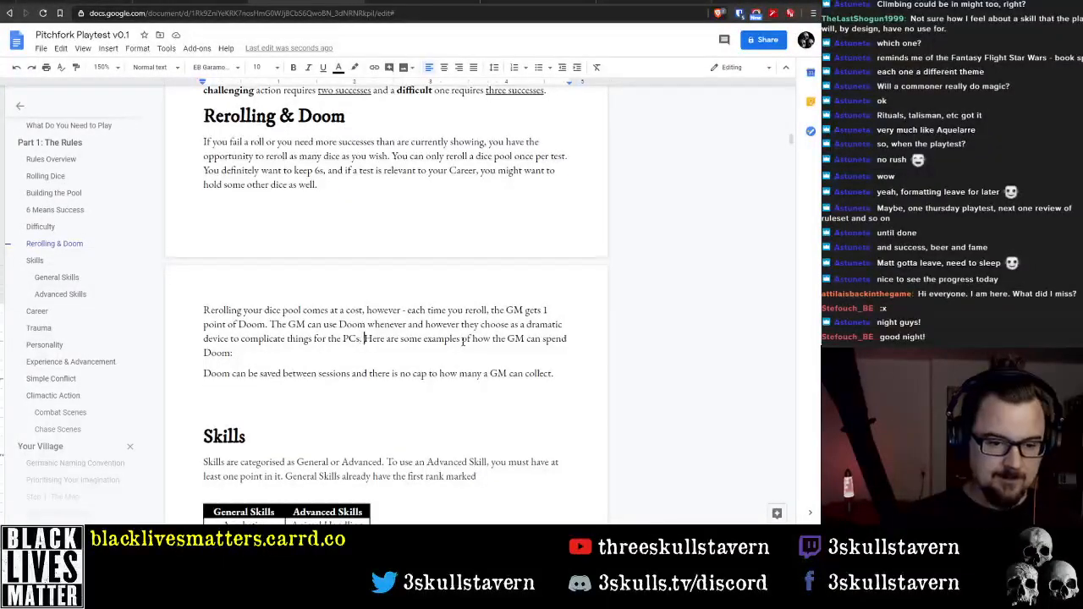
Add the placeholder line "List of things the GM can do" below the paragraph ending in "how the GM can spend Doom:"
key(Return)
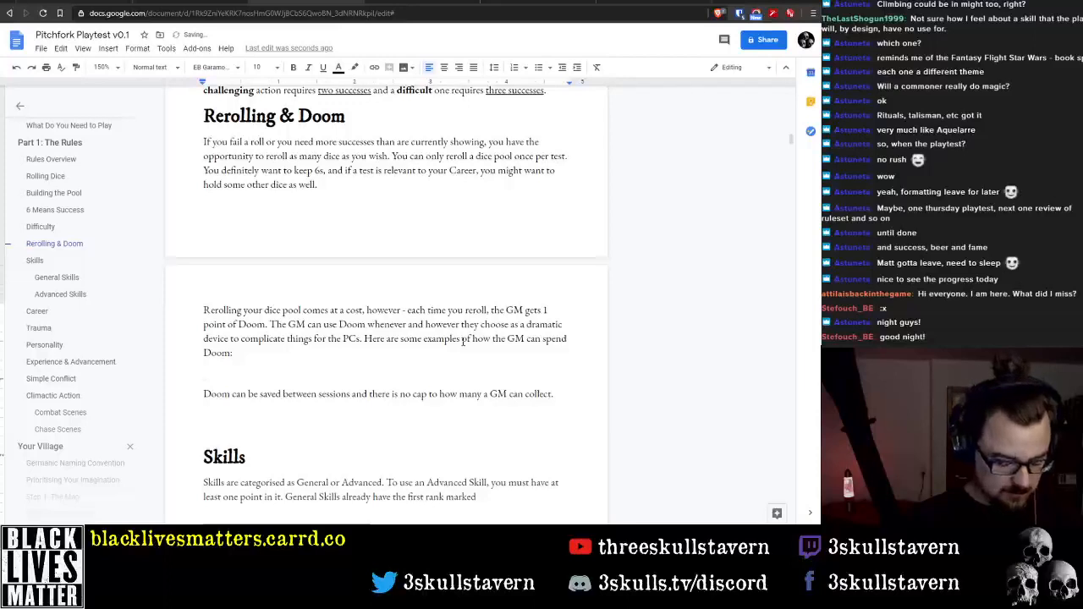
text(List of thing)
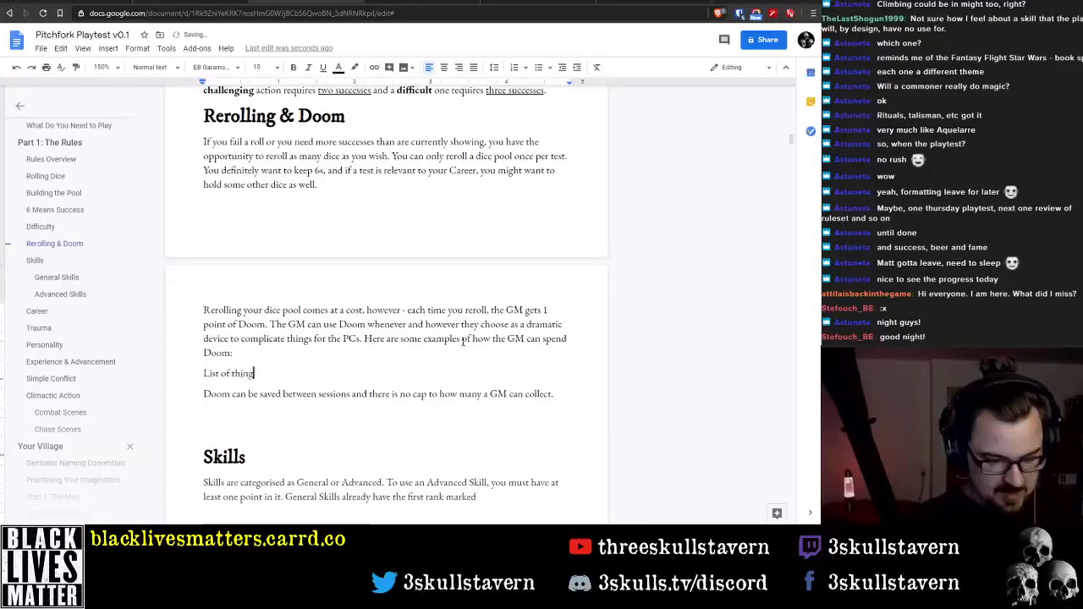
text(s the GM can do)
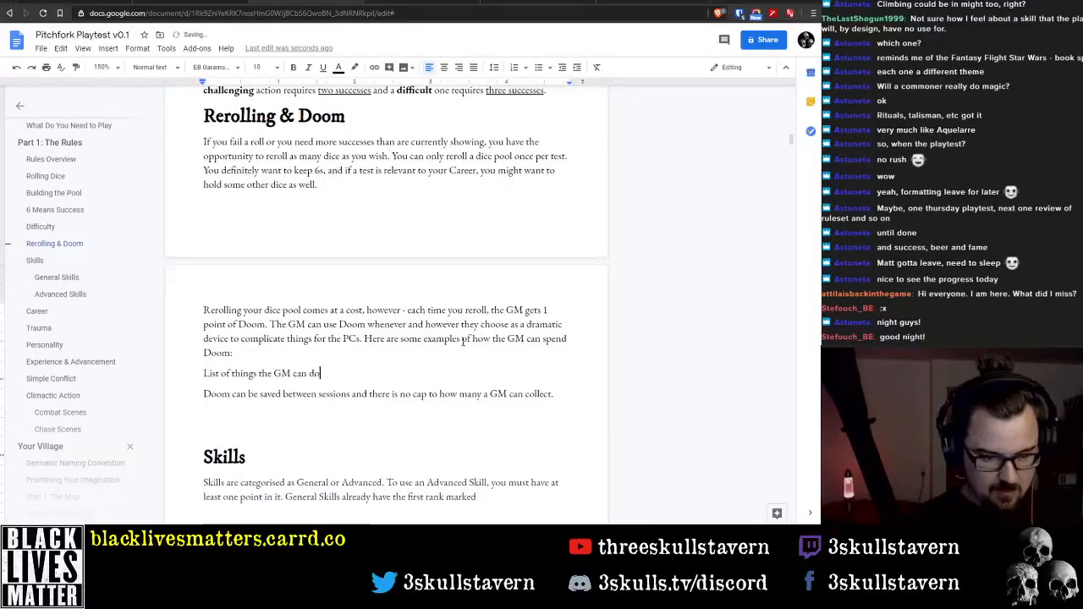
Highlight the placeholder line "List of things the GM can do" in yellow
key(shift+Home)
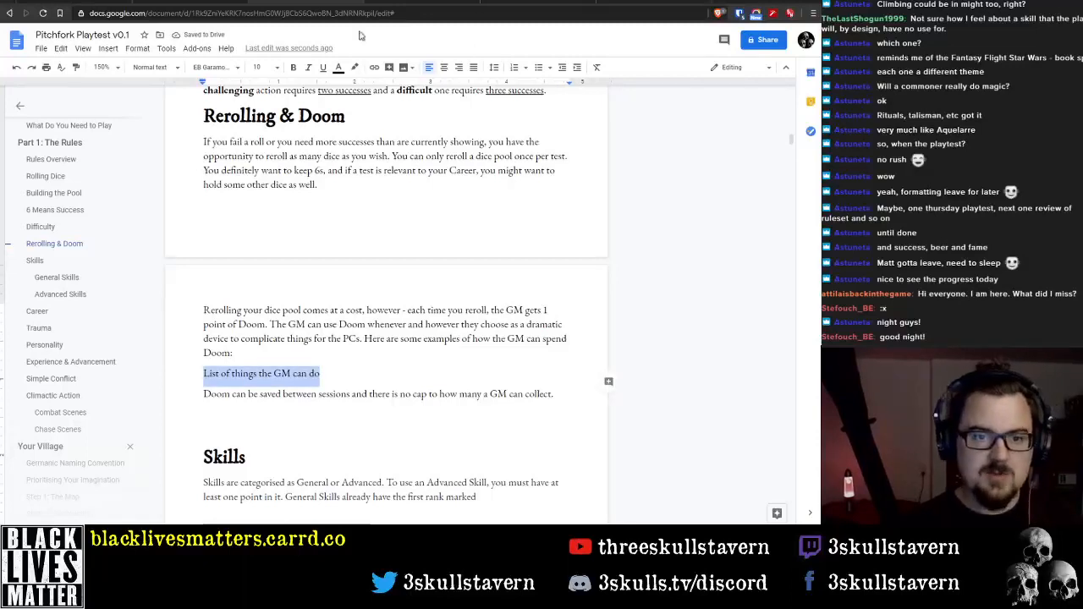
click(353, 73)
click(402, 124)
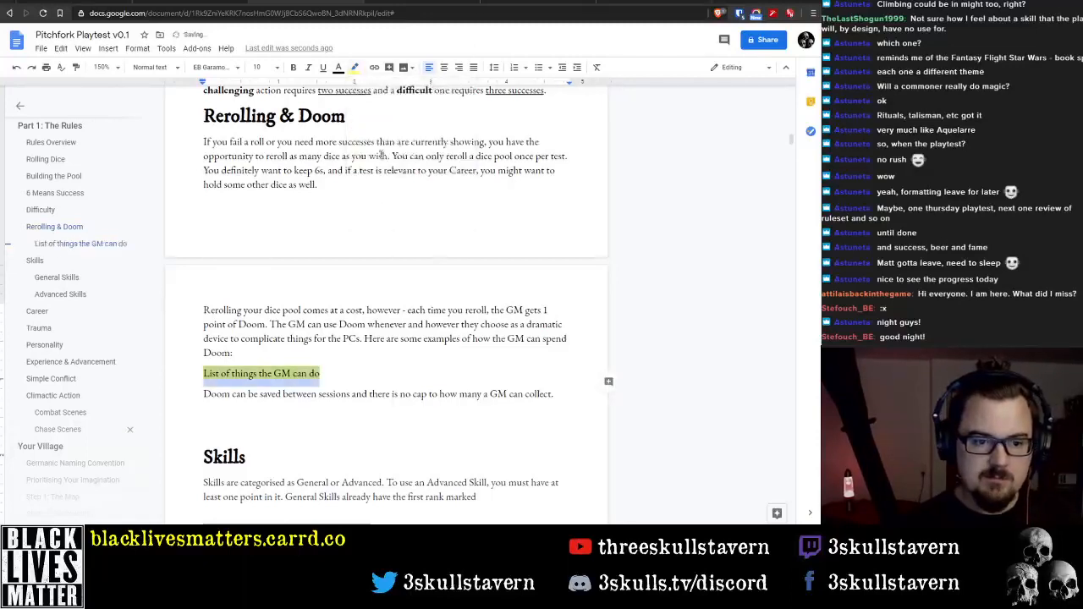
click(379, 352)
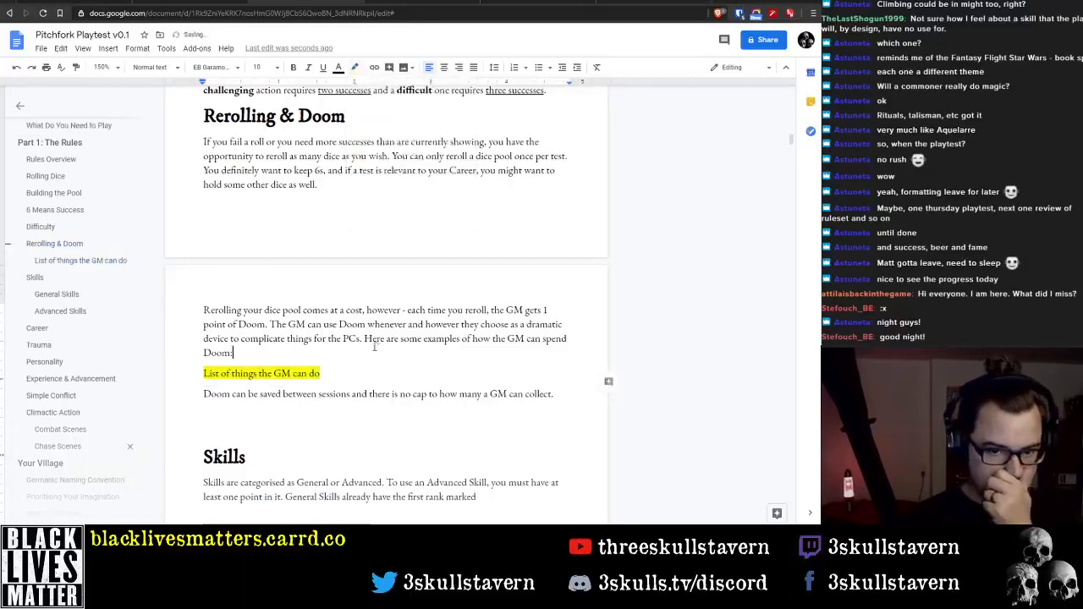
Remove the empty line between the paragraph on saving Doom and the Skills heading
click(369, 419)
key(Delete)
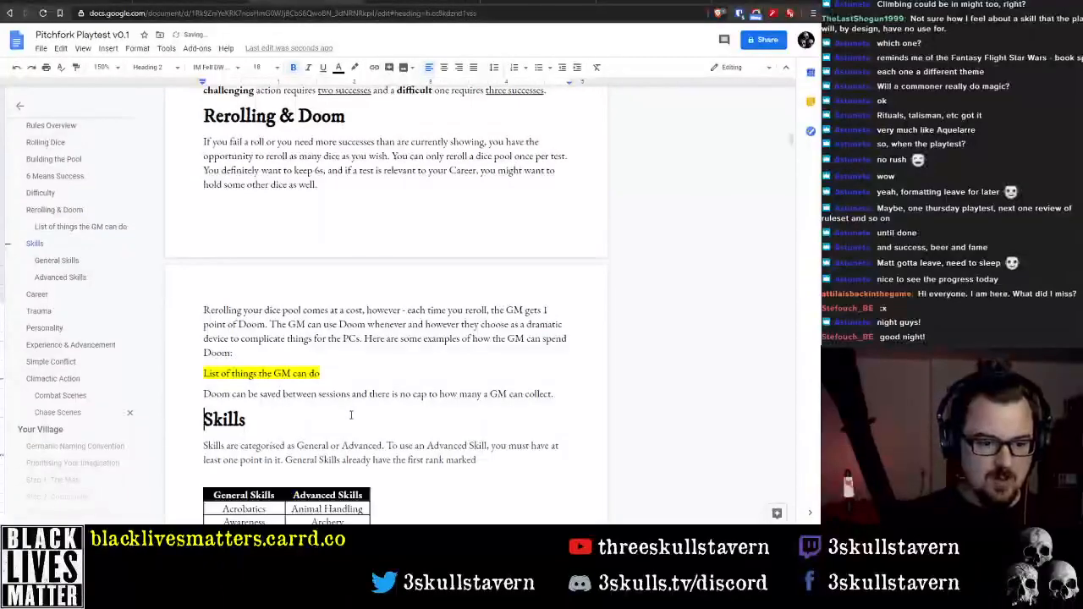
scroll(423, 396, down, 20)
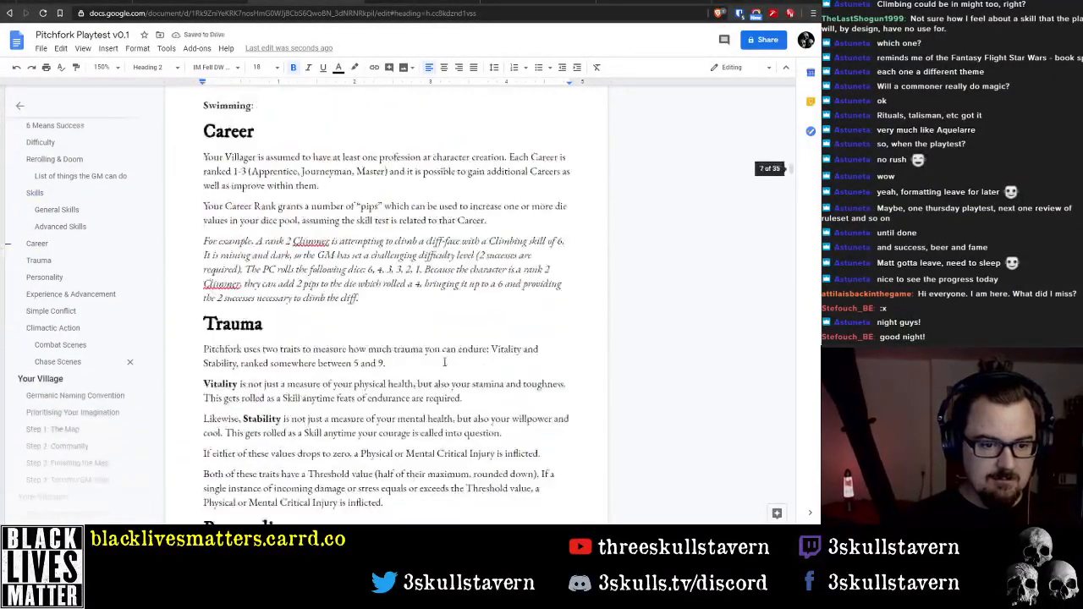
Place the text cursor at the end of the paragraph under the Personality heading
scroll(440, 362, up, 4)
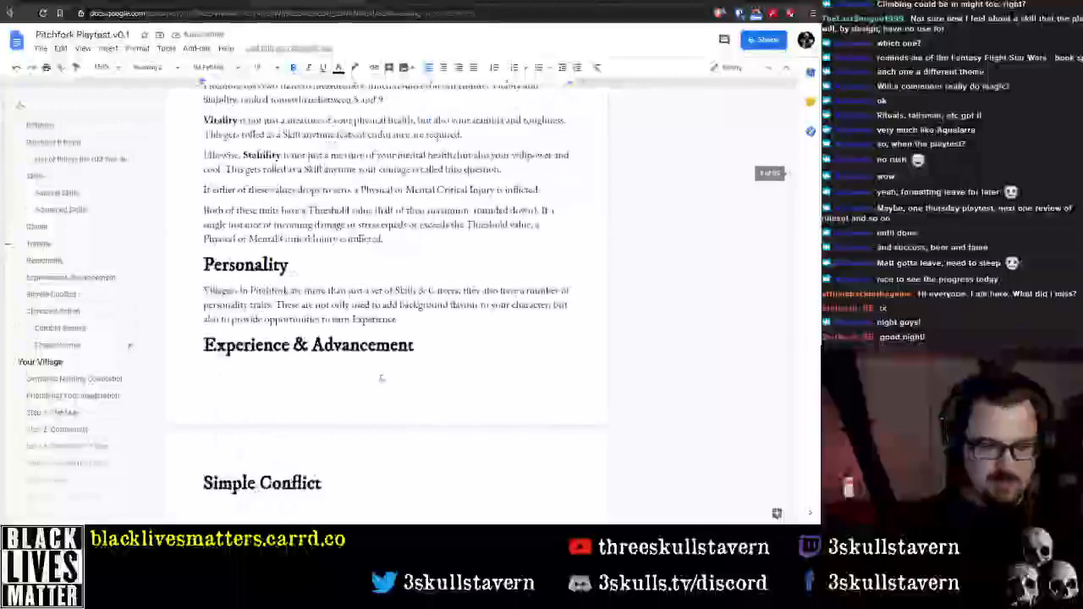
double_click(380, 377)
click(440, 374)
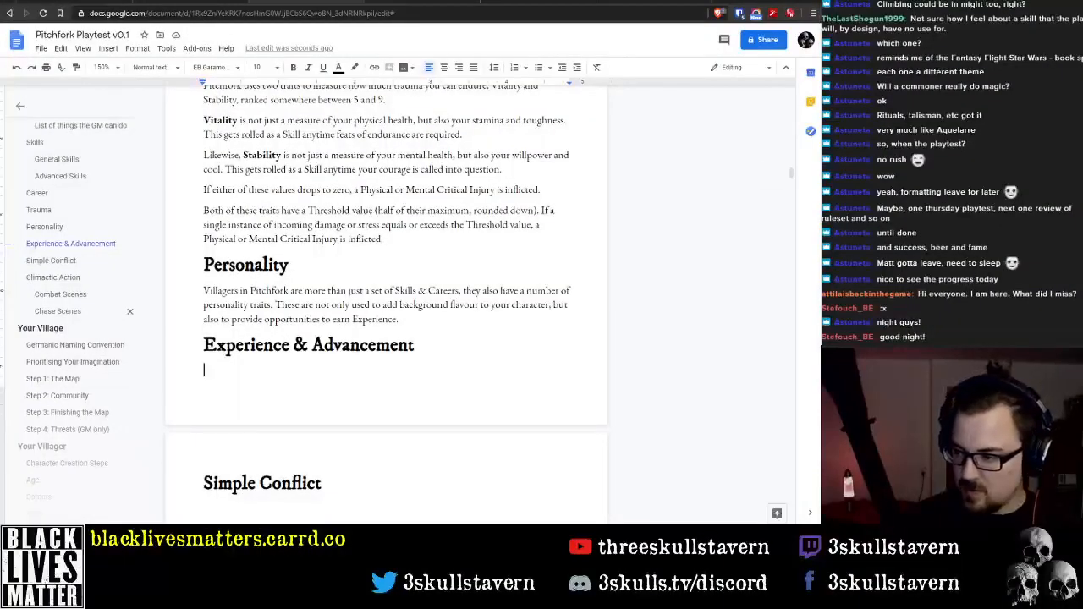
scroll(535, 305, up, 1)
click(448, 380)
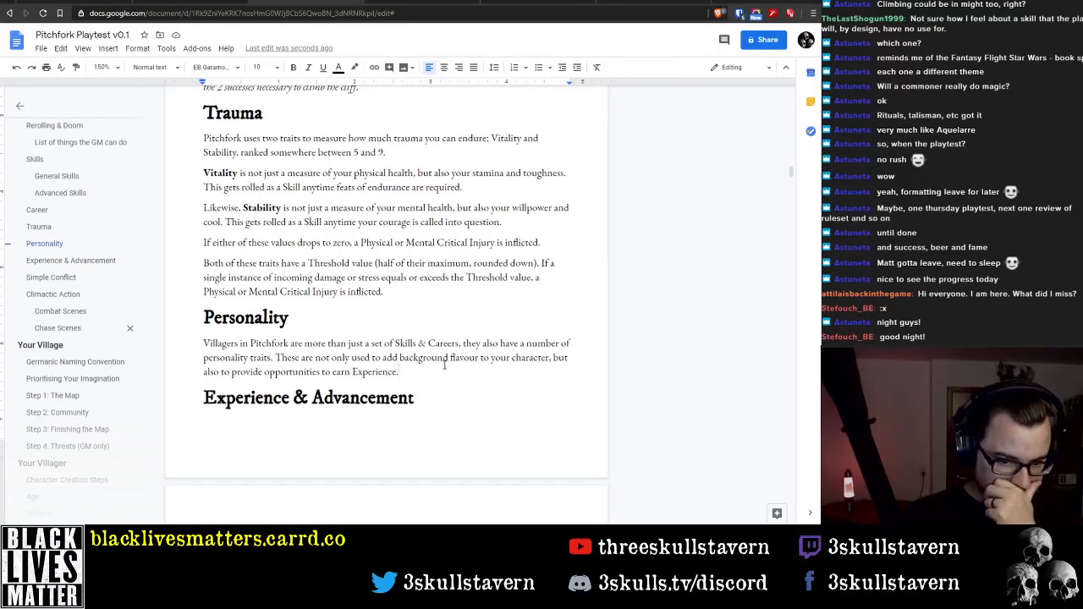
key(Return)
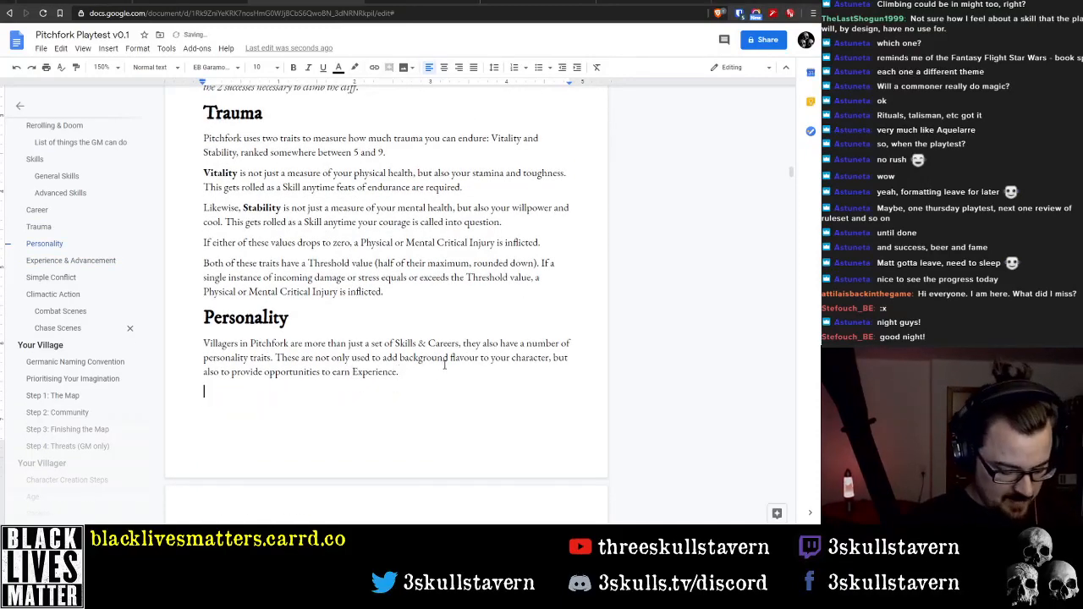
text(The Persona)
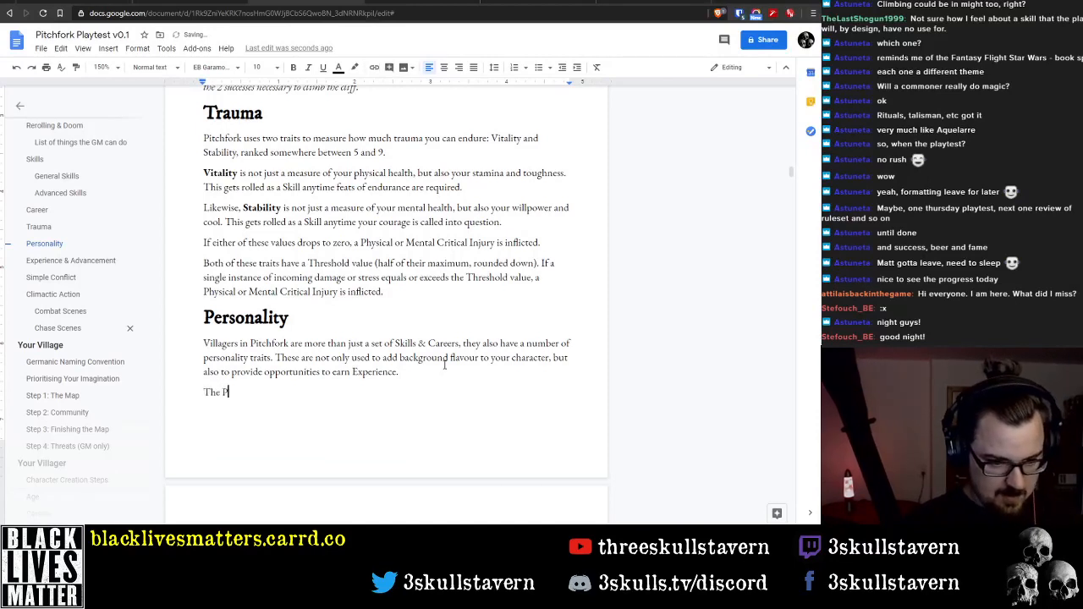
key(BackSpace)
key(BackSpace)
key(BackSpace)
key(BackSpace)
key(BackSpace)
key(BackSpace)
key(BackSpace)
key(BackSpace)
key(BackSpace)
key(BackSpace)
key(BackSpace)
key(BackSpace)
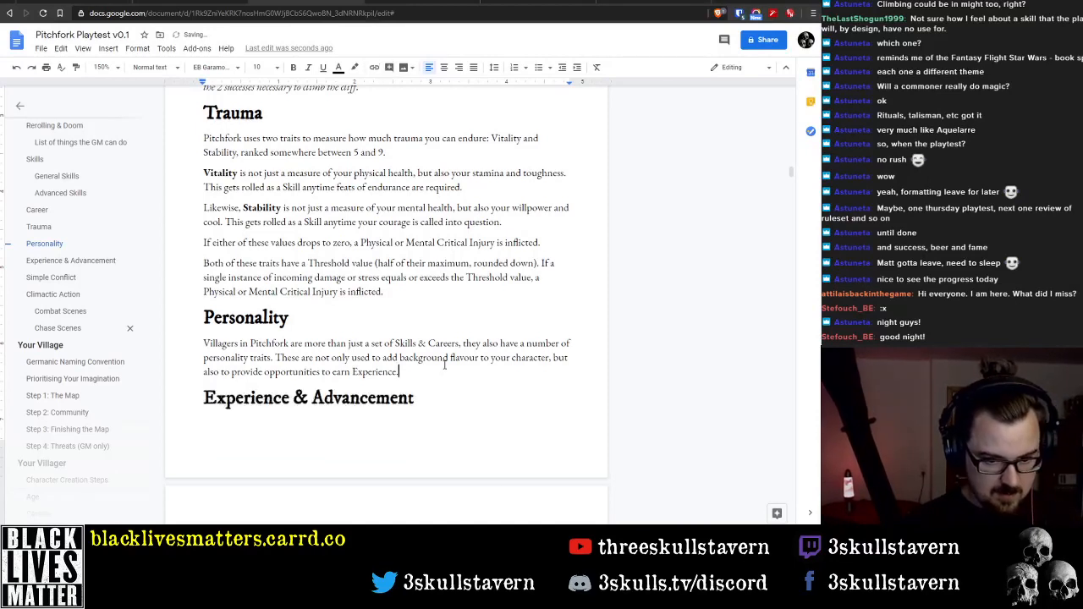
End the Personality paragraph with the sentence "The Personality traits in Pitchfork are:" and start a new line below it
text(T)
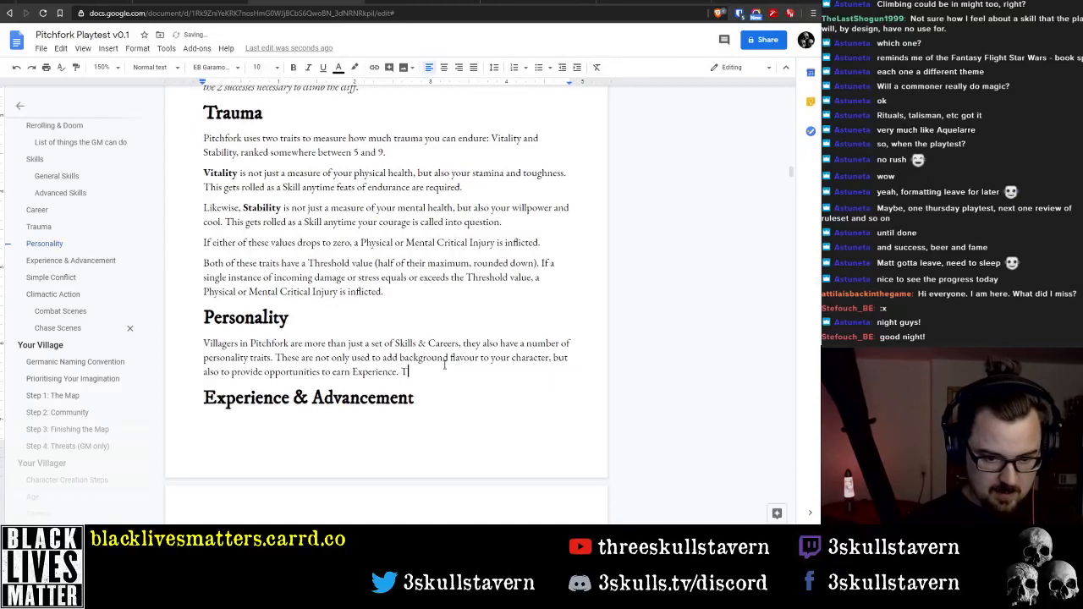
text(he Personalit)
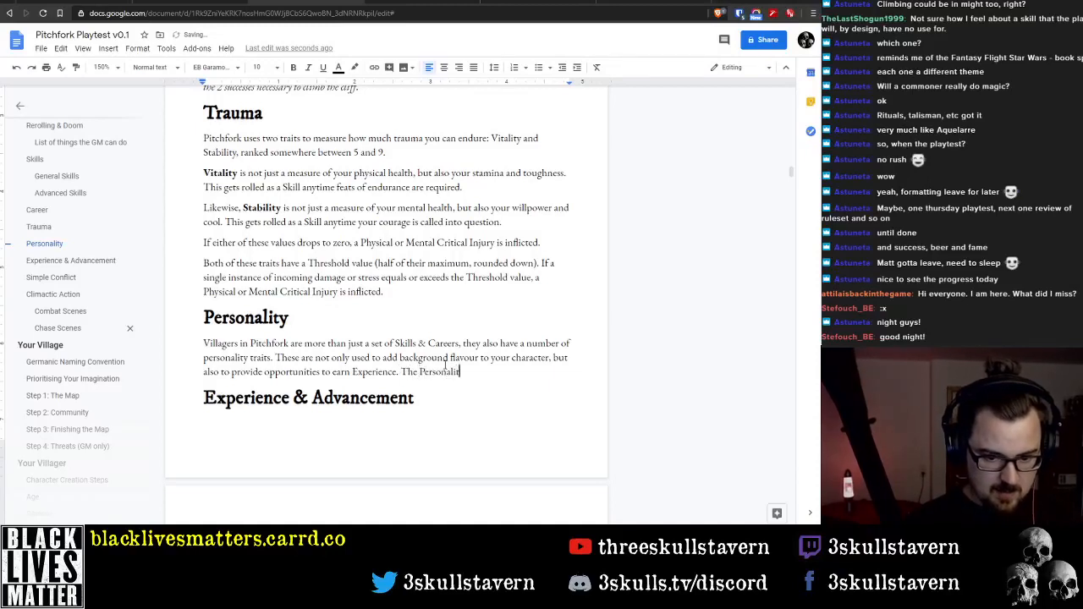
text(y trait)
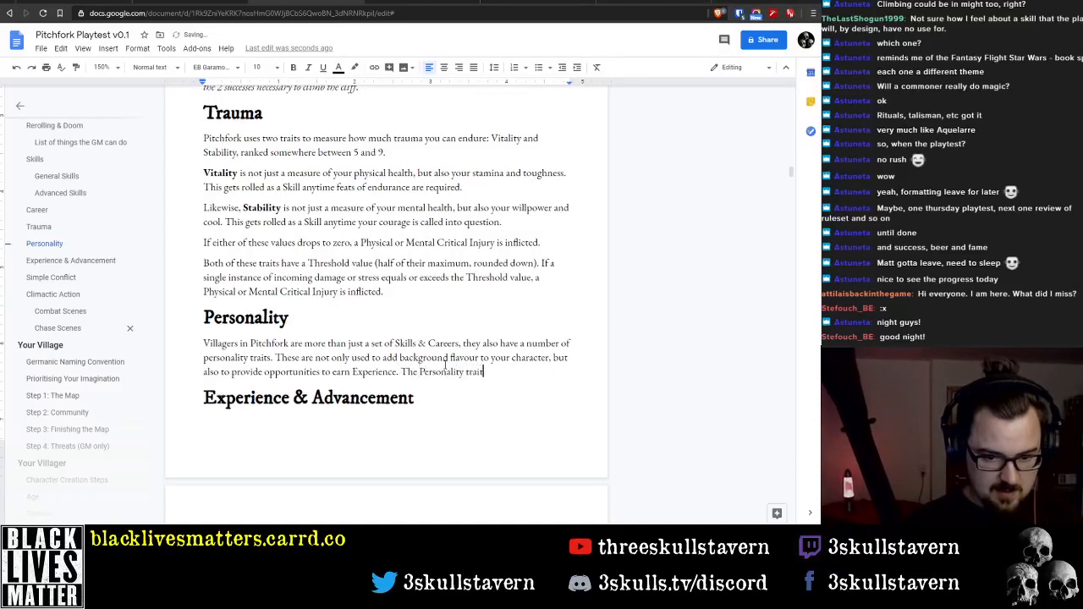
text(s in Pitch)
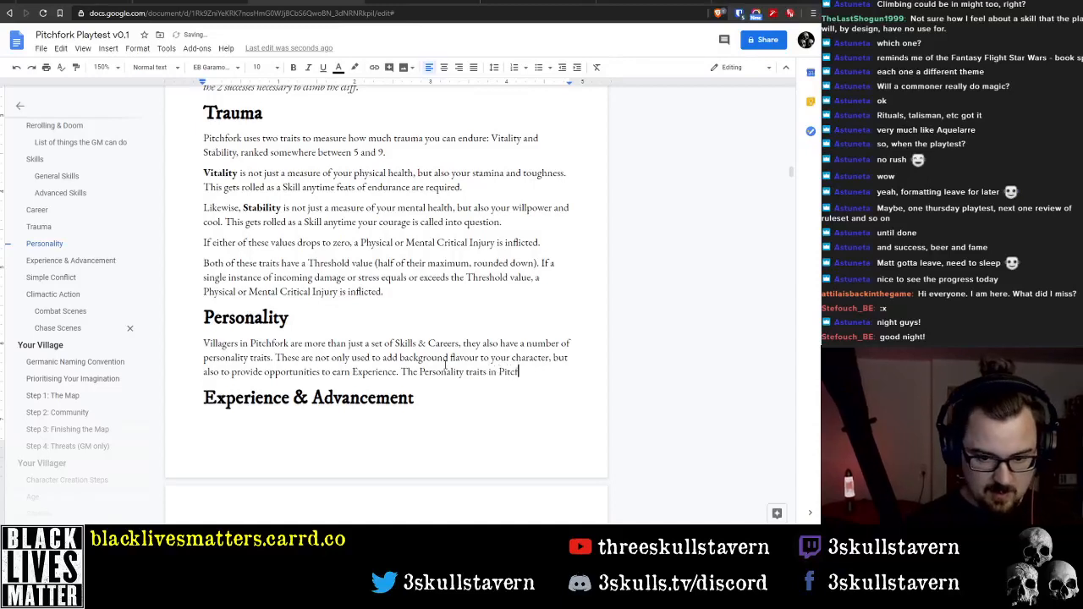
text(fork are)
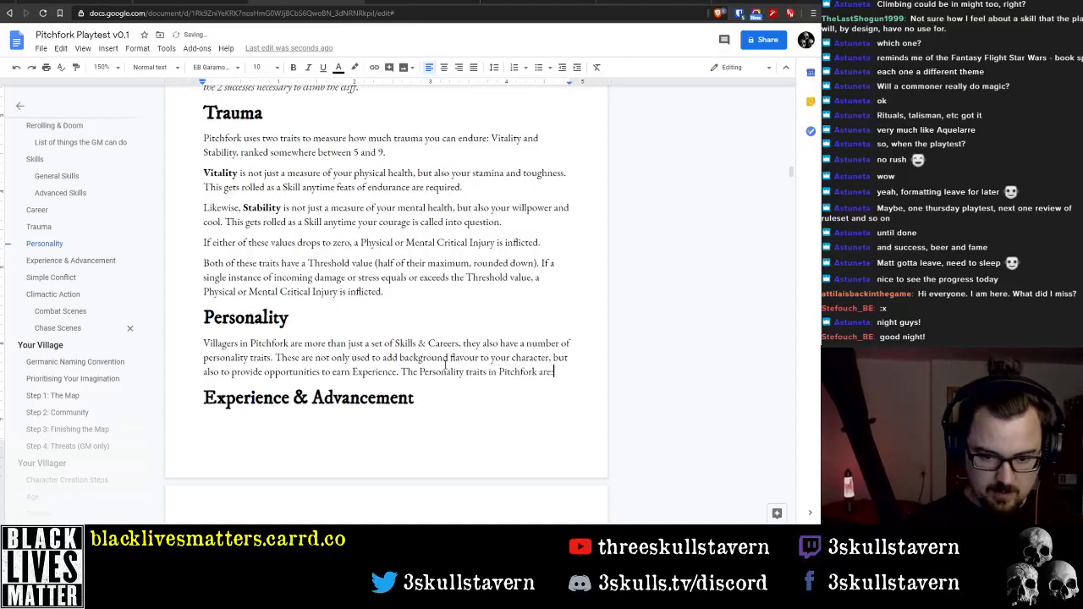
text(:)
key(Return)
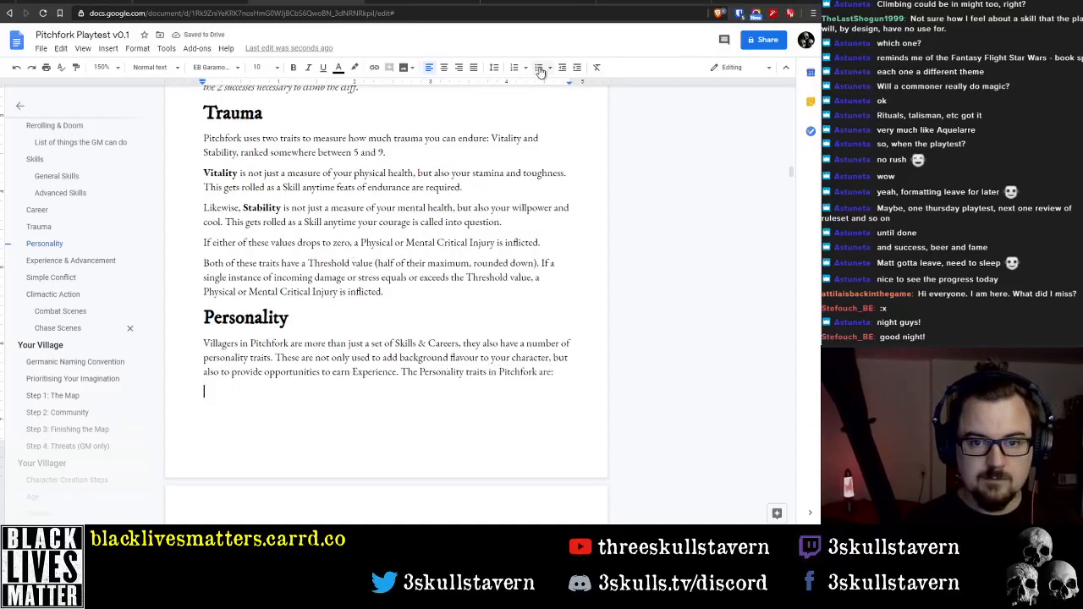
Add "Motivation" as a bulleted entry below the Personality paragraph
scroll(525, 69, down, 2)
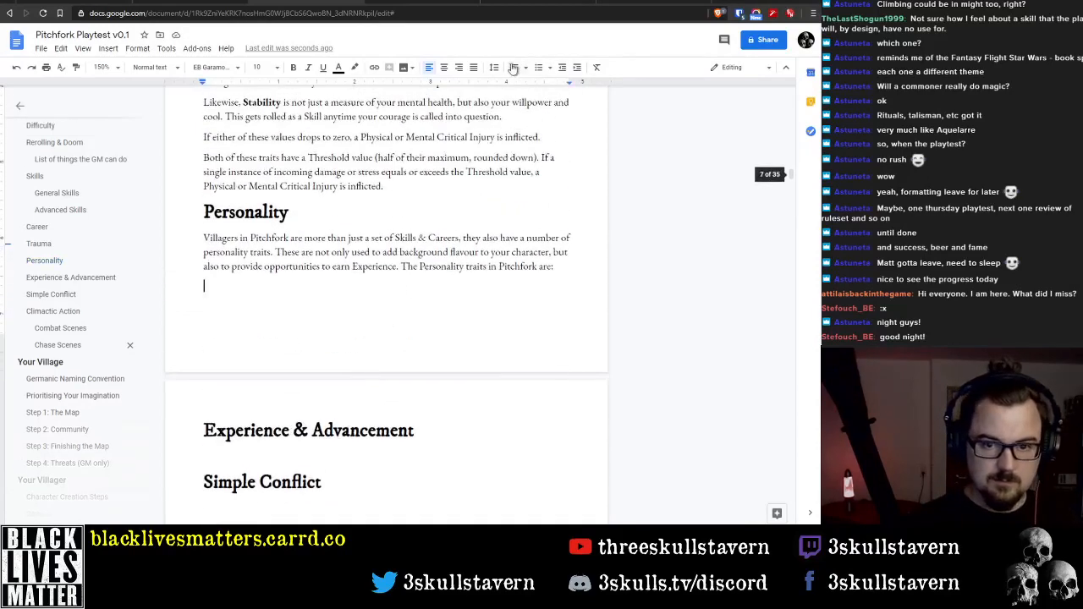
click(539, 69)
click(539, 69)
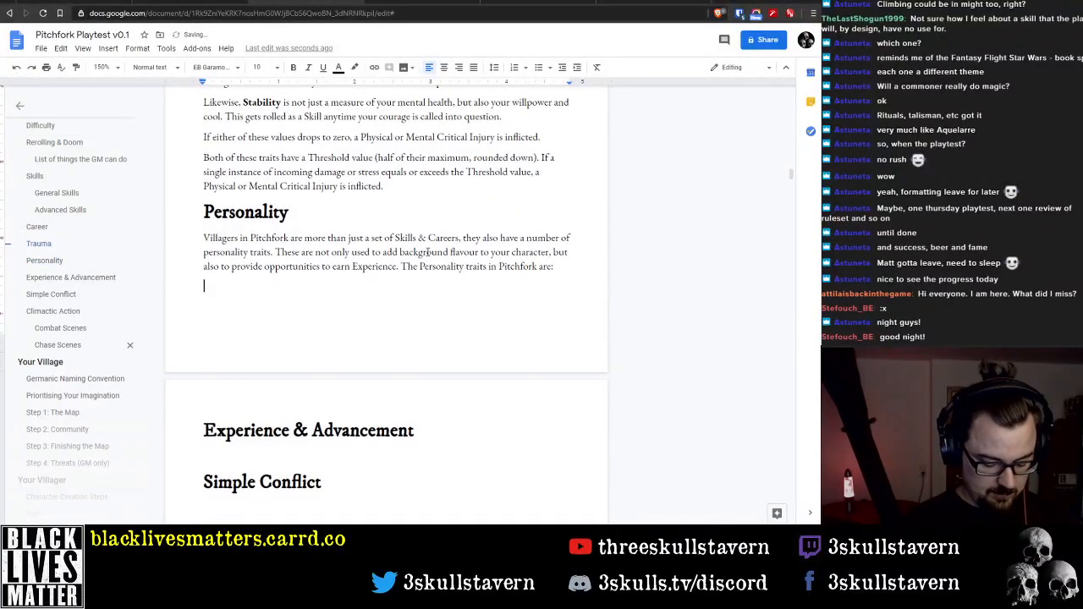
text(Motivation)
key(Return)
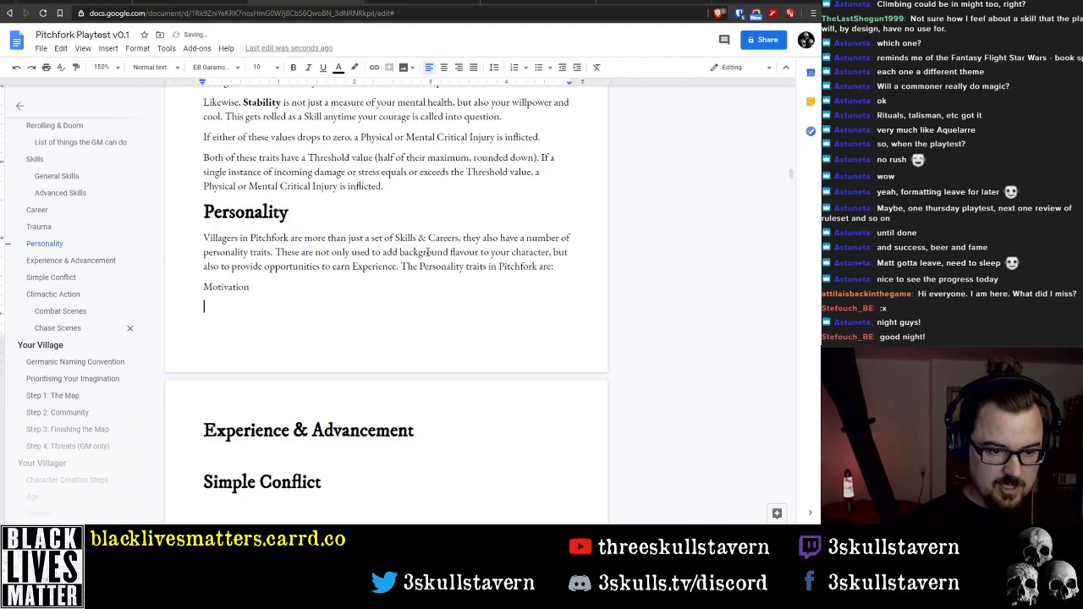
click(192, 286)
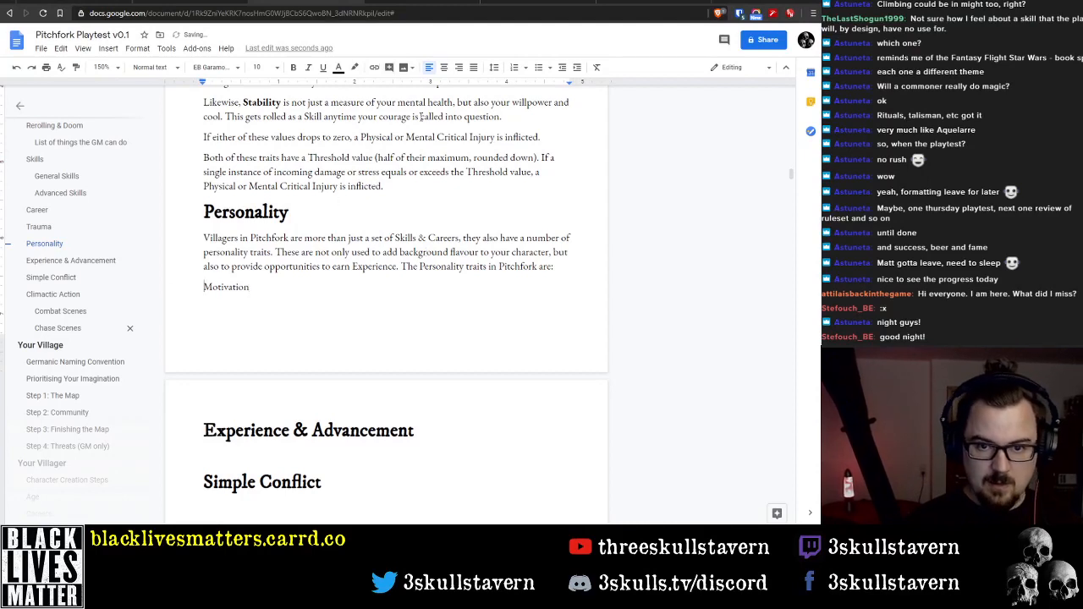
click(539, 67)
click(295, 309)
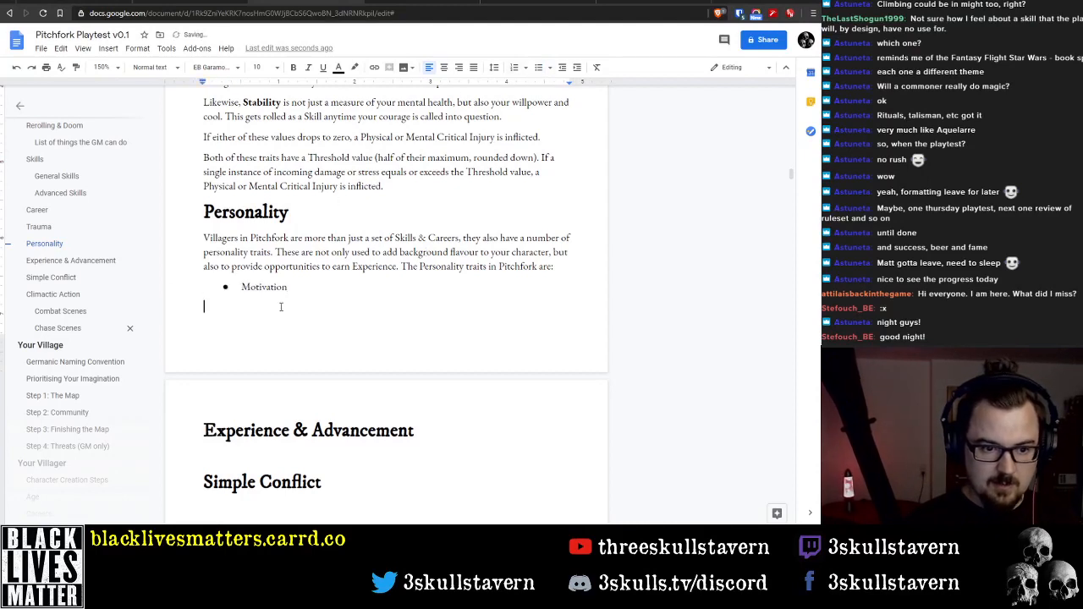
Add the bullets "Problem:" and "Relationships:" below Motivation, and put a colon after Motivation
click(288, 296)
key(Return)
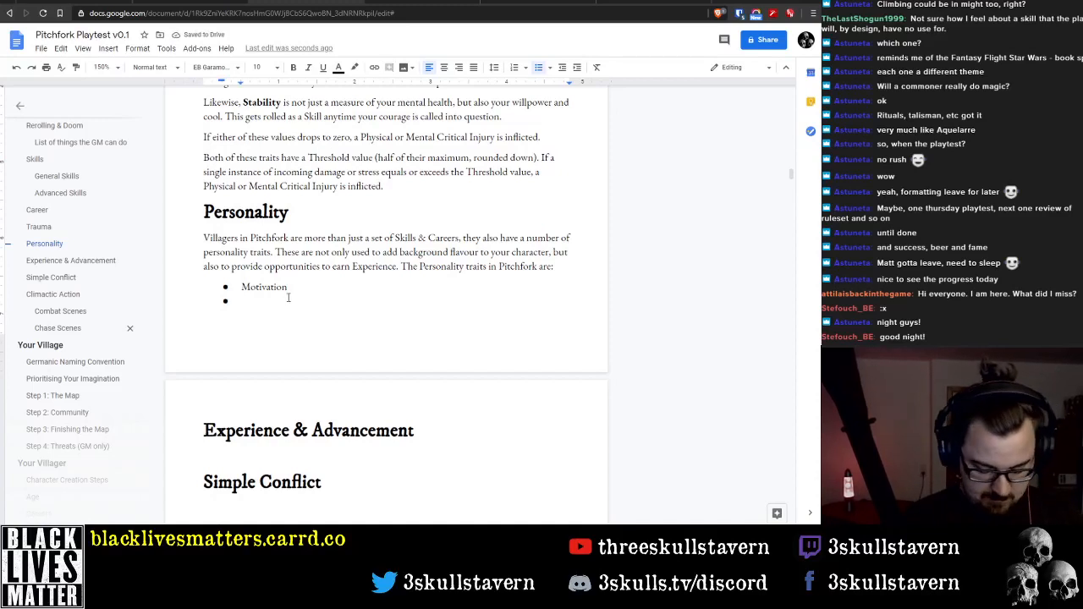
text(Problem)
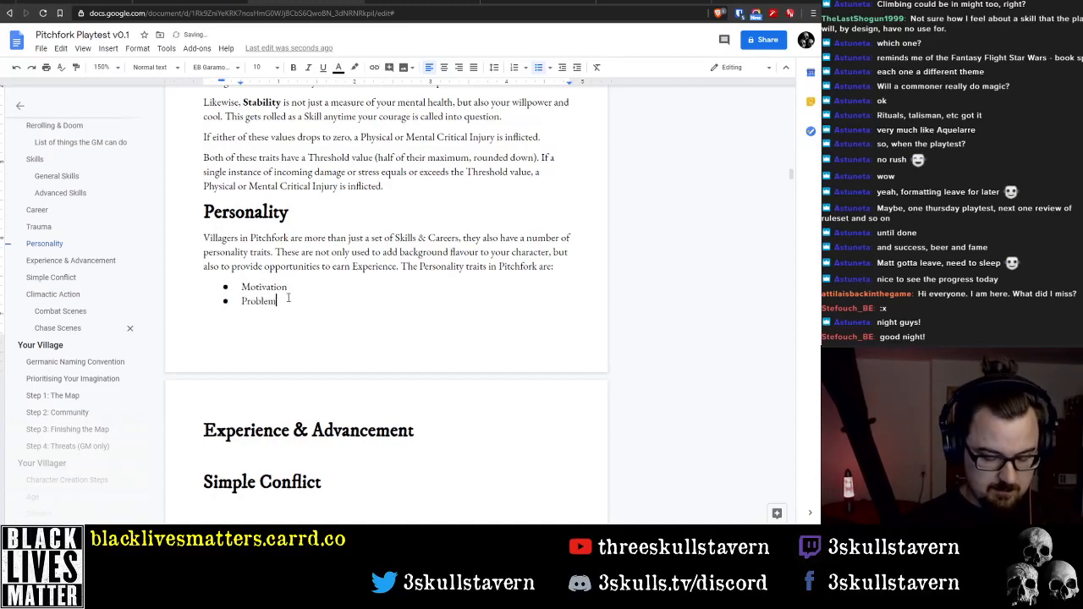
text(:)
key(Up)
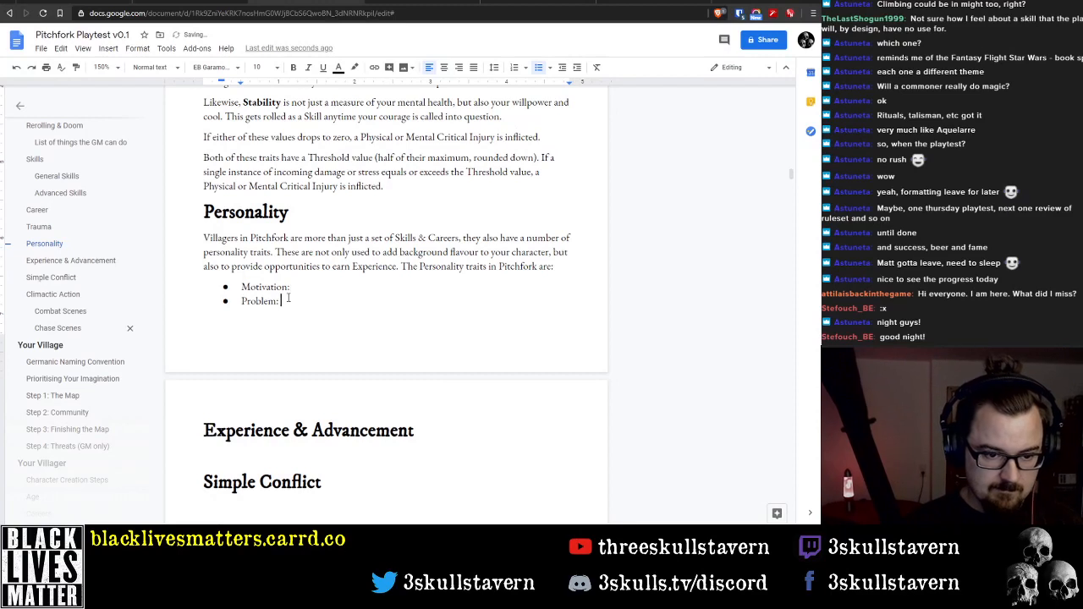
key(Return)
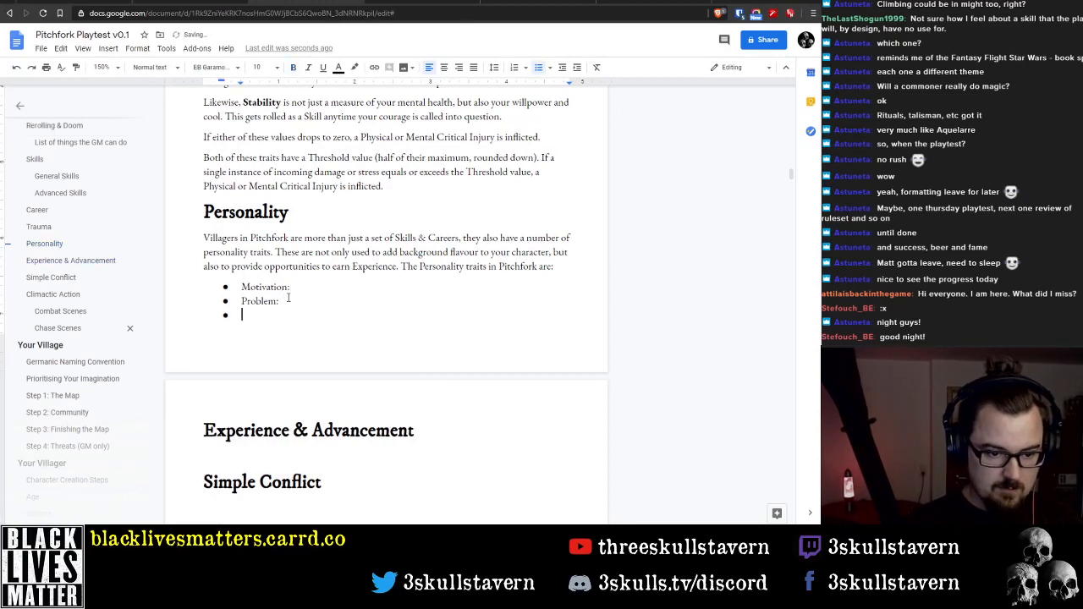
text(Relationships:)
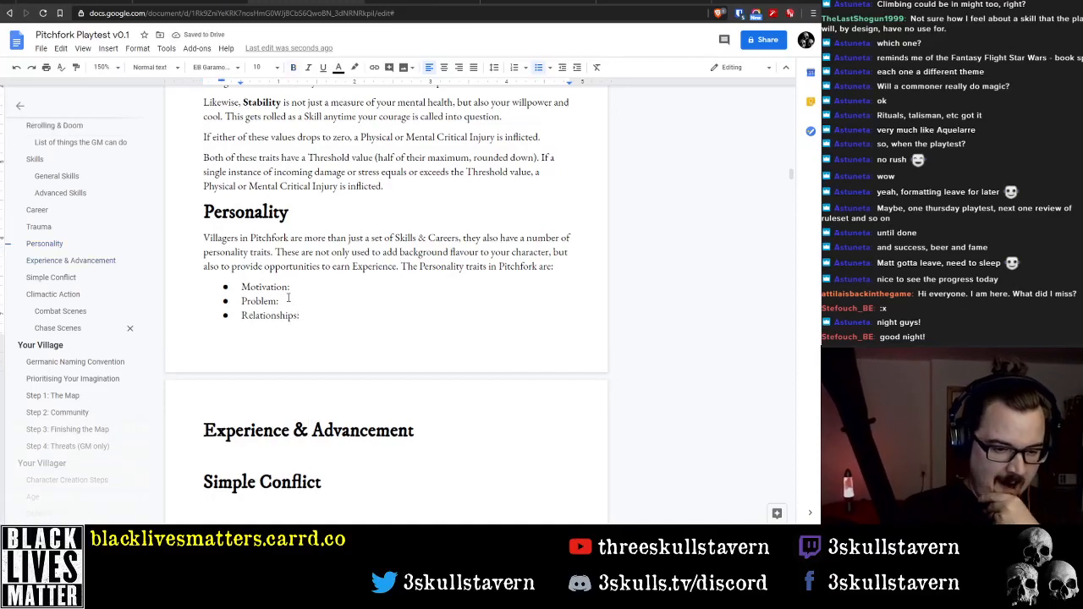
Paste the copied Motivation description after "Motivation:" and join its broken lines into one bullet ending in "Here are some examples:"
text(What)
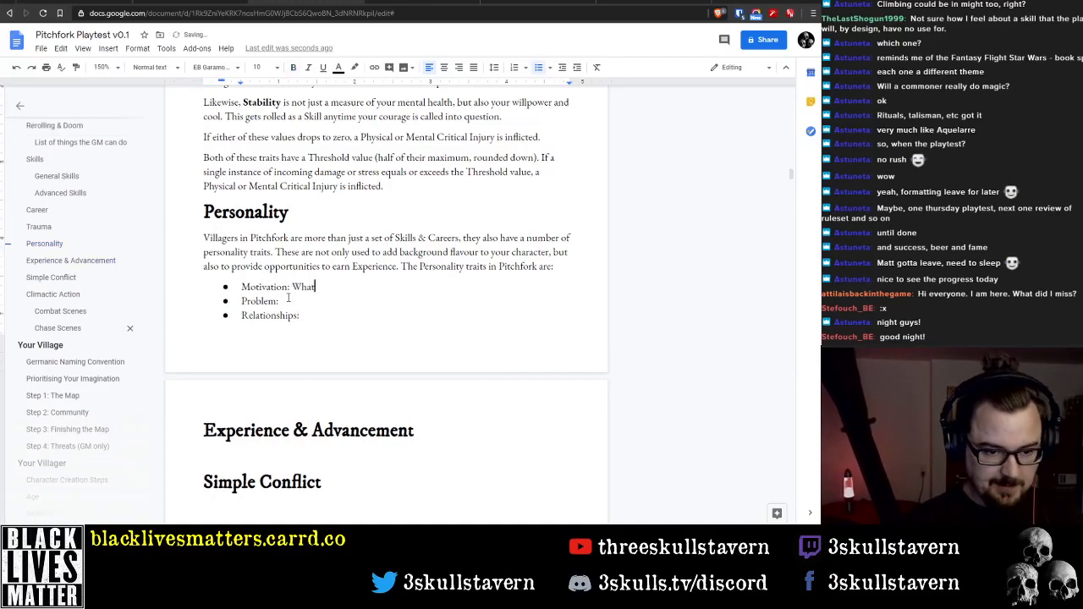
key(ctrl+BackSpace)
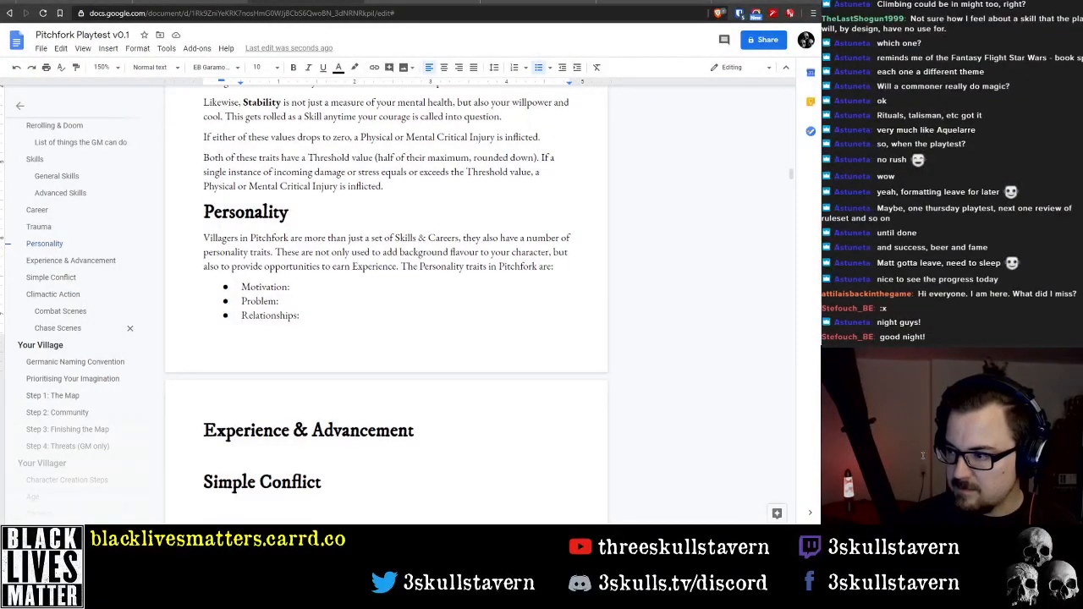
click(317, 287)
text(Your Motivation is a 1-2 word description of the one thing you want more than any other, which drives many of your actions. Here are some examples: • Violence, Greed, Fame, Revenge, Duty, Wanderlust)
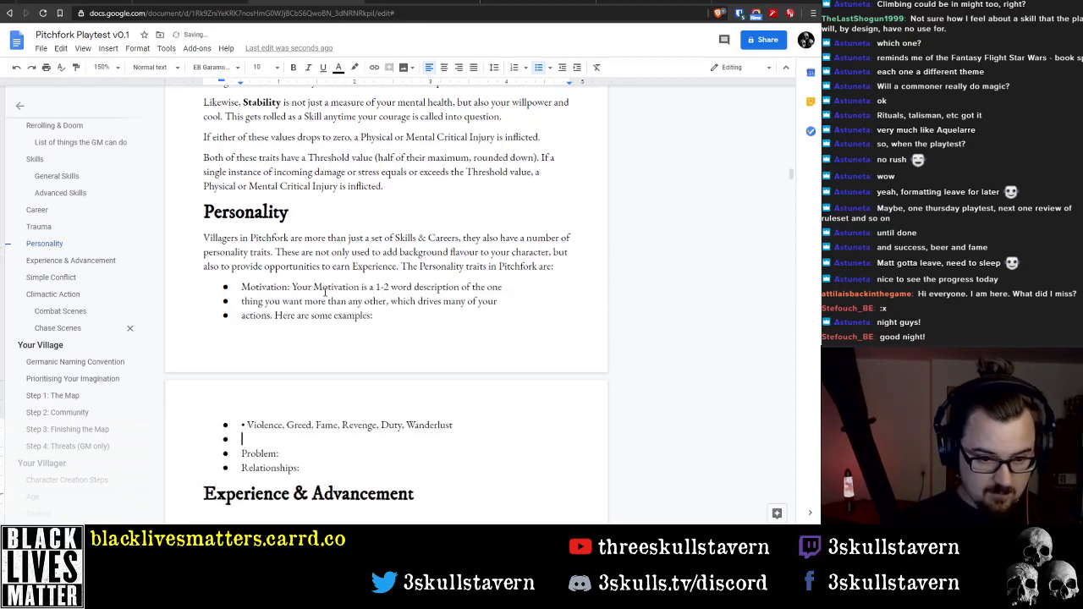
drag(407, 289, 412, 289)
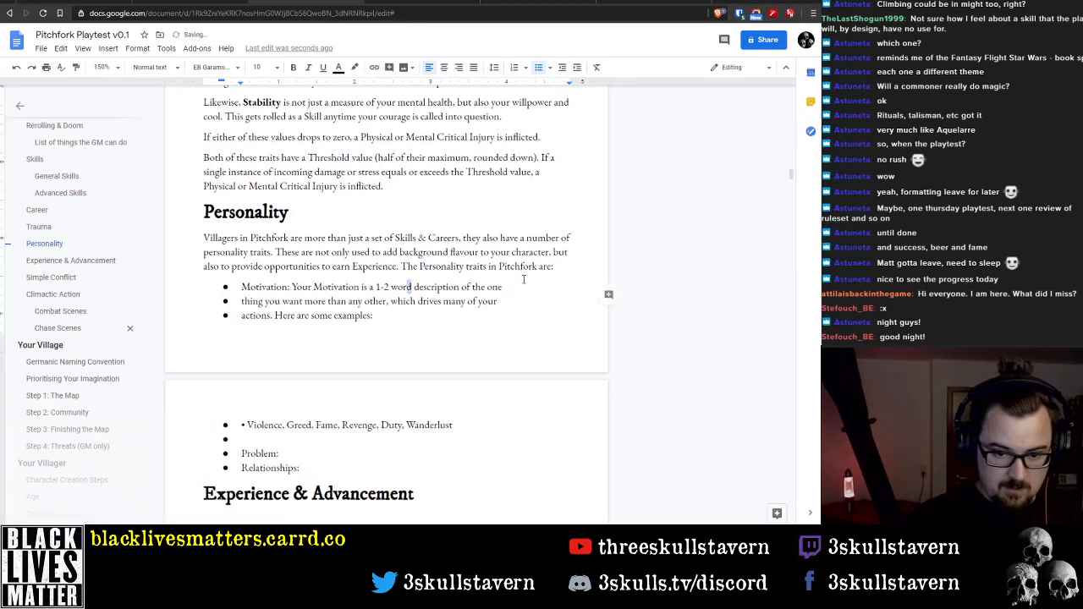
click(524, 280)
key(Delete)
key(Delete)
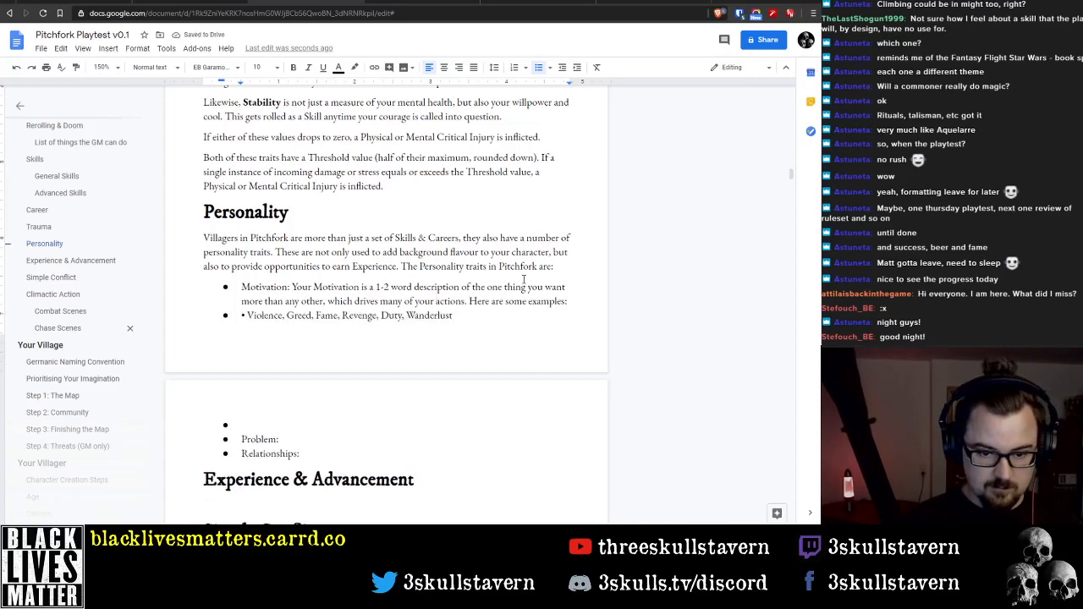
Delete "Here are some examples:" and the stray bullet mark so the examples directly follow the Motivation description
key(shift+Down)
key(ctrl+shift+Left)
key(ctrl+shift+Left)
key(ctrl+shift+Left)
key(ctrl+shift+Left)
key(ctrl+shift+Left)
key(ctrl+shift+Left)
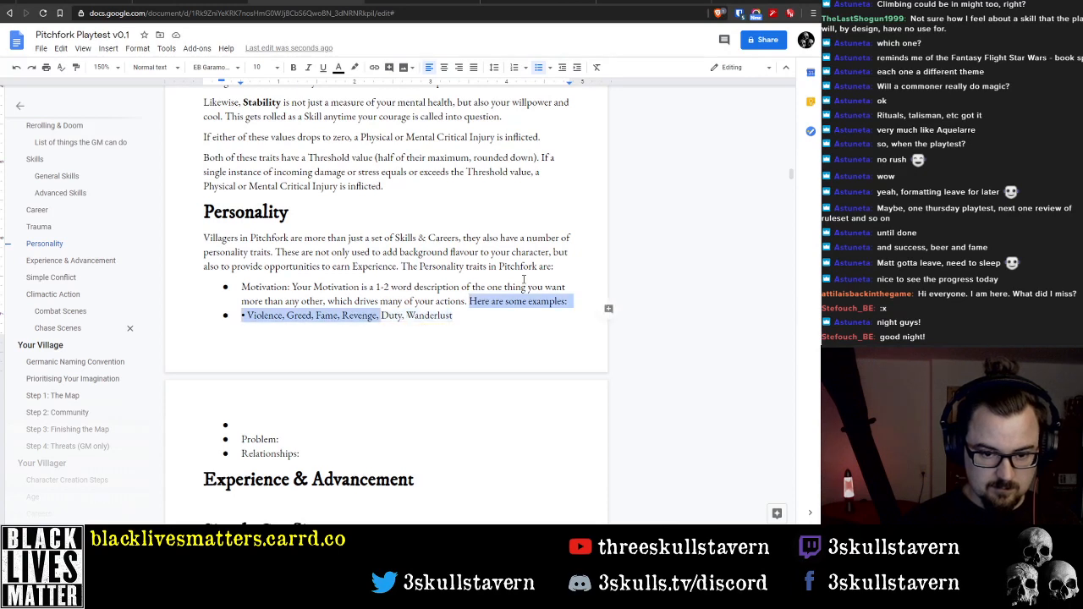
key(ctrl+shift+Left)
key(ctrl+shift+Left)
key(ctrl+shift+Left)
key(ctrl+shift+Left)
key(ctrl+shift+Left)
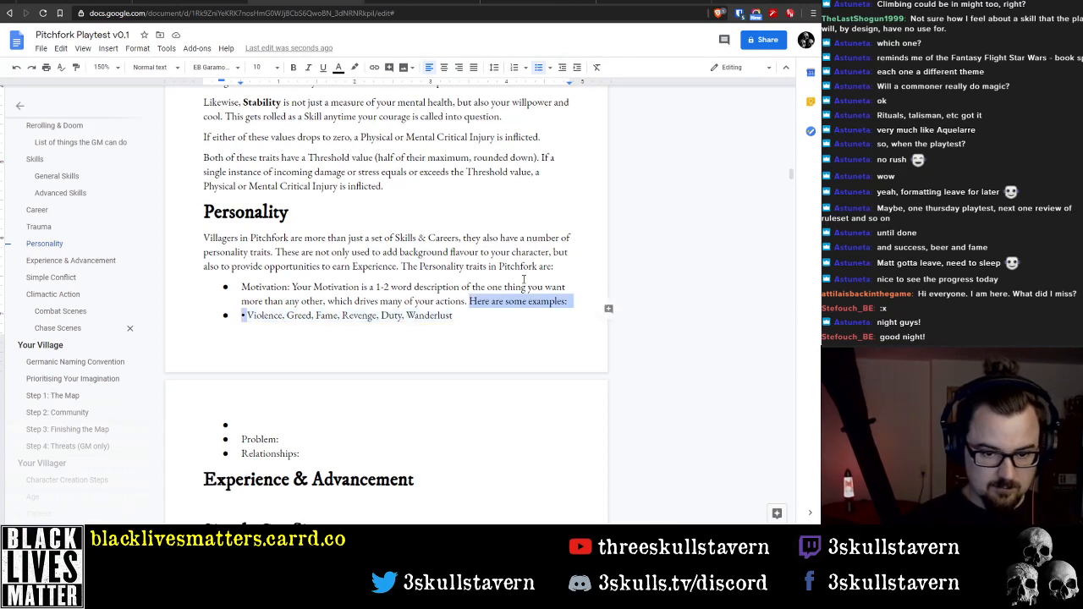
key(BackSpace)
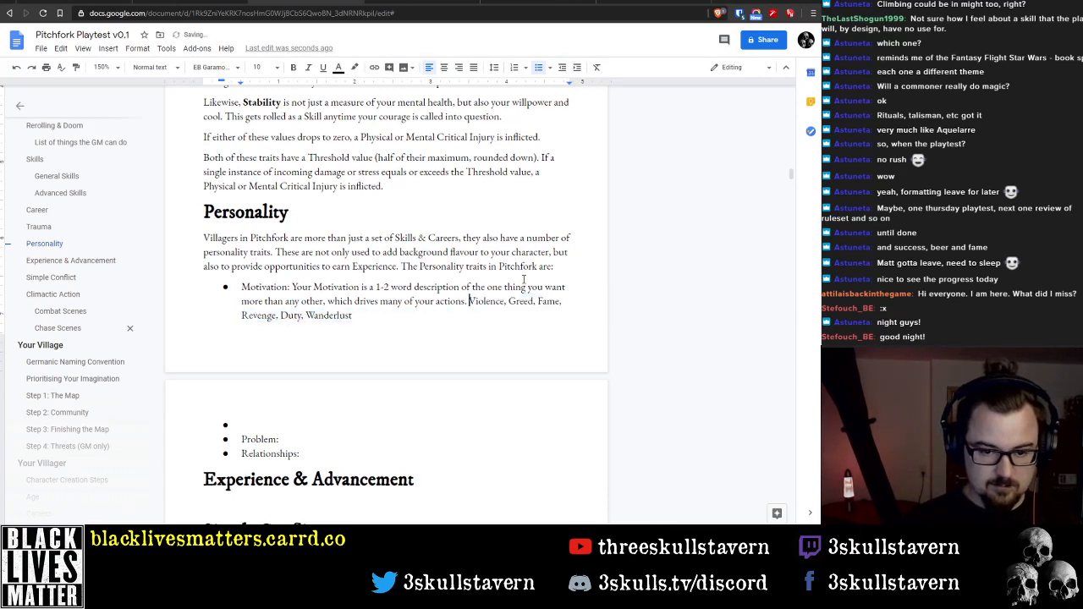
Replace the full stop after "many of your actions" with ", like" to lead into the examples
key(shift+Down)
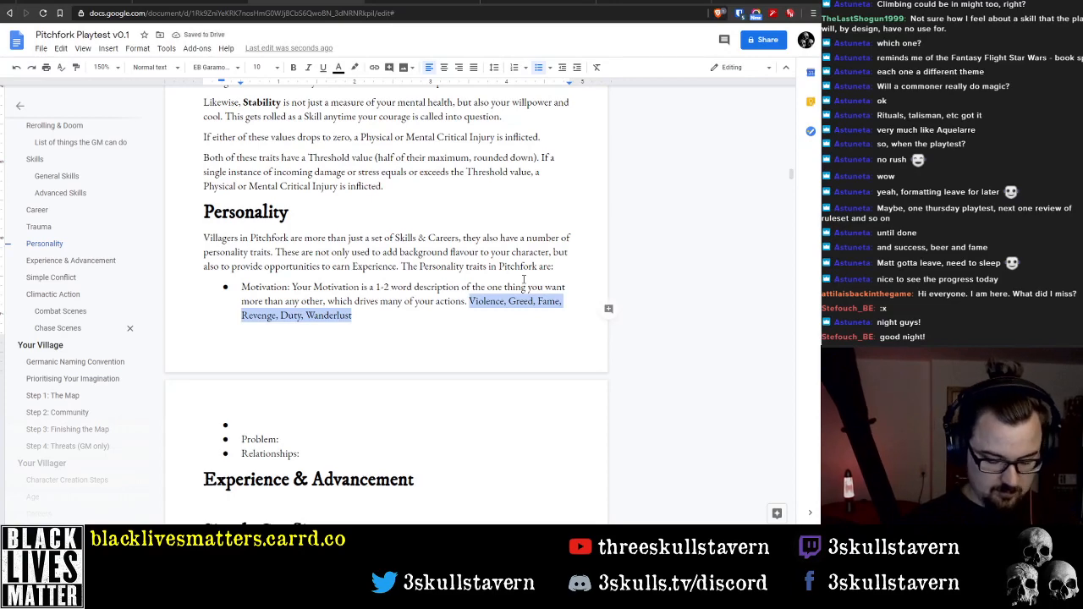
key(Left)
key(BackSpace)
key(BackSpace)
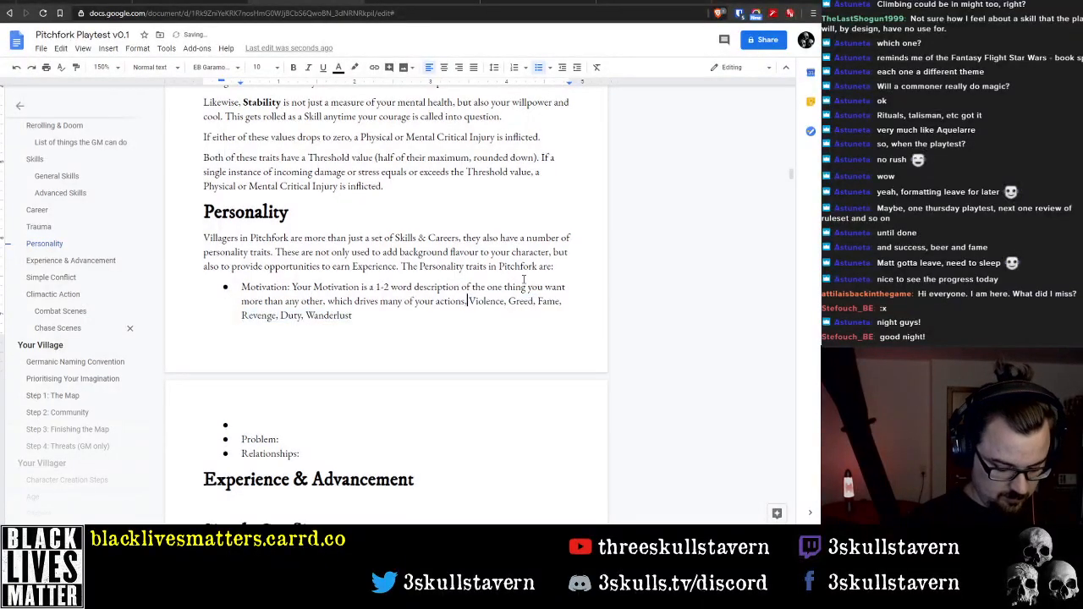
text(, like)
Italicise the Motivation examples from Violence to Wanderlust
key(ctrl+shift+Down)
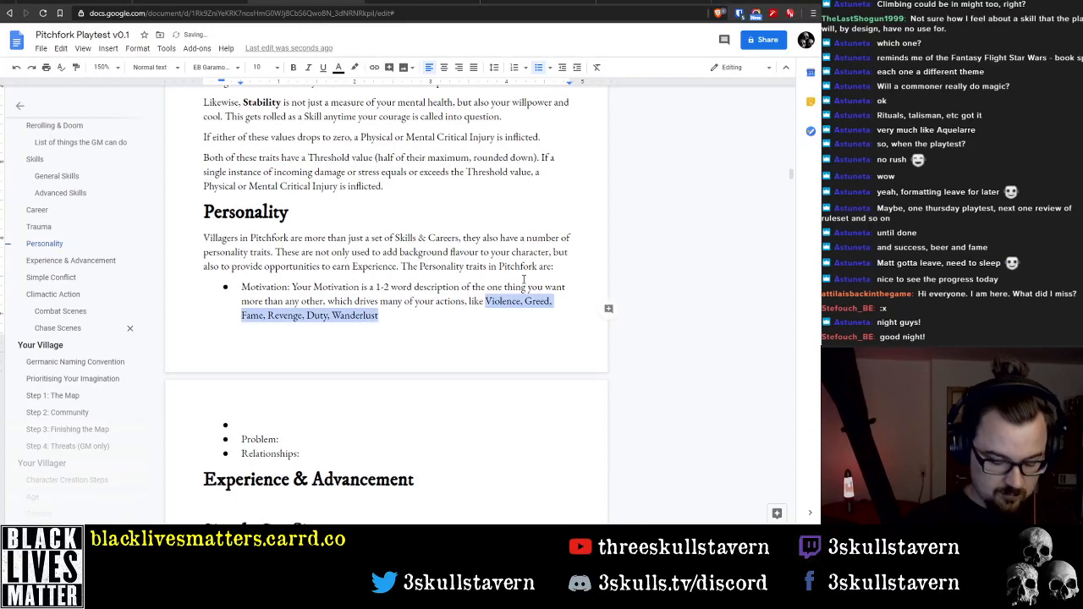
key(ctrl+i)
key(Left)
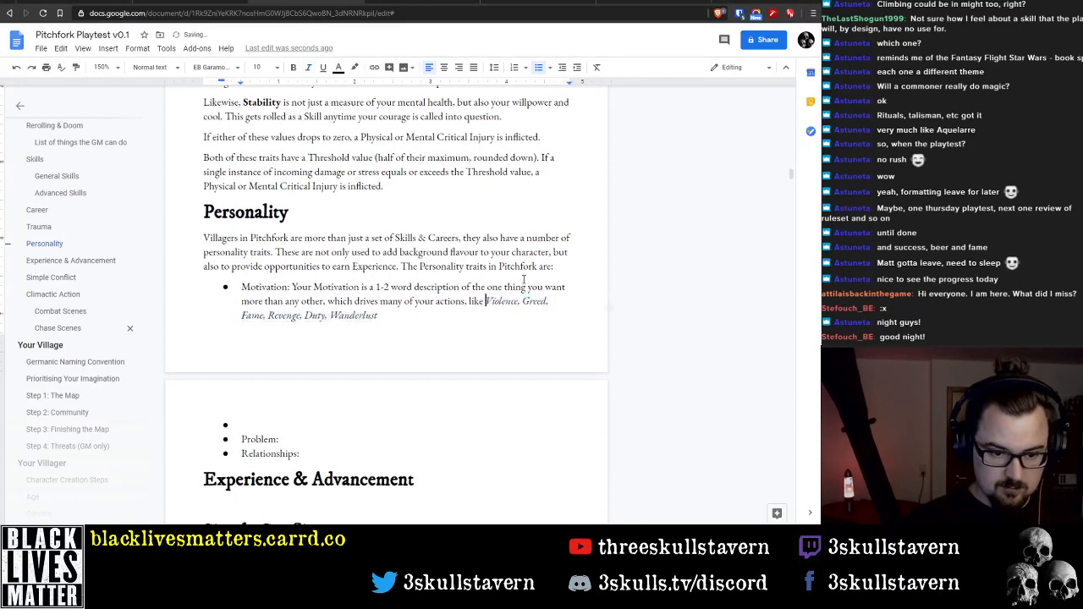
key(ctrl+Down)
key(ctrl+Left)
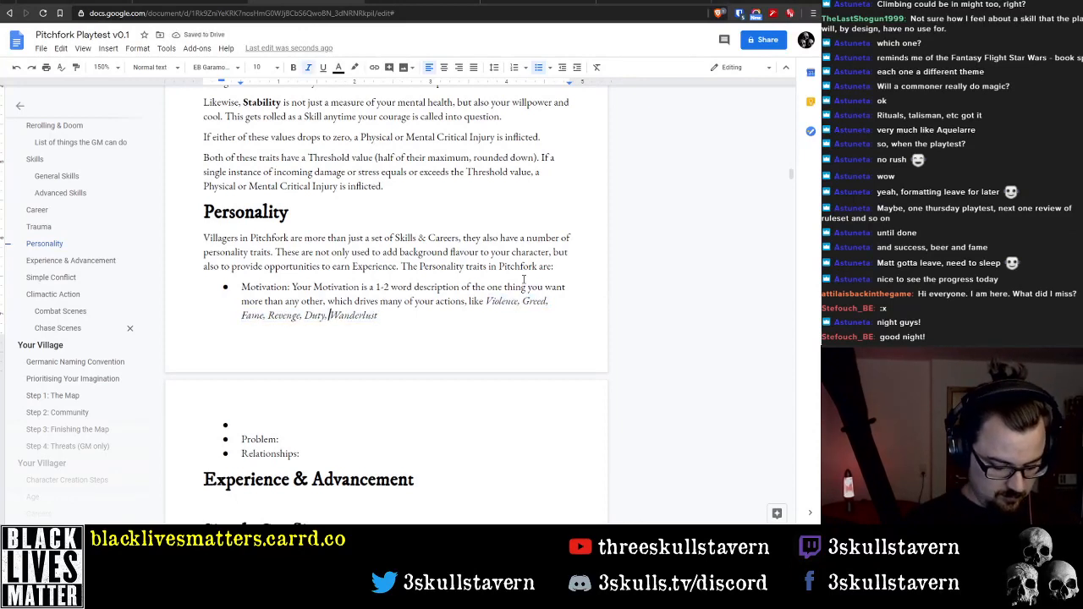
Insert "or" before "Wanderlust" in the Motivation examples and end the sentence with a full stop
text(or)
key(End)
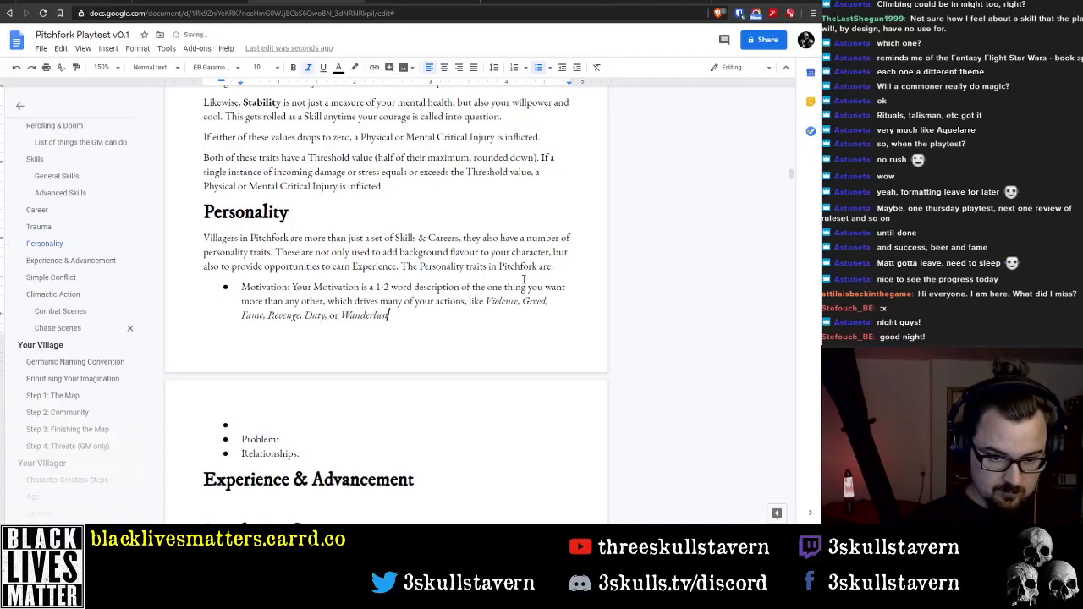
text(.)
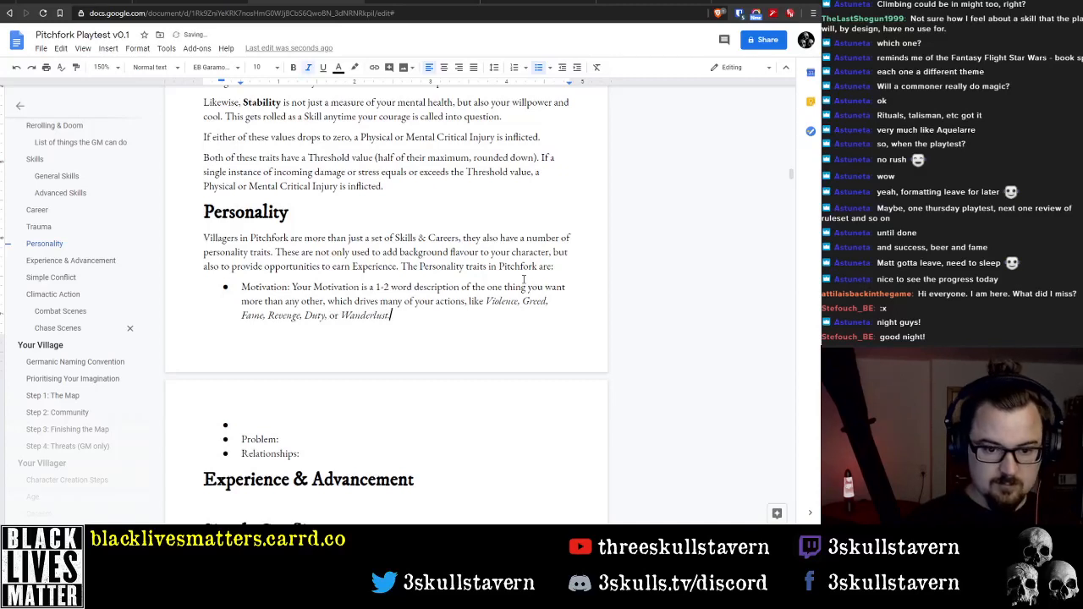
Bold the "Motivation" label at the start of its bullet
key(Up)
key(Up)
key(Home)
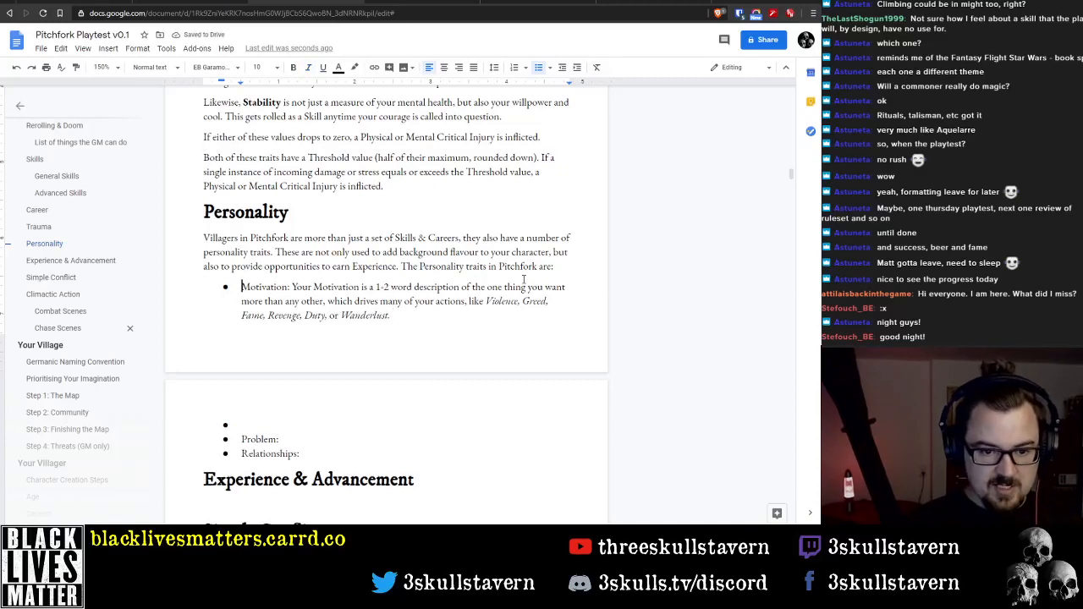
key(ctrl+shift+Right)
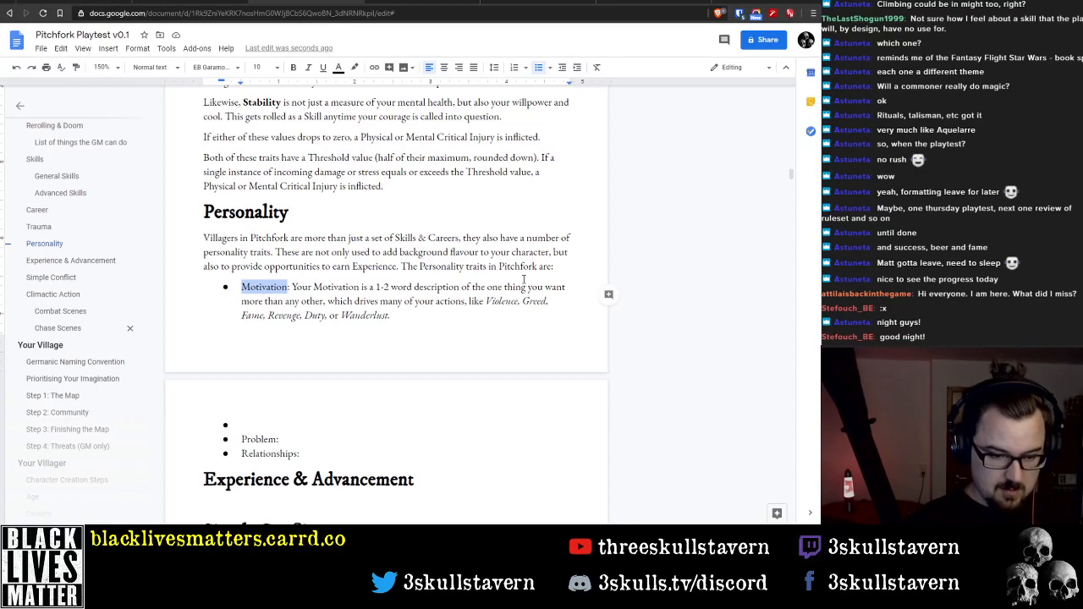
key(ctrl+b)
Delete the empty bullet below the Motivation entry and bold the "Problem" label
key(Down)
key(Down)
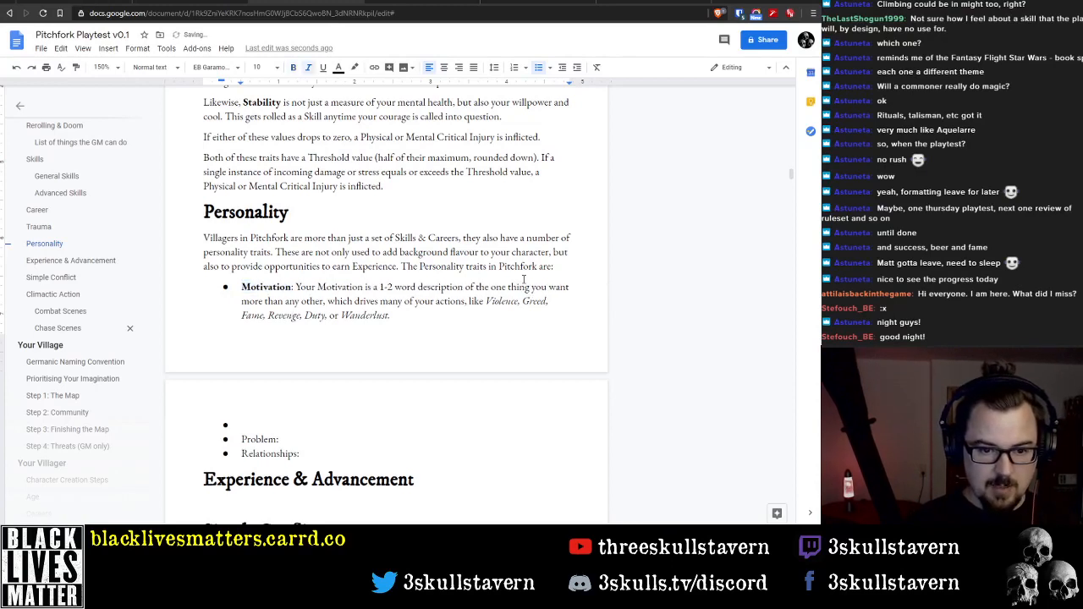
key(Down)
key(Delete)
key(End)
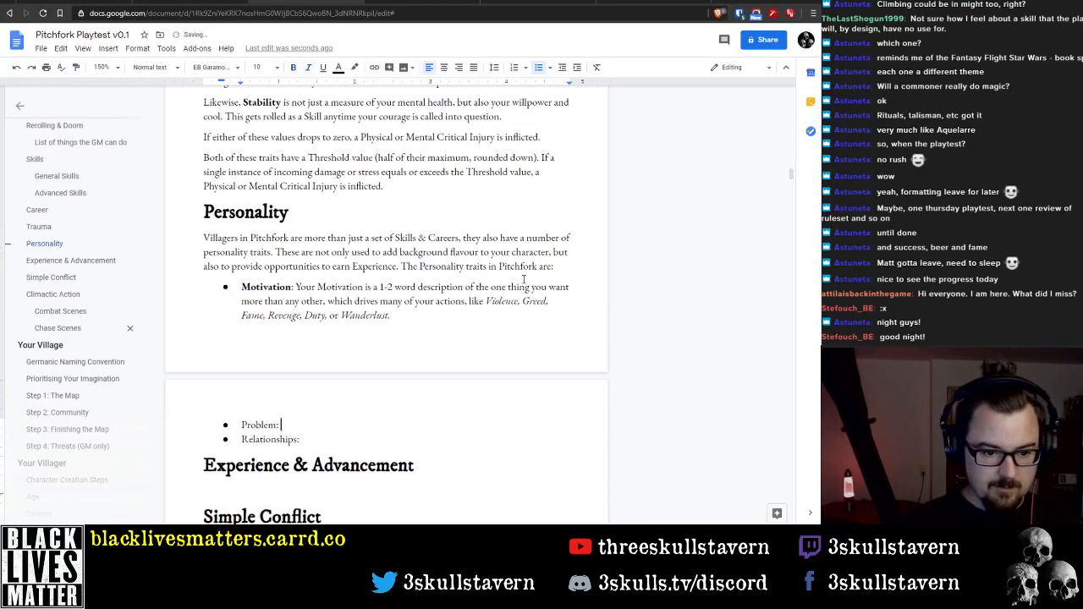
key(shift+End)
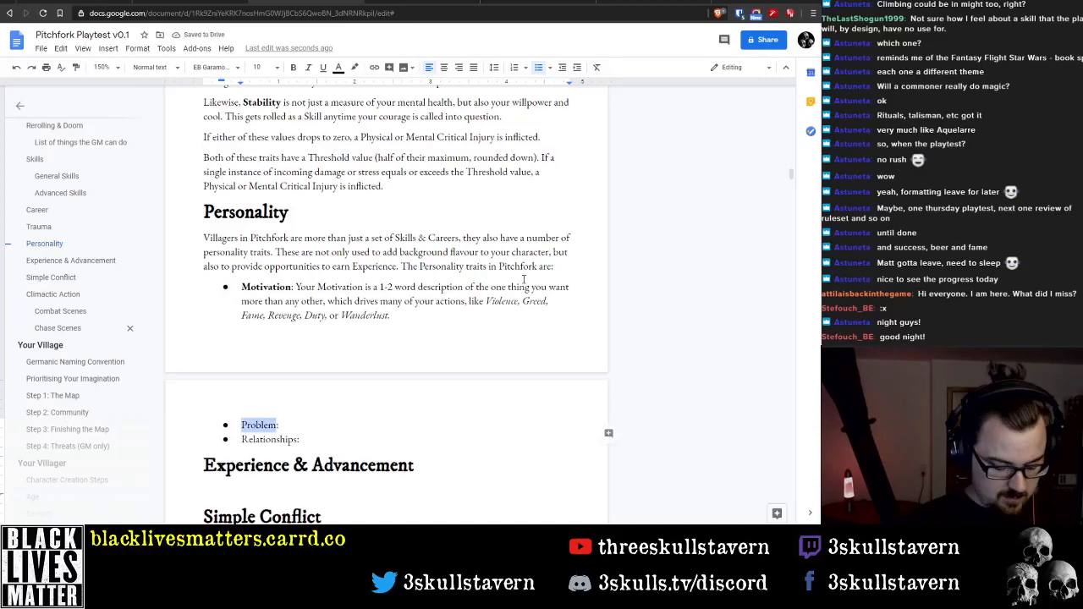
key(ctrl+b)
key(End)
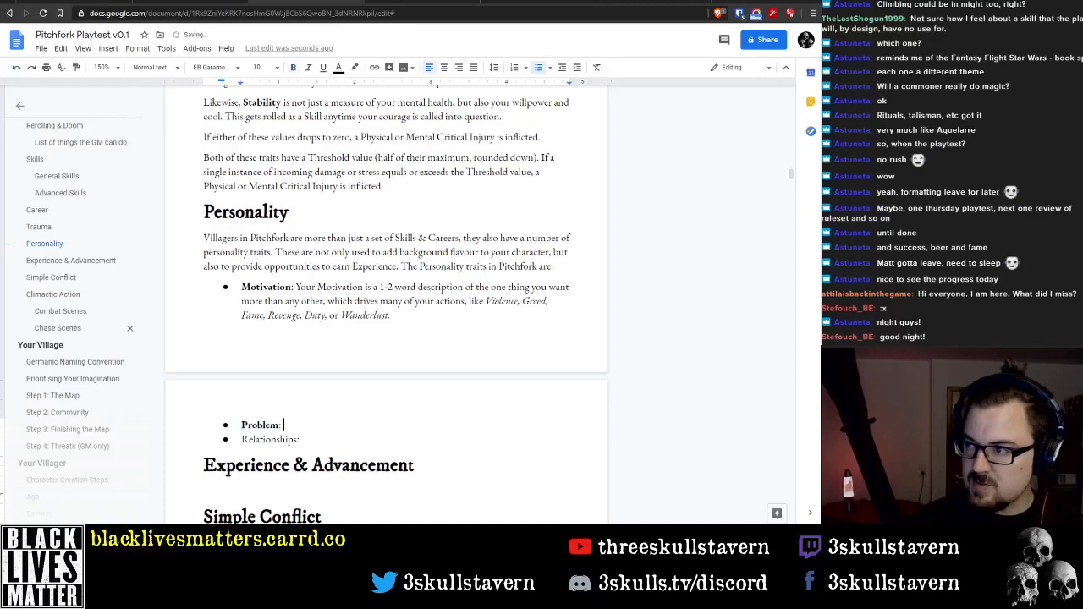
Switch to the YZM-1.0-A4-draft4 PDF in Adobe Acrobat Reader and move its window away from the document
key(alt+Tab)
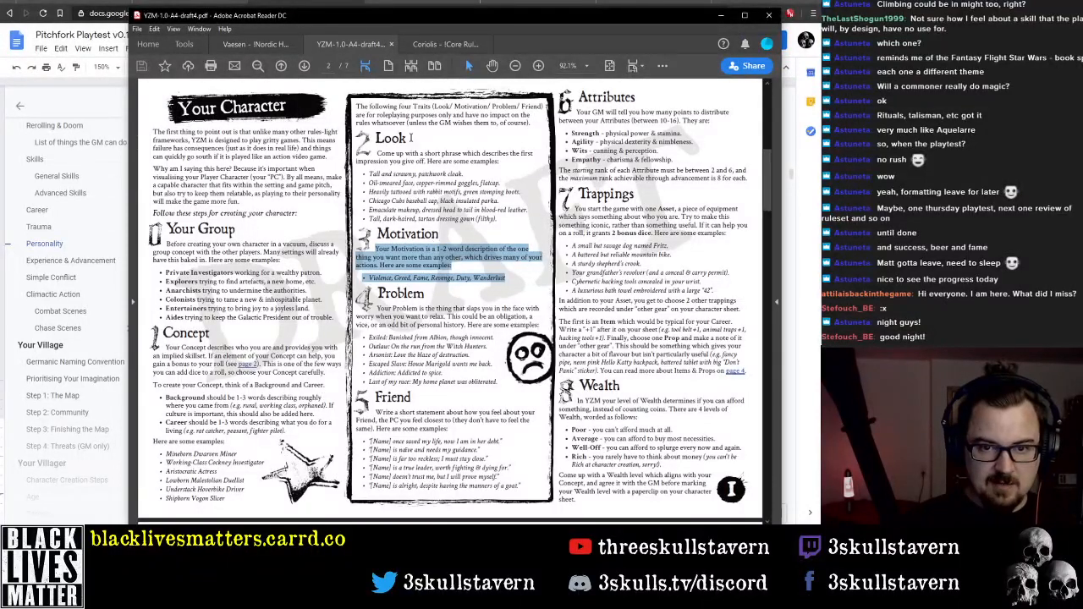
drag(459, 21, 1082, 14)
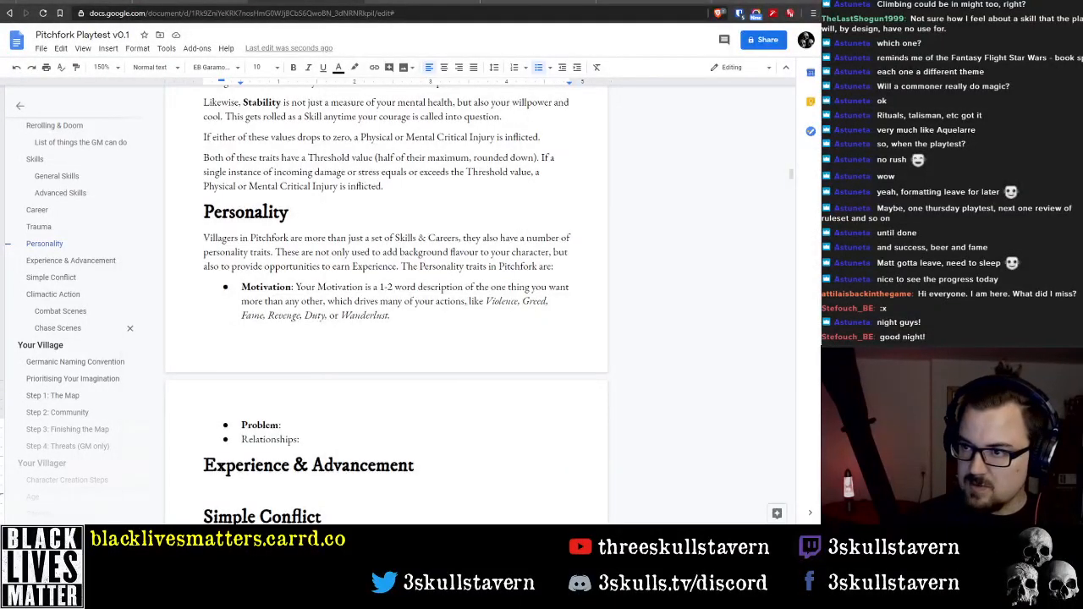
Fill in the Relationships bullet with "1 other PC, plus 1 NPC to Protect and 1 NPC that you hate."
click(317, 439)
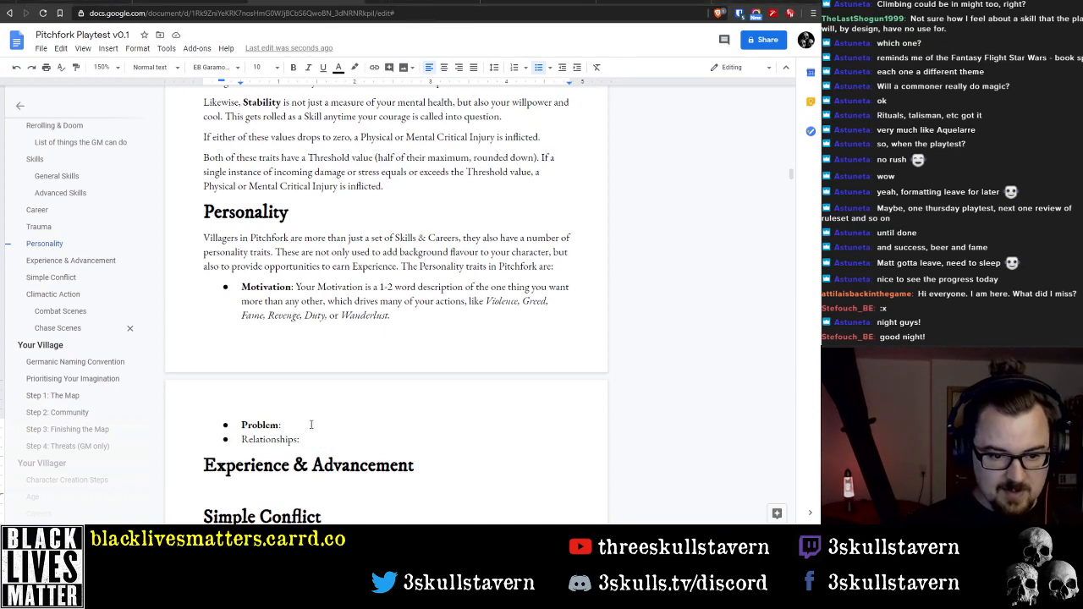
double_click(312, 425)
click(311, 428)
double_click(356, 445)
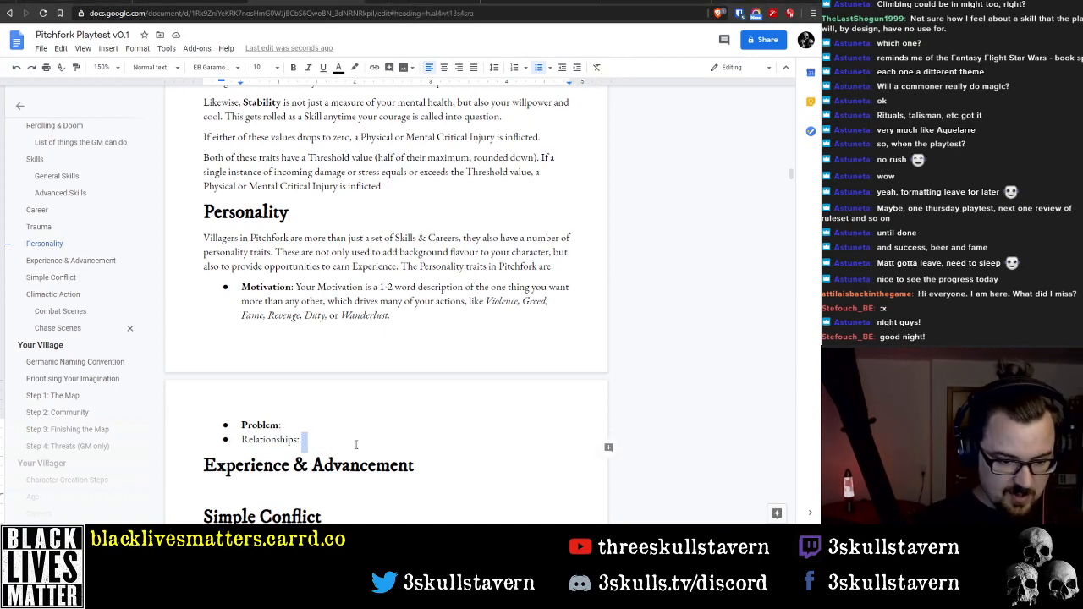
click(356, 444)
text(1 other )
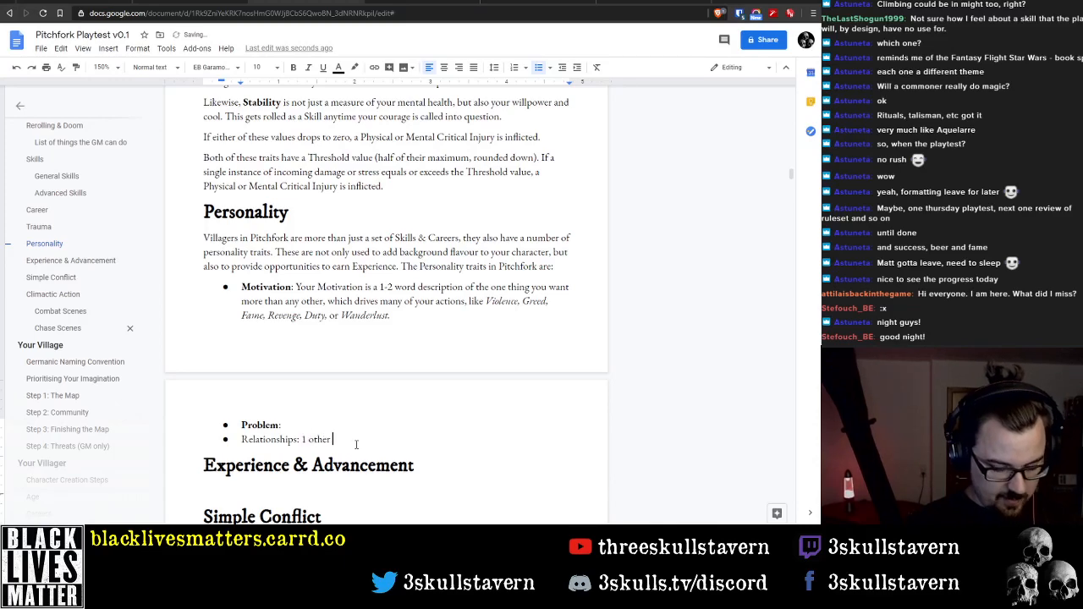
text(PC, plus)
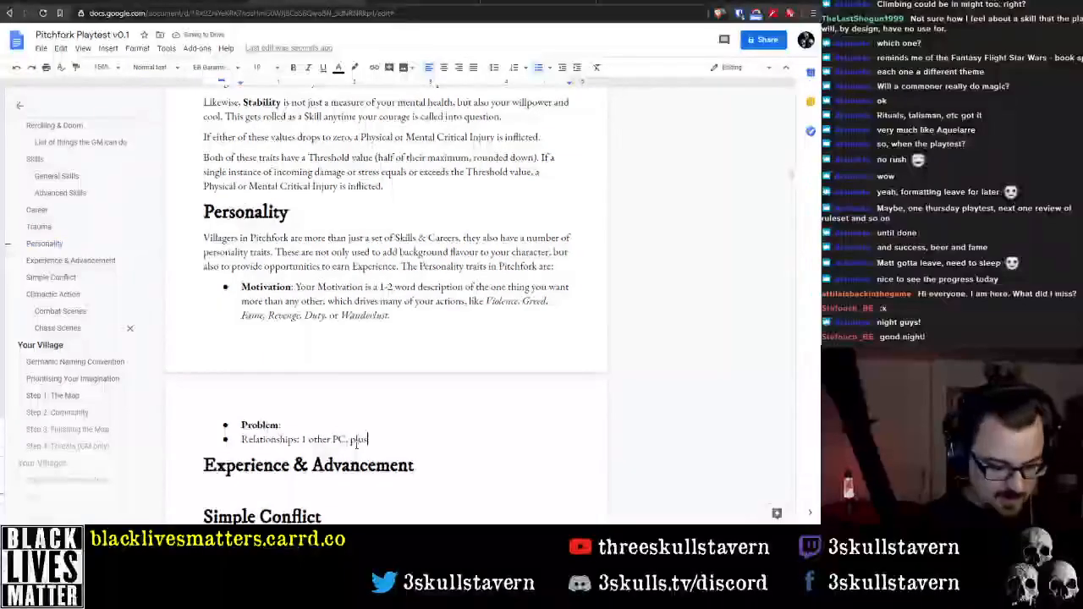
text( 1 NPC to P)
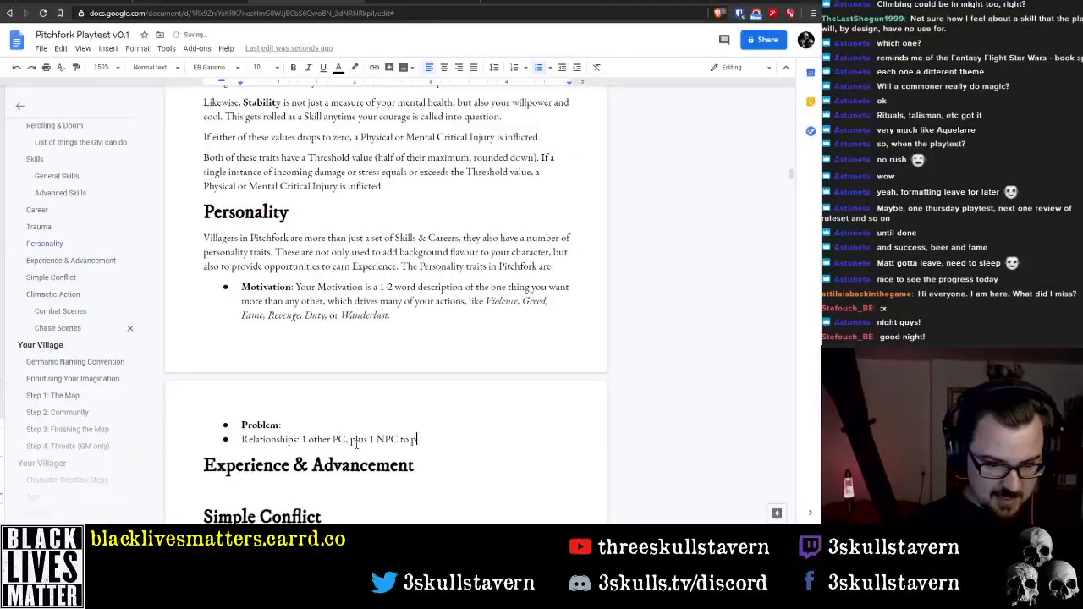
text(rotec)
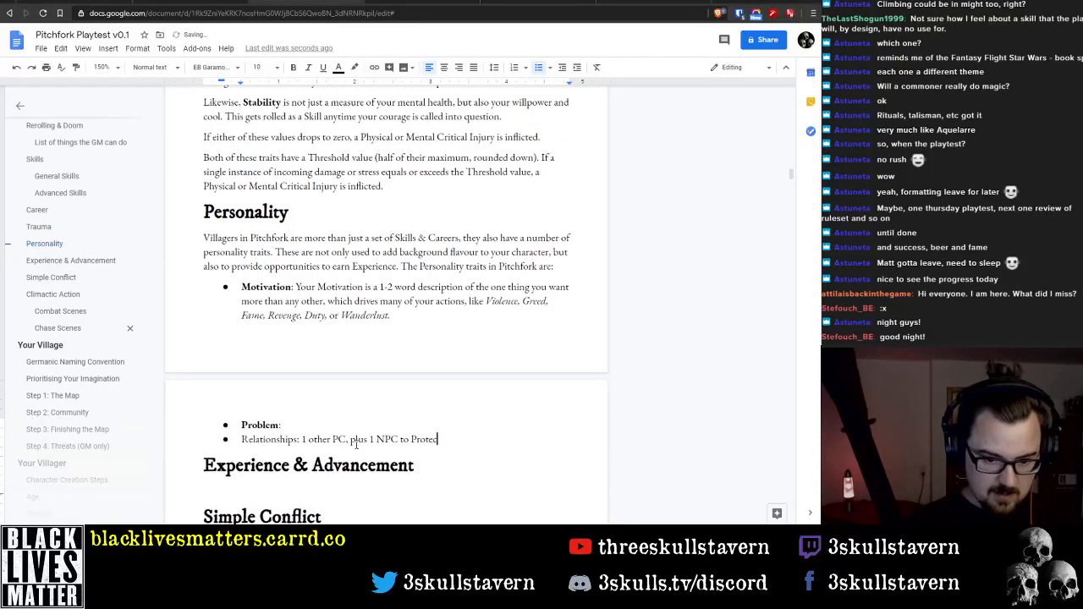
text(t and 1 NP)
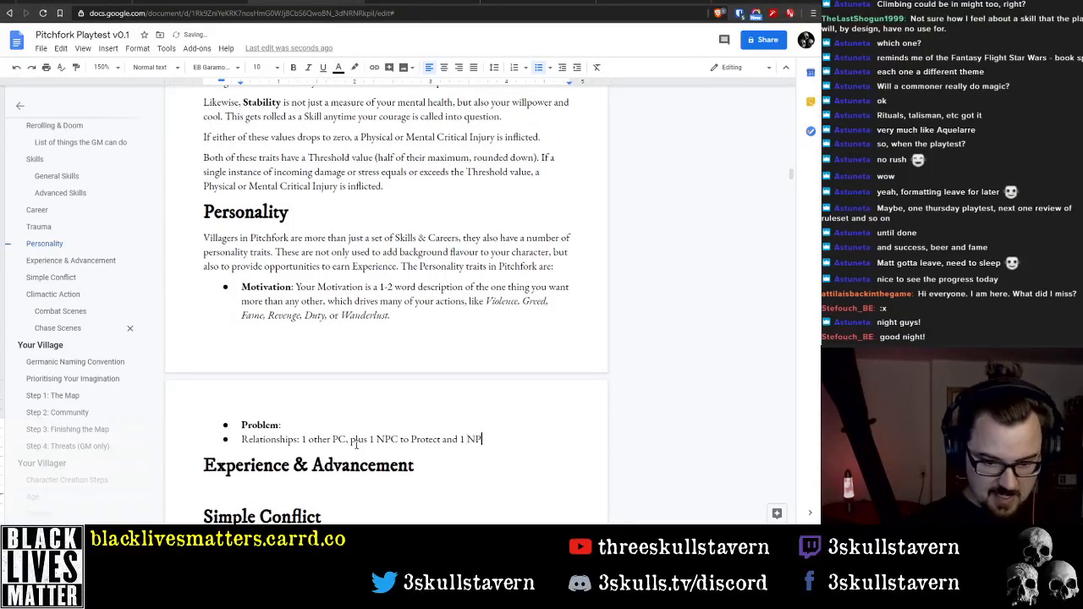
text(C that you hate.)
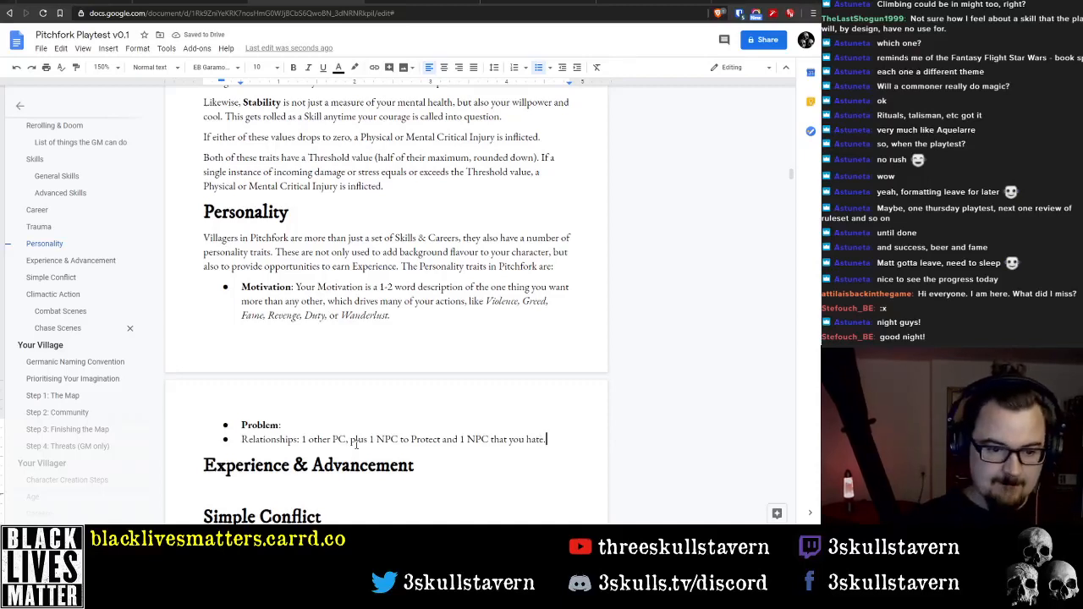
Paste the copied Problem description after "Problem:", join its broken lines into one bullet and delete the empty bullet below
key(Up)
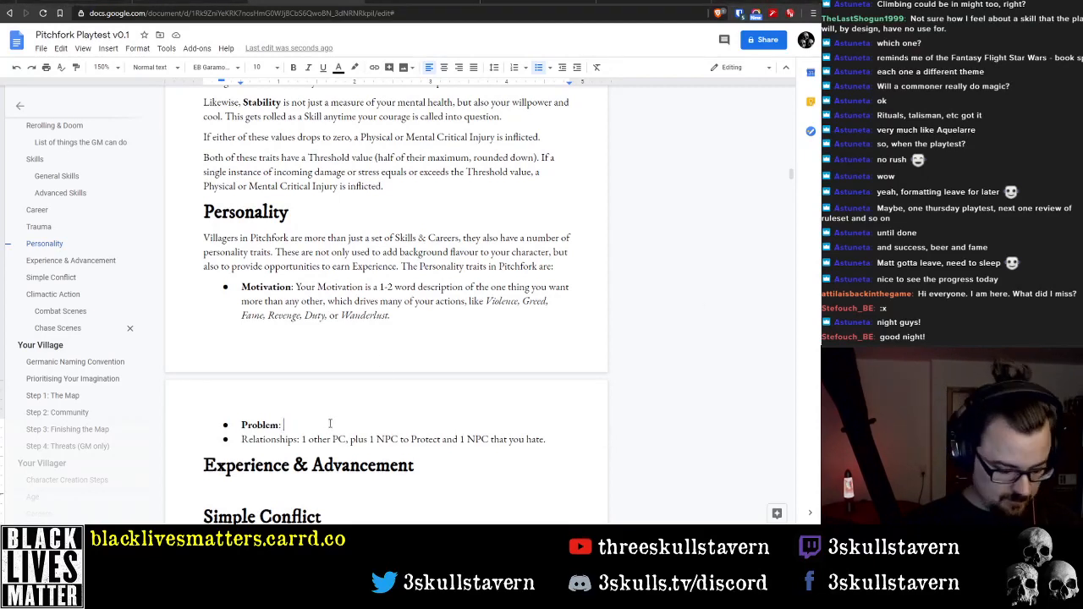
text(Your Problem is the thing that slaps you in the face with worry when you want to relax. This could be an obligation, a vice, or an odd bit of personal history. Here are some examples:)
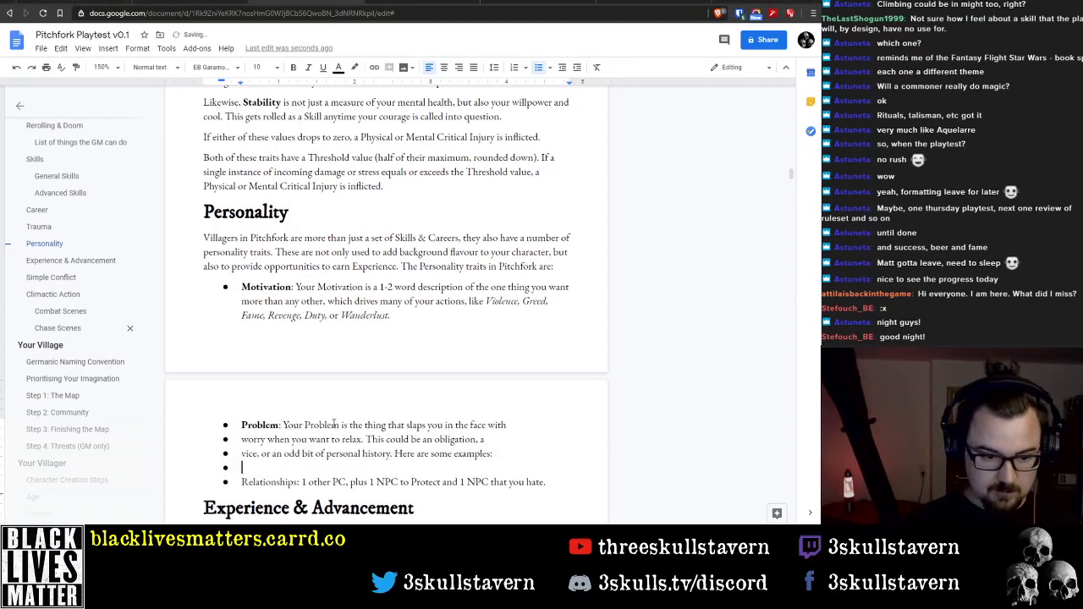
key(Up)
key(Up)
key(Up)
key(Down)
key(BackSpace)
key(Down)
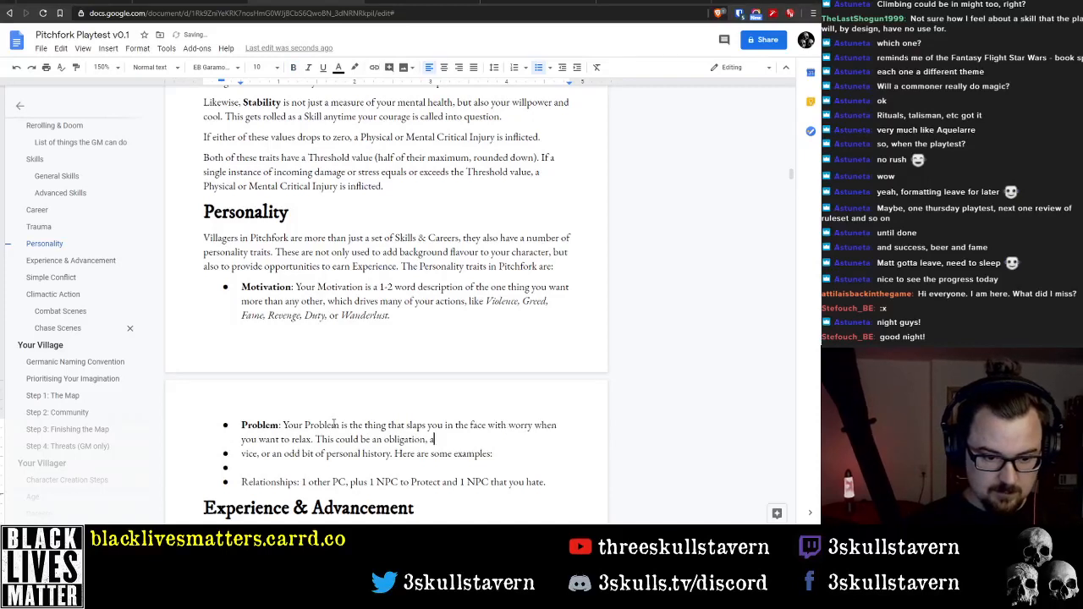
key(Delete)
key(Down)
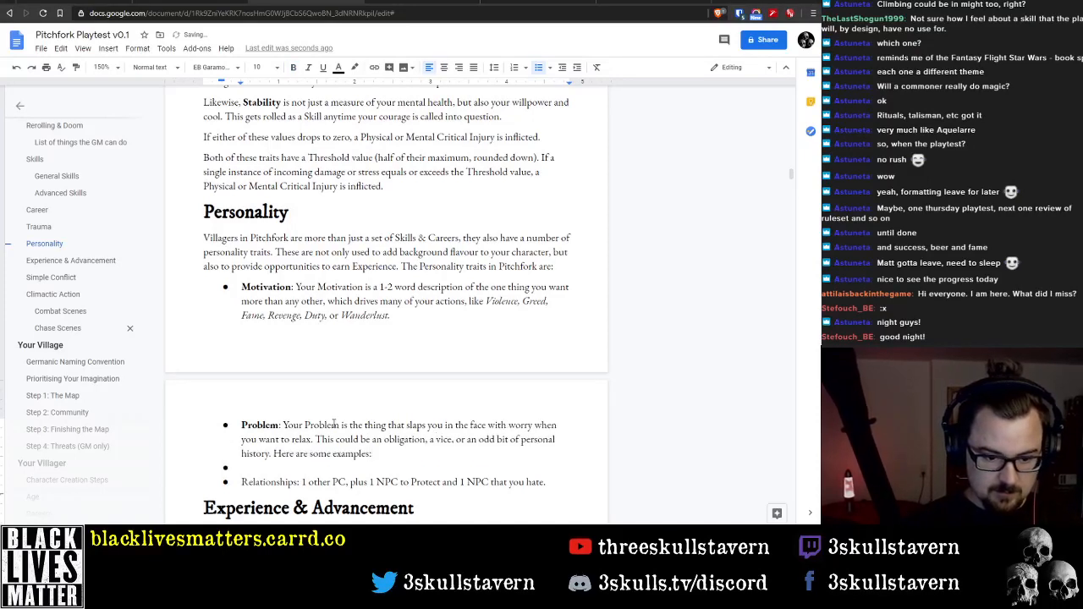
key(Delete)
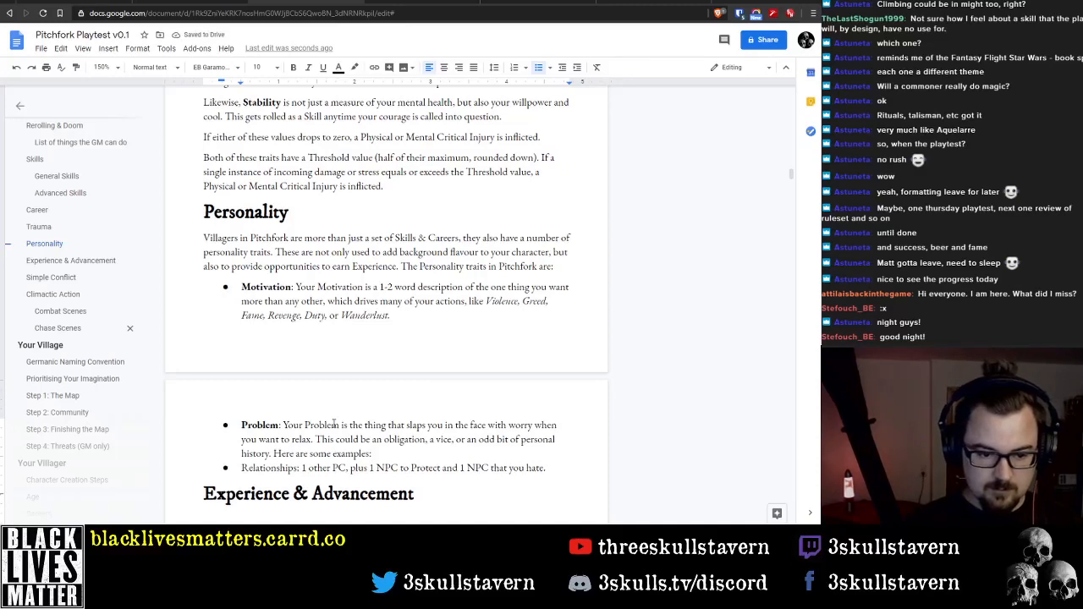
Paste the Problem examples, from Exiled to Last of my race, as sub-bullets and remove their stray bullet marks
key(Return)
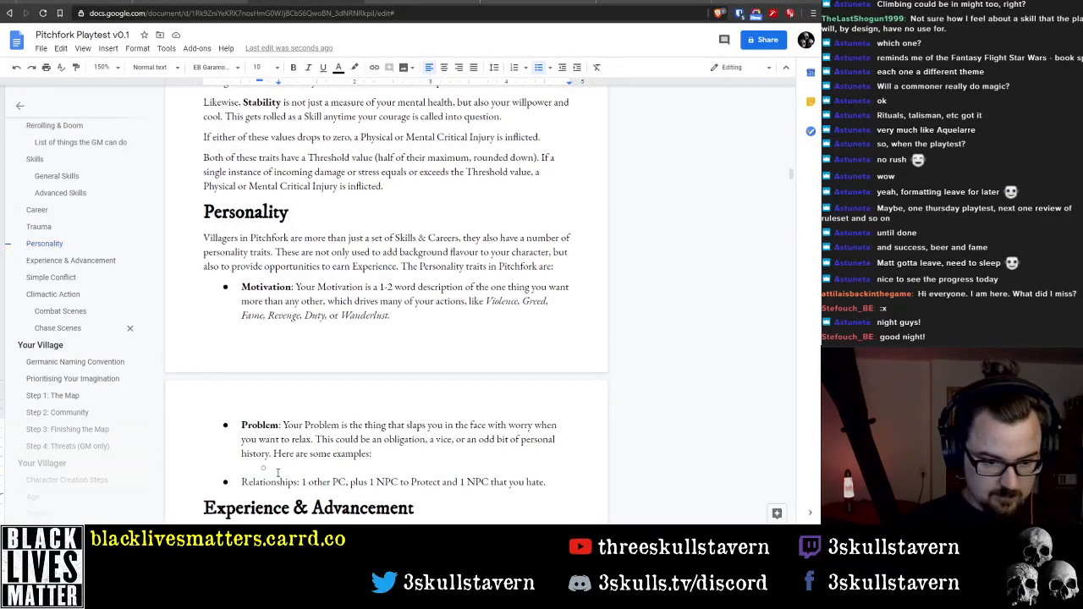
text(Exiled: Banished from Albion, though innocent. • Outlaw: On the run from the Witch Hunters. • Arsonist: Love the blaze of destruction. • Escaped Slave: House Marigold wants me back. • Addiction: Addicted to spice. • Last of my race: My home planet was obliterated.)
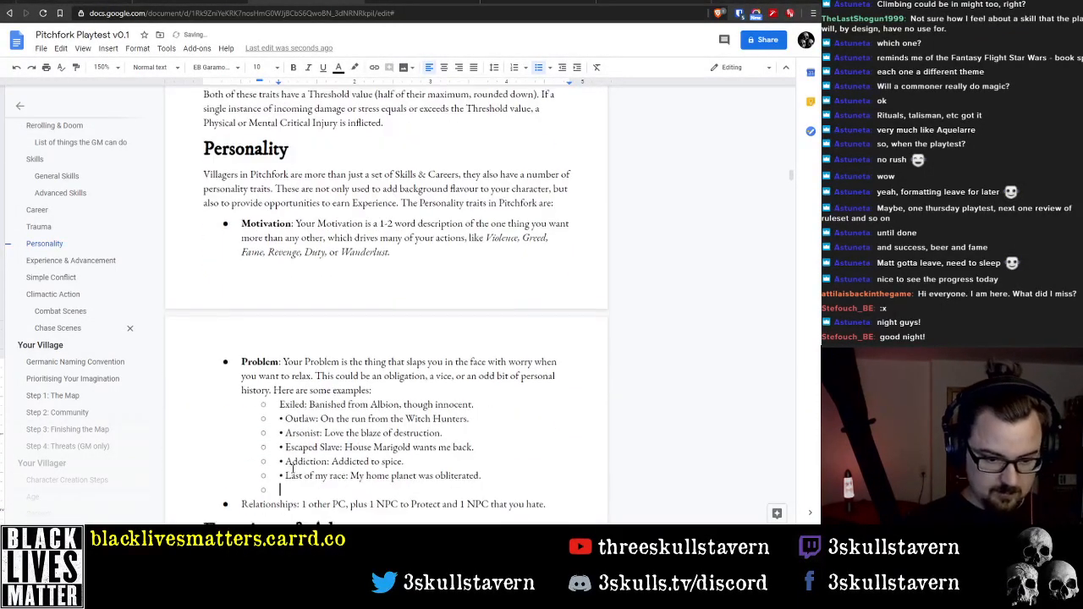
key(Up)
key(Up)
key(Up)
key(Up)
key(Up)
key(Delete)
key(Delete)
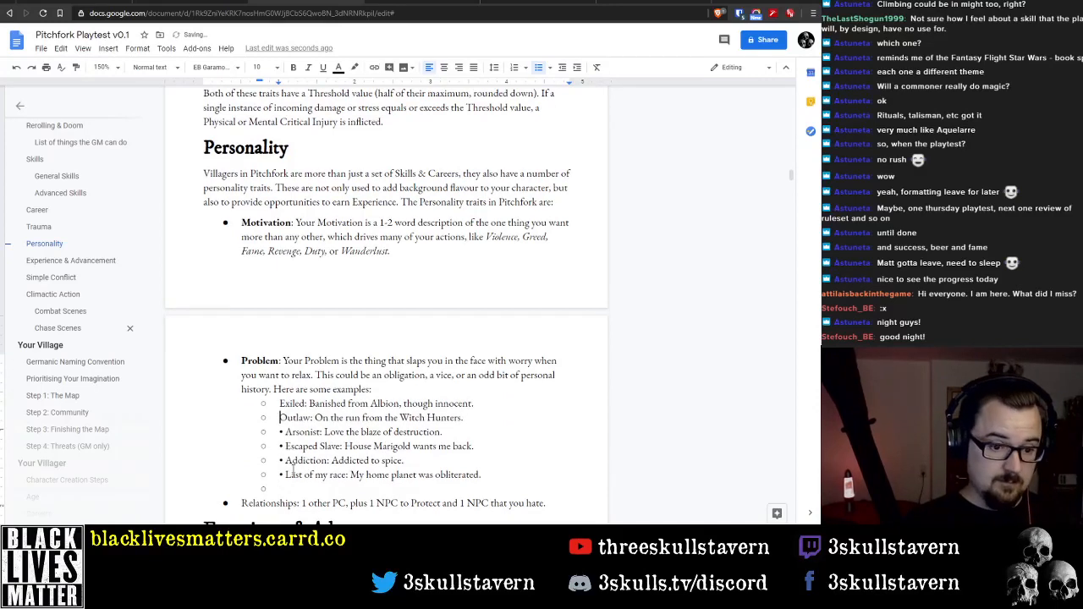
key(Down)
key(Delete)
key(Delete)
key(Down)
key(Delete)
key(Delete)
key(Down)
key(Delete)
key(Delete)
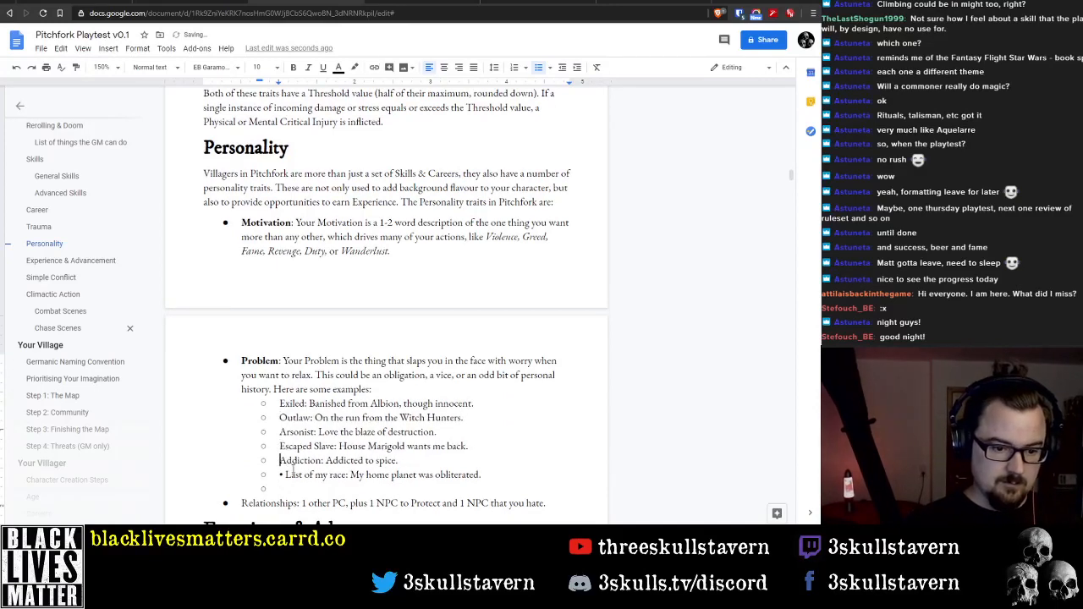
key(Down)
key(Delete)
key(Delete)
Delete the empty sub-bullet after the Problem examples and bold the "Relationships" label
key(Down)
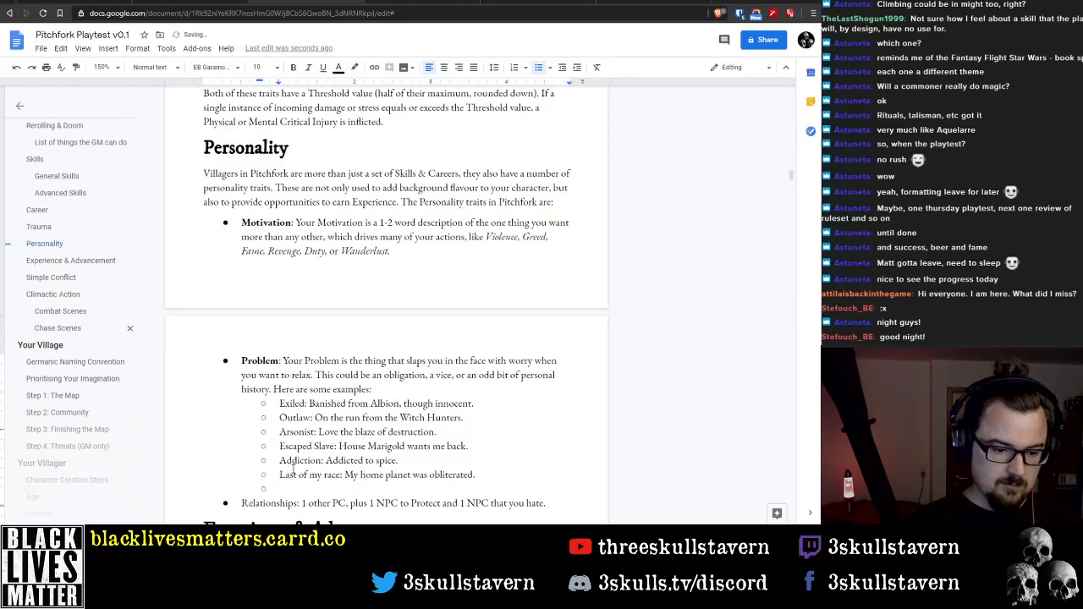
key(Delete)
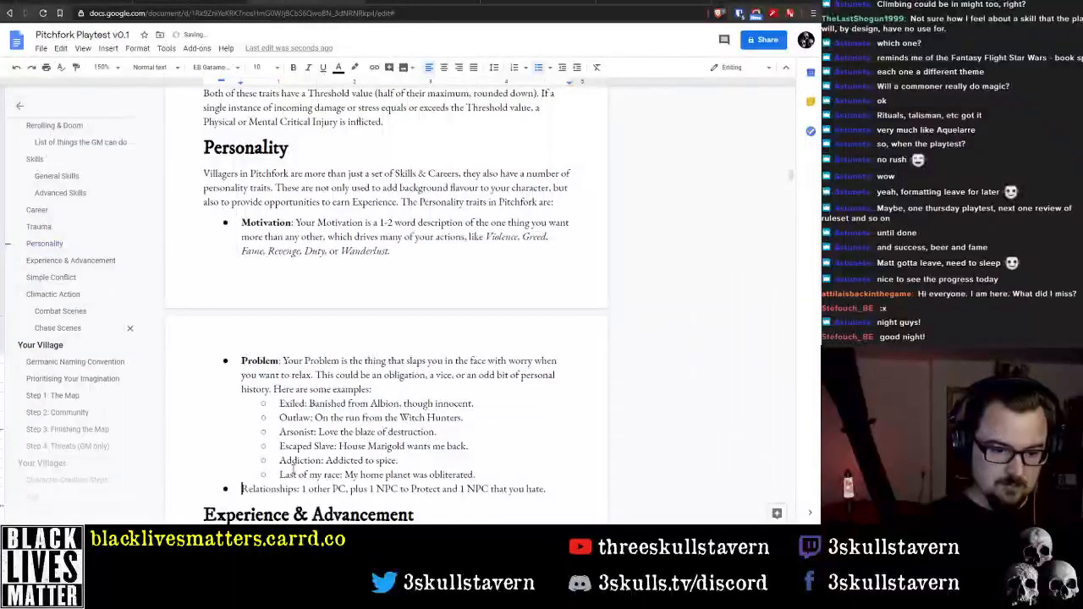
key(ctrl+shift+Right)
key(ctrl+b)
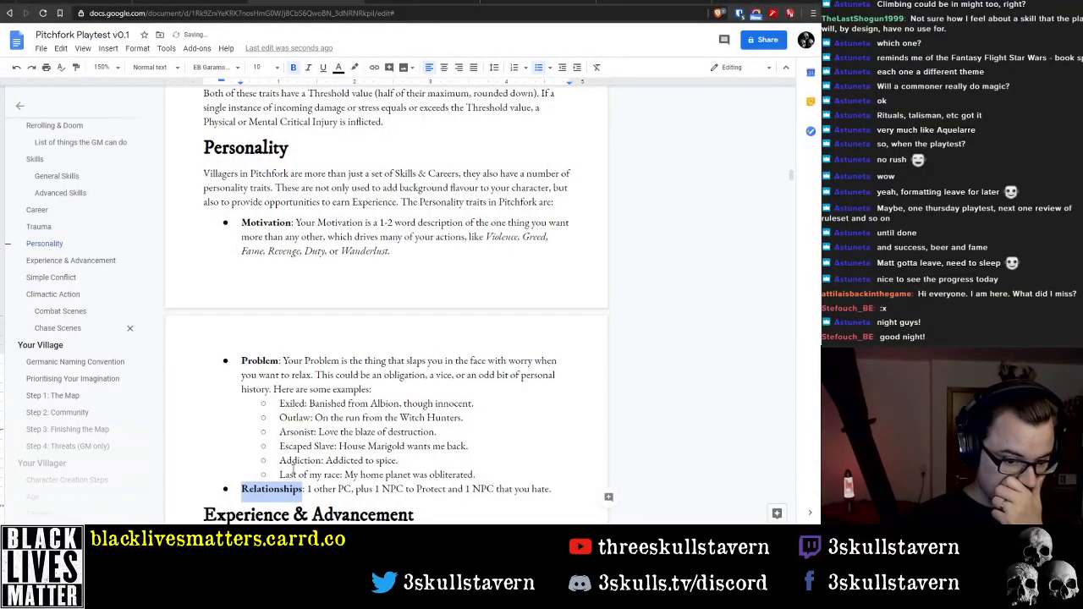
Replace "Your Problem" with "This" at the start of the Problem description
key(Up)
key(Up)
key(Up)
key(Up)
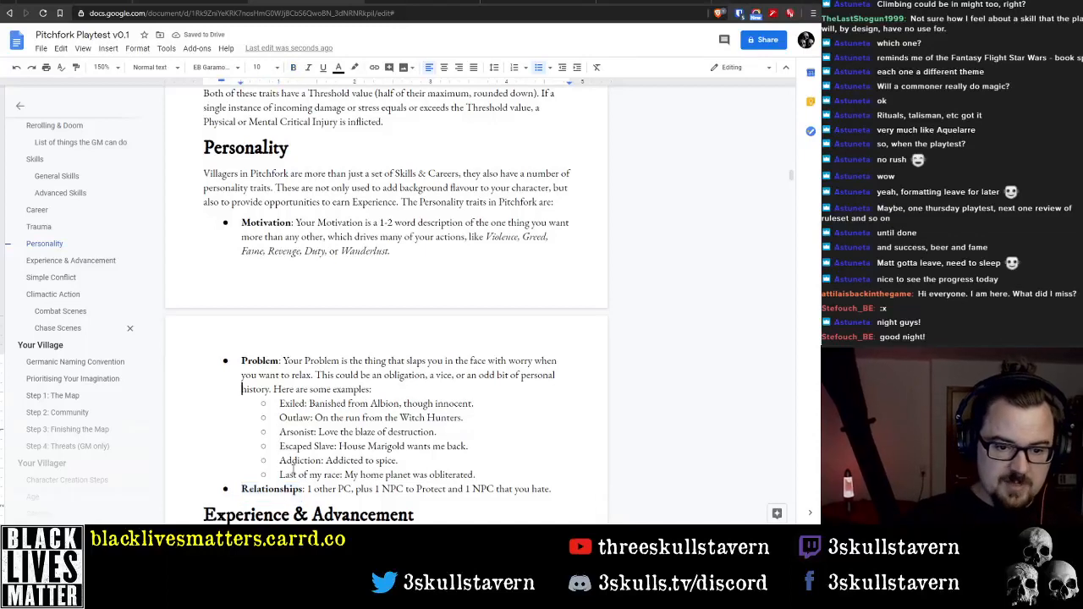
key(Up)
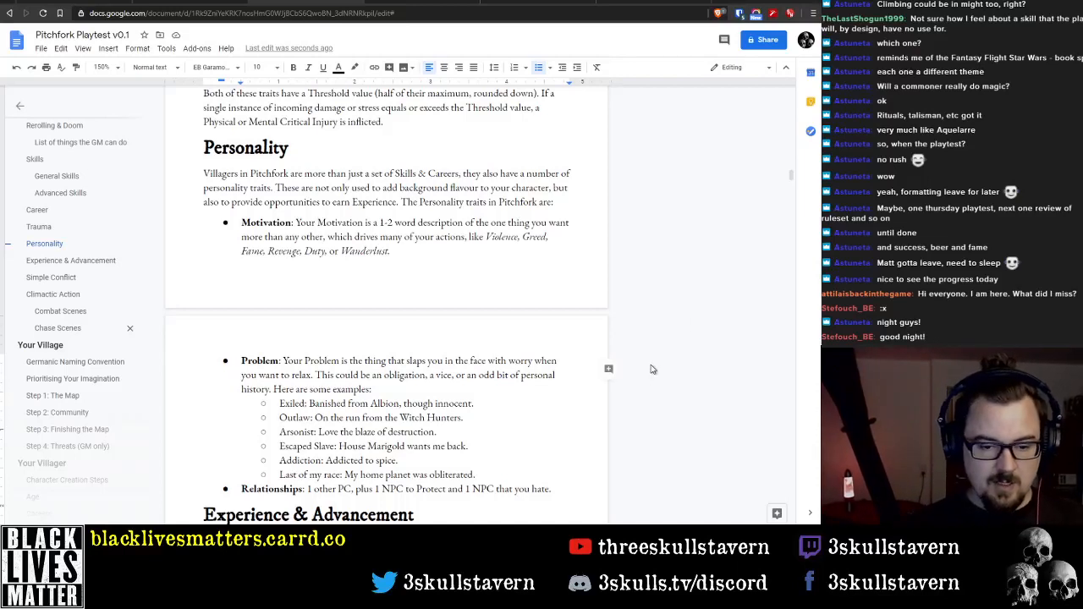
key(Up)
key(Up)
key(Down)
key(ctrl+Right)
key(ctrl+Right)
key(ctrl+Right)
key(ctrl+Right)
key(ctrl+Right)
key(ctrl+Right)
key(ctrl+Right)
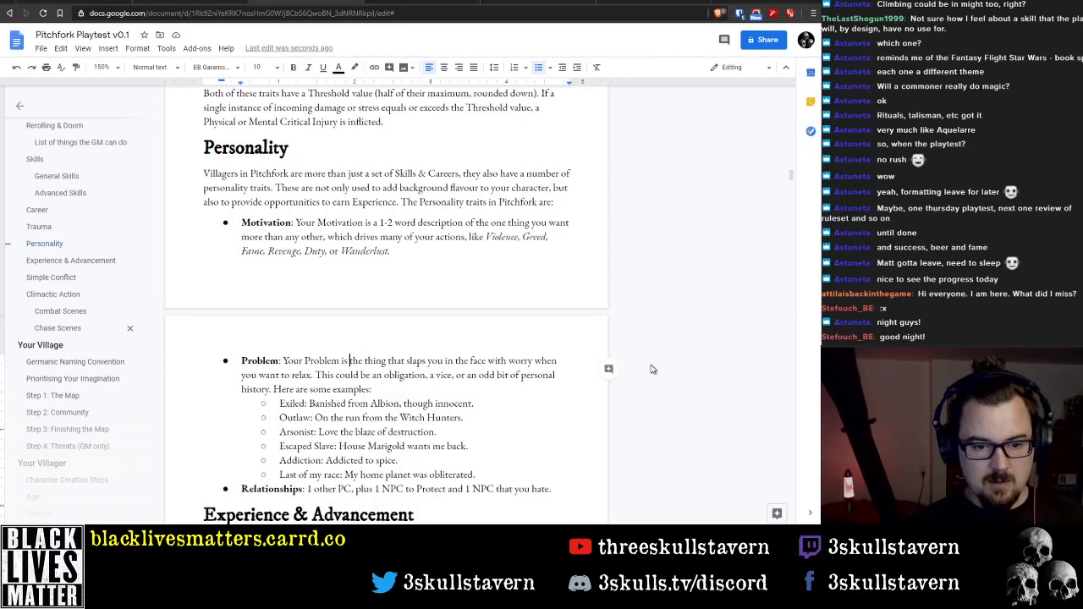
key(ctrl+Left)
key(ctrl+shift+Right)
key(ctrl+shift+Right)
text(This)
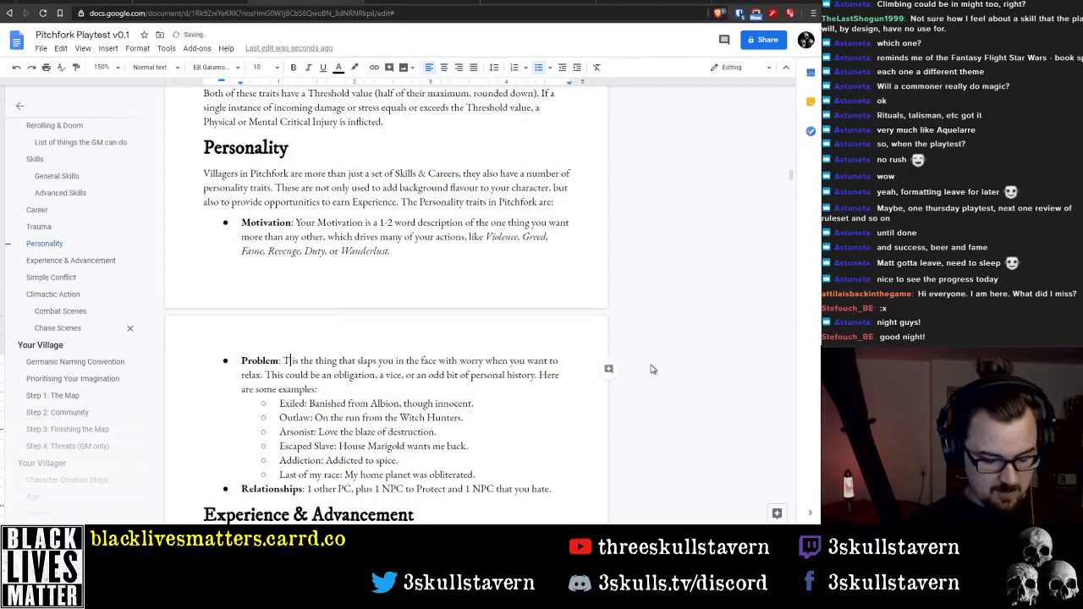
key(ctrl+Right)
key(ctrl+Right)
key(ctrl+Right)
key(ctrl+Right)
key(ctrl+Right)
key(ctrl+Right)
key(ctrl+Right)
key(ctrl+Right)
key(ctrl+Right)
key(ctrl+Right)
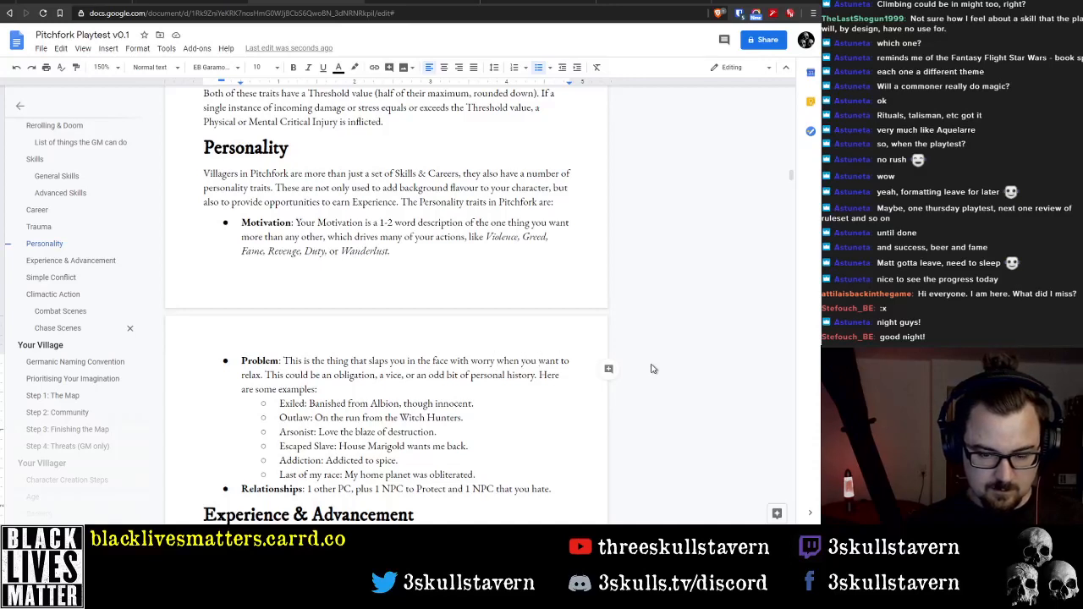
Delete "when you want to relax" from the first sentence of the Problem description
key(ctrl+shift+Right)
key(ctrl+shift+Right)
key(ctrl+shift+Right)
key(ctrl+shift+Right)
key(ctrl+shift+Right)
key(BackSpace)
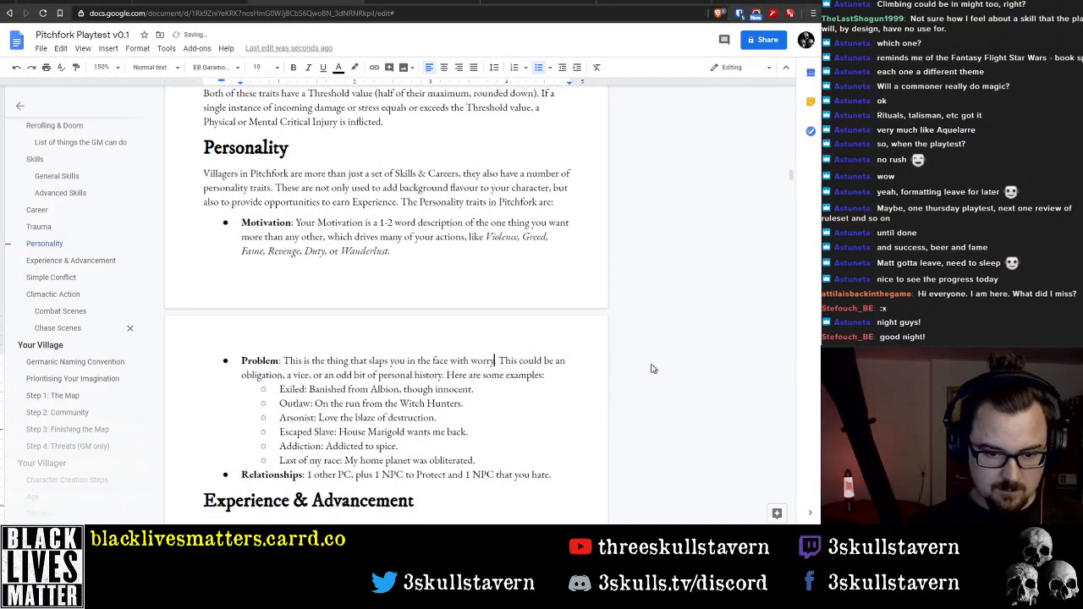
key(ctrl+Left)
key(ctrl+Left)
key(ctrl+Left)
key(ctrl+Left)
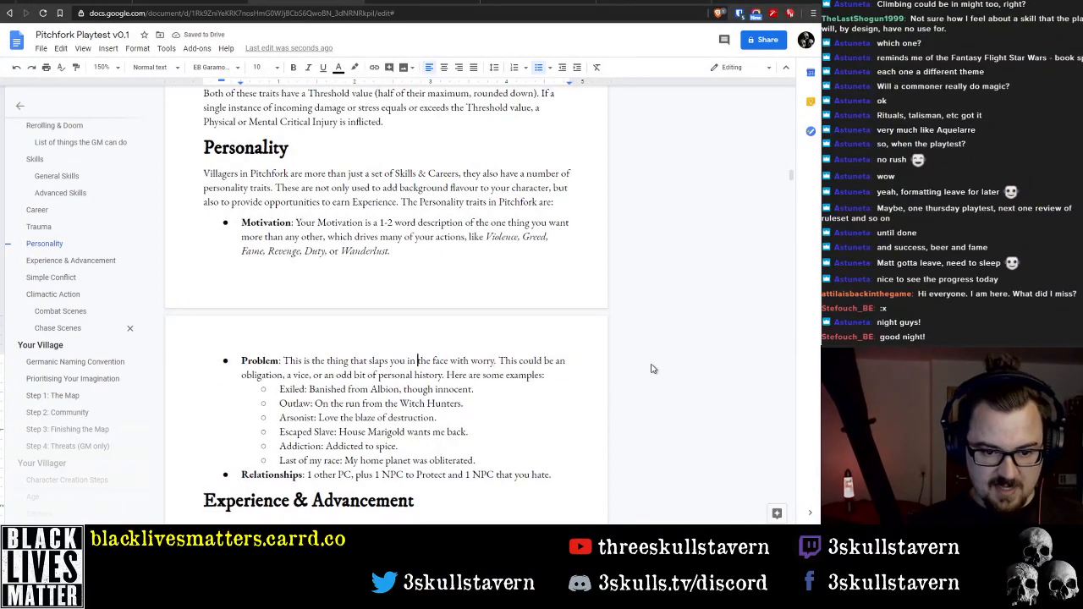
key(ctrl+Right)
key(ctrl+Right)
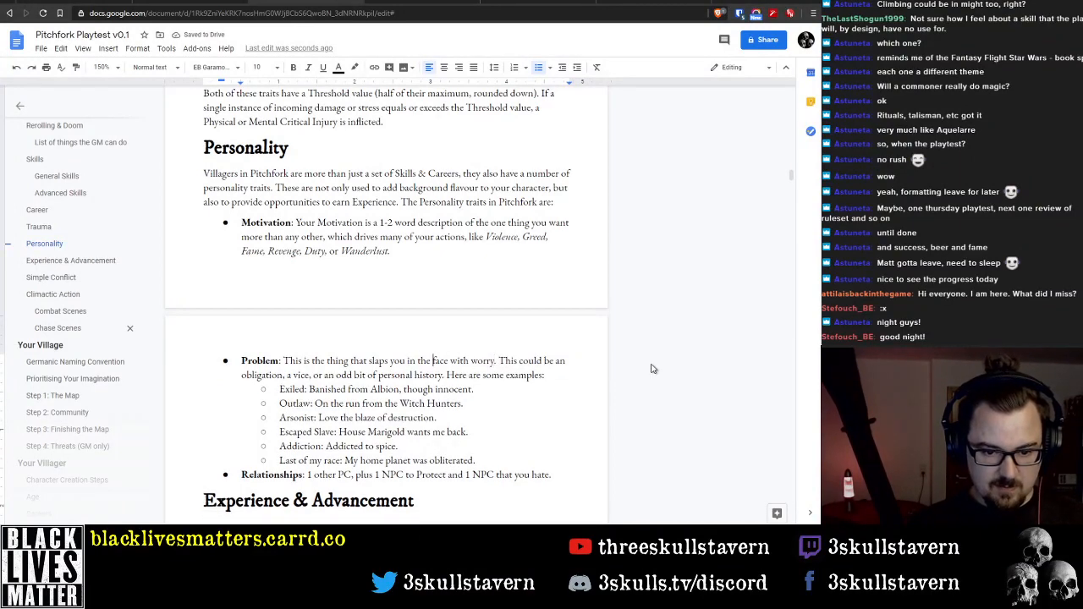
key(ctrl+Left)
key(ctrl+Left)
key(ctrl+Left)
key(ctrl+Left)
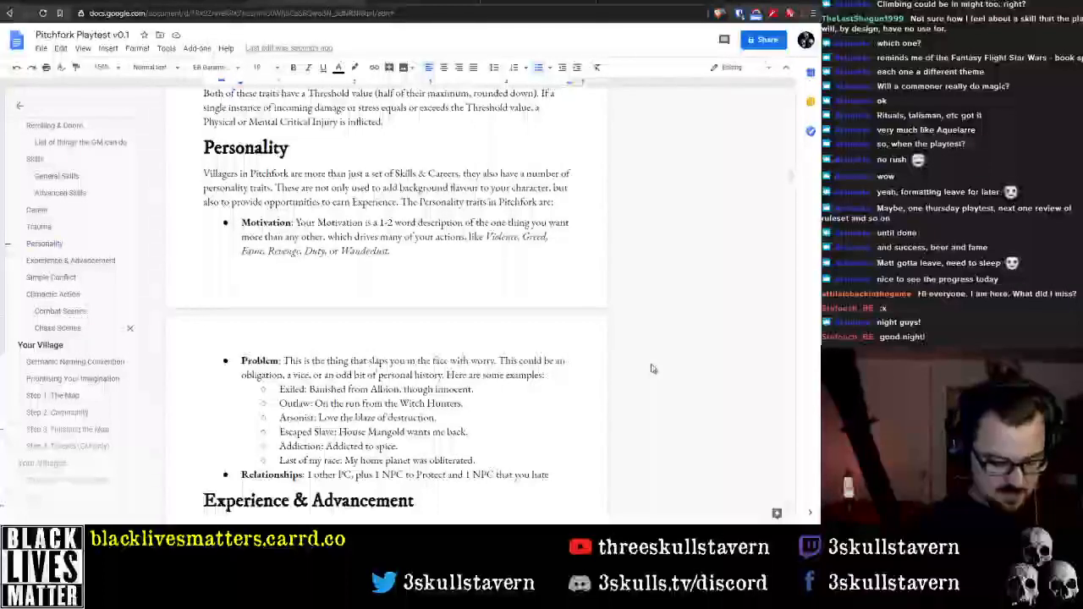
key(ctrl+Right)
key(ctrl+Right)
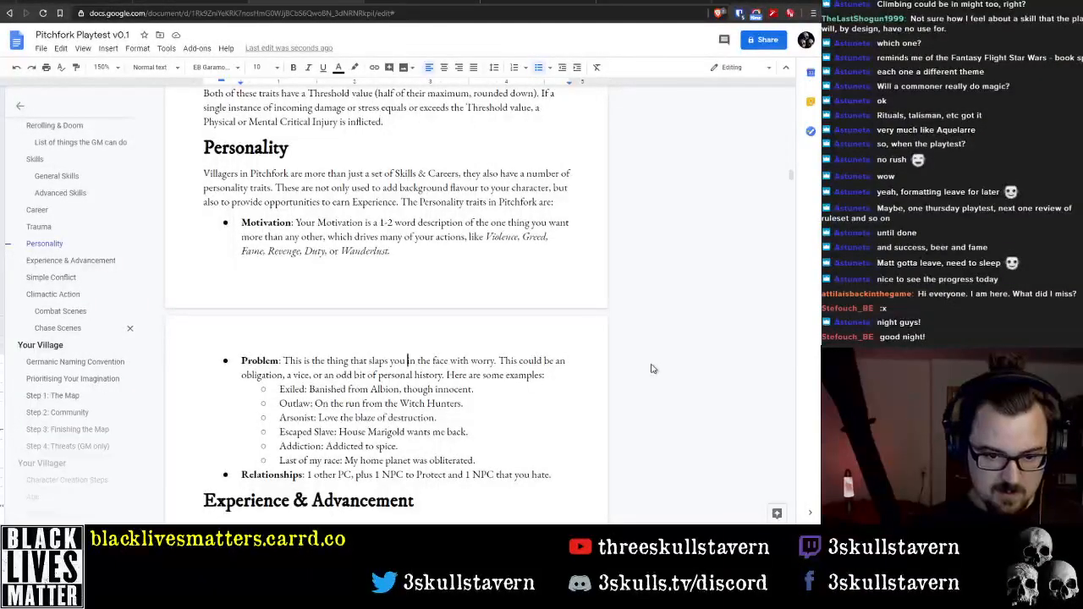
key(ctrl+Right)
key(ctrl+Right)
key(ctrl+Right)
key(ctrl+Right)
key(ctrl+Right)
key(ctrl+Right)
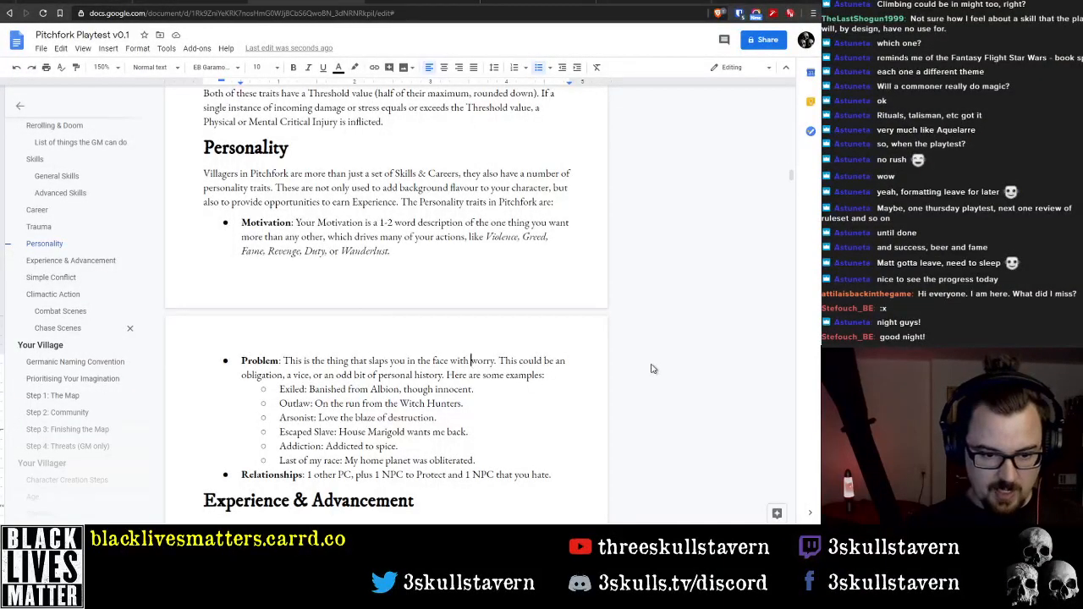
Replace "the thing" with "something" in the first sentence of the Problem description
key(ctrl+Left)
key(ctrl+Left)
key(ctrl+Left)
key(ctrl+Left)
key(ctrl+Left)
key(ctrl+Left)
key(ctrl+shift+Left)
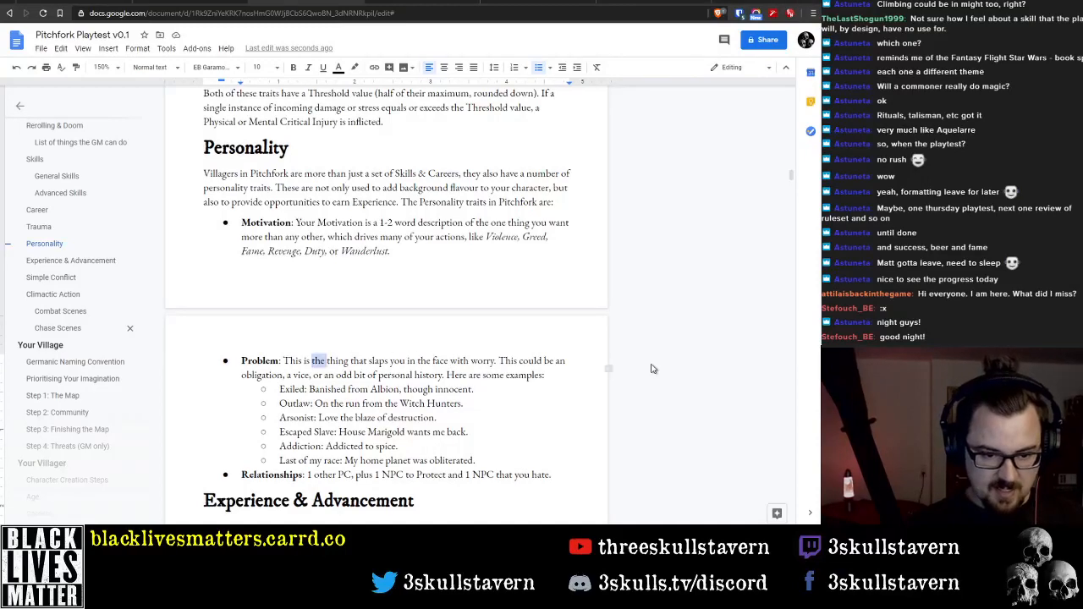
text(some)
key(ctrl+Right)
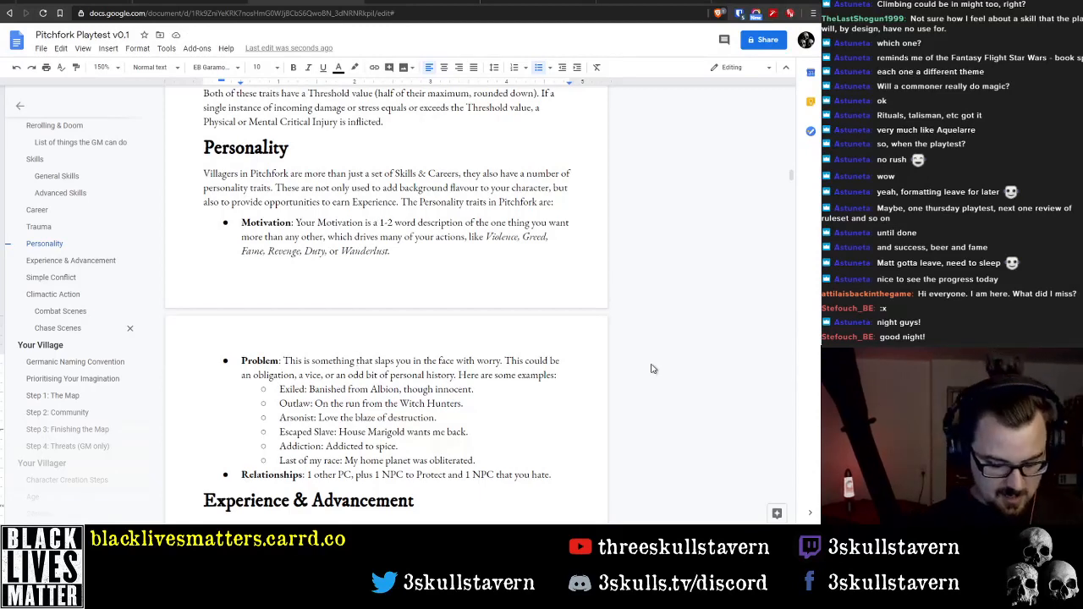
text(in your lige)
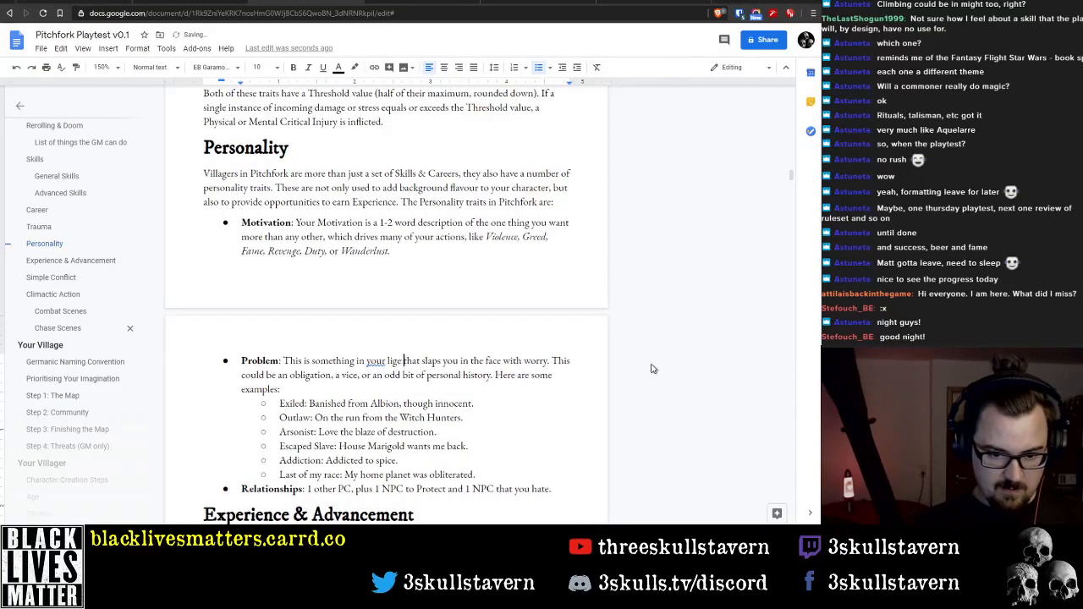
key(BackSpace)
key(BackSpace)
key(BackSpace)
key(BackSpace)
key(BackSpace)
key(BackSpace)
key(BackSpace)
key(BackSpace)
key(BackSpace)
key(BackSpace)
key(BackSpace)
key(BackSpace)
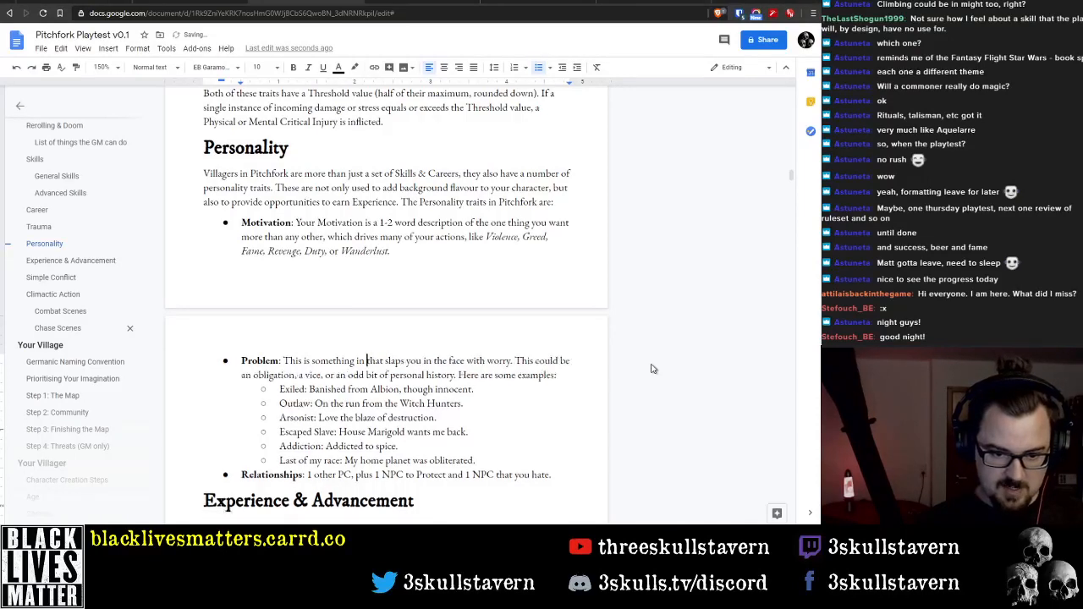
Try adding "or inconvenience" after "worry" in the Problem description, then remove the addition
key(ctrl+Right)
key(ctrl+Right)
key(ctrl+Right)
key(ctrl+Right)
key(ctrl+Right)
key(ctrl+Right)
key(ctrl+Right)
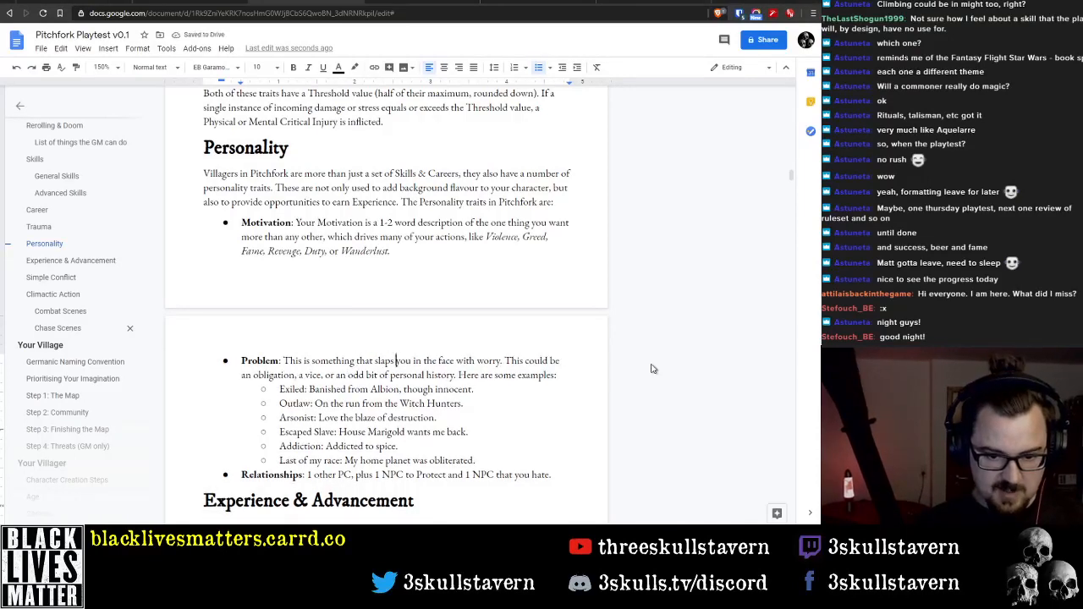
text(.)
key(ctrl+Right)
key(ctrl+Right)
key(ctrl+Right)
key(ctrl+Right)
key(ctrl+Right)
key(ctrl+Right)
key(ctrl+Right)
key(ctrl+Right)
key(ctrl+Right)
key(ctrl+Right)
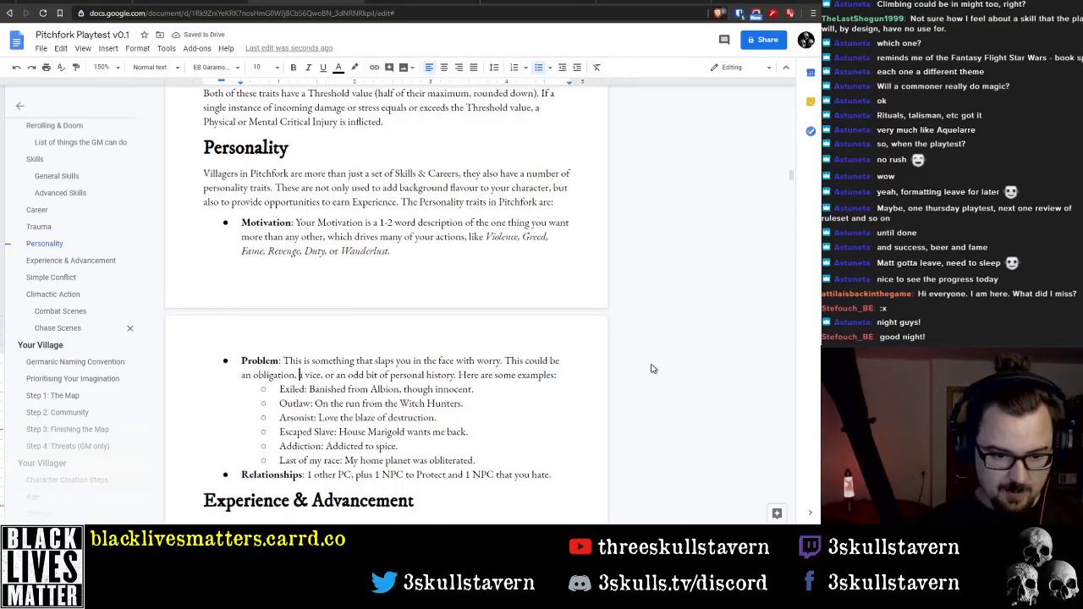
key(ctrl+Right)
key(ctrl+Right)
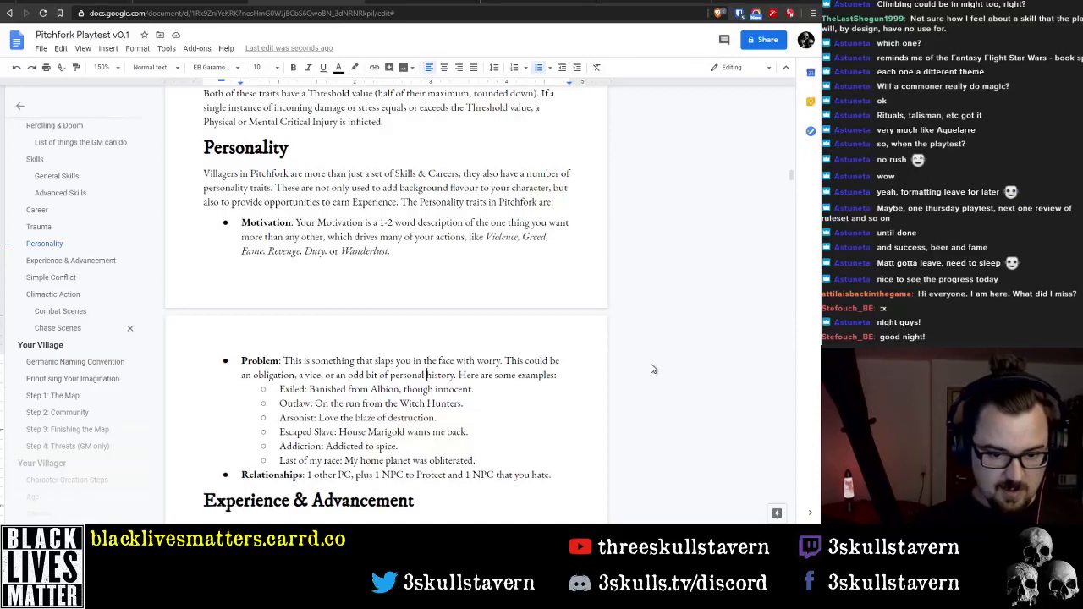
key(ctrl+Right)
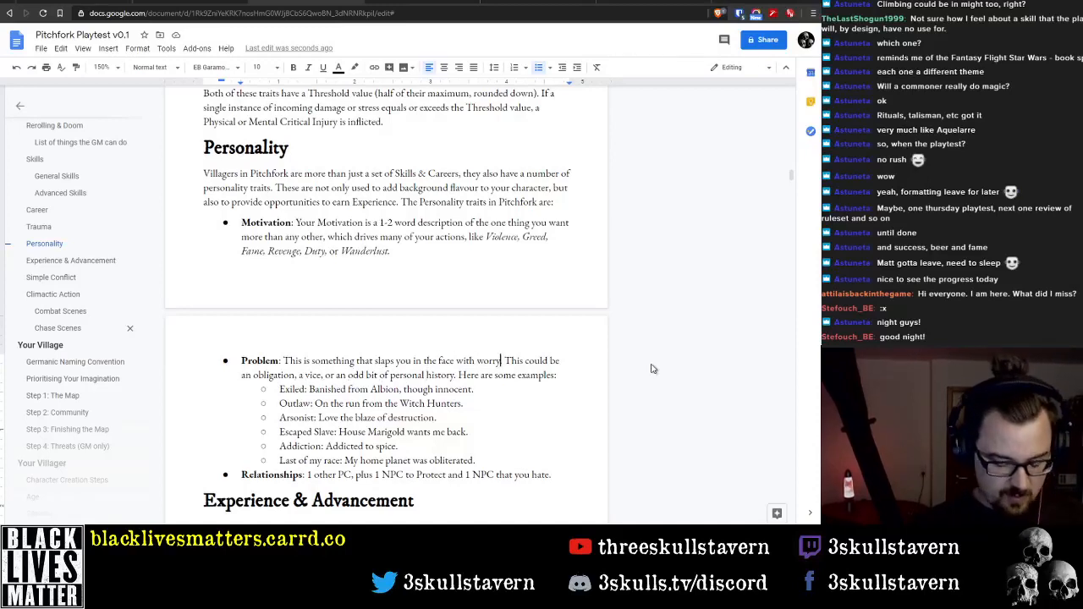
key(BackSpace)
text(or)
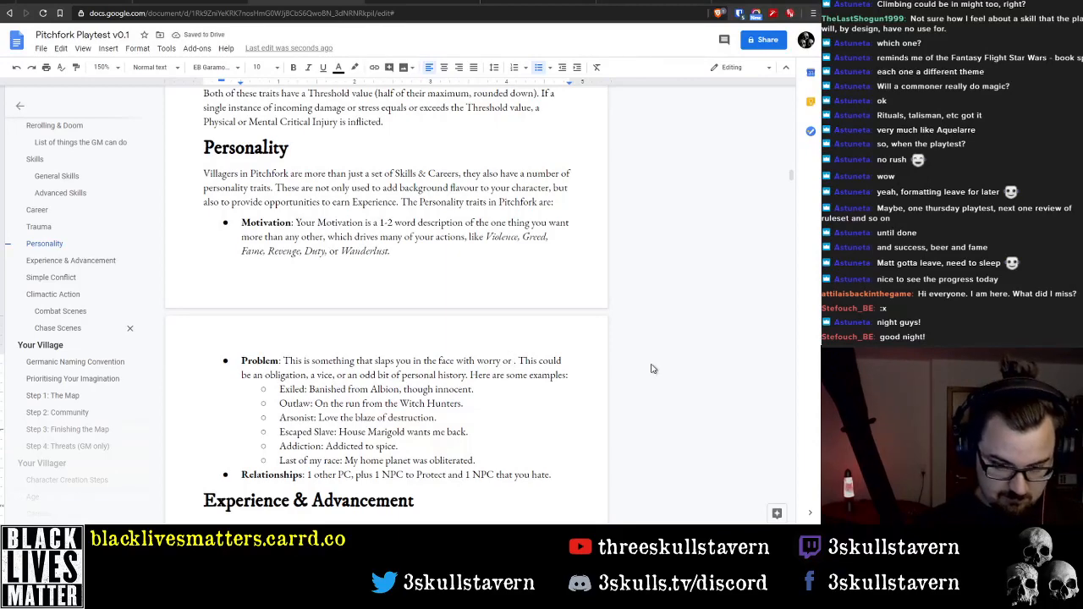
text( inconveni)
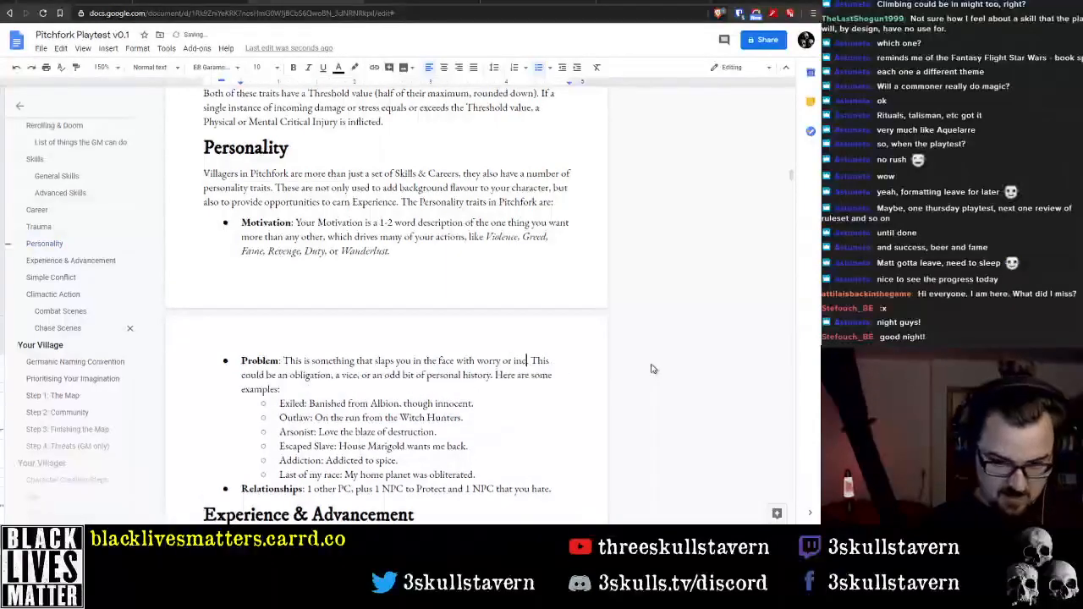
text(ence. This could be an obligation, a vice, or an odd bit of personal)
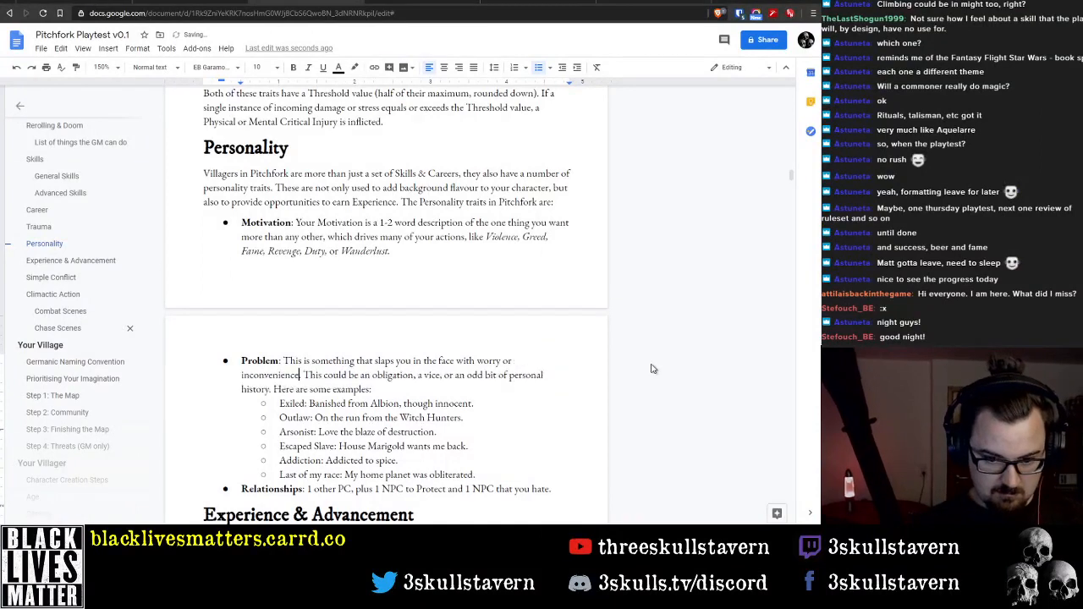
key(ctrl+shift+Left)
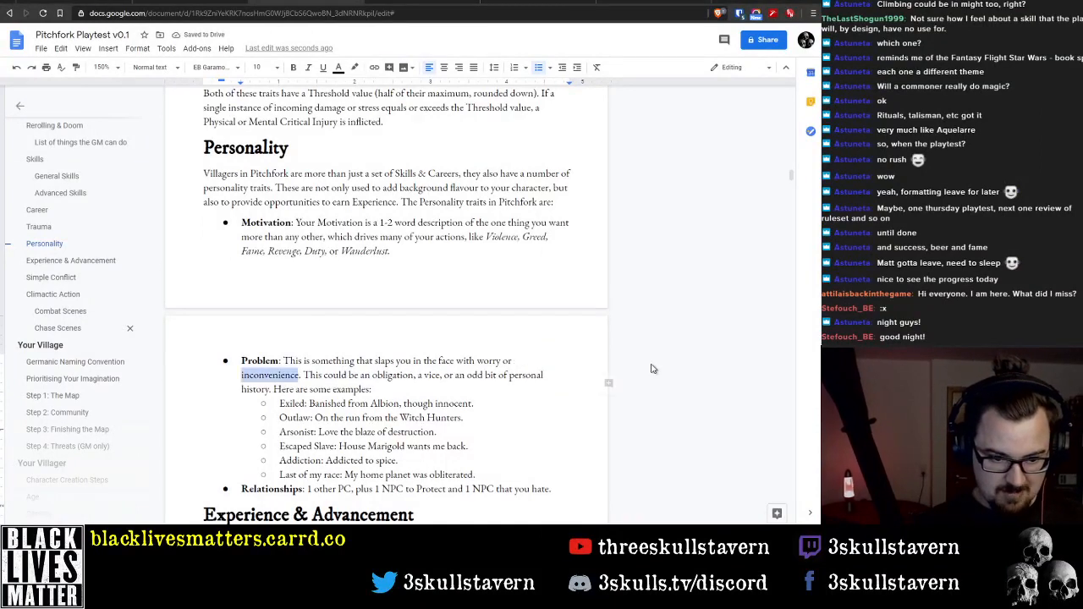
key(BackSpace)
key(BackSpace)
key(BackSpace)
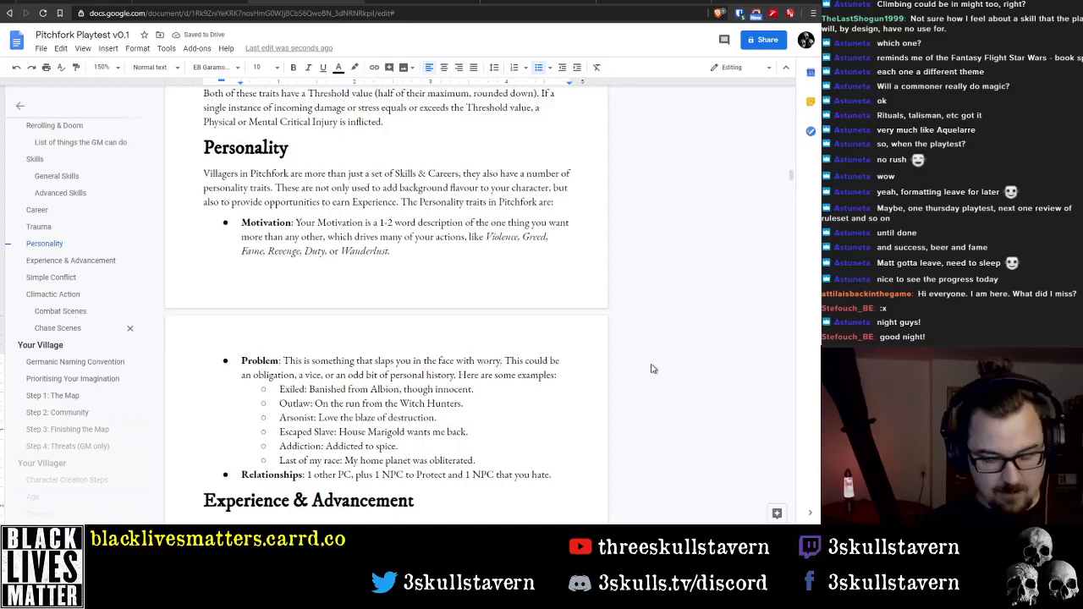
Add "or" after "worry" and replace "that" with "which either" in the first sentence of the Problem description
text(or)
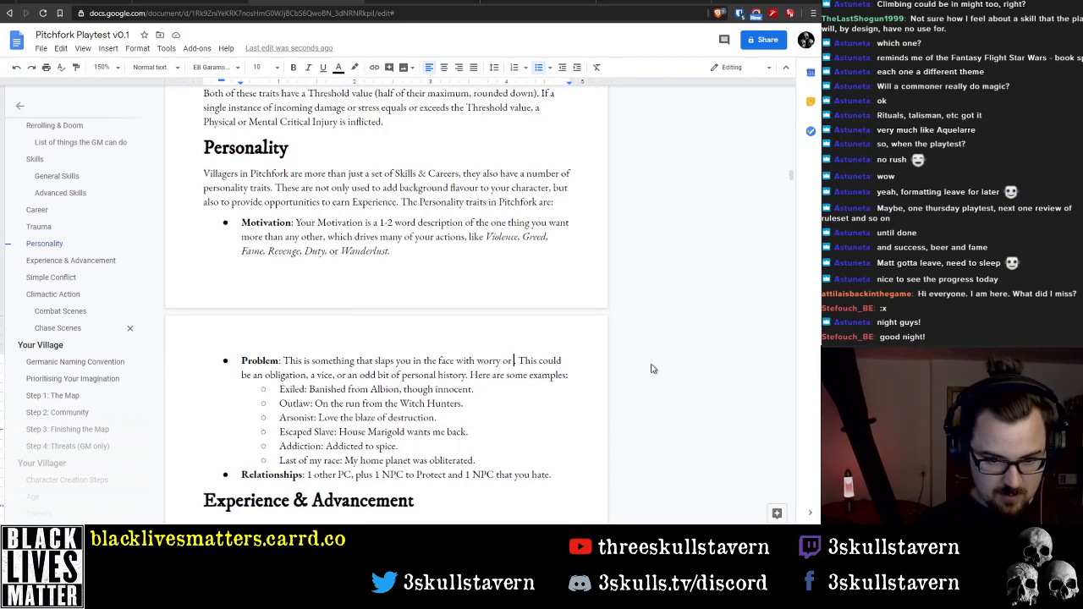
key(ctrl+Left)
key(ctrl+Left)
key(ctrl+Left)
key(ctrl+Left)
key(ctrl+Left)
key(ctrl+Left)
key(ctrl+Left)
key(ctrl+Left)
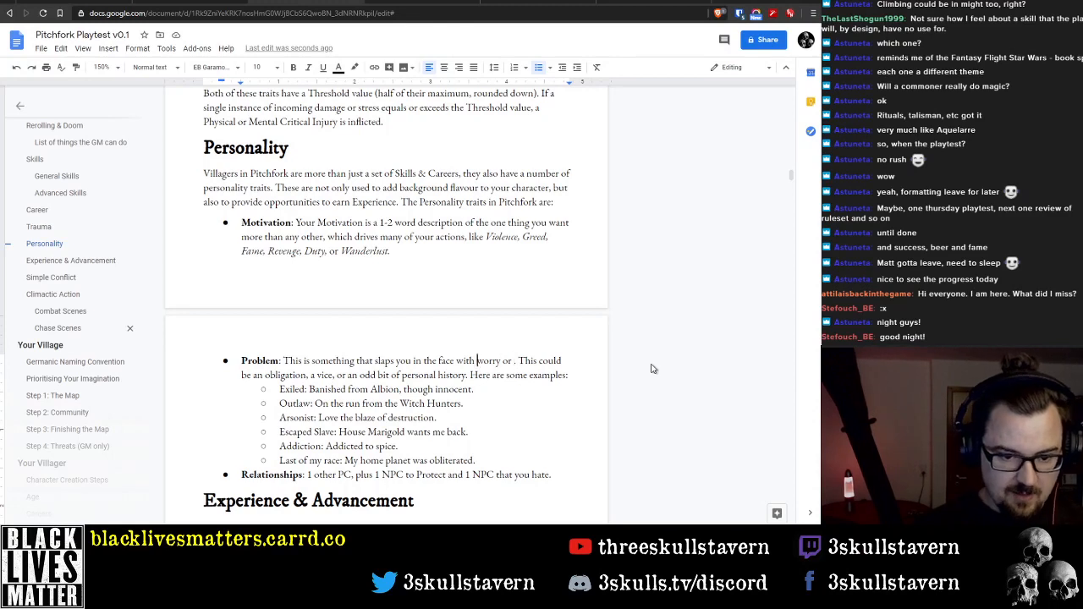
key(ctrl+shift+Right)
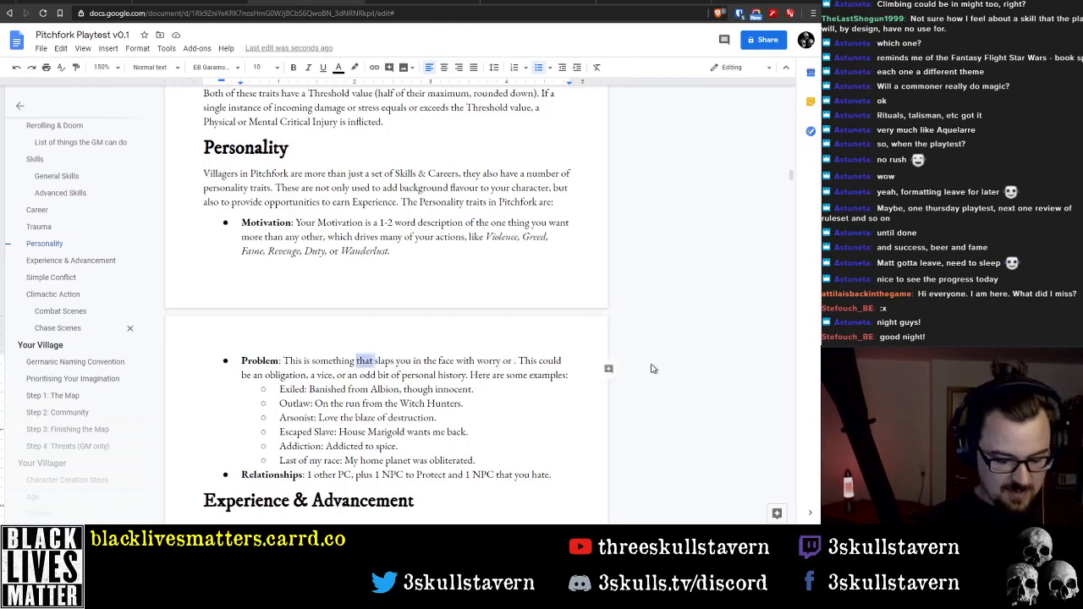
text(which either)
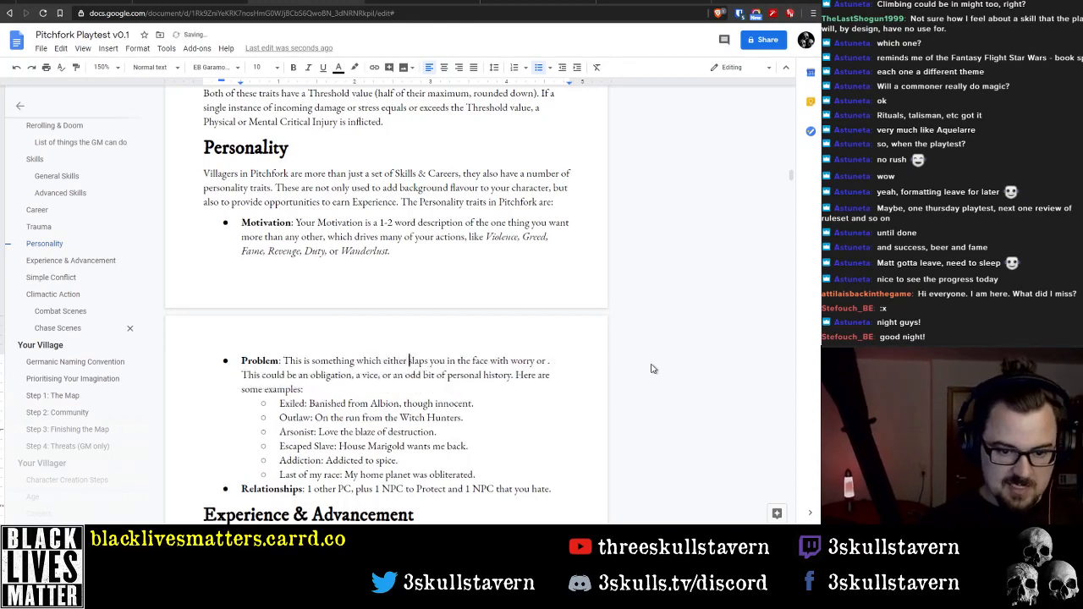
Complete the first Problem sentence after "worry or" with "nags at the back of your mind"
key(ctrl+Right)
key(ctrl+Right)
key(ctrl+Right)
key(ctrl+Right)
key(ctrl+Right)
key(ctrl+Right)
key(ctrl+Right)
key(ctrl+Right)
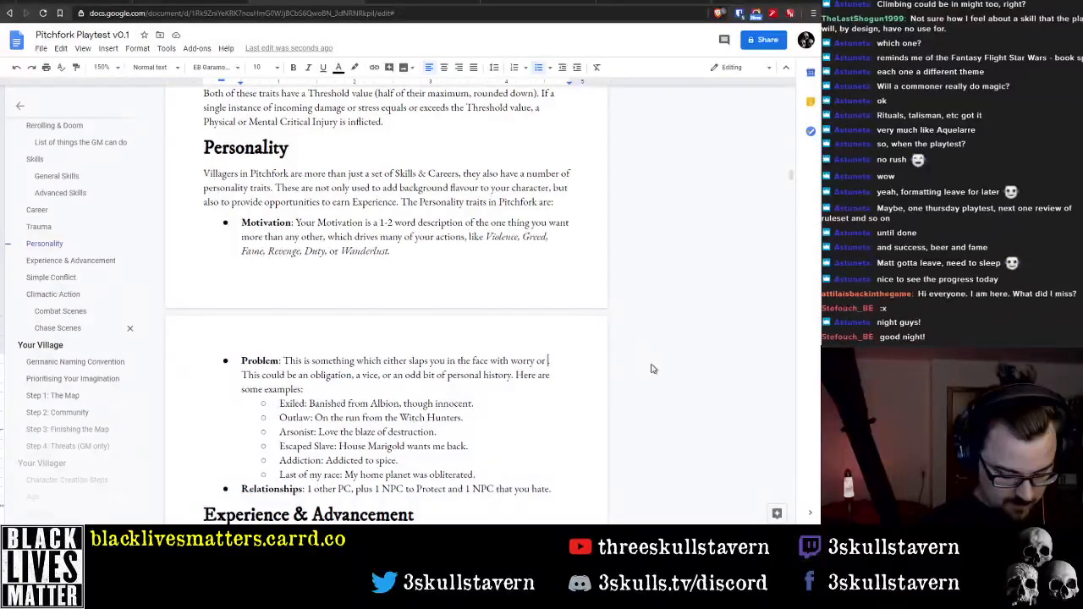
text(nags at the)
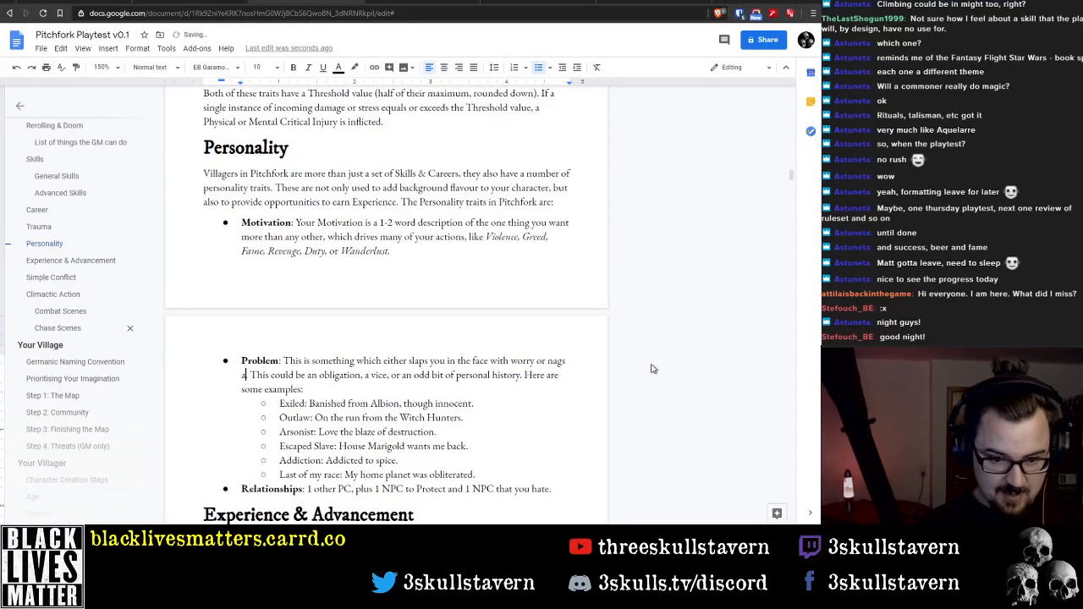
text( back of your mi)
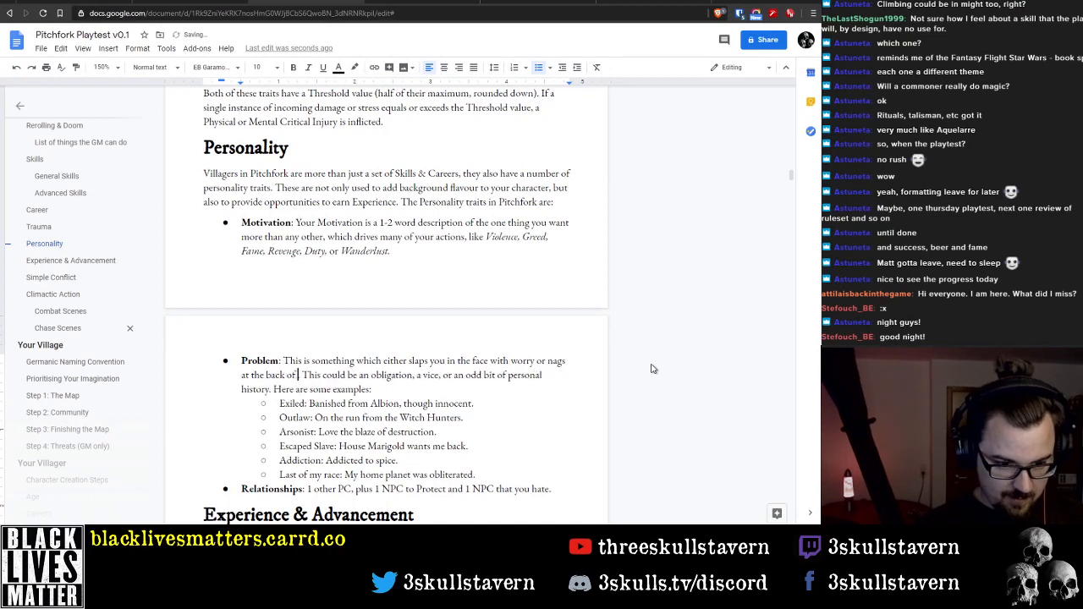
text(nd)
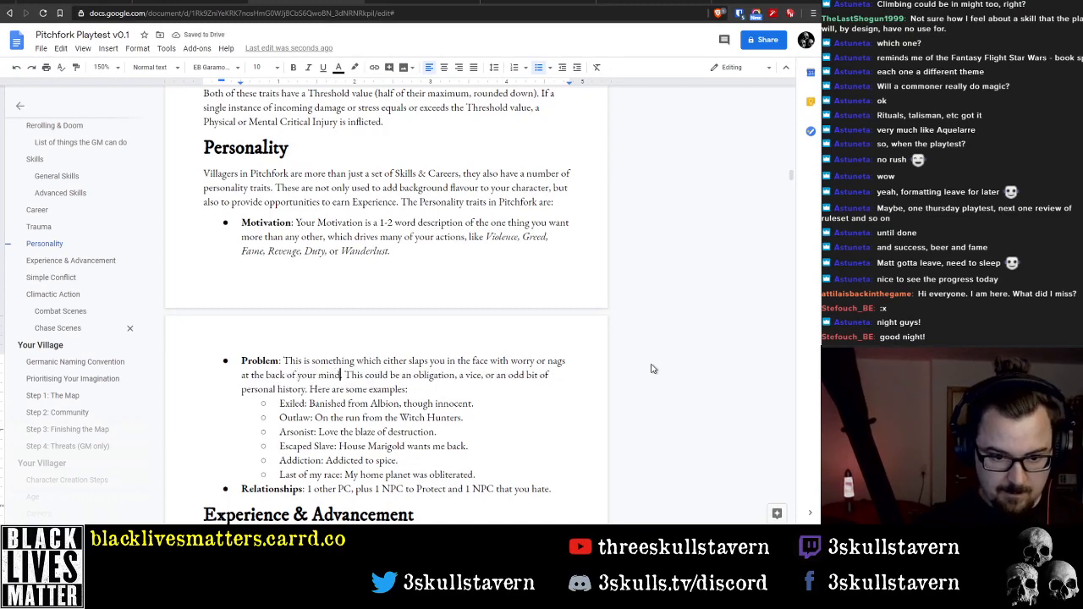
key(ctrl+Left)
key(ctrl+Left)
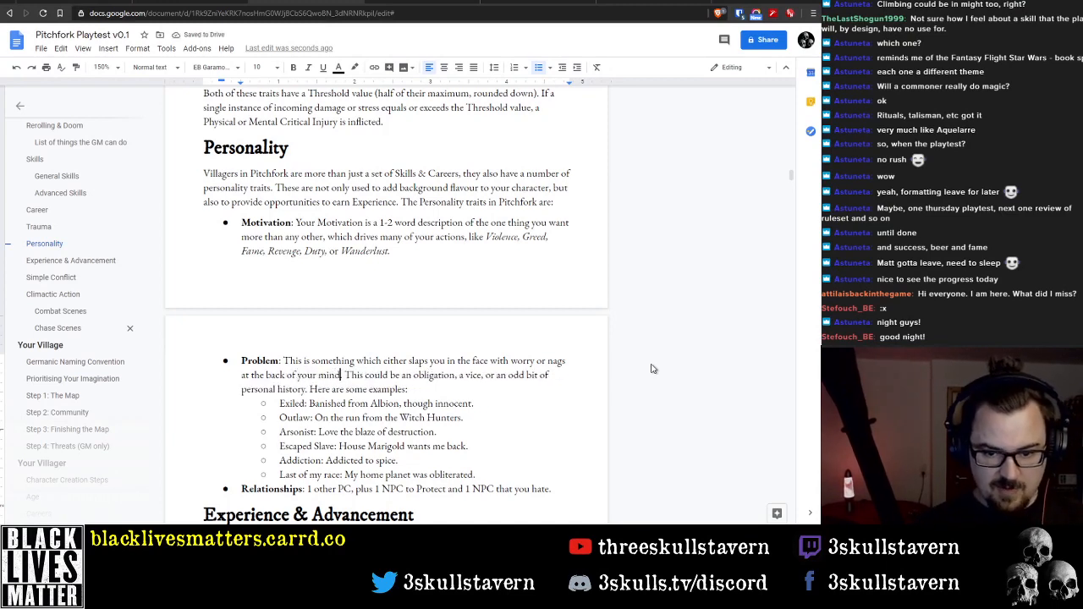
Delete the Arsonist example and its empty sub-bullet from the Problem list
key(Down)
key(Down)
key(Down)
key(Down)
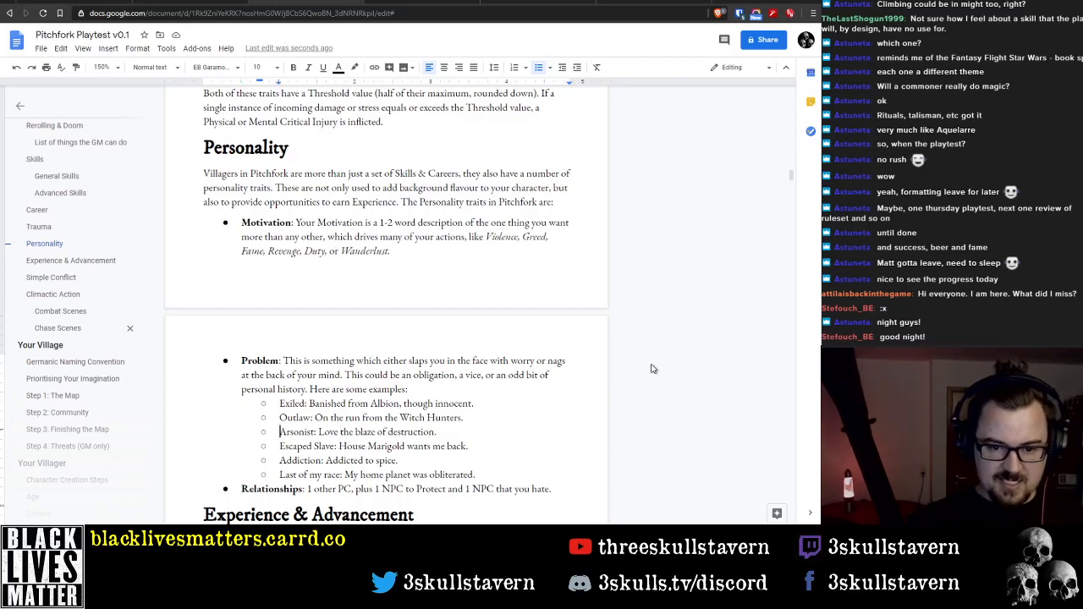
key(shift+End)
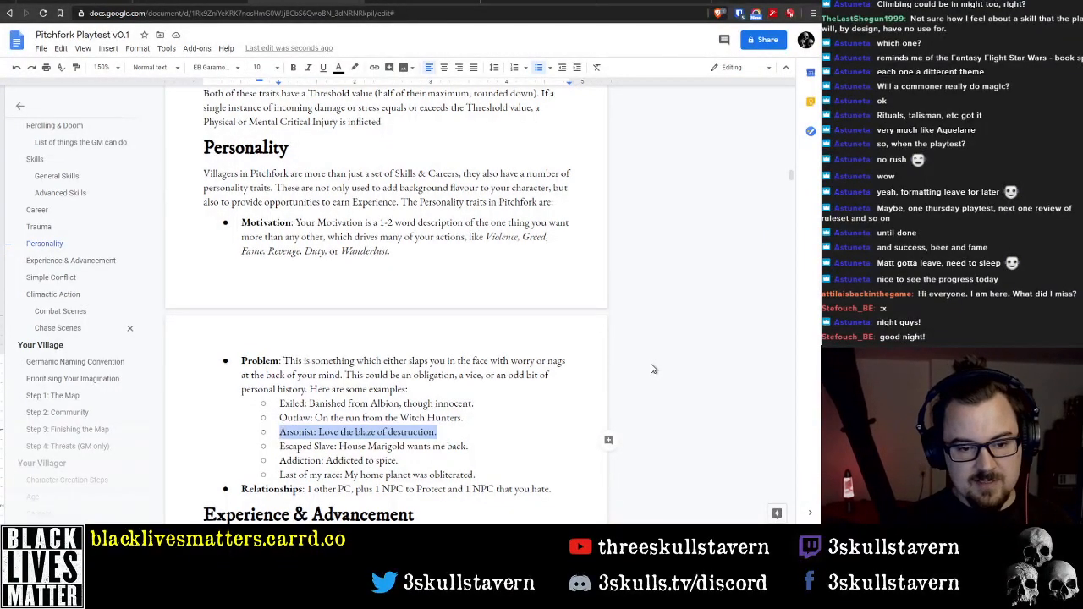
key(Left)
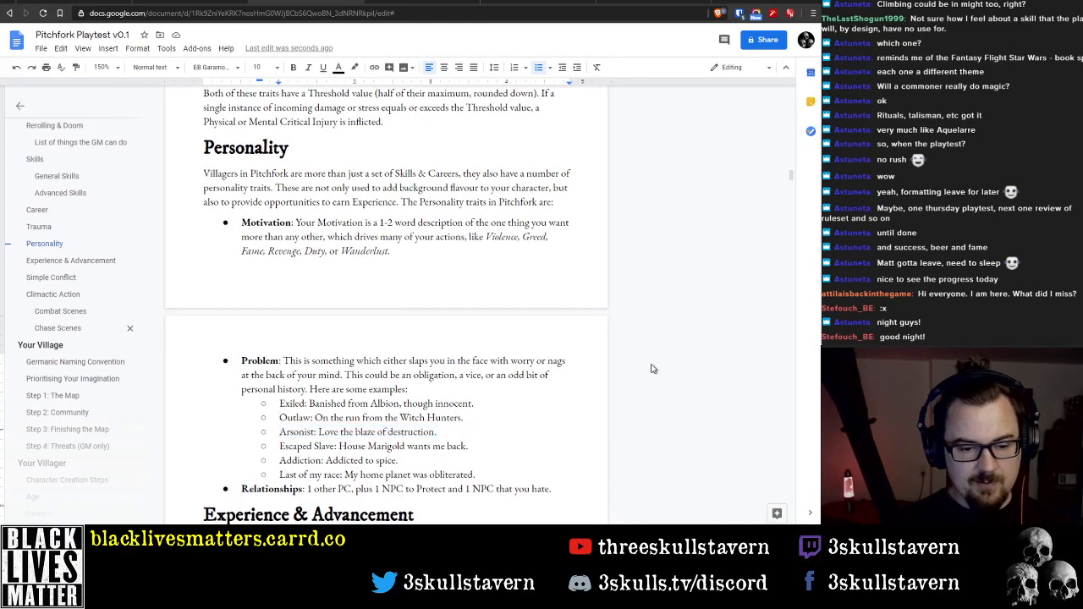
key(shift+End)
key(BackSpace)
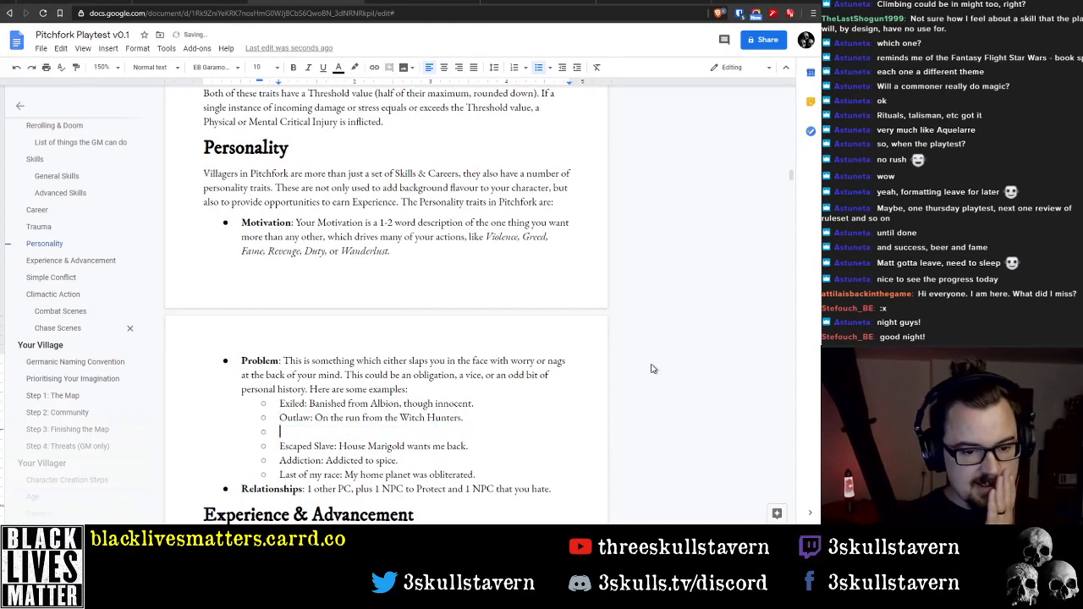
key(BackSpace)
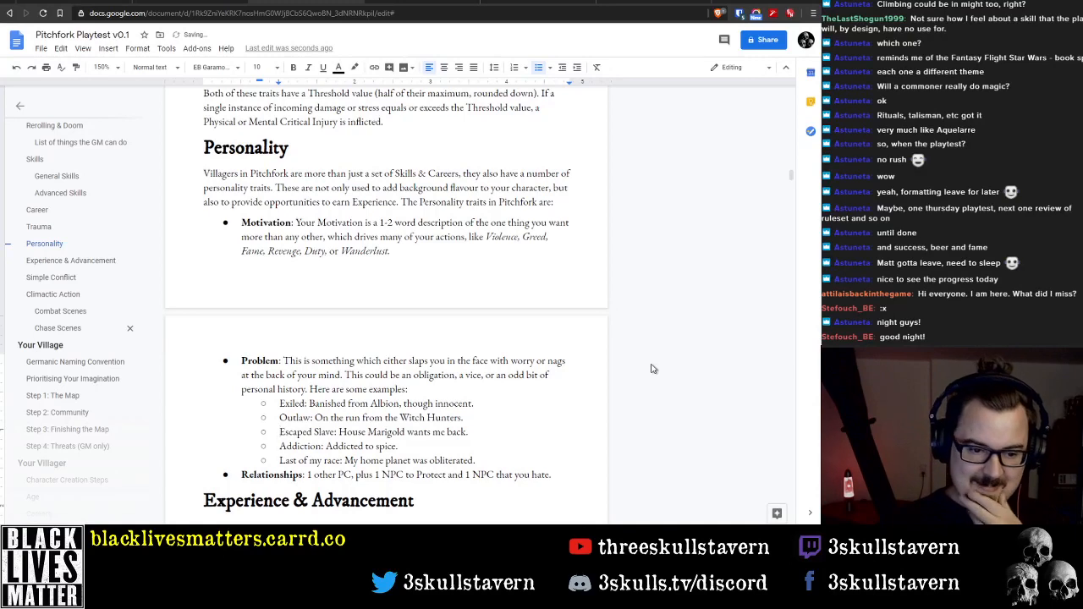
Delete the Escaped Slave example and its empty sub-bullet from the Problem list
key(shift+End)
key(BackSpace)
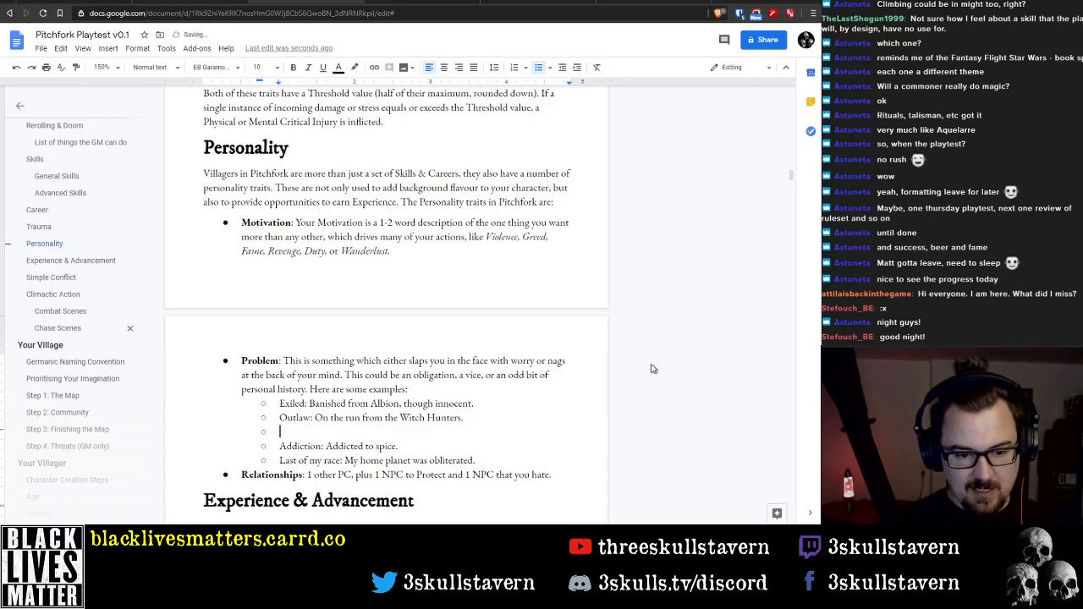
key(BackSpace)
key(Down)
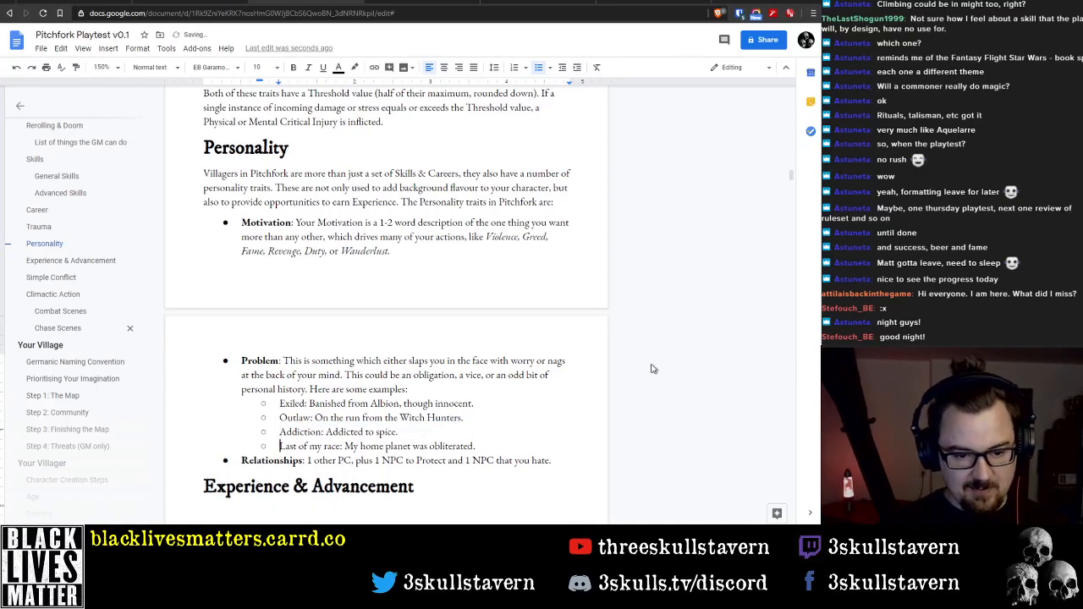
Delete the "Last of my race" example and its empty sub-bullet from the Problem list
key(shift+End)
key(BackSpace)
key(BackSpace)
key(BackSpace)
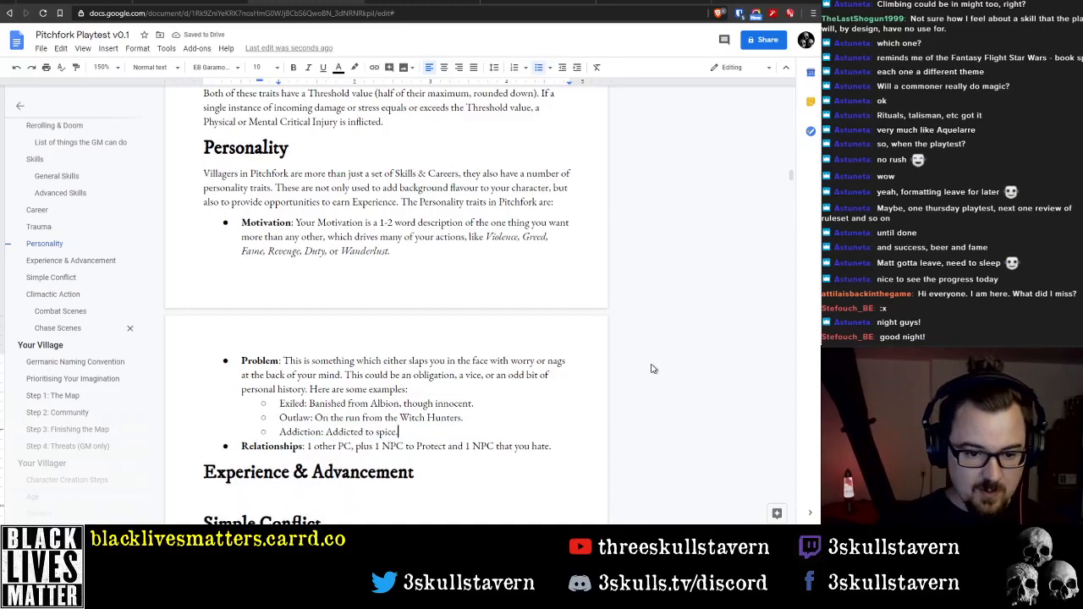
Select the Exiled example line and switch to the Pitchfork Village Generation - DRAFT 2 document to consult its Problem examples
key(ctrl+Right)
key(ctrl+Right)
key(ctrl+Right)
key(ctrl+Right)
key(ctrl+Right)
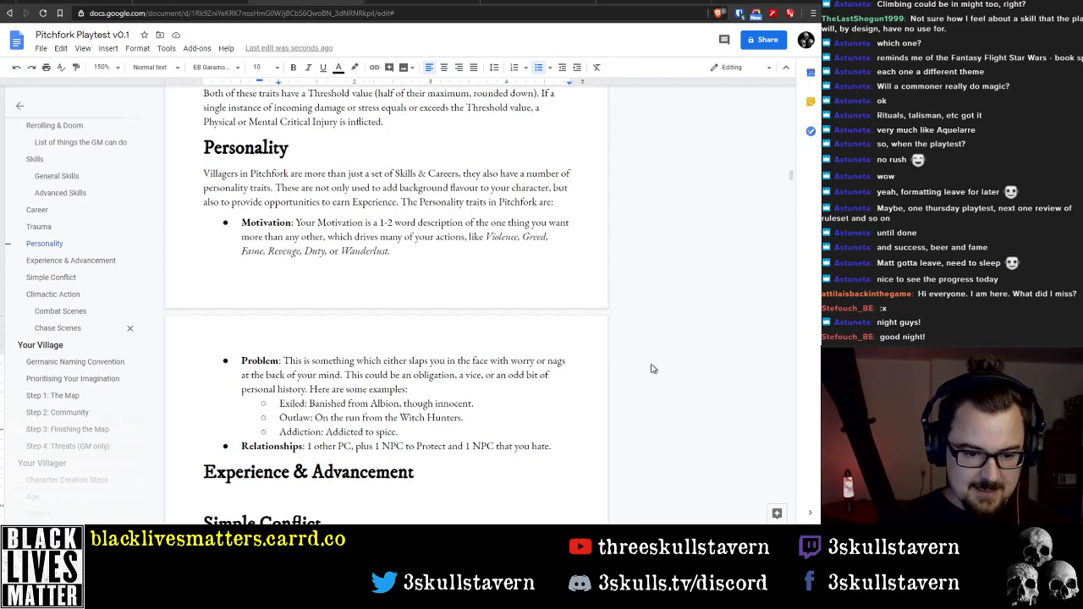
key(shift+Home)
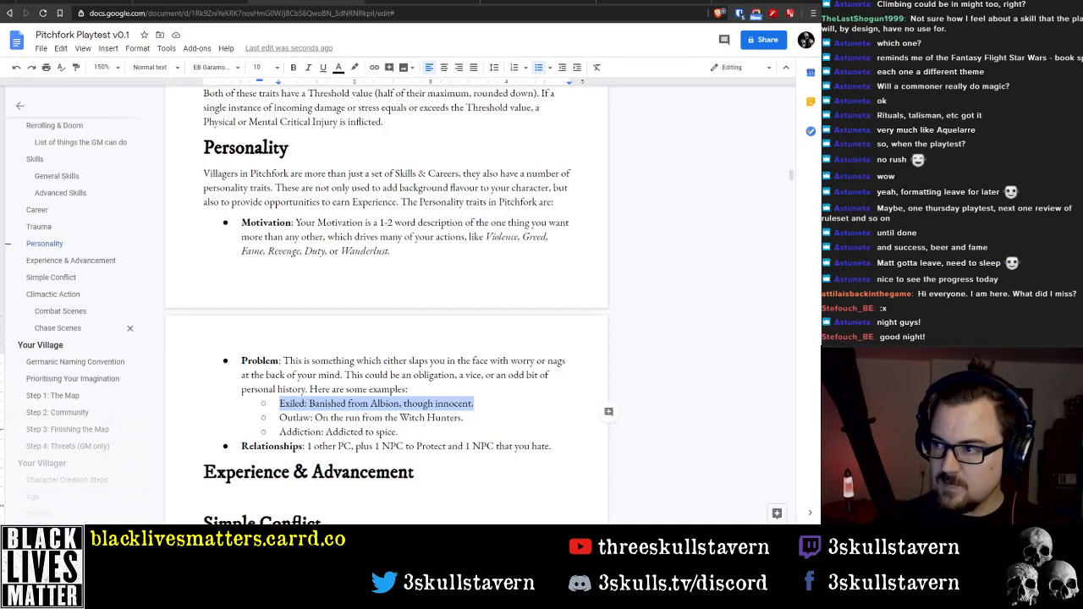
scroll(78, 341, down, 3)
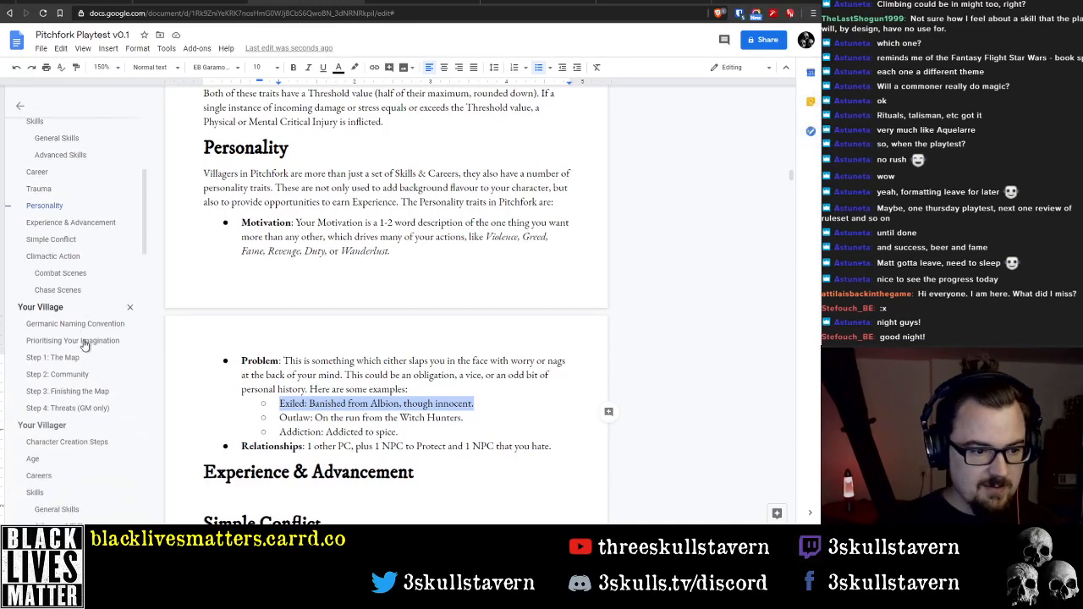
scroll(76, 342, down, 2)
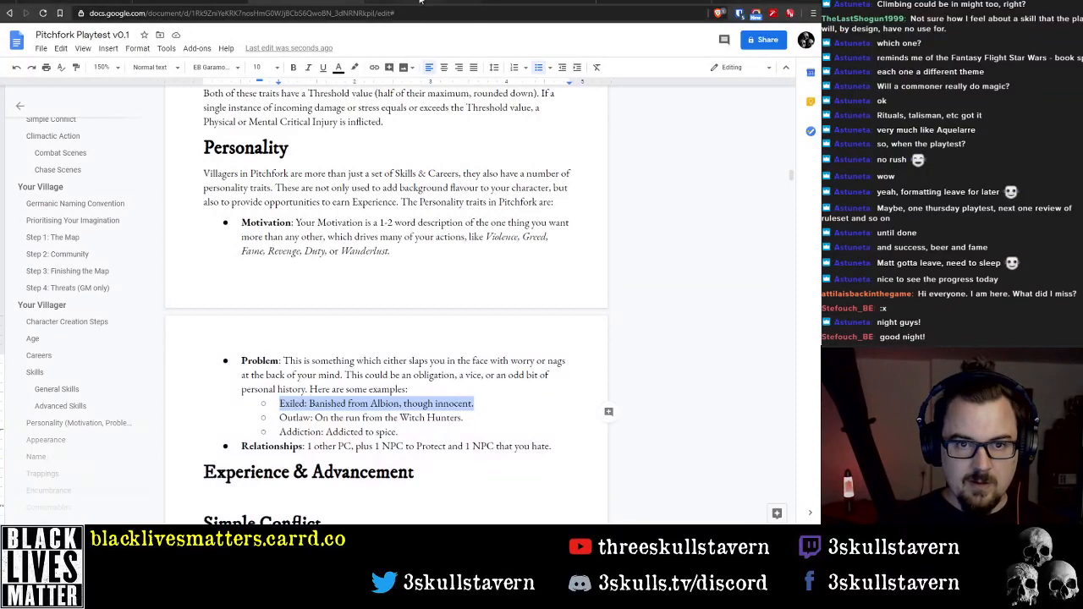
click(542, 1)
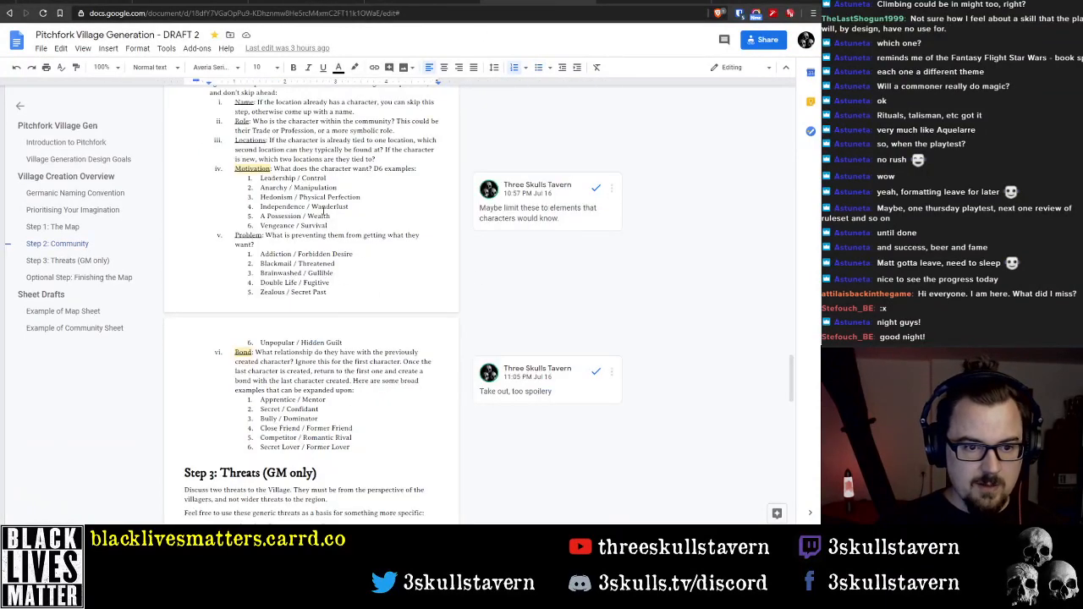
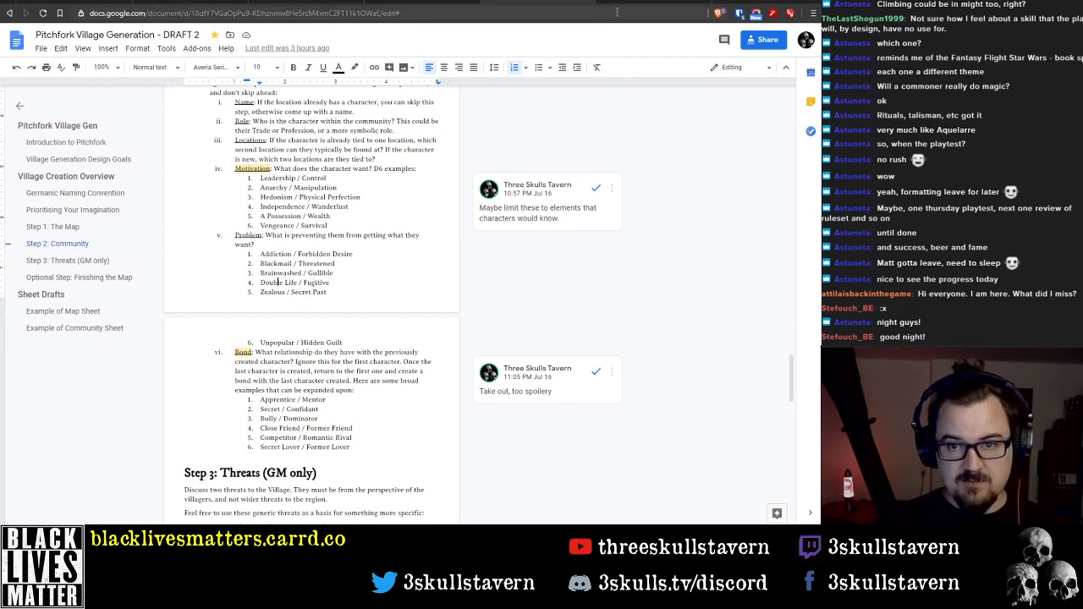
In the Pitchfork Playtest v0.1 document, rename the Outlaw example under Problem to "Fugitive"
click(436, 2)
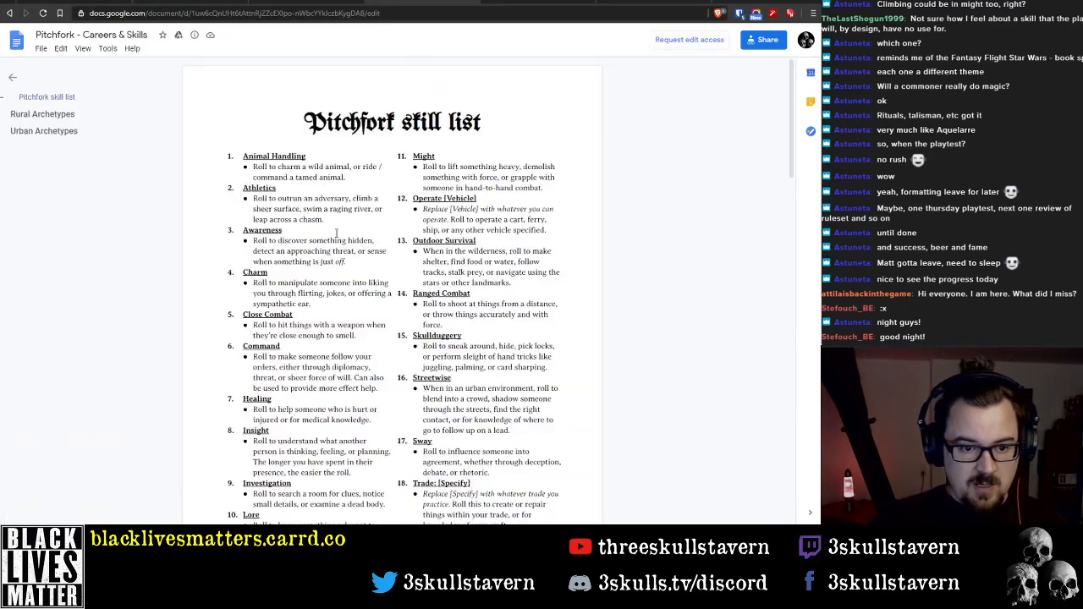
click(473, 2)
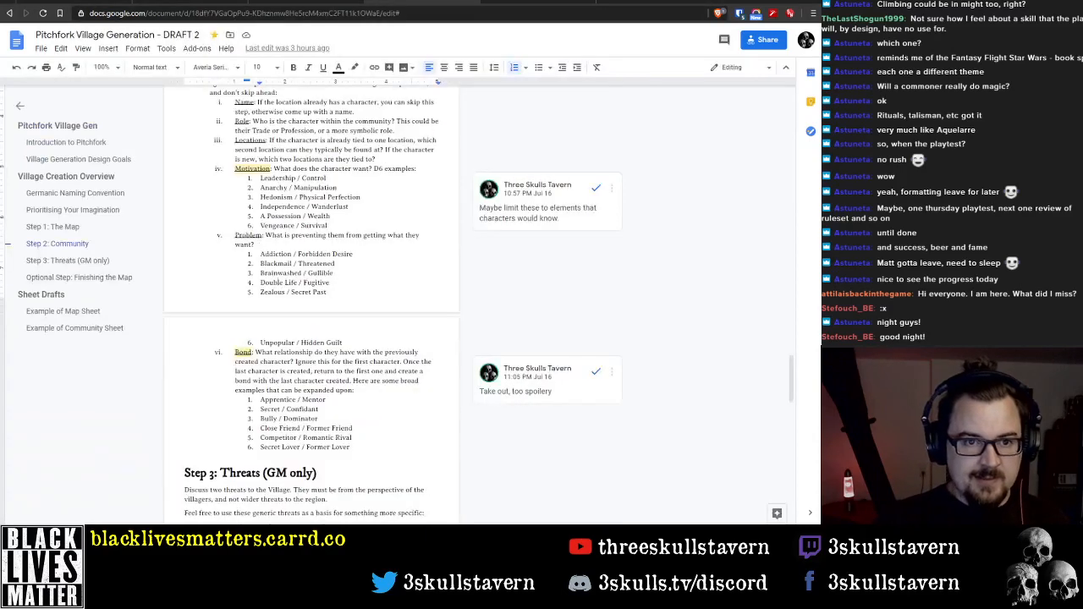
click(337, 3)
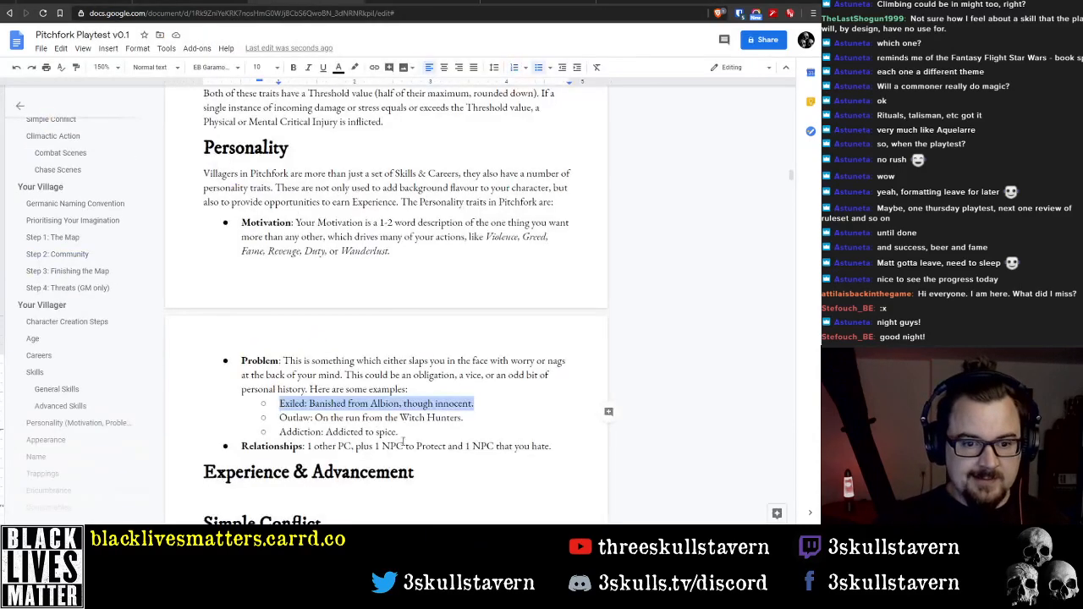
double_click(288, 418)
text(Fugitive)
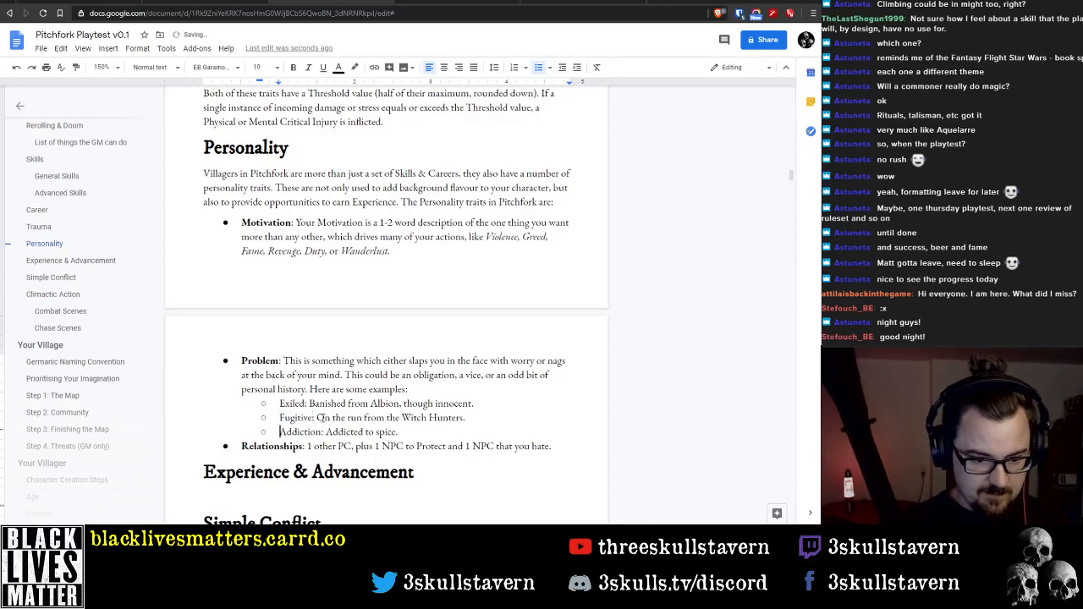
Delete the description text after "Addiction:" in the Problem examples
key(ctrl+shift+Left)
key(ctrl+shift+Left)
key(ctrl+shift+Left)
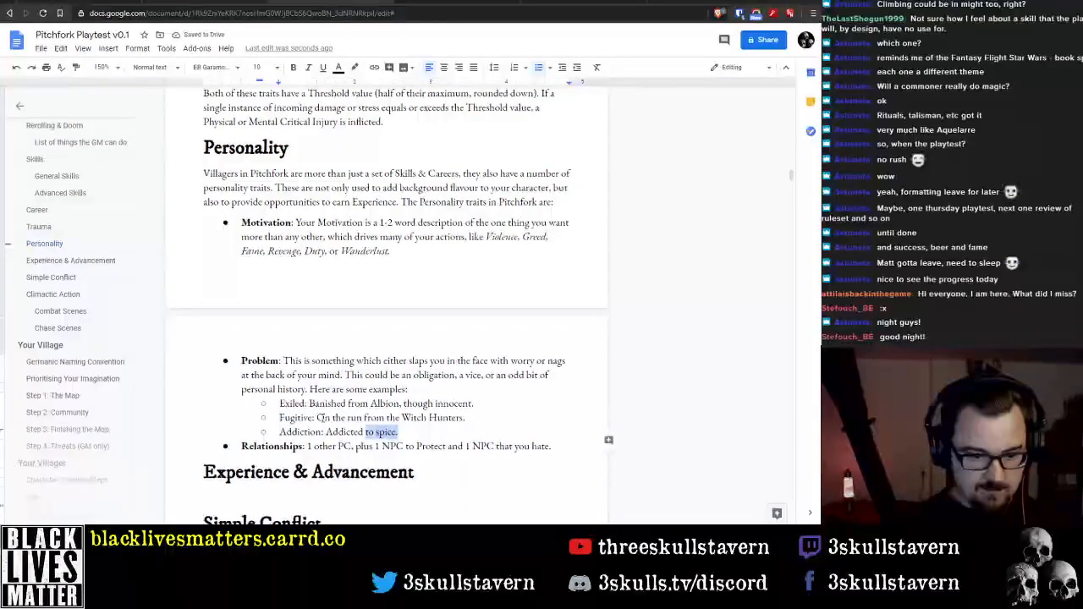
key(BackSpace)
Delete the entire Exiled example from the Problem list, including its bullet
key(Up)
key(Home)
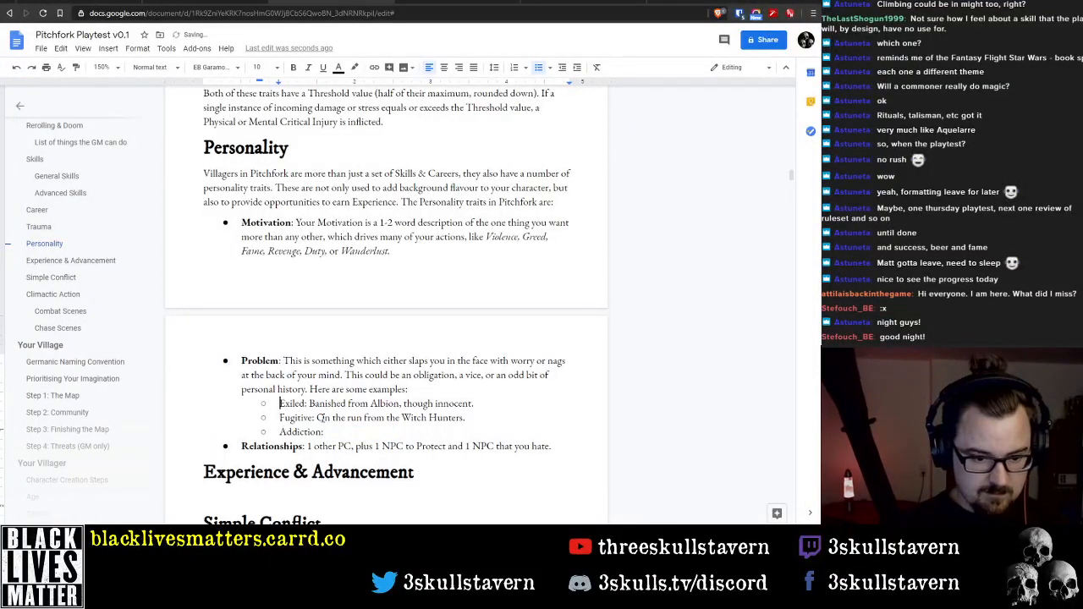
key(shift+End)
key(BackSpace)
key(Delete)
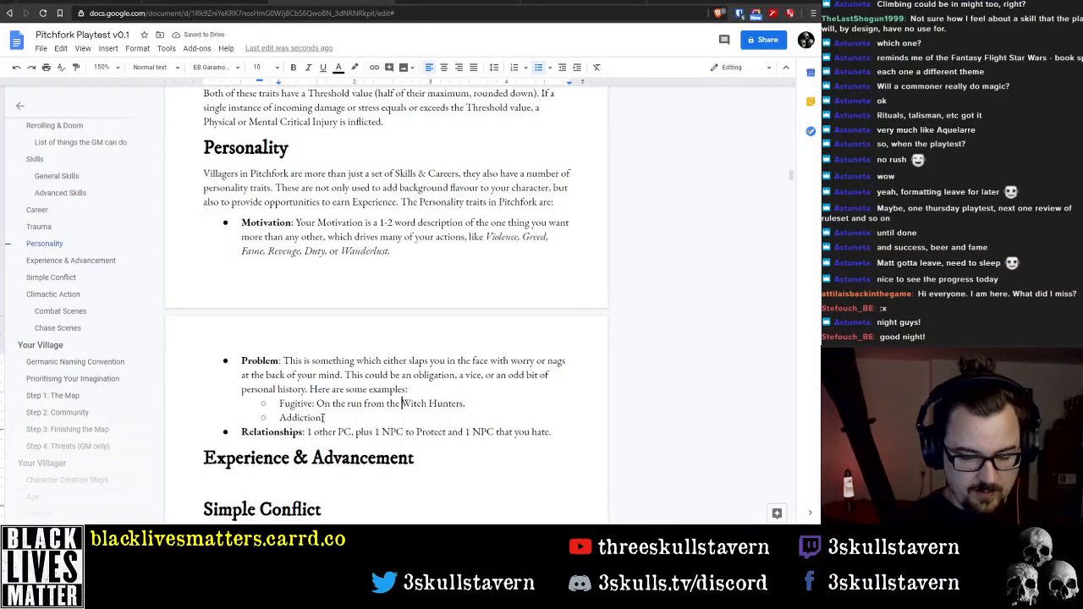
Remove the word "the" before "Witch Hunters" in the Fugitive example
key(ctrl+shift+Right)
key(BackSpace)
key(End)
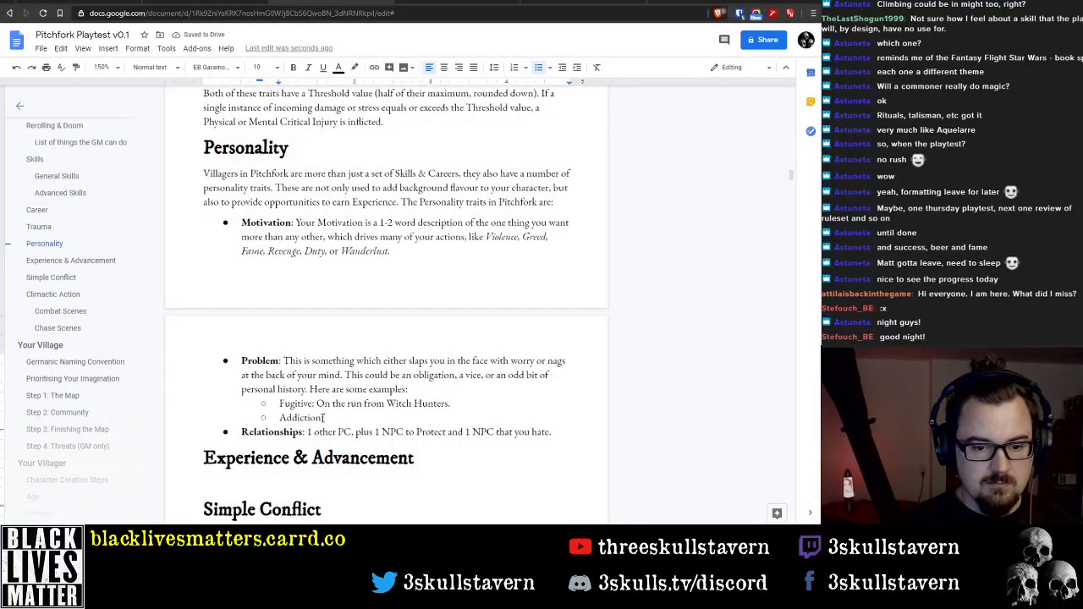
key(ctrl+Left)
key(ctrl+Left)
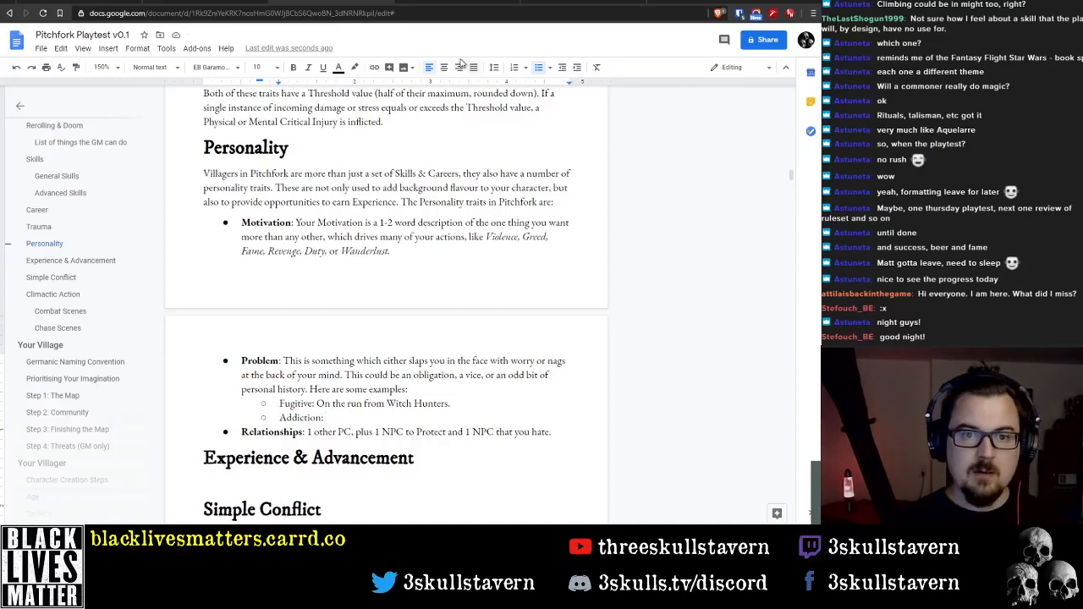
Consult the Problem list in the Village Generation draft and rename the playtest document's Fugitive example to "Double Life"
click(453, 1)
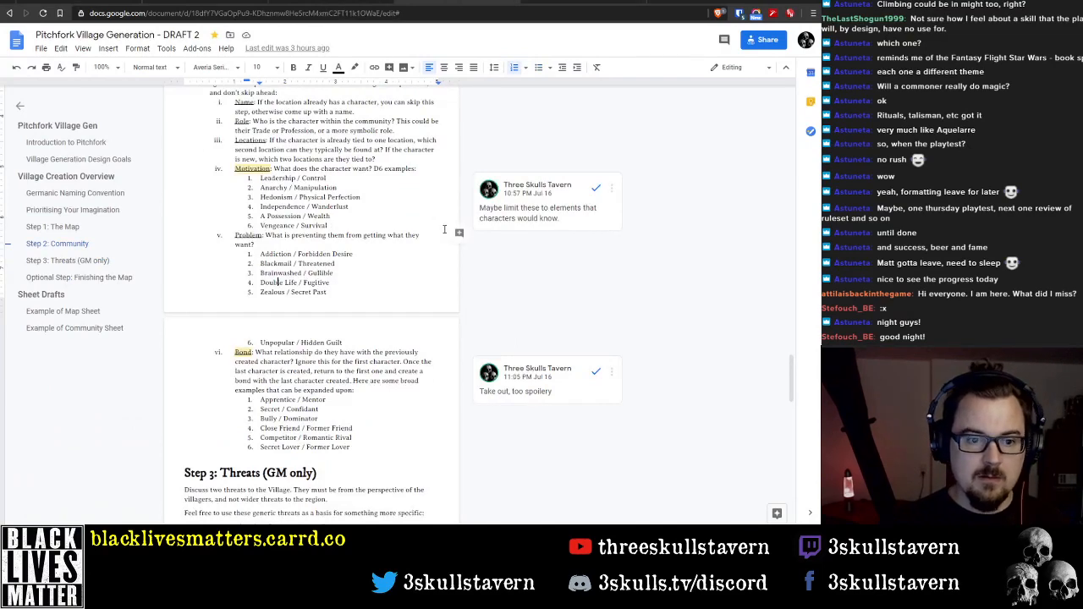
click(364, 2)
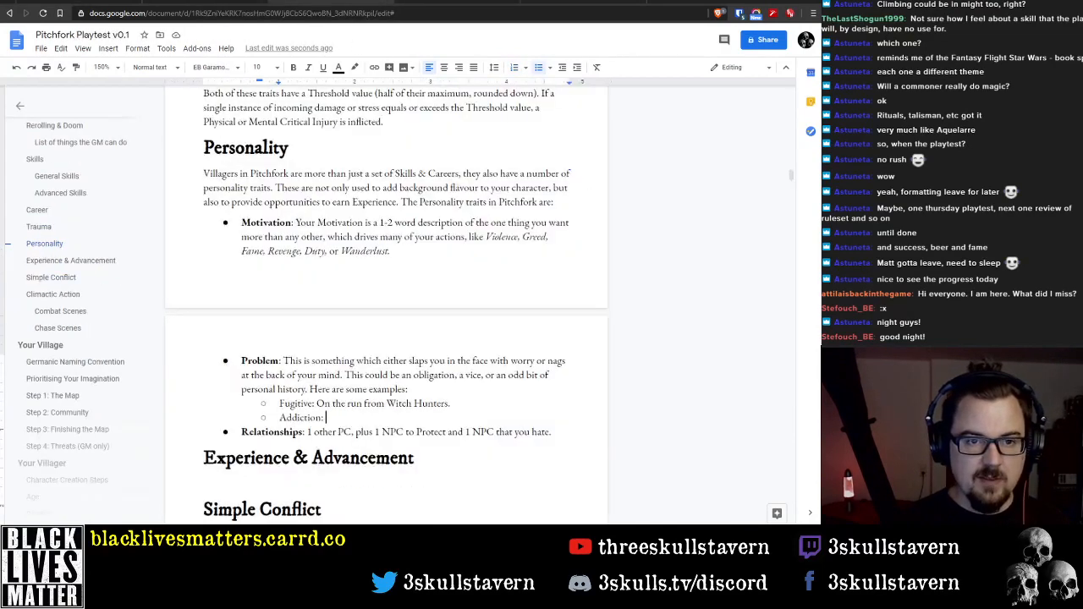
double_click(291, 404)
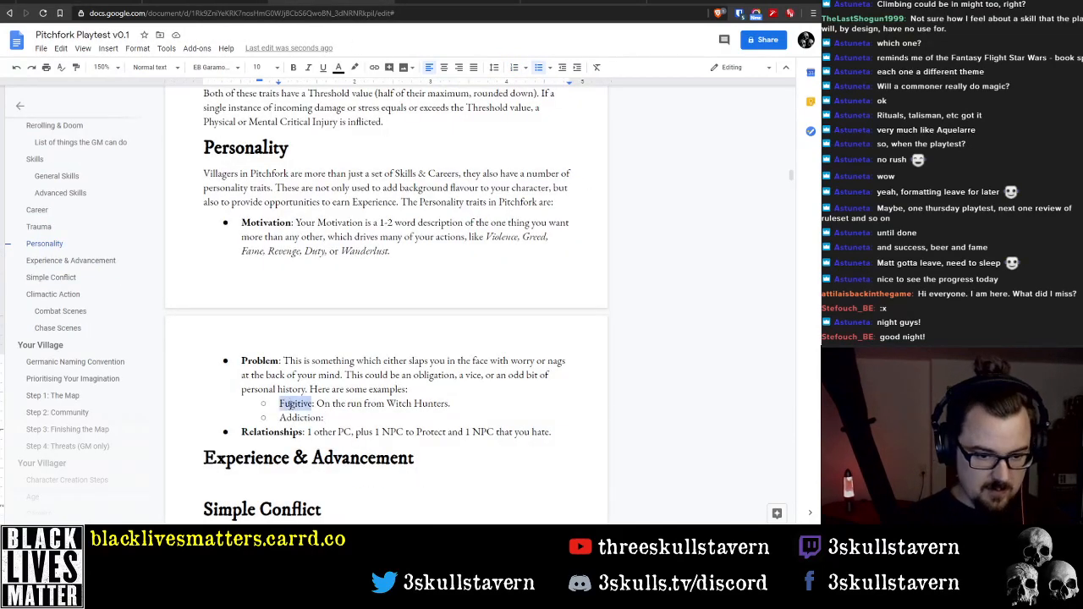
text(Doub)
text(le Lige)
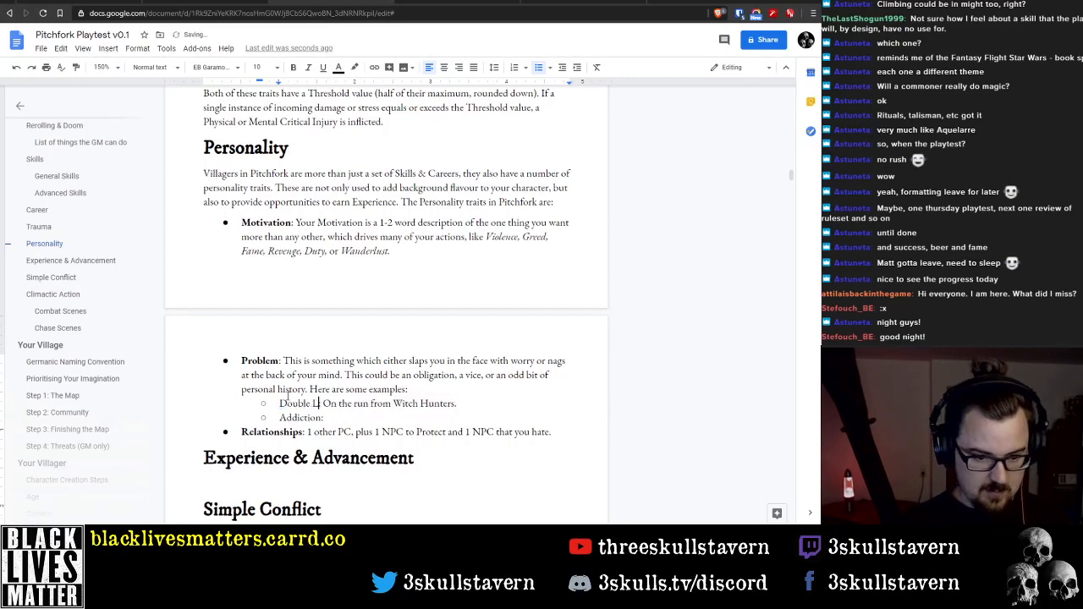
key(BackSpace)
text(fe:)
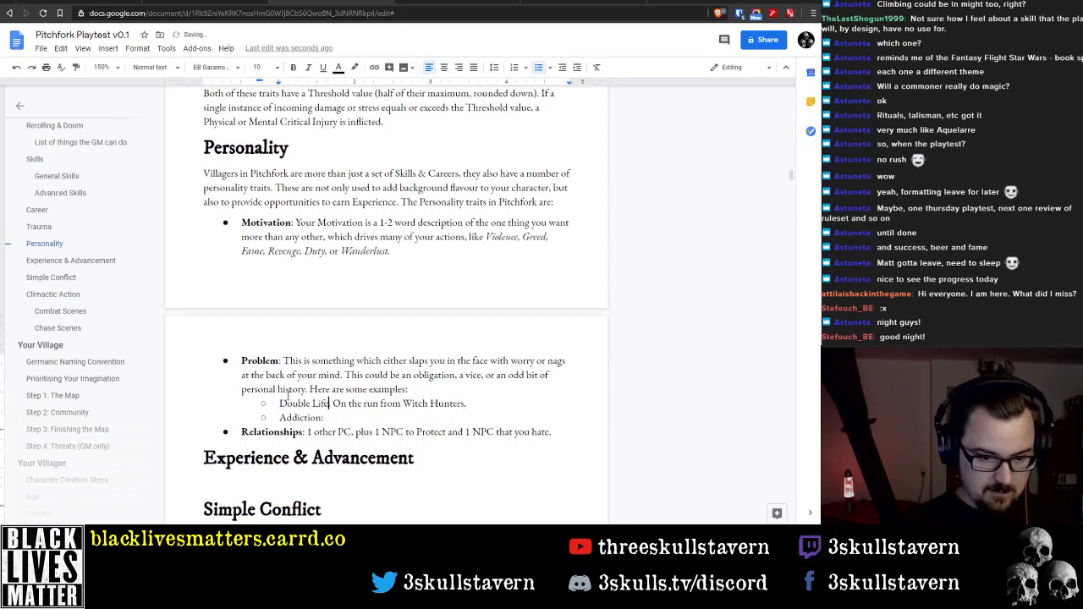
Reword the Double Life description to read "Assumed identity to hide from Witch Hunters."
key(ctrl+shift+Right)
key(ctrl+shift+Right)
key(ctrl+shift+Right)
key(ctrl+shift+Right)
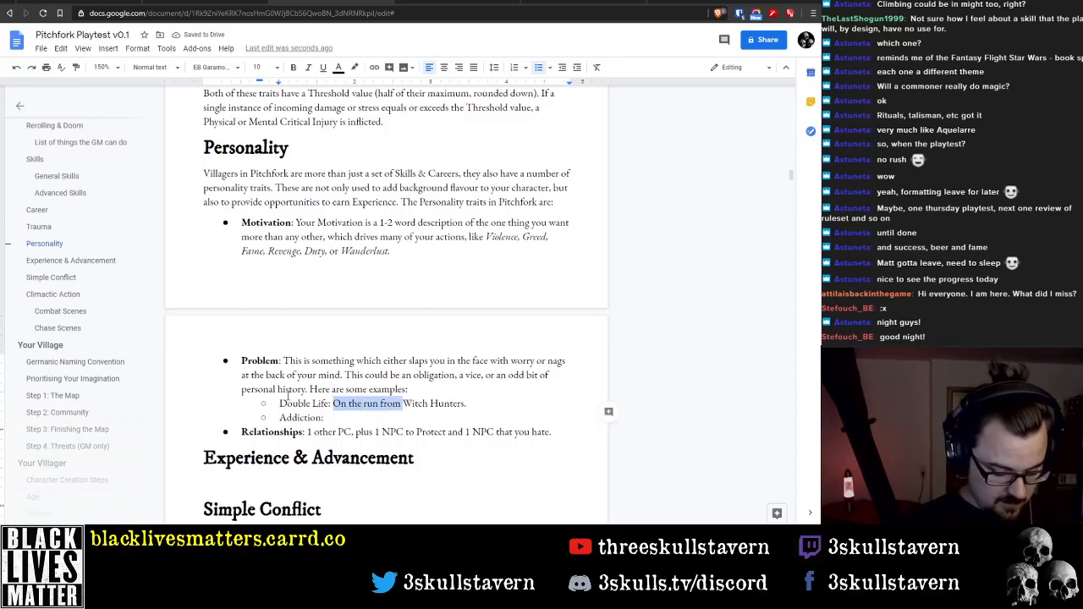
text(Assumed)
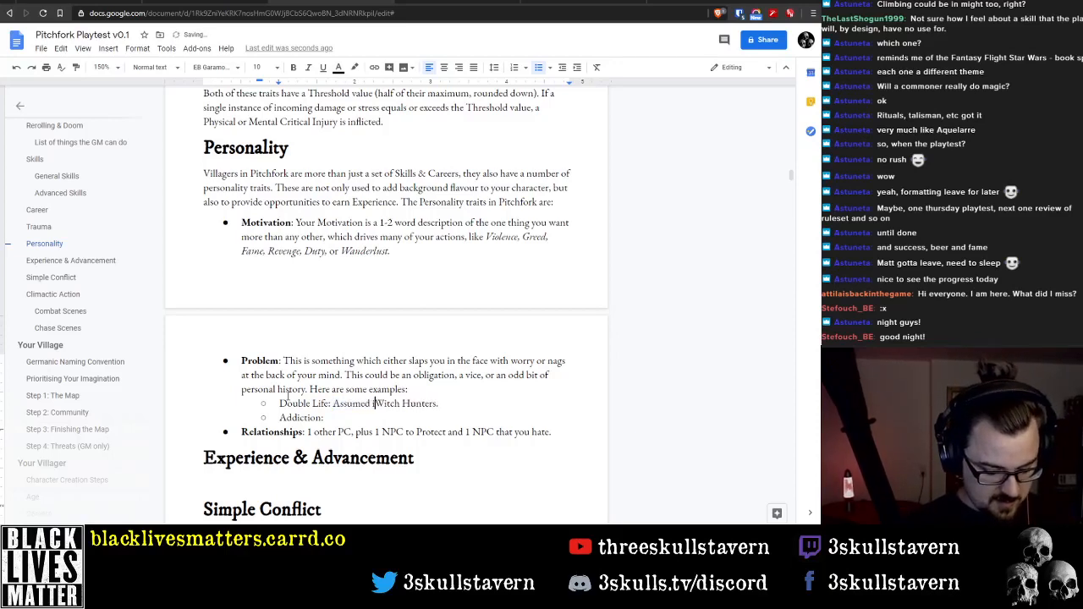
text( ident)
text(ity to a)
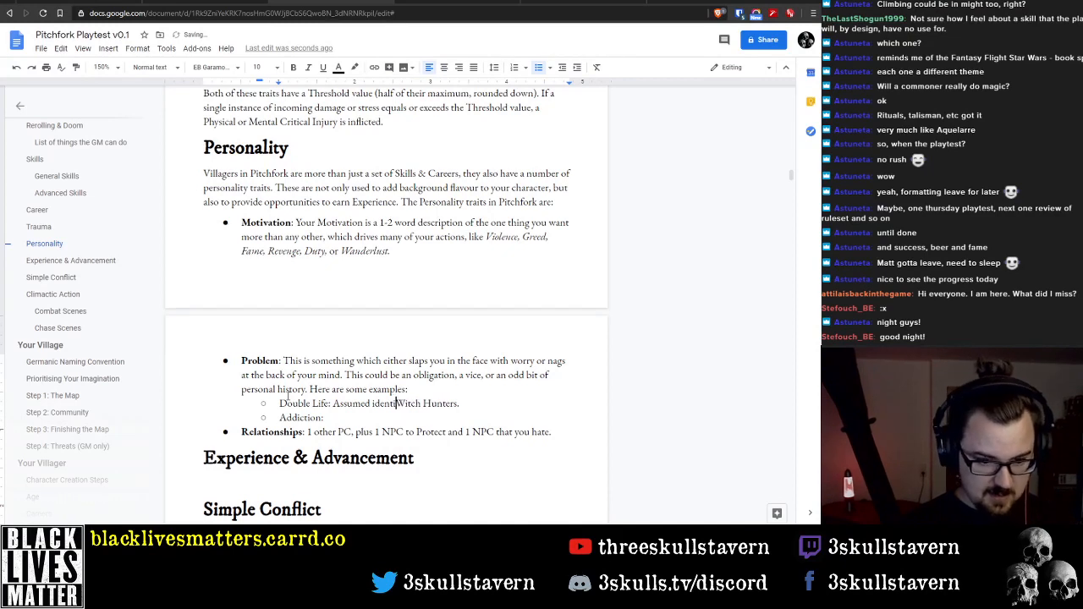
key(BackSpace)
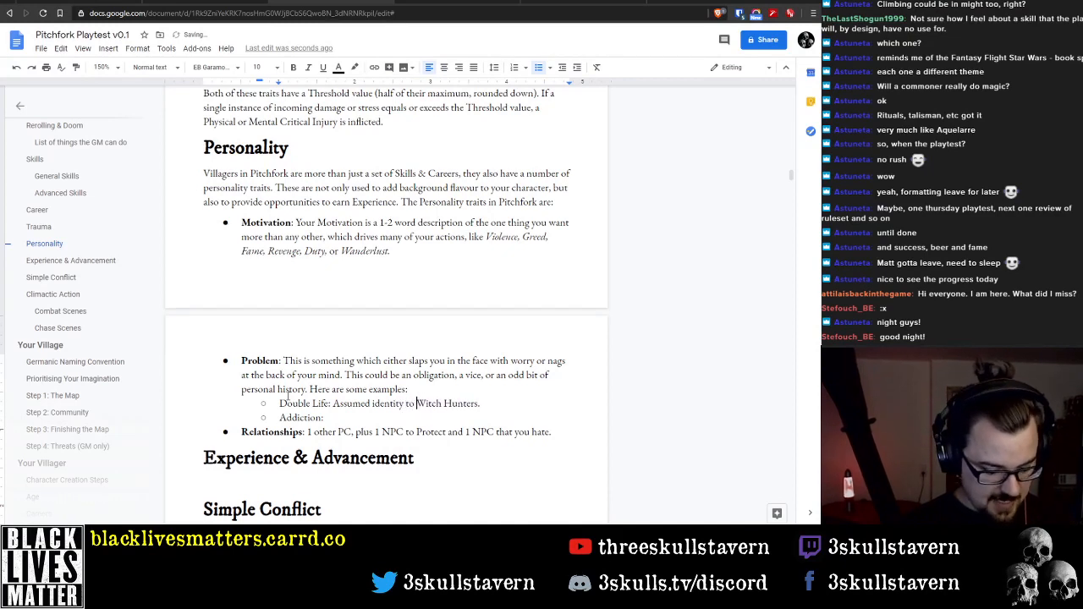
text(hide from)
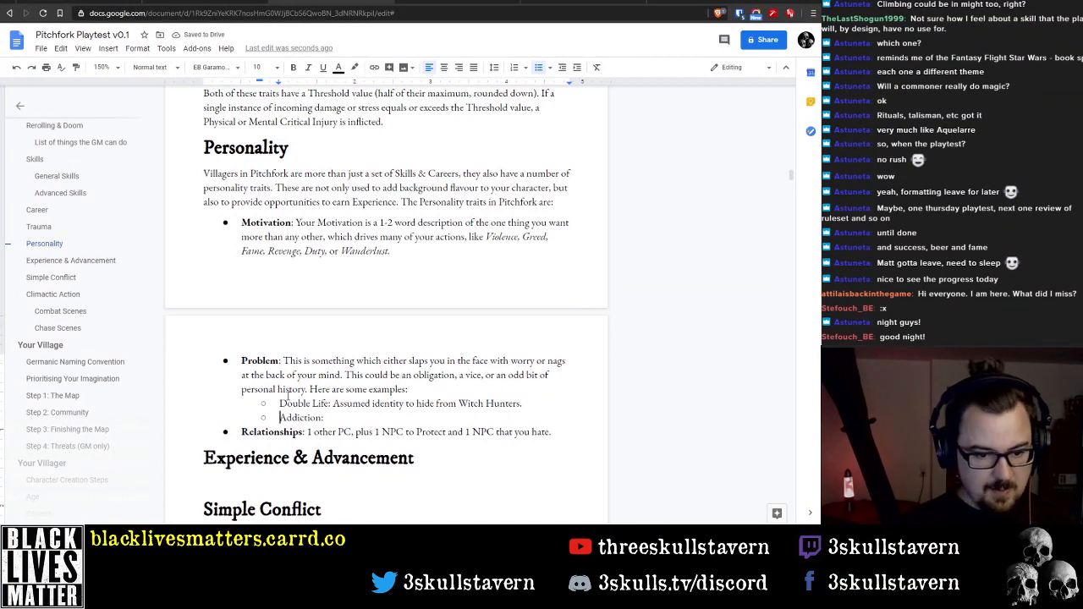
Describe the Addiction example as "Addicted to alcohol."
click(412, 416)
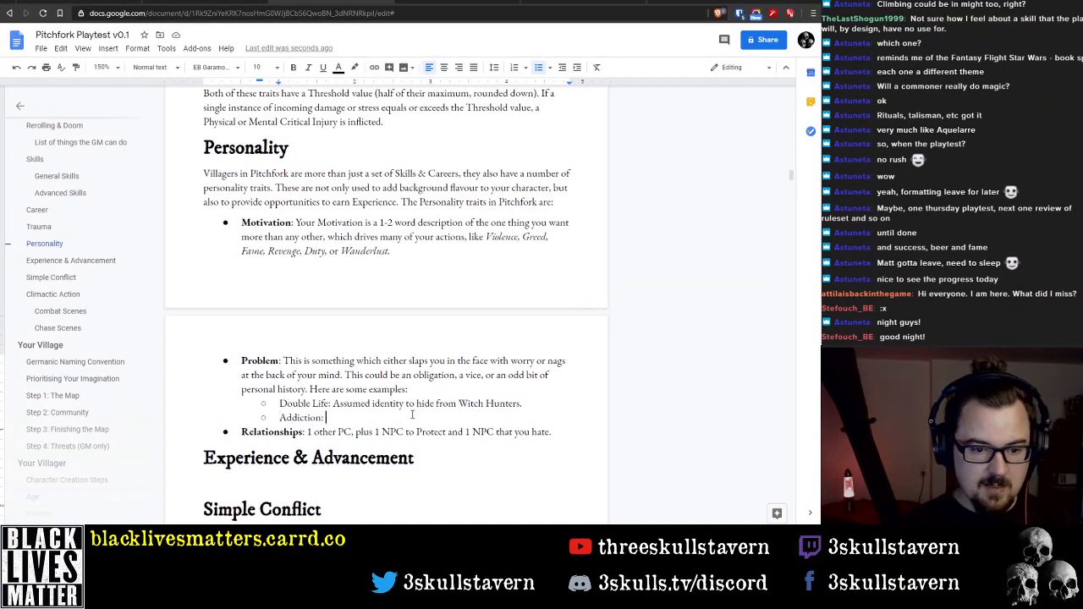
text(Add)
key(BackSpace)
key(BackSpace)
key(BackSpace)
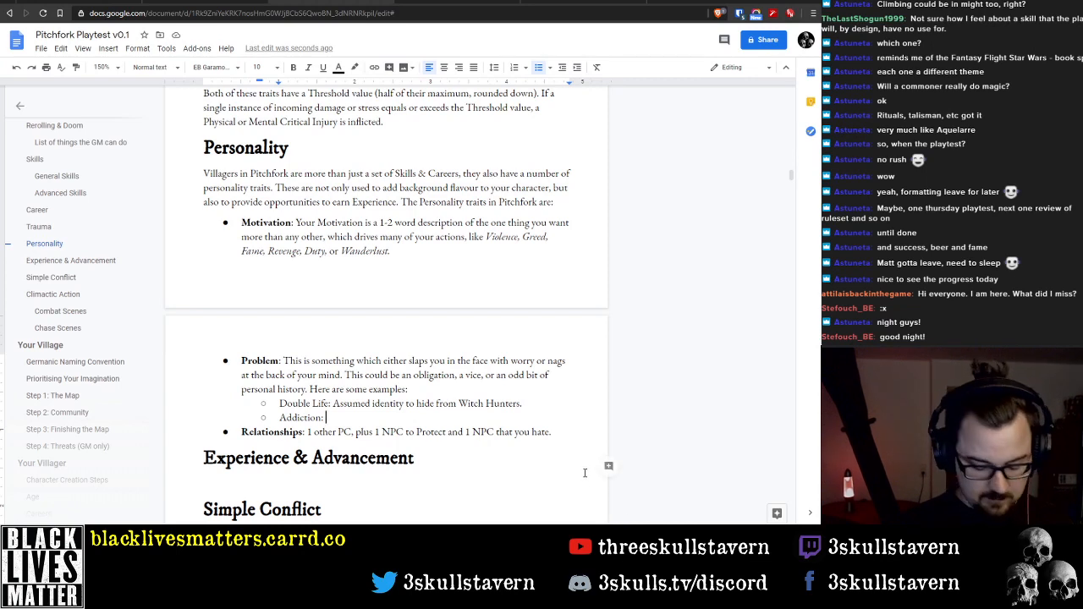
text(Addicted to )
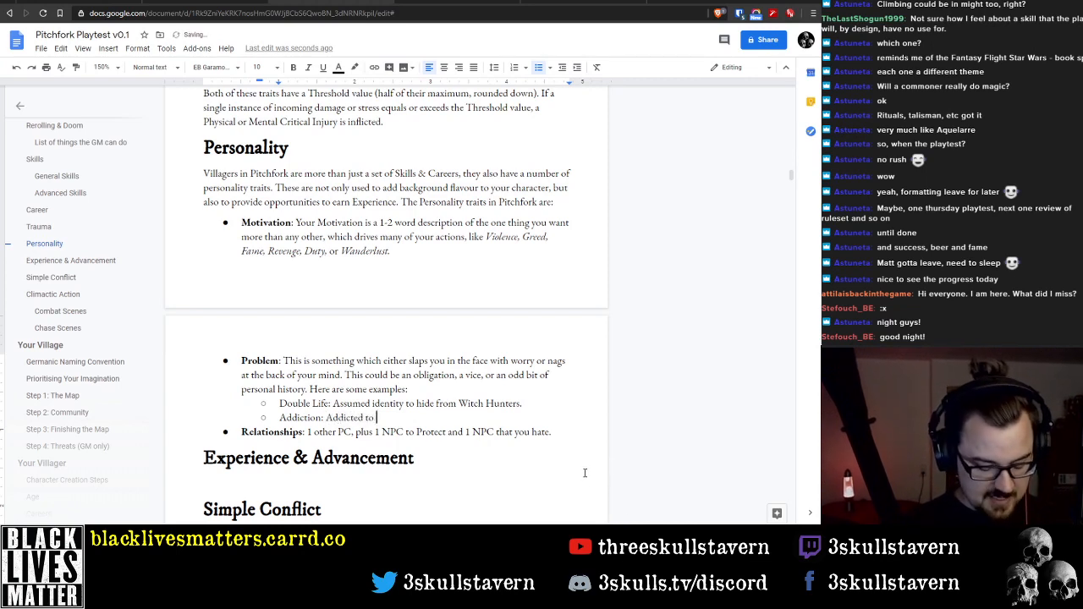
text(alcohol.)
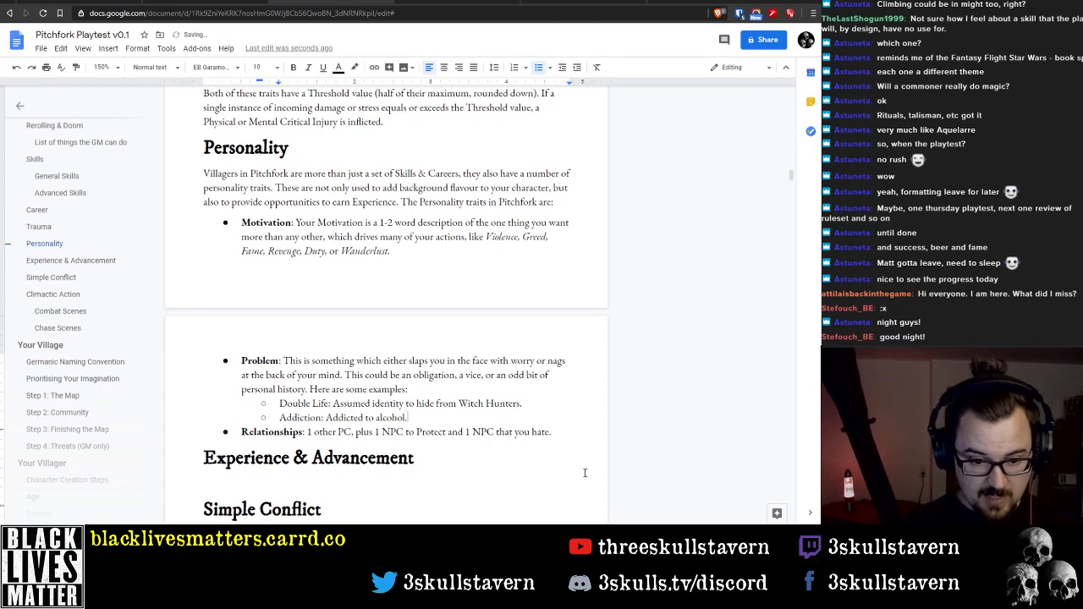
key(ctrl+Left)
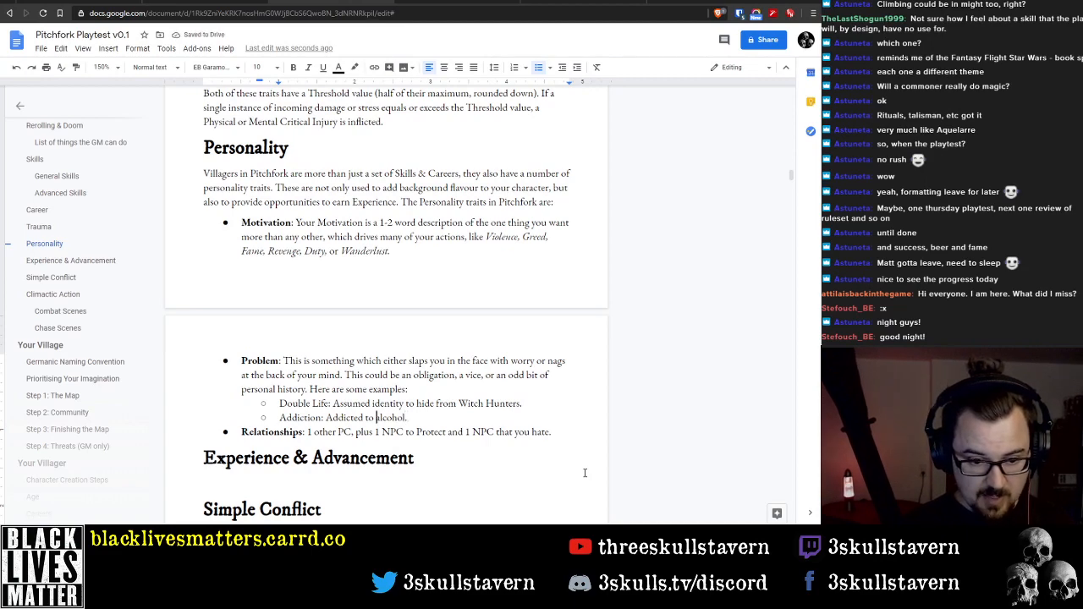
Delete the entire Addiction example and its bullet from the Problem list in the Personality section
key(ctrl+End)
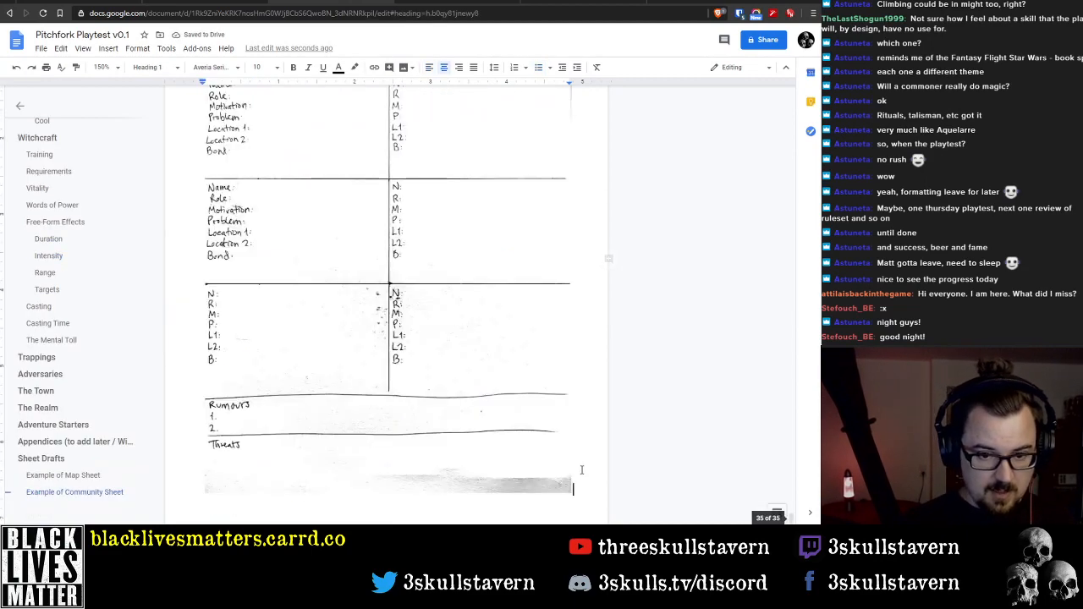
scroll(778, 499, up, 15)
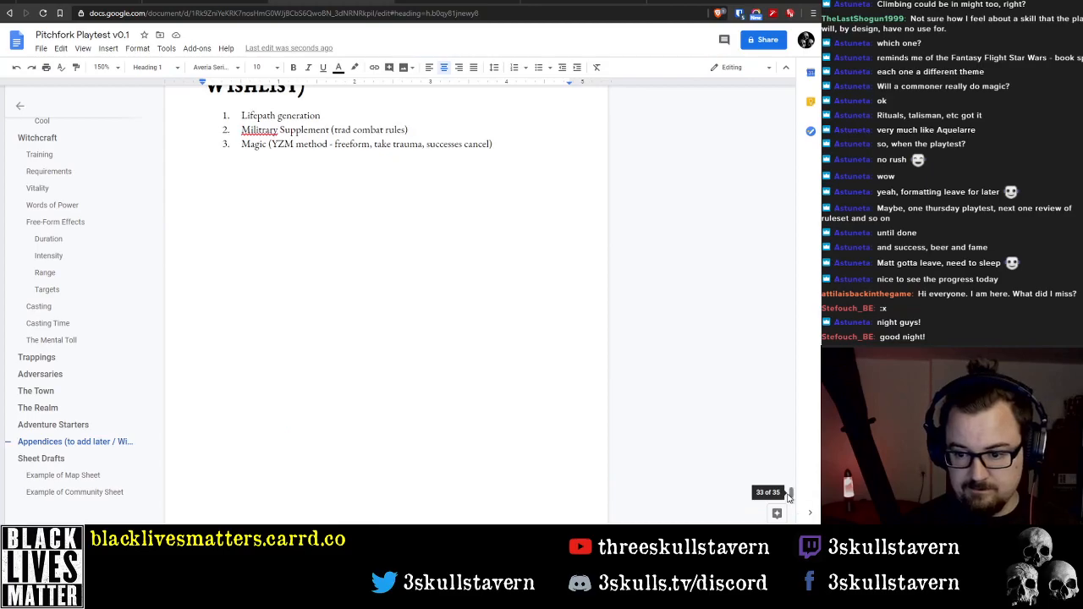
scroll(793, 390, up, 10)
drag(794, 390, 786, 174)
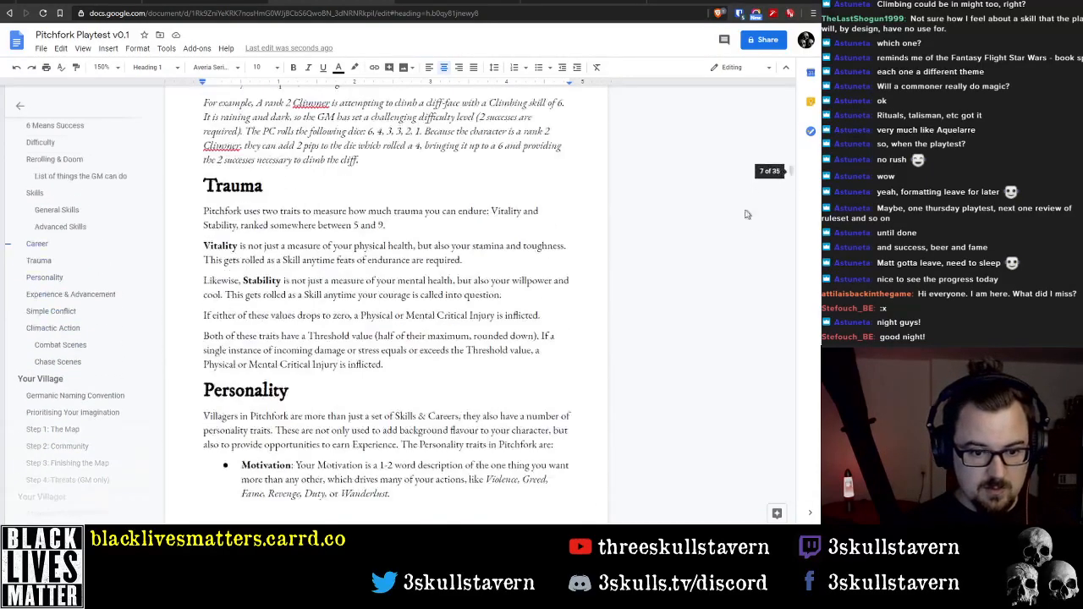
scroll(385, 437, down, 3)
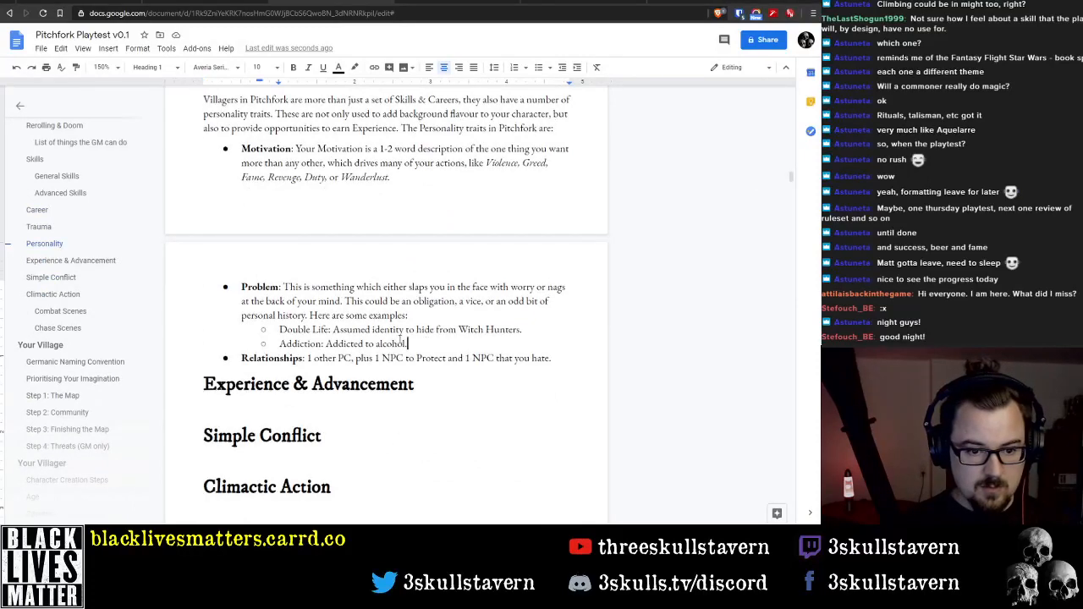
drag(407, 343, 279, 343)
key(BackSpace)
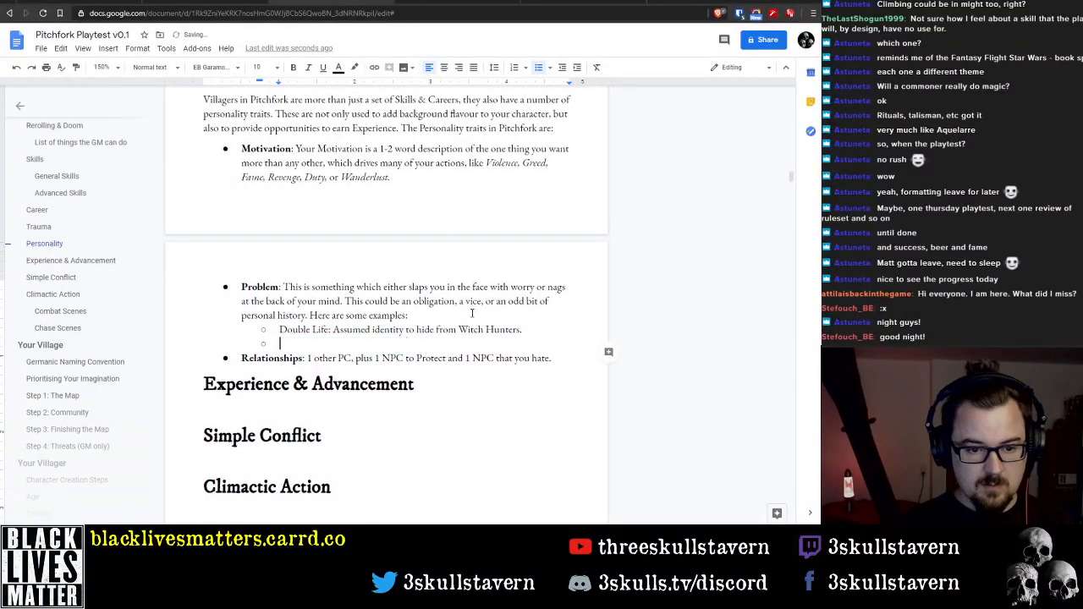
key(BackSpace)
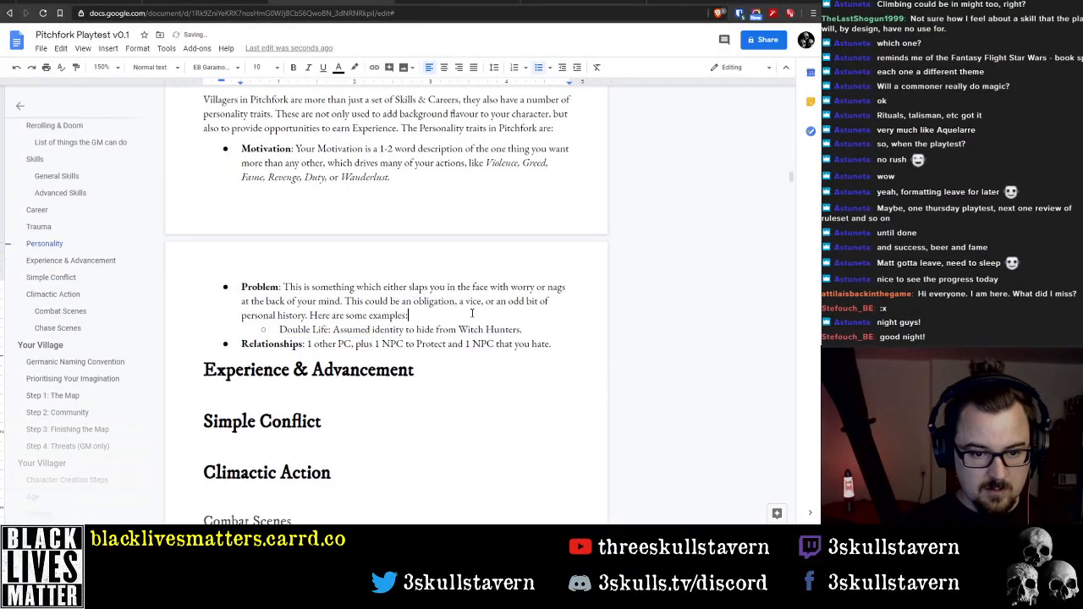
Change the Problem paragraph's lead-in from "Here are some examples:" to "For example:"
key(ctrl+Left)
key(ctrl+shift+Right)
key(ctrl+shift+Right)
key(ctrl+shift+Right)
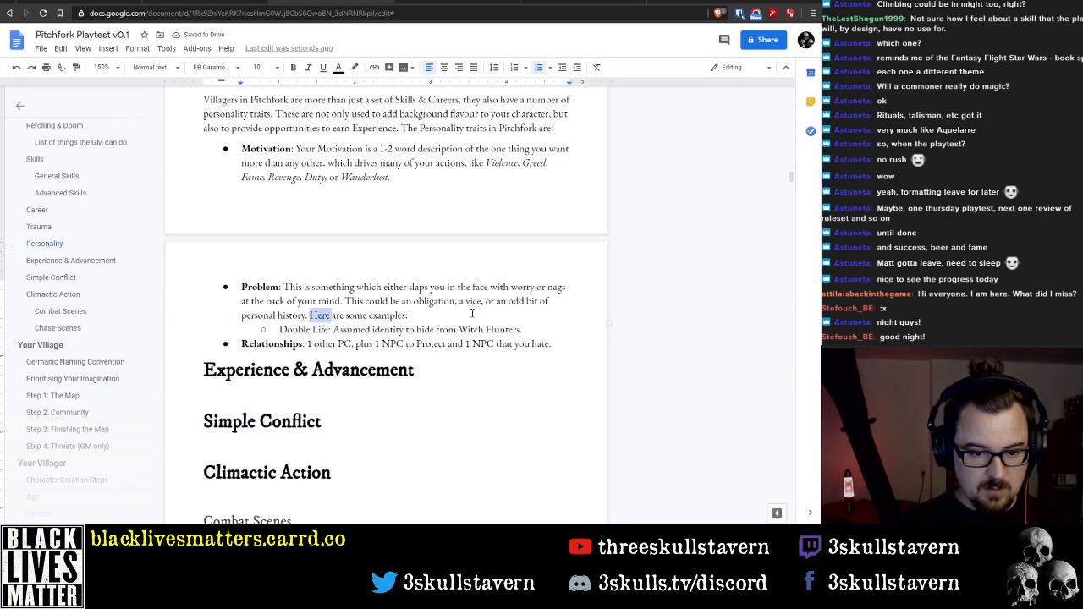
text(For)
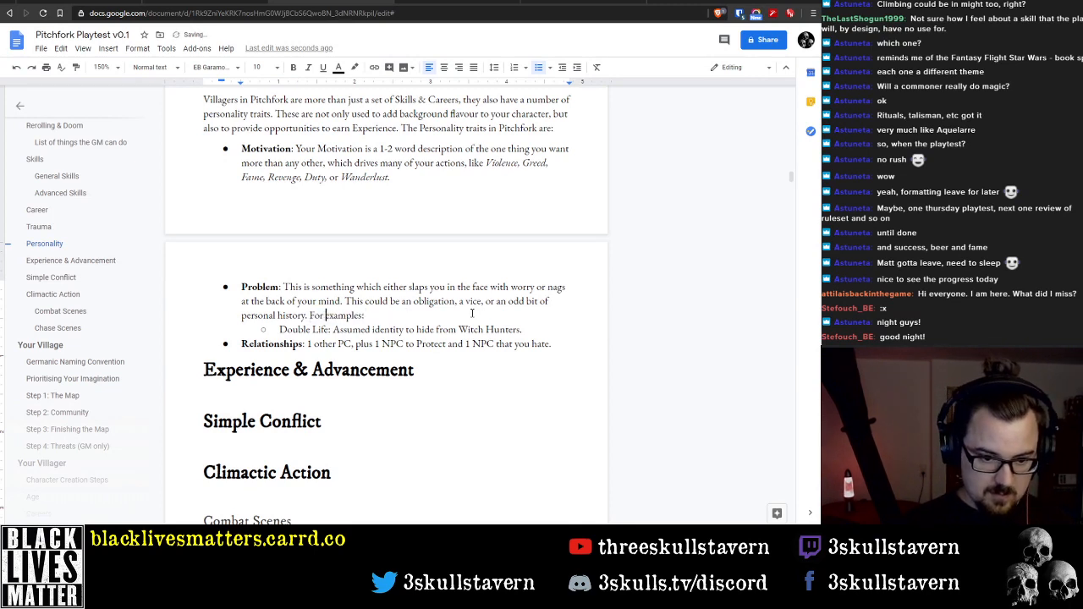
key(BackSpace)
key(BackSpace)
text(:)
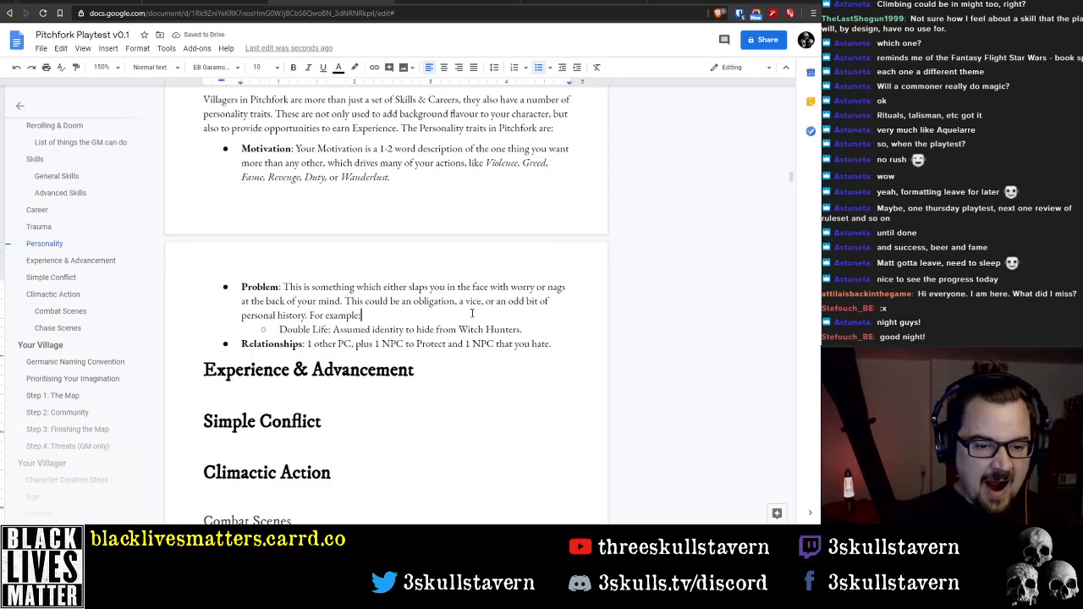
Replace the Problem lead-in "For example:" with "An example is given below, but more examples will be given in the Villager Creation chapter later:"
key(ctrl+Left)
key(ctrl+Left)
key(ctrl+Left)
key(ctrl+shift+Right)
text(An )
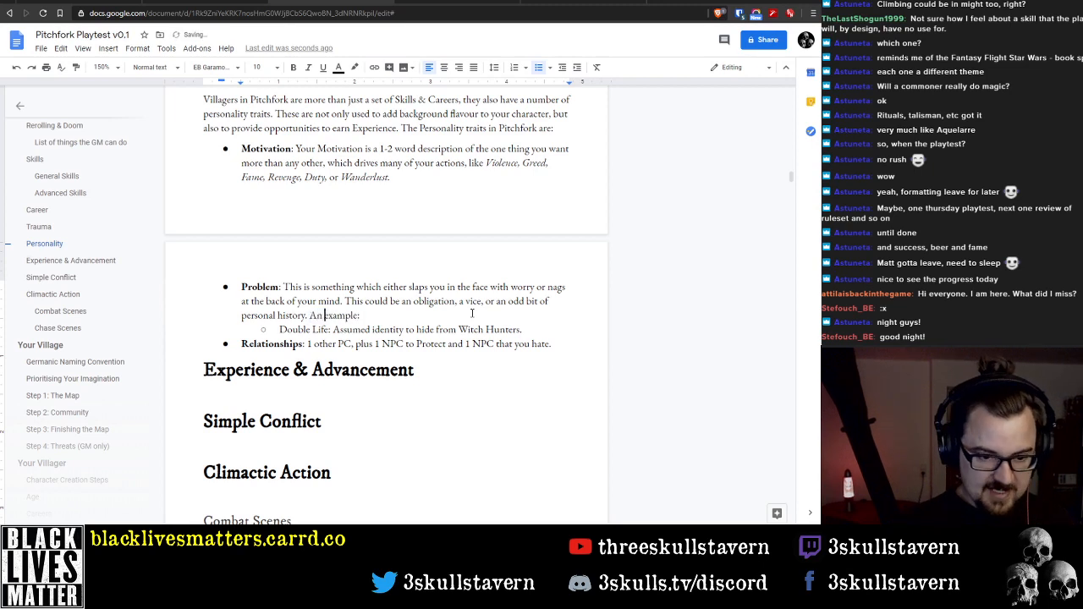
text( is given )
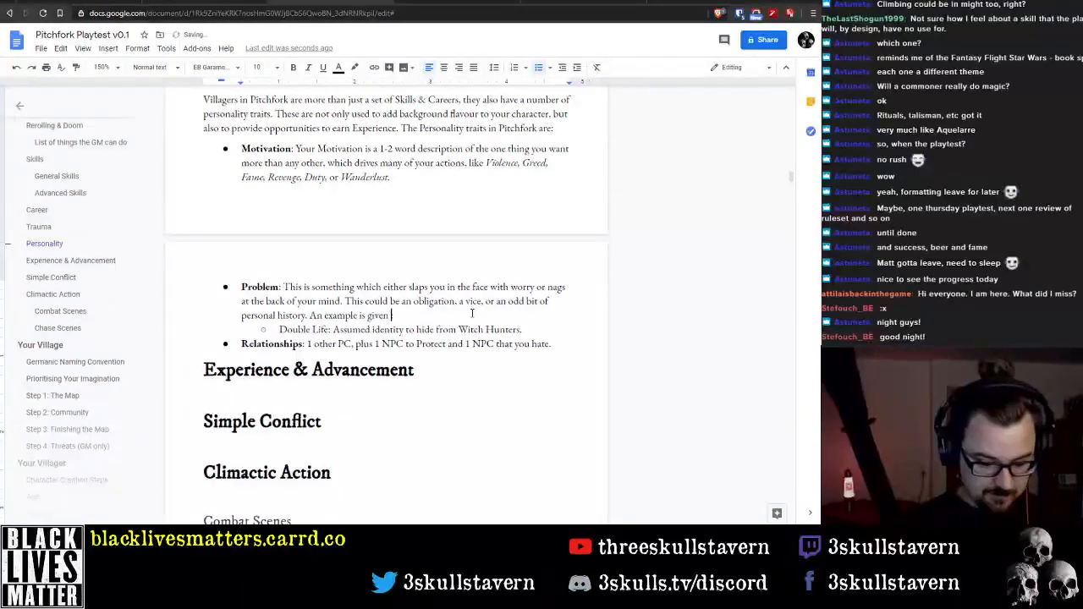
text(below, but)
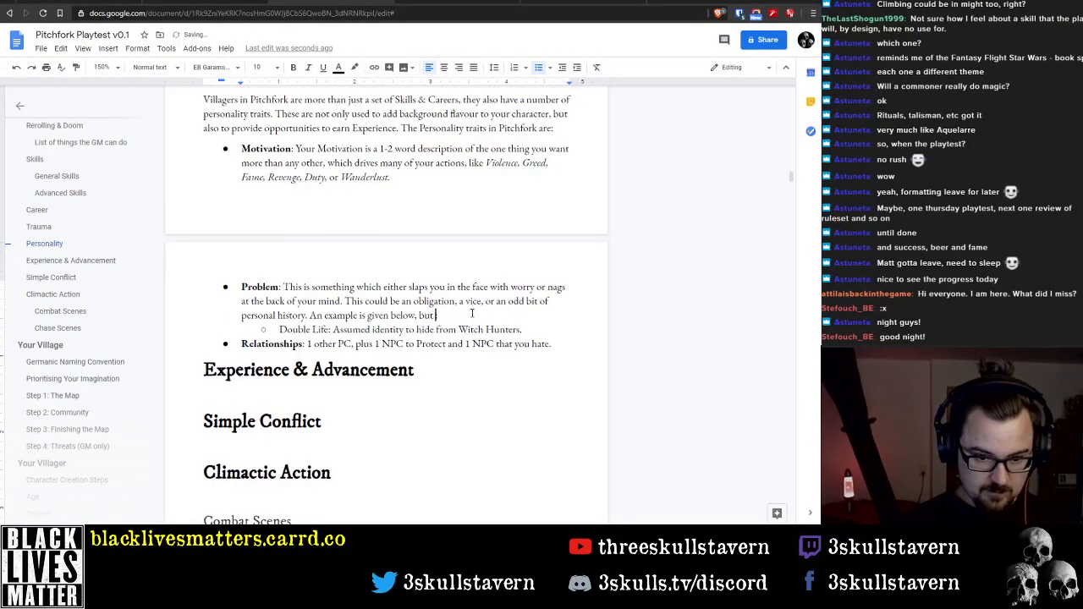
text( more examples)
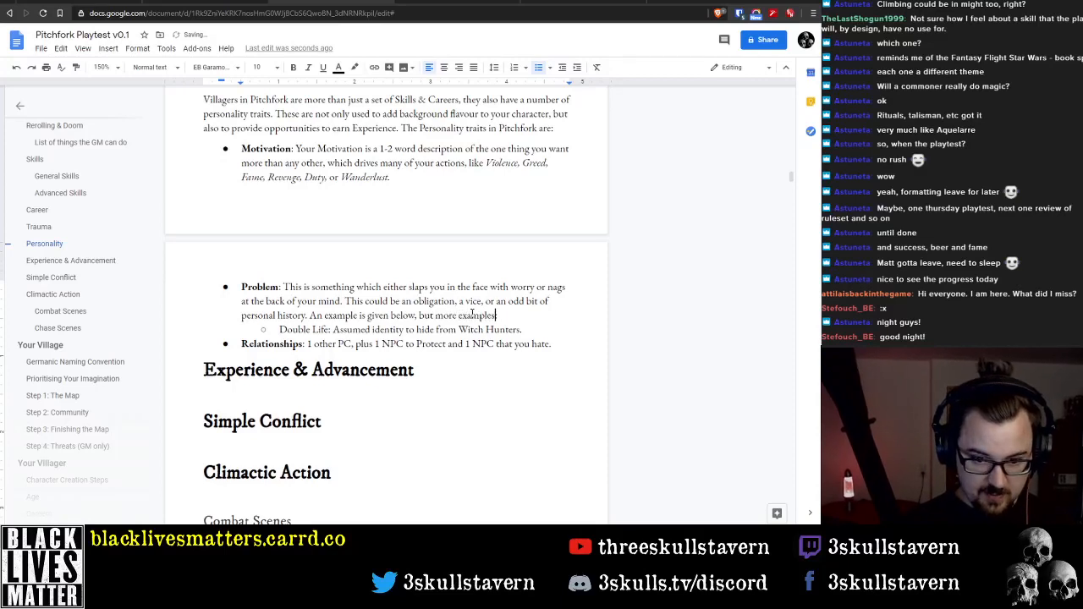
text( will be given)
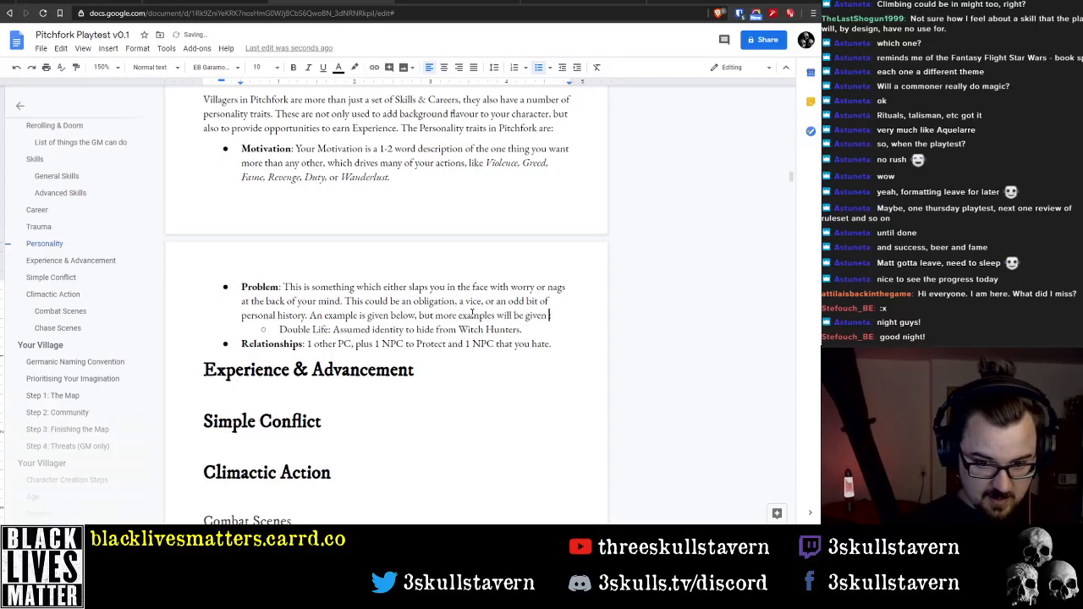
text( in the Villa)
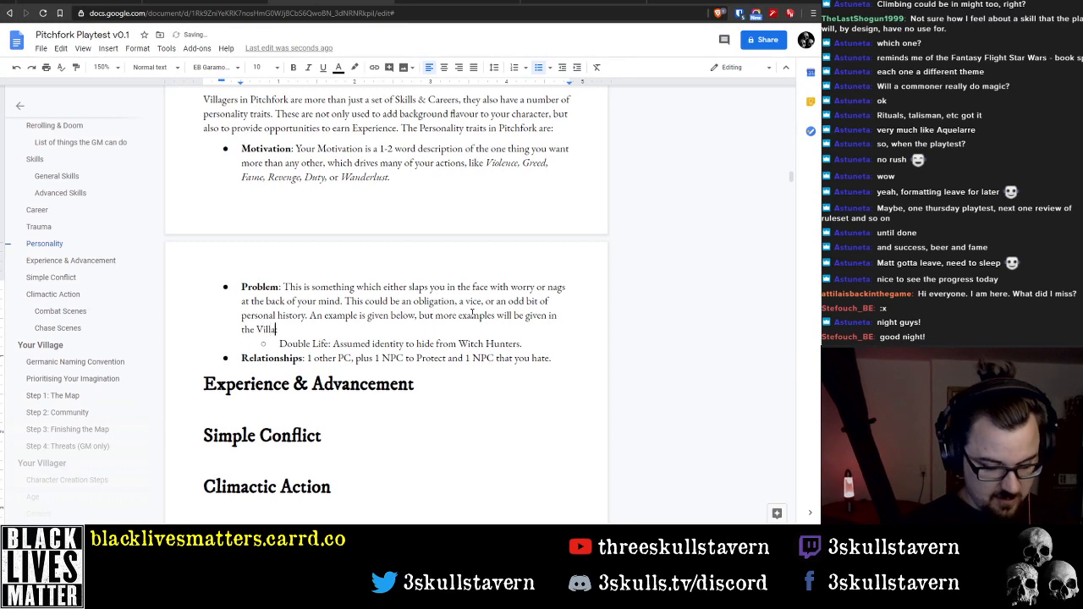
text(ger Creation )
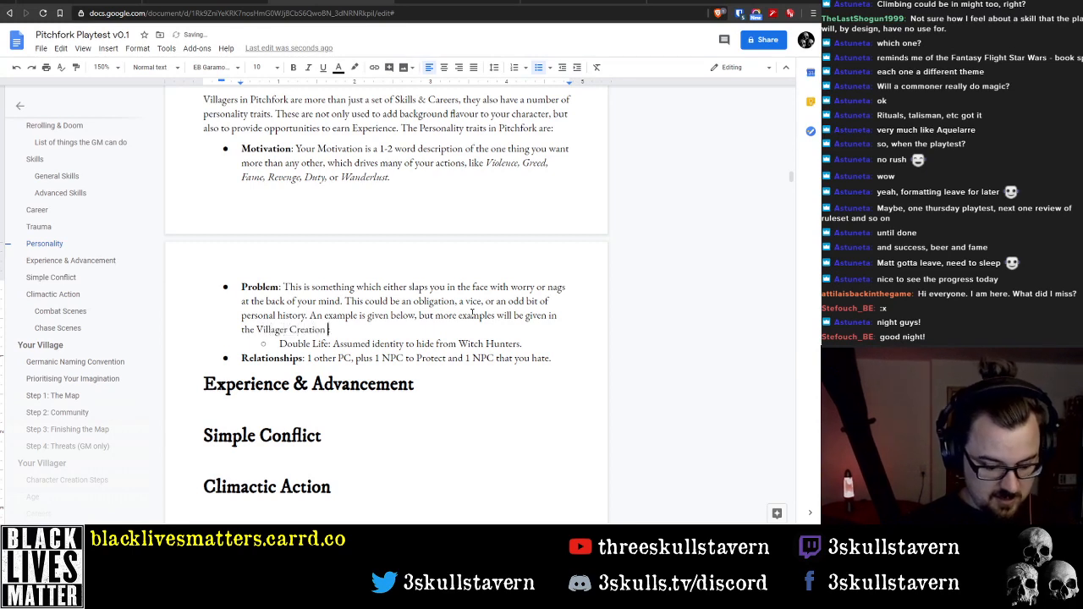
text(chapter (ater)
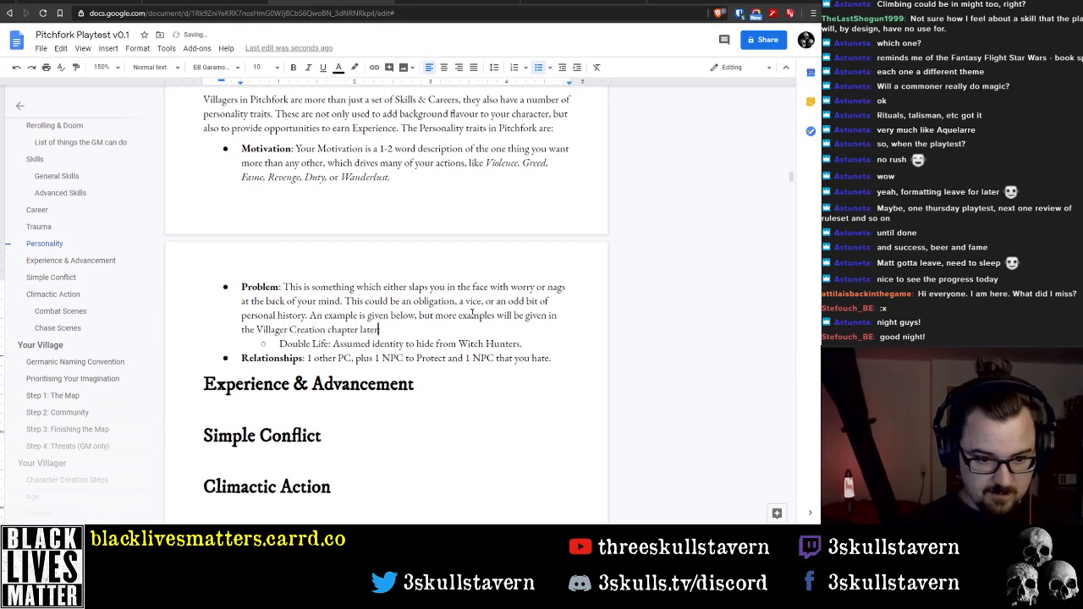
text(:)
Italicise the entire Double Life example line under Problem
key(Down)
key(shift+End)
key(ctrl+i)
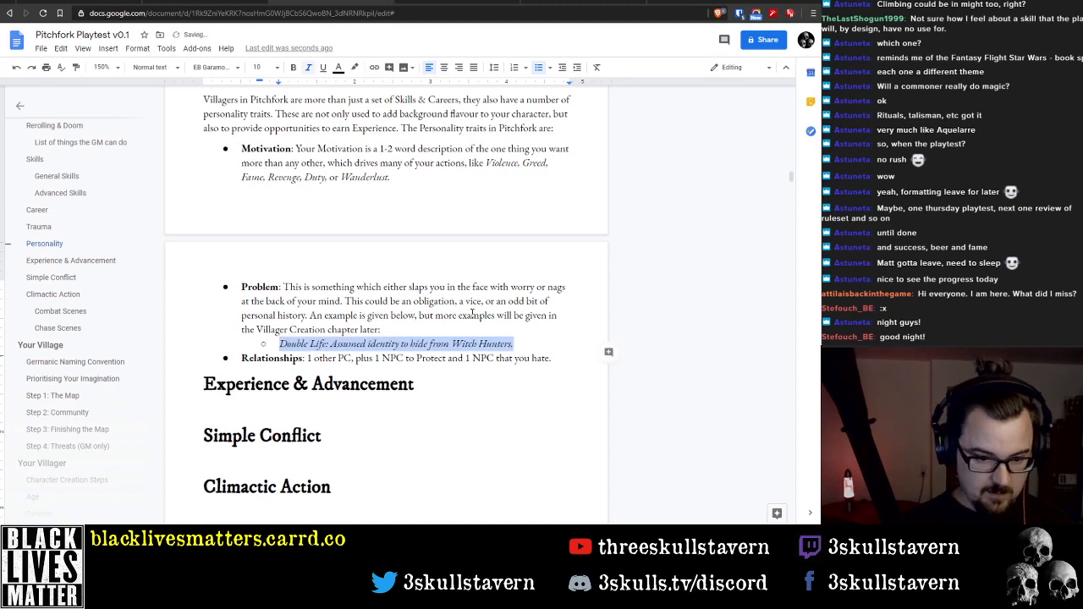
key(Up)
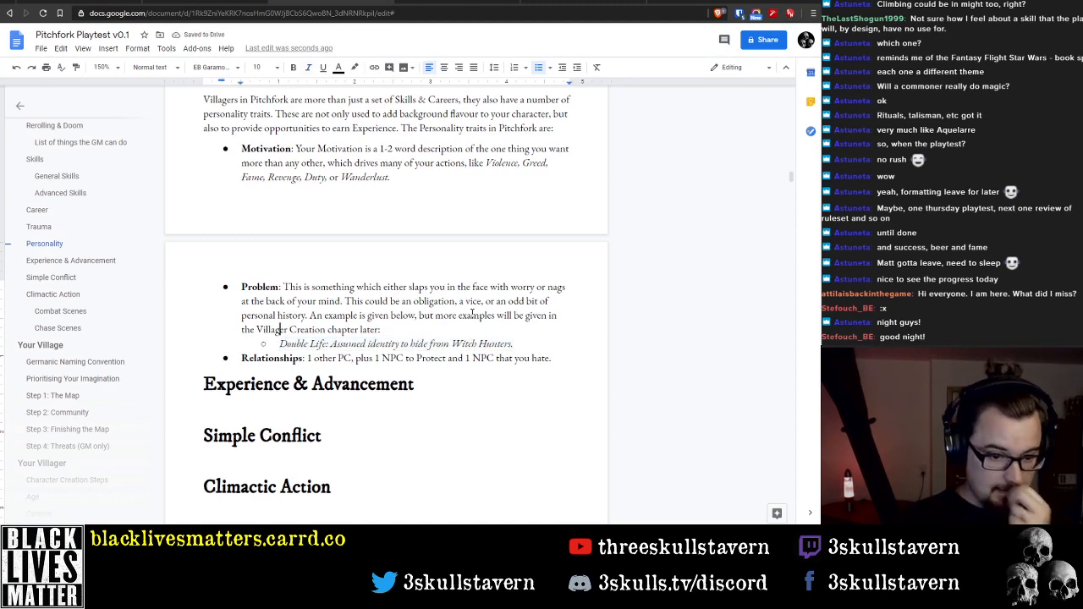
Begin the Relationships description with "This is a series of descriptions about how you feel about", ahead of the existing text
key(Down)
key(End)
key(Down)
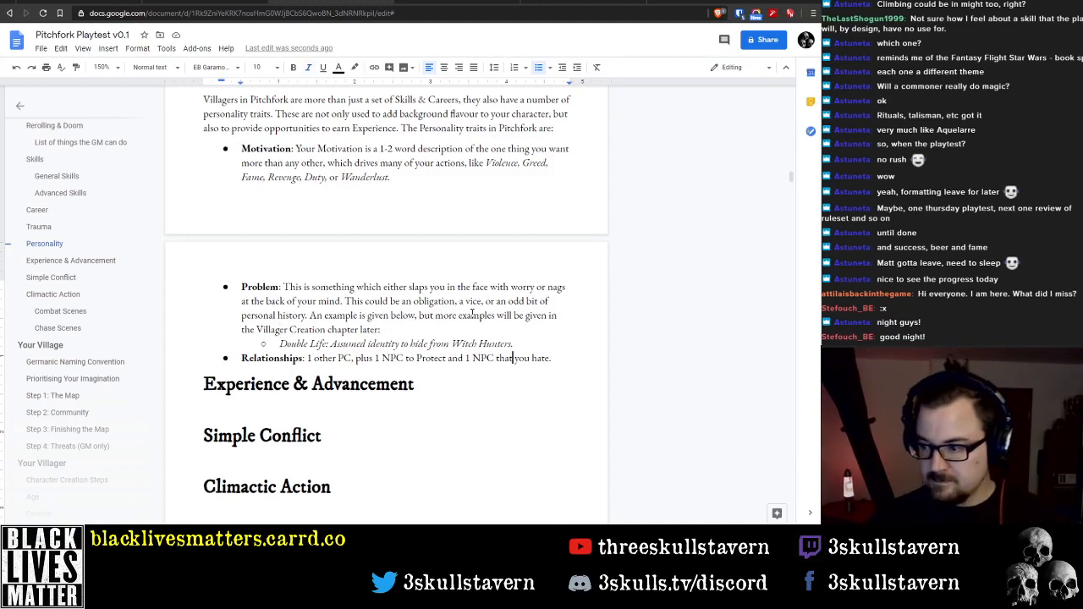
key(ctrl+Left)
key(ctrl+Left)
key(ctrl+Left)
key(ctrl+Left)
key(ctrl+Left)
key(ctrl+Left)
key(ctrl+Left)
key(ctrl+Left)
key(ctrl+Left)
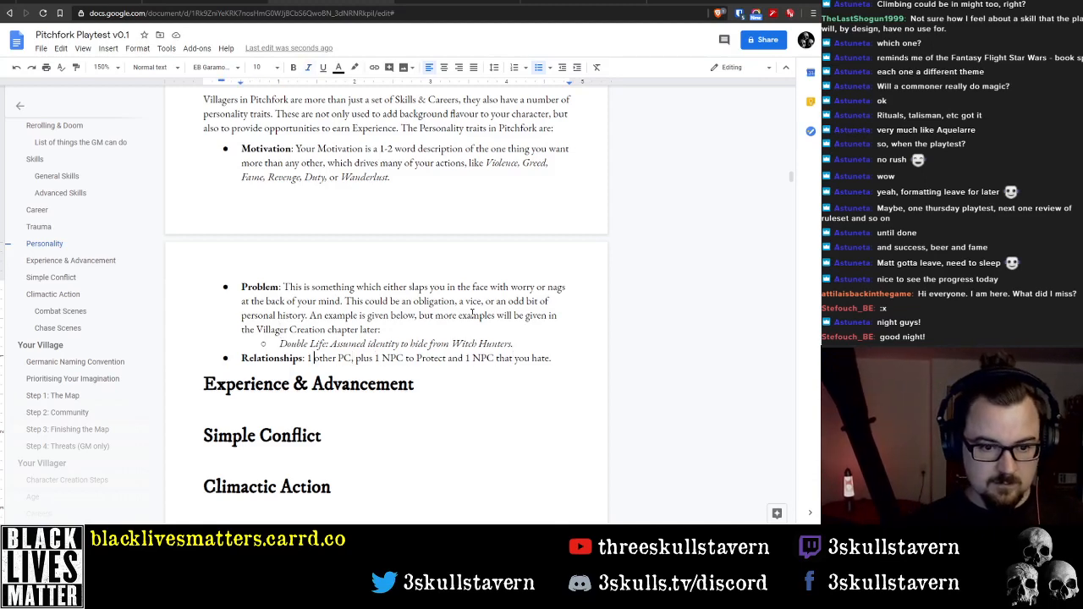
text(This is )
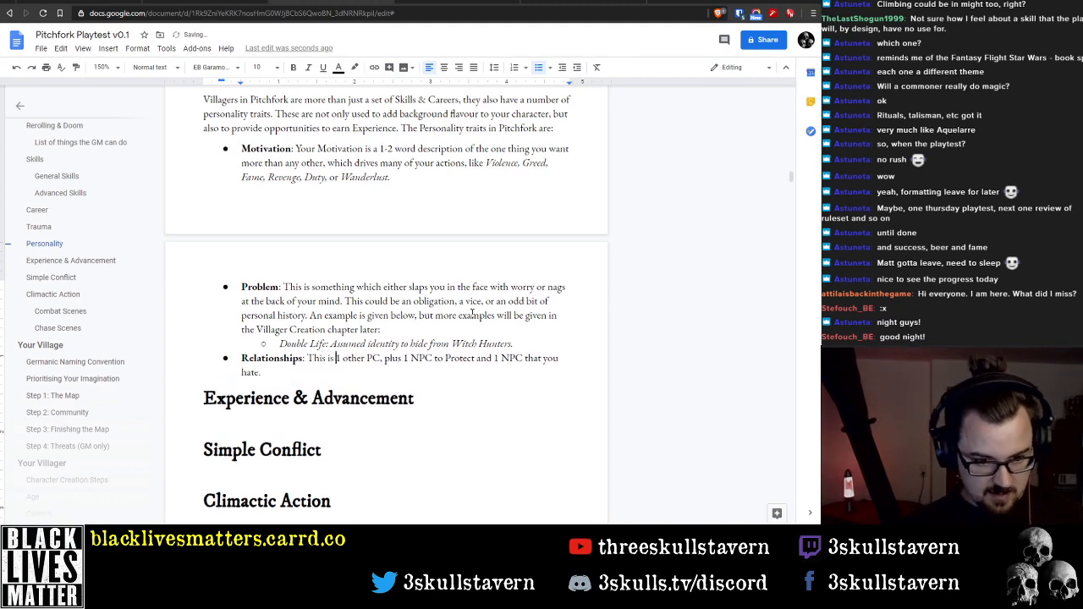
text(a series)
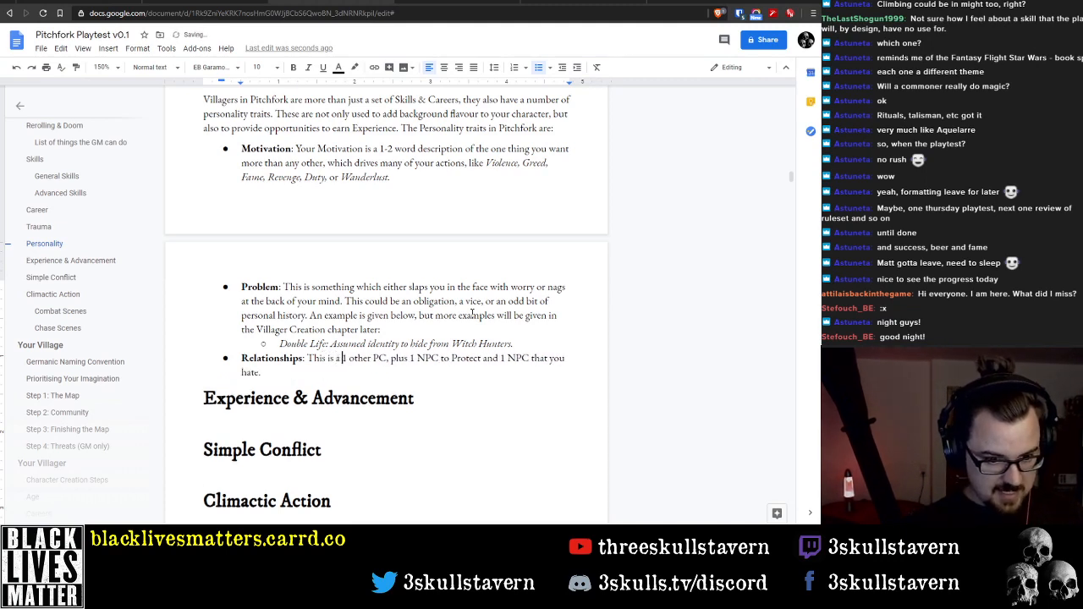
text( of)
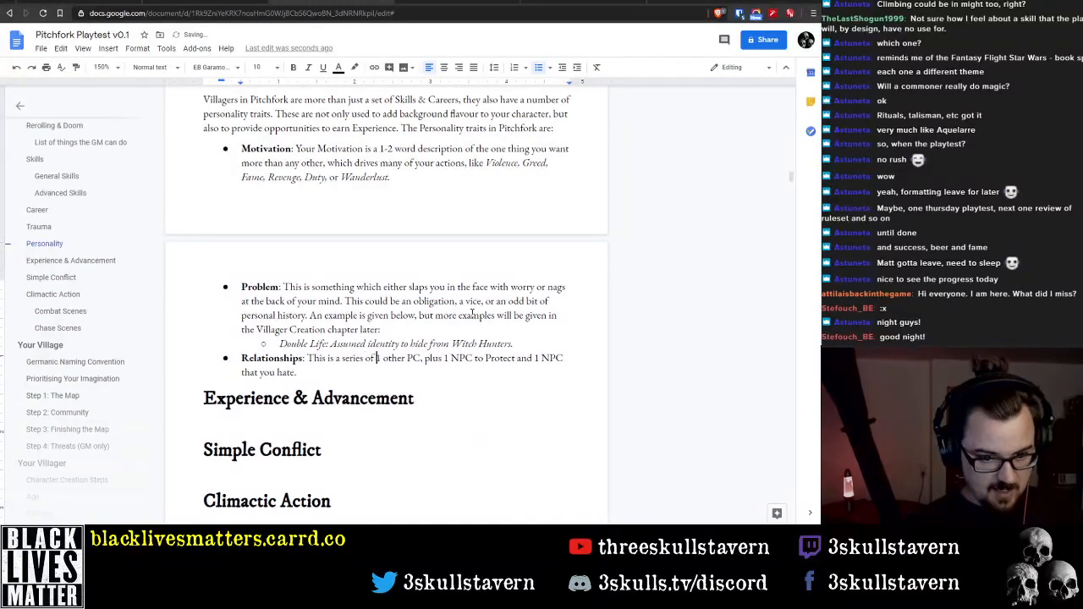
text( descri)
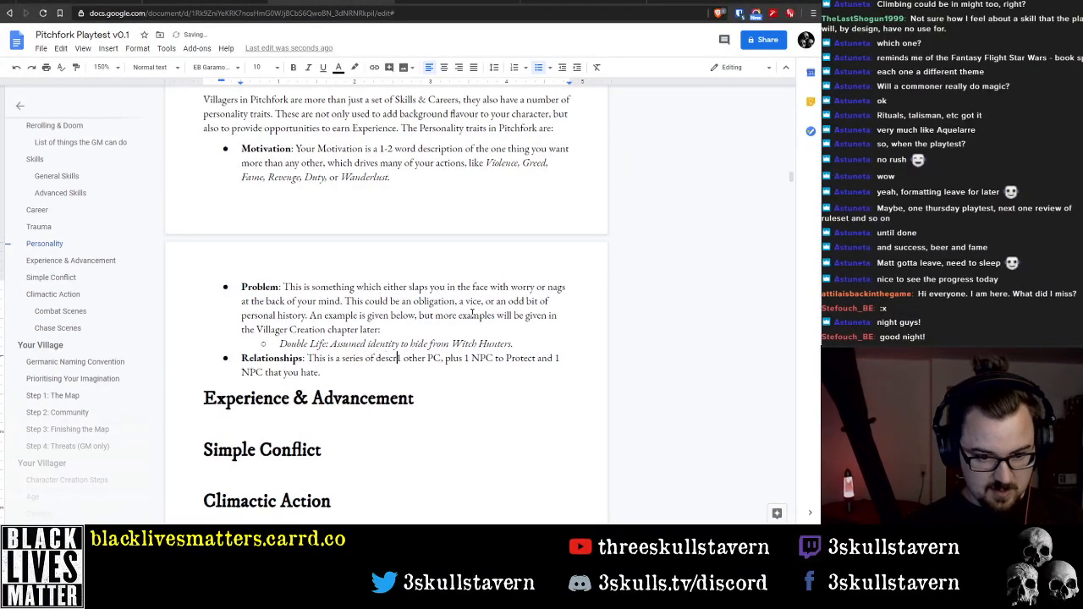
text(ptions ab)
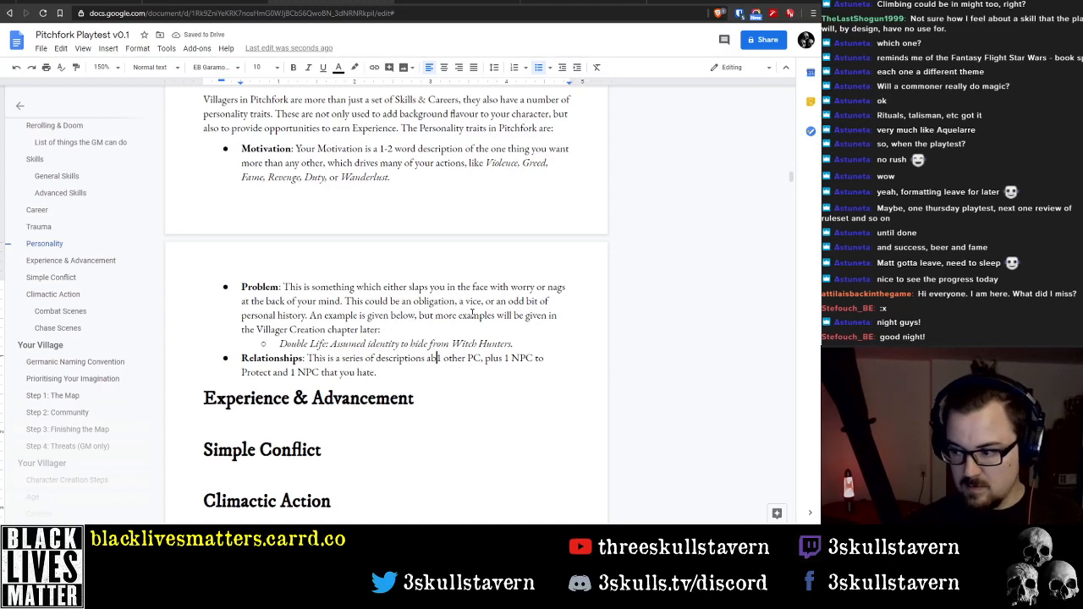
key(BackSpace)
key(BackSpace)
text(about how you)
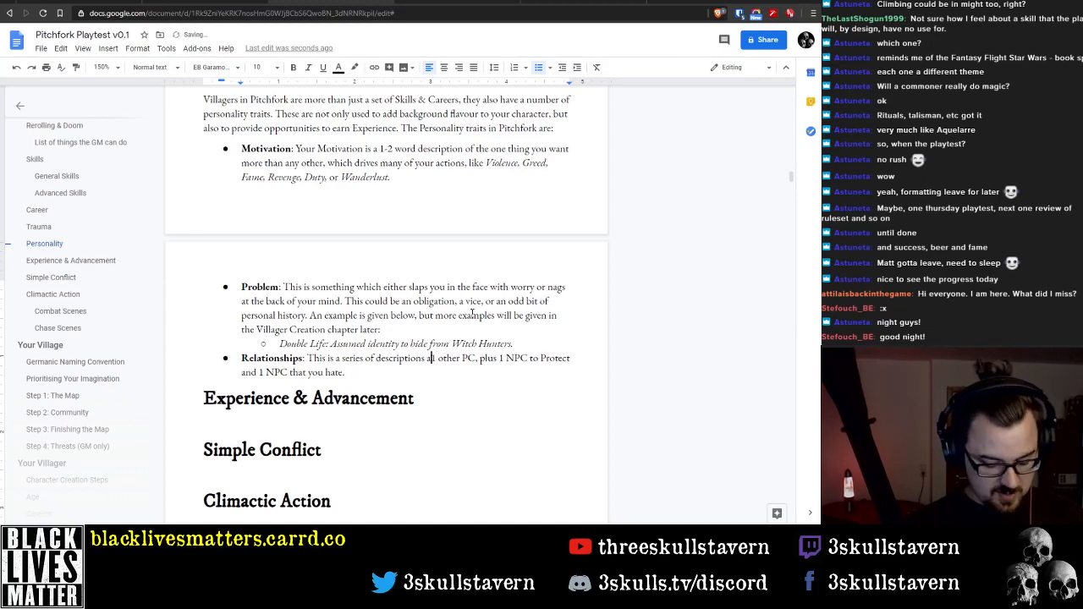
text( feel about)
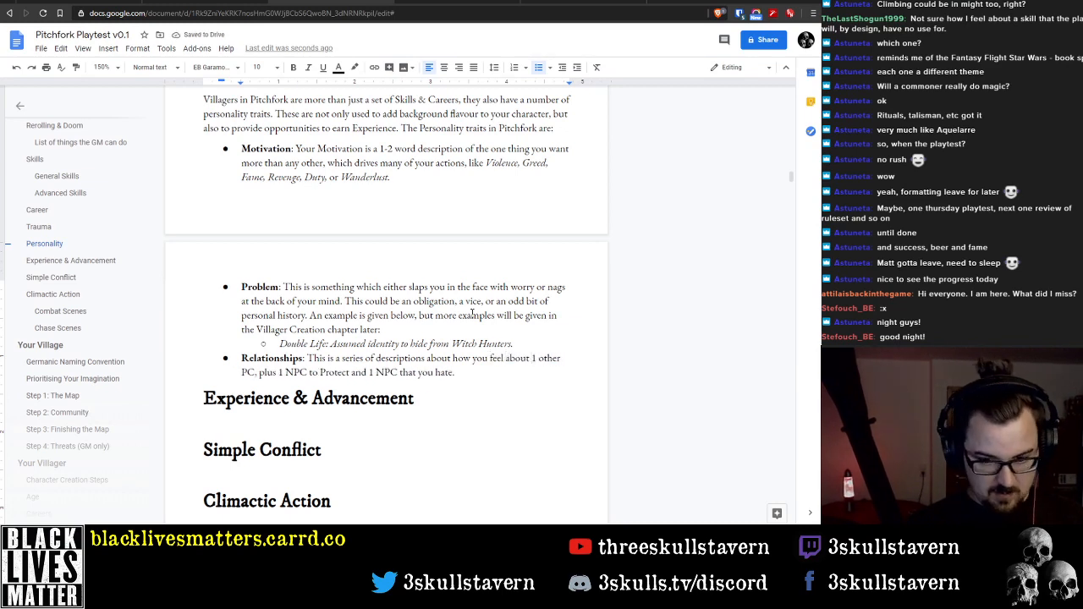
text( one or)
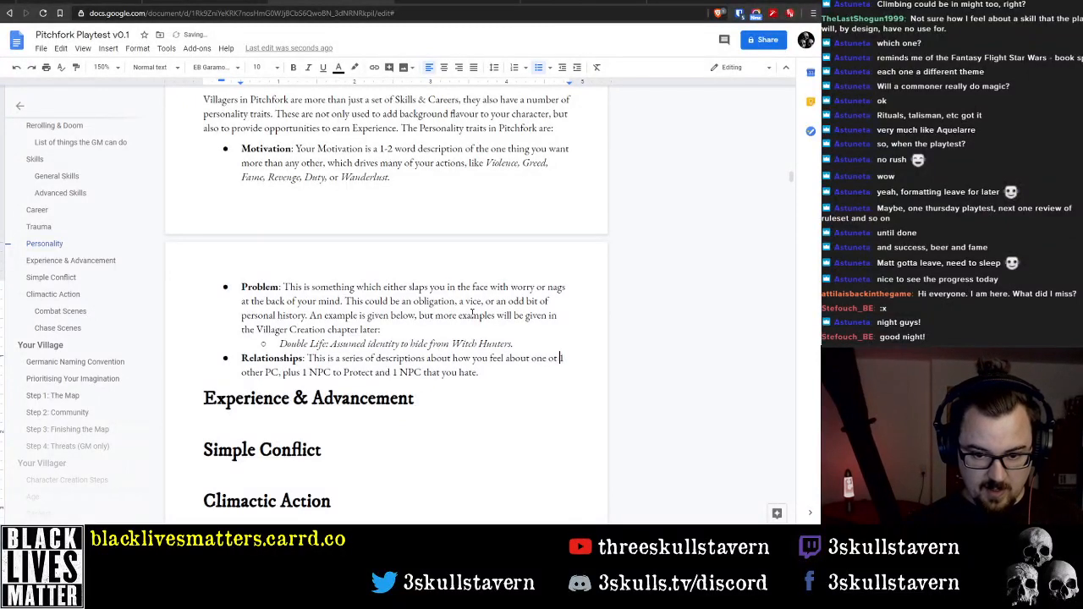
Reword "1 other PC" in the Relationships description to "one of the other PCs"
key(BackSpace)
key(BackSpace)
text(f the)
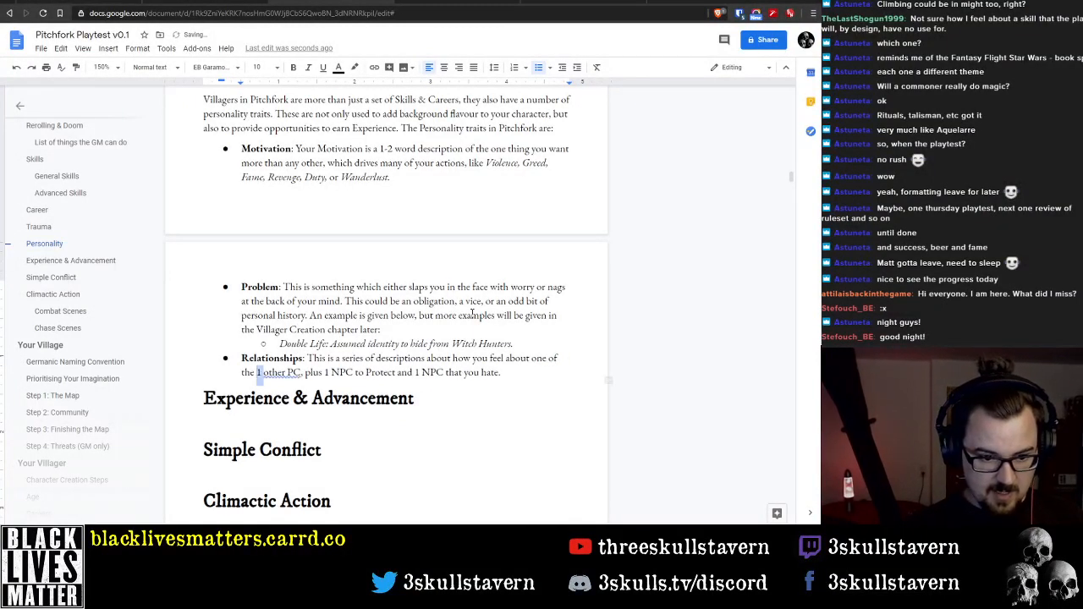
key(Delete)
key(Delete)
text(s)
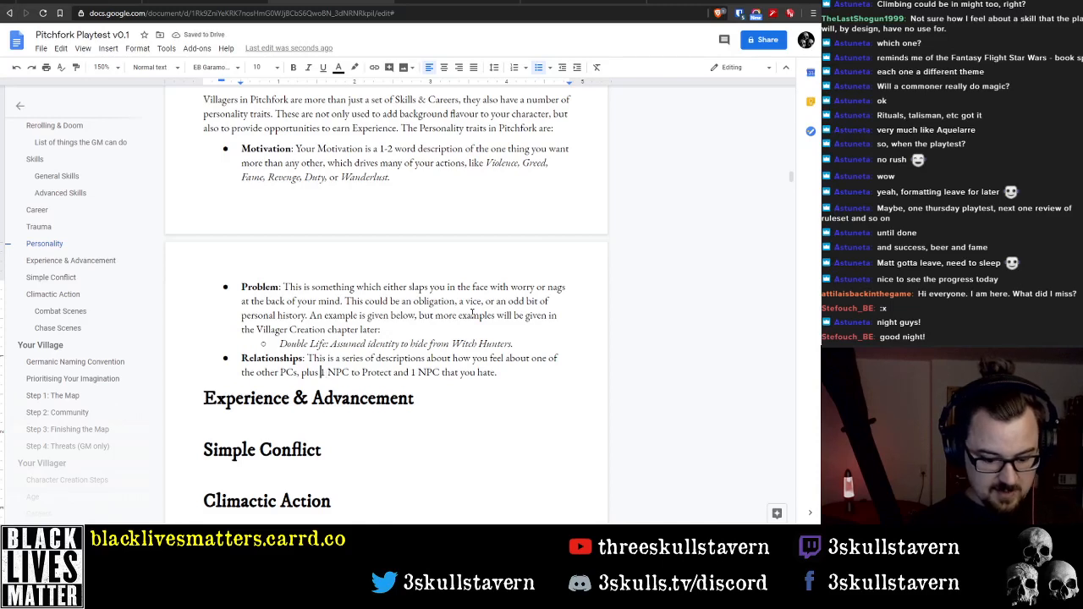
Reword the protected NPC phrase in the Relationships description to "one NPC you want to protect"
key(Delete)
text(one)
key(Delete)
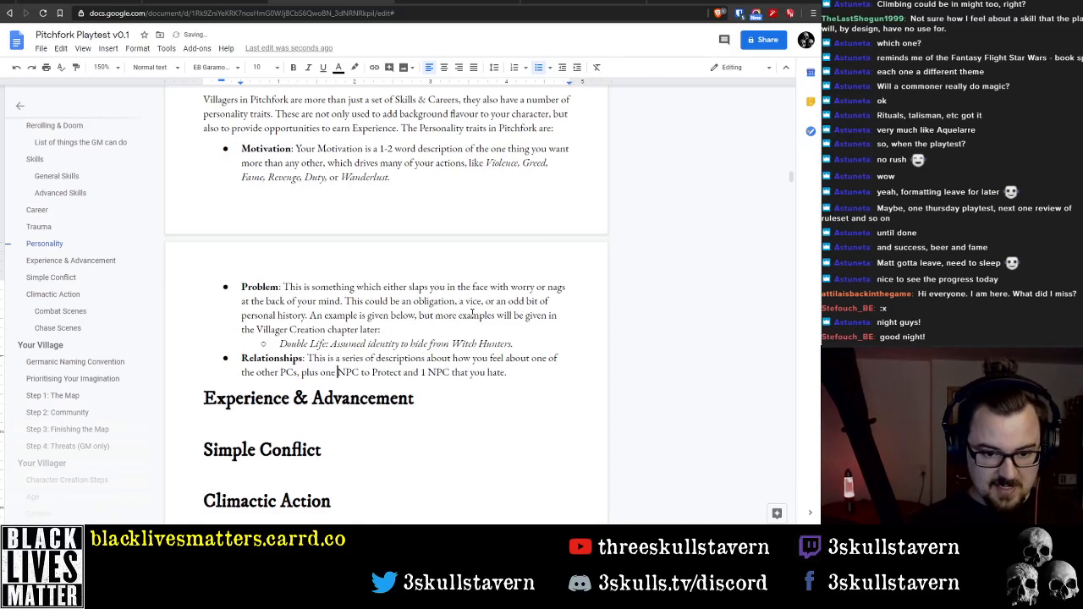
text(you want)
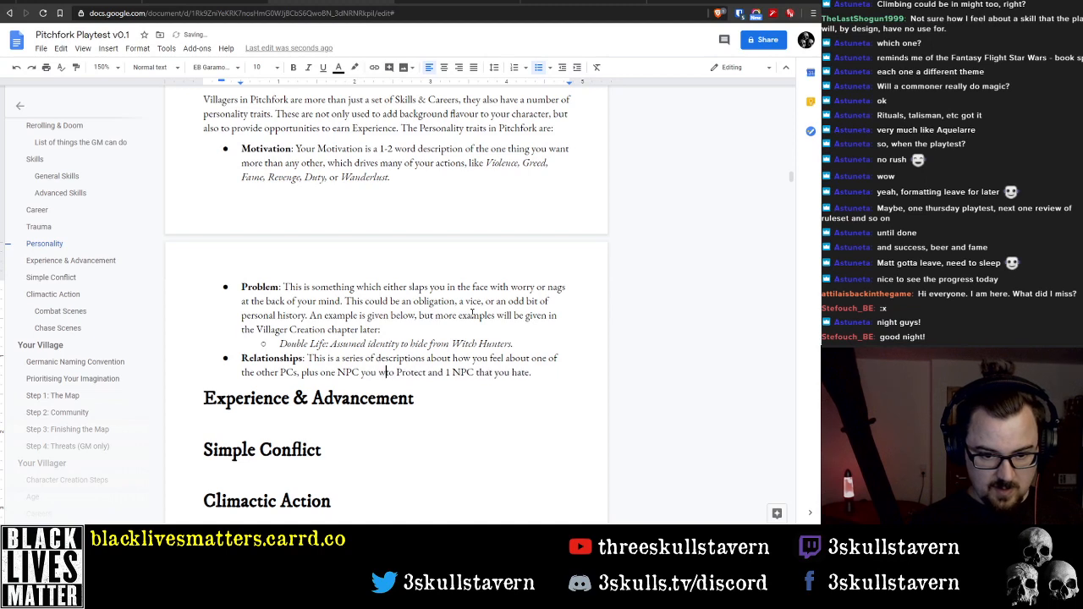
key(ctrl+Right)
key(ctrl+Right)
key(ctrl+Right)
key(ctrl+Left)
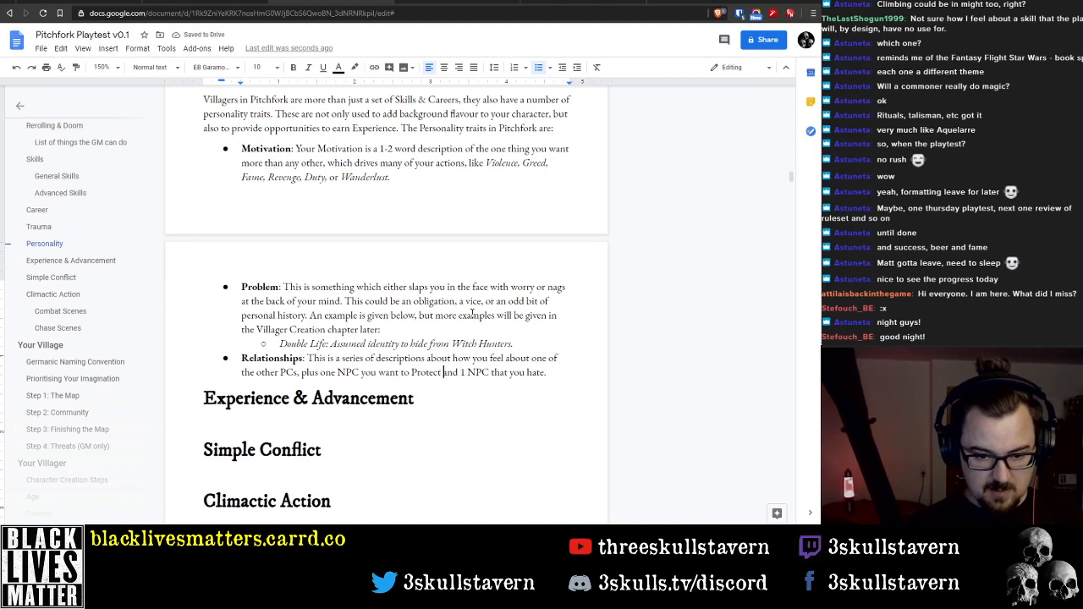
key(Delete)
text(p)
Reword the hated NPC phrase in the Relationships description to "one NPC who you hate"
key(ctrl+Right)
key(ctrl+Right)
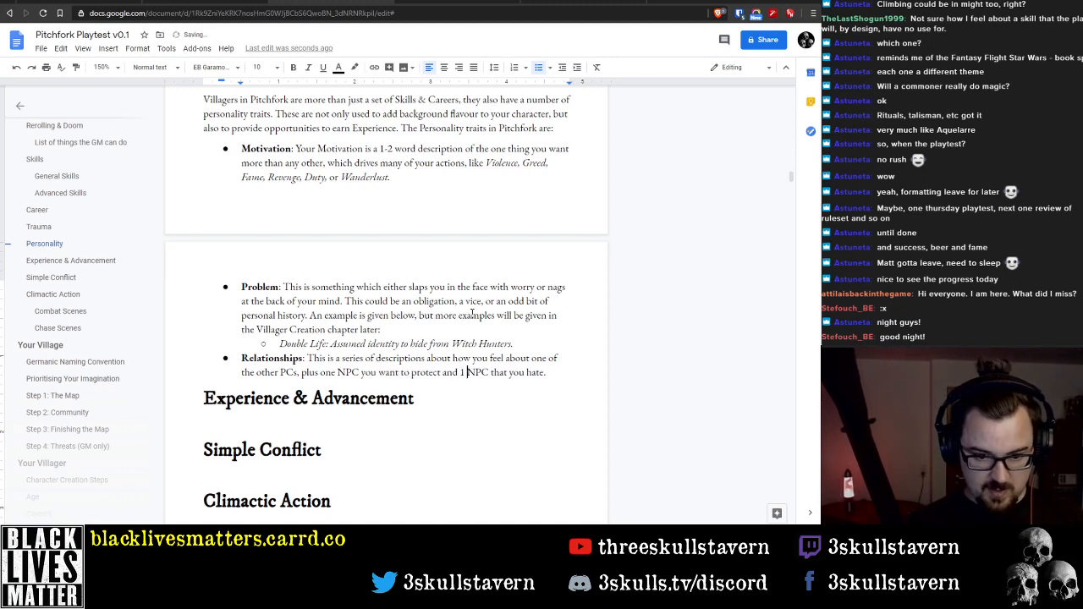
key(ctrl+Left)
key(Delete)
text(one)
key(ctrl+Right)
key(ctrl+Right)
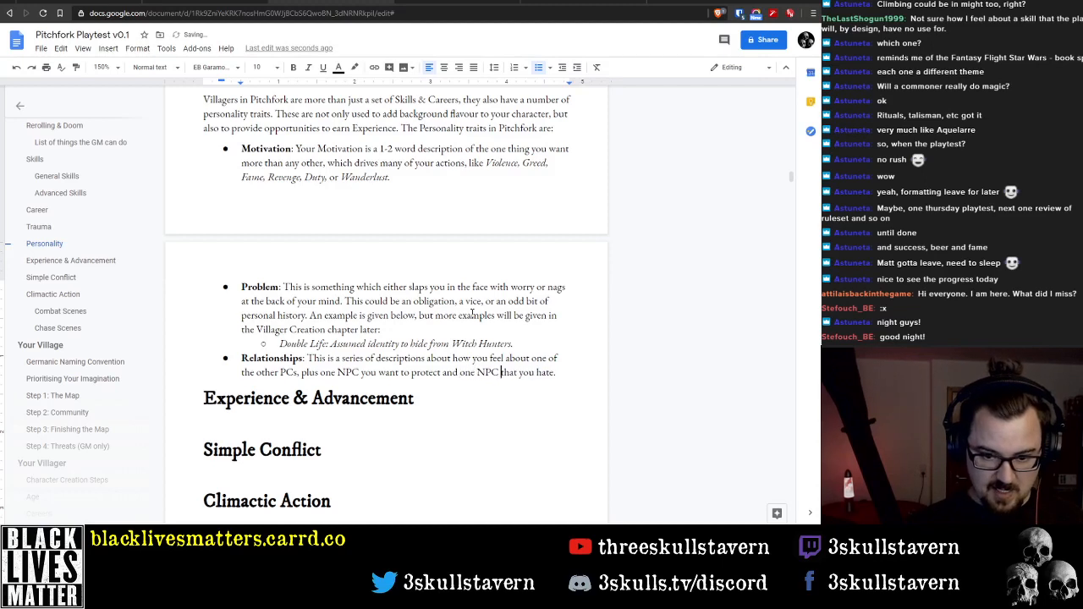
key(ctrl+shift+Right)
text(who you)
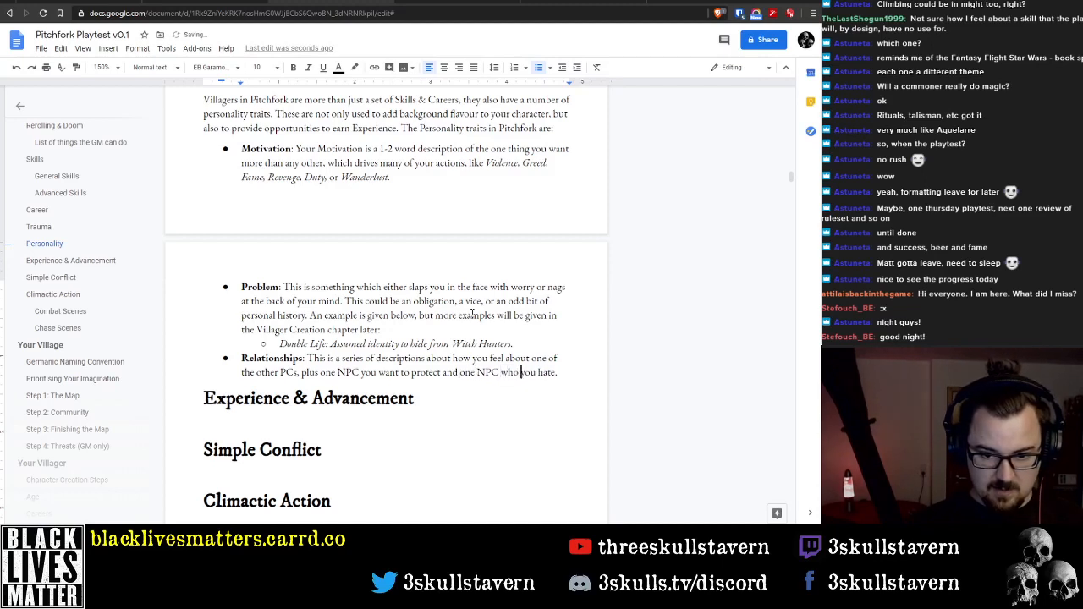
text( hate. These NPCs)
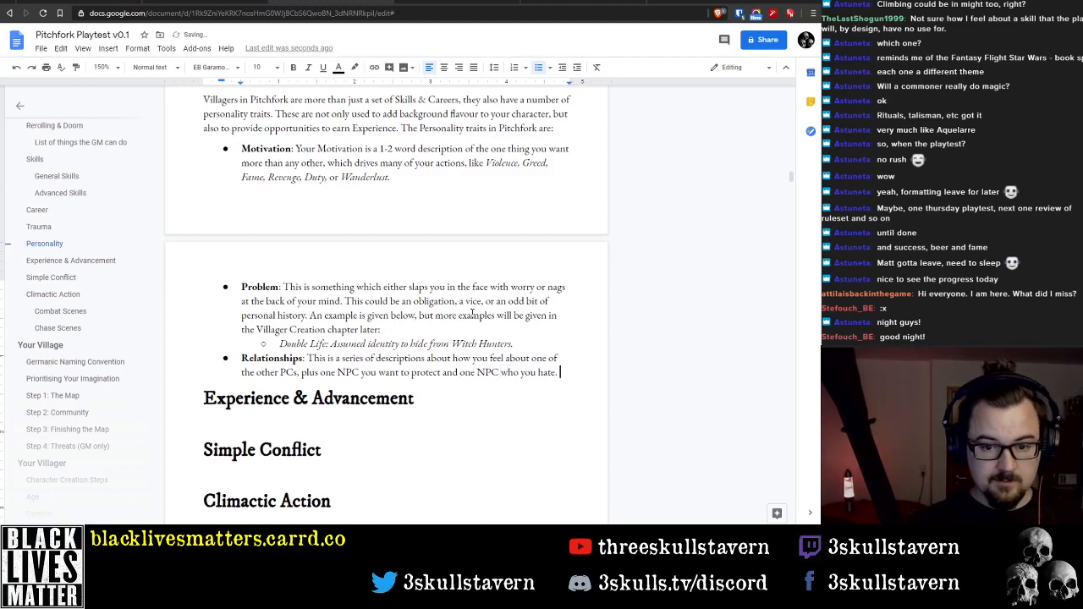
text( s)
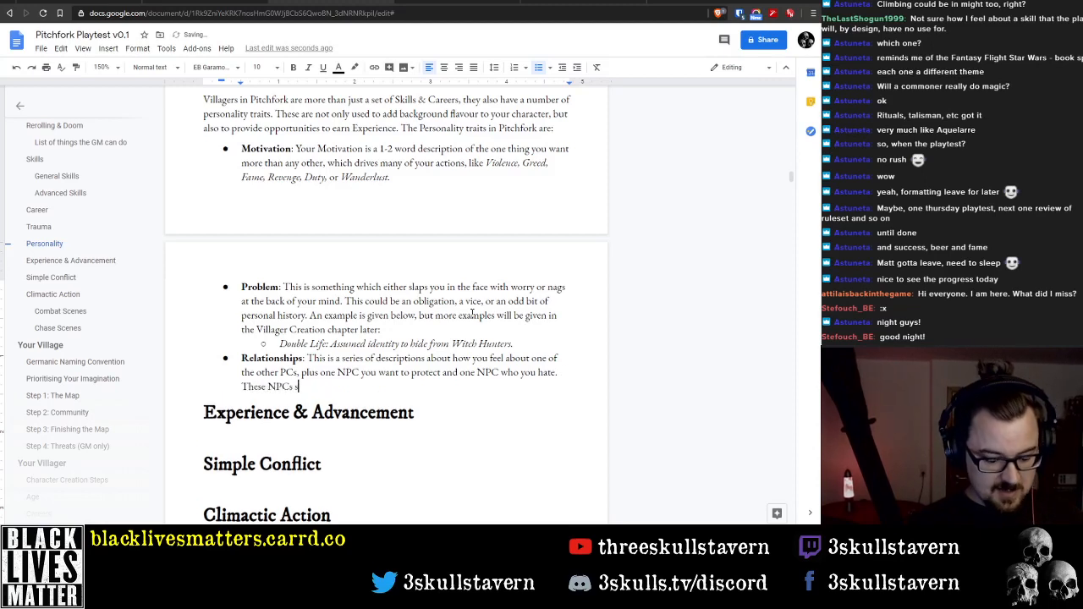
text(hould be Villagers which )
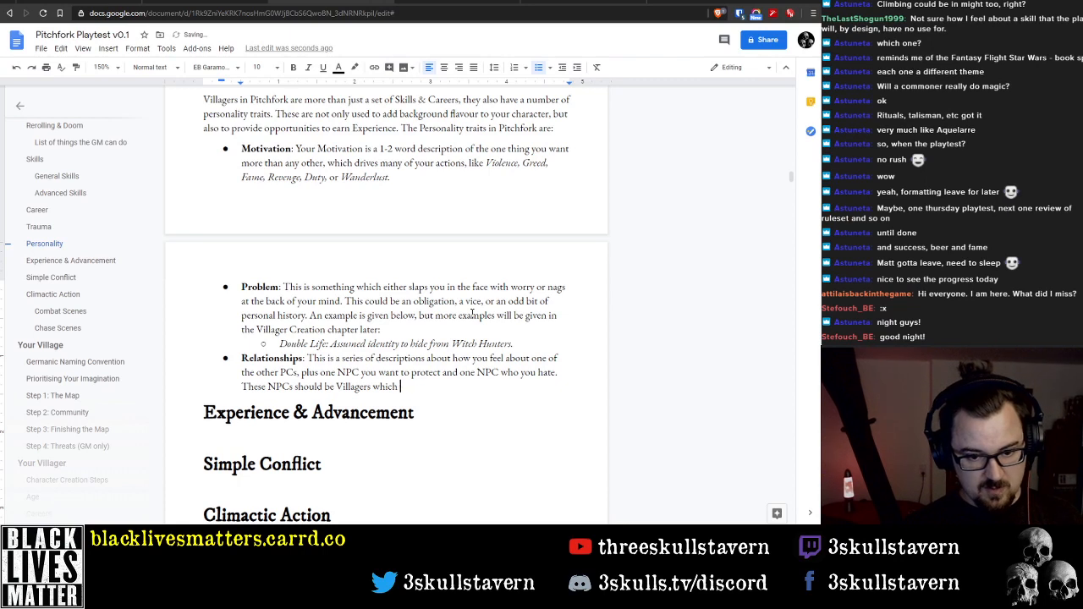
text(were created durring)
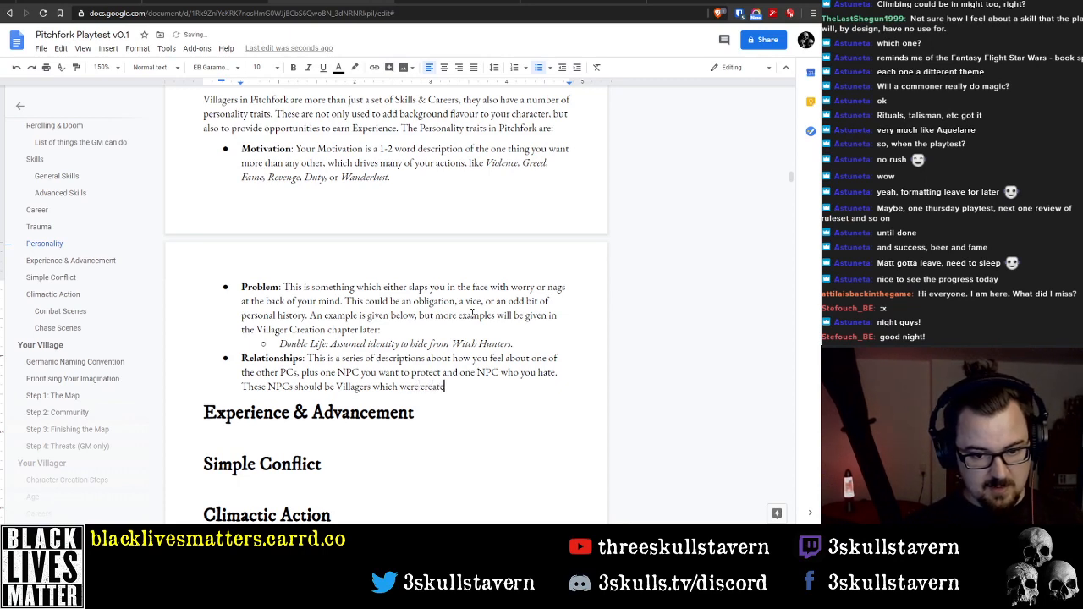
Add a sentence at the end of the Relationships description beginning "These NPCs should be Villagers which were created during"
key(BackSpace)
key(BackSpace)
key(BackSpace)
key(BackSpace)
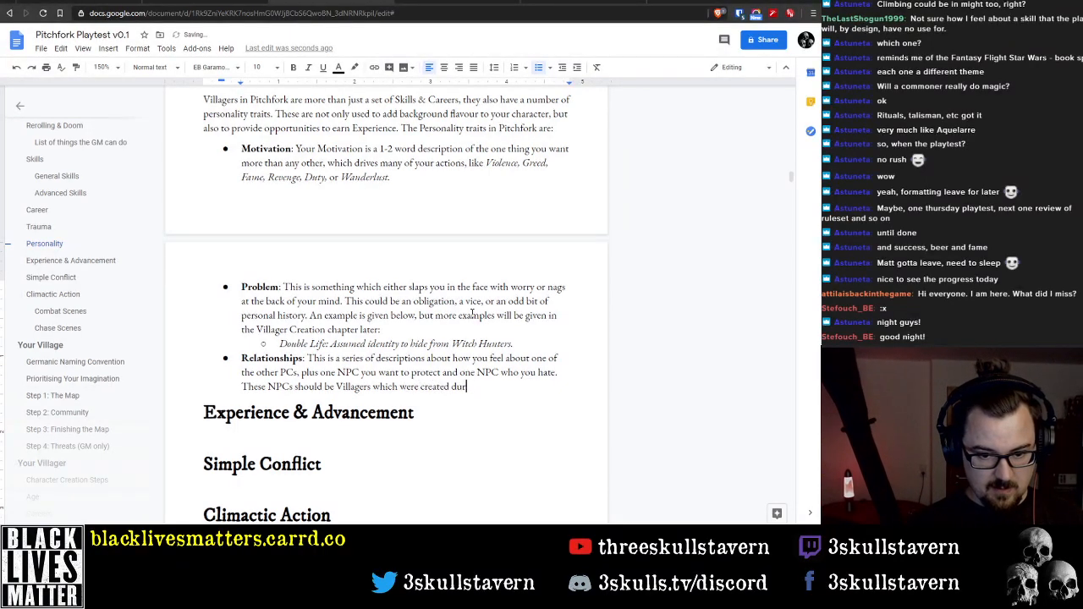
text(ing)
Delete "and one NPC who you hate" from the Relationships description, ending that sentence after "protect"
key(Up)
key(ctrl+Left)
key(ctrl+Left)
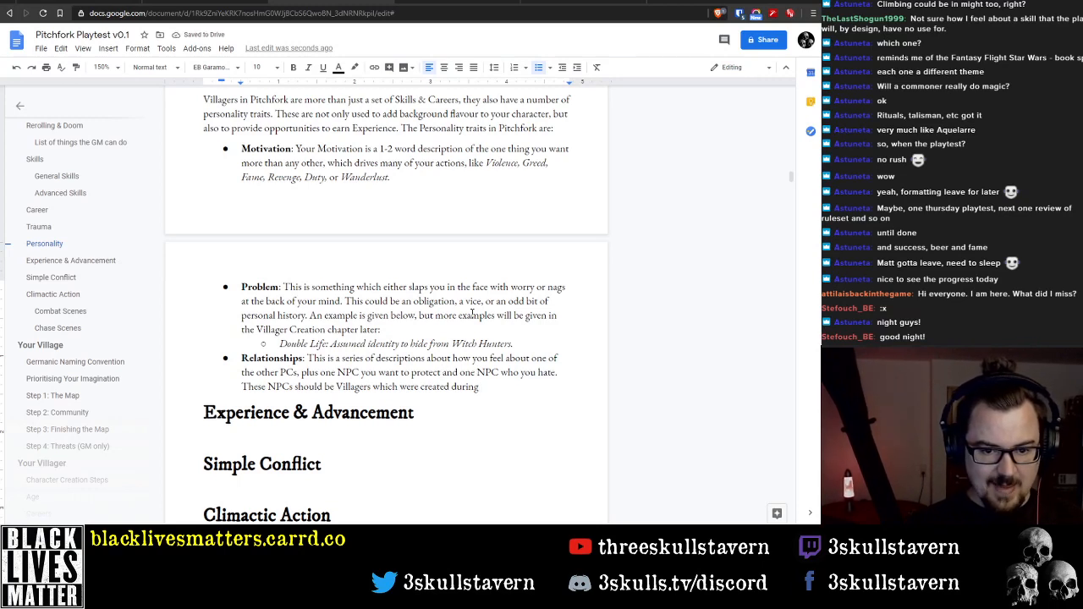
key(shift+End)
key(BackSpace)
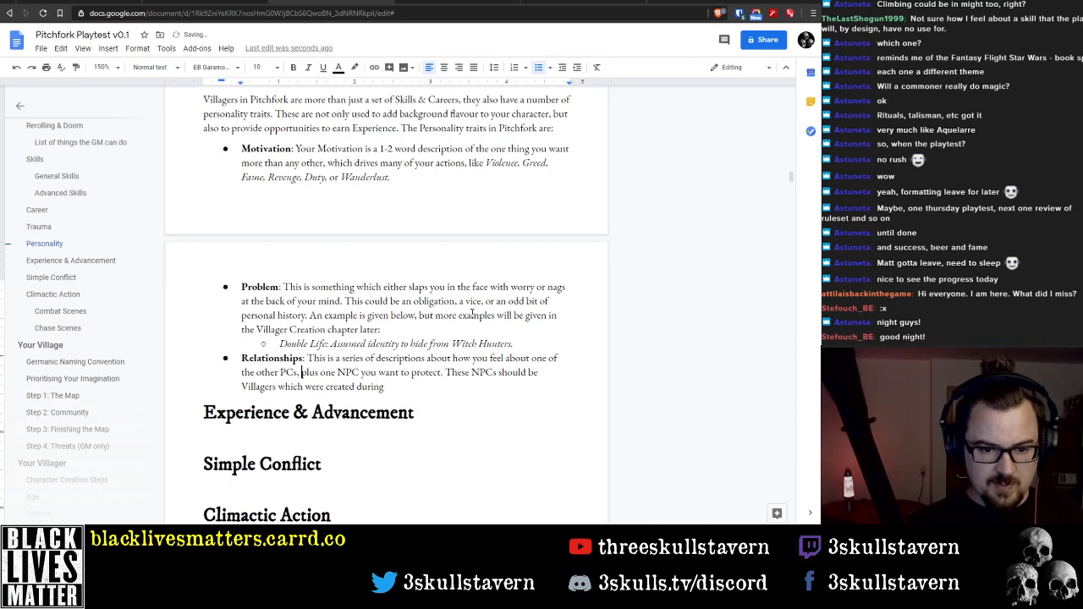
Remove the comma after "PCs" in the Relationships description
key(ctrl+Left)
key(ctrl+Left)
key(Left)
key(BackSpace)
Reword the opening of the Relationships description from "This is a series of" to "These are two"
key(Up)
text(:)
key(ctrl+Right)
key(ctrl+Right)
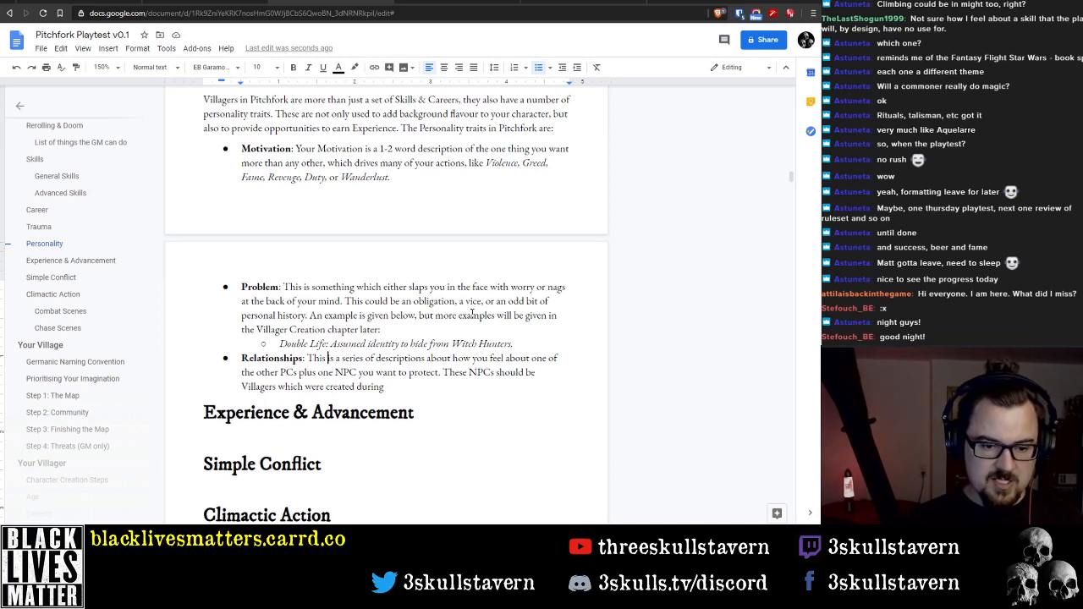
key(BackSpace)
key(BackSpace)
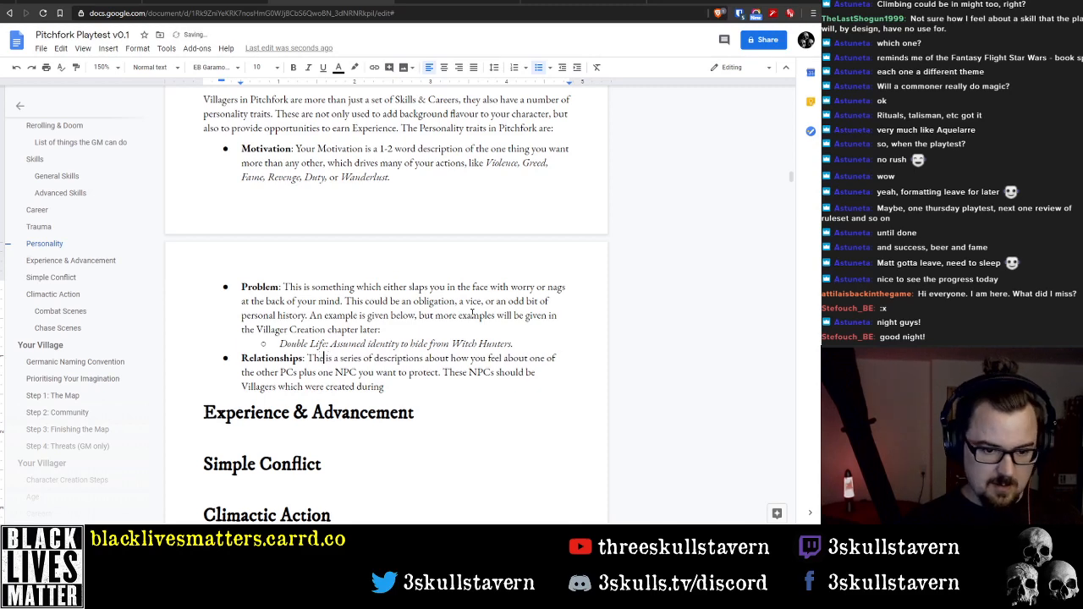
text(ese)
key(ctrl+shift+Right)
key(ctrl+shift+Right)
key(ctrl+shift+Right)
key(ctrl+shift+Right)
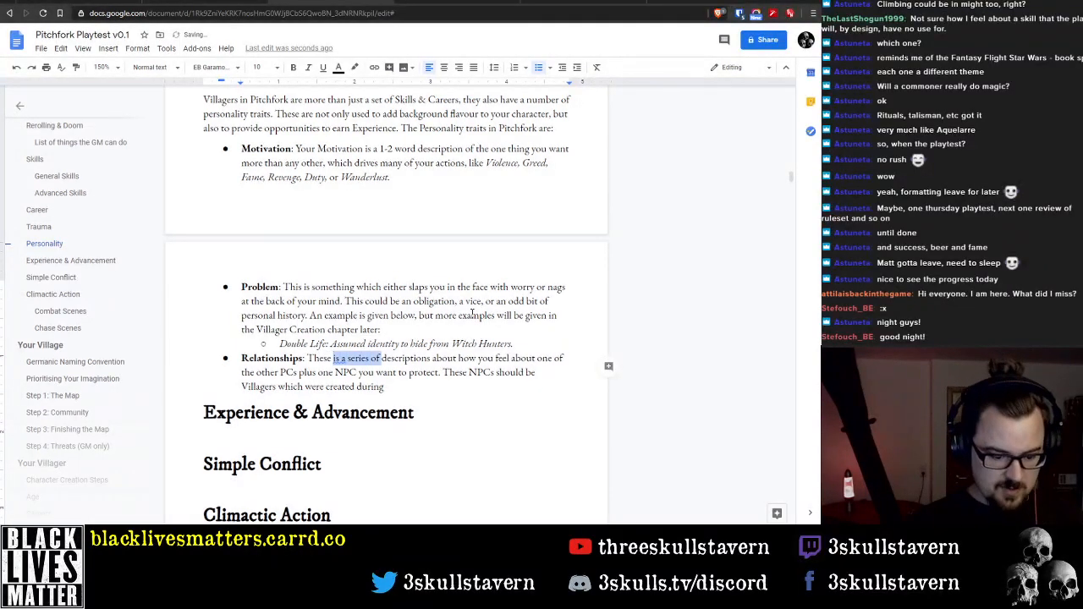
key(BackSpace)
text(are two)
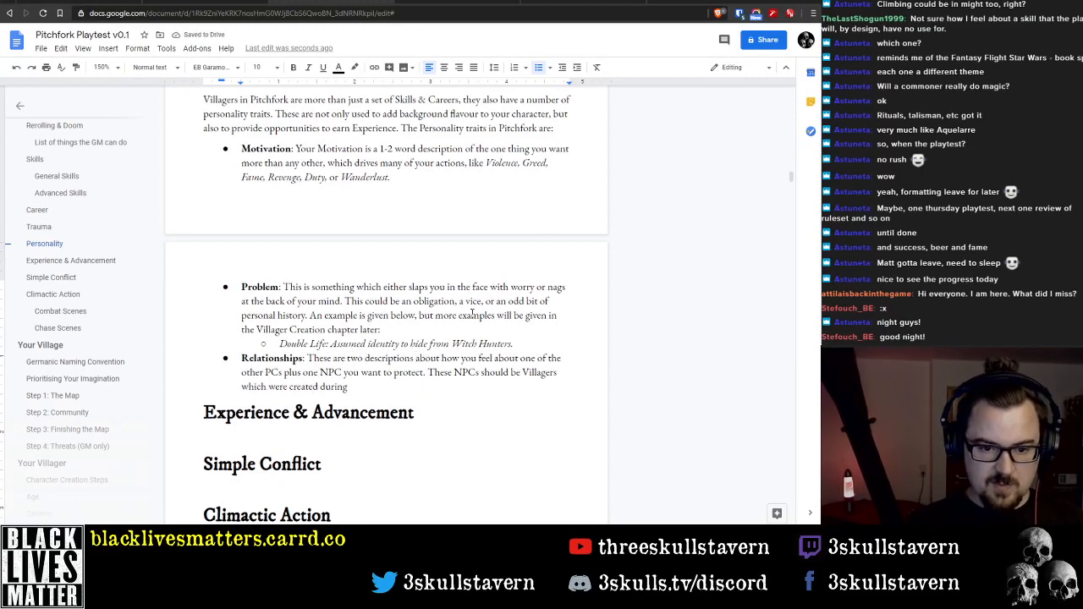
Replace "about" with "of" after "descriptions" in the Relationships description
key(ctrl+Right)
key(ctrl+Right)
key(ctrl+Right)
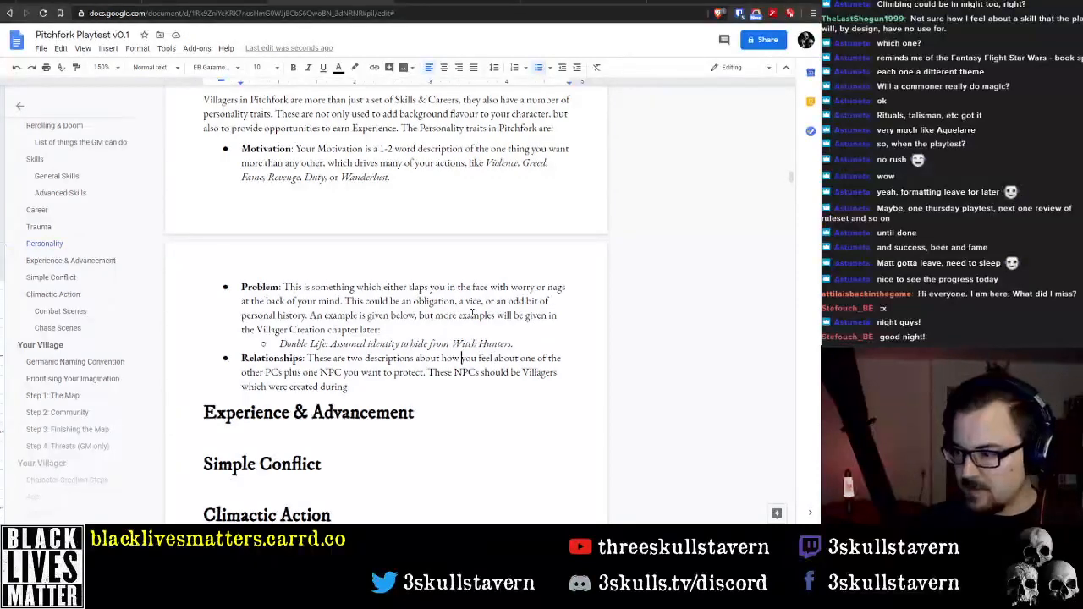
key(ctrl+Left)
key(ctrl+Left)
key(ctrl+Left)
key(ctrl+Left)
key(ctrl+Left)
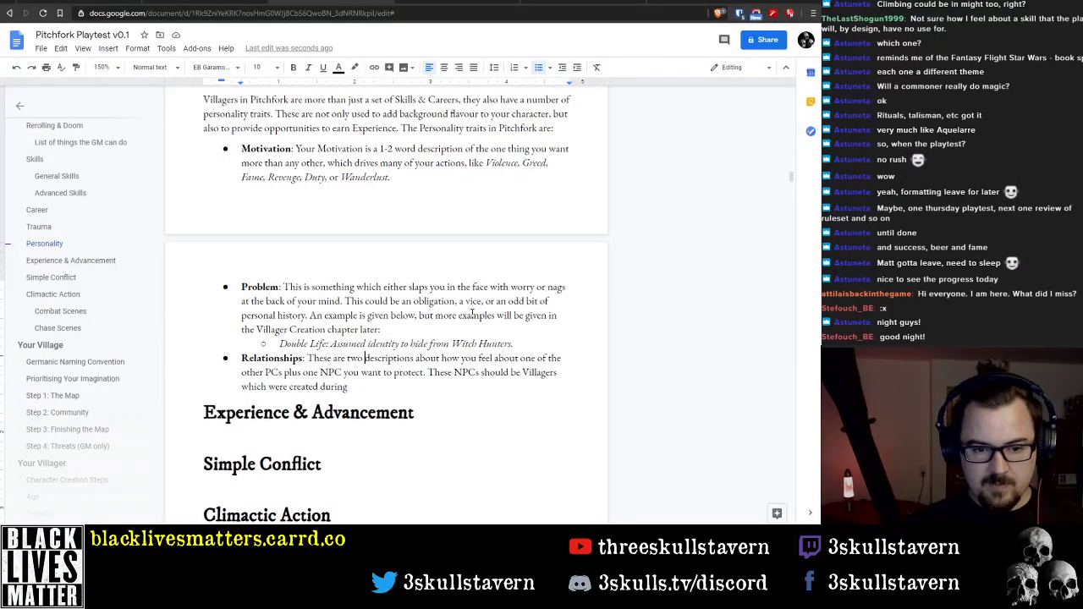
key(ctrl+shift+Right)
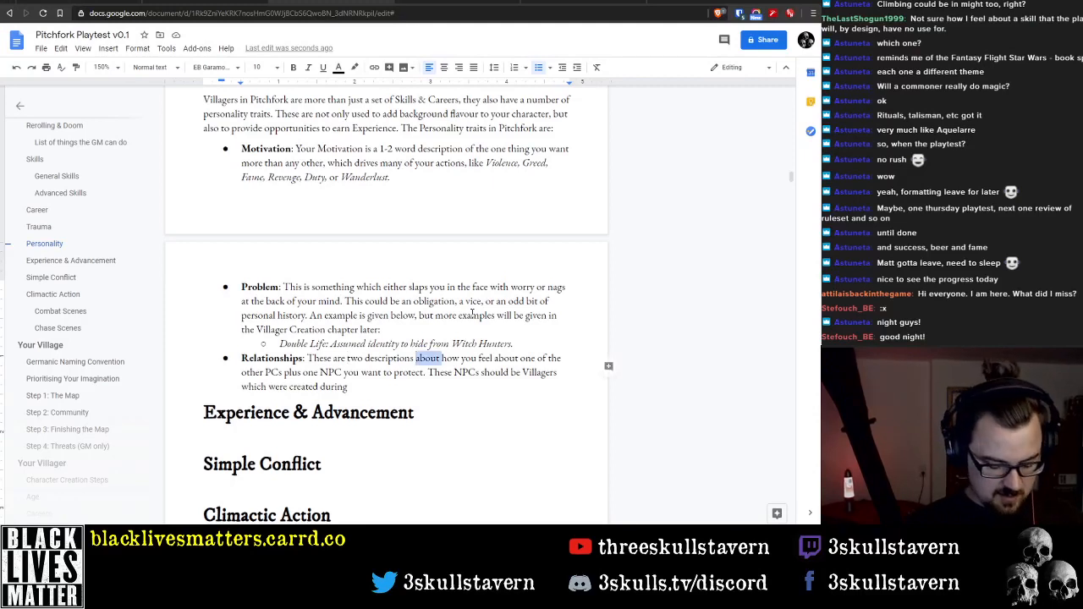
text(of)
Insert "of your relationship with two" directly after "descriptions" in the Relationships description
key(ctrl+Right)
key(ctrl+Right)
key(ctrl+Right)
key(ctrl+Right)
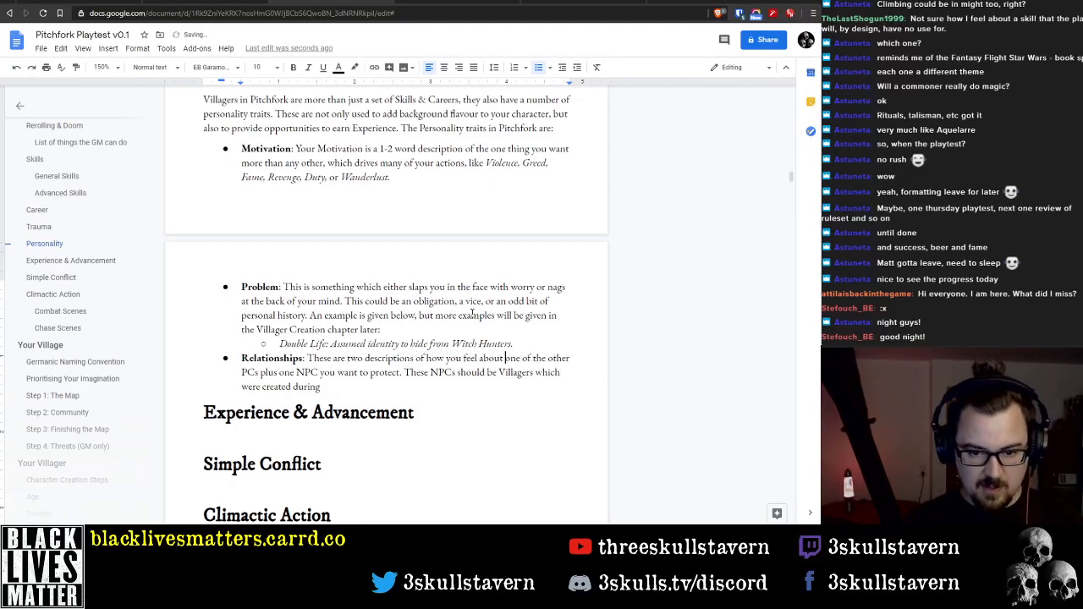
key(ctrl+Right)
key(ctrl+Right)
key(ctrl+Right)
key(ctrl+Right)
key(ctrl+Right)
key(ctrl+Right)
key(ctrl+Left)
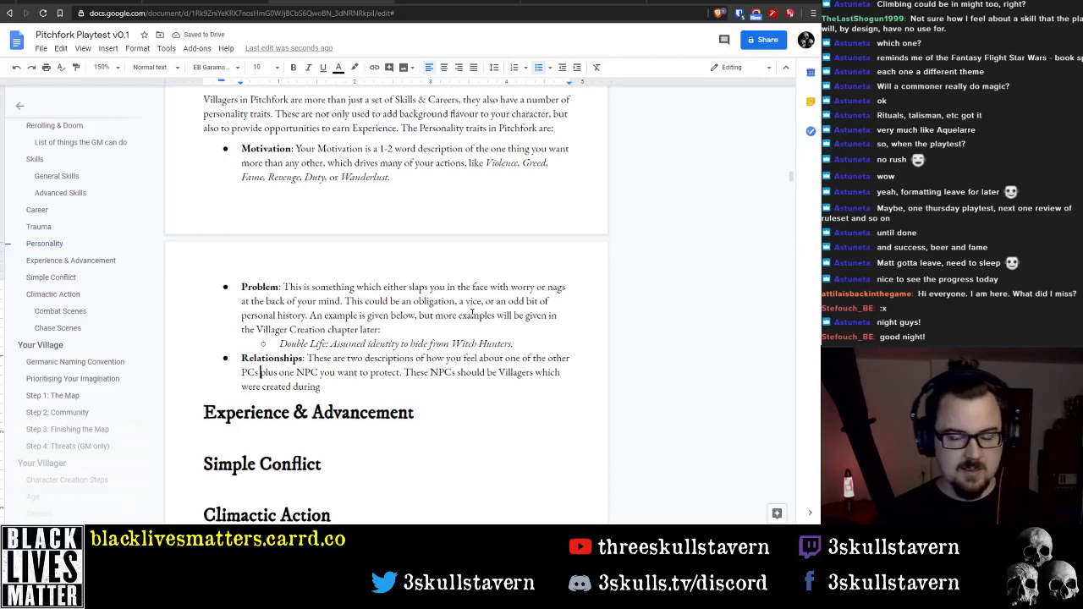
key(ctrl+Right)
key(ctrl+Right)
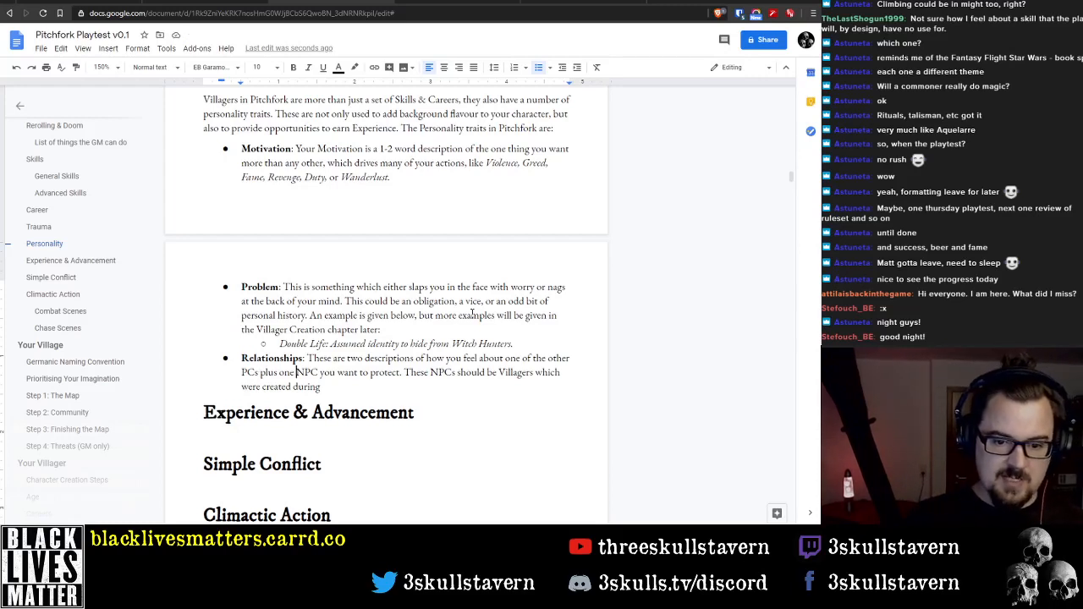
key(Up)
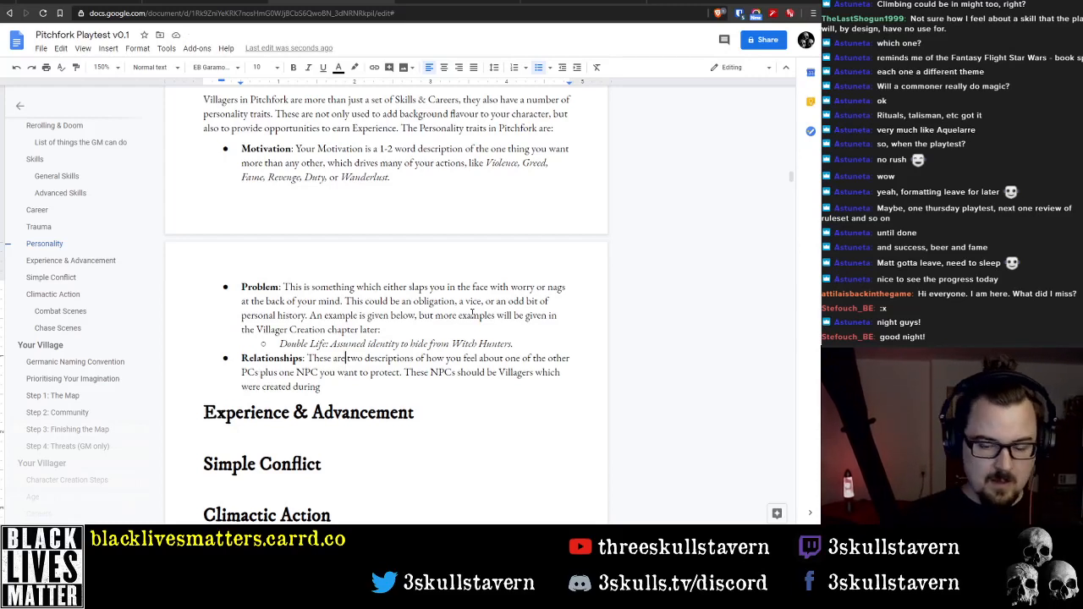
key(Right)
key(ctrl+Left)
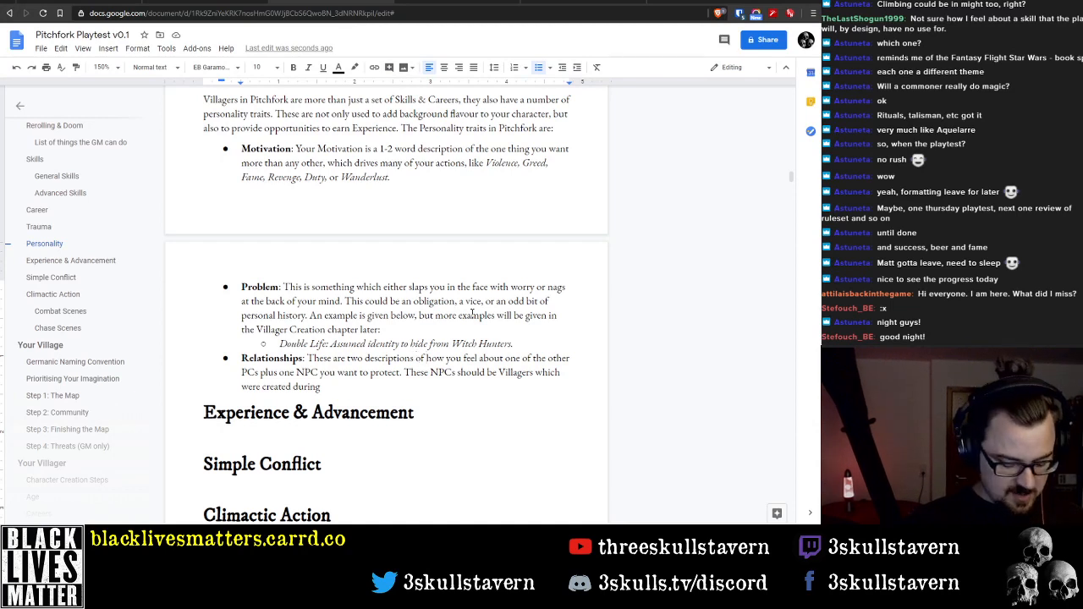
text(of)
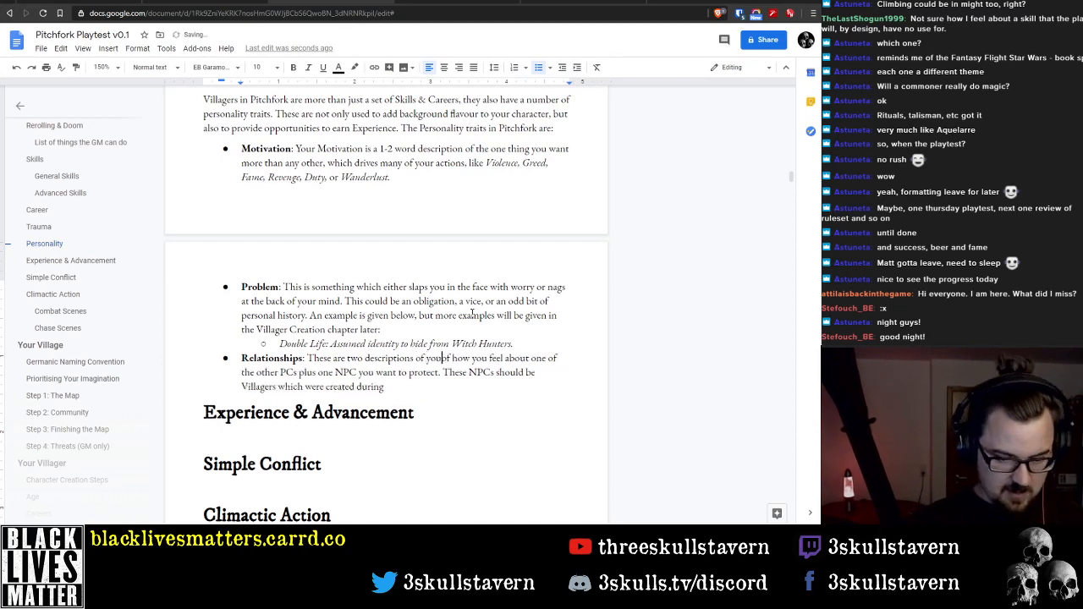
text( your relationship )
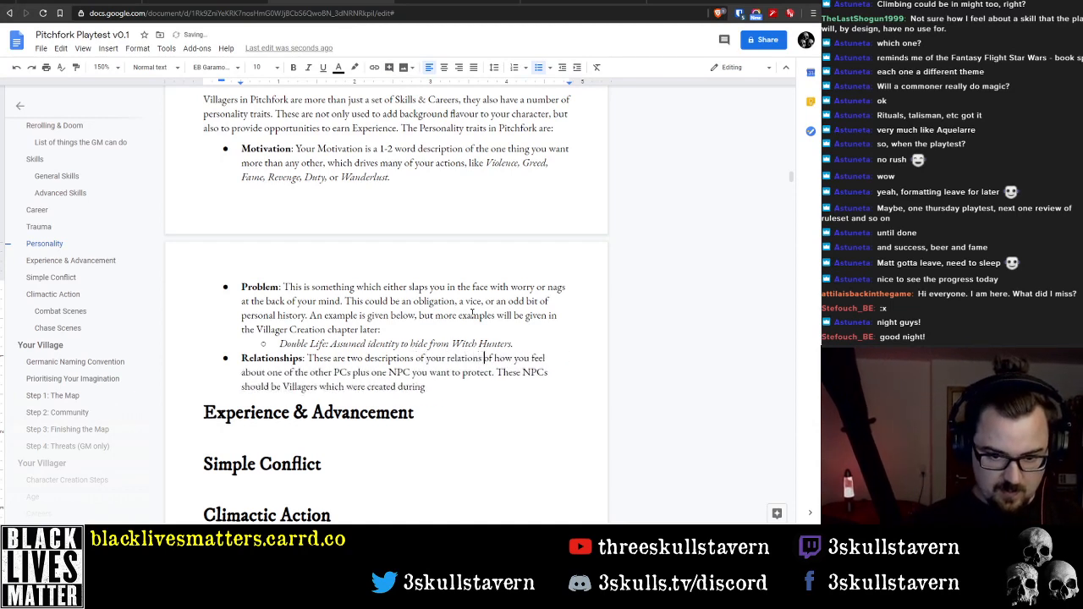
text(with two)
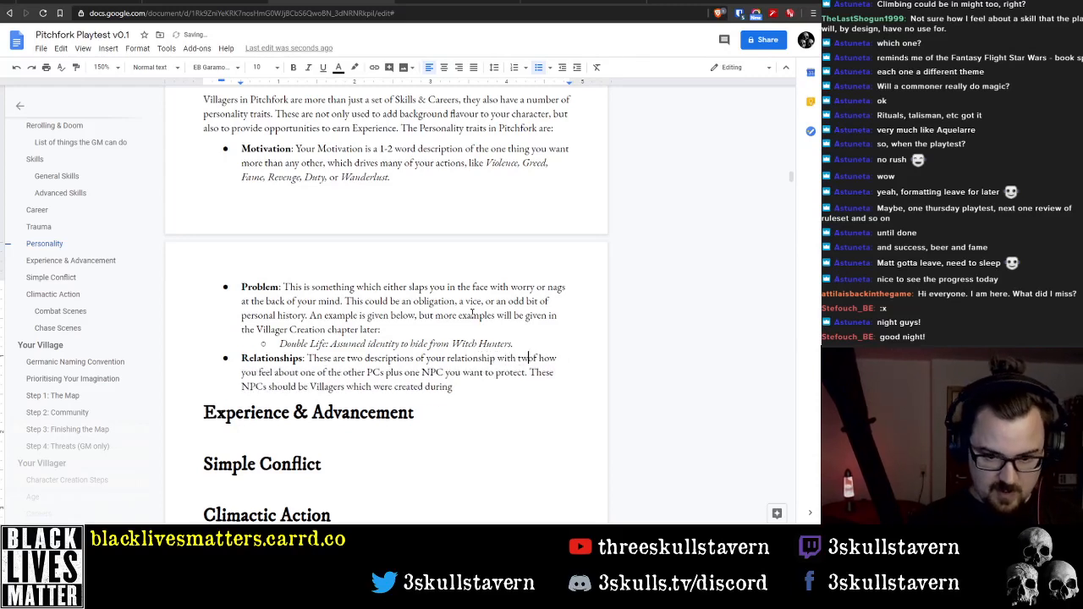
Delete the word "two" before "descriptions" in the Relationships description
key(ctrl+Left)
key(ctrl+Left)
key(ctrl+Left)
key(ctrl+Left)
key(ctrl+Left)
key(ctrl+Left)
key(ctrl+Left)
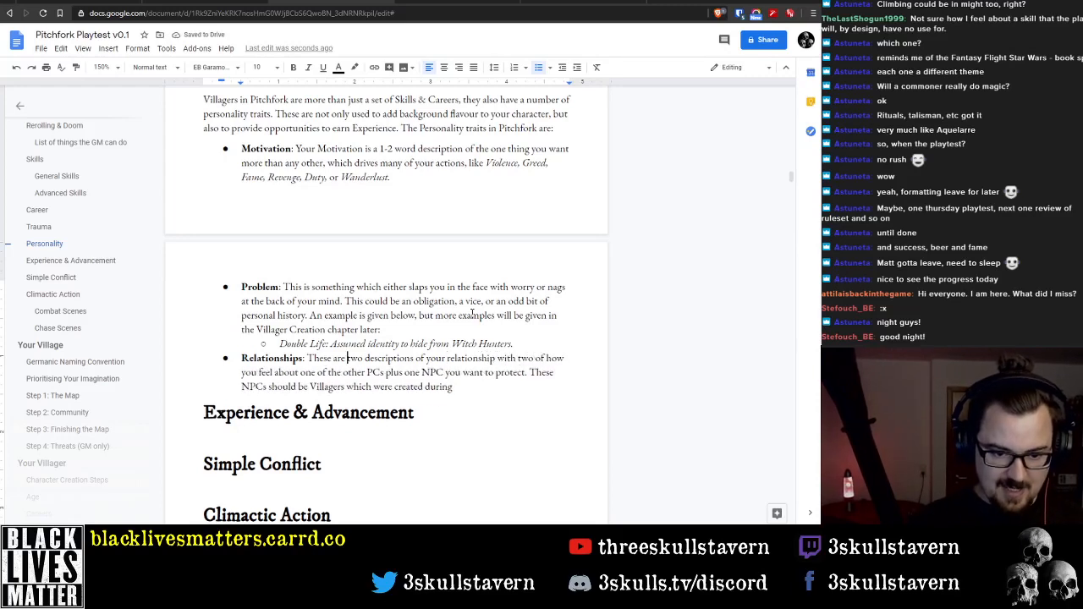
key(ctrl+shift+Left)
key(BackSpace)
Add "other characters" after "your relationship with two" in the Relationships description
key(ctrl+Right)
key(ctrl+Right)
key(ctrl+Right)
key(ctrl+Right)
key(ctrl+Right)
key(ctrl+Right)
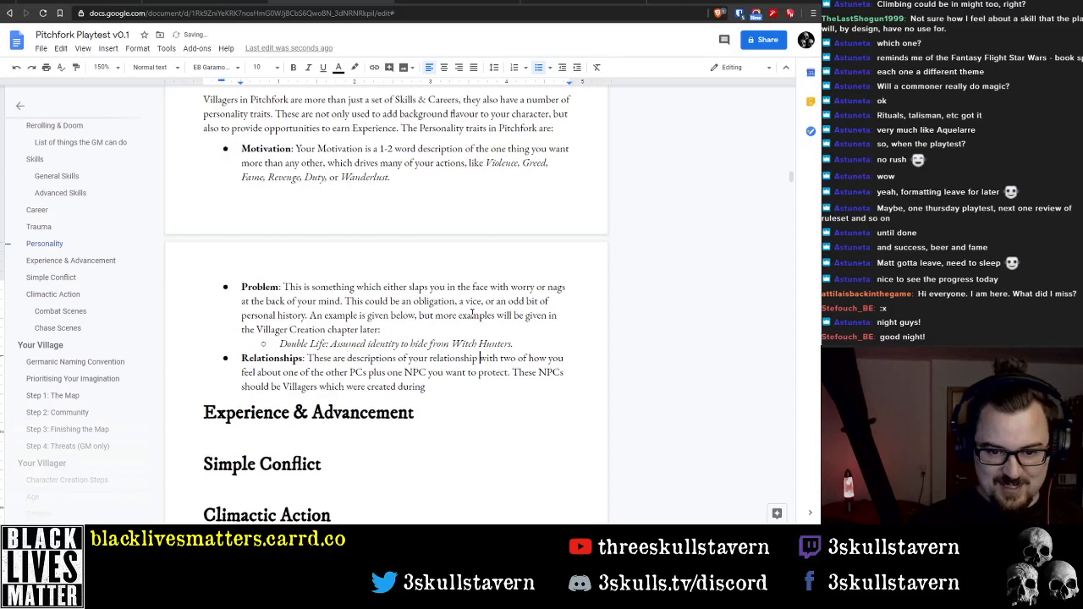
text(other charac)
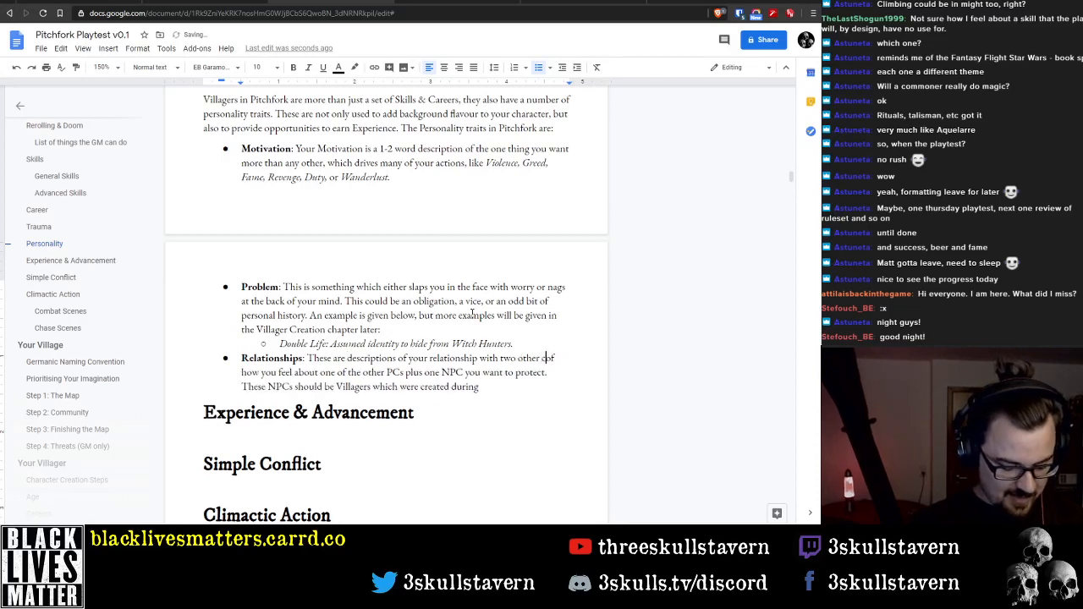
text(ters)
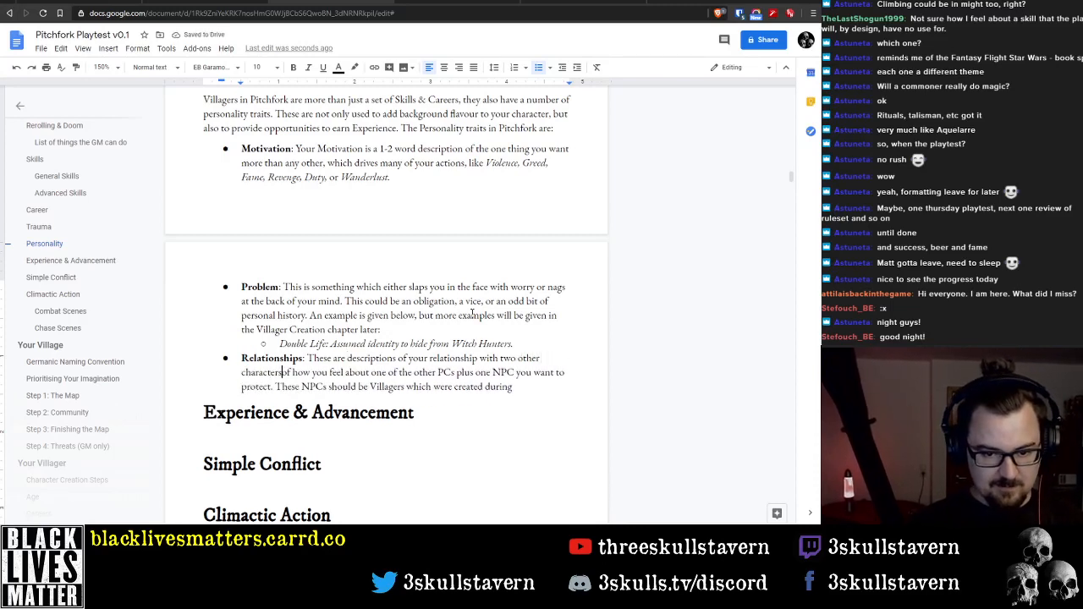
text(:)
Put a colon after "characters" and split the remaining Relationships text into an indented sub-item
key(Return)
key(Tab)
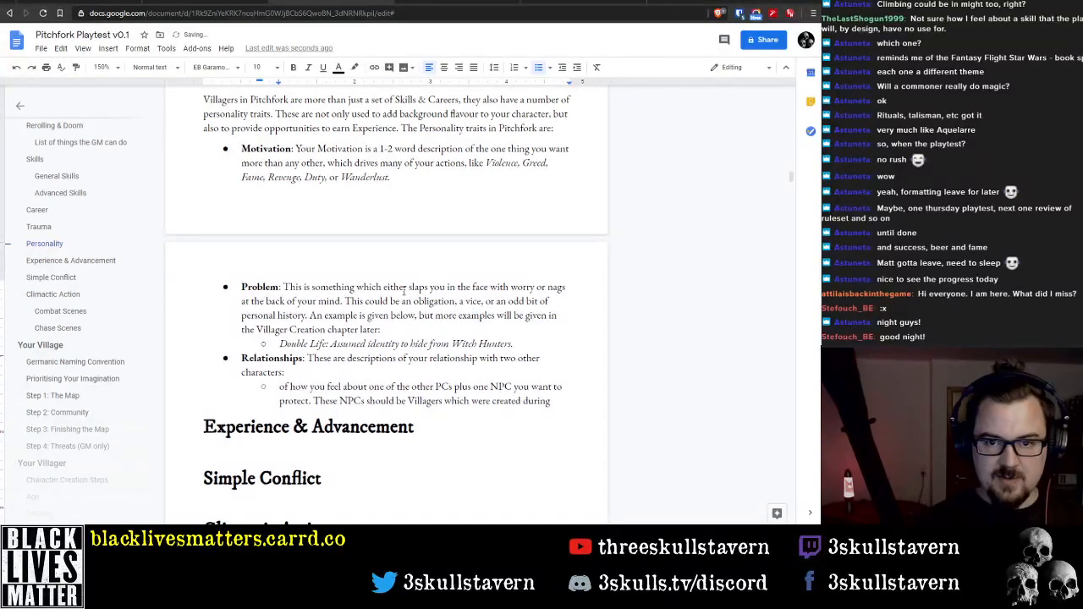
Give the Relationships sub-item numeric numbering starting at 1, keeping a hollow bullet on the Double Life example
click(514, 67)
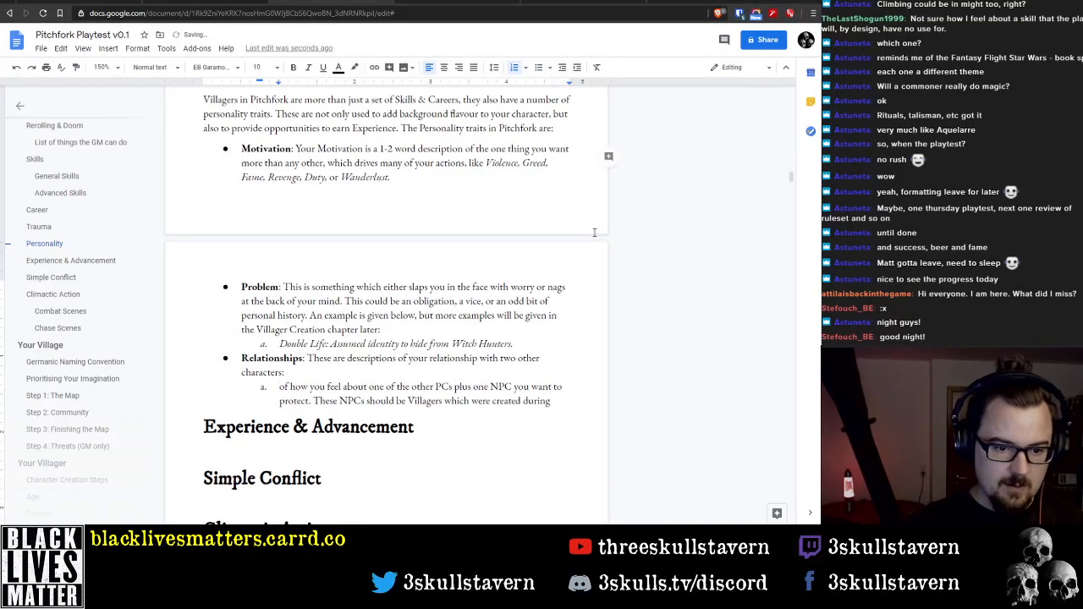
click(262, 387)
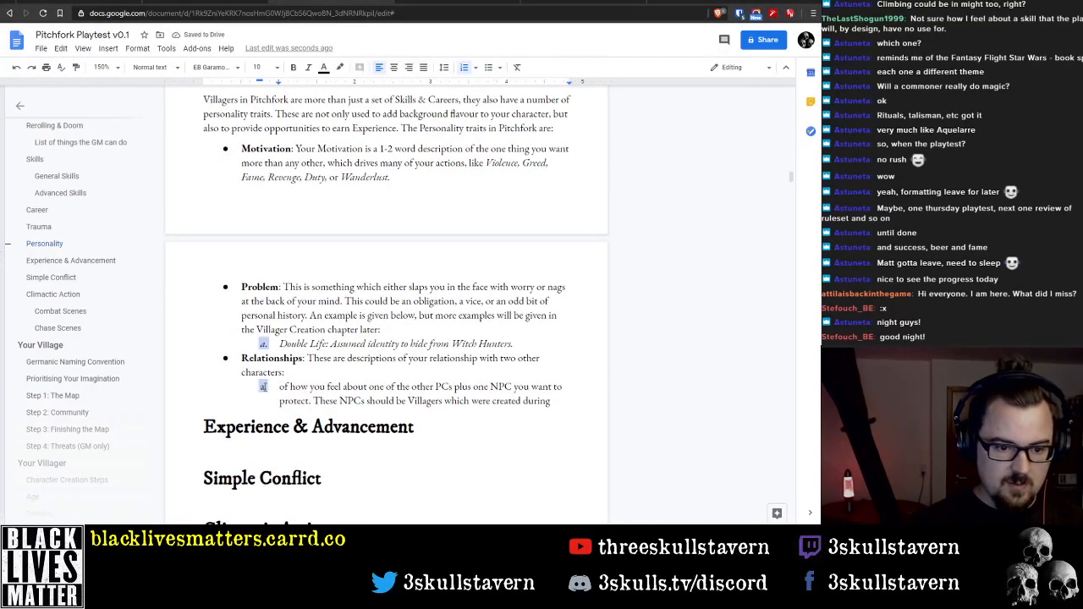
right_click(263, 388)
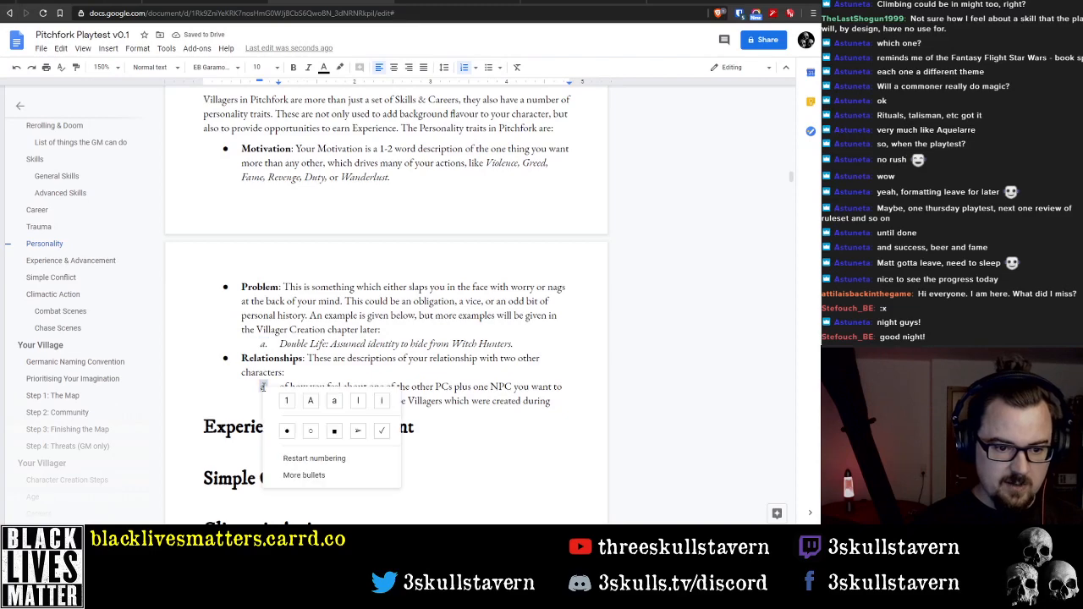
click(318, 459)
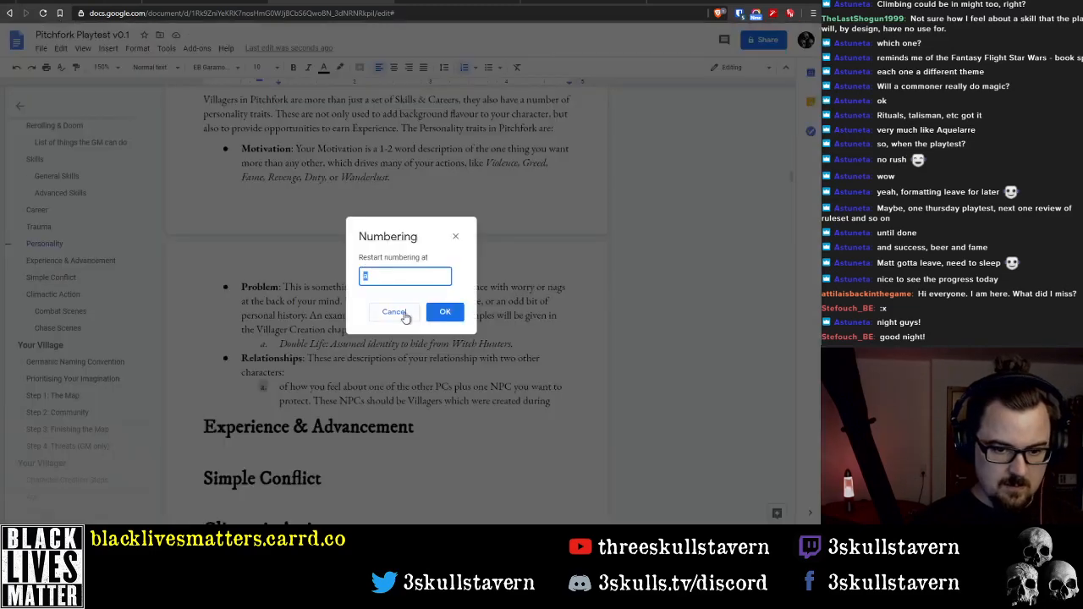
text(1)
click(444, 312)
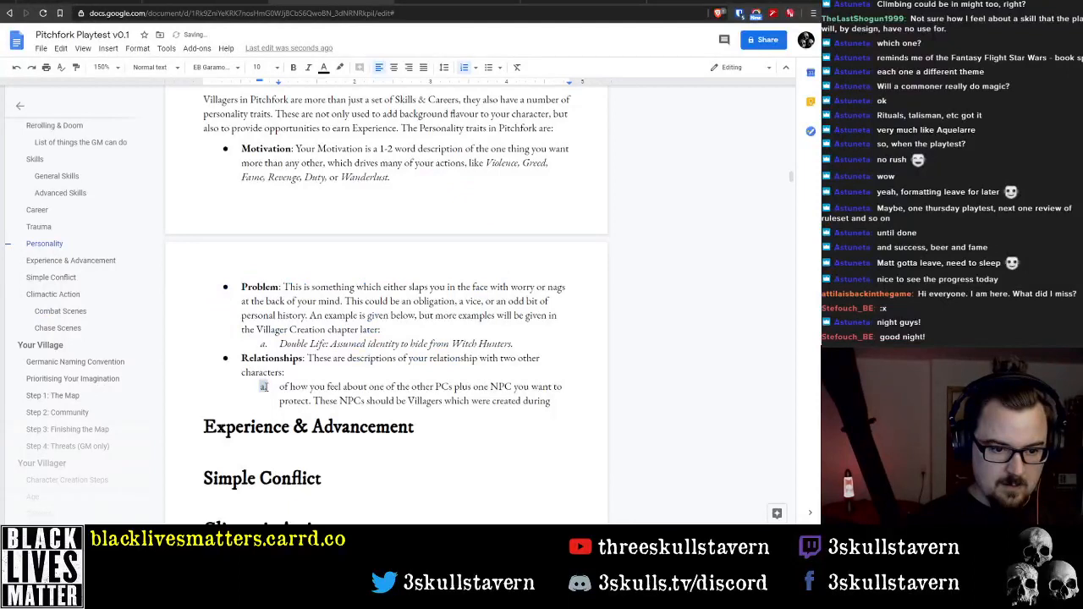
right_click(264, 387)
click(289, 400)
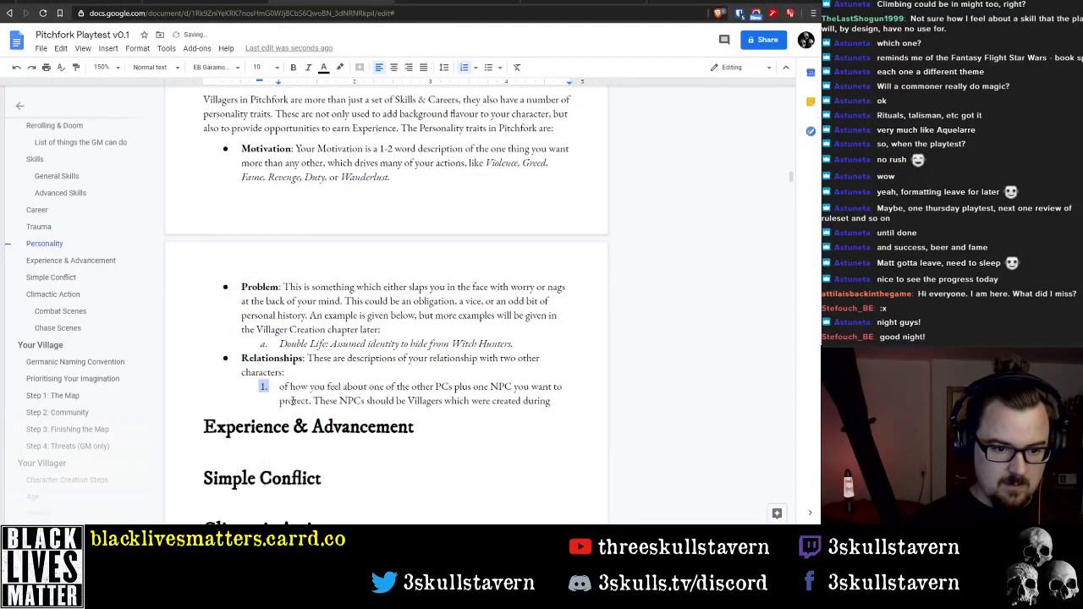
click(488, 67)
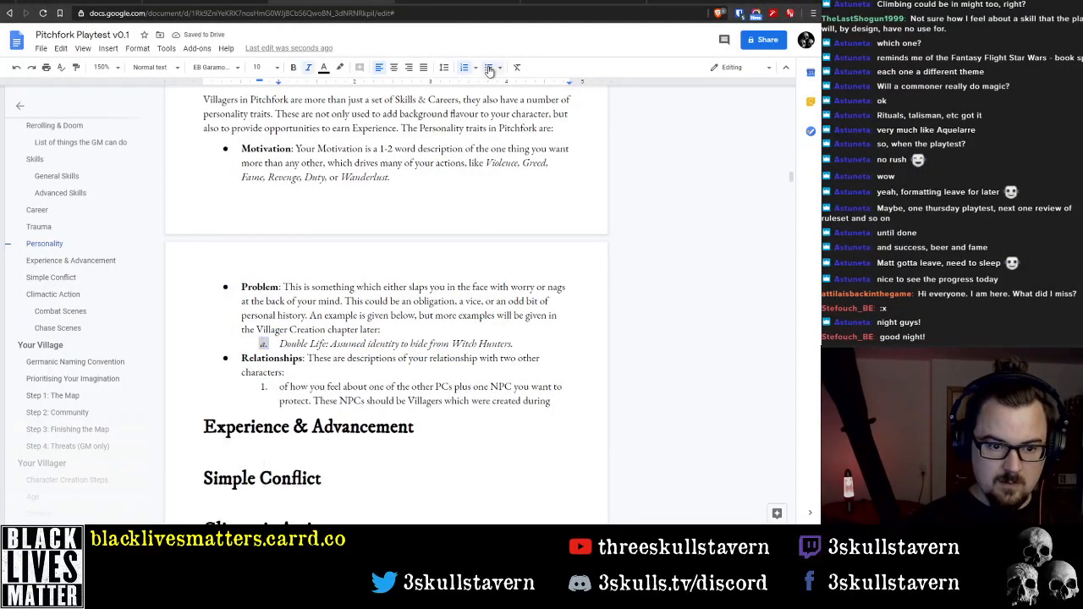
Replace "of how you feel about one" with "One" at the start of the numbered Relationships item
click(282, 388)
key(ctrl+shift+Right)
key(ctrl+shift+Right)
key(ctrl+shift+Right)
key(ctrl+shift+Right)
key(ctrl+shift+Right)
key(ctrl+shift+Right)
key(ctrl+shift+Right)
key(ctrl+shift+Right)
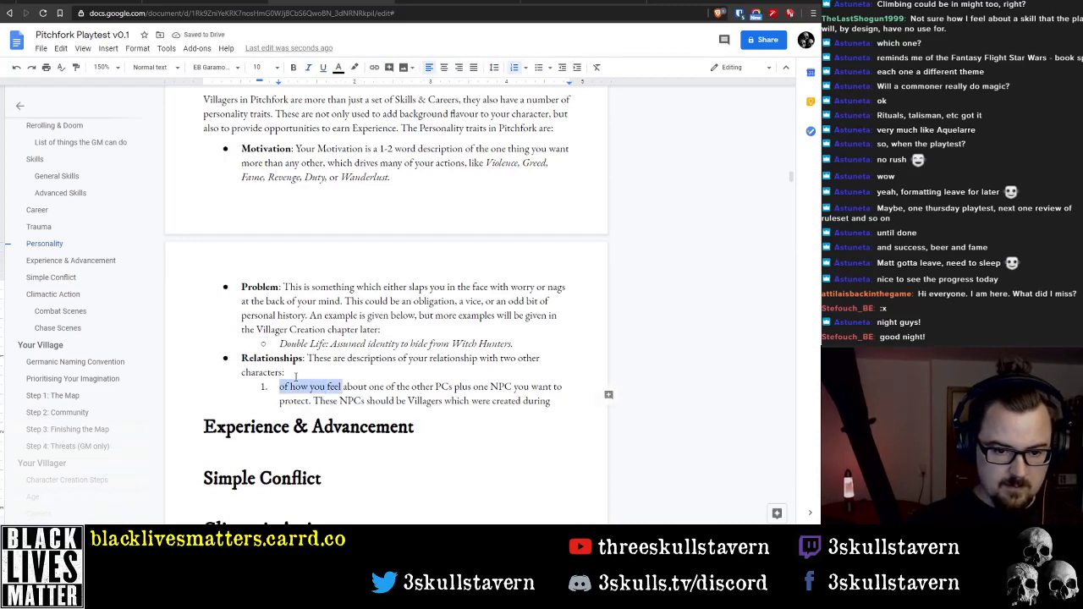
key(ctrl+shift+Left)
key(ctrl+shift+Left)
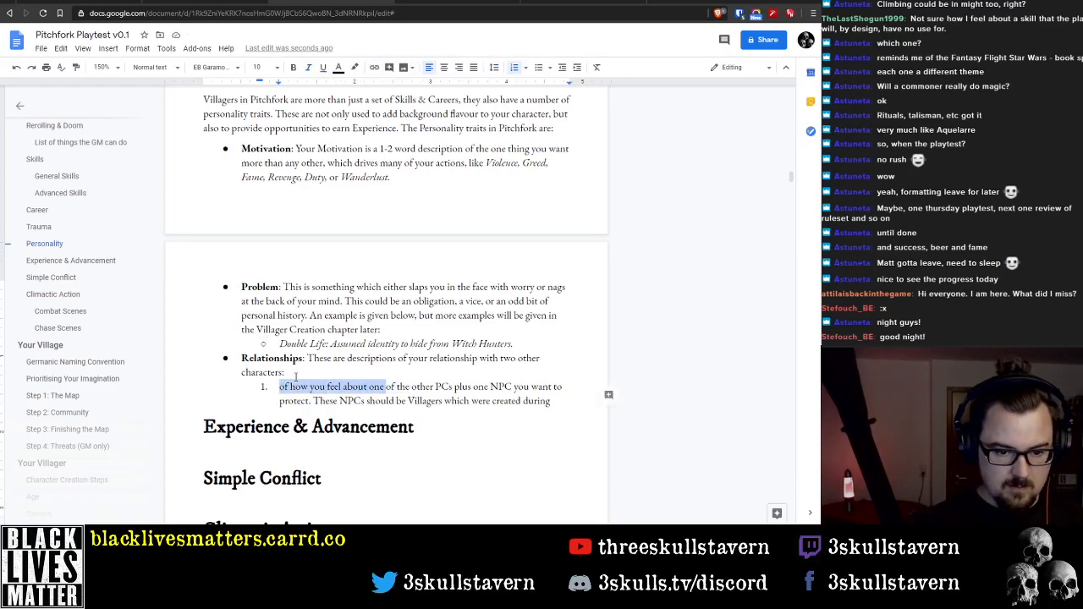
text(One)
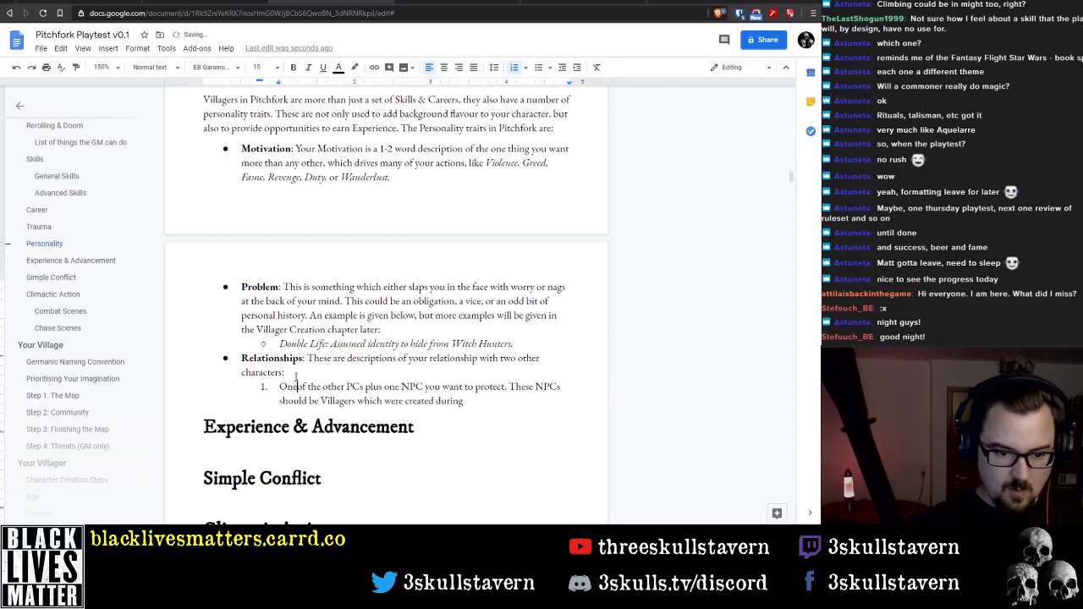
Insert "who you consider a Friend and" after "One of the other PCs" in the numbered item
key(ctrl+Right)
key(ctrl+Right)
key(ctrl+Right)
key(ctrl+Right)
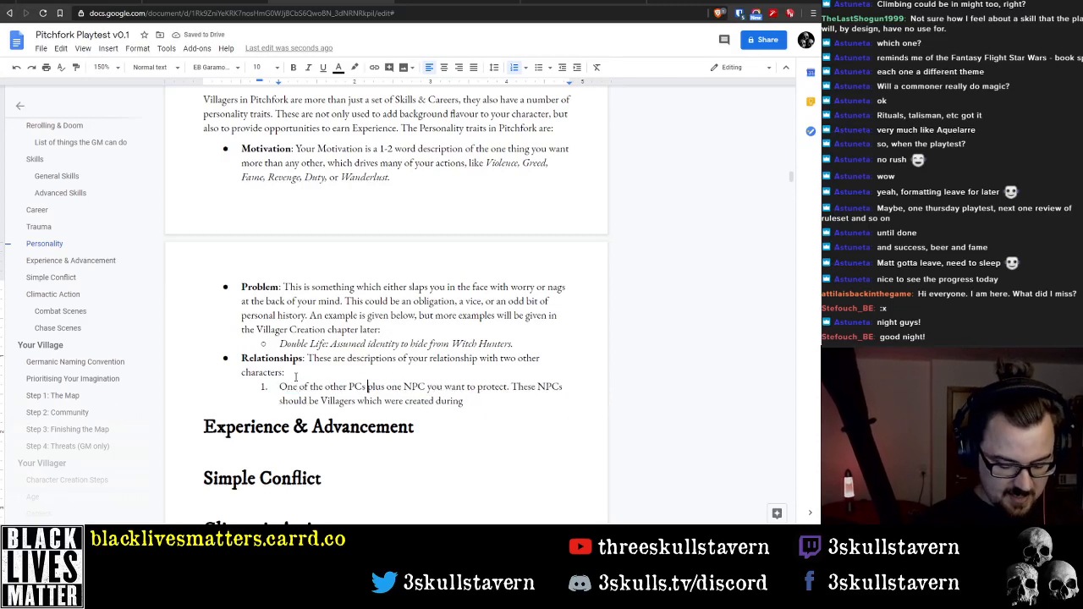
text(who you con)
text(sider a )
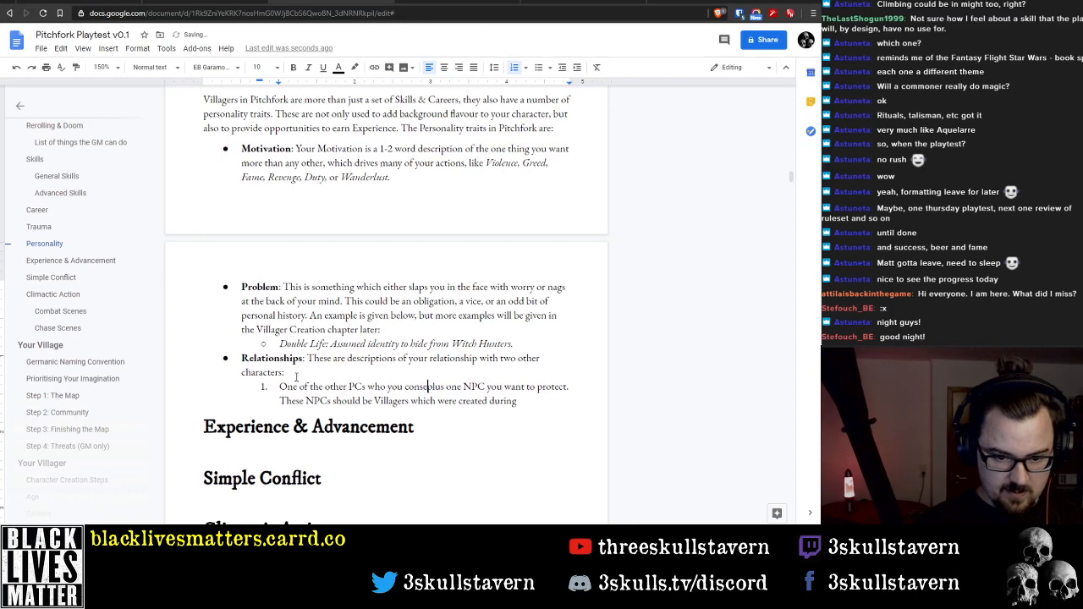
text(Friend)
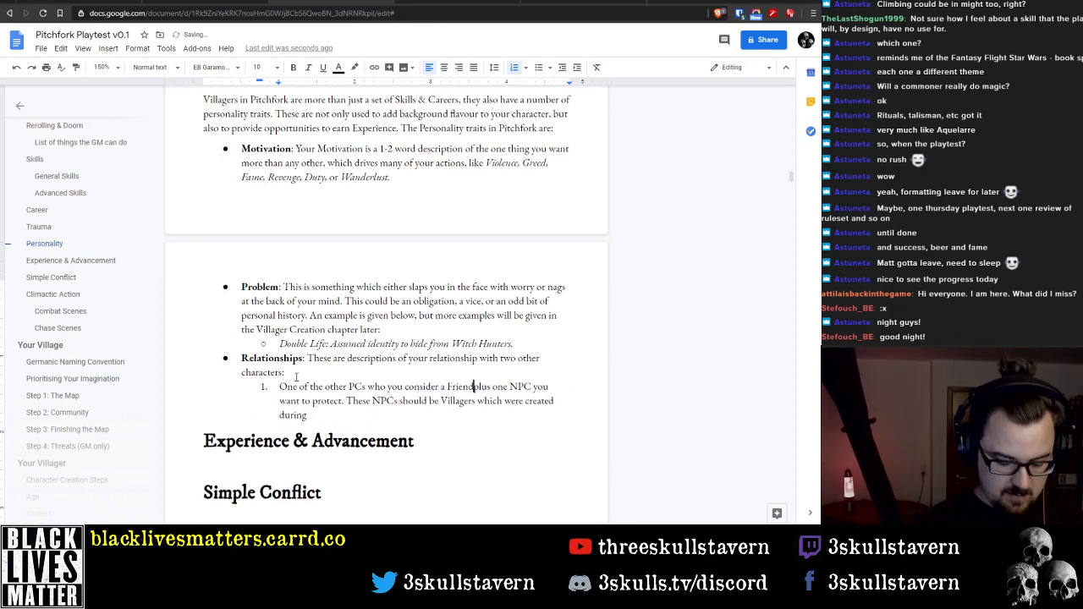
text( and)
Split the text after "Friend and" into a second numbered item and delete its leading "plus"
key(Return)
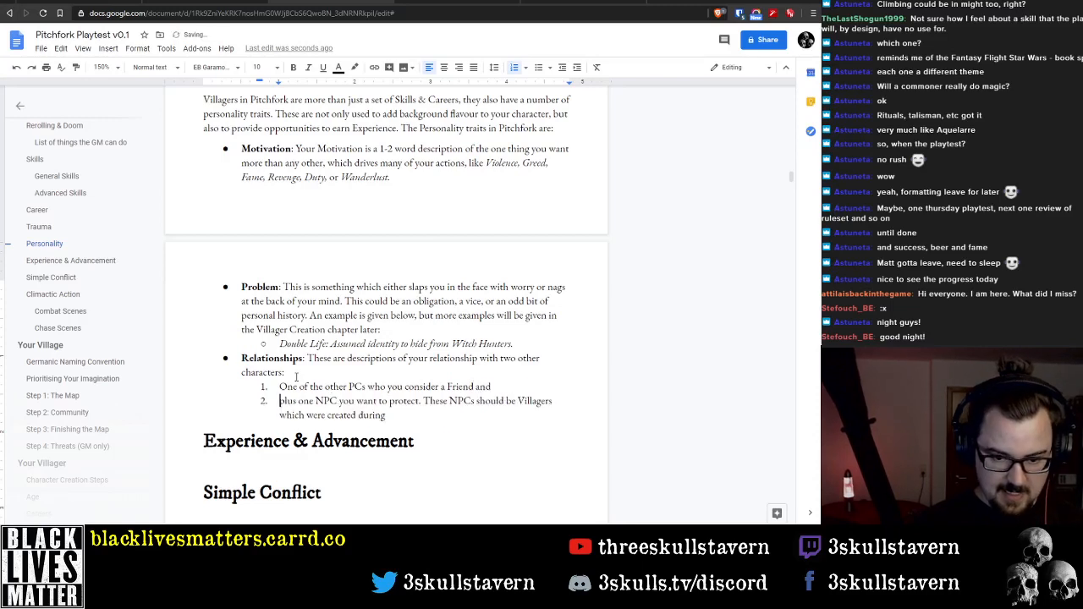
key(ctrl+shift+Right)
key(Delete)
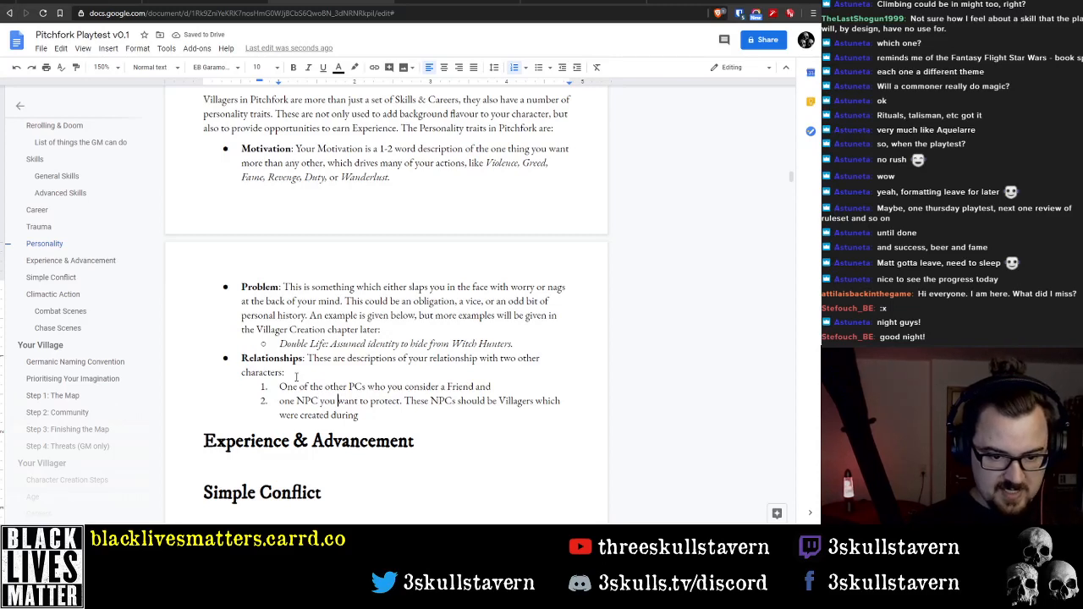
Move "These NPCs should be Villagers which were created during" out of item 2 into its own unnumbered paragraph directly below the list
key(ctrl+Right)
key(ctrl+Right)
key(ctrl+Right)
key(Return)
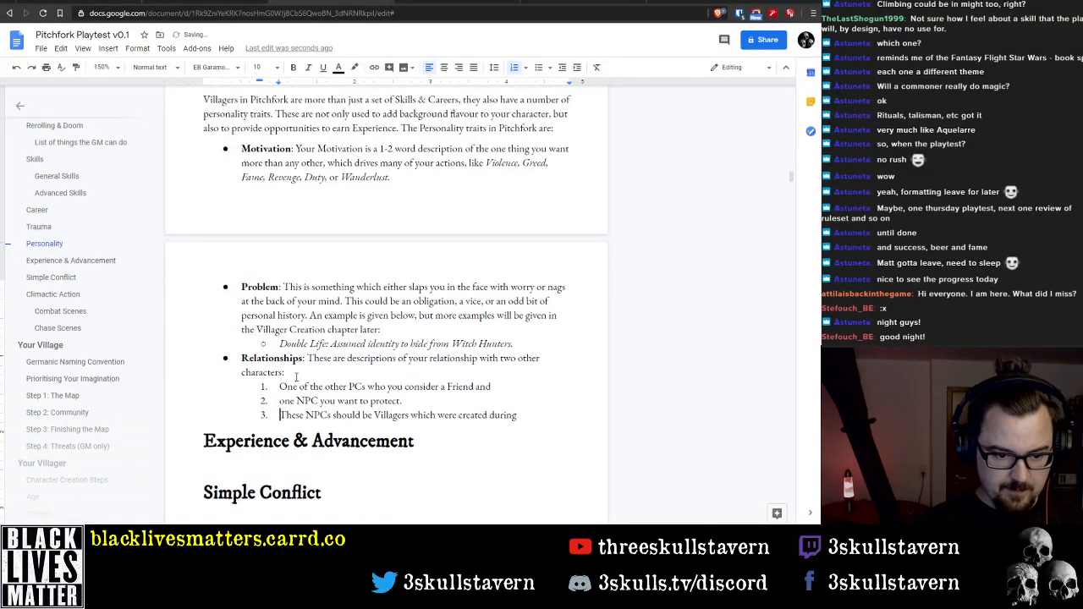
key(Return)
key(BackSpace)
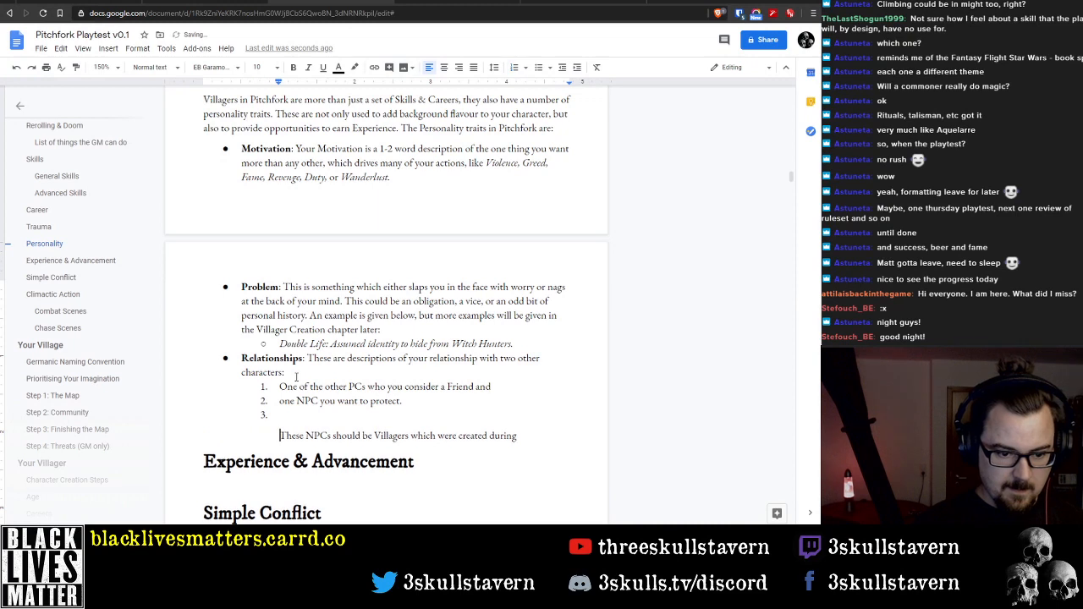
key(BackSpace)
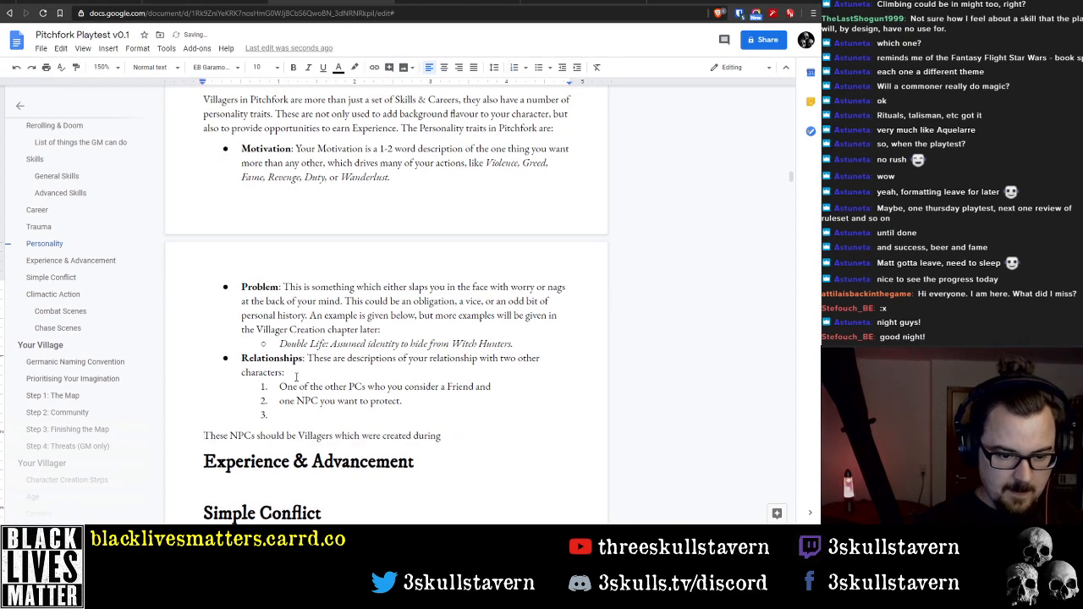
key(Up)
key(BackSpace)
key(BackSpace)
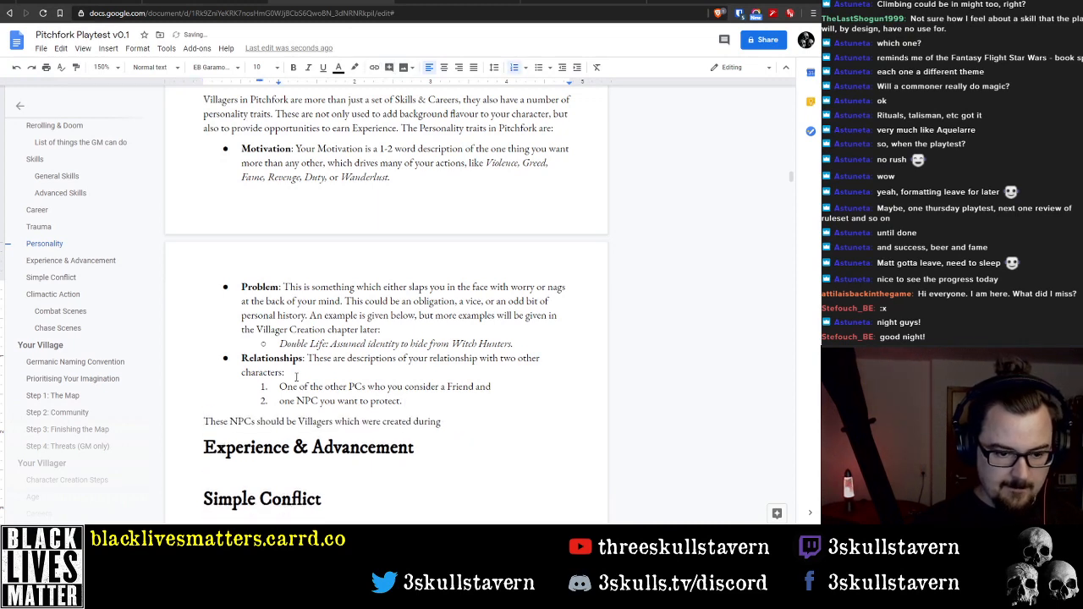
Indent the "These NPCs should be Villagers" paragraph to 0.50, aligned with the Relationships bullet text
click(296, 359)
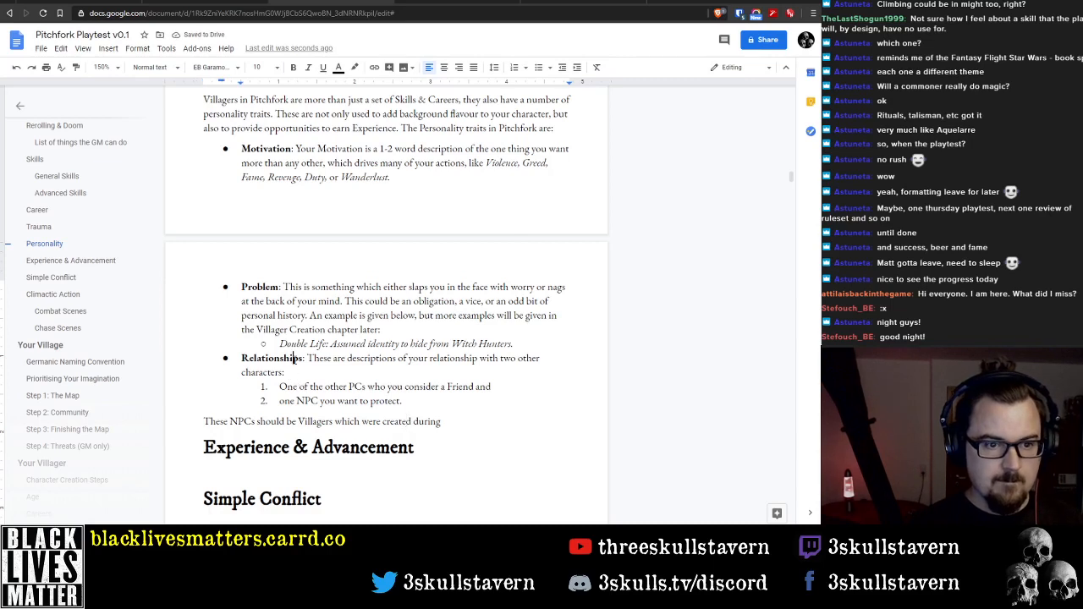
click(241, 83)
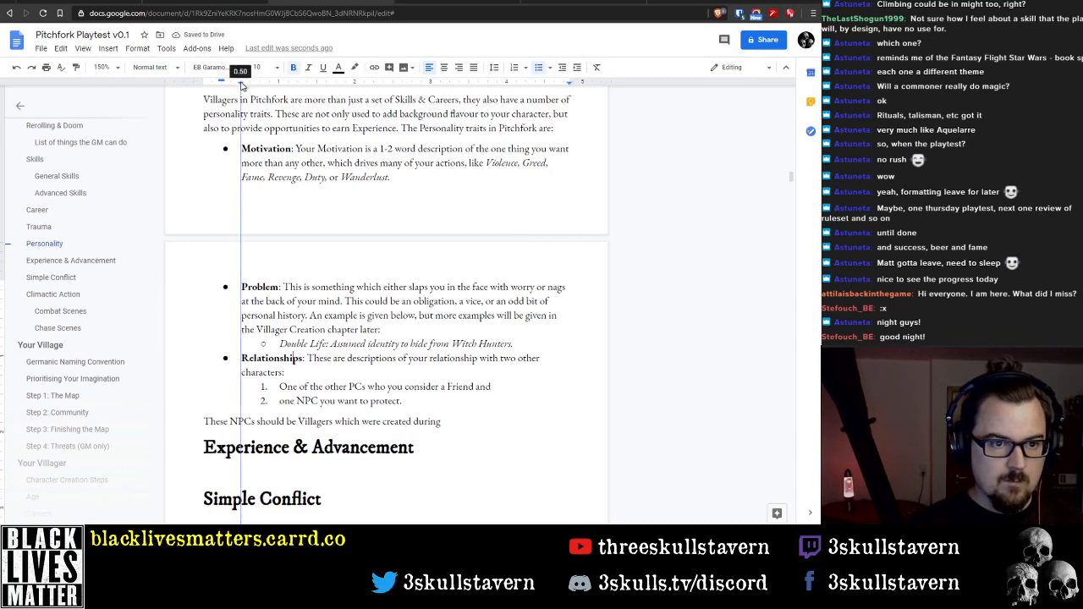
click(192, 420)
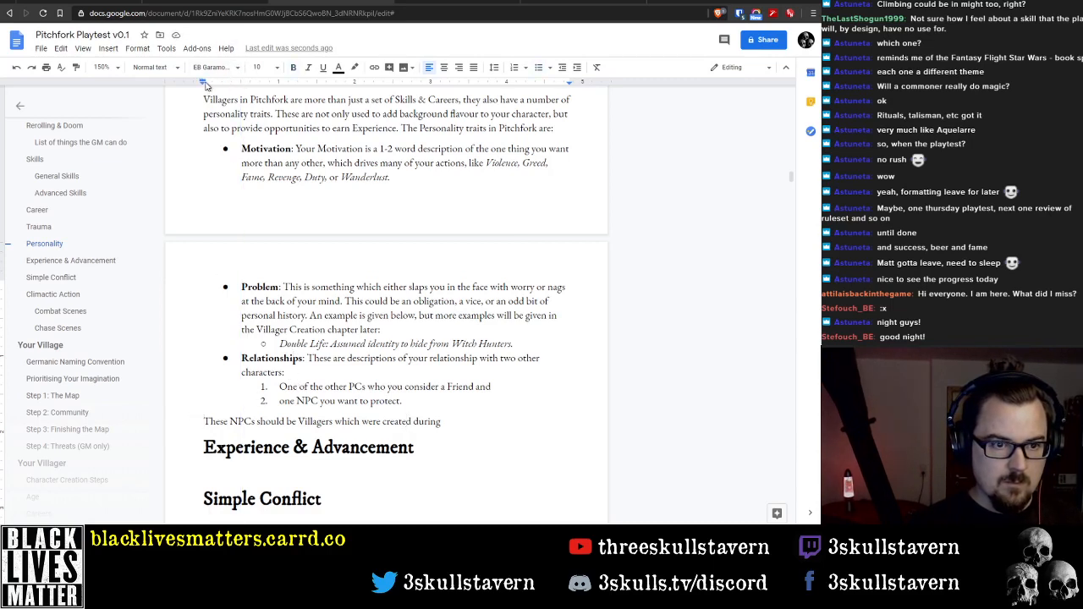
drag(223, 84, 241, 90)
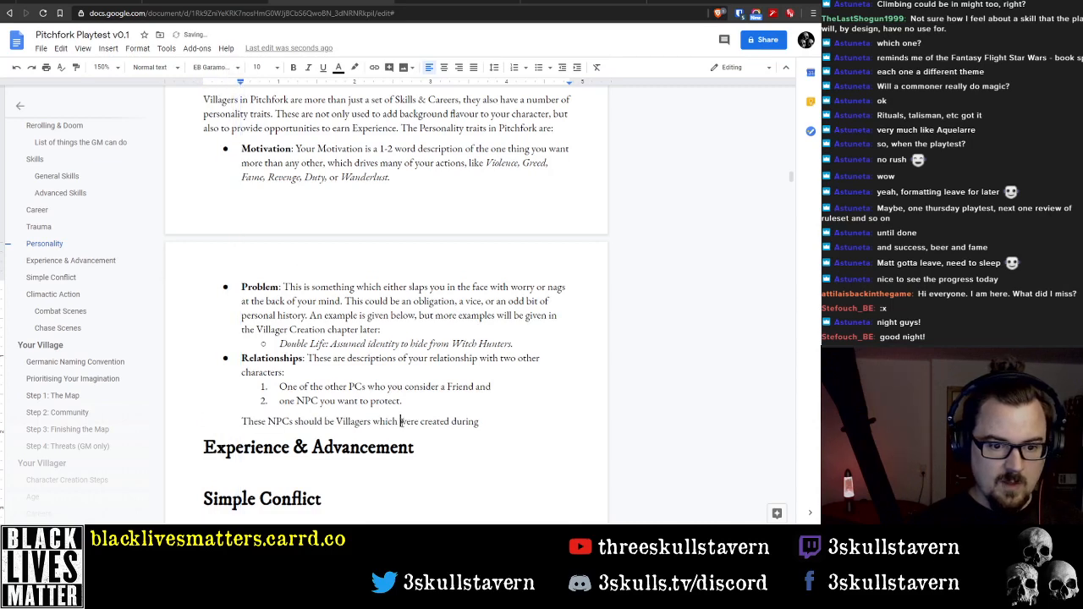
Change "These NPCs" to "The NPC to protect" at the start of the paragraph below the numbered list
double_click(485, 421)
click(280, 402)
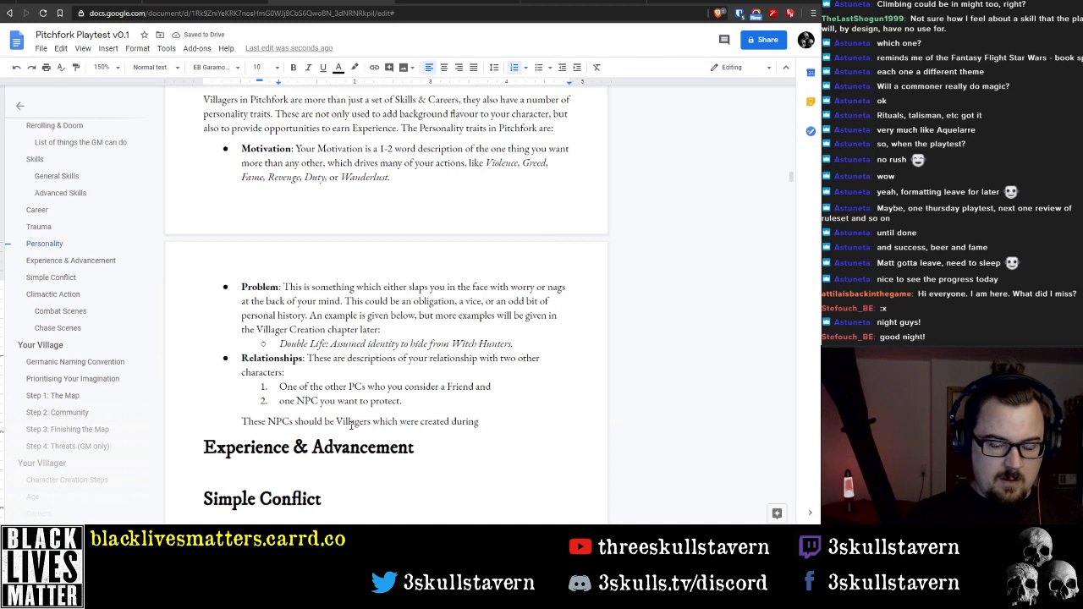
key(Down)
key(Home)
key(ctrl+shift+Right)
key(Right)
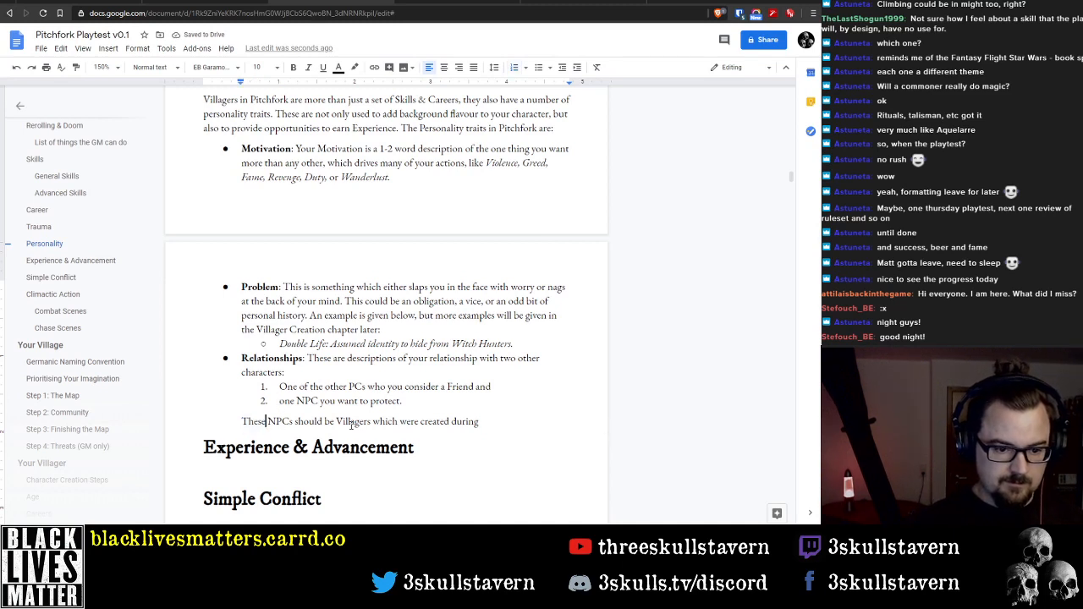
key(BackSpace)
key(BackSpace)
key(ctrl+Right)
key(ctrl+Right)
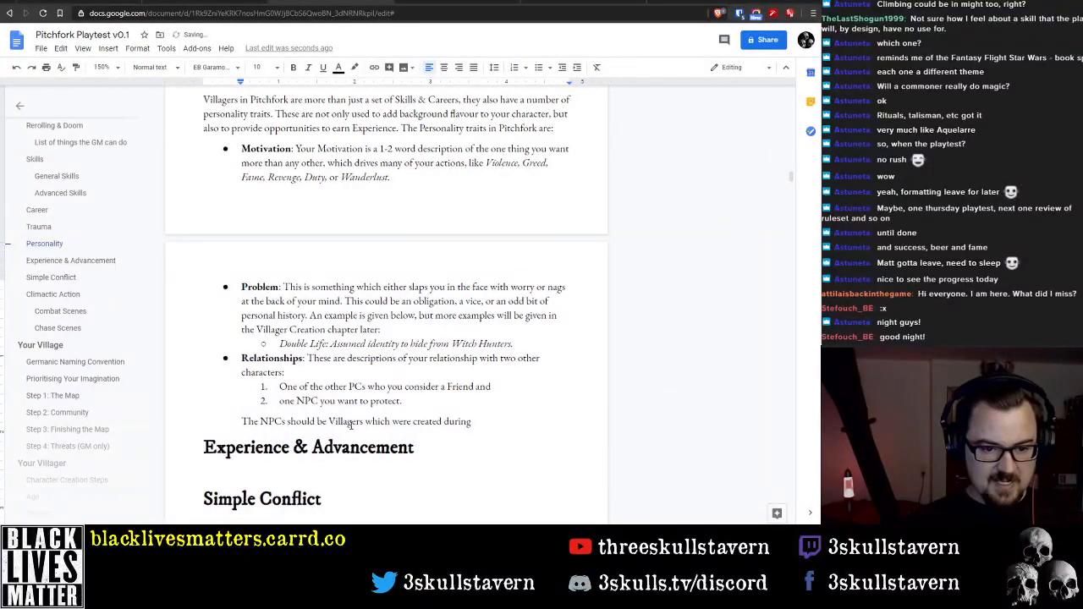
key(BackSpace)
key(BackSpace)
text(to prote)
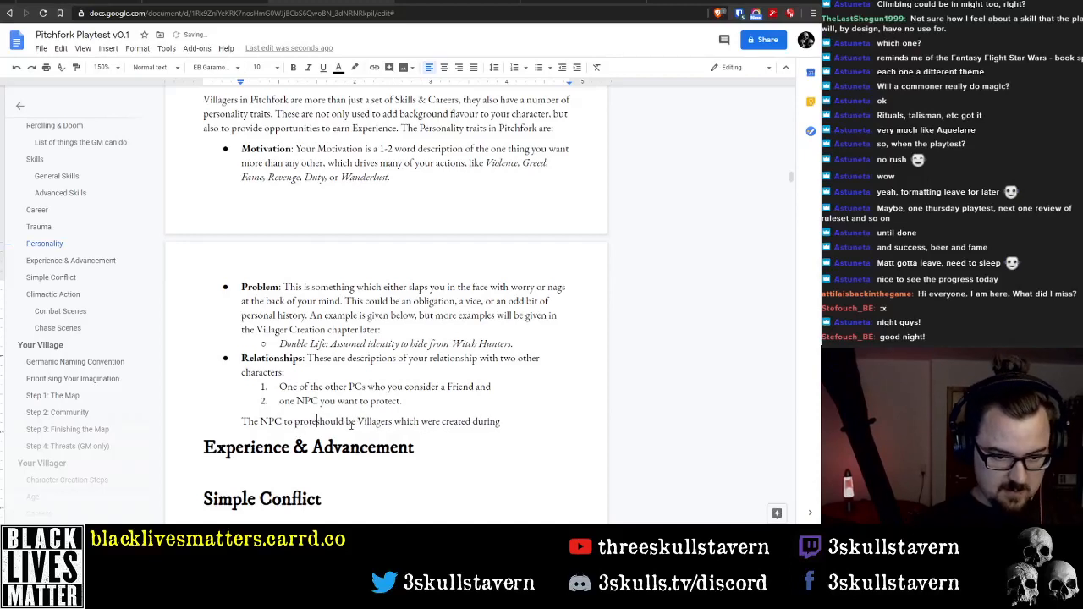
text(ct)
Insert "one of the" before "Villagers" and delete "which were" in the paragraph about the NPC to protect
key(ctrl+Right)
key(ctrl+Right)
text(on)
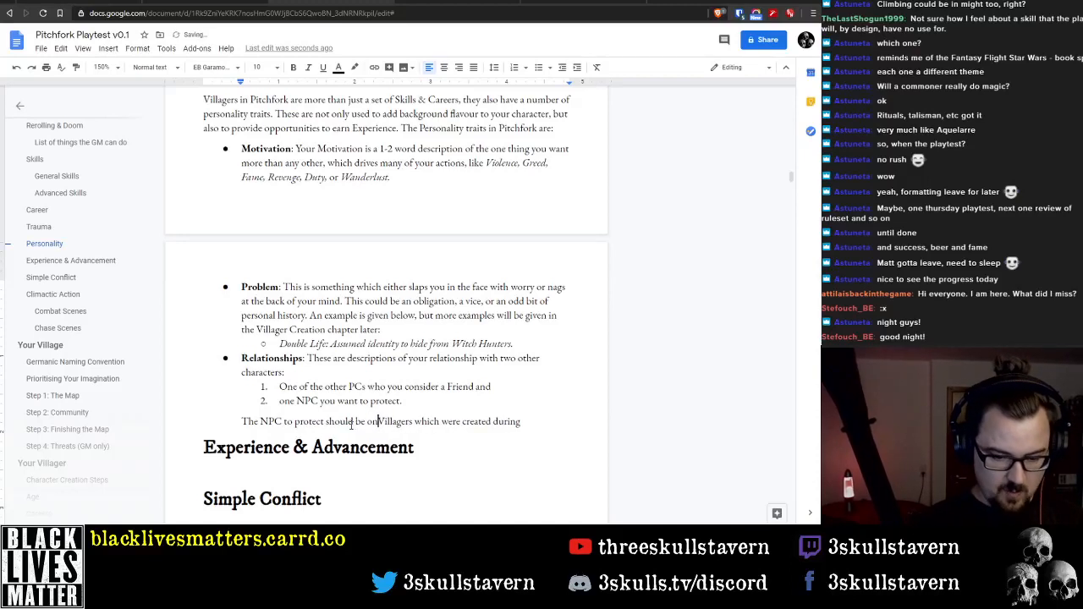
text(e of the)
key(ctrl+Right)
key(ctrl+Right)
key(ctrl+shift+Left)
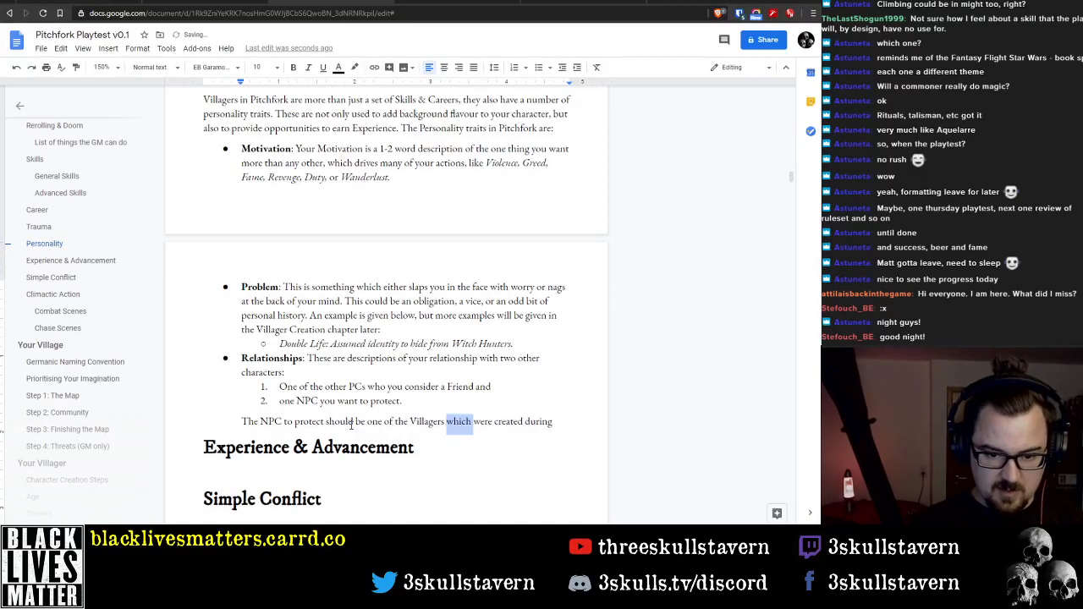
key(ctrl+shift+Right)
key(Delete)
key(End)
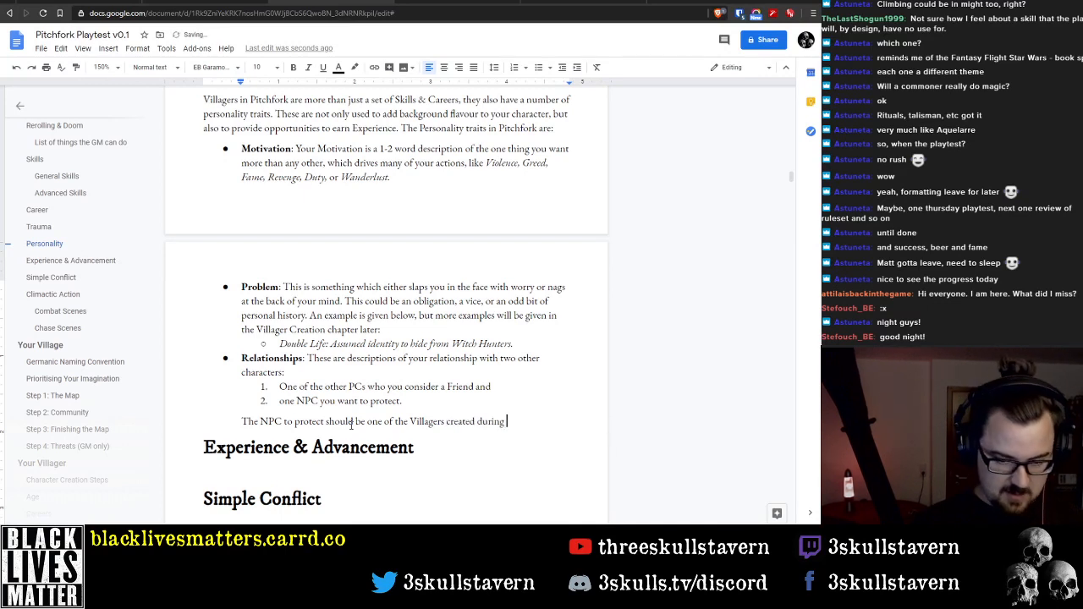
Rewrite the end of the NPC sentence after "should be" as "one of those created during Village Creation."
text(Village)
key(ctrl+BackSpace)
key(ctrl+BackSpace)
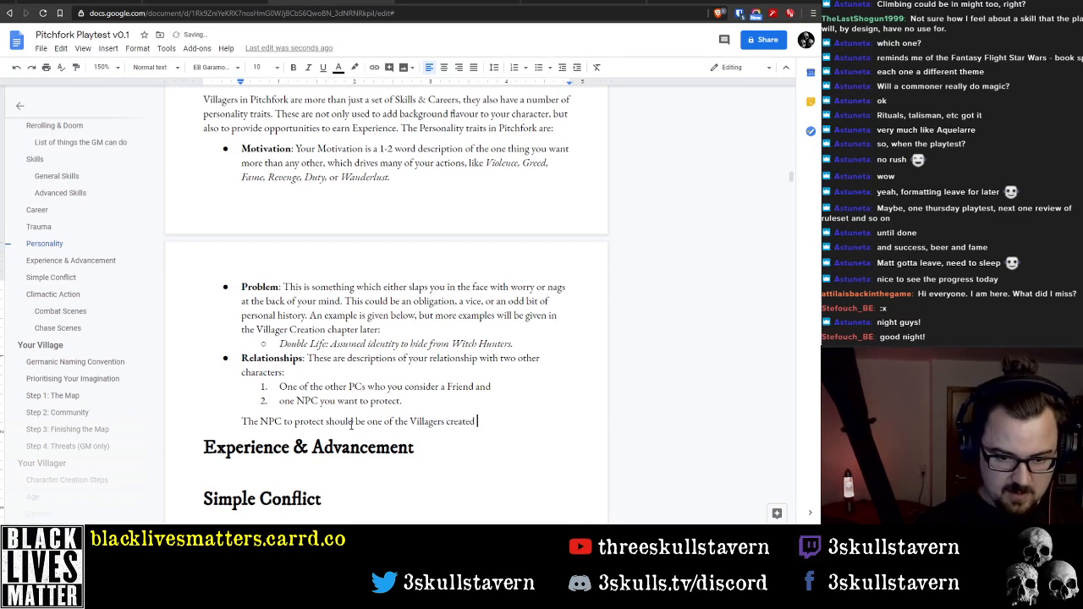
key(ctrl+Left)
key(ctrl+shift+Left)
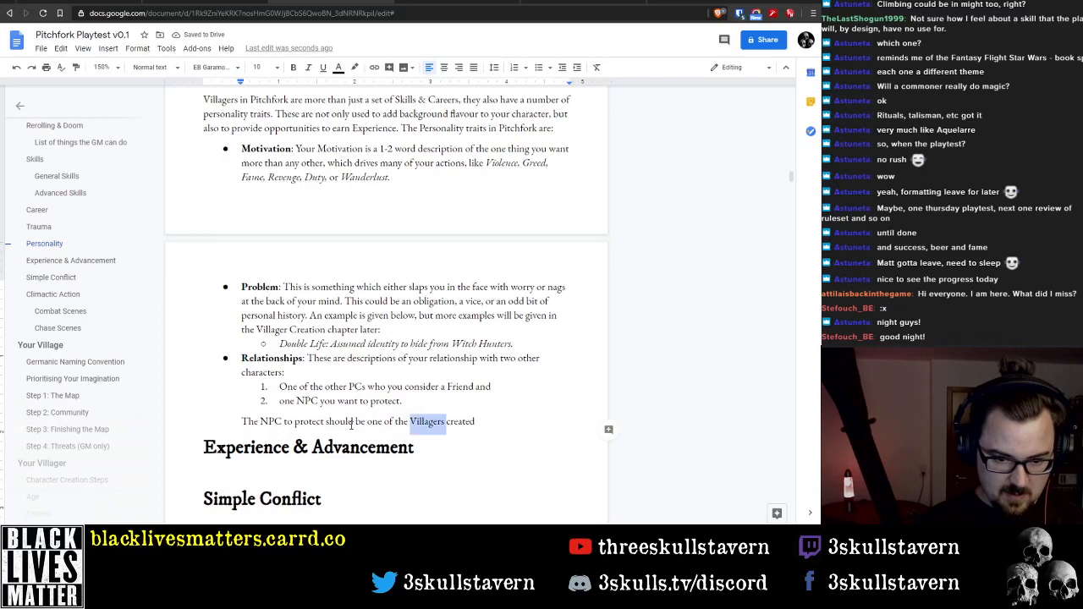
key(BackSpace)
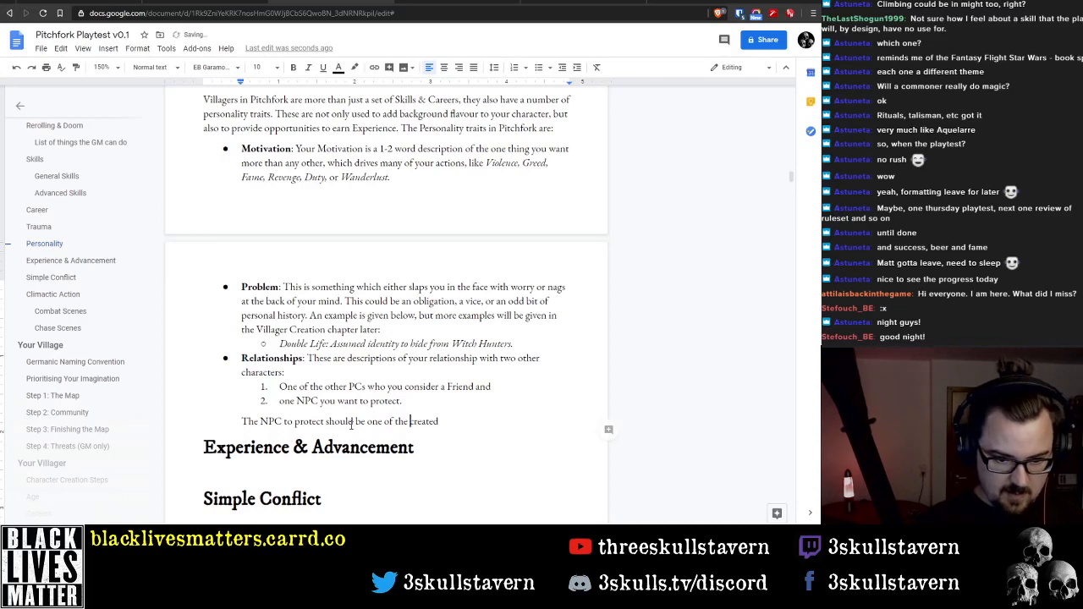
key(ctrl+BackSpace)
key(ctrl+BackSpace)
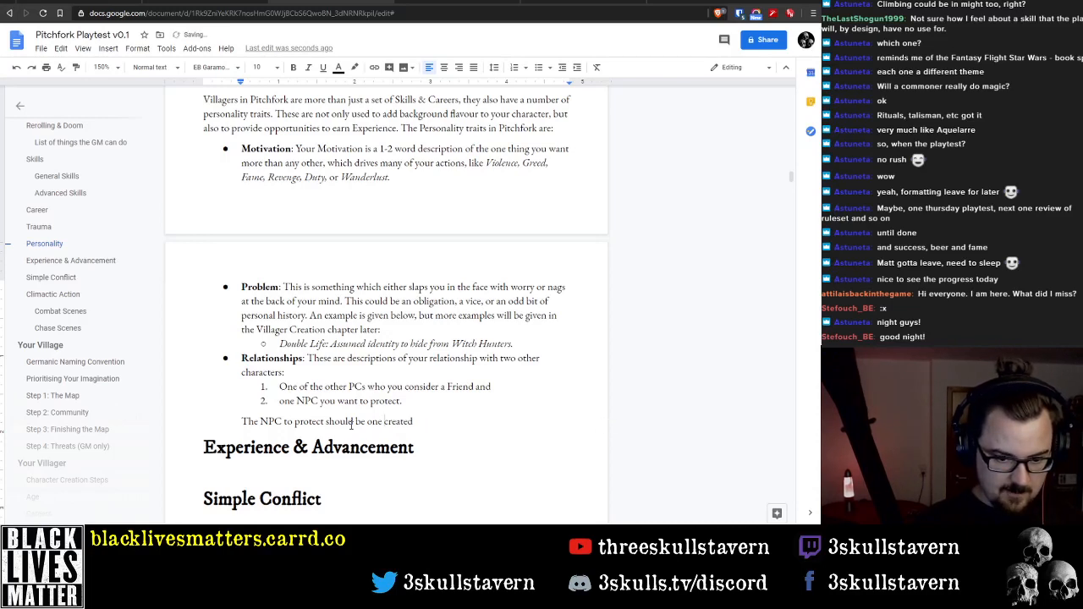
key(BackSpace)
key(BackSpace)
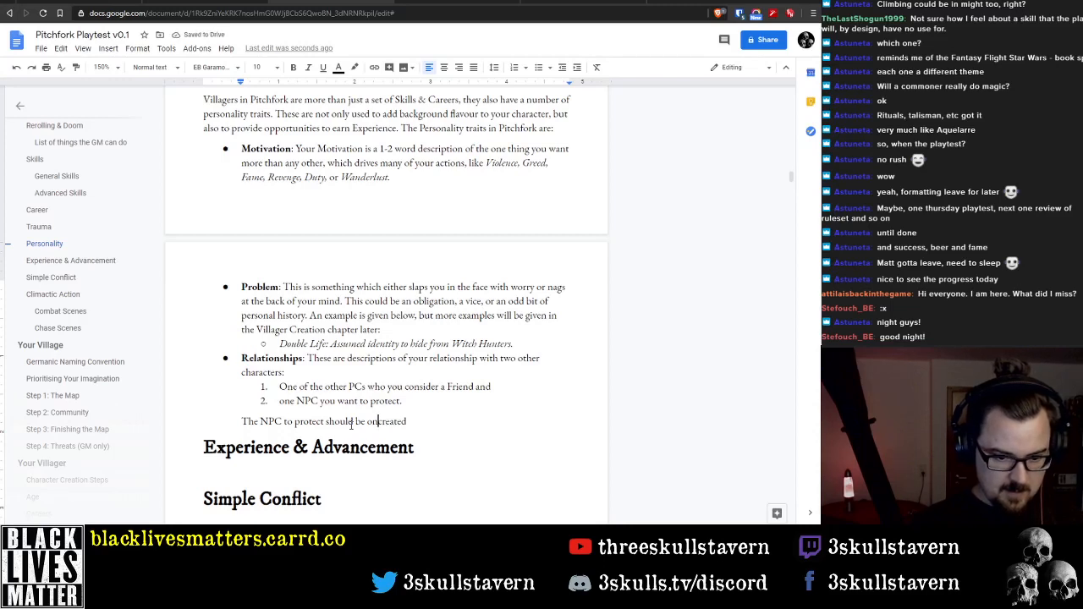
key(BackSpace)
key(BackSpace)
text(one of those create)
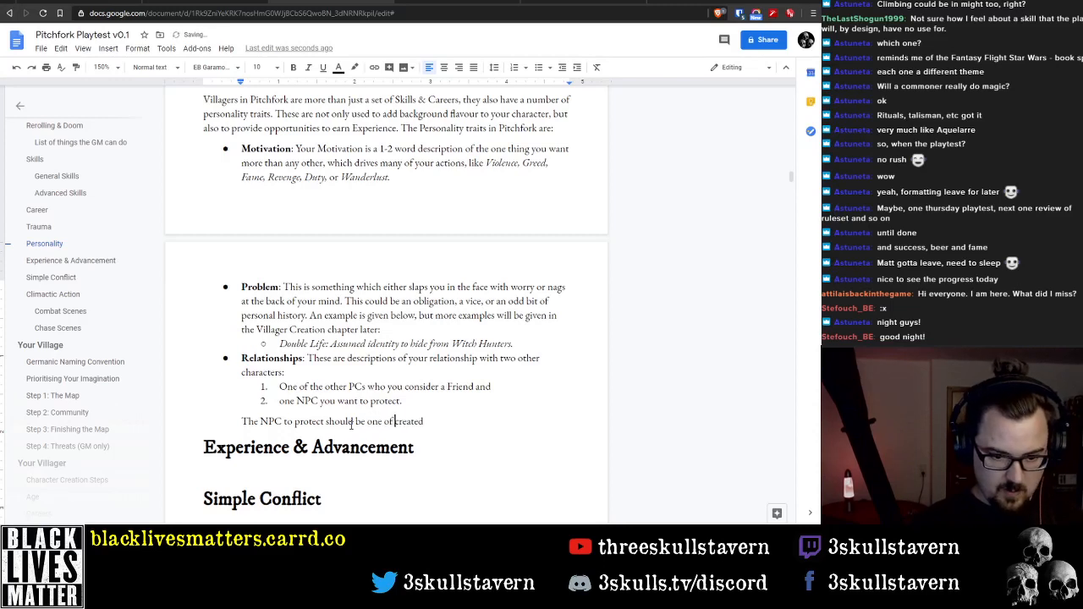
text(d d)
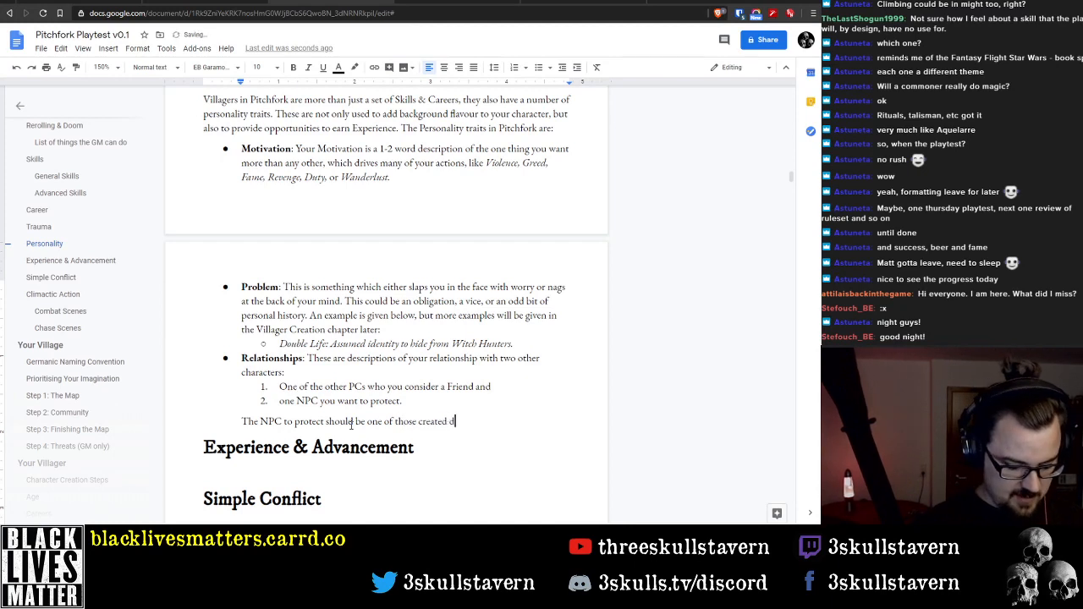
text(uring Village )
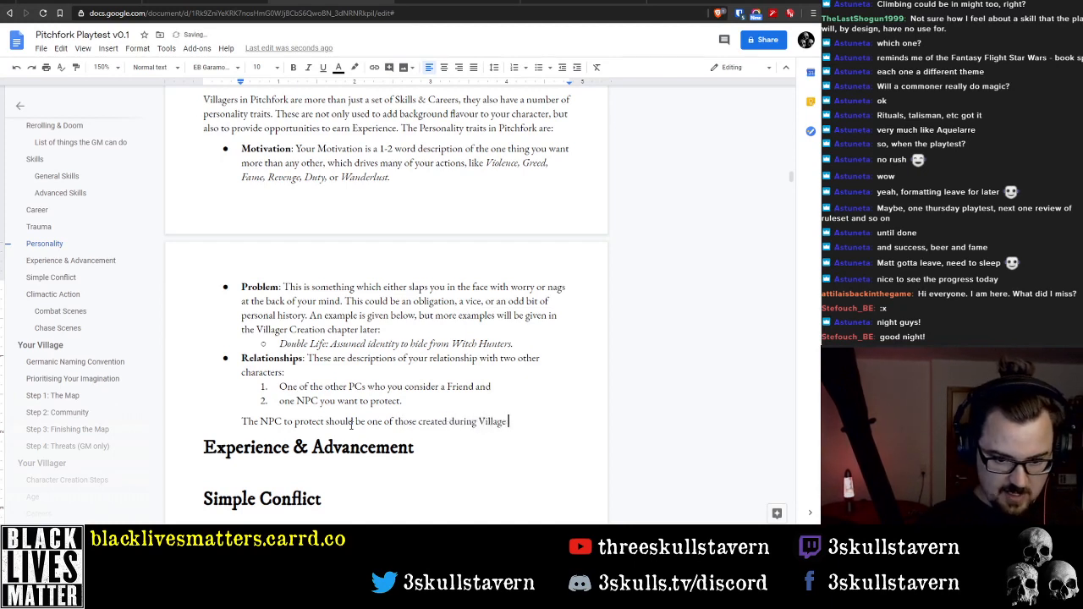
text(Creation.)
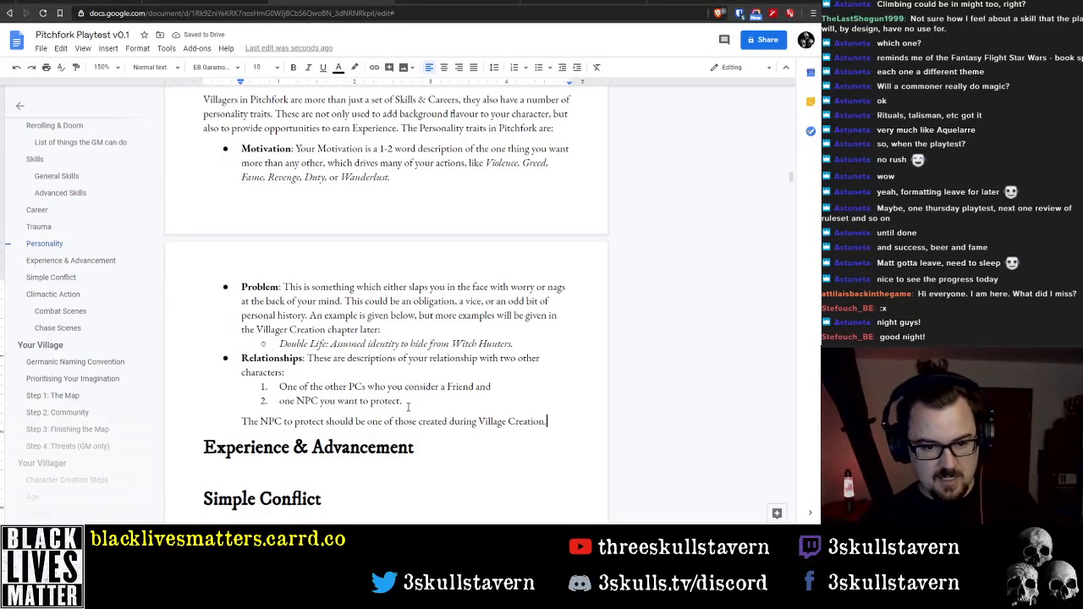
Merge the NPC sentence into item 2, shortened to the parenthetical "(one of those created during Village Creation)" after "protect"
click(406, 401)
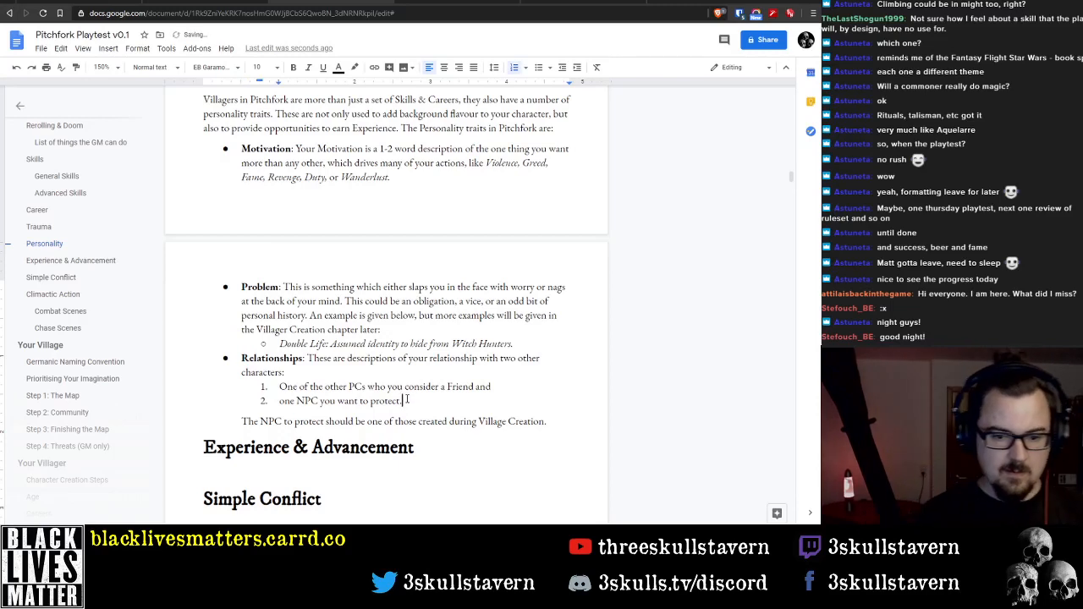
key(BackSpace)
key(Delete)
key(ctrl+shift+Right)
key(ctrl+shift+Right)
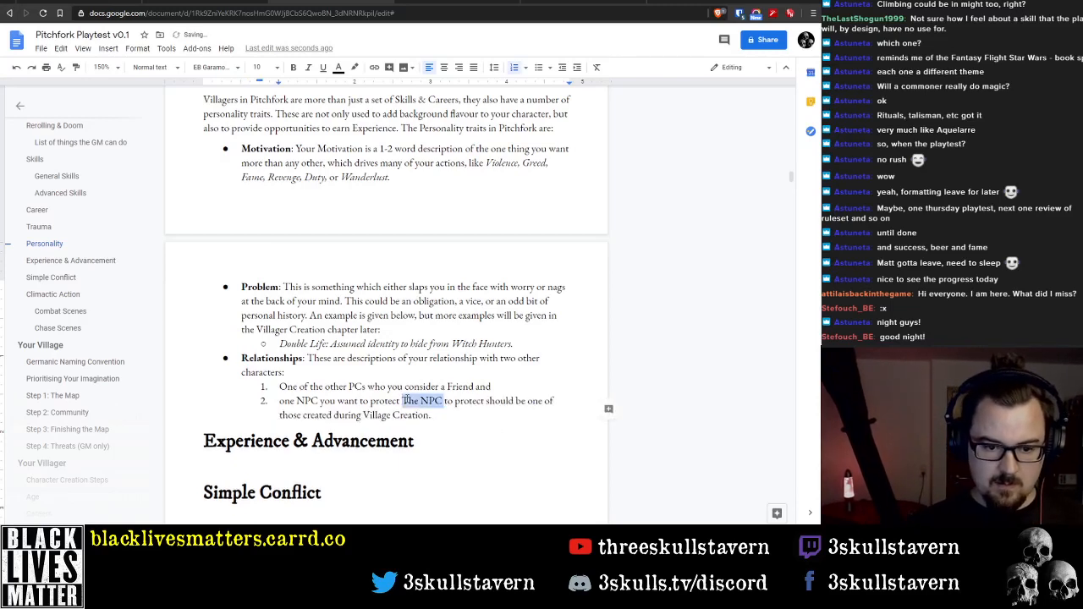
key(ctrl+shift+Right)
key(ctrl+shift+Right)
key(ctrl+shift+Right)
key(ctrl+shift+Right)
key(ctrl+shift+Left)
key(ctrl+shift+Left)
key(ctrl+shift+Right)
key(ctrl+shift+Right)
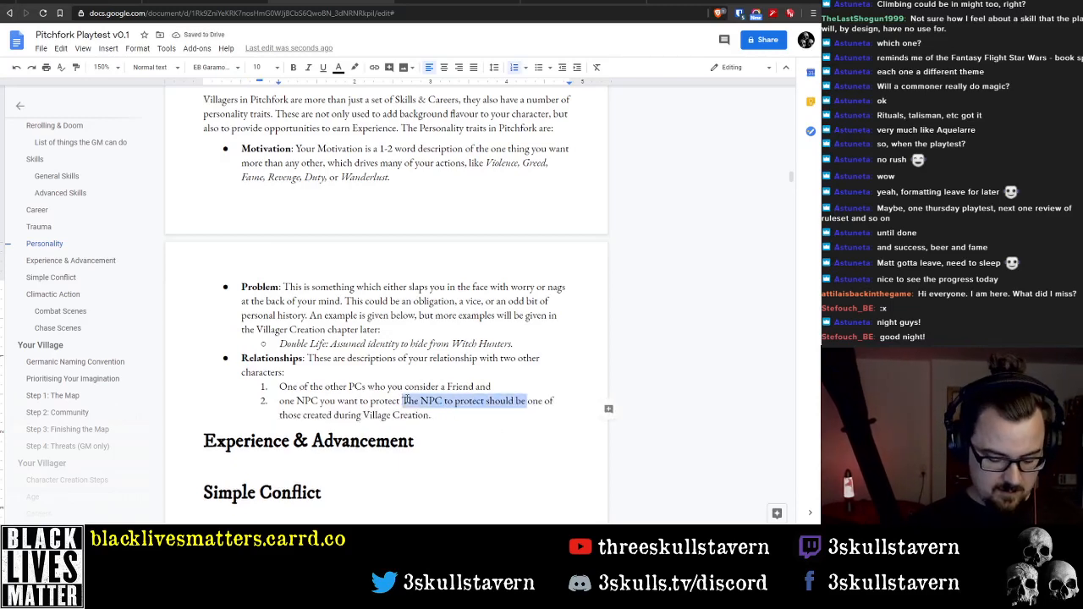
key(BackSpace)
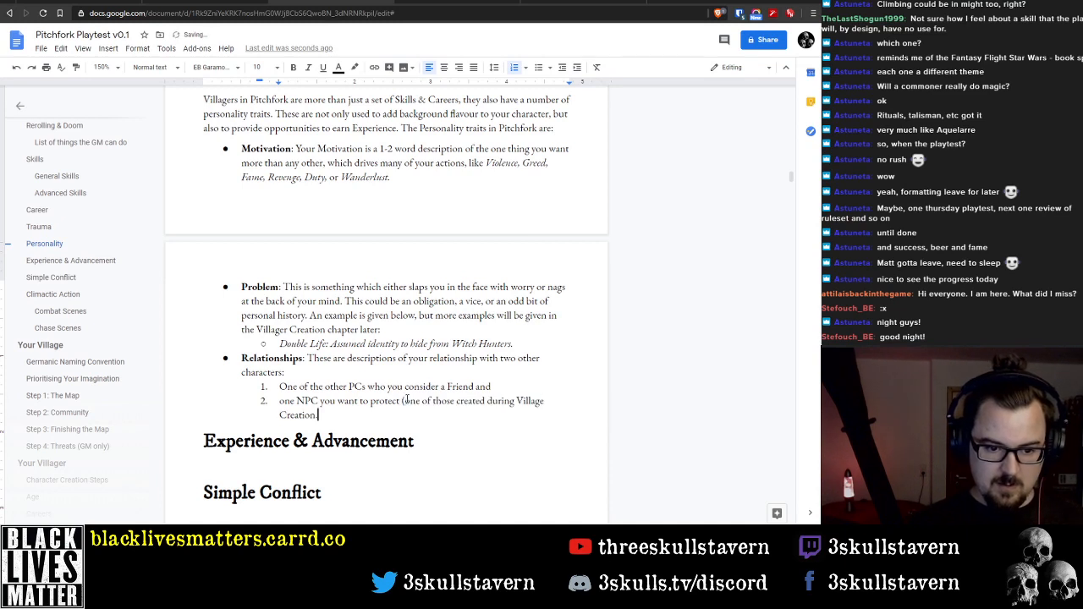
key(BackSpace)
text())
Delete "of those" from the parenthetical in item 2 and end the item with a period
key(Up)
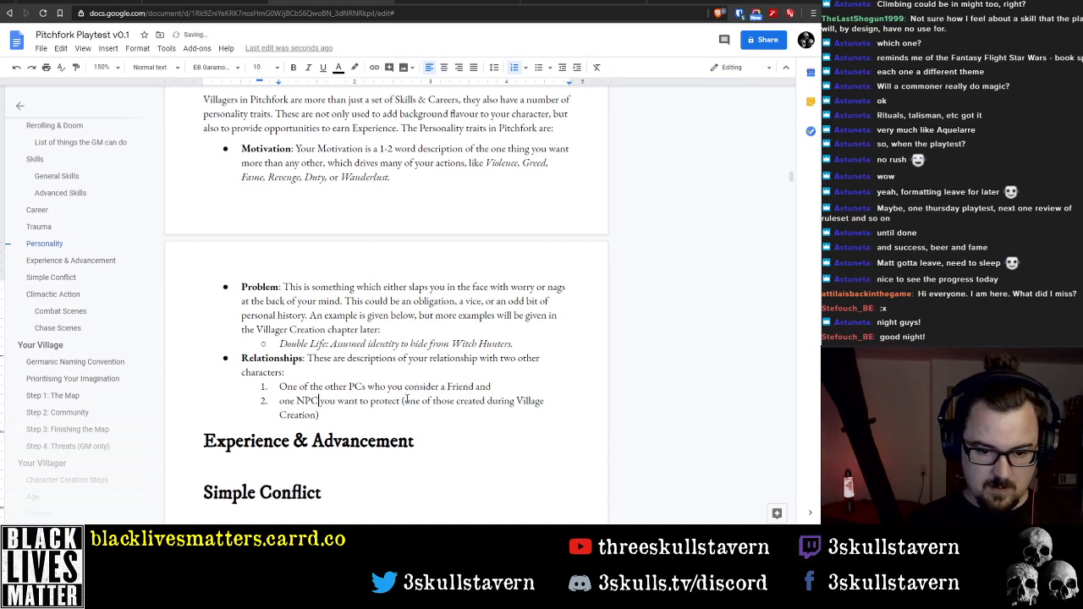
key(ctrl+Left)
key(ctrl+Left)
key(ctrl+Left)
key(ctrl+Left)
key(ctrl+Right)
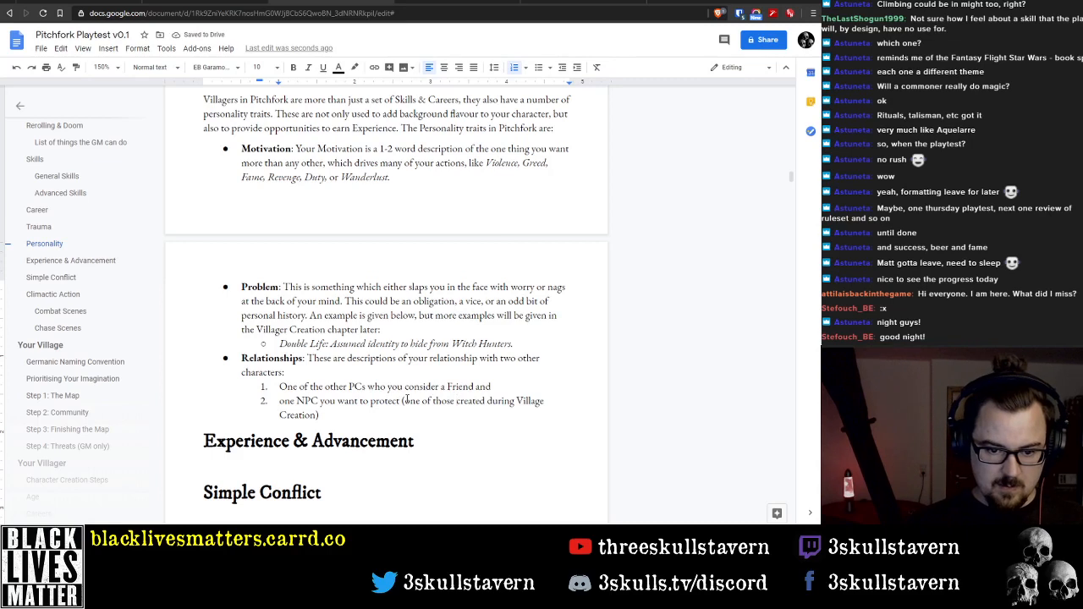
key(ctrl+shift+Left)
key(ctrl+shift+Left)
key(BackSpace)
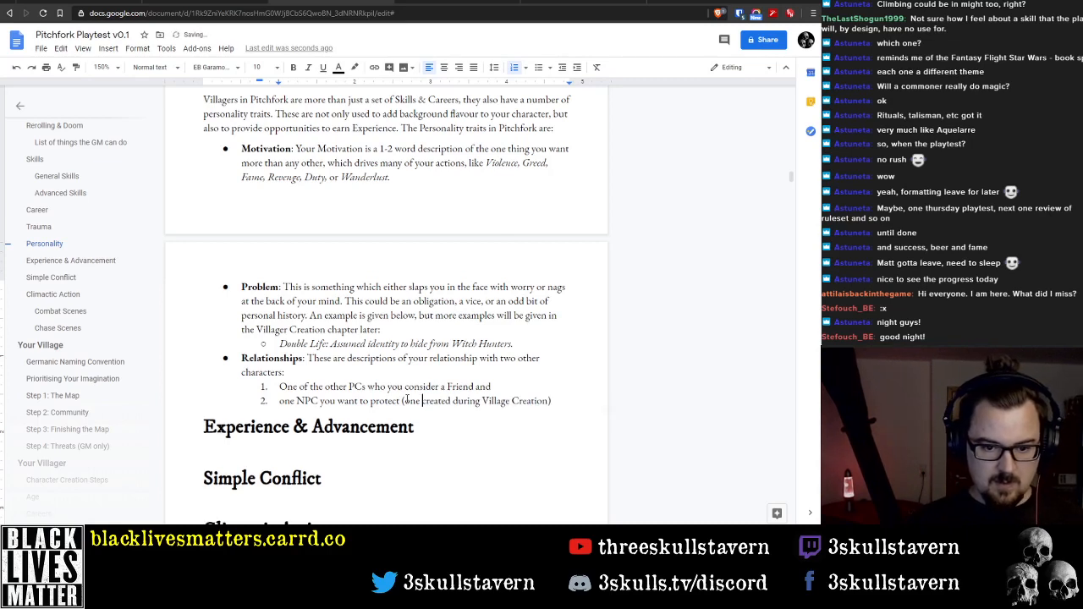
text(.)
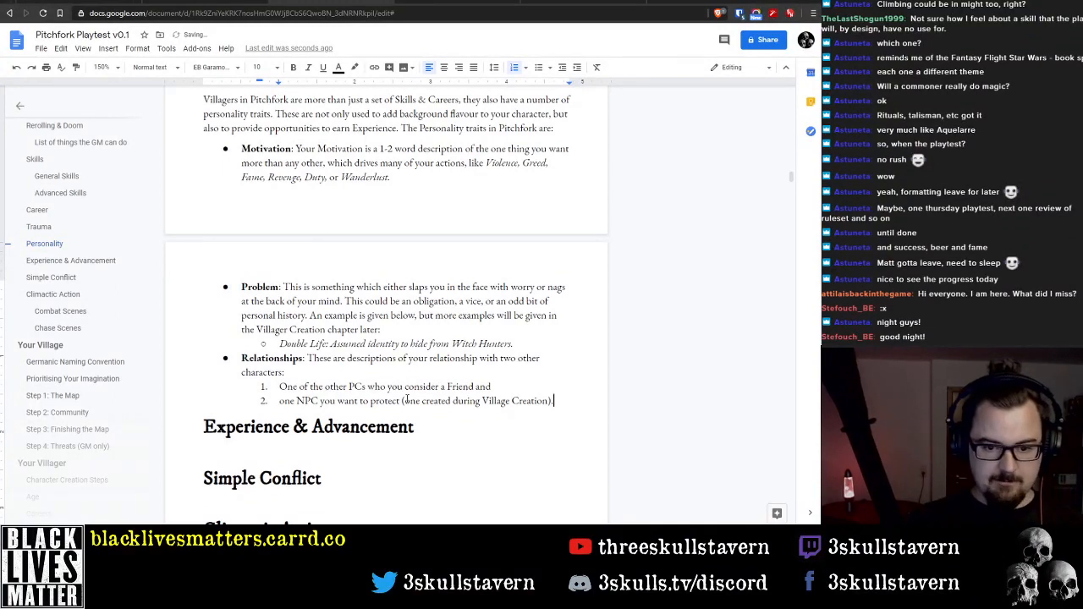
Try italic formatting on both numbered Relationships items and undo it
key(shift+Up)
key(shift+Home)
key(ctrl+i)
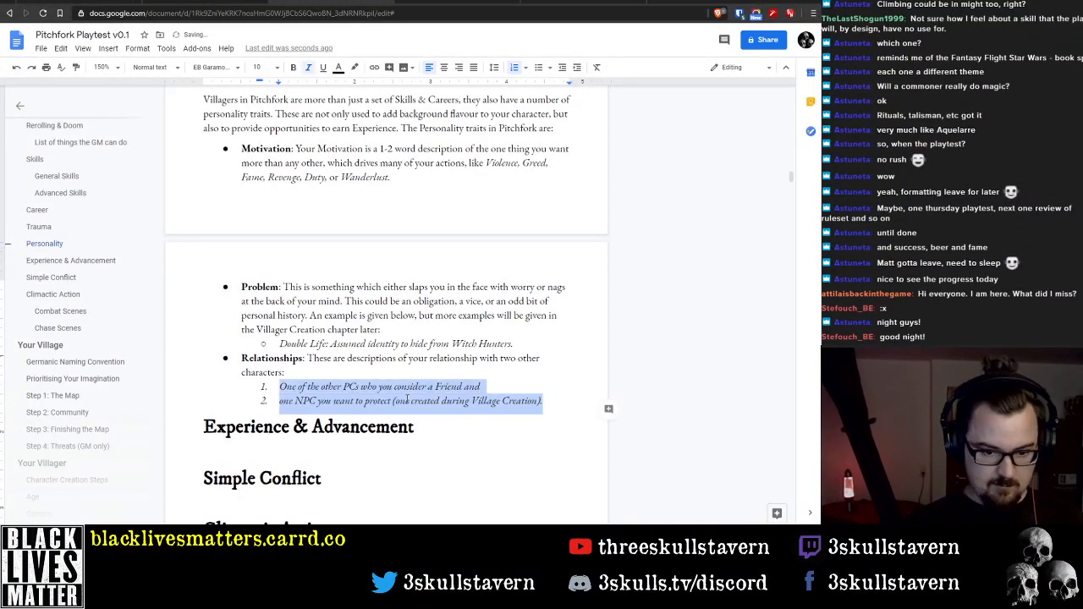
key(Up)
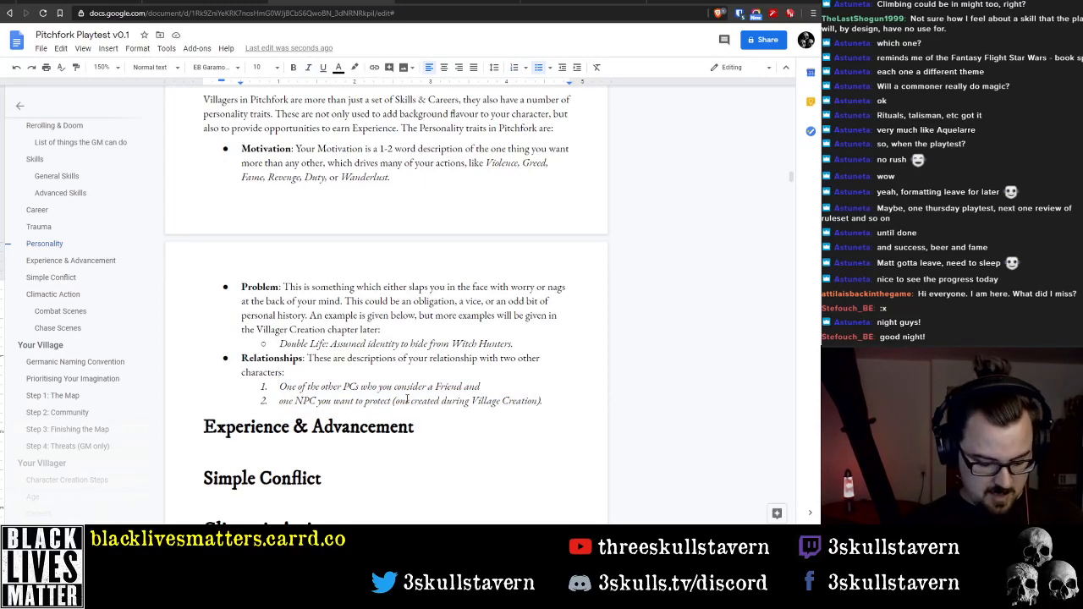
key(ctrl+z)
key(Down)
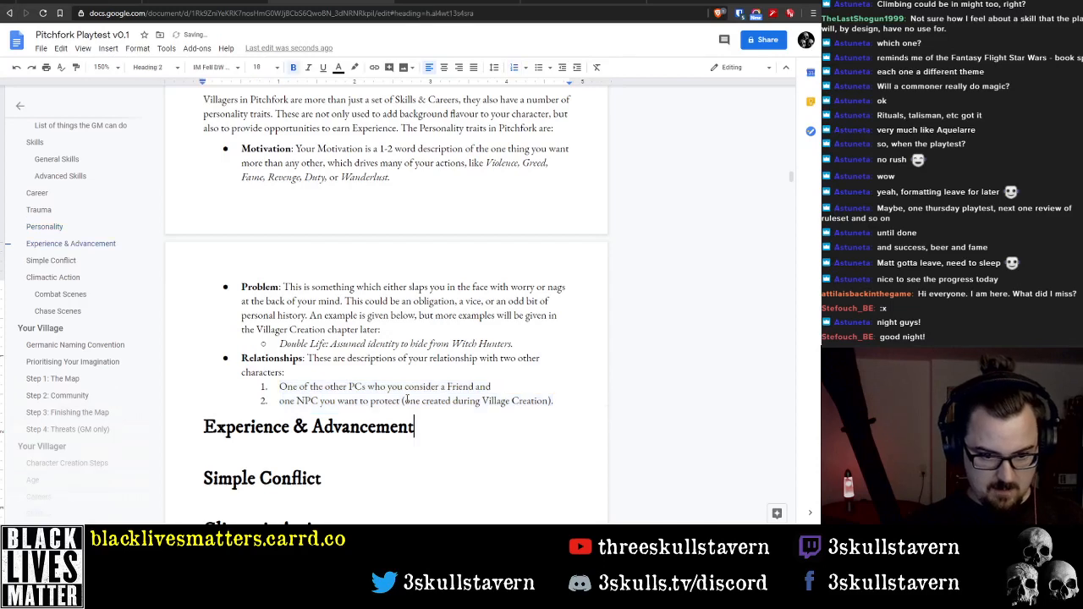
Add an indented paragraph without a list marker below item 2 of the Relationships list, filled with placeholder text
key(Up)
key(Return)
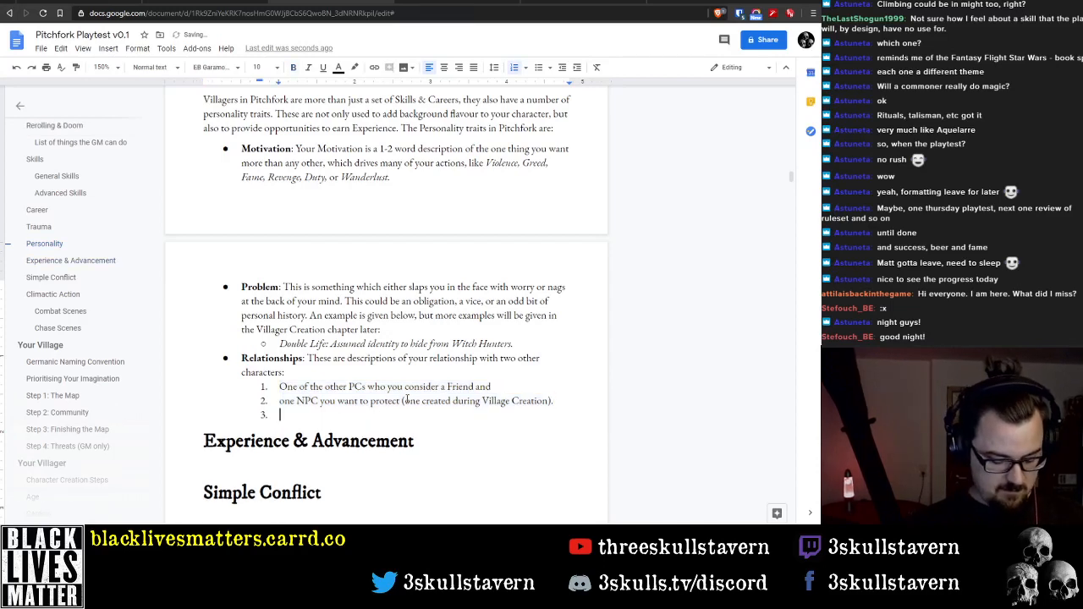
key(shift+Tab)
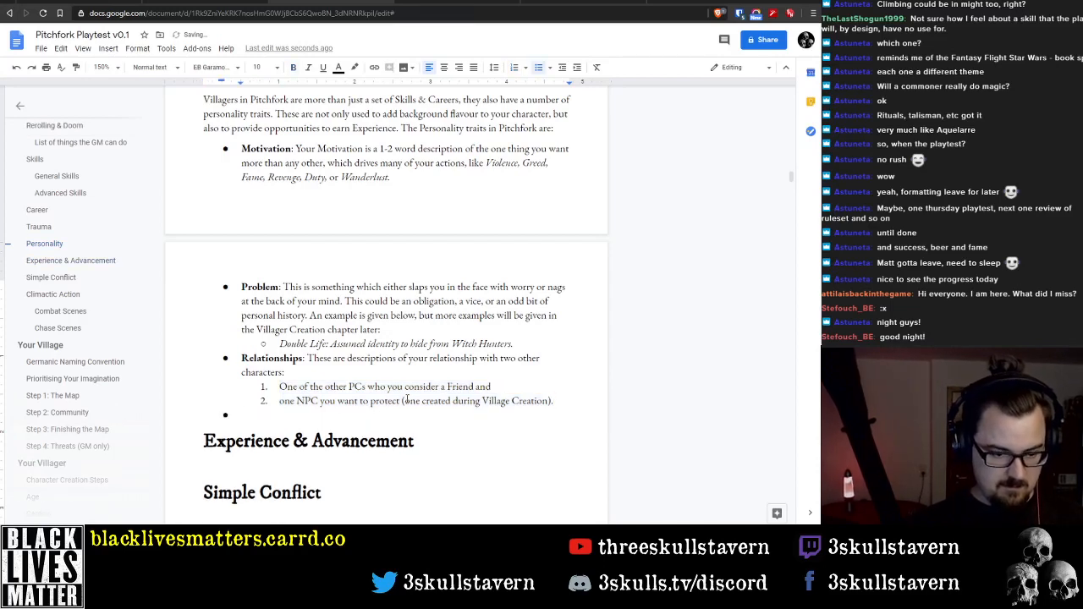
key(BackSpace)
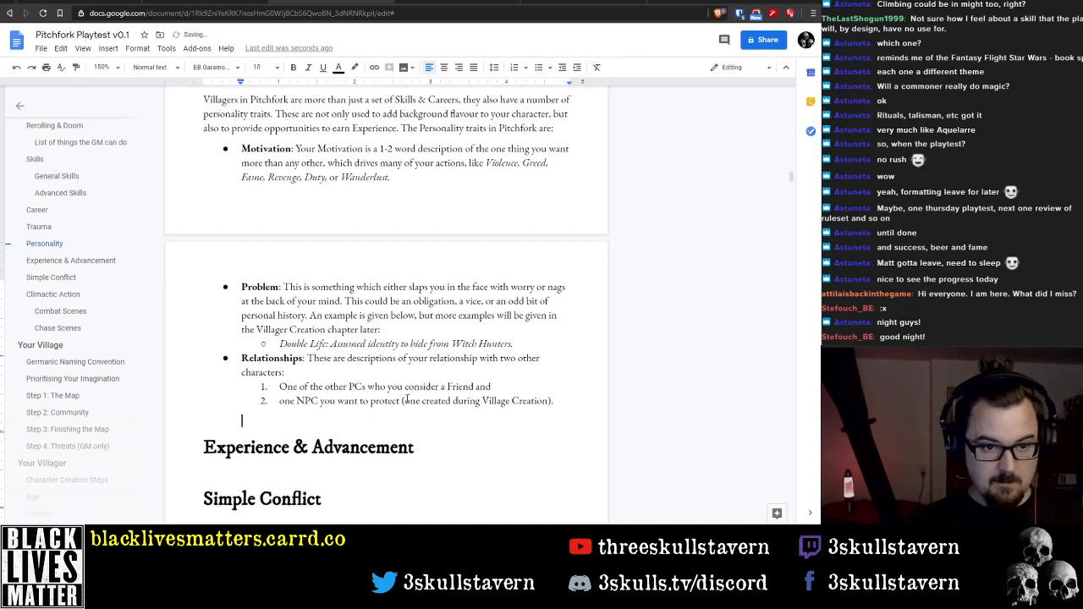
text(sdgsdgsd)
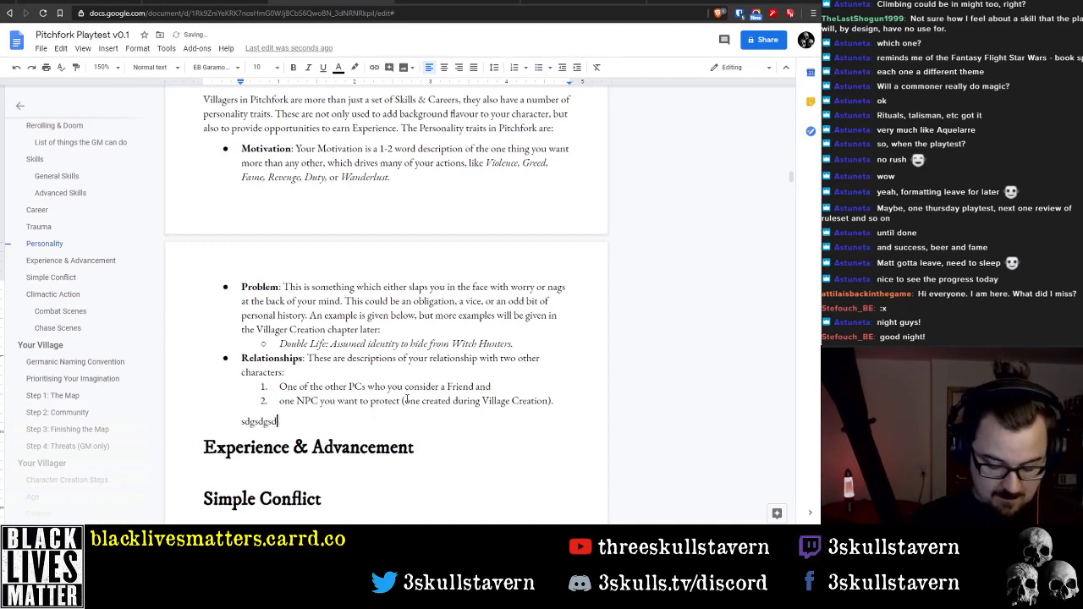
Replace the placeholder text below the Relationships list with "Here are some examples of Relationship statements"
key(shift+Home)
text(Here a)
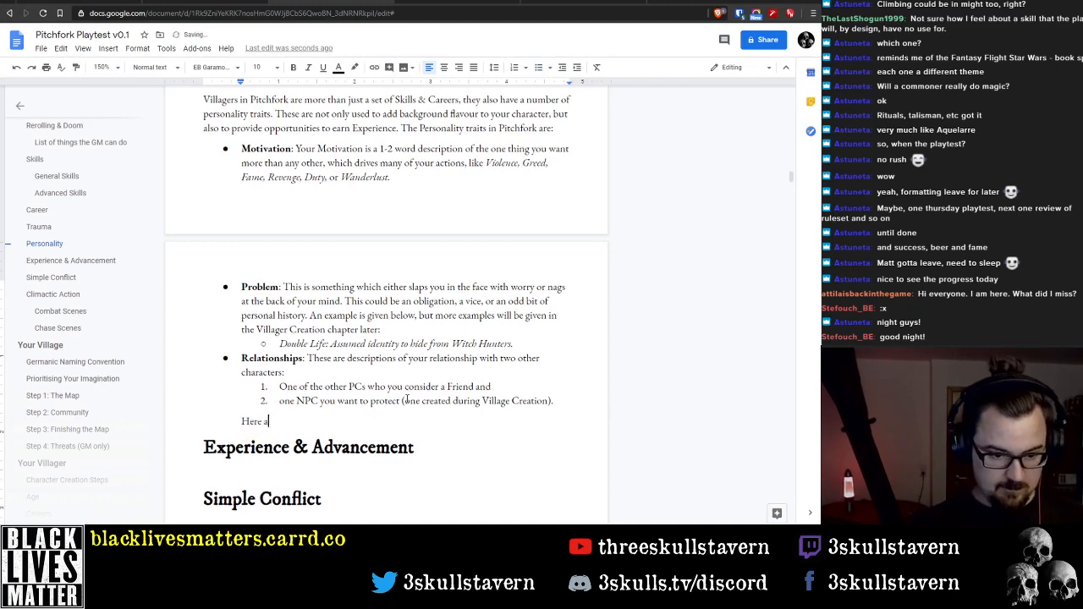
text(re some example)
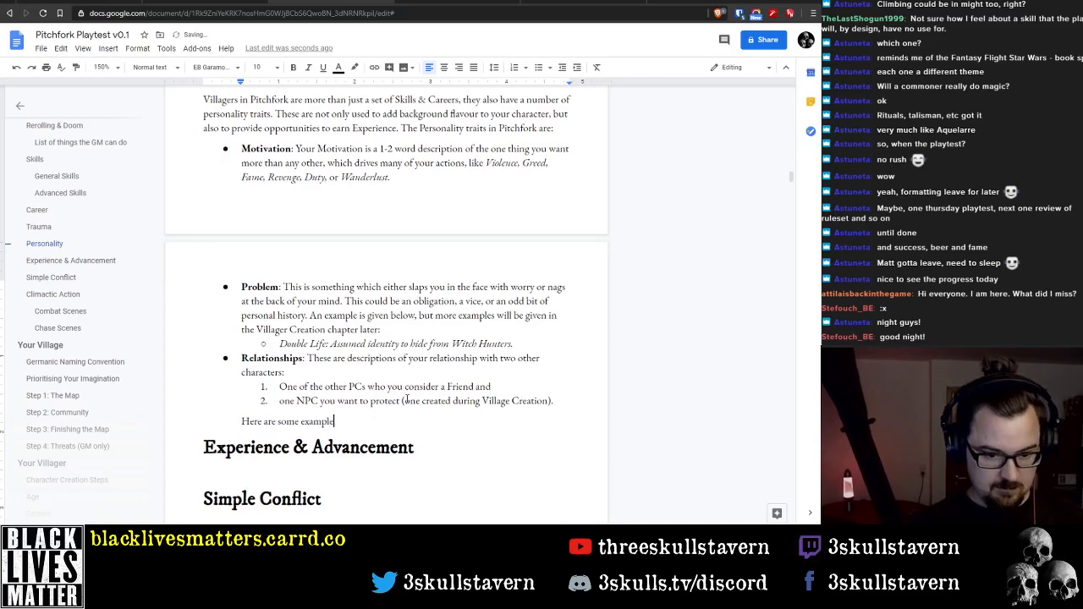
text(s of tr)
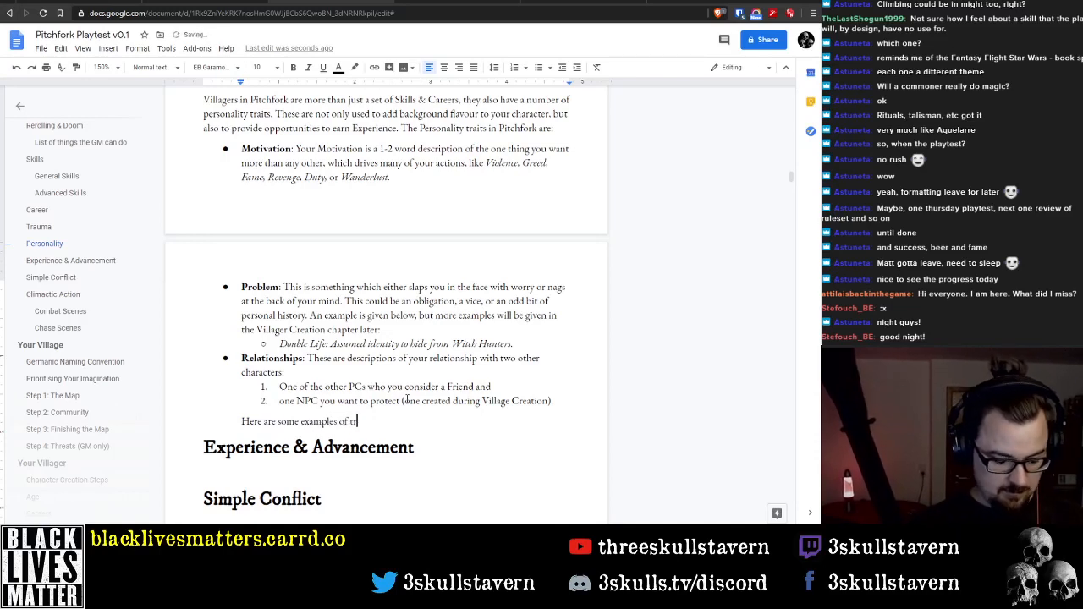
key(BackSpace)
key(BackSpace)
text(Relation)
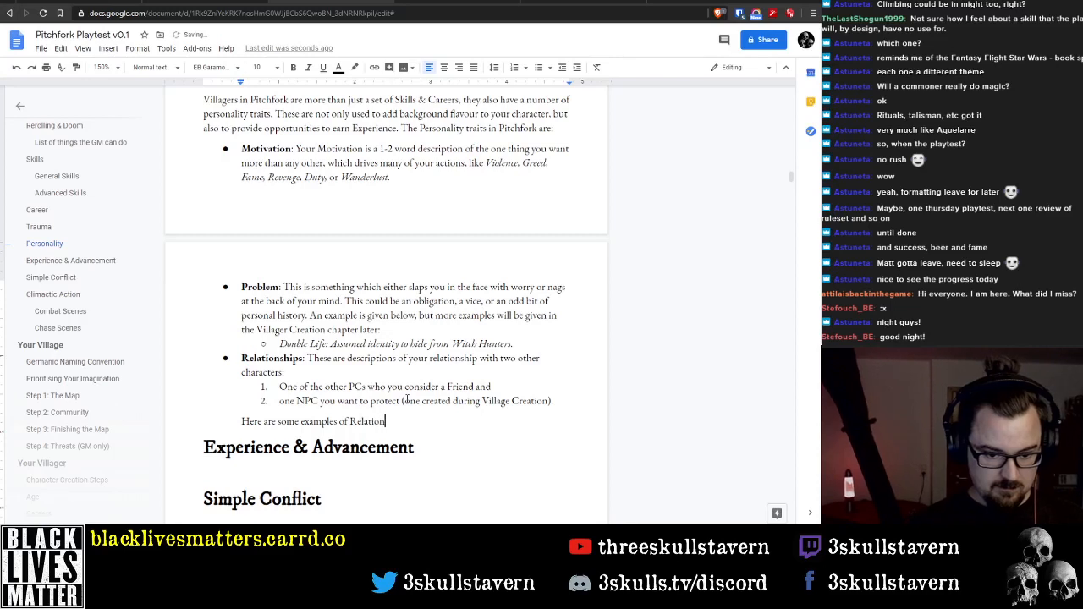
text(ship stat)
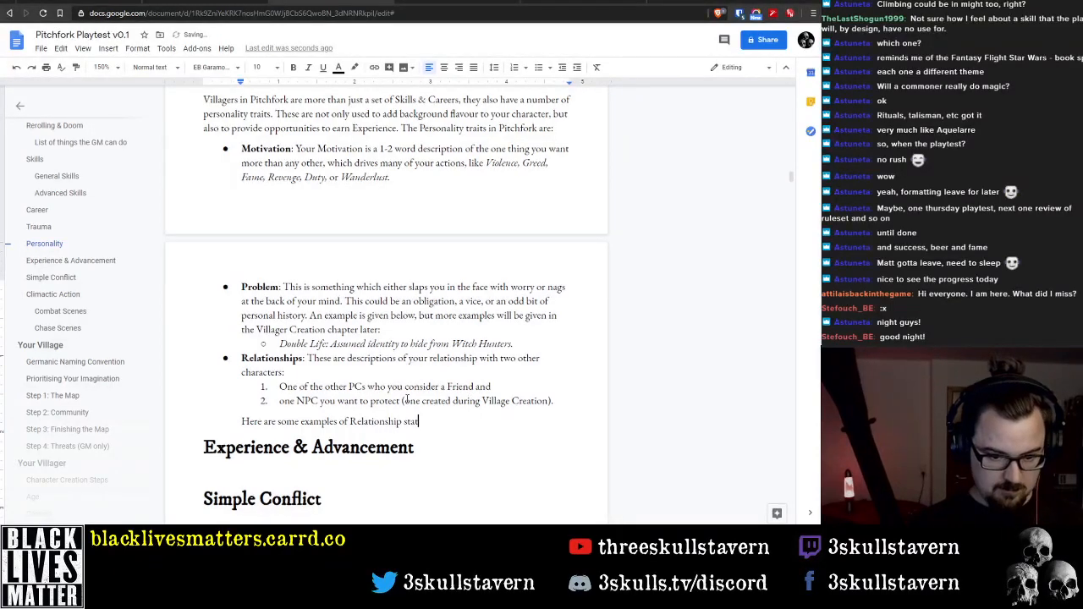
text(ements)
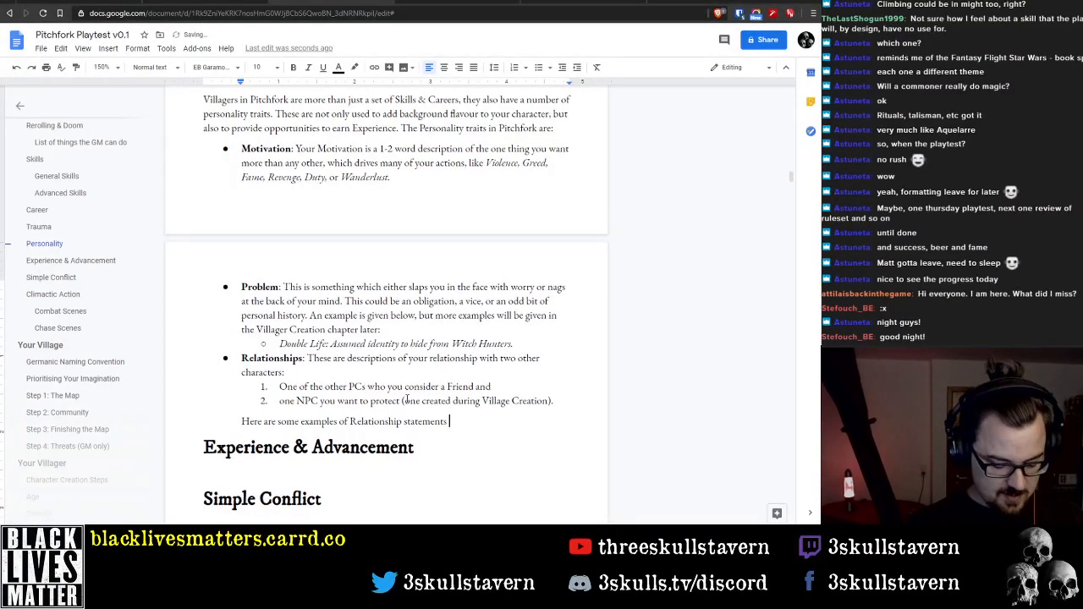
text(, by)
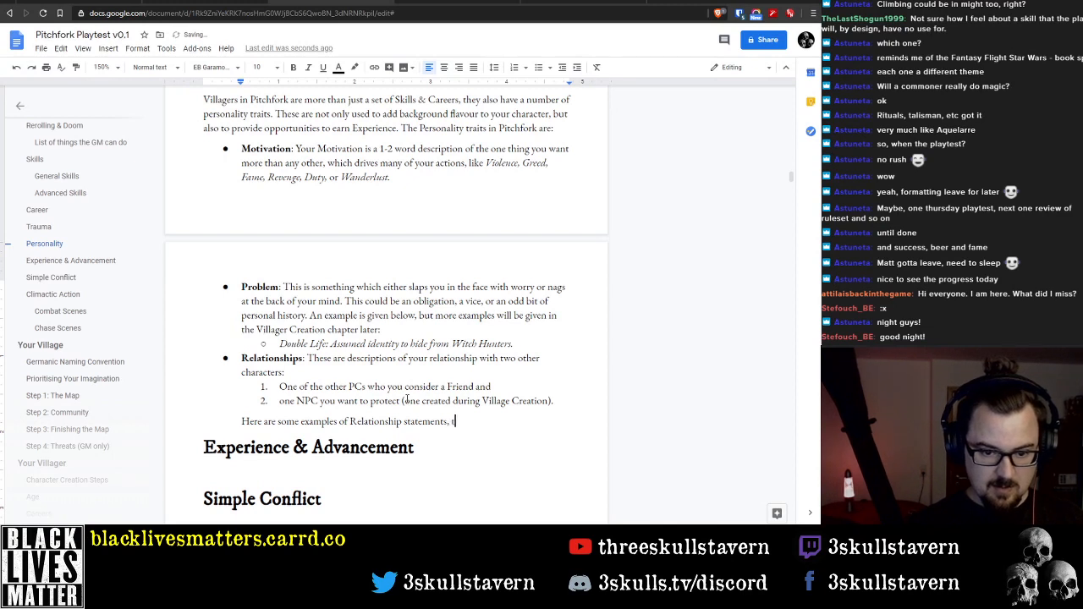
Continue the examples sentence with ", though more examples will"
key(BackSpace)
key(BackSpace)
text(more)
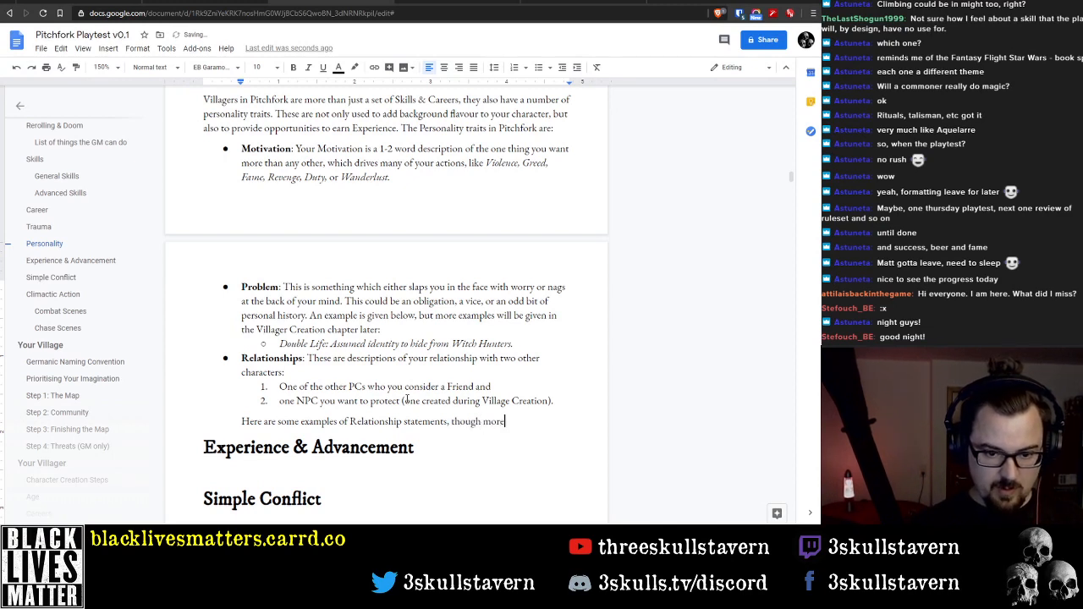
text( examples will)
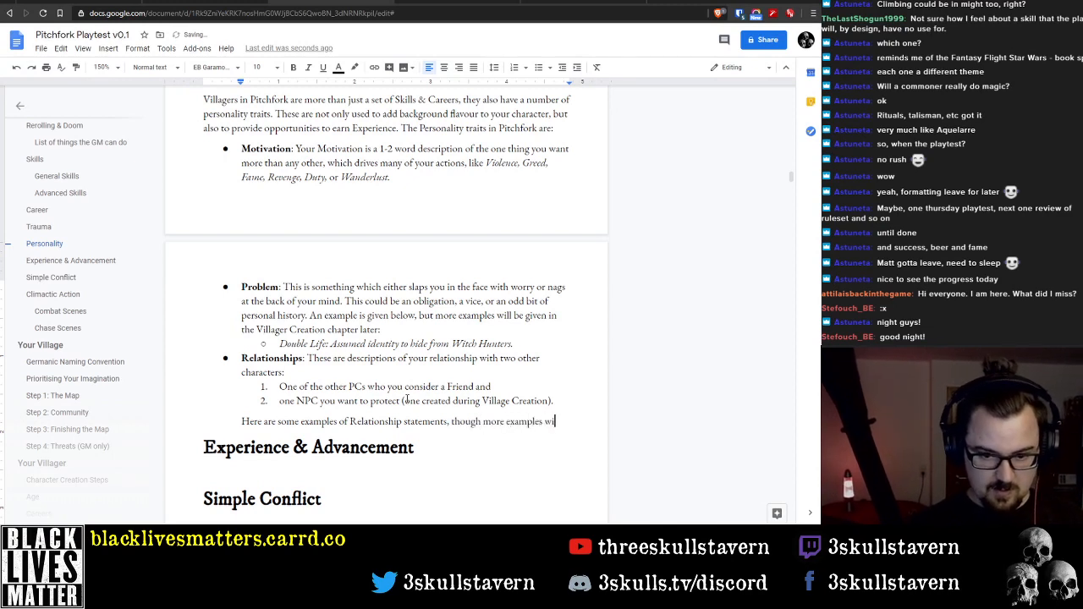
Copy "be given in the Villager Creation chapter later:" from the Problem trait to the end of the Relationship examples sentence
key(Up)
key(Up)
key(Up)
key(Up)
key(Up)
key(Up)
key(Up)
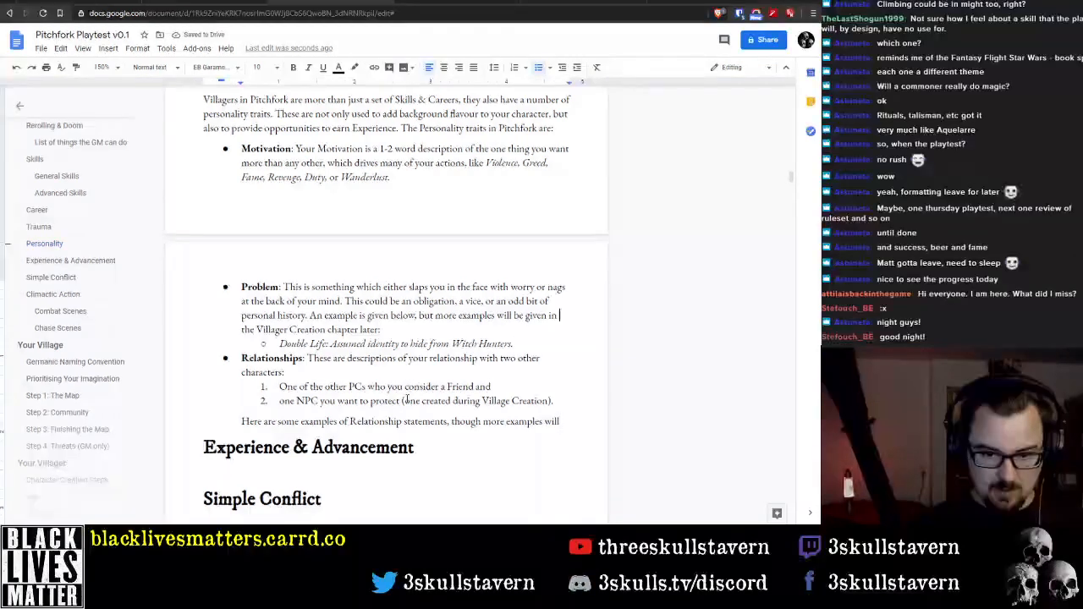
key(ctrl+Left)
key(ctrl+Left)
key(ctrl+Left)
key(shift+Down)
key(ctrl+c)
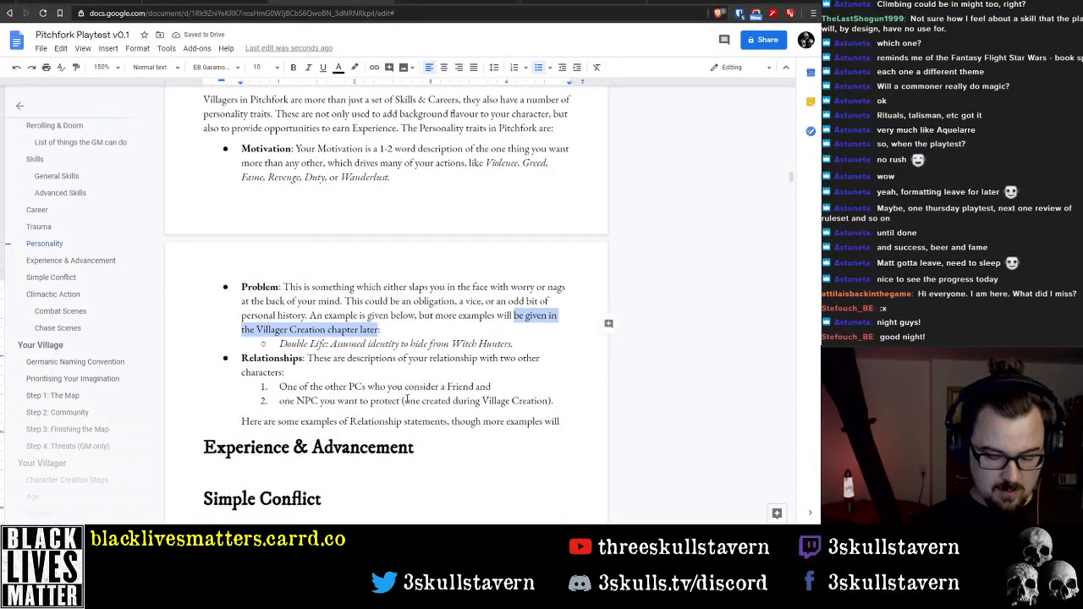
key(Down)
key(Down)
key(Down)
key(Down)
key(Down)
key(Down)
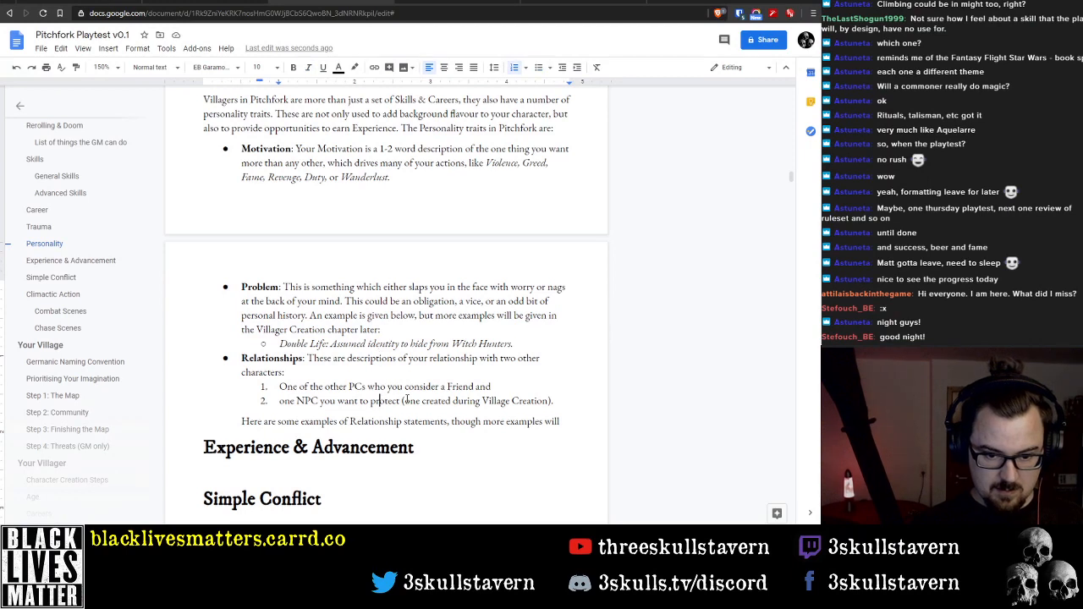
key(ctrl+v)
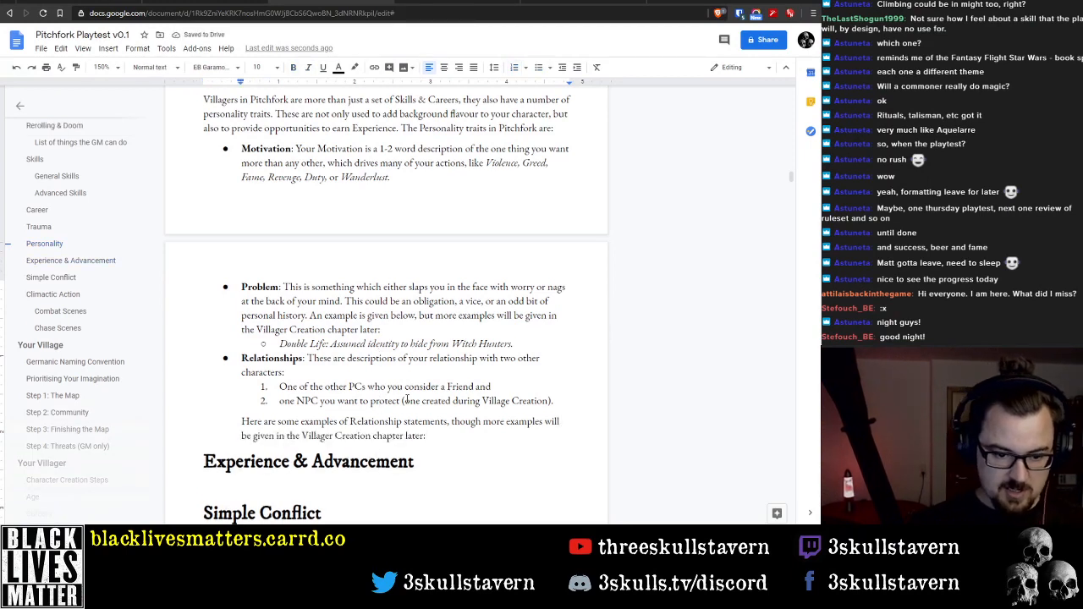
Change "Villager Creation" to "Character Creation" in both the Relationship examples sentence and the Problem trait
key(ctrl+Right)
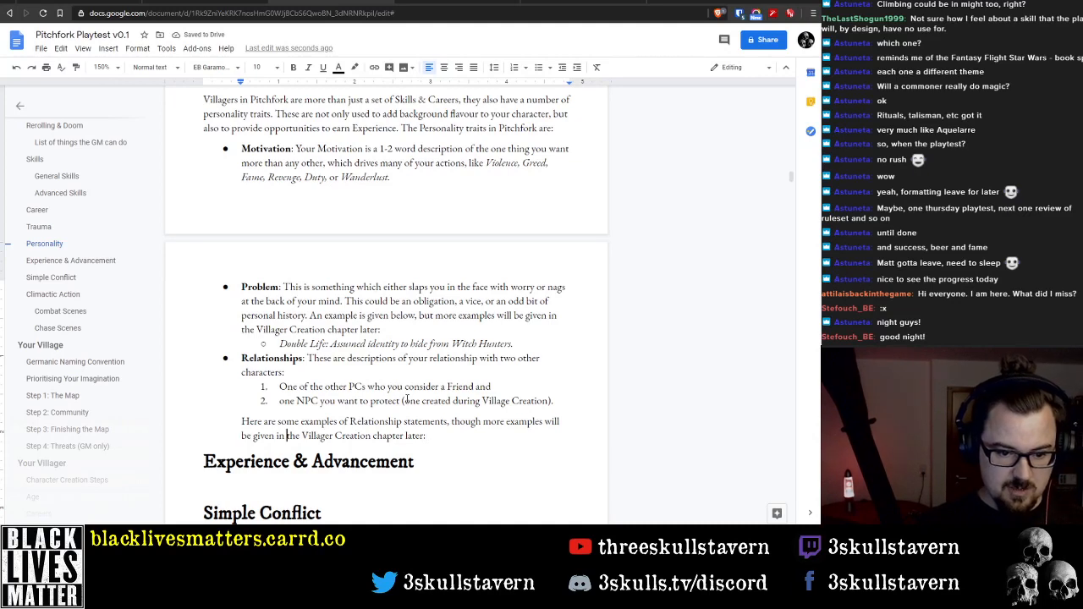
key(ctrl+shift+Right)
text(Charac)
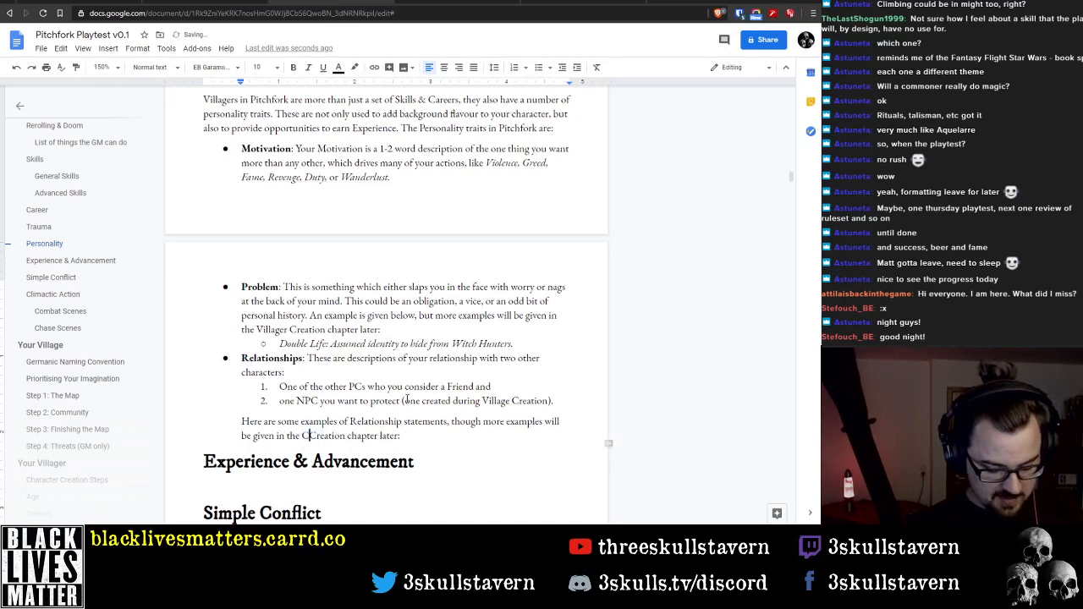
text(ter)
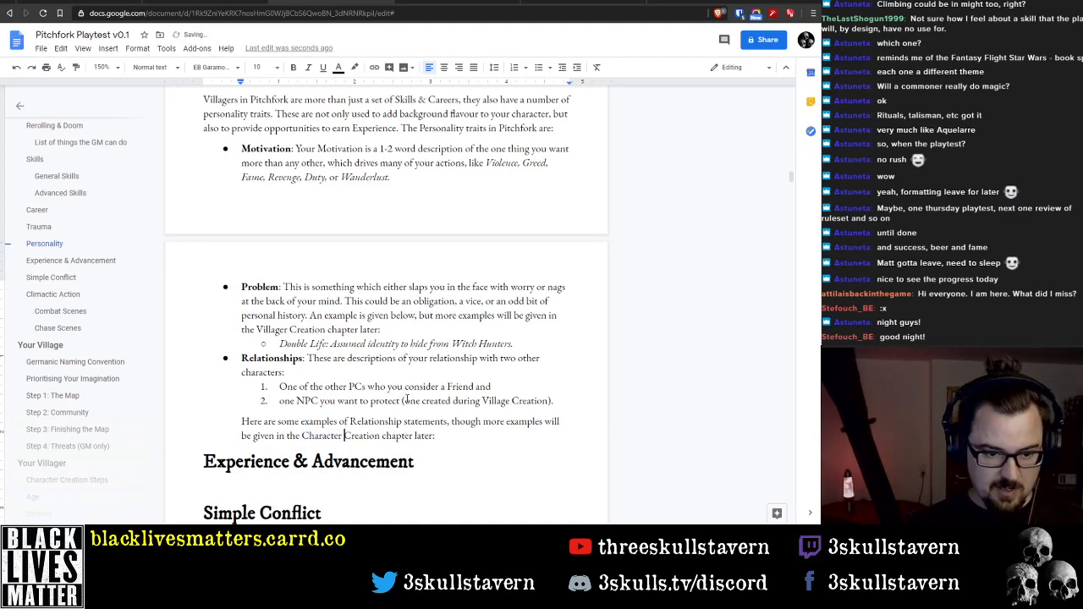
double_click(280, 330)
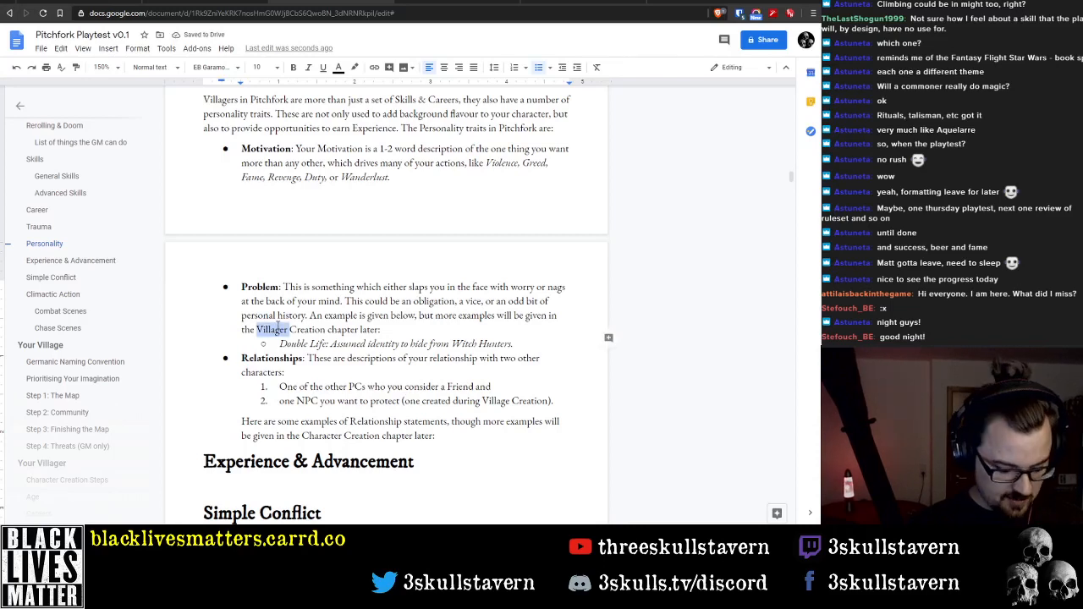
text(Character)
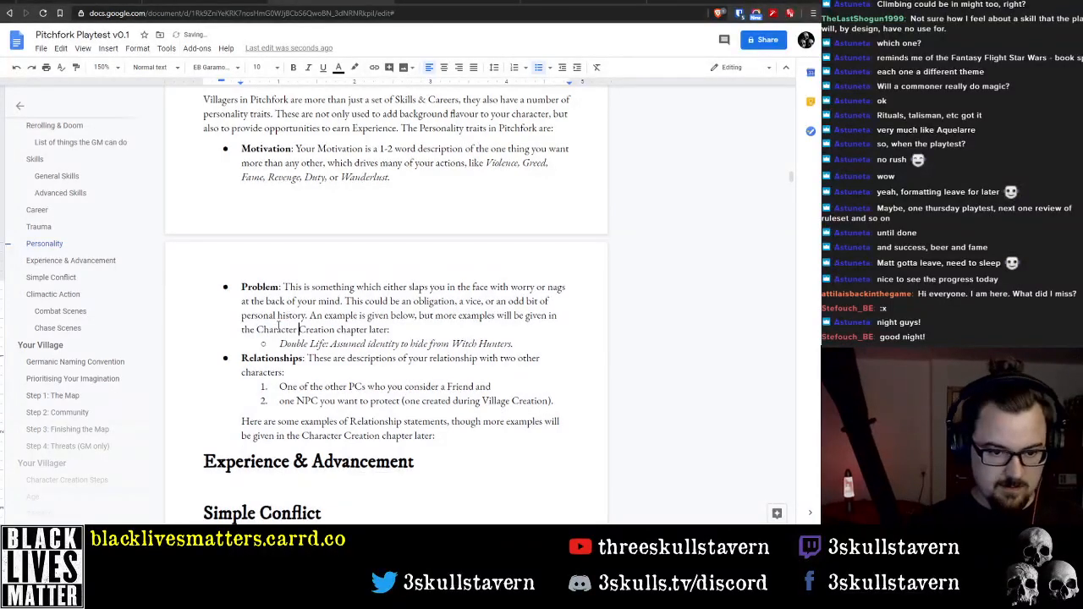
Start a bulleted list below the Relationship examples sentence and give it a hollow circle marker
click(467, 438)
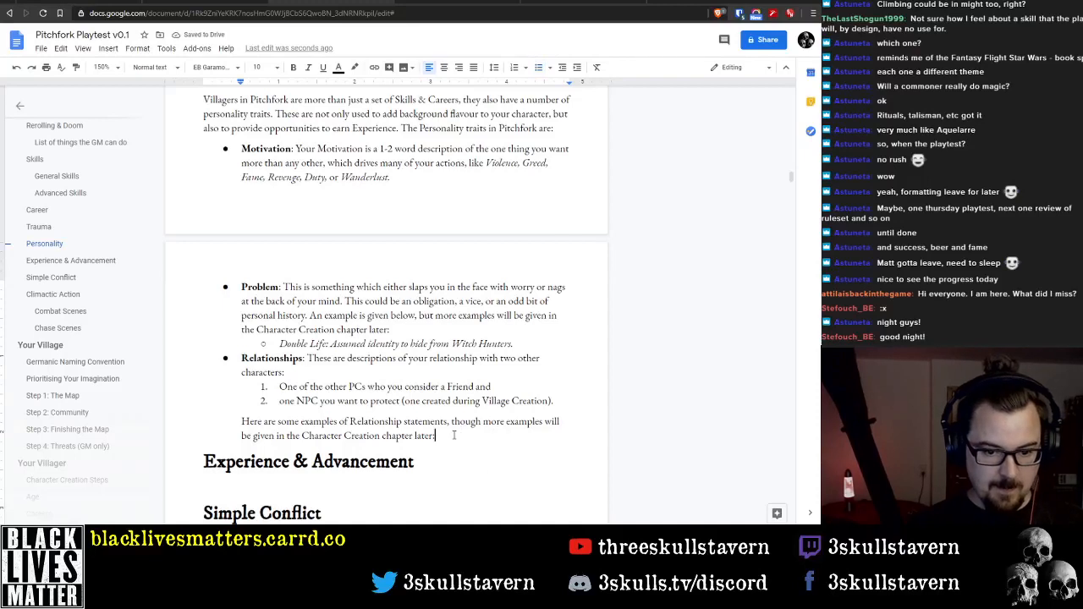
key(Return)
click(537, 67)
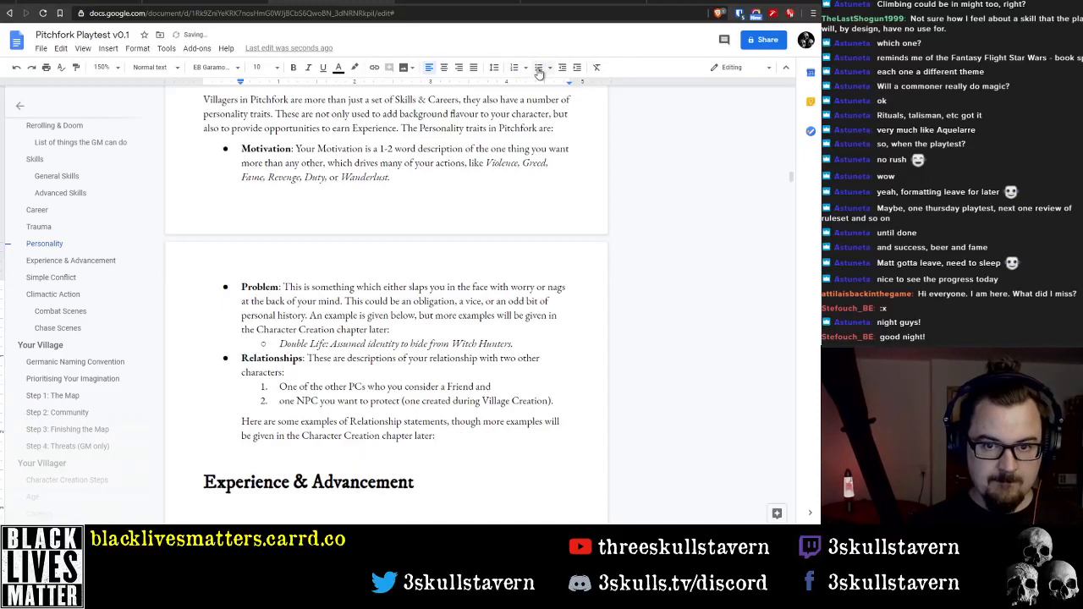
right_click(262, 456)
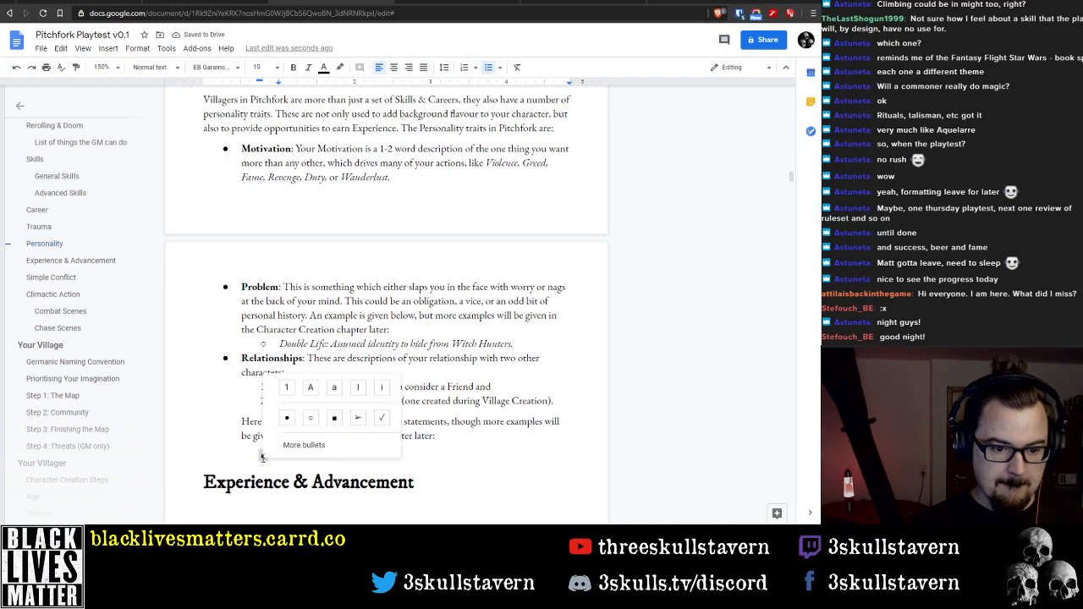
click(310, 417)
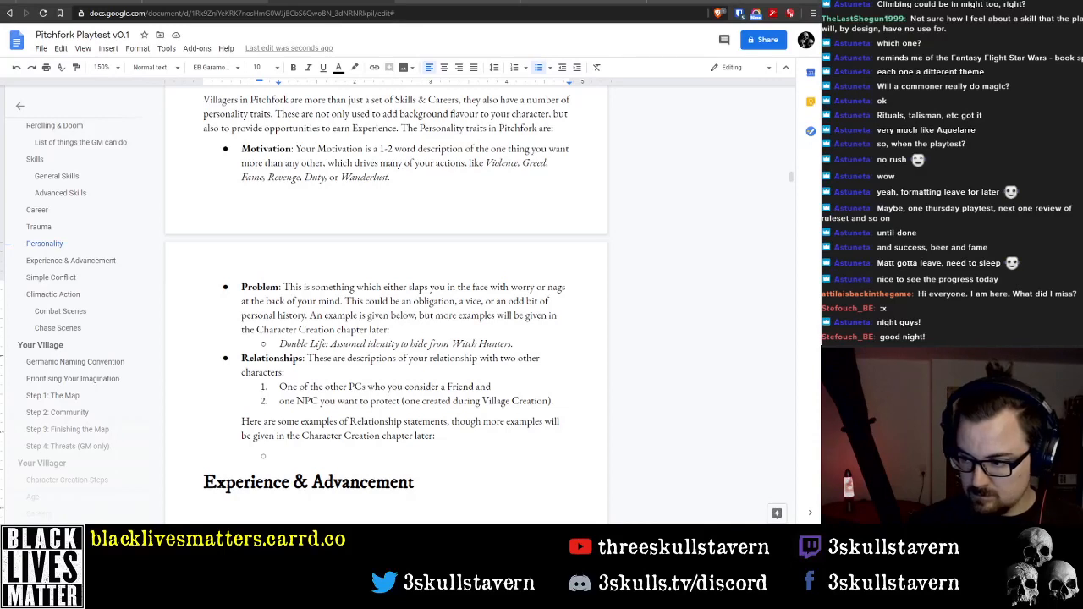
double_click(313, 457)
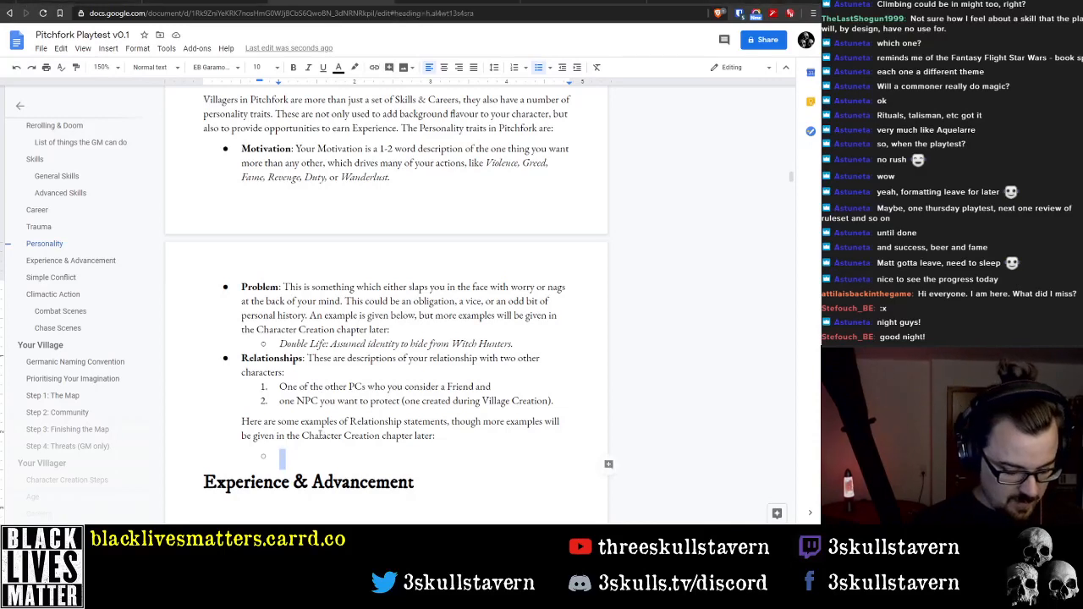
Enter the quoted example "[Name] is naive and needs my guidance." in the hollow circle bullet
text(")
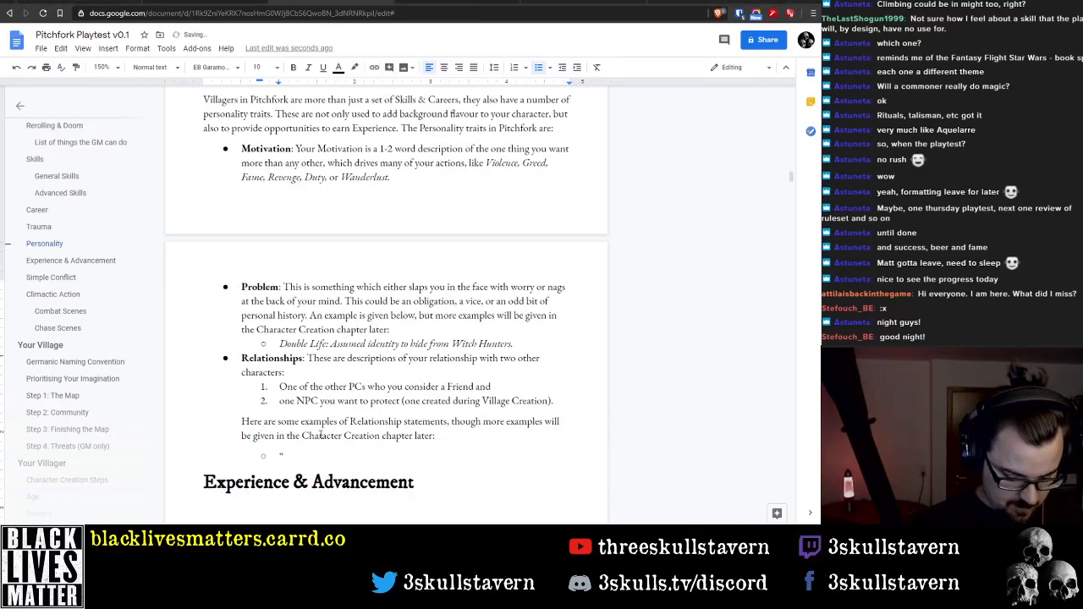
text([Name)
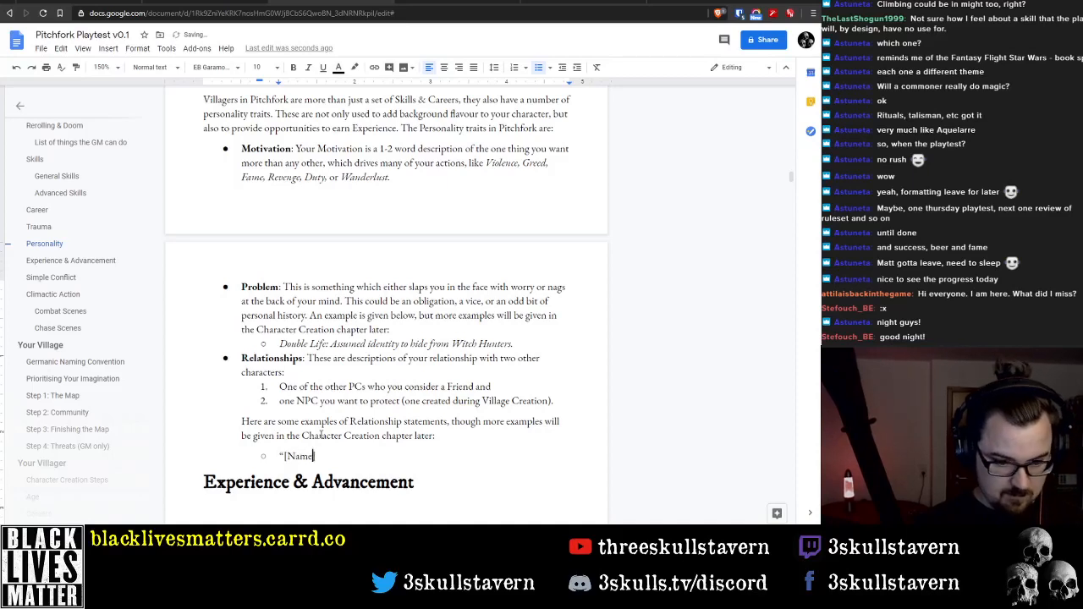
text(] is na)
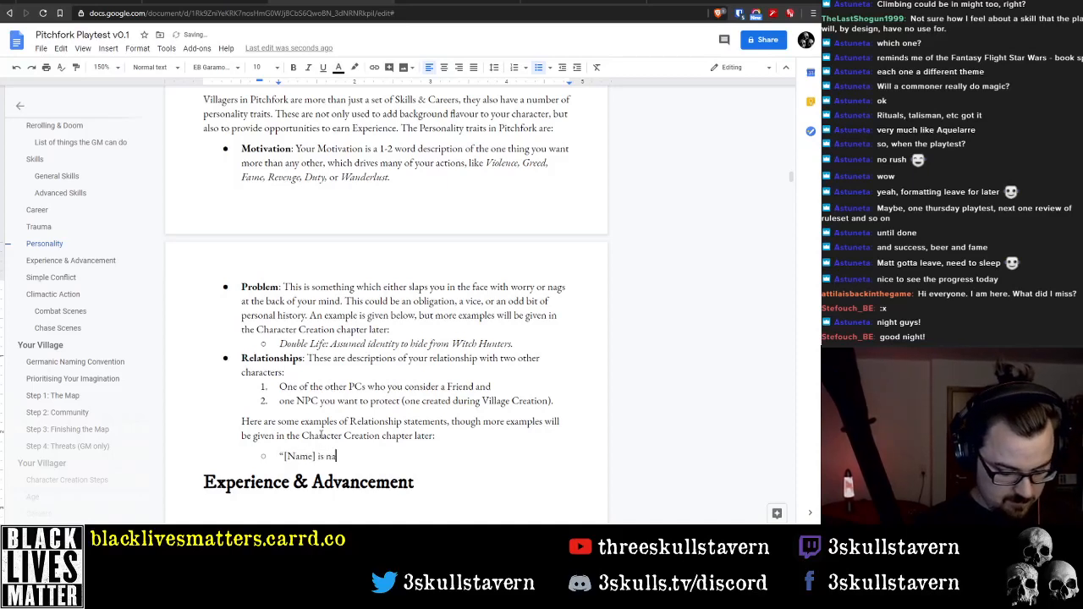
text(ive and )
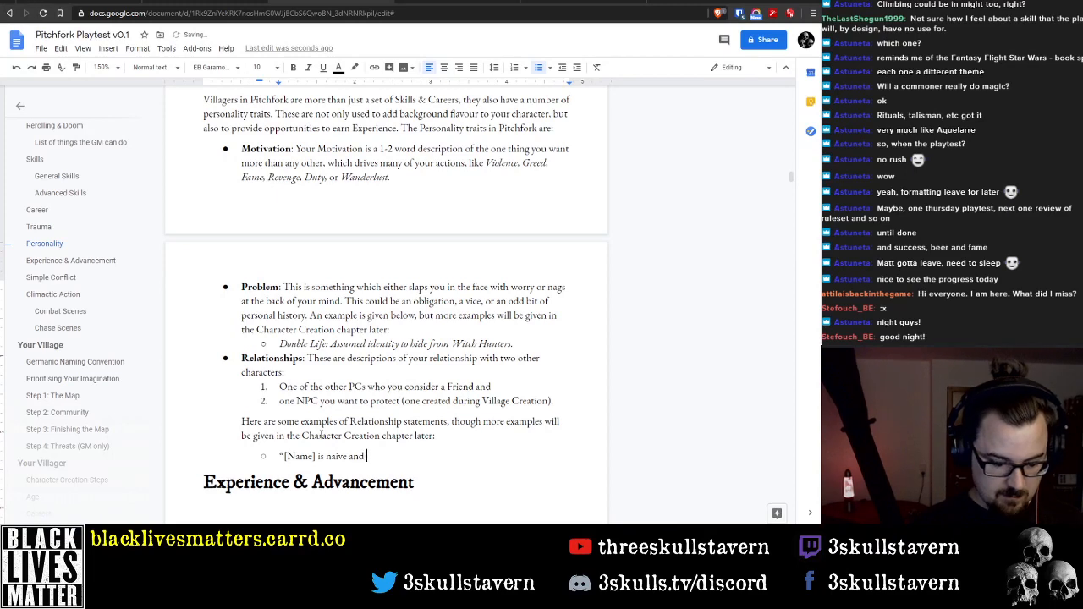
text(needs my gu)
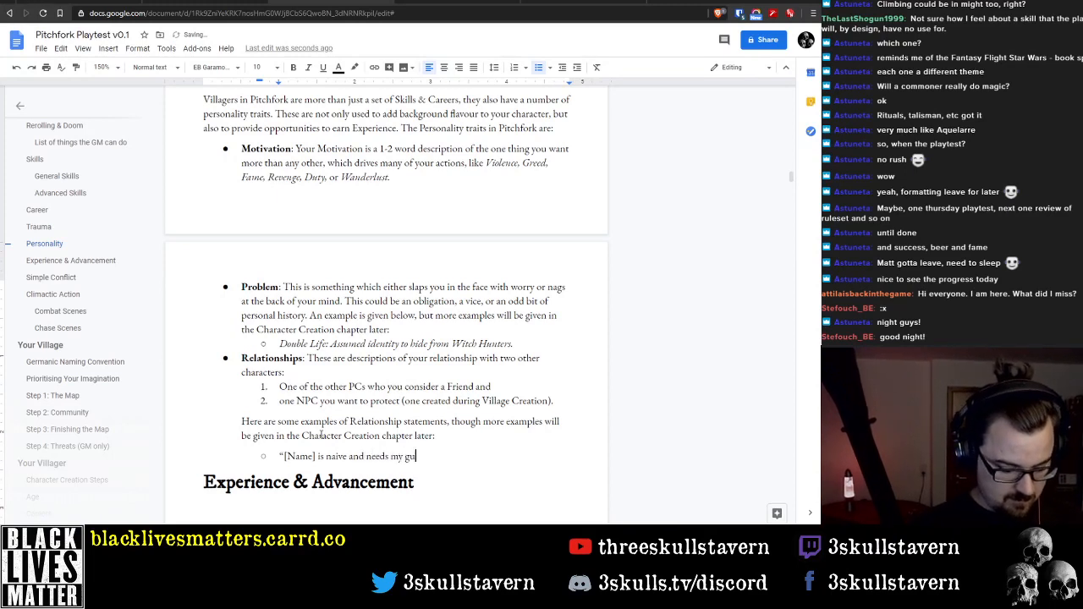
text(dance)
key(BackSpace)
key(BackSpace)
key(BackSpace)
key(BackSpace)
key(BackSpace)
key(BackSpace)
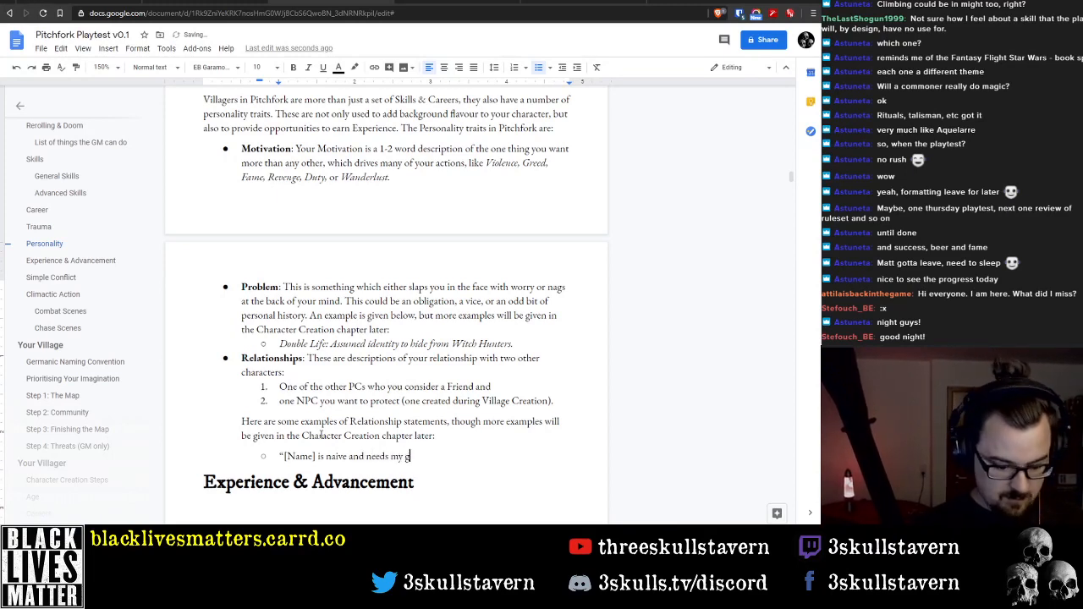
text(uidance.”)
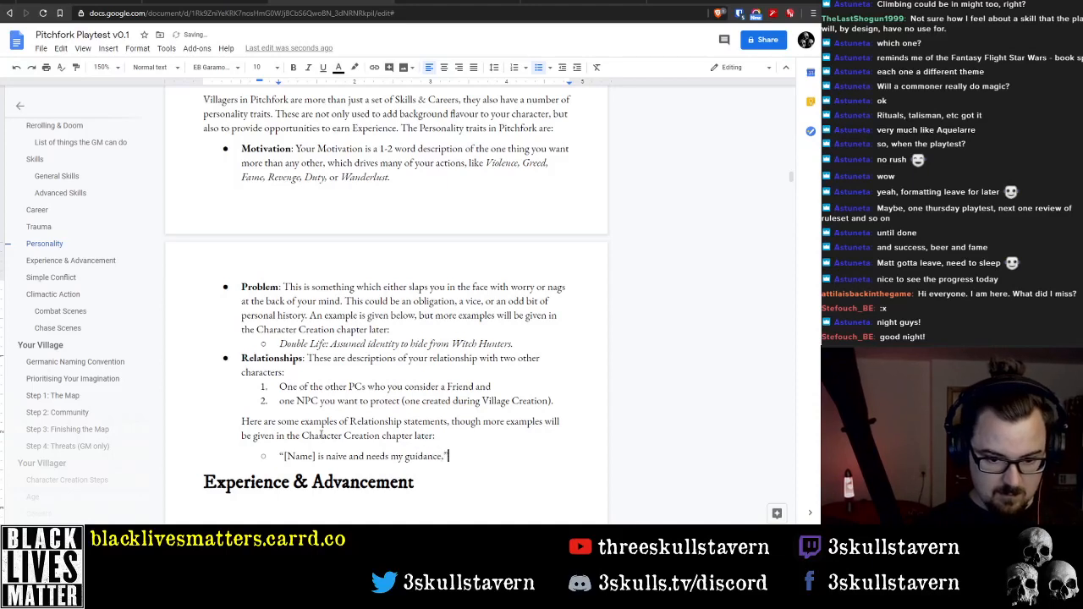
text(")
Italicise the quoted Relationship example and delete the "a" from "naive"
key(shift+Home)
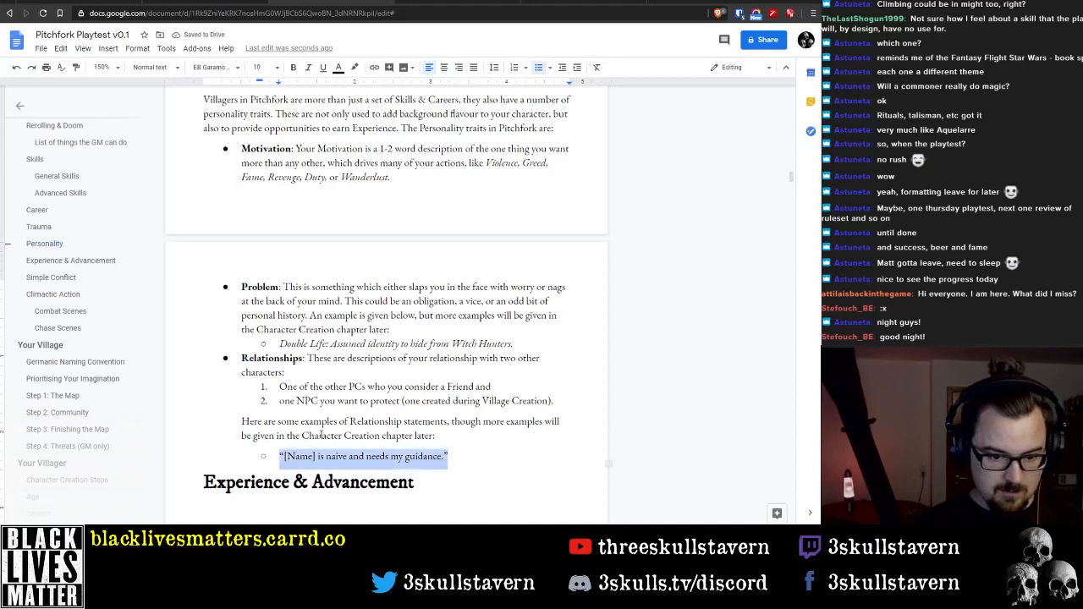
key(ctrl+i)
key(Left)
key(ctrl+Right)
key(ctrl+Right)
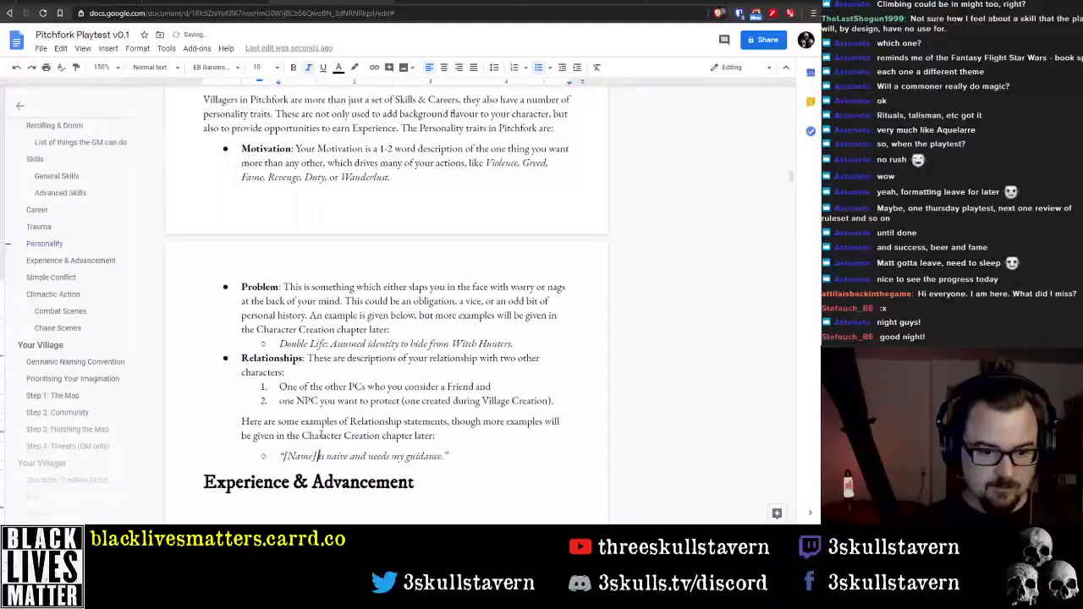
key(Right)
key(Delete)
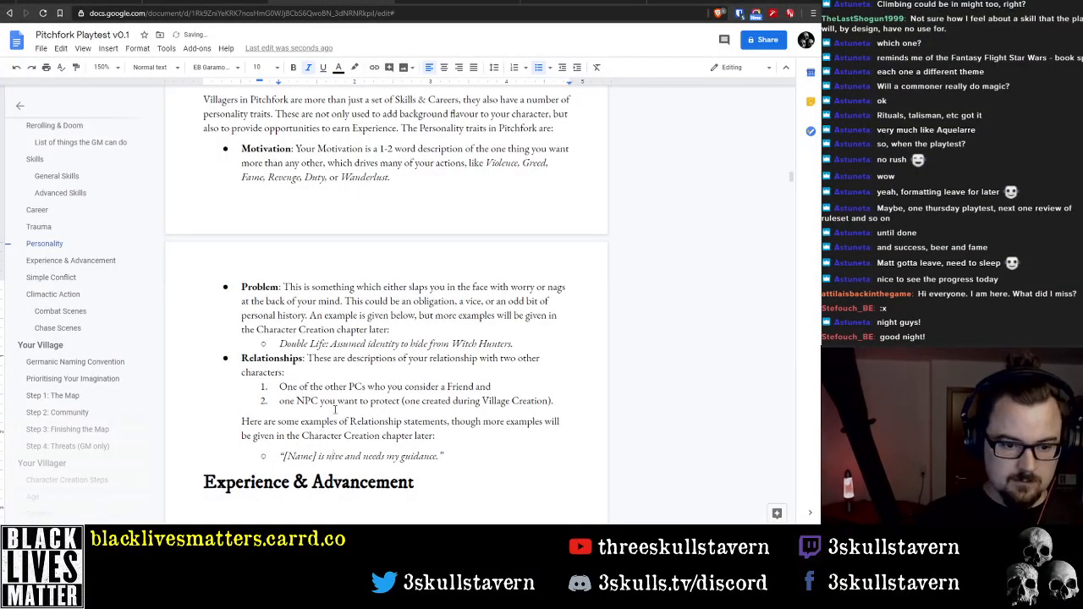
Change "are some" to "is an" at the start of the Relationship examples sentence
double_click(268, 422)
text(is)
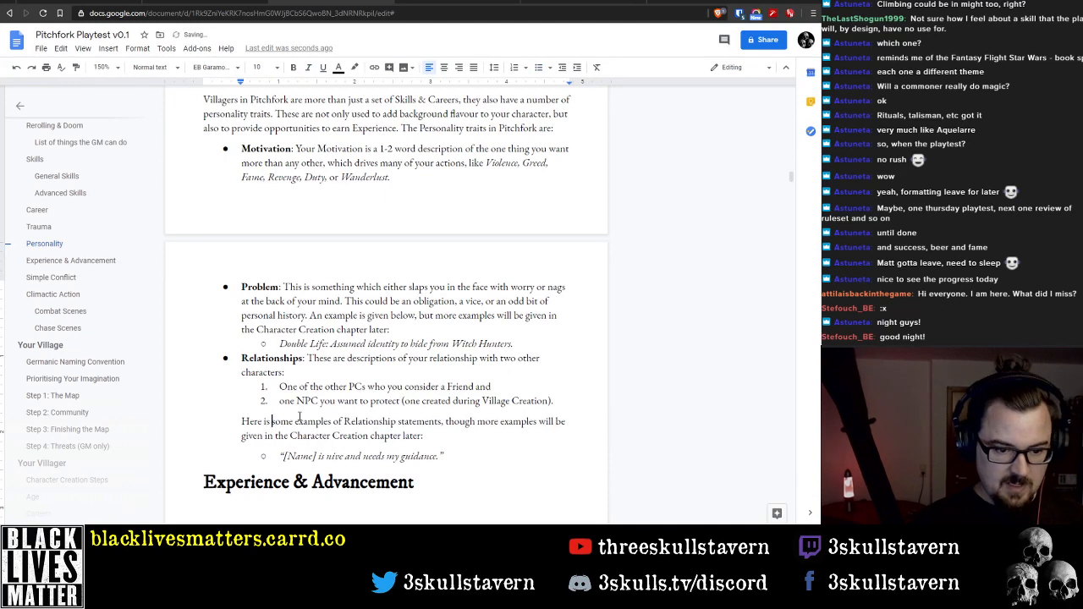
drag(272, 421, 299, 416)
text(an)
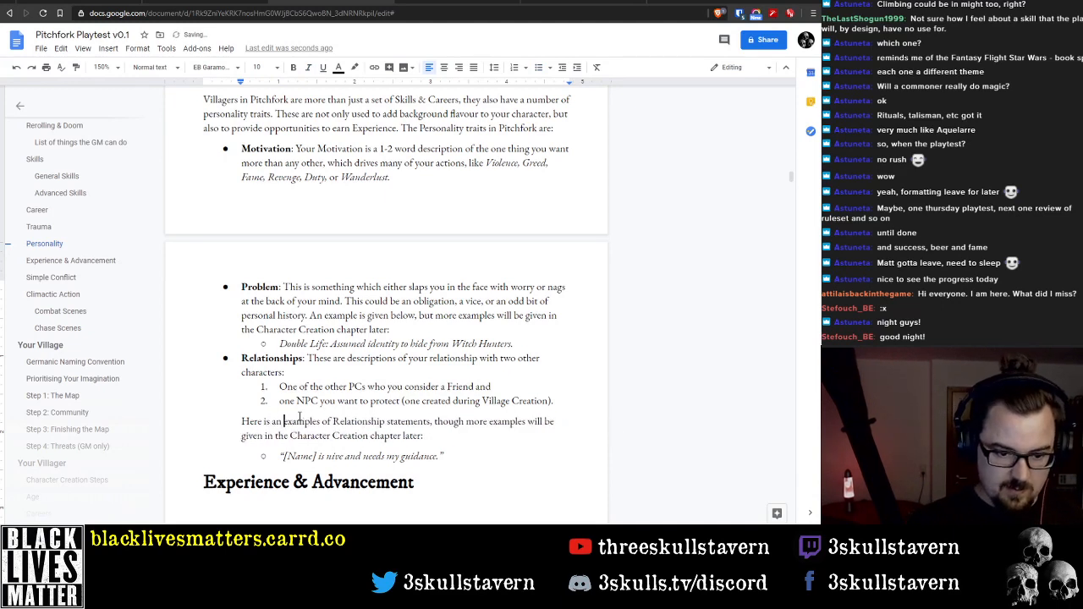
Reword the sentence opening to "Here is a Relationship statement example" and remove the word "examples" after "though more"
key(ctrl+Right)
key(ctrl+Left)
key(ctrl+shift+Right)
key(ctrl+shift+Right)
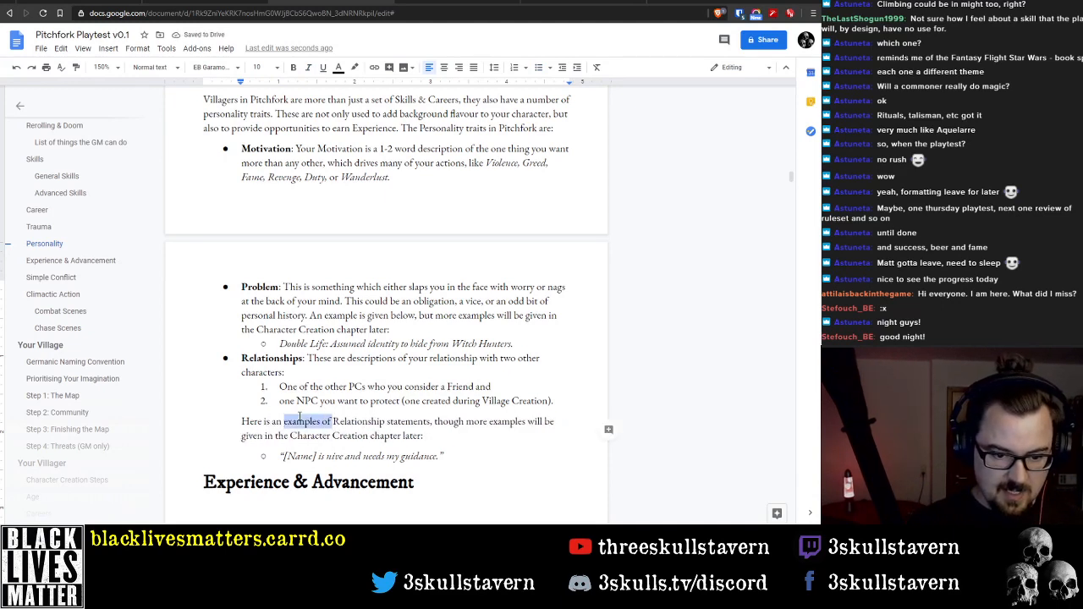
key(BackSpace)
key(Left)
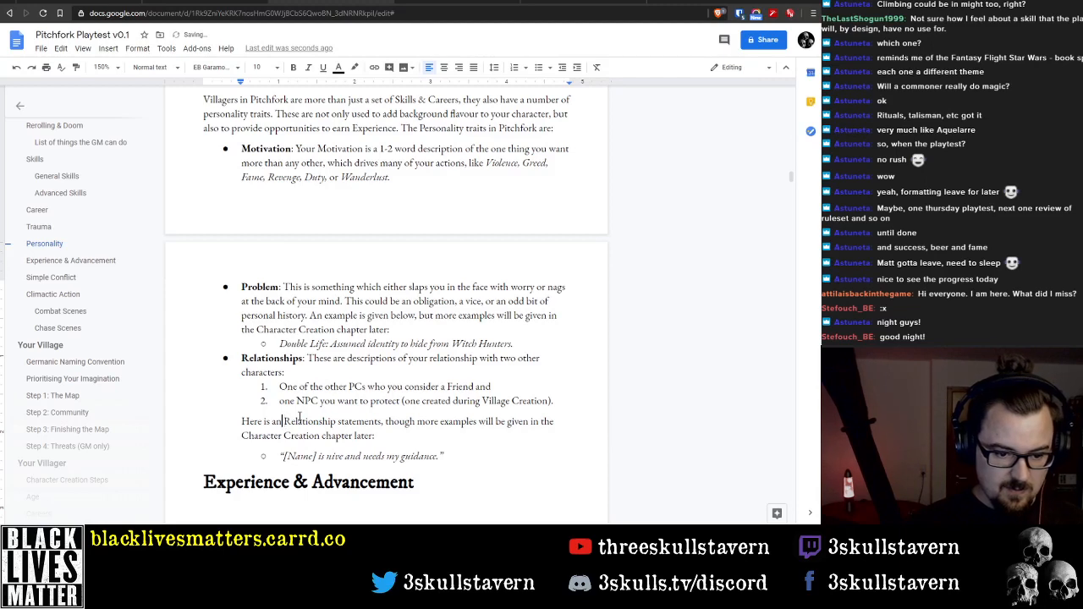
key(BackSpace)
key(BackSpace)
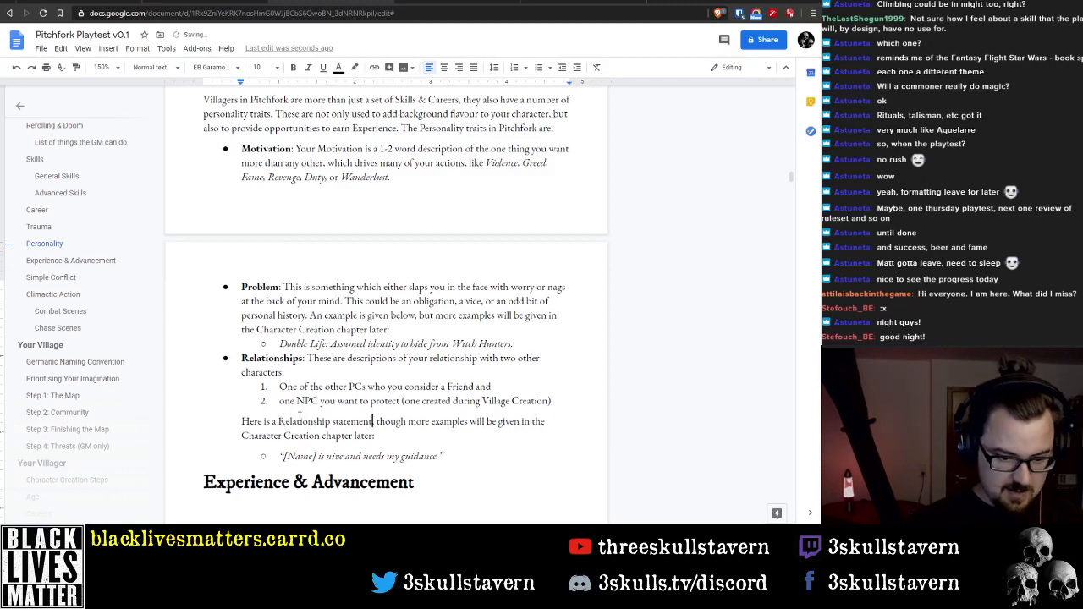
text(example,)
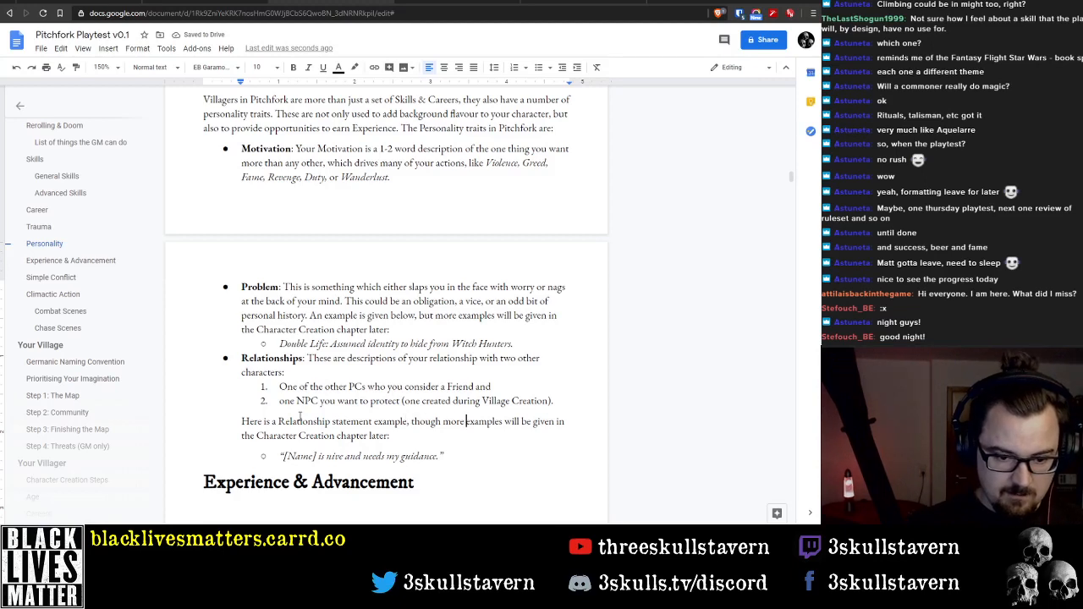
key(ctrl+shift+Right)
key(BackSpace)
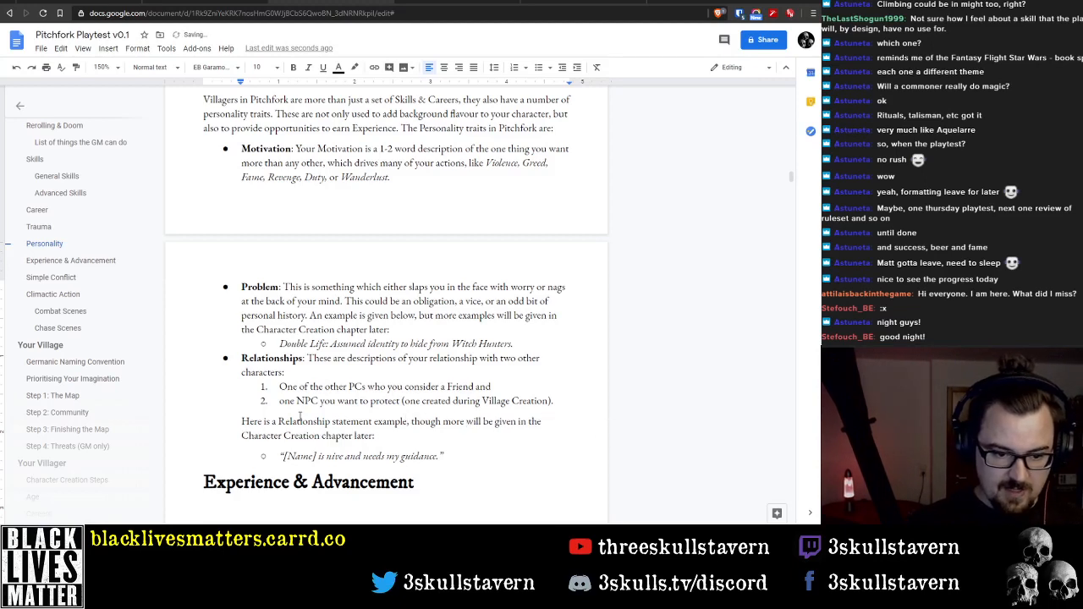
Insert the missing "a" in "nive" in the quoted Relationship example so the word reads "naive"
key(Down)
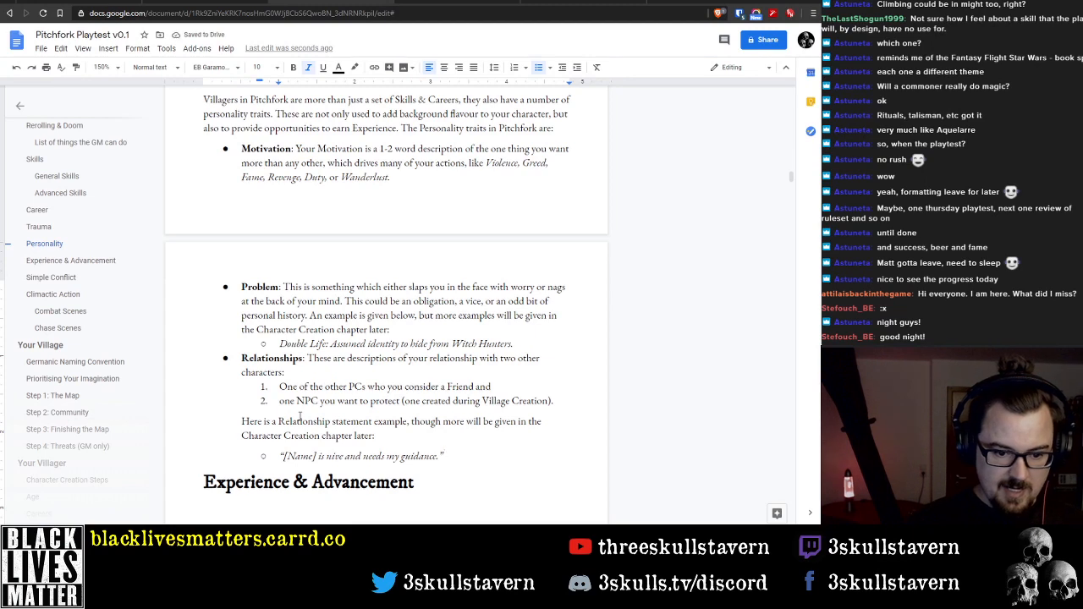
key(ctrl+Left)
key(ctrl+Left)
key(ctrl+Left)
key(Left)
key(Left)
key(Left)
key(Left)
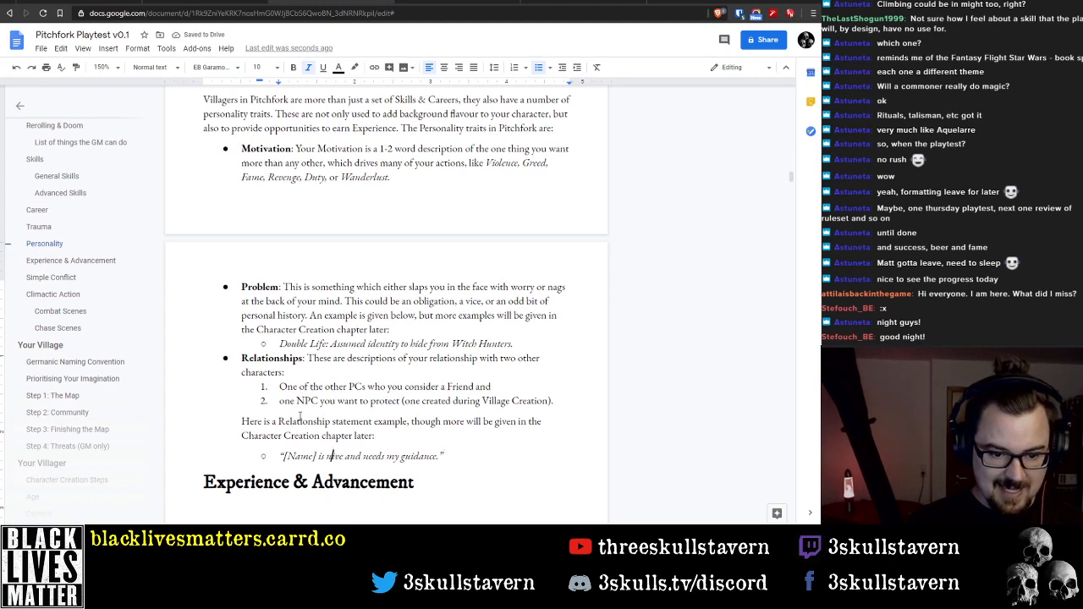
text(ai)
Replace the "i" in "naive" with the Latin special character "ï" in the quoted Relationship example
key(shift+Right)
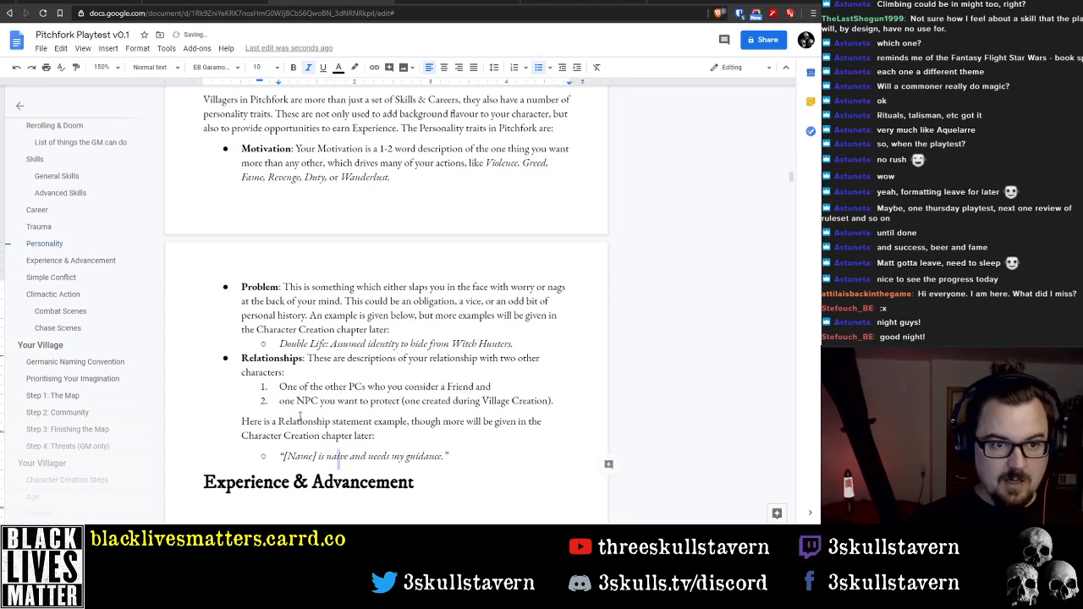
click(108, 49)
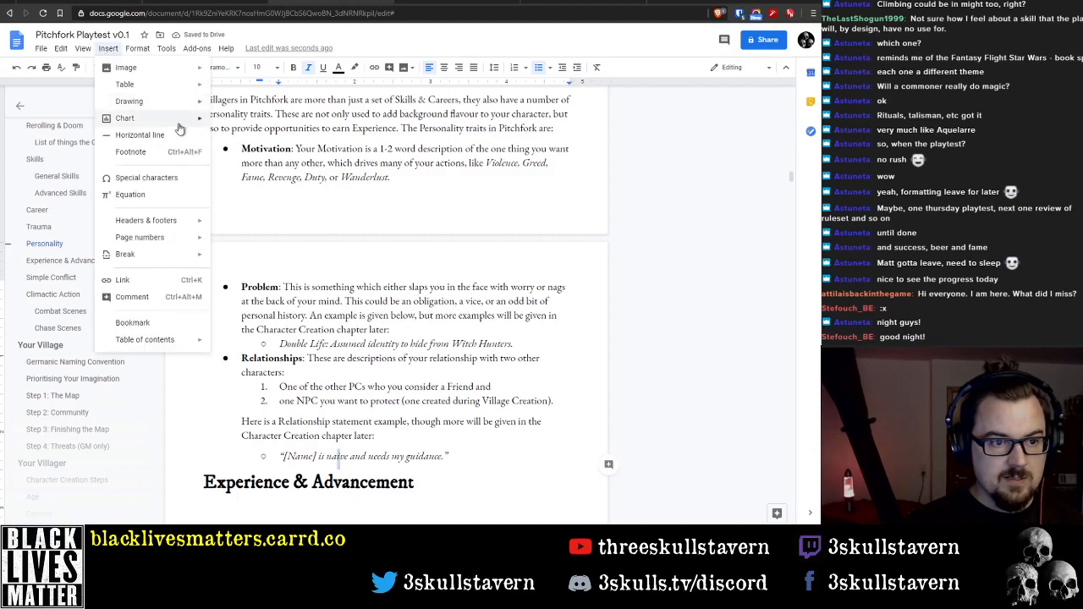
click(149, 179)
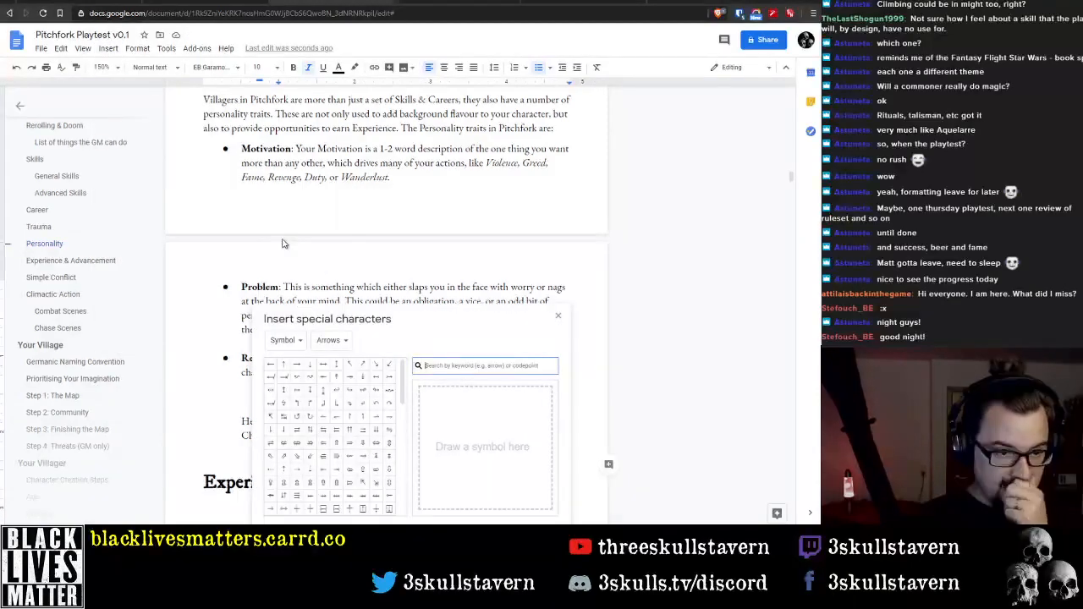
click(286, 341)
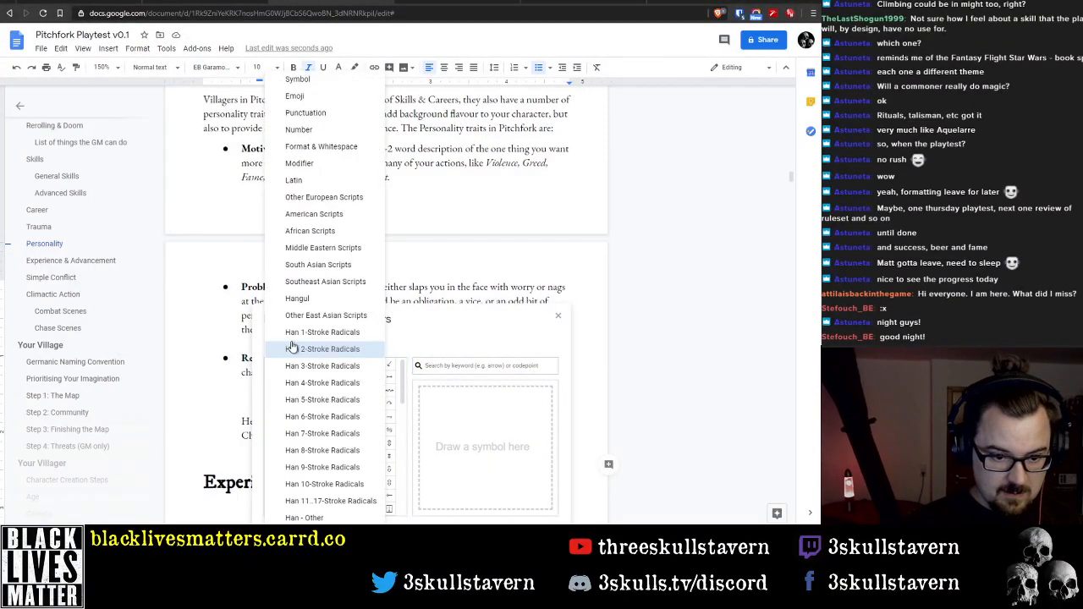
click(325, 181)
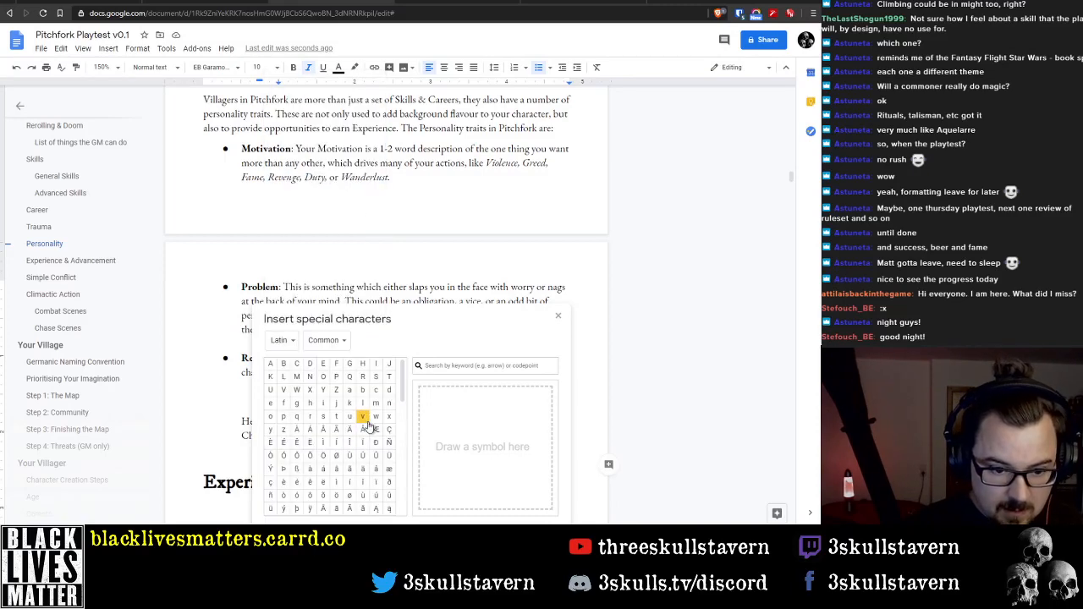
click(376, 495)
drag(524, 319, 644, 122)
click(678, 118)
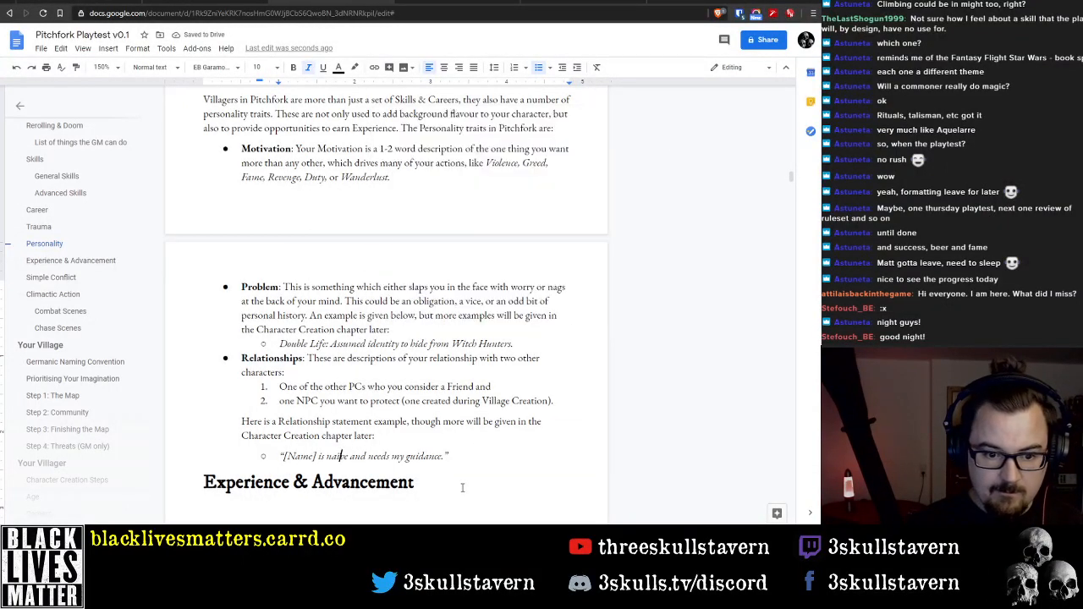
click(461, 465)
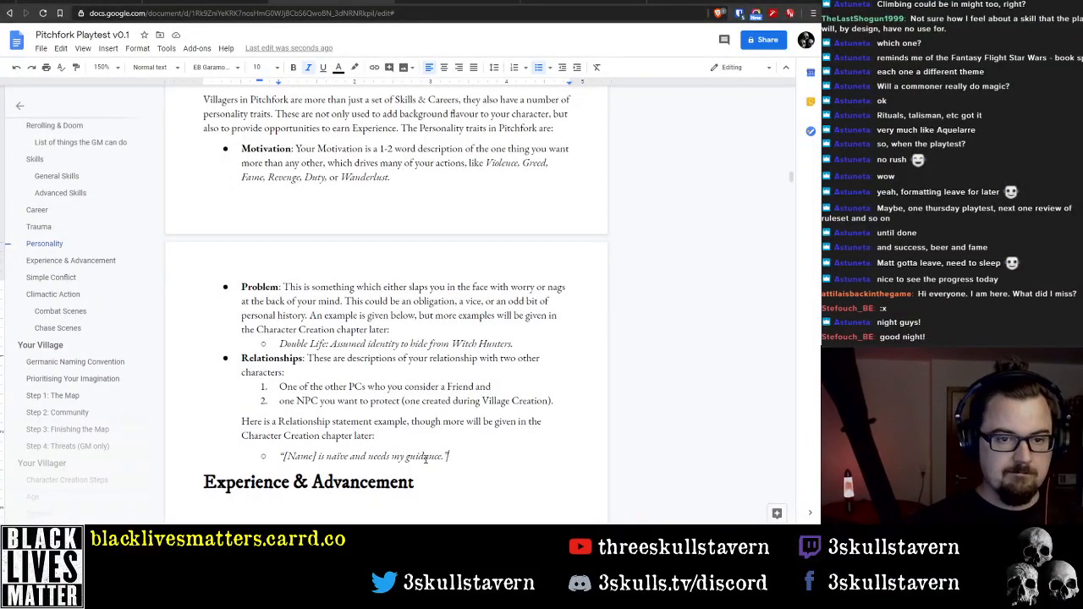
scroll(297, 372, up, 1)
scroll(294, 372, up, 2)
scroll(296, 398, down, 4)
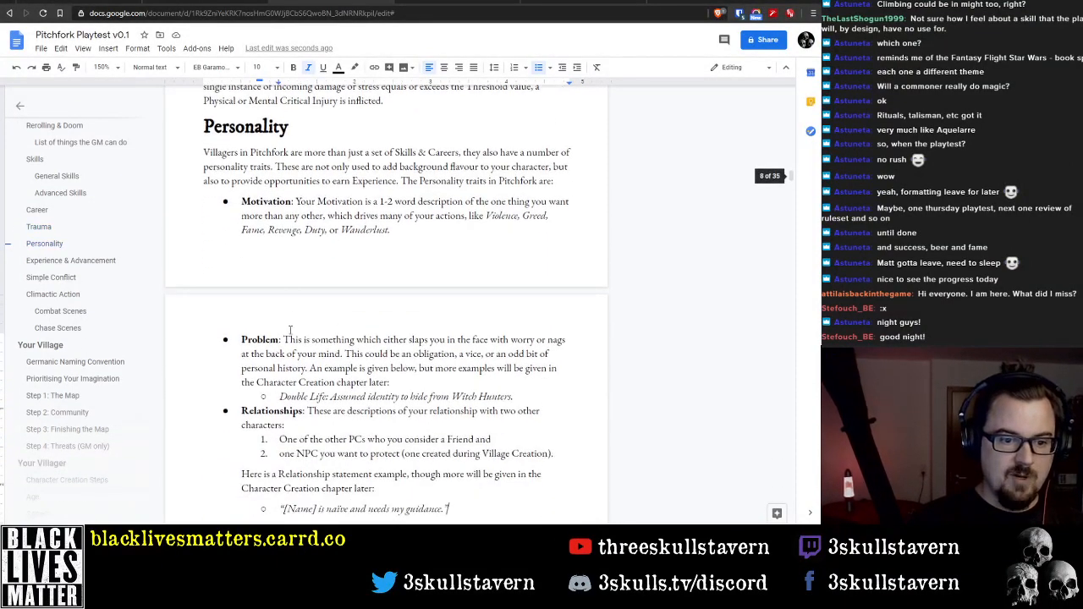
key(Return)
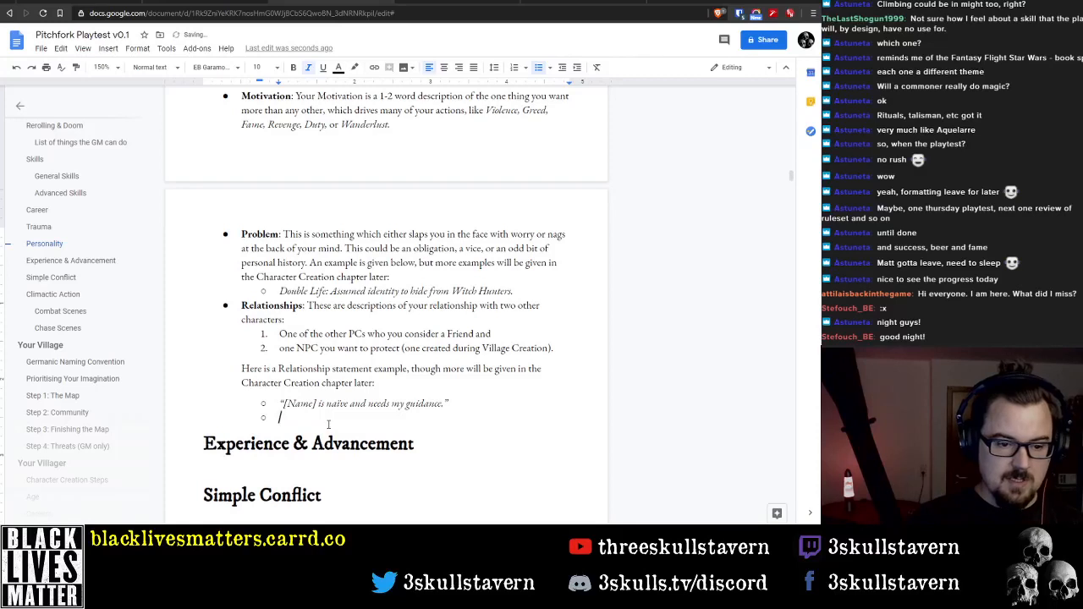
key(Return)
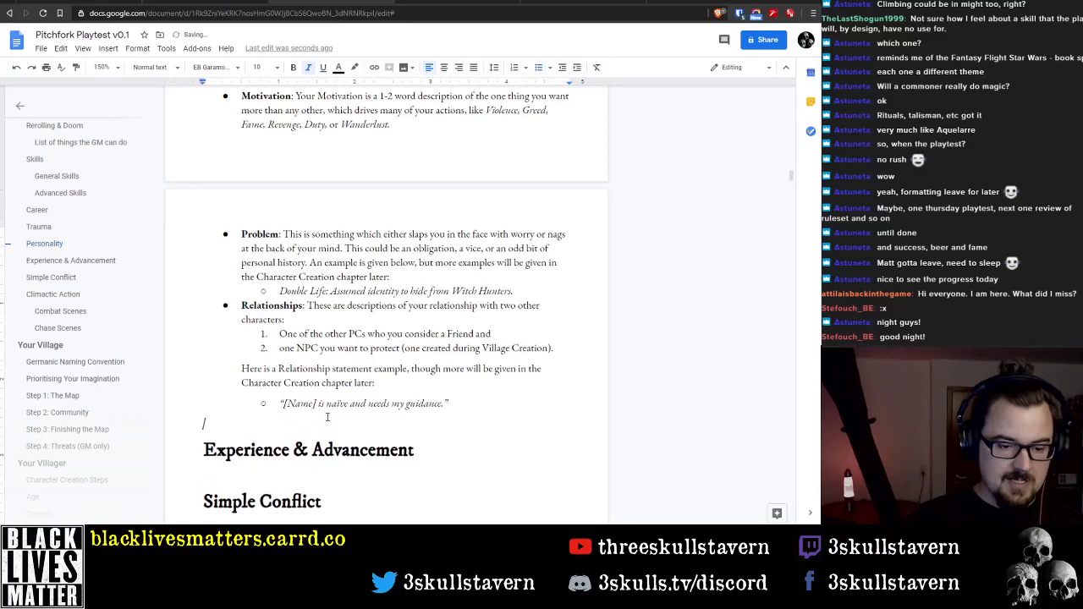
key(BackSpace)
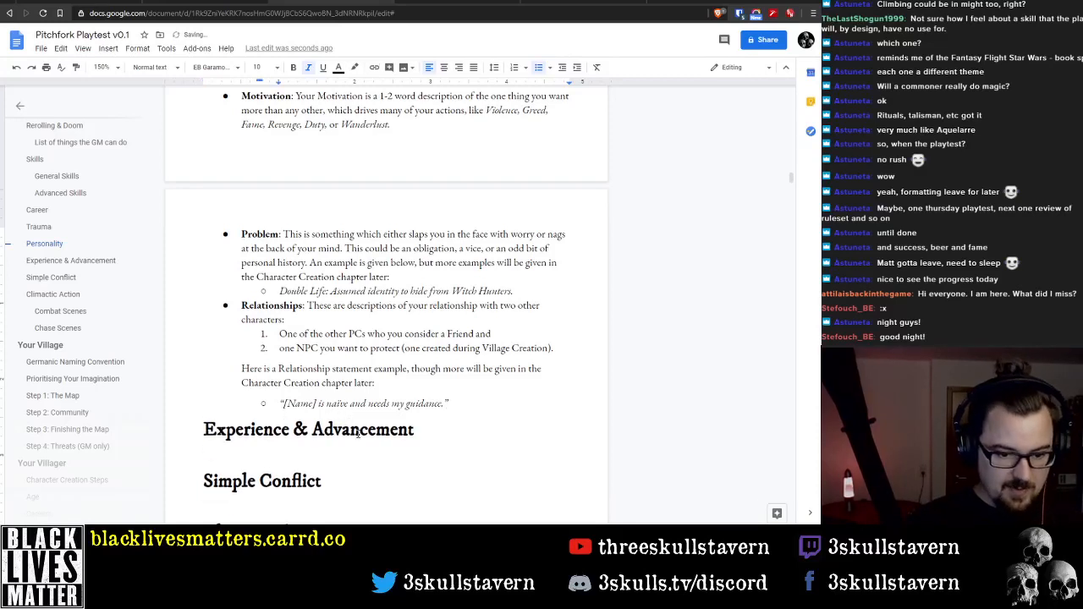
Begin a paragraph under the Experience & Advancement heading with "Your adventures in Pitchfork will leave a lasting mark"
scroll(339, 467, up, 1)
scroll(339, 466, down, 2)
scroll(338, 466, up, 2)
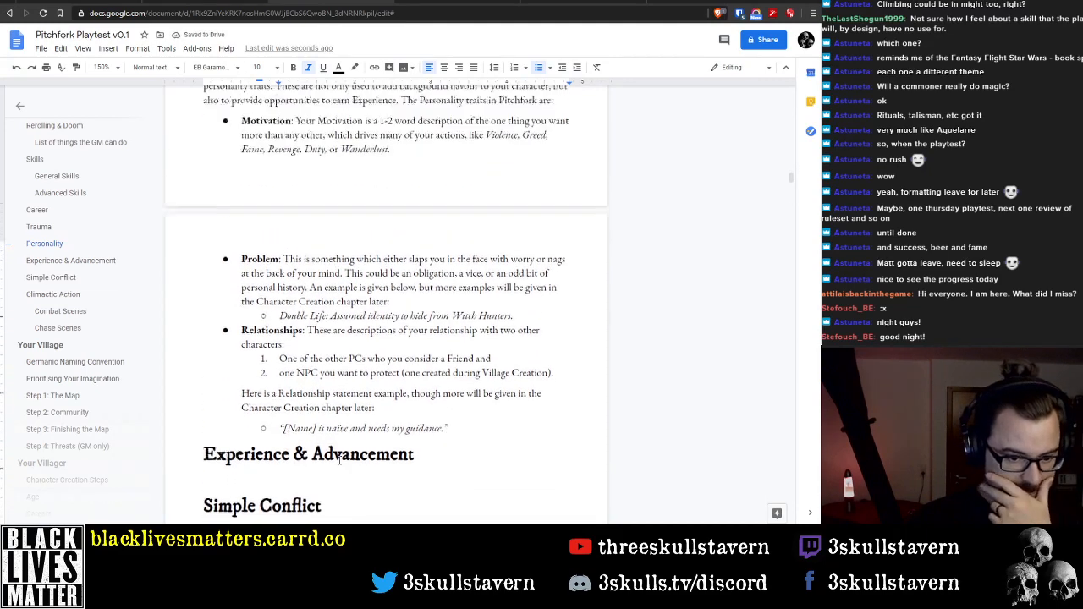
scroll(338, 458, down, 1)
click(327, 453)
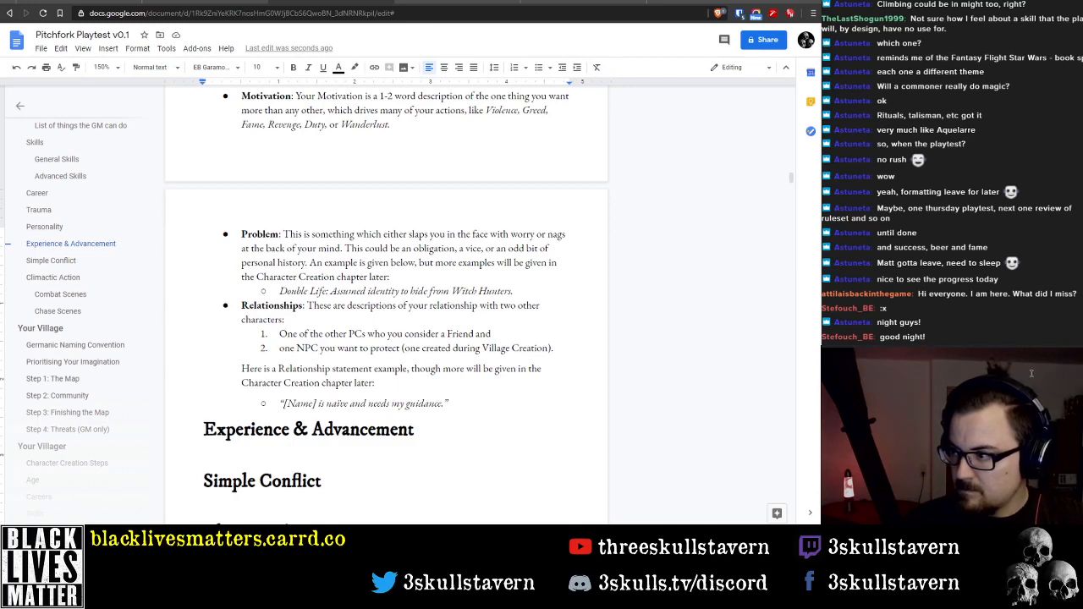
click(448, 453)
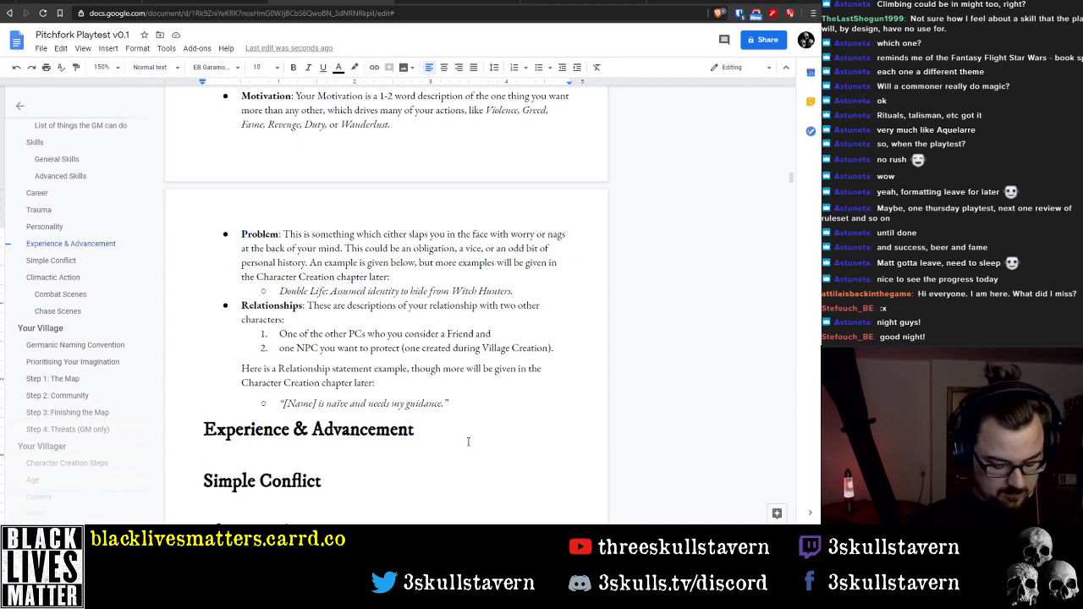
text(Your a)
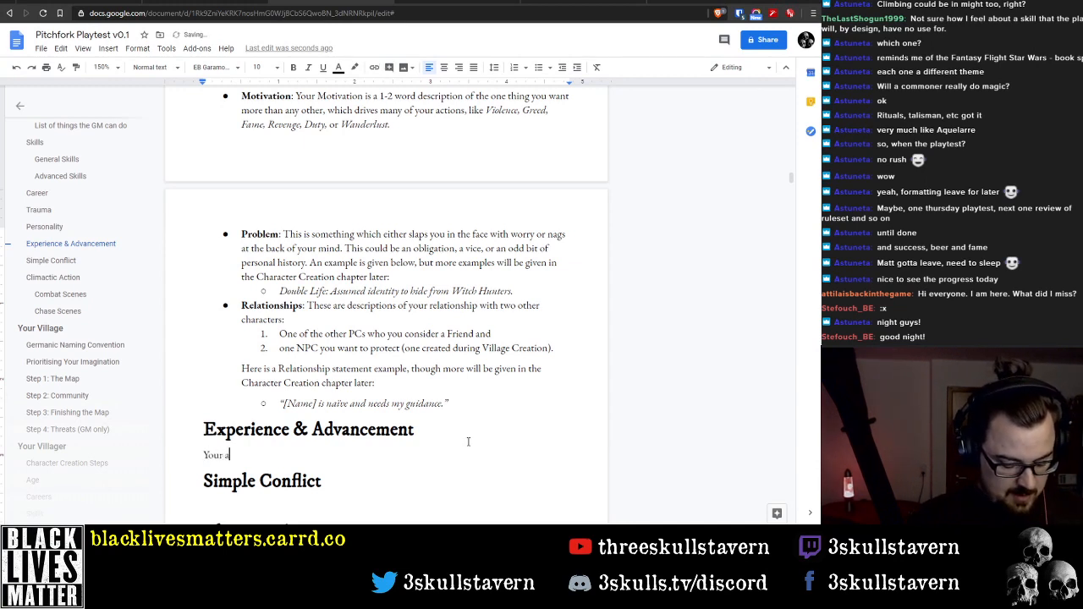
text(dventures in P)
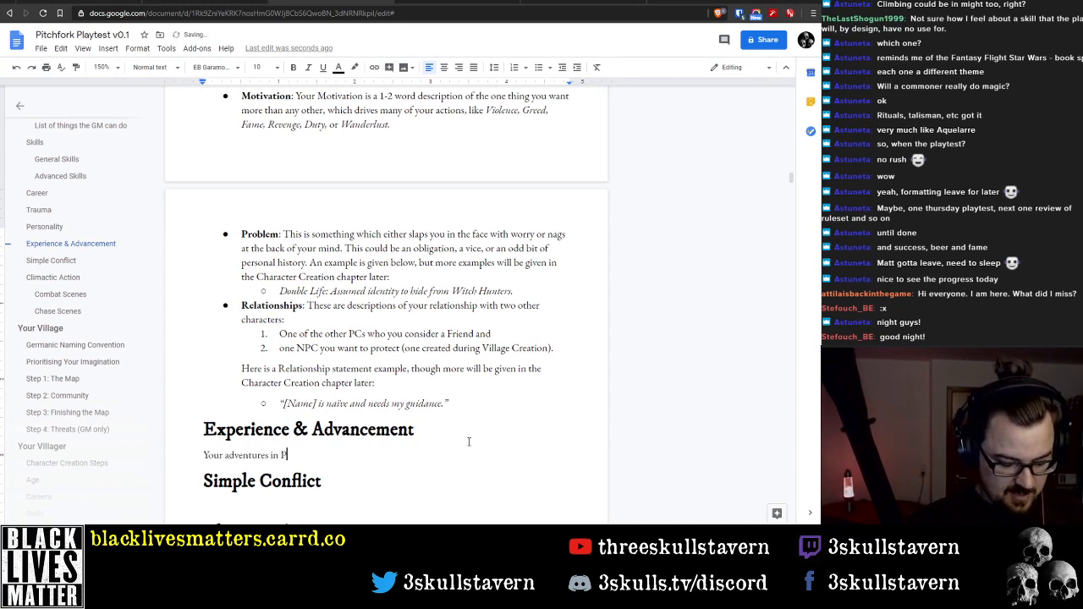
text(itchfork wi)
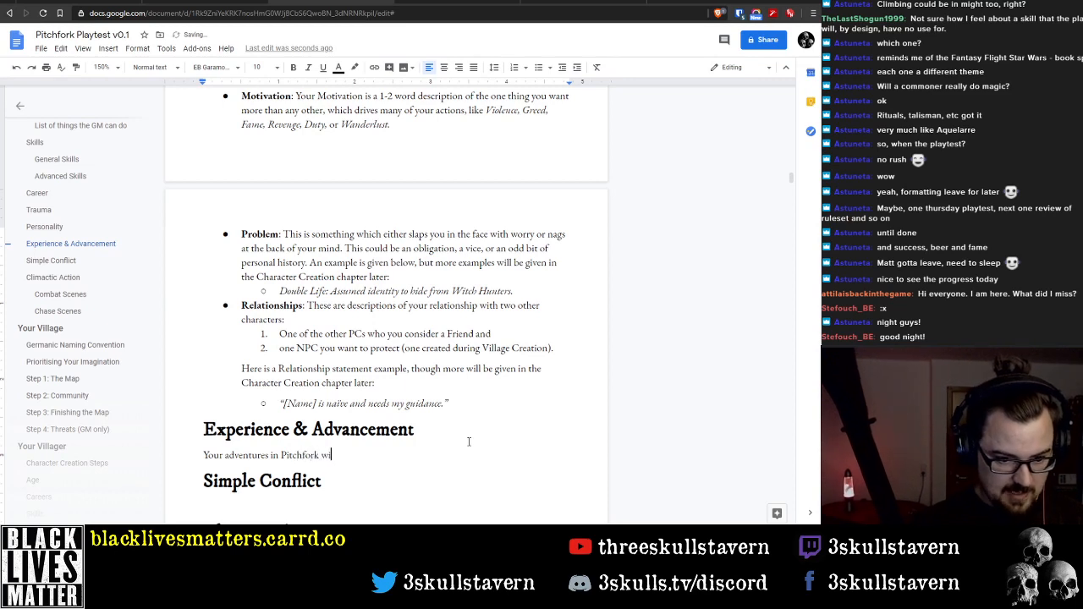
text(ll leave a lasting mark)
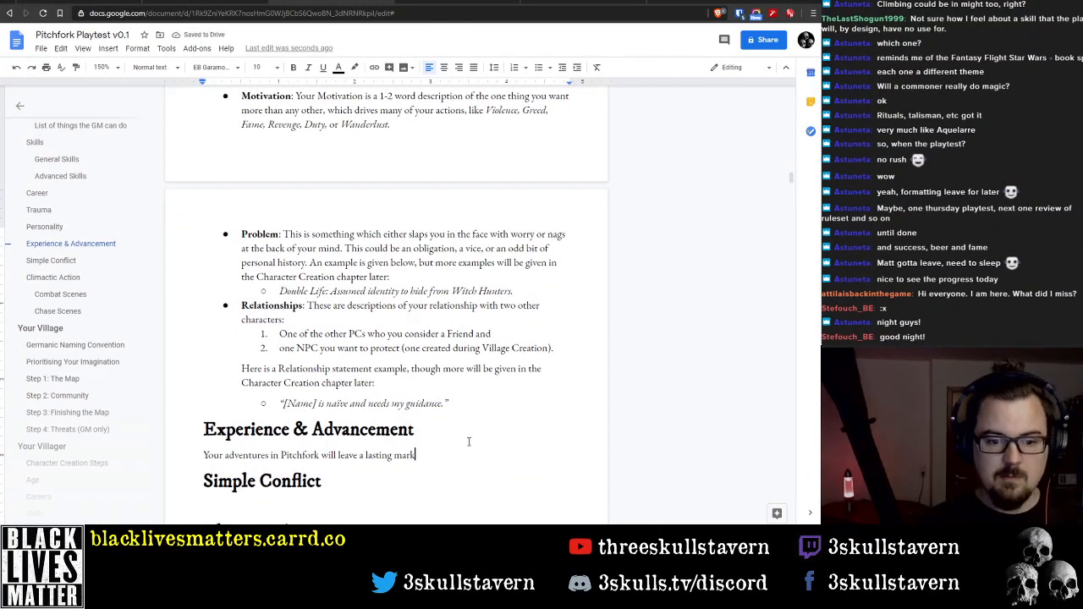
text( in )
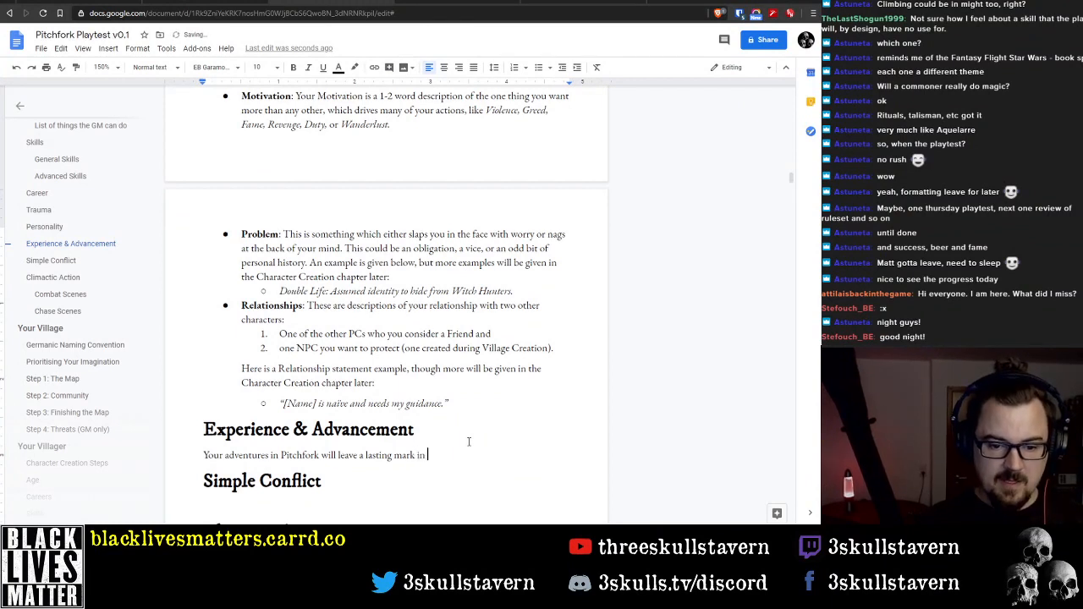
text(the same way tha)
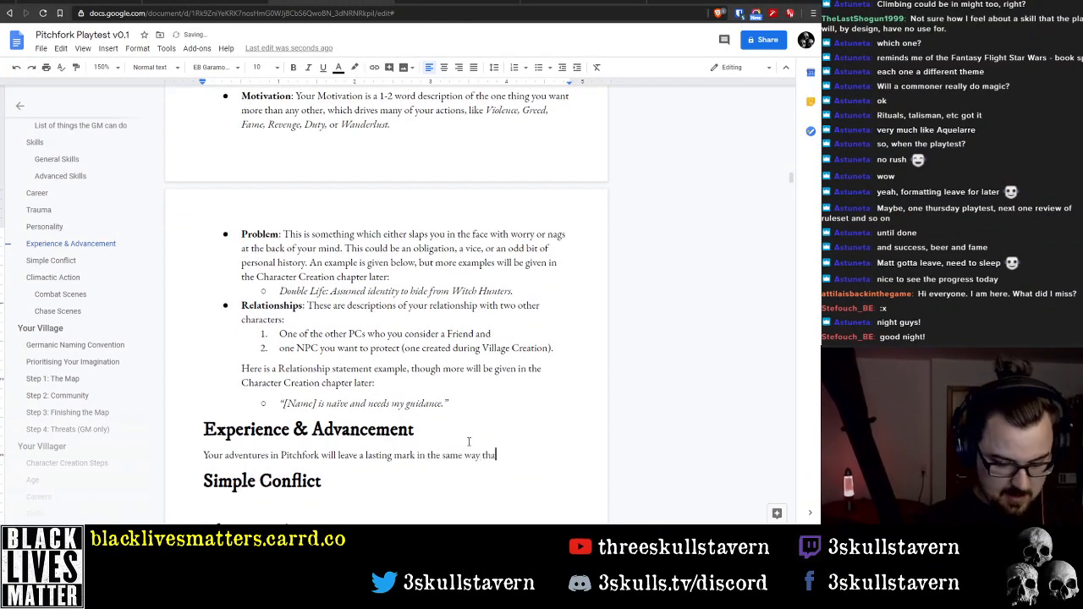
text(t Formative E)
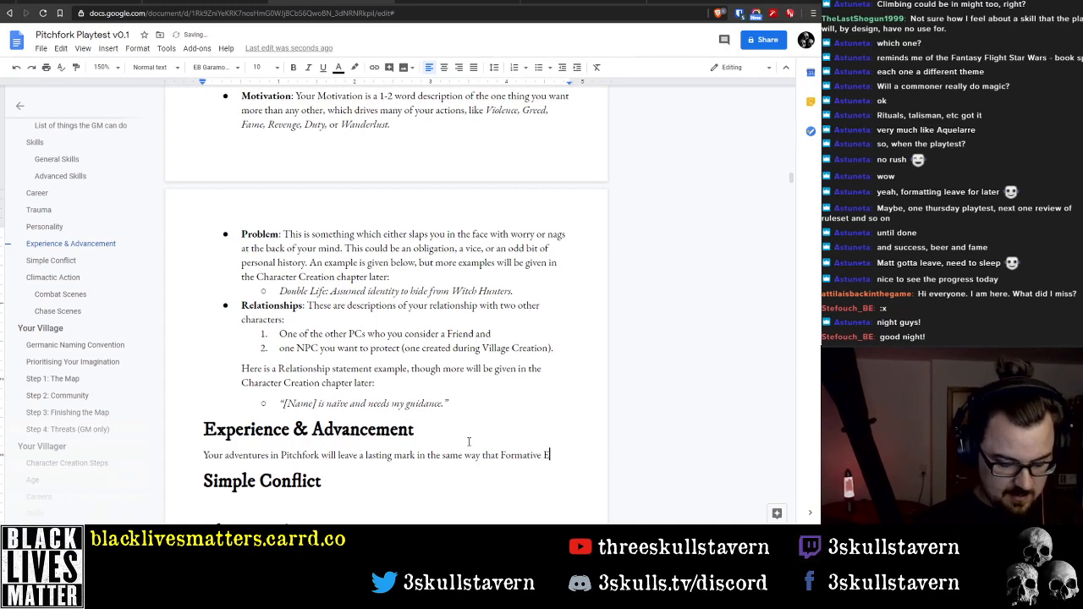
text(vents in your )
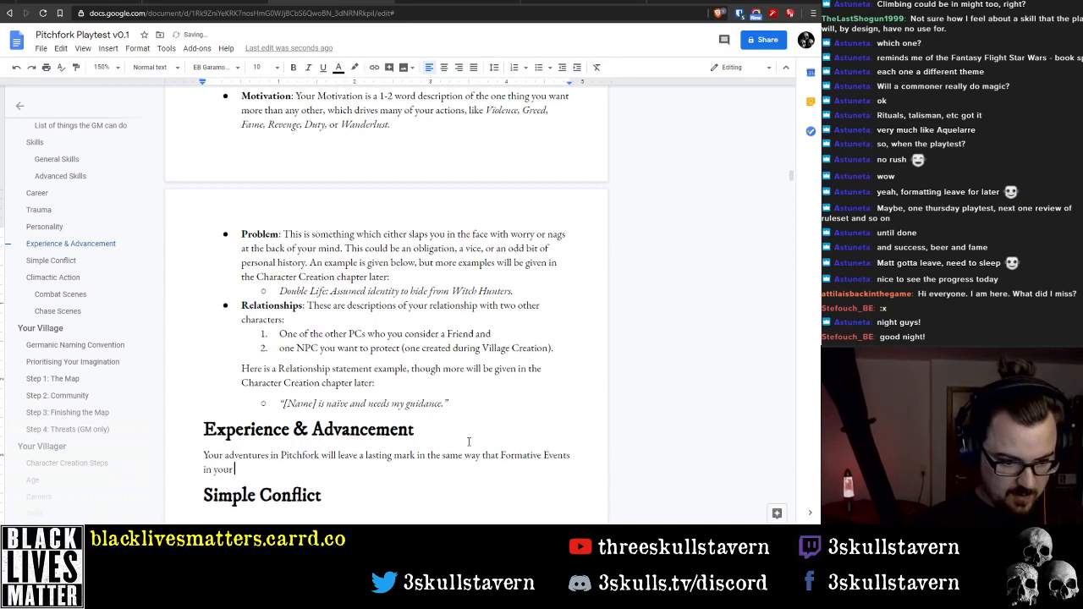
text(past )
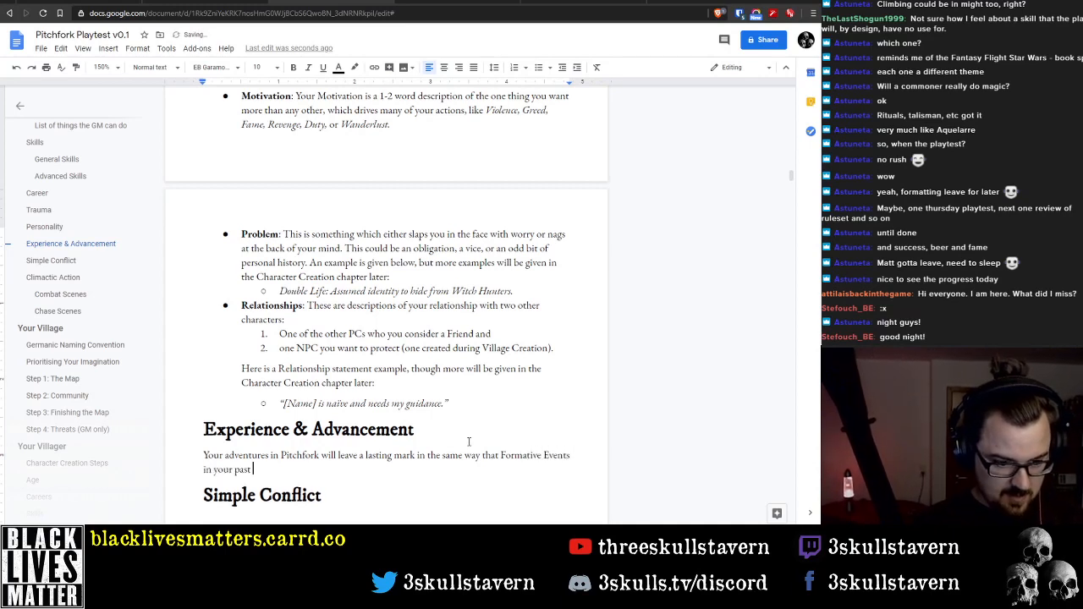
text(will have shaped )
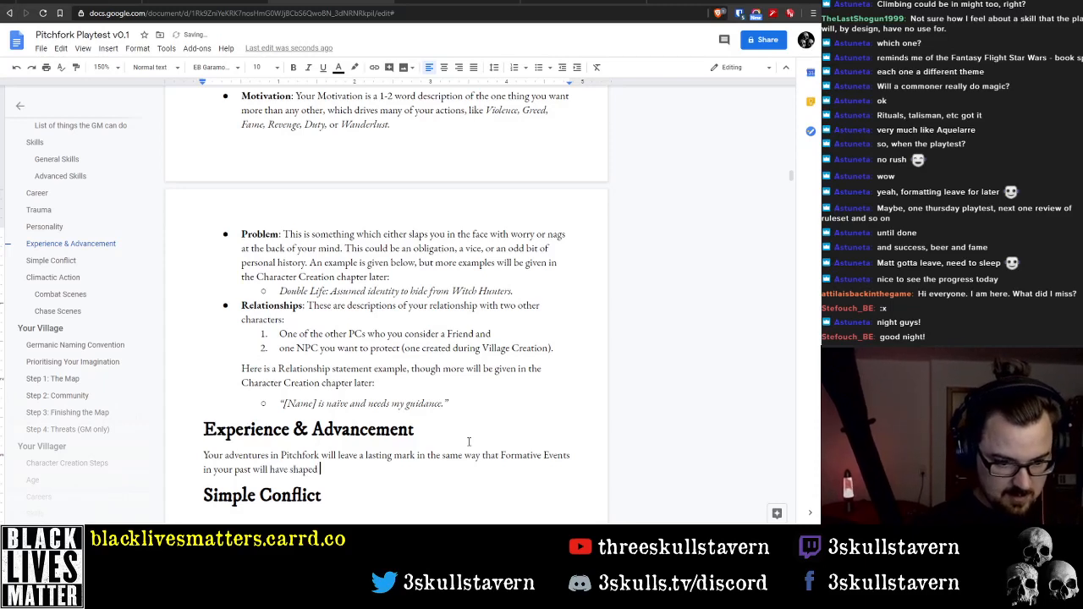
text(who yo)
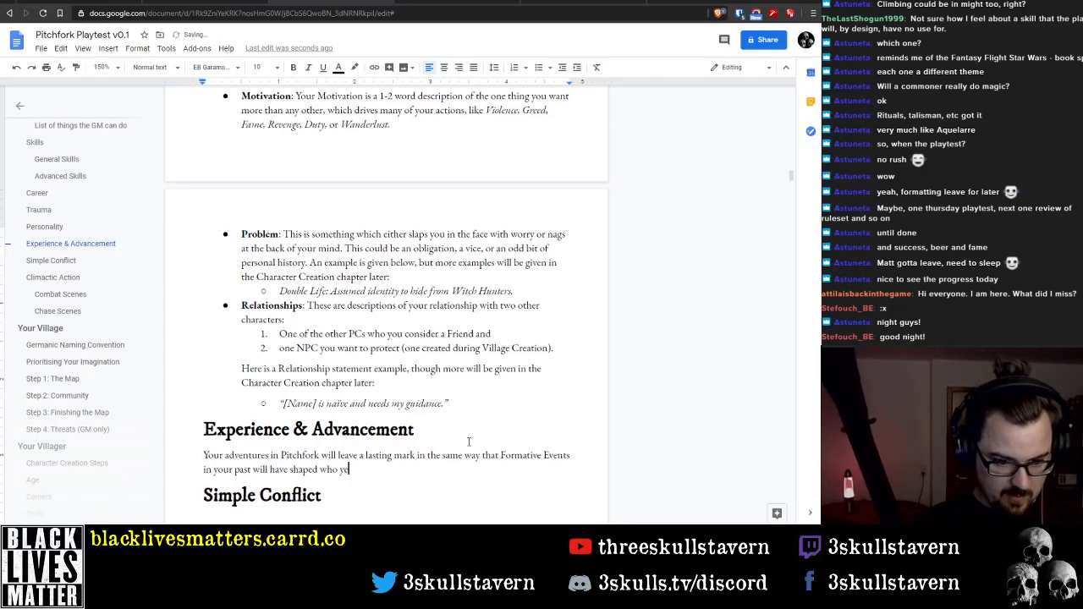
Finish the sentence with "the person you are at the start of a campaign or adventure." and start a new paragraph
key(BackSpace)
key(BackSpace)
key(BackSpace)
key(BackSpace)
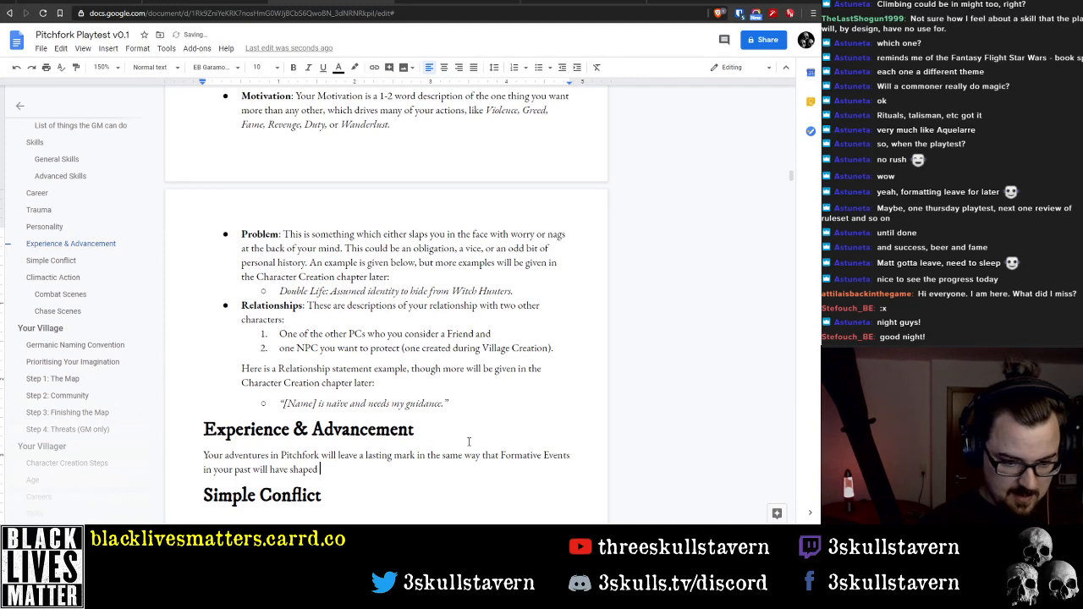
text(the person a)
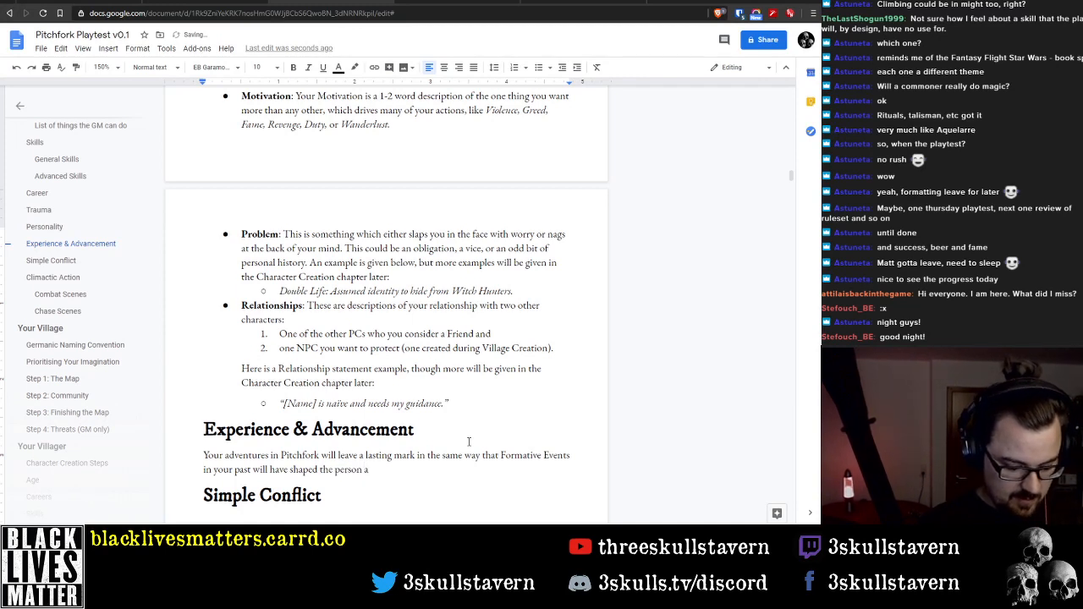
key(BackSpace)
text(you are at )
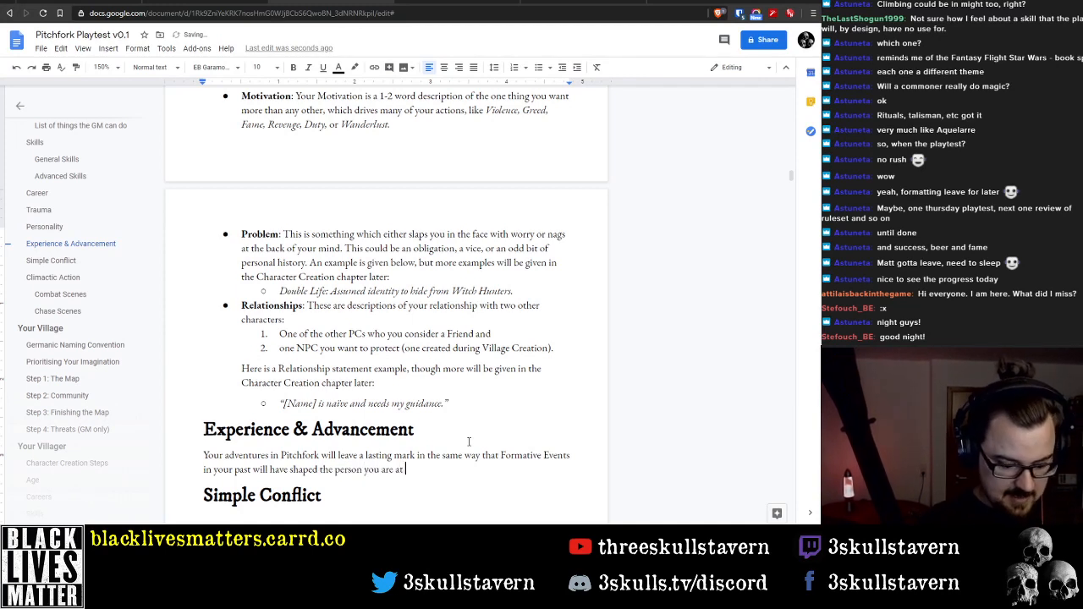
text(the start of a campa)
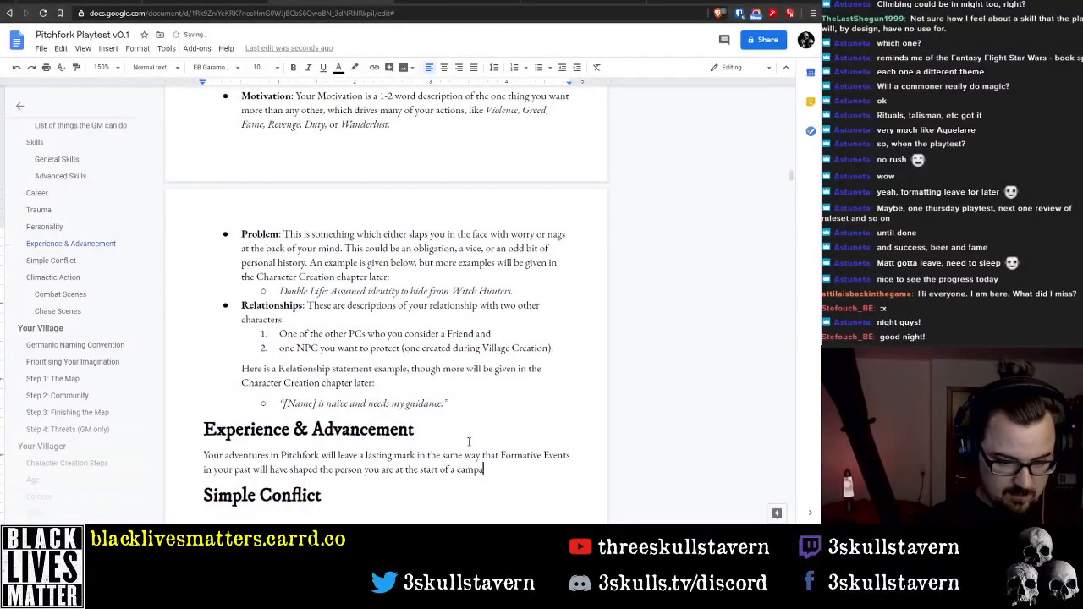
text(ign or adventure.)
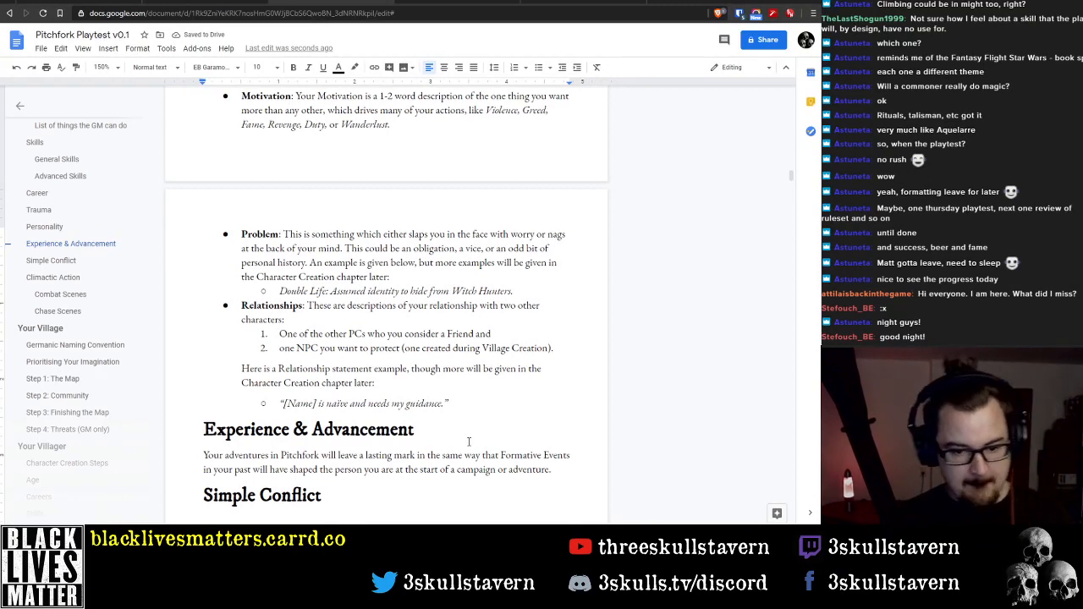
key(Return)
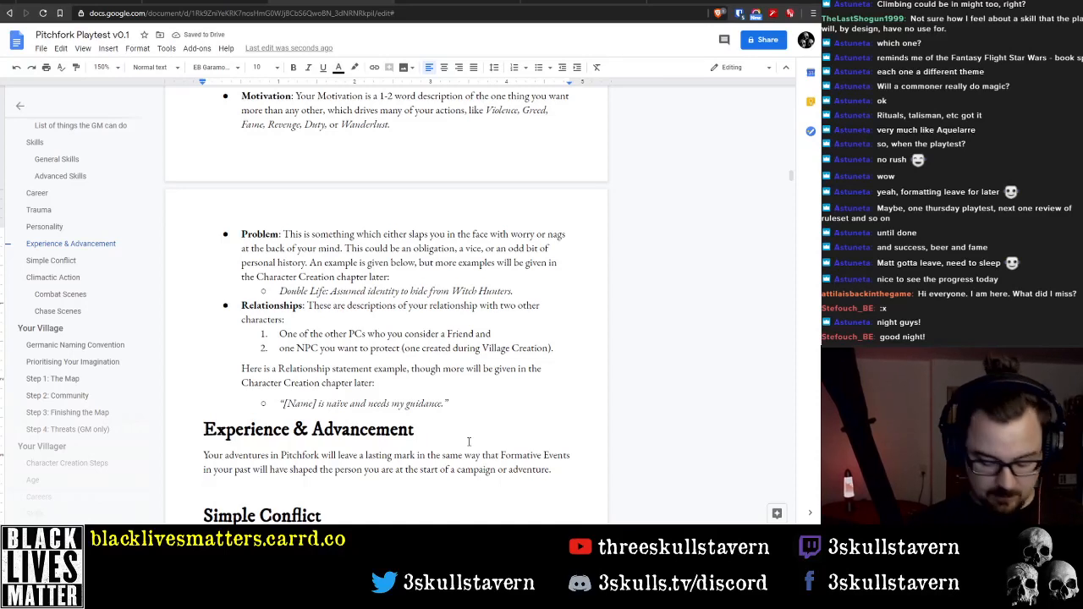
Try opening the second Experience & Advancement paragraph with "Your villager PC"
text(You)
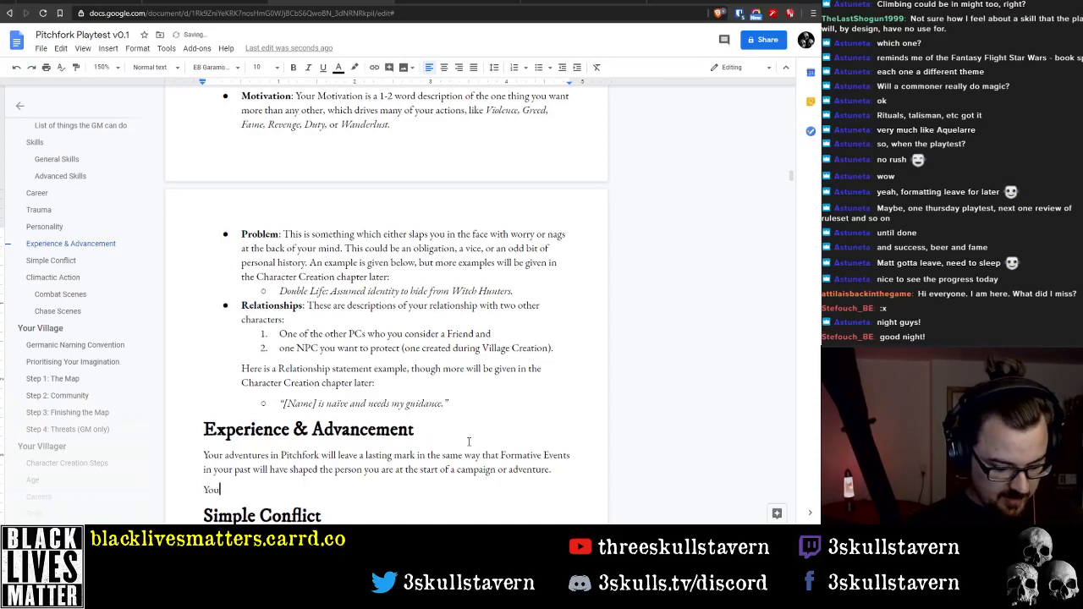
text(r villager)
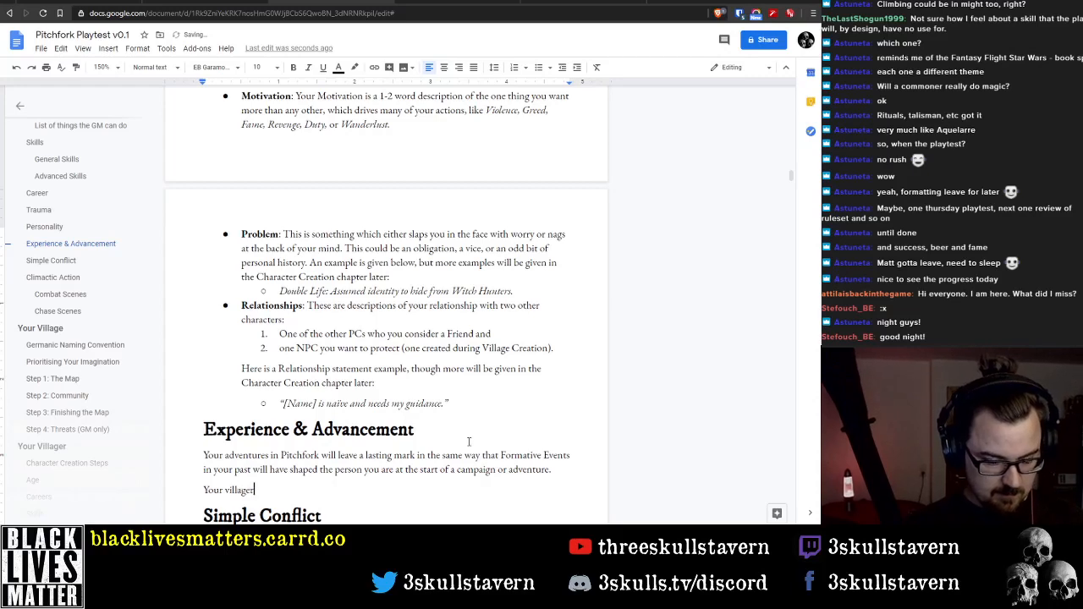
text( PC w)
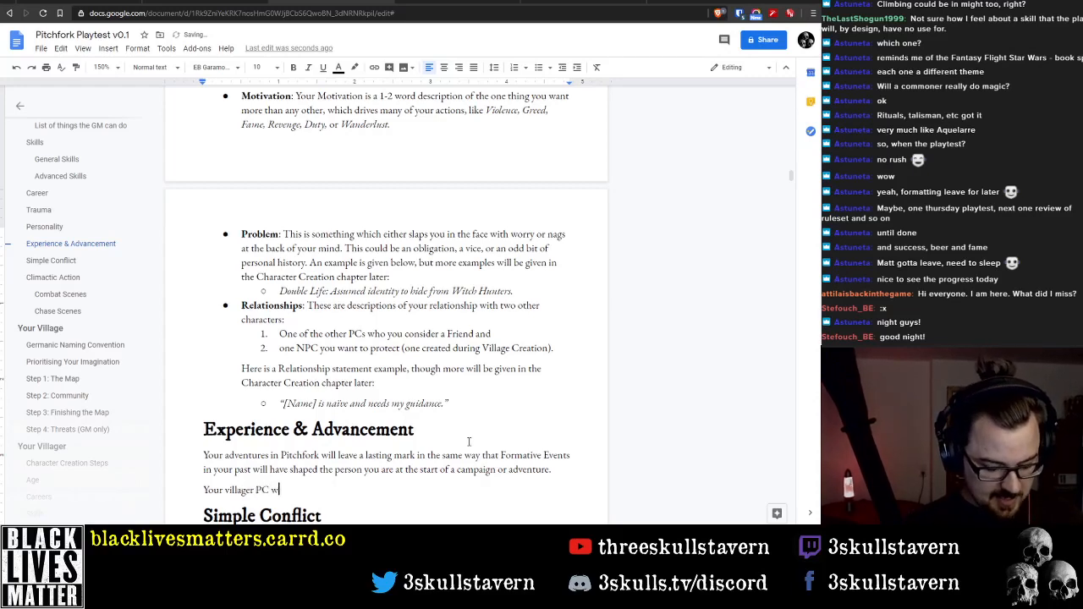
text(i)
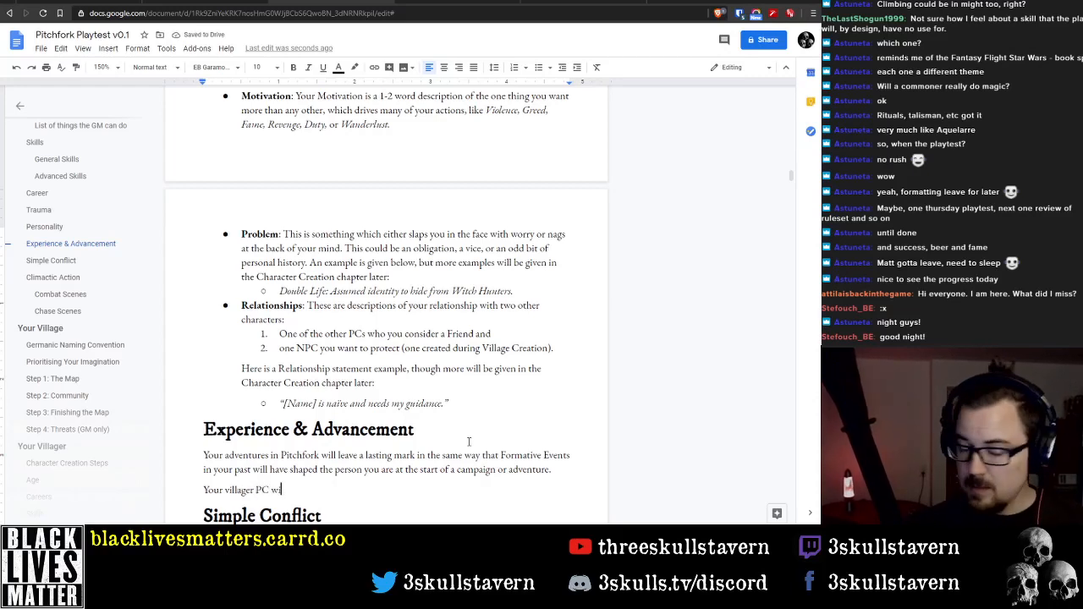
text(ll)
key(BackSpace)
key(BackSpace)
key(BackSpace)
key(BackSpace)
key(BackSpace)
text(can use the)
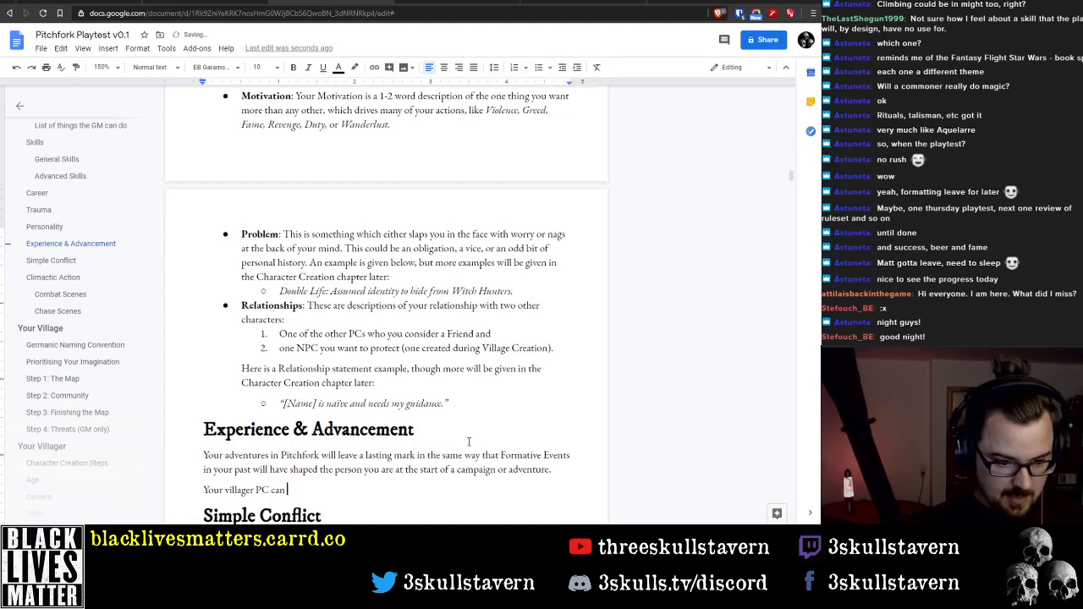
key(ctrl+BackSpace)
key(ctrl+BackSpace)
key(ctrl+BackSpace)
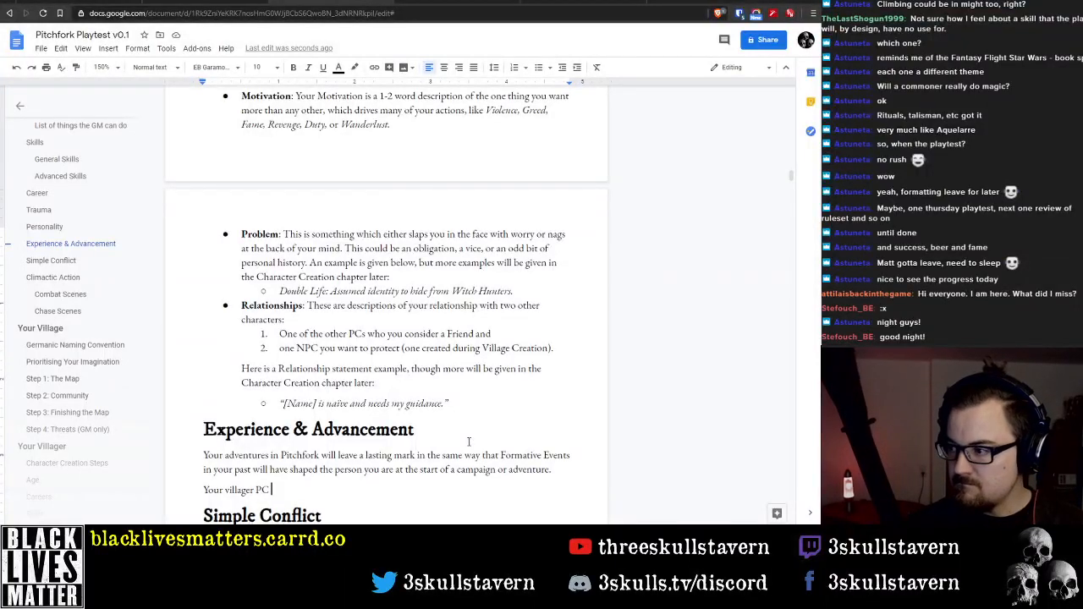
Copy the Experience Points text and its question list from the Vaesen PDF and paste them into the rules document over "Your villager PC"
key(shift+Home)
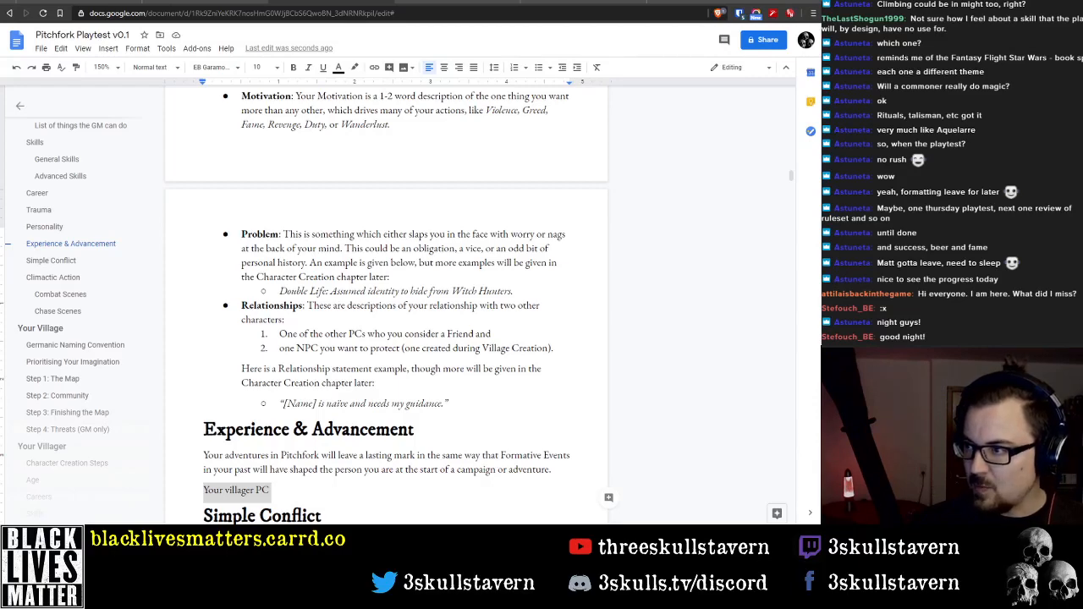
key(alt+Tab)
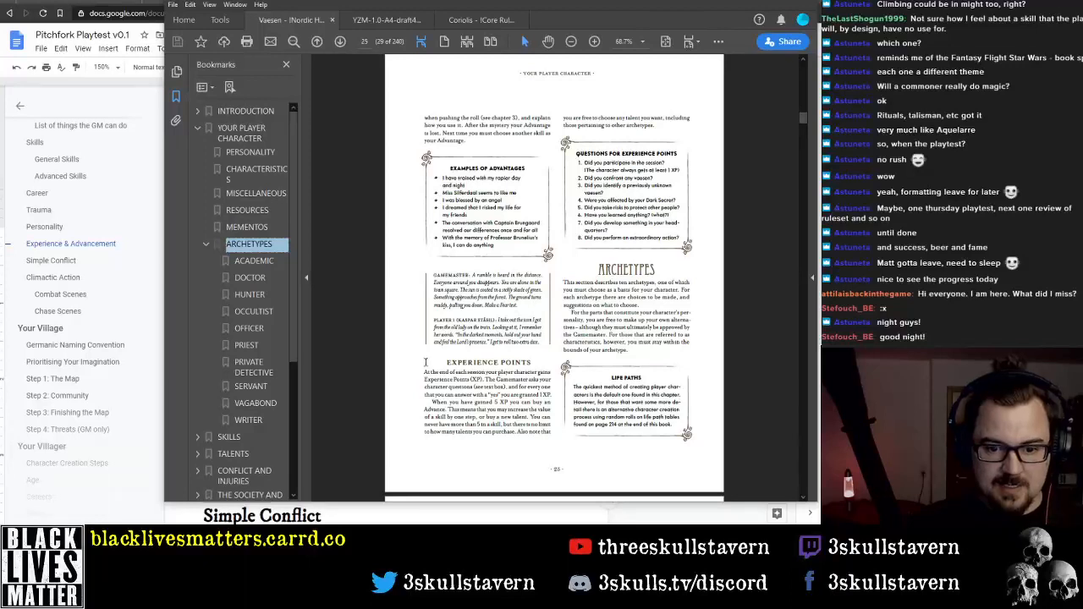
mouse_move(426, 373)
mouse_down()
mouse_move(486, 376)
mouse_move(541, 420)
mouse_move(673, 193)
mouse_move(653, 129)
mouse_move(673, 161)
mouse_move(680, 240)
mouse_up()
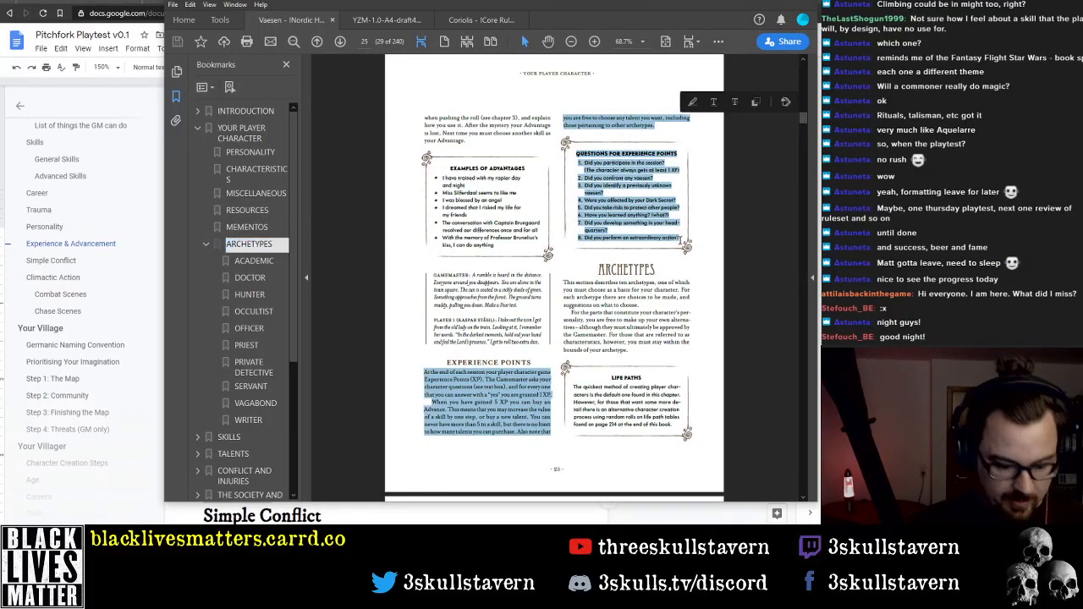
key(alt+Tab)
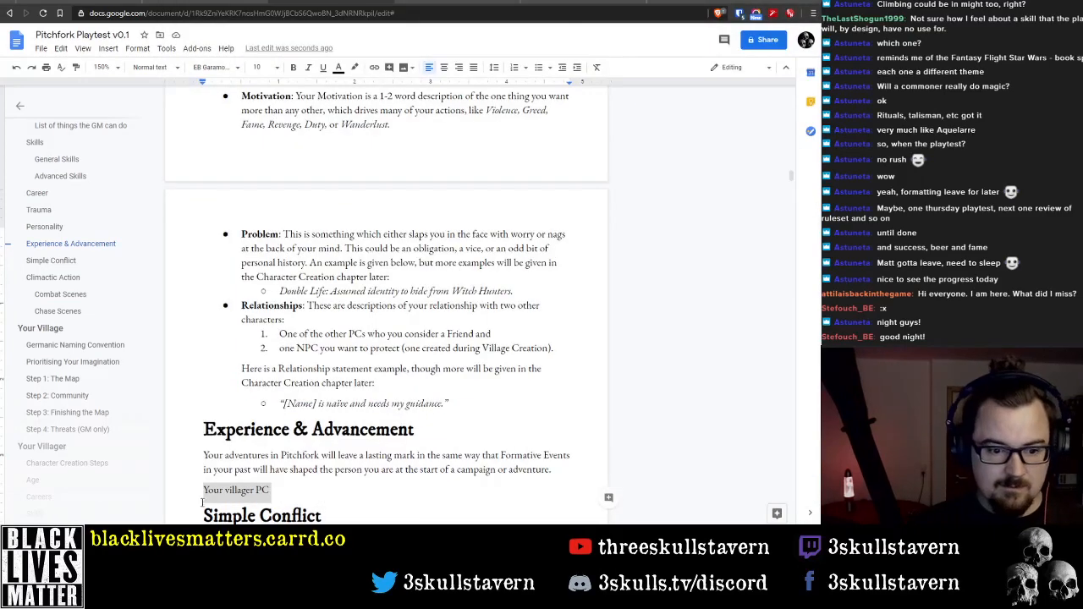
click(308, 471)
drag(271, 491, 199, 492)
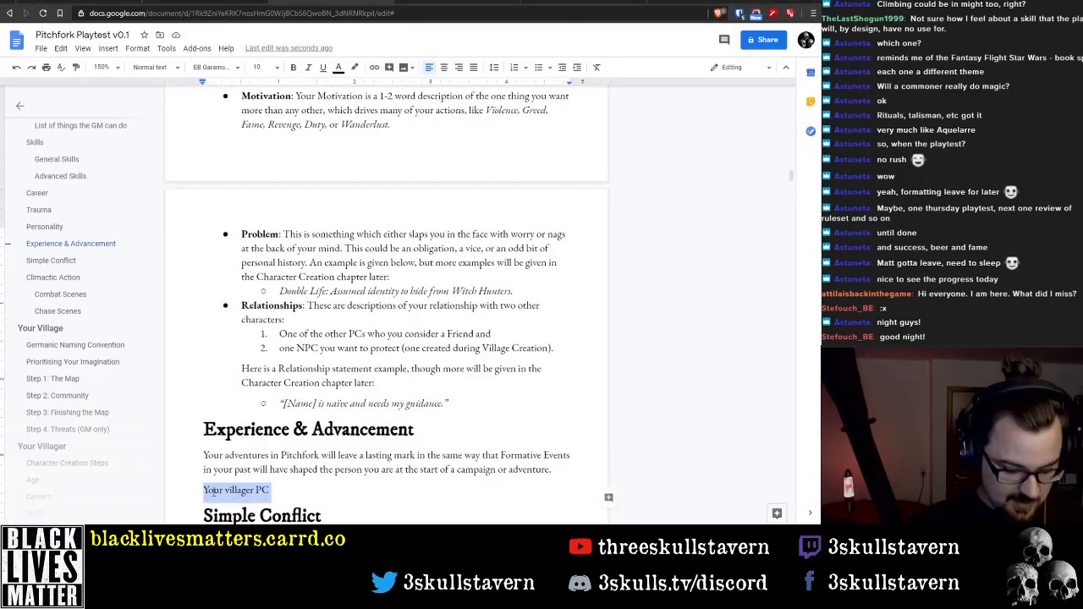
key(ctrl+v)
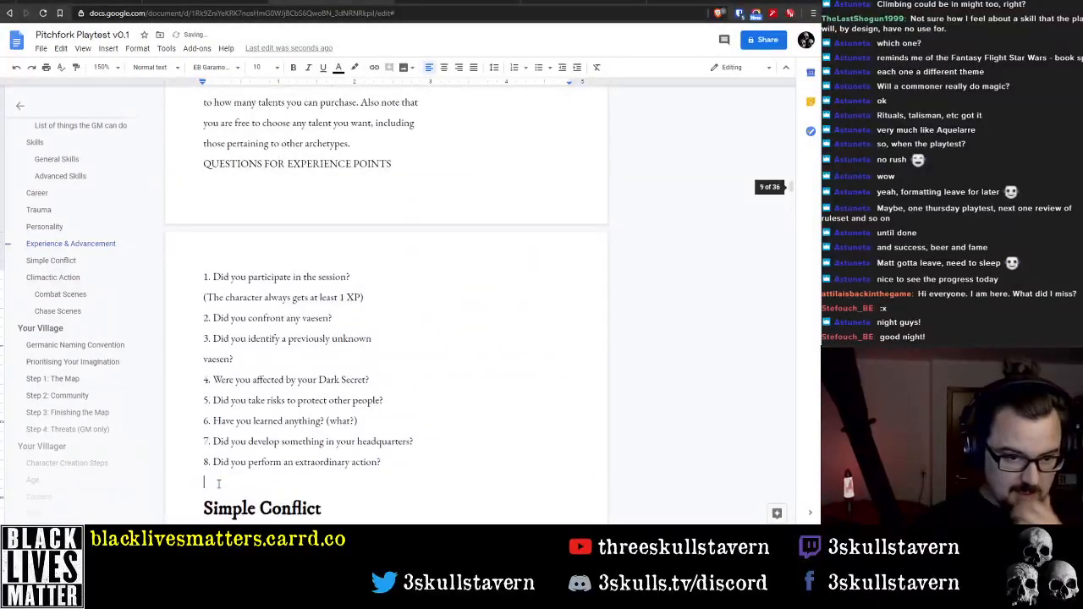
Join the pasted text's first two lines and reword the opening sentence to "At the end of each session your PC gains Experience (XP)."
scroll(235, 344, up, 3)
scroll(235, 343, up, 3)
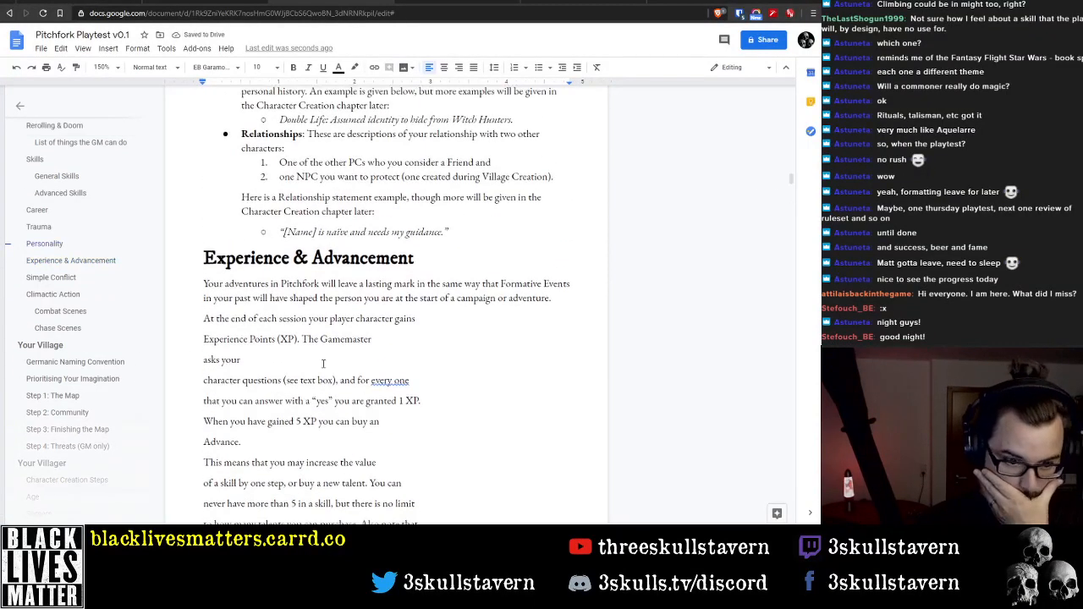
click(427, 318)
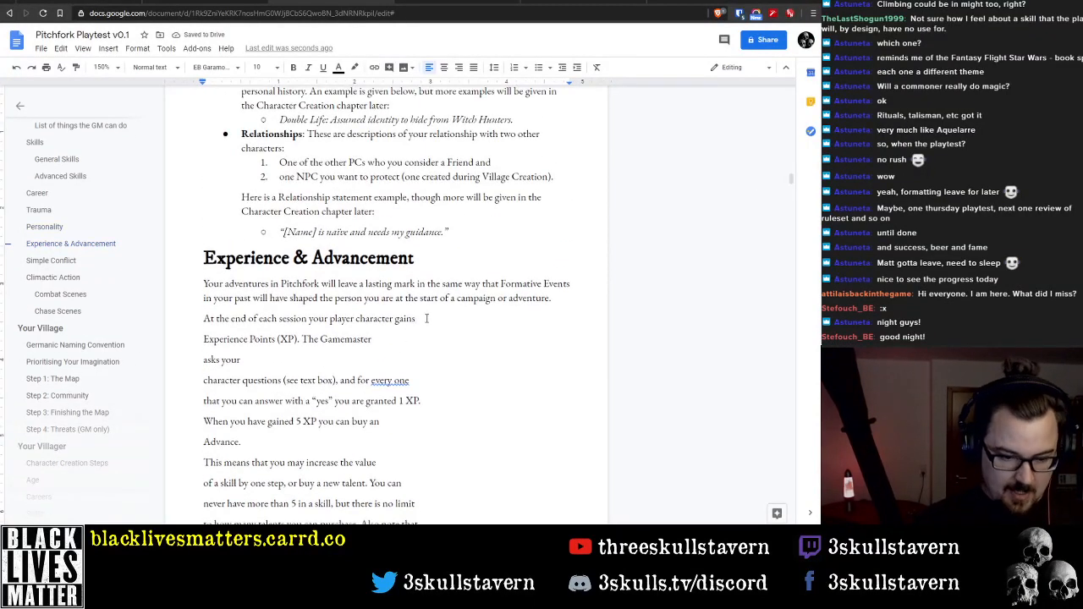
key(Delete)
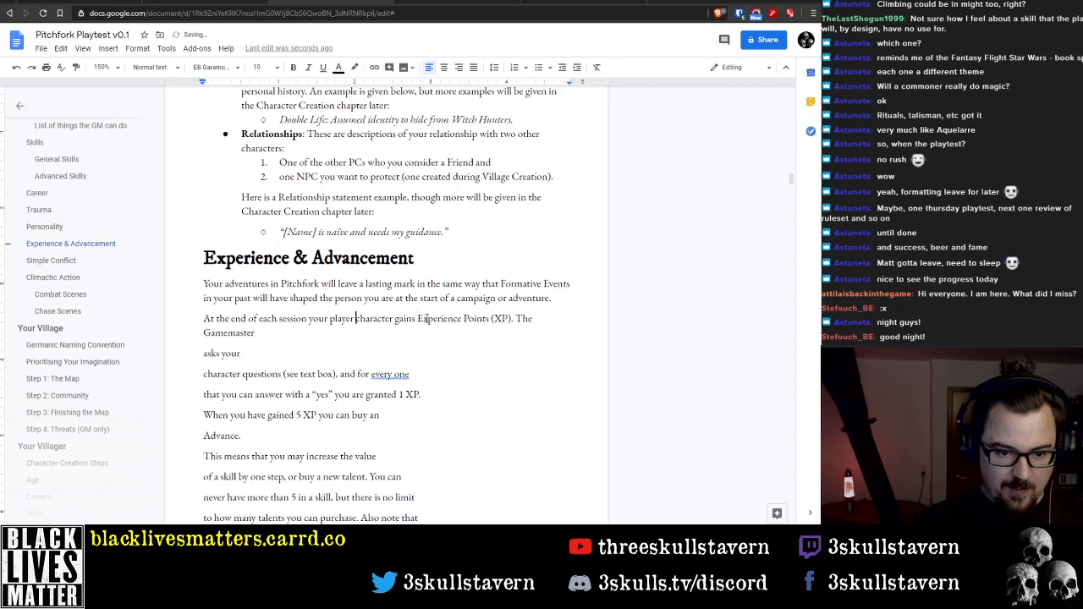
key(ctrl+shift+Left)
key(BackSpace)
key(ctrl+shift+Right)
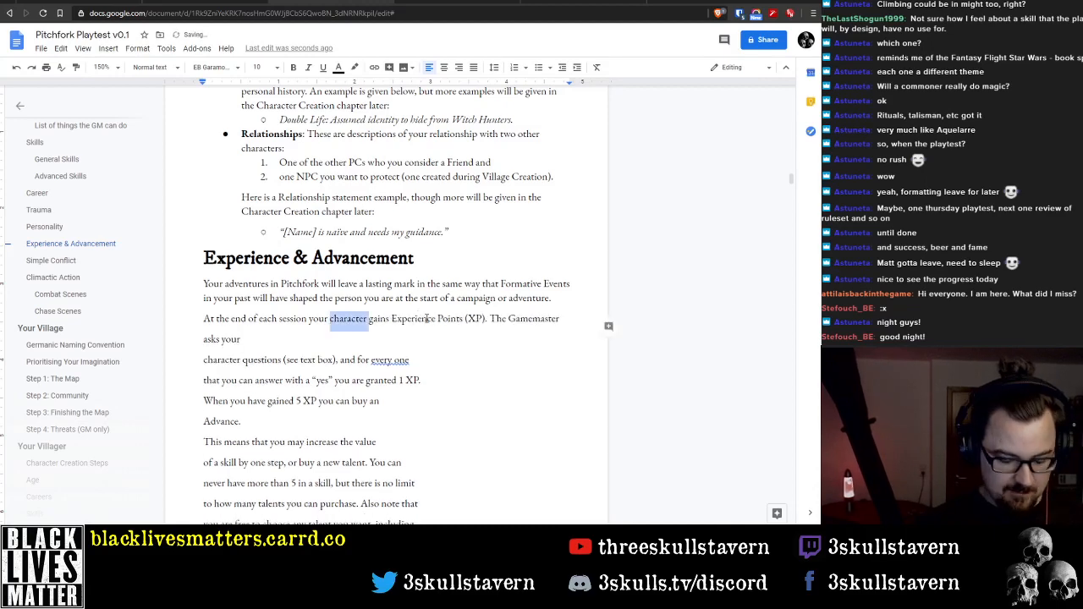
text(PC)
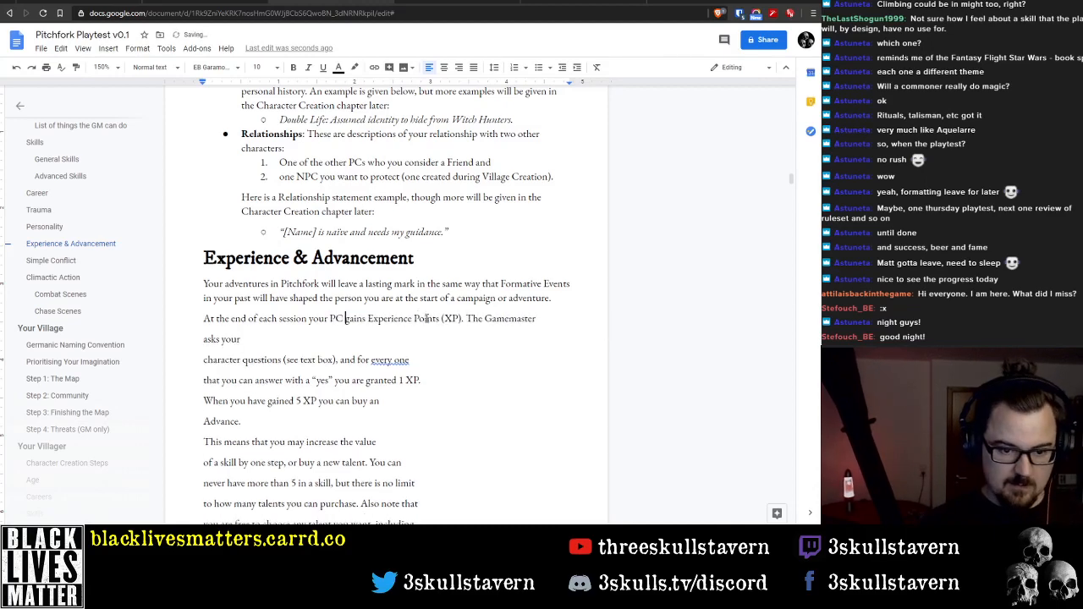
double_click(427, 318)
key(BackSpace)
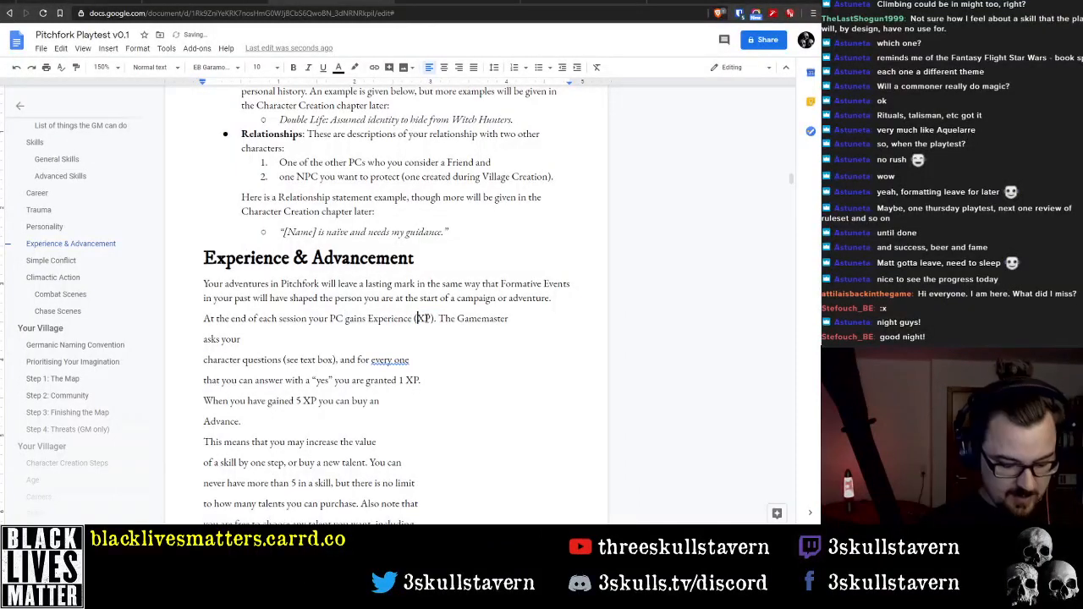
Try "EXP" and "Exp" as the abbreviation in parentheses after "Experience", and restore "XP"
text(E)
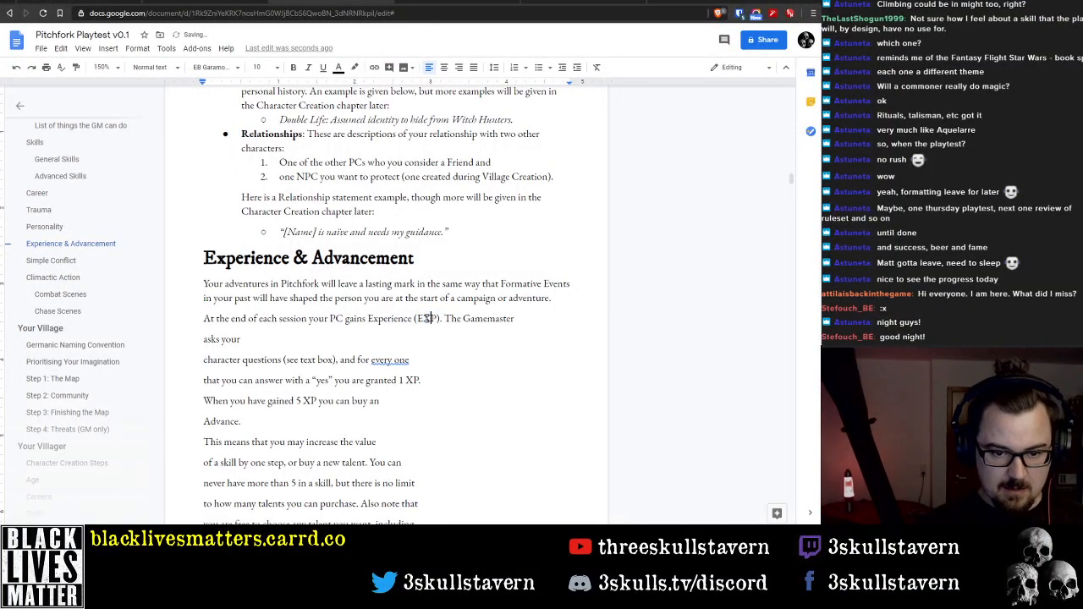
key(Delete)
key(Delete)
text(xp)
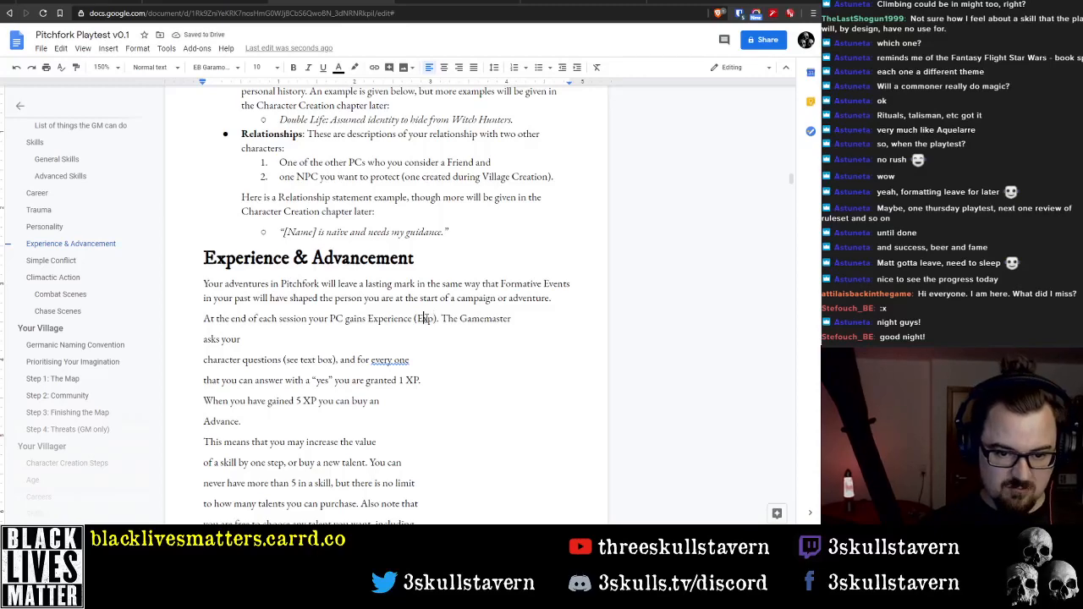
key(BackSpace)
key(BackSpace)
key(BackSpace)
text(XP))
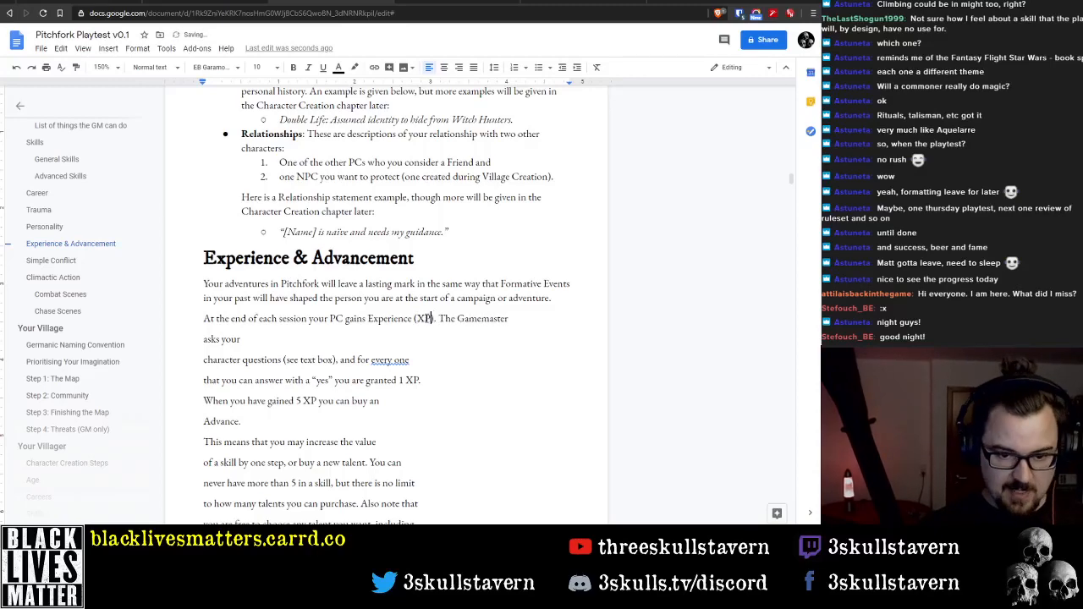
text(.)
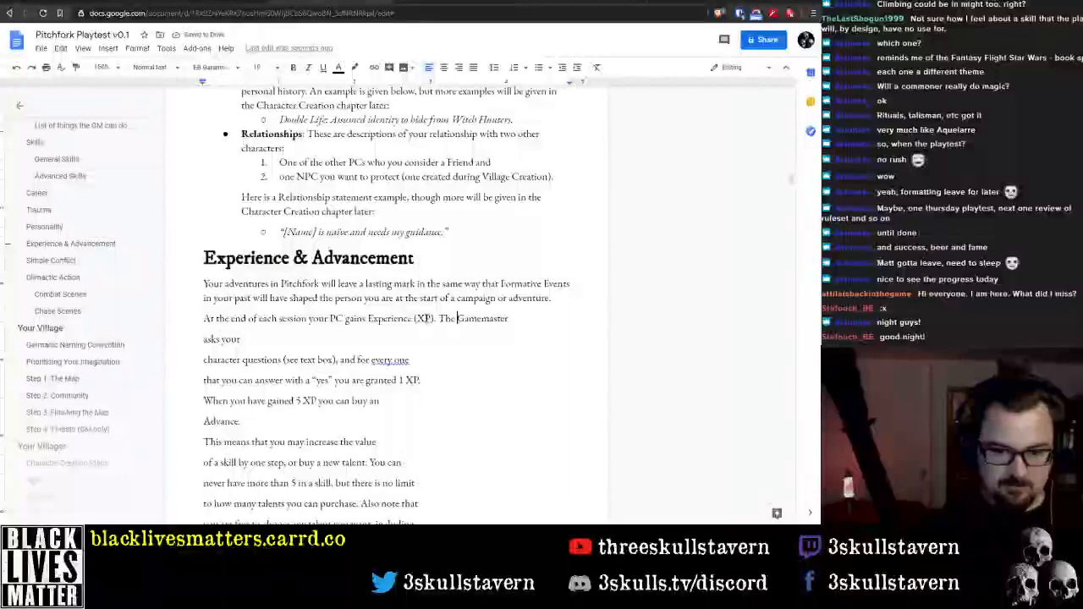
Replace "Gamemaster" with "GM" and join the broken lines into "The GM asks your character questions"
key(ctrl+Right)
key(ctrl+Right)
key(ctrl+shift+Right)
text(GM)
key(Delete)
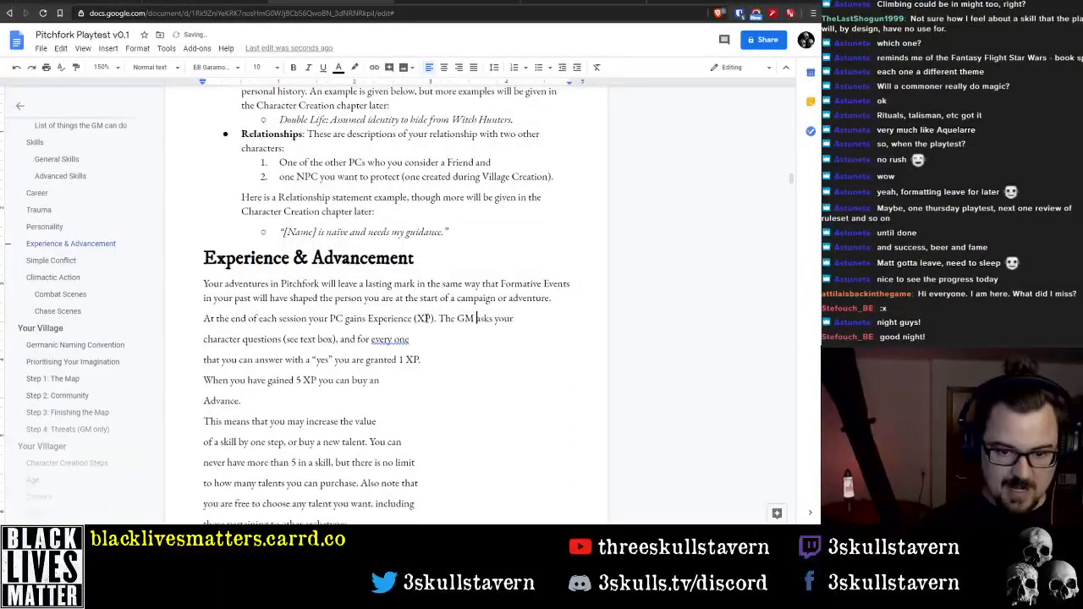
key(Delete)
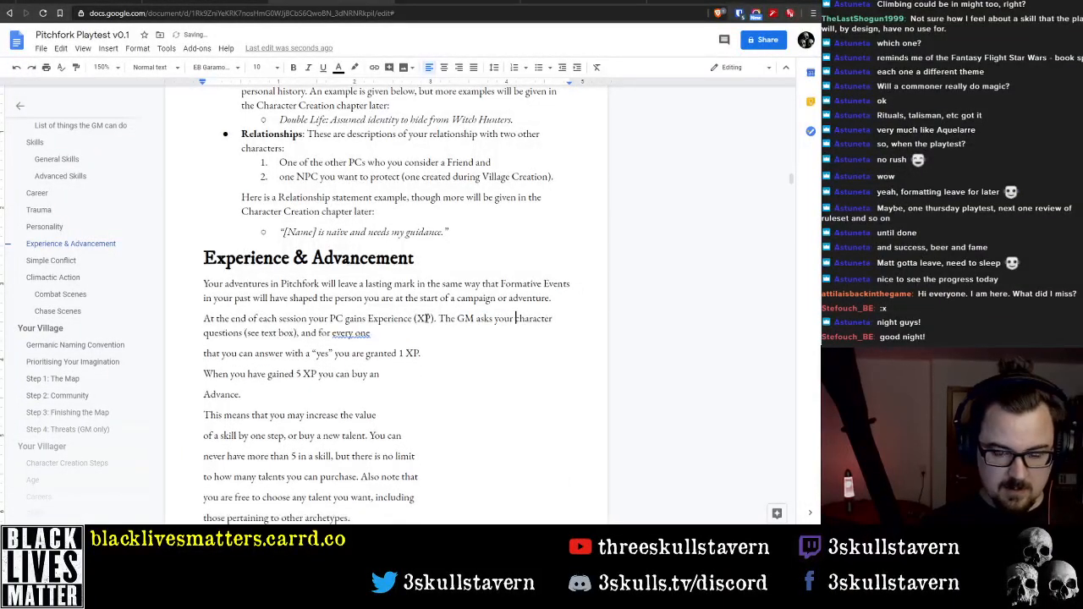
Delete "your character" from the sentence about the GM's questions
key(ctrl+Left)
key(ctrl+shift+Right)
key(ctrl+shift+Right)
key(Delete)
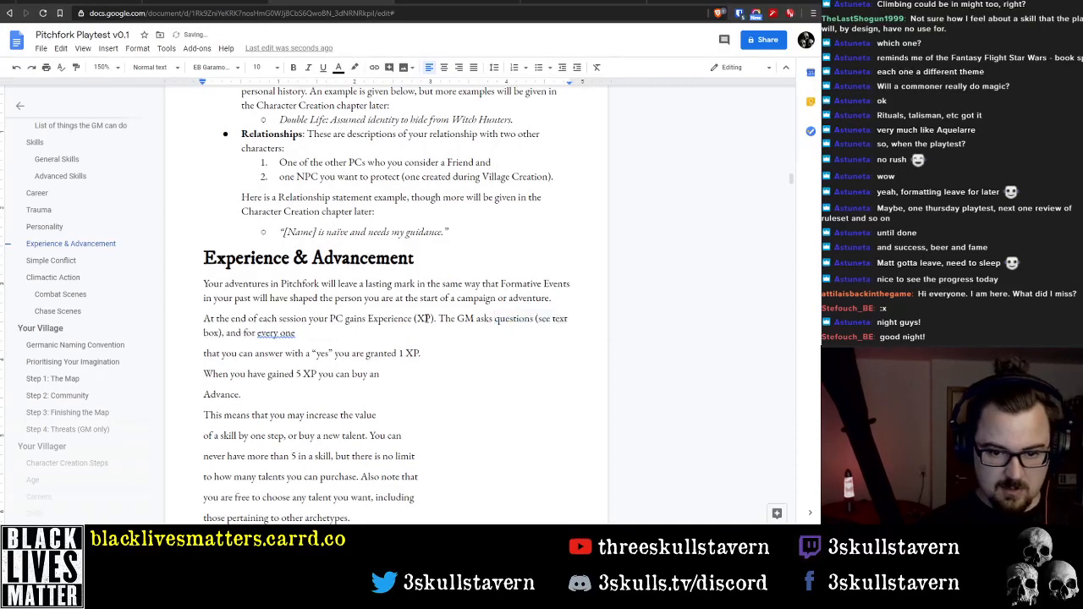
Change "(see text box)" to "(see below)" and join the following line that begins "that you can answer with"
key(ctrl+shift+Right)
key(ctrl+shift+Right)
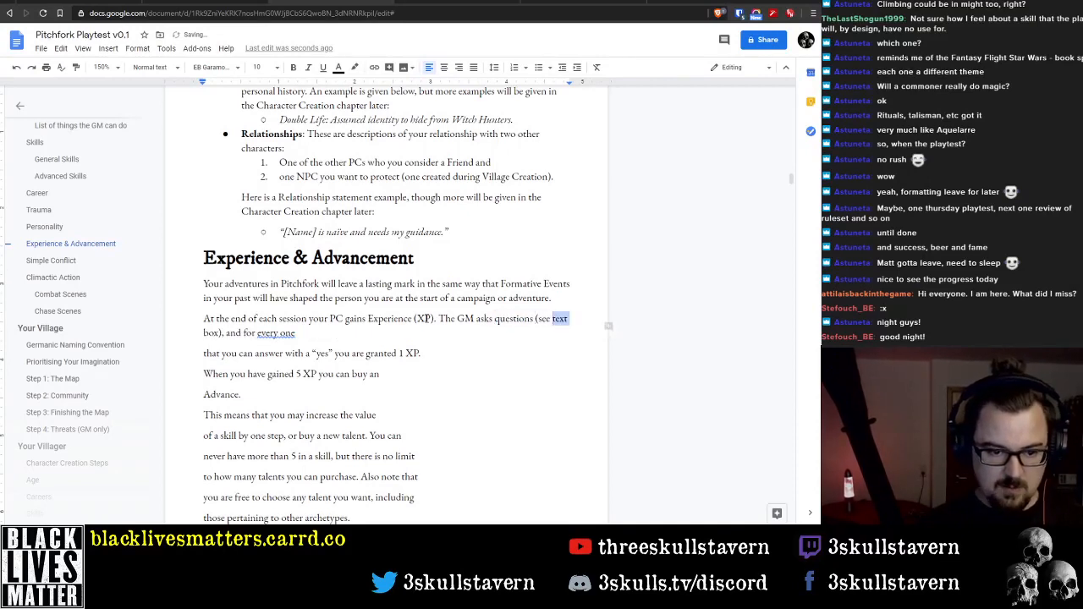
text(below)
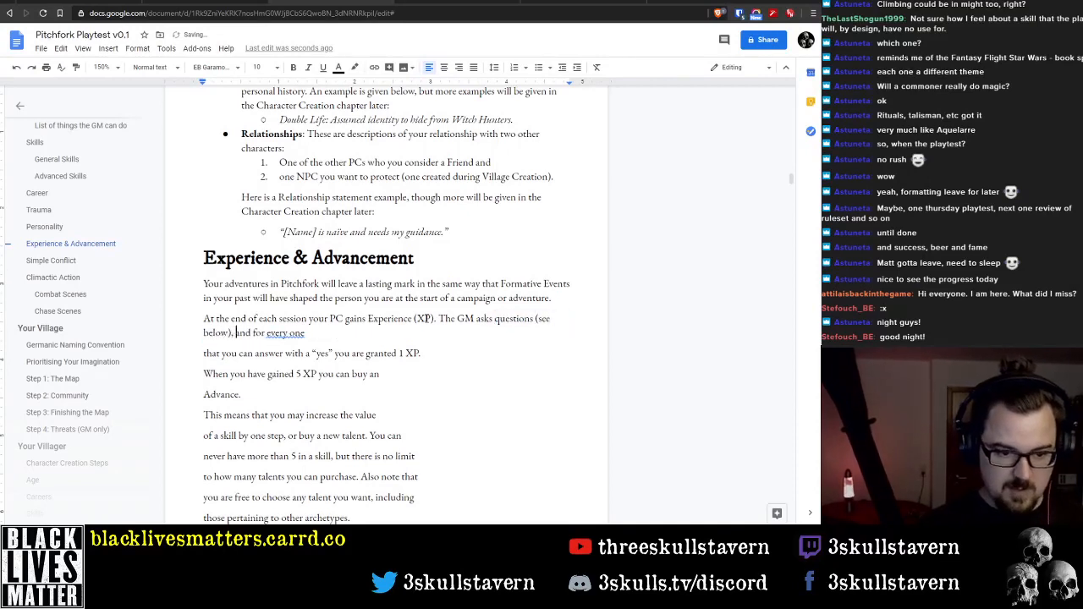
key(End)
key(Delete)
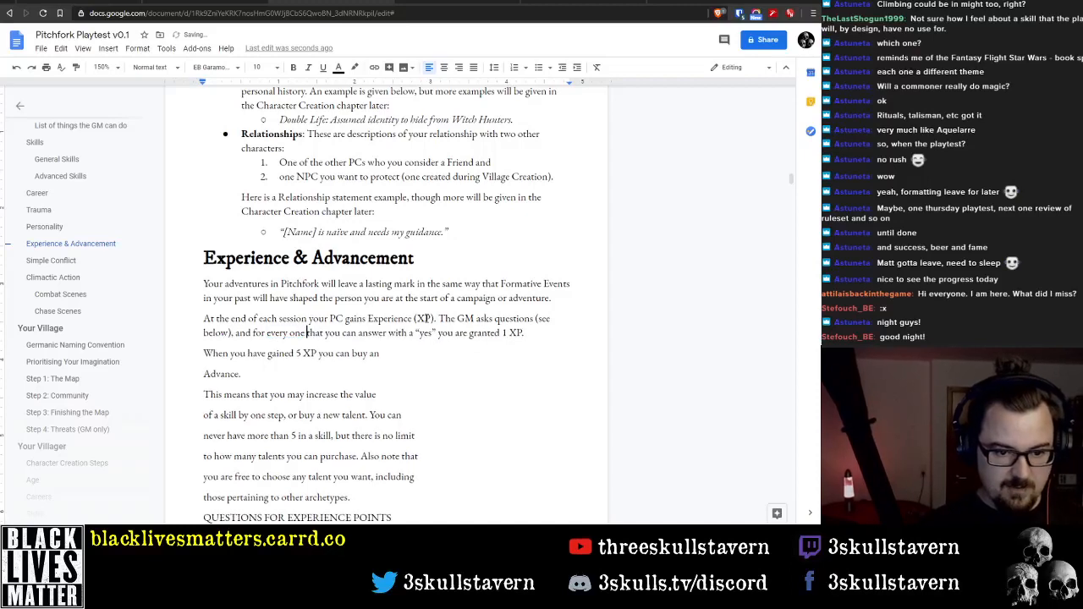
Delete the sentence "When you have gained 5 XP you can buy an Advance." after the XP paragraph
key(ctrl+Right)
key(ctrl+Right)
key(ctrl+Right)
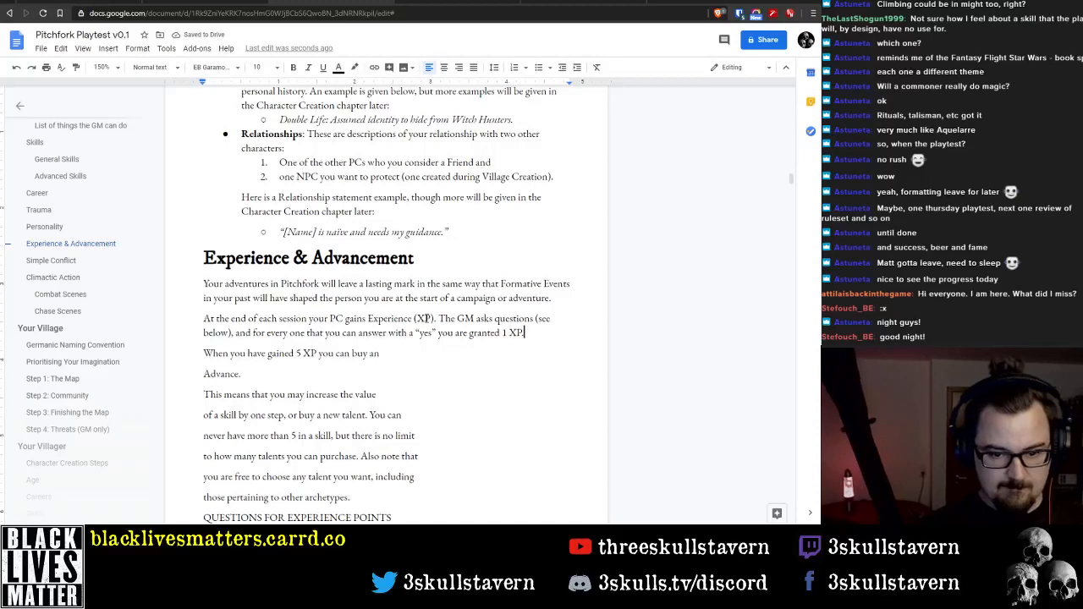
key(Delete)
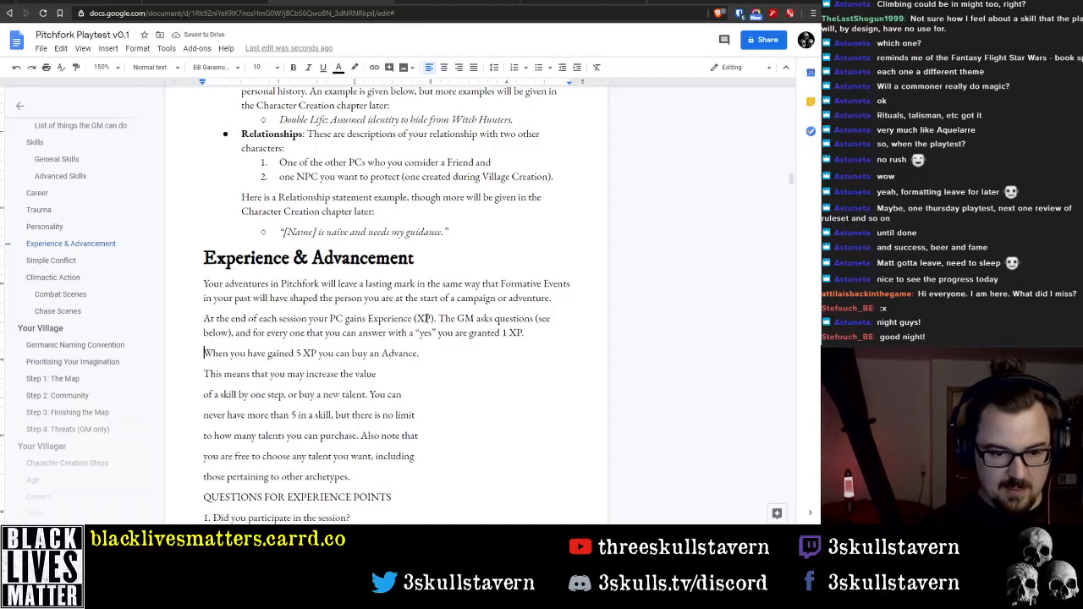
key(shift+Home)
key(BackSpace)
key(Delete)
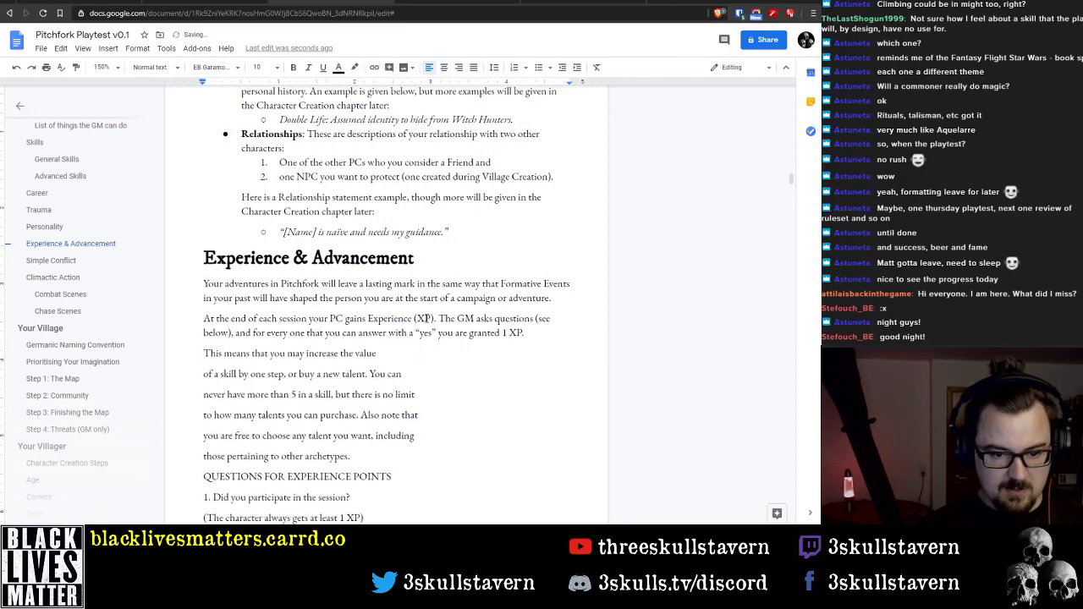
Delete the six lines on increasing skills and buying talents, from "This means that you may" to "other archetypes."
key(shift+Down)
key(shift+Down)
key(shift+Down)
key(shift+Down)
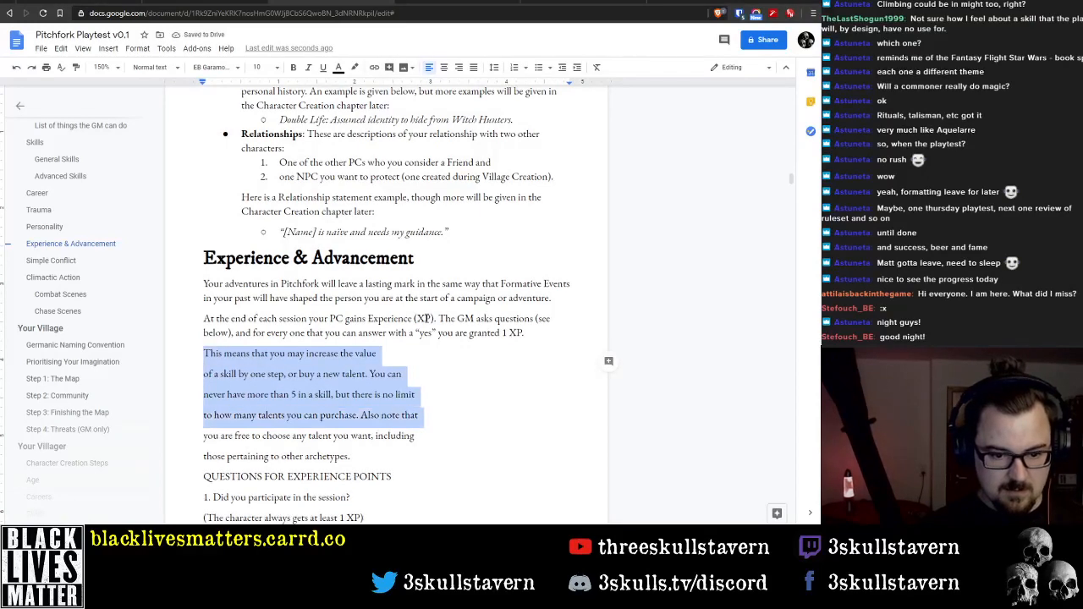
key(shift+Down)
key(shift+Down)
key(BackSpace)
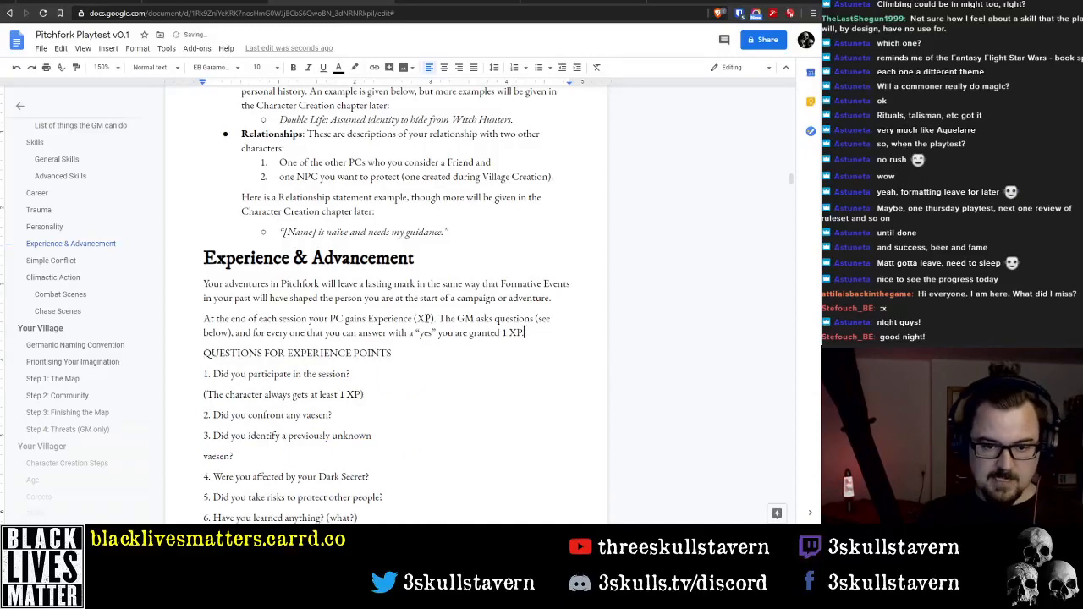
Insert an empty paragraph between the XP paragraph and "QUESTIONS FOR EXPERIENCE POINTS"
key(Return)
key(Up)
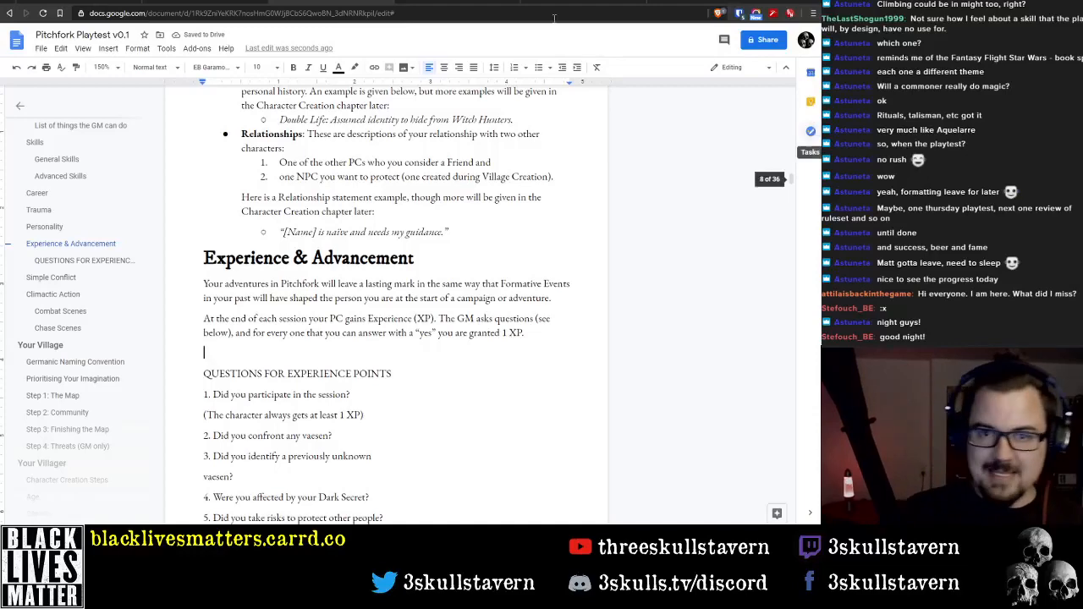
mouse_move(476, 546)
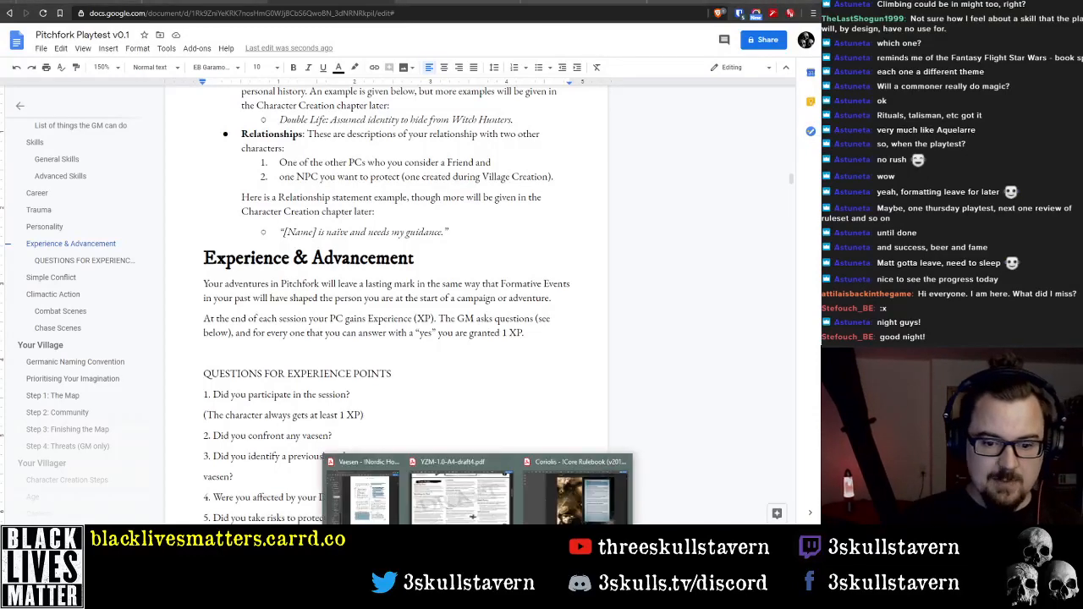
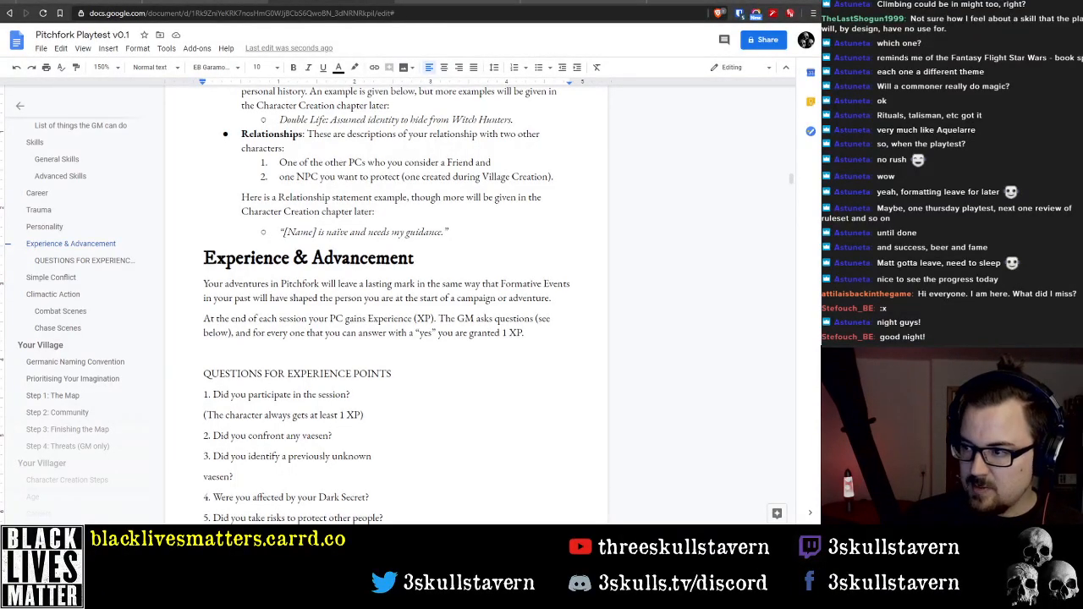
Switch to the Forbidden Lands Player's Handbook PDF and go to its "Develop Your Character" section
drag(286, 90, 322, 42)
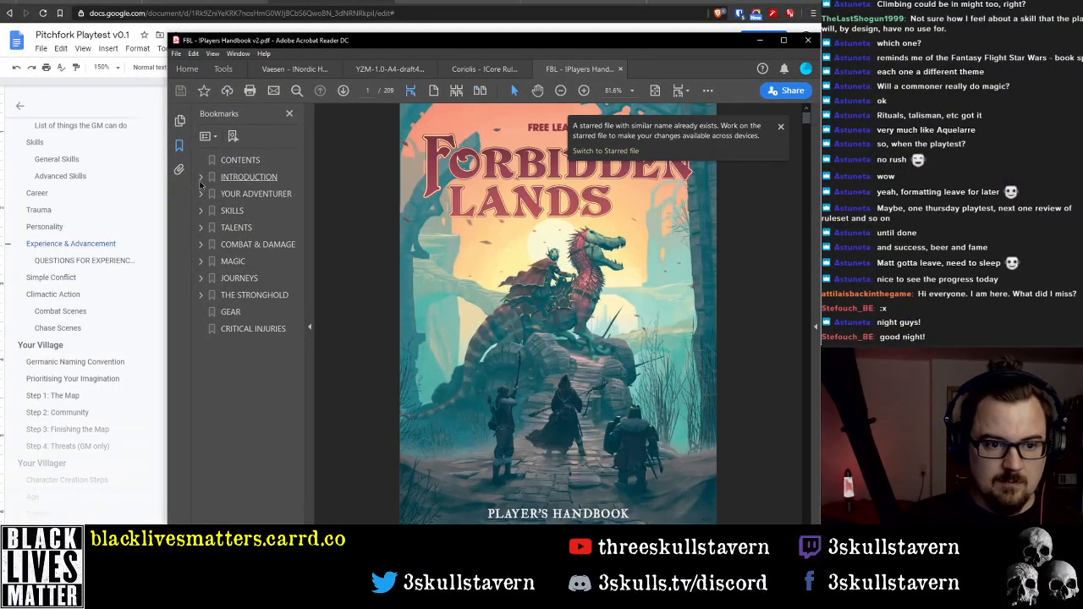
click(200, 193)
scroll(237, 451, down, 3)
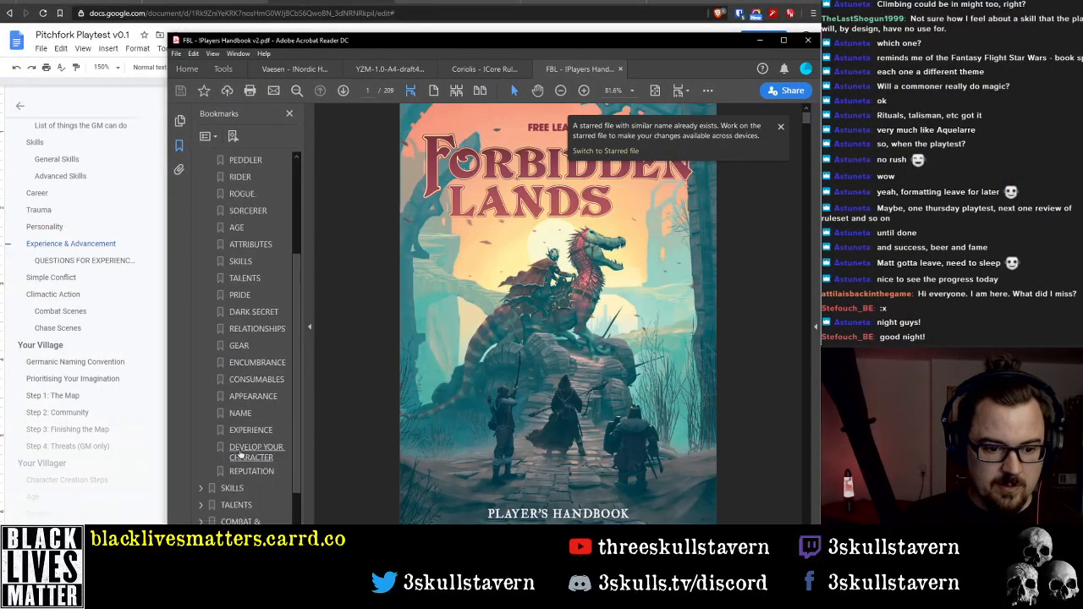
scroll(240, 454, down, 3)
click(254, 376)
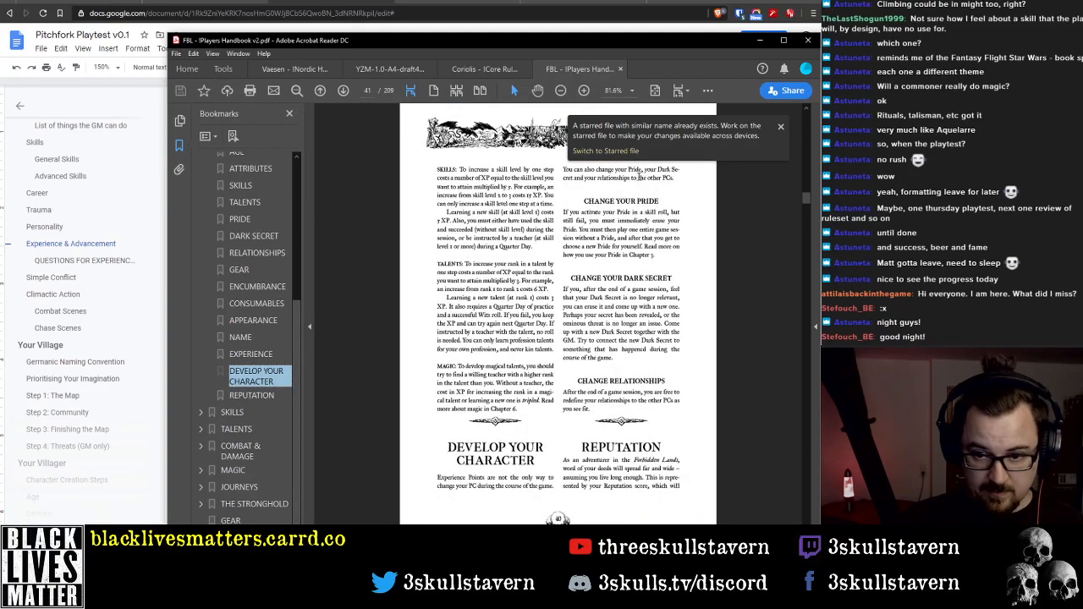
Review the Experience section on the preceding handbook page and highlight its list of XP questions
ctrl+scroll(528, 279, up, 2)
scroll(528, 279, up, 2)
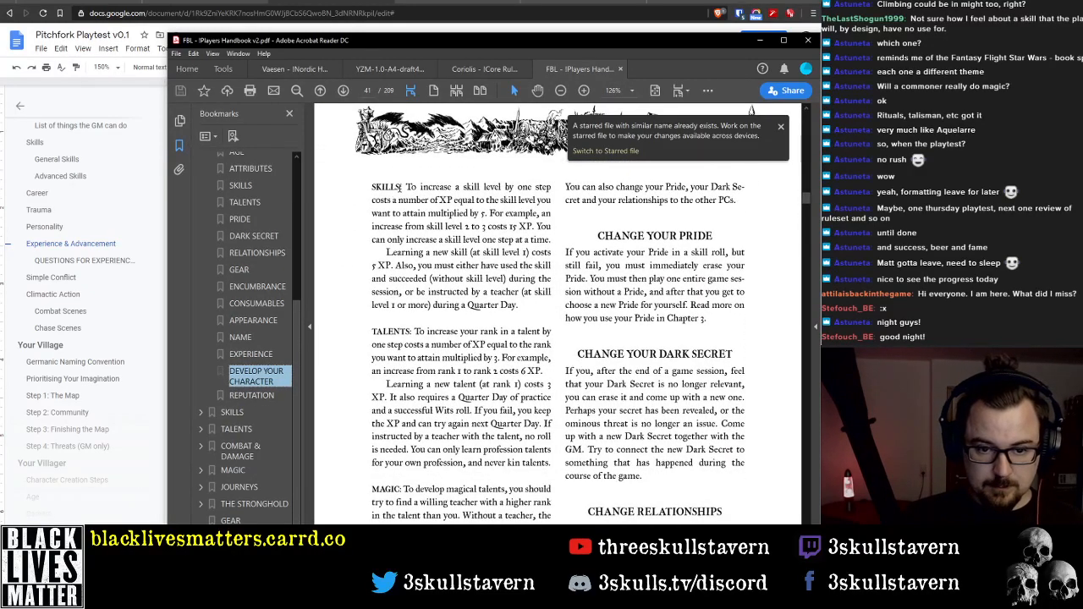
scroll(437, 267, up, 10)
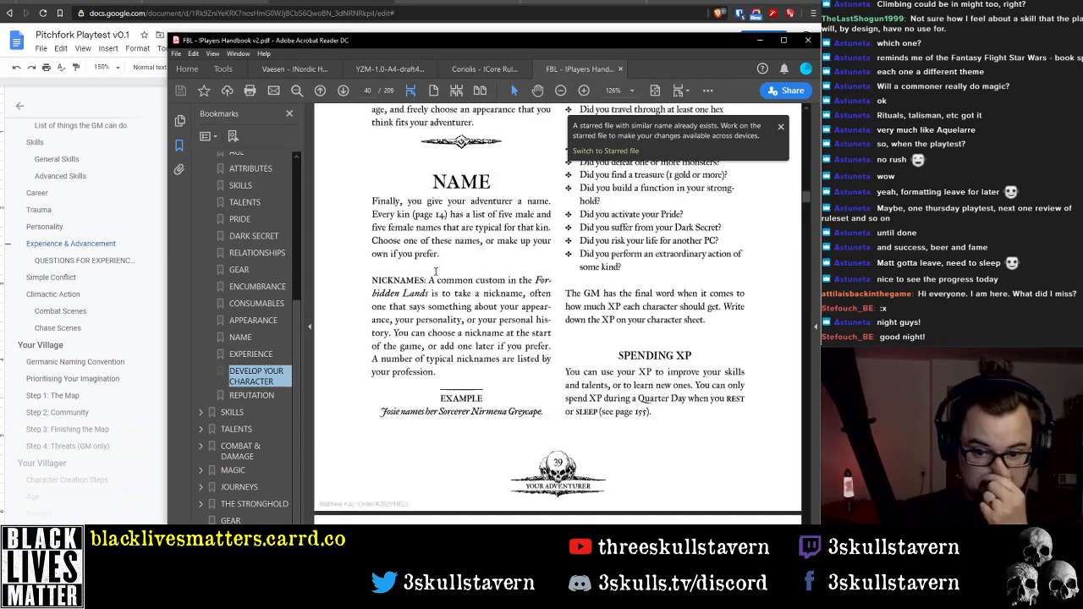
scroll(471, 292, up, 7)
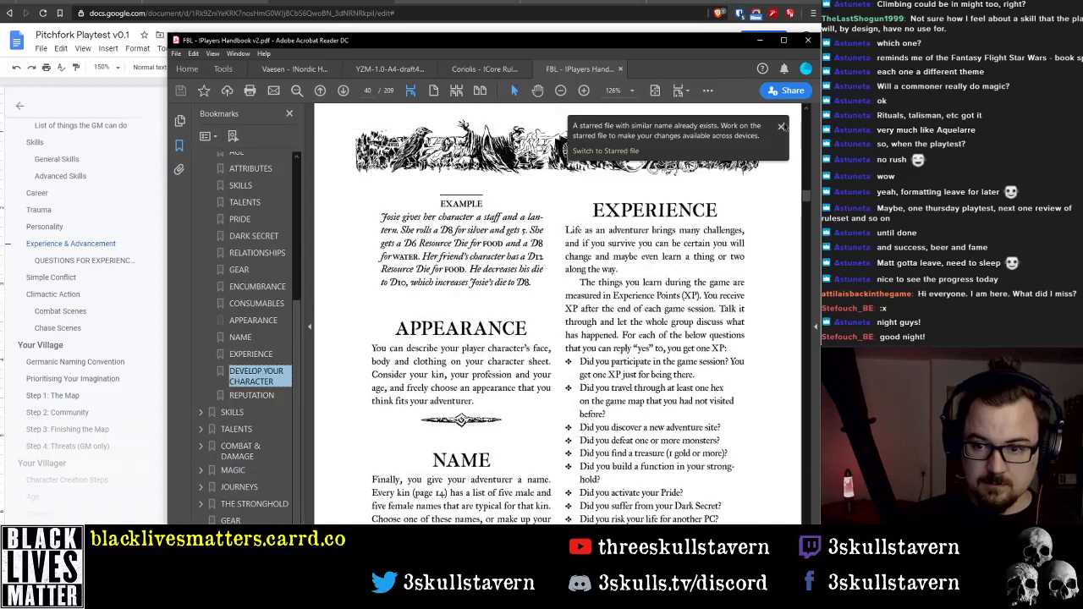
click(780, 126)
scroll(616, 197, down, 1)
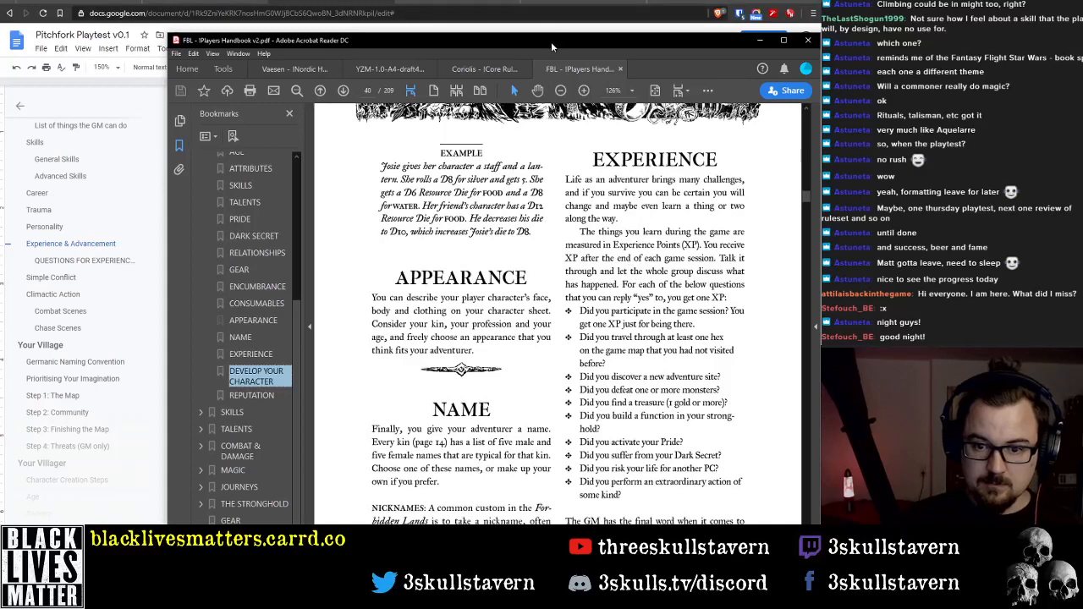
drag(551, 41, 516, 17)
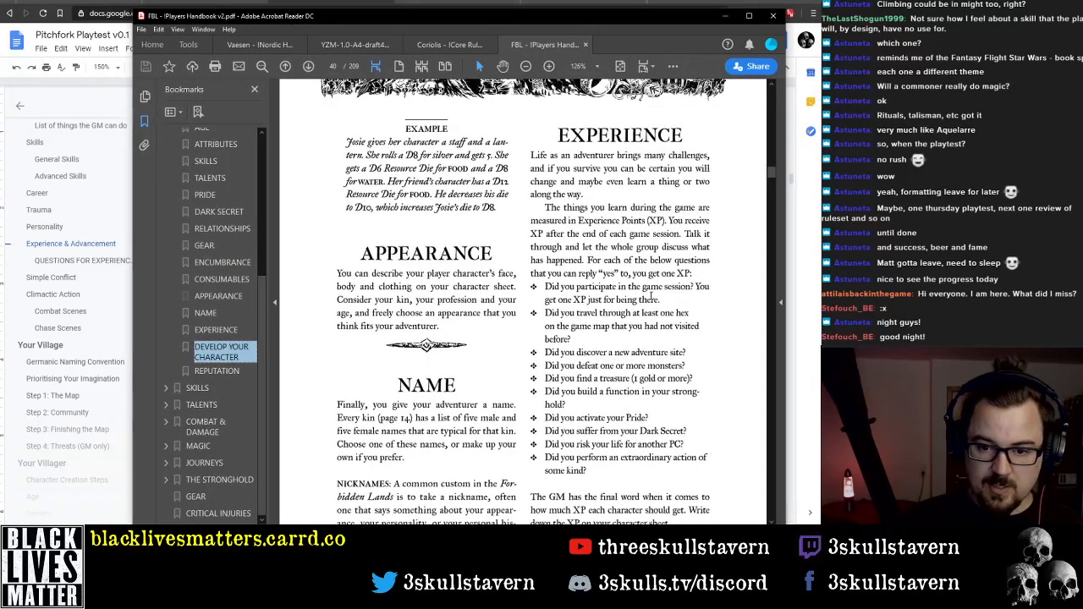
drag(546, 287, 591, 471)
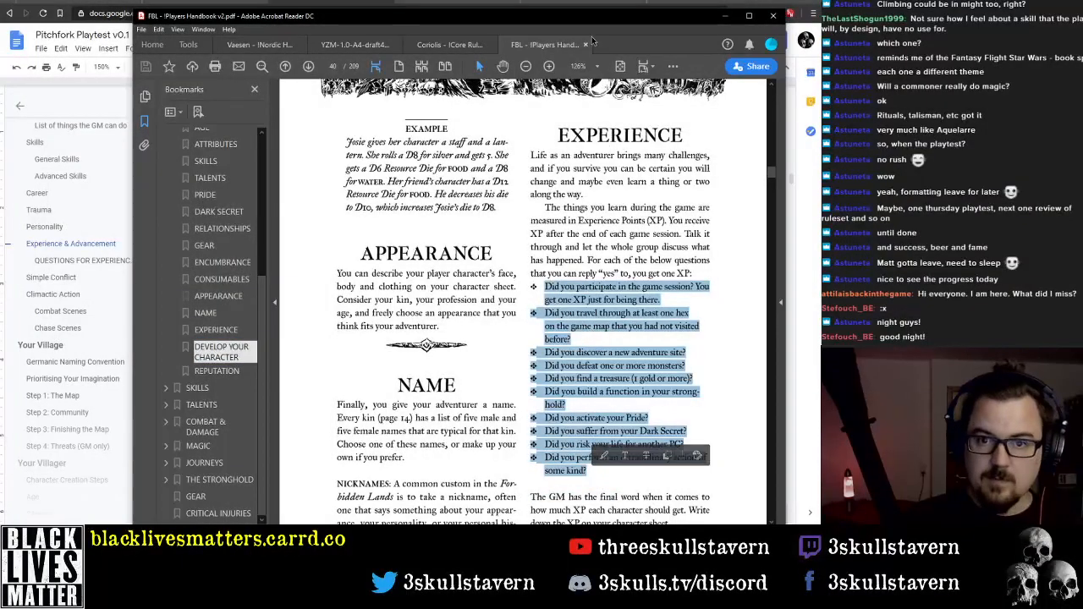
Return to the Pitchfork Playtest document and delete the empty paragraph above "QUESTIONS FOR EXPERIENCE POINTS"
key(alt+Tab)
scroll(540, 294, down, 3)
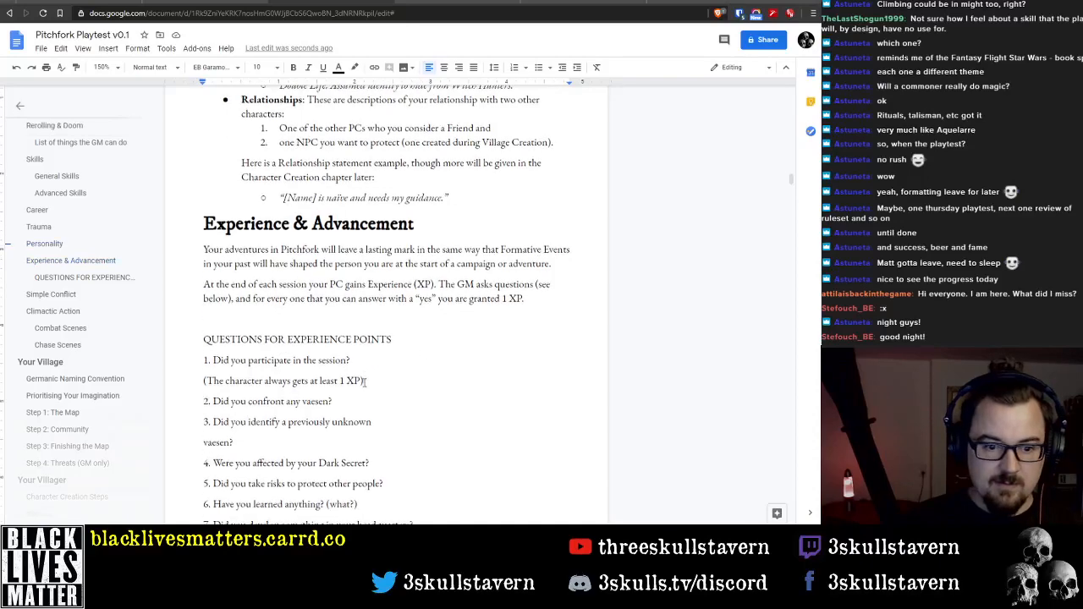
click(200, 249)
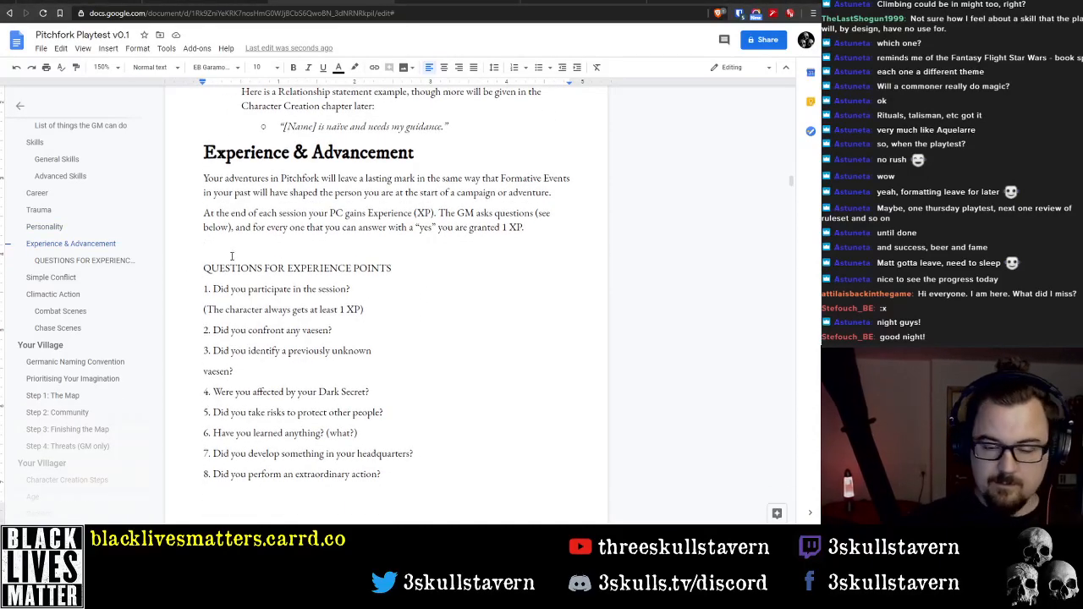
key(Delete)
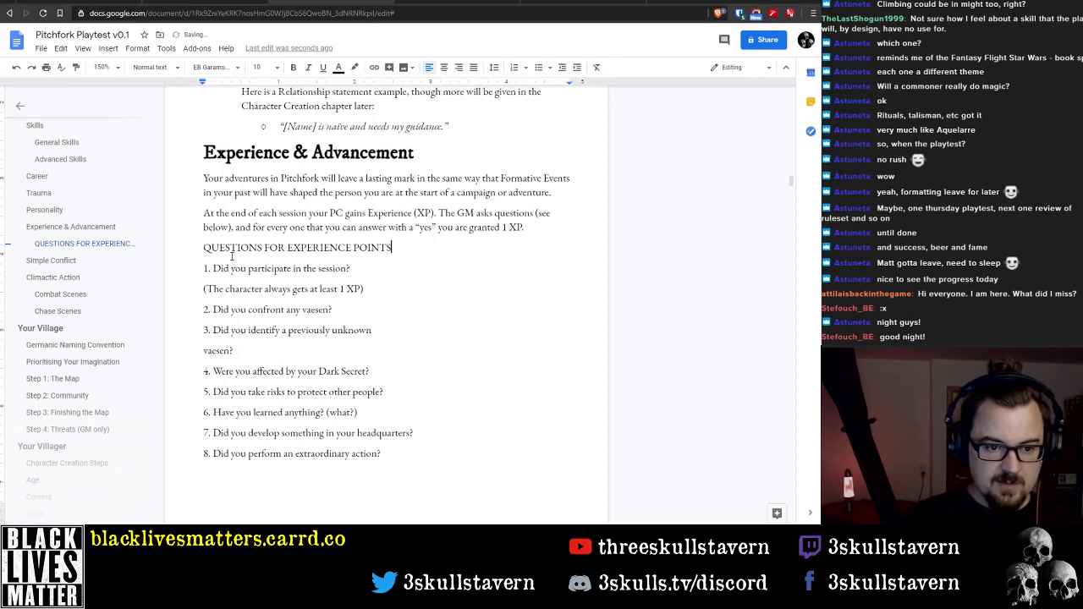
Shorten the heading above the questions to "QUESTIONS FOR EXPERIENCE:"
key(ctrl+shift+Left)
key(ctrl+shift+Left)
key(ctrl+shift+Left)
key(ctrl+shift+Right)
key(ctrl+shift+Right)
key(BackSpace)
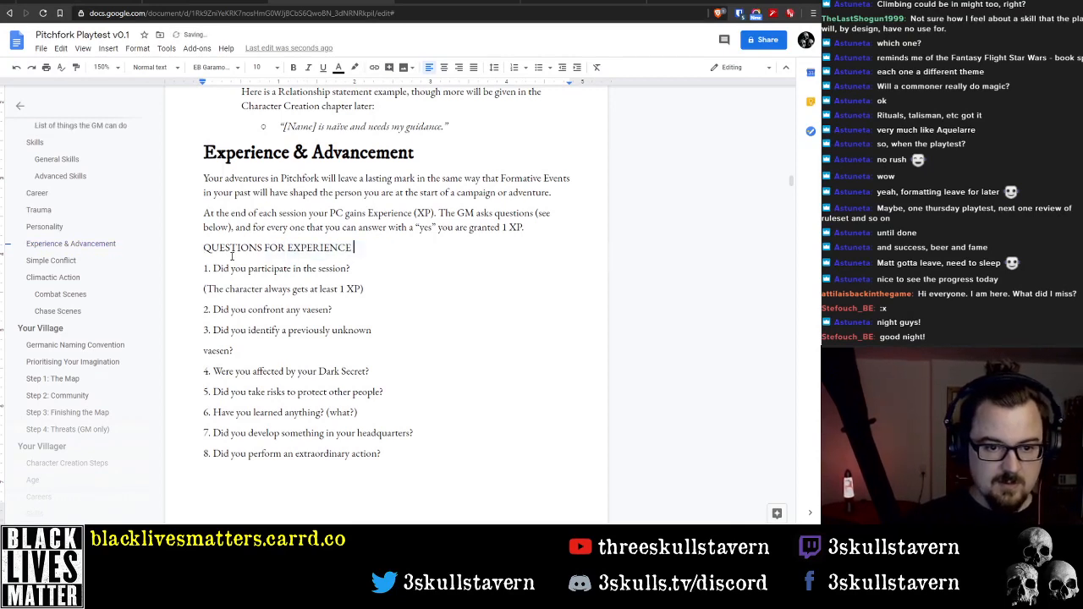
key(BackSpace)
text(:)
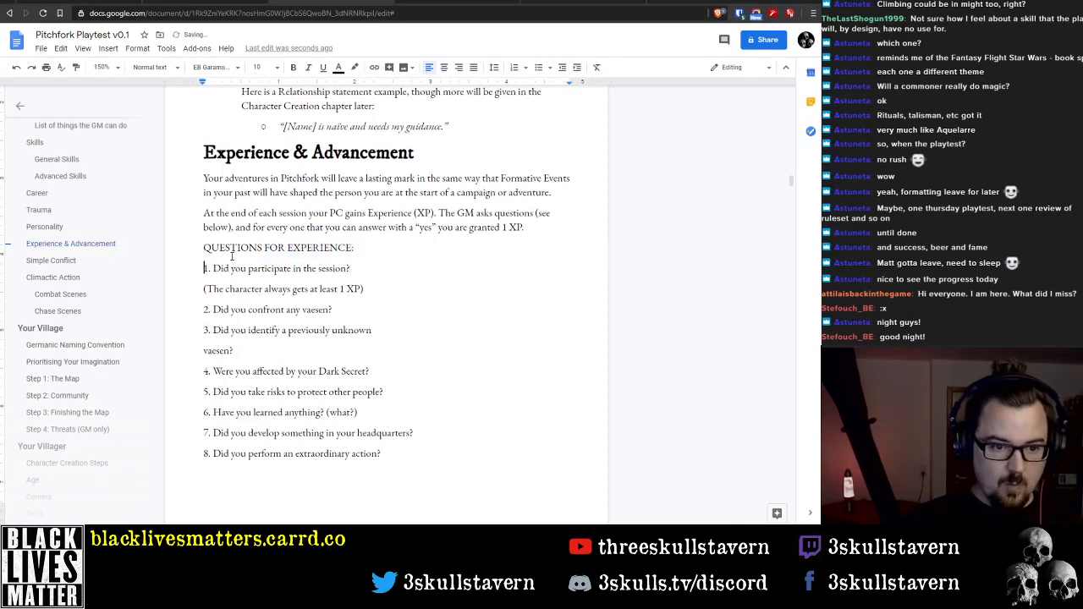
Format all lines from "1. Did you participate in the session?" to "8. Did you perform an extraordinary action?" as a numbered list
key(Right)
scroll(372, 300, down, 3)
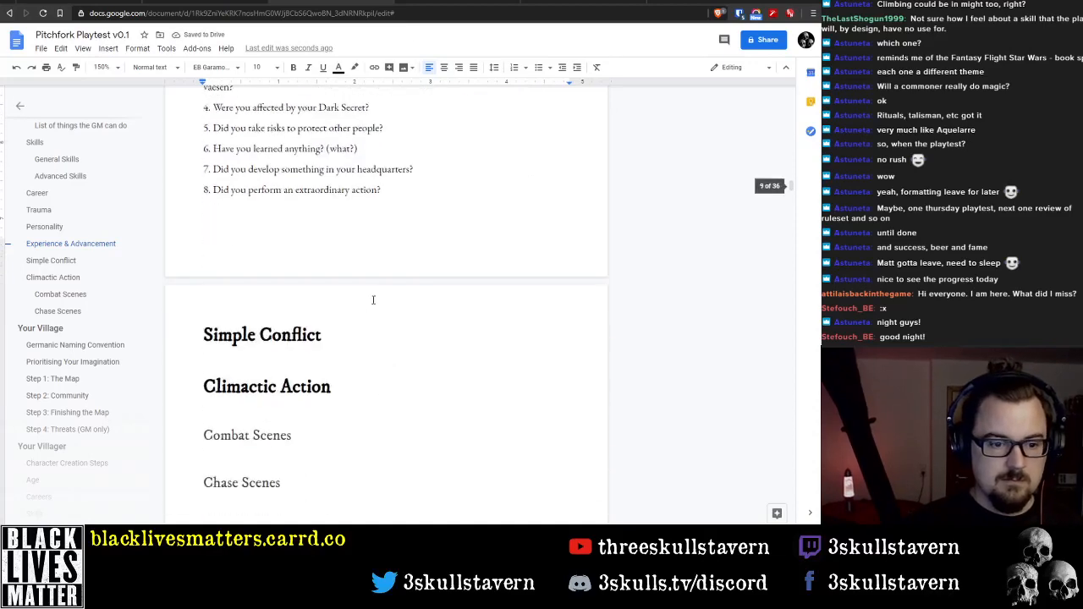
shift+click(406, 194)
scroll(410, 169, up, 1)
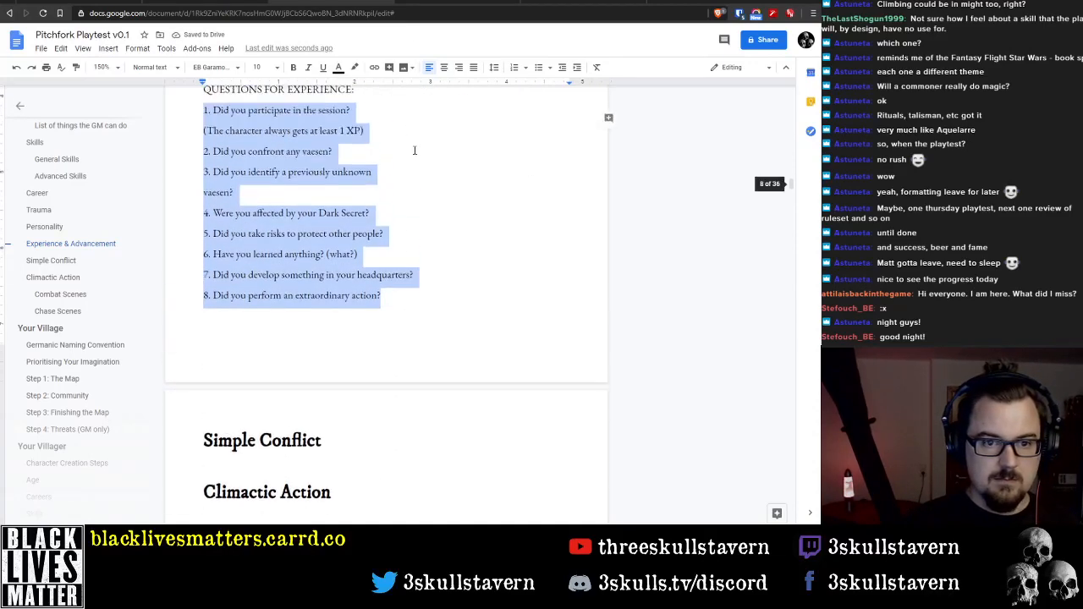
click(515, 68)
scroll(275, 199, up, 2)
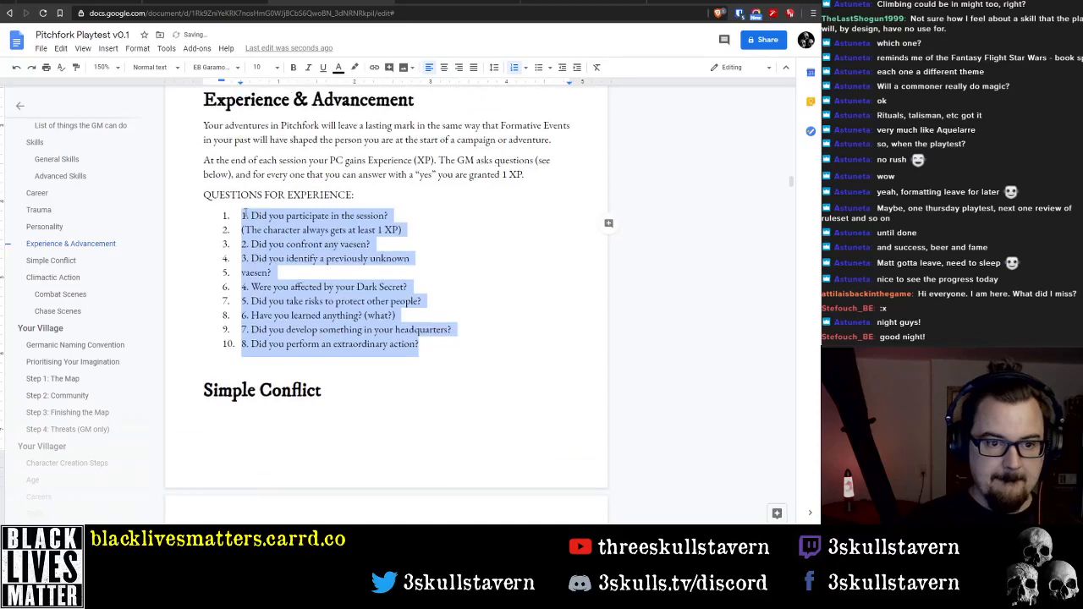
Remove the redundant manually written "1." from the first question in the list
click(245, 216)
key(Home)
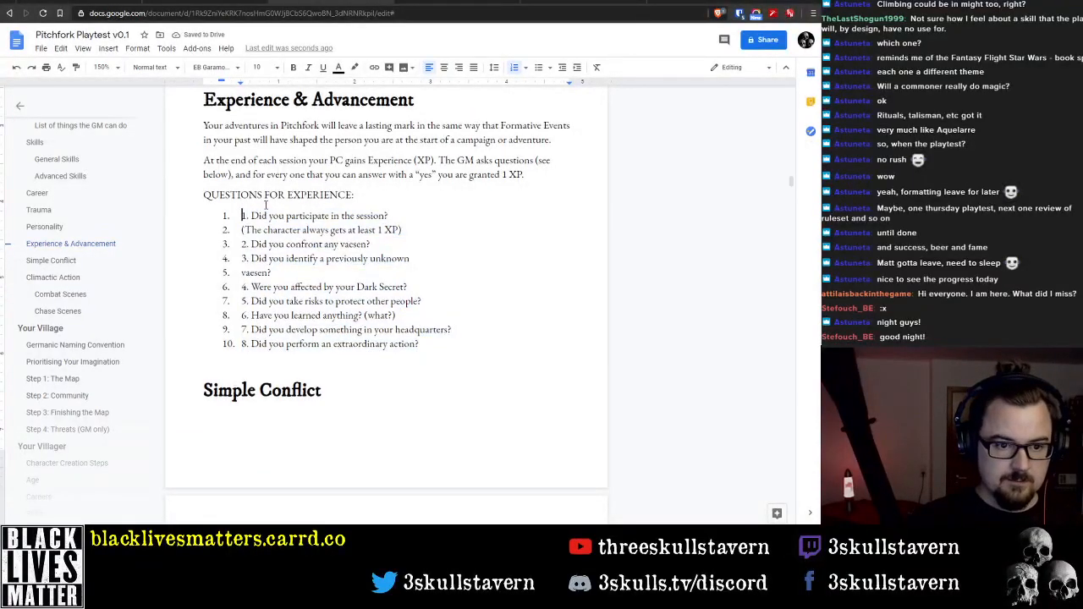
key(Delete)
key(Delete)
key(Delete)
Join the "(The character always gets at least 1 XP)" line to the first question and make its opening "the" lowercase
key(End)
key(Delete)
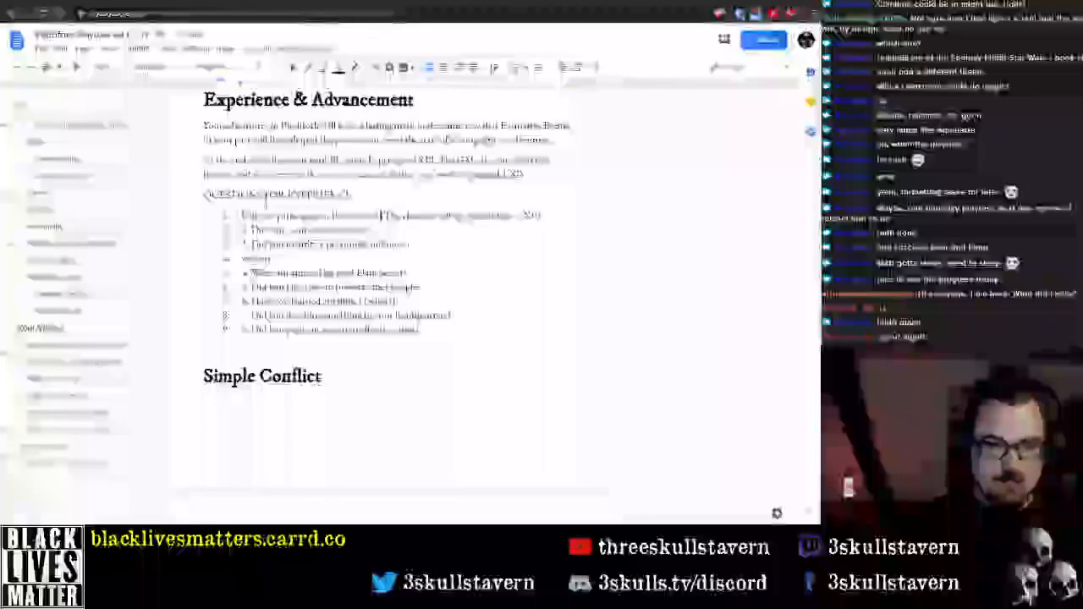
key(Right)
key(Delete)
text(t)
key(Left)
key(Left)
key(BackSpace)
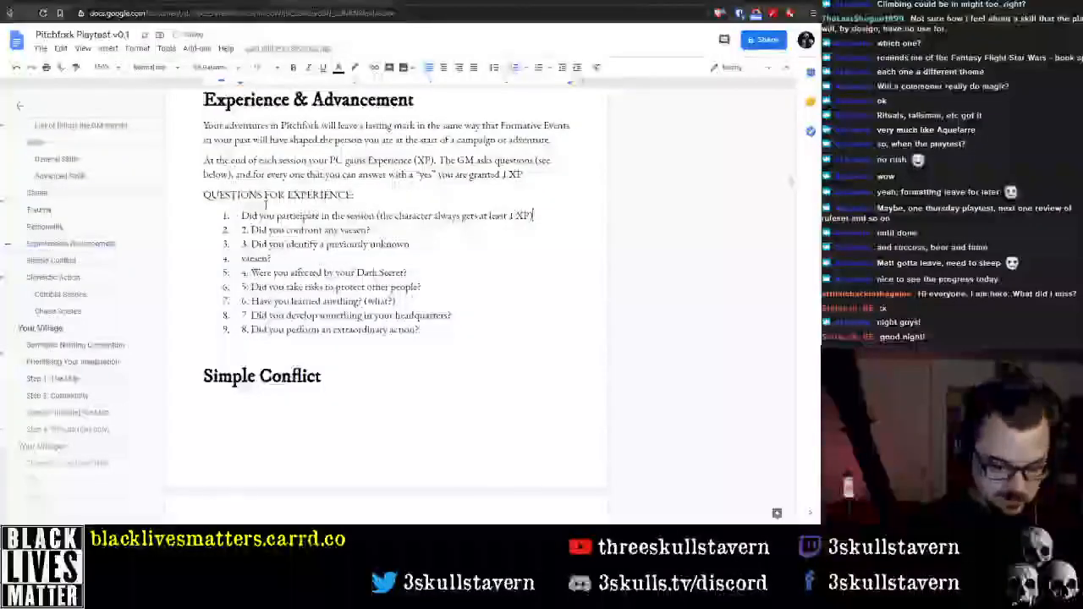
Place a question mark directly after "session" in the first question, before the parenthetical remark
key(ctrl+Left)
key(ctrl+Left)
key(ctrl+Left)
key(ctrl+Left)
key(ctrl+Left)
key(ctrl+Left)
key(ctrl+Left)
key(ctrl+Left)
key(ctrl+Left)
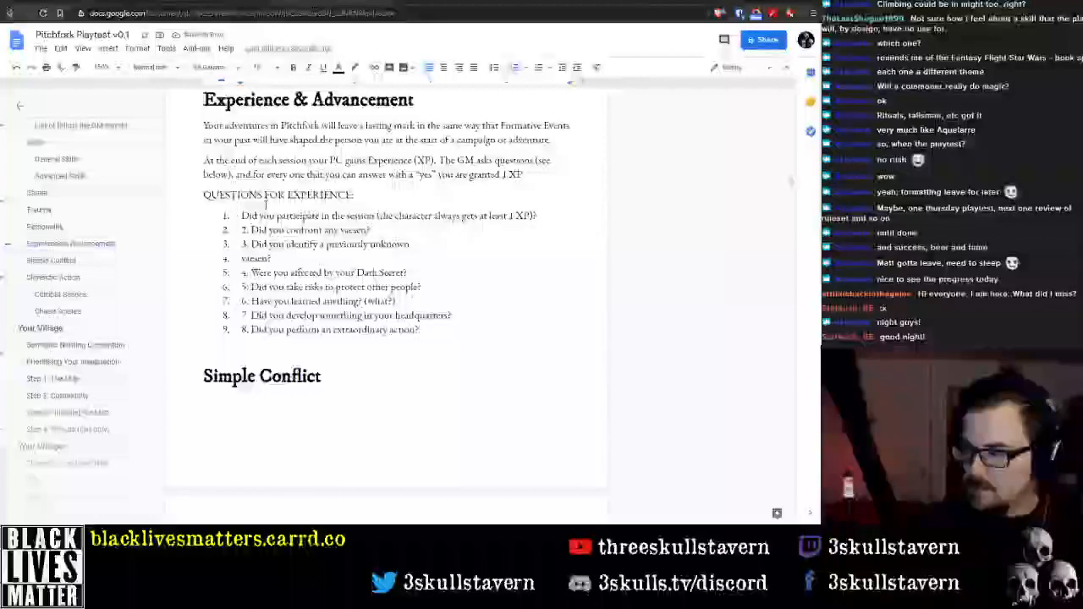
key(ctrl+shift+Right)
key(ctrl+shift+Right)
key(ctrl+shift+Right)
key(ctrl+shift+Left)
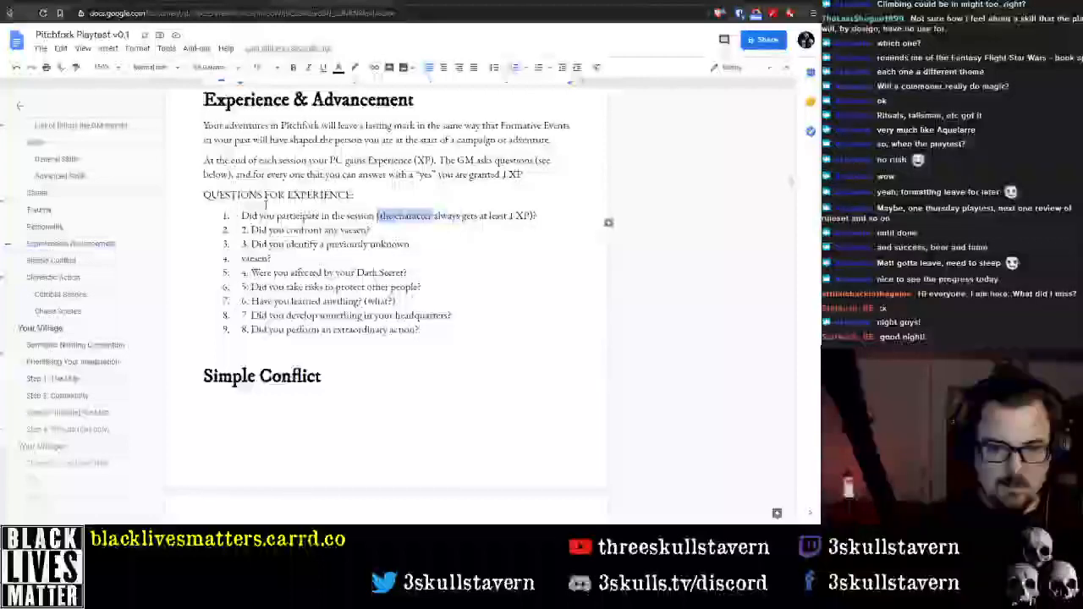
key(Left)
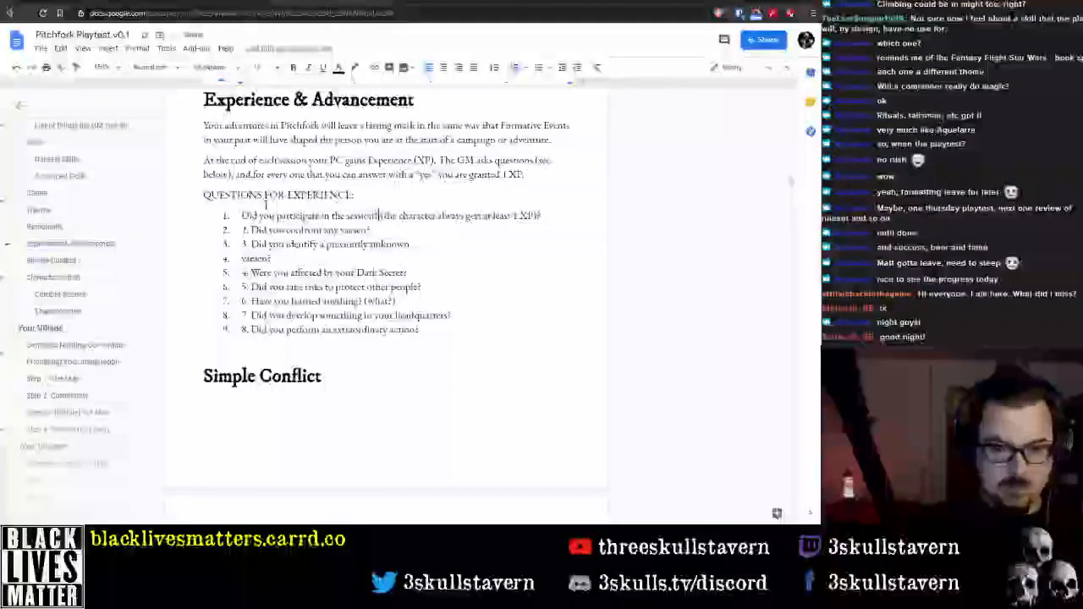
Replace the parenthetical remark in the first question with "You get 1 XP just for being there."
key(ctrl+shift+Right)
key(ctrl+shift+Right)
key(shift+End)
key(BackSpace)
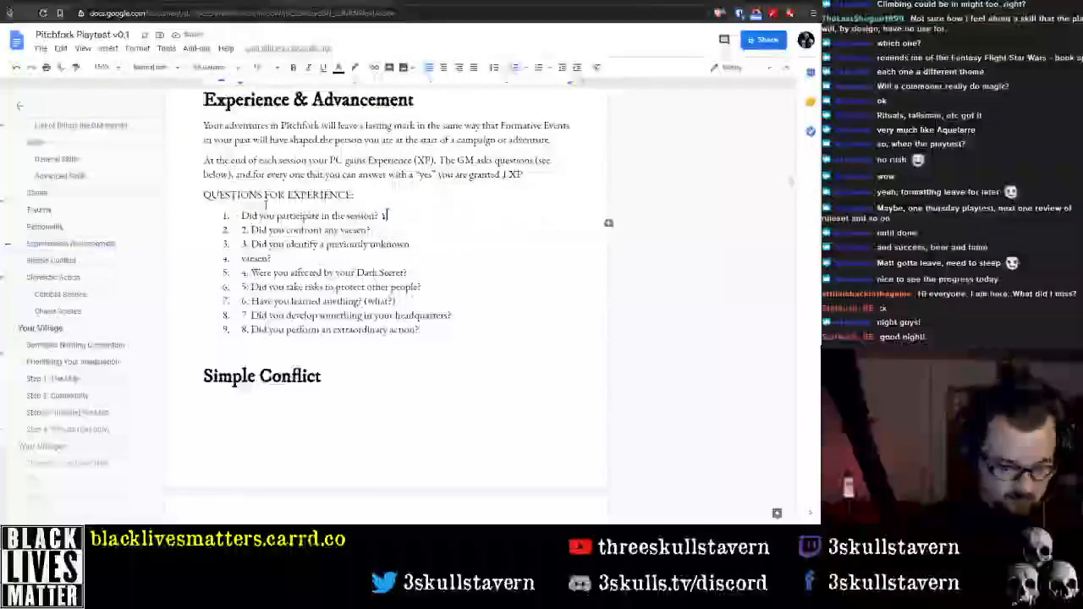
text(You are)
key(BackSpace)
key(BackSpace)
key(BackSpace)
text(get )
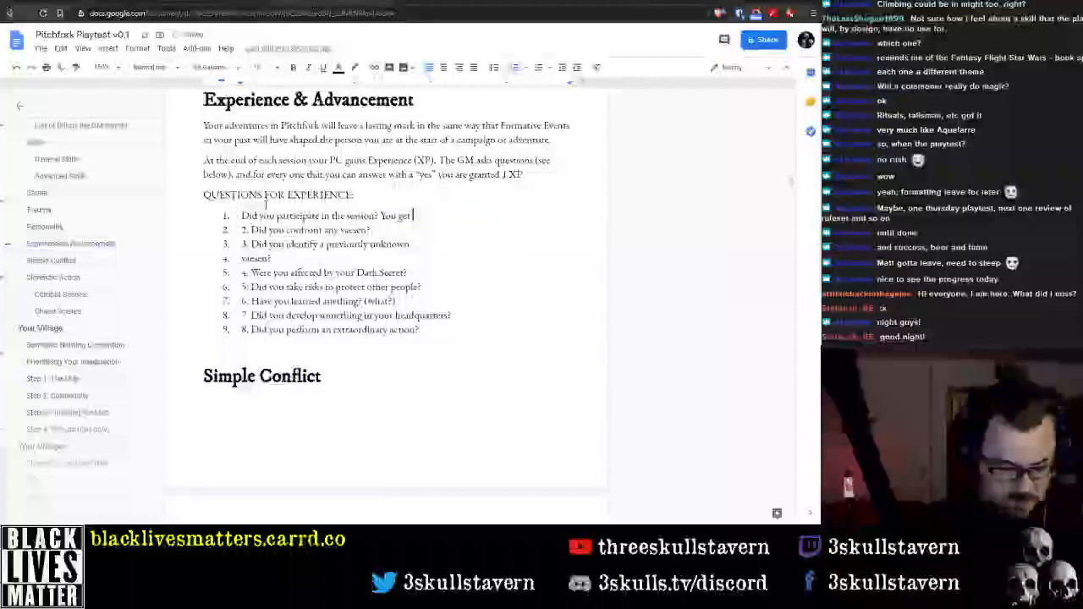
text(1 XP )
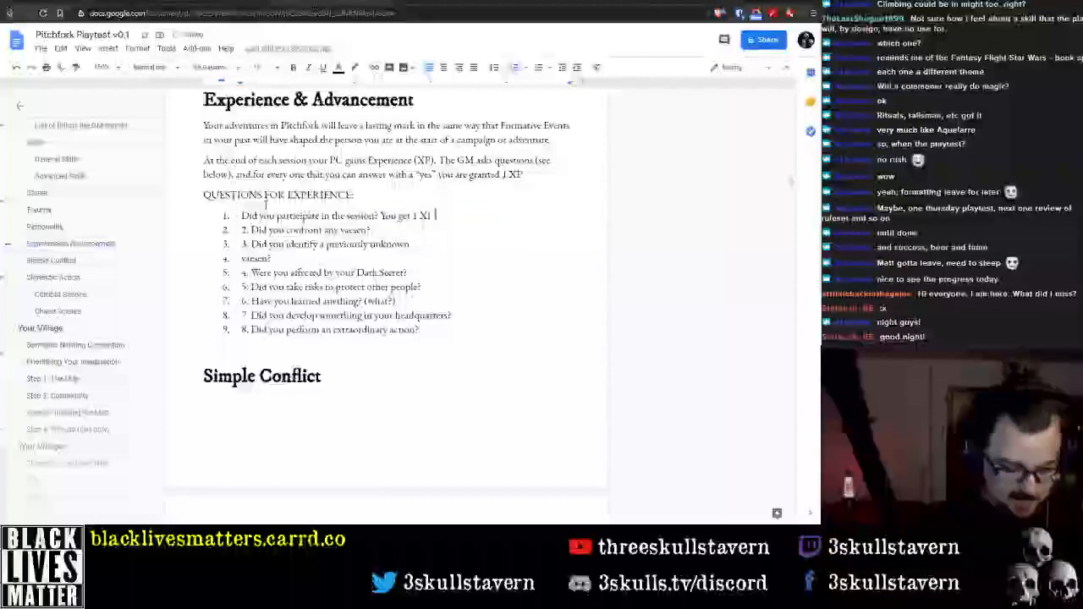
text(just for se)
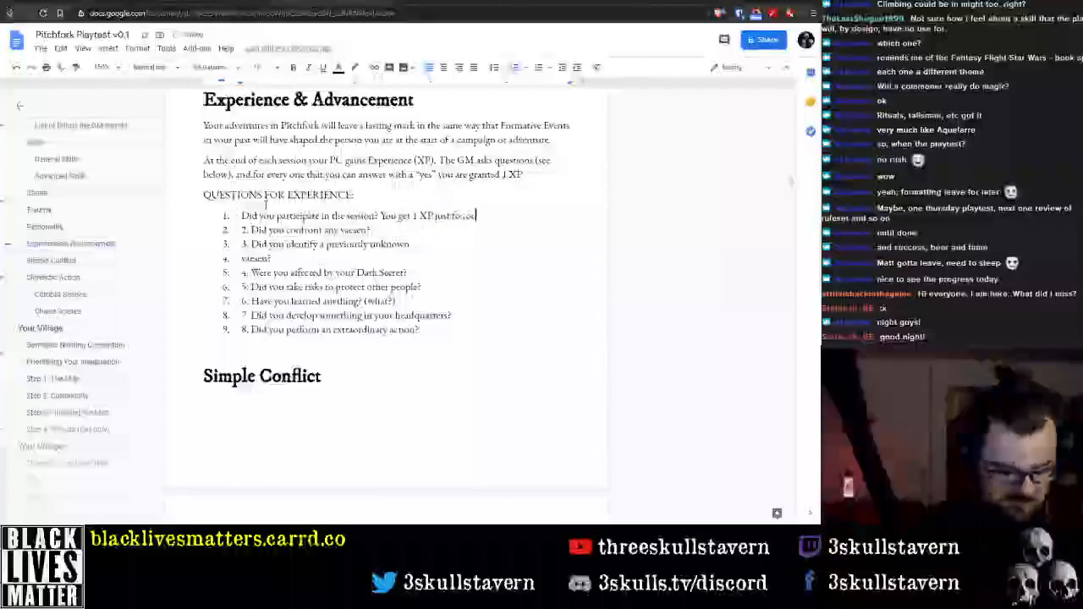
text(ing there.)
Remove the redundant manually written "2." from the second question
key(Down)
key(Home)
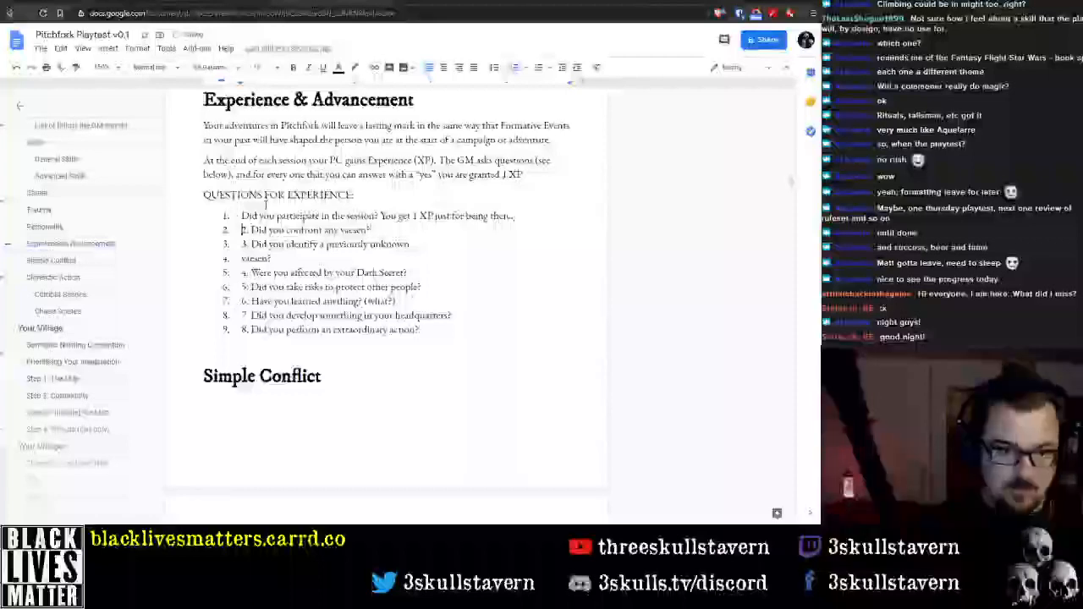
key(Delete)
key(Delete)
key(Delete)
key(shift+End)
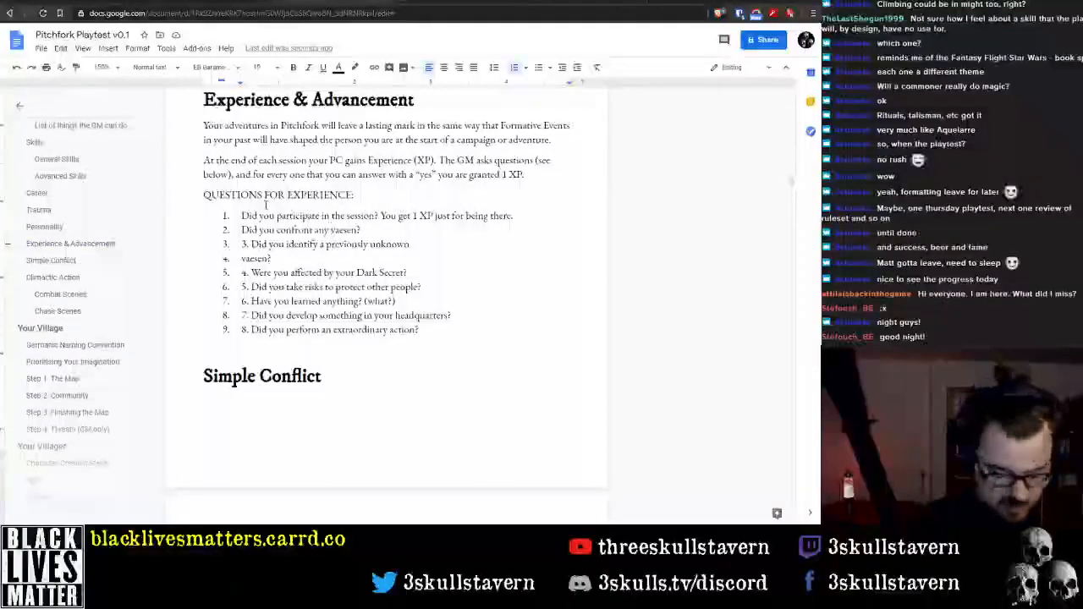
Replace "confront any vaesen" in the second question with "face any overwhelming obstacle"
key(Home)
key(ctrl+Right)
key(ctrl+Right)
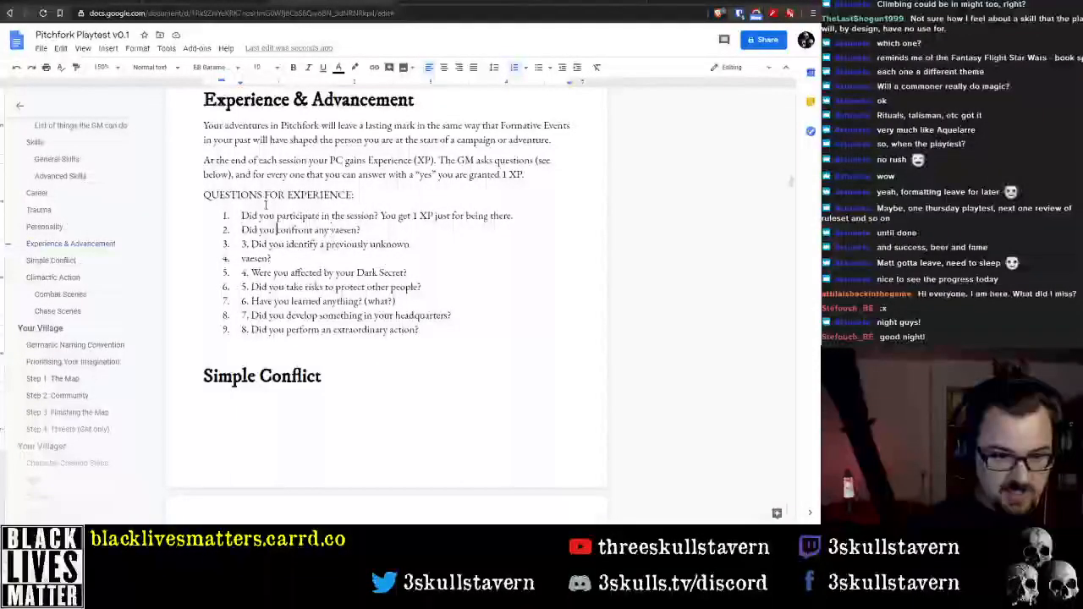
key(ctrl+shift+Right)
key(ctrl+shift+Right)
key(ctrl+shift+Right)
key(ctrl+shift+Right)
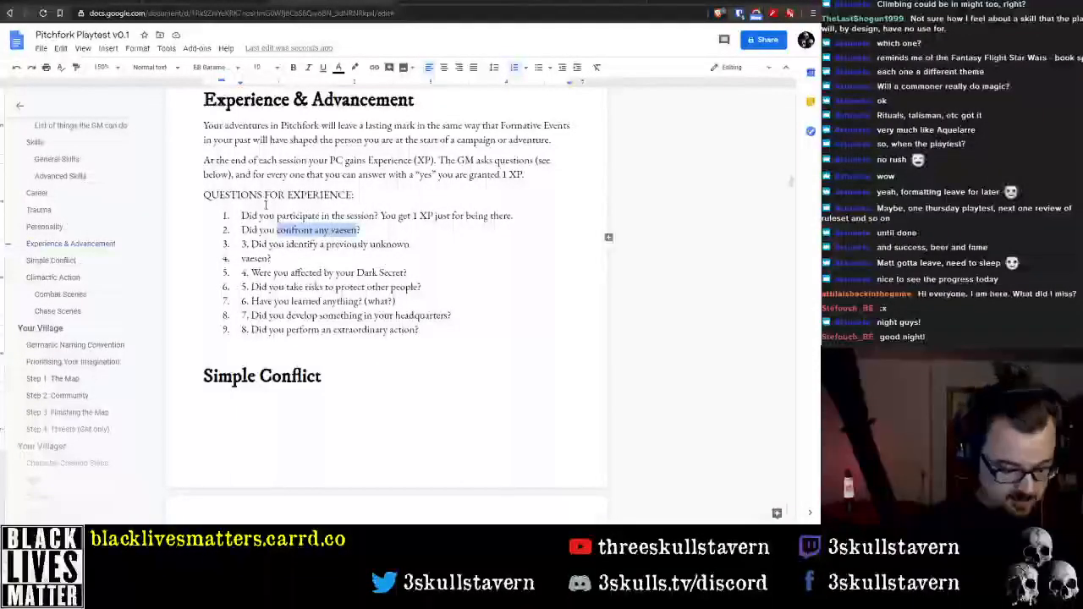
text(face any )
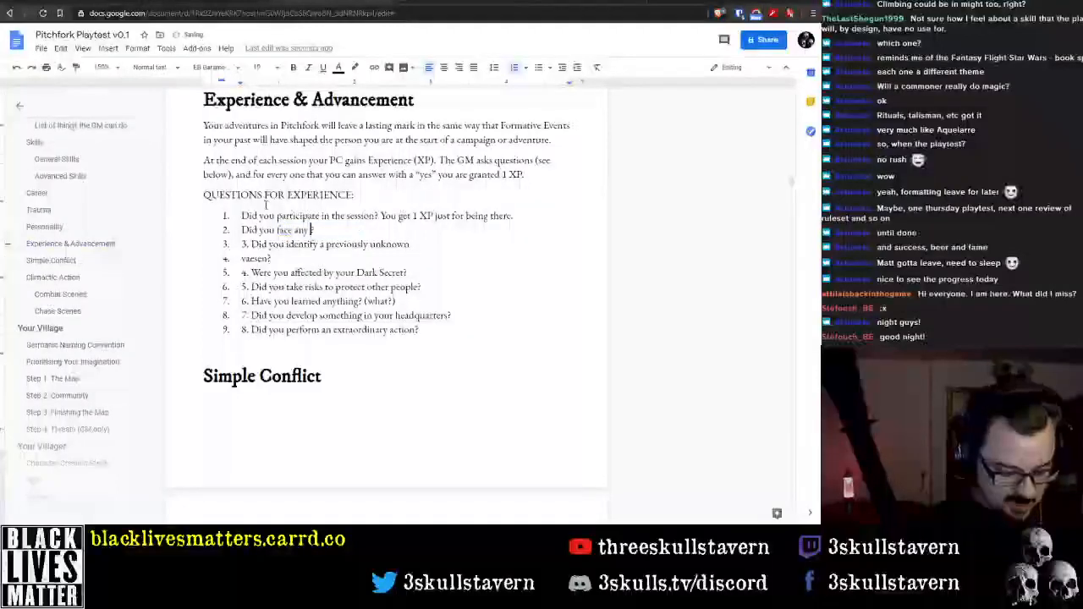
text(overwhelmi)
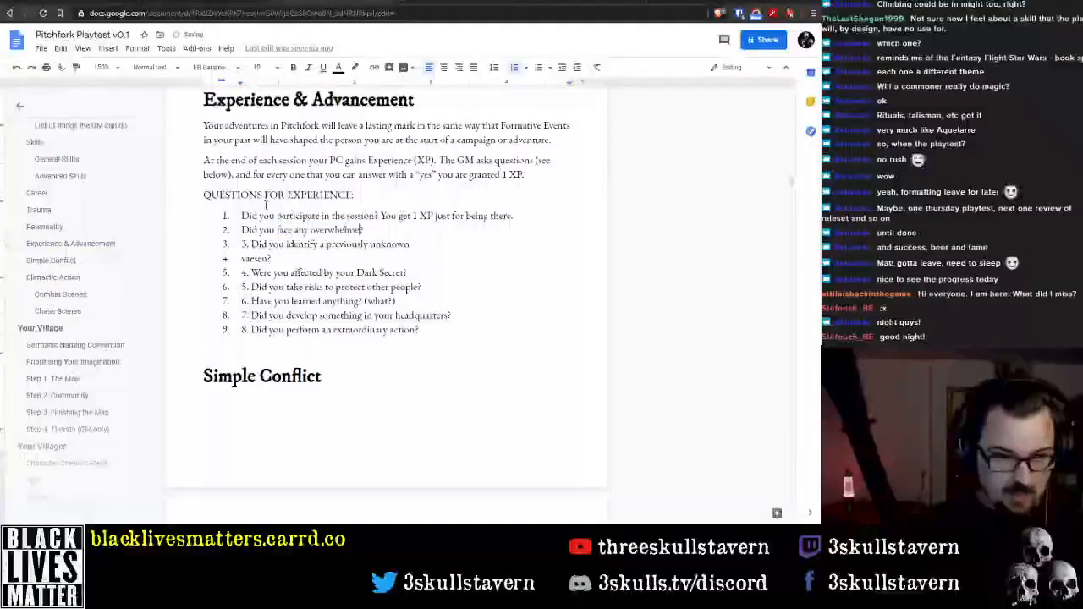
text(ng obsta)
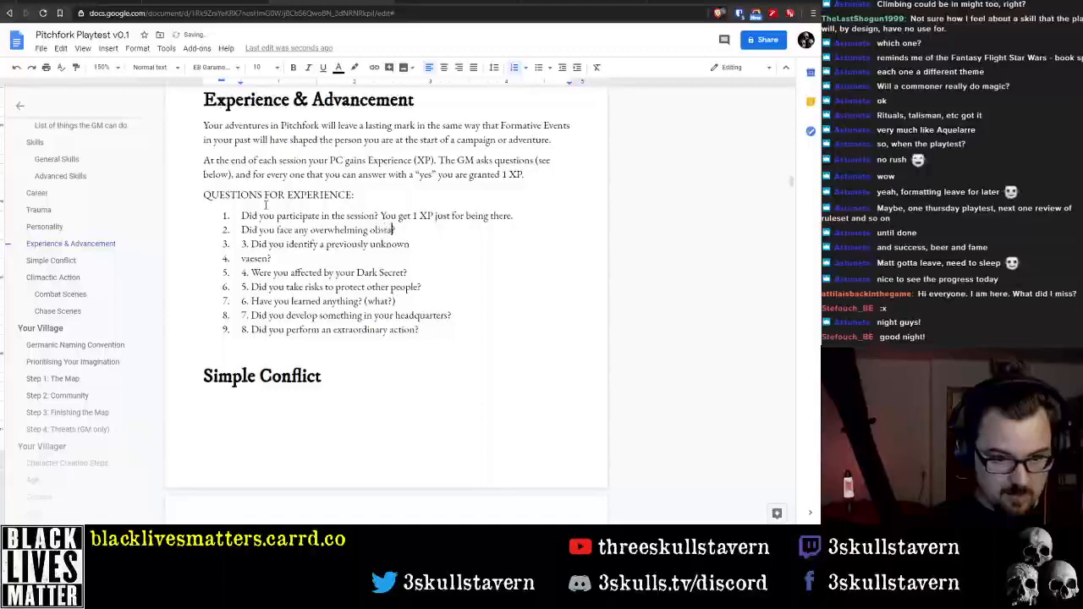
text(cle?)
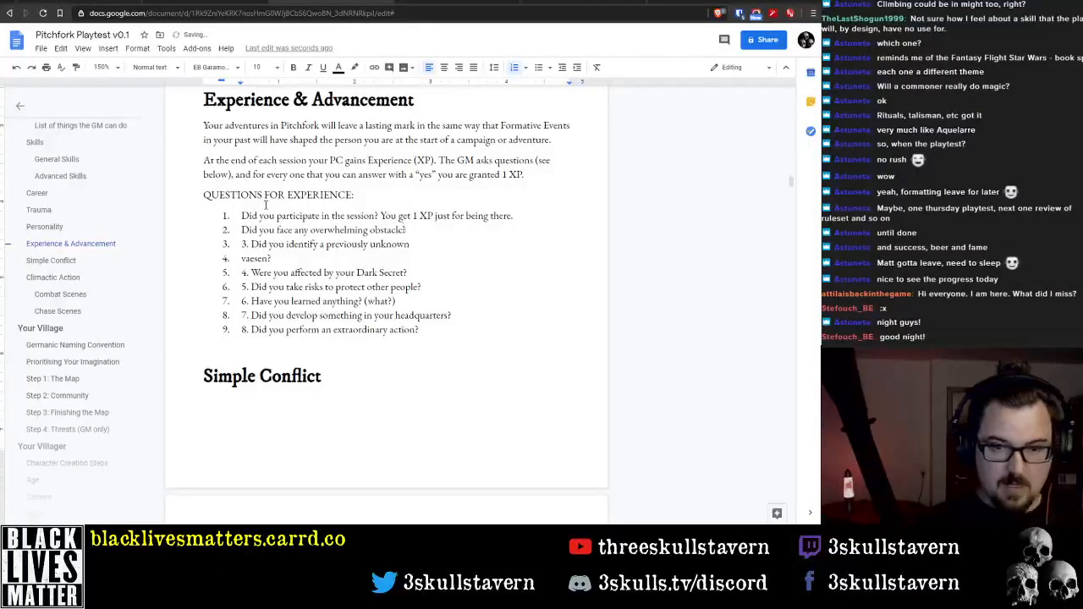
Review the experience point house rules in the 3ST Forbidden Lands - Master Sheets spreadsheet and return to the Pitchfork Playtest document
click(206, 3)
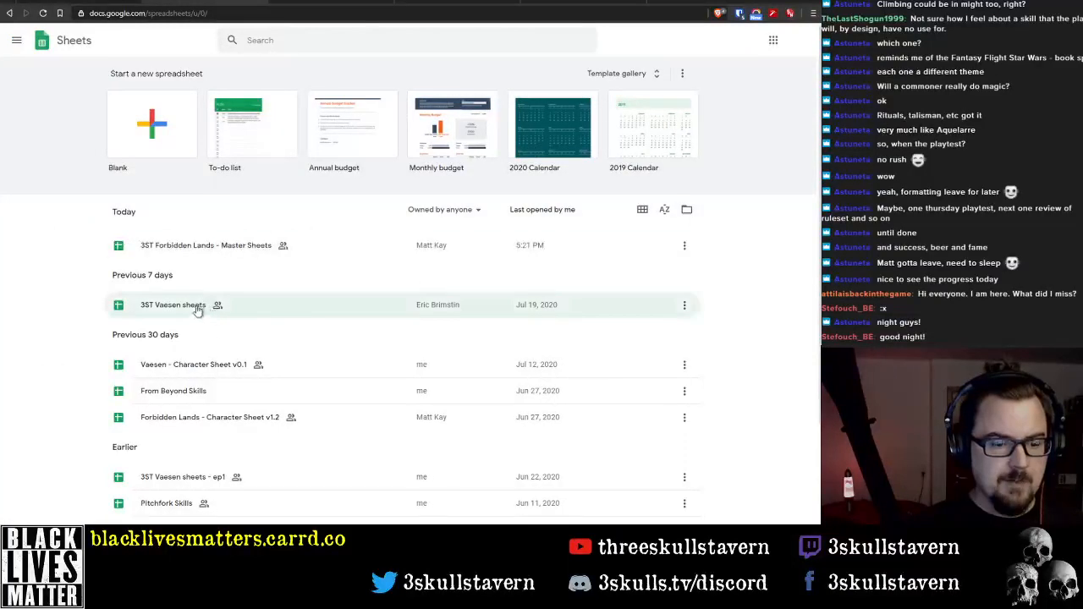
click(212, 254)
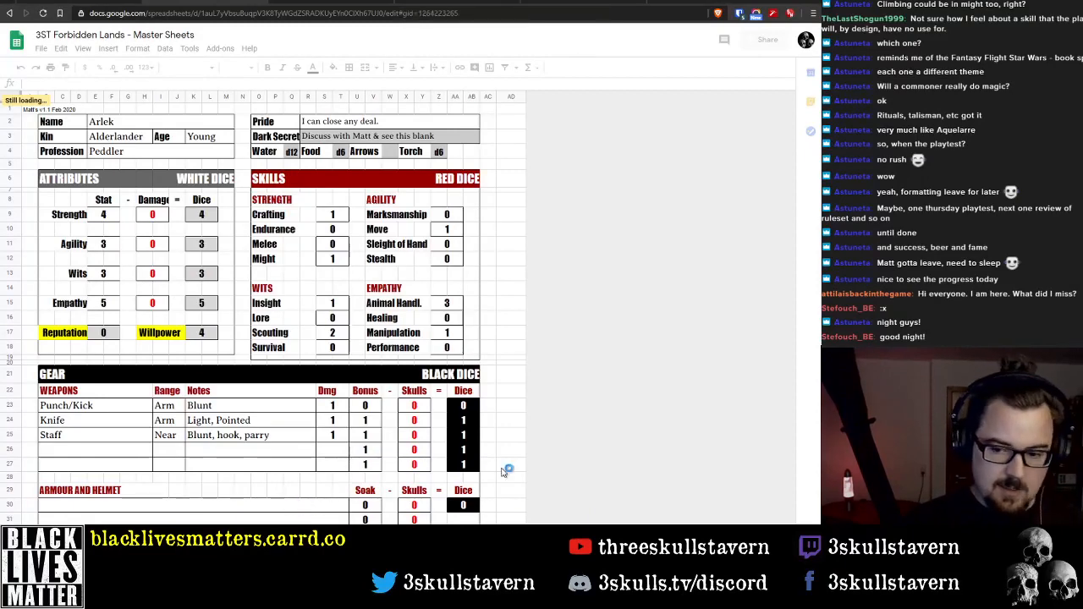
click(276, 517)
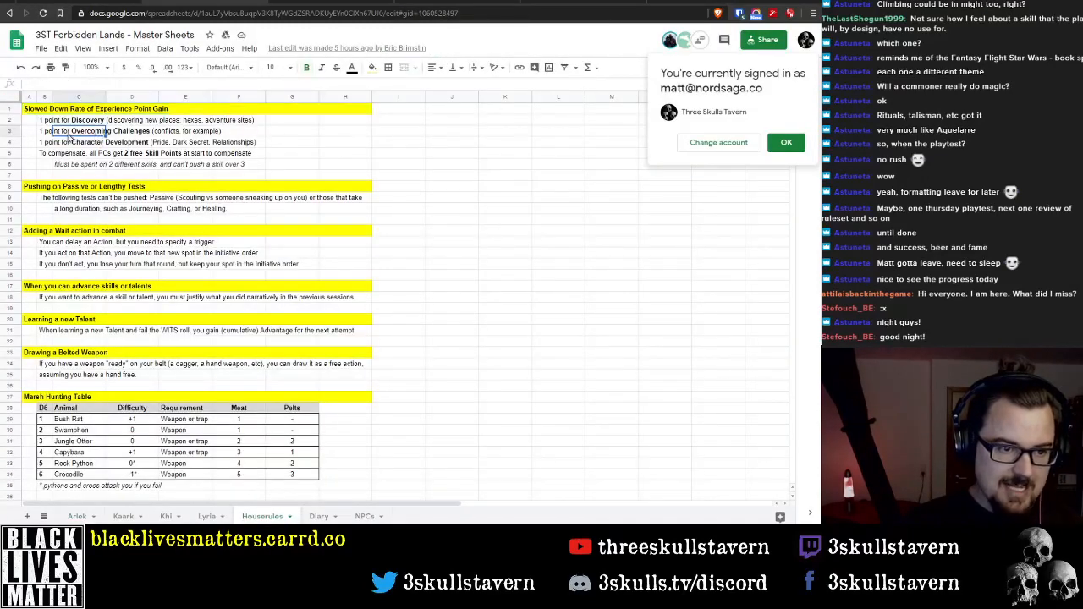
click(50, 132)
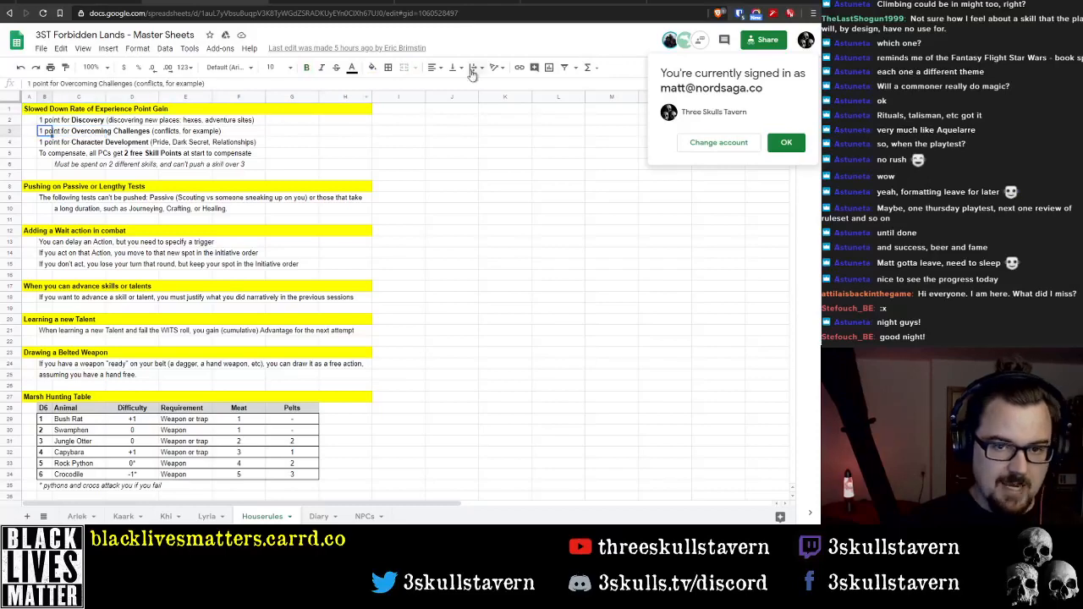
click(455, 2)
click(228, 2)
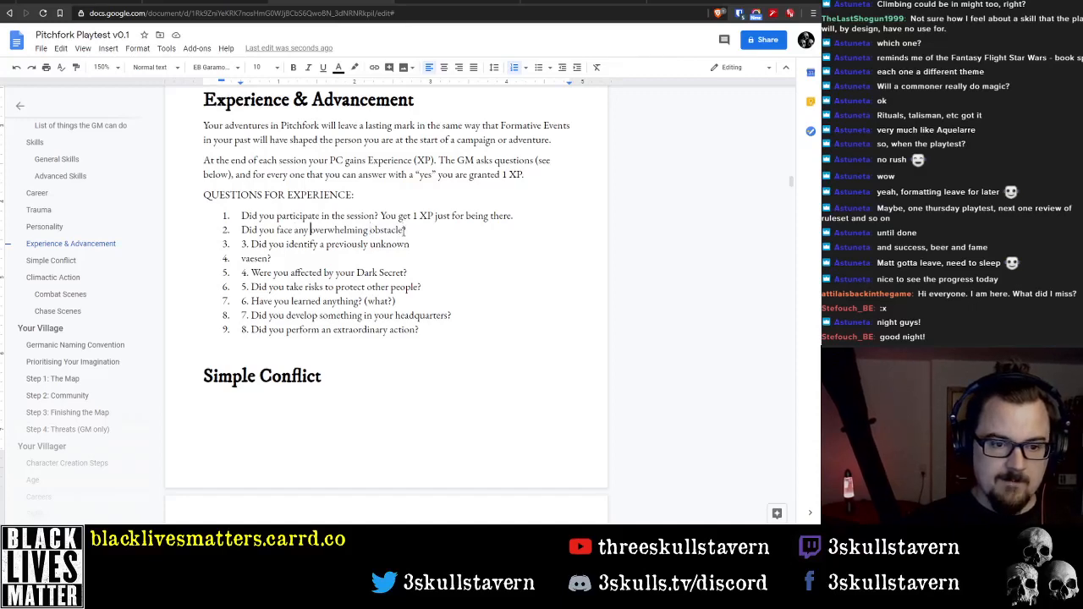
Replace "face any overwhelming obstacle" in the second question with "overcome a challenge"
key(ctrl+shift+Right)
key(ctrl+shift+Right)
key(ctrl+shift+Right)
key(ctrl+shift+Right)
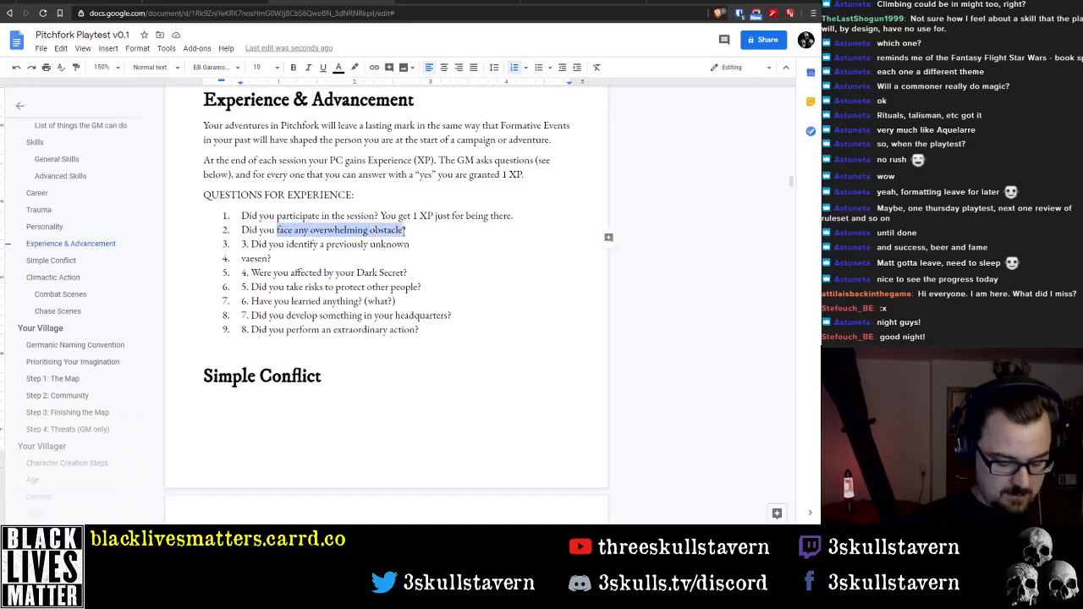
text(grow)
key(BackSpace)
key(BackSpace)
key(BackSpace)
key(BackSpace)
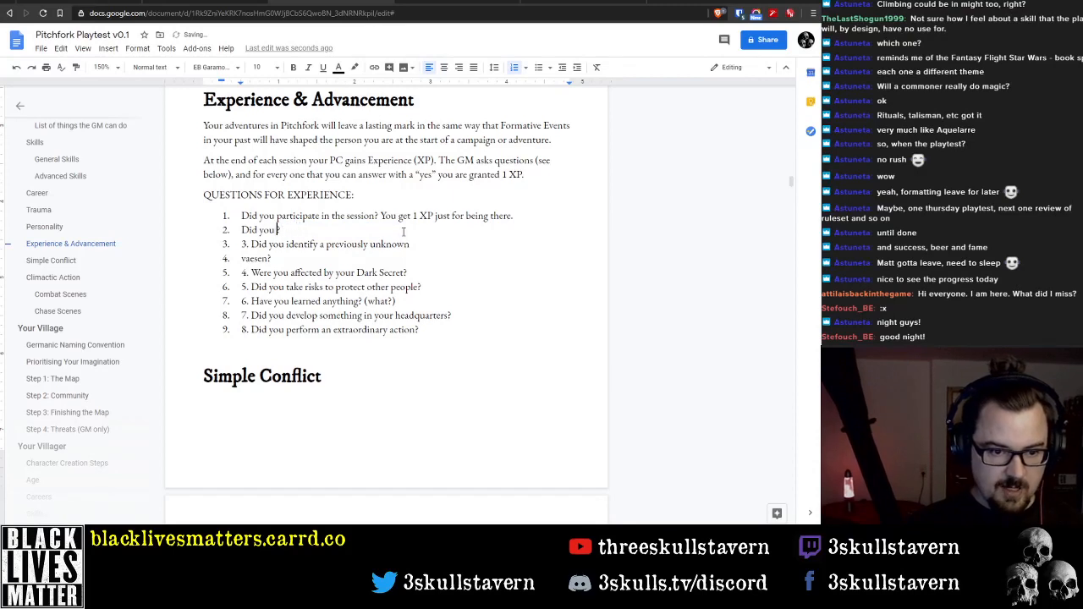
text(o)
text(vercome)
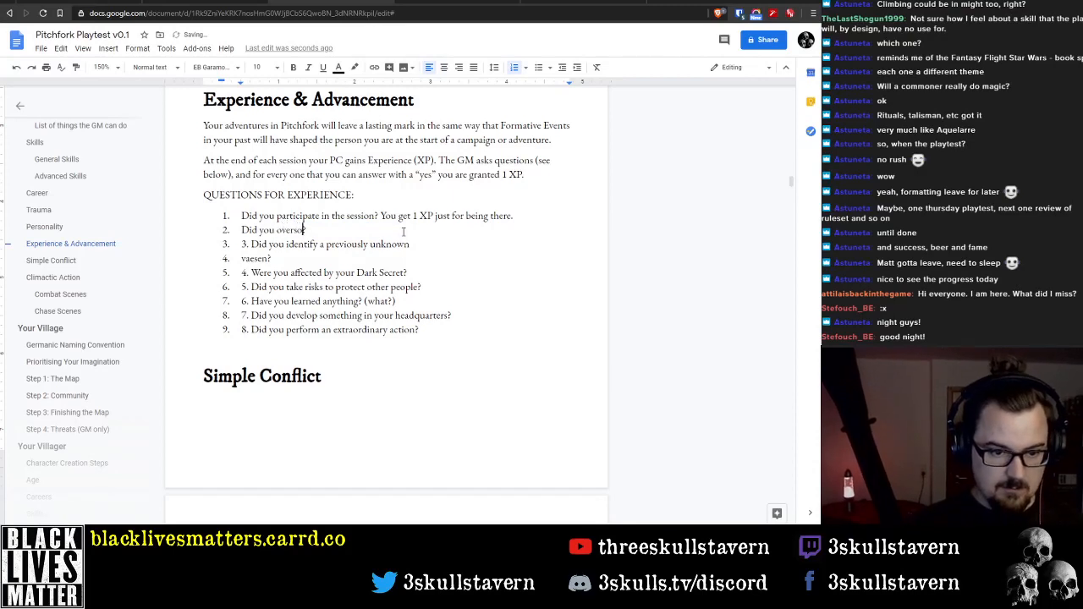
text( a challenge?)
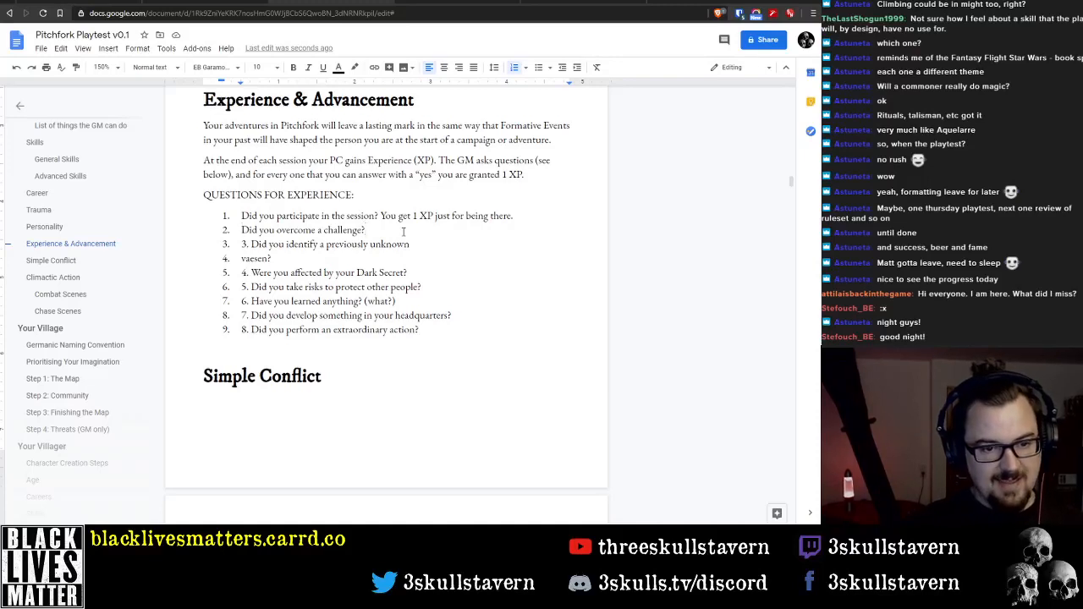
Reword the ending of the second question to "face and overcome a challenge?"
key(ctrl+shift+Left)
key(ctrl+shift+Left)
key(ctrl+shift+Left)
key(ctrl+shift+Left)
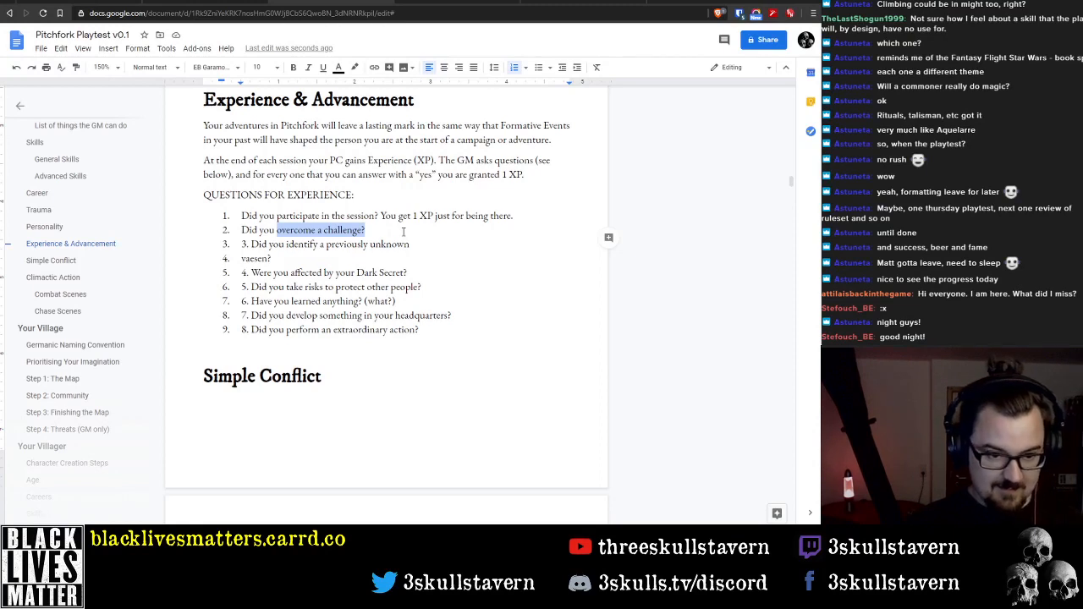
text(face and)
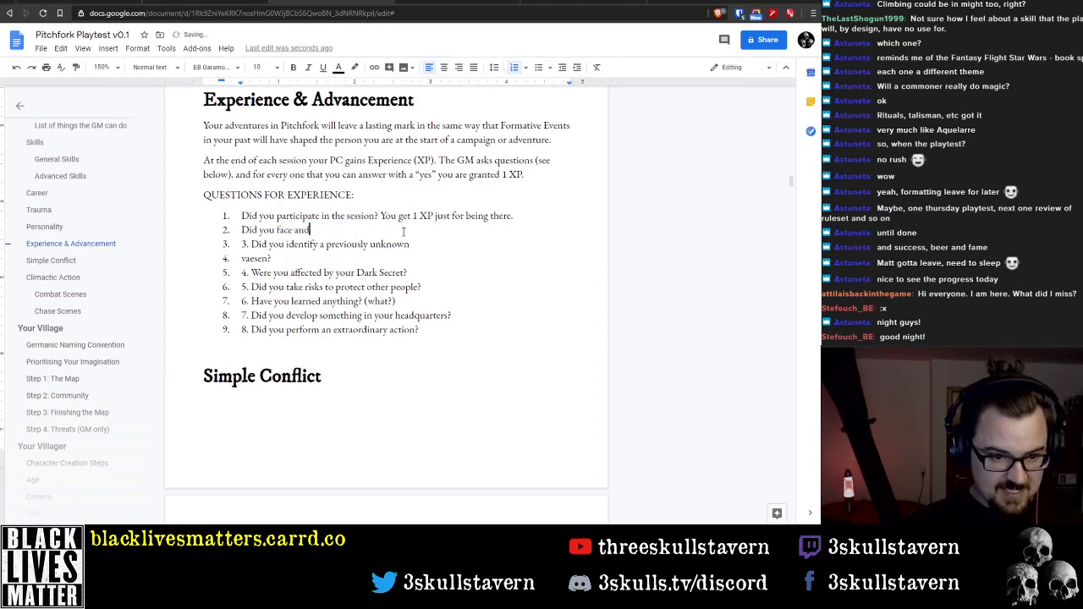
text( overcome a cha)
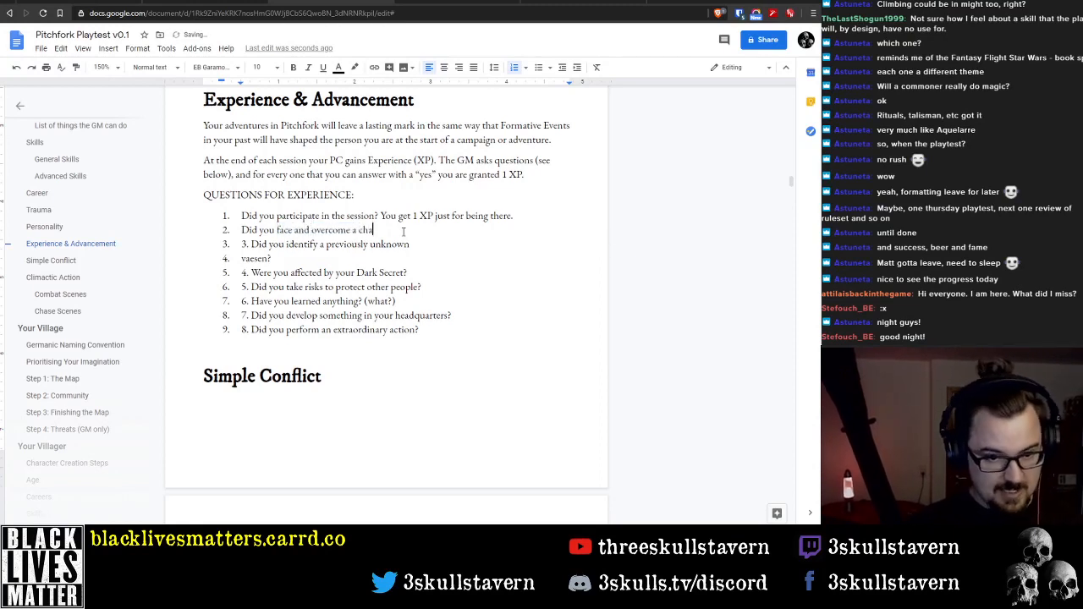
text(llenge?)
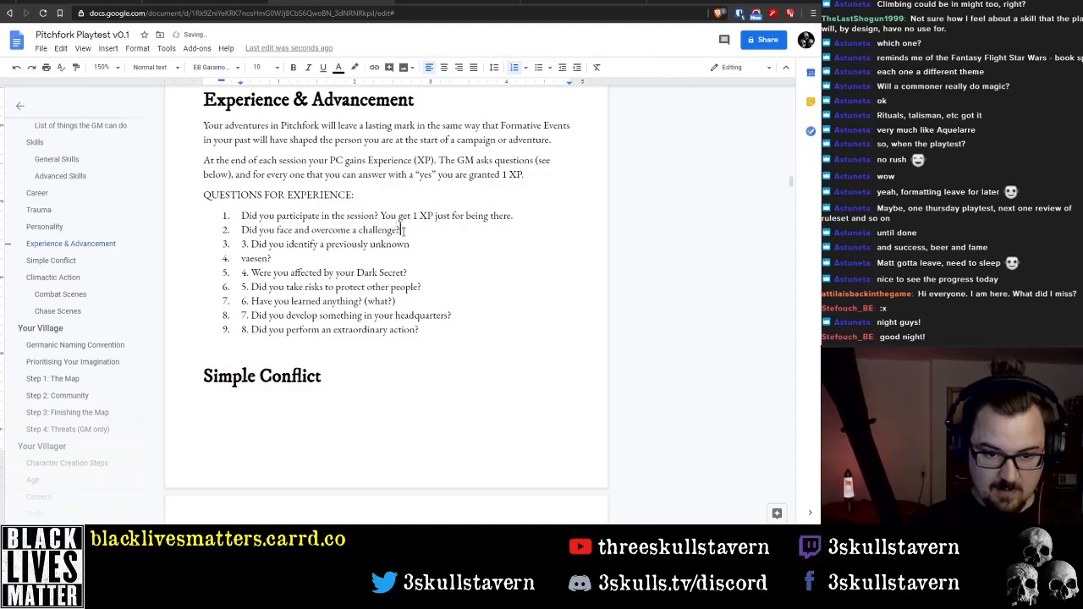
Clear the third question about identifying an unknown vaesen, and insert "significant" before "challenge" in the second question
key(Delete)
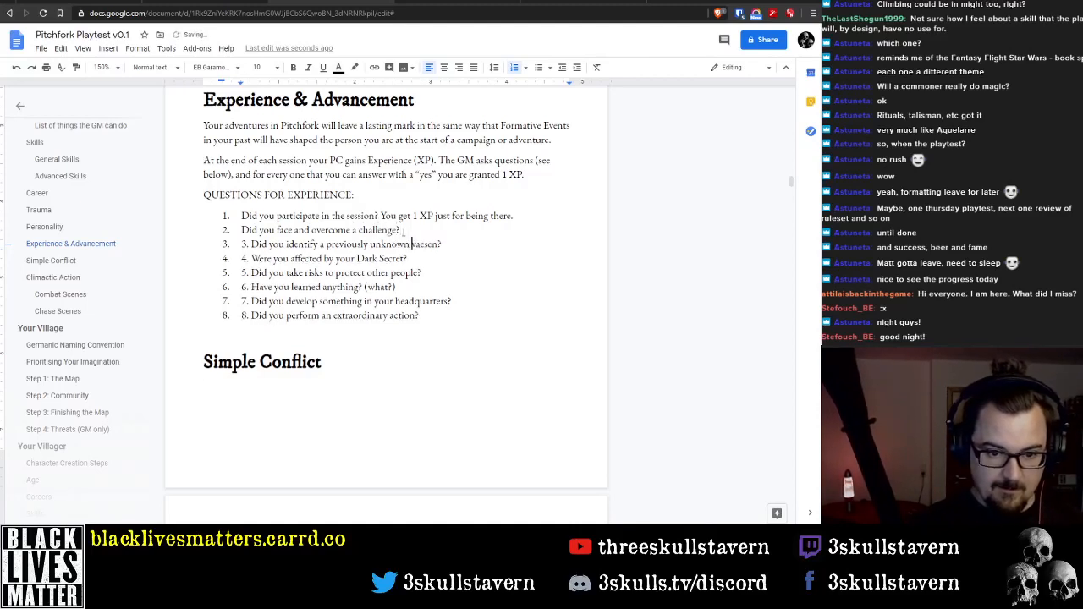
key(shift+End)
key(BackSpace)
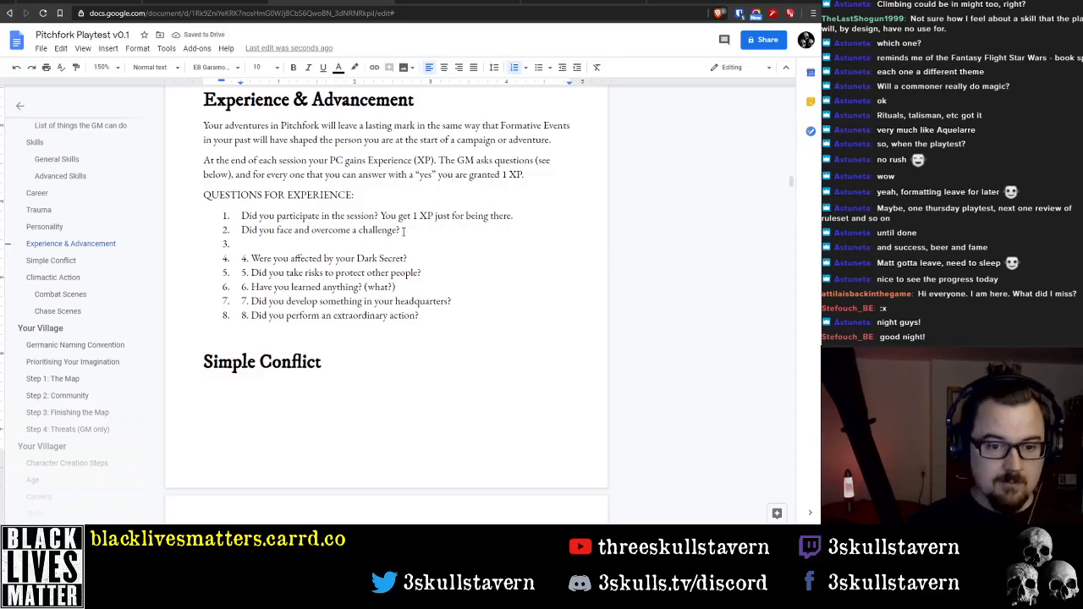
key(Up)
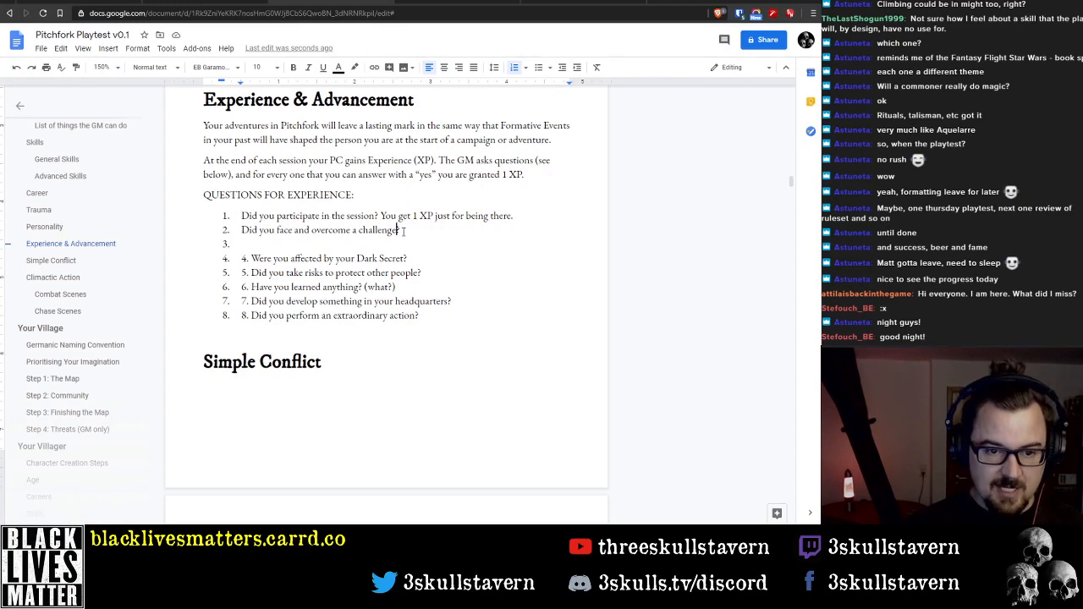
text(signifcant)
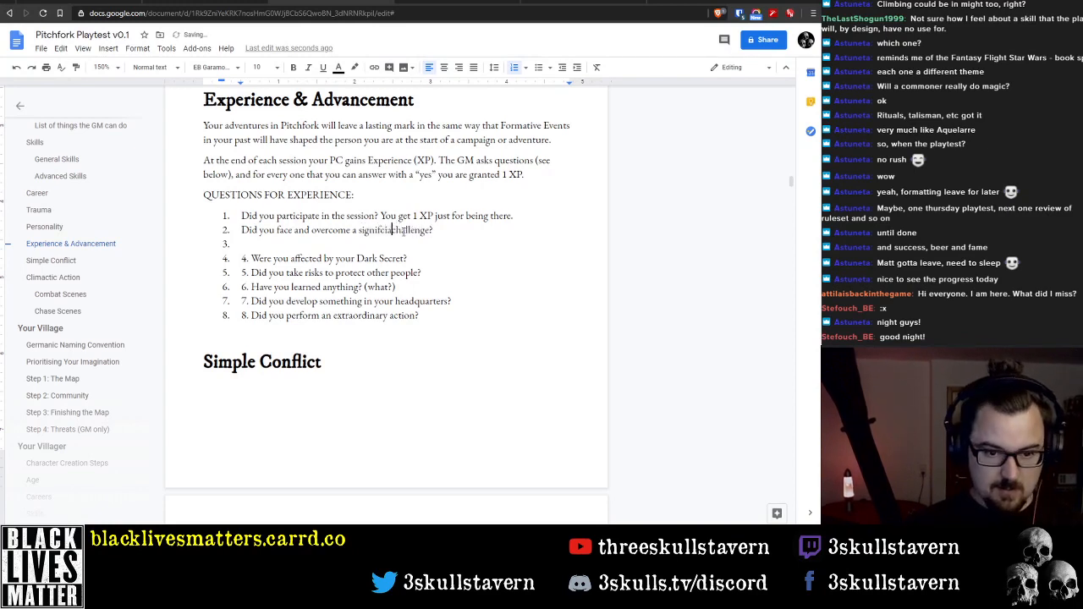
Remove the empty third list item and the redundant manually written "4." from the Dark Secret question
key(Down)
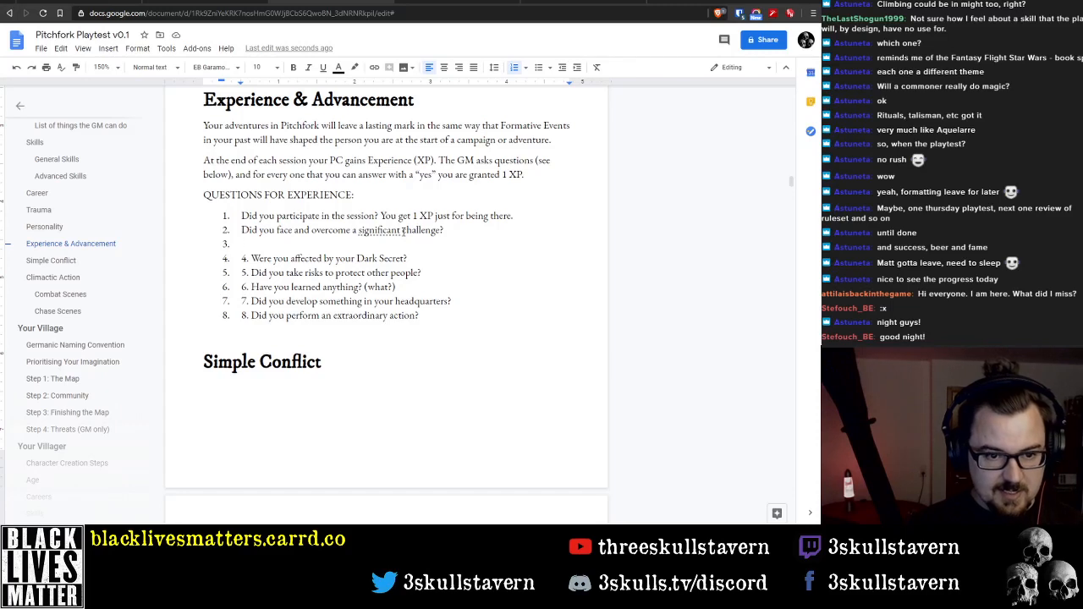
key(Delete)
key(Delete)
key(Delete)
key(Delete)
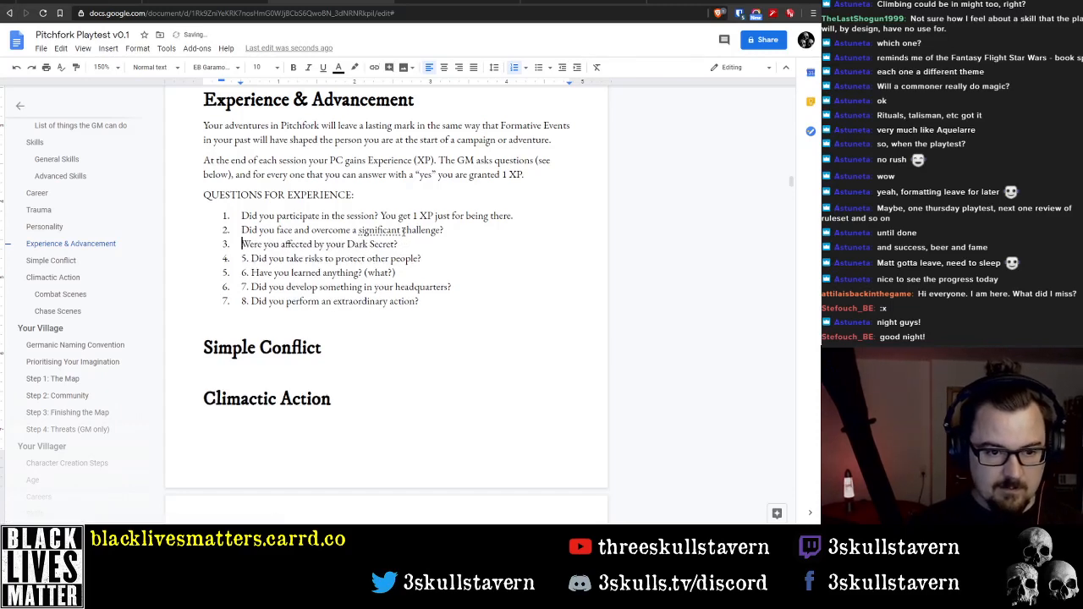
Replace the entire Dark Secret question with a new question beginning "Did you"
key(ctrl+Right)
key(ctrl+Right)
key(ctrl+Right)
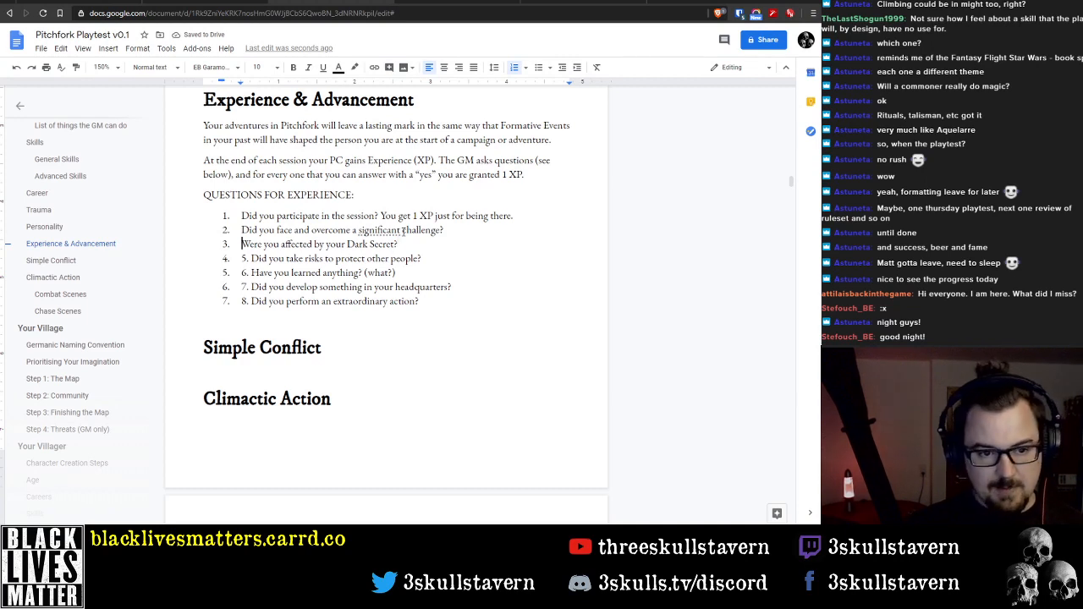
key(ctrl+shift+Right)
key(ctrl+shift+Right)
key(ctrl+shift+Left)
key(ctrl+shift+Right)
key(ctrl+shift+Right)
key(ctrl+shift+Right)
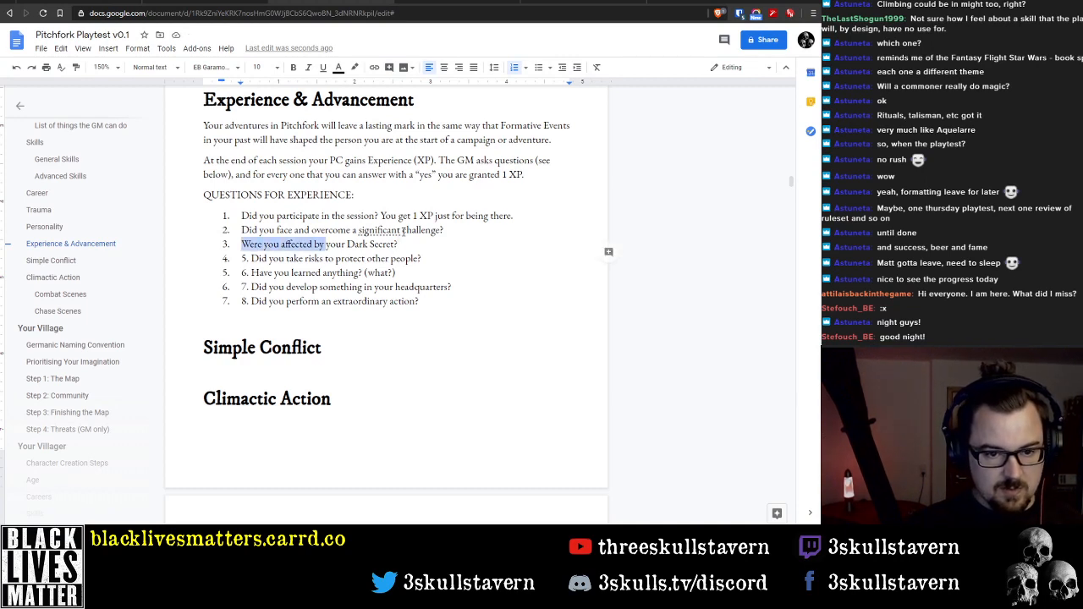
key(shift+End)
key(BackSpace)
text(Did you)
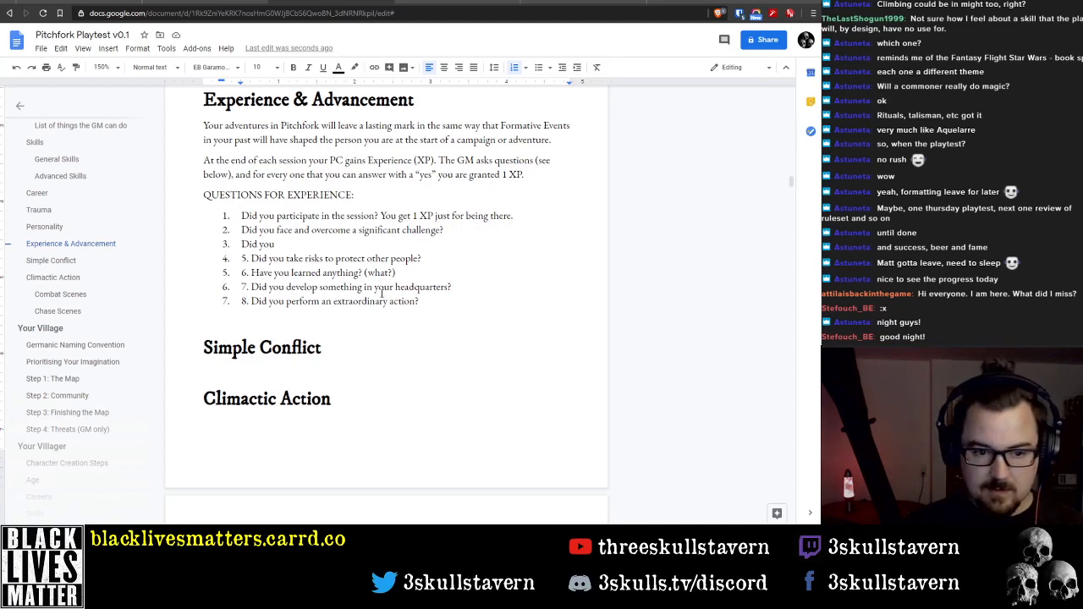
Continue the third question with "put yourself or"
text(put yourself o)
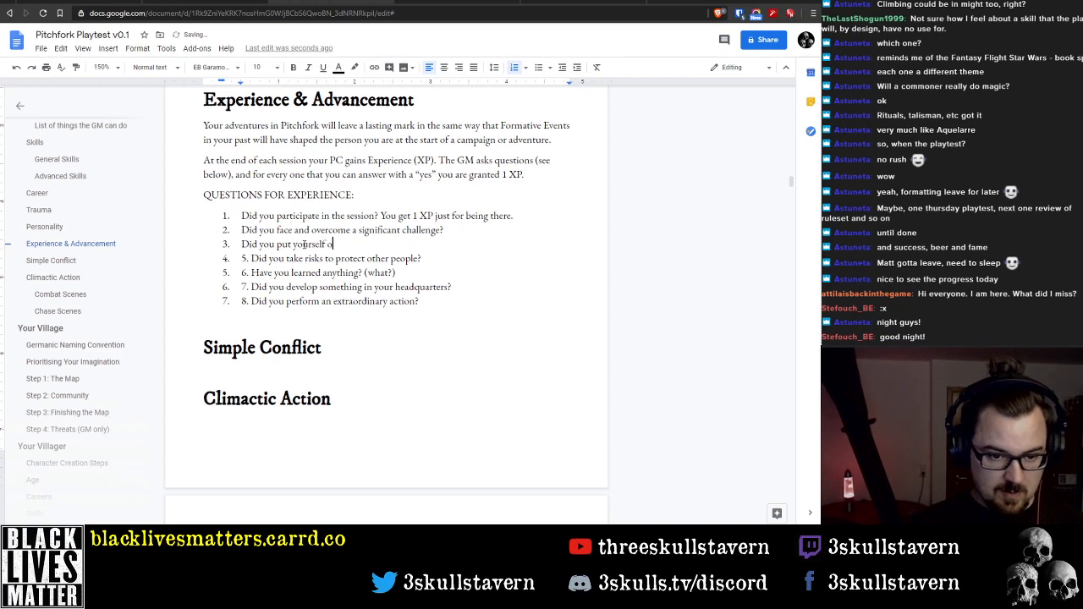
text(r the)
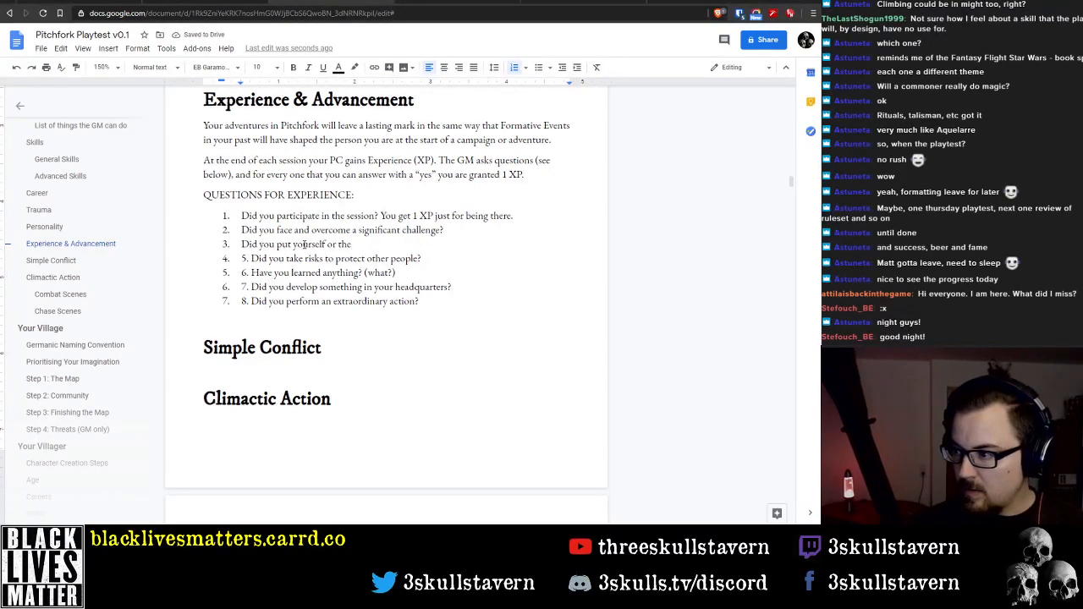
key(BackSpace)
key(BackSpace)
key(BackSpace)
text(your )
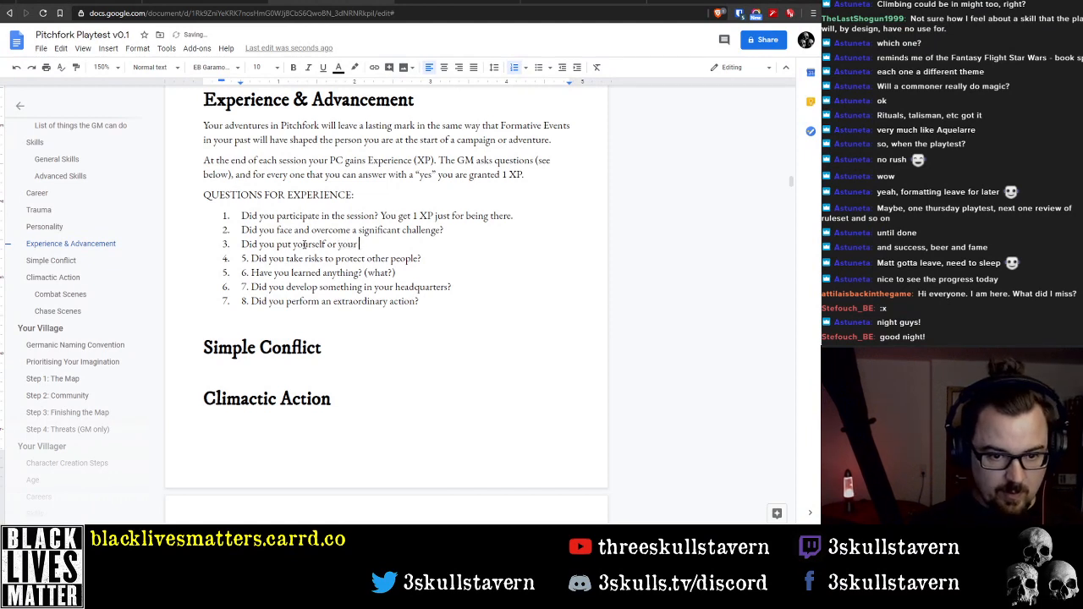
text(grou)
key(BackSpace)
key(BackSpace)
key(BackSpace)
key(BackSpace)
key(BackSpace)
key(BackSpace)
key(BackSpace)
key(BackSpace)
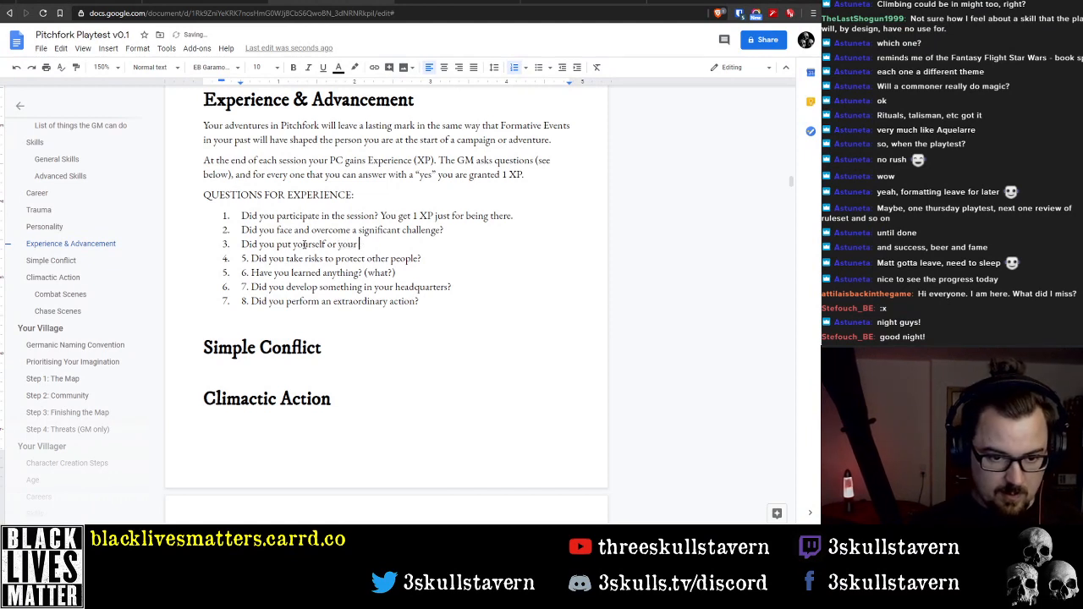
Complete the third question with "the other PCs at risk because of your Problem" before its question mark
text(the other PC)
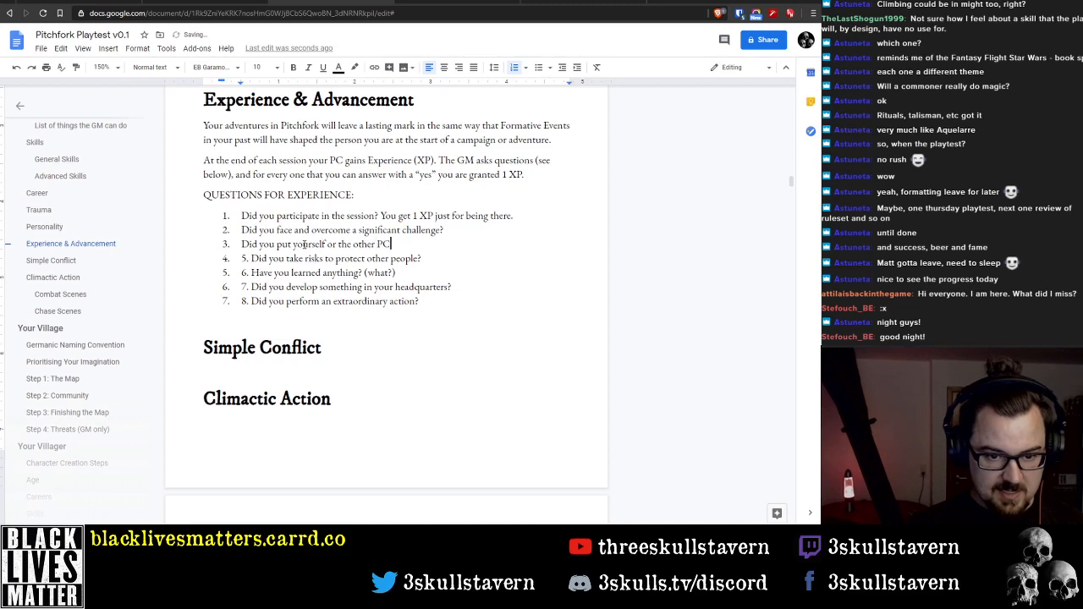
text(s at)
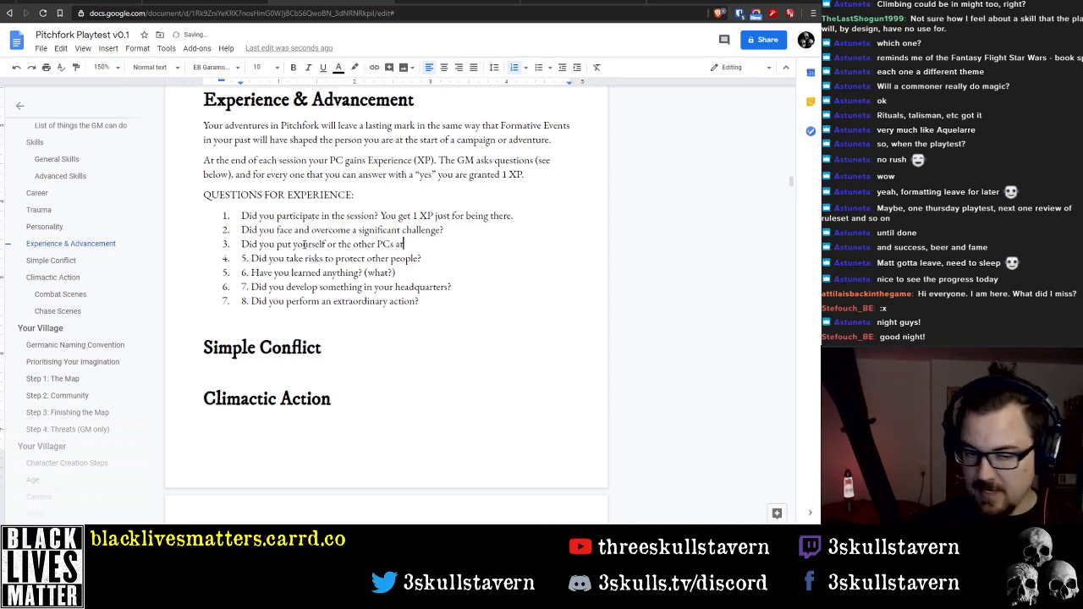
text( risk bec)
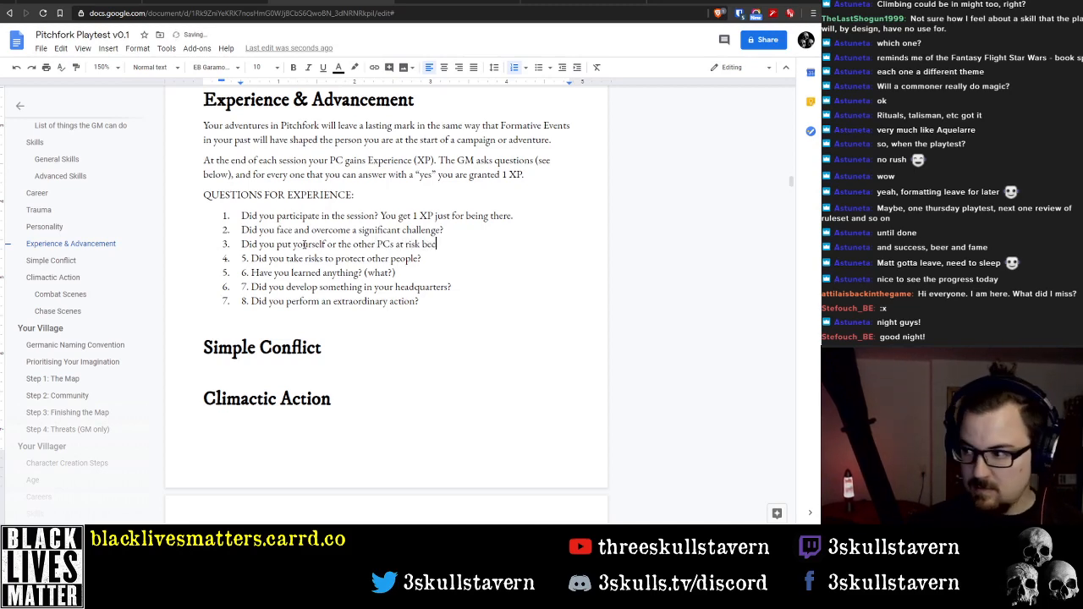
text(ause of your )
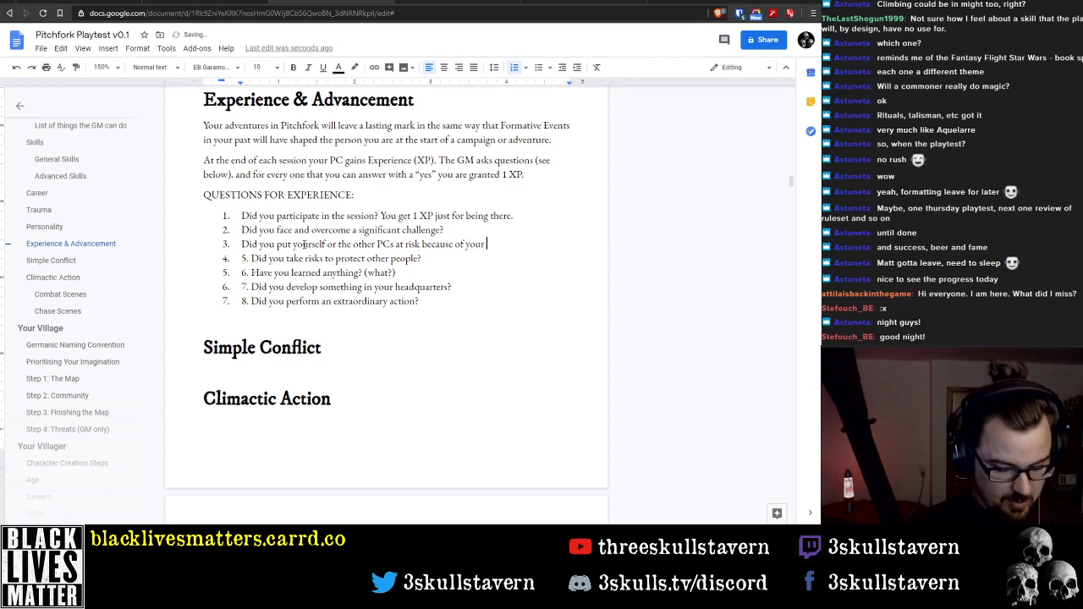
text(Problem?)
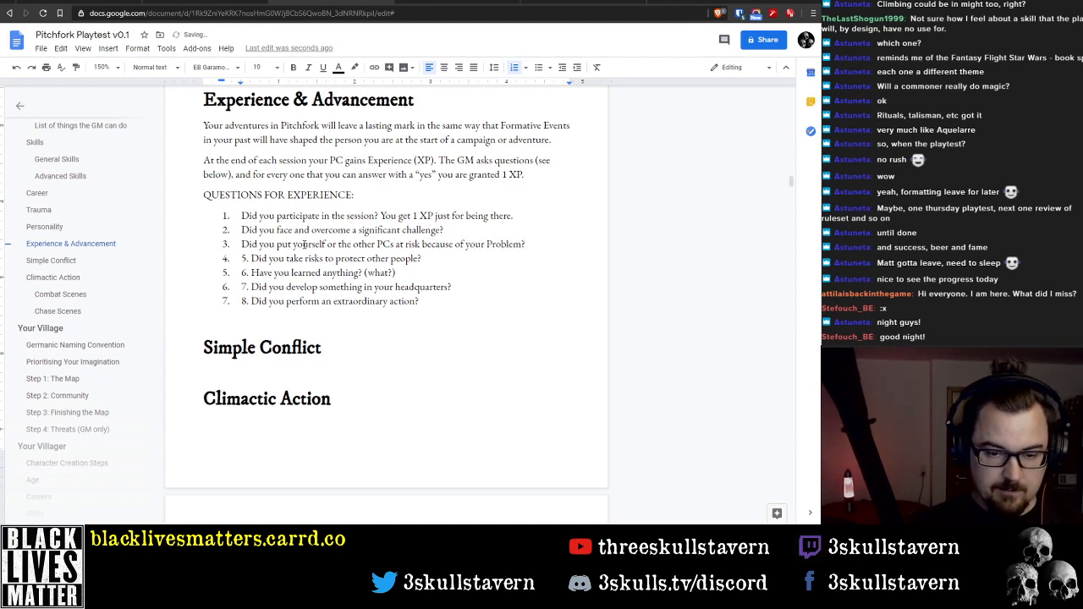
Remove the redundant manually written "5." from the fourth question
key(Down)
key(Home)
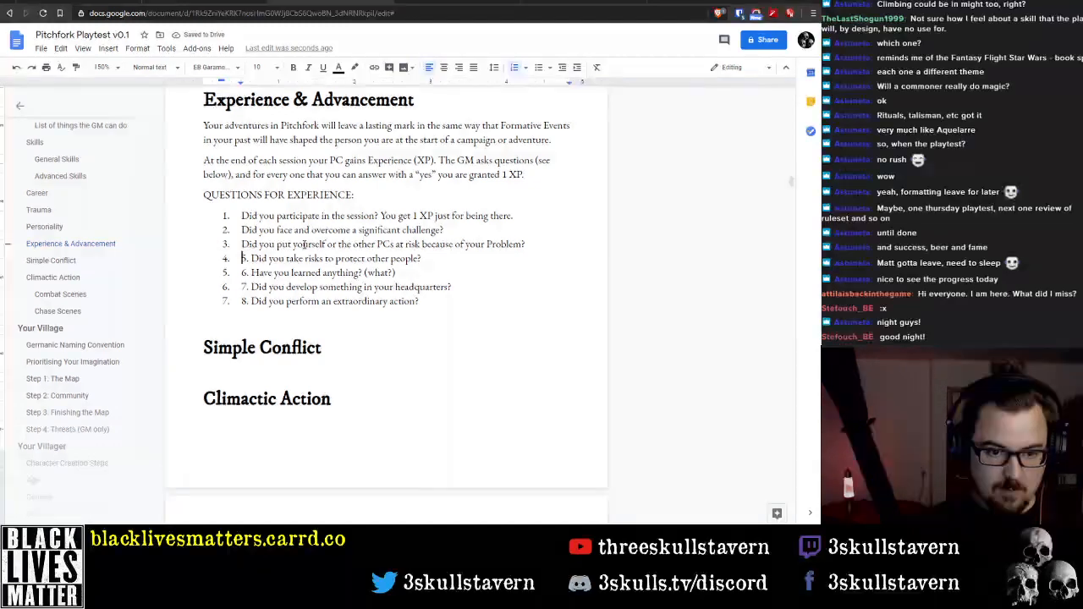
key(Delete)
key(Delete)
key(Delete)
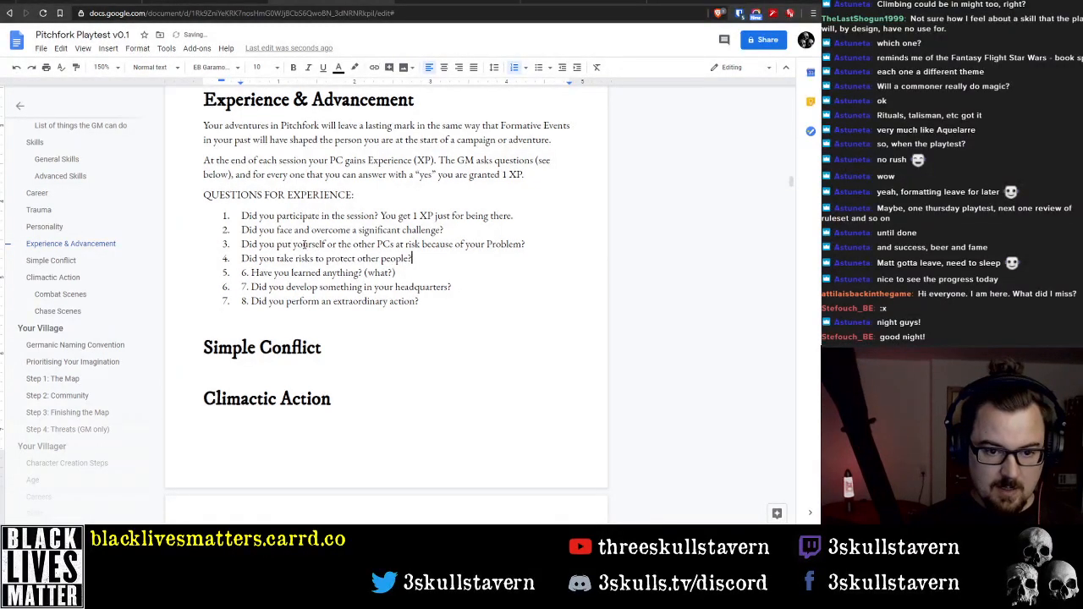
Change the end of the fourth question so it reads "Did you take risks to protect your Friend or the NPC you want to protect?"
key(ctrl+Left)
key(ctrl+Left)
key(ctrl+Left)
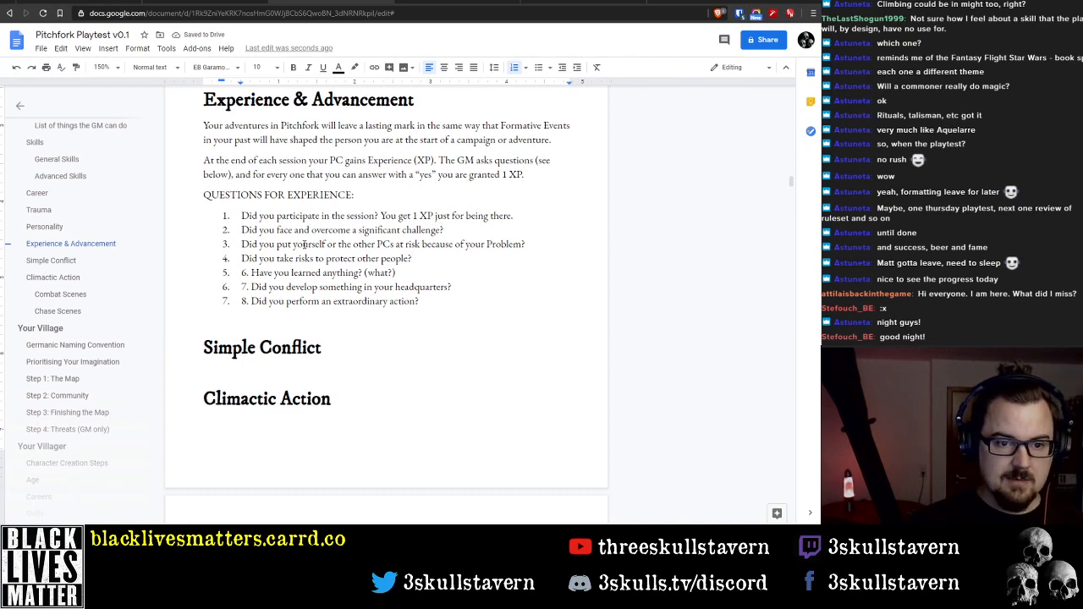
key(ctrl+shift+Right)
text(your F)
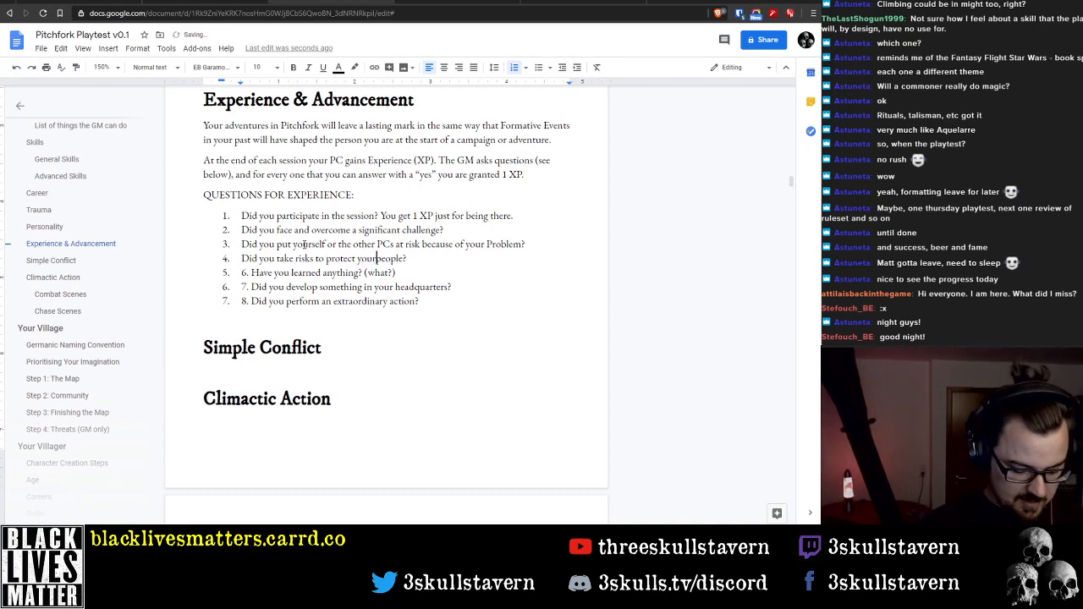
text(riend or the NPX)
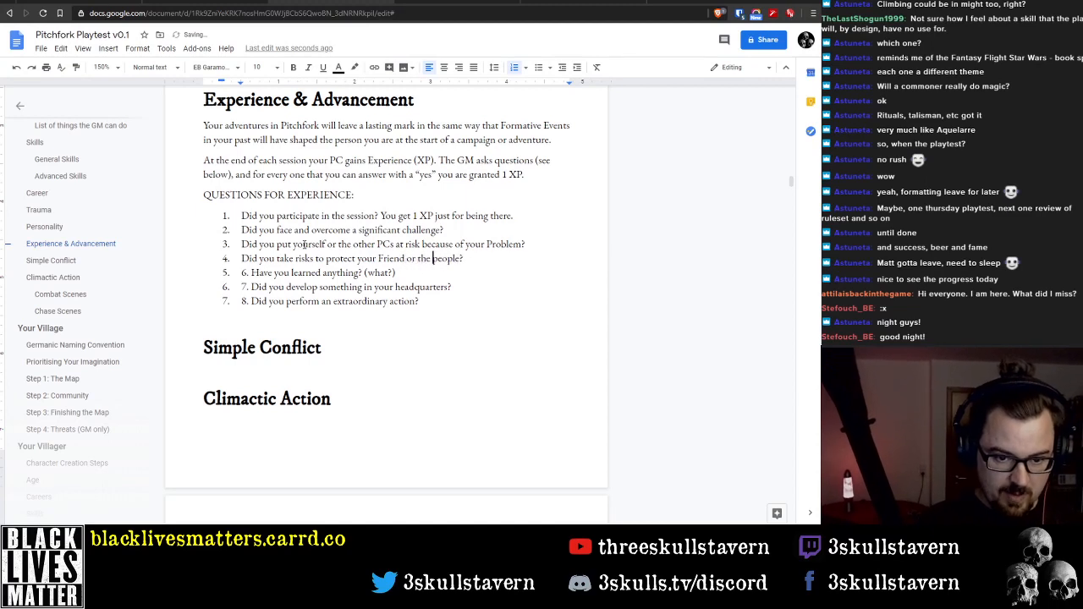
key(BackSpace)
text(C you)
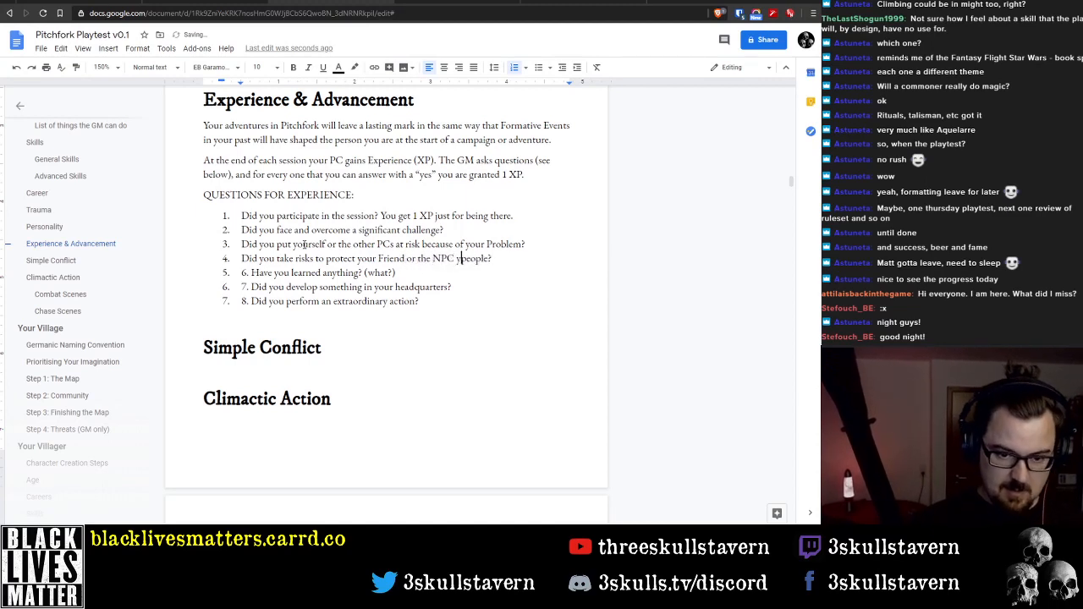
text( want to)
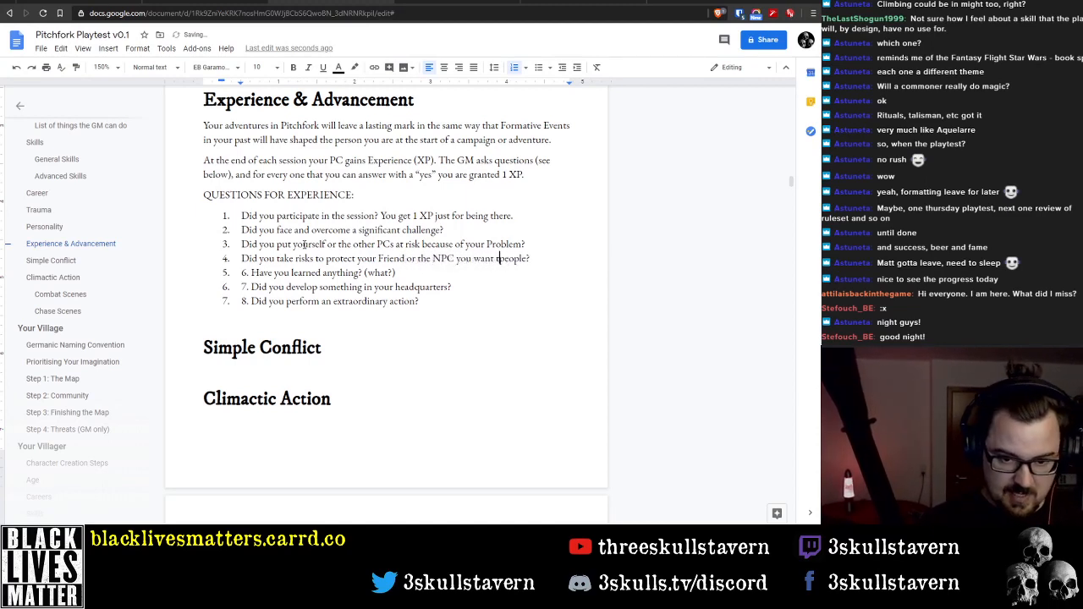
text( protect)
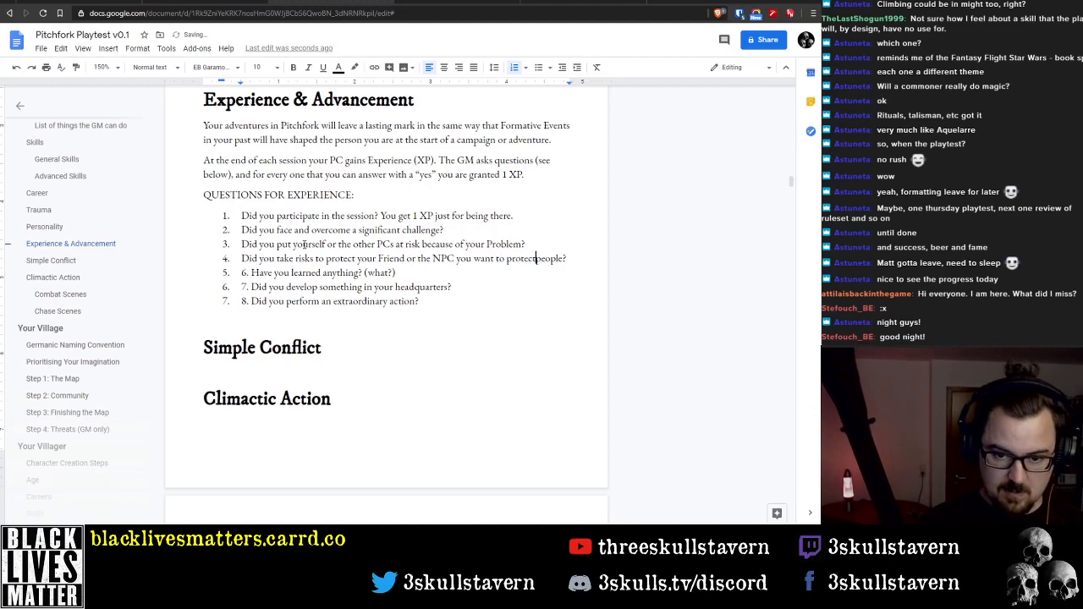
key(Delete)
key(Delete)
key(Delete)
key(Delete)
key(Delete)
key(Delete)
key(Delete)
key(Delete)
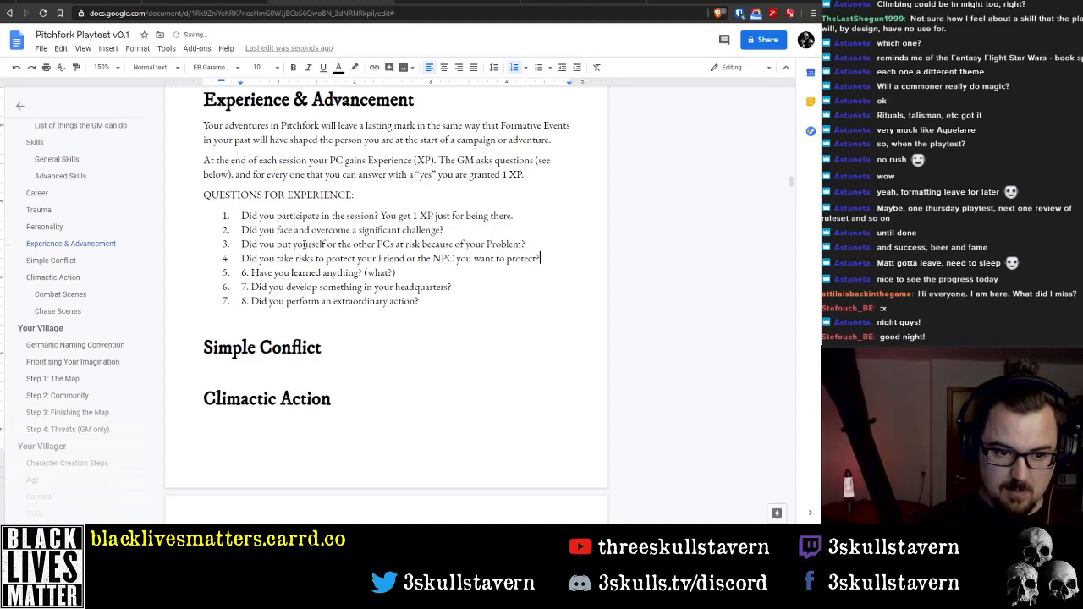
Delete the question "Have you learned anything? (what?)" together with its manually written "6." from the list
key(Down)
key(Home)
key(Delete)
key(Delete)
key(Delete)
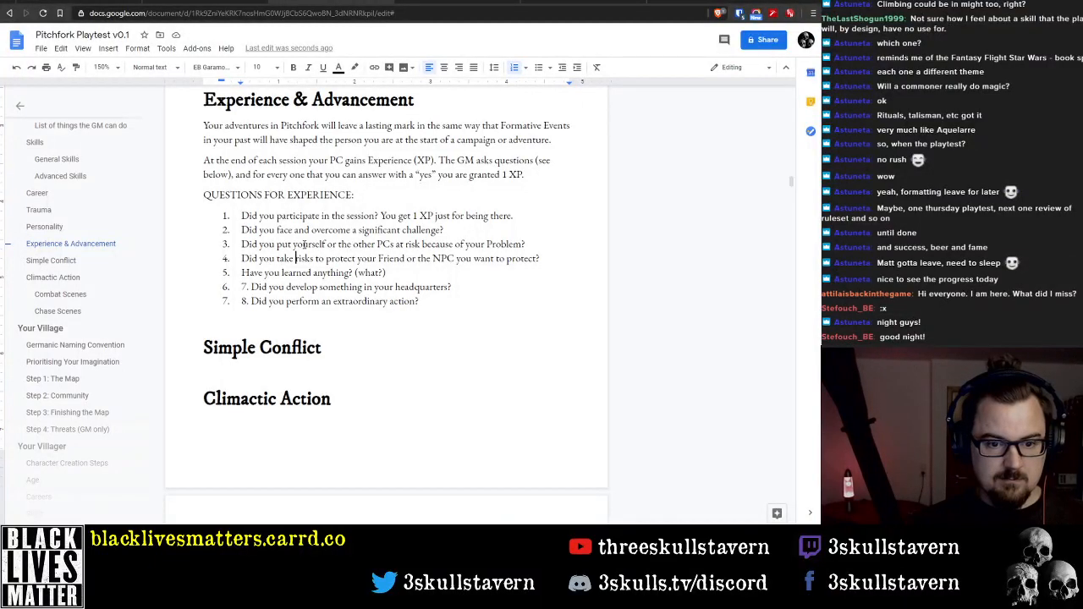
key(Down)
key(Home)
key(shift+Down)
key(Delete)
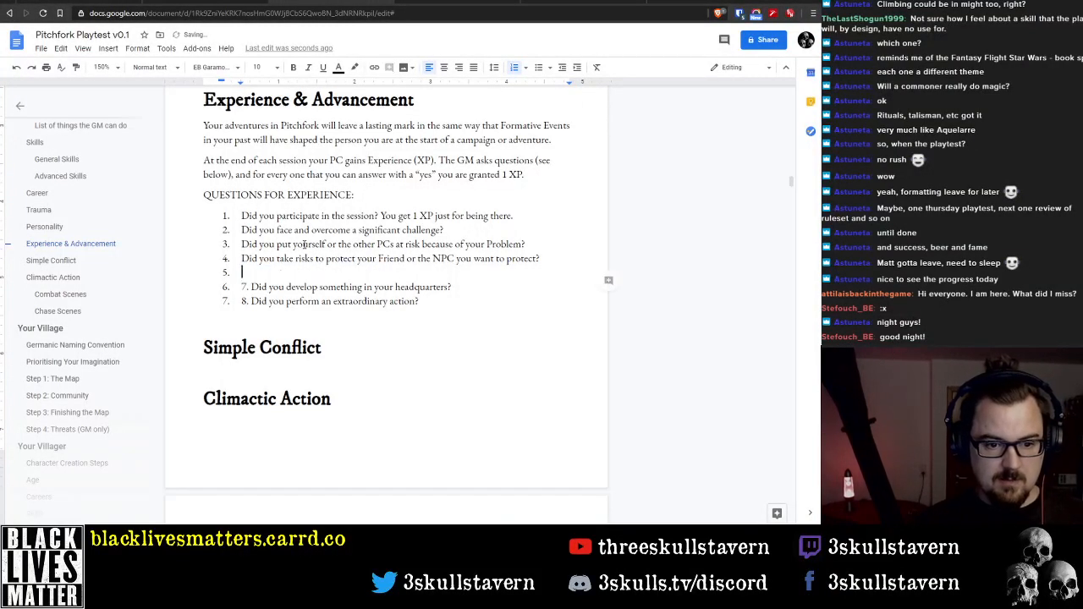
Delete the questions about developing the headquarters and performing an extraordinary action, leaving the fifth list item empty
key(shift+End)
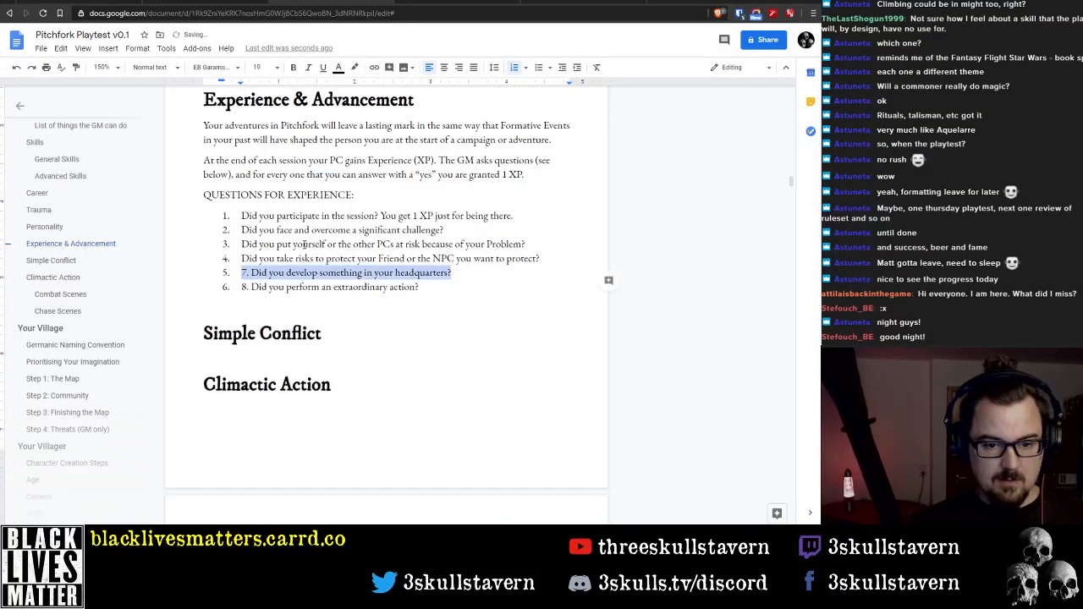
key(Left)
key(Delete)
key(Delete)
key(Delete)
key(shift+End)
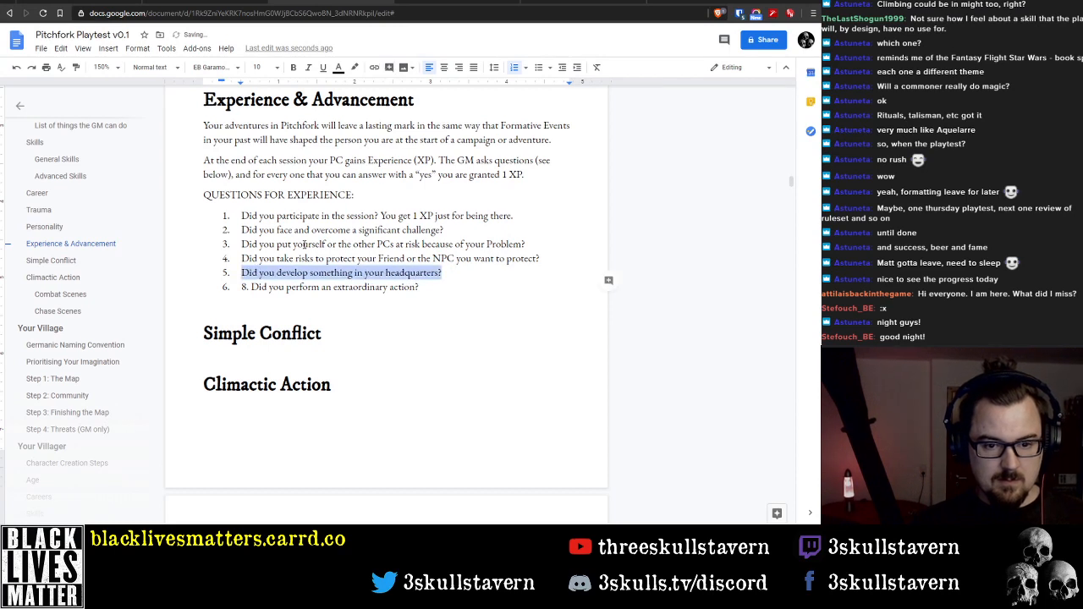
key(Delete)
key(Delete)
key(Delete)
key(Delete)
key(Delete)
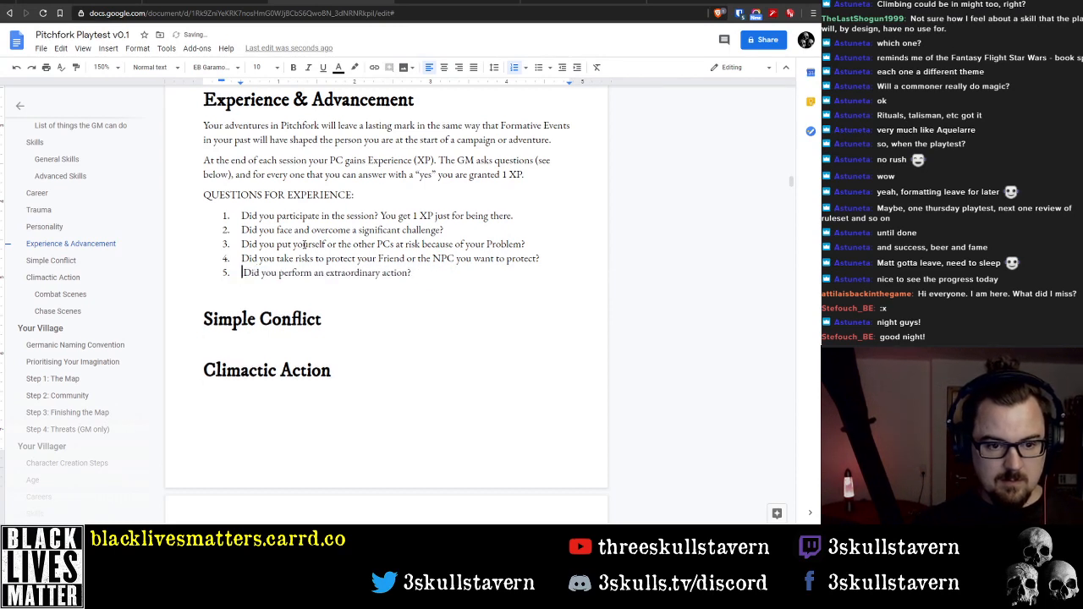
key(shift+End)
key(Delete)
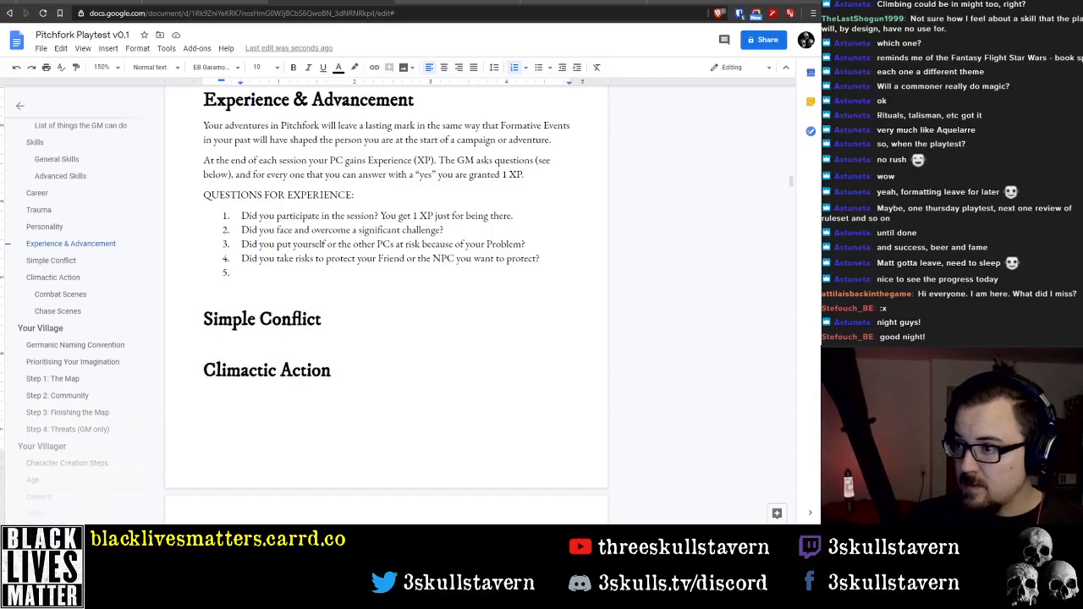
Switch to Adobe Acrobat Reader, consult the Experience questions in the MYZ Core Rulebook, and return to the Pitchfork document
key(alt+Tab)
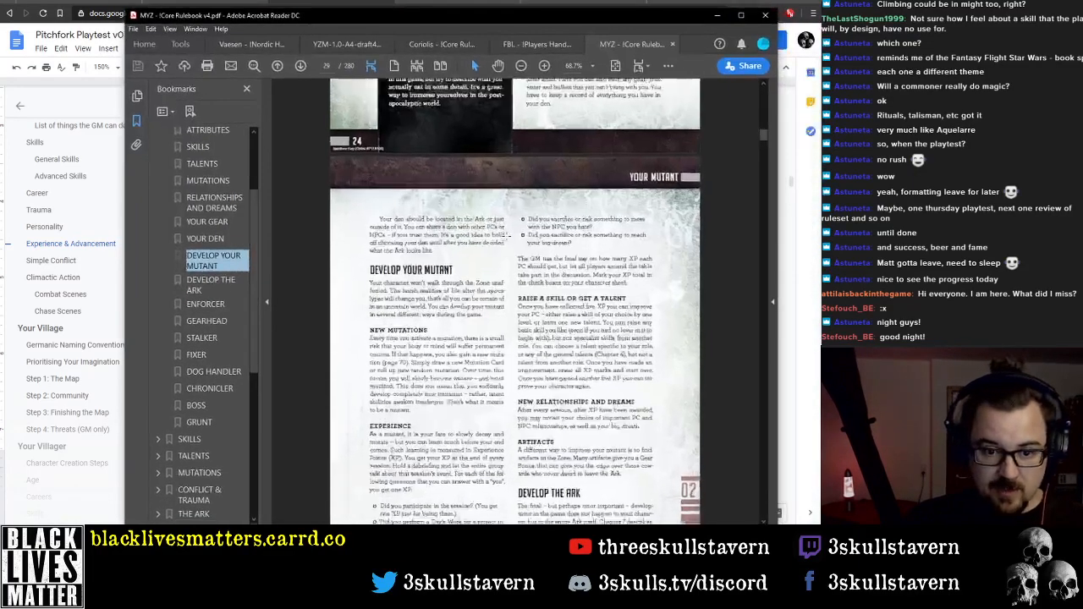
scroll(508, 237, down, 3)
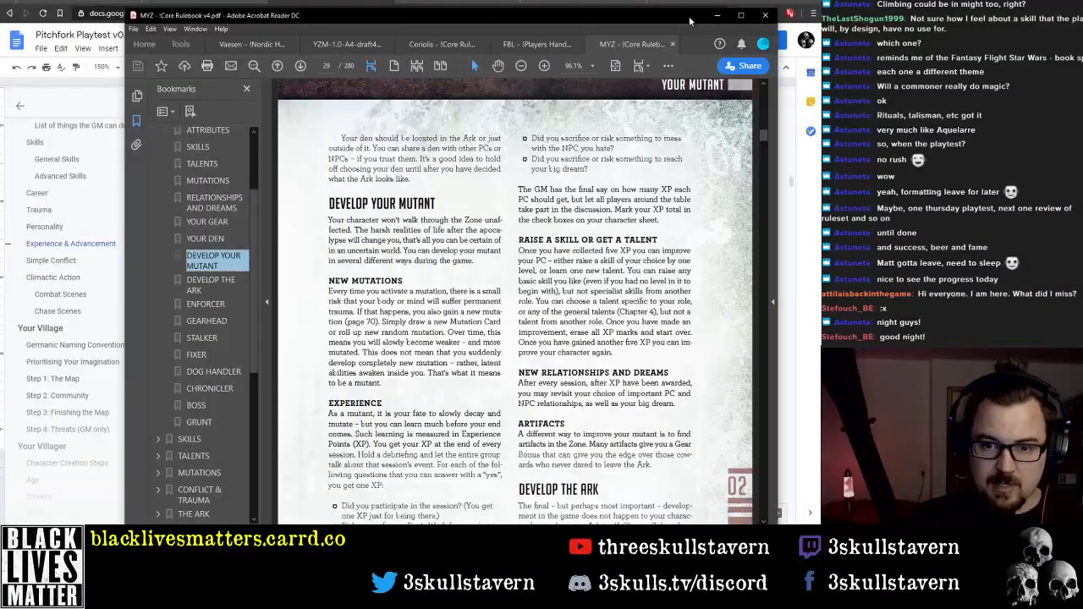
click(716, 15)
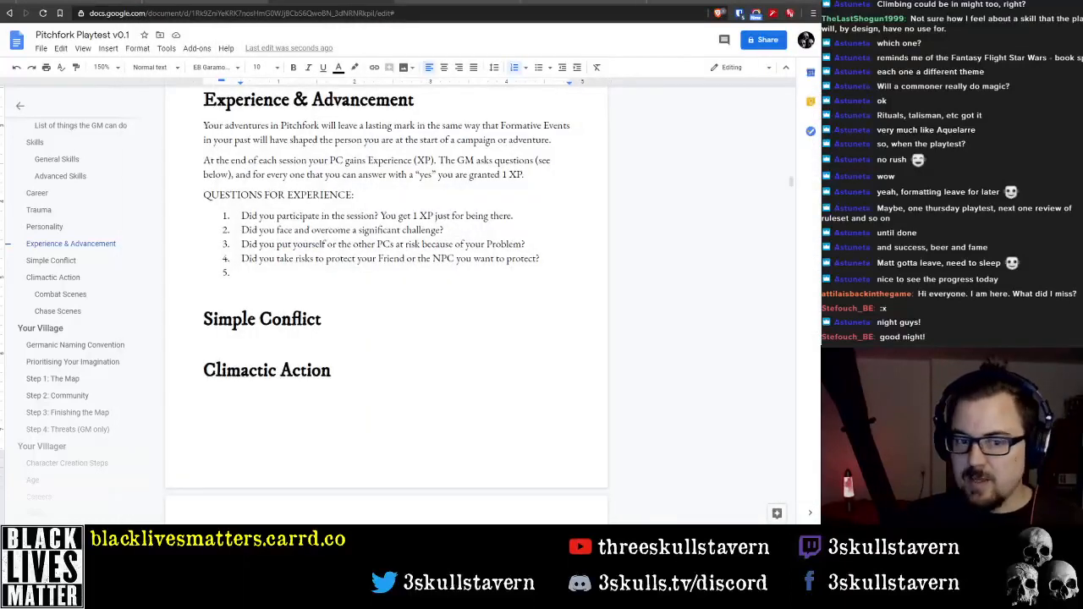
Insert a new third question after the significant challenge question, reading "Did you take risks to pursue your Motivation?"
click(362, 266)
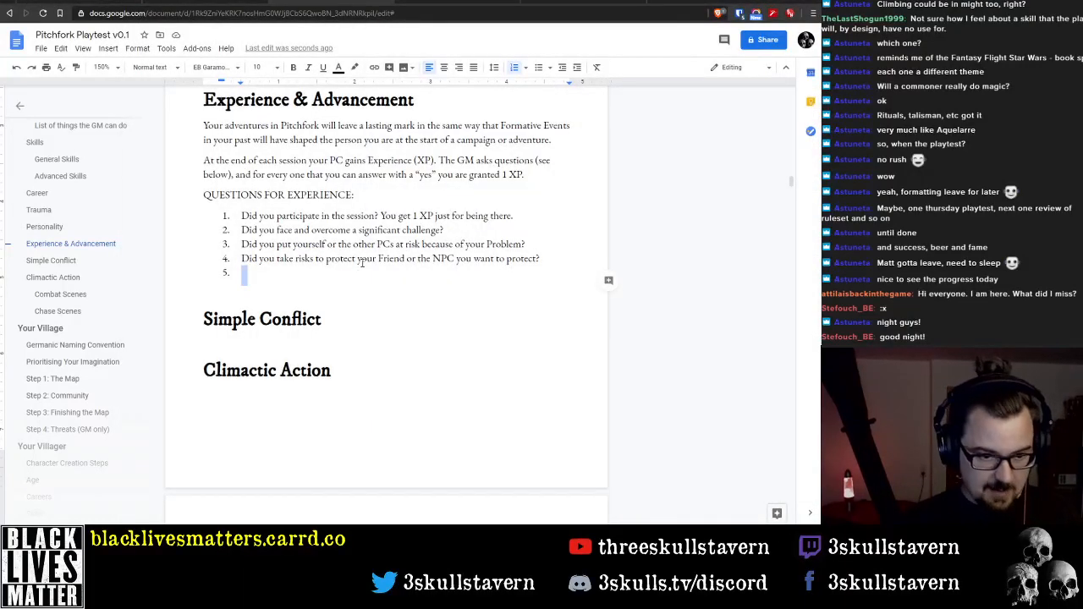
key(Up)
key(Up)
key(Return)
key(Up)
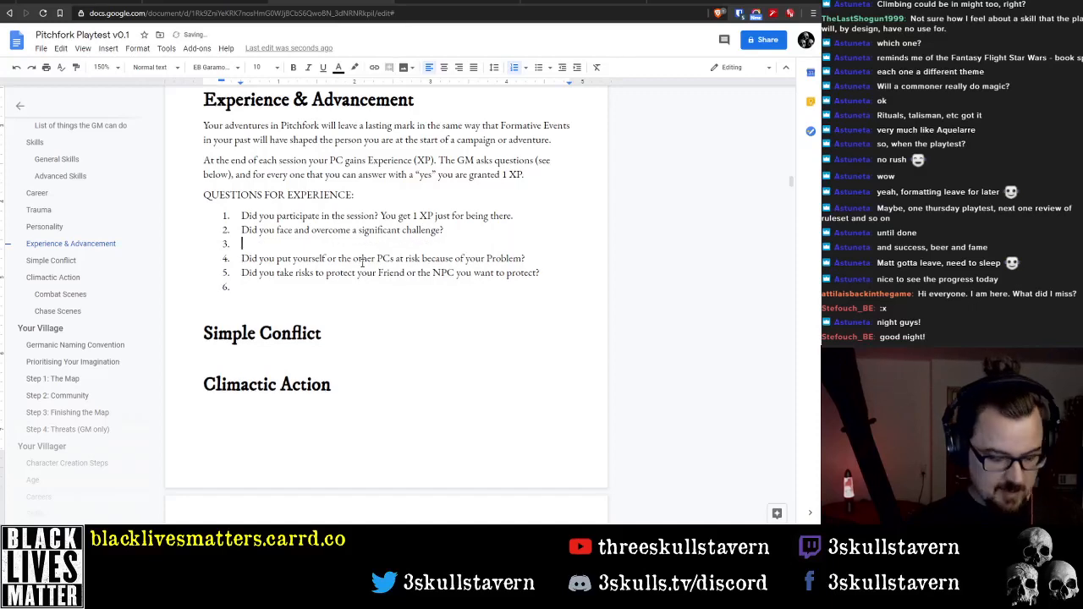
text(Did you )
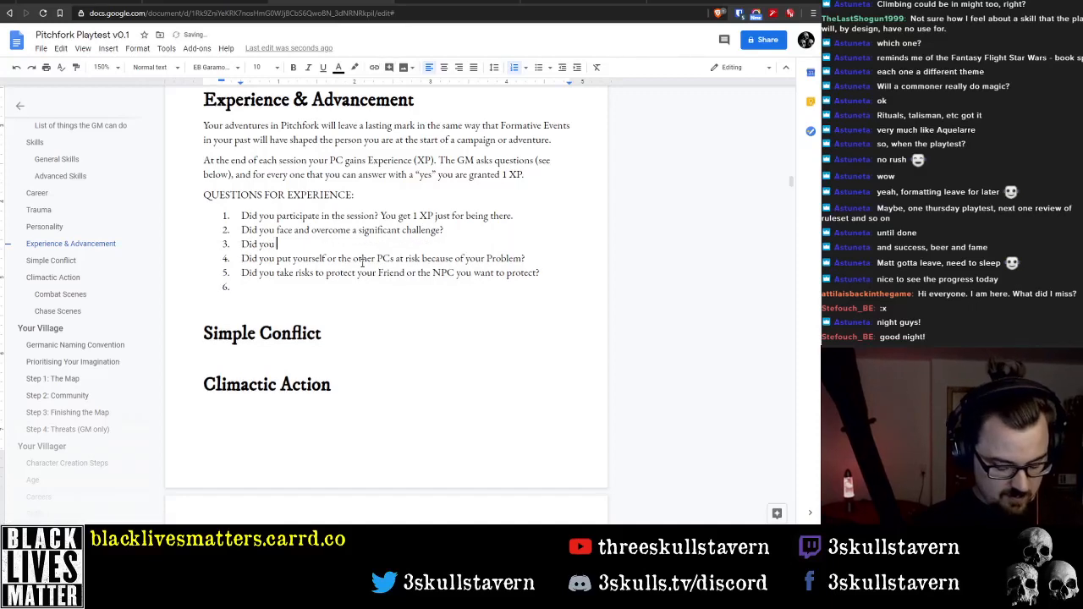
text(risk)
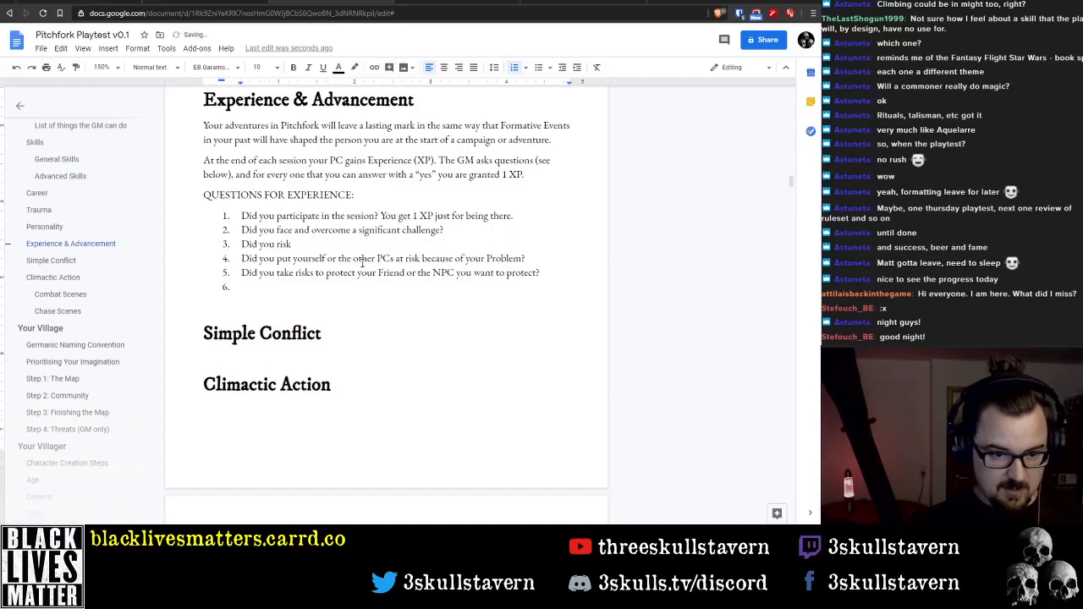
key(BackSpace)
key(BackSpace)
key(BackSpace)
key(BackSpace)
key(BackSpace)
text(take ris)
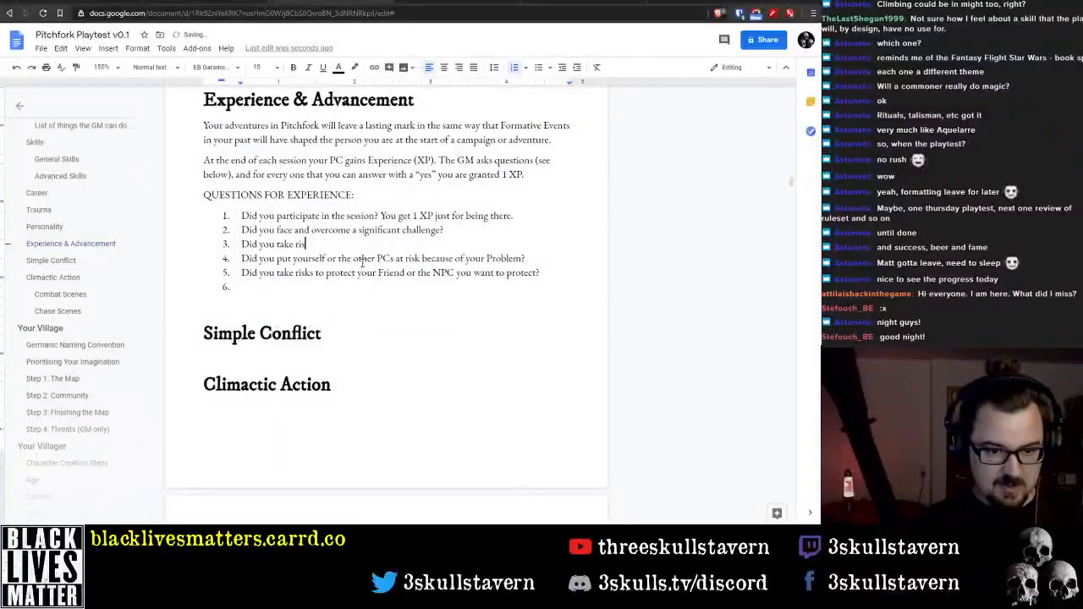
text(ks to)
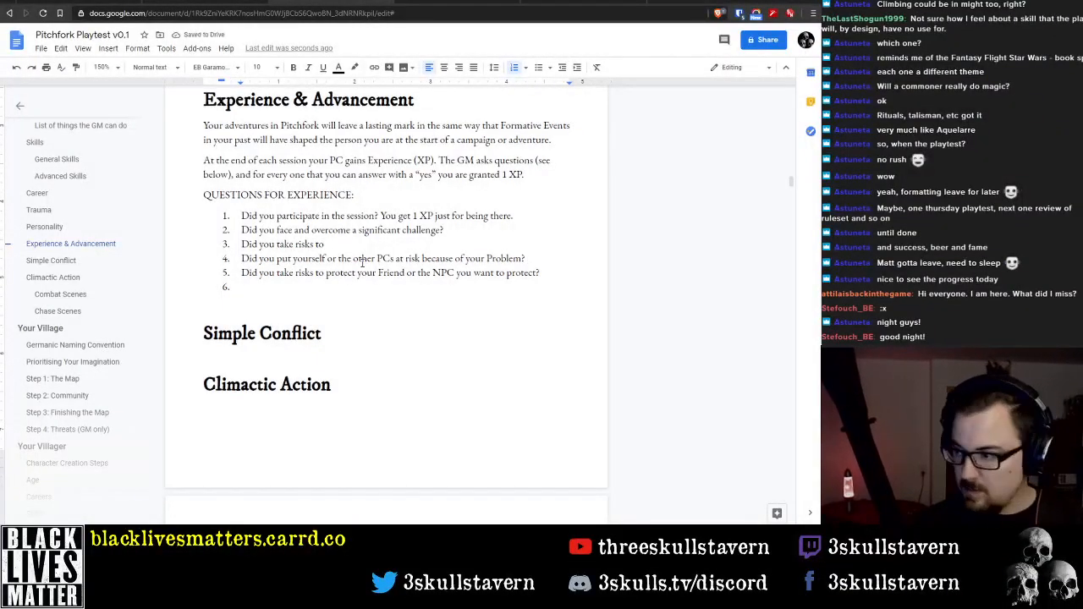
text( pursue y)
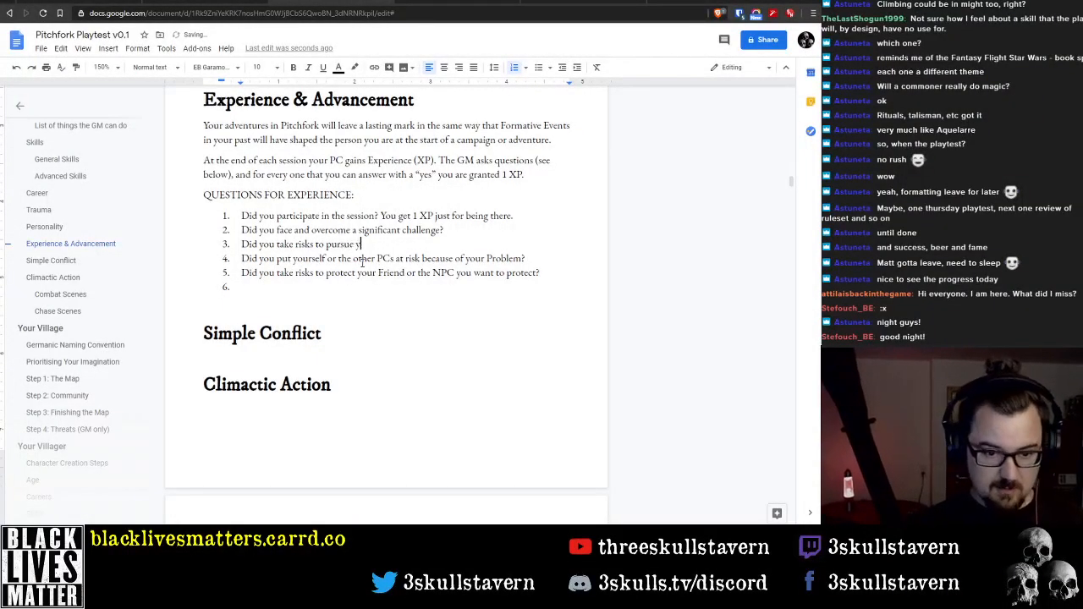
text(our Motivat)
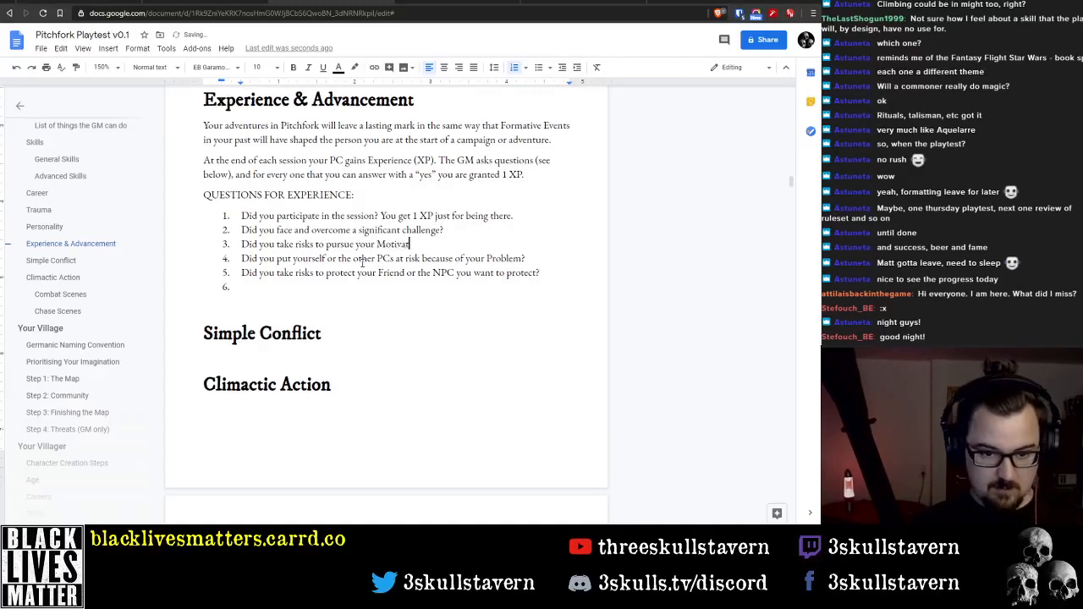
text(ion?)
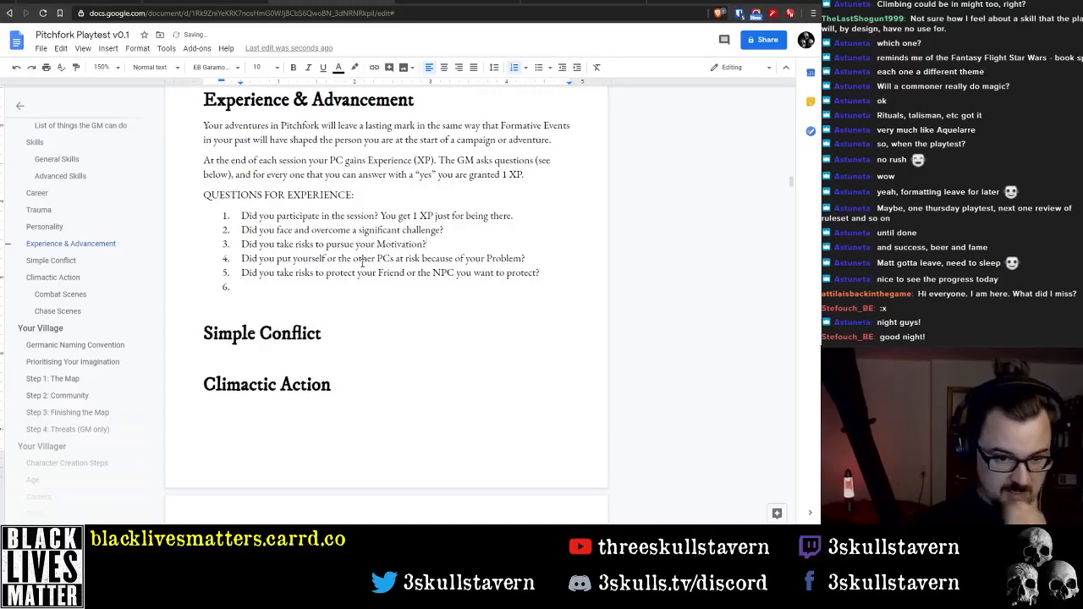
Remove the empty sixth list item and the blank line between the question list and the Simple Conflict heading
key(Down)
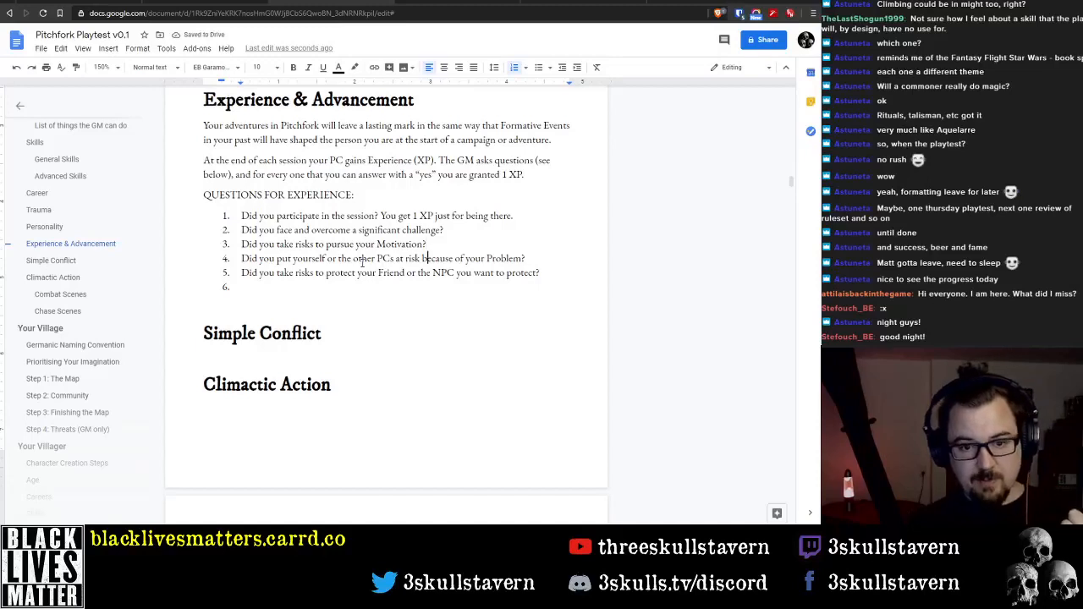
key(Down)
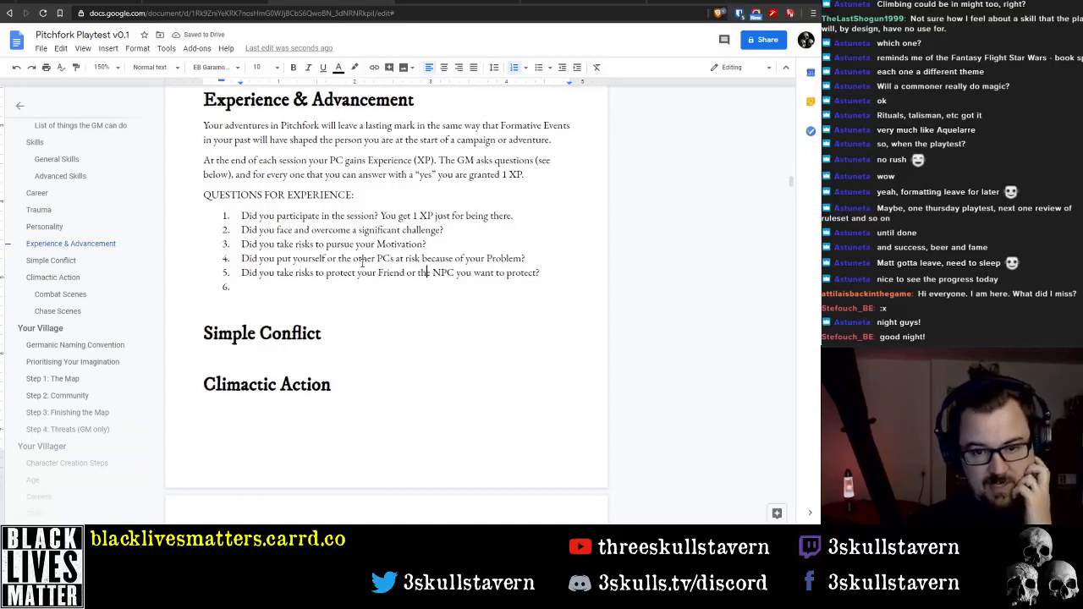
key(Down)
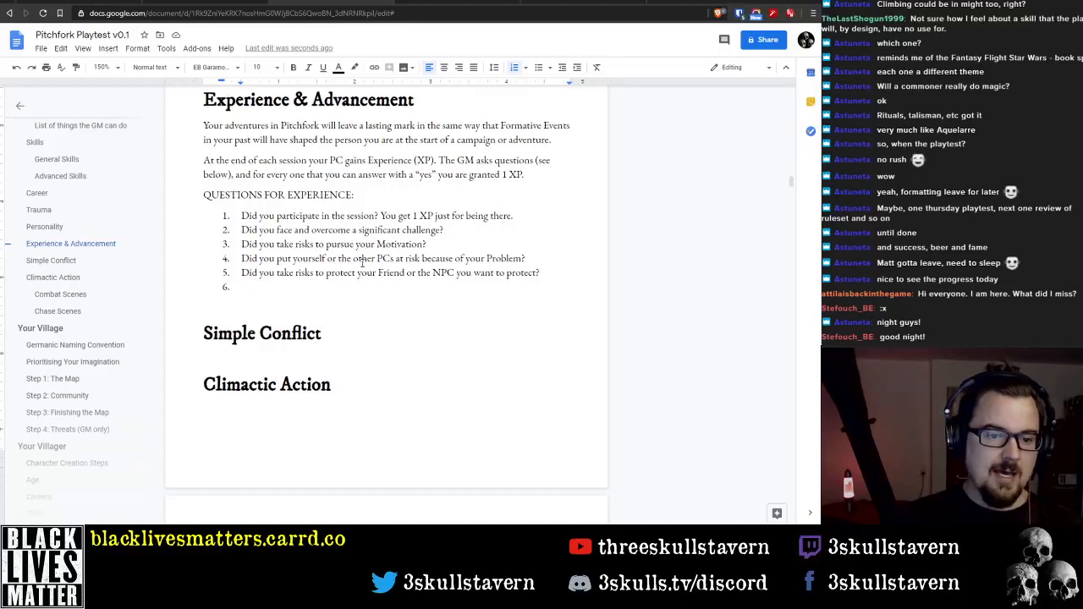
key(BackSpace)
key(BackSpace)
key(Down)
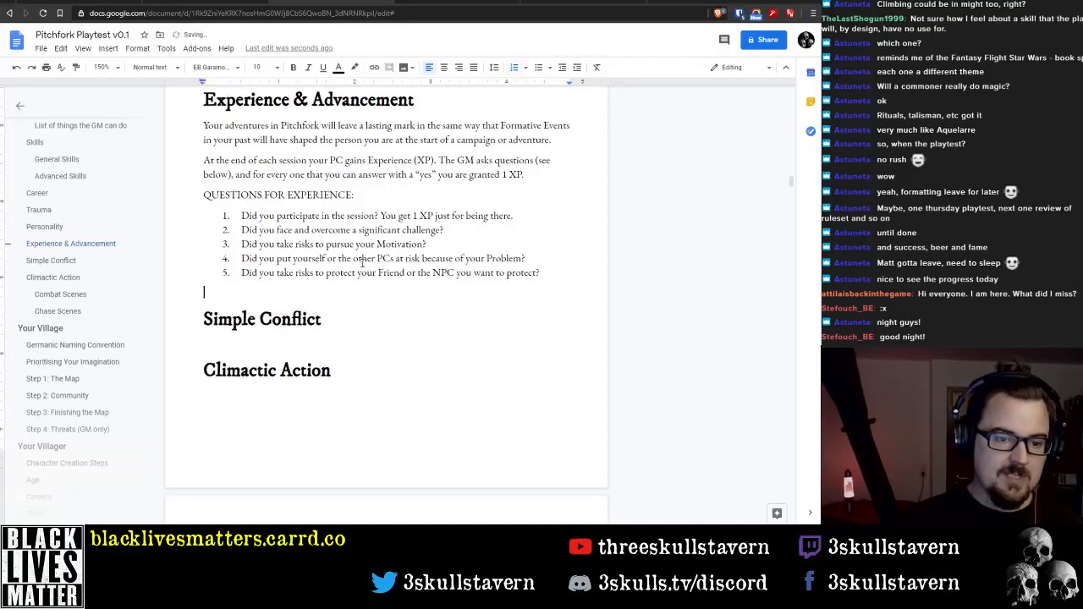
key(BackSpace)
Add a sixth list item below the question about protecting your Friend, reading "Need 2-4 additional prompts for XP."
key(Return)
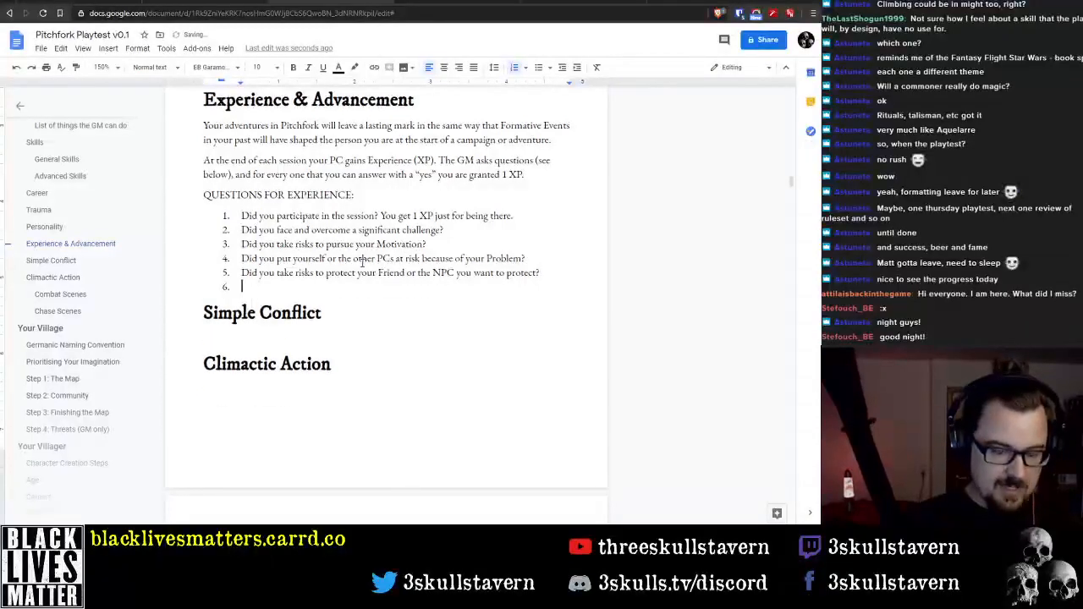
text(Need more)
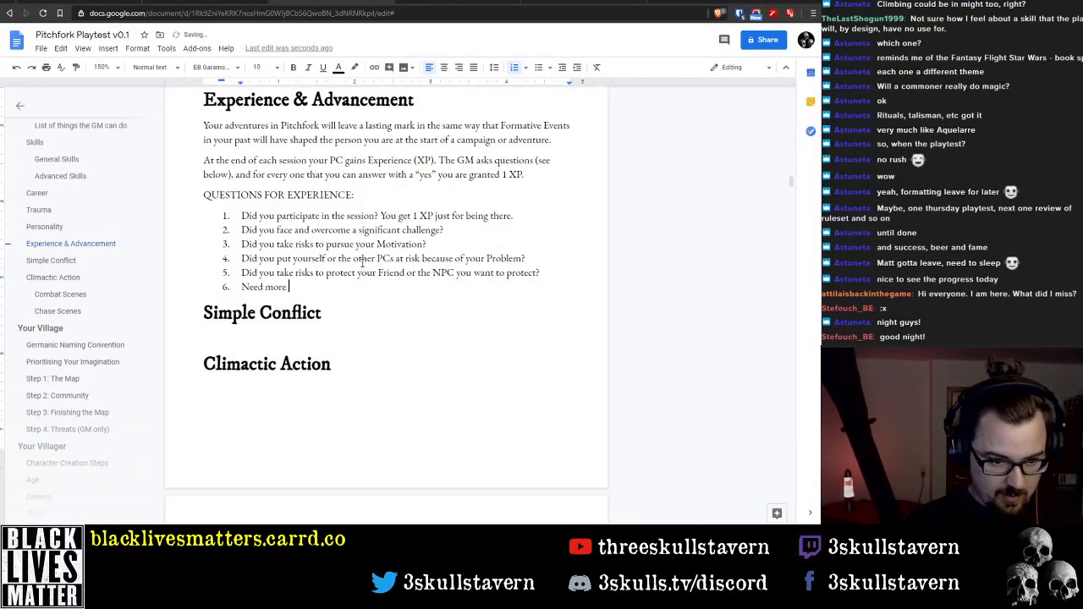
key(ctrl+BackSpace)
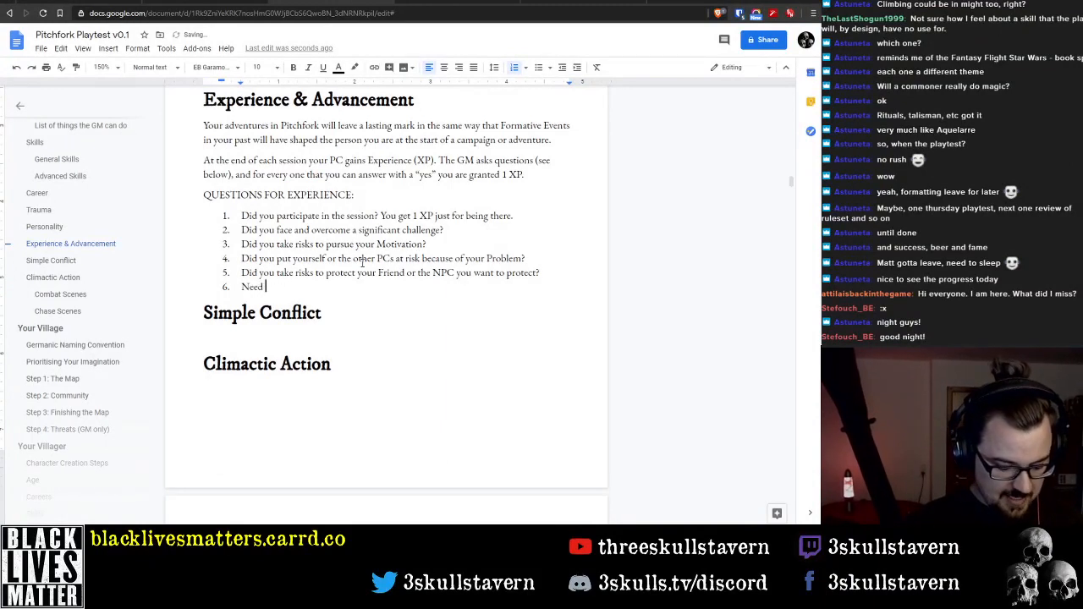
text(2-4)
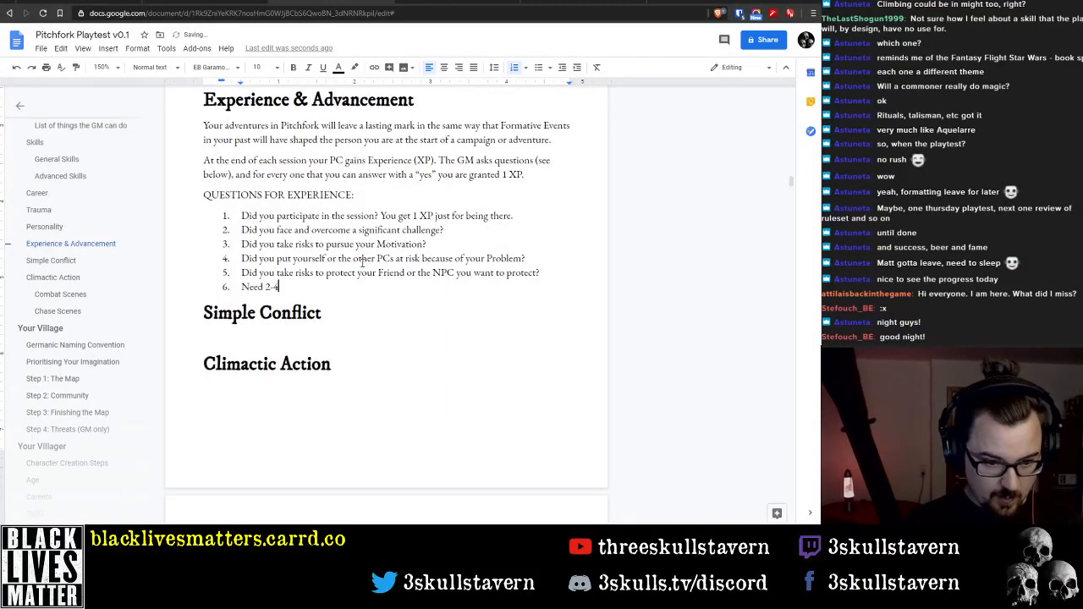
text( additional )
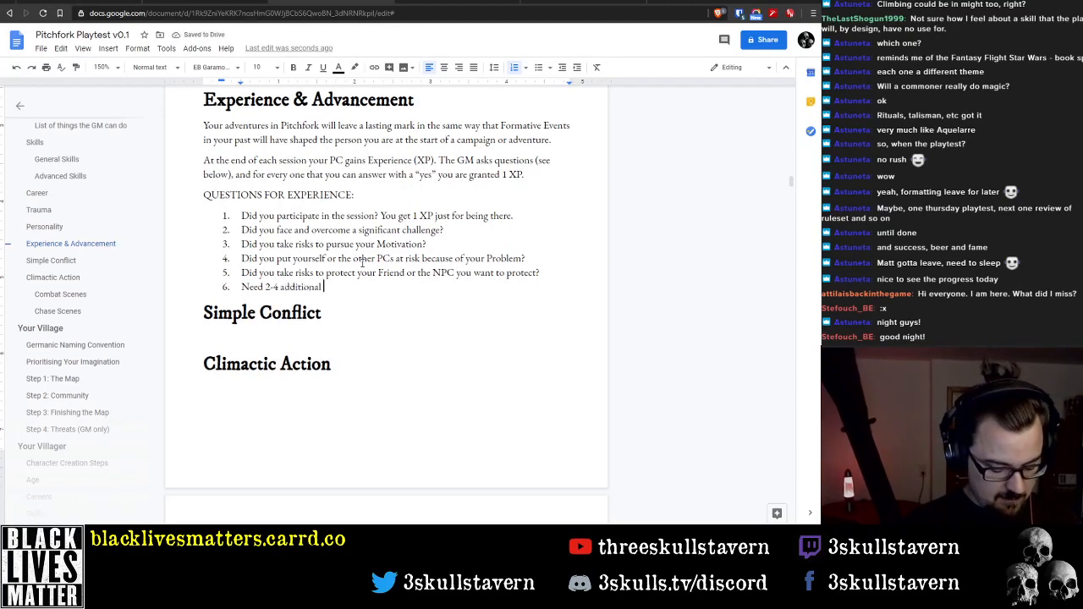
text(prompts for)
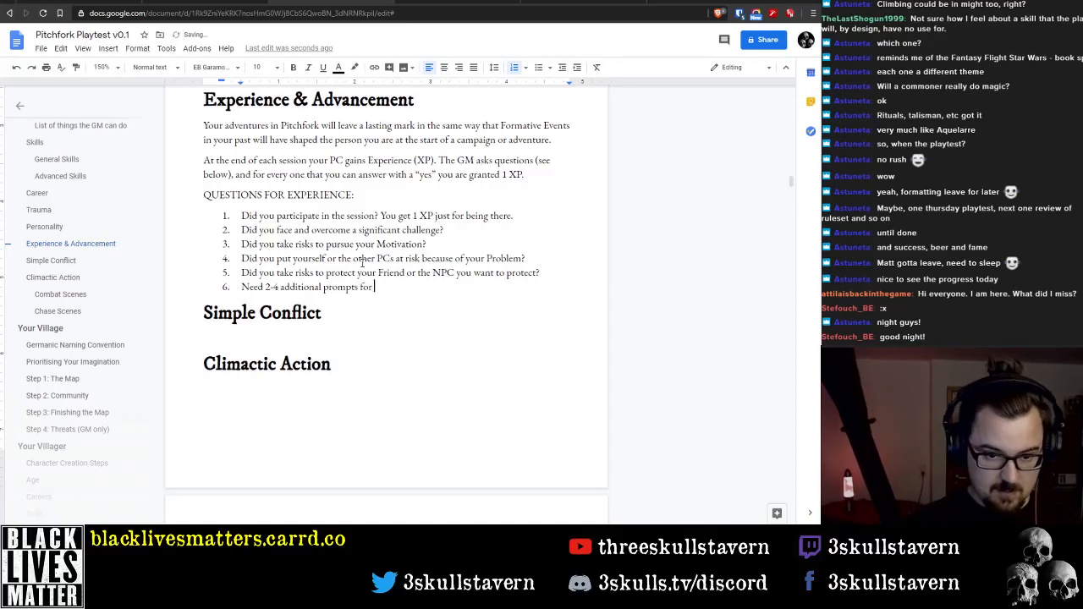
text( XP.)
Highlight the sixth list item about additional XP prompts in yellow
key(shift+Home)
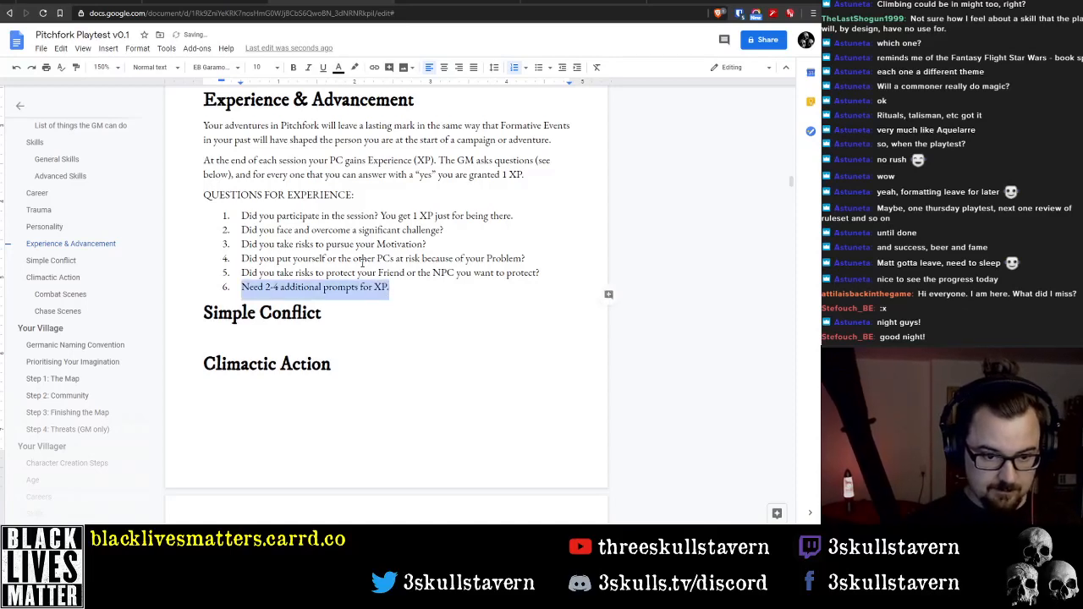
click(354, 67)
click(394, 122)
click(426, 293)
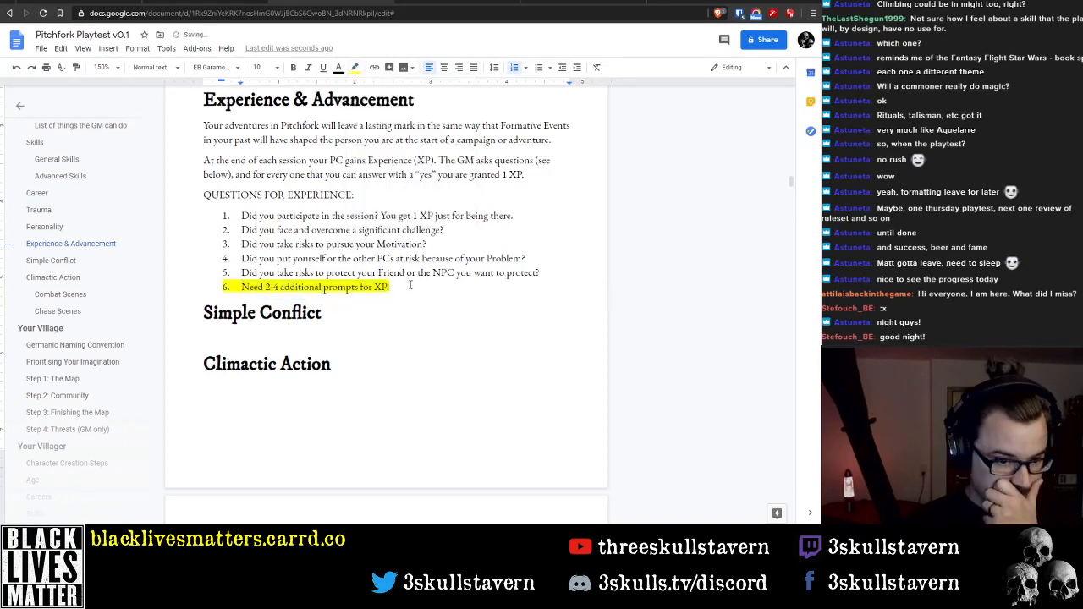
Delete the "QUESTIONS FOR EXPERIENCE:" line above the numbered question list
click(387, 193)
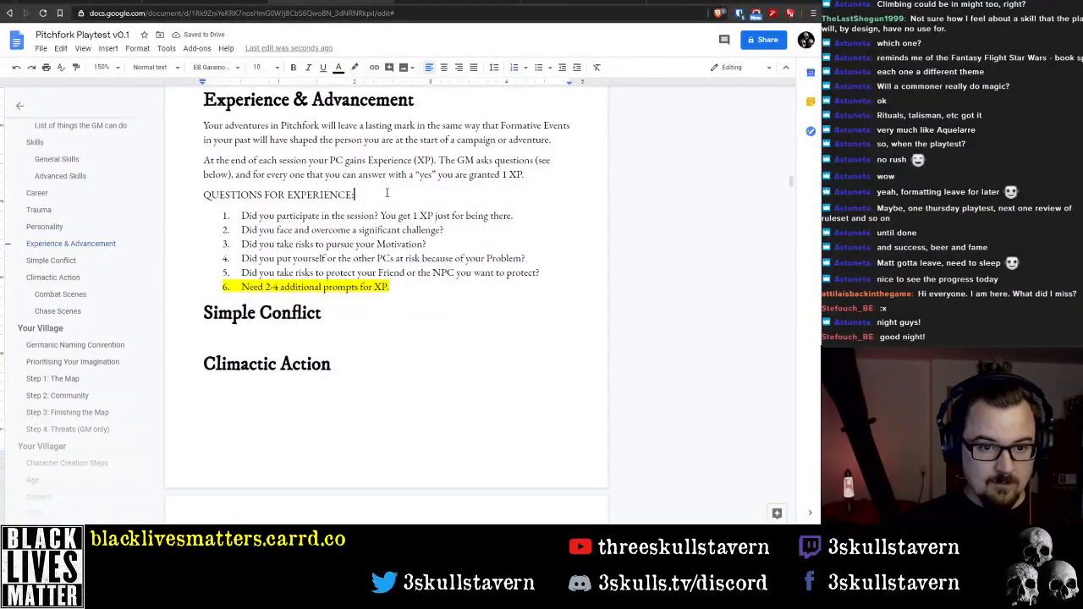
key(shift+Home)
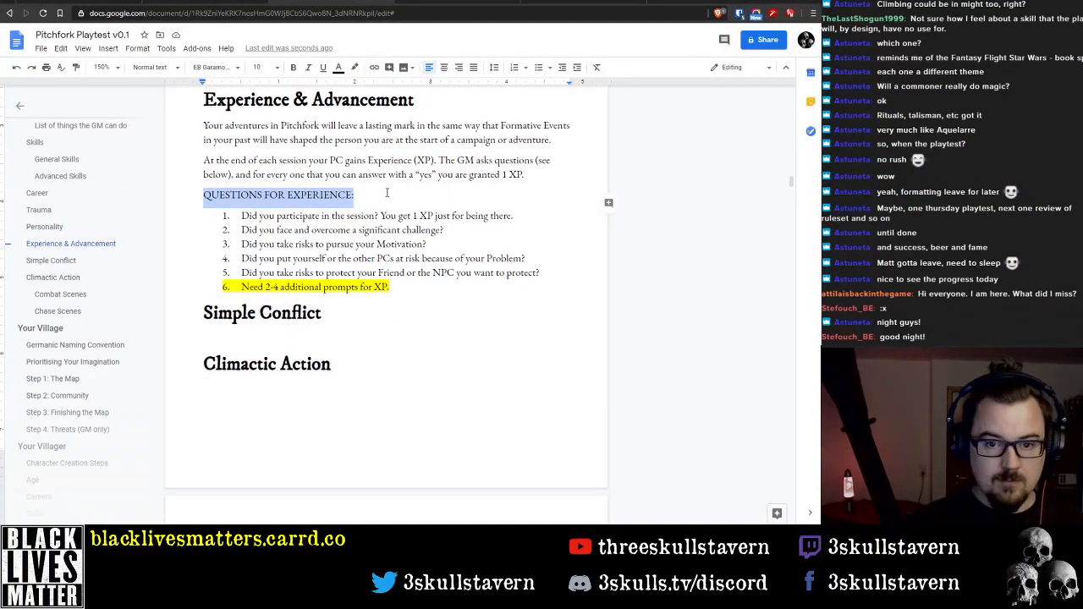
key(BackSpace)
key(BackSpace)
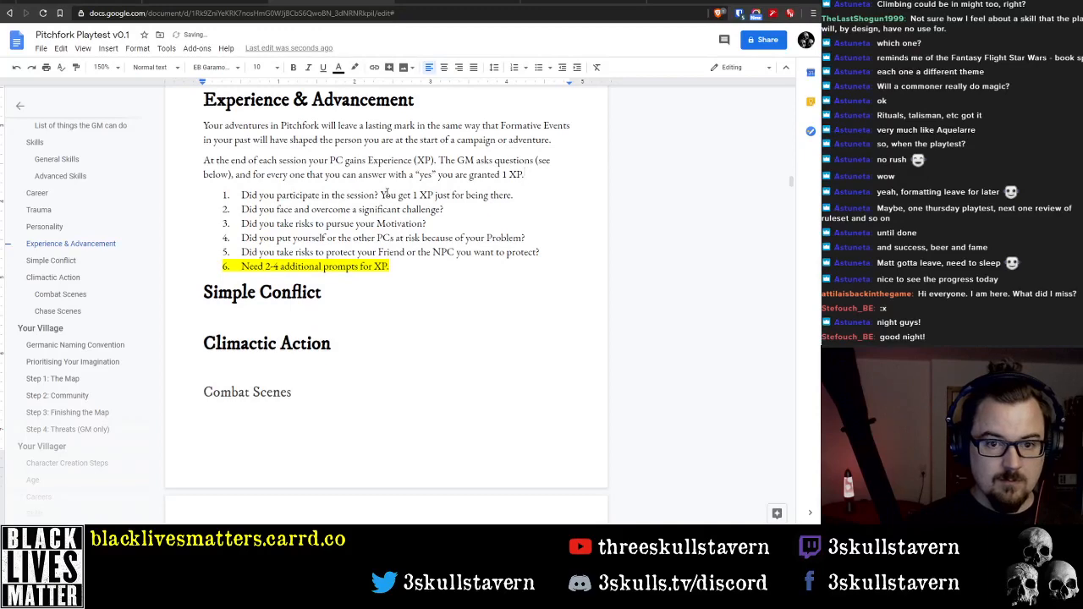
Remove the parenthetical "(see below)" from the second Experience & Advancement paragraph
key(Up)
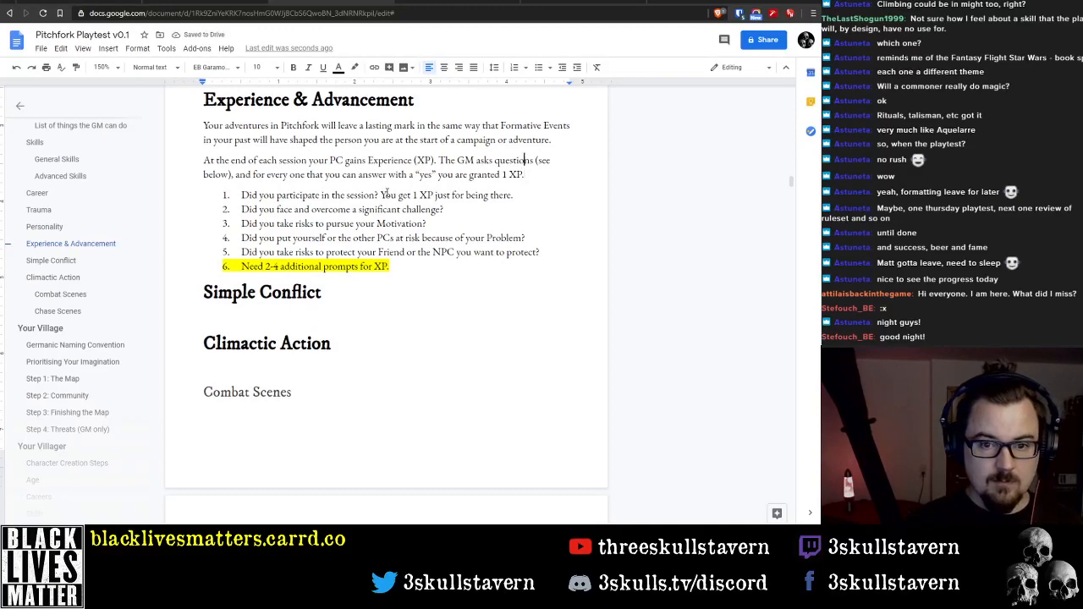
key(ctrl+Right)
key(ctrl+shift+Right)
key(ctrl+shift+Right)
key(ctrl+shift+Right)
key(ctrl+shift+Right)
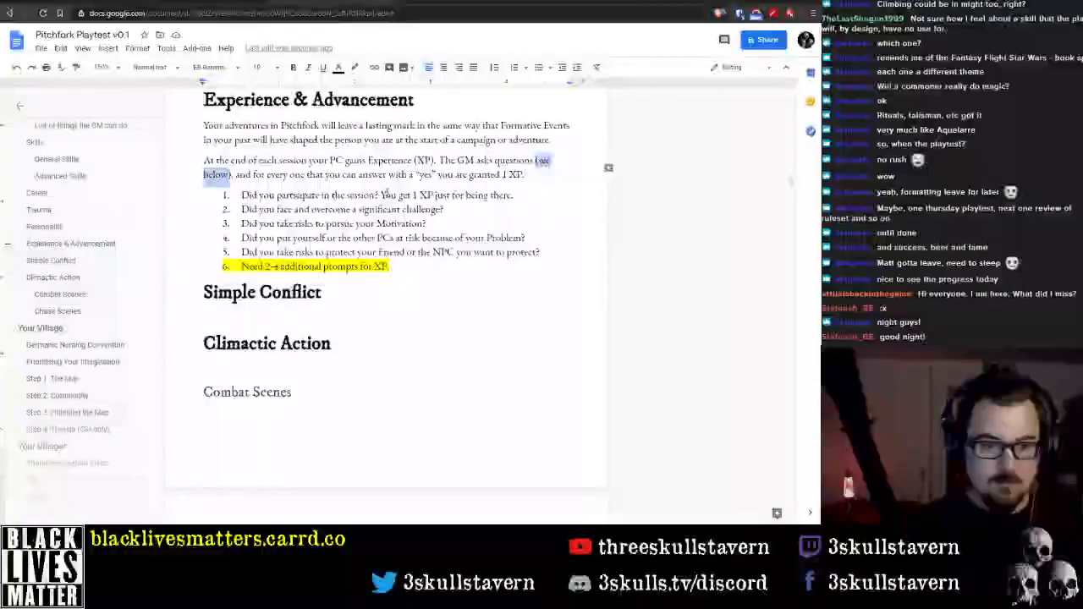
key(BackSpace)
key(BackSpace)
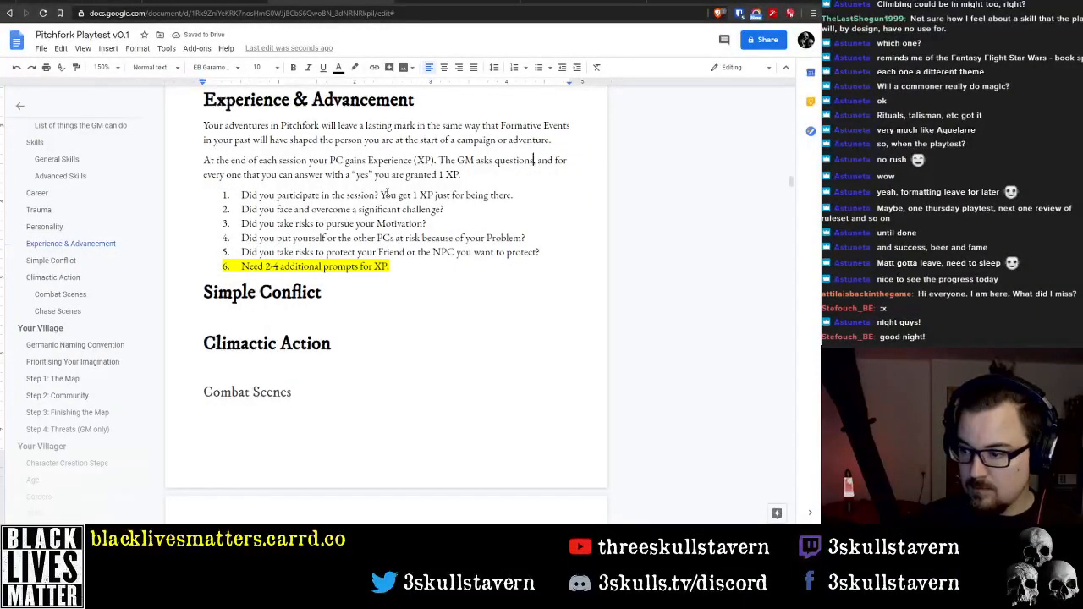
Remove "The GM asks questions, and" from the second Experience & Advancement paragraph so its second sentence starts with "For"
key(ctrl+Left)
key(ctrl+Left)
key(ctrl+Left)
key(ctrl+Left)
key(ctrl+shift+Right)
key(ctrl+shift+Right)
key(ctrl+shift+Right)
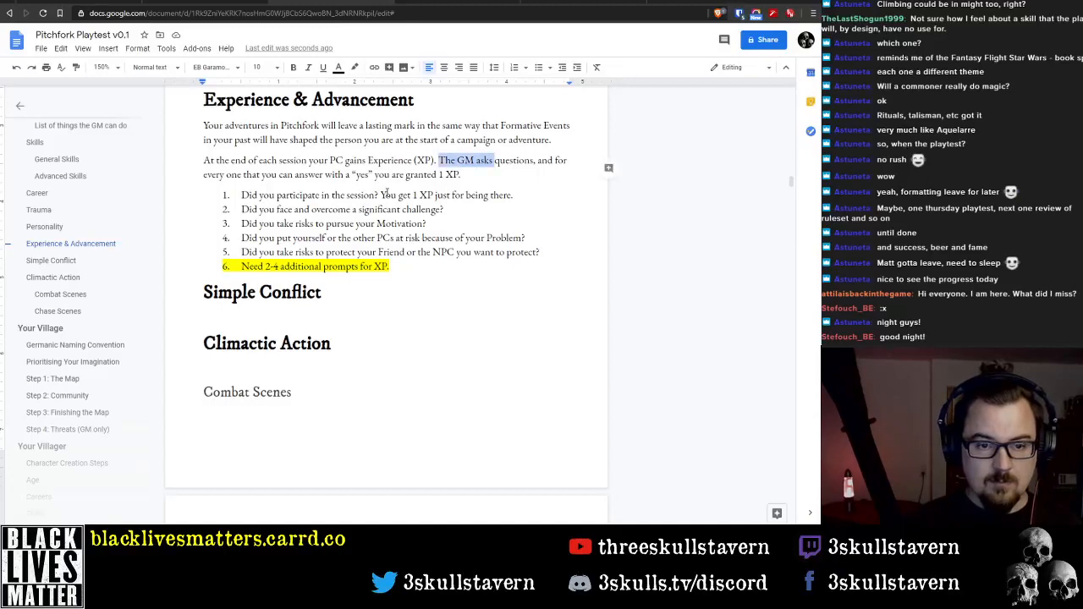
key(ctrl+shift+Right)
key(ctrl+shift+Right)
key(shift+Right)
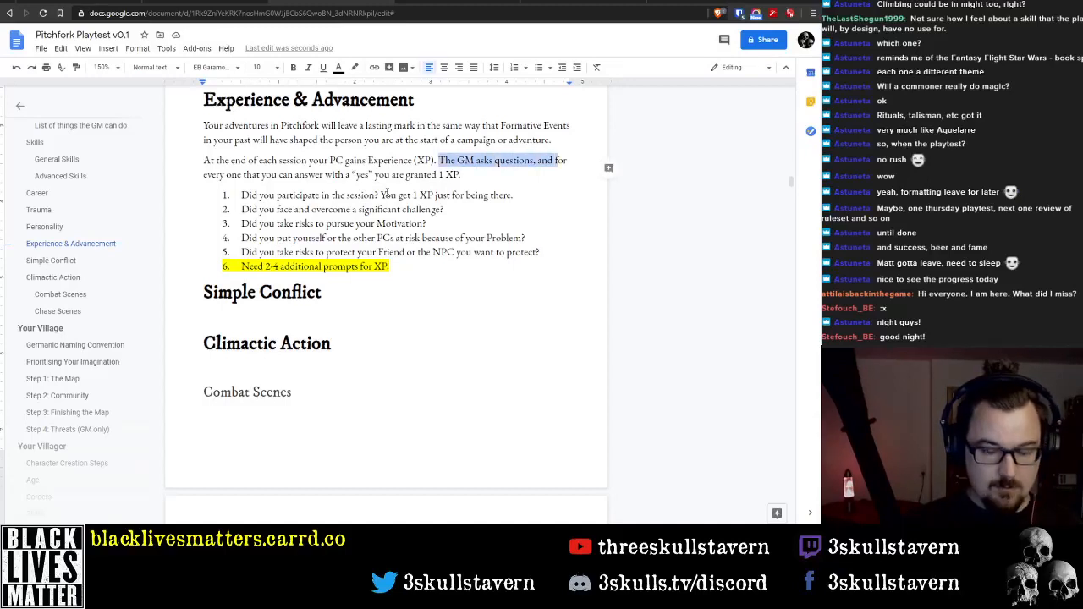
text(For every on)
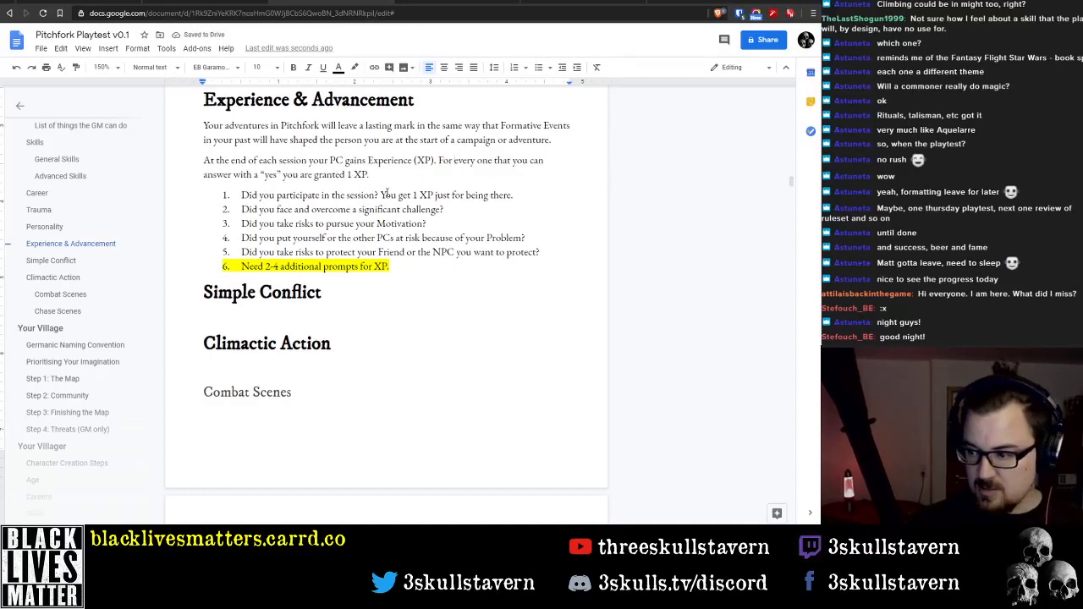
Replace "every one that you can answer" with "each of the following questions that you can answer" in the XP sentence
key(ctrl+shift+Right)
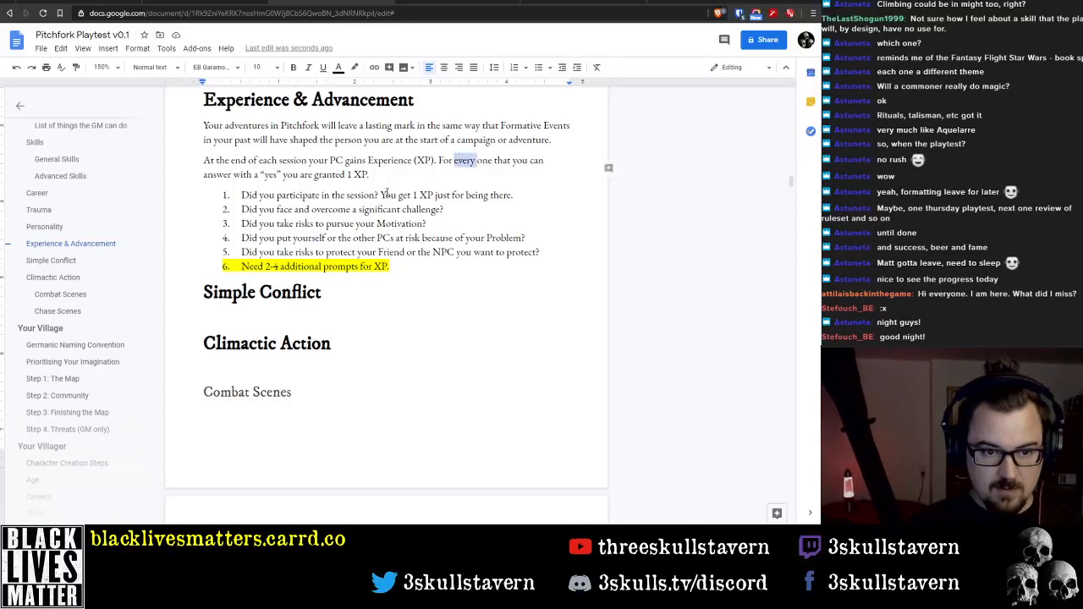
text(each)
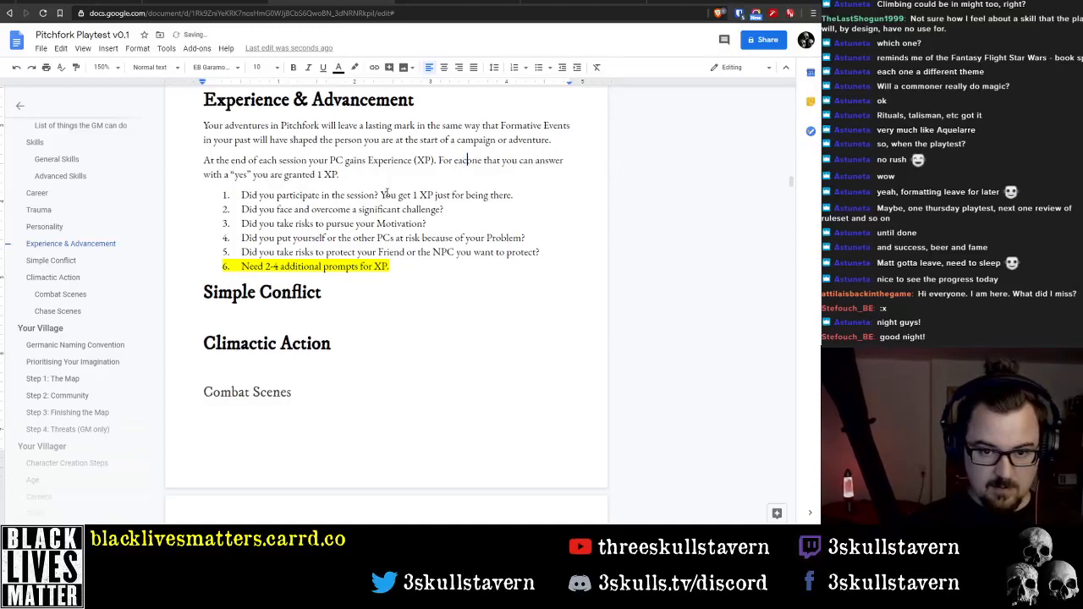
text( of the )
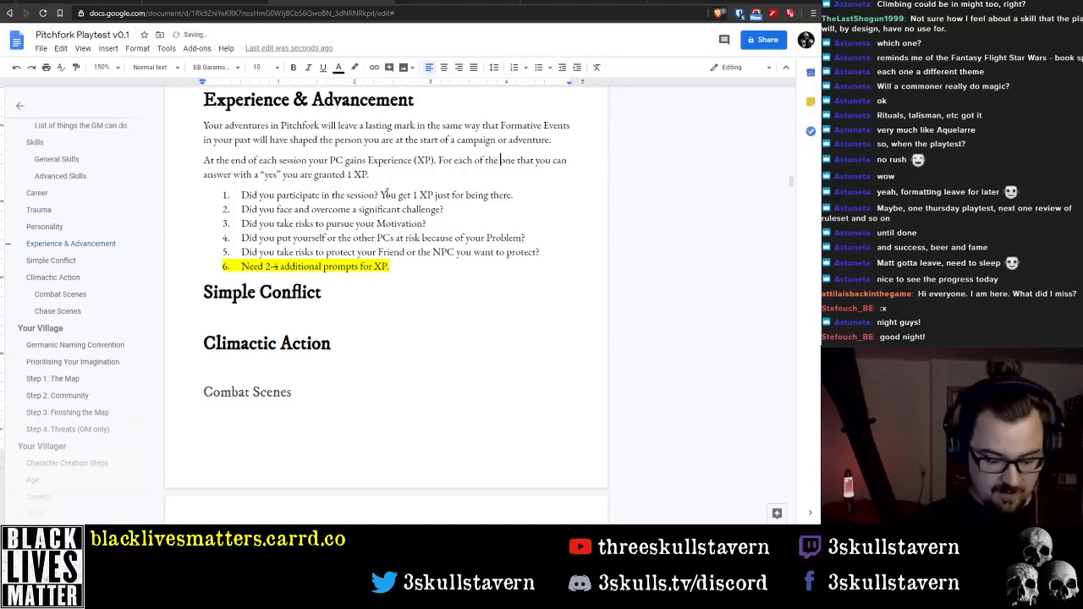
text(following)
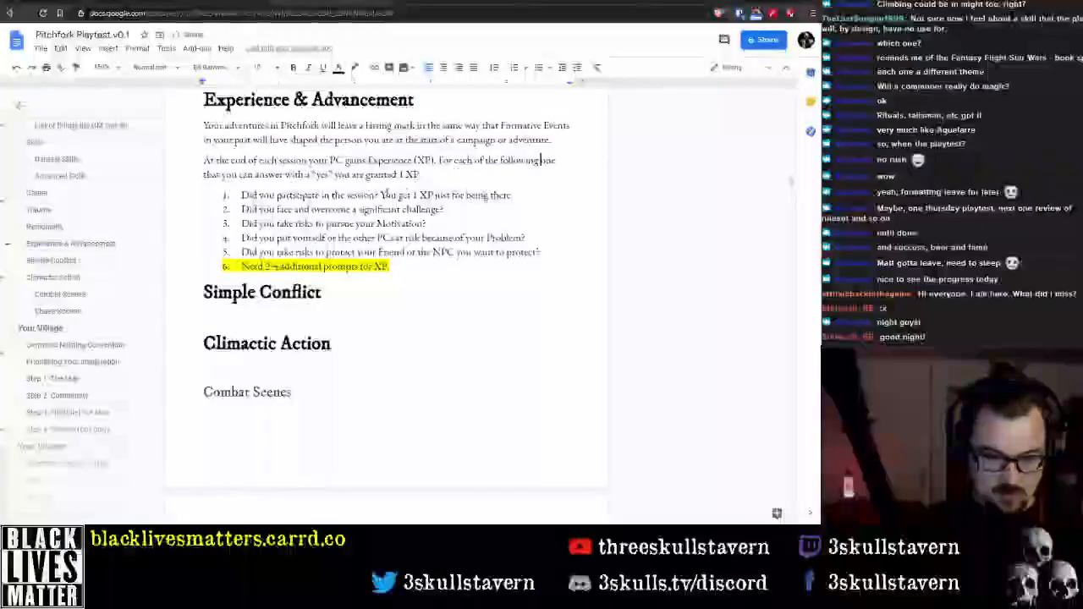
text( qu)
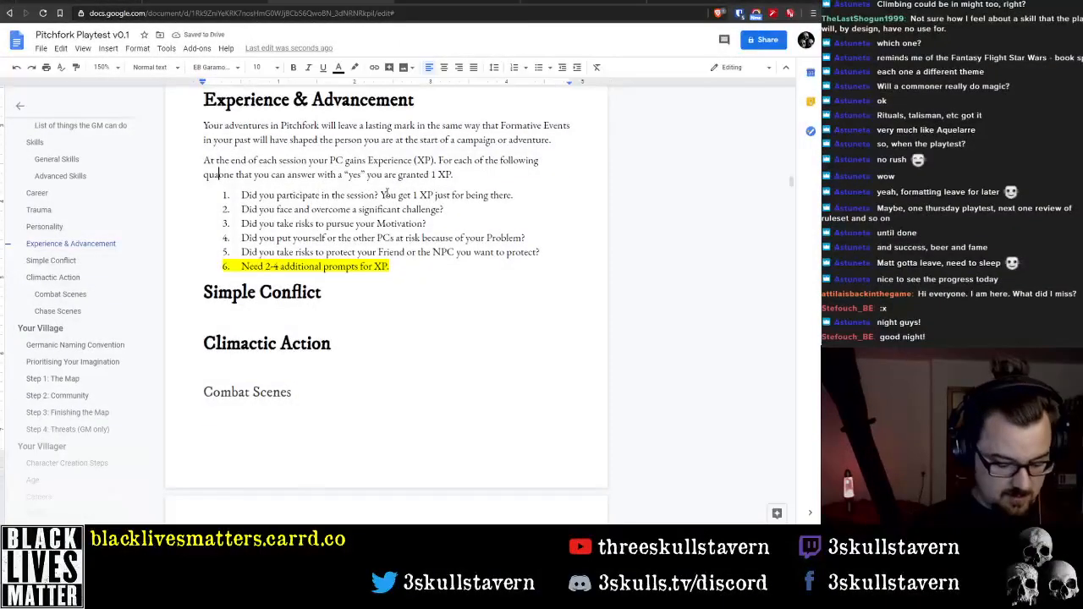
text(estions that )
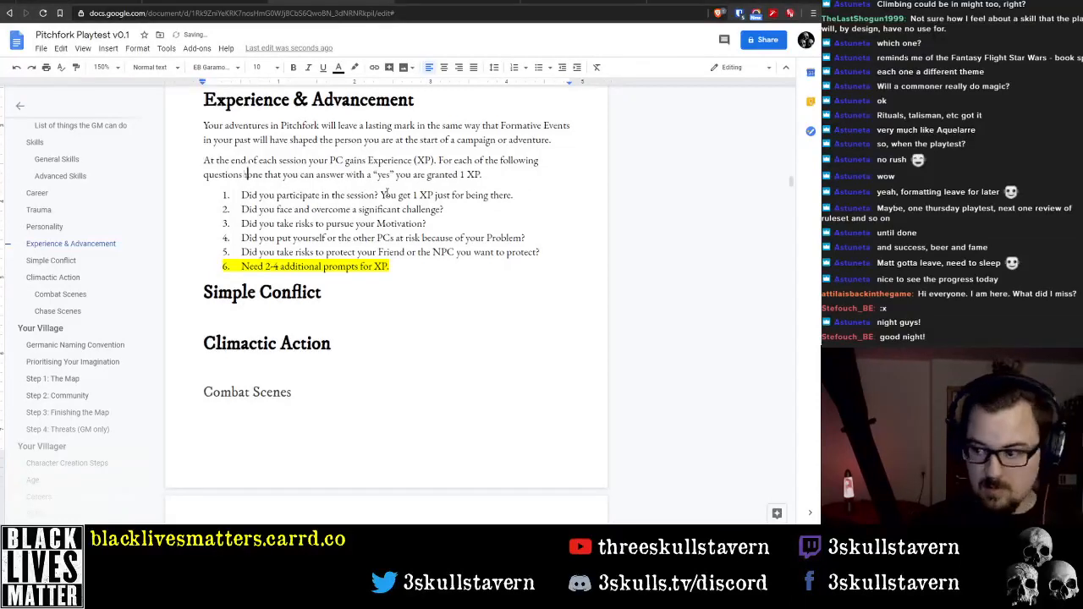
text(you can )
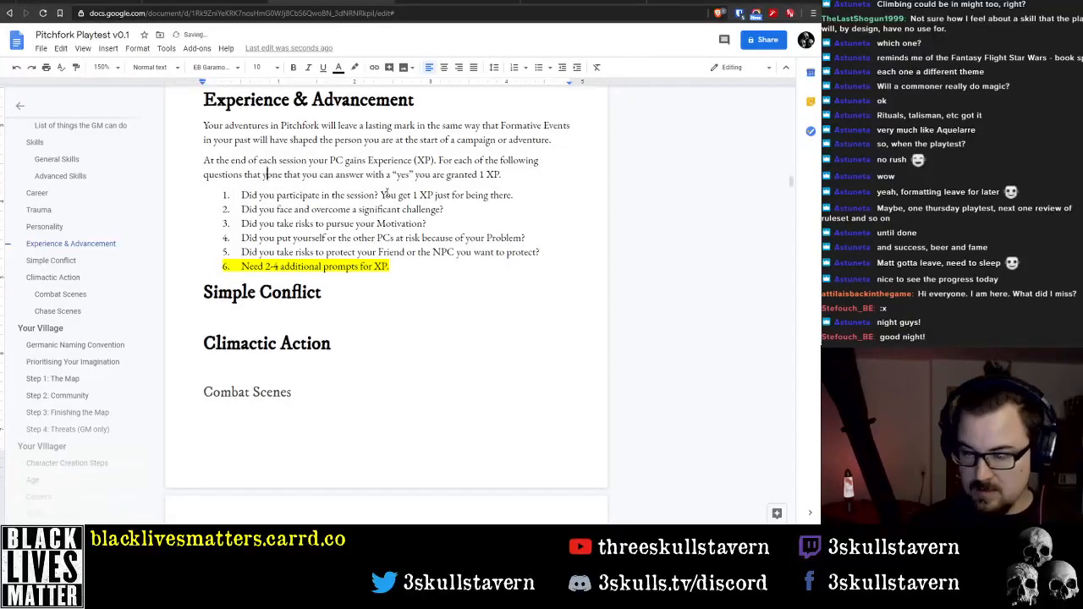
text(answer)
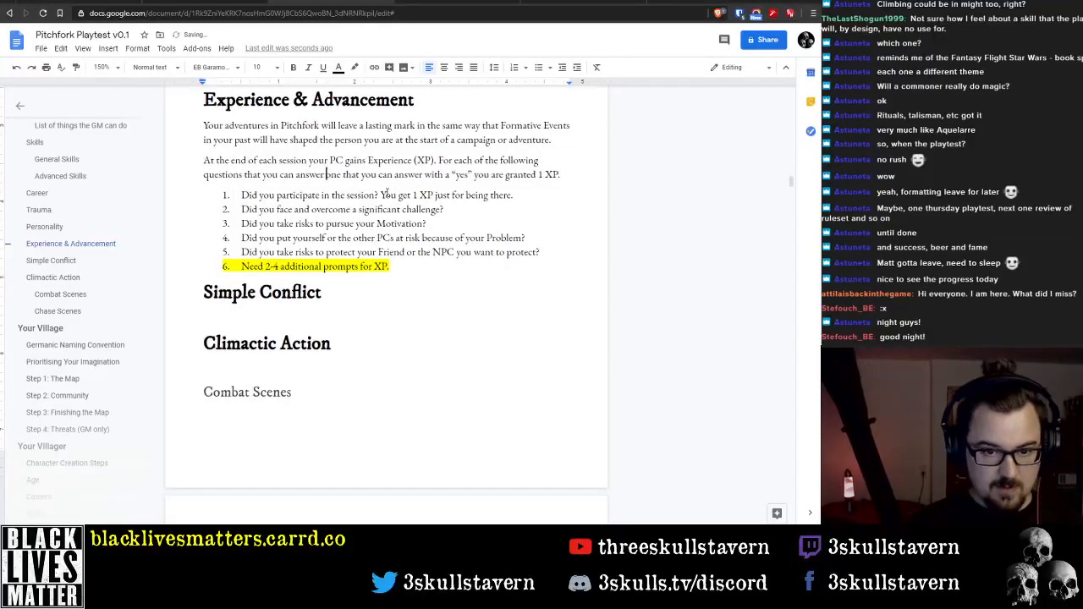
key(ctrl+shift+Right)
key(ctrl+shift+Right)
key(ctrl+shift+Right)
key(ctrl+shift+Right)
key(ctrl+shift+Right)
key(BackSpace)
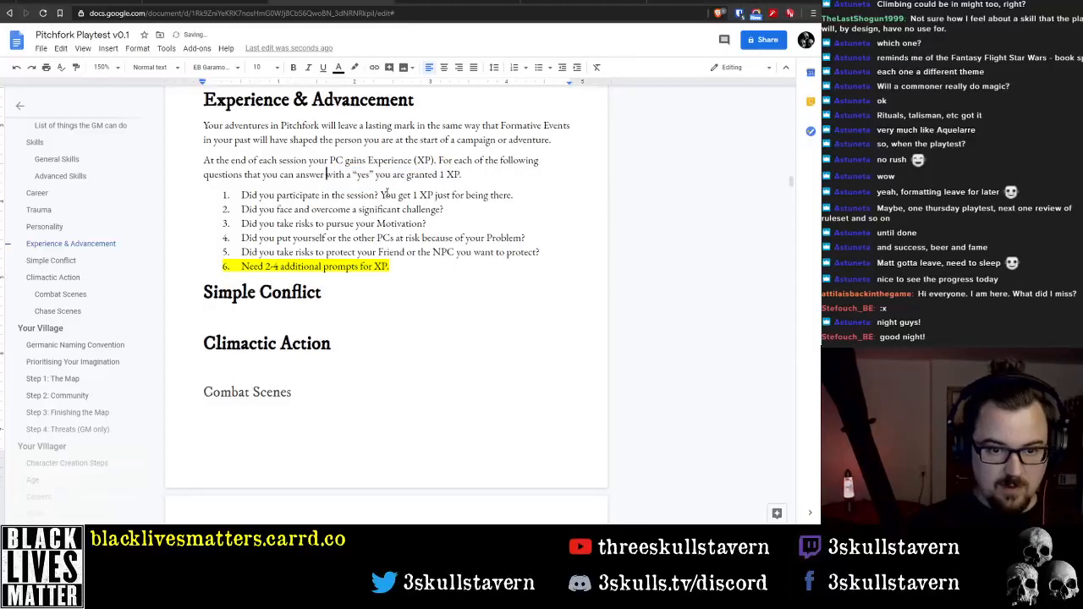
Add a comma after "yes" in the XP sentence and reword its ending to "you get 1 XP:"
key(ctrl+Right)
key(ctrl+Right)
key(ctrl+Right)
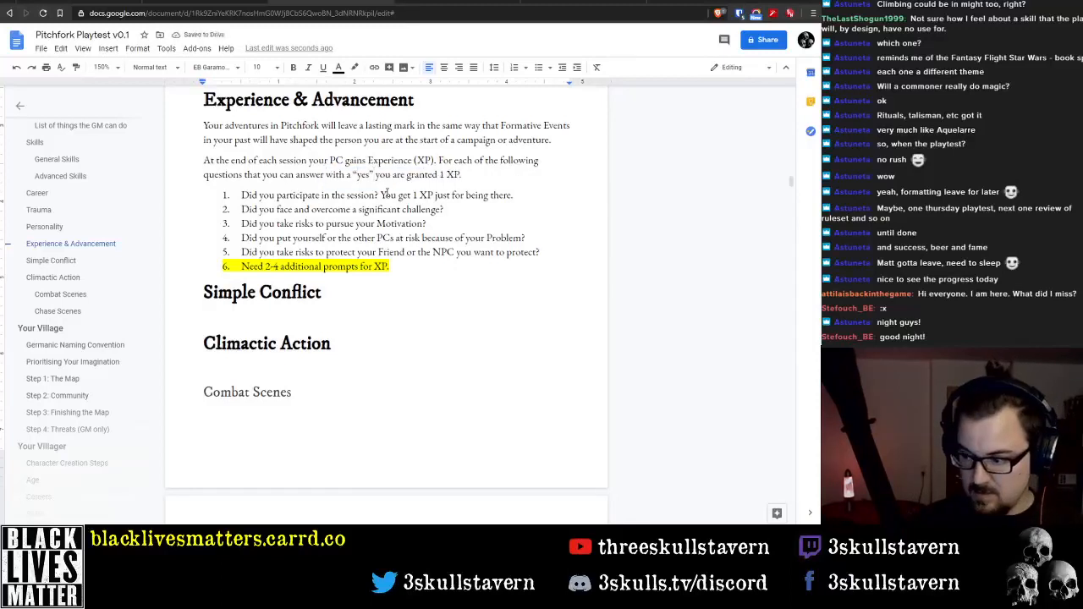
text(,)
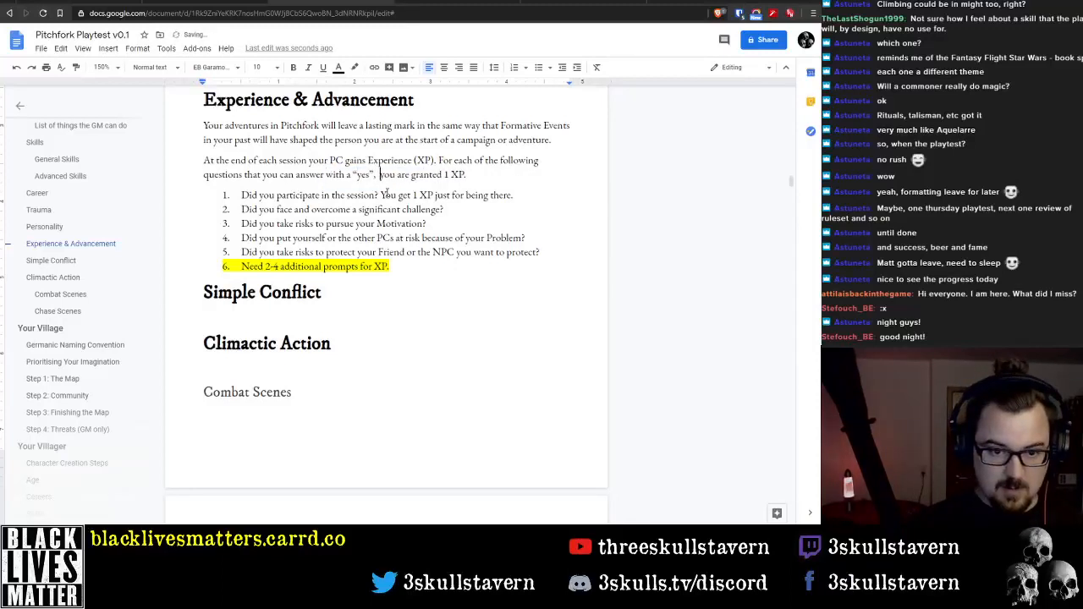
key(BackSpace)
key(ctrl+Right)
key(ctrl+shift+Right)
key(ctrl+shift+Right)
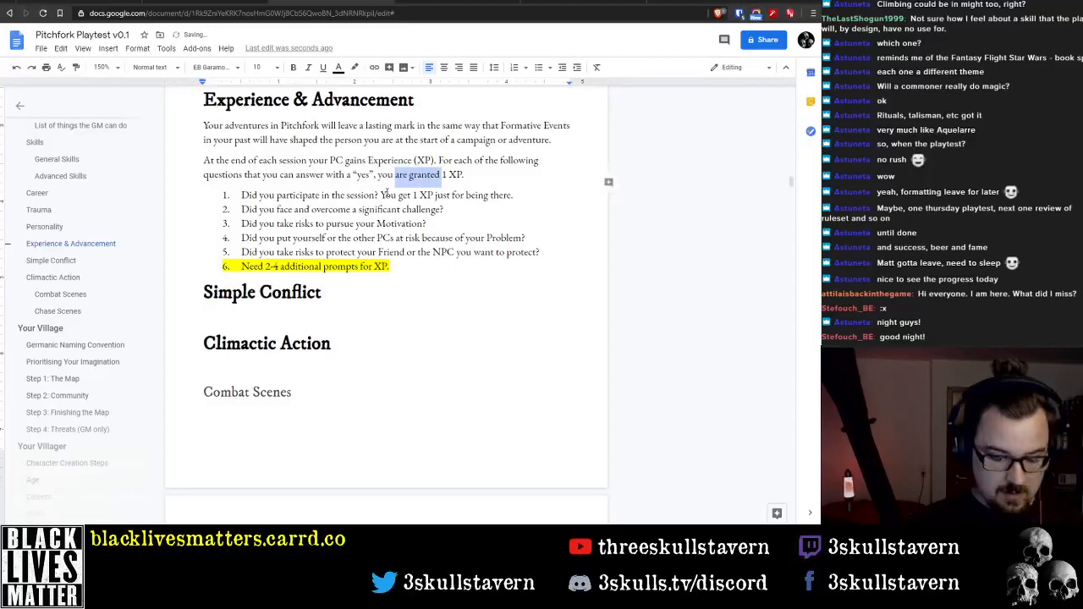
text(get)
key(End)
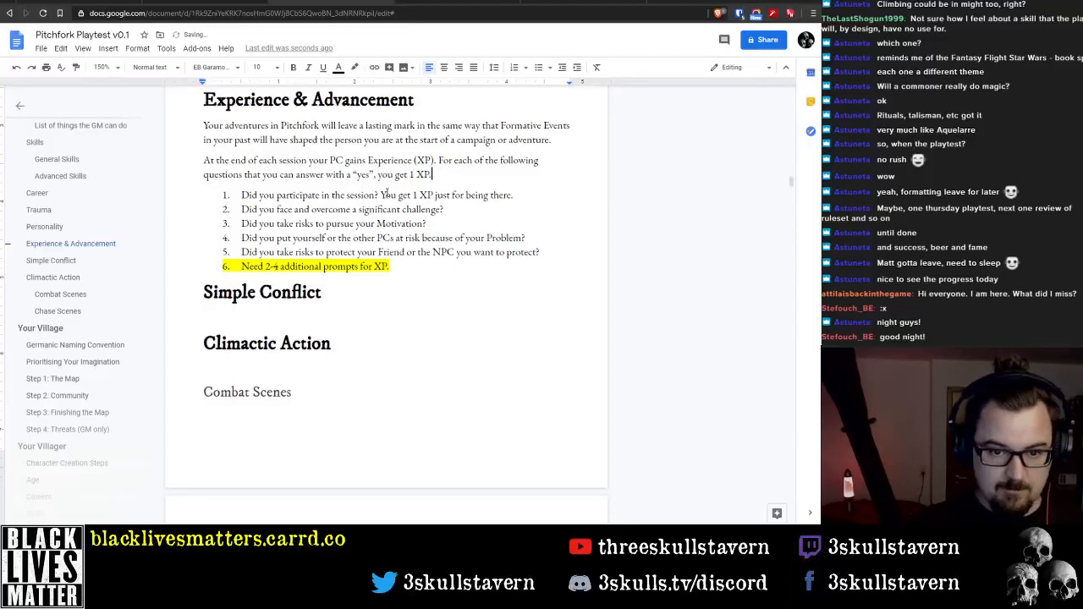
key(BackSpace)
text(:)
Add an empty body paragraph without yellow highlighting below the numbered XP question list
key(Down)
key(Down)
key(Down)
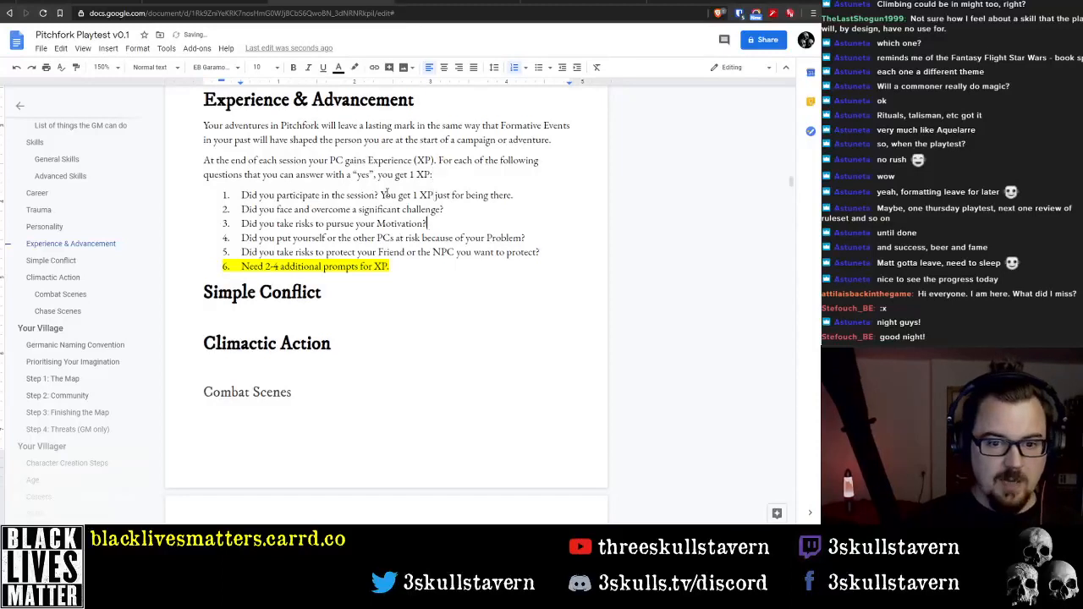
scroll(433, 254, up, 1)
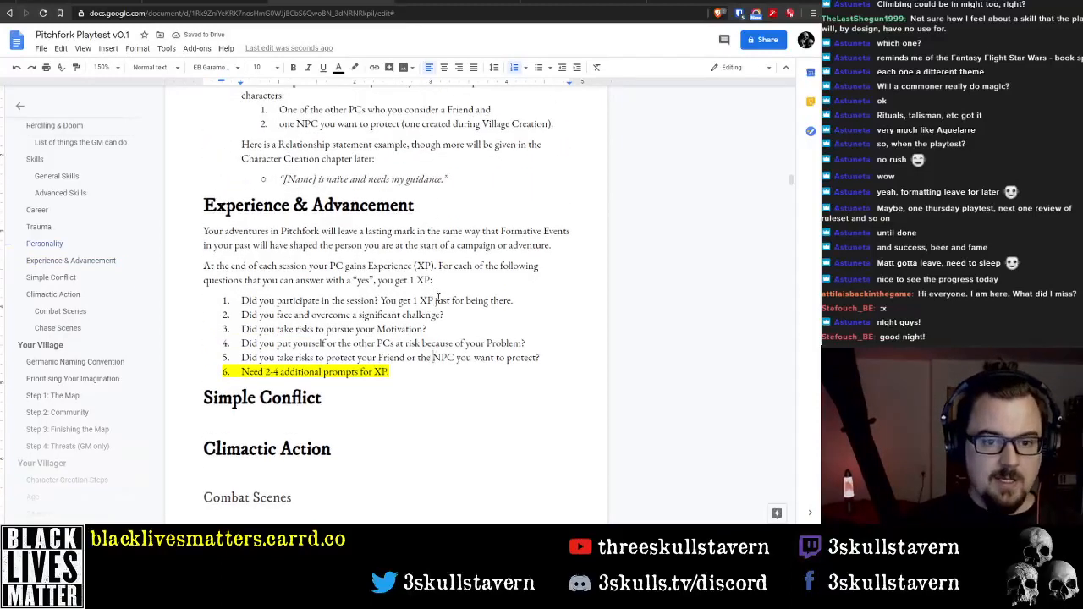
scroll(438, 297, down, 1)
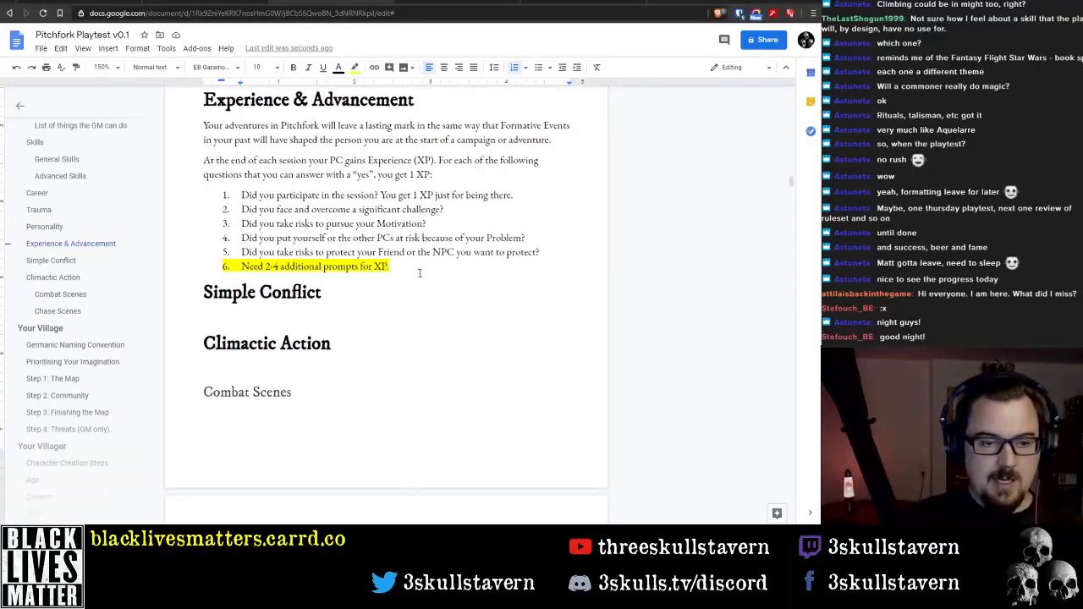
key(Return)
key(Return)
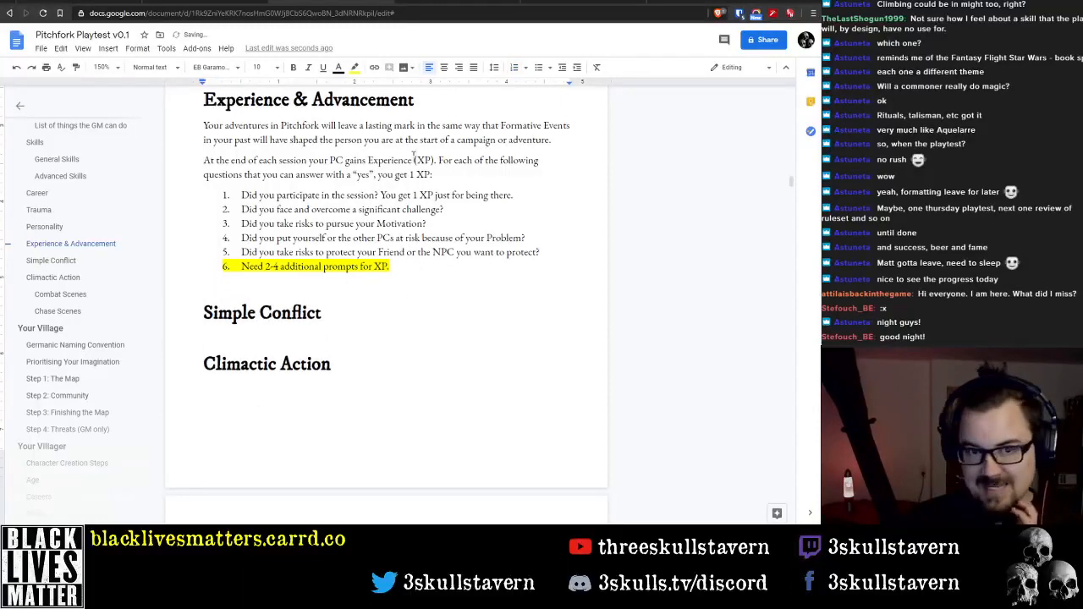
text(gnfgnh)
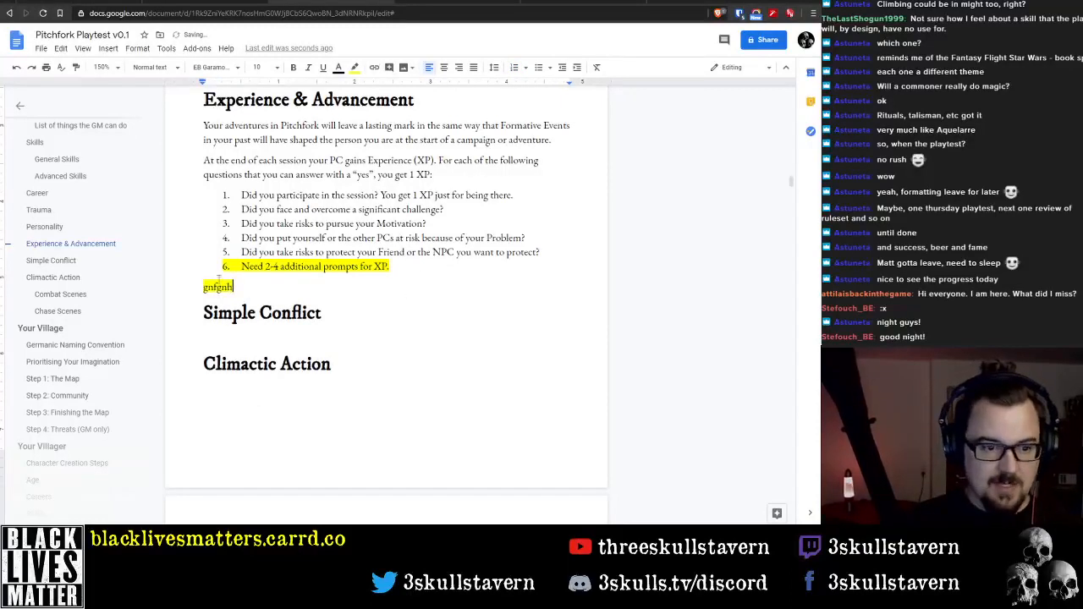
double_click(217, 287)
click(355, 68)
click(360, 90)
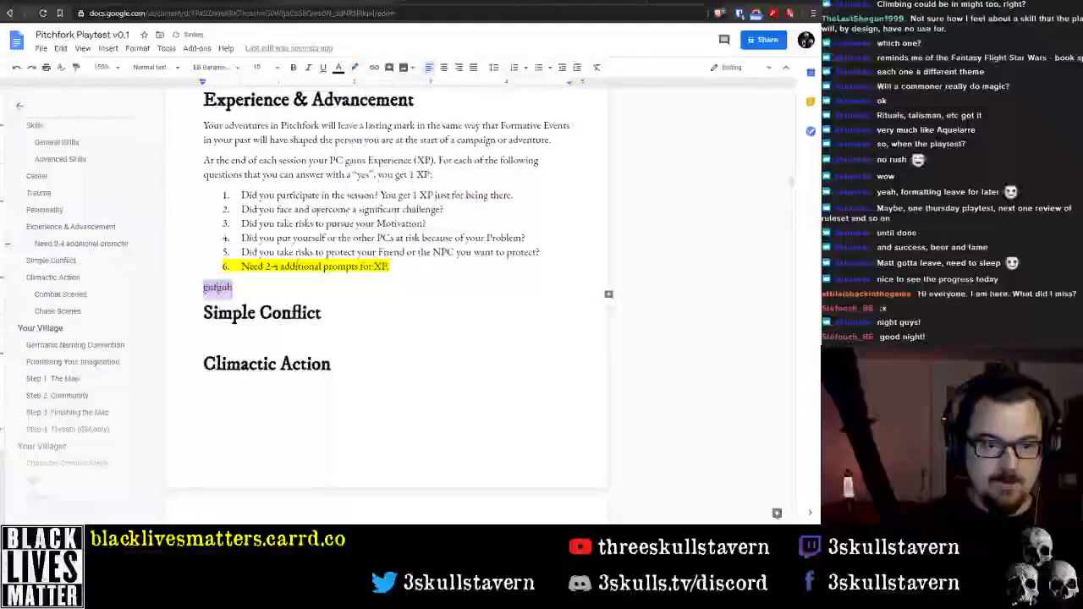
key(BackSpace)
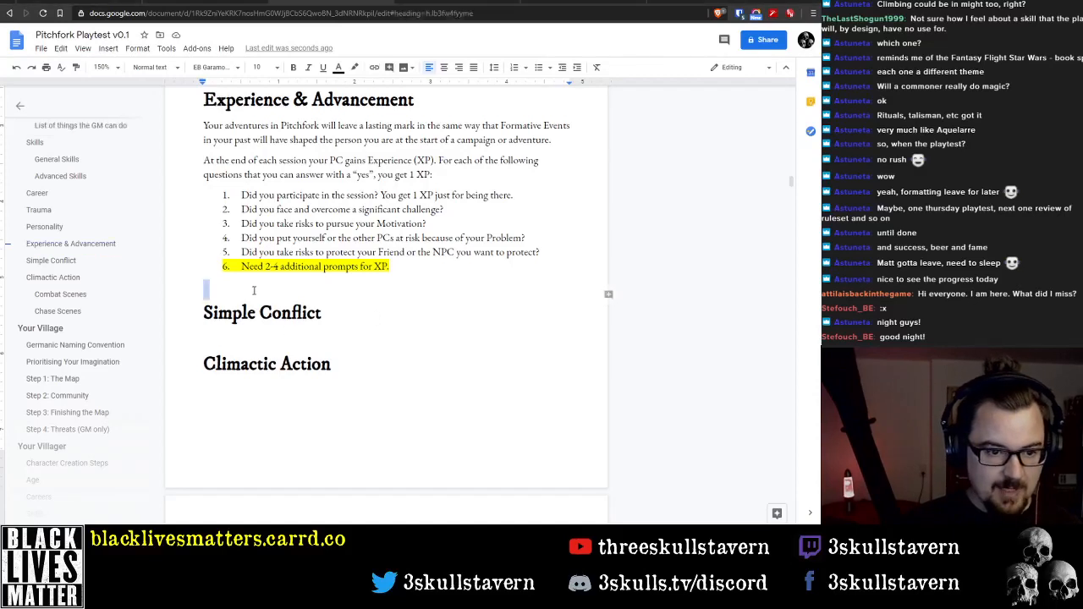
Paste the copied sentence on the GM's final say over XP below the question list and join its broken lines into one paragraph
text(The GM has the final say on how many XP each PC should get, but let all players around the table take part in the discussion.)
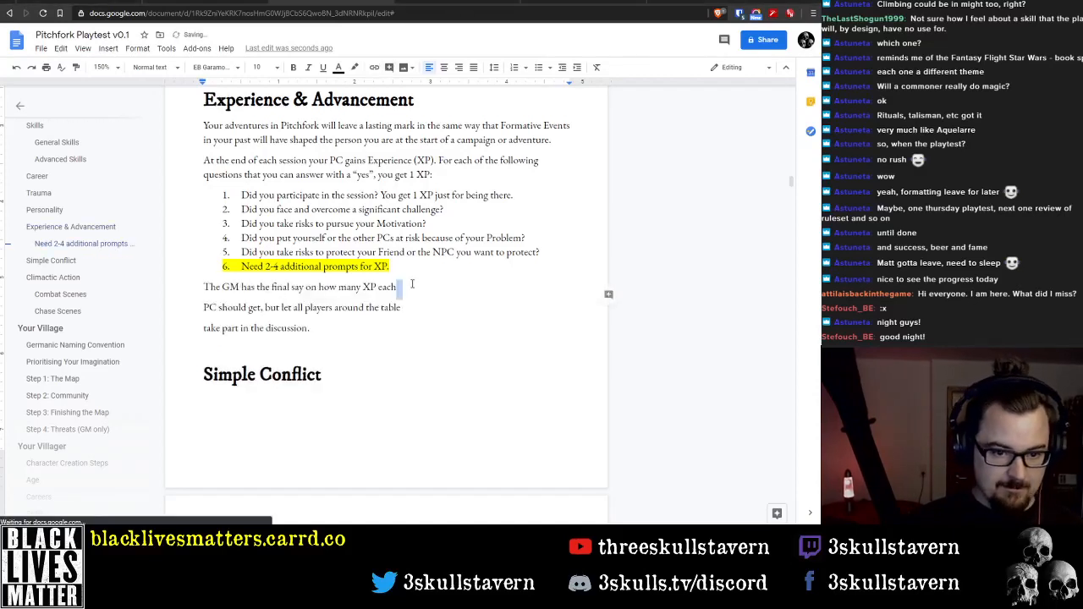
click(395, 287)
key(Delete)
key(Down)
key(Delete)
key(Delete)
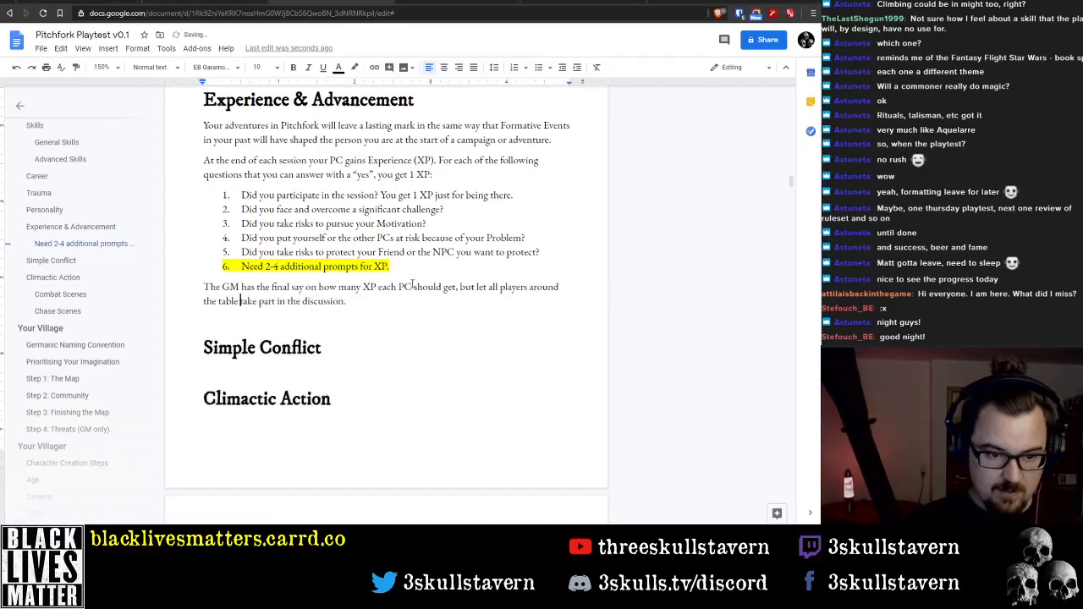
Delete "the" before "final say" in the paragraph below the XP question list
key(Up)
key(Home)
key(ctrl+Right)
key(ctrl+Right)
key(ctrl+Right)
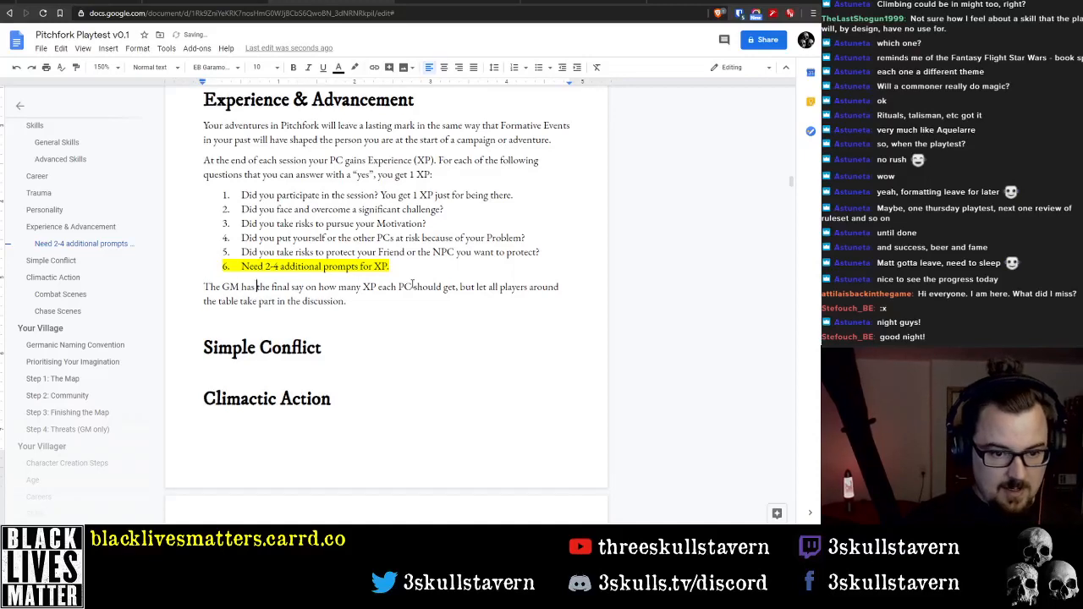
key(ctrl+shift+Right)
key(Delete)
Replace "many" with "much" in the GM sentence so it reads "how much XP each PC should get"
key(ctrl+Right)
key(ctrl+Right)
key(ctrl+Right)
key(ctrl+Right)
key(ctrl+Right)
key(ctrl+Right)
key(ctrl+Right)
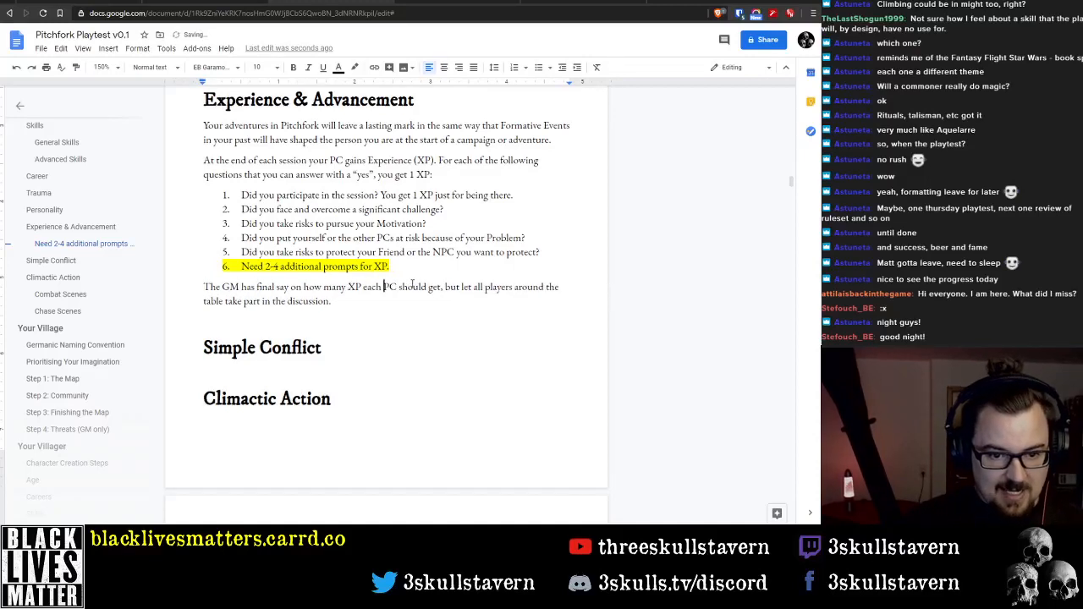
key(ctrl+Left)
key(ctrl+Left)
key(ctrl+Left)
key(ctrl+shift+Right)
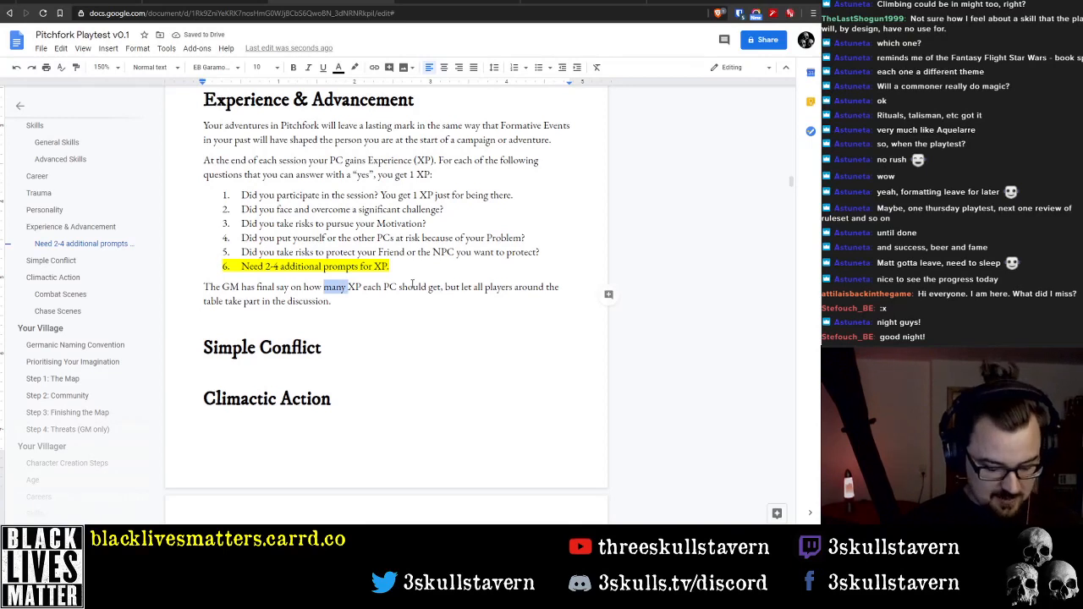
text(much)
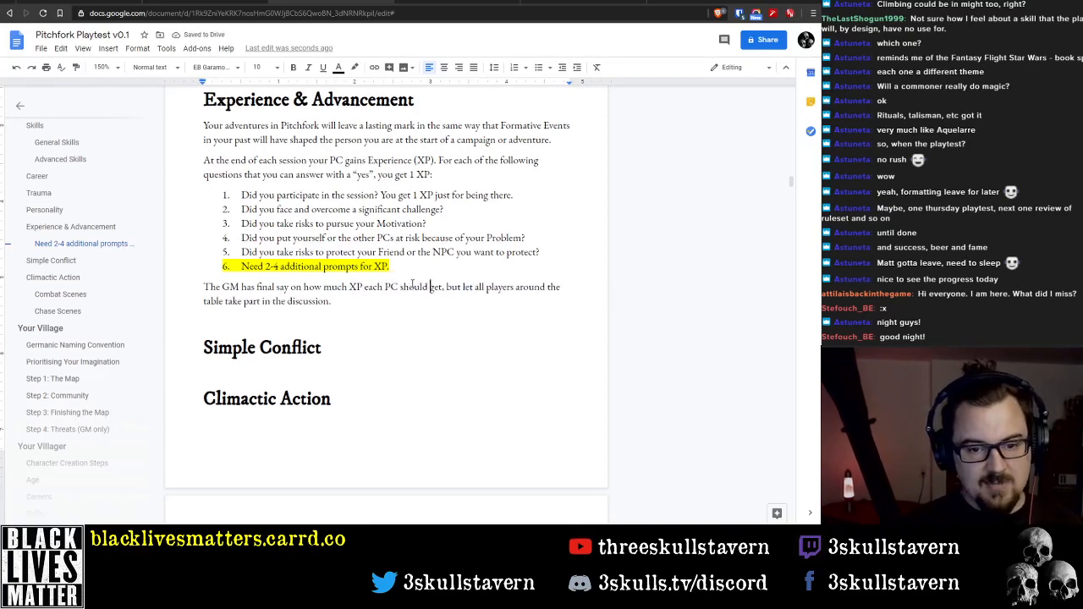
Reword "but let all players" in the GM sentence as "but all the players"
key(ctrl+Left)
key(ctrl+Right)
key(ctrl+Right)
key(ctrl+Right)
key(ctrl+Right)
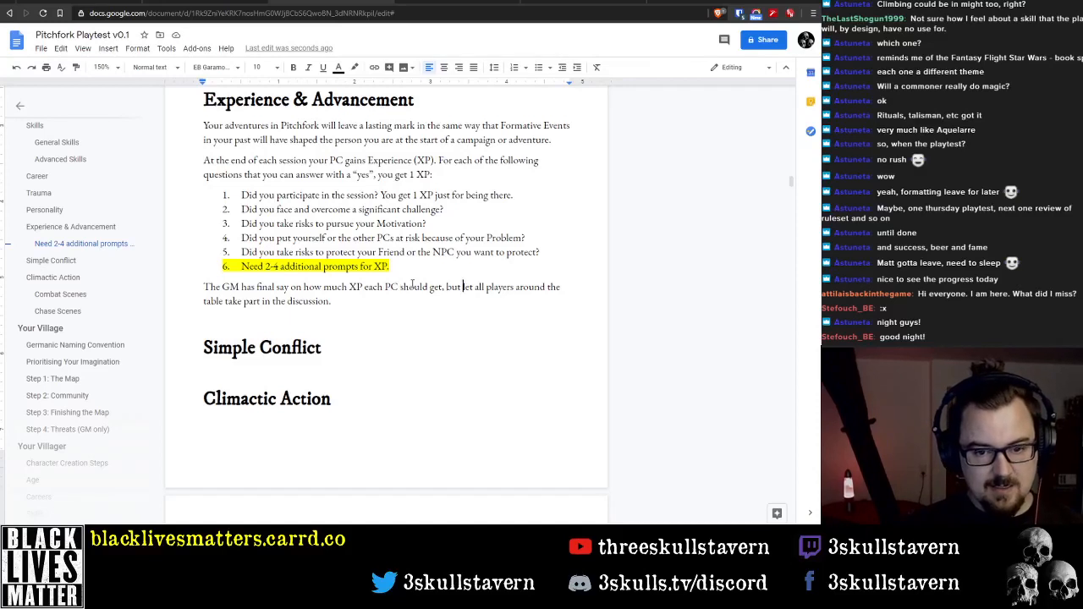
key(ctrl+BackSpace)
key(ctrl+Left)
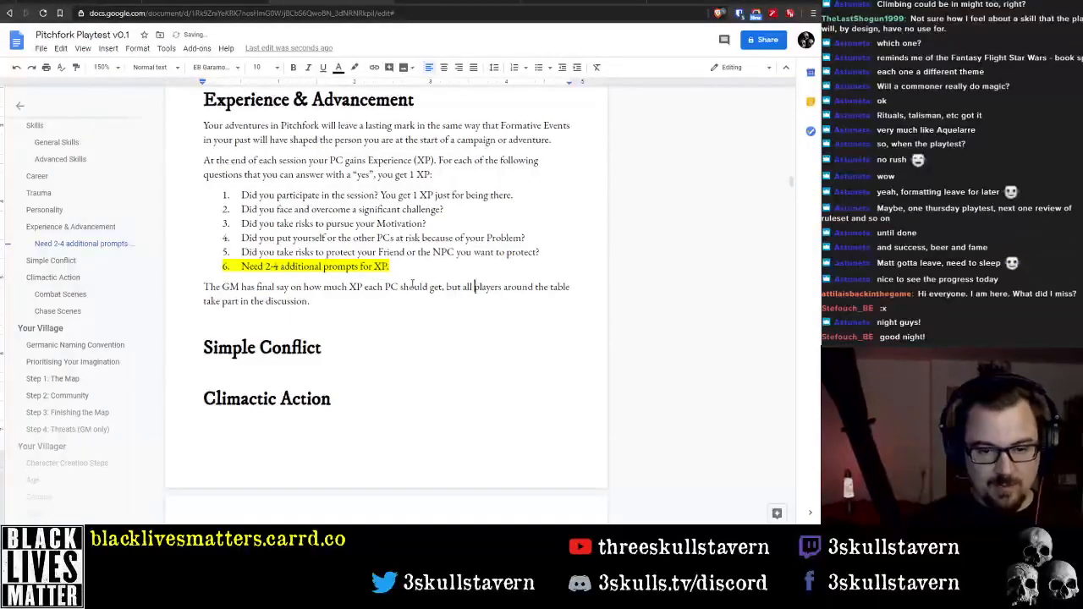
text(the)
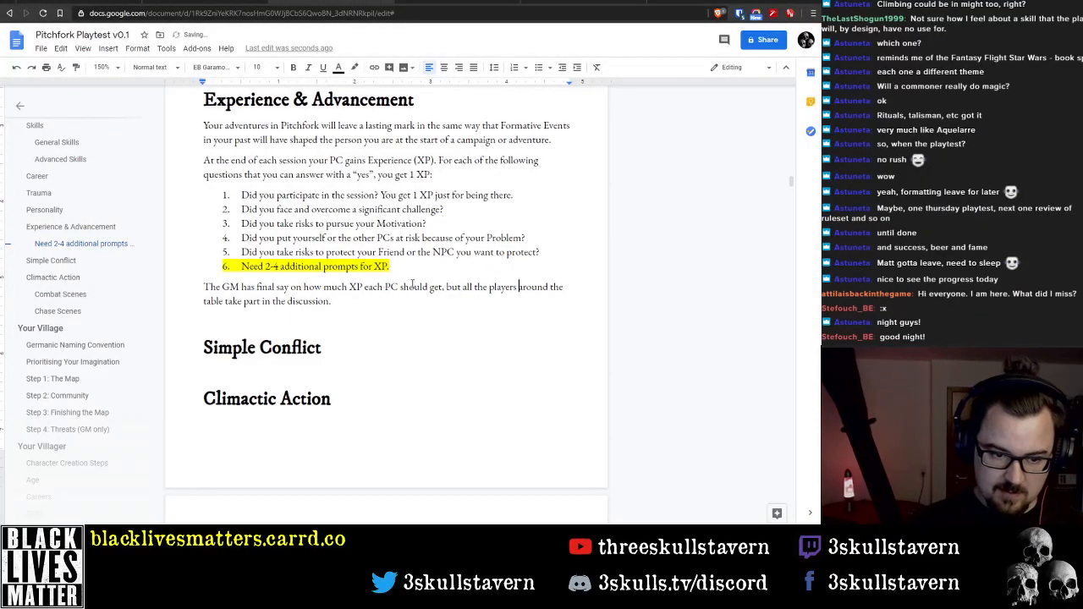
Replace "around the table" with "should" so the GM sentence ends with "all the players should take part in the discussion."
key(ctrl+shift+Right)
key(ctrl+shift+Right)
key(ctrl+shift+Right)
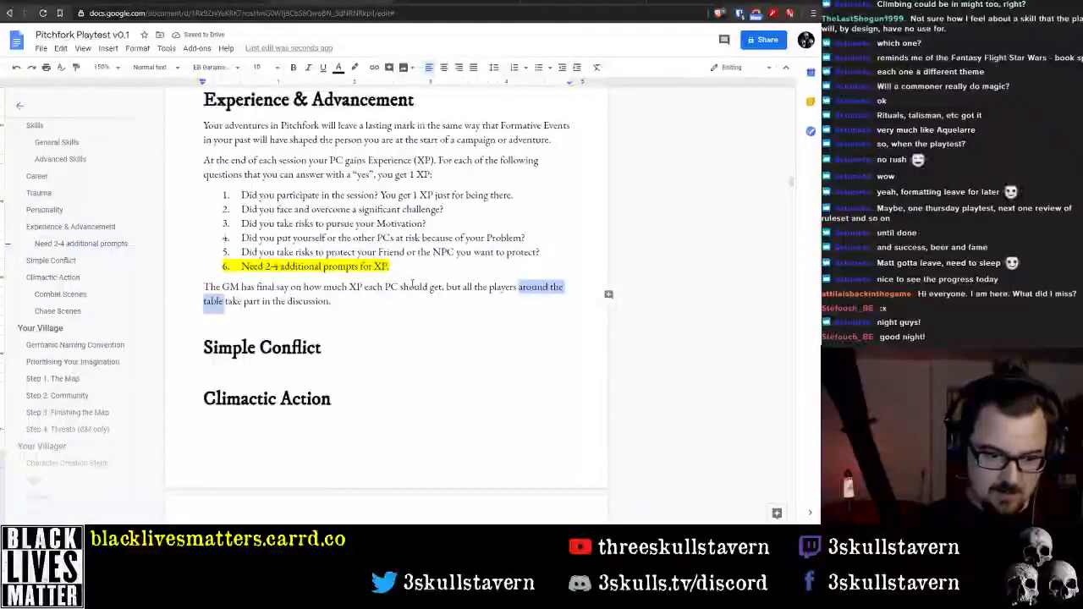
key(BackSpace)
text(should)
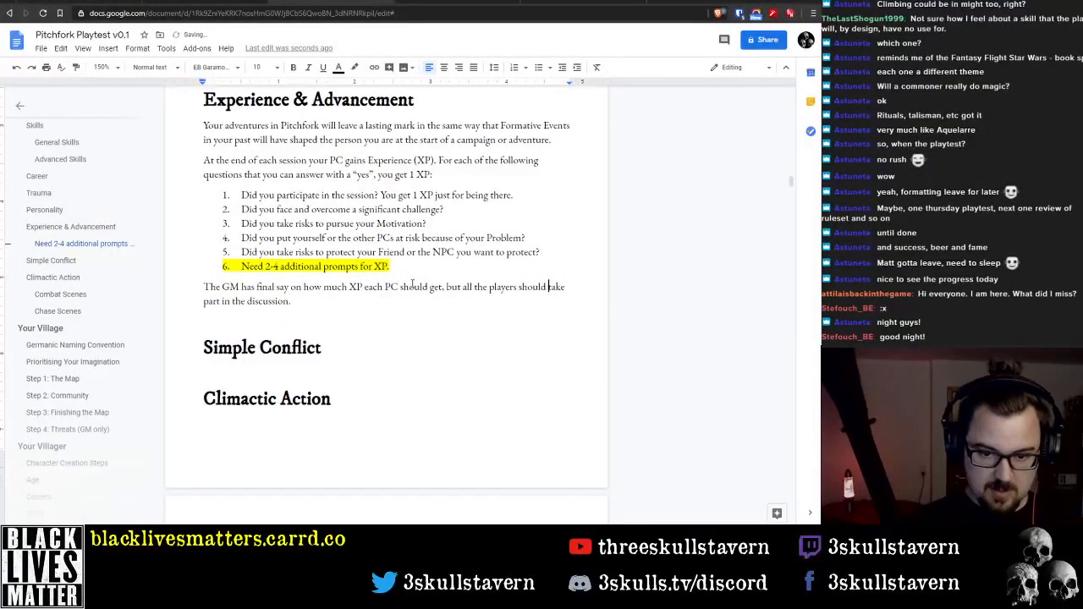
key(Down)
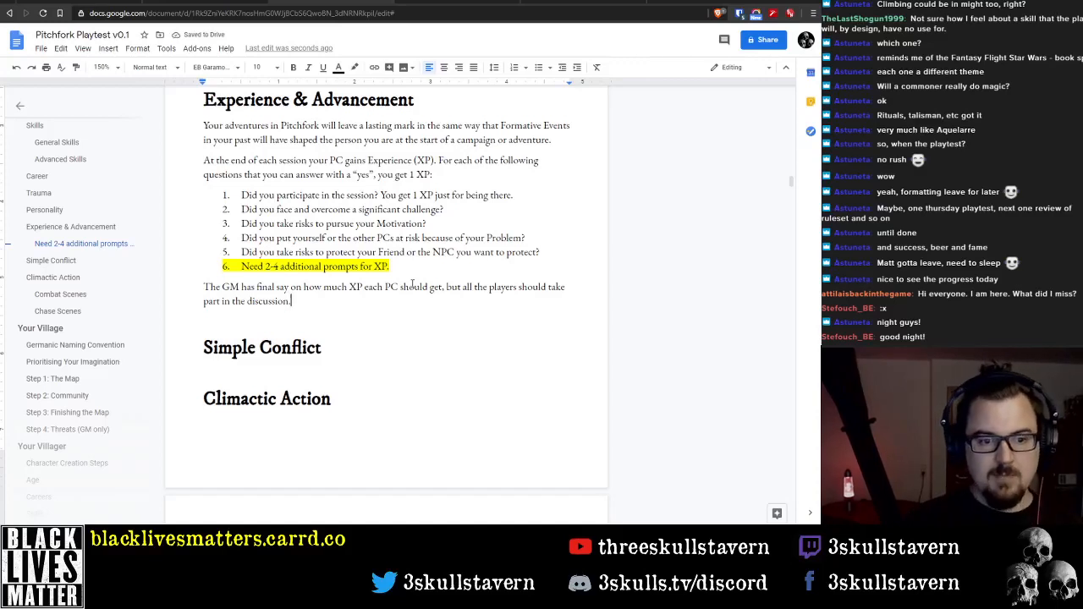
Write the line "Raising Skills" in the empty paragraph above the Simple Conflict heading
key(Down)
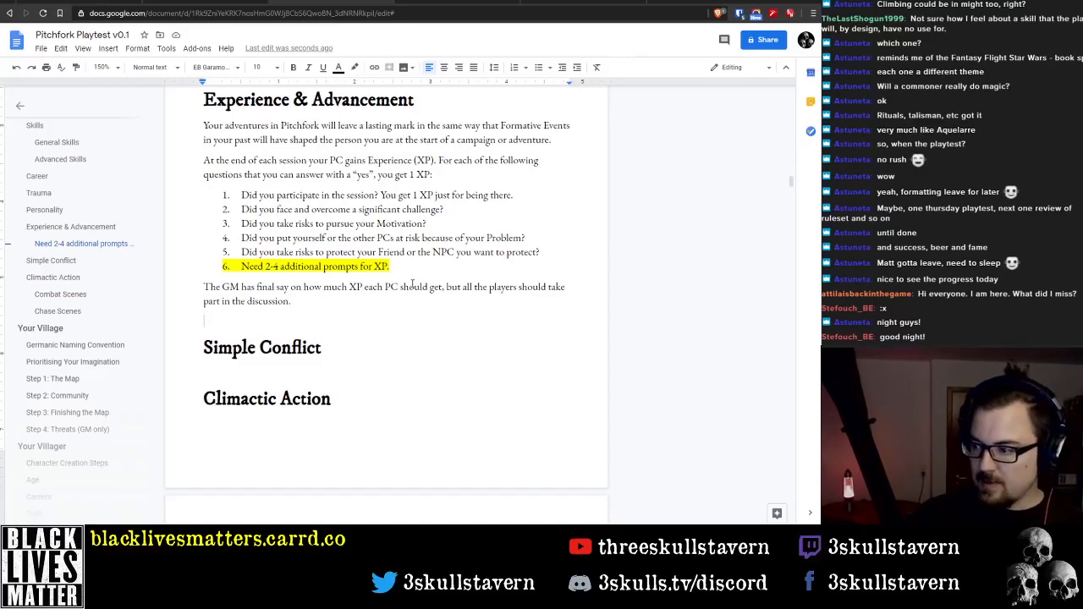
text(Raise)
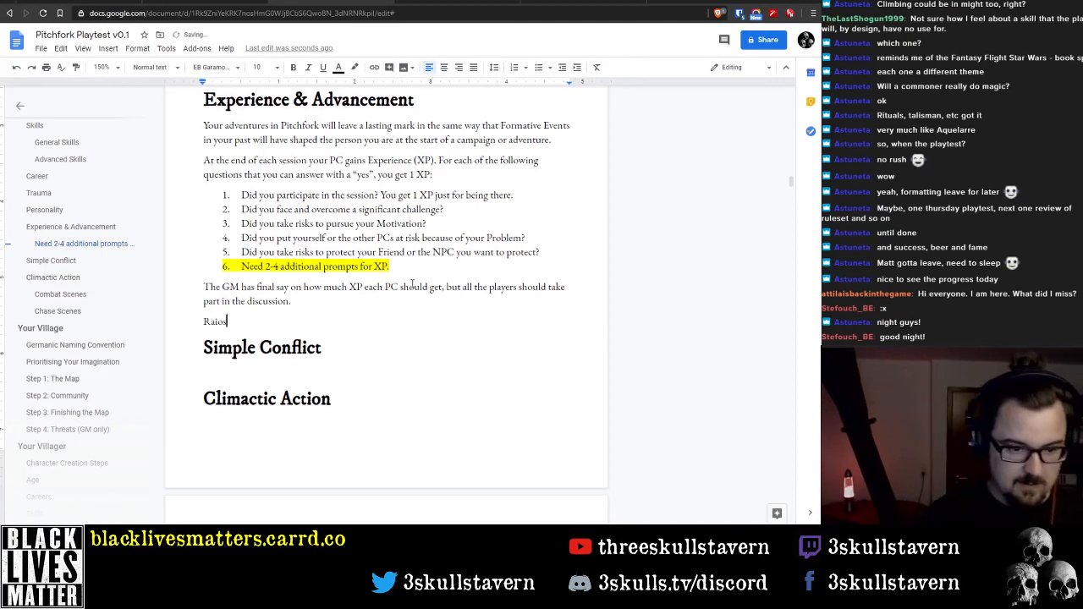
key(BackSpace)
key(BackSpace)
key(BackSpace)
key(BackSpace)
key(BackSpace)
text(Ra)
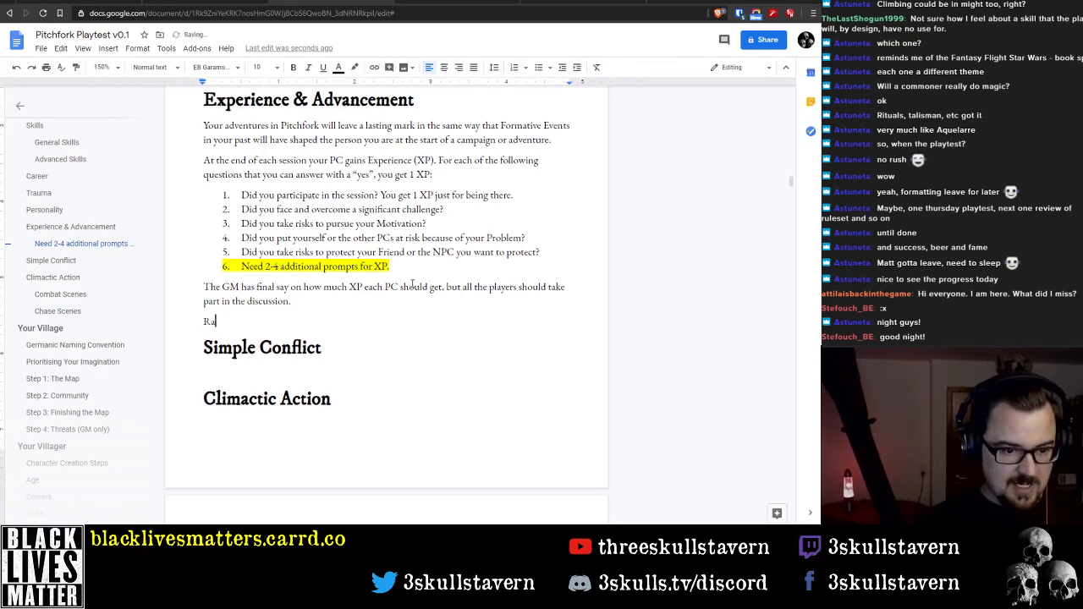
text(ising Skills)
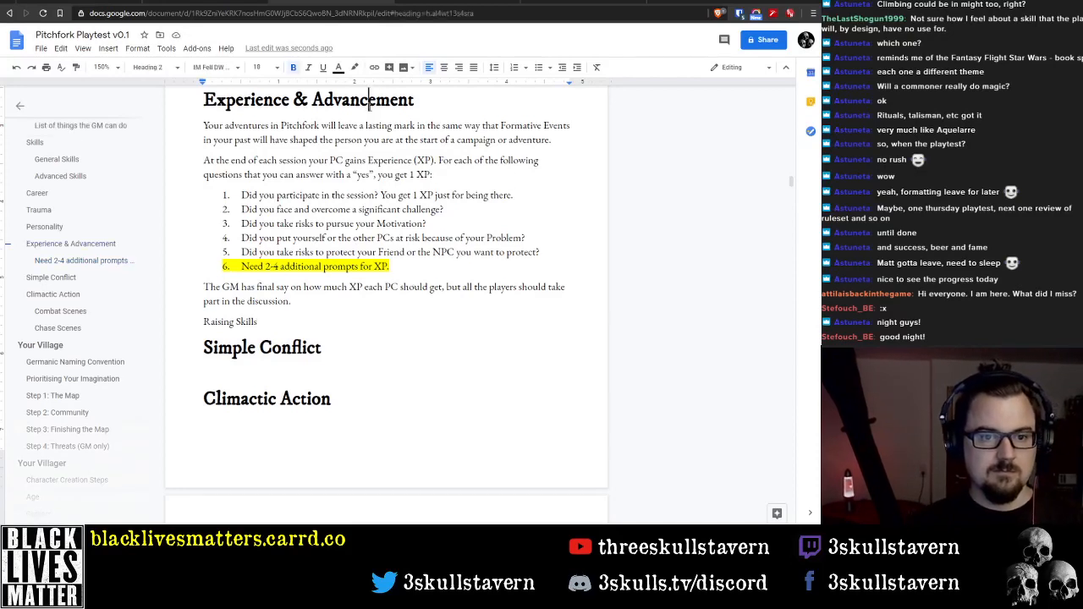
Shorten the "Experience & Advancement" heading to "Experience"
double_click(358, 101)
key(BackSpace)
key(BackSpace)
key(BackSpace)
key(BackSpace)
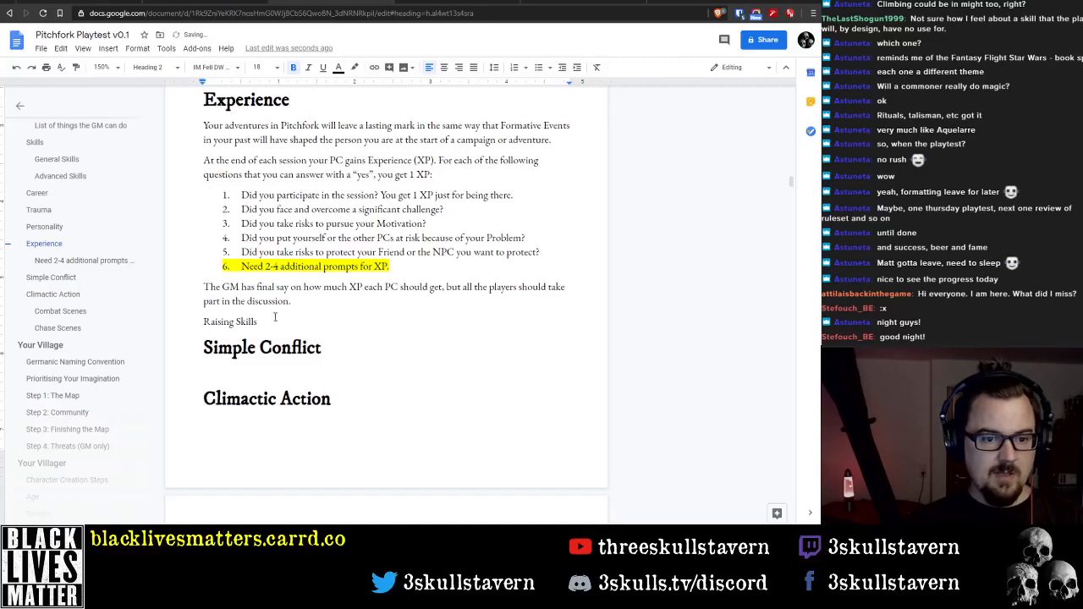
Replace the line above Simple Conflict with "Advancement" and add "Raising Skills" below it, followed by a blank paragraph
triple_click(258, 319)
text(Advancement)
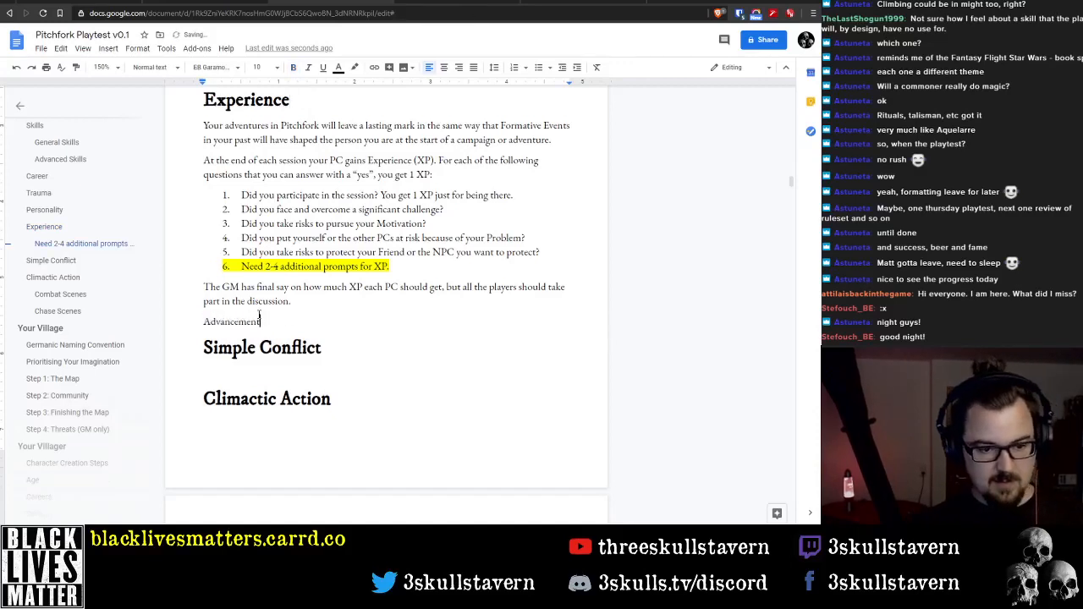
key(Return)
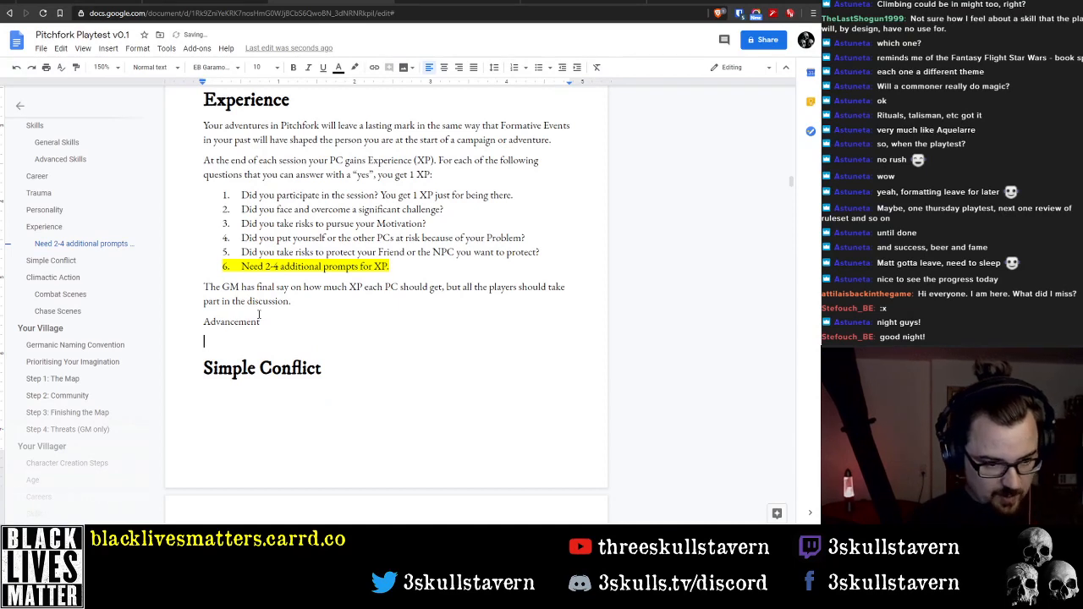
text(Raising Skill)
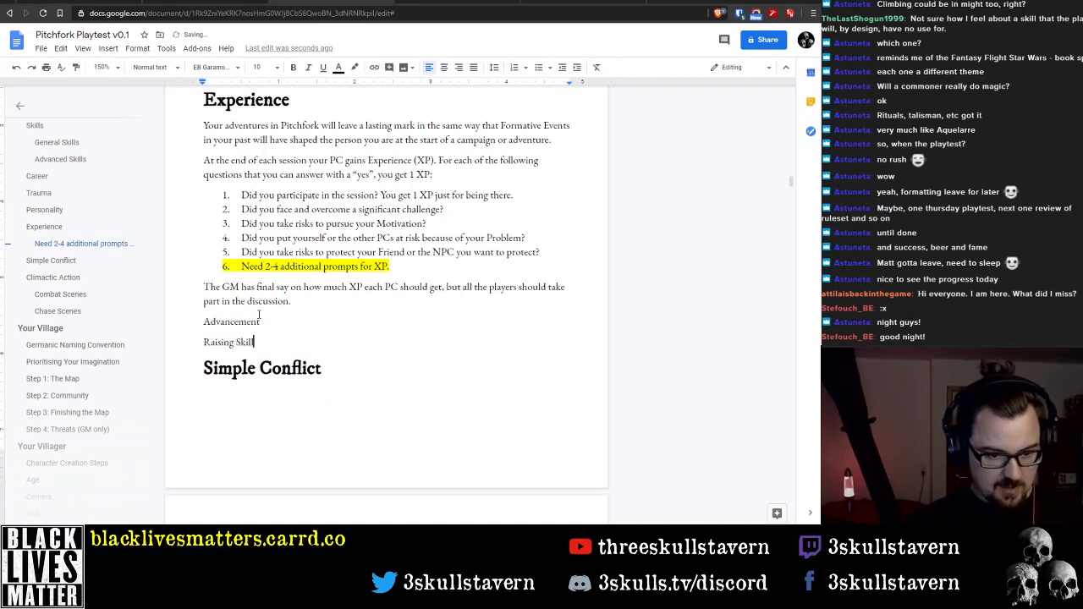
text(s)
key(Return)
key(Return)
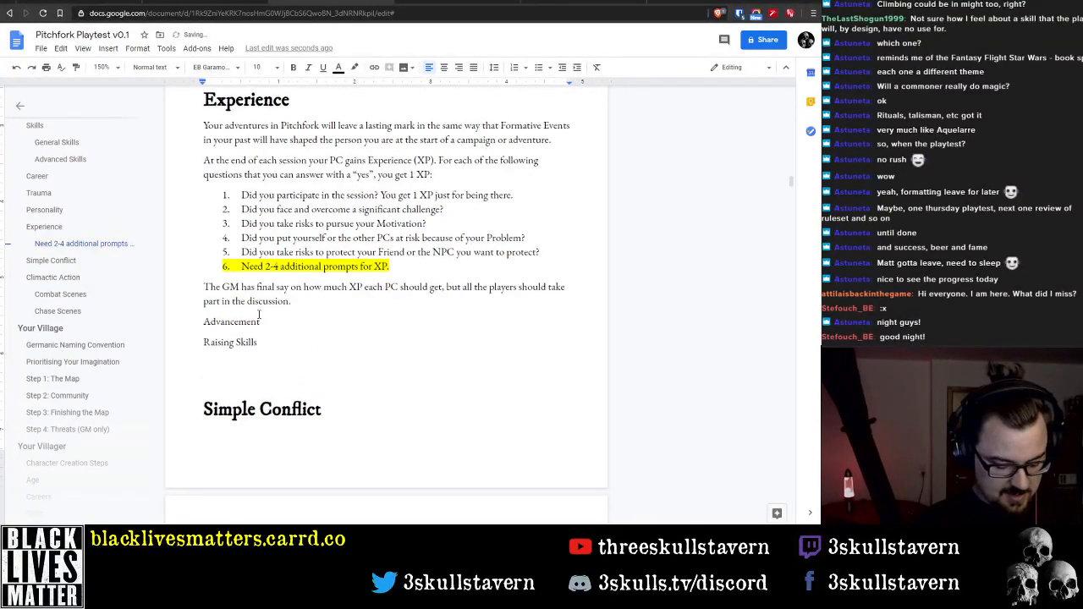
Add the line "Advancing Careers" after the blank paragraph beneath "Raising Skills"
text(Changing)
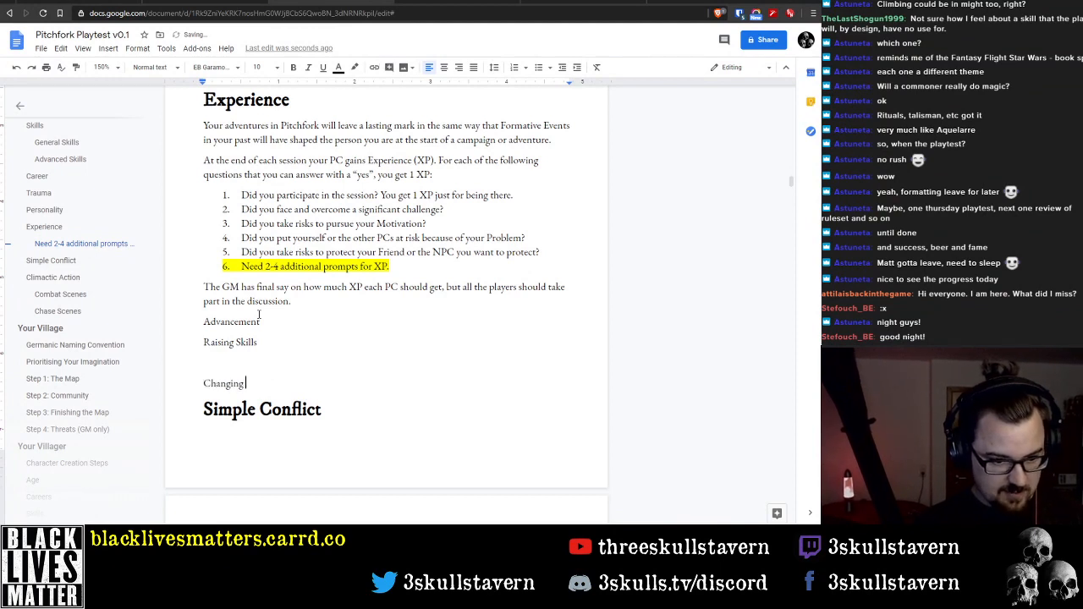
key(ctrl+BackSpace)
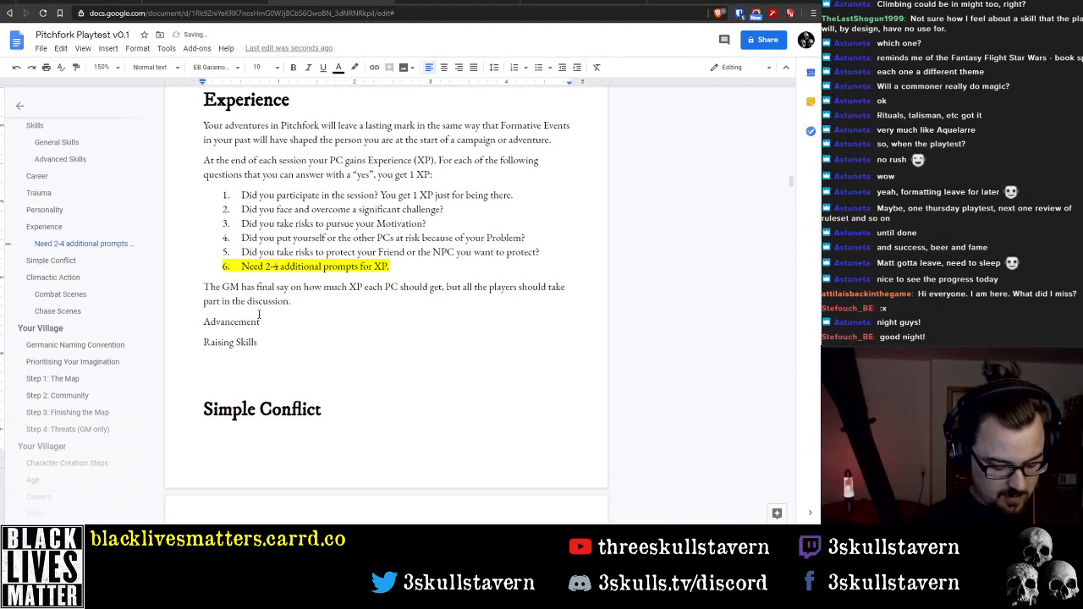
text(Ad)
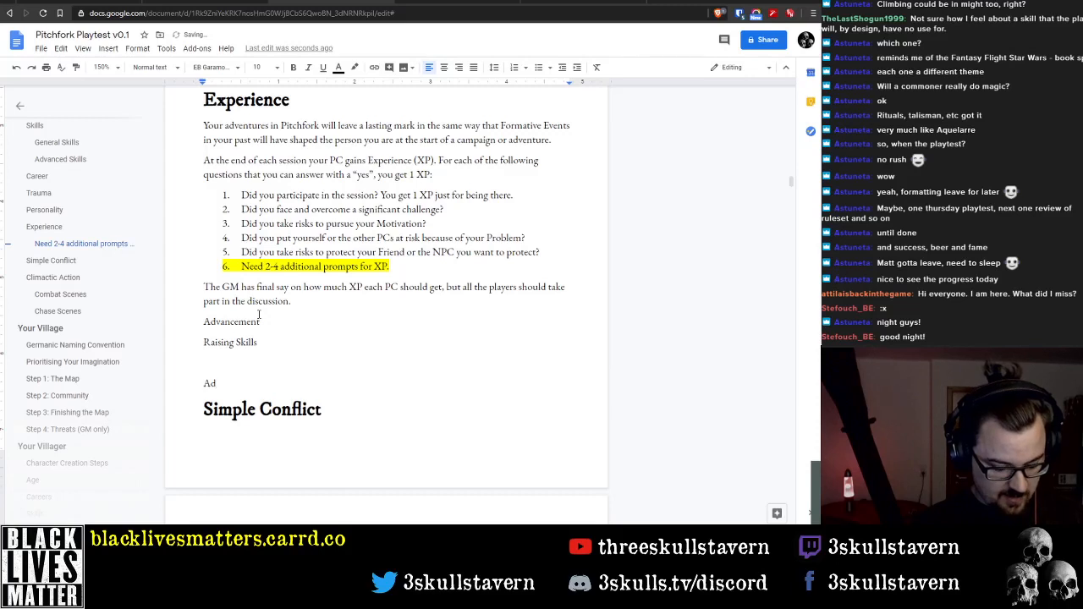
text(vancing Career)
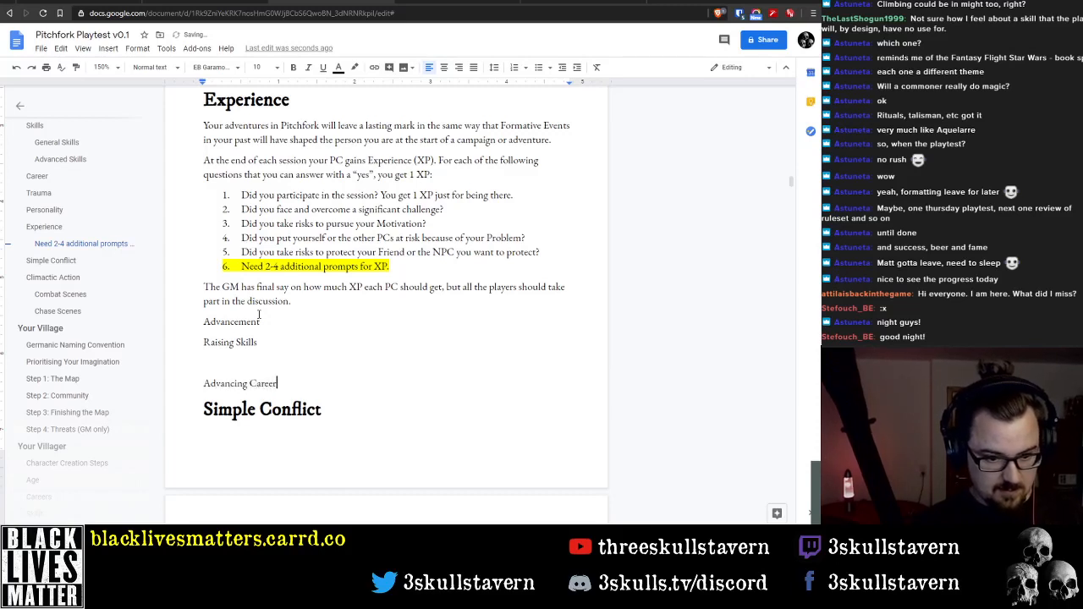
text(s)
key(Return)
Format the "Advancement" line as Heading 2
key(Up)
key(Up)
key(Up)
key(Up)
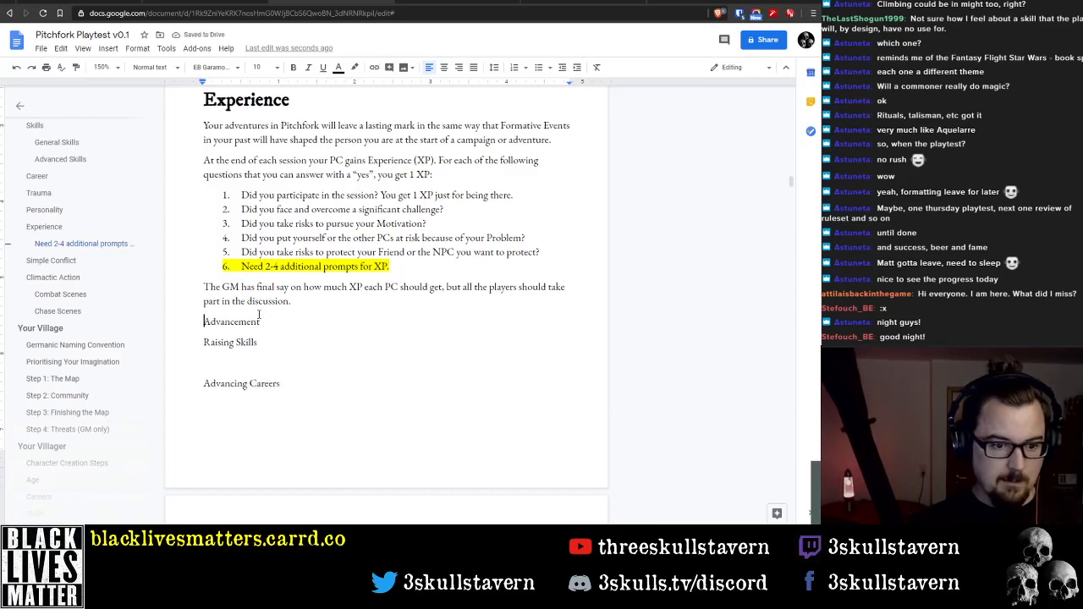
click(161, 67)
click(169, 215)
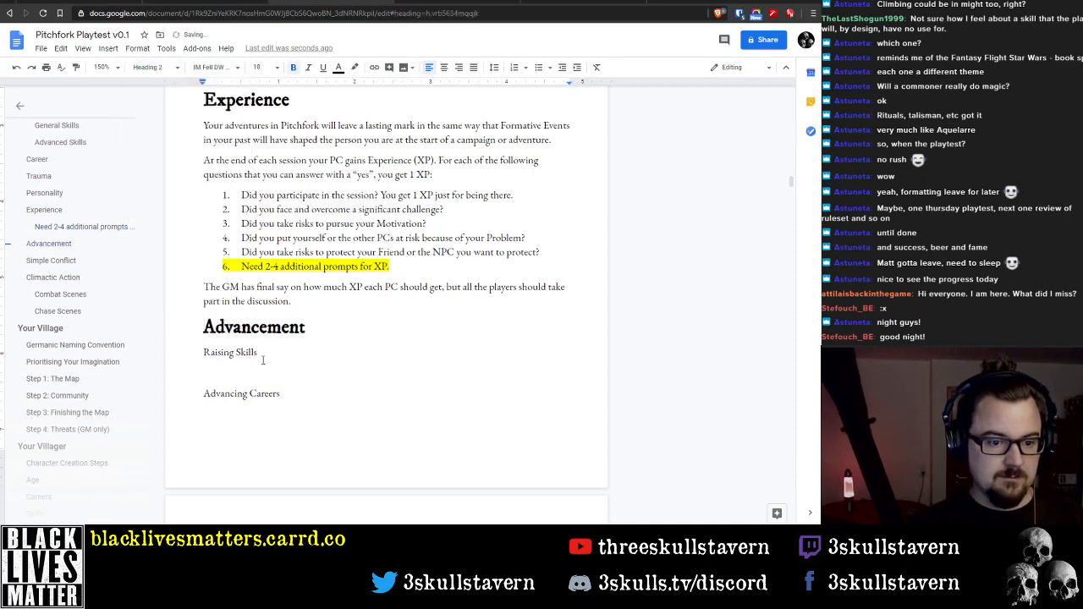
Format the "Raising Skills" line as Heading 3
click(234, 352)
click(148, 67)
click(169, 246)
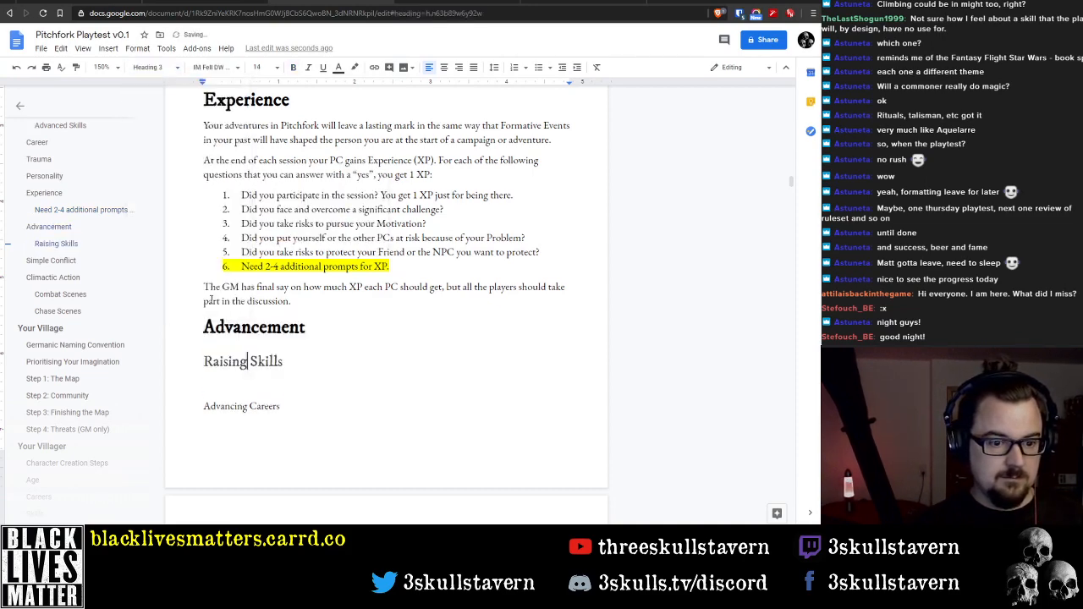
Format the "Advancing Careers" line as Heading 3
click(244, 406)
click(152, 67)
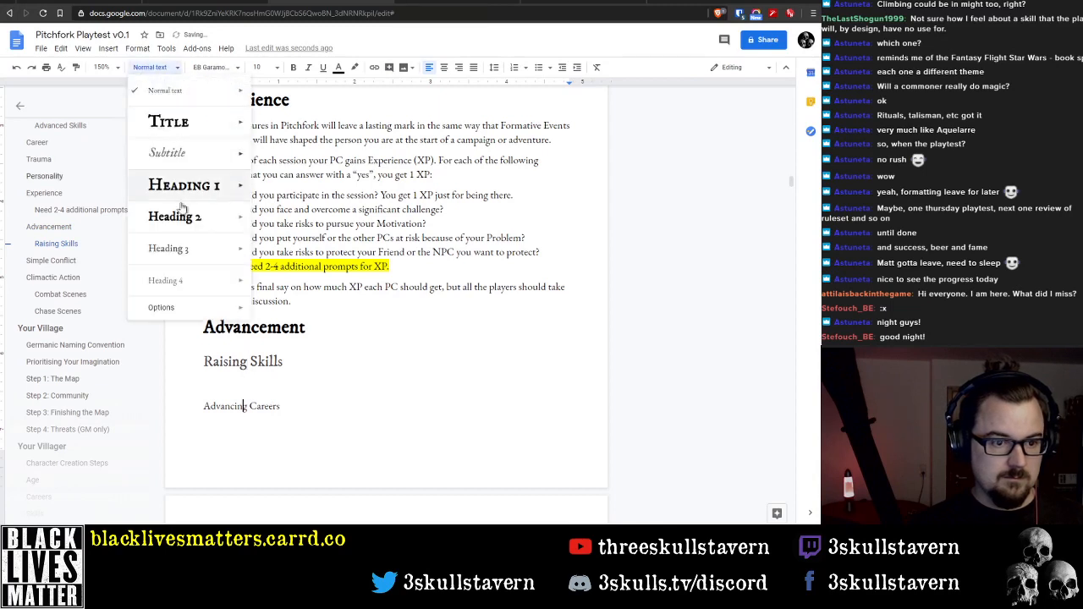
click(188, 250)
In the blank paragraph under "Raising Skills", write "The main way to spend XP is to increase your Skills."
click(266, 385)
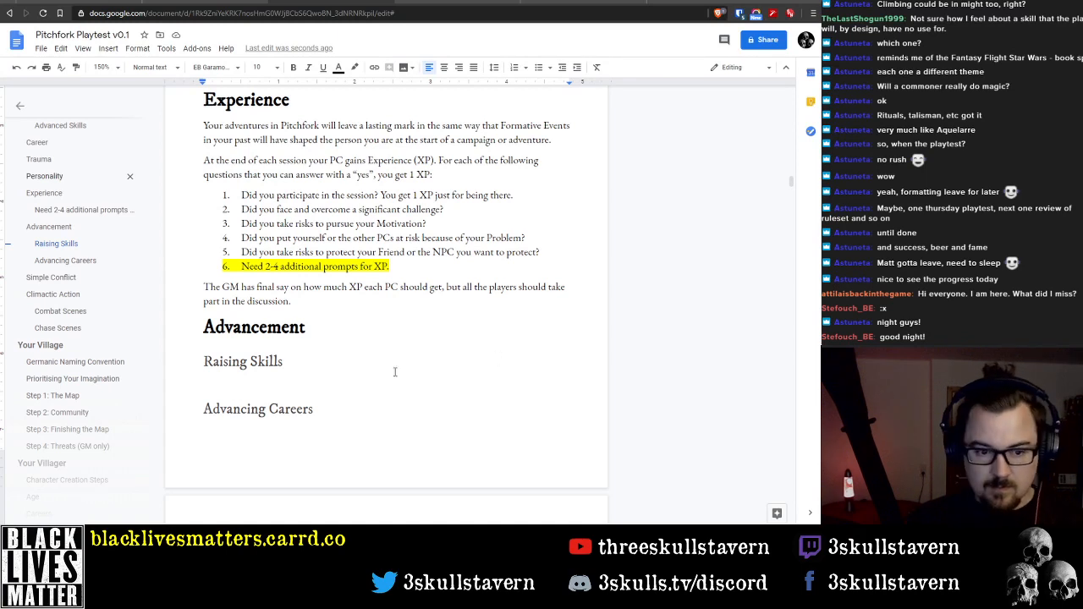
click(363, 381)
text(T)
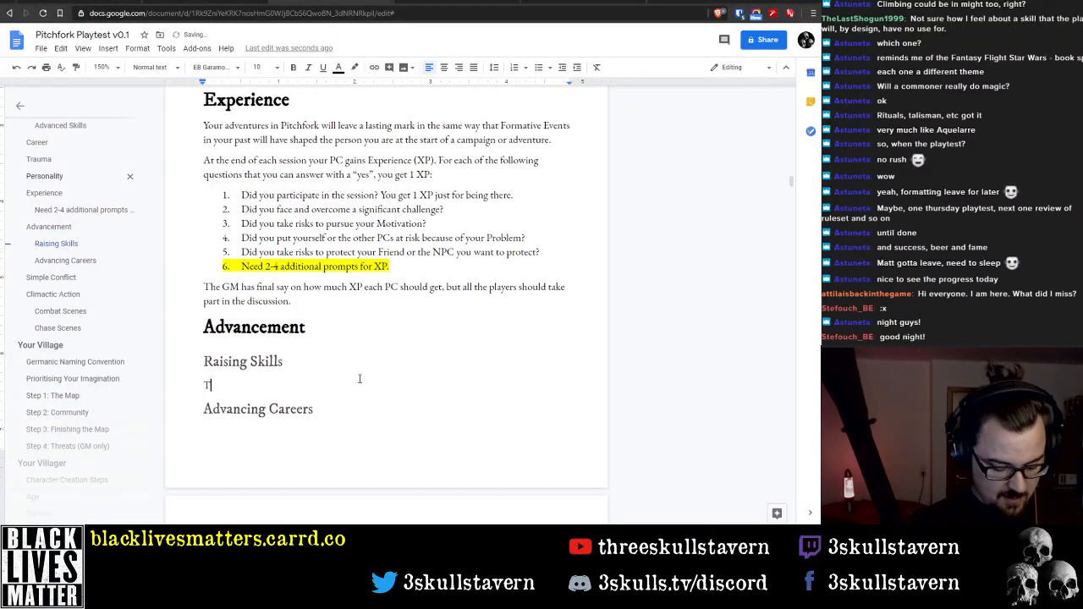
text(he main way to )
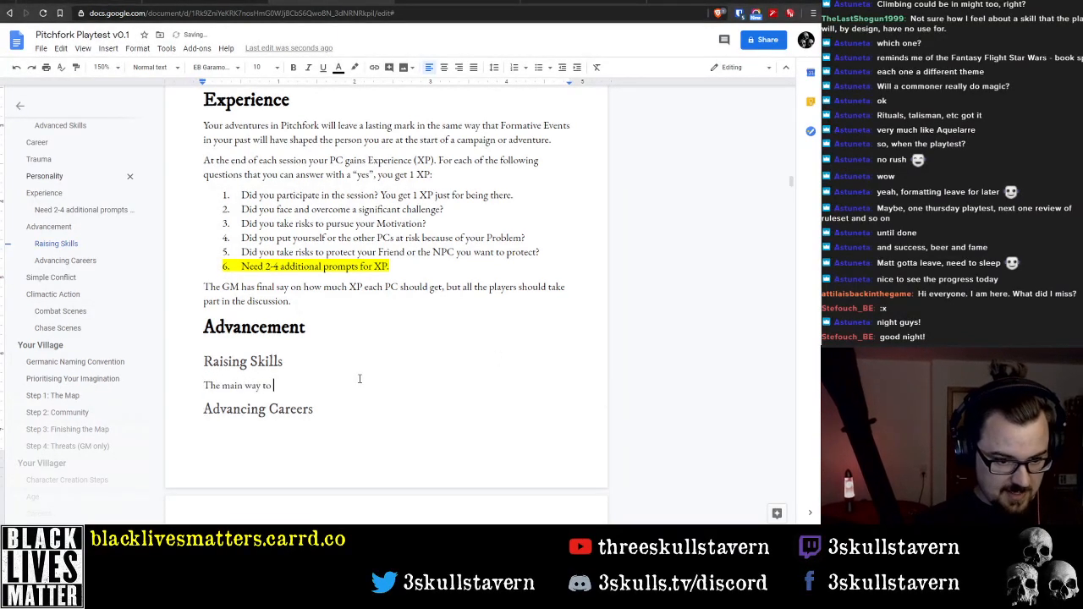
text(spend XP is )
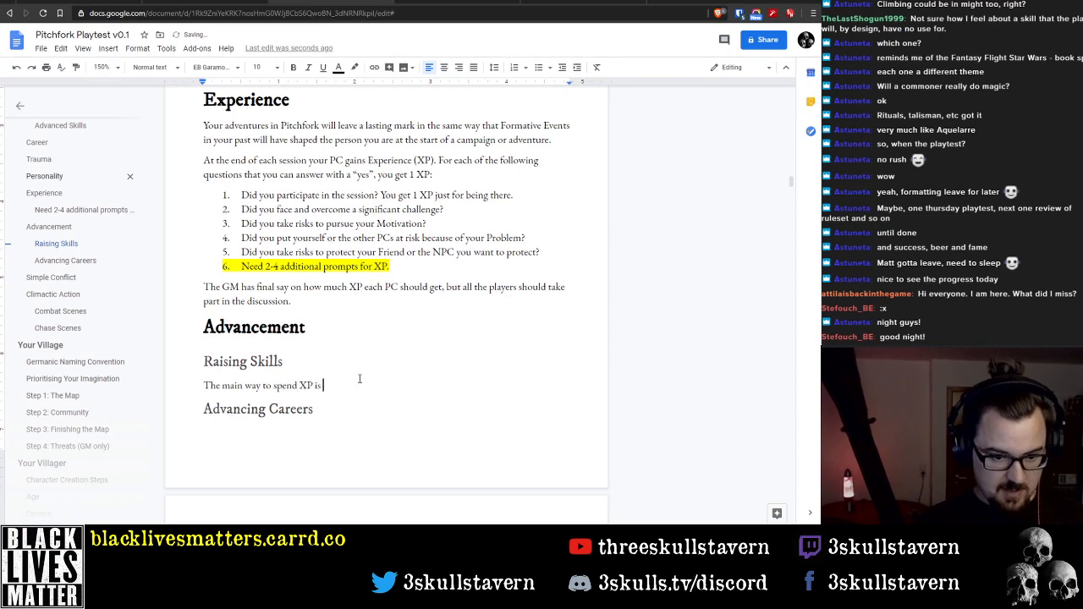
text(to increas)
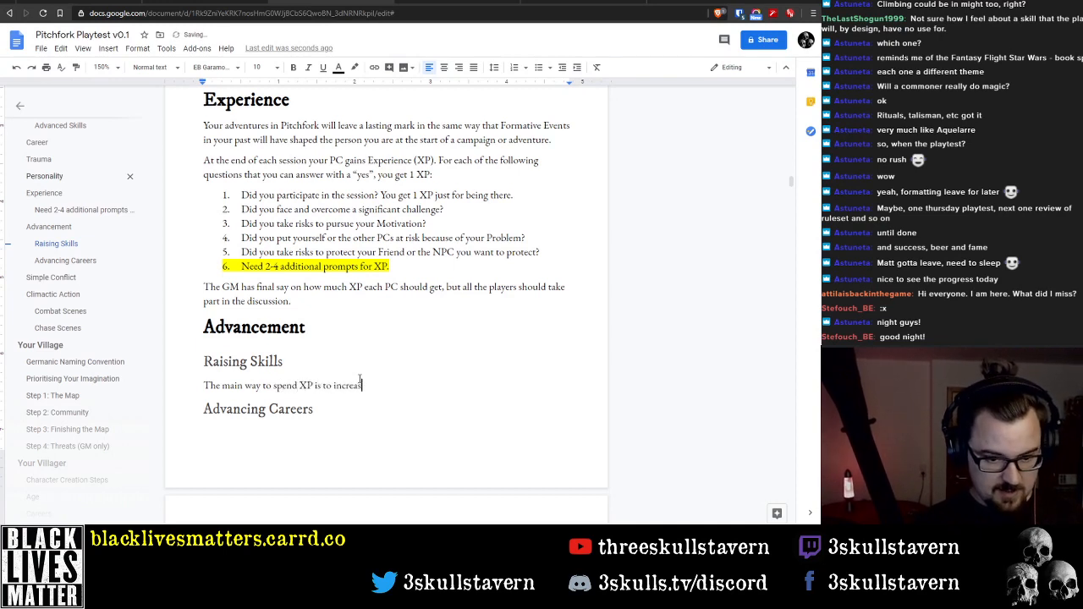
text(e your Skil)
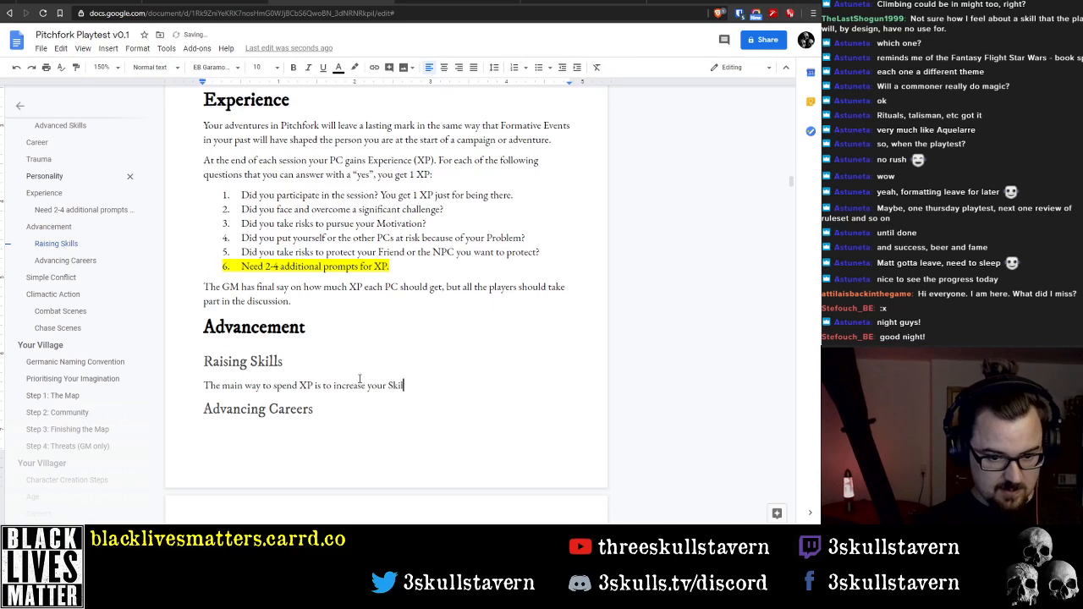
text(ls. )
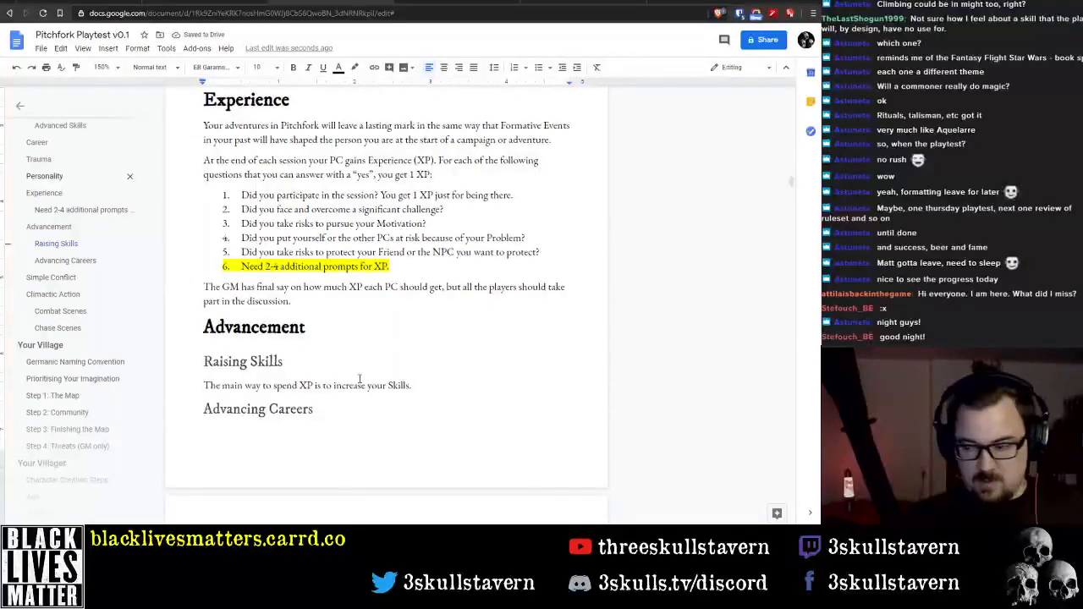
text(To i)
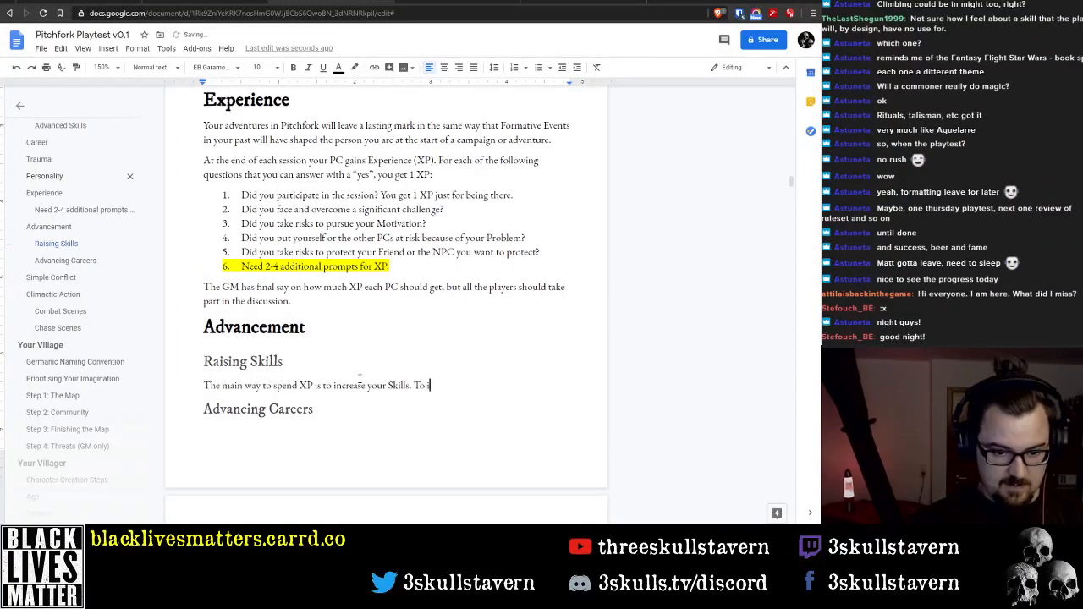
text(nc)
Begin a second sentence in the Raising Skills paragraph with "To increase a skill by one rank costs"
key(BackSpace)
text(ncrease )
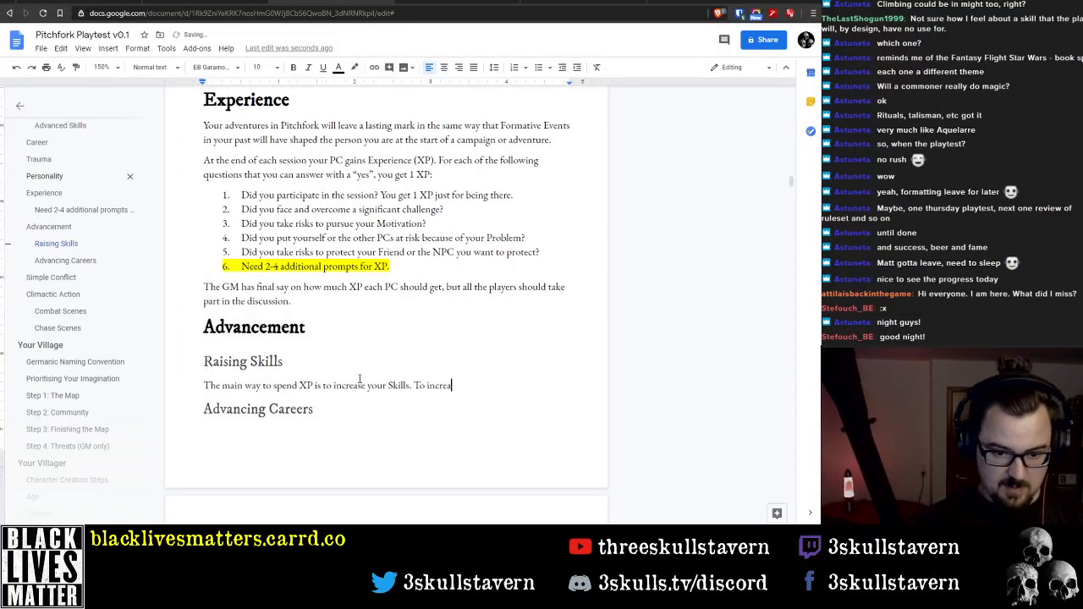
text(a skil)
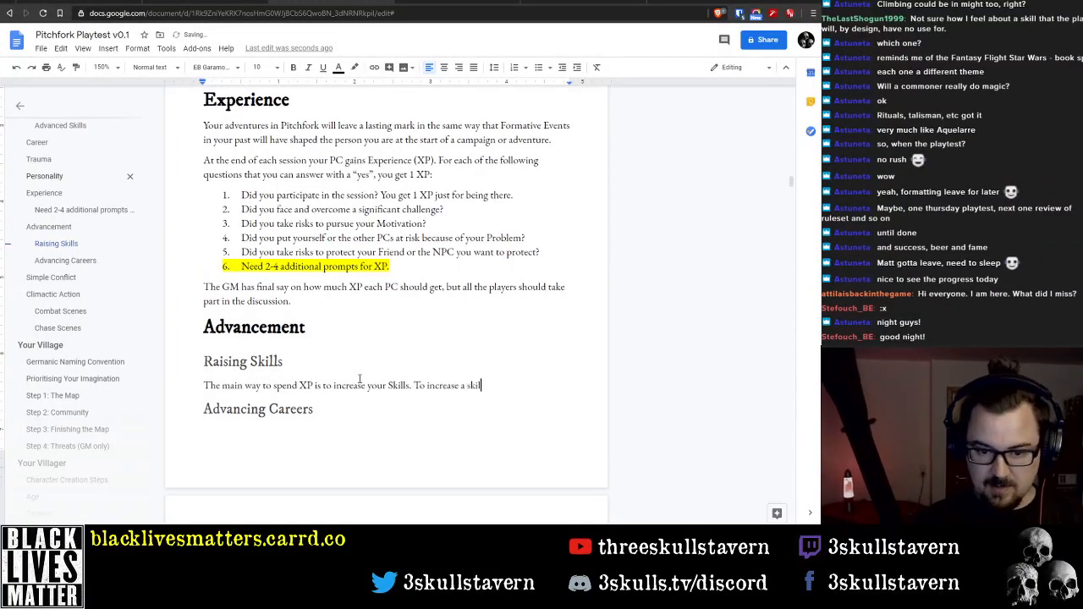
text(l by one r)
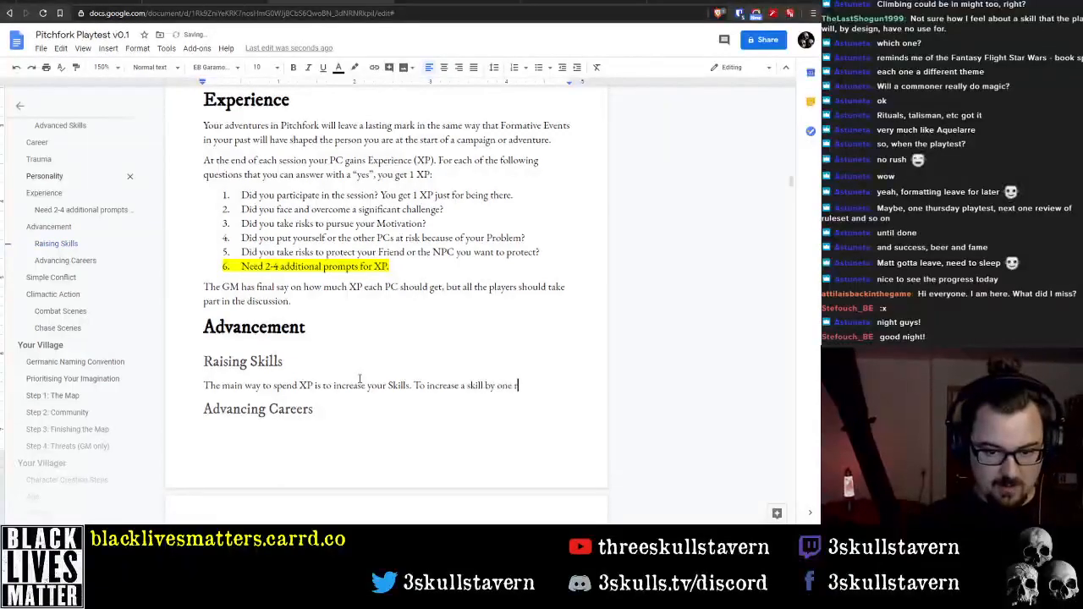
text(ank costs)
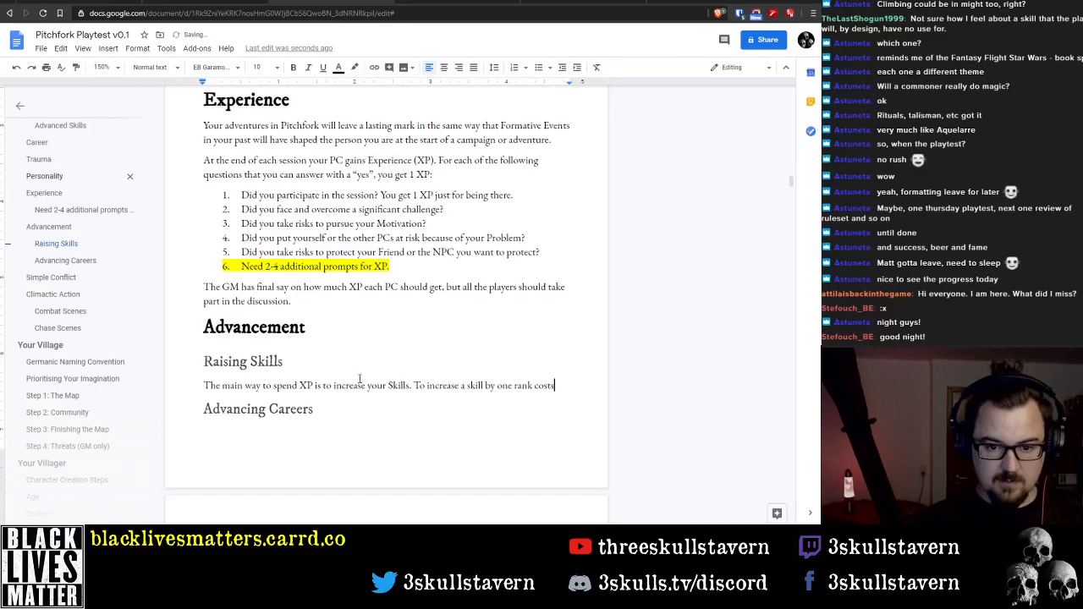
Reword the opening of the second Raising Skills sentence from "To increase" to "Increasing"
key(ctrl+Left)
key(ctrl+Left)
key(ctrl+Left)
key(ctrl+Left)
key(ctrl+Left)
key(ctrl+Left)
key(Left)
key(Left)
key(Left)
key(Left)
key(Left)
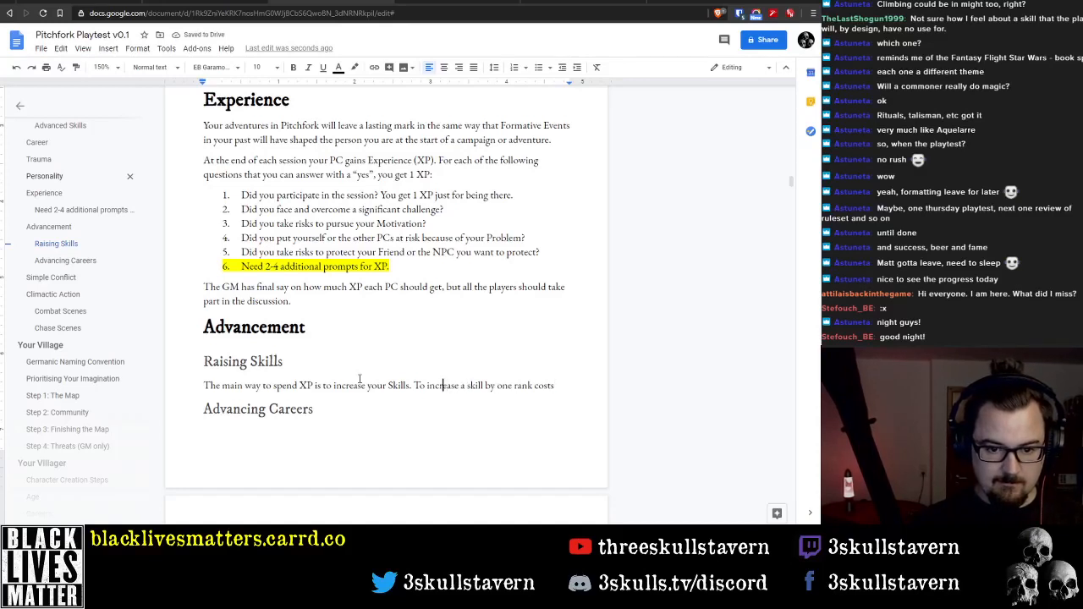
key(ctrl+shift+Left)
key(ctrl+shift+Left)
text(I)
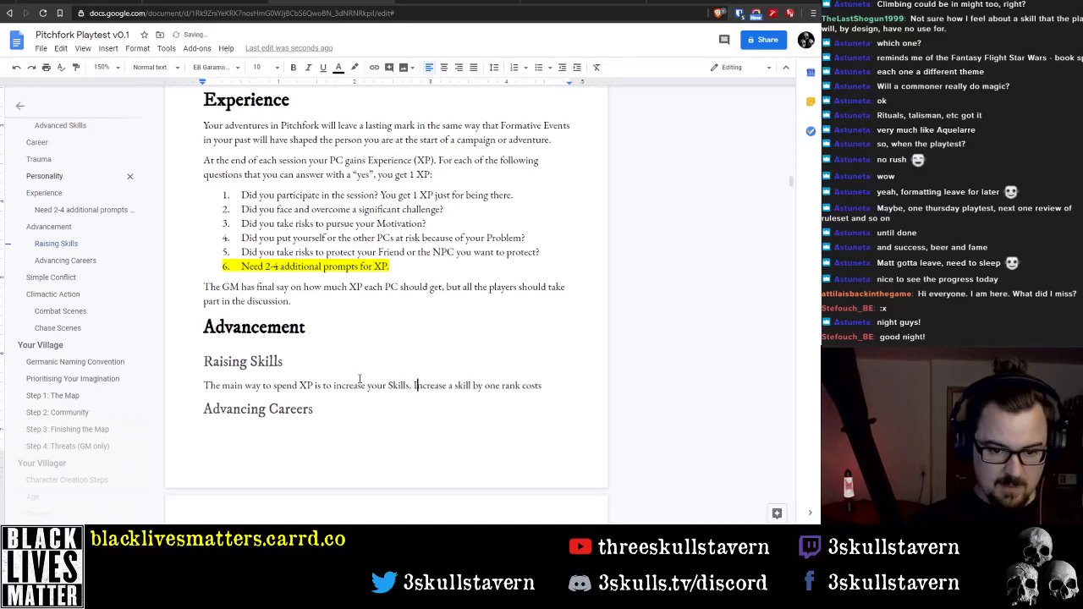
key(BackSpace)
text(ing)
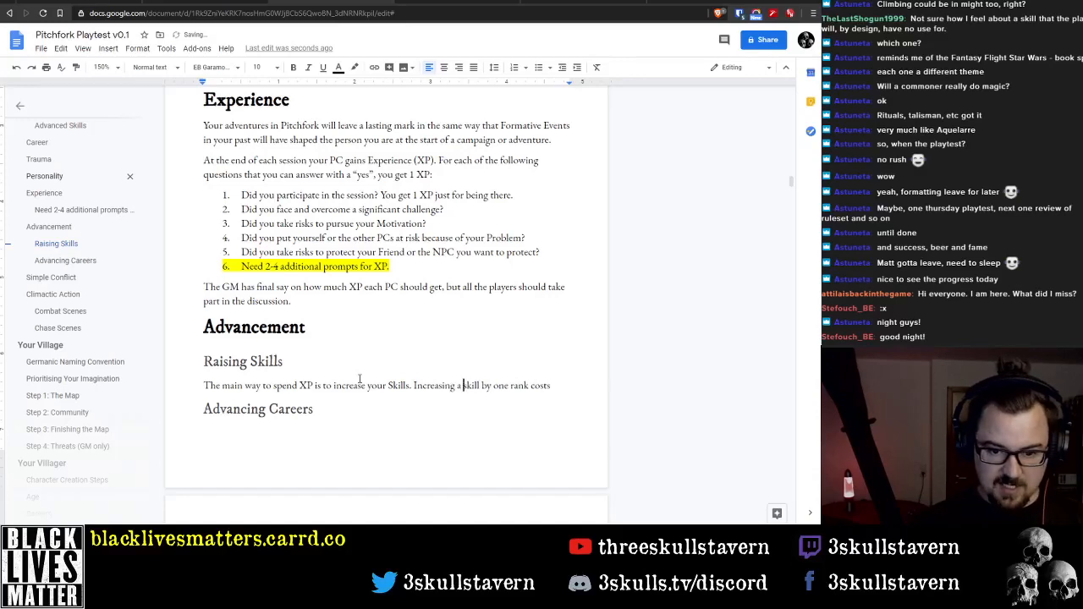
Continue the sentence after "costs" with "a number of XP equal to the new Skill rank"
key(ctrl+Right)
key(ctrl+Right)
key(ctrl+Right)
key(ctrl+Right)
key(ctrl+Right)
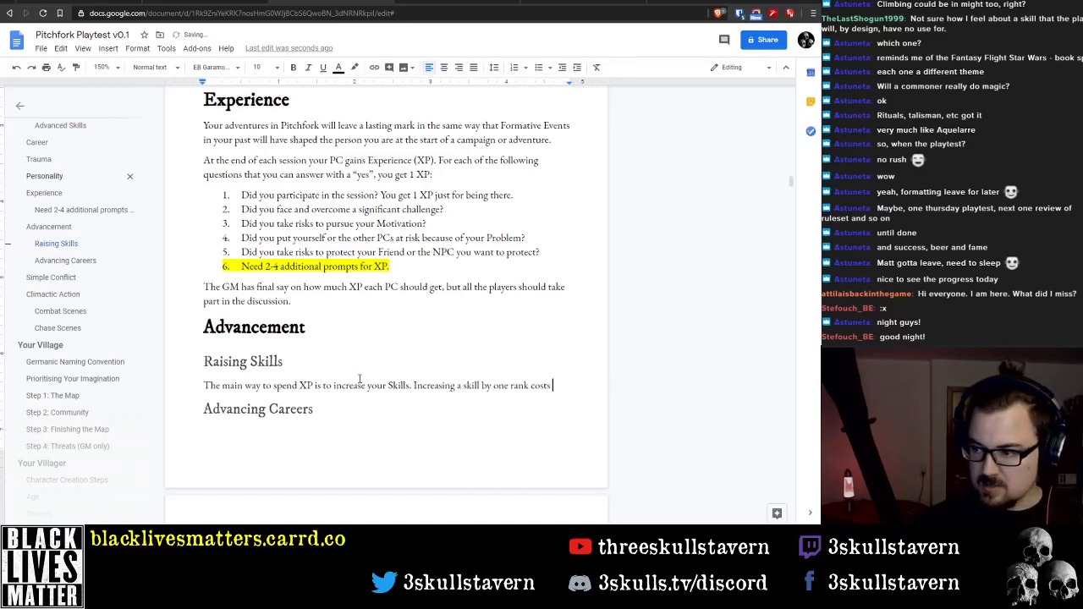
text(a number of)
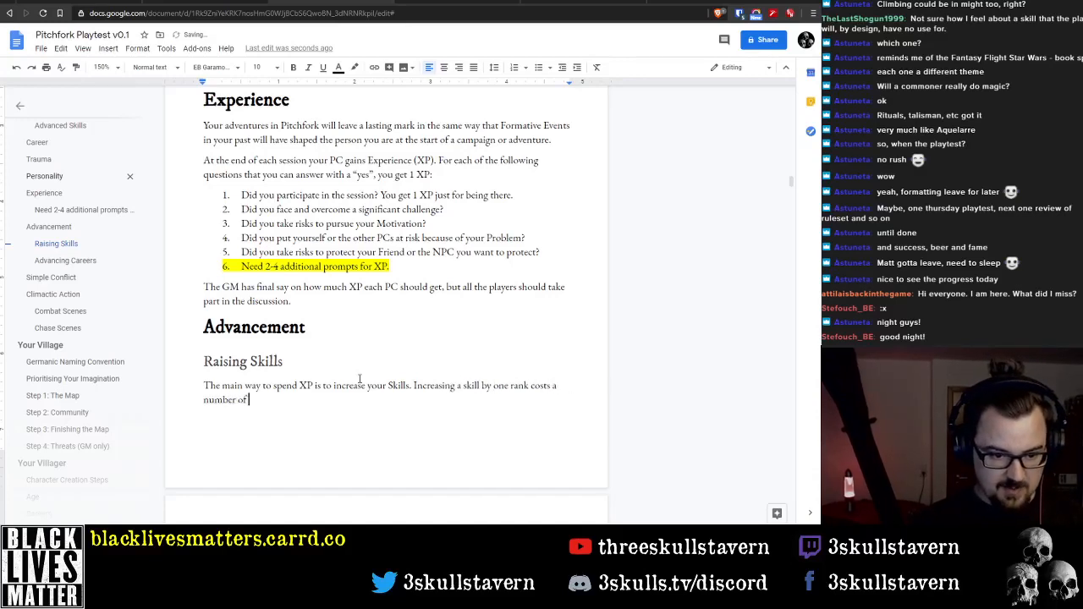
text( XP equal to th)
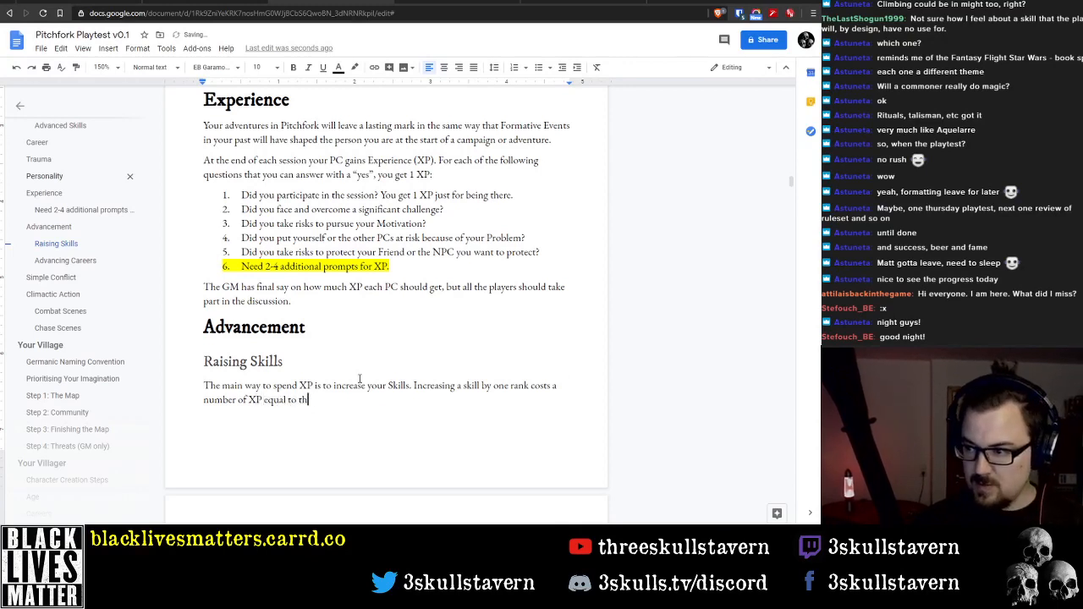
text(e new )
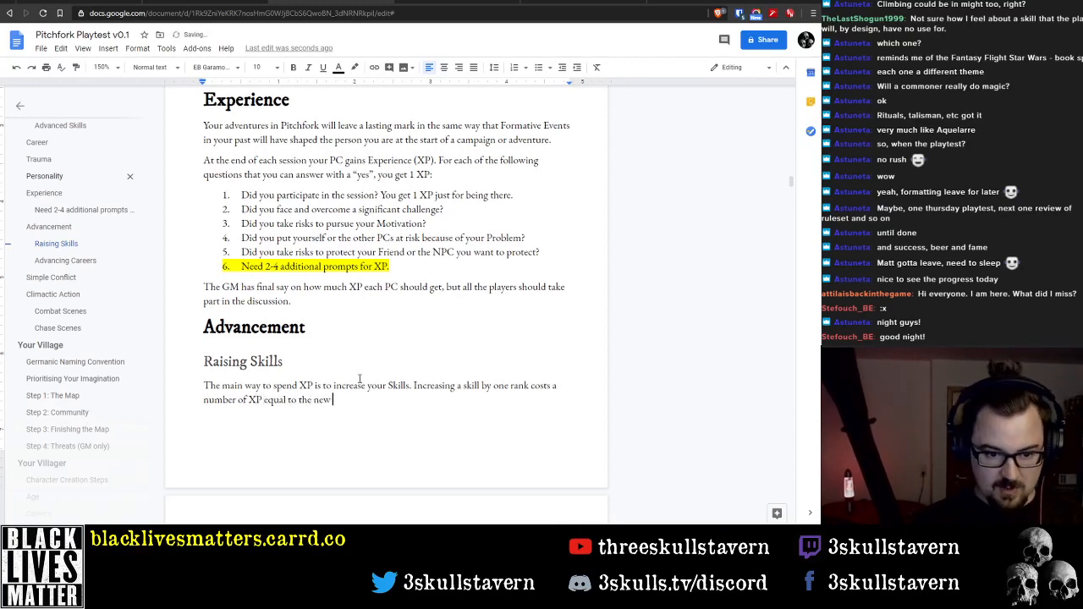
text(Skill )
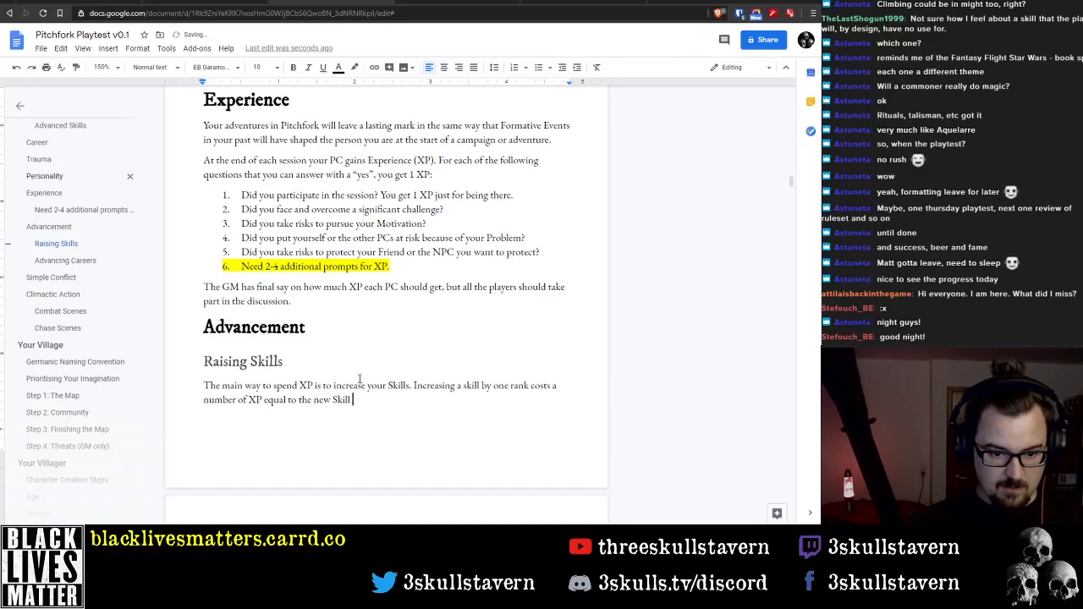
text(rank)
Capitalize "skill" in the phrase "Increasing a skill by one rank" so it reads "Skill"
key(End)
key(ctrl+Left)
key(ctrl+Left)
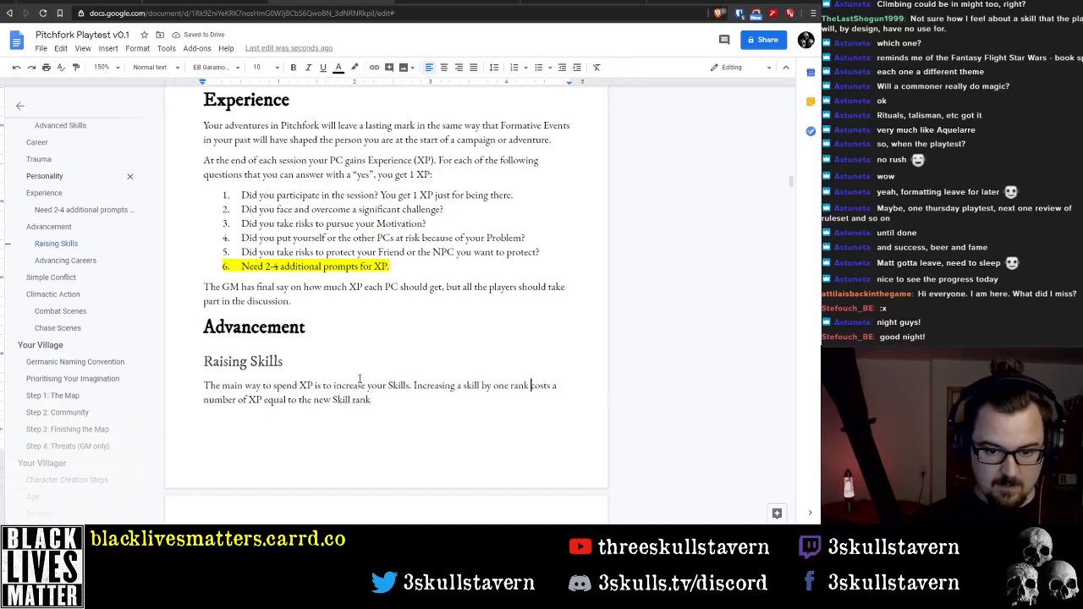
key(ctrl+Left)
key(Delete)
text(S)
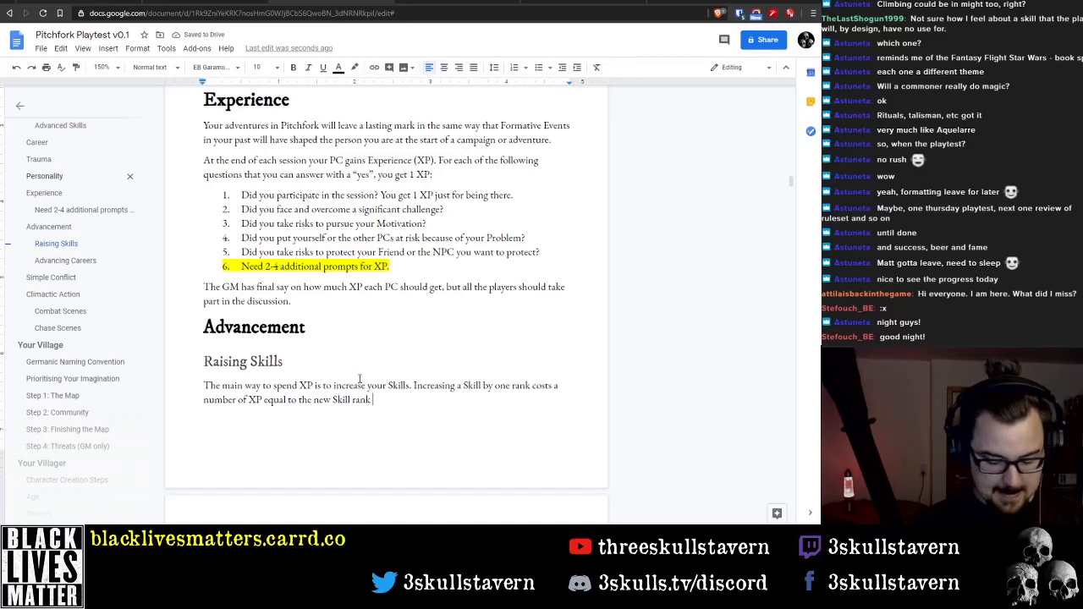
Finish the XP cost sentence after "new Skill rank" with "multiplied by 3."
text(mu)
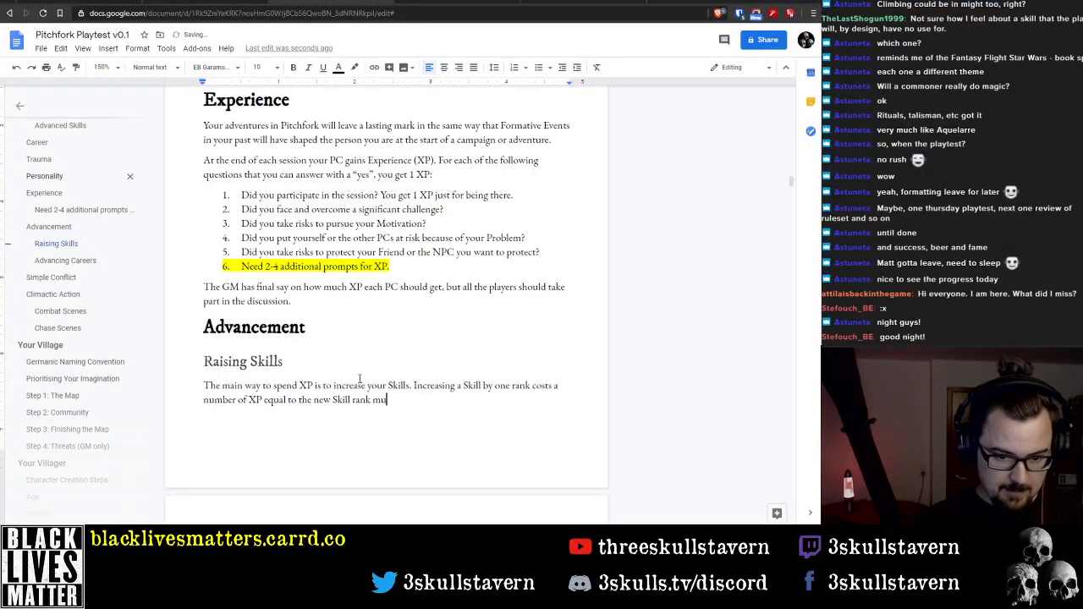
text(ltiplied b)
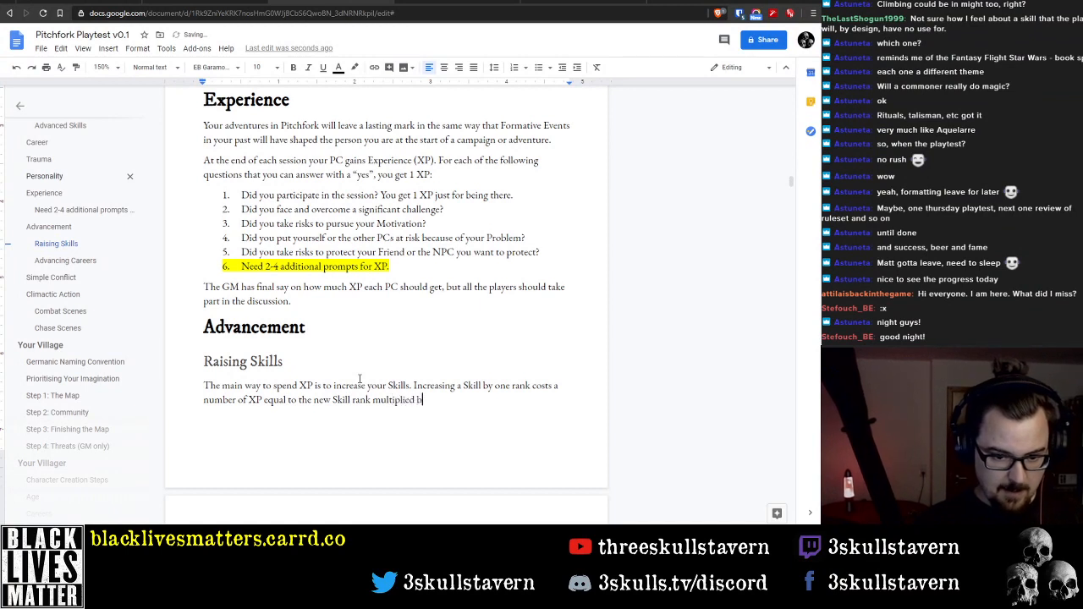
text(y)
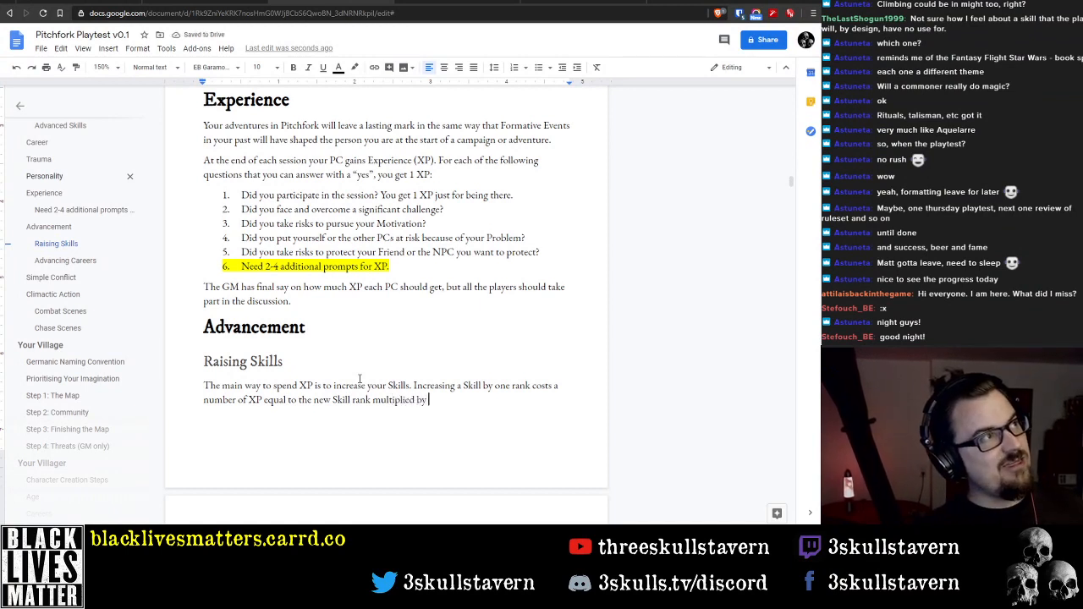
text( 3)
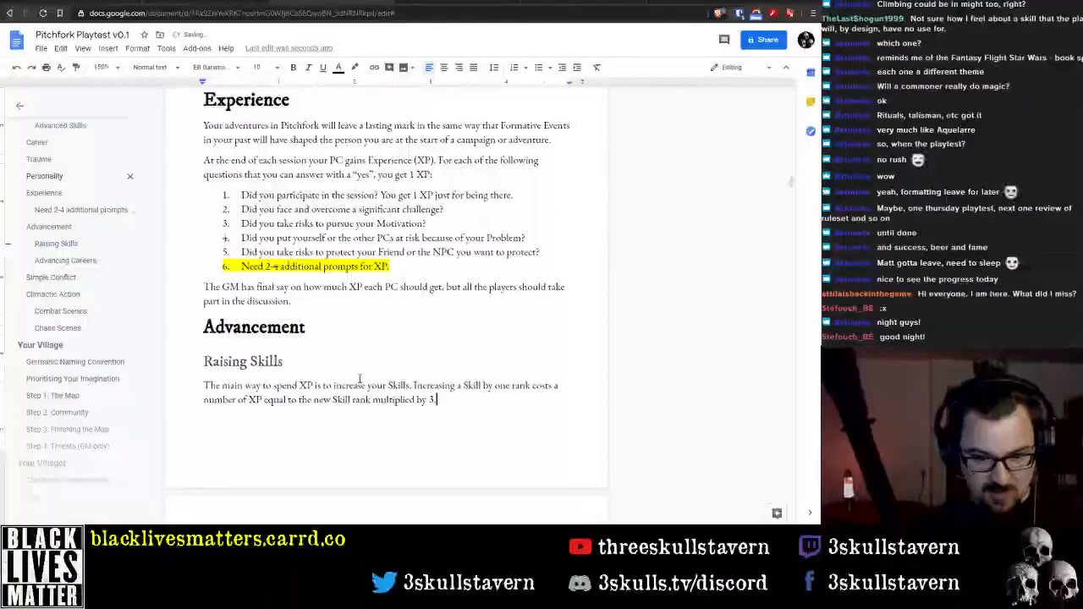
text(.)
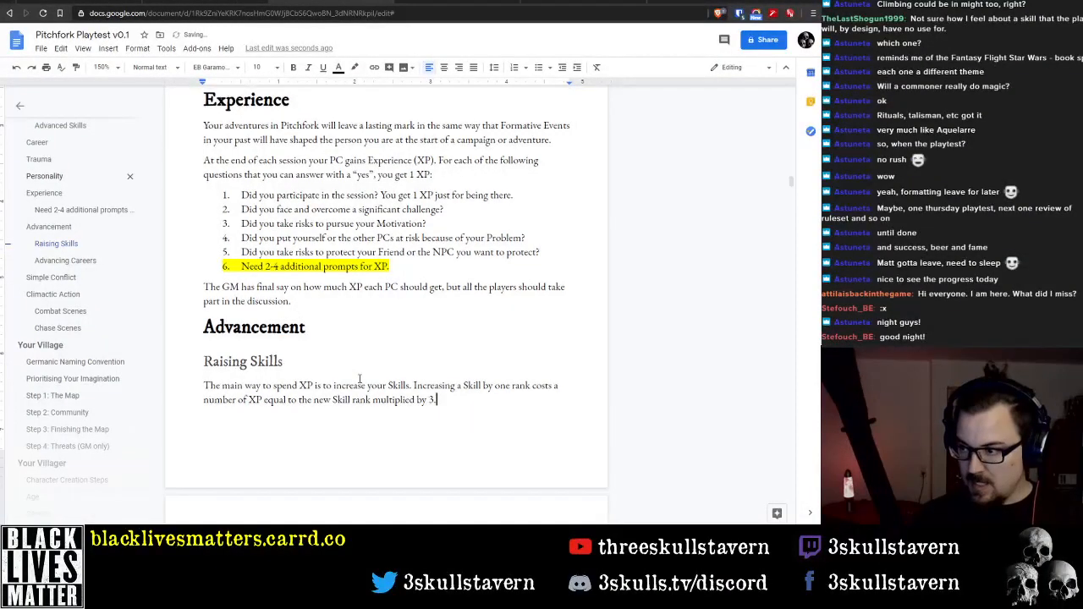
text( Yiour)
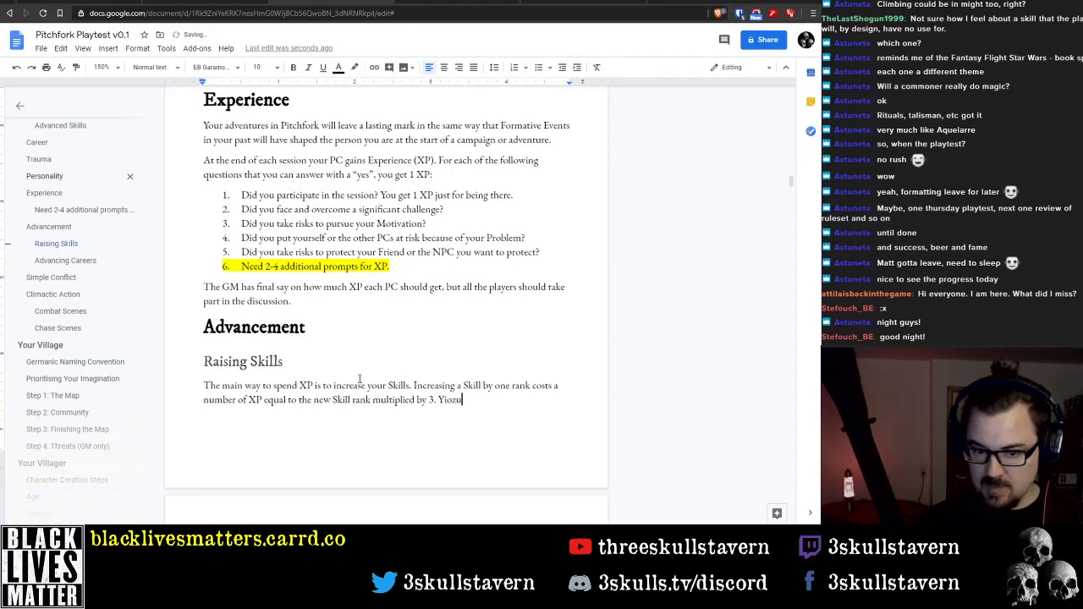
Add the sentence "Skills can only be increased one rank at a time." to the end of the Raising Skills paragraph
key(BackSpace)
key(BackSpace)
key(BackSpace)
key(BackSpace)
text(Ski)
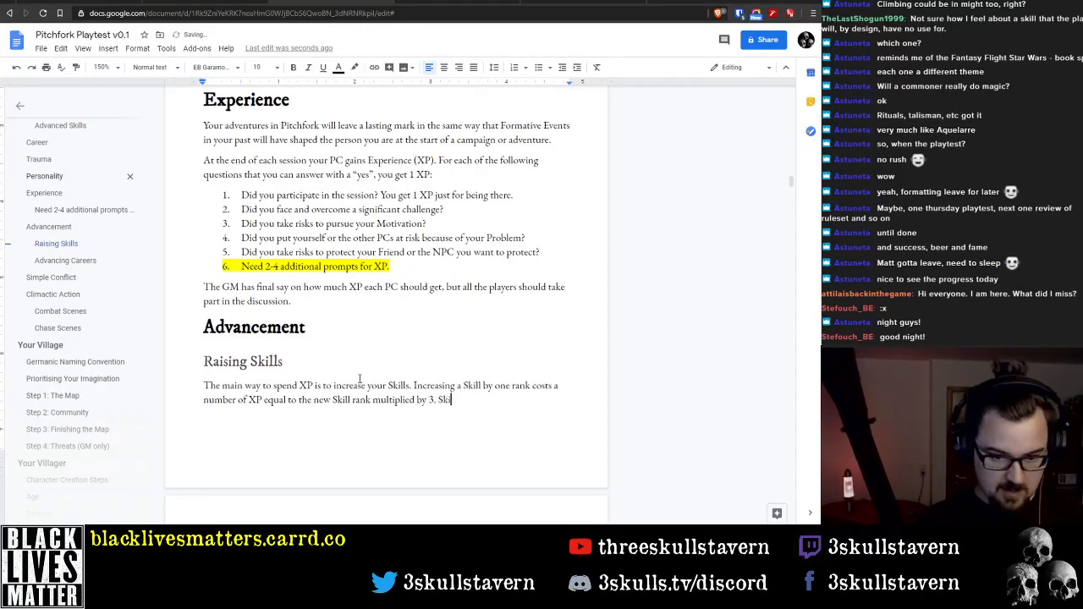
text(lls can only be)
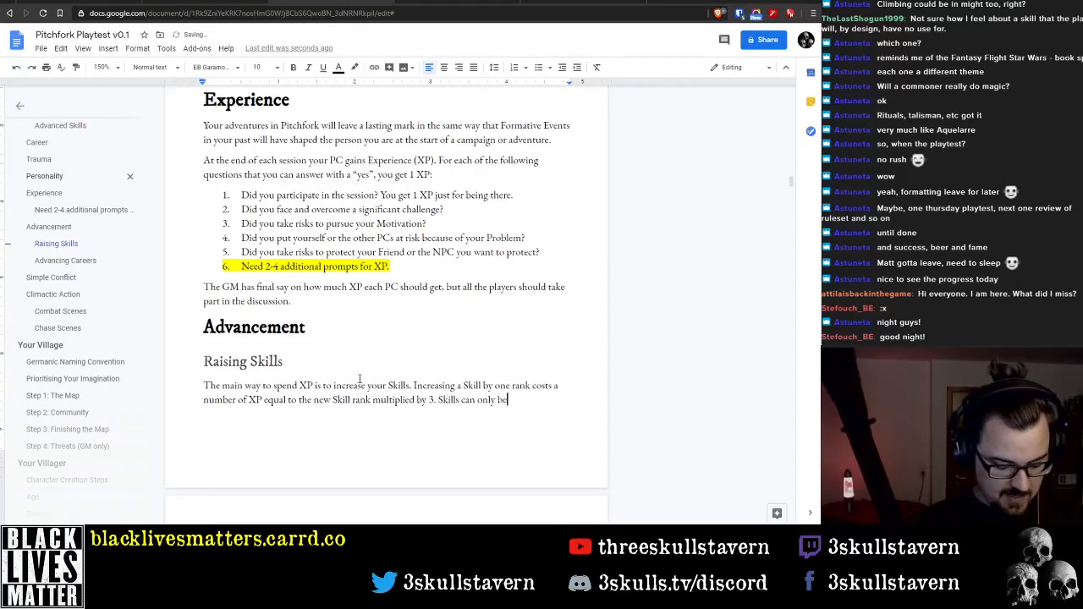
text( increased o)
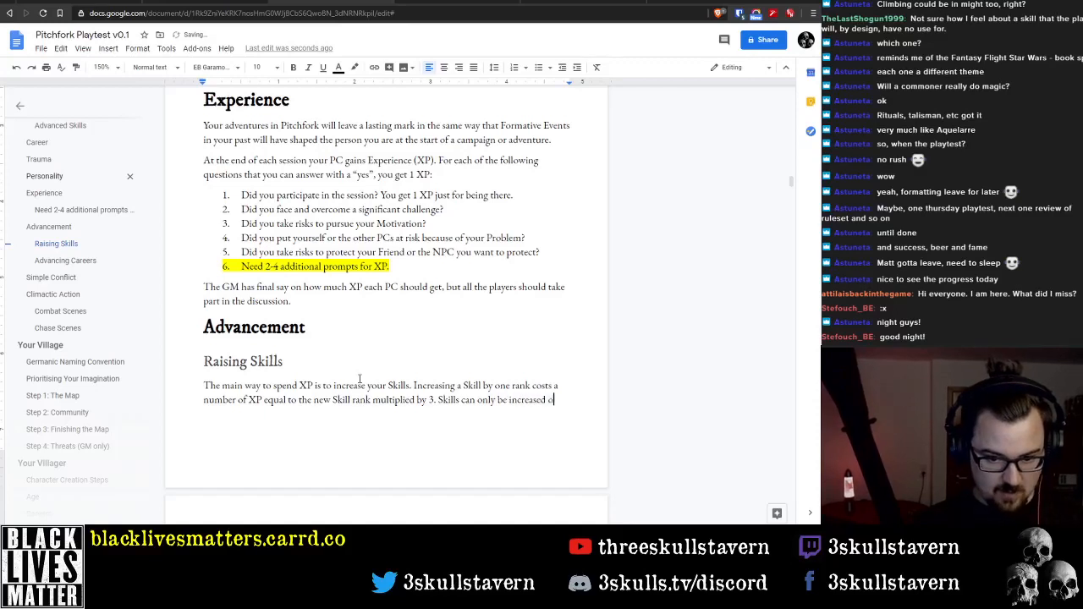
text(ne rank)
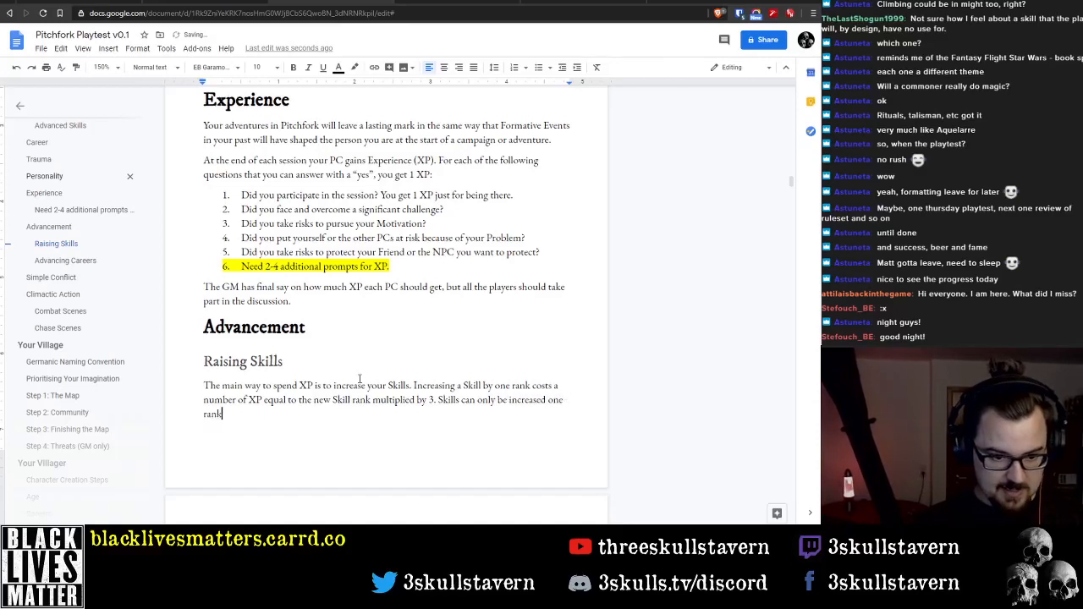
text( at a time)
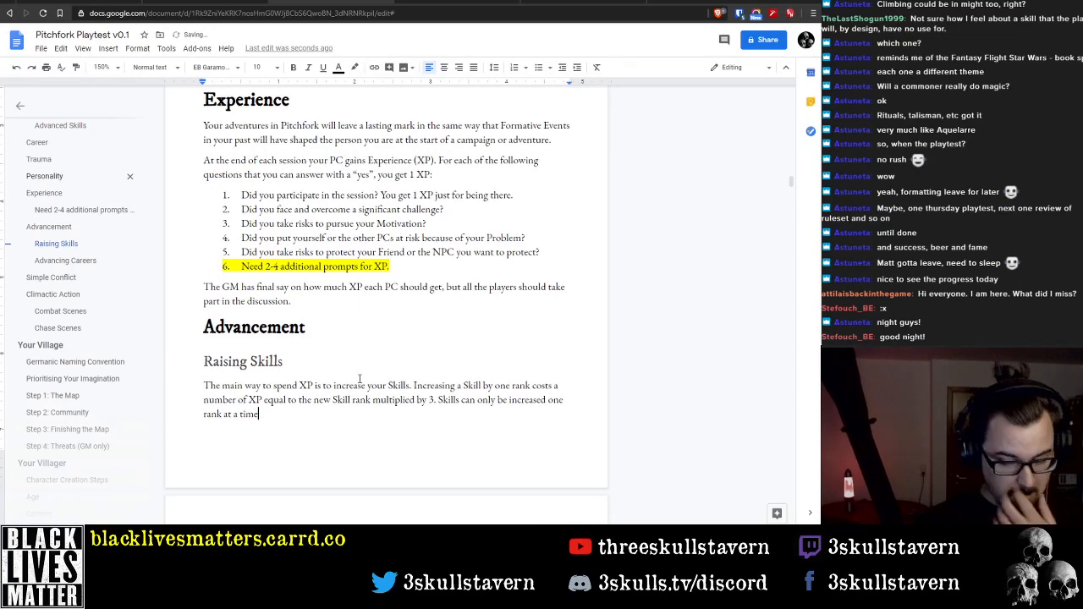
text(.)
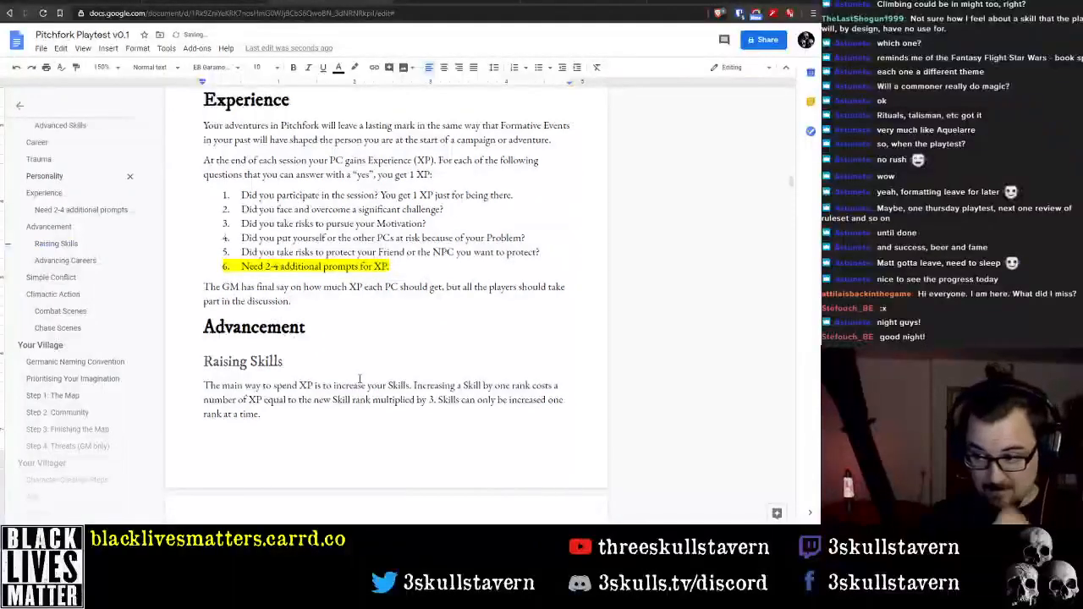
Start a new paragraph under Raising Skills with "Learning a new Skill at rank 1 costs 3 XP"
key(Return)
text(Lea)
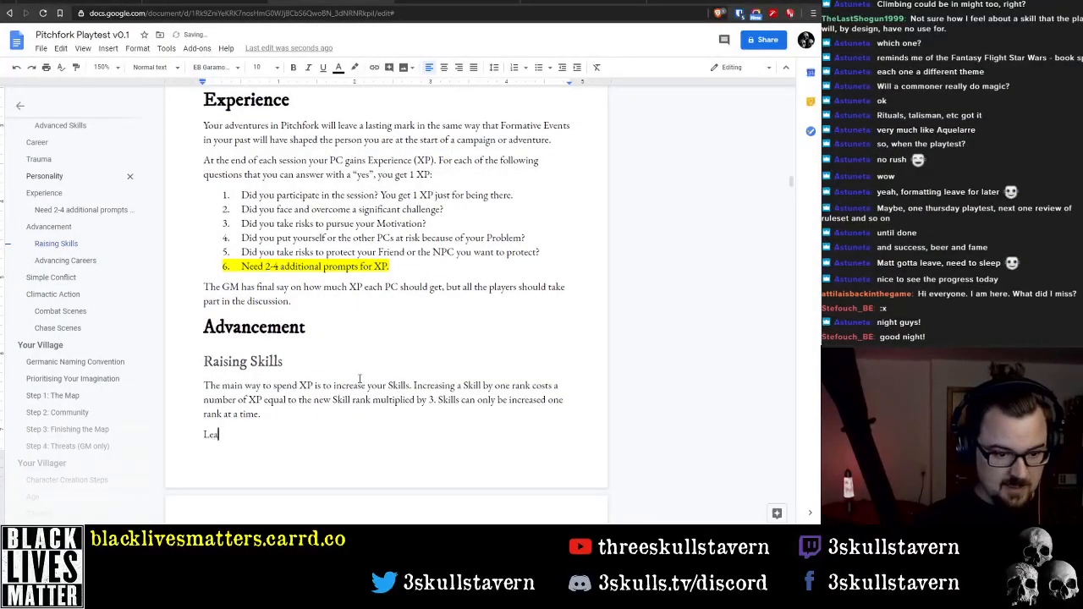
text(rning a new)
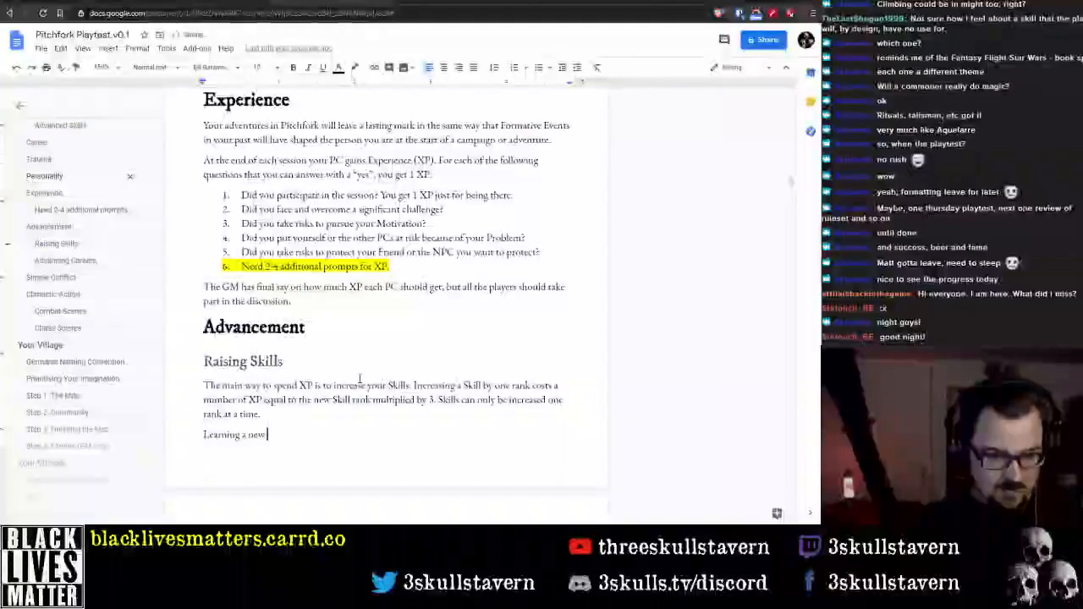
text( Skill)
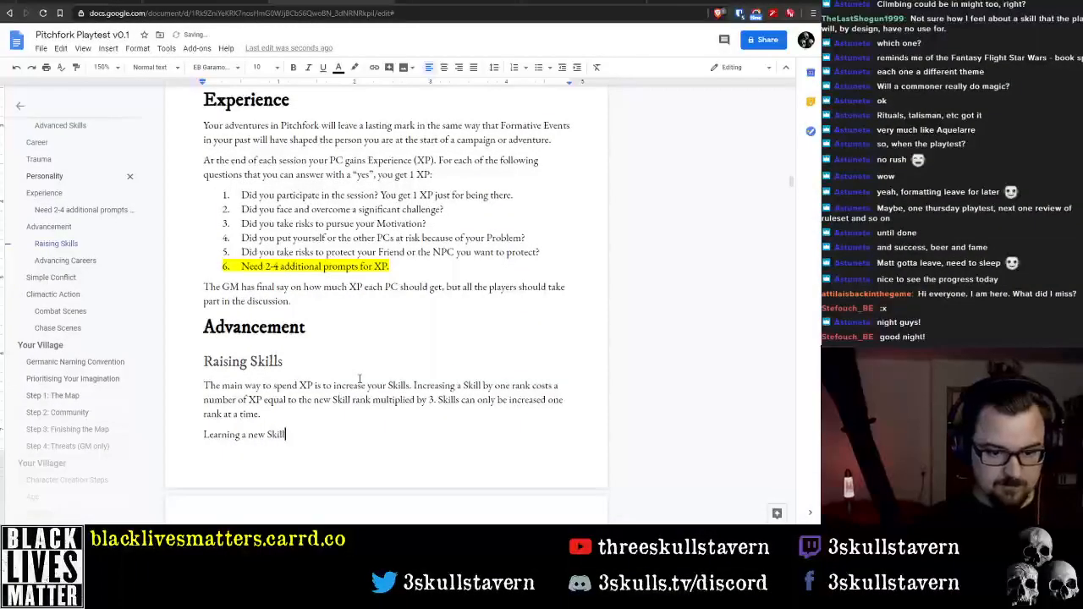
text( at)
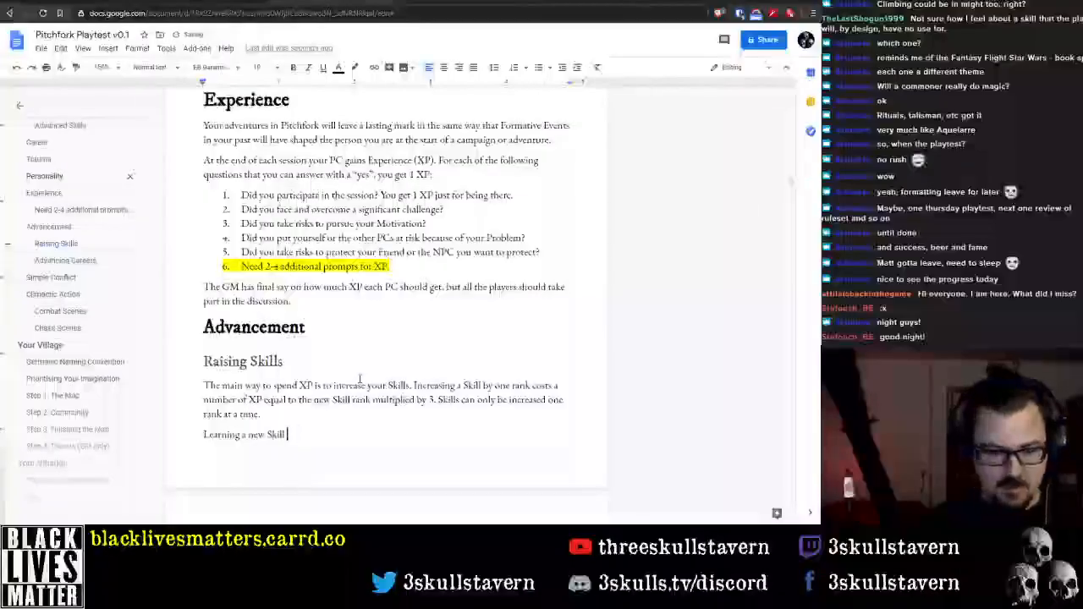
key(BackSpace)
text(ran)
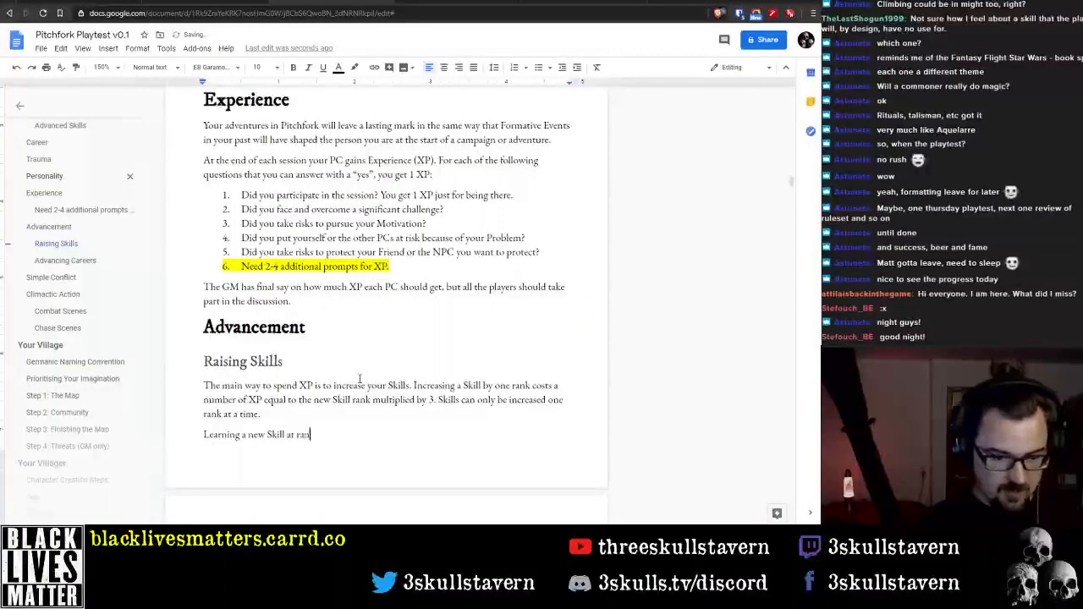
text(k 1 costs)
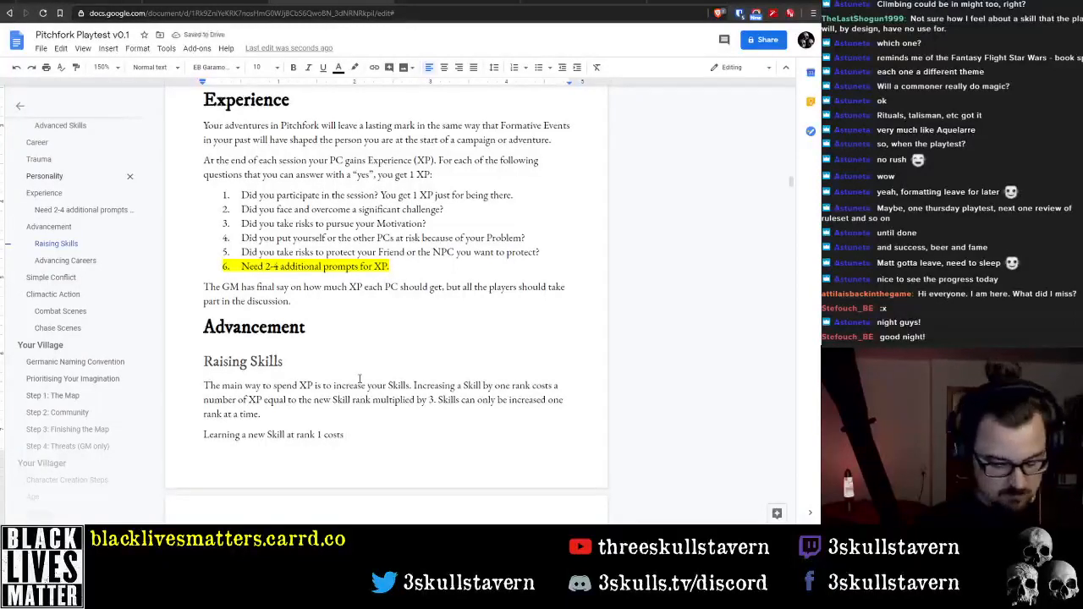
text( 3 XP)
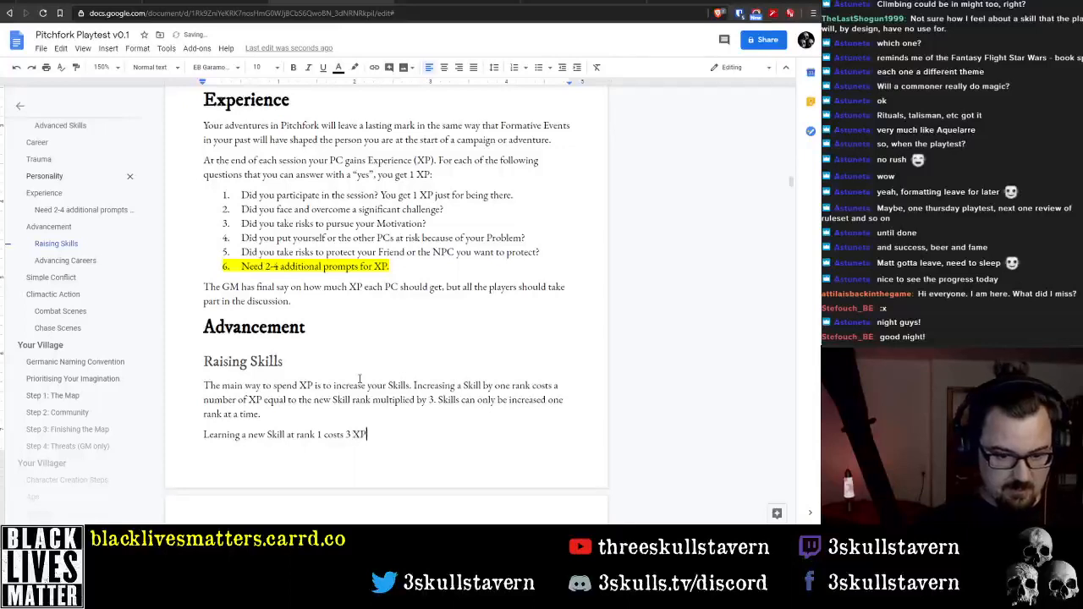
Enclose "at rank 1" in parentheses and continue the sentence after "3 XP" with ", but you must"
key(ctrl+Right)
key(ctrl+Right)
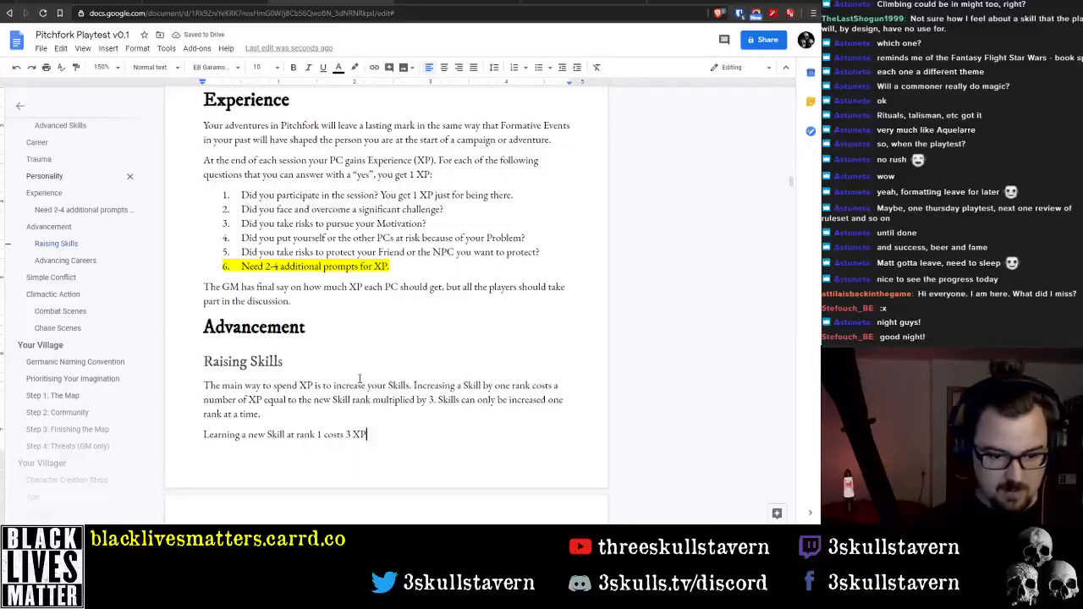
key(ctrl+Left)
key(ctrl+Left)
key(ctrl+Left)
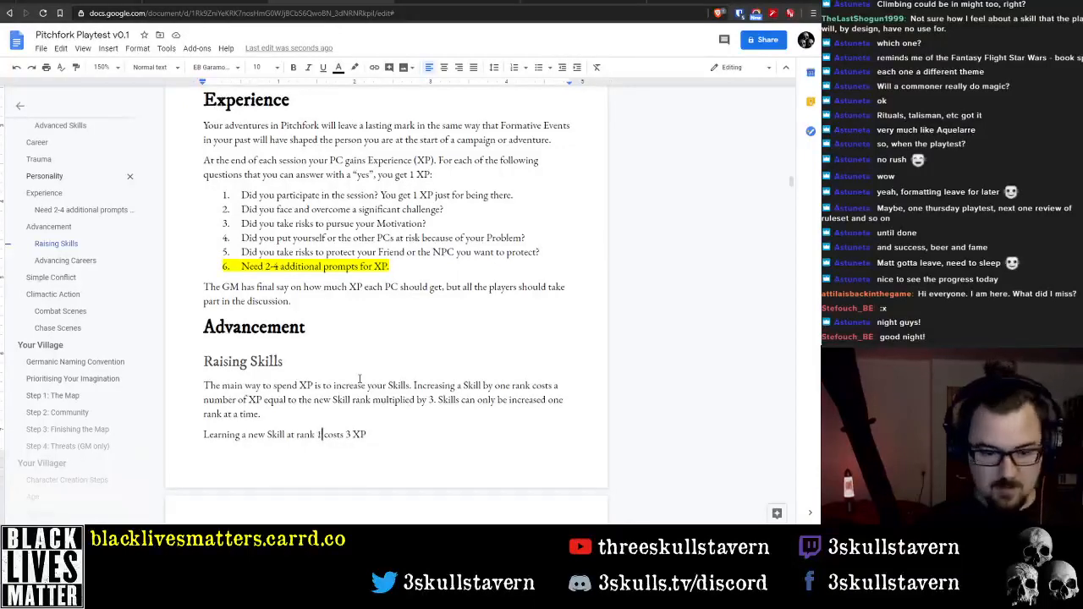
text())
key(ctrl+Left)
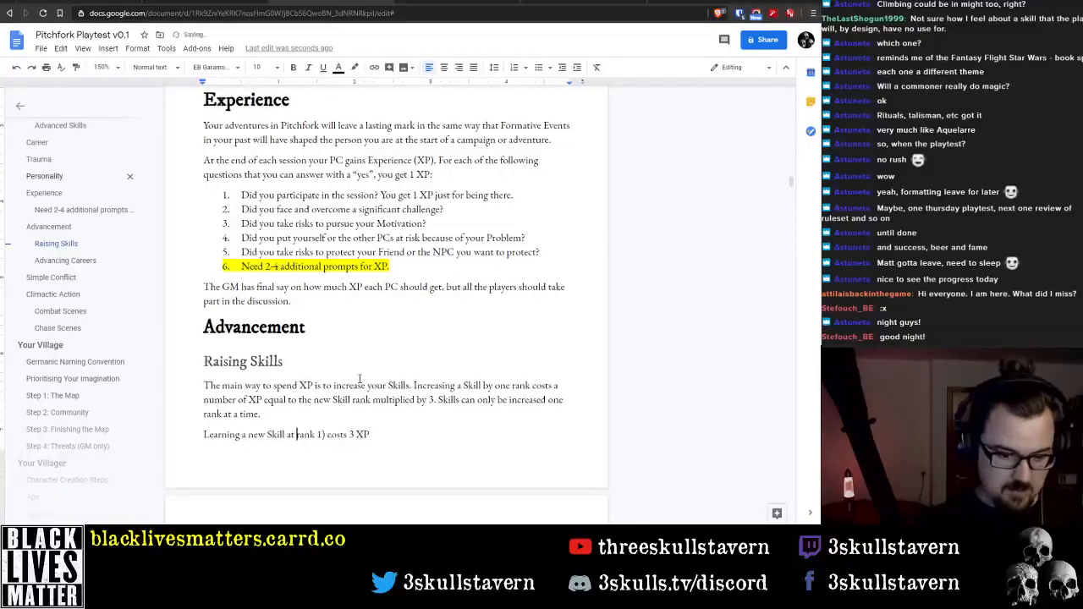
key(ctrl+Left)
text(()
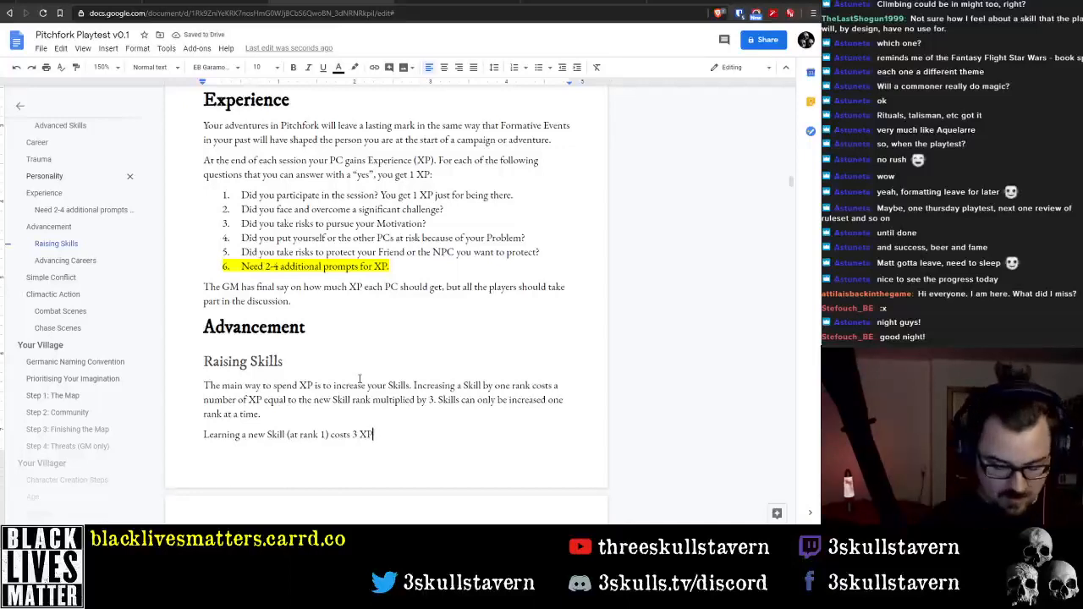
text(, but you m)
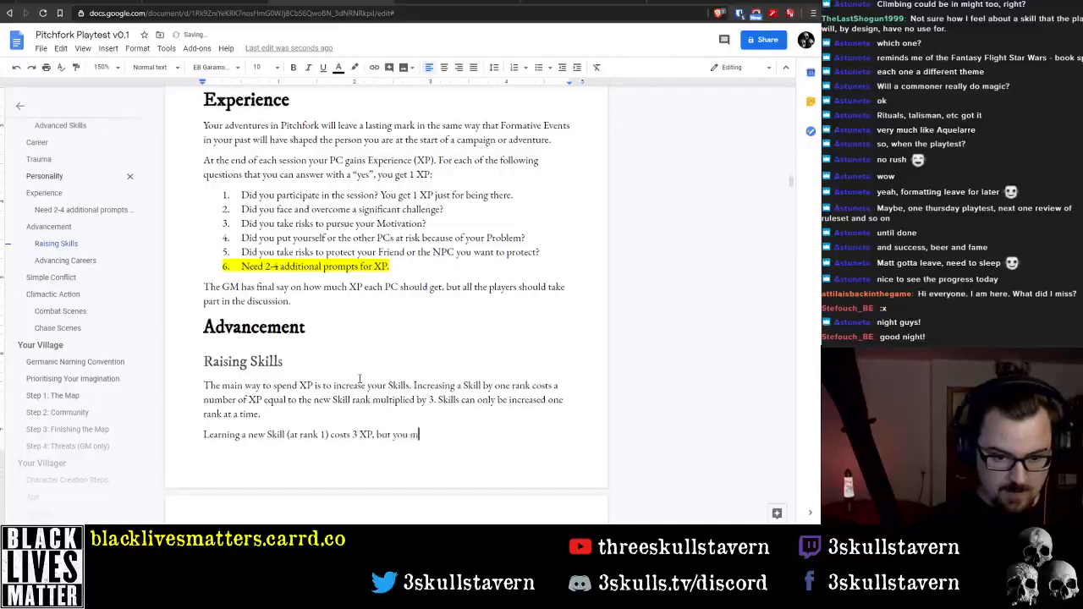
text(ust)
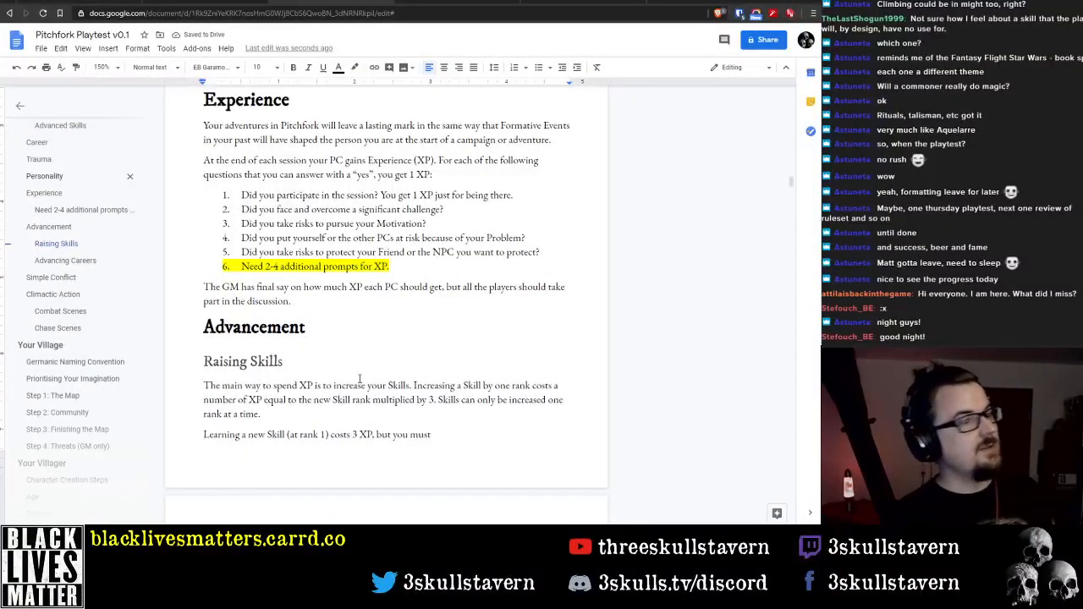
Change "a new Skill" to "a new Advanced Skill" in the sentence about learning at rank 1
key(Home)
key(ctrl+Right)
key(ctrl+Right)
key(ctrl+Right)
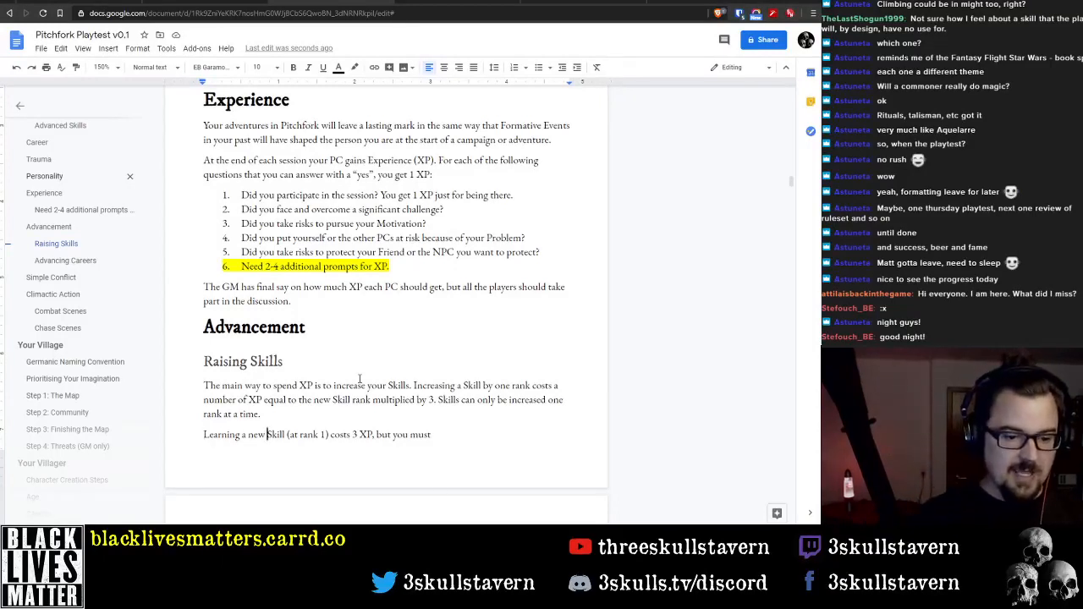
key(ctrl+Left)
key(Left)
text(n Ad)
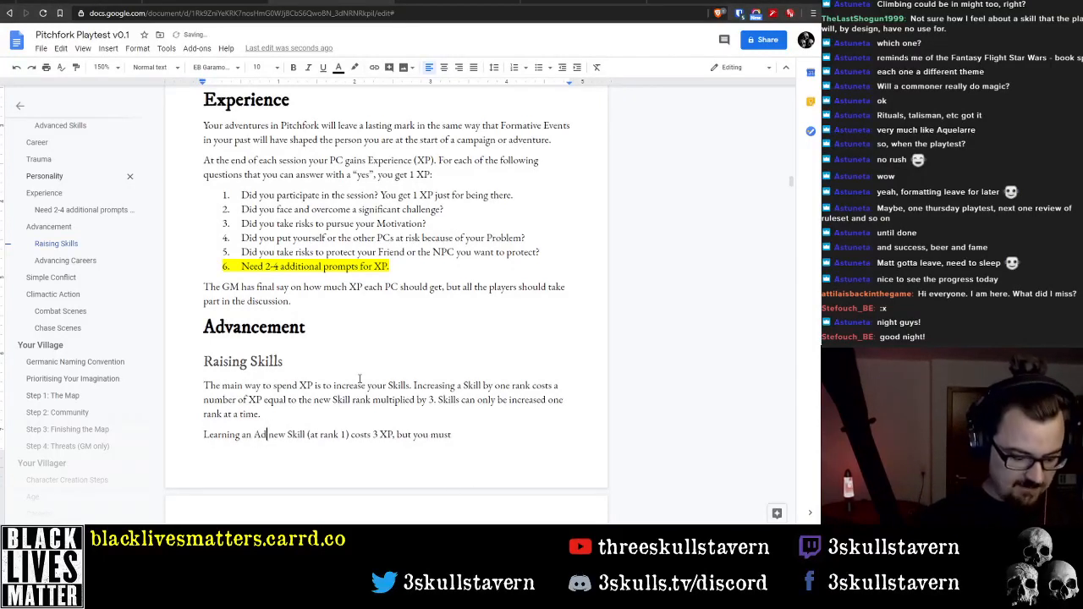
text(vanced)
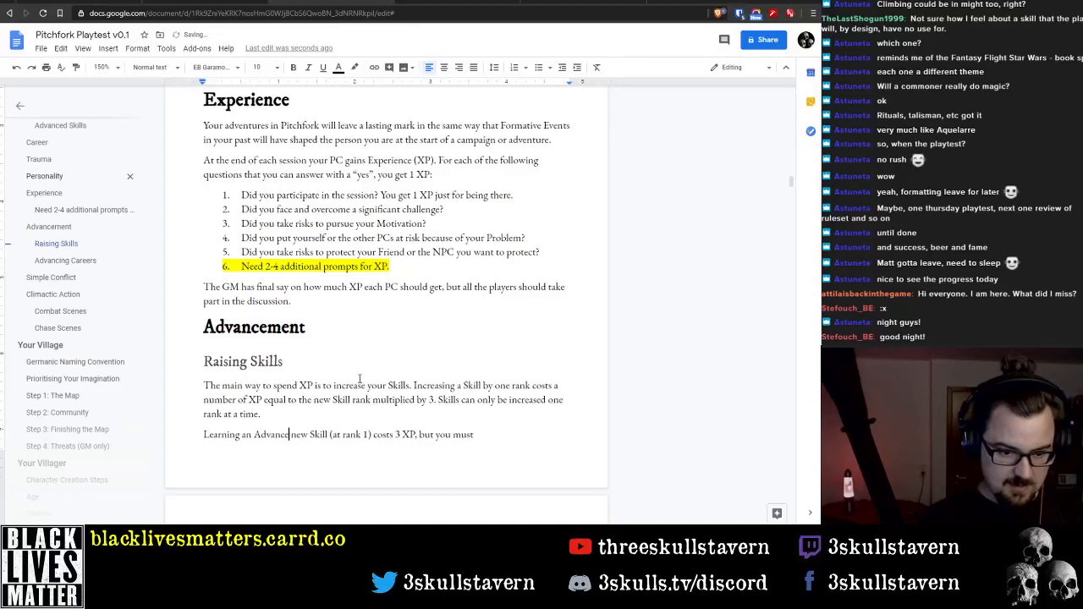
key(Delete)
key(Delete)
key(Delete)
key(Delete)
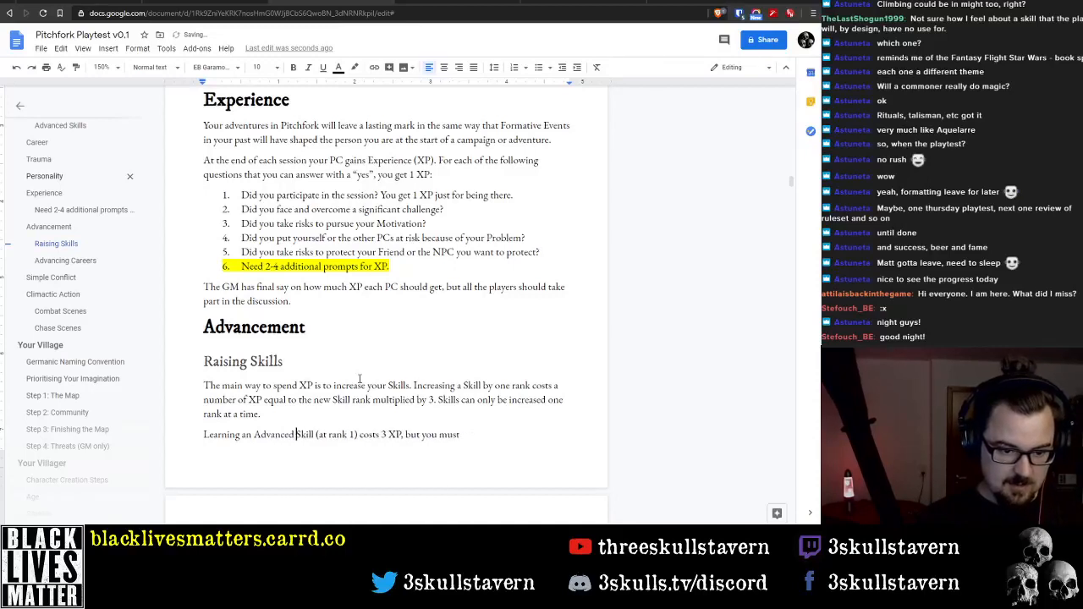
key(ctrl+Left)
key(BackSpace)
key(BackSpace)
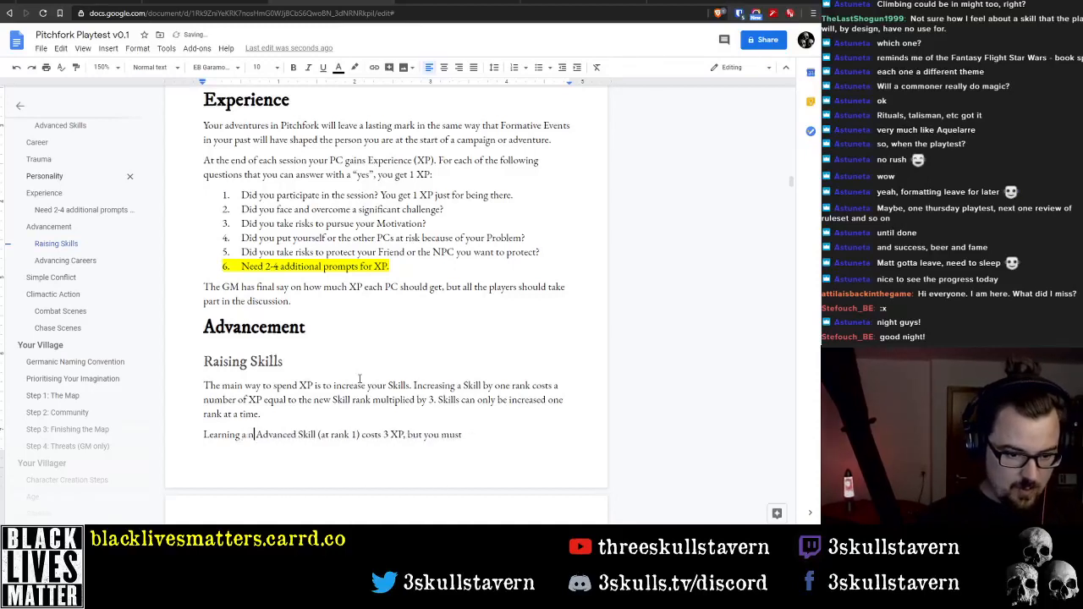
text(new)
key(ctrl+Right)
key(ctrl+Right)
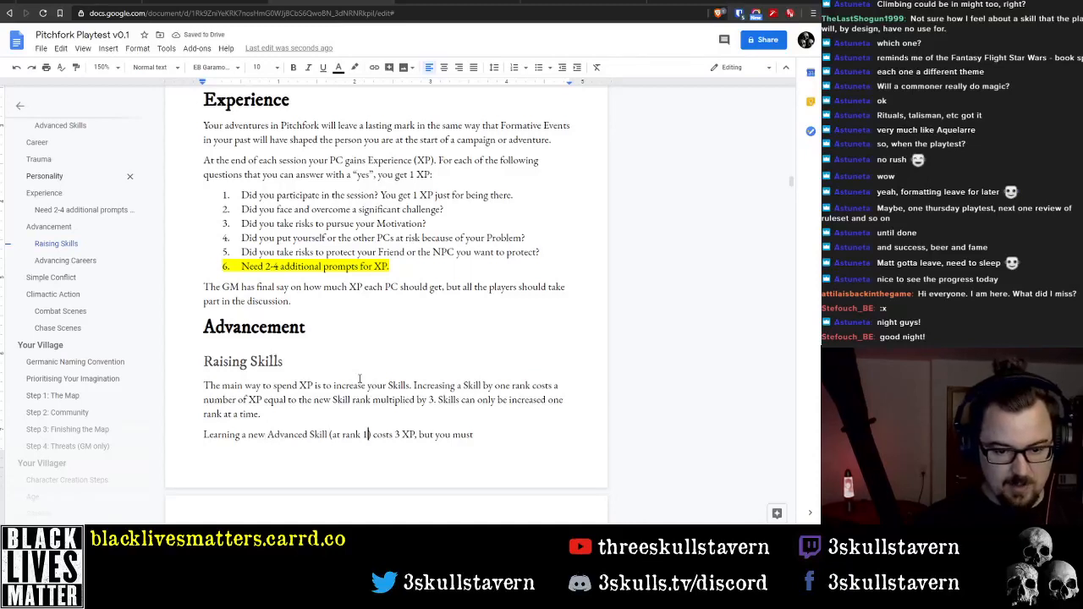
key(ctrl+Right)
key(ctrl+Right)
key(End)
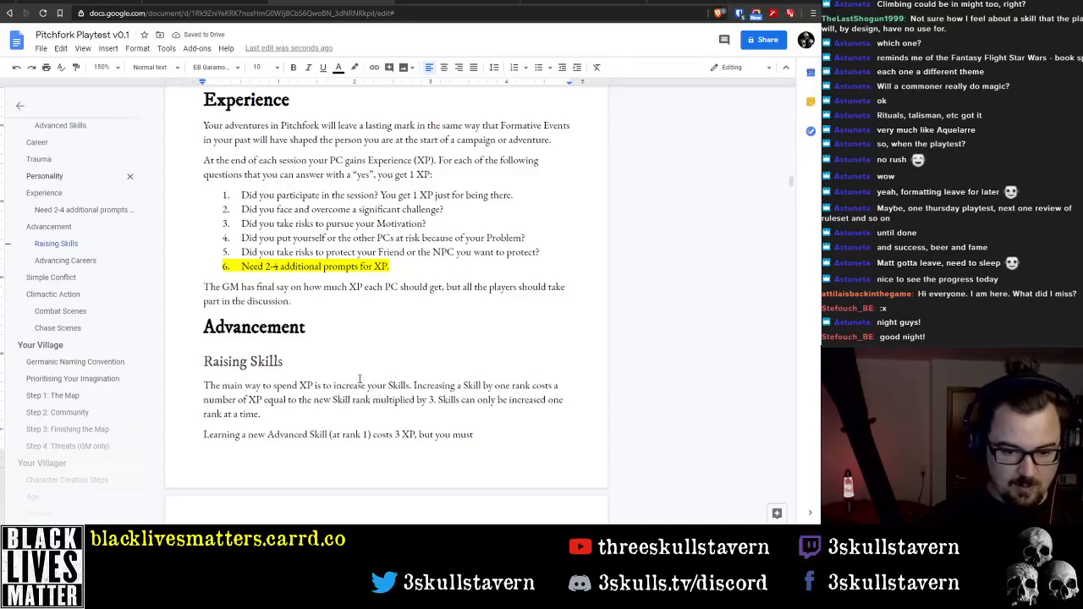
text(aks)
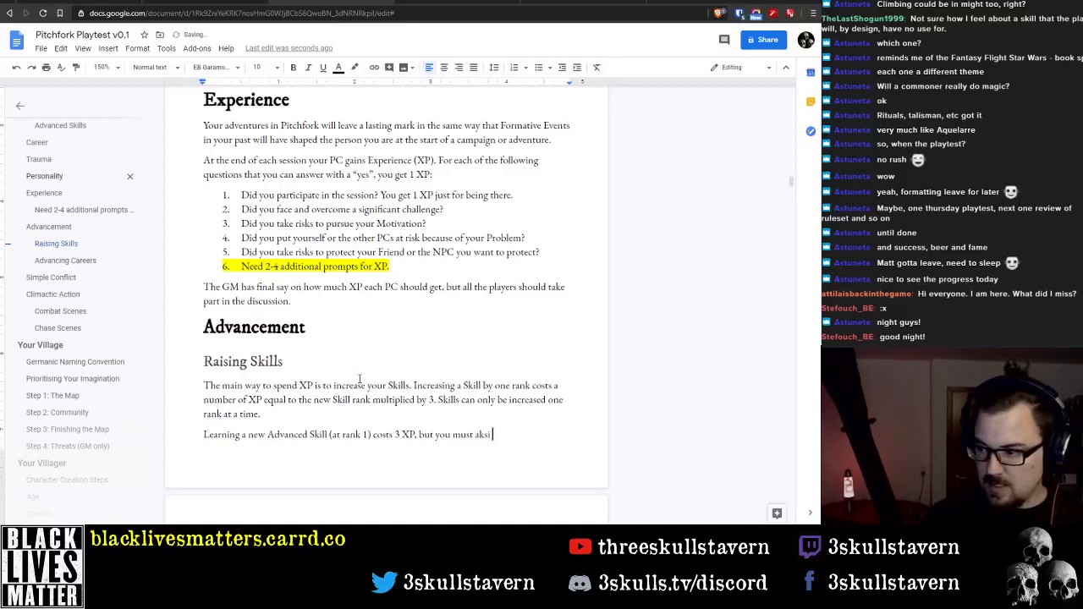
text(i)
key(BackSpace)
key(BackSpace)
key(BackSpace)
key(BackSpace)
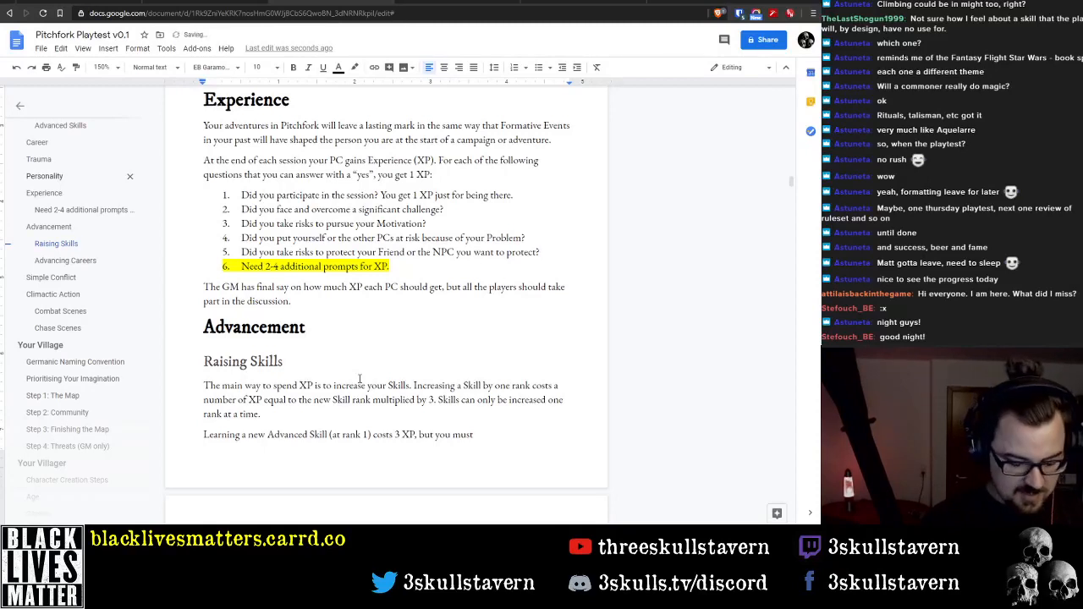
Finish the sentence after "but you must" with "have been instructed by a teacher with at least one rank in that Skill."
text(have been instr)
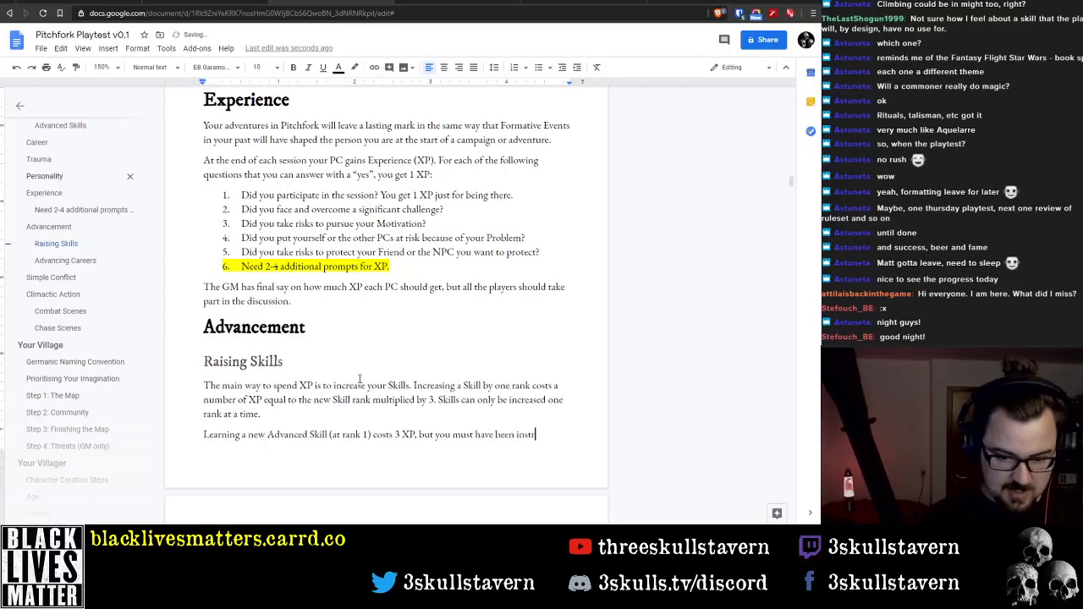
text(uc)
text(by a teacher)
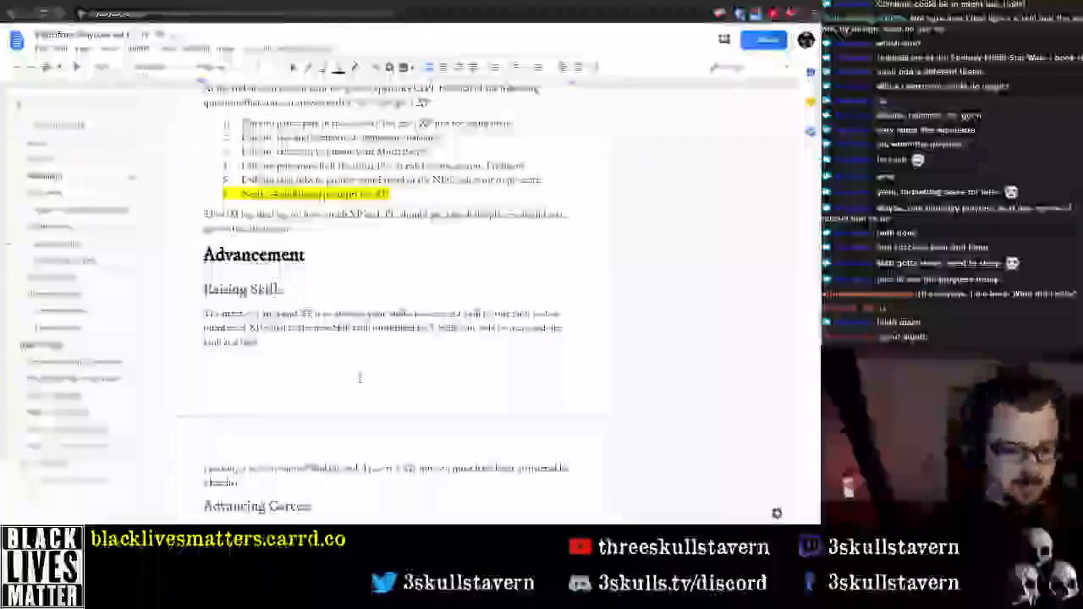
text(such as any)
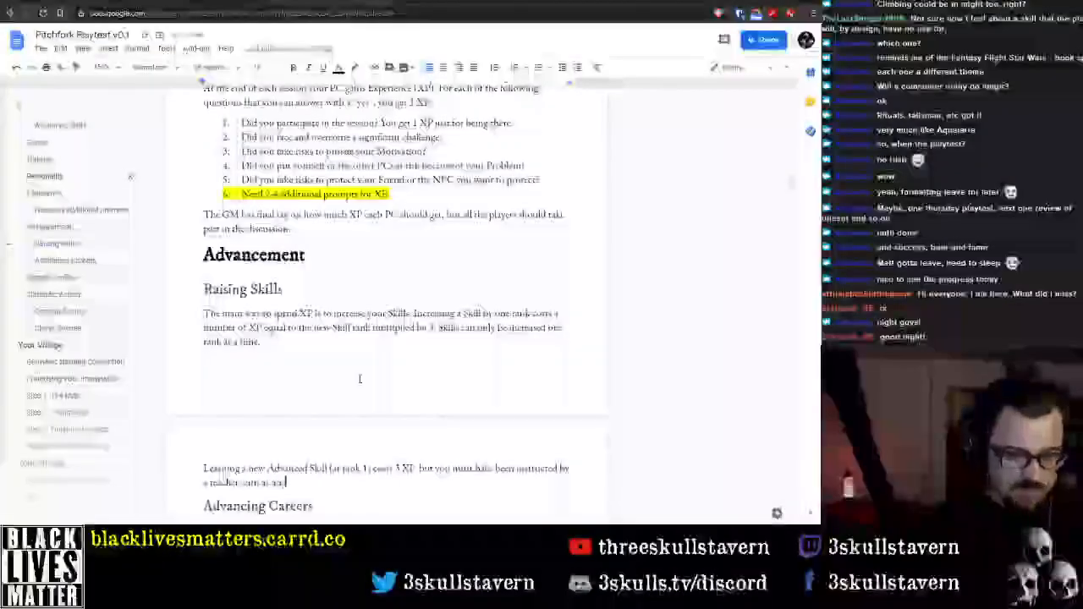
text(t )
text(one once or in a u)
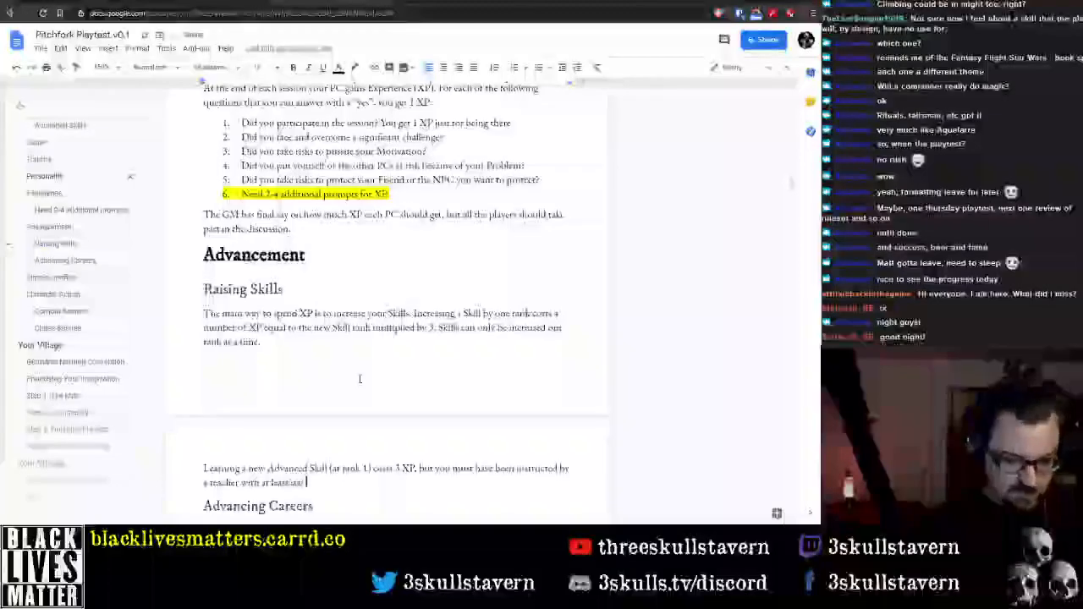
text(kill )
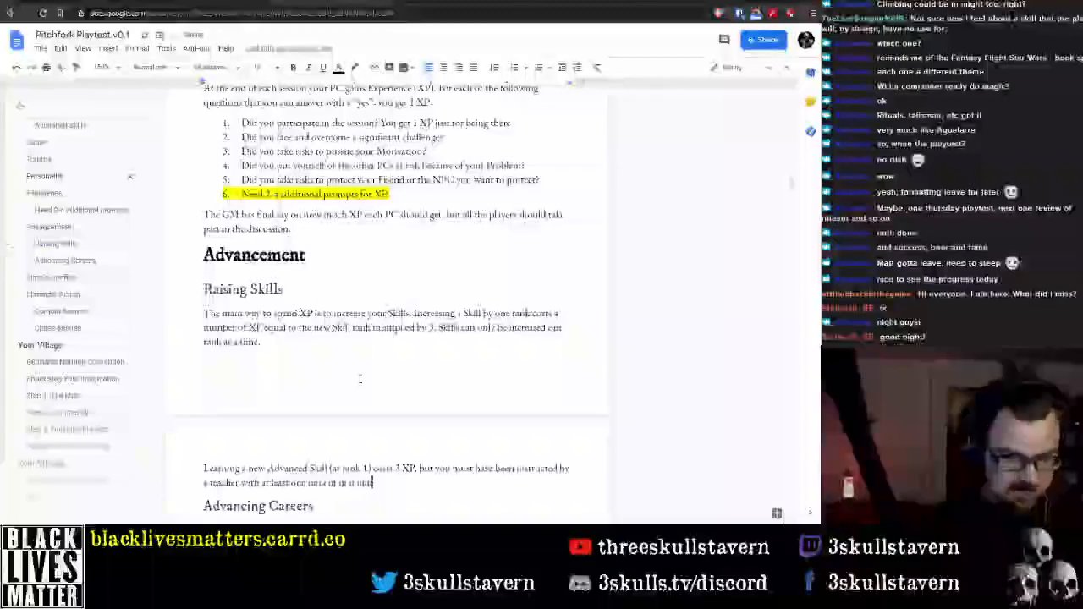
text(sometime.)
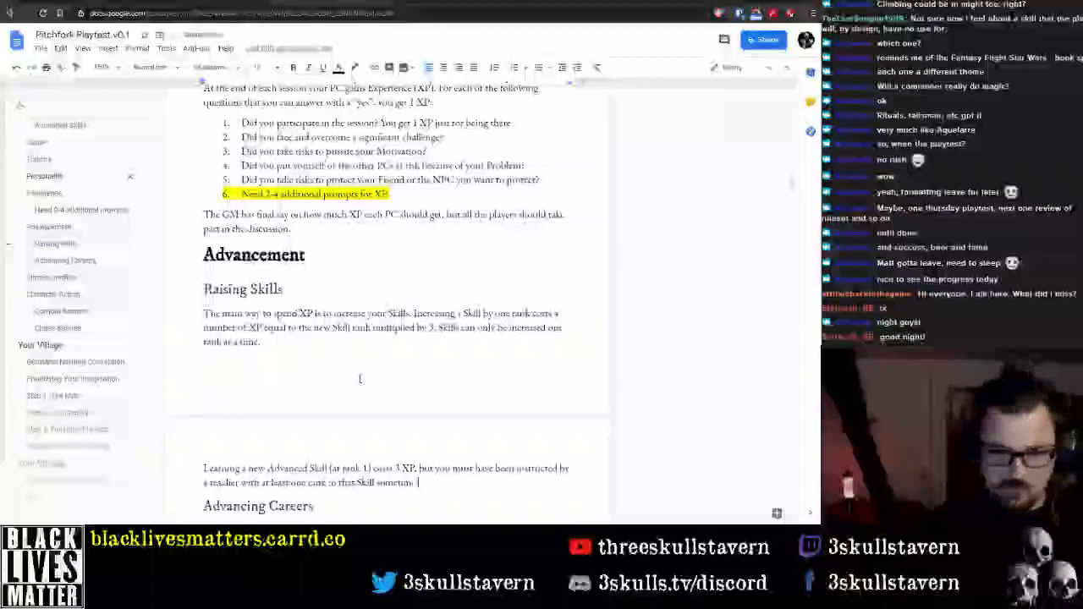
key(BackSpace)
key(BackSpace)
key(BackSpace)
key(BackSpace)
key(BackSpace)
key(BackSpace)
key(BackSpace)
key(BackSpace)
key(BackSpace)
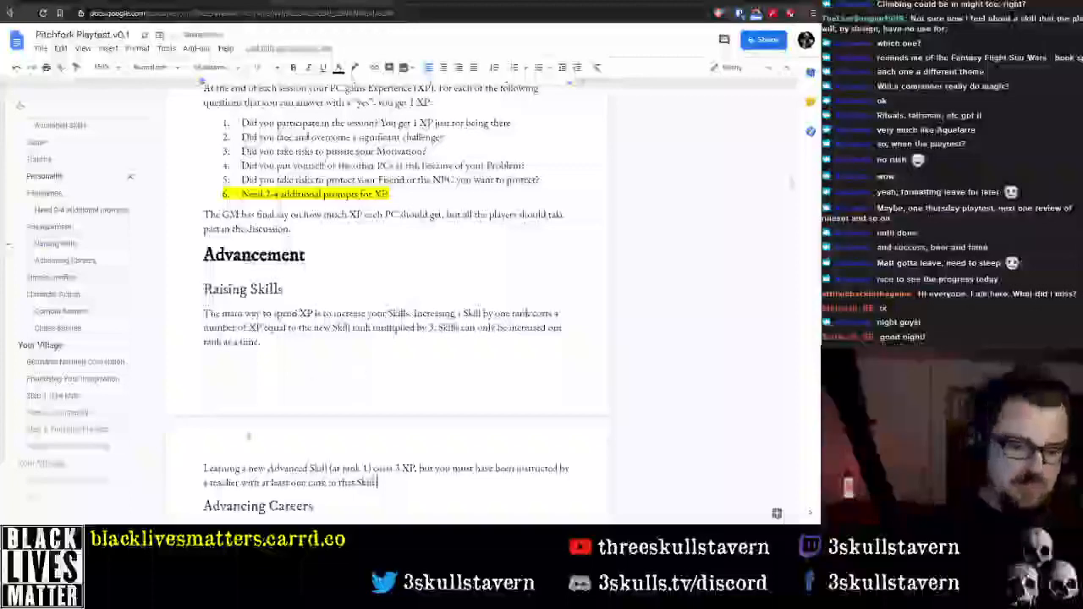
Place the text cursor on the empty line under the Advancing Careers heading
scroll(402, 437, down, 3)
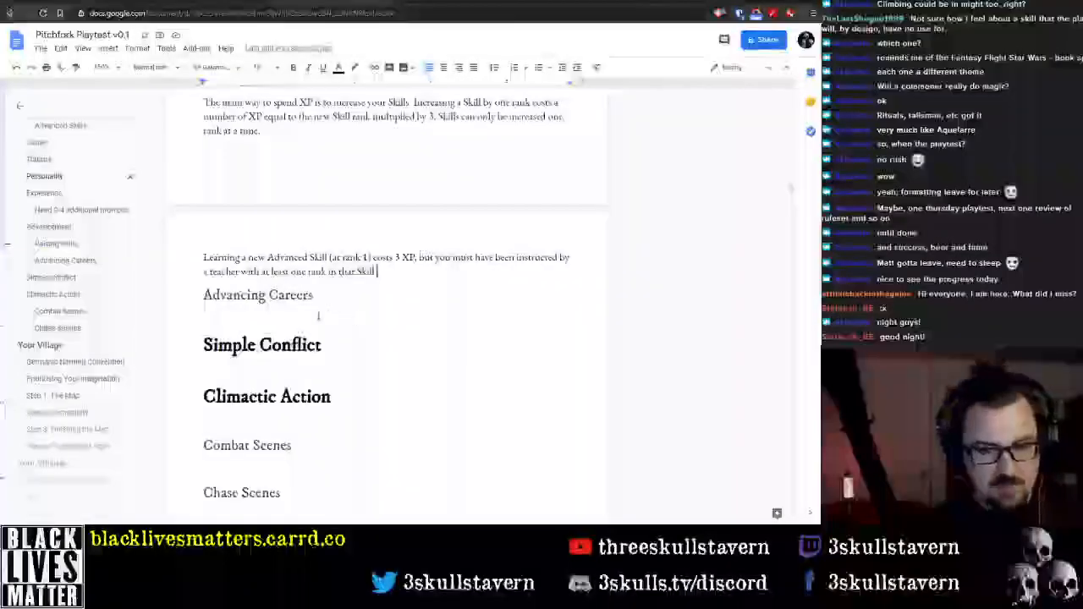
scroll(318, 315, up, 4)
scroll(288, 313, down, 4)
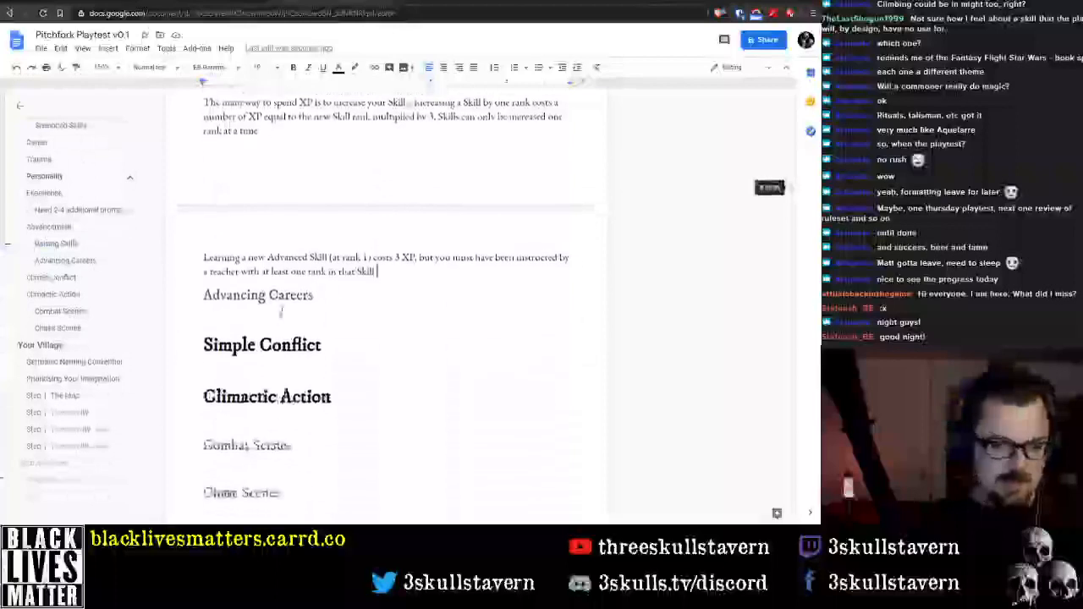
click(259, 311)
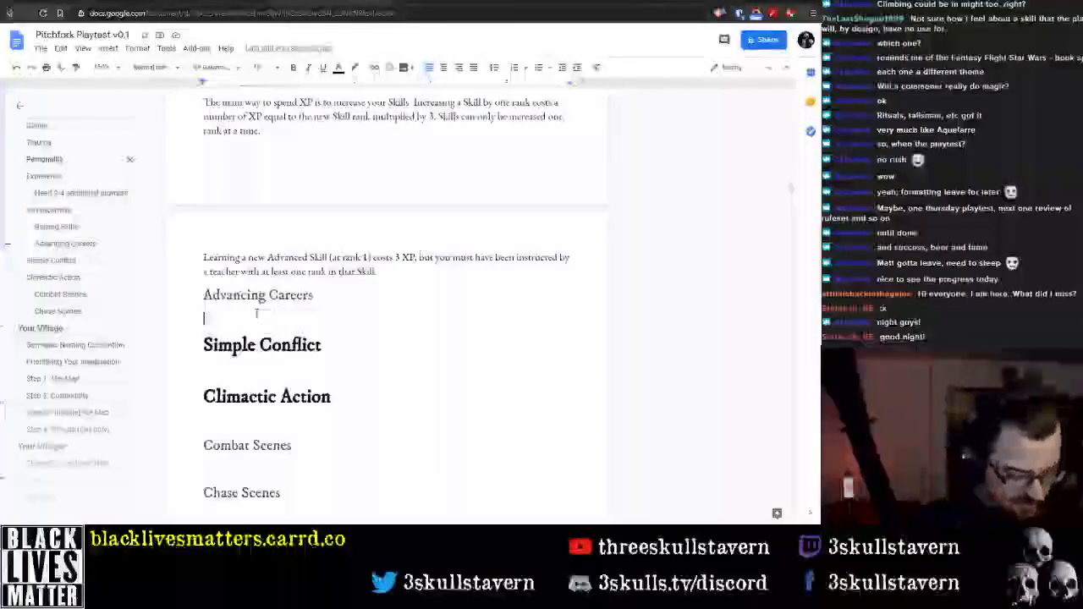
text(To)
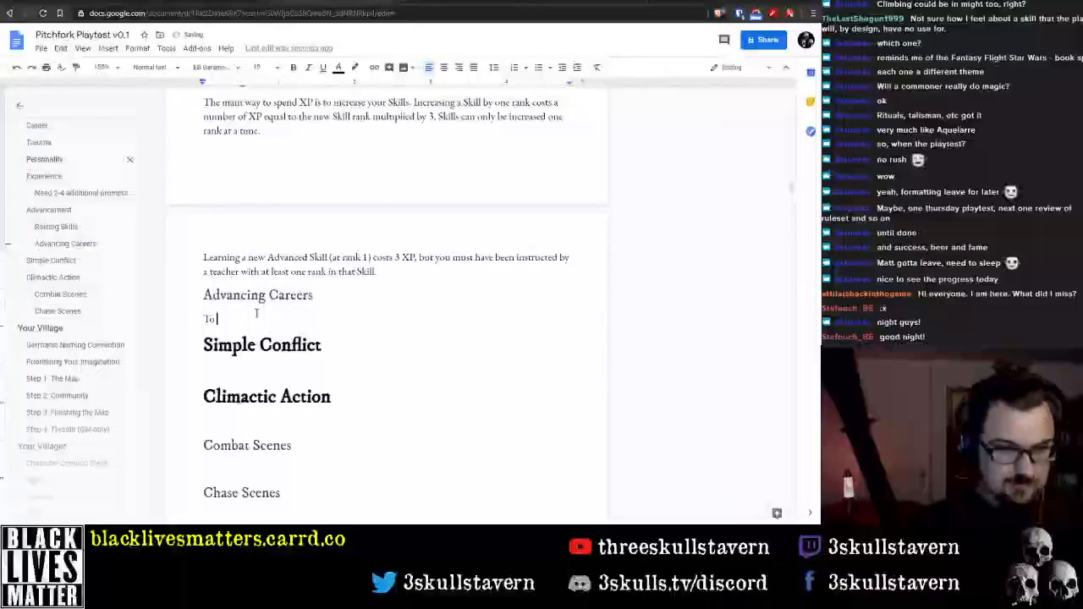
key(BackSpace)
key(BackSpace)
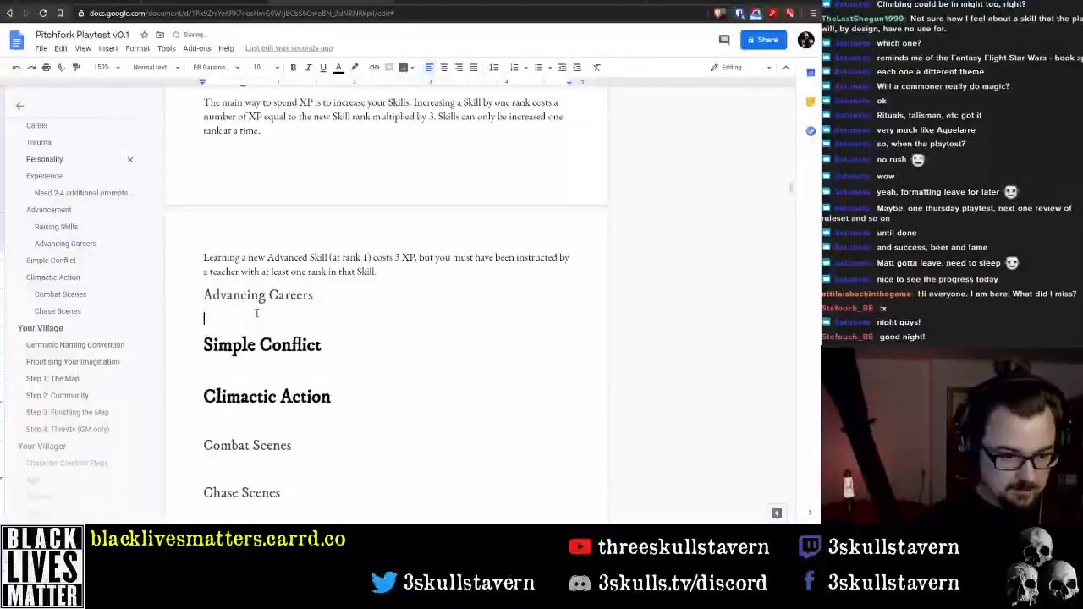
text(At any)
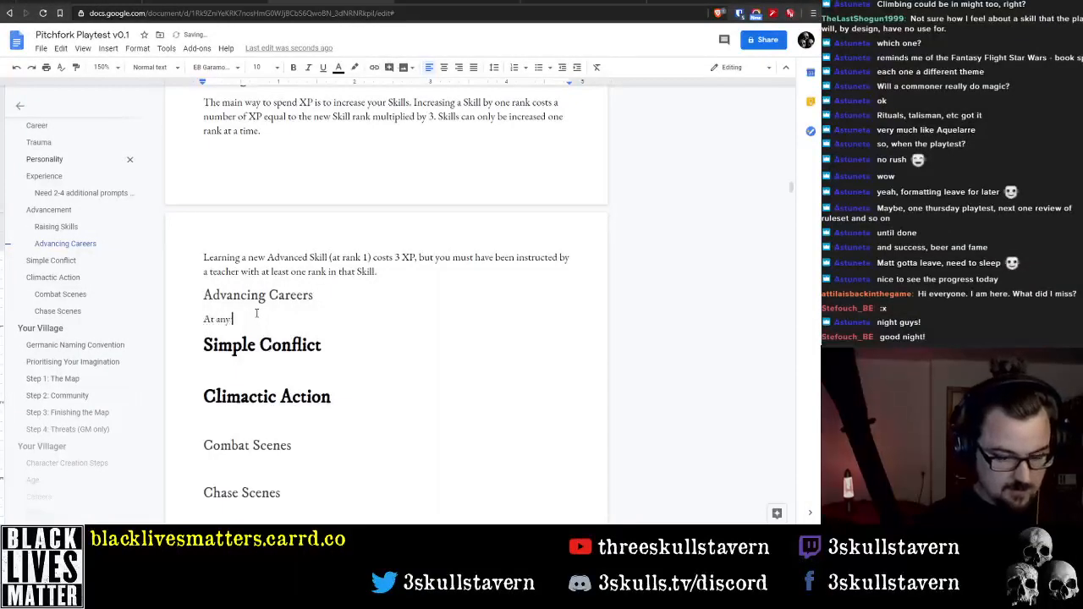
text( time durin)
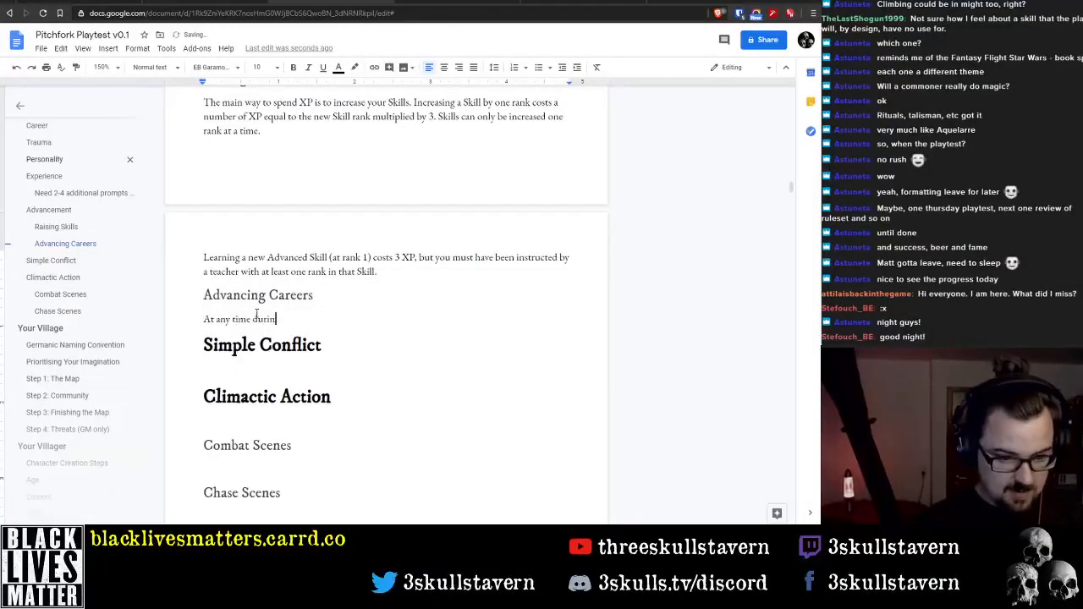
key(ctrl+BackSpace)
key(ctrl+BackSpace)
key(ctrl+BackSpace)
key(ctrl+BackSpace)
Begin the Advancing Careers section with the sentence "It is possible to learn new Careers in Pitchfork."
text(It)
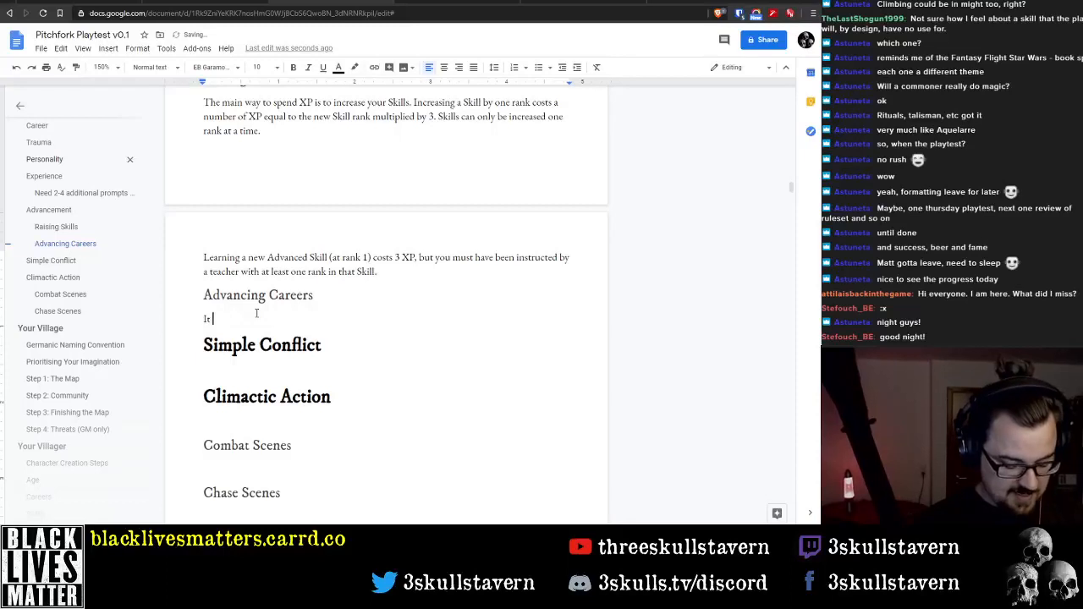
text( is possible to leaner)
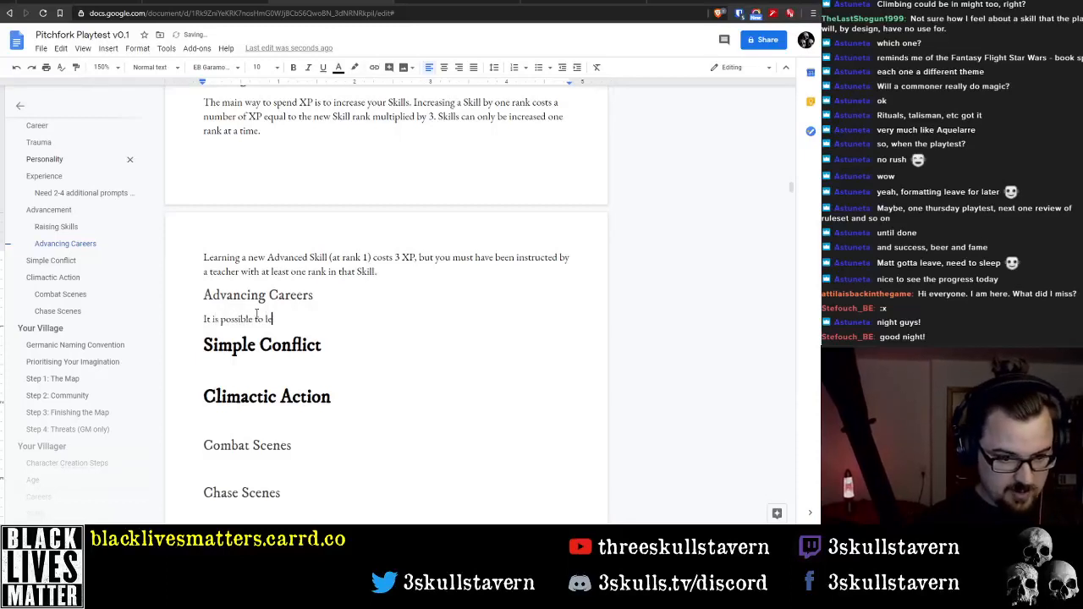
key(BackSpace)
key(BackSpace)
key(BackSpace)
key(BackSpace)
text(arn new)
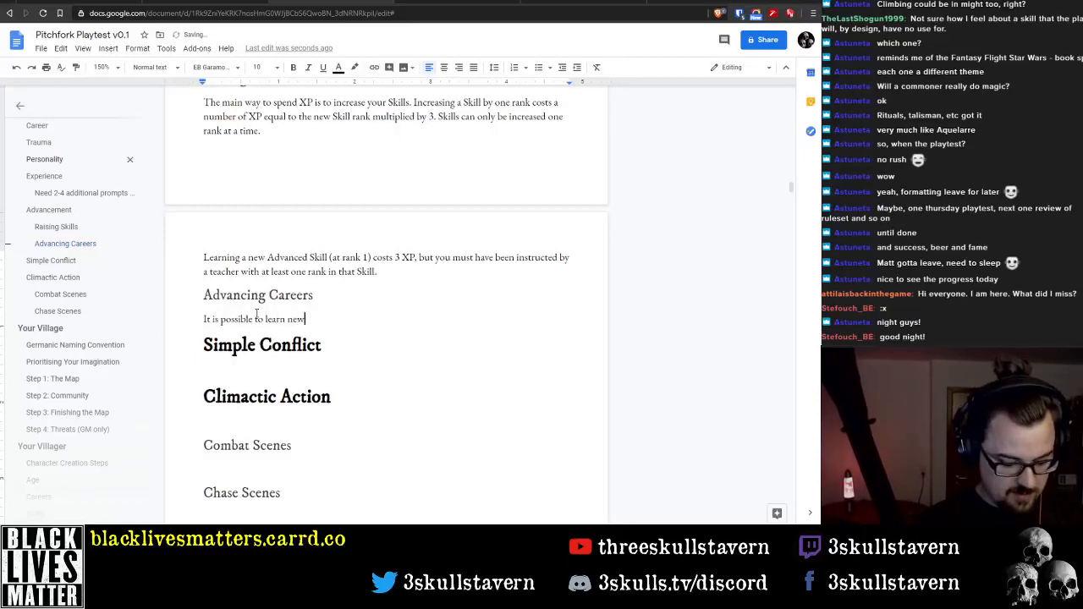
text( Careers )
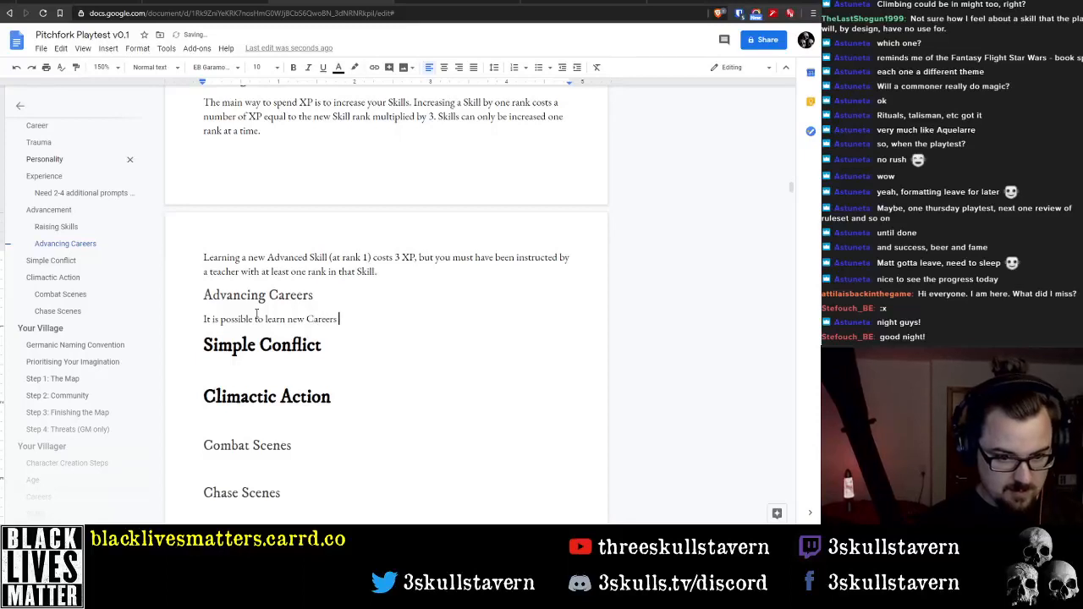
text(in Pitchf)
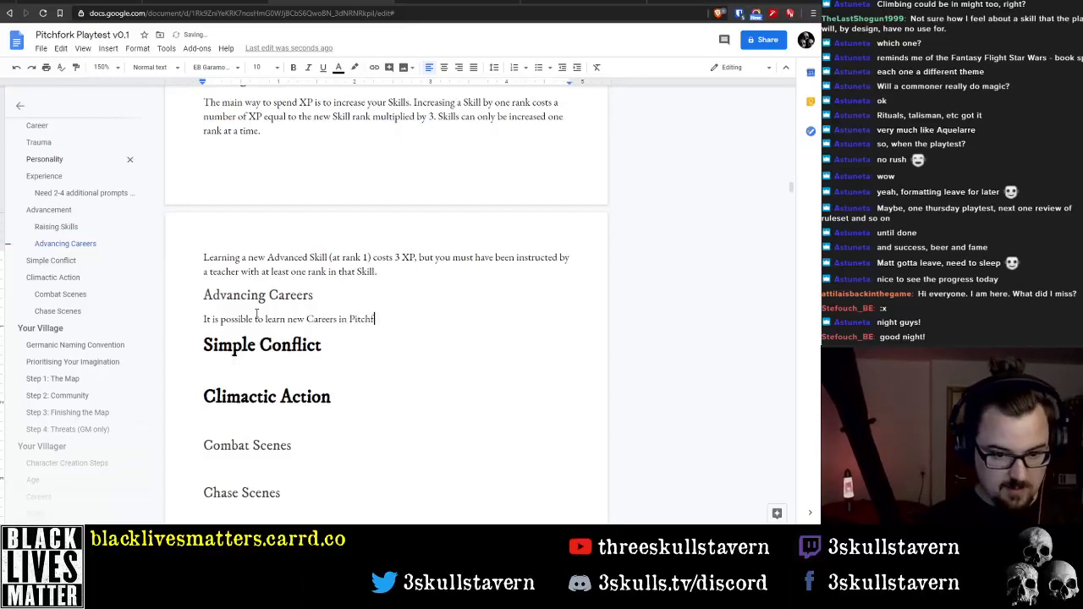
text(ork. )
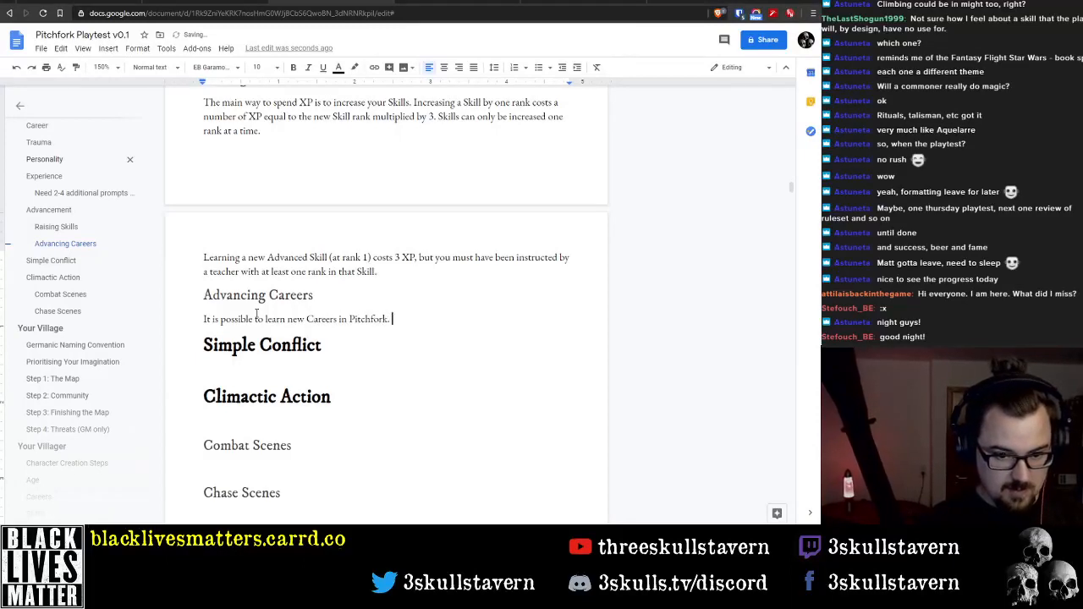
text(This requ)
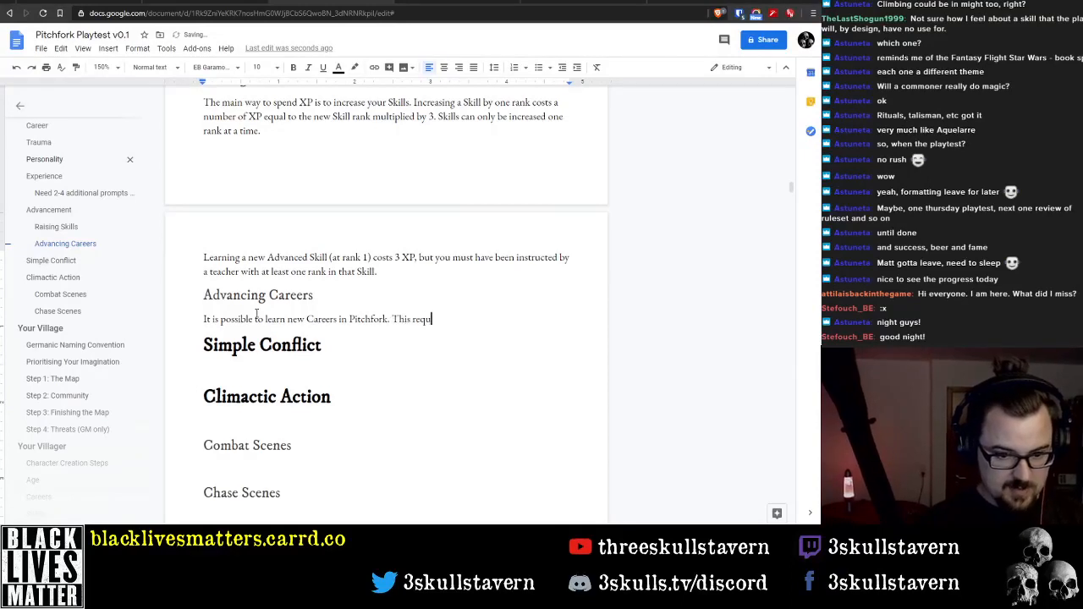
text(ires a perio)
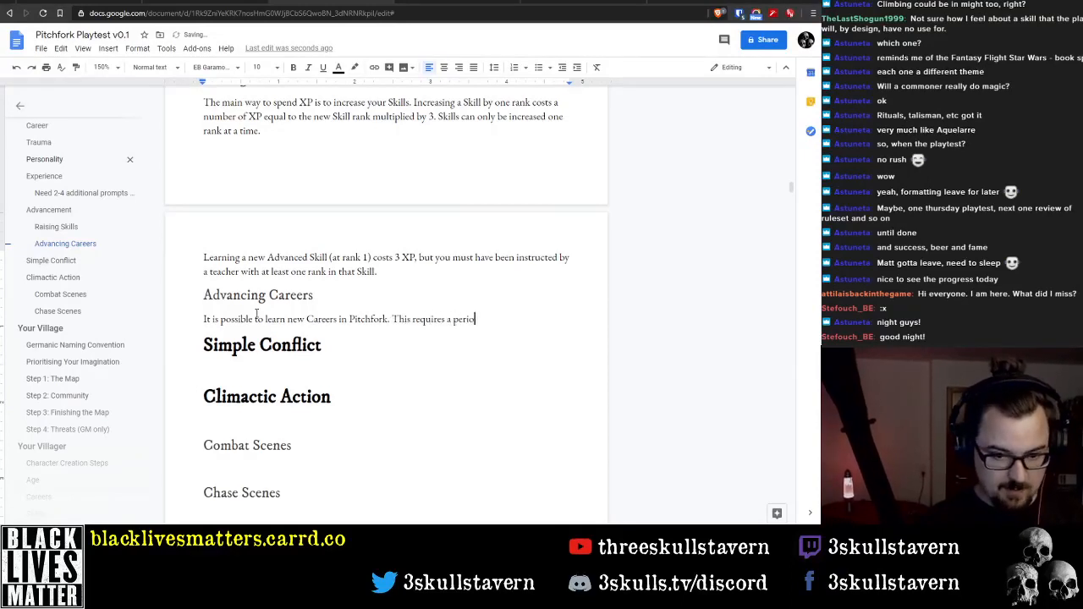
text(d of time)
key(ctrl+BackSpace)
key(ctrl+BackSpace)
key(ctrl+BackSpace)
key(ctrl+BackSpace)
key(ctrl+BackSpace)
key(ctrl+BackSpace)
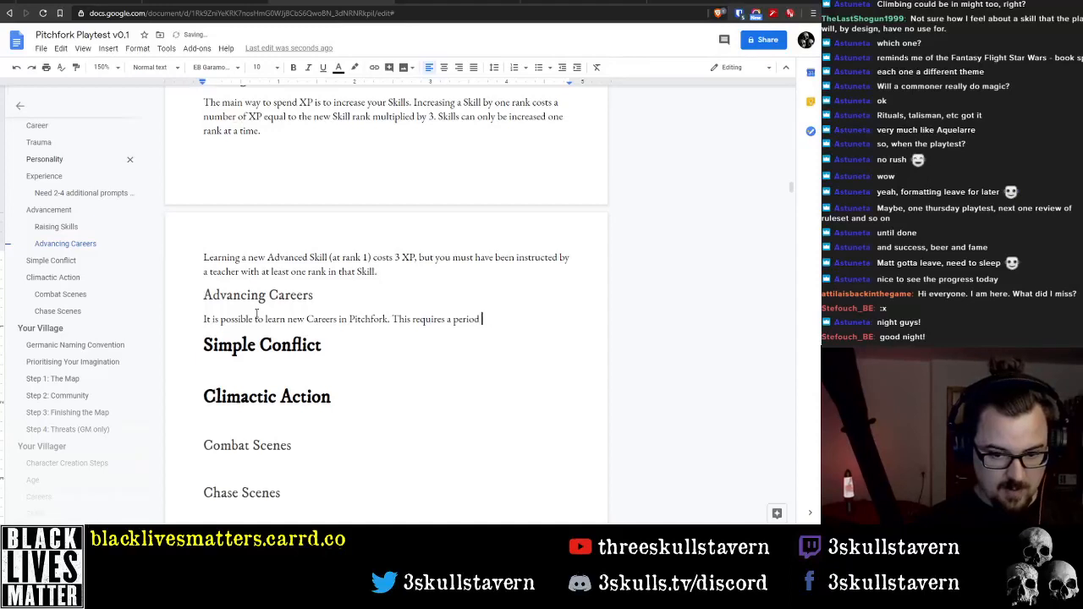
key(BackSpace)
key(BackSpace)
text(.)
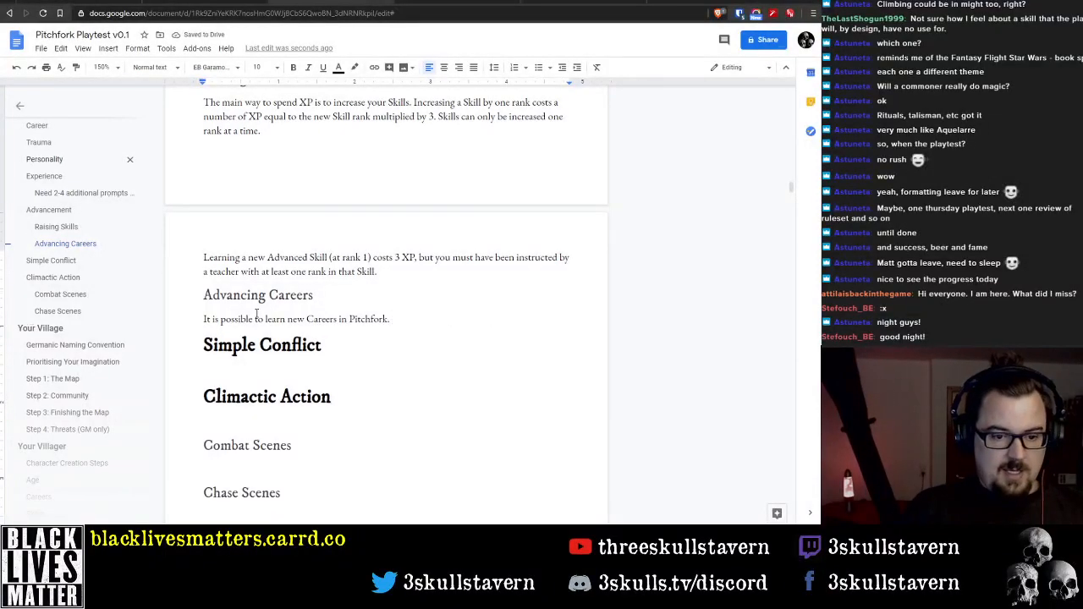
Return the text cursor to the end of the first Raising Skills paragraph, after "one rank at a time."
key(Up)
key(Up)
key(Up)
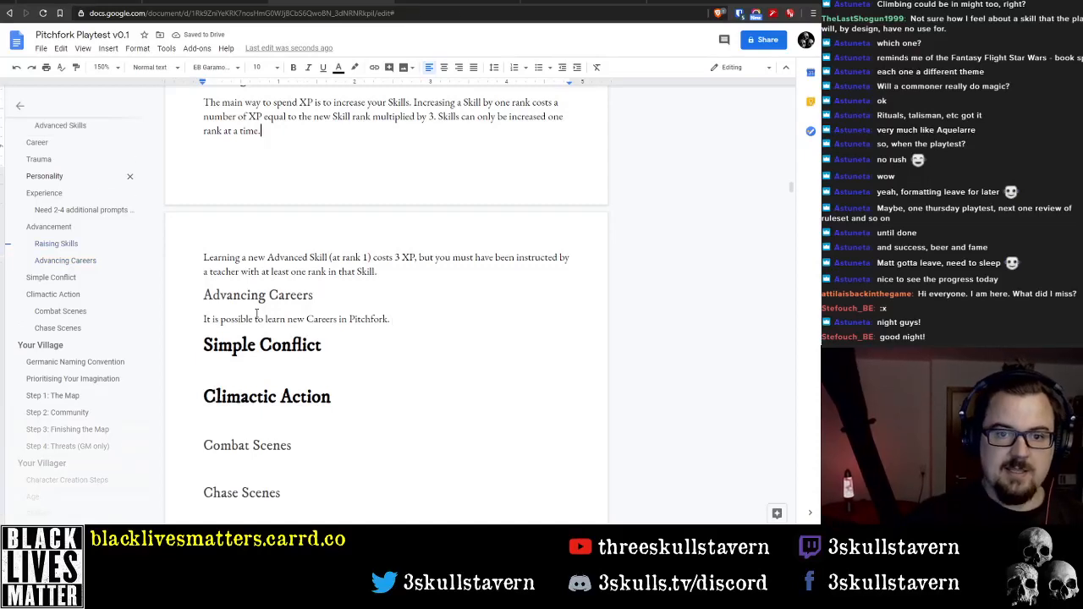
scroll(325, 236, up, 2)
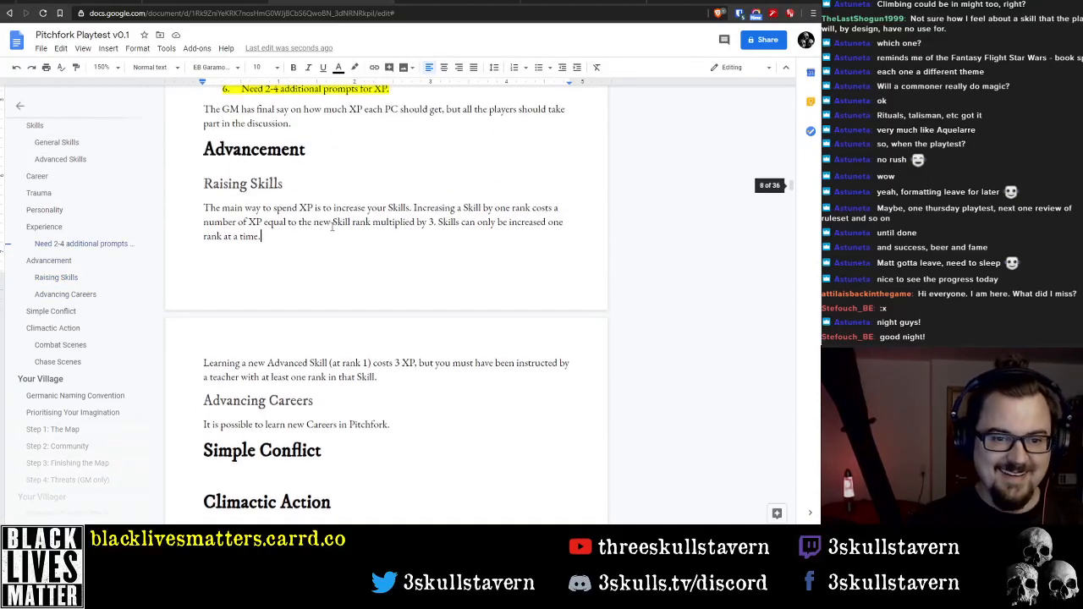
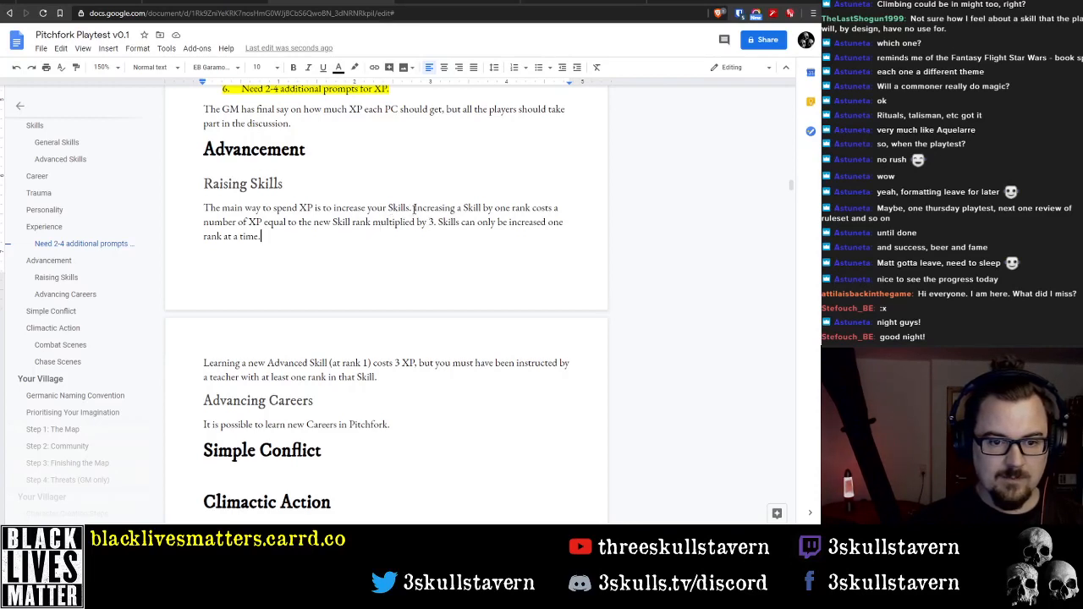
Split the Raising Skills paragraph before "Increasing a Skill by one rank" and begin a sentence "The cost to increase a Skill" after the opening sentence
click(413, 207)
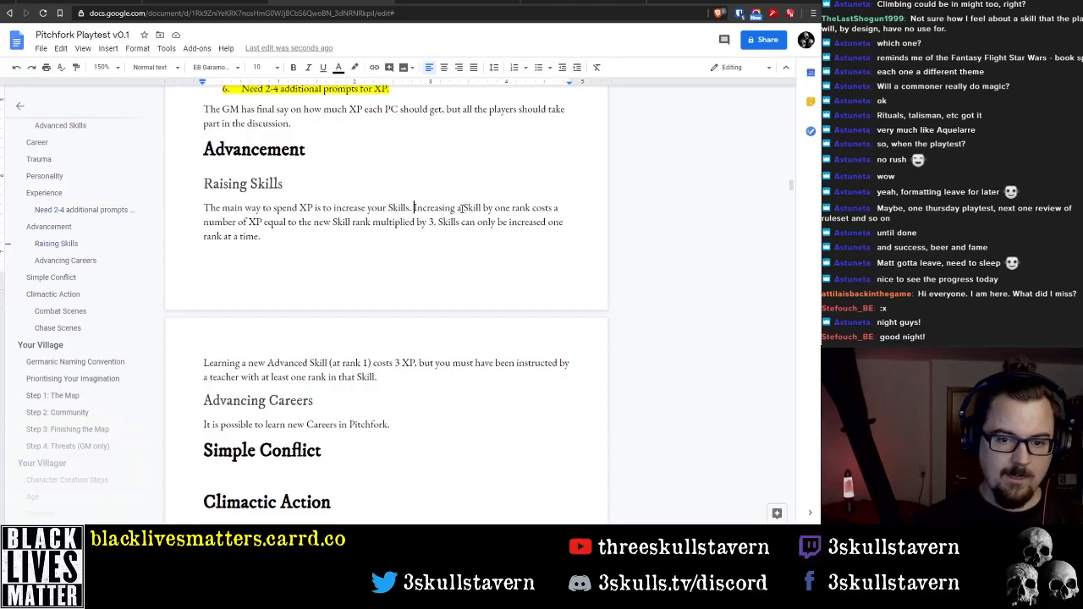
key(Return)
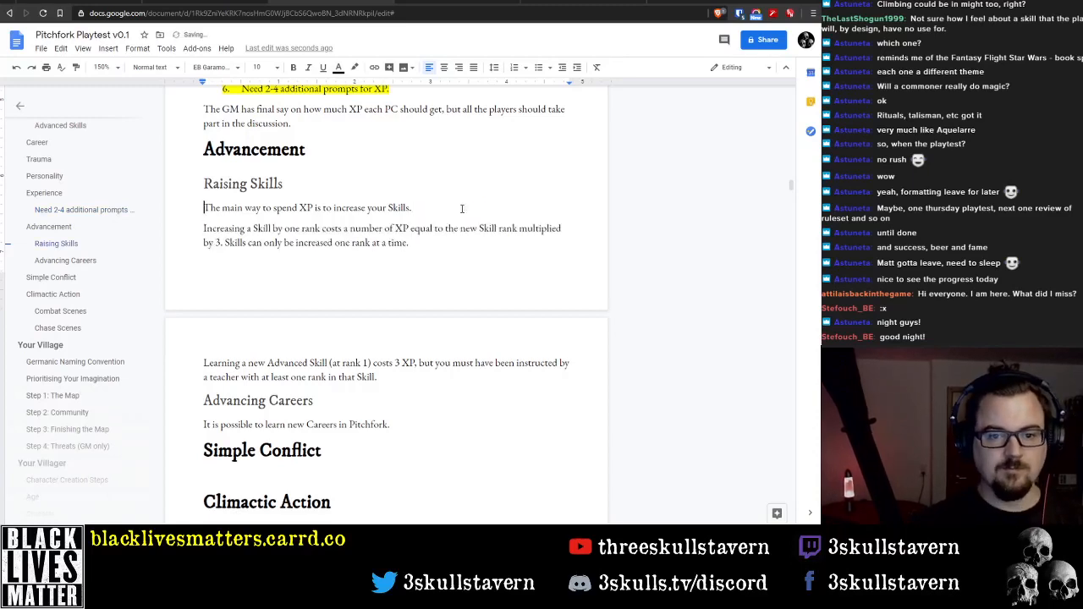
text(The cost to)
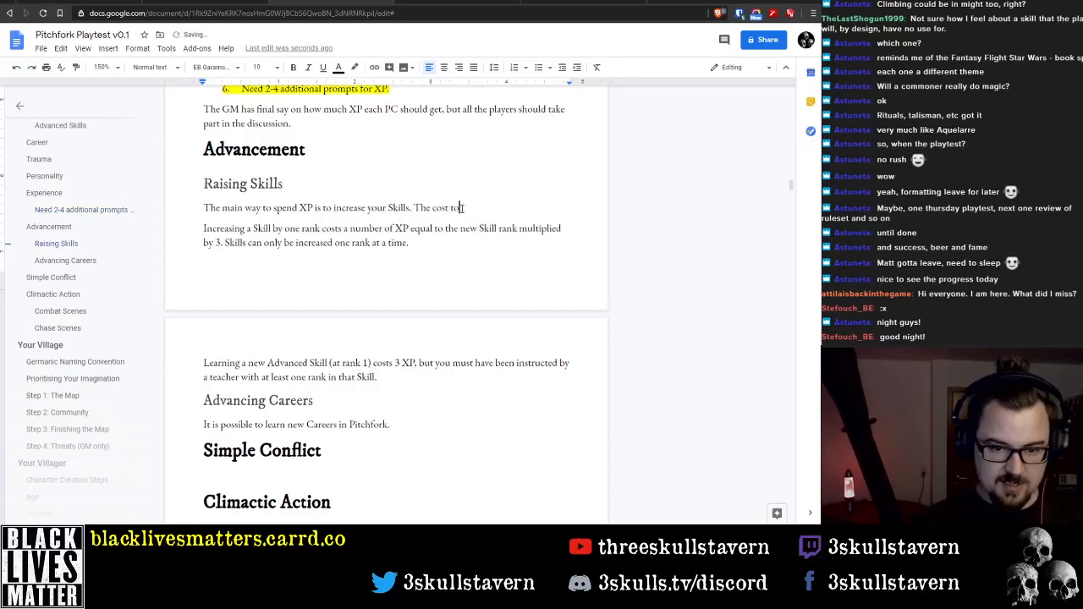
text( increase)
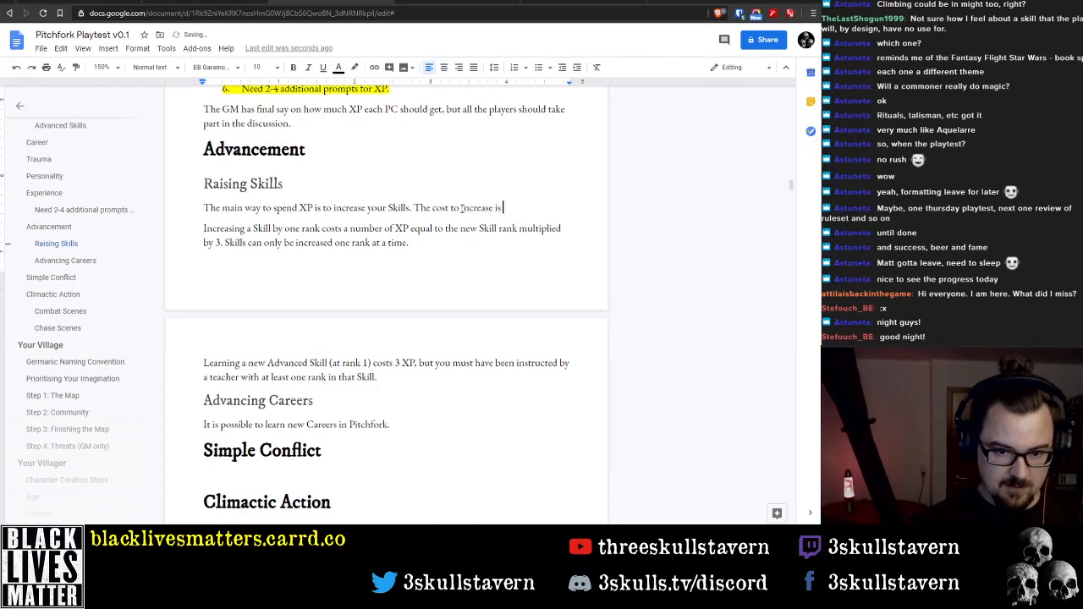
text( is)
key(BackSpace)
key(BackSpace)
text(a Skill )
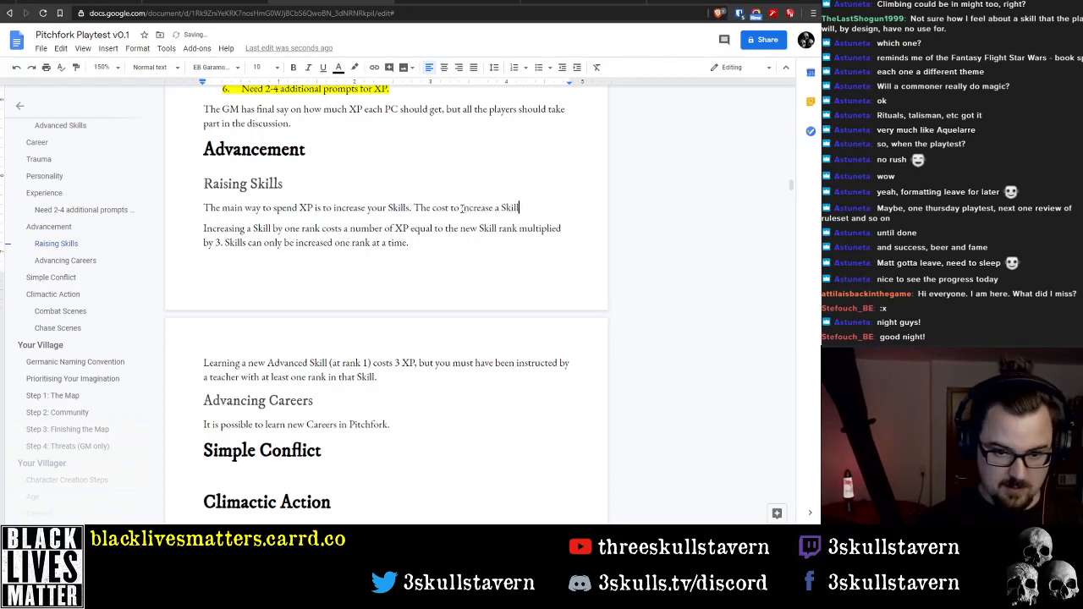
text(varies )
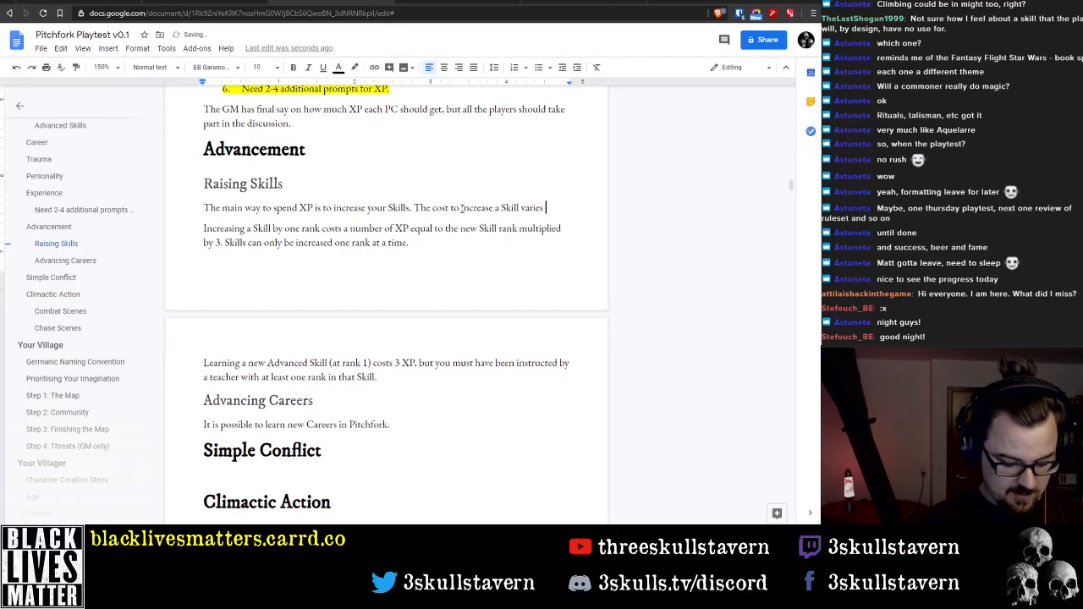
text(depending on where)
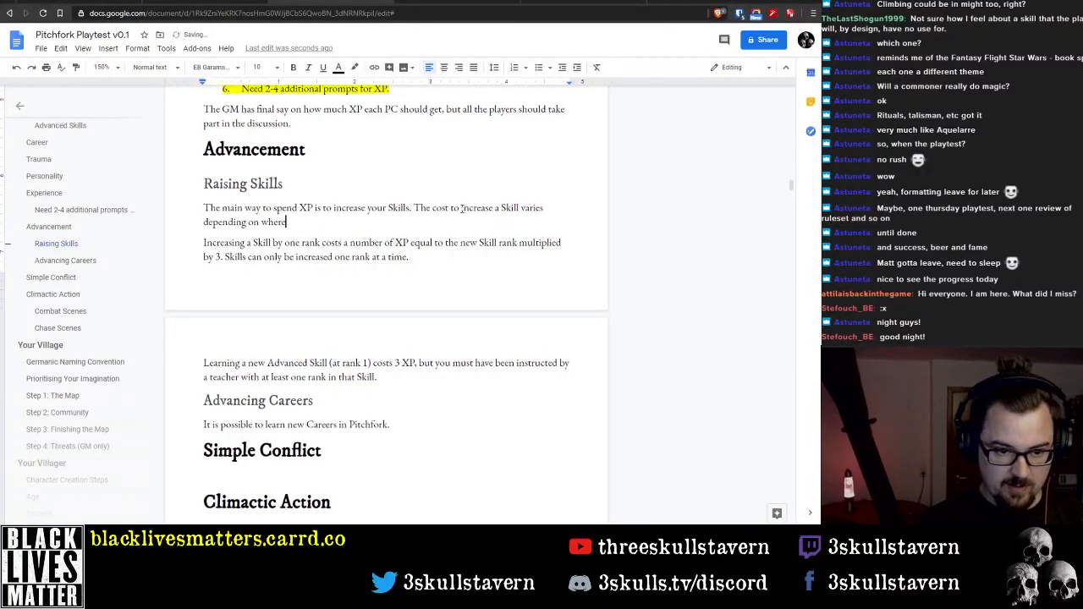
text(ther it is)
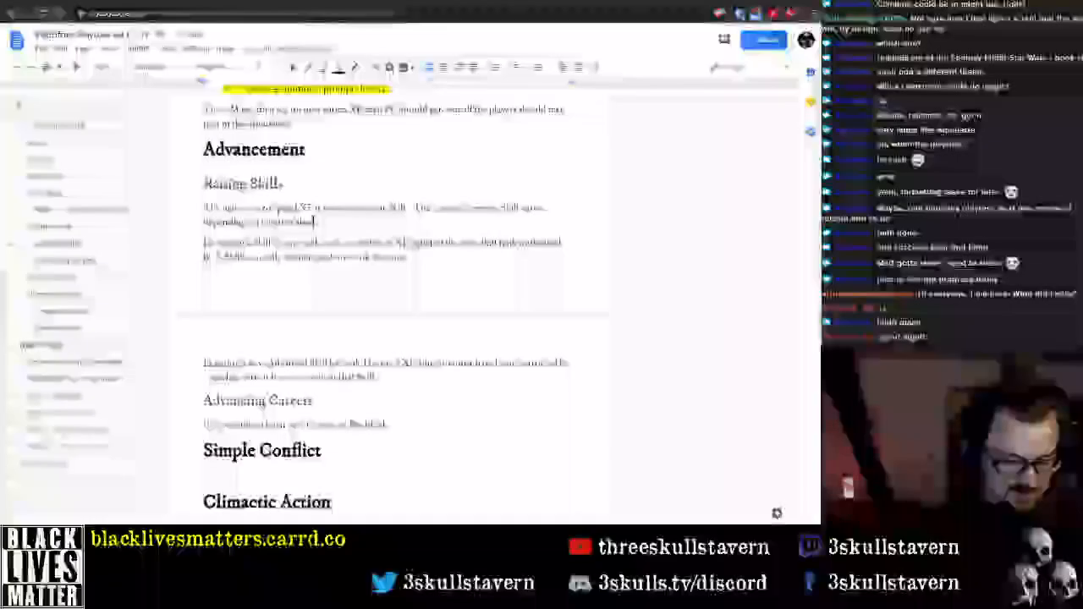
text(ill is a Car)
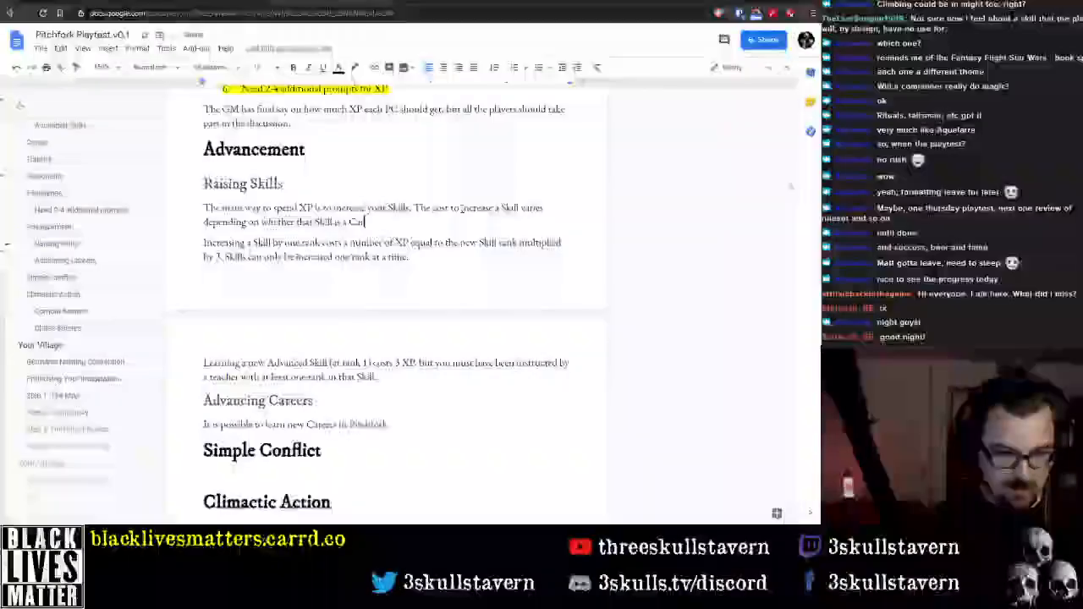
text(eer Skill or not)
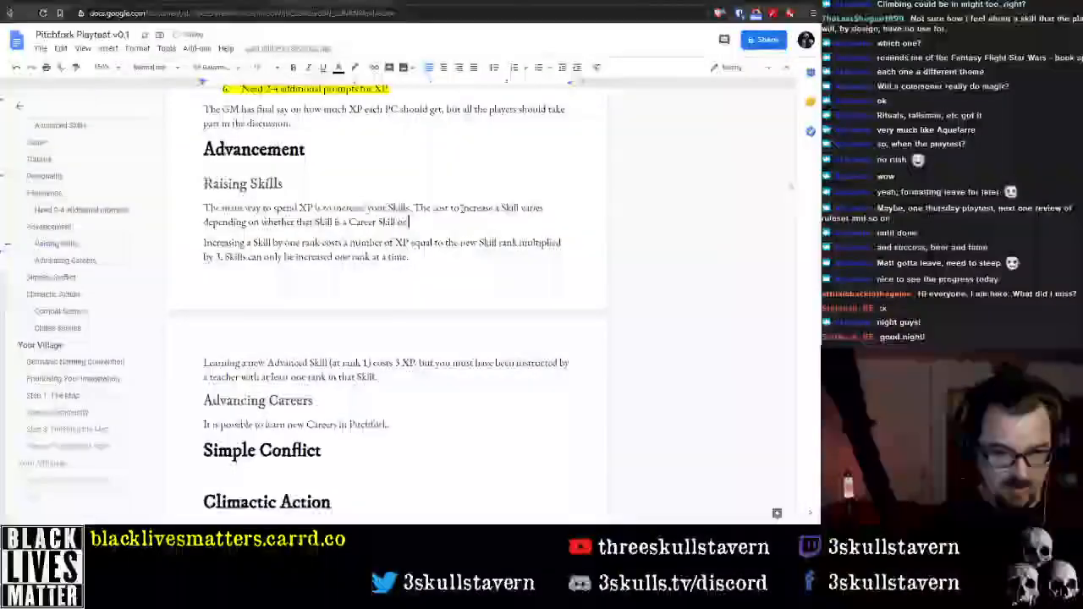
Reword the cost sentence's ending to "whether or not that Skill is a Career Skill", removing the trailing "or not"
key(ctrl+Left)
key(ctrl+Left)
key(ctrl+Left)
key(ctrl+Left)
key(ctrl+Left)
key(ctrl+Left)
key(ctrl+Left)
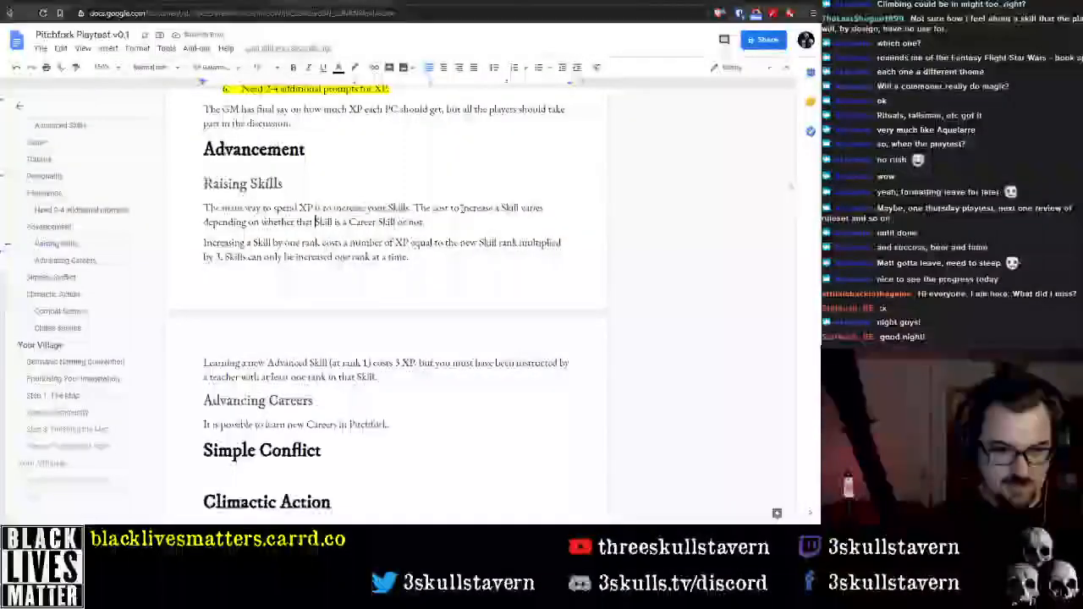
text(or not)
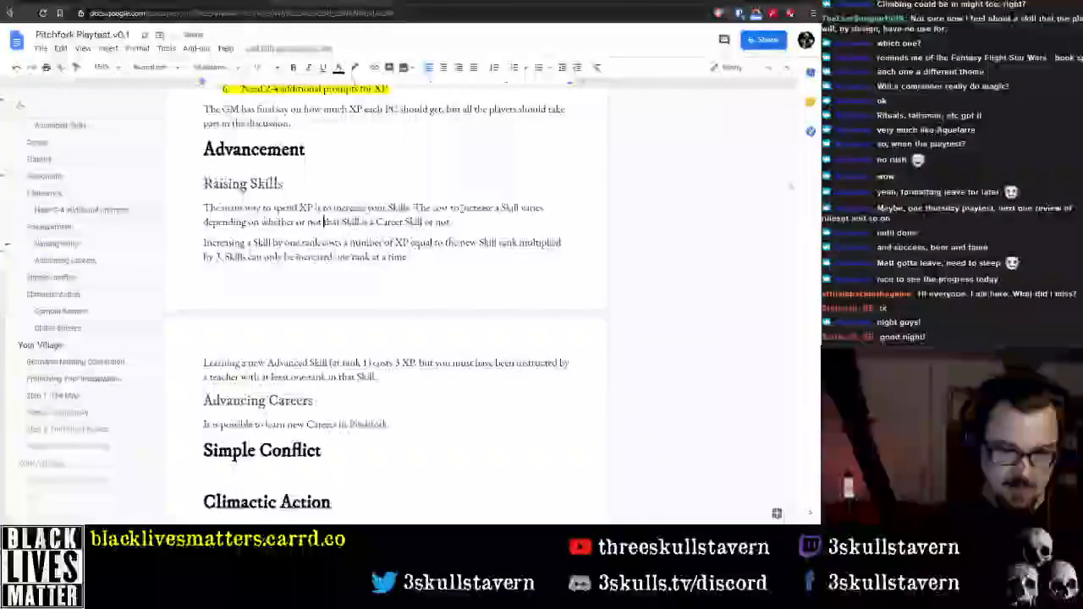
key(ctrl+Right)
key(ctrl+Right)
key(ctrl+shift+Right)
key(ctrl+shift+Right)
key(BackSpace)
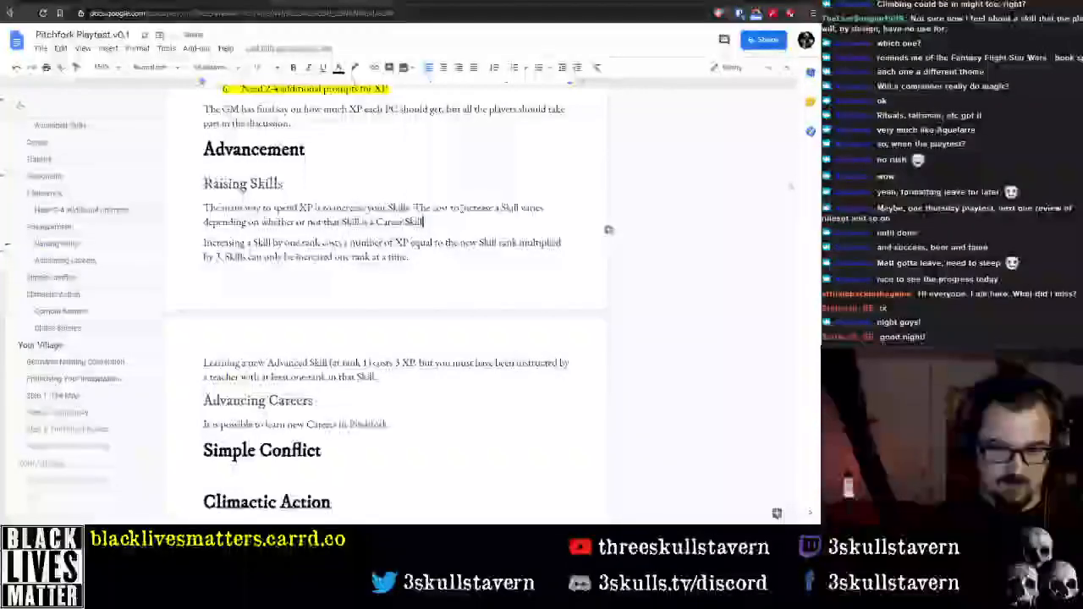
Italicise the words "Career Skill" at the end of the first Raising Skills paragraph
key(ctrl+shift+Left)
key(ctrl+shift+Left)
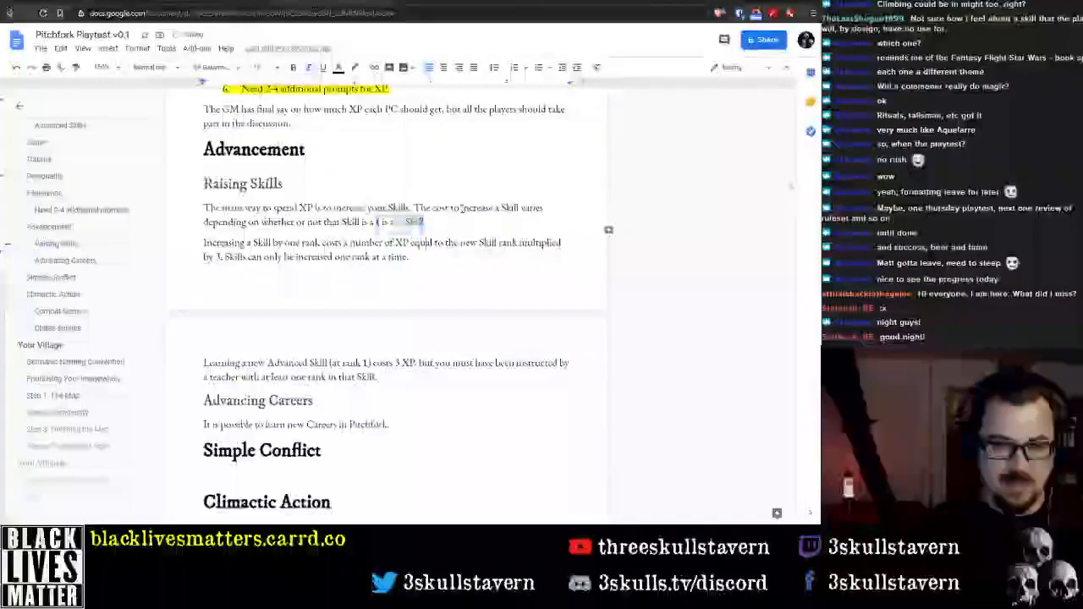
key(BackSpace)
Insert "Career" before "Skill" in the second Raising Skills paragraph so it begins "Increasing a Career Skill by one rank"
key(Home)
key(ctrl+Right)
key(ctrl+Right)
key(ctrl+Right)
key(ctrl+Left)
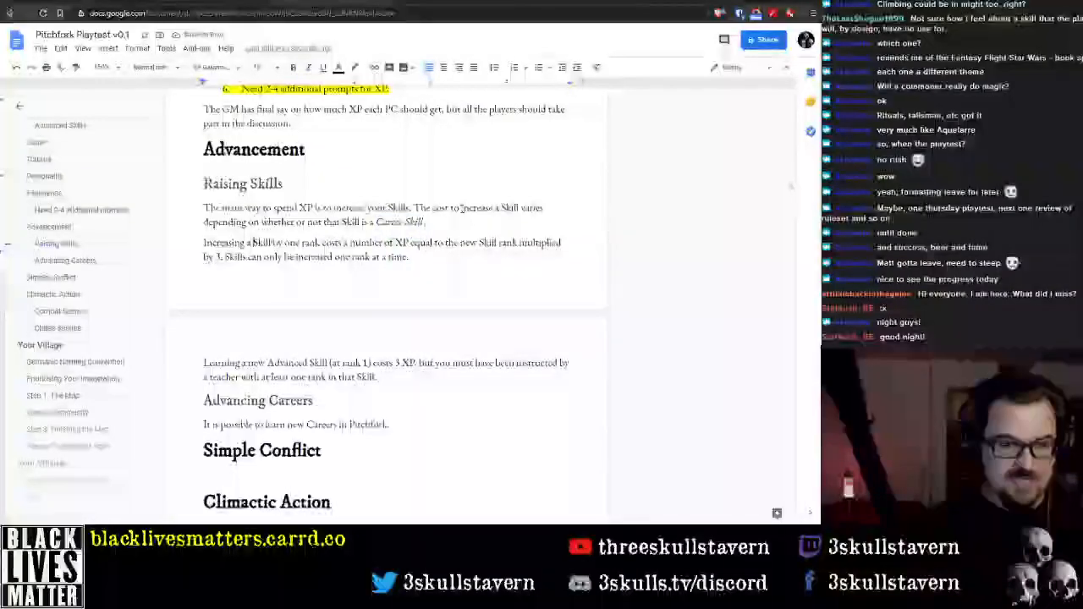
text(non-)
text(er)
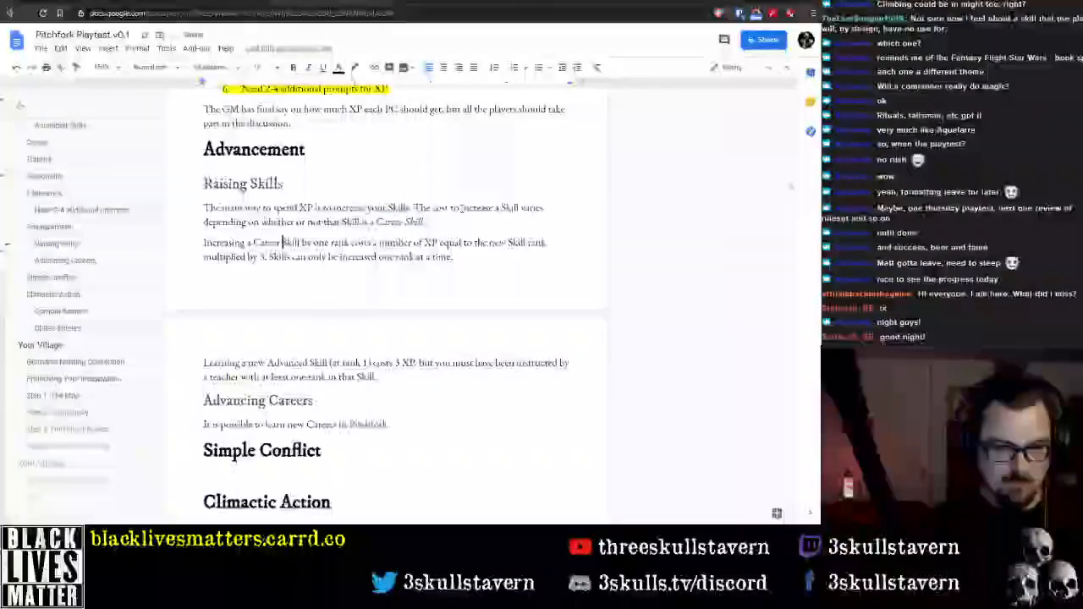
Move the sentence "Skills can only be increased one rank at a time." to the end of the first Raising Skills paragraph
key(ctrl+Right)
key(ctrl+Right)
key(ctrl+Right)
key(ctrl+Right)
key(ctrl+Right)
key(ctrl+Right)
key(ctrl+Right)
key(ctrl+Right)
key(ctrl+Right)
key(ctrl+Right)
key(ctrl+Right)
key(ctrl+Right)
key(ctrl+Right)
key(ctrl+Right)
key(ctrl+Right)
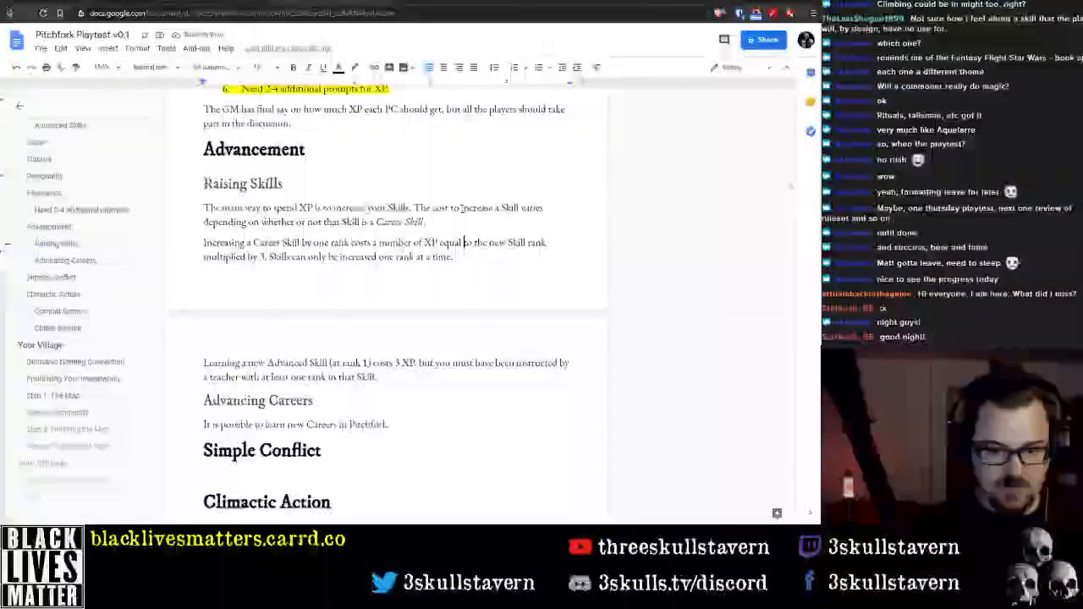
key(End)
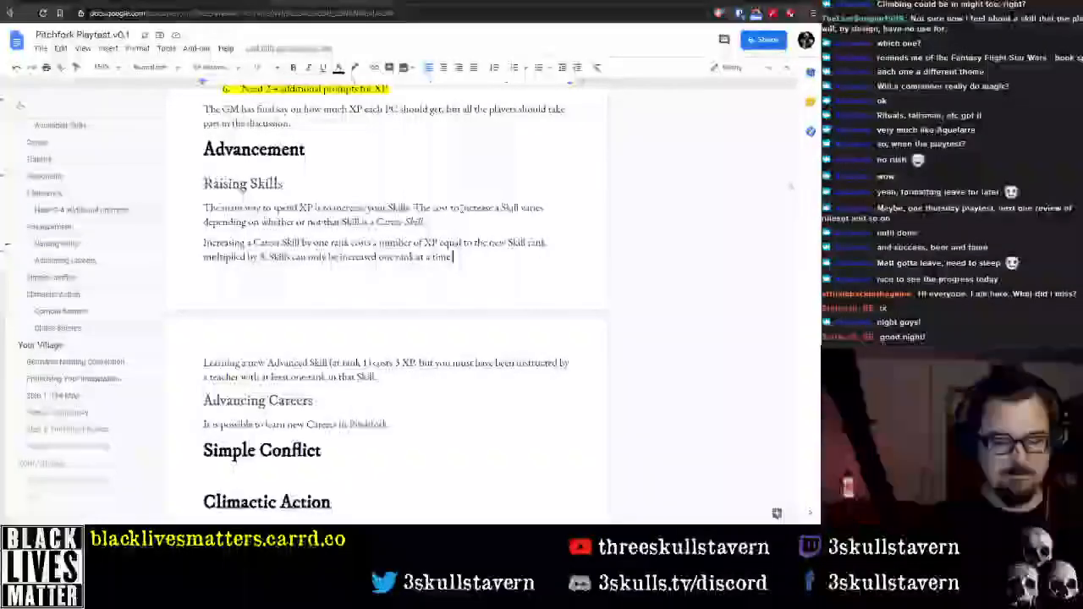
key(ctrl+shift+Left)
key(ctrl+shift+Left)
key(ctrl+shift+Left)
key(ctrl+shift+Left)
key(ctrl+shift+Left)
key(ctrl+shift+Left)
key(ctrl+shift+Left)
key(ctrl+shift+Left)
key(ctrl+shift+Left)
key(ctrl+shift+Left)
key(ctrl+shift+Left)
key(ctrl+c)
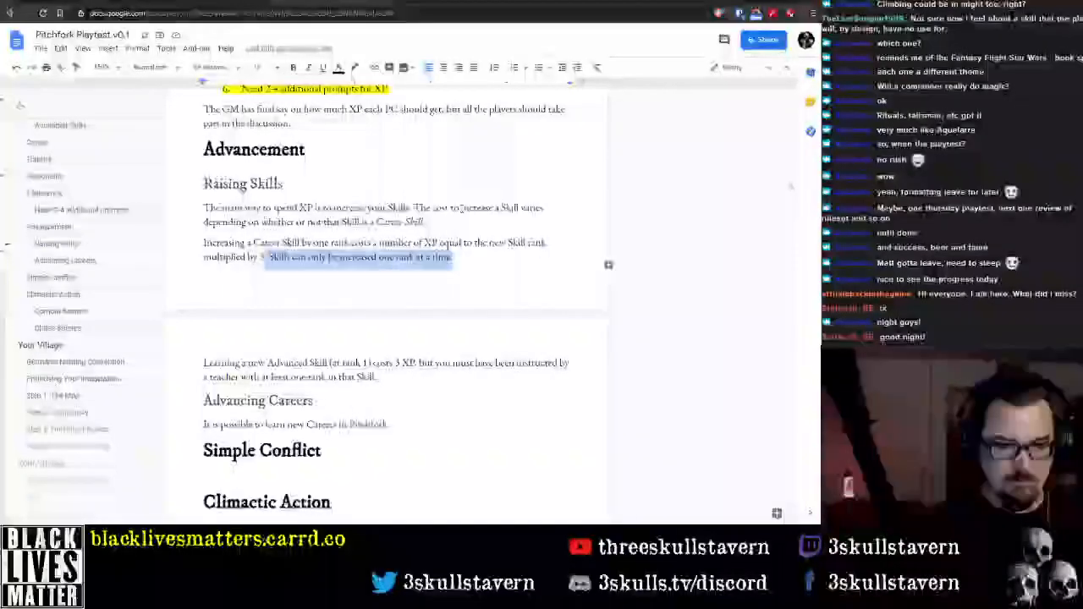
key(BackSpace)
key(Up)
key(Up)
key(End)
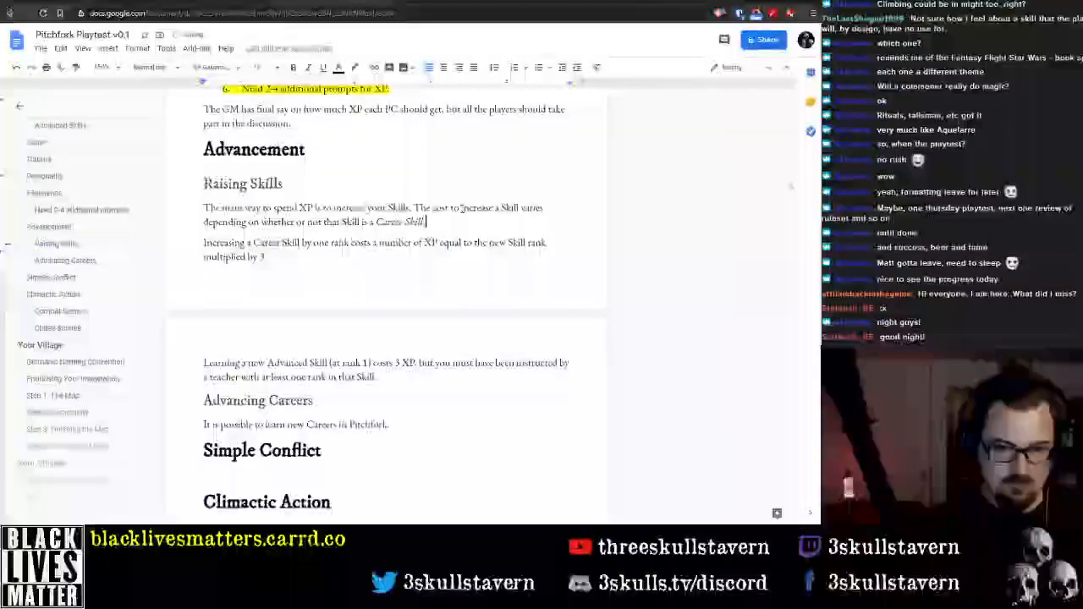
key(ctrl+v)
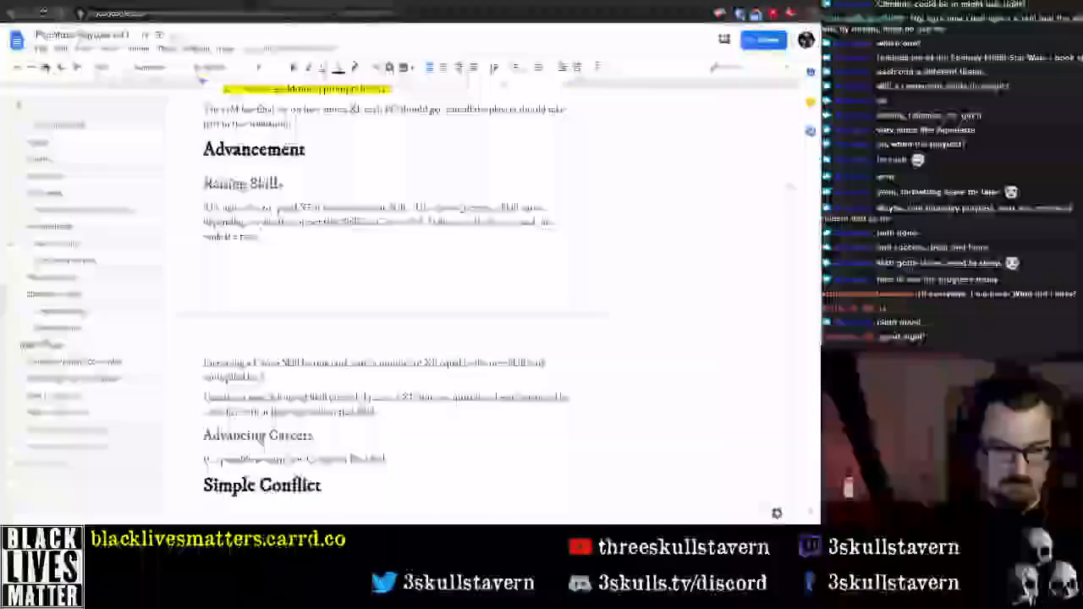
Move "Skills can only be increased one rank at a time." into its own paragraph below the paragraph about learning a new Advanced Skill
key(shift+Up)
key(ctrl+shift+Right)
key(ctrl+shift+Right)
key(ctrl+shift+Right)
key(ctrl+shift+Right)
key(ctrl+shift+Right)
key(ctrl+shift+Right)
key(ctrl+shift+Right)
key(ctrl+shift+Right)
key(ctrl+shift+Right)
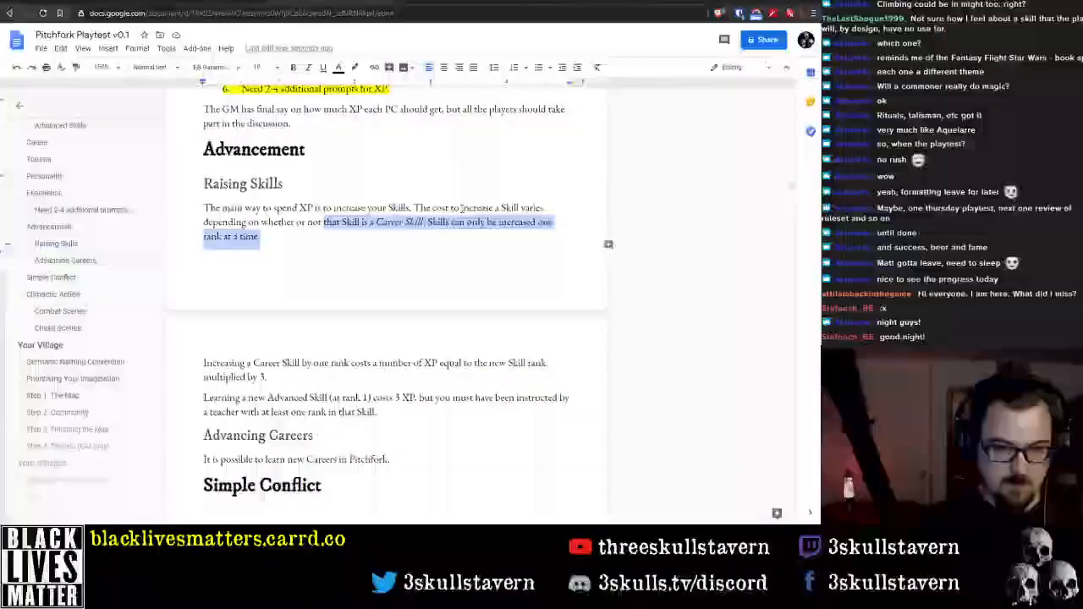
key(ctrl+x)
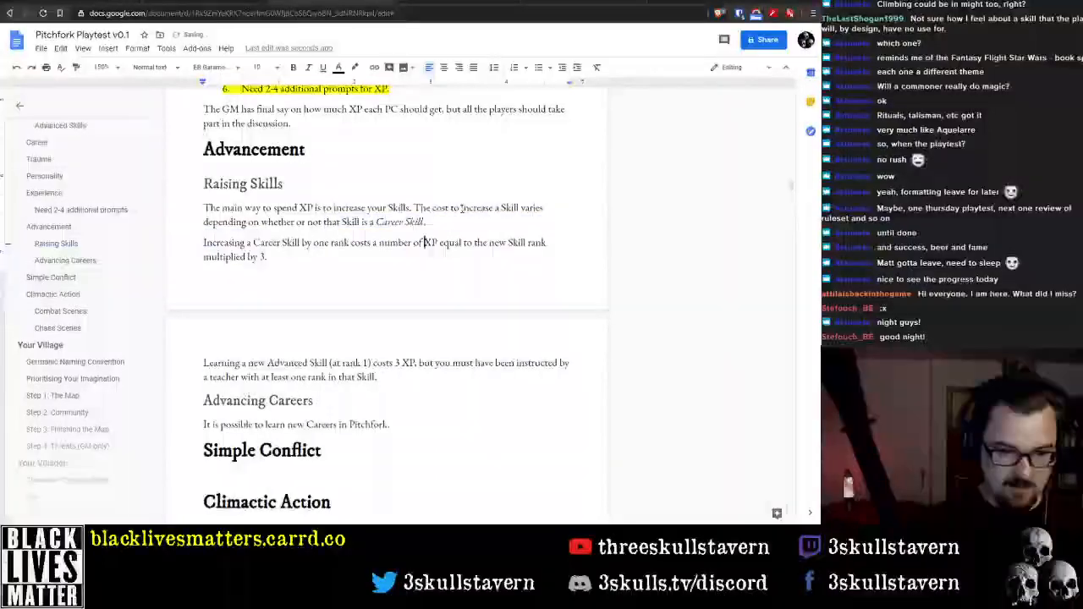
key(Down)
key(Down)
key(Down)
key(Down)
key(End)
key(Return)
key(ctrl+v)
key(Up)
key(Up)
key(Up)
key(Up)
key(Up)
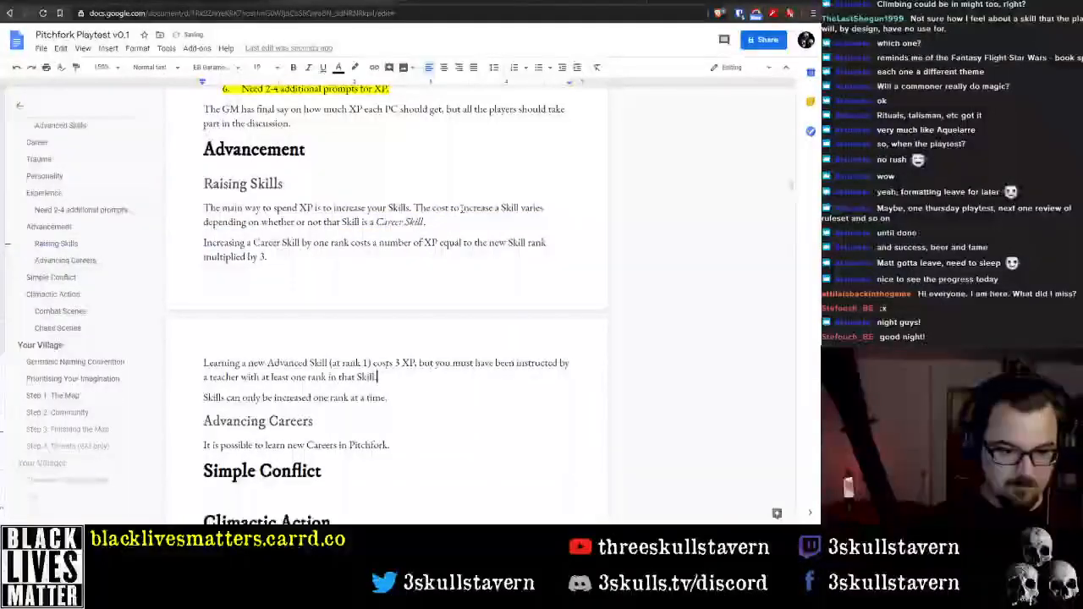
key(Down)
key(Down)
key(Down)
key(Home)
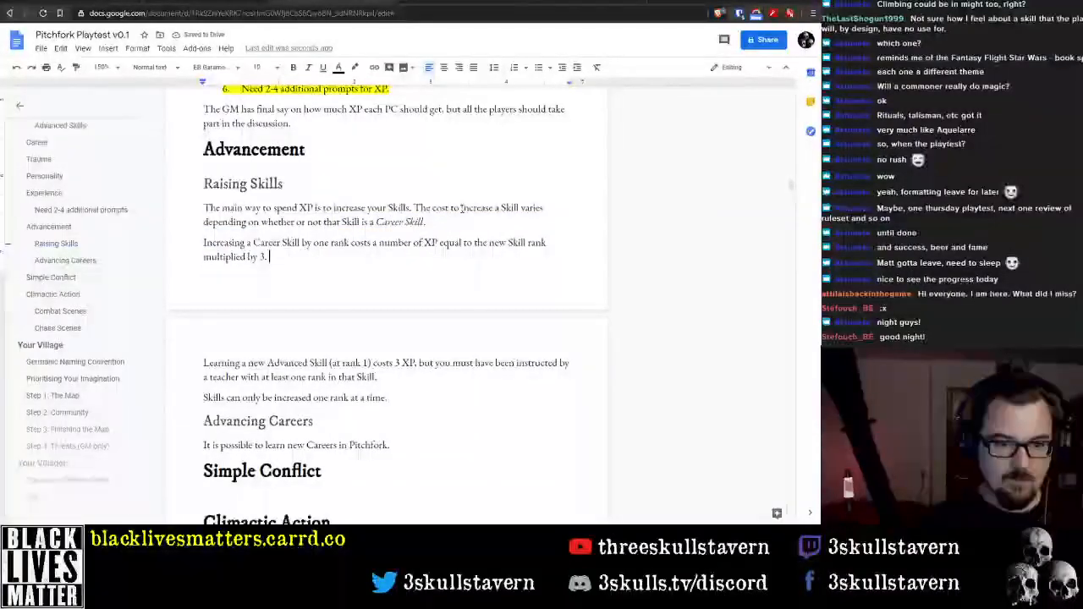
key(Return)
key(Up)
key(Up)
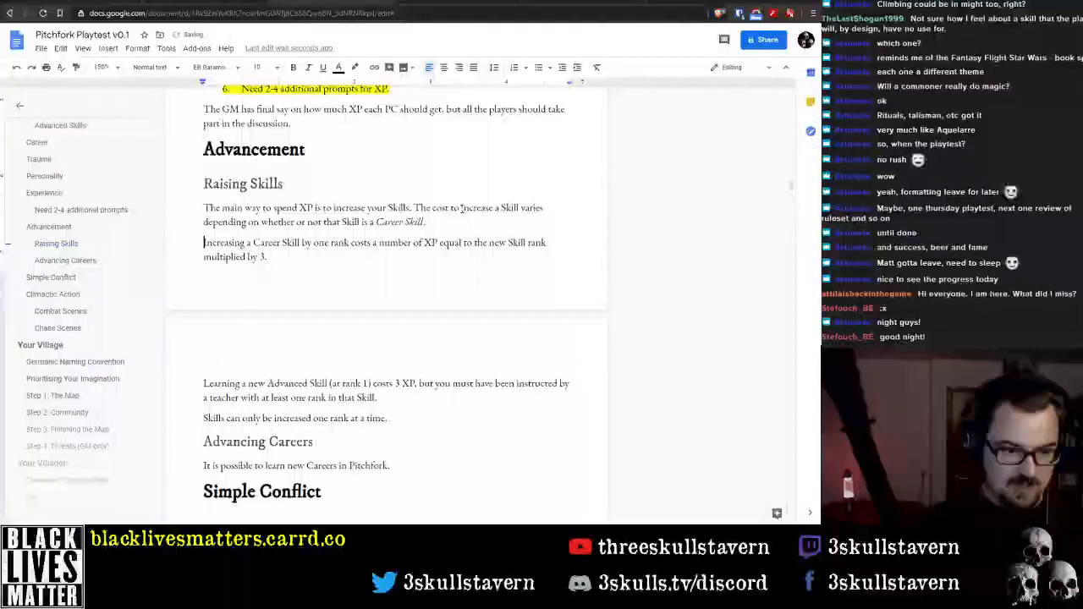
key(shift+Down)
key(shift+Down)
key(Right)
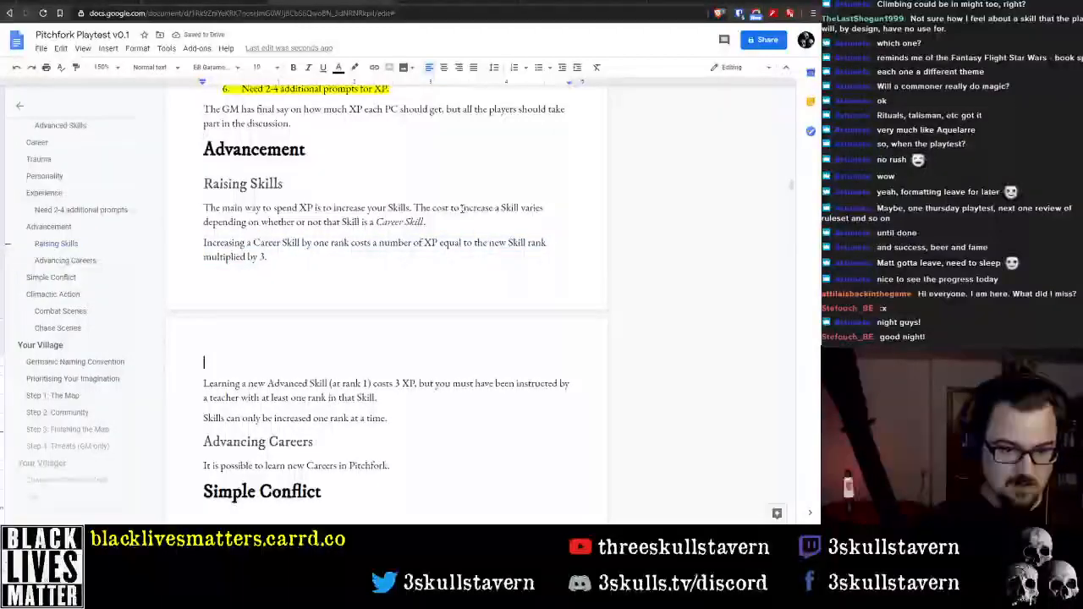
key(Left)
key(Delete)
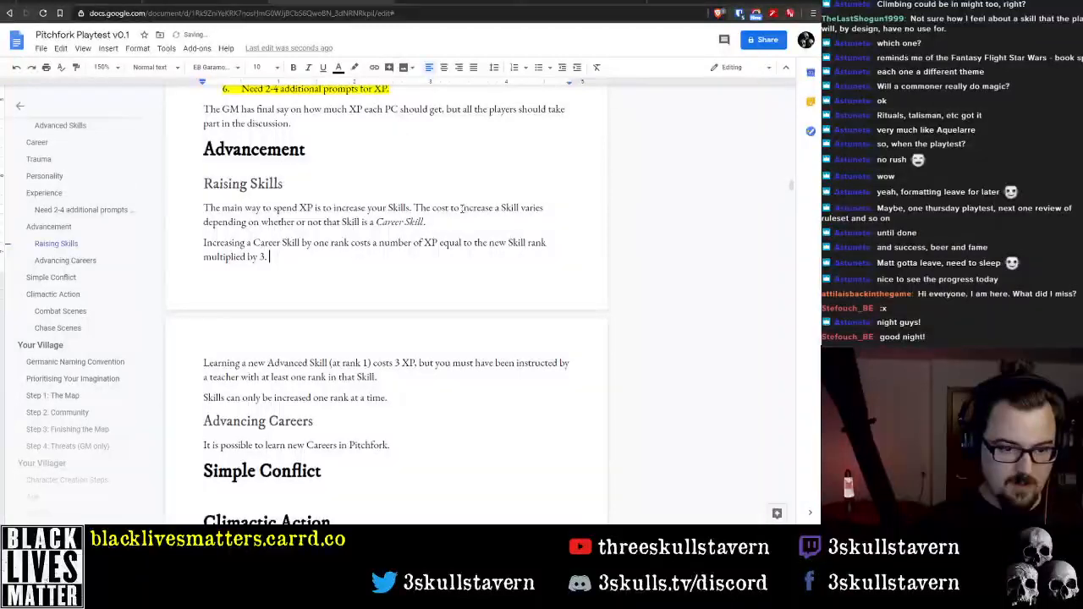
text(,)
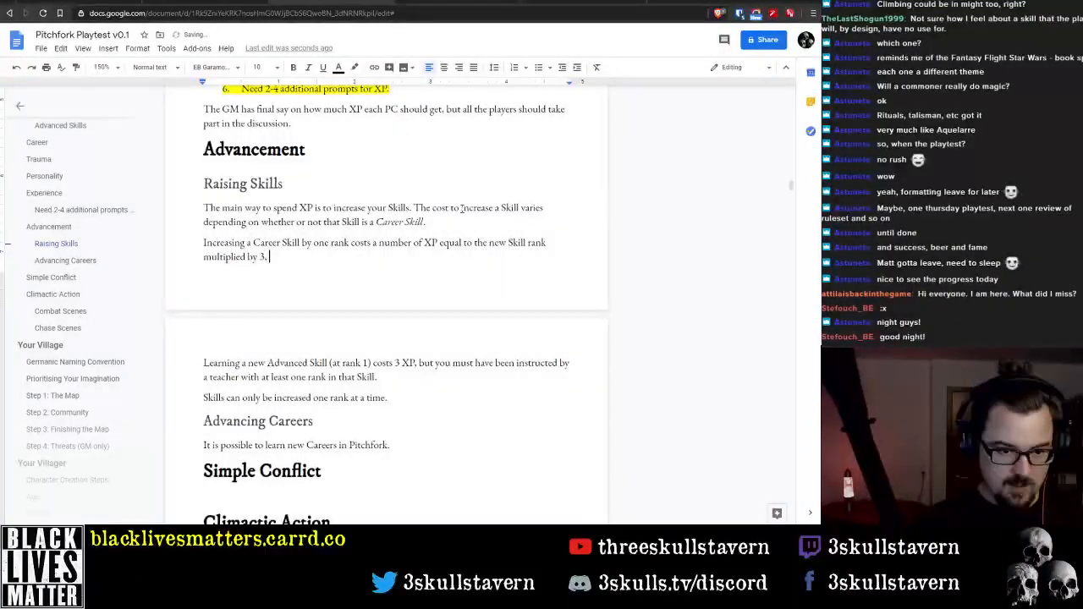
key(Up)
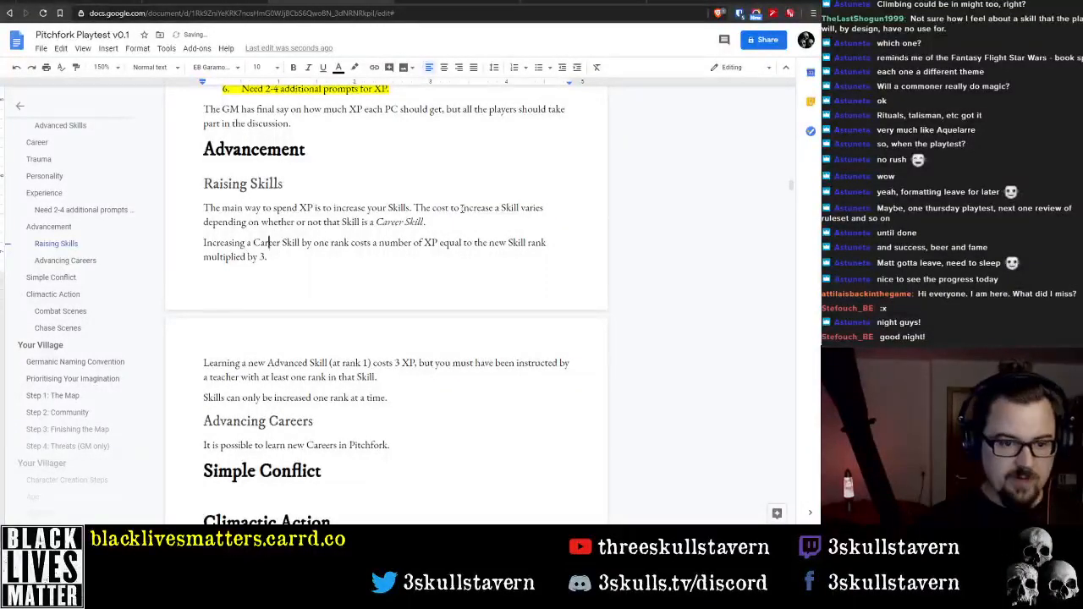
key(Down)
key(Down)
key(Up)
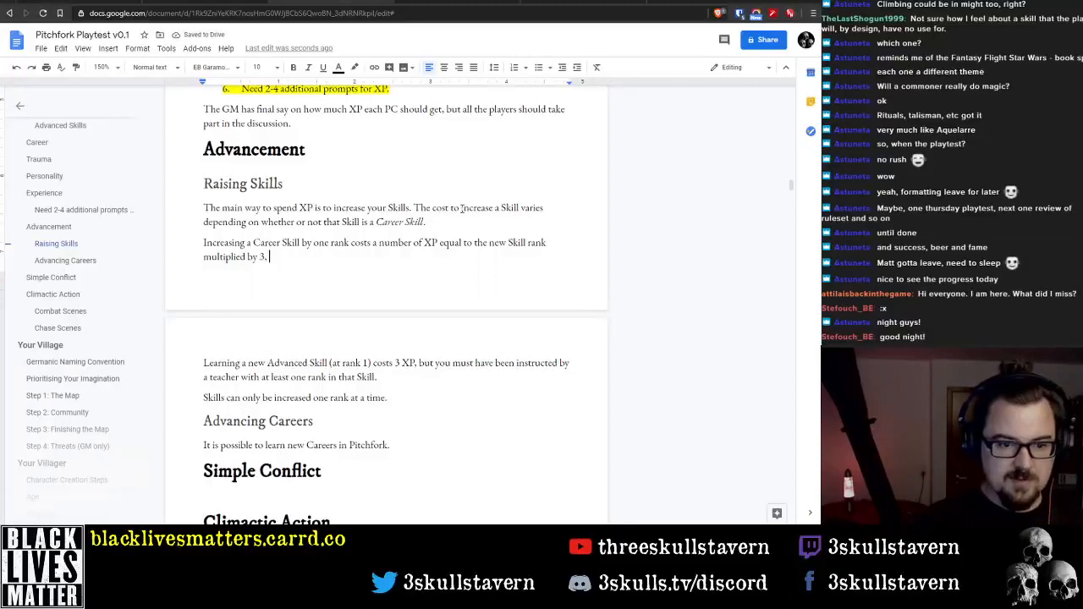
key(BackSpace)
key(BackSpace)
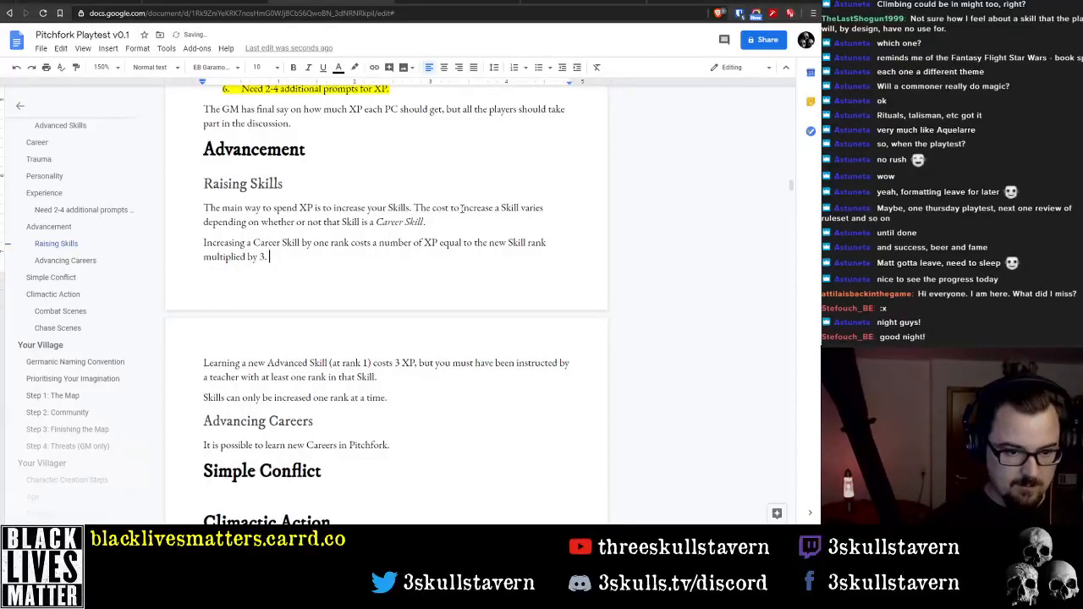
Add the sentence "Non-Career Skills cost the new Skill Rank times 5." to the end of the second Raising Skills paragraph
text(. )
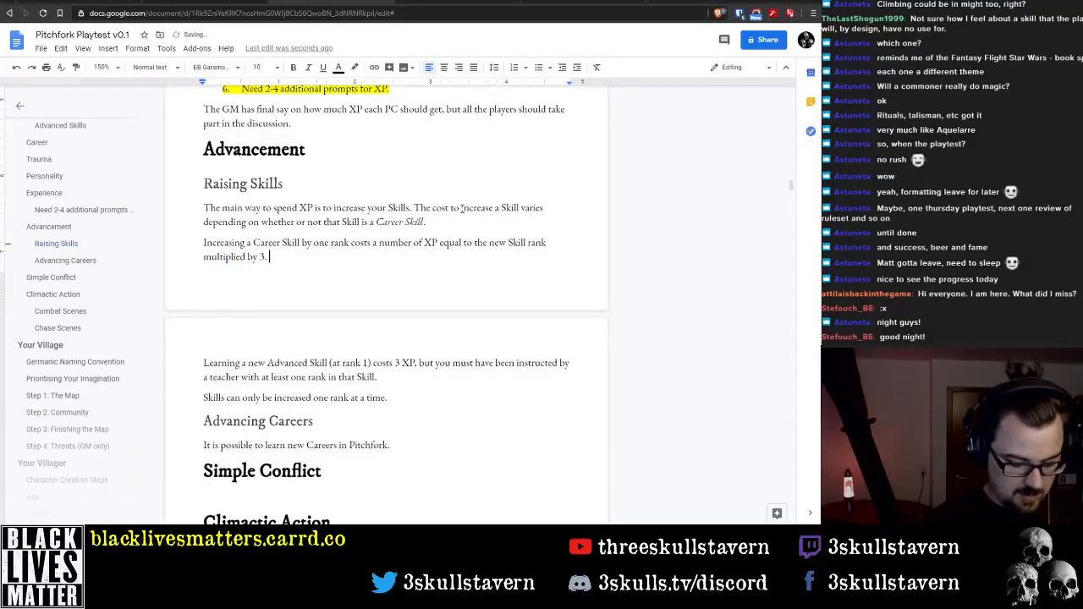
text(Non)
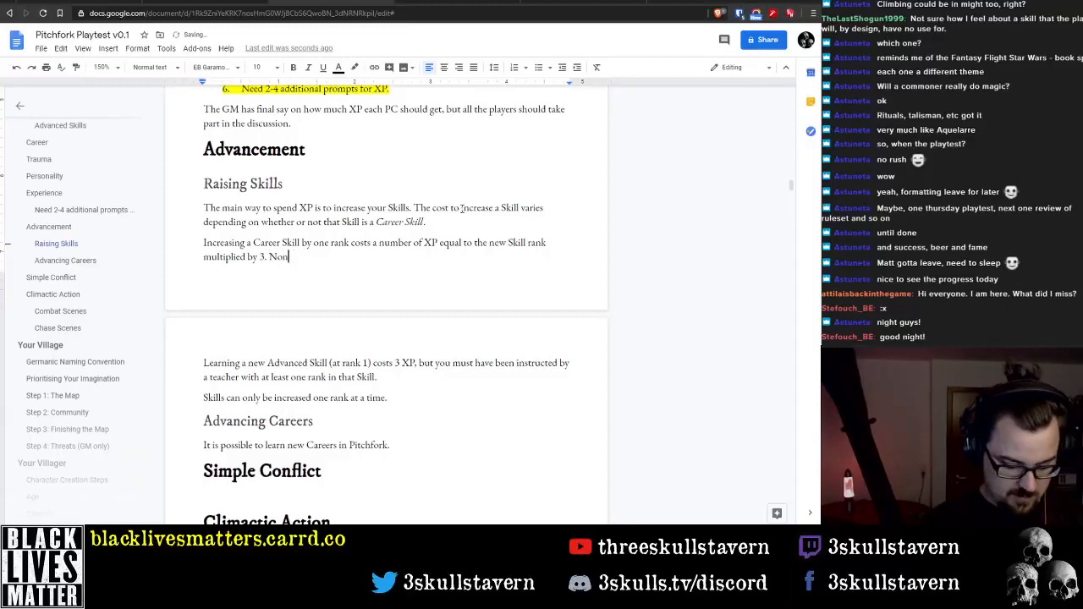
text(-Career Ski)
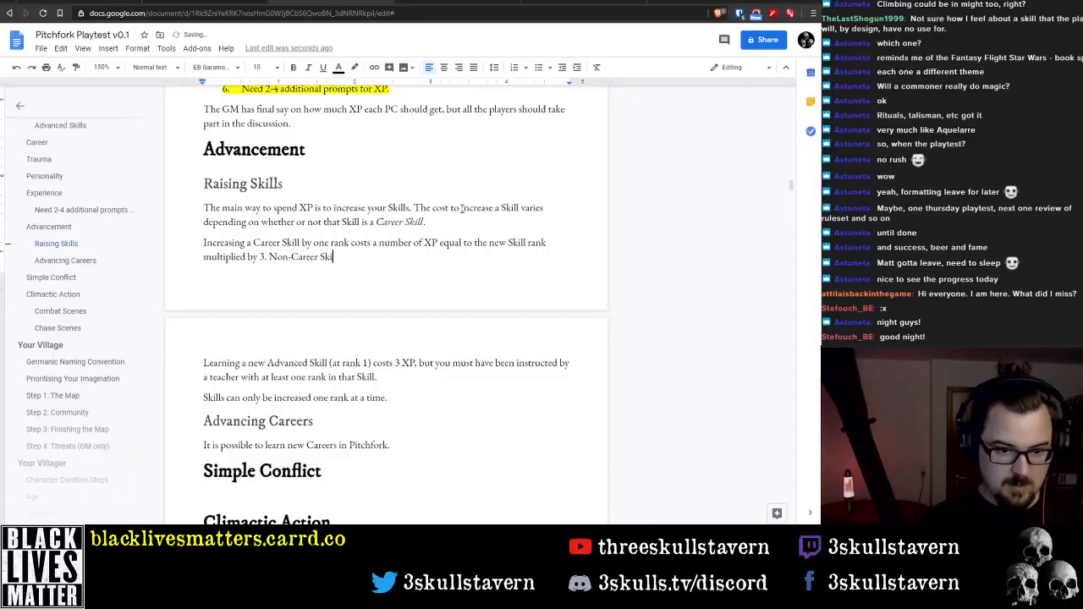
text(lls co)
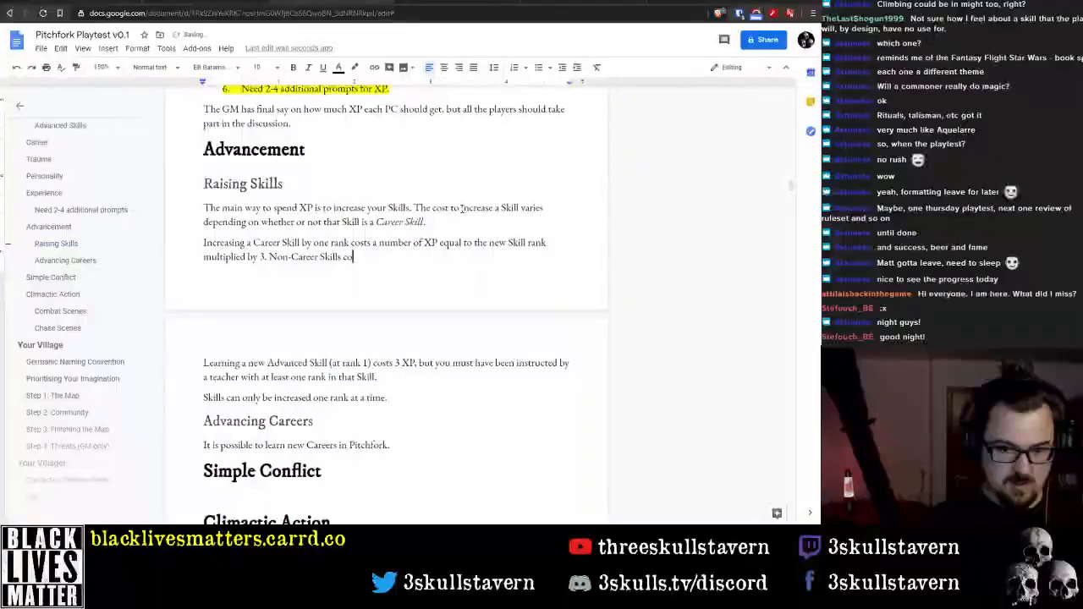
text(st the new R)
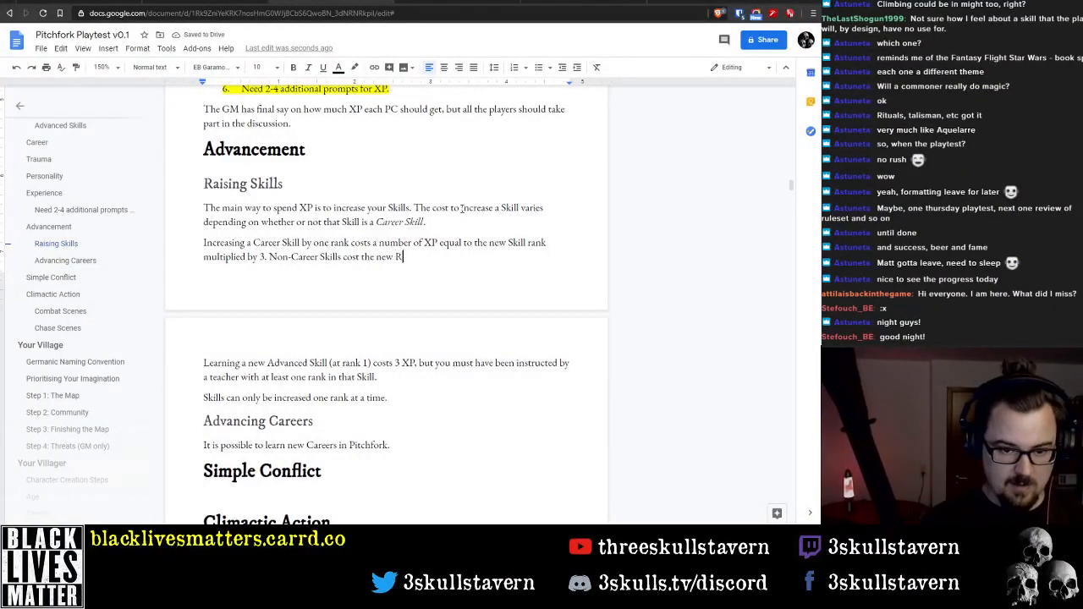
key(BackSpace)
text(S)
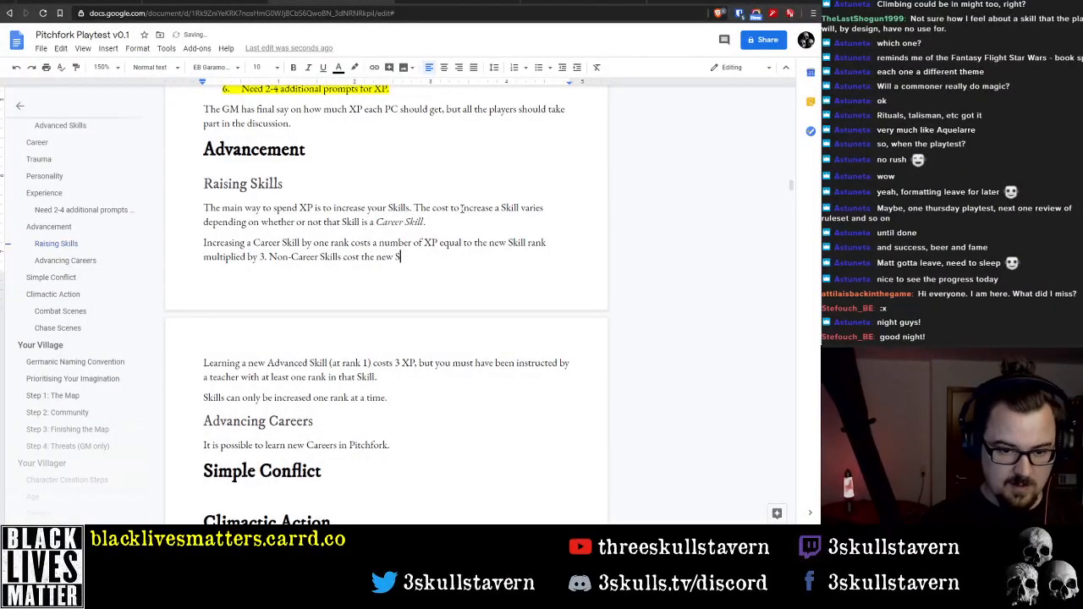
text(kill Rank ti)
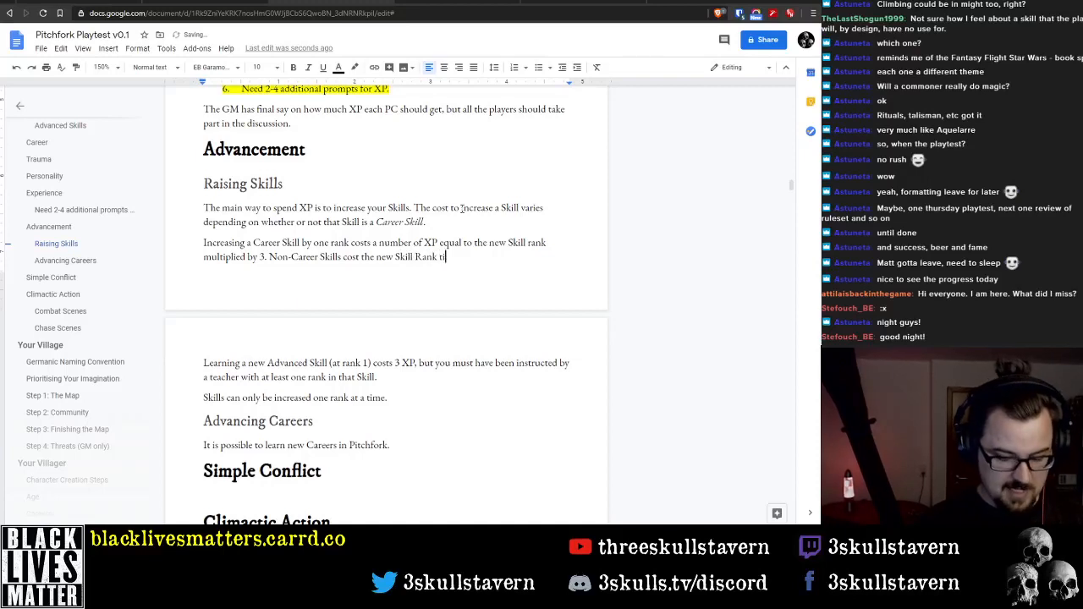
text(mes )
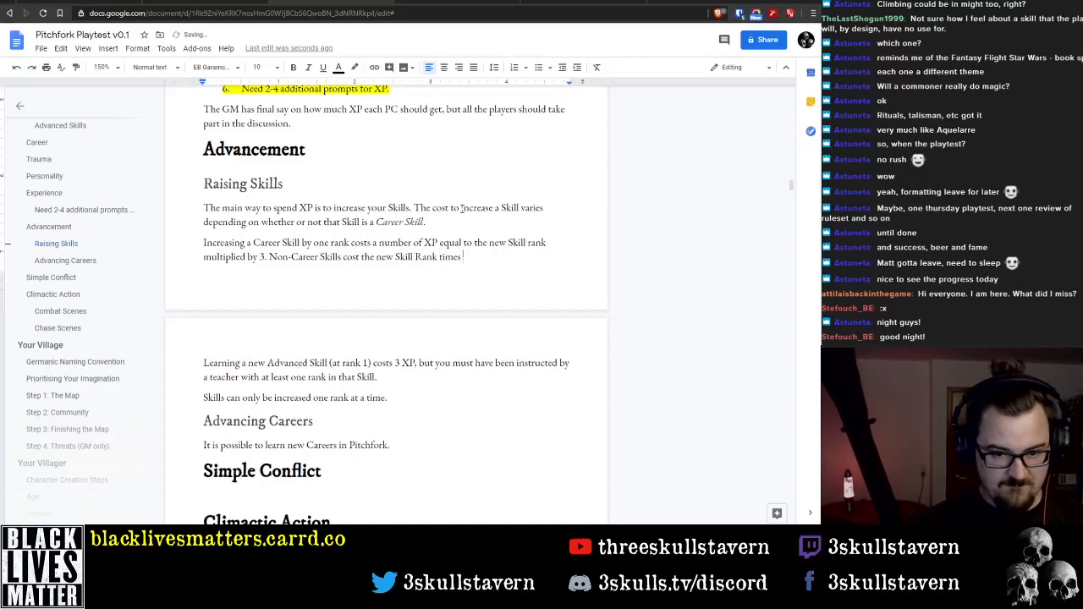
text(5.)
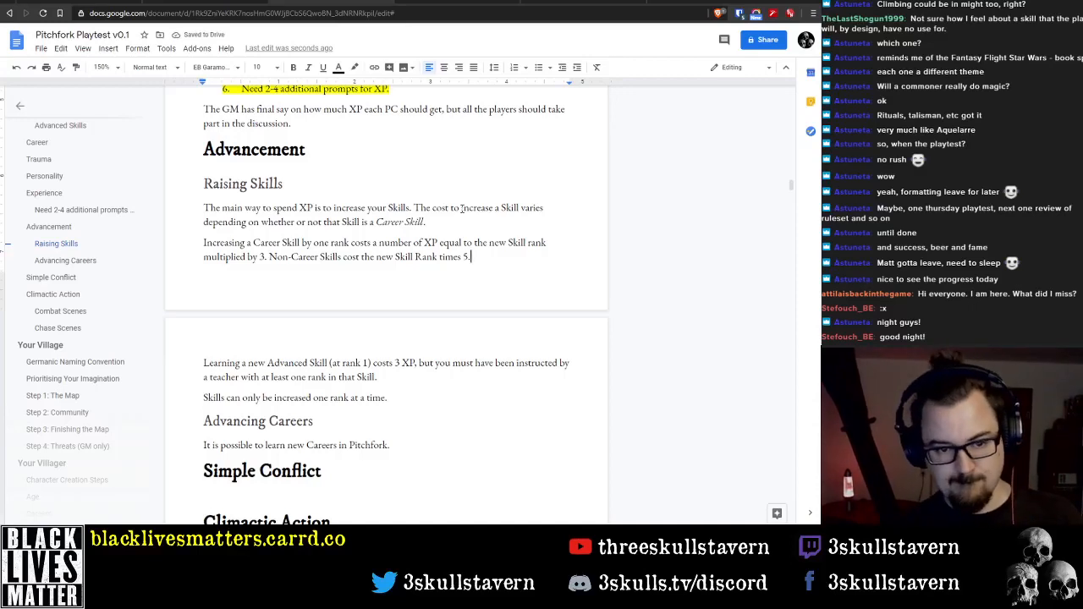
Change "Advanced Skill" to "Career Skill" in the paragraph about learning a new Skill at rank 1
key(Down)
key(Down)
key(Down)
key(Down)
key(Down)
key(Down)
key(Up)
key(Up)
key(Up)
key(Up)
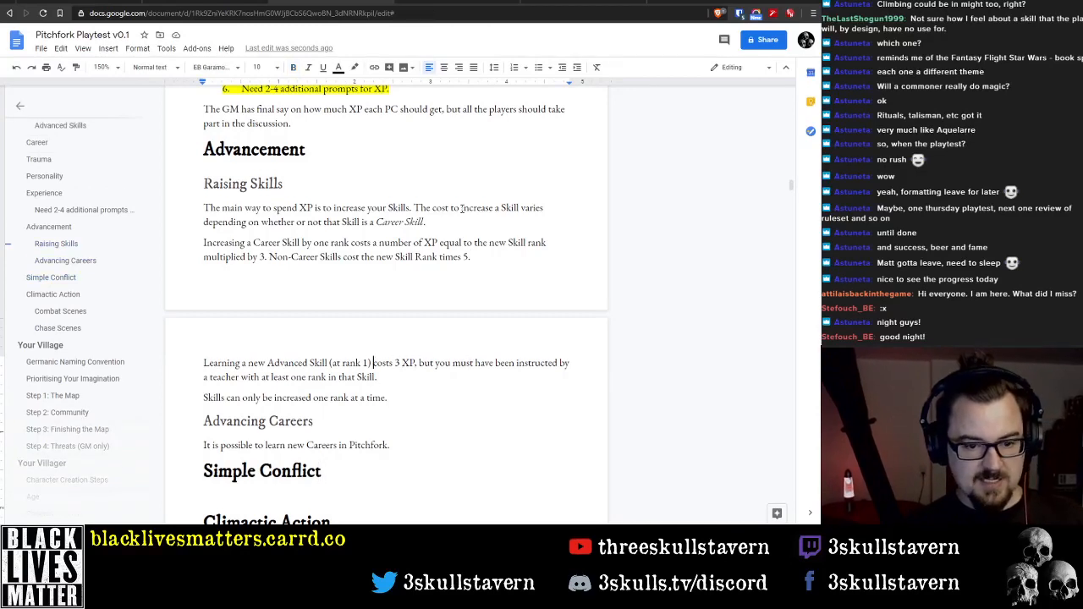
key(ctrl+Left)
key(ctrl+Left)
key(ctrl+Left)
key(ctrl+Right)
key(ctrl+Right)
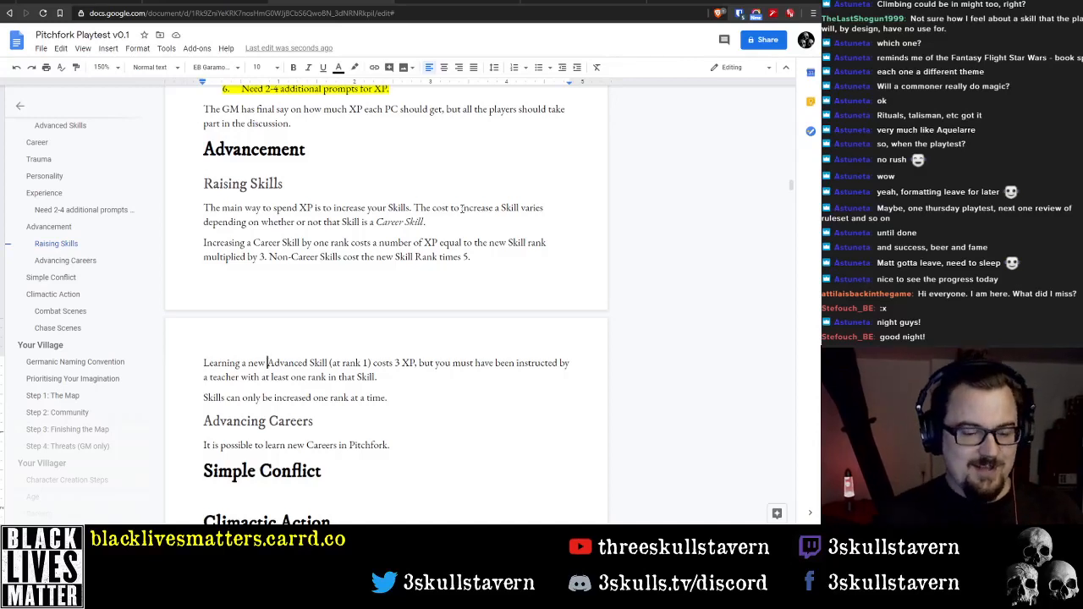
text(Care)
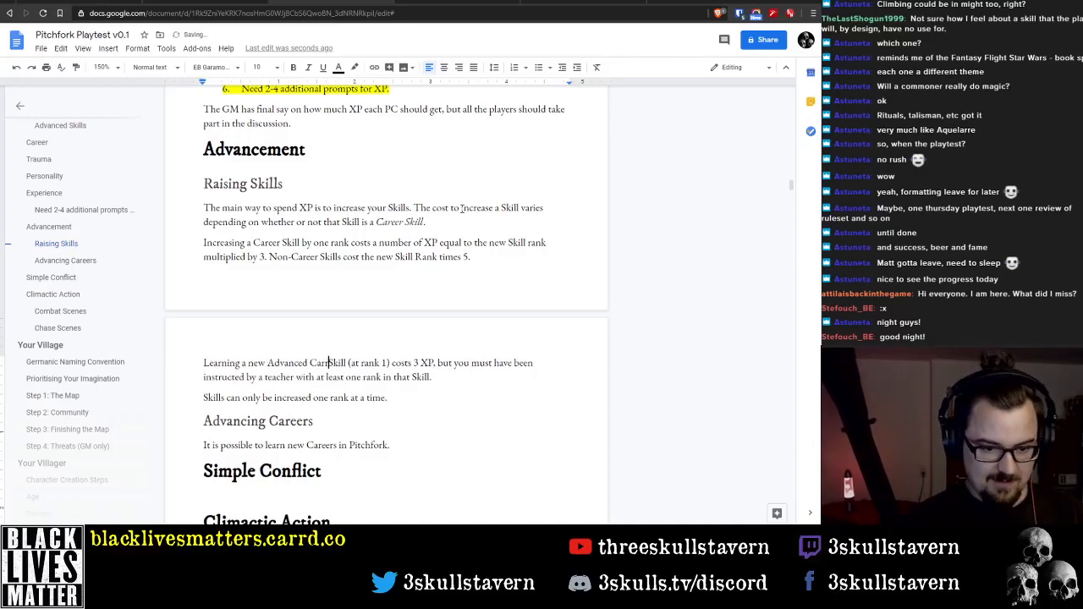
text(er)
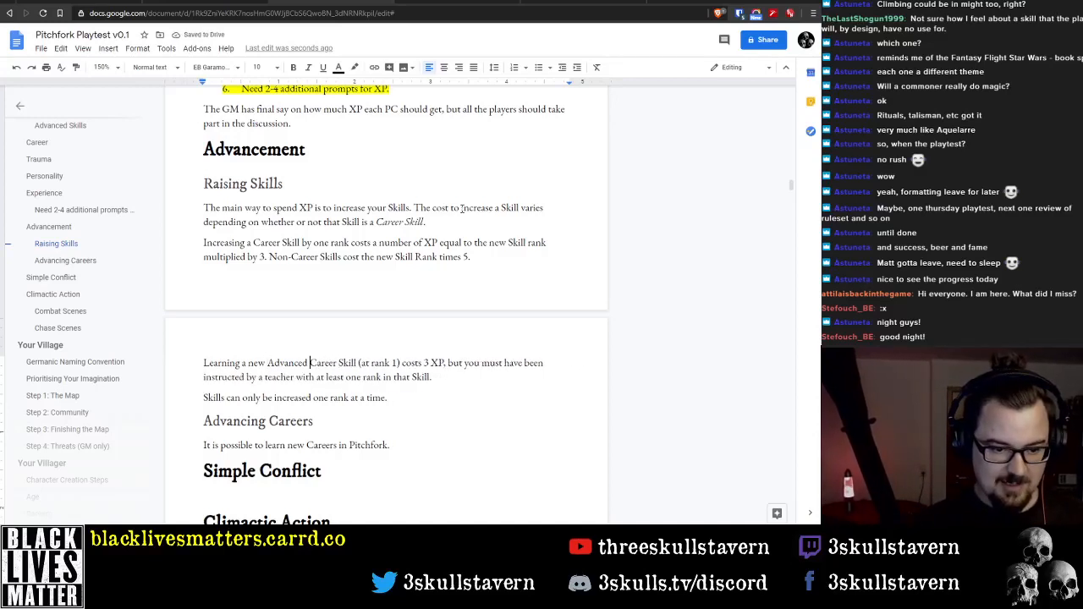
key(ctrl+Left)
key(ctrl+Left)
key(ctrl+shift+Left)
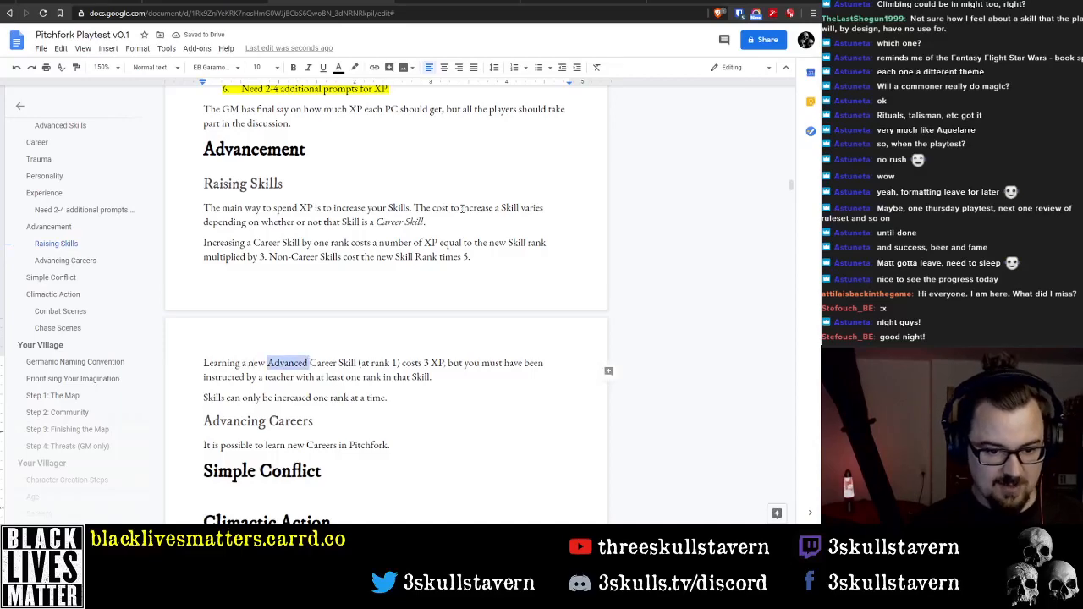
key(BackSpace)
Insert "which is Advanced" after "(at rank 1)" in the paragraph about learning a new Skill
key(ctrl+Right)
key(ctrl+Right)
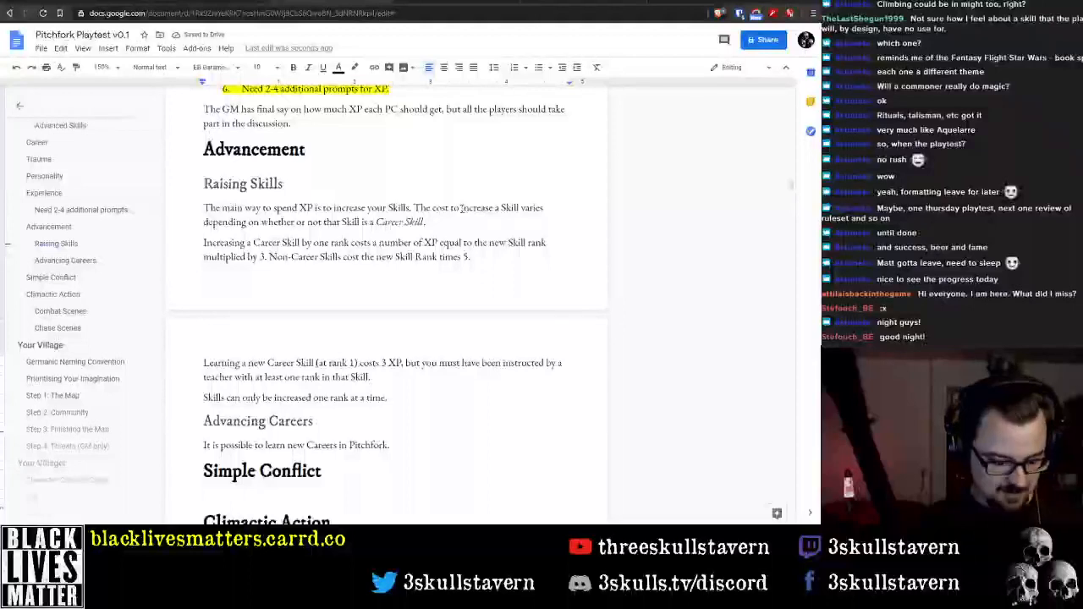
text(which)
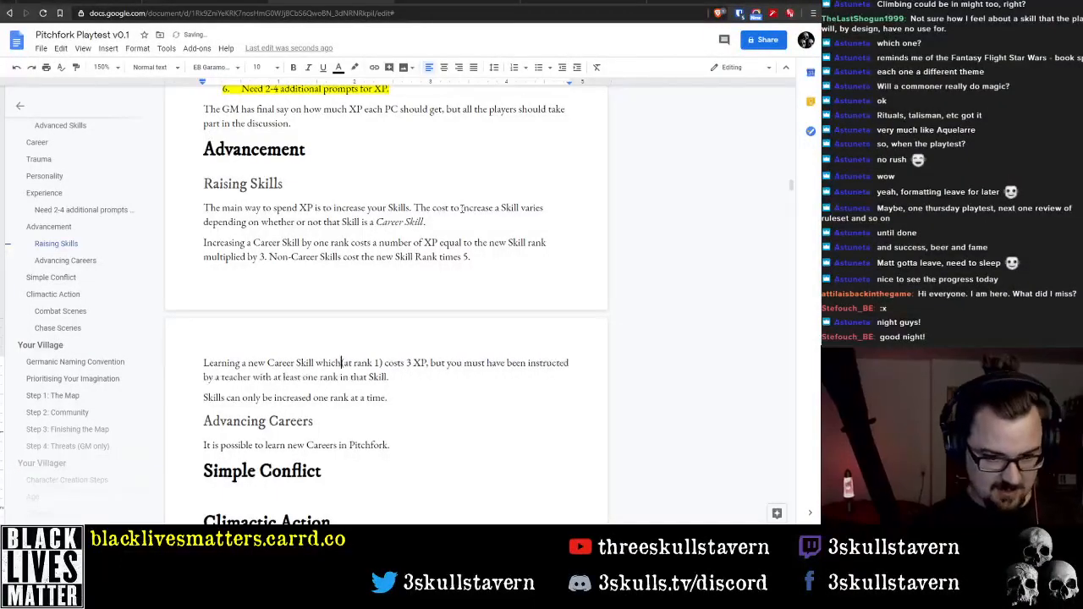
key(BackSpace)
key(BackSpace)
key(BackSpace)
key(BackSpace)
key(BackSpace)
key(BackSpace)
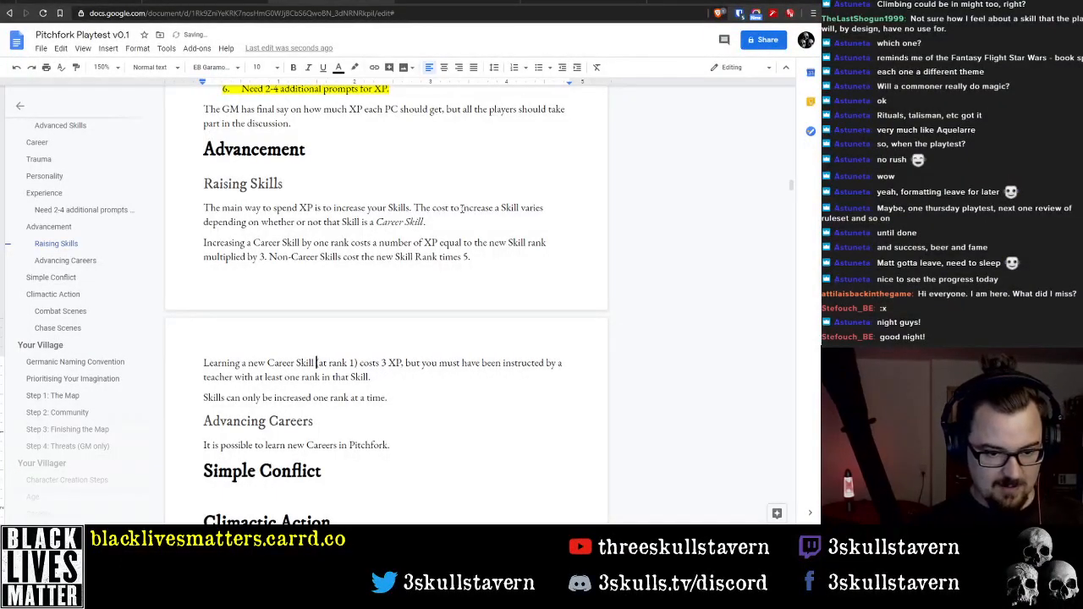
key(Right)
key(Right)
key(Right)
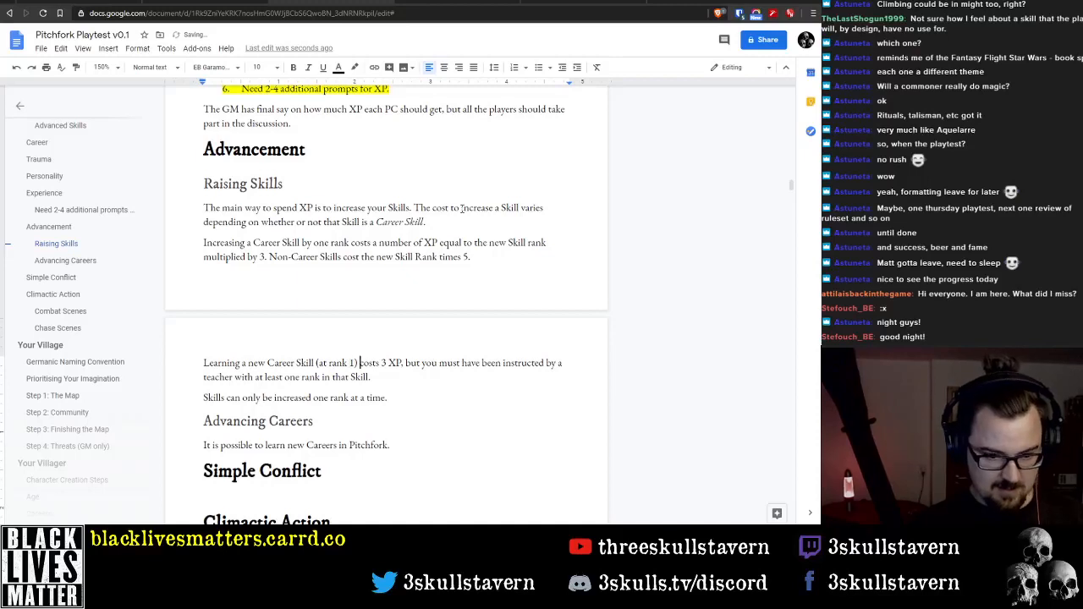
text(which is)
text(Advanced)
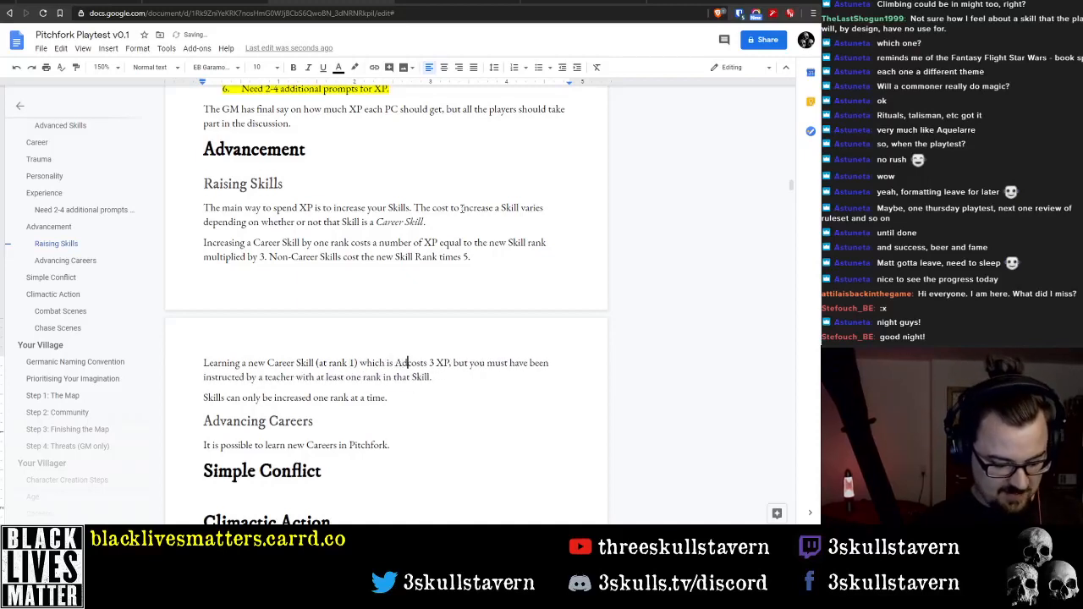
key(ctrl+shift+Right)
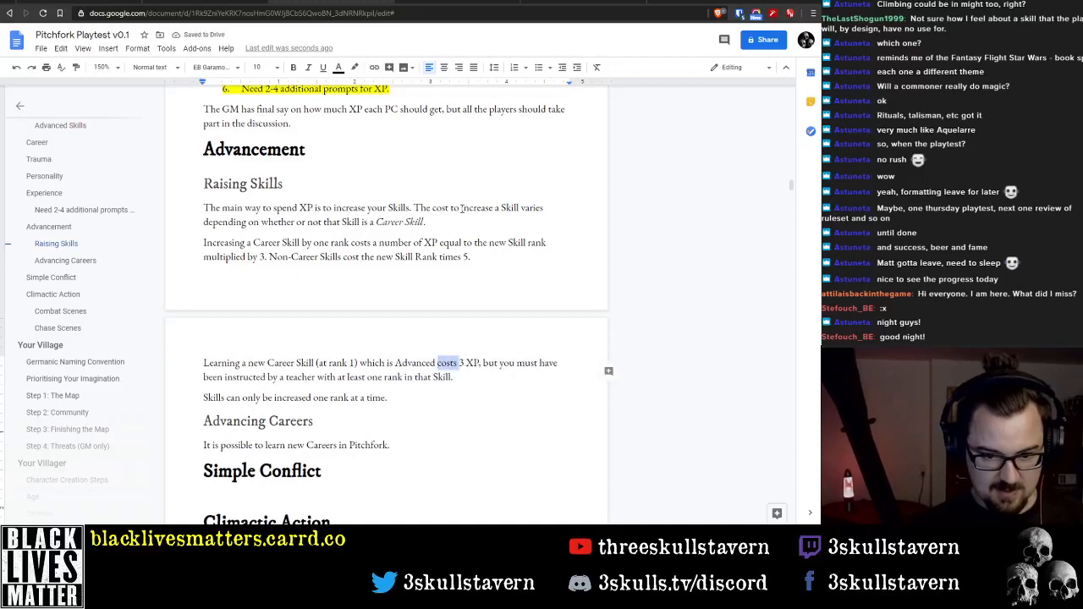
key(ctrl+Right)
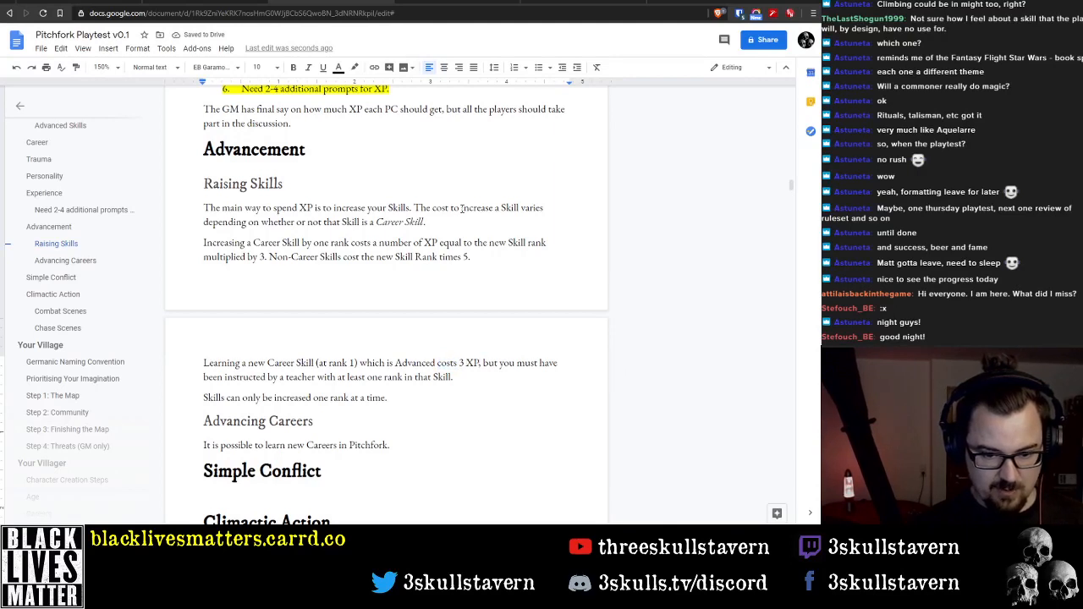
key(ctrl+Right)
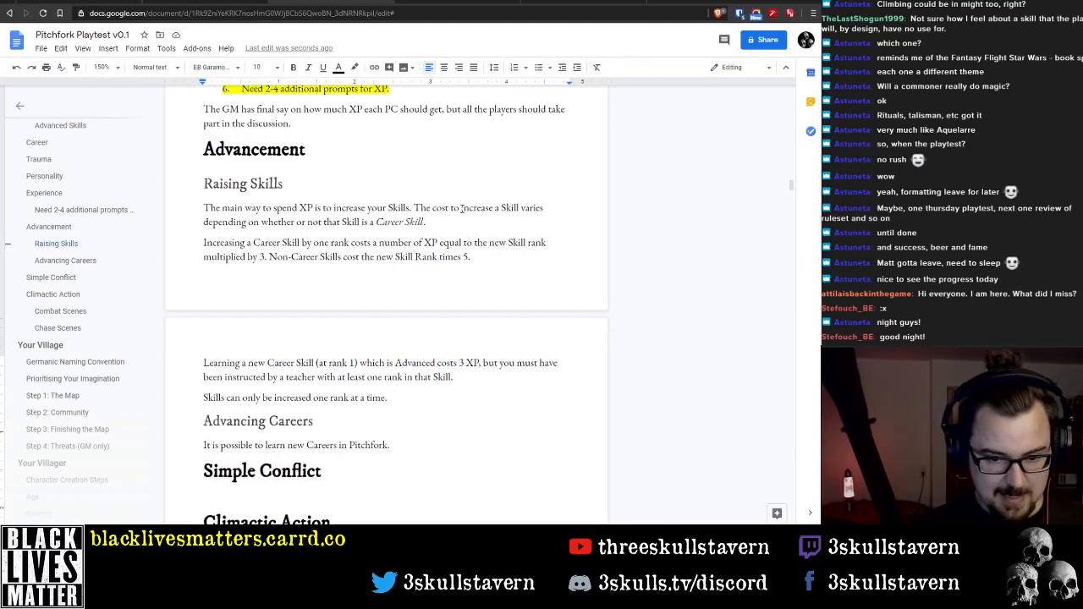
Delete the words "costs 3 XP" from the sentence about learning a new Skill
key(ctrl+shift+Right)
key(ctrl+shift+Right)
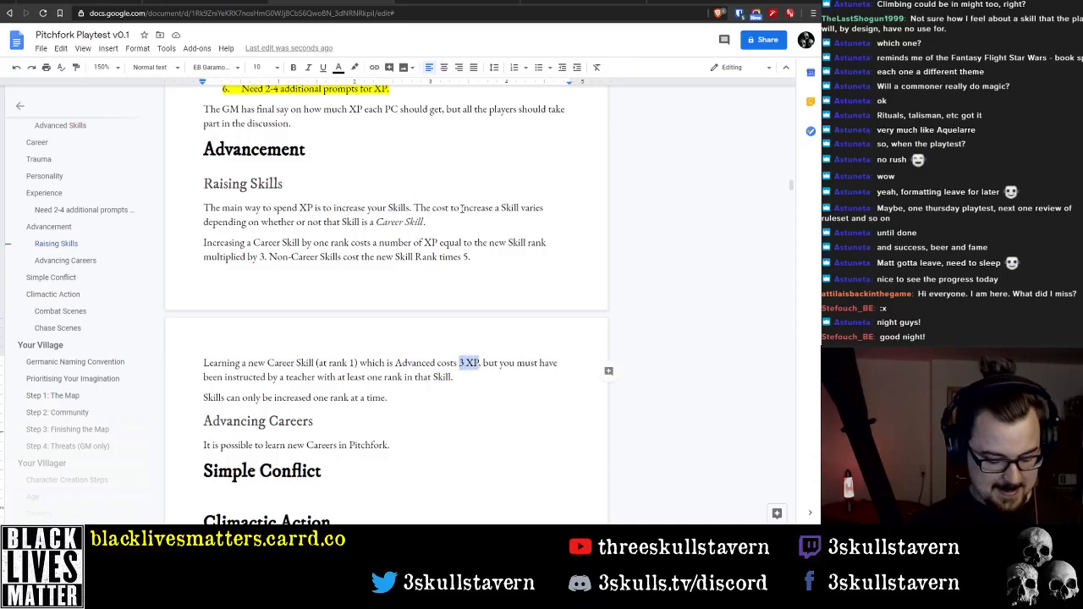
text(the same)
key(ctrl+BackSpace)
key(ctrl+BackSpace)
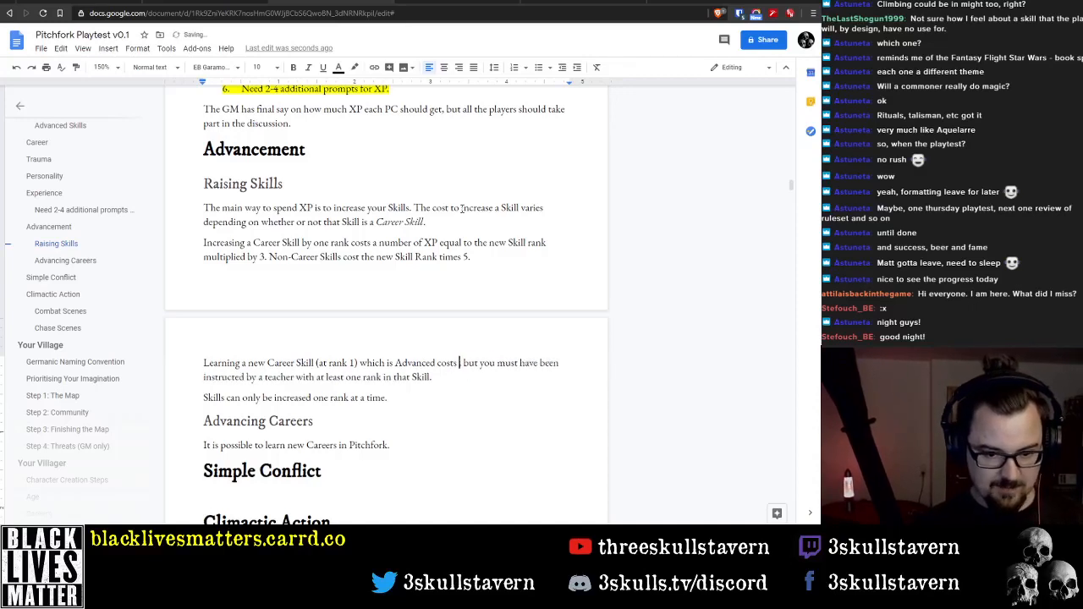
key(ctrl+BackSpace)
Change "Career Skill" back to "Advanced Skill" at the start of the paragraph about learning a new Skill
key(ctrl+Left)
key(ctrl+Left)
key(ctrl+Left)
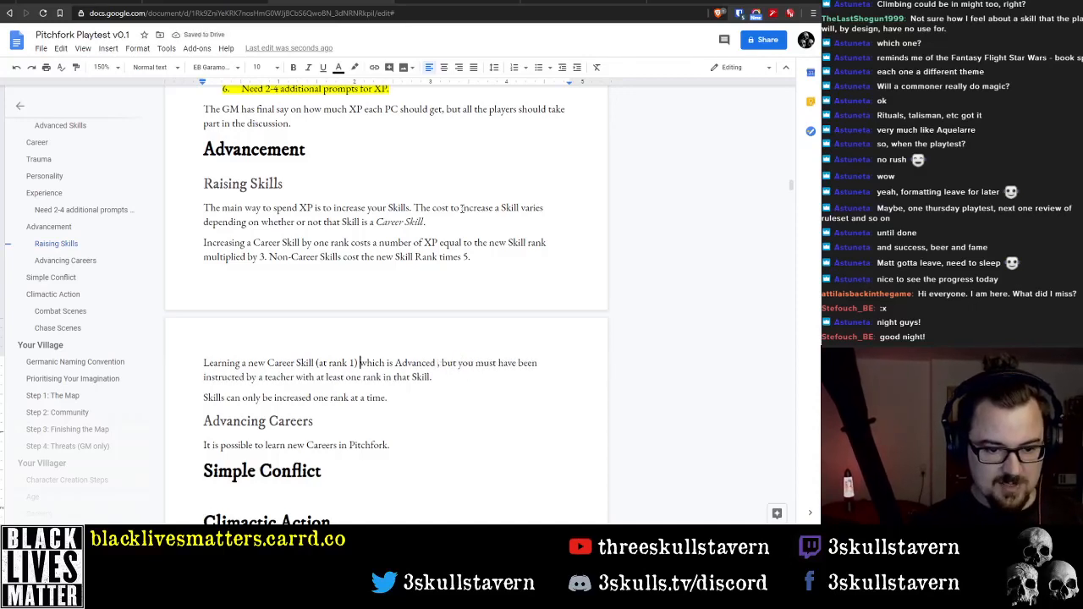
key(ctrl+Left)
key(ctrl+Right)
key(ctrl+Right)
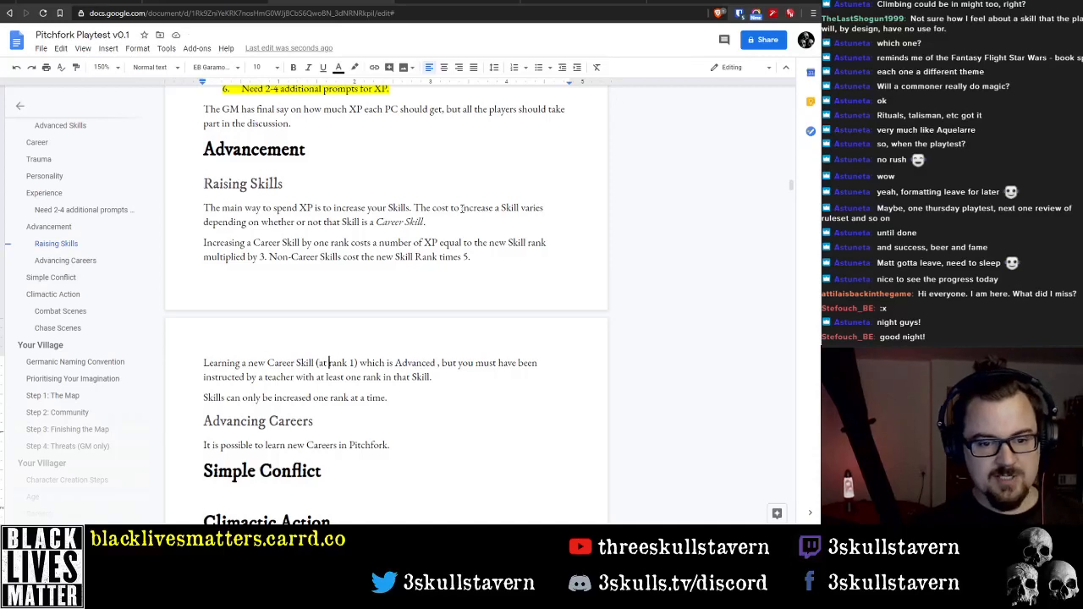
key(ctrl+Left)
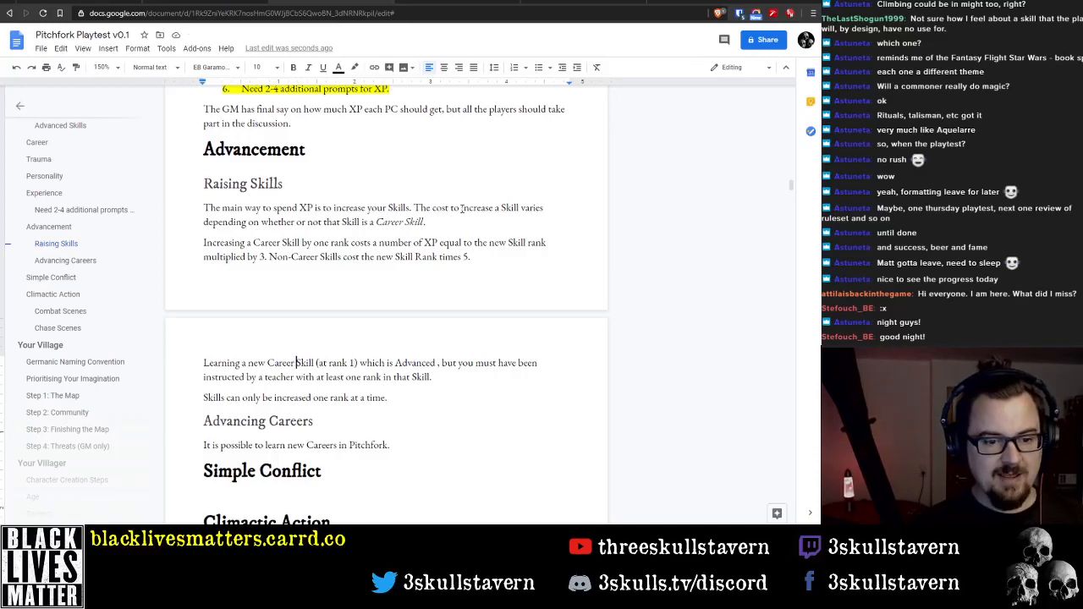
key(ctrl+Left)
key(ctrl+shift+Right)
text(Advanced)
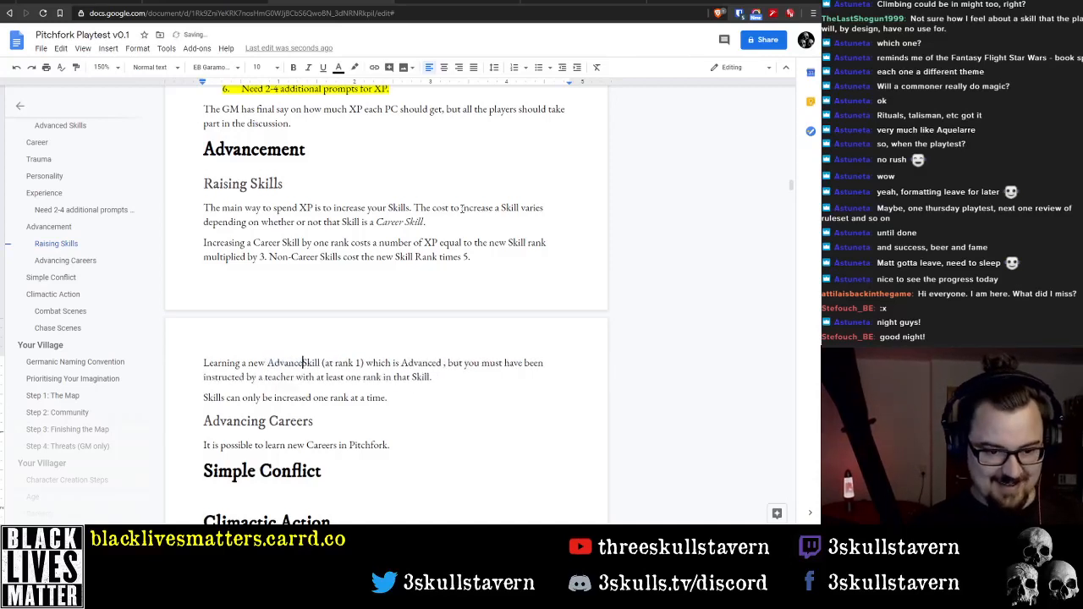
Replace the wording between "(at rank 1)" and "instructed" in the new Advanced Skill sentence with "requires the"
key(ctrl+Right)
key(ctrl+Right)
key(ctrl+Right)
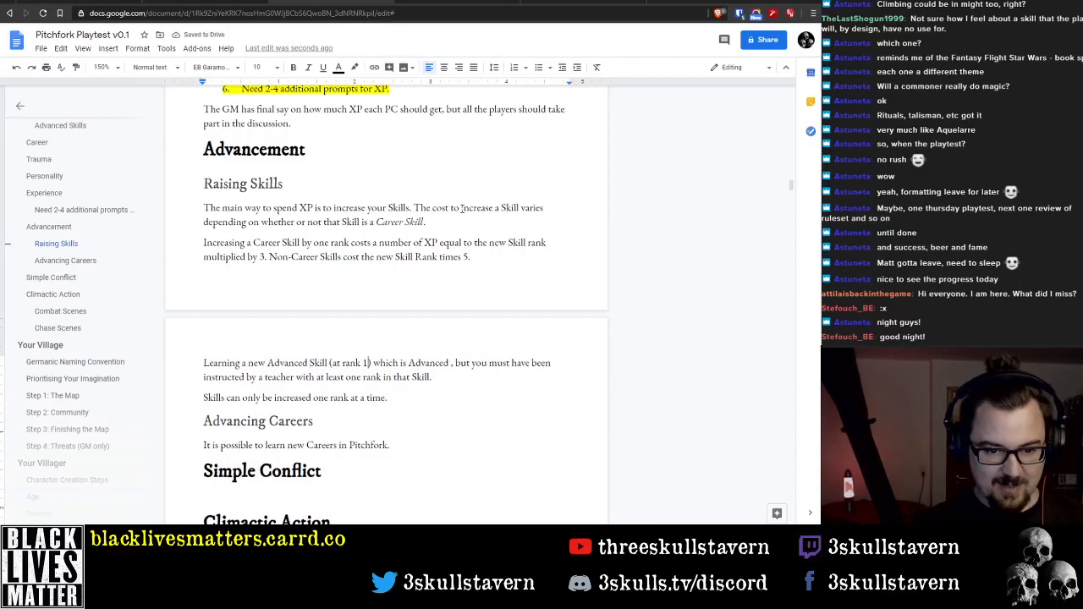
key(ctrl+shift+Right)
key(ctrl+shift+Right)
key(ctrl+shift+Right)
key(ctrl+shift+Right)
key(ctrl+shift+Right)
key(ctrl+shift+Right)
key(ctrl+shift+Right)
key(ctrl+shift+Right)
key(ctrl+shift+Right)
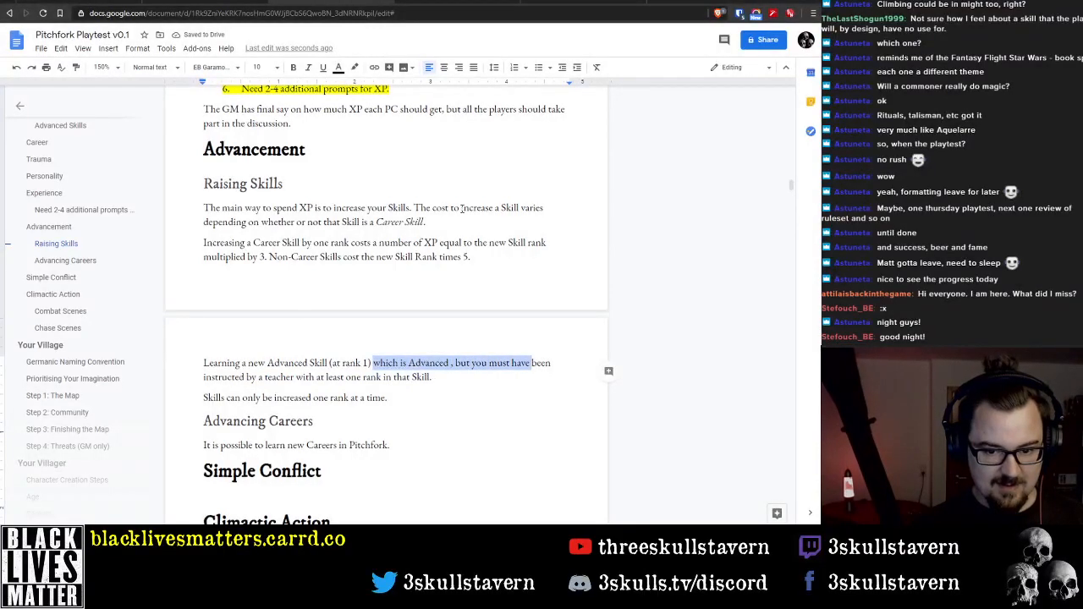
text(requires the)
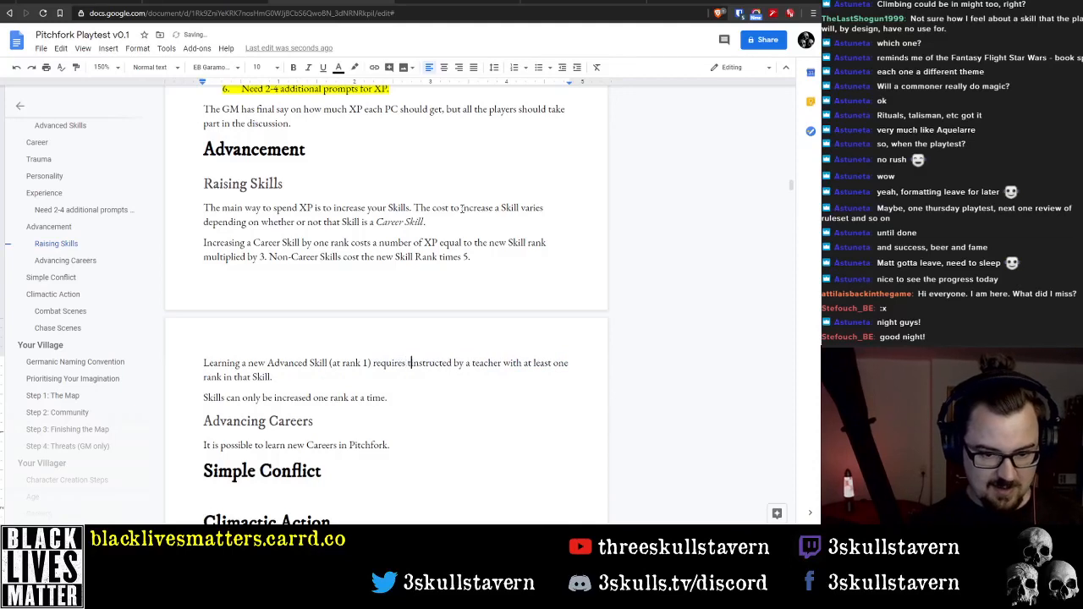
Replace "instructed by" with "instruction of" in the sentence about learning a new Advanced Skill
key(ctrl+shift+Right)
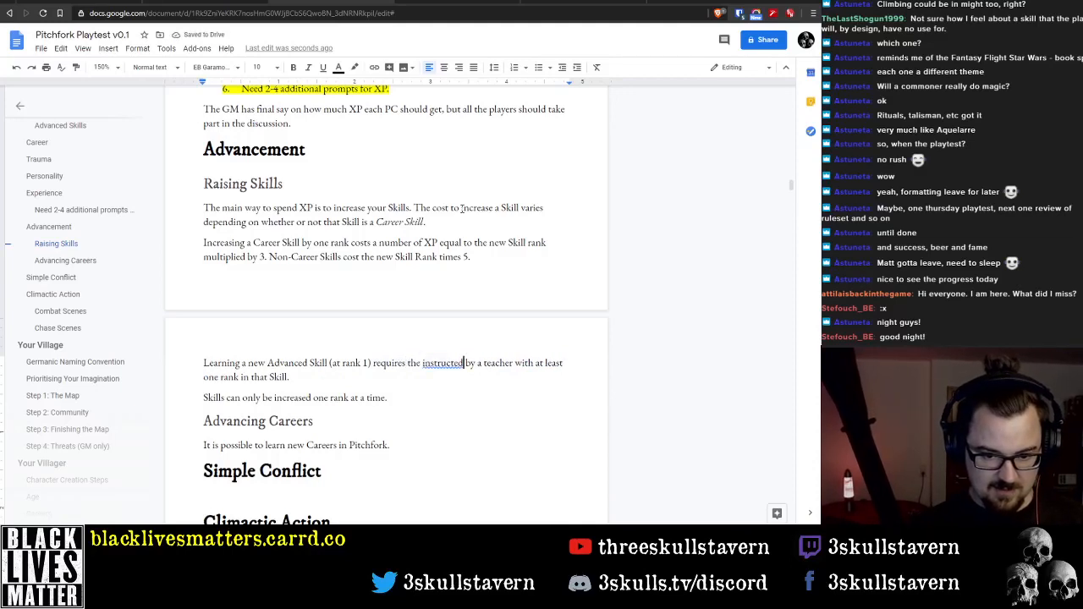
text(instruct)
key(ctrl+shift+Right)
text(ion )
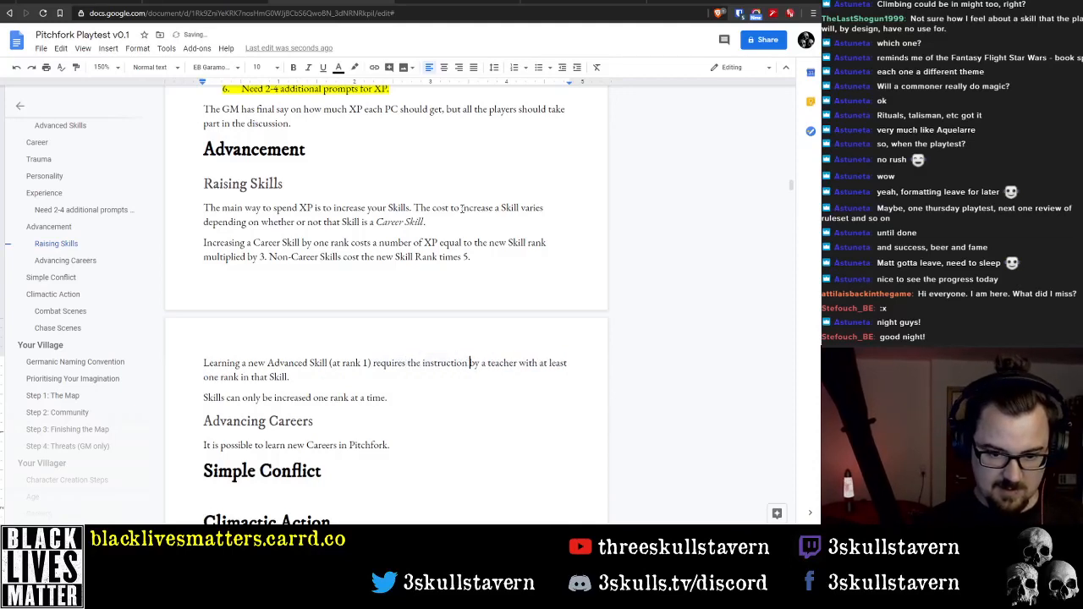
text(of )
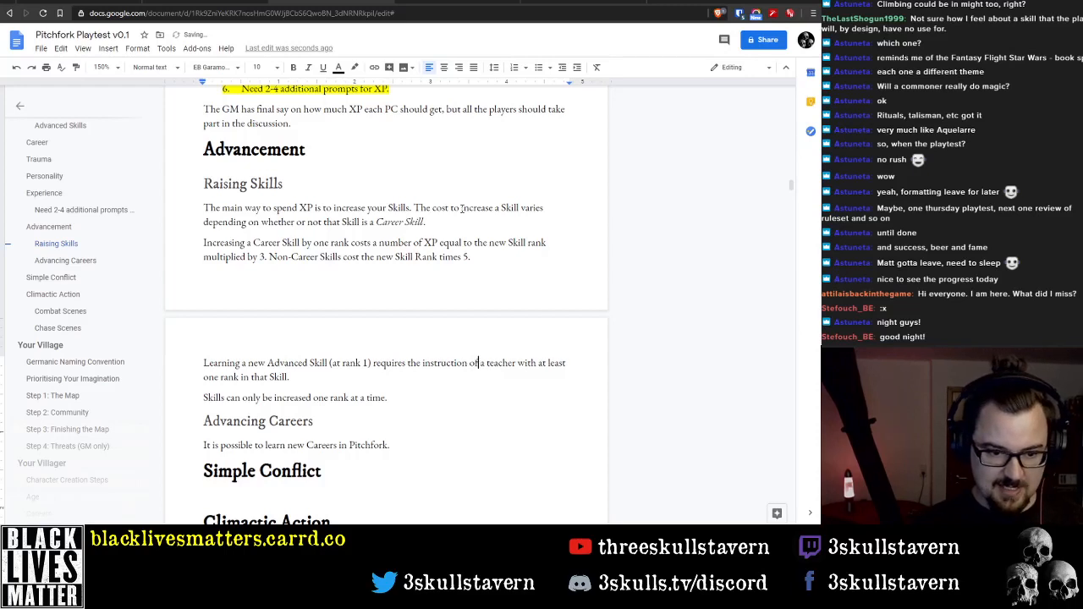
text(, in add)
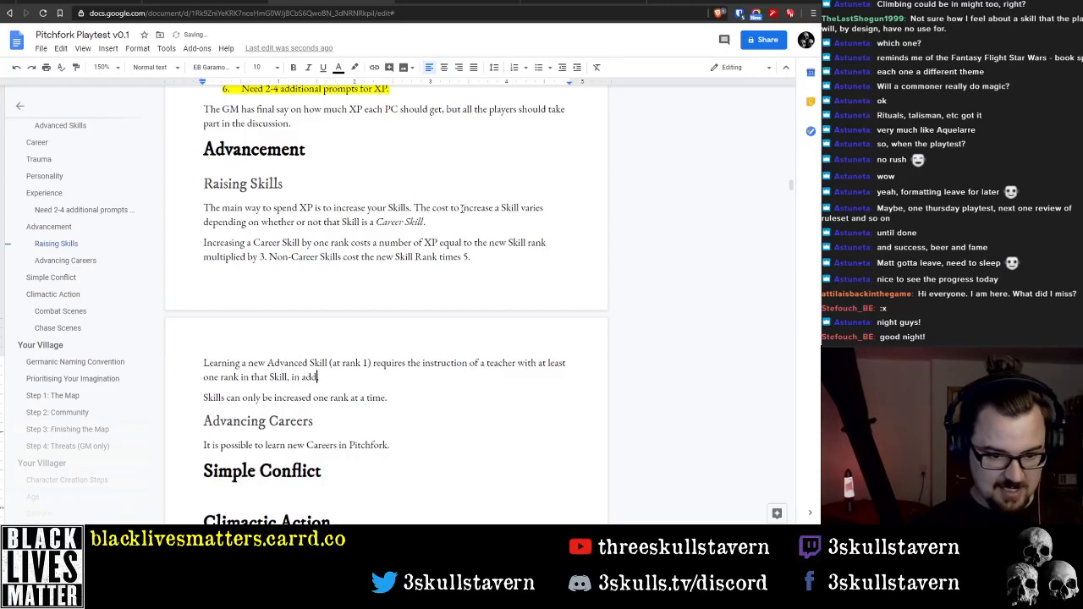
text(ition to the usua)
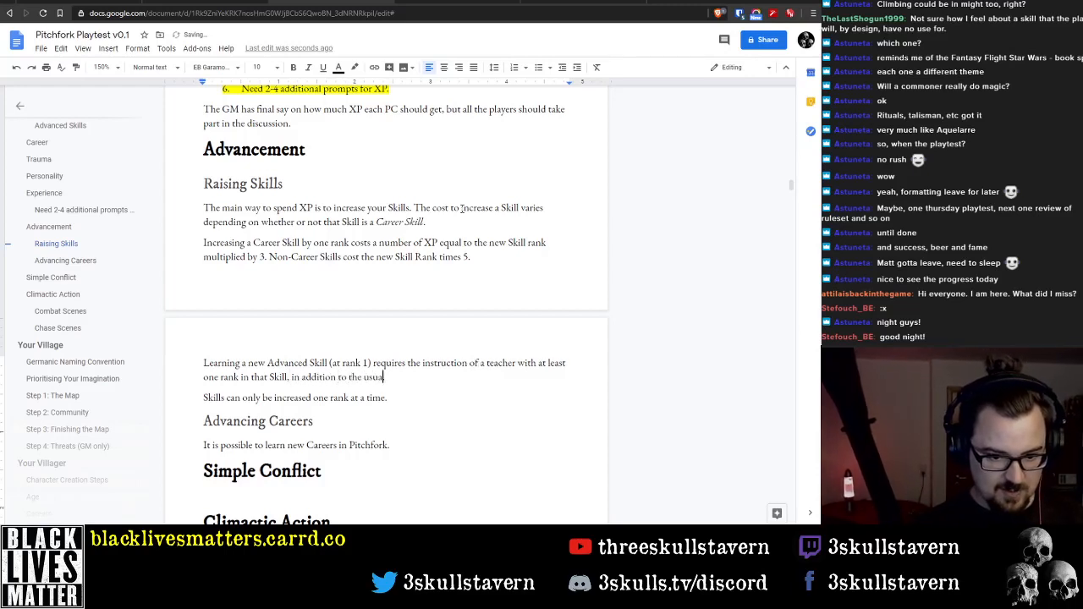
text(l cost.)
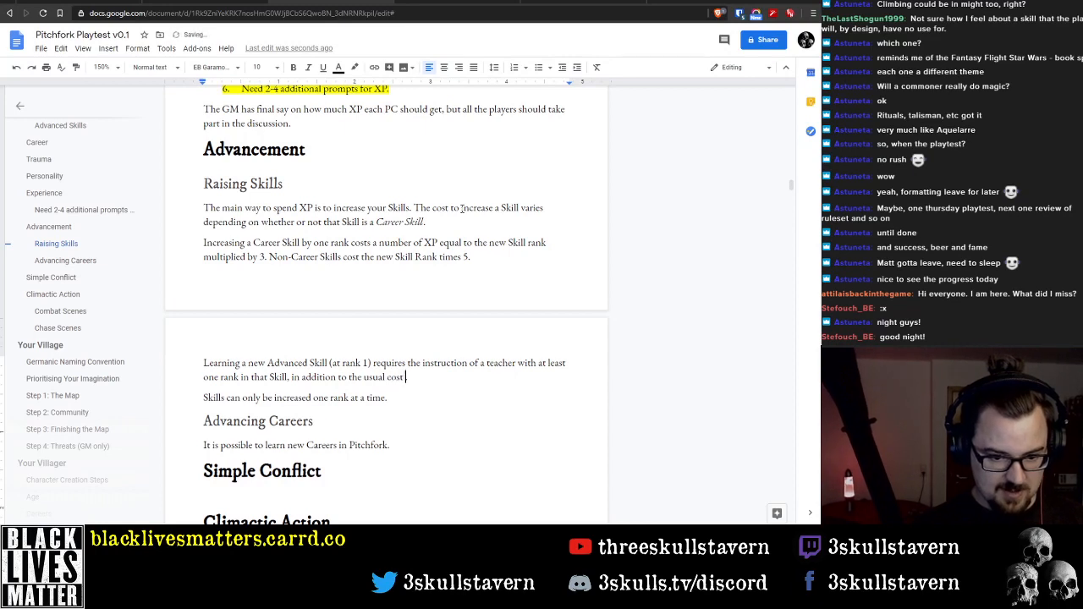
text(shown above)
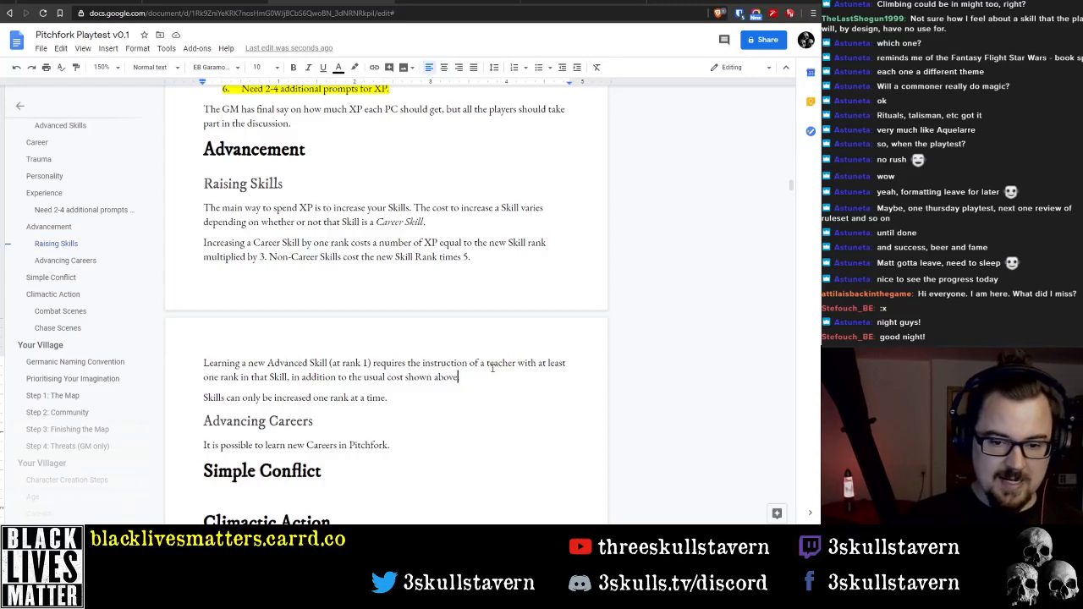
Extend the end of the Advanced Skill sentence with ", in addition to the usual cost shown above."
double_click(262, 258)
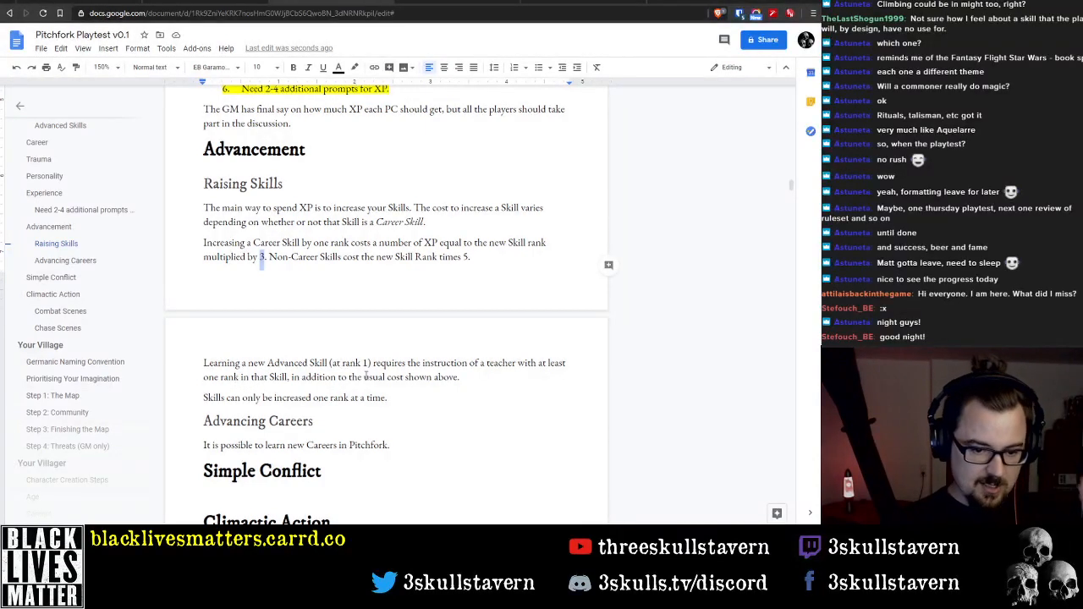
click(463, 378)
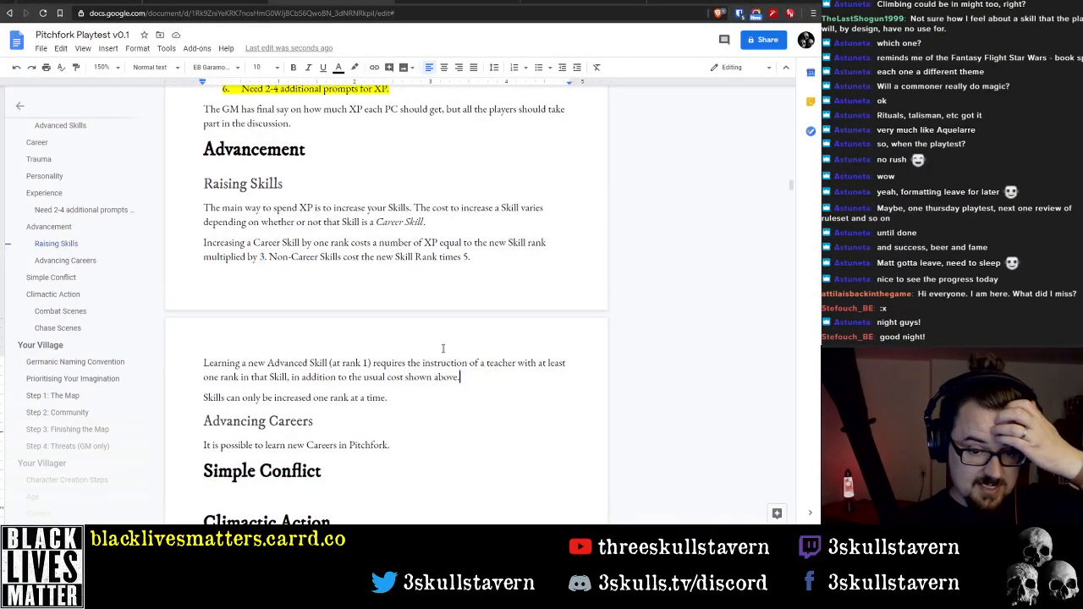
Add "To gain access to a new Career, you must pay" after the opening sentence under Advancing Careers
click(416, 444)
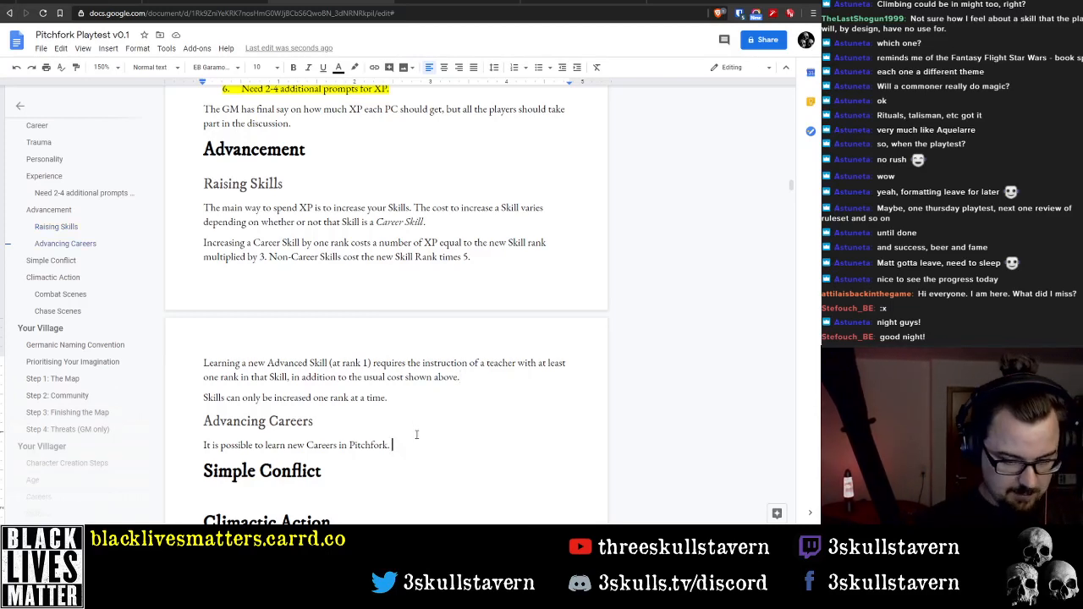
text(To mov)
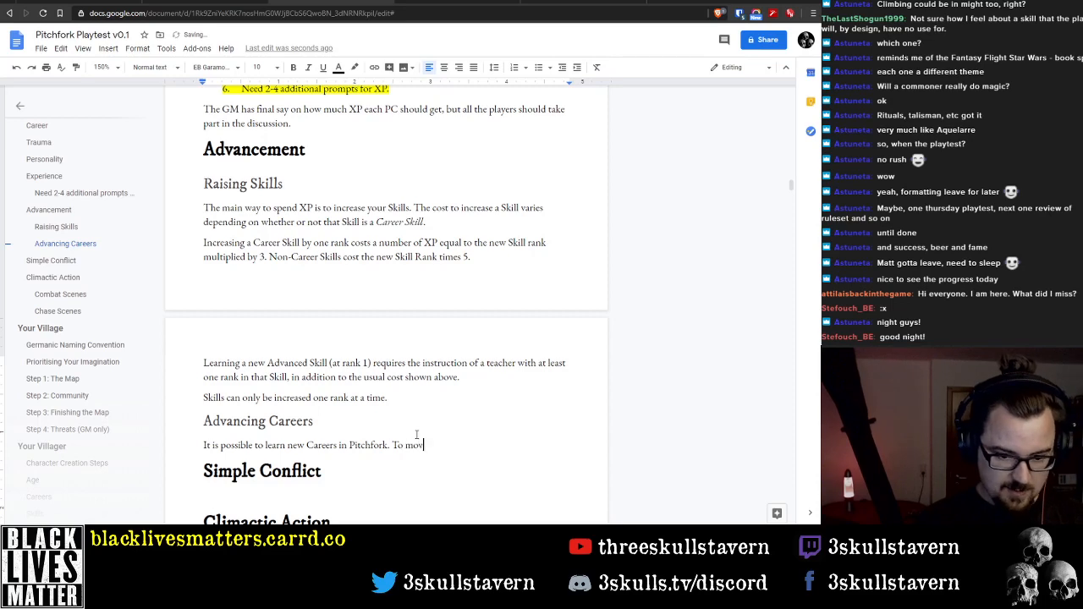
text(e)
key(BackSpace)
key(BackSpace)
key(BackSpace)
key(BackSpace)
key(BackSpace)
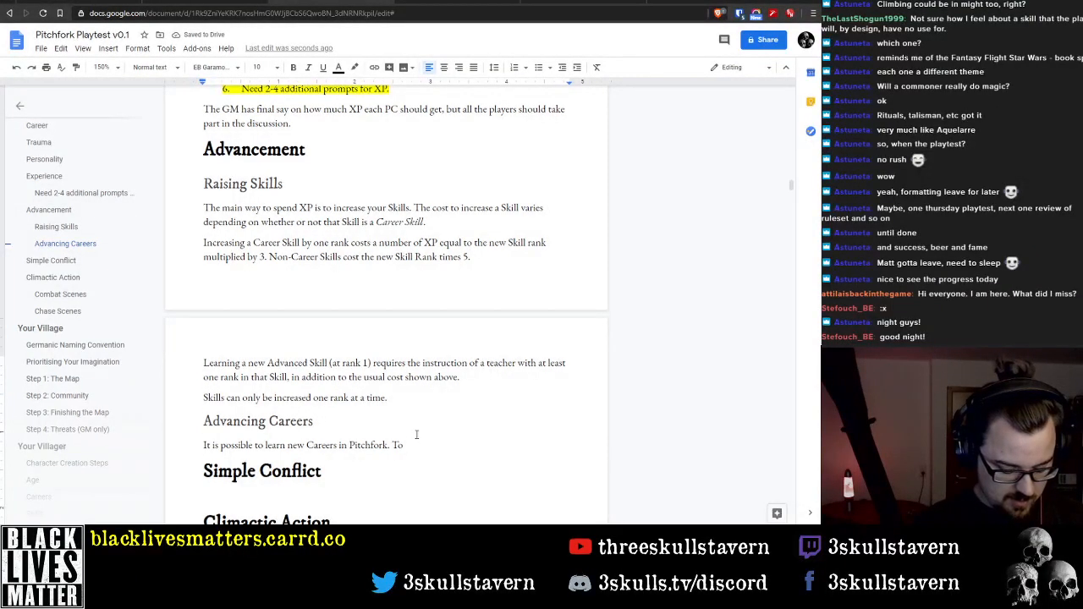
text(gain acce)
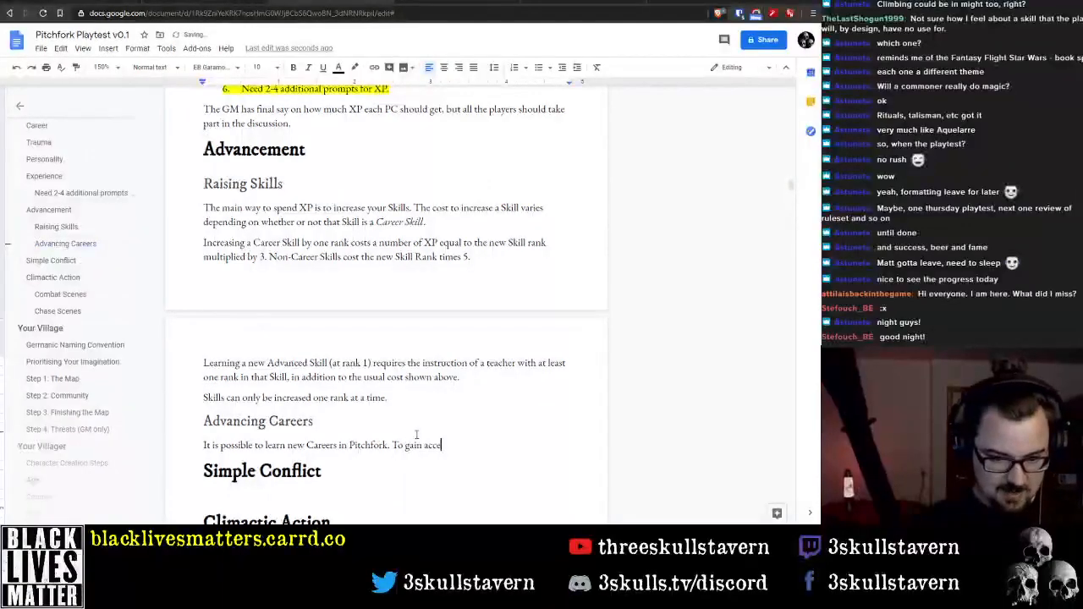
text(ss to a new Care)
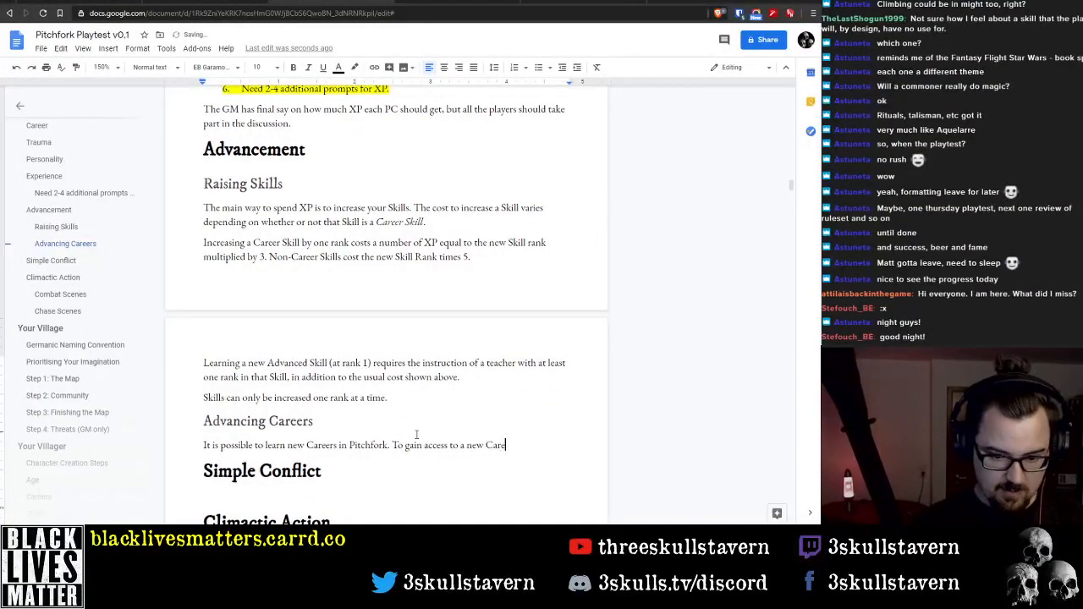
text(er, you mus)
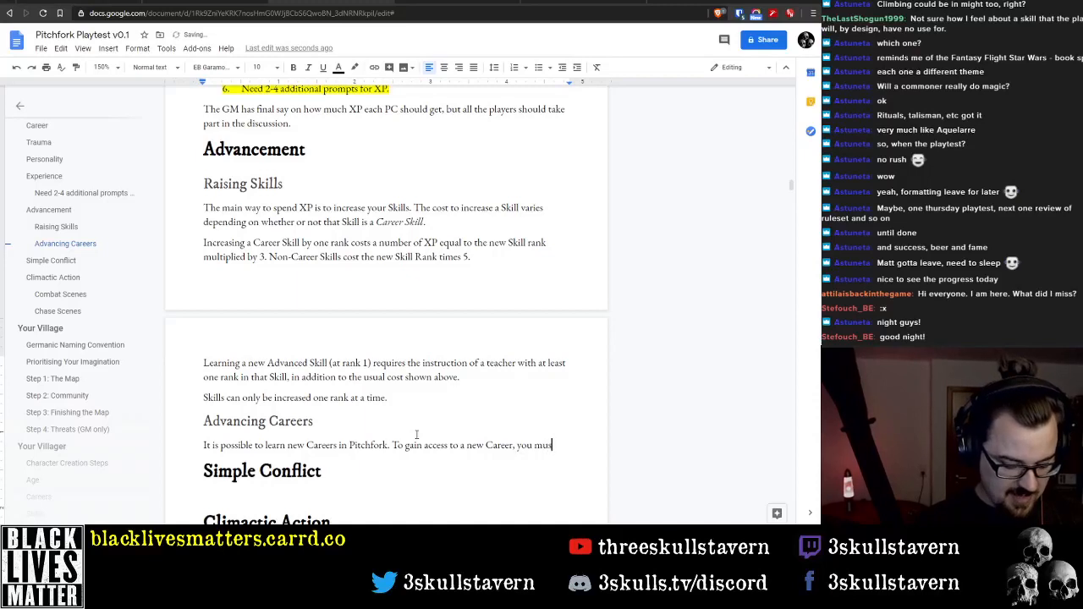
text(t pay)
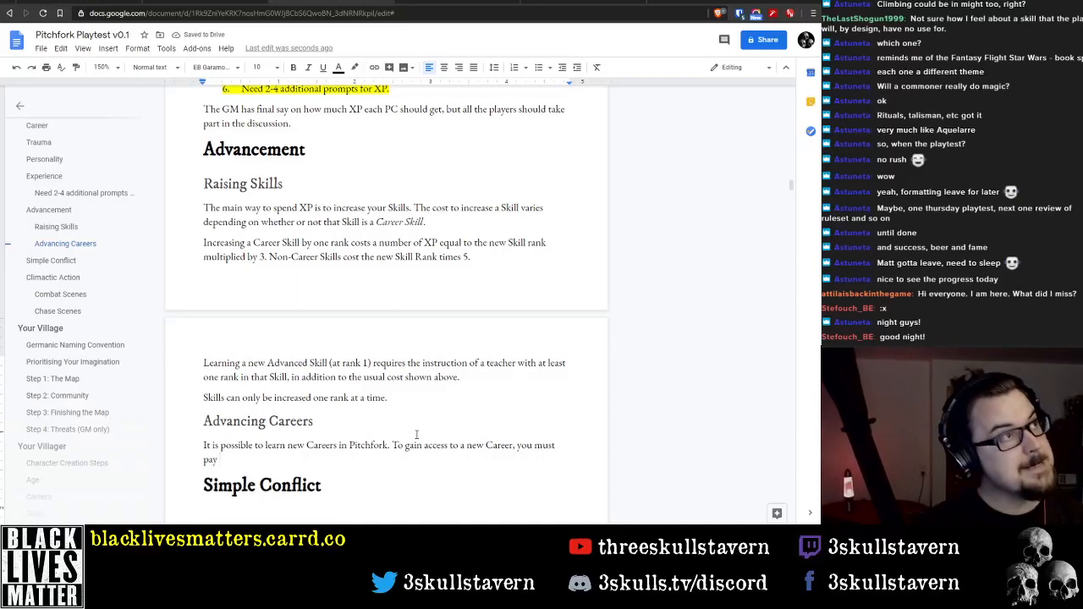
text( 5)
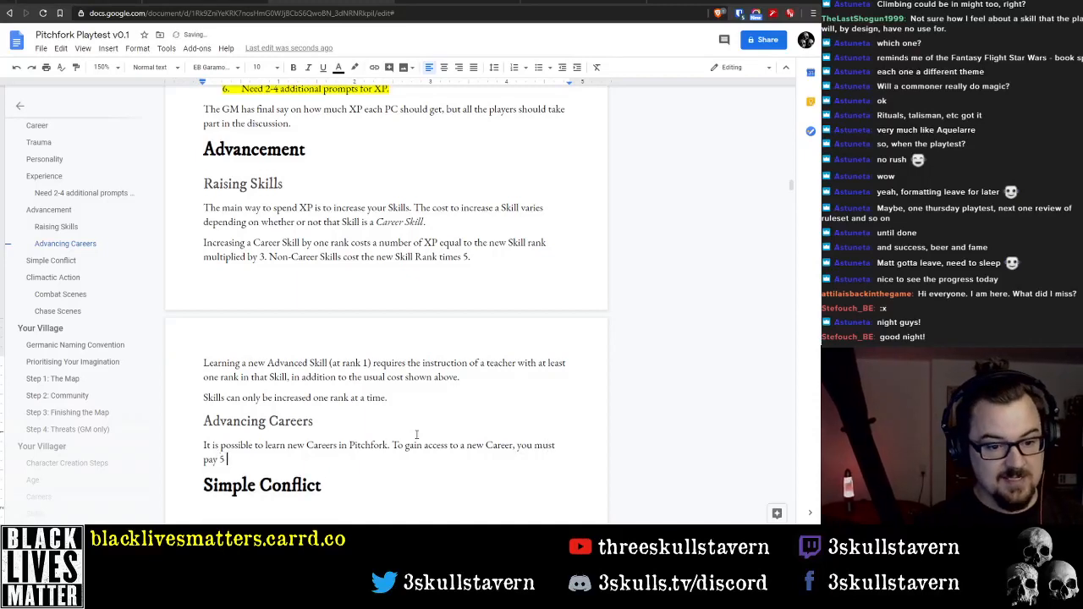
text( XP)
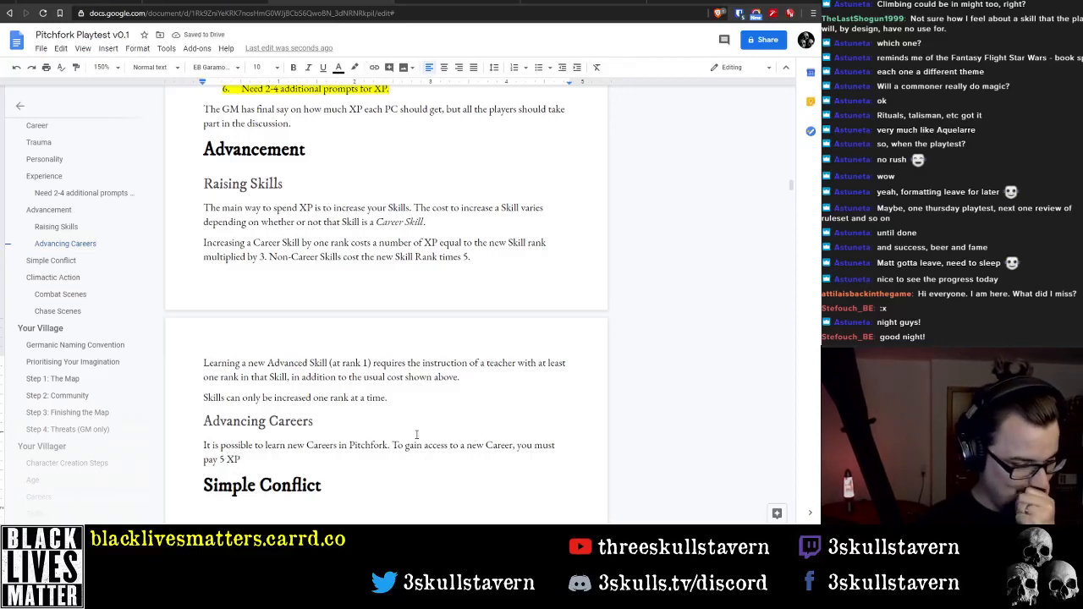
key(BackSpace)
key(BackSpace)
key(BackSpace)
key(BackSpace)
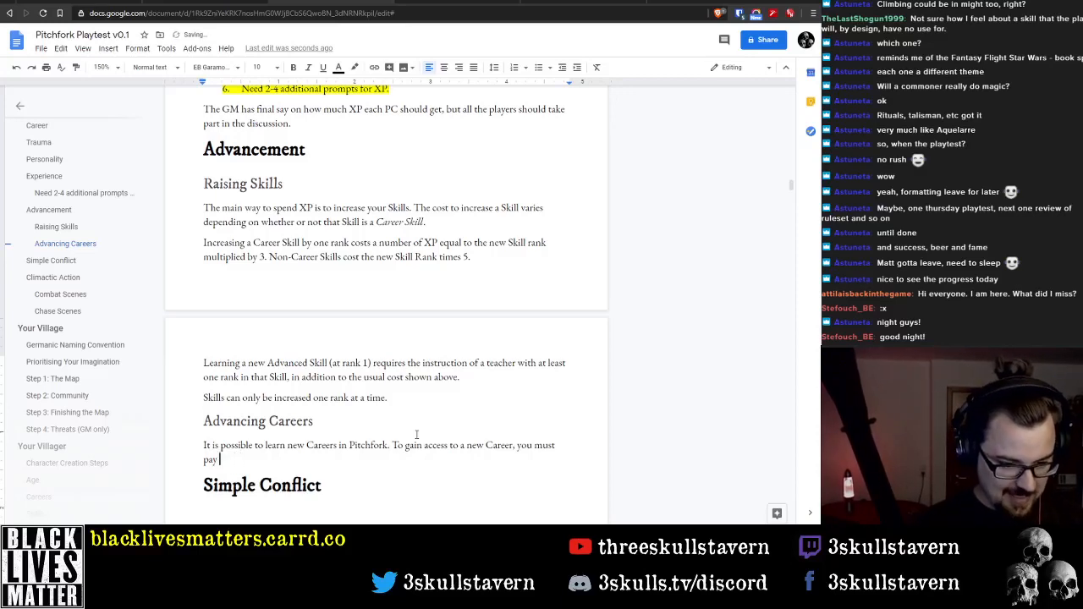
text(8 XP)
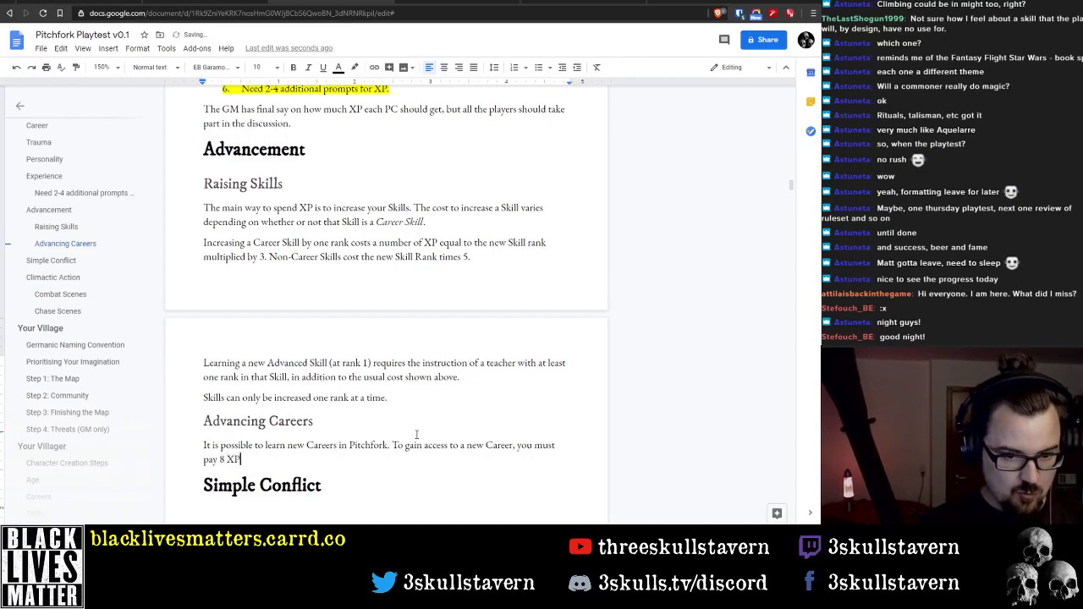
key(ctrl+shift+Left)
key(ctrl+shift+Left)
Give the new Career a price of 6 XP and reword "you must pay" as "the base cost is"
text(6)
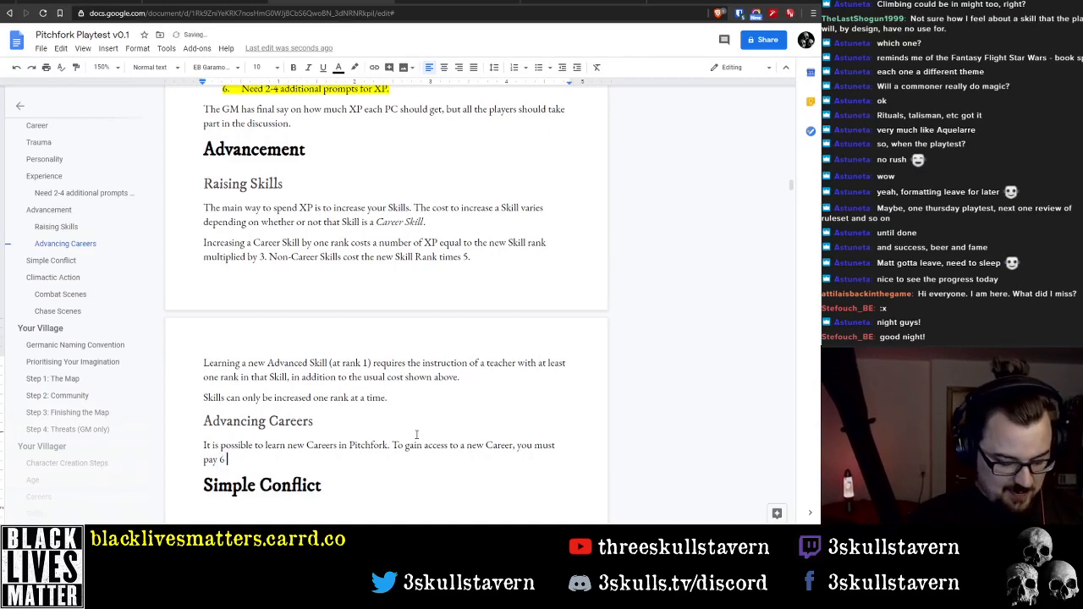
text( XP)
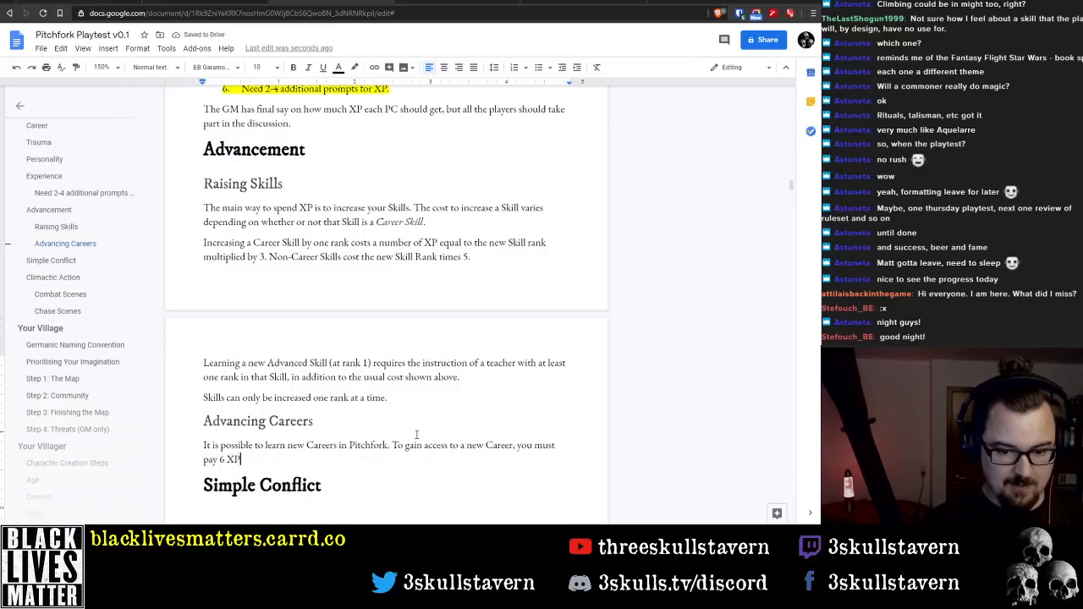
key(ctrl+Left)
key(ctrl+shift+Right)
key(ctrl+shift+Right)
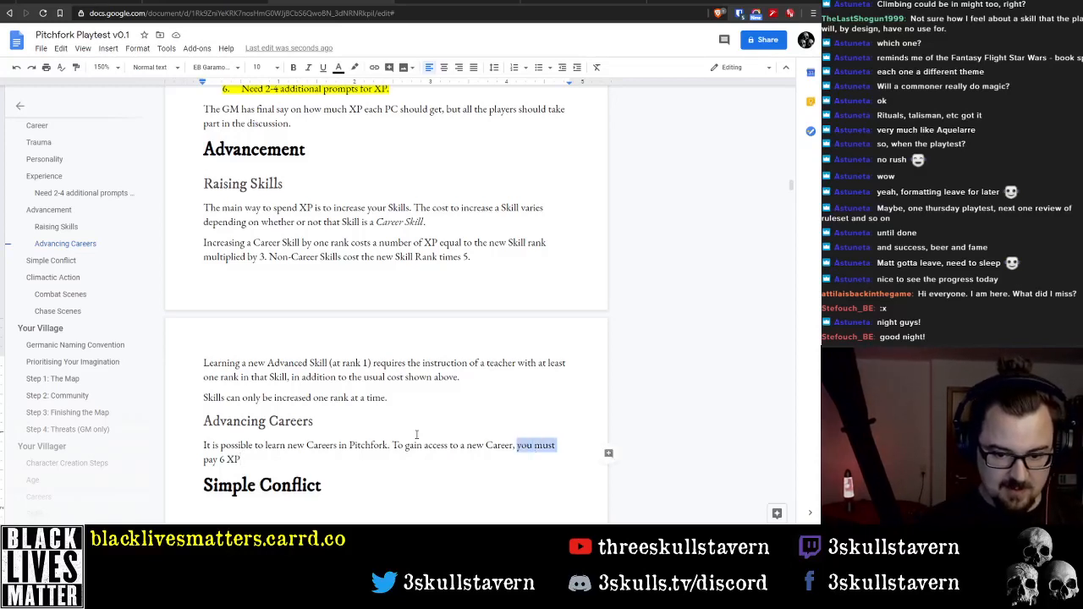
text(the base cost is)
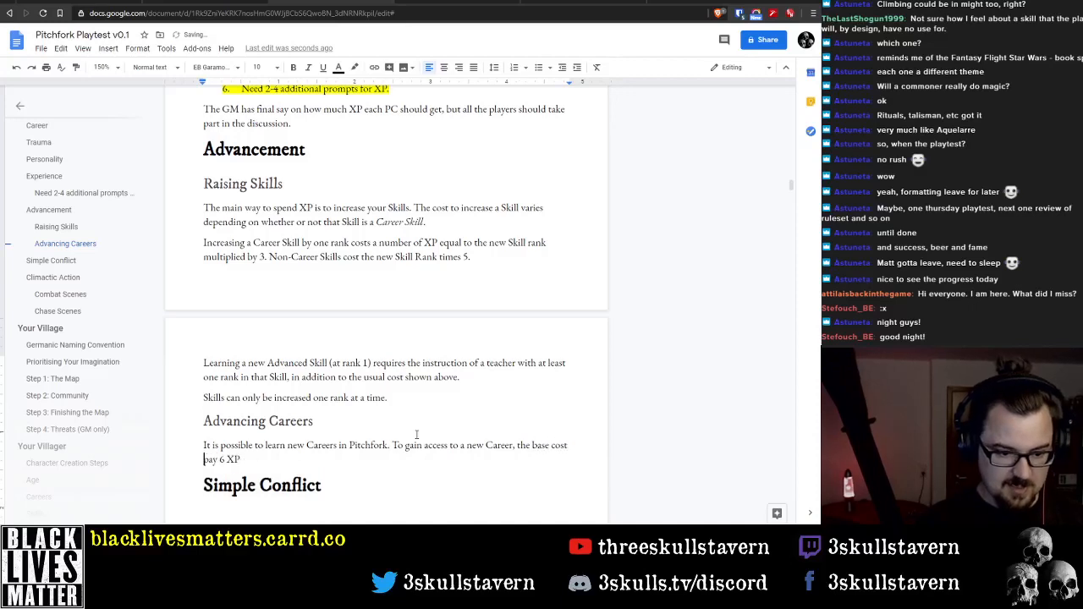
key(Delete)
key(Delete)
key(Delete)
key(Delete)
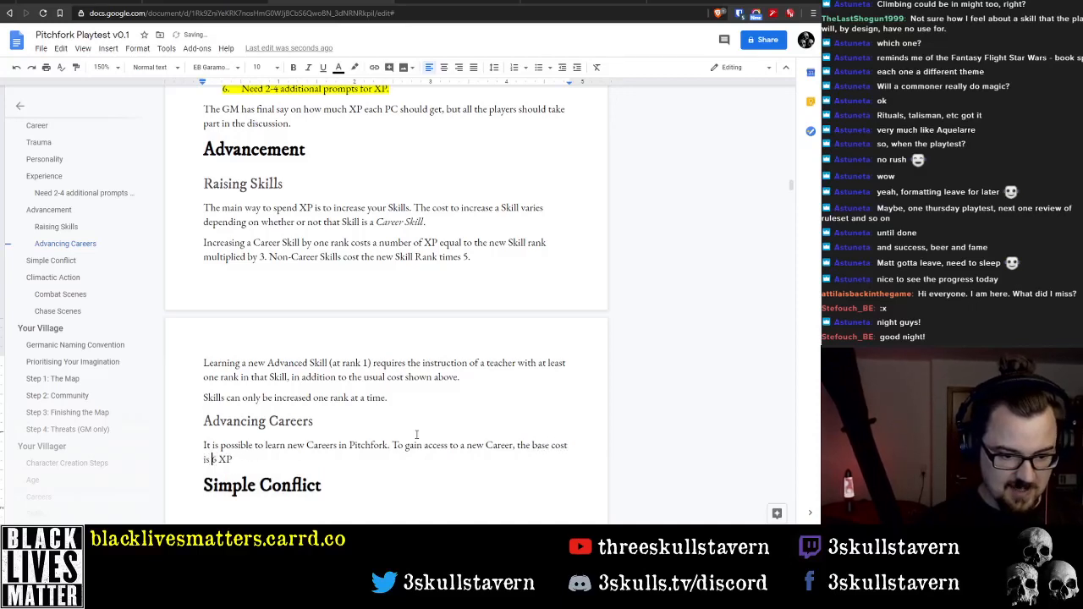
Continue the new Career cost sentence after "6 XP" with ", but for each Career Tag that is shared"
key(End)
text(, bu)
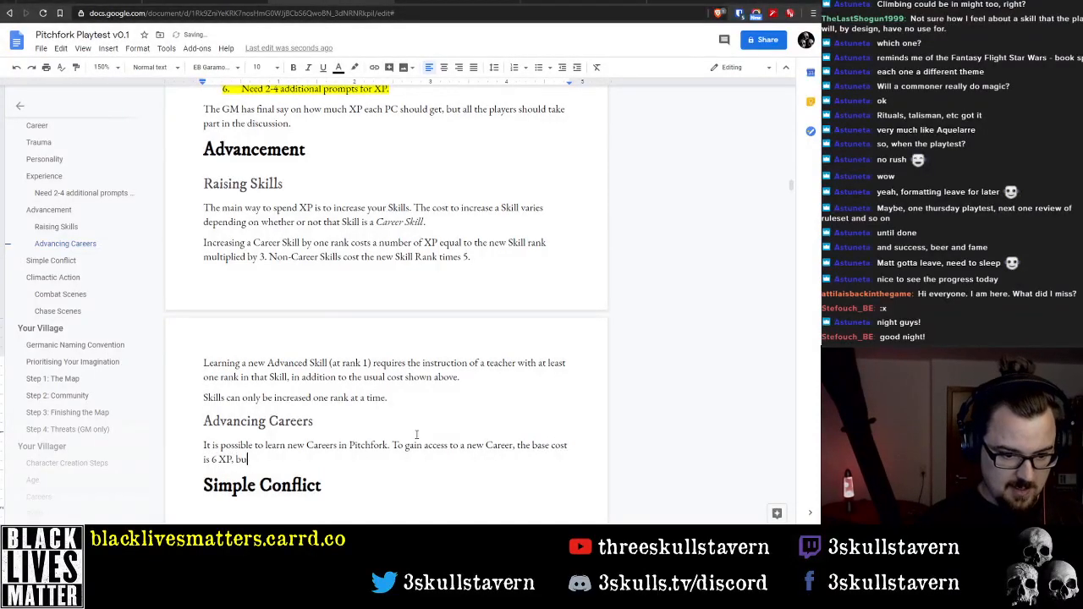
text(t for each )
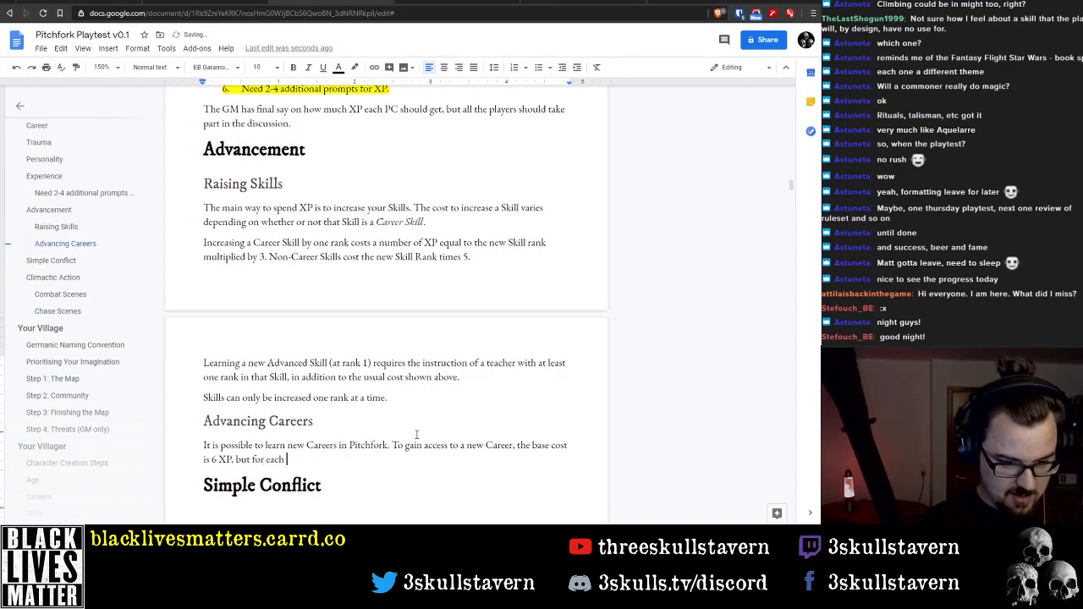
text(Career Tag)
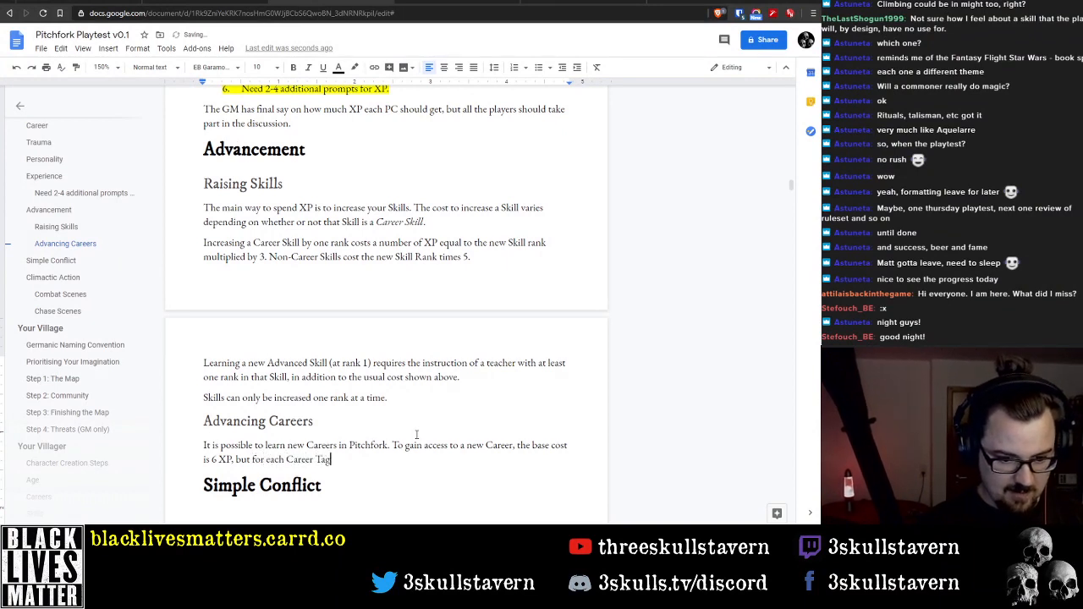
text( that is shared )
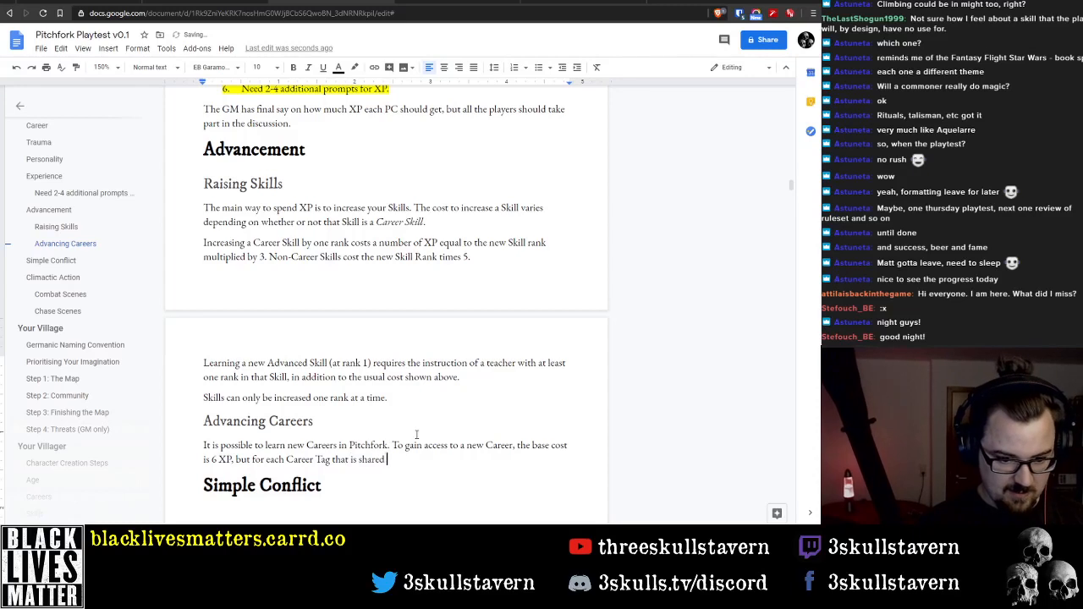
text(bet)
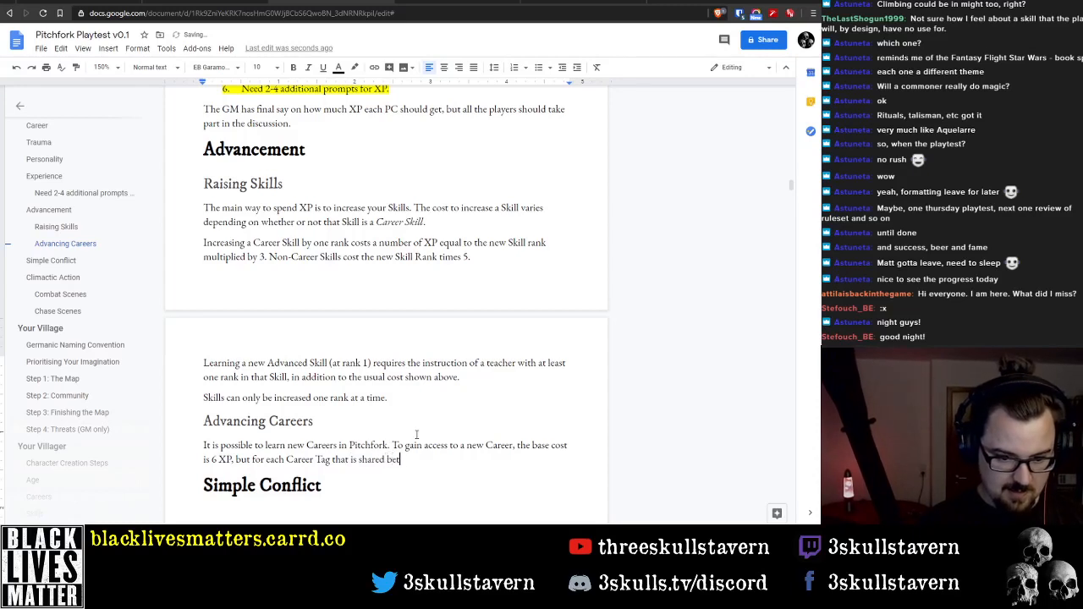
text(ween your Cur)
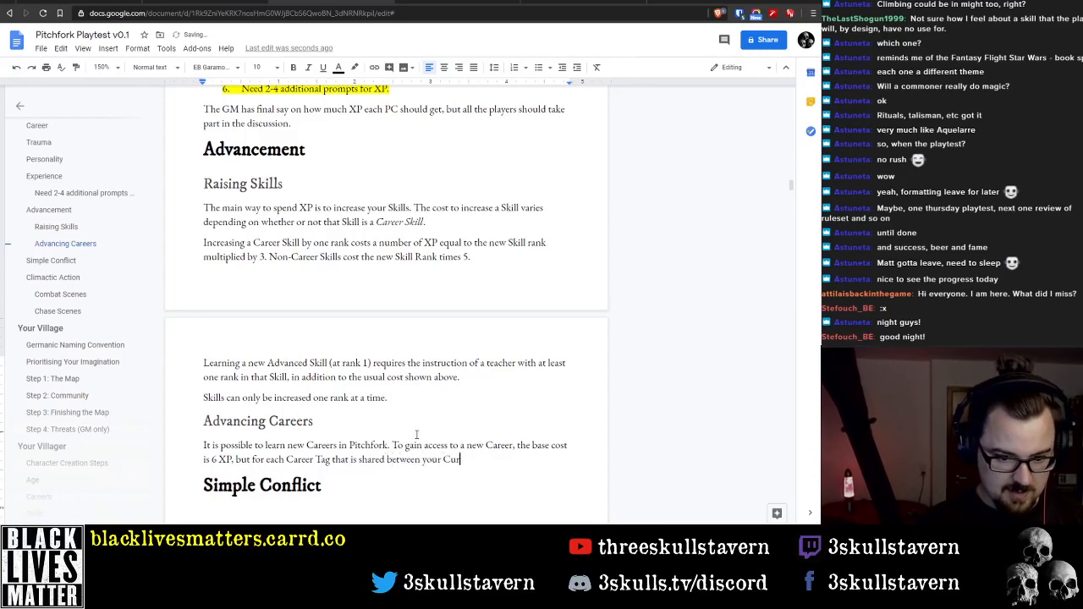
Complete the new Career cost sentence with "between your current and new Career, you can decrease this cost by 1."
key(BackSpace)
key(BackSpace)
key(BackSpace)
text(current )
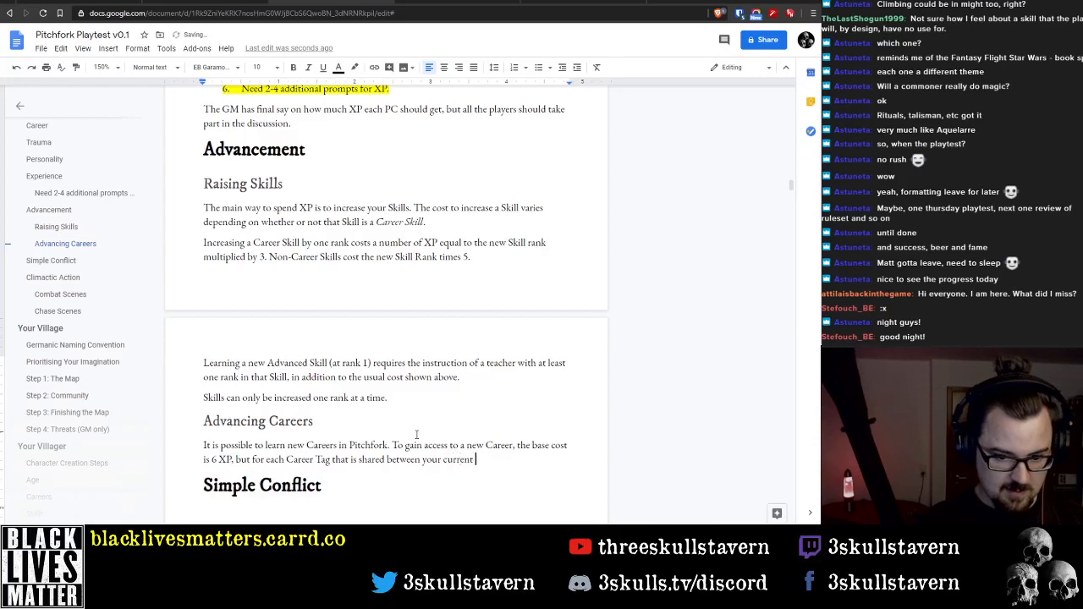
text(and new Care)
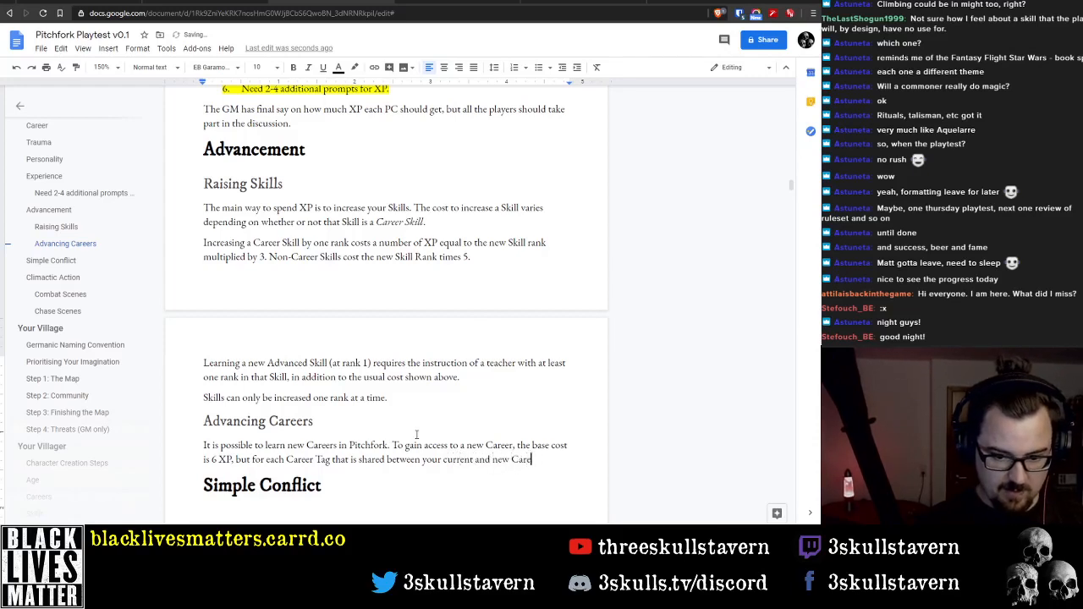
text(er, you can d)
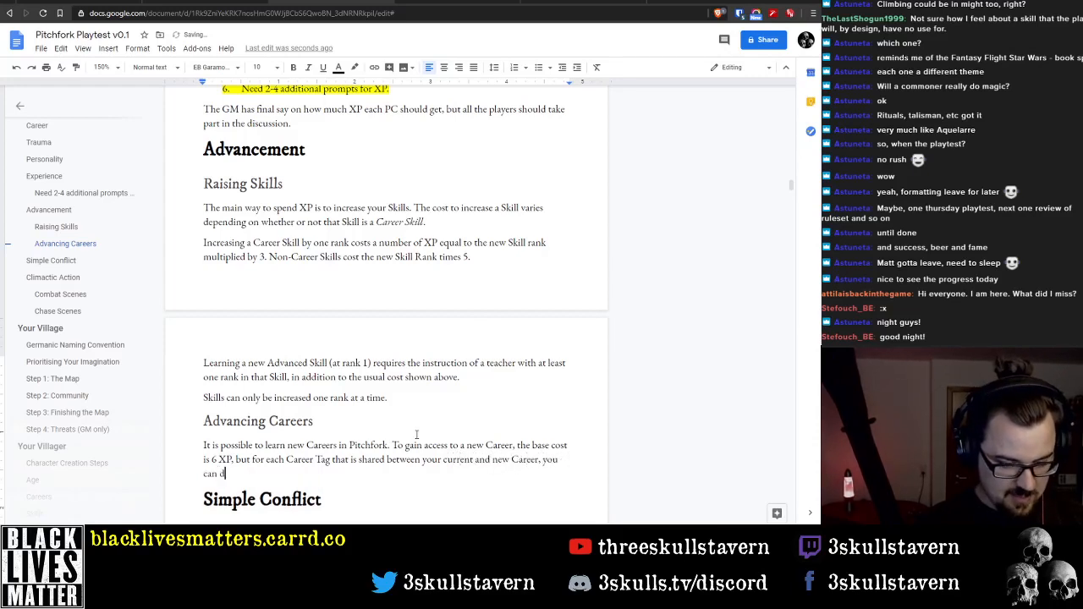
text(ecrea)
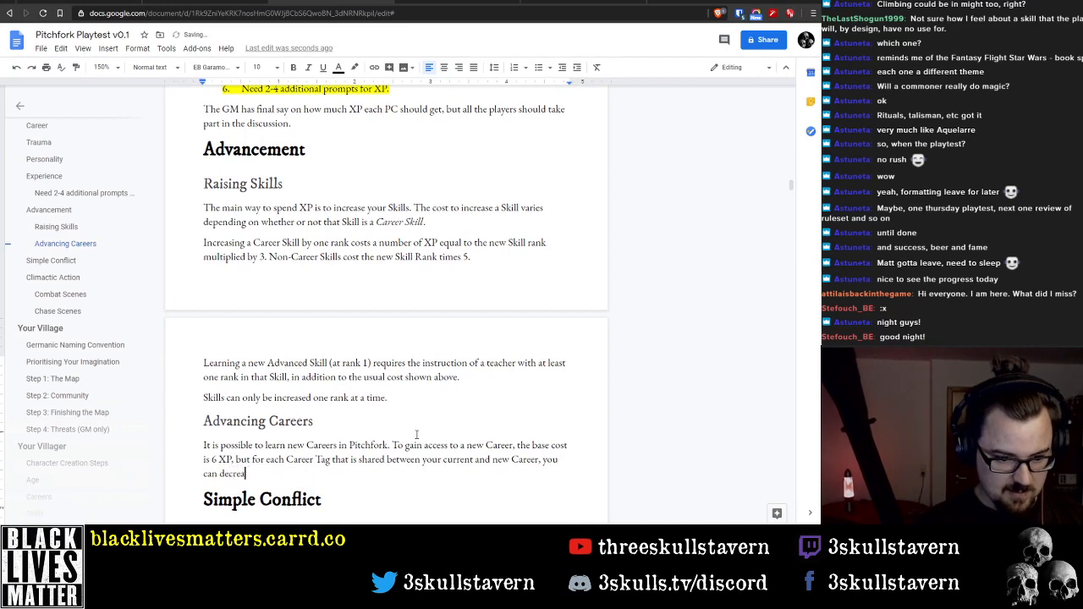
text(se the)
key(BackSpace)
text(is cost by 1.)
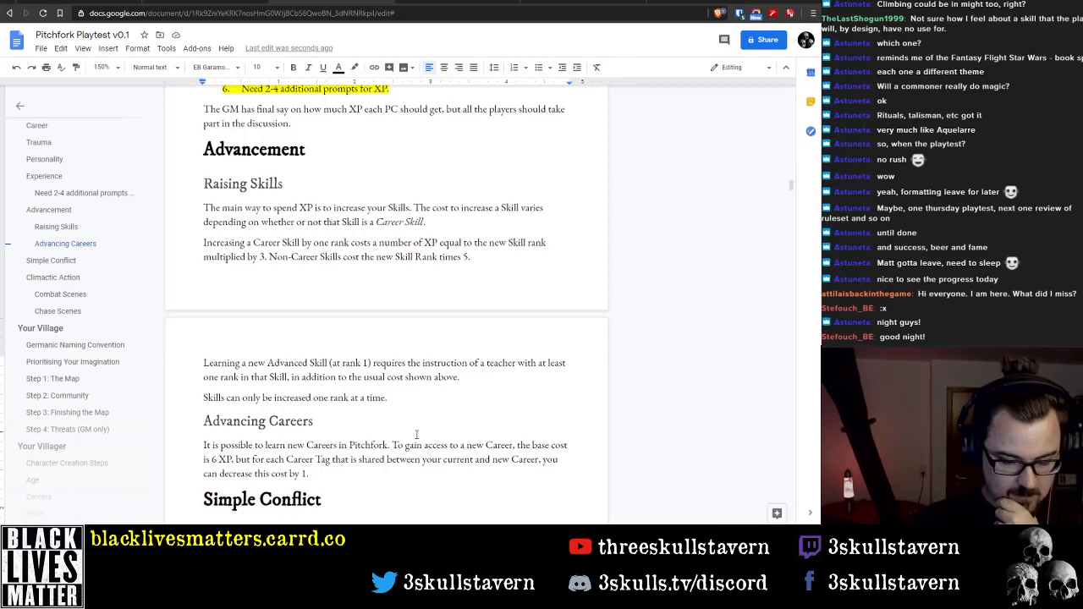
Start a new paragraph under Advancing Careers with "Once you take the new Career,"
key(Return)
text(Once yo)
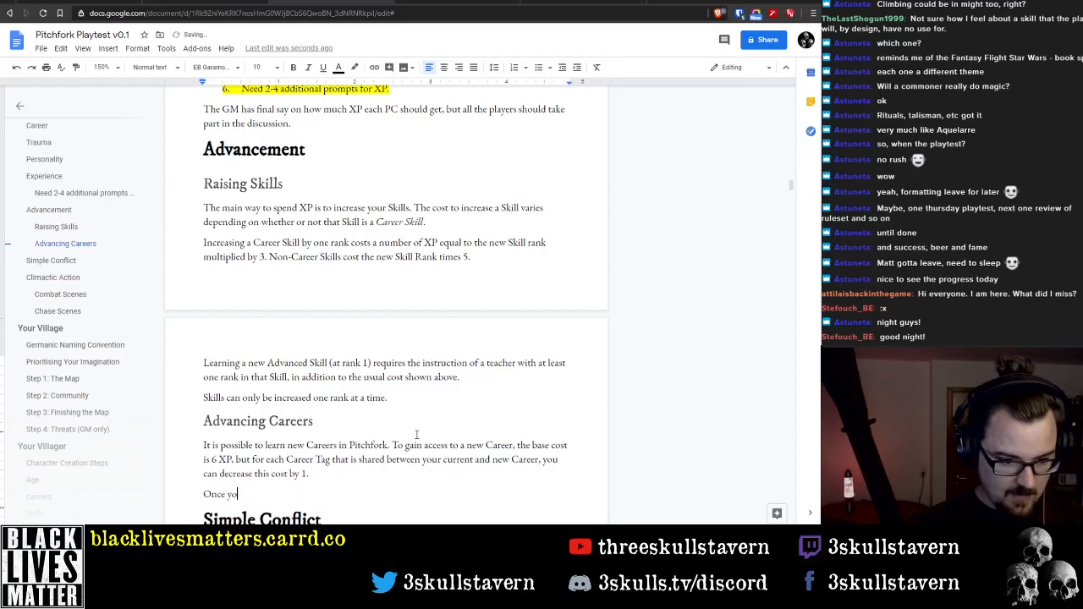
text(u take the new )
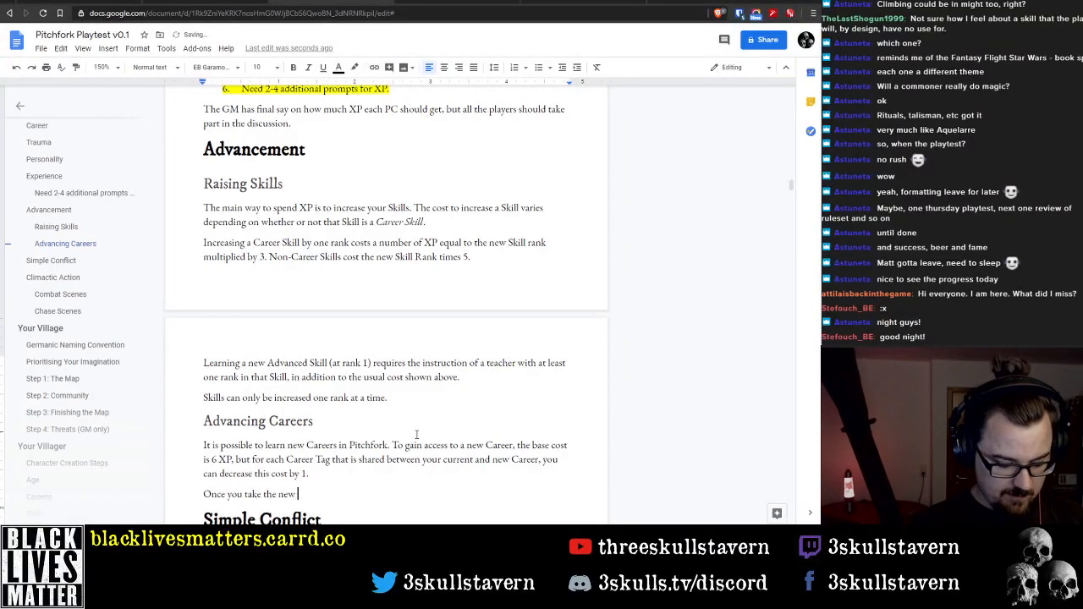
text(Career, )
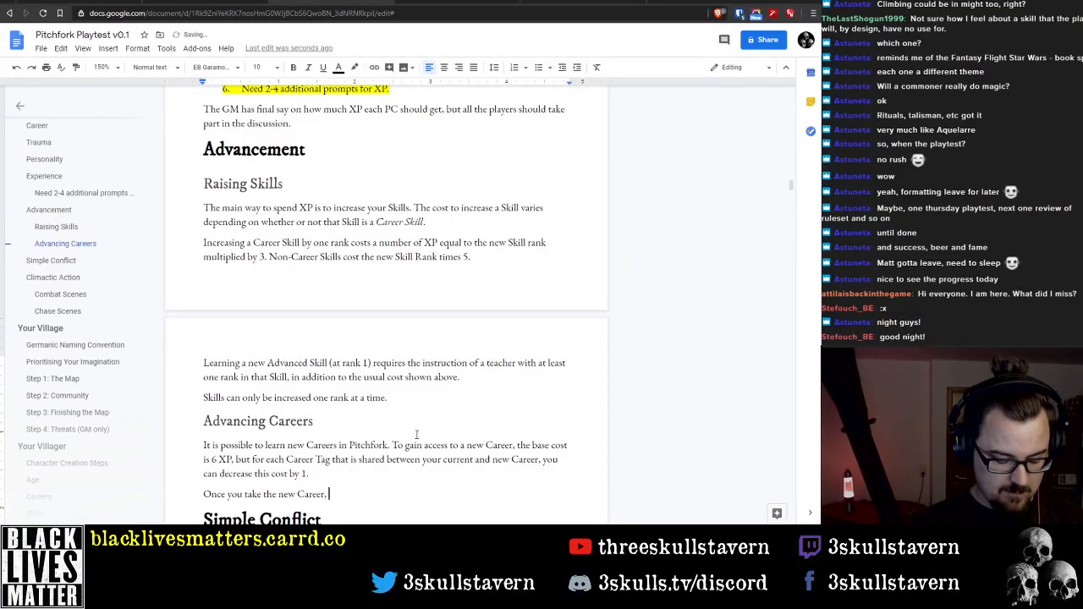
text(you can n)
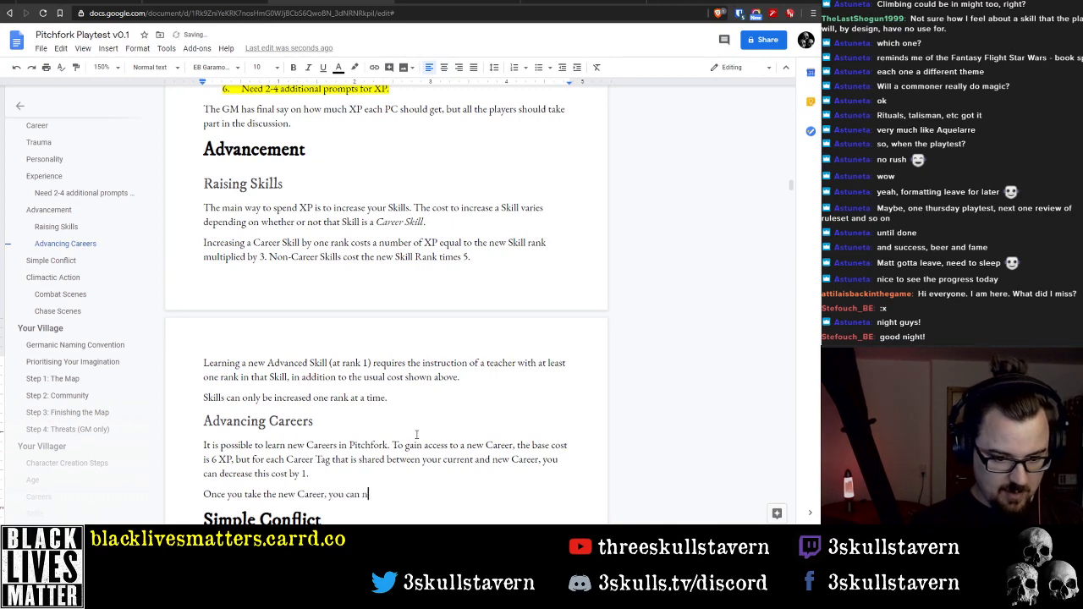
text(o longer)
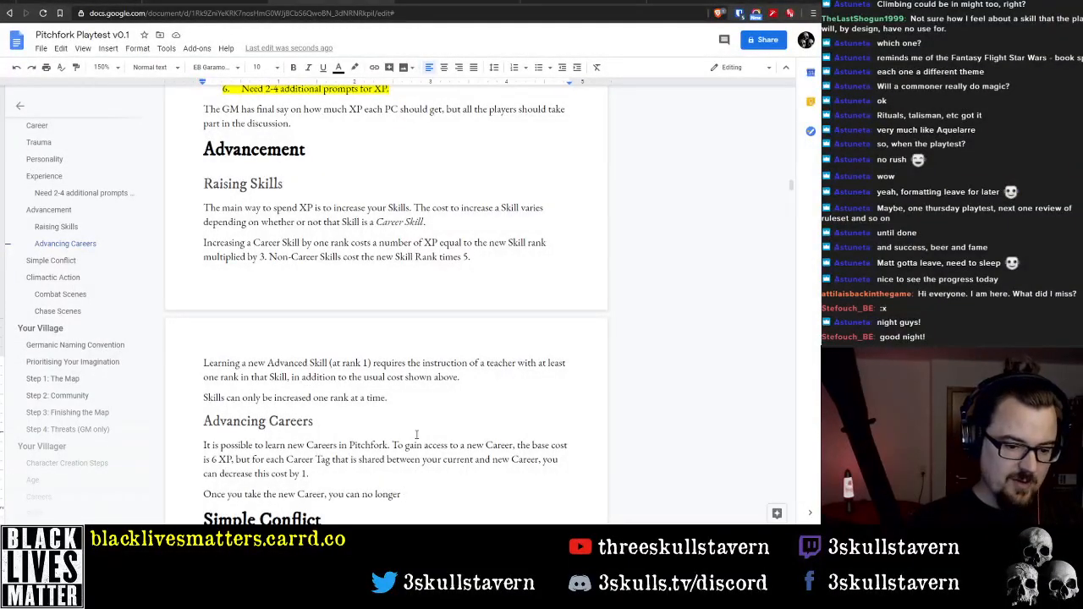
key(ctrl+BackSpace)
key(ctrl+BackSpace)
key(ctrl+BackSpace)
key(ctrl+BackSpace)
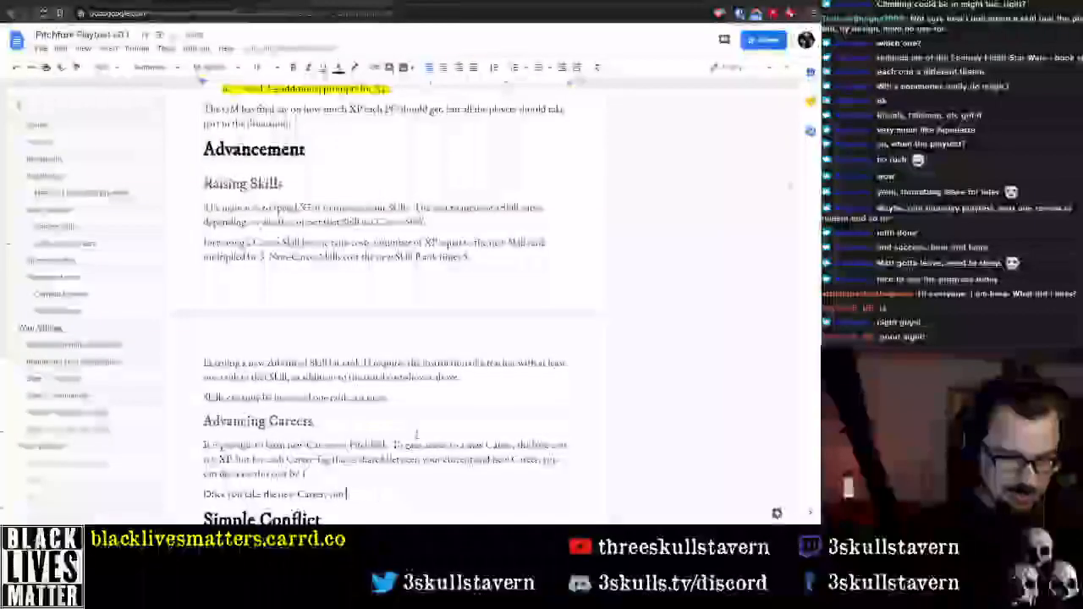
text(the previou)
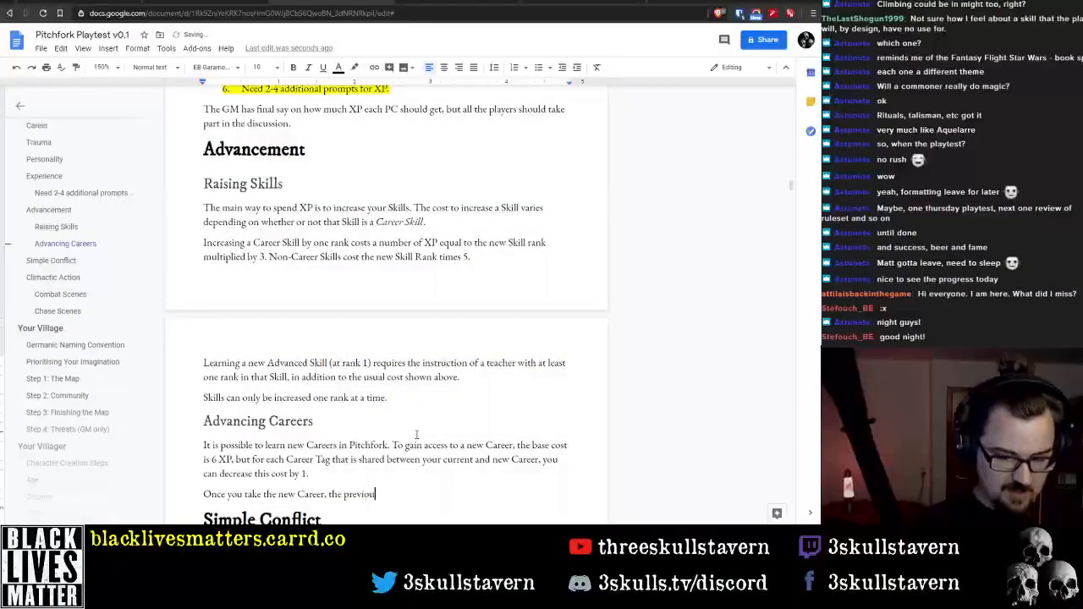
text(s Career)
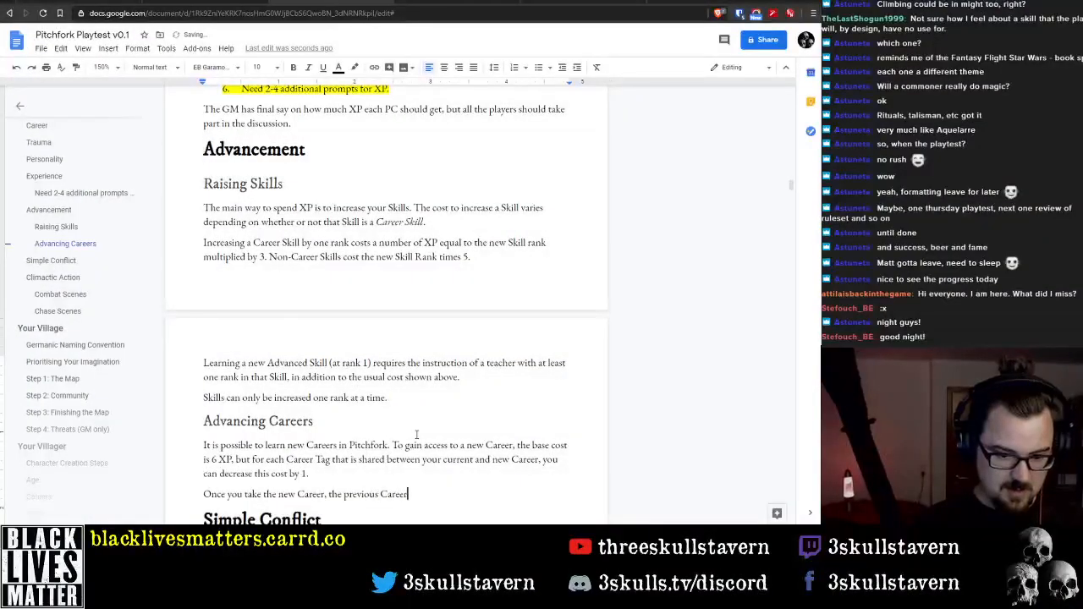
text('s)
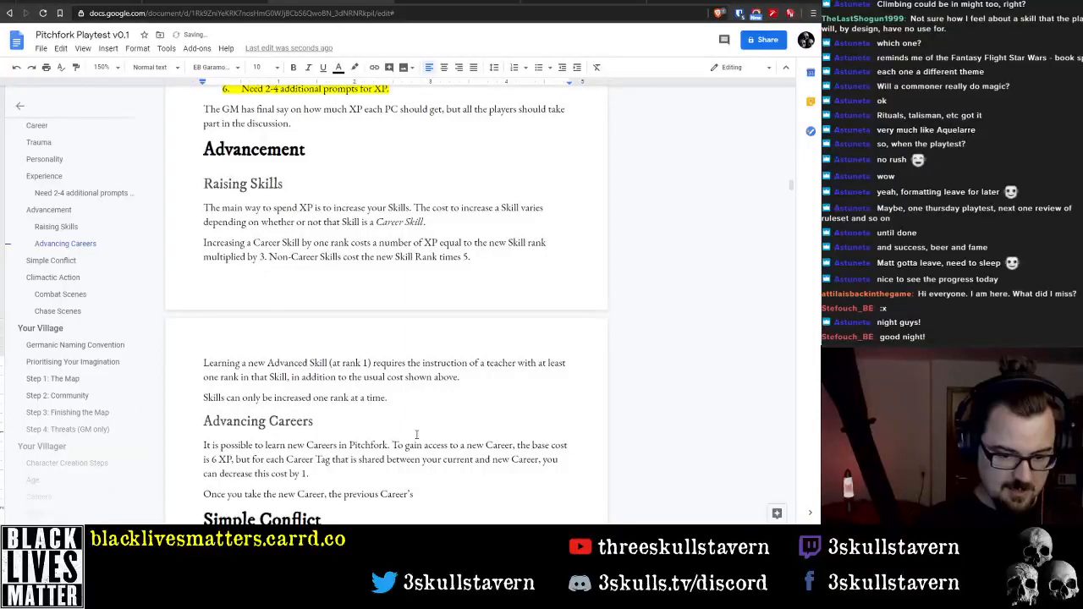
key(ctrl+BackSpace)
key(ctrl+BackSpace)
key(ctrl+BackSpace)
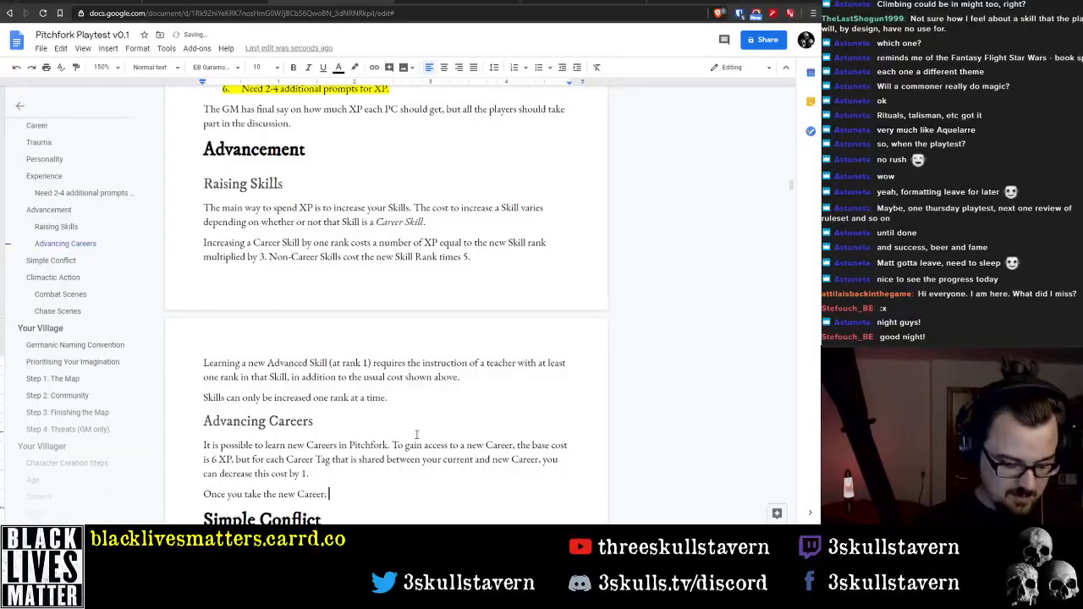
text(the Car)
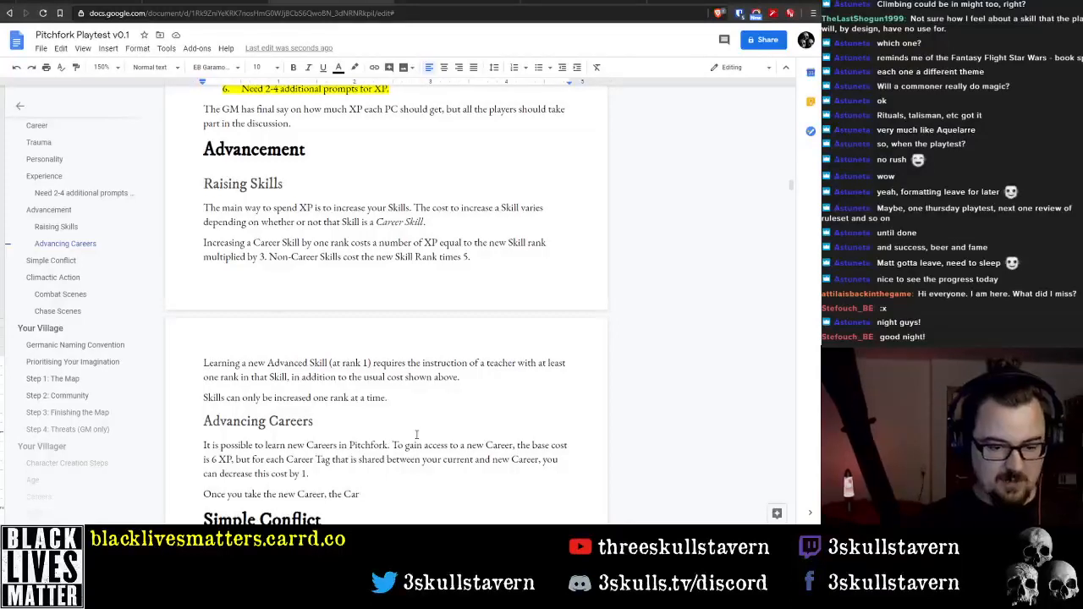
key(ctrl+shift+Left)
key(ctrl+shift+Left)
Complete the "Once you take the new Career," sentence with "access to the previous Career Skills is lost."
text(access t)
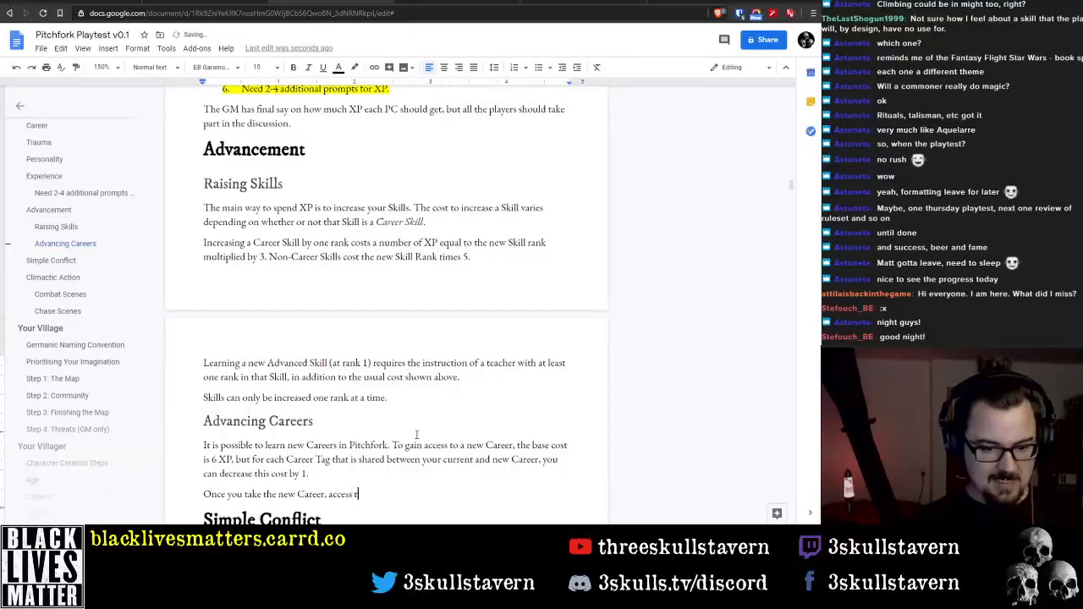
text(o the previous C)
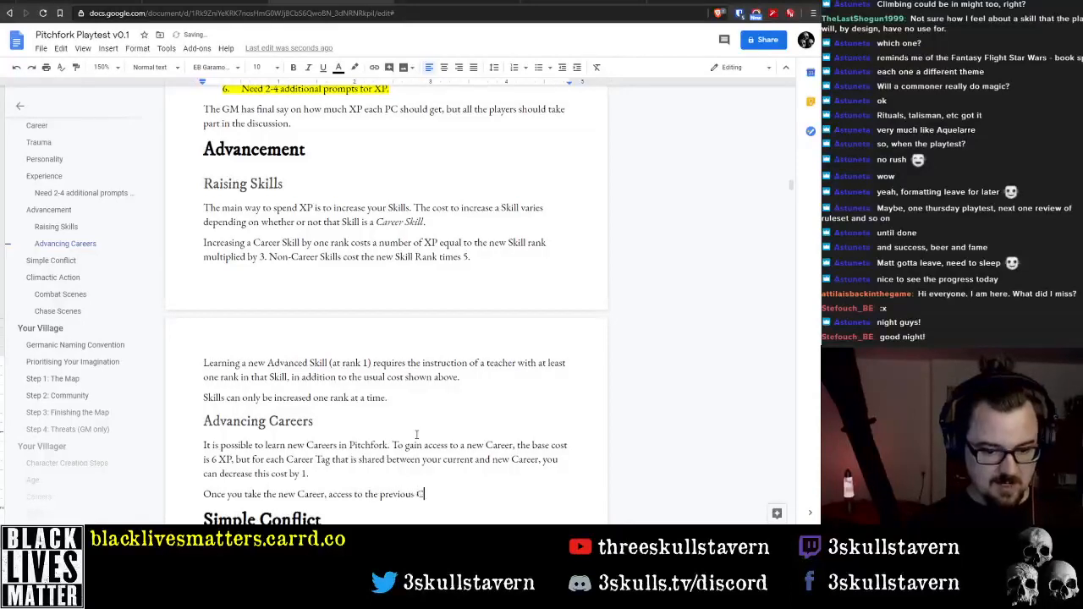
text(areer Skill)
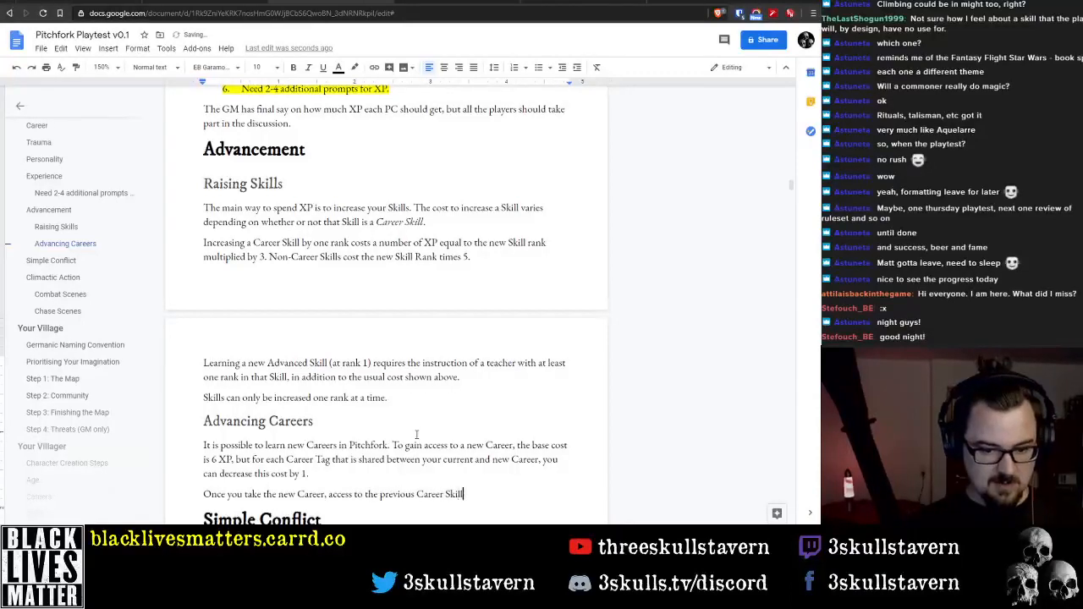
text(s is lost.)
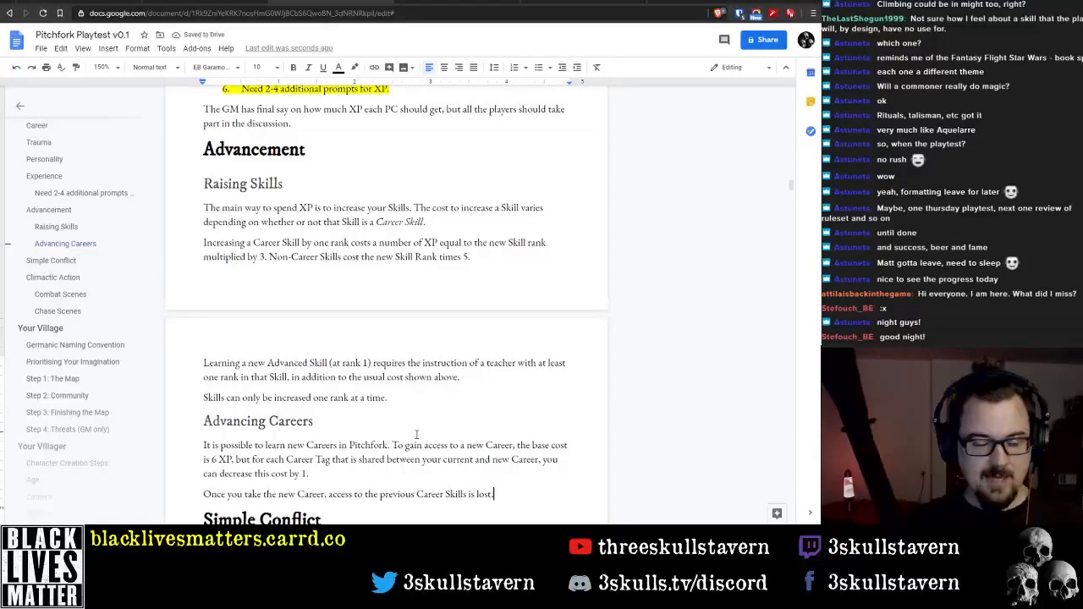
Insert "list of Key and" before "Career Skills" in the sentence about lost access
key(ctrl+Left)
key(ctrl+Left)
key(ctrl+Left)
key(ctrl+Left)
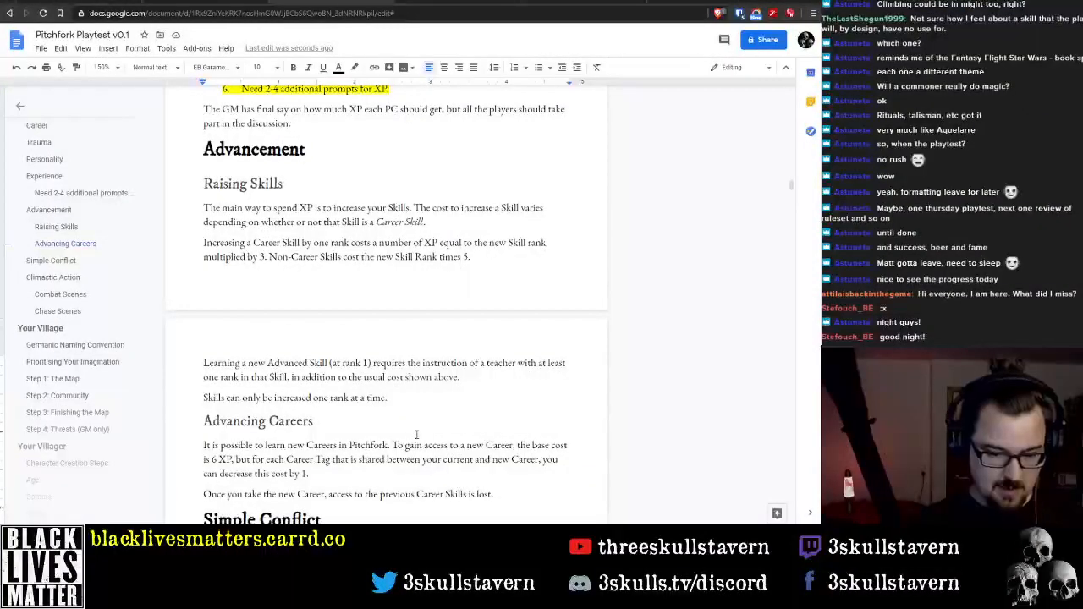
text(list of )
text(Key and Career)
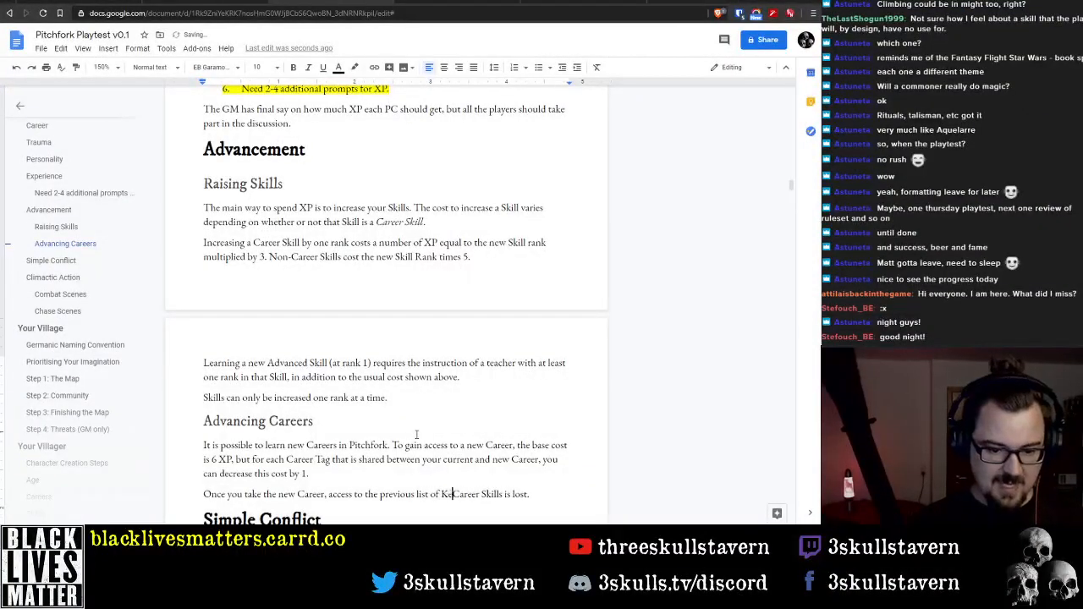
text( Skills is lost. )
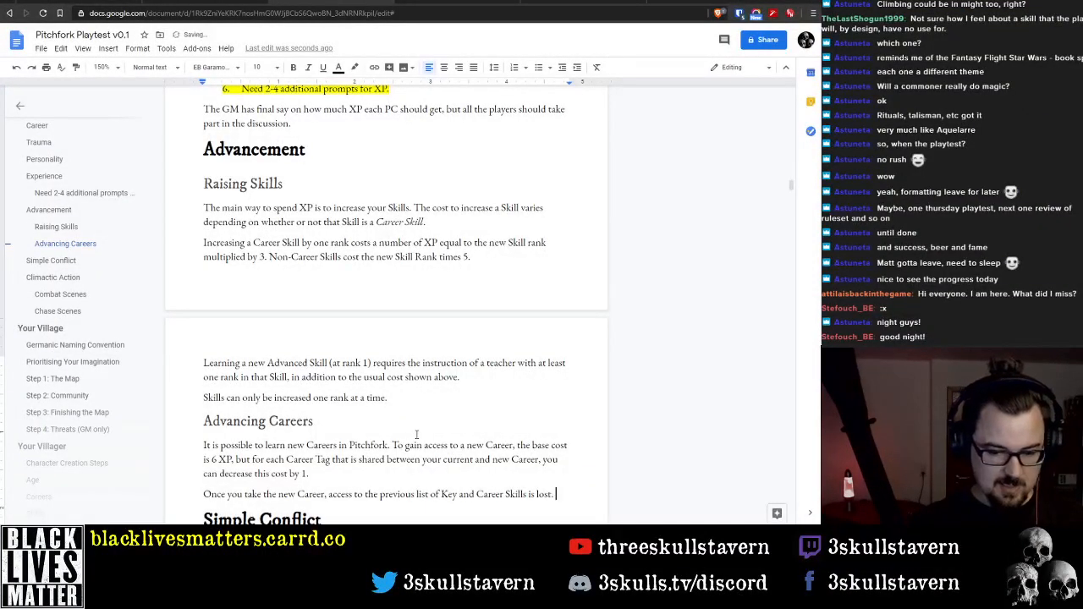
text(You are now )
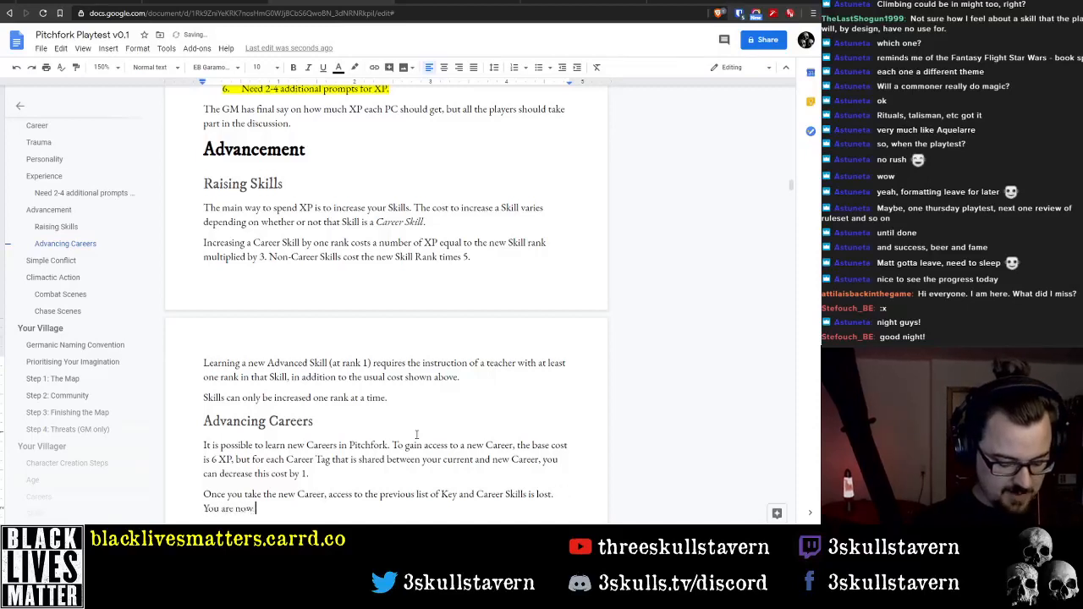
text(focused on this )
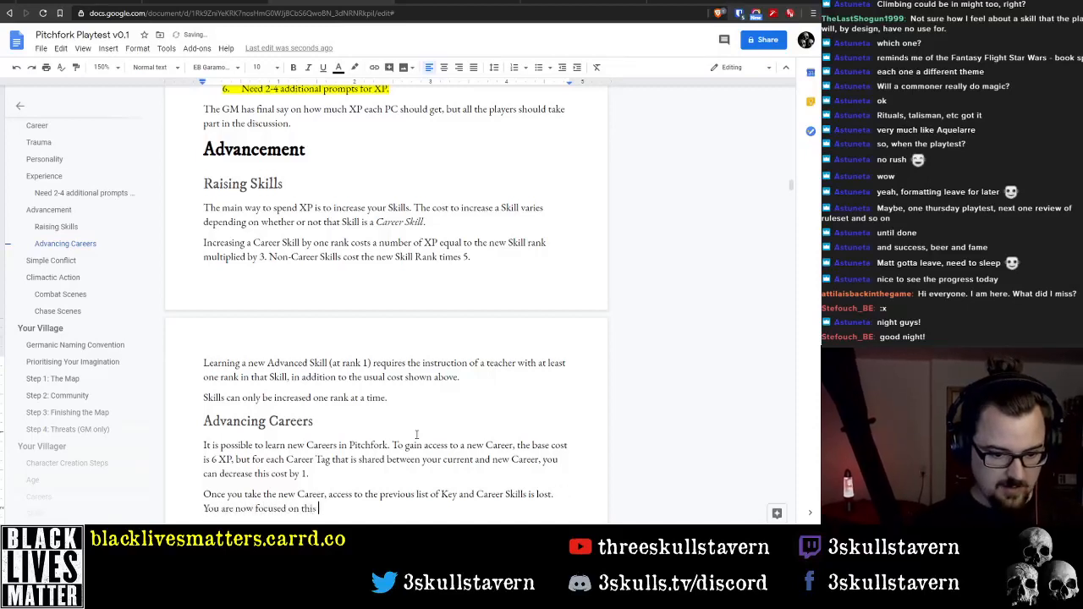
text(new Career)
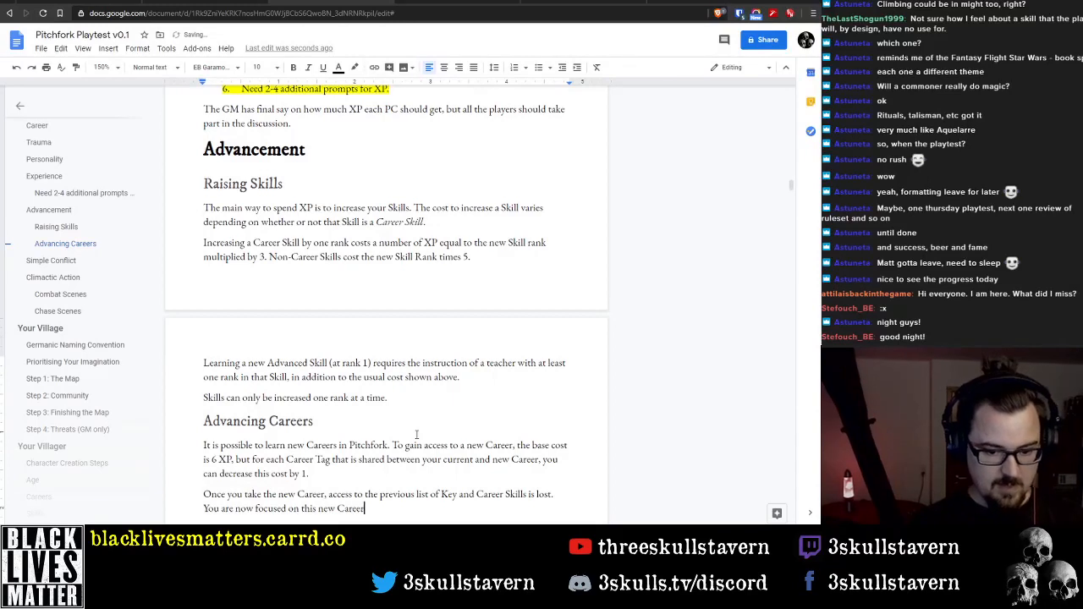
Delete "Key and" before "Career Skills" in the sentence about lost access
key(Up)
key(ctrl+shift+Right)
key(ctrl+shift+Right)
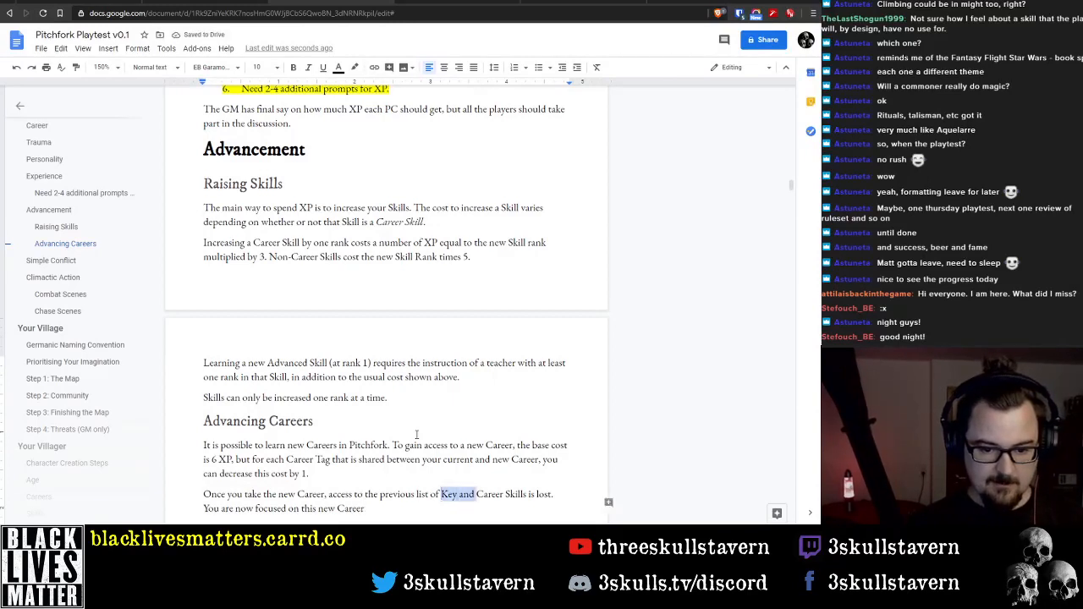
key(Delete)
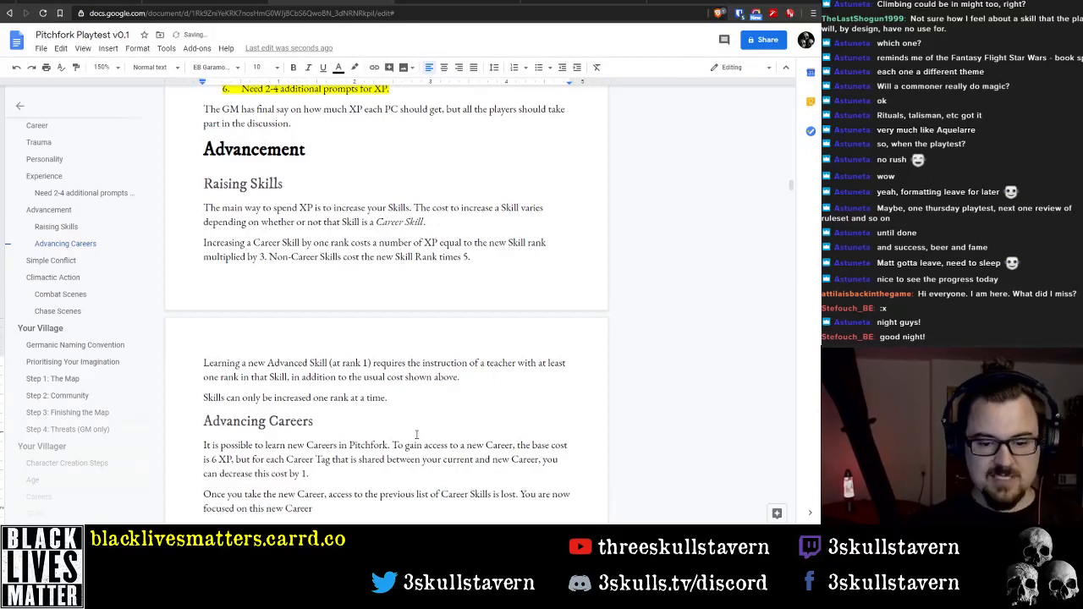
Insert "(but not the previous Key Skill)" after "Career Skills" in the sentence about lost access
text((but not Ke)
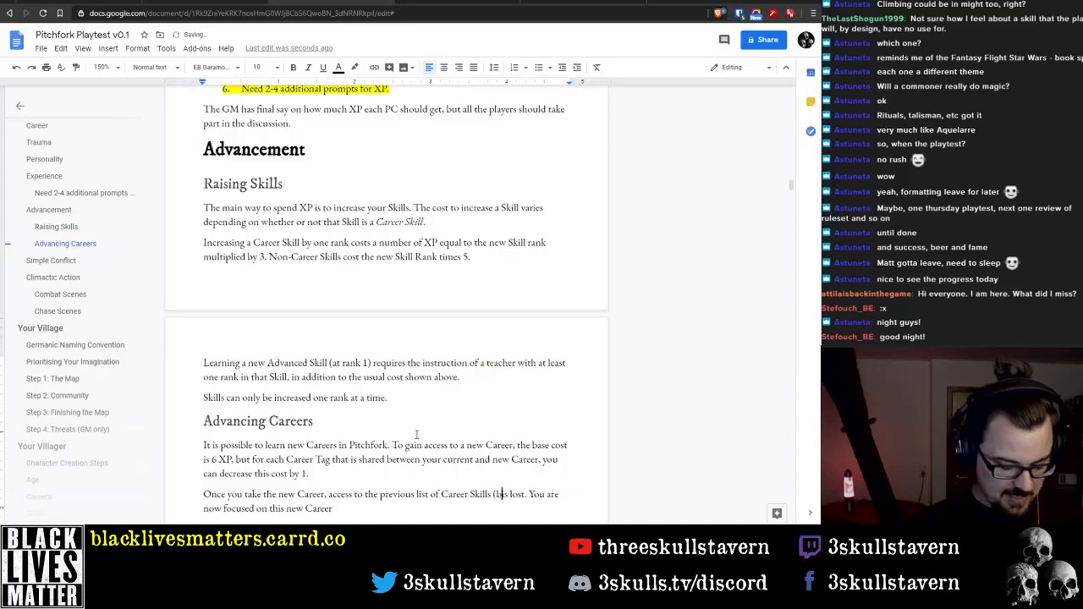
key(BackSpace)
key(BackSpace)
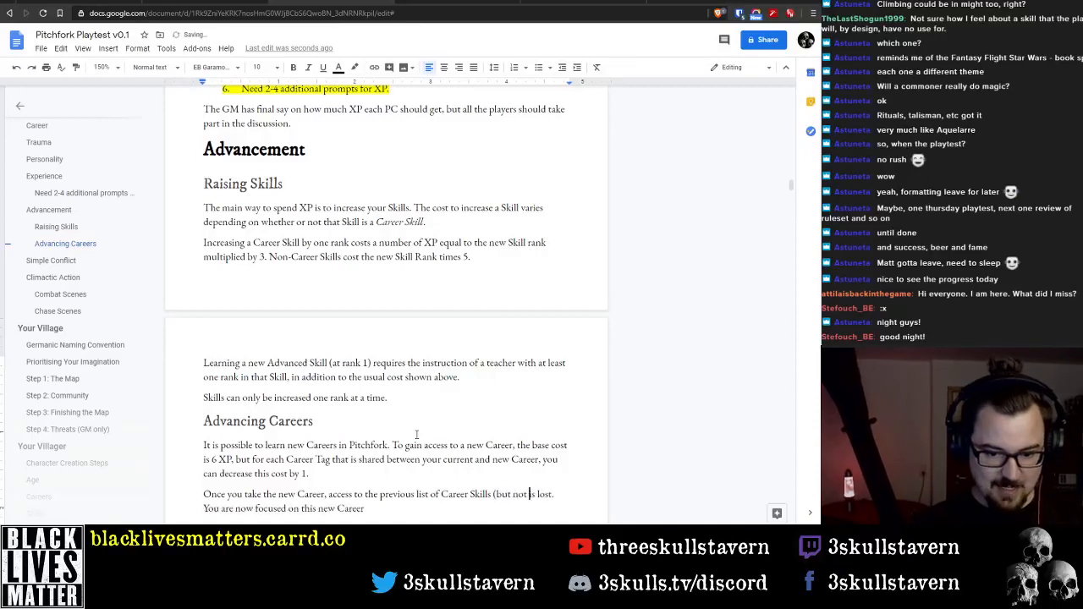
text(the previous Key)
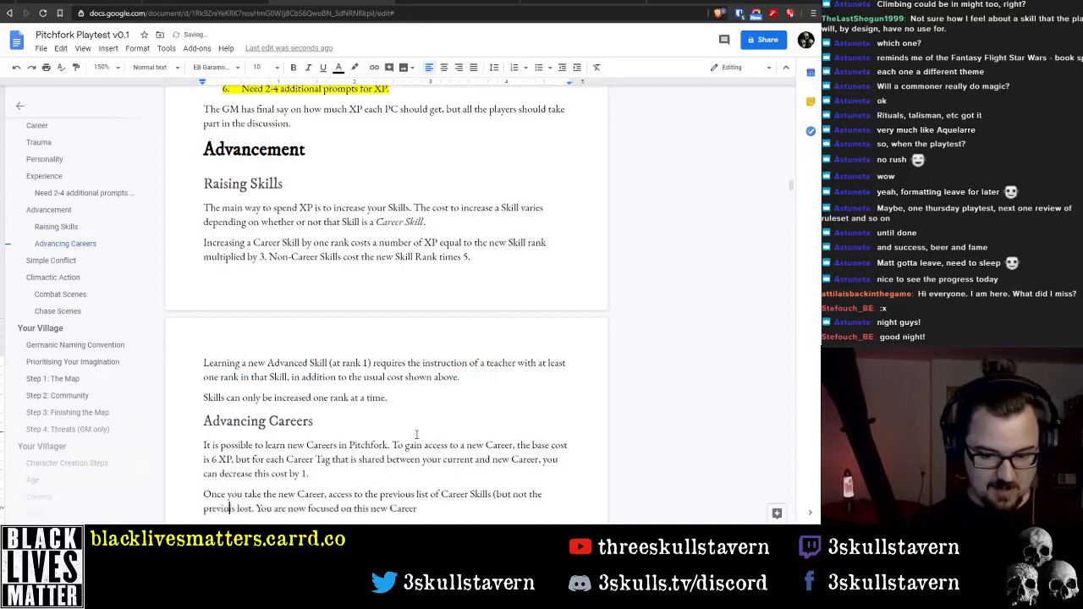
text( Skill) i)
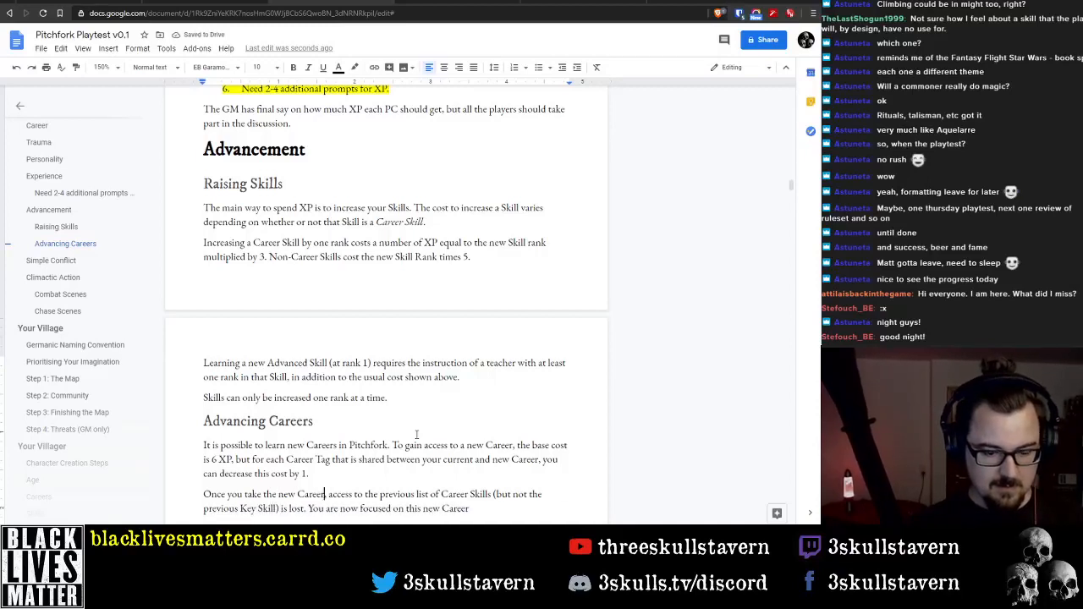
text(you lose)
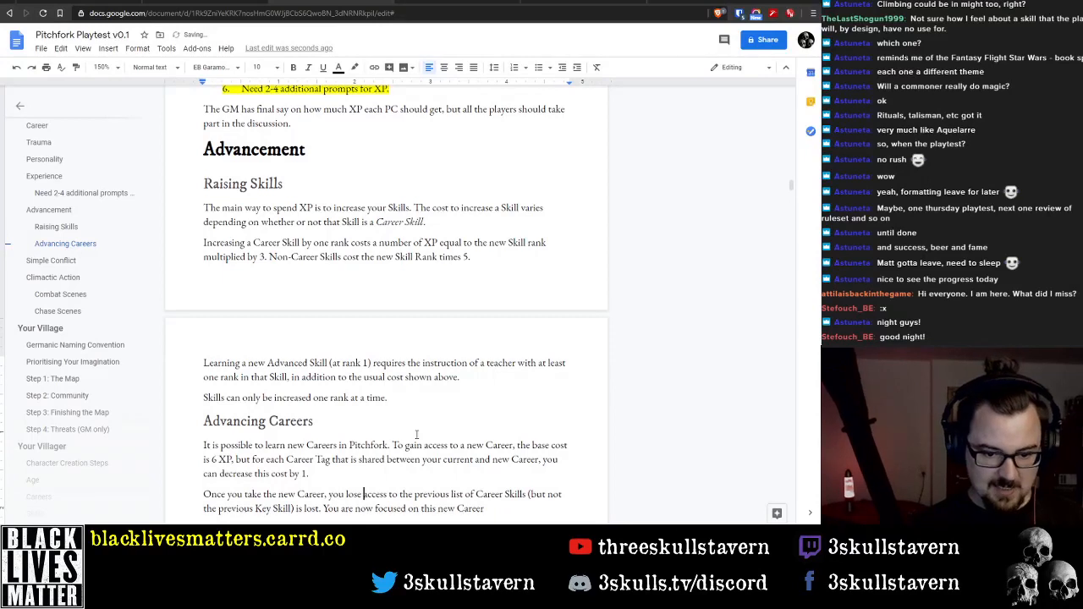
Reword the lost-access sentence by inserting "you lose" before "access" and removing "is lost" after the Key Skill parenthesis
key(ctrl+Right)
key(ctrl+Right)
key(ctrl+Right)
key(ctrl+Right)
key(ctrl+Right)
key(ctrl+Right)
key(ctrl+Right)
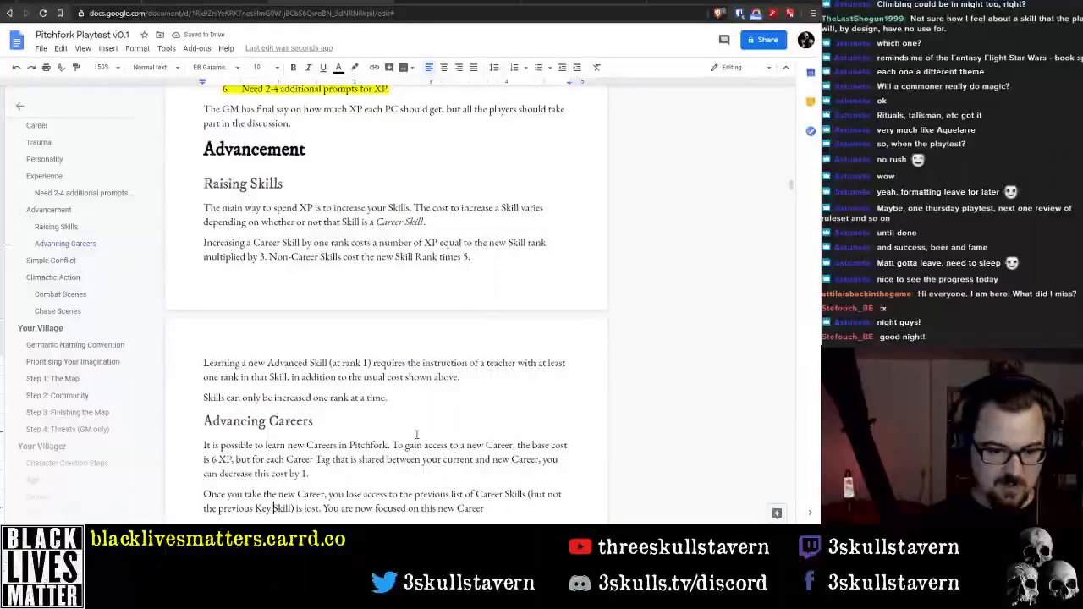
key(ctrl+Right)
key(ctrl+Right)
key(ctrl+Right)
key(ctrl+Right)
key(ctrl+shift+Right)
key(ctrl+shift+Right)
key(BackSpace)
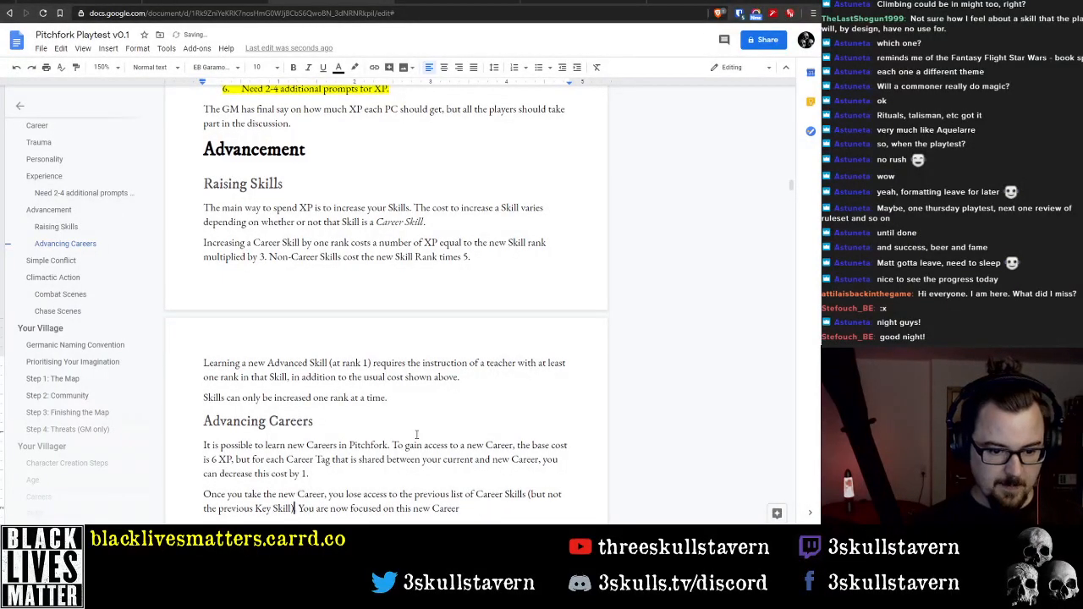
text(.)
Delete the closing sentence "You are now focused on this new Career" from the paragraph about taking a new Career
key(End)
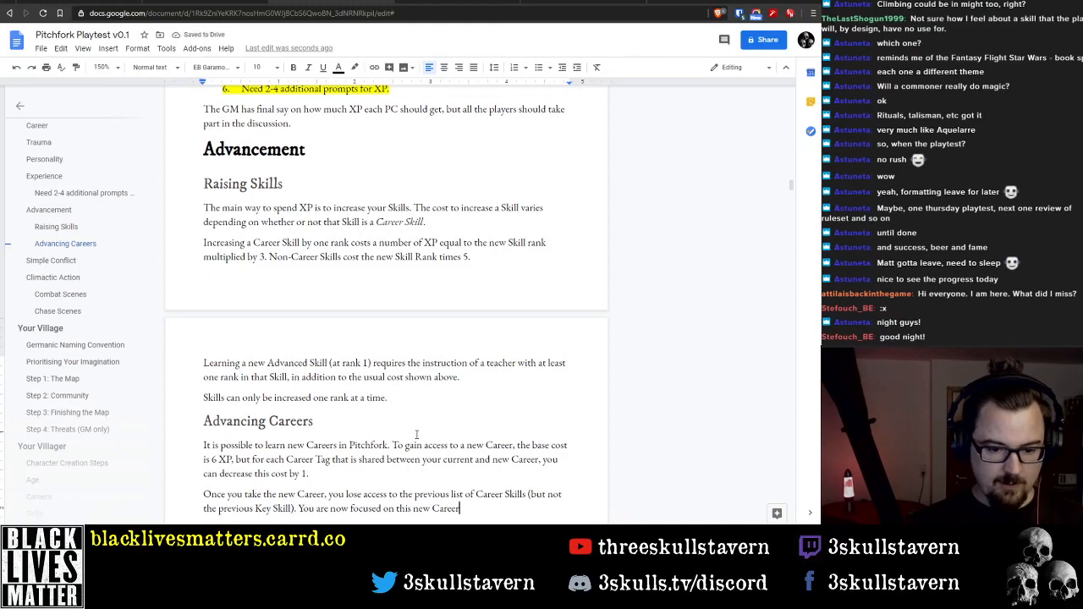
text(and)
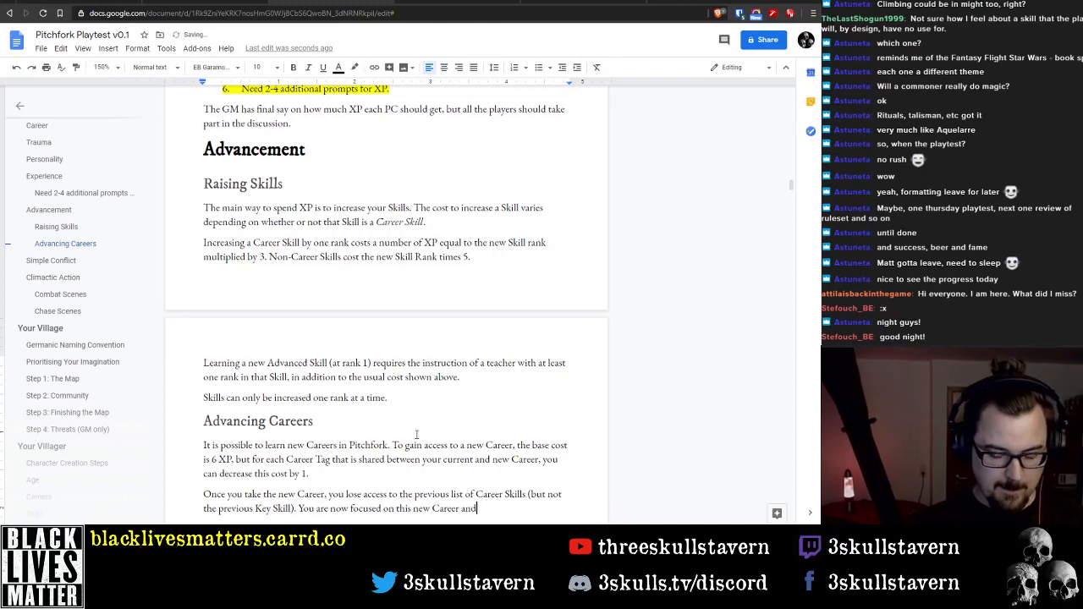
key(BackSpace)
key(BackSpace)
key(BackSpace)
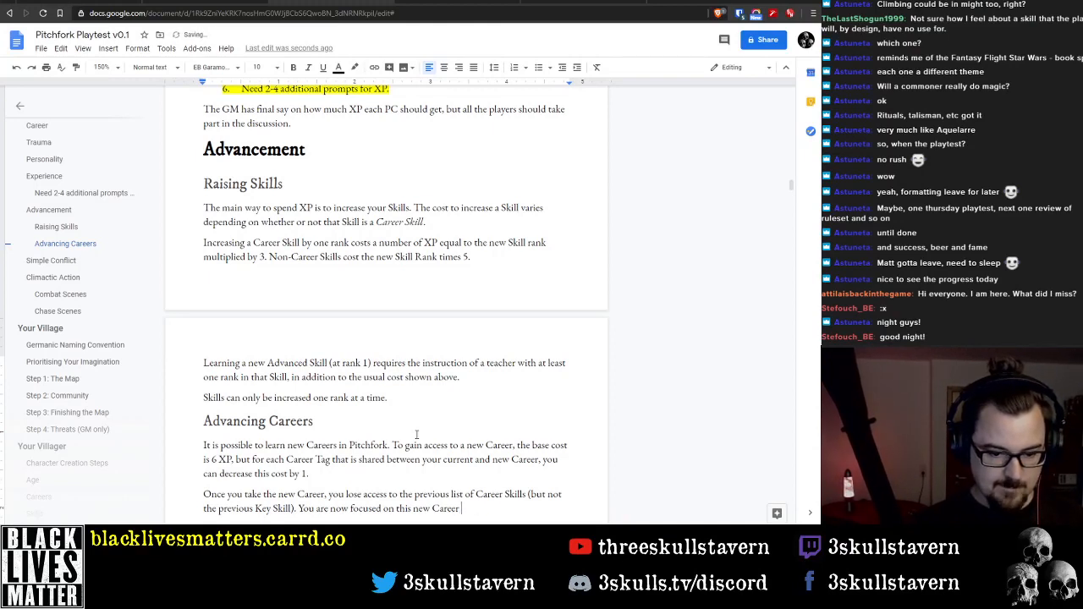
key(ctrl+BackSpace)
key(ctrl+BackSpace)
key(ctrl+BackSpace)
key(ctrl+BackSpace)
key(ctrl+BackSpace)
key(ctrl+BackSpace)
key(ctrl+BackSpace)
key(ctrl+BackSpace)
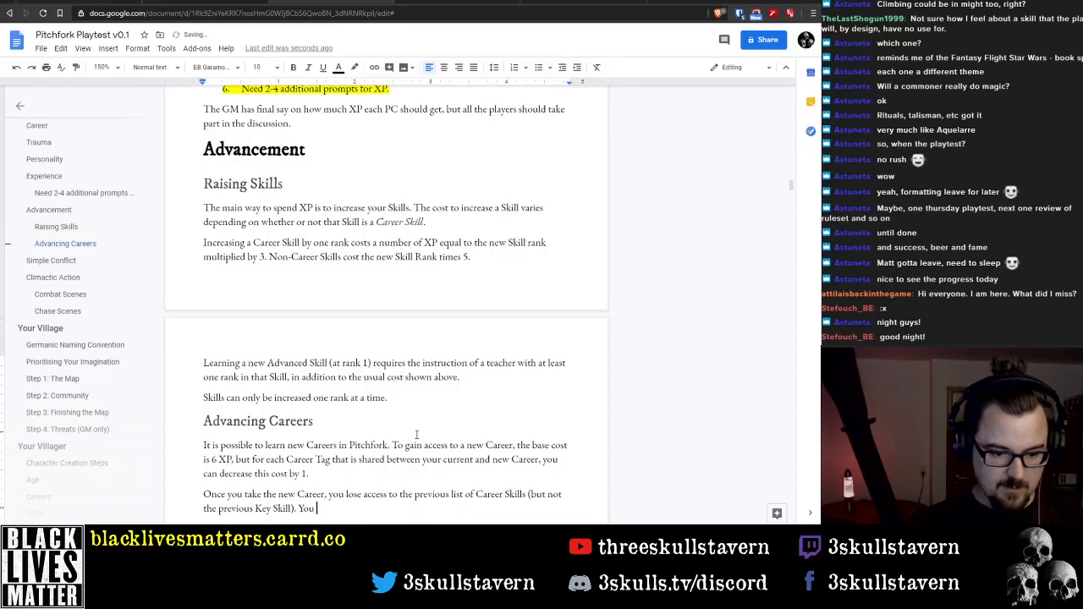
key(BackSpace)
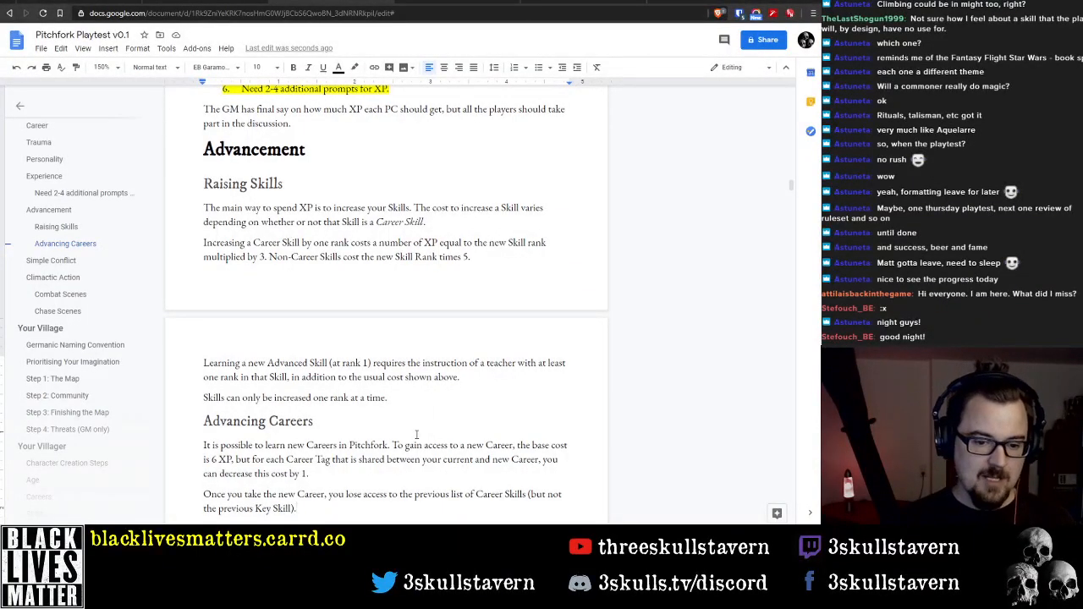
Start a new paragraph below the Career Skills one with "If you want to increase your rank within a Career"
scroll(406, 417, down, 3)
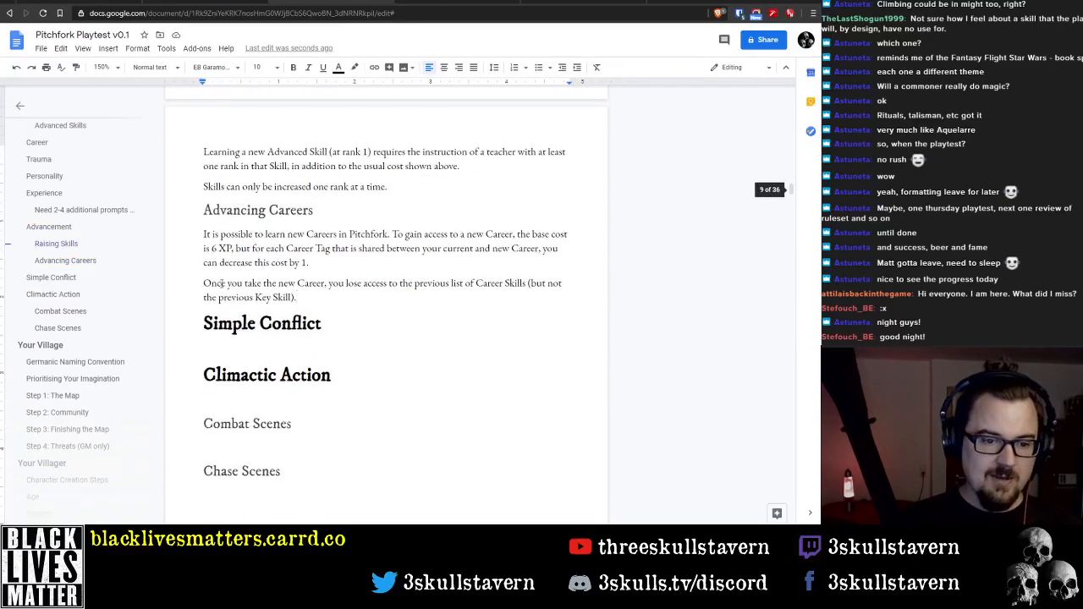
click(330, 296)
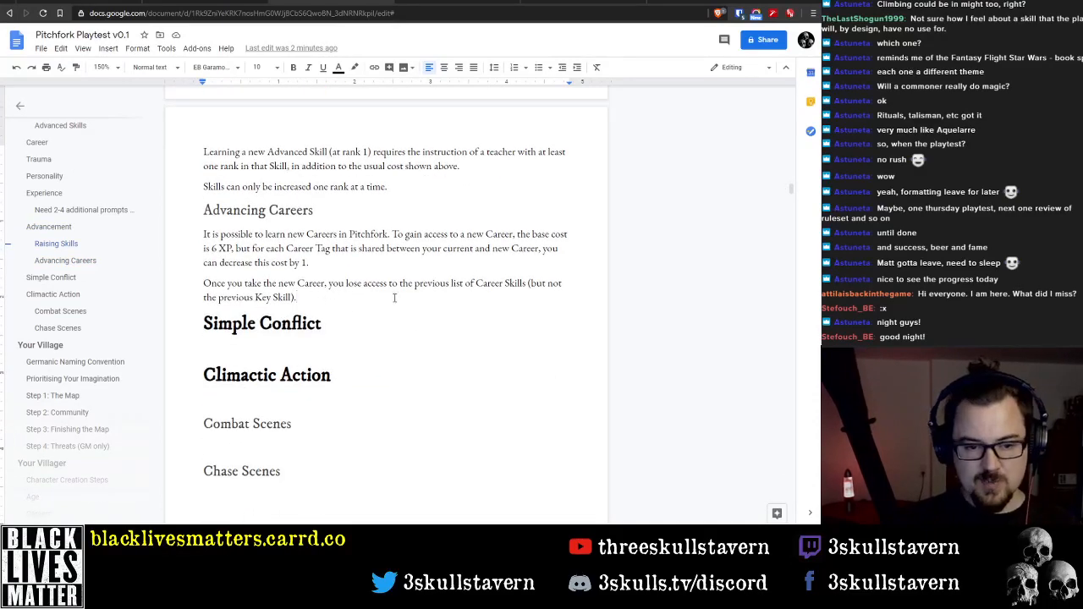
key(Return)
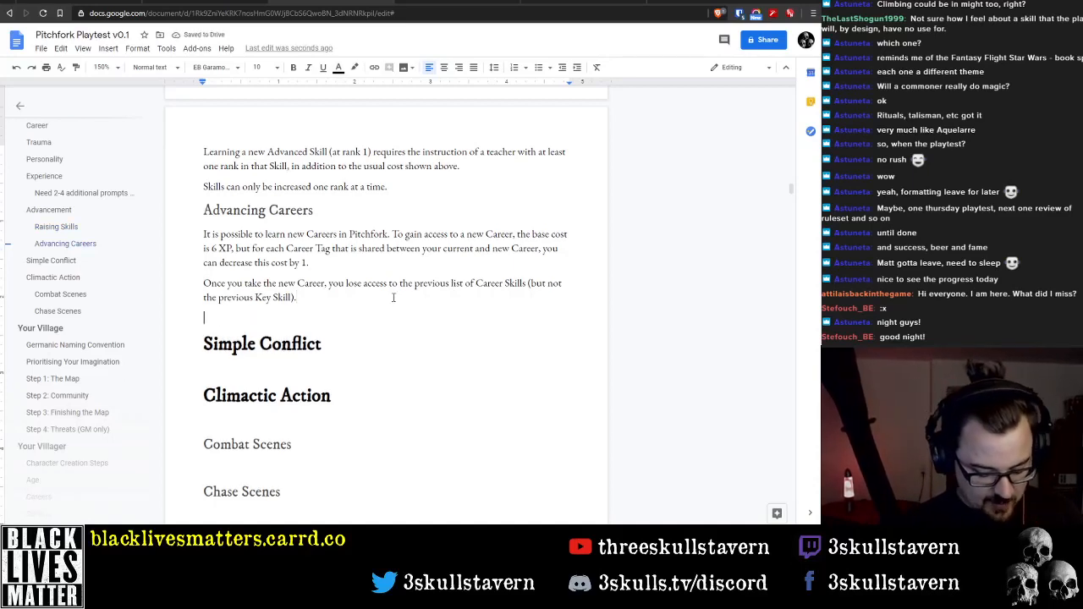
text(If you)
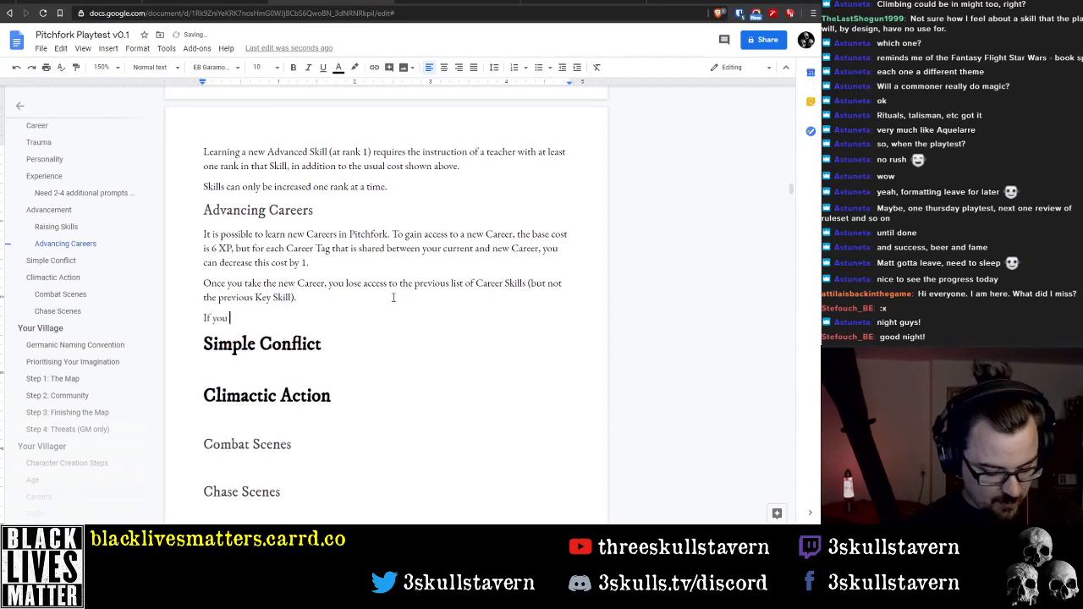
text( want to increas)
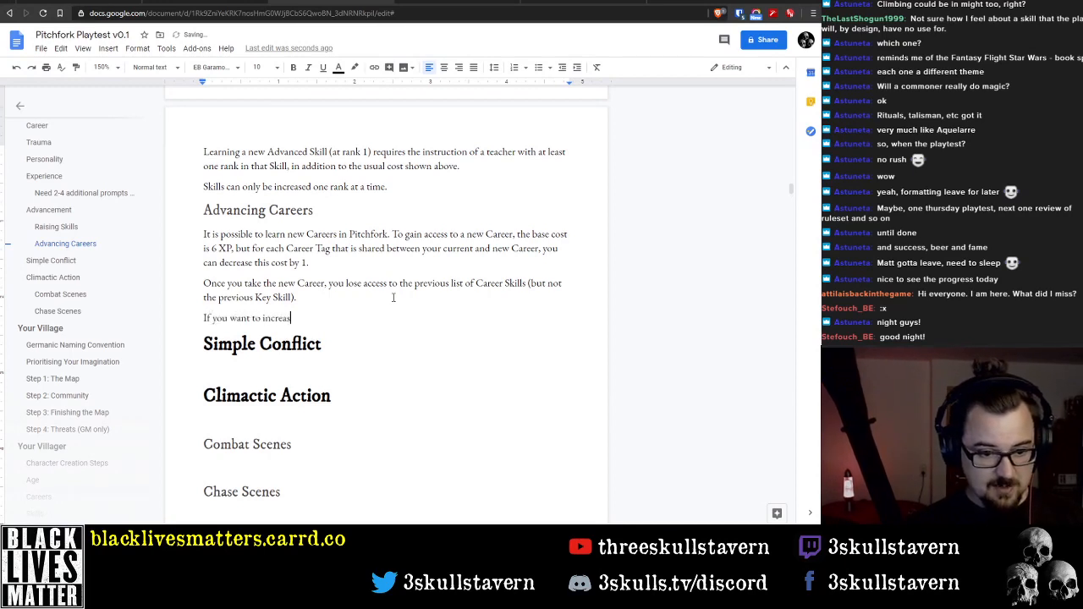
text(e your ran)
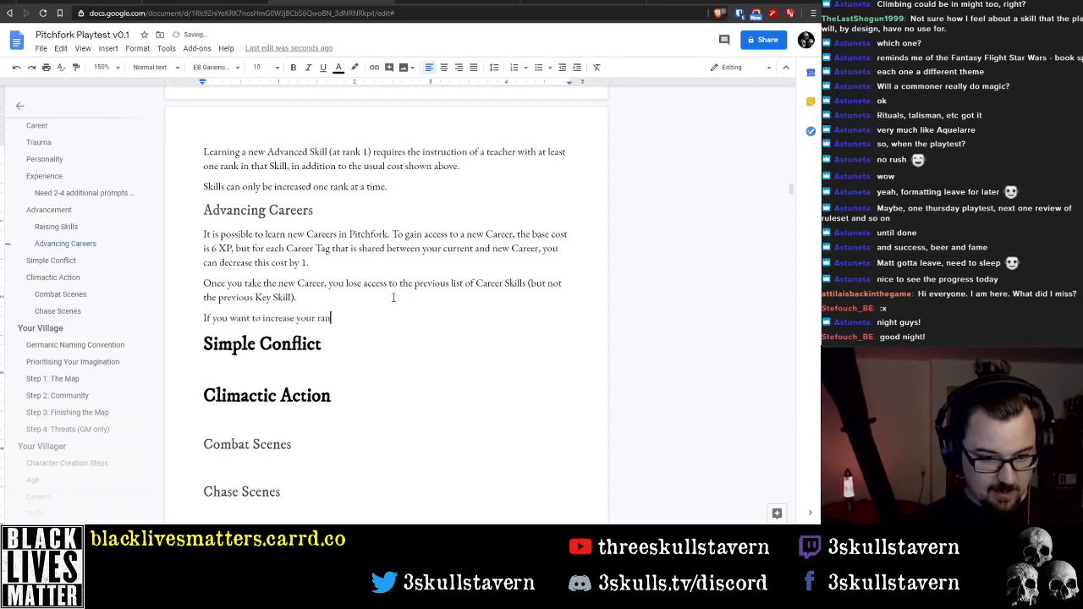
text(k within a Career)
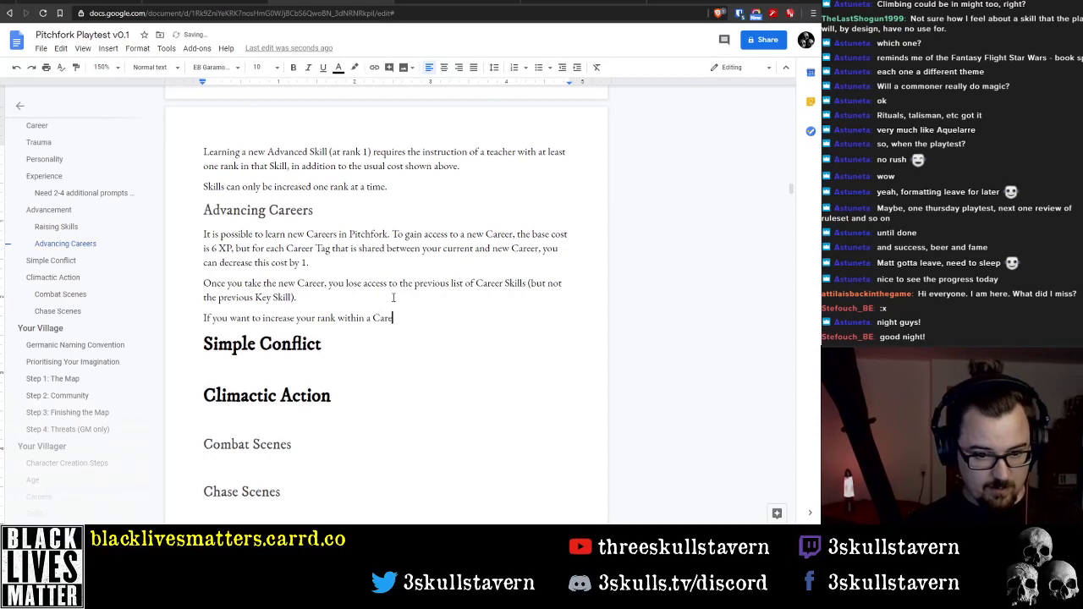
Replace "a" before "Career" with "your current" in the new paragraph about increasing rank
key(BackSpace)
key(BackSpace)
text(your)
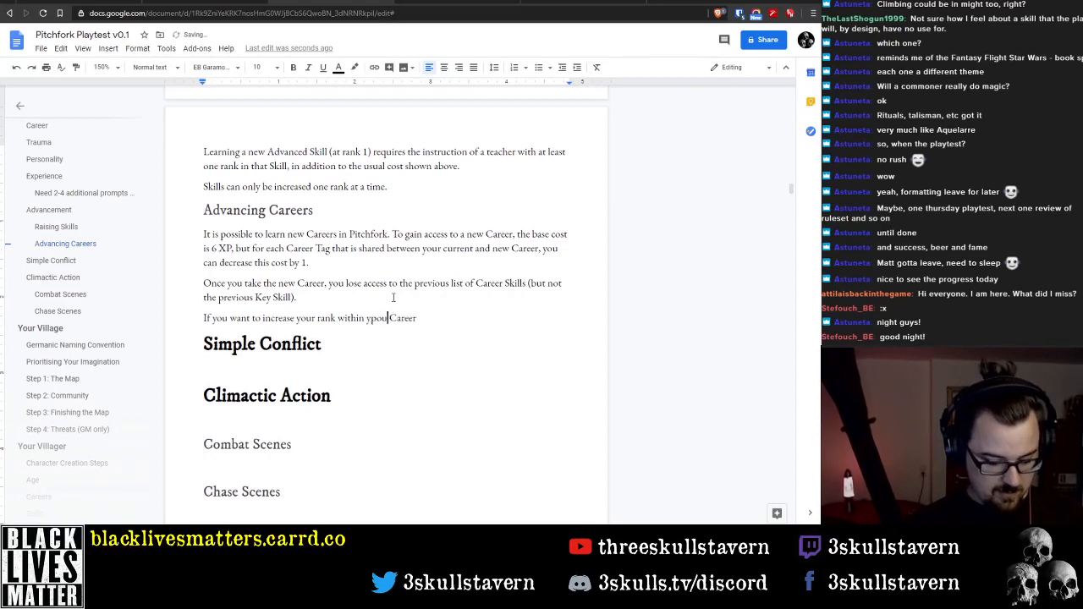
text( curre)
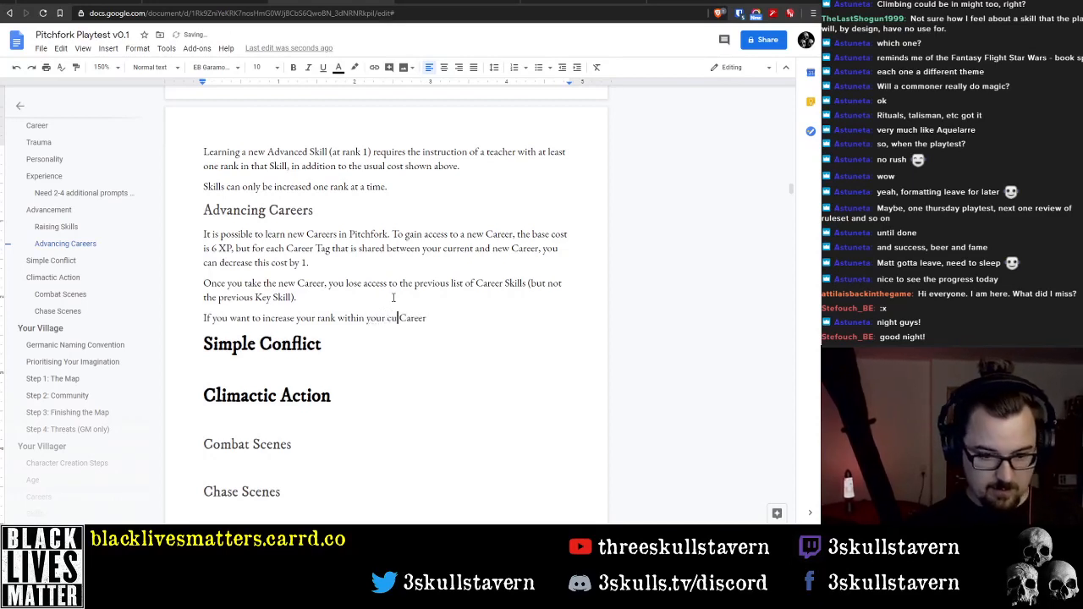
text(nt)
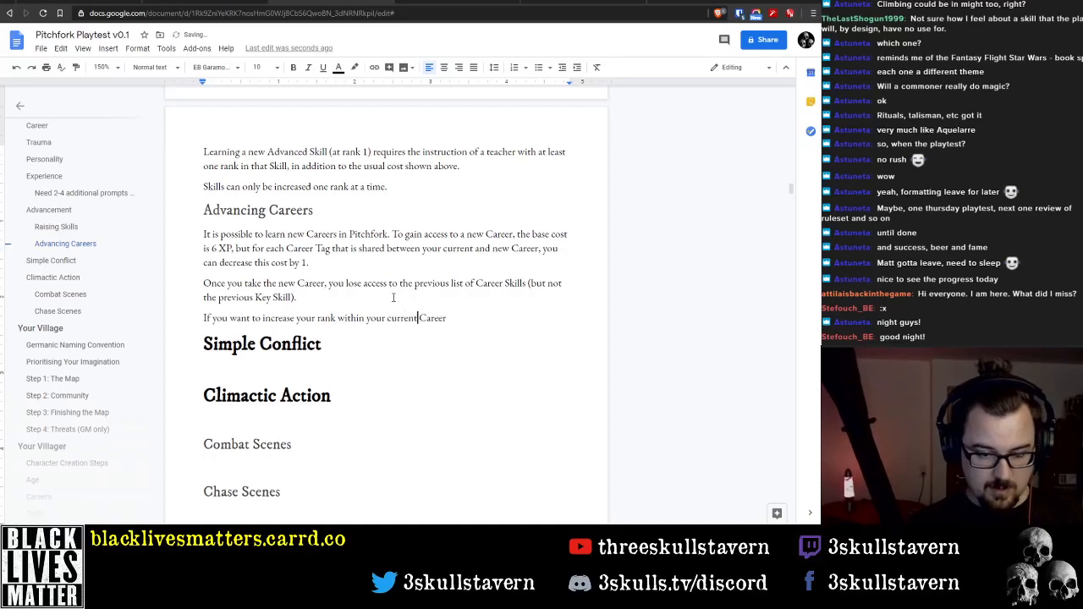
Continue the rank sentence with ", you must meet the requirements for the new rank"
key(End)
text(, you)
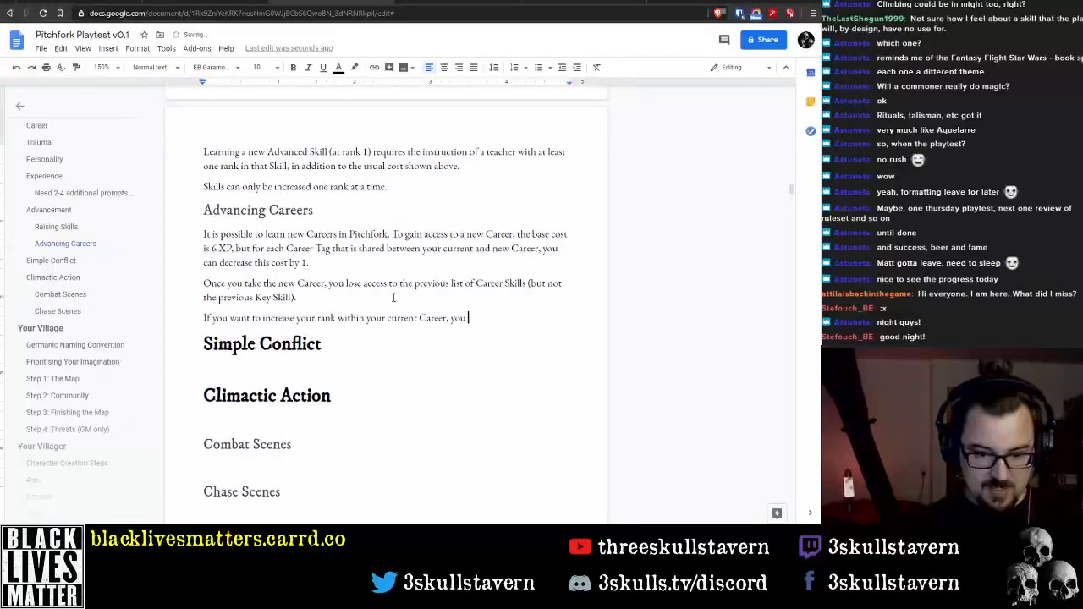
text( must meet the )
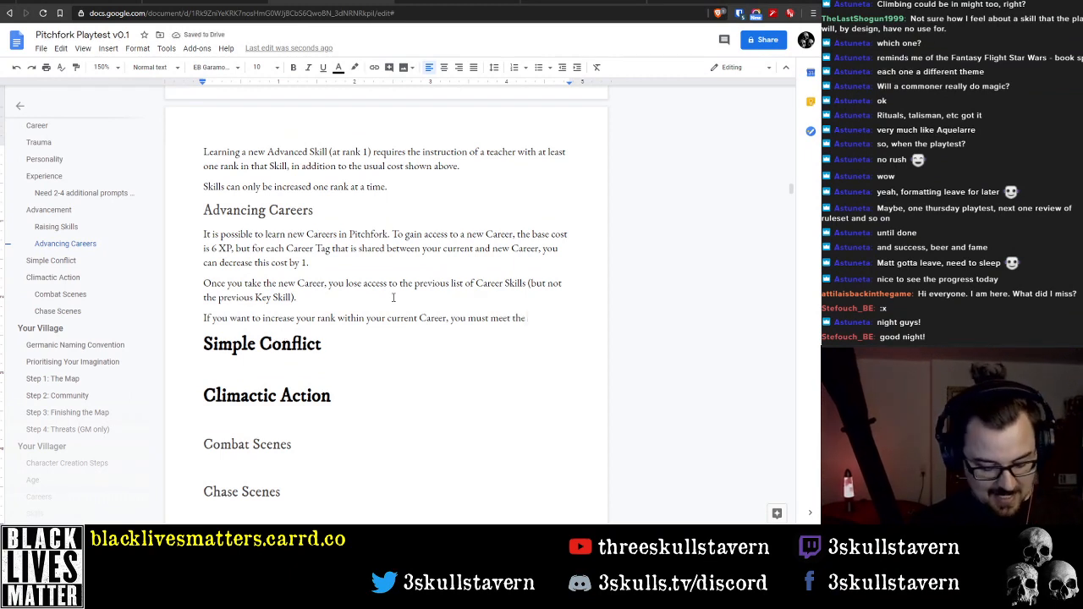
text(requirements)
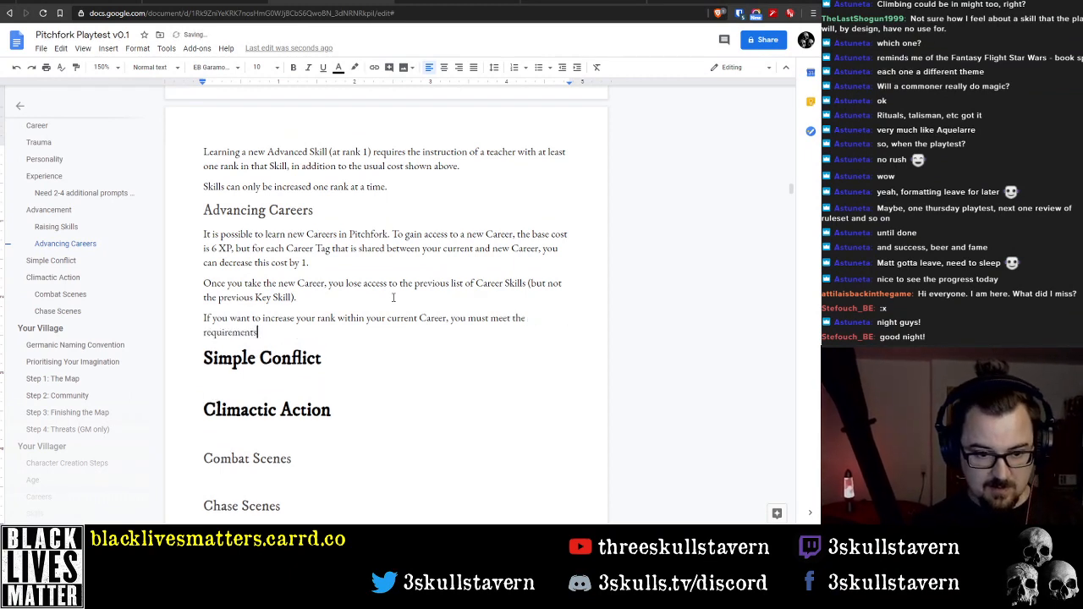
text( for the new ran)
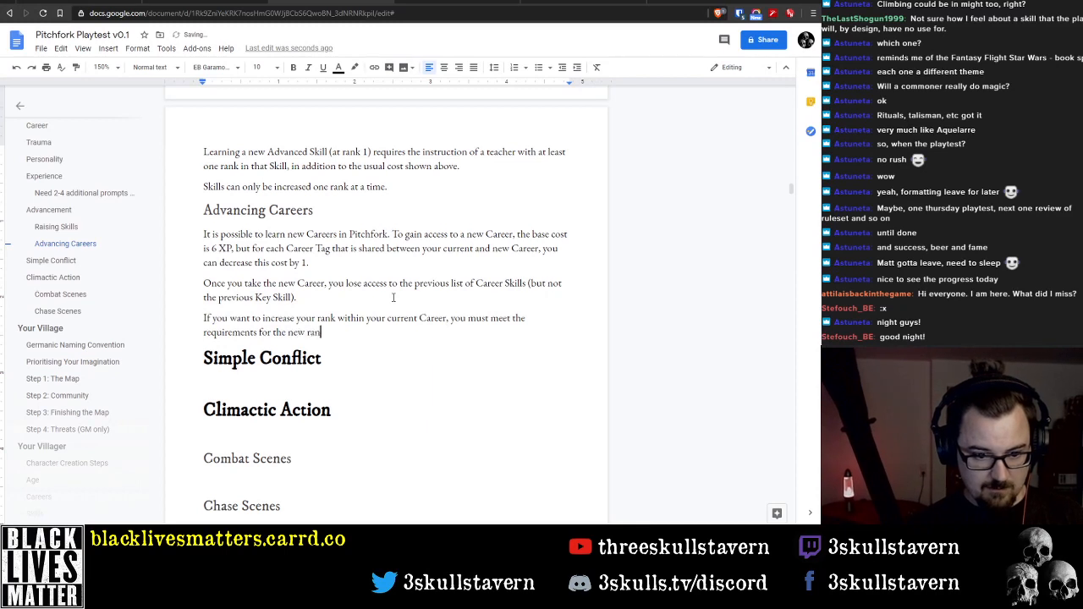
text(k (thi)
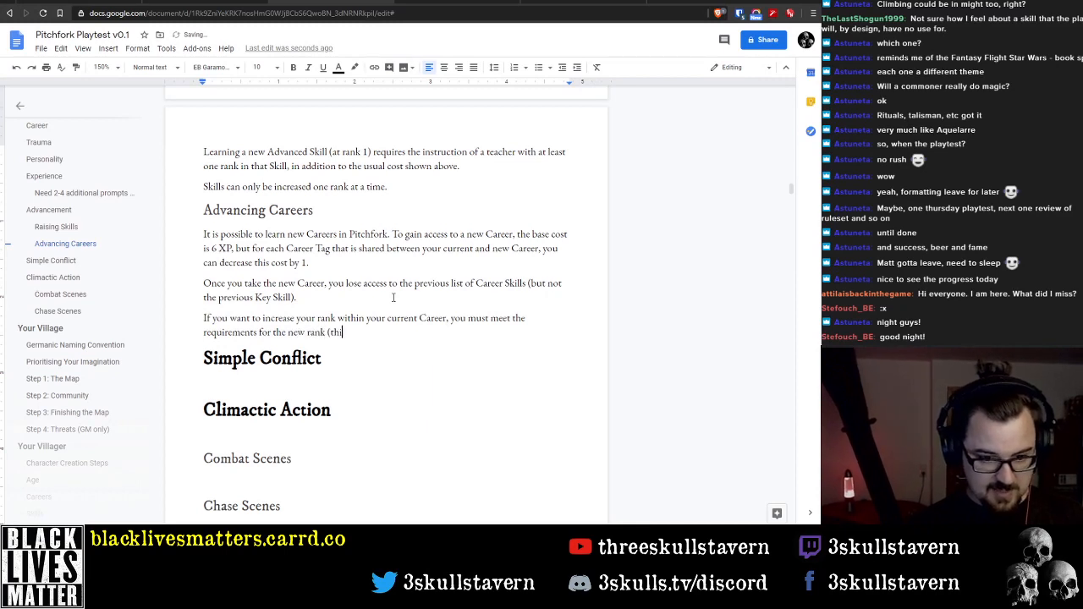
text(s is given for )
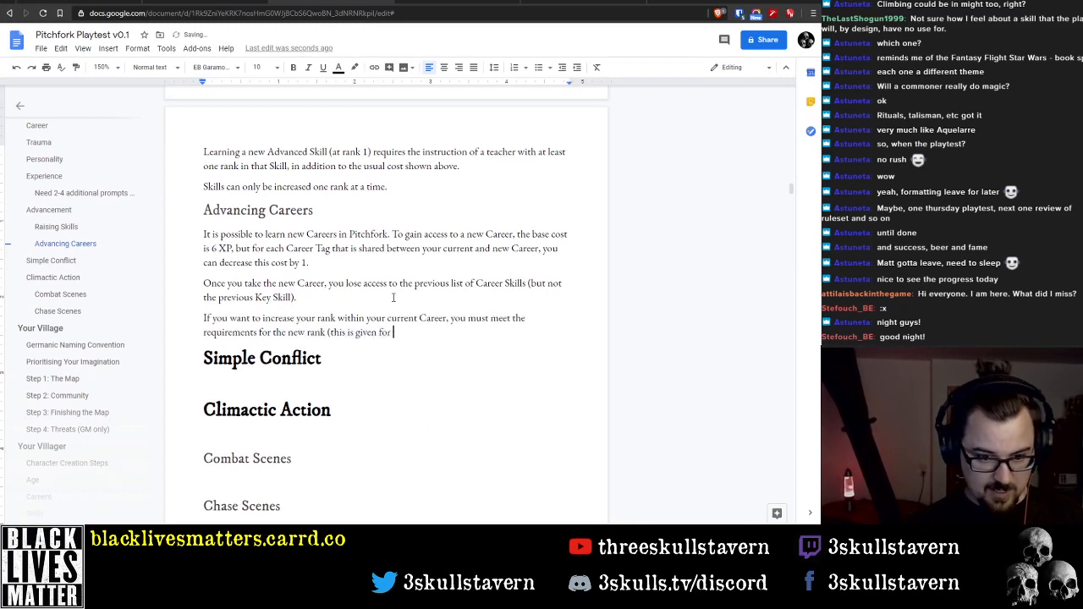
text(each Career), and )
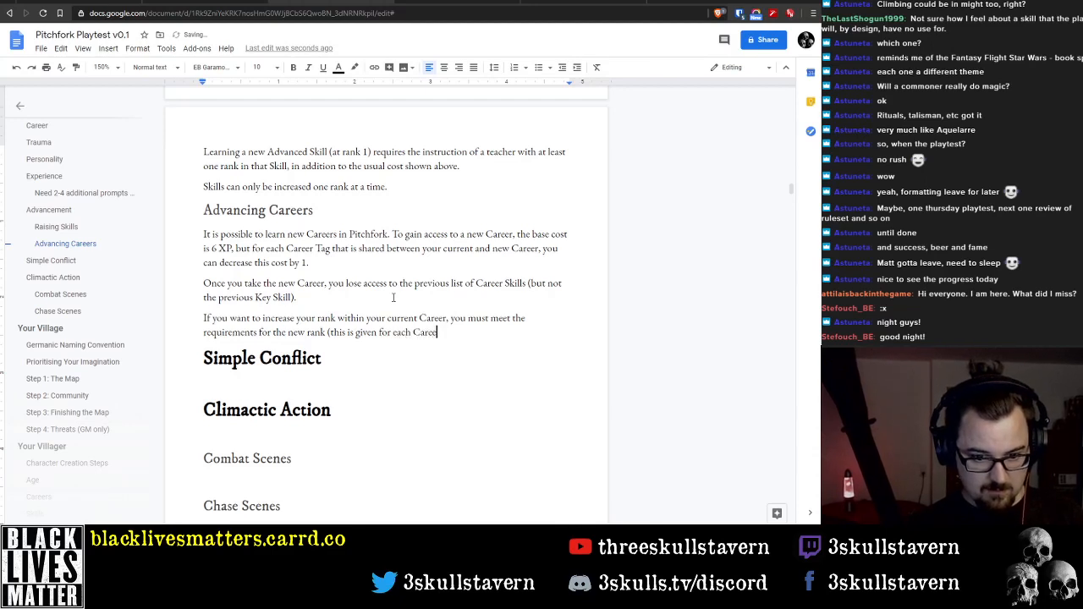
text(you must)
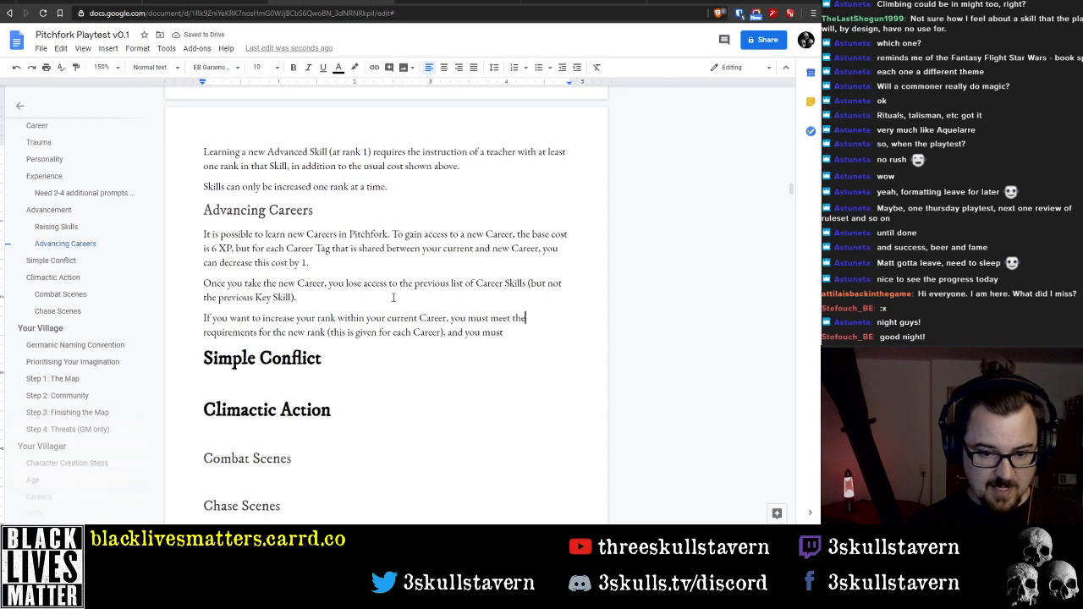
text( minimum )
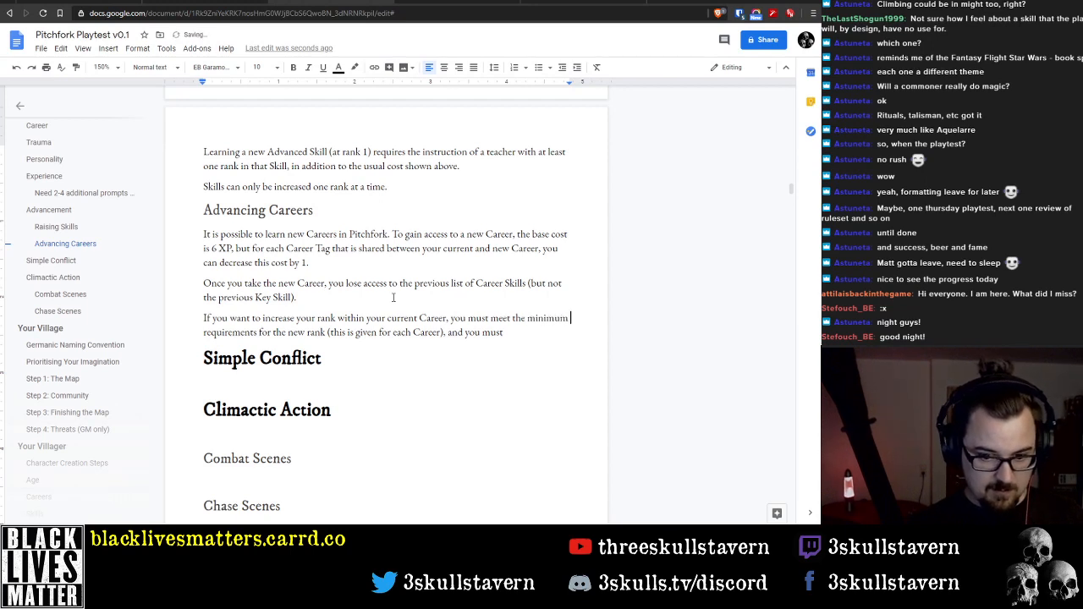
text(Skill)
Insert "minimum Skill" before "requirements" in the rank sentence and add "also" at its end
key(End)
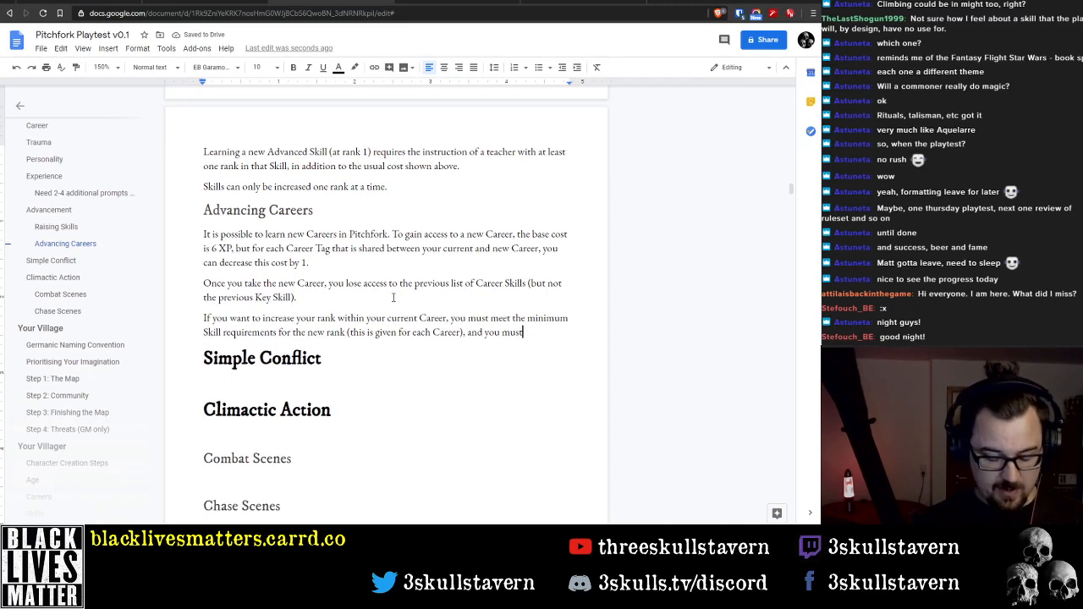
text(also)
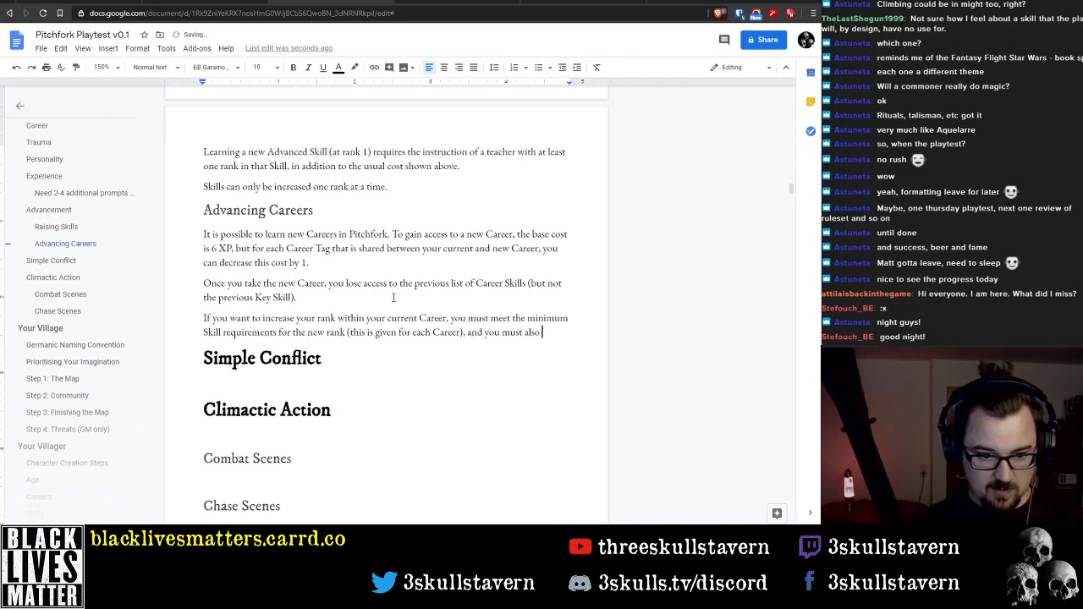
Delete "minimum Skill" before "requirements" in the sentence about increasing rank
key(Up)
key(Home)
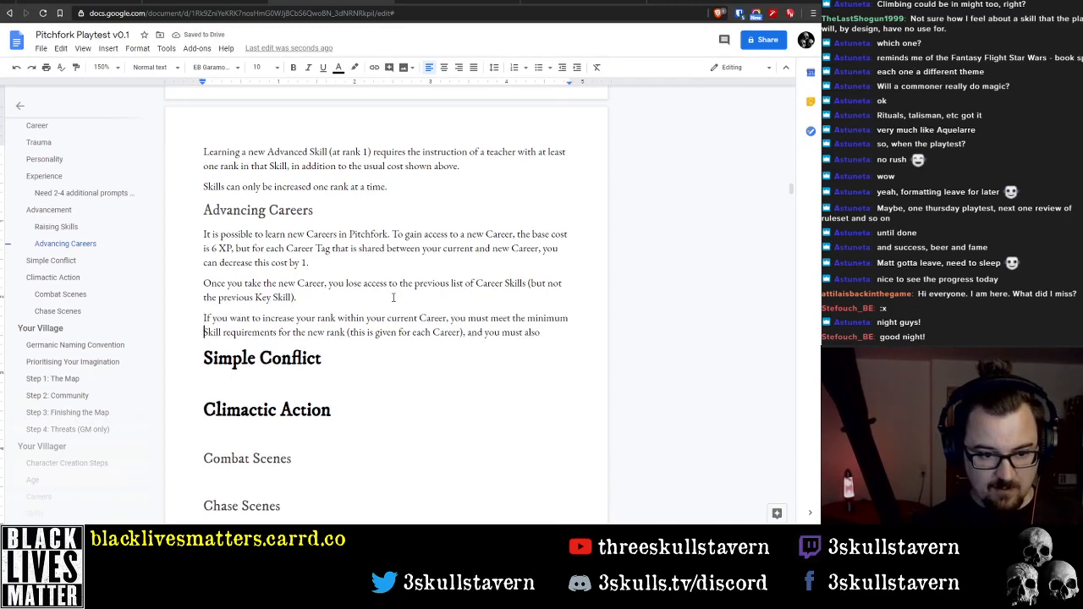
key(ctrl+shift+Right)
key(BackSpace)
key(ctrl+shift+Left)
key(BackSpace)
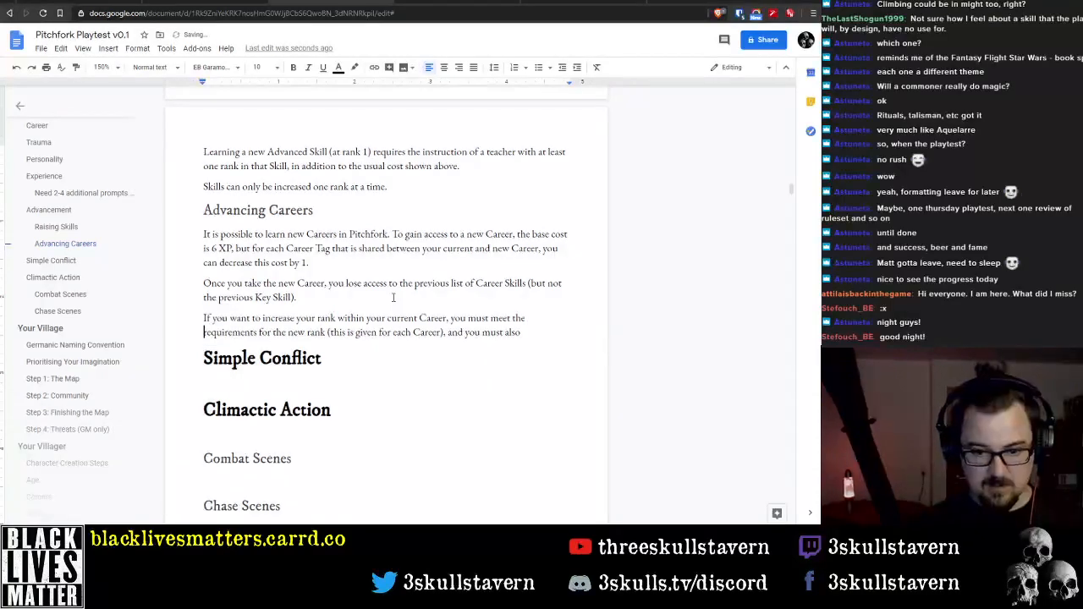
Add "pay 5 XP" at the end of the sentence about increasing Career rank
key(Right)
key(Right)
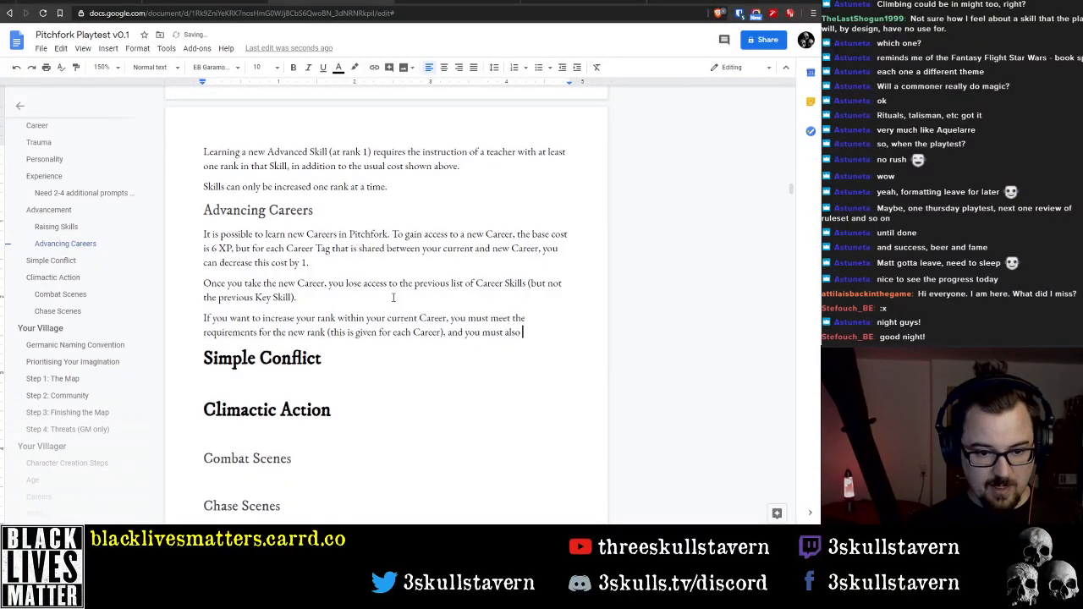
key(End)
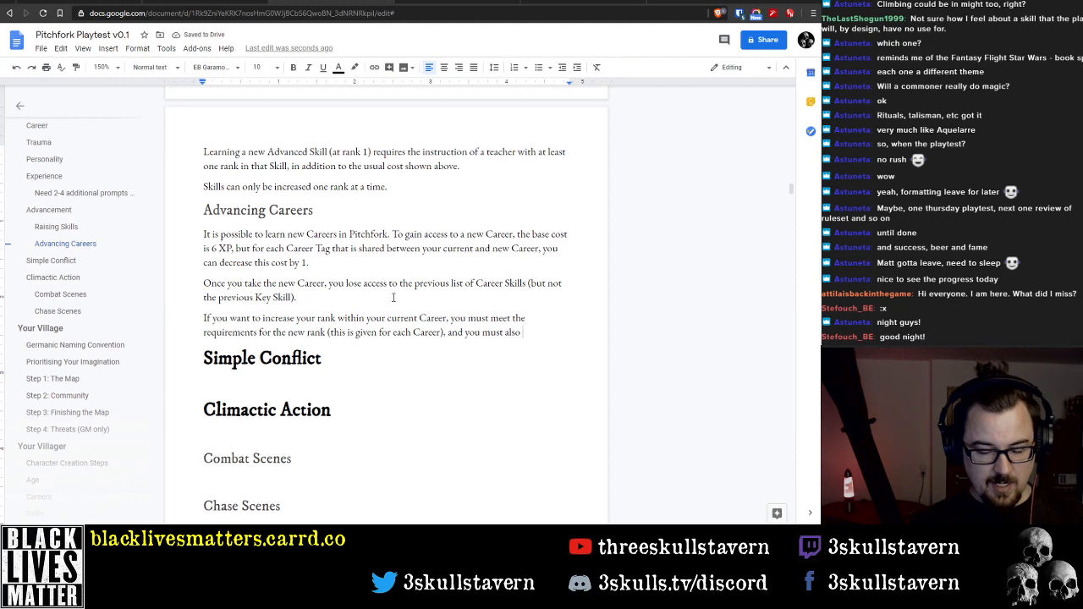
text(pay )
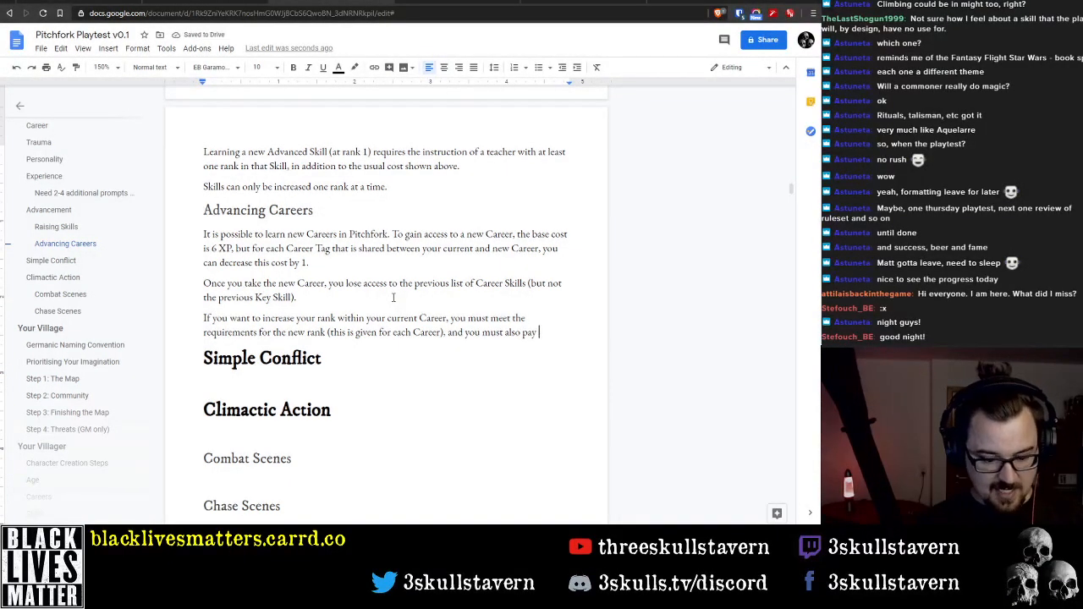
text(5 XP)
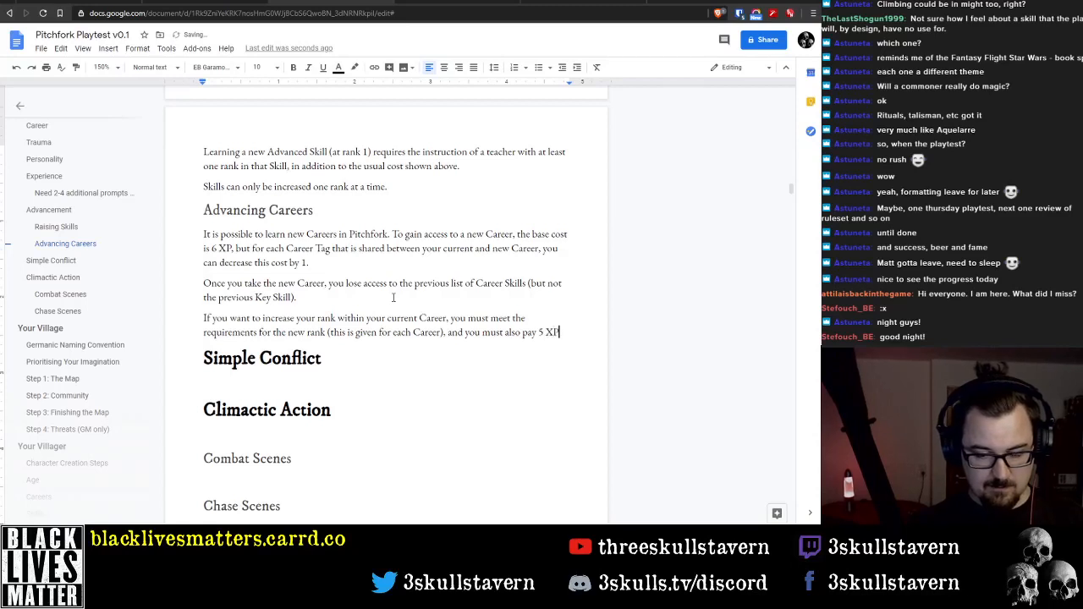
Set the XP cost at the end of the Career rank sentence to 3 XP
key(BackSpace)
key(BackSpace)
key(BackSpace)
key(BackSpace)
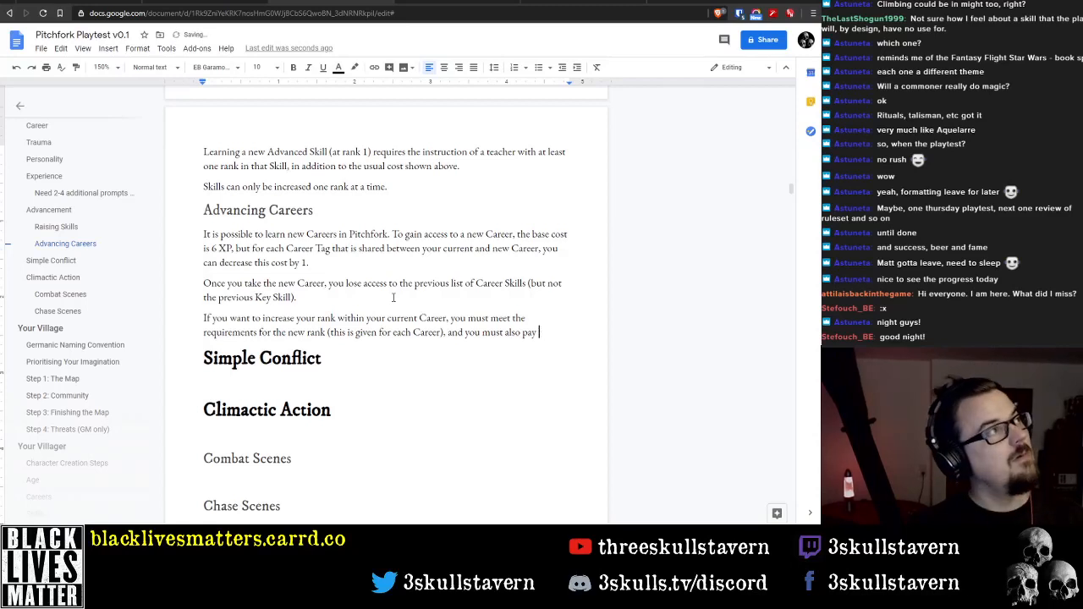
text(3)
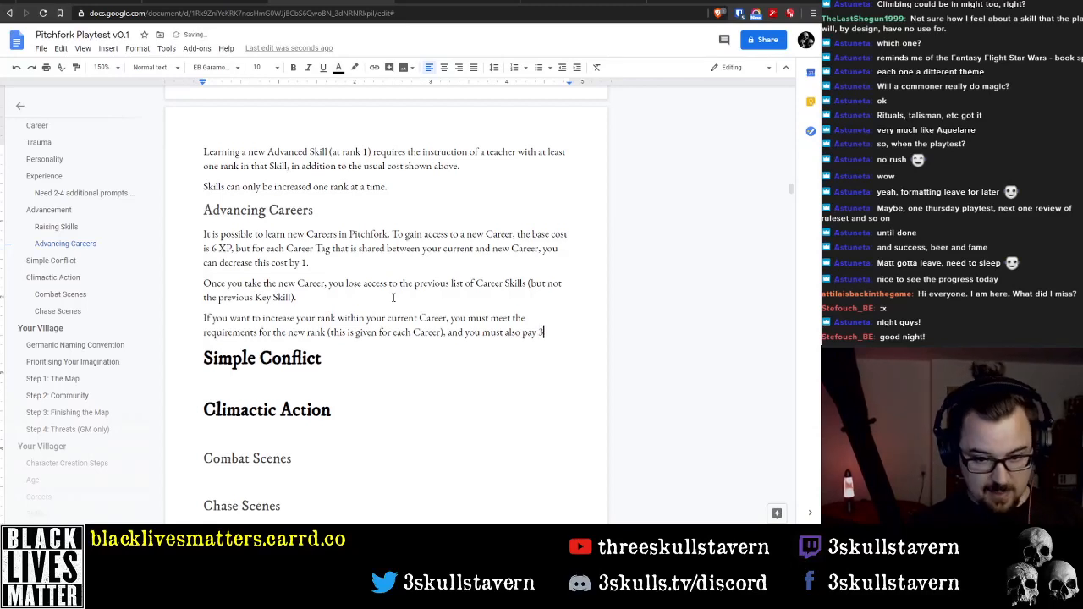
text( XP times)
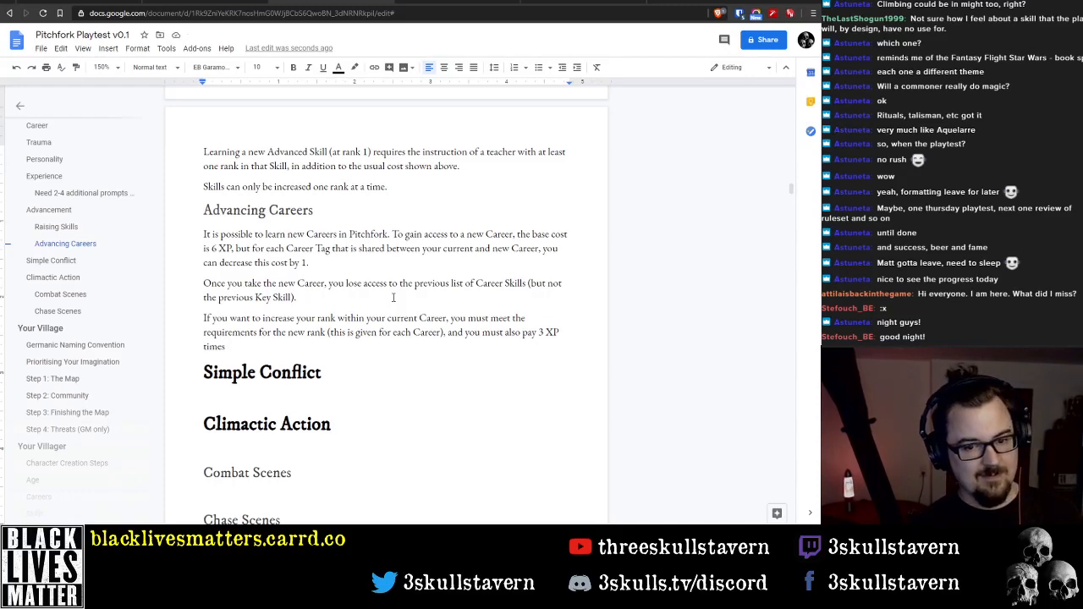
key(ctrl+shift+Left)
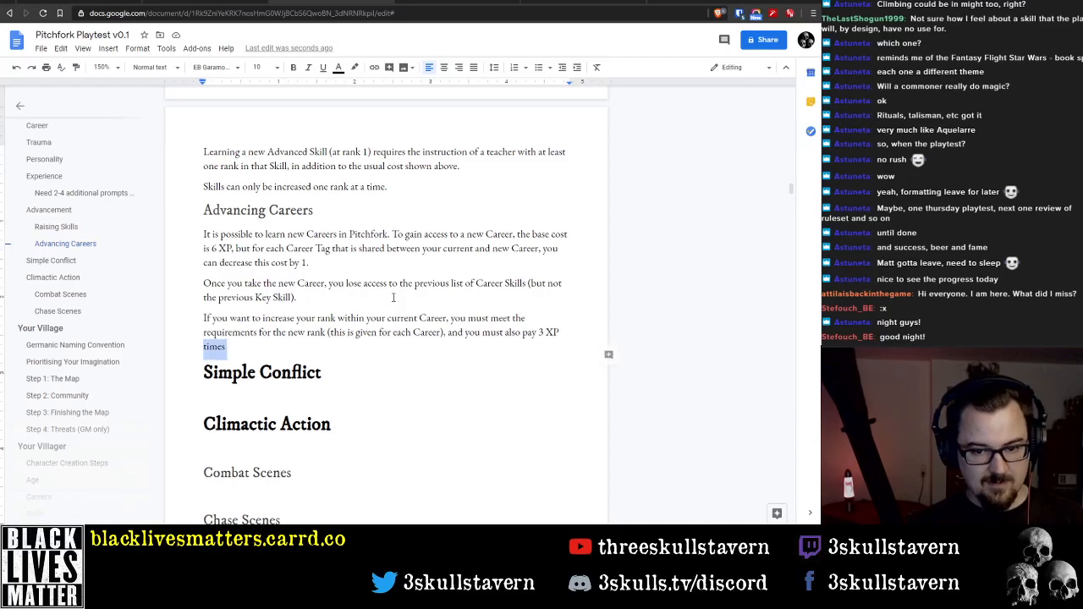
key(BackSpace)
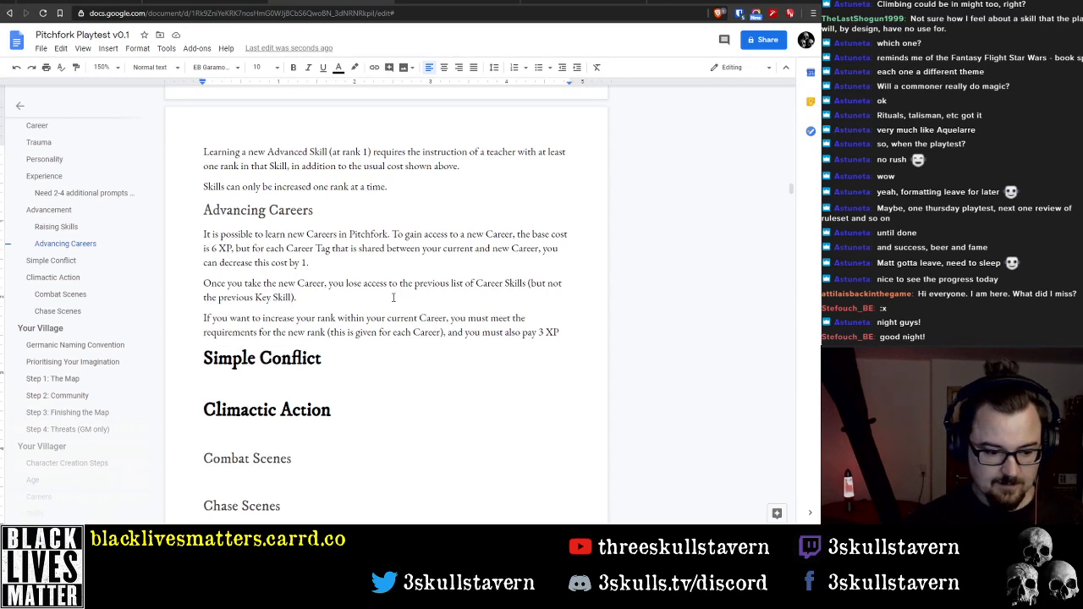
Replace "and you must also pay 3 XP" in the rank sentence with "including an XP cost"
key(ctrl+shift+Left)
key(ctrl+shift+Left)
key(ctrl+shift+Left)
key(ctrl+shift+Left)
key(ctrl+shift+Left)
key(ctrl+shift+Left)
key(ctrl+shift+Left)
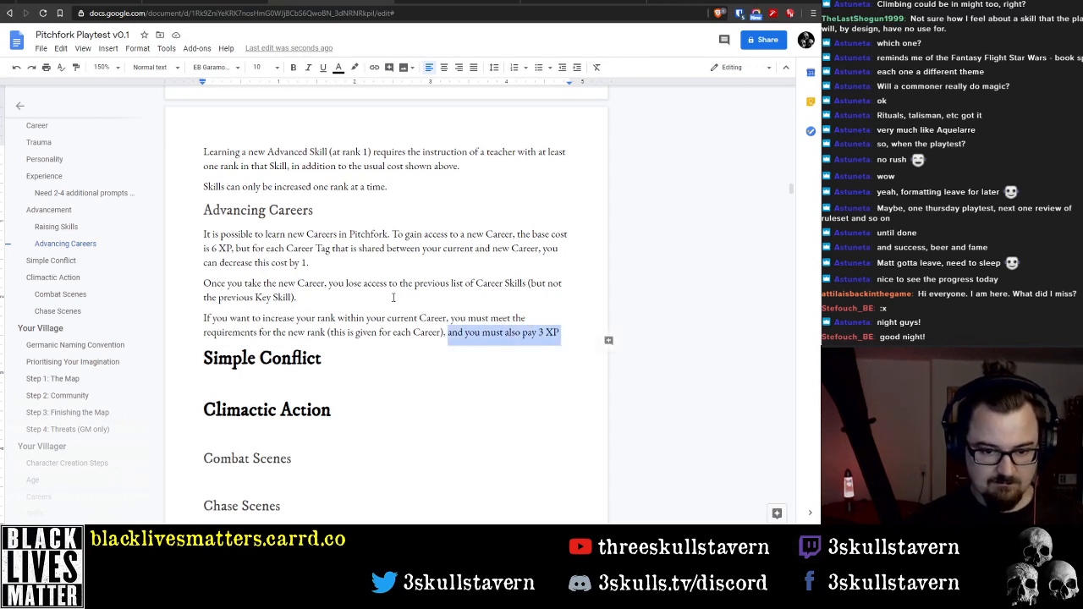
key(Left)
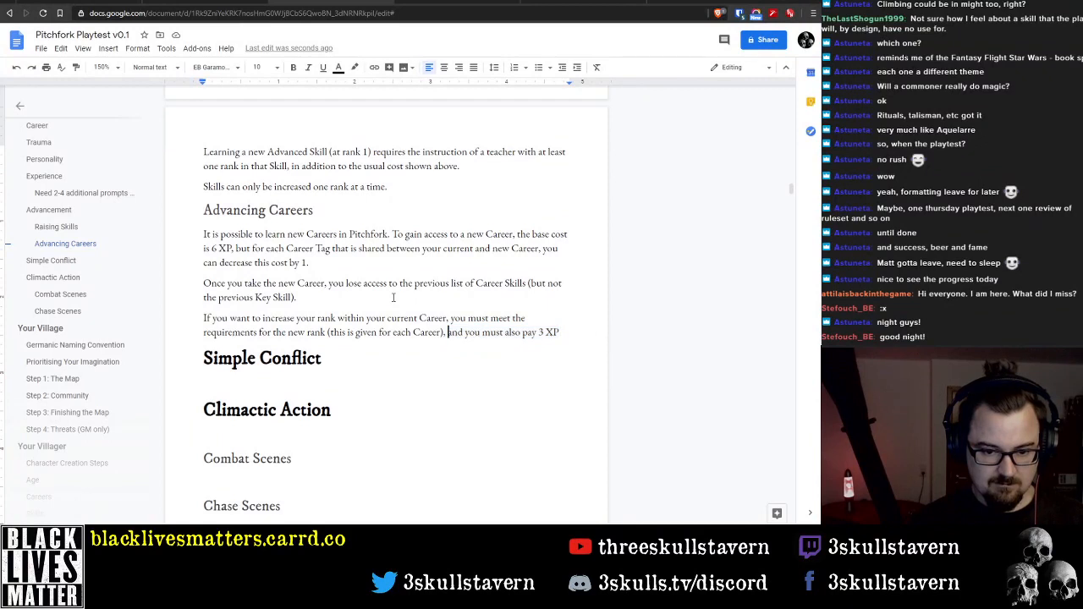
key(ctrl+shift+Right)
key(ctrl+shift+Right)
key(ctrl+shift+Right)
key(ctrl+shift+Right)
key(ctrl+shift+Right)
key(BackSpace)
text(including )
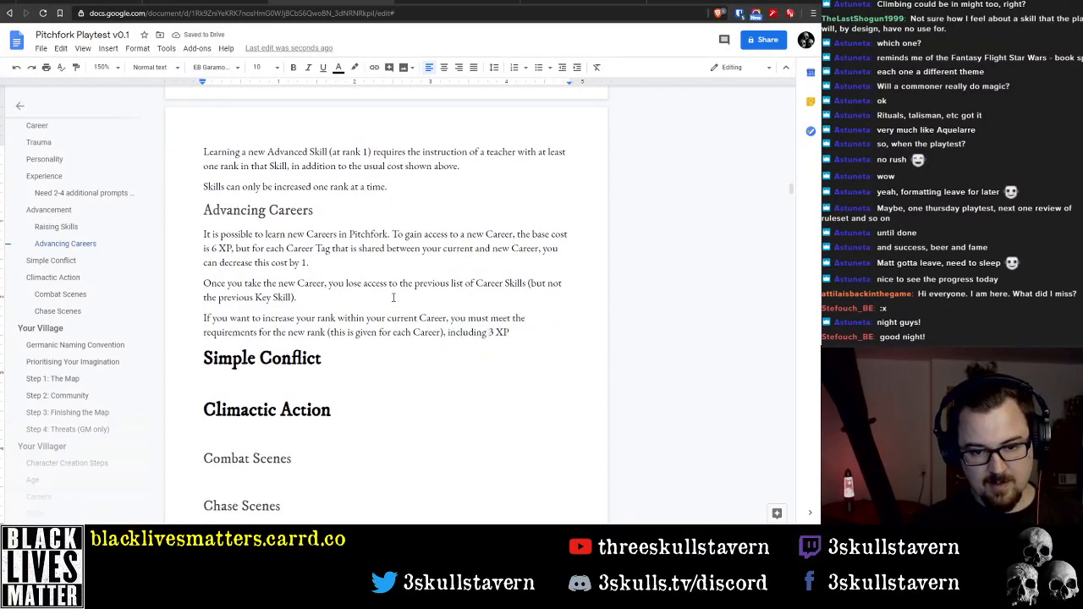
text(an)
key(Delete)
key(Delete)
key(End)
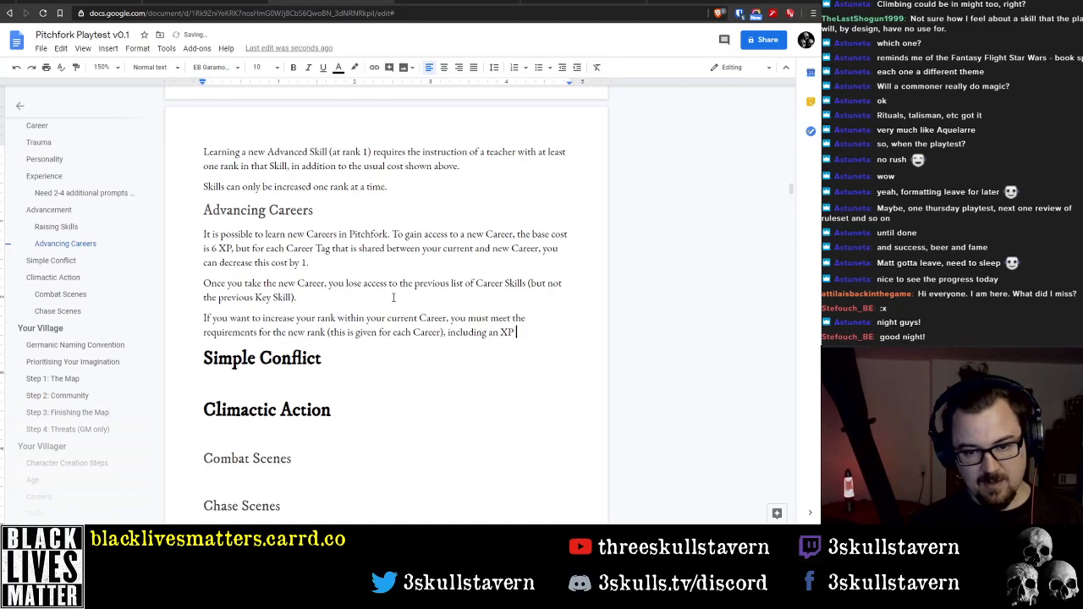
text(cost)
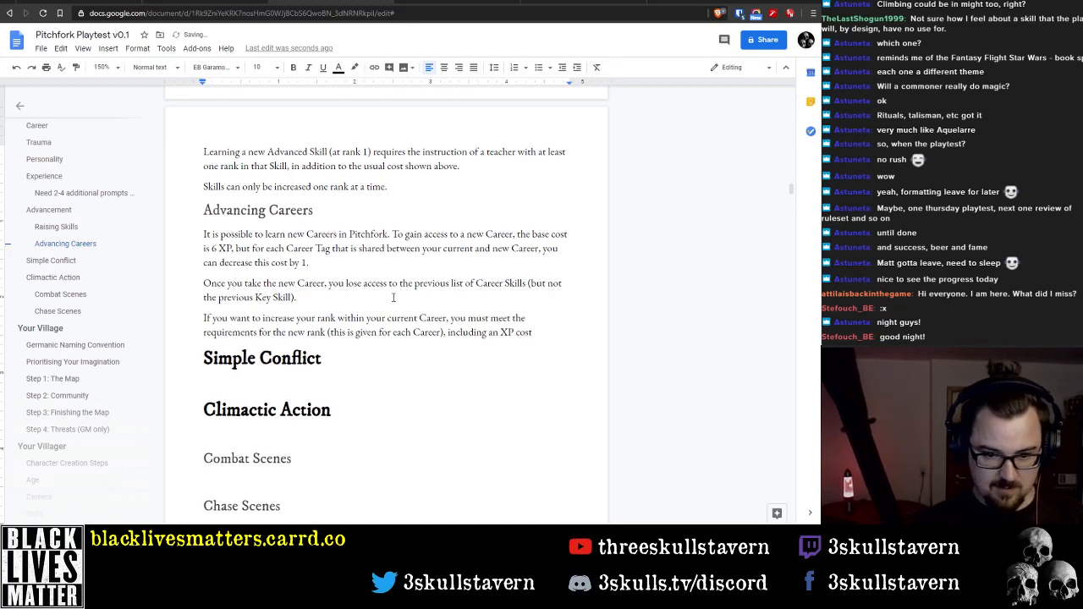
Restore "and you must also pay 3 XP" at the end of the rank sentence in place of "including an XP cost"
key(ctrl+BackSpace)
key(ctrl+BackSpace)
key(ctrl+BackSpace)
key(ctrl+BackSpace)
key(ctrl+BackSpace)
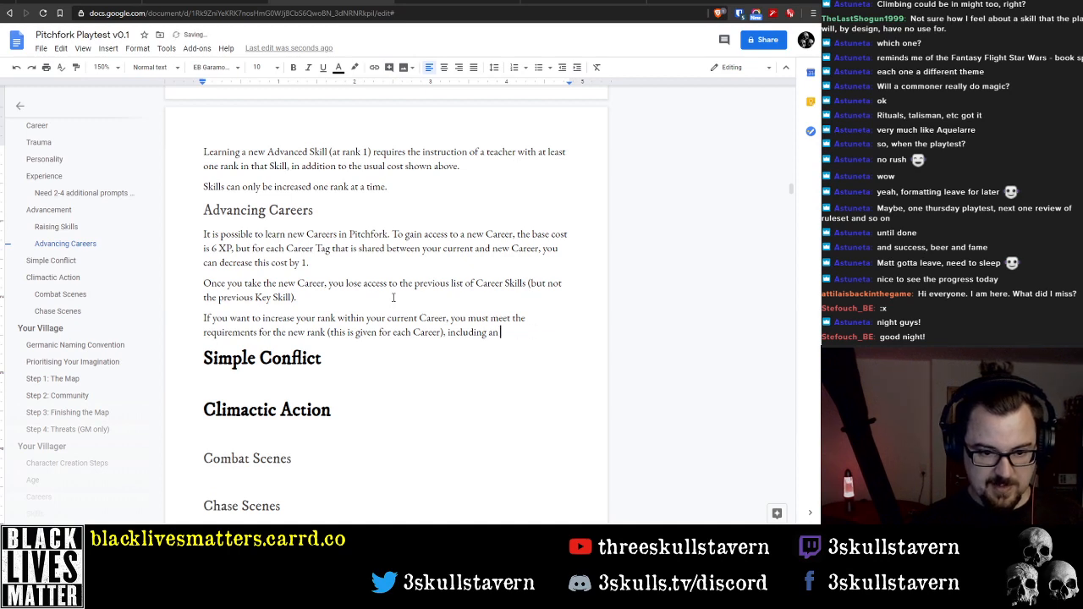
text())
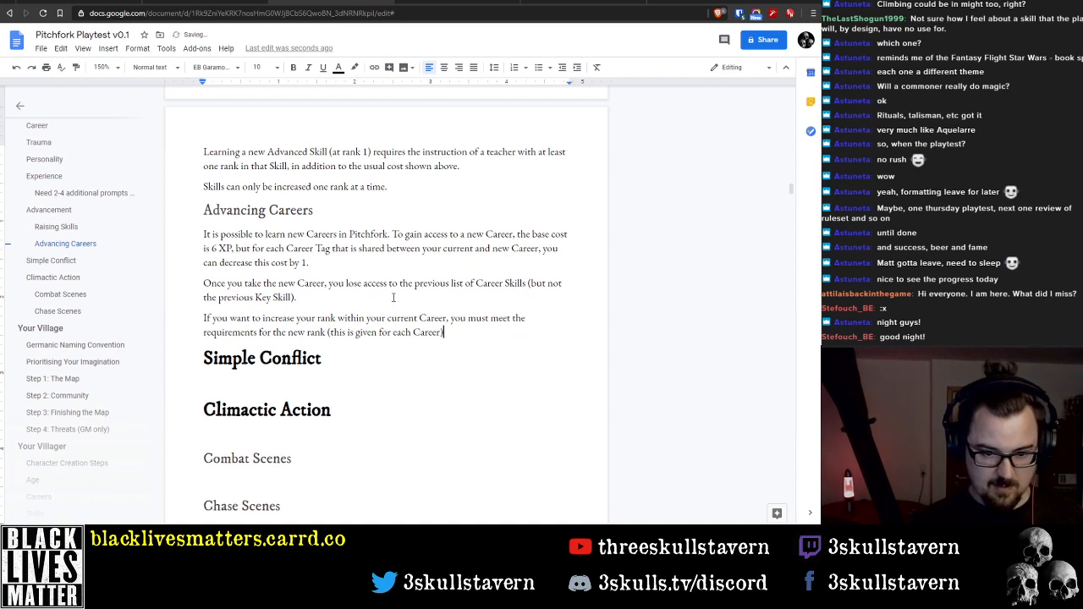
text(, and)
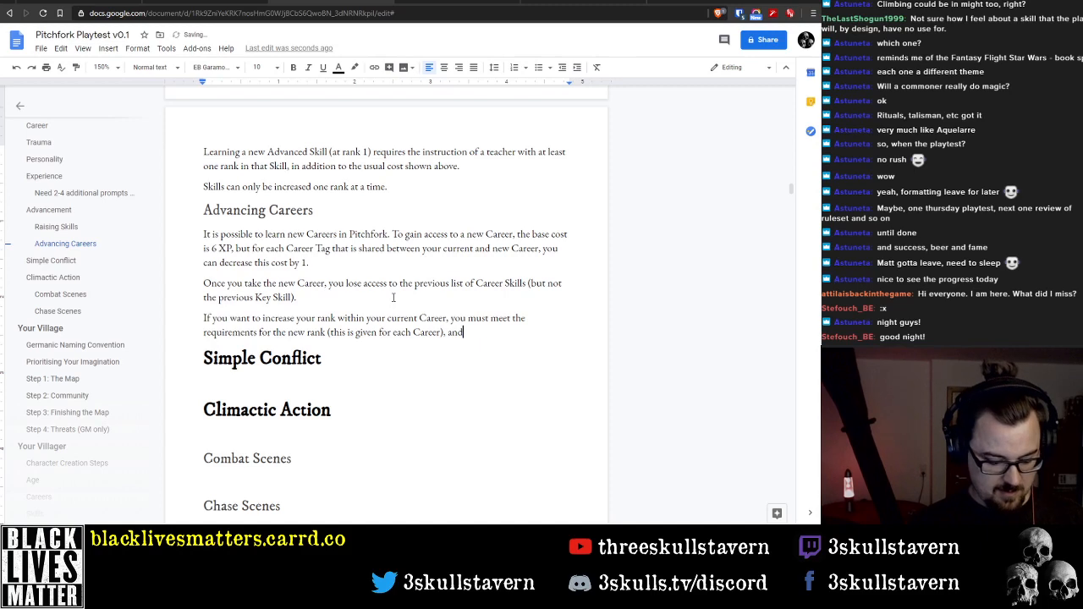
key(BackSpace)
key(BackSpace)
key(BackSpace)
text(including an XP)
key(Left)
key(Left)
key(Left)
key(BackSpace)
key(BackSpace)
key(ctrl+shift+Left)
key(ctrl+shift+Left)
text(and you must also pay 3 XP times)
key(ctrl+shift+Left)
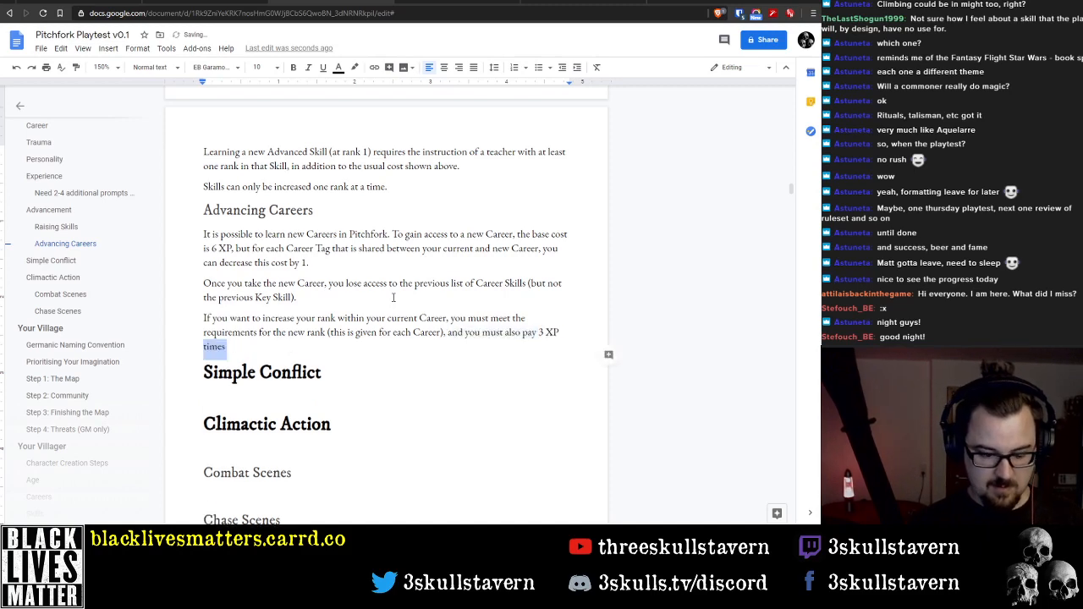
key(BackSpace)
key(ctrl+shift+Left)
key(ctrl+shift+Left)
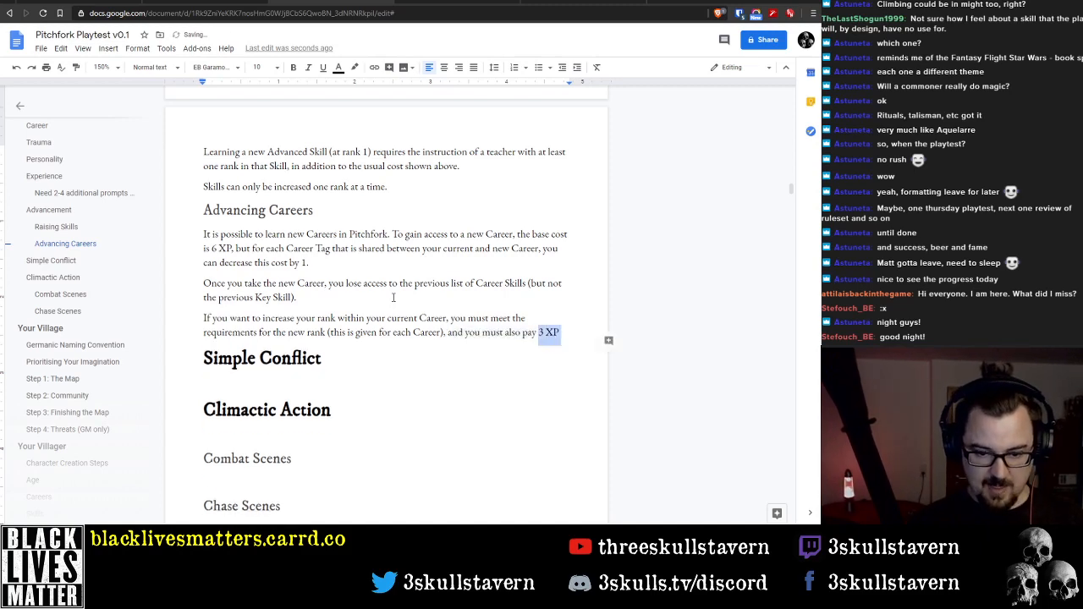
text(3 XP)
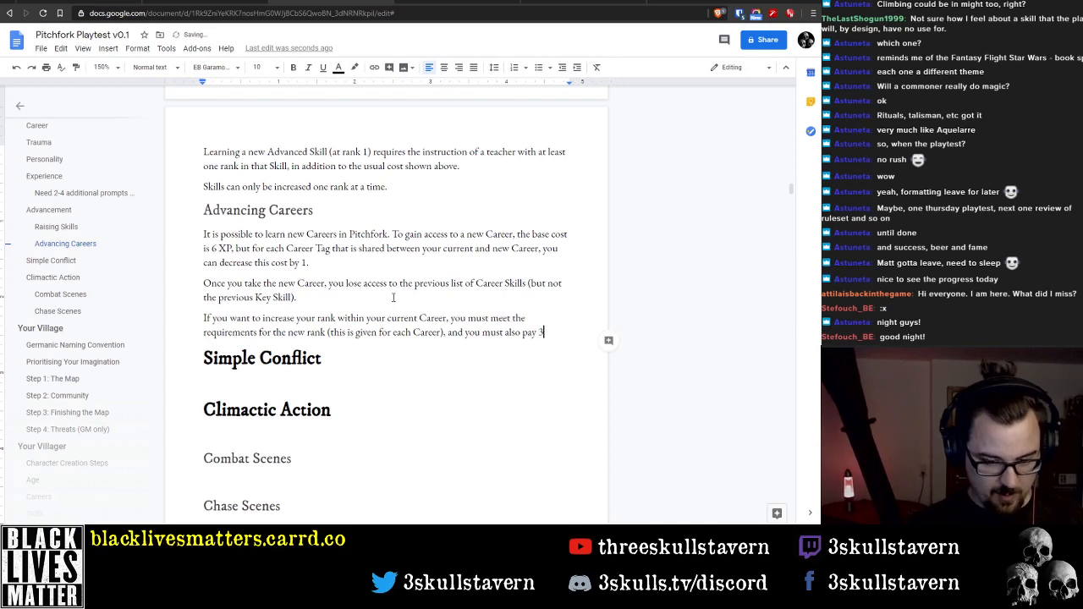
key(BackSpace)
key(BackSpace)
text(XP)
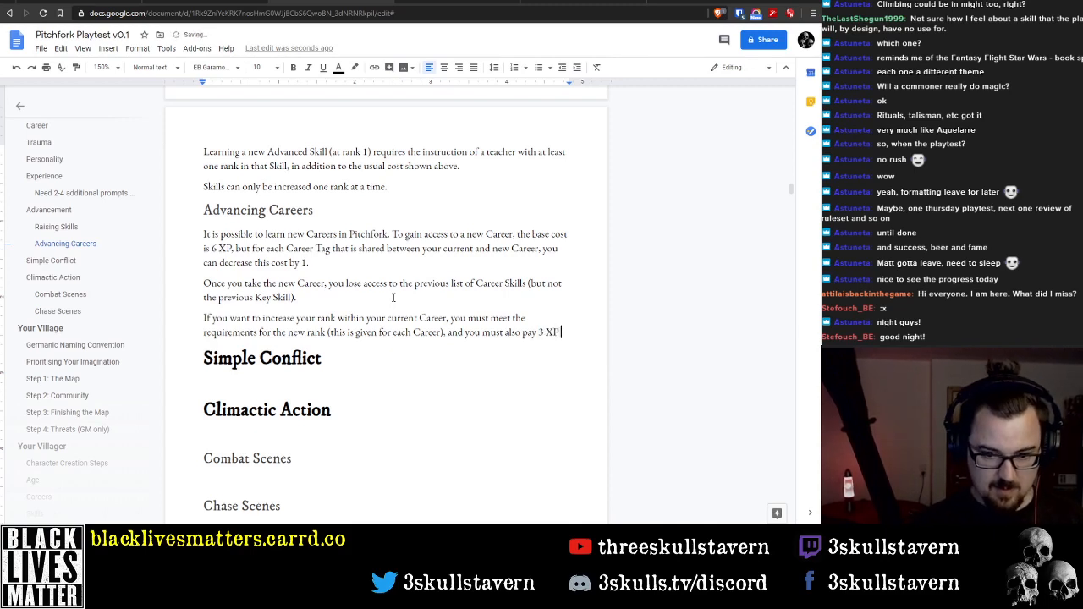
text( for )
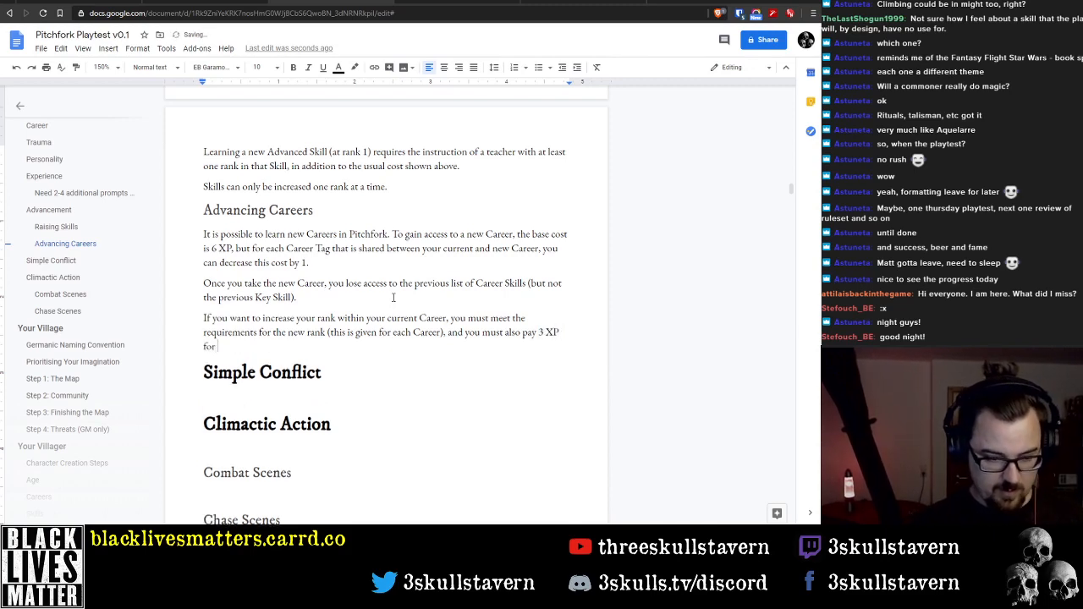
text(A)
Extend the rank sentence after "3 XP" with "for a rank 2 (Journeyman) Career"
key(BackSpace)
text(a)
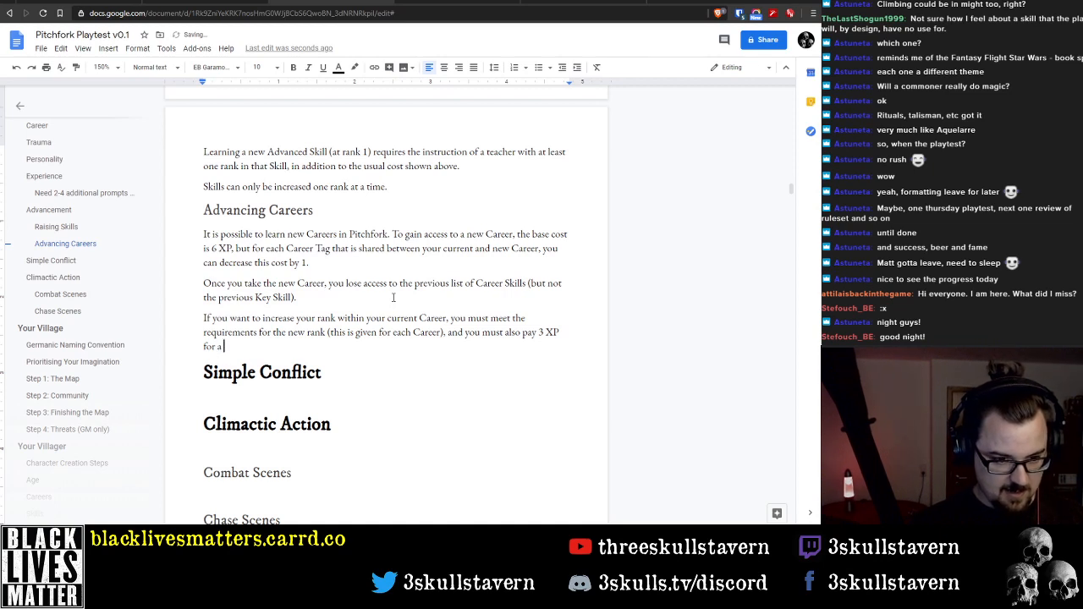
text( rank )
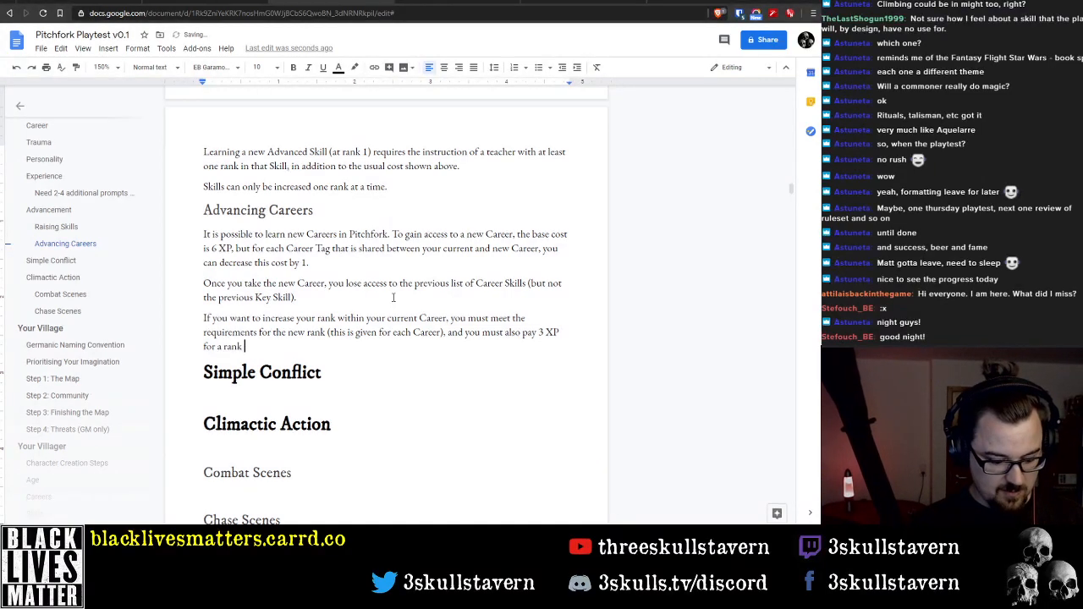
text(2 (Jour)
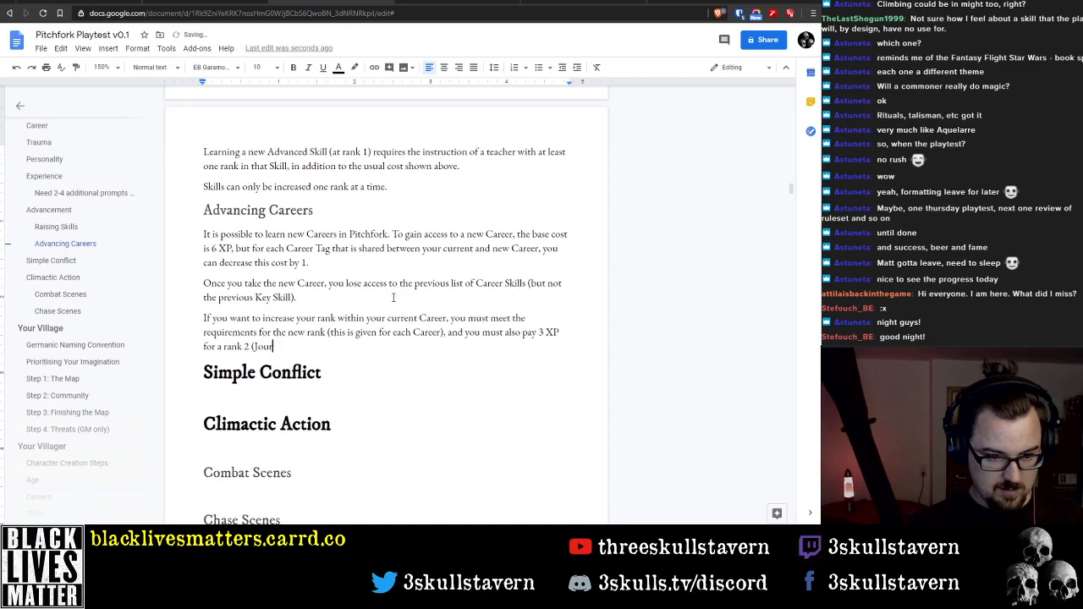
text(neyman) Career)
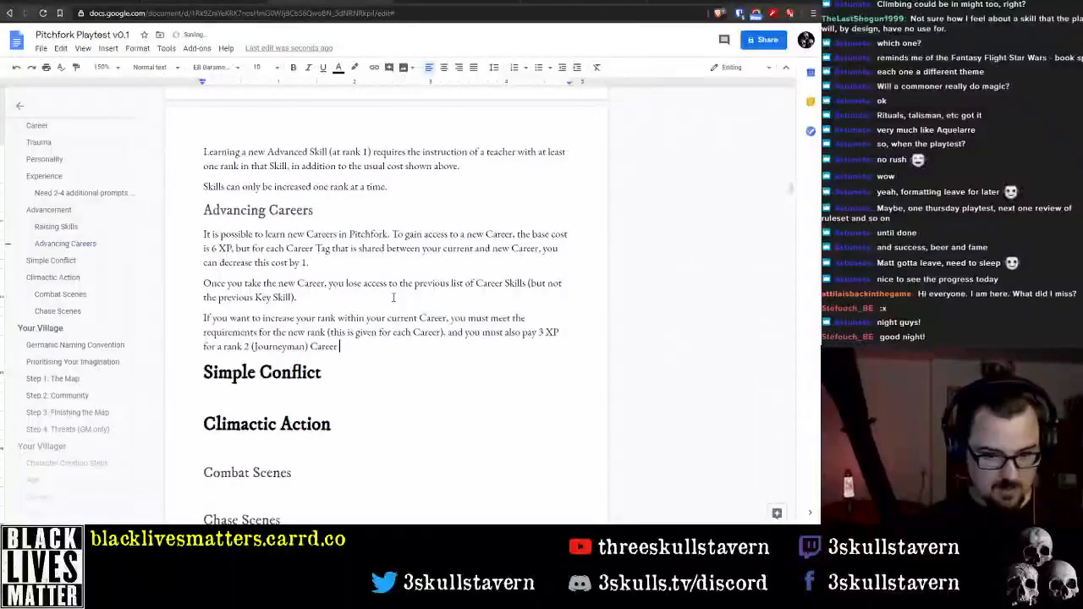
text( or 6 CP)
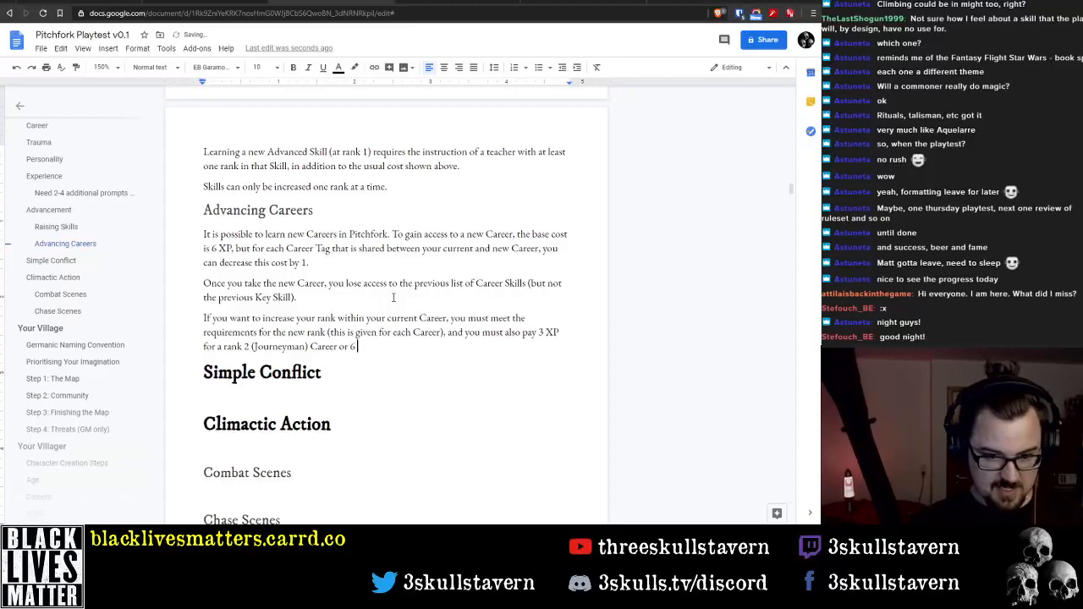
Complete the rank sentence with "or 6 XP for a rank 3 (Master) Career."
key(BackSpace)
key(BackSpace)
text(XP)
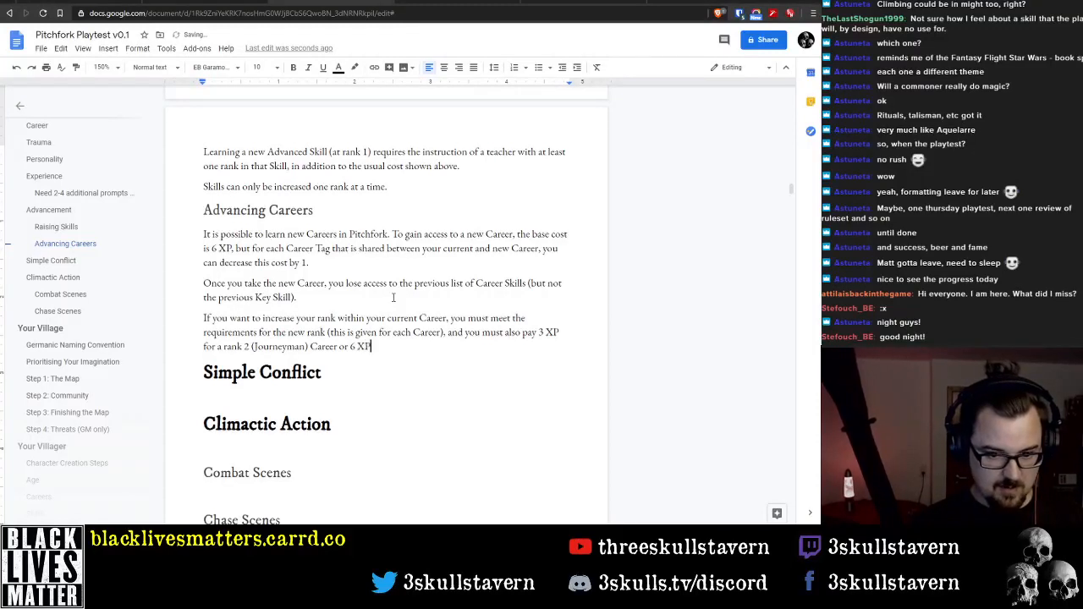
text( for a rank 3)
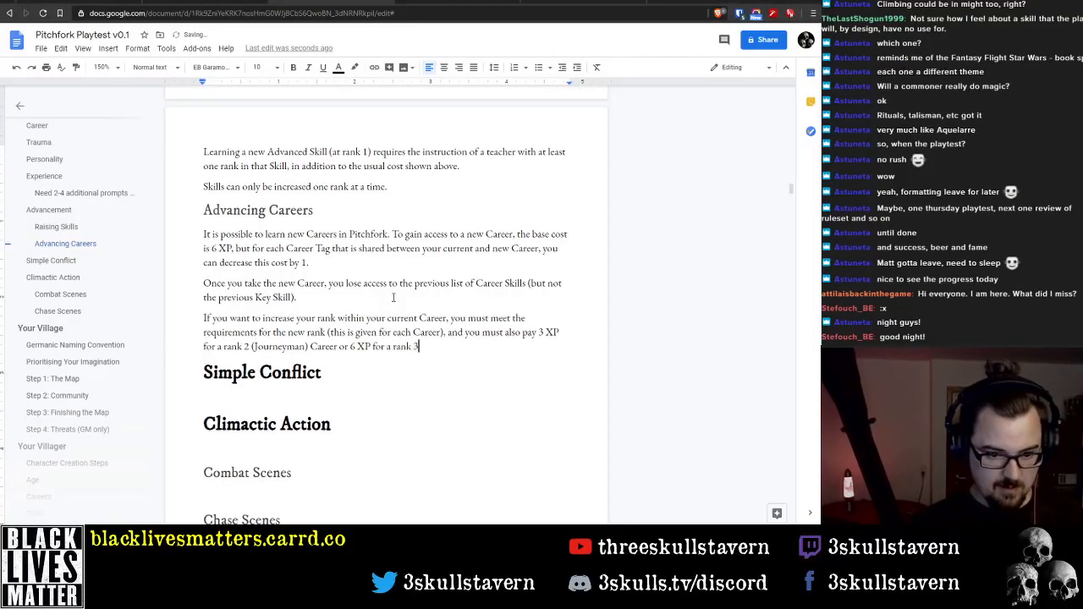
text( (Master))
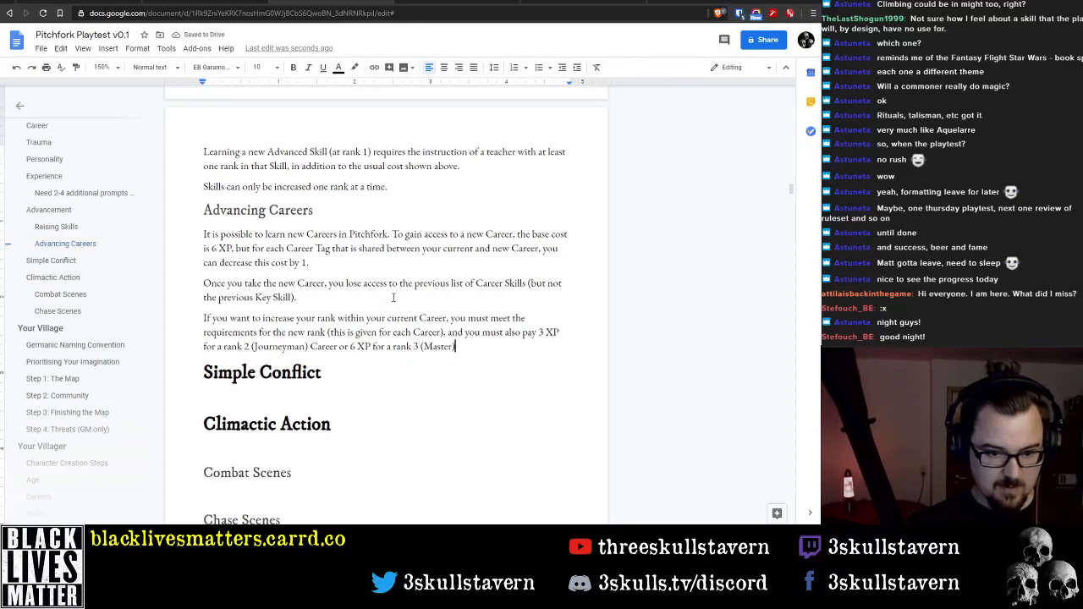
text( Career.)
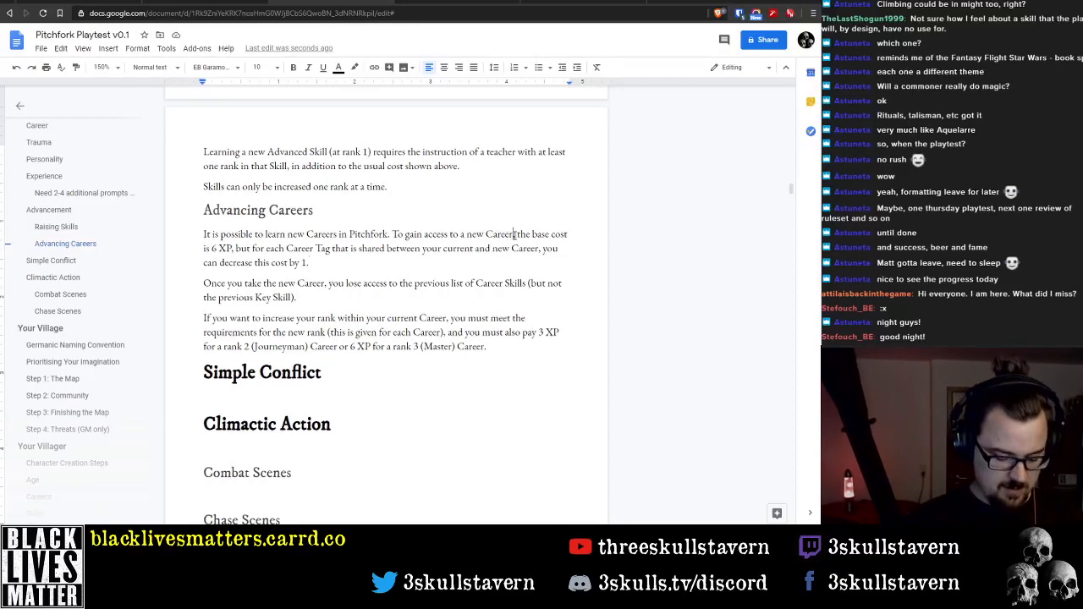
Try adding "(at rank 1 - Apprentice)" after "To gain access to a new Career" in the first Advancing Careers paragraph
text((at rank)
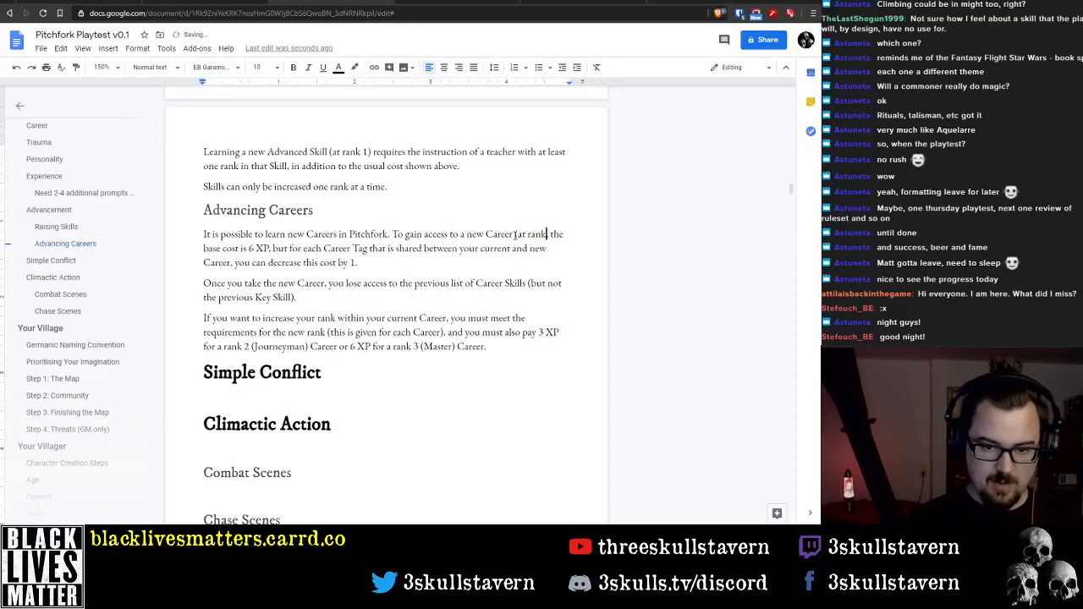
text( 1),)
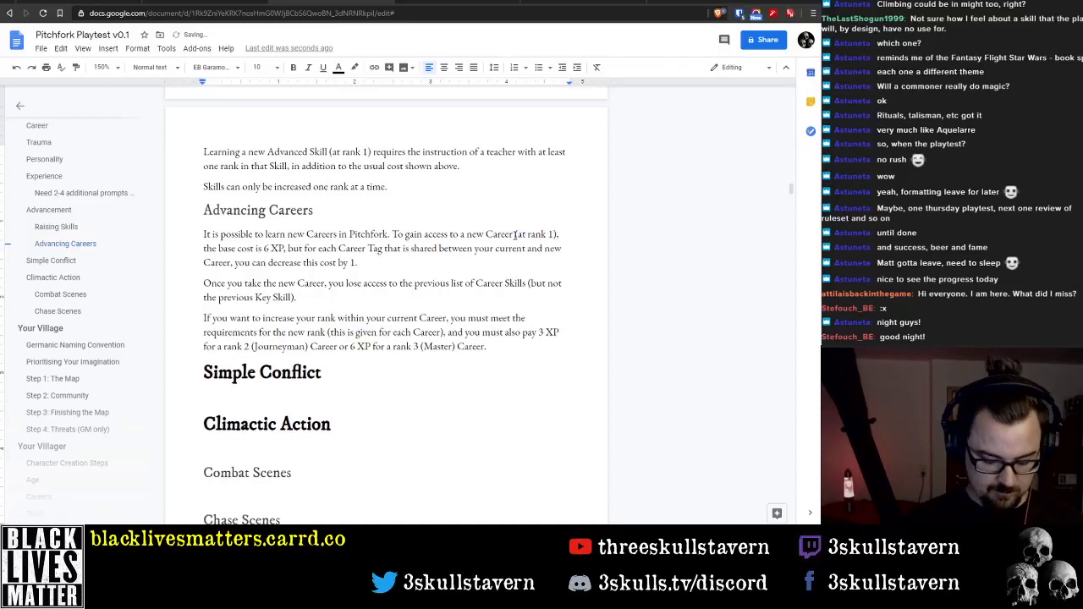
key(Left)
text(- Apprenti)
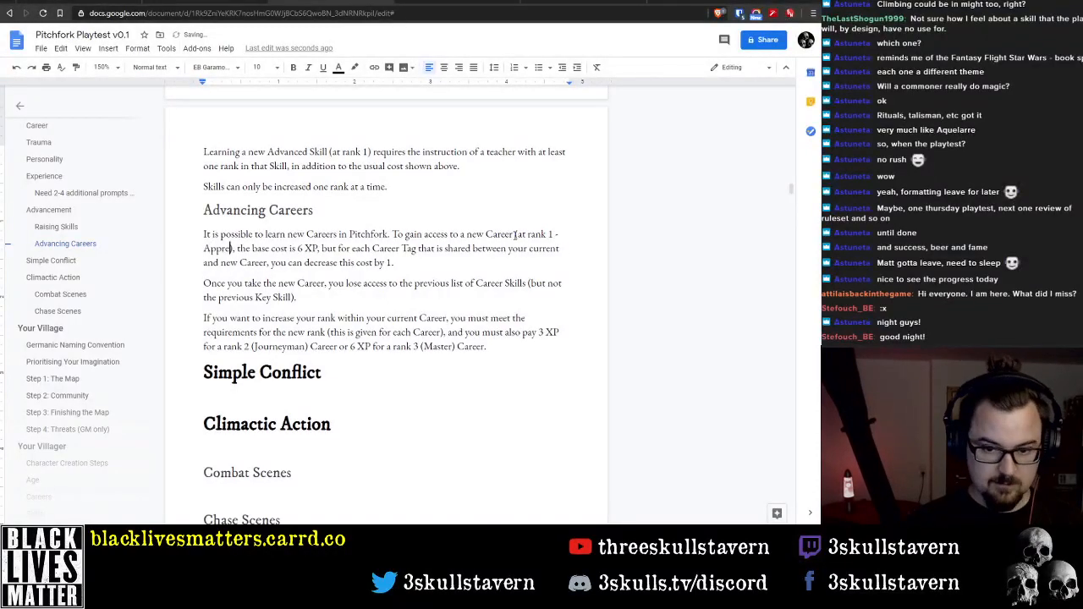
text(ce)
key(BackSpace)
key(BackSpace)
key(BackSpace)
key(BackSpace)
key(BackSpace)
key(BackSpace)
key(BackSpace)
key(BackSpace)
key(BackSpace)
key(BackSpace)
key(BackSpace)
key(BackSpace)
key(BackSpace)
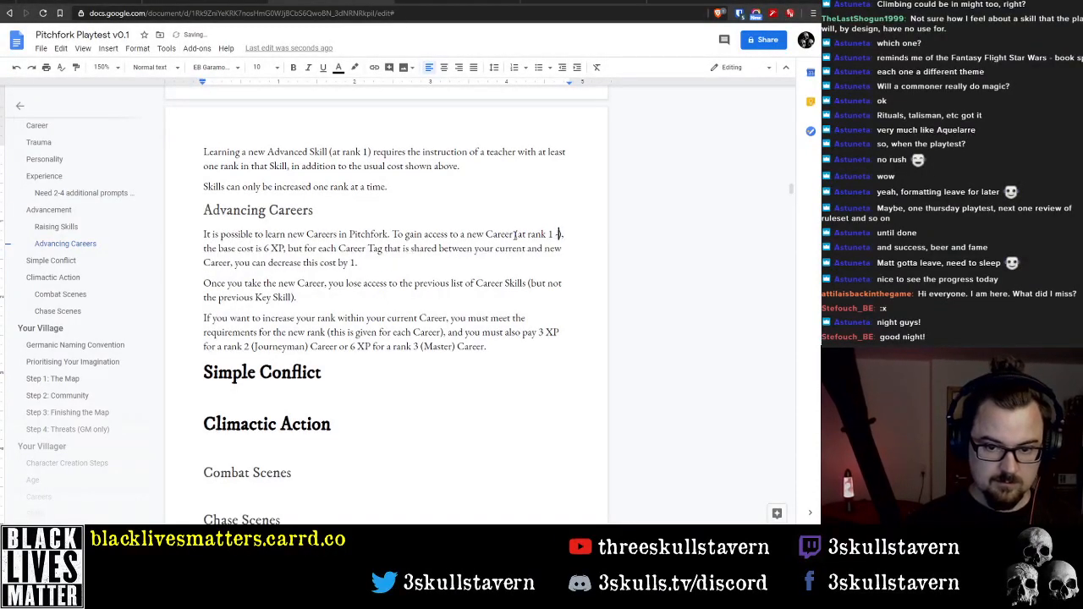
Delete "(at rank 1)" after "new Career" in the first Advancing Careers paragraph
key(ctrl+Left)
key(ctrl+Left)
key(ctrl+Left)
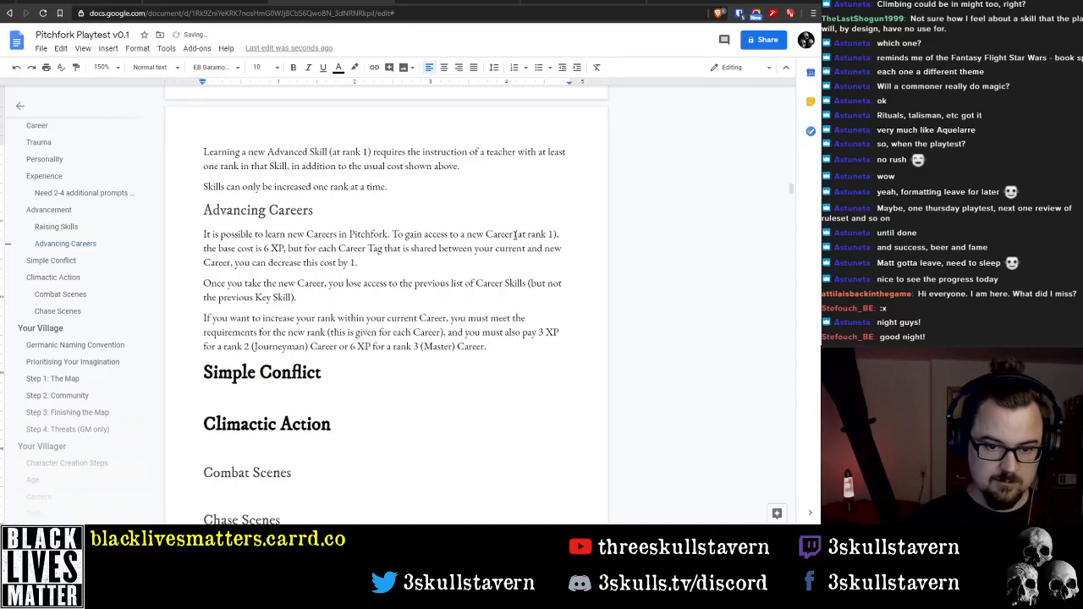
key(ctrl+shift+Right)
key(ctrl+shift+Right)
key(ctrl+shift+Right)
key(ctrl+shift+Right)
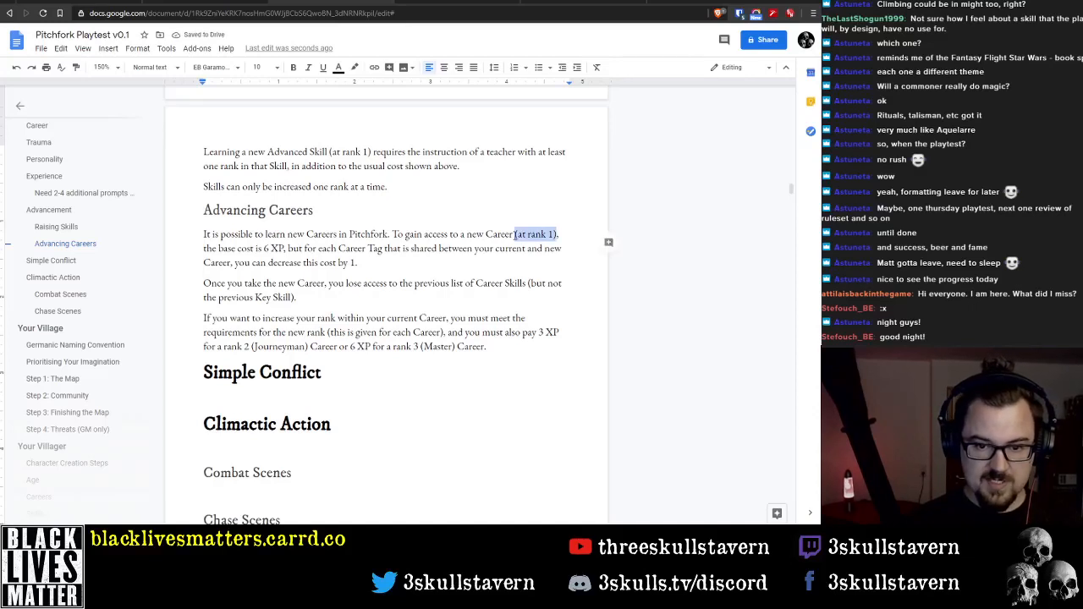
key(BackSpace)
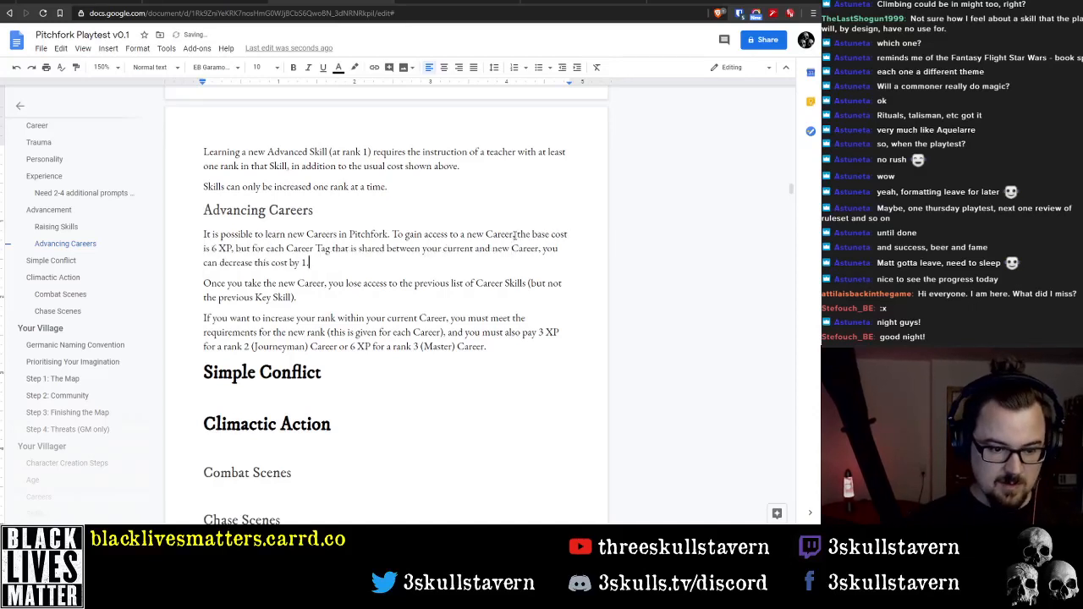
Add the sentence "You start each new Career at rank 1 (Apprentice)." to the end of the first Advancing Careers paragraph
text(You start c)
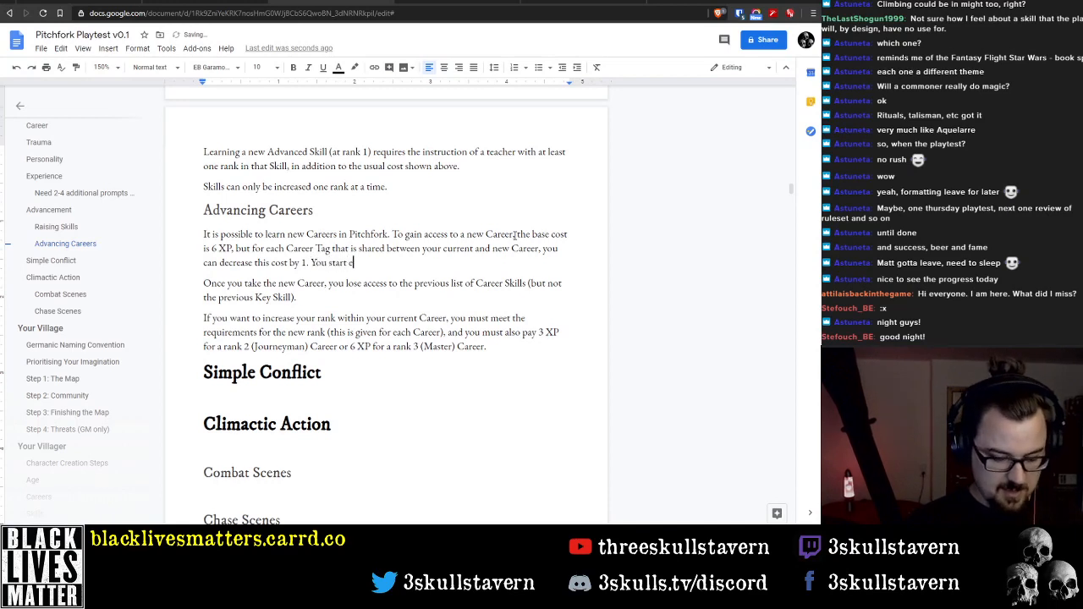
key(BackSpace)
text(each new Career)
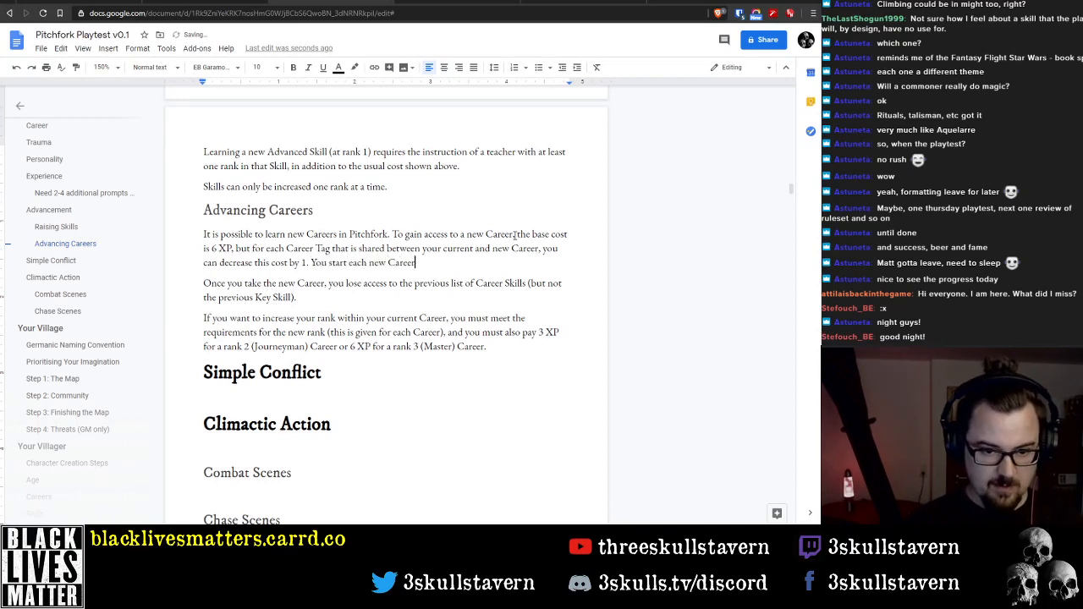
text( at rank 1 ()
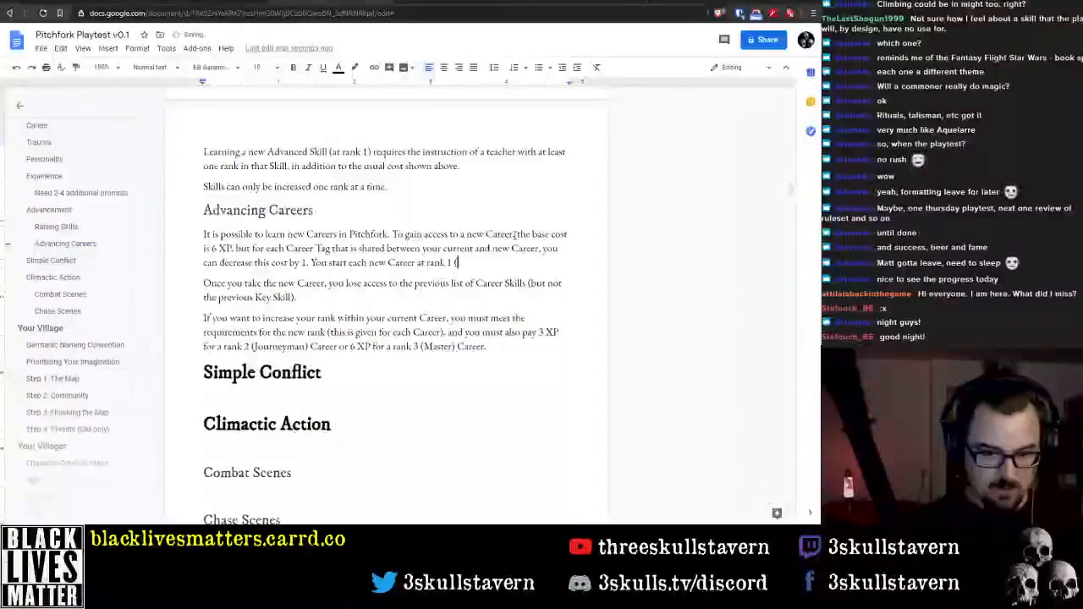
text(Apprentice))
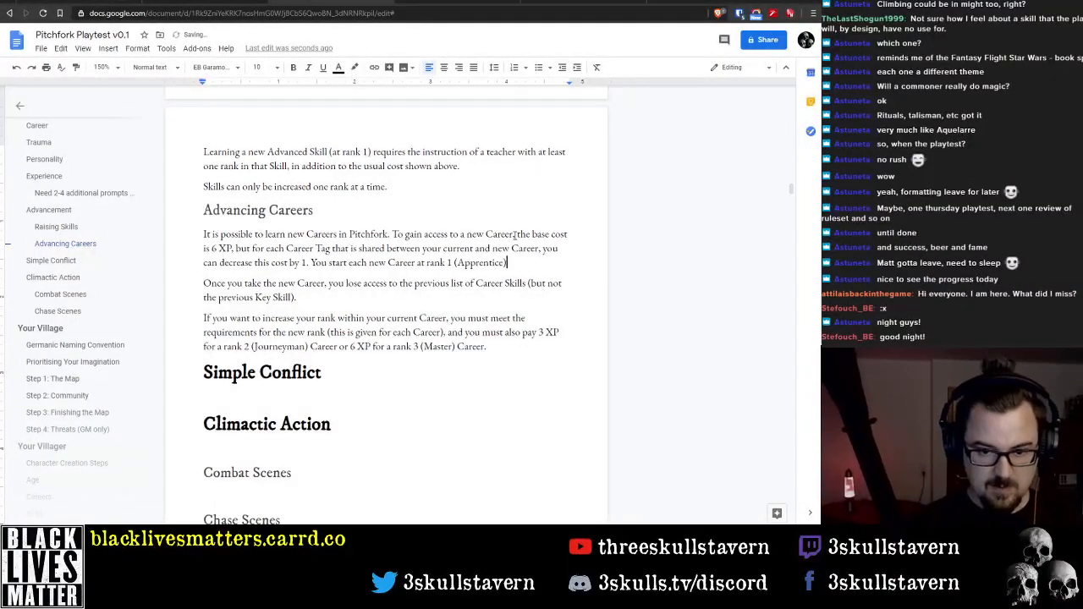
text(.)
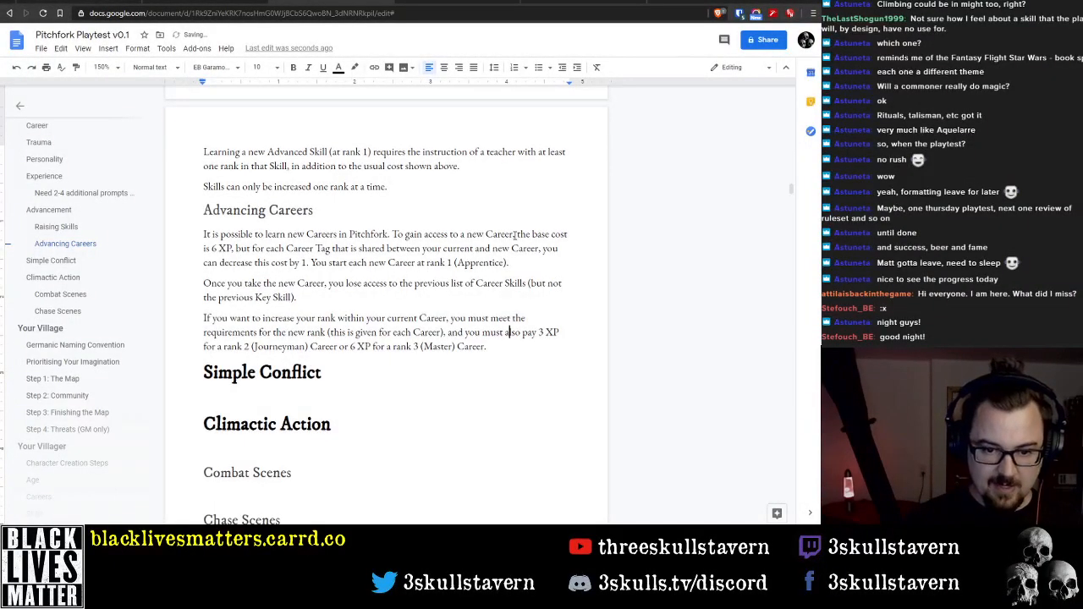
Remove "pay 3" before "XP" in the paragraph about increasing your rank within the current Career
key(Up)
key(Up)
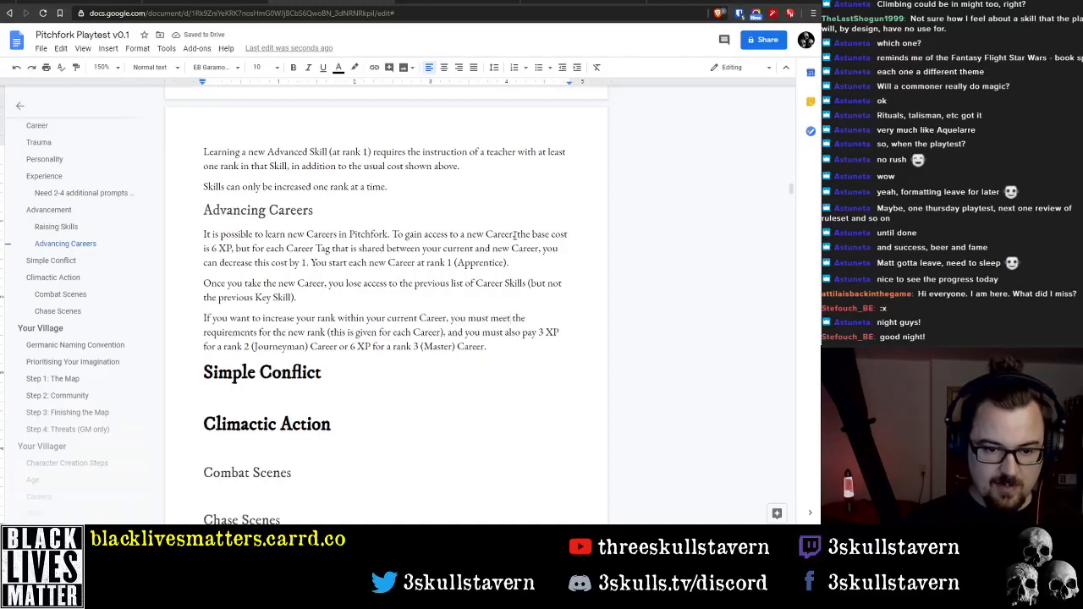
key(ctrl+Left)
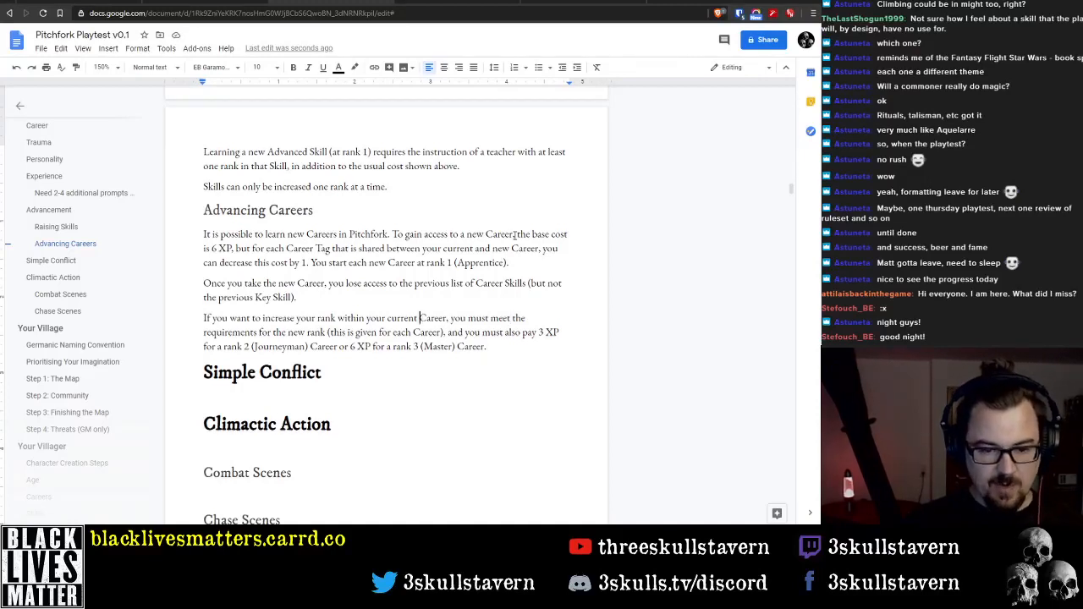
key(Down)
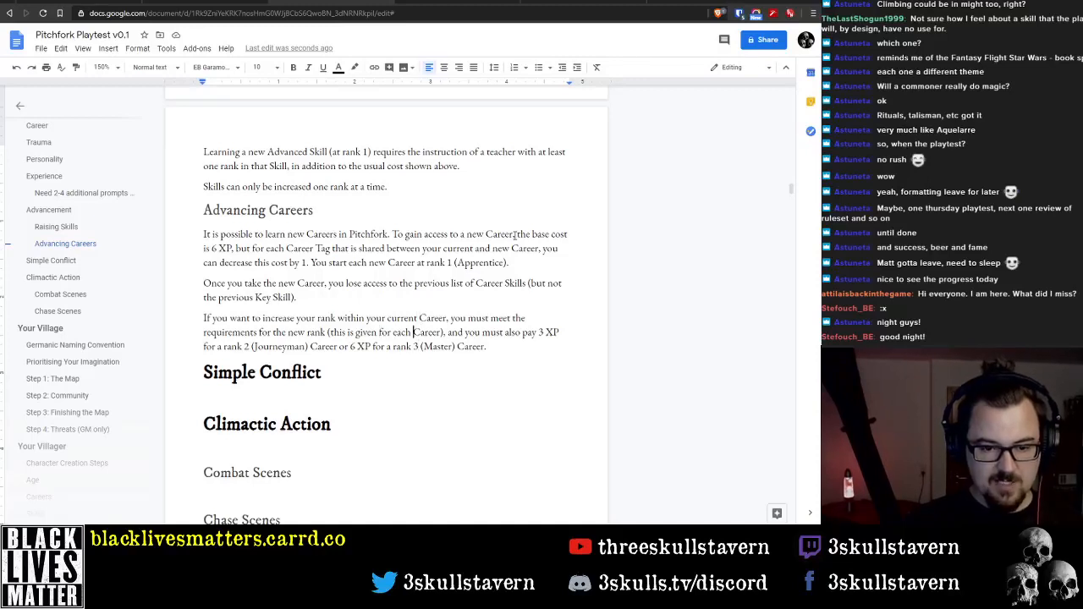
key(ctrl+Right)
key(ctrl+Right)
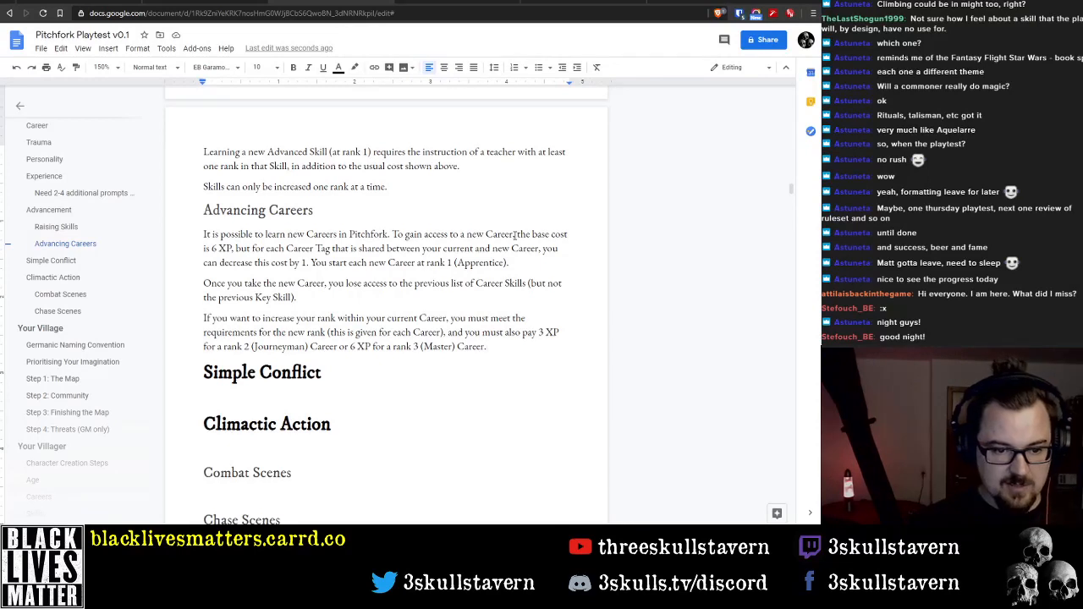
key(ctrl+Left)
key(ctrl+Left)
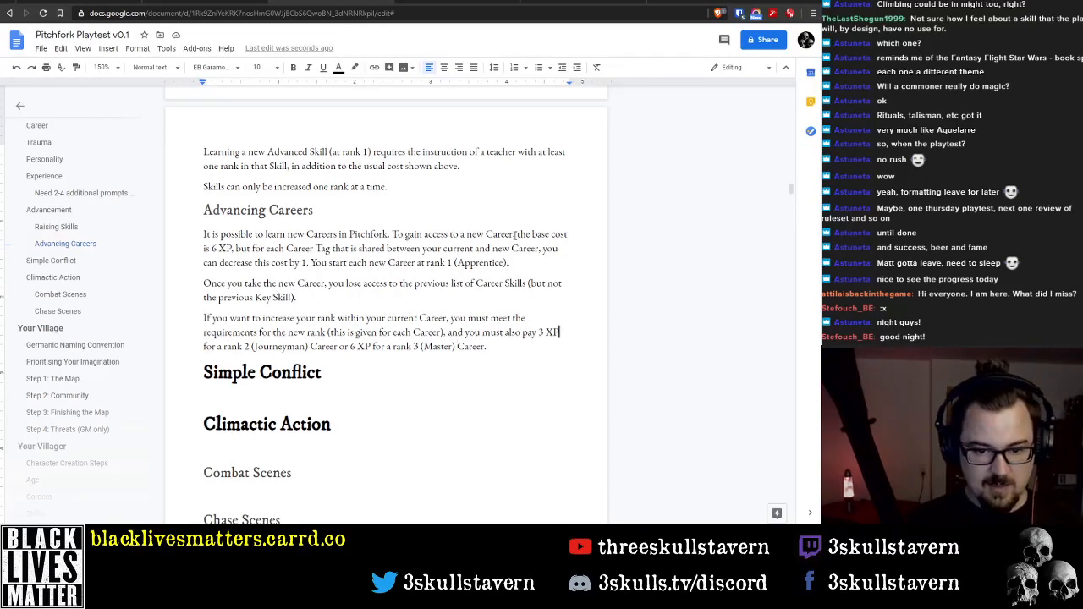
key(ctrl+shift+Right)
text(the)
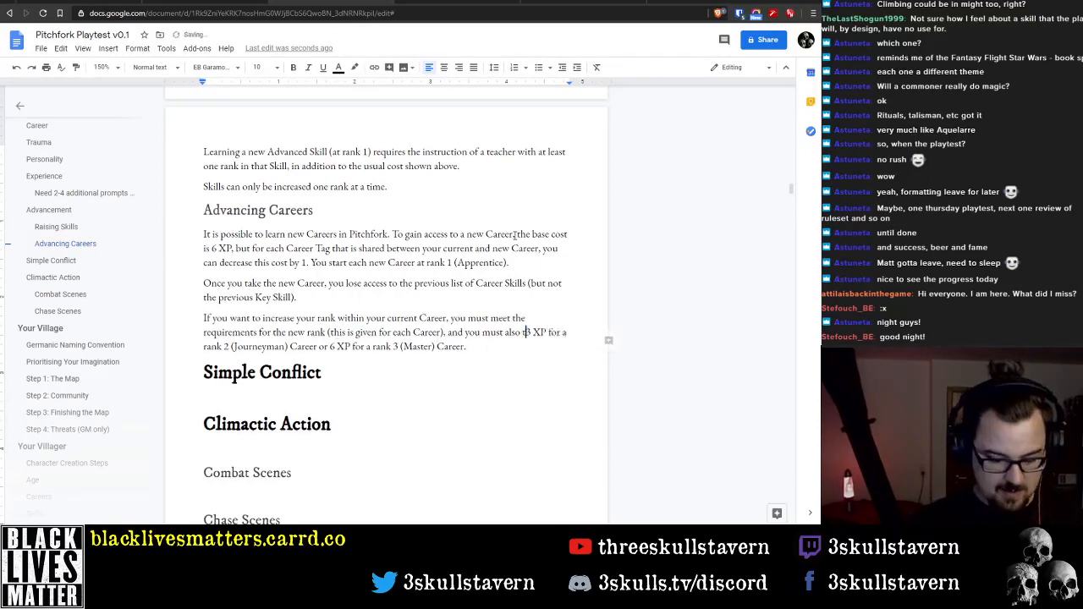
key(Delete)
key(Delete)
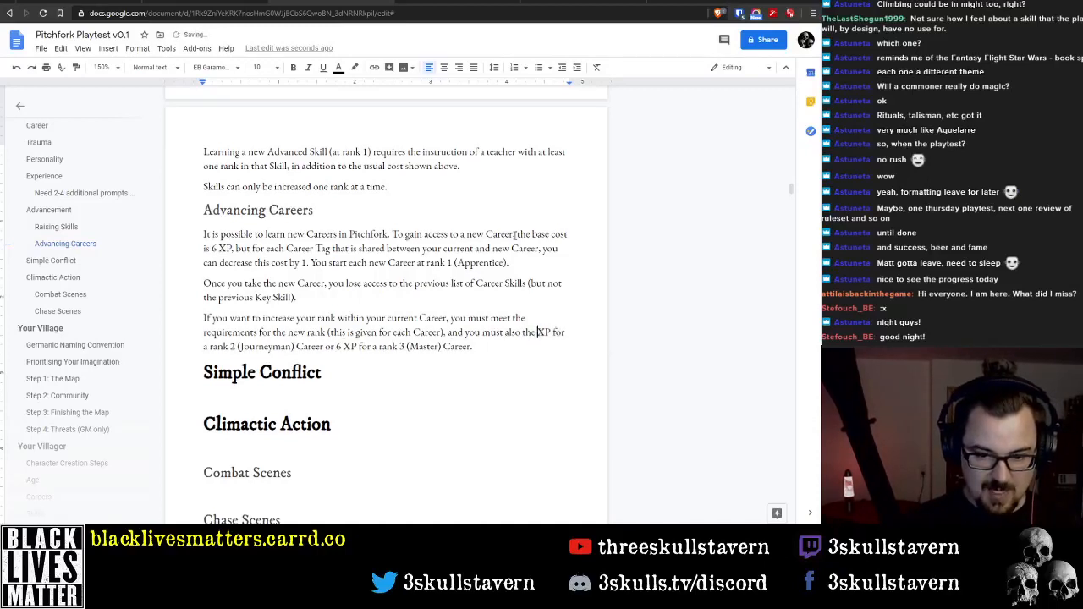
key(ctrl+shift+Left)
key(BackSpace)
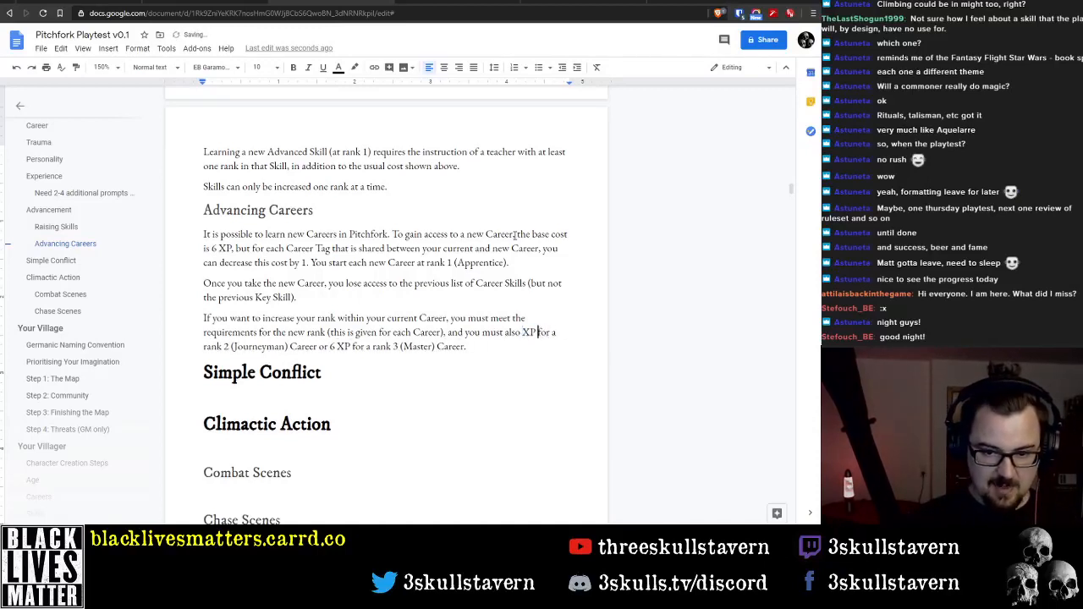
Replace "for" after "XP" with "as follows:" and move the remaining rank text into a new paragraph
key(ctrl+Right)
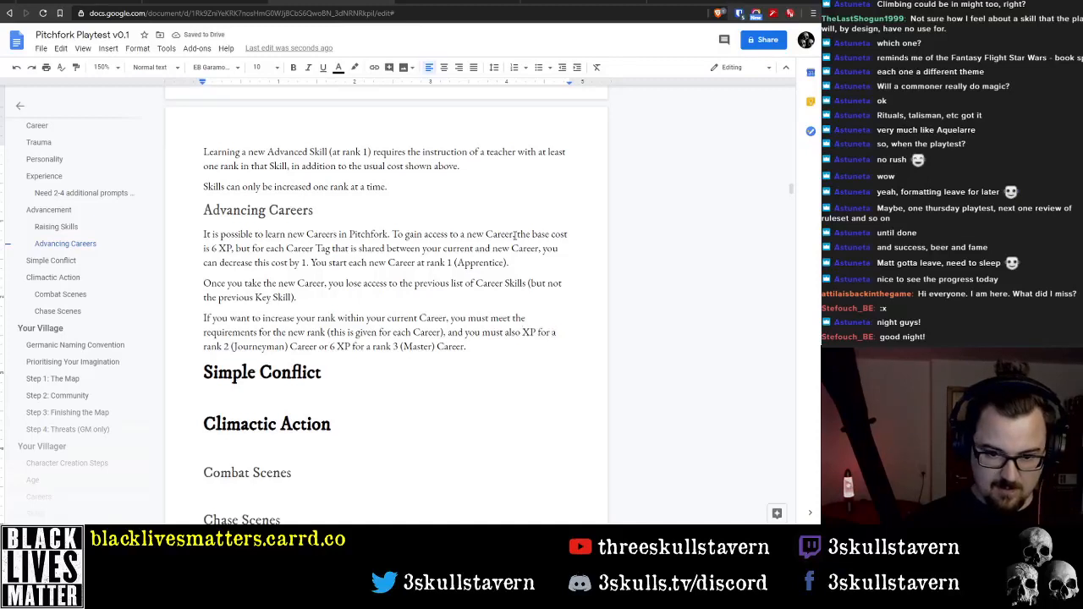
key(ctrl+BackSpace)
text(as fol)
text(lows:)
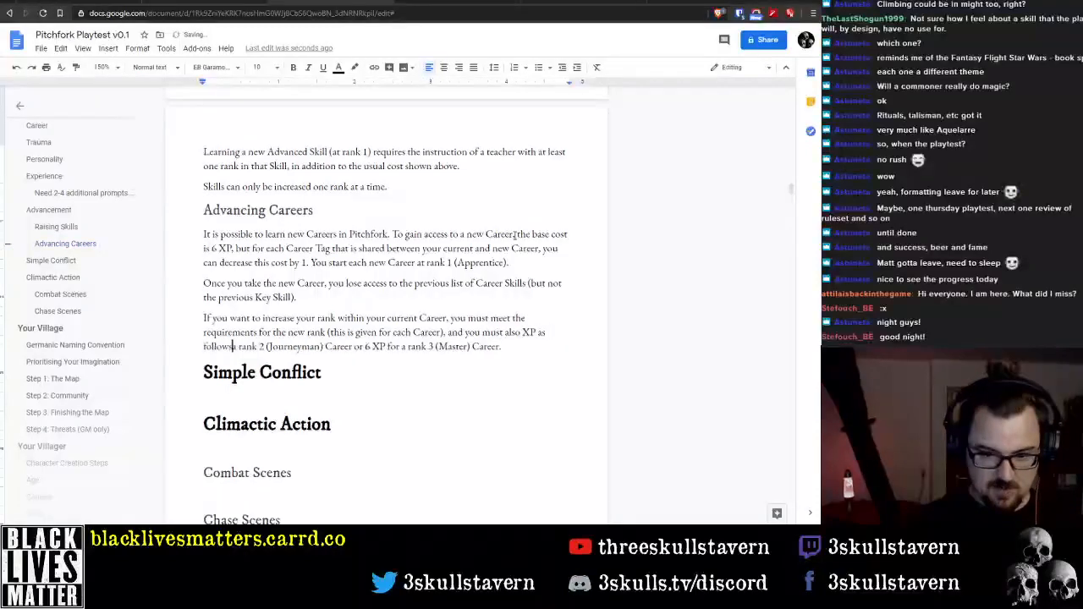
key(Return)
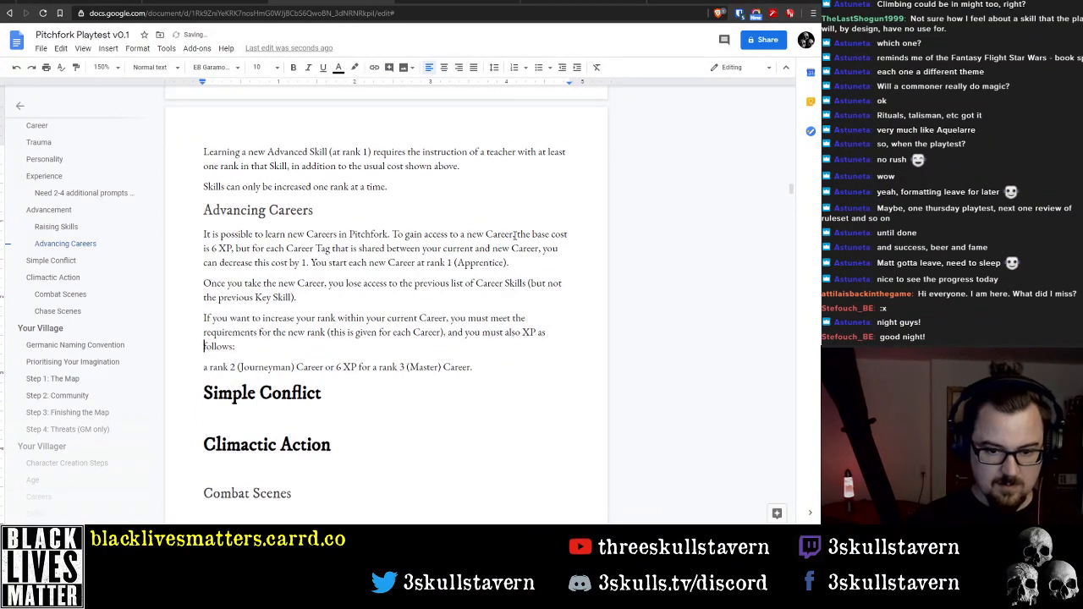
Reword "and you must also XP" as "along with an XP cost" in the rank increase paragraph
key(ctrl+Left)
key(ctrl+Left)
key(ctrl+shift+Left)
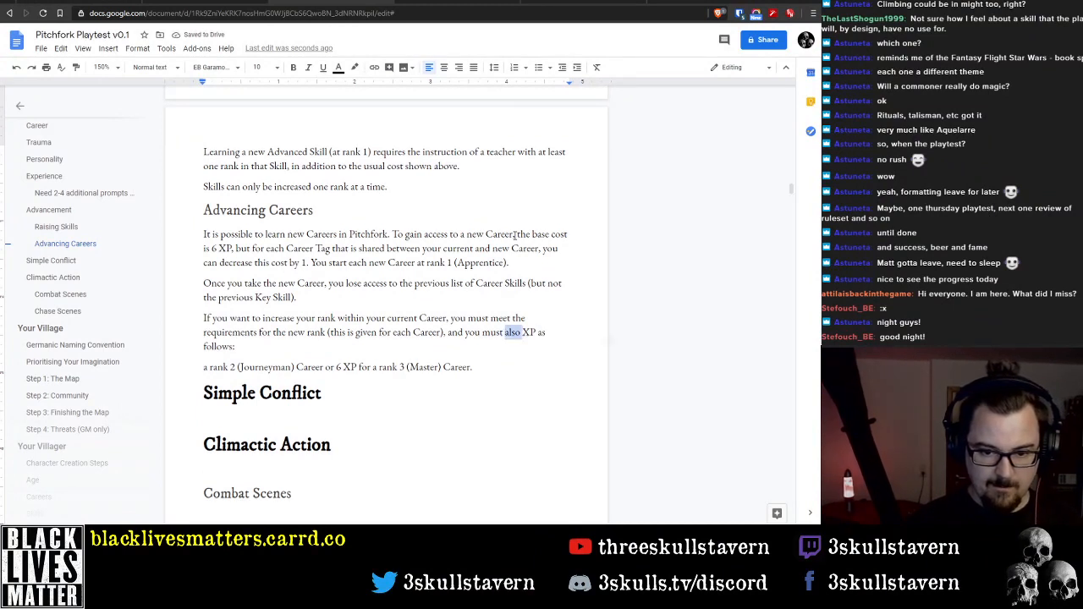
key(ctrl+Left)
key(ctrl+Left)
key(ctrl+Left)
key(ctrl+shift+Right)
key(ctrl+shift+Right)
key(ctrl+shift+Right)
key(ctrl+shift+Right)
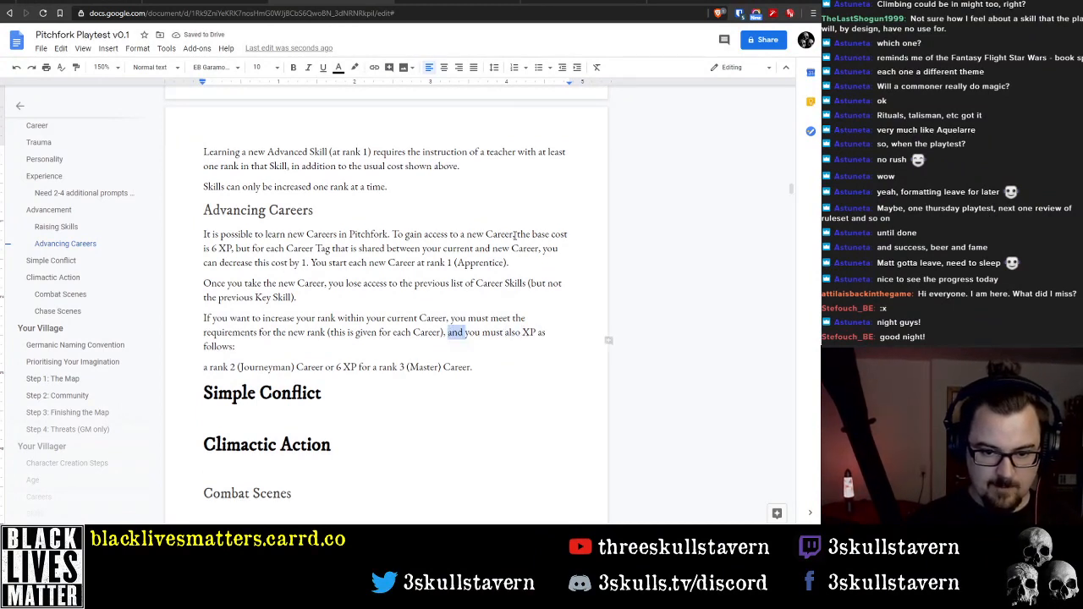
text(along with a)
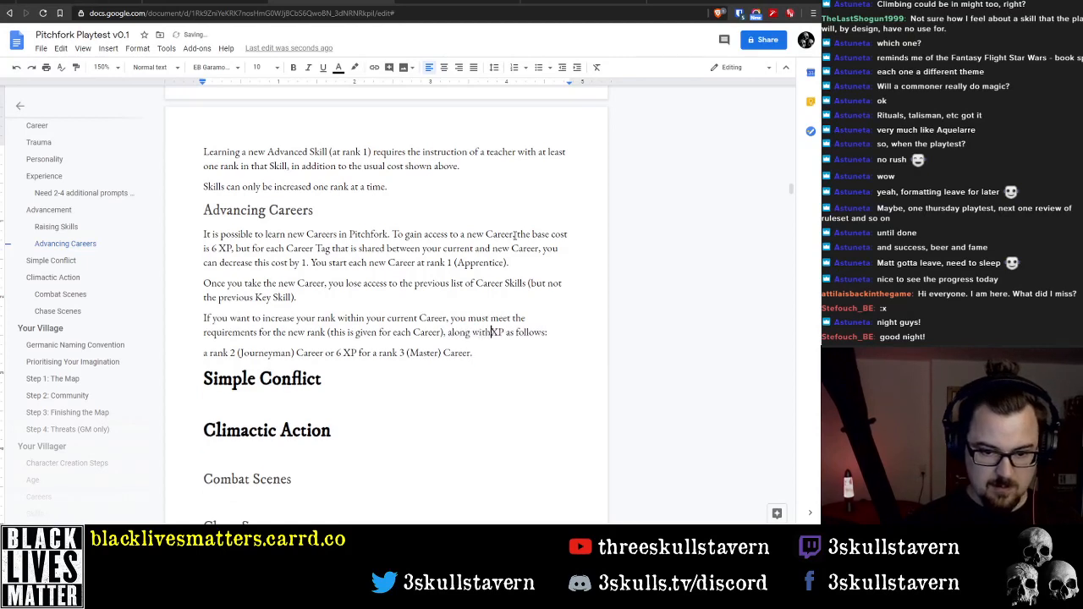
text(n XP )
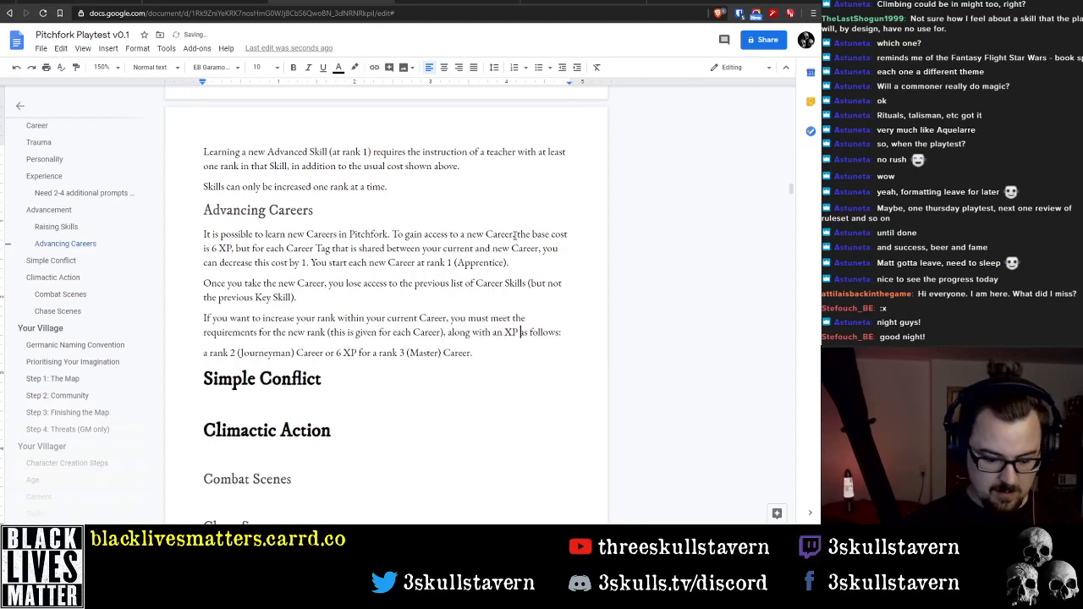
text(cost)
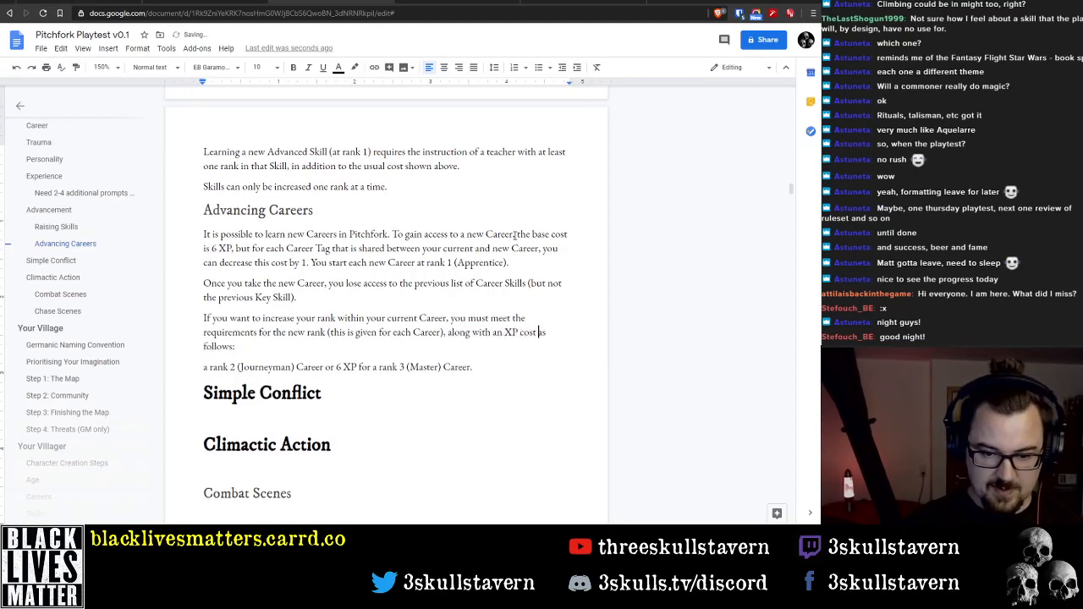
Delete the leading "a" from the rank 2 (Journeyman) line and format the line as a bulleted list item
key(Down)
key(End)
key(Delete)
key(Delete)
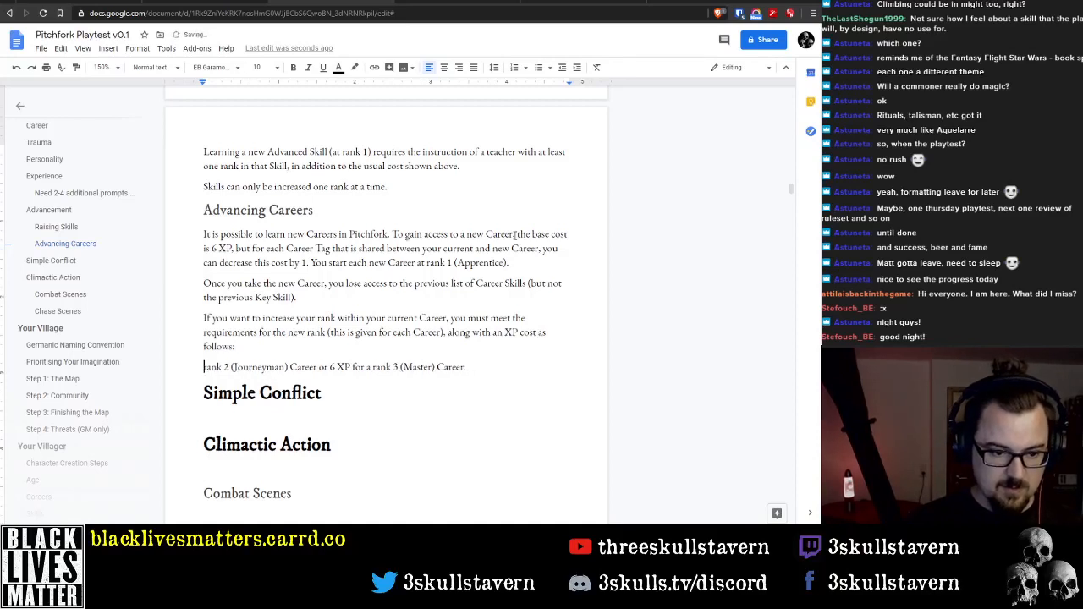
click(538, 67)
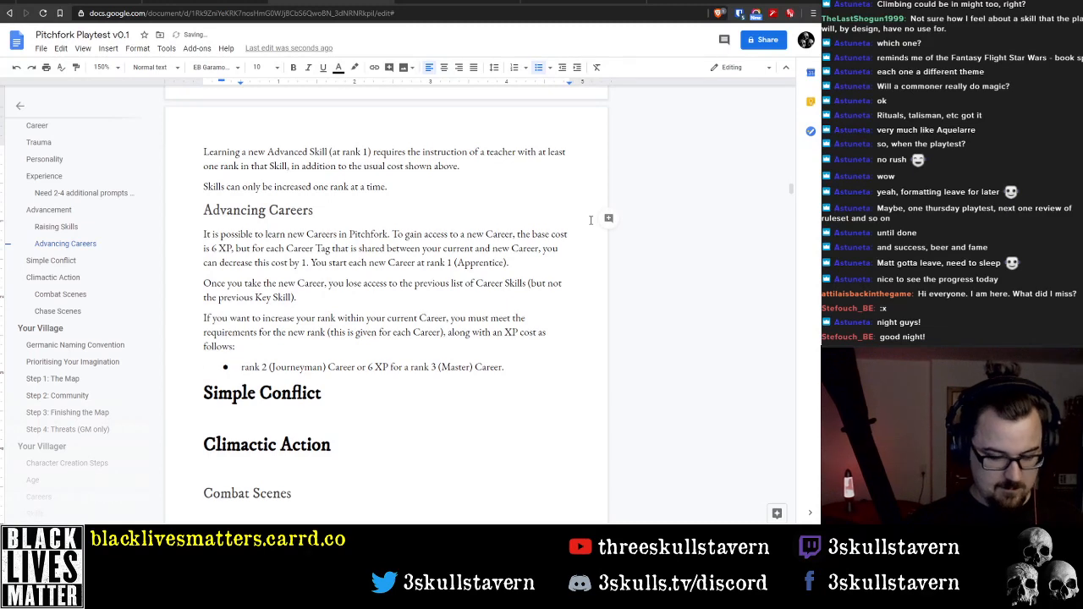
Rewrite the first bullet as "Career Rank 2 (Journeyman): 3 XP" and split the rank 3 text into a second bullet
text(Career)
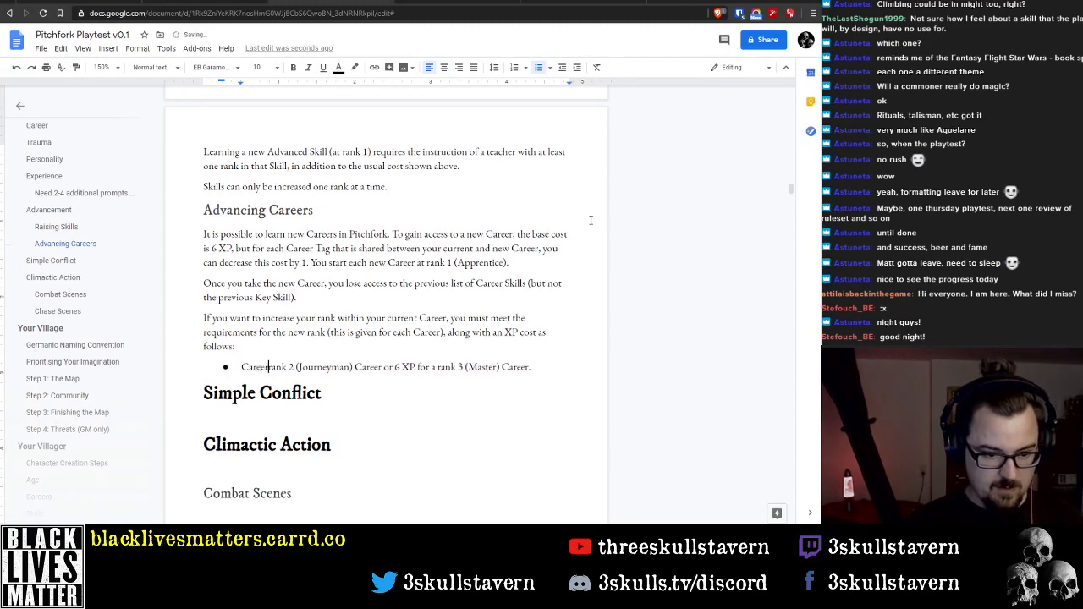
key(Delete)
text(R)
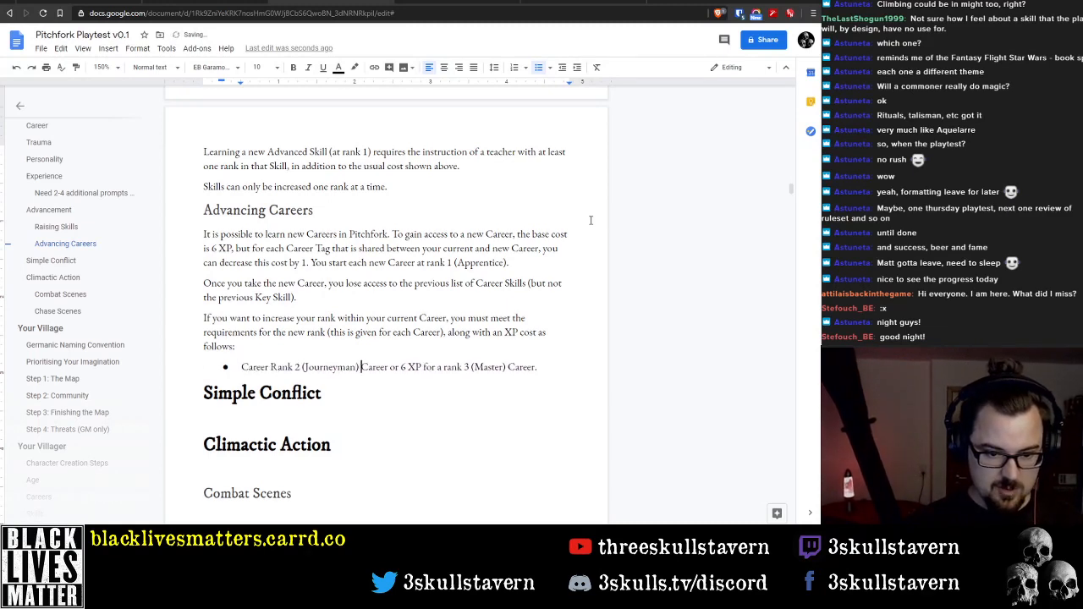
key(ctrl+shift+Right)
key(ctrl+shift+Right)
key(Return)
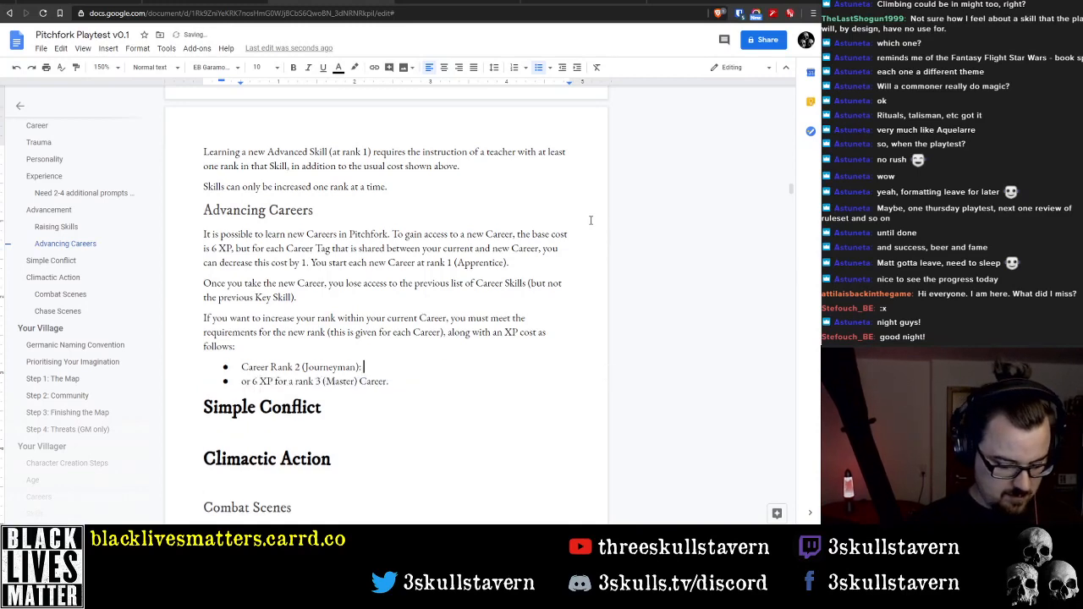
text(3 XP)
Rewrite the second bullet as "Career Rank 3 (Master): 6 XP"
key(Down)
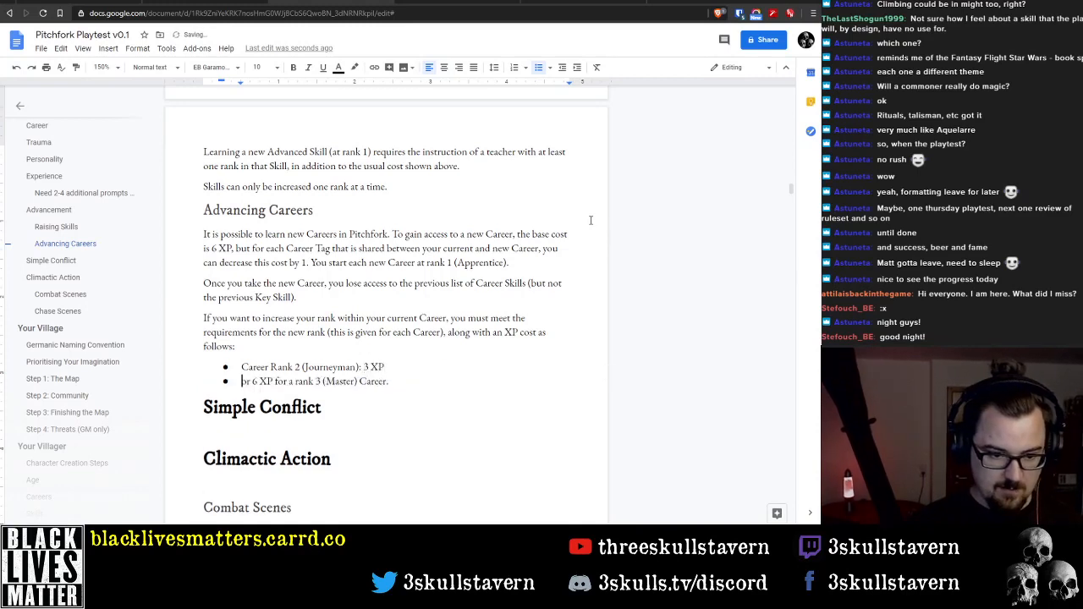
key(ctrl+shift+Right)
key(ctrl+shift+Right)
key(ctrl+shift+Right)
key(ctrl+shift+Right)
key(ctrl+shift+Right)
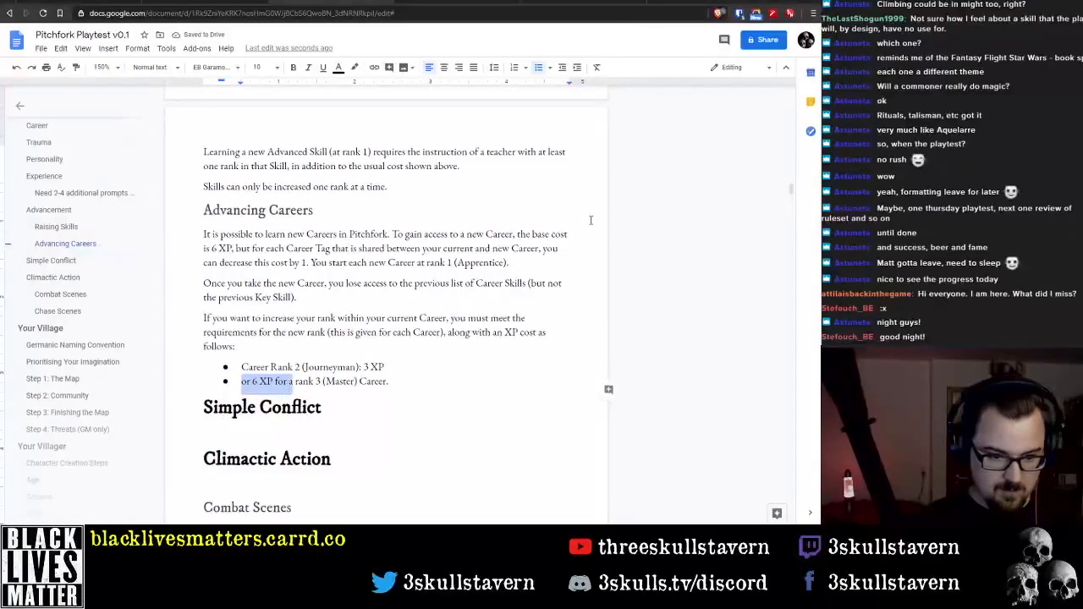
key(shift+Right)
key(shift+Right)
text(Career)
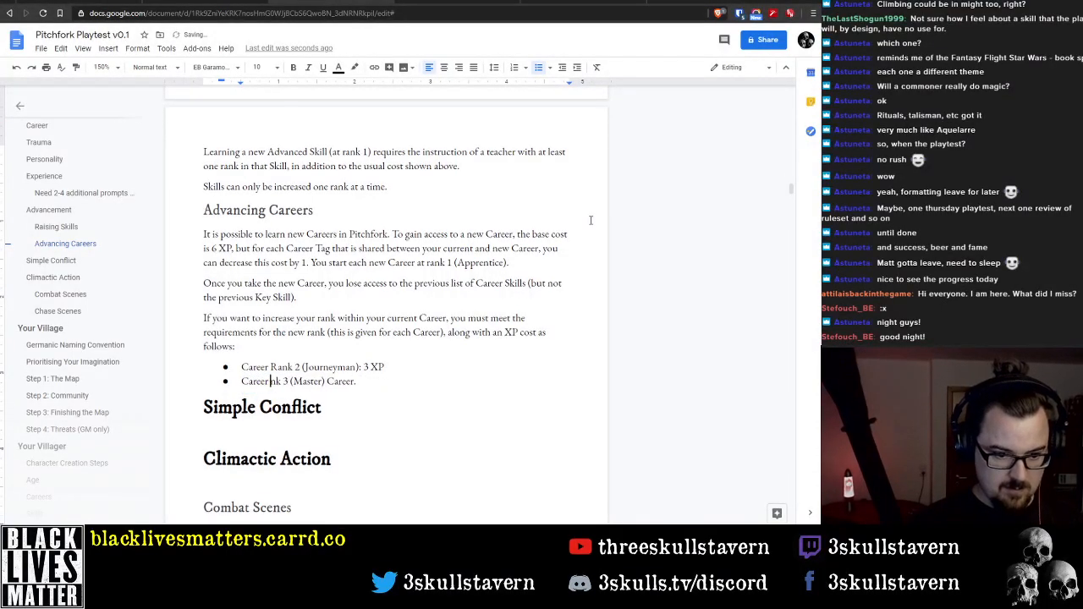
text( Ra)
key(ctrl+Right)
key(ctrl+Right)
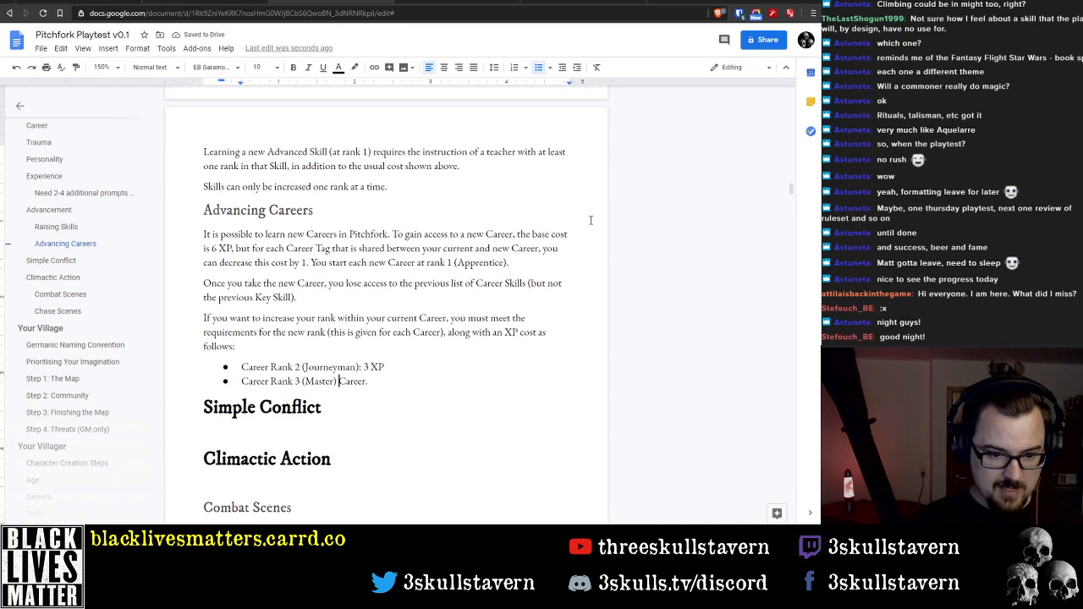
key(shift+End)
key(BackSpace)
key(BackSpace)
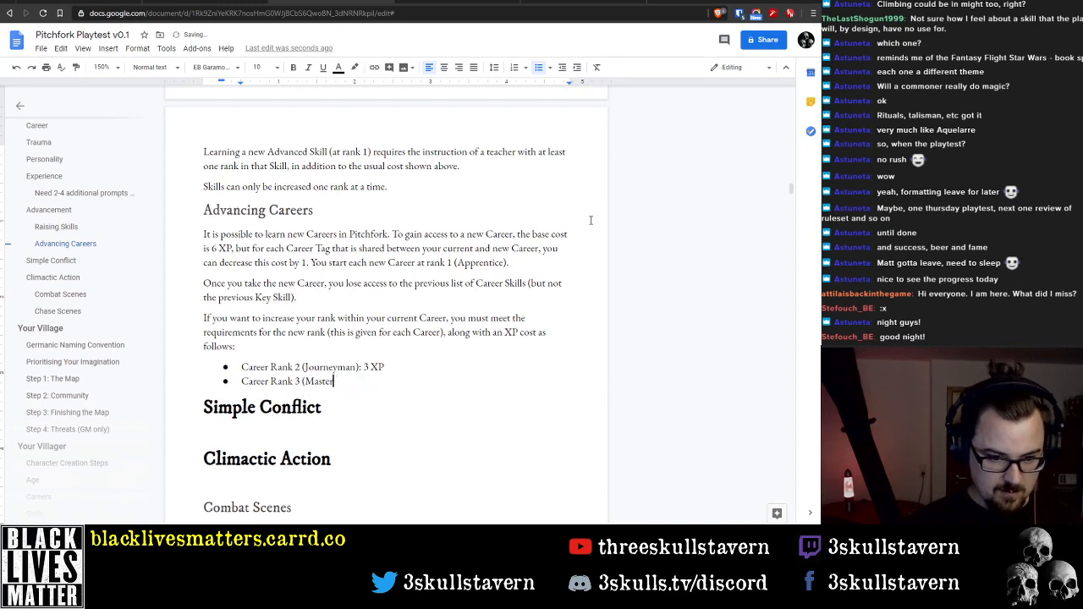
text(): 6 XP)
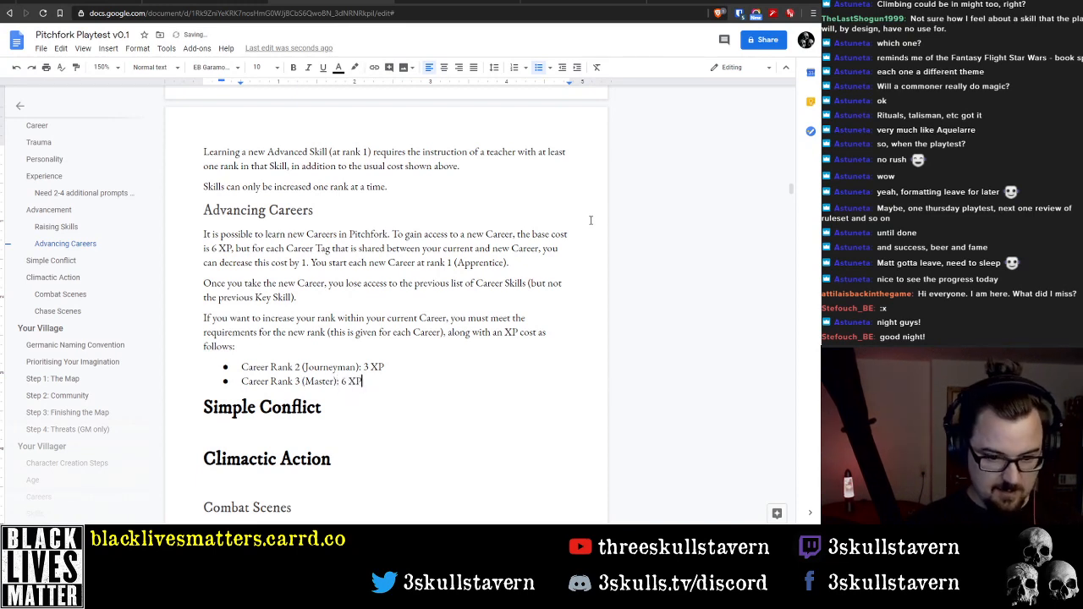
key(Up)
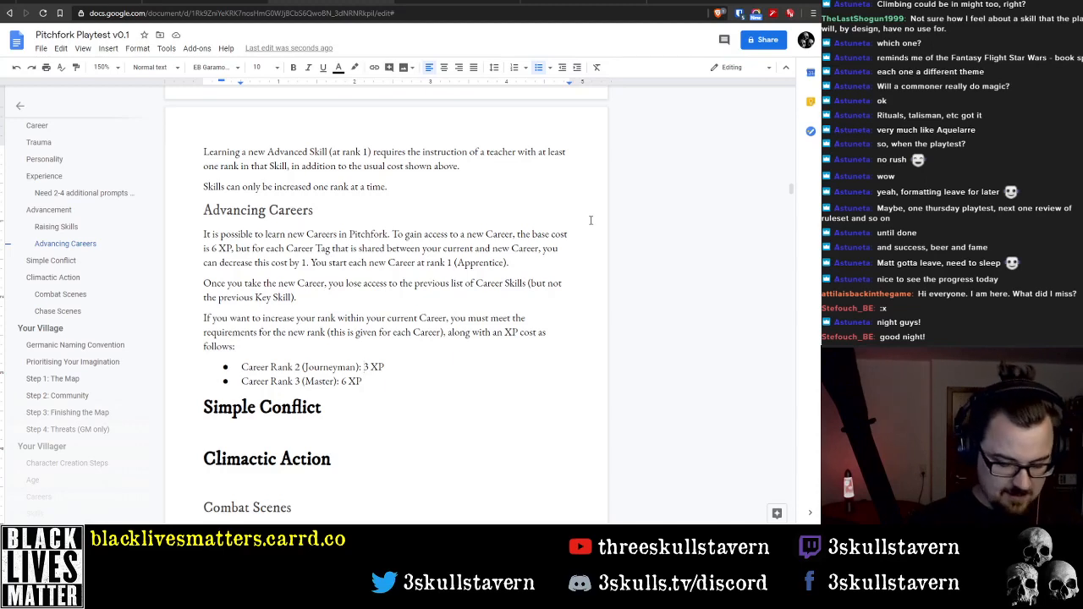
key(Down)
key(Up)
key(Up)
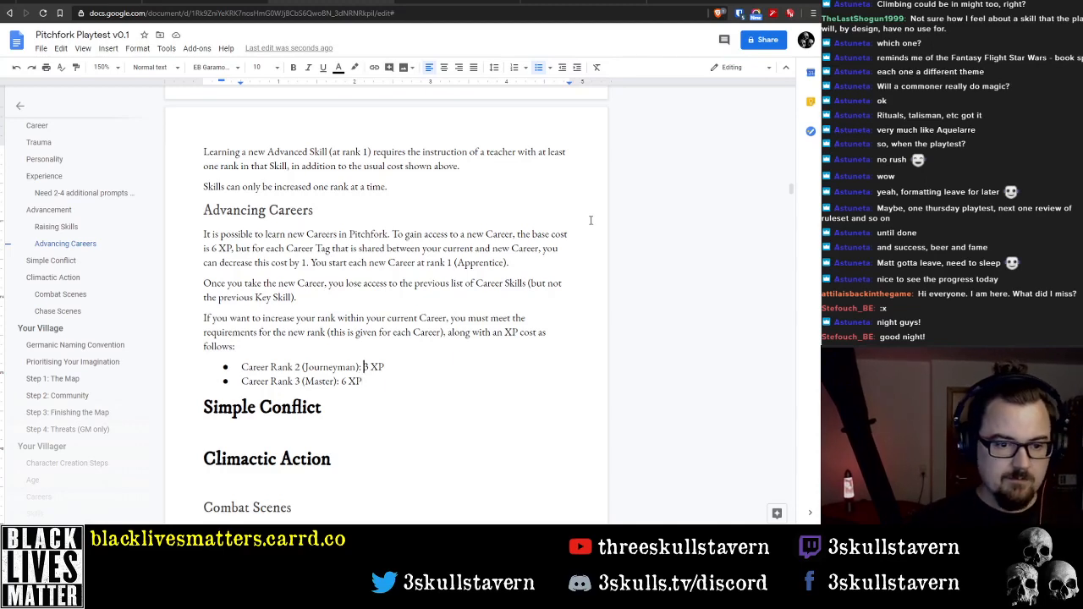
scroll(378, 245, up, 6)
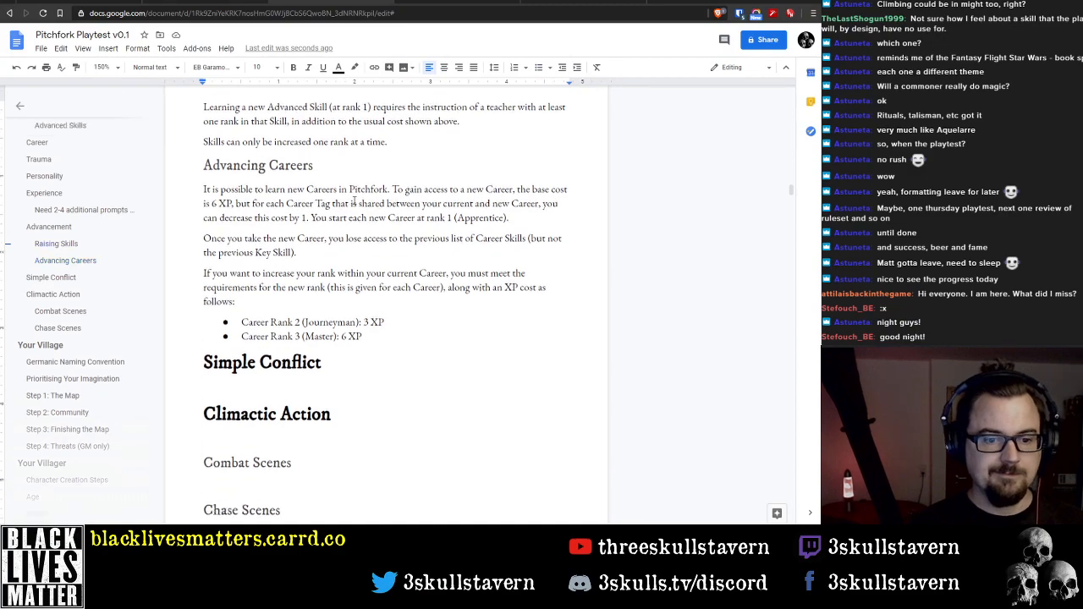
Look back through the rules from Advancing Careers up to Rules Overview and review its bulleted list of engine changes
scroll(377, 244, up, 15)
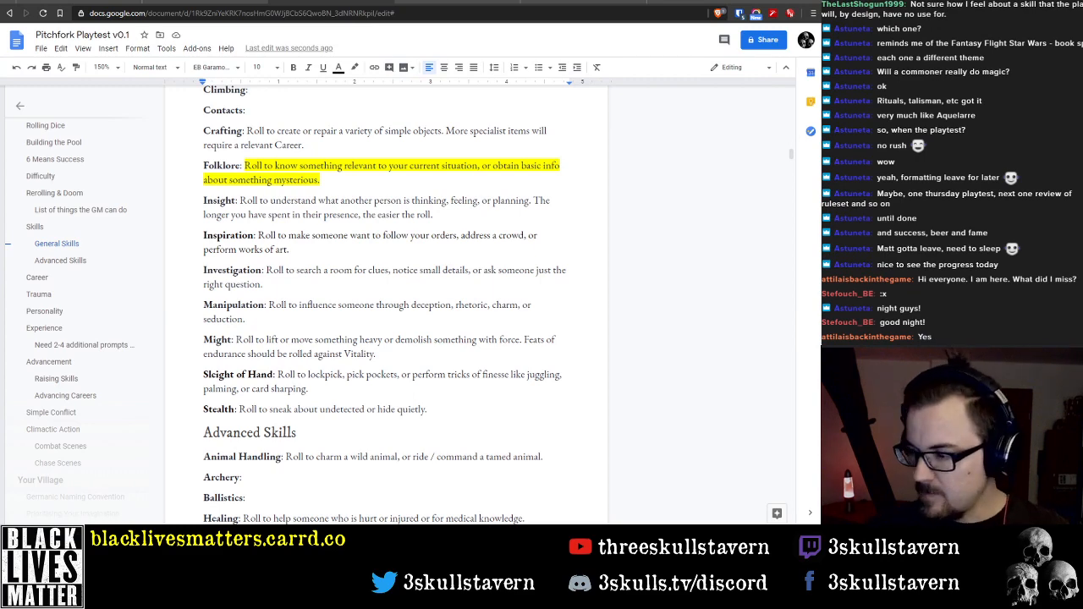
scroll(328, 207, up, 5)
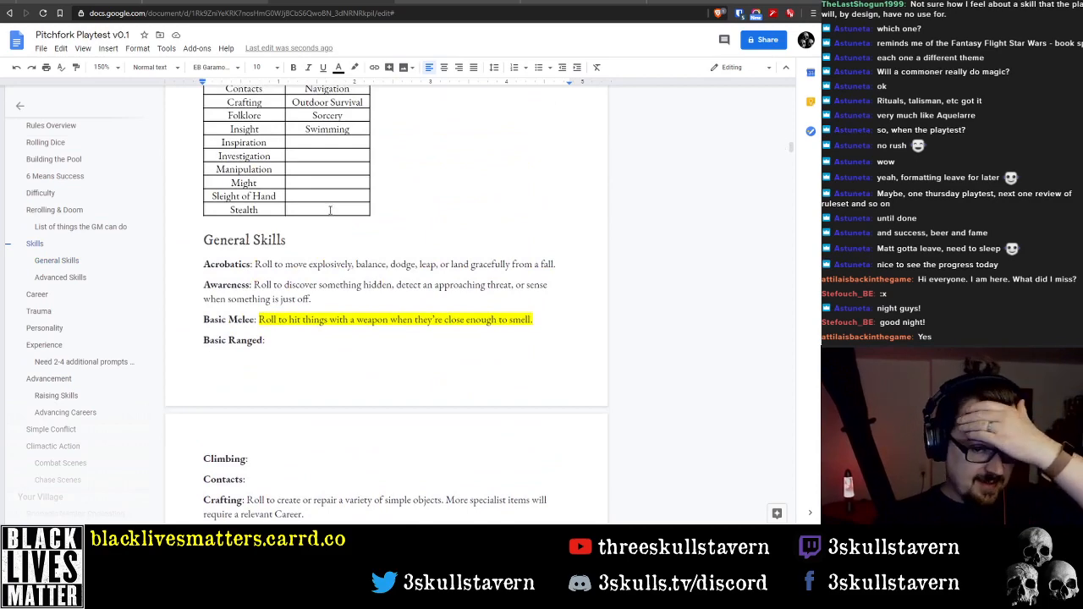
scroll(338, 223, up, 2)
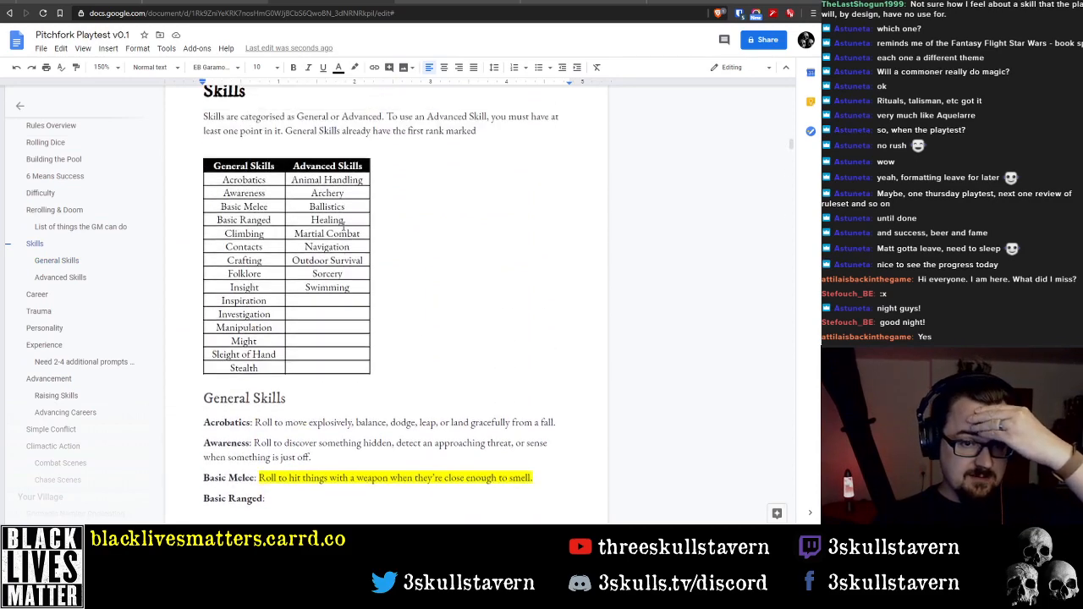
scroll(344, 224, up, 5)
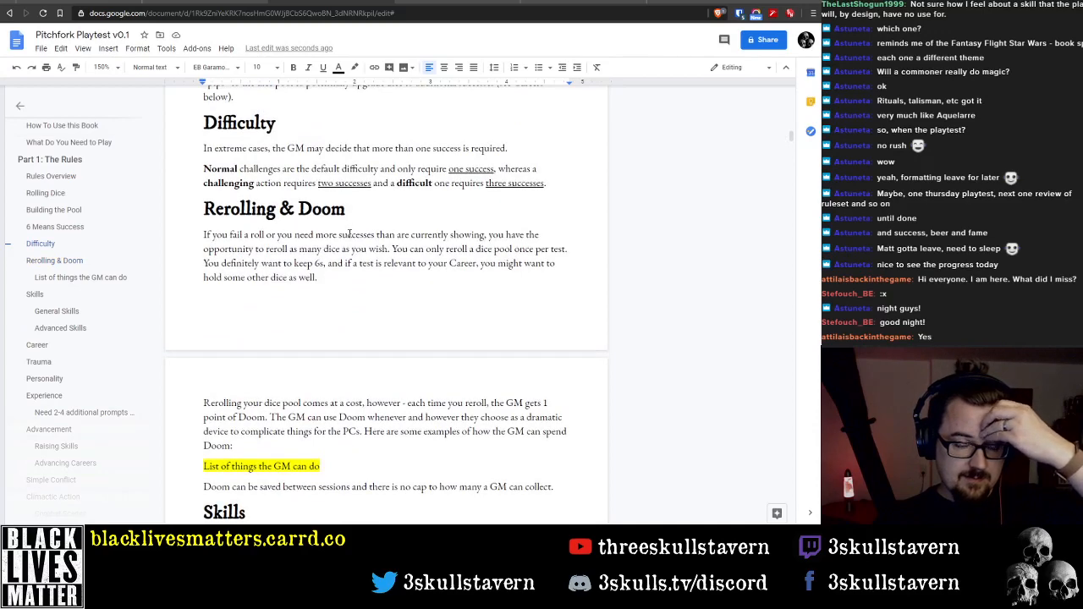
scroll(354, 225, up, 1)
scroll(358, 222, up, 8)
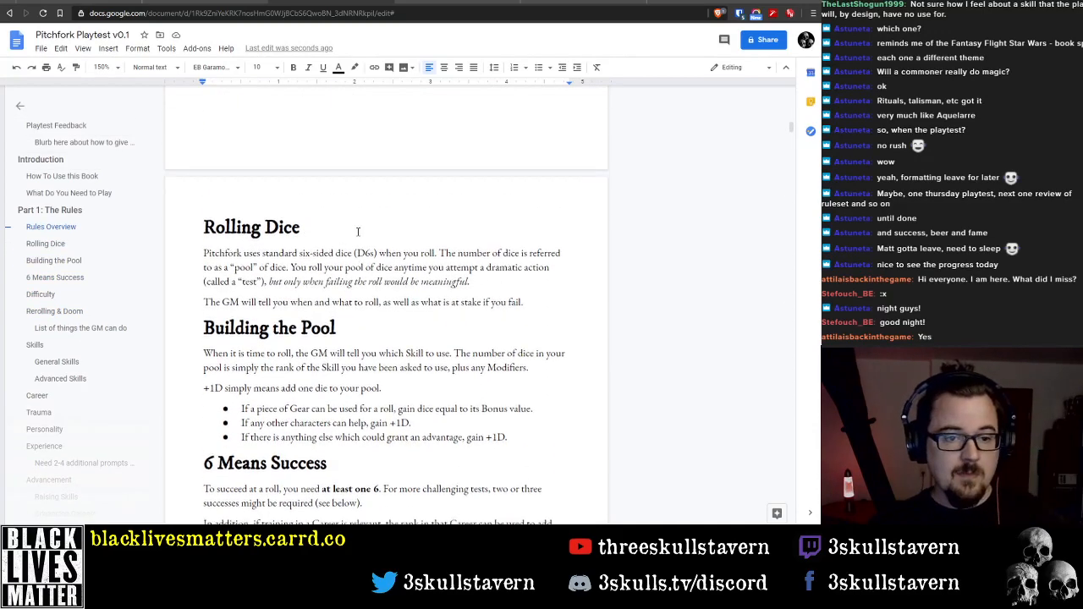
scroll(358, 228, up, 10)
scroll(379, 241, down, 18)
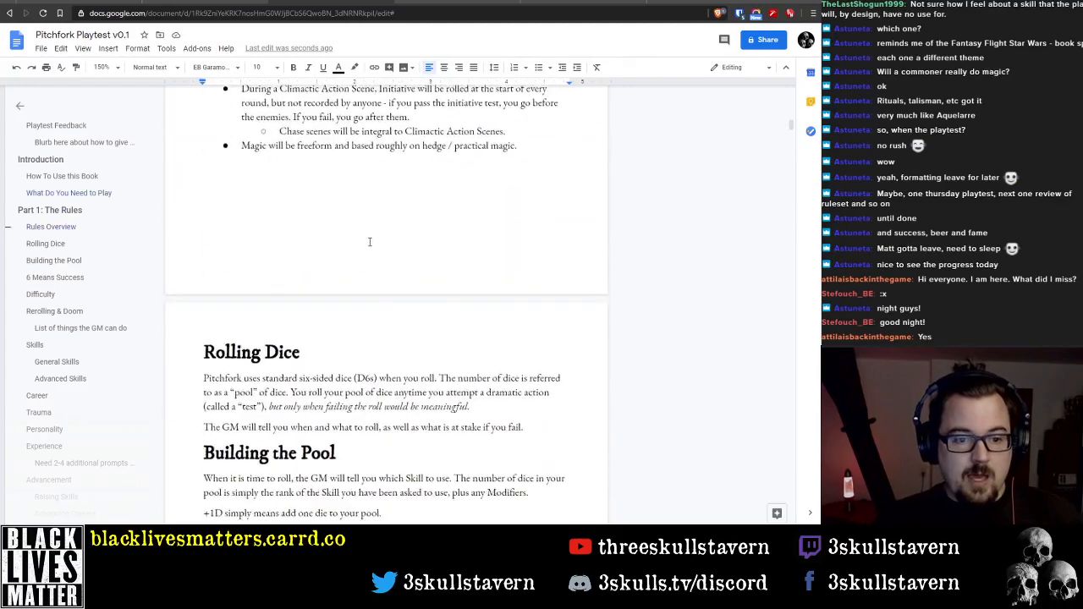
scroll(378, 240, down, 5)
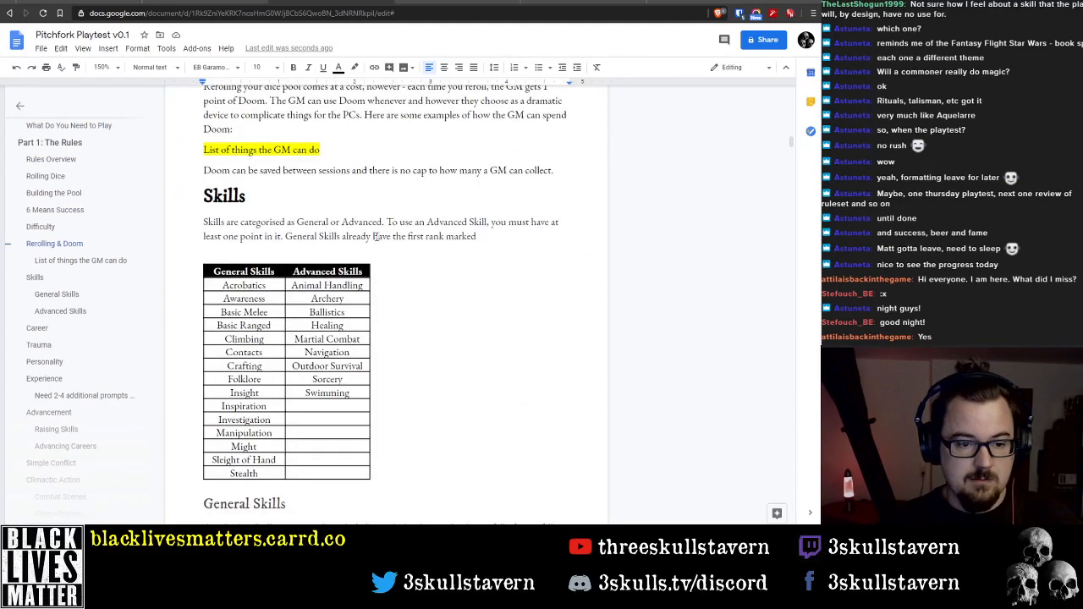
scroll(378, 239, down, 3)
scroll(378, 241, up, 16)
scroll(378, 241, up, 2)
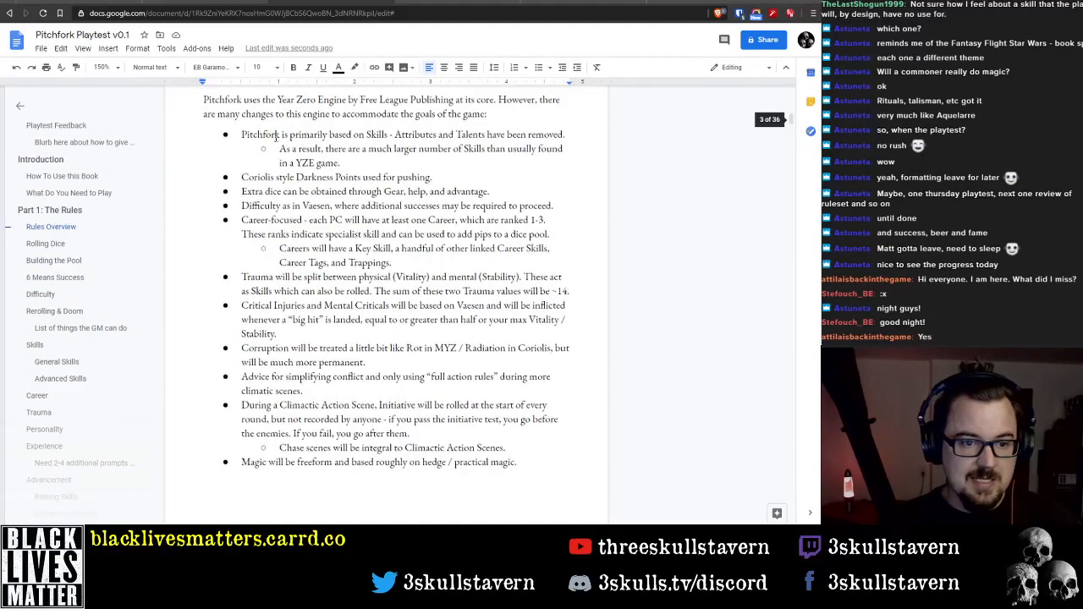
drag(241, 134, 522, 464)
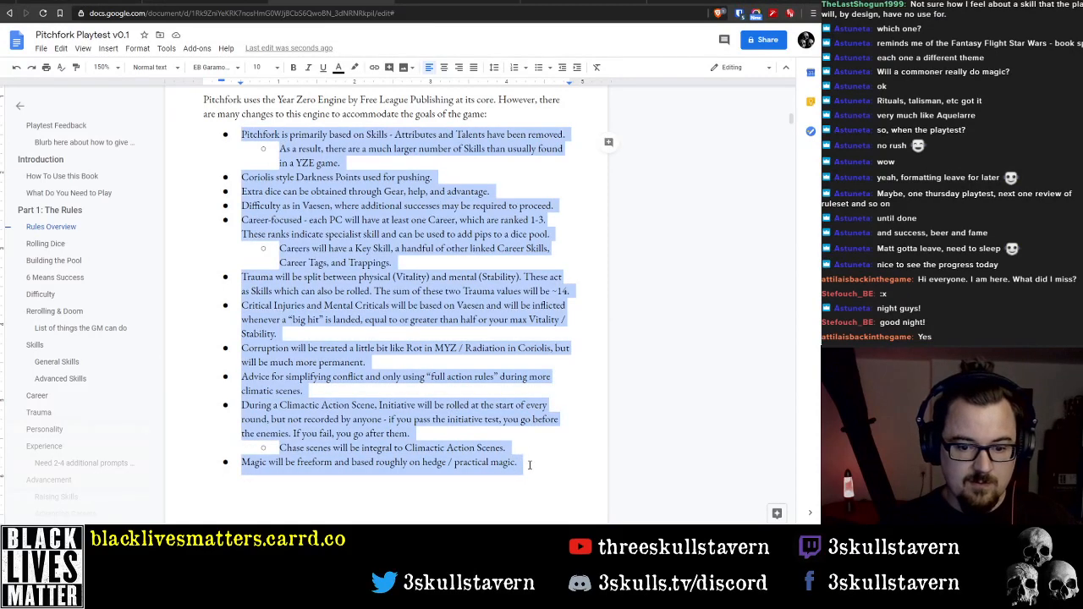
scroll(457, 421, up, 3)
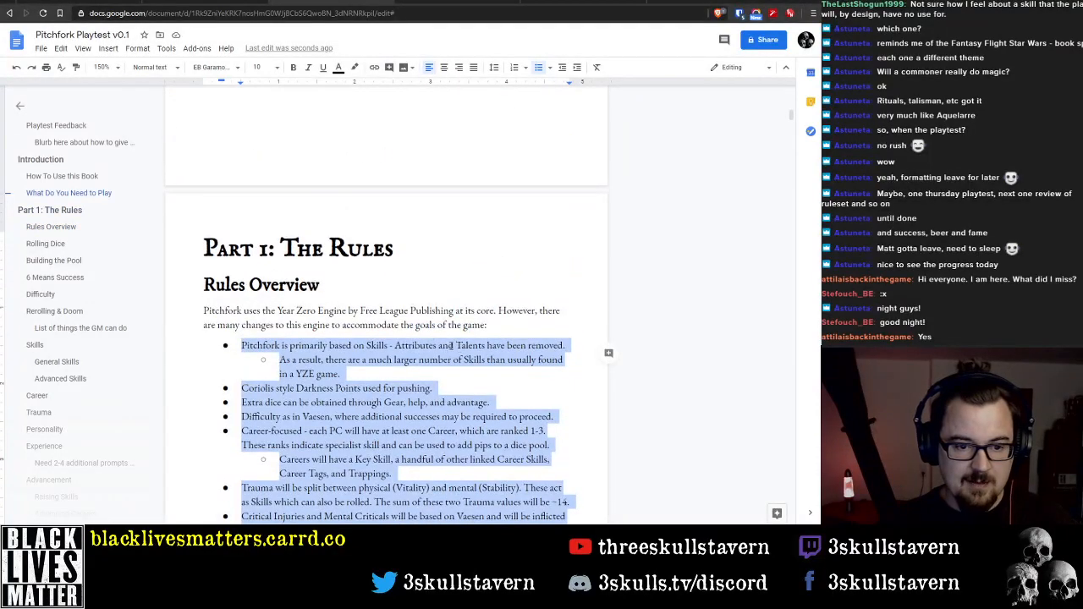
Review the written rules sections from Rolling Dice through Skills, Career and Trauma to Personality
scroll(378, 299, down, 10)
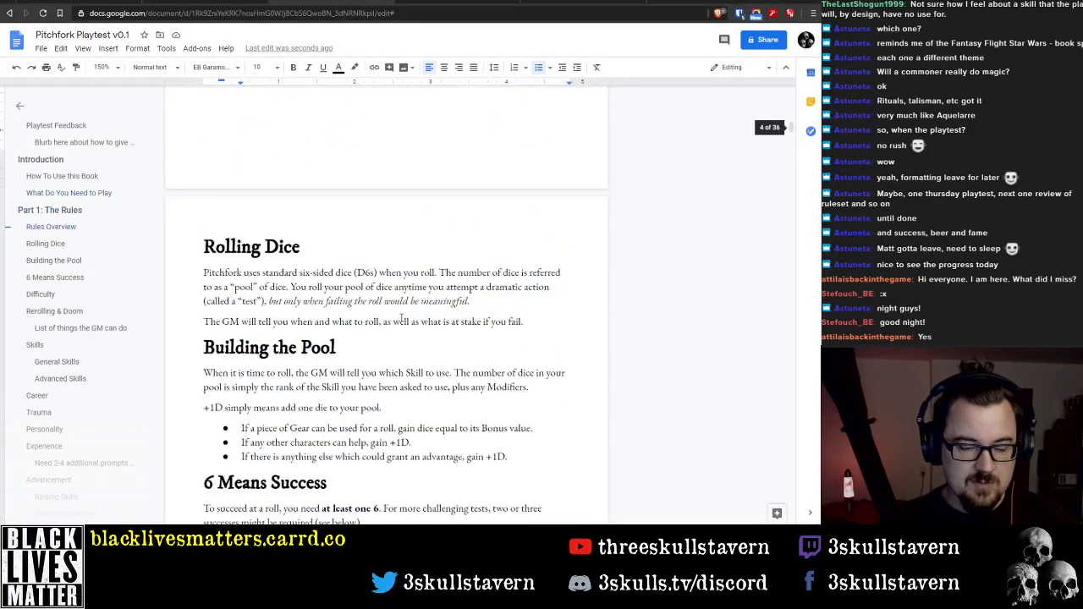
scroll(402, 317, down, 5)
scroll(404, 314, down, 6)
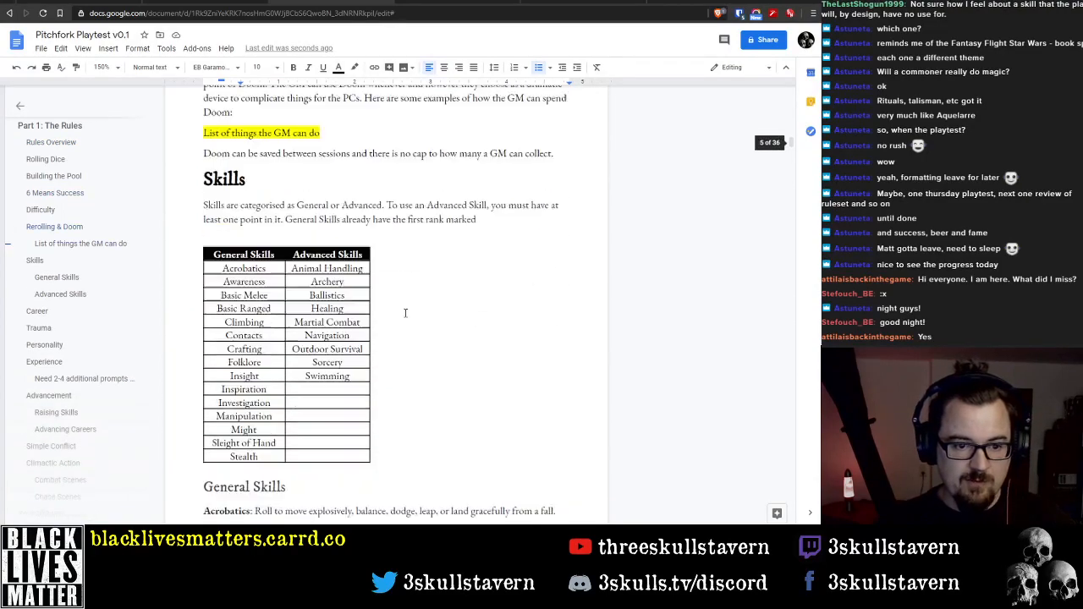
scroll(406, 314, down, 15)
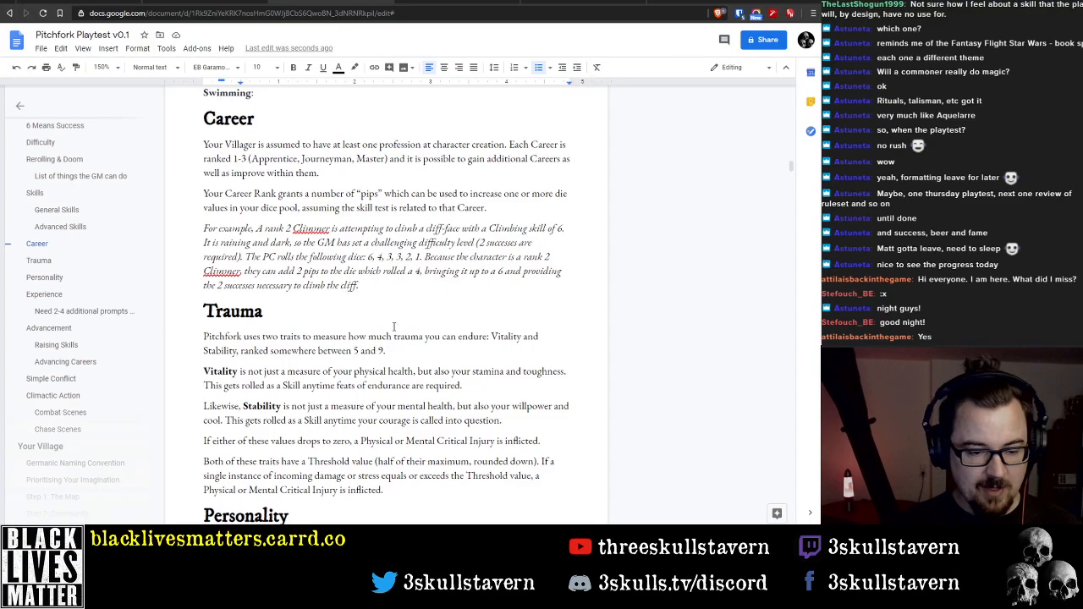
scroll(356, 305, down, 6)
scroll(380, 327, up, 3)
scroll(380, 326, down, 8)
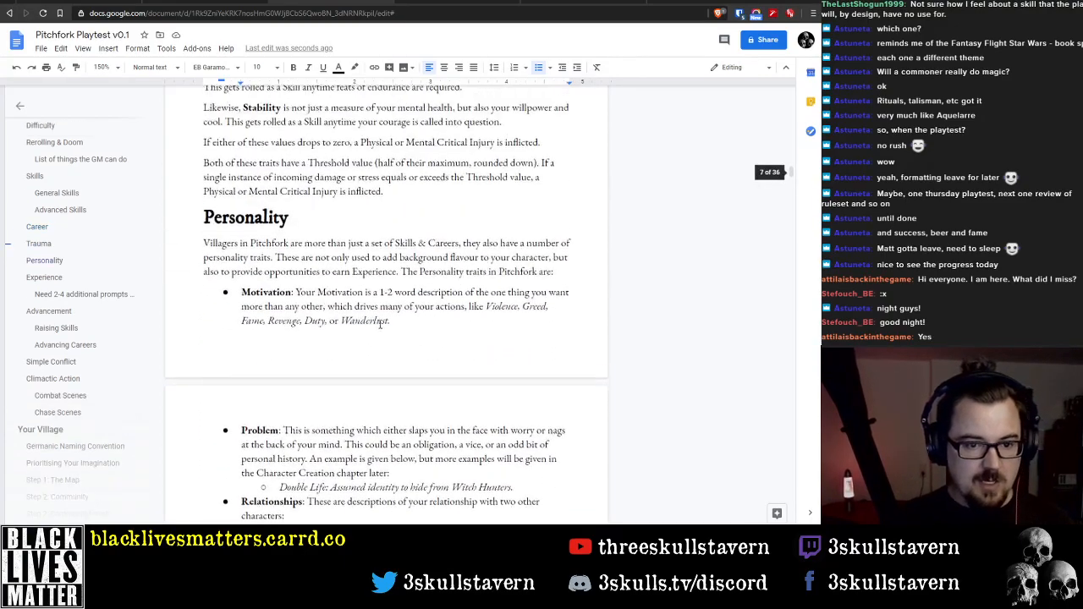
Replace the "a" before "weapon" in the Basic Melee description with "everyday tools which"
scroll(378, 322, up, 15)
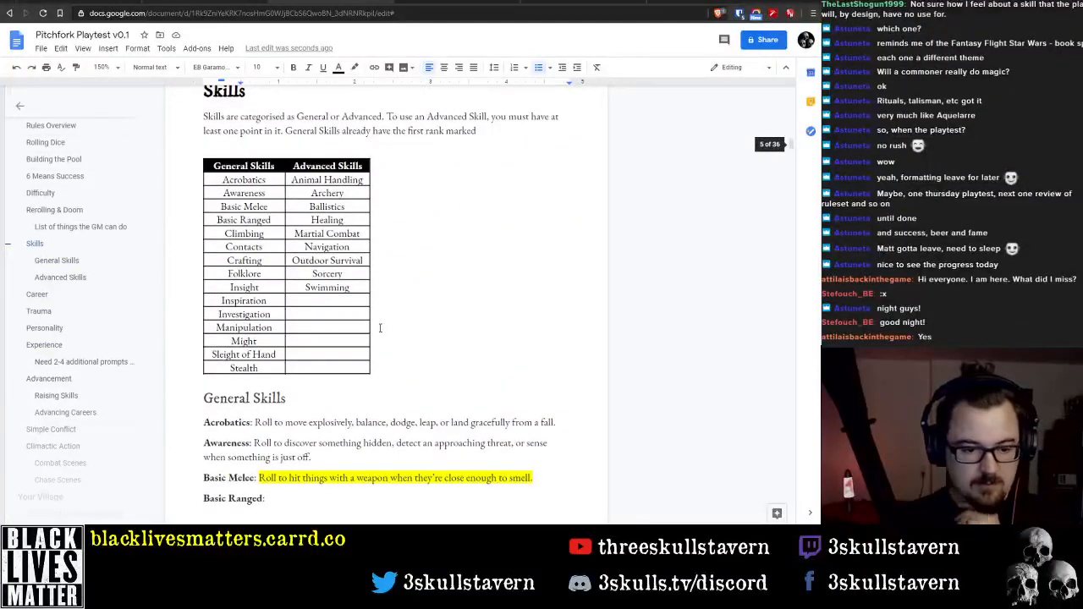
scroll(380, 328, down, 3)
click(258, 267)
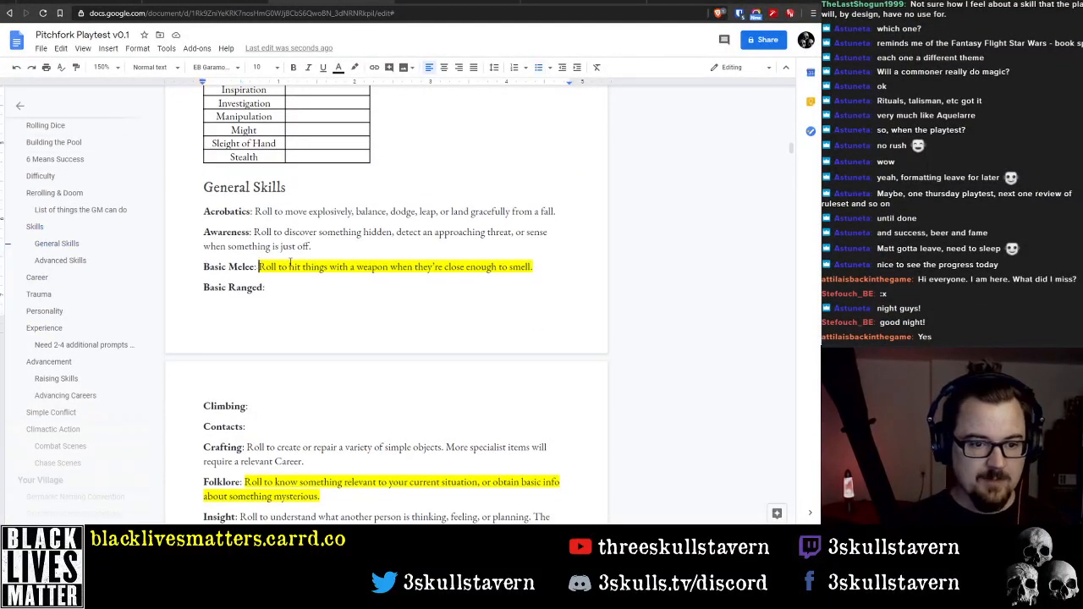
key(ctrl+Right)
key(ctrl+Right)
key(ctrl+Right)
key(ctrl+Right)
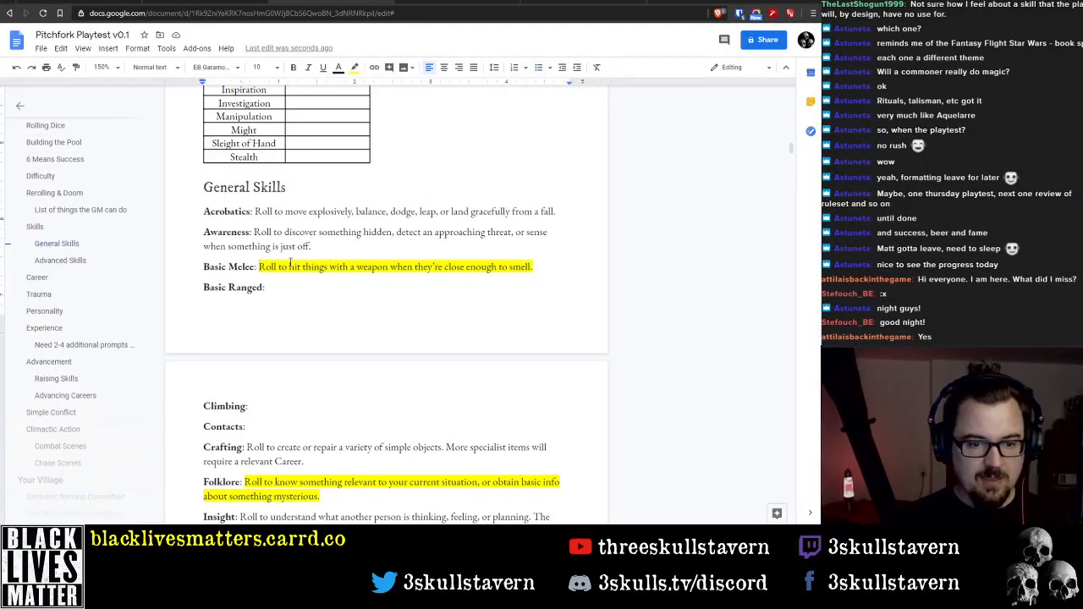
key(ctrl+Right)
key(shift+Right)
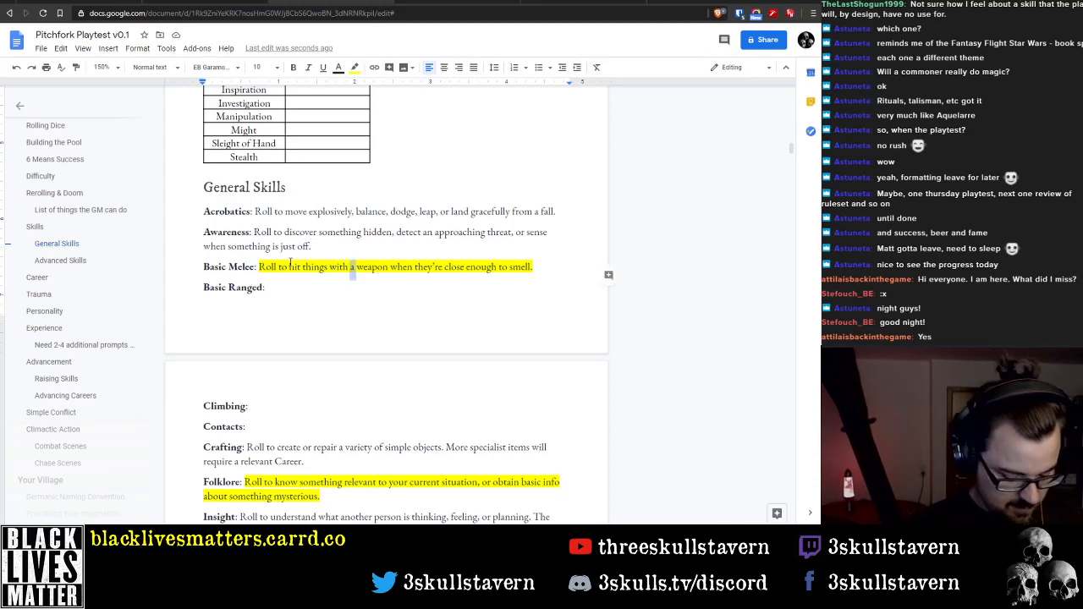
text(everyday)
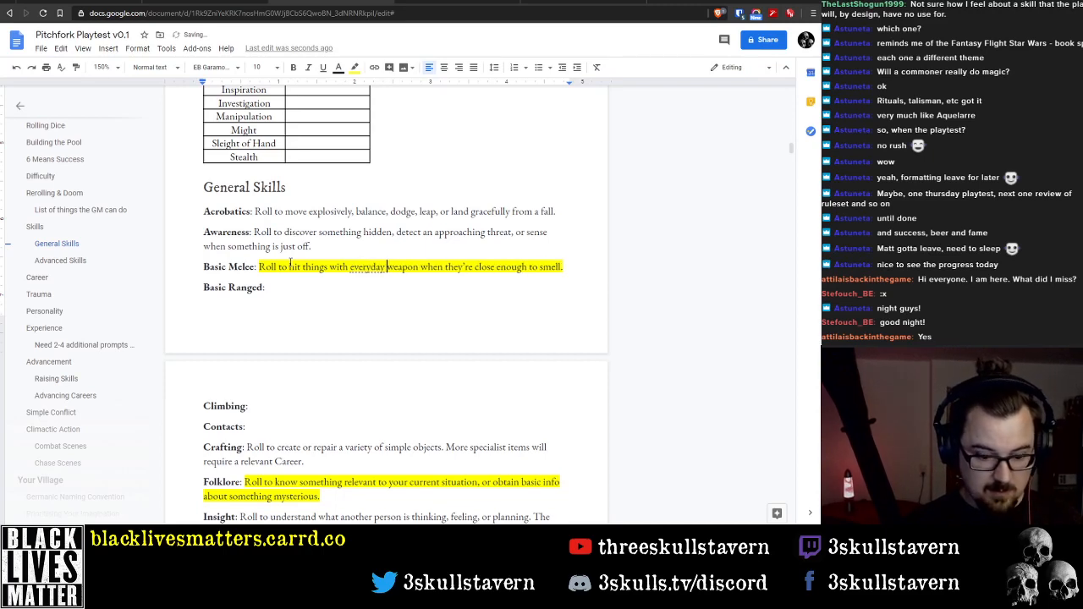
text( tools which )
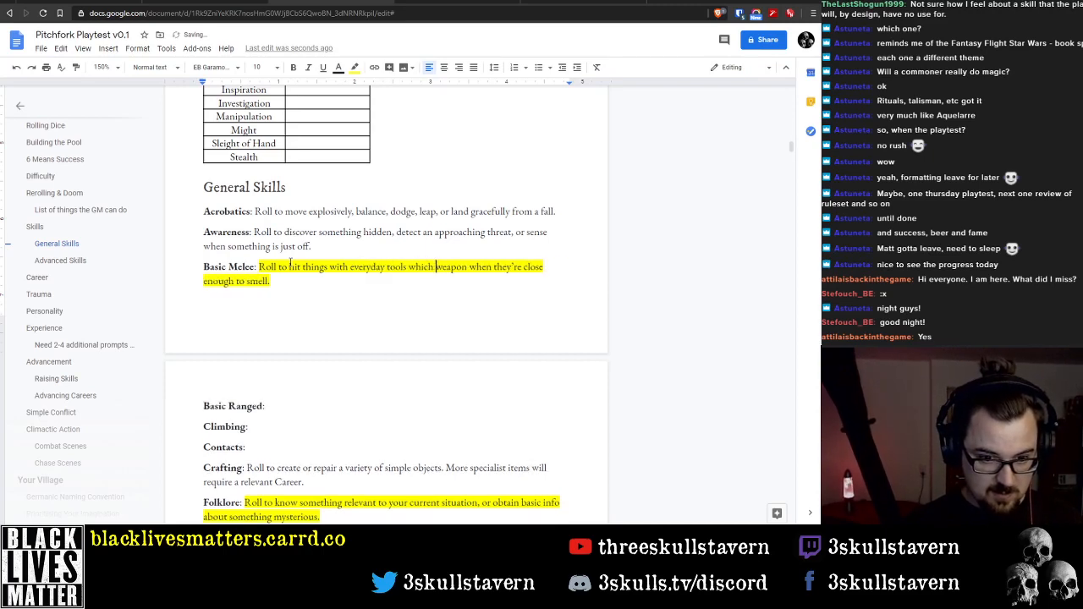
text(can be as)
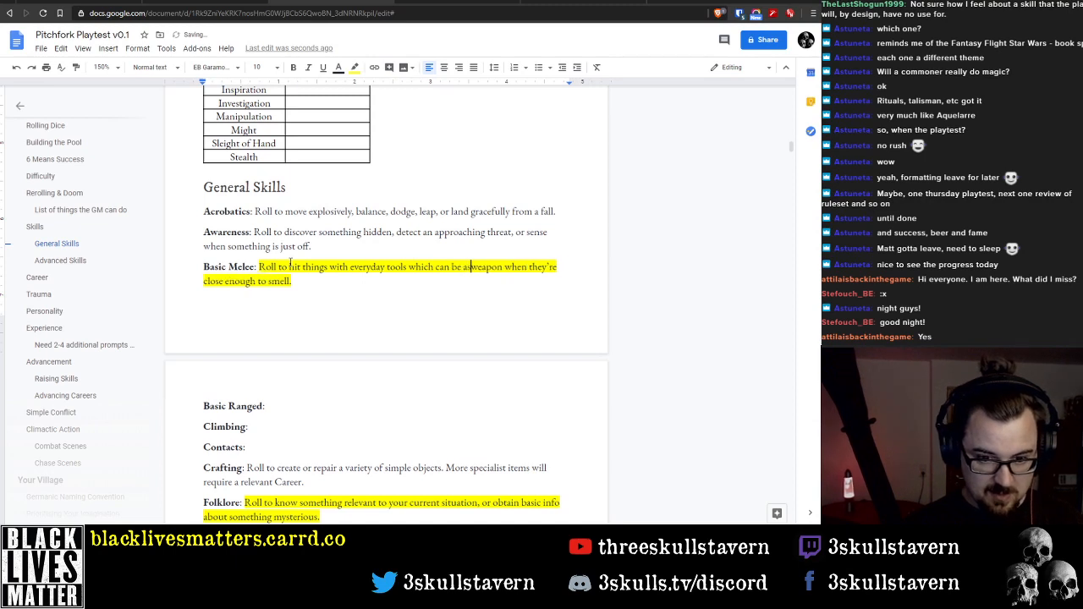
Extend the Basic Melee wording after "everyday tools which" to read "can be used as weapons"
key(BackSpace)
key(BackSpace)
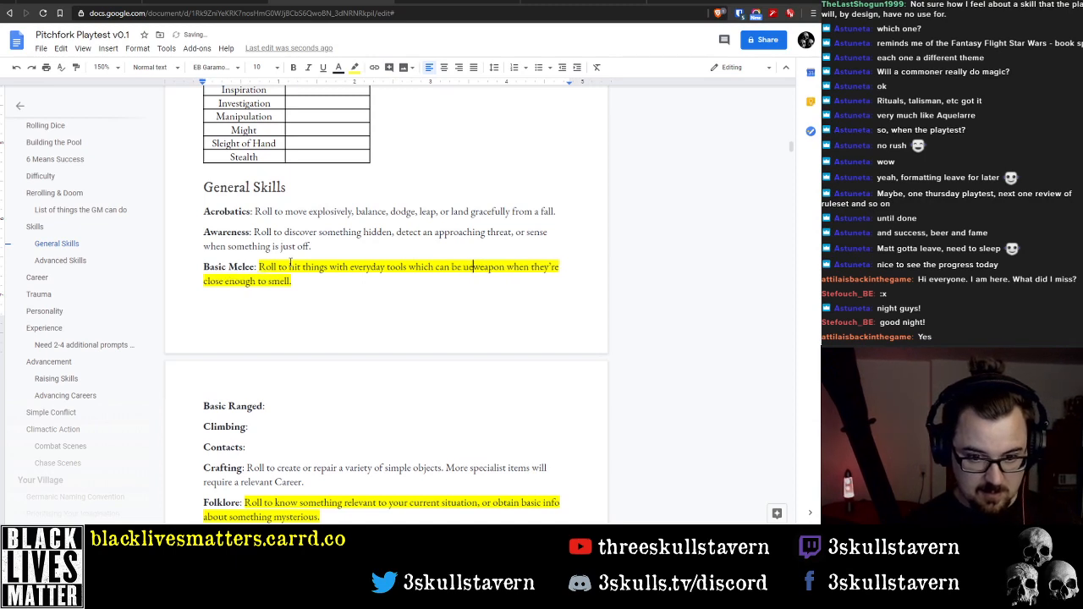
text(used as weapon)
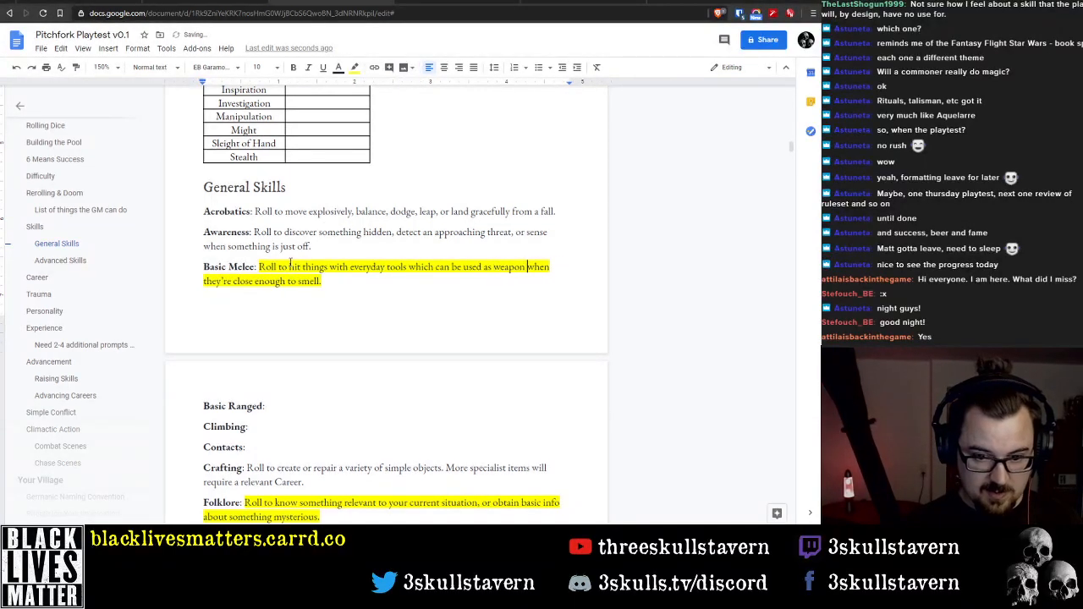
text(s)
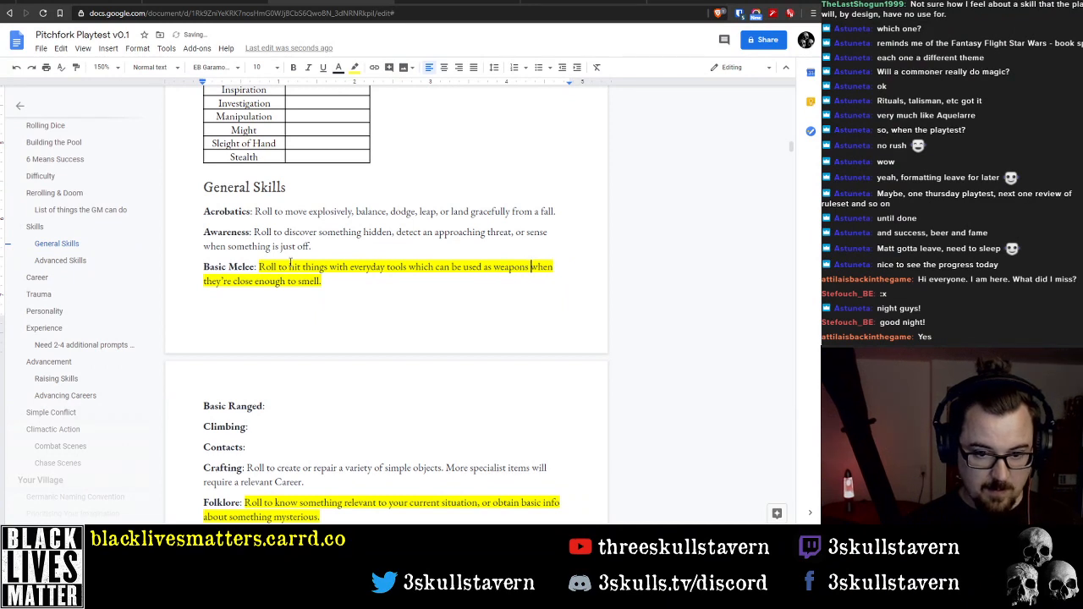
Delete "when they're close enough to smell" from the end of the Basic Melee description, keeping the full stop
key(shift+Down)
key(shift+Left)
key(BackSpace)
key(BackSpace)
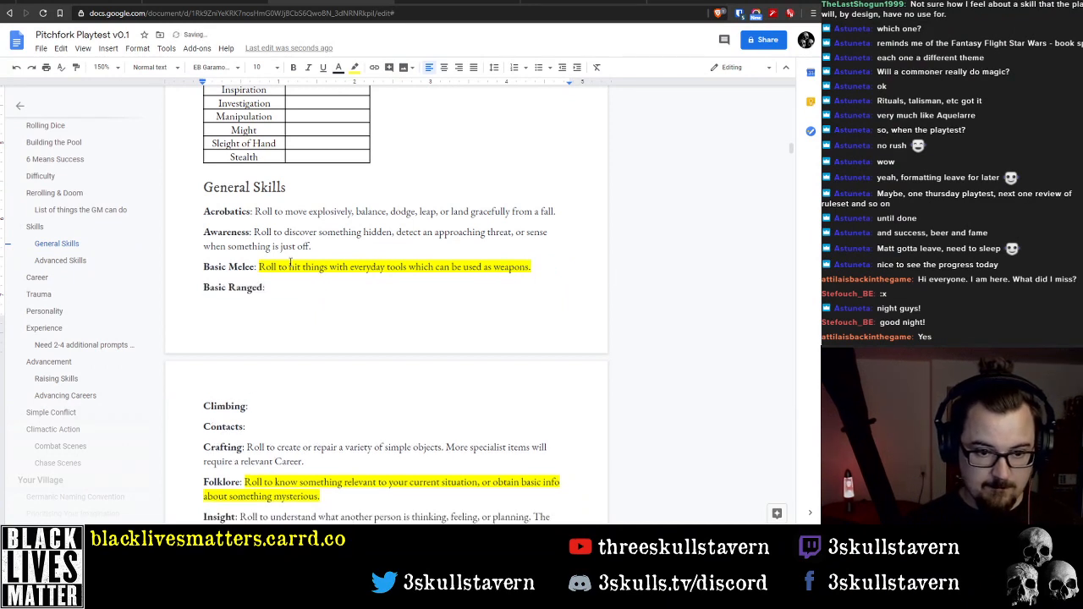
Add the examples "(knives, axes, clubs, etc)" after "weapons" in the Basic Melee description
text(()
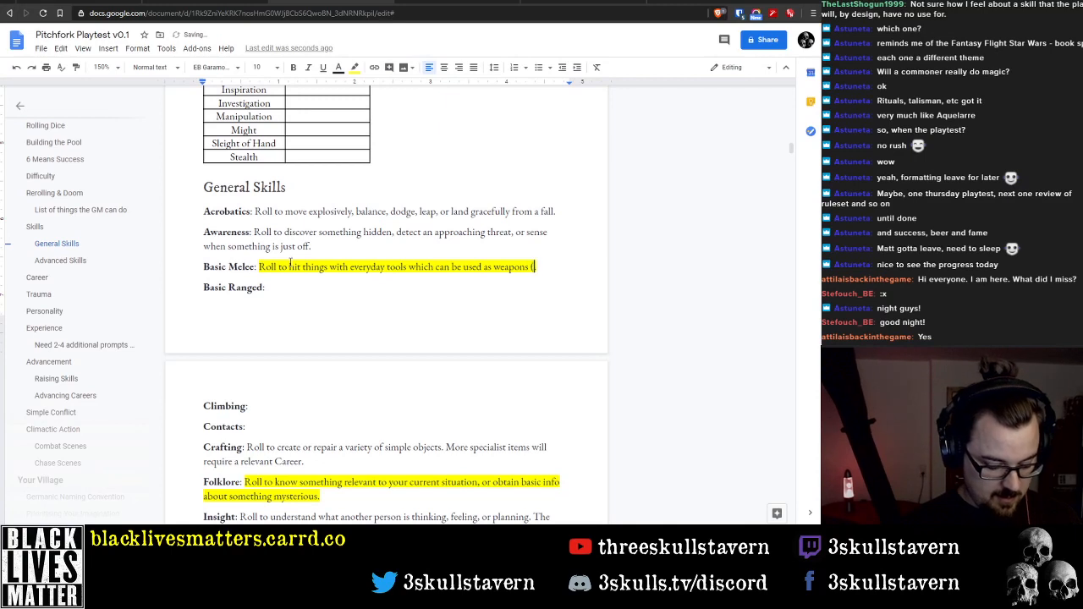
text(knives, )
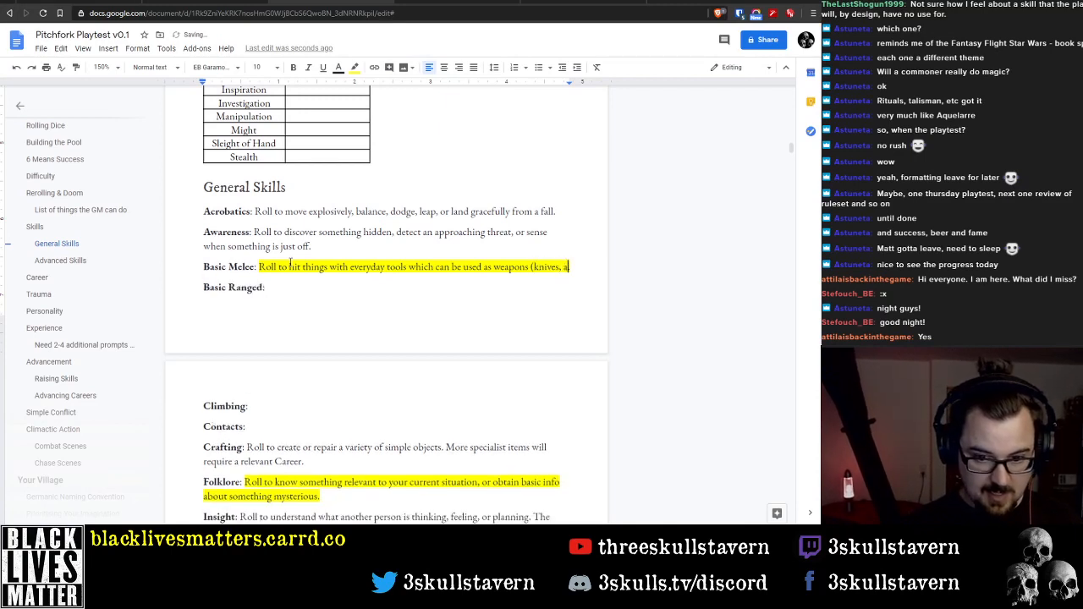
text(axes, )
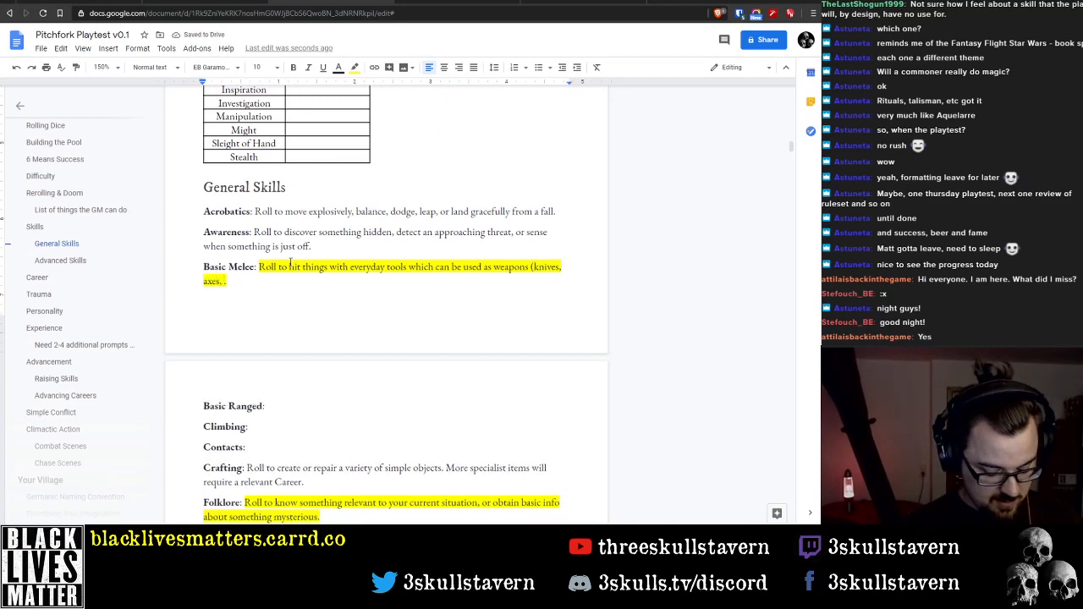
text(clubs, etc))
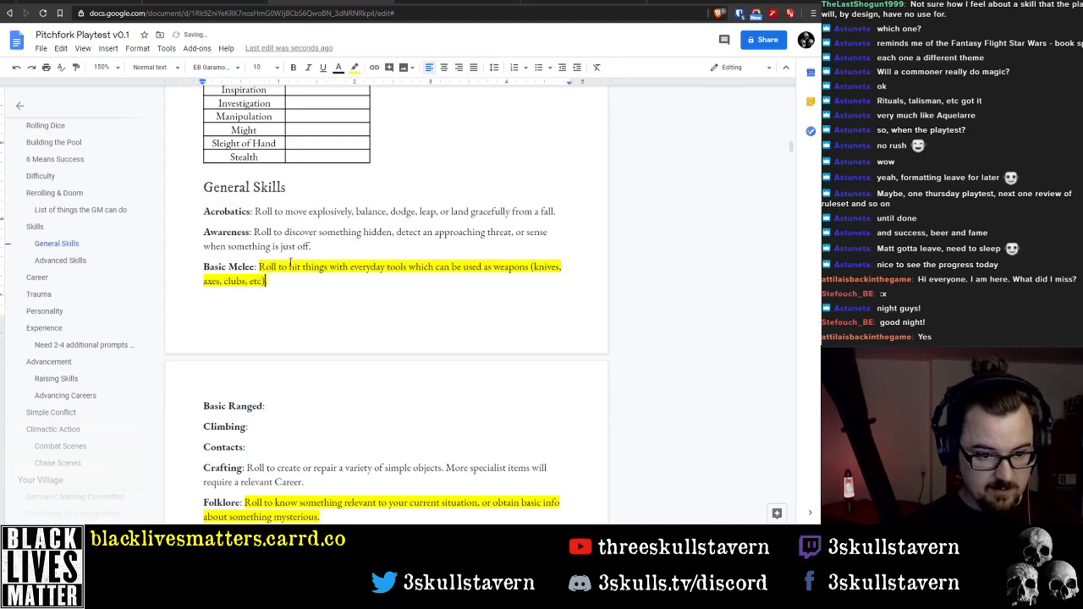
text( or to gr)
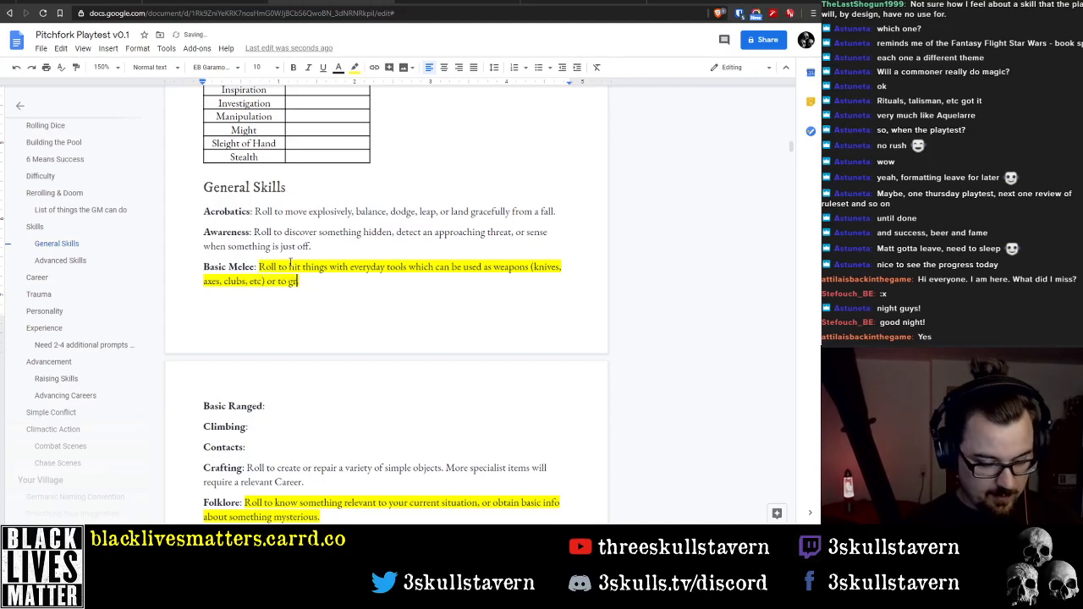
text(apple with som)
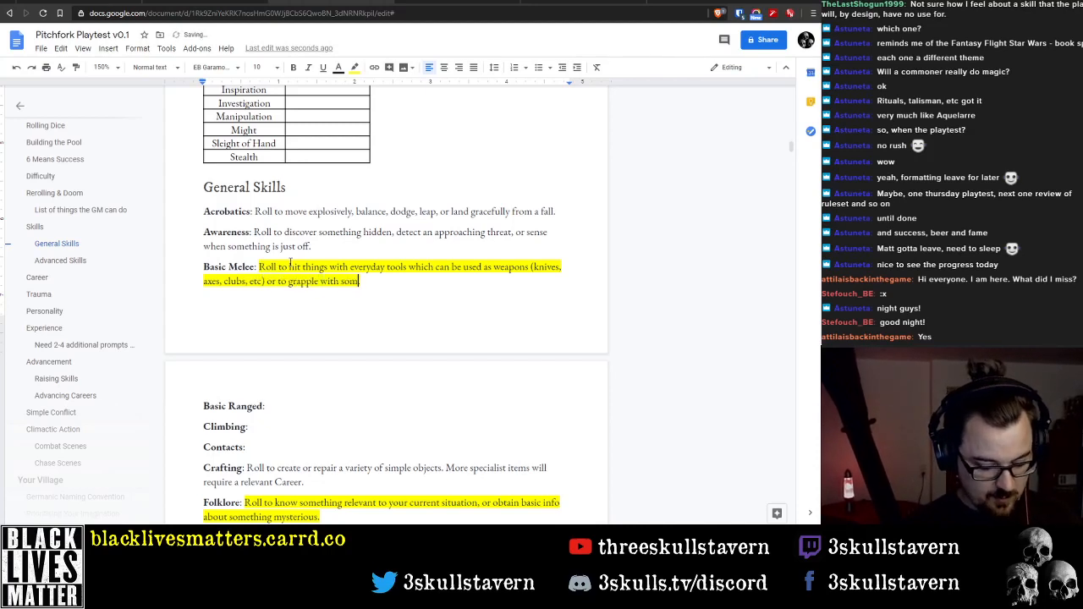
text(eone.)
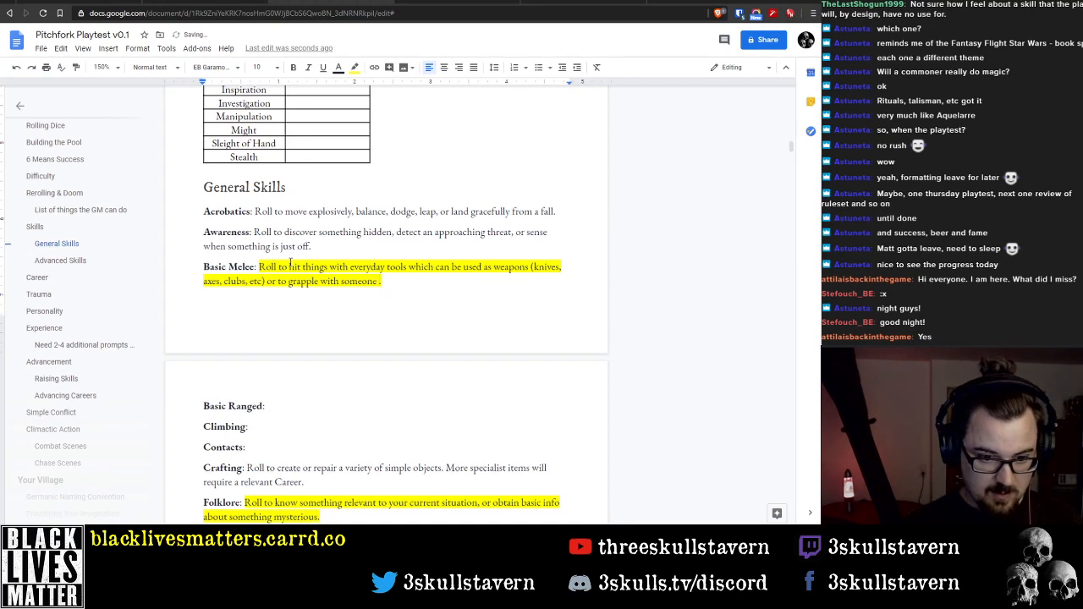
key(BackSpace)
text( in unarmed)
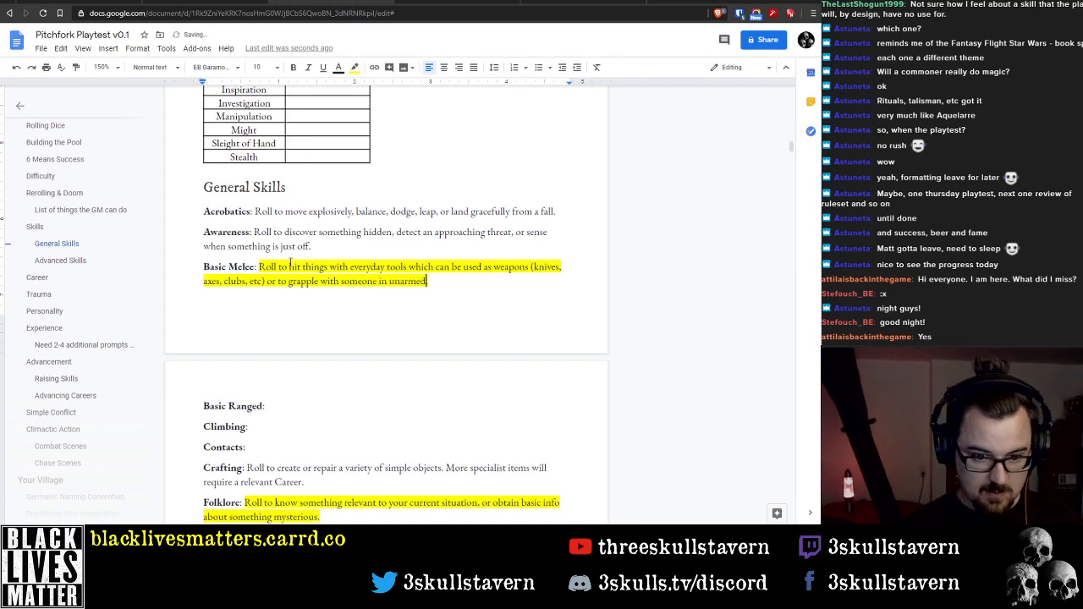
Extend the Basic Melee description after the weapon examples with "or to grapple with someone in an unarmed struggle."
key(BackSpace)
key(BackSpace)
key(BackSpace)
key(BackSpace)
key(BackSpace)
key(BackSpace)
key(BackSpace)
key(BackSpace)
key(BackSpace)
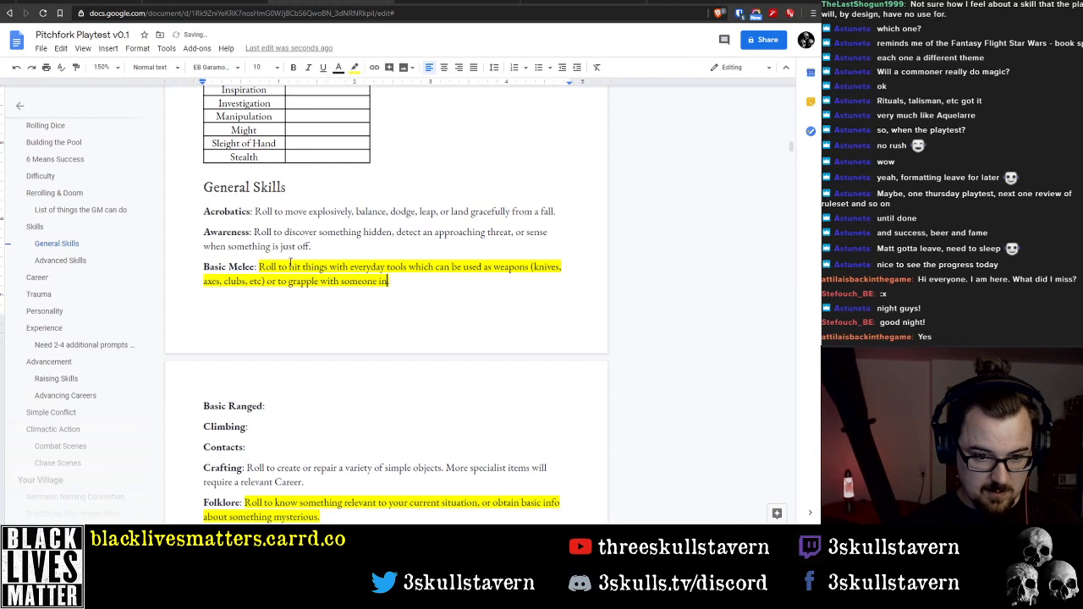
text(an unarmed )
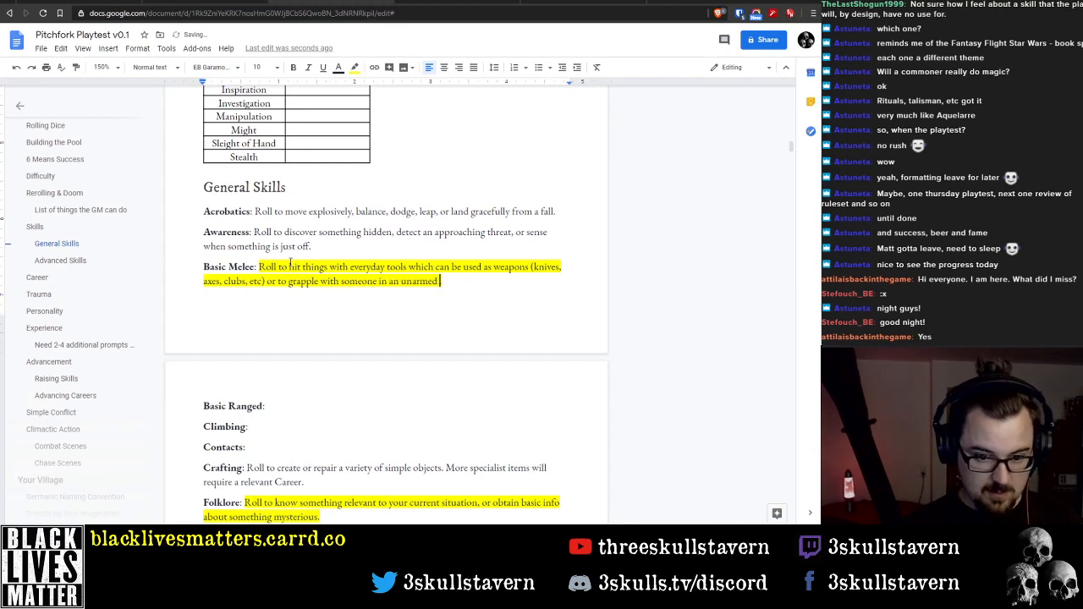
text(struggle.)
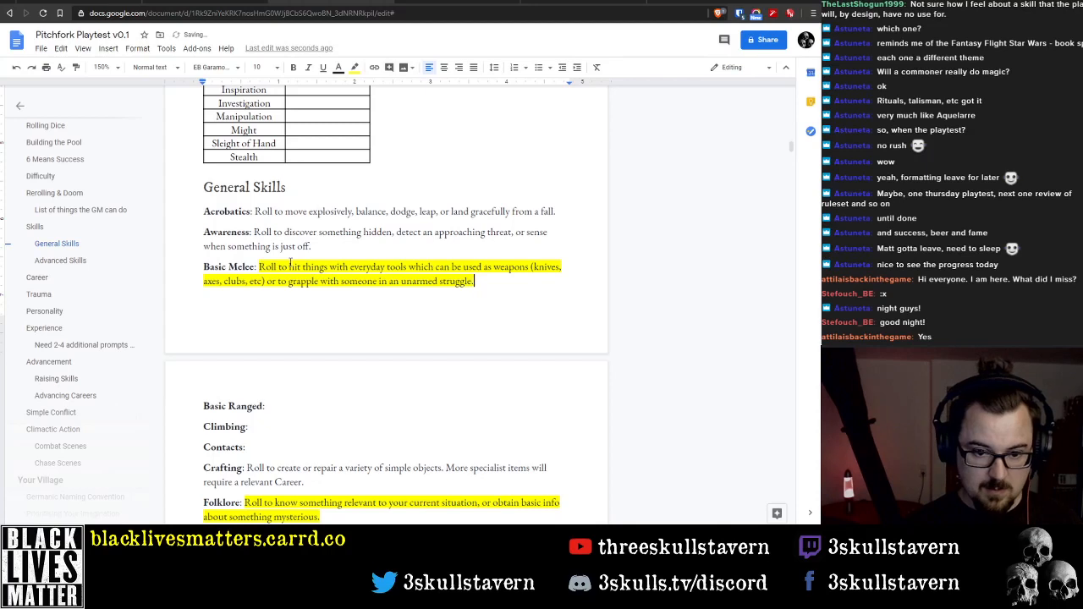
Remove the yellow highlight from the Basic Melee description text
key(shift+Up)
key(shift+Up)
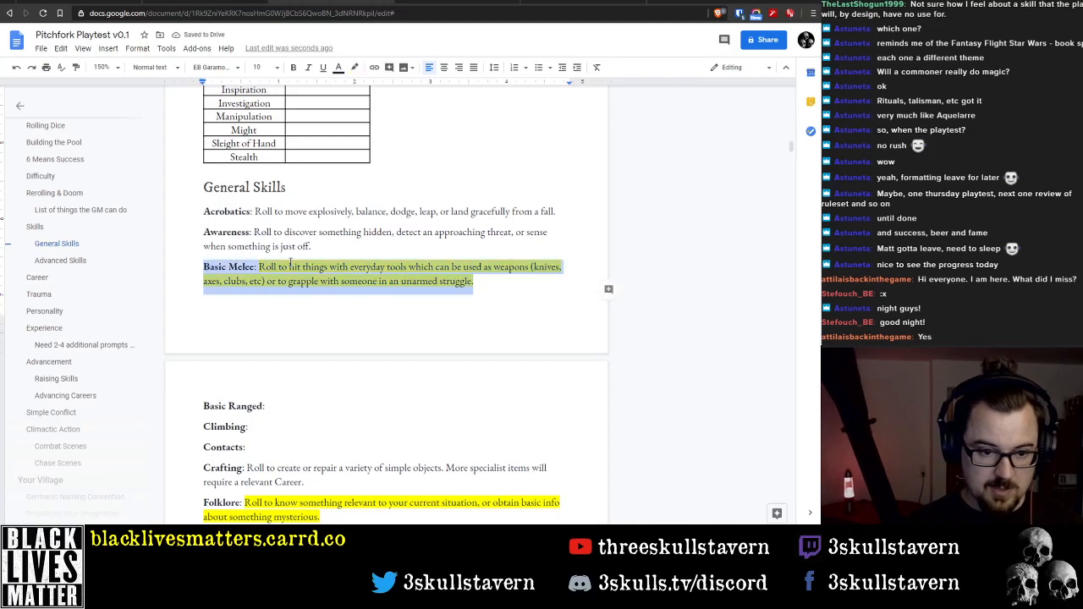
key(ctrl+shift+Right)
key(ctrl+shift+Right)
key(ctrl+shift+Right)
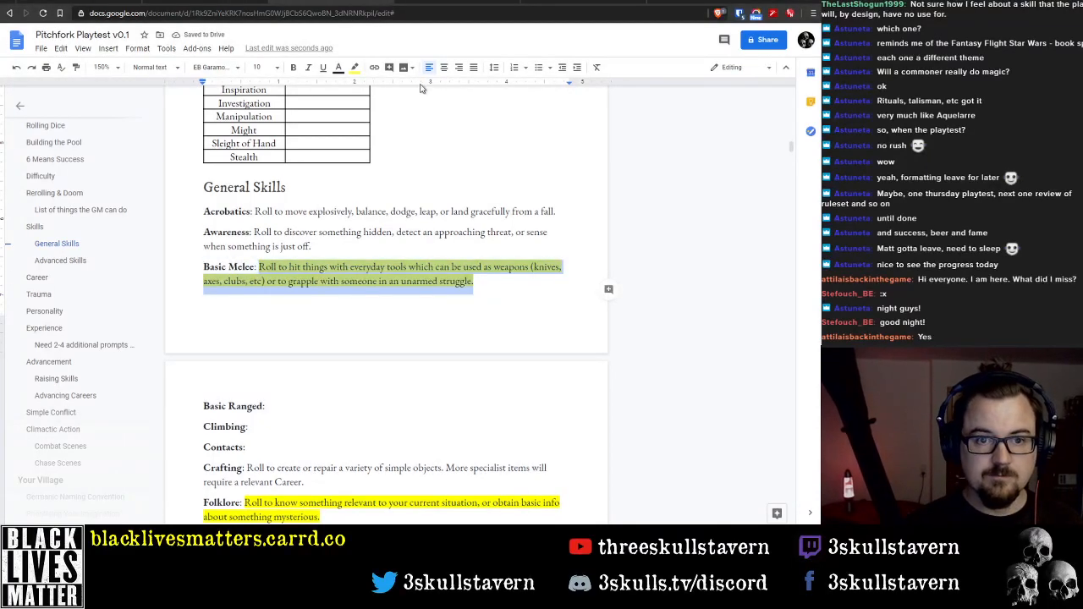
click(355, 67)
click(363, 87)
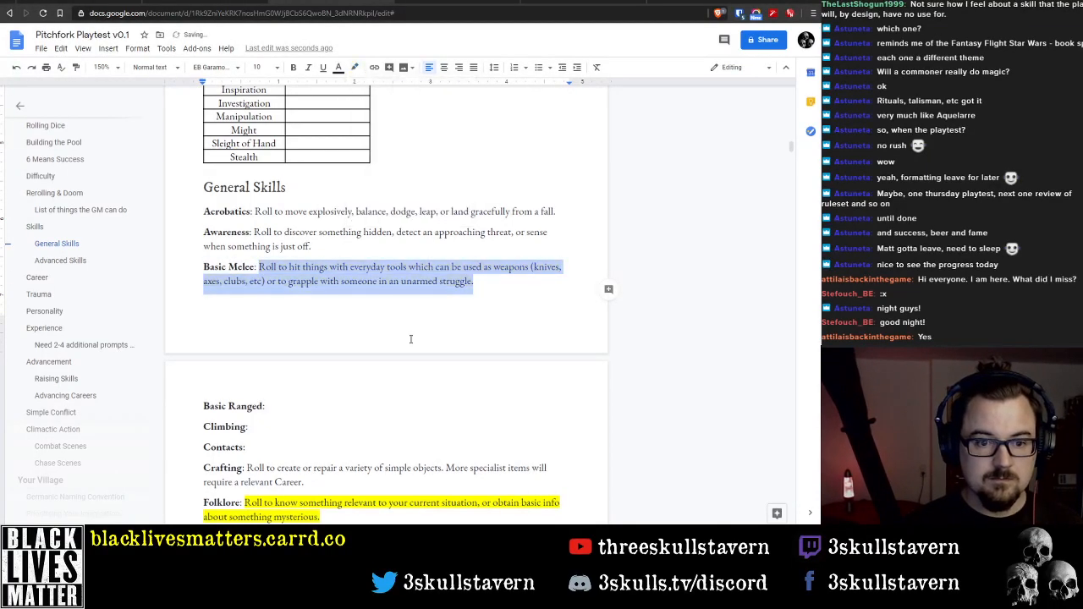
click(500, 284)
Begin the Basic Ranged description with "Roll to hit things with simple ranged"
click(318, 401)
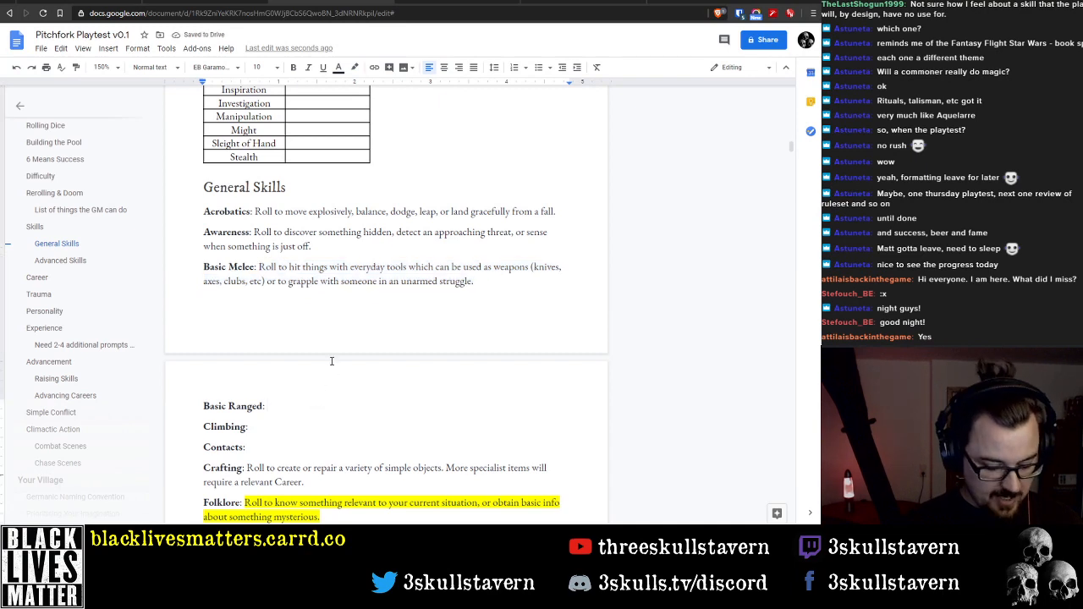
text(Roll to )
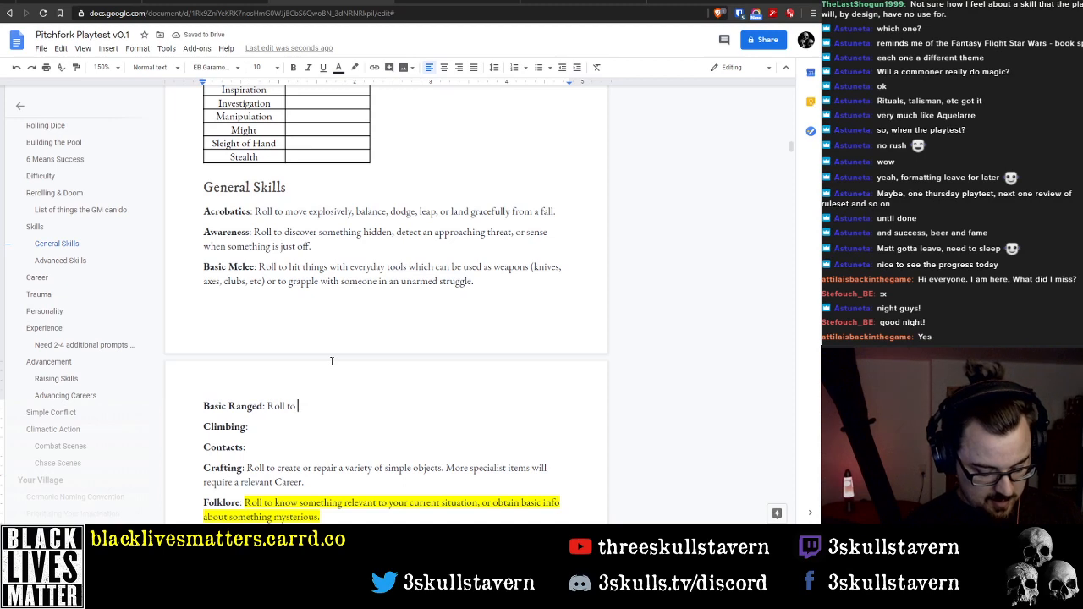
text(throw)
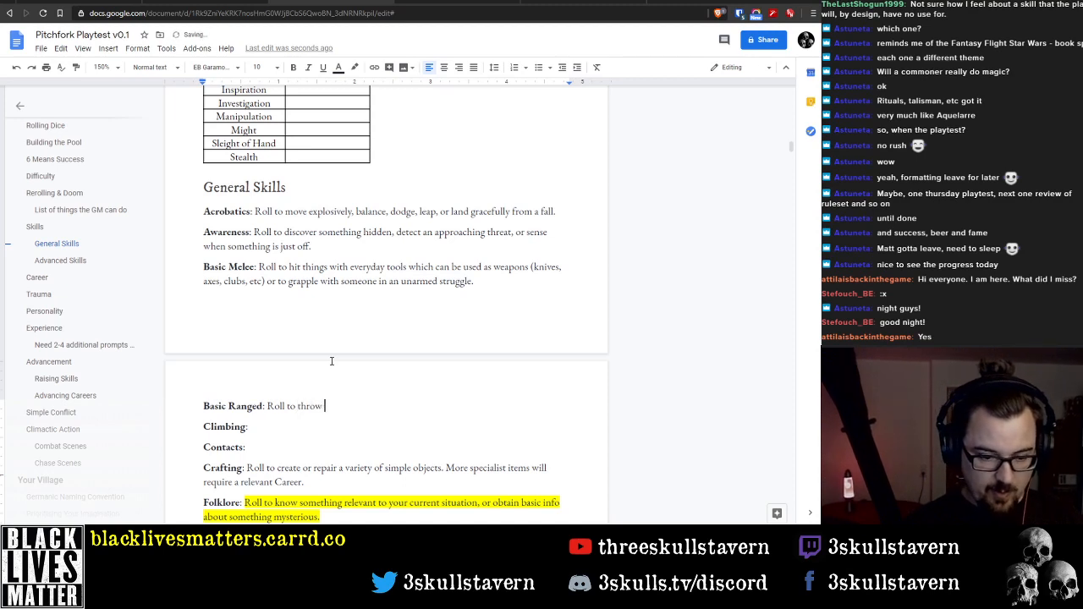
key(ctrl+BackSpace)
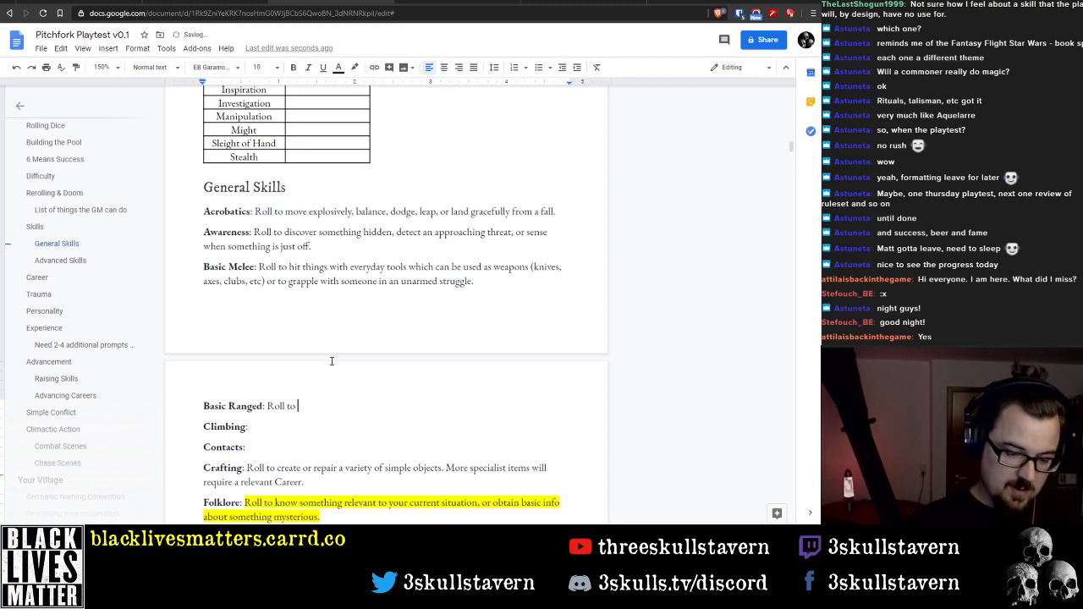
text(hit)
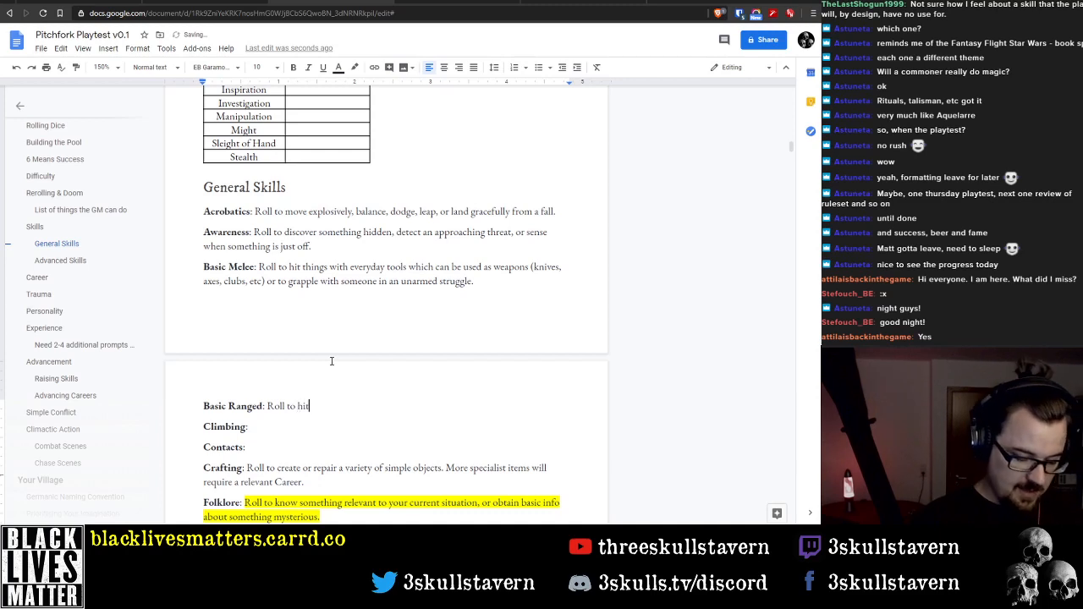
text( things with )
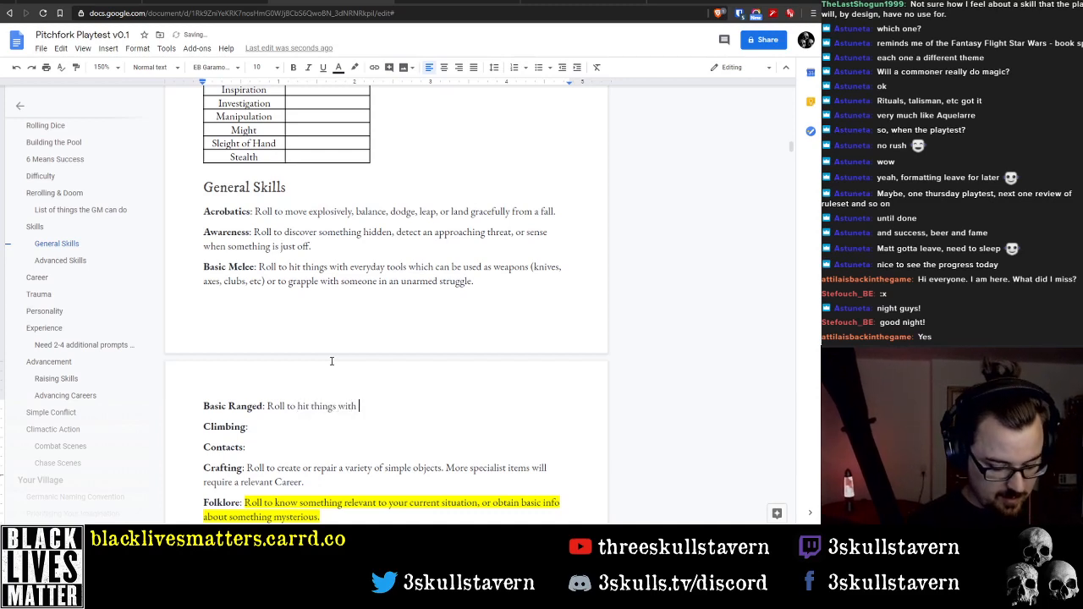
text(simple ranged we)
key(ctrl+Left)
key(ctrl+Left)
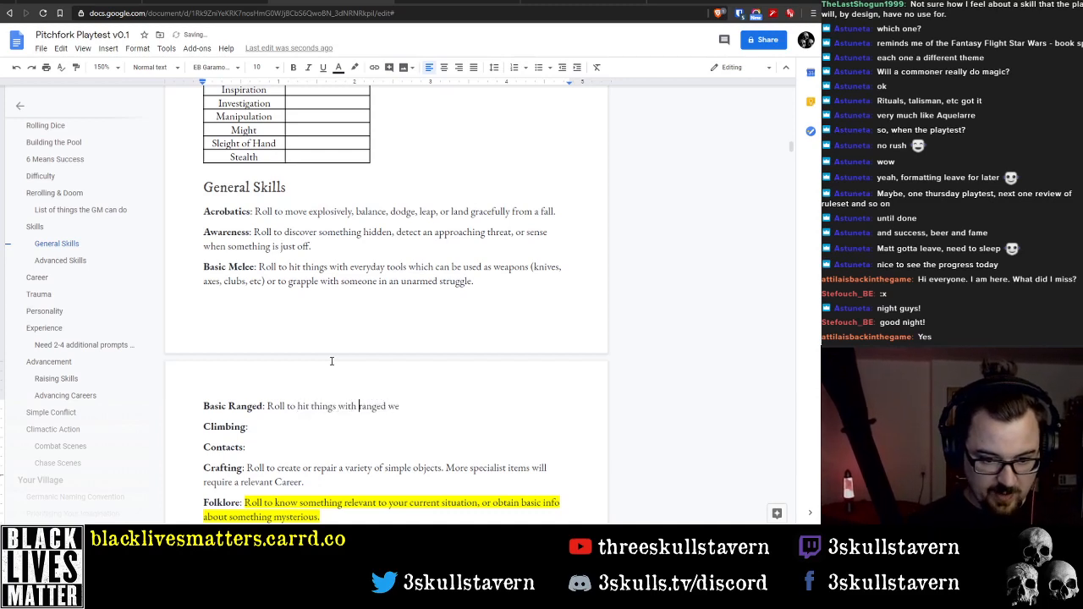
Continue the Basic Ranged description with "weapons like slings or sling staffs, or"
text(simple r)
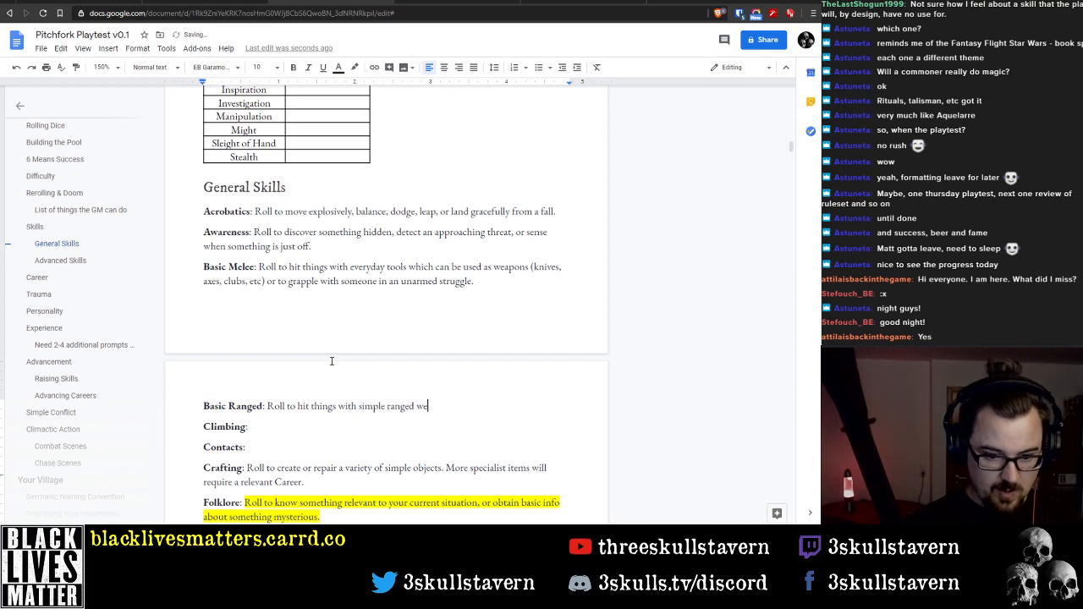
text(anged weapons liek)
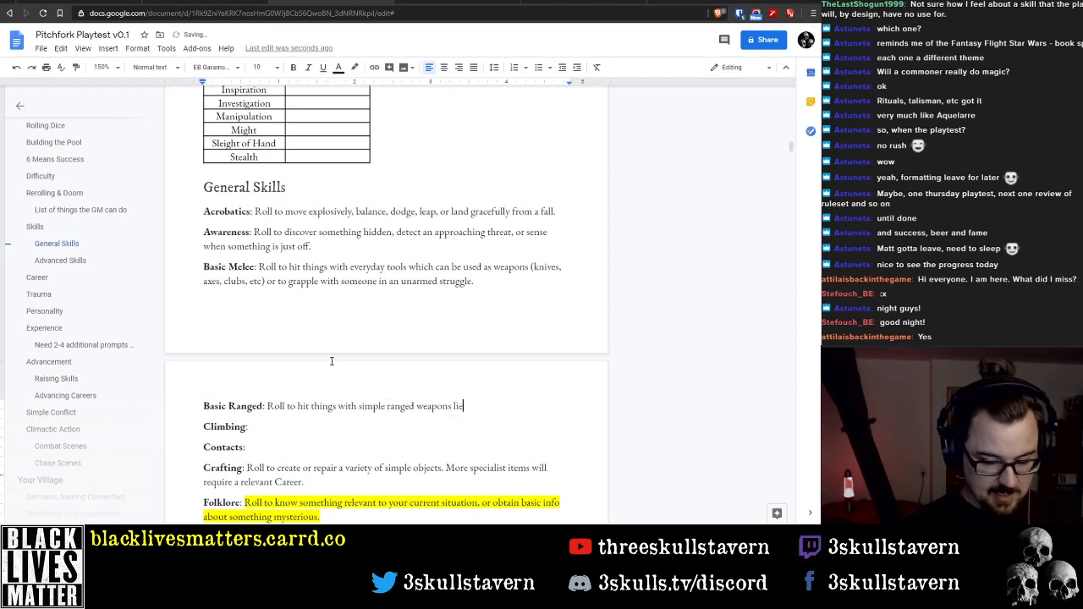
key(BackSpace)
text(ke slings)
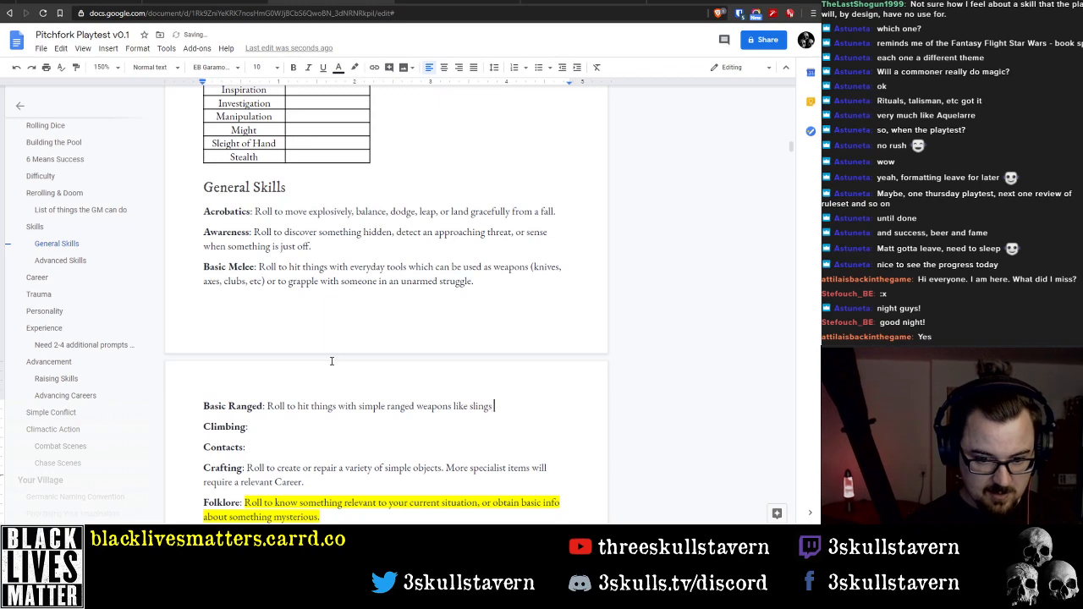
text( or sling)
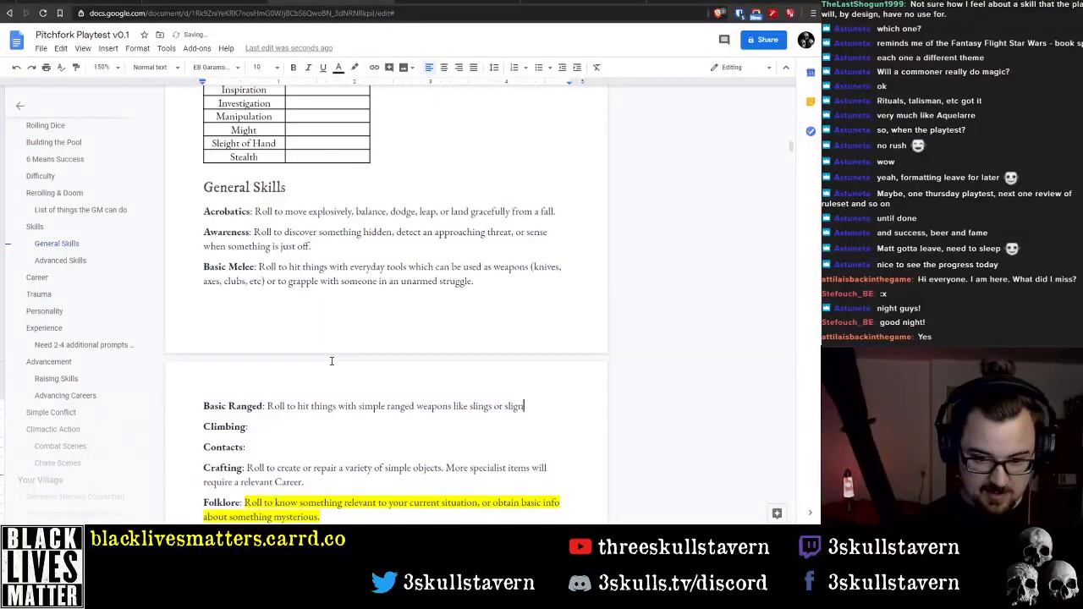
key(BackSpace)
key(BackSpace)
text(ng staf)
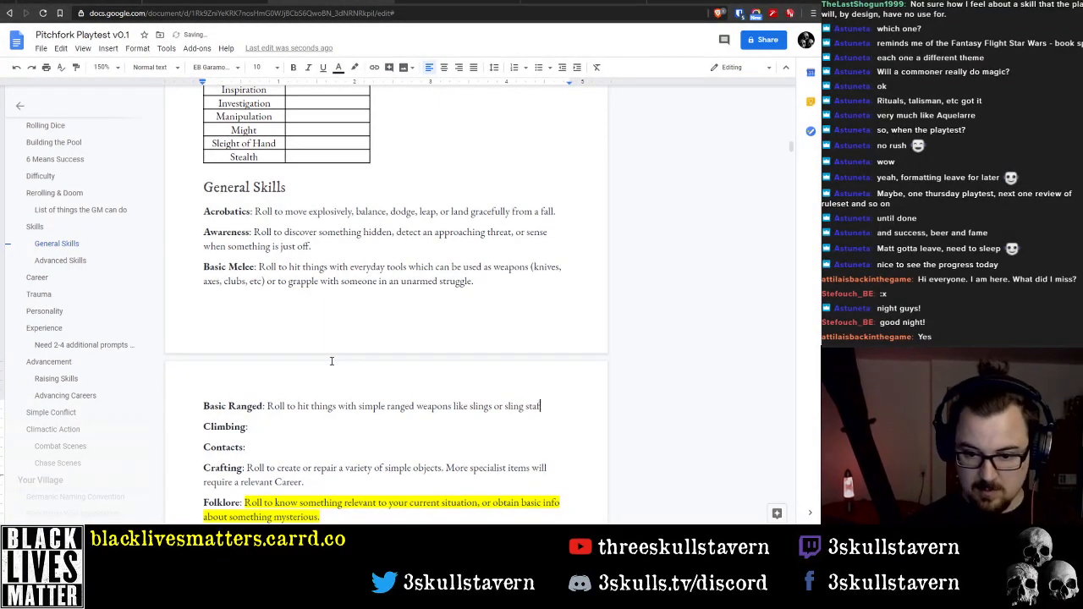
text(fs, or to throw)
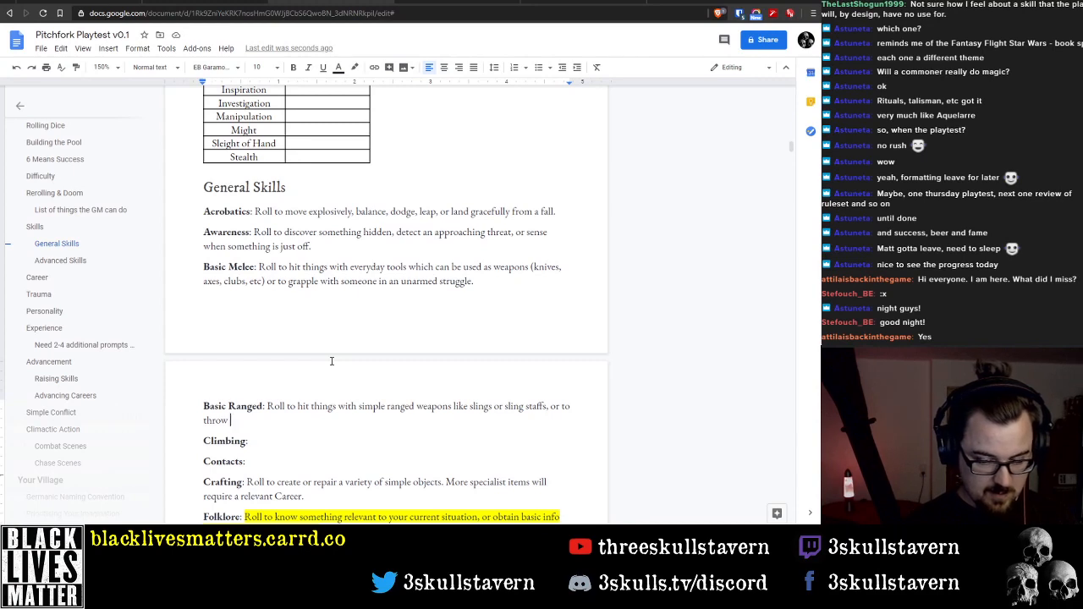
key(ctrl+BackSpace)
key(ctrl+BackSpace)
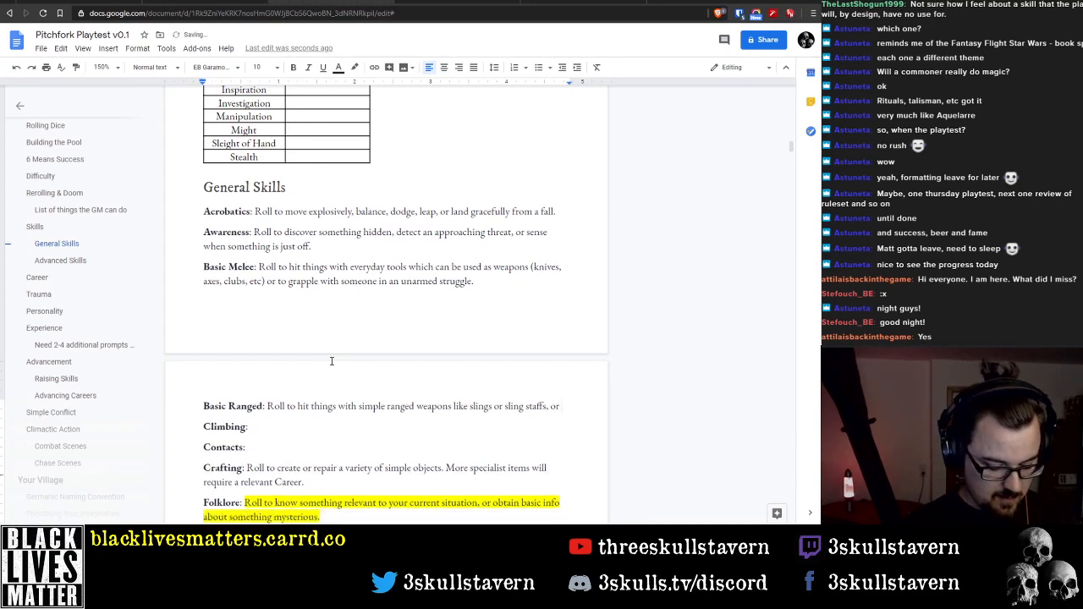
Finish the Basic Ranged description with "for thrown weapons like rocks, knives, or small axes."
text(for thrown )
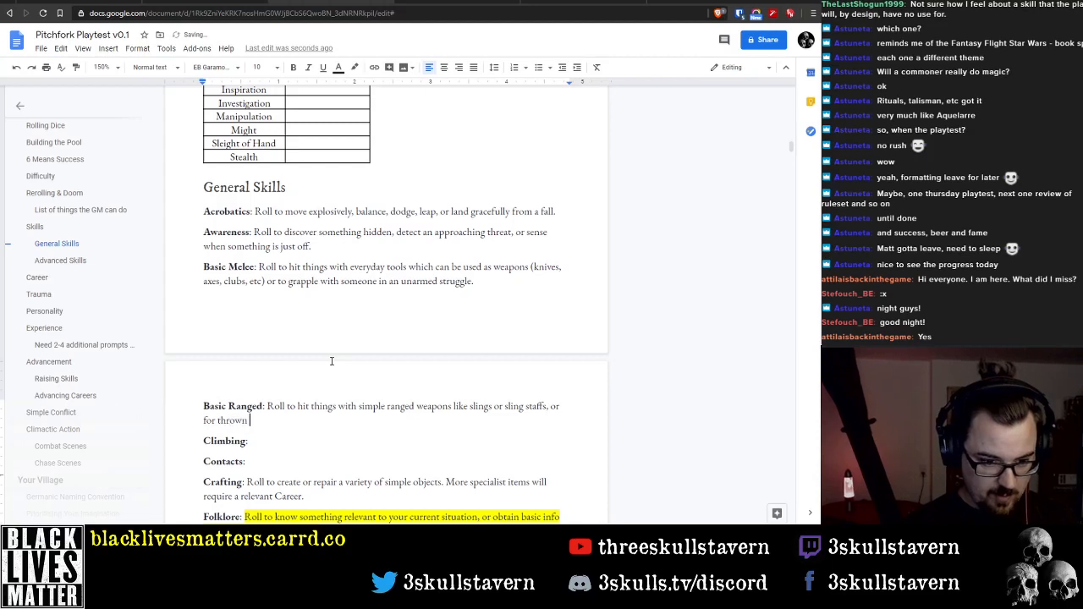
text(weapons like )
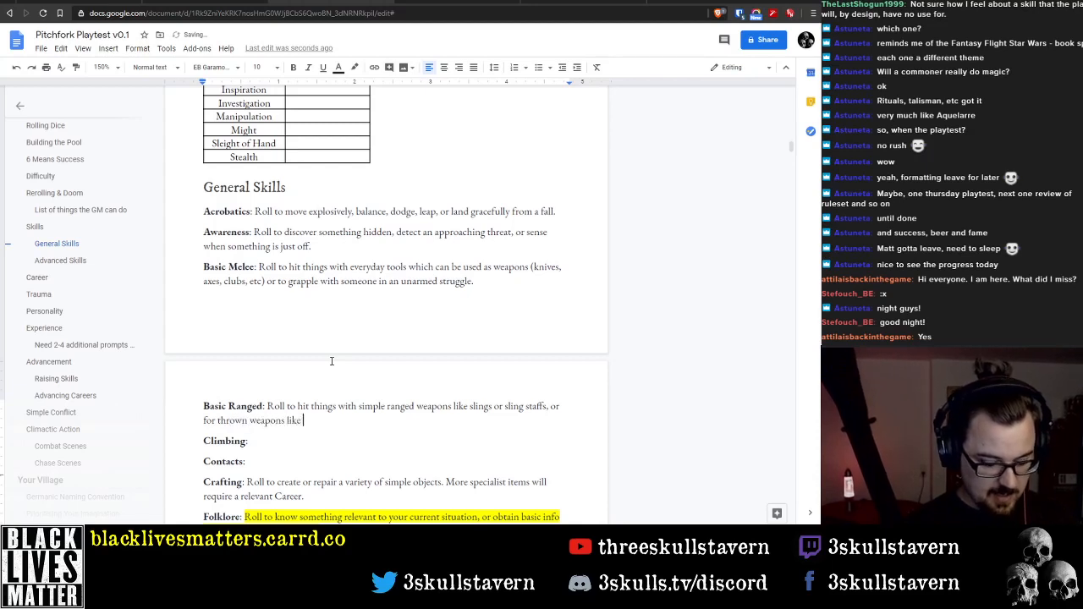
text(rocks )
text(k)
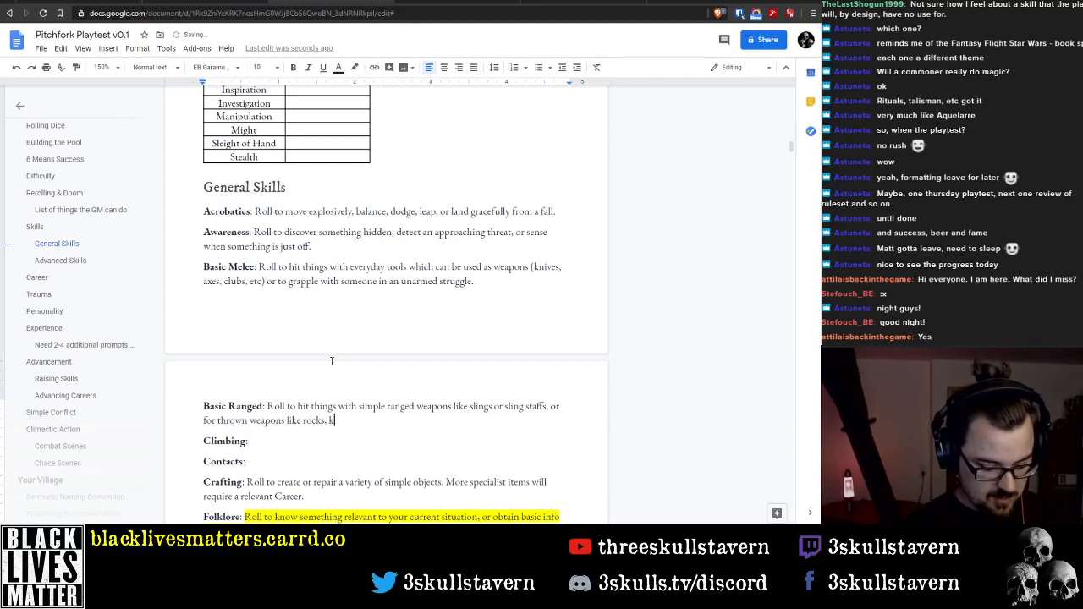
text(nives, or a)
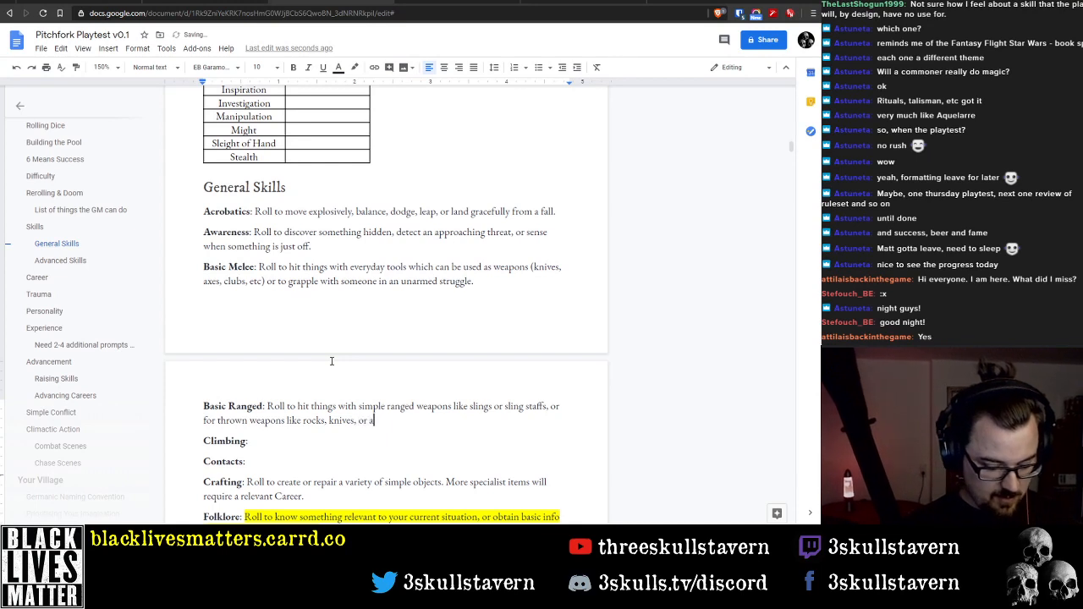
text(xes.)
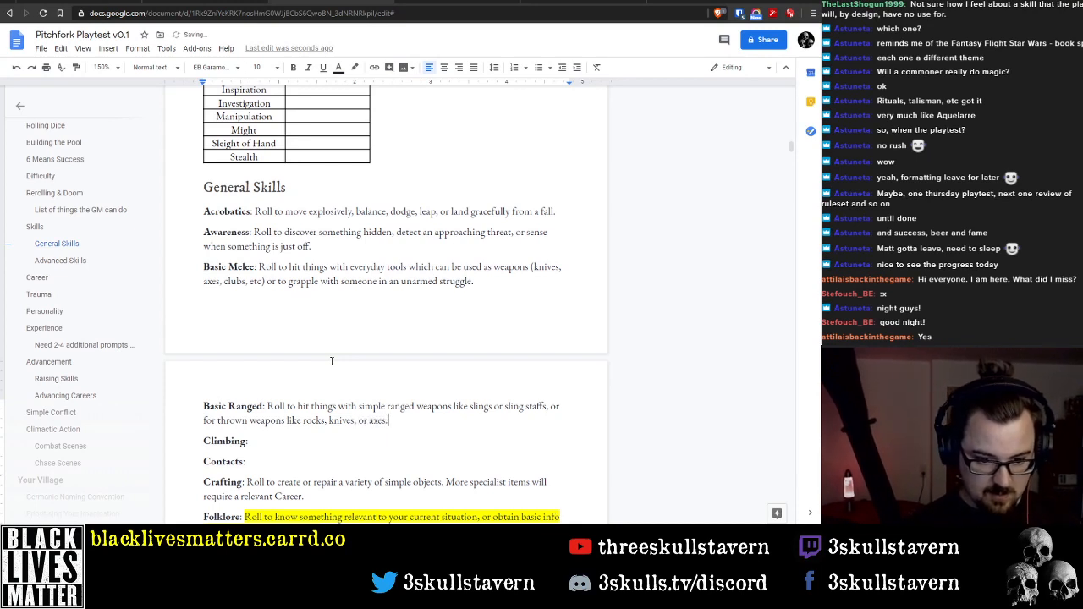
text(small )
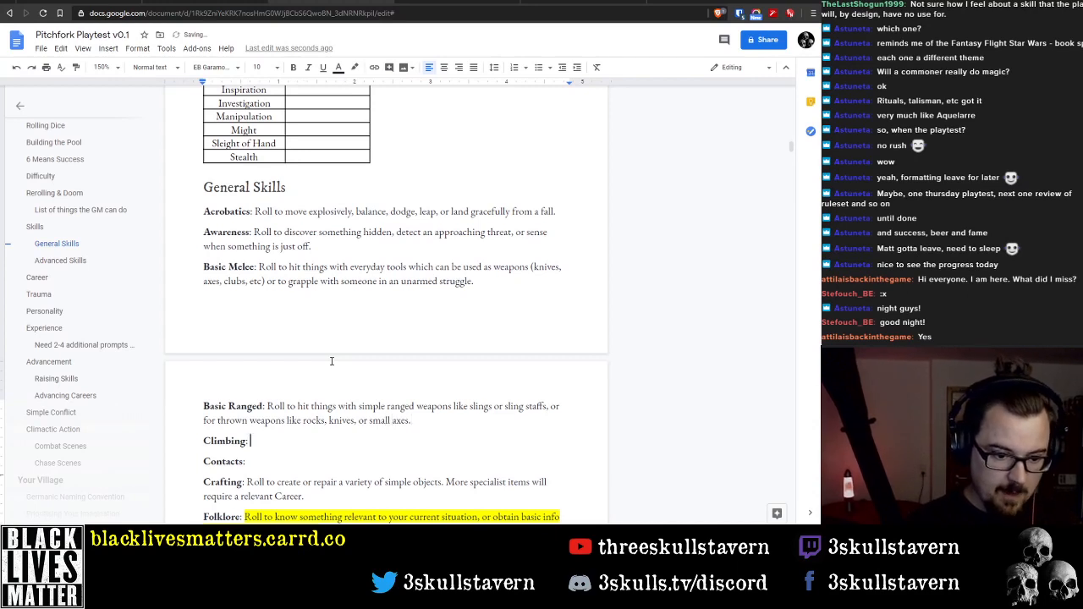
text(Roll to )
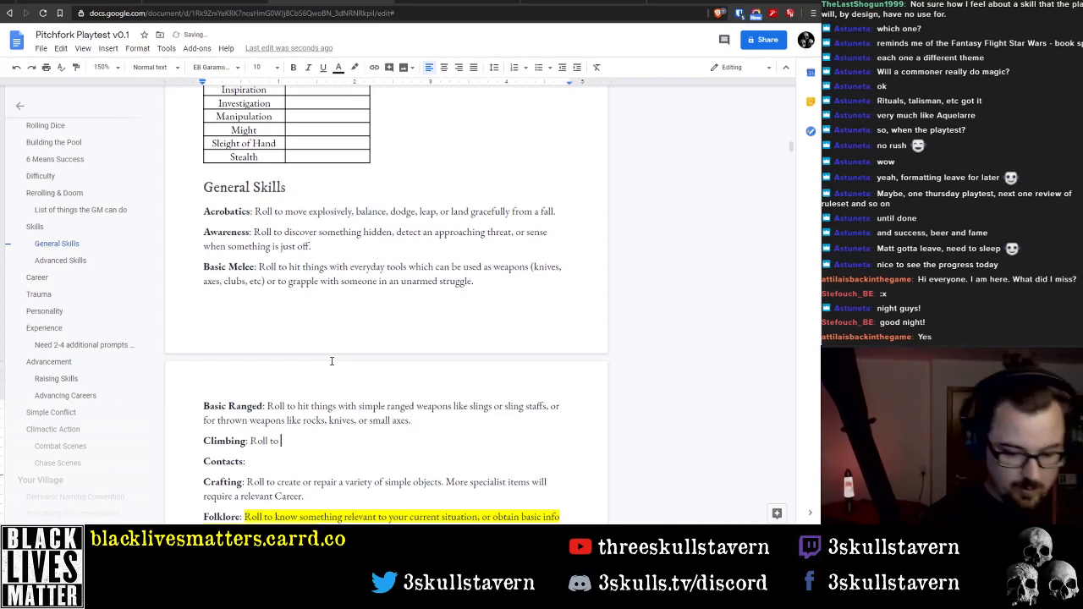
text(sca)
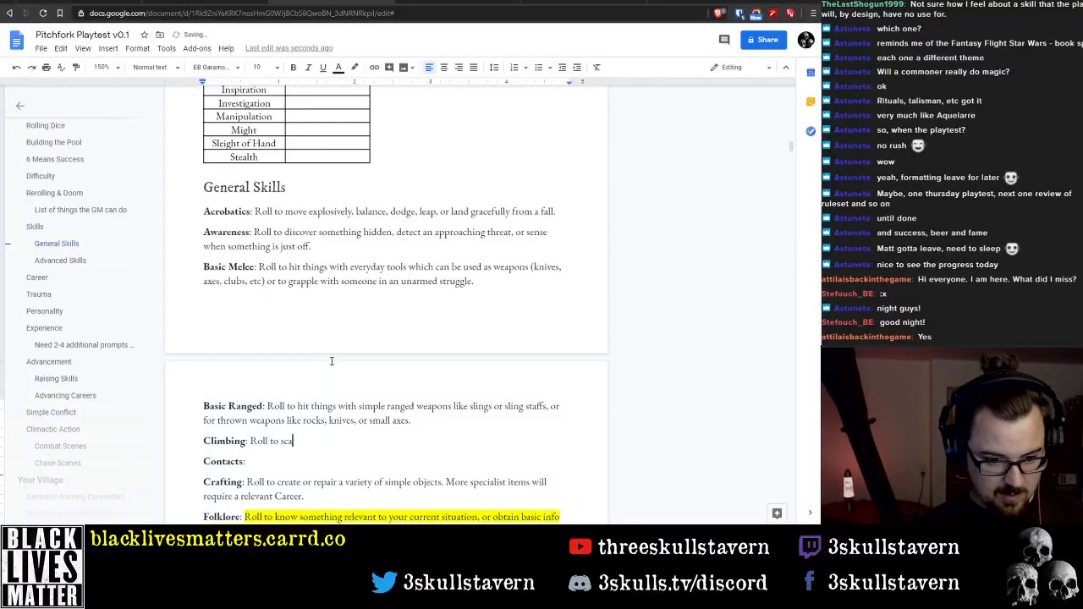
text(le a sheer surv)
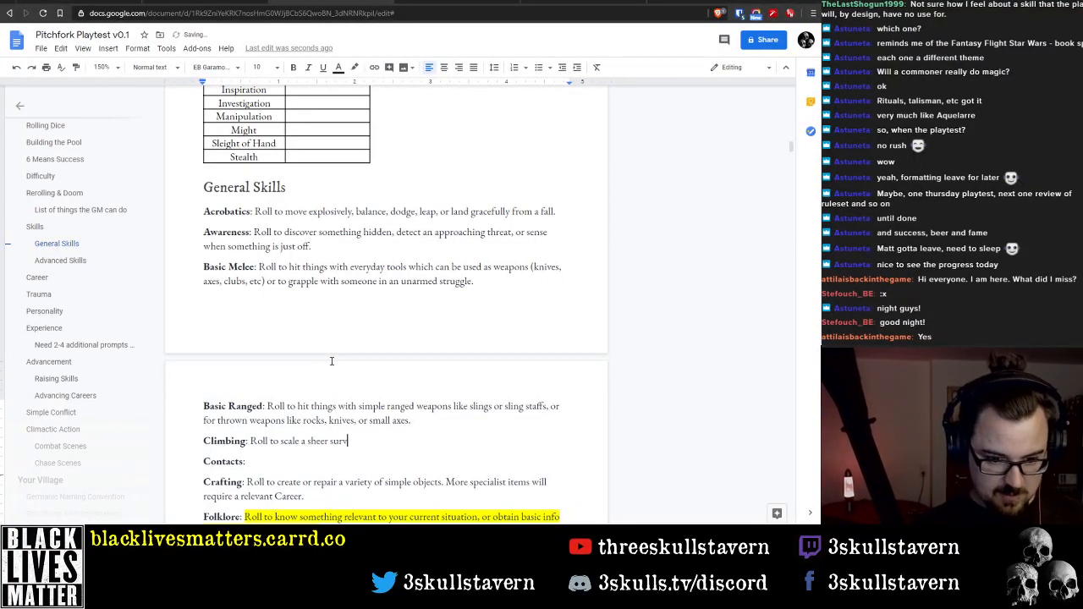
key(BackSpace)
text(face or)
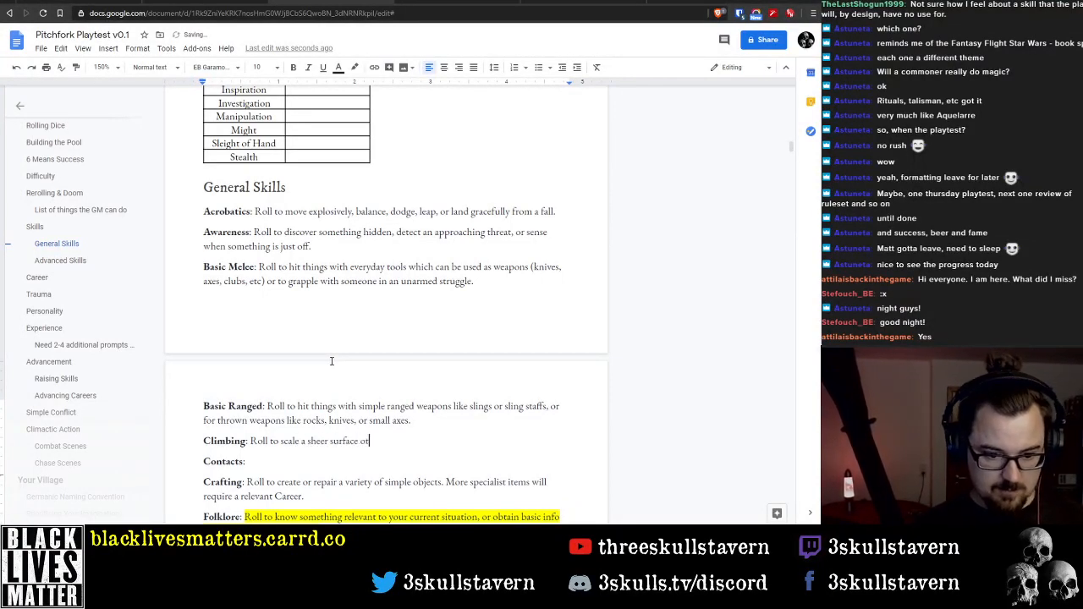
Write the Climbing description as "Roll to scale a sheer surface."
key(BackSpace)
text(r)
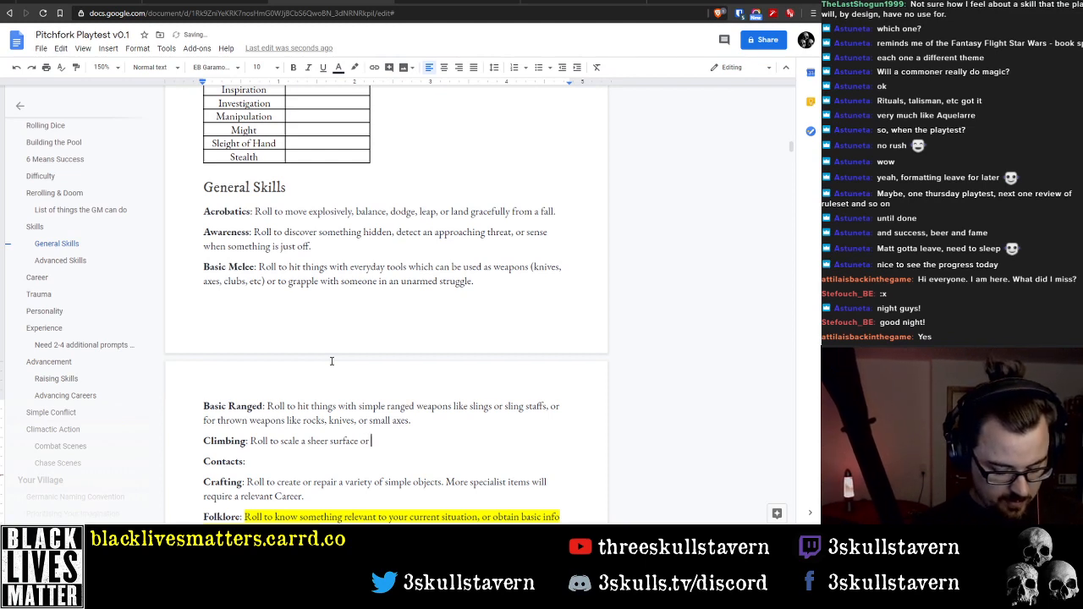
key(BackSpace)
key(BackSpace)
key(BackSpace)
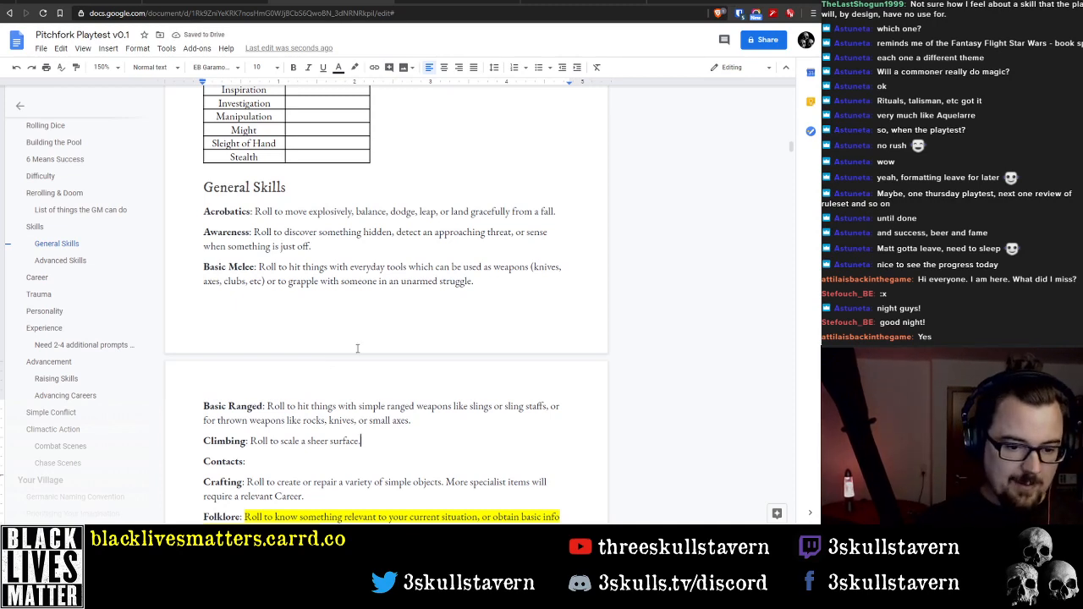
key(ctrl+shift+Left)
key(ctrl+shift+Left)
key(ctrl+shift+Left)
key(ctrl+shift+Left)
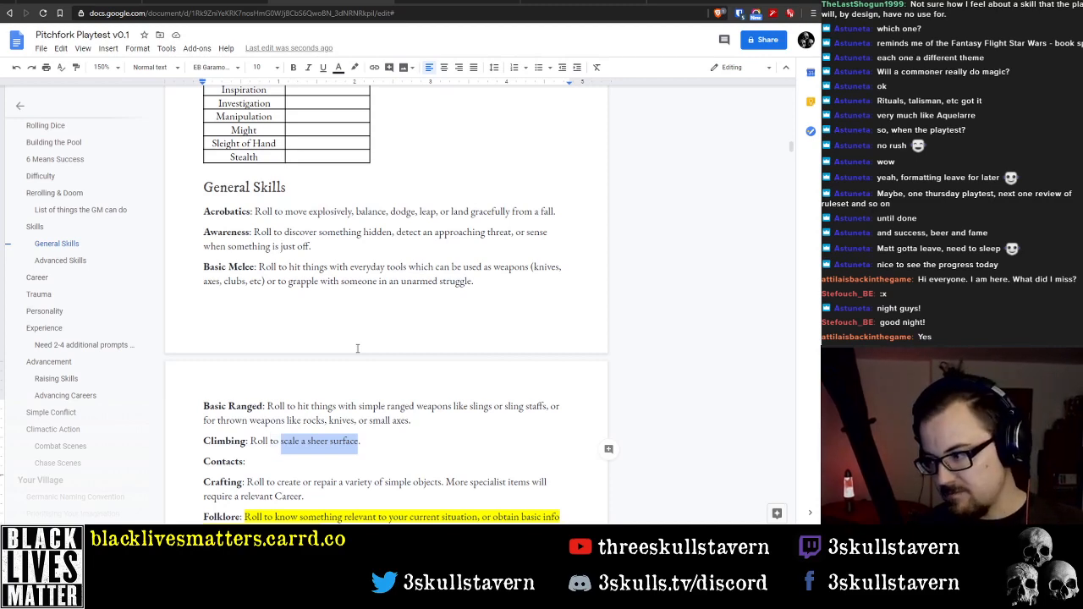
key(Right)
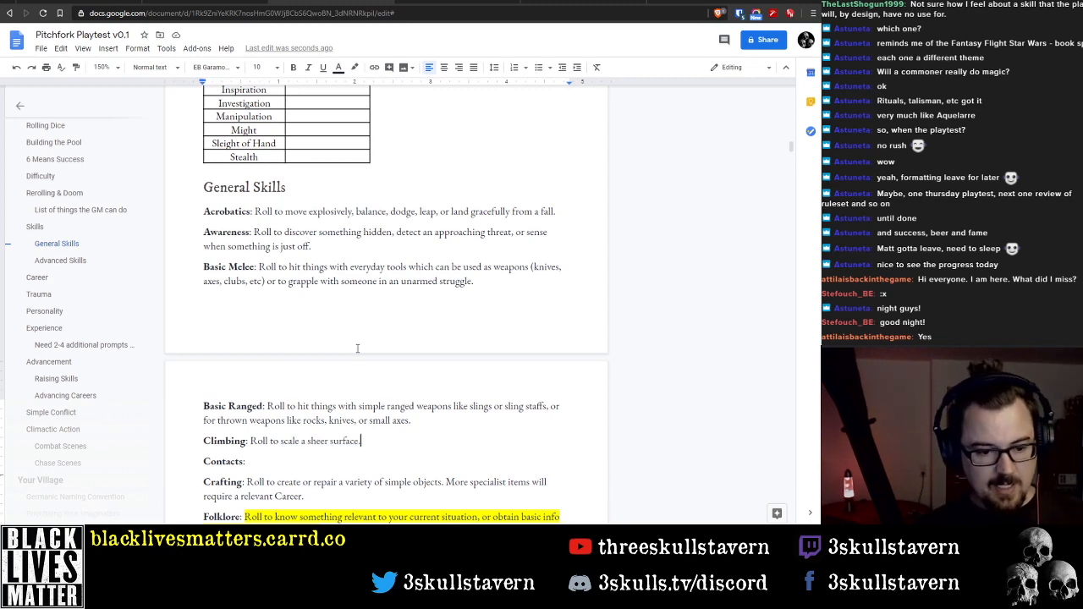
Begin the Contacts description with "Roll"
key(Down)
text(Roll)
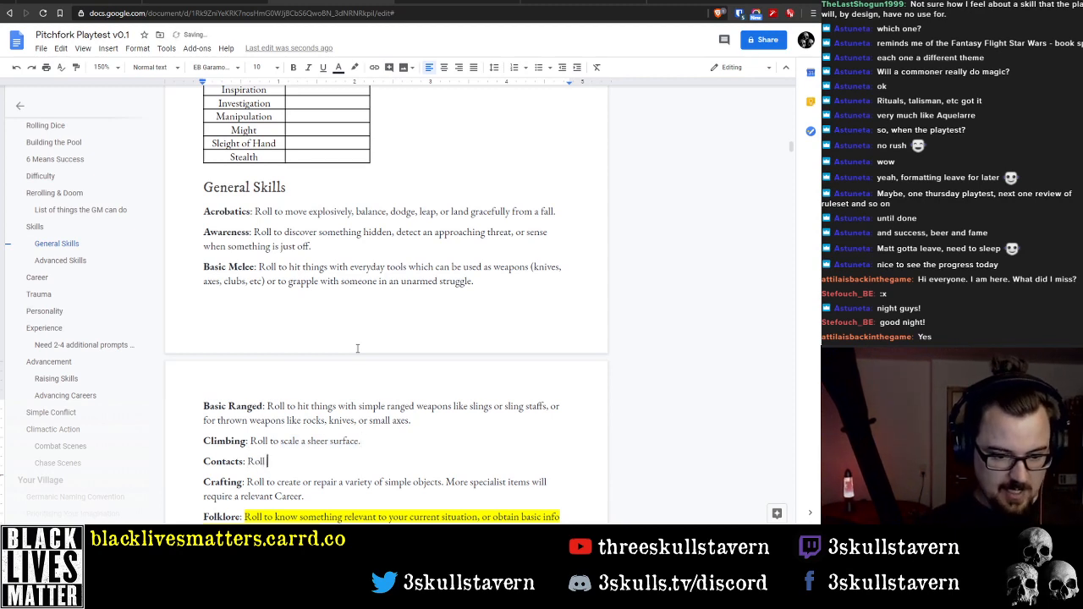
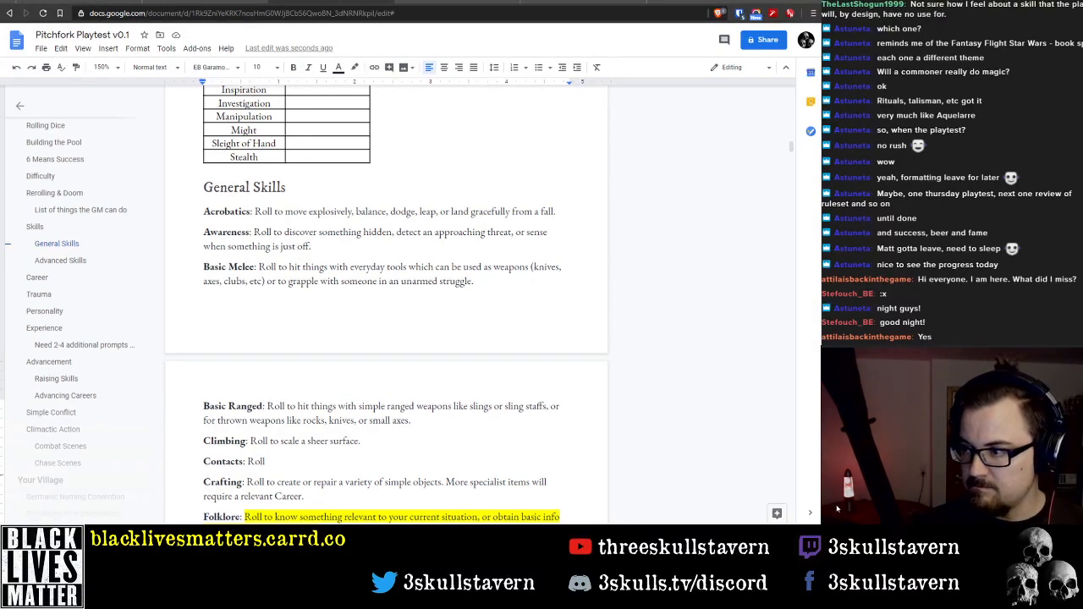
Continue the Contacts description after "Roll" with "to find someone to help you"
double_click(321, 463)
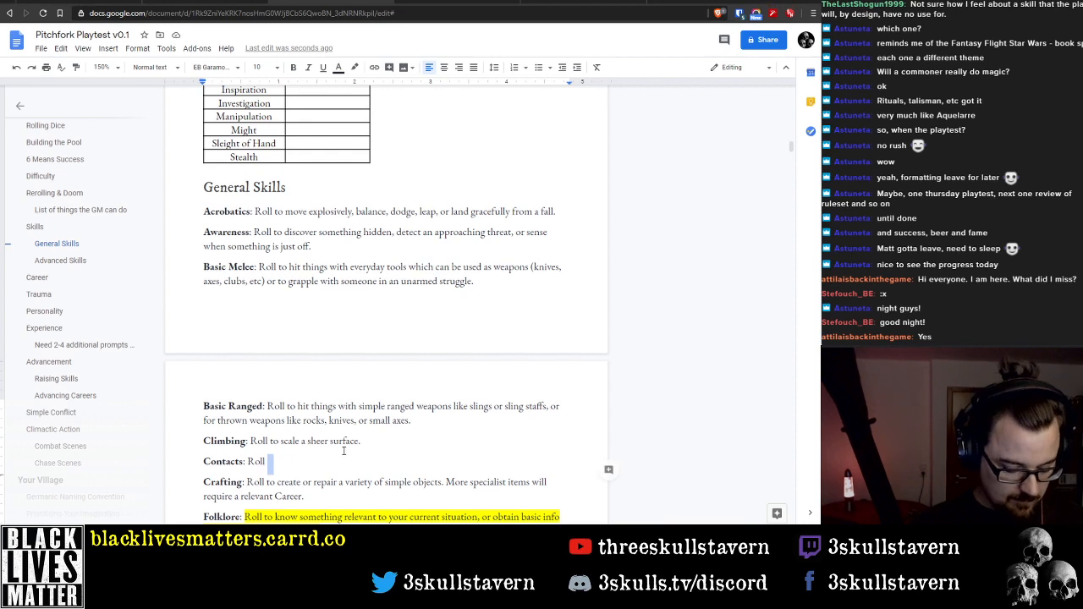
key(Right)
key(Left)
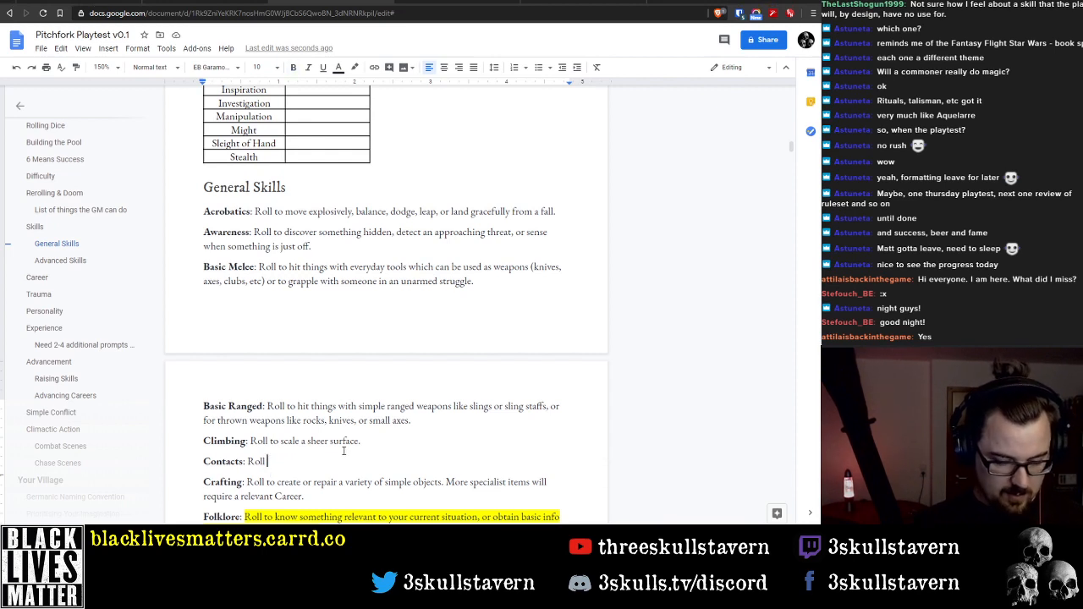
text(to)
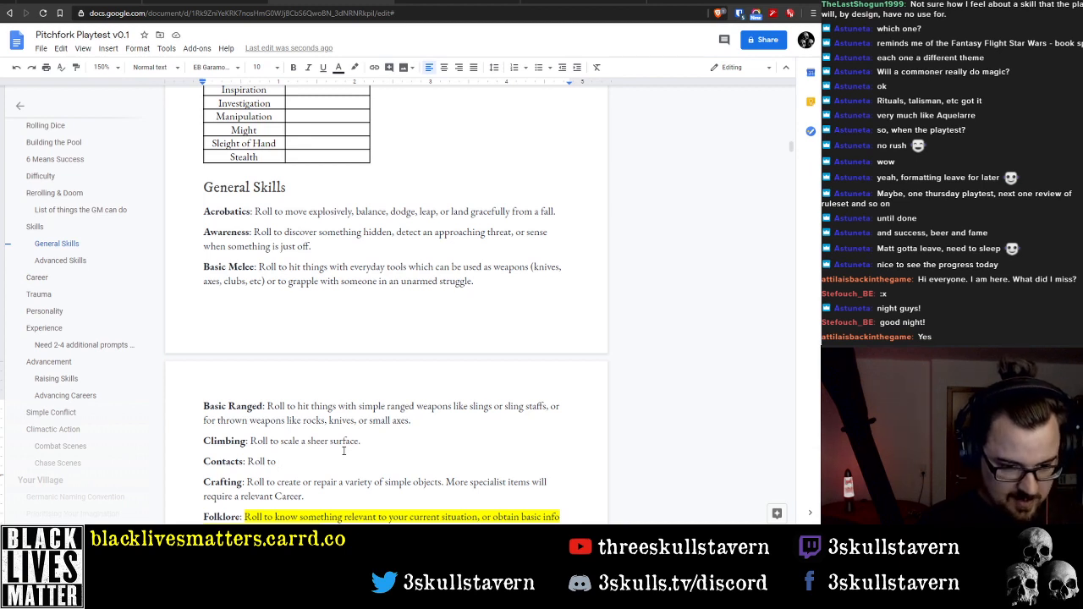
text(find some)
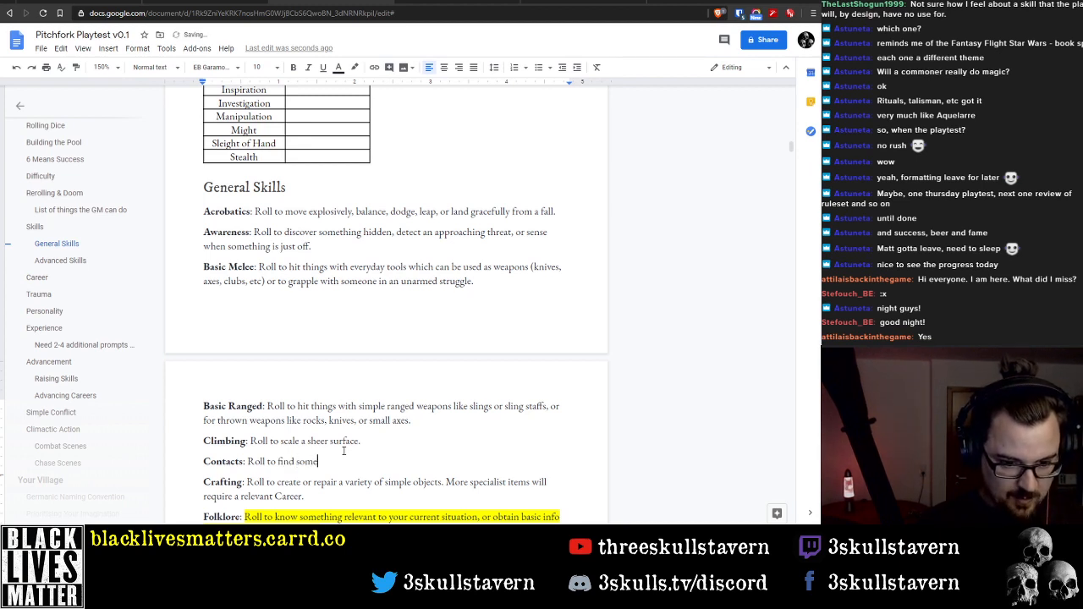
text(one to help you)
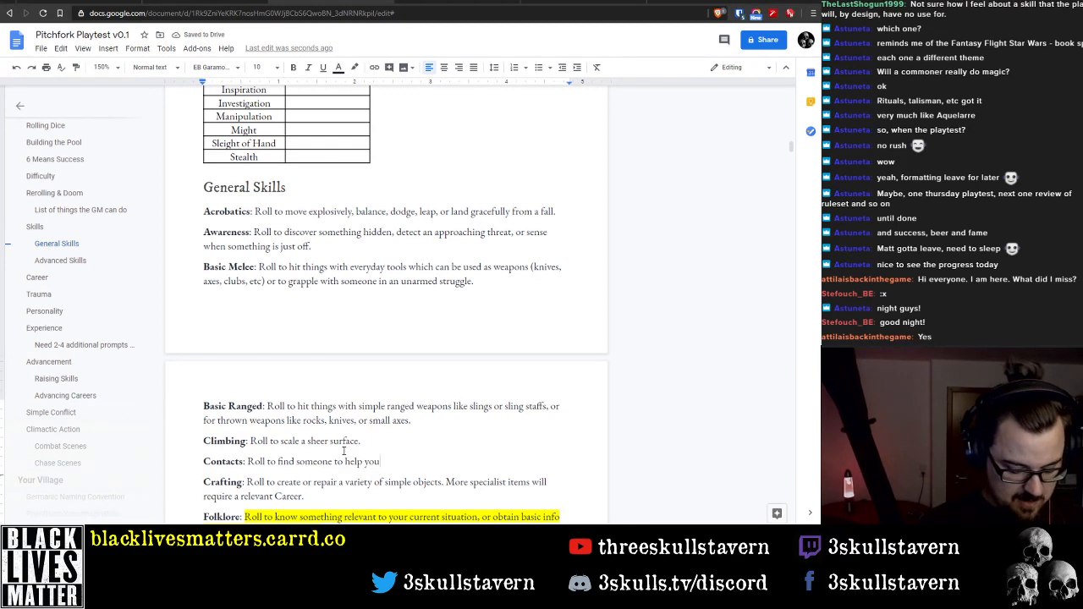
Extend the Contacts description with ", negotiate the price of"
text(, to negotiate)
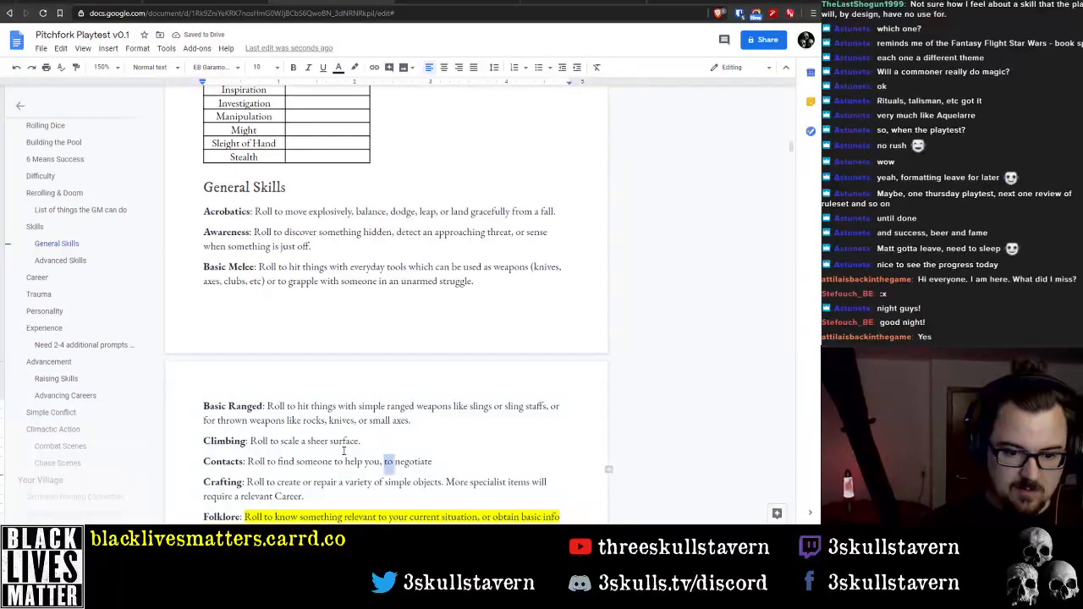
key(ctrl+shift+Left)
key(BackSpace)
key(End)
text(a)
key(BackSpace)
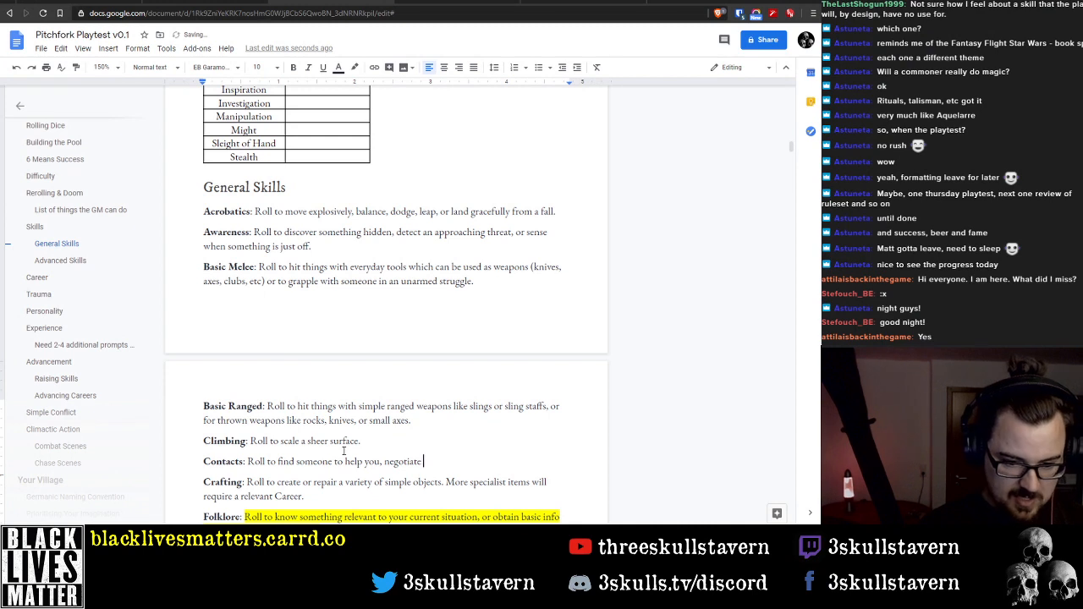
text(the price of)
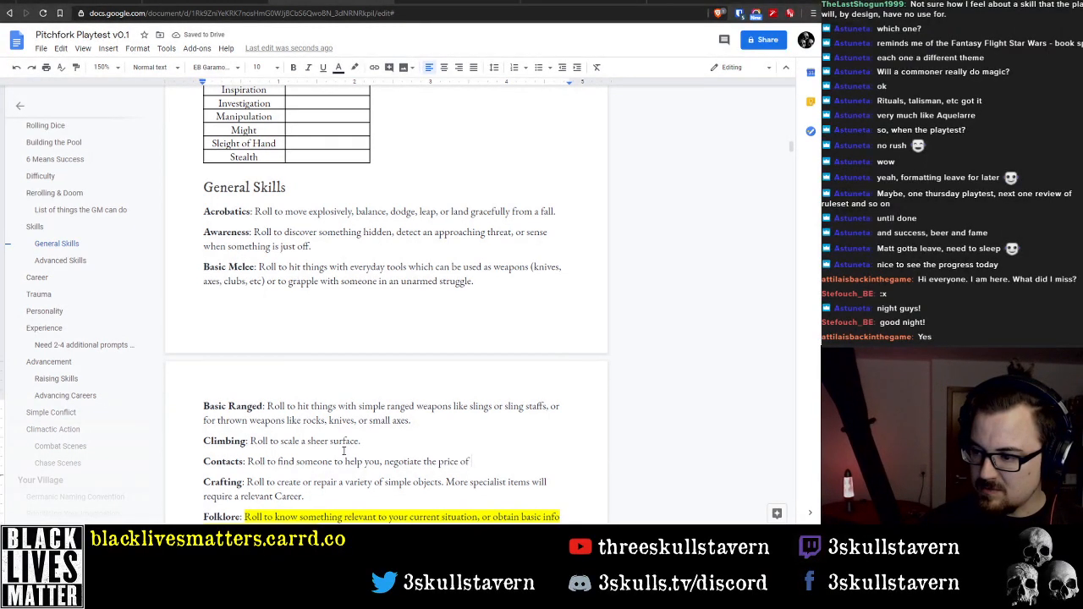
Replace the "negotiate the price of" wording in the Contacts description with "convince"
key(ctrl+BackSpace)
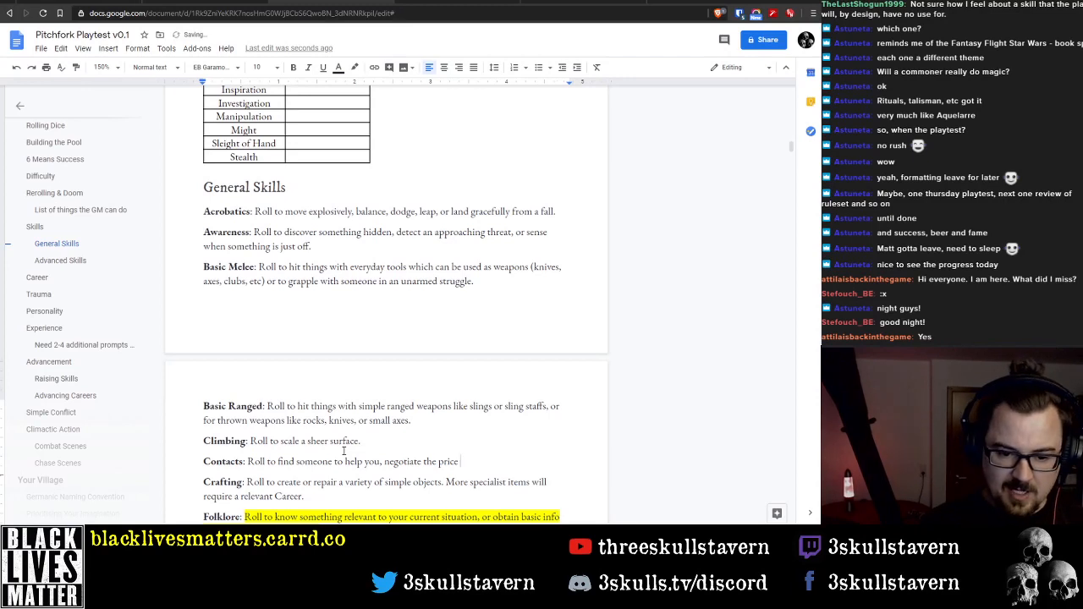
key(ctrl+BackSpace)
key(ctrl+BackSpace)
key(ctrl+BackSpace)
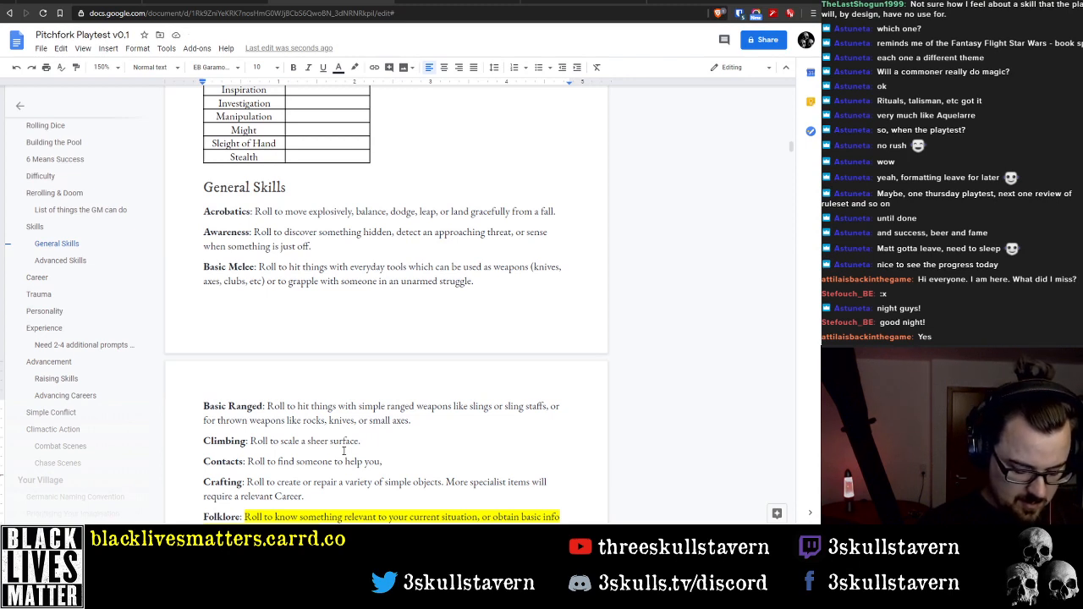
text(convince)
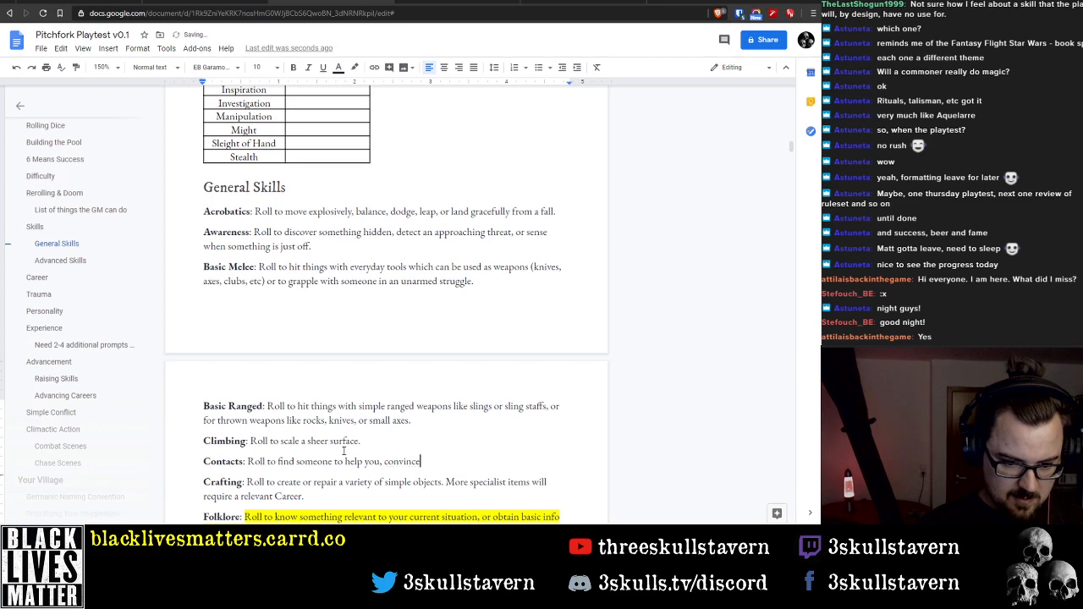
Rename the Contacts skill in the General Skills descriptions to "Gossip"
scroll(336, 429, down, 2)
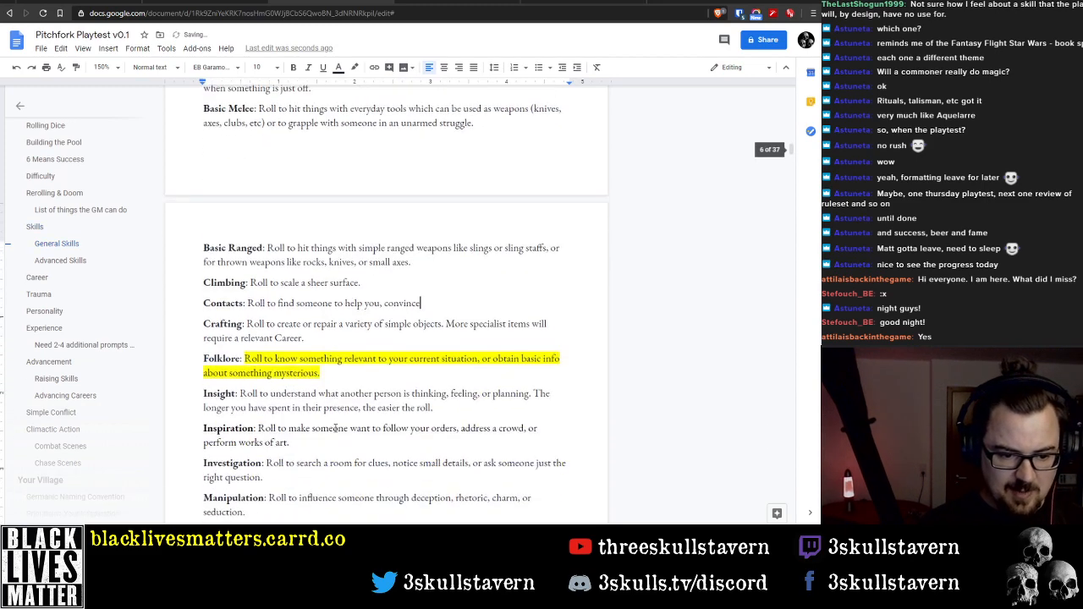
scroll(336, 429, down, 2)
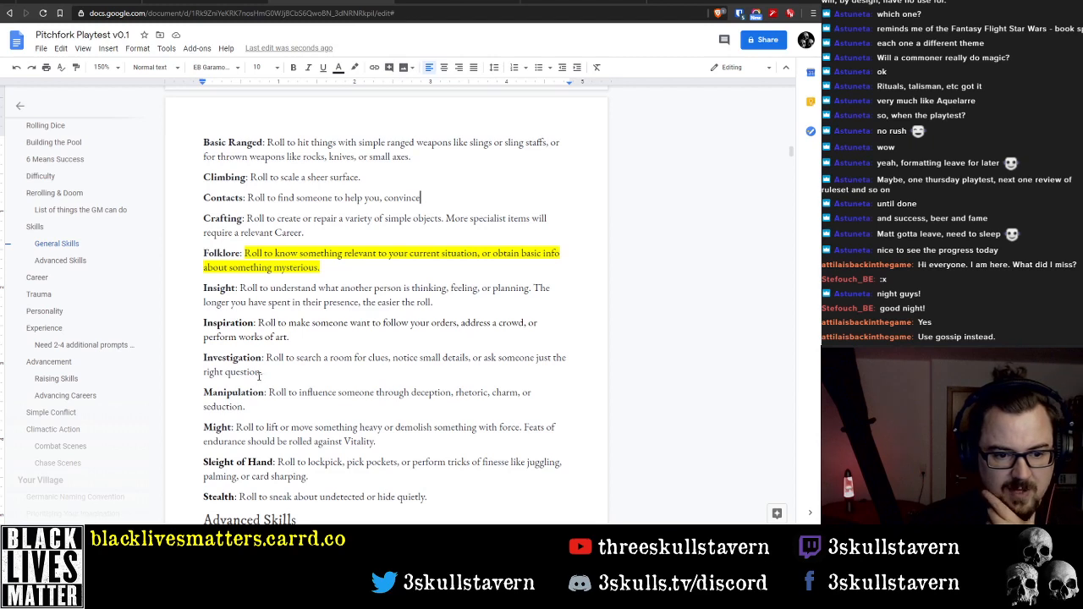
double_click(223, 197)
text(Gossip)
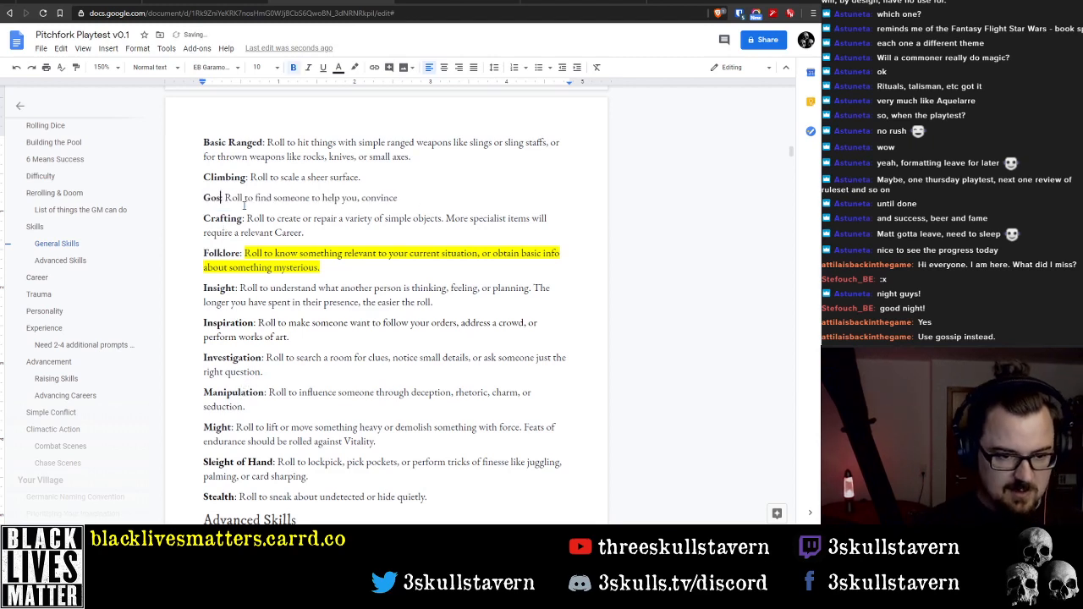
Delete "find someone to help you, convince" from the Gossip description, keeping only "Roll to"
key(End)
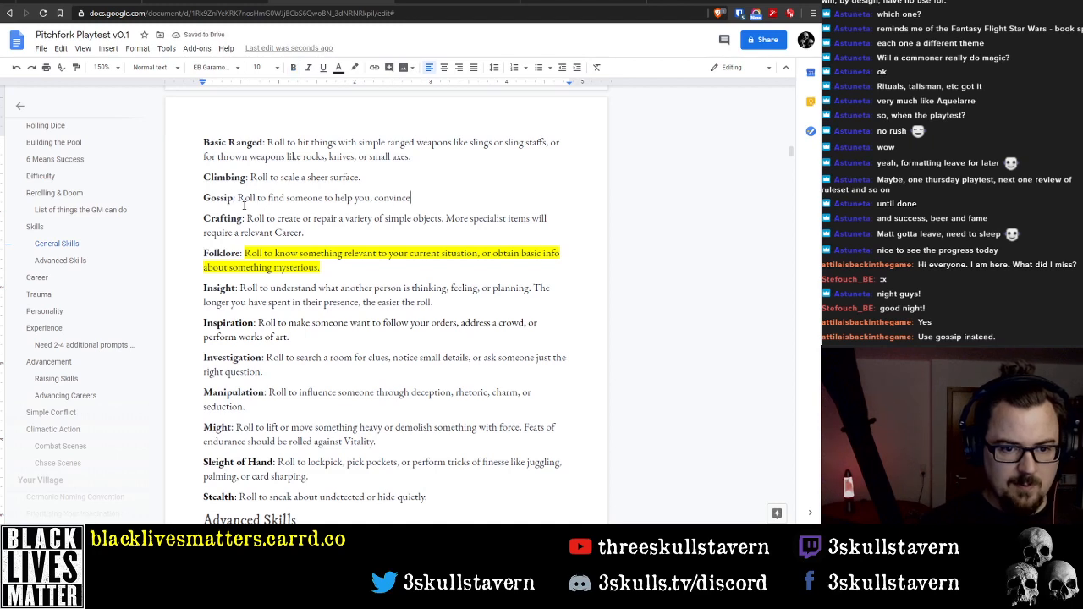
key(ctrl+shift+Left)
key(ctrl+shift+Left)
key(ctrl+shift+Left)
key(ctrl+shift+Left)
key(ctrl+shift+Left)
key(ctrl+shift+Left)
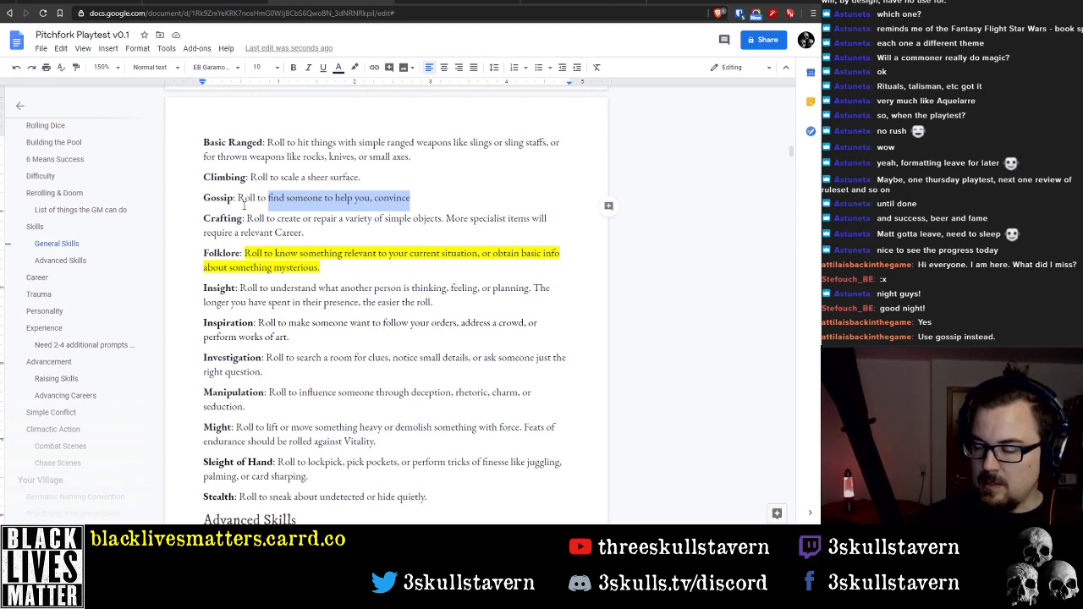
key(BackSpace)
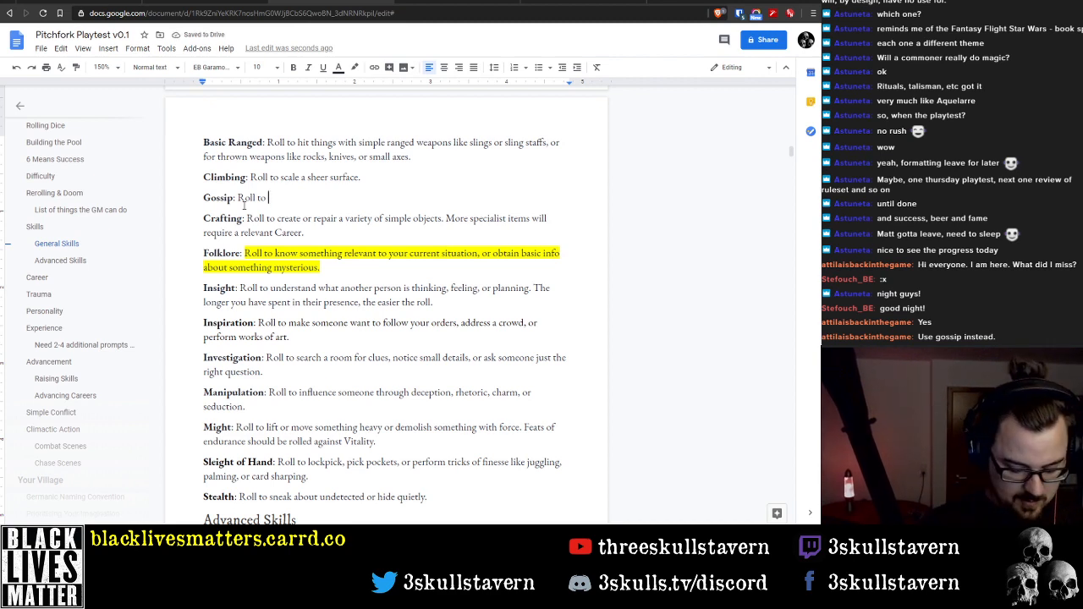
Try the wording "get the people you know to do something for you" in the Gossip description, then remove it
text(get the peopl)
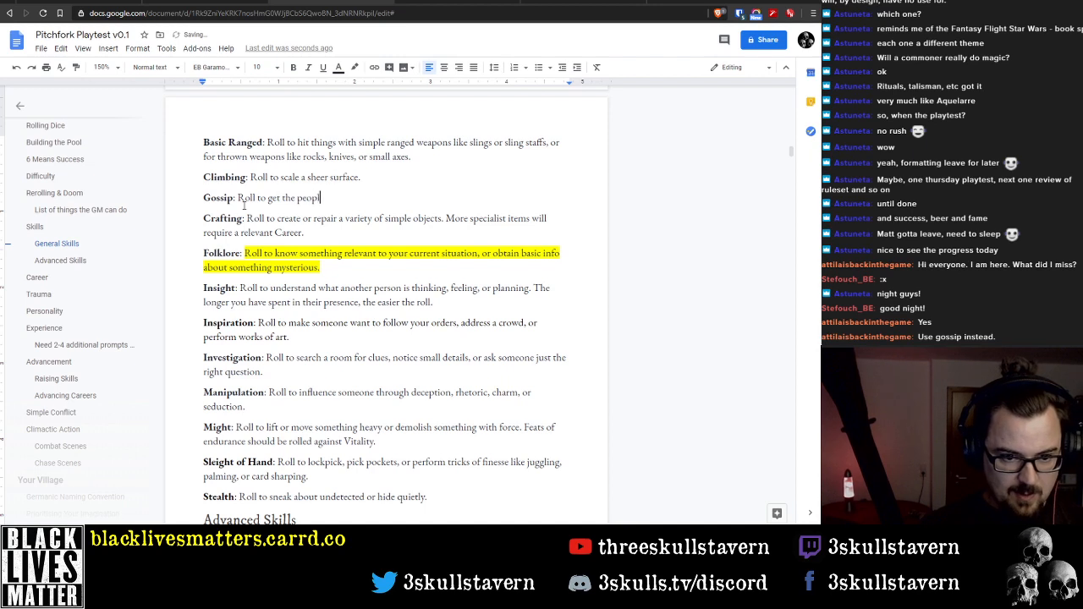
text(e you know to )
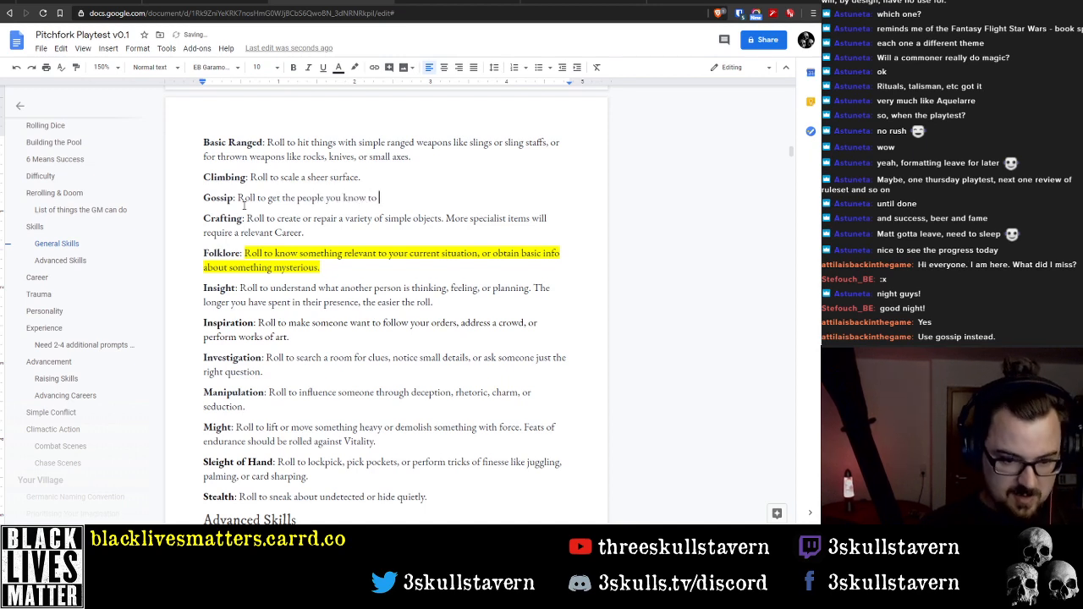
text(do something for)
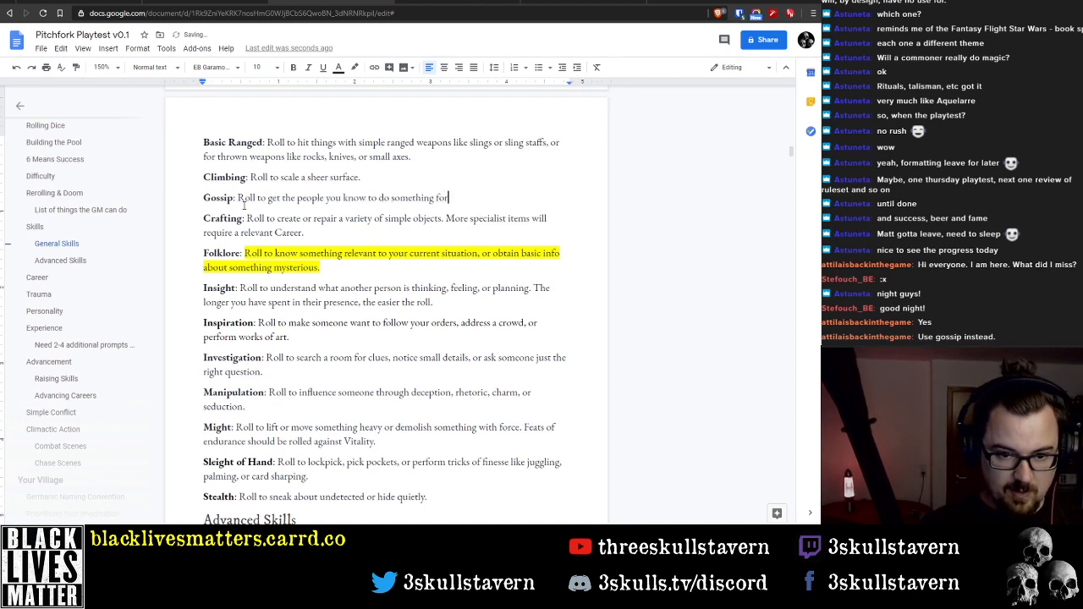
text( you)
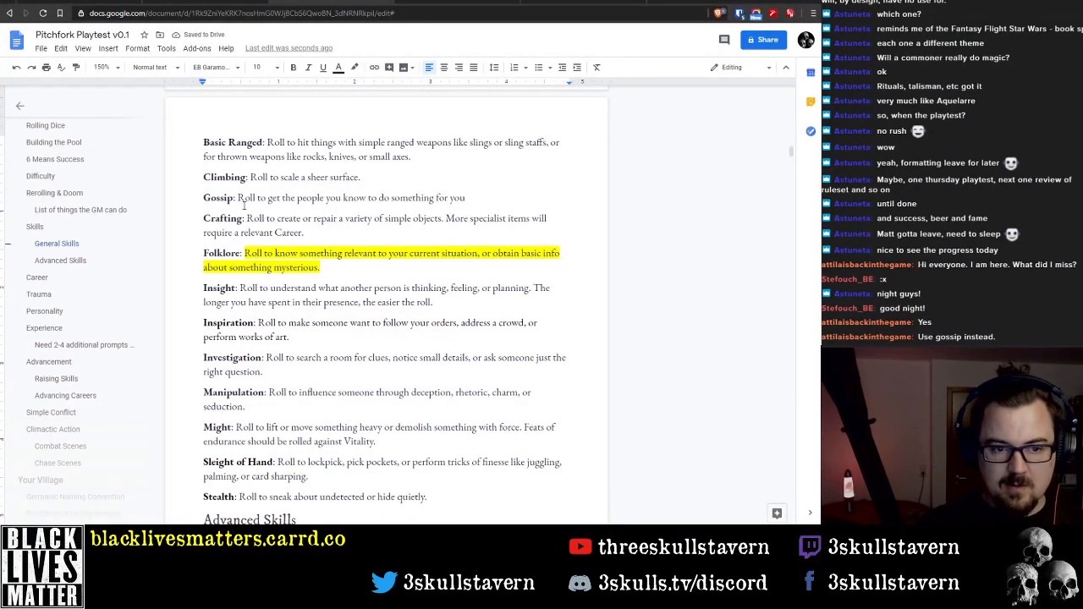
key(ctrl+shift+Left)
key(ctrl+shift+Left)
key(ctrl+shift+Left)
key(ctrl+shift+Left)
key(ctrl+shift+Left)
key(ctrl+shift+Left)
key(ctrl+shift+Left)
key(ctrl+shift+Left)
key(ctrl+shift+Left)
key(ctrl+shift+Left)
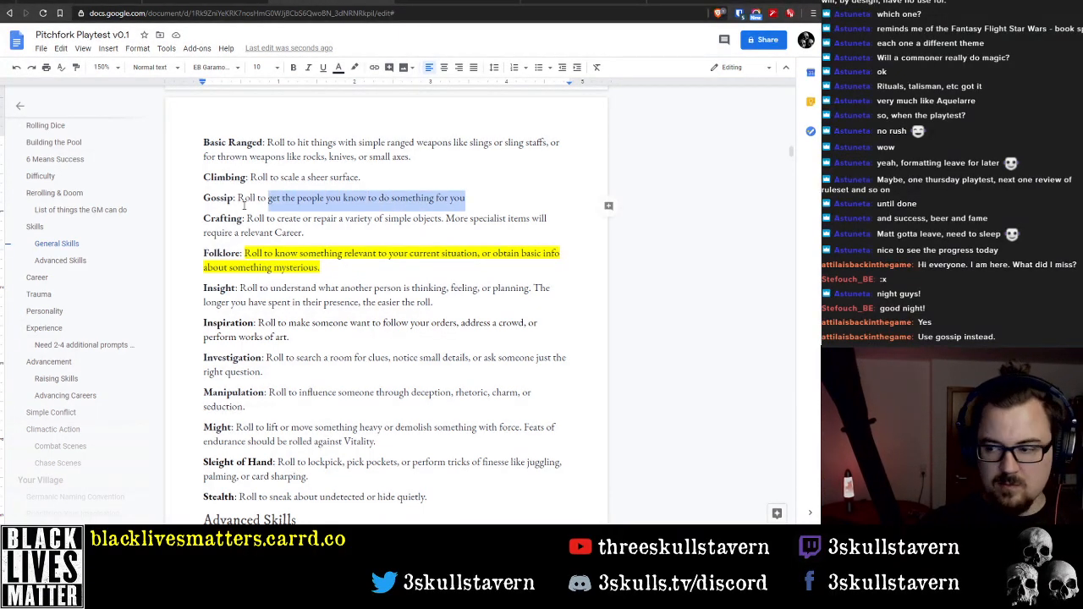
key(BackSpace)
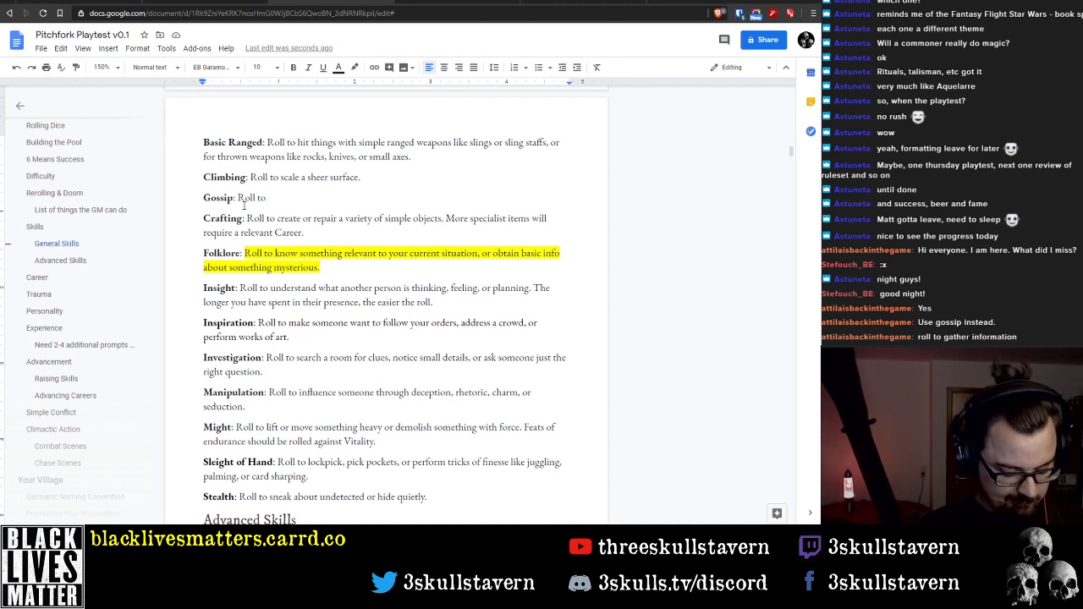
Continue the Gossip description after "Roll to" with "gather information from"
text(gather ingorm)
key(BackSpace)
key(BackSpace)
key(BackSpace)
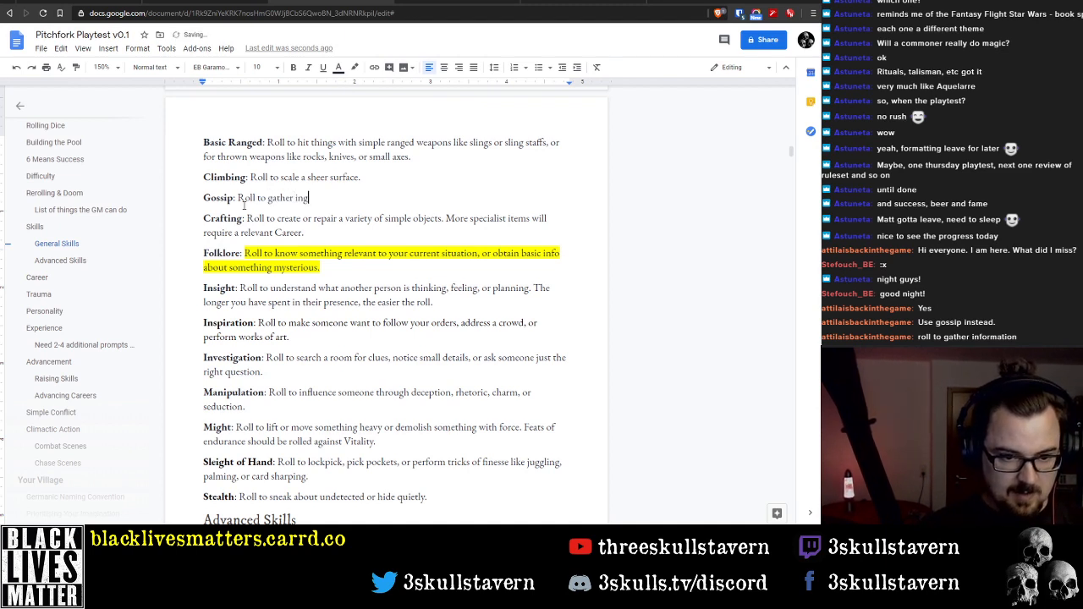
key(BackSpace)
text(formation)
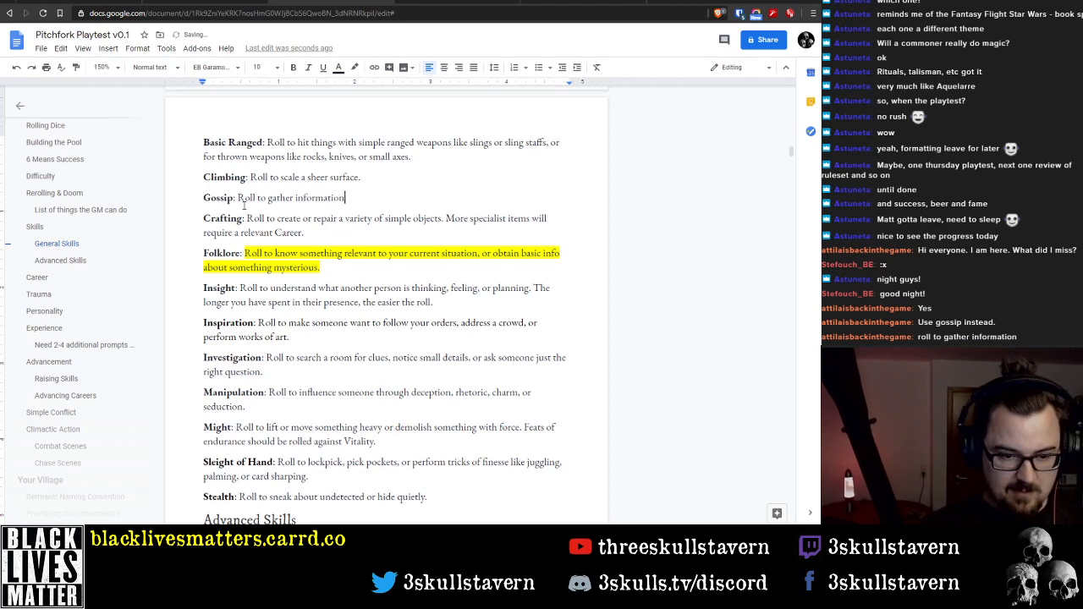
text( from)
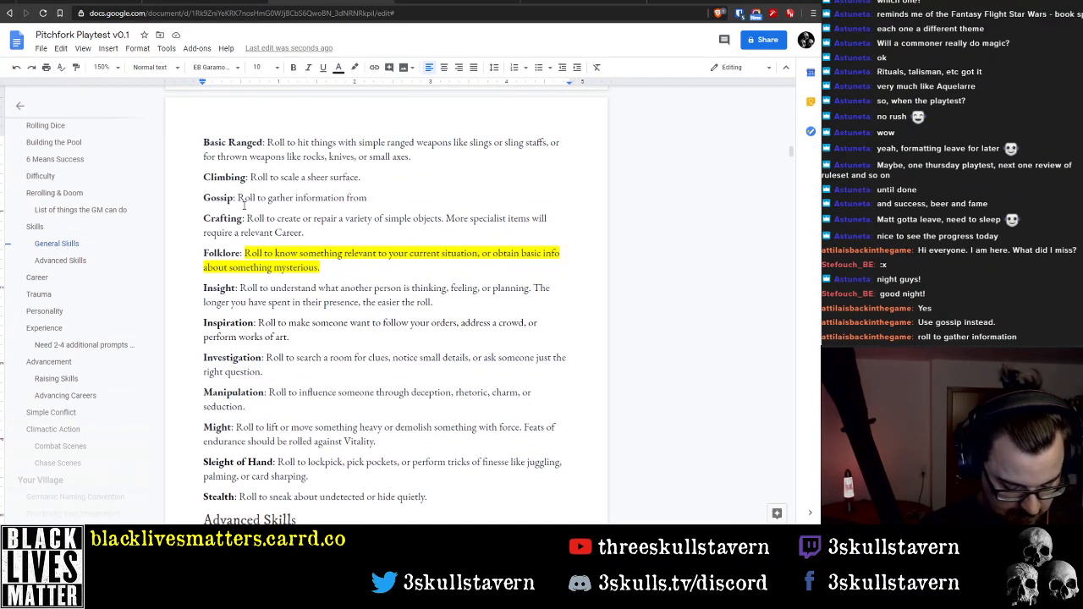
key(BackSpace)
key(BackSpace)
key(BackSpace)
key(BackSpace)
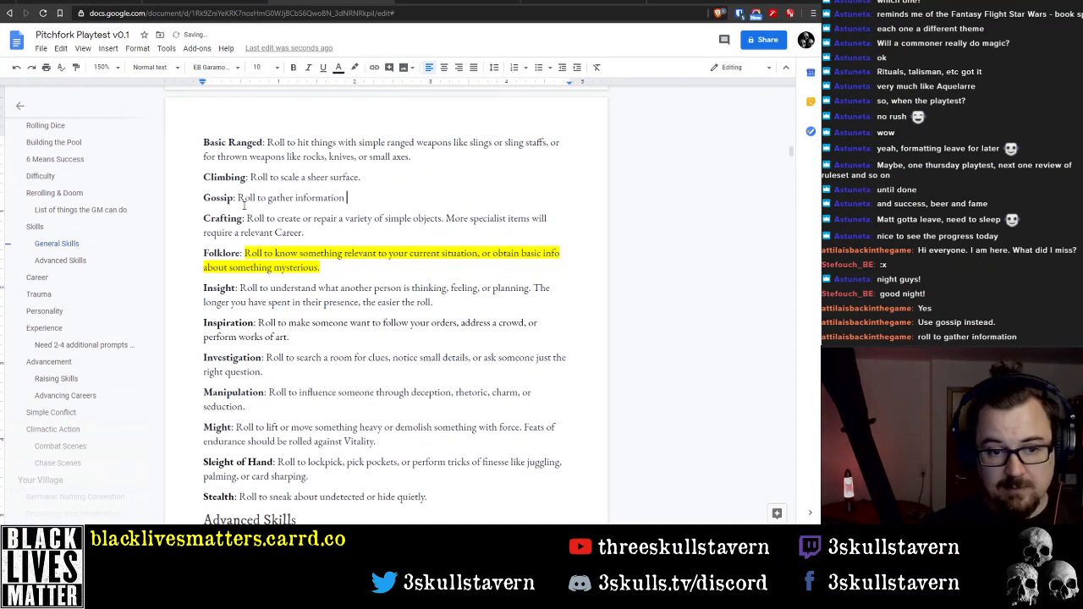
text(from )
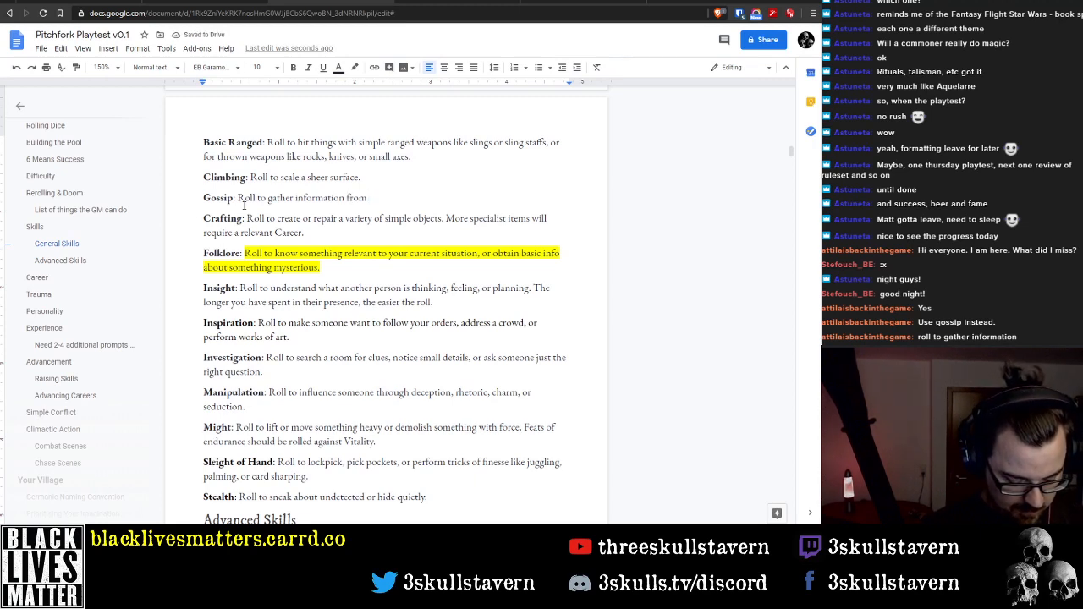
text(a)
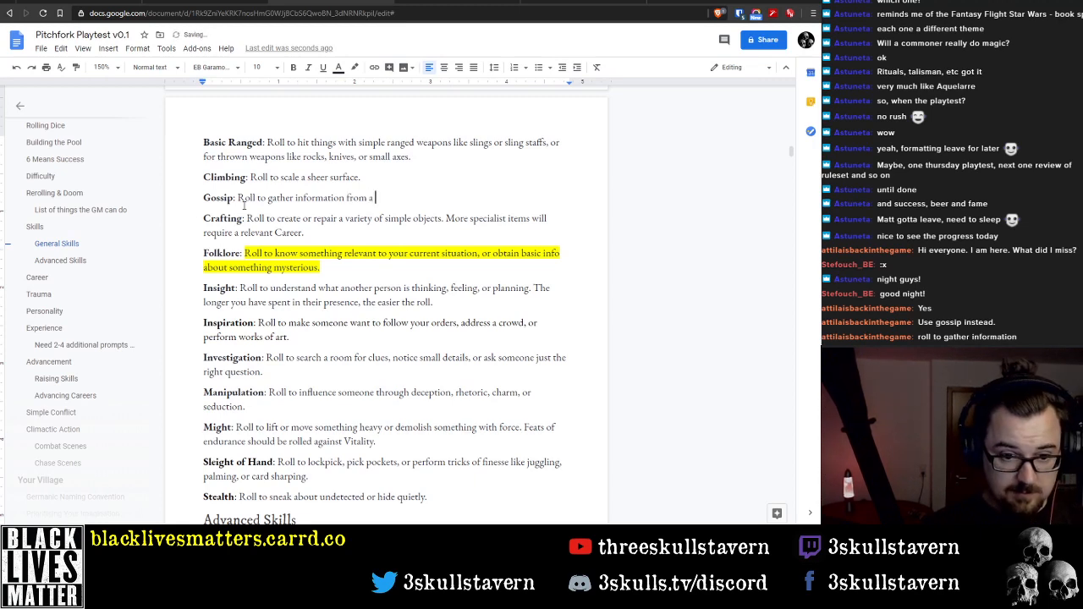
Add "an NPC" as the source of the information in the Gossip description
key(BackSpace)
text(n NPC)
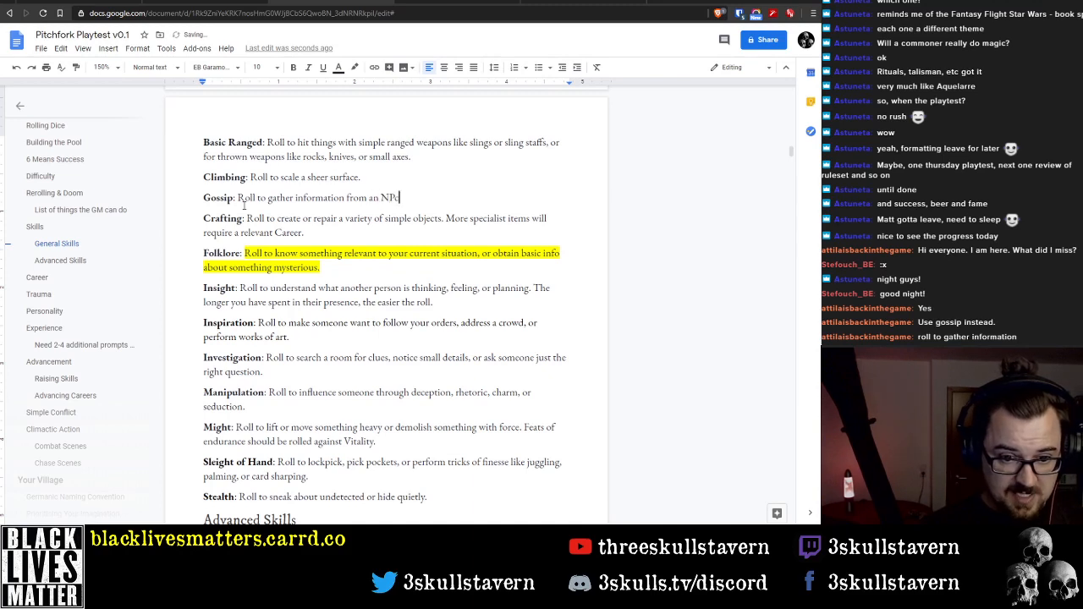
key(BackSpace)
text(C.)
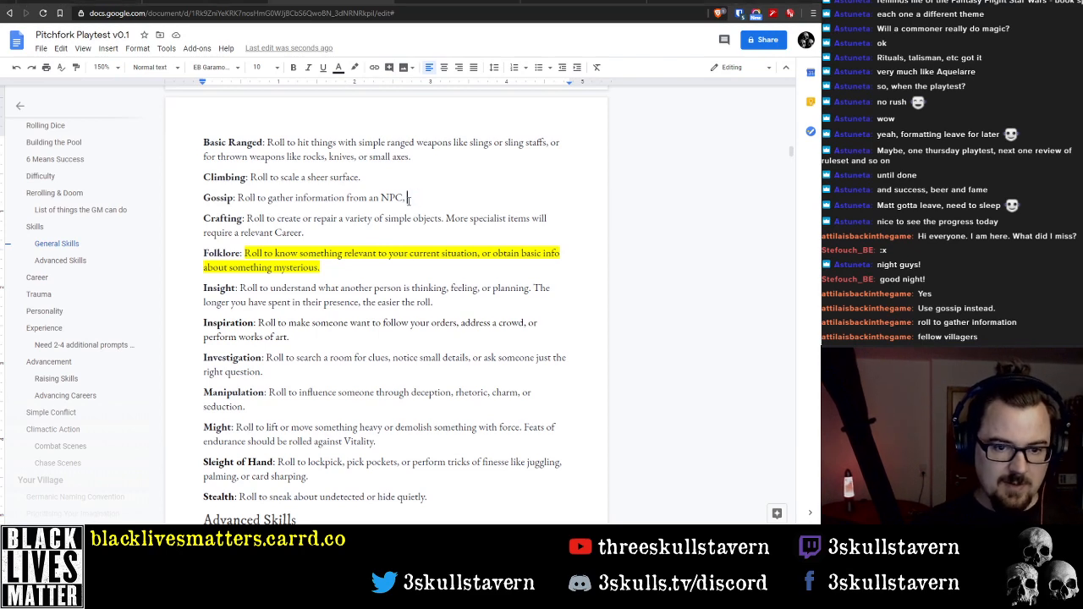
Continue the Gossip description after "an NPC" with "which could include rumours, news", removing the comma after "NPC" and the unfinished "or"
key(BackSpace)
text(which cou)
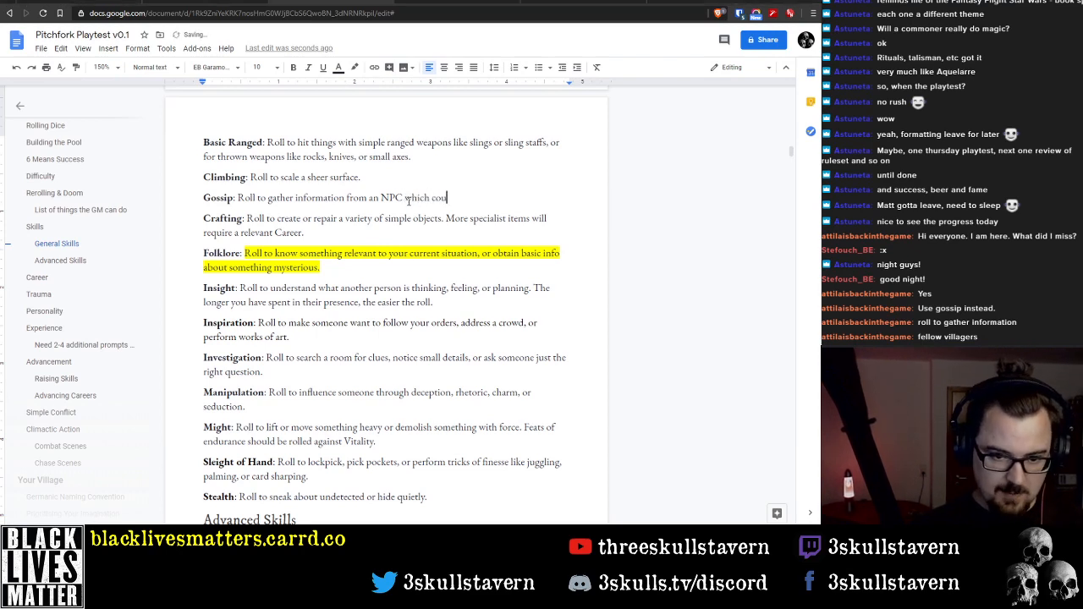
text(ld include)
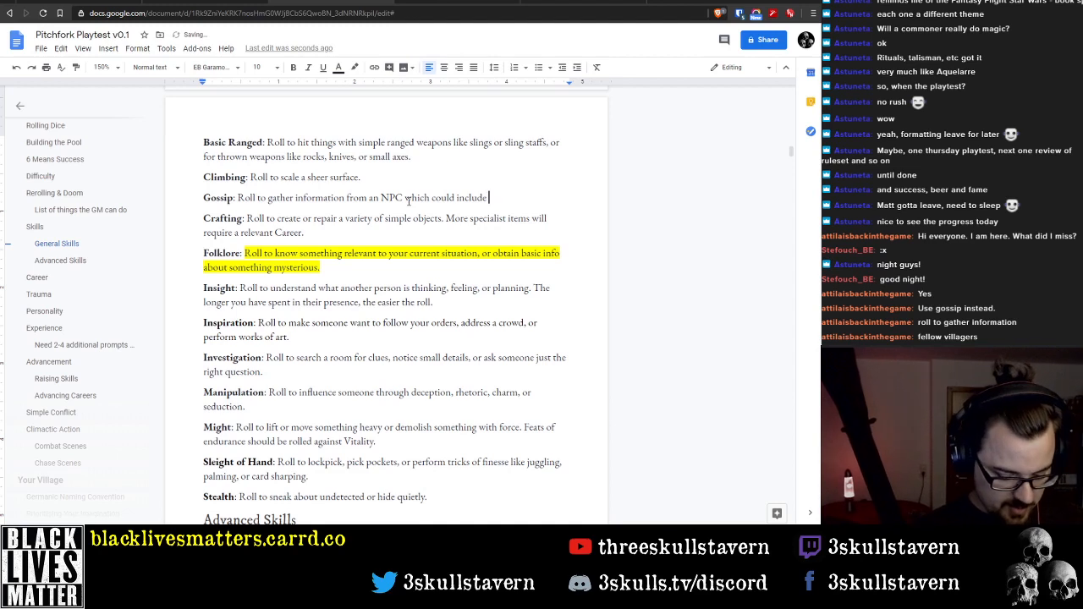
text(rumours, news, or)
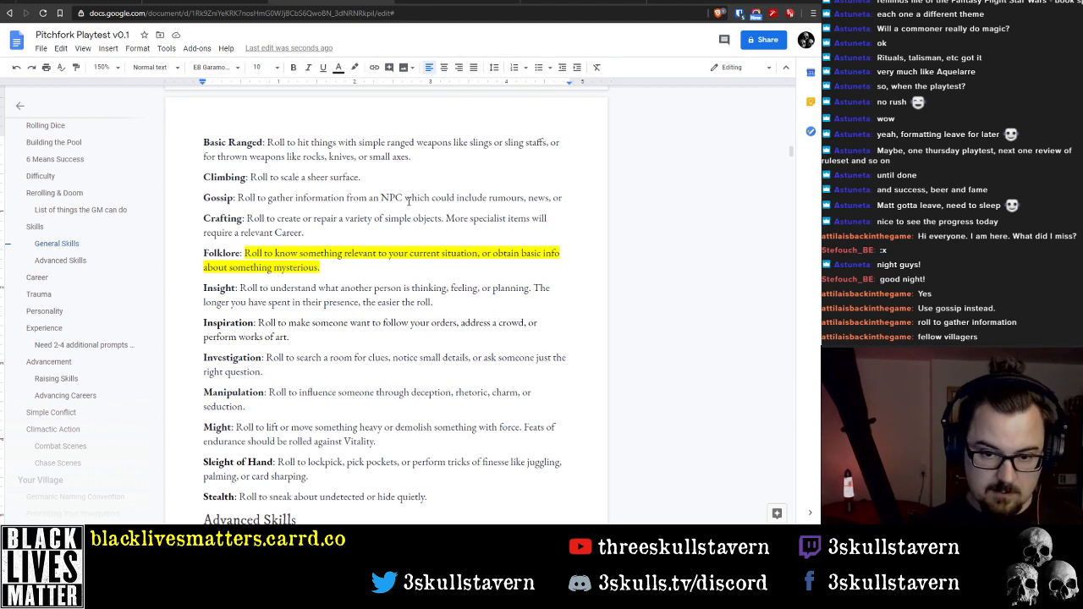
key(BackSpace)
key(BackSpace)
key(BackSpace)
key(BackSpace)
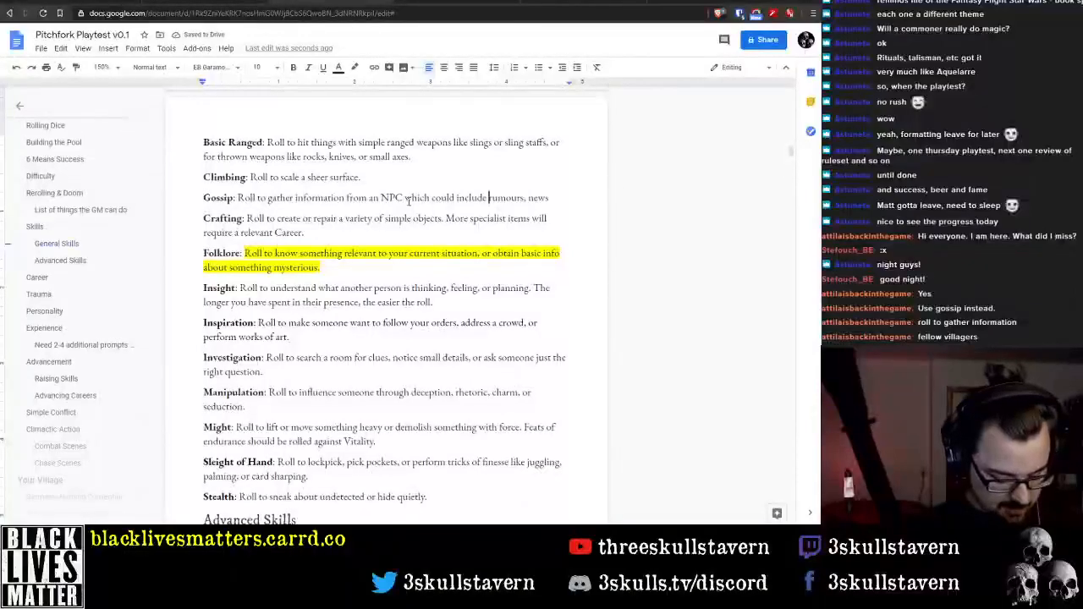
Insert "general chit-chat," before "rumours" in the Gossip description
text(general c)
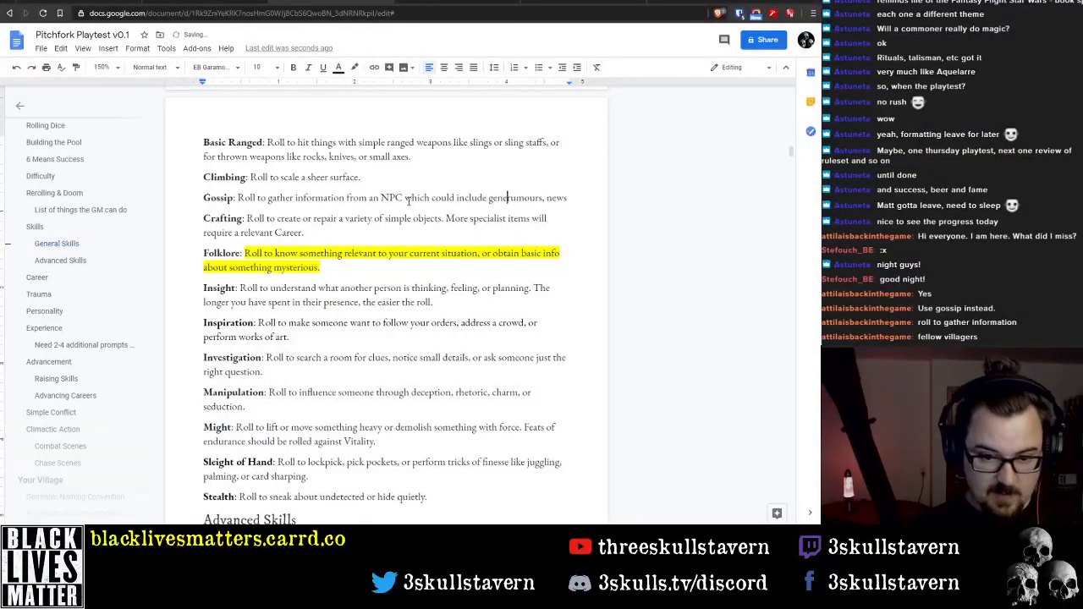
text(hit-c)
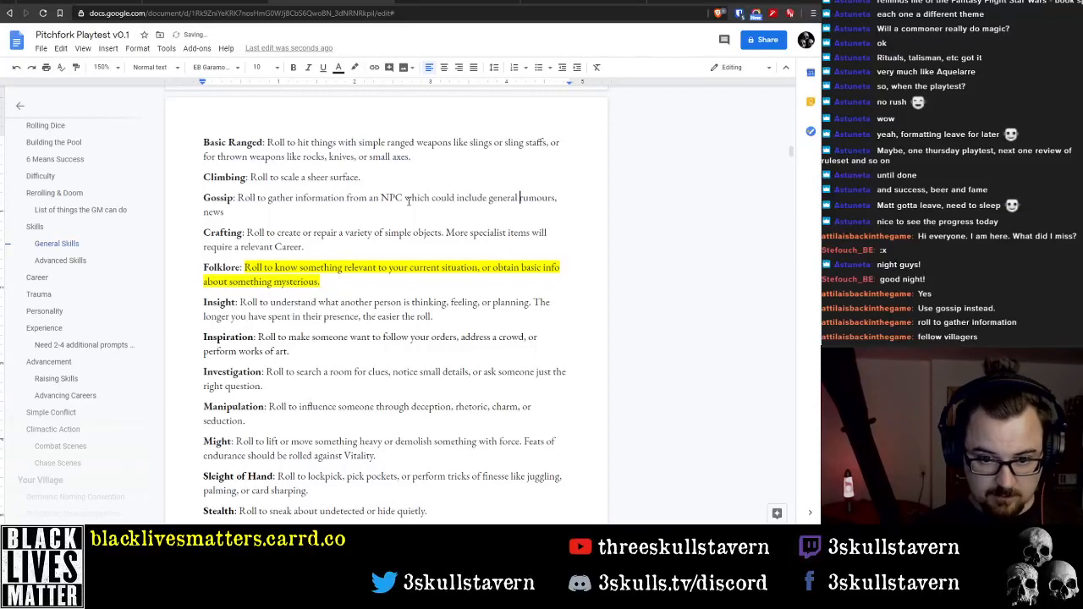
text(hat,)
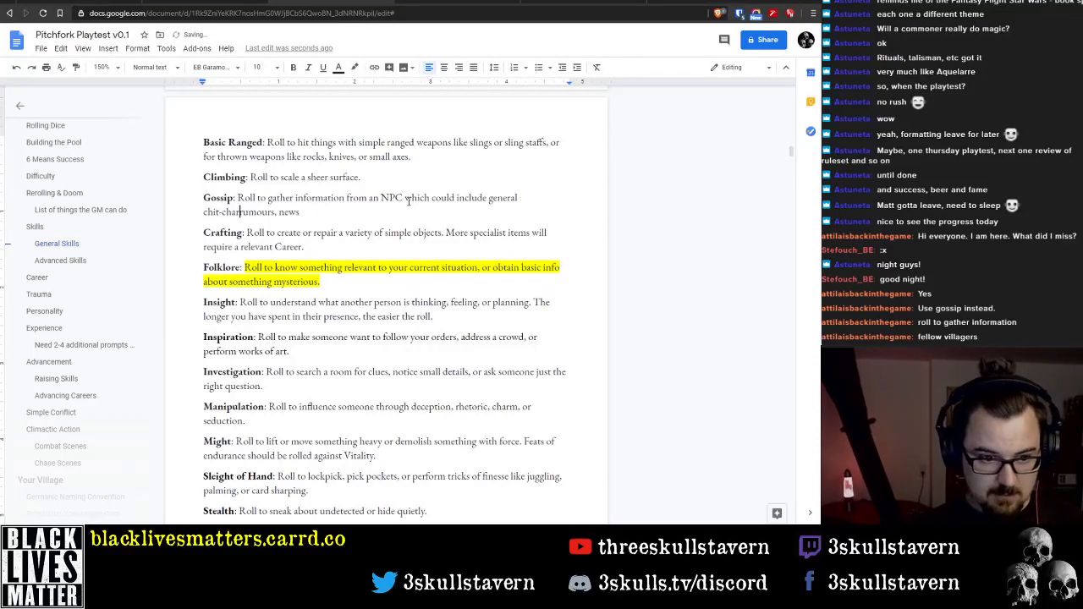
key(End)
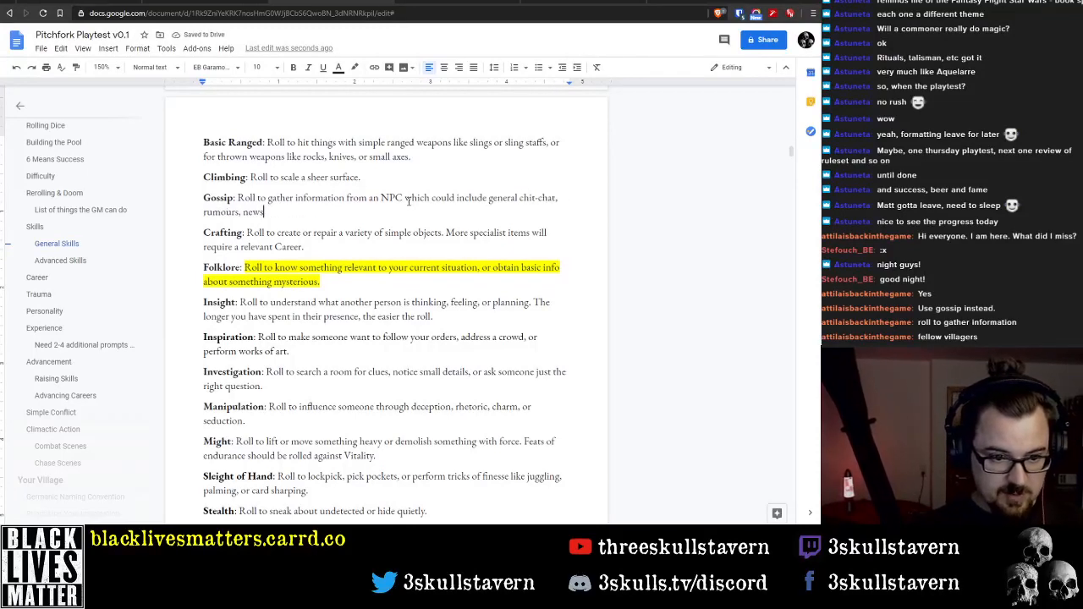
Finish the Gossip description so that its list ends with "or the latest news."
text(or )
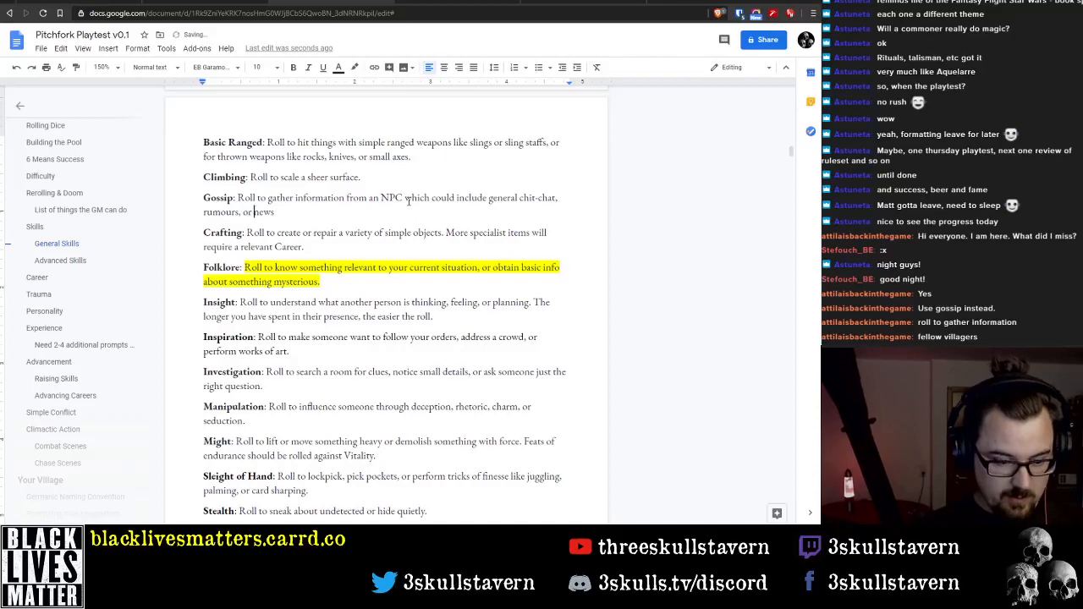
text(the latest)
key(End)
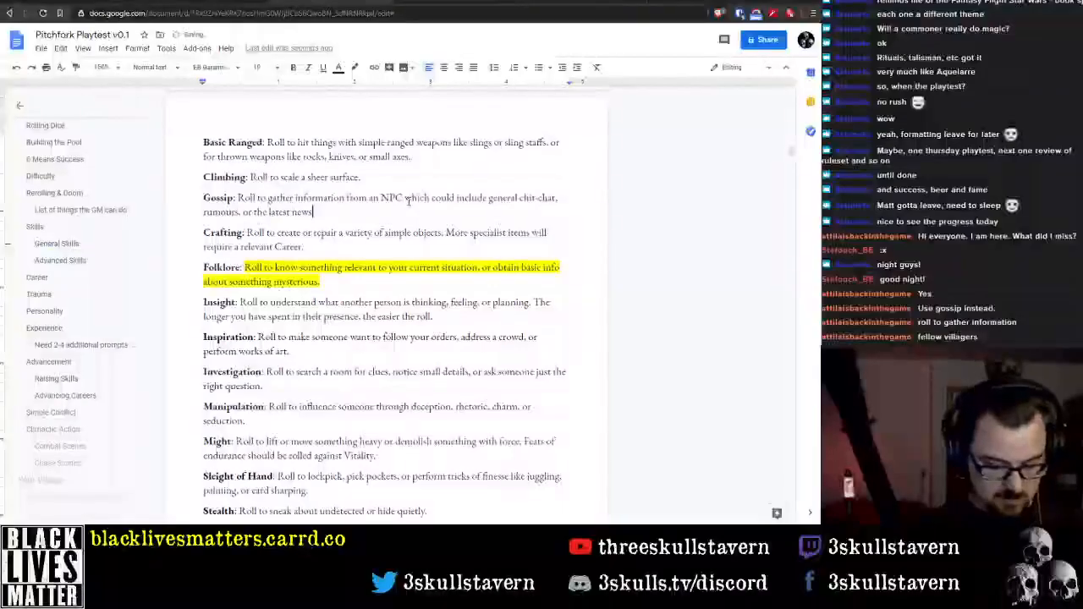
text(.)
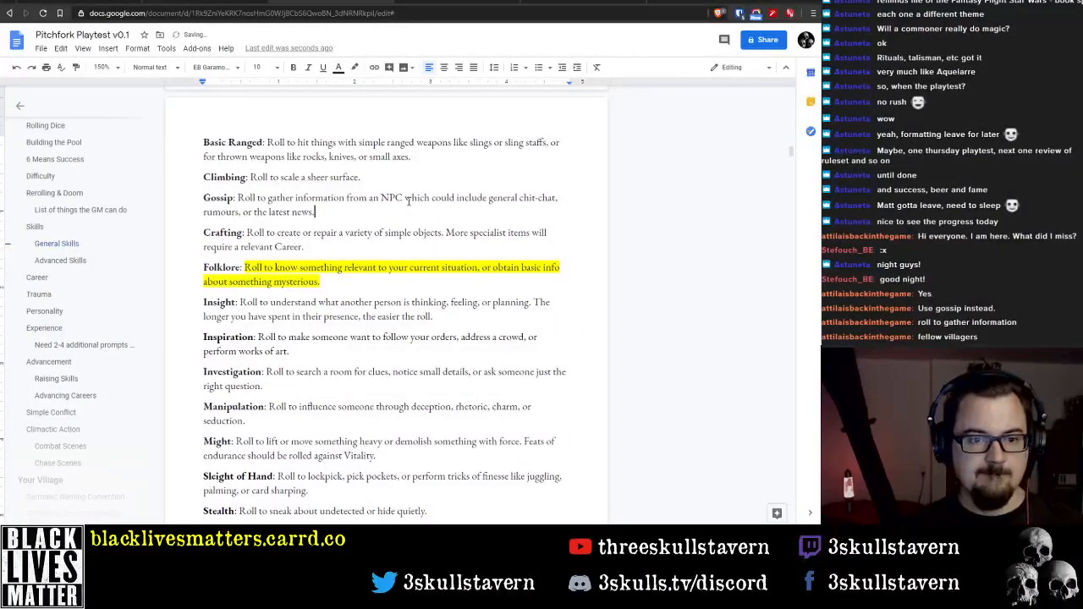
Change "an NPC" to "a friendly NPC" in the Gossip description and put a comma after "NPC"
key(Up)
key(End)
key(ctrl+Left)
key(ctrl+Left)
key(ctrl+Left)
key(ctrl+Left)
key(ctrl+Left)
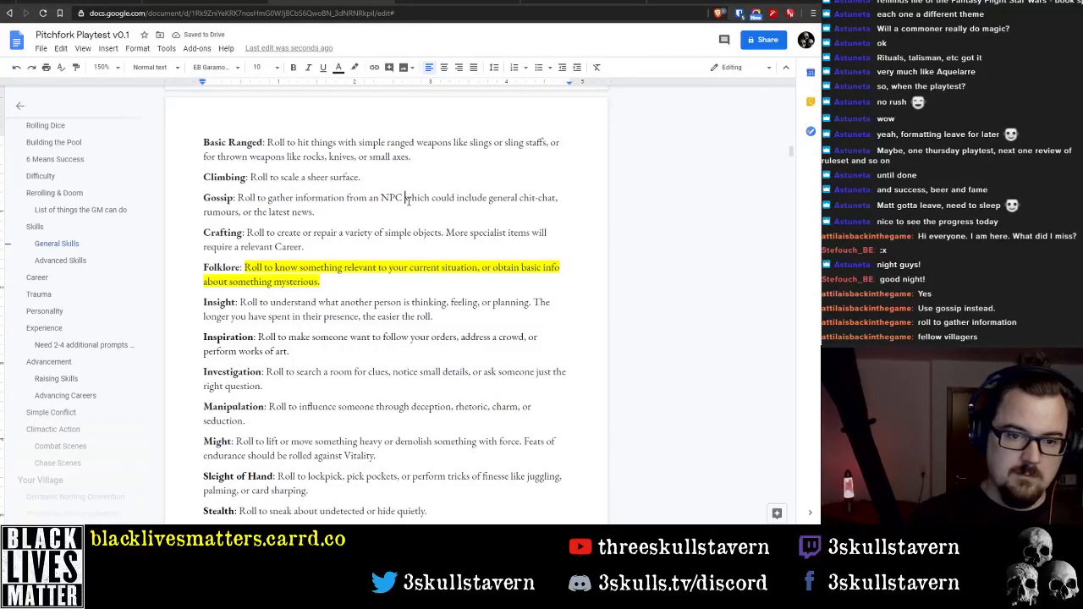
key(ctrl+Left)
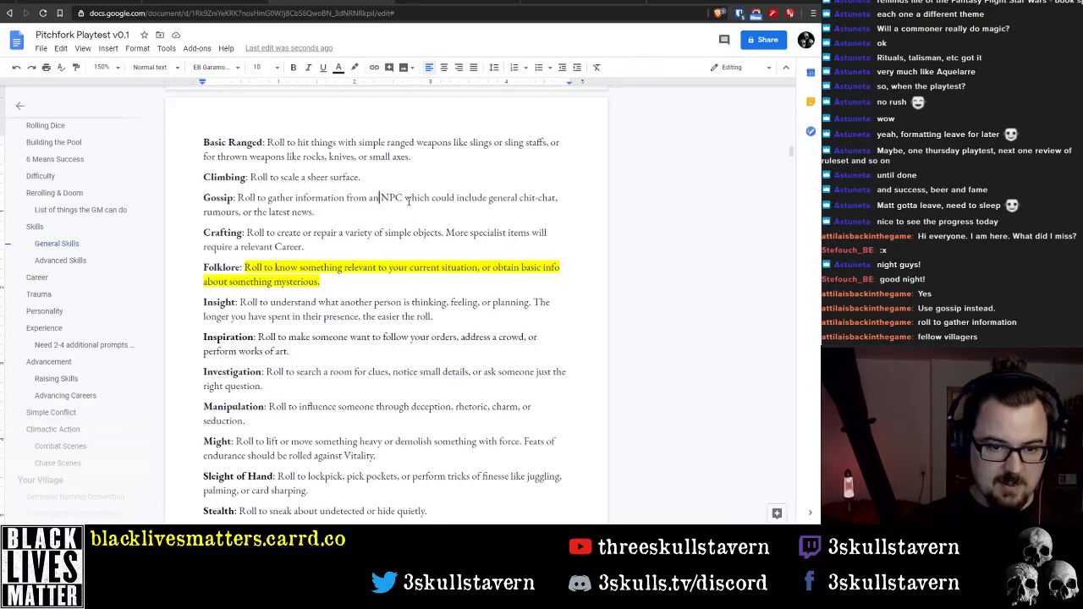
key(Left)
key(BackSpace)
text(friendly)
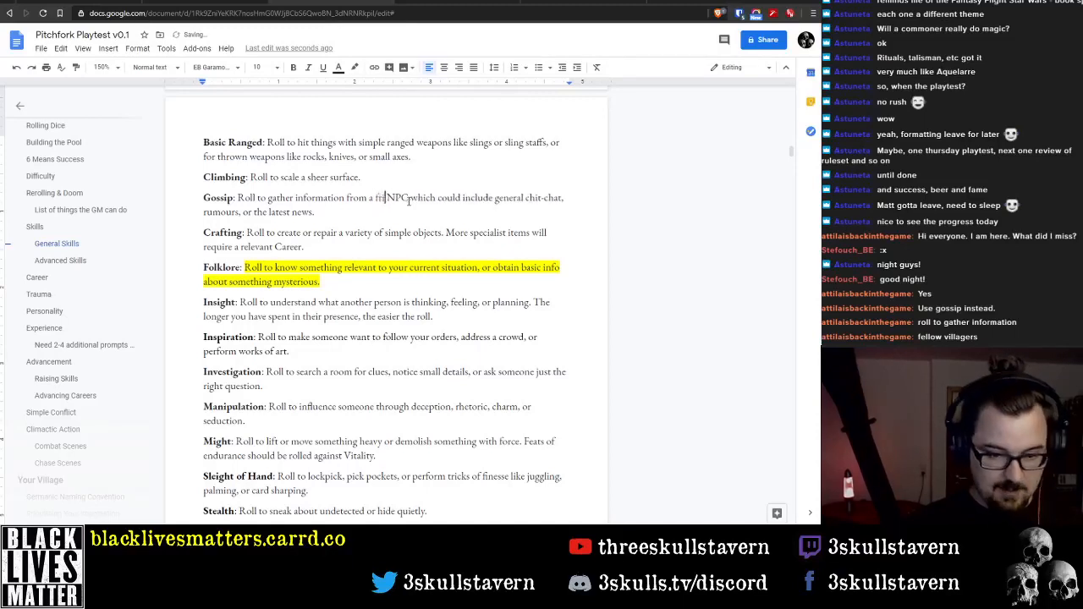
key(Right)
key(Right)
key(Right)
key(Right)
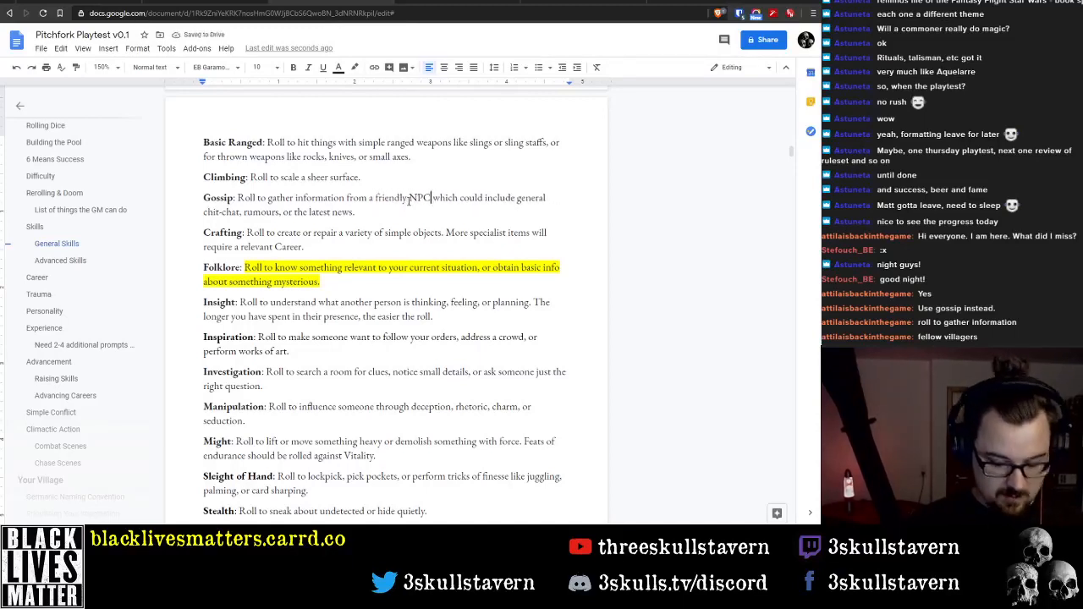
text(,)
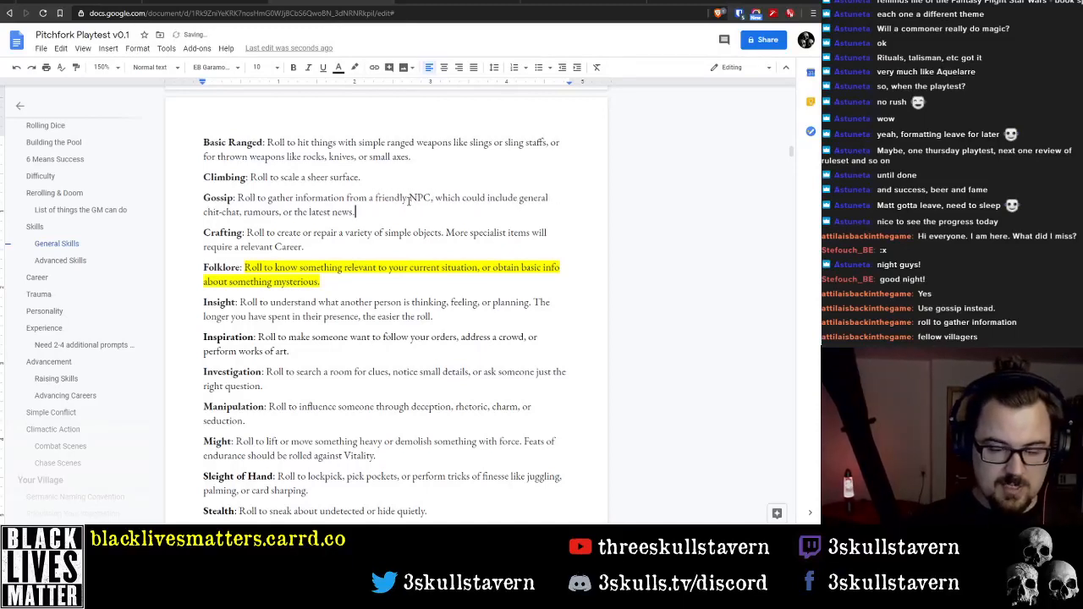
key(Up)
key(Down)
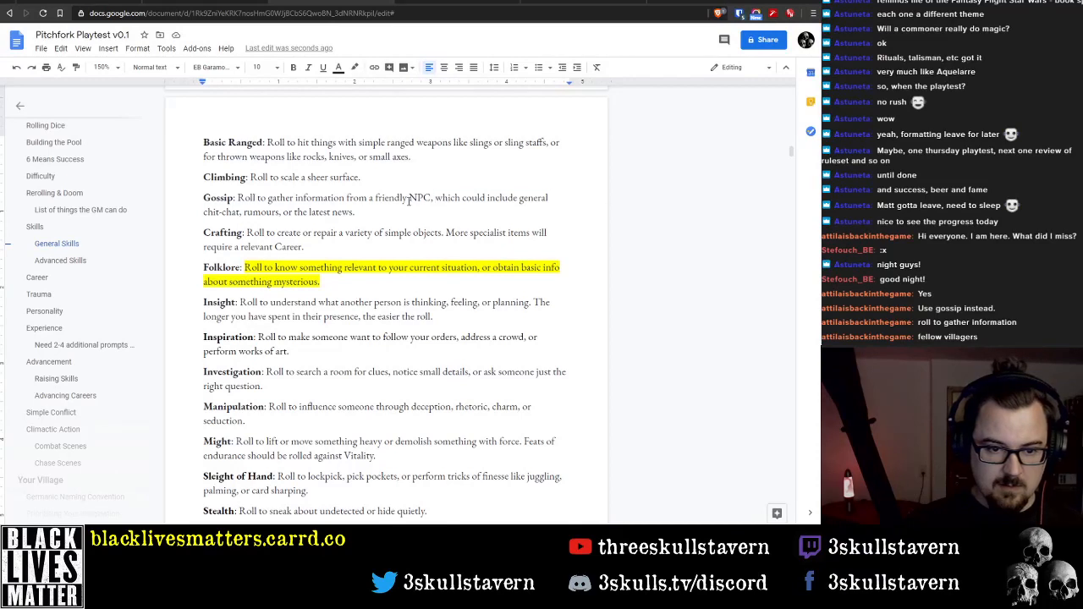
key(shift+Down)
key(shift+ctrl+Left)
key(shift+ctrl+Left)
key(shift+ctrl+Left)
key(shift+ctrl+Left)
key(shift+Left)
key(shift+Left)
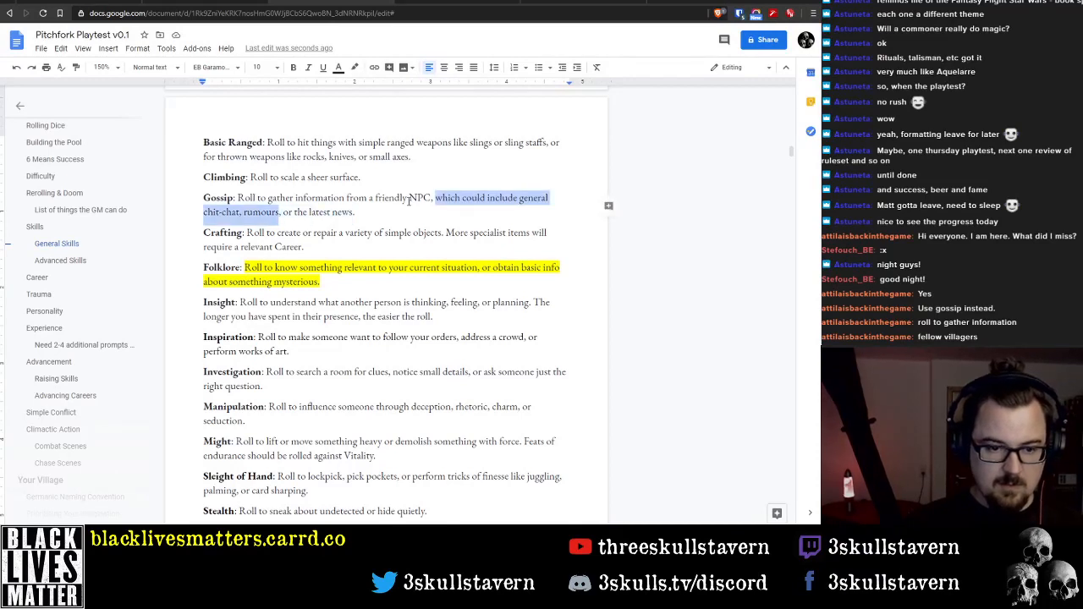
key(Up)
key(Right)
key(Down)
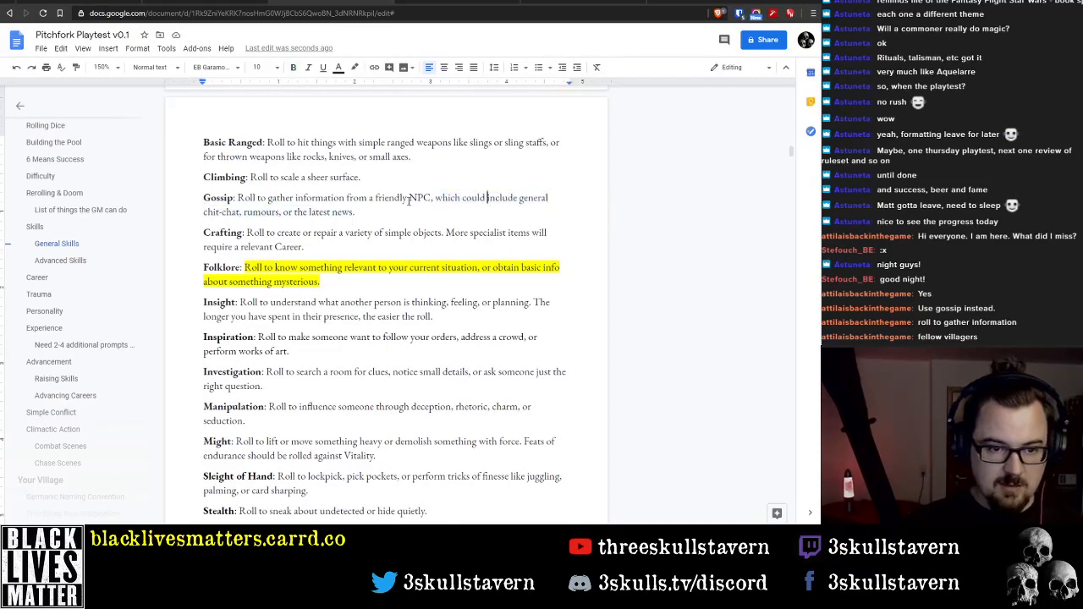
Insert ", rumours, or news" after "gather information" in the Gossip description
key(ctrl+Left)
key(ctrl+Left)
key(ctrl+Left)
key(ctrl+Left)
key(ctrl+Left)
key(ctrl+Right)
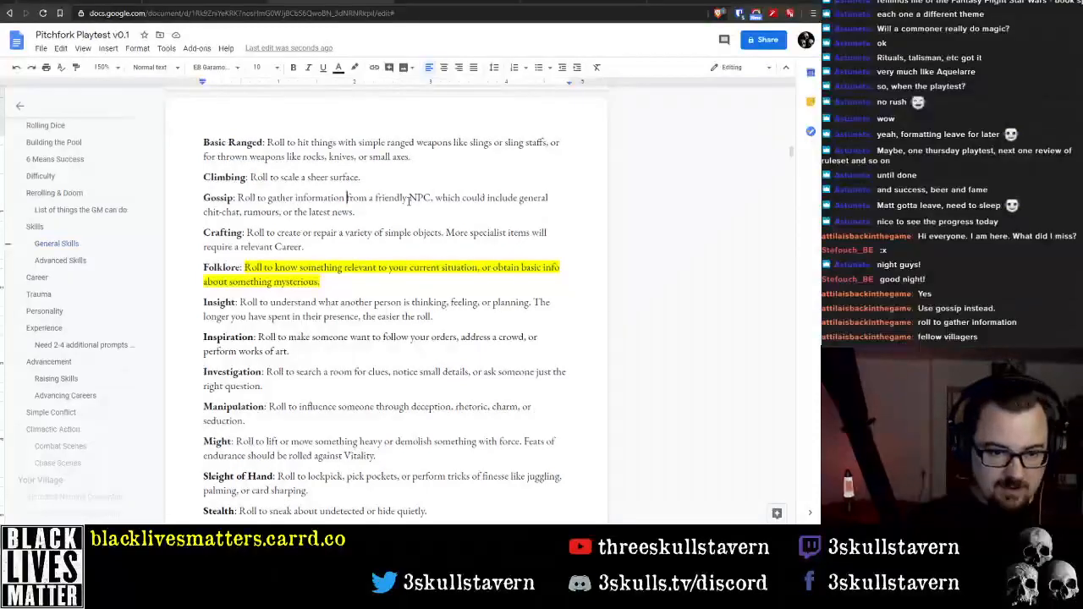
text(, rumours, or new)
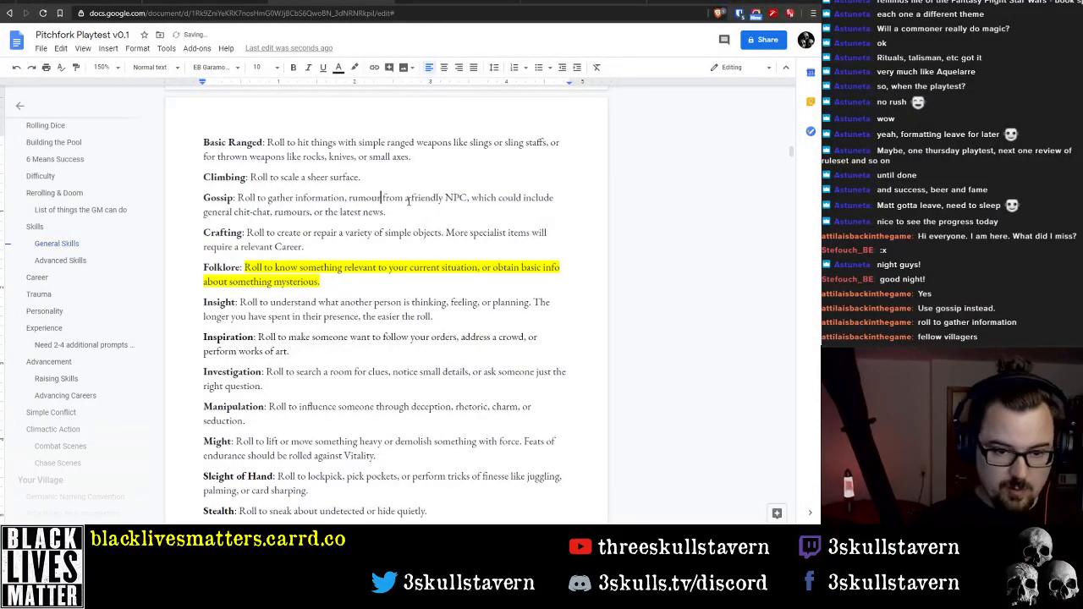
text(s)
Delete ", which could include general chit-chat, rumours, or the latest news" from the Gossip description, keeping the final period
key(ctrl+Right)
key(ctrl+Right)
key(ctrl+Right)
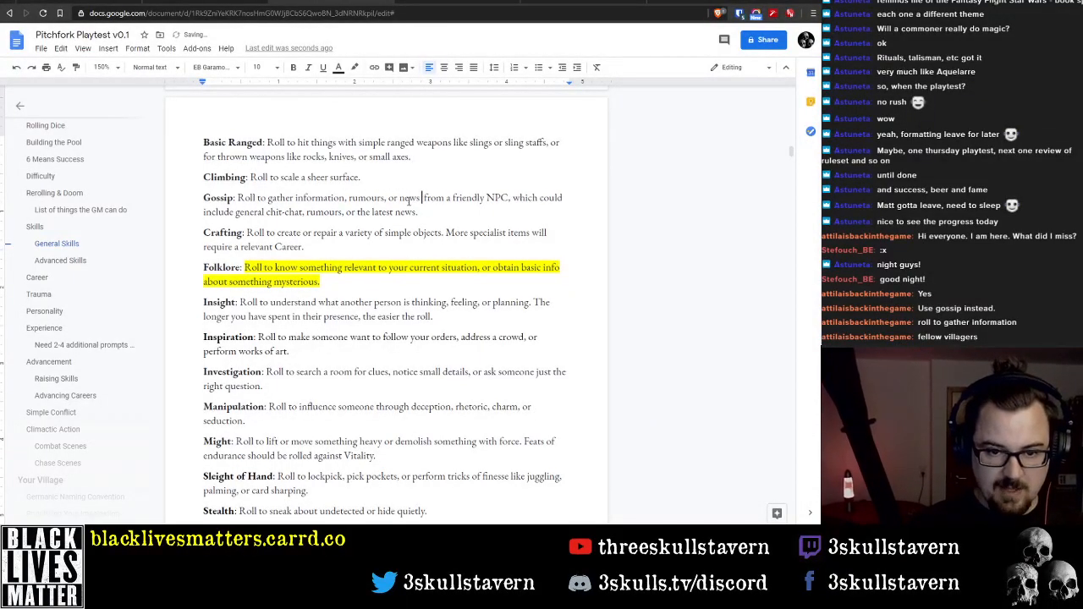
key(ctrl+shift+Down)
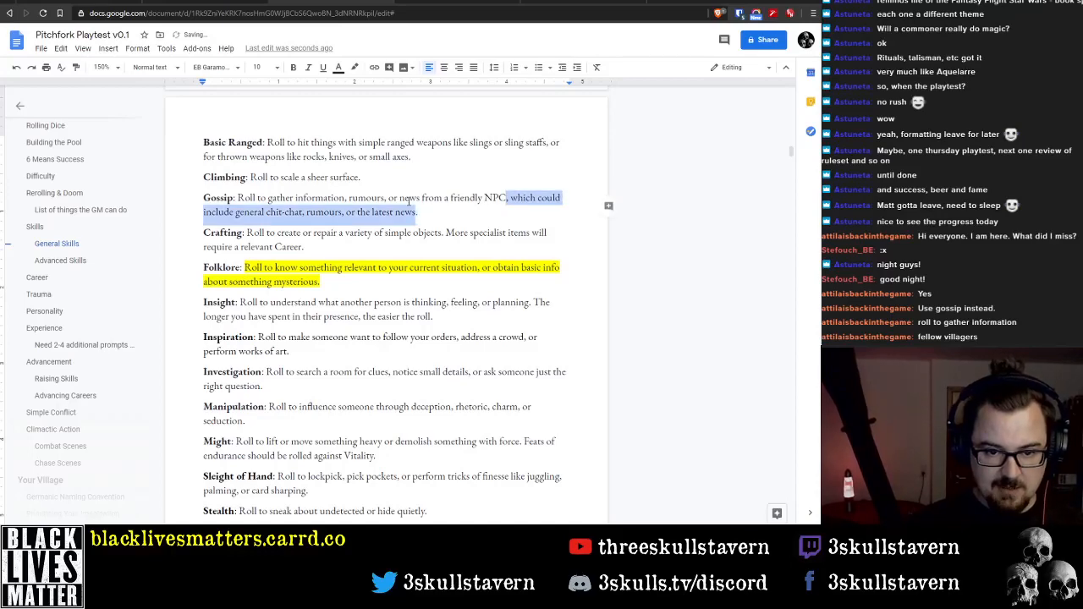
key(Delete)
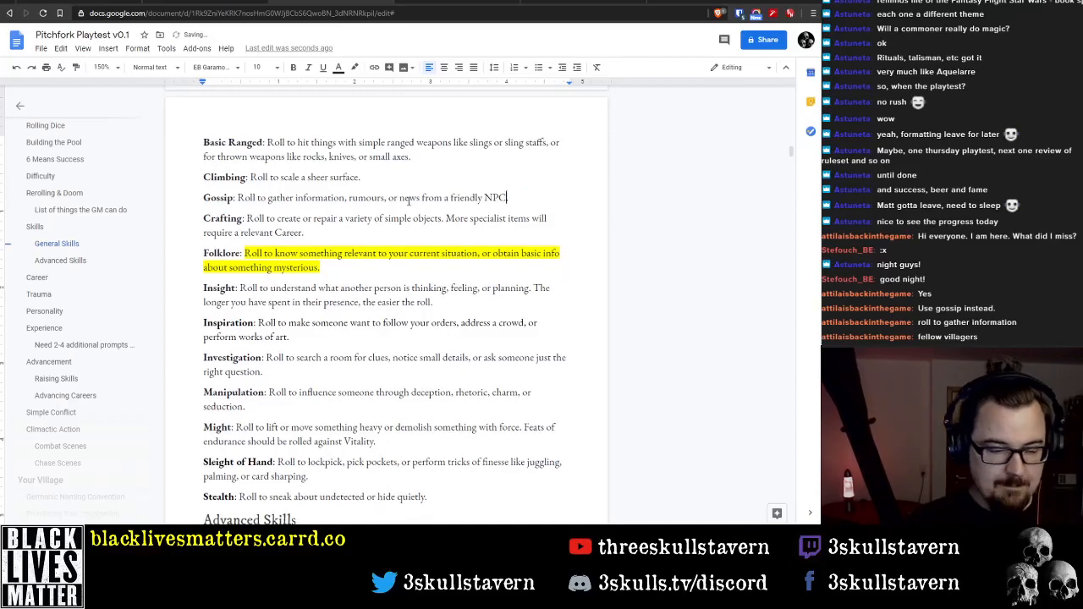
Replace the Contacts entry in the skills table's General Skills column with Crafting
scroll(282, 275, up, 7)
scroll(282, 275, down, 2)
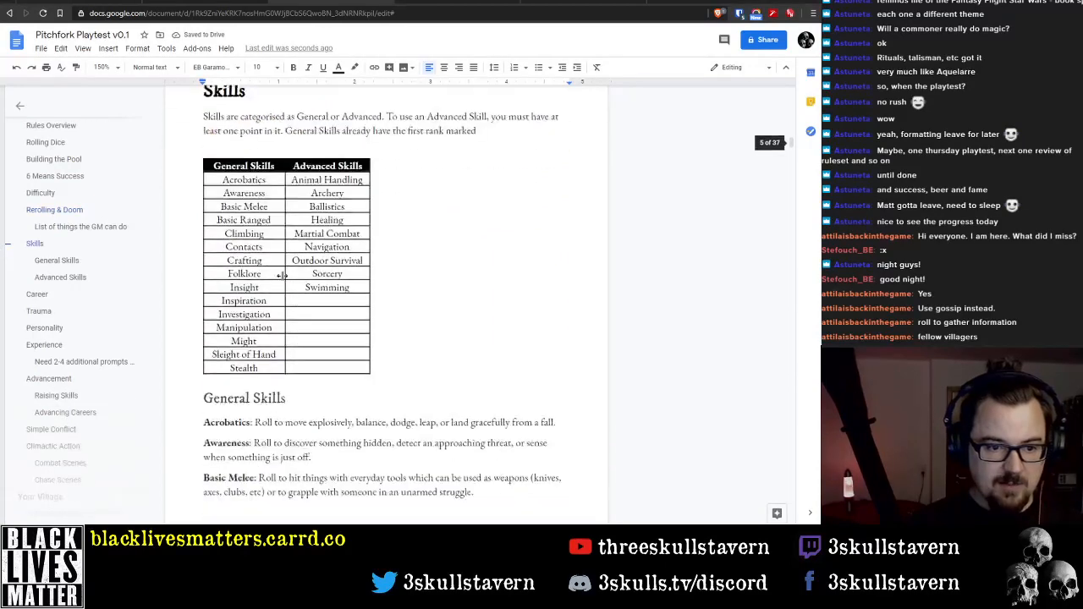
double_click(243, 252)
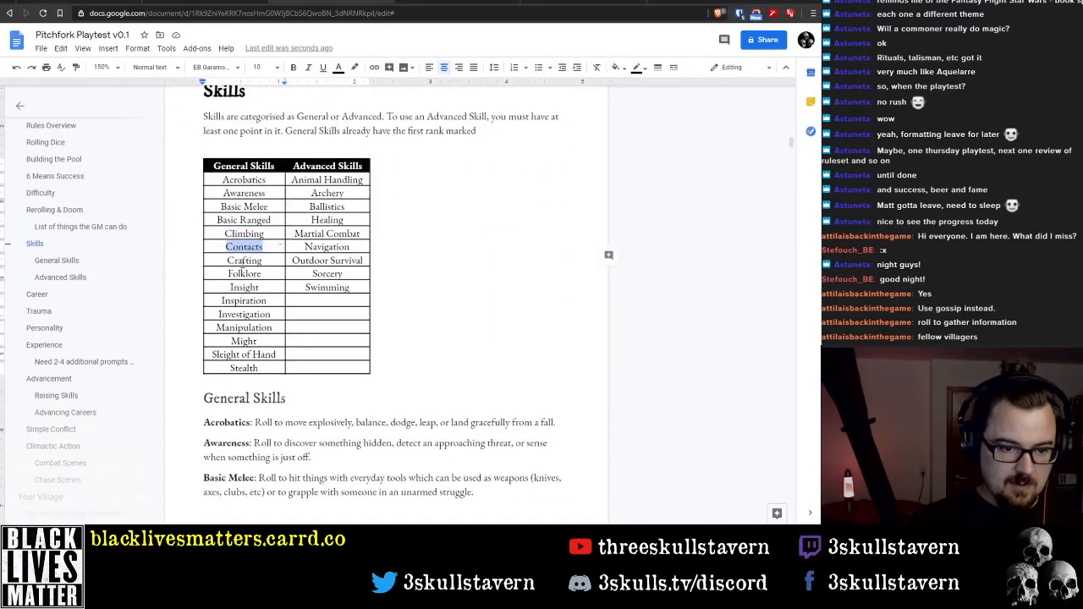
double_click(242, 263)
key(ctrl+c)
double_click(244, 246)
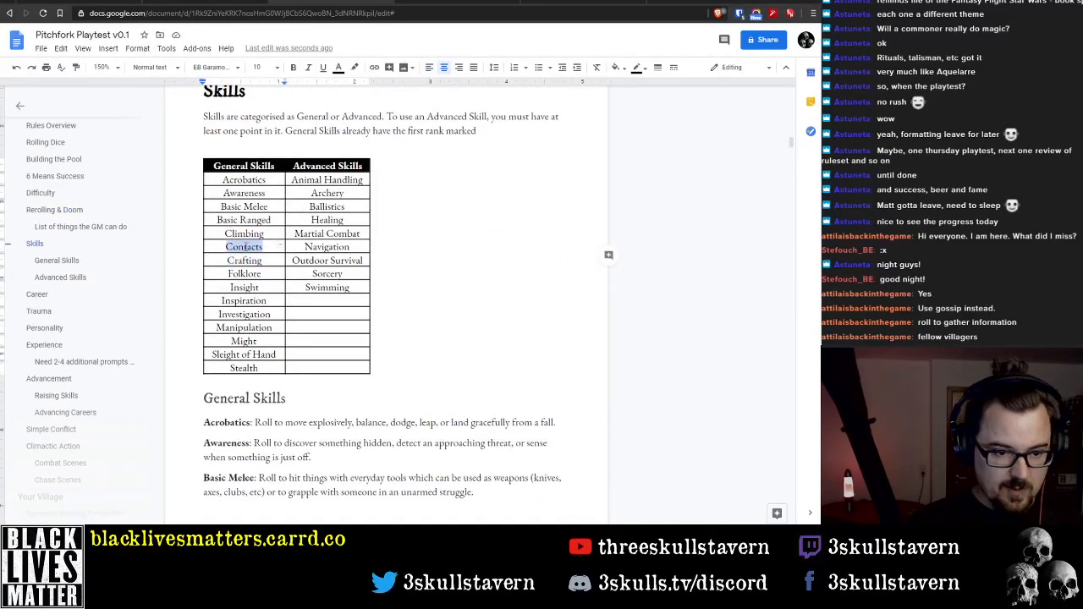
key(ctrl+v)
Change the two General Skills table entries directly above Insight to Folklore and Gossip, in that order
double_click(245, 273)
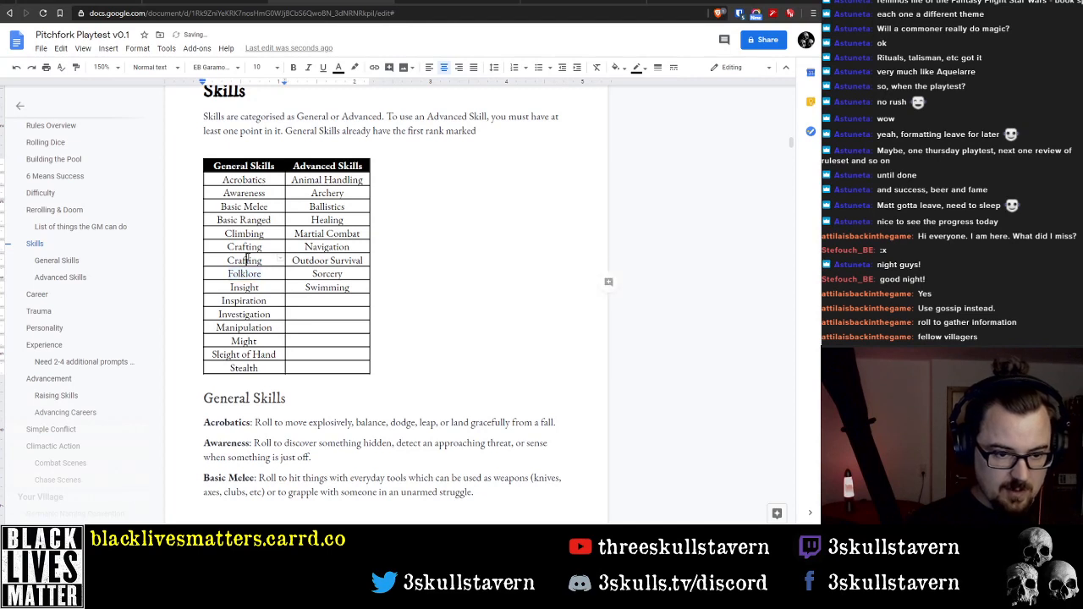
double_click(244, 260)
key(ctrl+v)
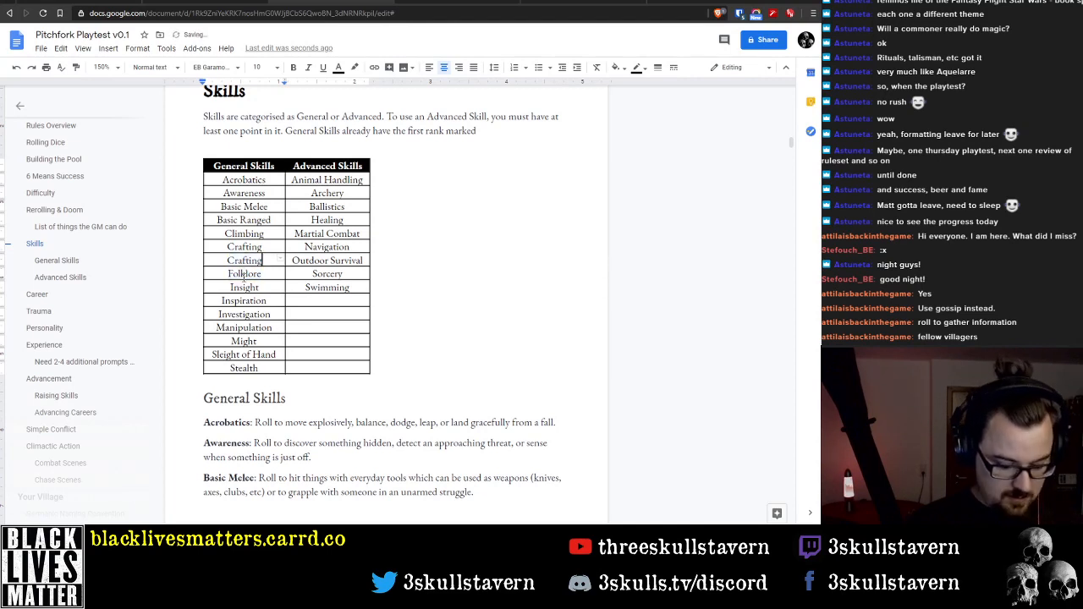
double_click(251, 264)
text(Folklore)
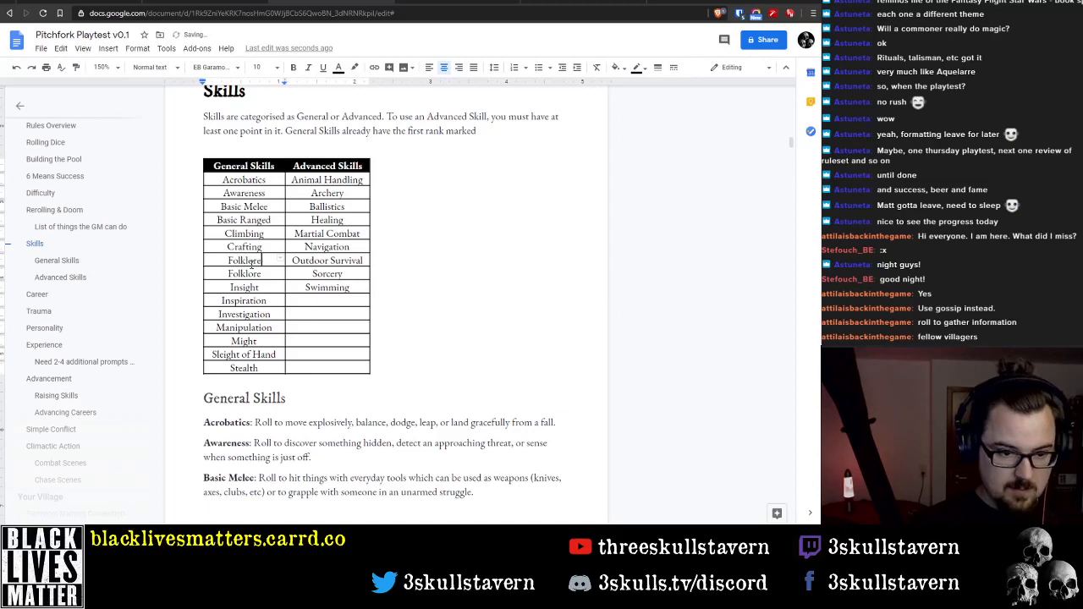
key(Down)
key(ctrl+shift+Left)
text(Gossip)
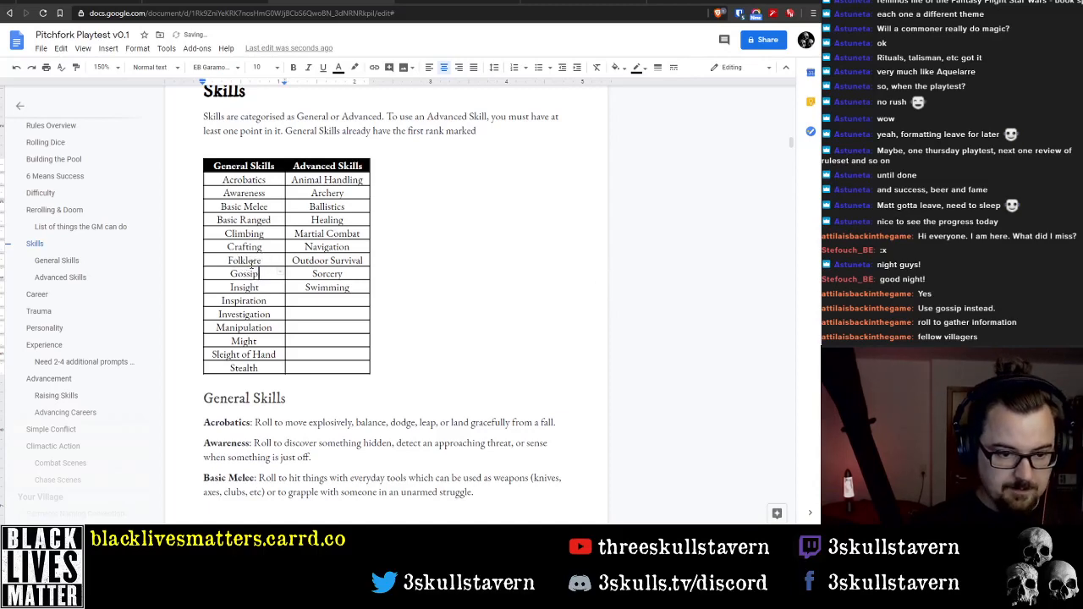
Move the Gossip paragraph from below Climbing to between Folklore and Insight, leaving no empty line behind
scroll(255, 263, down, 5)
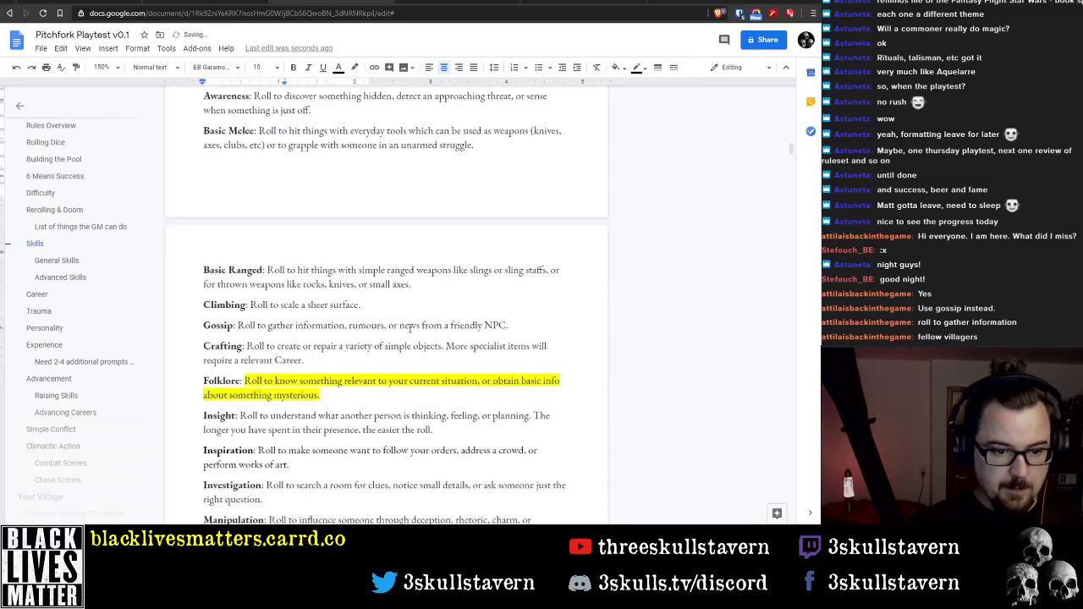
scroll(207, 251, up, 1)
click(212, 250)
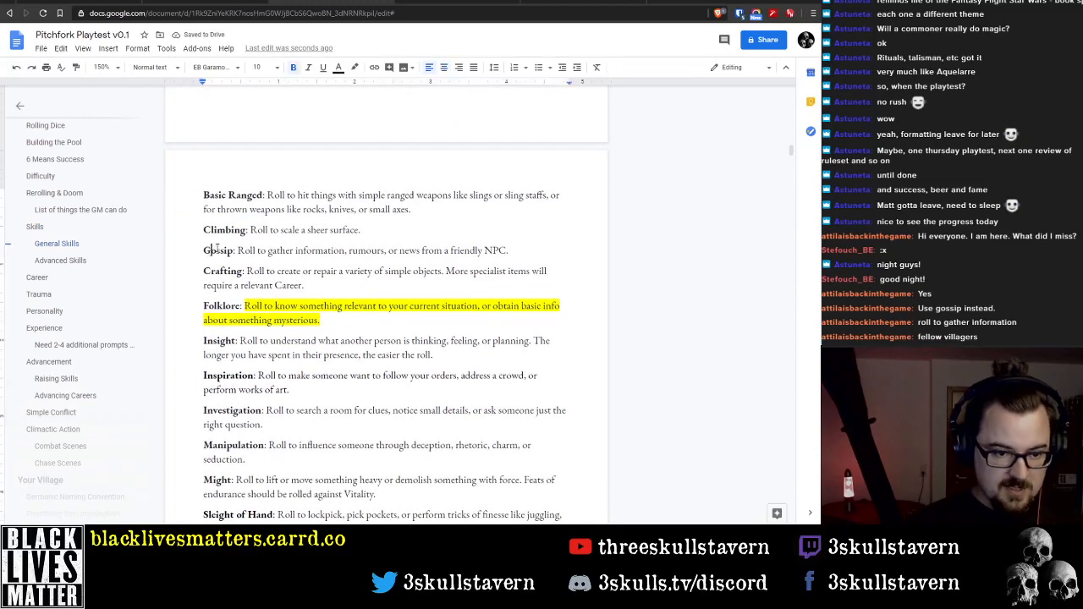
triple_click(218, 249)
key(ctrl+c)
key(BackSpace)
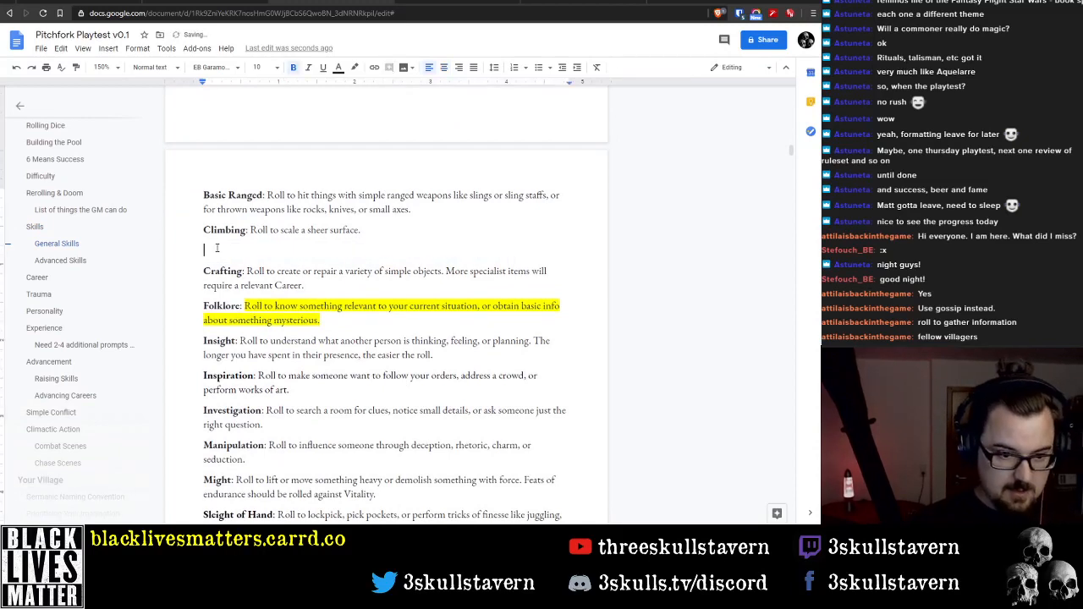
key(BackSpace)
key(Down)
key(Down)
key(ctrl+v)
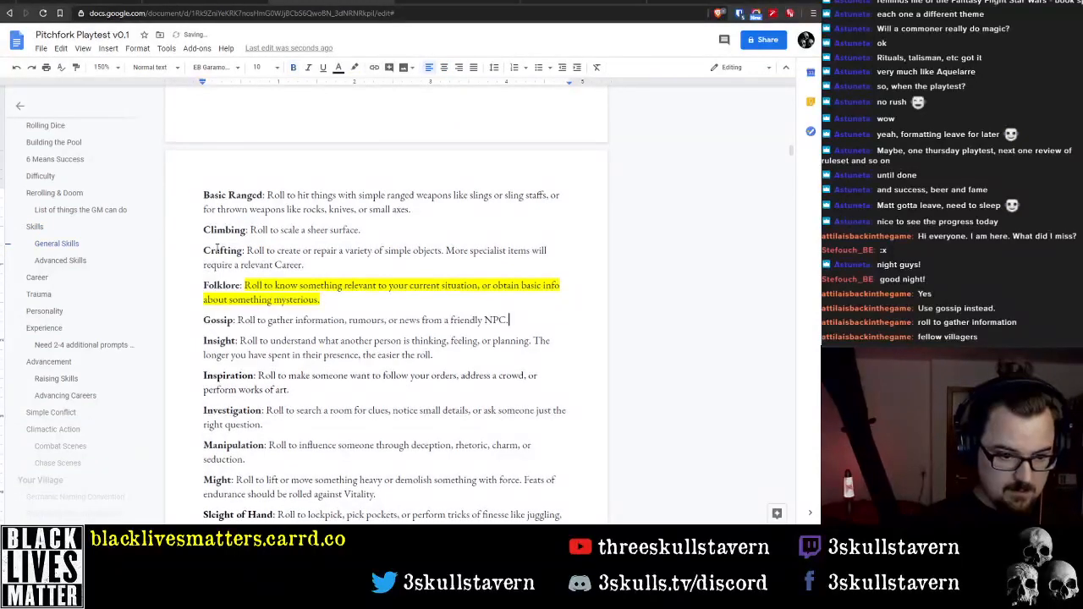
In the Folklore description, replace "relevant to your current situation" with "about"
click(320, 299)
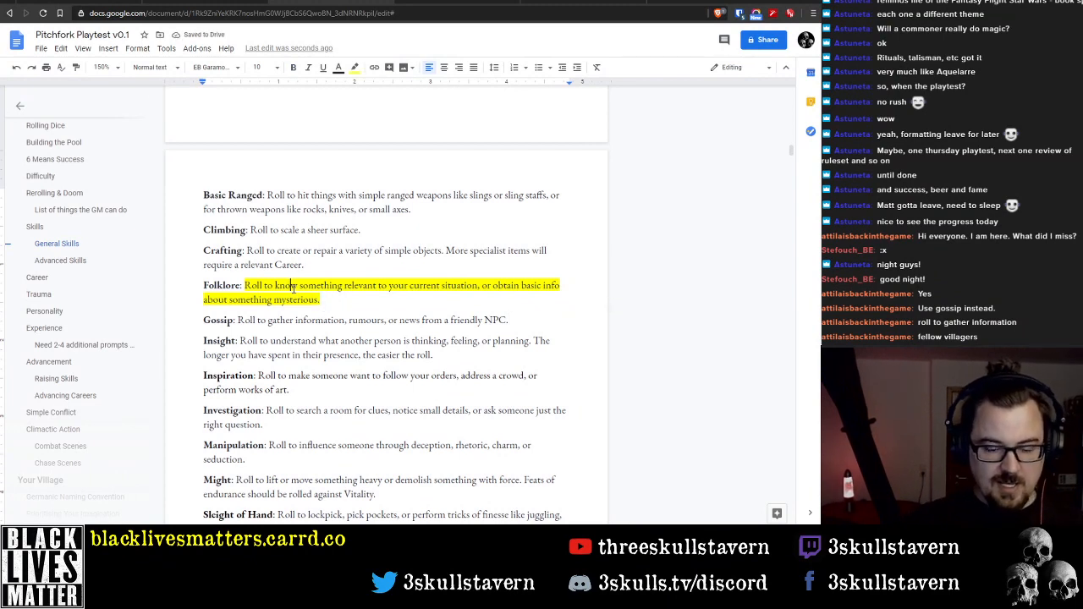
click(293, 288)
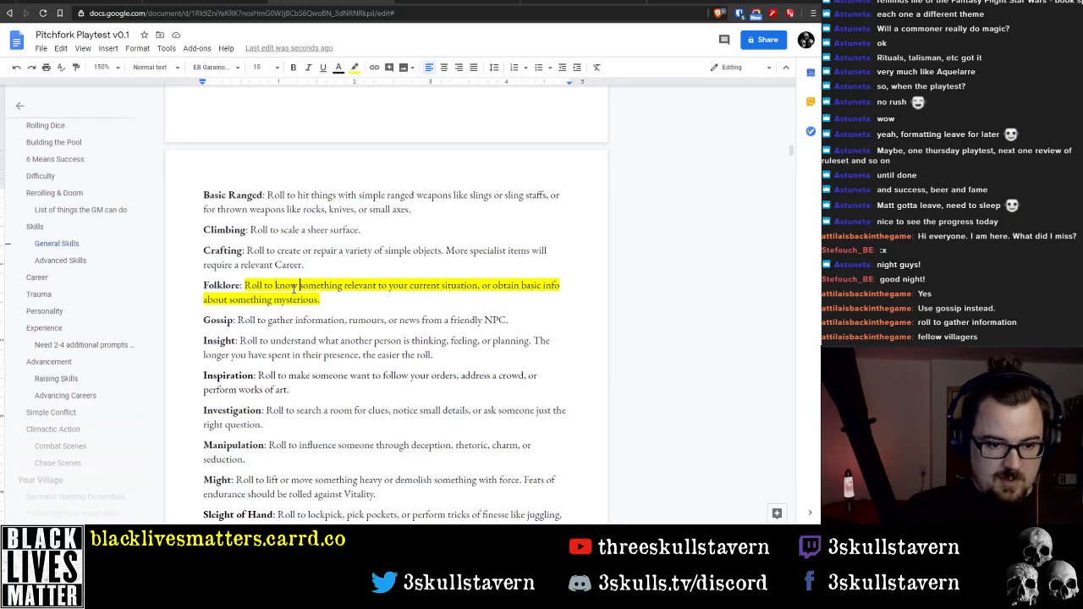
key(ctrl+shift+Right)
key(ctrl+shift+Right)
key(ctrl+shift+Right)
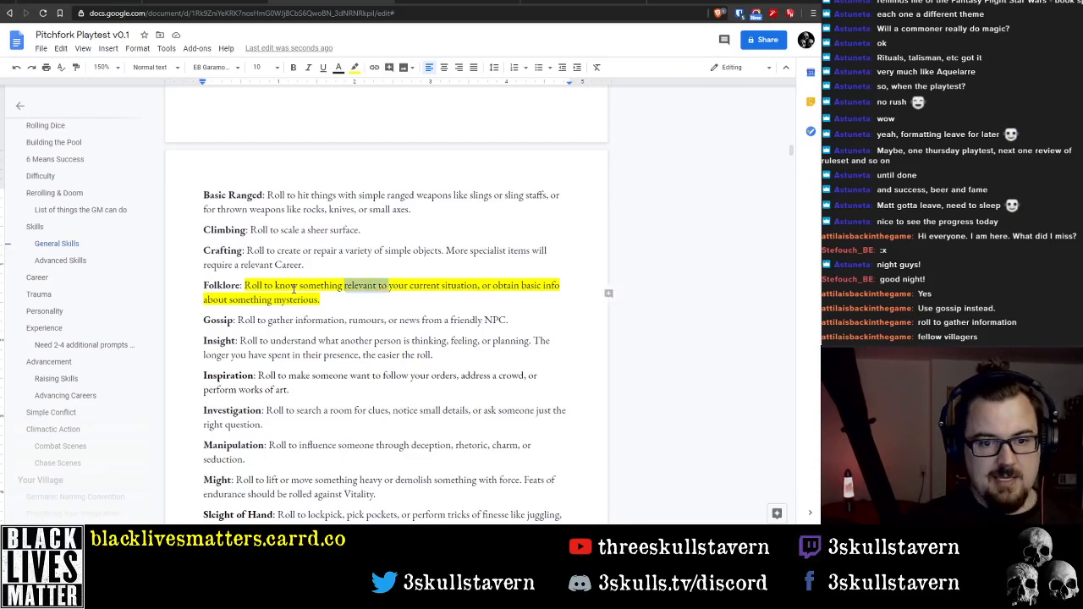
key(ctrl+shift+Right)
text(about the )
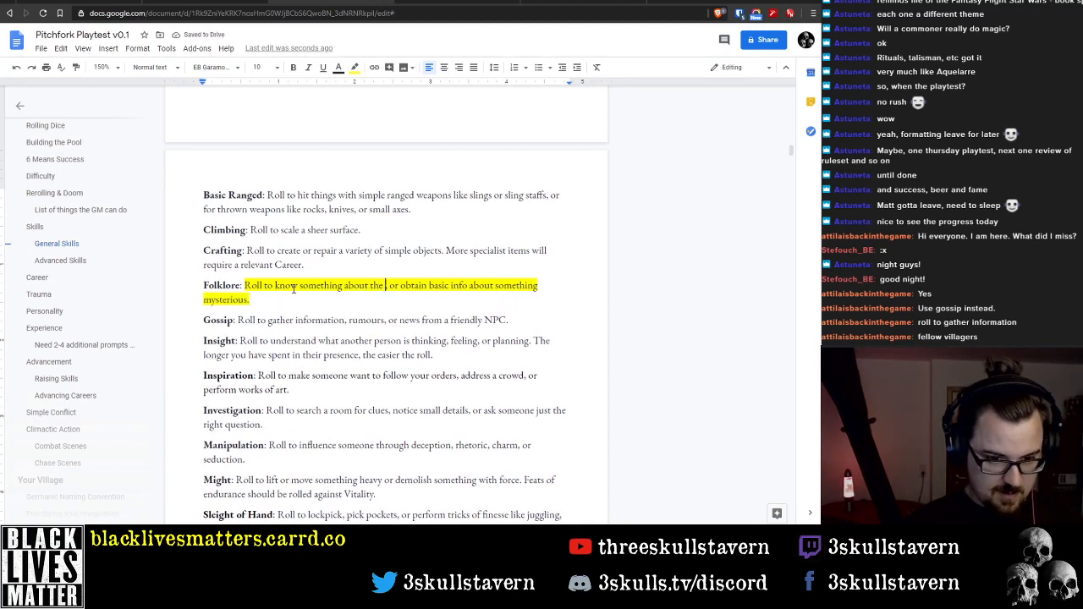
text(region)
key(BackSpace)
key(BackSpace)
key(BackSpace)
key(BackSpace)
key(BackSpace)
key(BackSpace)
key(BackSpace)
key(BackSpace)
key(BackSpace)
key(BackSpace)
key(BackSpace)
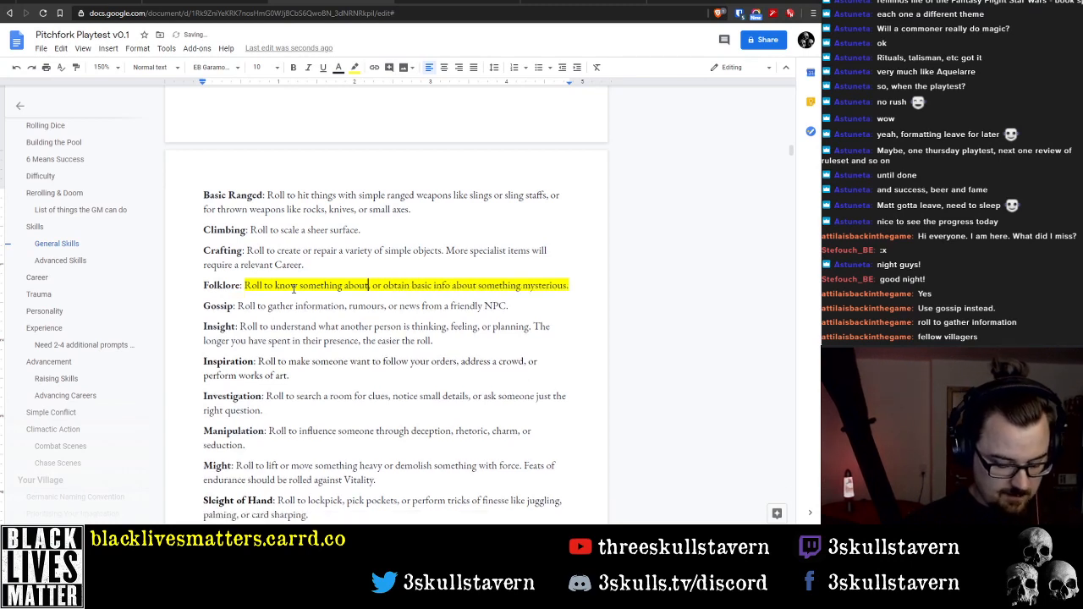
text(t)
key(BackSpace)
key(BackSpace)
key(BackSpace)
text(t)
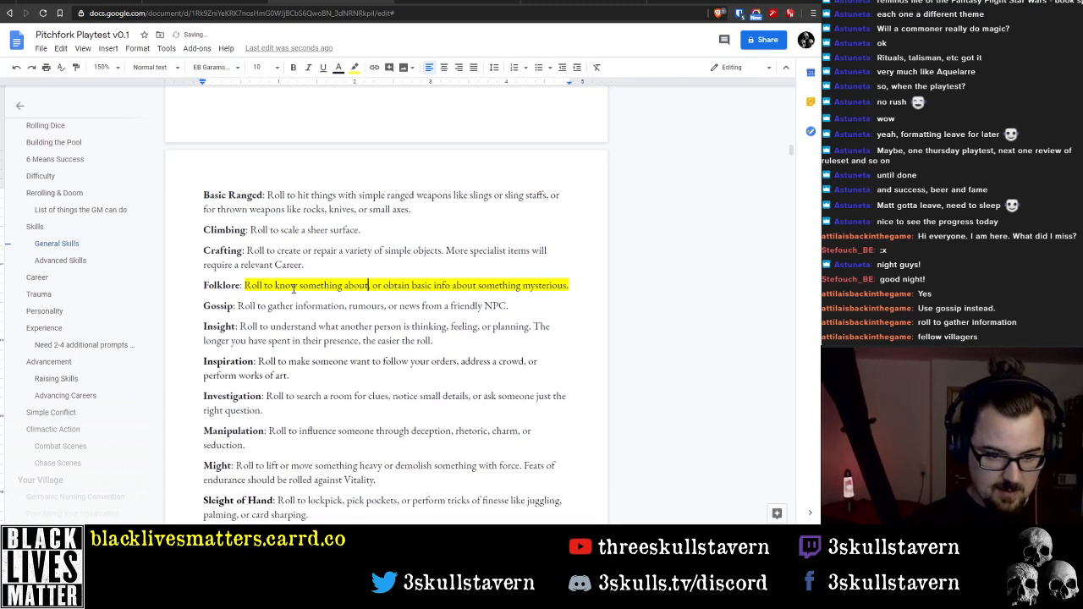
text( a legend, )
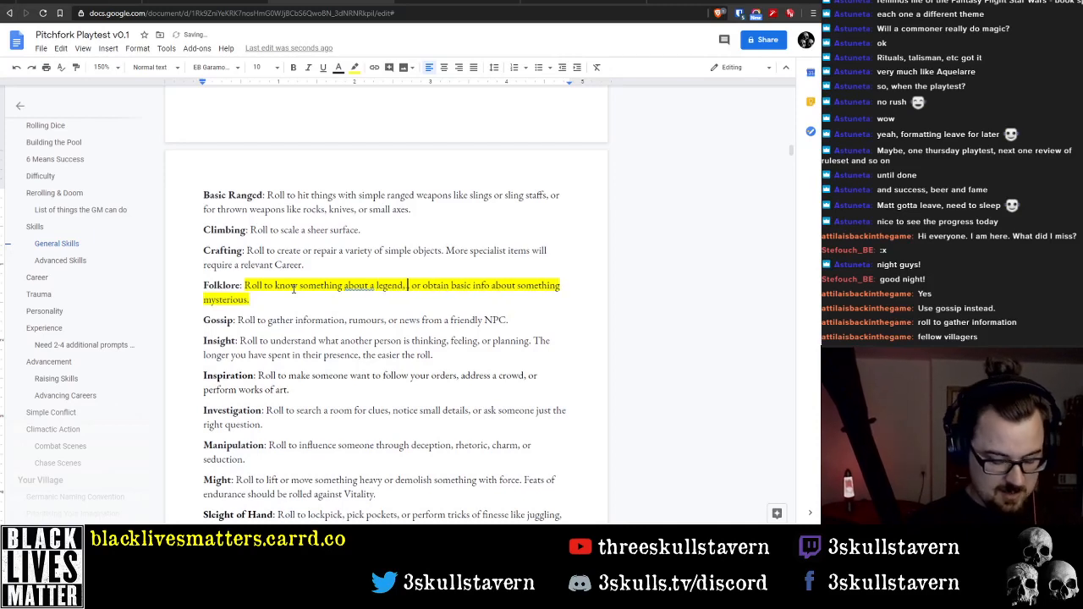
text(a person, or )
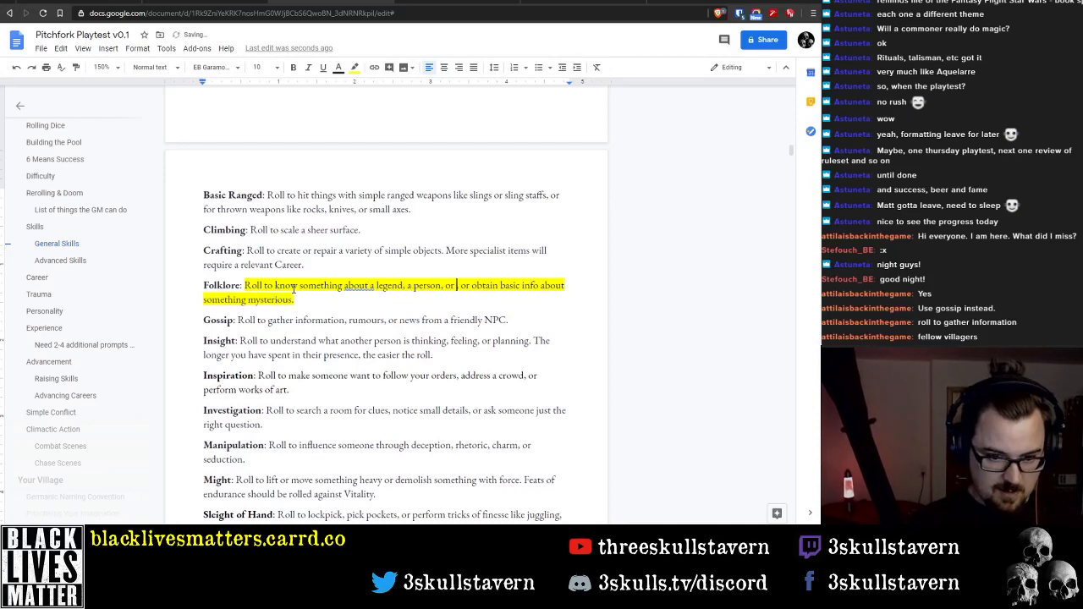
text(a place w)
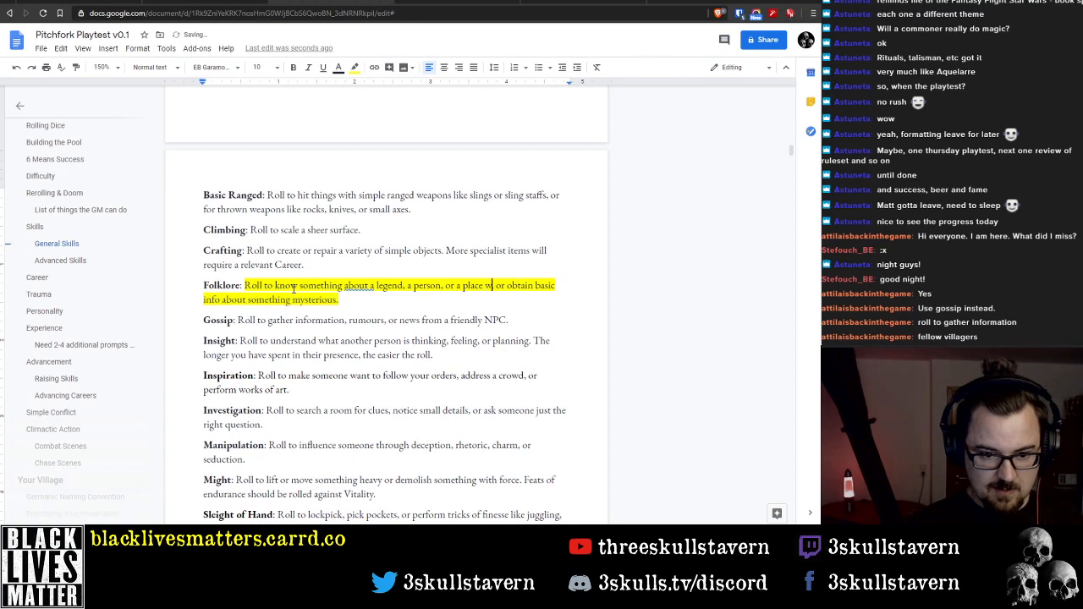
Continue the Folklore description after "about" with "a legend, a person, or a place in the region." and delete the leftover text behind it
key(BackSpace)
text(in the re)
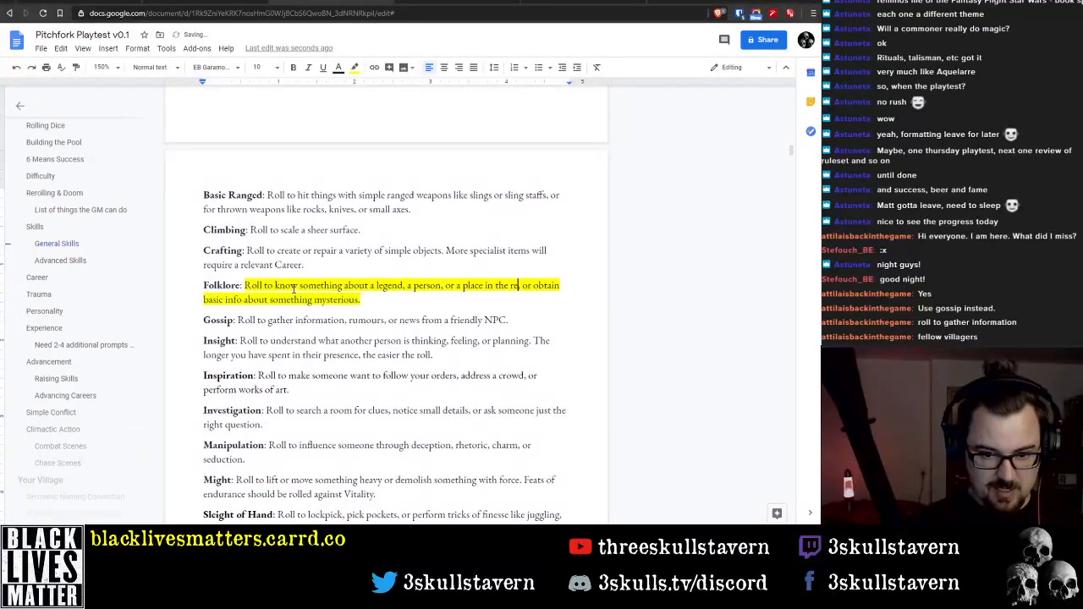
text(gion.)
key(shift+Down)
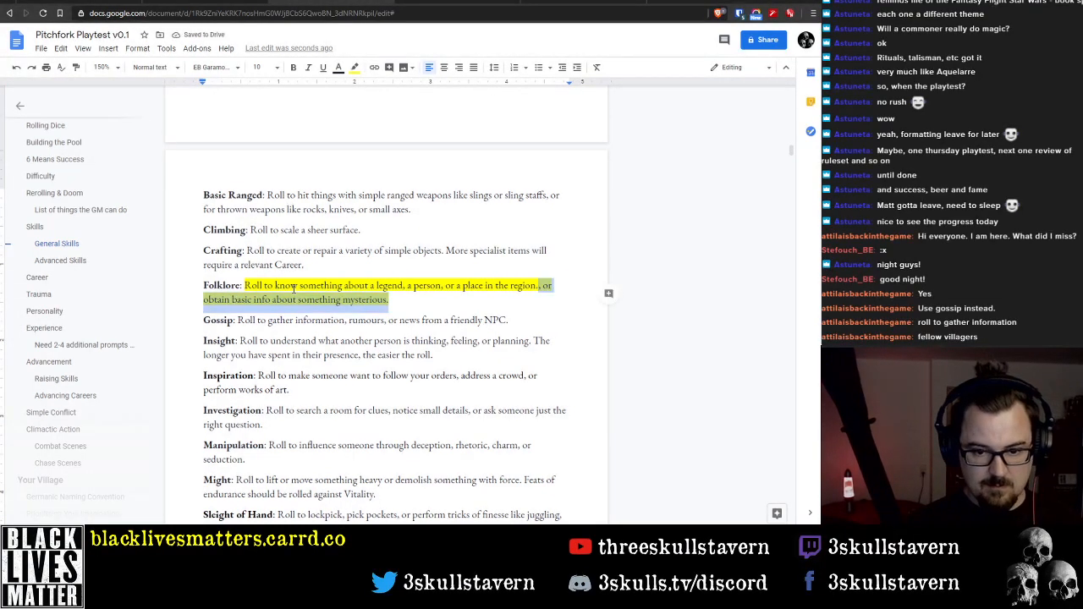
key(BackSpace)
Remove the yellow highlight from the Folklore description
key(shift+Home)
key(ctrl+shift+Right)
key(ctrl+shift+Right)
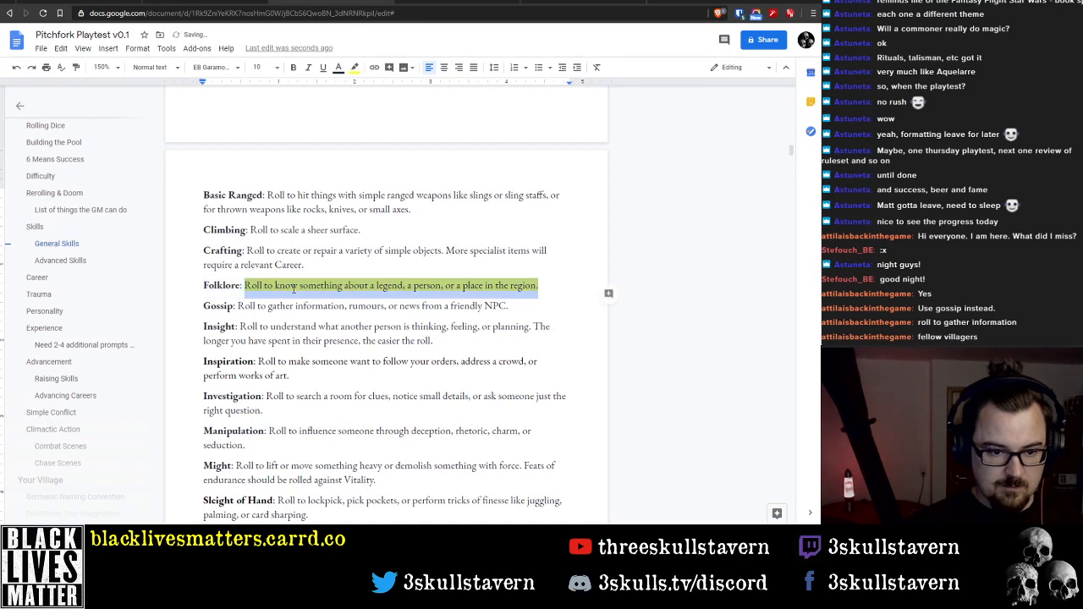
click(354, 67)
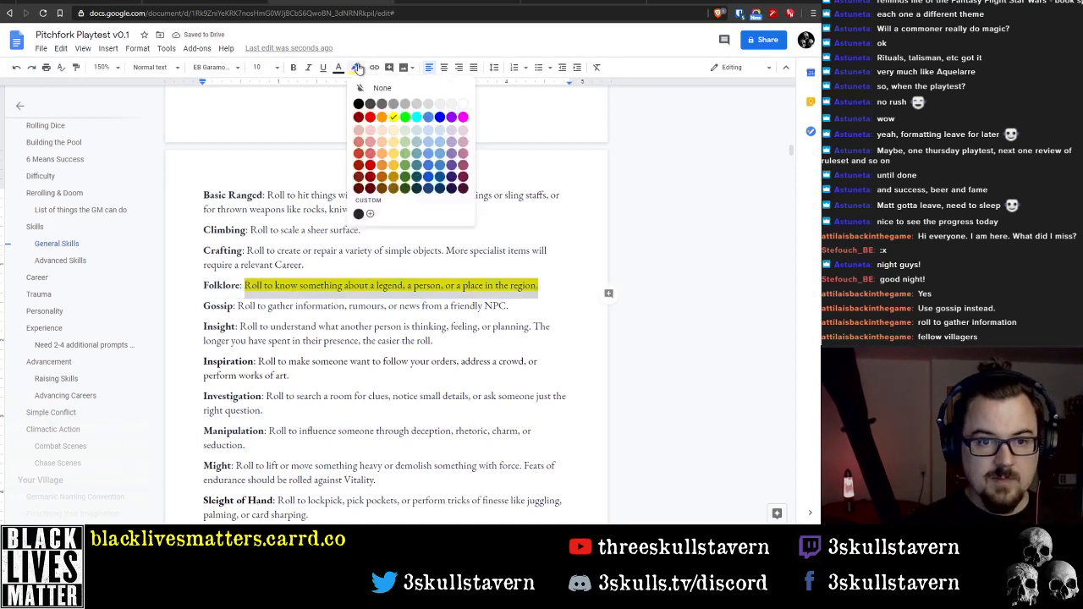
click(382, 89)
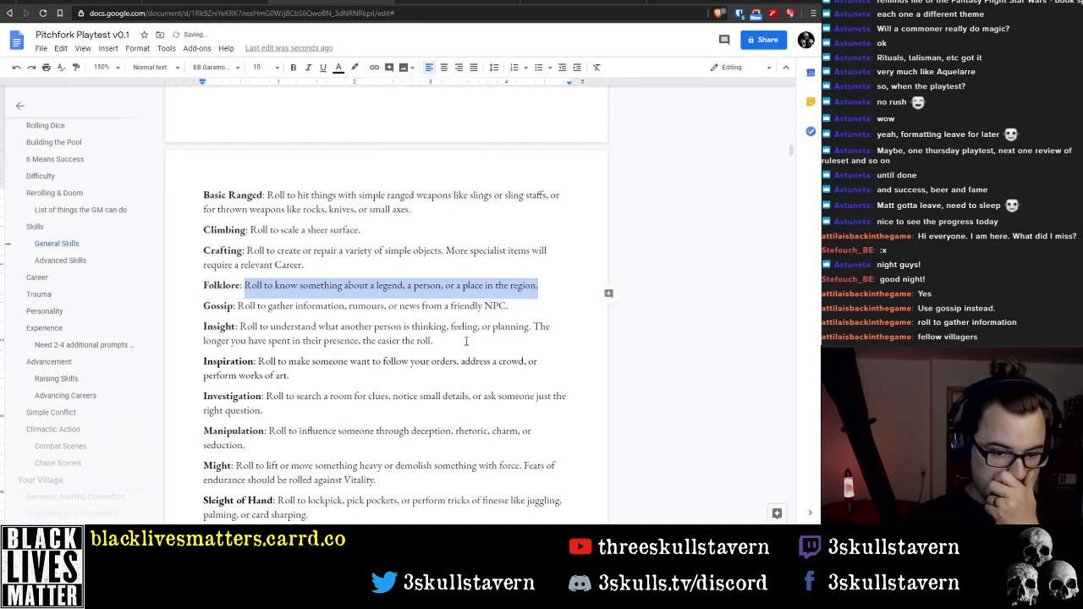
Extend the Folklore description after "region" with ", or for knowledge specific to your career (Herb Lore for a"
scroll(370, 354, down, 2)
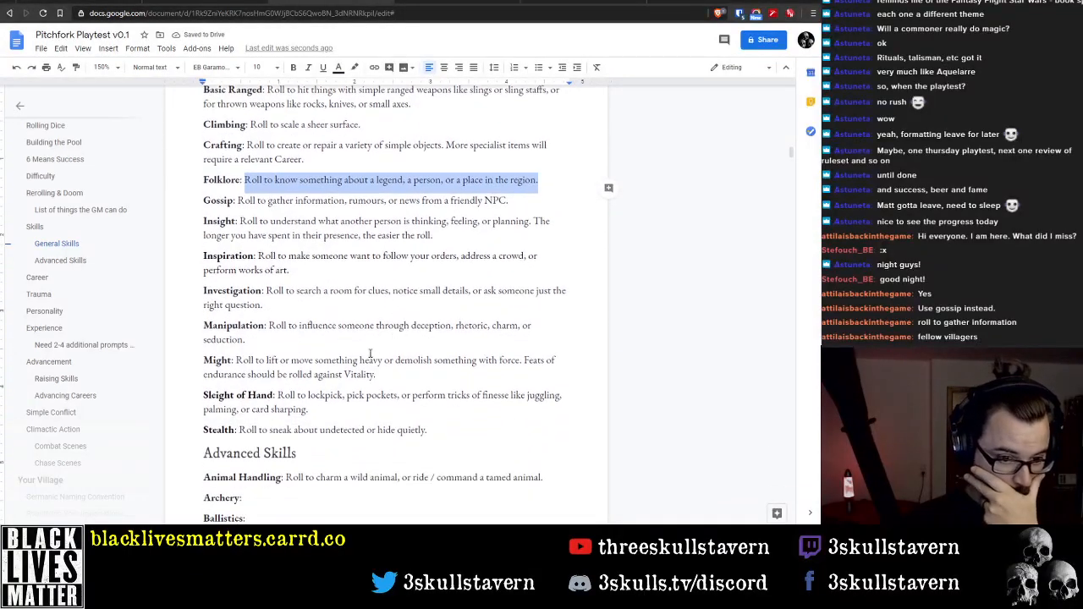
scroll(500, 233, up, 1)
click(554, 232)
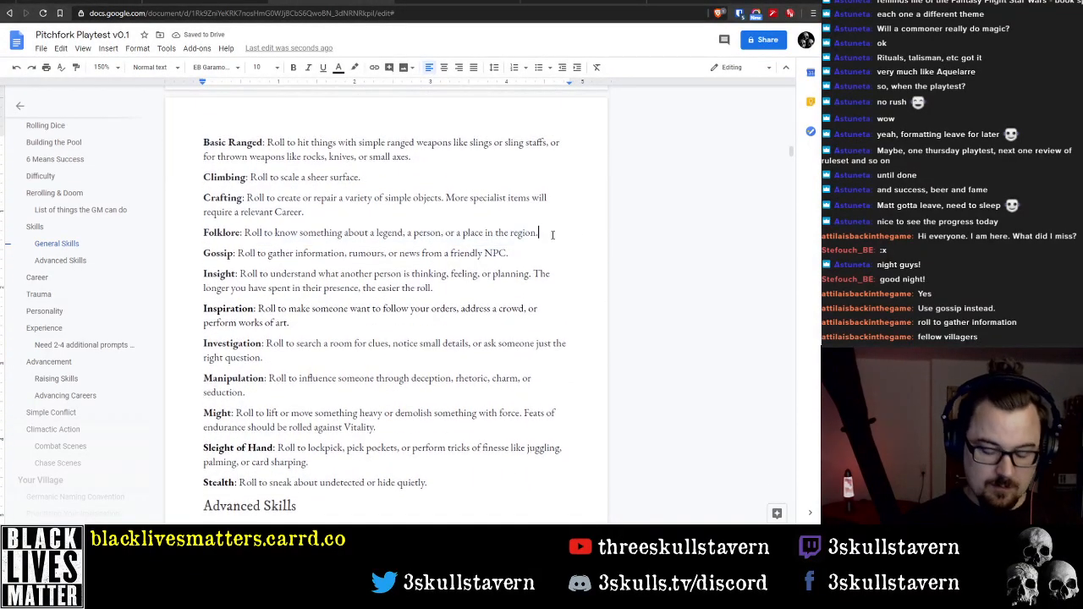
key(BackSpace)
text(,)
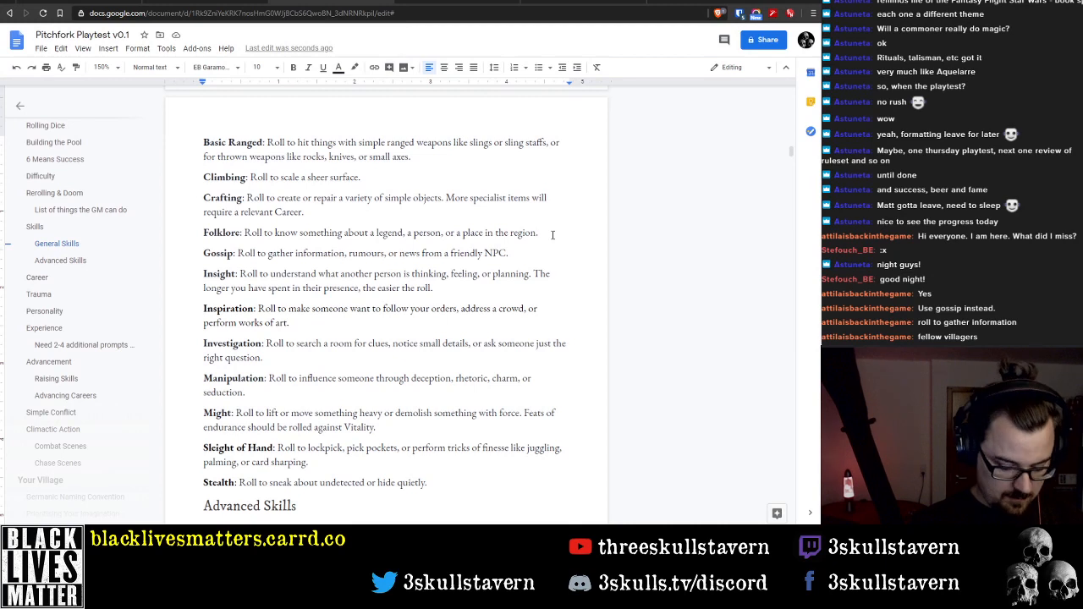
text( or for )
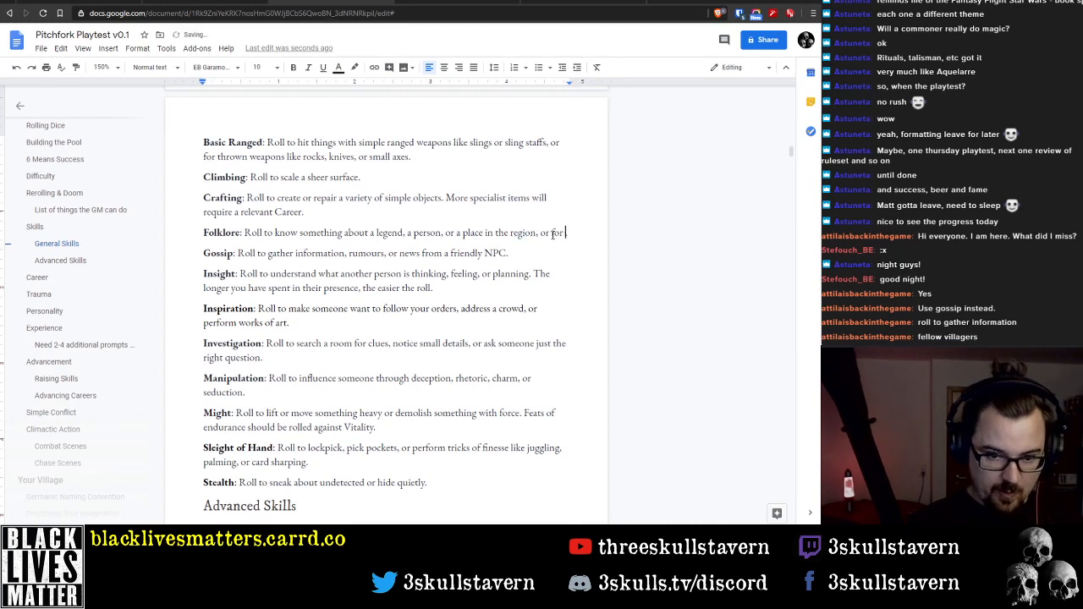
text(knowl)
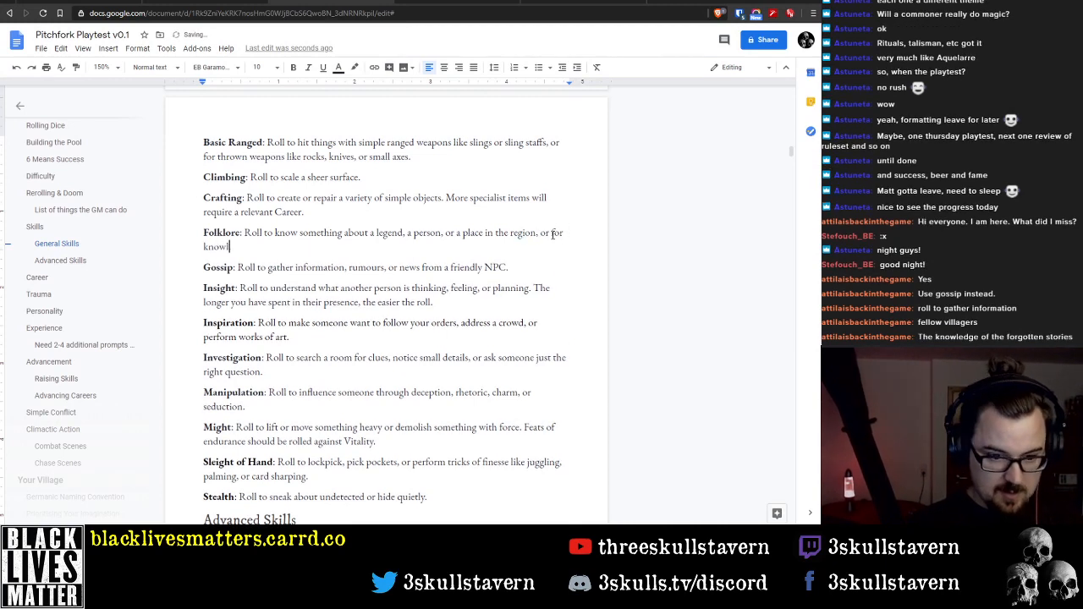
text(edge specif)
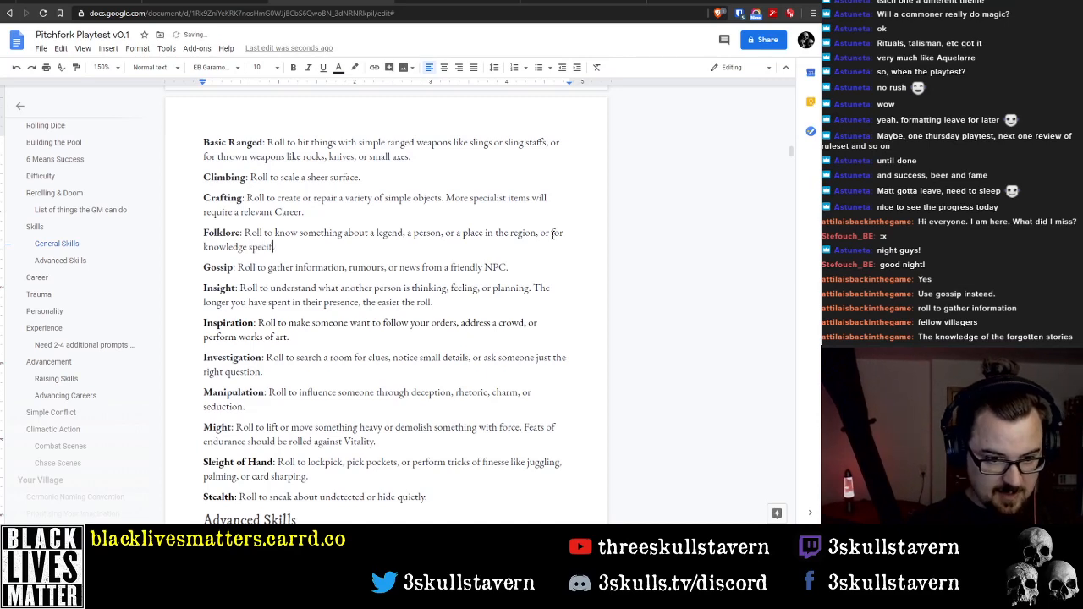
text(ic to your)
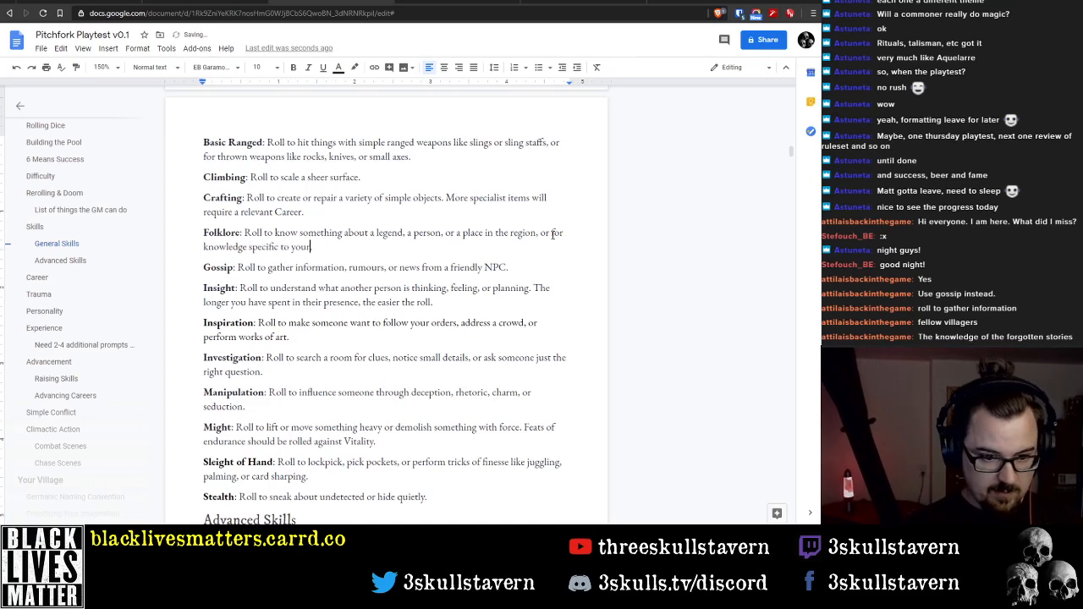
text( career ())
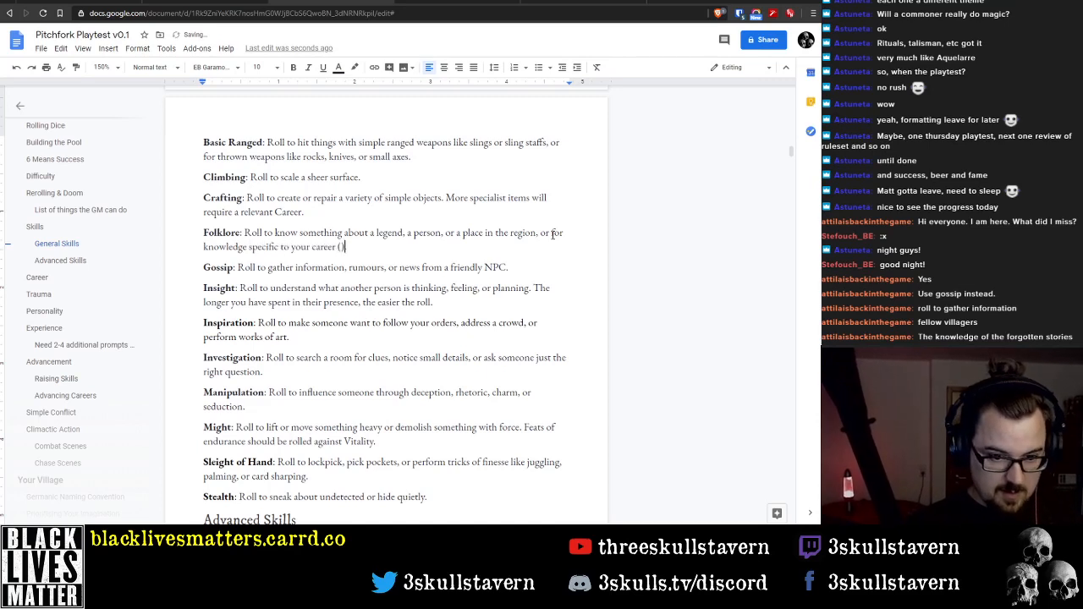
key(BackSpace)
text(Herb Lore)
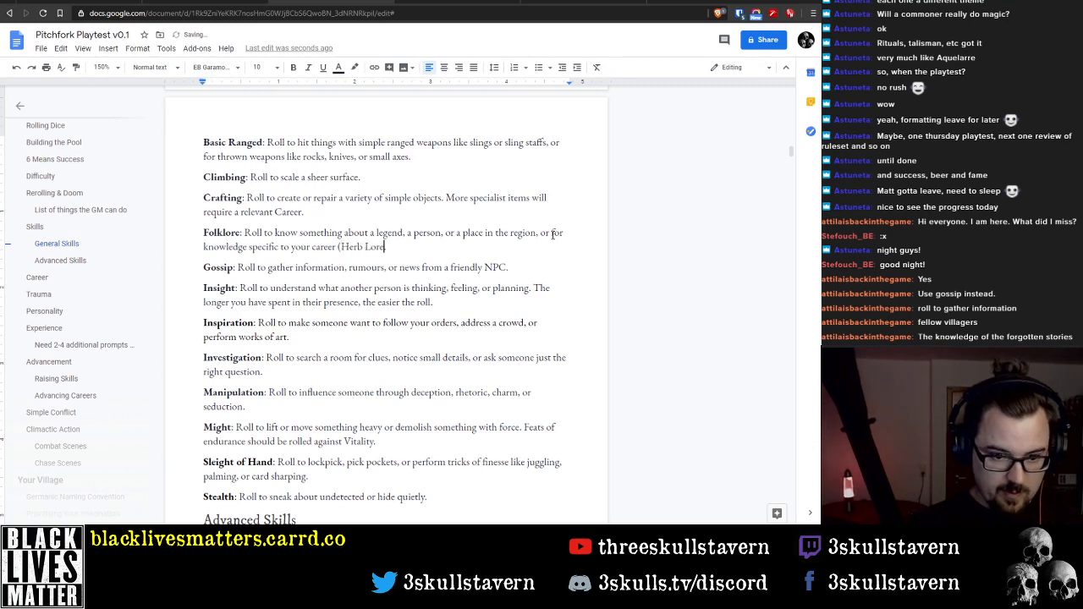
text( for a)
Change "Herb Lore" in the Folklore description to lowercase "herb lore"
key(ctrl+Left)
key(ctrl+Left)
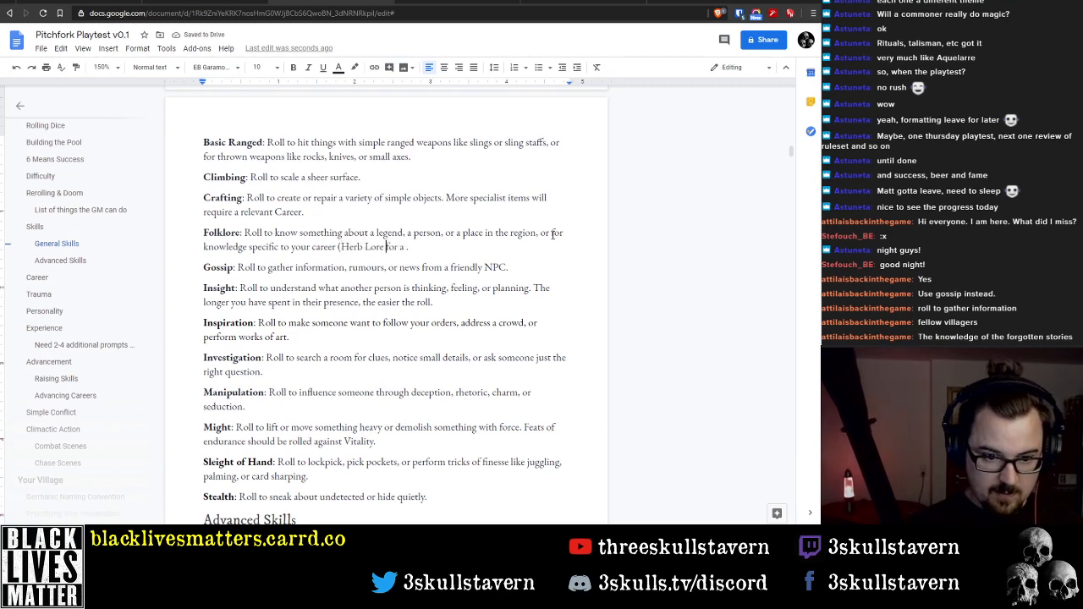
key(BackSpace)
key(ctrl+Left)
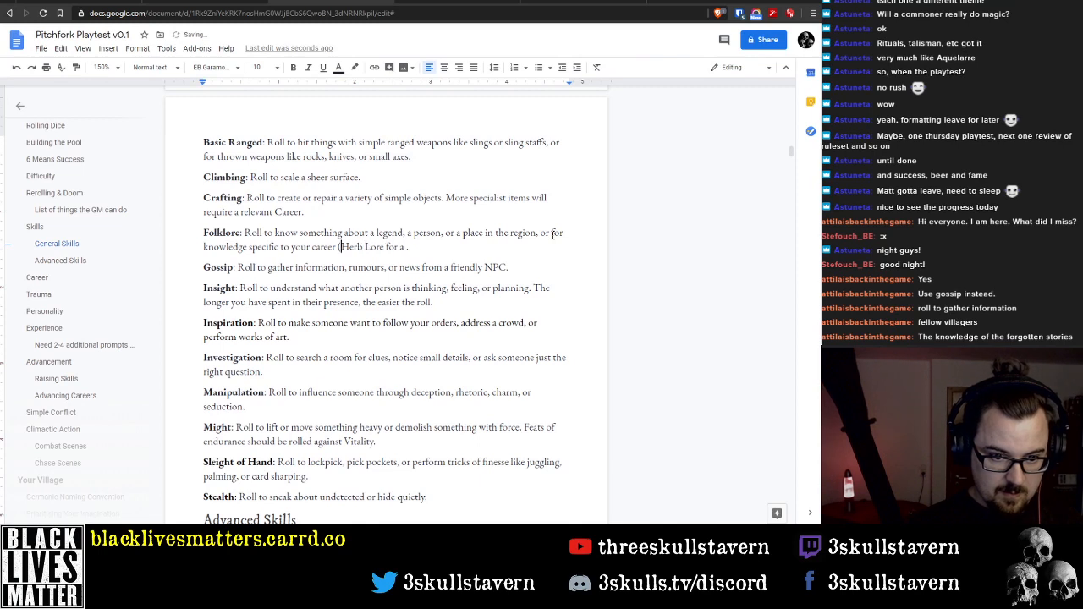
key(Delete)
text(h)
key(ctrl+Right)
key(Delete)
text(l)
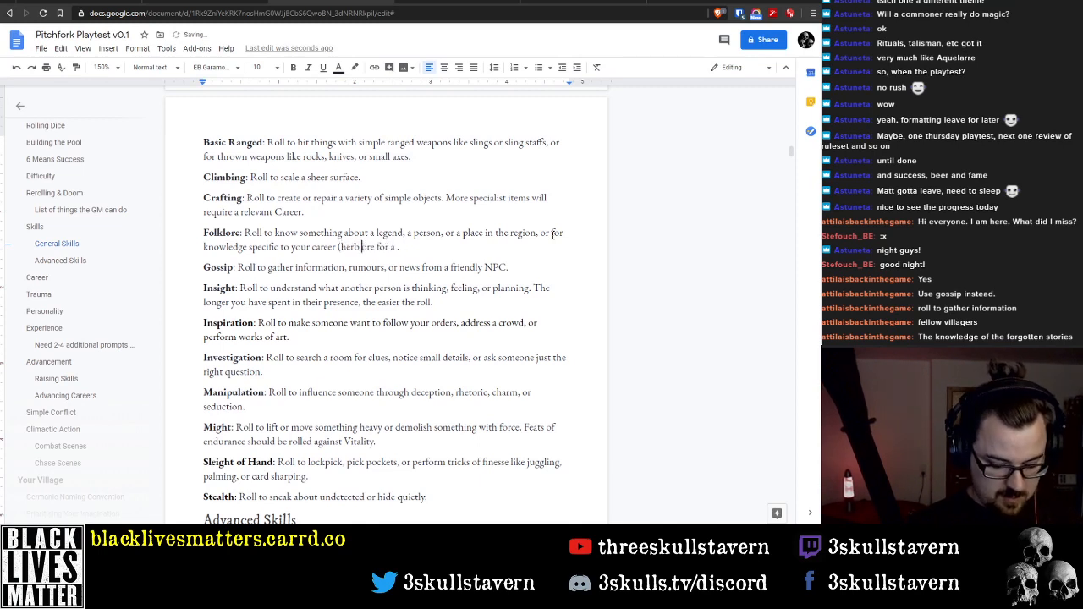
Complete the Folklore parenthesis with "herbalist)" and insert "i.e." before "herb lore"
key(ctrl+Right)
key(ctrl+Right)
key(ctrl+Right)
text(herbalist))
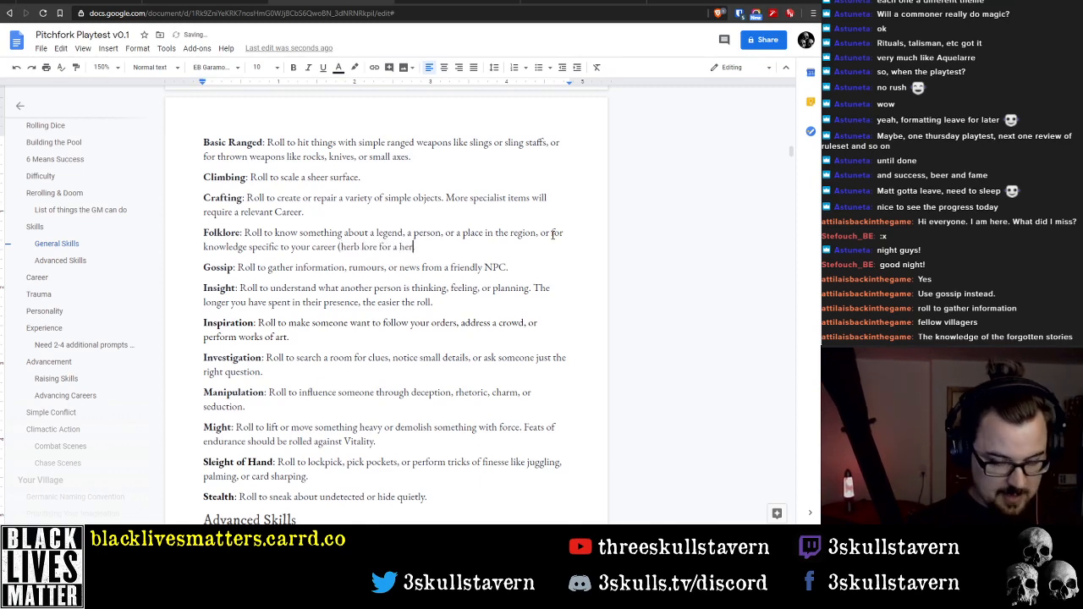
key(ctrl+Left)
key(ctrl+Left)
key(ctrl+Left)
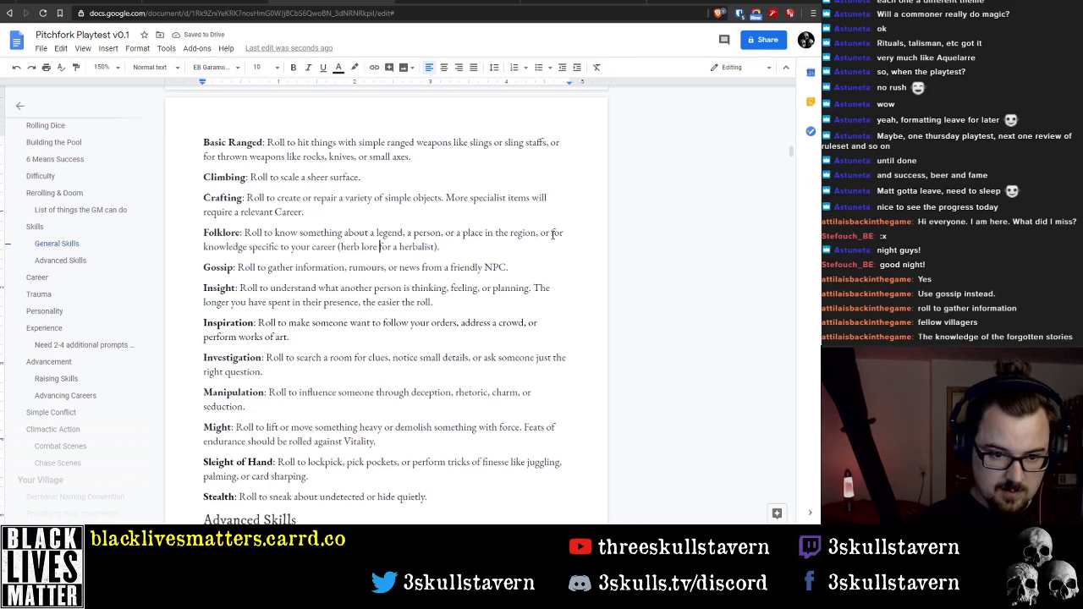
text(i.e.)
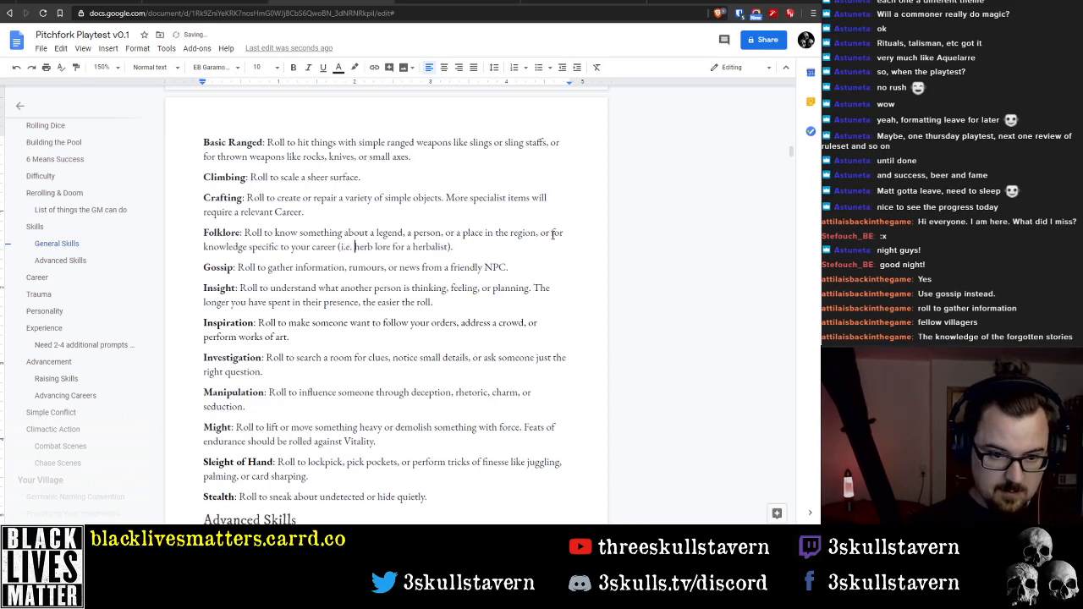
key(End)
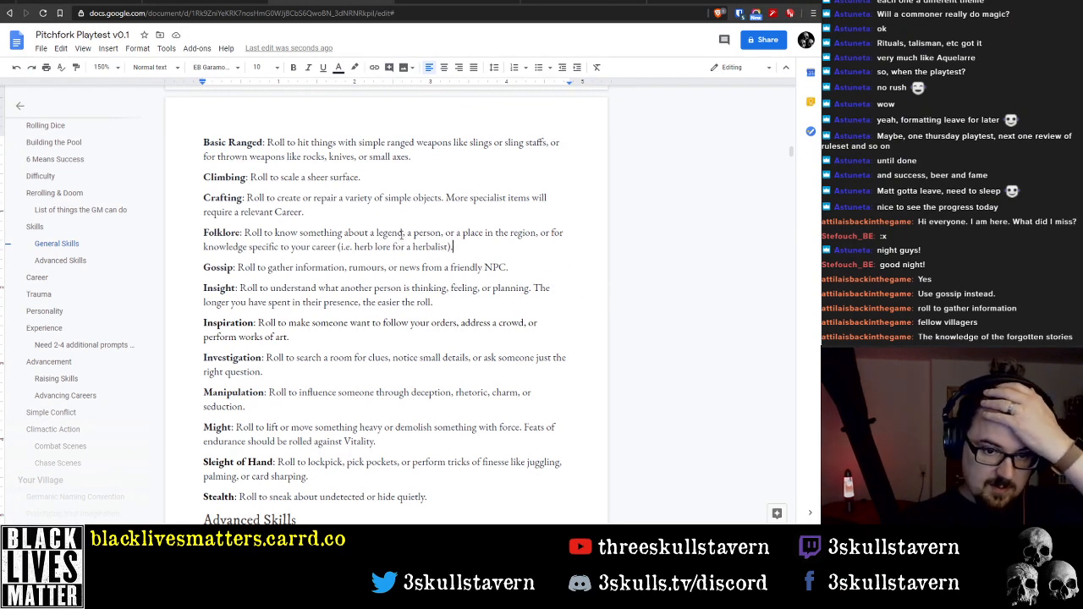
double_click(396, 233)
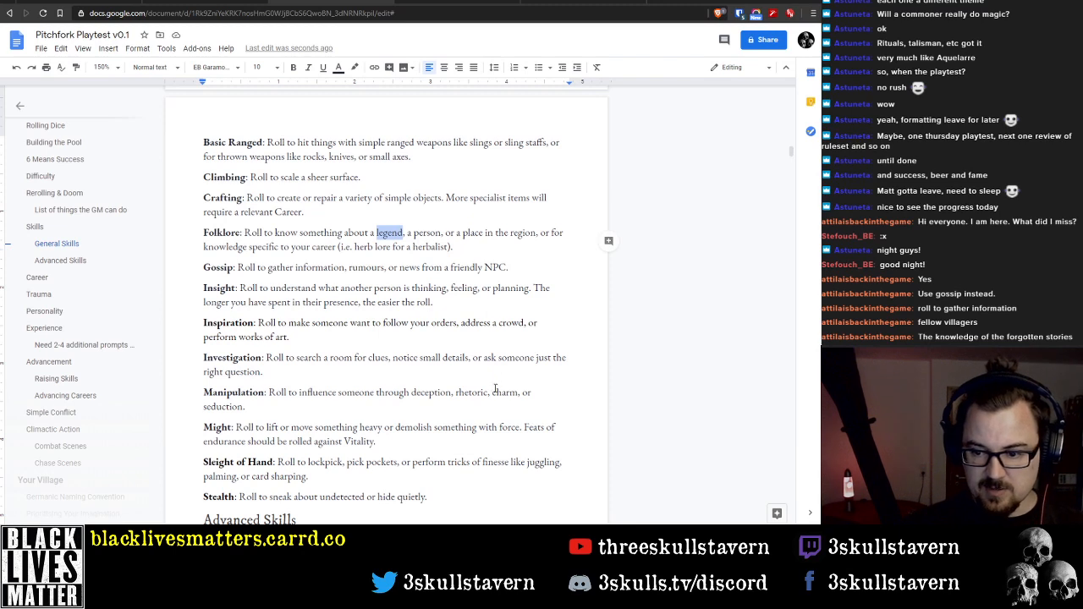
click(464, 245)
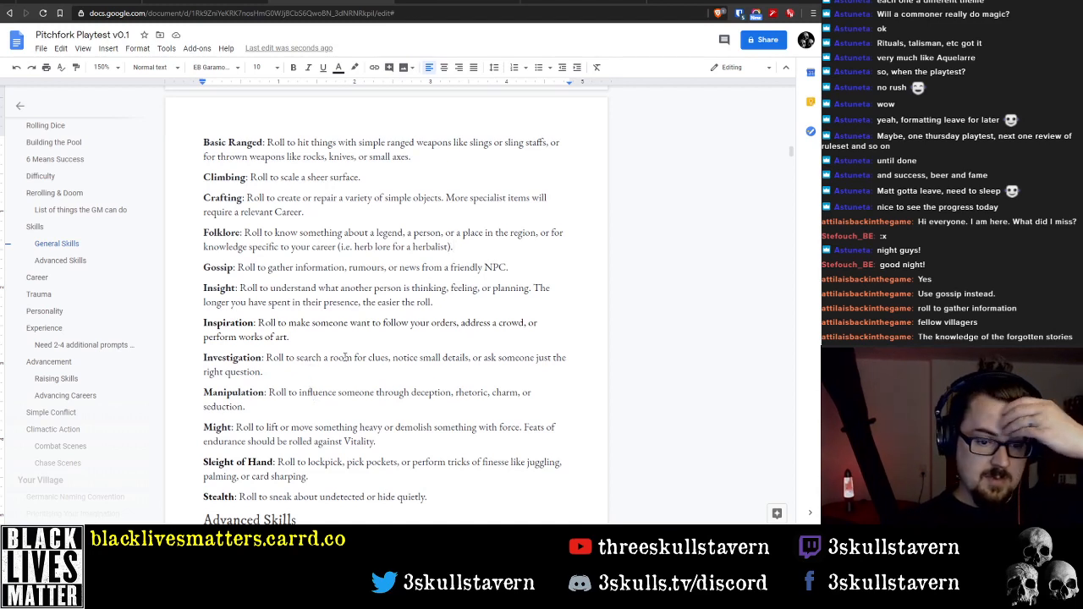
Delete "a room" from the Investigation description so it reads "Roll to search for clues"
double_click(342, 358)
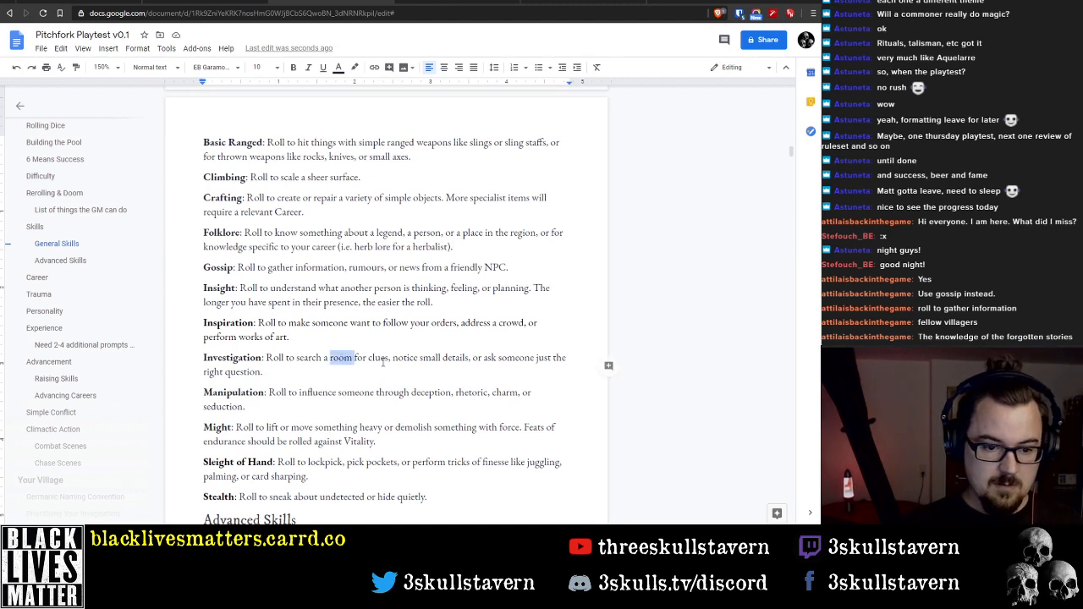
key(ctrl+Left)
key(ctrl+shift+Right)
key(ctrl+shift+Right)
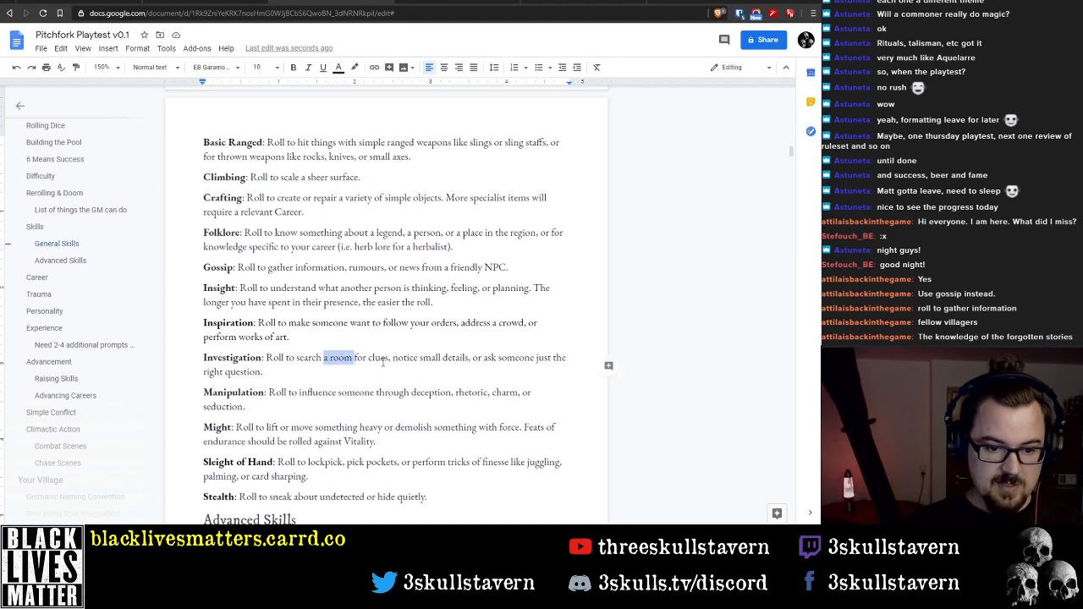
key(BackSpace)
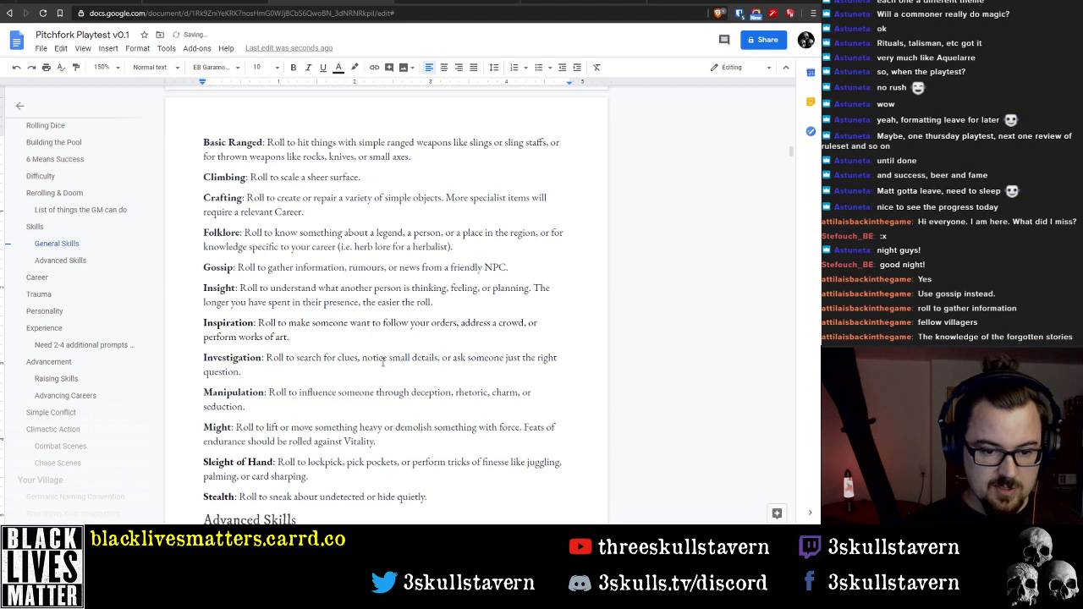
key(ctrl+Right)
key(ctrl+Right)
key(ctrl+Right)
key(ctrl+Right)
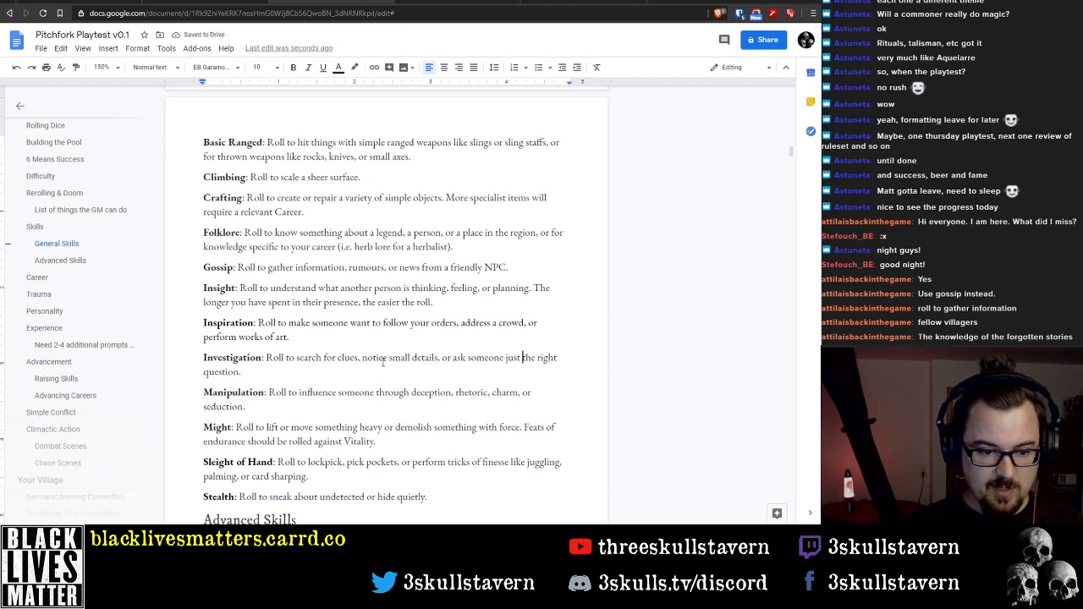
key(ctrl+Left)
key(ctrl+Left)
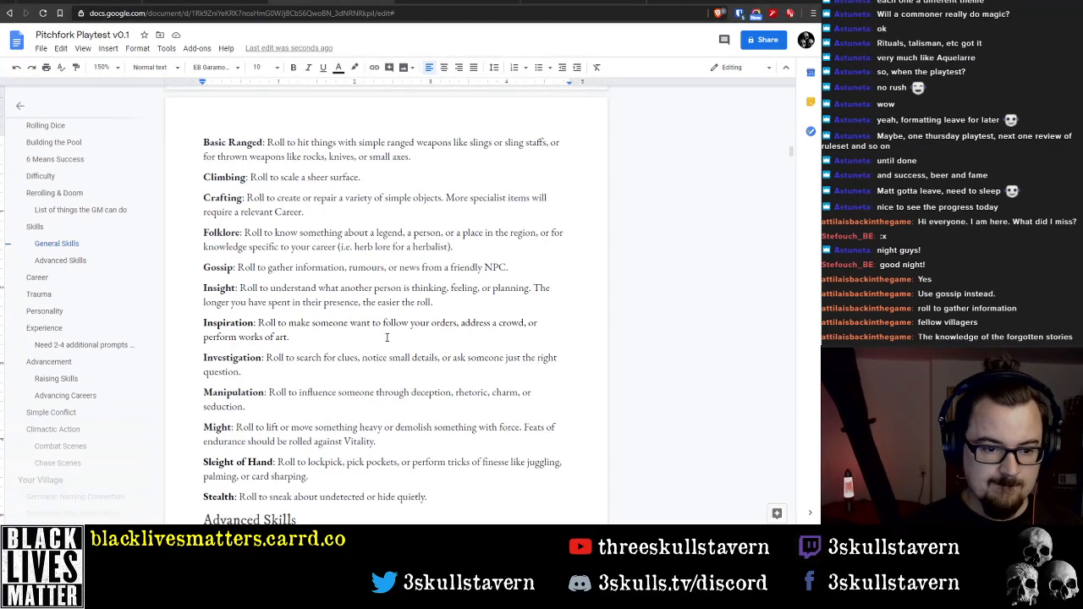
Begin the empty Archery description under Advanced Skills with "Roll to use a bow"
click(362, 337)
scroll(360, 339, down, 1)
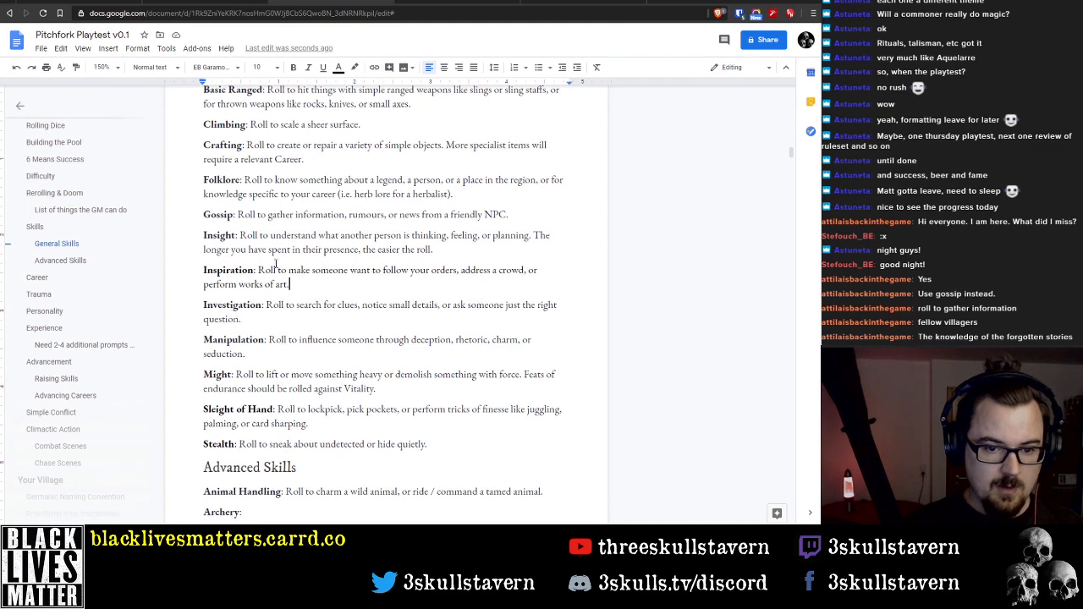
scroll(298, 363, down, 2)
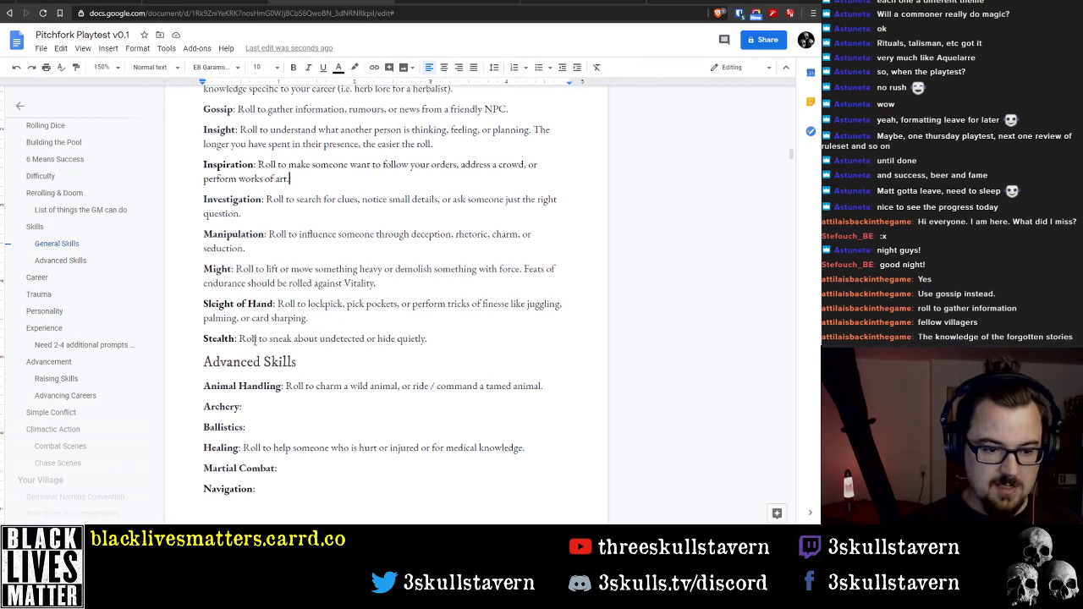
scroll(364, 345, down, 2)
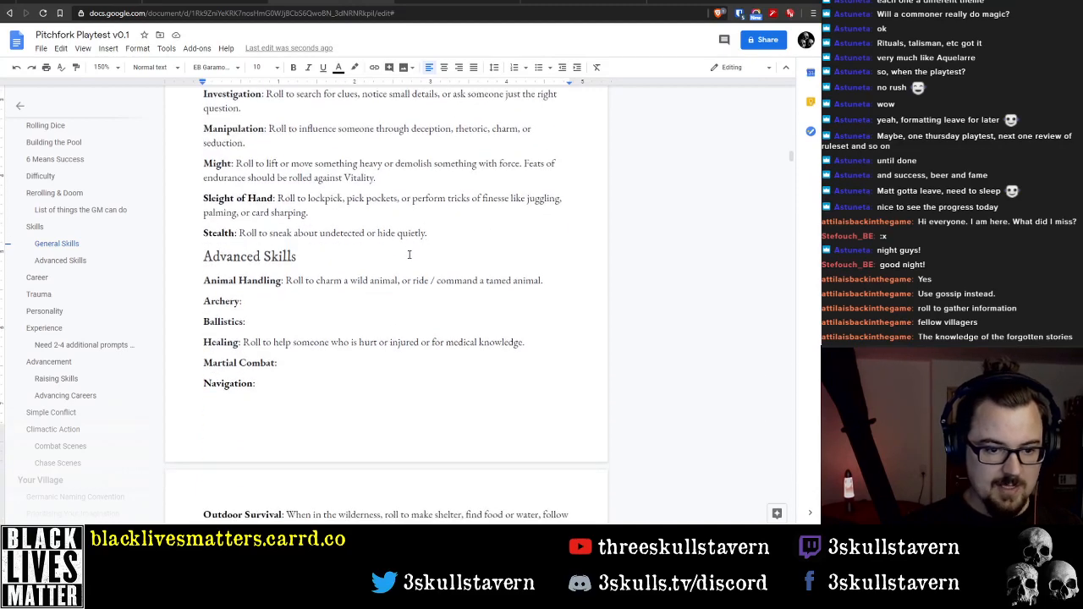
click(303, 297)
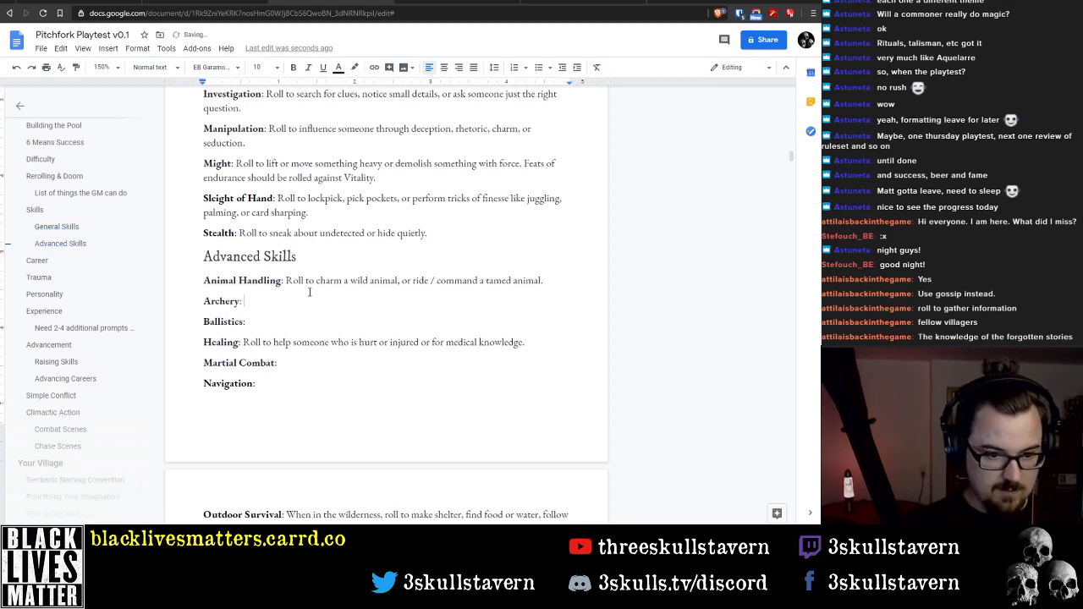
text(Roll to )
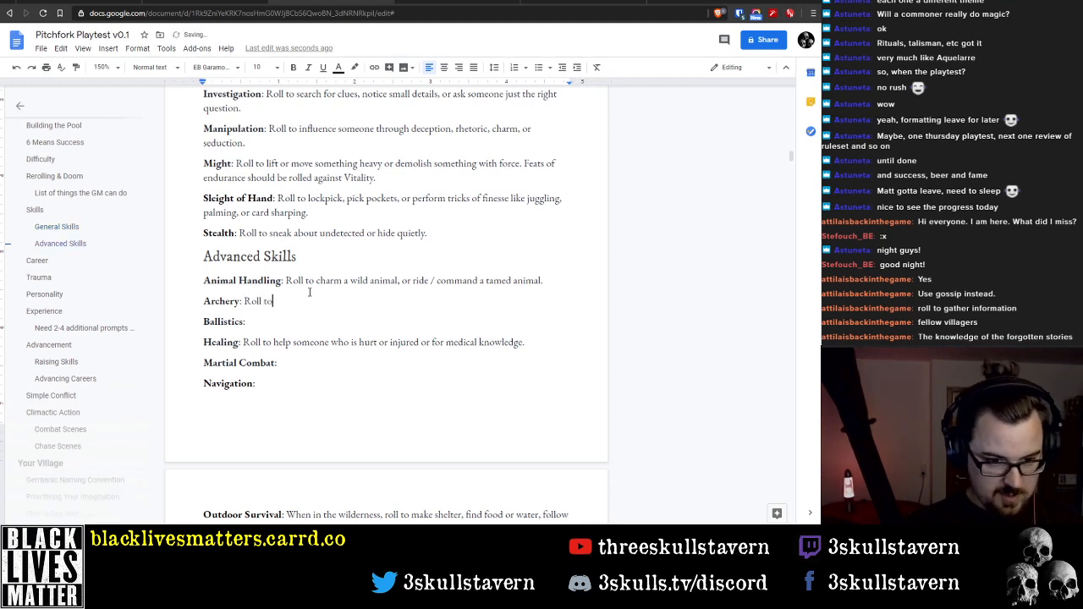
text(use)
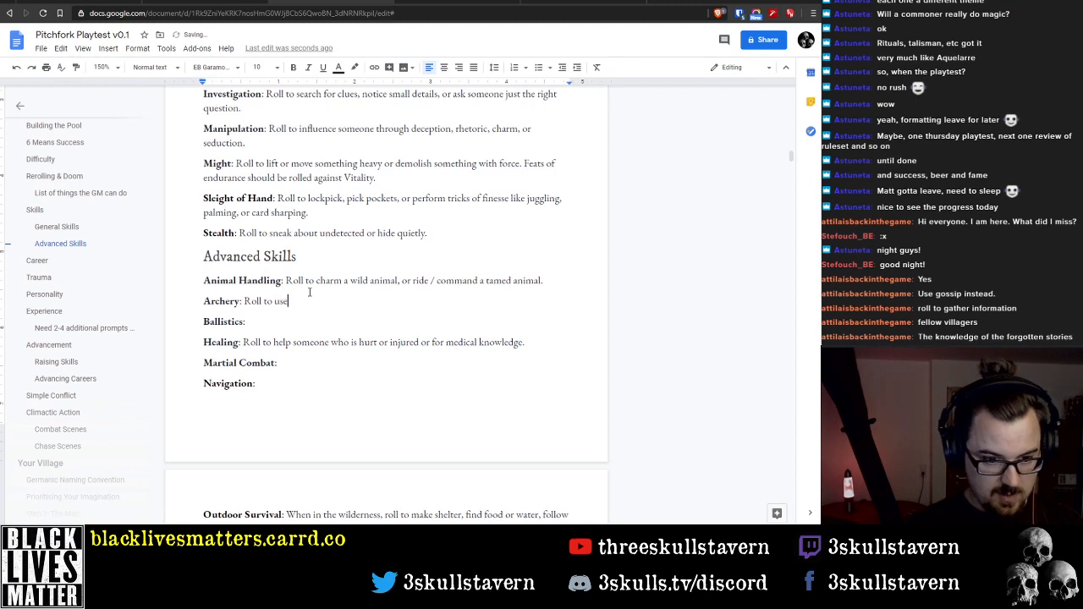
text( a bow)
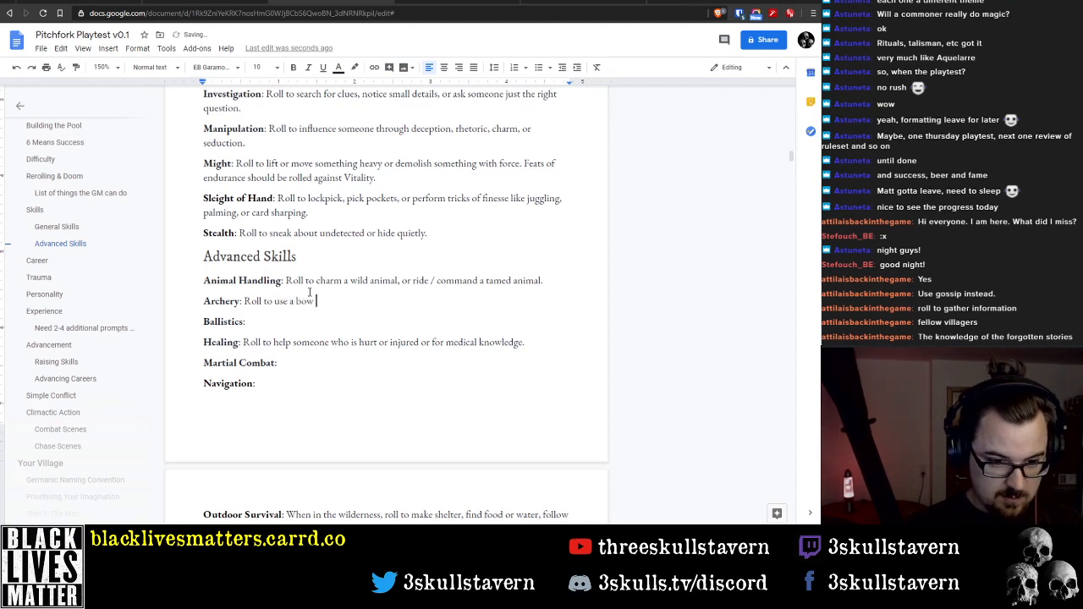
Change "a bow" in the Archery description to "bows" and add "effectively" after it
key(ctrl+Left)
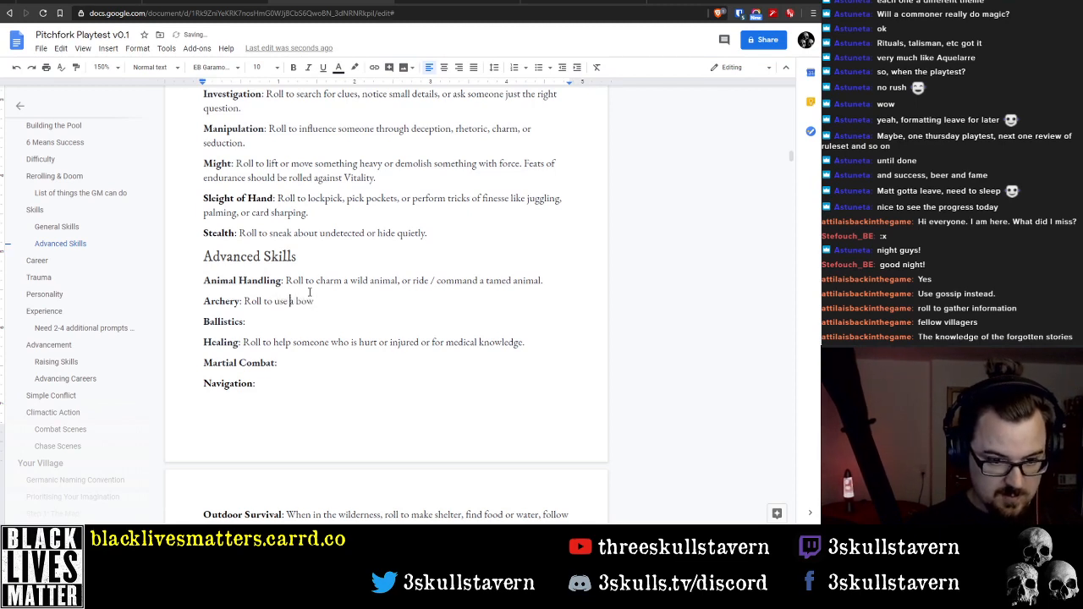
key(ctrl+shift+Left)
key(BackSpace)
key(ctrl+Right)
key(BackSpace)
text(s )
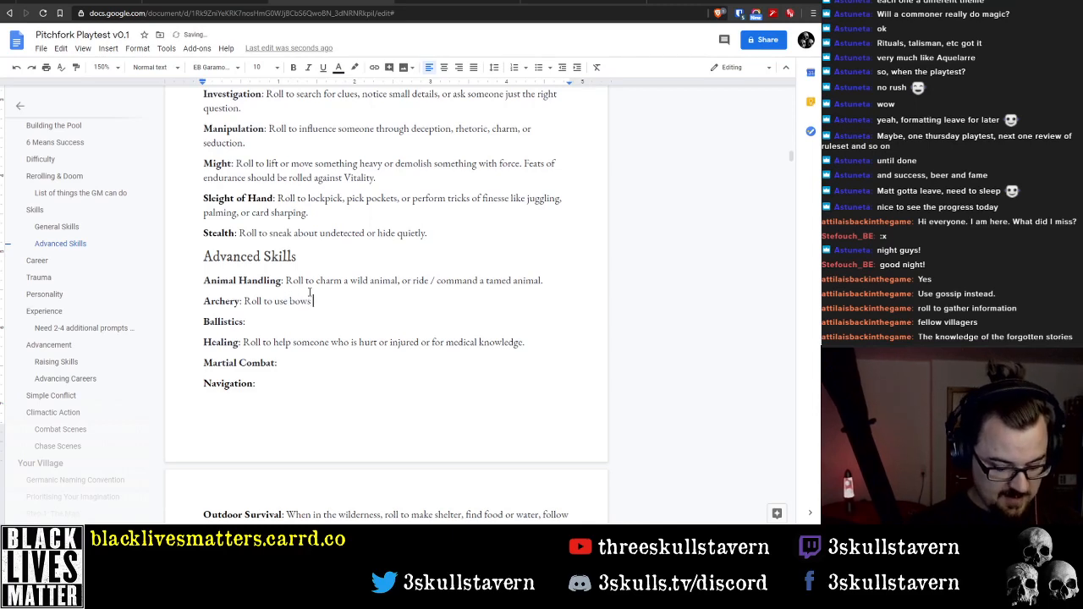
text(effectively)
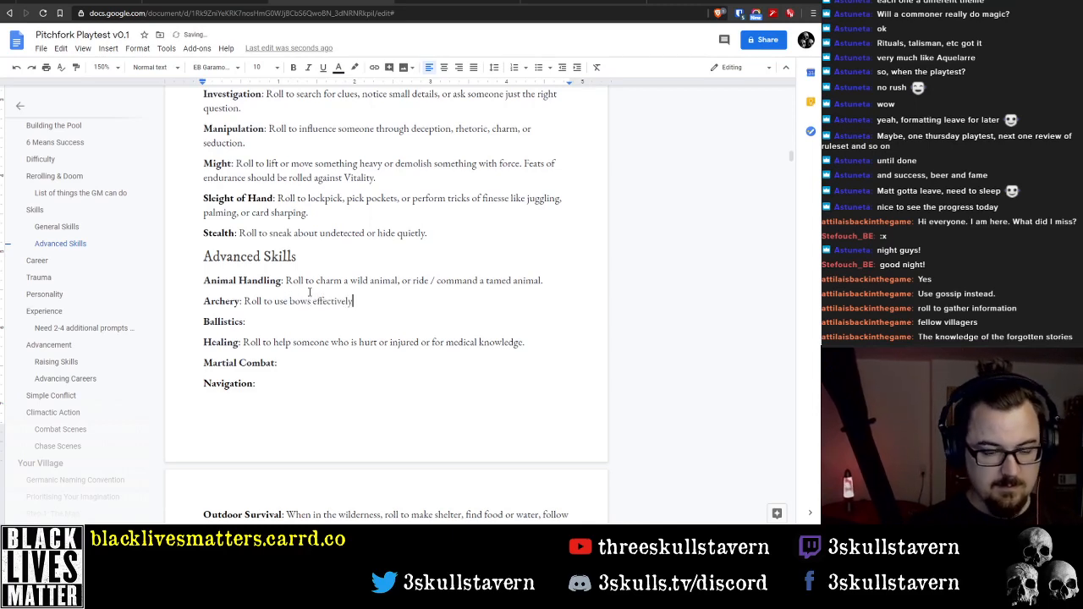
Insert "and maintain" before "bows" in the Archery description and end the sentence with a period
key(ctrl+Left)
key(ctrl+Left)
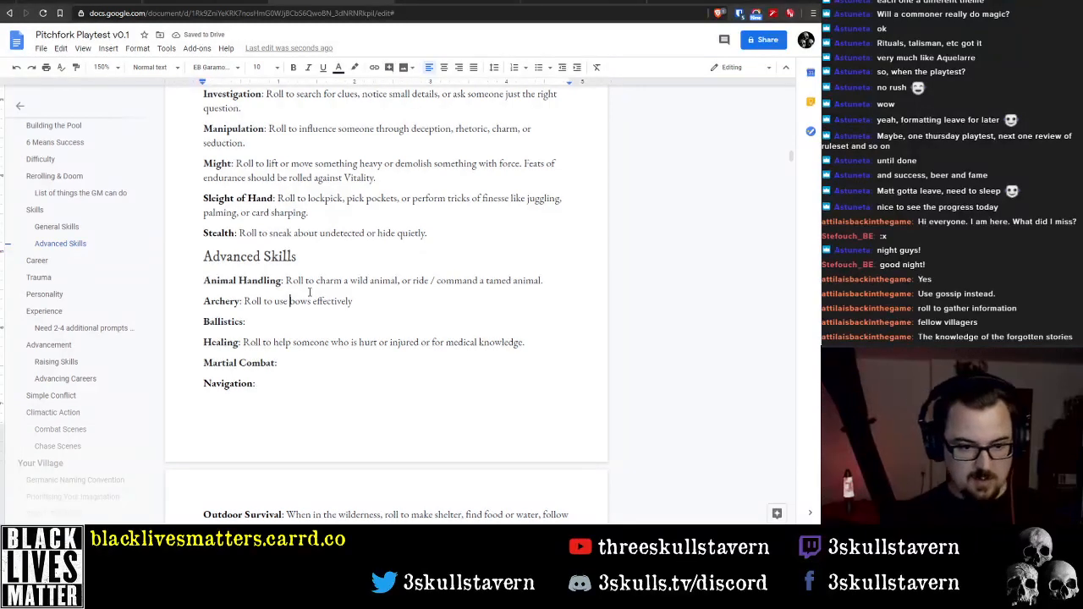
text(and maintain)
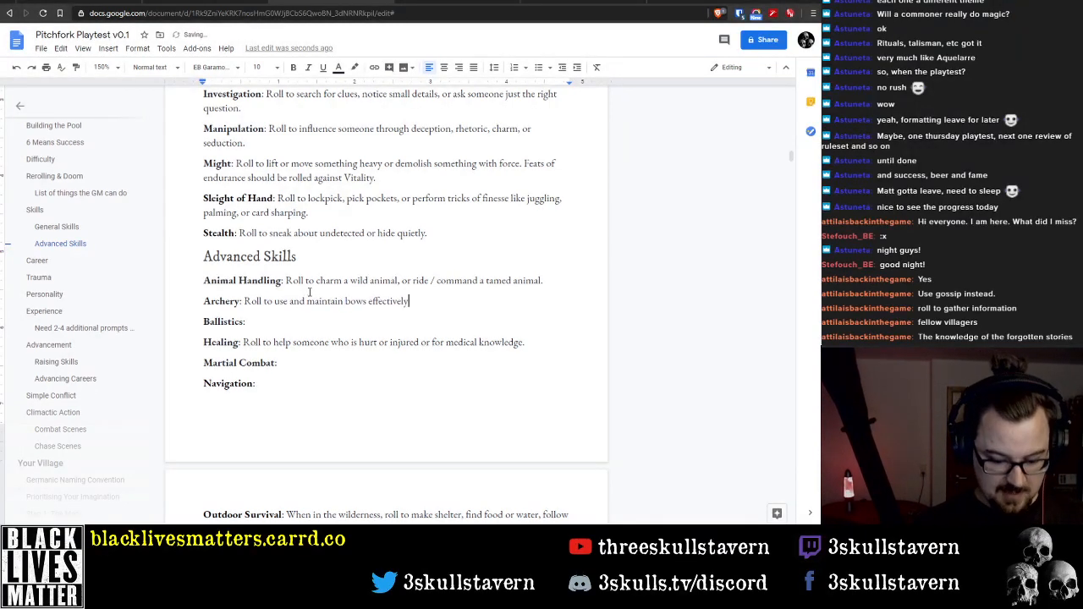
text( .)
text( Roll to)
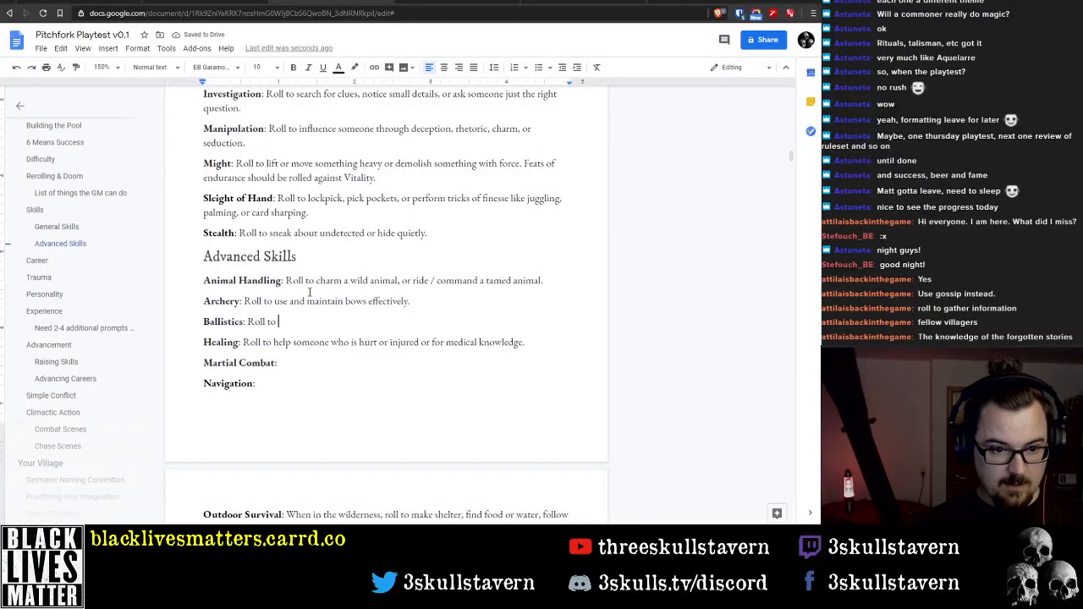
Write "Roll to shoot, reload, and maintain crossbows and" as the start of the Ballistics description
text(shoot)
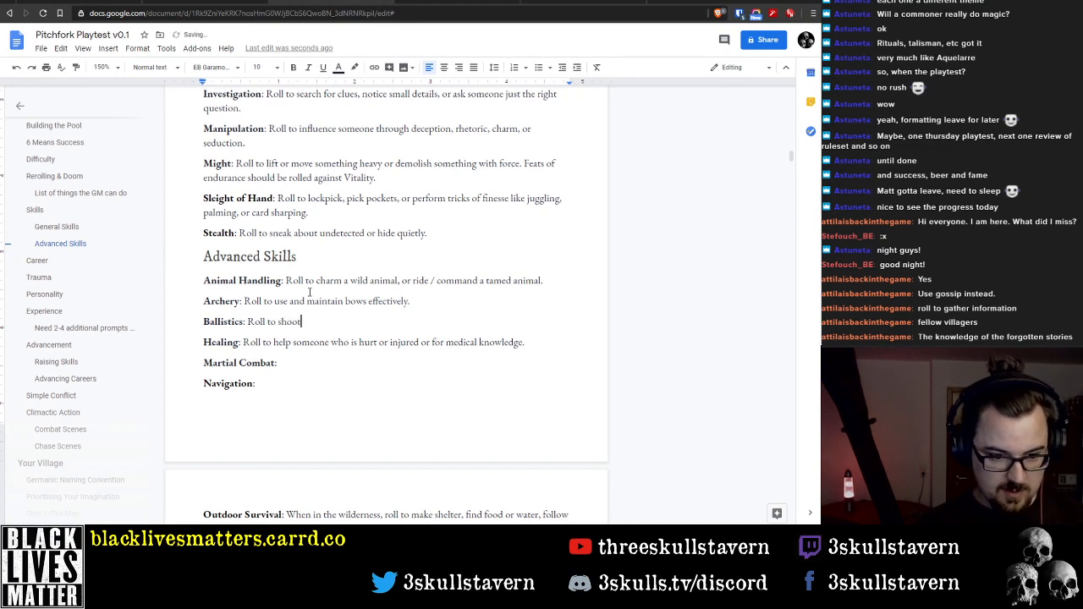
text(, reload)
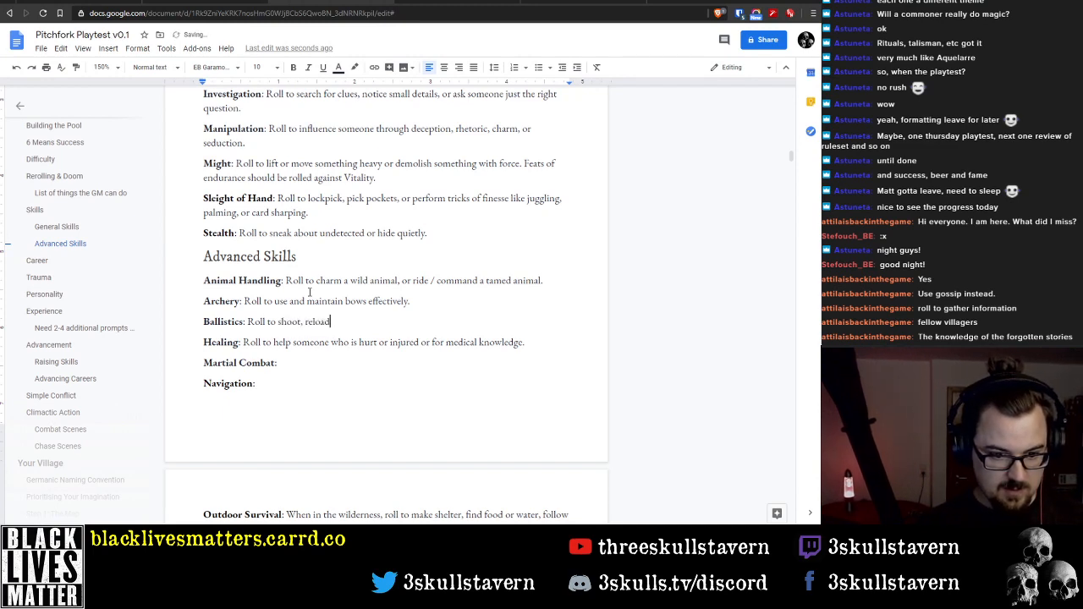
text(, and maintain)
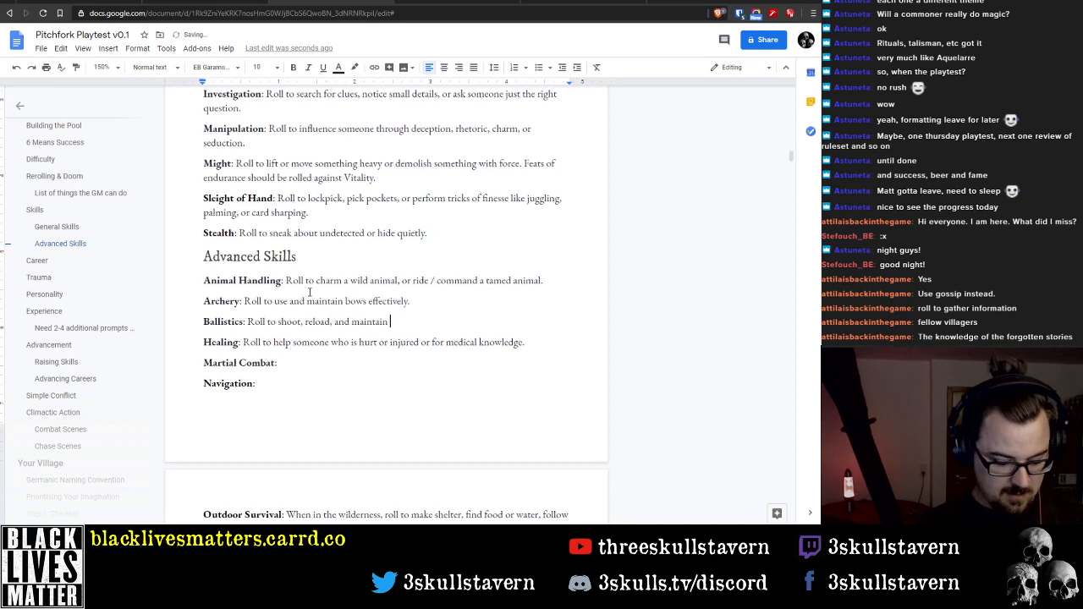
text( cros)
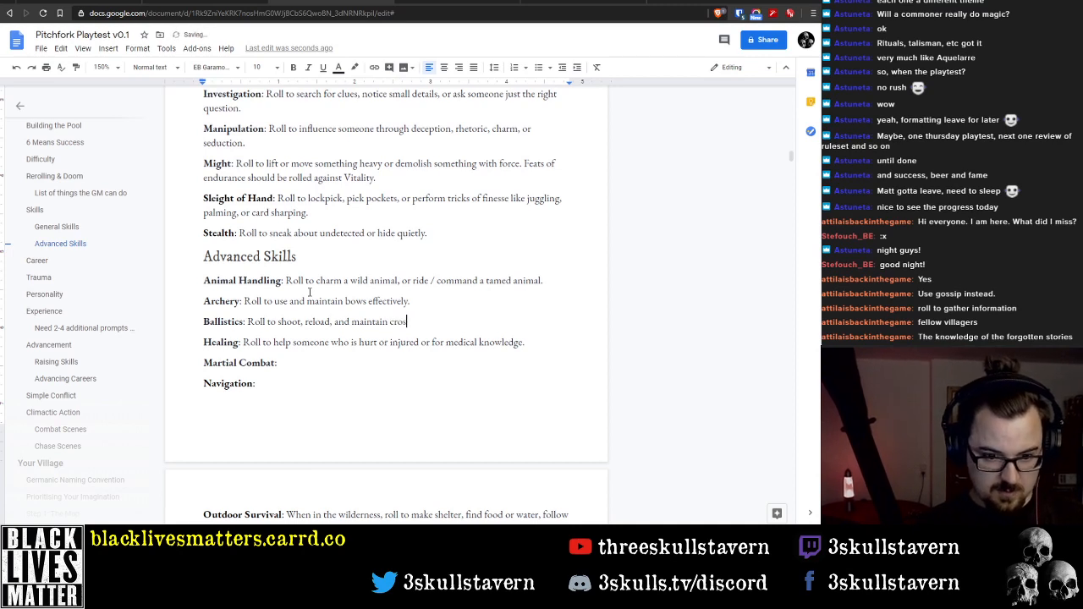
text(sbows and )
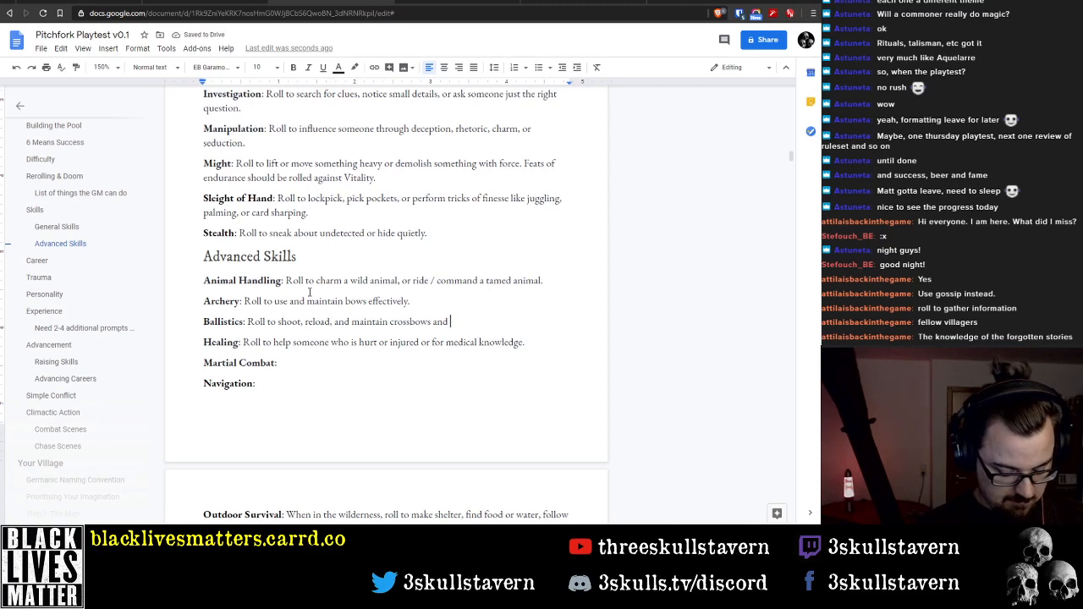
text(black)
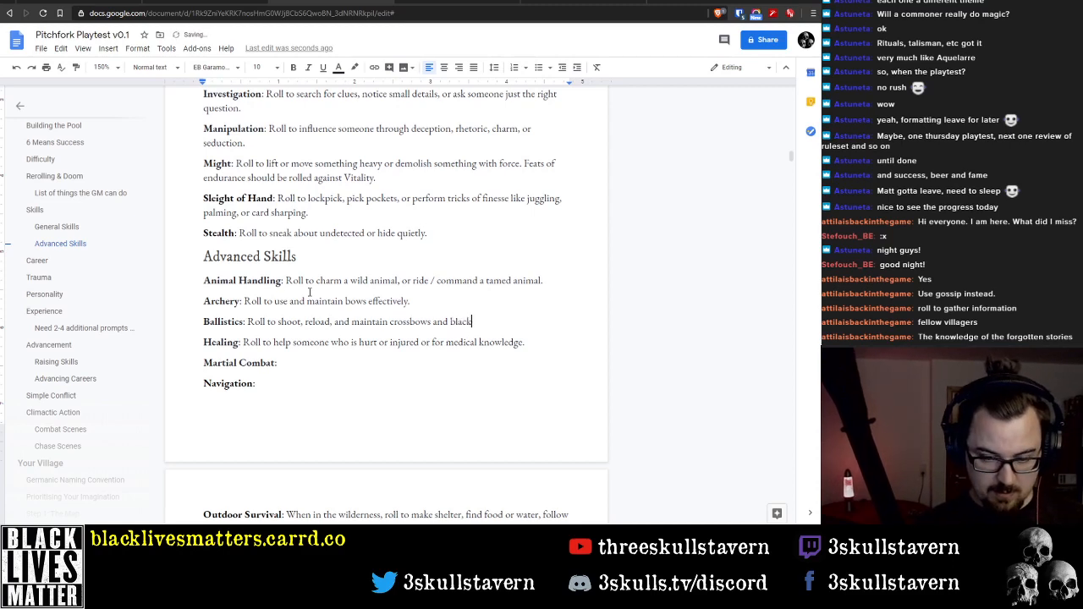
Complete the Ballistics description with "powder weapons." after "crossbows and"
key(ctrl+BackSpace)
text(gunpo)
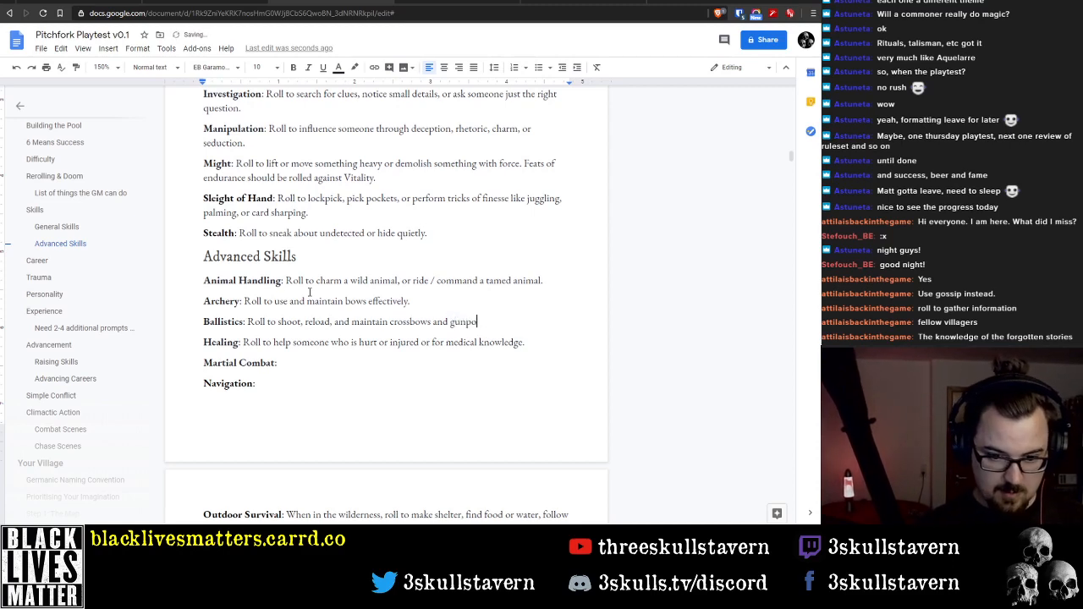
key(ctrl+BackSpace)
text(powder)
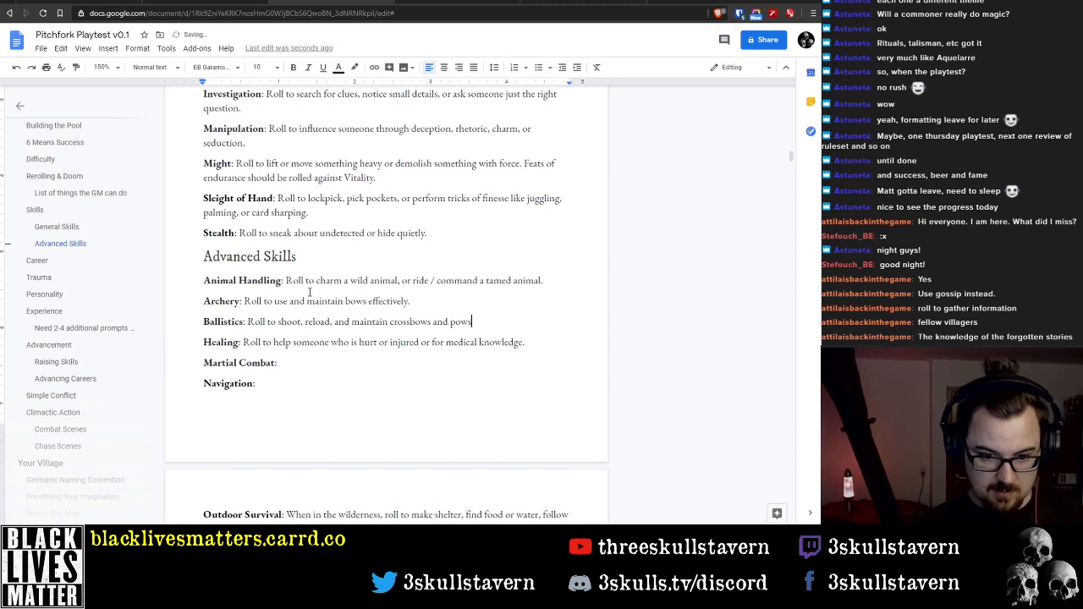
text( weapons.)
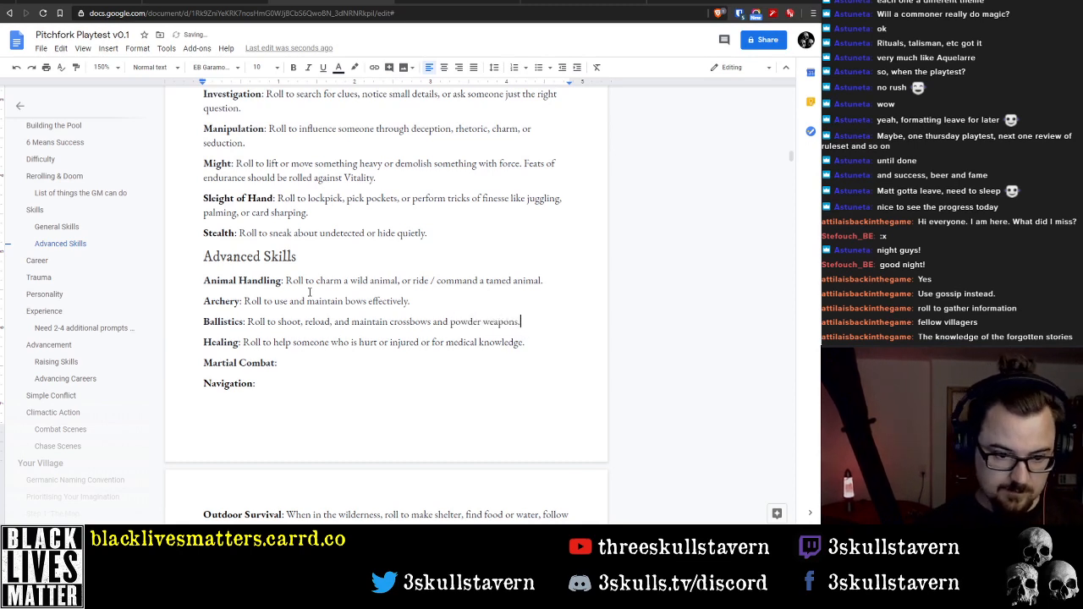
Highlight the whole Ballistics line, including its bold skill name, in light red
key(Right)
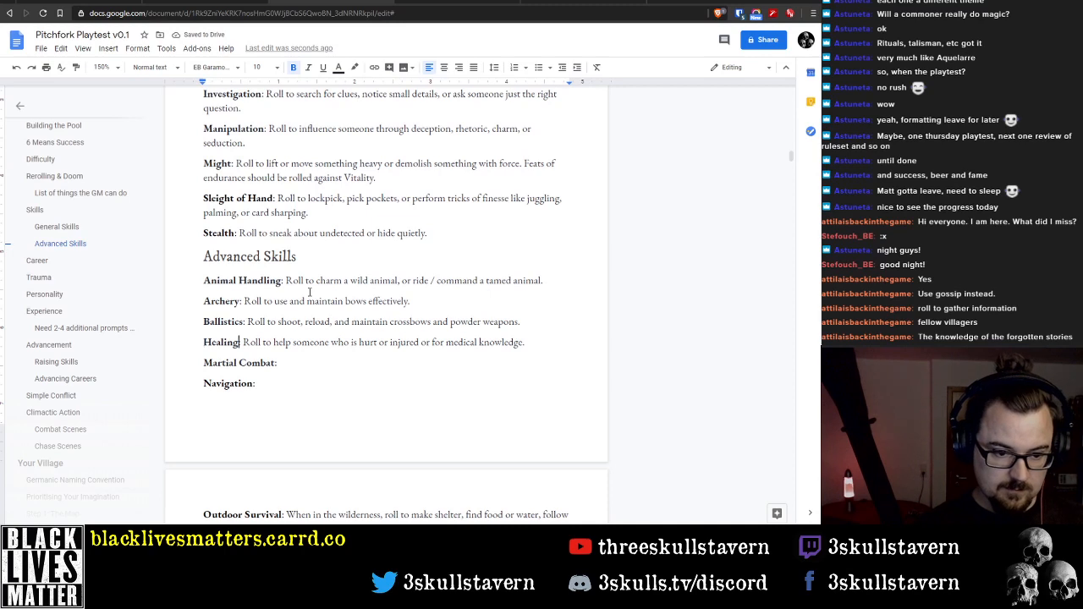
text(:)
key(Up)
key(Home)
key(shift+End)
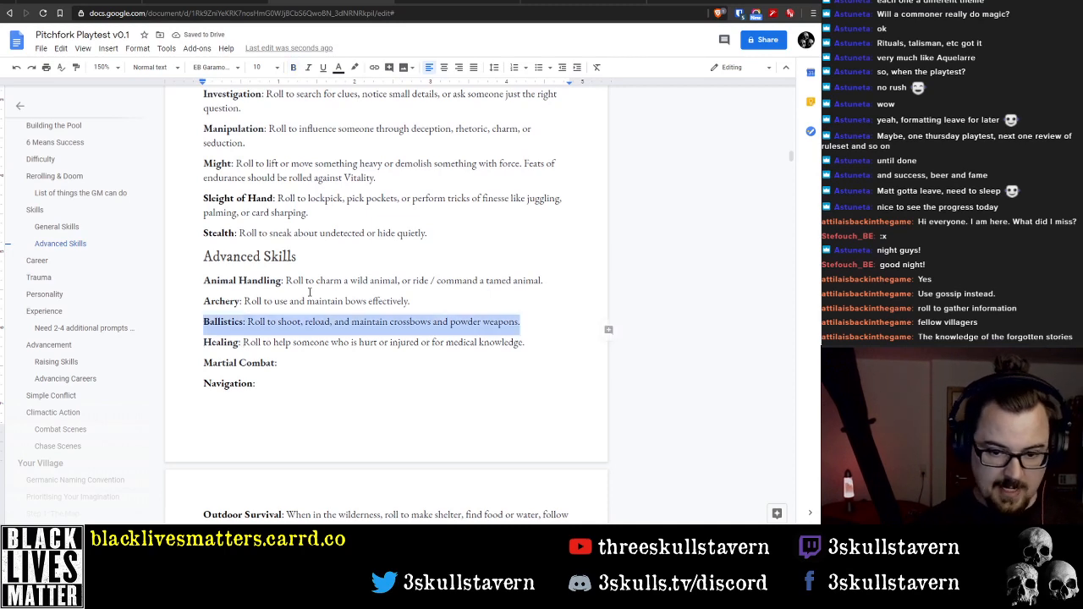
click(355, 66)
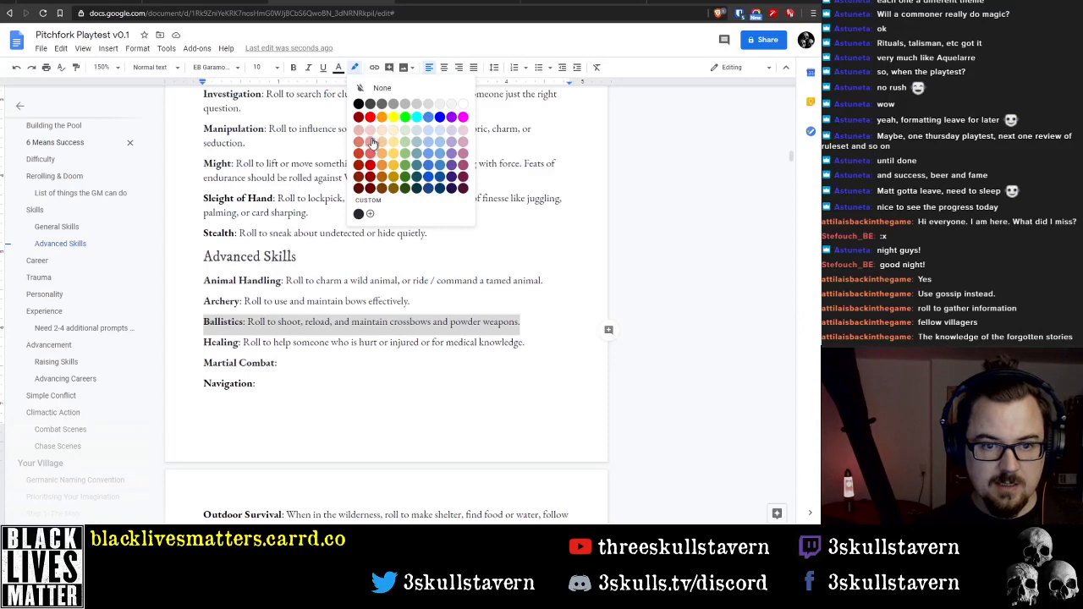
click(371, 131)
click(398, 397)
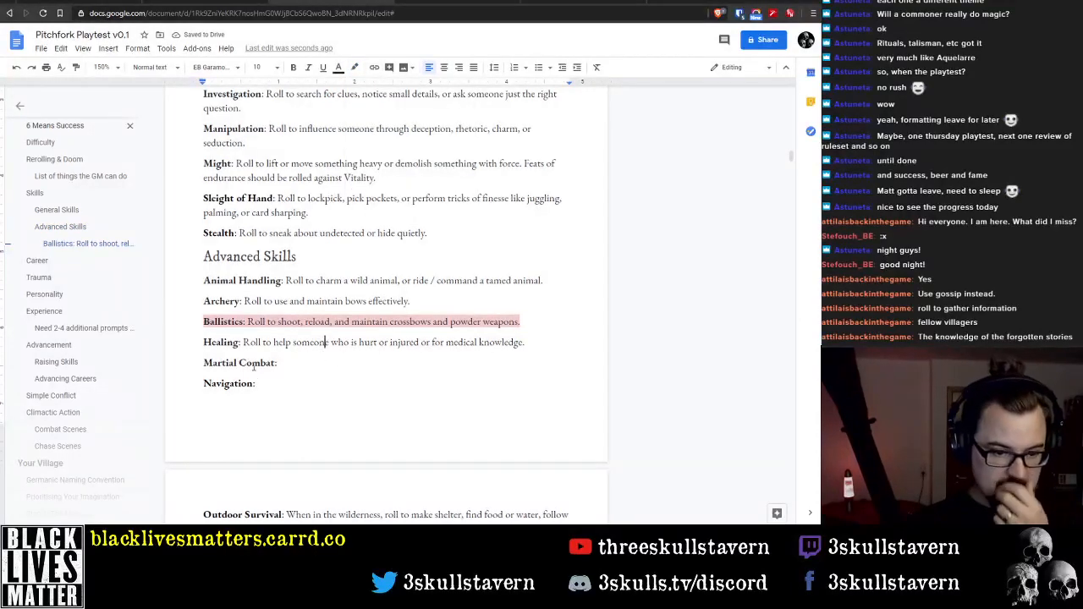
Fill in the Martial Combat description with "Roll to use weapons of war."
click(299, 366)
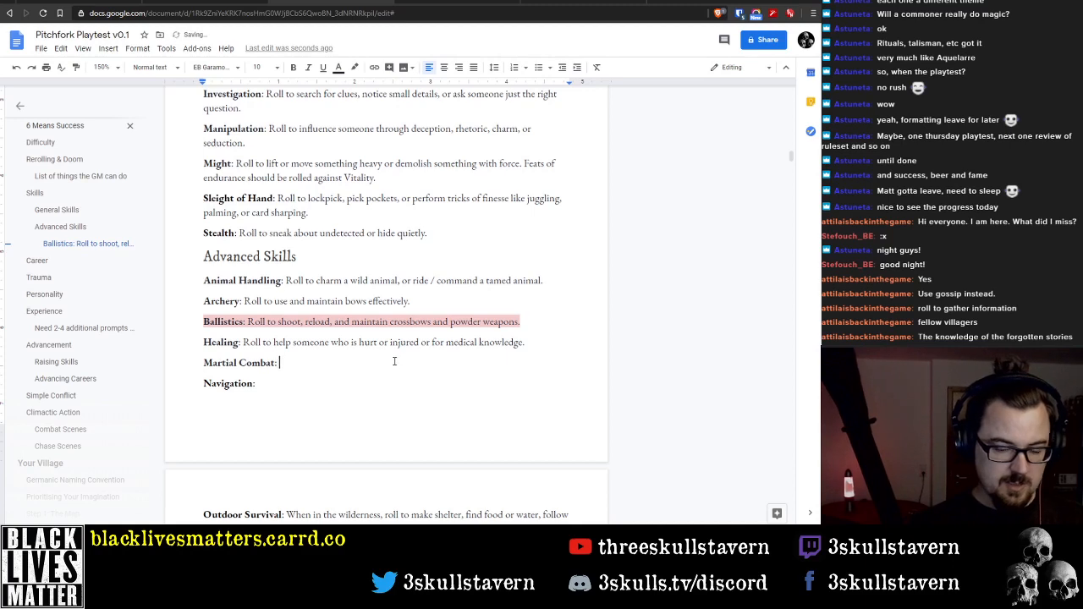
text(R)
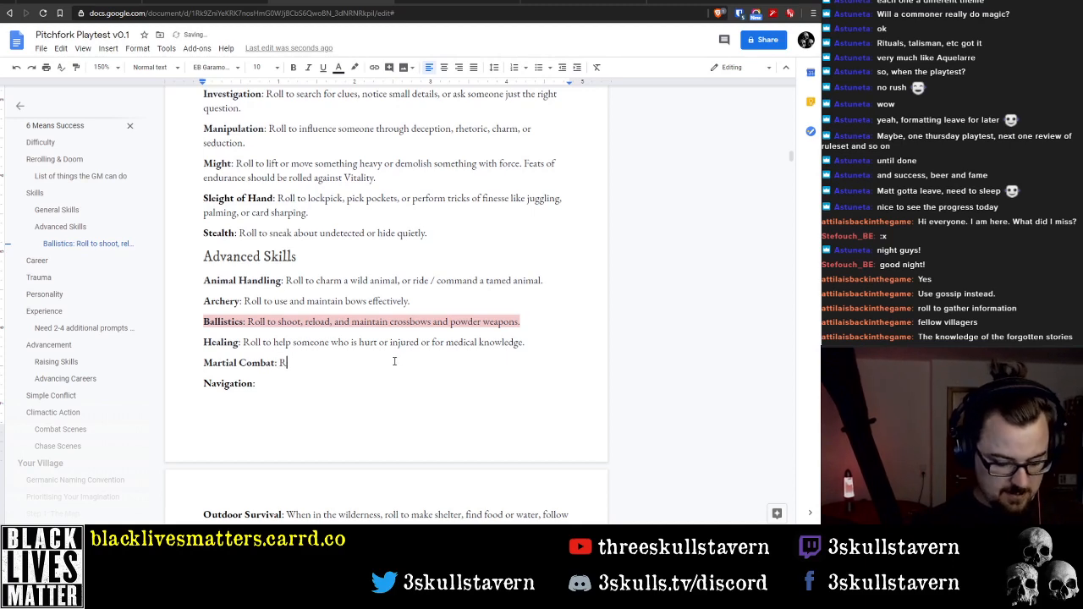
text(oll to use weapons of a mi)
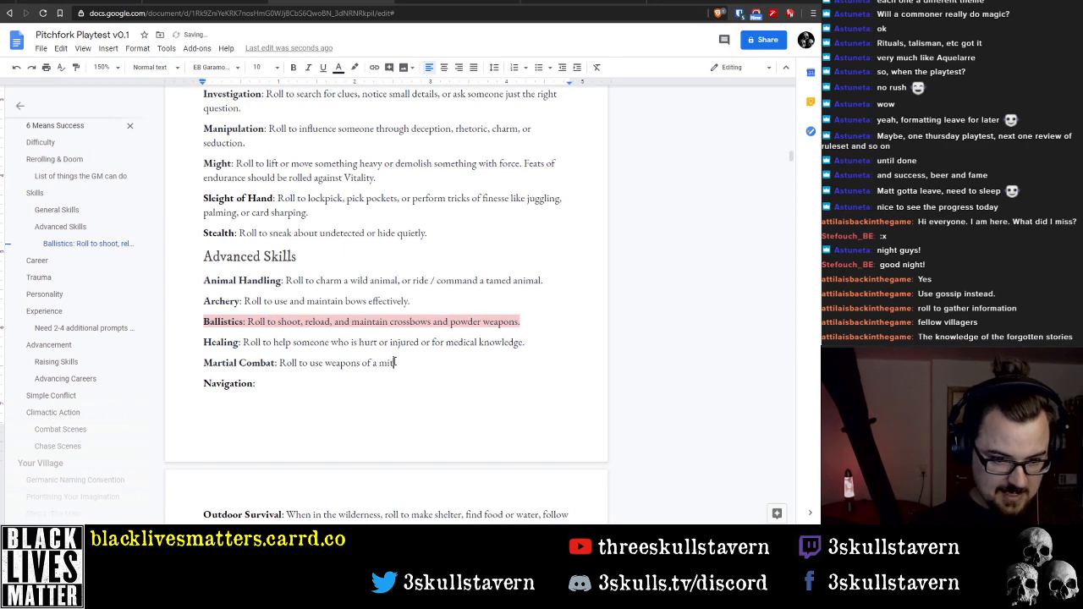
text(litant)
key(BackSpace)
key(BackSpace)
key(BackSpace)
key(BackSpace)
key(BackSpace)
key(BackSpace)
key(BackSpace)
key(BackSpace)
key(BackSpace)
key(BackSpace)
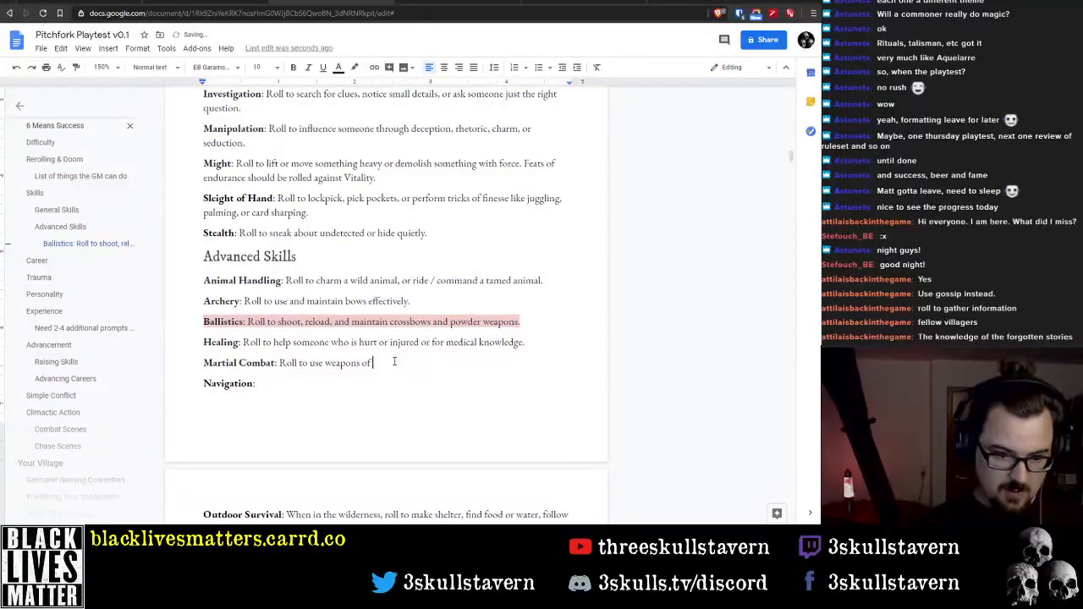
text(war.)
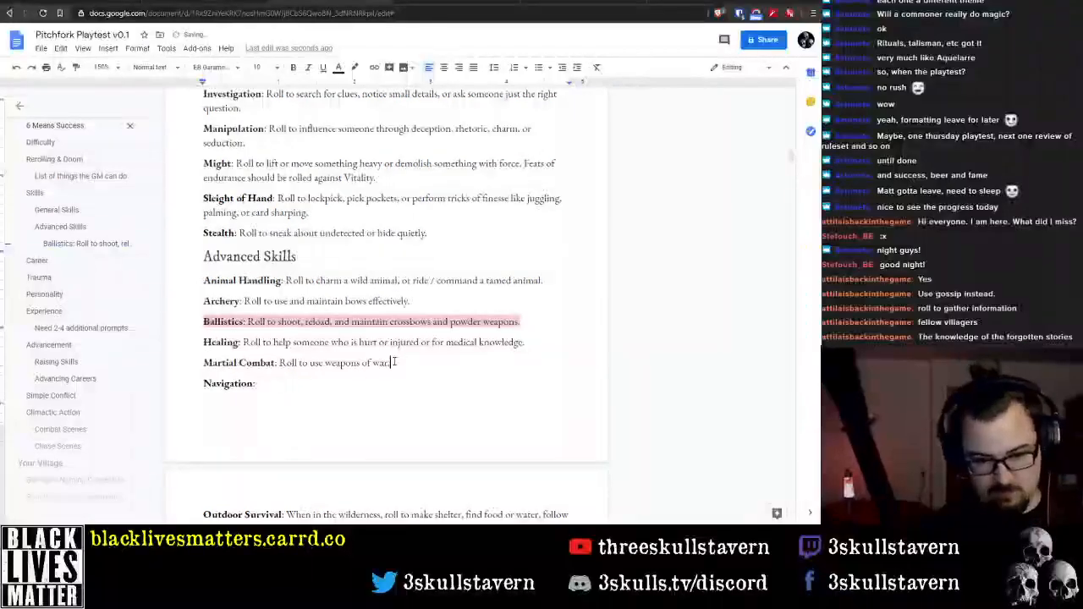
Insert "melee" before "weapons of war" in the Martial Combat description
key(ctrl+Left)
key(ctrl+Left)
key(ctrl+Left)
text(melee)
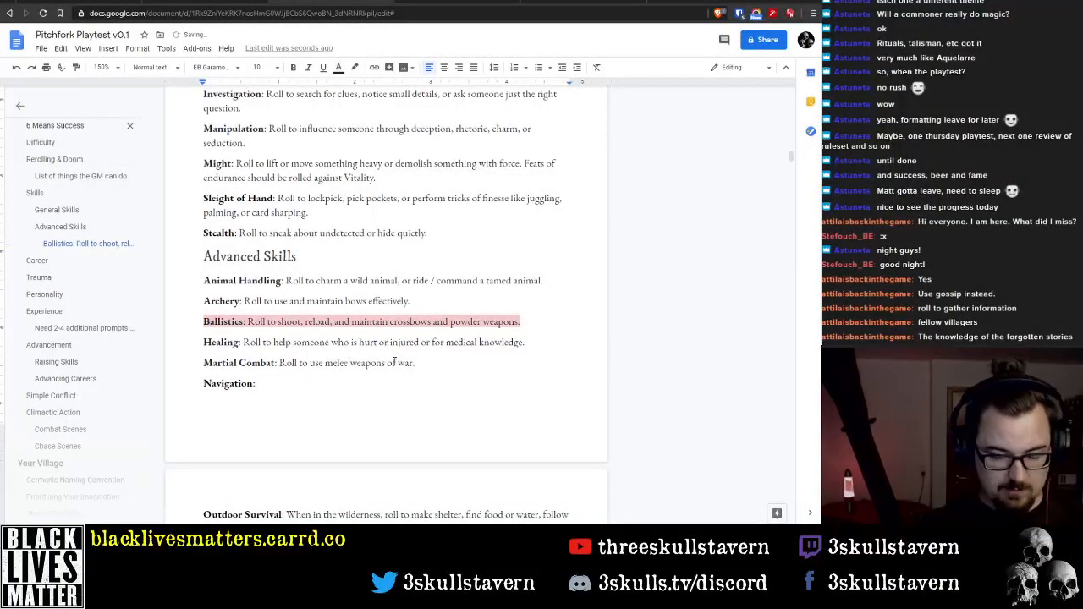
Add the examples "(swords, polearms, etc)." at the end of the Martial Combat description
key(BackSpace)
text((s)
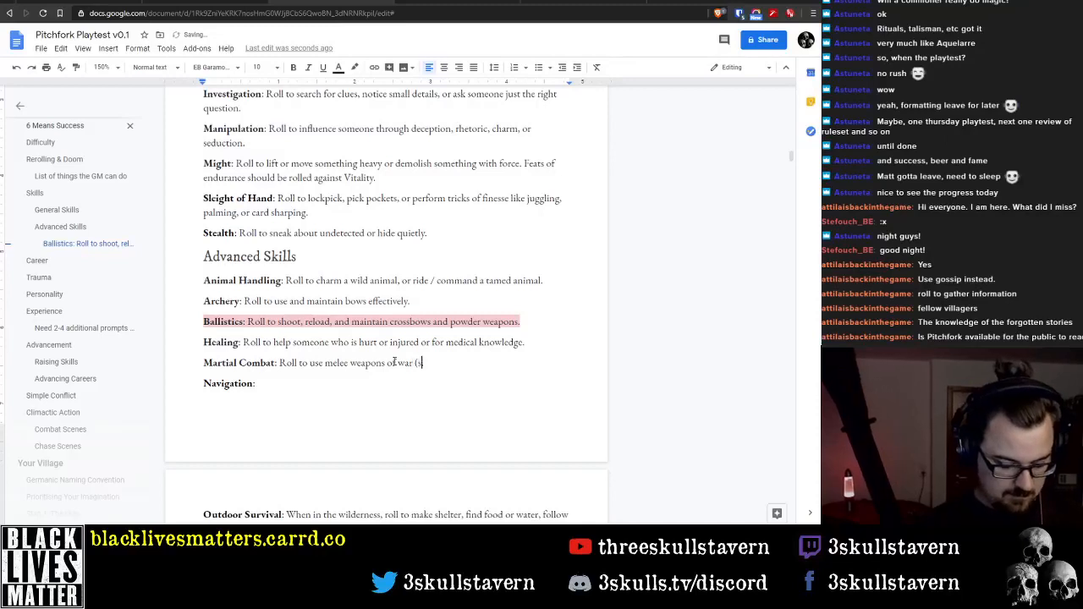
text(words, )
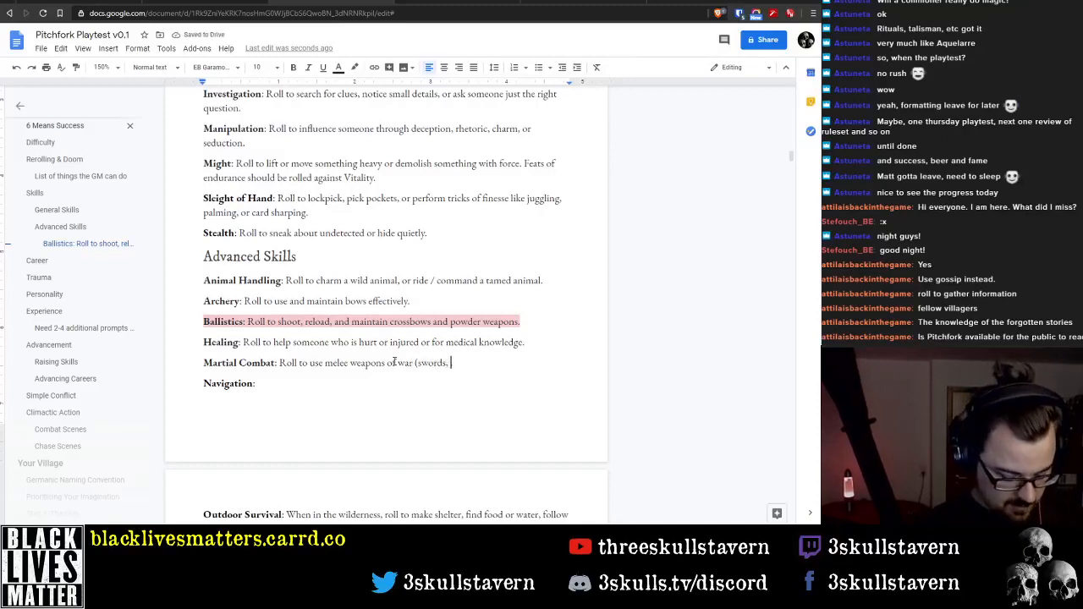
text(polearms, et)
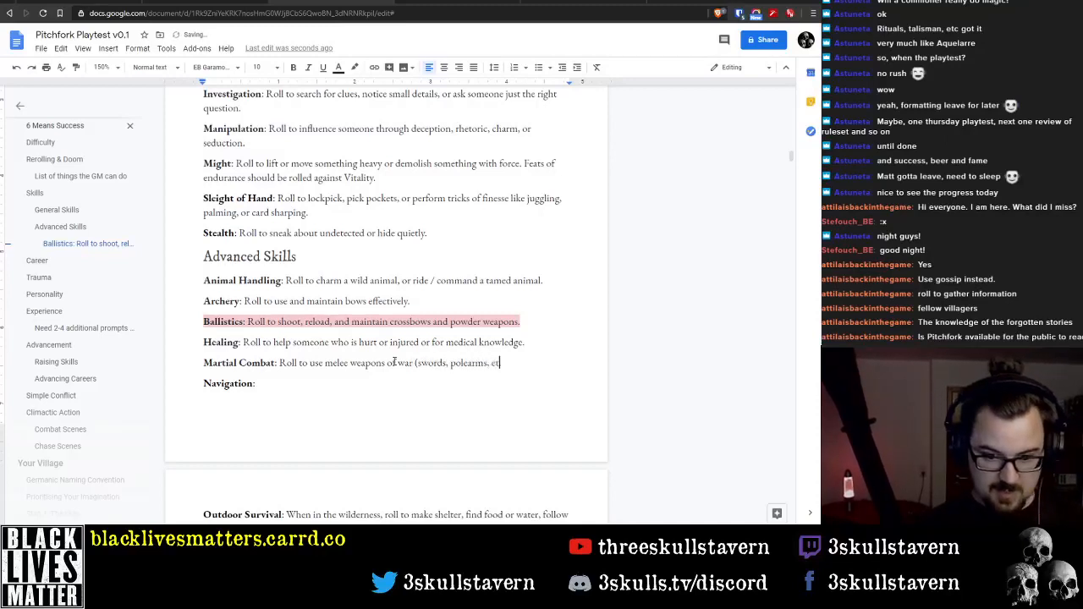
text(c).)
Replace "polearms" with "halberds" in the Martial Combat examples
key(ctrl+Left)
key(Left)
key(Left)
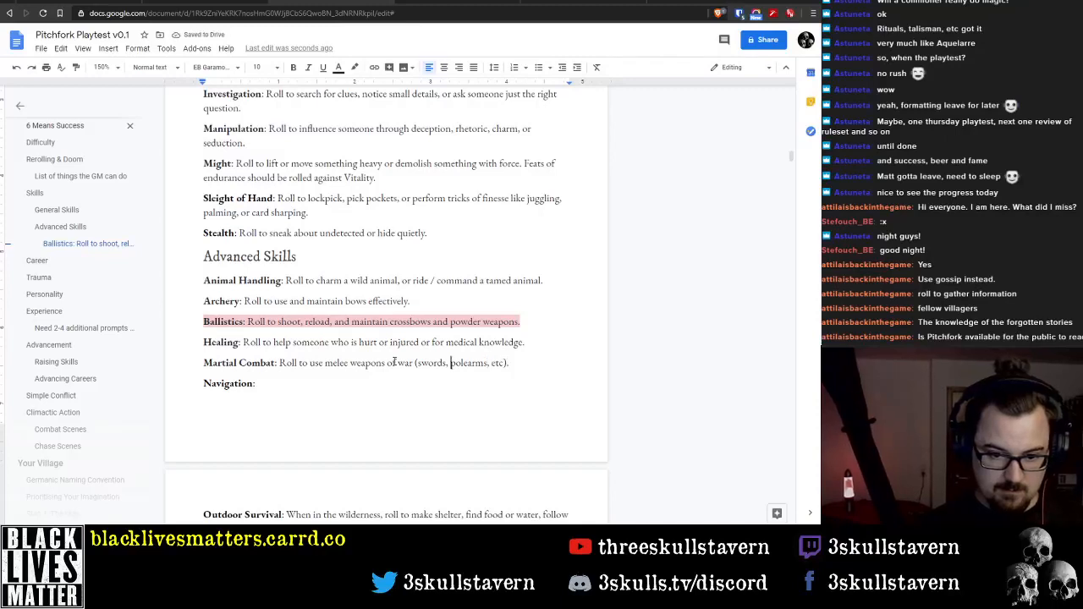
key(ctrl+shift+Left)
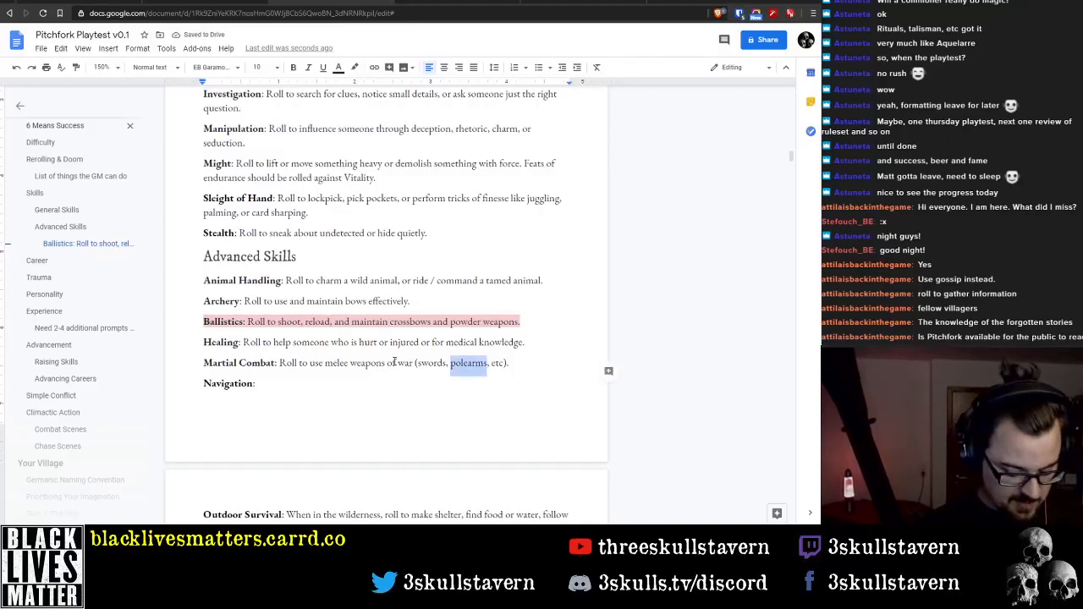
text(halberds)
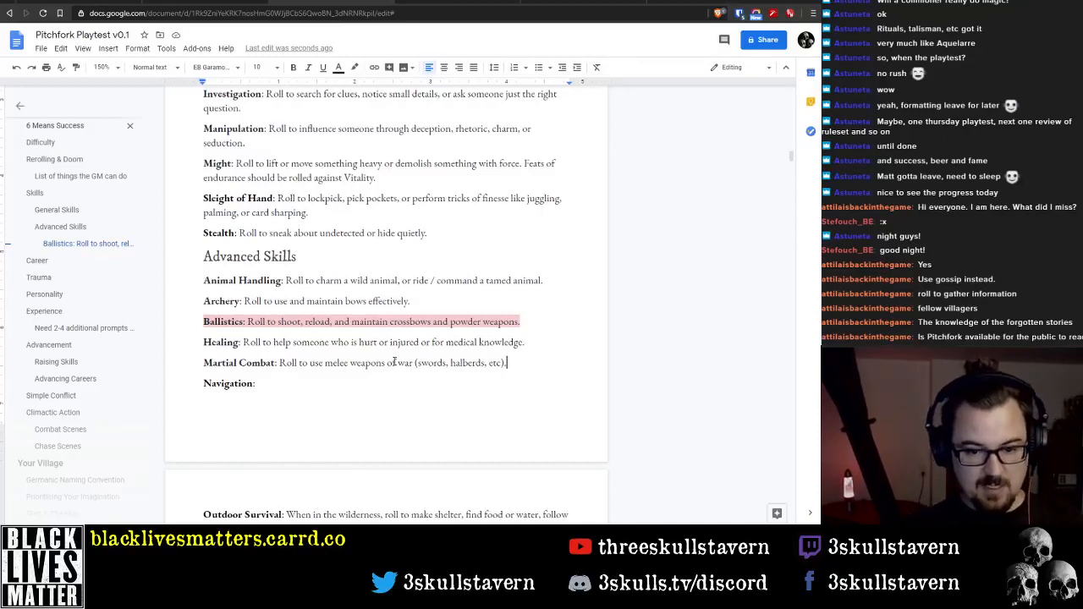
Highlight the whole Martial Combat line, including its bold skill name, in light red
triple_click(394, 362)
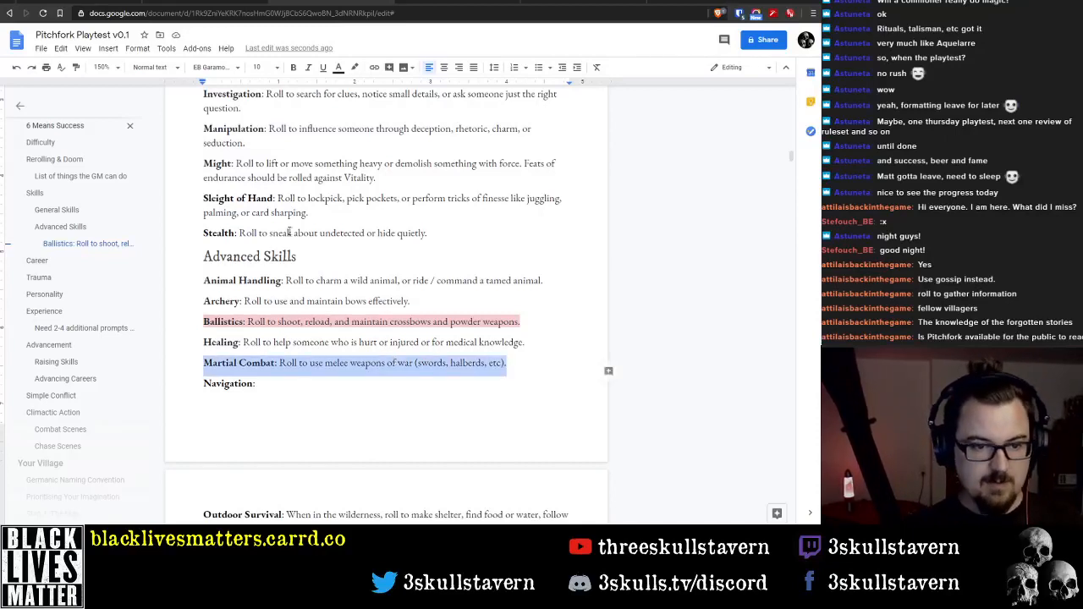
click(355, 68)
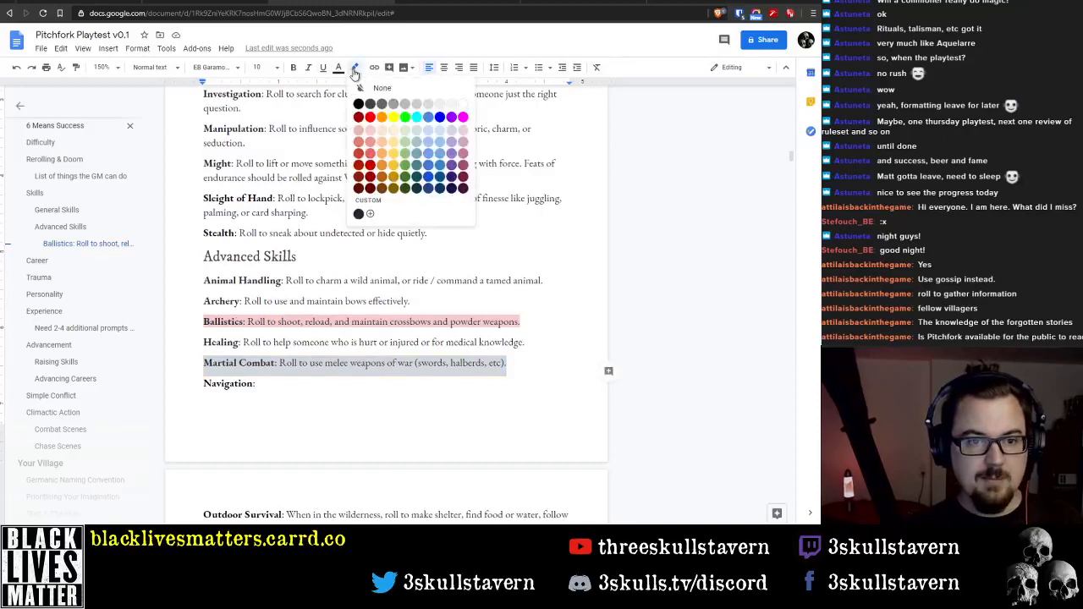
click(370, 130)
Start the Navigation description with "Roll to find your way", consulting the Pitchfork - Careers & Skills document for reference
click(296, 386)
text(R)
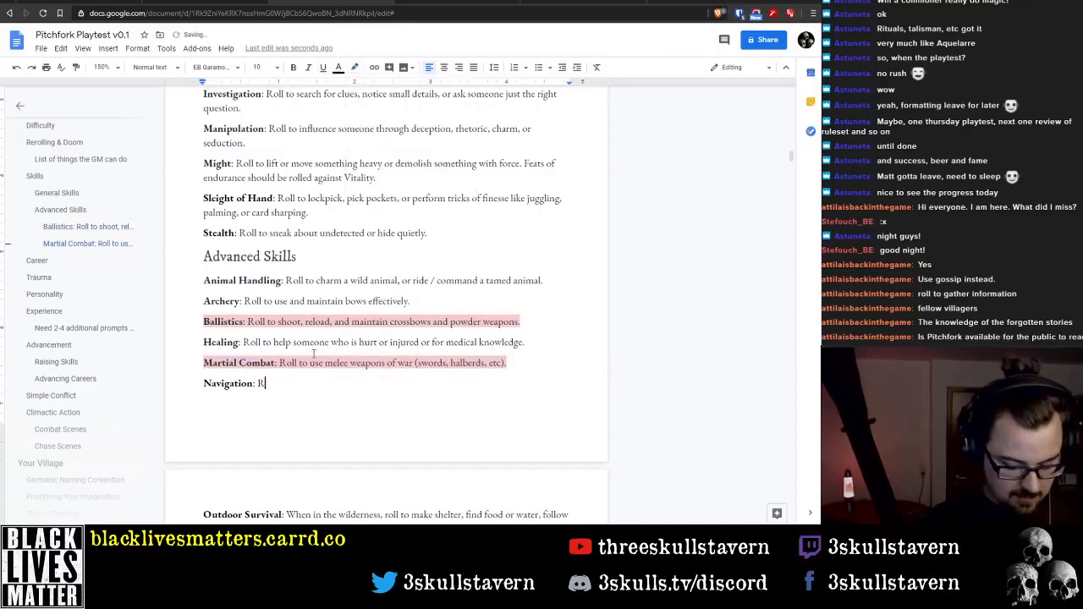
text(oll to find)
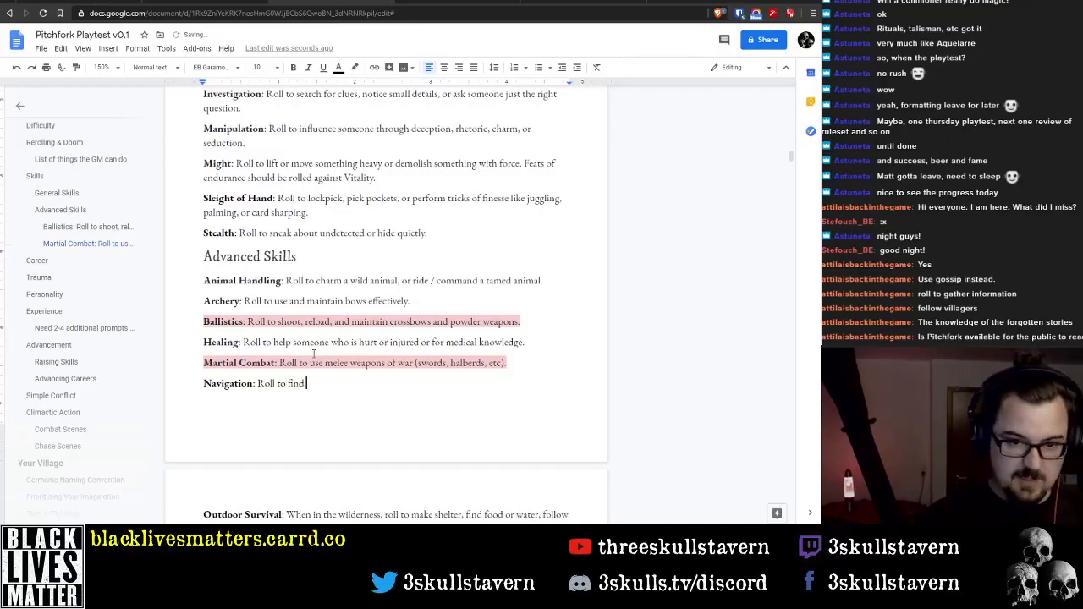
click(331, 4)
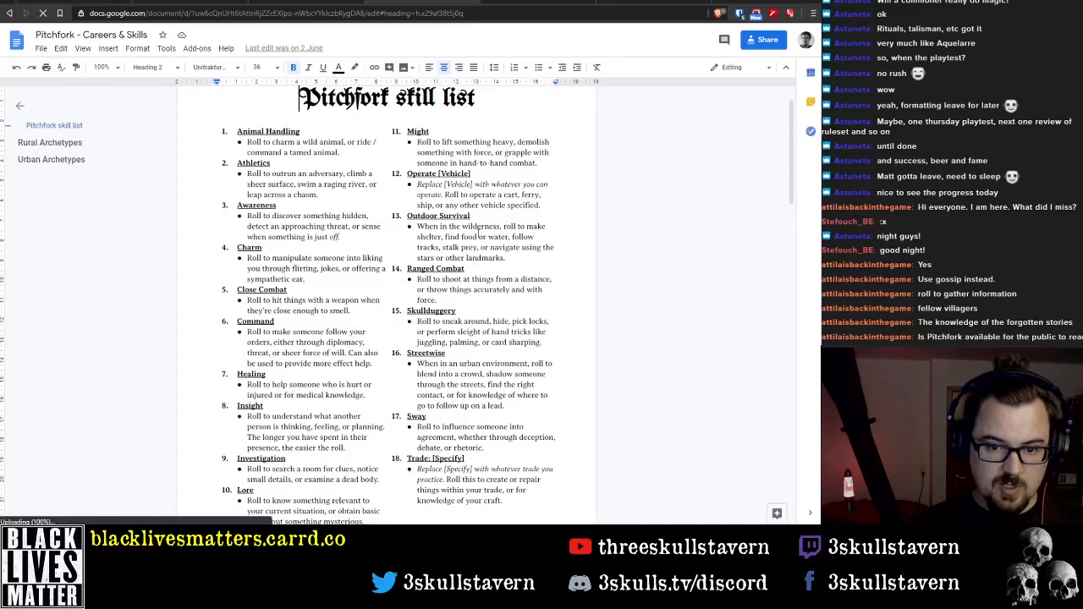
click(295, 2)
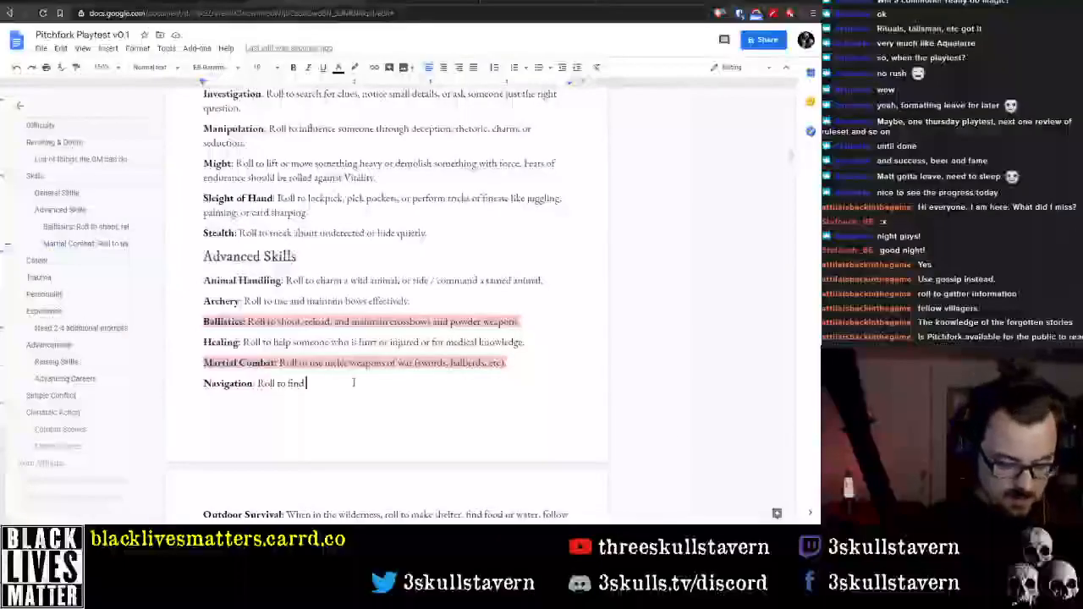
text(your way)
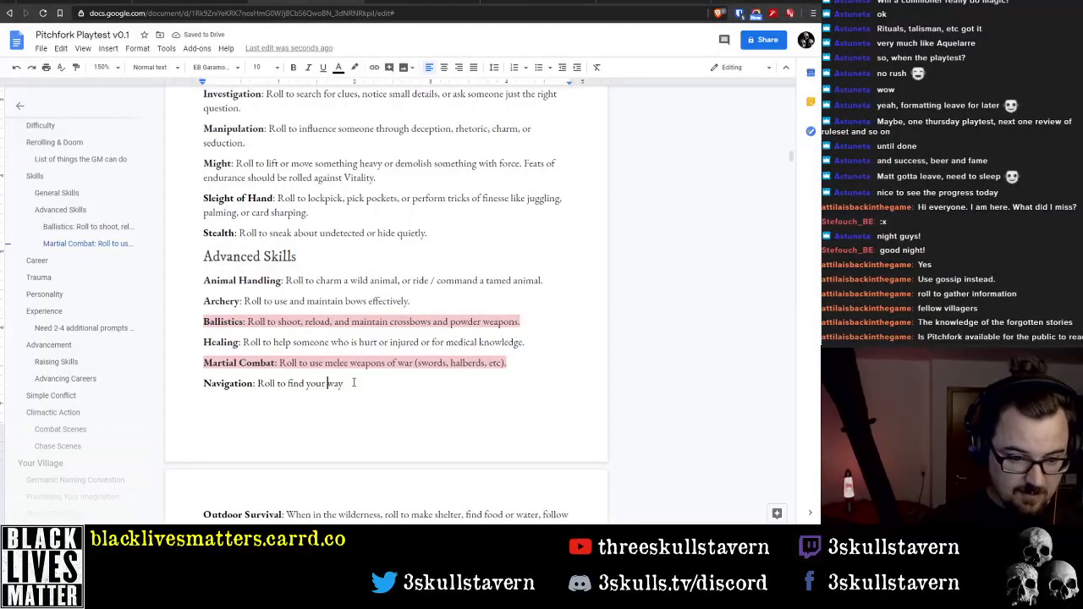
Insert "orient yourself or" before "find your way" in the Navigation description
key(ctrl+Left)
key(ctrl+Left)
key(ctrl+Left)
text(orient yours)
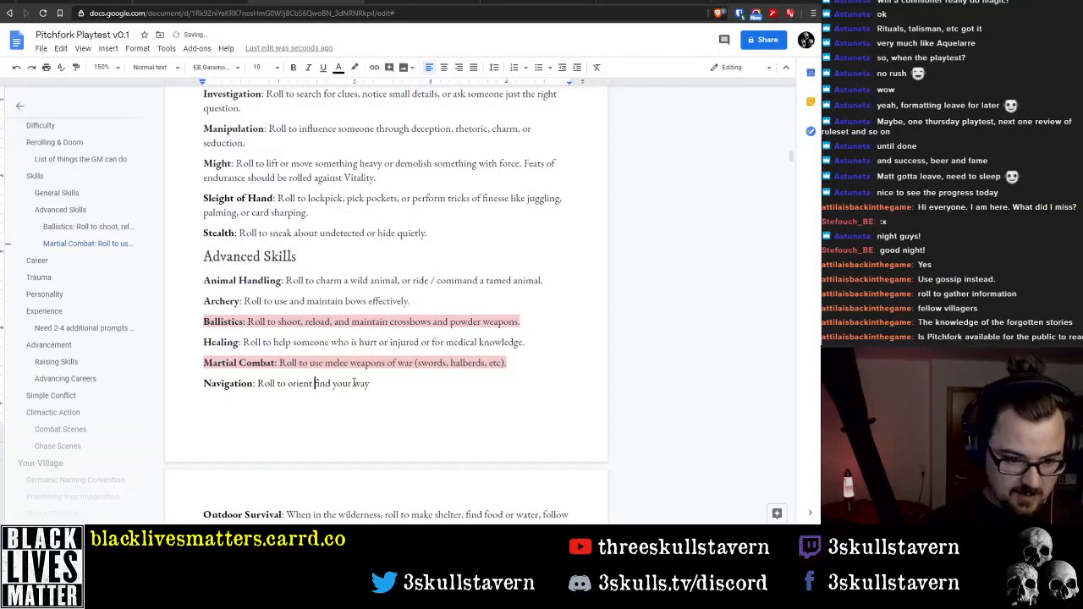
text(elf or find)
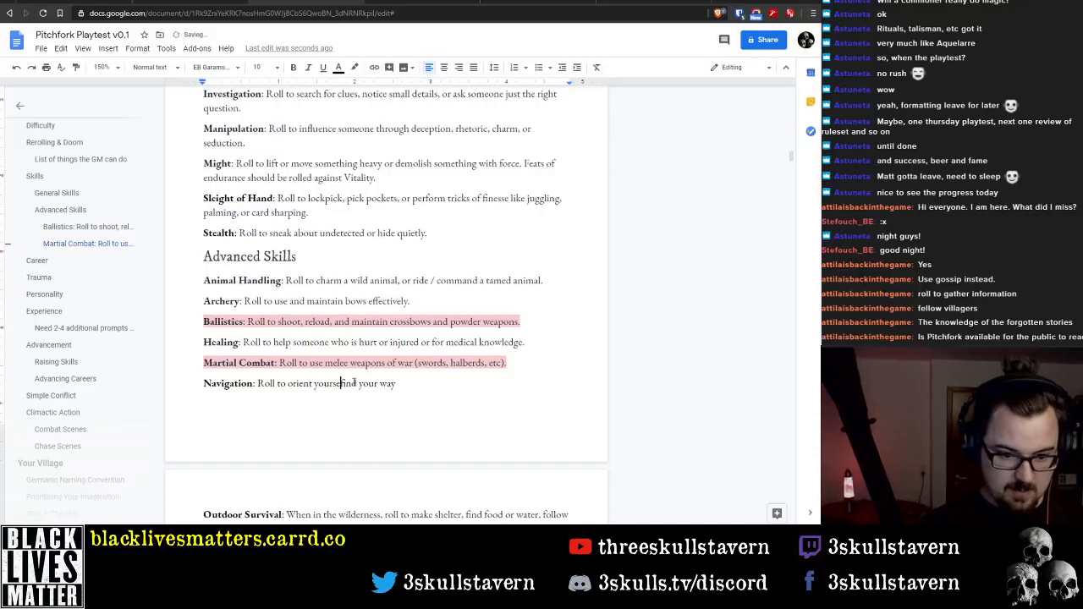
text( your way using landmarks.)
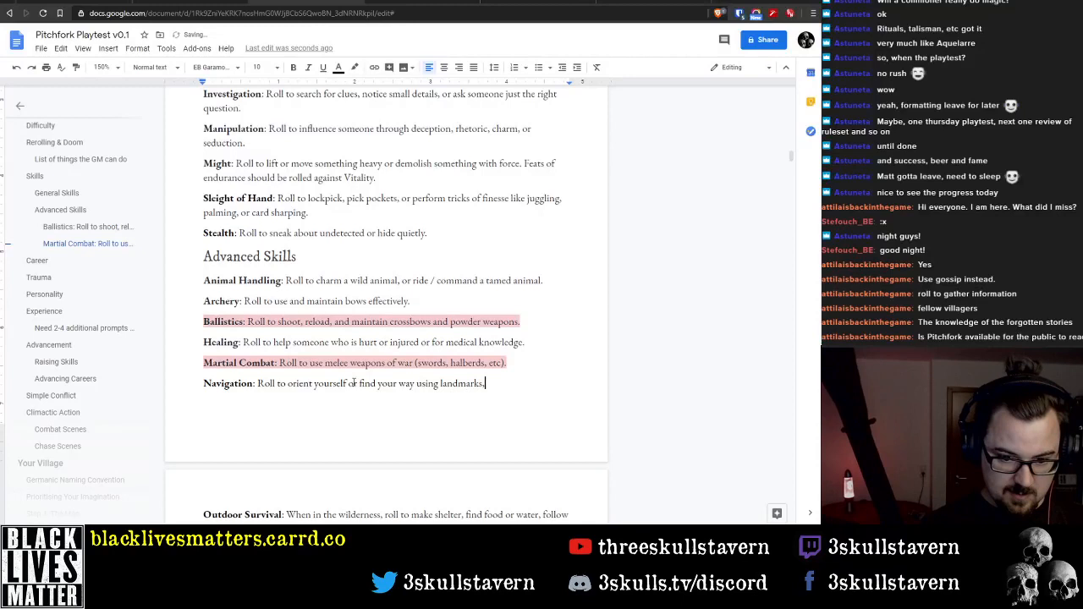
Complete the Navigation description with "using landmarks, the stars, or the sun." after "find your way"
key(BackSpace)
text(, the )
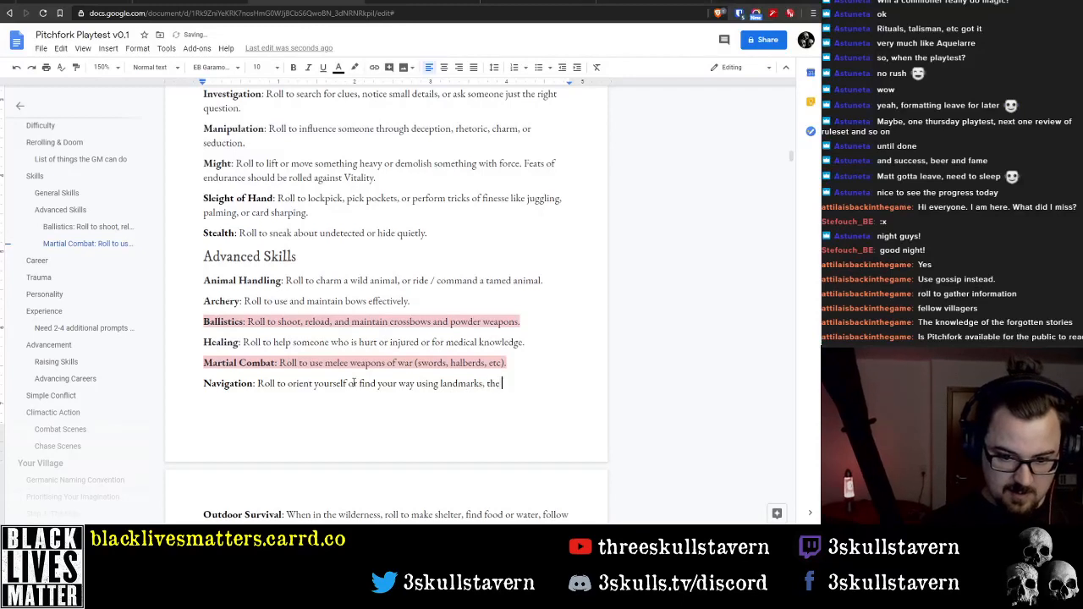
text(start, or )
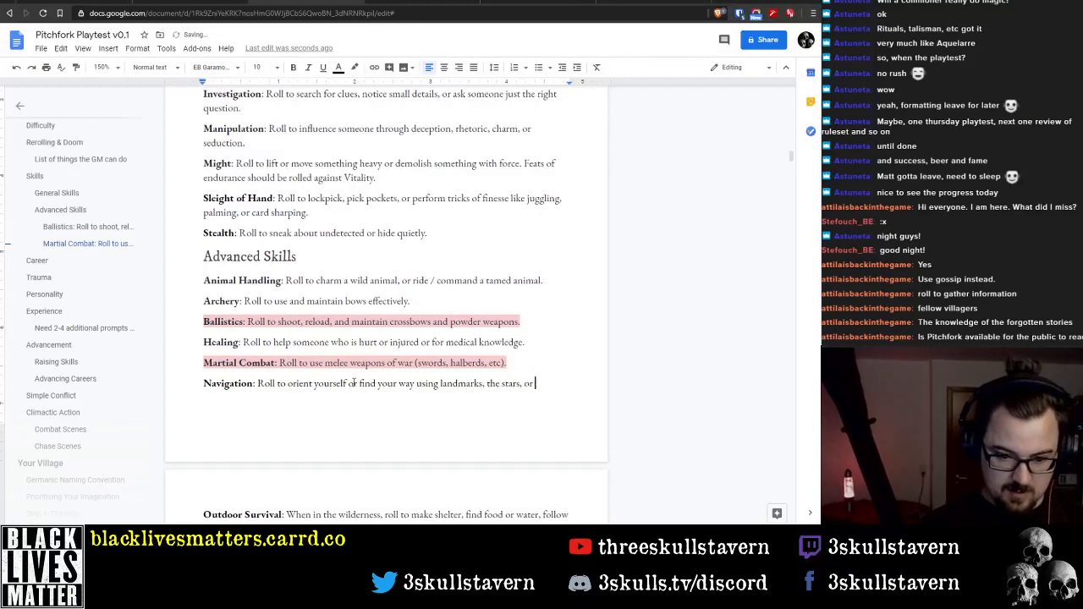
text(the sun,)
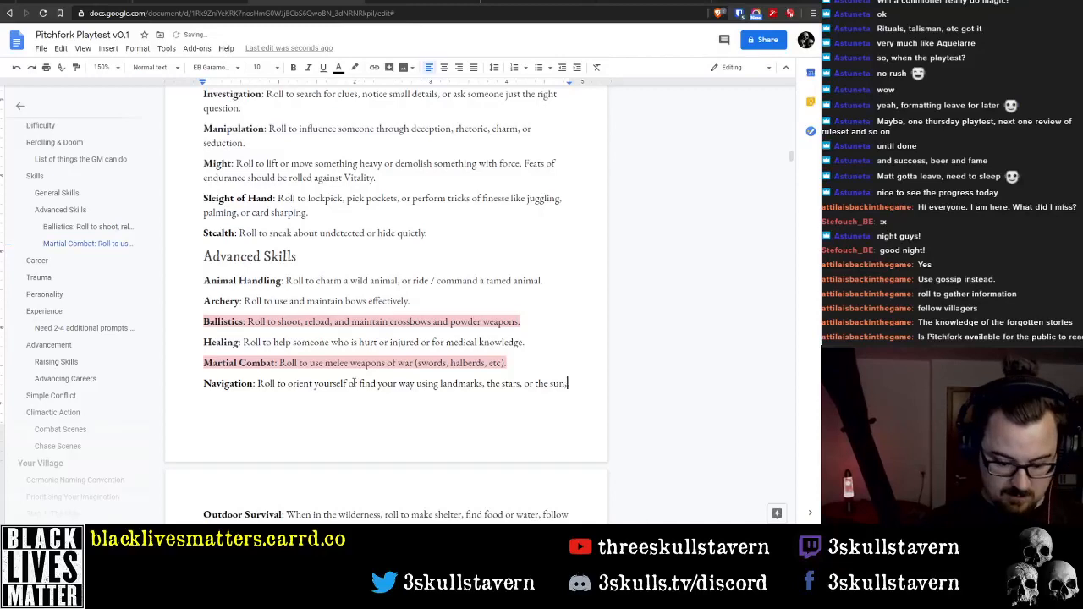
key(BackSpace)
text(.)
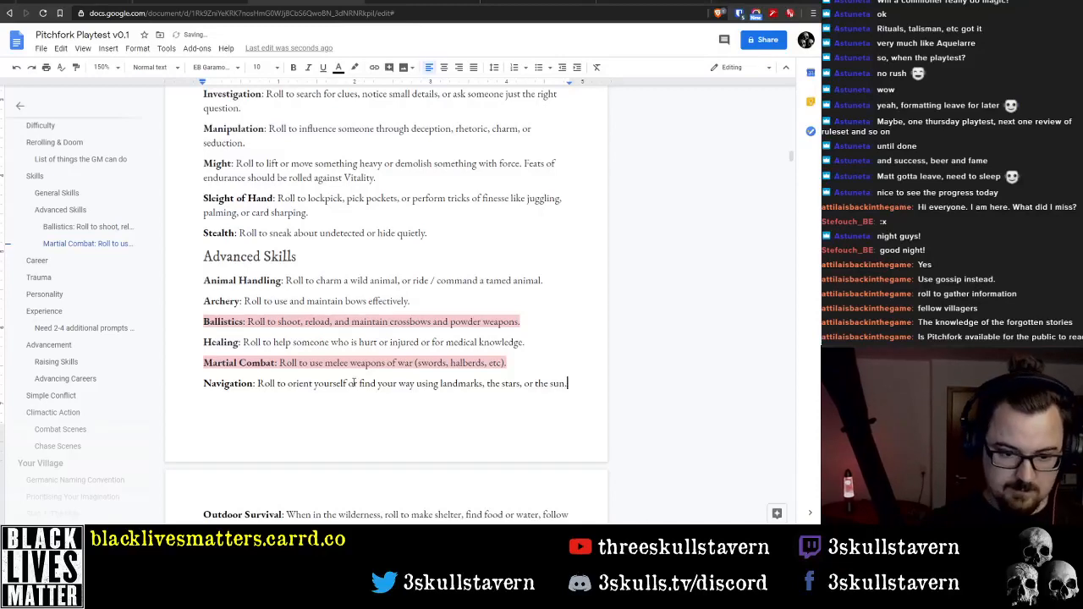
Insert "or" before "stalk prey" in the Outdoor Survival description
key(Down)
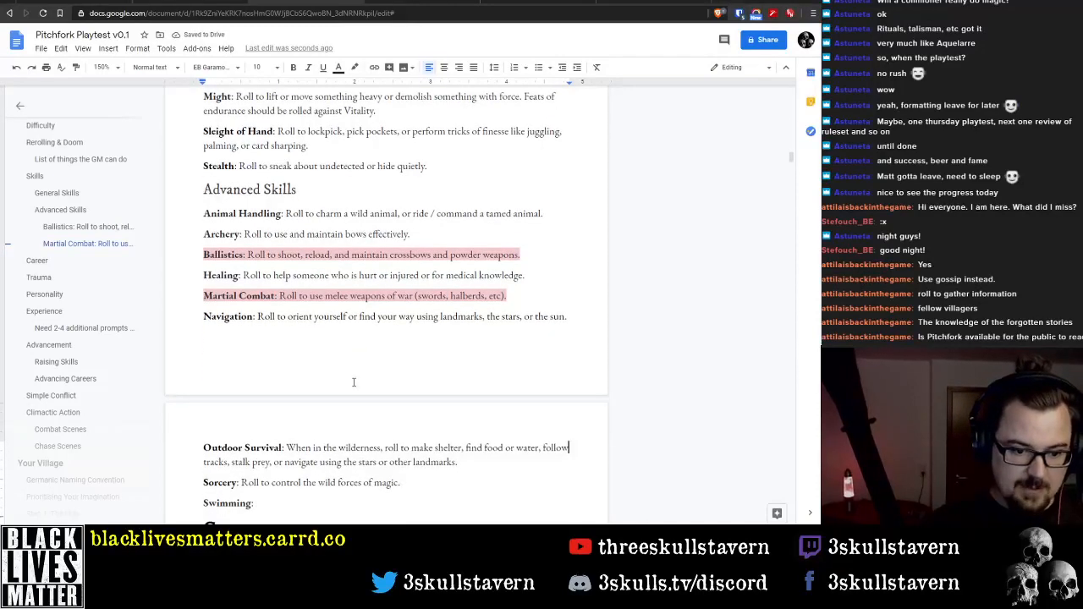
key(ctrl+Left)
key(ctrl+Left)
key(ctrl+Left)
key(ctrl+Left)
key(ctrl+Left)
key(ctrl+Left)
key(ctrl+Left)
key(ctrl+Left)
key(ctrl+Left)
key(ctrl+Left)
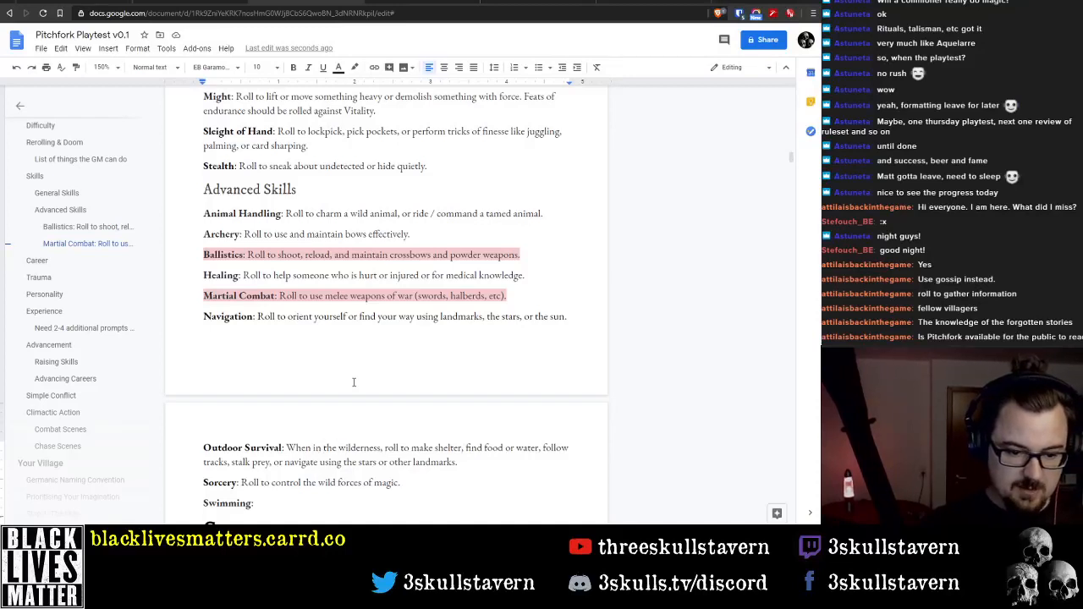
key(ctrl+shift+Right)
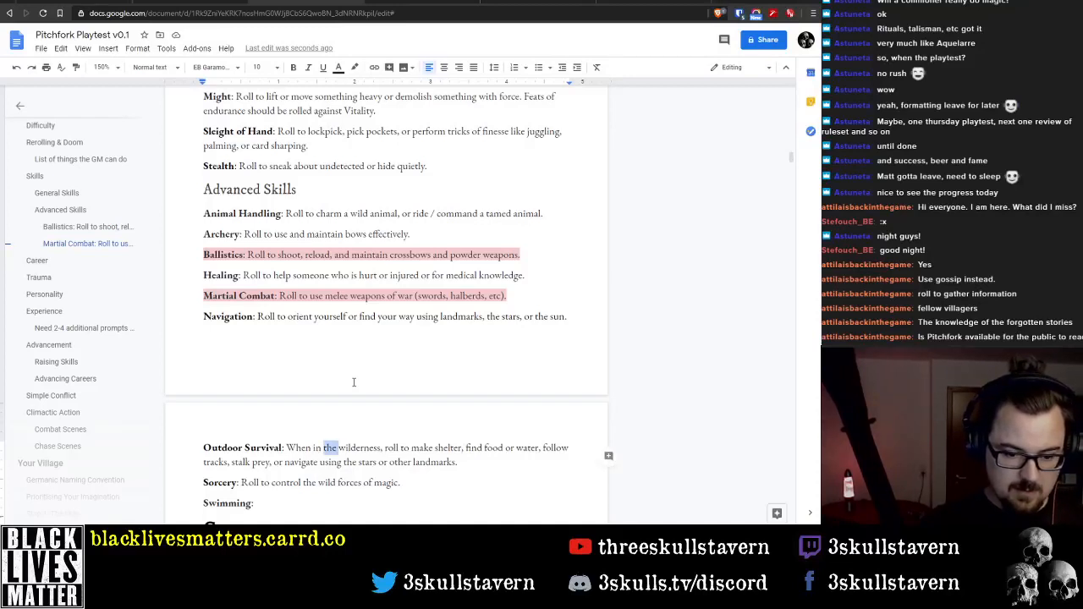
key(ctrl+Right)
key(ctrl+Right)
key(ctrl+Right)
key(ctrl+Right)
key(ctrl+Right)
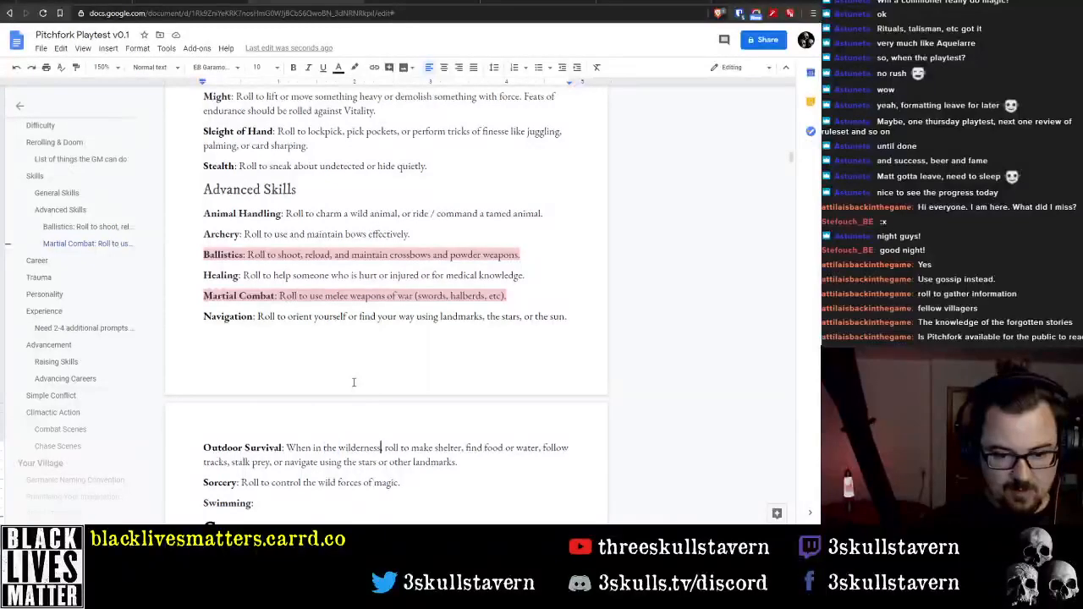
key(ctrl+Right)
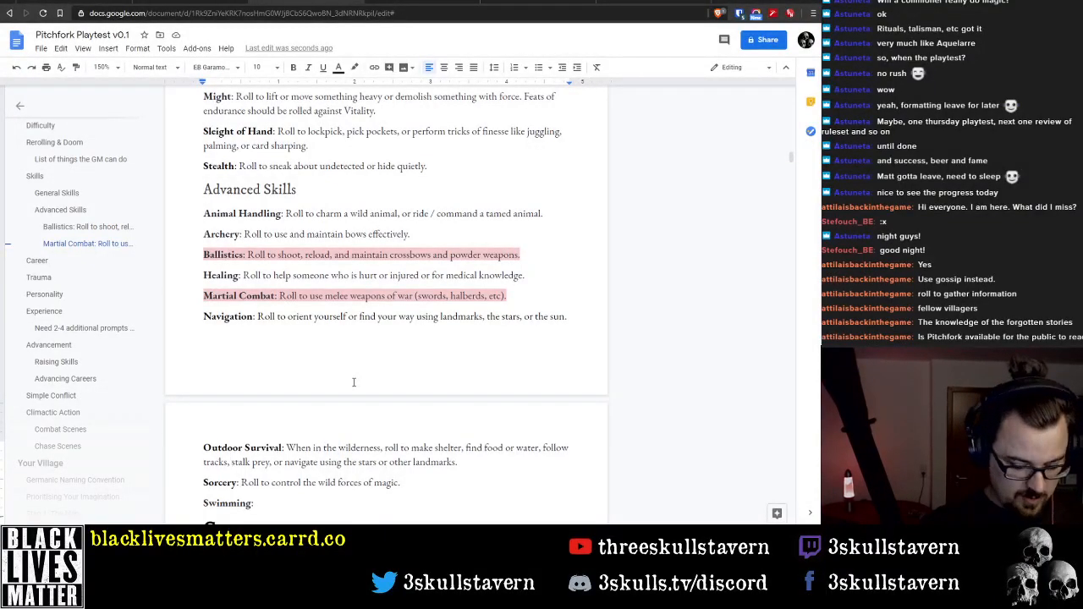
text(or)
Delete ", or navigate using the stars or other landmarks" from the Outdoor Survival description, keeping the final period
key(ctrl+Right)
key(shift+End)
key(shift+Left)
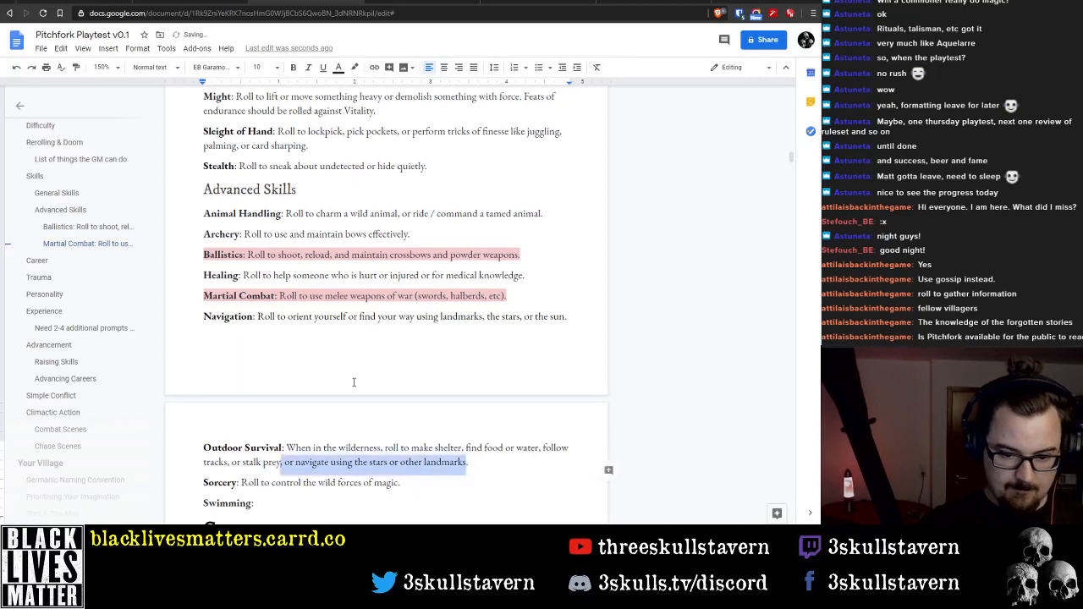
key(BackSpace)
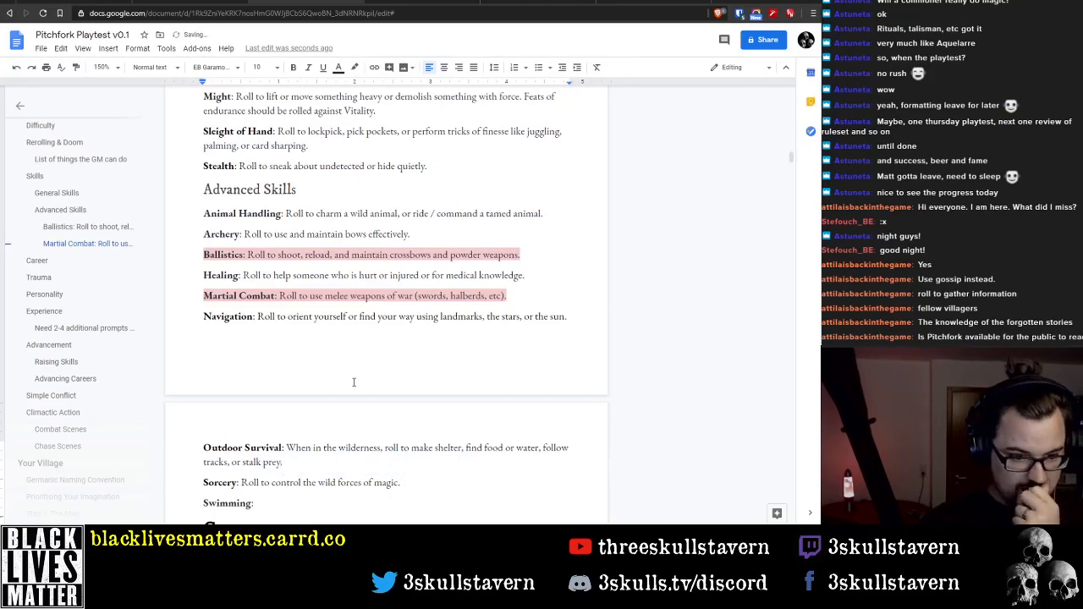
Fill in the Swimming description with "Roll to swim."
scroll(353, 383, down, 1)
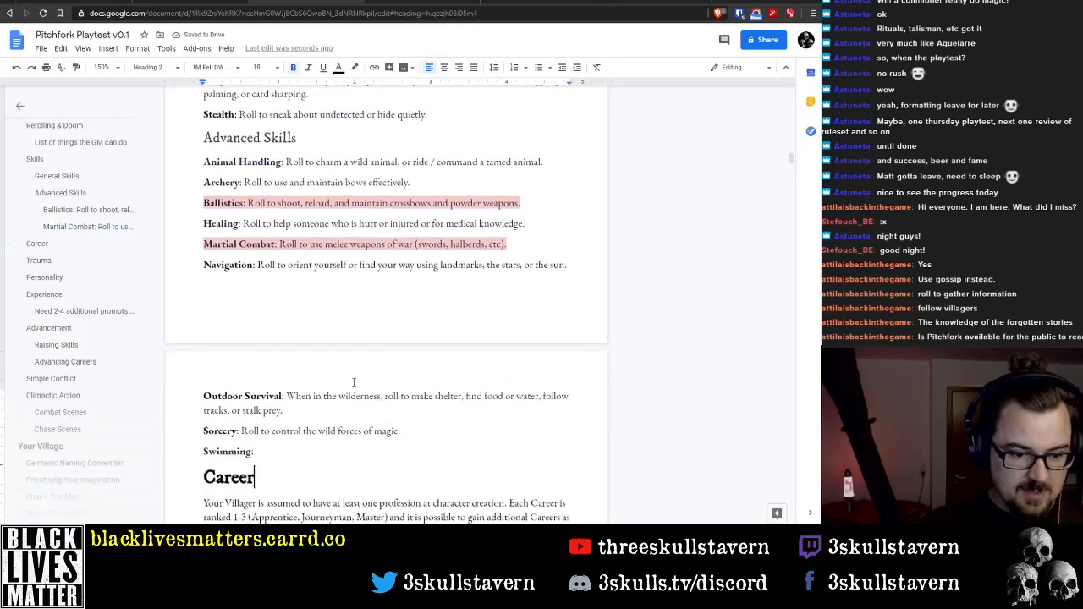
key(Down)
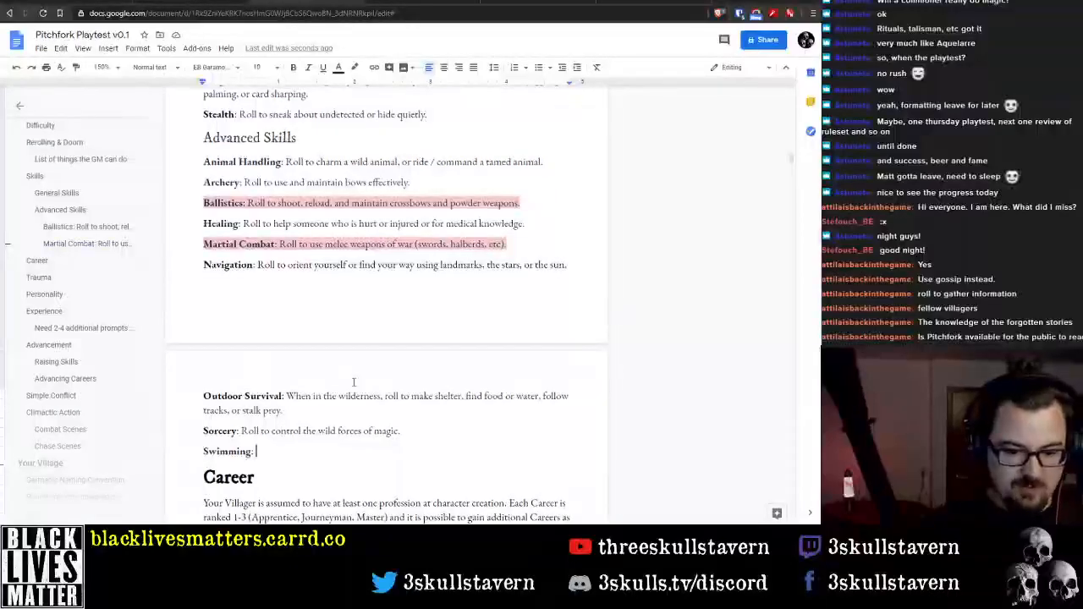
text(Roll to )
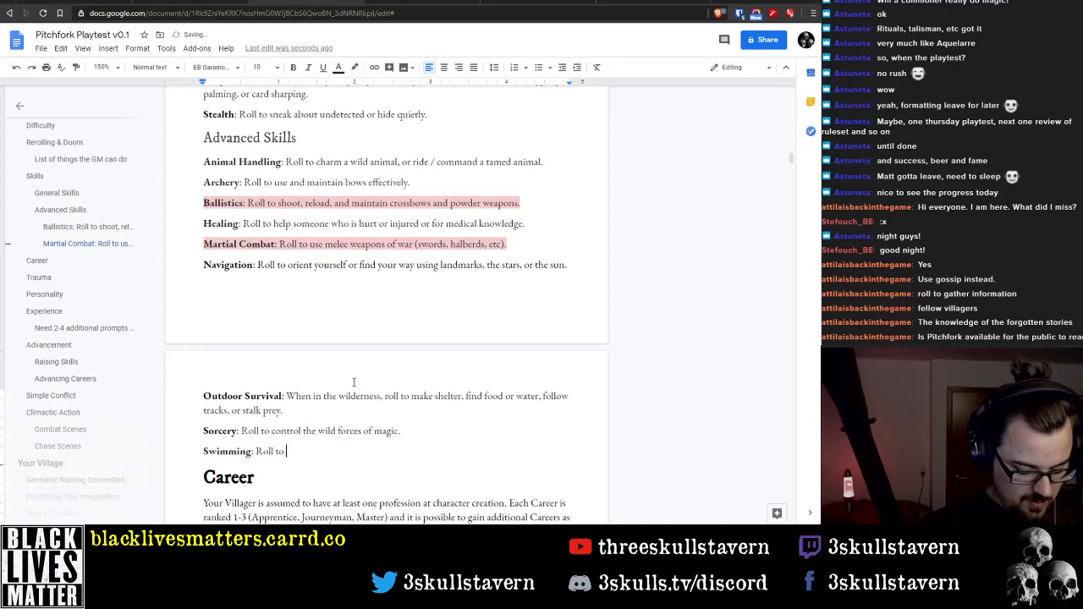
text(swim.)
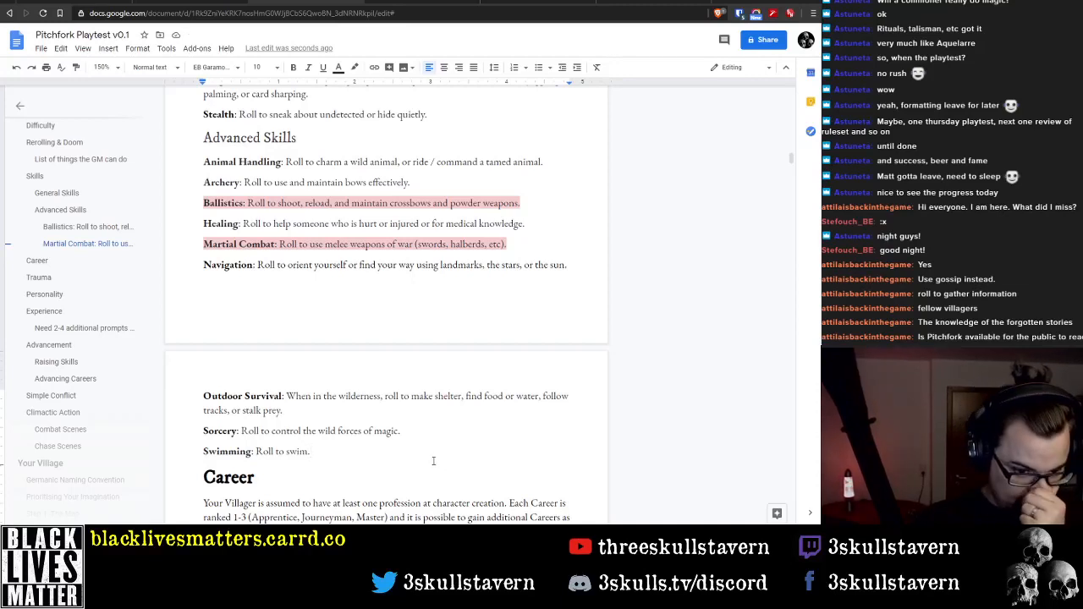
Extend the Swimming description to read "Roll to swim or dive in deep water."
key(BackSpace)
text(or dive)
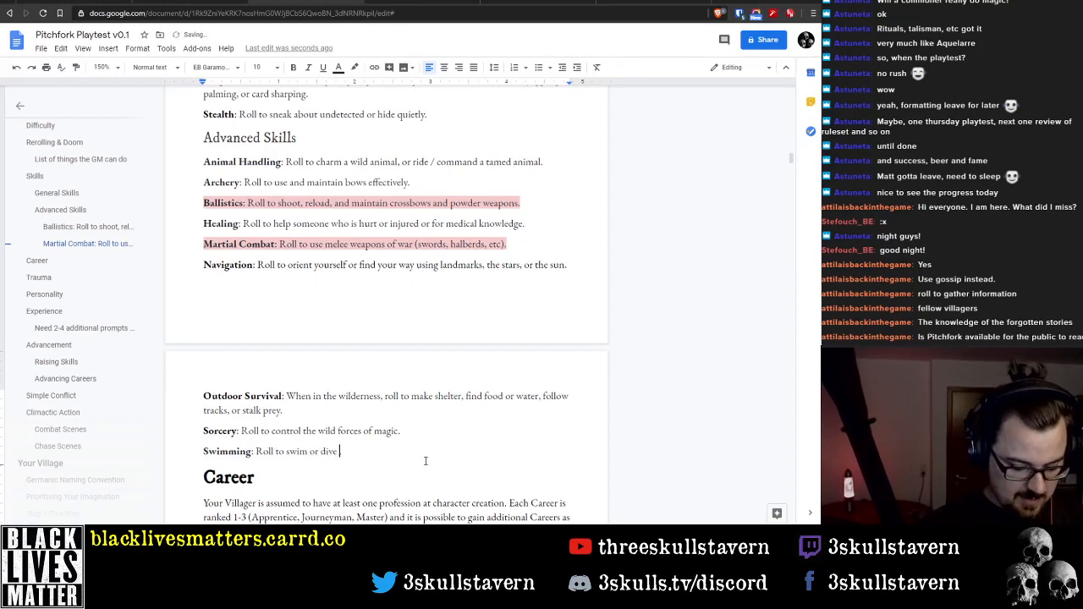
text( in water)
key(BackSpace)
key(BackSpace)
key(BackSpace)
key(BackSpace)
key(BackSpace)
key(BackSpace)
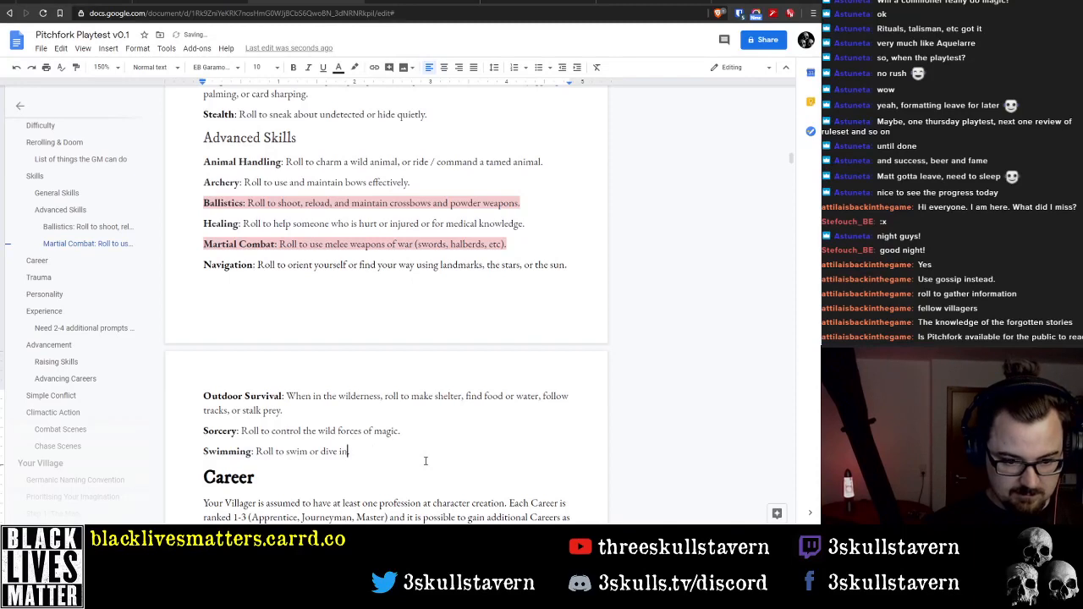
text(deep wat)
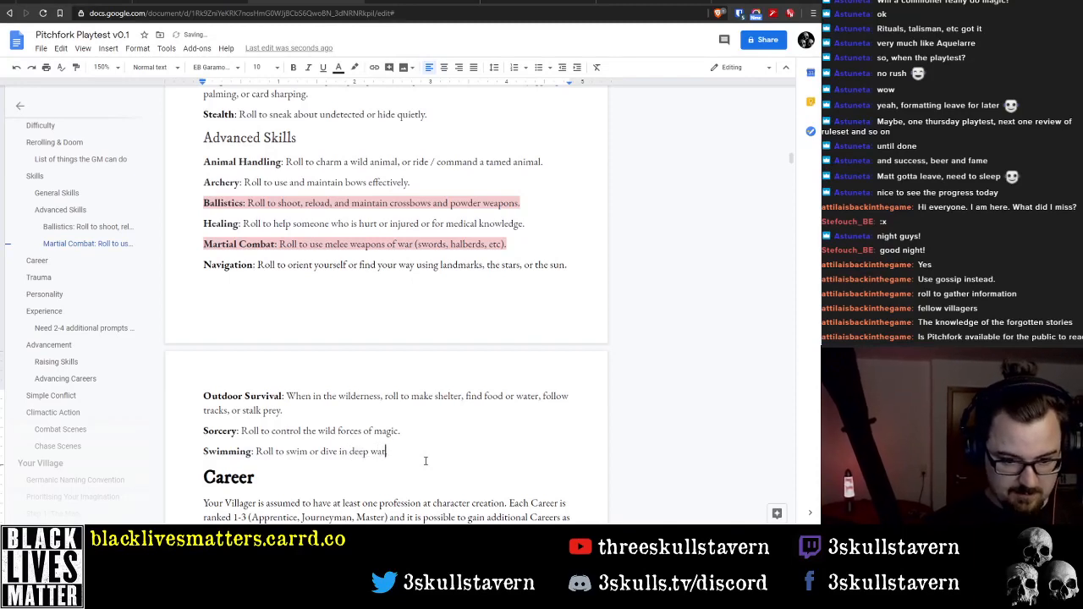
text(er.)
Insert "or fast-flowing" between "deep" and "water" in the Swimming description
key(ctrl+Left)
text(or )
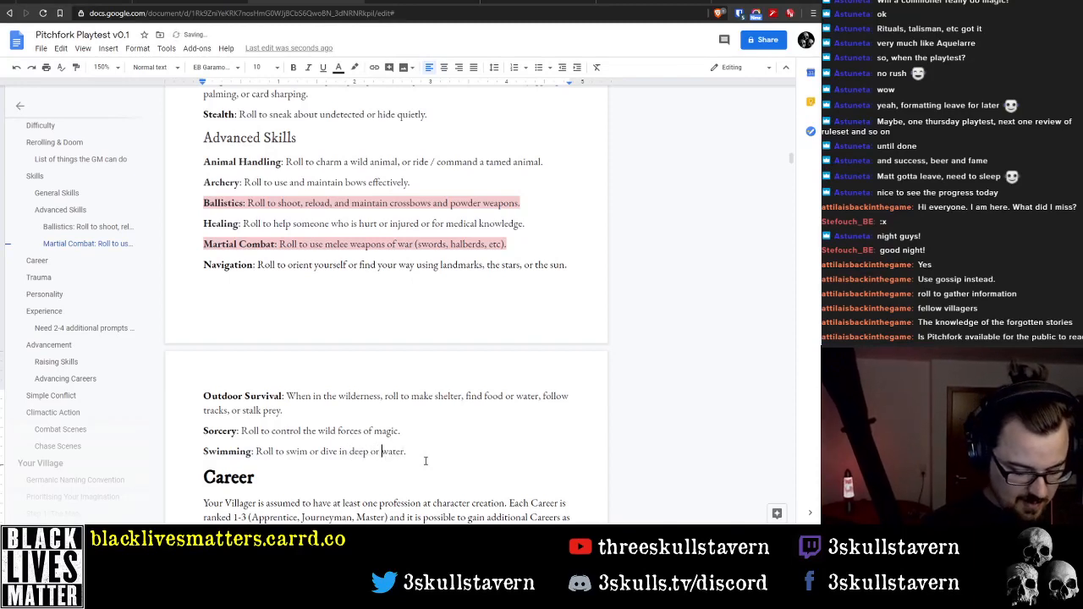
text(fast flowing)
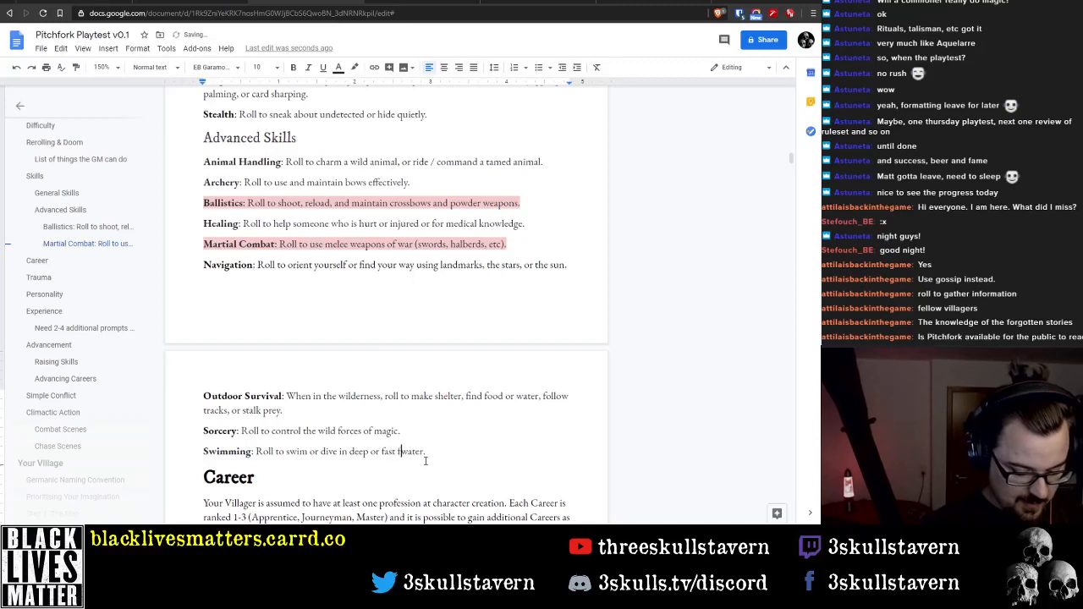
key(BackSpace)
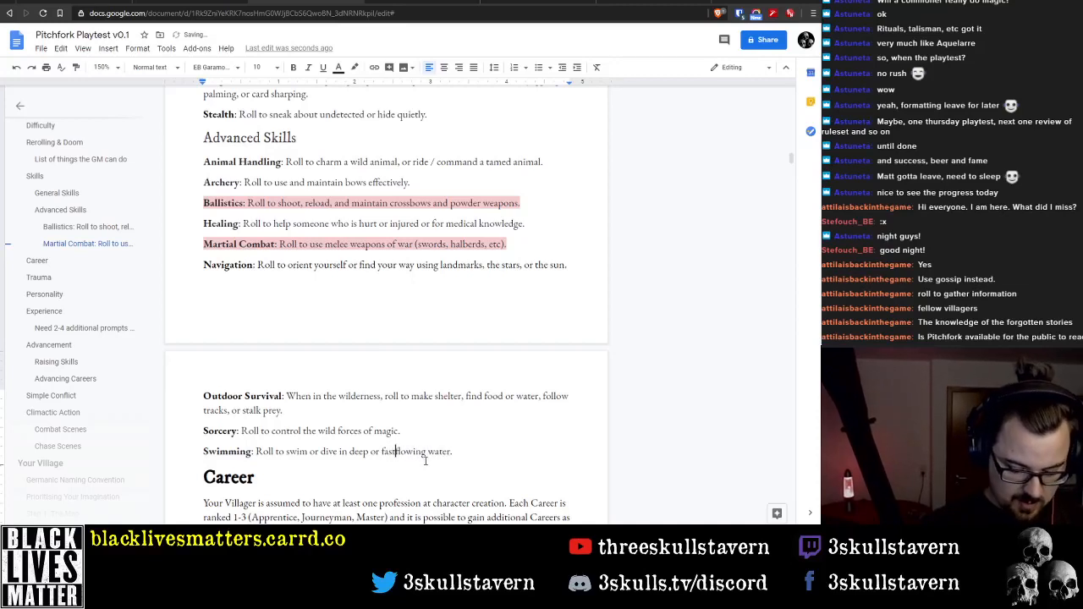
text(-)
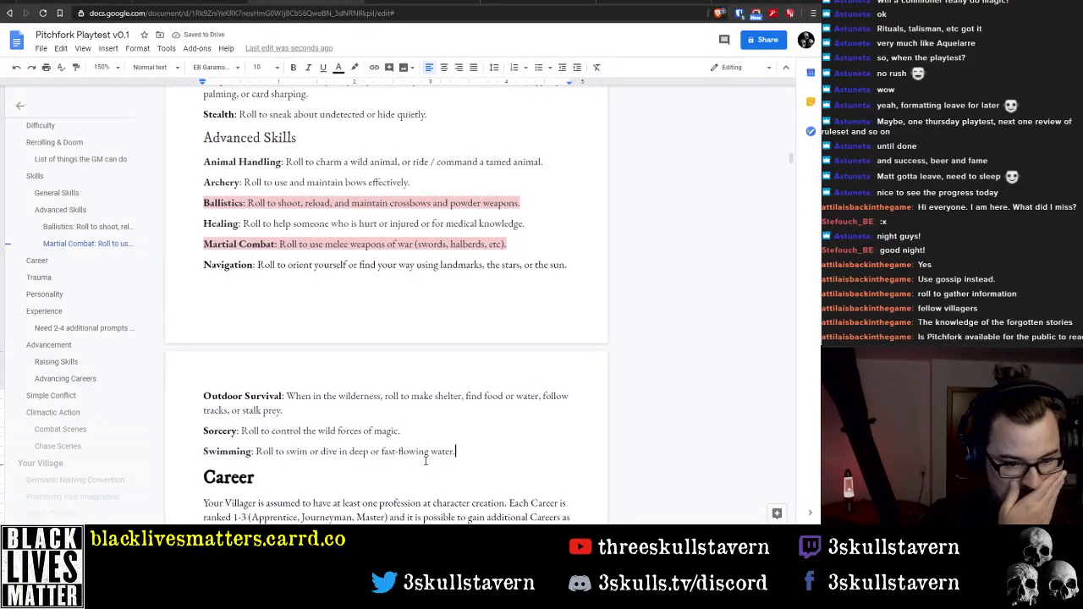
key(End)
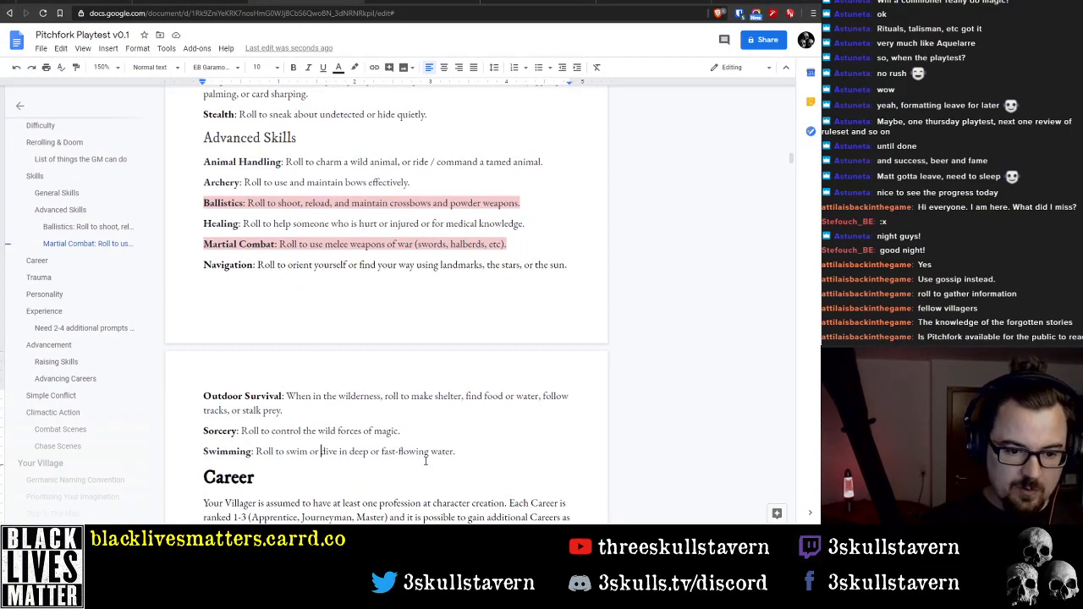
Reword the start of the Swimming description to "Roll to swim, dive, or otherwise manoeuver" before "in deep or fast-flowing water"
key(ctrl+shift+Left)
key(BackSpace)
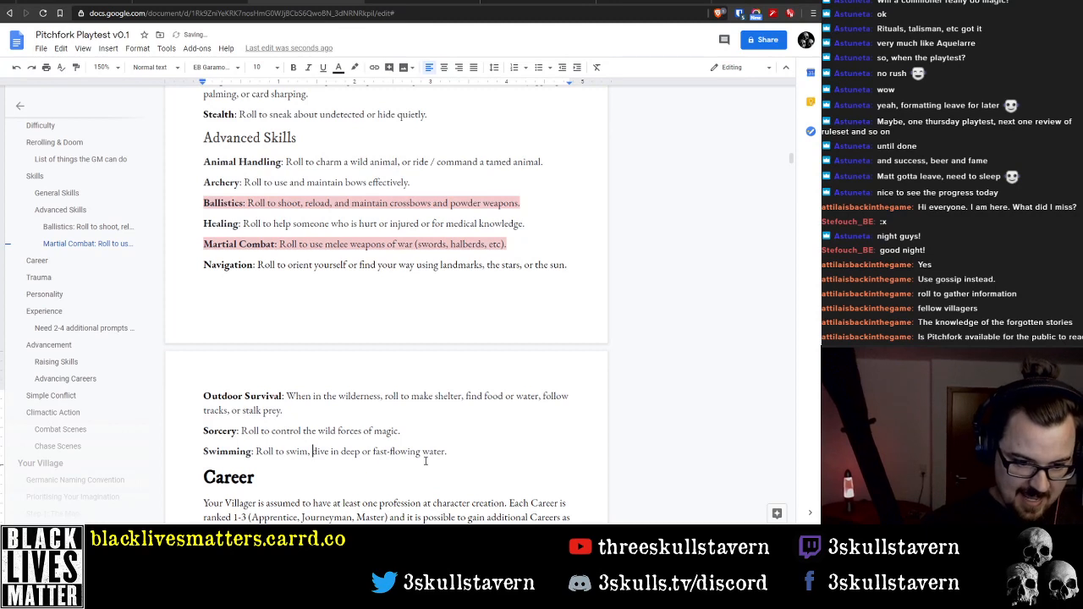
text(, or otherwise ma)
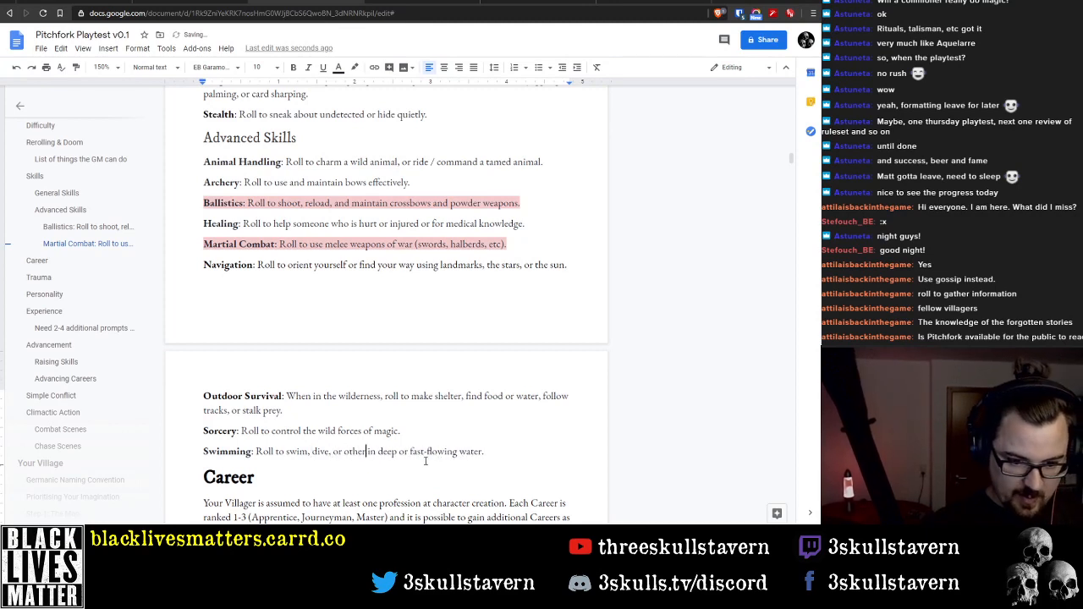
text(ne)
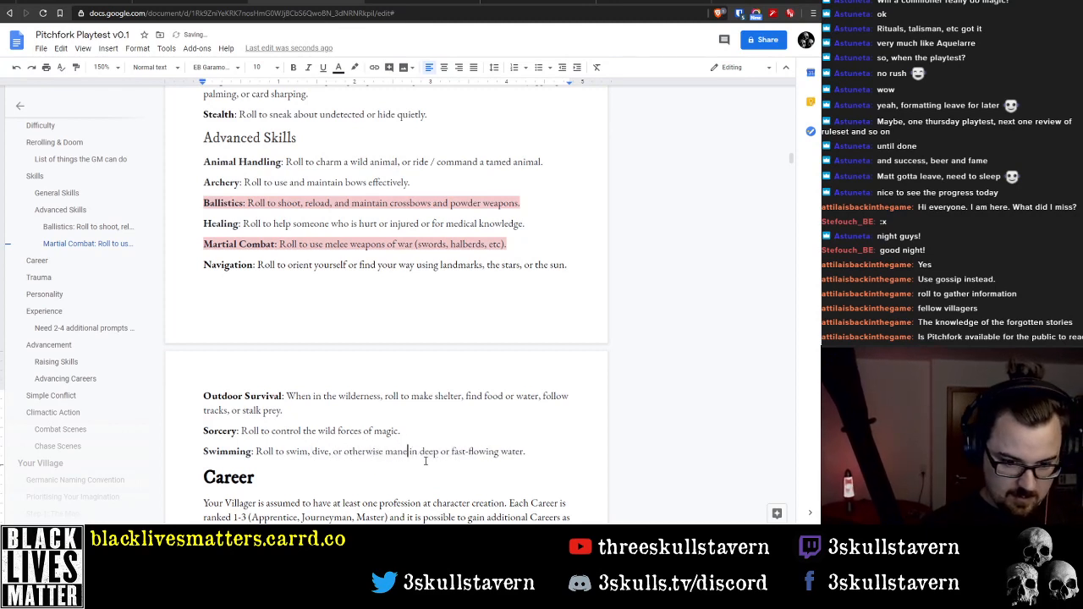
key(BackSpace)
text(oeuver)
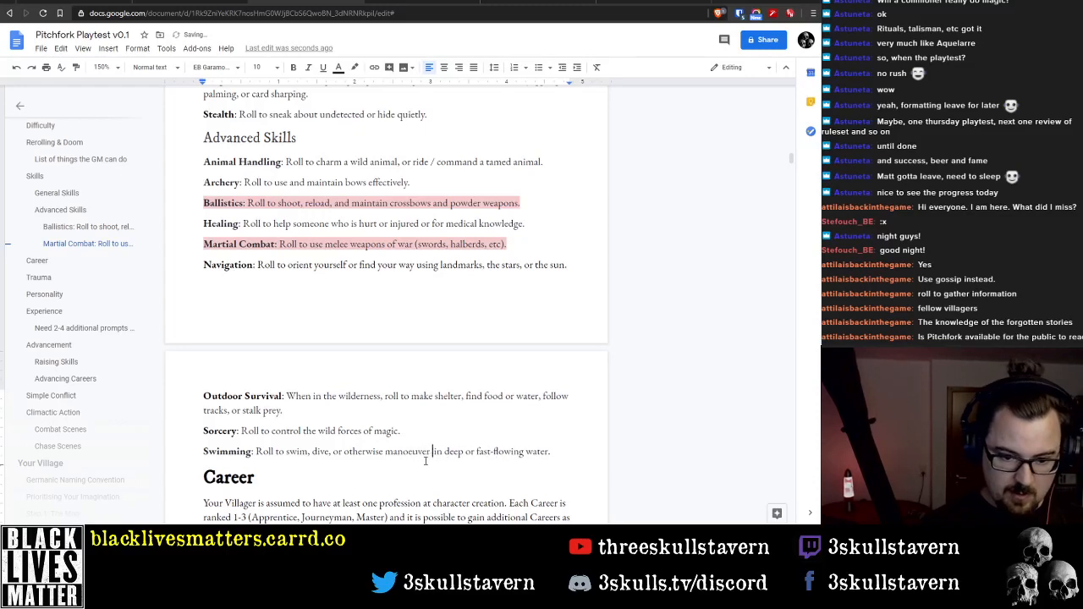
key(Delete)
key(End)
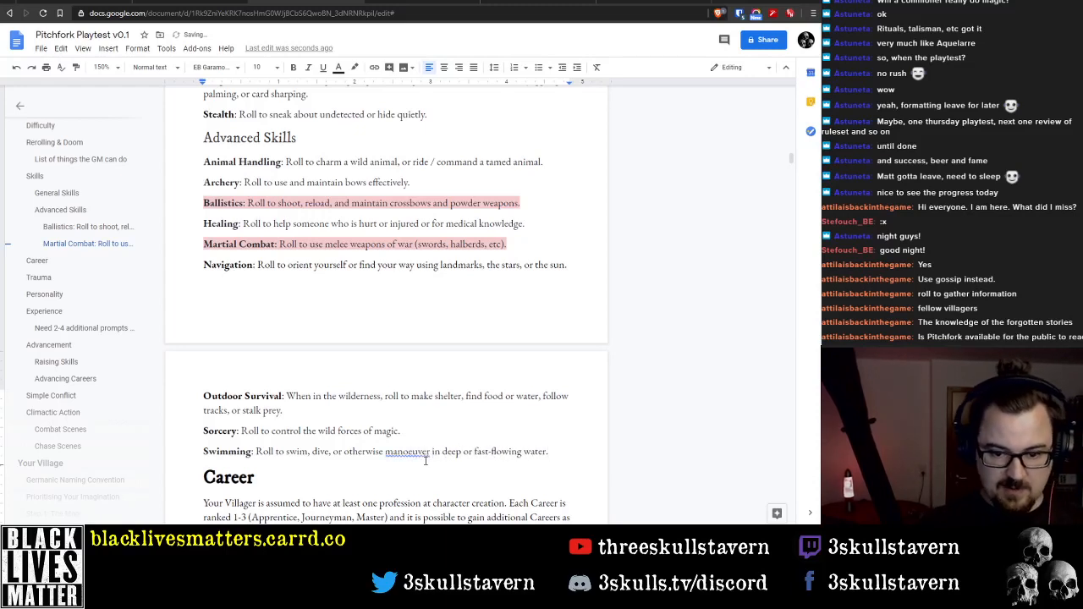
Check the spelling suggestion for "manoeuver" in the Swimming description and search Google for "manoeuver"
click(413, 452)
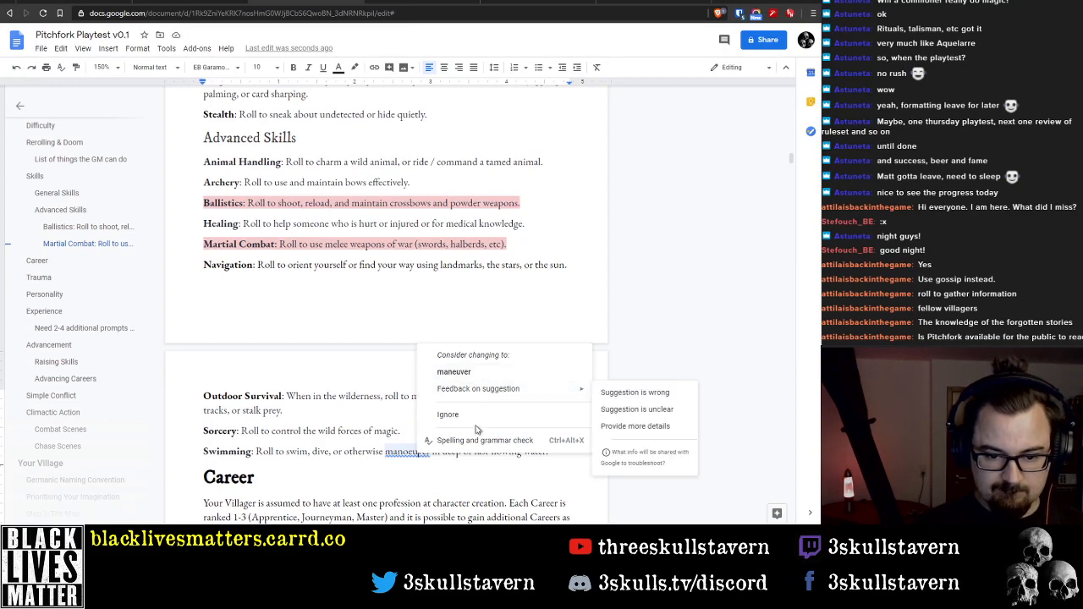
key(ctrl+t)
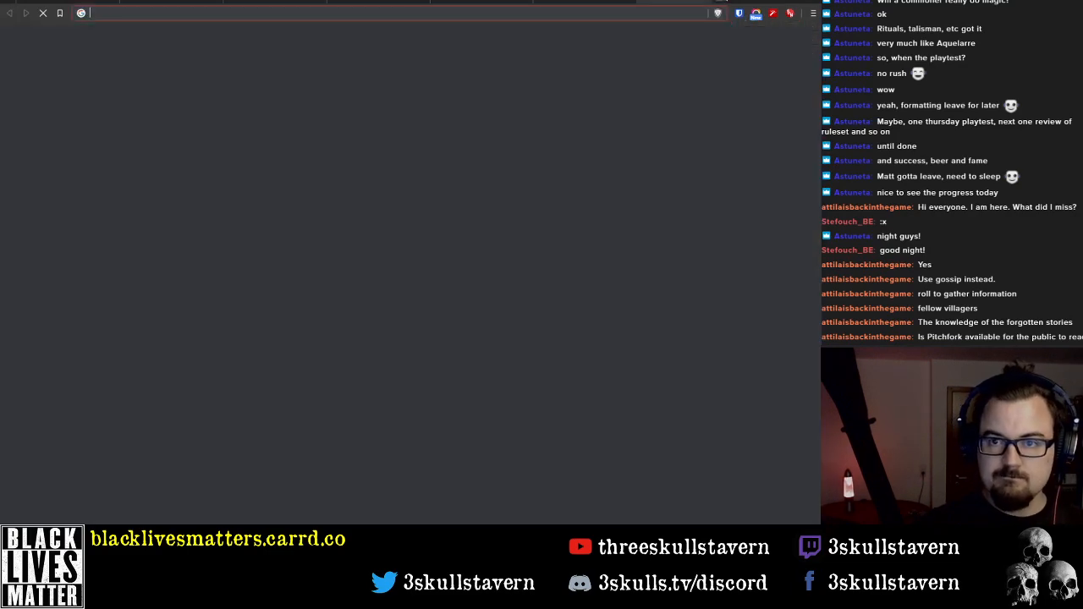
text(maneuver)
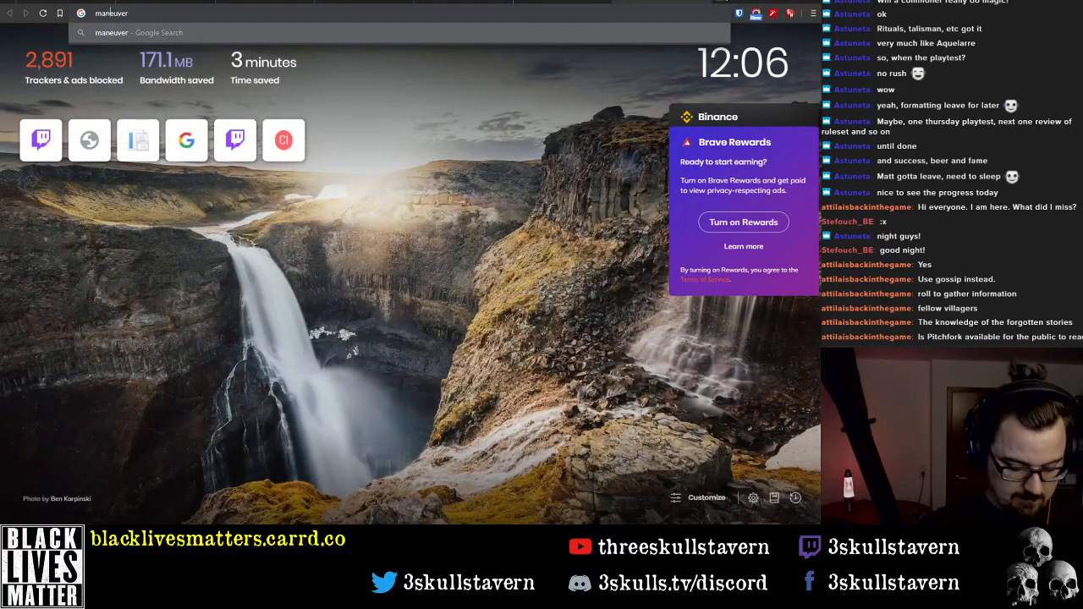
key(Return)
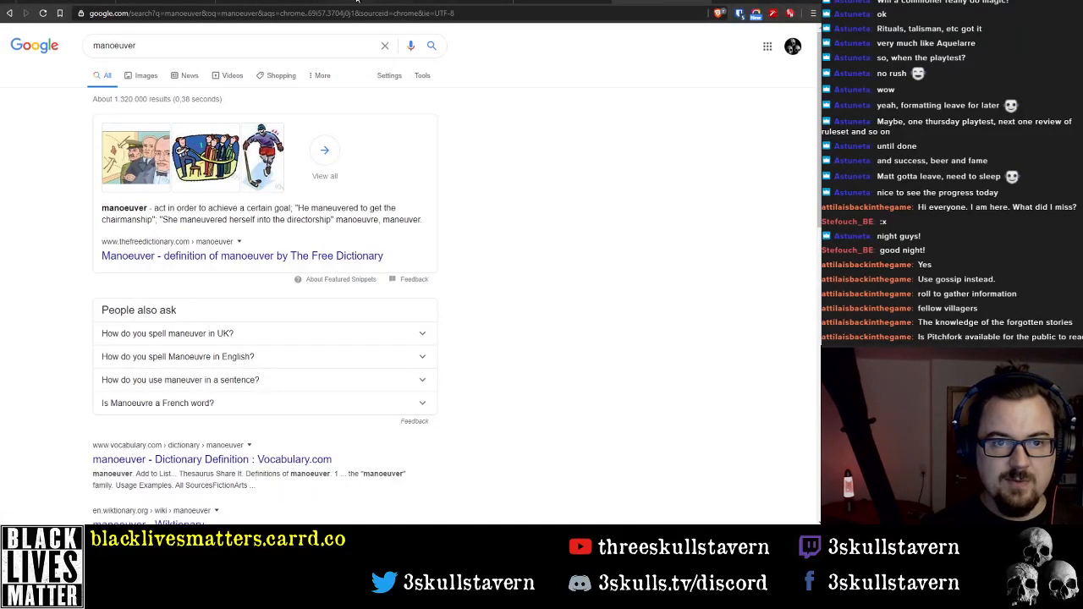
Return to the Pitchfork Playtest document and review the spelling options for "manoeuver" in the Swimming description
click(266, 1)
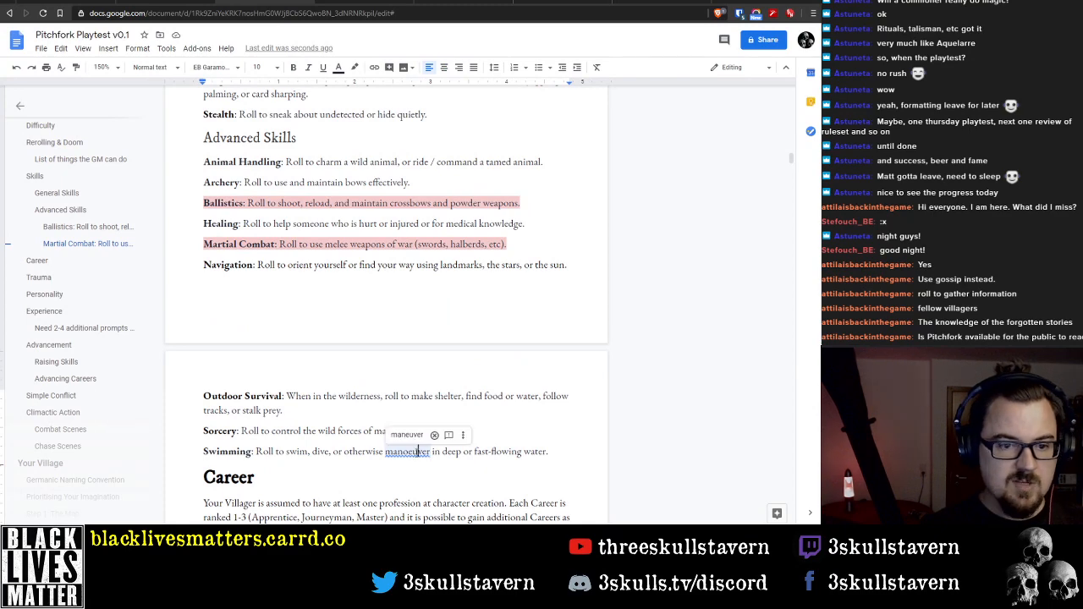
double_click(419, 452)
right_click(409, 452)
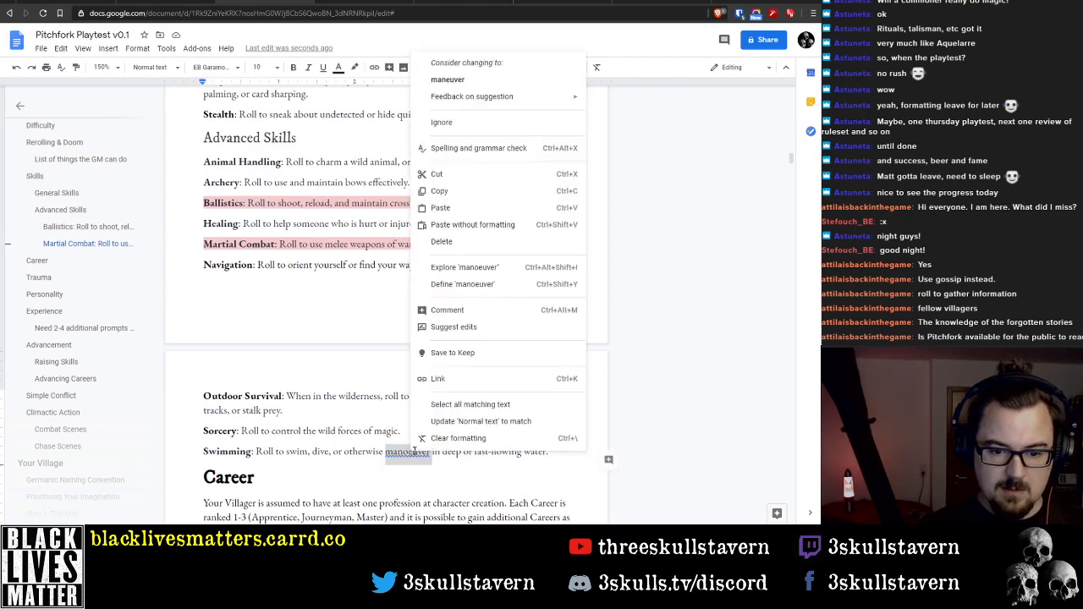
click(528, 433)
Test the spell checker with the word "Armour" after the Sorcery description and remove the word again
click(436, 433)
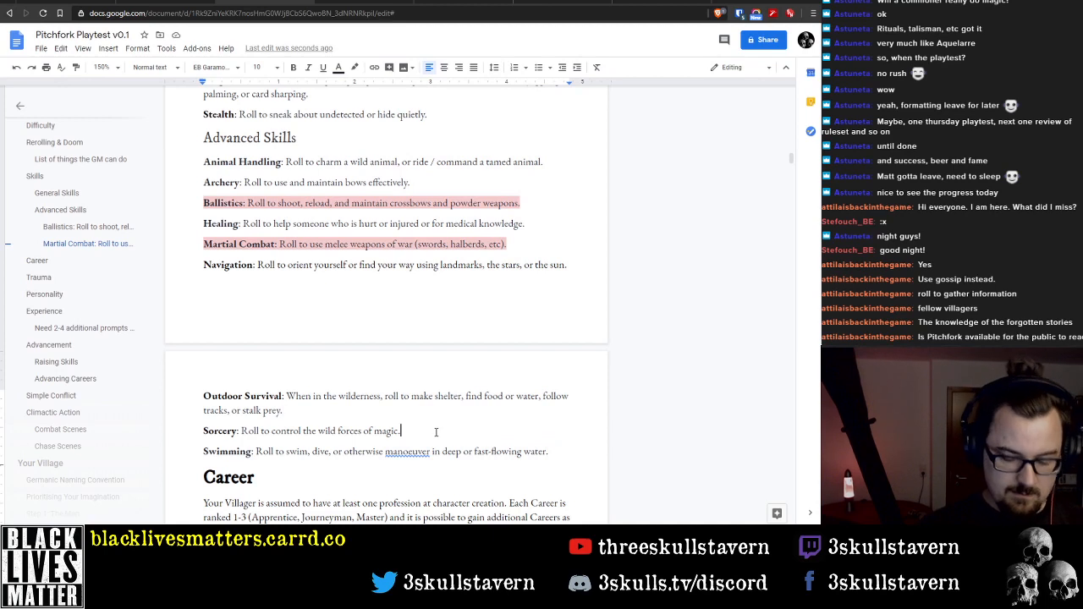
text(Armour)
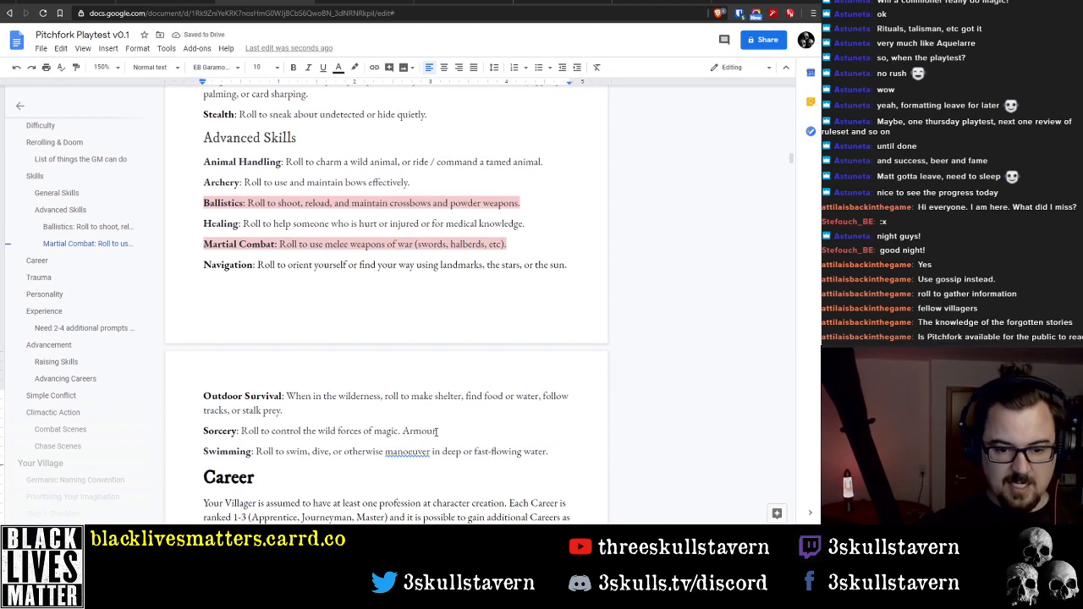
double_click(437, 432)
key(BackSpace)
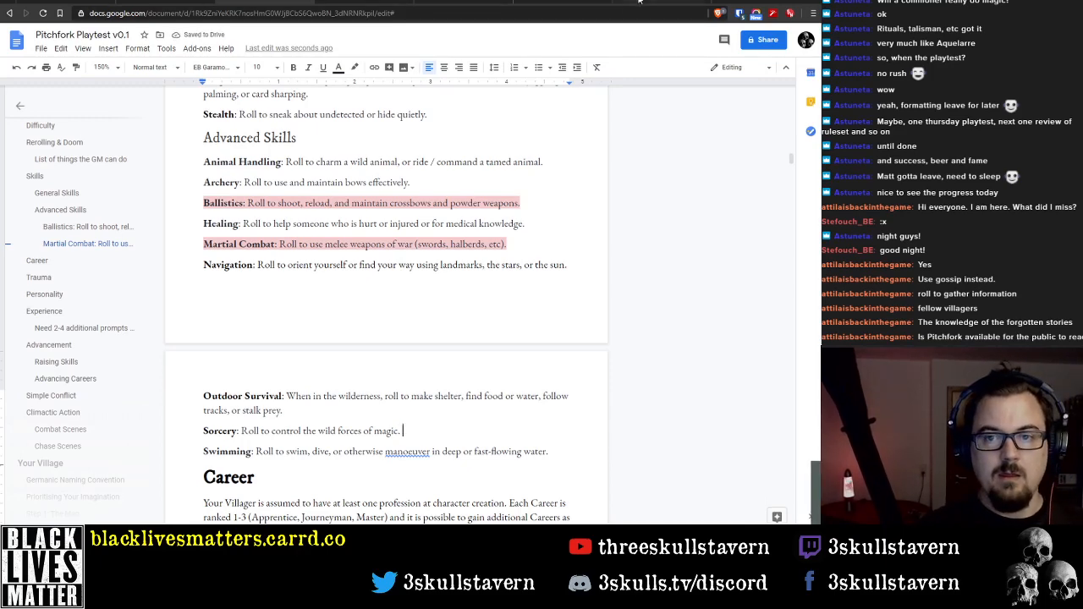
Open the Cambridge Dictionary result from the "manoeuver" search, accept its privacy notice, and select the headword "manoeuvre"
click(550, 2)
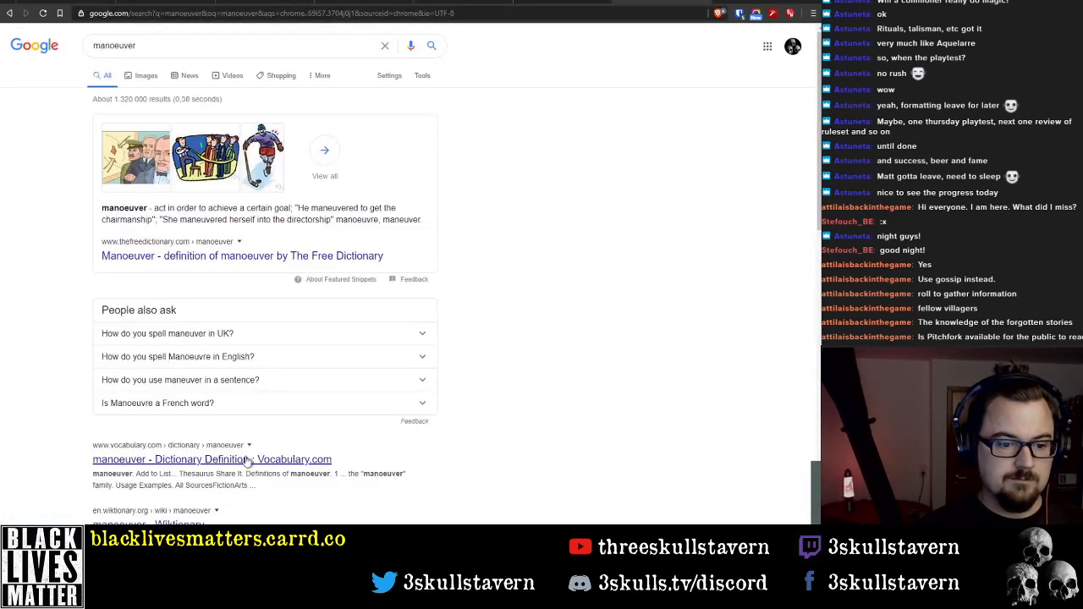
scroll(284, 484, down, 3)
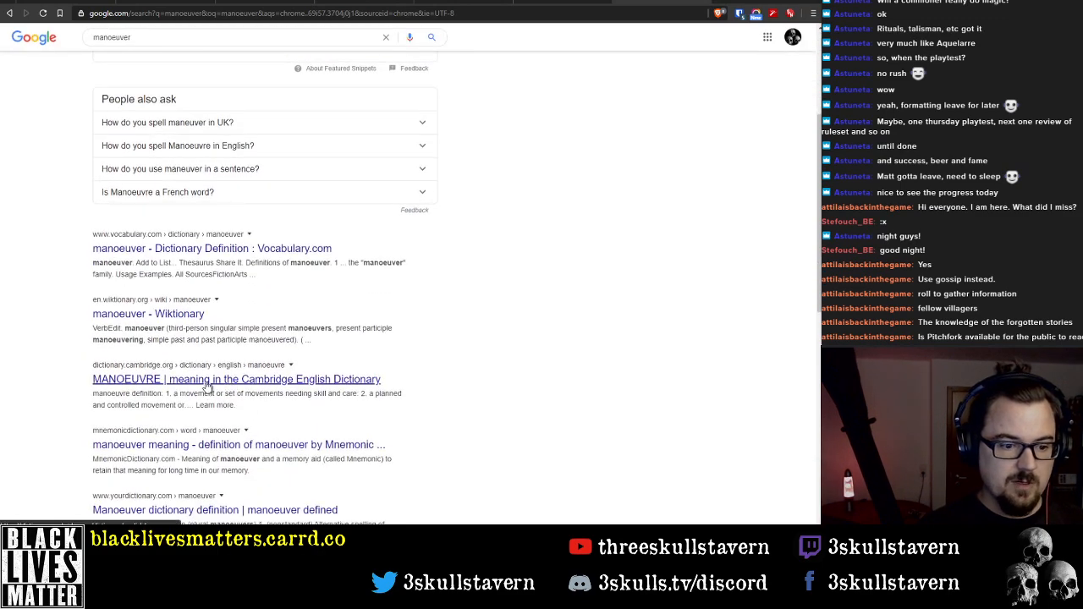
click(217, 386)
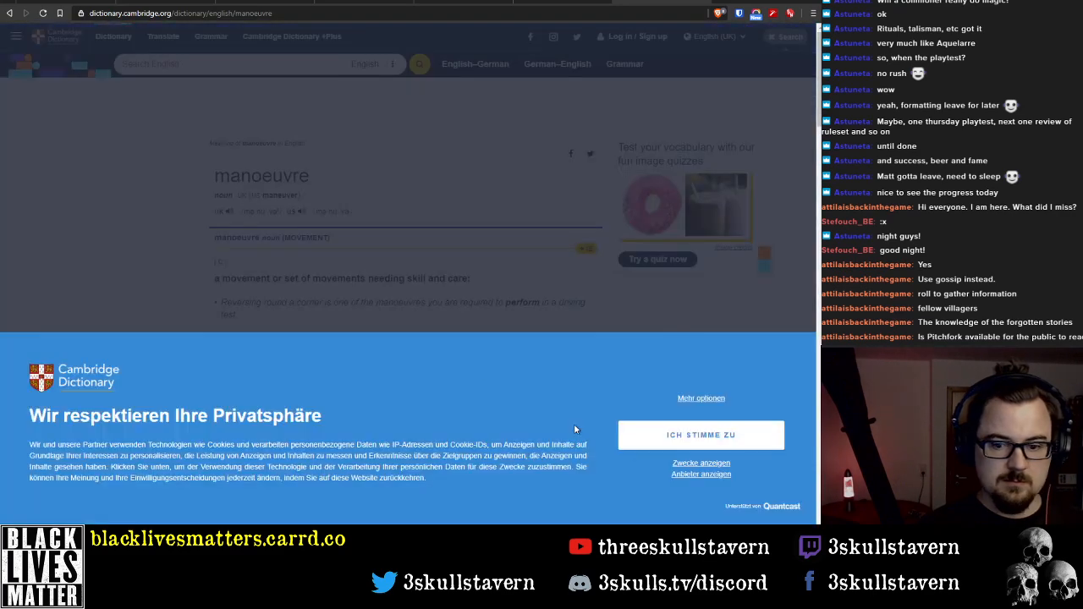
click(702, 433)
double_click(262, 176)
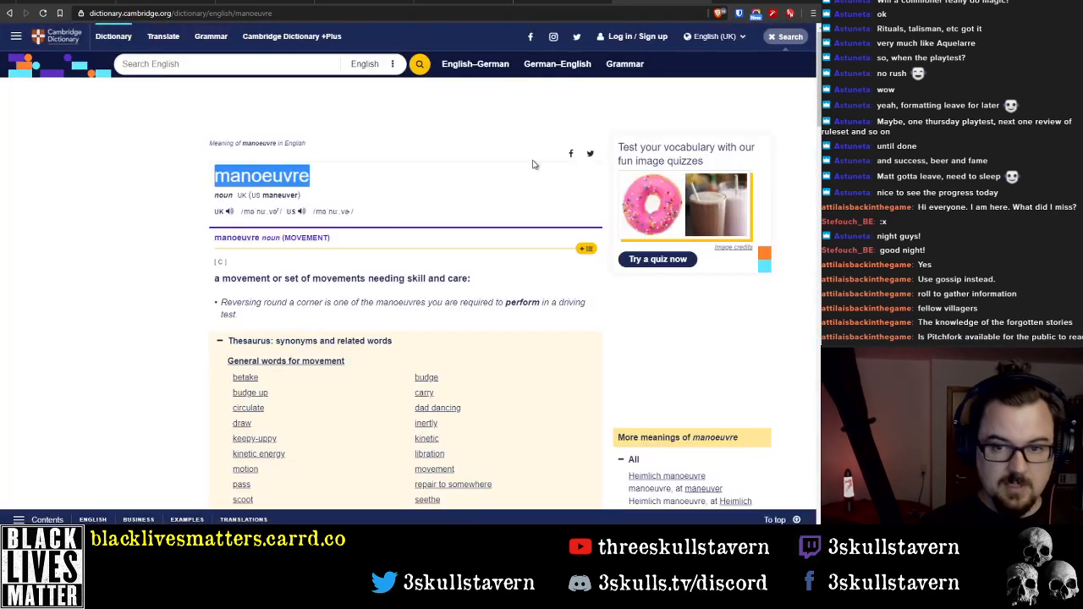
Replace "manoeuver" in the document's Swimming description with the dictionary spelling "manoeuvre"
click(379, 2)
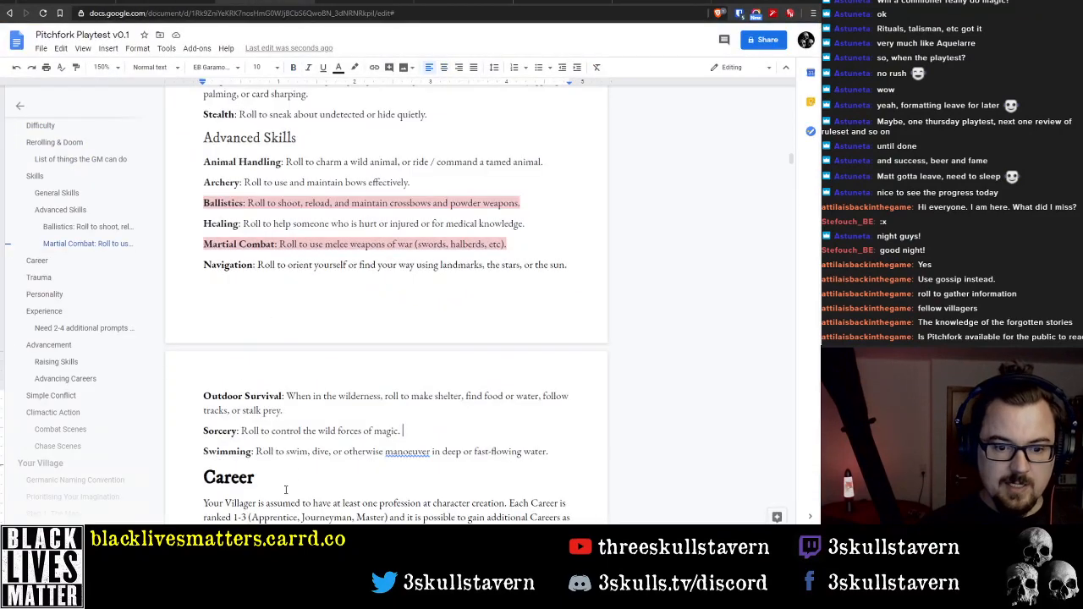
double_click(405, 457)
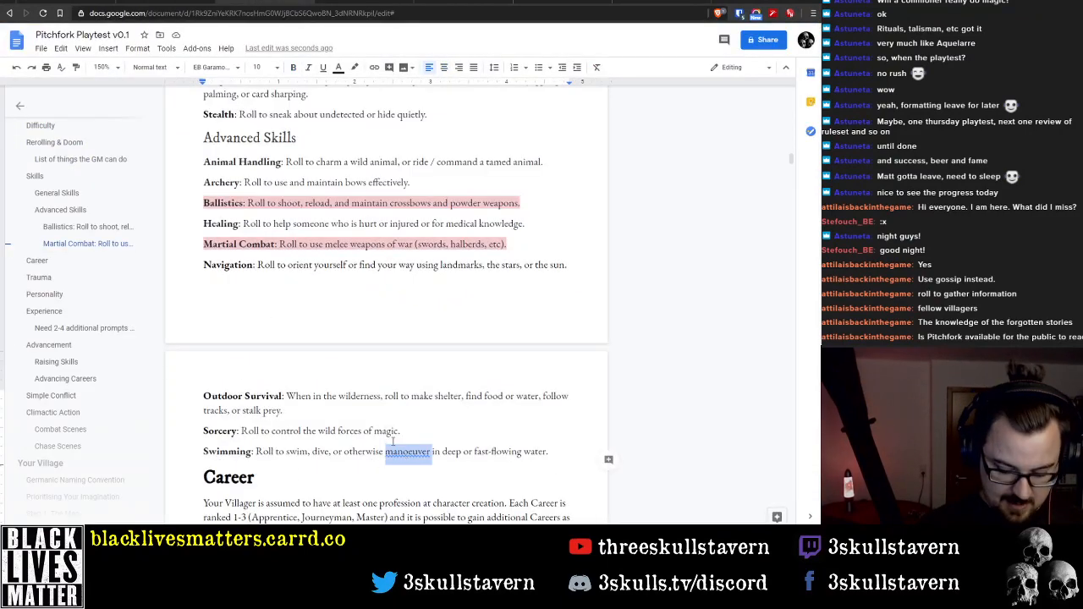
key(ctrl+v)
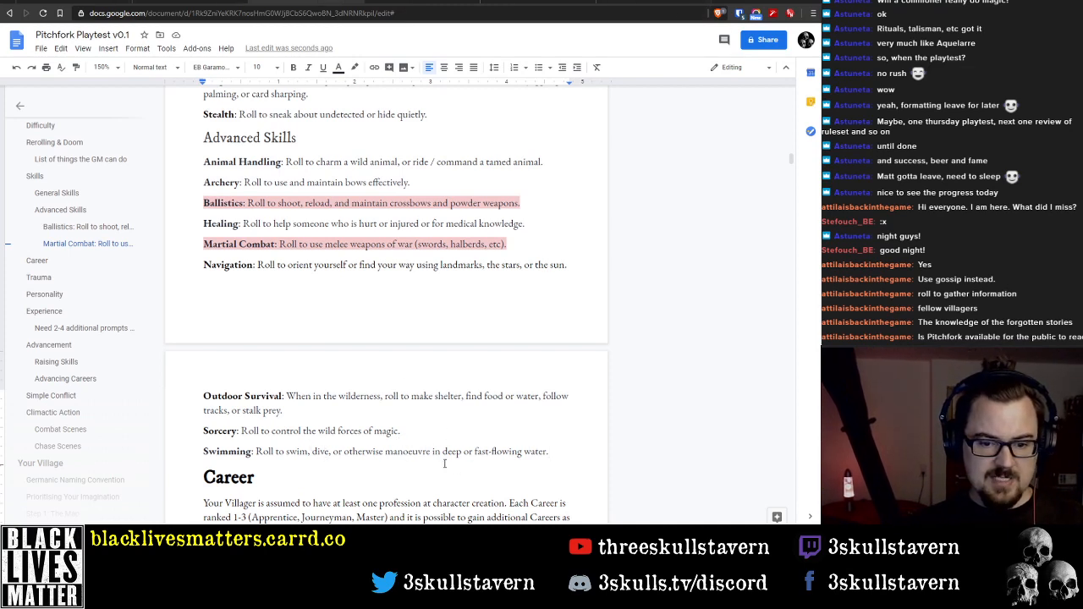
Shade the Ballistics cell of the skills table light red
scroll(440, 442, down, 2)
scroll(437, 449, up, 6)
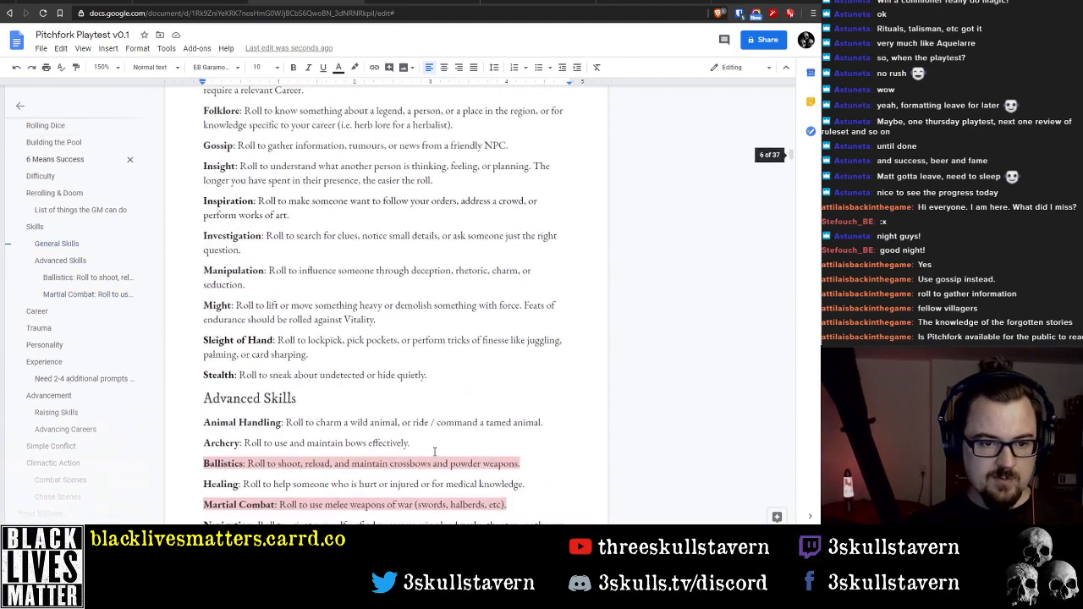
scroll(436, 452, up, 5)
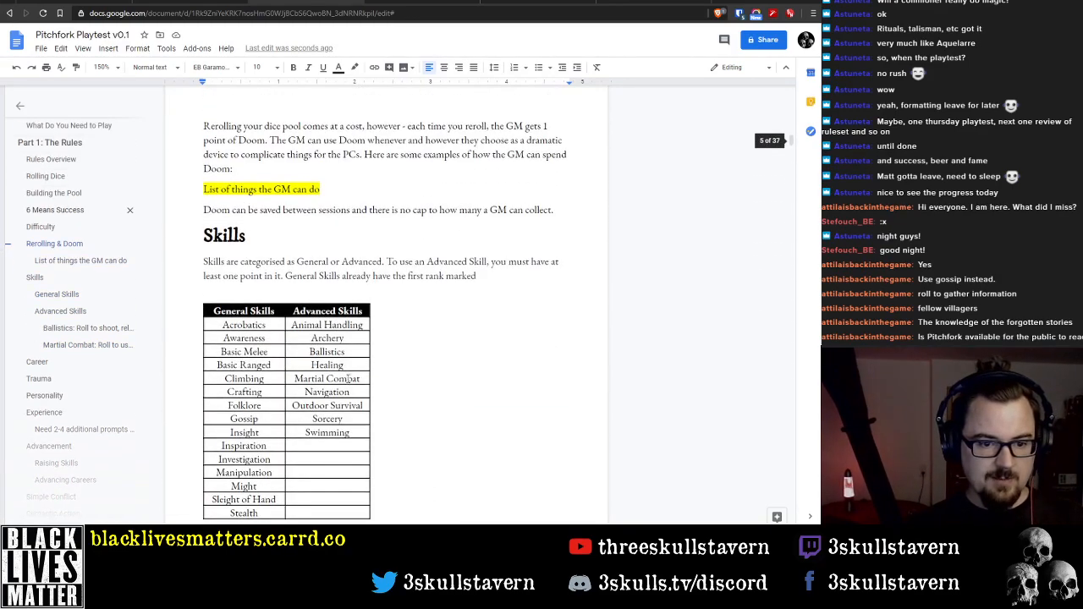
click(331, 194)
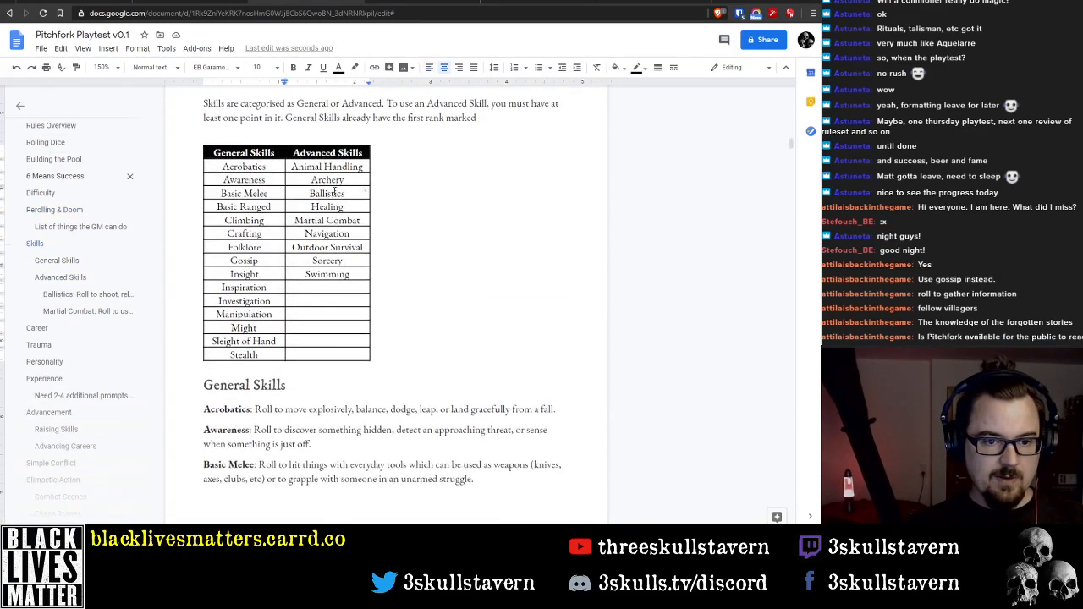
double_click(335, 193)
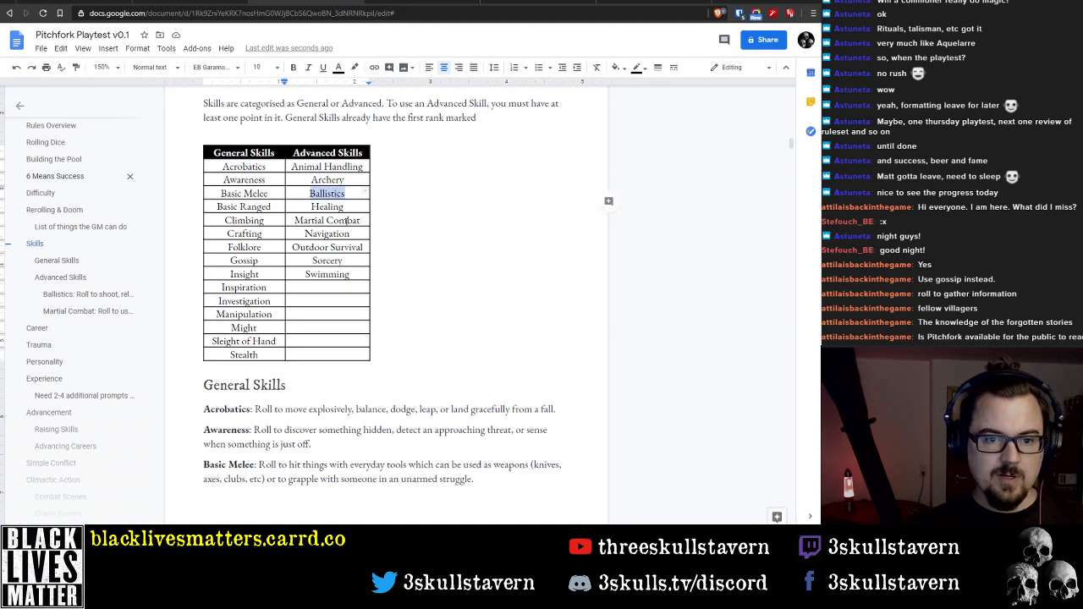
right_click(340, 194)
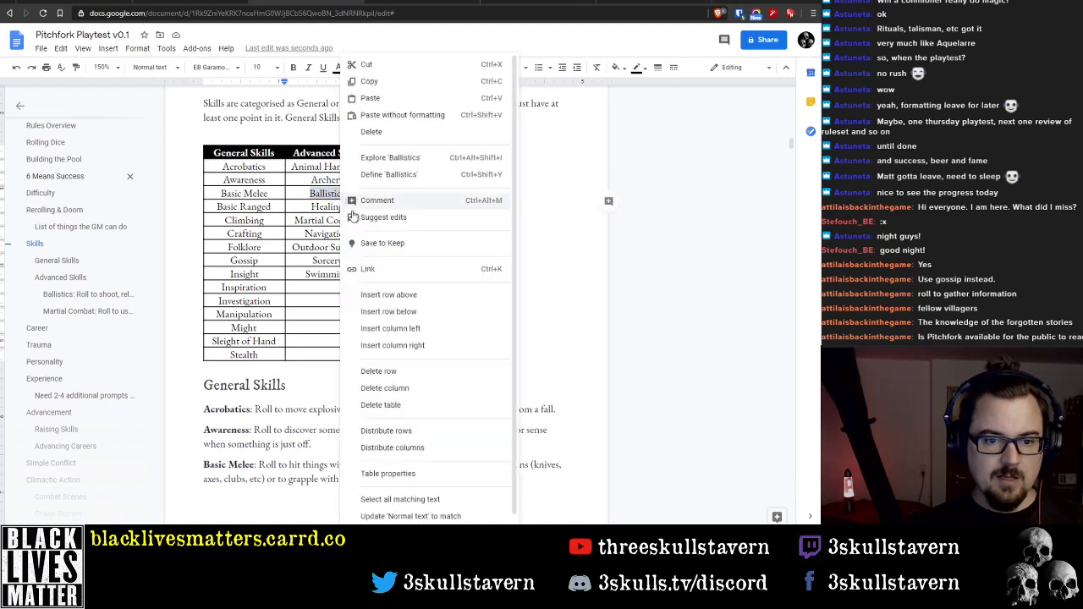
click(398, 478)
click(315, 258)
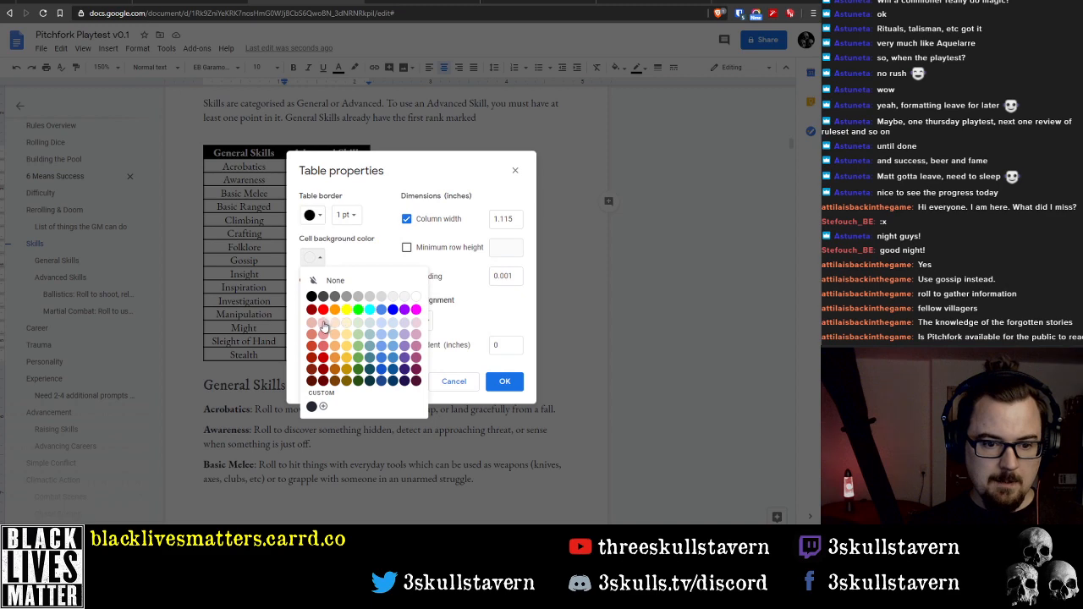
click(328, 326)
click(522, 388)
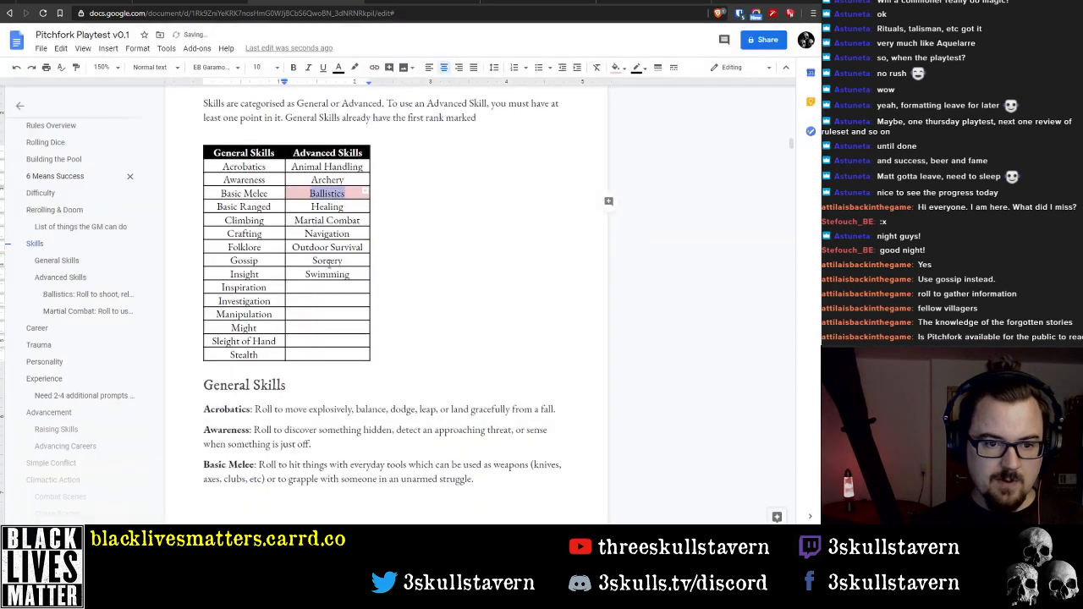
Give the Martial Combat cell the same light red background as the Ballistics cell
triple_click(330, 217)
right_click(330, 218)
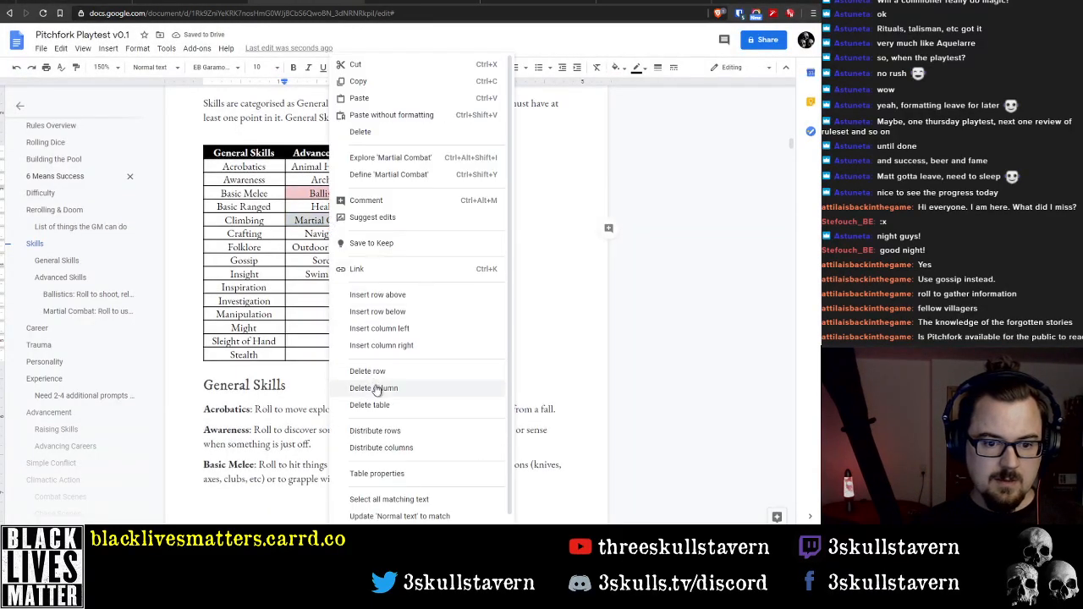
click(381, 473)
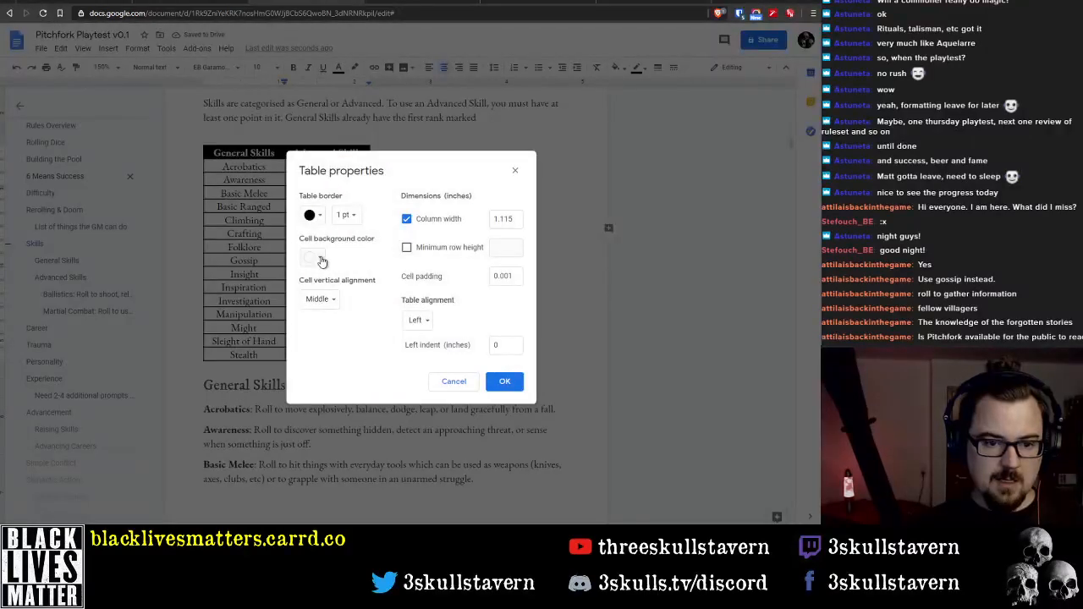
click(322, 261)
click(329, 330)
click(504, 381)
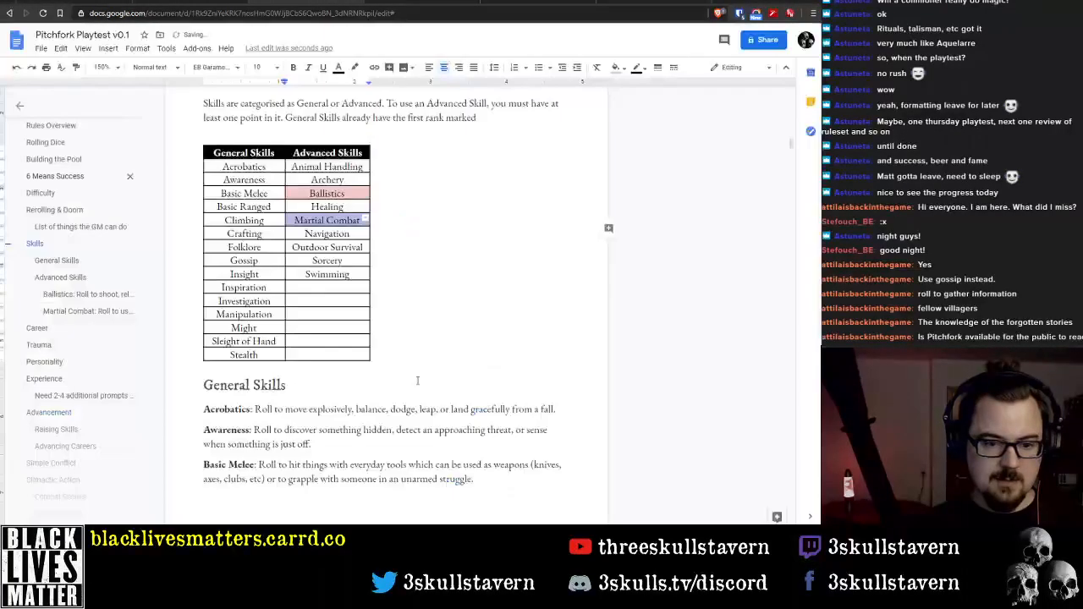
Start a footnote with an asterisk below the skills table and append asterisks to Martial Combat and Ballistics in the table
click(394, 363)
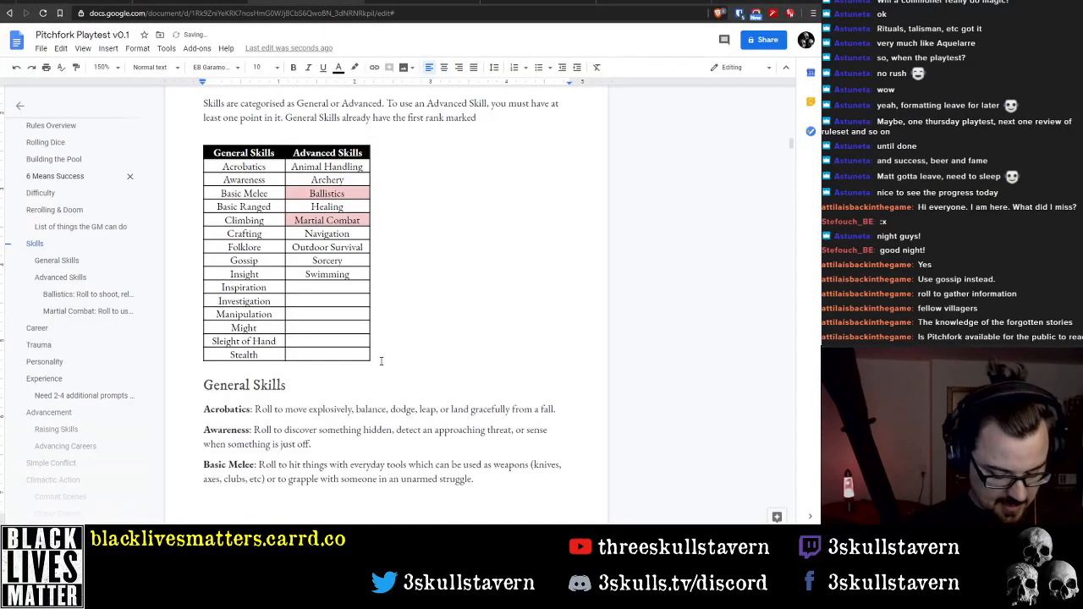
click(360, 221)
text(*)
click(361, 194)
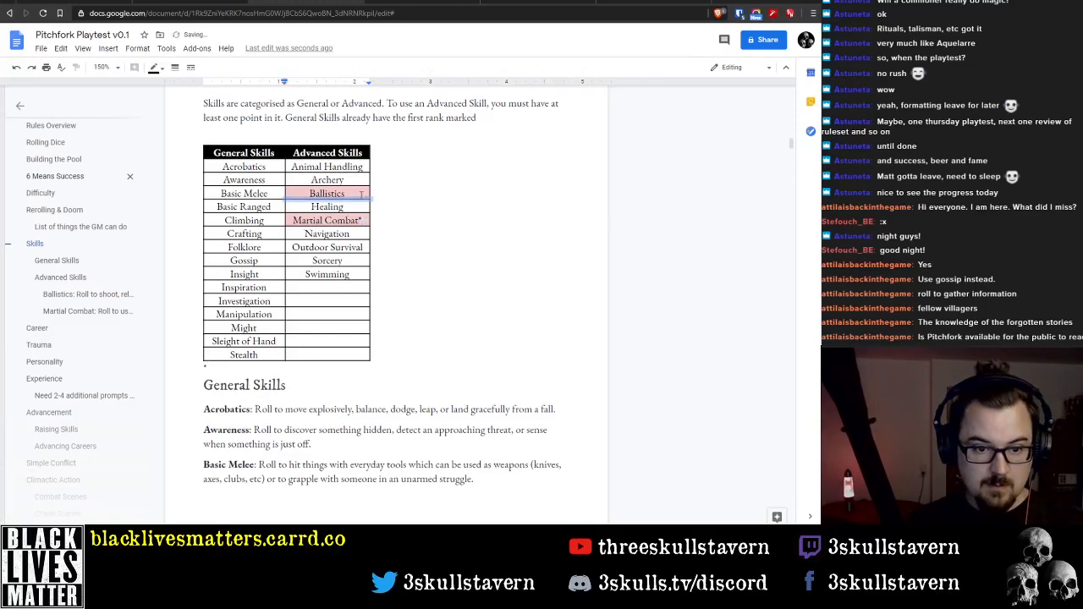
text(*)
Complete the footnote below the skills table as "*Skills highlighted in red will not be used in Pitchfork, but will be in future supplements."
click(299, 369)
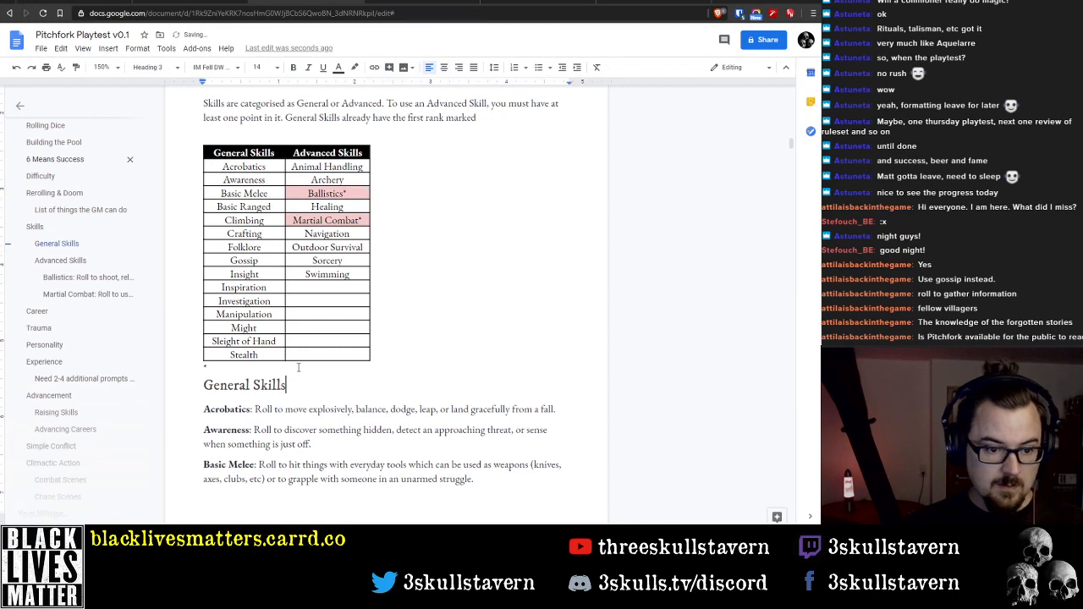
text(Ski)
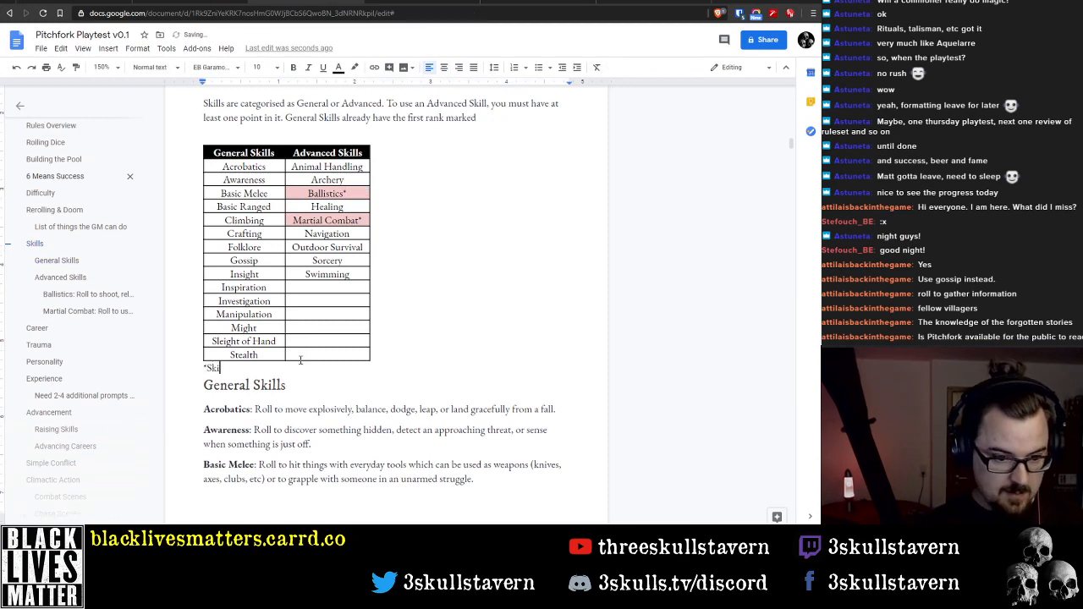
text(lls in pink)
key(ctrl+BackSpace)
key(ctrl+BackSpace)
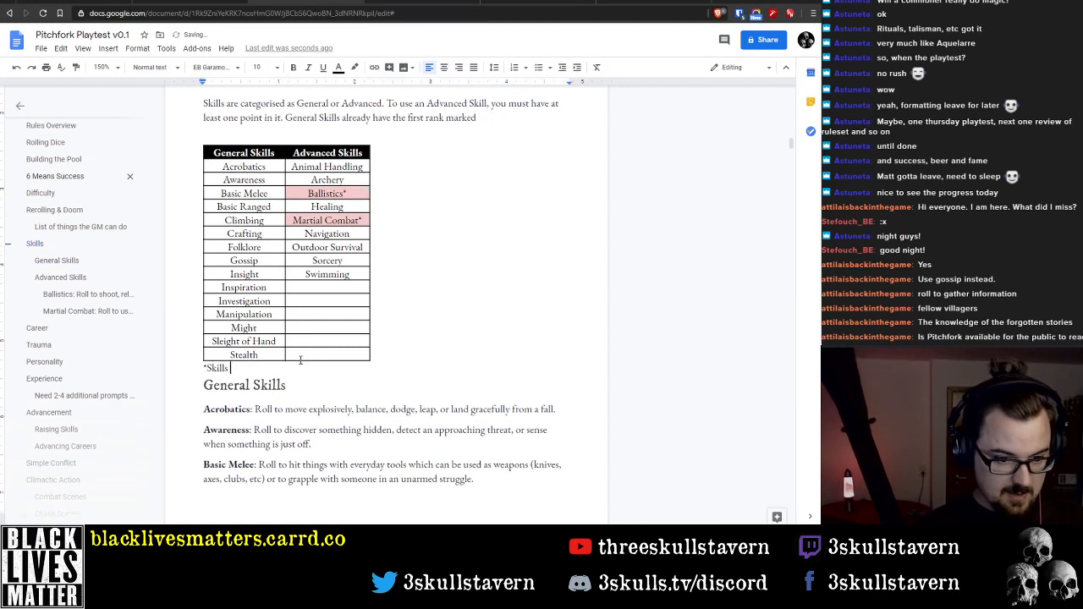
text(highlighted)
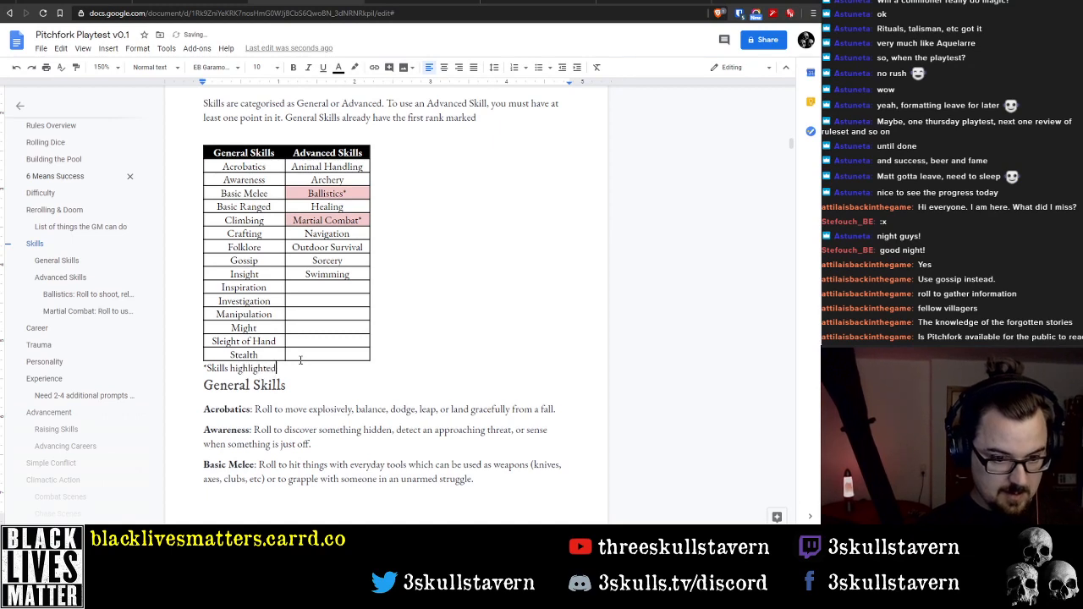
text( in t)
text(ed)
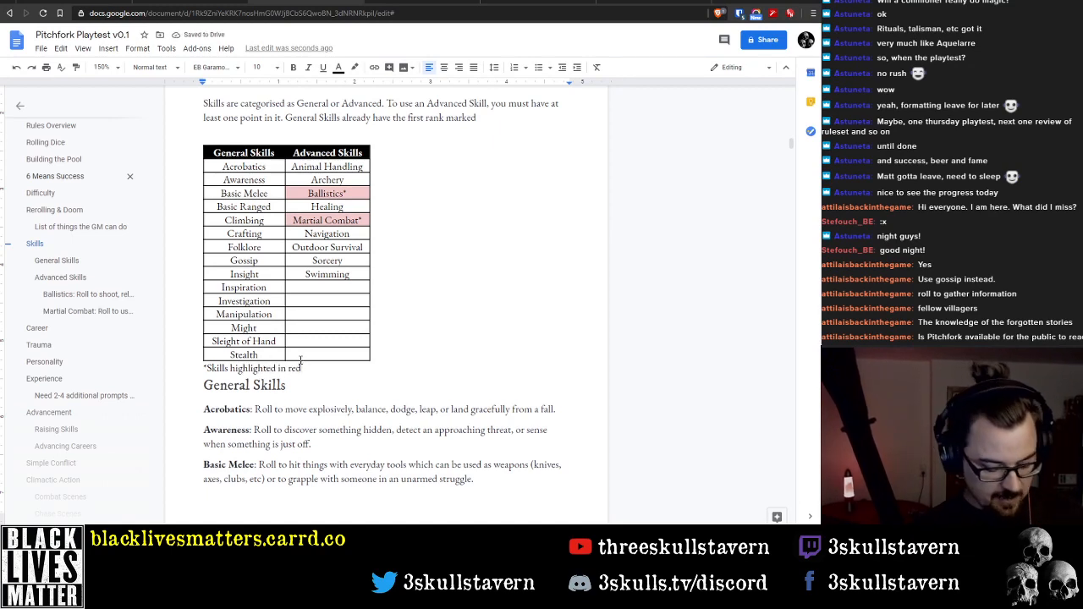
text( a)
key(BackSpace)
key(BackSpace)
key(BackSpace)
key(BackSpace)
key(BackSpace)
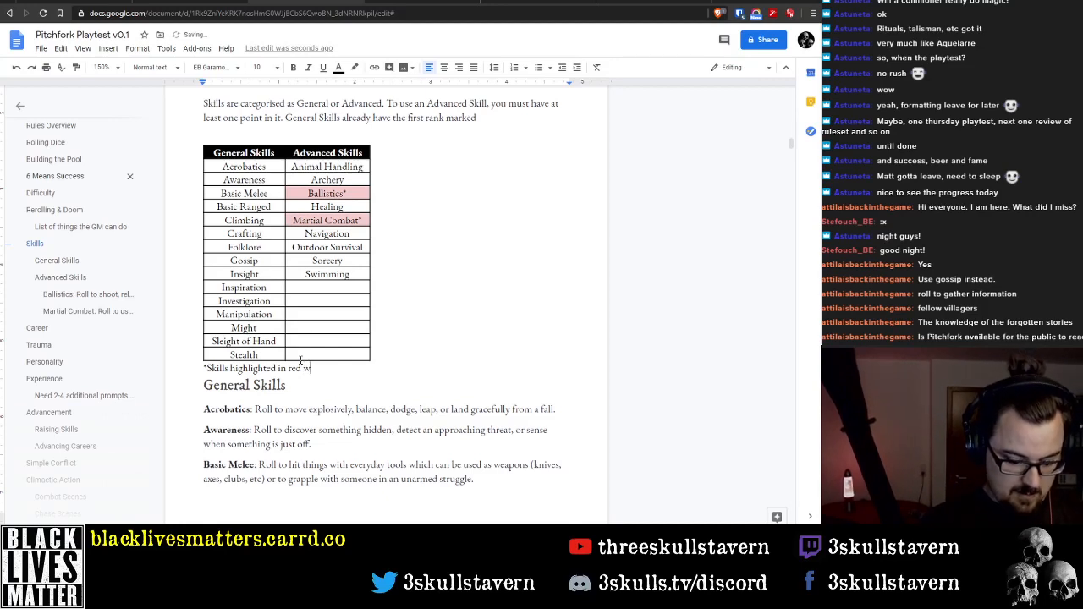
text(will not be used in)
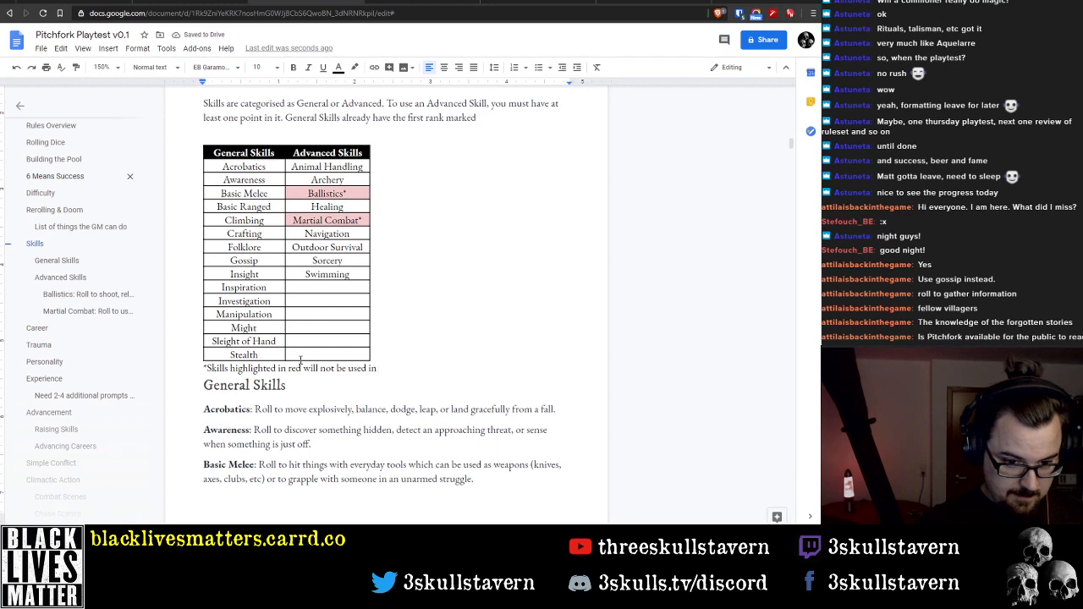
text( Pitchf)
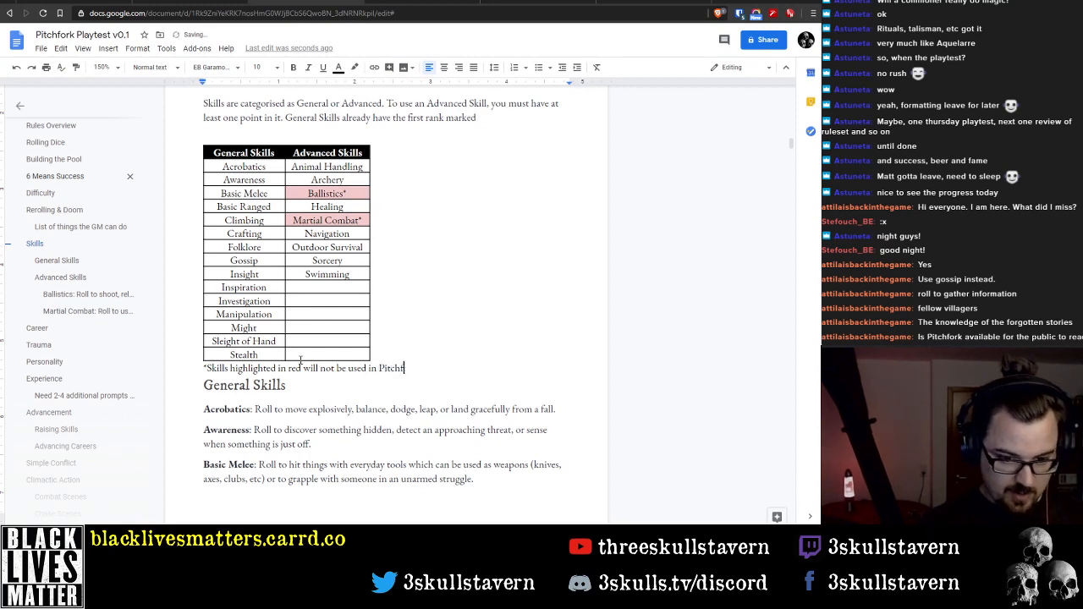
text(ormk, but wi)
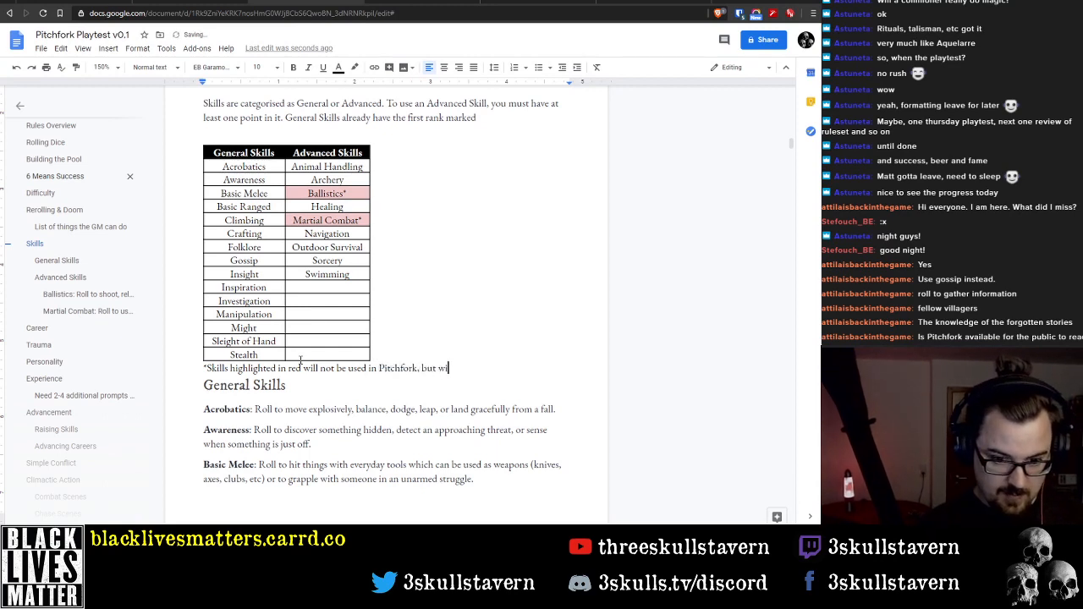
text(ll be in future )
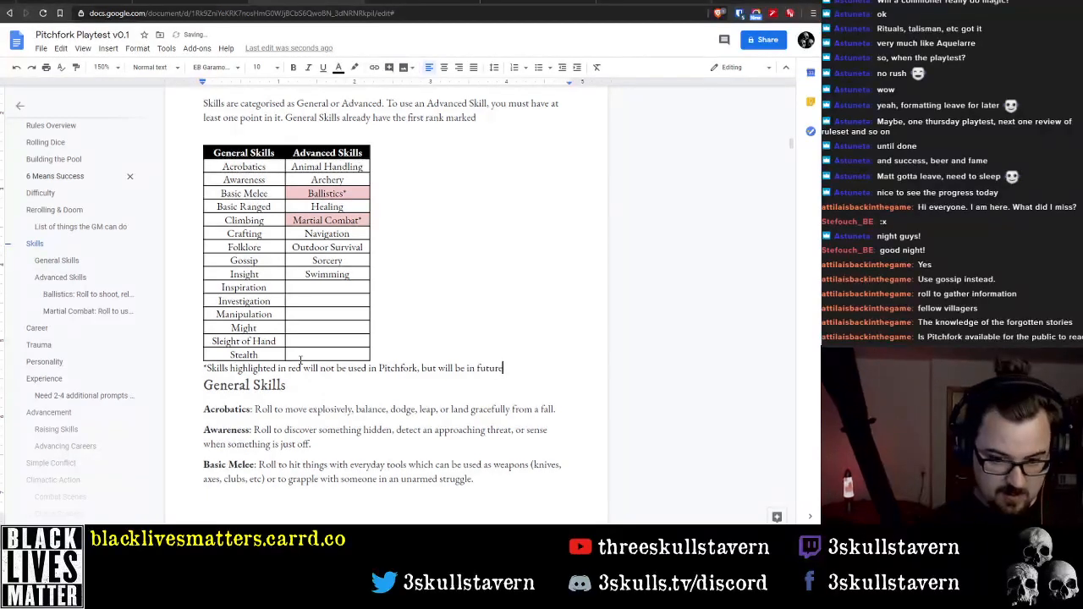
text(su)
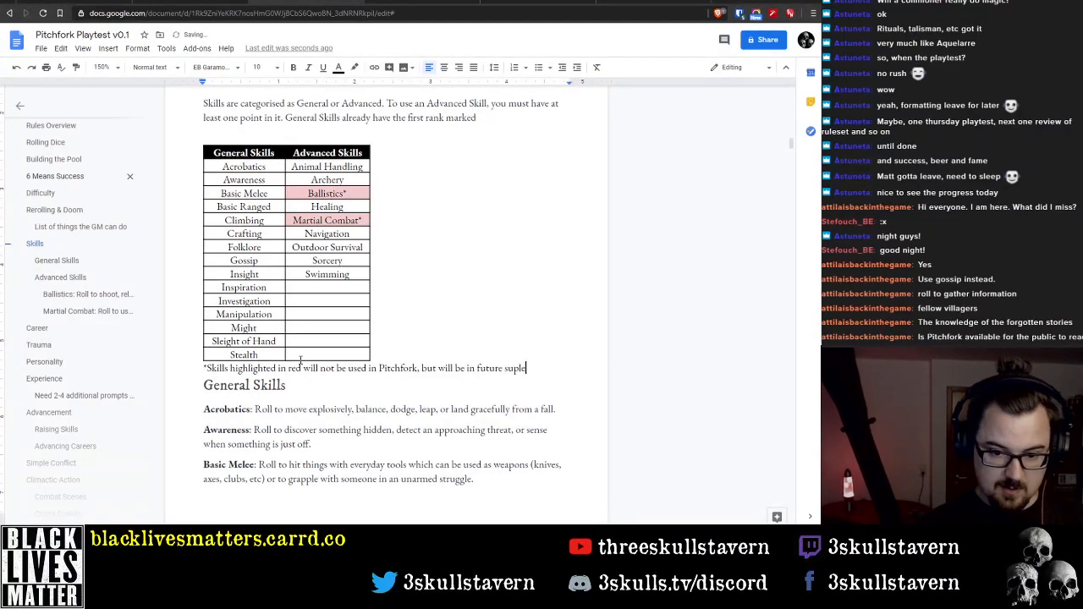
text(pplements.)
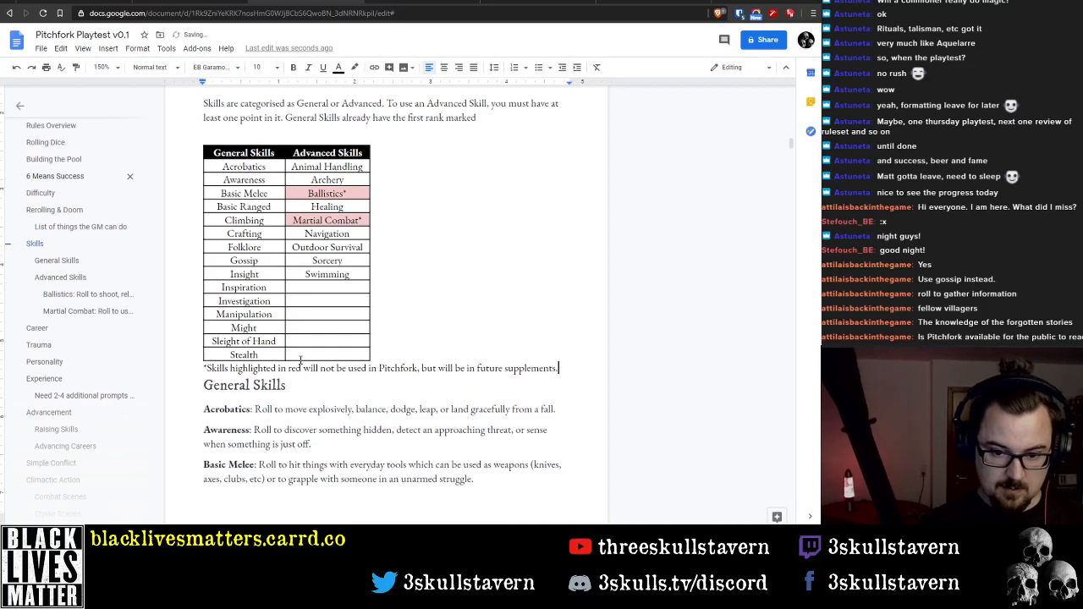
Italicise the whole footnote below the skills table and highlight it in light red
key(shift+Home)
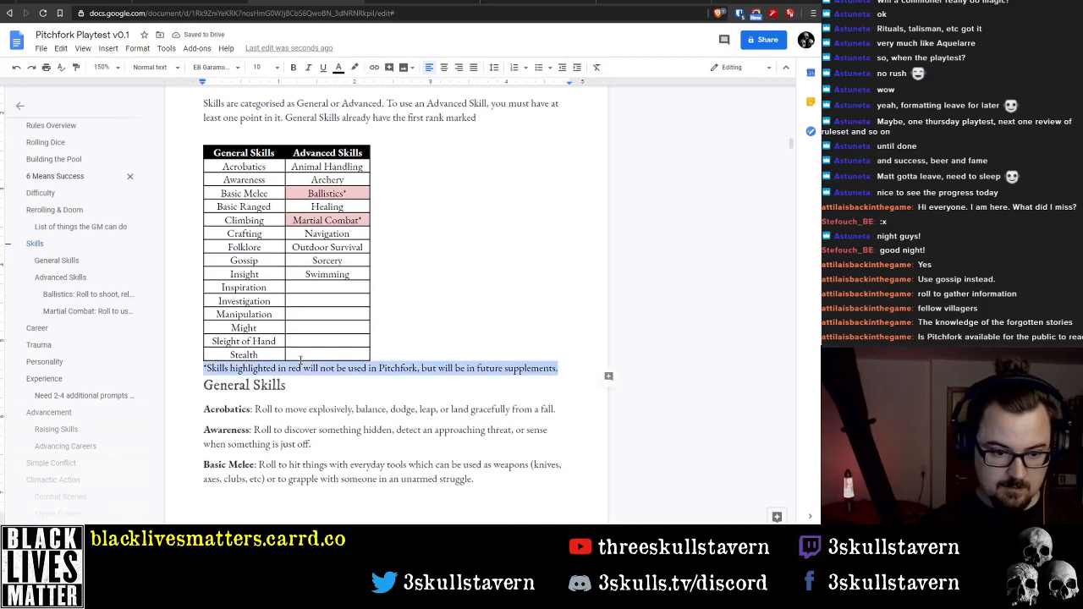
key(ctrl+i)
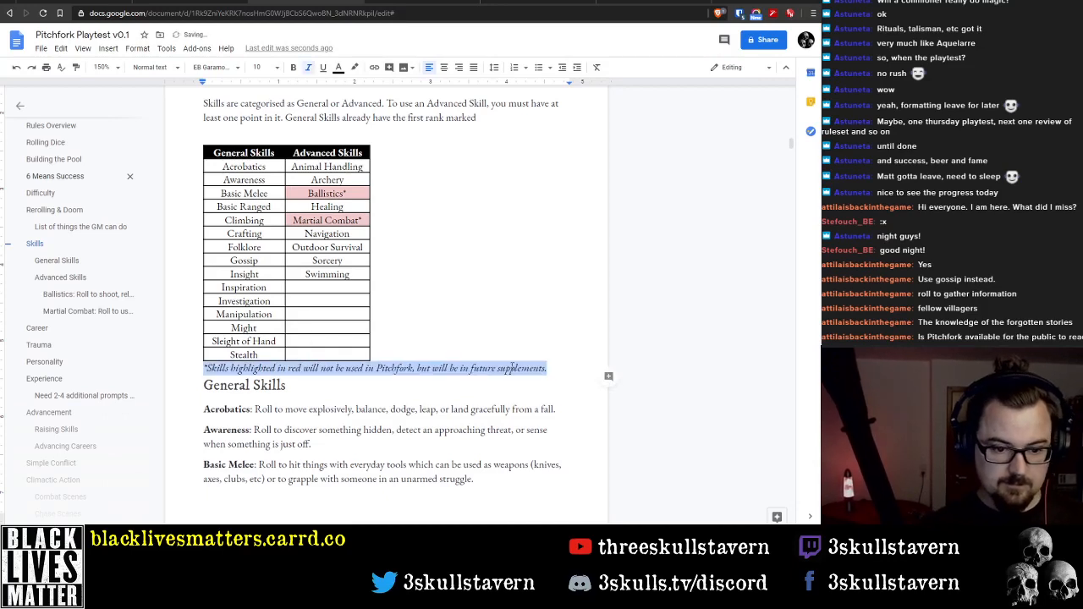
click(415, 385)
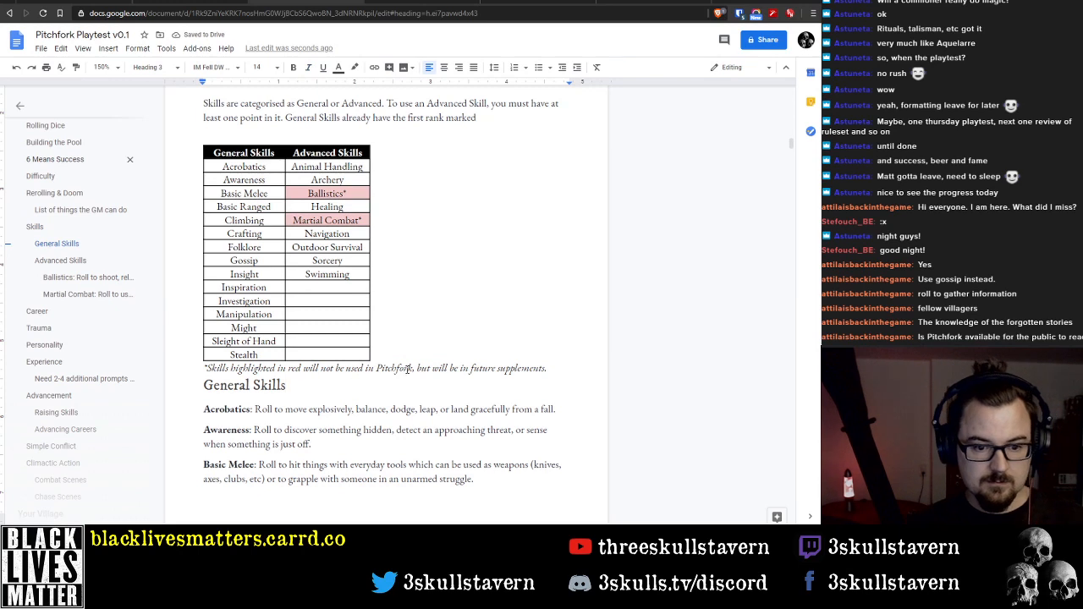
click(566, 369)
key(shift+Home)
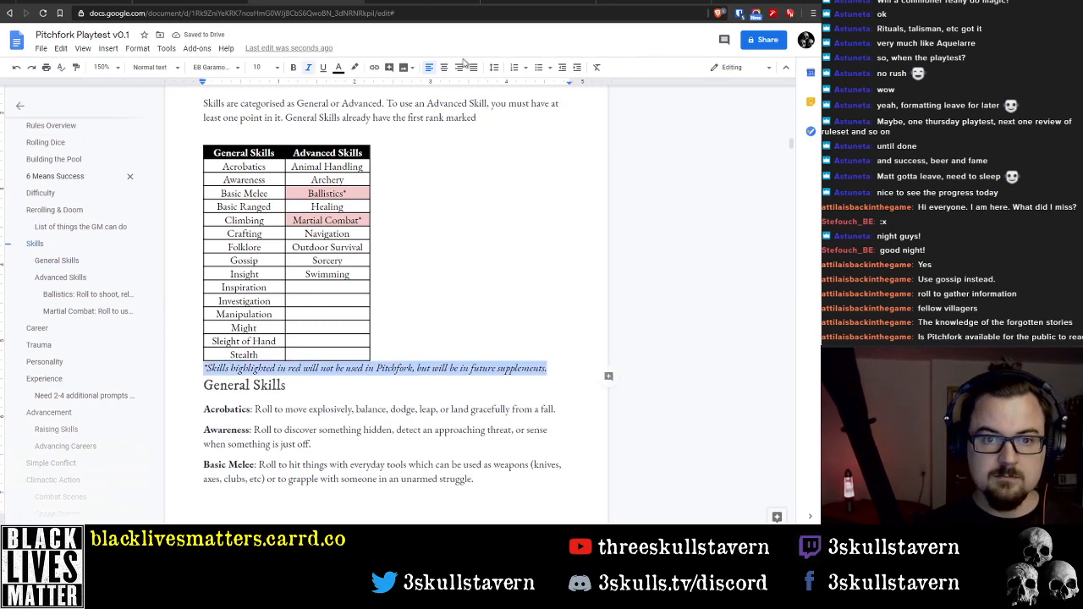
click(354, 68)
click(371, 130)
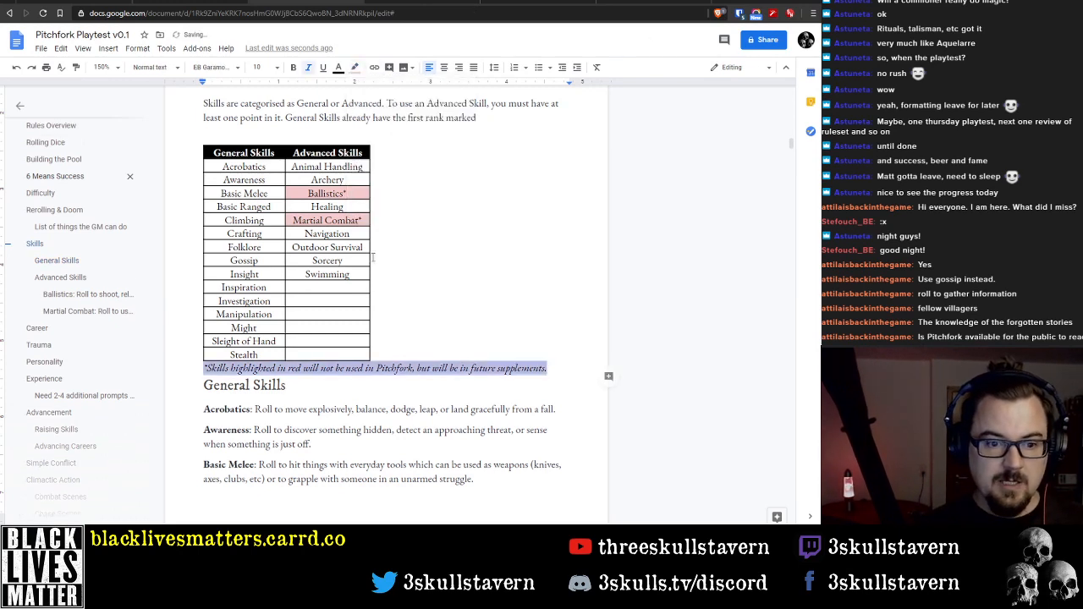
click(438, 291)
Delete the blank line between the Skills introduction and the skills table
click(331, 287)
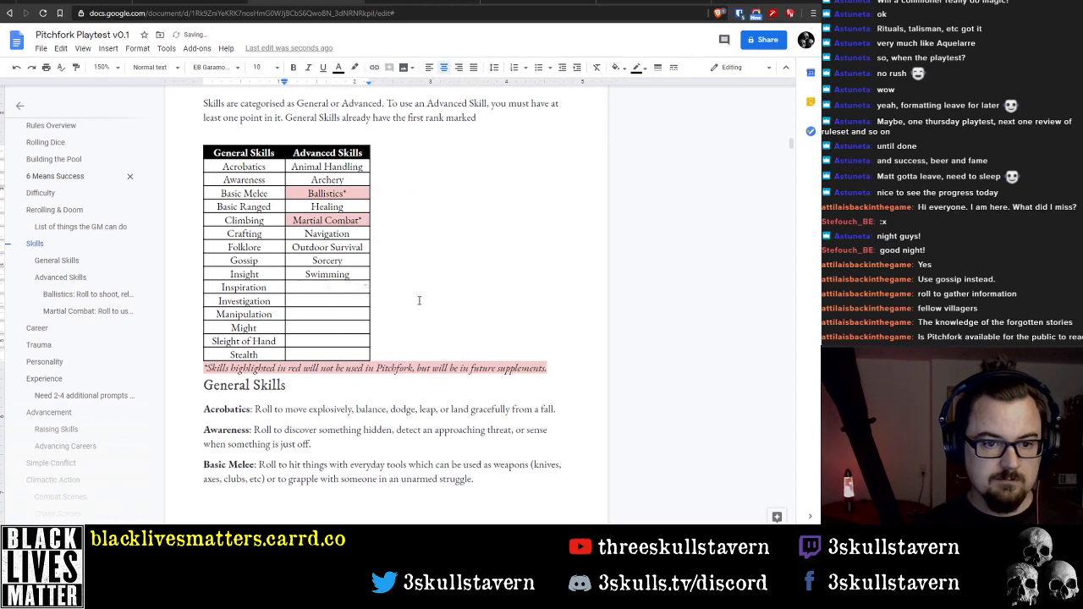
scroll(416, 297, up, 3)
scroll(415, 297, down, 3)
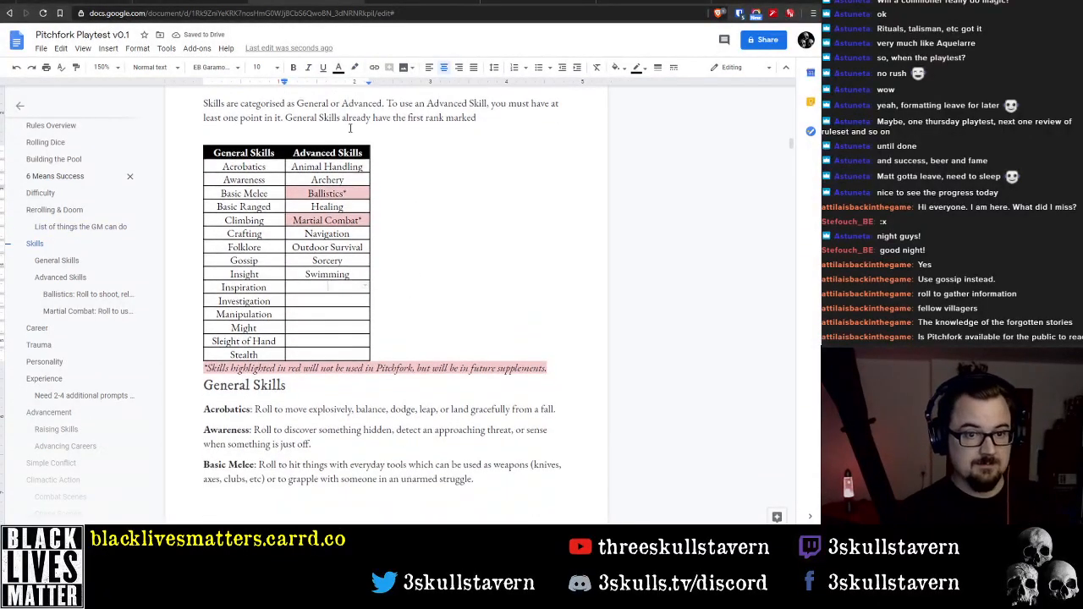
click(534, 128)
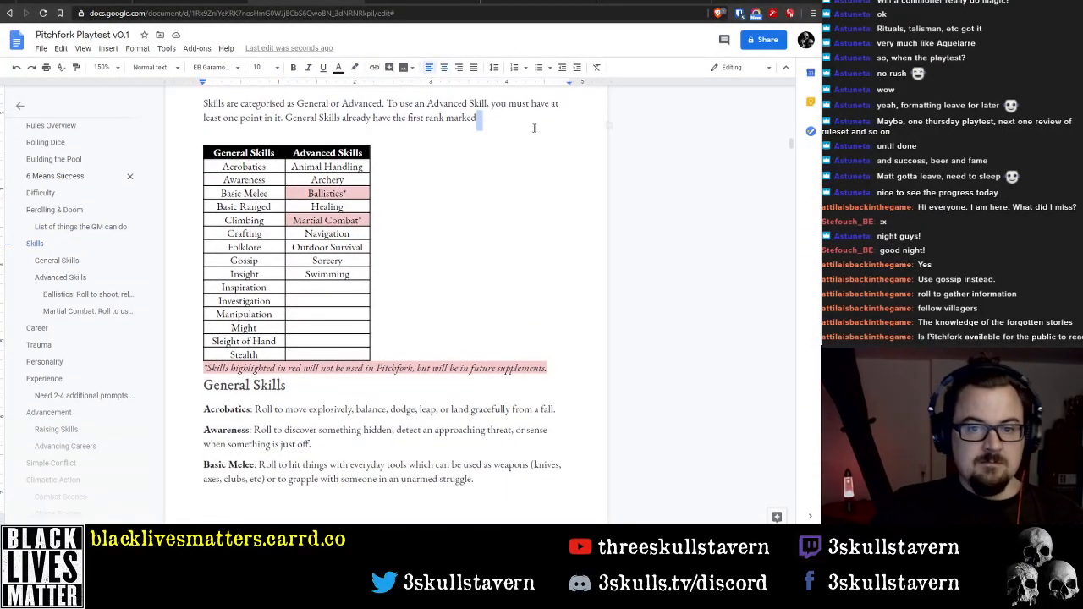
key(Delete)
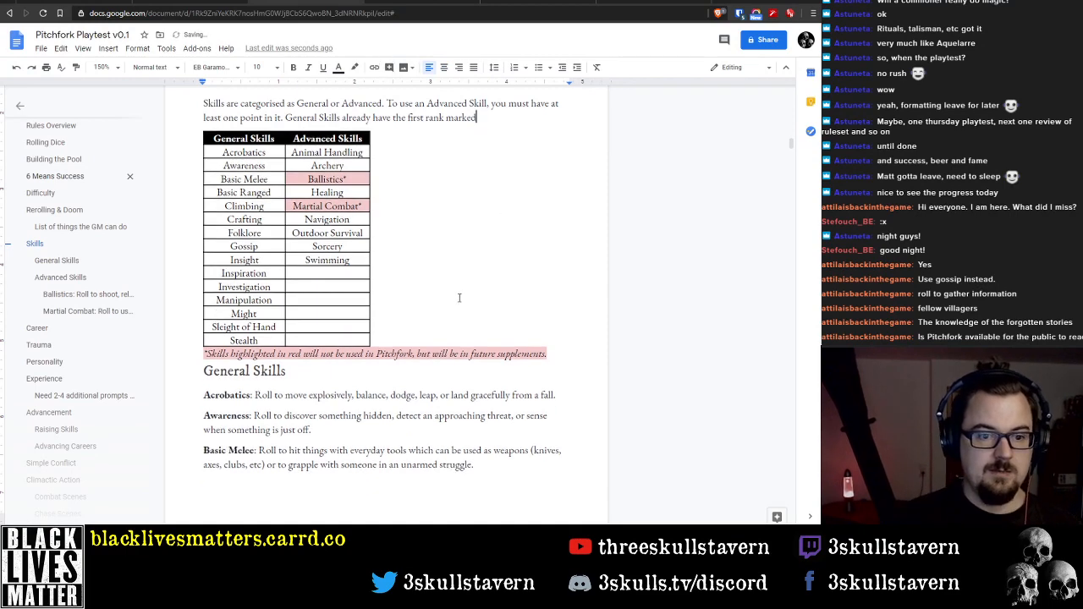
click(448, 376)
scroll(441, 373, up, 5)
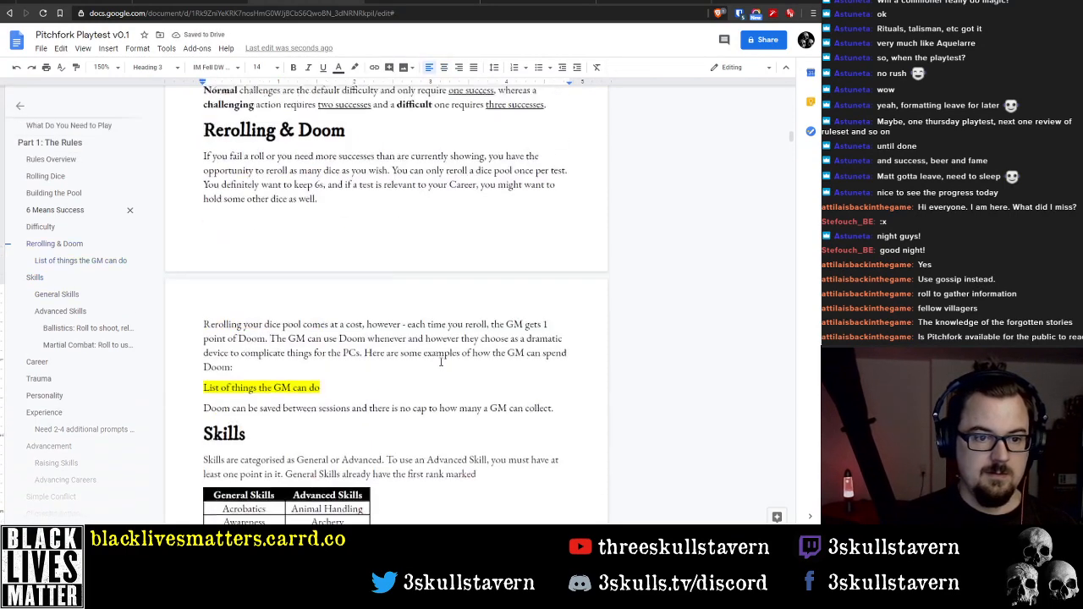
scroll(442, 359, up, 8)
scroll(441, 356, down, 7)
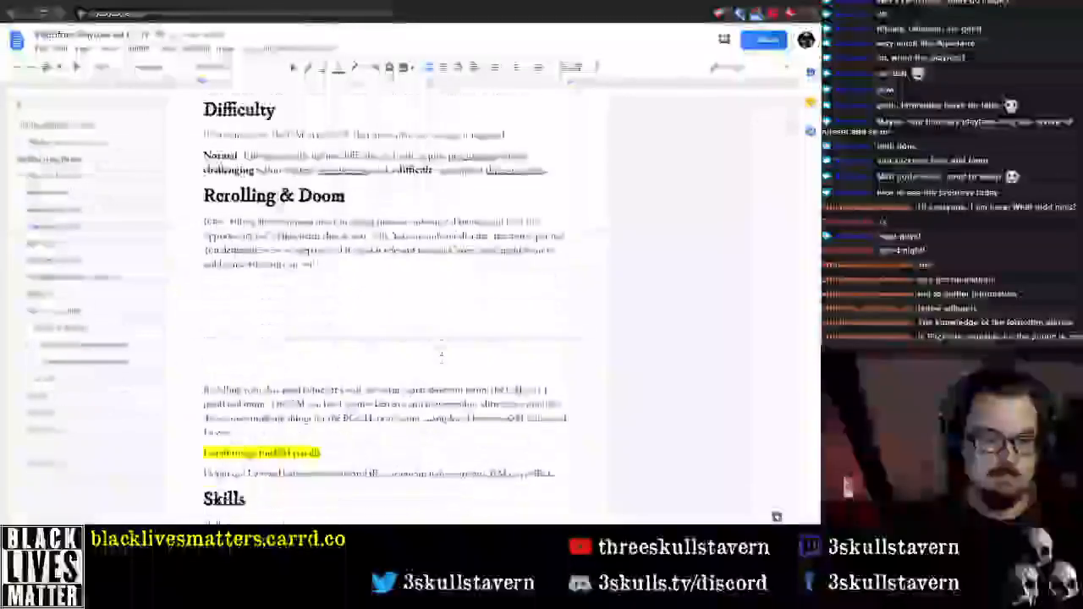
Delete the Rules Overview bullets on Skills replacing Attributes and Talents, including its sub-bullet, and on Coriolis-style Darkness Points
scroll(441, 356, up, 12)
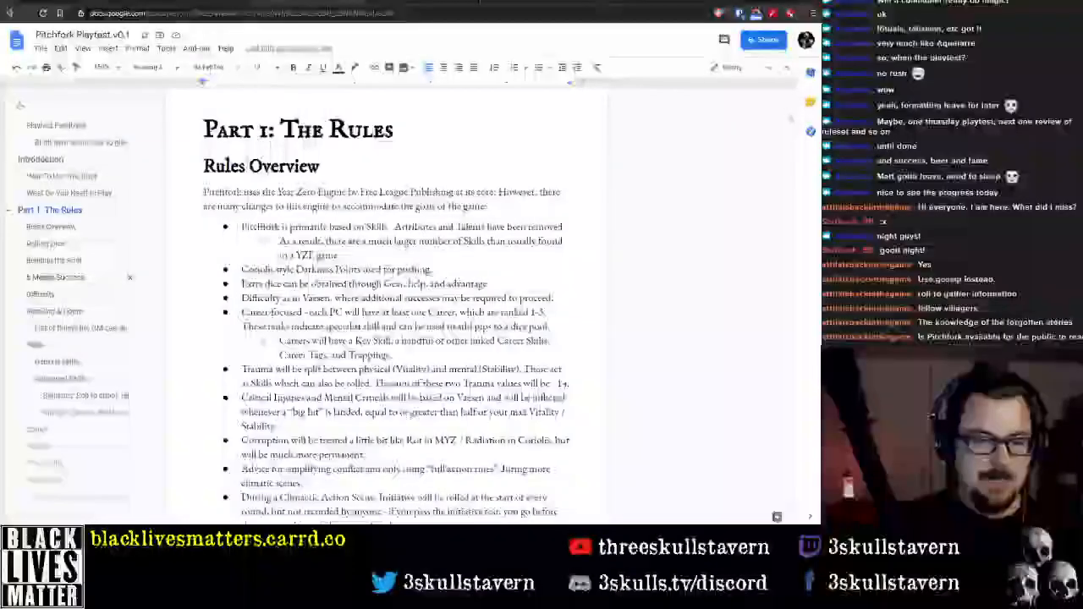
scroll(341, 381, down, 10)
scroll(341, 381, up, 11)
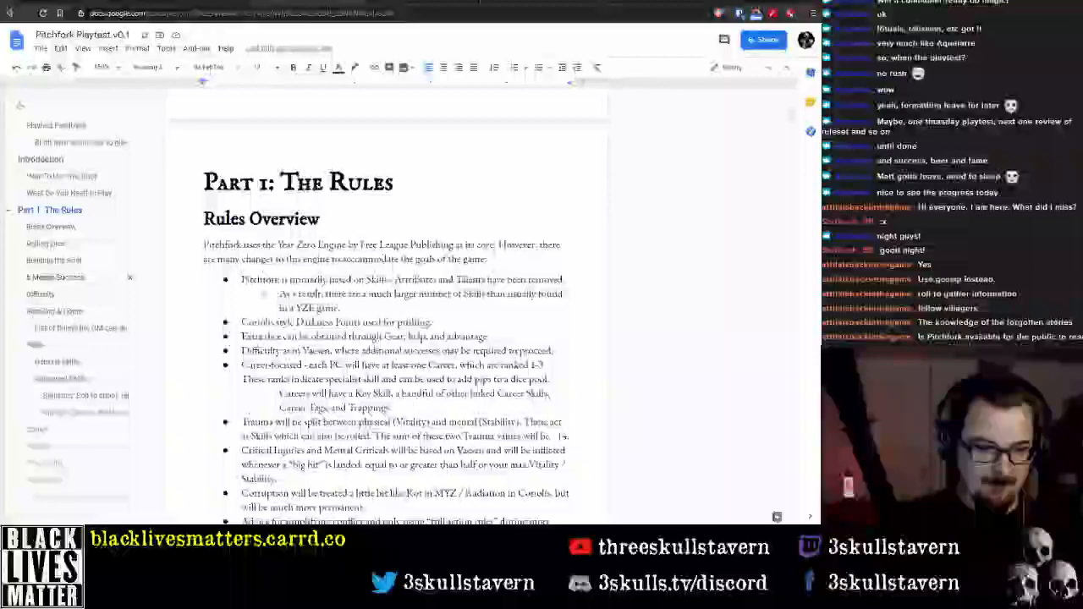
click(367, 309)
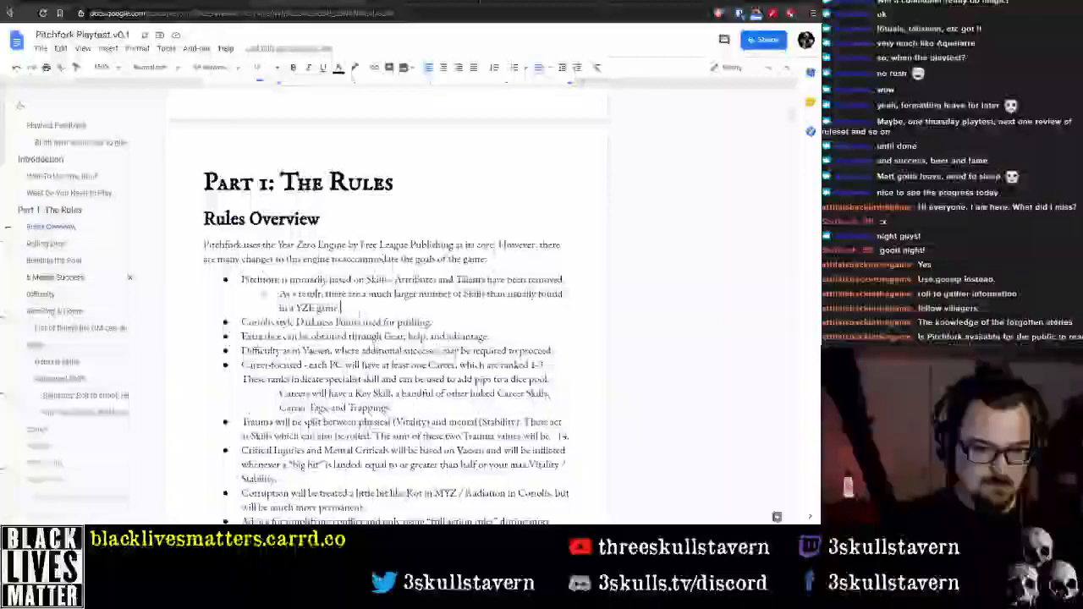
drag(434, 323, 242, 280)
key(BackSpace)
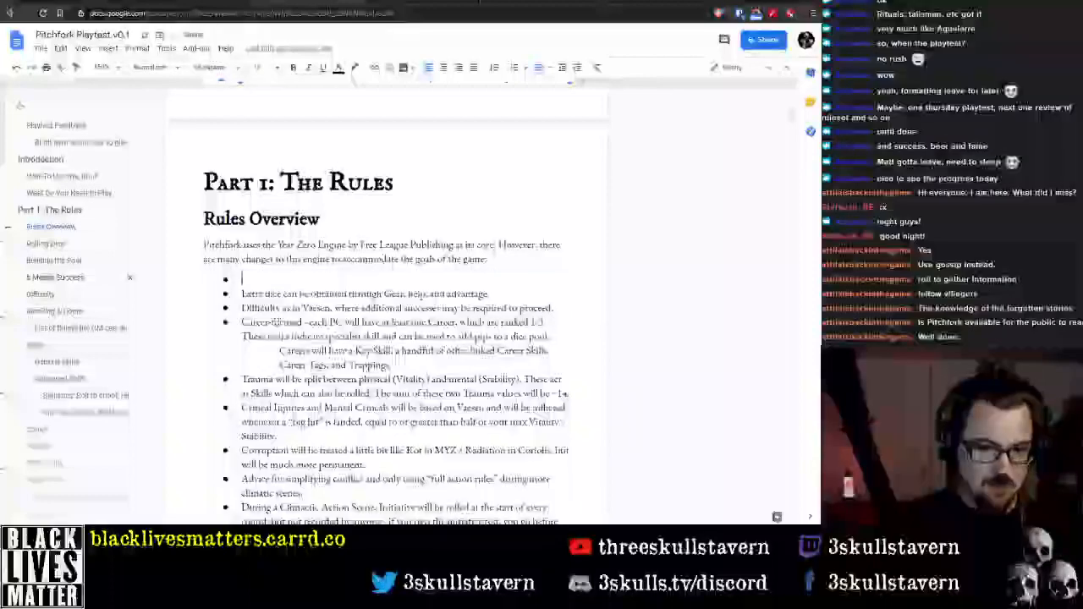
Review the rules text from Rolling Dice through Rerolling & Doom and the introduction before it
shift+click(508, 290)
scroll(457, 335, down, 5)
scroll(457, 335, down, 10)
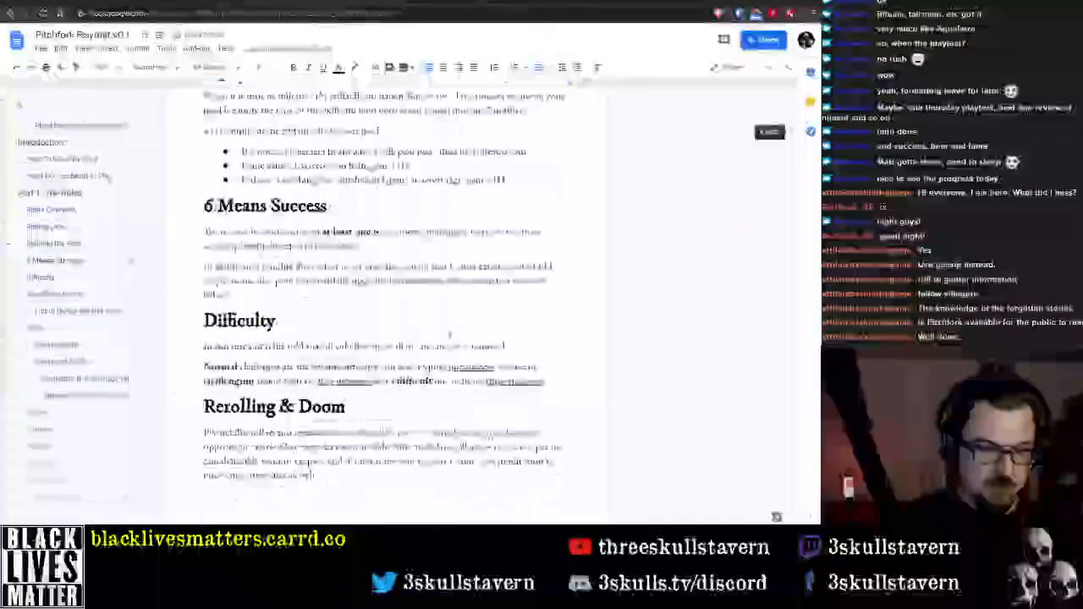
scroll(431, 339, up, 3)
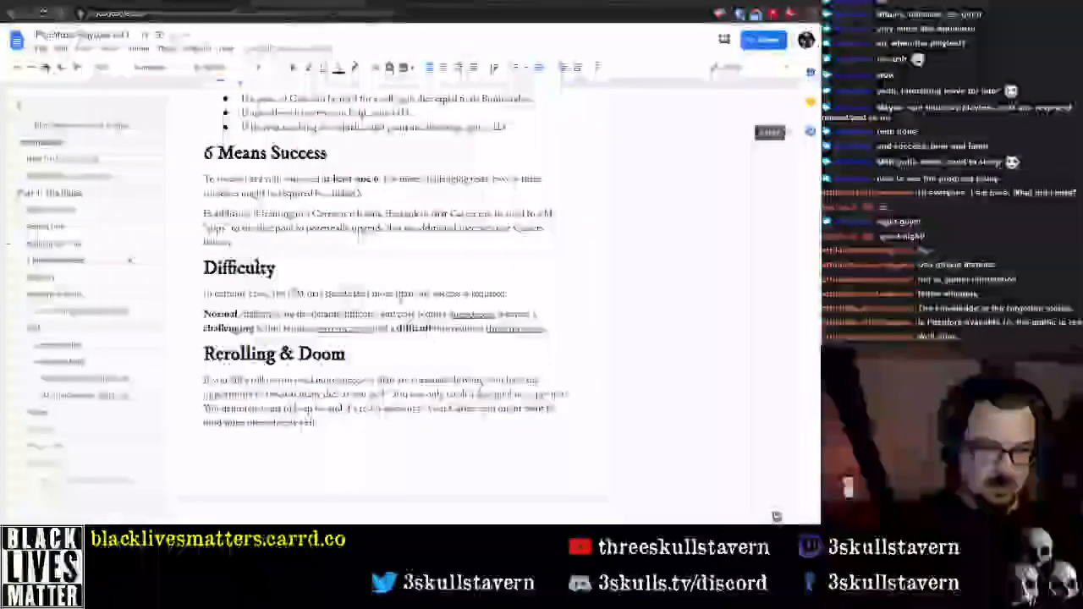
scroll(381, 321, up, 4)
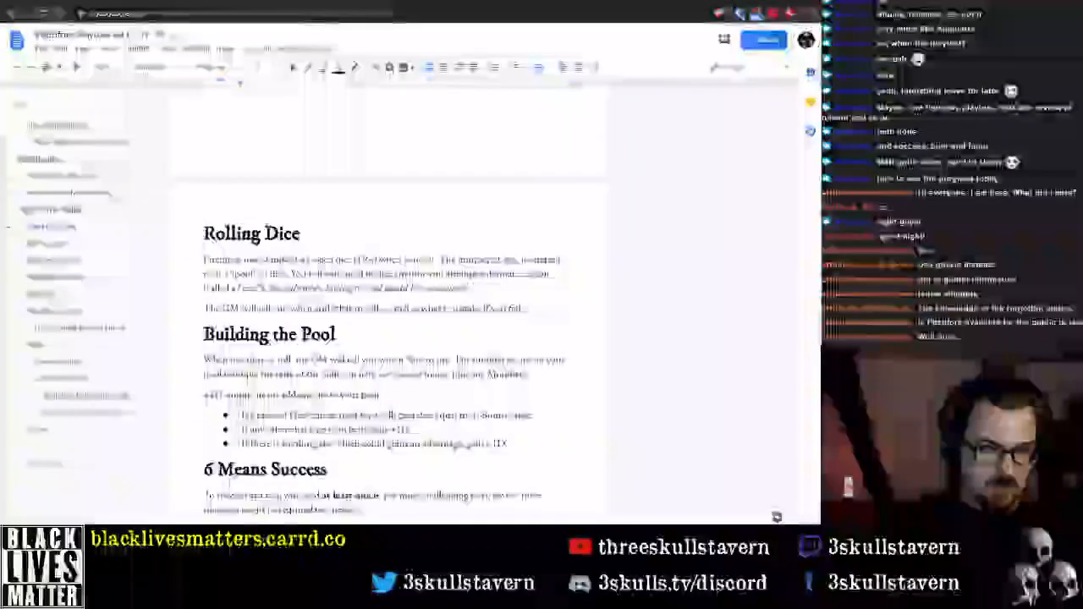
scroll(381, 338, down, 1)
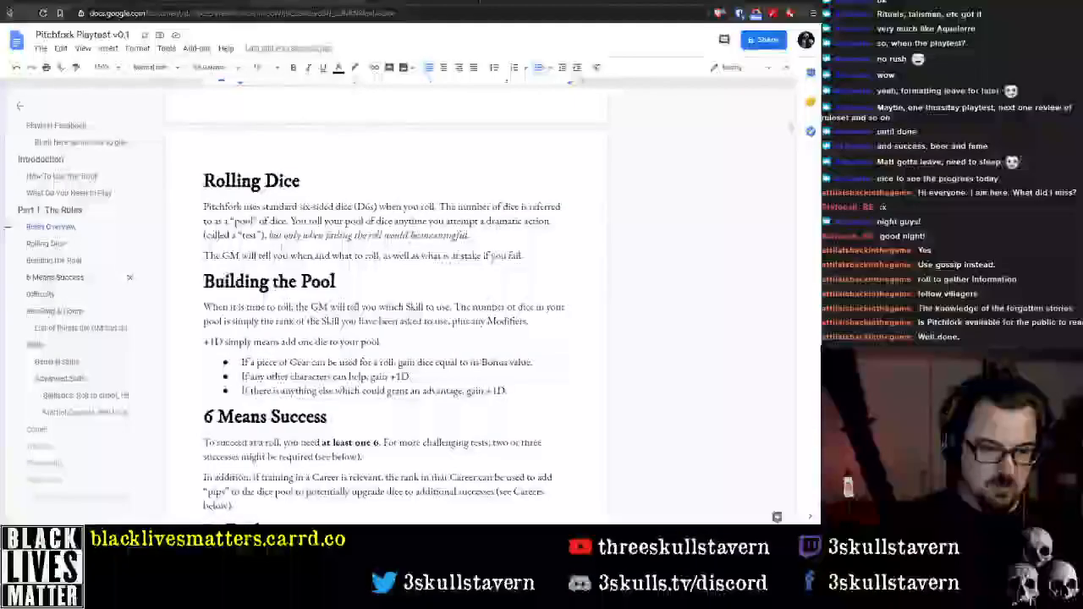
scroll(381, 321, up, 10)
scroll(579, 240, down, 1)
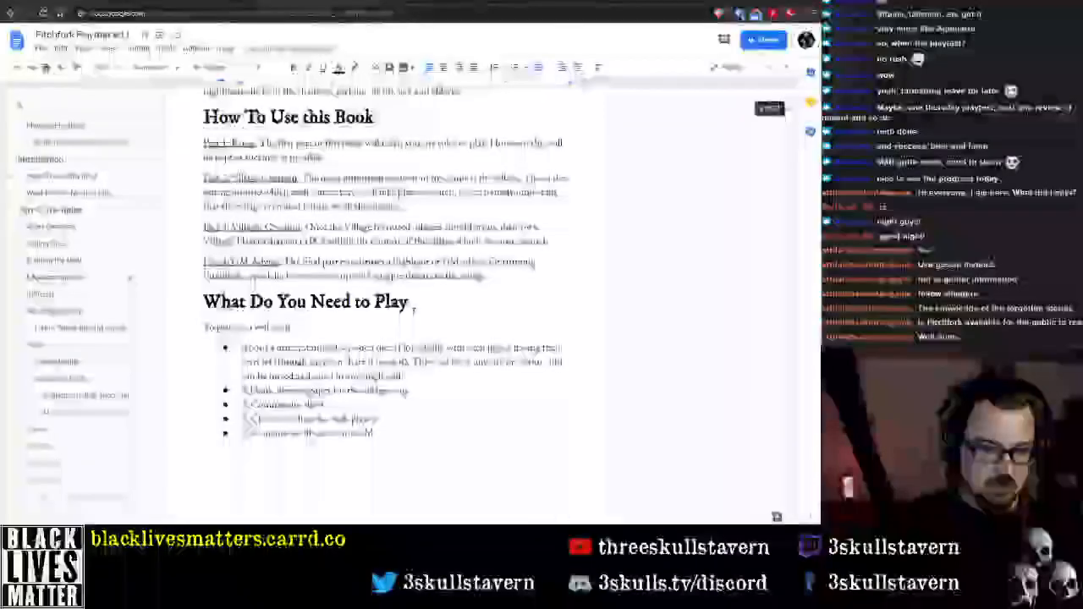
double_click(569, 242)
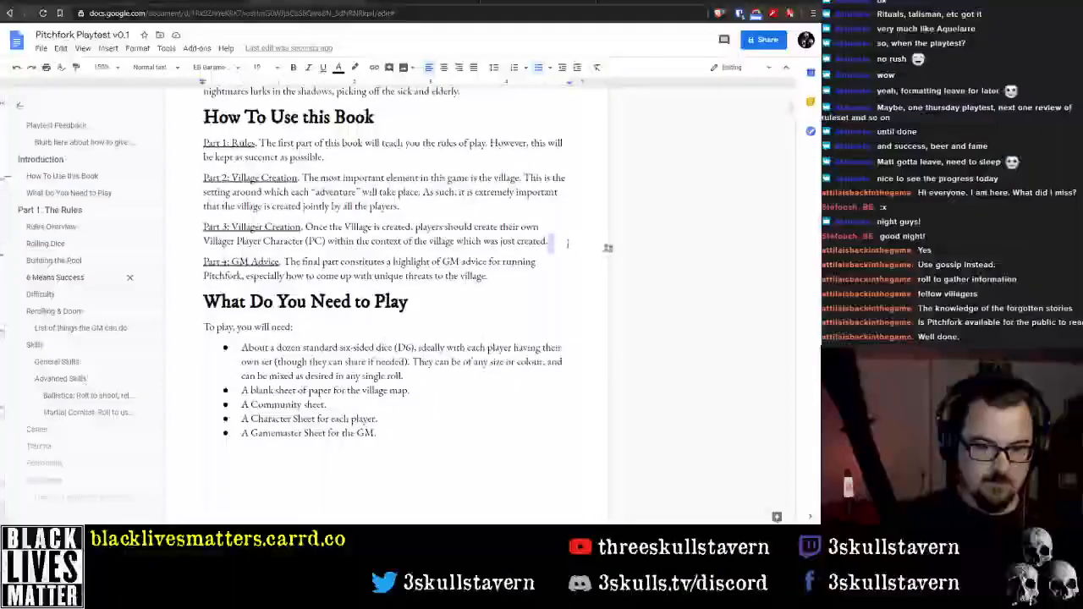
key(Return)
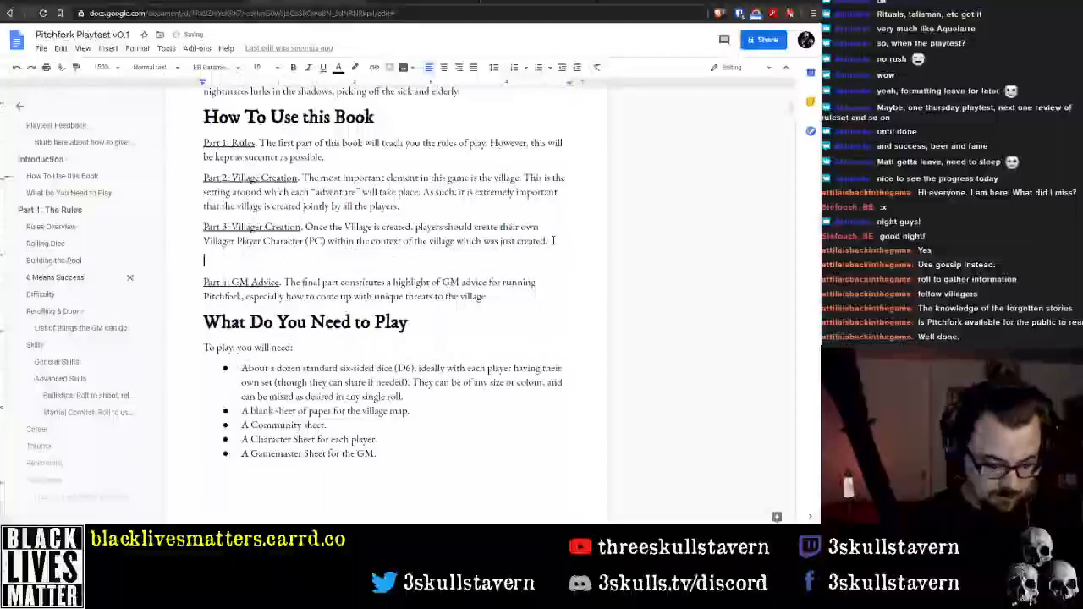
text(Illrt 4)
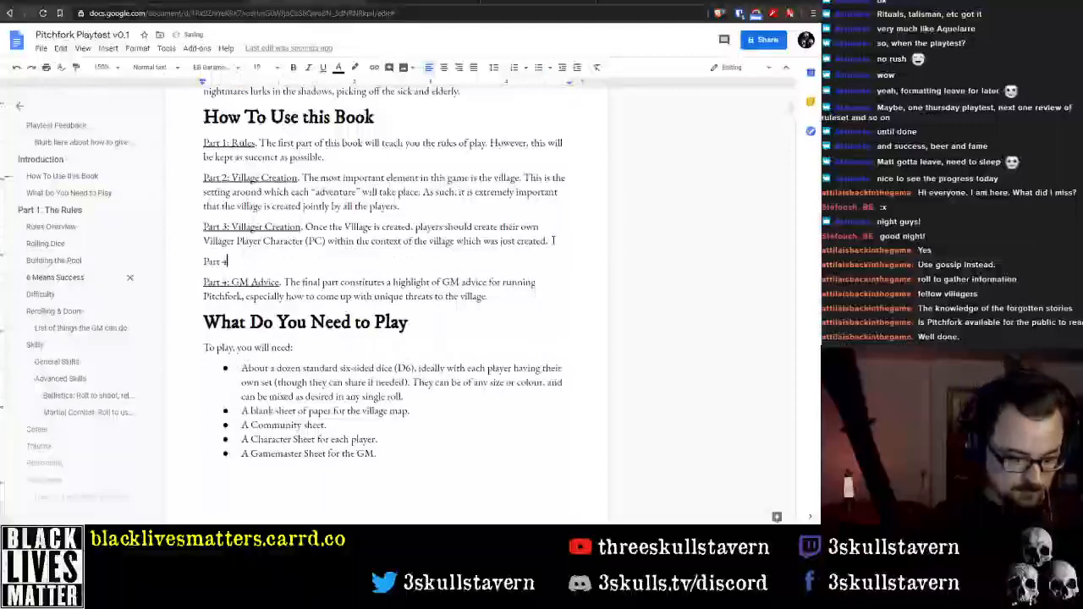
text(: Equipment)
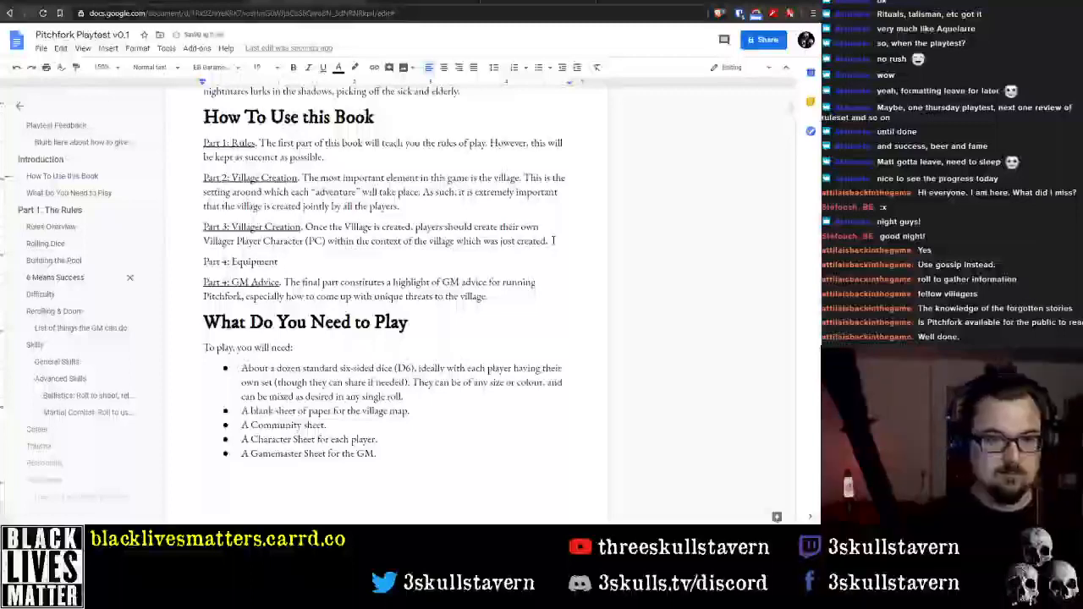
key(shift+Home)
key(BackSpace)
key(Delete)
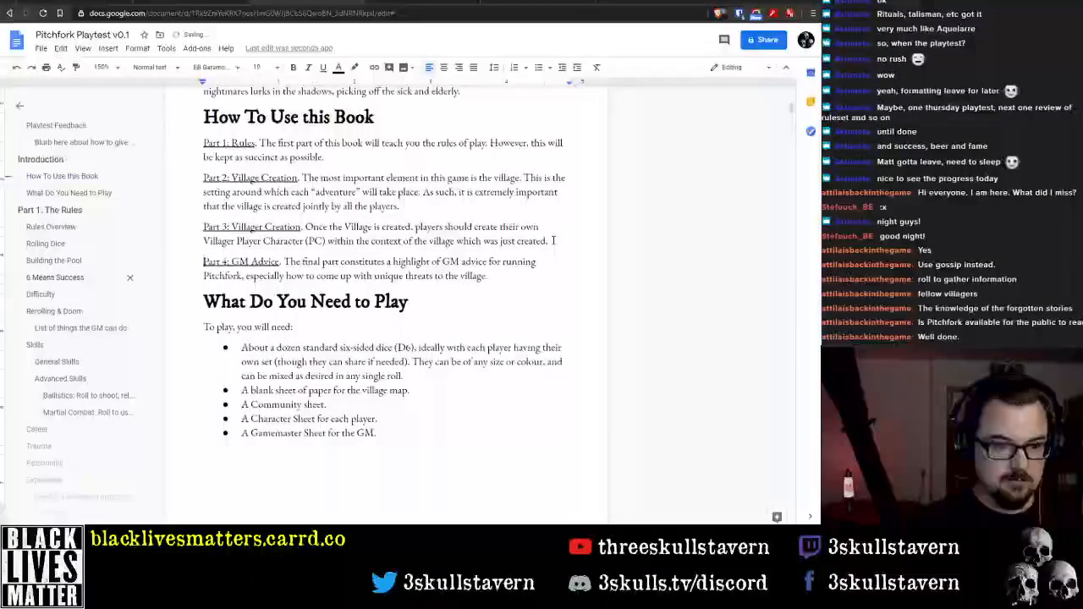
In How To Use this Book, renumber GM Advice as Part 5, Villager Creation as Part 4 and Village Creation as Part 3
key(Delete)
text(5)
key(Up)
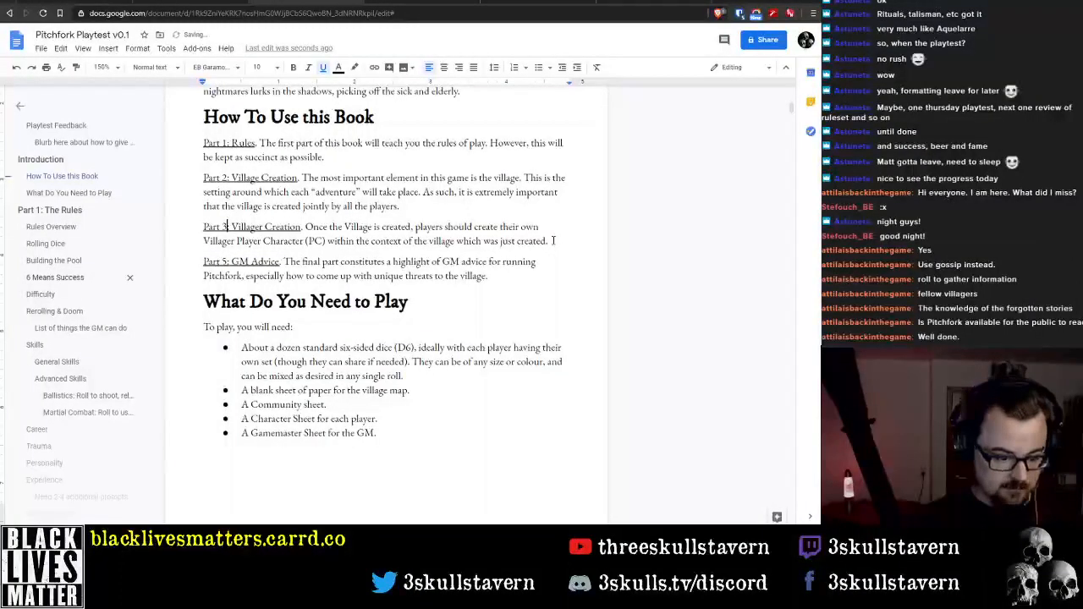
key(BackSpace)
text(4)
key(Up)
key(BackSpace)
text(3)
Insert a new paragraph "Part 2: Equipment." after the Part 1: Rules description
key(Up)
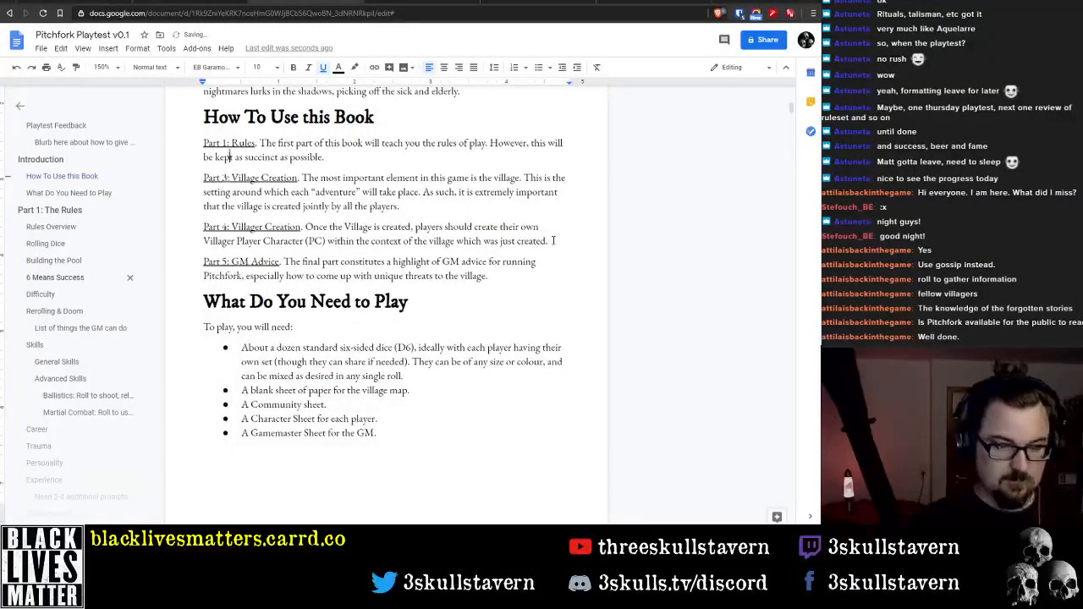
key(Return)
text(Part 2:)
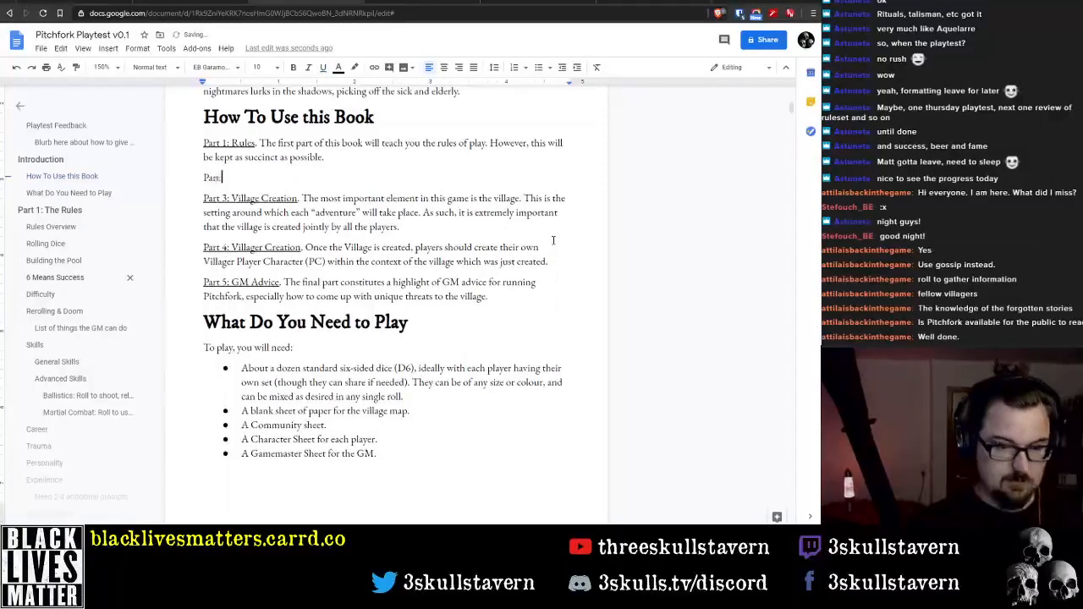
text(qu)
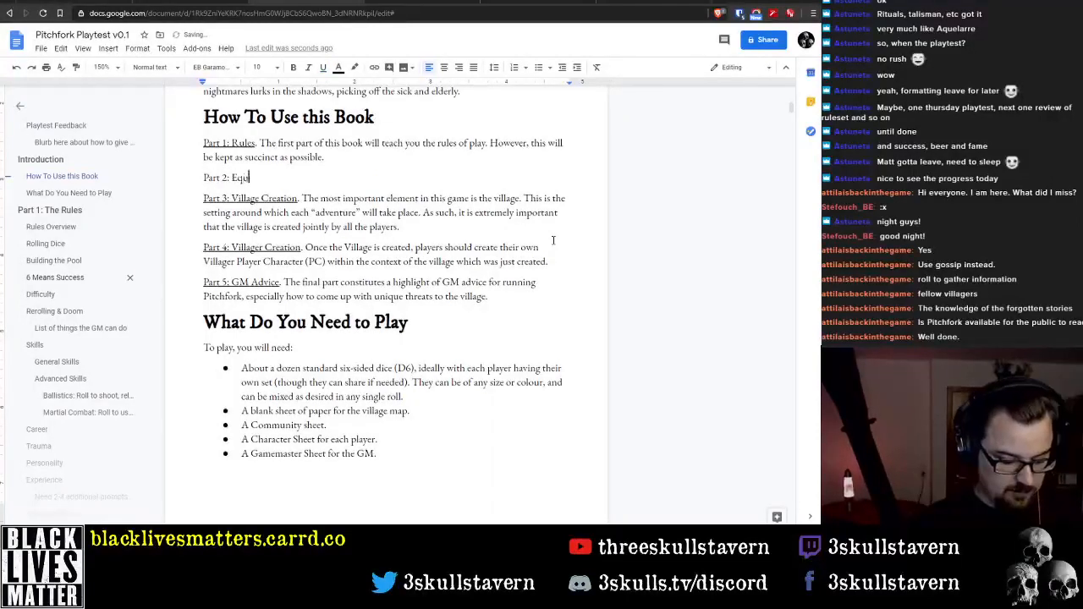
text(ipment.)
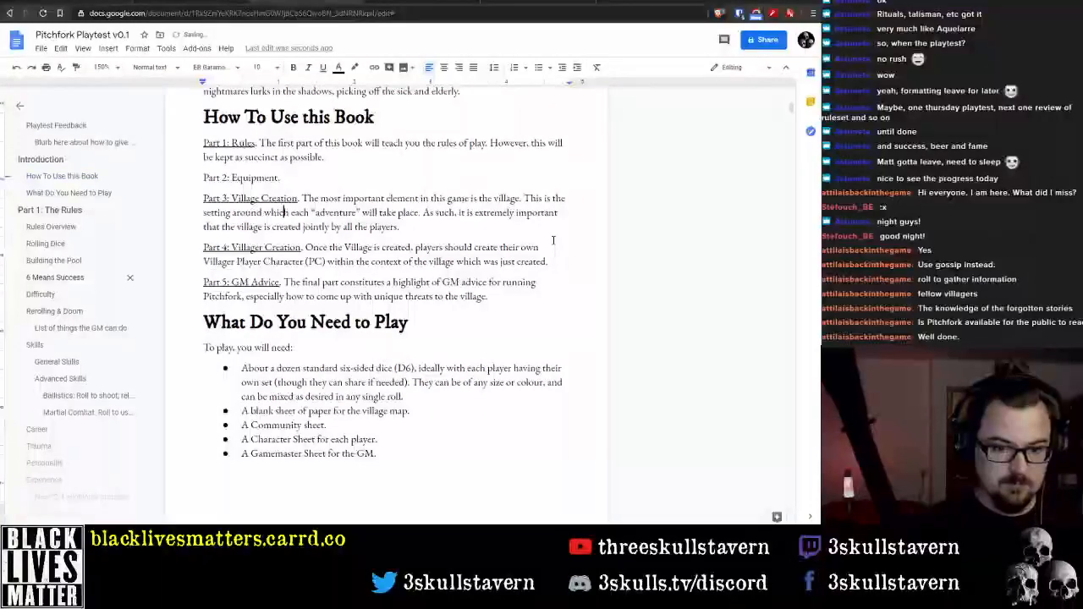
Extend the end of the GM Advice description with "and stats for NPCs and other creatures."
key(Down)
key(Down)
key(Down)
key(Down)
key(Down)
key(Down)
key(BackSpace)
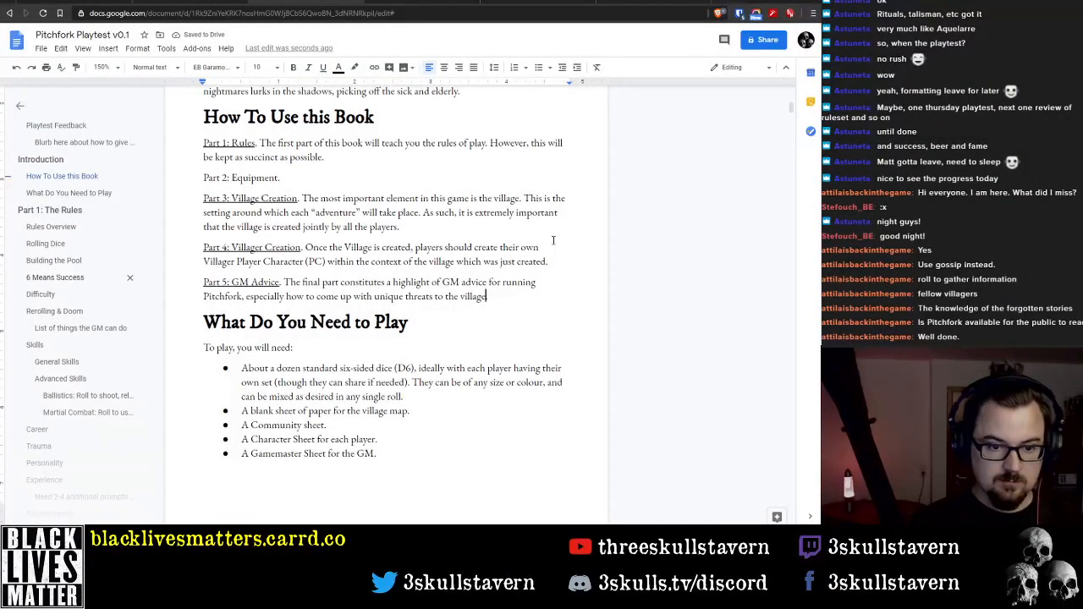
text(and stats for )
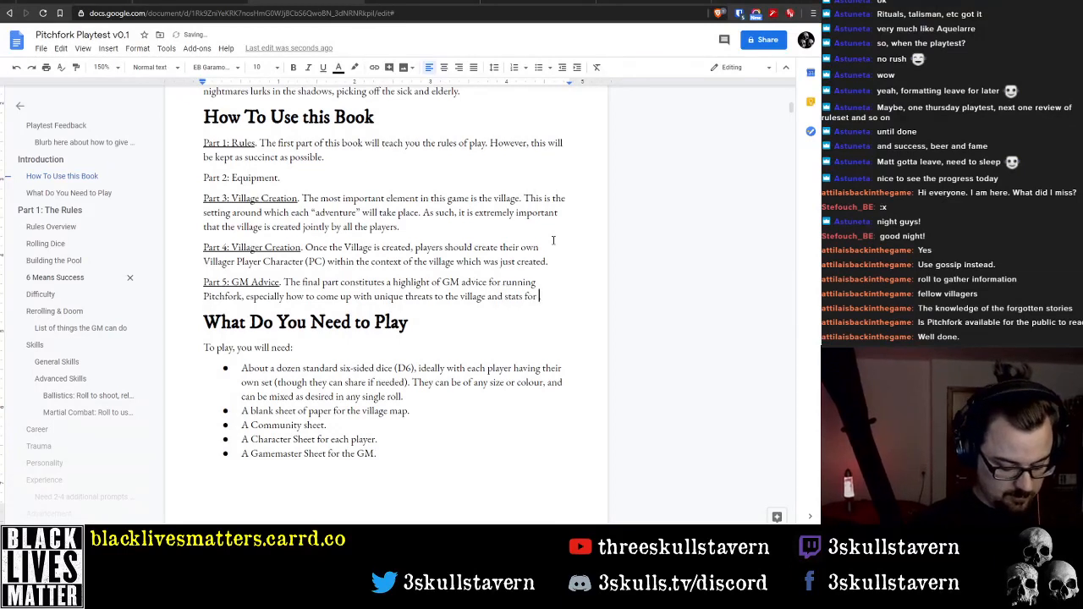
text(NPCs)
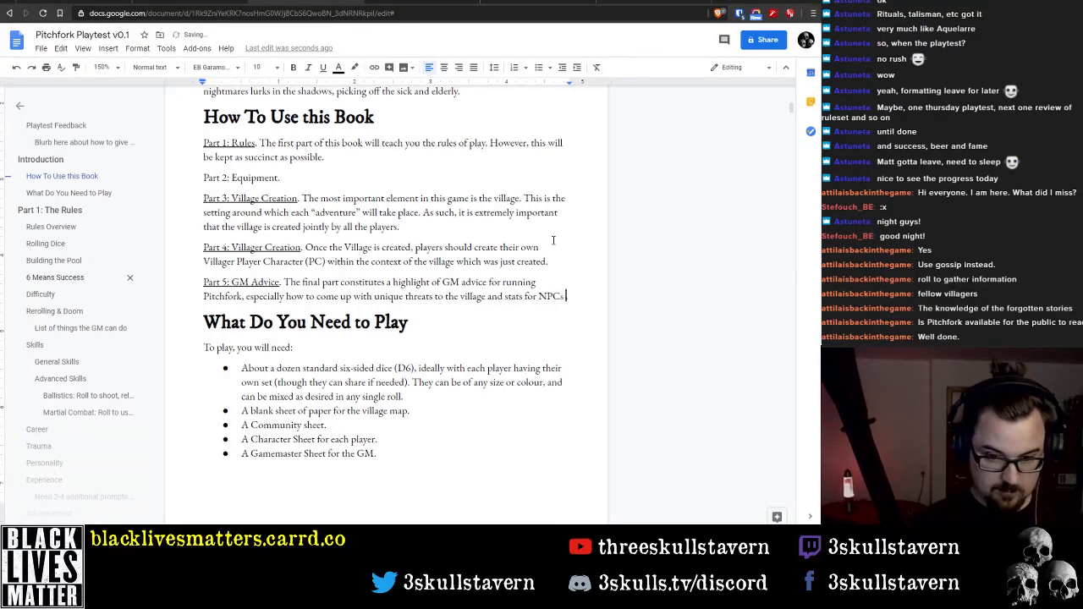
text( and other)
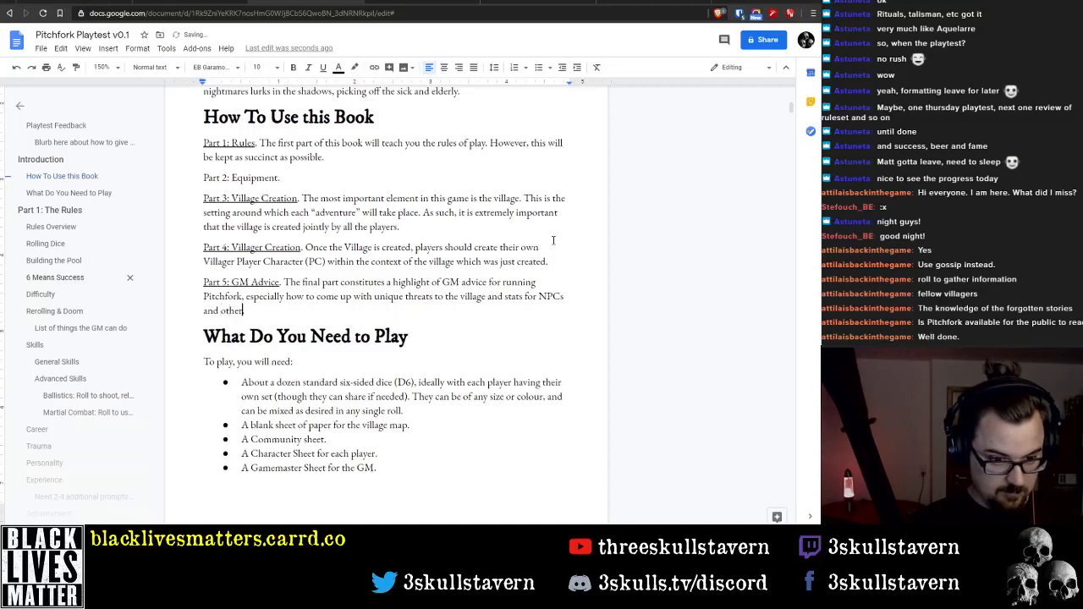
text( creatures.)
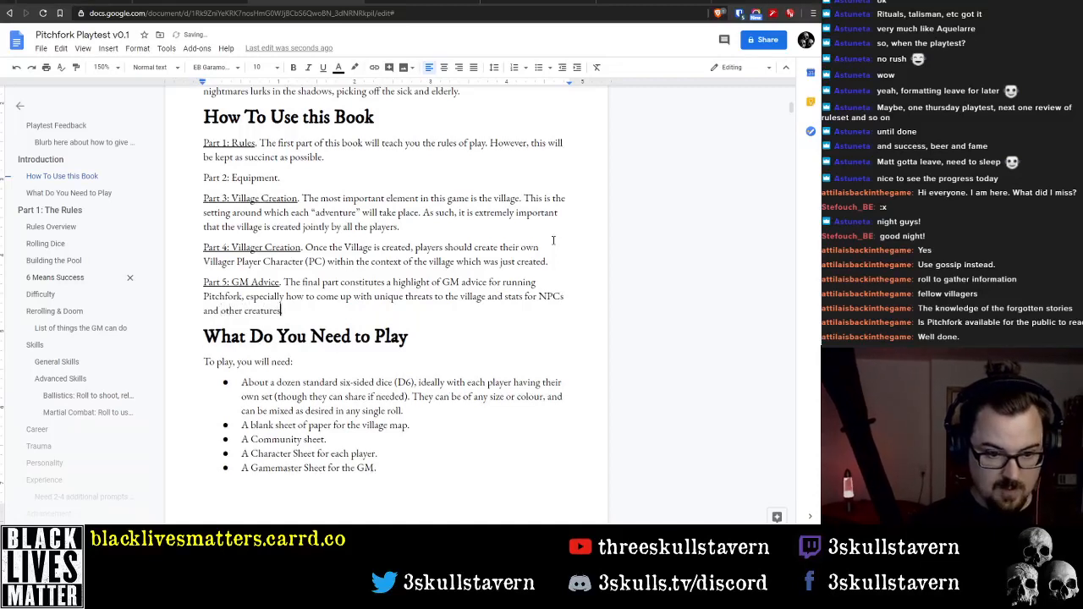
Underline the "Part 2: Equipment" label, leaving out its closing period
key(Up)
key(Up)
key(Up)
key(Up)
key(Up)
key(Up)
key(Up)
key(Up)
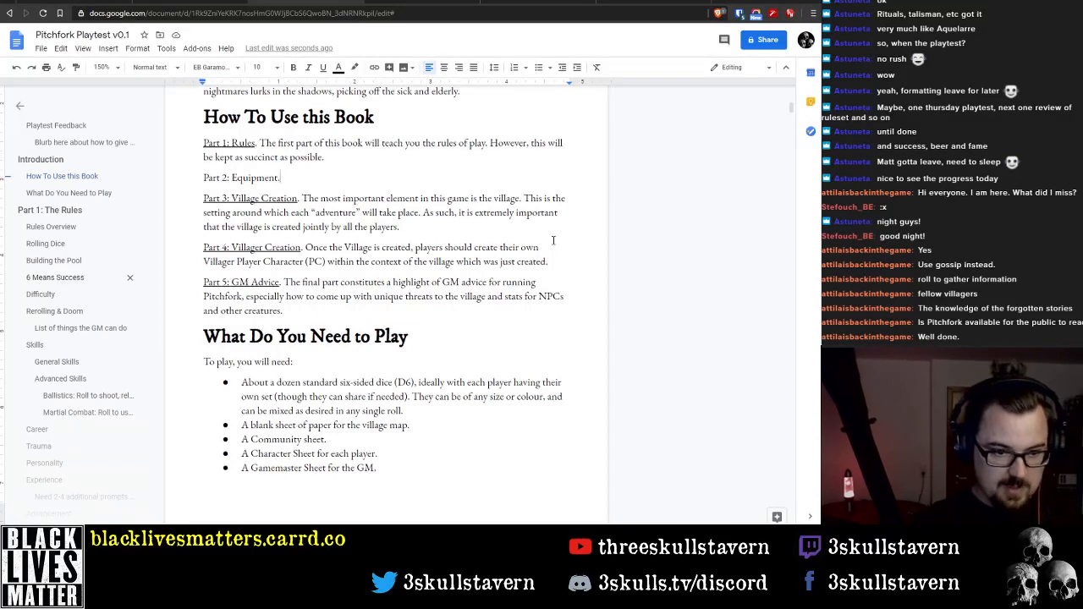
key(Home)
key(ctrl+shift+Right)
key(ctrl+shift+Right)
key(ctrl+shift+Right)
key(ctrl+shift+Right)
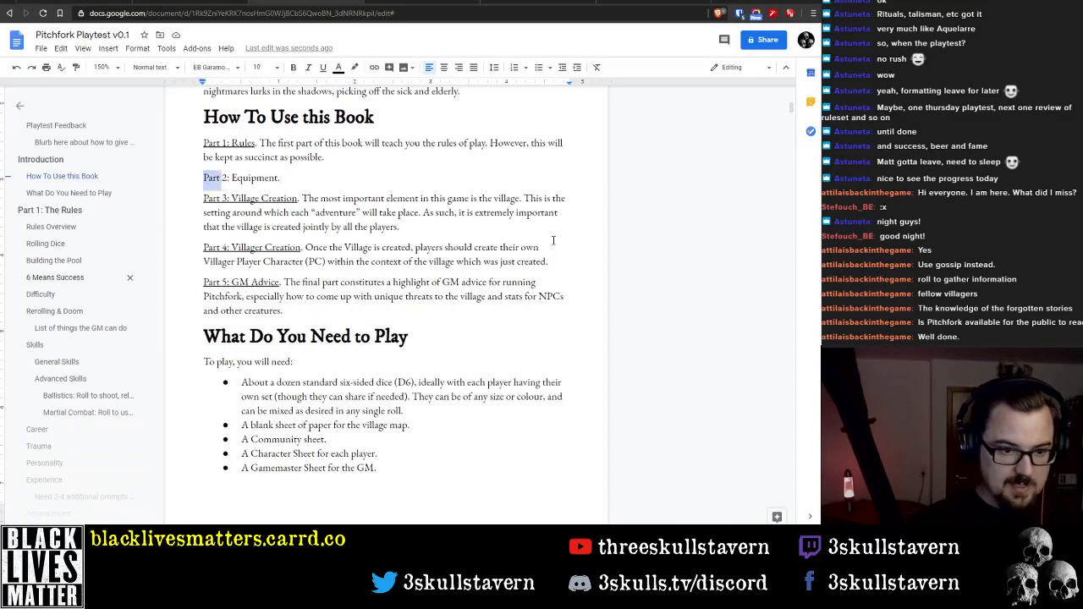
key(ctrl+u)
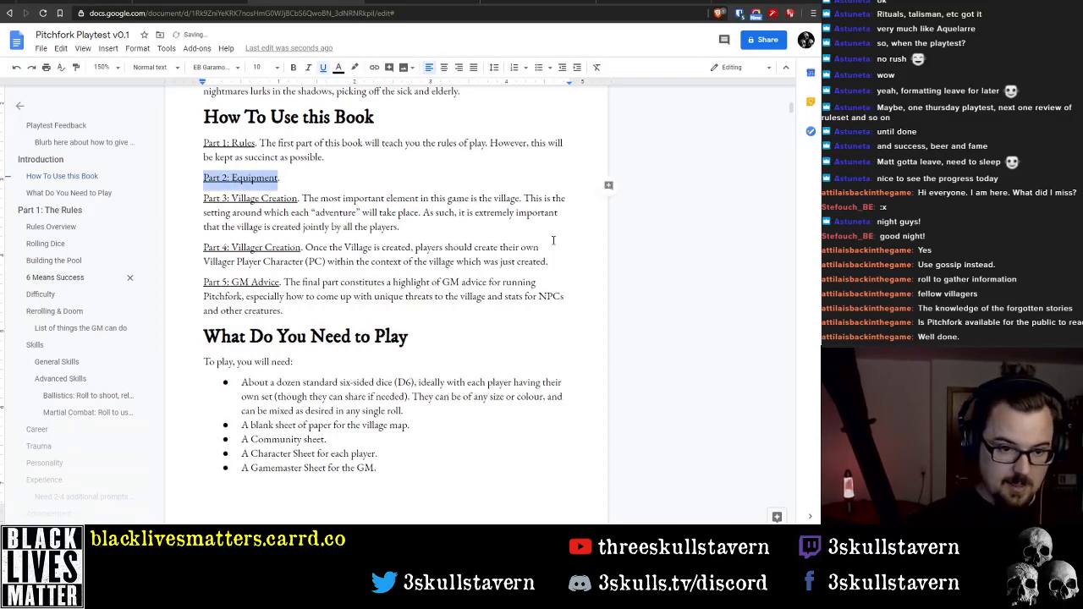
Start the Equipment description with "The second part of this book is"
key(End)
text(The sec)
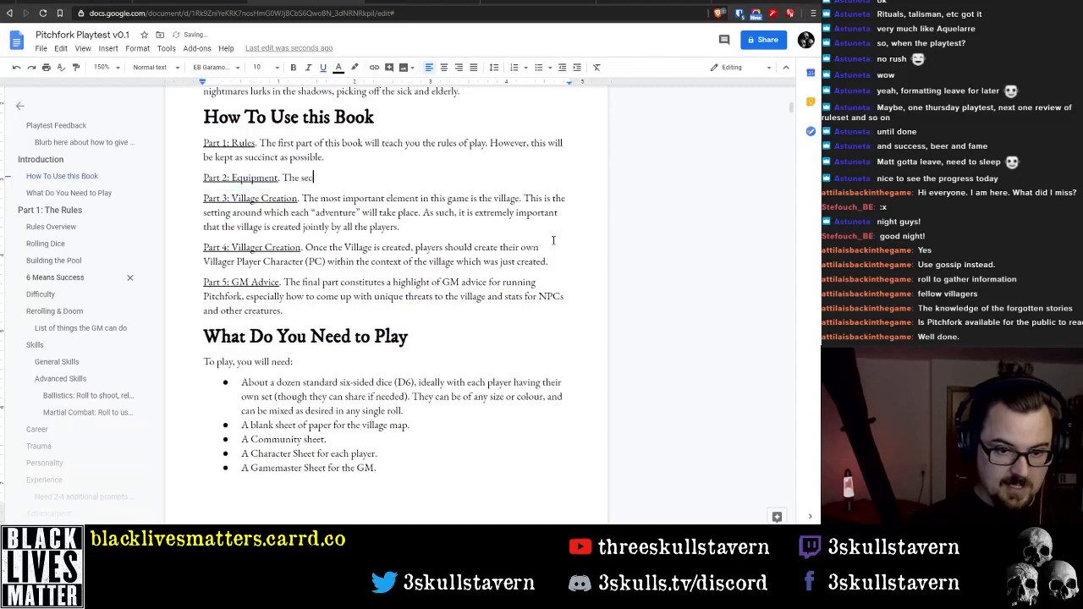
text(ond part of this book.)
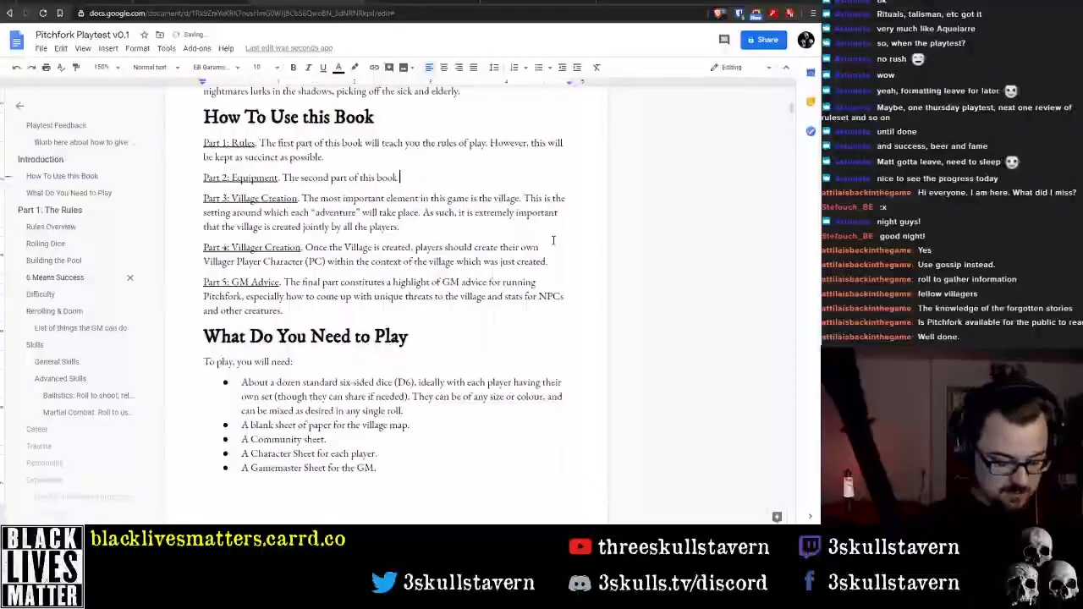
key(BackSpace)
key(BackSpace)
text(will)
key(BackSpace)
key(BackSpace)
key(BackSpace)
key(BackSpace)
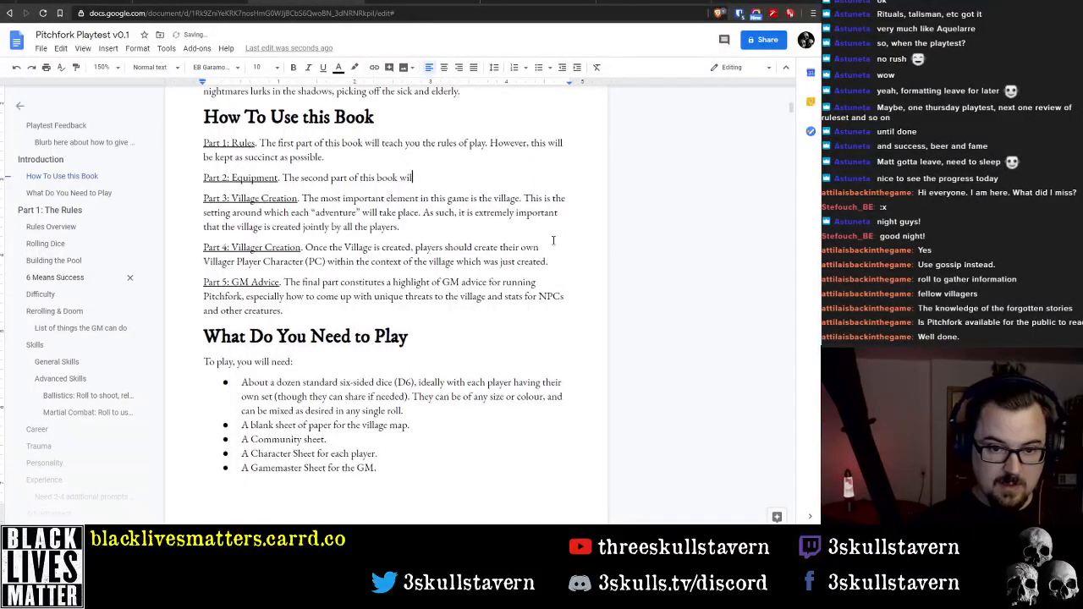
text(is)
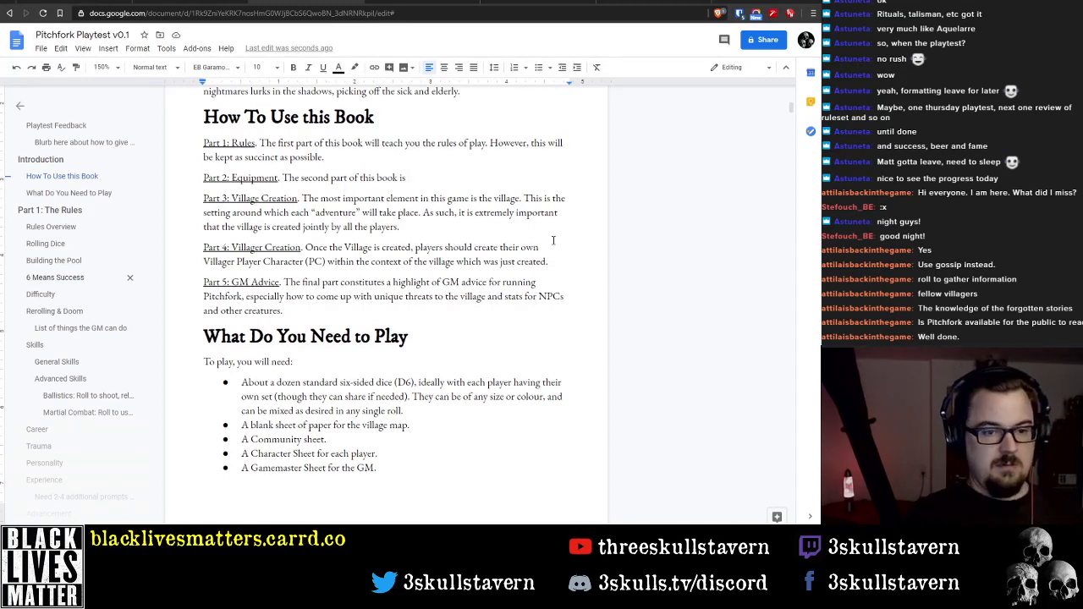
Move the whole Part 2: Equipment paragraph to a new line below the GM Advice paragraph
key(shift+Home)
key(ctrl+c)
key(BackSpace)
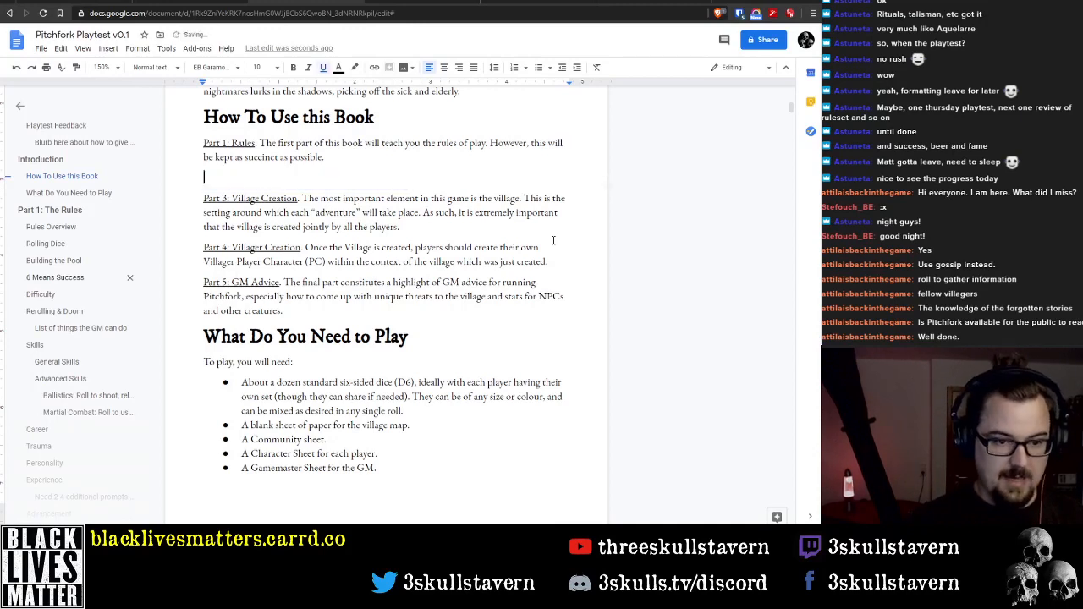
key(Delete)
key(Down)
key(Down)
key(Down)
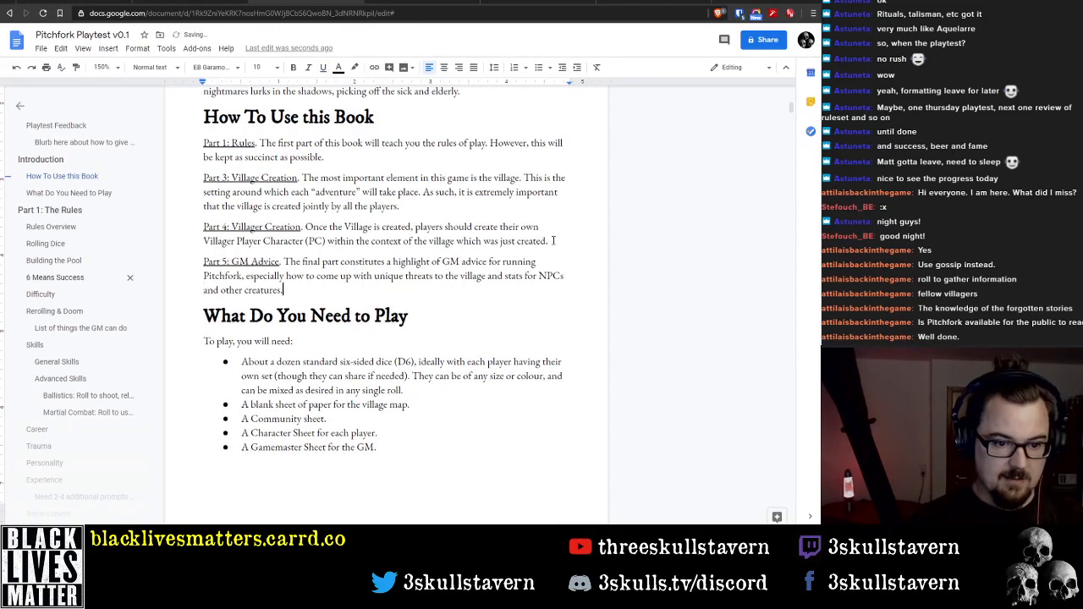
key(Return)
key(ctrl+v)
Try replacing the "Part 2: Equipment" label below the GM Advice paragraph with "Appendices", keeping the period after it
key(Home)
key(ctrl+Right)
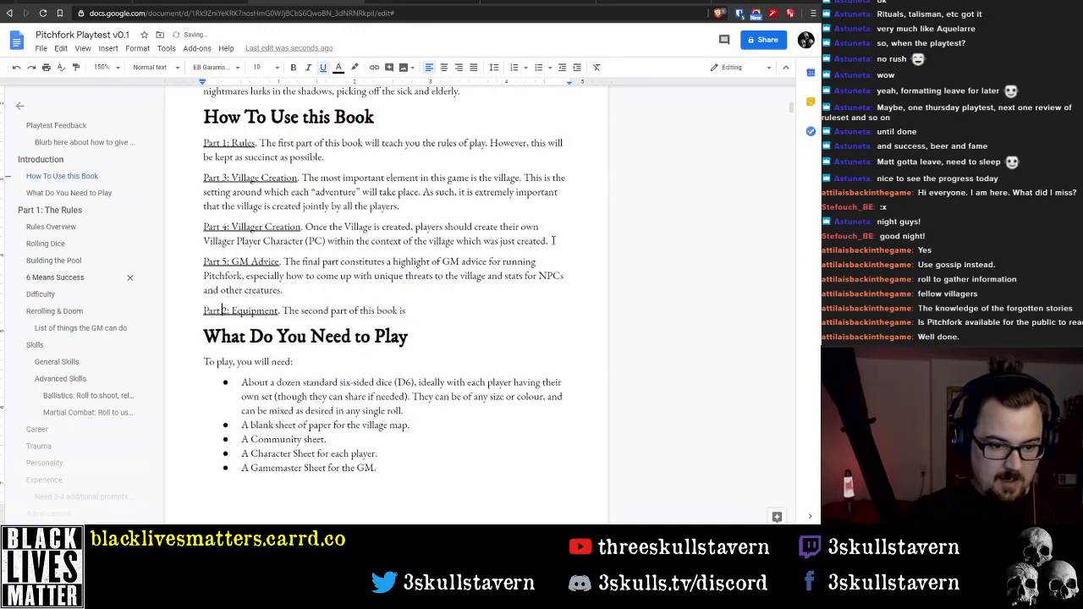
key(ctrl+Right)
key(shift+Home)
text(Appen)
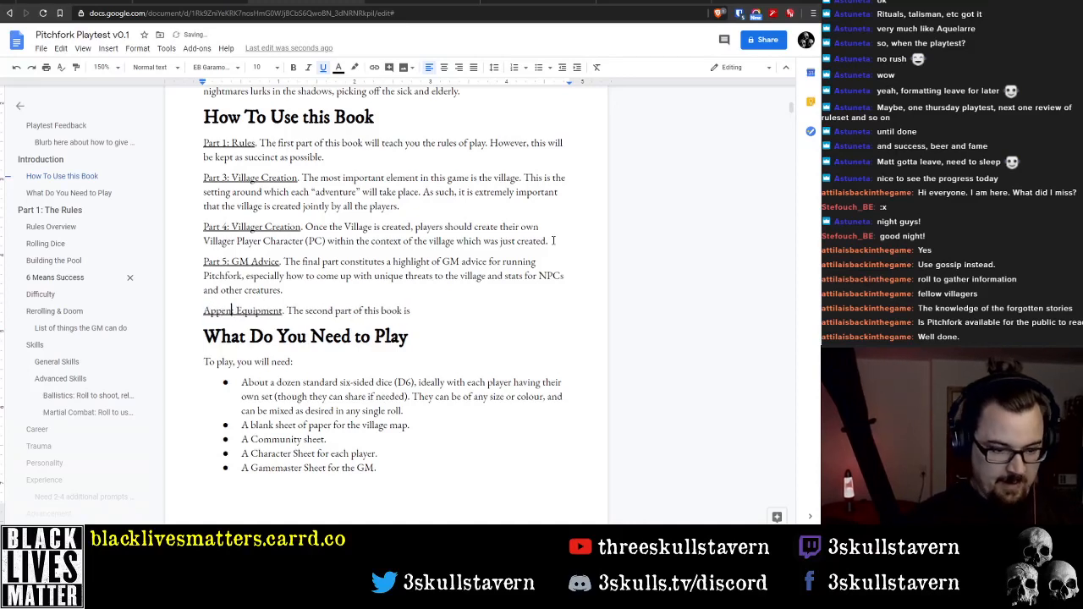
text(dix)
key(BackSpace)
text(ces)
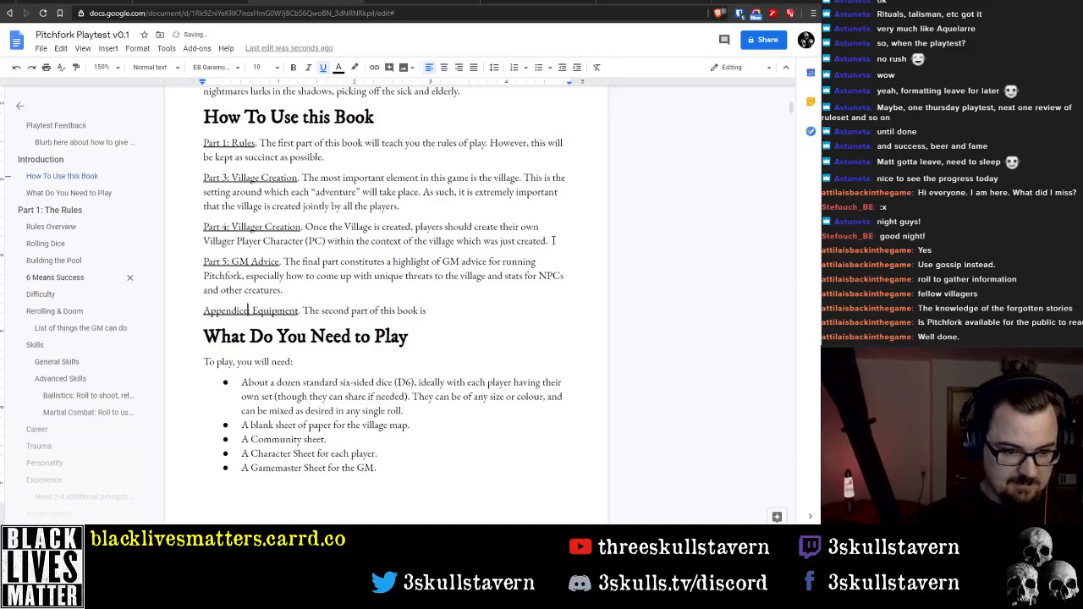
text(:)
key(Right)
key(ctrl+shift+Right)
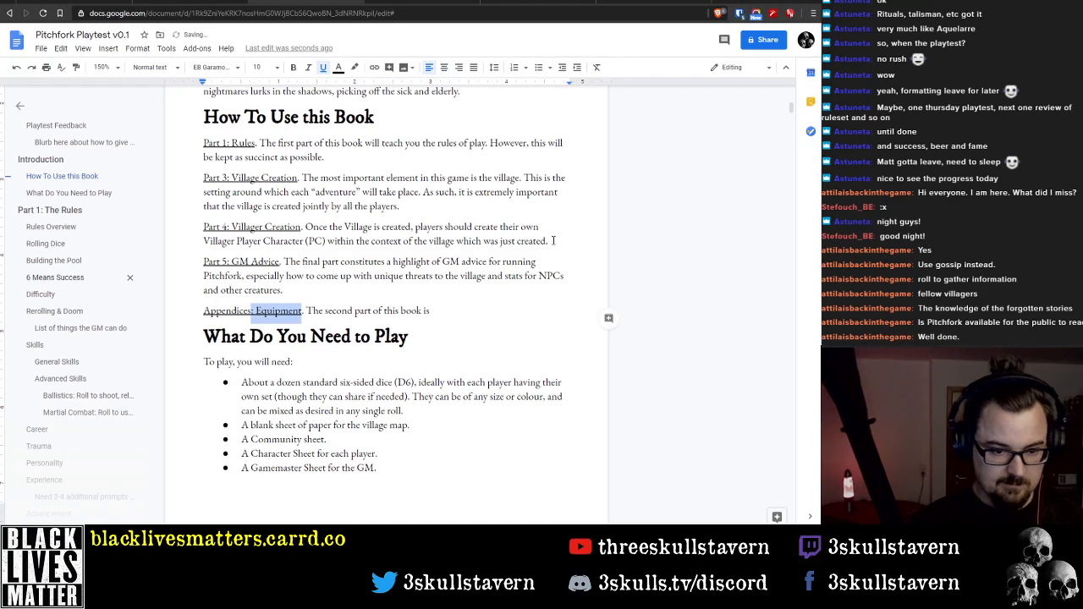
key(BackSpace)
key(BackSpace)
key(BackSpace)
Replace the unfinished sentence after the "Appendices" label with the word "Equipment"
key(Right)
key(Right)
key(shift+End)
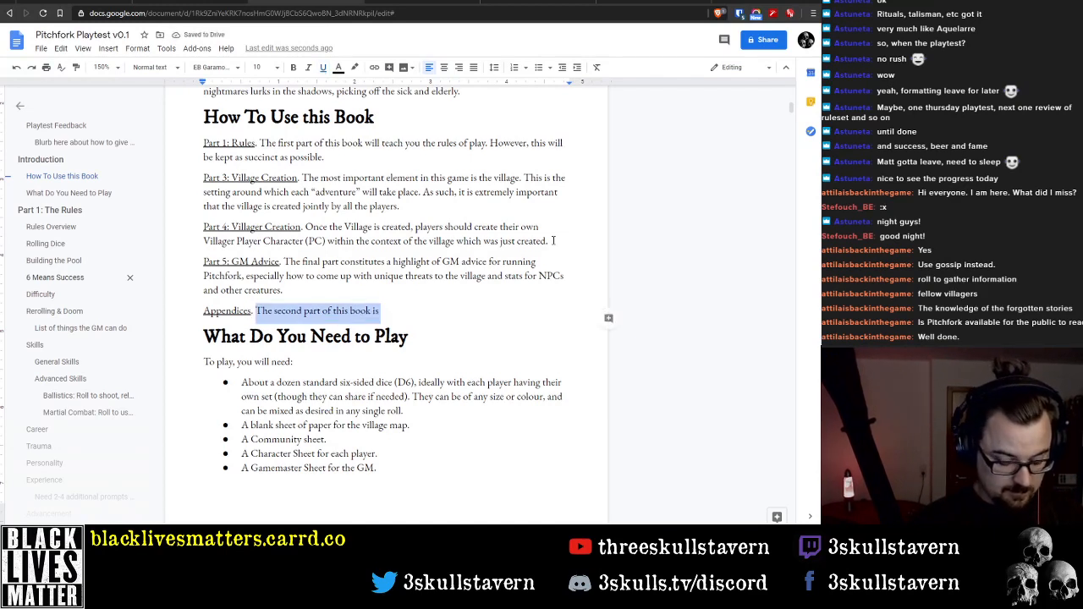
key(BackSpace)
text(Eq)
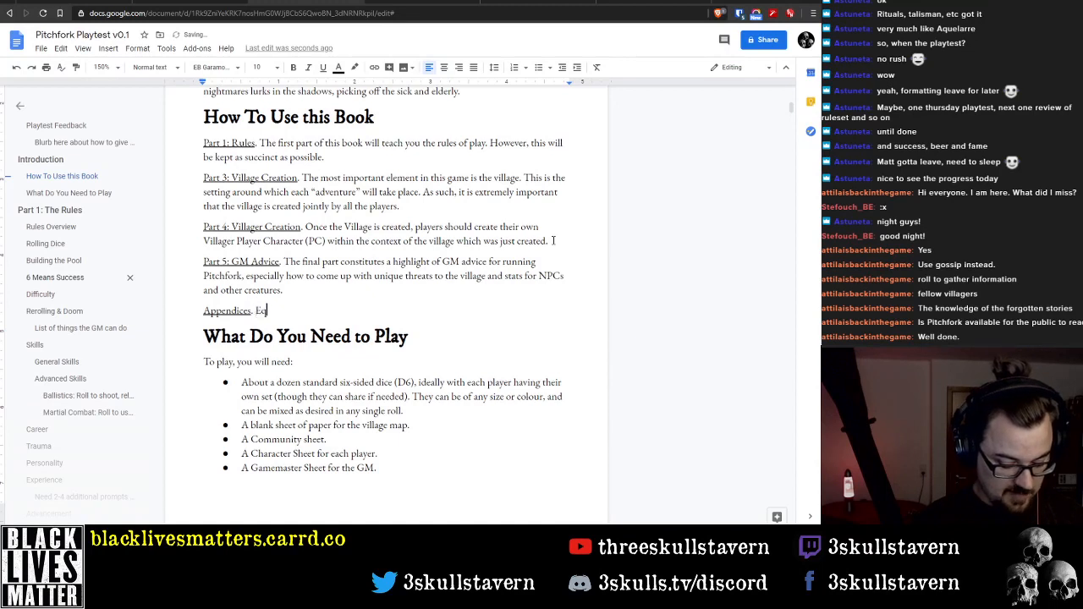
text(uipment)
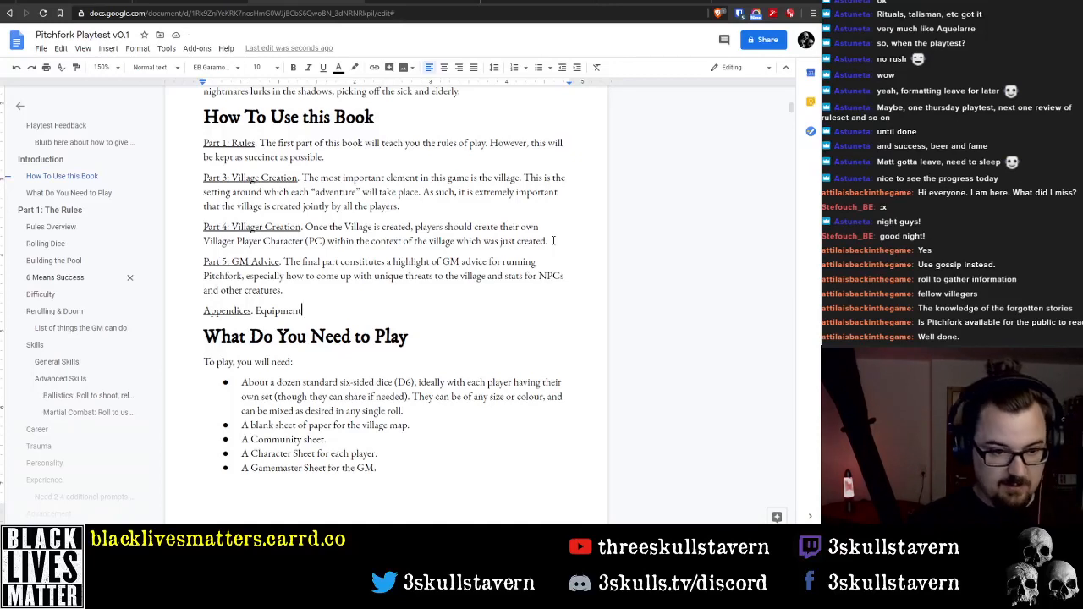
Undo the Appendices edits, restoring the "Part 2: Equipment" label and its description
key(ctrl+z)
key(ctrl+z)
key(ctrl+z)
key(ctrl+z)
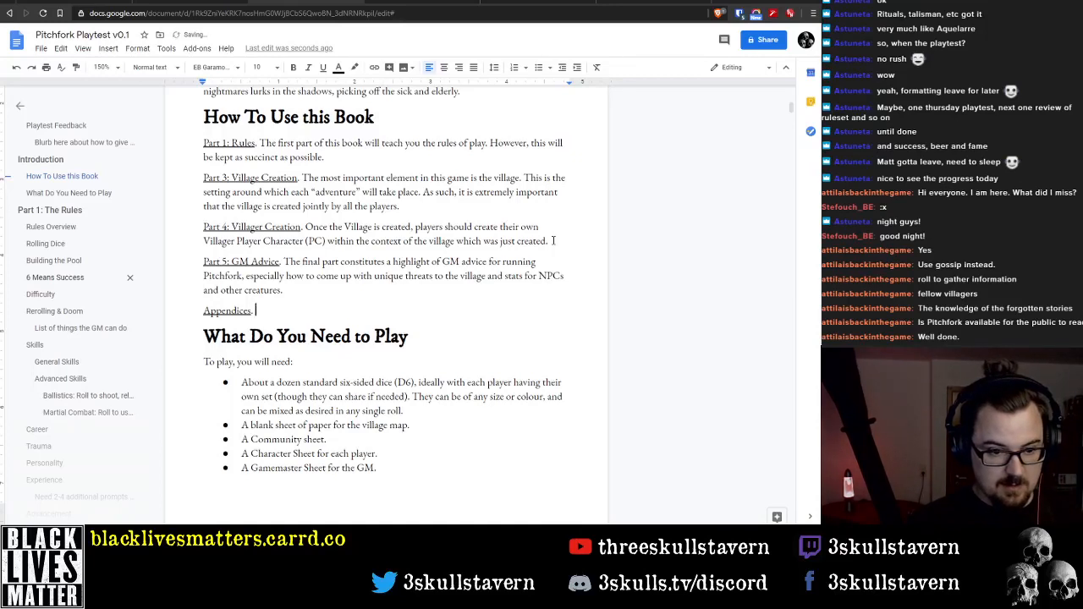
key(ctrl+z)
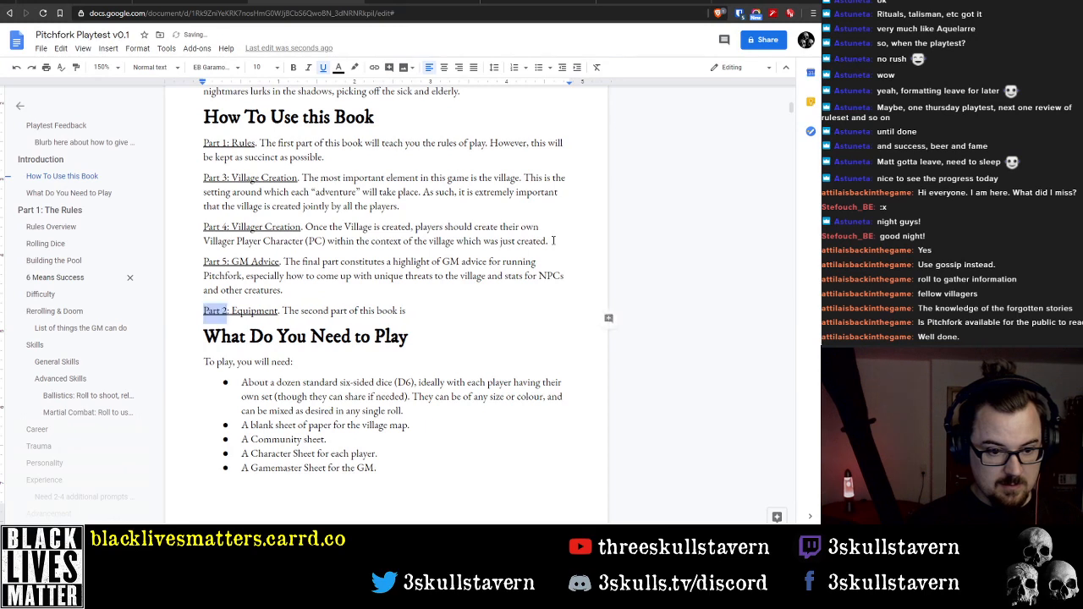
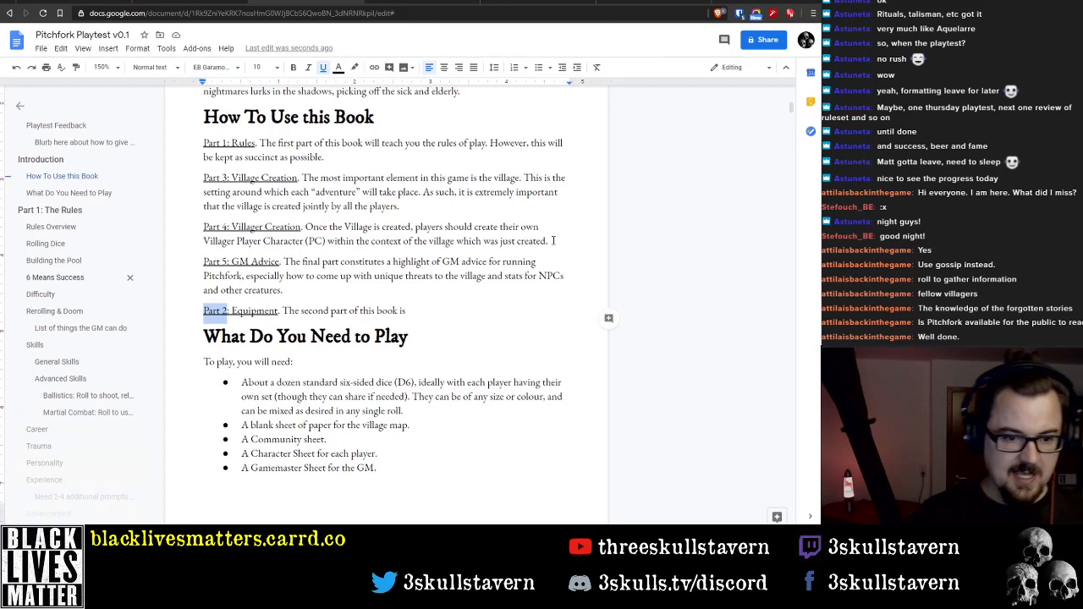
Rename the Part 4 entry under How To Use this Book from Villager Creation to "Character Creation"
key(Up)
key(Up)
key(Up)
key(Up)
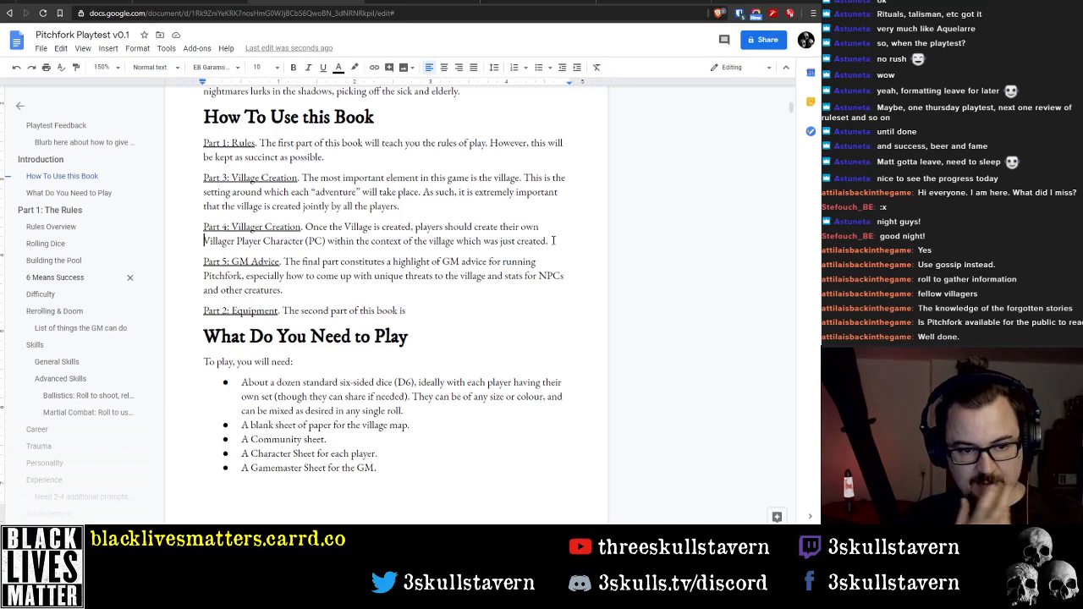
key(Up)
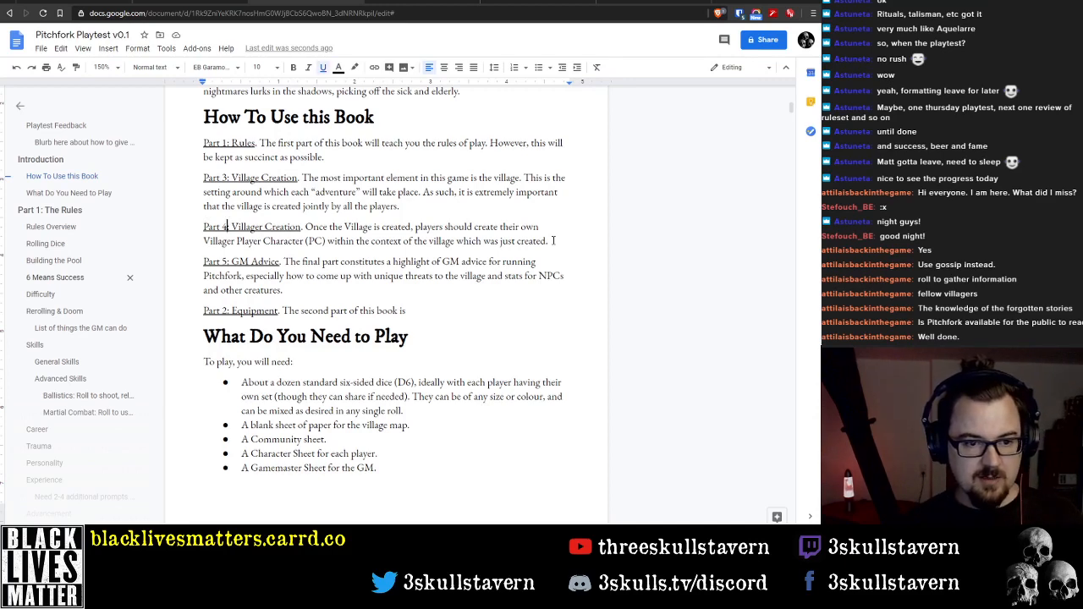
key(Right)
key(Right)
key(ctrl+shift+Right)
text(Chara)
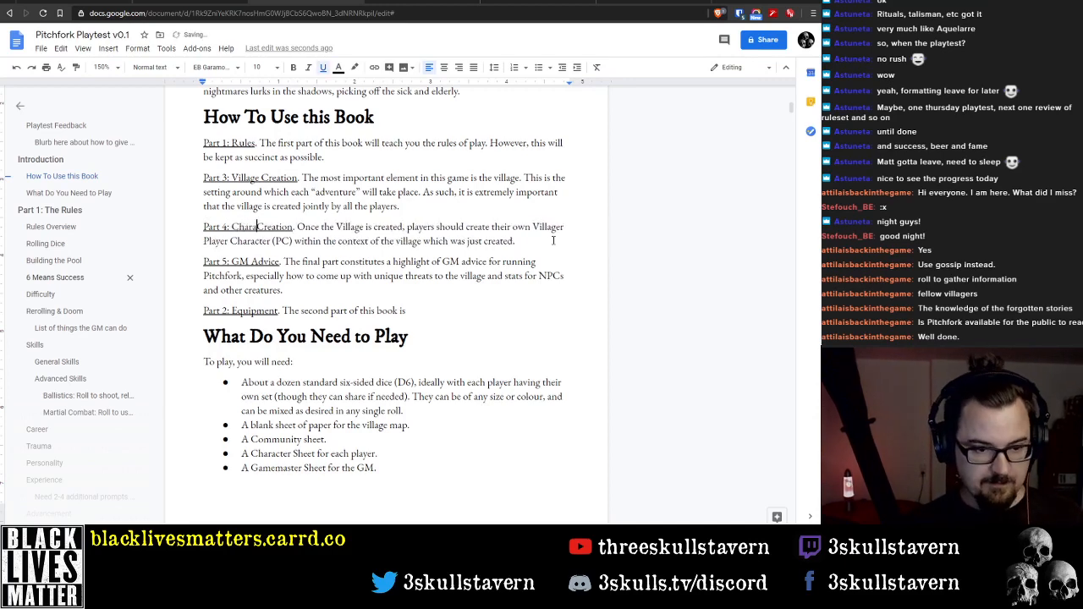
text(cter)
Delete the word "Villager" before "Player Character (PC)" in the Part 4 description
key(ctrl+Right)
key(ctrl+Right)
key(ctrl+Right)
key(ctrl+Right)
key(Down)
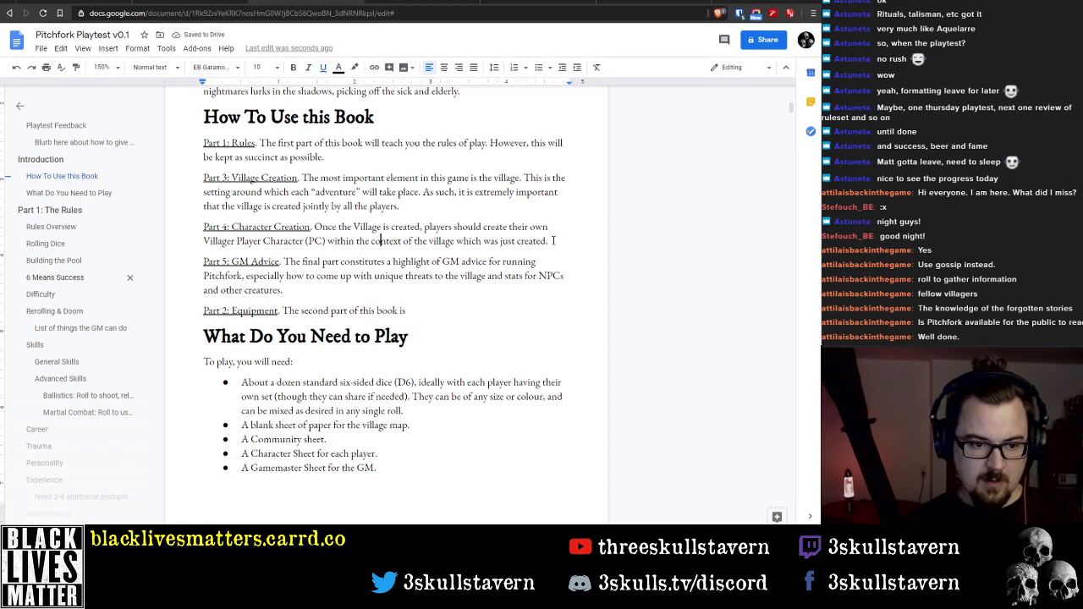
key(ctrl+Left)
key(ctrl+Left)
key(ctrl+Left)
key(ctrl+Left)
key(ctrl+Left)
key(ctrl+Left)
key(ctrl+shift+Left)
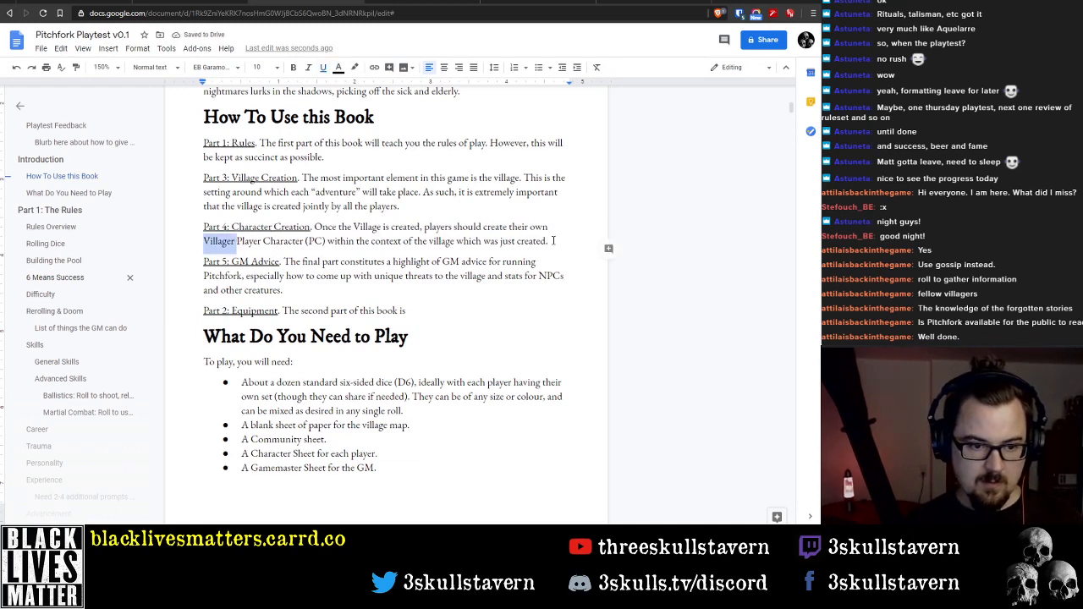
key(BackSpace)
Insert "freshly created" before "village" in the Character Creation description
key(ctrl+Right)
key(ctrl+Right)
key(ctrl+Right)
key(ctrl+Right)
key(ctrl+Right)
key(ctrl+Right)
key(ctrl+Right)
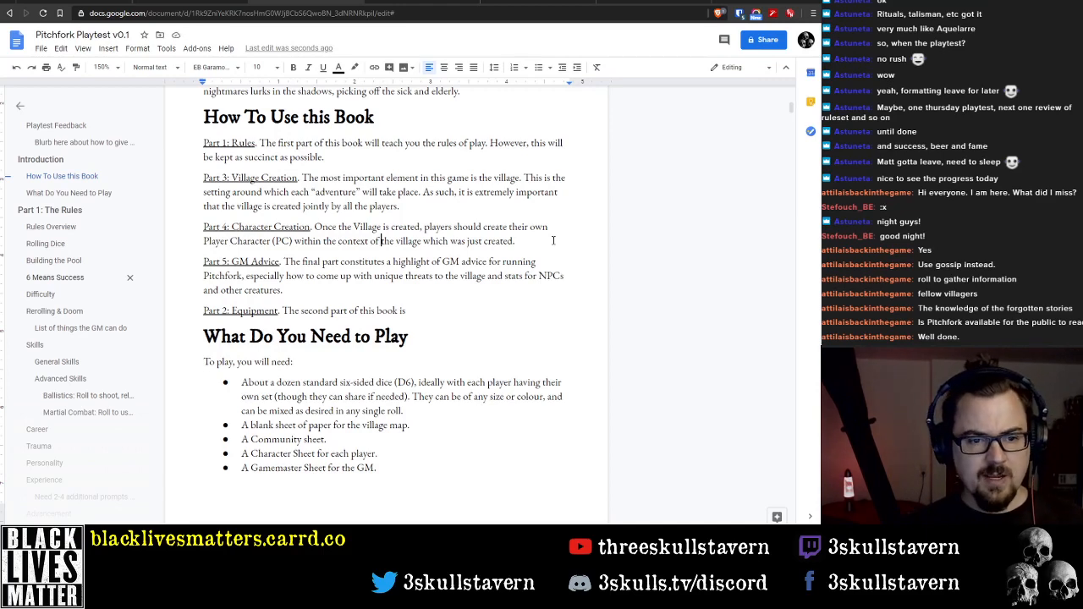
key(ctrl+Left)
key(ctrl+Left)
key(ctrl+Right)
key(ctrl+Right)
key(ctrl+Right)
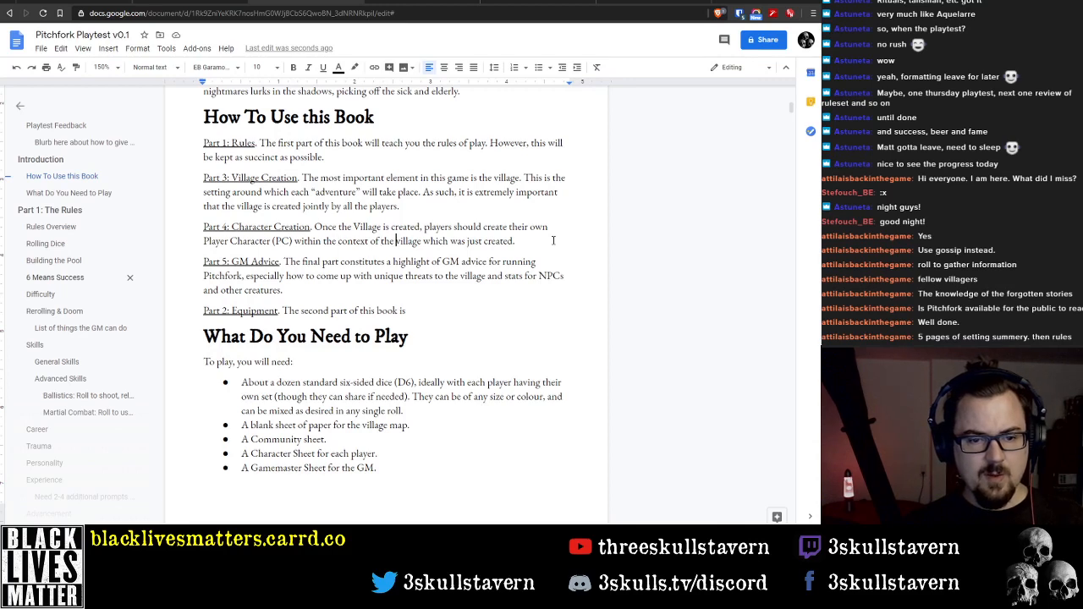
key(ctrl+Left)
key(ctrl+Left)
key(ctrl+Right)
key(ctrl+Right)
text(freshly )
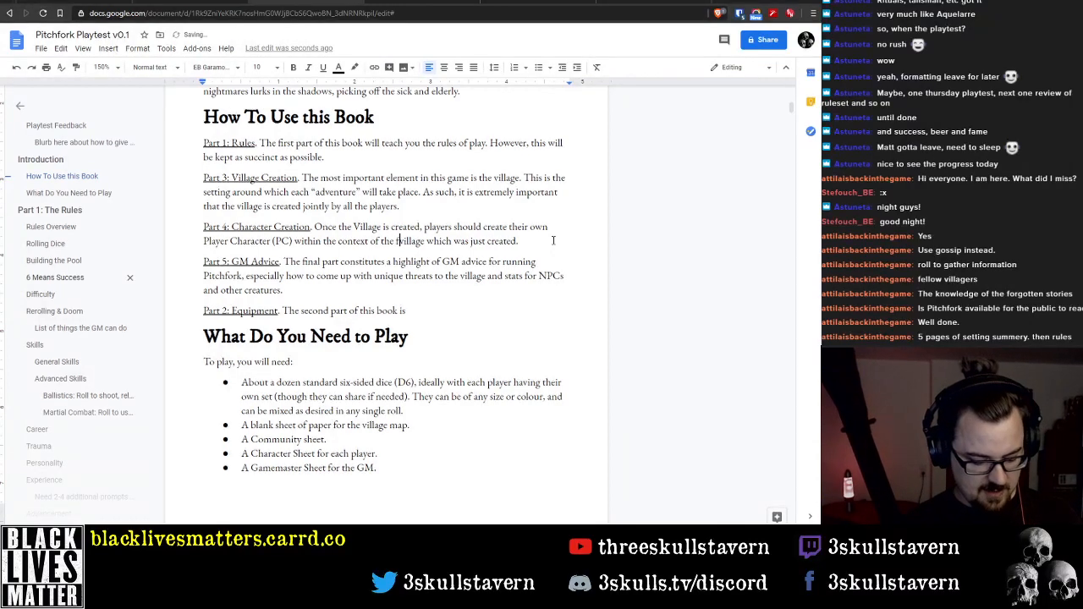
text(created)
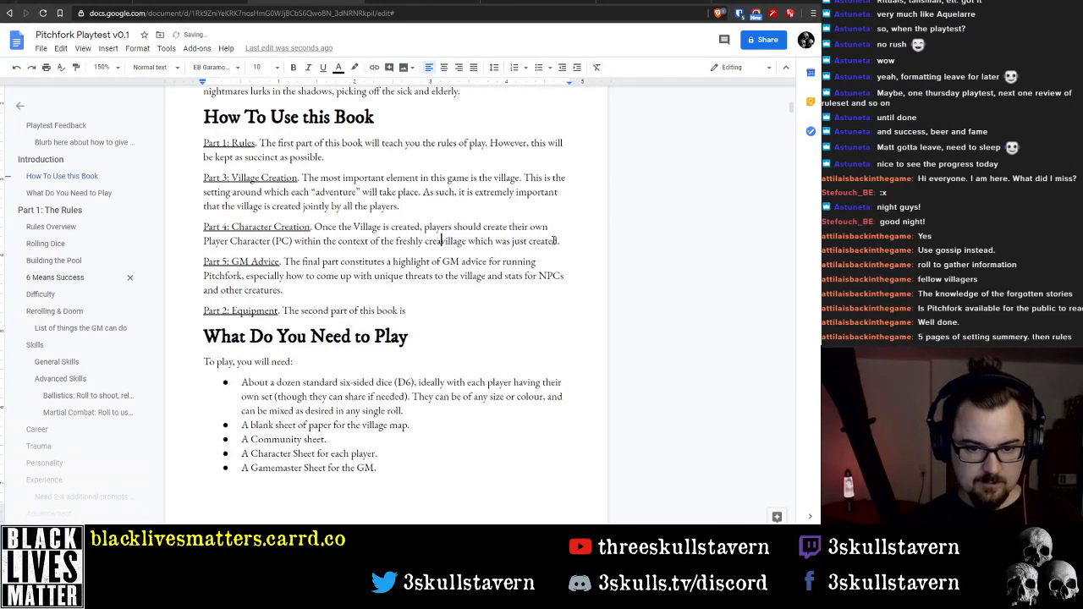
Delete the closing words "which was just created" from the Character Creation description, keeping the full stop
key(ctrl+Right)
key(ctrl+Right)
key(ctrl+Left)
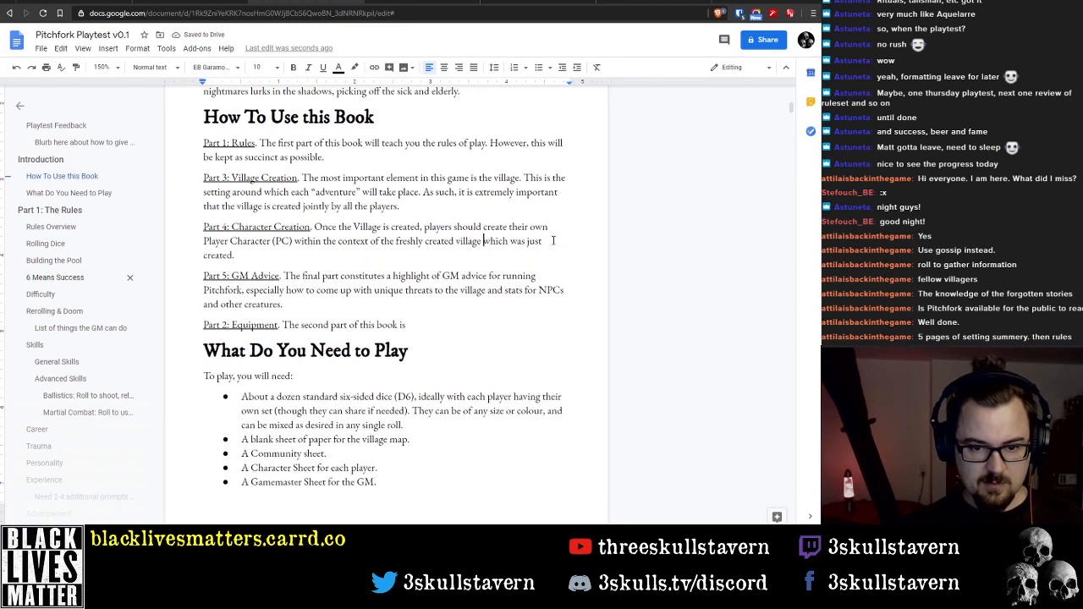
key(ctrl+shift+Down)
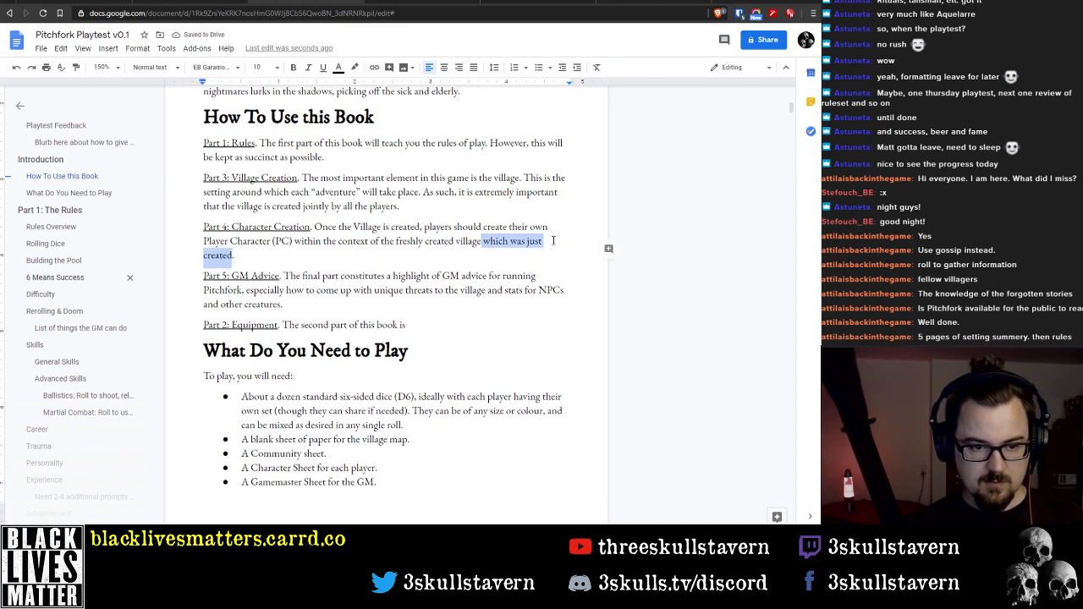
key(BackSpace)
Remove the opening clause "Once the Village is created," from the Character Creation description and start the sentence with a capitalised "Players"
key(ctrl+Left)
key(ctrl+Left)
key(ctrl+Left)
key(ctrl+Left)
key(ctrl+Left)
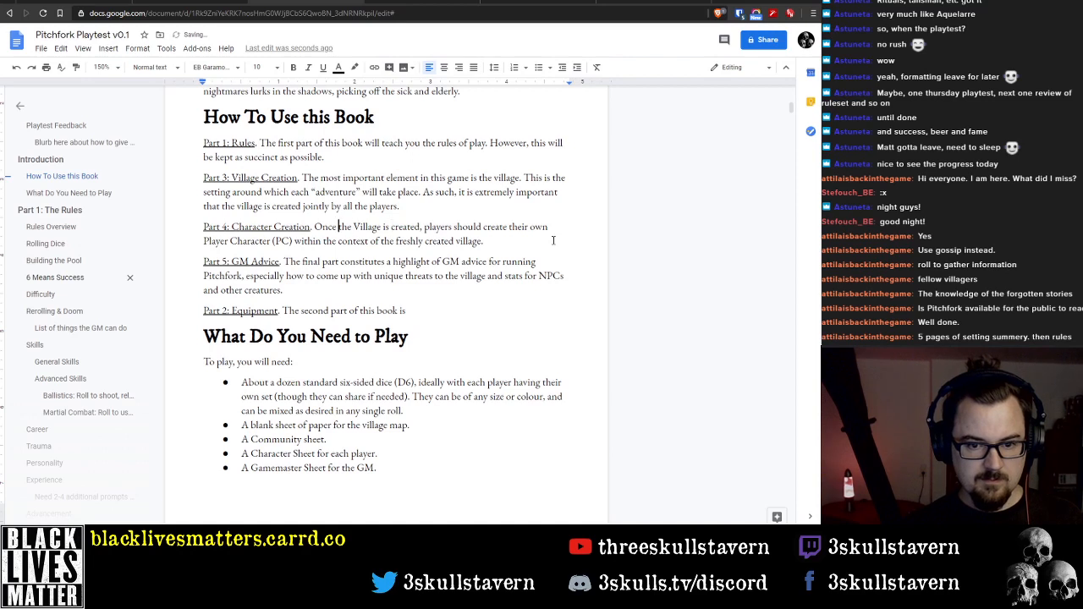
key(ctrl+Left)
key(ctrl+shift+Right)
key(ctrl+shift+Right)
key(ctrl+shift+Right)
key(ctrl+shift+Right)
key(ctrl+shift+Right)
key(shift+Right)
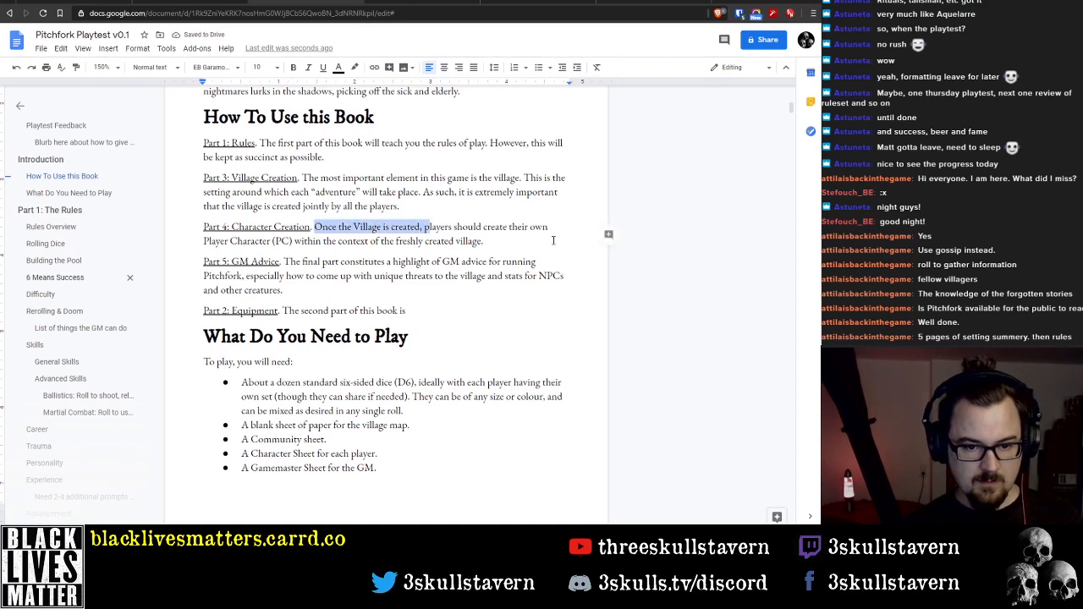
text(P)
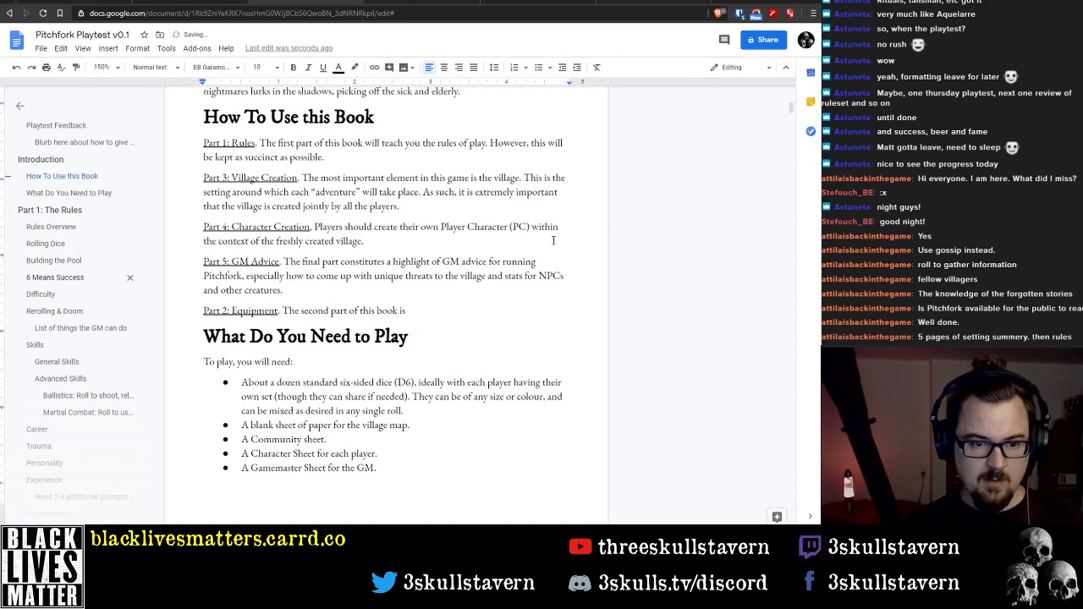
text(then)
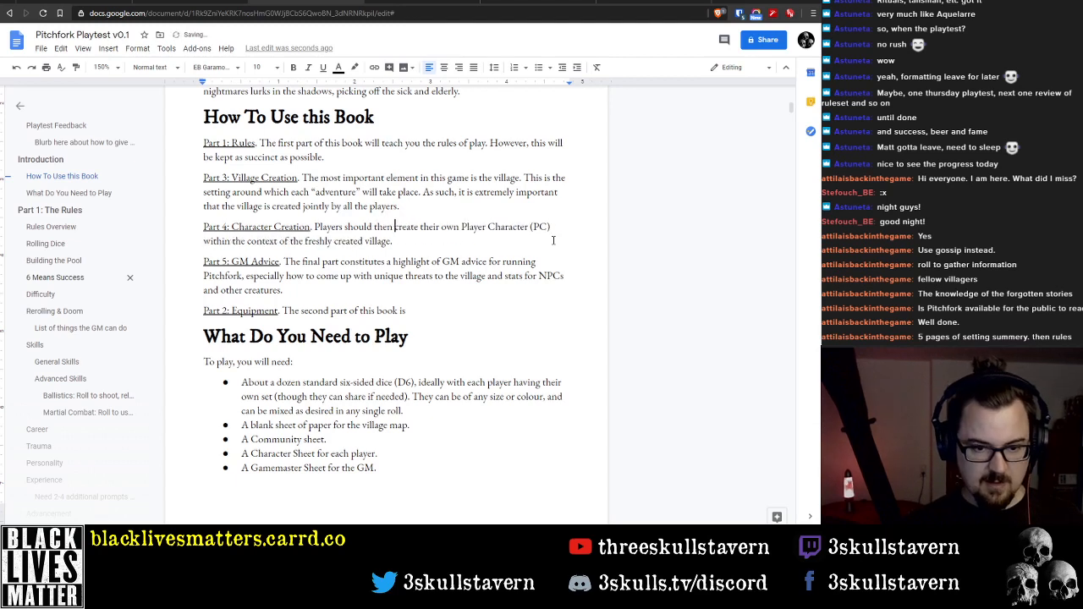
Insert "then" between "Players should" and "create" in the Character Creation description
key(ctrl+Right)
key(ctrl+Right)
key(ctrl+Right)
key(ctrl+Right)
key(ctrl+Right)
key(ctrl+Right)
key(ctrl+Right)
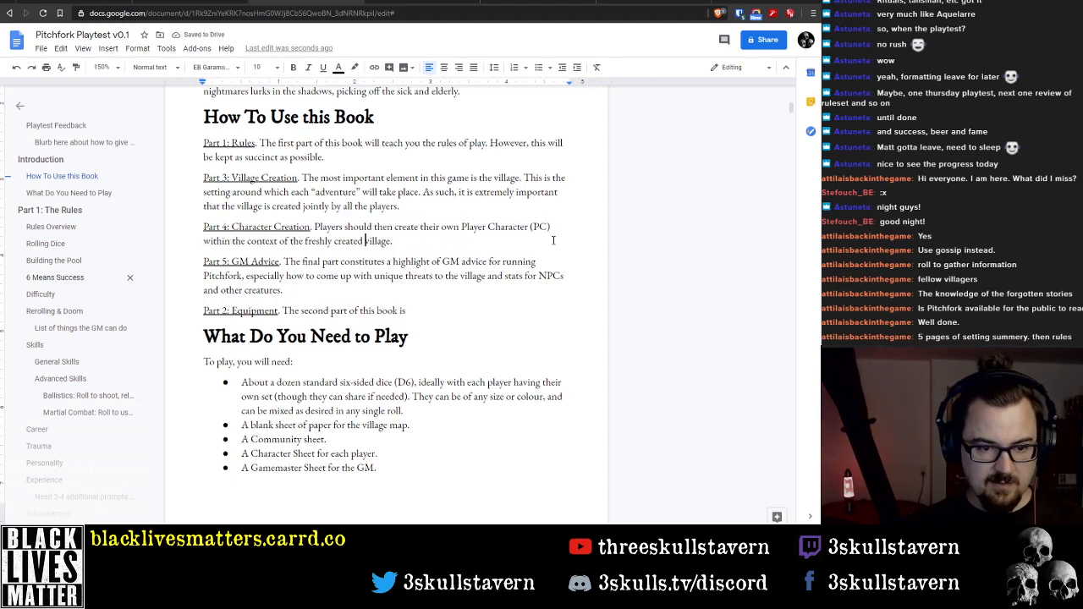
key(ctrl+Right)
key(ctrl+Right)
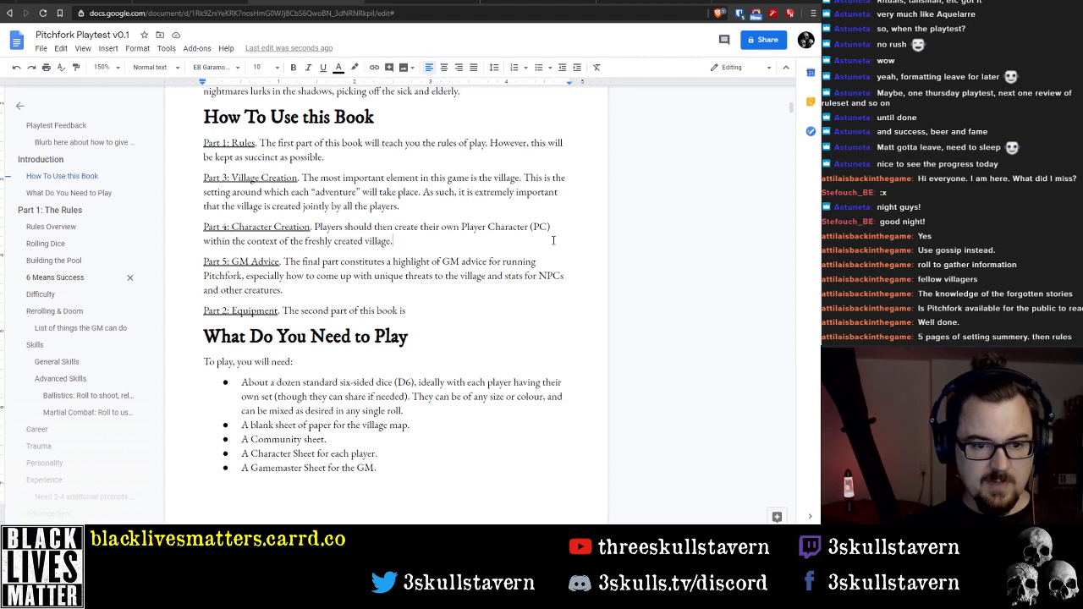
key(Down)
key(Down)
key(Down)
key(Down)
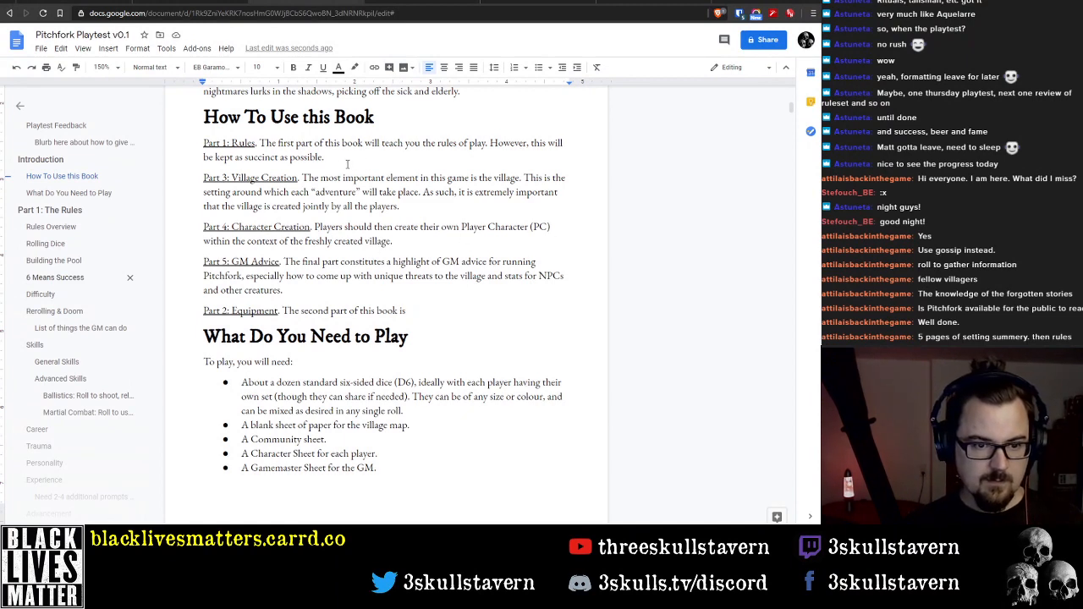
Renumber the Village Creation entry as Part 2 and the Character Creation entry as Part 3
click(224, 179)
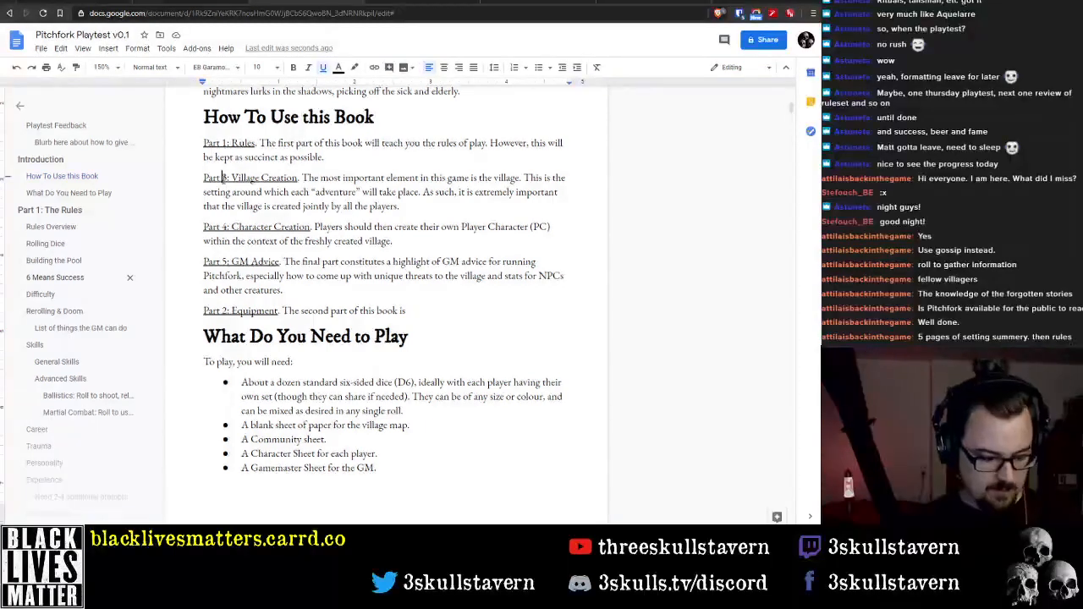
key(Delete)
text(2)
key(Down)
key(Down)
key(Down)
key(BackSpace)
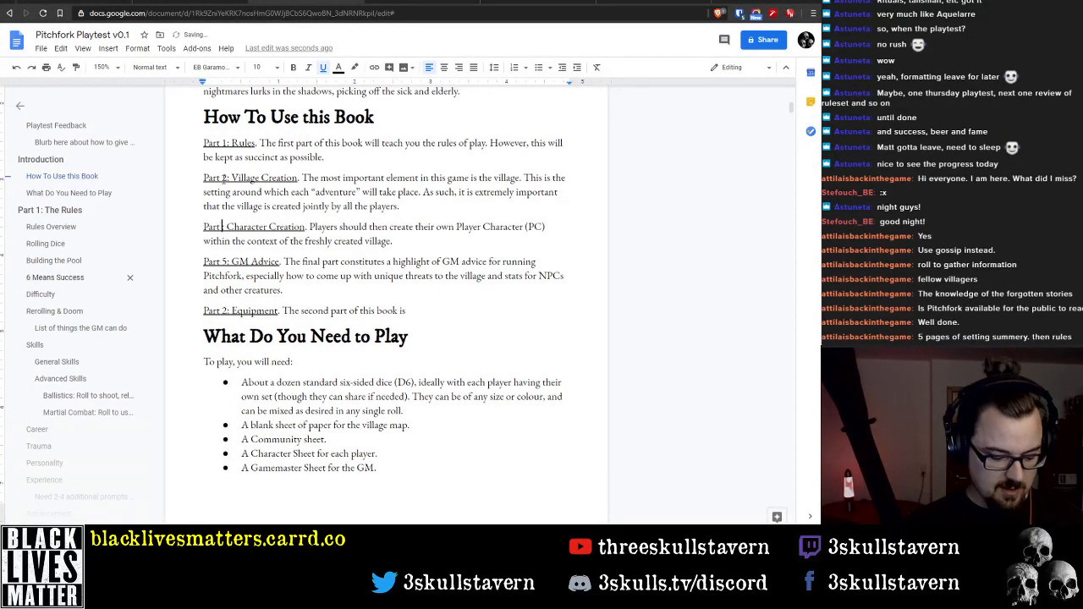
text(3)
Move the Equipment line from below GM Advice to its own paragraph between Character Creation and GM Advice
key(Down)
key(Down)
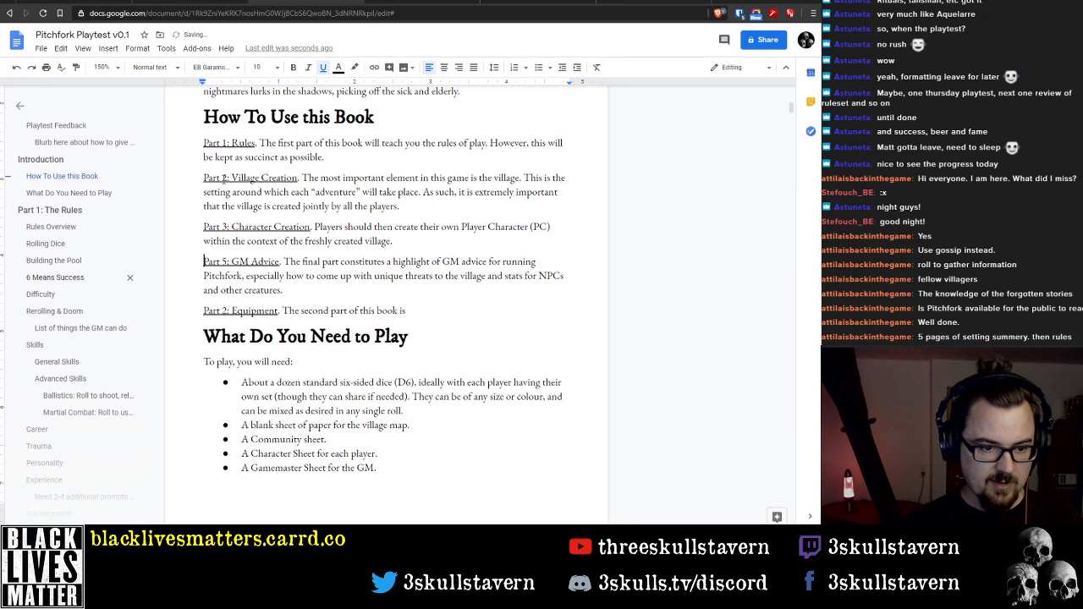
key(Return)
key(Down)
key(Down)
key(Down)
key(shift+End)
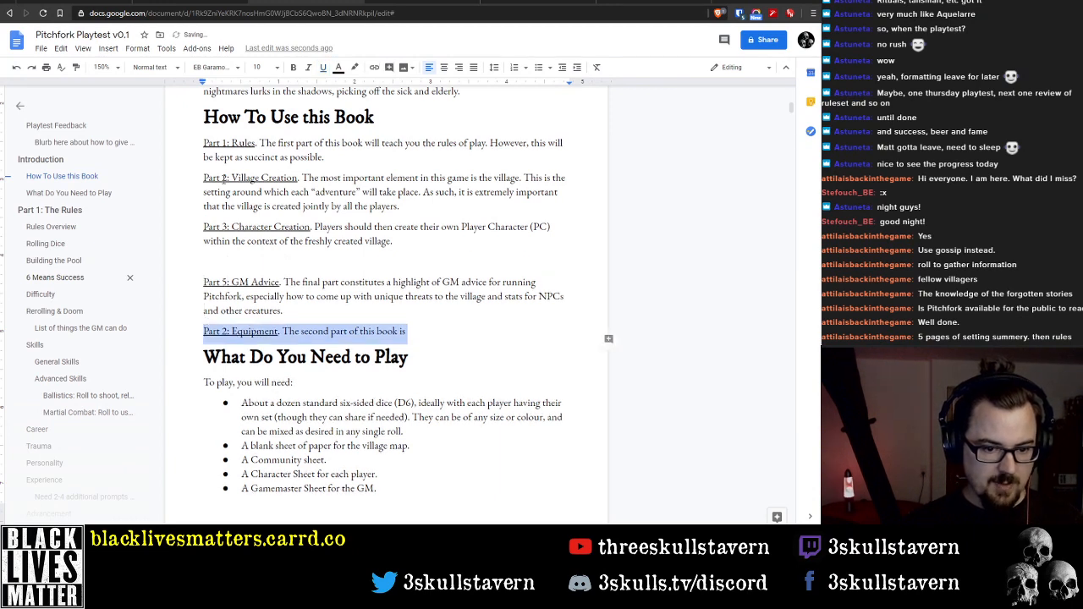
key(ctrl+x)
key(BackSpace)
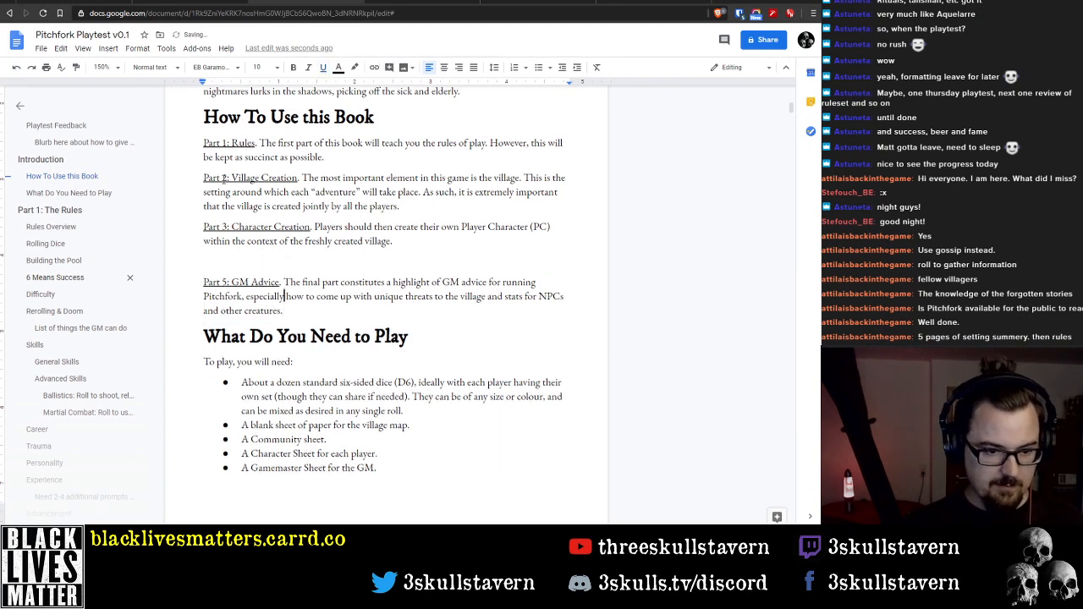
key(Up)
key(Up)
key(Up)
key(ctrl+v)
Renumber the Equipment entry as Part 4
key(Right)
key(Right)
key(Right)
key(Right)
key(Right)
key(Right)
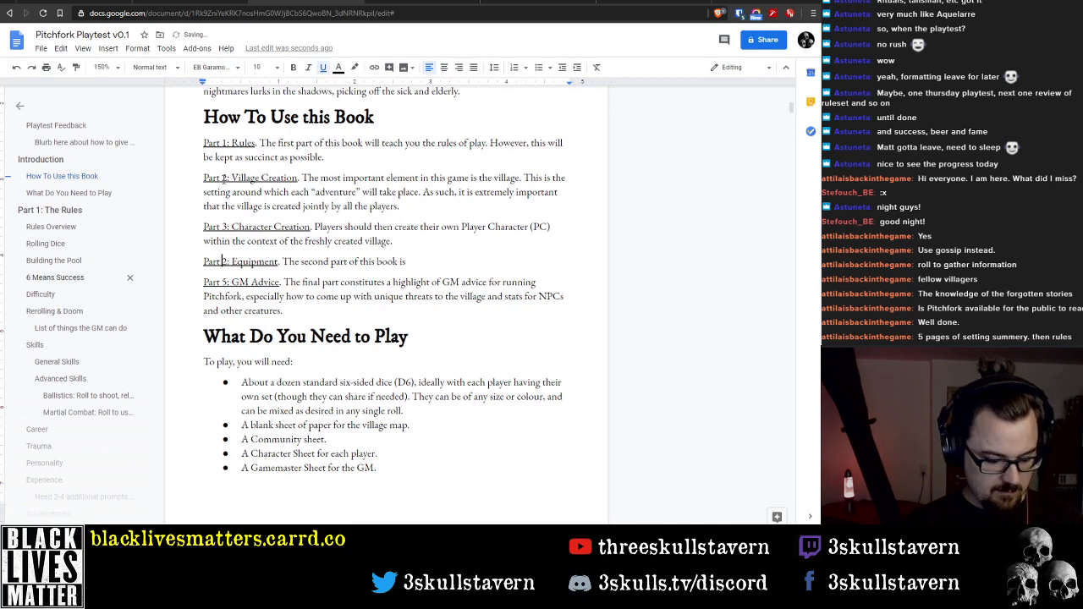
key(BackSpace)
text(4)
Delete the unfinished sentence "The second part of this book is" after the Equipment heading
key(End)
key(ctrl+Left)
key(ctrl+Left)
key(ctrl+Left)
key(ctrl+Left)
key(ctrl+Left)
key(ctrl+Left)
key(ctrl+Left)
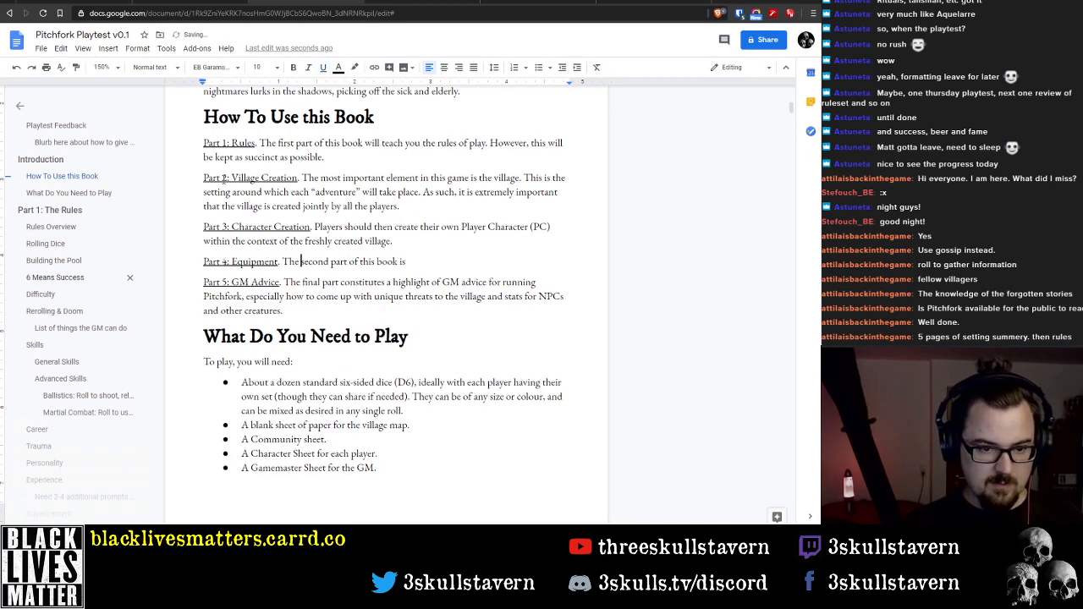
key(ctrl+shift+Right)
key(ctrl+shift+Right)
key(ctrl+shift+Right)
key(ctrl+shift+Right)
key(ctrl+shift+Right)
key(ctrl+shift+Right)
key(ctrl+shift+Right)
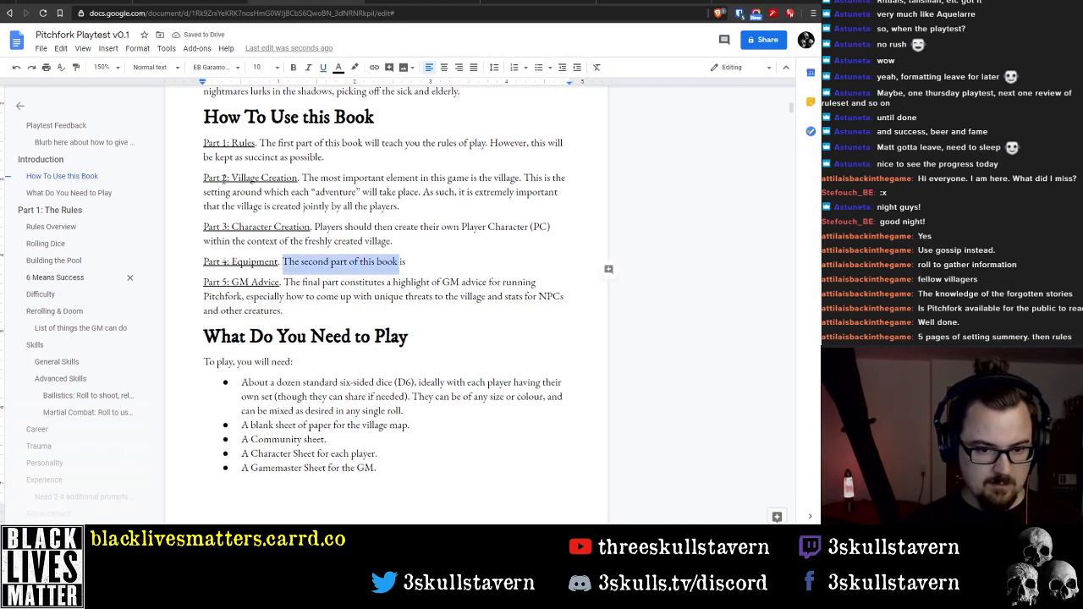
key(BackSpace)
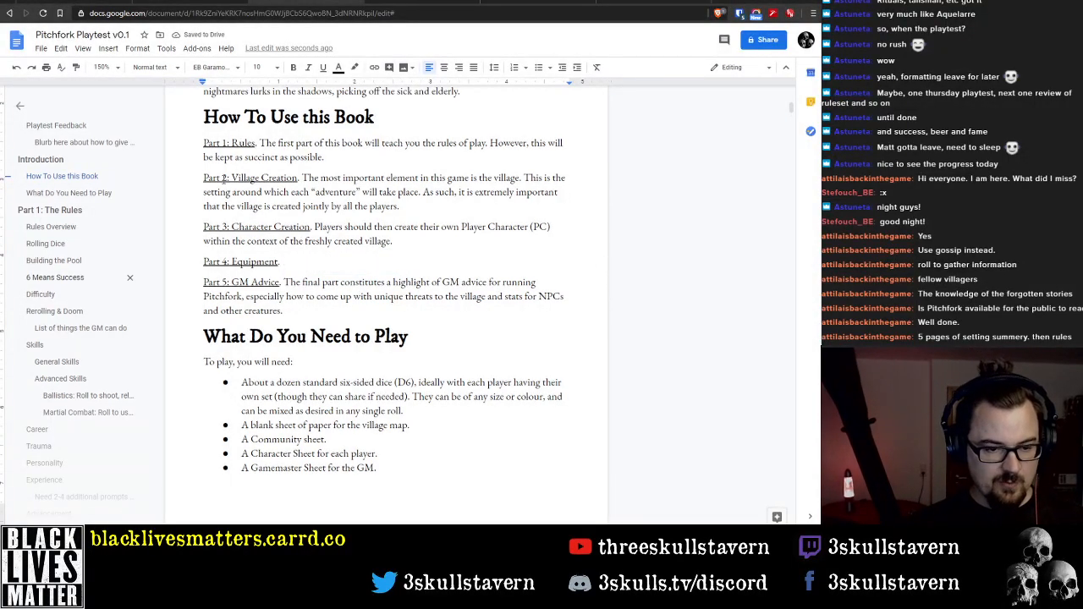
Rename the Part 1 entry to "Basic Rules"
key(Up)
key(Up)
key(Up)
key(Up)
key(Up)
key(Up)
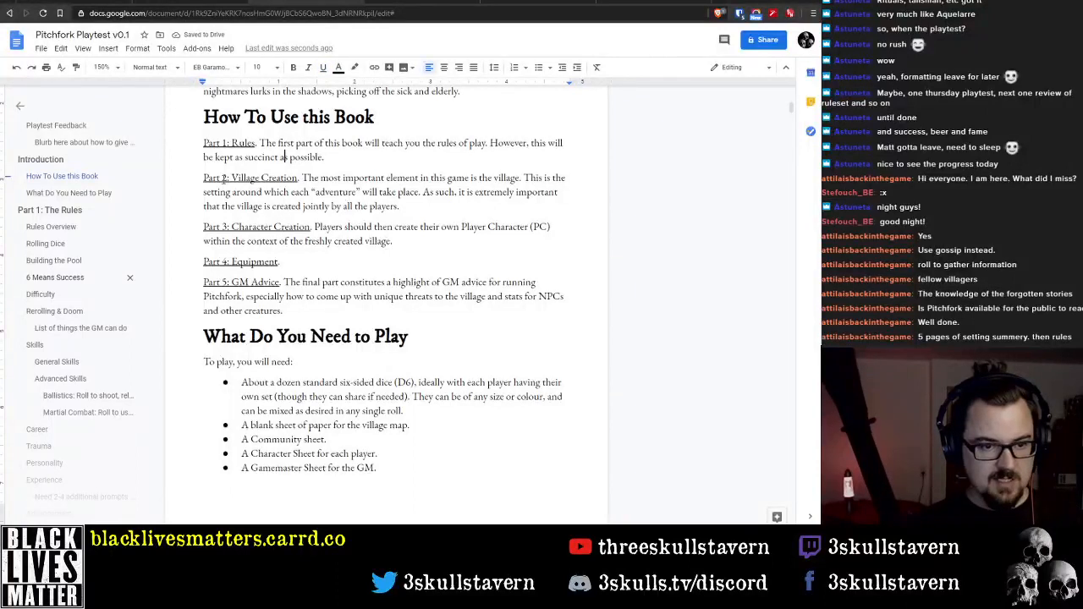
key(Down)
key(ctrl+Left)
key(ctrl+Left)
key(ctrl+Left)
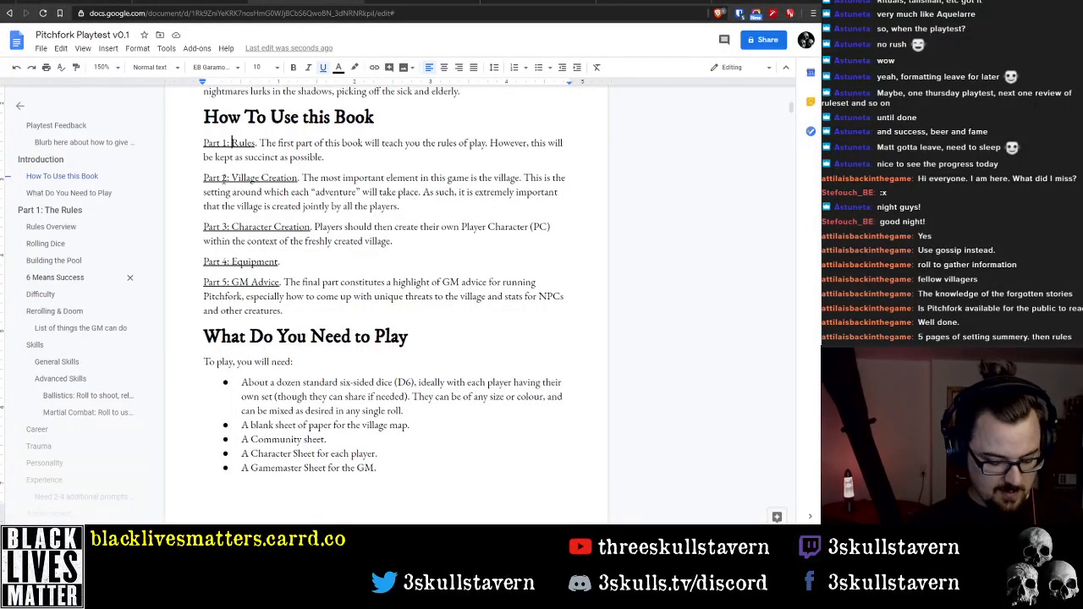
text(Basic)
Add a new paragraph reading "Part 5: Magic." between the Equipment and GM Advice entries
key(Down)
key(Down)
key(Down)
key(Down)
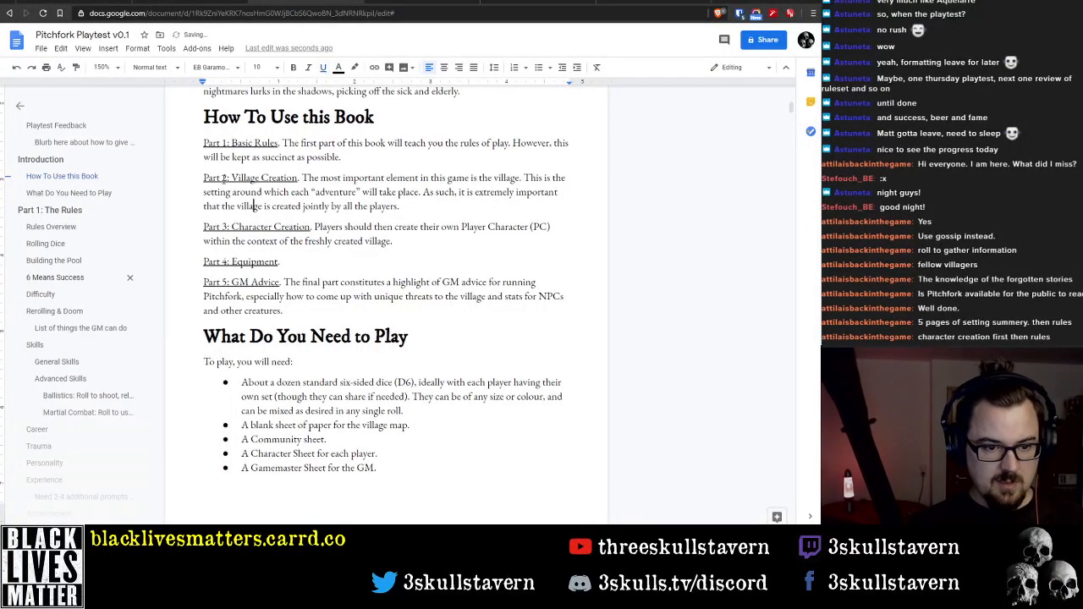
key(Down)
key(Down)
key(End)
key(Return)
text(Par)
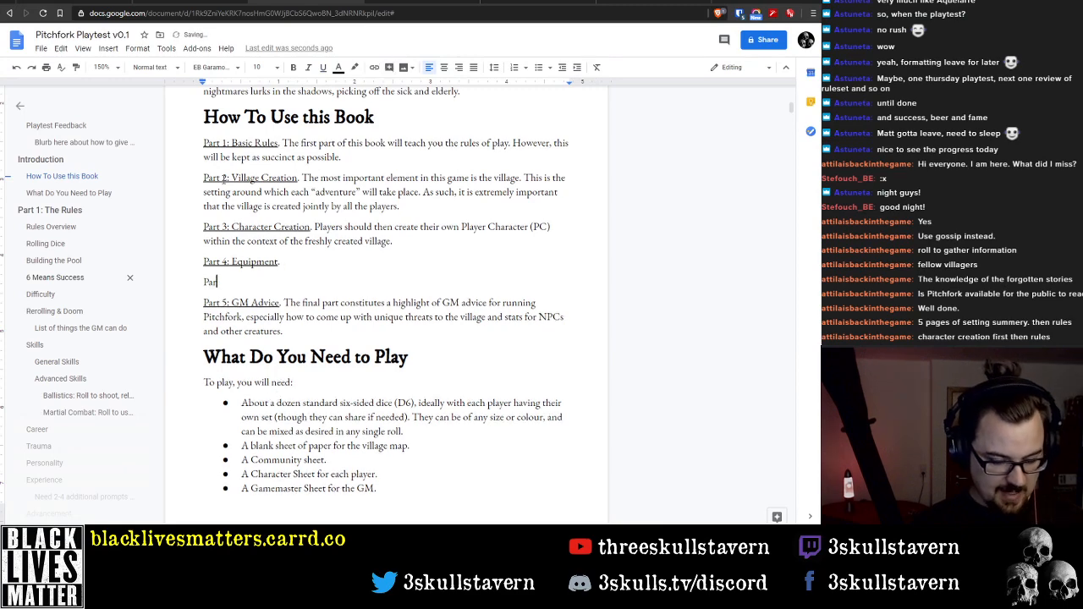
text(t 4)
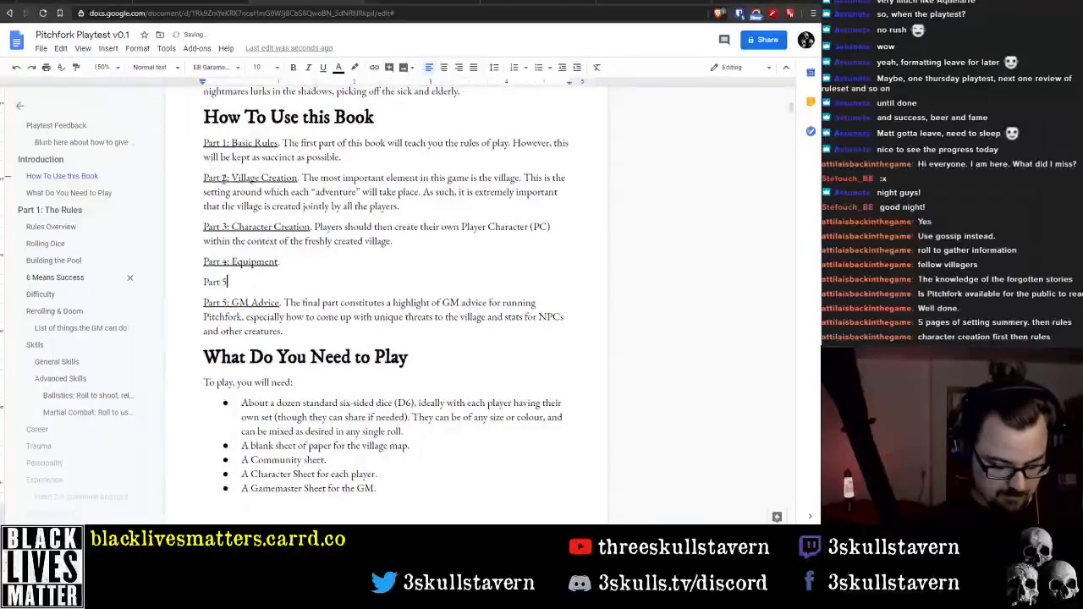
text(: Magic)
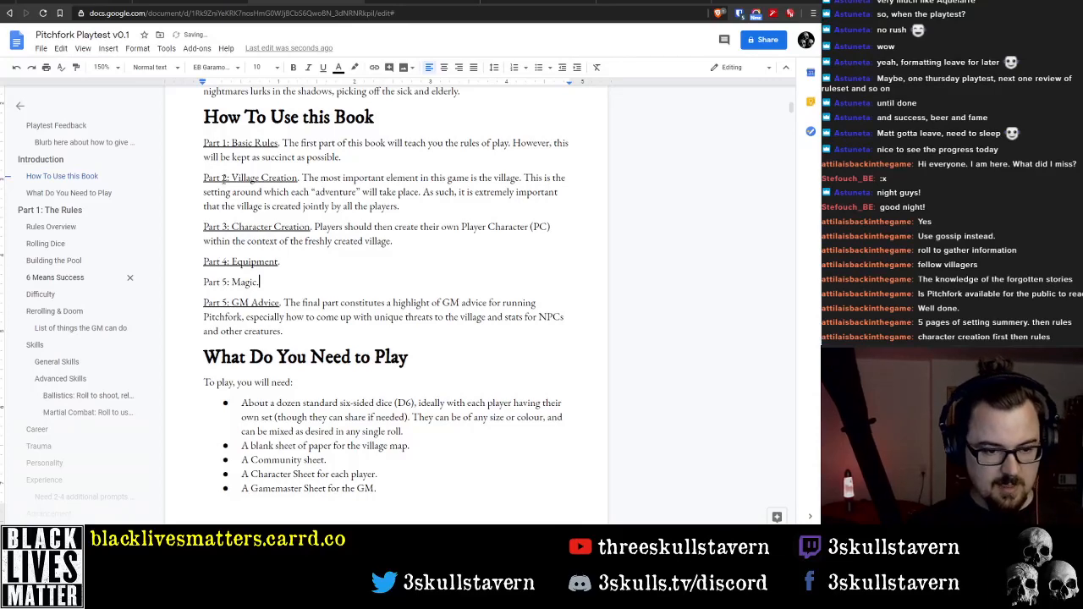
text(.)
Add ", how to use Doom effectively," after "threats to the village" in the GM Advice description
scroll(403, 303, down, 5)
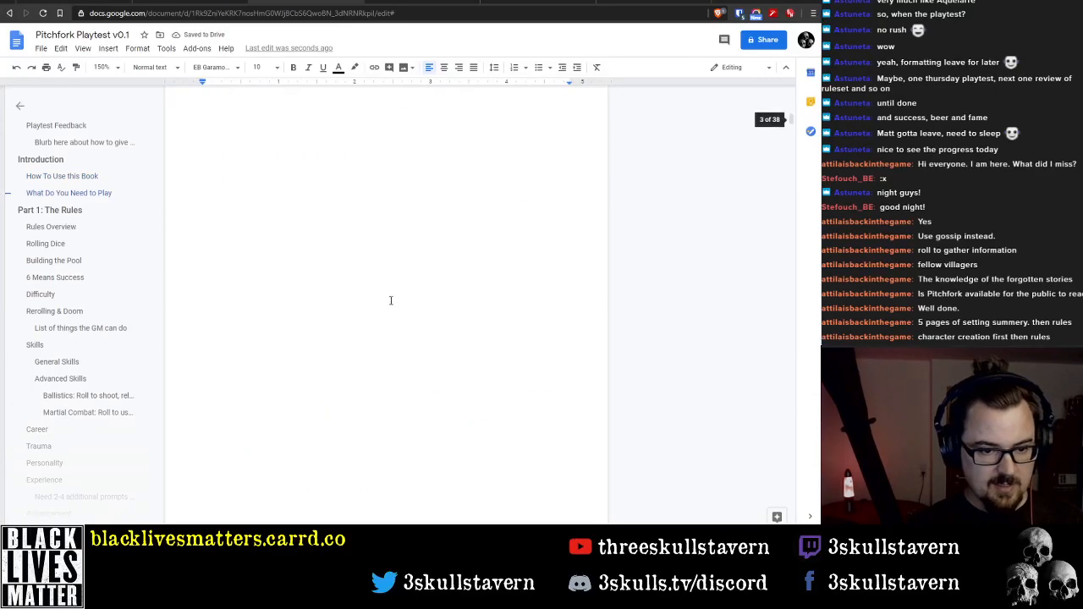
scroll(390, 301, down, 10)
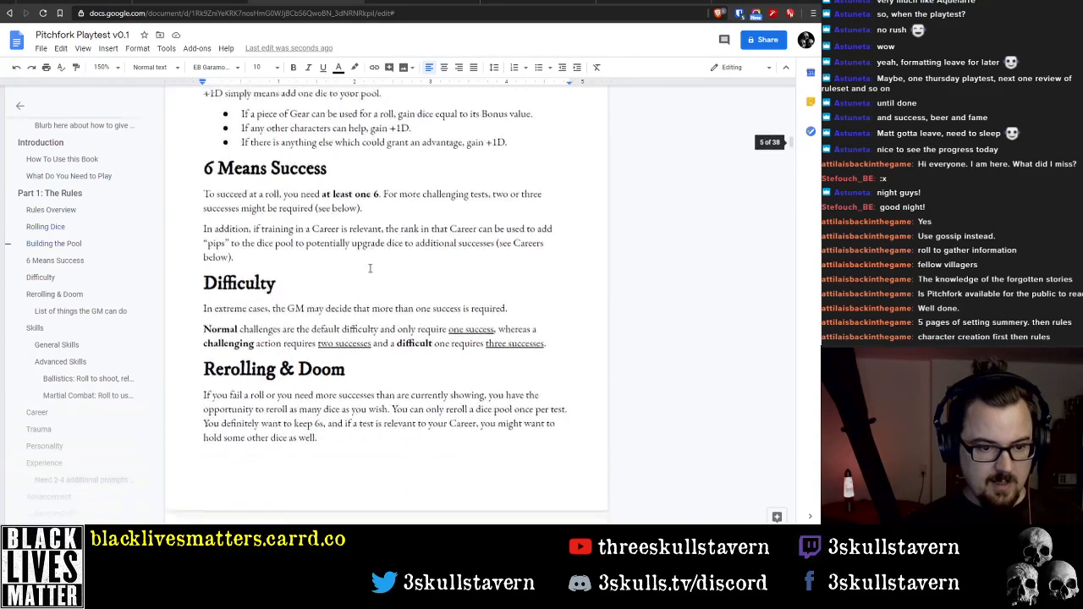
scroll(370, 268, down, 3)
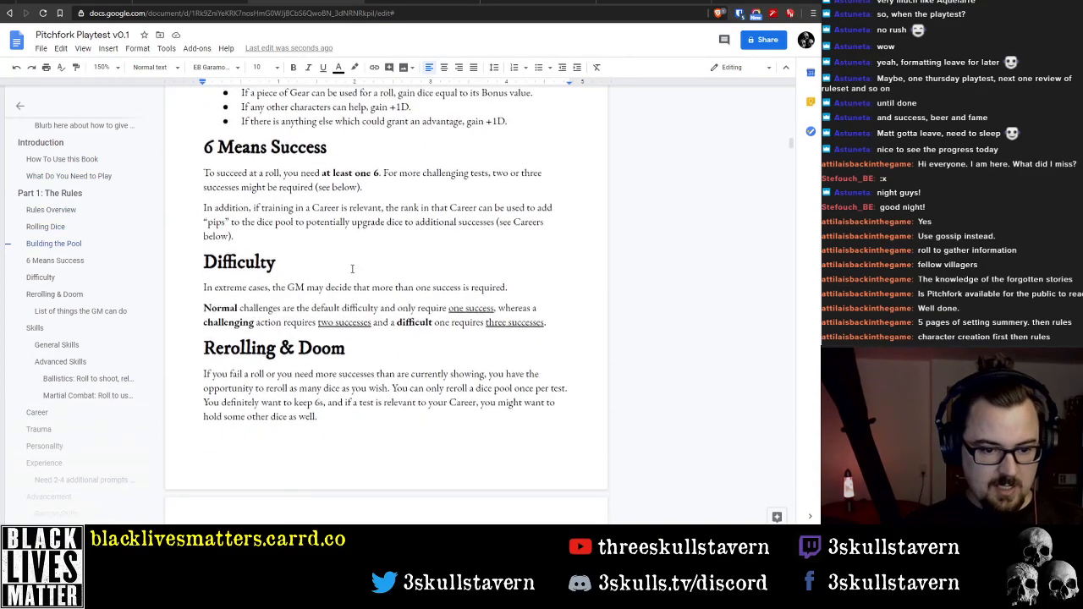
scroll(358, 290, up, 15)
scroll(359, 290, up, 5)
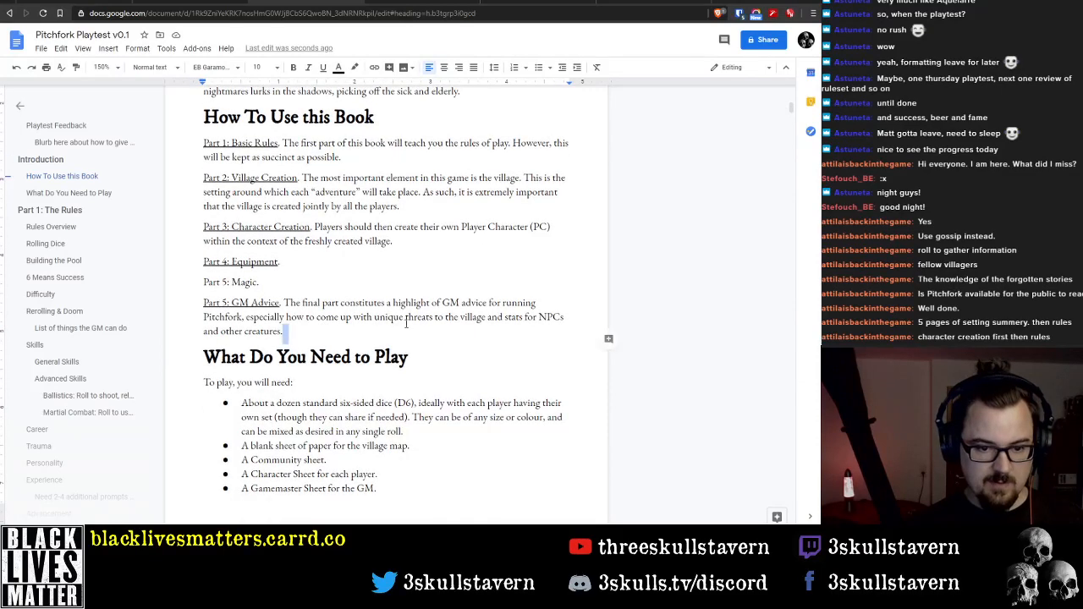
click(348, 317)
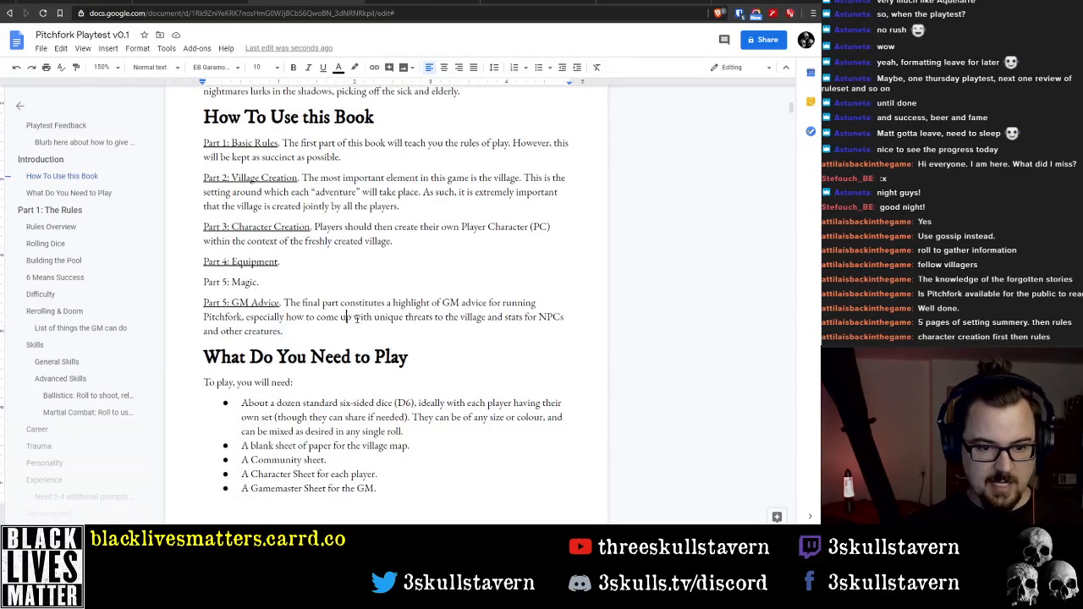
click(485, 317)
text(, how to use)
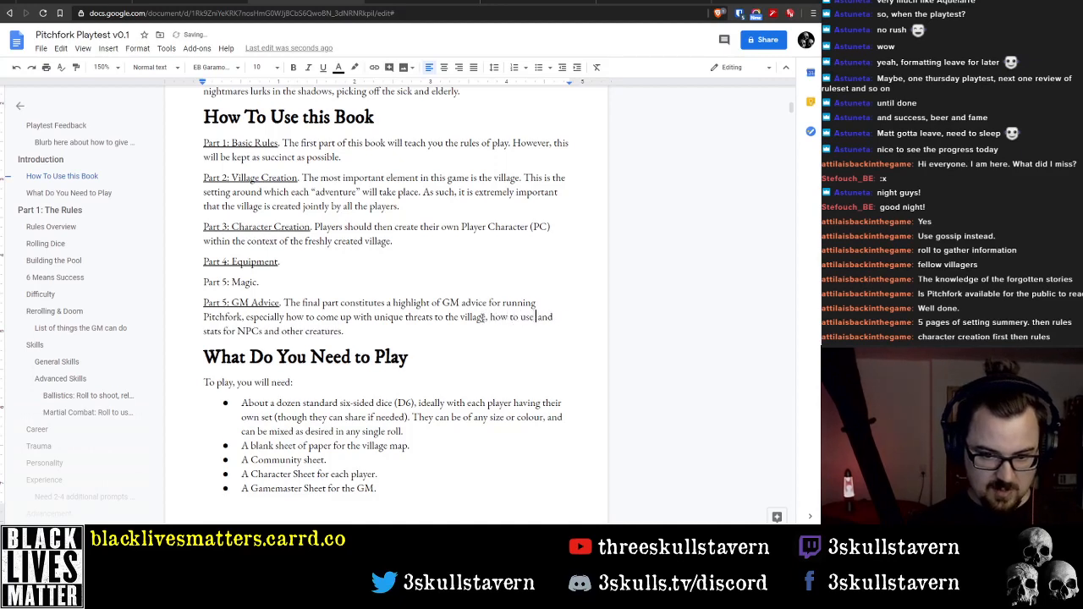
text( Doom c)
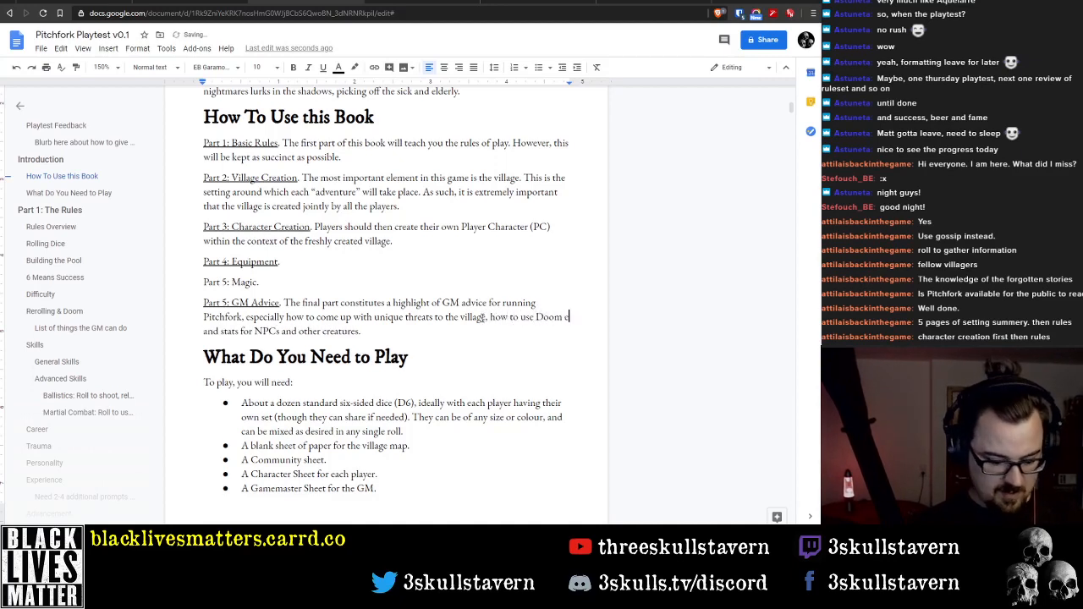
key(BackSpace)
text(effectively)
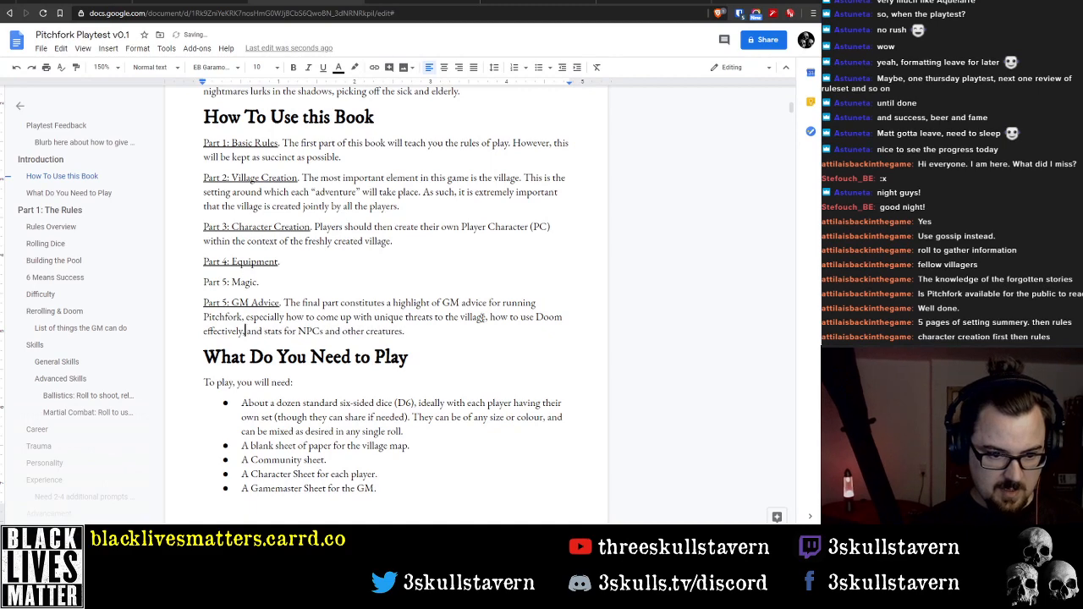
text(,)
key(End)
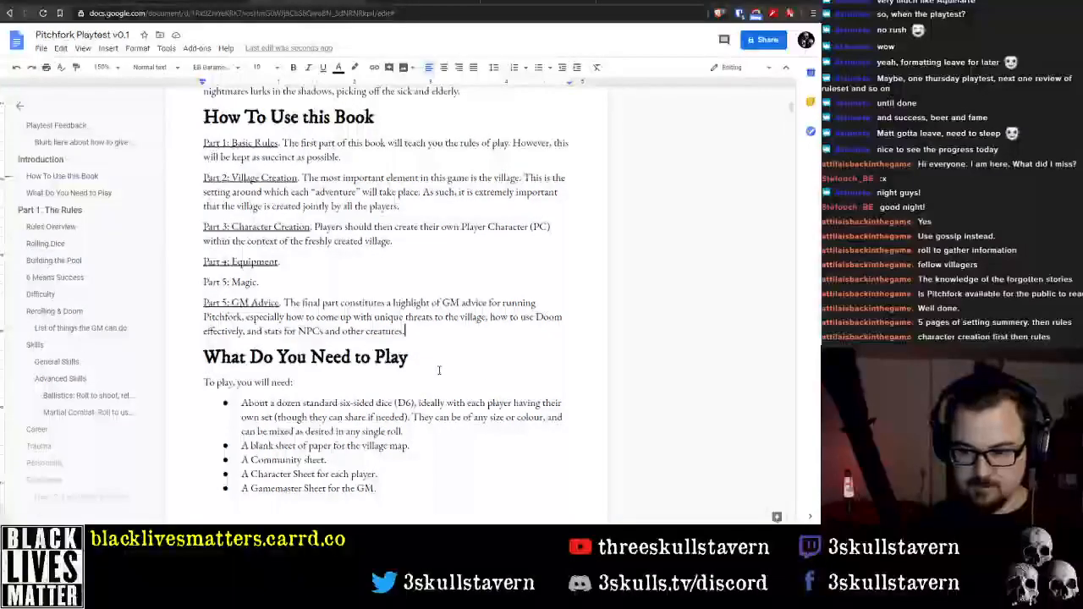
Review the rules chapter from Rules Overview to General Skills and compare it with the part list in How To Use this Book
scroll(440, 369, down, 2)
scroll(426, 354, down, 6)
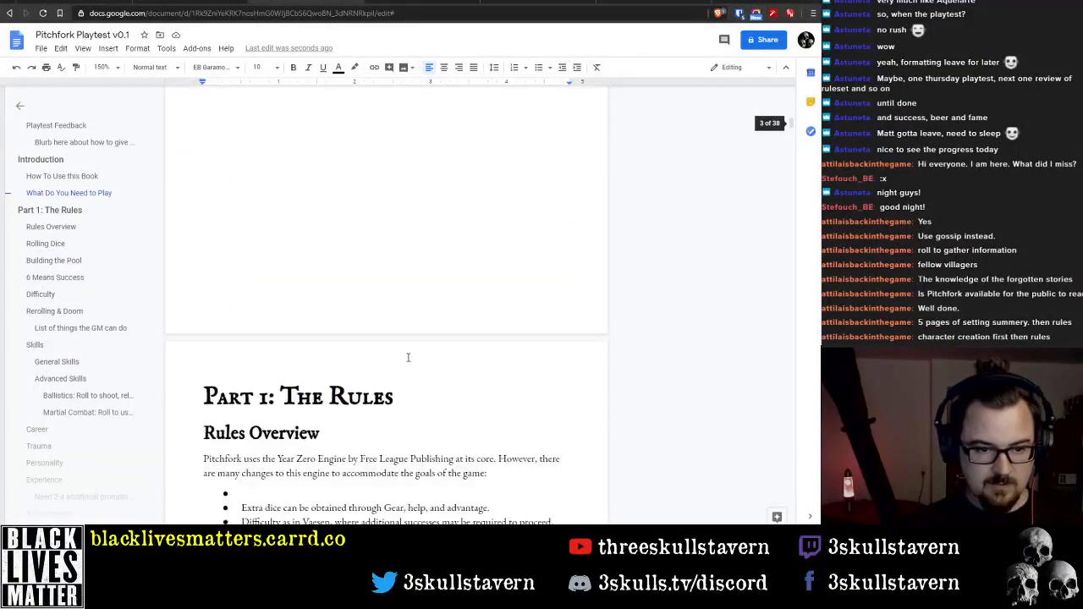
scroll(406, 356, up, 3)
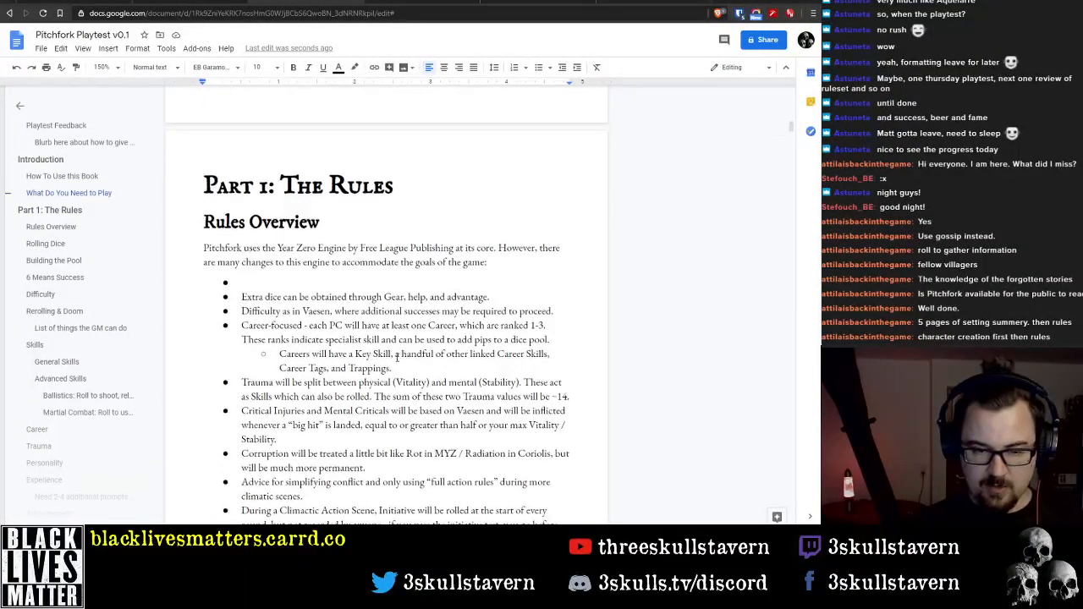
scroll(336, 359, down, 15)
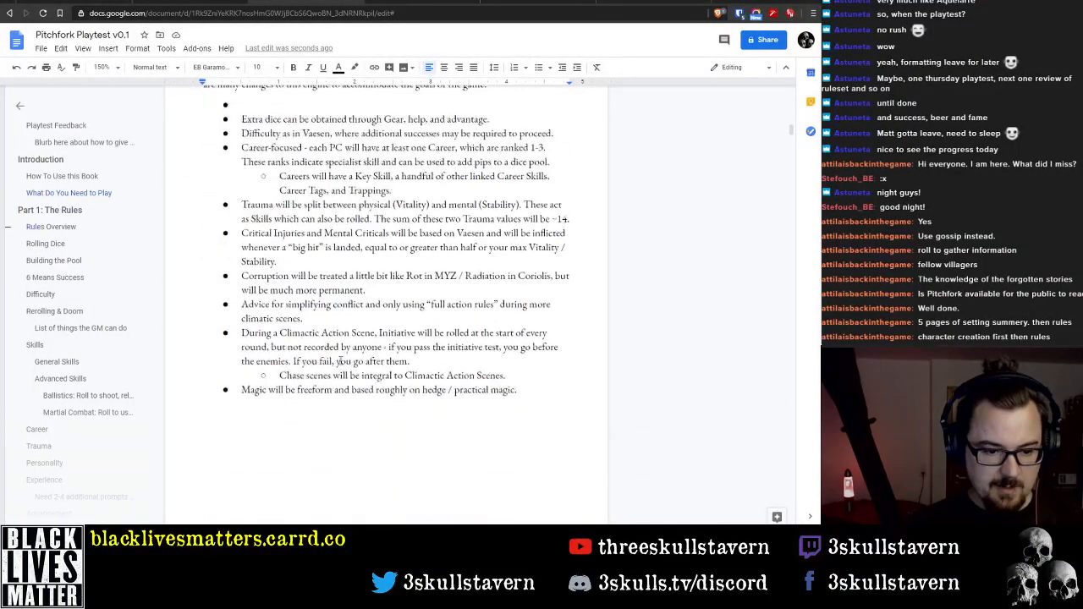
scroll(333, 364, up, 3)
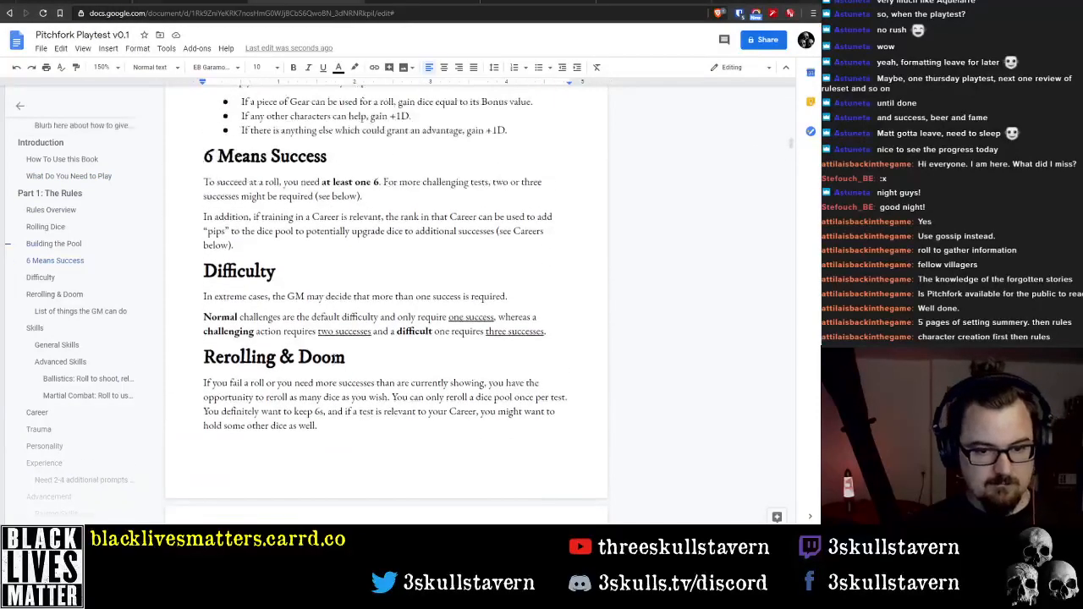
scroll(332, 353, down, 5)
scroll(334, 355, down, 10)
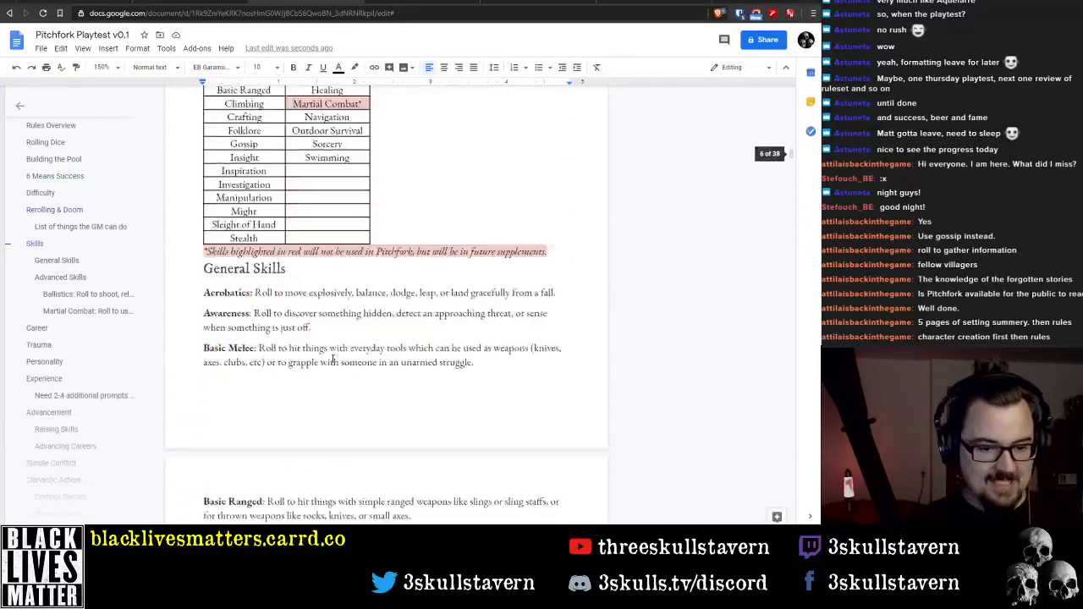
scroll(329, 362, up, 5)
scroll(329, 362, up, 20)
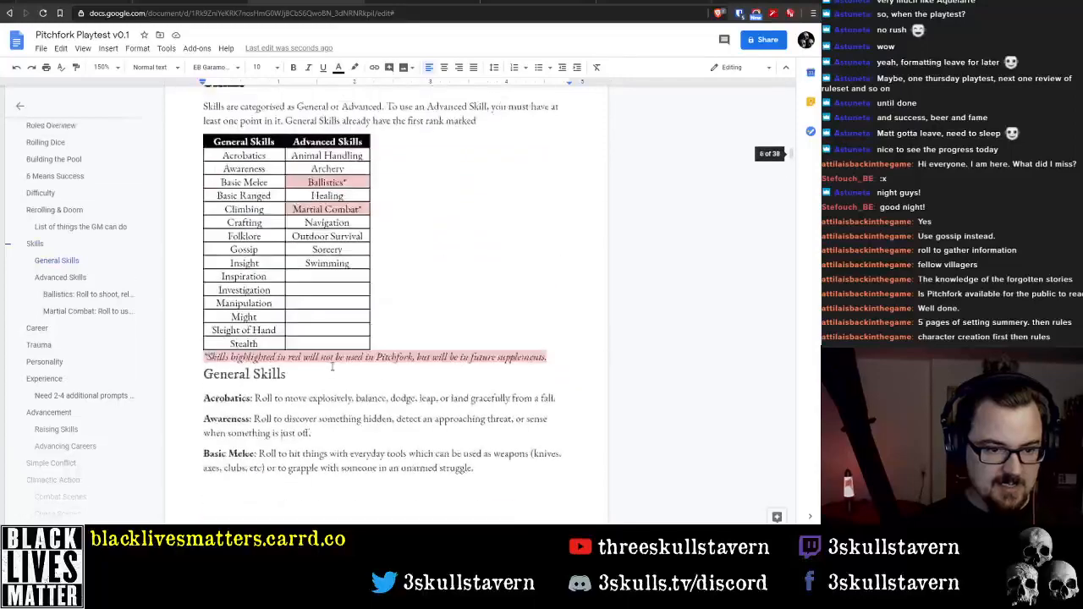
scroll(294, 391, up, 10)
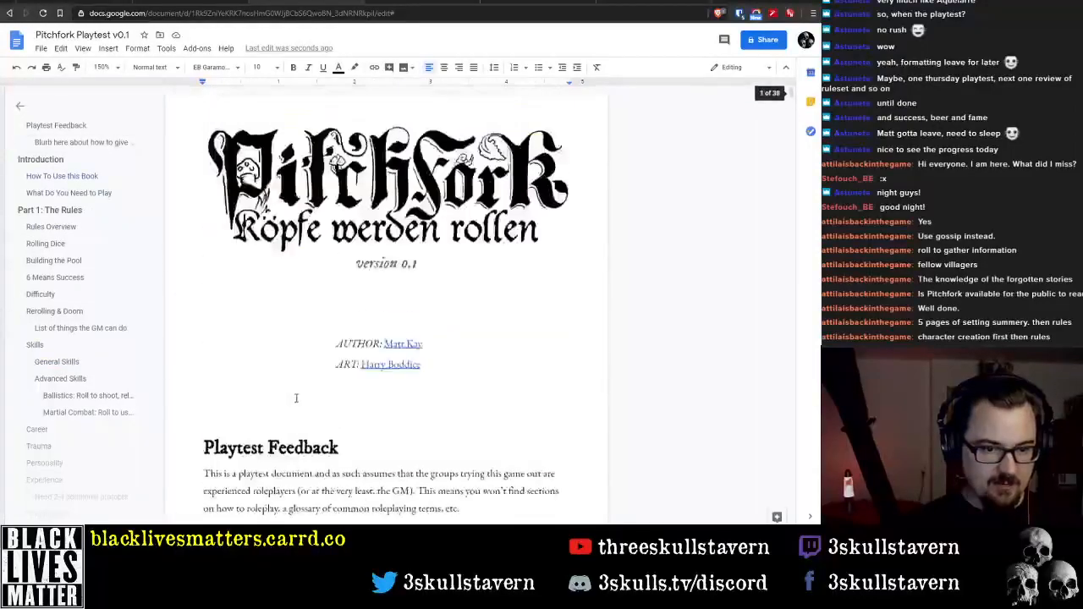
scroll(300, 389, down, 9)
scroll(305, 382, down, 4)
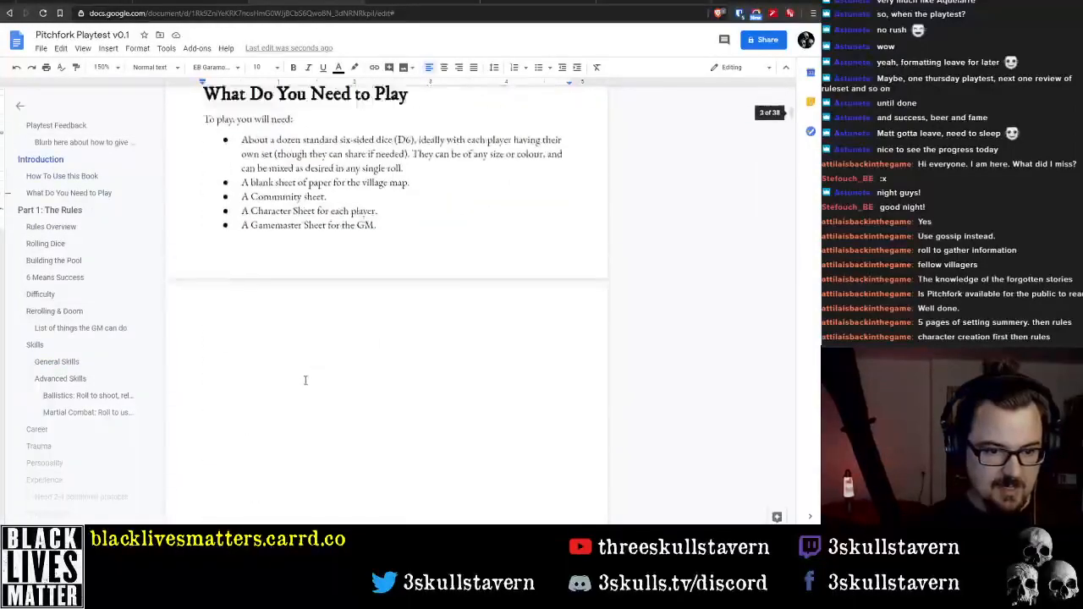
scroll(301, 377, up, 5)
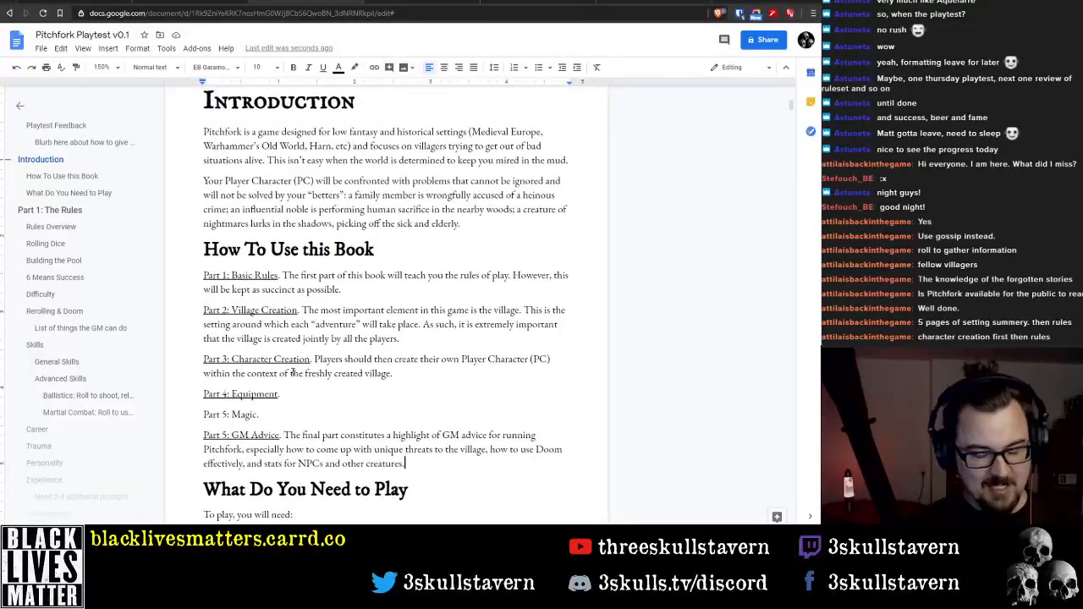
Replace "teach you" with "give you an overview of" in the Basic Rules description
click(206, 392)
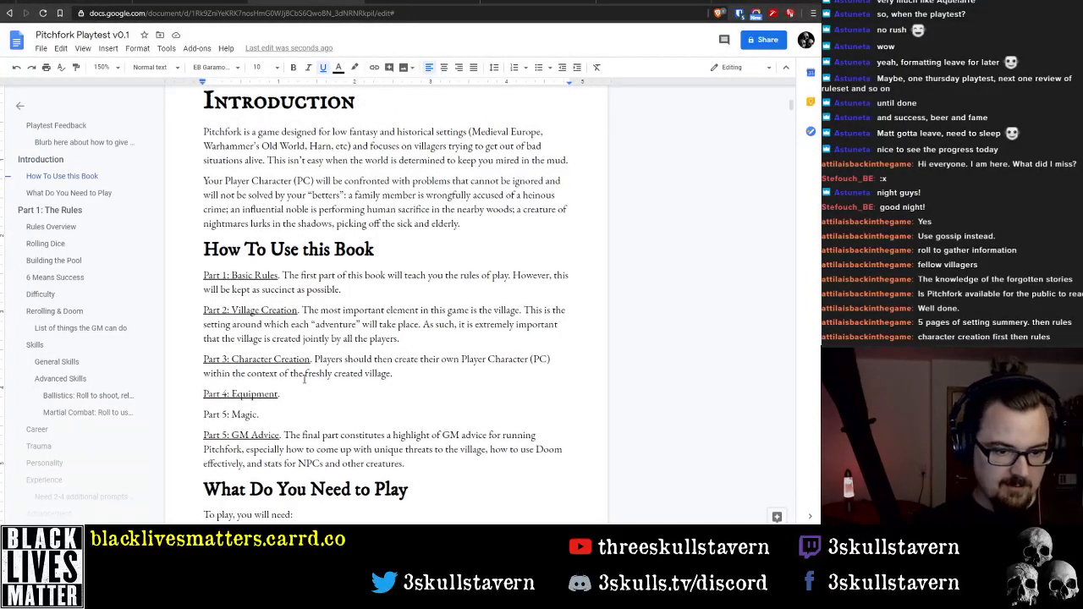
key(ctrl+Up)
key(ctrl+Up)
key(ctrl+Up)
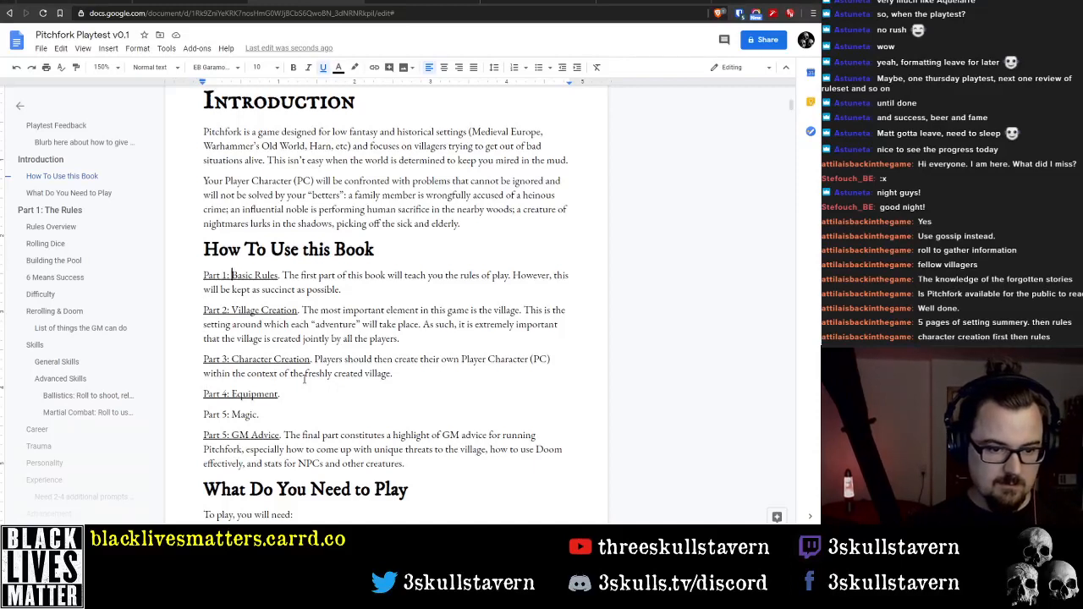
key(ctrl+Right)
key(ctrl+Right)
key(ctrl+Right)
key(ctrl+Right)
key(ctrl+Right)
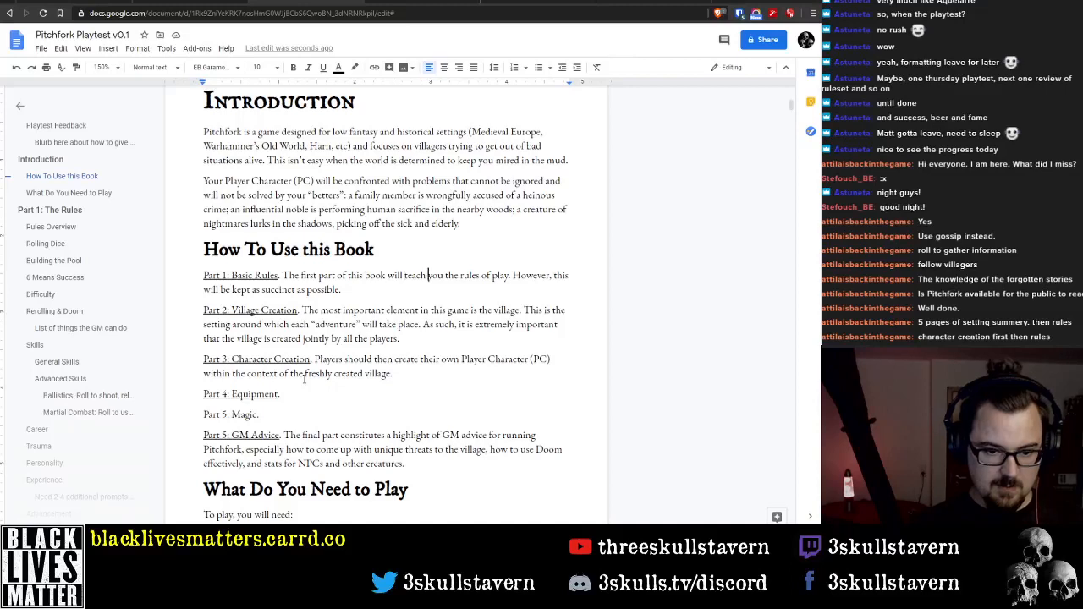
key(ctrl+Left)
key(ctrl+Left)
key(ctrl+shift+Left)
text(give you )
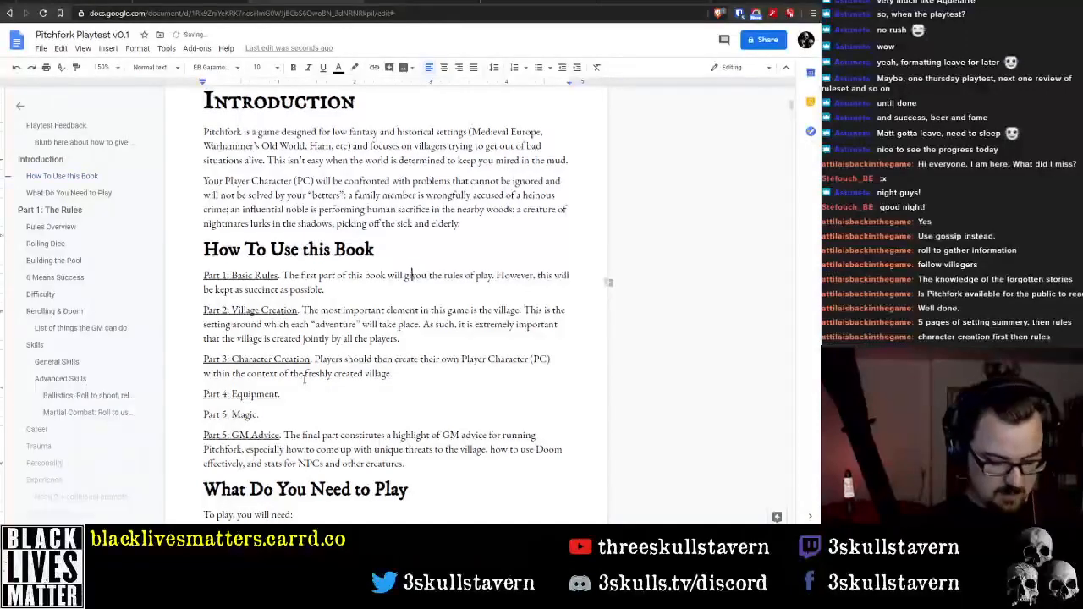
text(an overview of the)
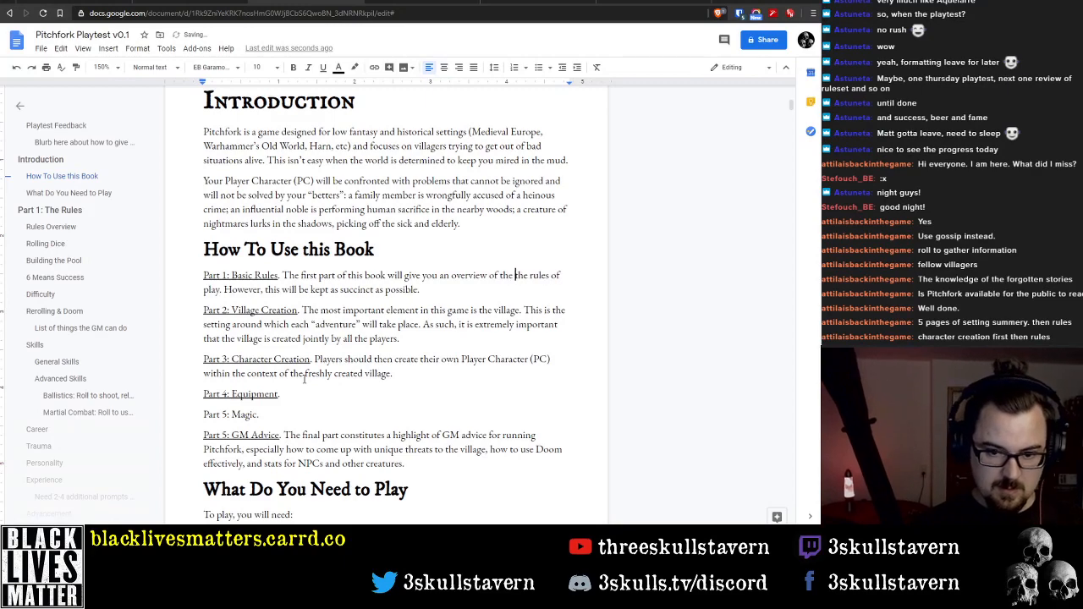
key(ctrl+BackSpace)
Change "the rules of play" to "the rules needed to play" in the Basic Rules description
key(ctrl+Right)
key(ctrl+Right)
key(ctrl+shift+Right)
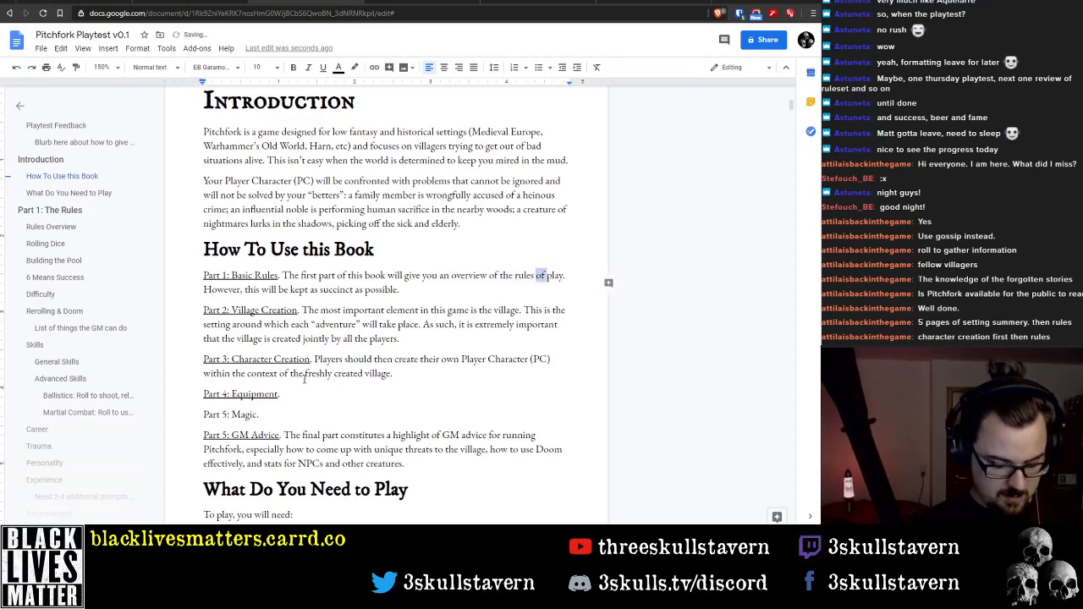
text(needed to)
key(ctrl+Right)
key(ctrl+Right)
key(ctrl+Right)
key(ctrl+Right)
key(ctrl+Right)
key(ctrl+Right)
key(ctrl+Right)
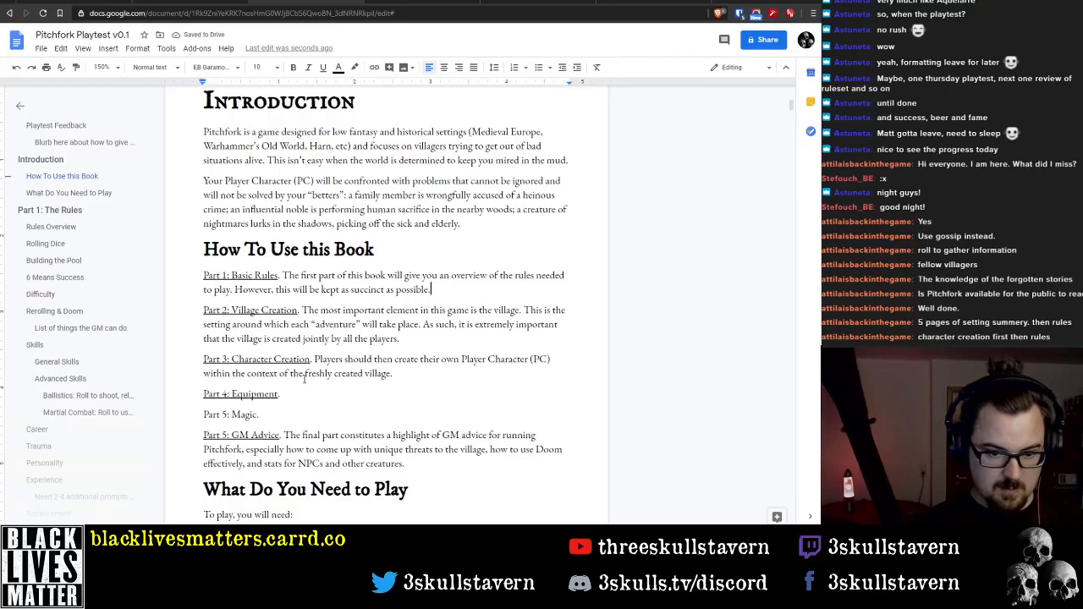
text(.)
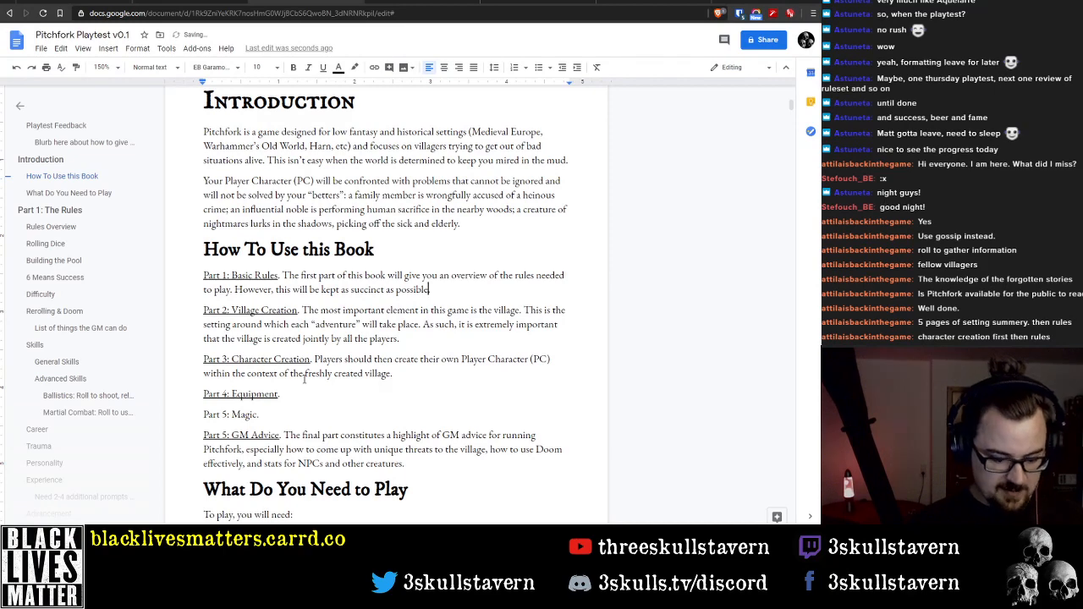
text( to)
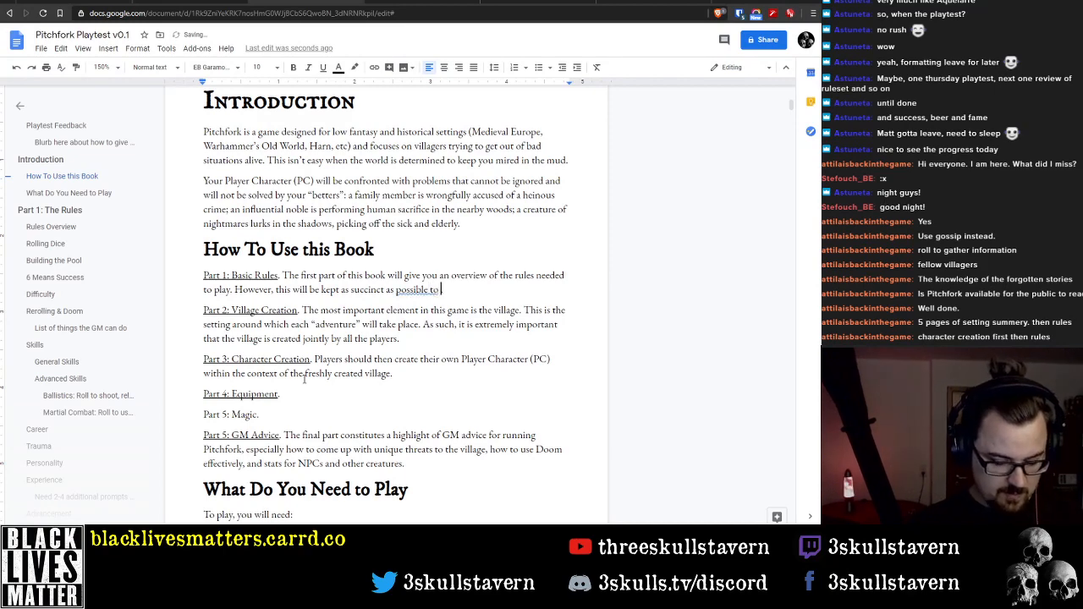
key(BackSpace)
key(BackSpace)
key(BackSpace)
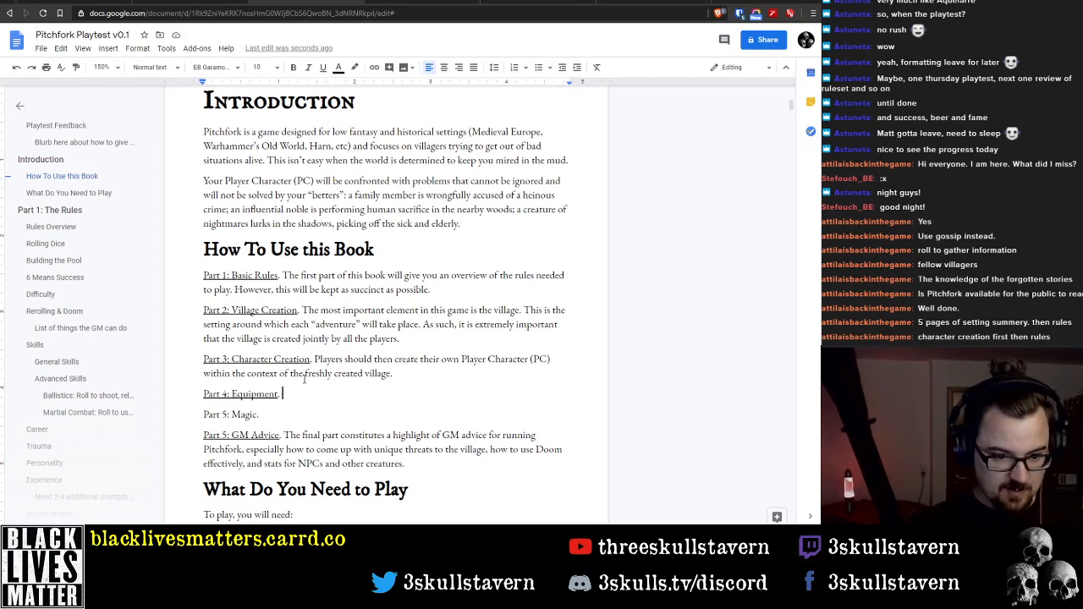
Examine the Skills section, including the skills table and the General Skills descriptions, along with the start of Career
key(Home)
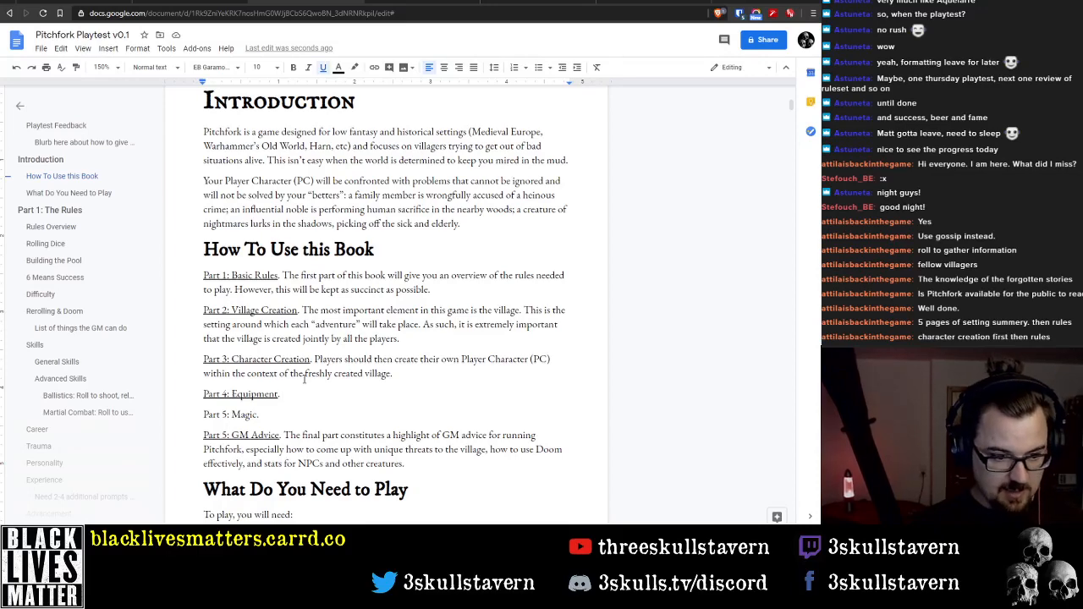
scroll(405, 206, down, 15)
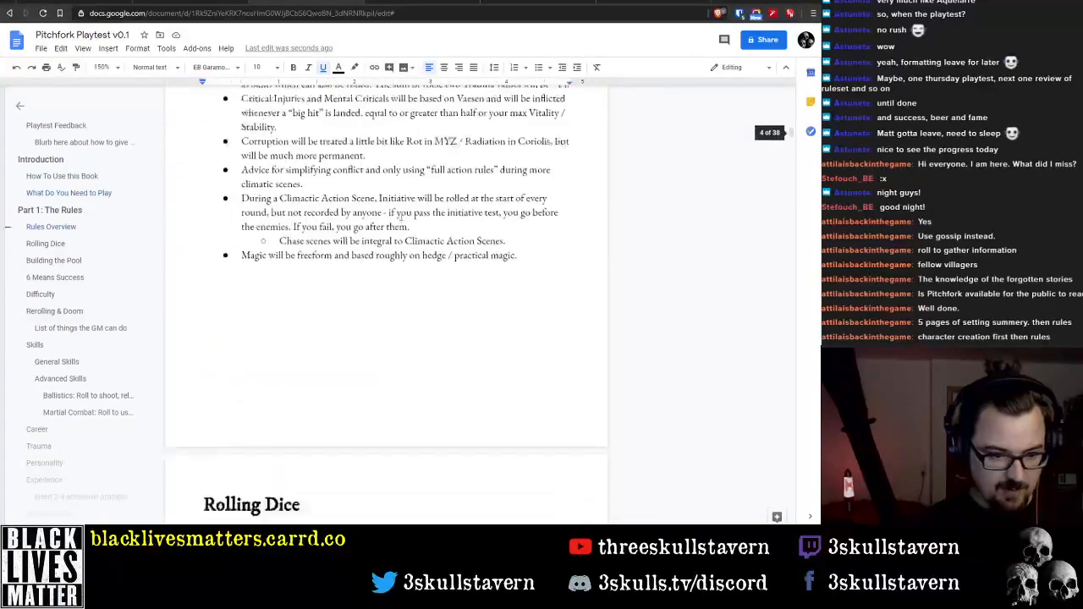
scroll(406, 206, down, 15)
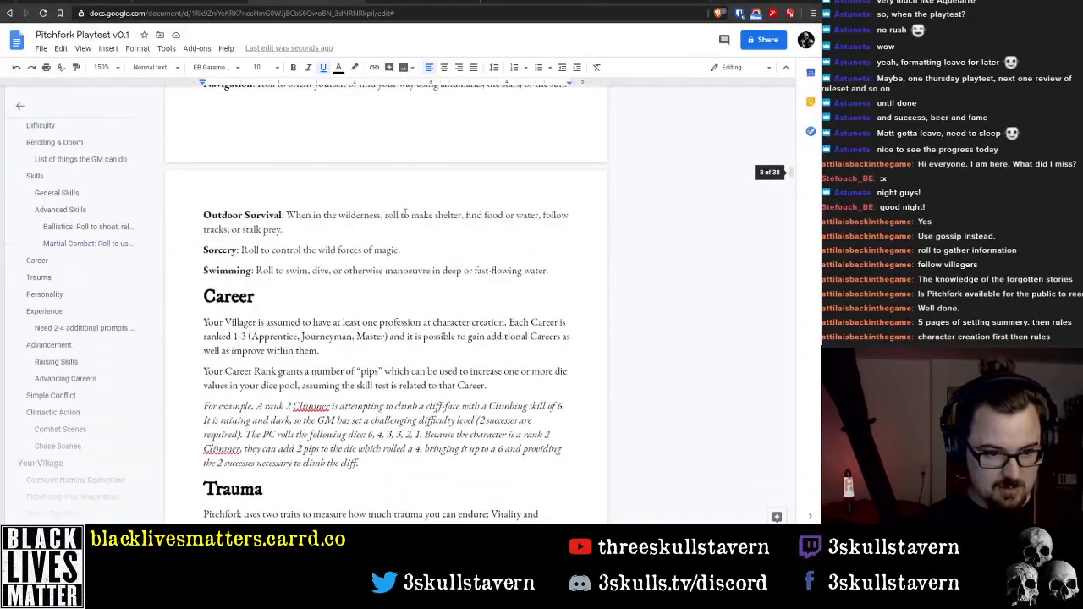
scroll(406, 216, up, 5)
scroll(405, 214, up, 10)
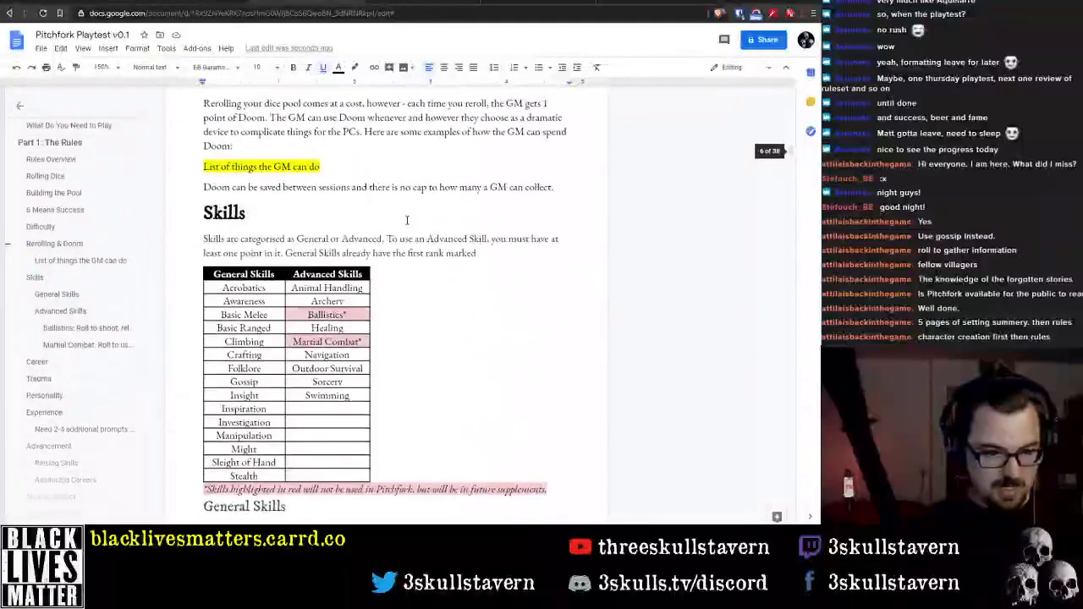
scroll(406, 220, down, 3)
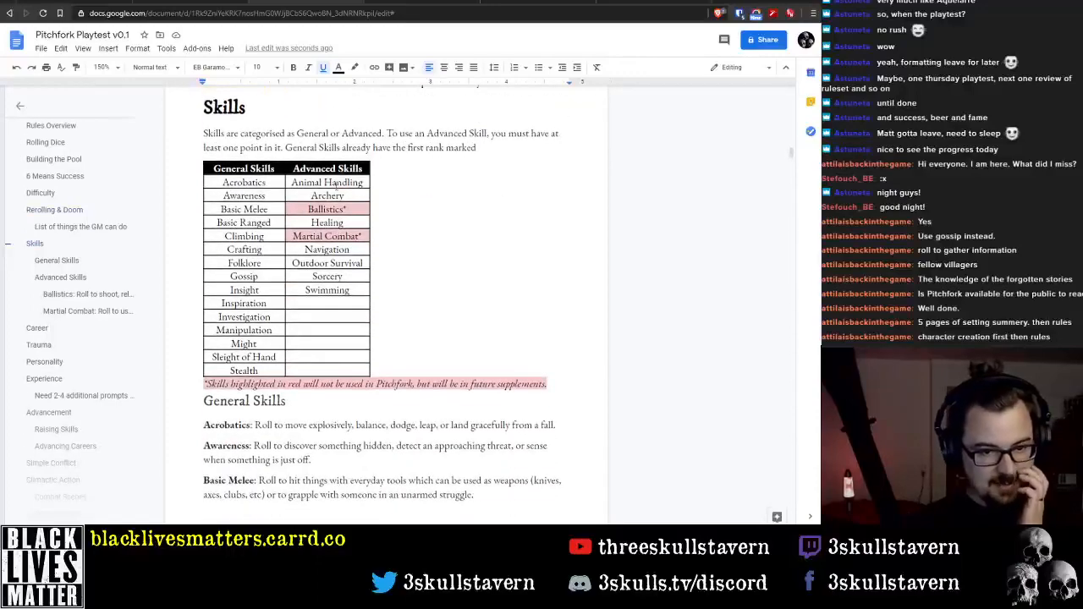
scroll(325, 249, down, 7)
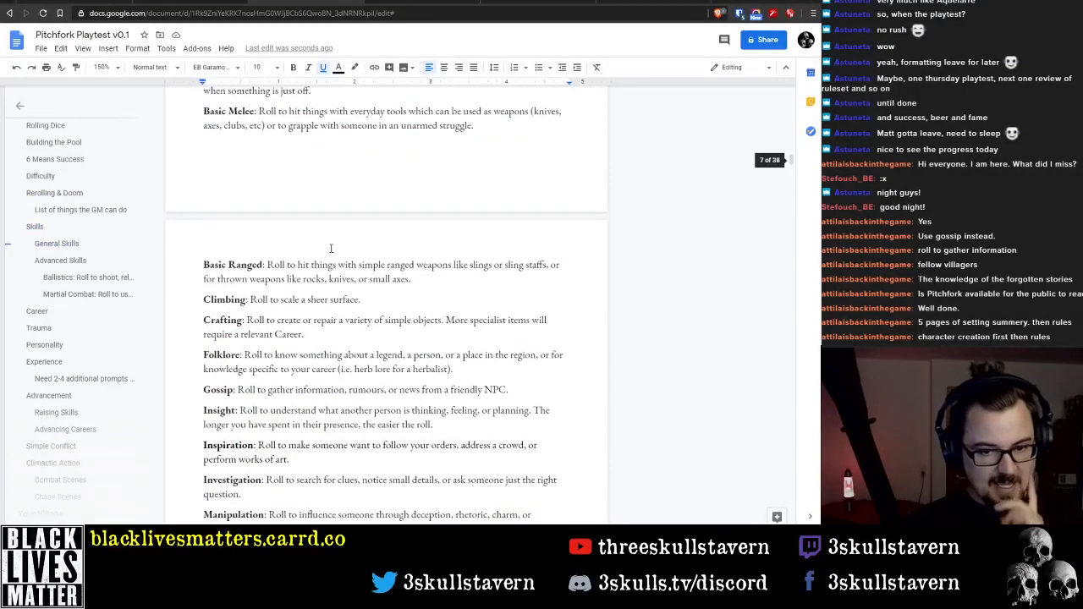
scroll(331, 248, down, 9)
scroll(333, 249, up, 7)
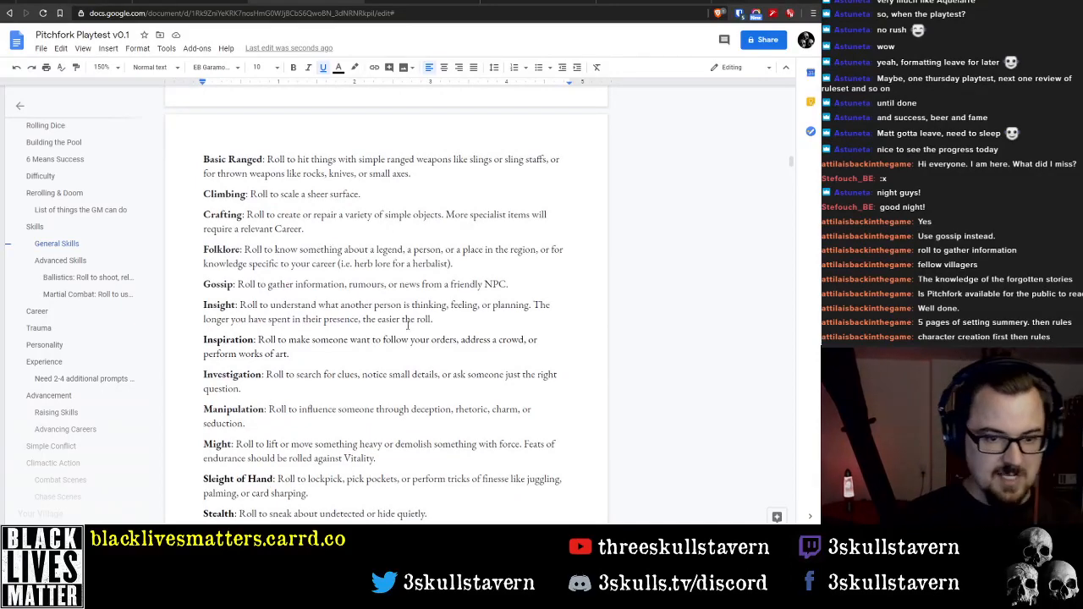
Review the rules chapter from General Skills through Climactic Action, then compare it with the part list in How To Use this Book
scroll(407, 326, down, 5)
scroll(403, 334, up, 4)
scroll(391, 341, down, 9)
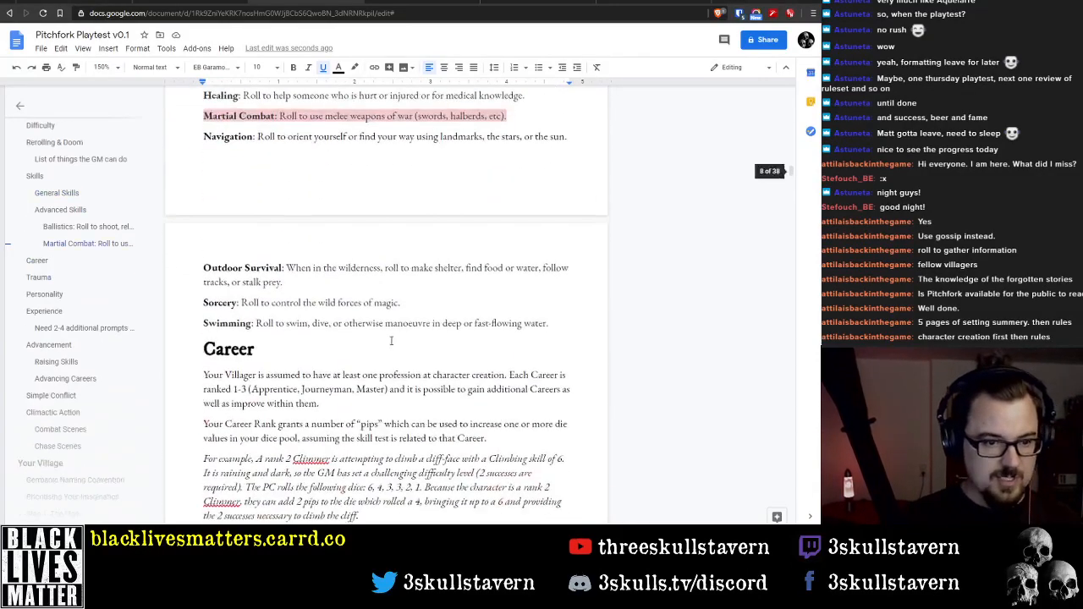
scroll(385, 344, down, 5)
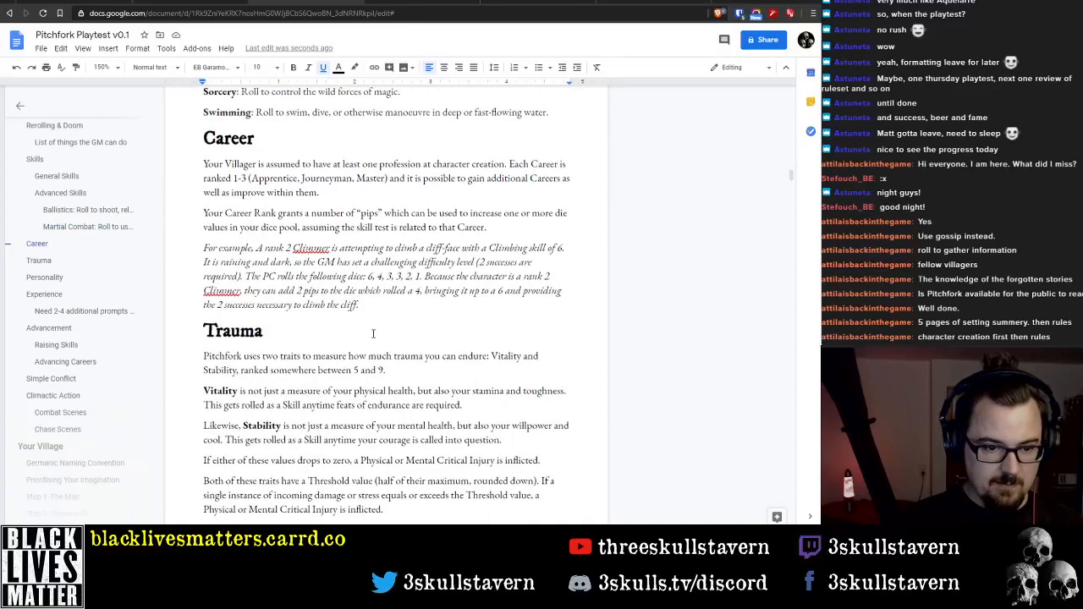
scroll(371, 308, down, 5)
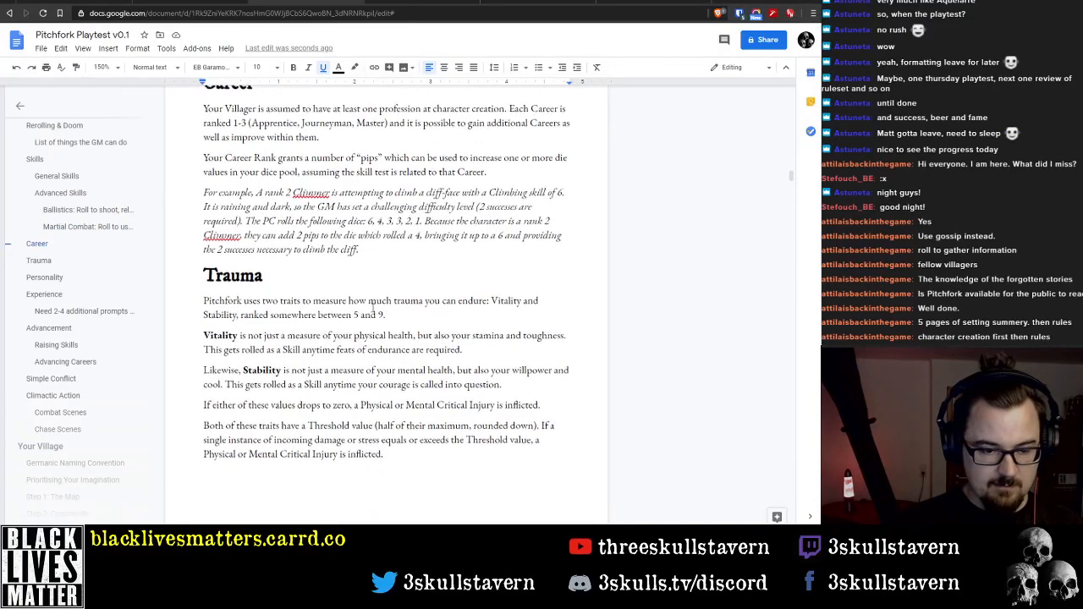
scroll(322, 270, up, 5)
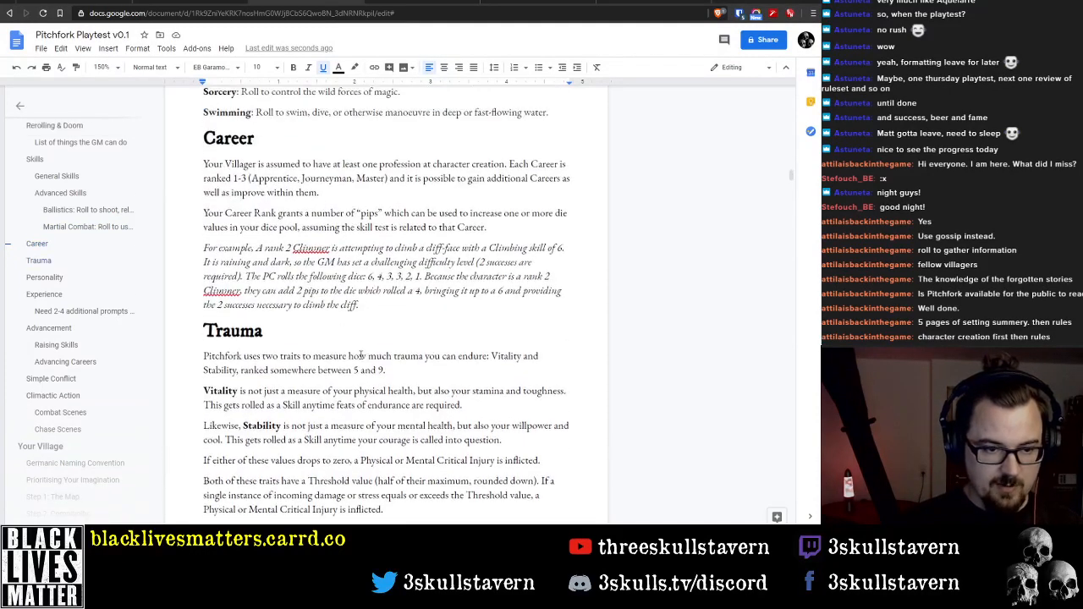
scroll(361, 355, down, 4)
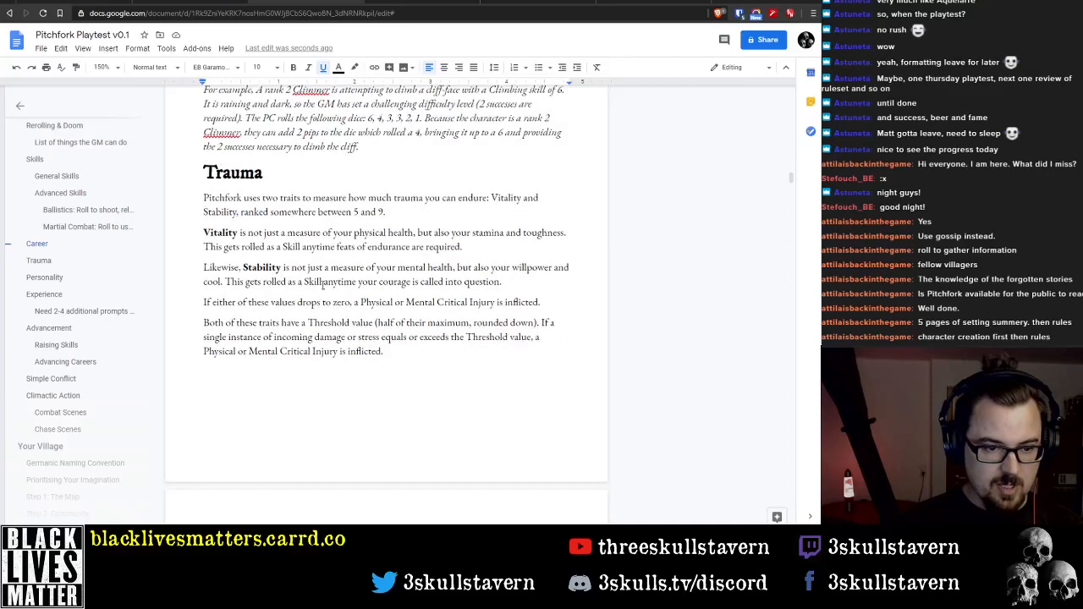
scroll(353, 329, down, 12)
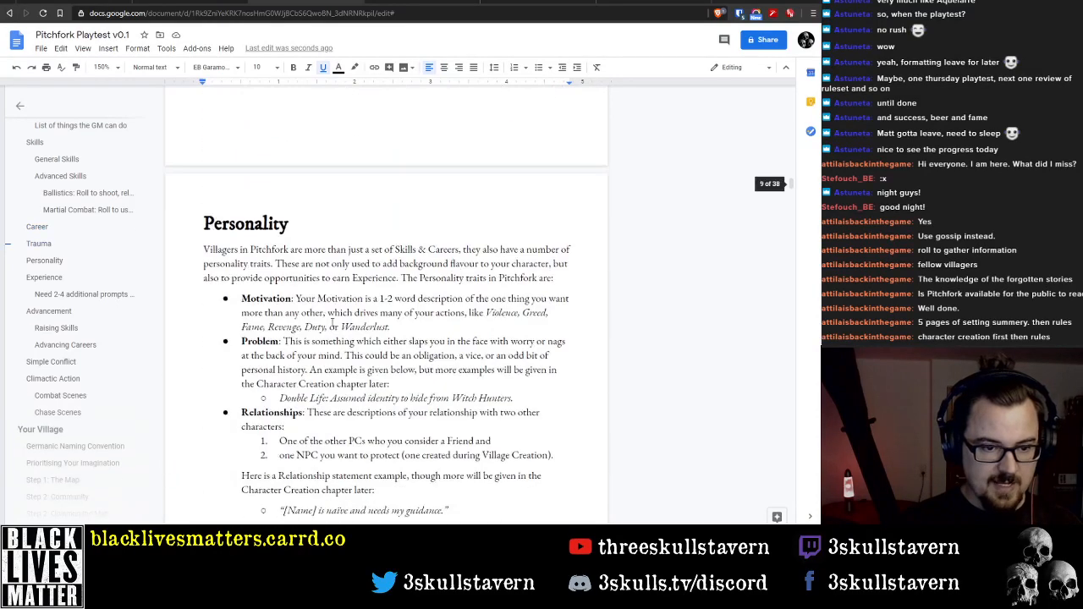
scroll(332, 321, down, 18)
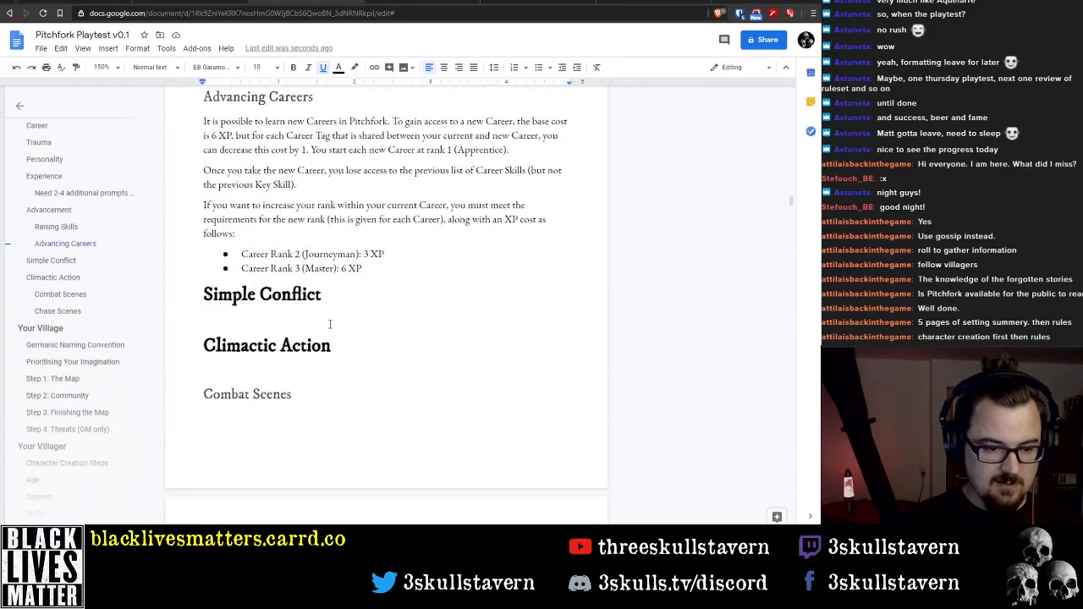
scroll(296, 321, down, 4)
scroll(297, 326, up, 20)
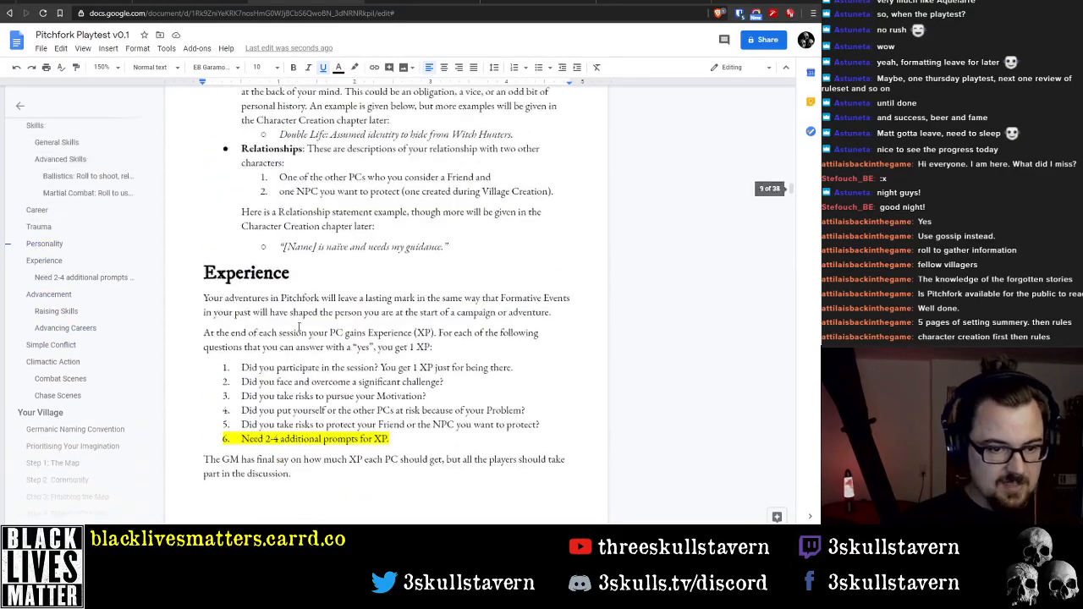
scroll(310, 334, up, 20)
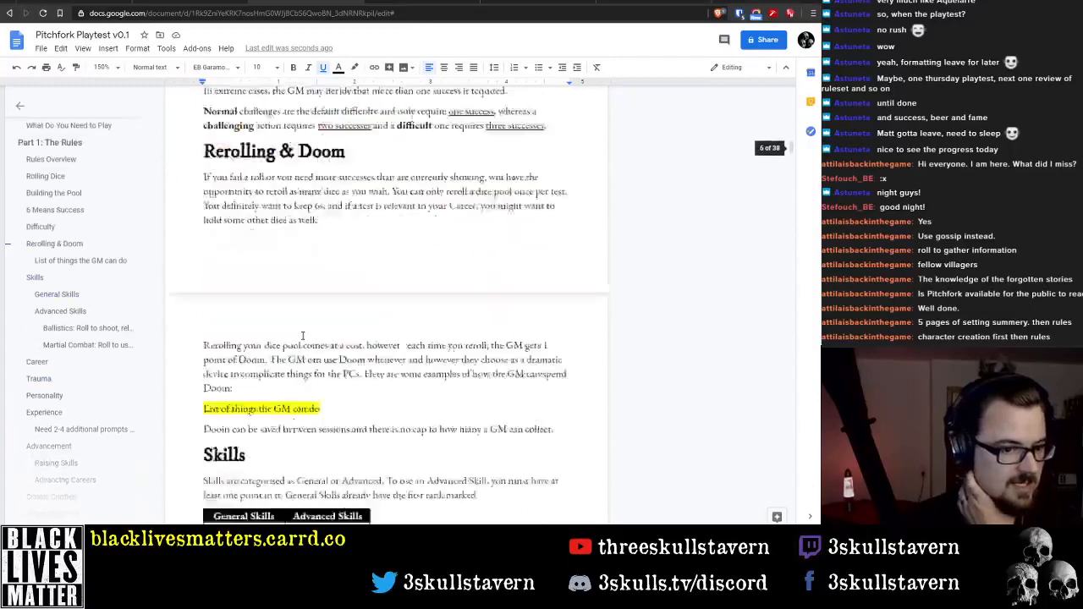
scroll(302, 336, up, 10)
scroll(299, 336, down, 4)
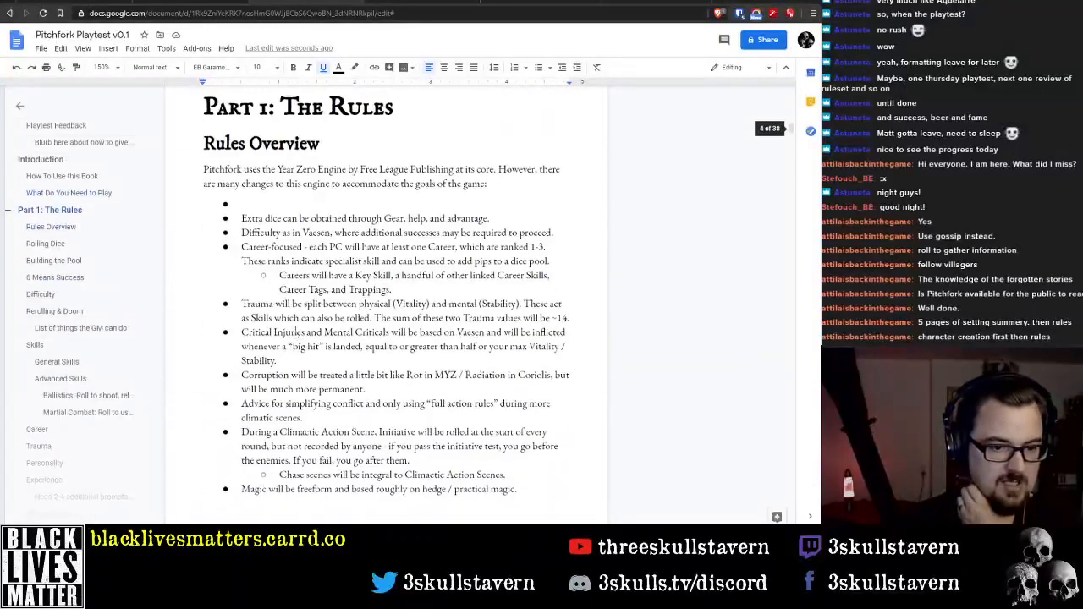
scroll(298, 315, up, 15)
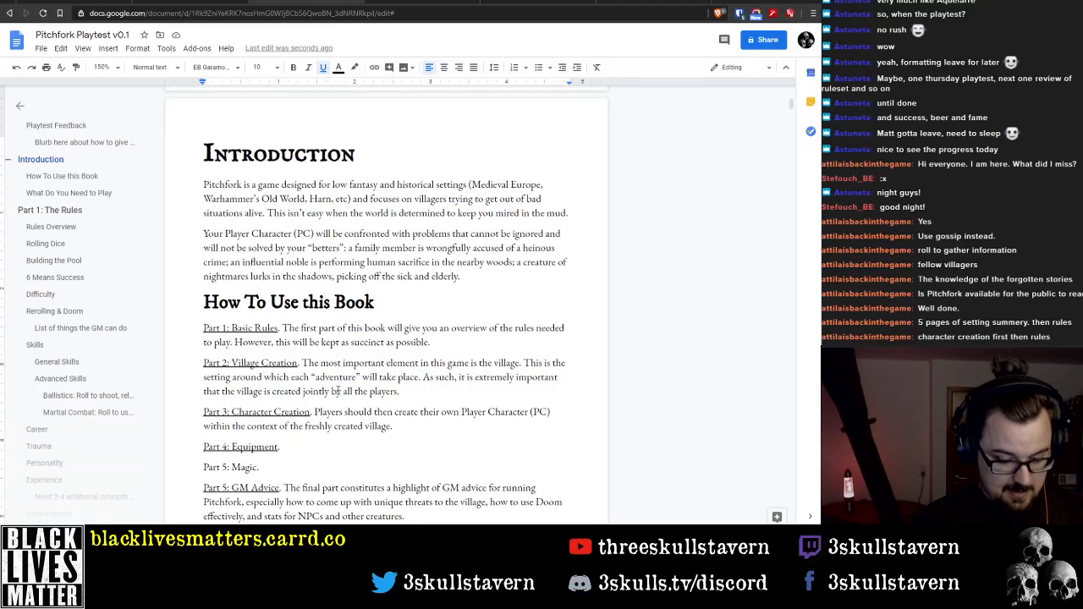
Insert a new entry "Part 4: Conflict." on its own line above the Equipment entry in How To Use this Book
text(Part )
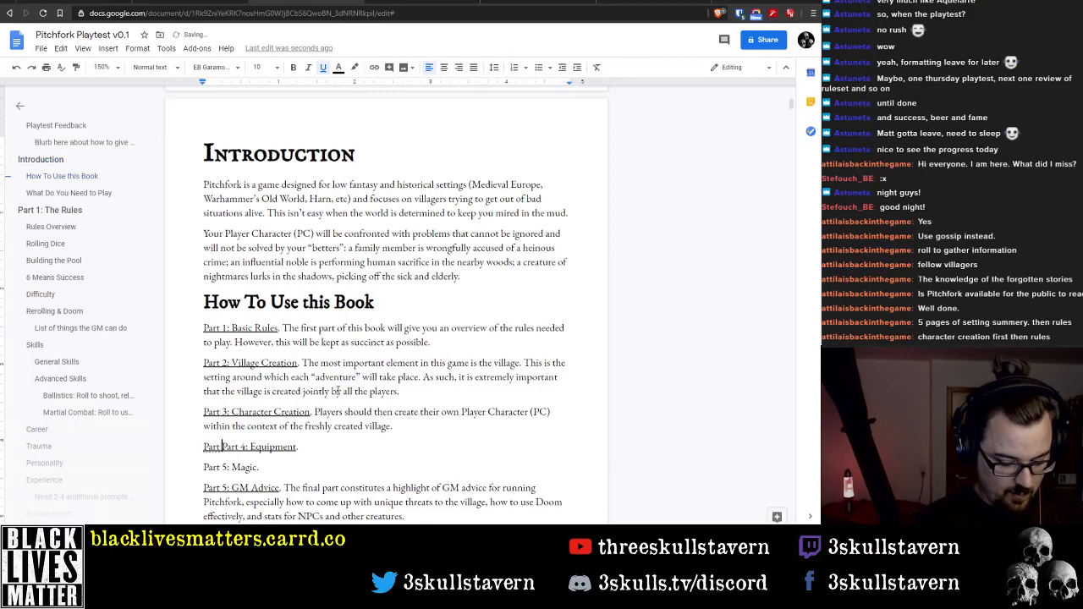
text(4: Conflict)
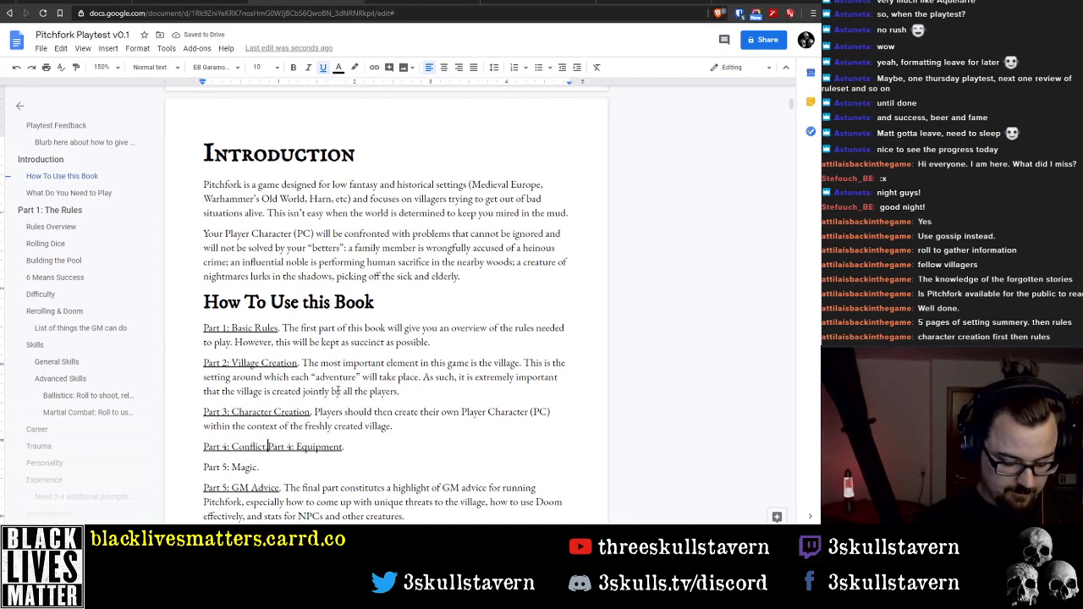
text(.)
key(Return)
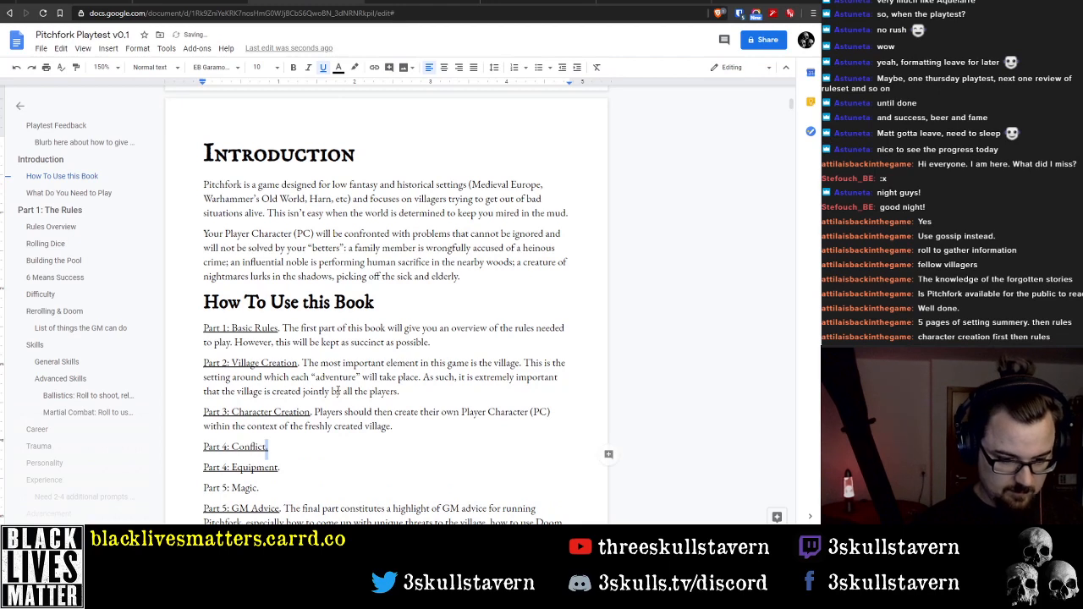
Renumber the Equipment entry as Part 5 and the Magic entry as Part 6
key(Down)
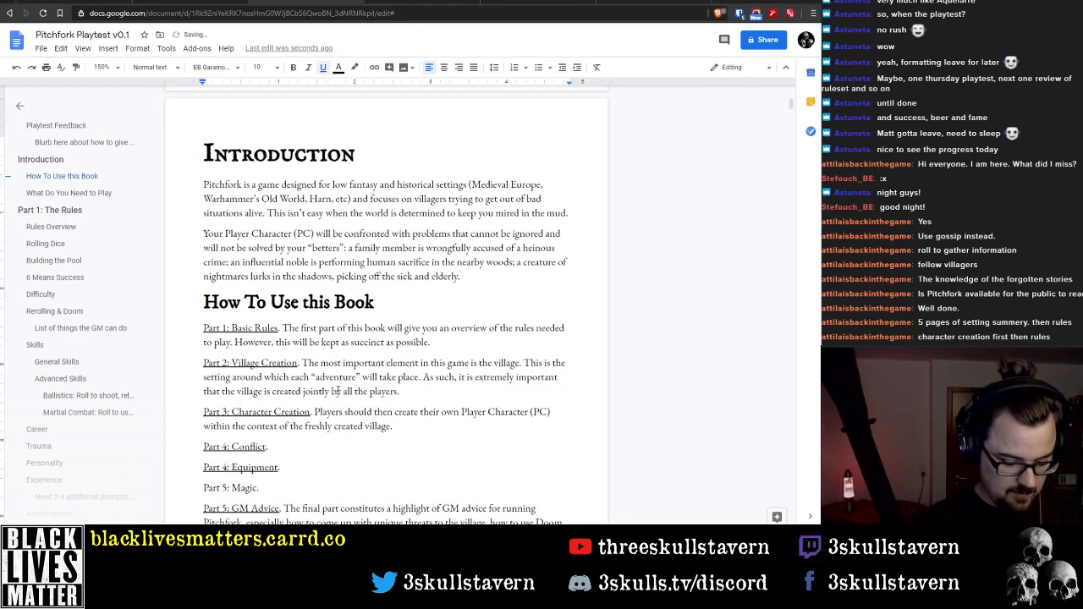
key(Down)
key(BackSpace)
text(6)
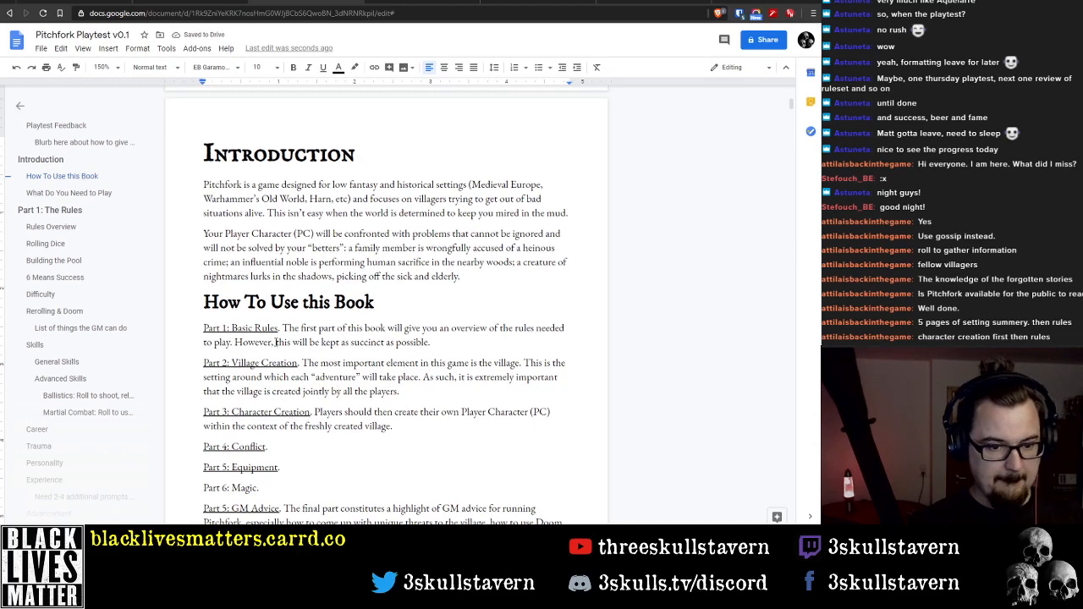
Look over the opening pages from Playtest Feedback to What Do You Need to Play, checking where How To Use this Book sits
scroll(291, 345, down, 5)
scroll(290, 345, down, 2)
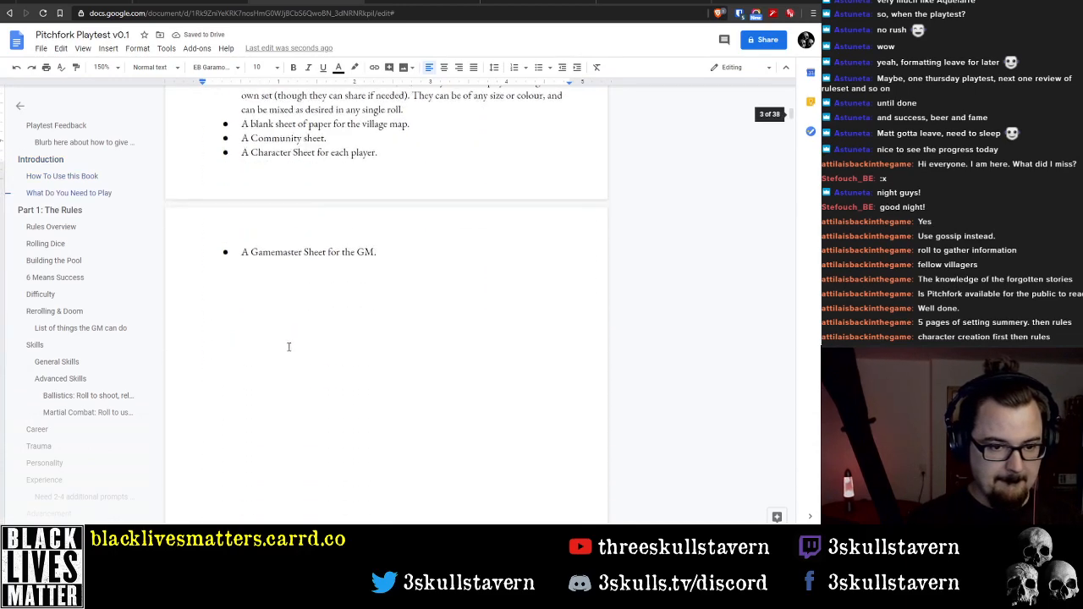
scroll(292, 334, up, 5)
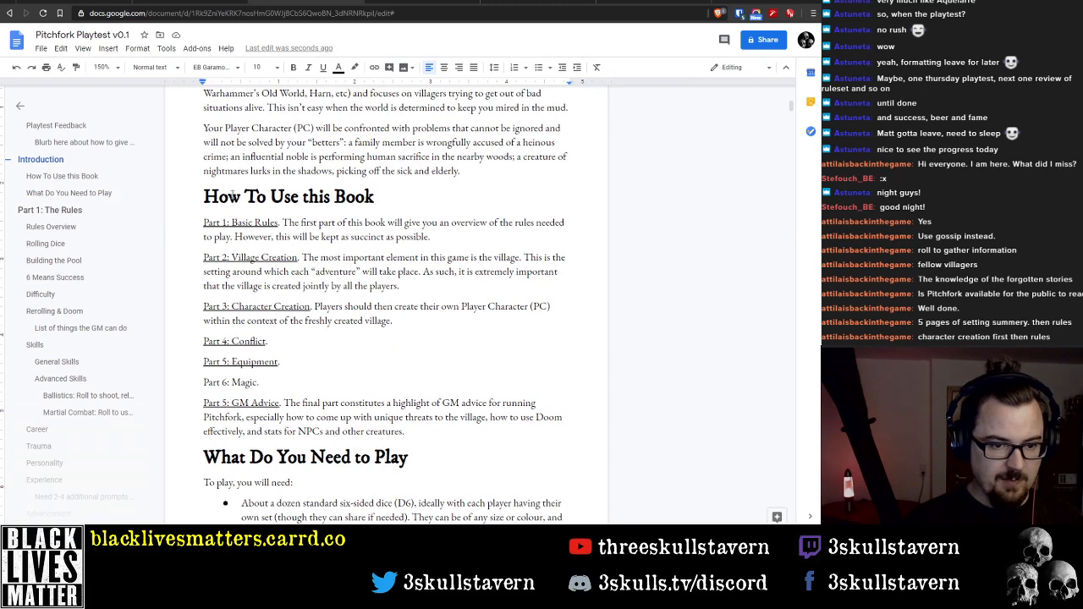
drag(201, 197, 404, 434)
scroll(450, 400, up, 5)
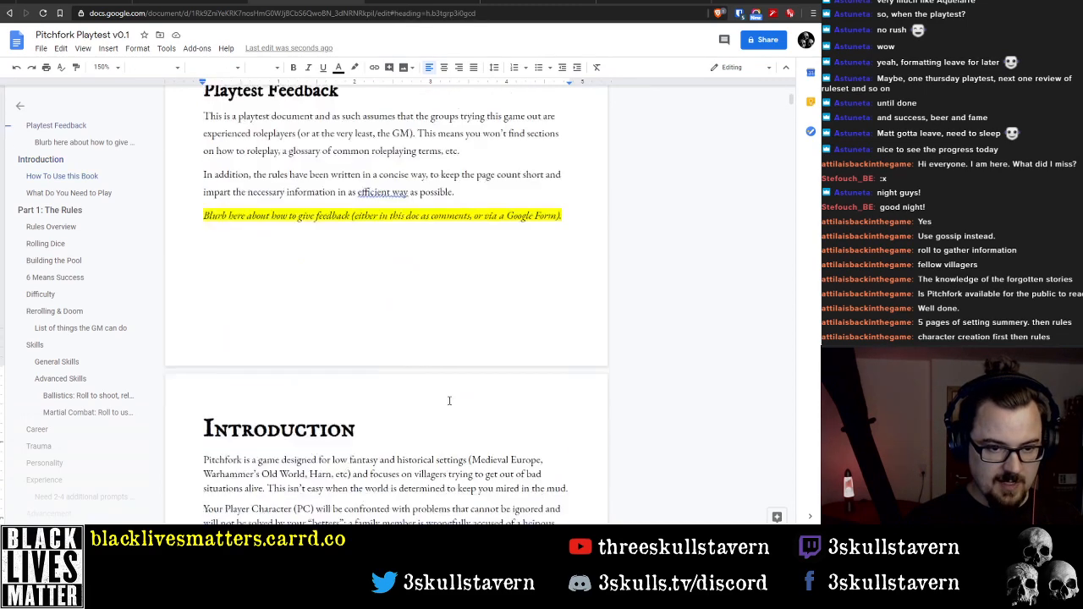
scroll(449, 401, up, 5)
scroll(427, 381, down, 6)
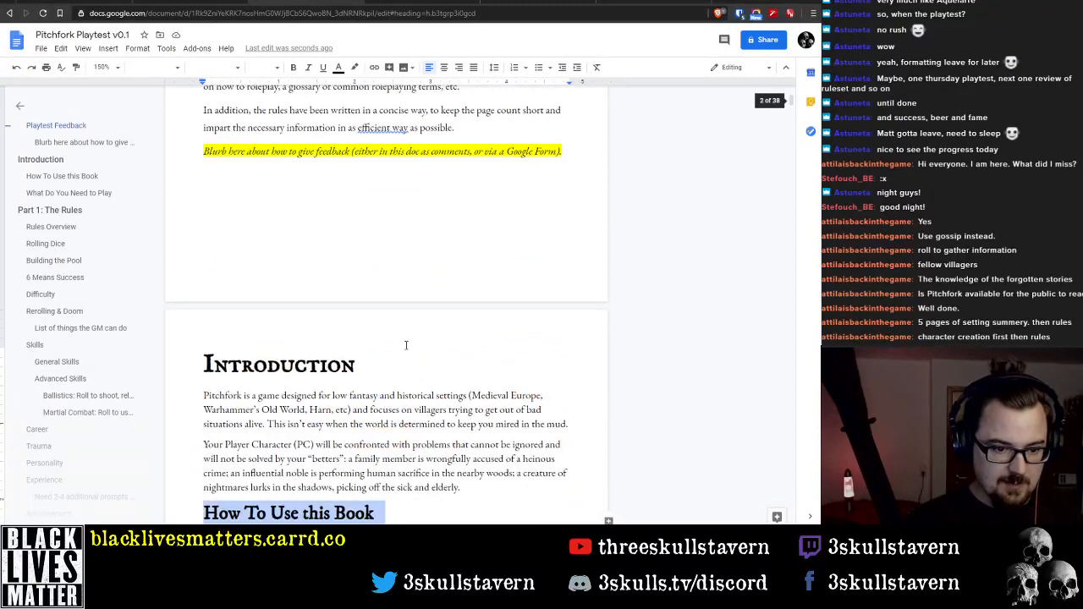
scroll(402, 338, down, 4)
Add a section heading "Inspirations" directly above How To Use this Book, with an empty body line beneath it
click(201, 195)
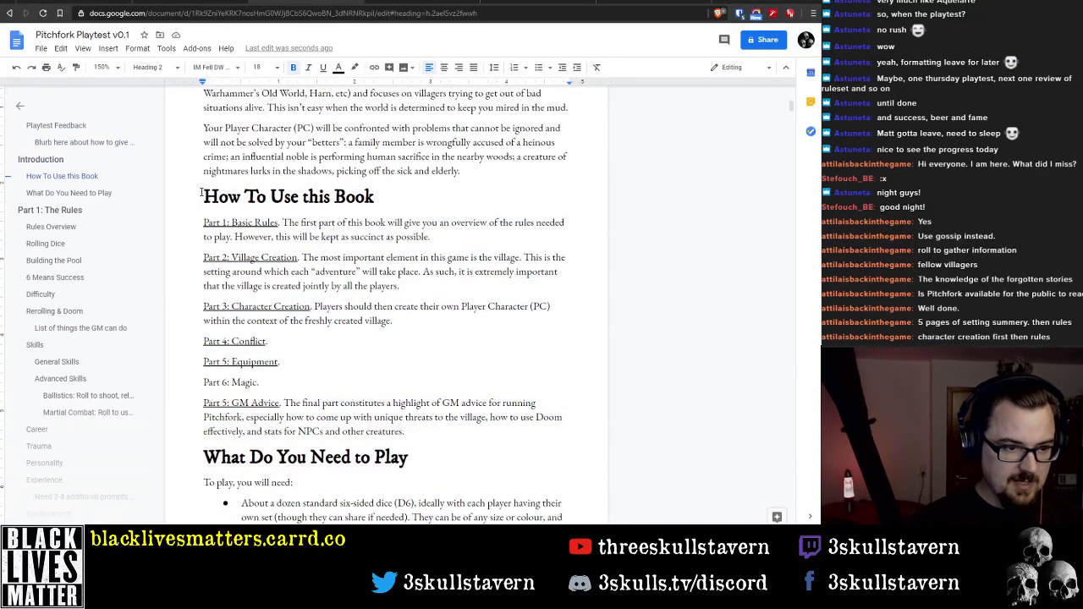
key(Return)
text(Insp)
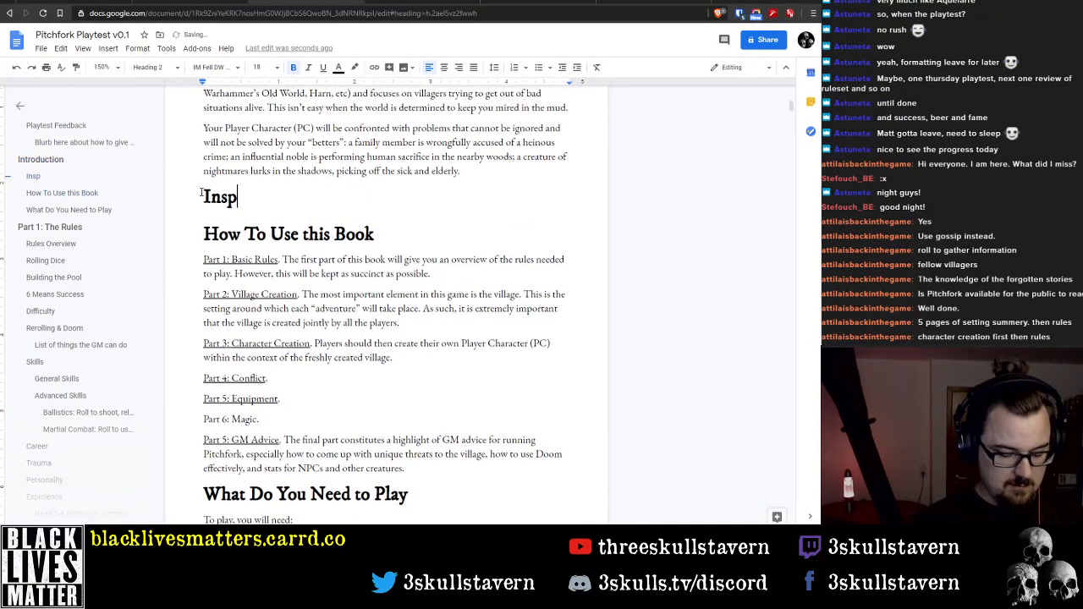
text(irations)
key(Return)
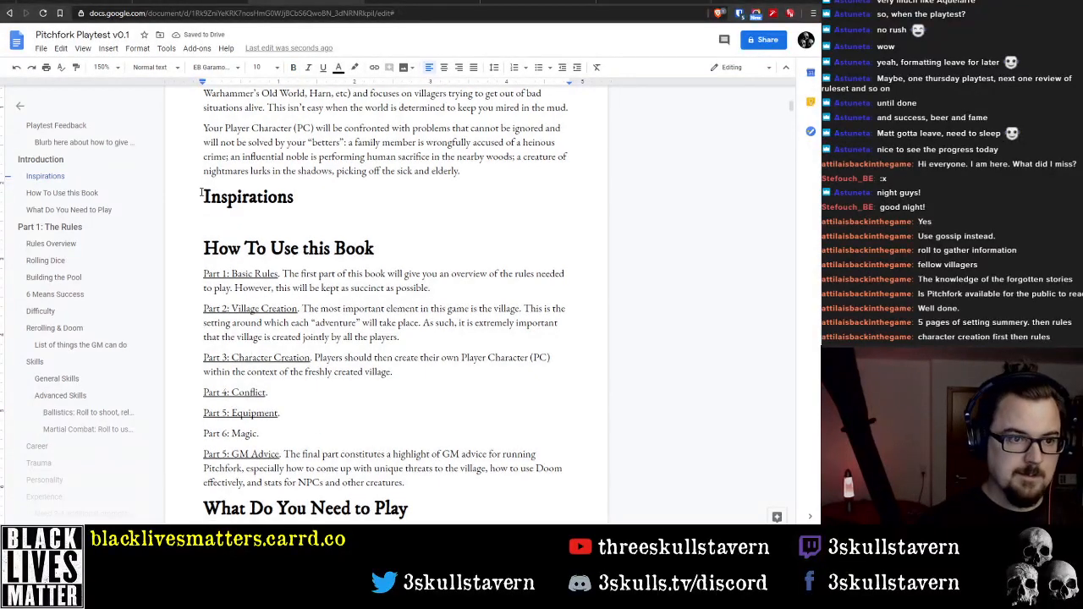
key(Up)
key(Down)
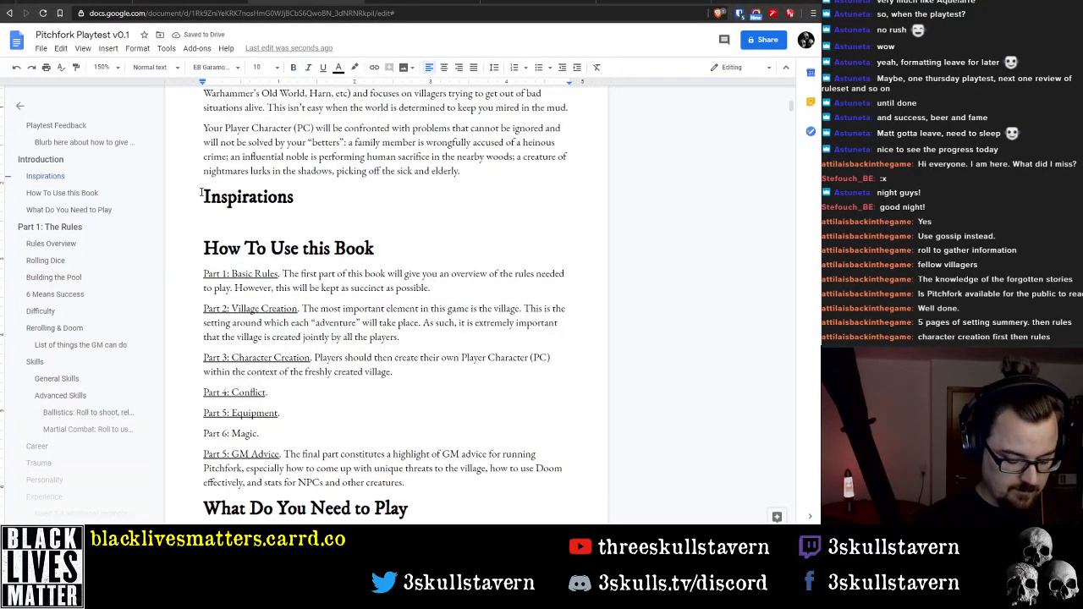
Enter "Warhammer Fantasy Roleplay (all editions)" as the first line under Inspirations
text(Warhap)
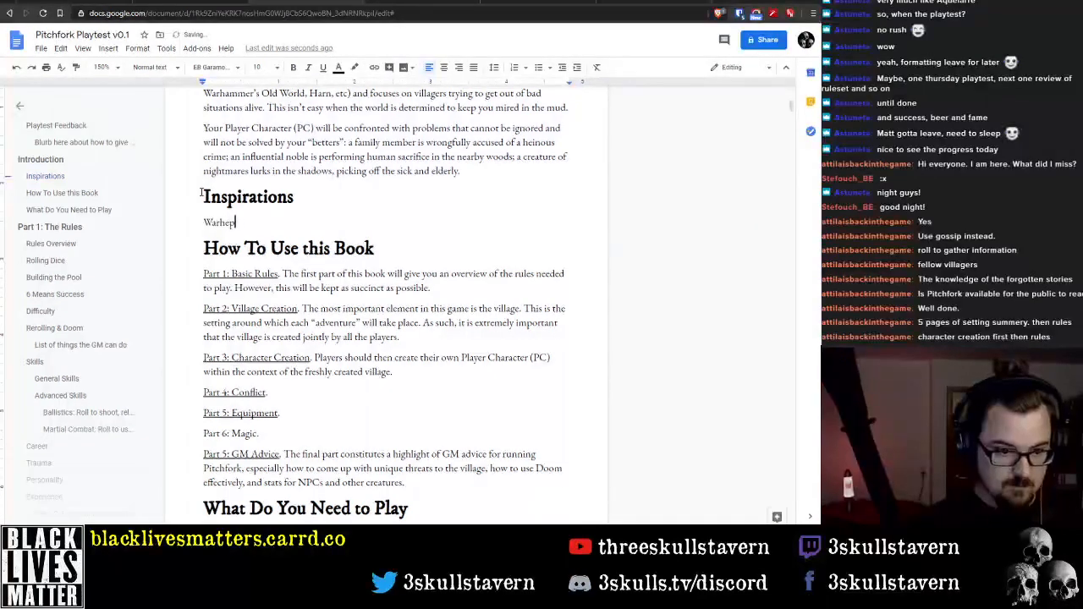
key(BackSpace)
key(BackSpace)
key(BackSpace)
key(BackSpace)
text(rha)
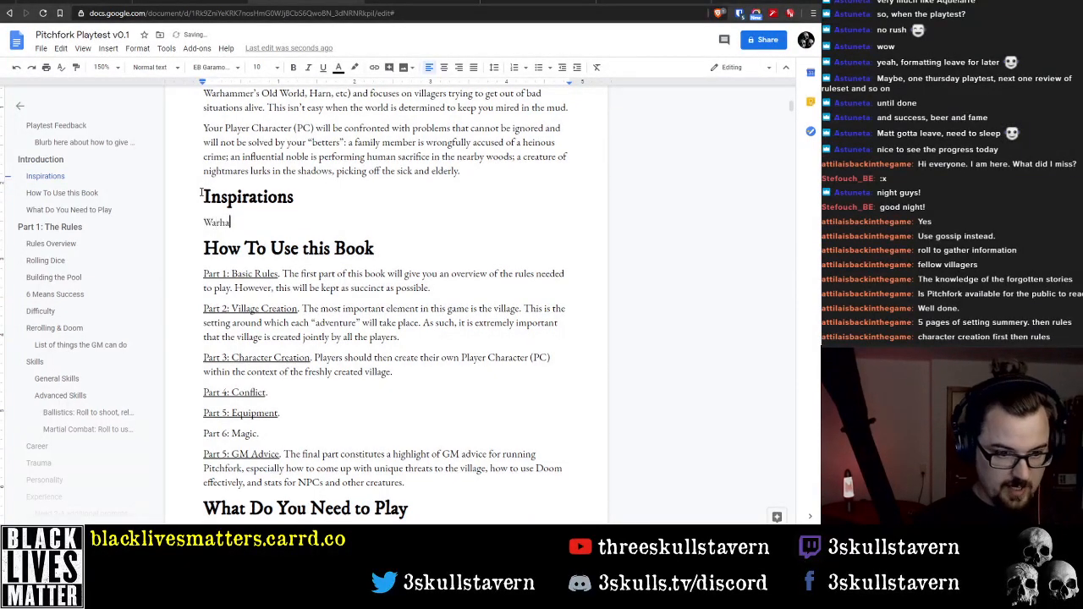
text(mmer Fantasy )
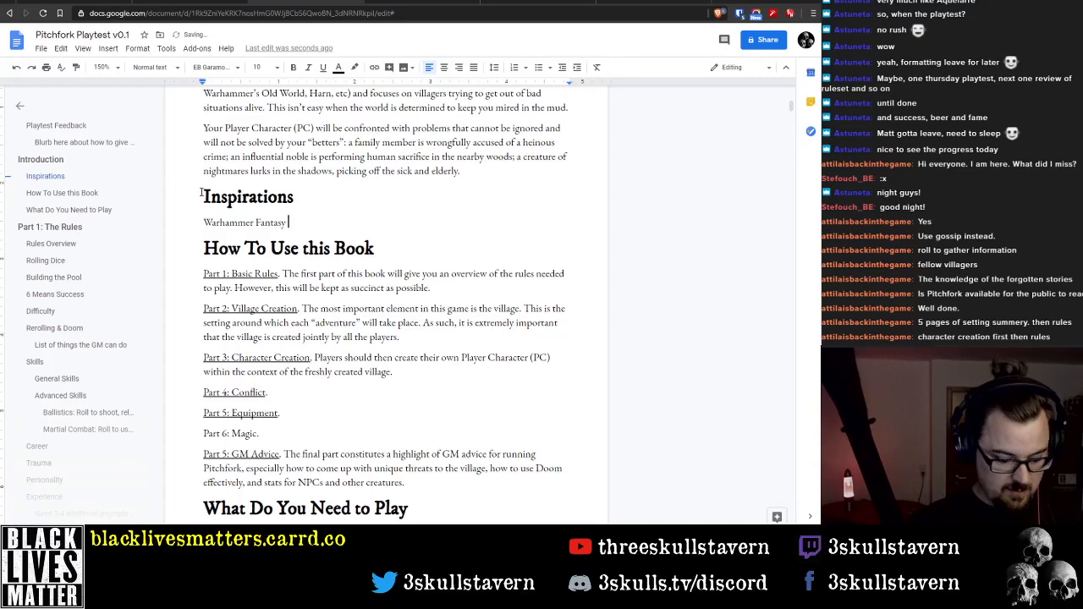
text(Roleplay (all e)
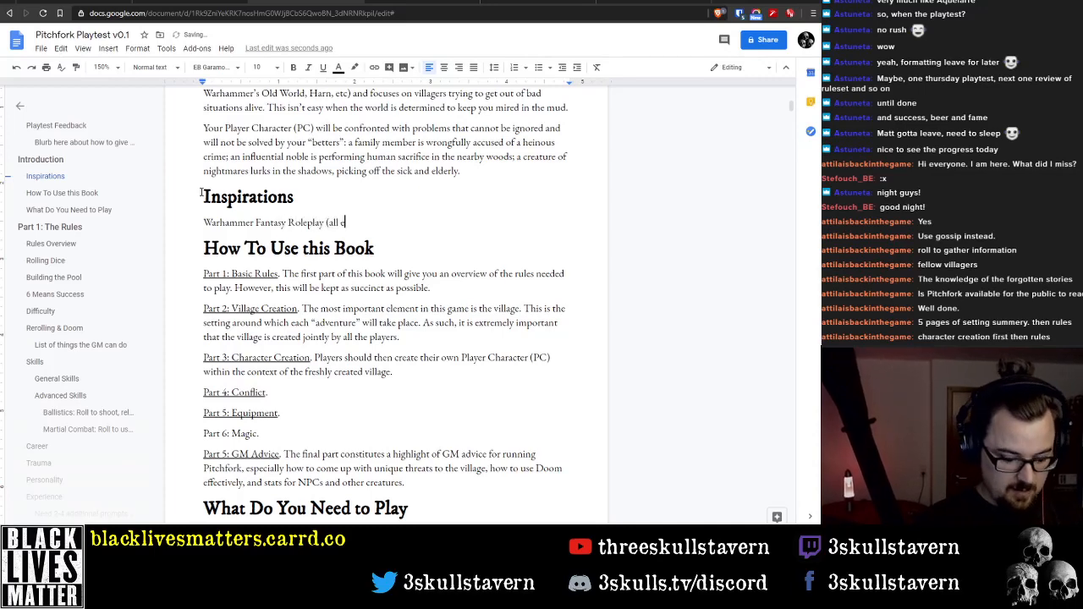
text(ditions))
key(Return)
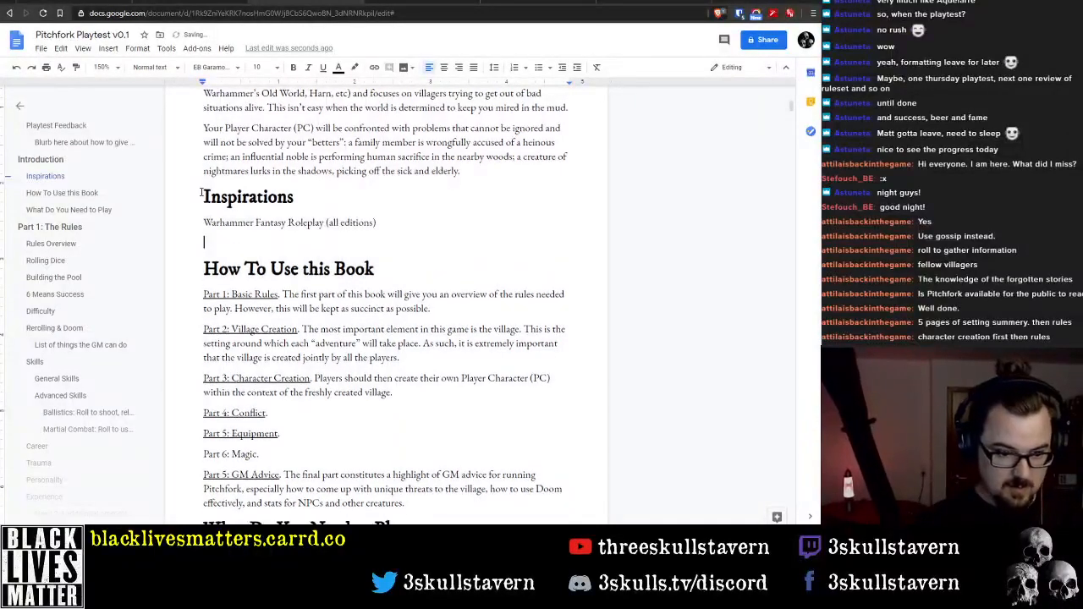
Add King of Dungeons, Mothership, Coriolis and Vaesen to the Inspirations list, each on its own line
text(King of )
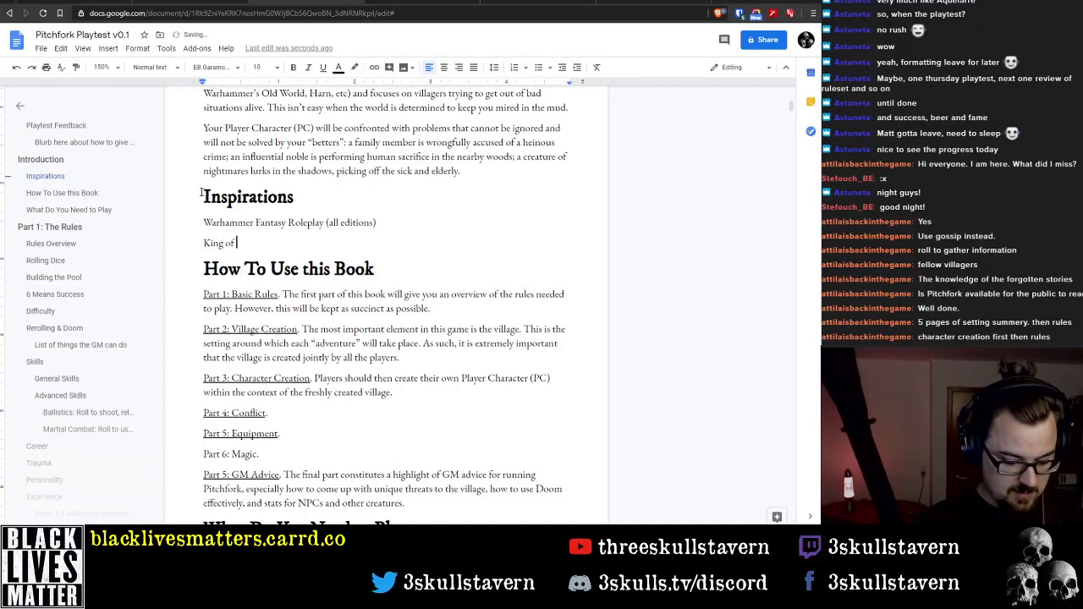
text(Dungeons)
key(Return)
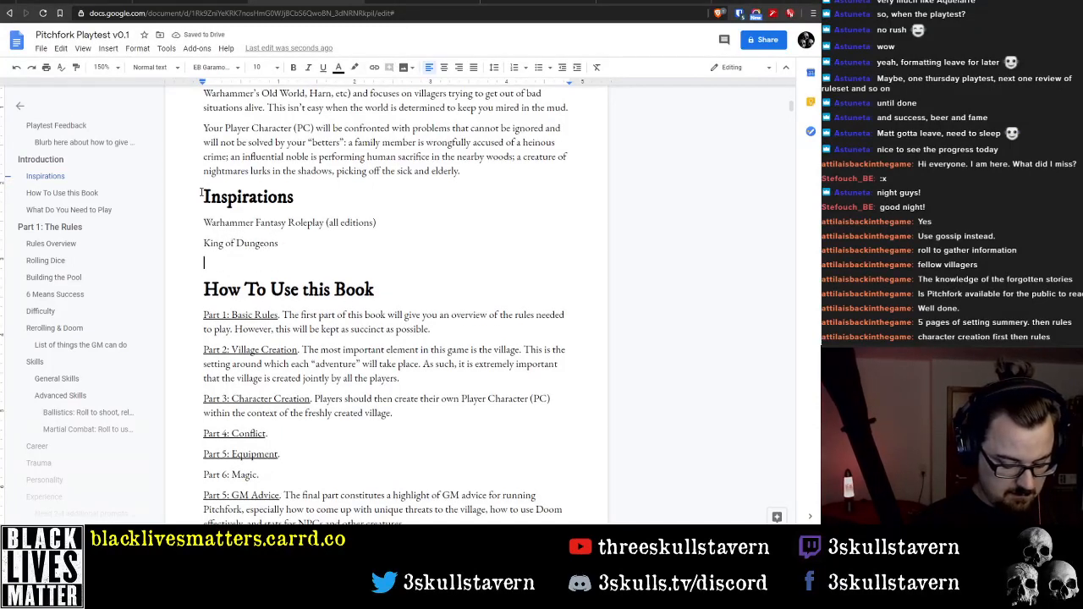
text(Mothership)
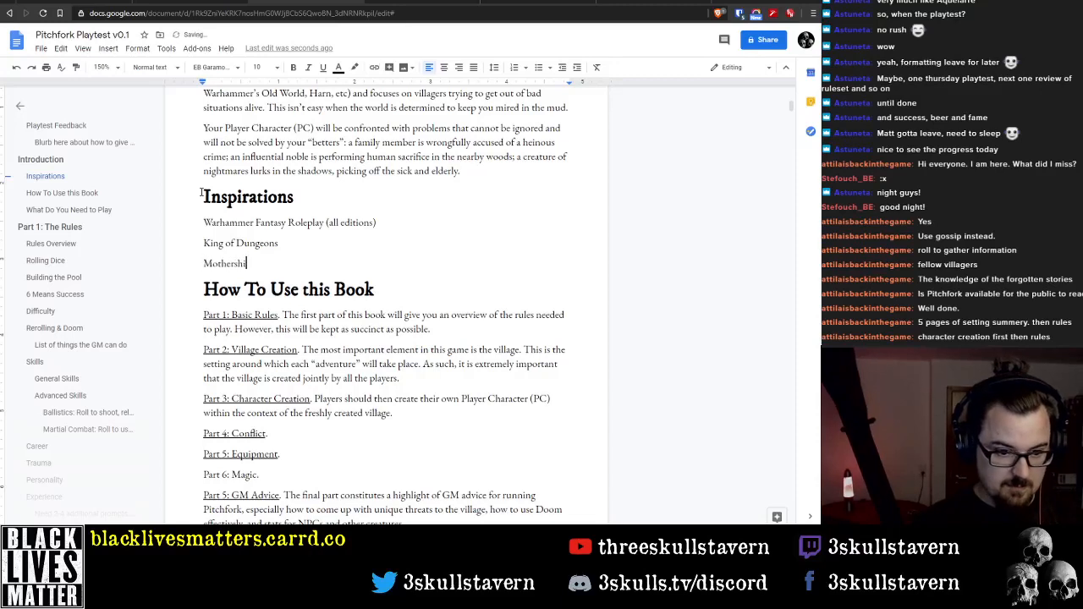
key(Return)
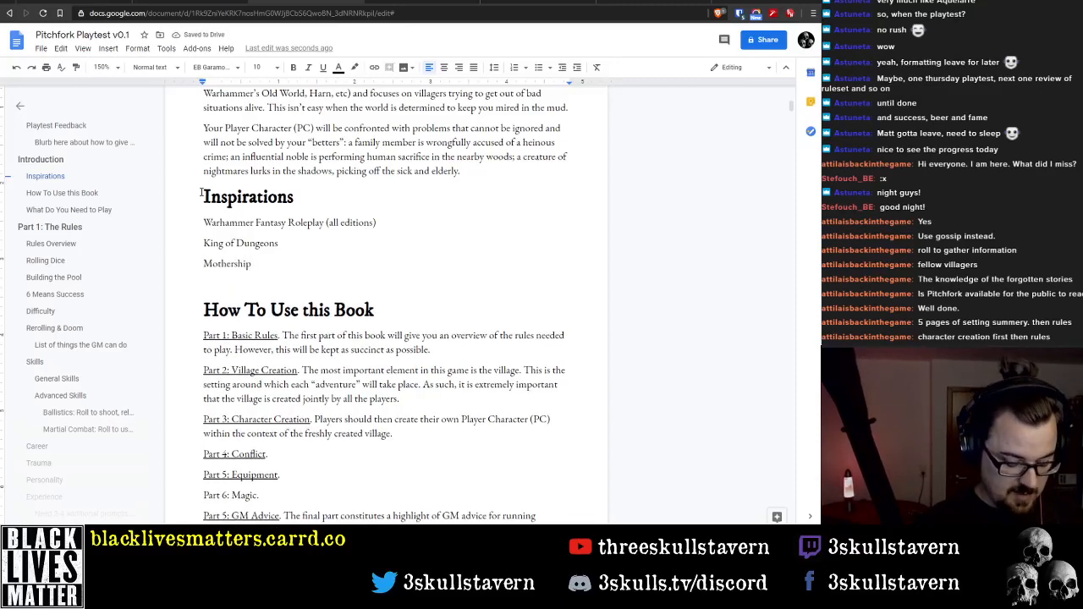
text(Coriolis)
key(Return)
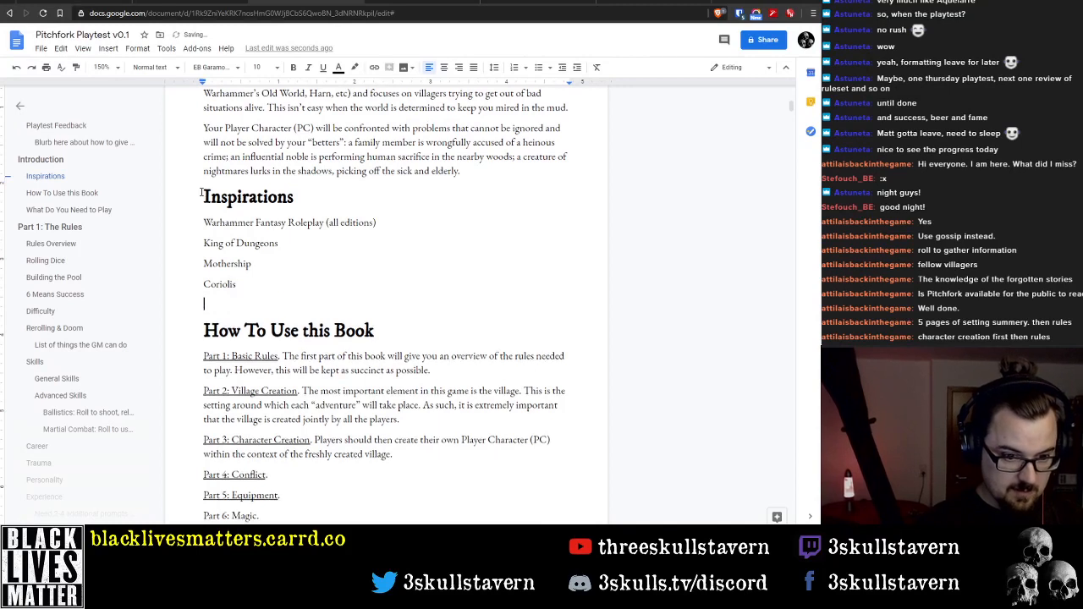
text(Vaesen)
key(Return)
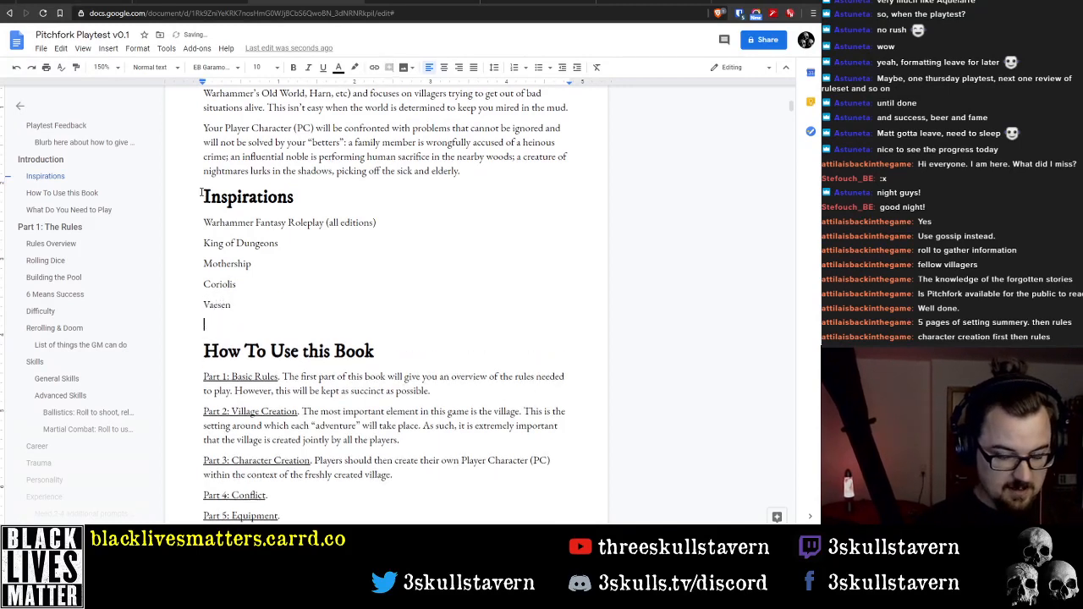
Add "Mutant Year Zero" as the last line of the Inspirations list
text(Mutant Year)
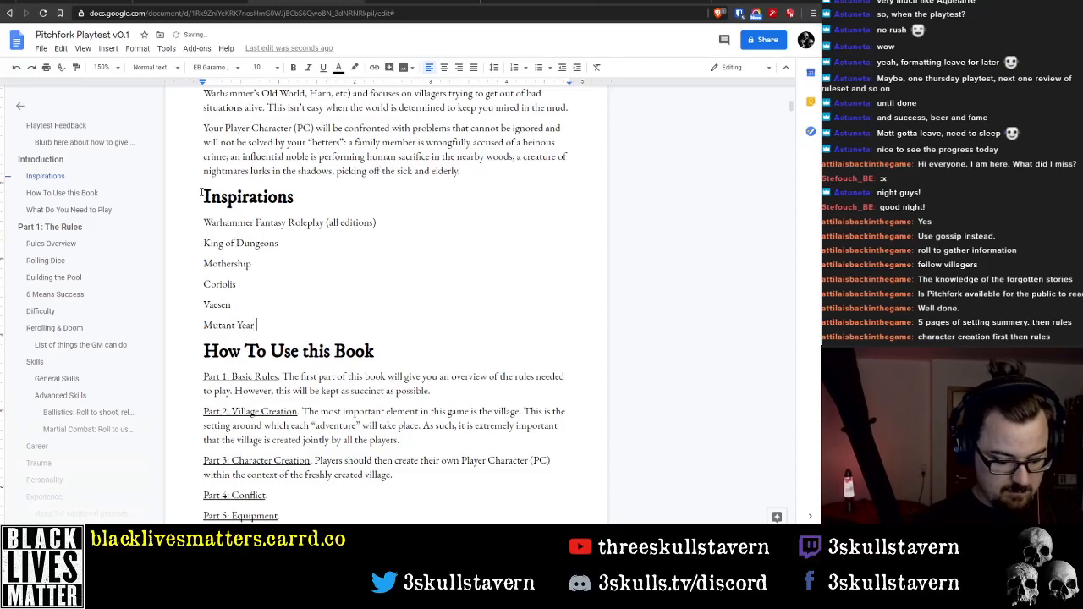
text( Zero)
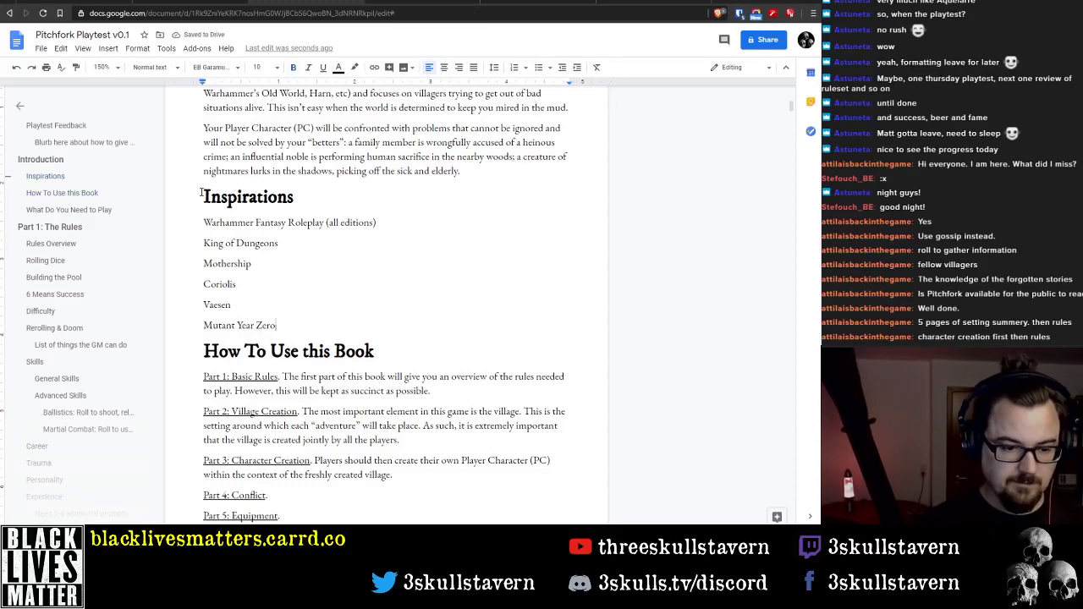
scroll(375, 310, down, 20)
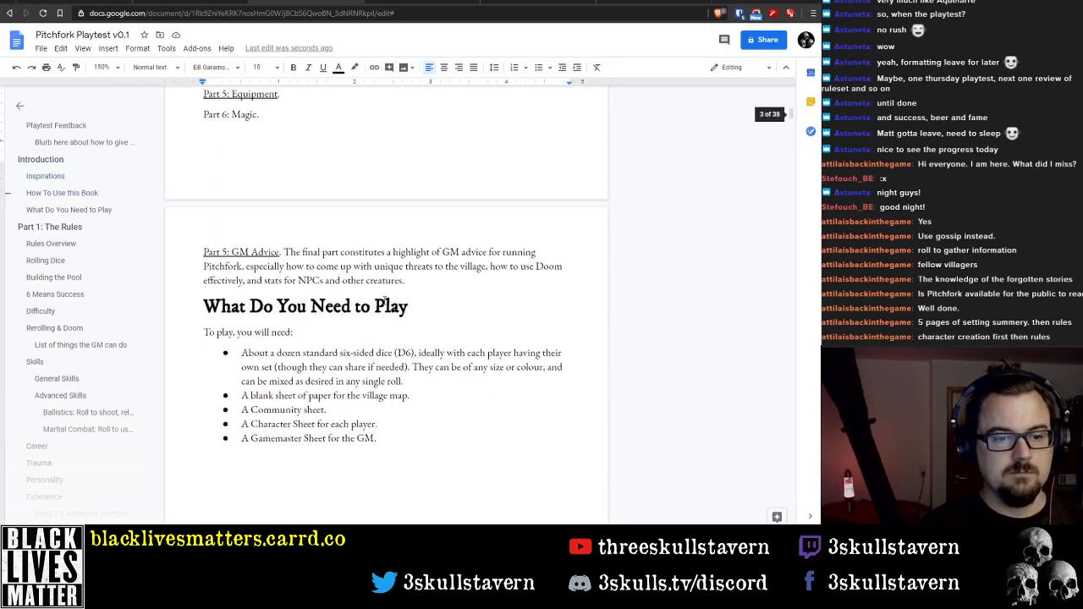
scroll(386, 312, up, 20)
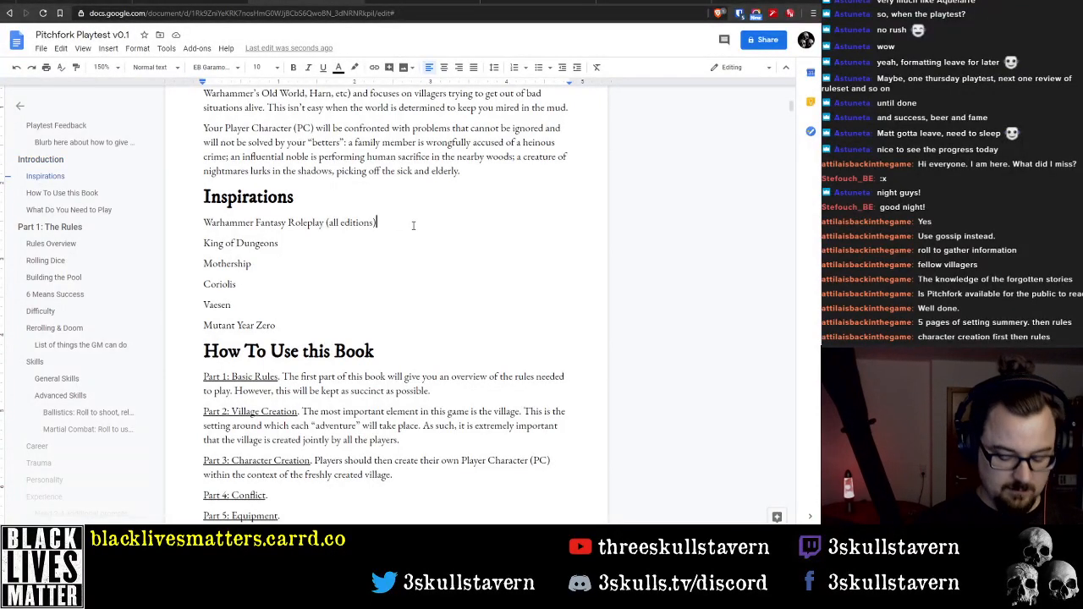
Insert "Aquellare" and "HarnMaster" on separate lines directly below Warhammer Fantasy Roleplay in the Inspirations list
key(Return)
text(Aquellar)
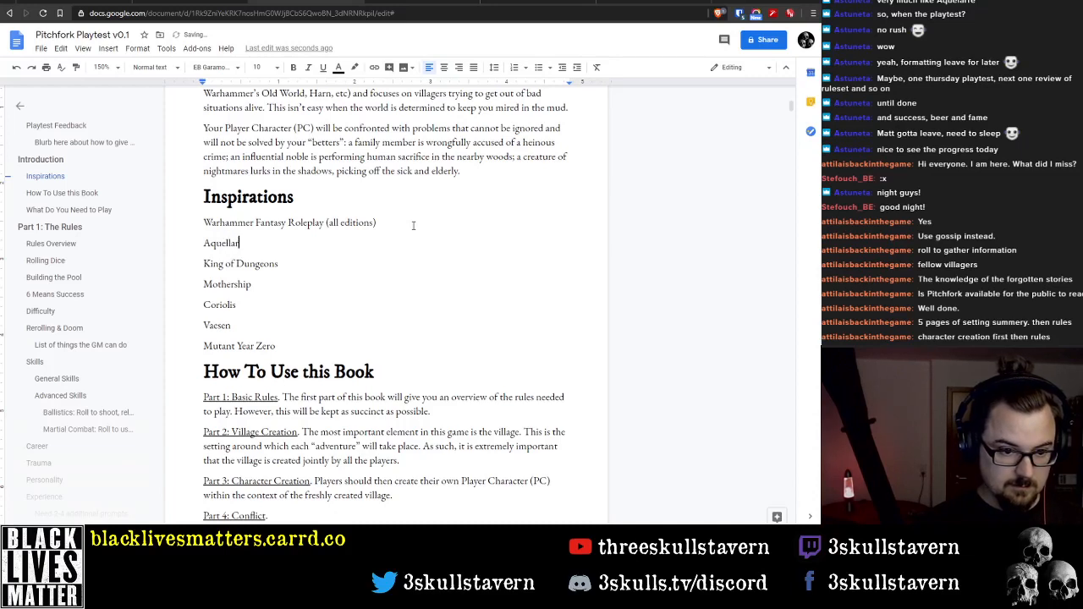
text(e)
key(Return)
text(Harn)
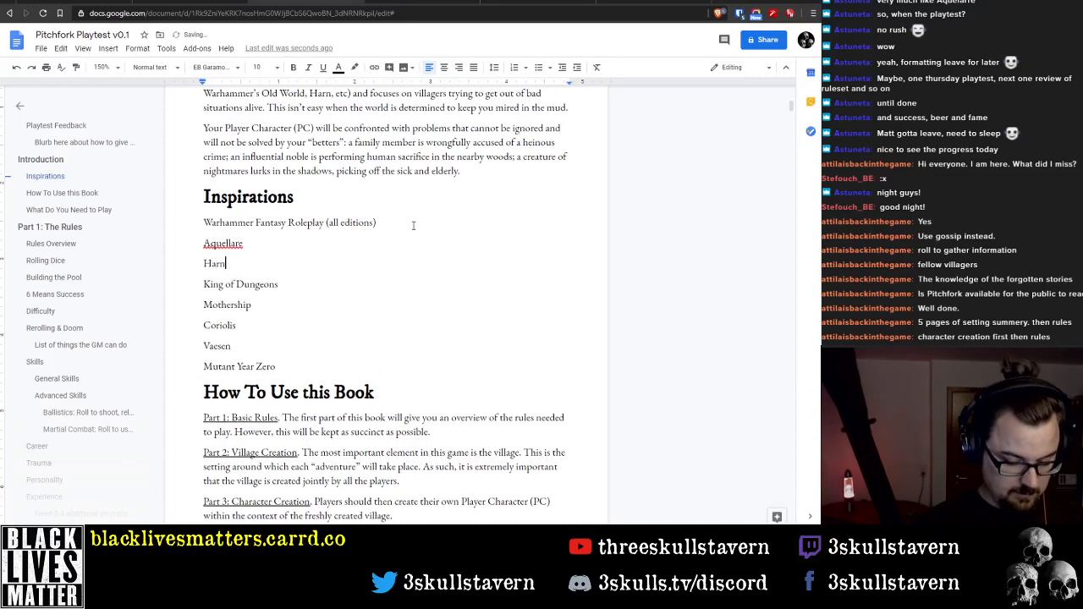
key(Down)
key(Down)
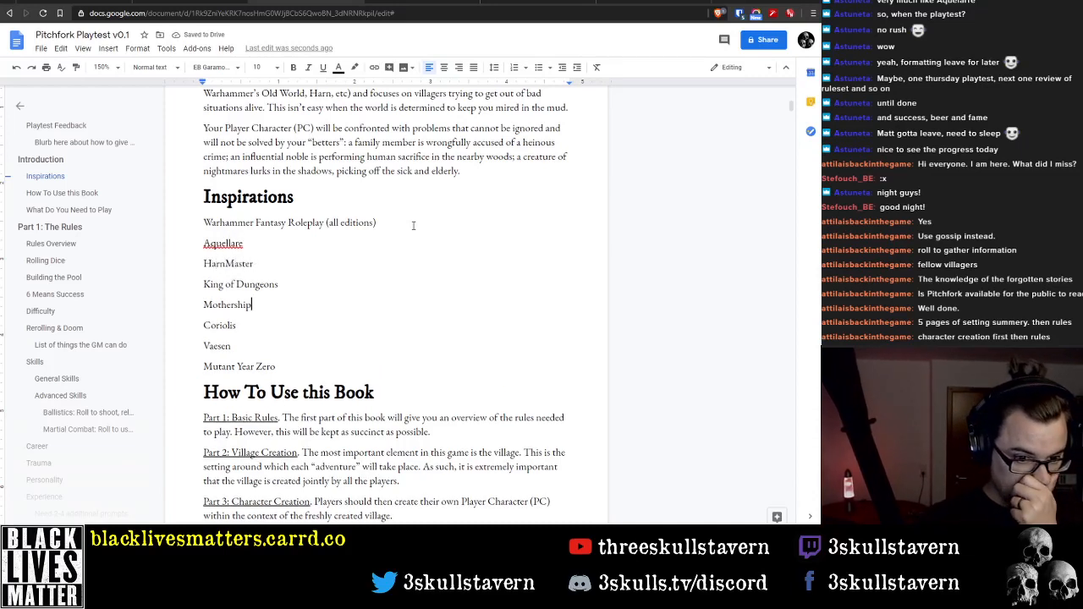
key(Down)
key(Down)
key(Down)
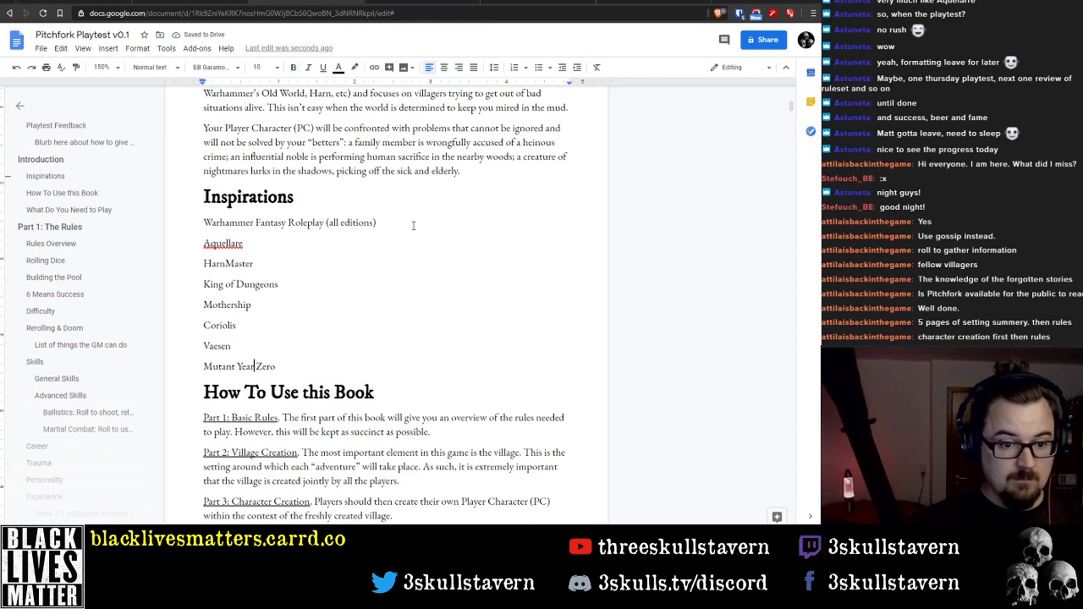
Add the introductory line "Pitchfork is inspired either directly or thematically from the following excellent games:" above the list of games under Inspirations
key(Up)
key(Up)
key(Up)
key(Up)
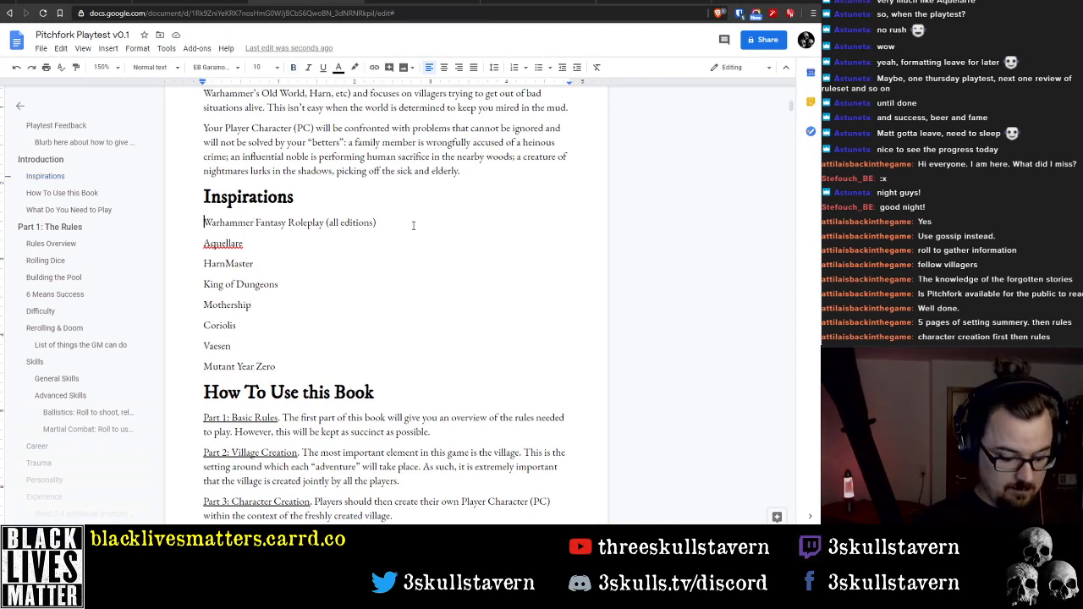
text(Pitchfork )
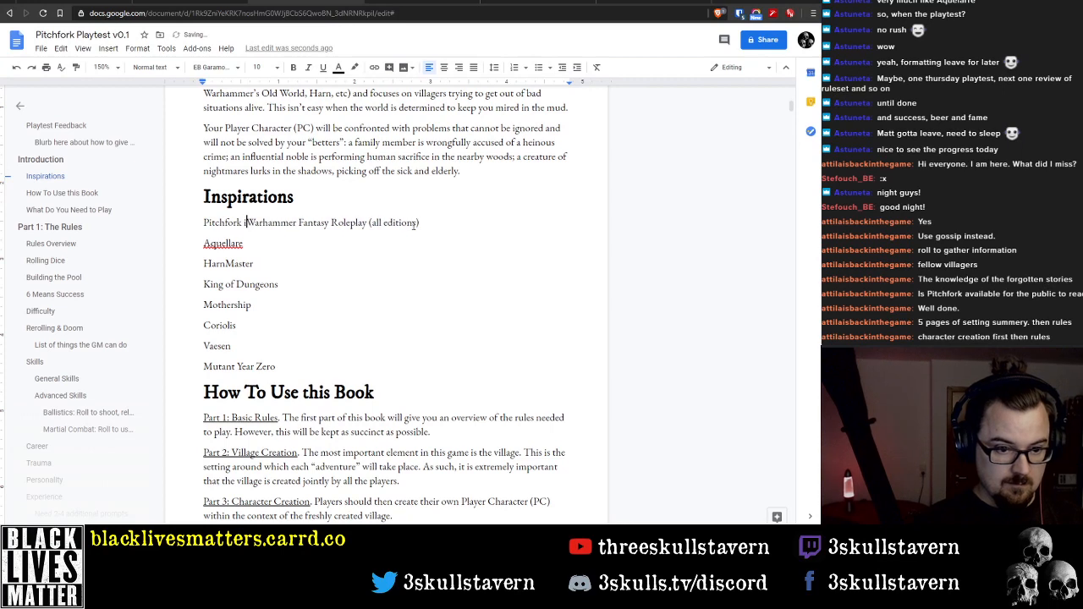
text(is )
text(based)
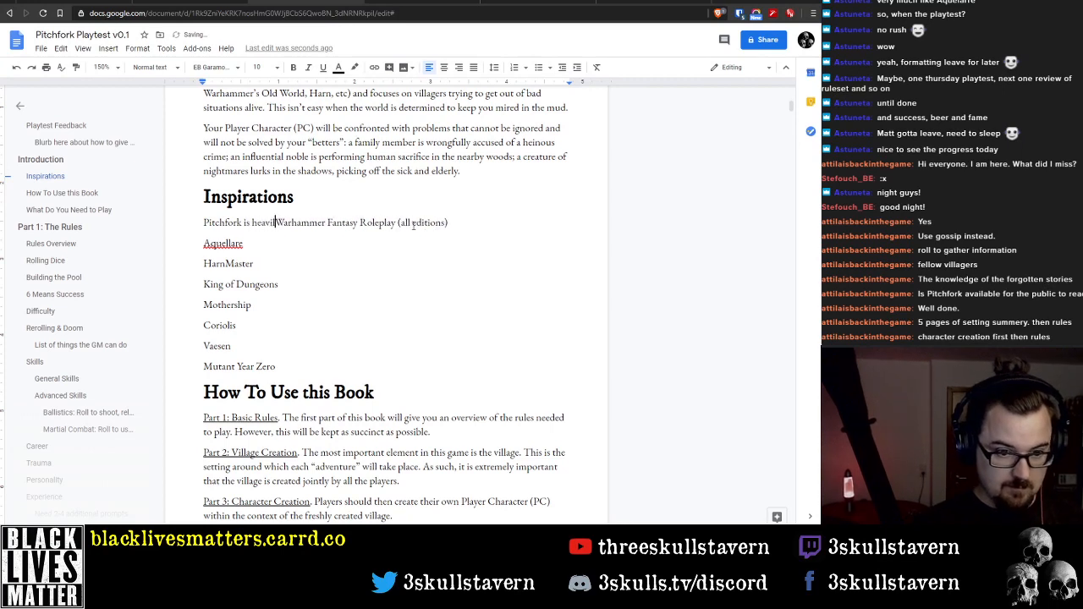
key(ctrl+BackSpace)
text(inspir)
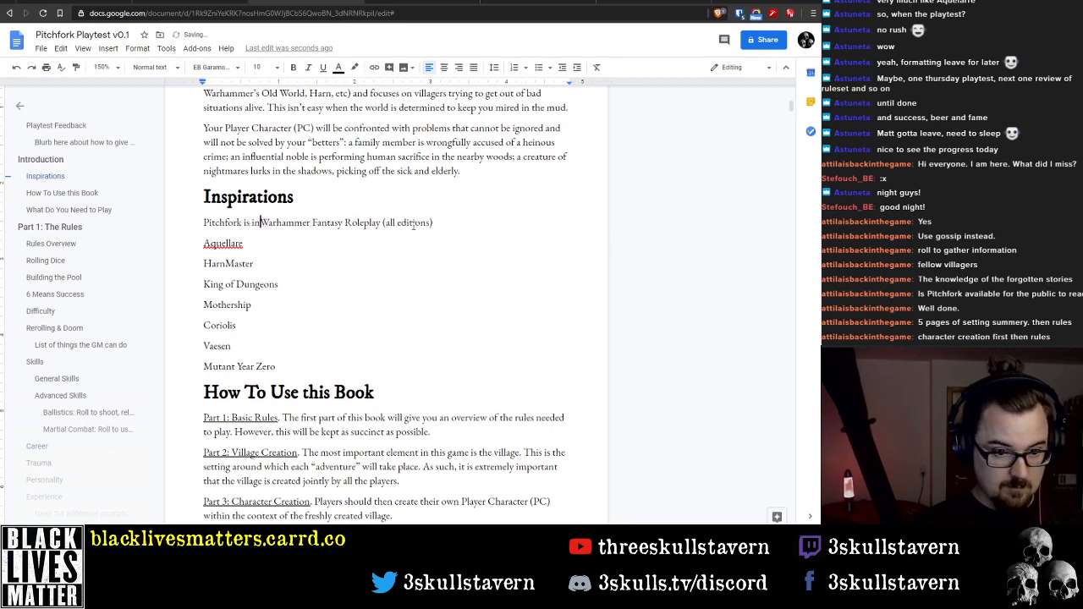
text(ed either )
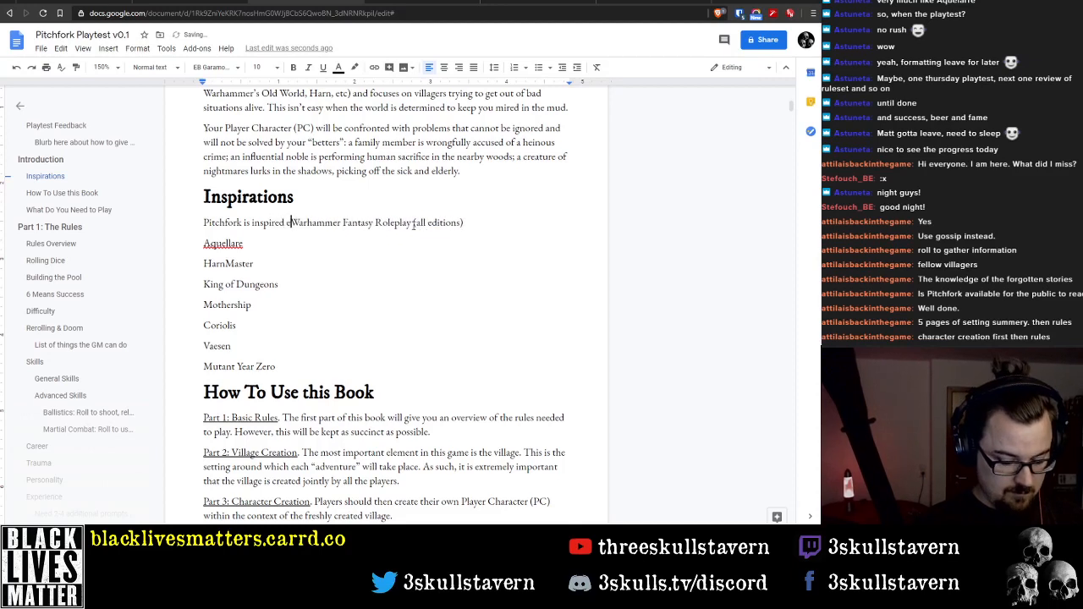
text(directly or i)
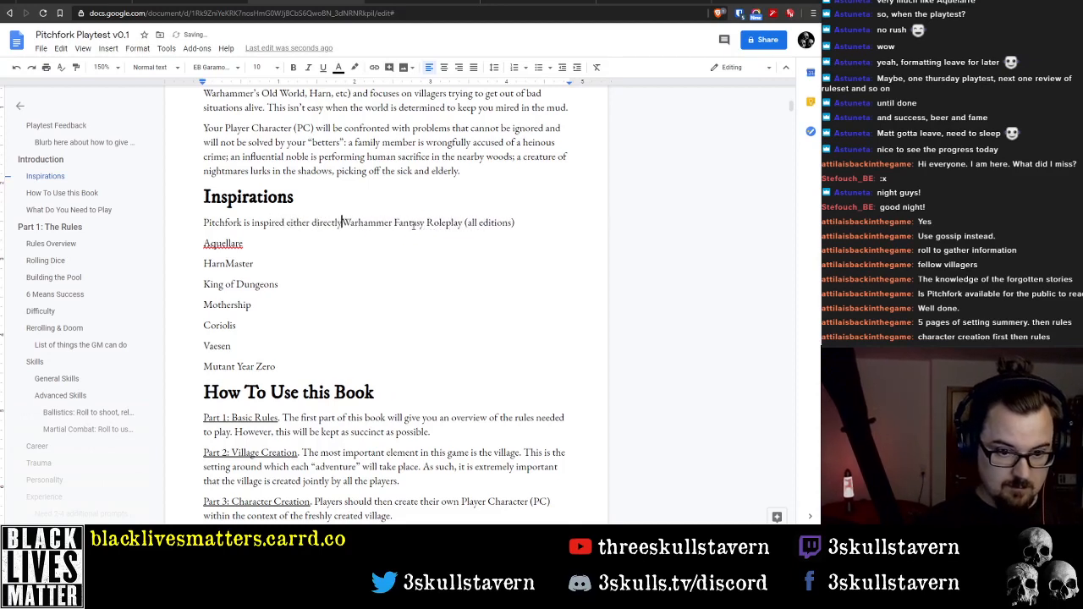
text(hematical)
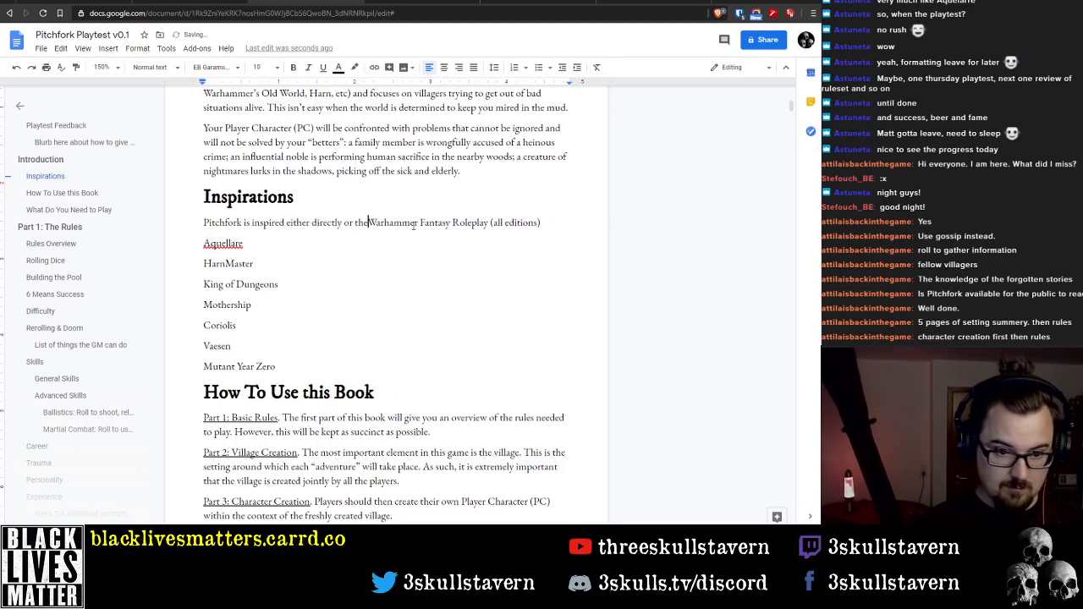
text(ly frpm the)
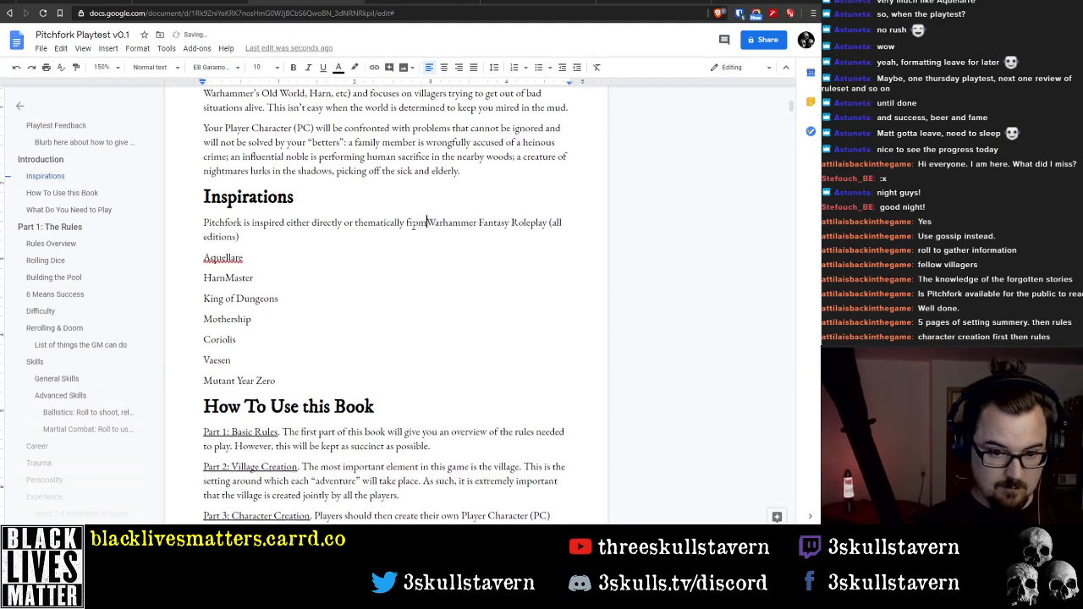
key(Return)
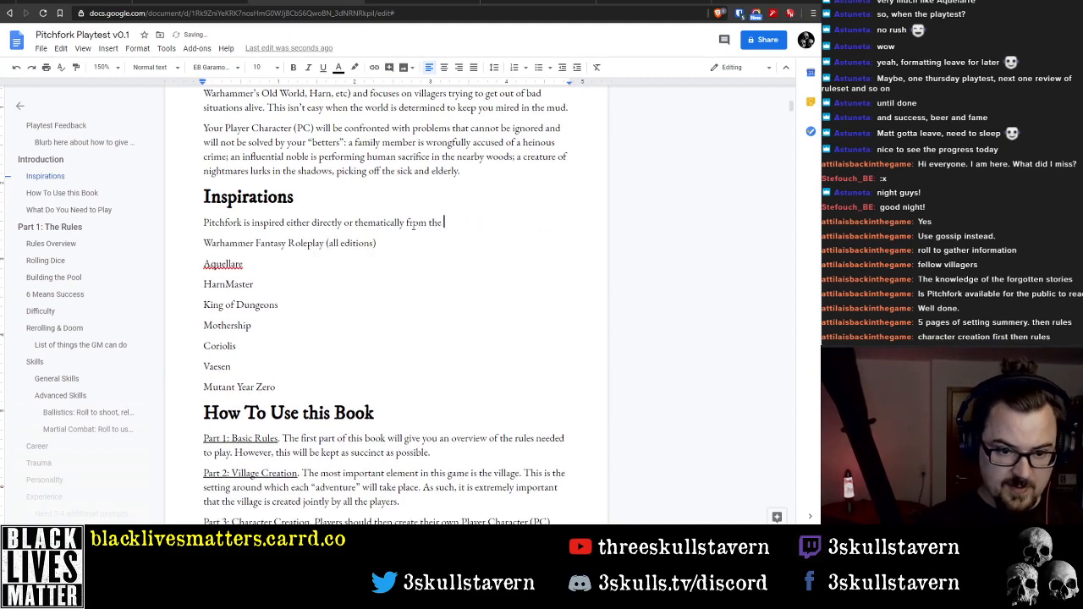
text(foo)
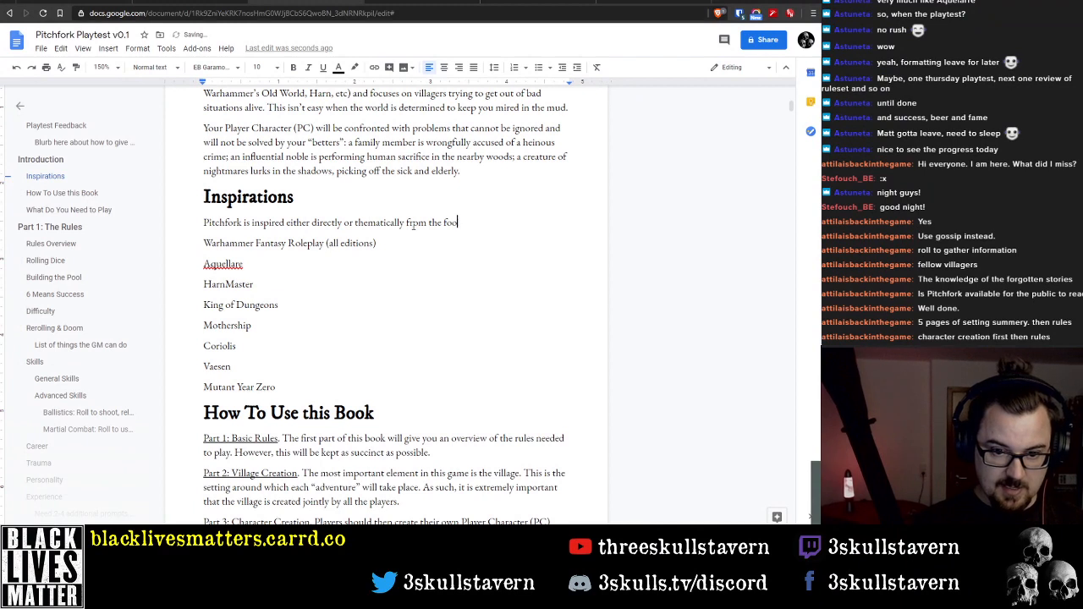
key(BackSpace)
text(llowing excelle)
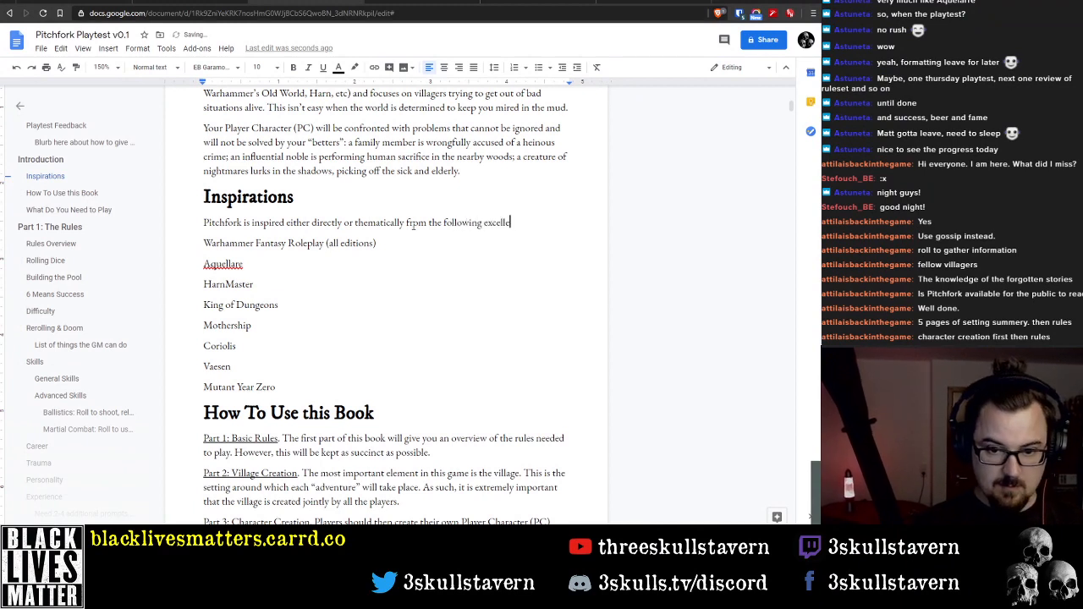
text(nt games:)
key(Down)
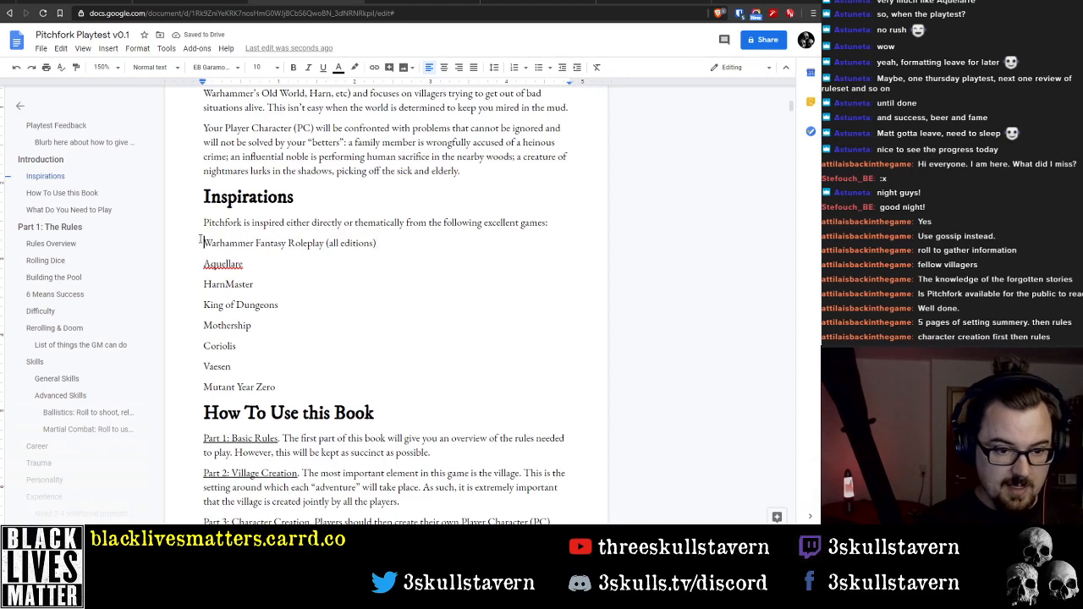
Format the Inspirations games as a bulleted list and move Coriolis and Vaesen below Mutant Year Zero
drag(201, 240, 295, 382)
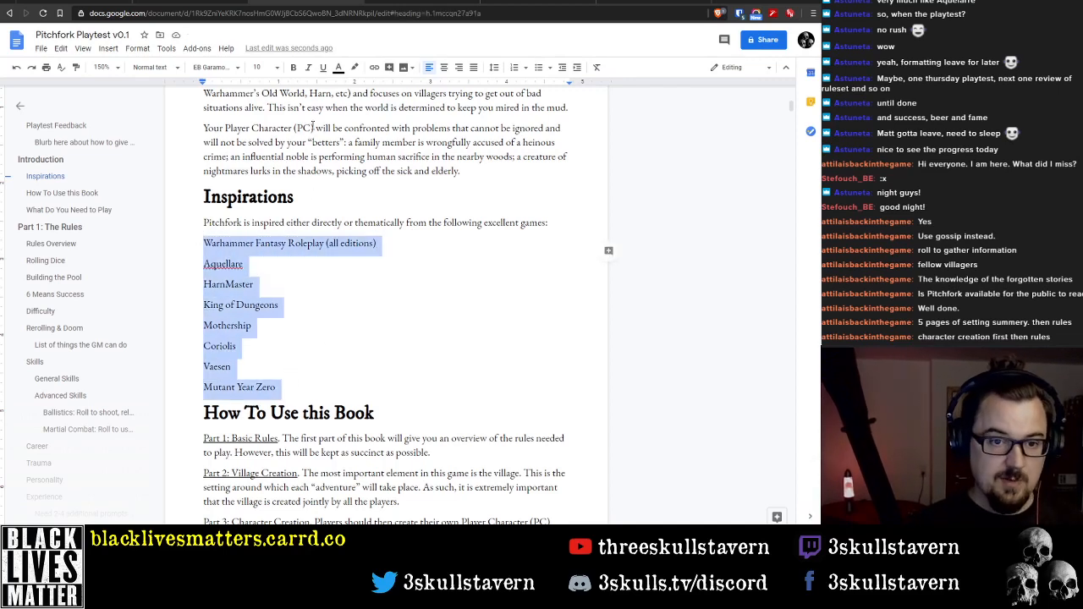
click(538, 67)
click(247, 314)
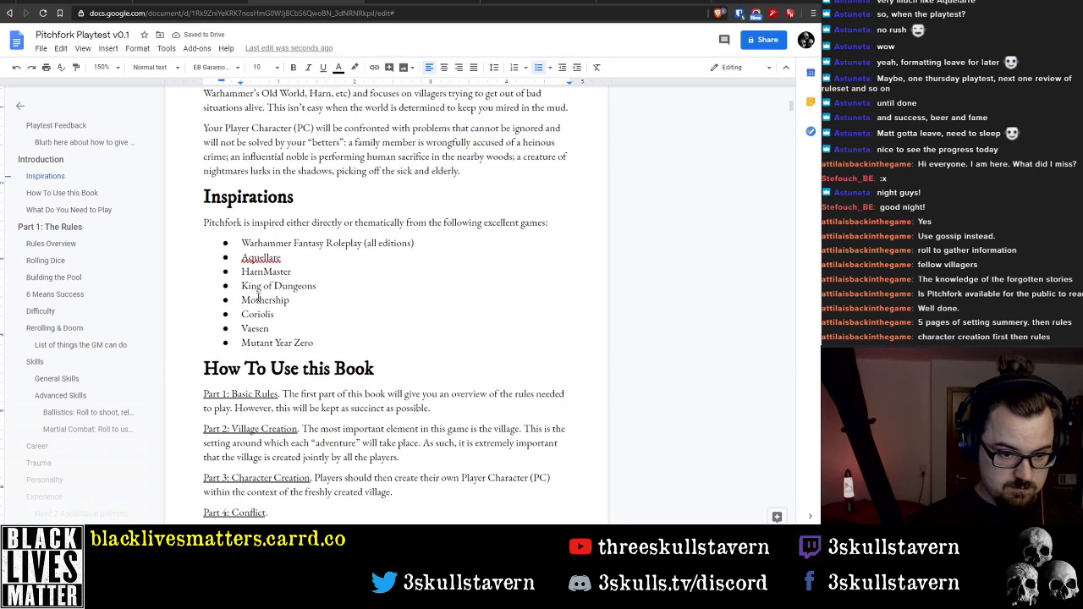
key(shift+Down)
key(shift+Down)
key(ctrl+c)
key(Delete)
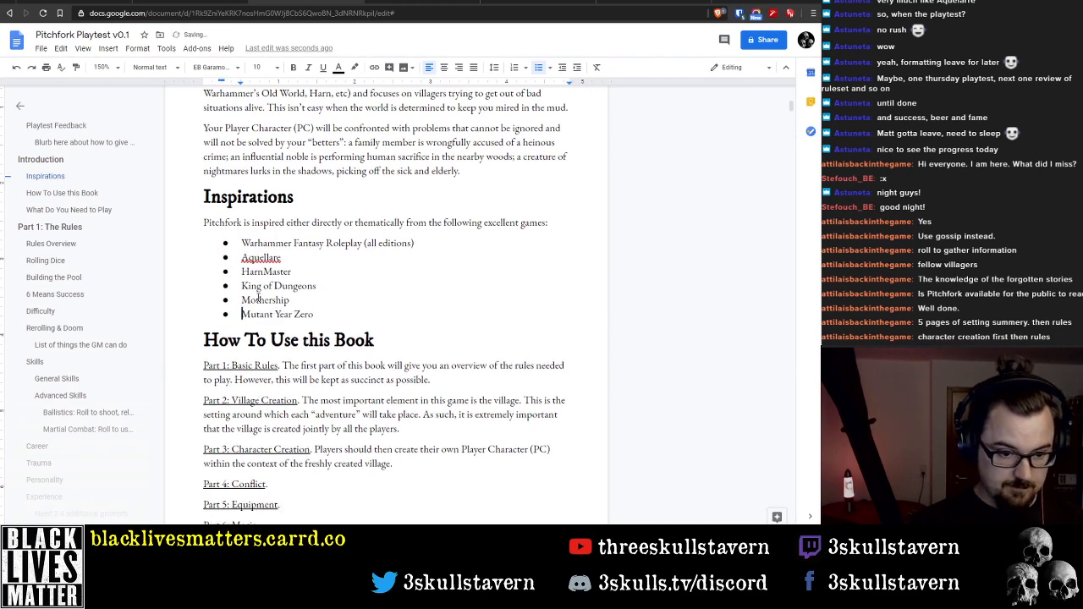
key(Return)
key(ctrl+v)
key(BackSpace)
key(BackSpace)
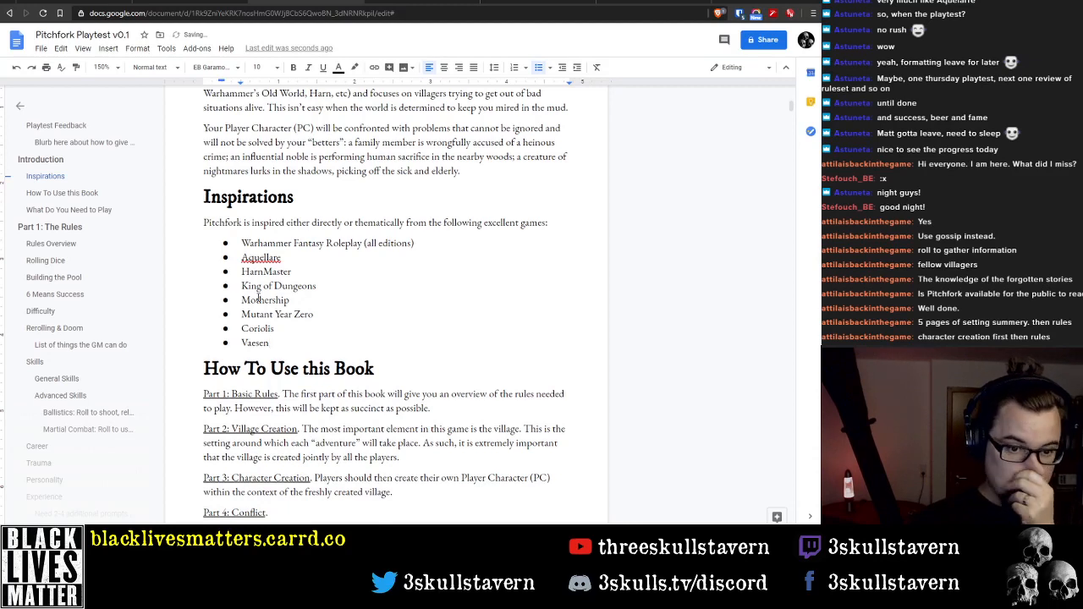
Rename the "How To Use this Book" heading as "Contents"
key(Down)
key(Down)
key(Down)
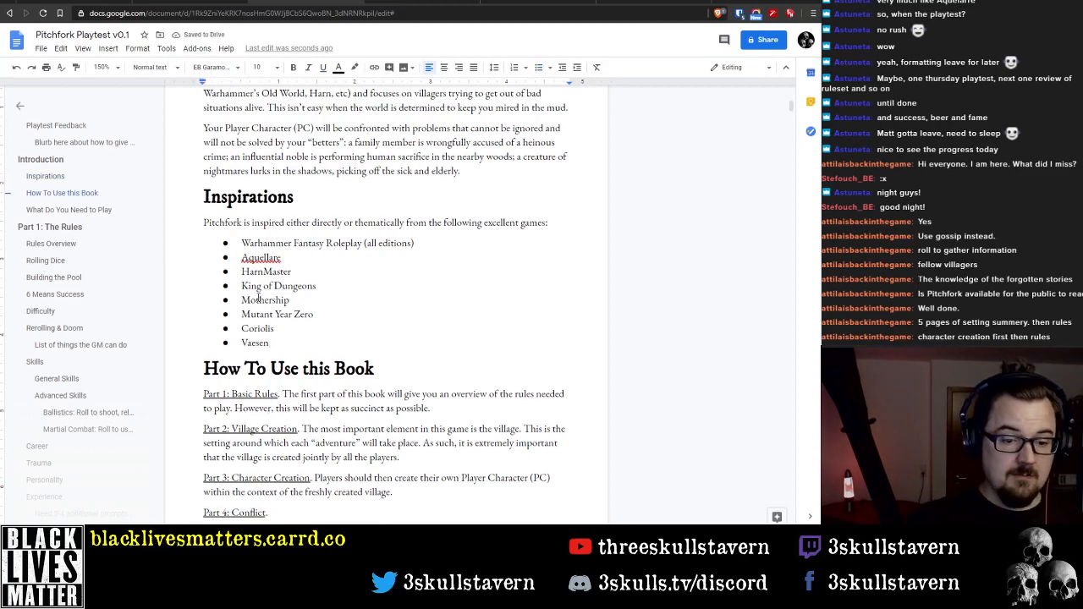
key(Up)
key(Up)
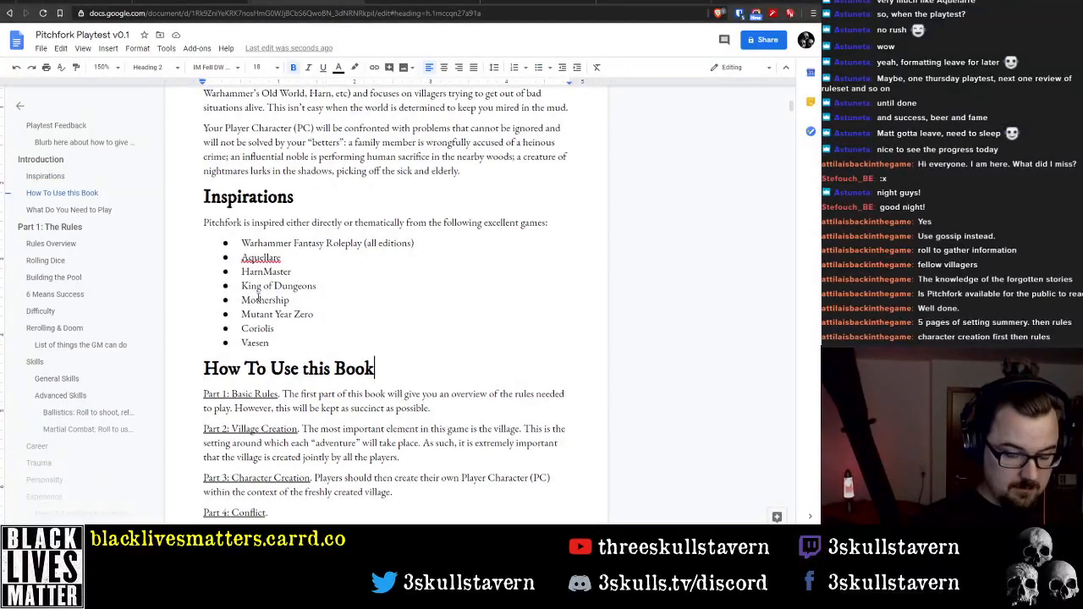
key(shift+End)
text(Sections)
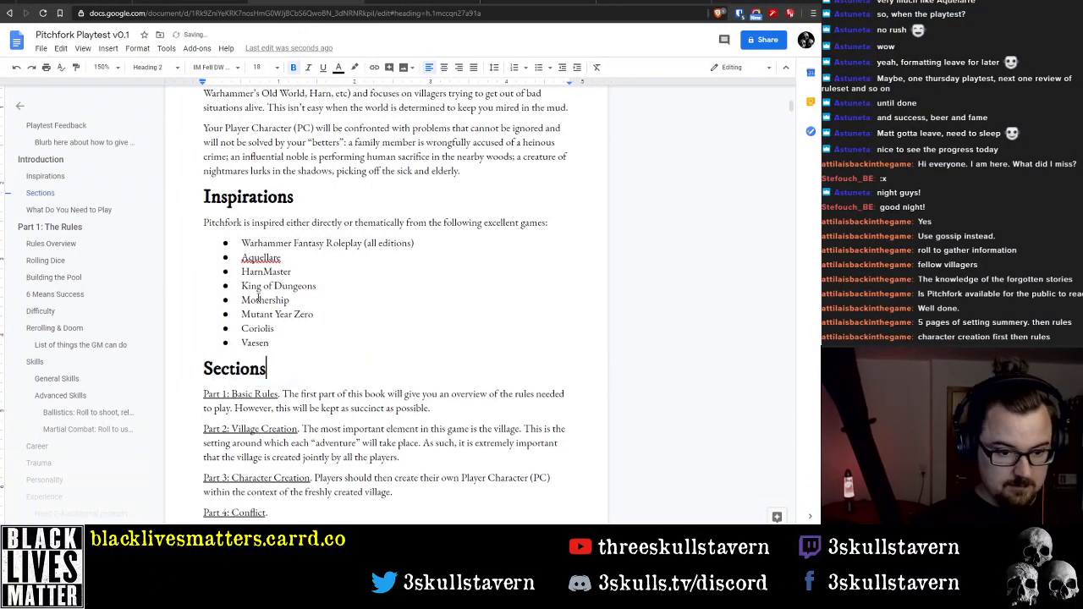
key(ctrl+BackSpace)
text(Content)
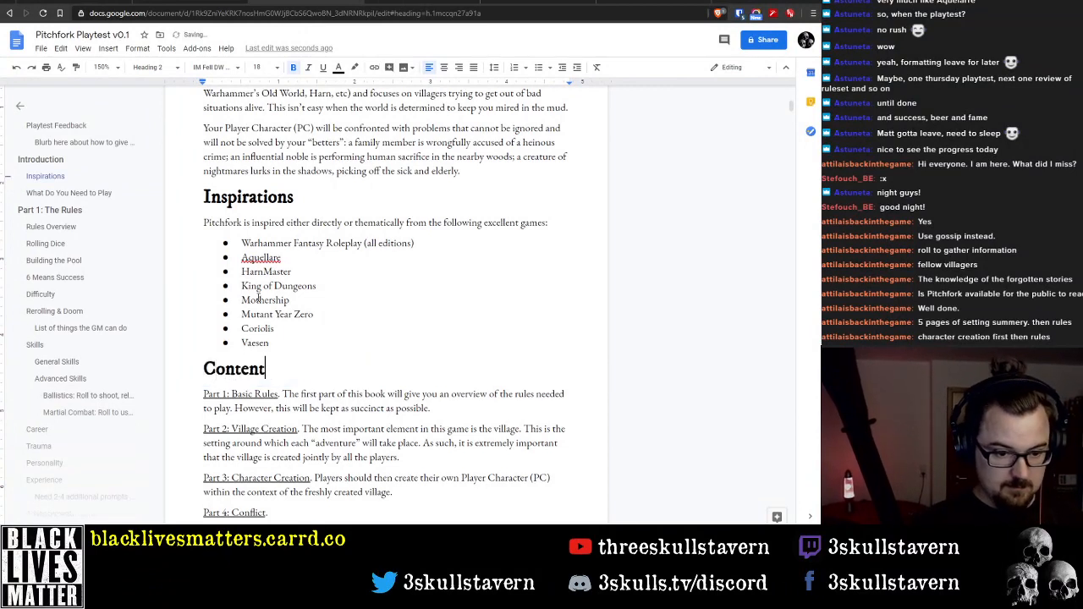
text(s)
Format all the part descriptions under Contents, from Basic Rules to GM Advice, as a numbered list
key(Right)
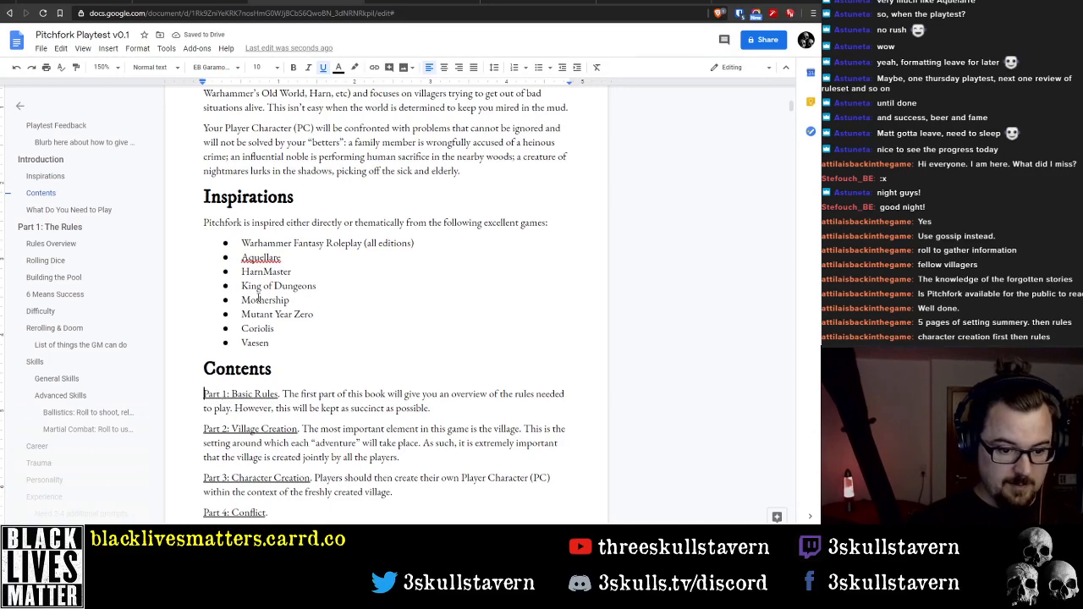
scroll(258, 296, down, 4)
shift+click(446, 385)
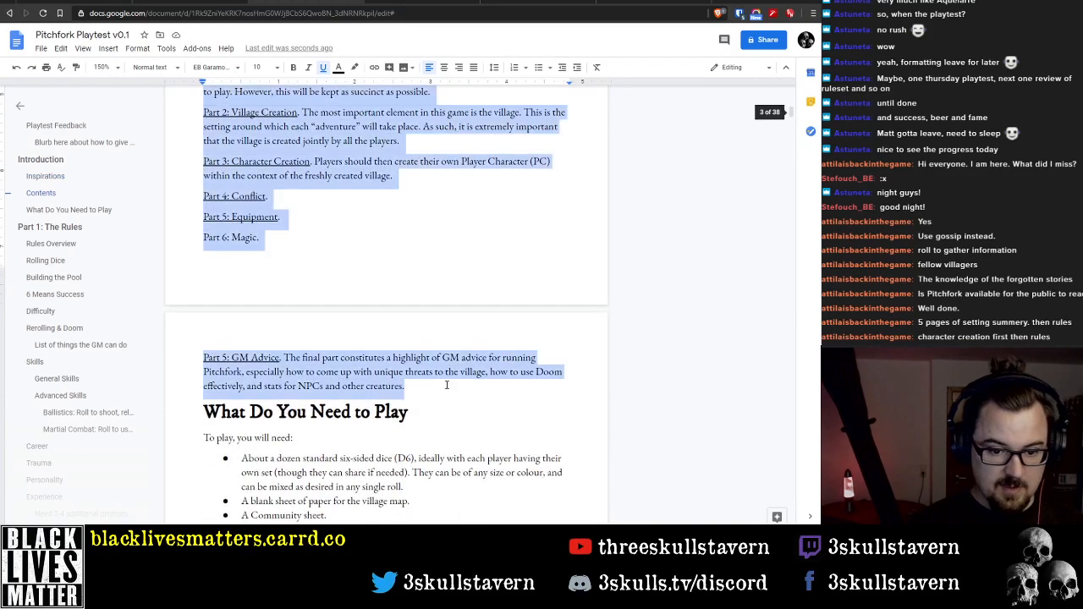
scroll(488, 158, up, 1)
click(536, 68)
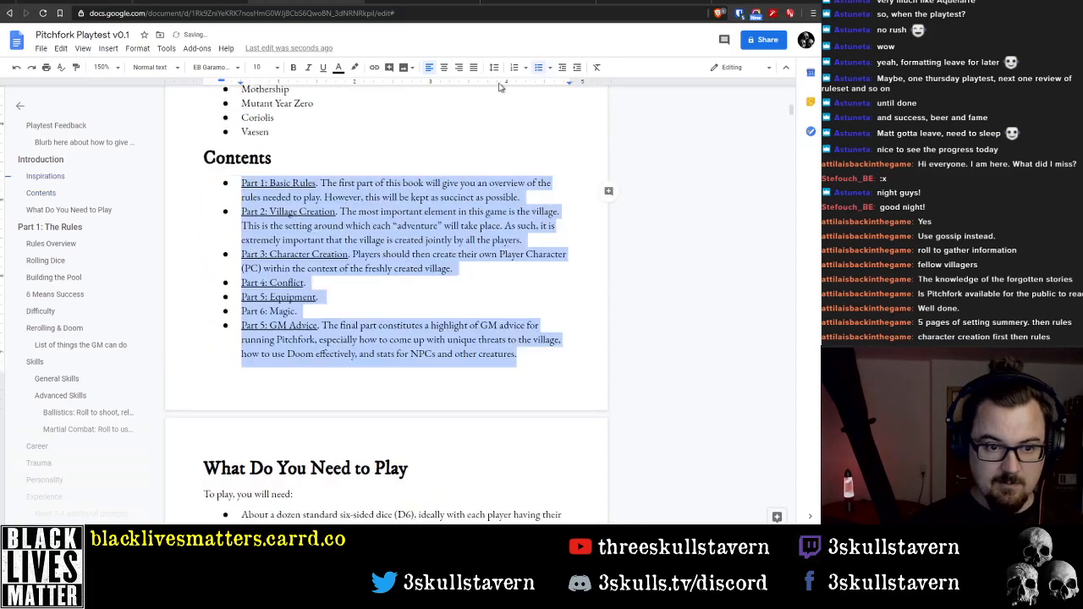
click(515, 70)
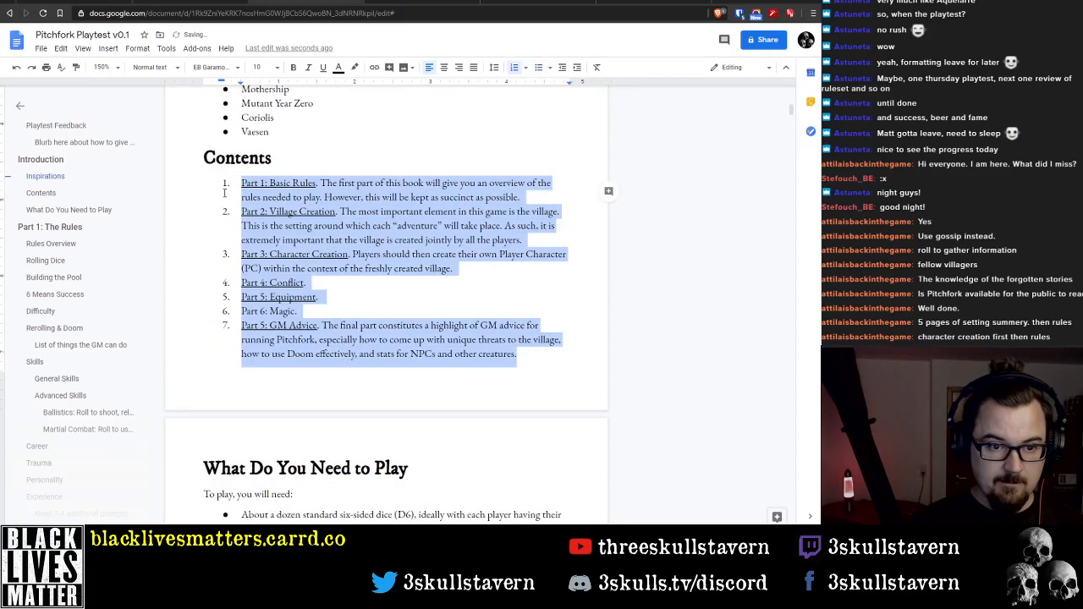
Remove the "Part 1:" prefix from the Basic Rules entry in the Contents list
click(271, 182)
key(shift+Home)
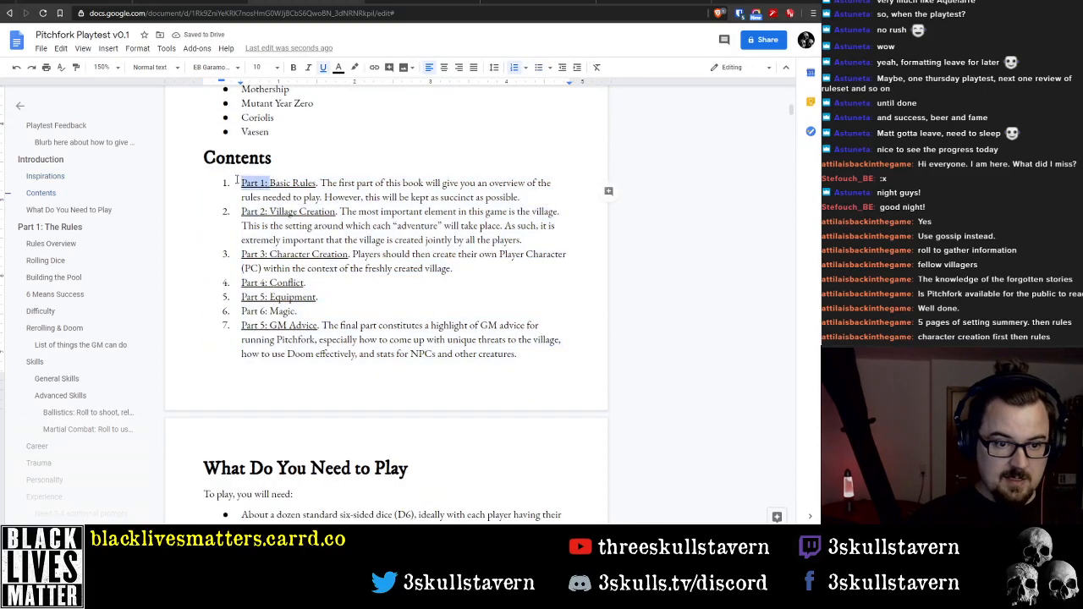
key(BackSpace)
drag(290, 182, 501, 197)
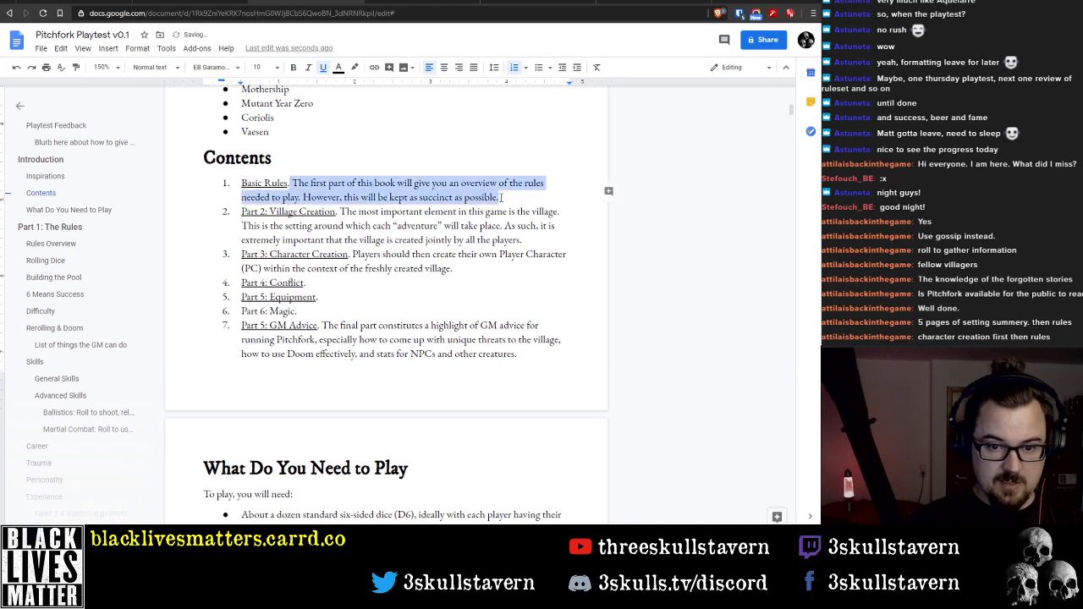
Remove the underlining from all entries in the numbered Contents list
drag(517, 354, 241, 183)
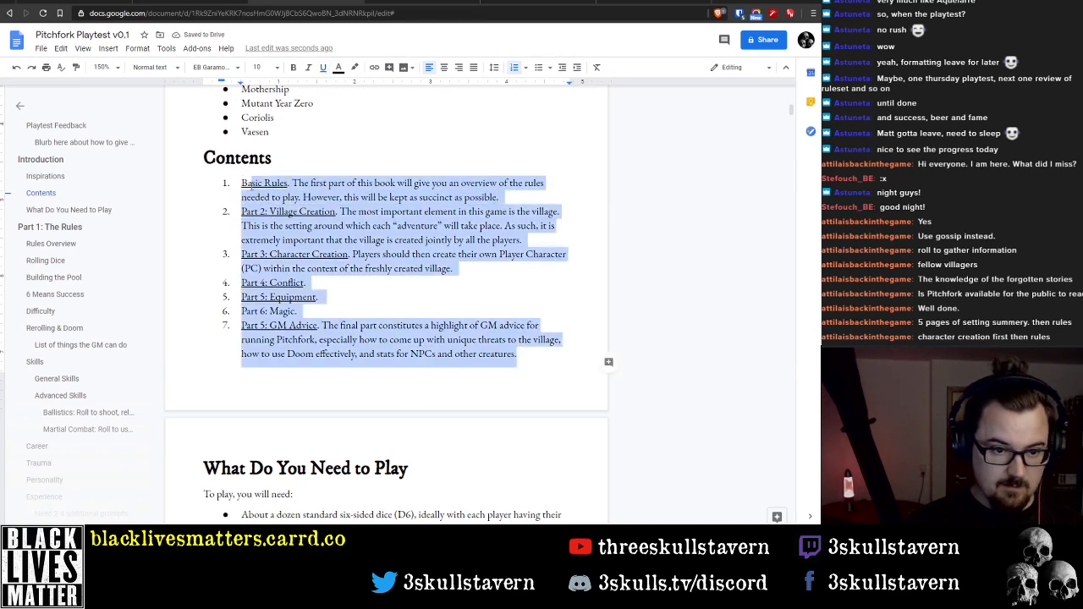
key(ctrl+i)
key(ctrl+u)
key(ctrl+u)
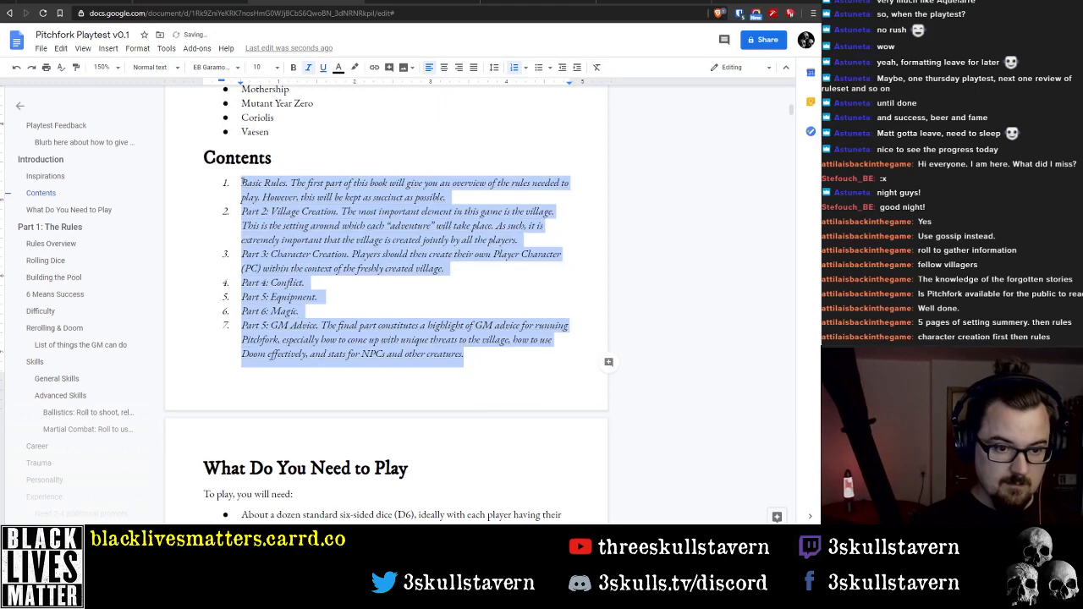
key(ctrl+i)
Delete the description following "Basic Rules" in the first Contents entry, leaving only the title
key(Up)
key(Down)
key(Down)
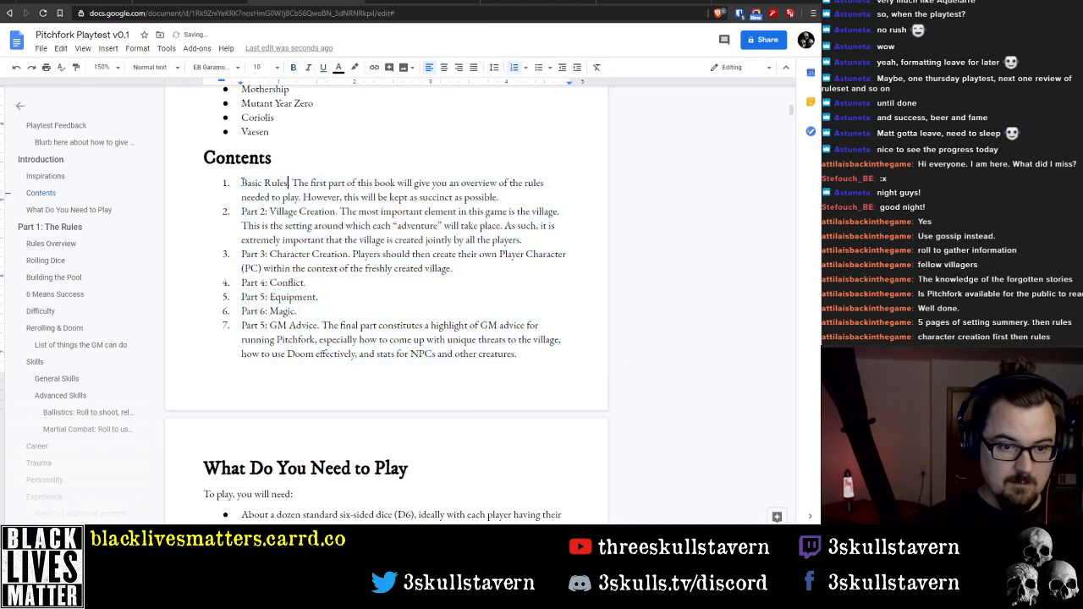
key(shift+End)
key(shift+Down)
key(Delete)
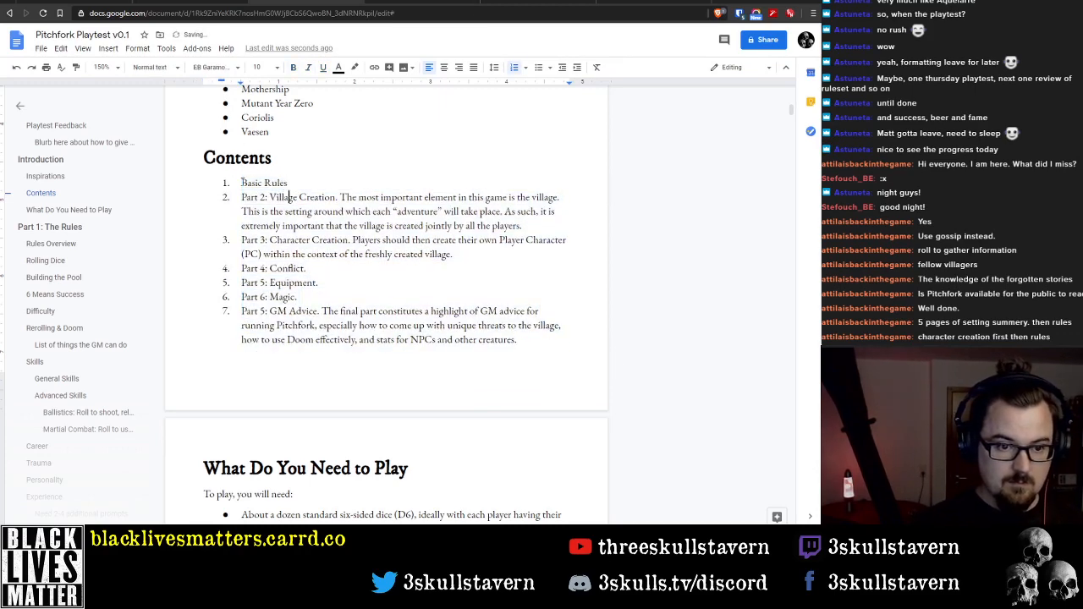
Reduce the second Contents entry to "Village Creation" by deleting its "Part 2:" prefix and its description
key(shift+Home)
key(Delete)
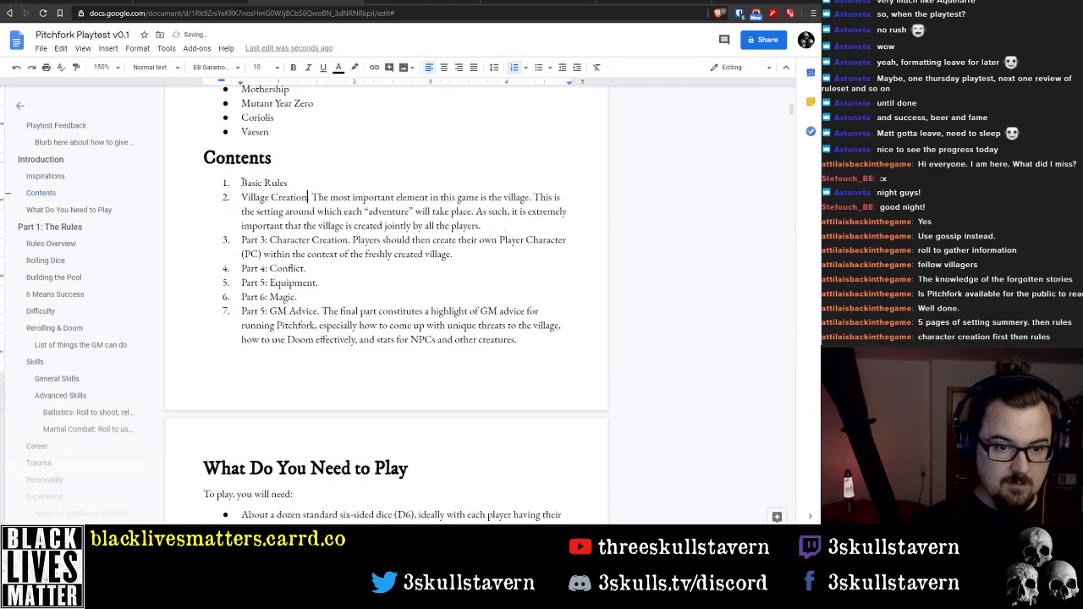
key(shift+Down)
key(shift+Down)
key(shift+End)
key(Delete)
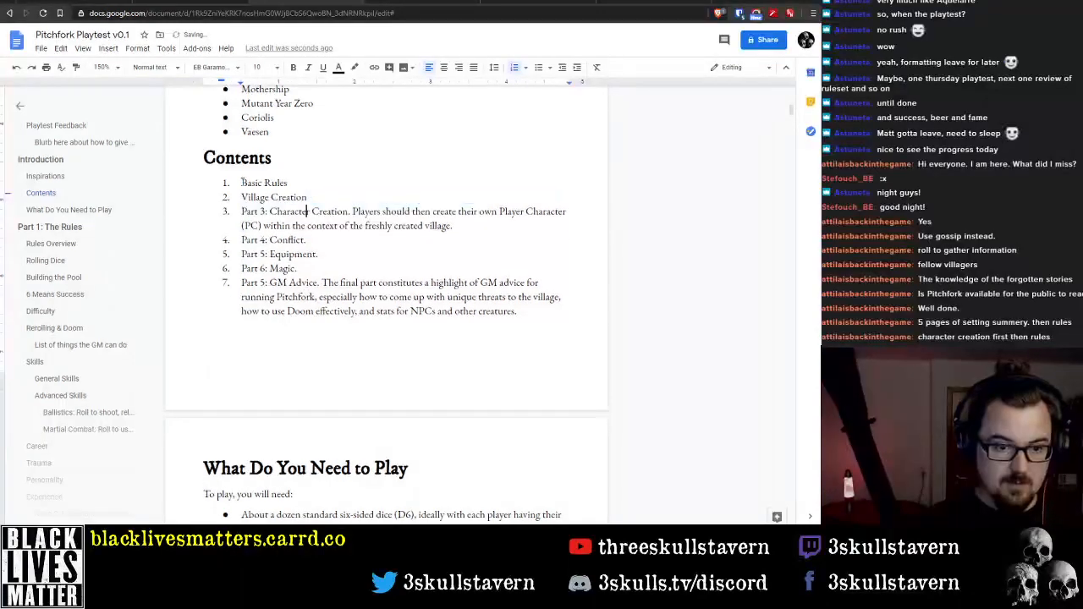
Reduce the third Contents entry to "Character Creation" by deleting its "Part 3:" prefix and its description
key(shift+Left)
key(shift+Left)
key(shift+Left)
key(shift+Left)
key(shift+Left)
key(shift+Left)
key(shift+Left)
key(shift+Left)
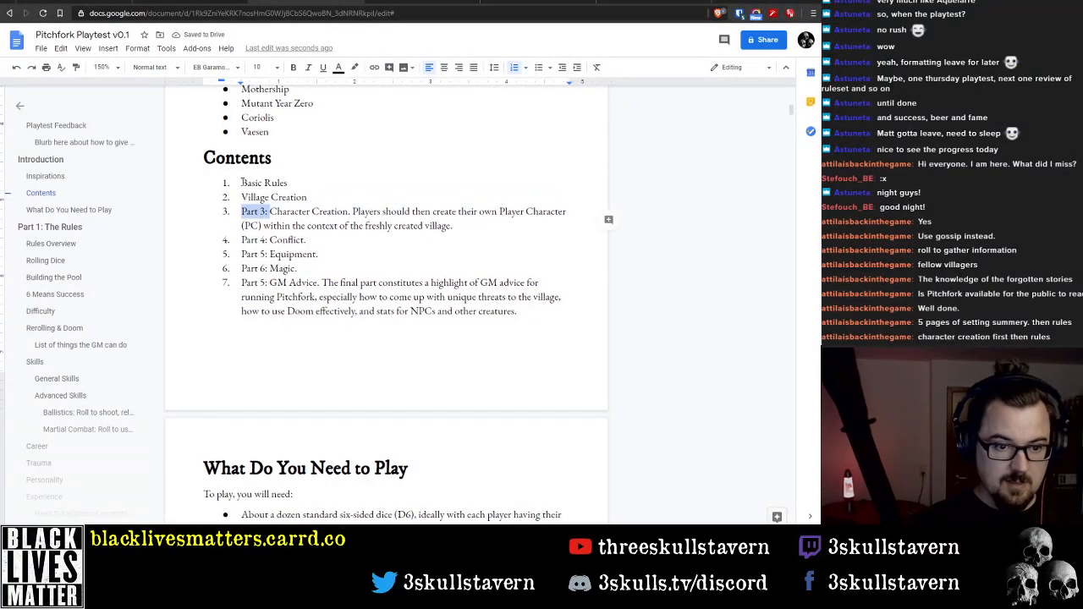
key(Delete)
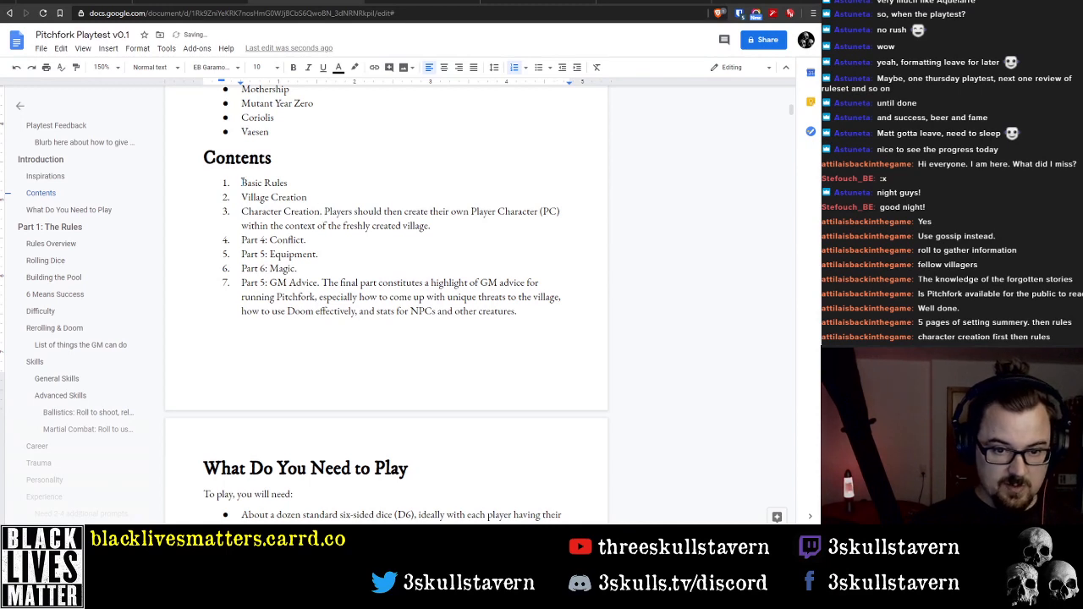
key(shift+Down)
key(shift+End)
key(Delete)
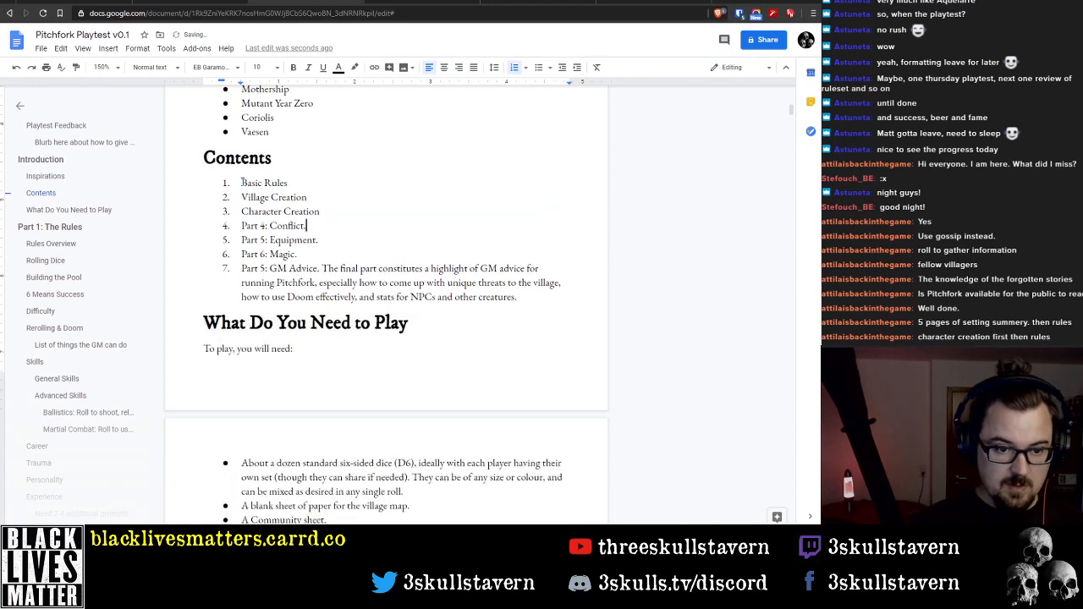
Strip the part-number prefixes and trailing full stops from the Conflict, Equipment and Magic entries in the Contents list
key(shift+Right)
key(shift+Right)
key(shift+Right)
key(shift+Right)
key(shift+Right)
key(shift+Right)
key(shift+Right)
key(shift+Right)
key(Delete)
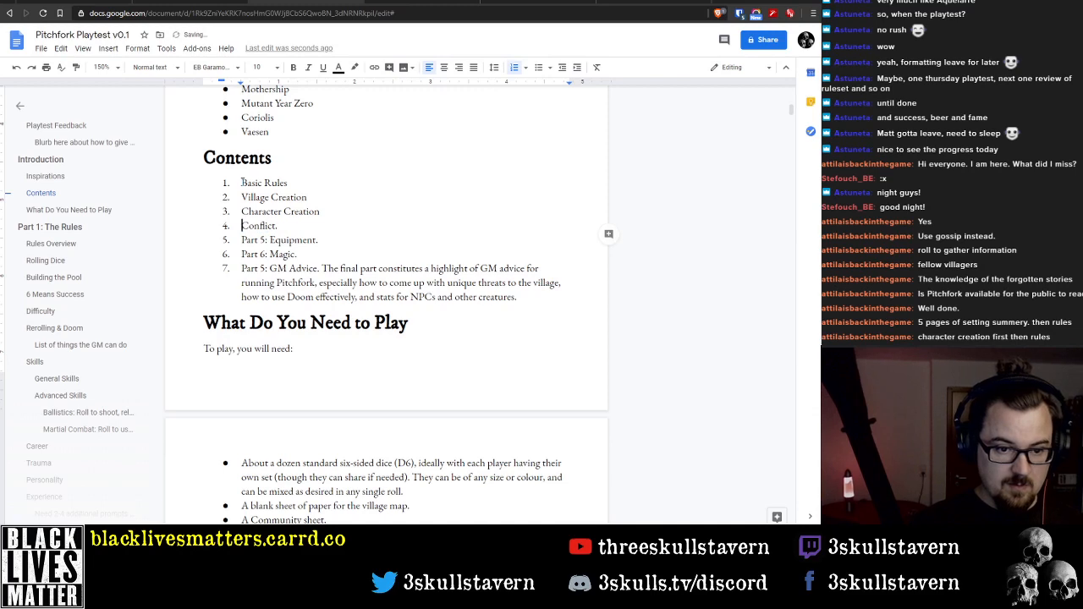
key(shift+Right)
key(shift+Right)
key(shift+Right)
key(shift+Right)
key(shift+Right)
key(shift+Right)
key(shift+Right)
key(shift+Right)
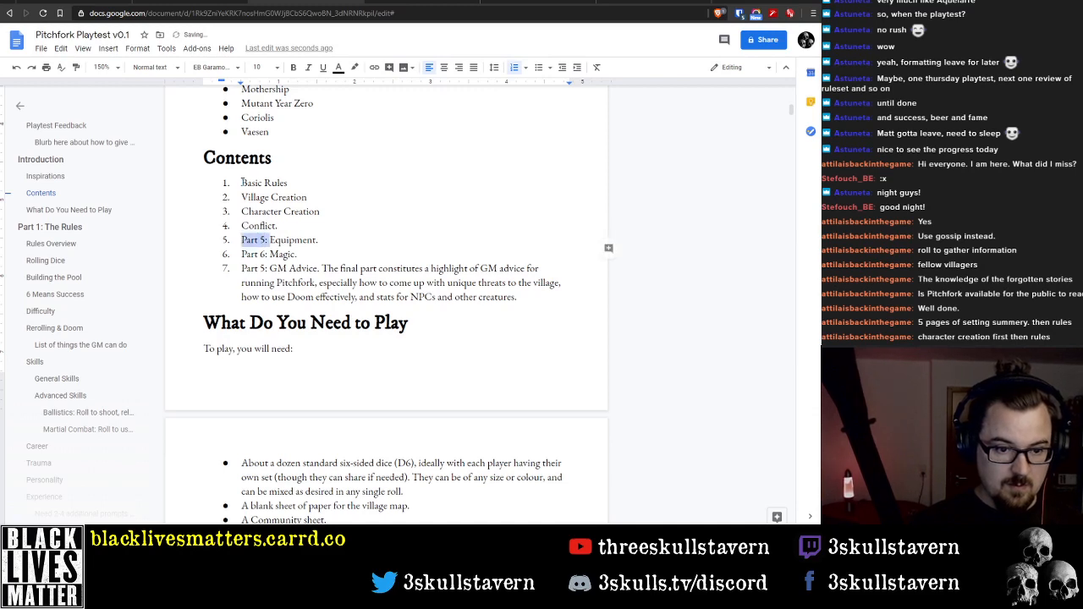
key(Delete)
key(Down)
key(shift+Right)
key(shift+Right)
key(shift+Right)
key(shift+Right)
key(shift+Right)
key(shift+Right)
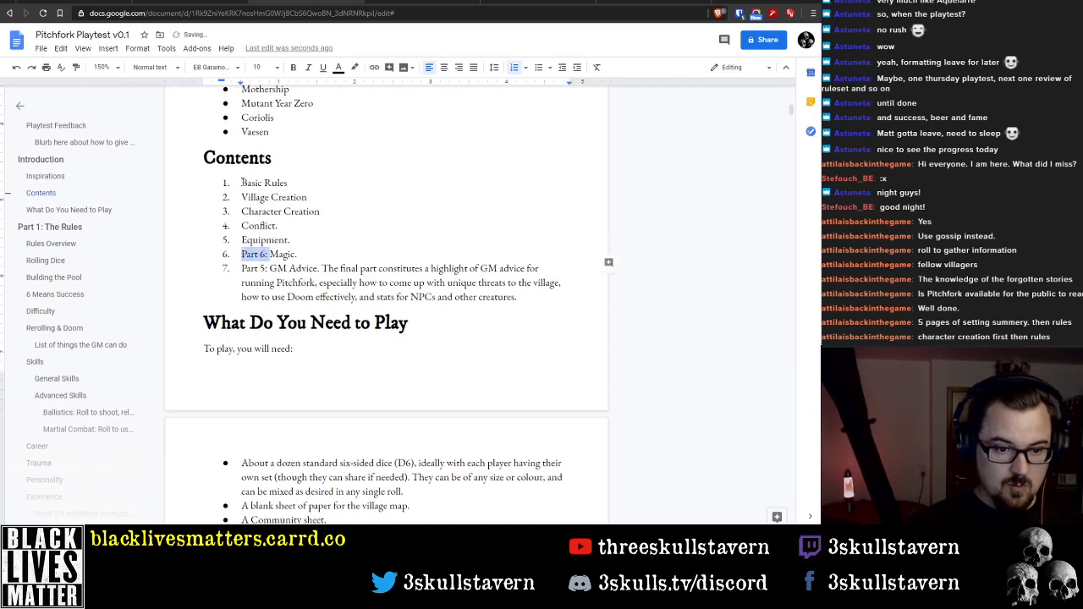
key(Delete)
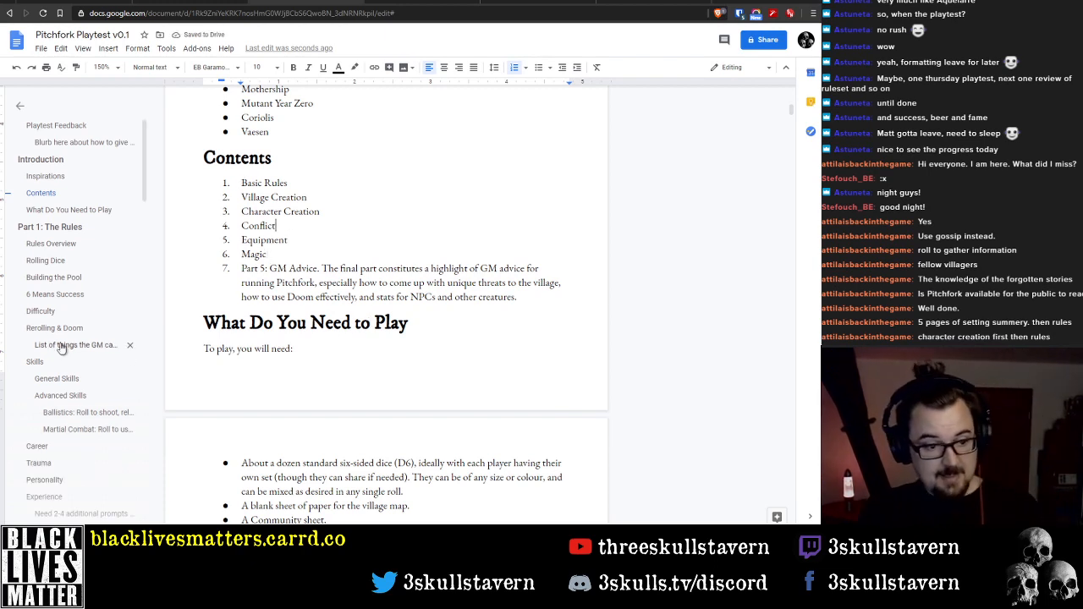
Check the document outline and insert a "Careers" entry between Character Creation and Conflict in the Contents list
scroll(68, 355, down, 10)
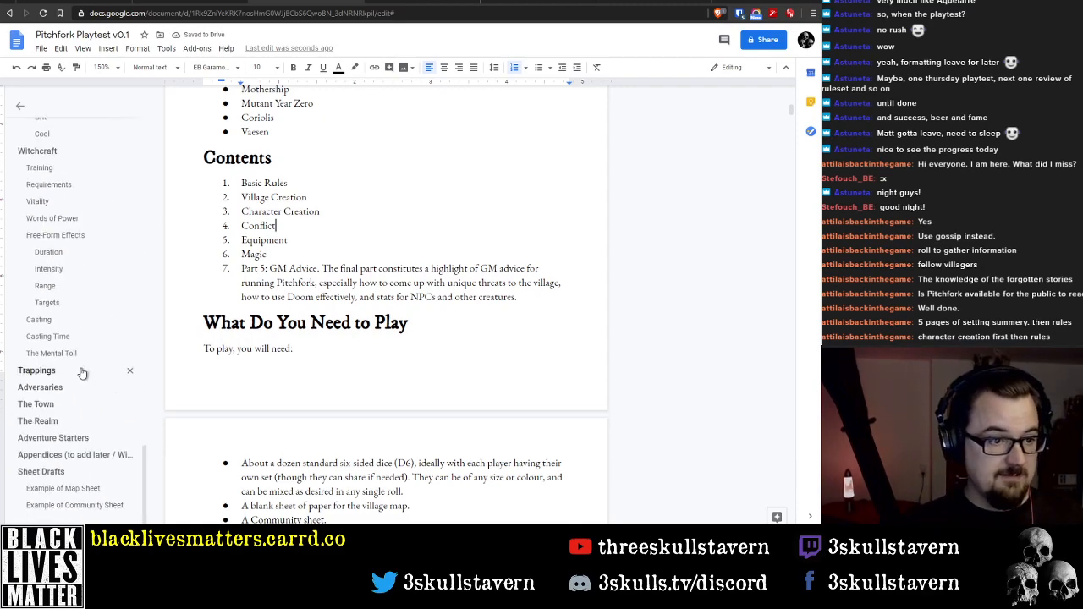
scroll(82, 374, up, 10)
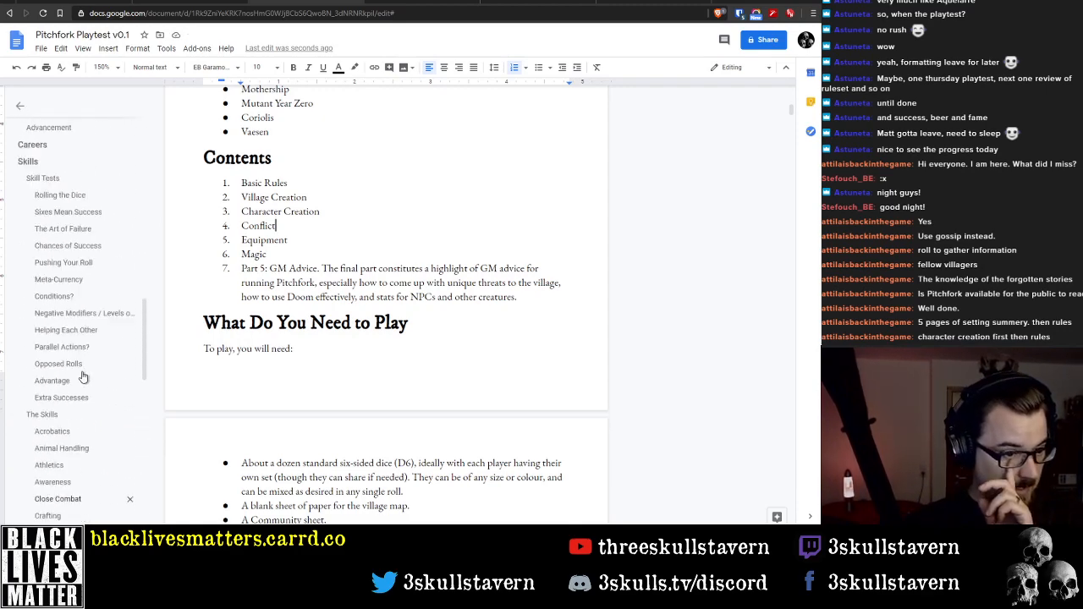
scroll(83, 377, up, 2)
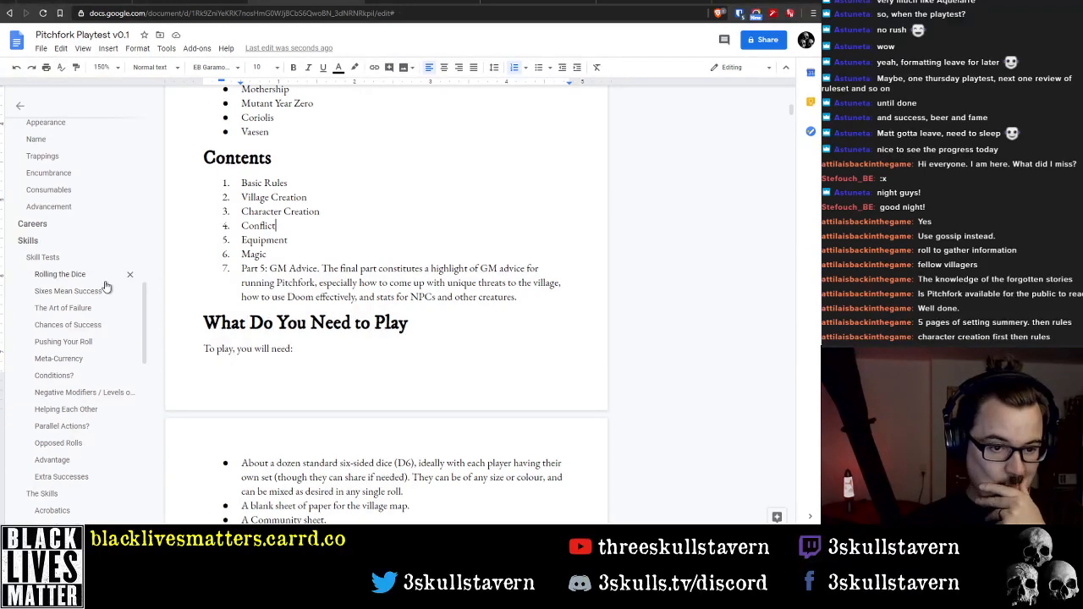
click(243, 225)
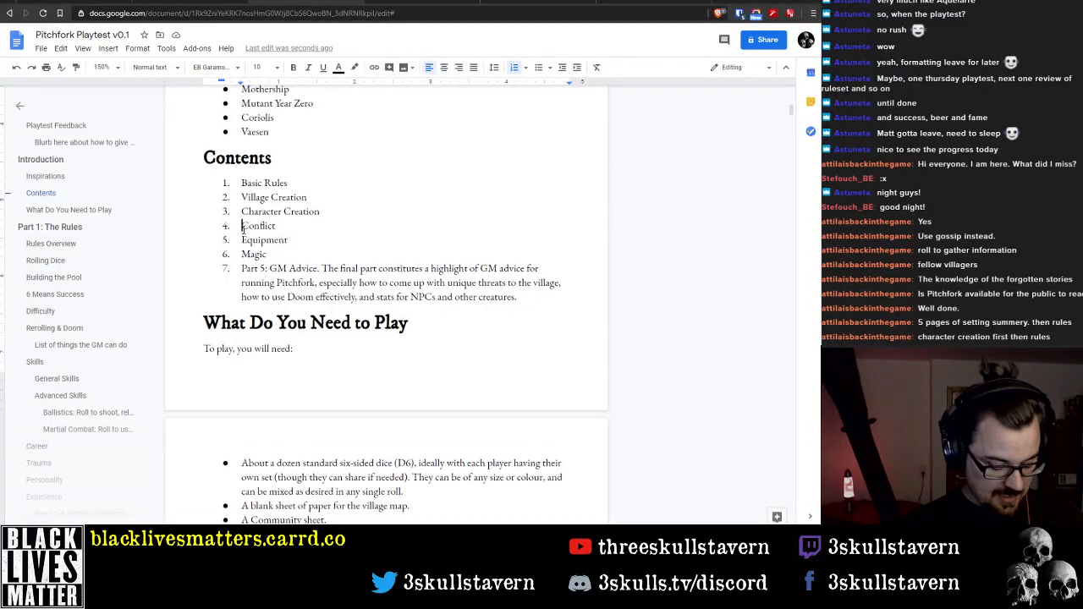
text(Career)
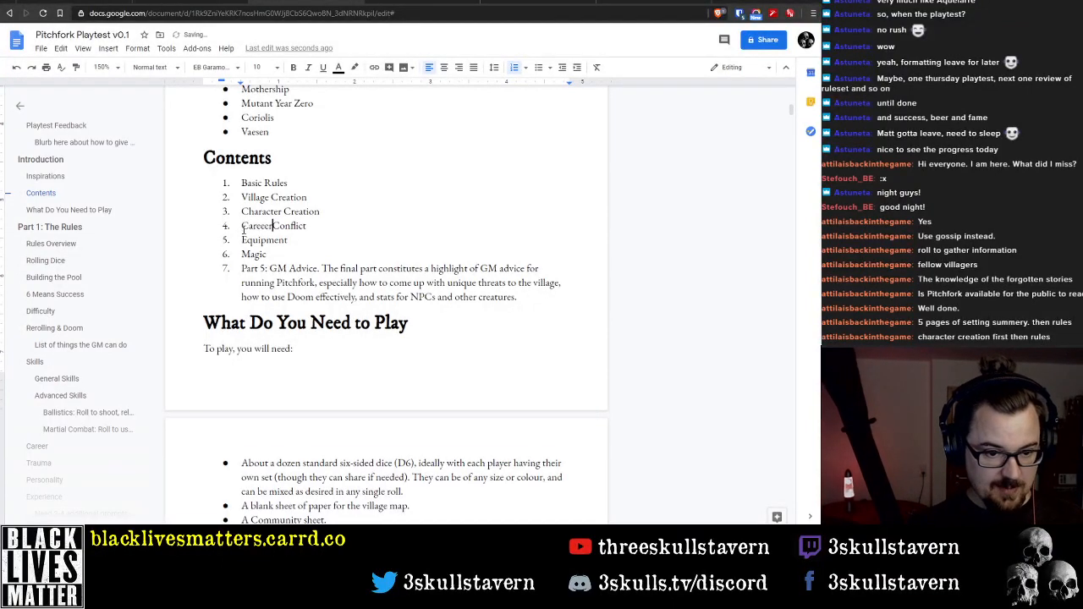
text(s)
key(Return)
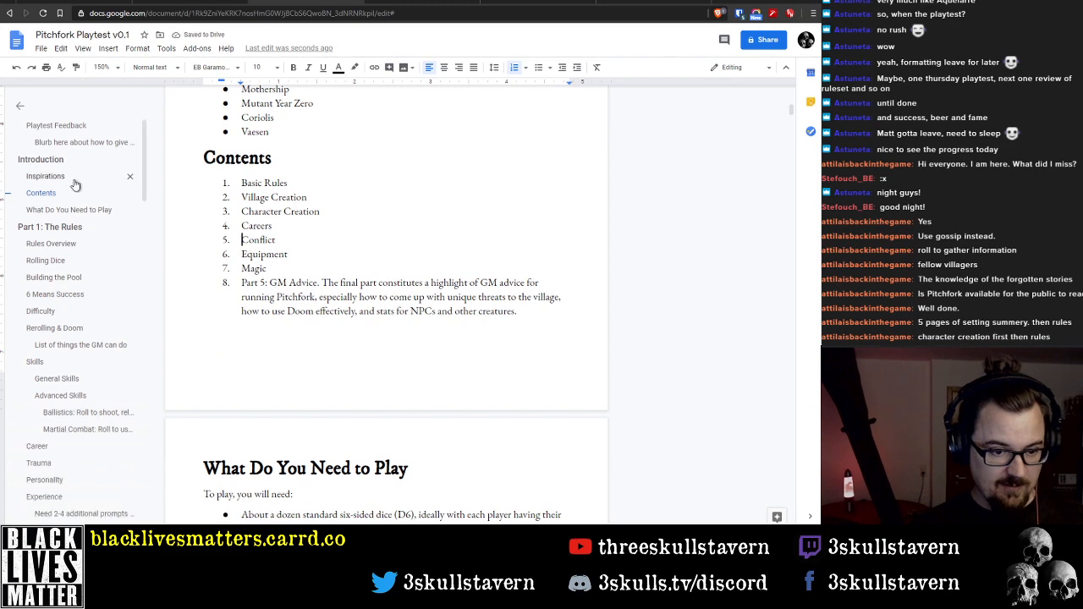
Review the document outline and the Part 1 rules text, from Skills through Experience to the conflict headings
scroll(68, 271, down, 12)
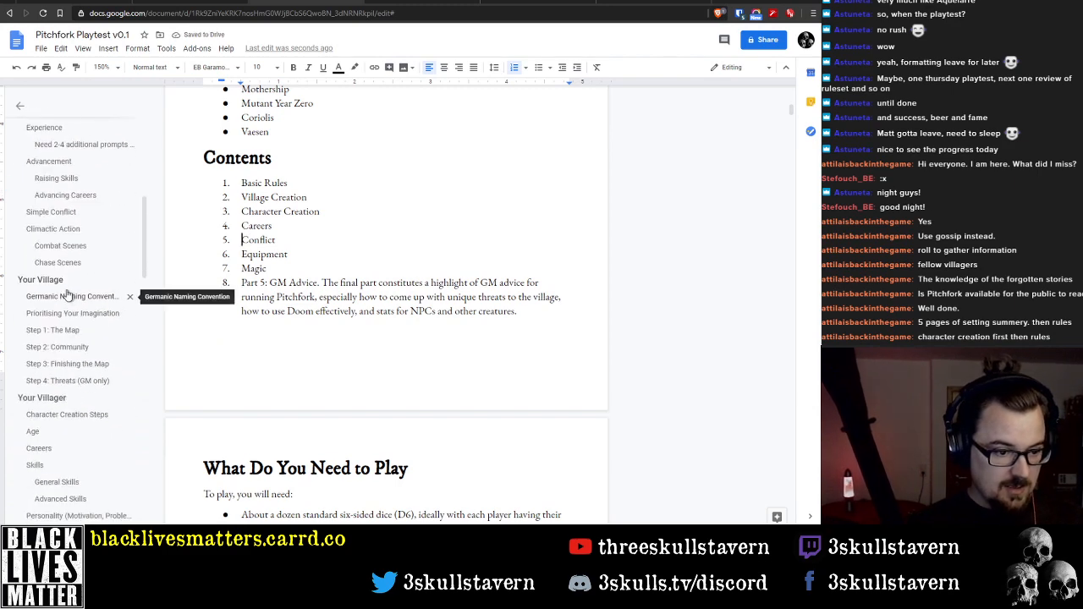
scroll(65, 292, down, 3)
scroll(63, 291, up, 6)
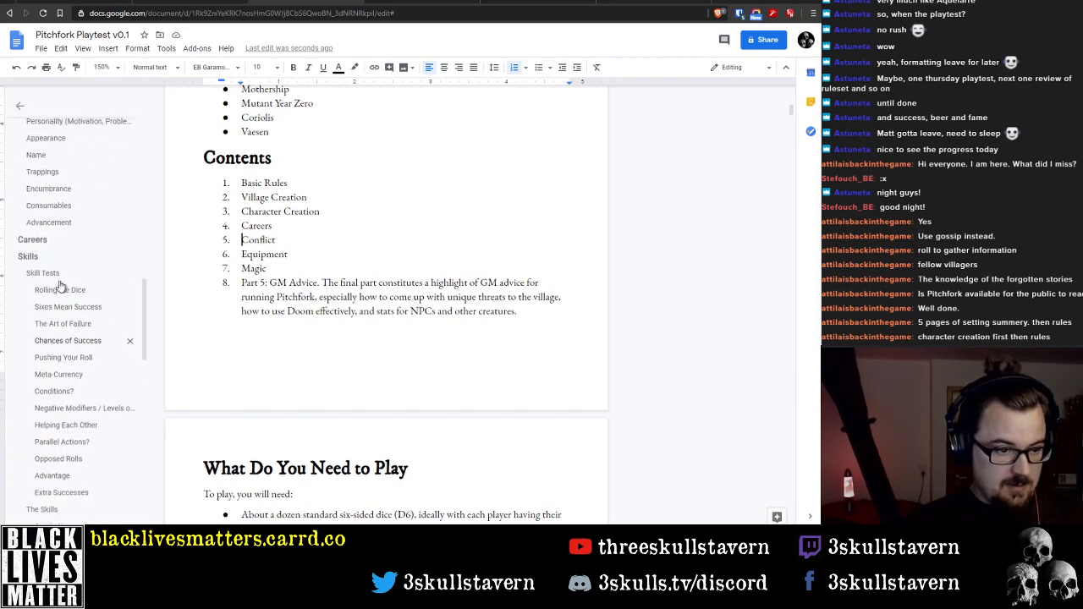
scroll(55, 328, down, 6)
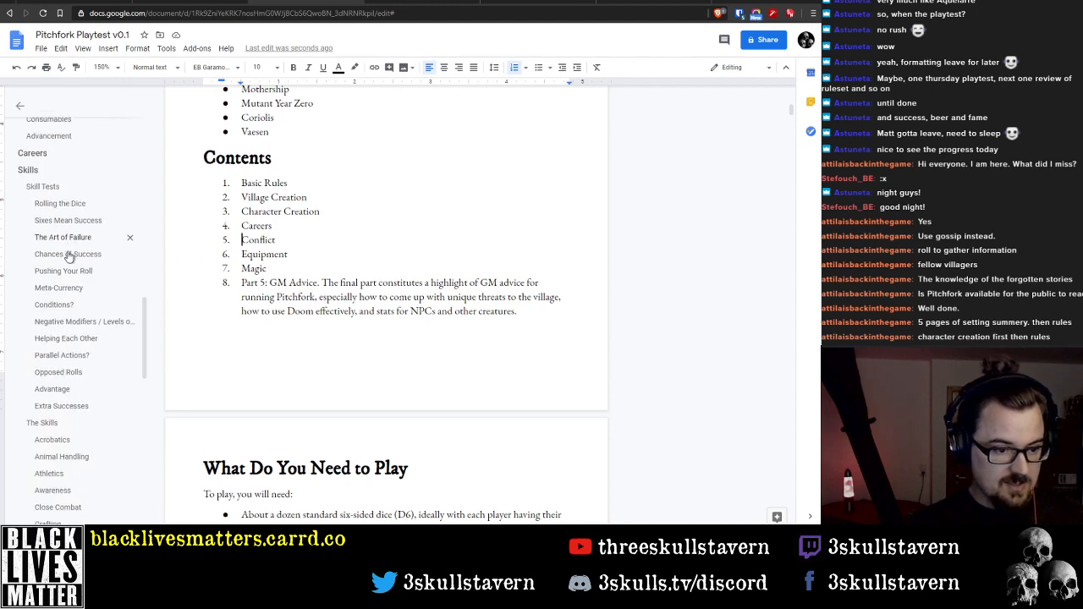
scroll(68, 258, down, 2)
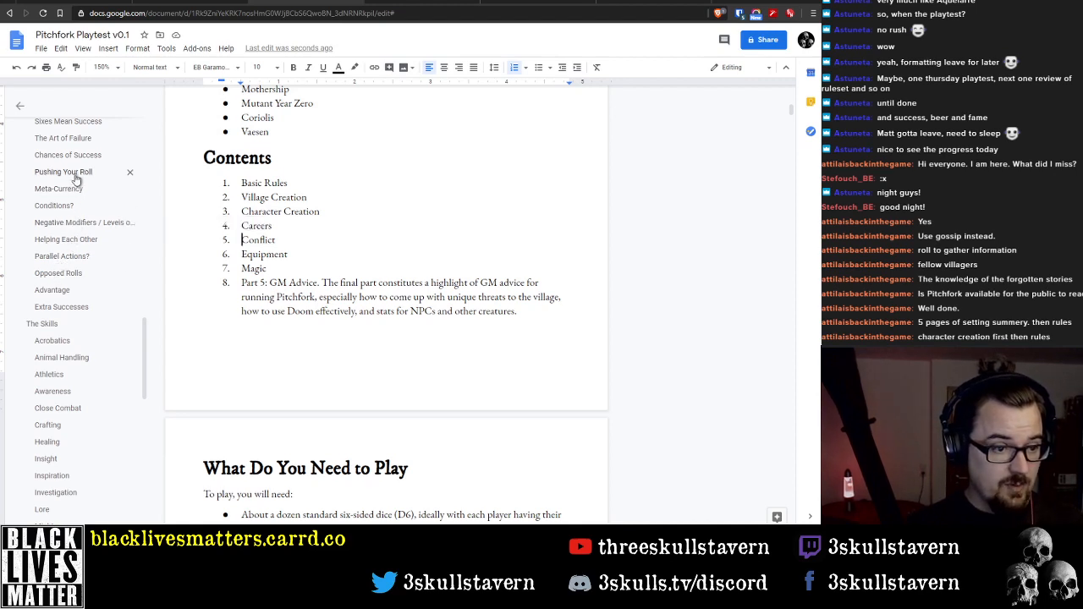
scroll(77, 185, up, 1)
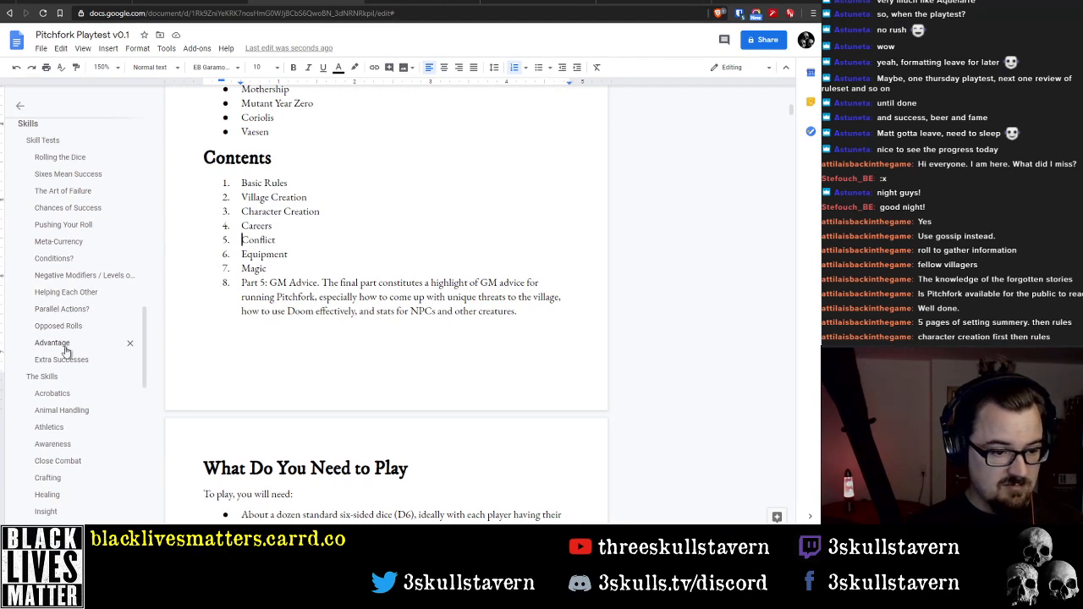
scroll(372, 321, down, 15)
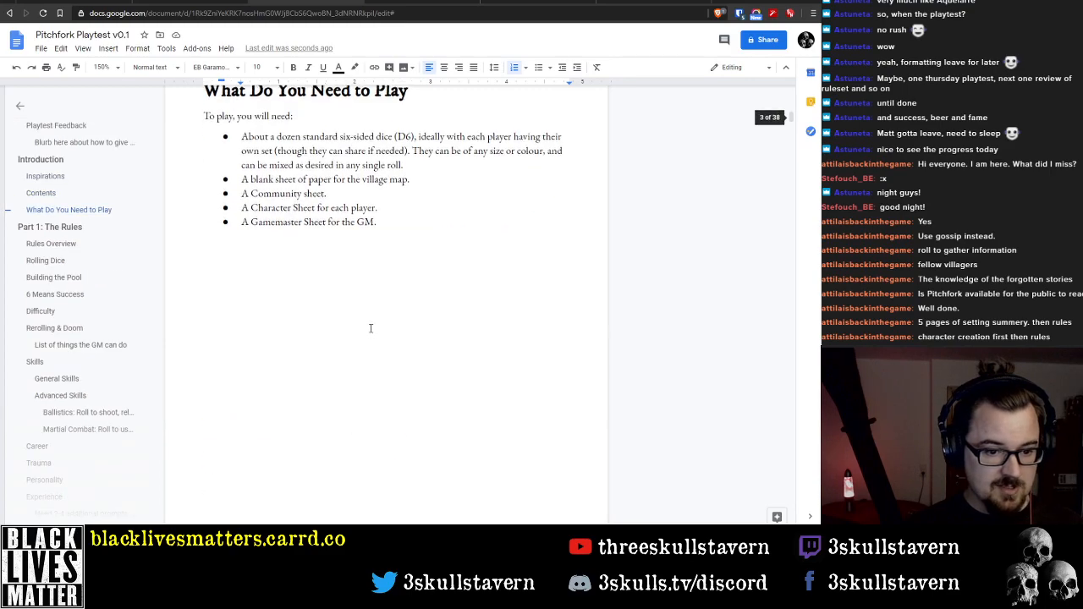
scroll(364, 327, down, 10)
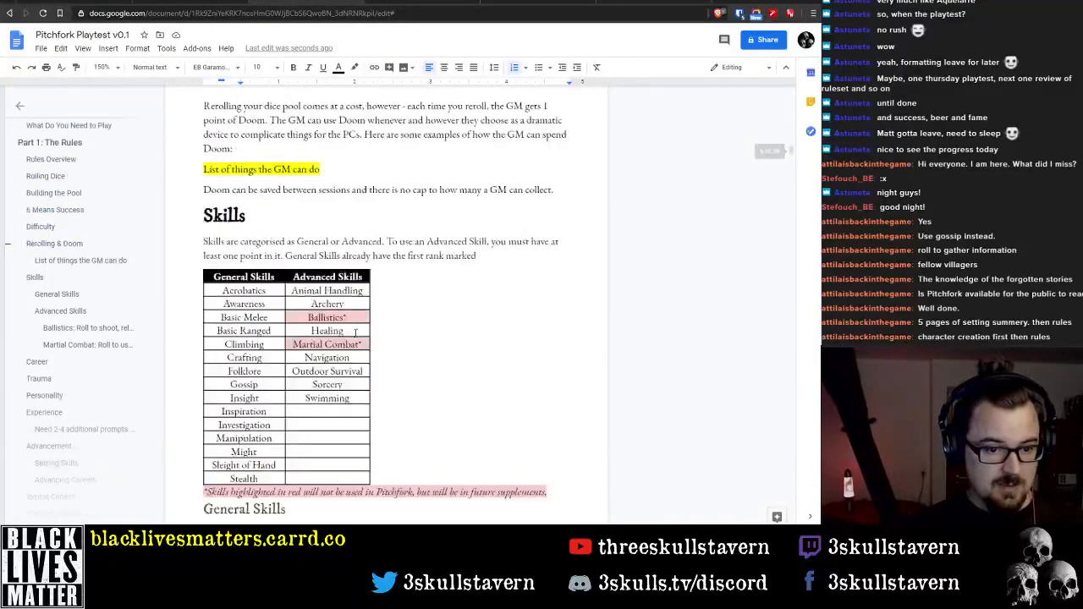
scroll(345, 339, down, 12)
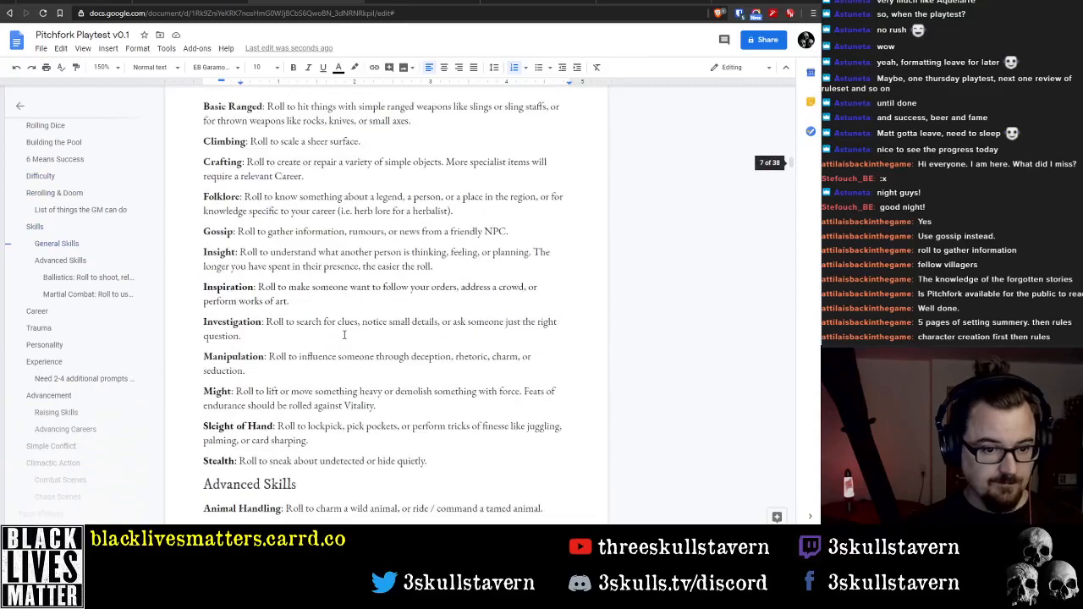
scroll(336, 332, down, 10)
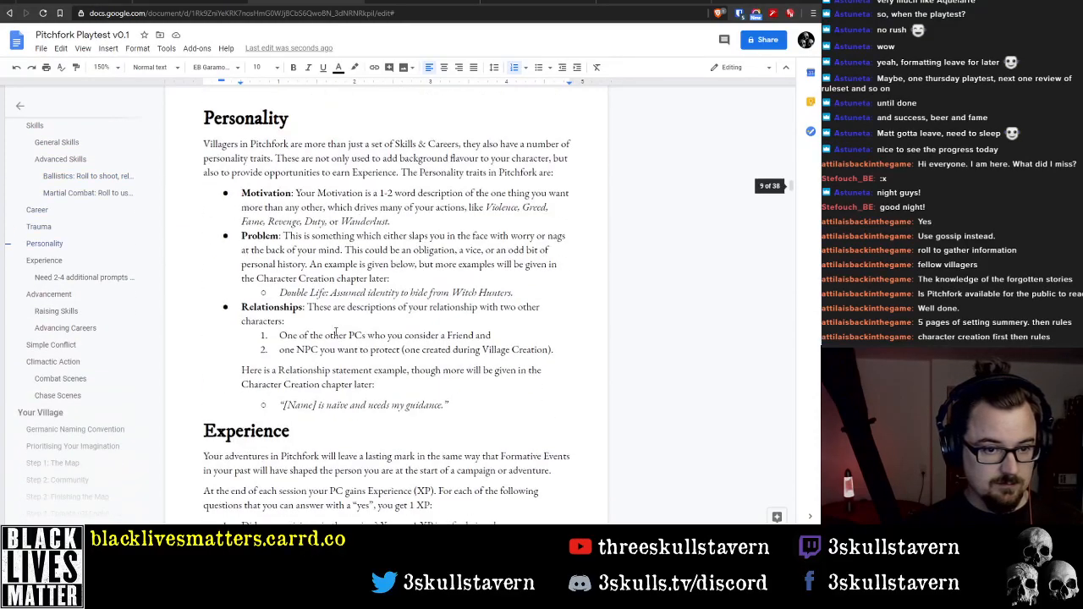
scroll(333, 339, down, 5)
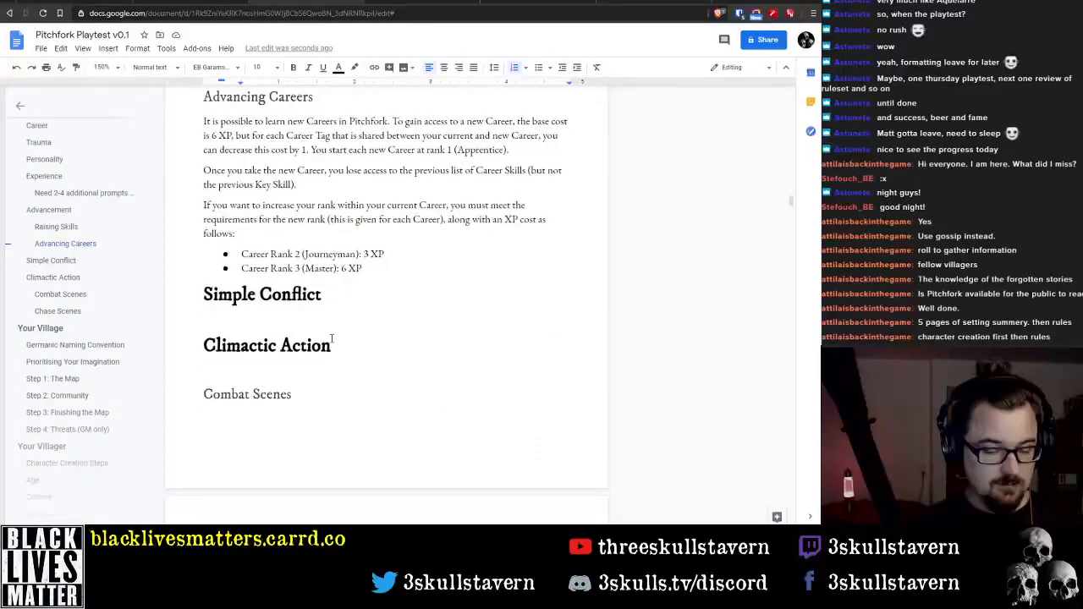
scroll(330, 339, up, 14)
scroll(330, 338, up, 5)
scroll(326, 347, down, 12)
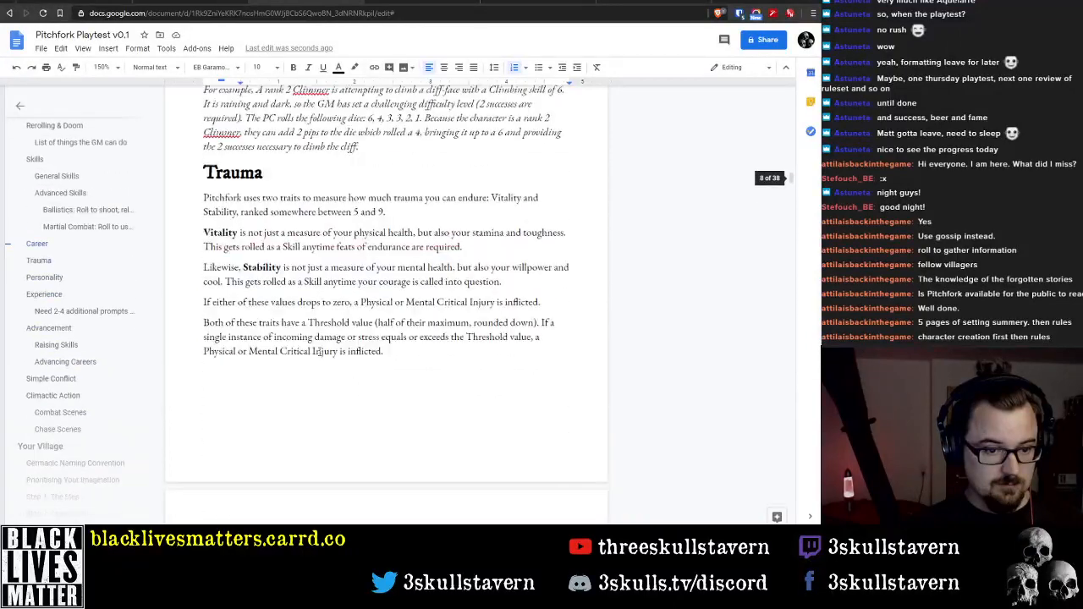
scroll(317, 356, up, 5)
scroll(305, 347, down, 14)
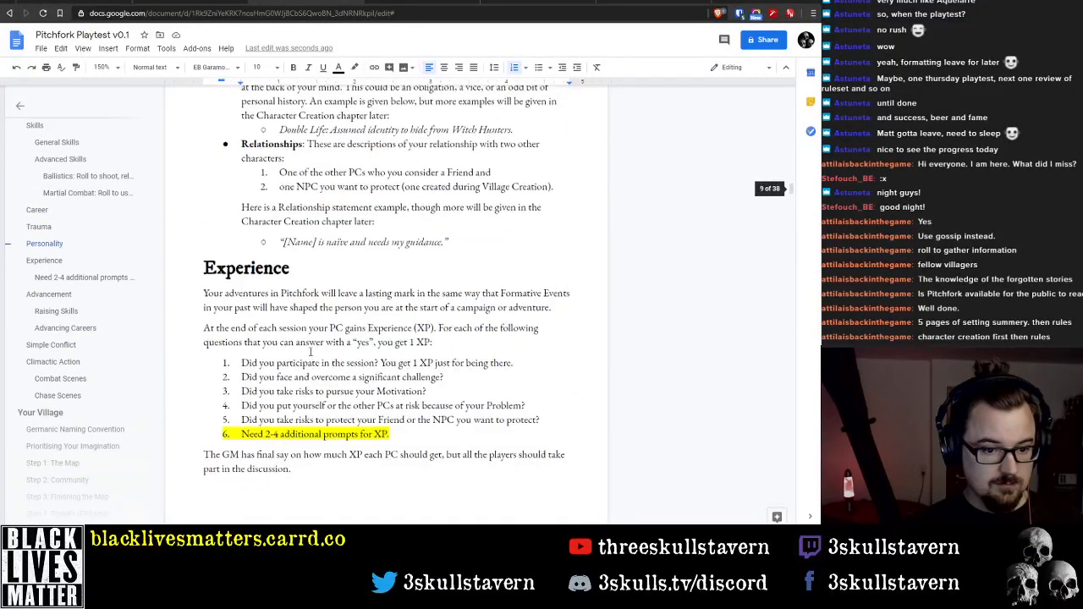
Cut the Simple Conflict and Climactic Action headings, including Combat Scenes and Chase Scenes, from below Advancing Careers
click(205, 245)
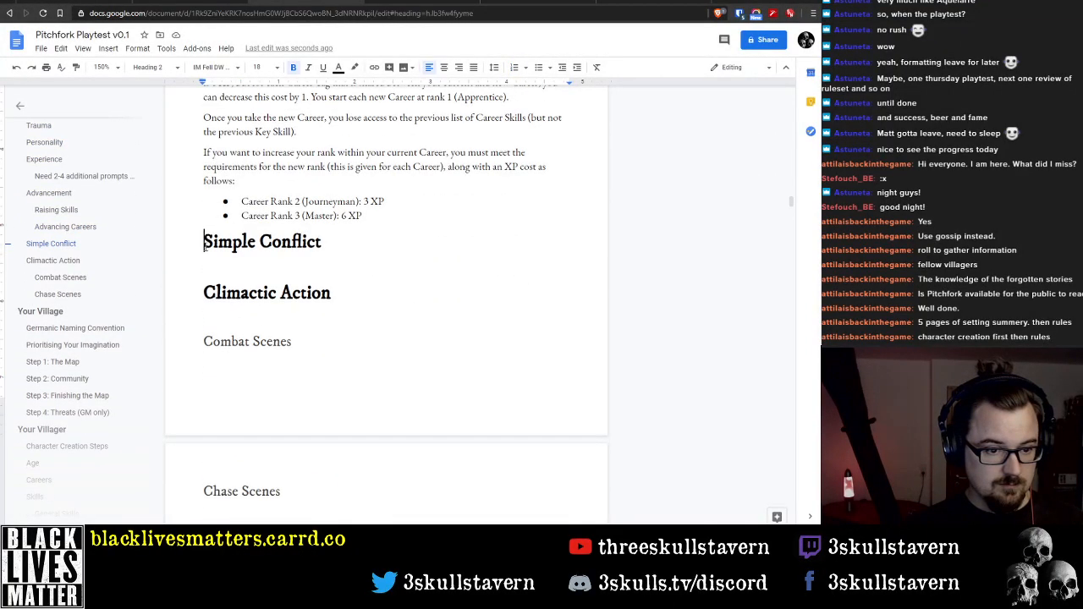
key(shift+Down)
key(shift+Down)
key(shift+Down)
key(shift+Down)
key(shift+Down)
key(shift+Down)
key(shift+Down)
key(shift+Down)
key(ctrl+c)
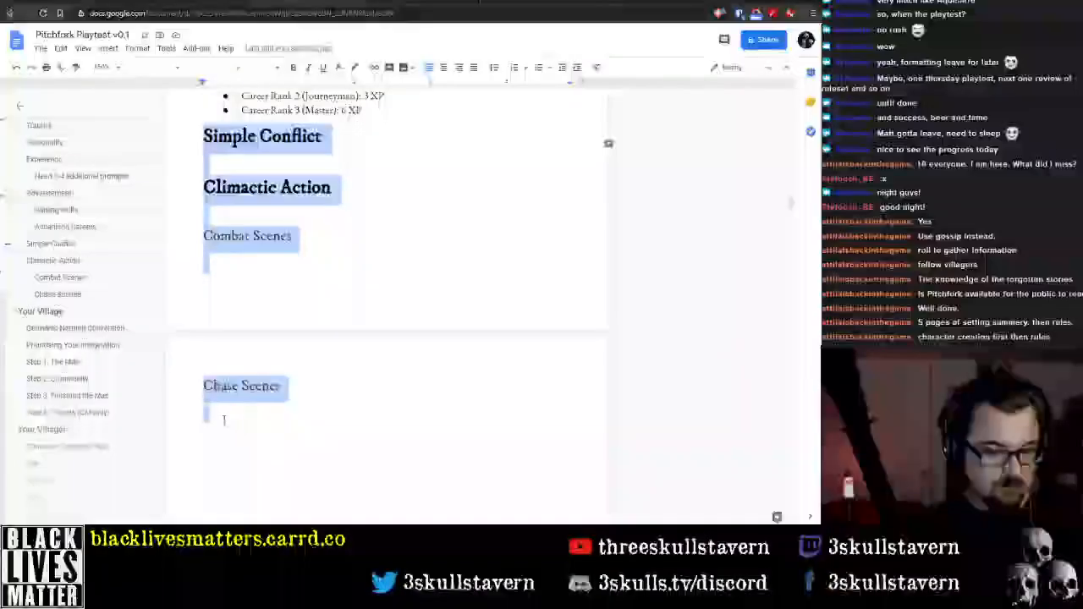
key(BackSpace)
Try placing the cut conflict headings between the Rerolling & Doom text and the Skills section, and undo the insertion
scroll(387, 304, up, 15)
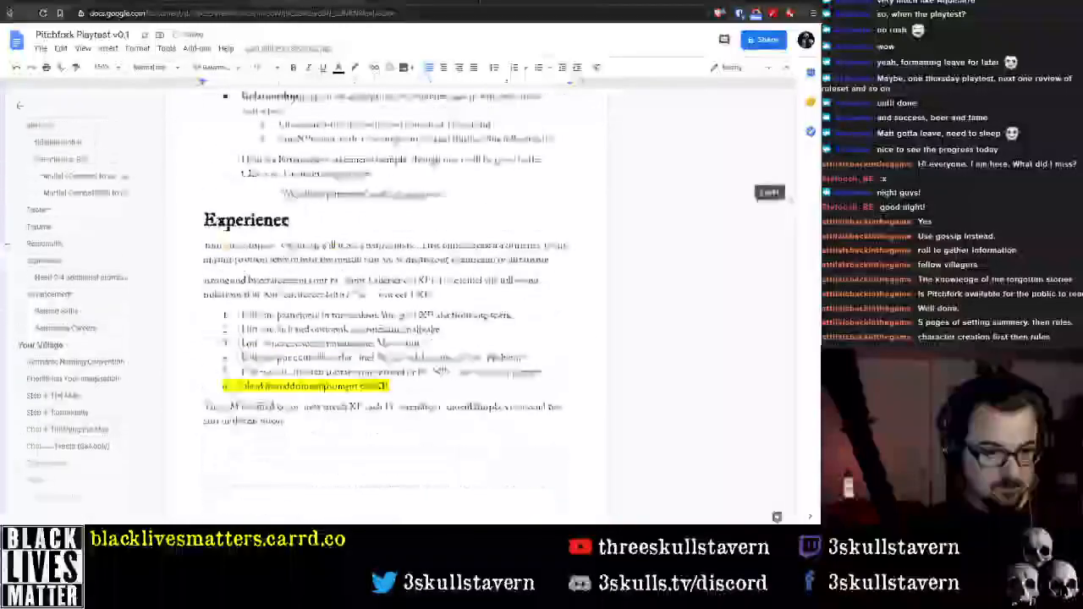
scroll(321, 402, up, 15)
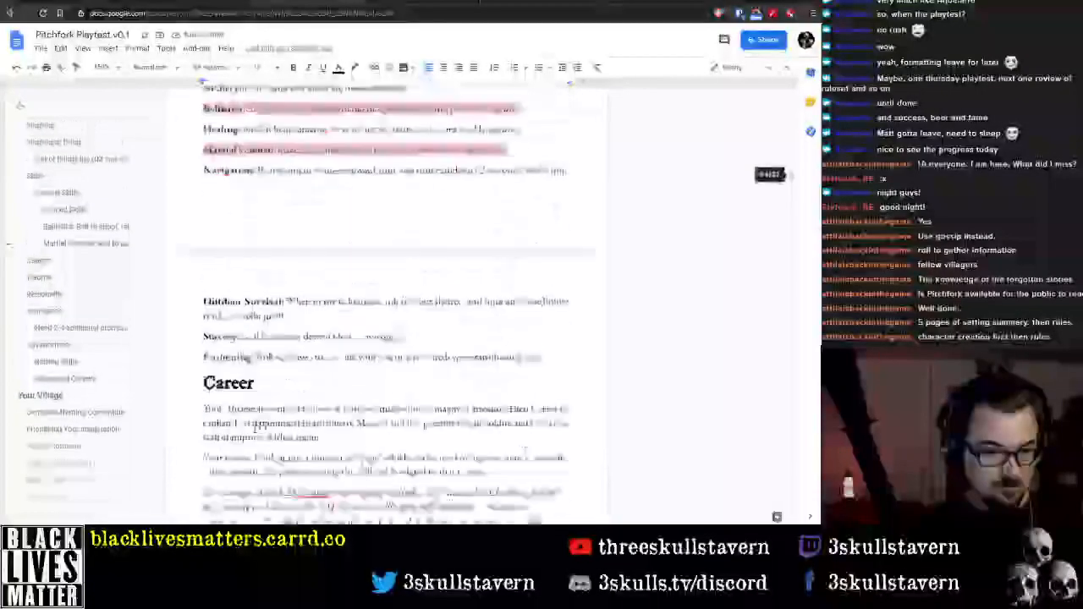
scroll(234, 413, down, 20)
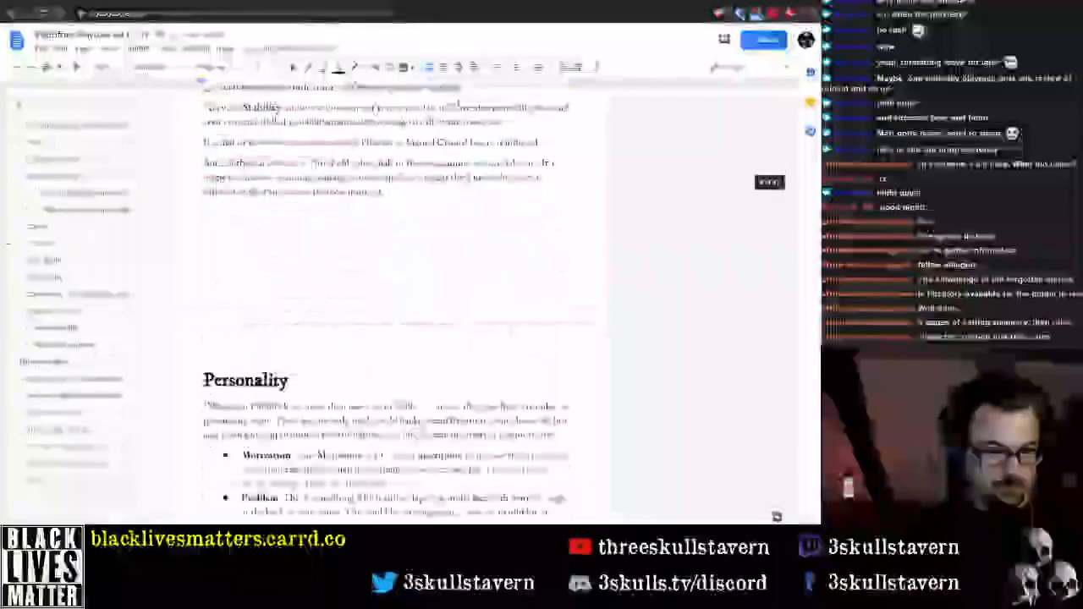
scroll(234, 413, up, 3)
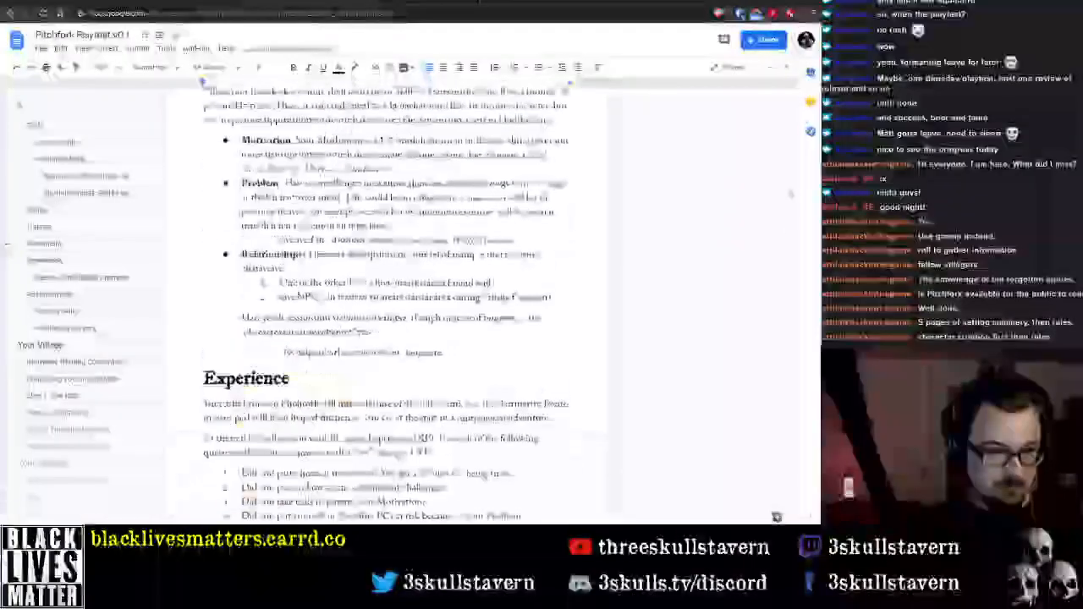
scroll(234, 413, up, 3)
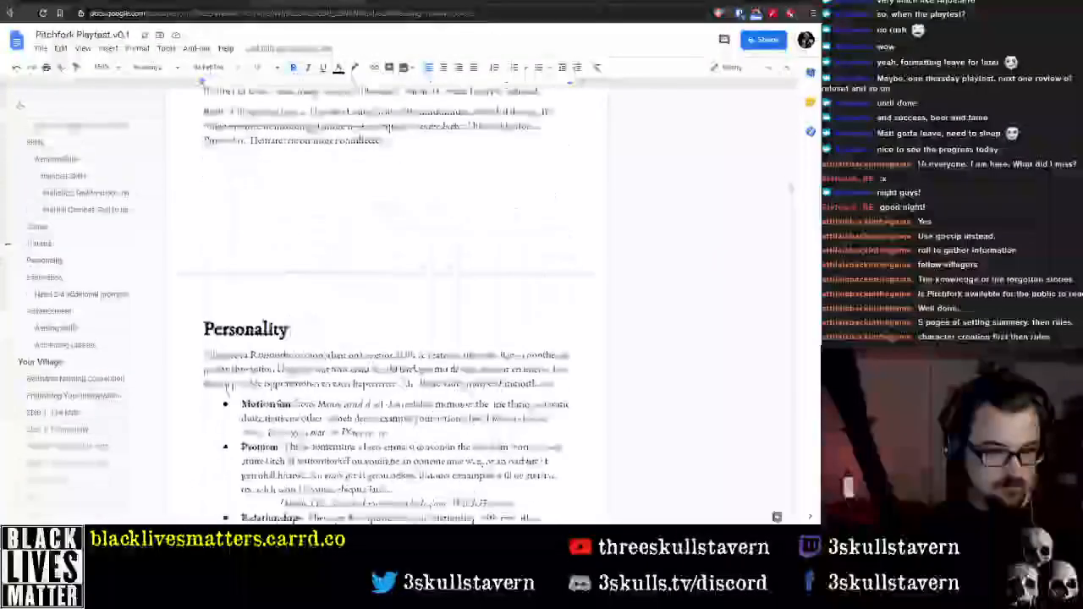
scroll(234, 413, up, 20)
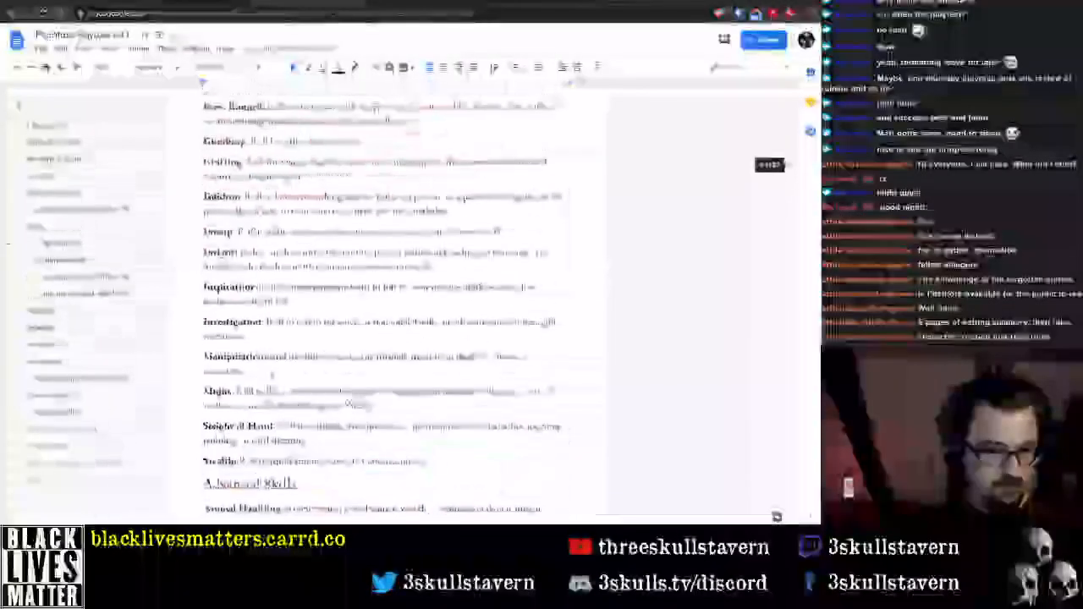
scroll(187, 426, up, 3)
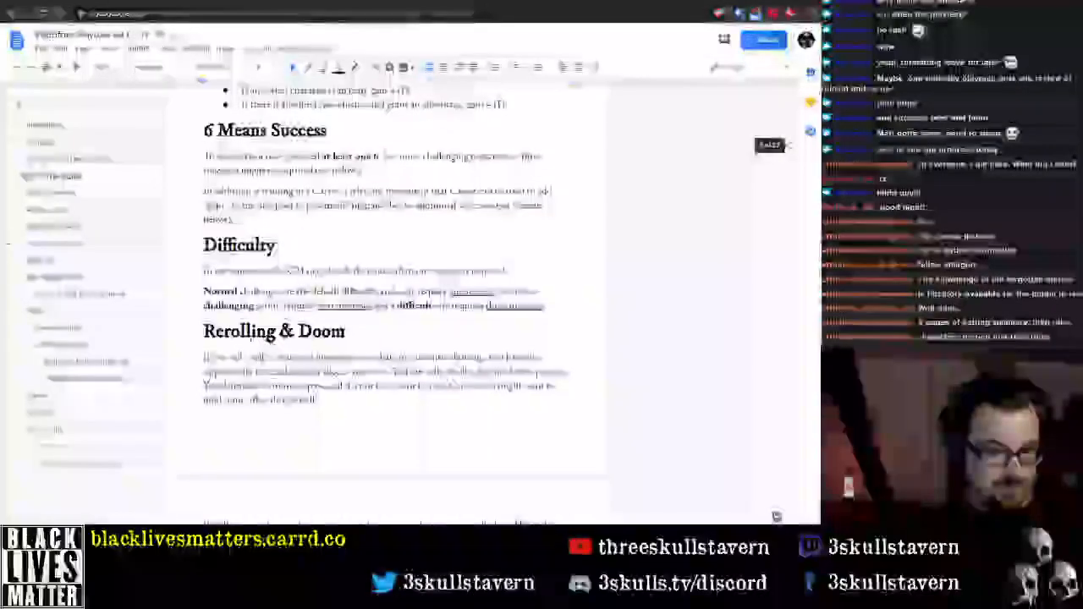
scroll(187, 425, down, 3)
click(202, 424)
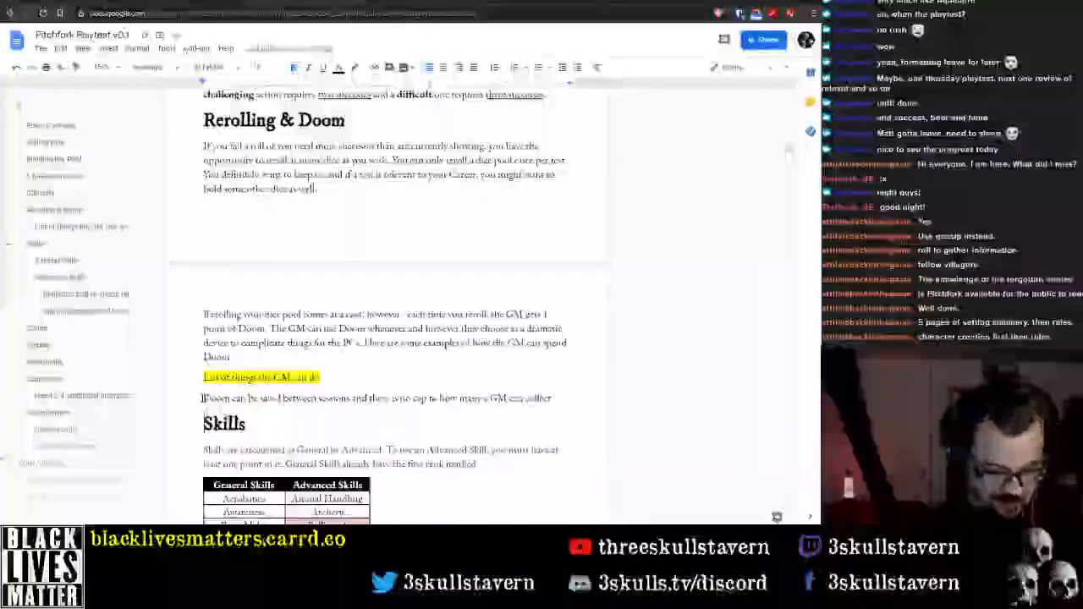
key(Return)
key(Up)
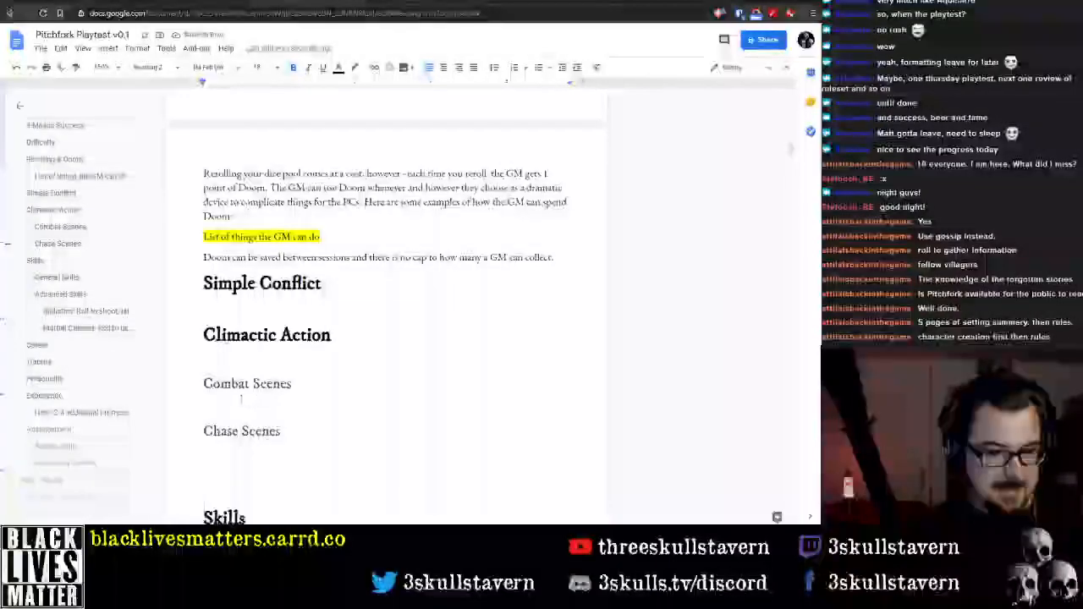
key(ctrl+z)
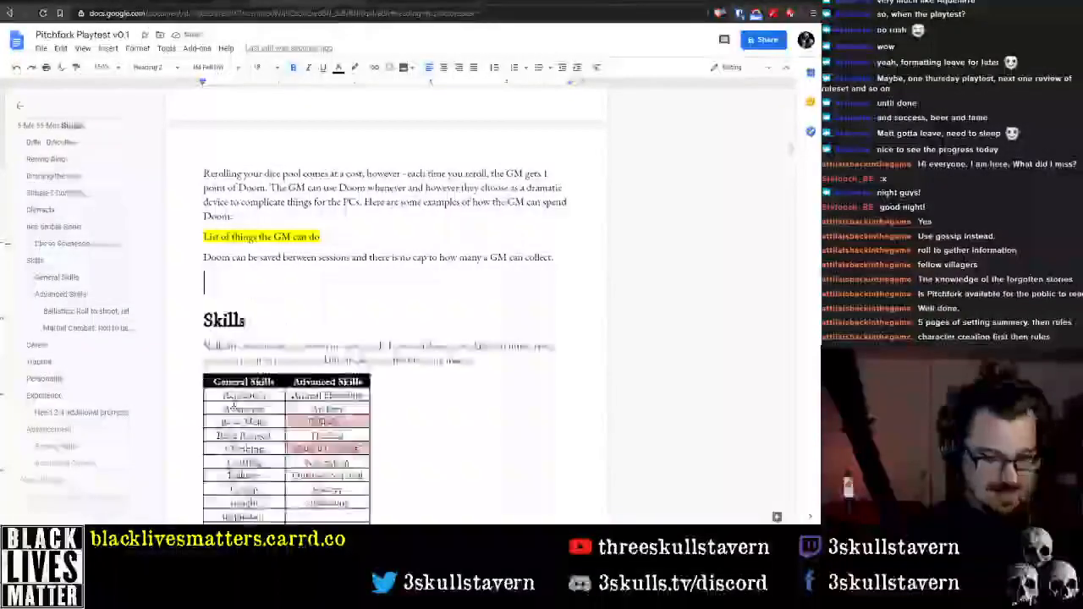
Paste the Simple Conflict and Climactic Action headings between Personality and Experience, and tidy the line breaks below Chase Scenes
scroll(381, 305, down, 15)
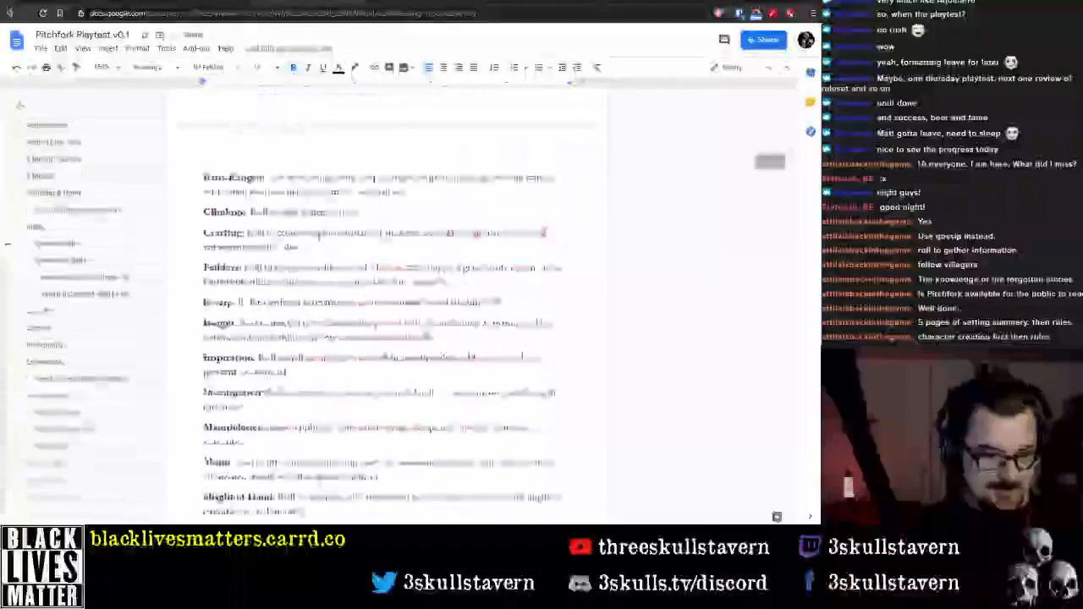
scroll(381, 305, down, 10)
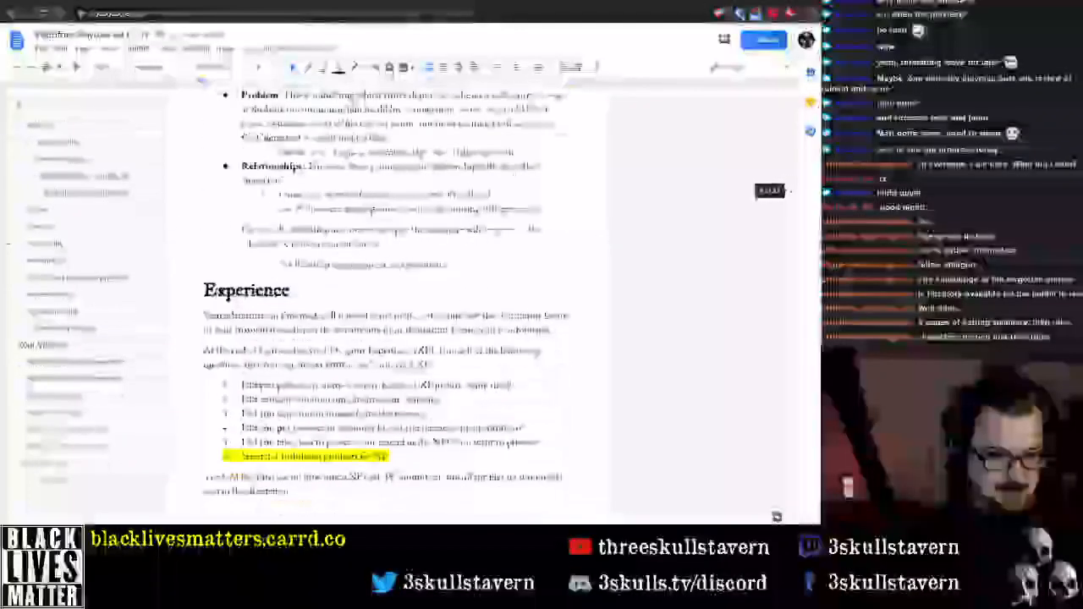
scroll(381, 305, up, 5)
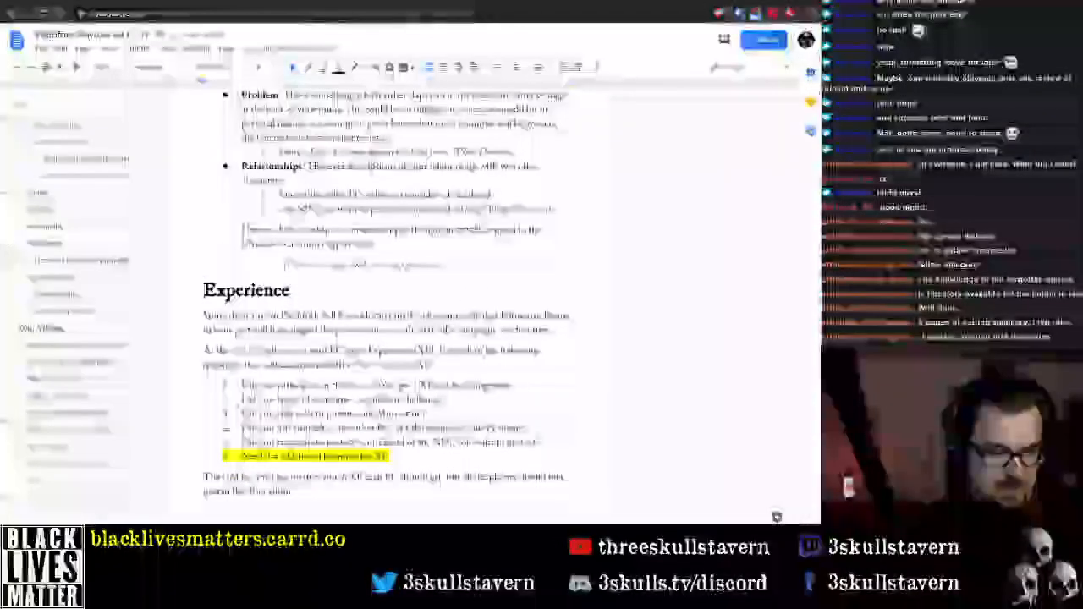
scroll(381, 305, down, 3)
scroll(236, 301, down, 3)
scroll(236, 300, up, 4)
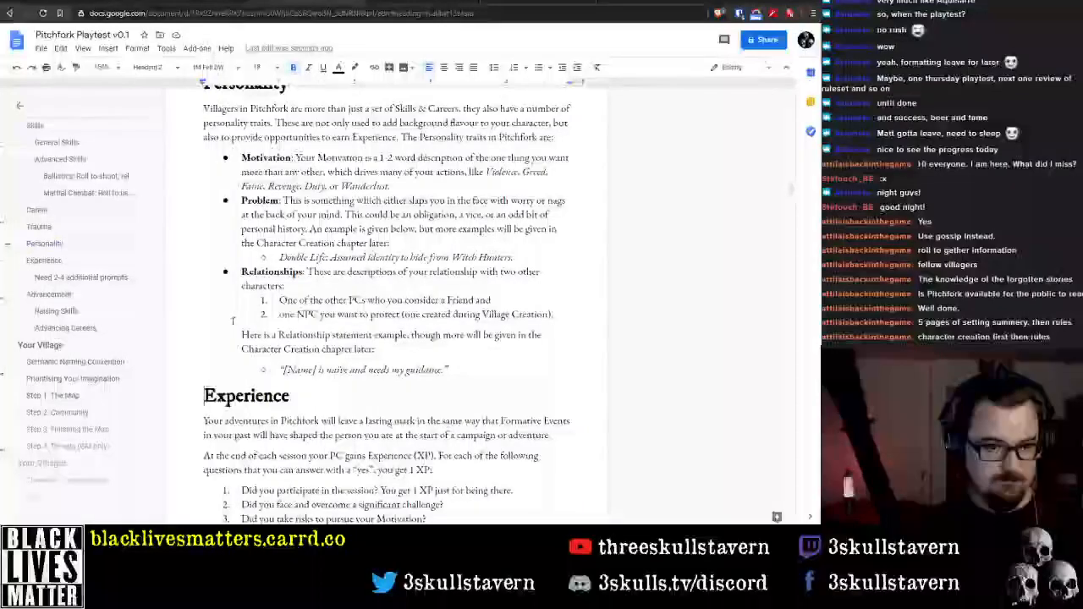
key(Return)
key(Up)
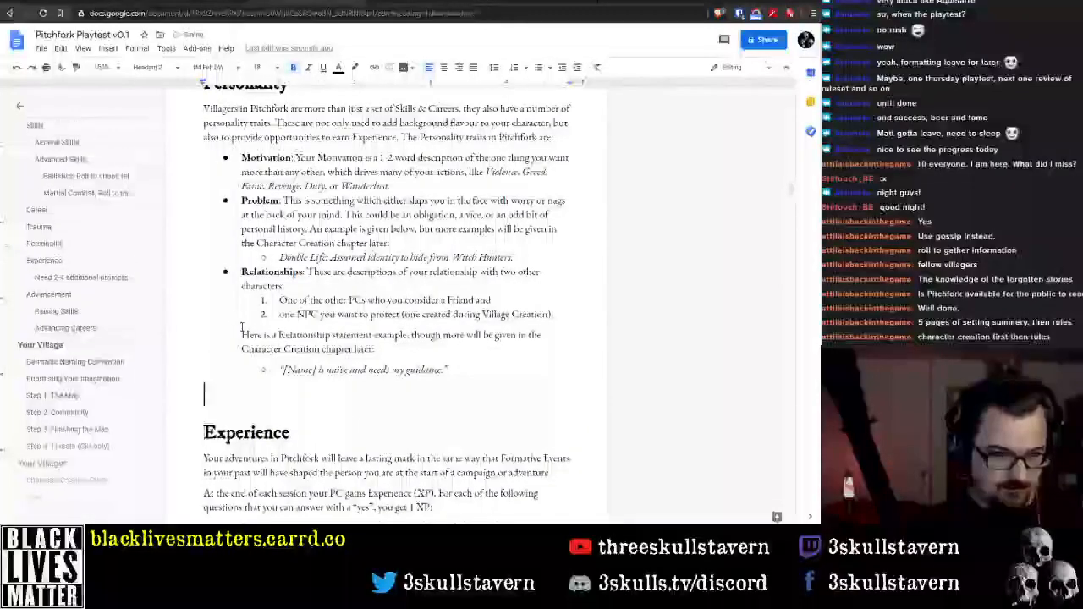
key(ctrl+v)
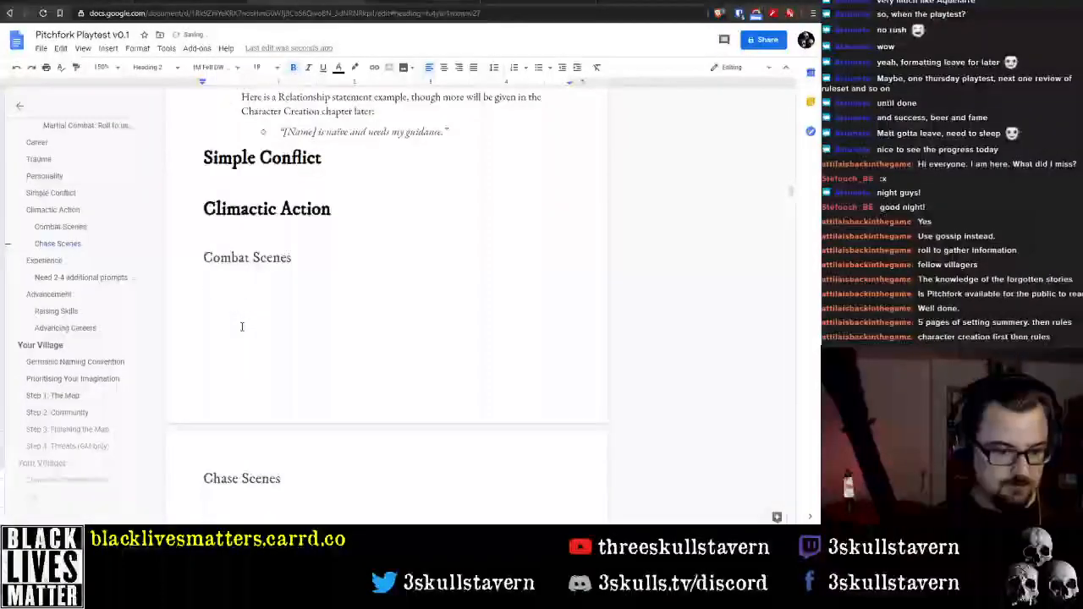
key(Return)
key(Delete)
key(Up)
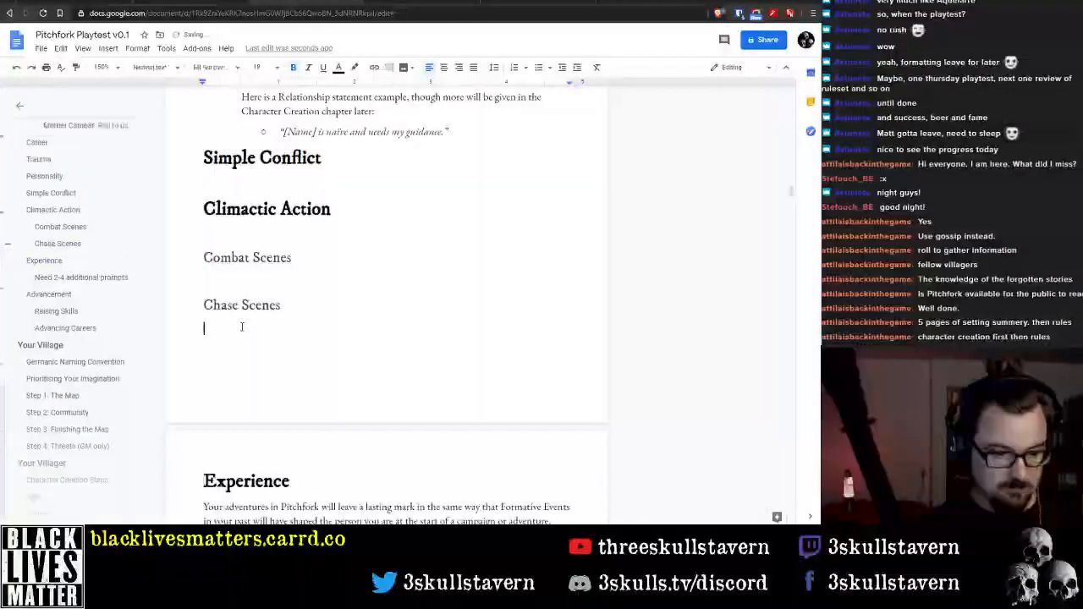
key(Up)
Cut the Personality section between Trauma and Simple Conflict, and delete the empty bullet left behind
scroll(253, 335, up, 12)
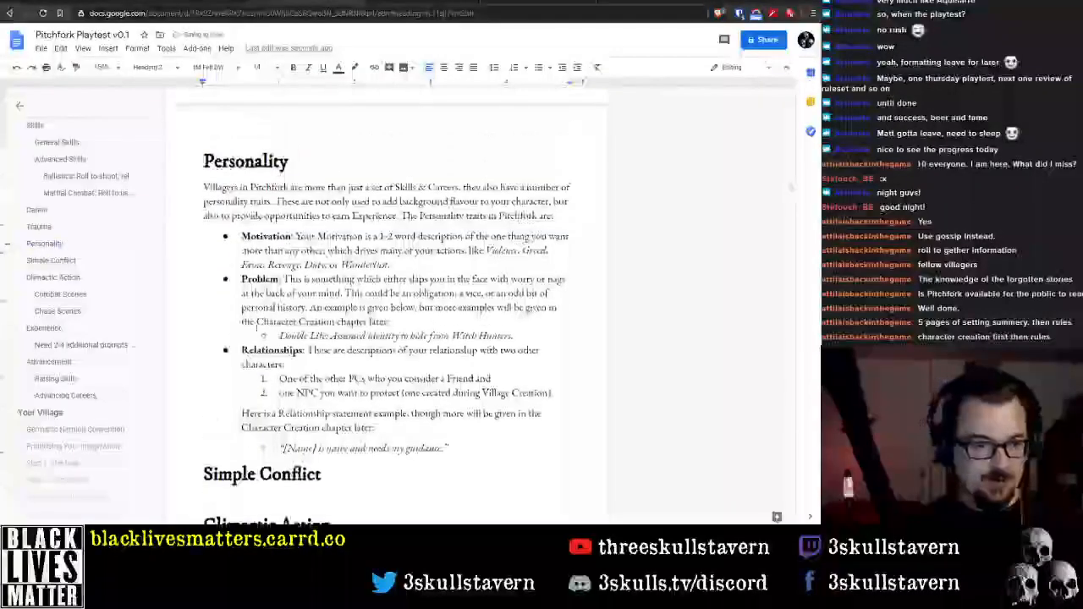
scroll(386, 305, up, 6)
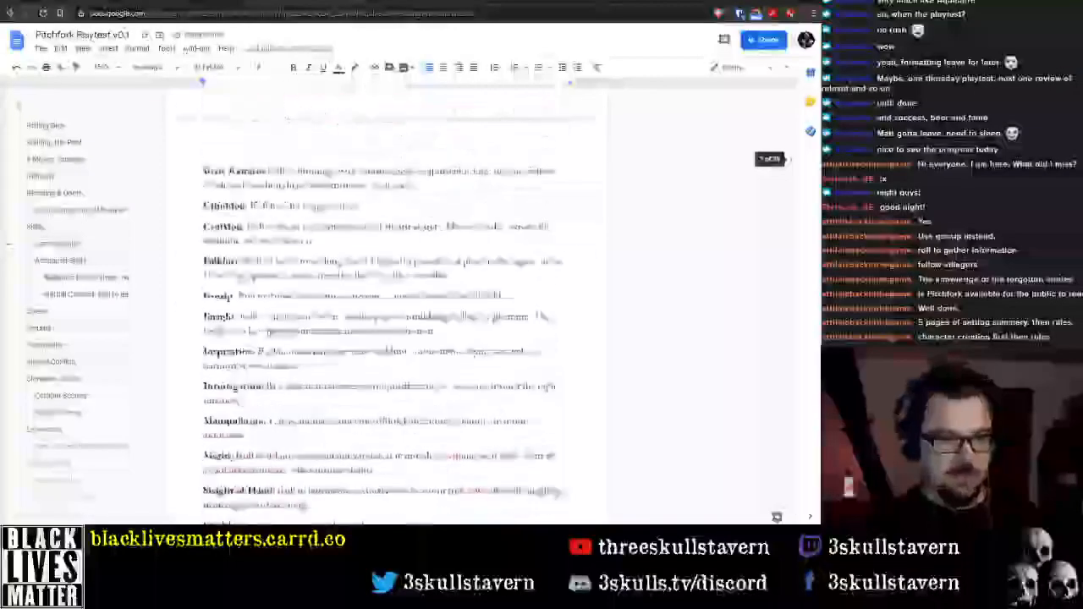
scroll(386, 304, down, 7)
scroll(263, 326, up, 10)
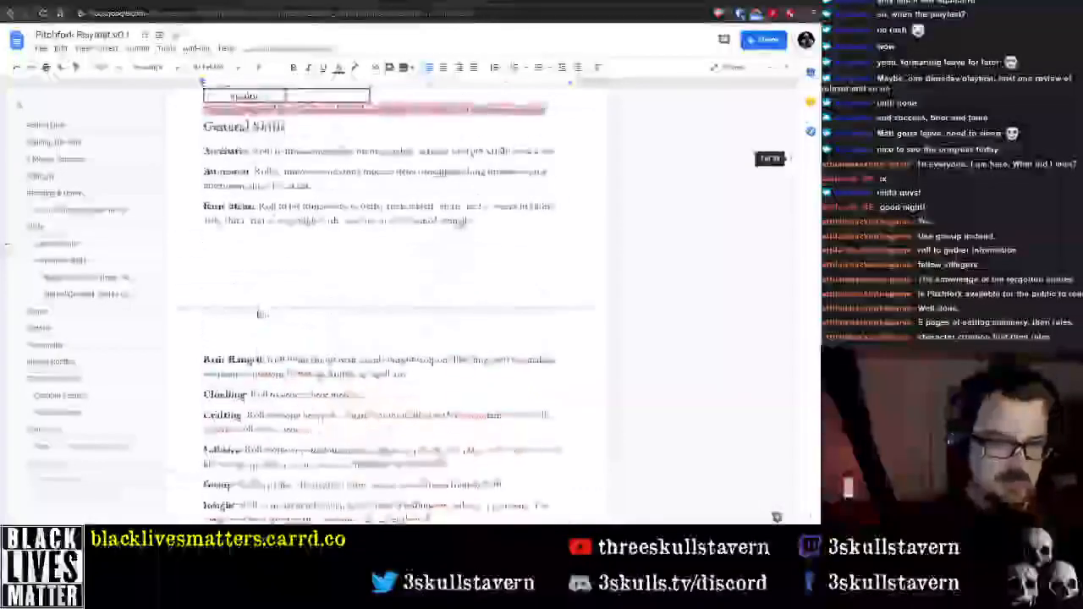
scroll(263, 326, down, 4)
scroll(264, 325, down, 10)
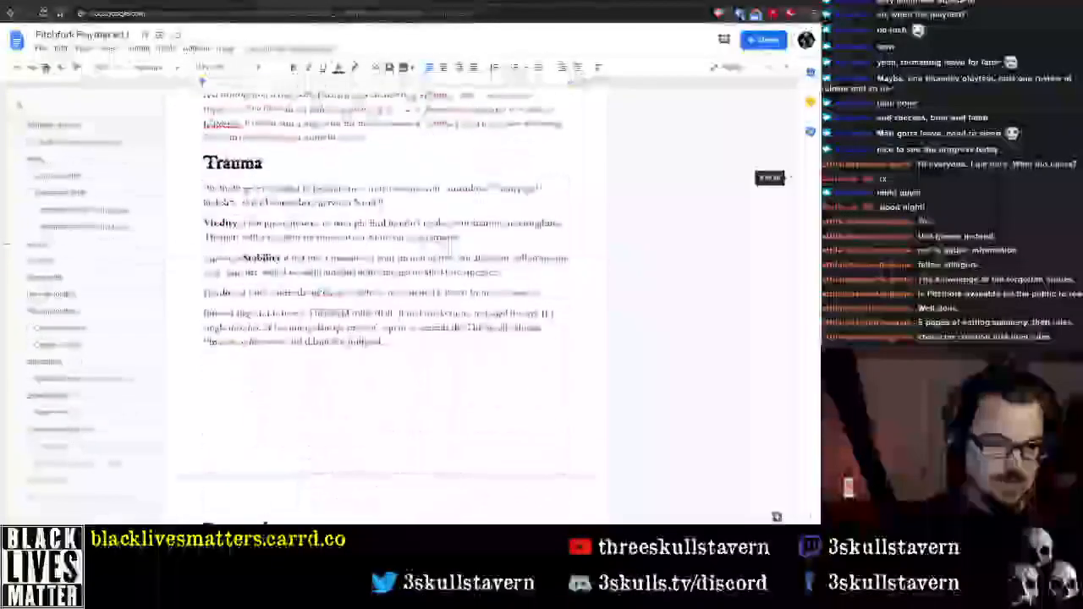
scroll(263, 324, down, 4)
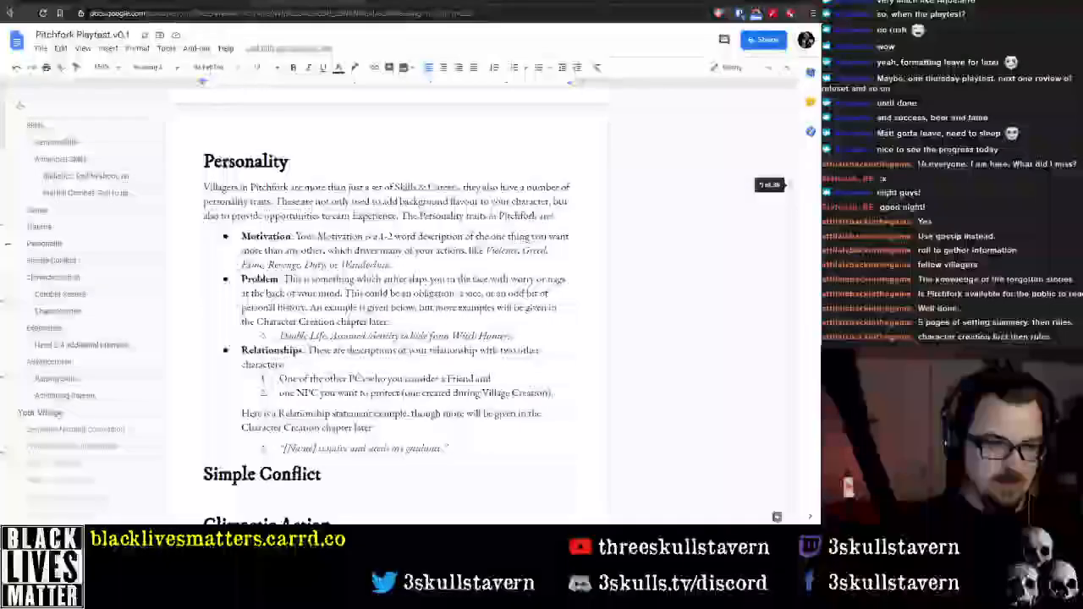
shift+click(464, 445)
key(ctrl+x)
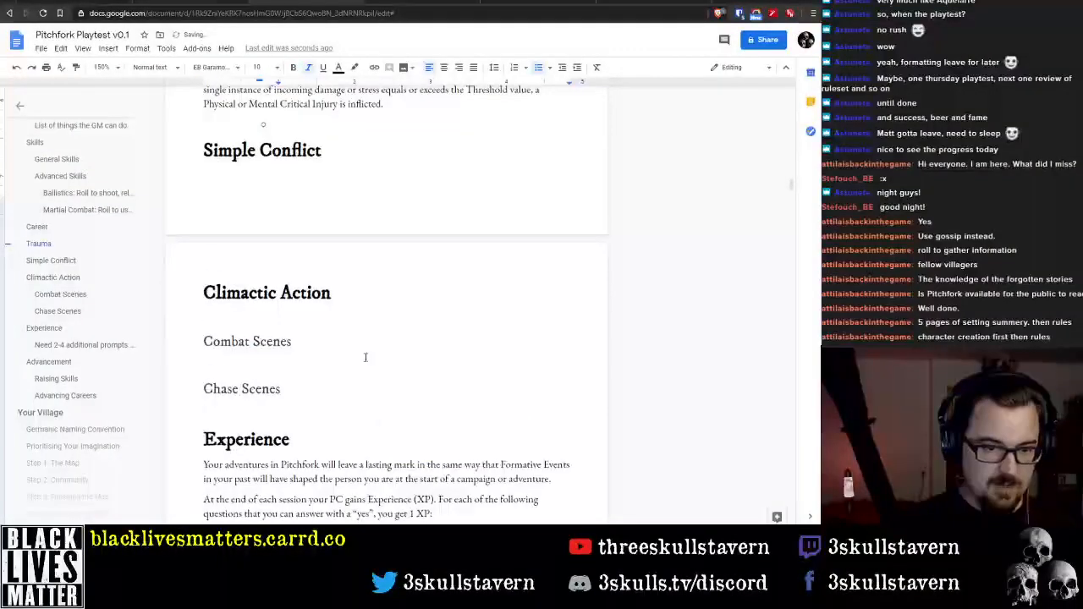
key(BackSpace)
Replace the TBC placeholder under the Your Villager chapter's Personality heading with the cut Personality section
scroll(373, 363, down, 10)
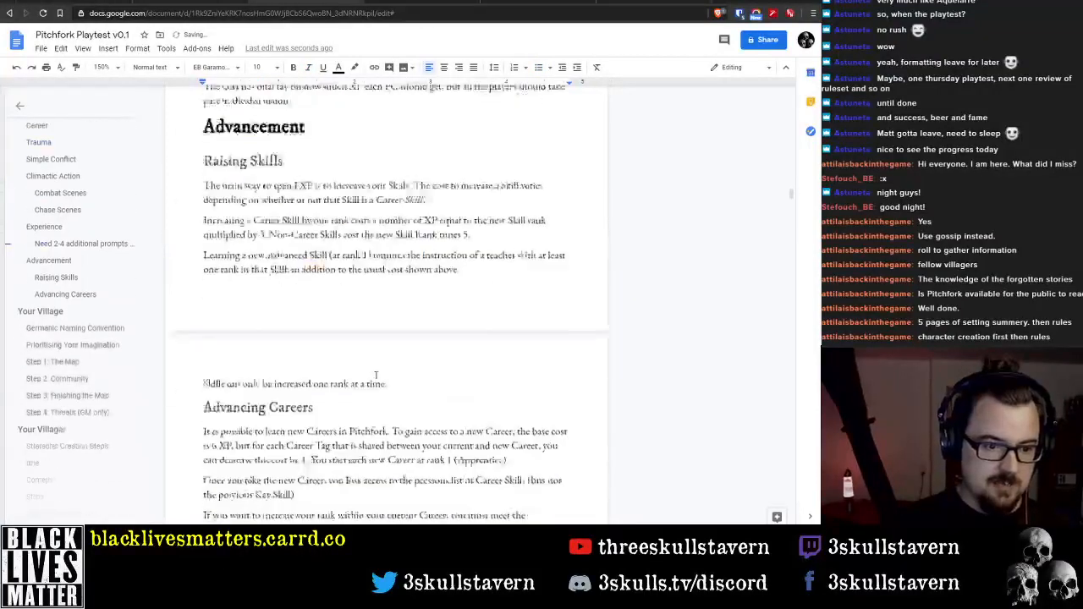
scroll(77, 347, down, 8)
scroll(76, 351, up, 5)
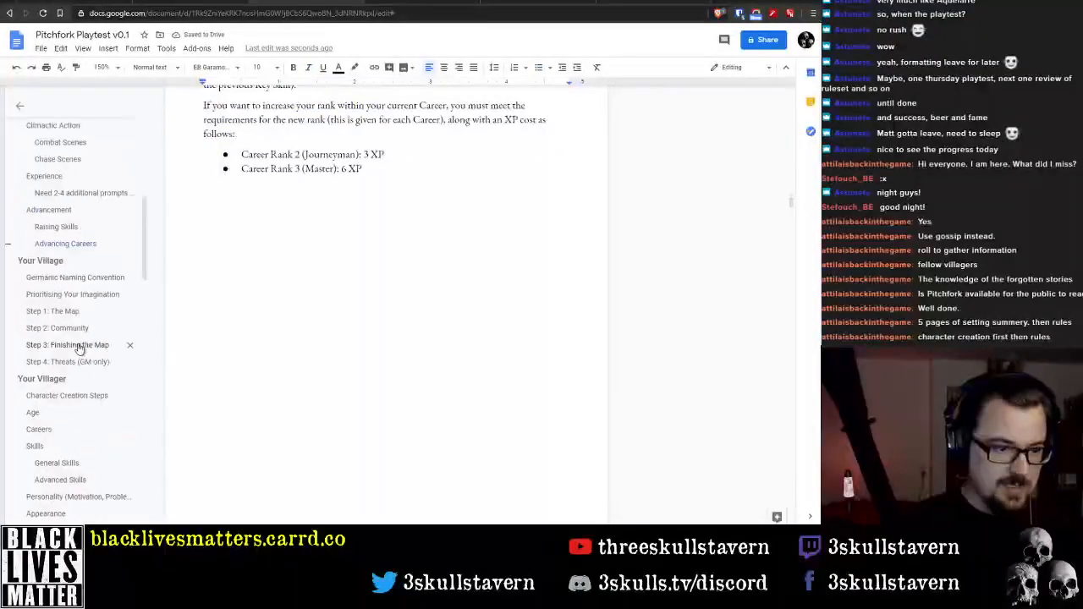
scroll(75, 345, down, 4)
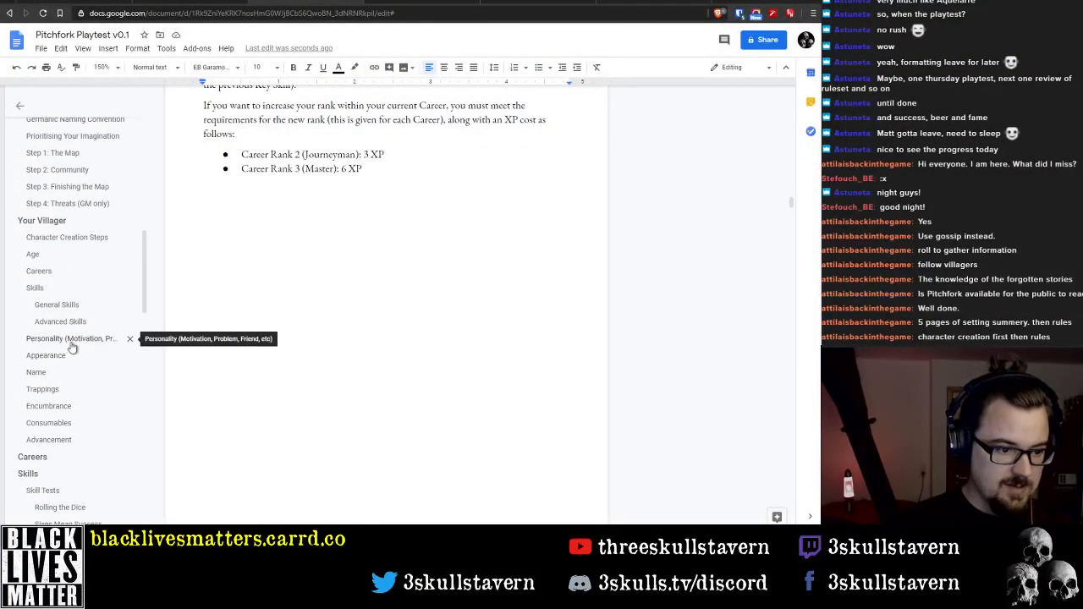
click(73, 341)
scroll(300, 272, down, 20)
double_click(224, 160)
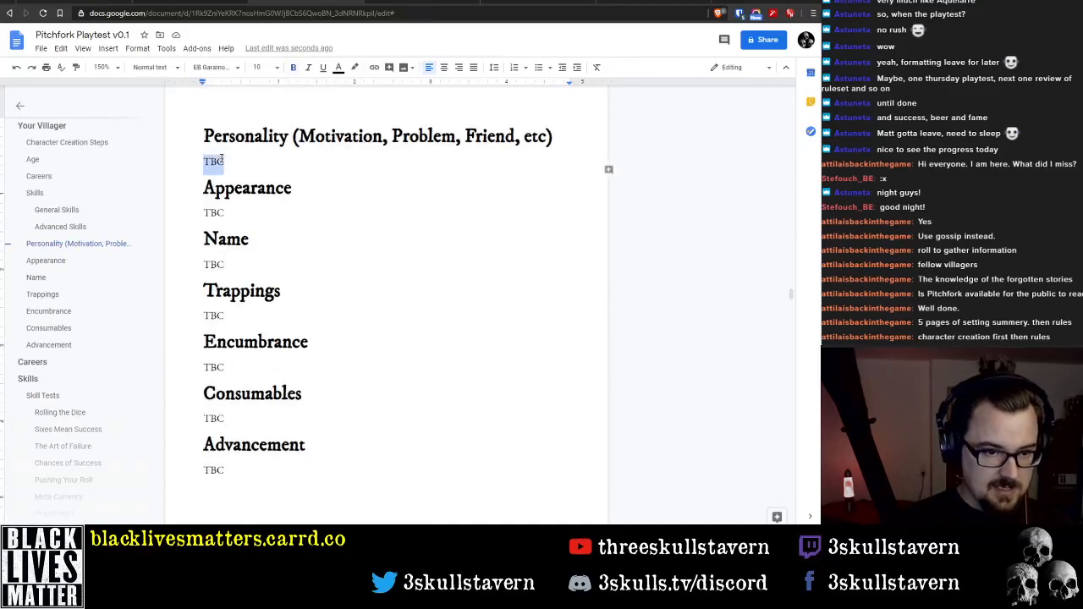
key(ctrl+v)
Delete the duplicate pasted Personality heading and shorten the original heading to "Personality"
double_click(225, 176)
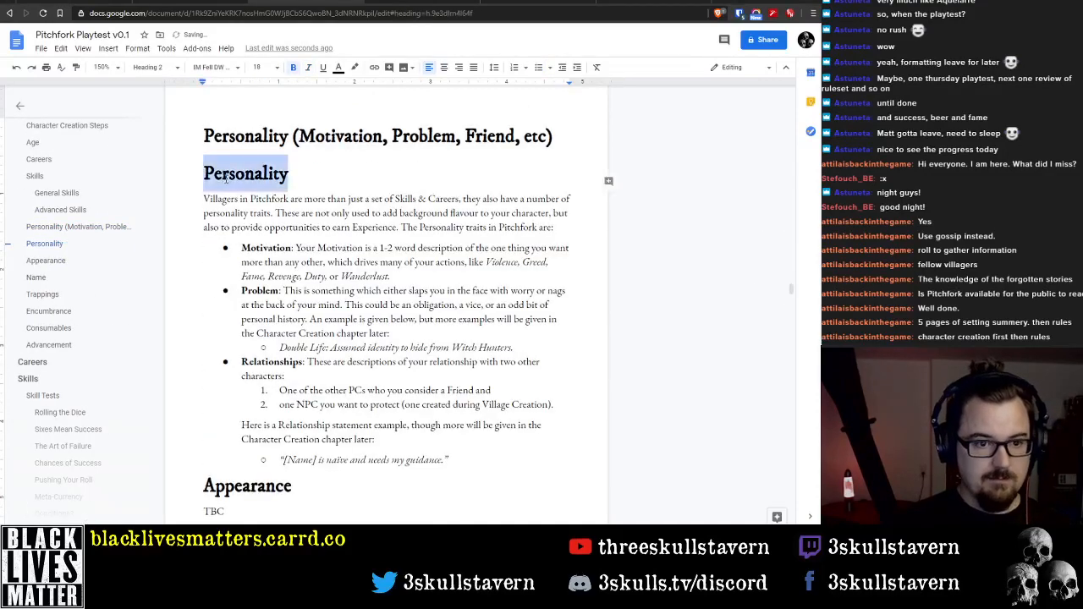
key(BackSpace)
key(BackSpace)
drag(558, 134, 289, 136)
key(BackSpace)
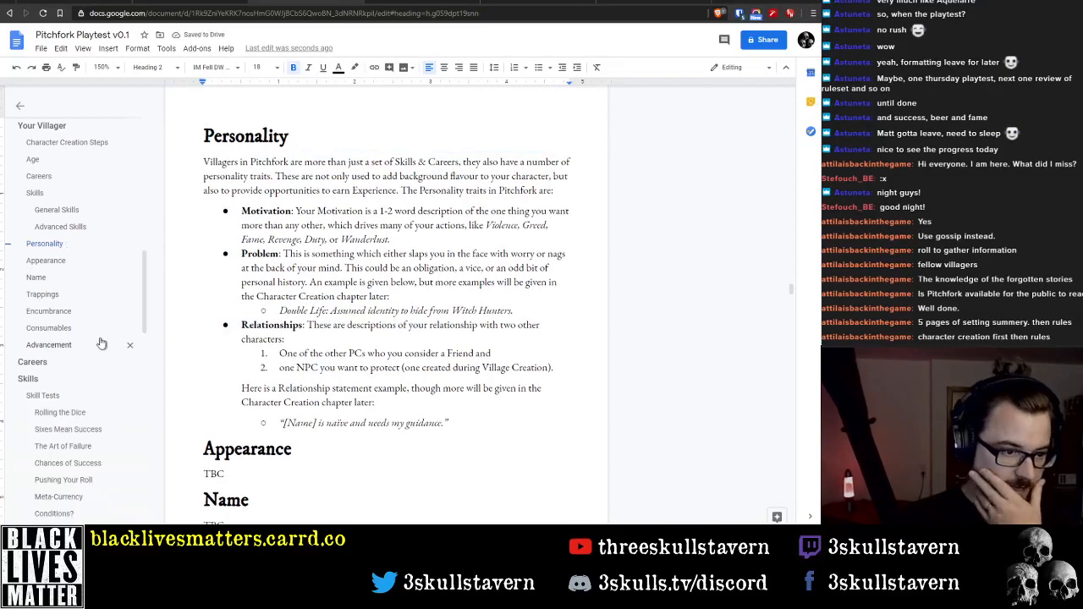
Delete the two-column General Skills and Advanced Skills lists from the Skills section of the Your Villager chapter
scroll(100, 338, up, 3)
scroll(99, 334, up, 8)
scroll(274, 382, down, 3)
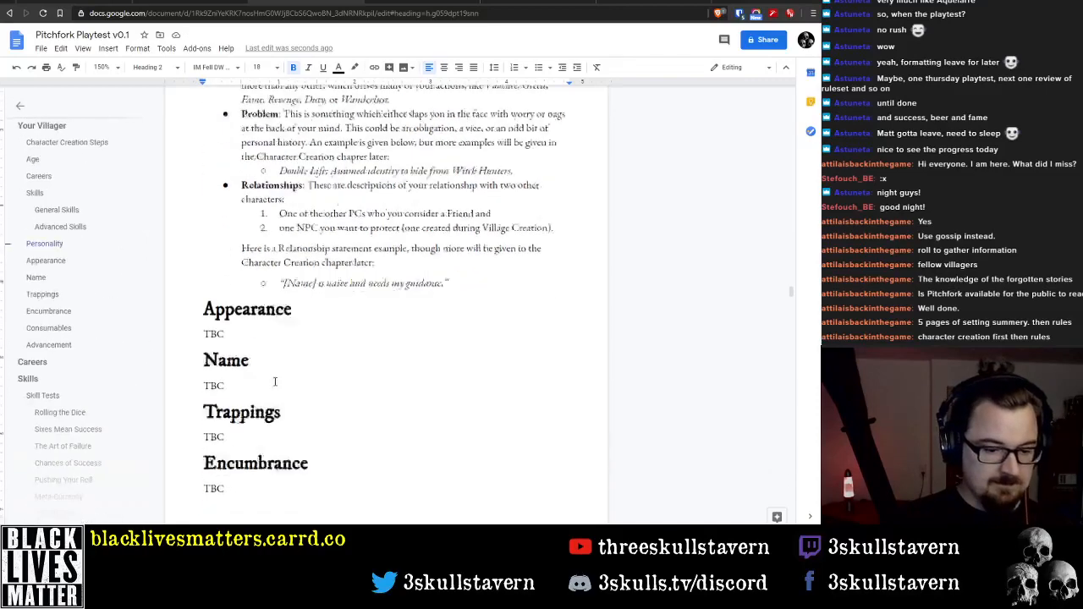
scroll(253, 374, up, 4)
scroll(244, 374, up, 9)
scroll(246, 373, down, 3)
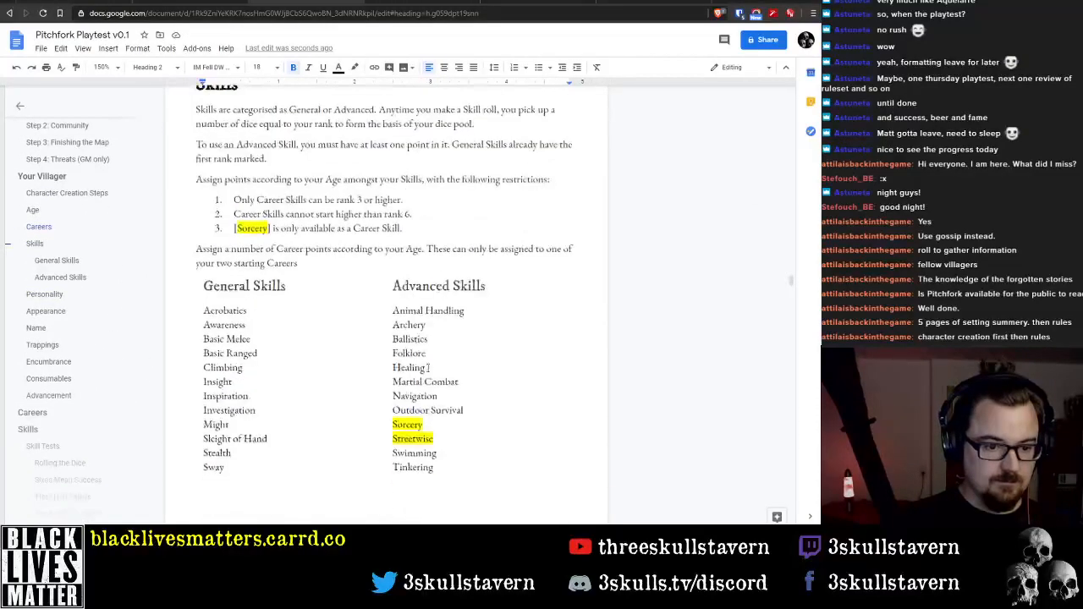
drag(459, 479, 203, 289)
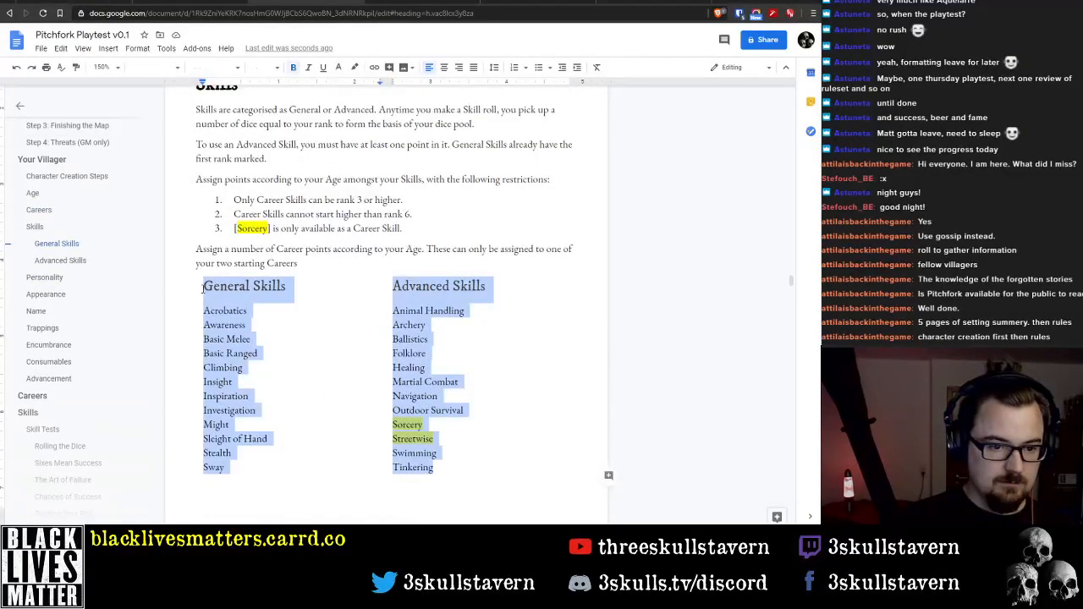
key(BackSpace)
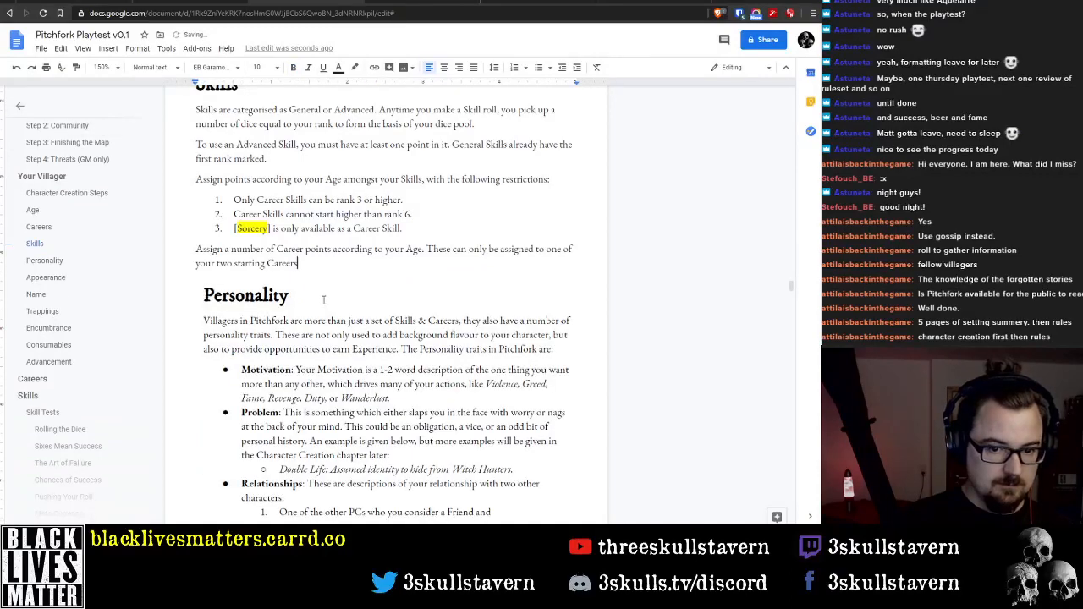
Insert an empty line after the first paragraph of the Career section in the rules chapter
scroll(313, 296, up, 5)
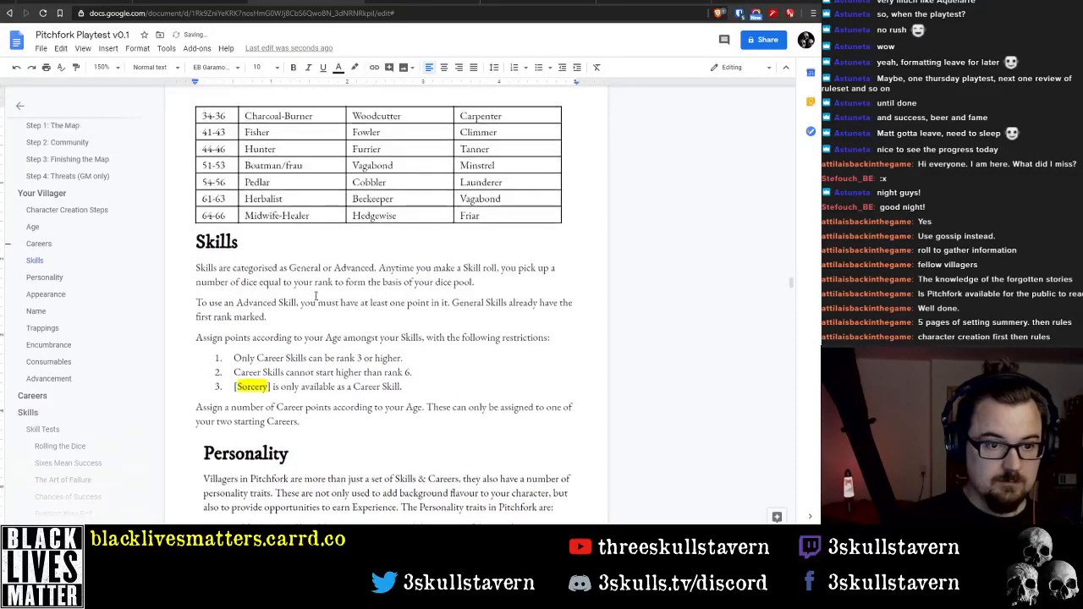
scroll(333, 311, up, 3)
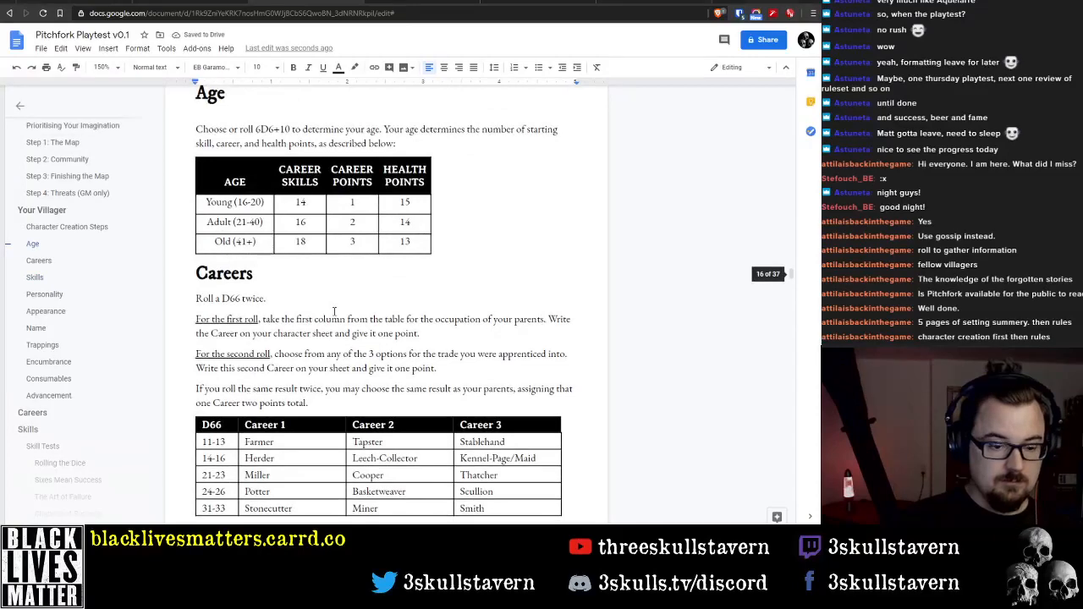
scroll(323, 313, up, 10)
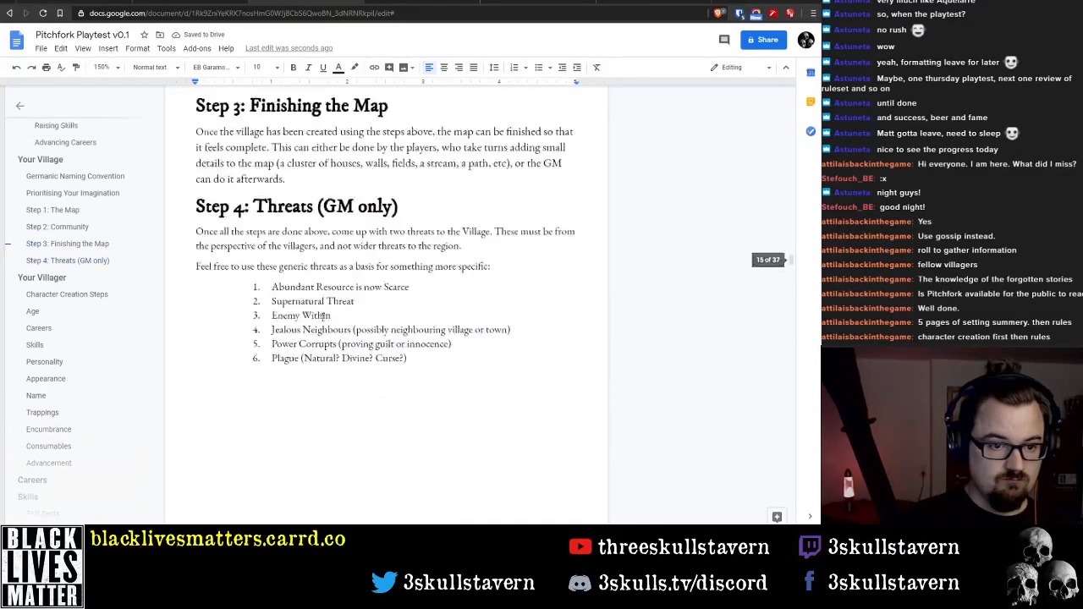
scroll(51, 278, up, 5)
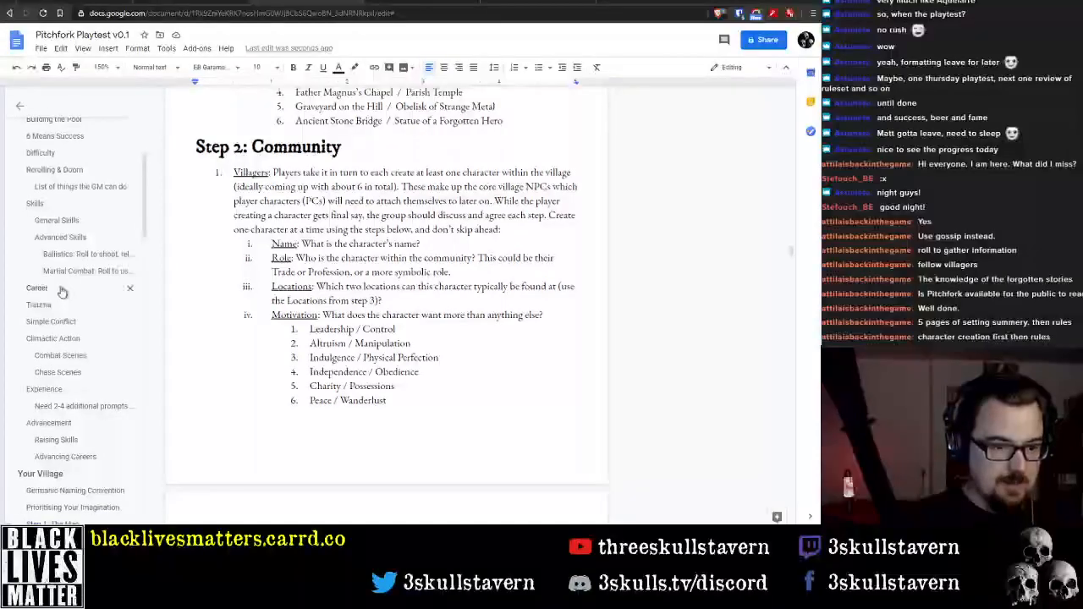
click(66, 289)
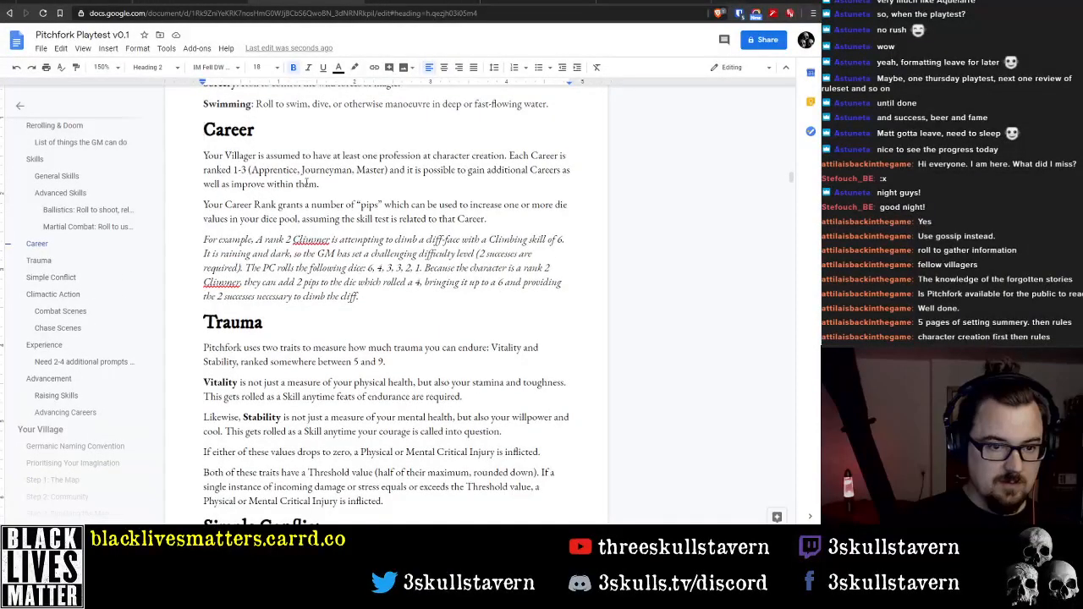
click(412, 298)
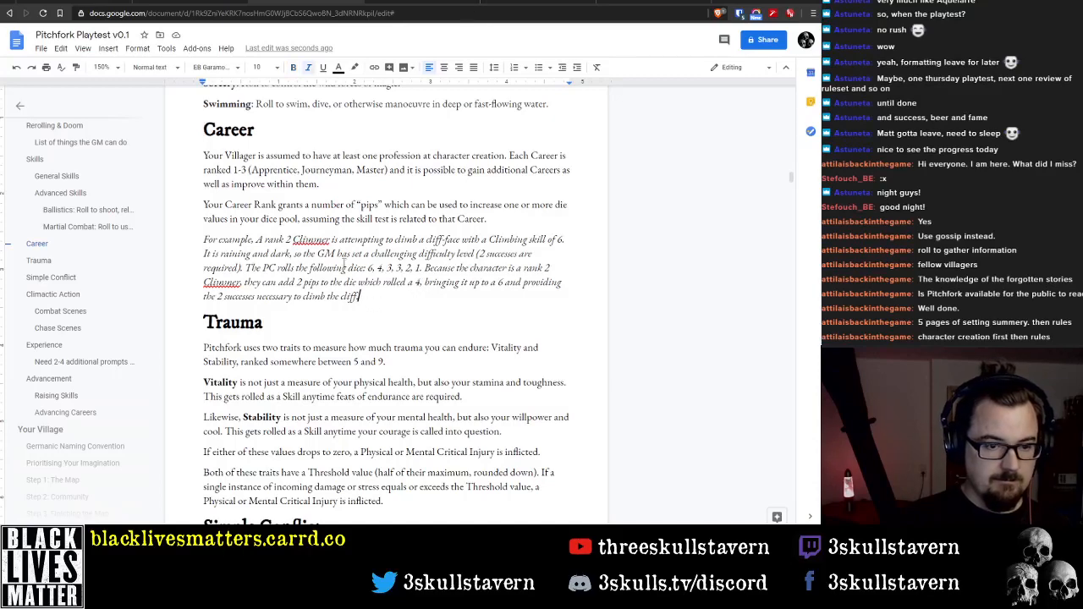
key(Return)
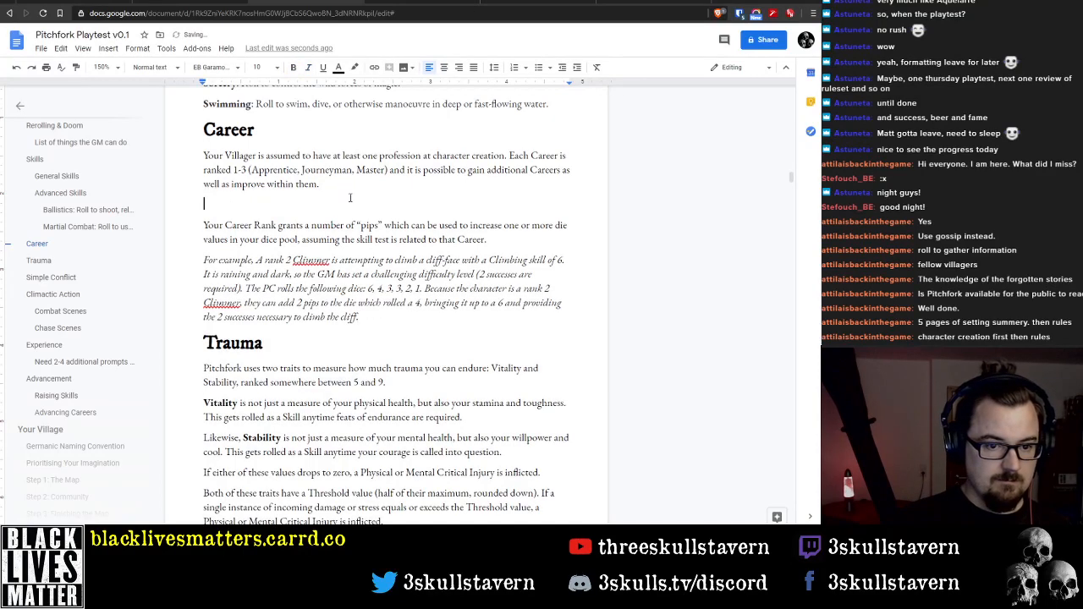
Select the D66 careers table in the Careers section of the Your Villager chapter
scroll(52, 322, down, 3)
click(38, 281)
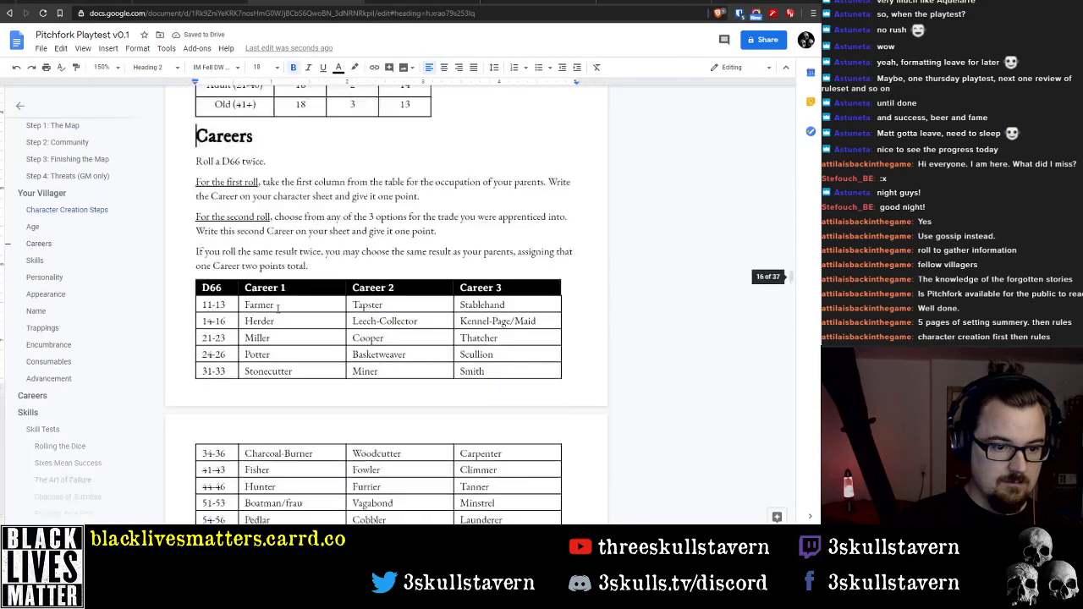
drag(205, 287, 512, 447)
Review the rulebook from the Your Villager chapter back to the Introduction, checking the section order and the Contents list
scroll(462, 393, up, 2)
scroll(448, 398, up, 20)
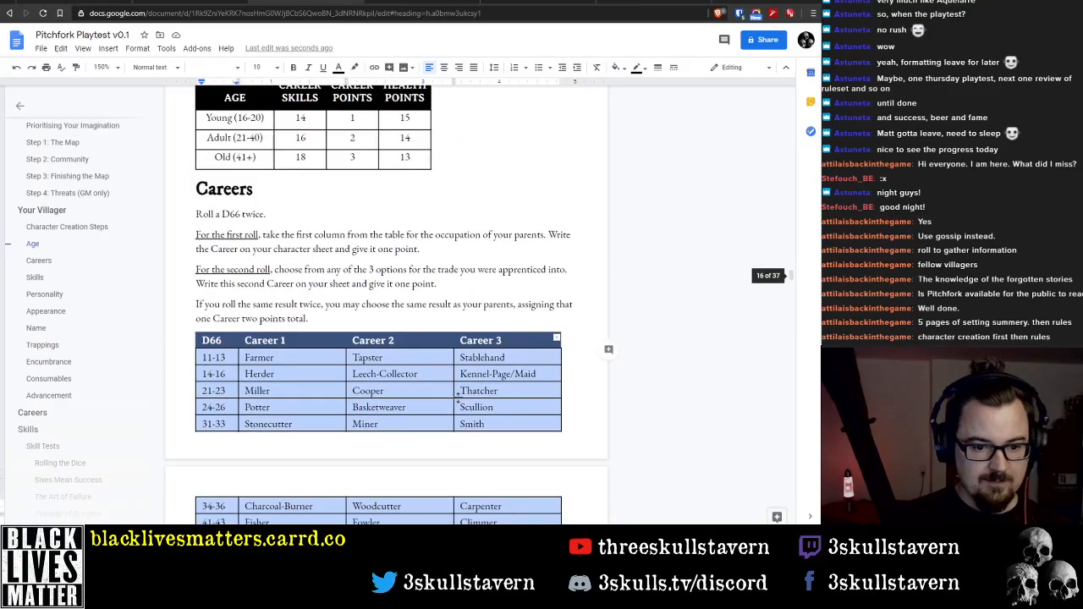
scroll(435, 402, up, 20)
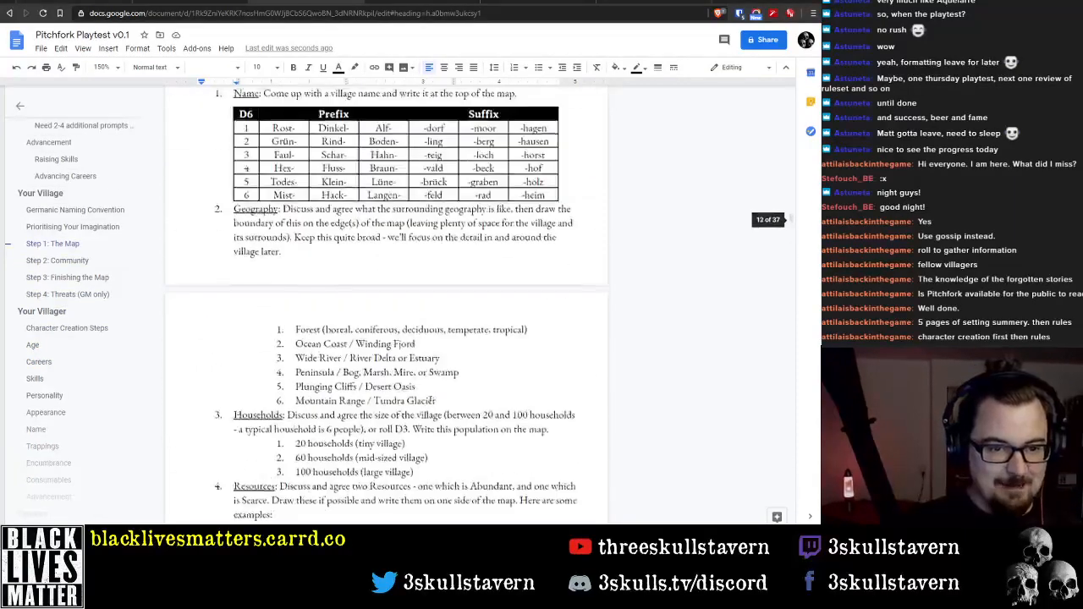
scroll(407, 412, up, 20)
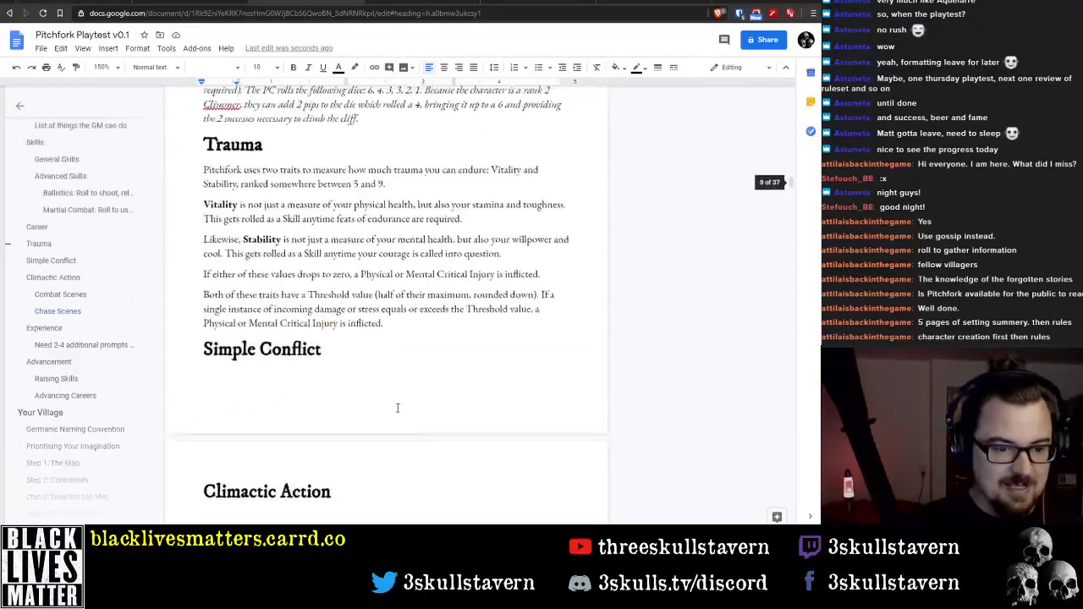
scroll(385, 412, up, 10)
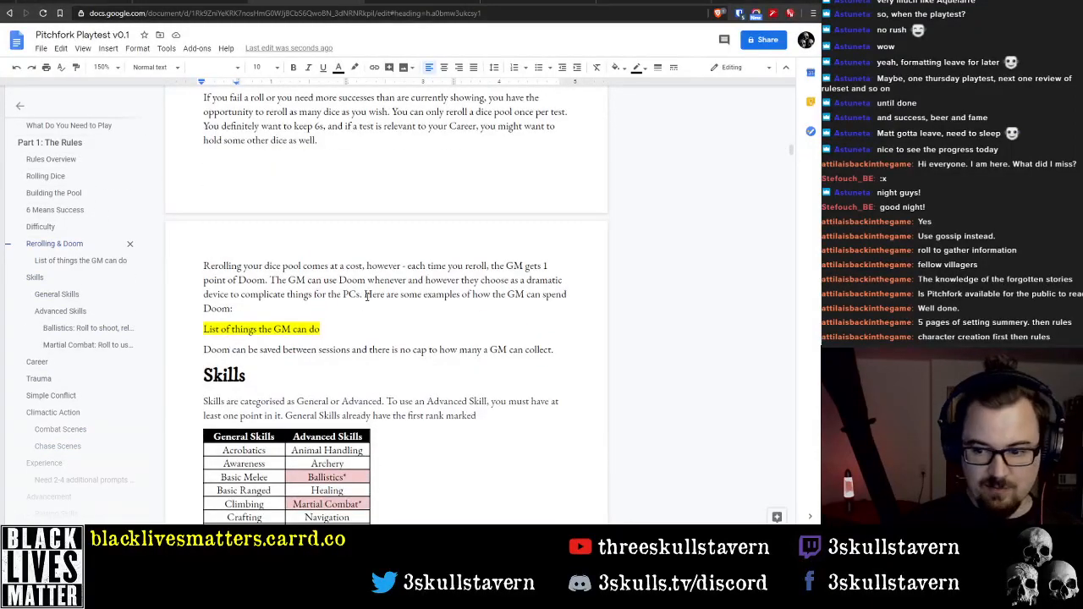
scroll(395, 293, up, 15)
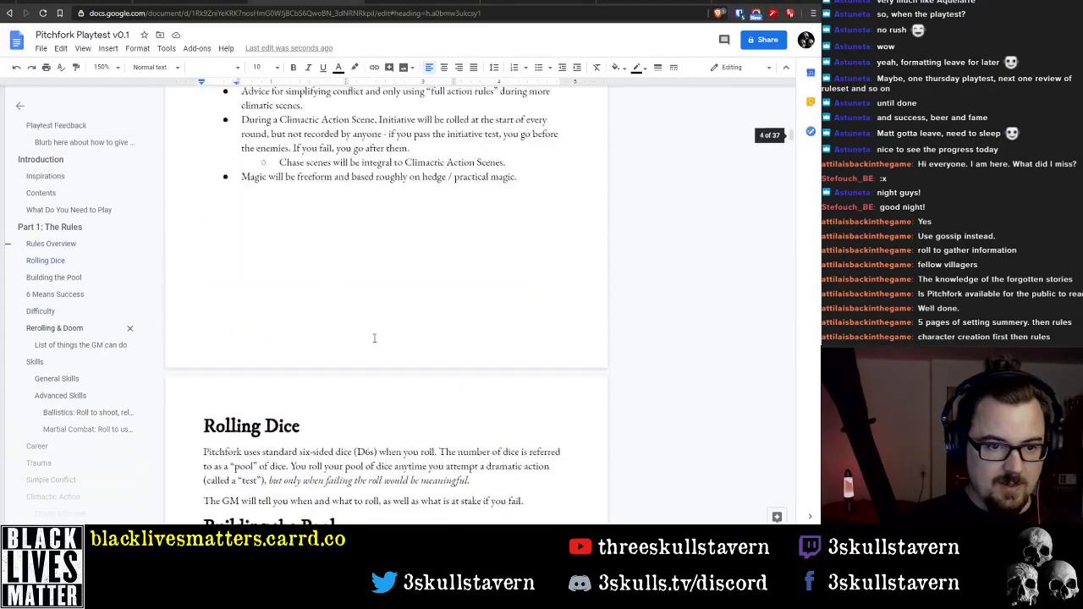
scroll(374, 317, up, 20)
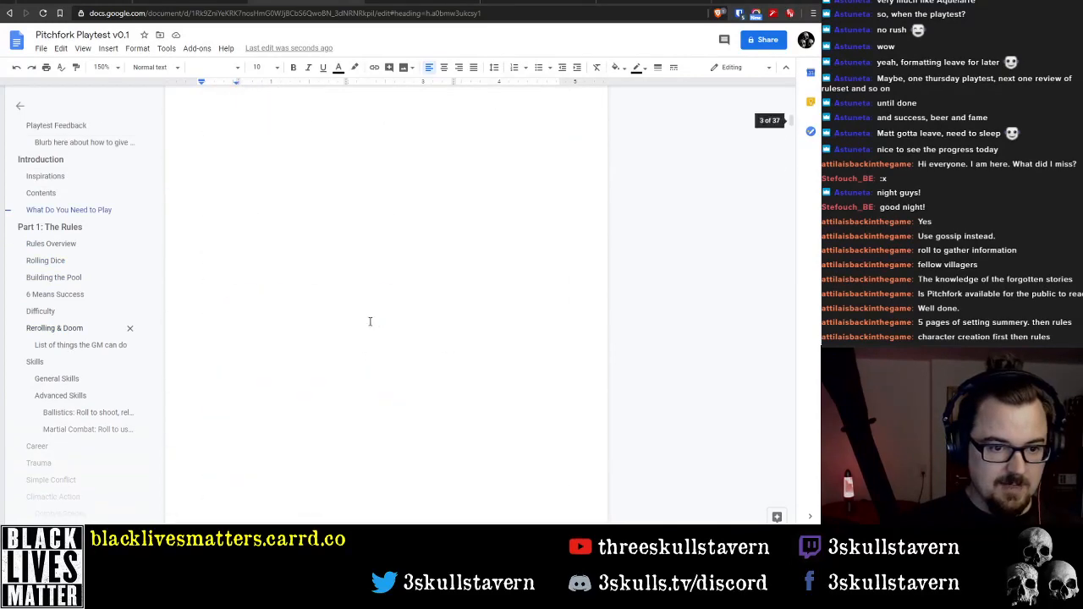
scroll(370, 324, up, 5)
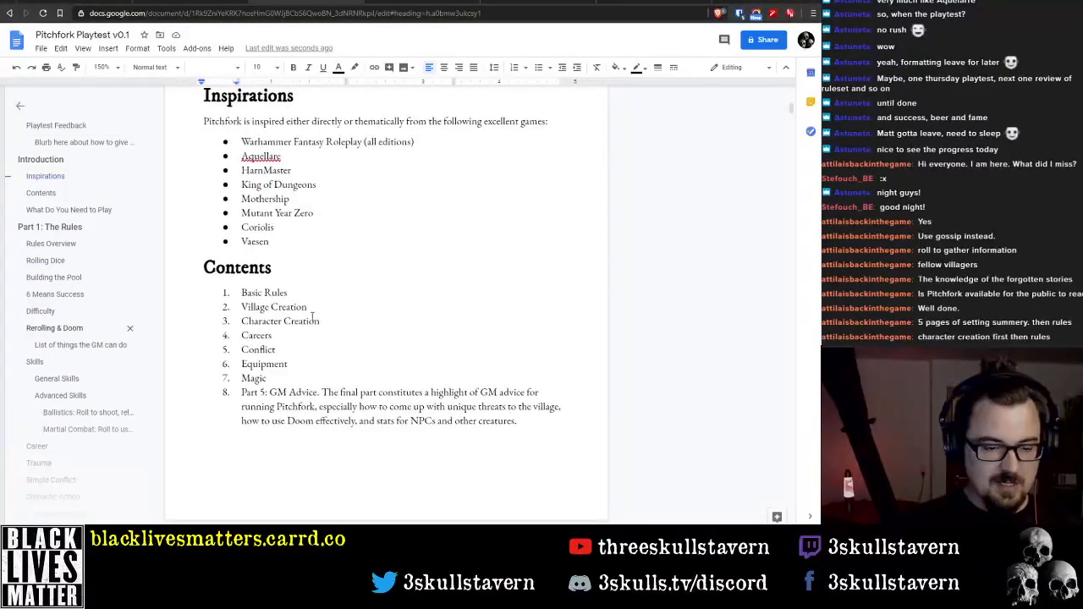
scroll(342, 305, up, 3)
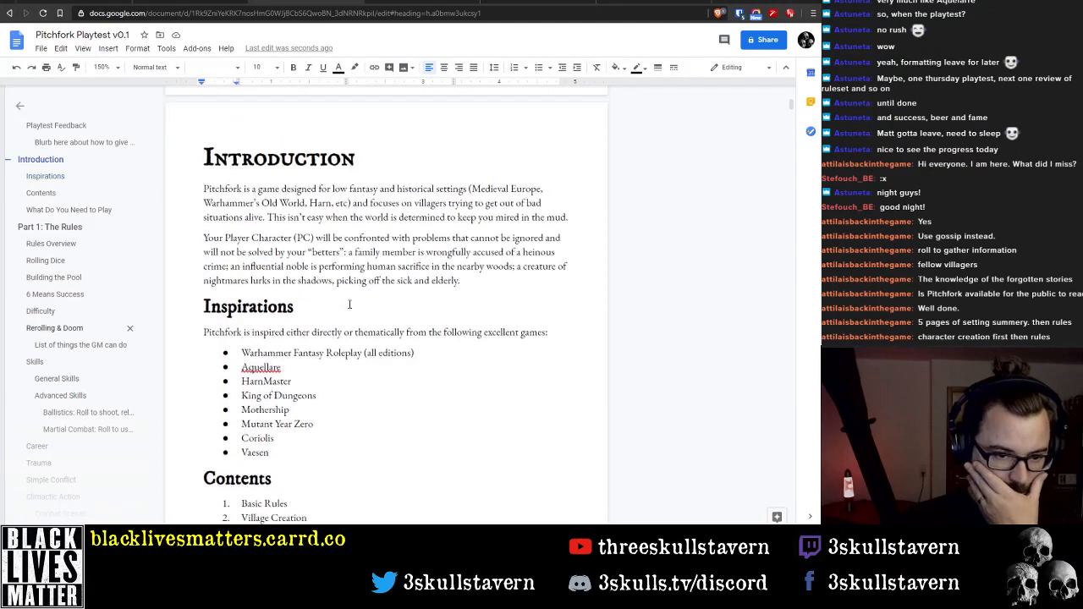
Cut the What Do You Need to Play section, including its heading and bullet list, from below the Contents list
scroll(345, 300, down, 5)
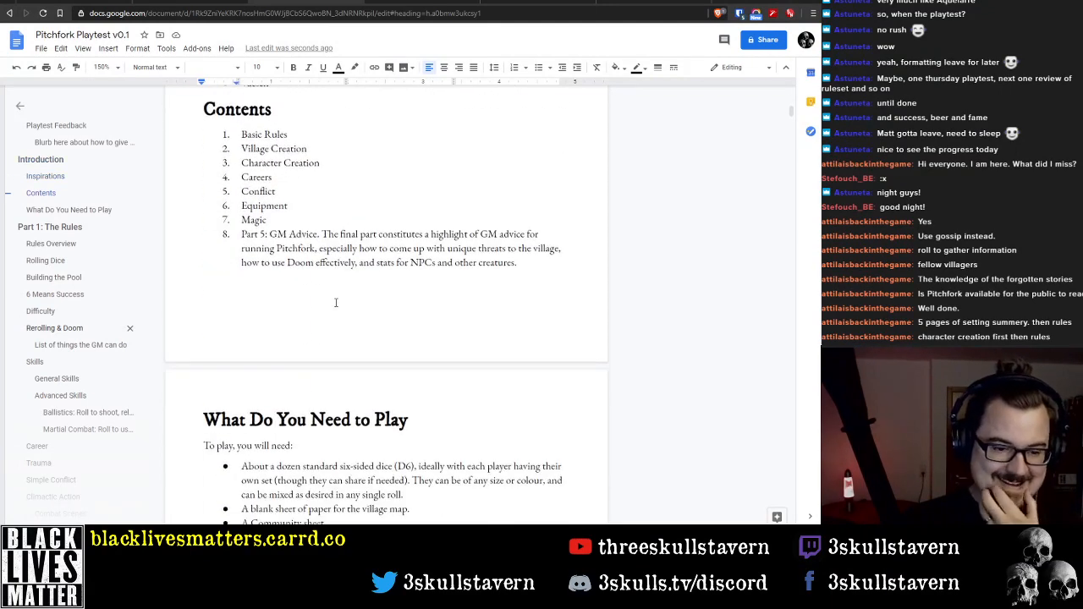
scroll(335, 302, down, 1)
click(217, 374)
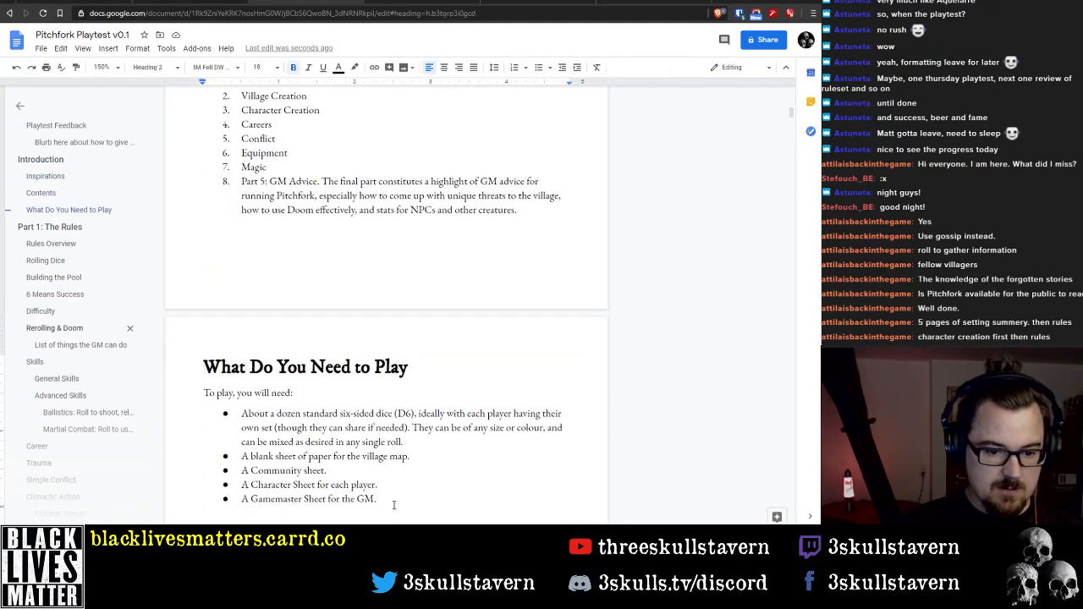
shift+click(386, 498)
key(ctrl+x)
Shorten the eighth Contents entry to "GM Advice" by removing its part number and description
scroll(390, 401, up, 4)
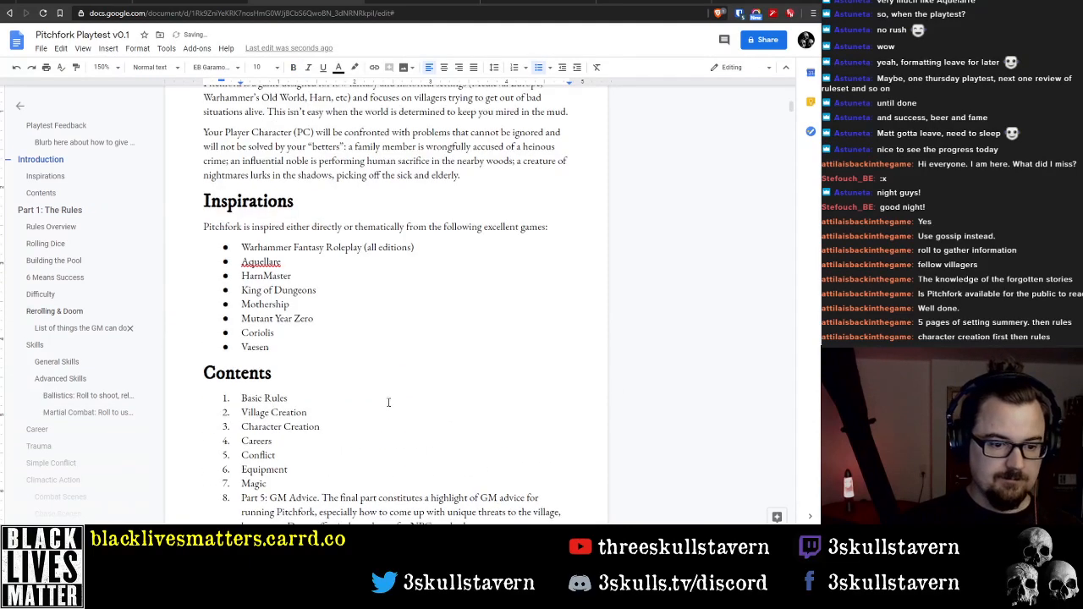
scroll(385, 409, down, 3)
click(382, 389)
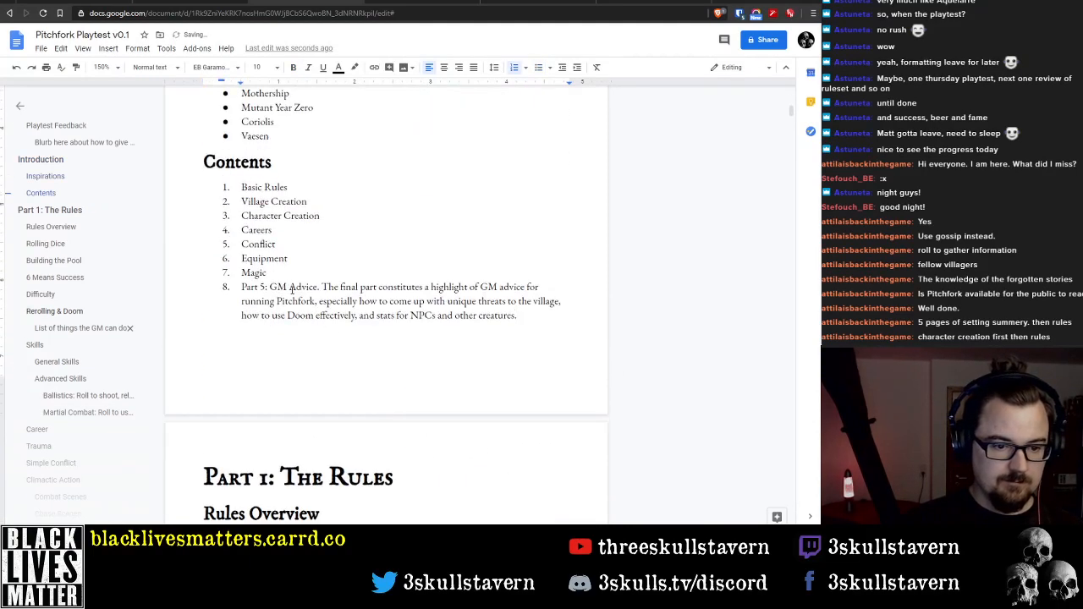
drag(272, 287, 488, 315)
key(BackSpace)
key(BackSpace)
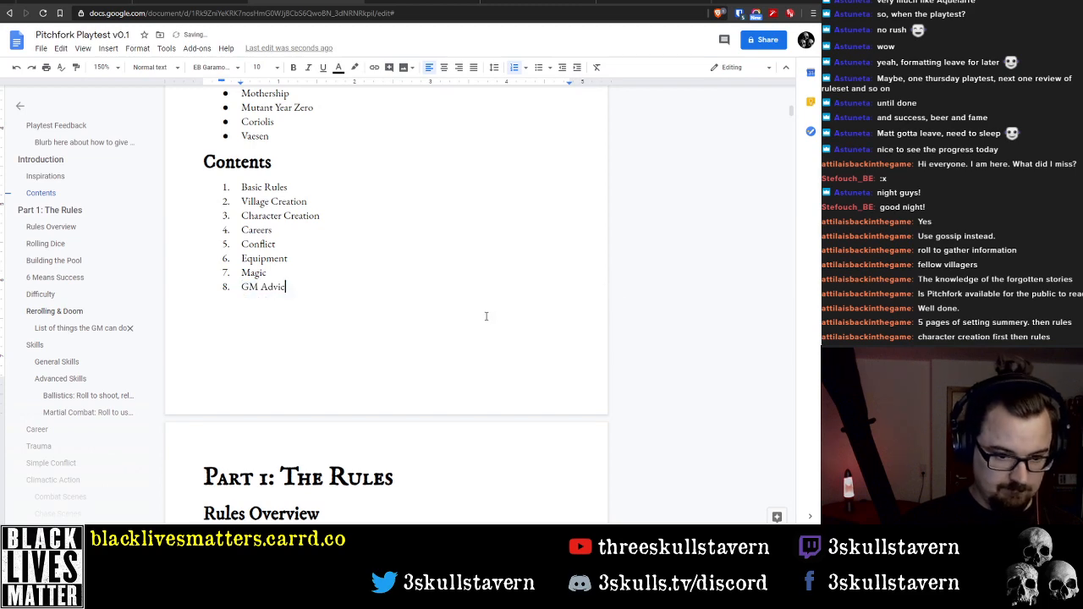
Paste the cut What Do You Need to Play section between the Introduction's opening paragraphs and the Inspirations heading
scroll(443, 306, up, 3)
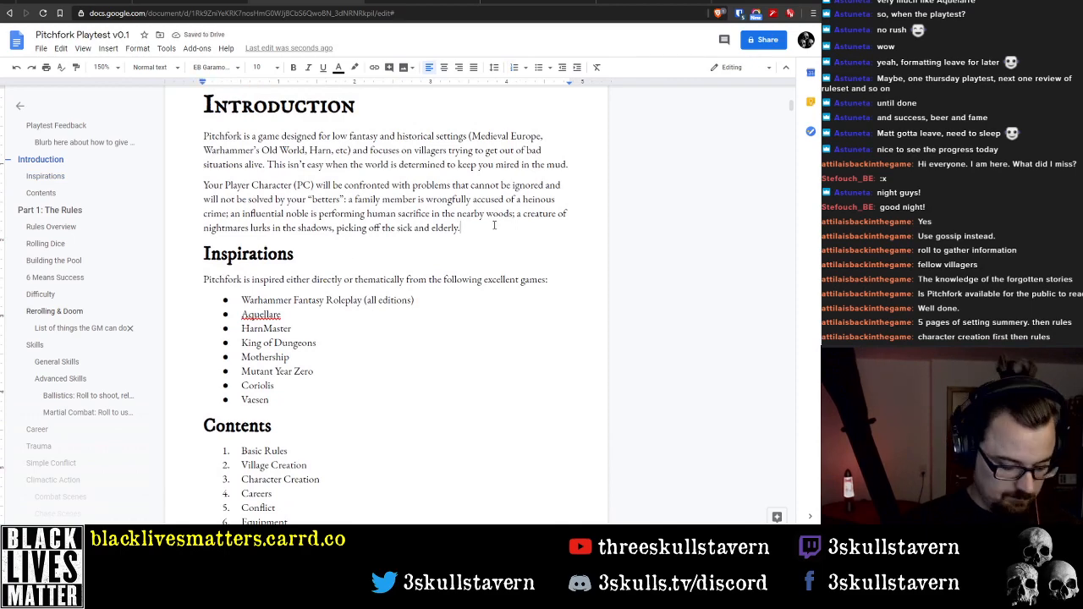
key(Return)
key(ctrl+v)
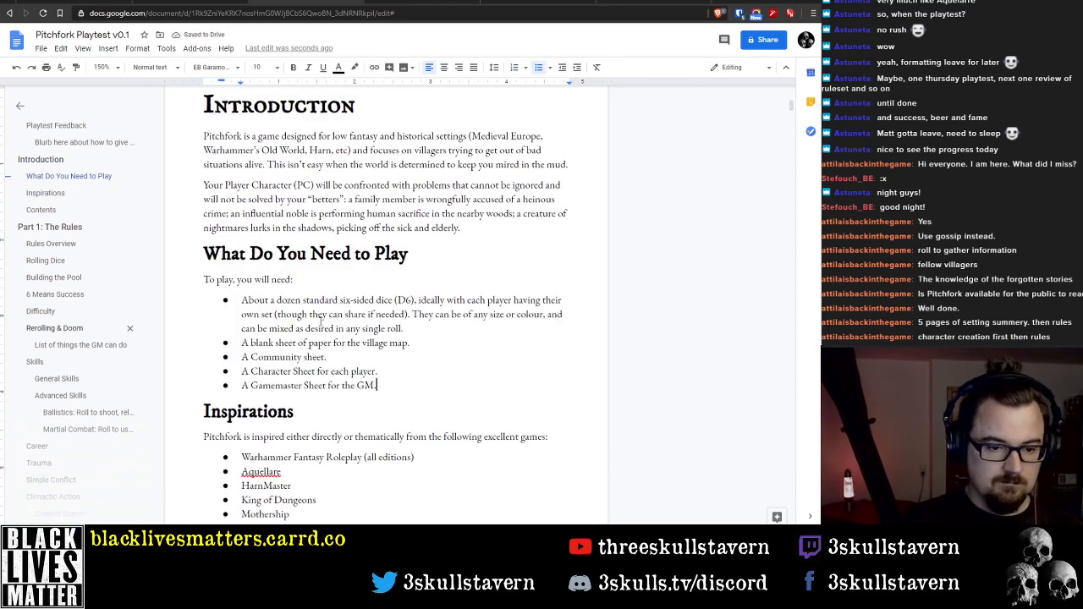
Reword the lead-in under What Do You Need to Play to "To play Pitchfork, you will need", without the colon
click(231, 278)
scroll(232, 277, up, 1)
text(Pitchf)
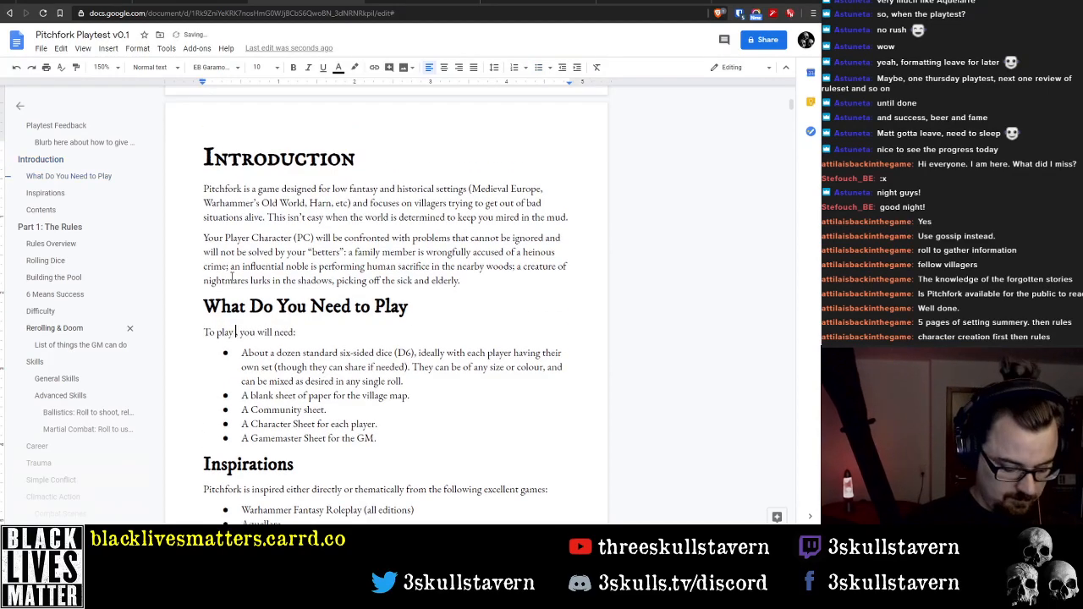
text(ork,)
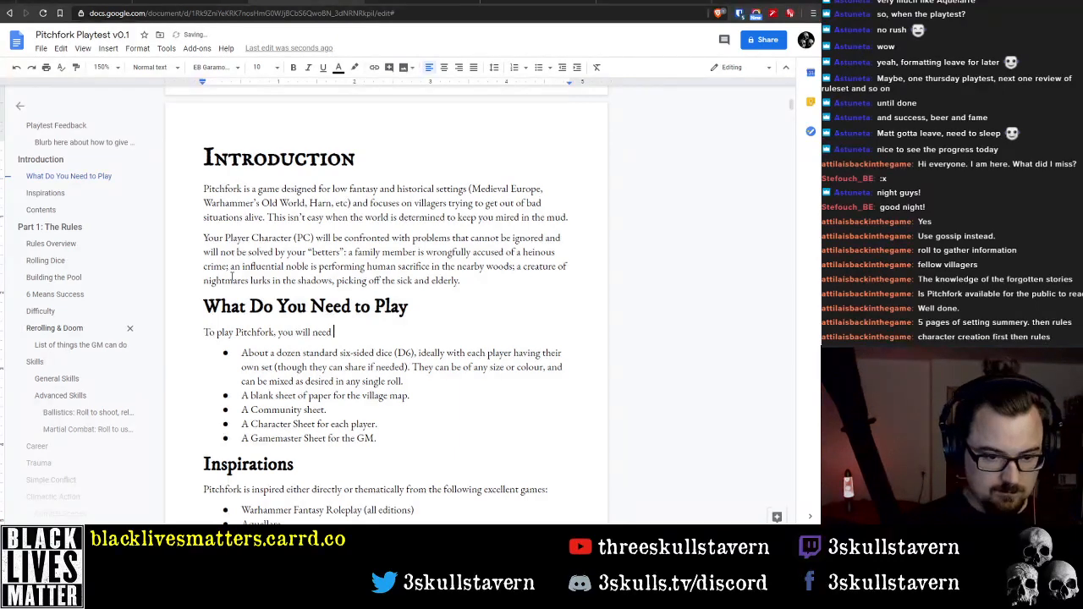
Merge the dice bullet into the lead-in sentence so it continues with a lowercase "about a dozen standard six-sided dice"
key(Delete)
key(Delete)
text(a)
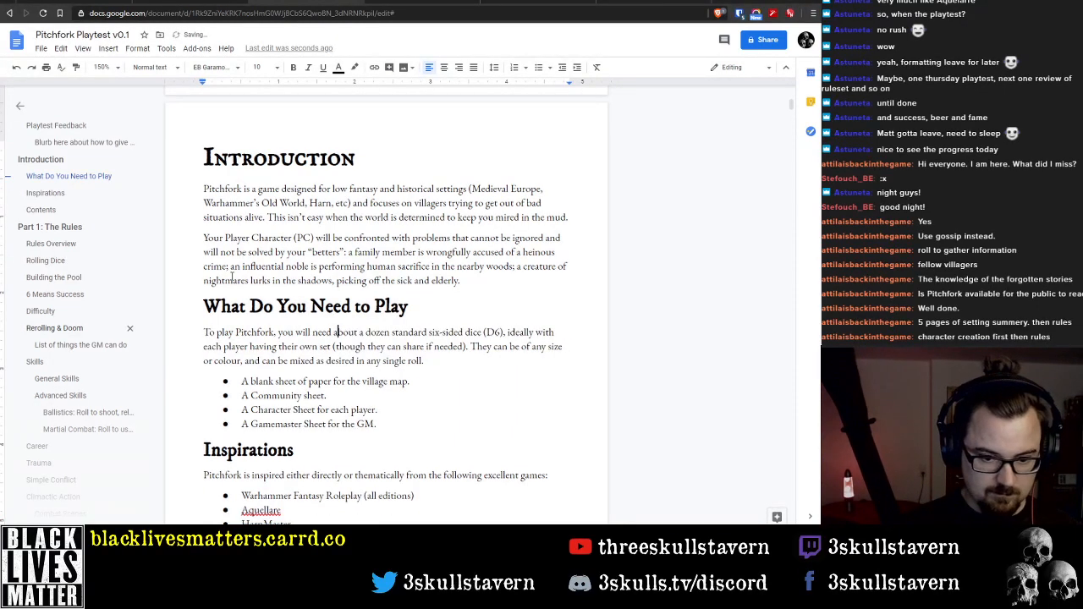
key(Down)
key(Down)
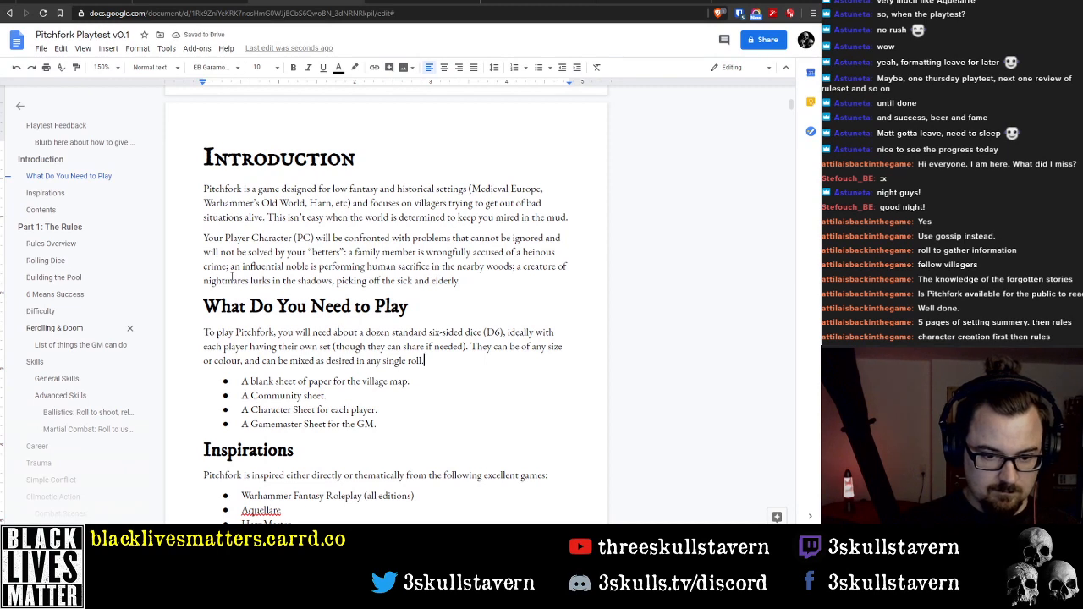
Add the paragraph "In addition, you will need a number of sheets of paper: a blank sheet for the village map", absorbing the first remaining bullet
key(Return)
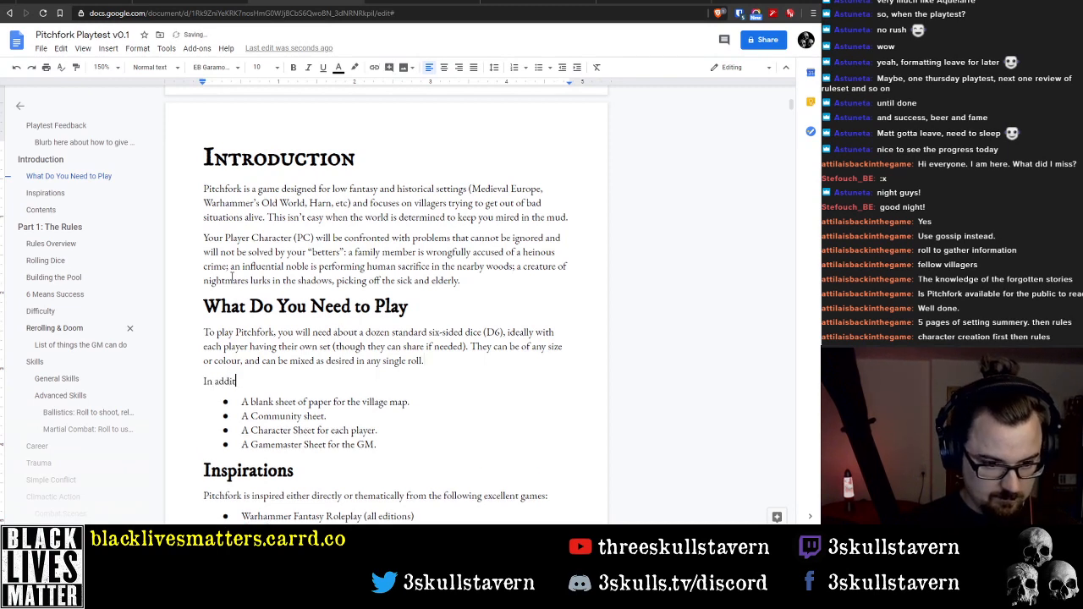
text(In addition, you will need a number of sheets of pap)
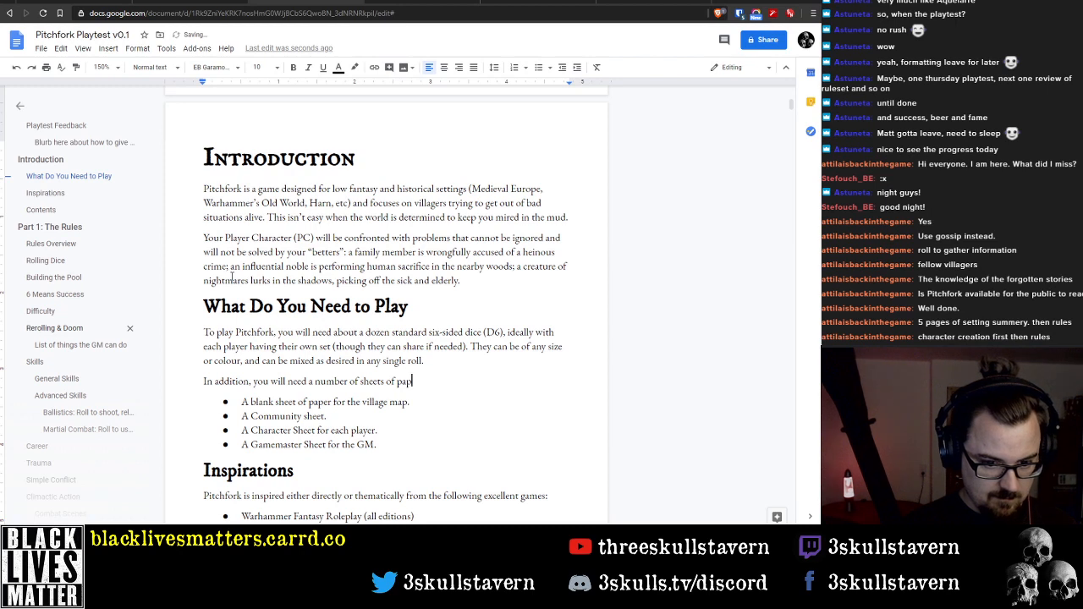
key(Delete)
key(Delete)
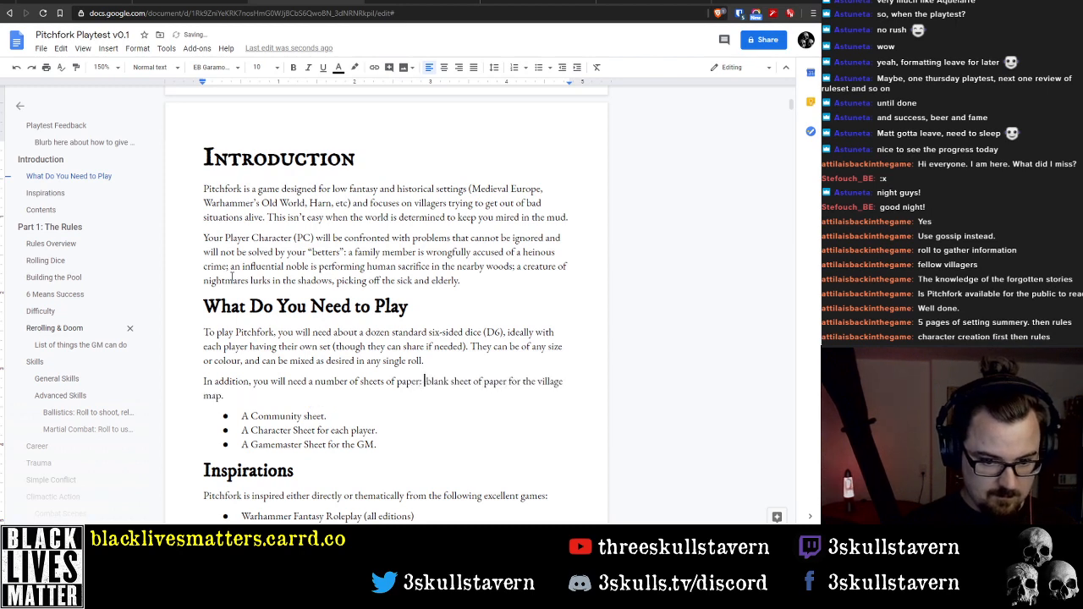
text(a)
key(ctrl+shift+Right)
key(ctrl+shift+Right)
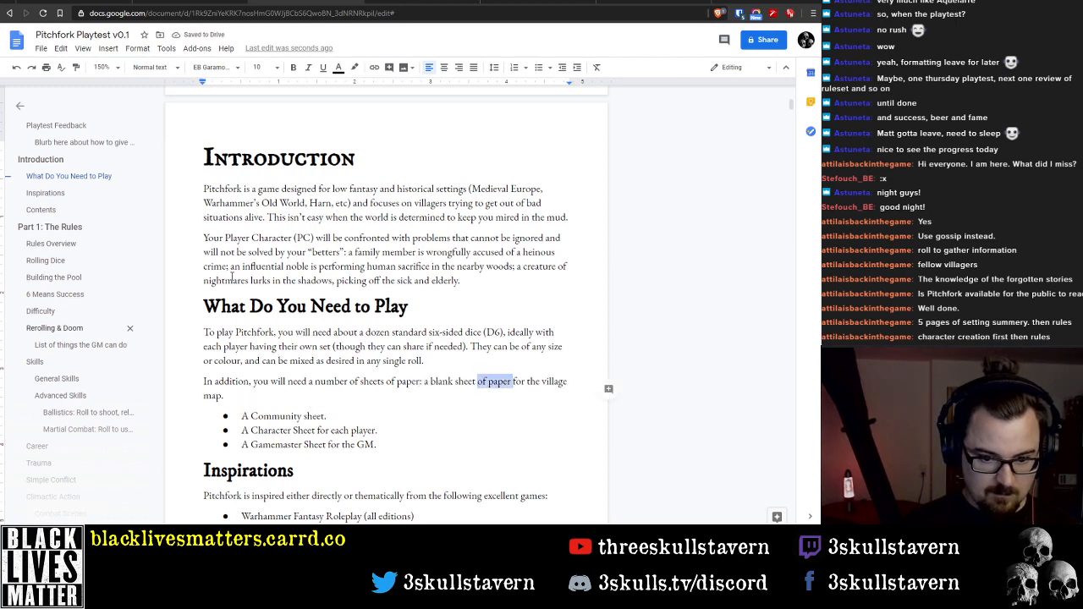
key(Delete)
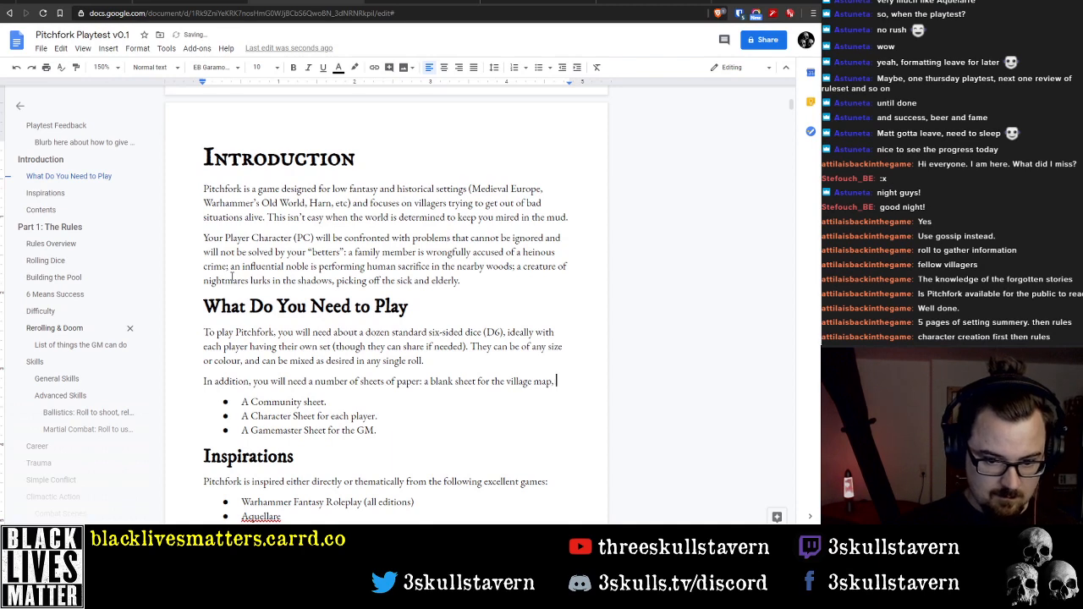
Merge the Community sheet and Character Sheet bullets into the paper paragraph as comma-separated items starting with a lowercase "a"
key(Delete)
key(Delete)
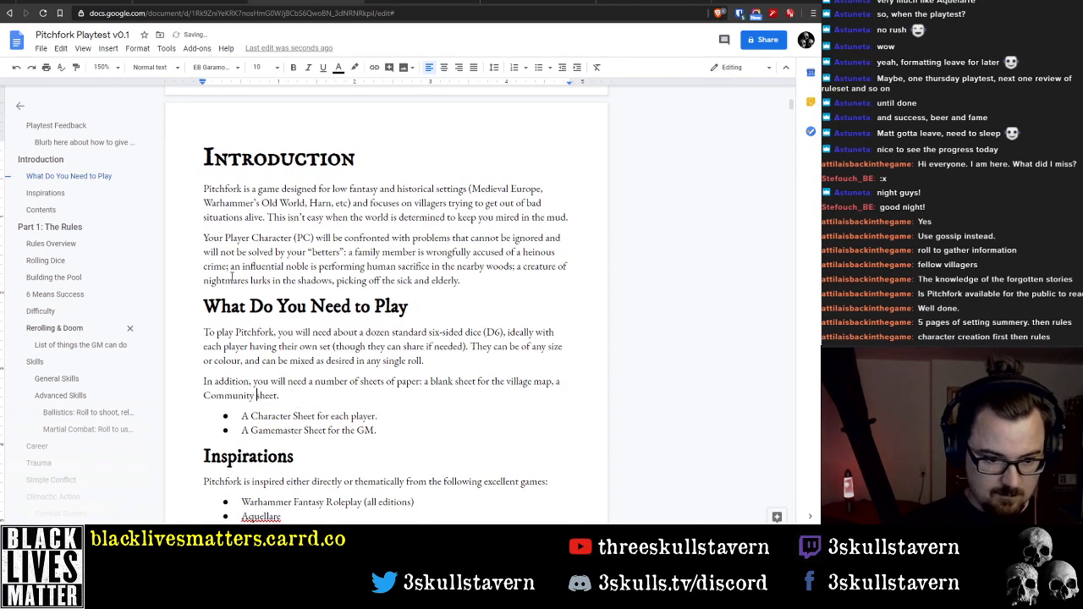
key(End)
key(BackSpace)
key(Delete)
text(,)
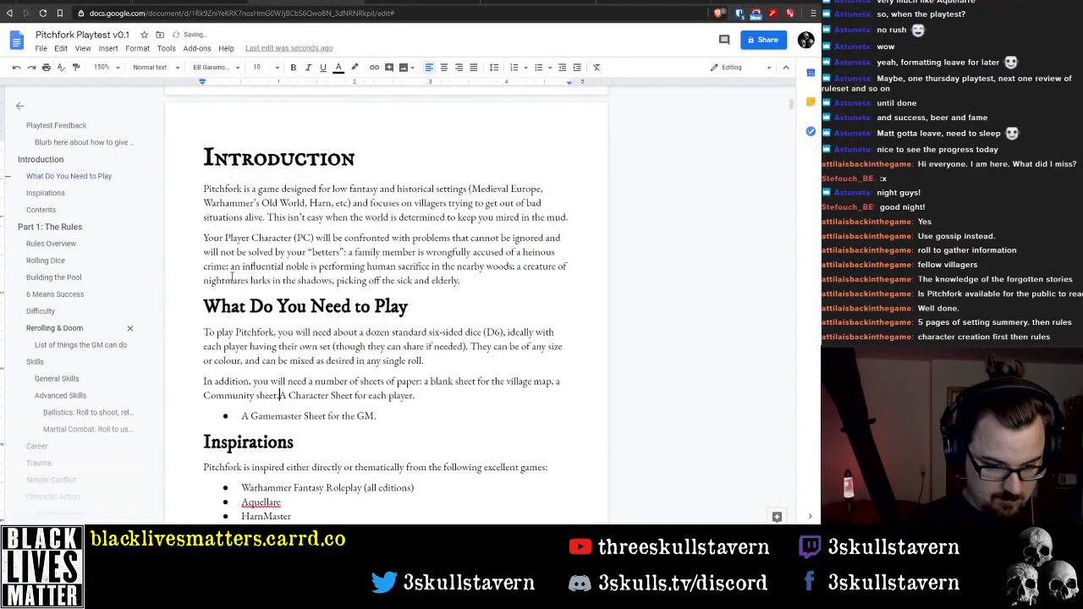
key(Delete)
text(a)
key(End)
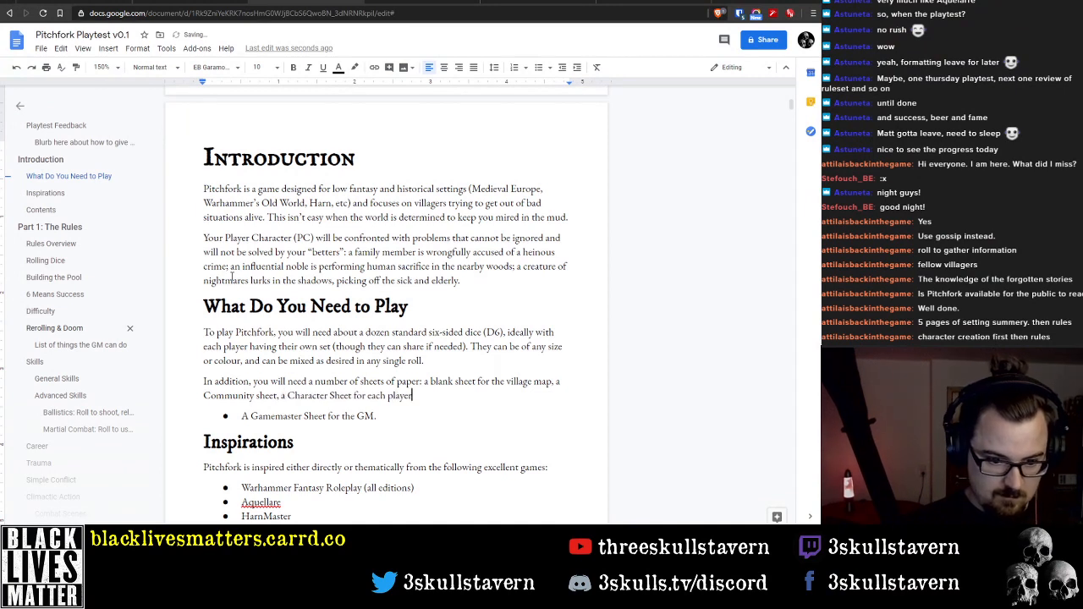
Reword the Character Sheet item in the paper paragraph to "one Character Sheet for each player"
key(Delete)
text(one)
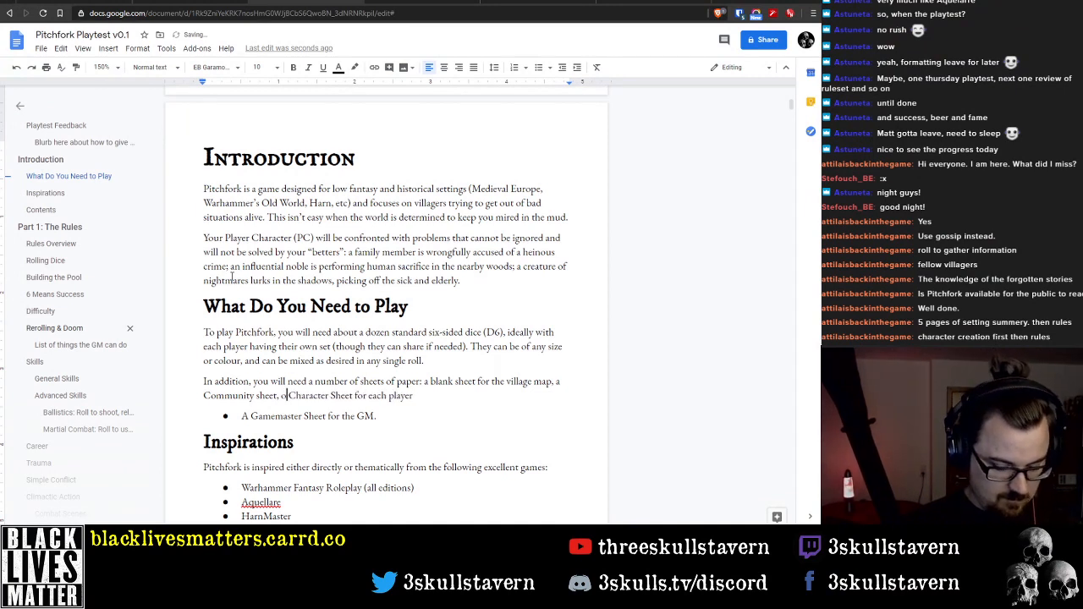
key(End)
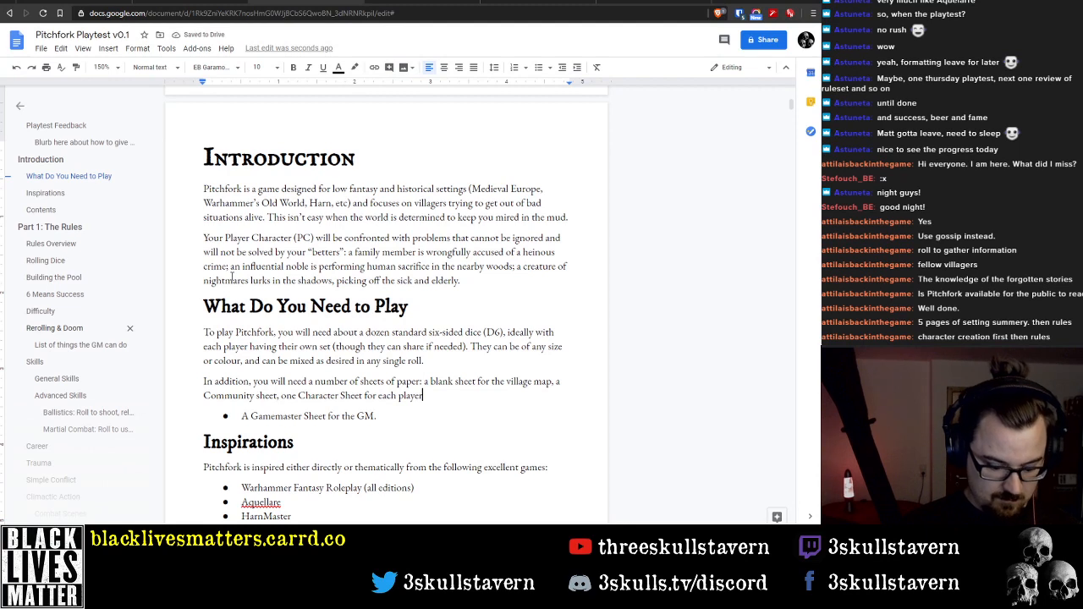
Merge the Gamemaster Sheet bullet into the paper paragraph as ", and a Gamemaster Sheet.", dropping "for the GM"
text(.)
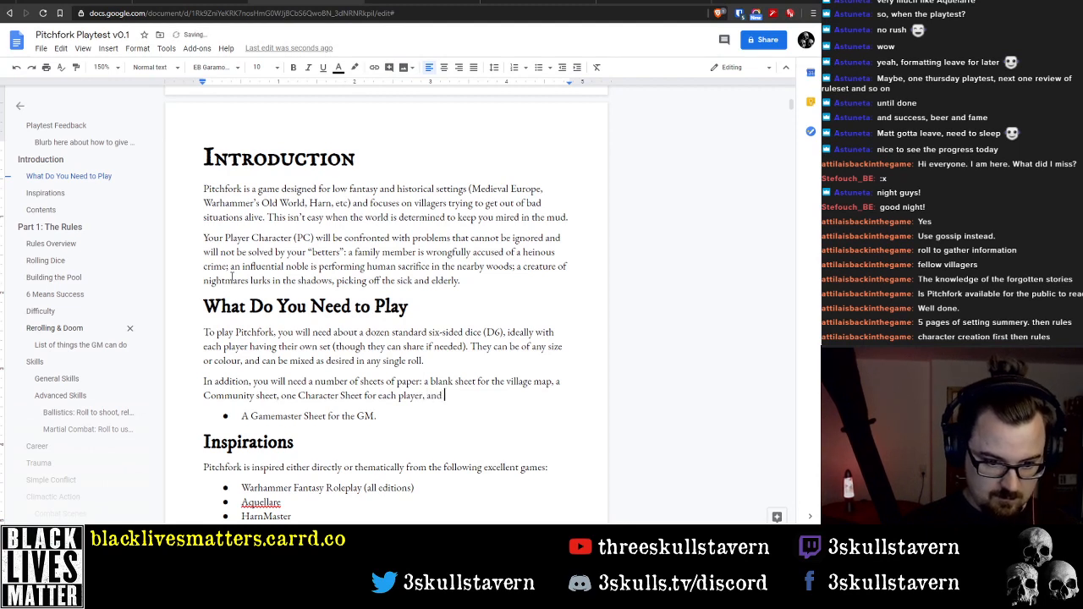
key(Delete)
key(Delete)
text(a Gamemaster Sheet for the)
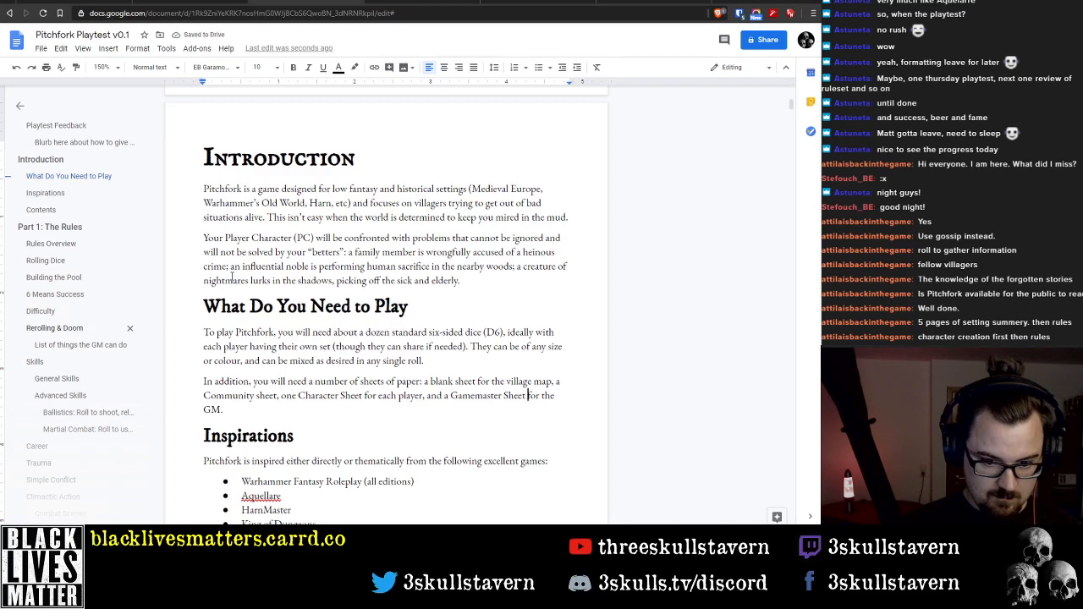
key(ctrl+shift+Down)
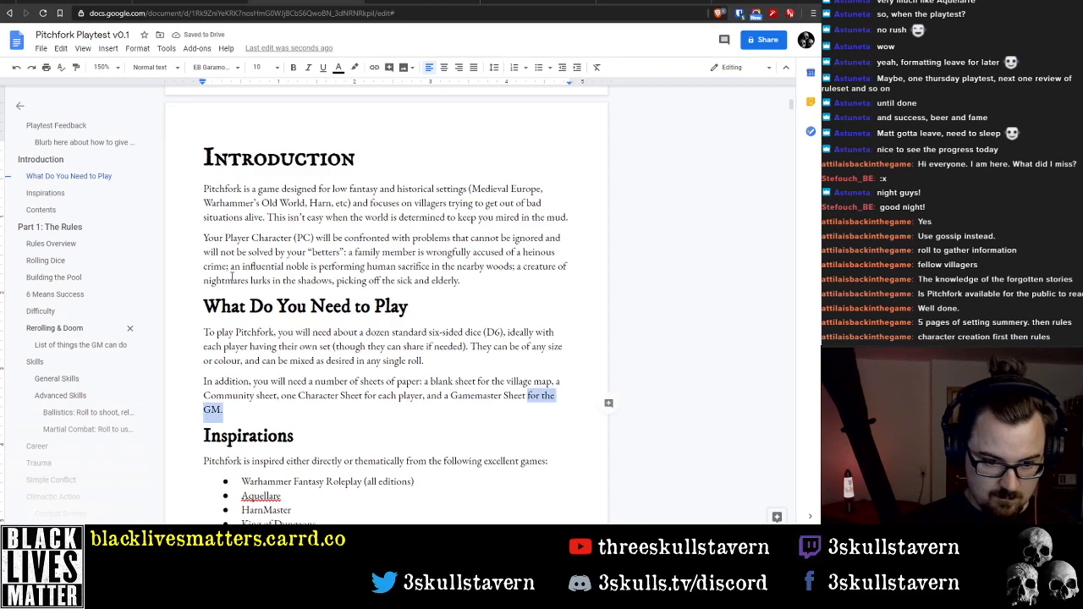
key(BackSpace)
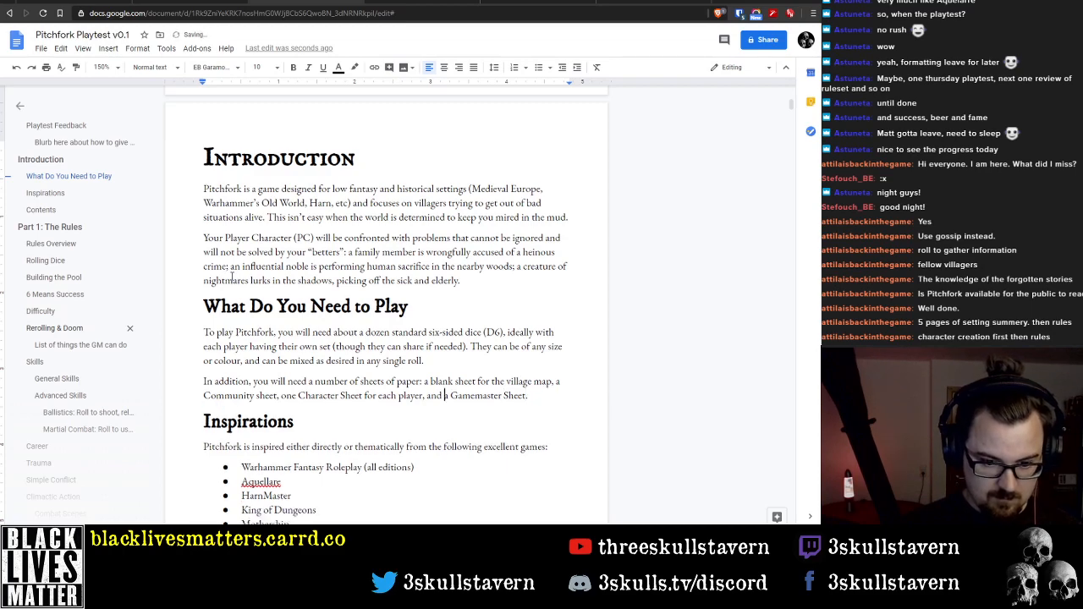
Set the line spacing of the bulleted games list under Inspirations to Single
scroll(236, 263, down, 2)
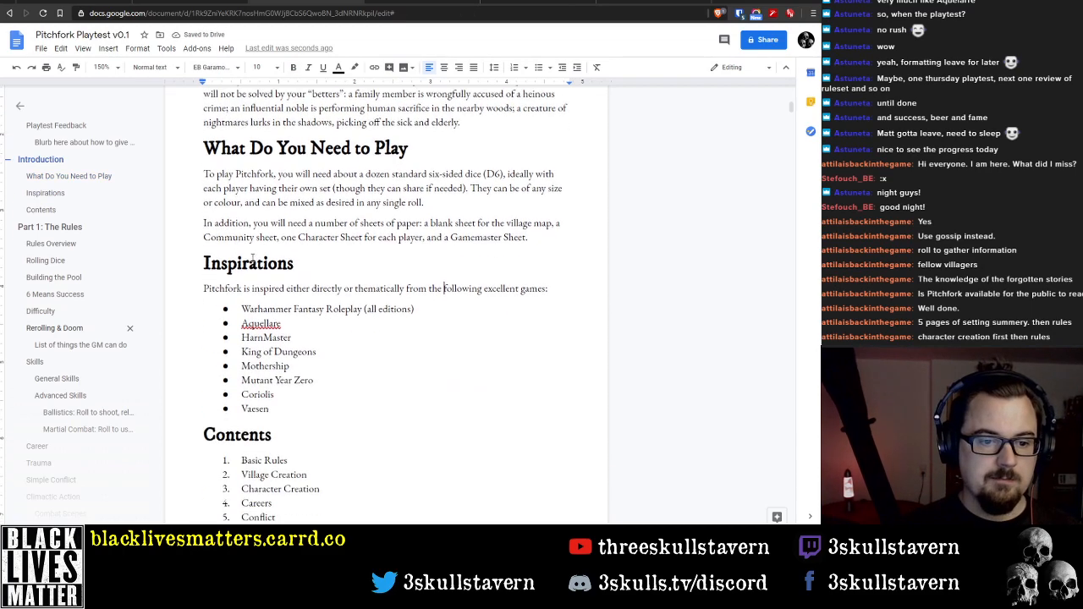
scroll(330, 290, down, 3)
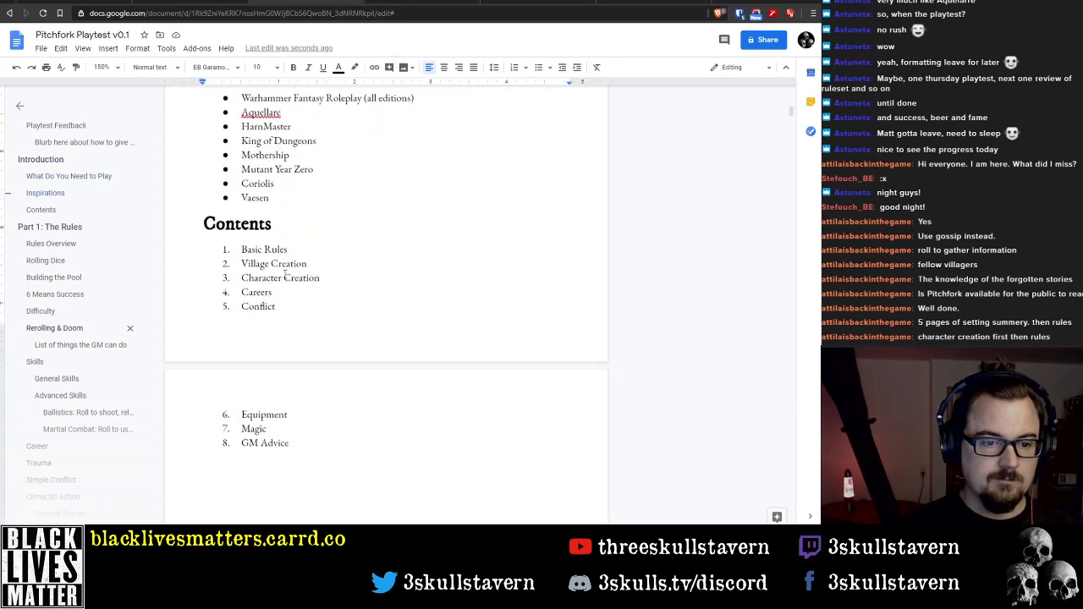
scroll(289, 249, up, 2)
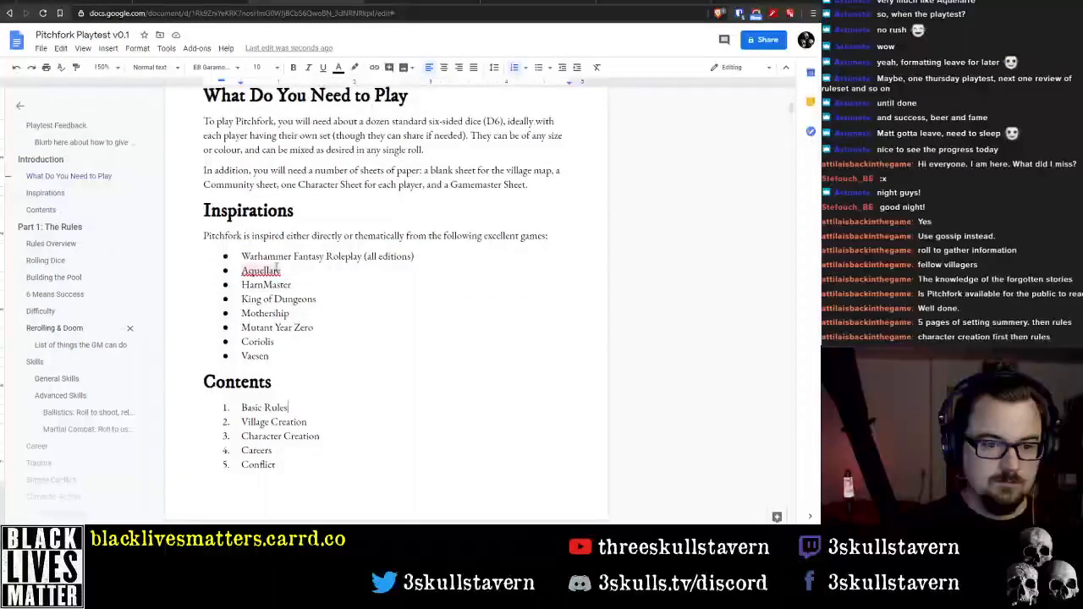
scroll(287, 397, down, 1)
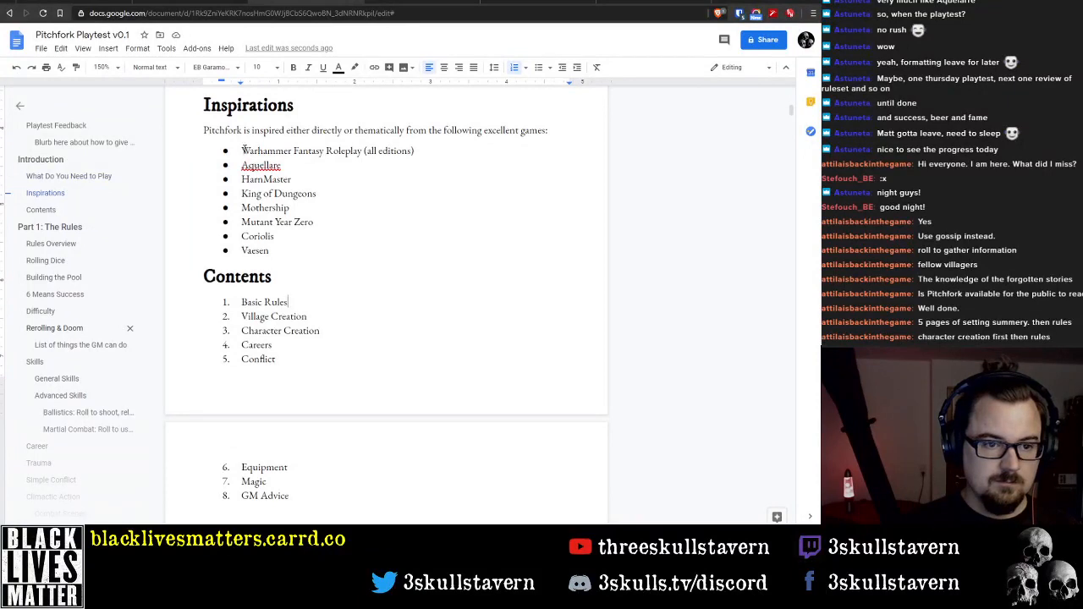
drag(243, 149, 302, 256)
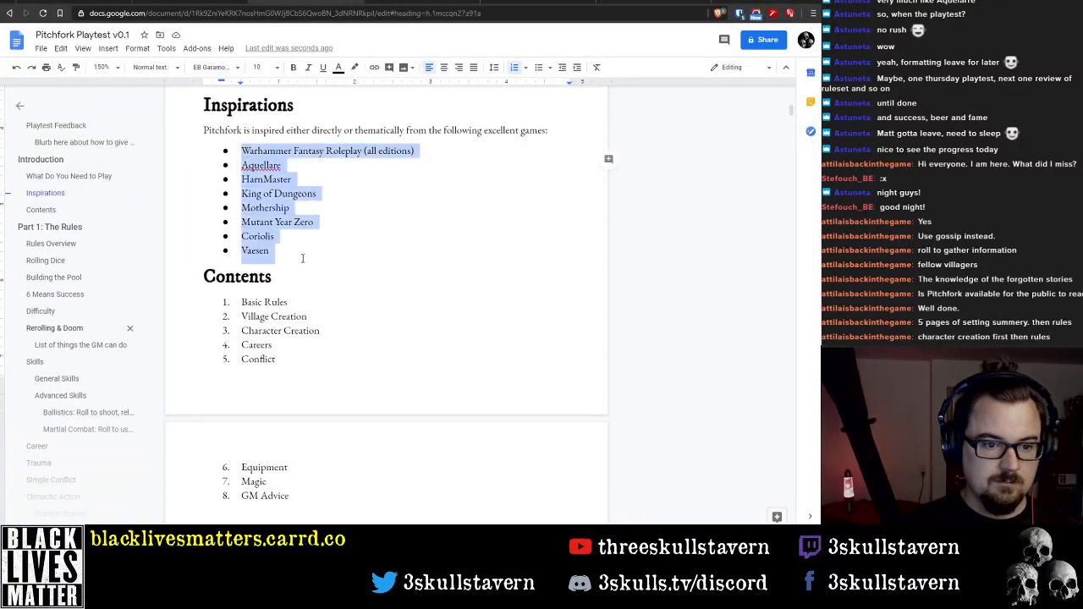
click(163, 46)
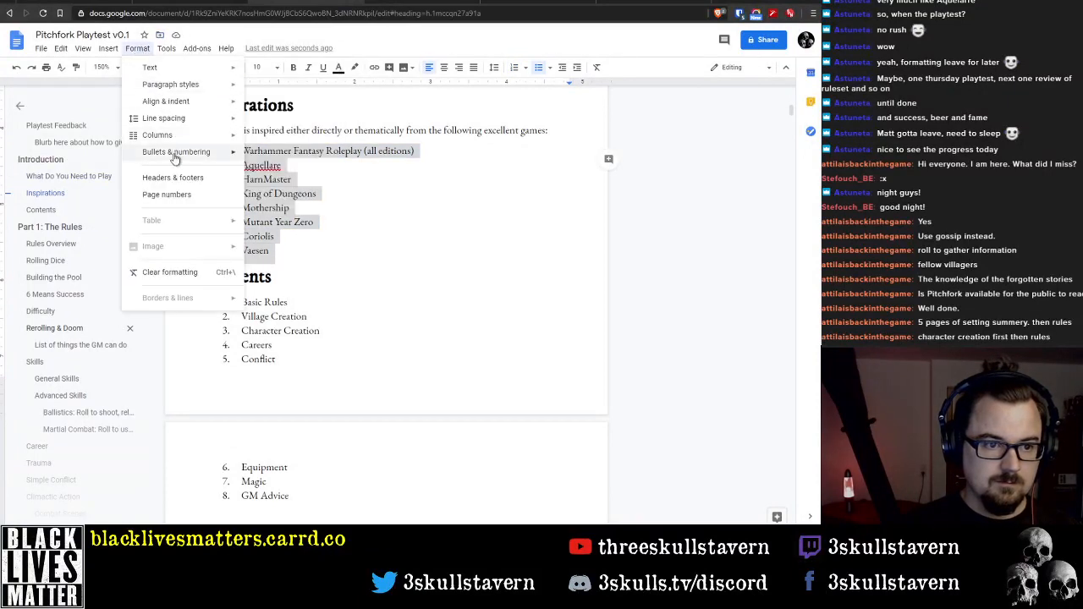
mouse_move(174, 118)
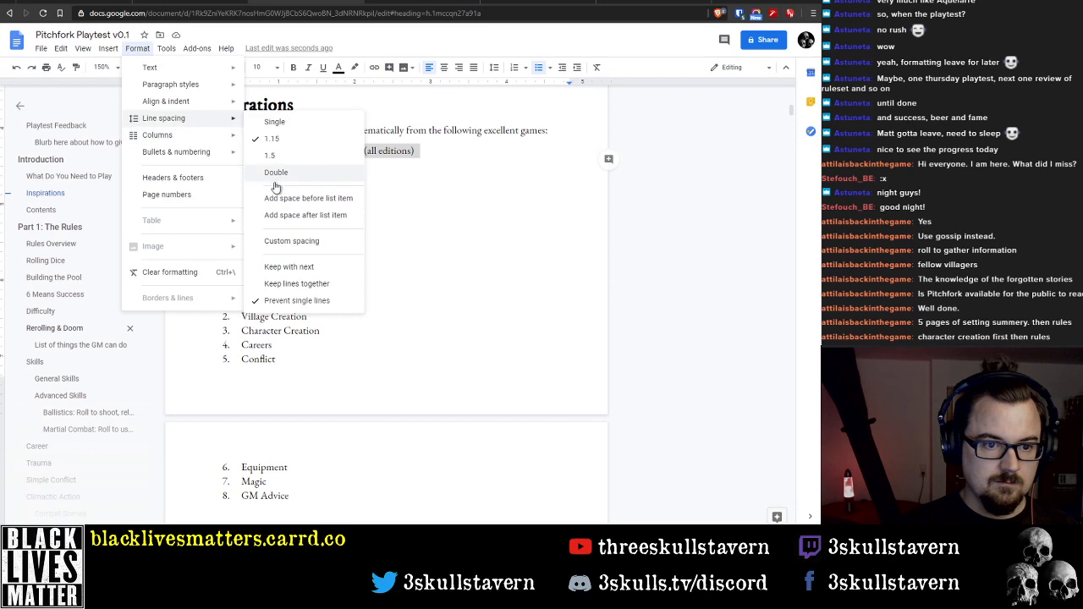
click(286, 124)
click(138, 49)
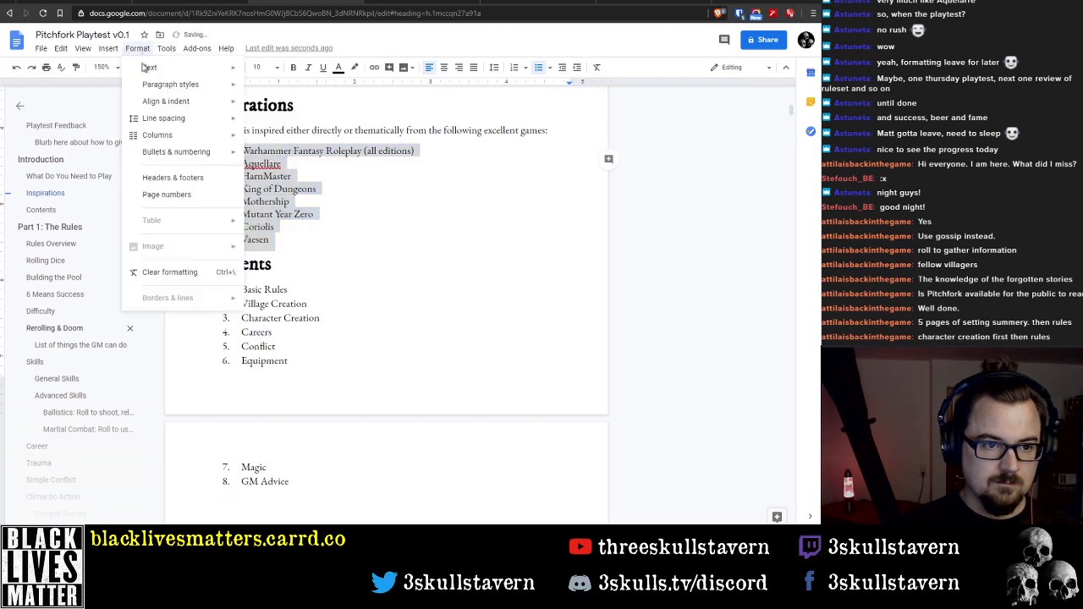
mouse_move(186, 122)
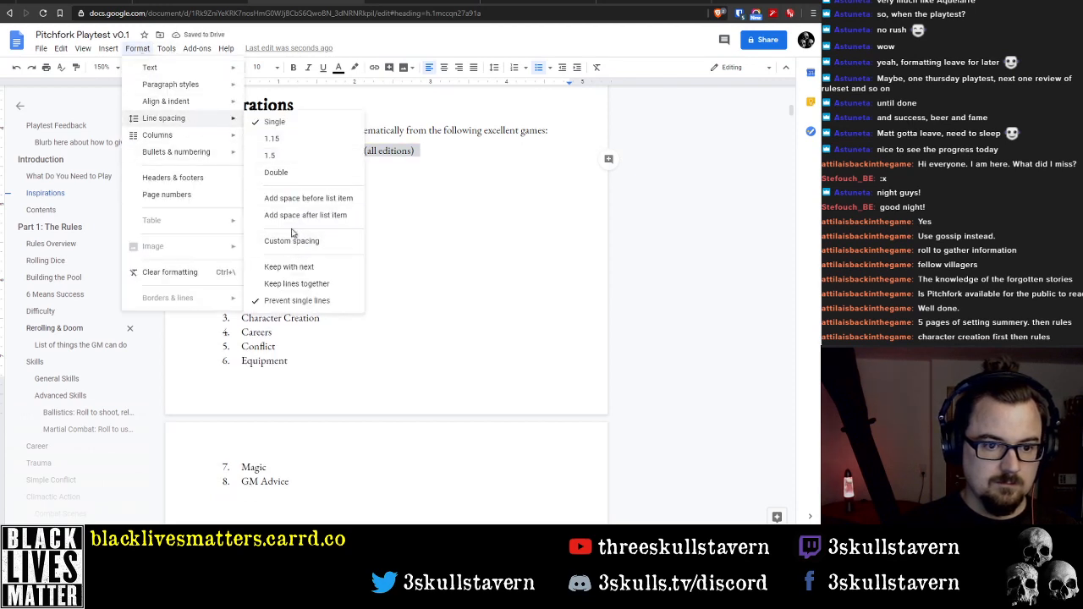
click(293, 244)
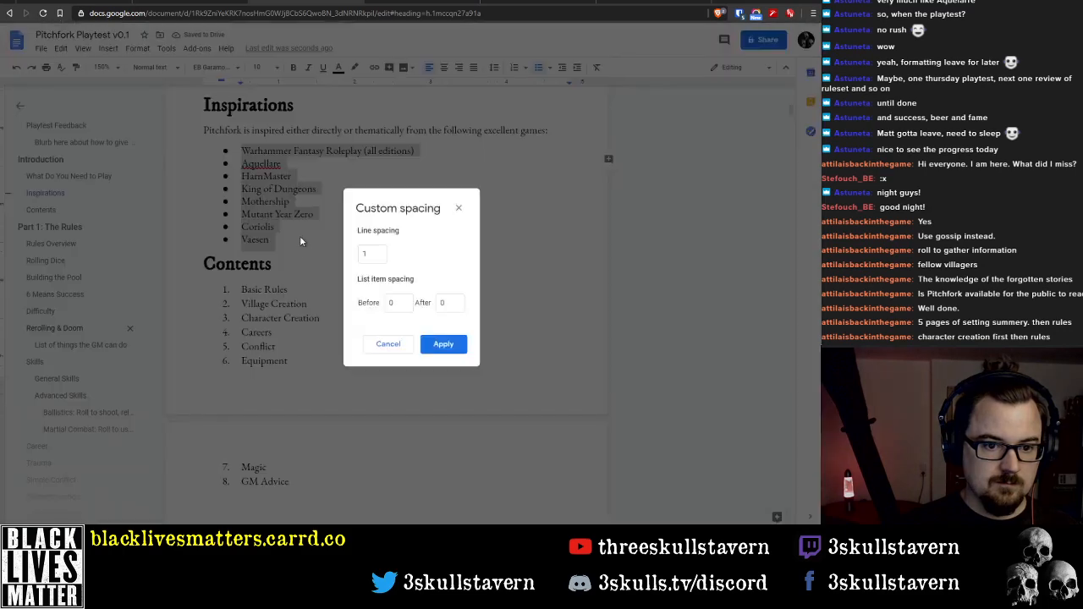
click(394, 344)
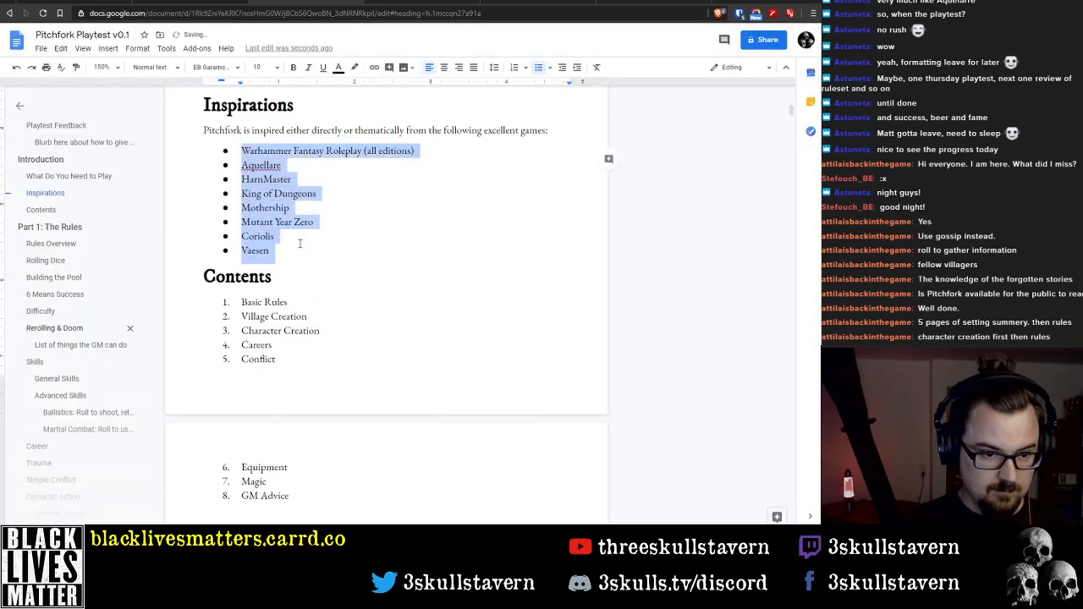
Set the line spacing of the whole numbered Contents list, from Basic Rules to GM Advice, to Single
click(289, 303)
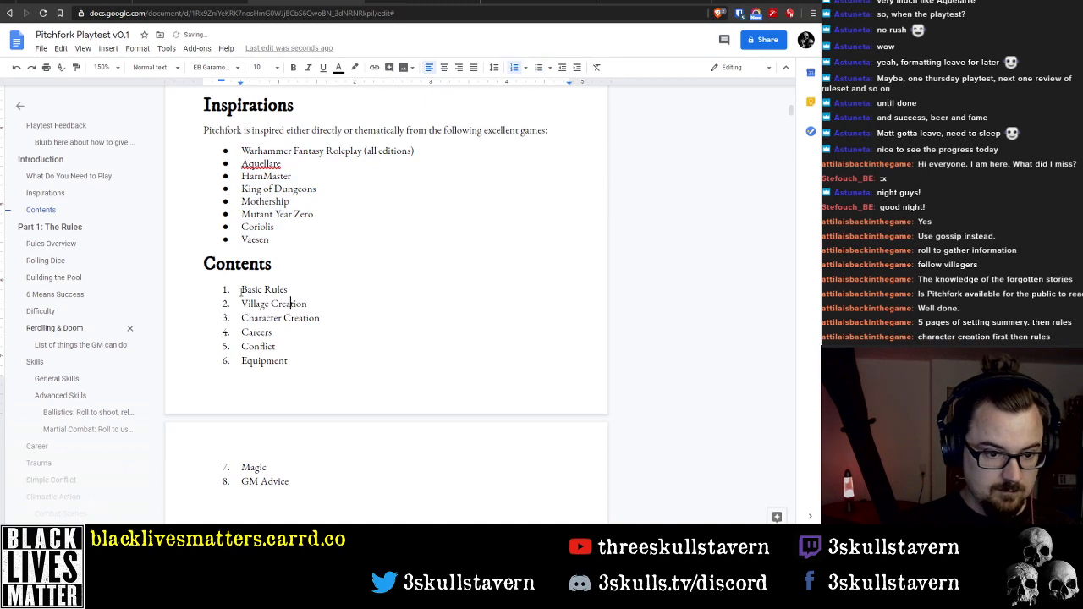
drag(241, 291, 292, 482)
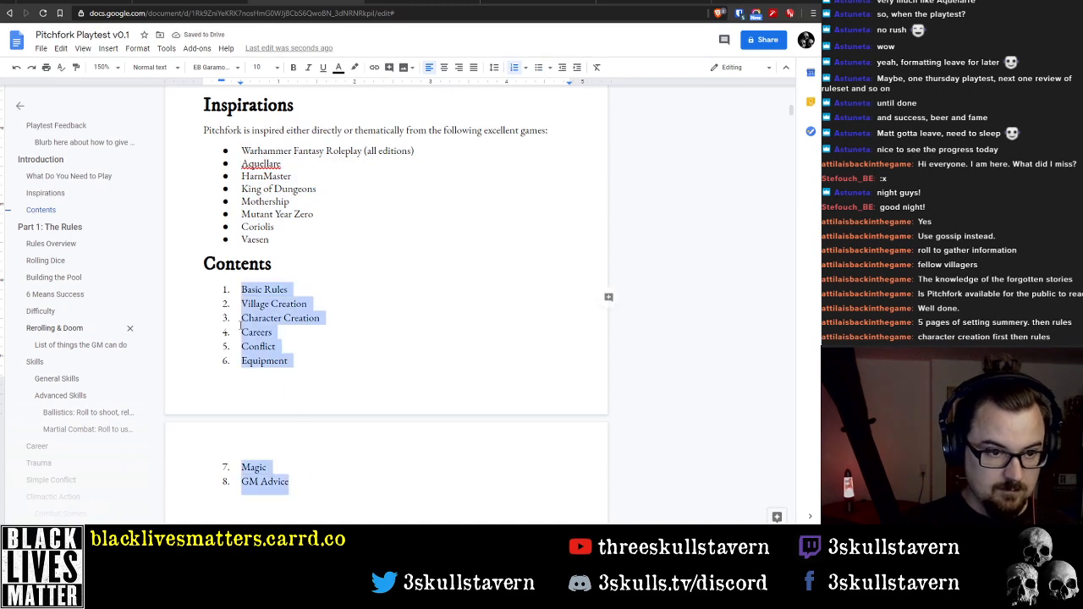
click(138, 49)
mouse_move(166, 123)
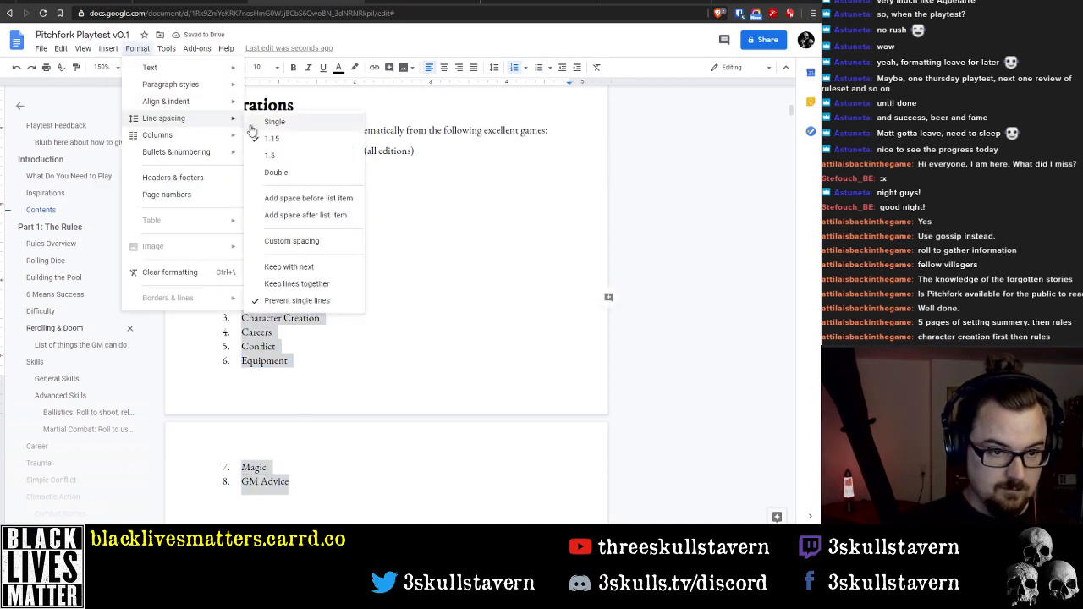
click(269, 119)
click(329, 283)
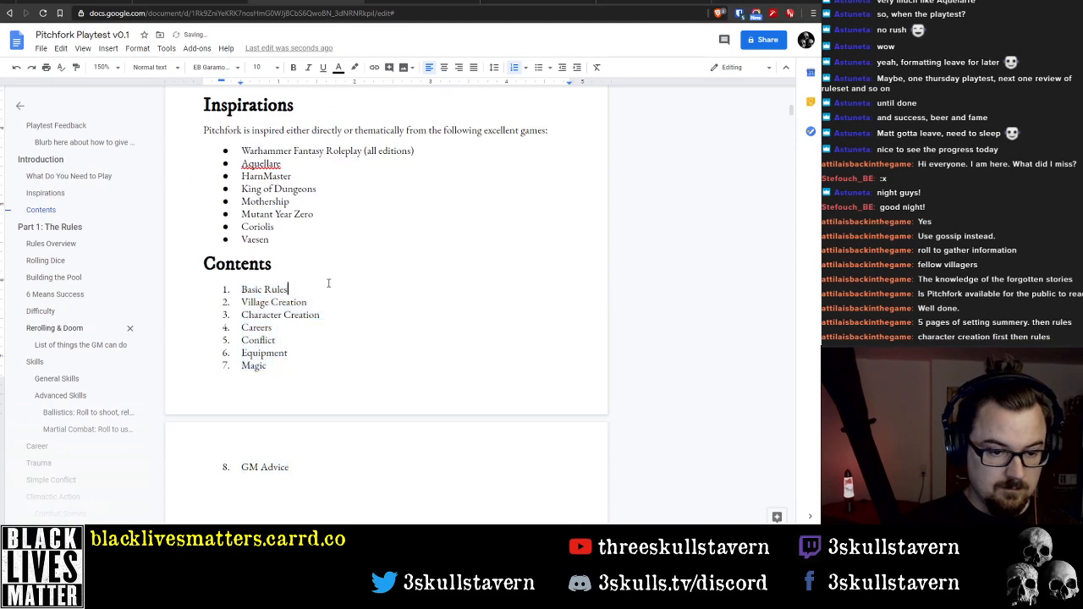
Review the Introduction pages and go through the entries of the Contents list
scroll(329, 283, up, 3)
scroll(326, 273, up, 6)
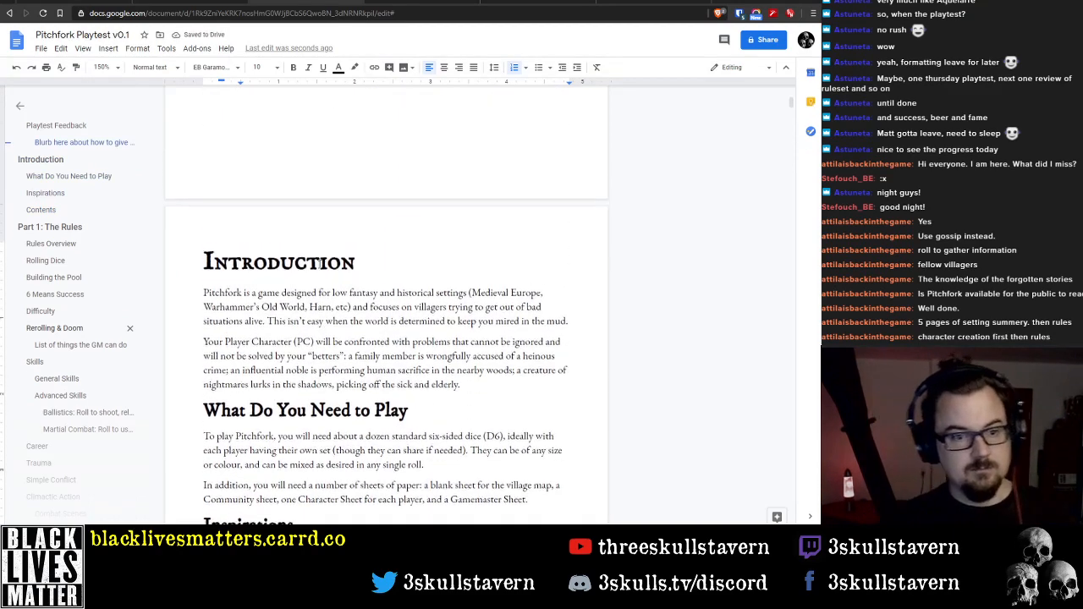
scroll(314, 258, down, 8)
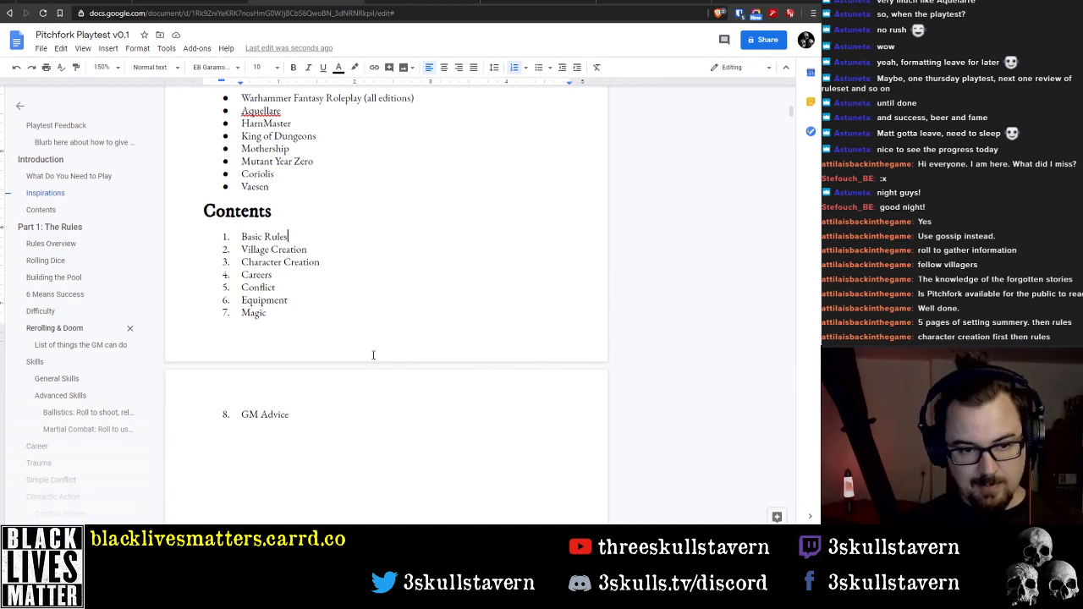
scroll(309, 325, down, 2)
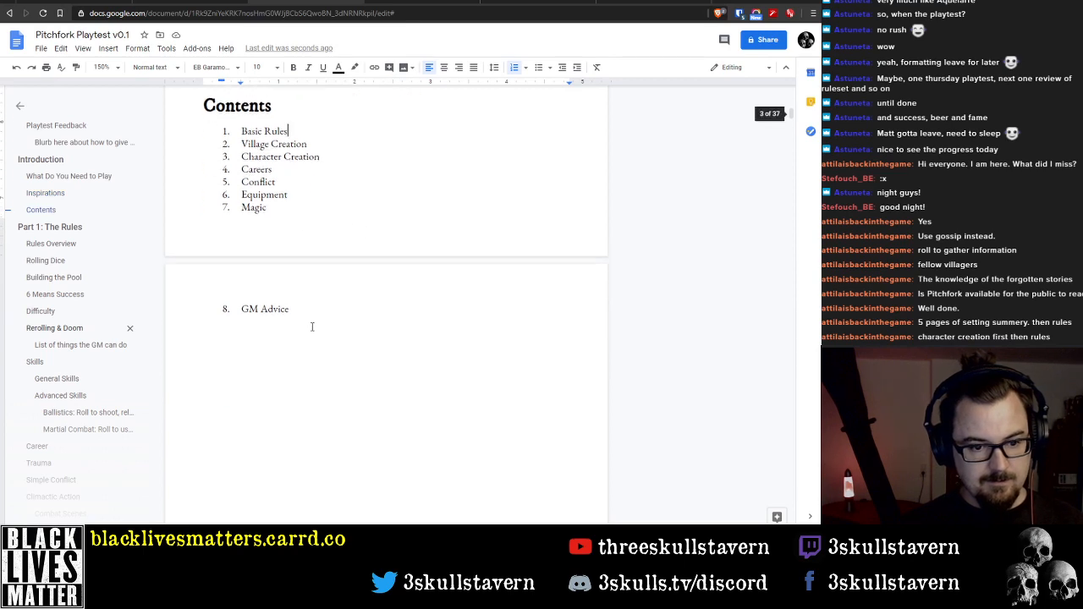
scroll(313, 327, up, 3)
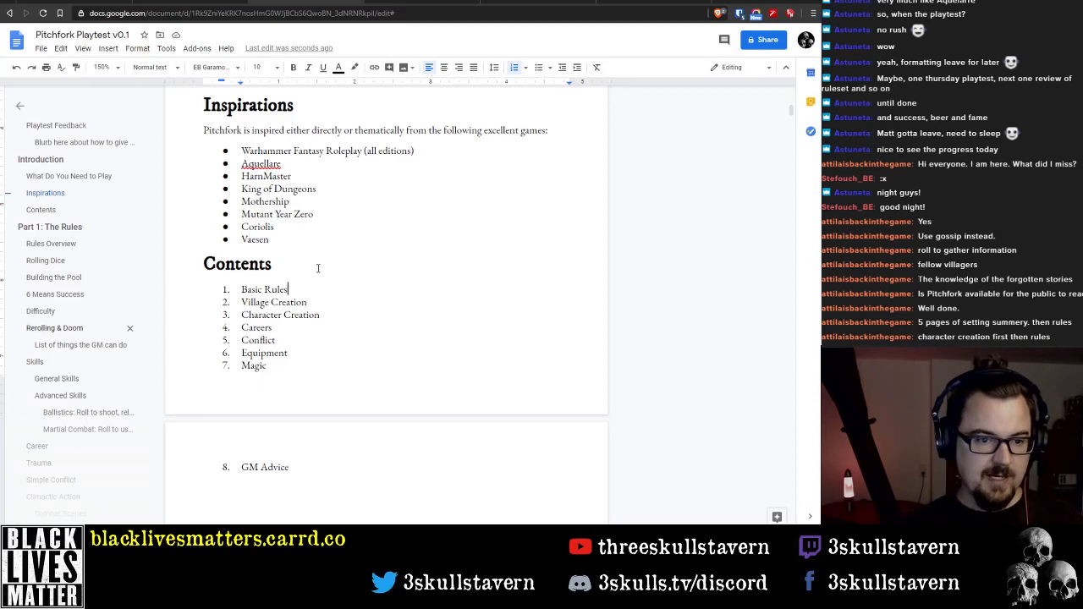
scroll(318, 268, up, 1)
scroll(297, 281, down, 2)
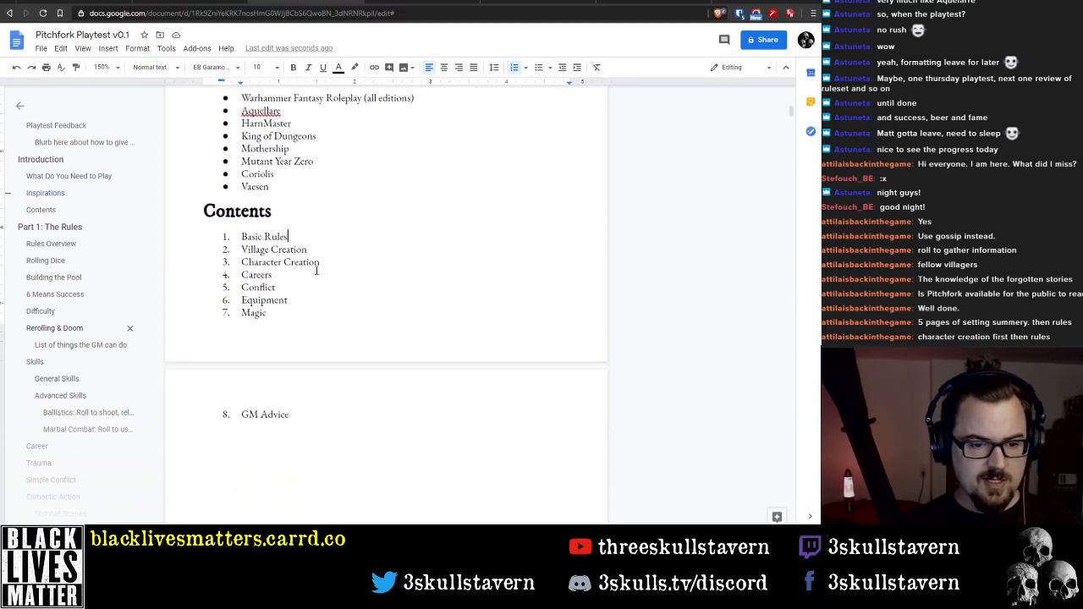
click(242, 274)
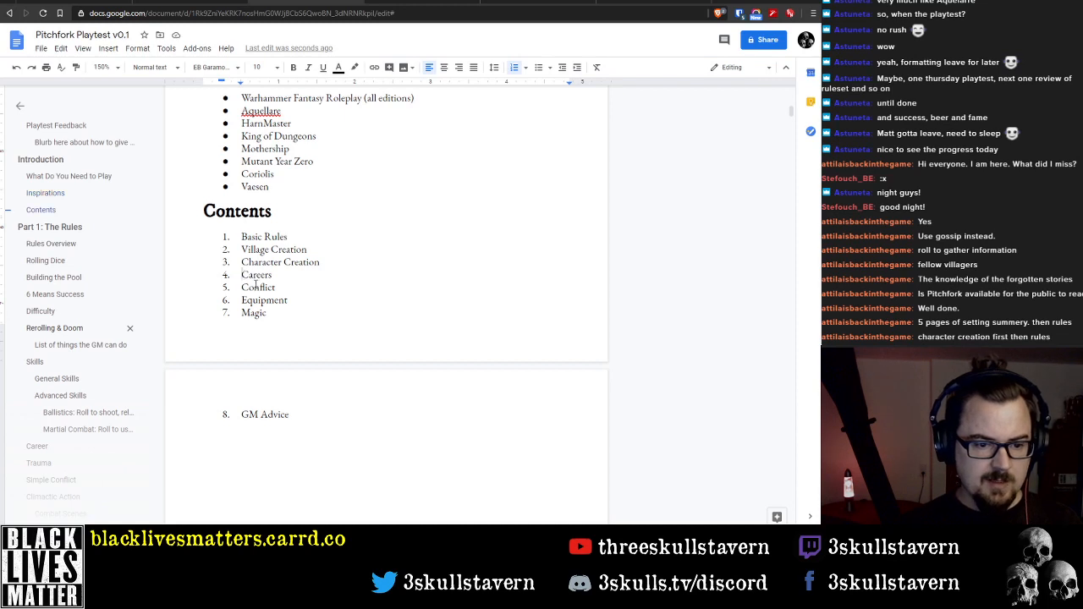
click(277, 287)
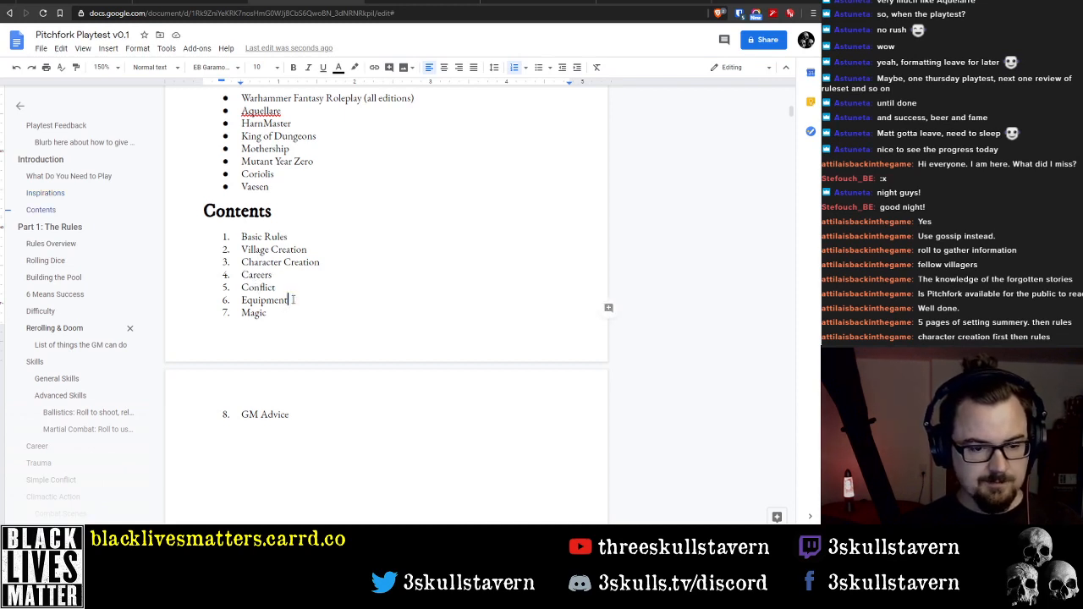
click(276, 312)
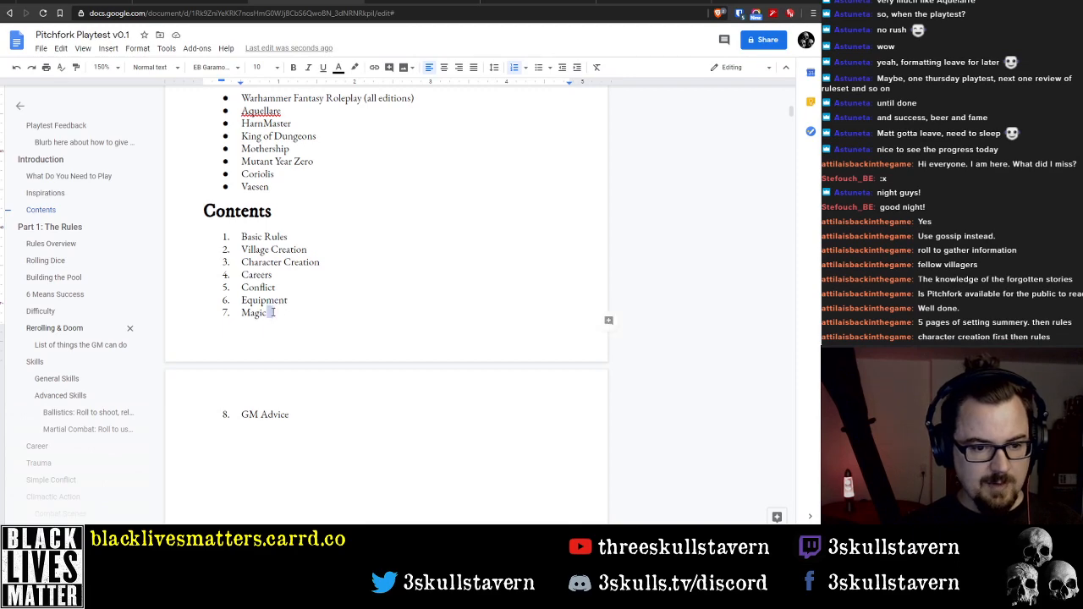
click(306, 408)
Examine the document outline's section headings to compare their order with the Contents list
scroll(85, 334, down, 15)
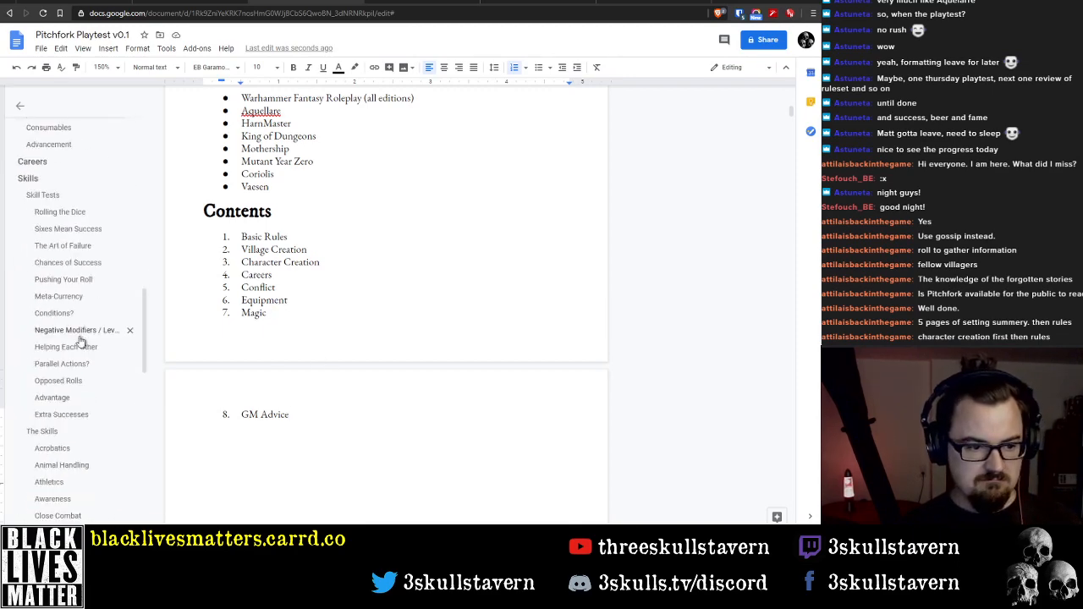
scroll(74, 346, down, 10)
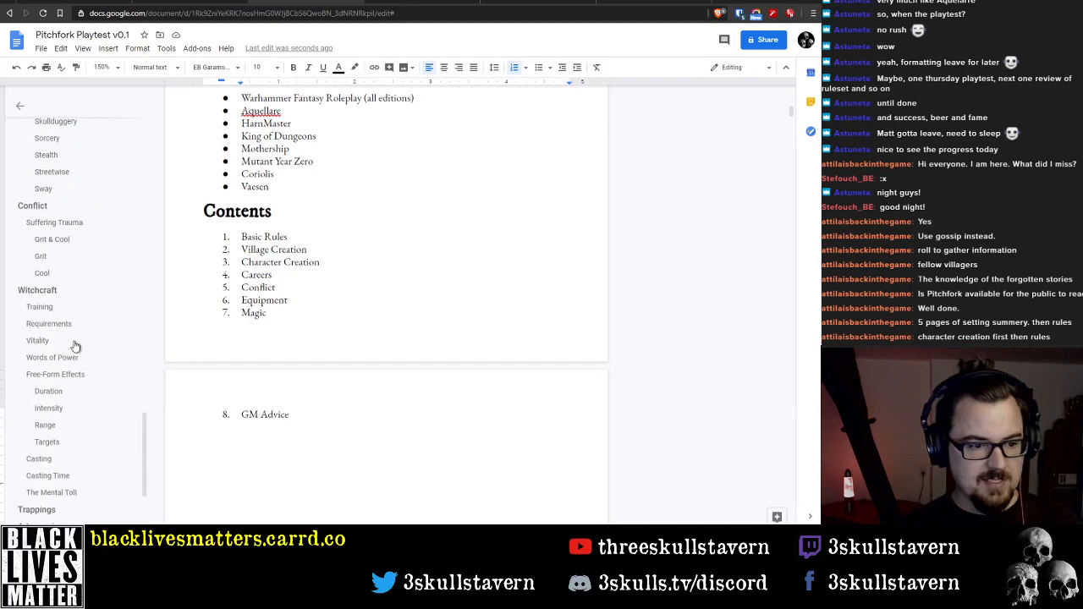
scroll(76, 346, up, 9)
scroll(75, 346, up, 6)
scroll(38, 339, down, 9)
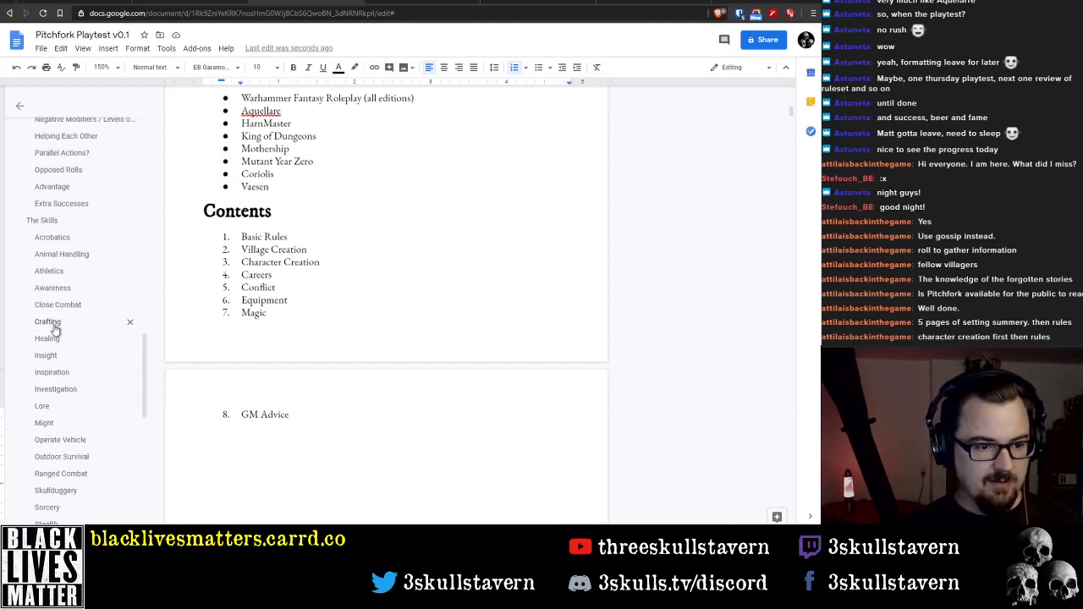
scroll(63, 314, down, 2)
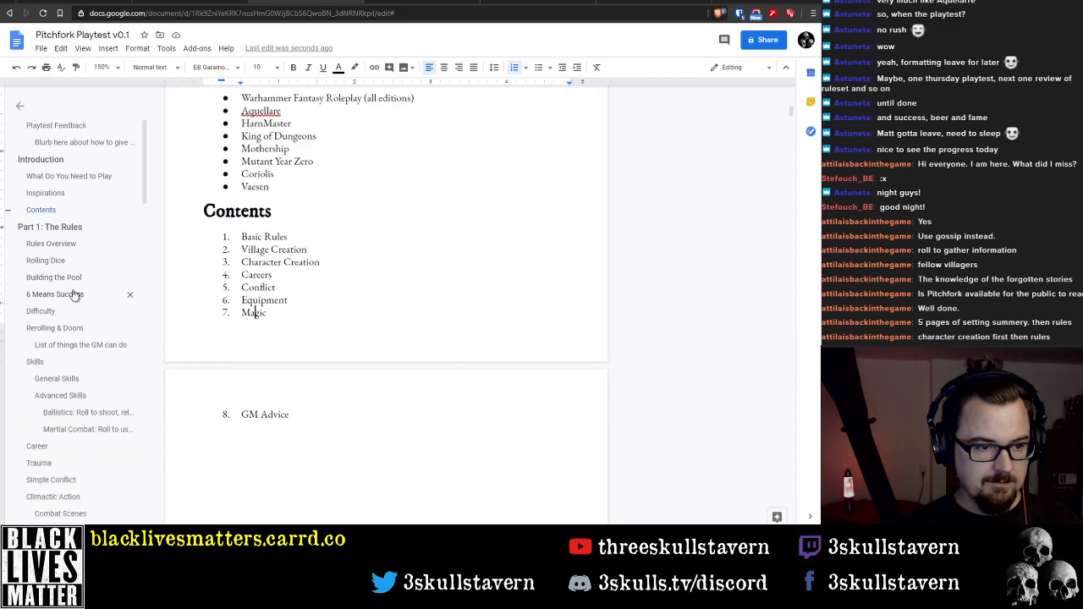
scroll(81, 296, down, 9)
scroll(80, 298, down, 6)
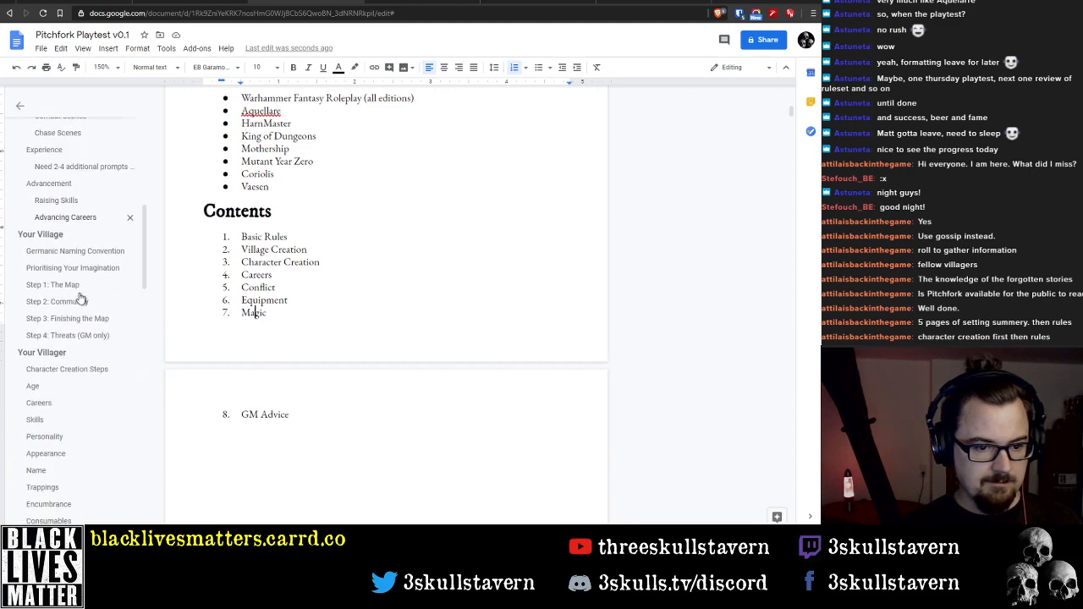
Move the Equipment entry ahead of Conflict in the Contents list, adding it after Careers and deleting the old entry below Conflict
click(242, 288)
key(Return)
key(Up)
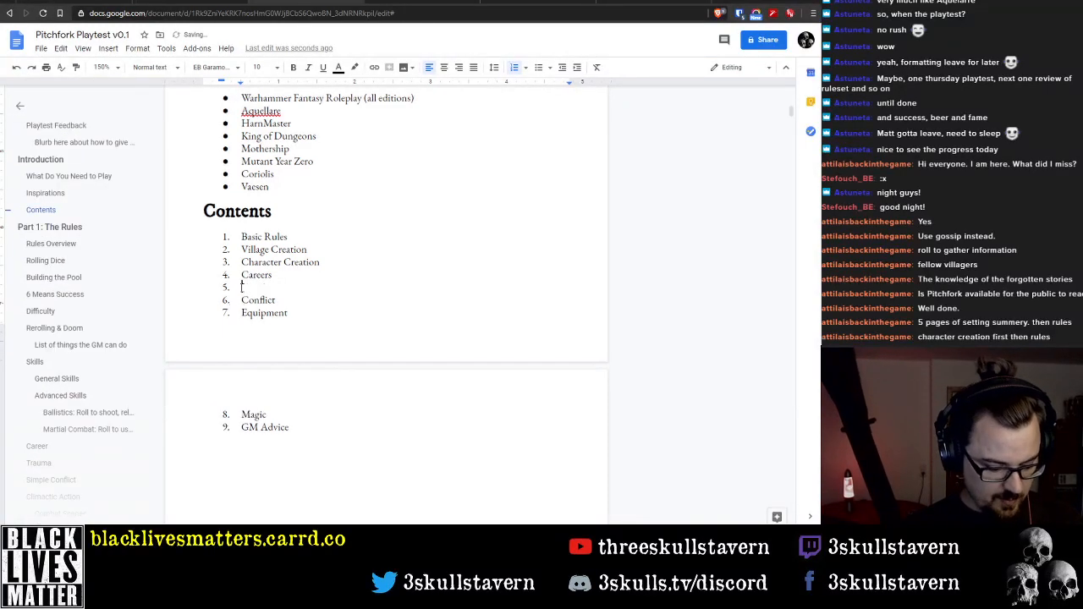
text(Equipment)
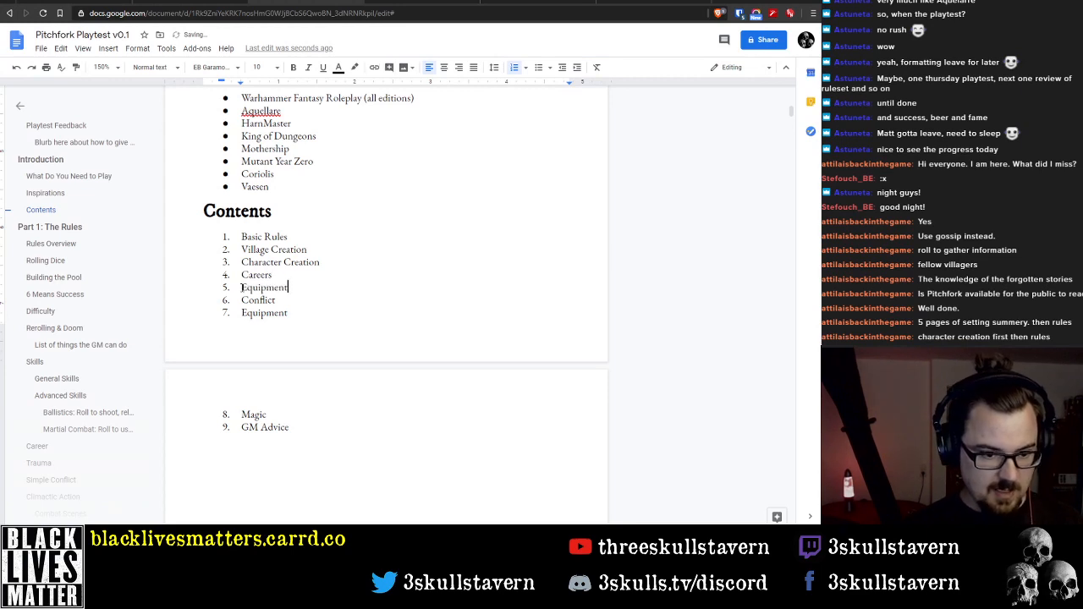
key(Down)
key(Down)
key(shift+Home)
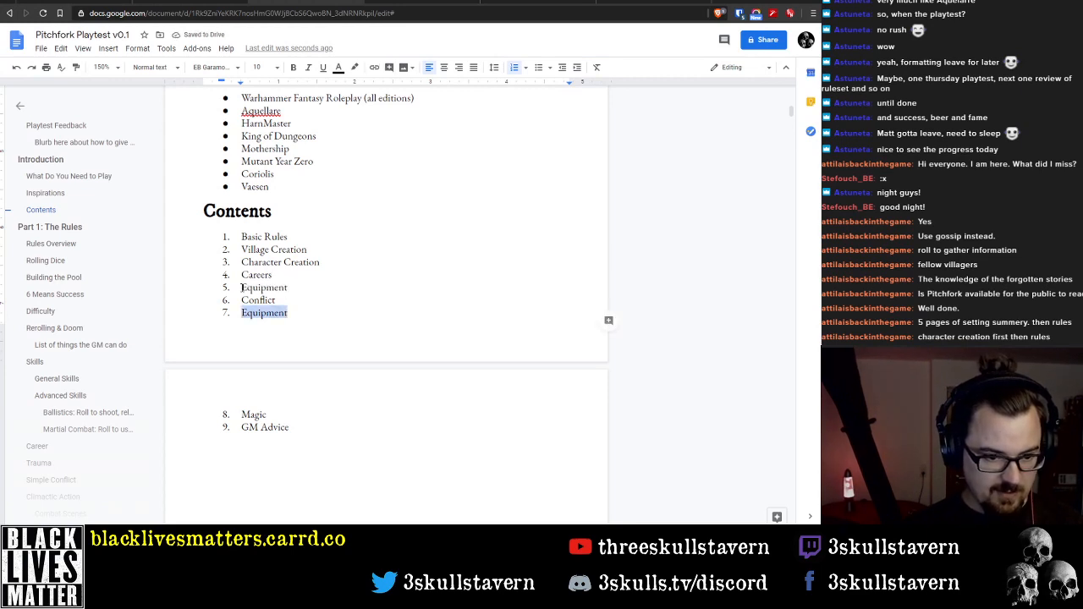
key(BackSpace)
key(Delete)
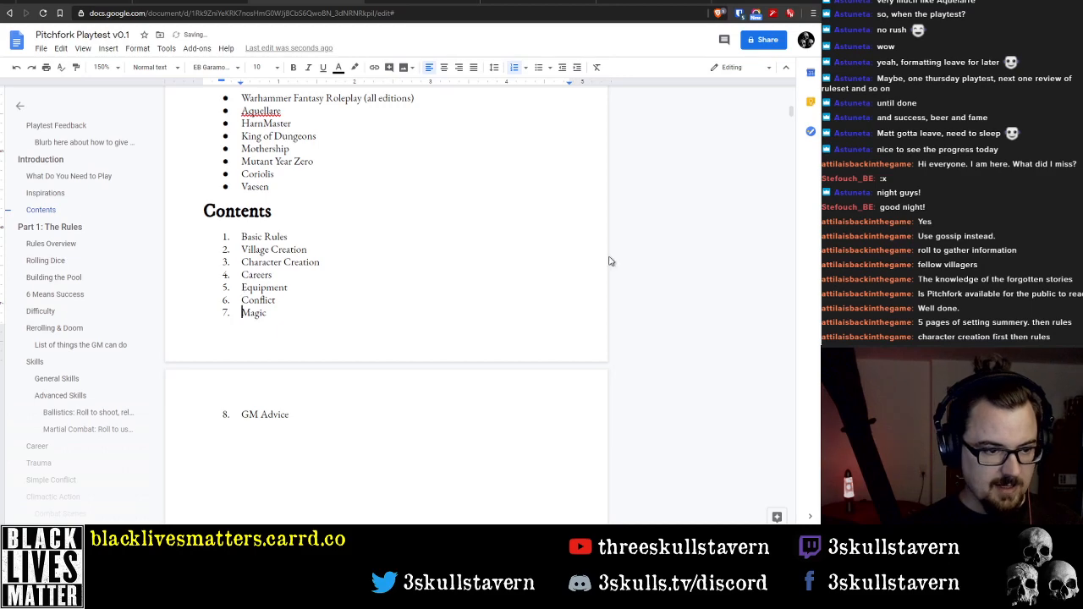
Check the outline's section names and rename the Magic entry in the Contents list to Witchcraft
scroll(97, 296, down, 10)
scroll(87, 292, down, 10)
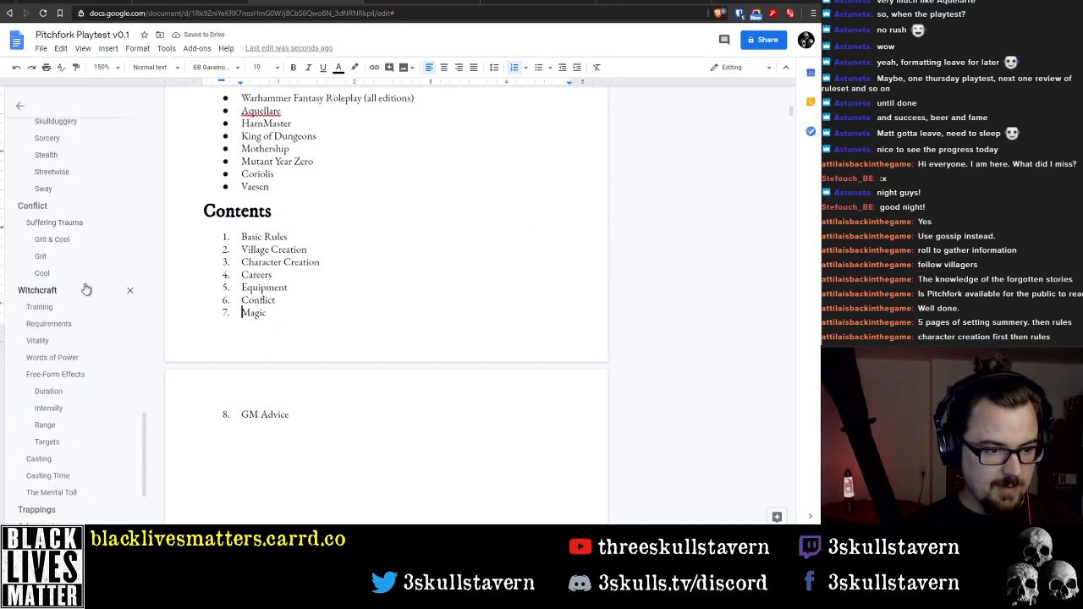
click(218, 319)
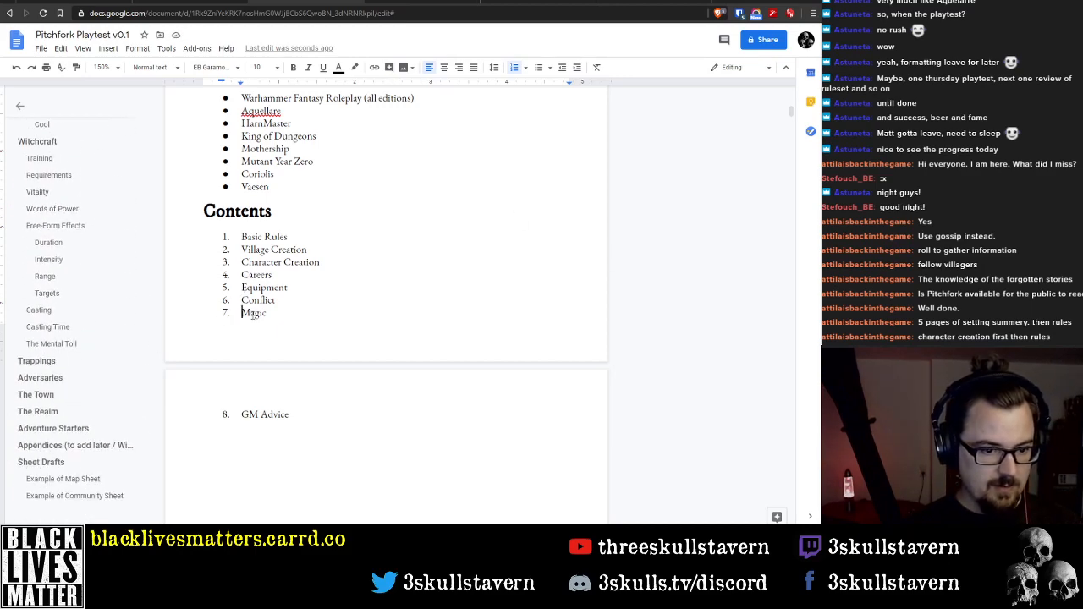
key(shift+End)
text(Witchcra)
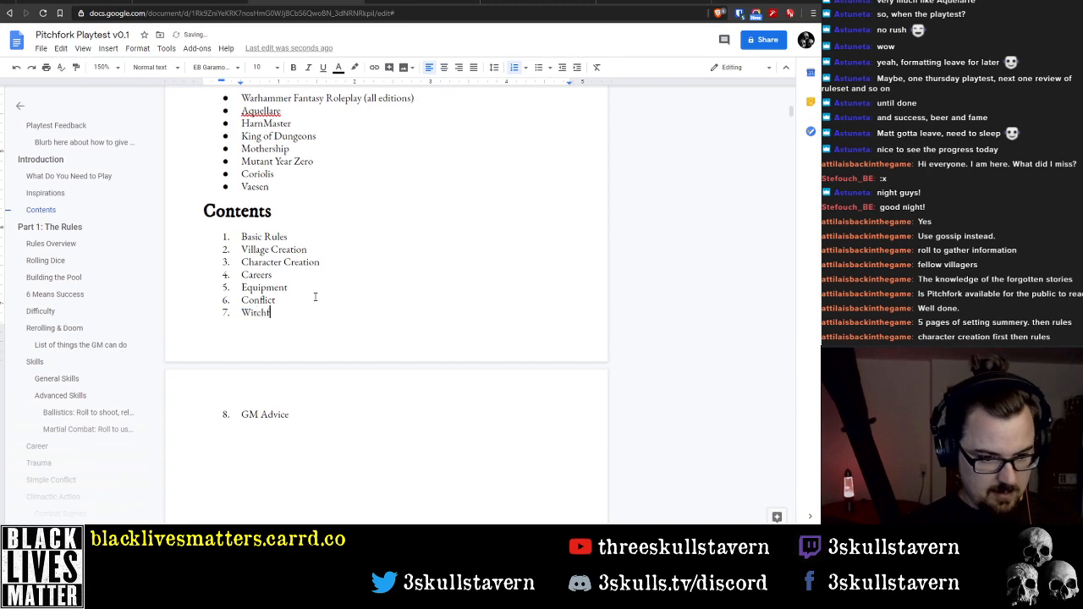
text(ft)
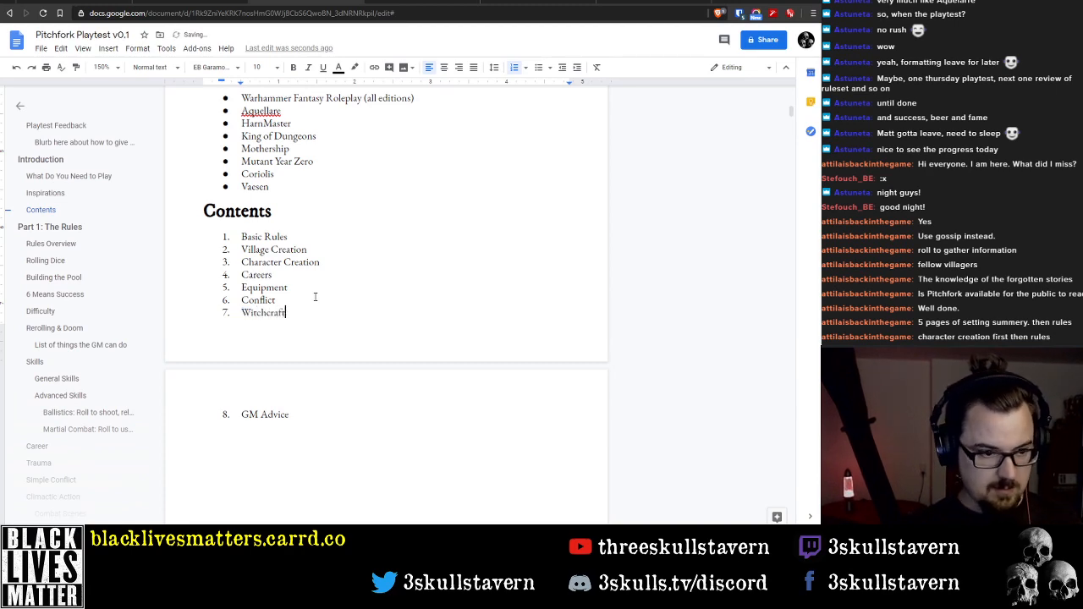
Check the outline's remaining sections and replace the GM Advice entry in the Contents list with Friends & Adversaries
scroll(79, 316, down, 5)
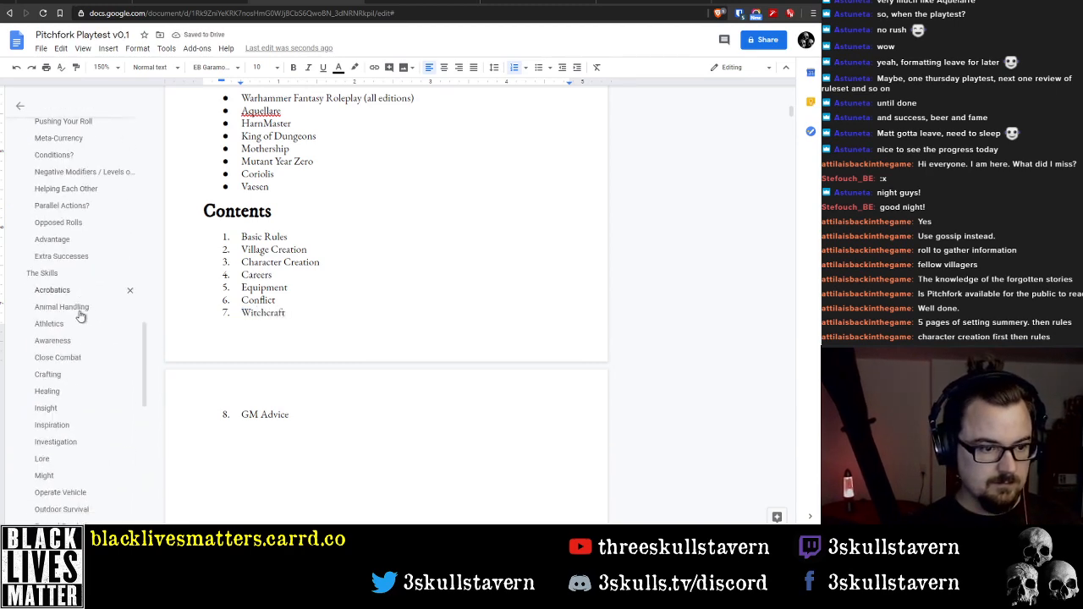
scroll(79, 316, down, 8)
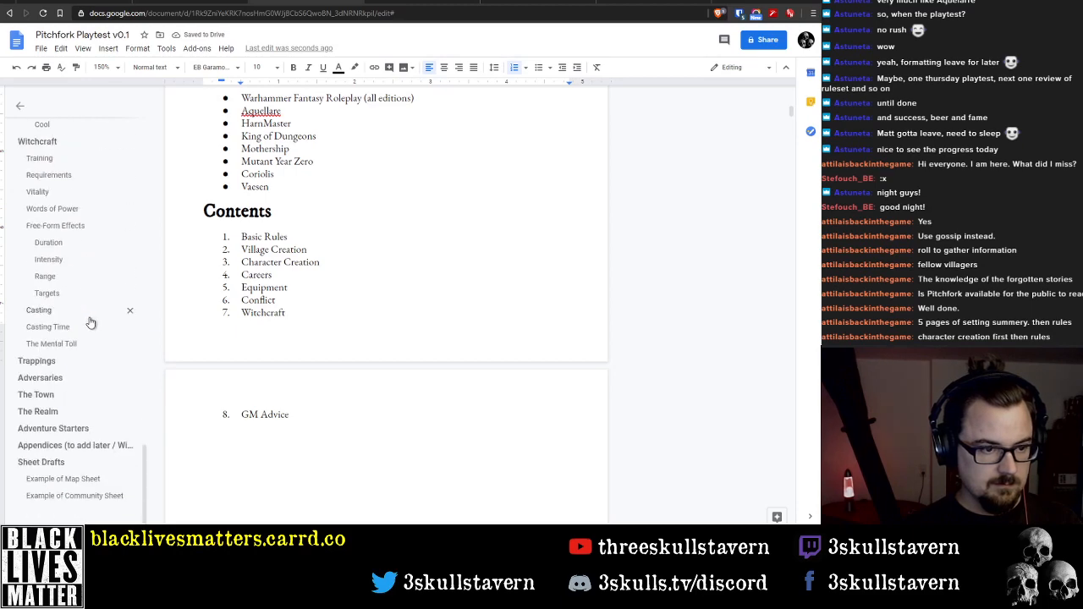
scroll(84, 347, up, 6)
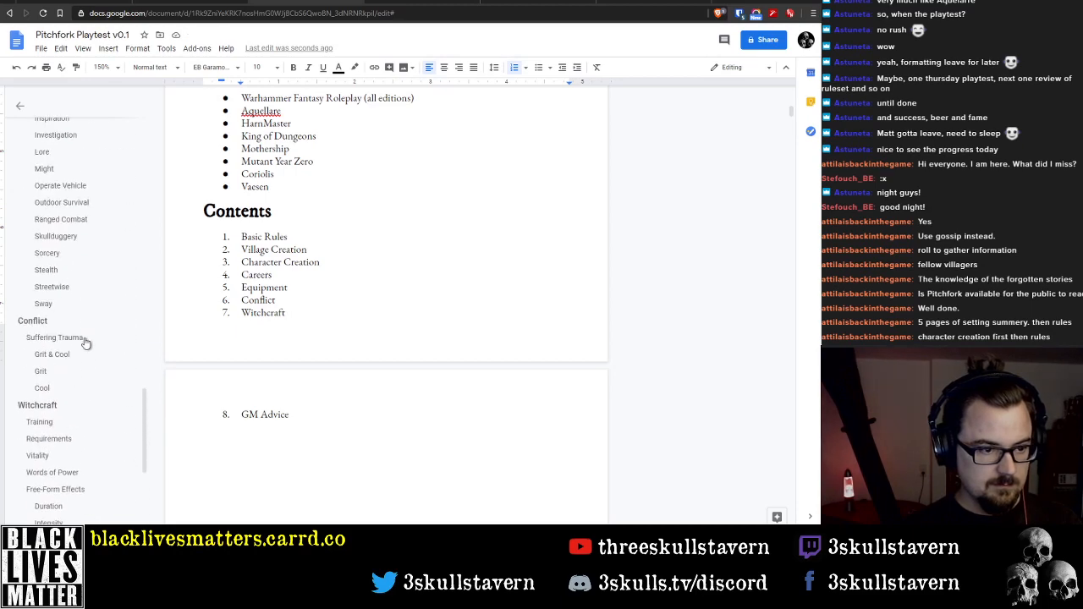
scroll(84, 347, down, 5)
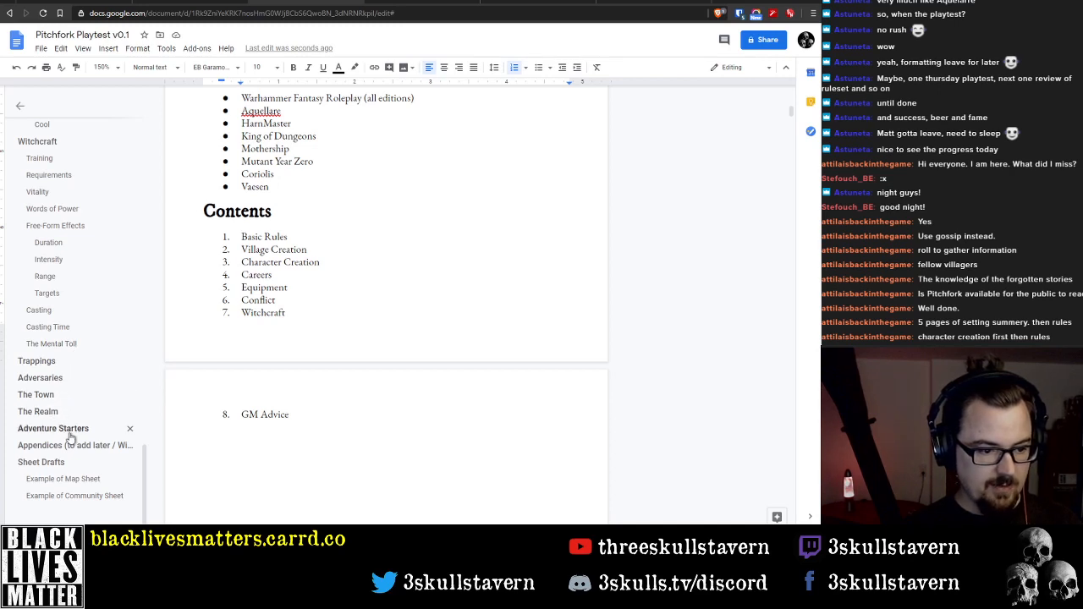
click(313, 412)
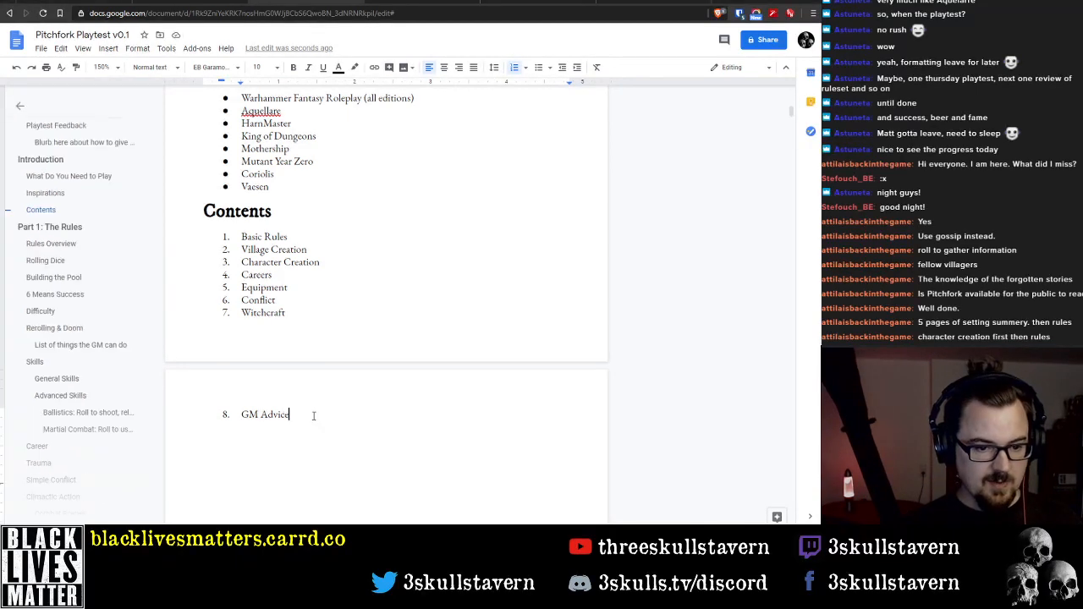
key(shift+Home)
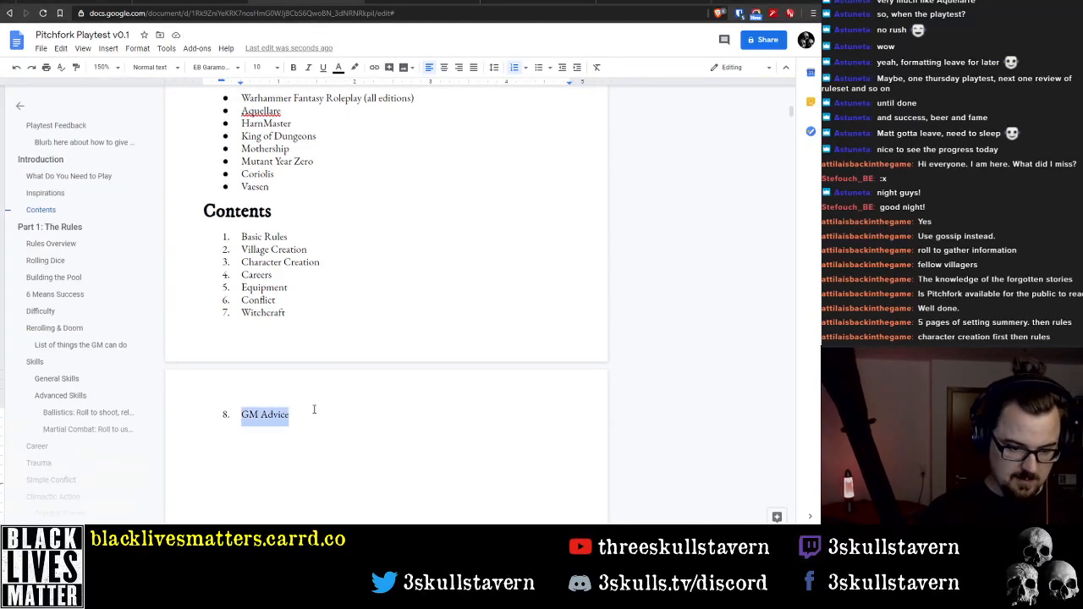
text(Adversaries)
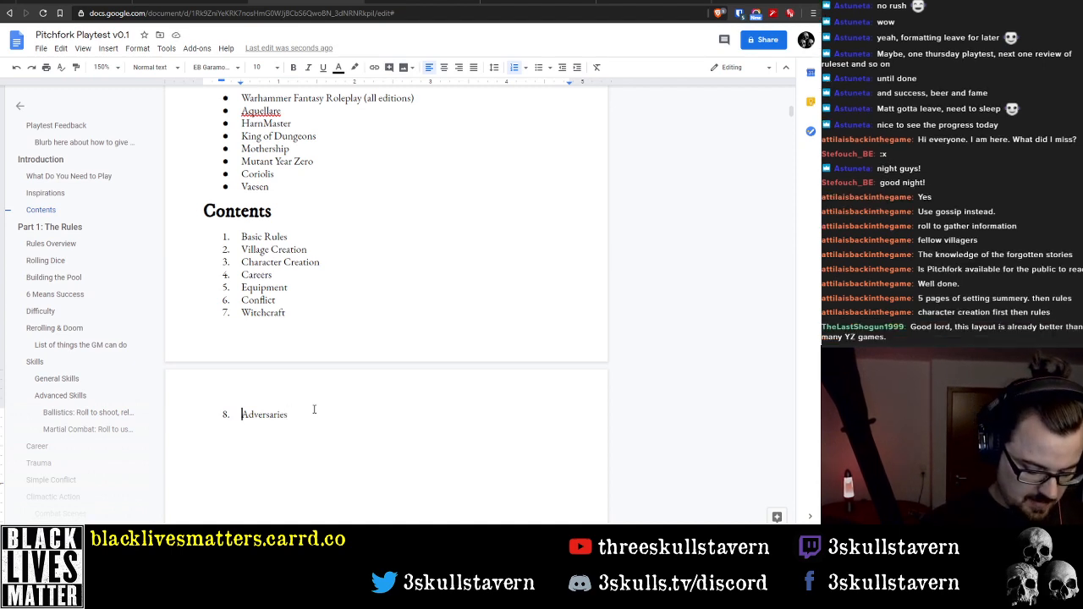
key(Home)
text(Fre)
key(BackSpace)
text(iends &)
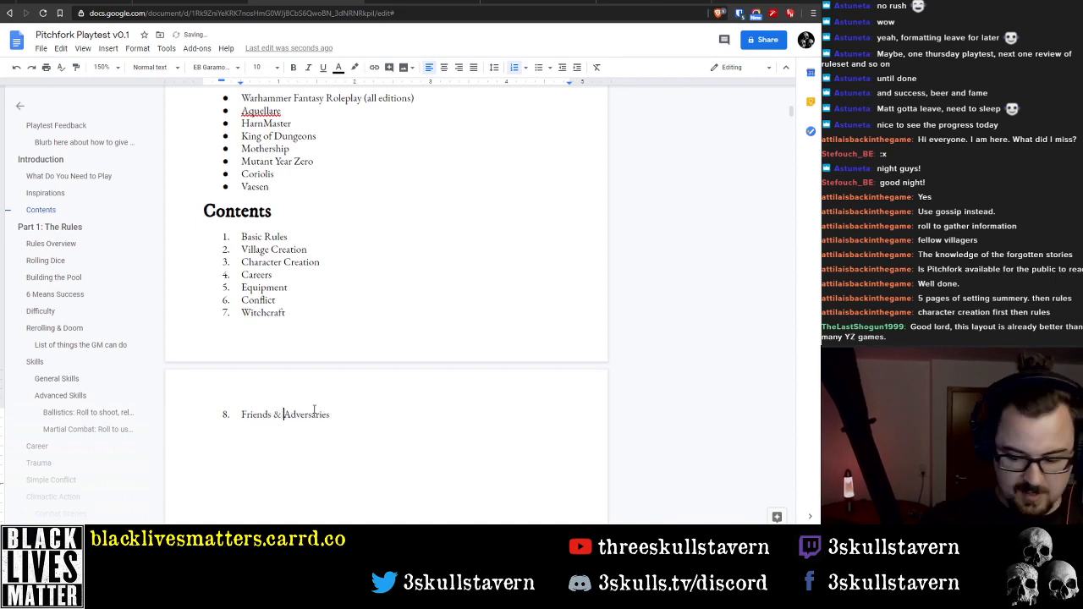
Compare the document outline with the Contents list and look over the Introduction, Inspirations and Contents sections
scroll(91, 332, down, 10)
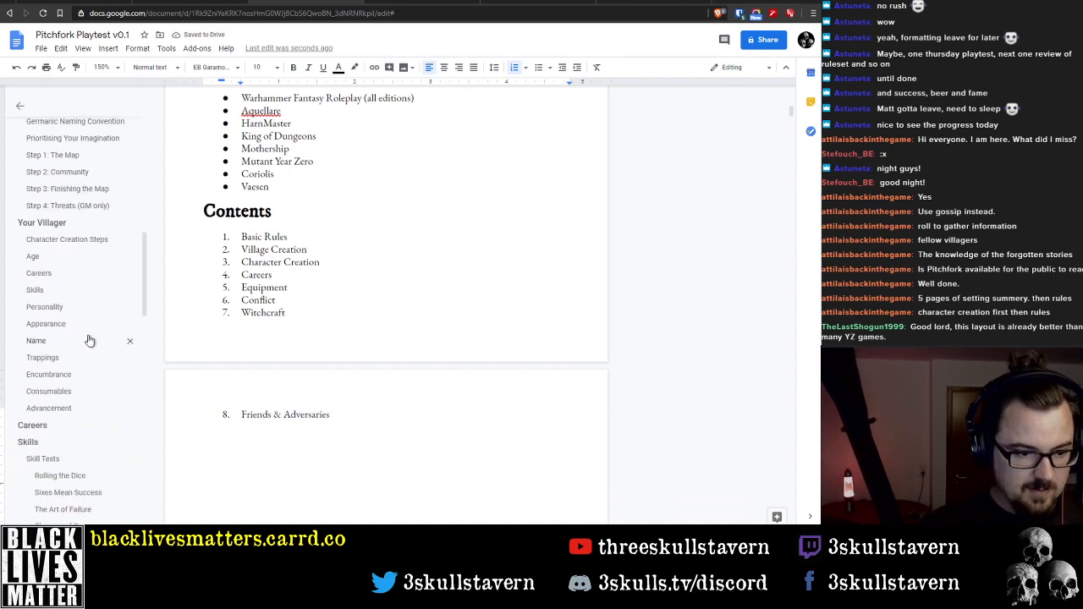
scroll(92, 330, up, 3)
scroll(85, 332, down, 10)
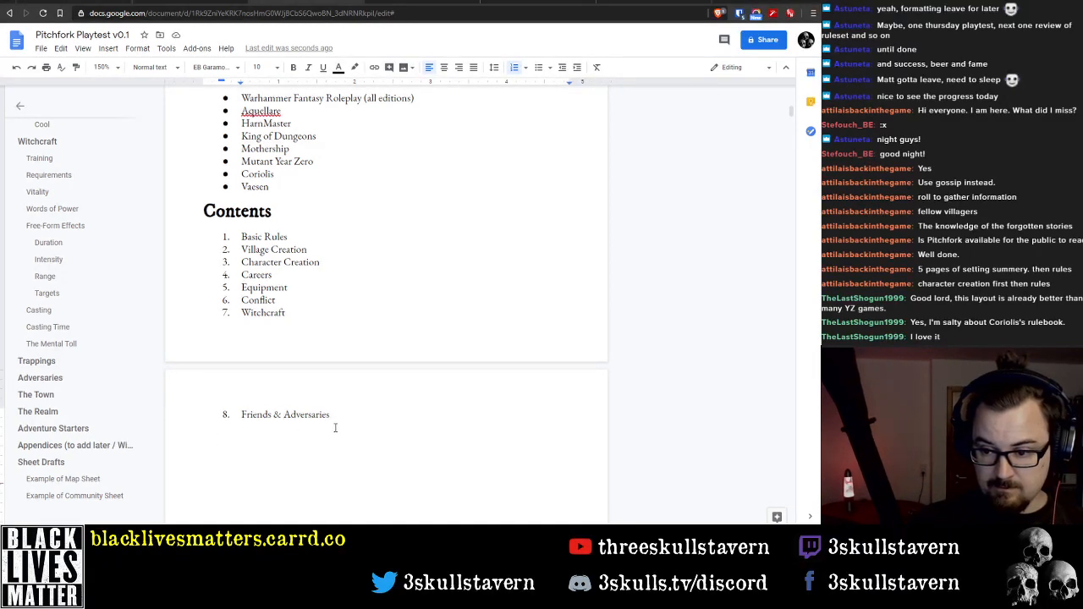
scroll(358, 414, up, 8)
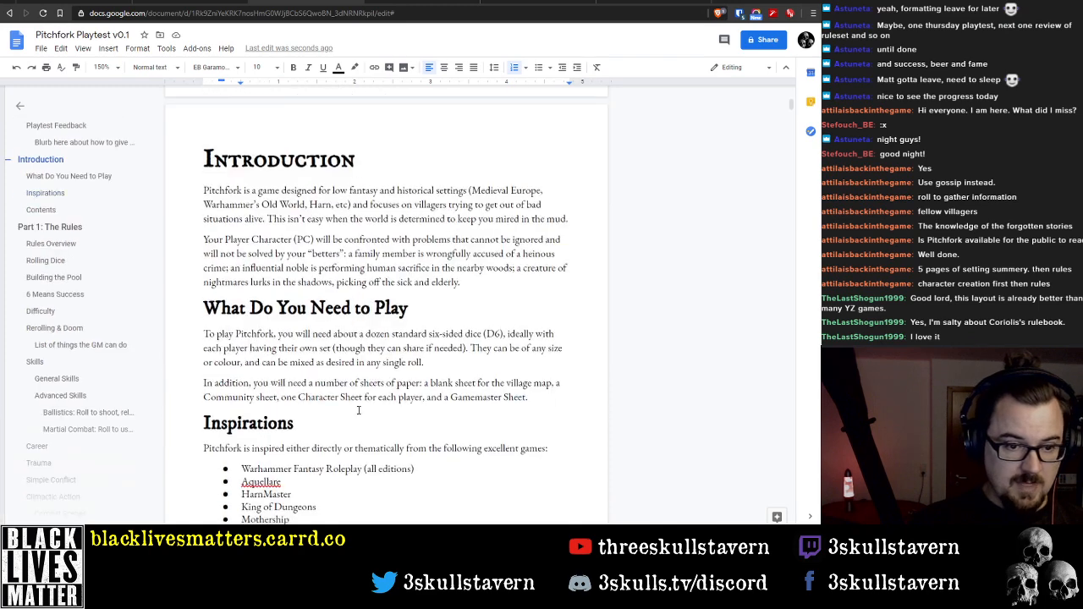
scroll(361, 414, down, 17)
scroll(360, 415, up, 10)
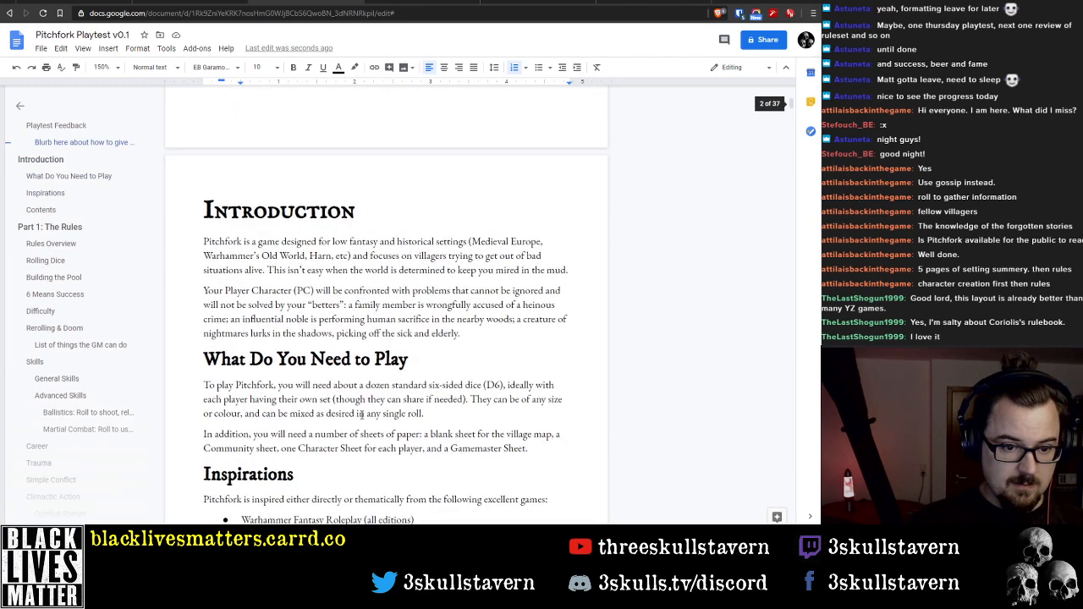
scroll(361, 415, down, 5)
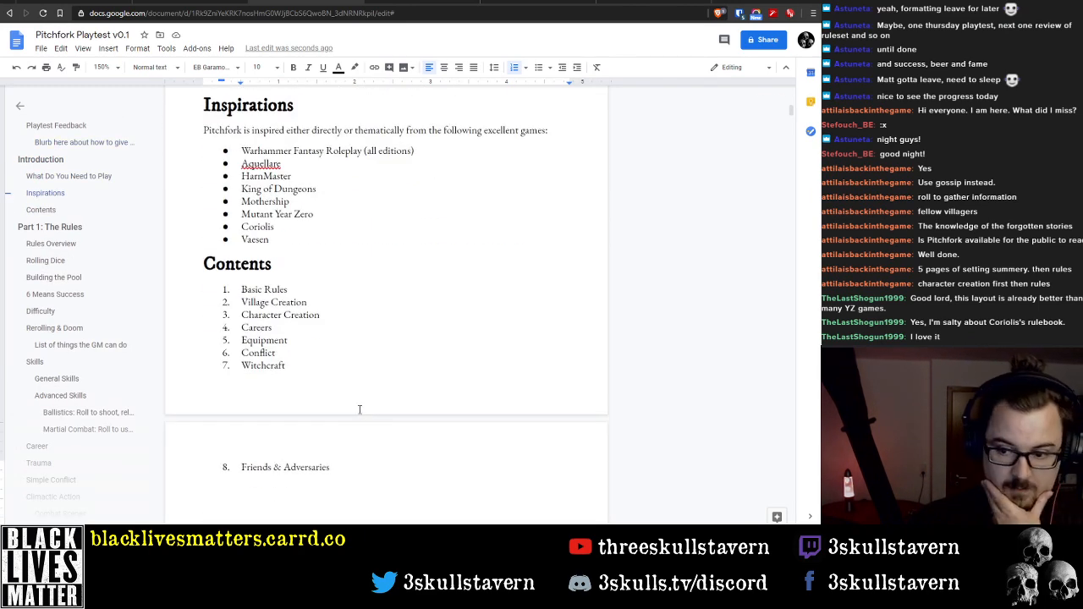
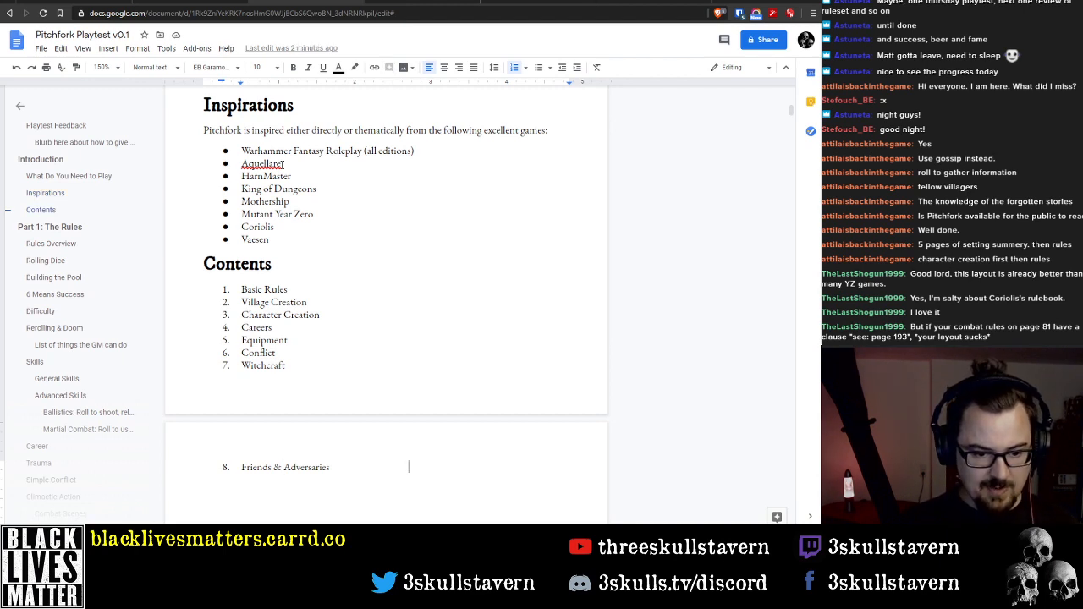
Add a ninth entry, GM Advice, to the Contents list after Friends & Adversaries
key(BackSpace)
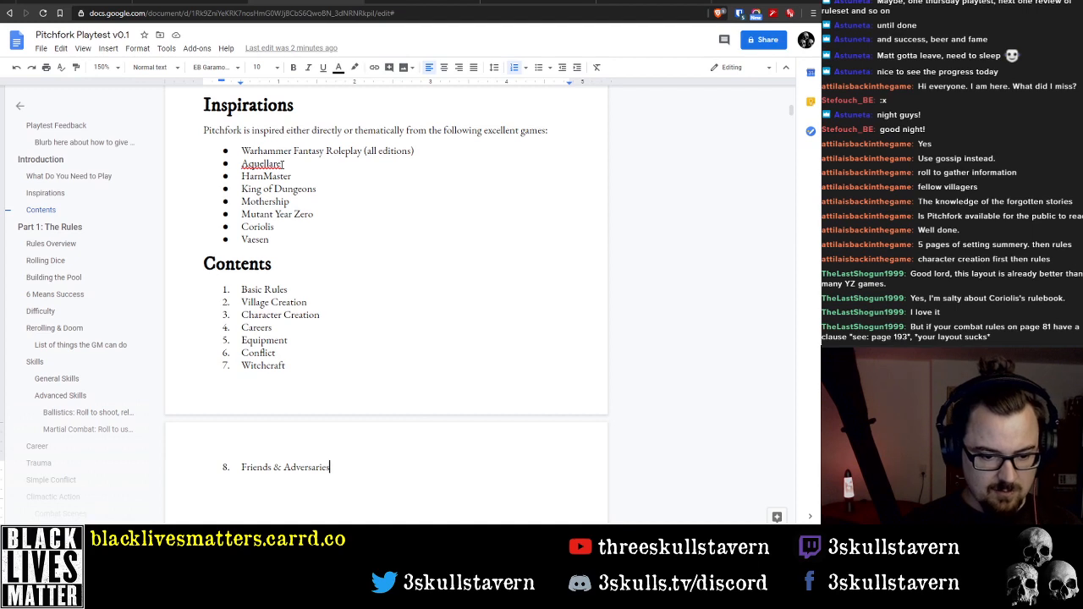
key(shift+Return)
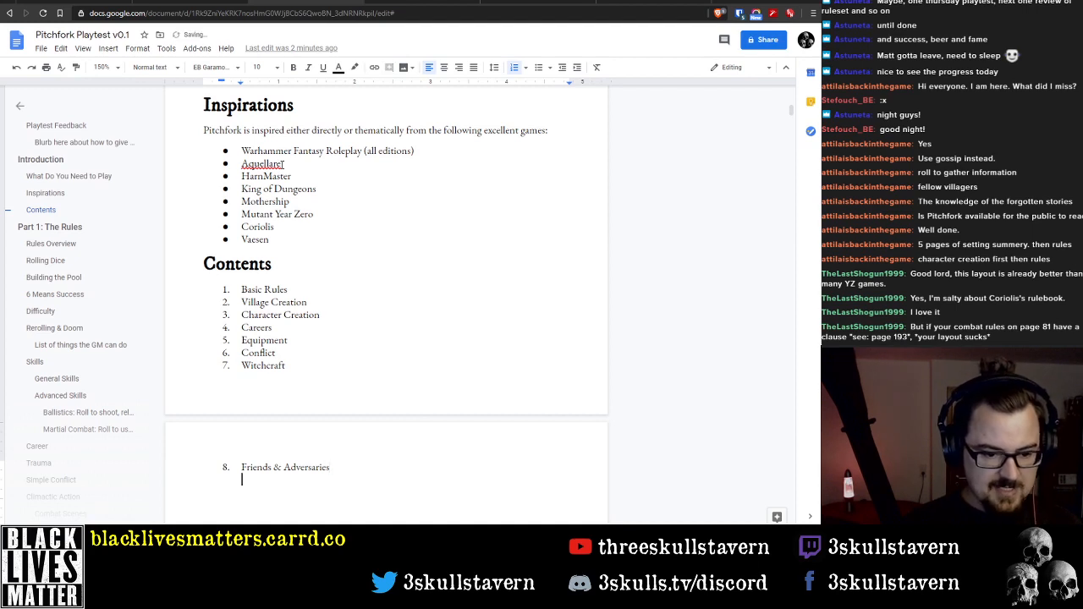
key(BackSpace)
key(BackSpace)
key(BackSpace)
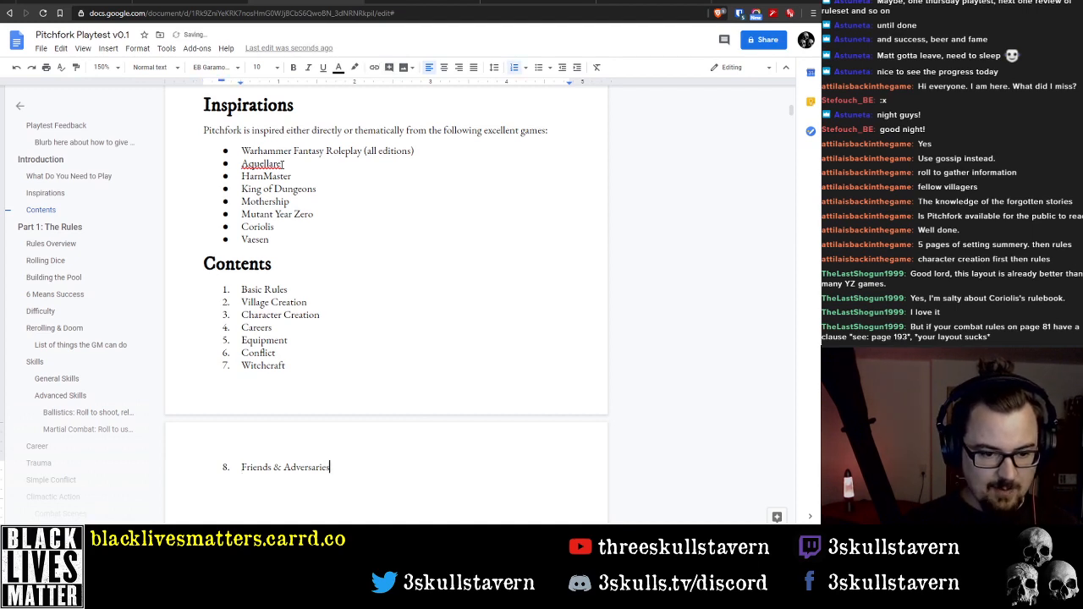
key(Return)
key(BackSpace)
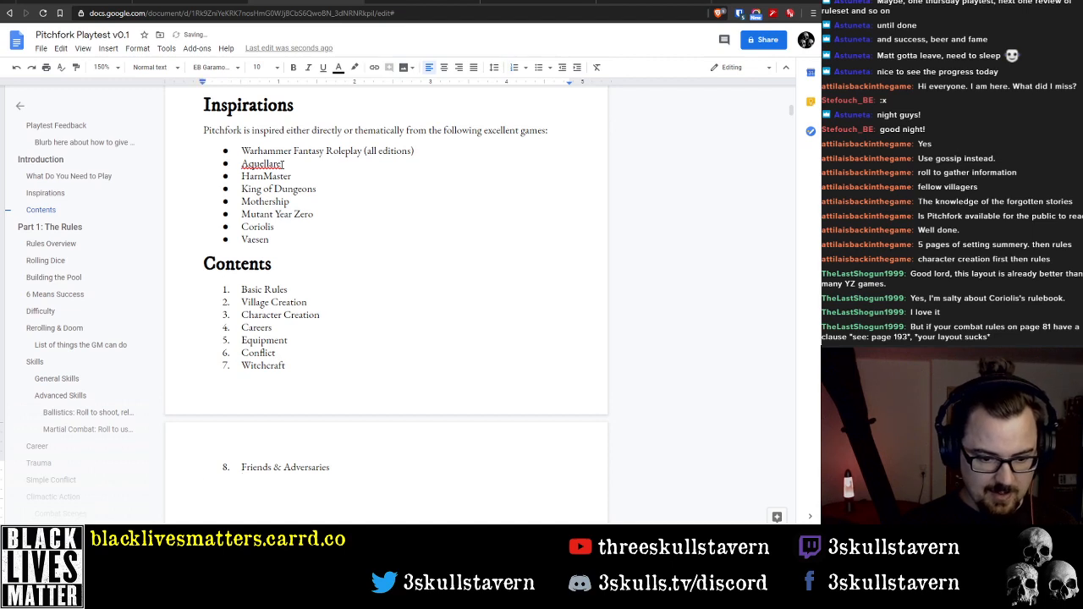
key(BackSpace)
key(BackSpace)
key(Return)
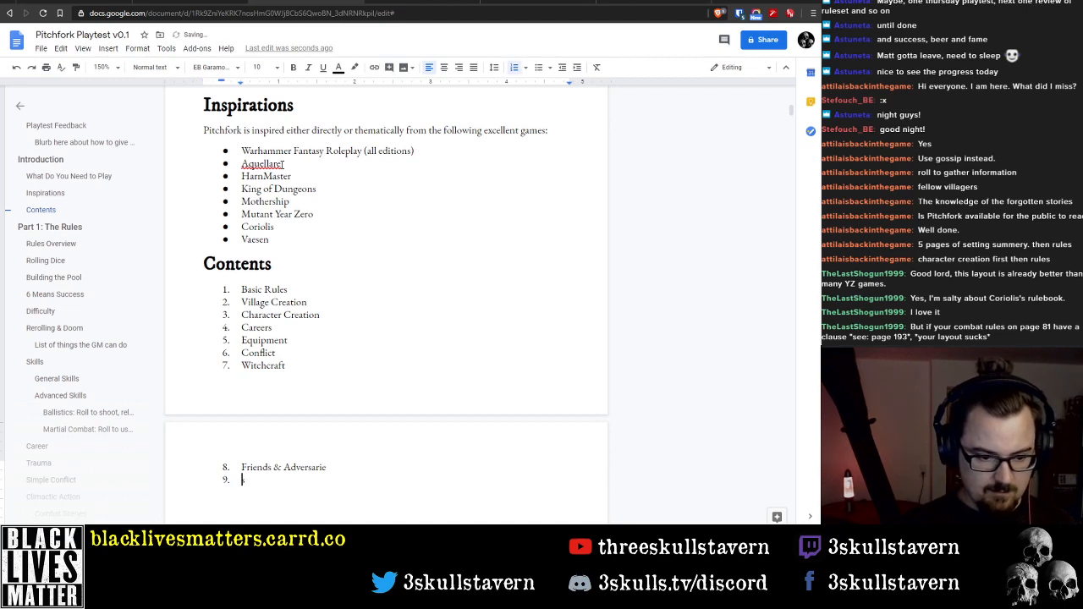
key(Left)
text(s)
key(Down)
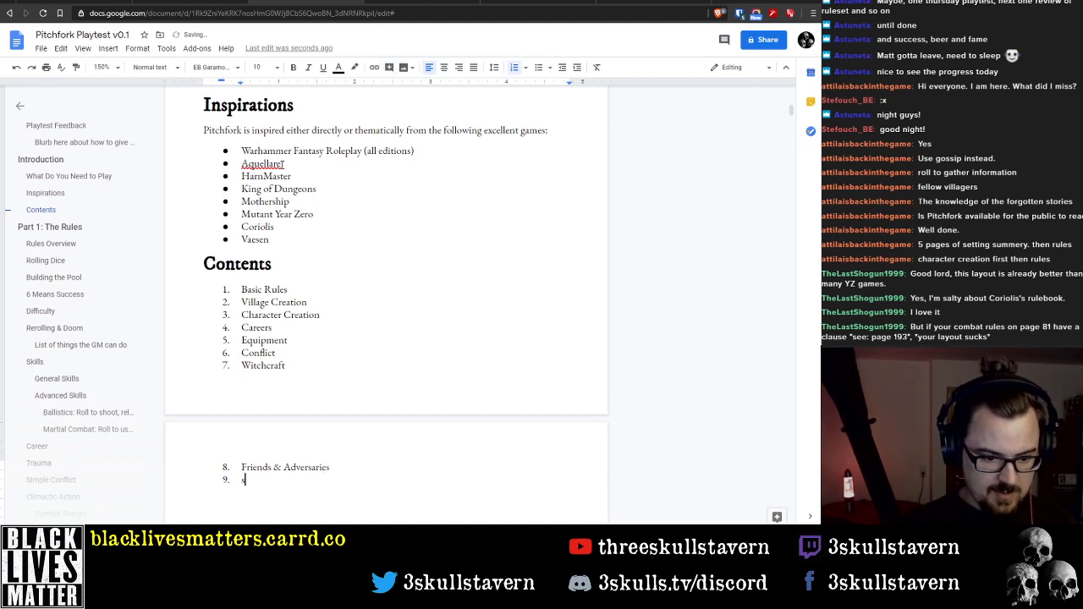
key(BackSpace)
text(GM Advice)
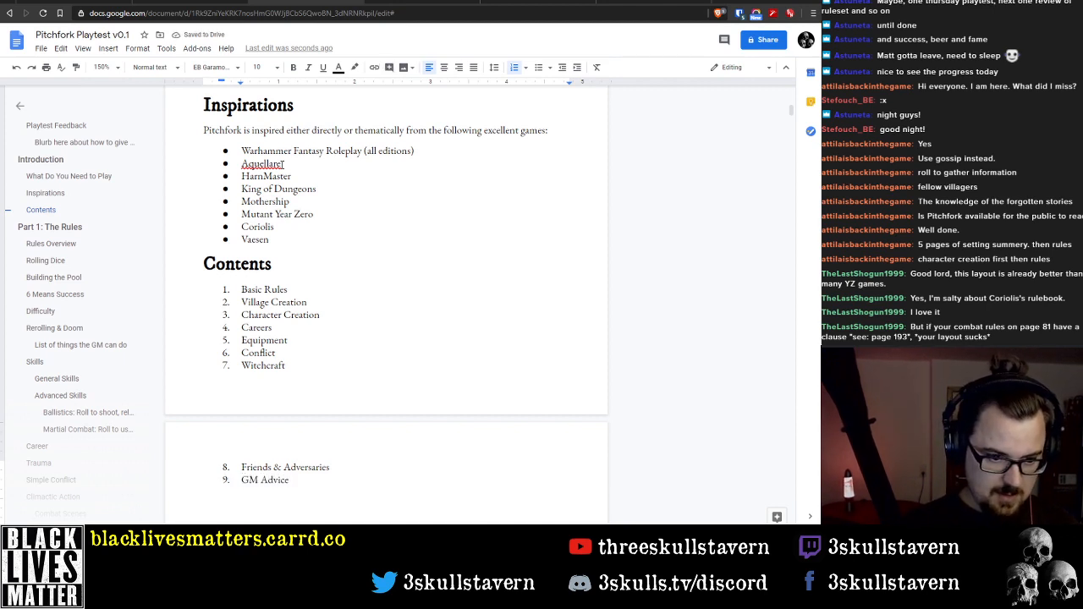
Compare the Contents list with the Introduction, Rules Overview, Rolling Dice and Building the Pool sections
scroll(255, 290, up, 3)
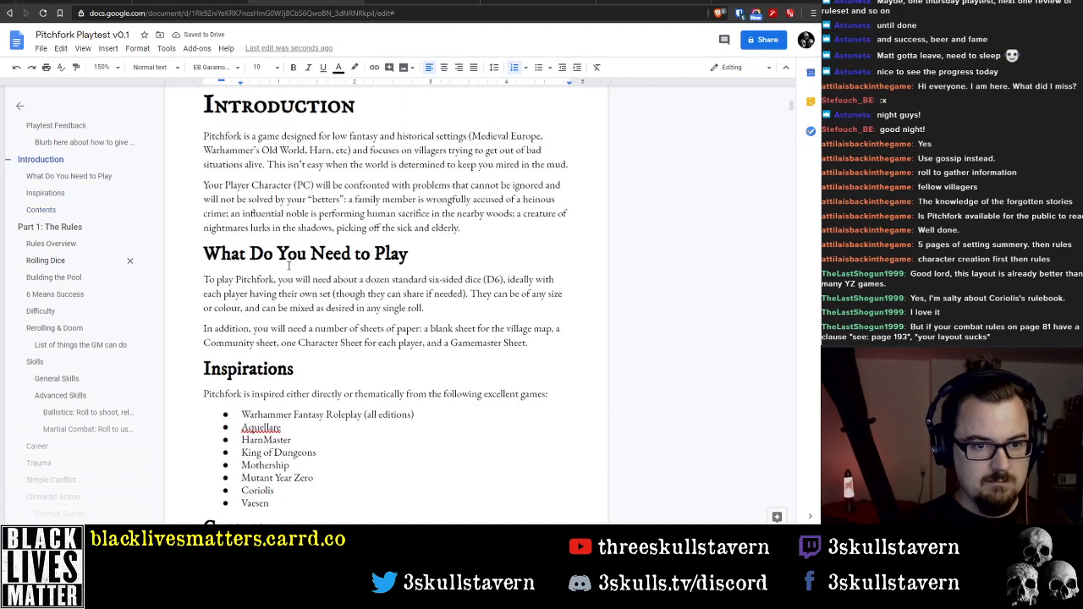
scroll(254, 279, down, 12)
scroll(254, 274, down, 4)
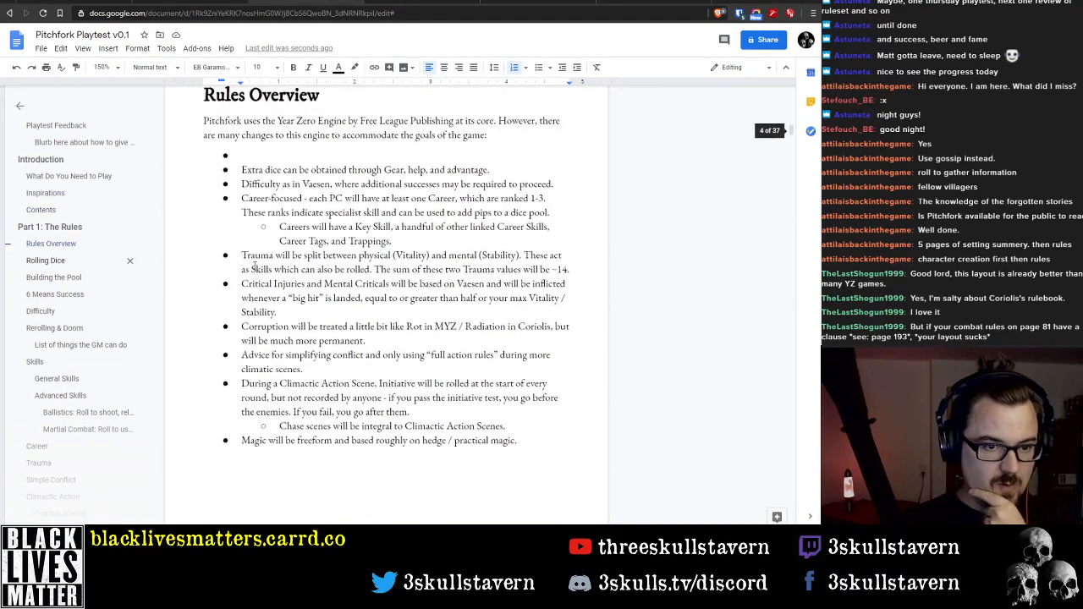
scroll(251, 265, up, 3)
scroll(247, 264, down, 1)
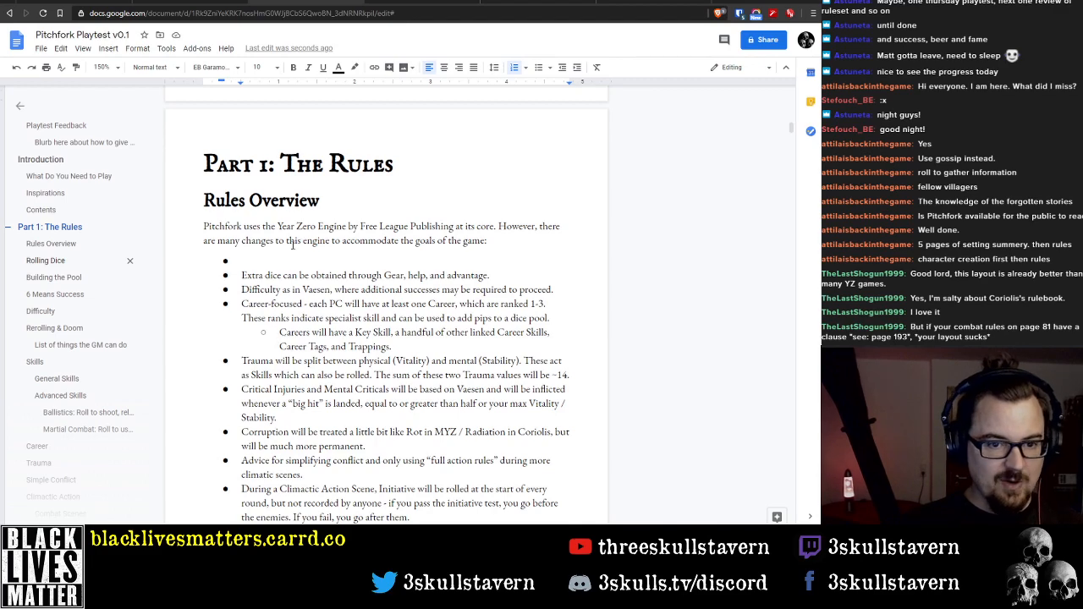
scroll(276, 215, down, 4)
scroll(288, 245, up, 10)
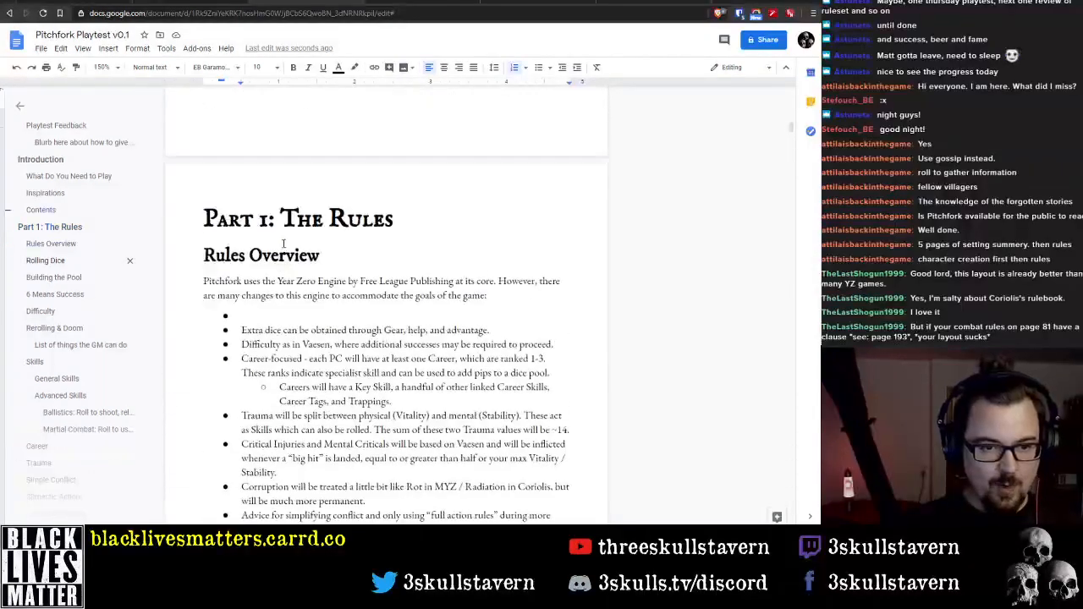
scroll(293, 261, up, 4)
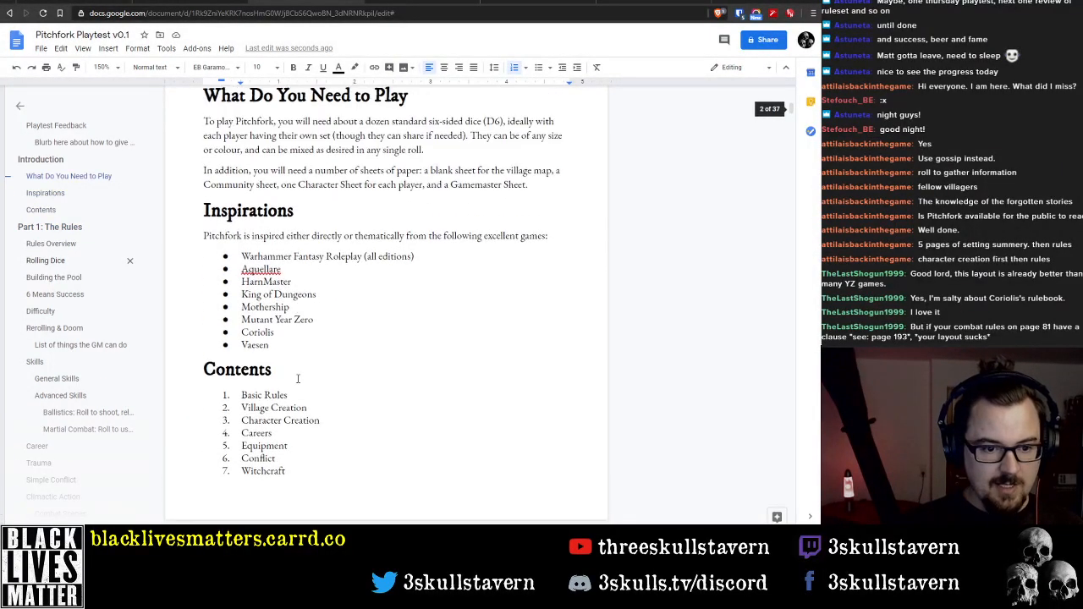
scroll(302, 313, down, 3)
scroll(302, 313, down, 15)
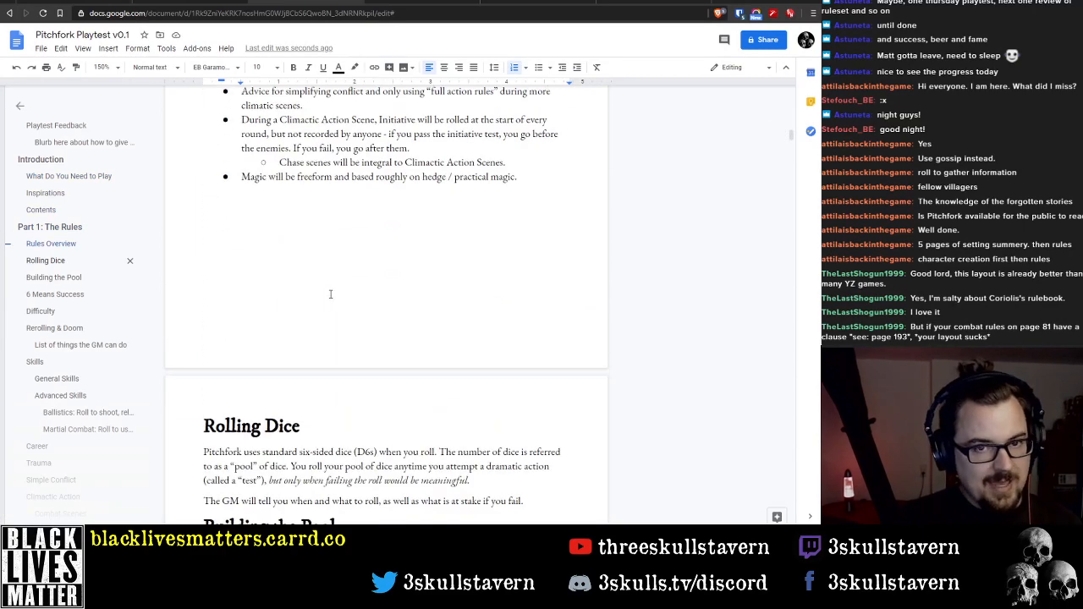
scroll(364, 296, down, 3)
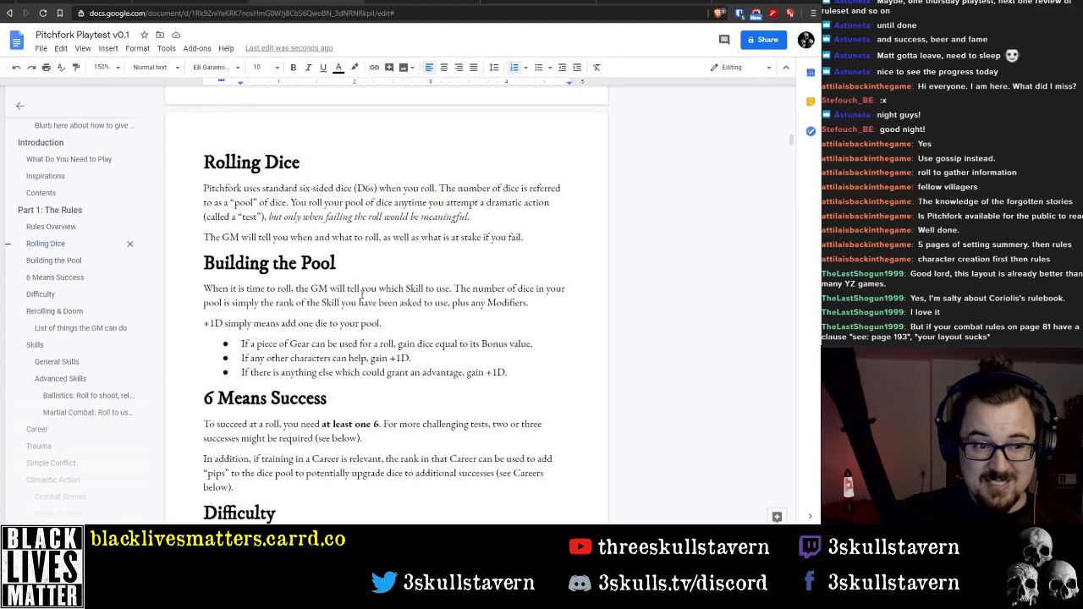
Insert a Skills entry in the Contents list between Character Creation and Careers
scroll(369, 297, up, 6)
scroll(369, 298, up, 12)
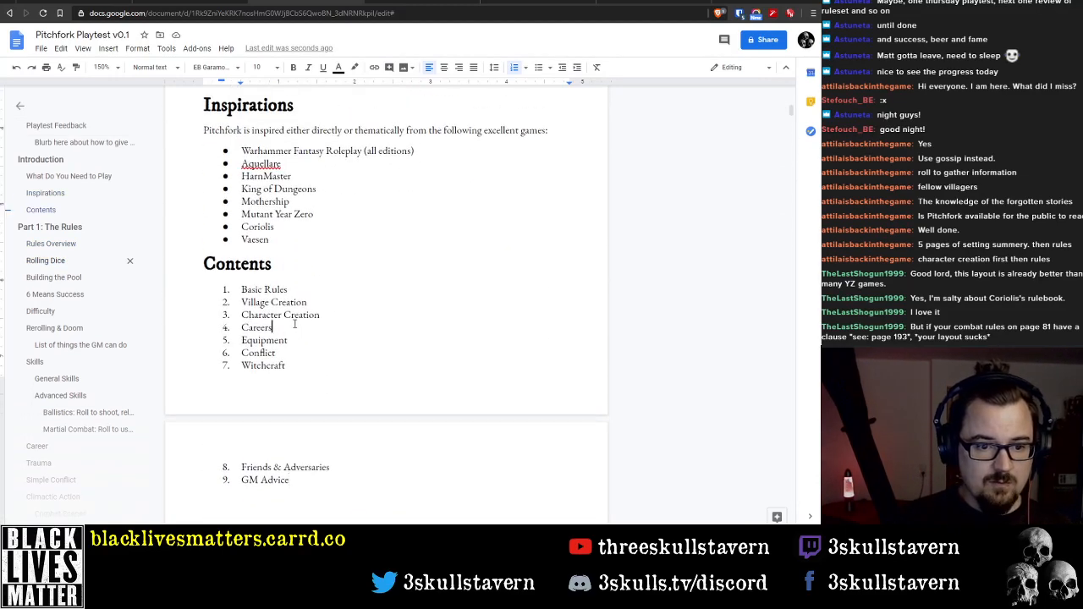
click(342, 315)
key(Return)
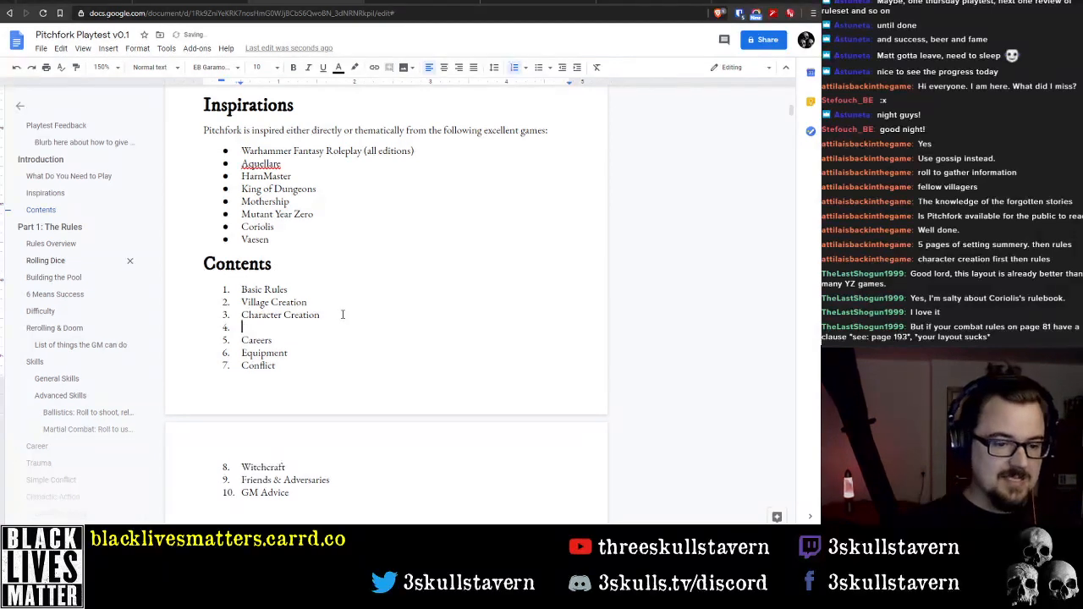
text(Skills)
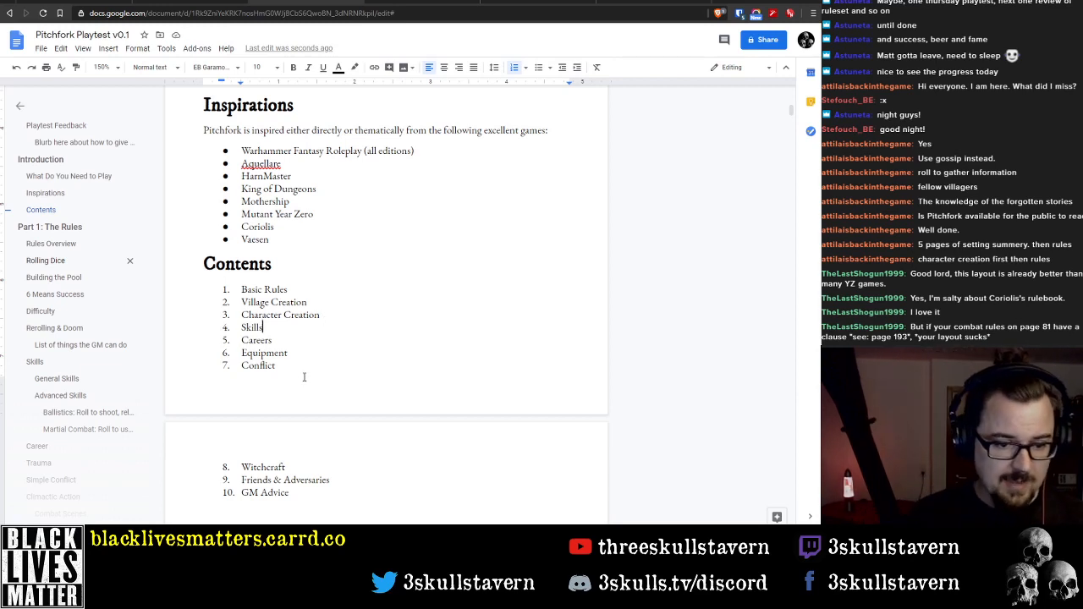
Lay out all the numbered Contents entries, from Basic Rules to GM Advice, in two columns
drag(242, 289, 311, 495)
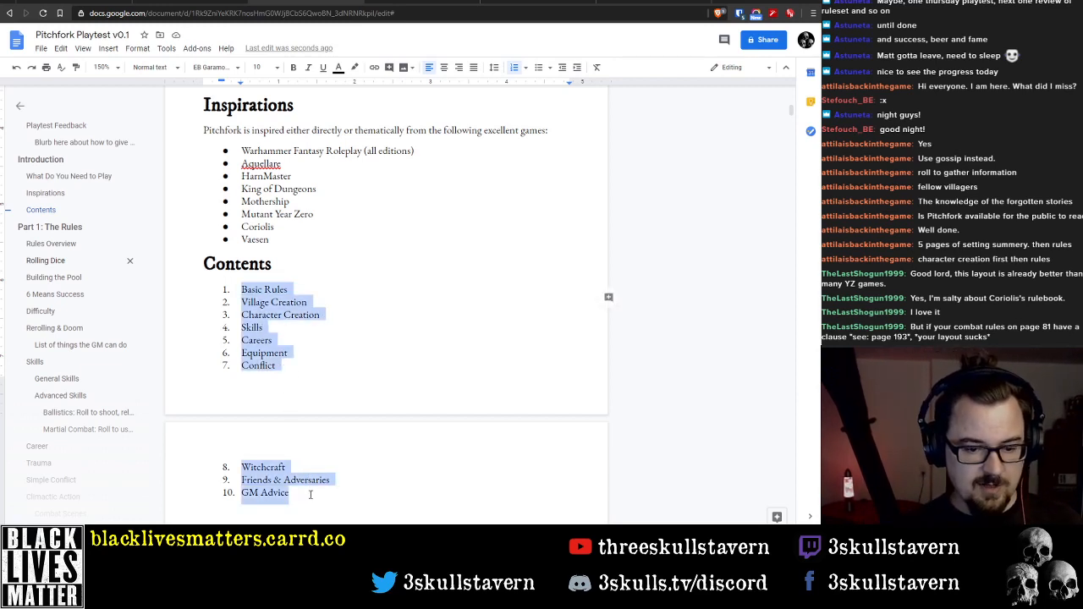
click(108, 48)
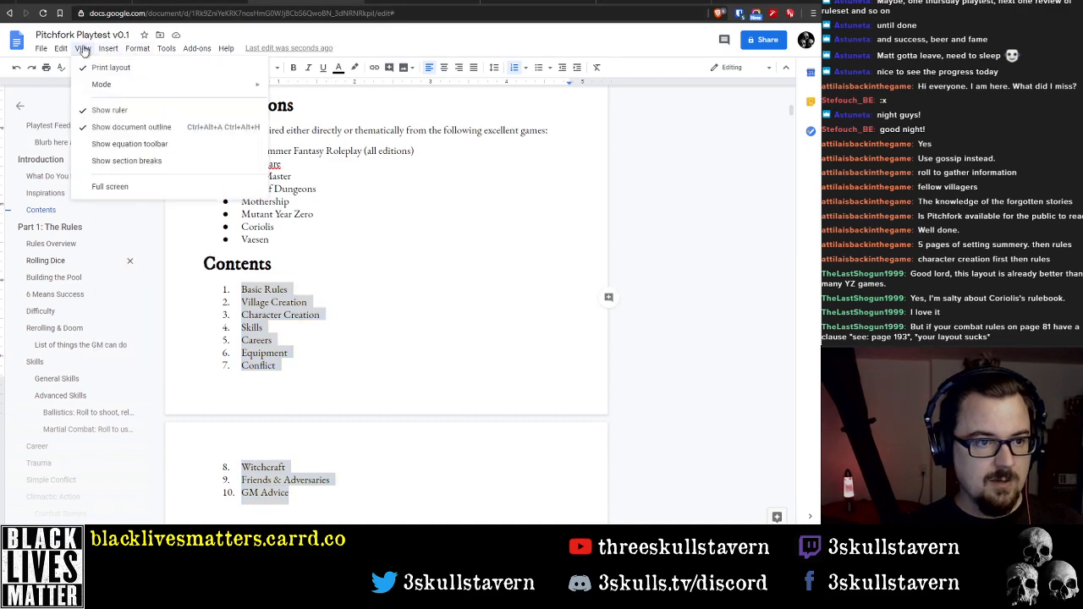
mouse_move(125, 48)
mouse_move(160, 138)
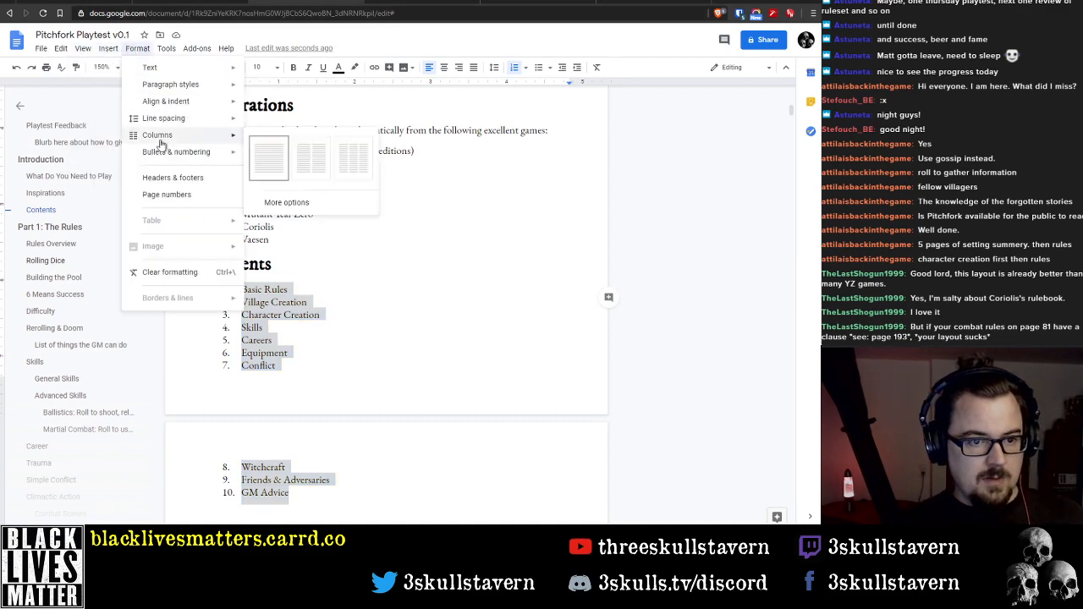
click(311, 157)
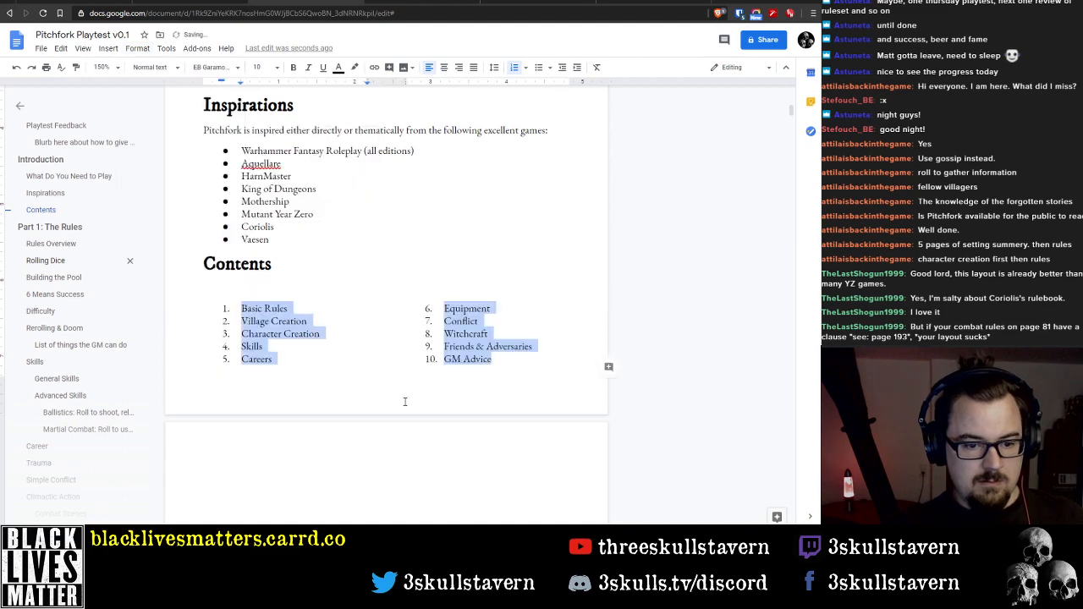
Remove the empty numbered item and blank line above the Part 1: The Rules heading, keeping the GM Advice entry intact
click(291, 445)
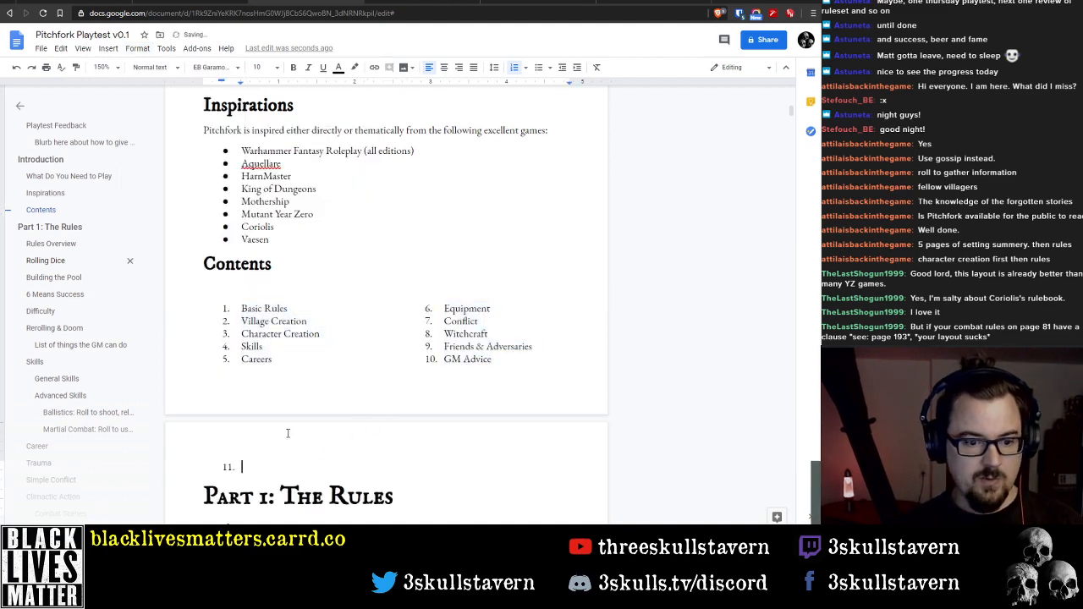
key(BackSpace)
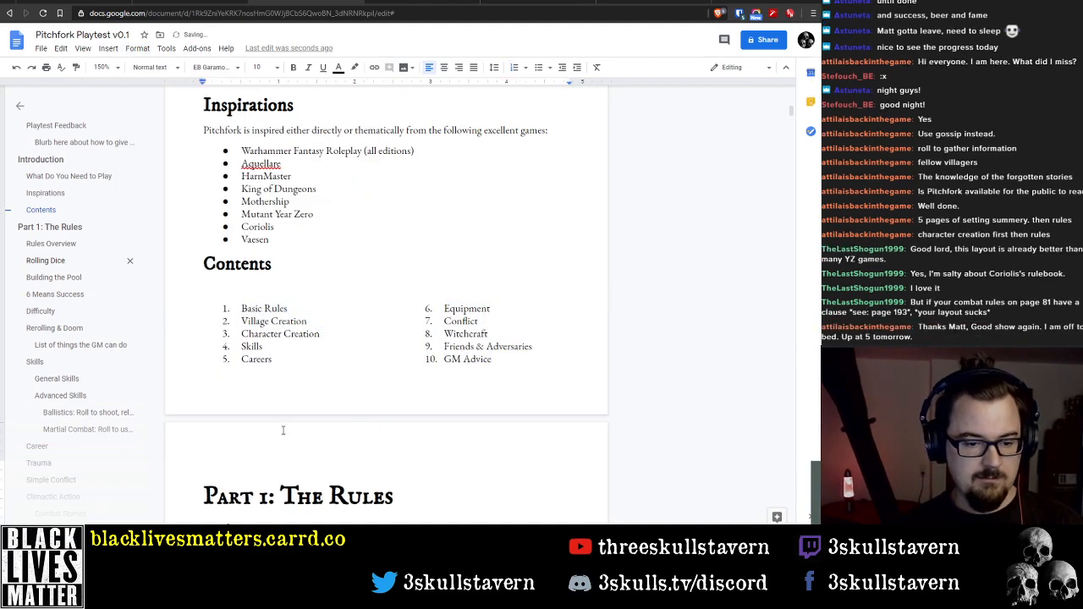
key(BackSpace)
key(BackSpace)
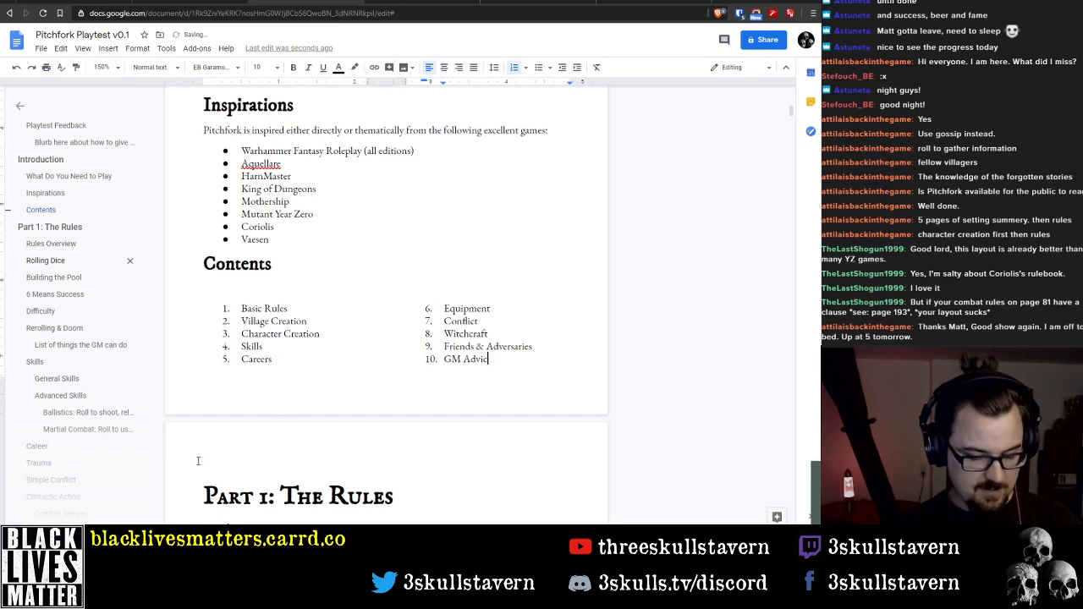
text(e)
click(209, 466)
key(Delete)
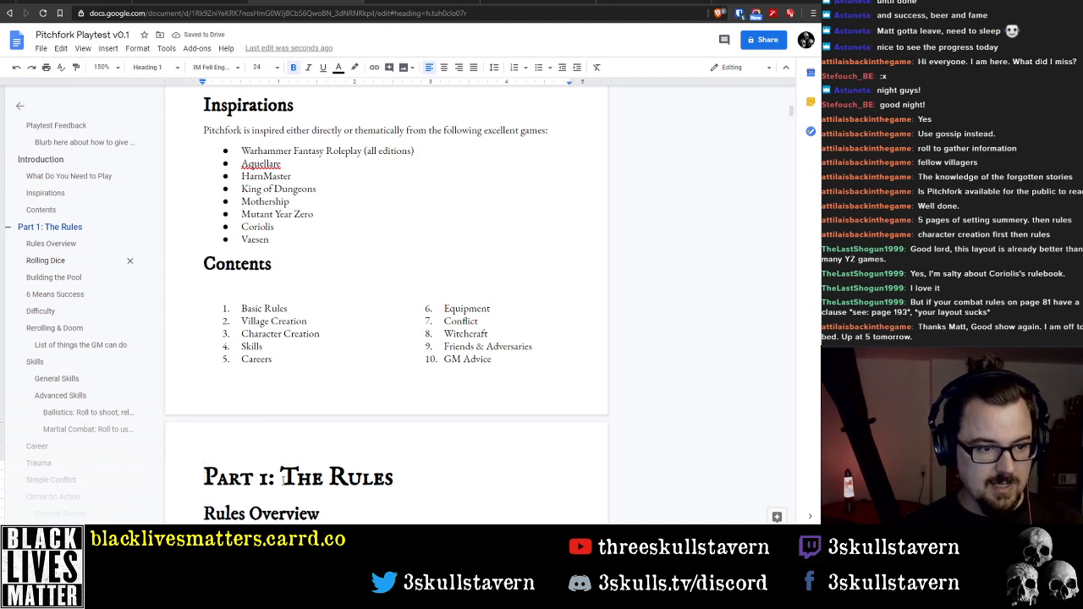
Rename the Part 1: The Rules heading to Rules Overview
drag(283, 478, 204, 477)
key(Delete)
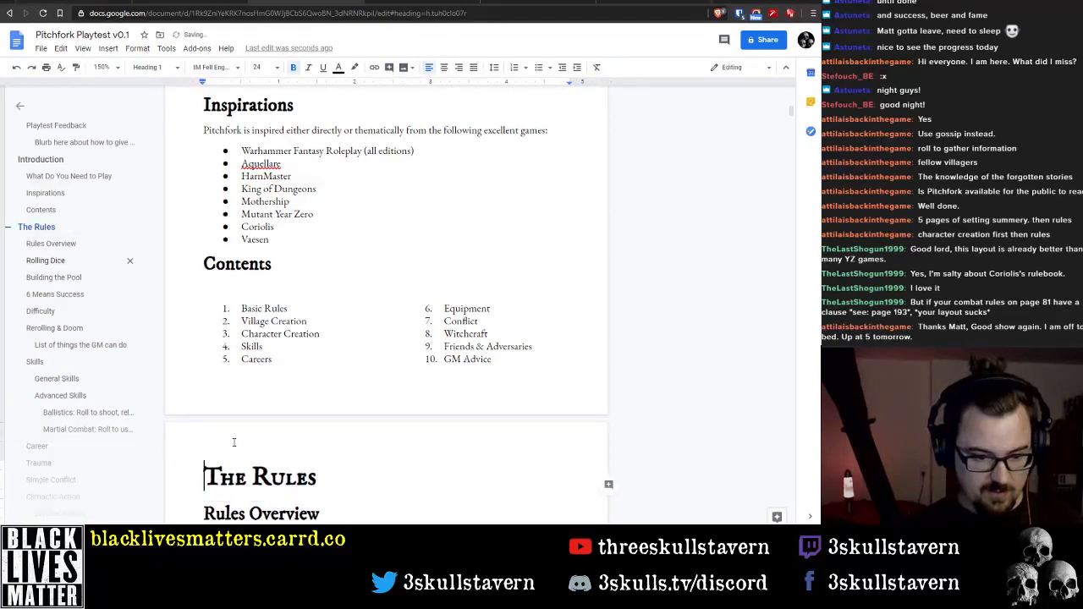
key(Delete)
key(ctrl+shift+Right)
key(Delete)
key(End)
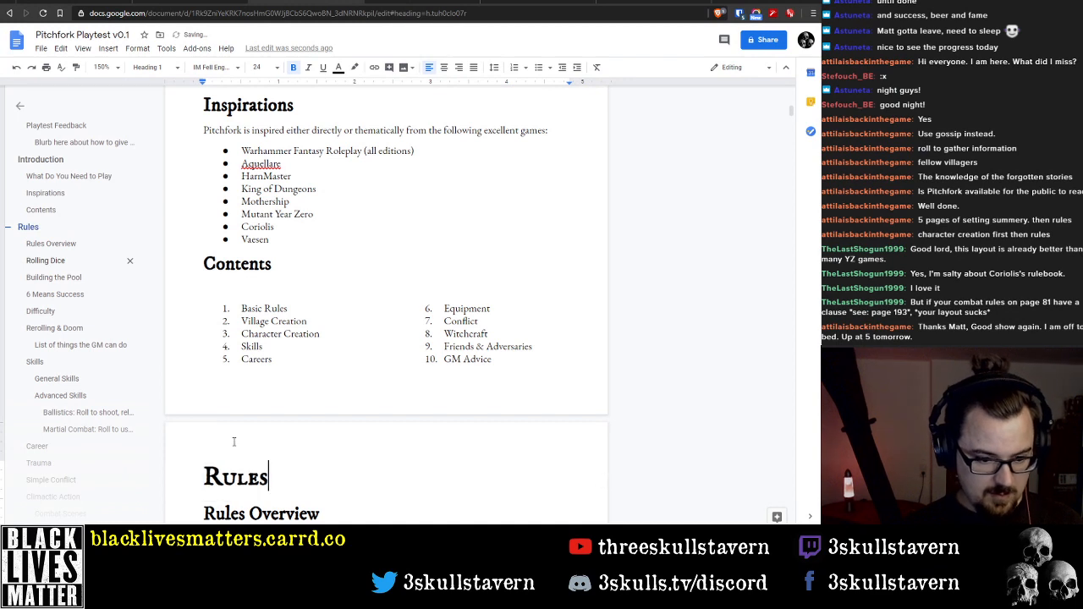
text(Overview)
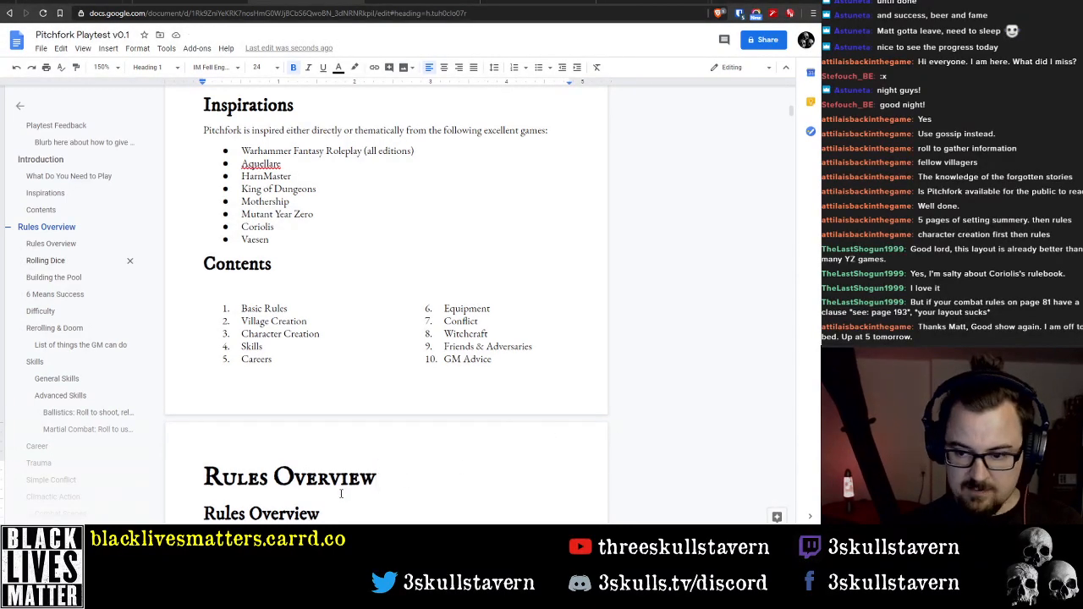
Delete the duplicate Rules Overview subheading and its empty line beneath the main Rules Overview heading
scroll(372, 431, down, 2)
click(346, 420)
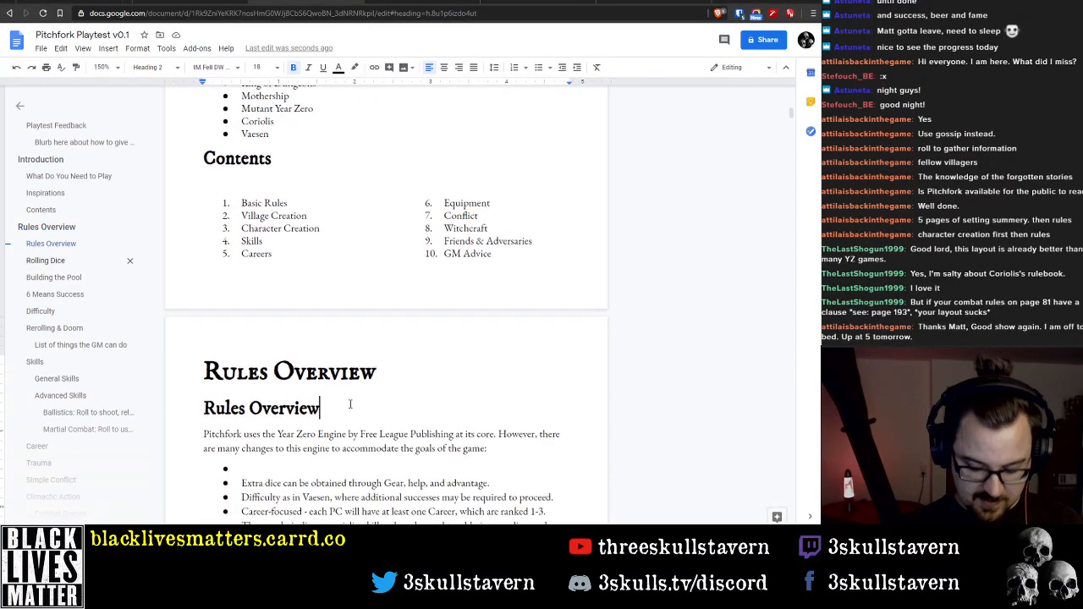
key(shift+Home)
text(What Do You Need to Play To play, you will need: About a dozen standard six-sided dice (D6), ideally with each player having their own set (though they can share if needed). They can be of any size or colour, and can be mixed as desired in any single roll. A blank sheet of paper for the village map. A Community sheet. A Character Sheet for each player. A Gamemaster Sheet for the GM.)
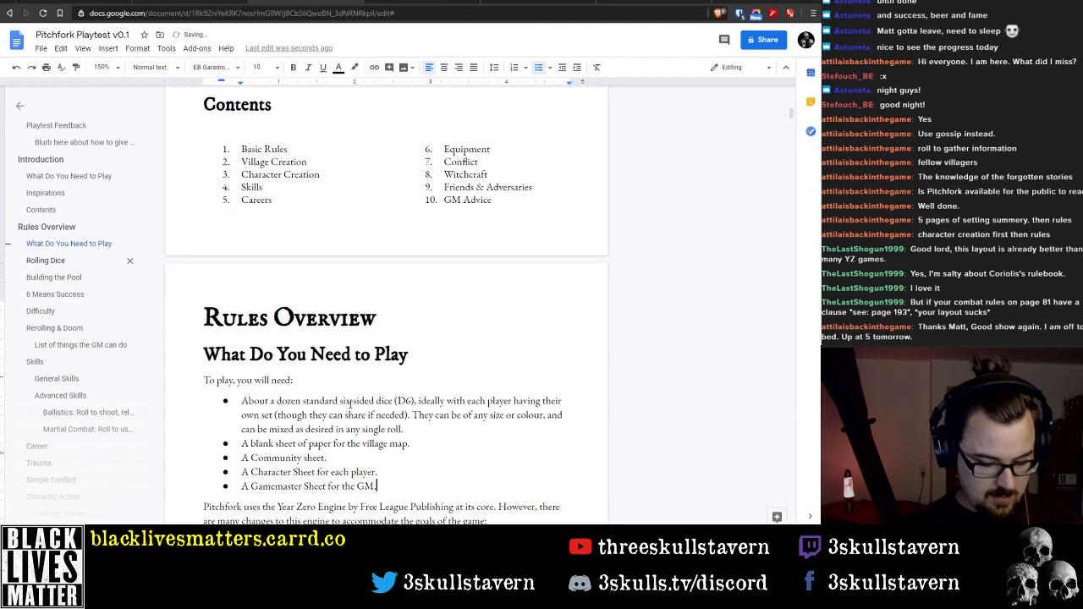
key(ctrl+z)
key(BackSpace)
key(BackSpace)
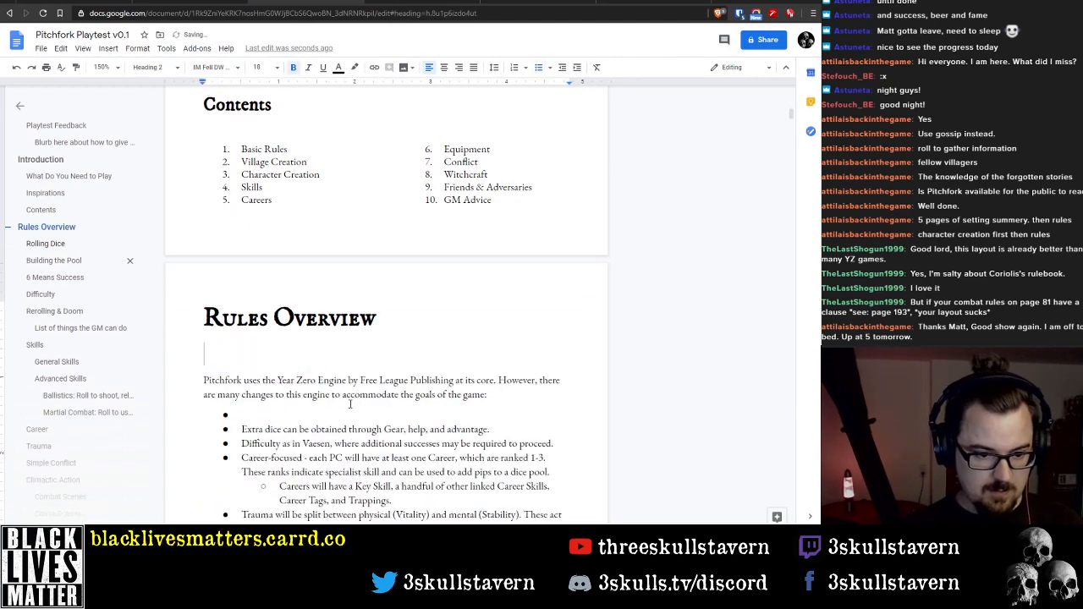
Rename the first Contents entry, Basic Rules, to Rules Overview
scroll(477, 452, up, 4)
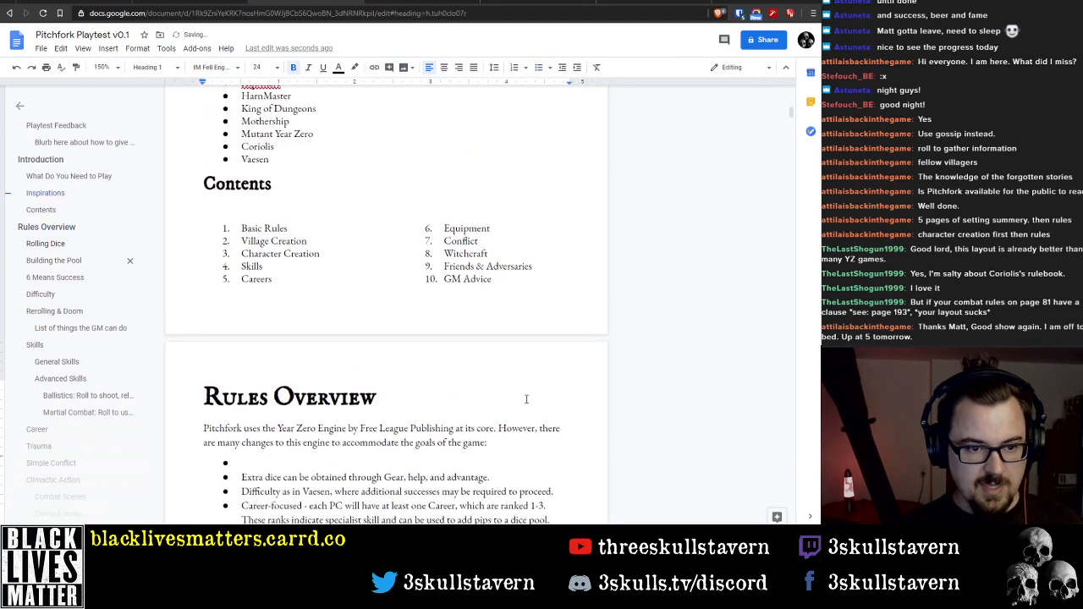
scroll(259, 320, down, 2)
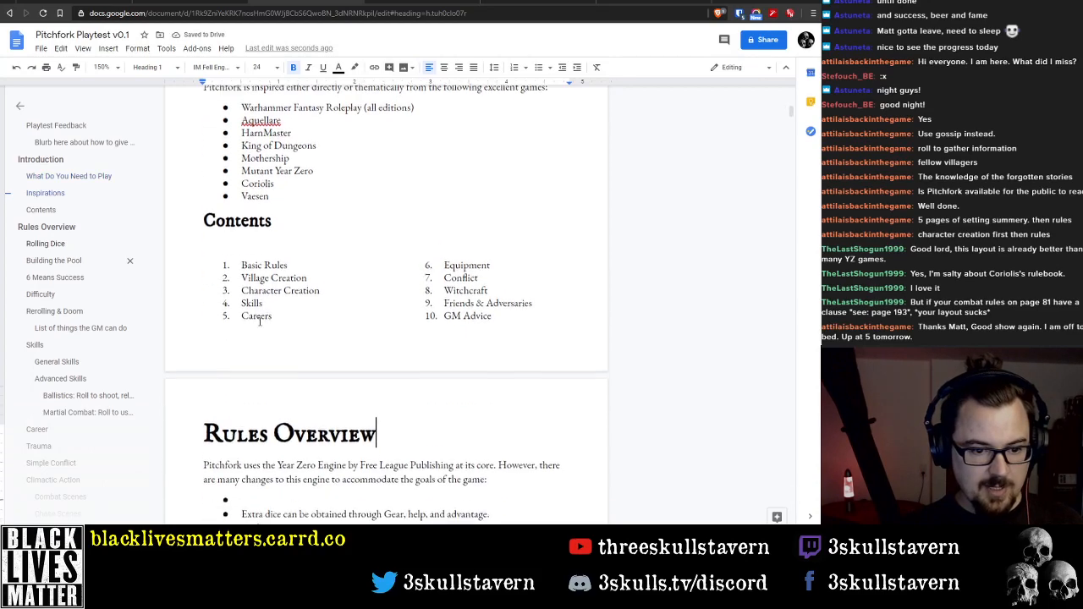
double_click(244, 254)
key(BackSpace)
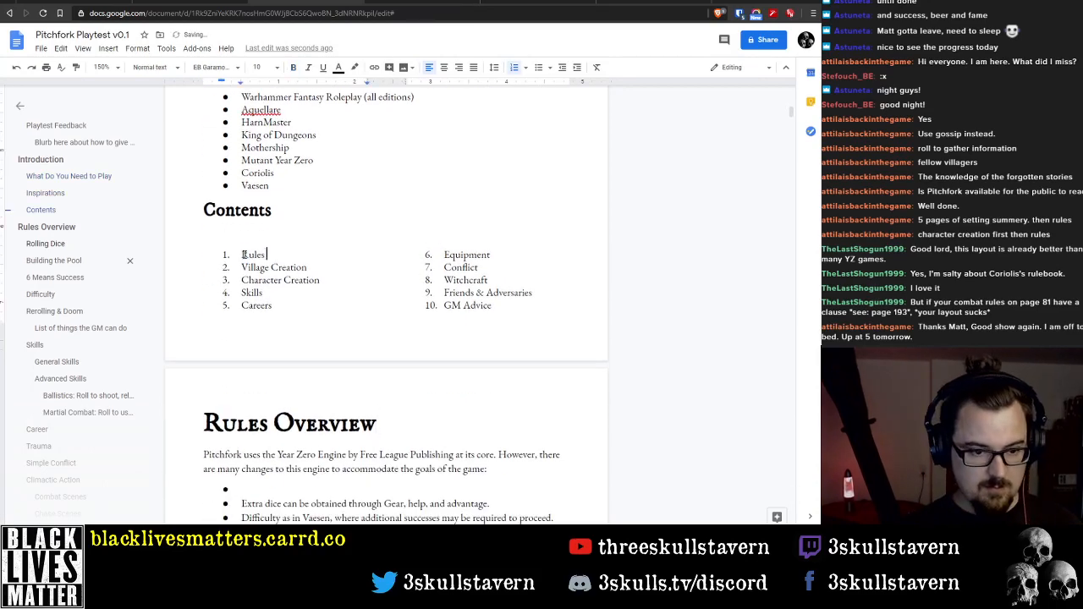
text(Overview)
key(Up)
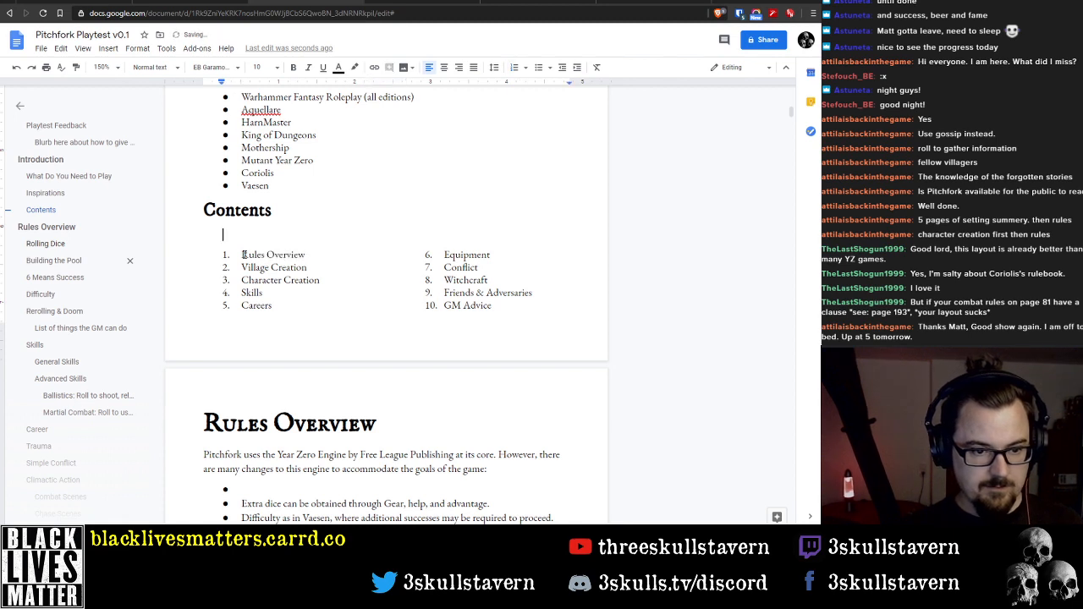
Delete the blank line between the Contents heading and the numbered list
key(BackSpace)
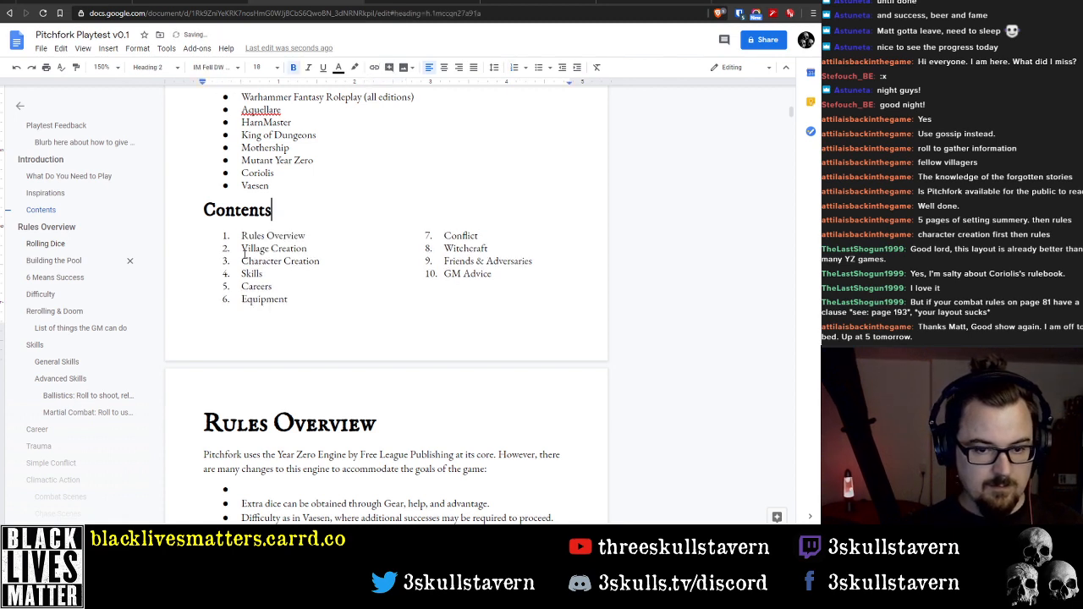
click(470, 300)
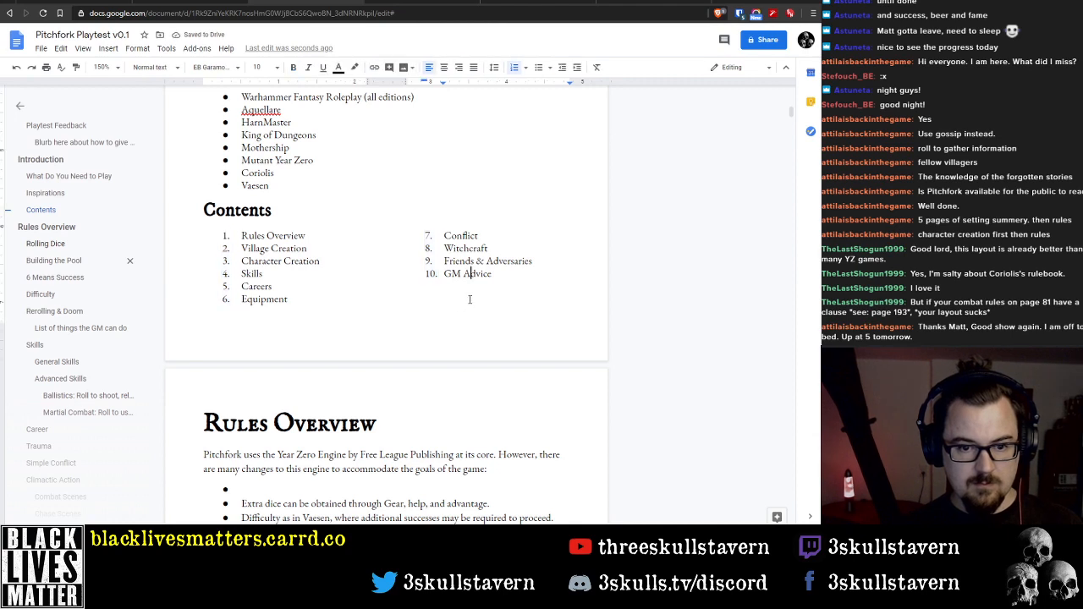
key(Return)
key(Return)
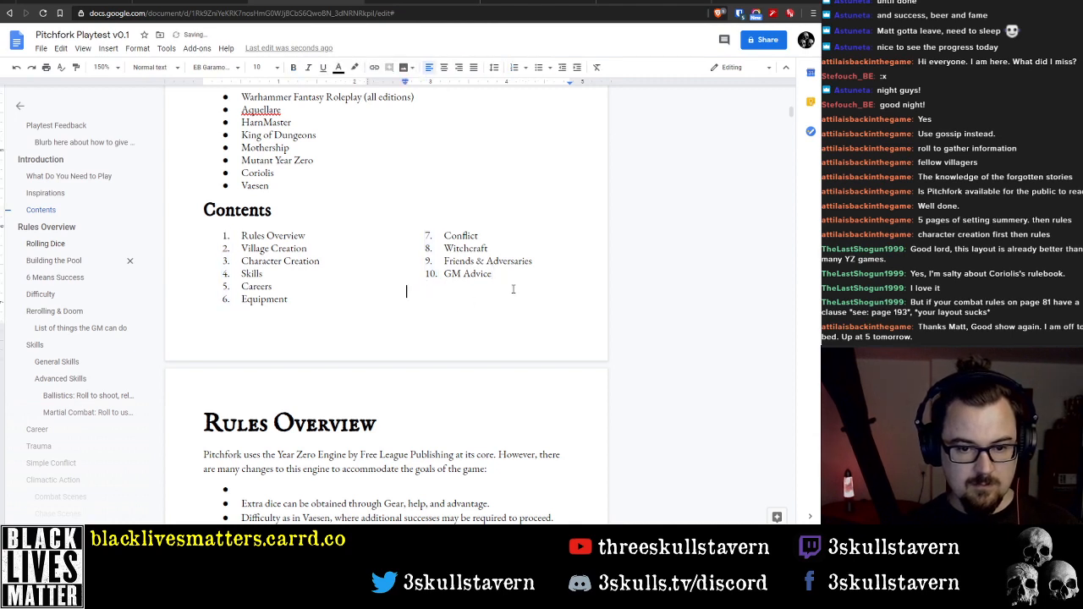
key(BackSpace)
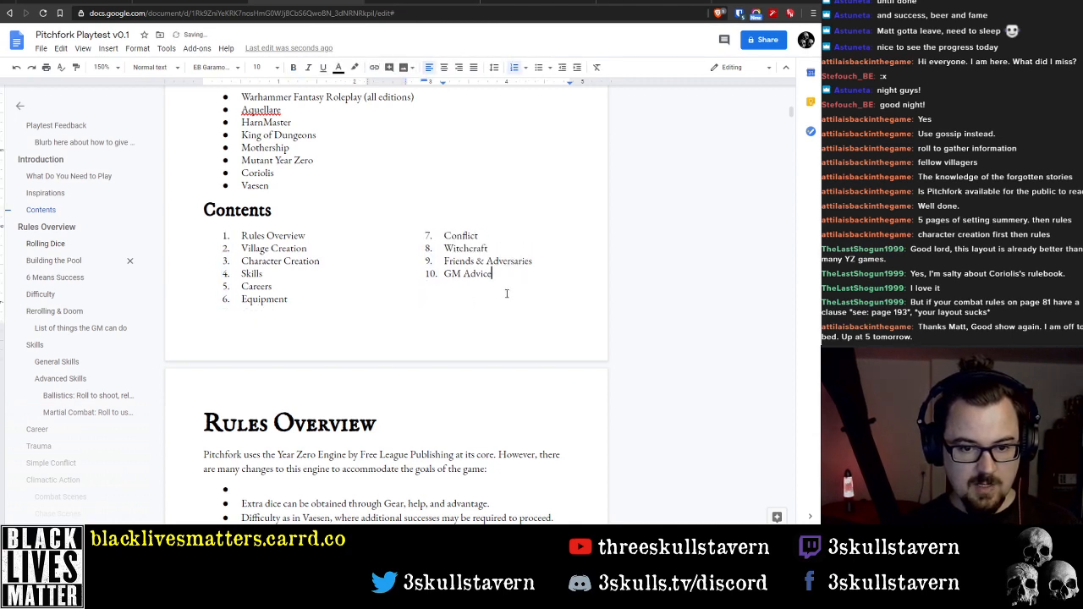
click(246, 325)
drag(511, 279, 475, 296)
click(457, 290)
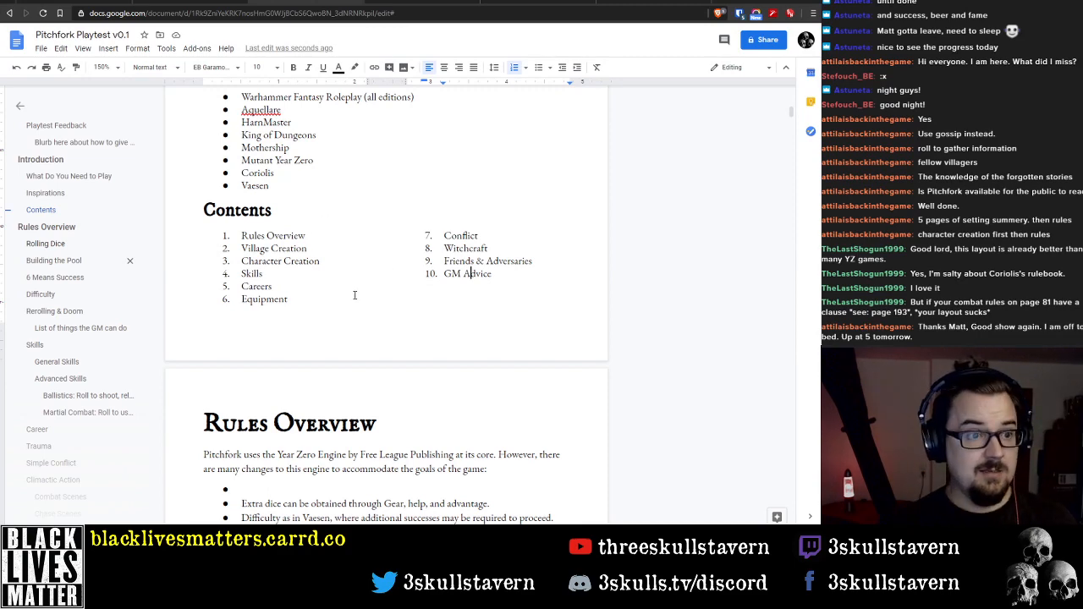
Review the opening pages from the title page credits and Playtest Feedback through the Introduction, Inspirations and Contents sections
scroll(351, 291, down, 2)
scroll(348, 288, up, 2)
scroll(704, 225, down, 2)
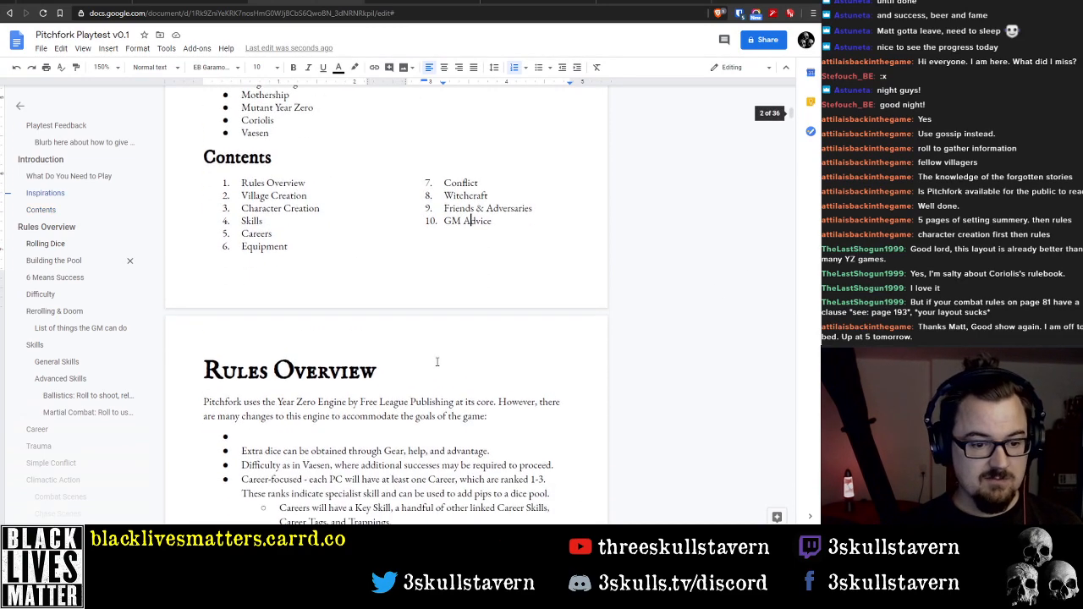
scroll(464, 355, up, 5)
scroll(445, 349, down, 1)
scroll(445, 349, down, 4)
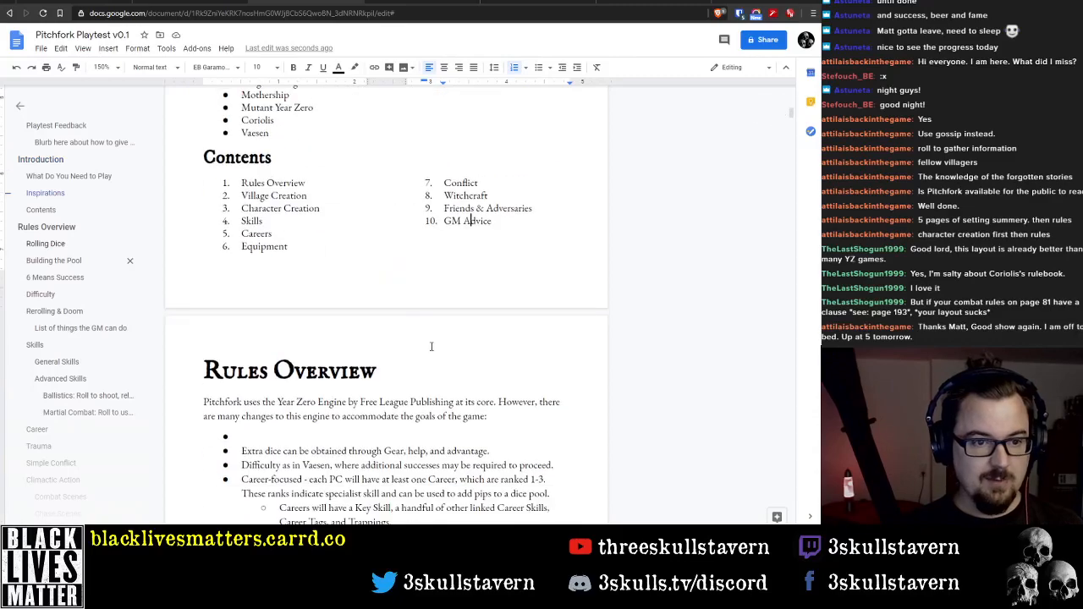
scroll(431, 346, up, 1)
scroll(267, 256, up, 10)
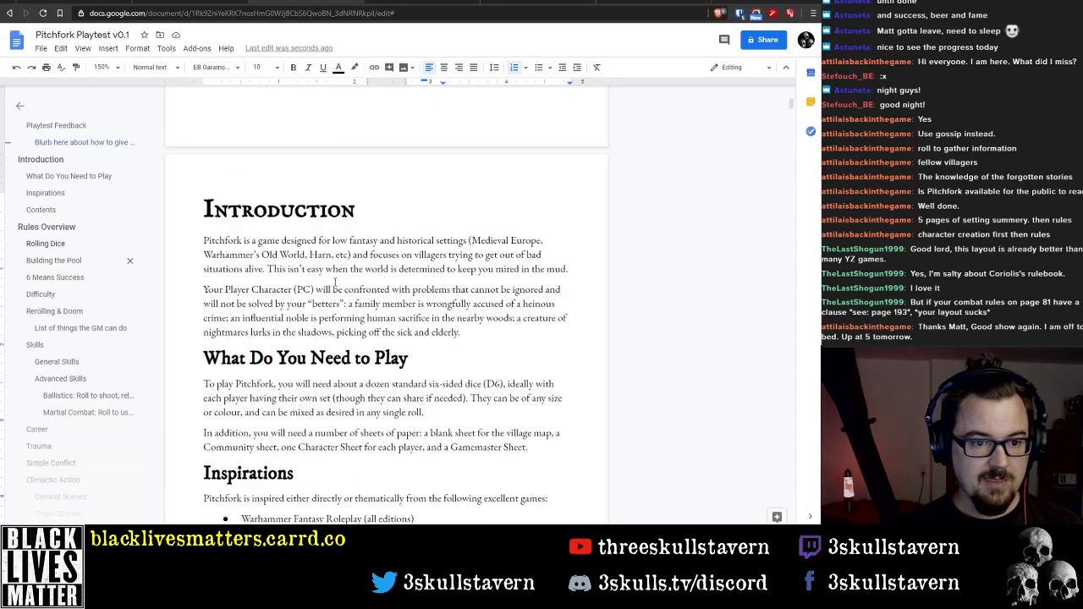
scroll(379, 279, down, 2)
scroll(379, 280, up, 3)
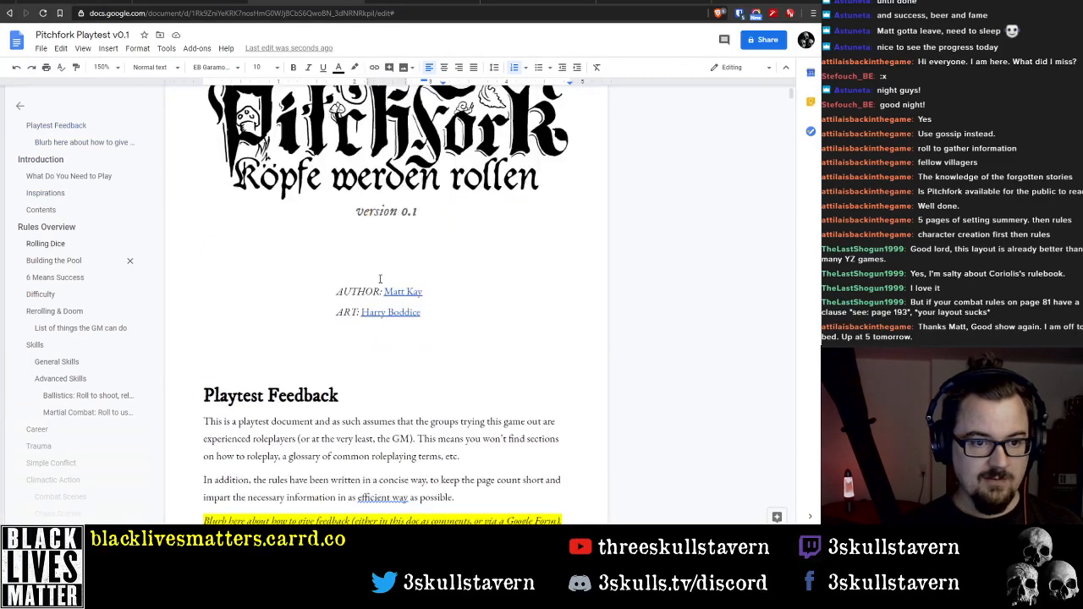
scroll(356, 245, down, 3)
scroll(348, 230, up, 1)
scroll(348, 230, up, 3)
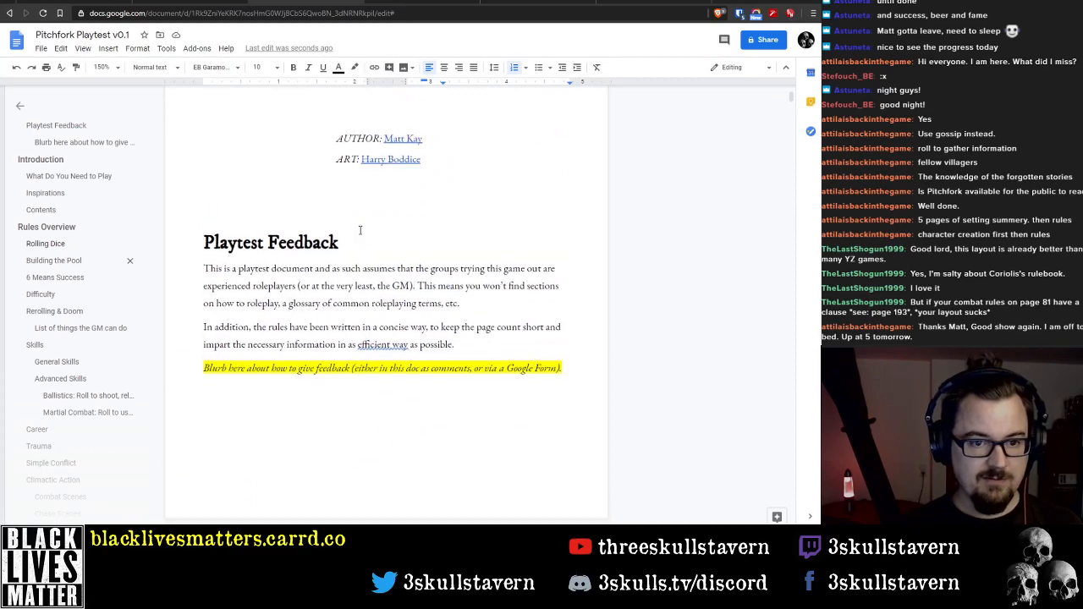
click(398, 288)
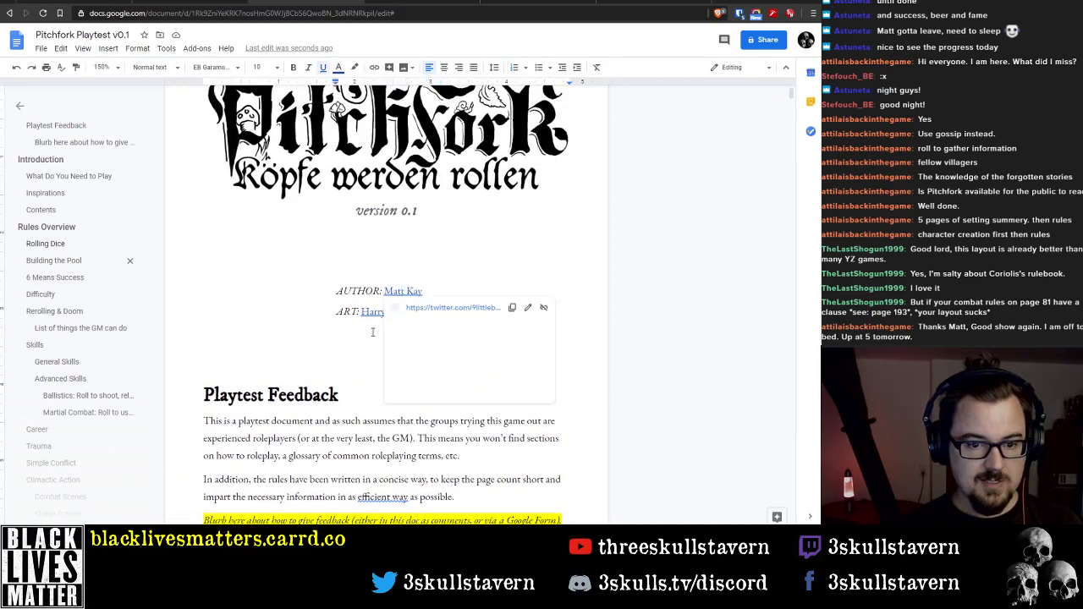
click(372, 311)
click(406, 382)
scroll(406, 358, down, 4)
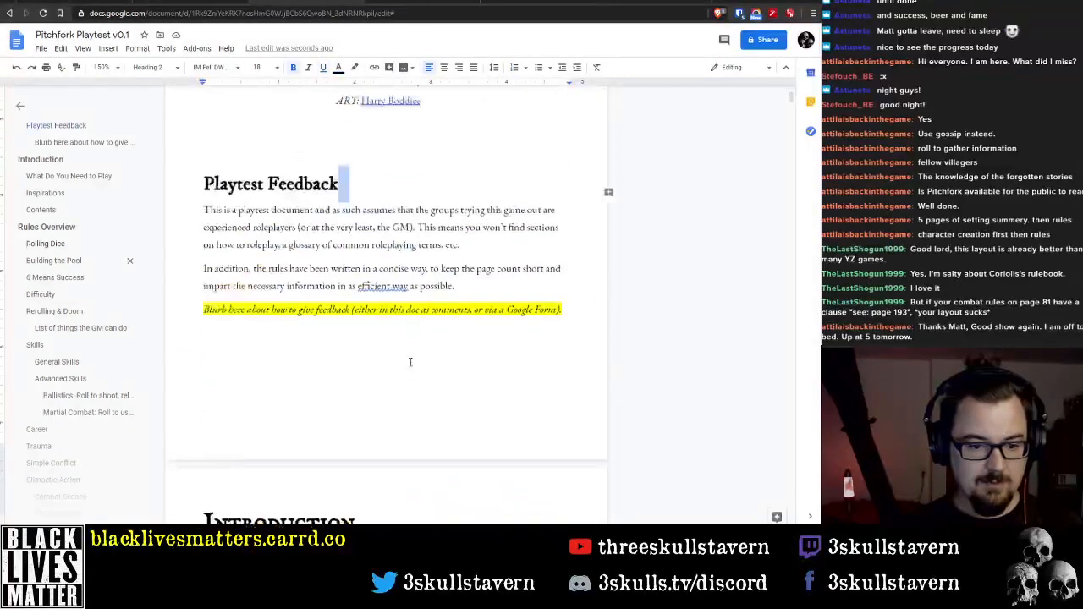
click(392, 256)
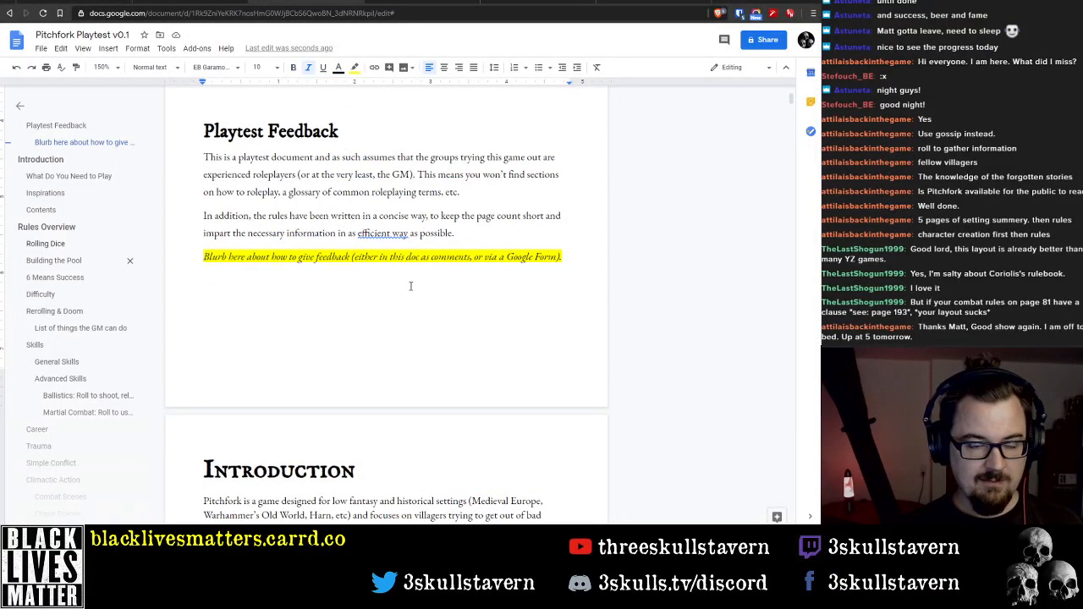
scroll(395, 284, down, 3)
scroll(394, 264, down, 3)
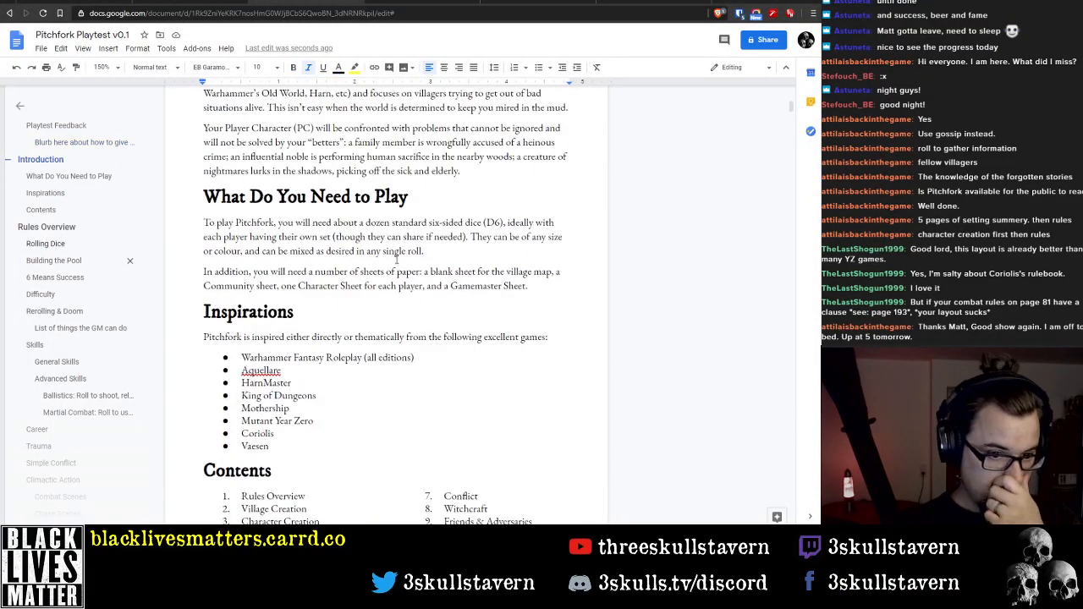
scroll(391, 263, up, 3)
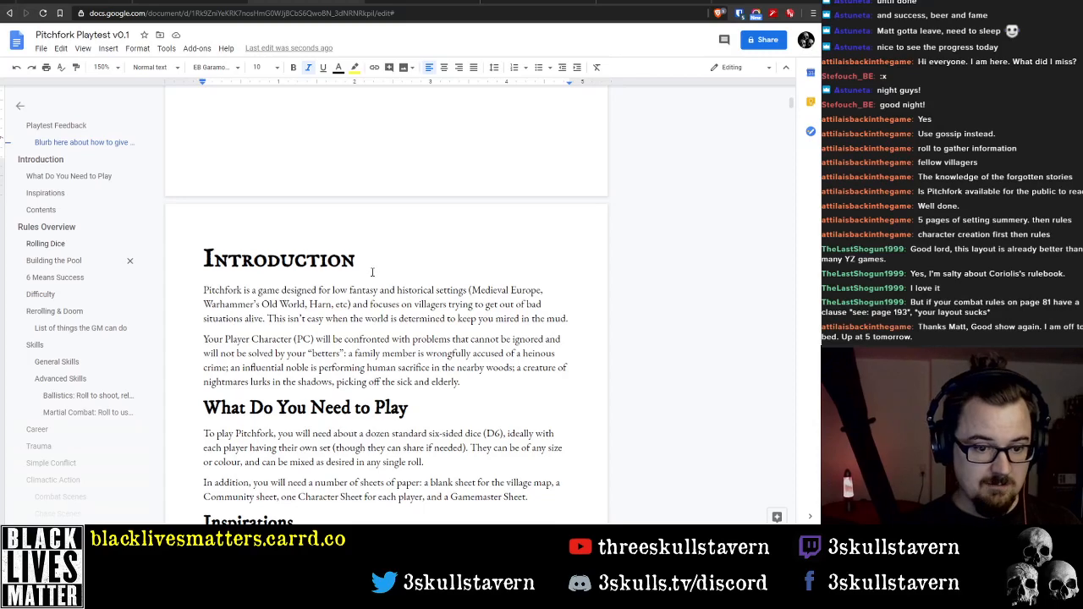
scroll(373, 271, down, 3)
scroll(353, 263, up, 2)
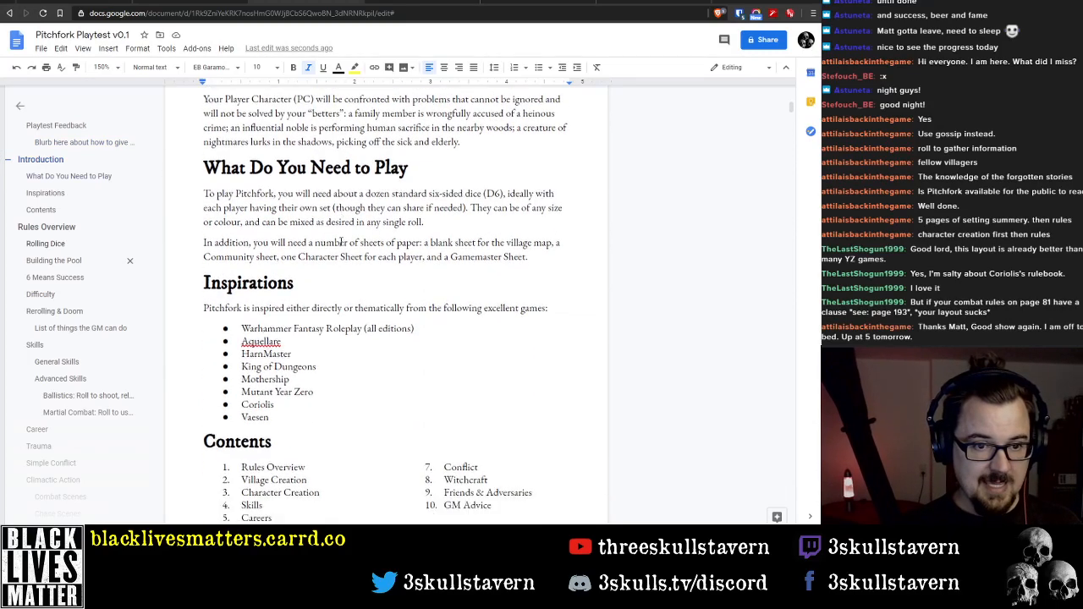
scroll(321, 343, down, 2)
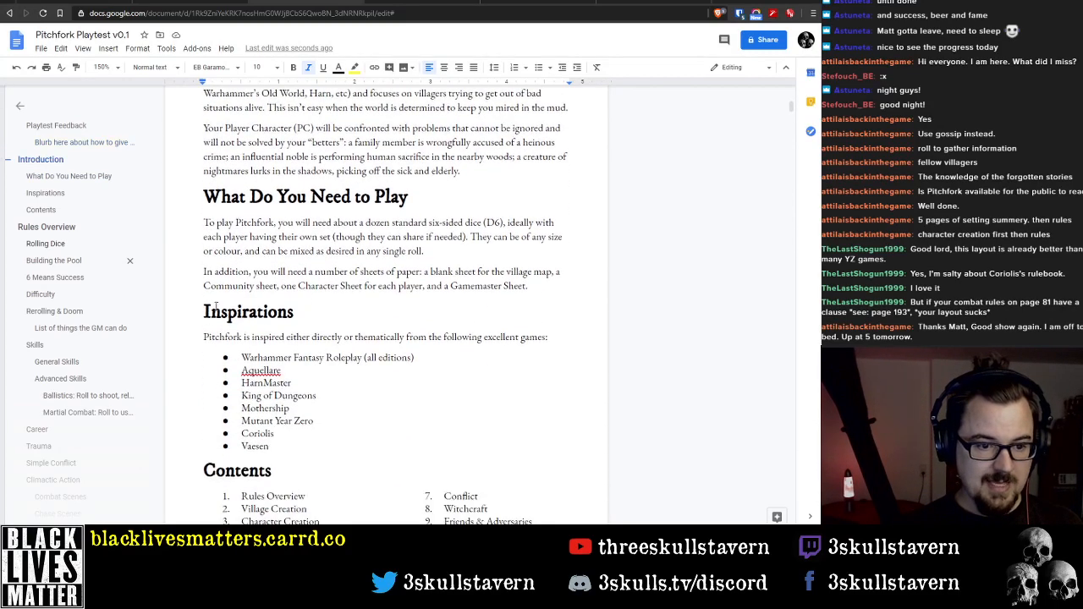
scroll(305, 352, down, 2)
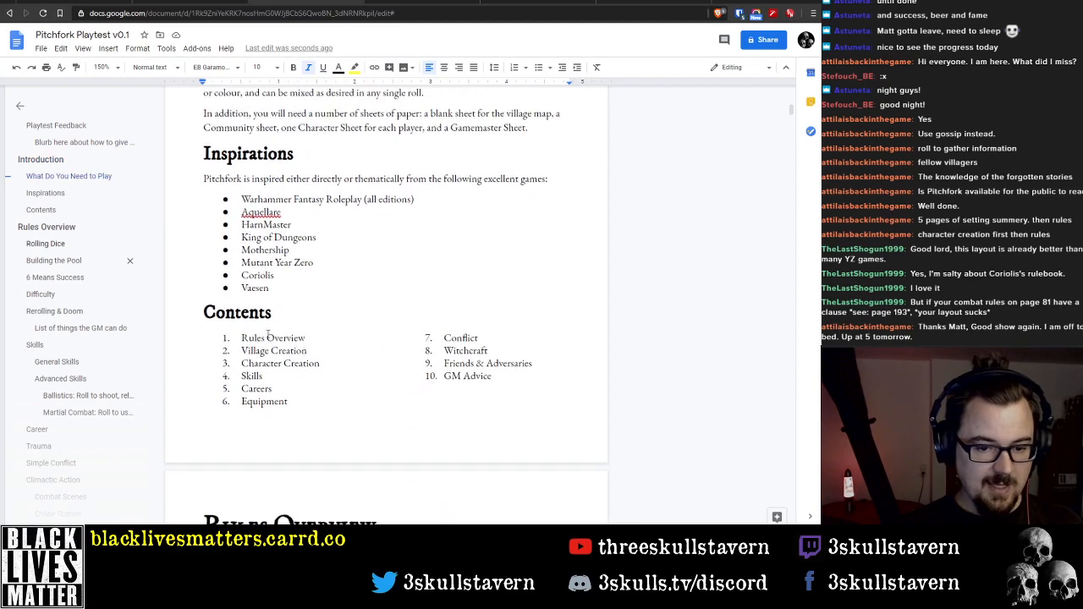
Link the Rules Overview entry in the Contents list to the Rules Overview heading and follow the link to test it
scroll(353, 390, down, 2)
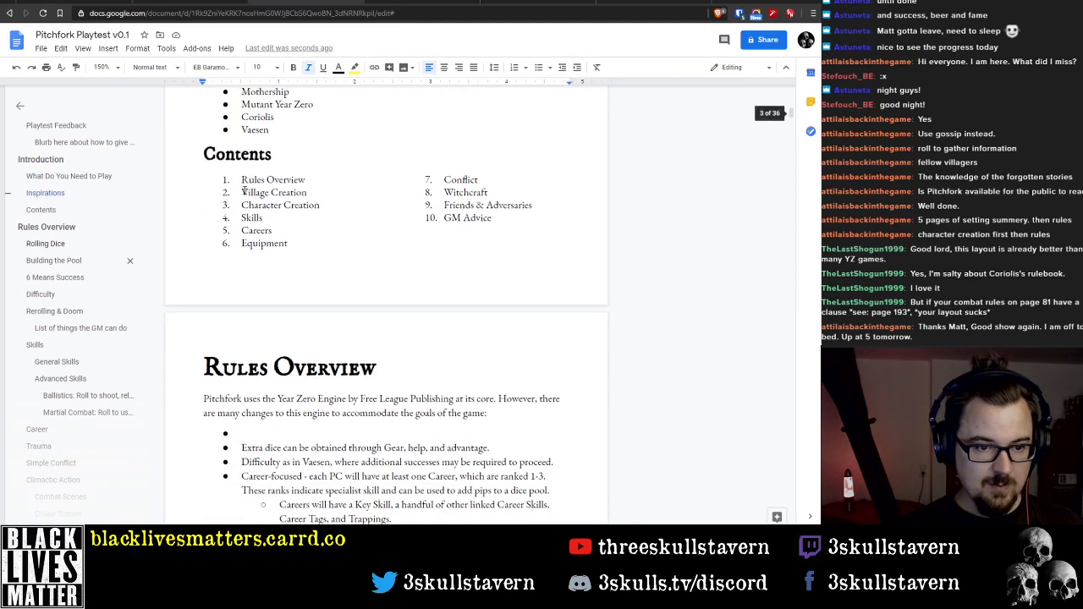
drag(241, 180, 307, 179)
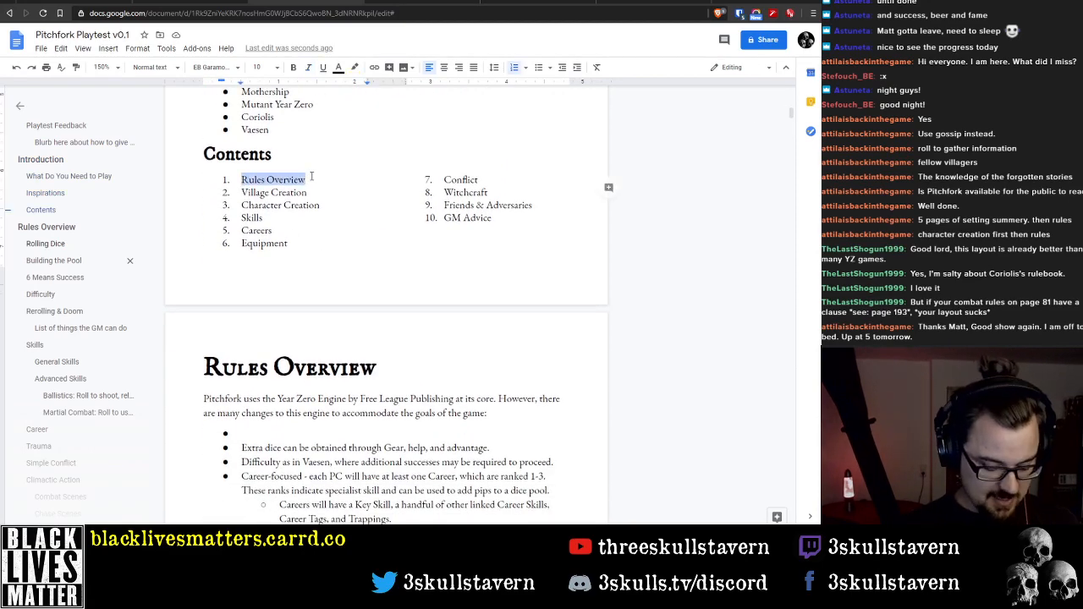
key(ctrl+k)
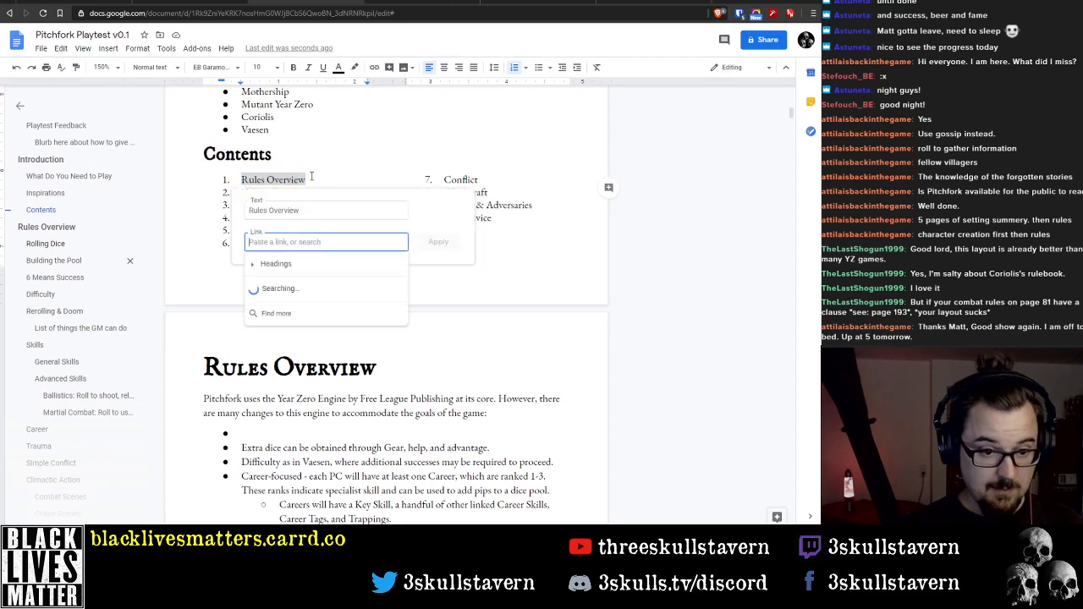
click(283, 262)
scroll(312, 308, down, 2)
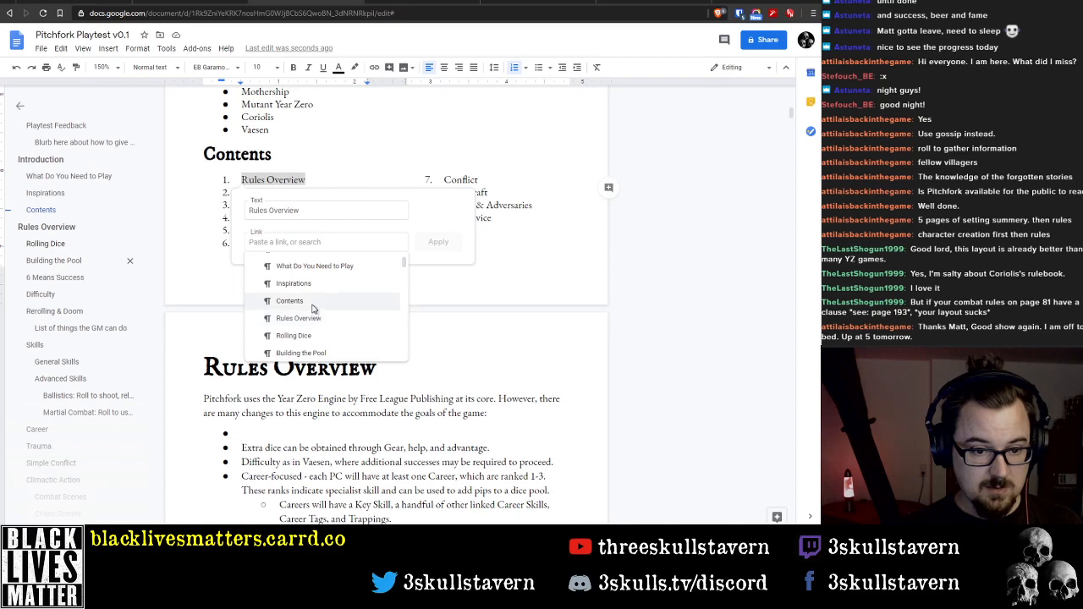
scroll(312, 315, up, 3)
scroll(312, 313, down, 2)
click(309, 319)
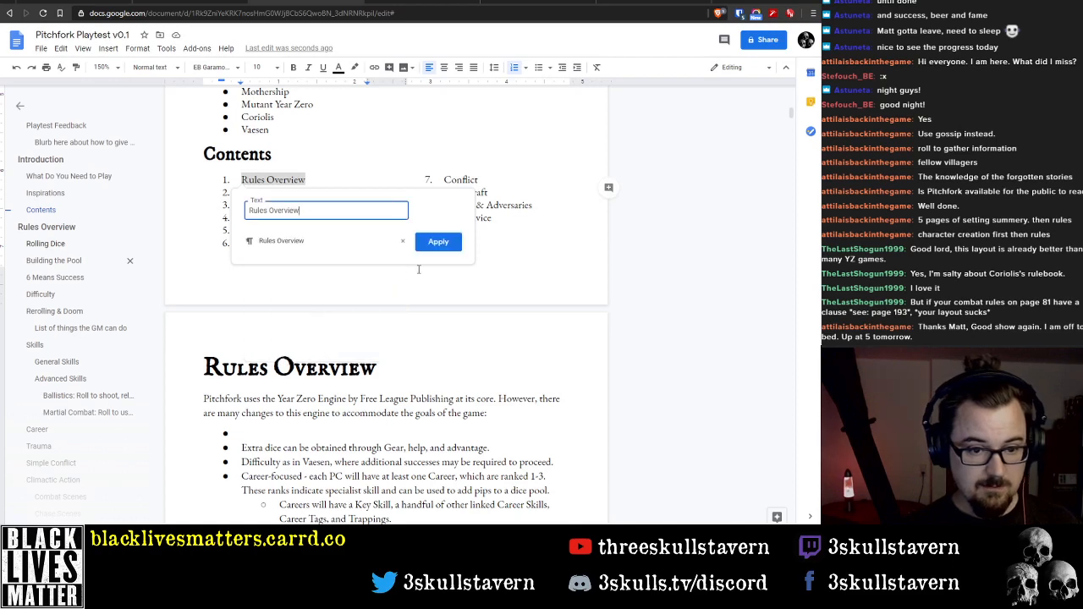
click(437, 243)
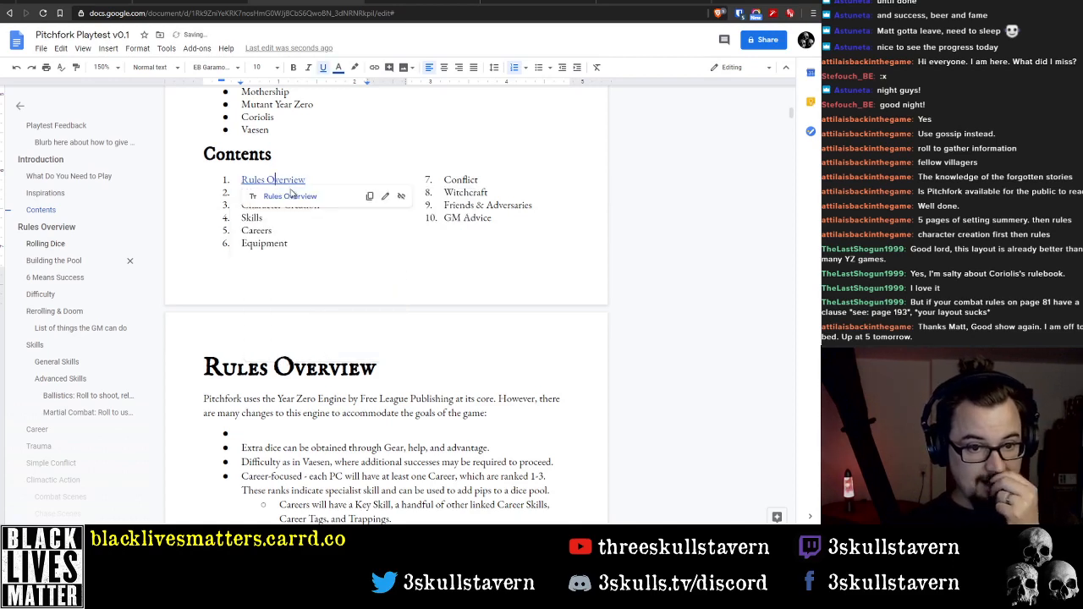
click(292, 194)
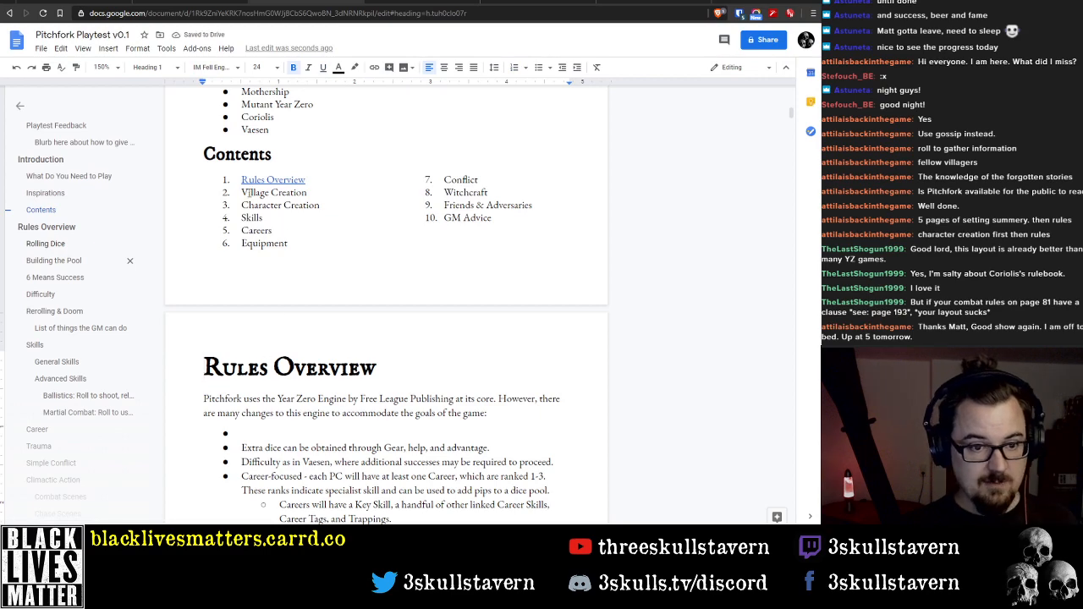
Examine the Contents entries against the surrounding Inspirations and Rules Overview sections
drag(243, 192, 307, 193)
click(315, 205)
scroll(331, 245, down, 1)
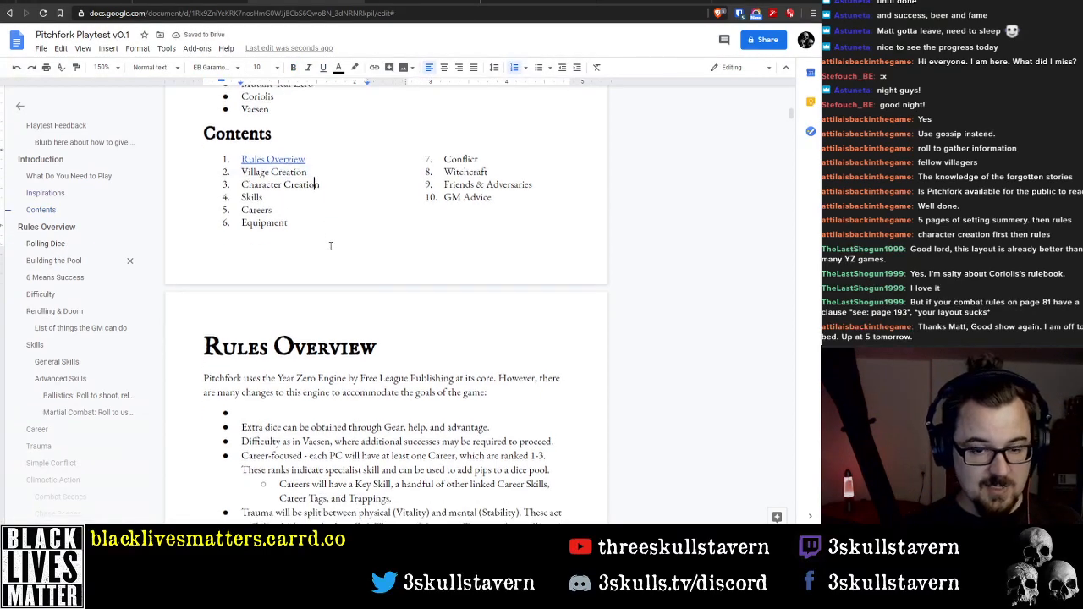
scroll(330, 245, down, 3)
scroll(328, 250, up, 3)
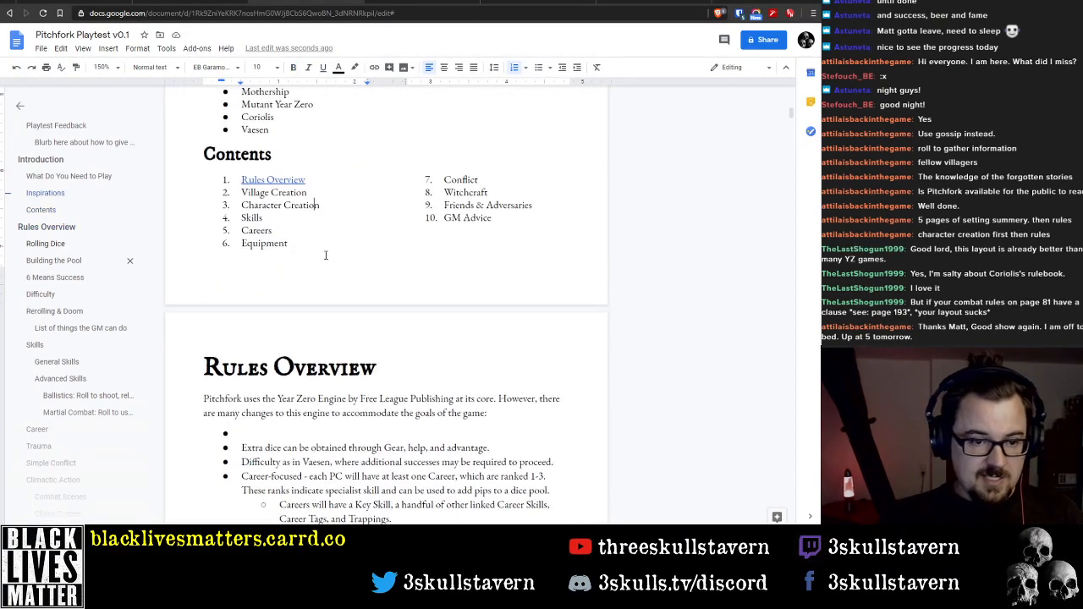
scroll(325, 254, up, 2)
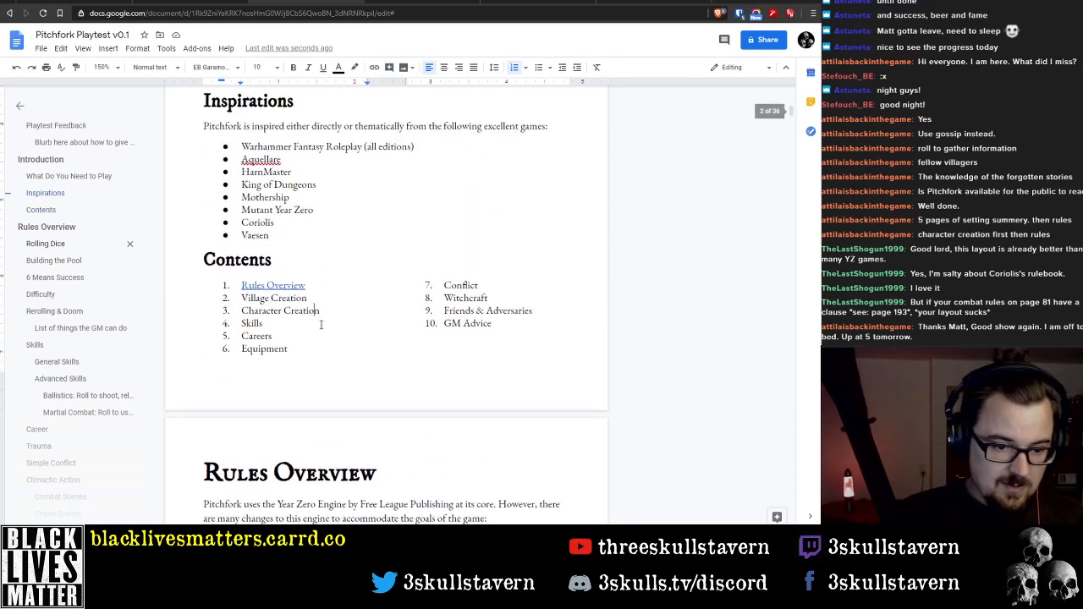
scroll(321, 324, down, 3)
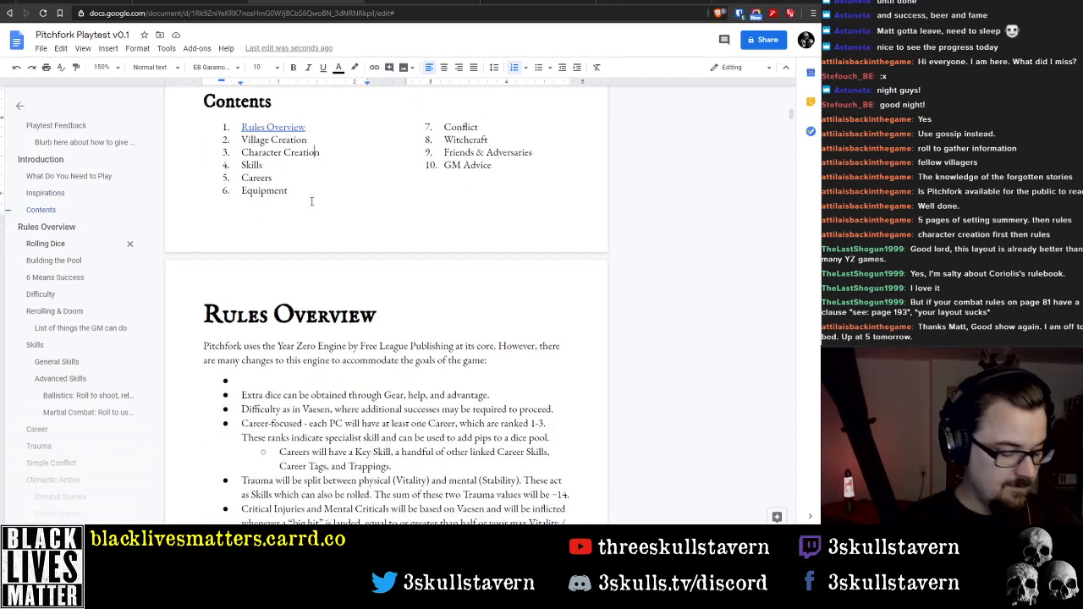
scroll(322, 220, up, 3)
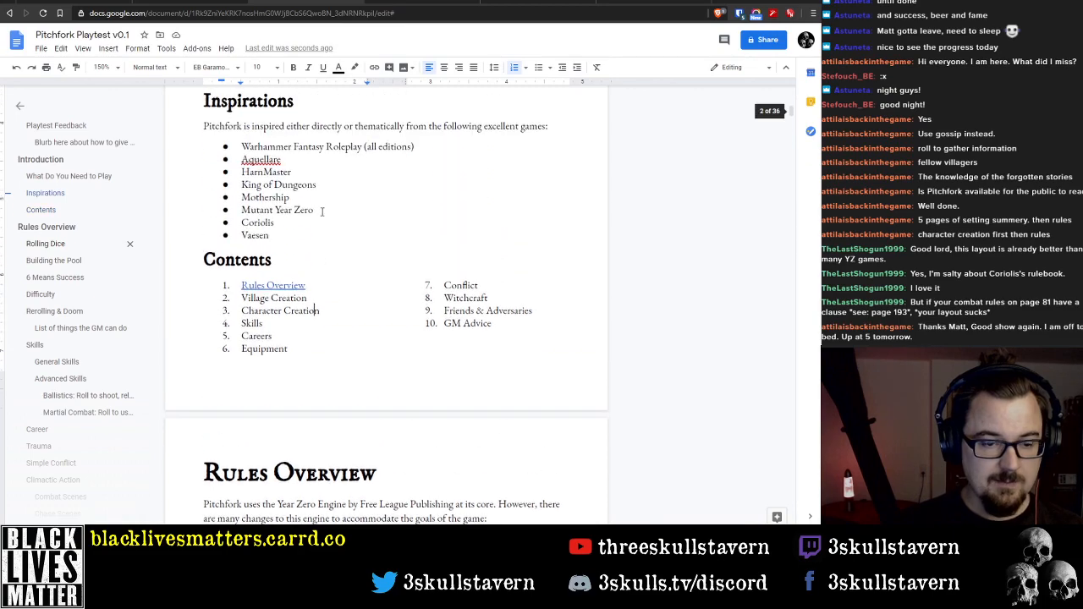
scroll(334, 228, up, 10)
scroll(336, 231, down, 10)
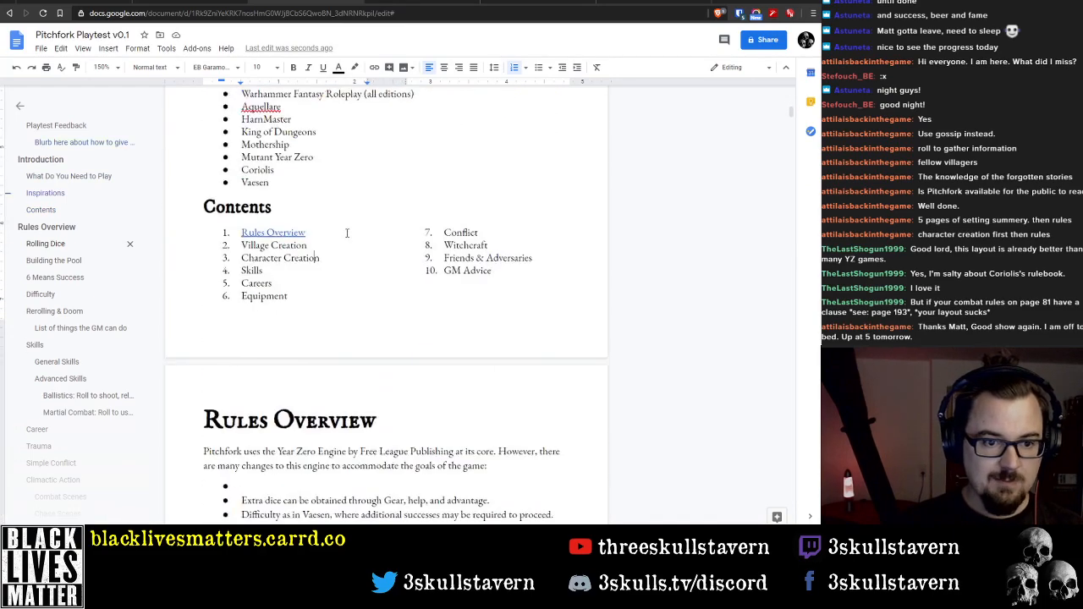
scroll(269, 173, up, 5)
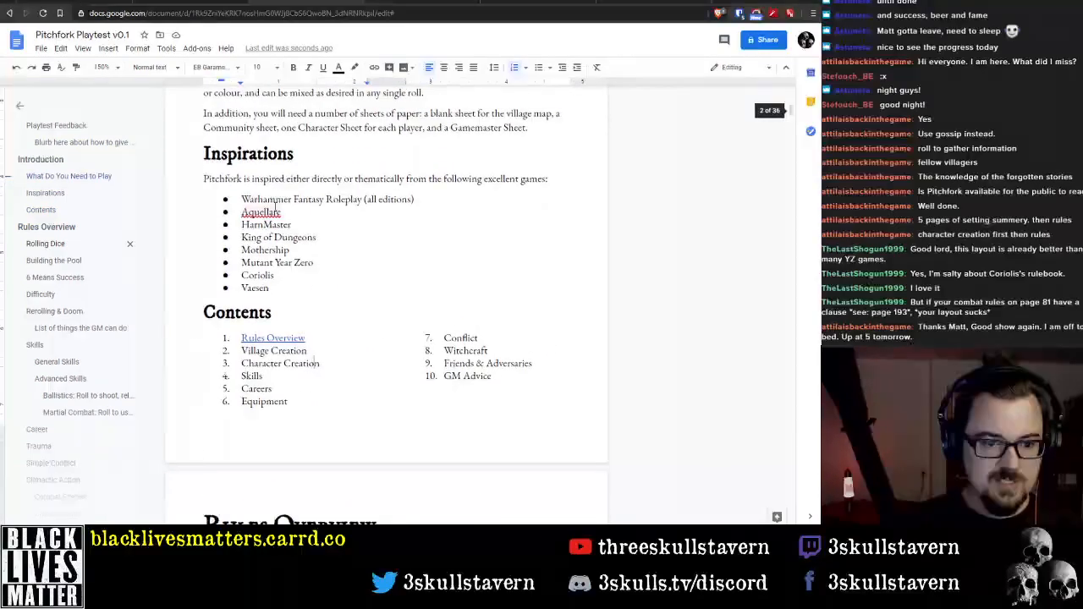
scroll(306, 267, down, 4)
scroll(254, 253, down, 2)
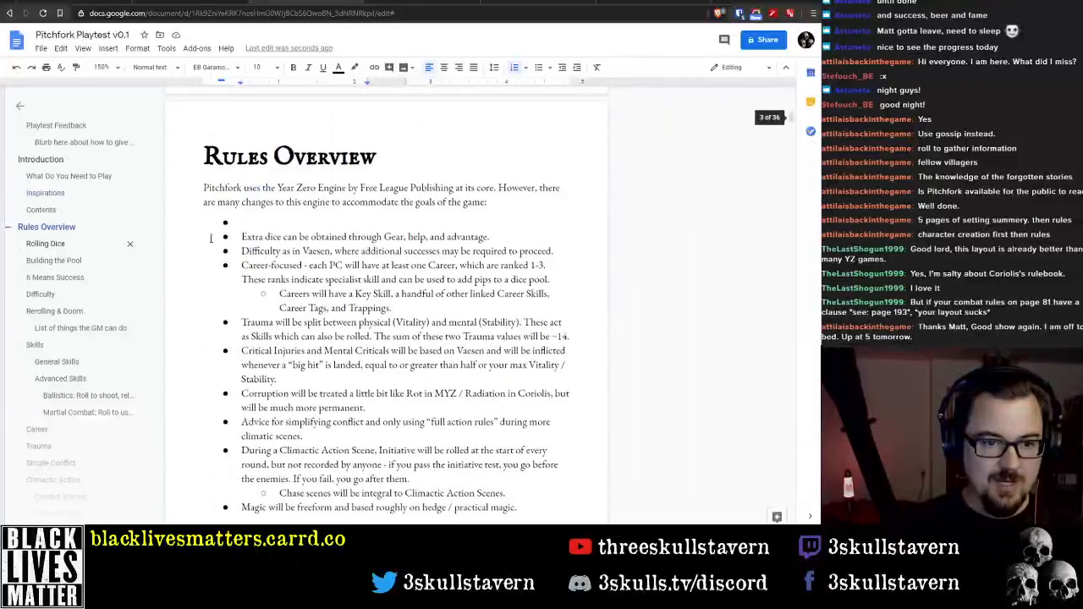
Try to recover the missing text of the empty first bullet under Rules Overview by undoing recent edits
click(263, 222)
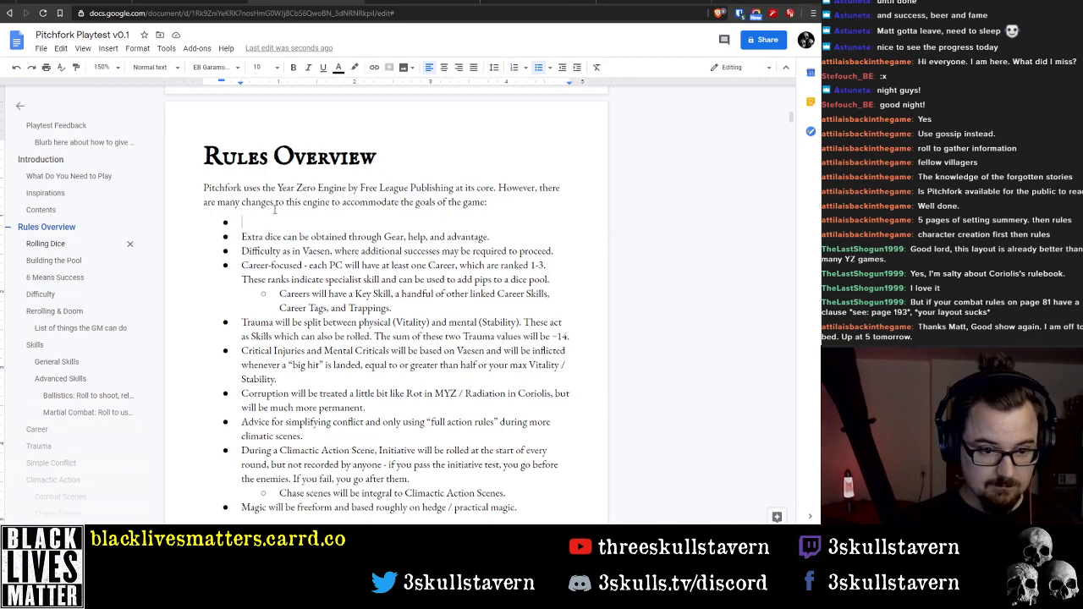
key(ctrl+z)
key(ctrl+z)
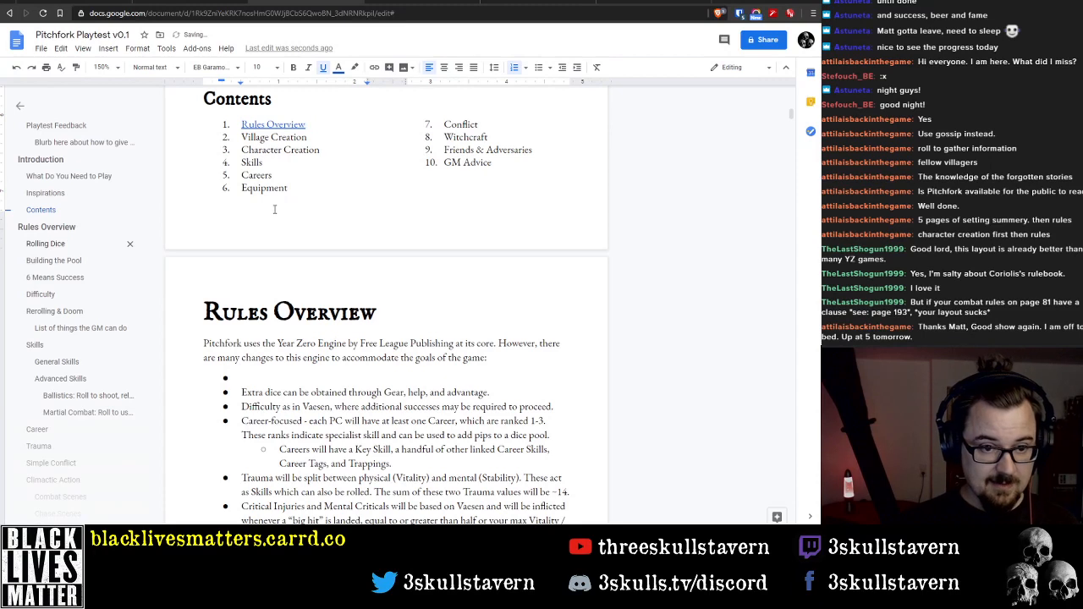
key(ctrl+z)
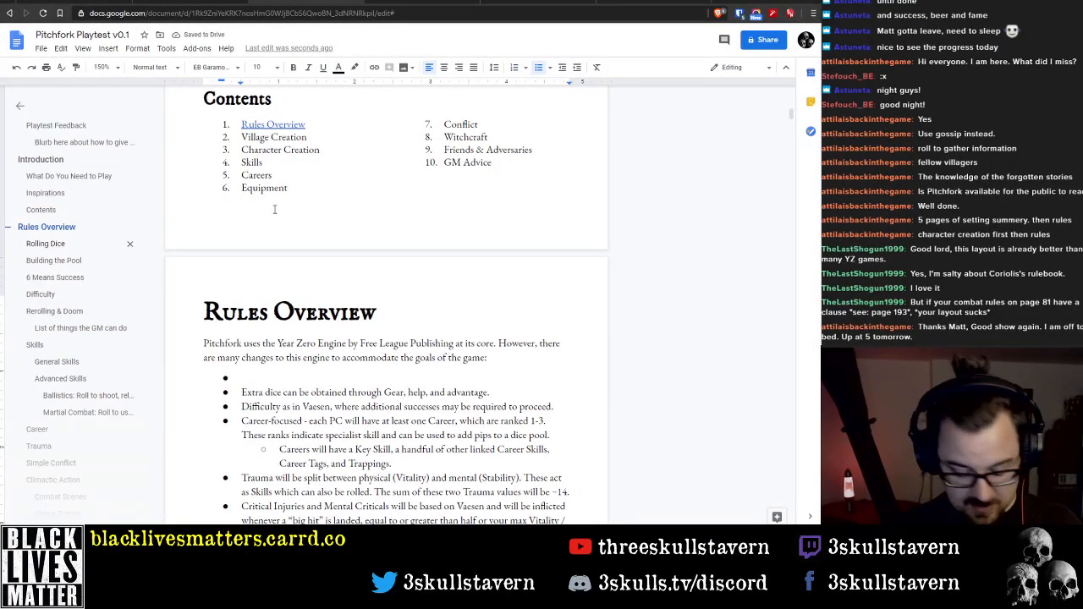
Fill the empty first bullet under Rules Overview with "Only Skills, no Attributes or Talents."
text(Skills)
key(Home)
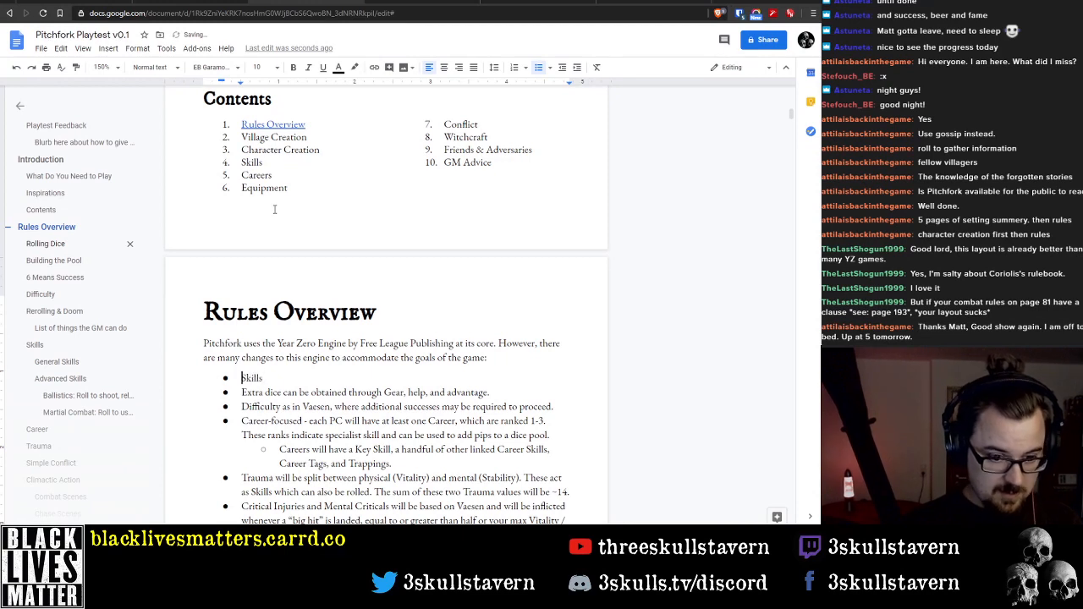
text(Only)
key(End)
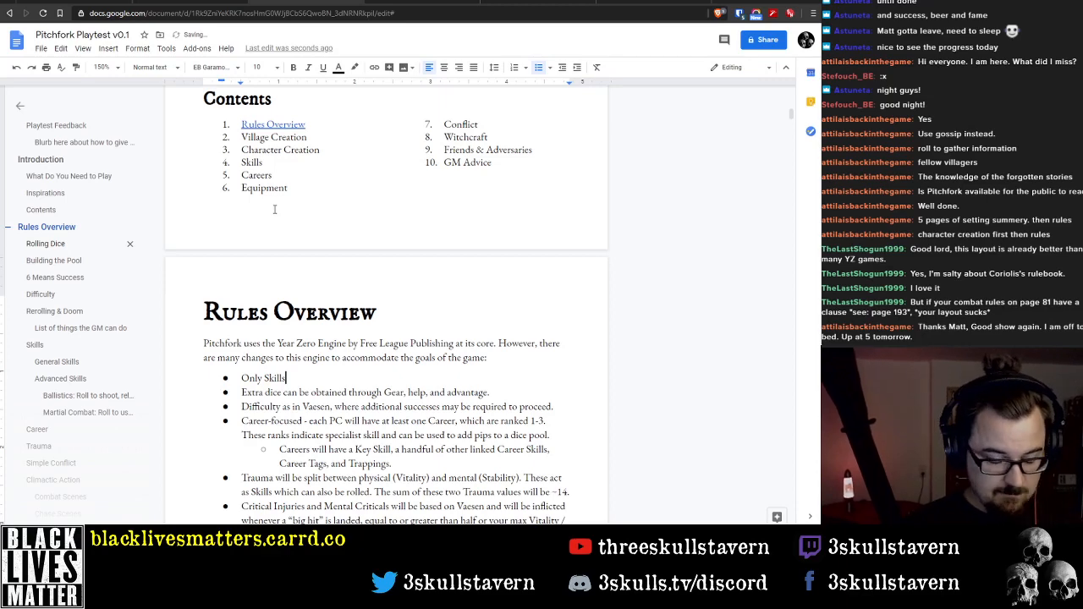
text(, no Attributes or Talents)
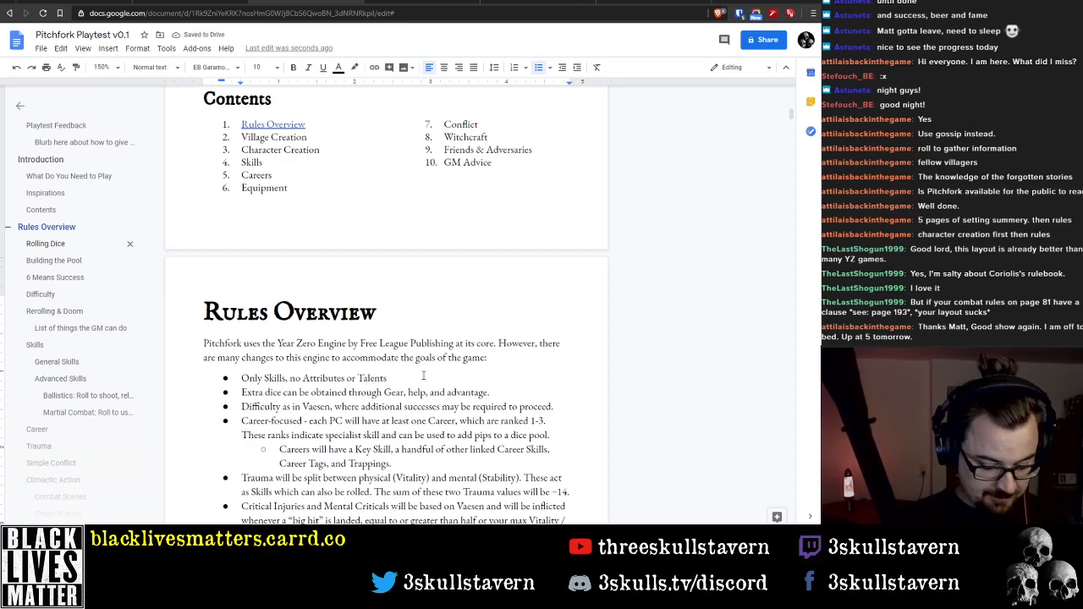
text(.)
scroll(453, 371, down, 3)
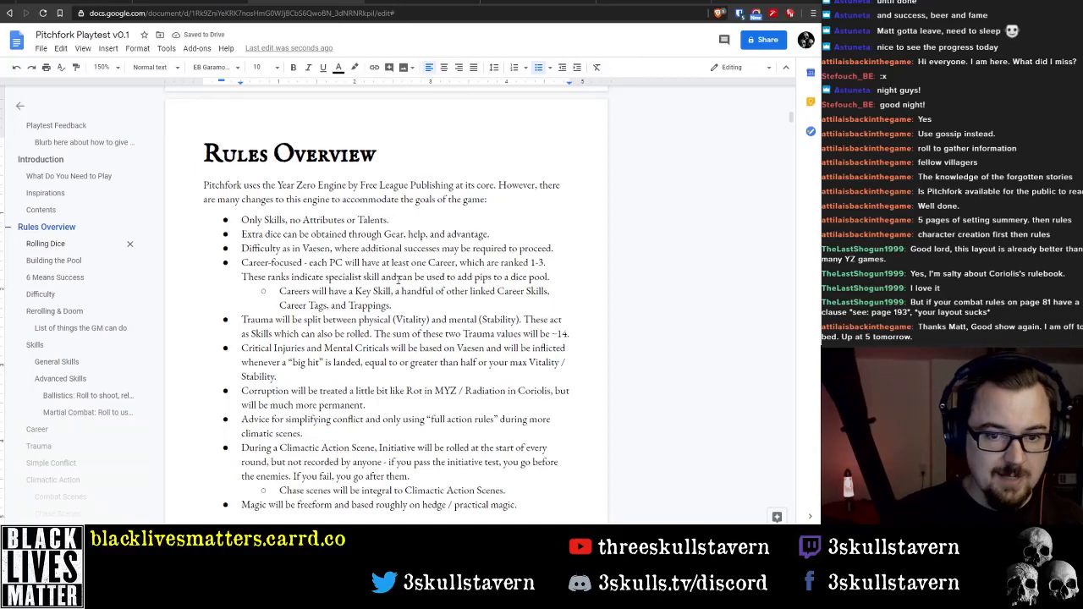
scroll(398, 271, up, 3)
scroll(392, 281, down, 4)
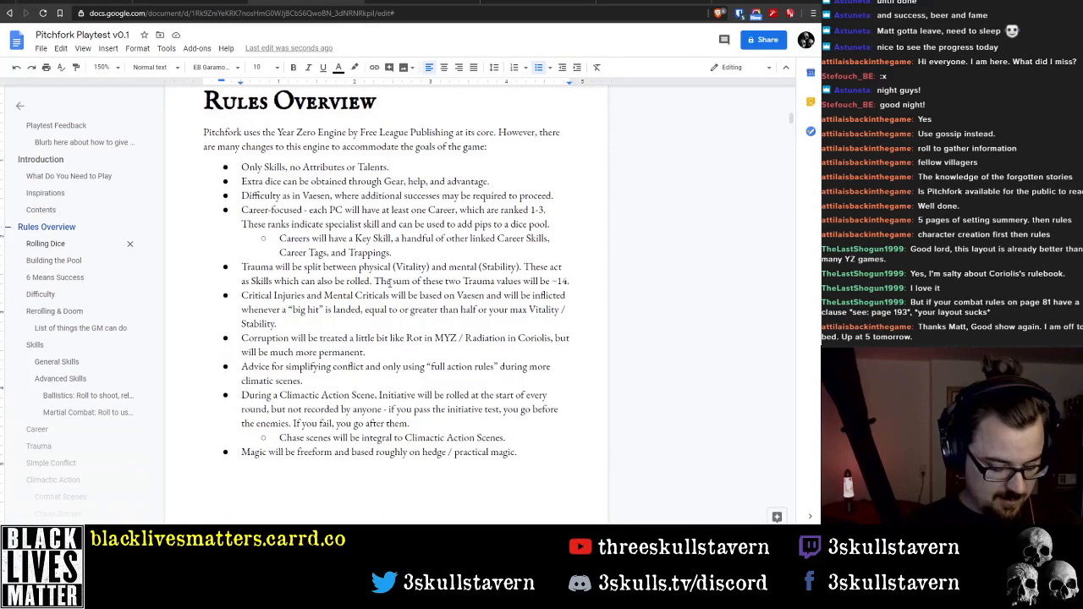